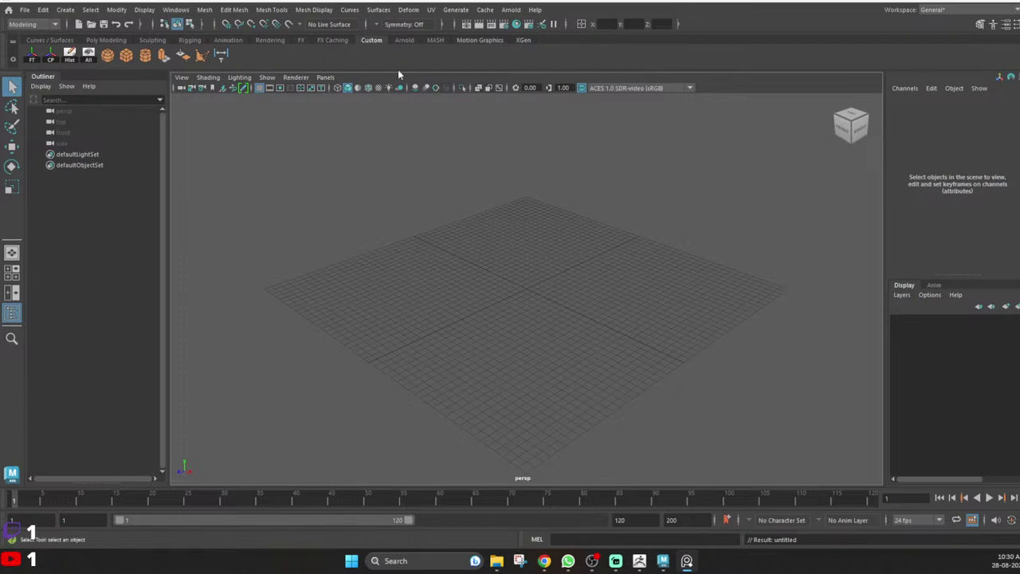
Create a new camera in the scene and show its attributes.
click(65, 9)
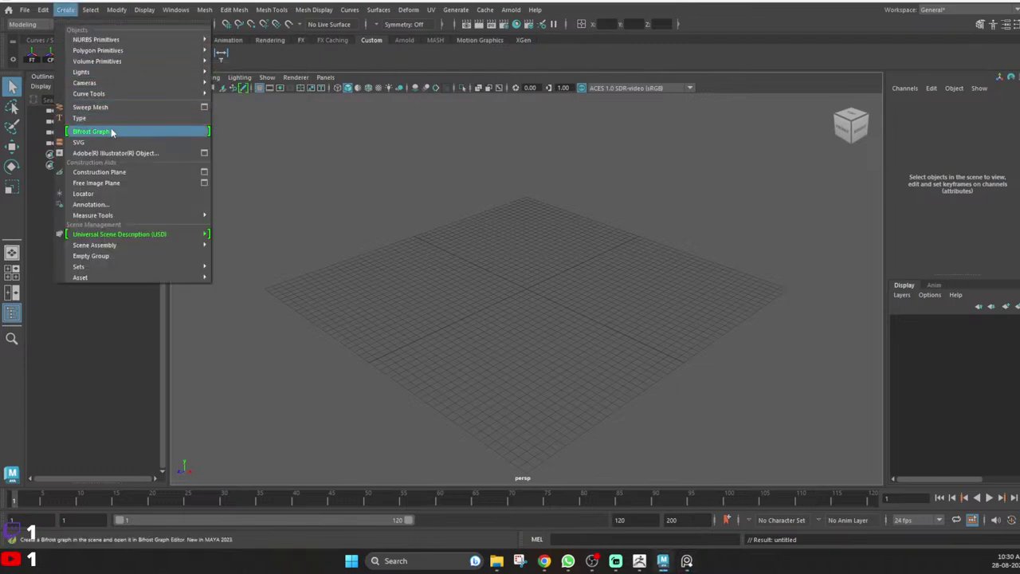
mouse_move(91, 85)
click(240, 93)
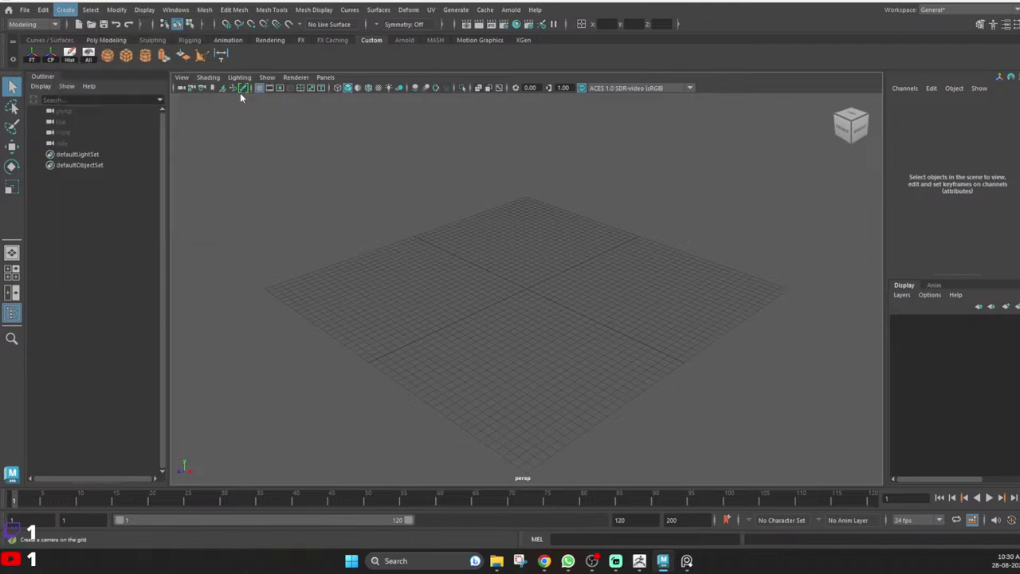
scroll(444, 223, down, 5)
scroll(510, 248, up, 4)
key(ctrl+a)
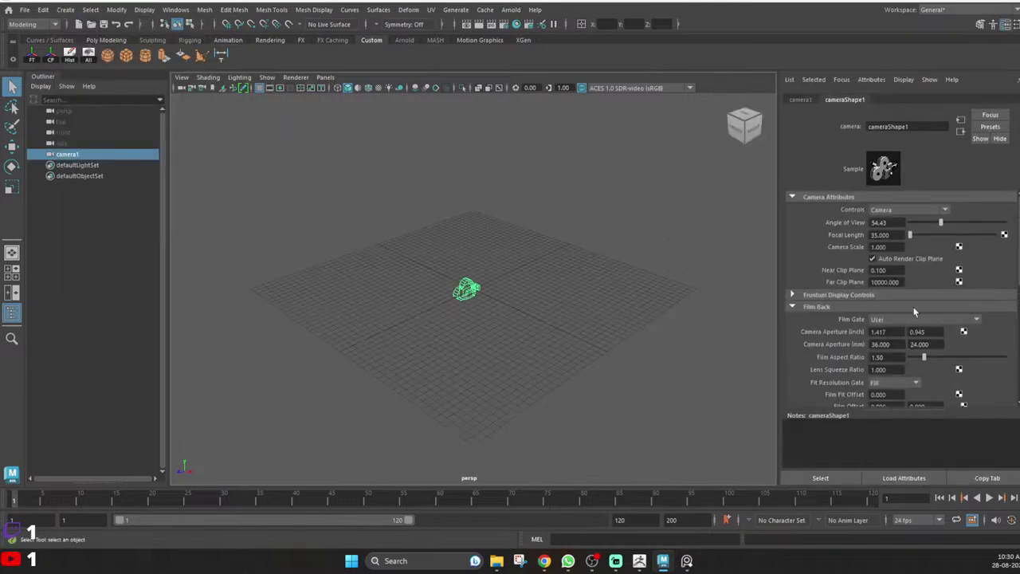
Create an image plane in the camera's Environment settings and load weapon.png as its image.
scroll(914, 309, down, 5)
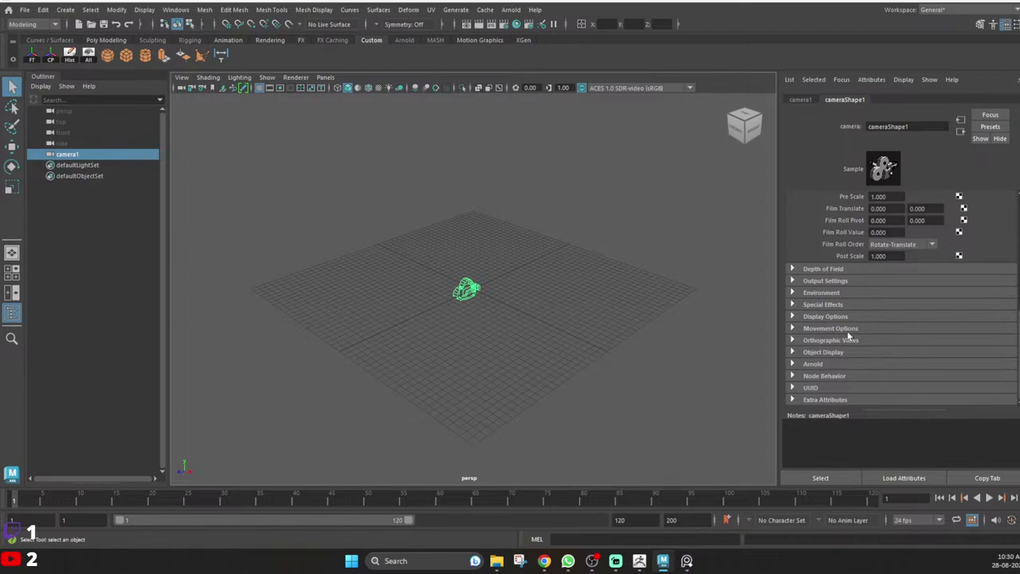
click(795, 293)
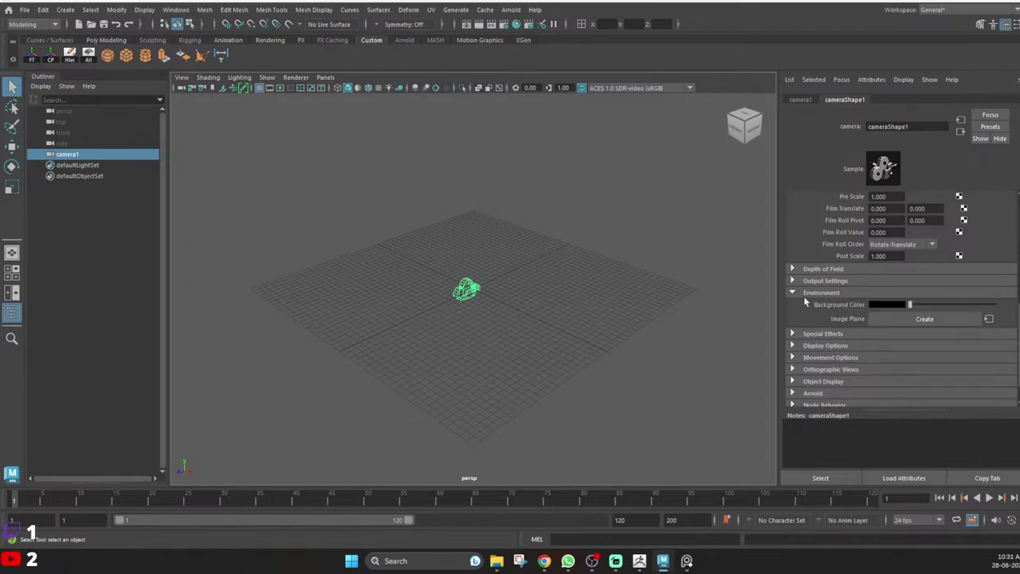
click(924, 318)
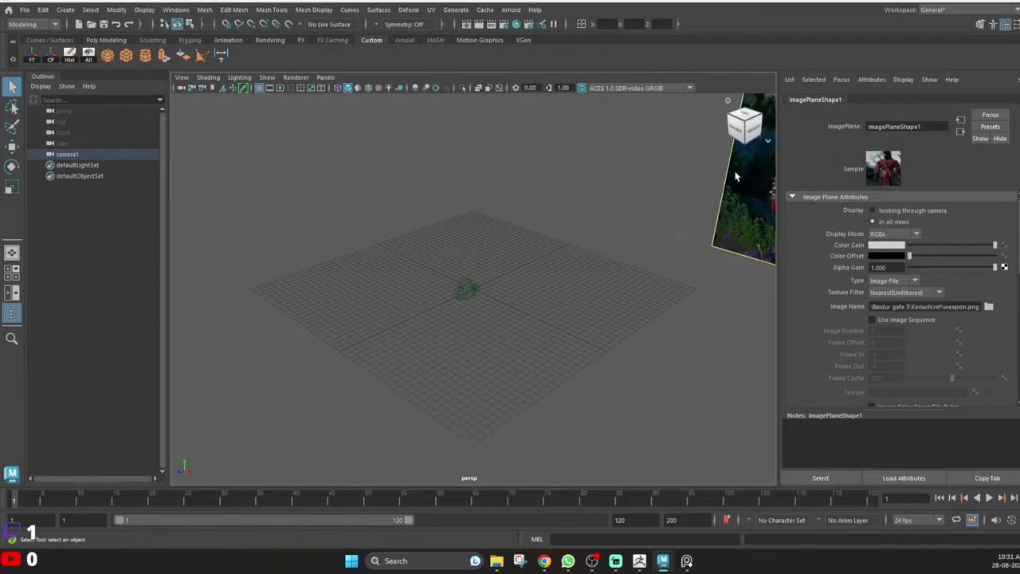
scroll(622, 198, down, 7)
scroll(618, 211, up, 2)
alt+drag(544, 199, 606, 178)
alt+middle_drag(514, 196, 510, 266)
scroll(510, 266, down, 3)
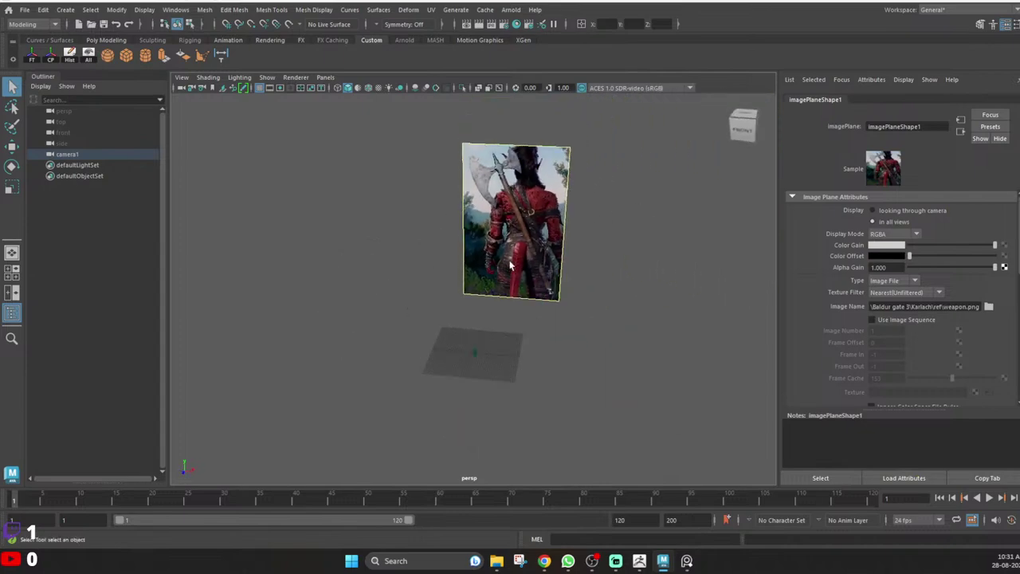
Inspect the selected reference image plane in the perspective and front views.
alt+drag(479, 265, 508, 263)
click(498, 261)
scroll(498, 260, up, 4)
scroll(498, 261, down, 2)
alt+middle_drag(494, 260, 486, 271)
key(w)
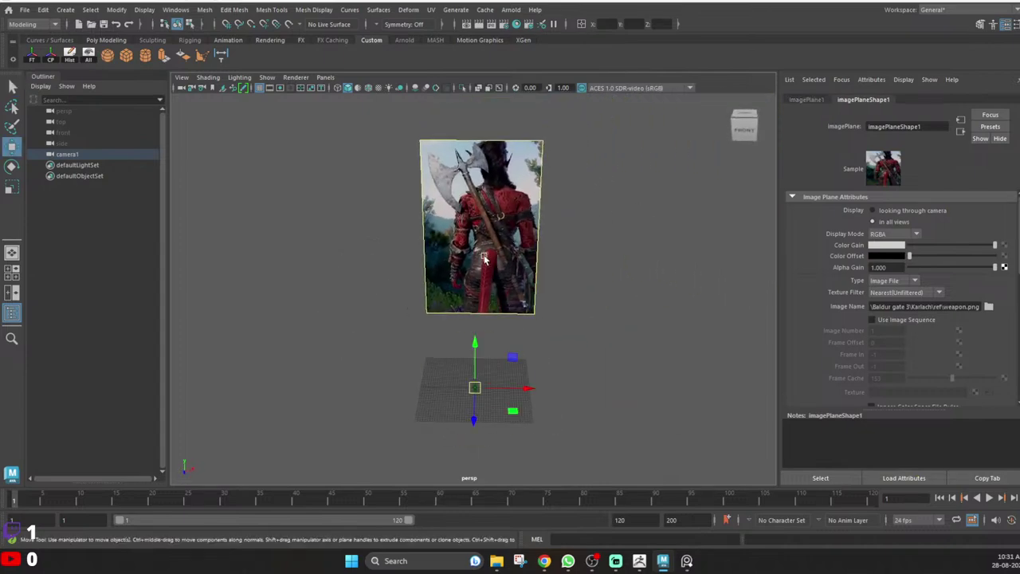
key(e)
key(space)
key(space)
scroll(478, 287, down, 5)
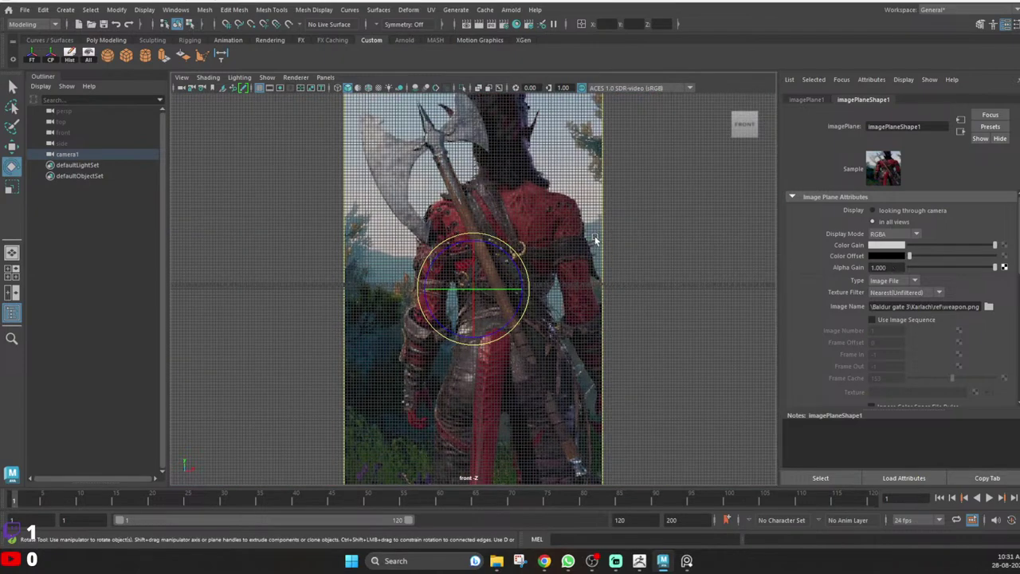
key(space)
key(space)
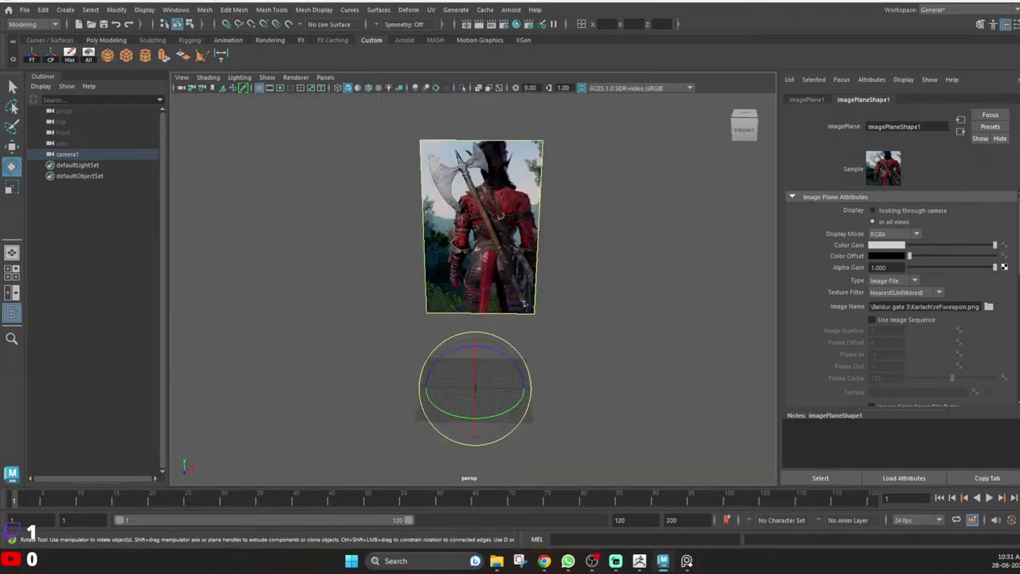
Show the image plane's channel values in place of its attributes and switch to the front view.
key(ctrl+a)
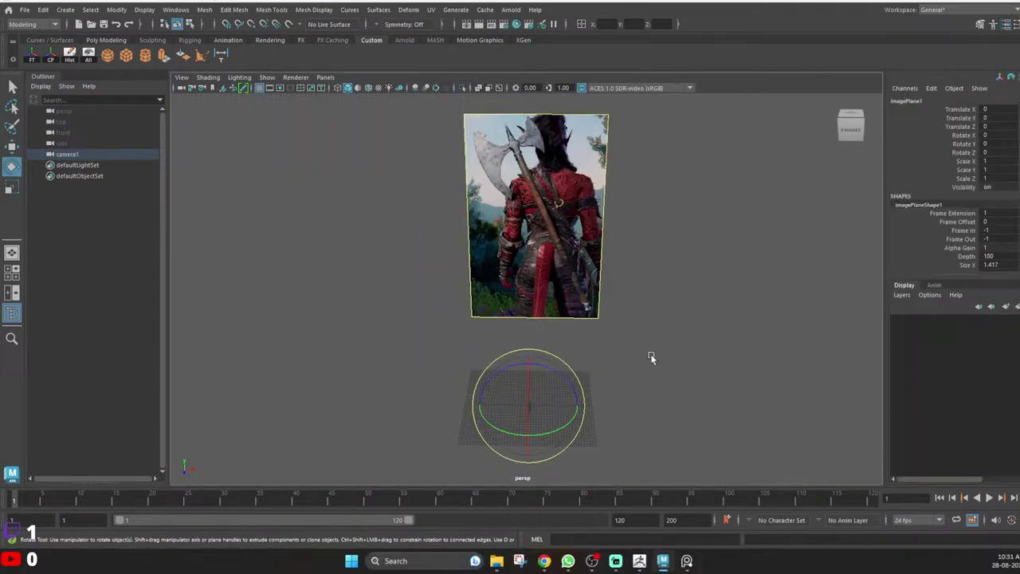
click(13, 273)
key(space)
scroll(592, 261, down, 3)
scroll(579, 254, up, 2)
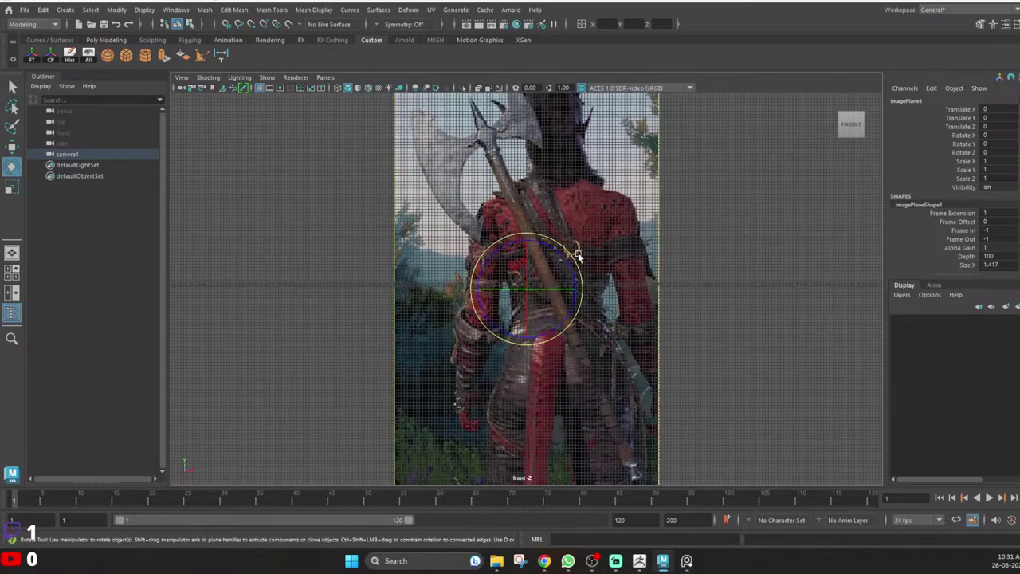
Try to scale the image plane uniformly, then undo the scaling.
key(r)
drag(527, 289, 483, 292)
key(ctrl+z)
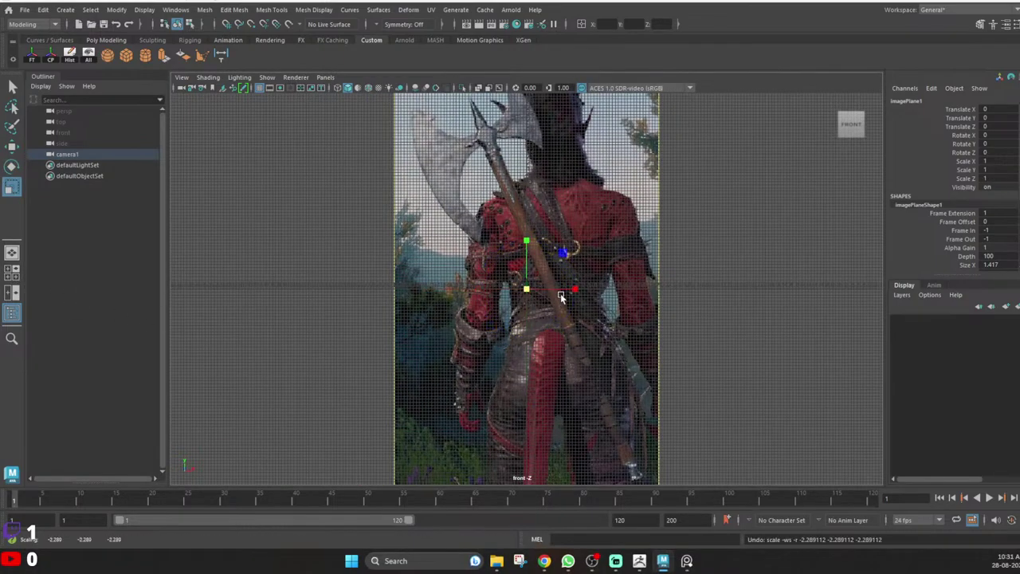
Select the camera that holds the image plane and scale it uniformly to about 0.223.
scroll(627, 264, down, 3)
click(677, 248)
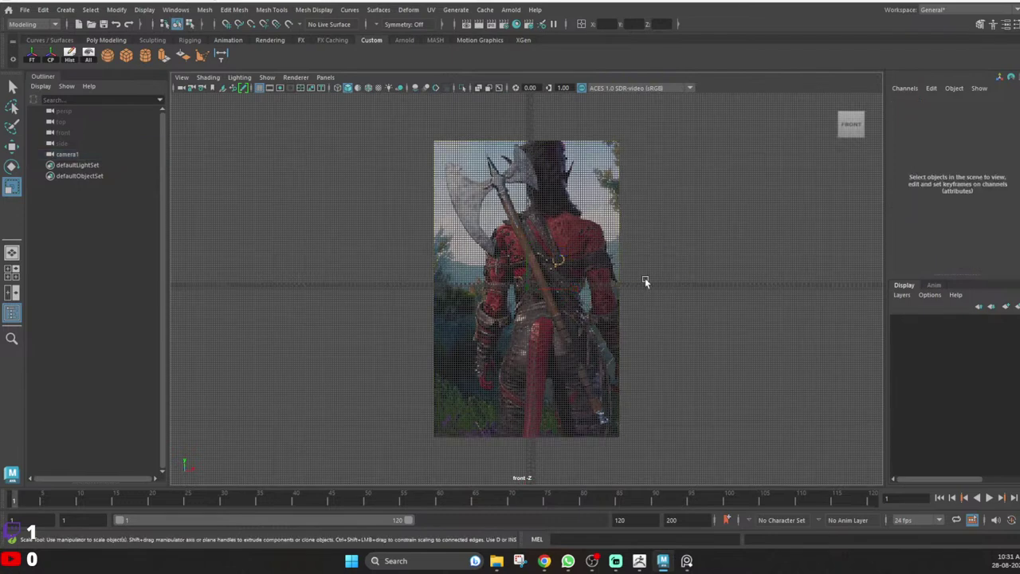
key(ctrl+z)
key(Up)
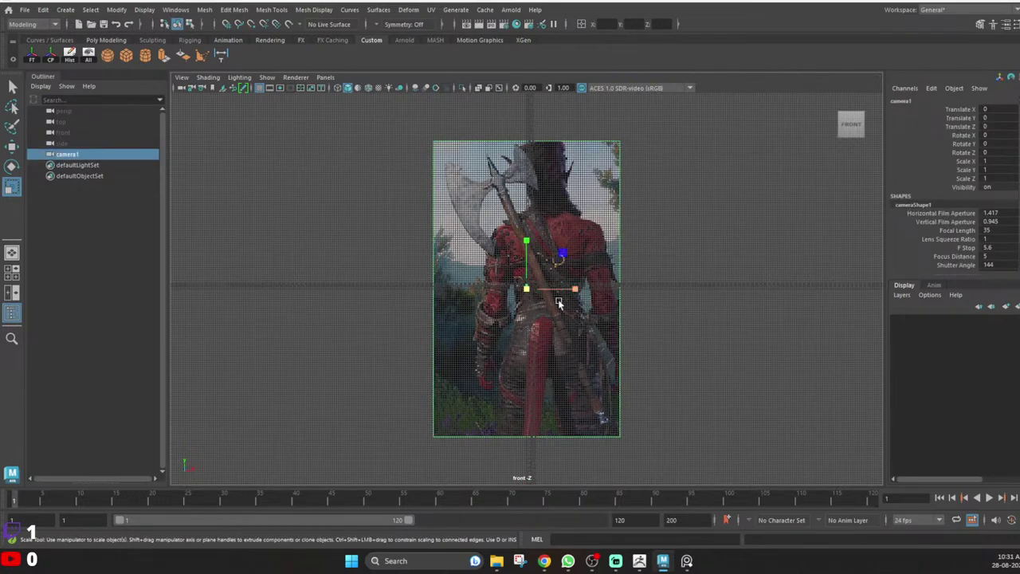
drag(527, 291, 521, 290)
scroll(568, 301, up, 8)
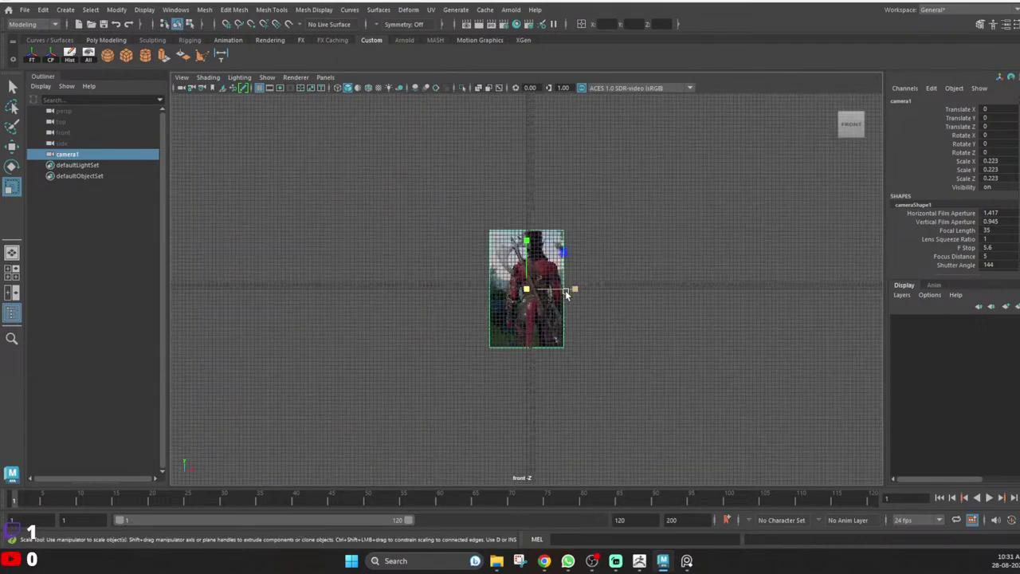
scroll(568, 301, down, 2)
Rotate the camera to about -25 degrees around Z to bring the axe handle upright.
key(e)
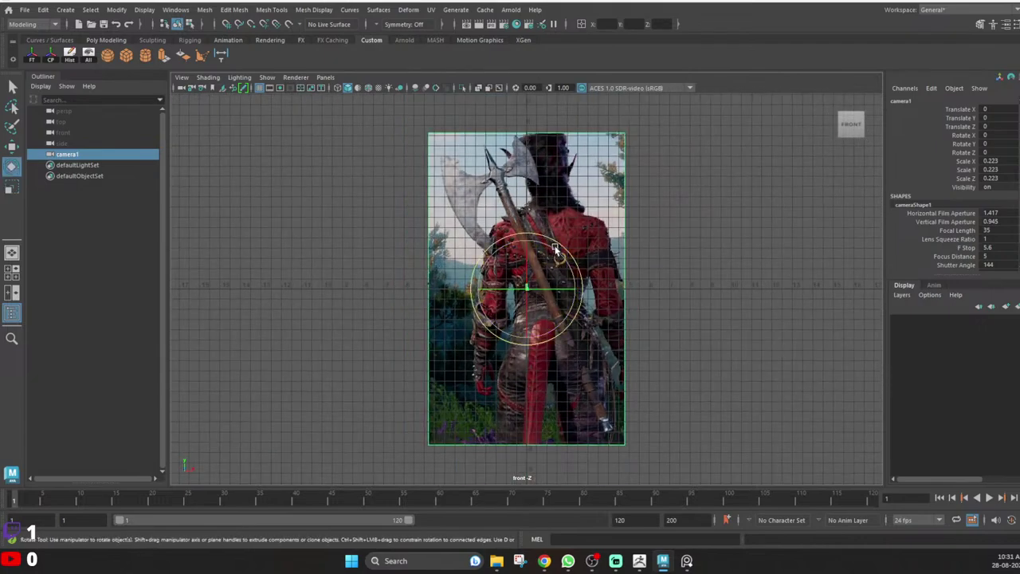
drag(555, 250, 573, 263)
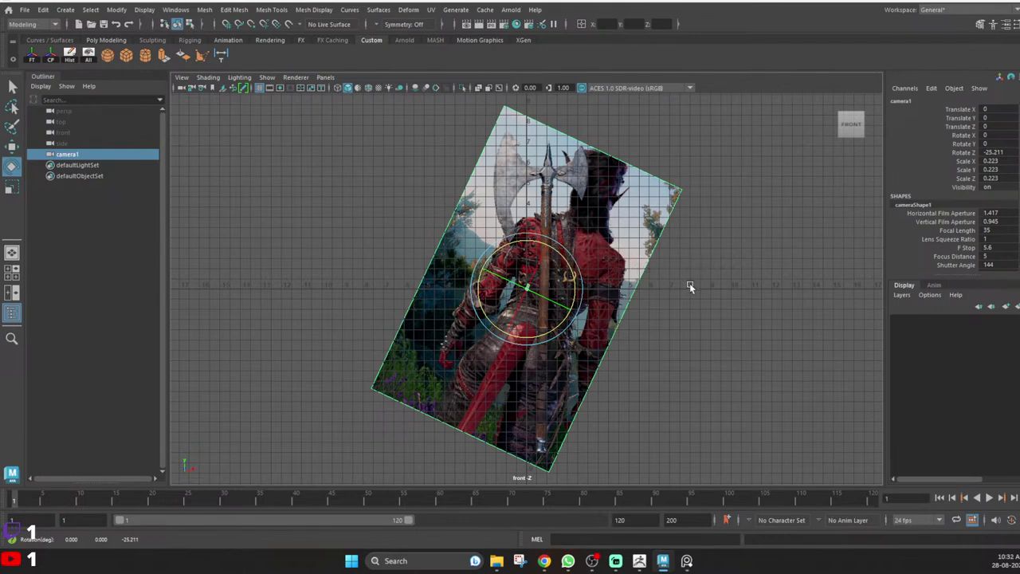
alt+middle_drag(696, 287, 682, 294)
Centre the axe handle on the vertical grid axis by moving the camera to about X -0.9, Y 0.13 and adjusting Rotate Z to about -23.6.
key(w)
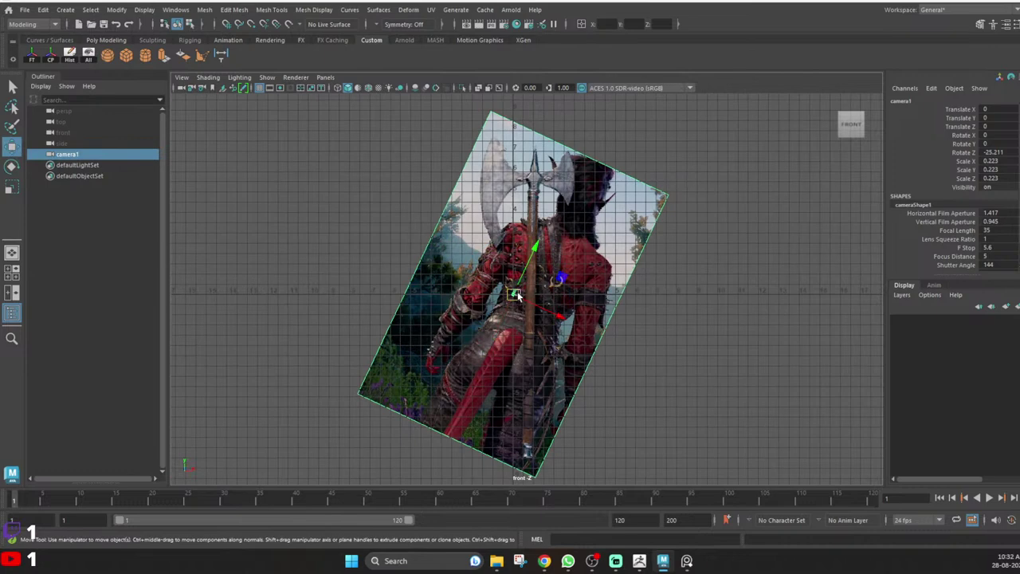
drag(515, 295, 537, 277)
key(e)
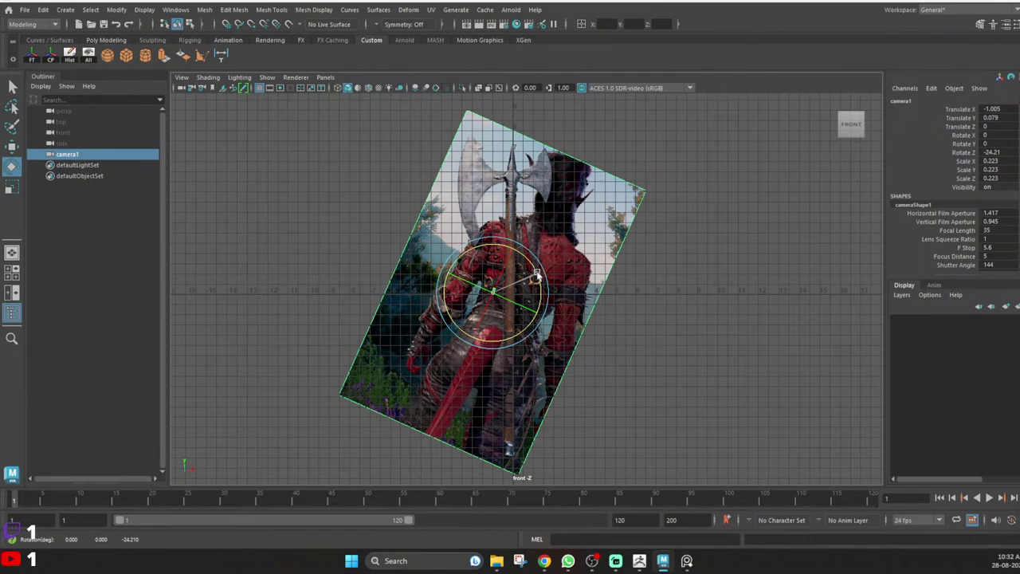
key(w)
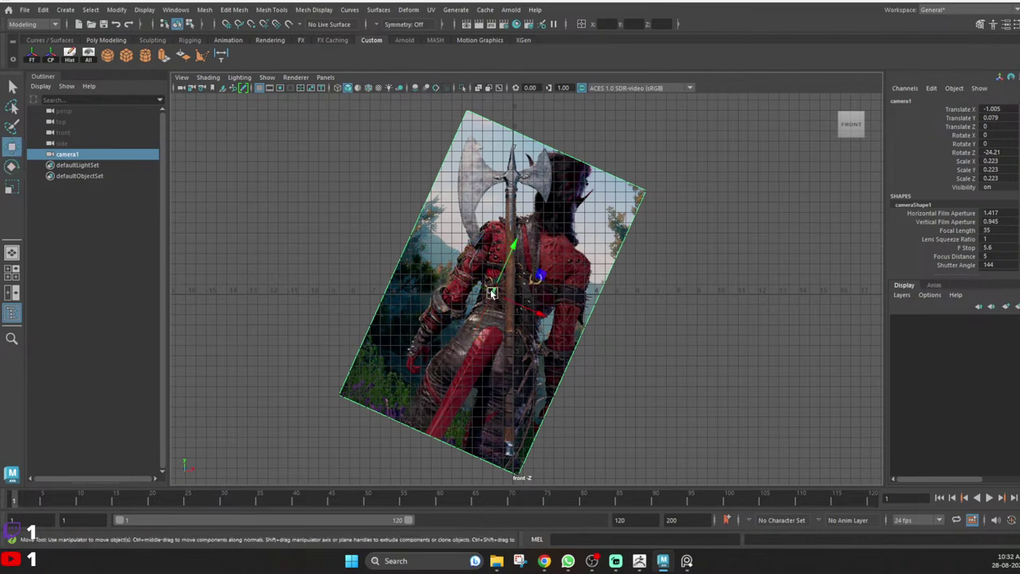
mouse_move(490, 291)
mouse_down()
mouse_move(535, 275)
mouse_move(494, 292)
mouse_up()
key(e)
key(w)
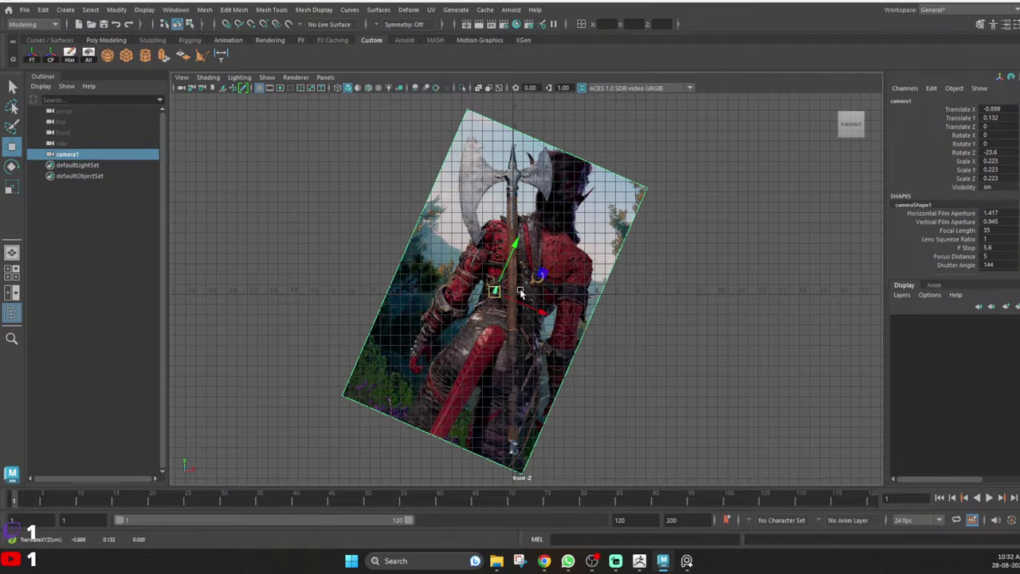
click(690, 279)
click(570, 272)
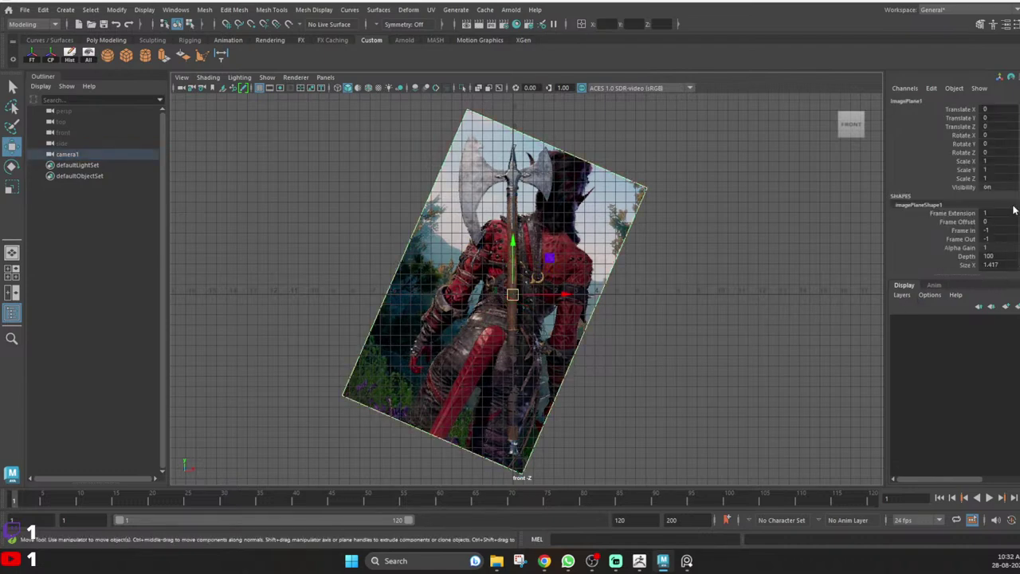
key(ctrl+a)
key(ctrl+a)
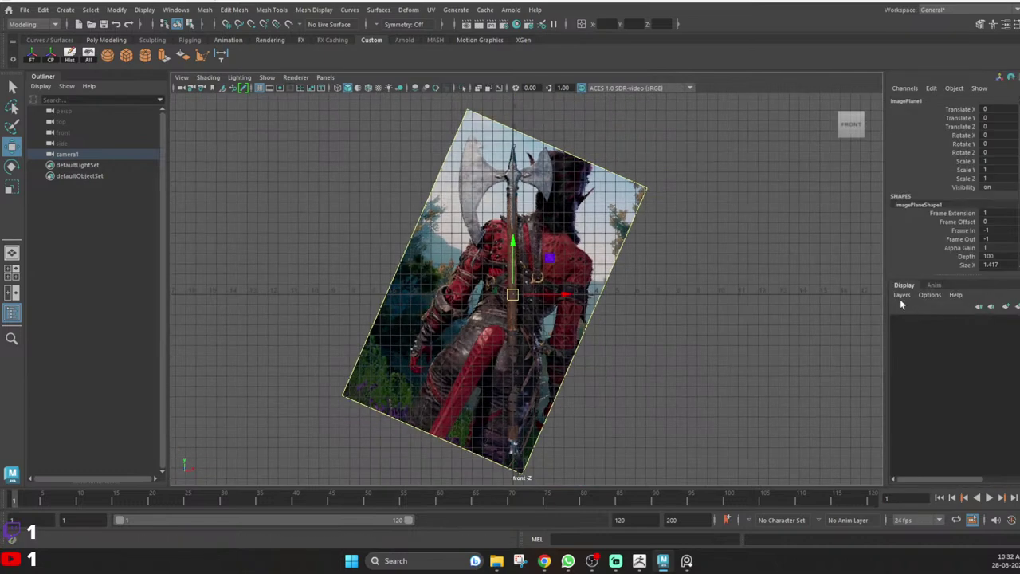
click(660, 324)
Add the camera with its image plane to a new display layer and set the layer to reference mode.
drag(464, 239, 488, 255)
click(488, 254)
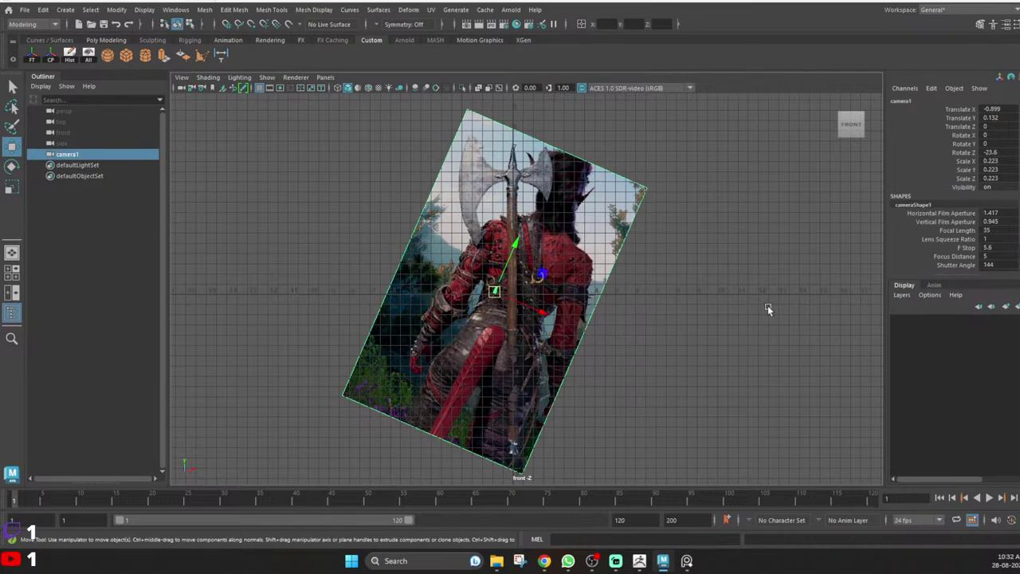
click(1017, 307)
click(923, 322)
click(922, 321)
click(791, 330)
Hide the grid in the front view.
click(262, 89)
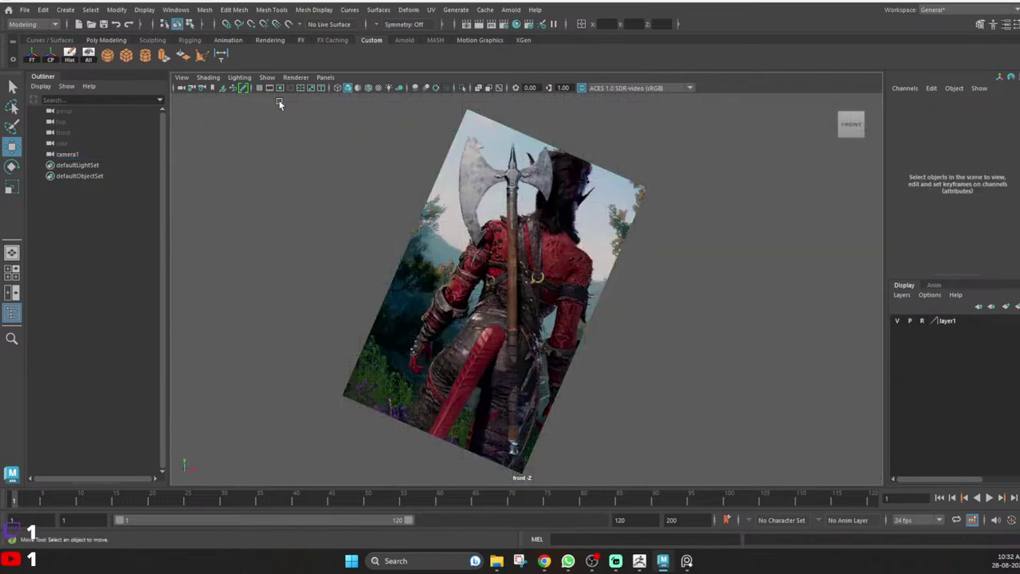
scroll(522, 188, up, 4)
scroll(522, 189, up, 3)
scroll(522, 189, down, 5)
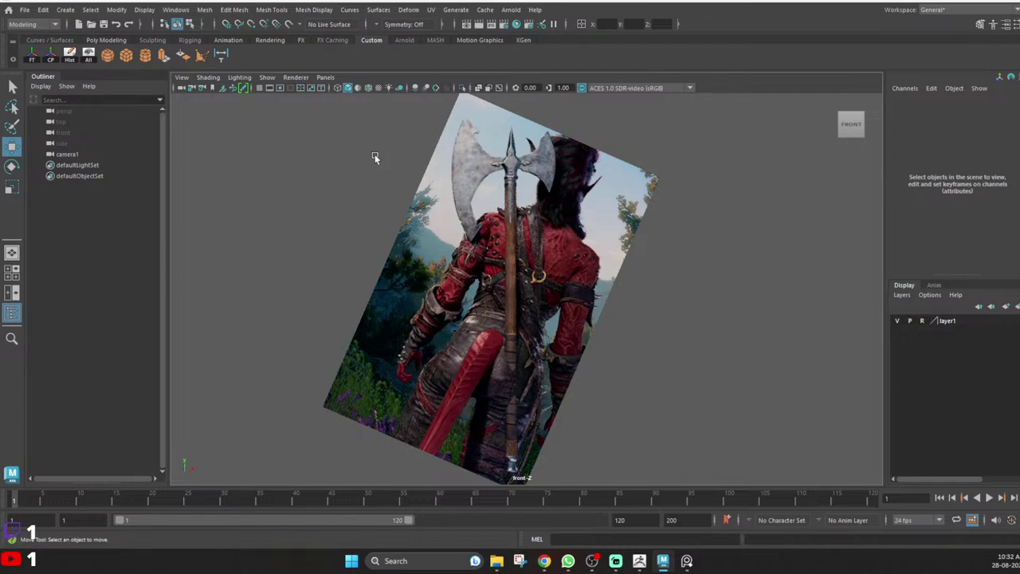
Examine the axe's blade, handle and pommel closely in the reference image.
scroll(439, 238, up, 5)
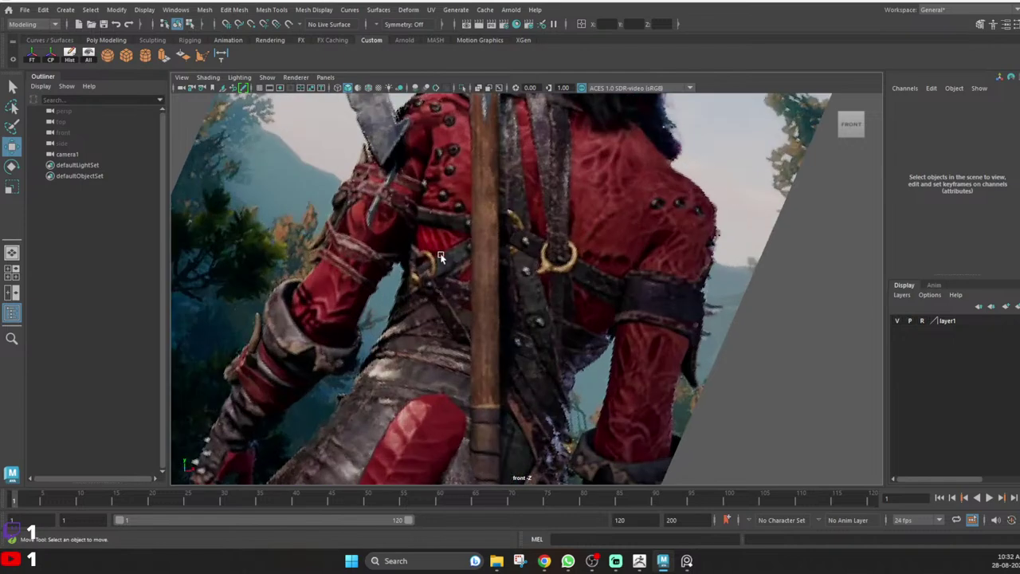
scroll(496, 207, down, 9)
scroll(509, 224, up, 2)
scroll(510, 229, up, 6)
alt+middle_drag(528, 226, 491, 535)
scroll(503, 356, down, 4)
alt+middle_drag(504, 355, 481, 198)
scroll(482, 199, down, 1)
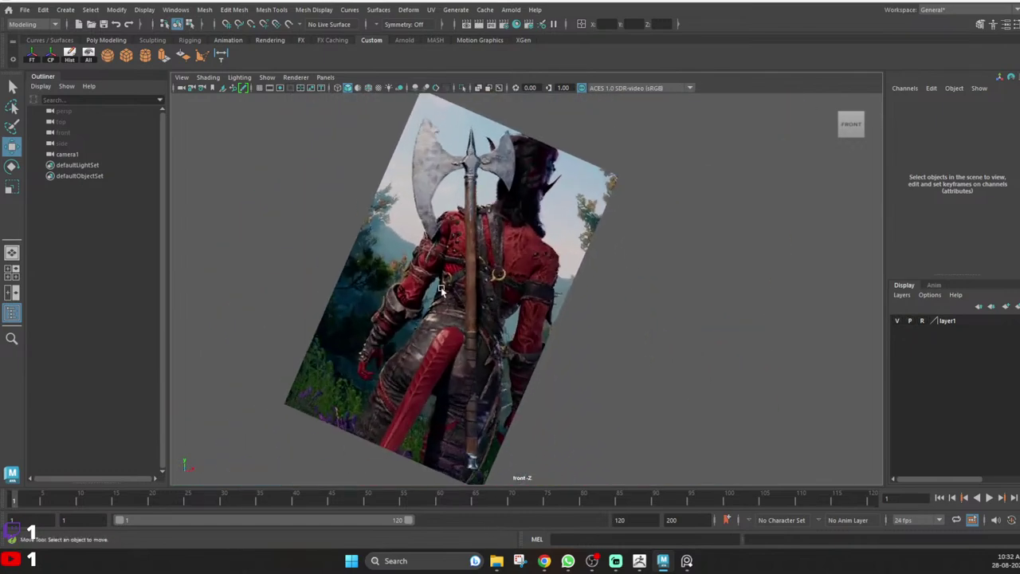
alt+middle_drag(410, 292, 437, 292)
scroll(457, 276, up, 2)
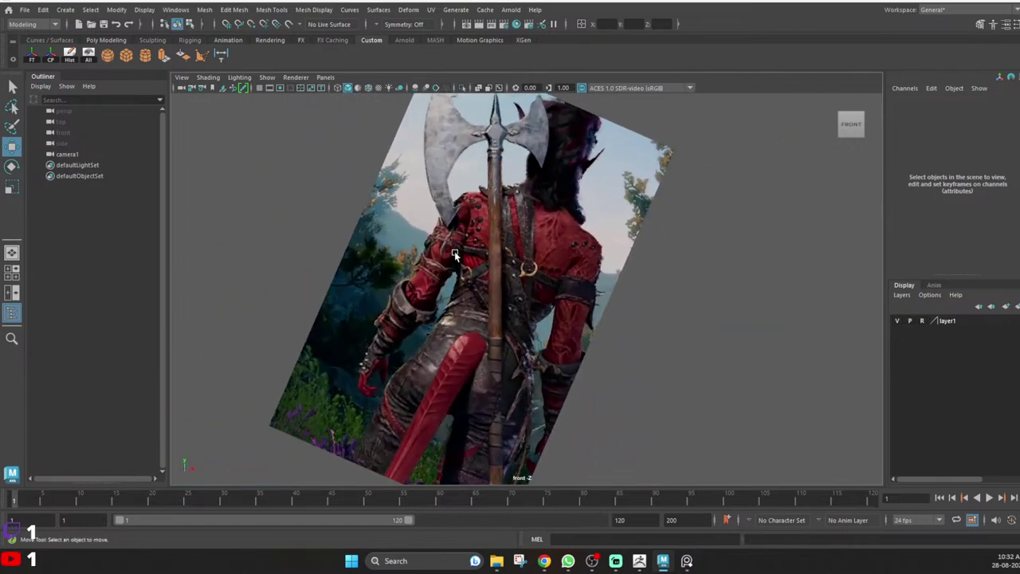
scroll(502, 249, down, 3)
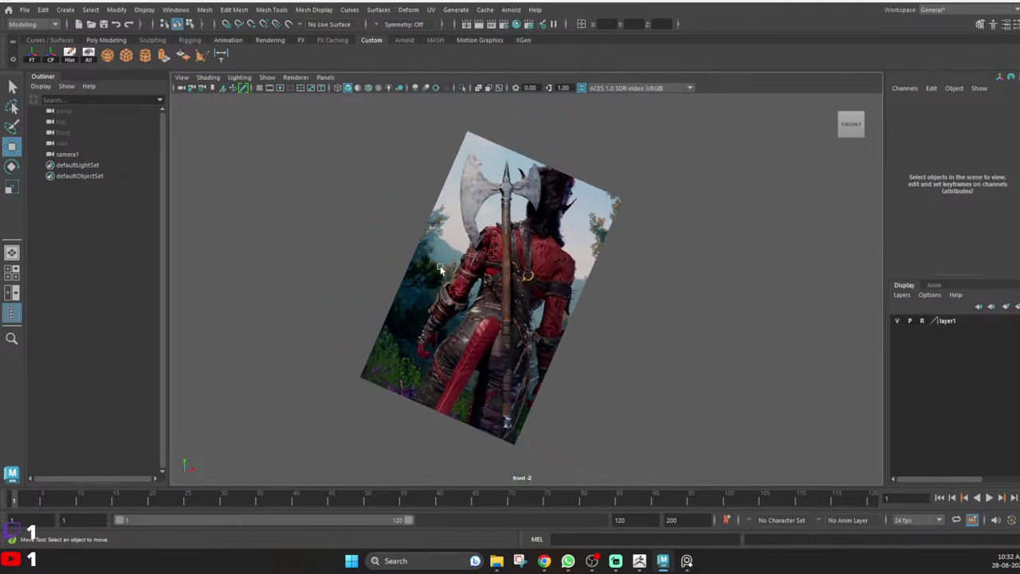
scroll(442, 270, up, 2)
Create a polygon cylinder over the axe handle, show it in wireframe and scale it uniformly to about 0.358.
click(145, 56)
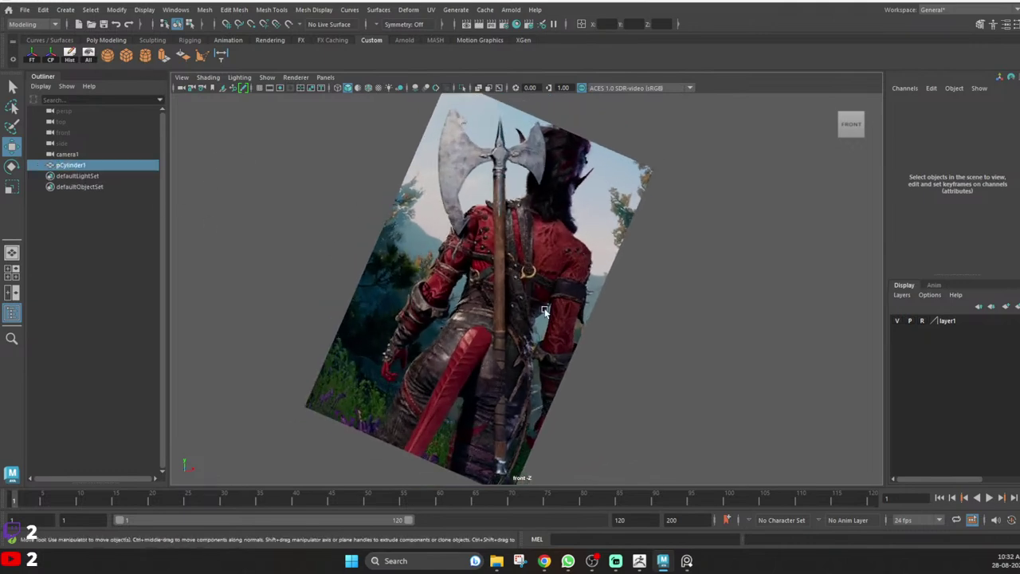
scroll(493, 329, down, 1)
scroll(496, 330, up, 2)
key(4)
scroll(534, 306, up, 2)
key(r)
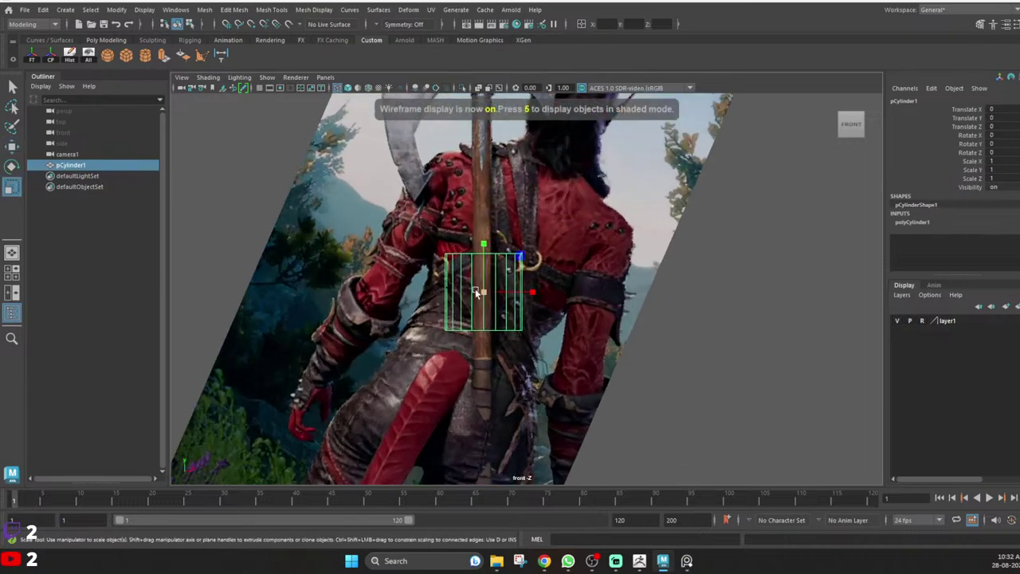
drag(483, 292, 431, 295)
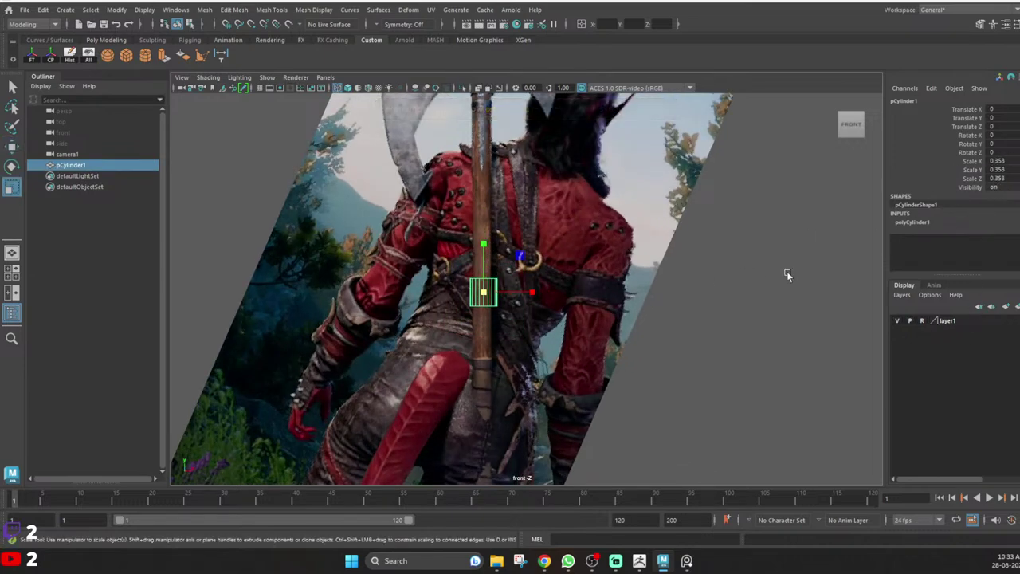
Set the cylinder's axis subdivisions to 12 and adjust its fit over the axe handle.
click(925, 222)
click(992, 256)
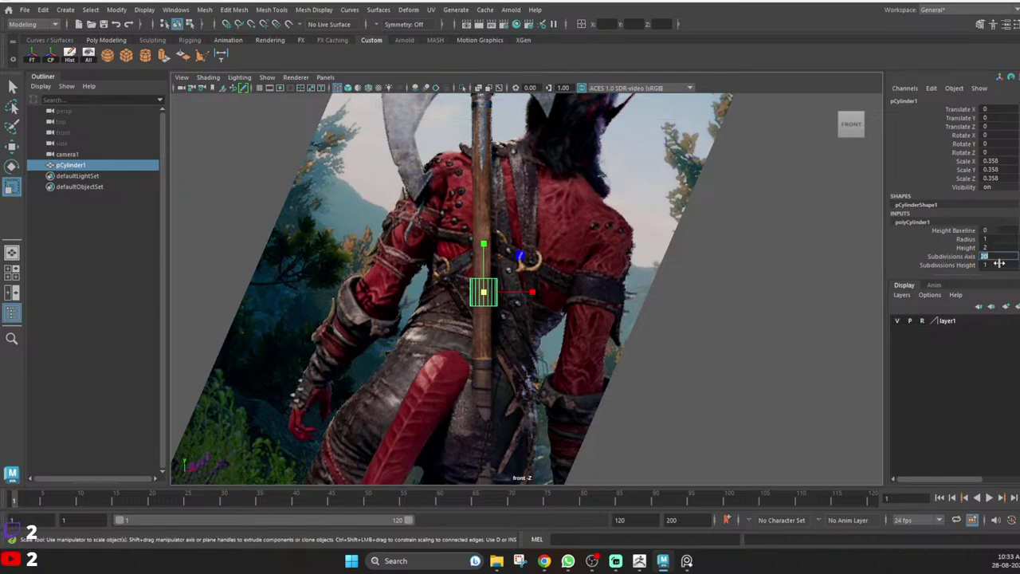
text(12)
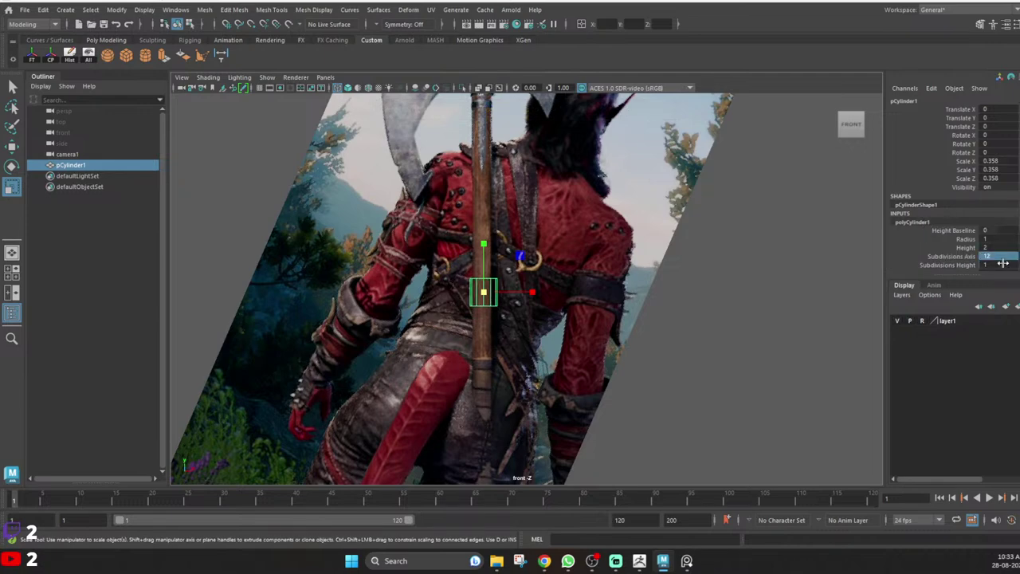
key(Return)
scroll(451, 318, up, 5)
drag(443, 294, 437, 298)
key(w)
scroll(438, 301, down, 7)
scroll(444, 308, up, 2)
Move the cylinder's lower row of vertices down to the end of the wooden handle, just above the pommel.
right_drag(484, 297, 452, 292)
drag(452, 291, 582, 371)
drag(483, 250, 484, 414)
scroll(528, 368, down, 4)
alt+middle_drag(522, 362, 503, 316)
scroll(503, 316, up, 3)
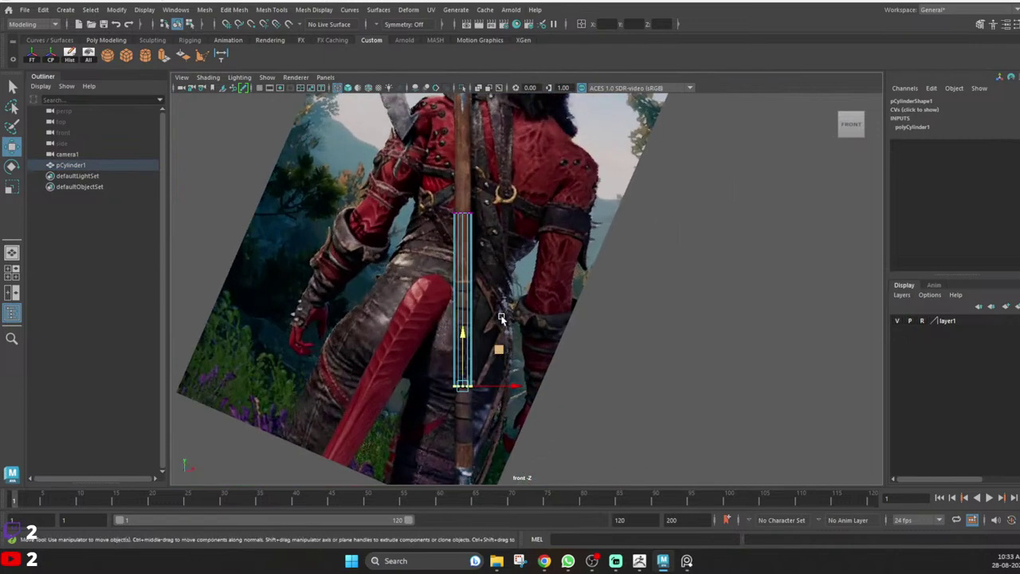
drag(464, 331, 465, 415)
Move the cylinder's upper row of vertices up to the base of the axe head.
alt+middle_drag(449, 207, 456, 361)
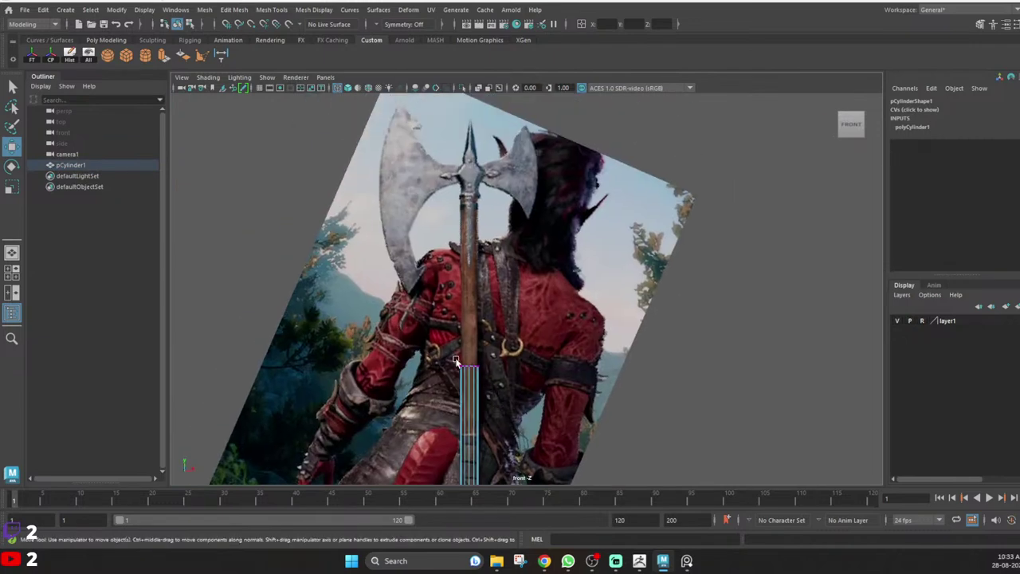
drag(431, 343, 515, 417)
drag(469, 316, 470, 137)
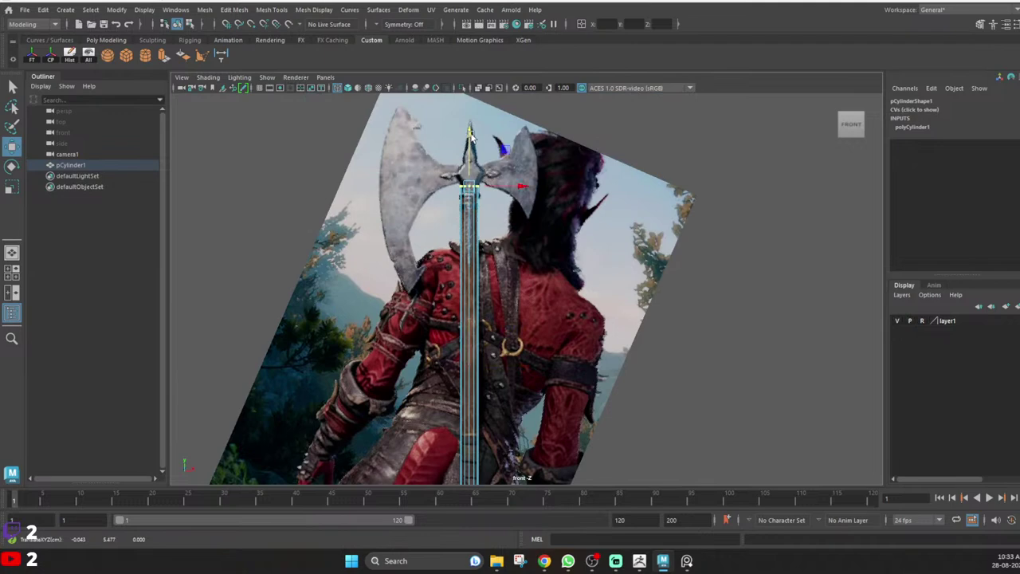
scroll(478, 195, up, 5)
alt+middle_drag(440, 116, 533, 366)
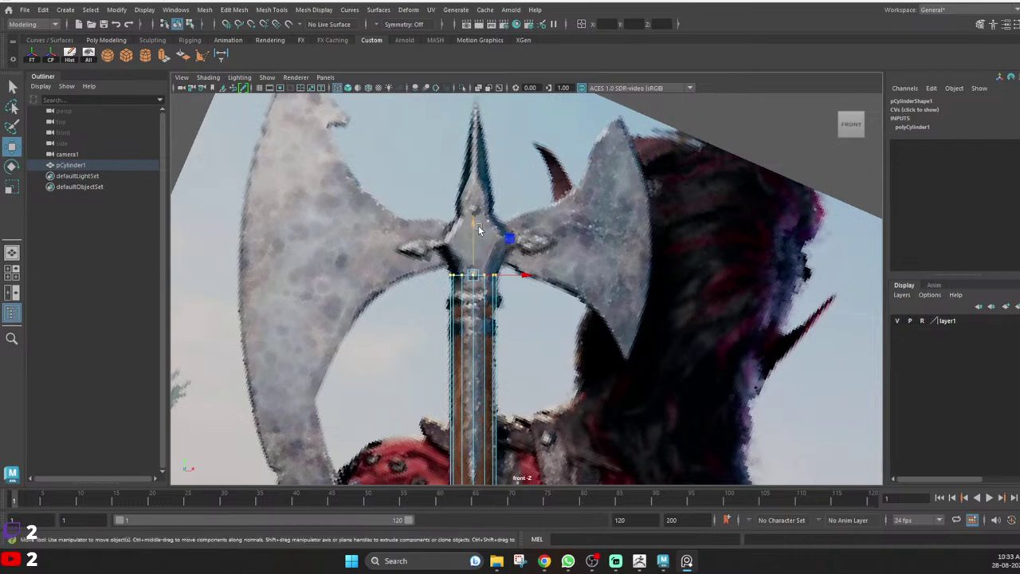
drag(478, 227, 479, 247)
Delete the cylinder's cap faces so the handle's lower end is open.
key(q)
alt+middle_drag(525, 387, 499, 258)
scroll(499, 258, up, 8)
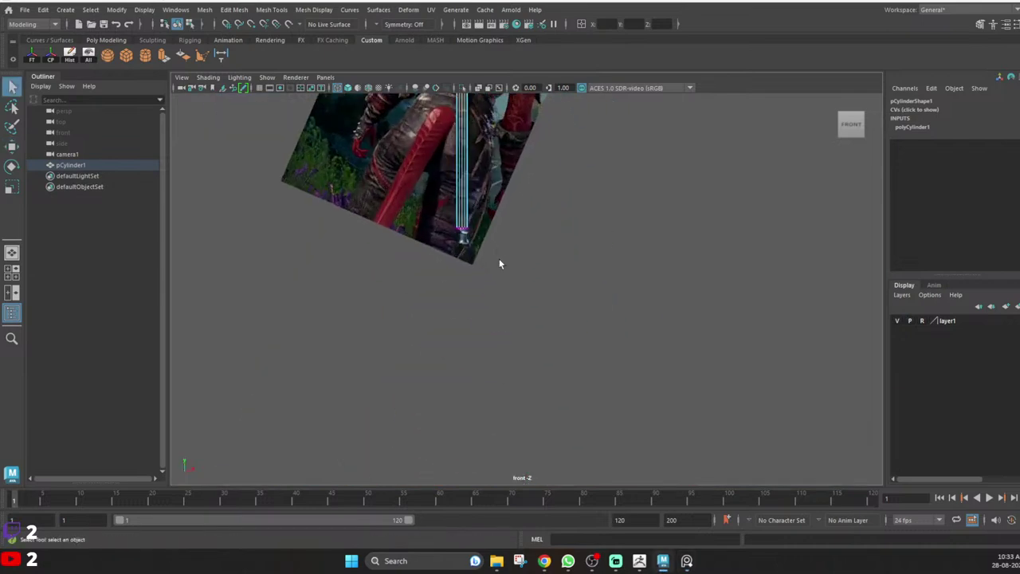
alt+middle_drag(358, 196, 557, 291)
scroll(558, 291, up, 5)
alt+middle_drag(562, 240, 500, 256)
scroll(500, 257, up, 1)
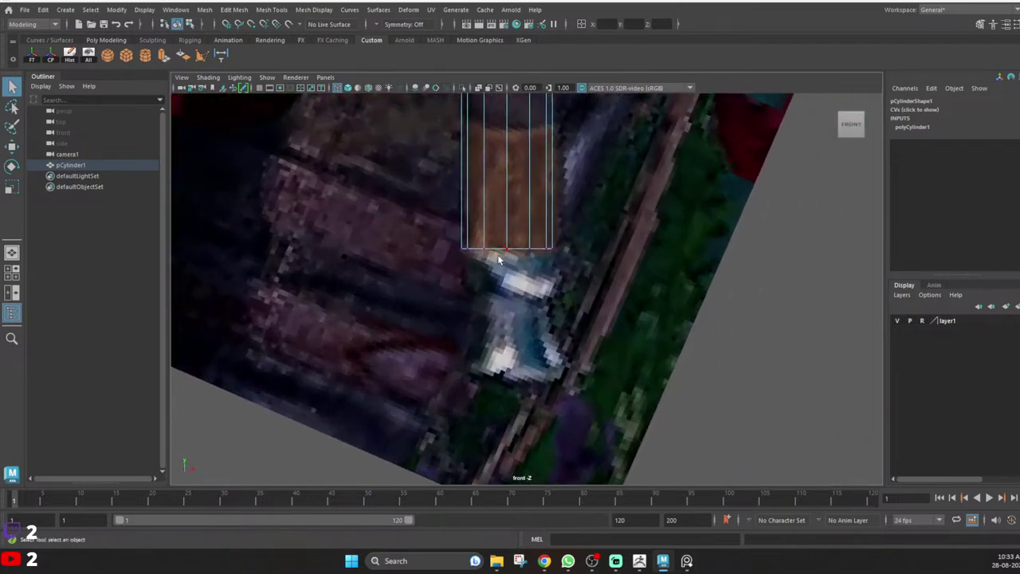
click(615, 171)
click(486, 248)
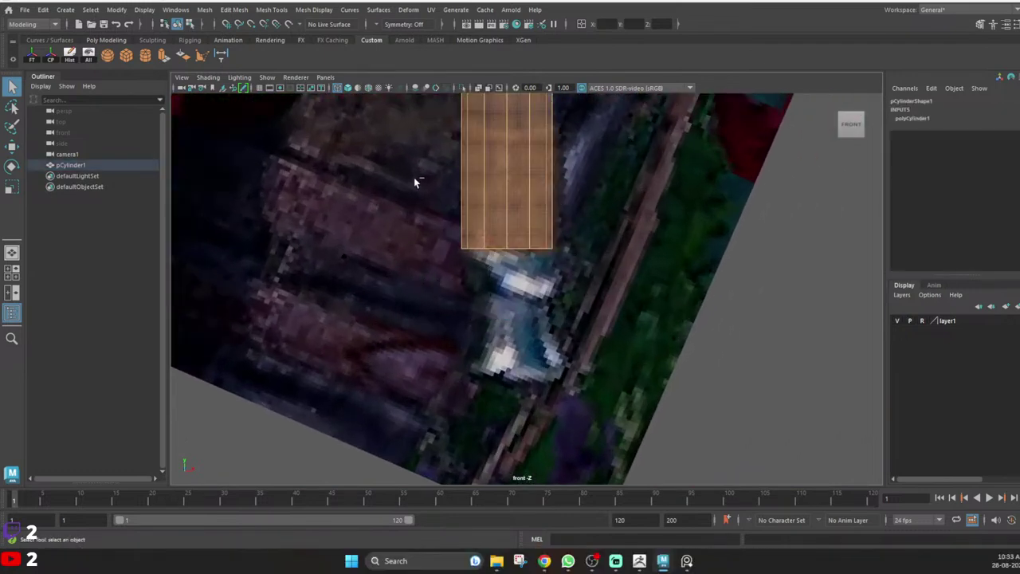
click(551, 252)
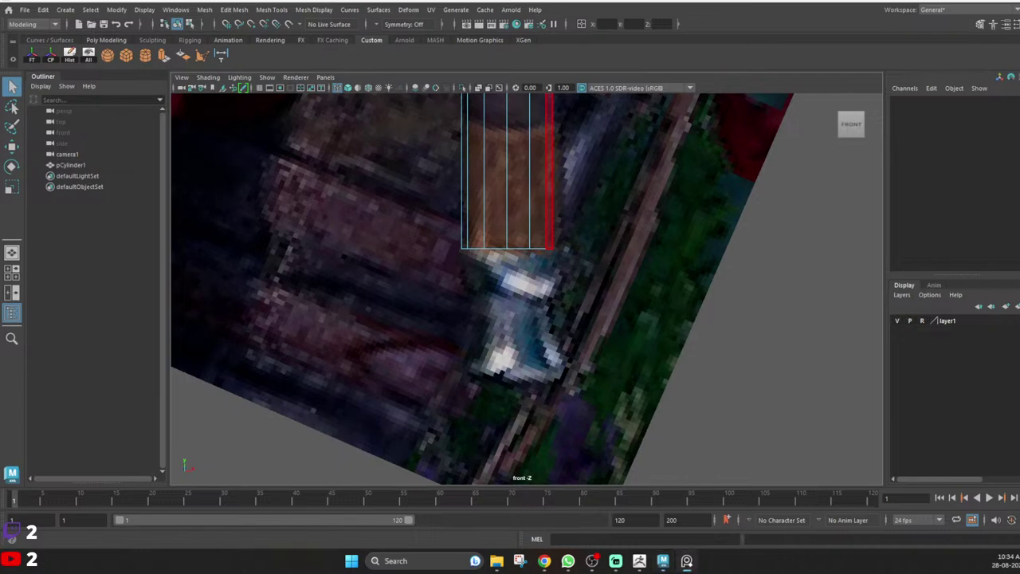
Extrude the handle's lower border edge and scale it outward to about 1.158 to start the pommel collar.
scroll(683, 255, down, 10)
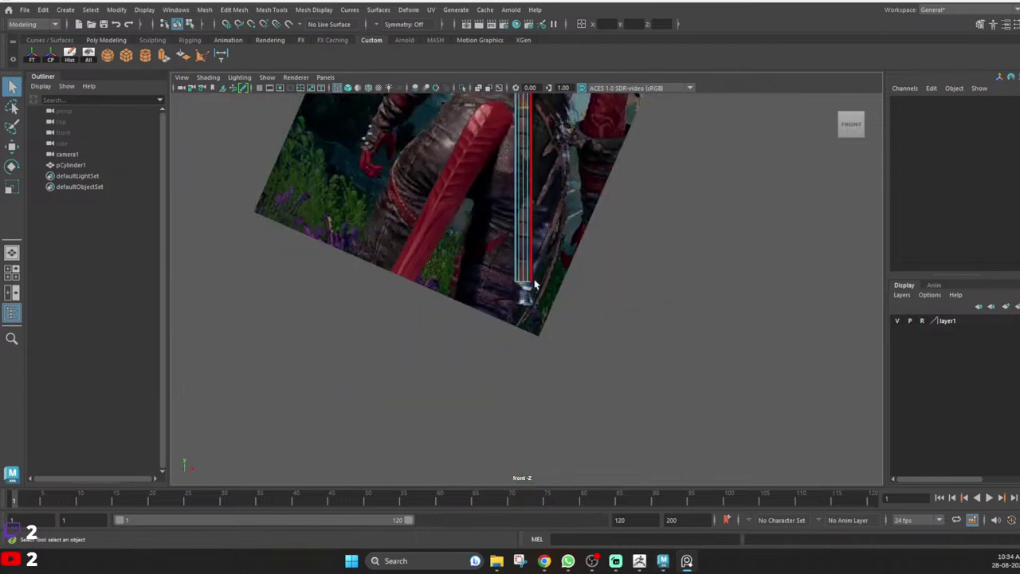
scroll(531, 285, up, 7)
alt+middle_drag(530, 285, 519, 314)
scroll(519, 314, up, 2)
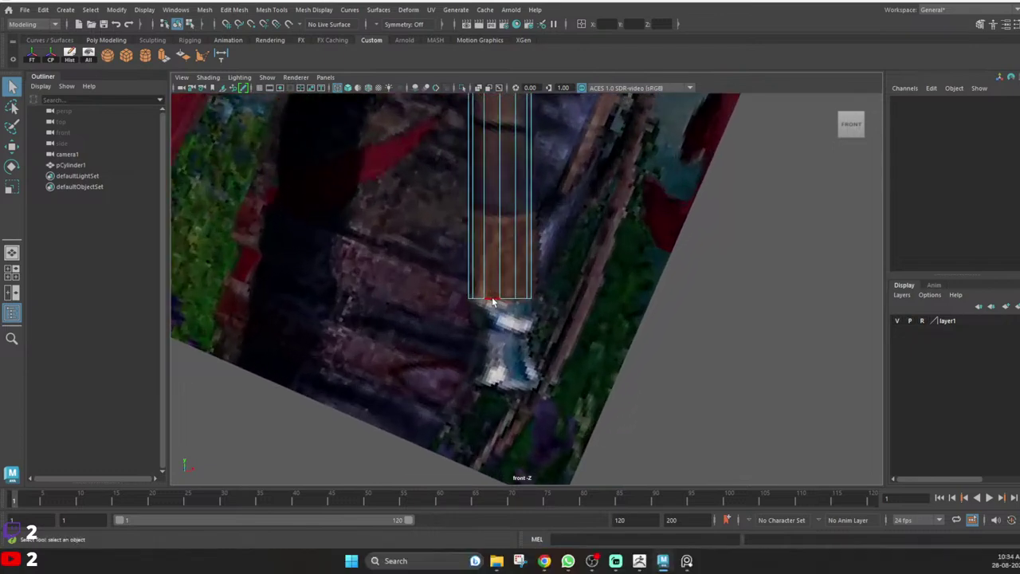
double_click(505, 300)
shift+right_drag(572, 205, 574, 223)
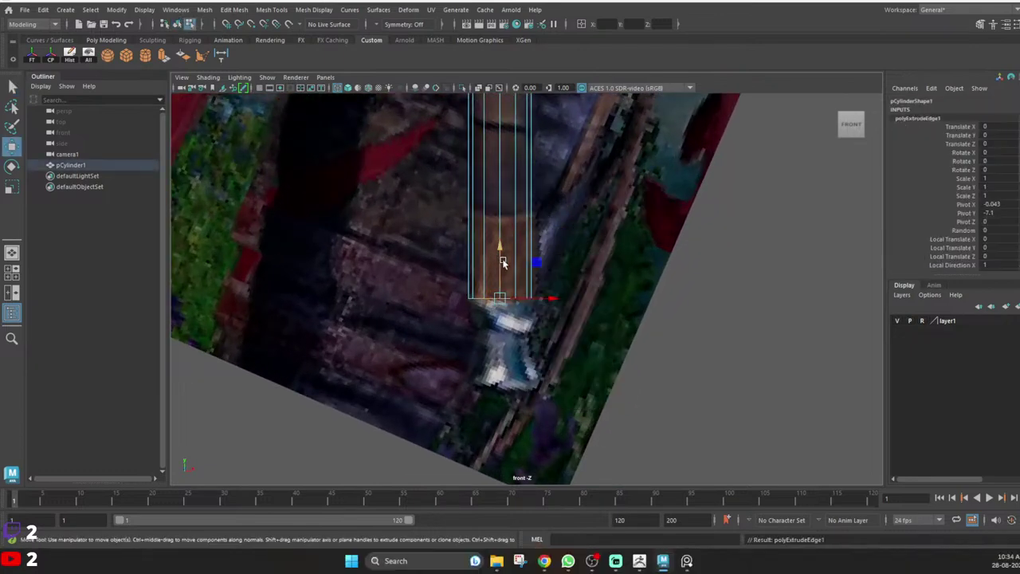
key(r)
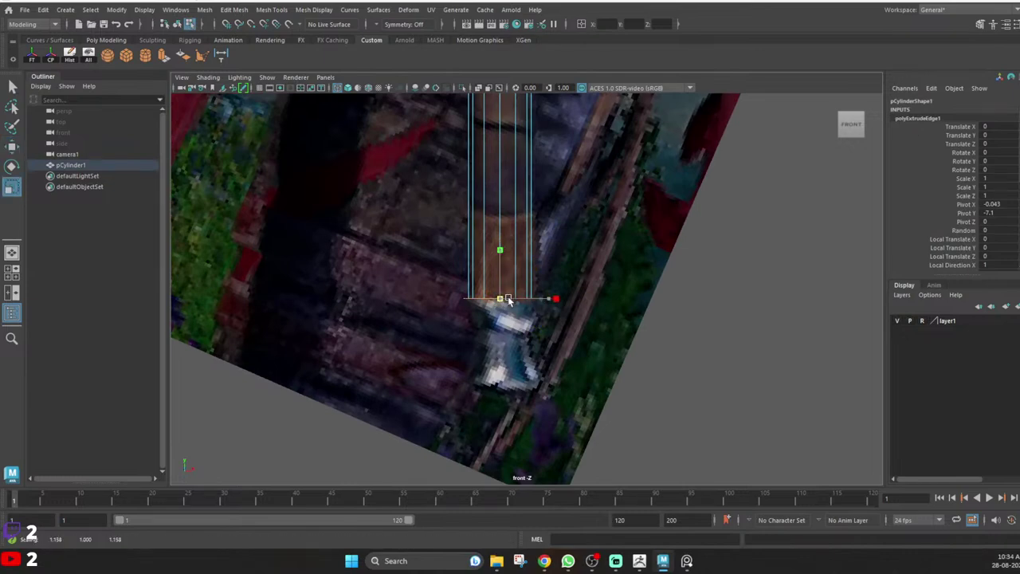
drag(509, 299, 509, 299)
Extrude the widened border edge again and move it down to form the collar's side wall.
key(w)
drag(500, 249, 499, 261)
key(ctrl+z)
shift+right_click(546, 228)
shift+right_drag(545, 234, 545, 257)
key(w)
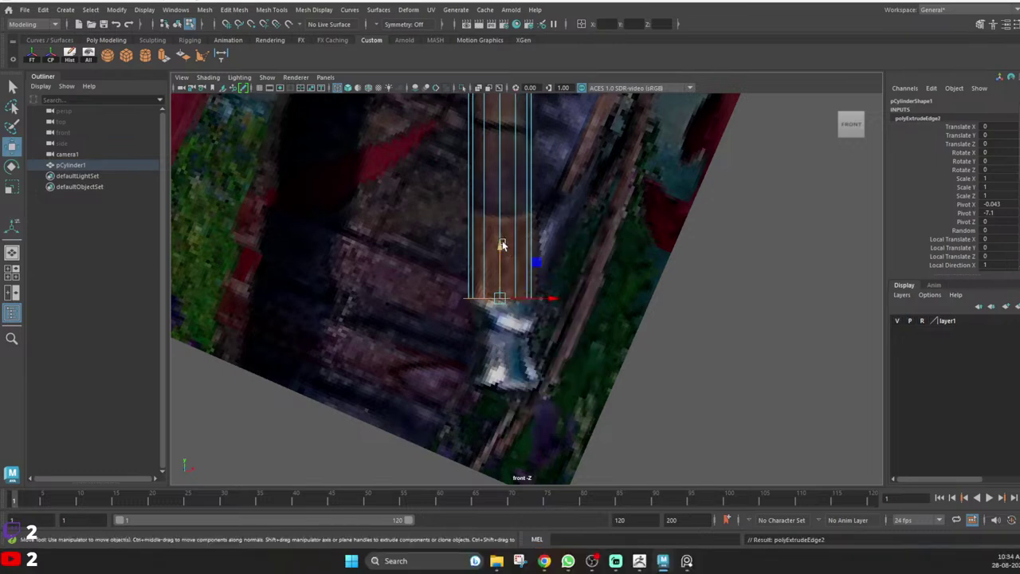
drag(500, 245, 501, 279)
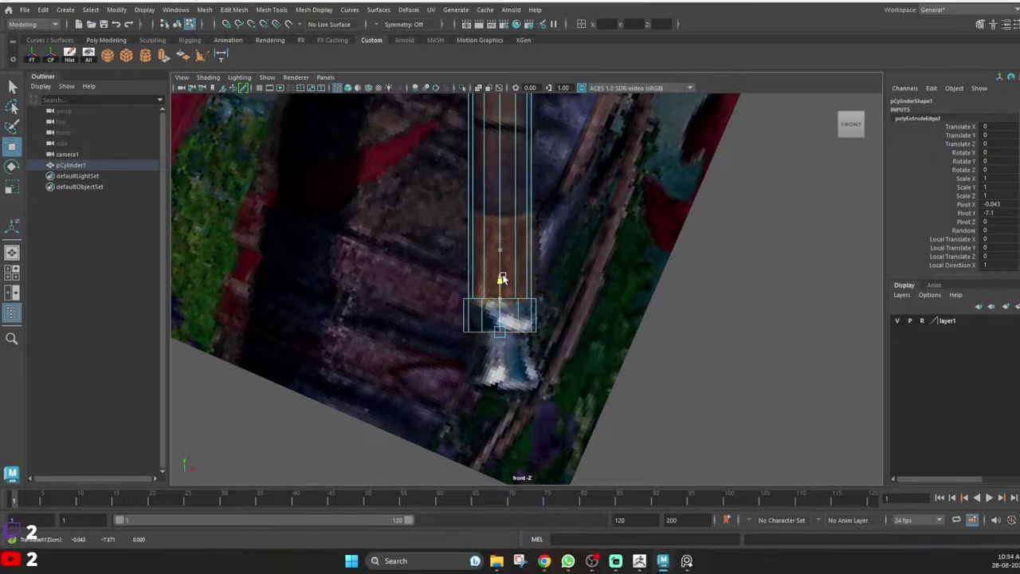
Extrude the collar's lower border edge and scale it inward to the width of the pommel's neck.
shift+right_drag(502, 279, 564, 257)
drag(500, 330, 491, 338)
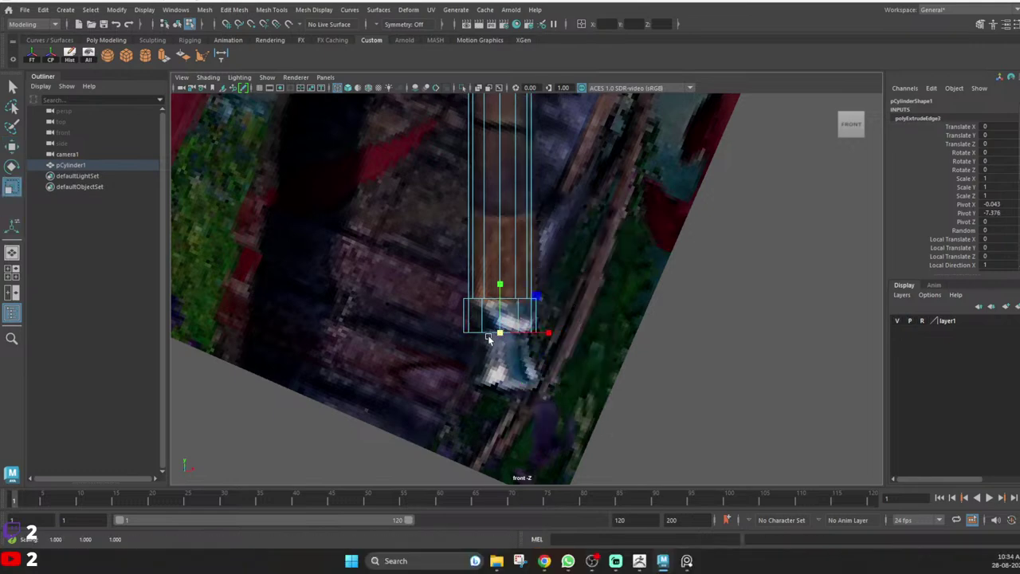
key(w)
Extrude the inner border edge down to the pommel's end and scale it outward into a flared base.
key(ctrl+e)
key(w)
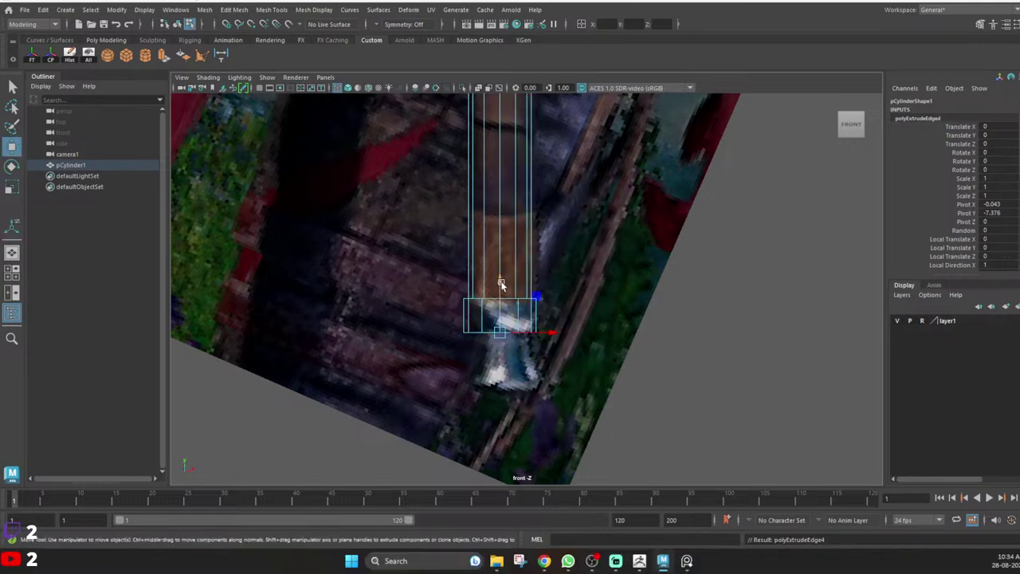
drag(500, 284, 499, 335)
key(r)
drag(499, 383, 519, 389)
key(w)
drag(500, 338, 501, 345)
key(q)
Insert three horizontal edge loops around the flared pommel section.
click(489, 381)
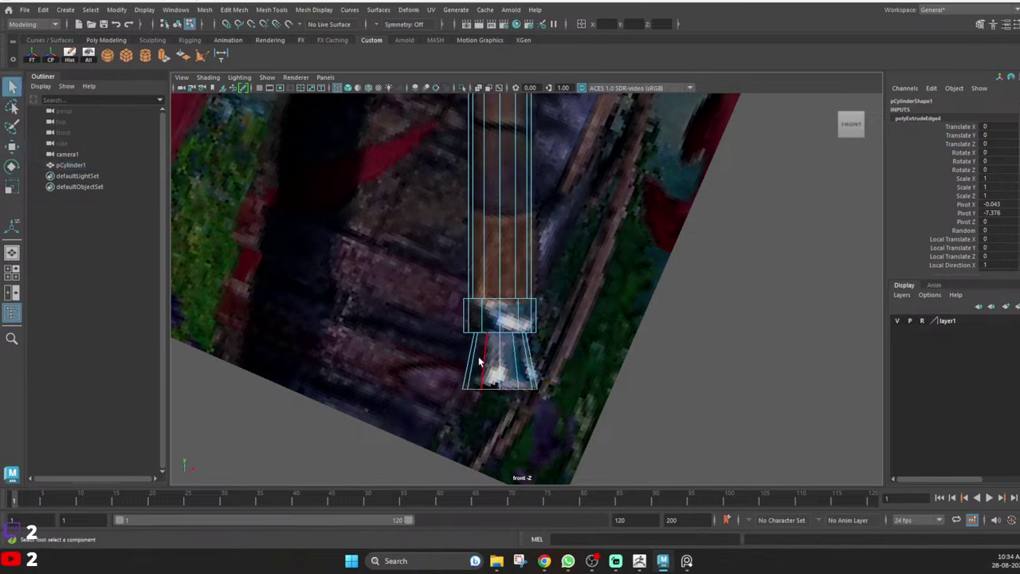
click(481, 359)
ctrl+right_drag(517, 242, 522, 277)
scroll(499, 345, up, 1)
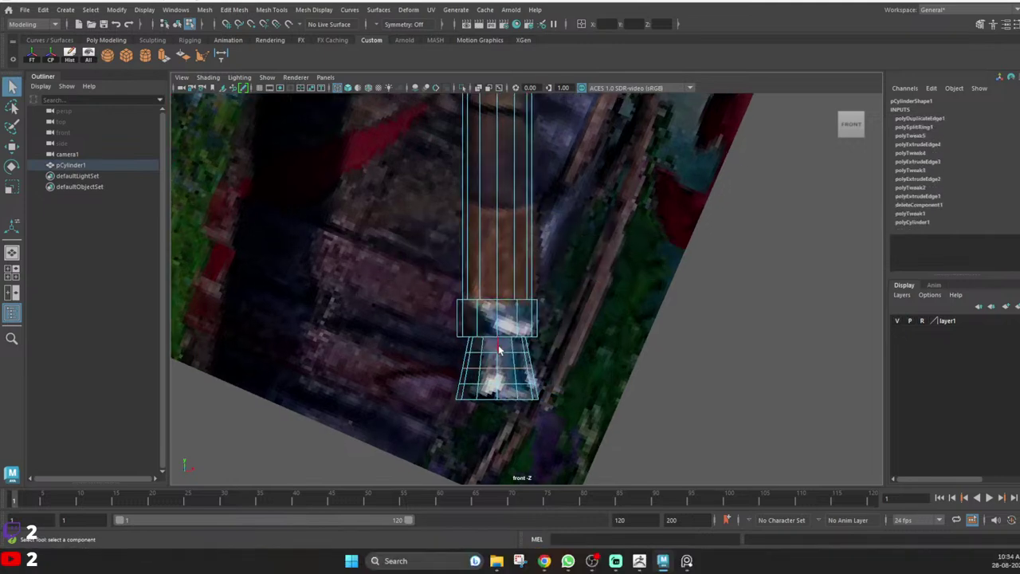
Scale and reposition the flared section's inner vertex rows to give the pommel a concave profile matching the reference.
right_drag(498, 344, 450, 348)
drag(556, 376, 554, 399)
key(r)
drag(501, 369, 540, 356)
scroll(497, 361, up, 1)
key(w)
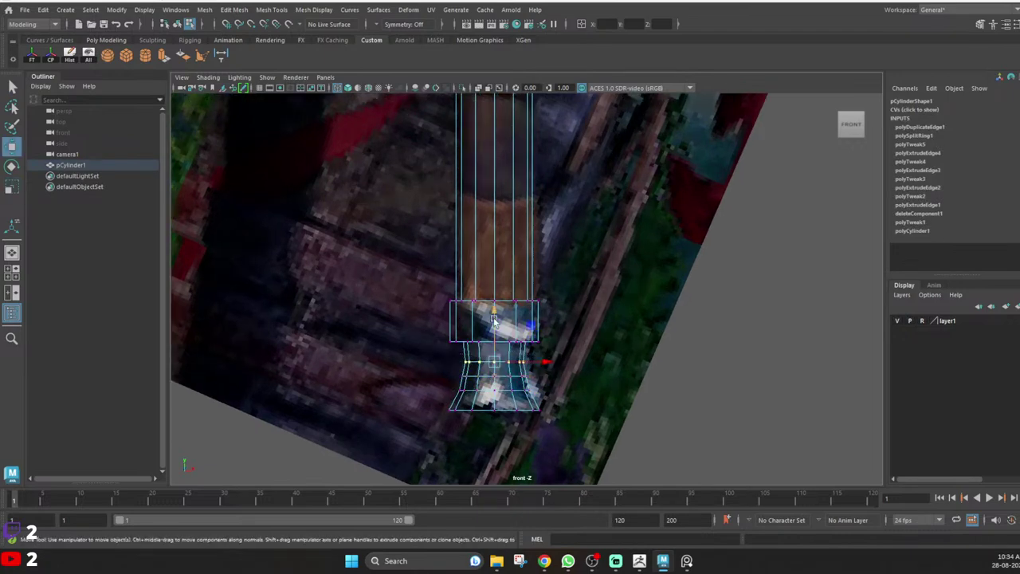
alt+middle_drag(519, 392, 533, 320)
scroll(533, 319, up, 4)
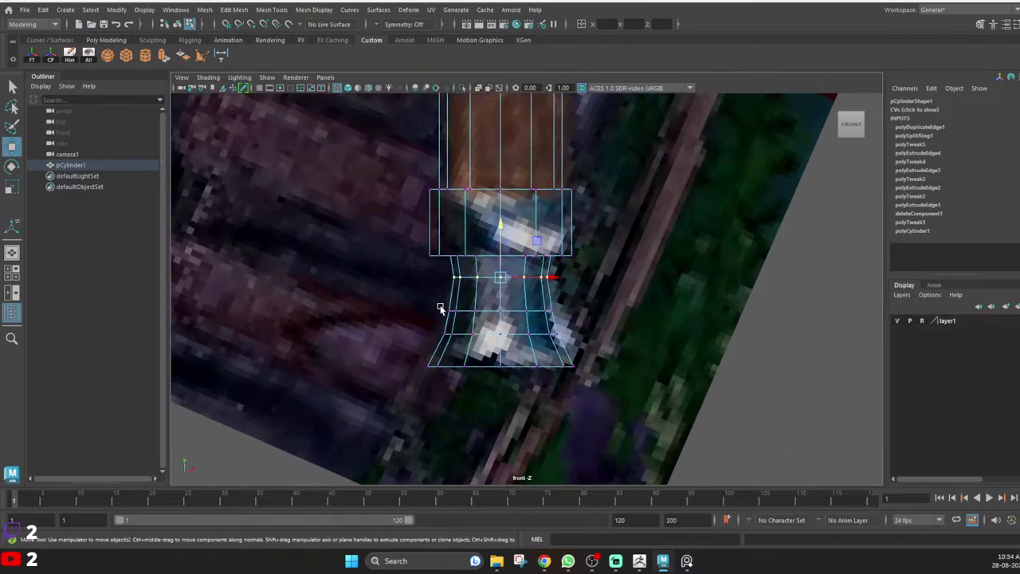
drag(503, 315, 505, 317)
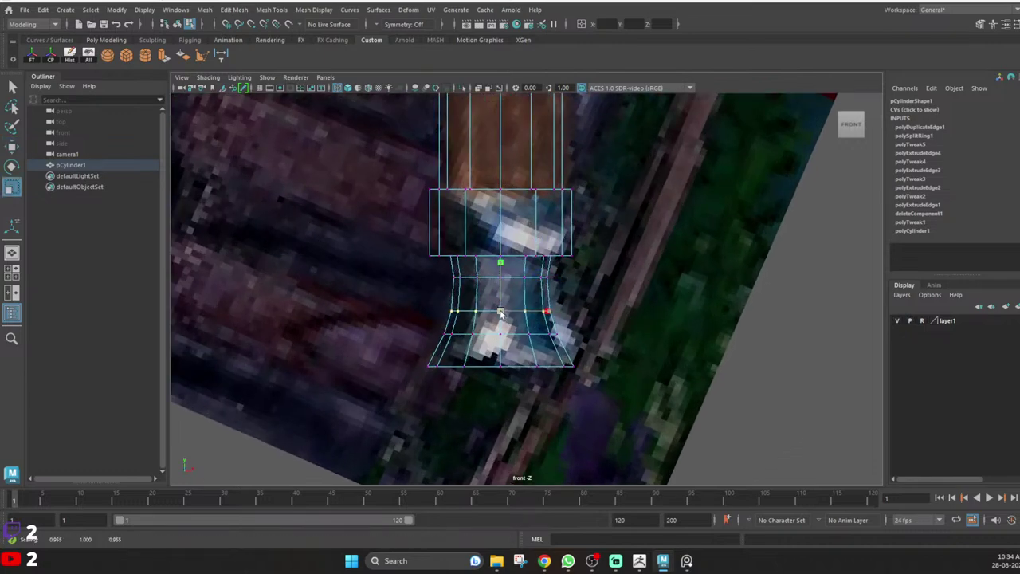
drag(498, 275, 499, 254)
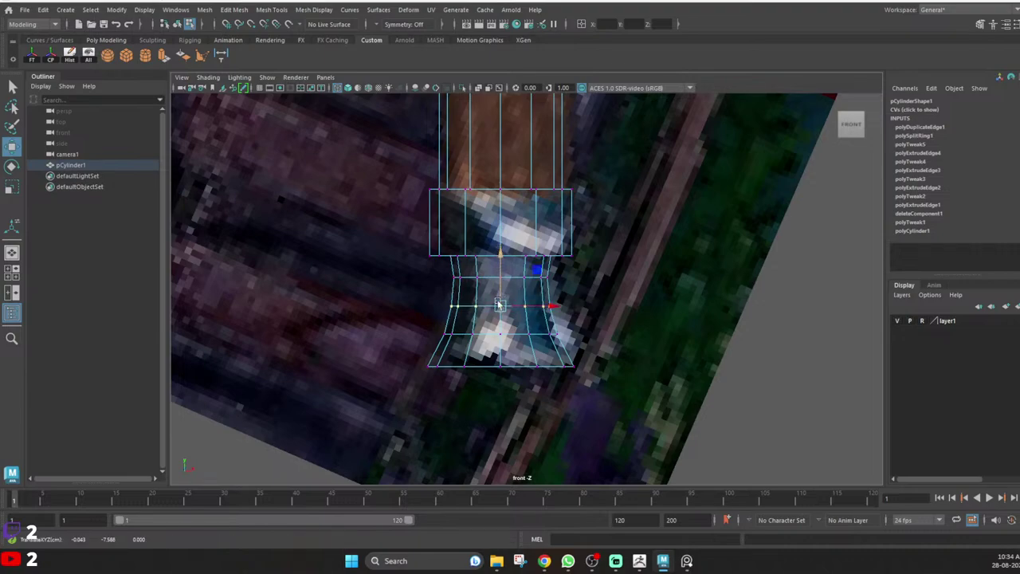
In the perspective view, scale the edge loop at the top of the pommel's neck slightly inward.
key(space)
key(space)
scroll(512, 332, up, 4)
key(f)
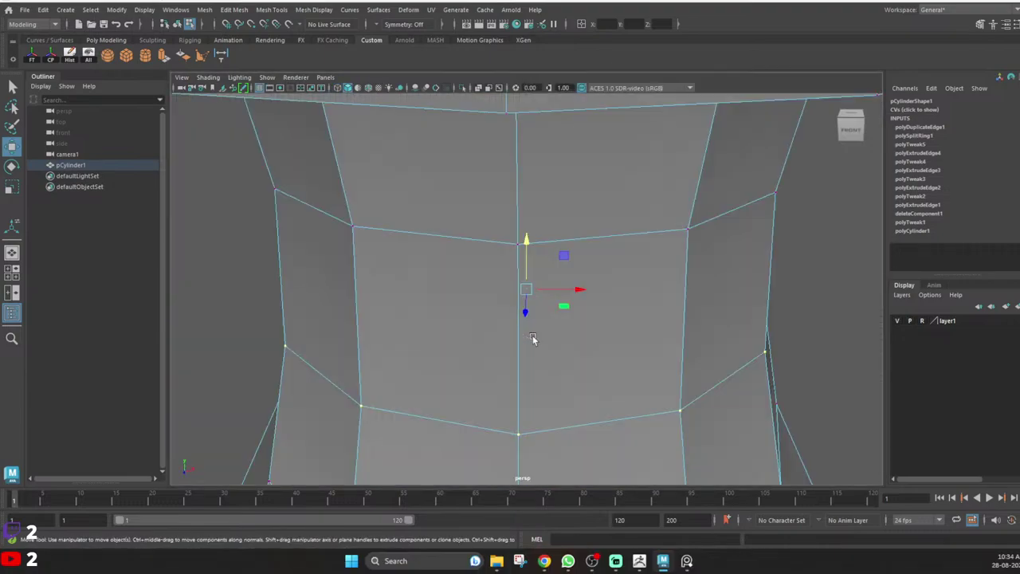
scroll(528, 336, down, 6)
mouse_move(531, 317)
alt+mouse_down()
mouse_move(516, 265)
mouse_move(513, 307)
alt+mouse_up()
right_drag(515, 217, 516, 179)
double_click(517, 170)
key(r)
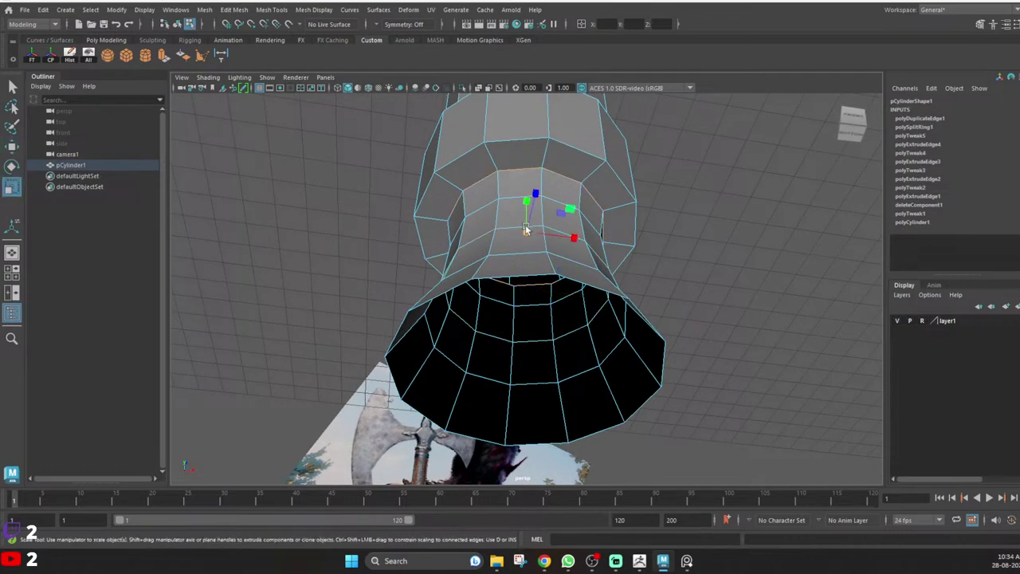
drag(526, 230, 502, 255)
Extrude the pommel's open bottom border edge and scale it inward to about half its width.
key(space)
key(space)
click(648, 313)
scroll(614, 296, down, 10)
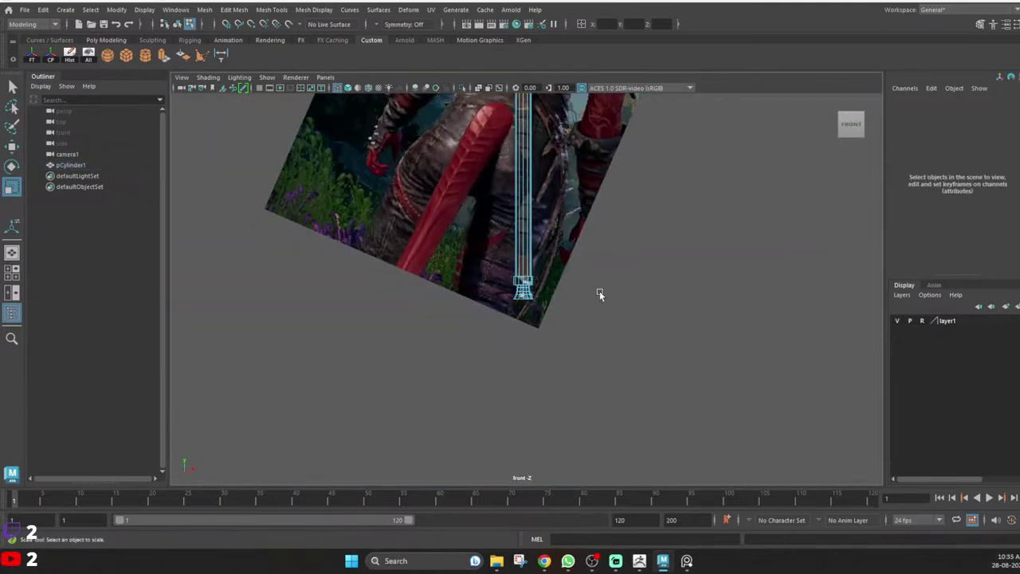
scroll(582, 290, up, 8)
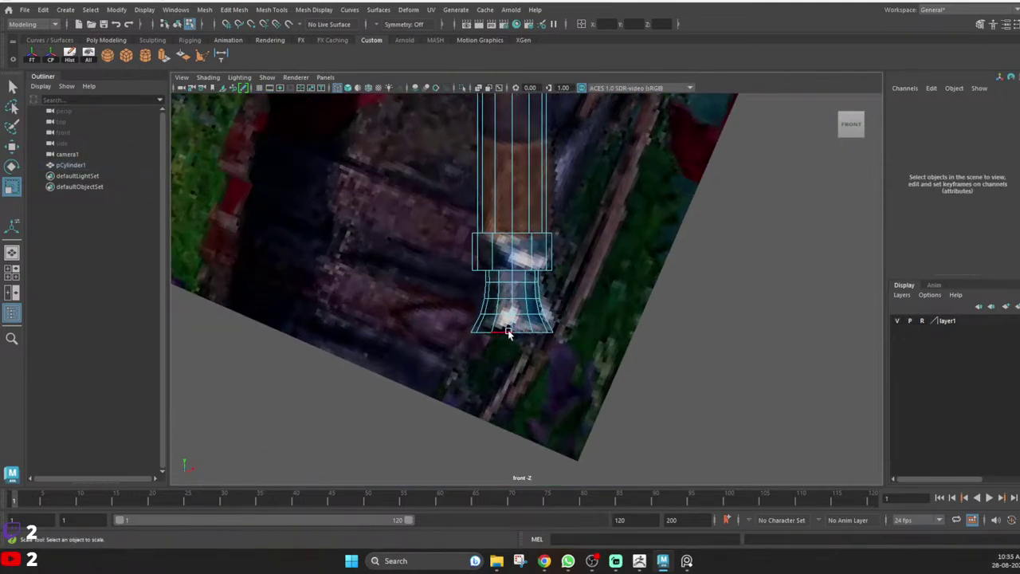
double_click(509, 332)
key(space)
key(space)
alt+drag(600, 210, 564, 184)
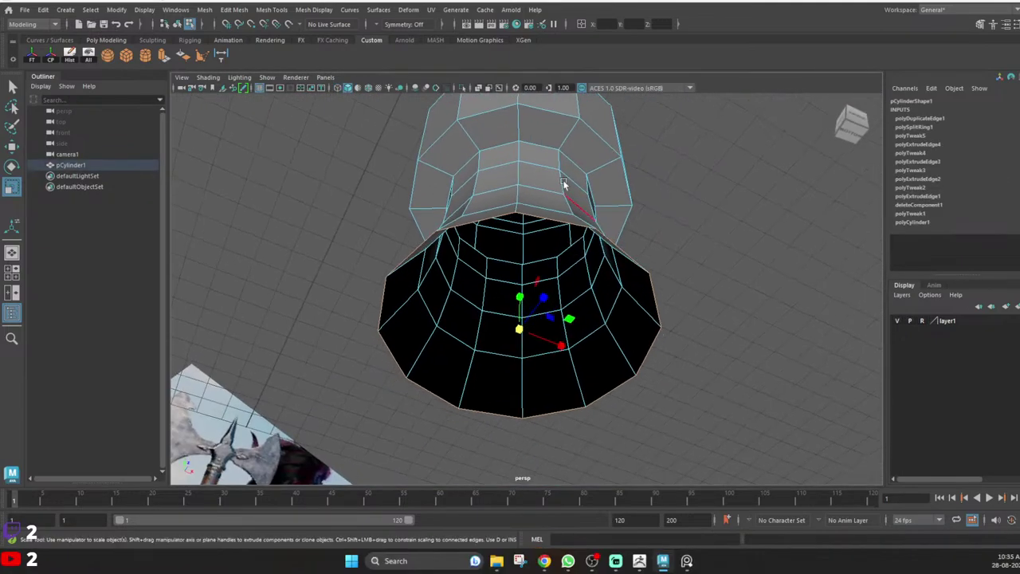
key(ctrl+e)
key(r)
drag(520, 328, 430, 340)
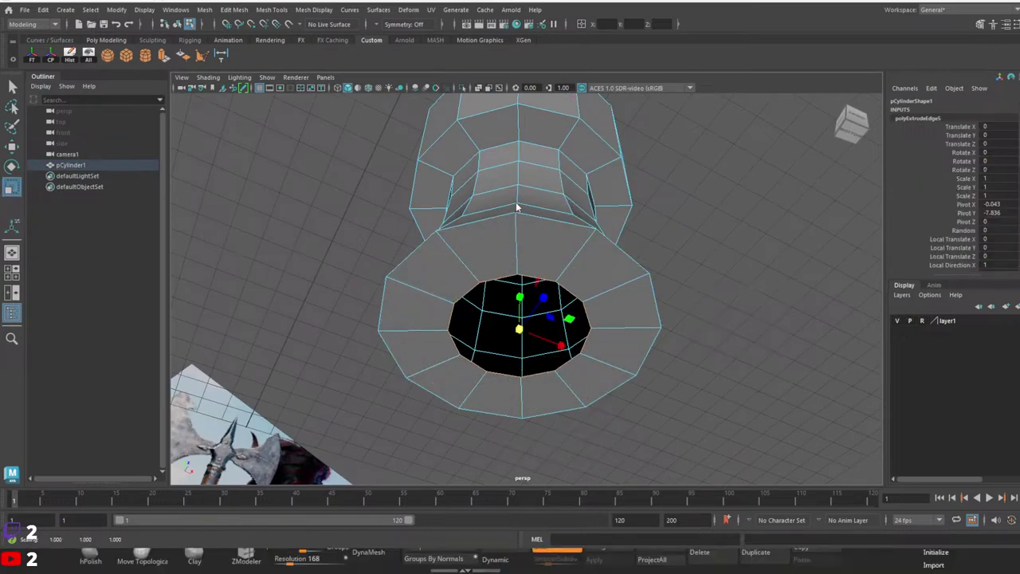
Extrude the inner border of the pommel's base inward once more and merge it to the center to close the hole.
key(ctrl+e)
key(r)
drag(520, 328, 486, 324)
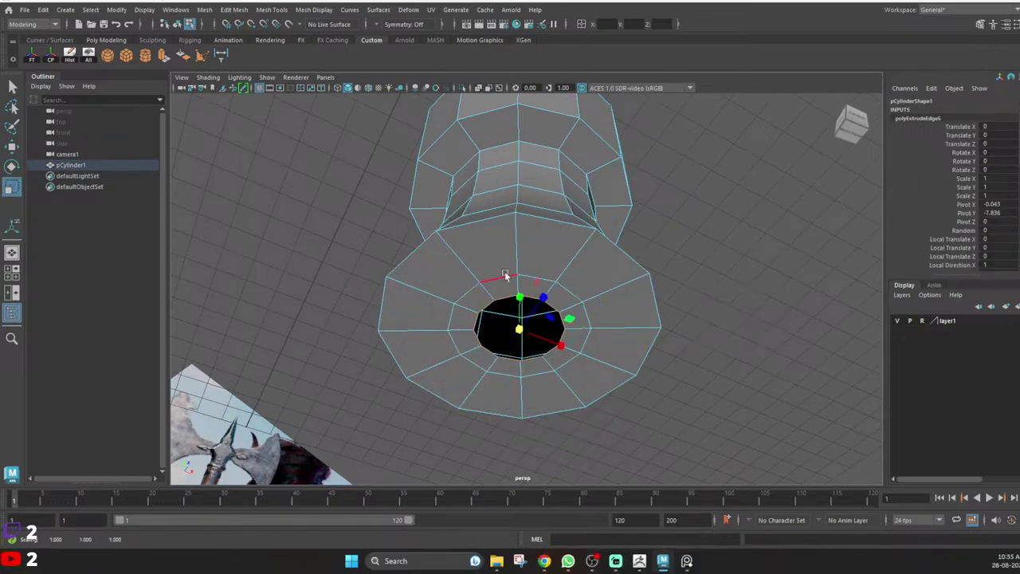
shift+right_drag(515, 241, 515, 181)
alt+drag(517, 195, 502, 275)
Bevel the pommel's bottom rim edge loop with 2 segments, adjust the bevel fraction and return to object mode.
double_click(514, 287)
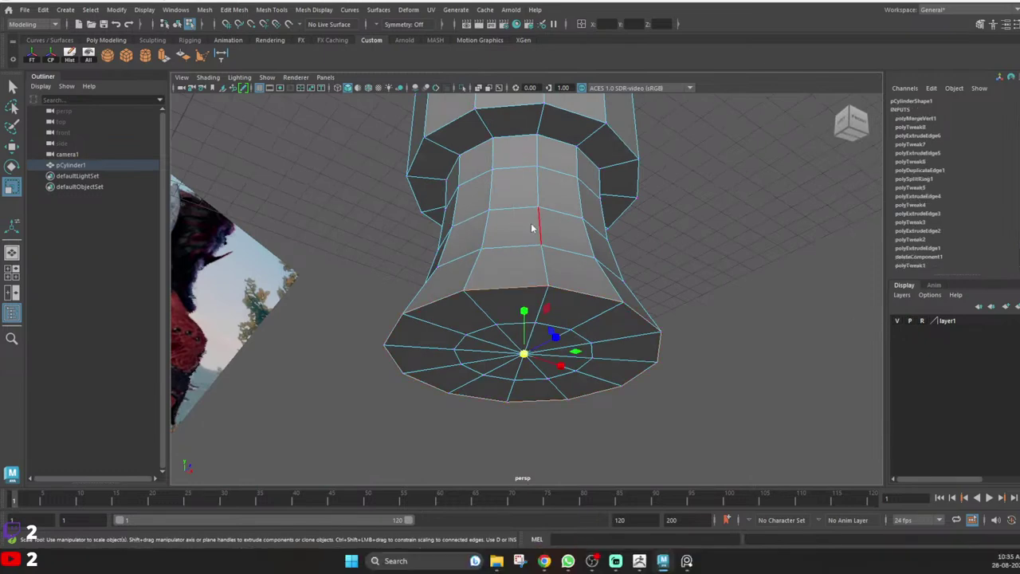
key(ctrl+b)
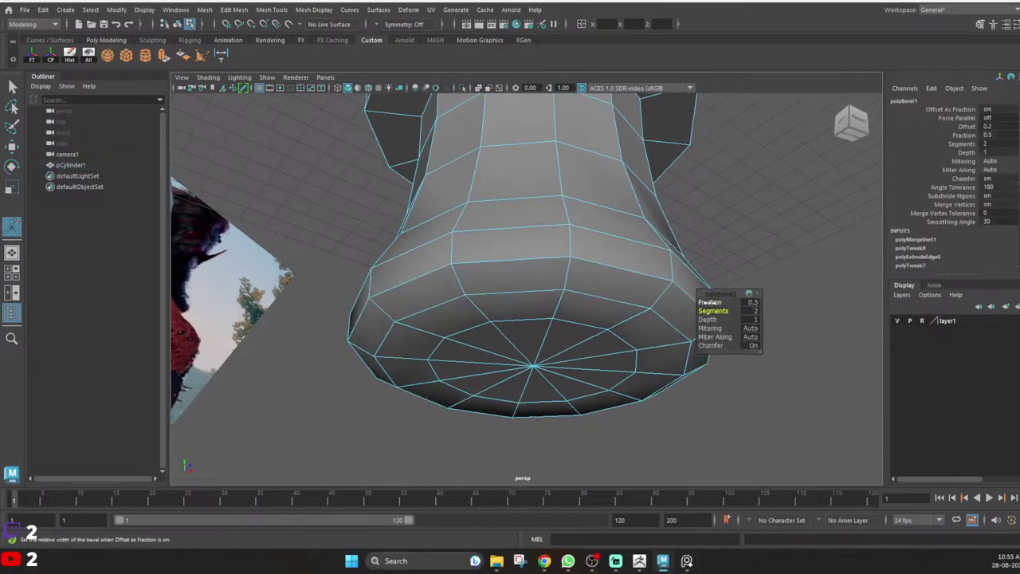
drag(709, 302, 714, 302)
scroll(597, 279, down, 5)
scroll(583, 314, up, 4)
alt+drag(596, 280, 587, 306)
drag(718, 310, 713, 302)
right_drag(551, 274, 677, 180)
key(q)
click(677, 180)
scroll(567, 270, down, 5)
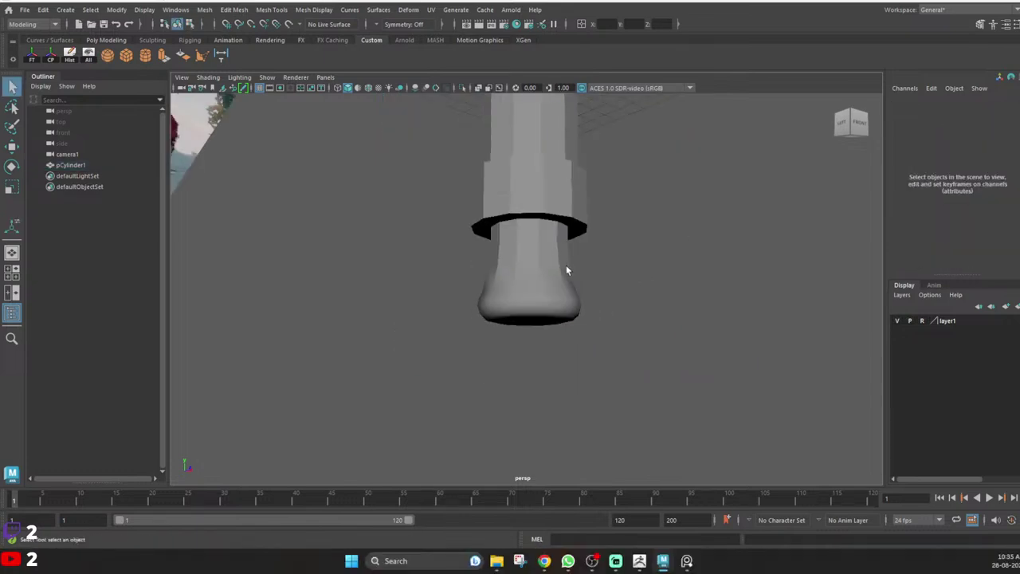
scroll(567, 270, down, 5)
alt+drag(567, 270, 509, 250)
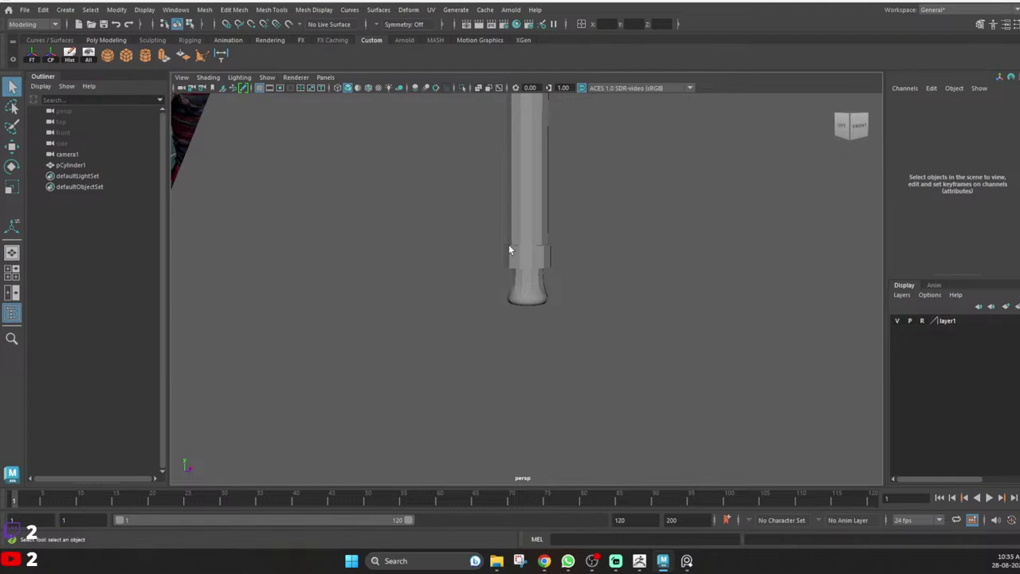
In the front view, lower the collar's top ring of vertices slightly to match the metal band in the reference image.
scroll(487, 276, up, 4)
click(510, 165)
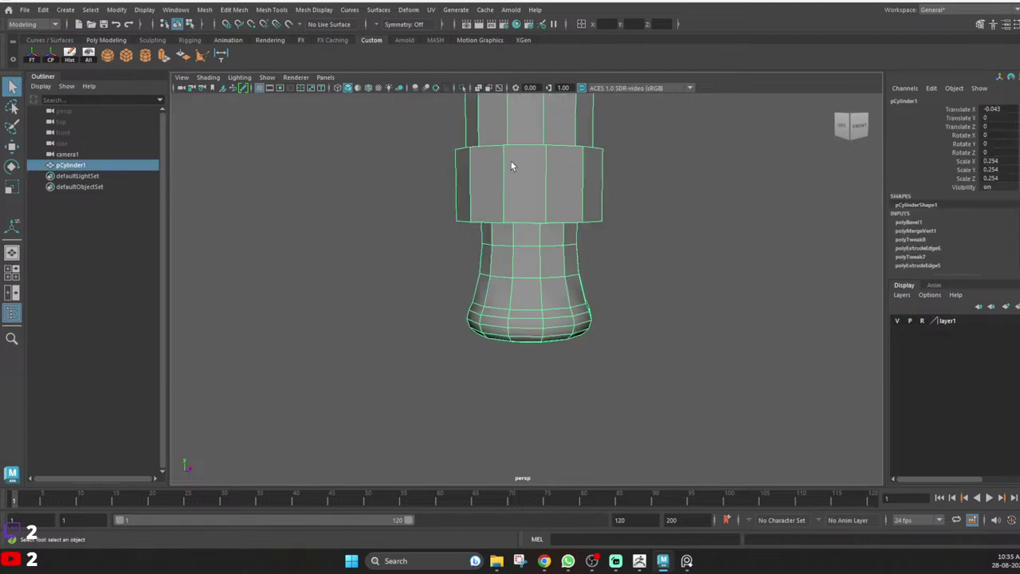
alt+middle_drag(511, 166, 510, 258)
scroll(478, 267, up, 1)
alt+drag(453, 273, 498, 279)
key(space)
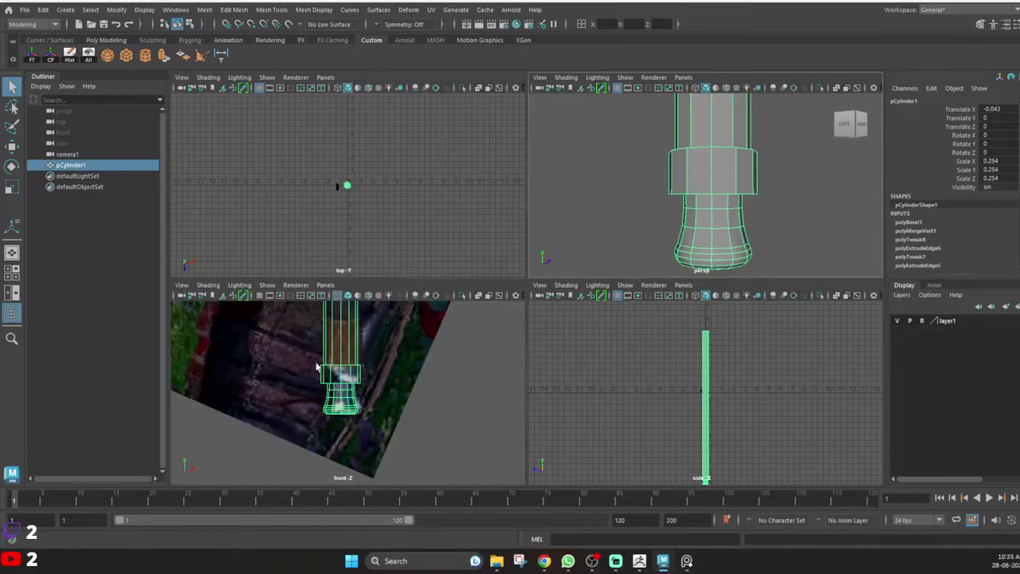
key(space)
scroll(467, 279, up, 4)
right_drag(481, 194, 397, 200)
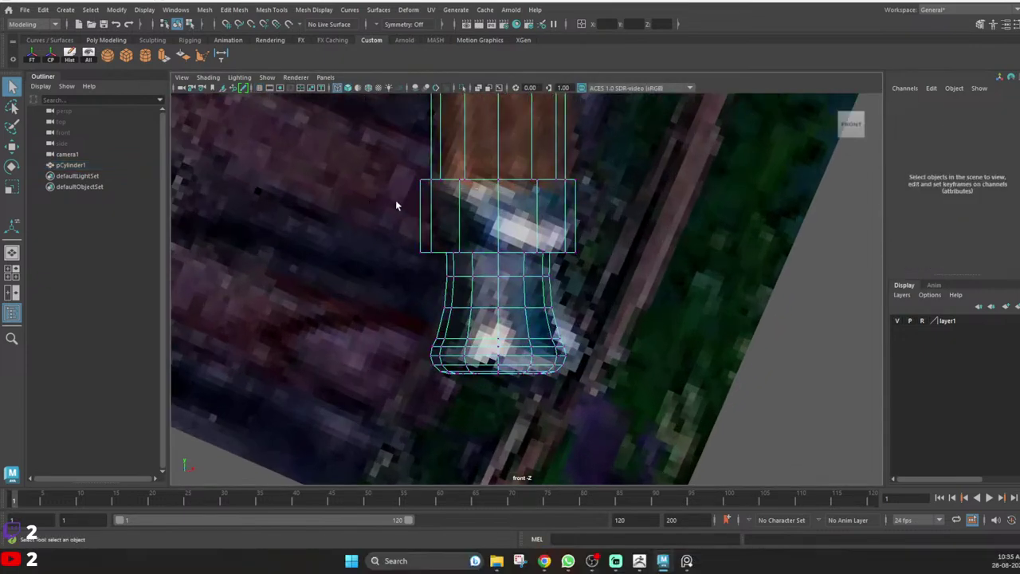
drag(397, 150, 621, 199)
key(w)
drag(499, 129, 500, 142)
key(q)
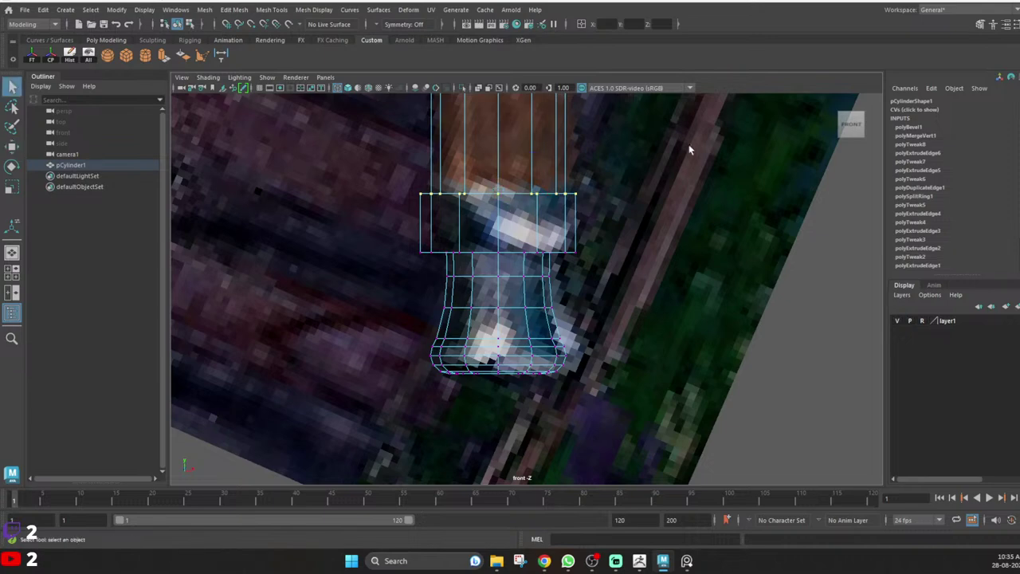
Bevel the collar's bottom outer edge loop with 2 segments and return to object mode.
key(space)
key(space)
scroll(613, 223, up, 3)
alt+drag(518, 314, 547, 272)
right_drag(527, 240, 526, 135)
double_click(529, 228)
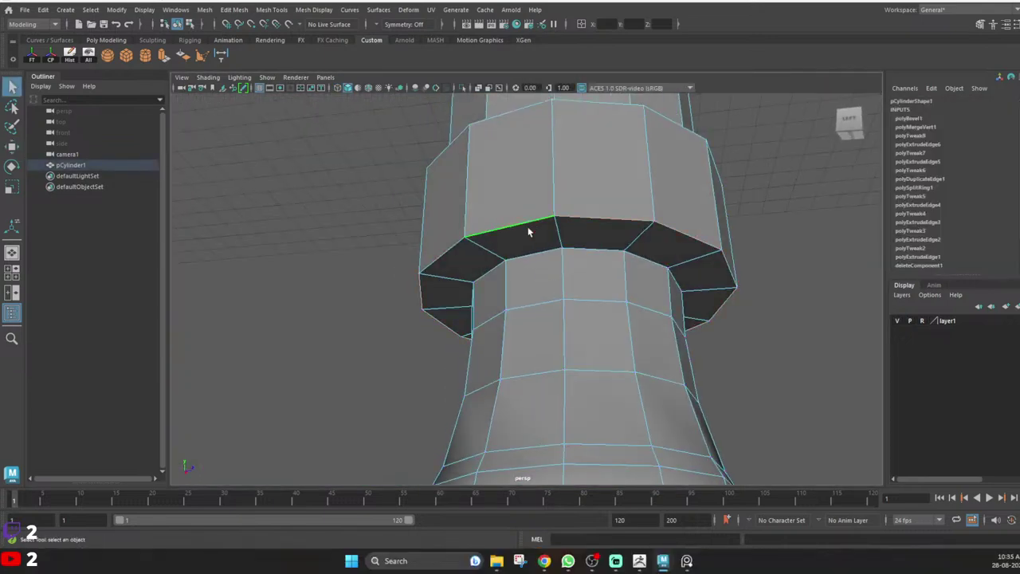
shift+right_drag(574, 168, 635, 173)
scroll(612, 232, up, 3)
alt+drag(612, 232, 620, 248)
drag(719, 310, 724, 299)
scroll(638, 267, down, 6)
alt+drag(583, 252, 549, 267)
right_drag(539, 271, 678, 171)
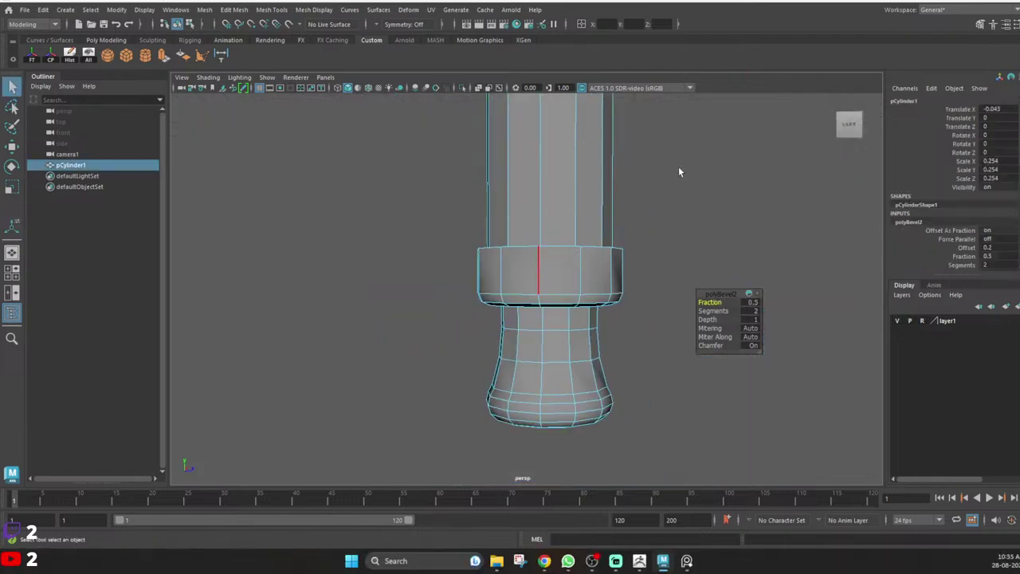
key(q)
click(678, 171)
Examine the bevelled collar and handle up close, previewing the smoothed mesh and restoring the unsmoothed display.
scroll(558, 303, down, 4)
alt+drag(507, 322, 524, 307)
scroll(517, 259, up, 5)
click(527, 240)
scroll(528, 241, up, 3)
alt+drag(527, 242, 524, 276)
scroll(602, 263, down, 4)
alt+middle_drag(561, 198, 557, 296)
scroll(557, 295, down, 2)
scroll(557, 295, up, 6)
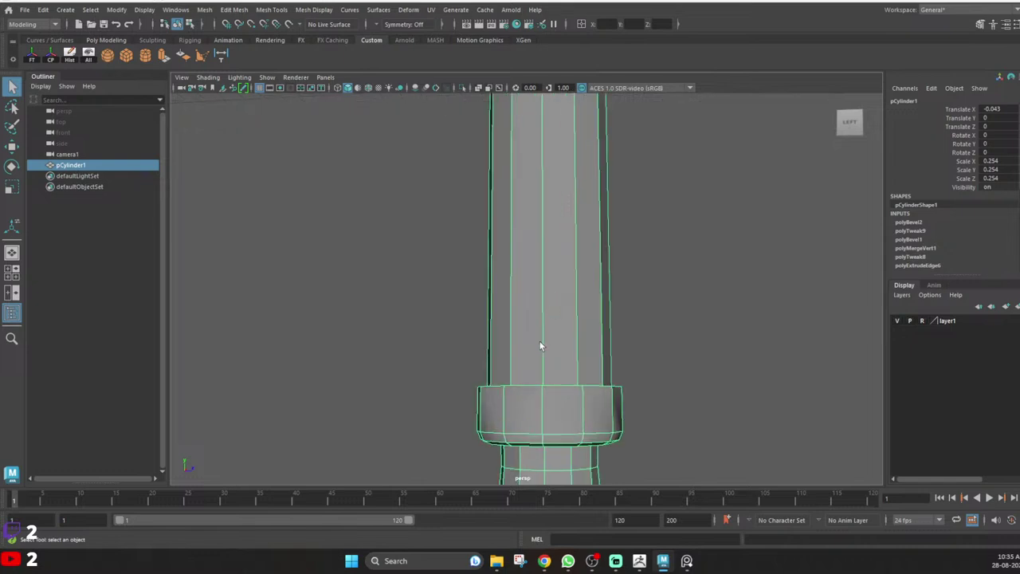
alt+middle_drag(560, 406, 548, 229)
scroll(556, 306, up, 2)
key(3)
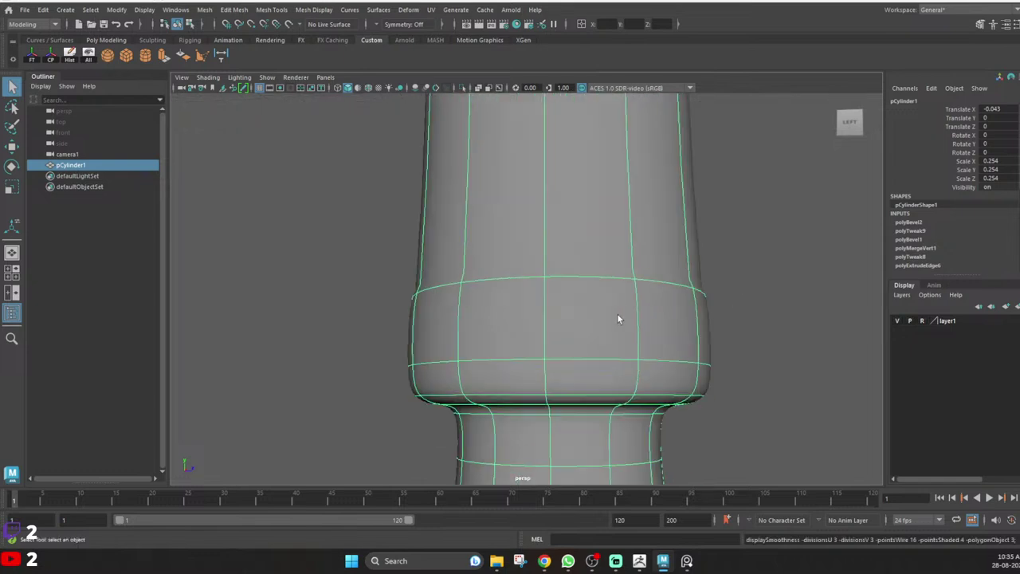
click(738, 304)
click(690, 308)
key(1)
click(768, 300)
scroll(767, 297, down, 6)
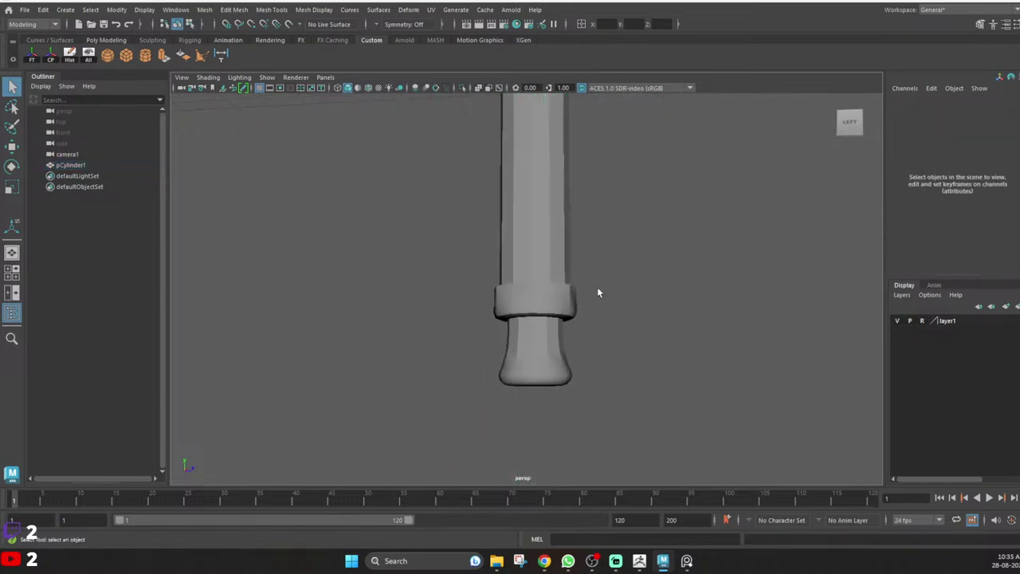
Bevel the collar's top outer edge loop with 1 segment at a fraction of 0.6 and return to object mode.
scroll(547, 314, up, 5)
alt+drag(546, 315, 534, 325)
scroll(523, 336, down, 3)
scroll(522, 338, up, 6)
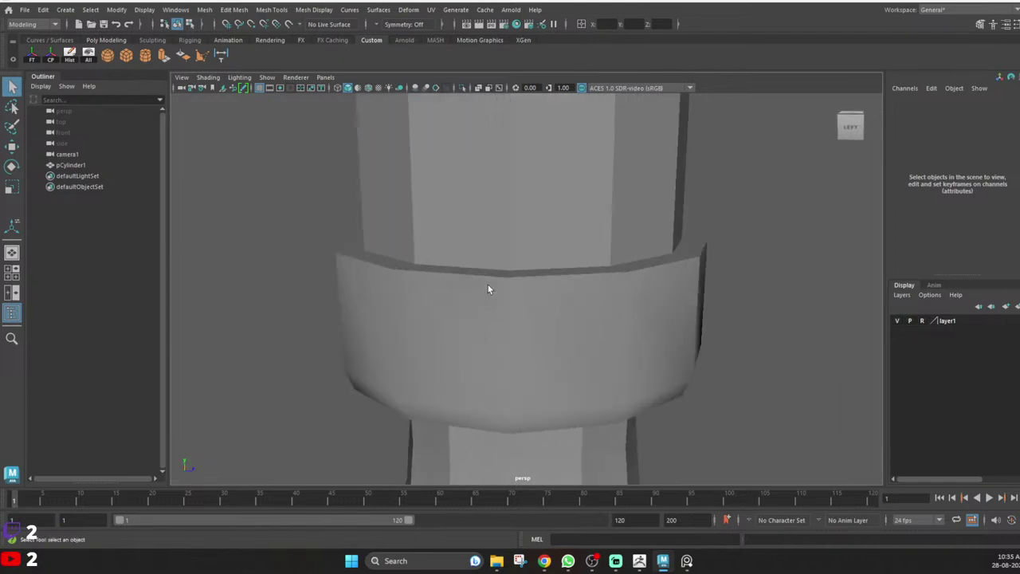
alt+drag(487, 285, 463, 300)
scroll(461, 304, up, 2)
right_drag(435, 355, 415, 241)
alt+drag(440, 356, 437, 321)
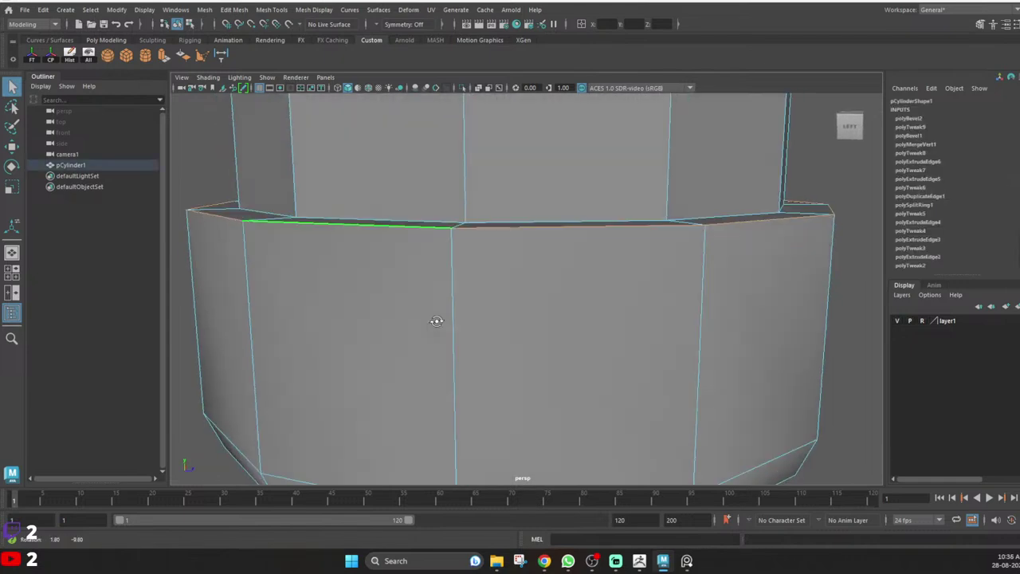
double_click(448, 220)
shift+right_drag(451, 216, 491, 216)
alt+drag(480, 240, 485, 271)
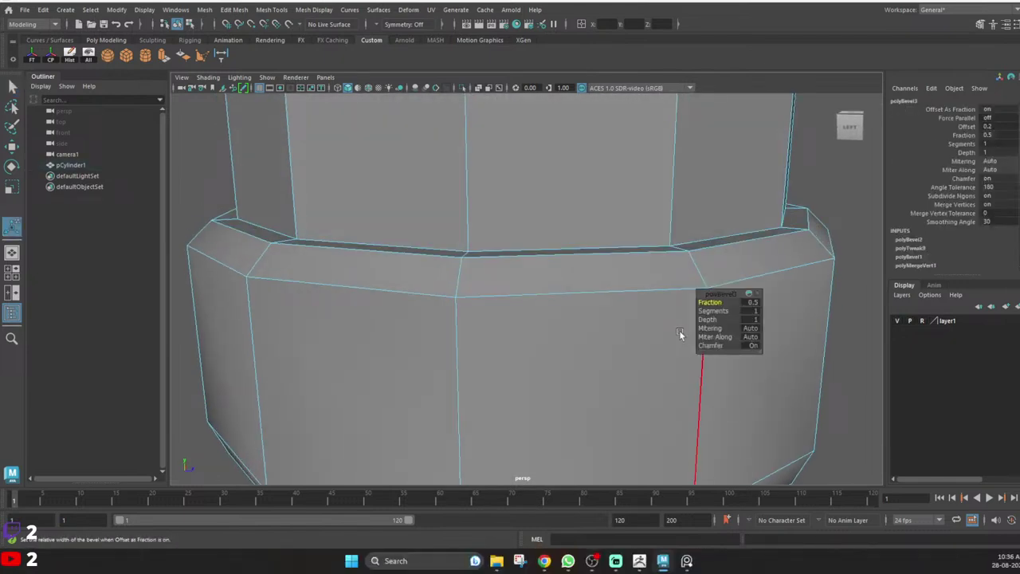
click(717, 310)
drag(709, 302, 710, 302)
scroll(622, 304, down, 3)
alt+drag(605, 305, 553, 308)
scroll(502, 316, down, 5)
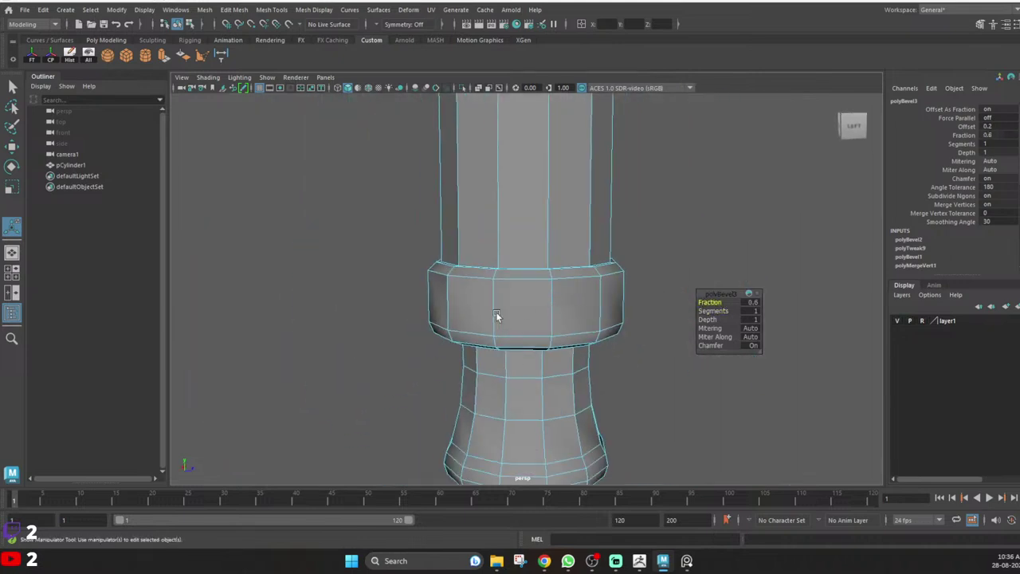
key(q)
right_drag(498, 316, 550, 275)
click(624, 260)
Hide the ground grid in the perspective view.
scroll(624, 260, down, 7)
alt+drag(550, 275, 520, 256)
scroll(521, 254, down, 2)
alt+middle_drag(520, 253, 554, 369)
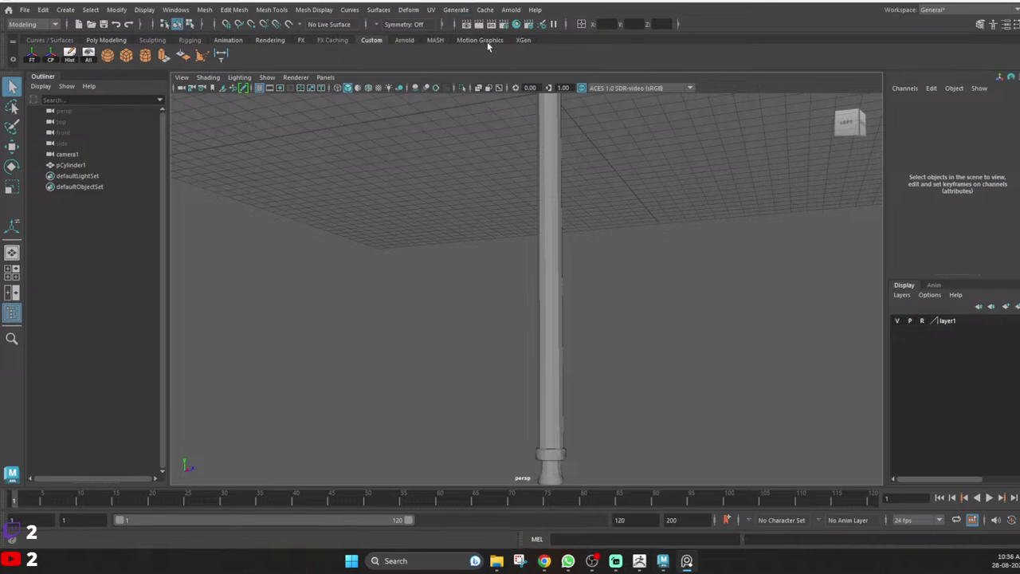
scroll(533, 183, down, 6)
alt+drag(535, 188, 534, 336)
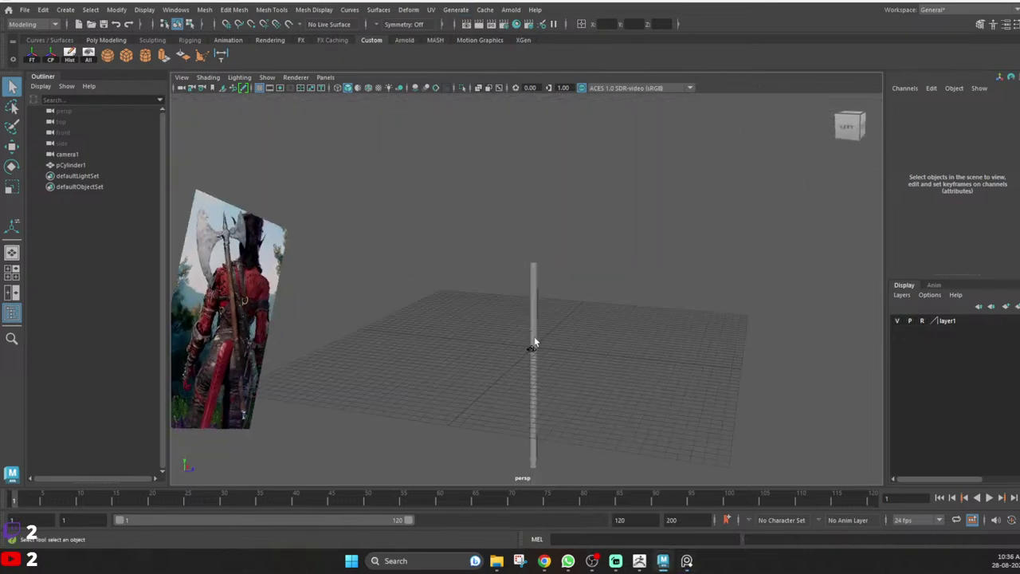
click(261, 90)
alt+drag(537, 275, 456, 281)
In the front view, insert two edge loops around the handle at the dark band below the axe head and switch to face selection.
key(space)
key(space)
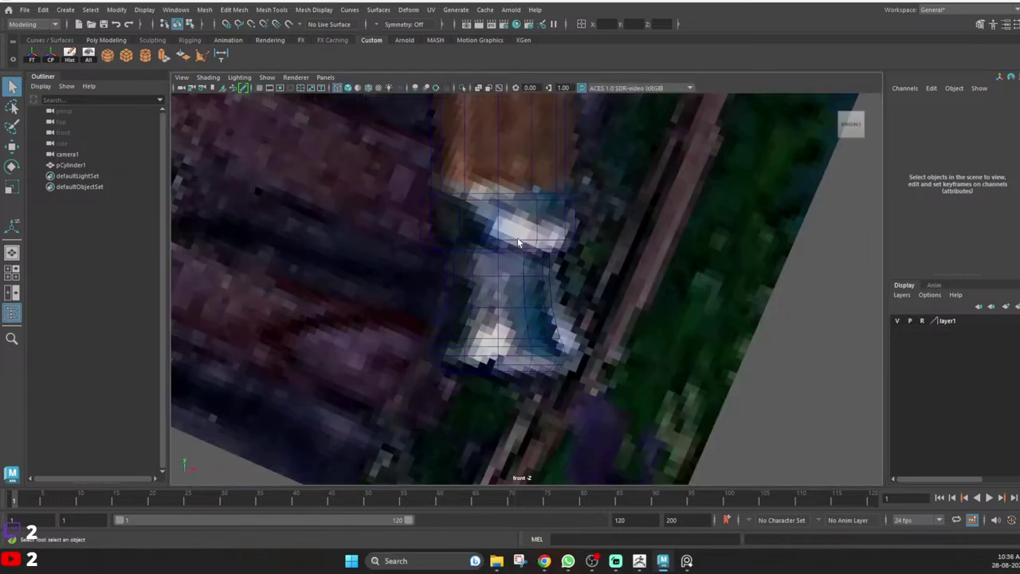
scroll(487, 251, down, 12)
alt+middle_drag(522, 152, 528, 329)
scroll(526, 330, up, 4)
alt+middle_drag(507, 169, 496, 200)
scroll(520, 269, up, 10)
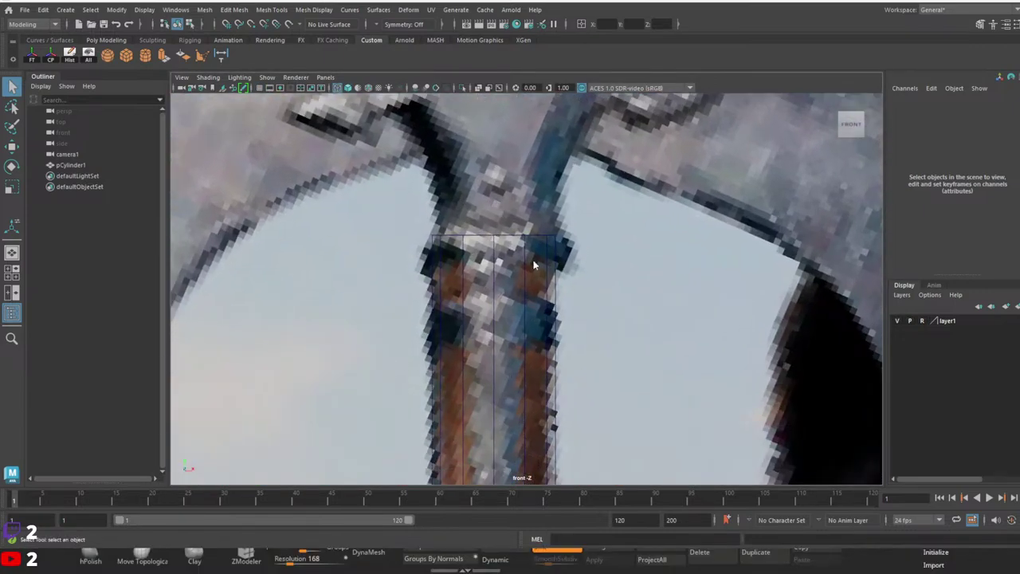
drag(488, 261, 519, 292)
shift+right_drag(492, 251, 451, 265)
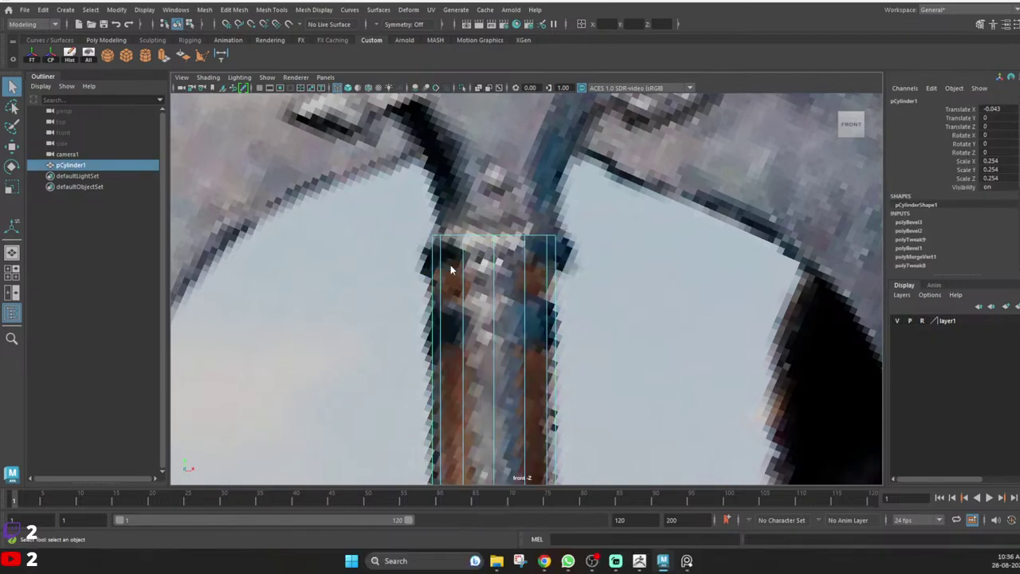
scroll(461, 286, down, 10)
scroll(480, 293, up, 8)
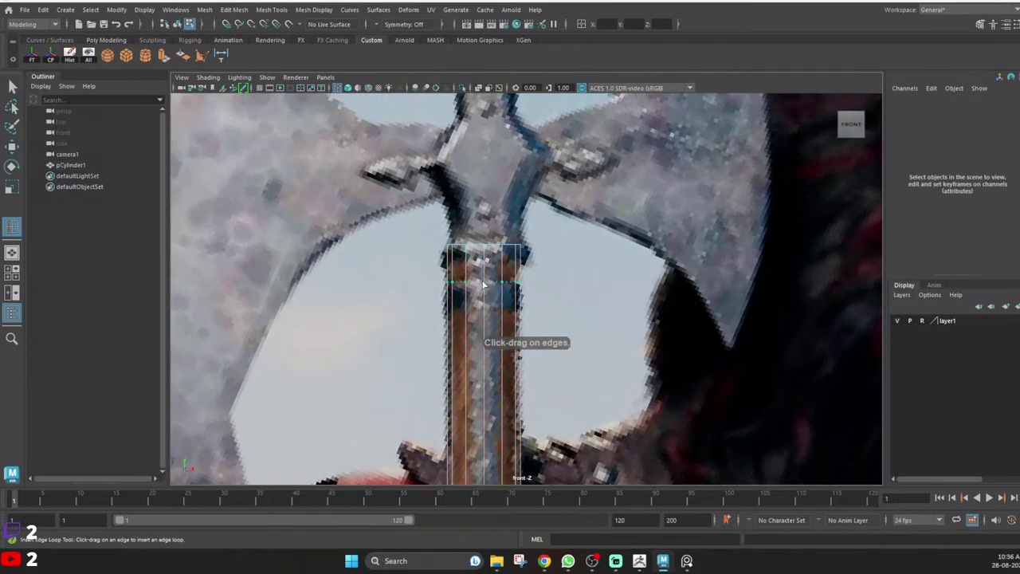
click(483, 285)
click(483, 309)
key(q)
right_drag(483, 309, 482, 342)
click(476, 303)
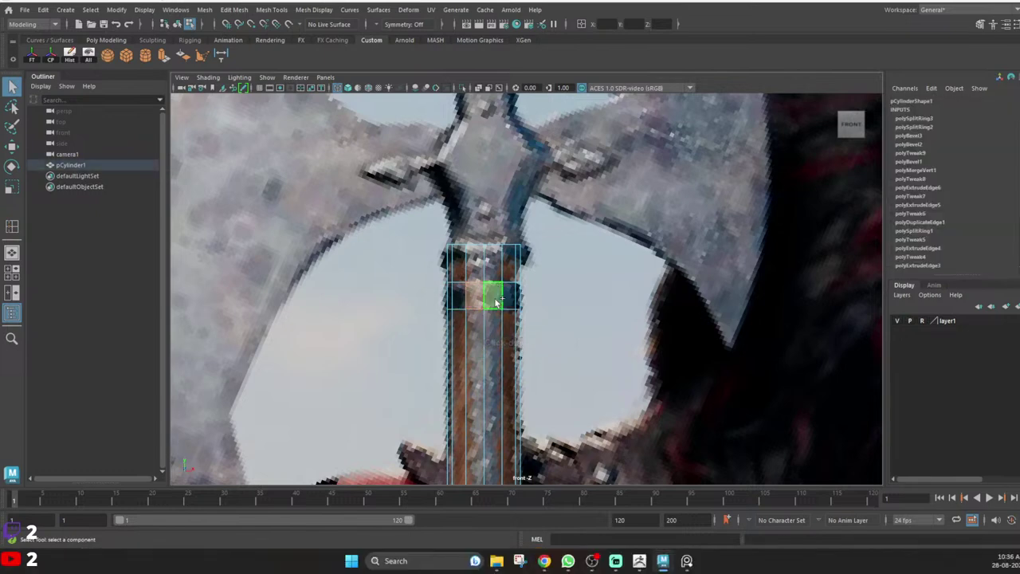
shift+right_drag(519, 237, 523, 262)
key(ctrl+z)
key(q)
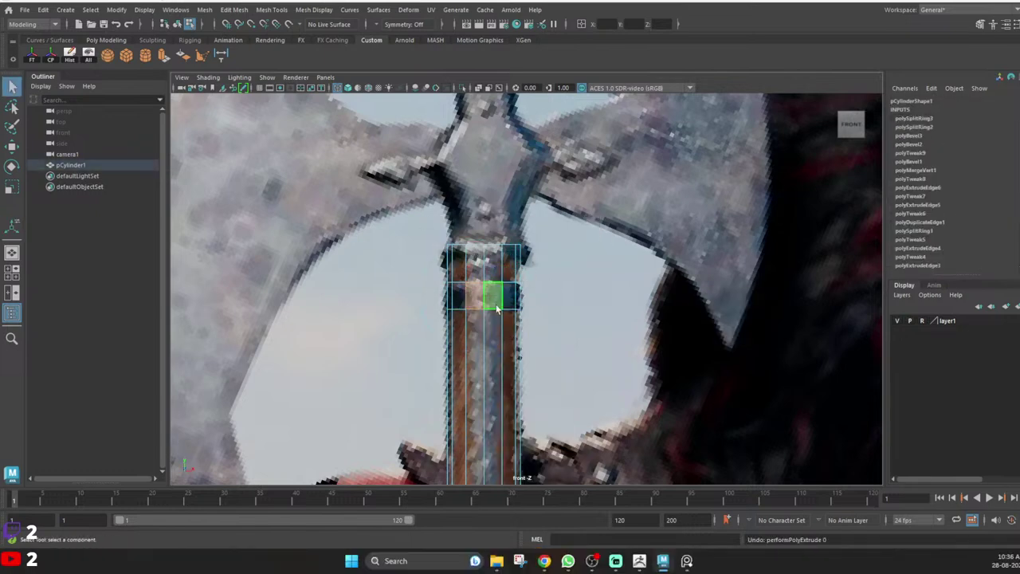
Select the ring of faces between the two new edge loops, extrude it slightly outward as a band, and return to object mode.
click(497, 304)
shift+double_click(508, 301)
key(space)
key(space)
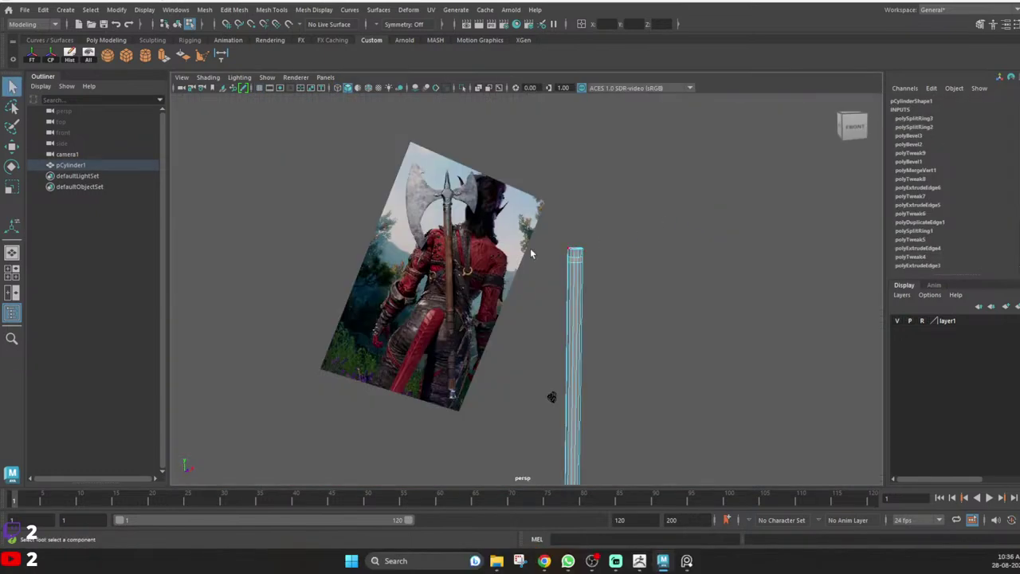
alt+drag(531, 254, 542, 260)
key(f)
shift+right_drag(587, 230, 593, 255)
scroll(599, 255, down, 8)
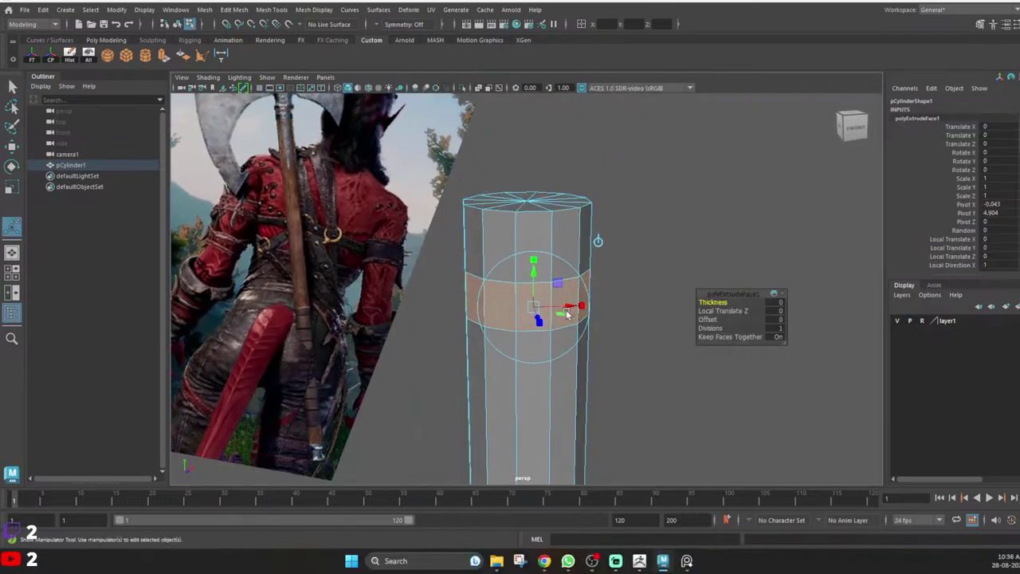
alt+drag(526, 311, 605, 331)
key(q)
right_drag(539, 259, 573, 217)
alt+drag(546, 266, 527, 240)
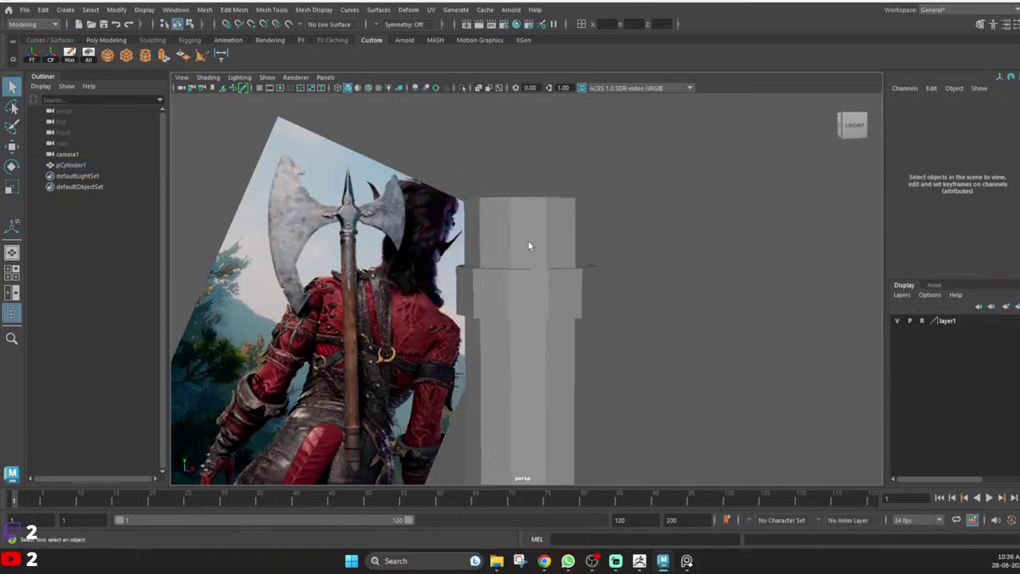
In the front view, raise the vertices at the handle's top end slightly to match the reference and return to object mode.
click(526, 243)
key(space)
key(space)
right_drag(478, 253, 423, 243)
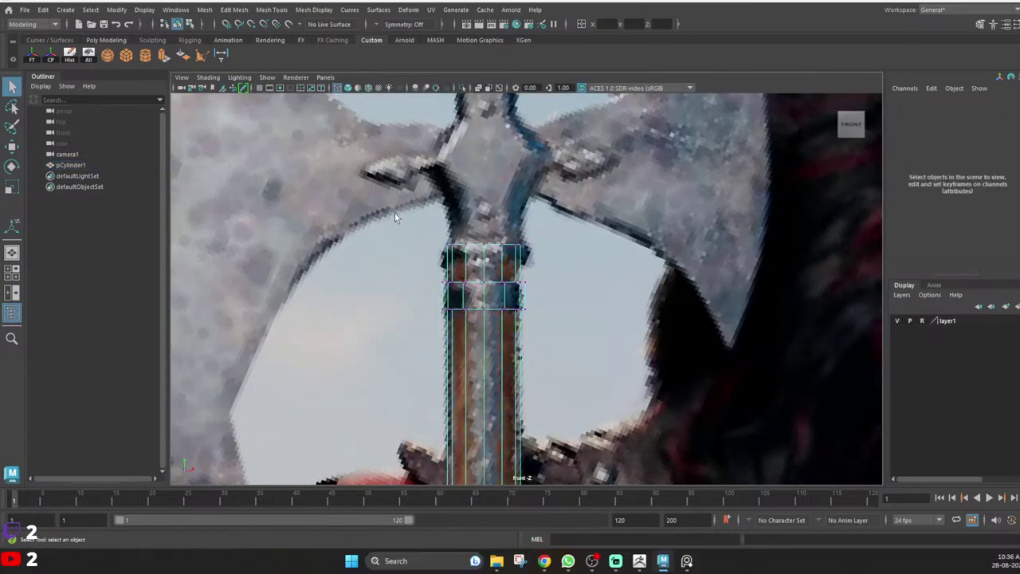
drag(396, 214, 553, 255)
key(w)
drag(485, 194, 485, 188)
key(q)
right_drag(480, 223, 507, 197)
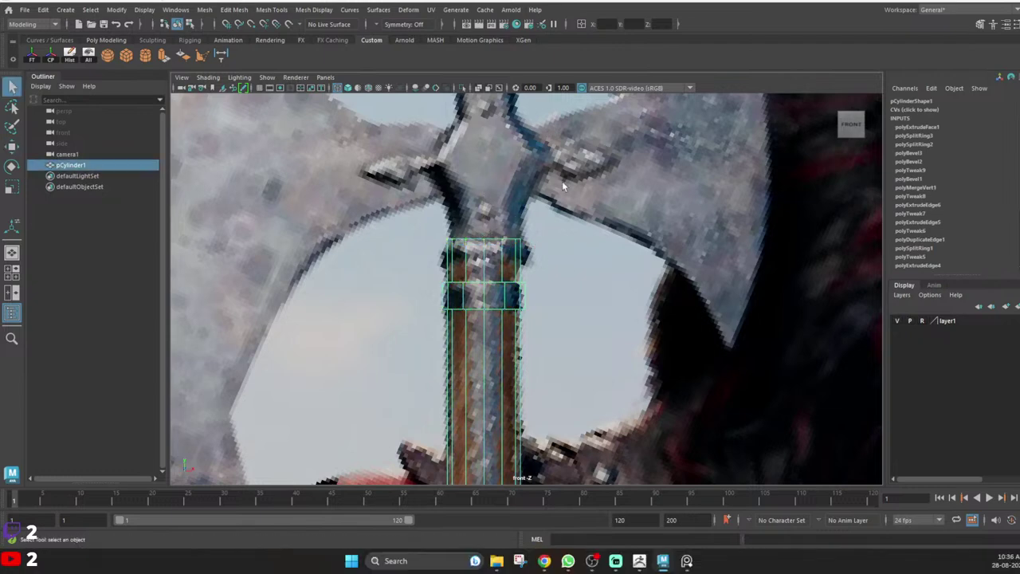
Insert an edge loop around the handle between its top end and the extruded band, and return to object mode.
click(475, 240)
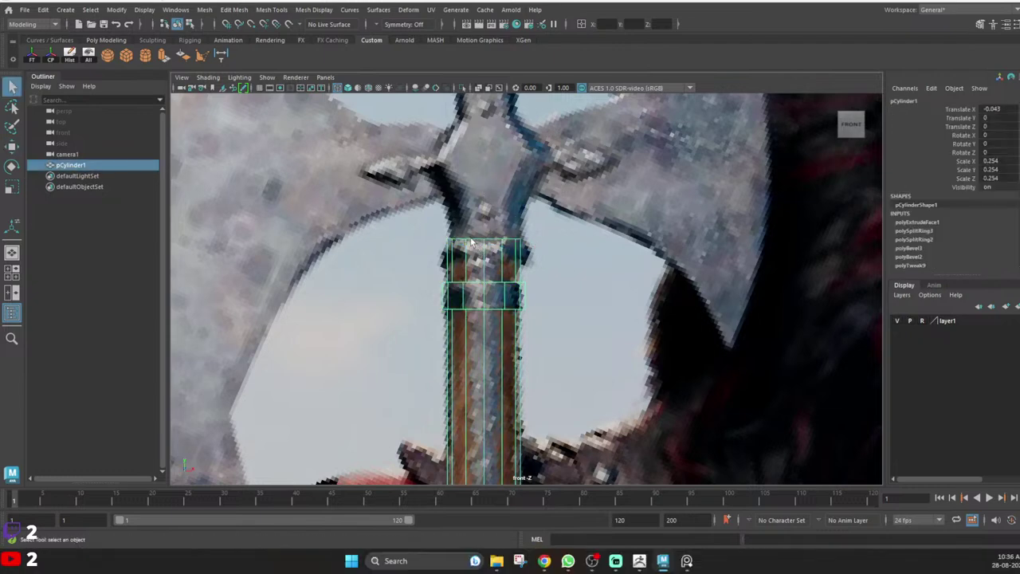
shift+right_drag(471, 240, 429, 257)
drag(468, 257, 468, 256)
key(space)
key(space)
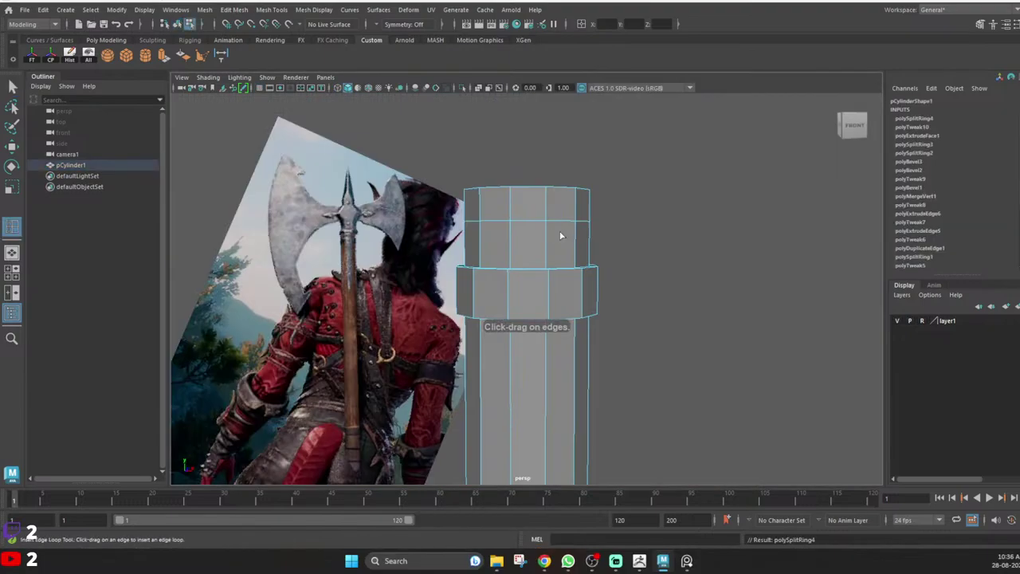
alt+drag(562, 234, 499, 279)
key(q)
right_drag(518, 259, 588, 195)
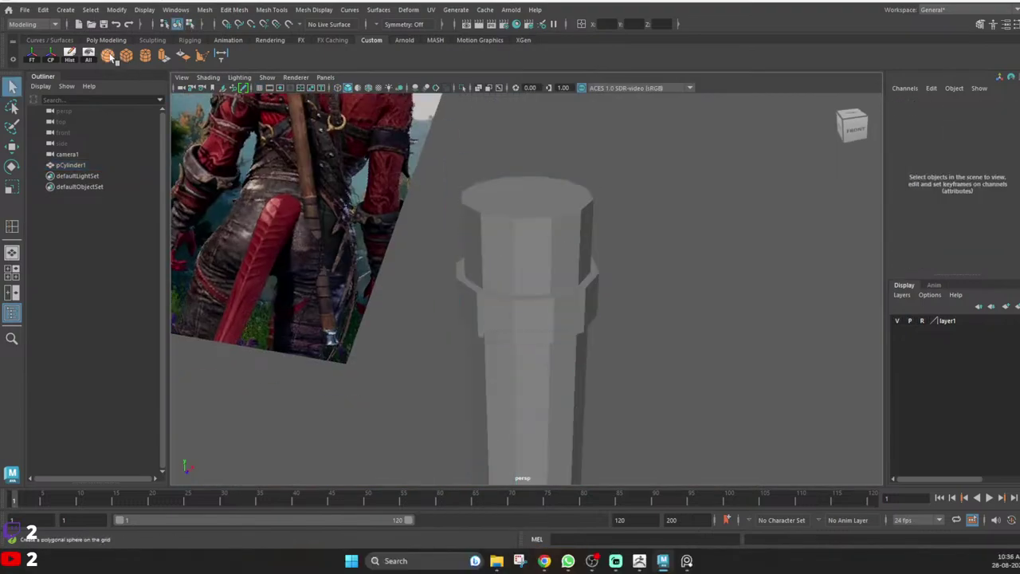
Create a new polygon cylinder at the origin around the handle.
click(144, 59)
scroll(487, 287, down, 10)
alt+middle_drag(535, 325, 492, 279)
scroll(491, 286, up, 6)
alt+drag(491, 286, 538, 307)
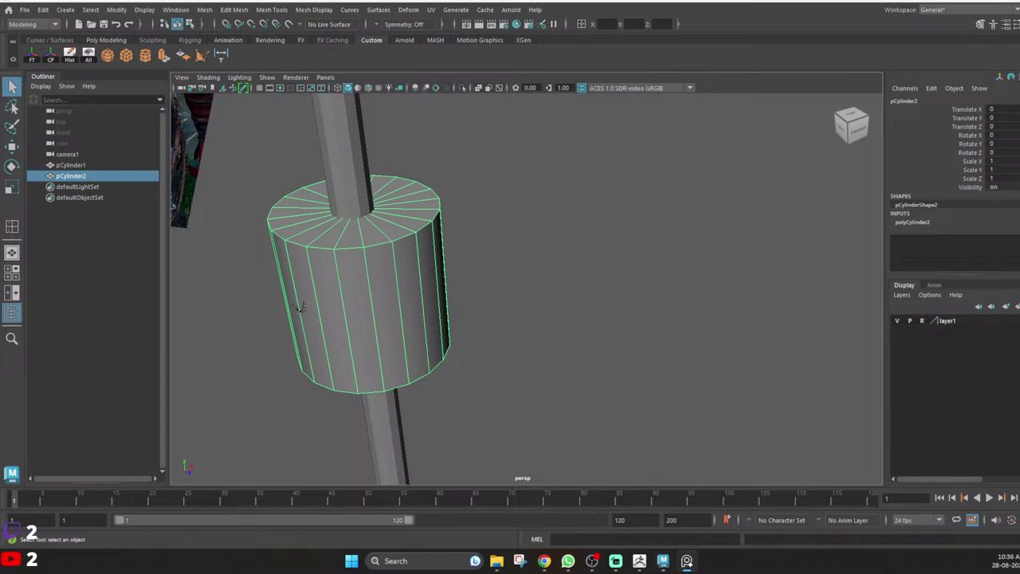
alt+drag(470, 242, 437, 253)
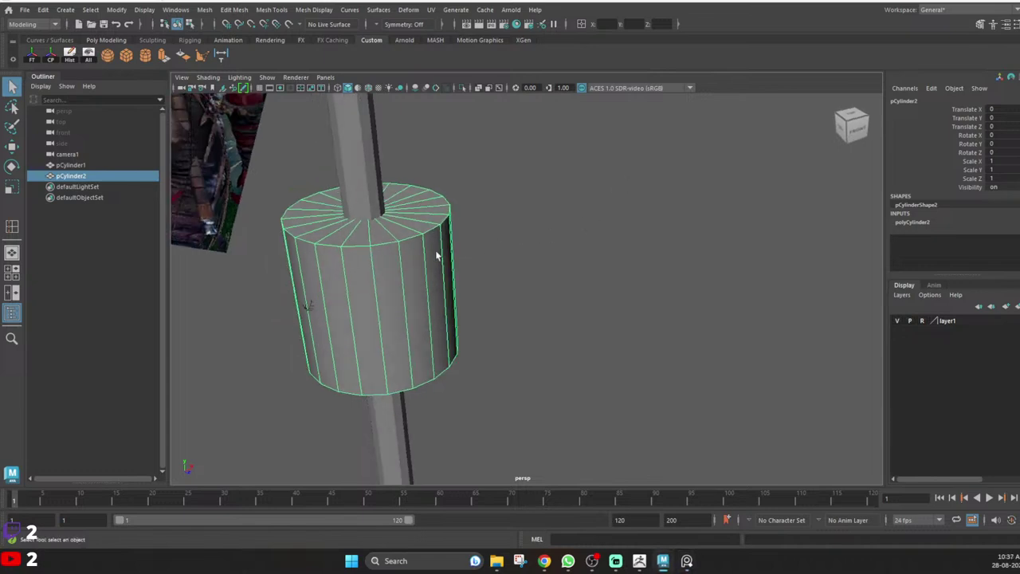
alt+middle_drag(437, 252, 517, 254)
scroll(502, 275, down, 5)
scroll(478, 284, up, 7)
alt+drag(450, 292, 418, 247)
scroll(418, 248, down, 3)
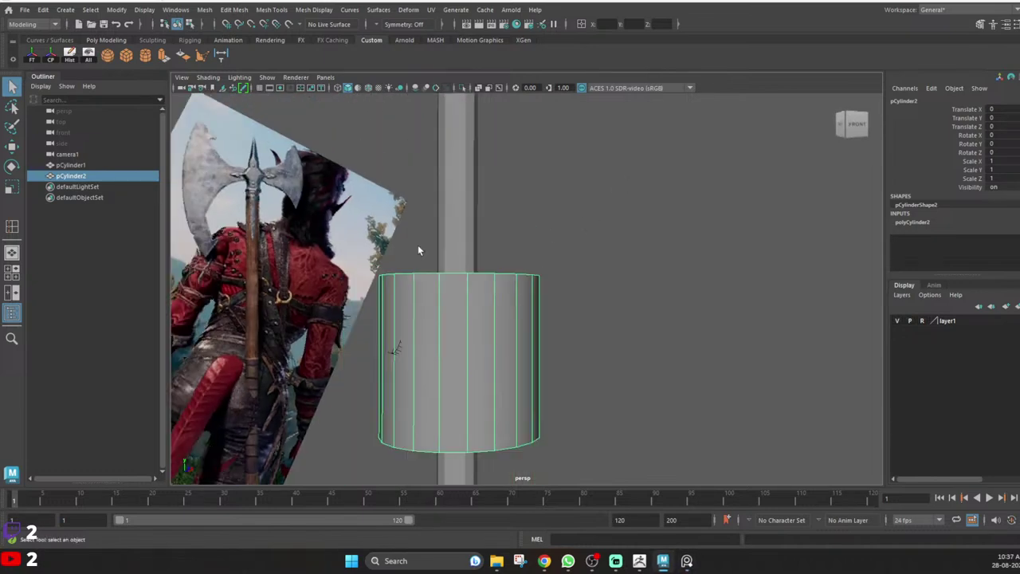
alt+middle_drag(422, 247, 488, 248)
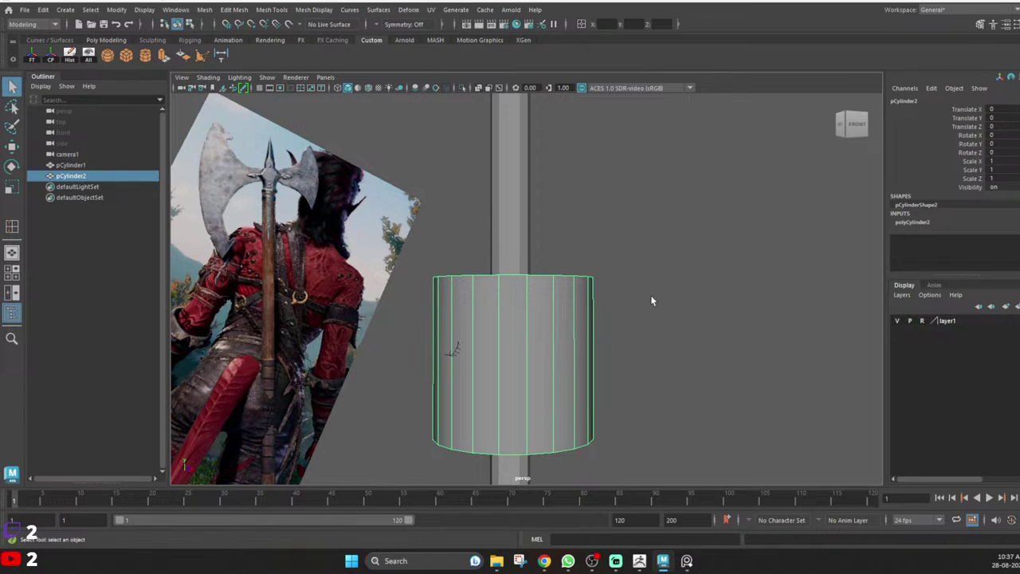
alt+drag(651, 297, 617, 323)
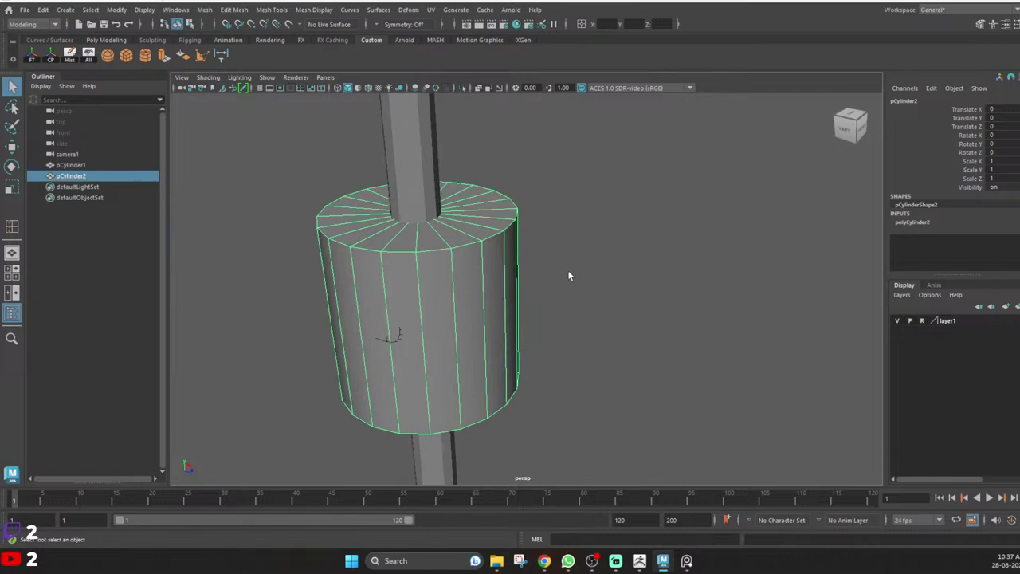
Scale the new cylinder down along its height into a flat disc and hide all unselected objects.
key(r)
drag(422, 257, 422, 296)
key(alt+h)
alt+drag(478, 336, 530, 333)
alt+middle_drag(530, 333, 613, 342)
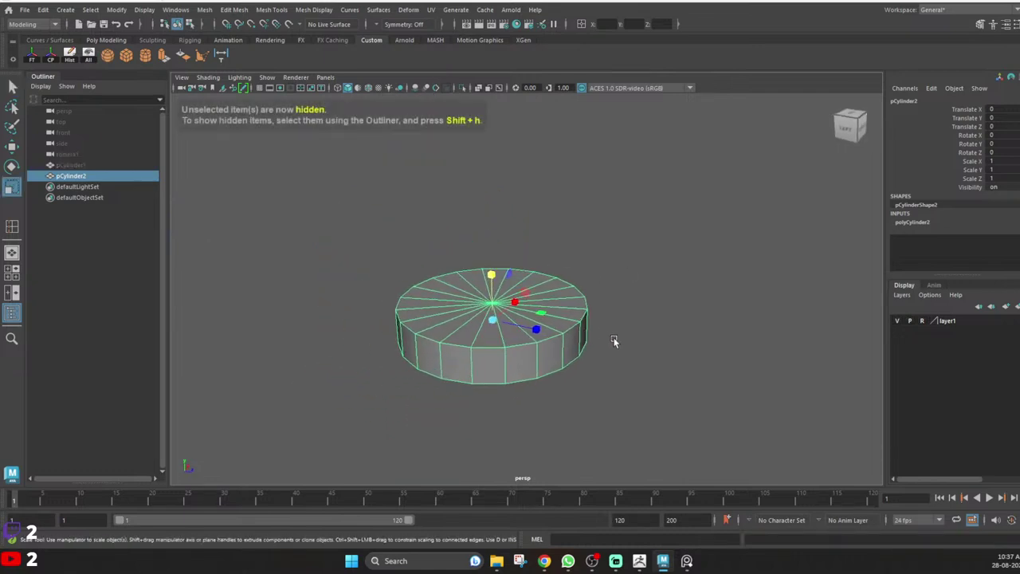
scroll(613, 342, up, 3)
click(918, 224)
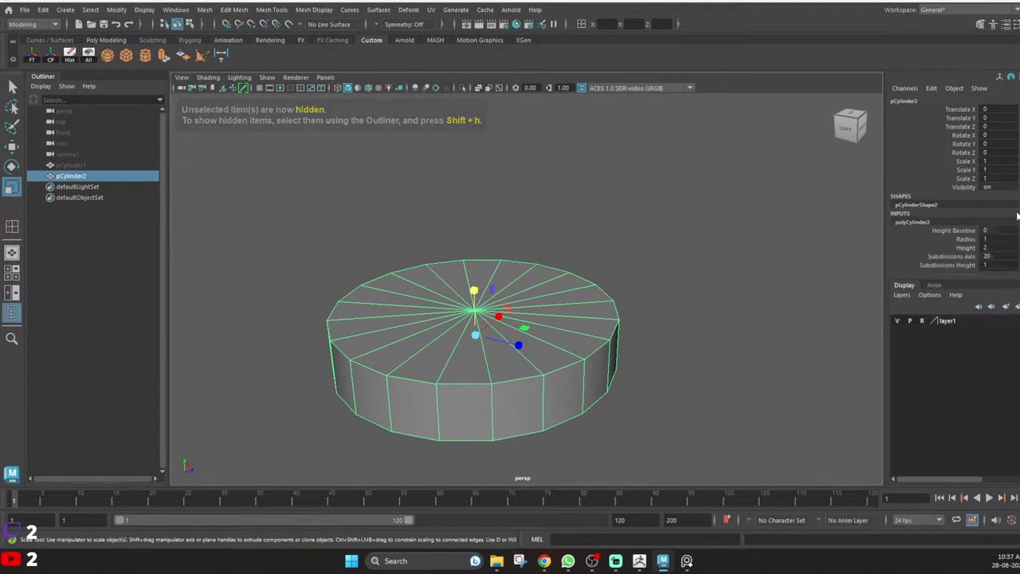
drag(970, 279, 971, 337)
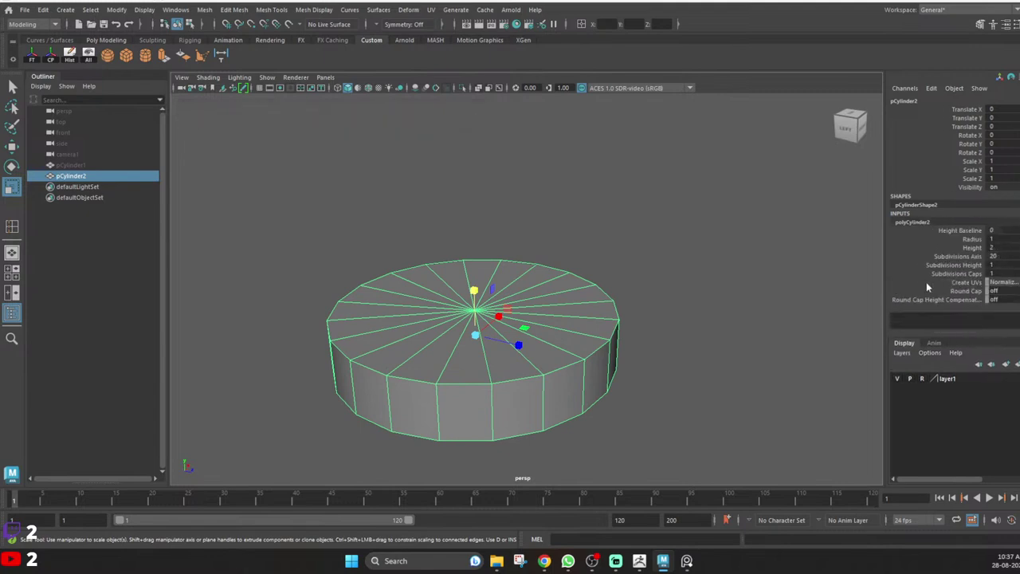
click(959, 257)
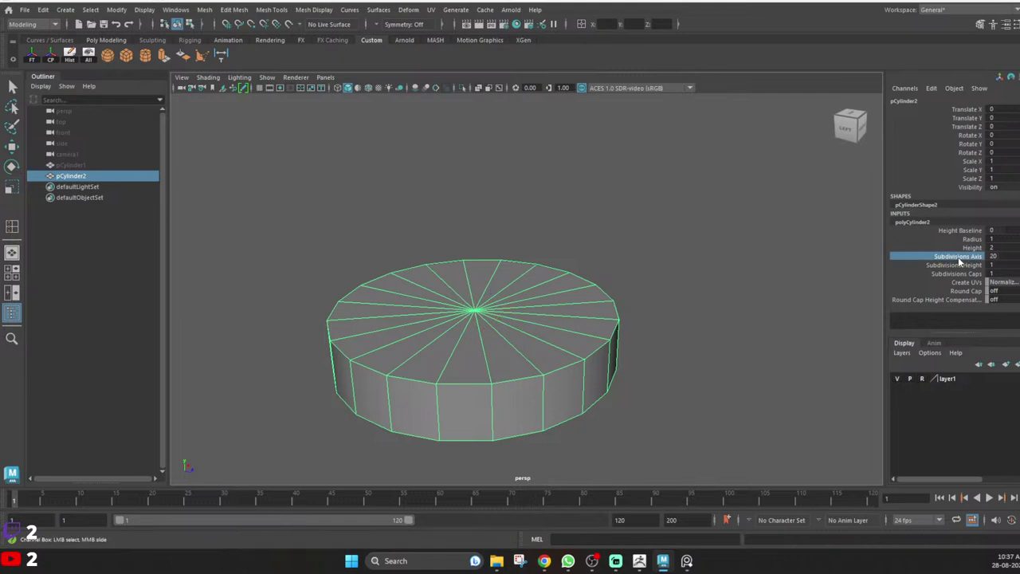
middle_drag(797, 298, 778, 298)
Undo the hiding of the other objects and the flattening of the new cylinder.
key(ctrl+z)
key(ctrl+z)
key(ctrl+z)
key(ctrl+z)
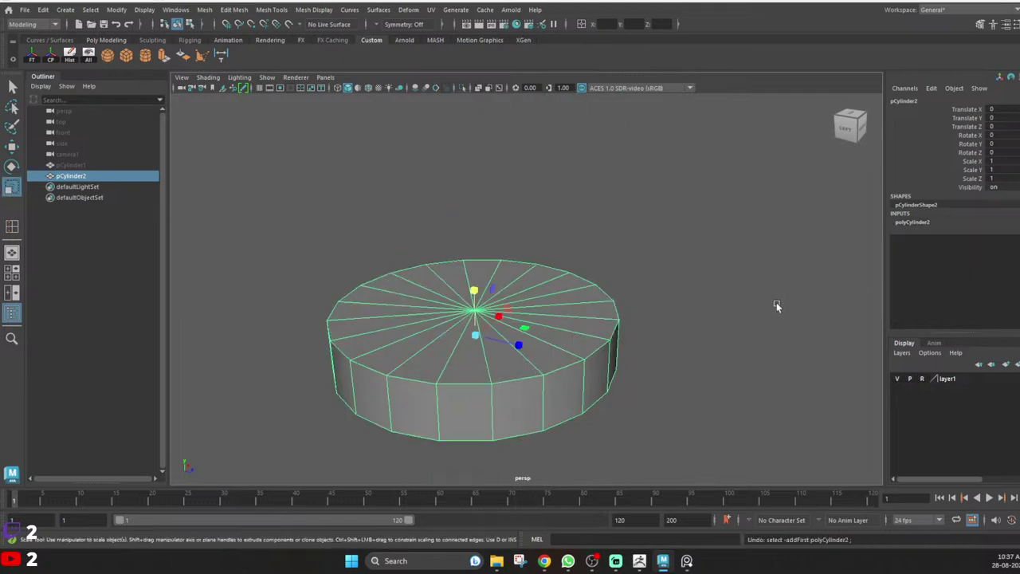
Set the new cylinder's axis subdivisions to 11.
scroll(786, 302, down, 1)
scroll(785, 303, down, 1)
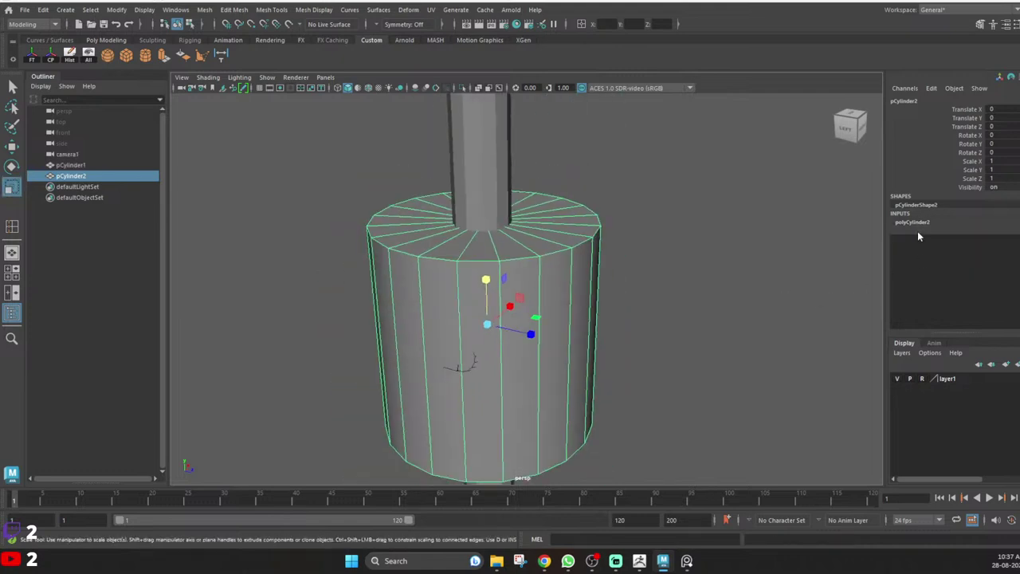
click(915, 223)
click(957, 257)
middle_drag(769, 309, 716, 315)
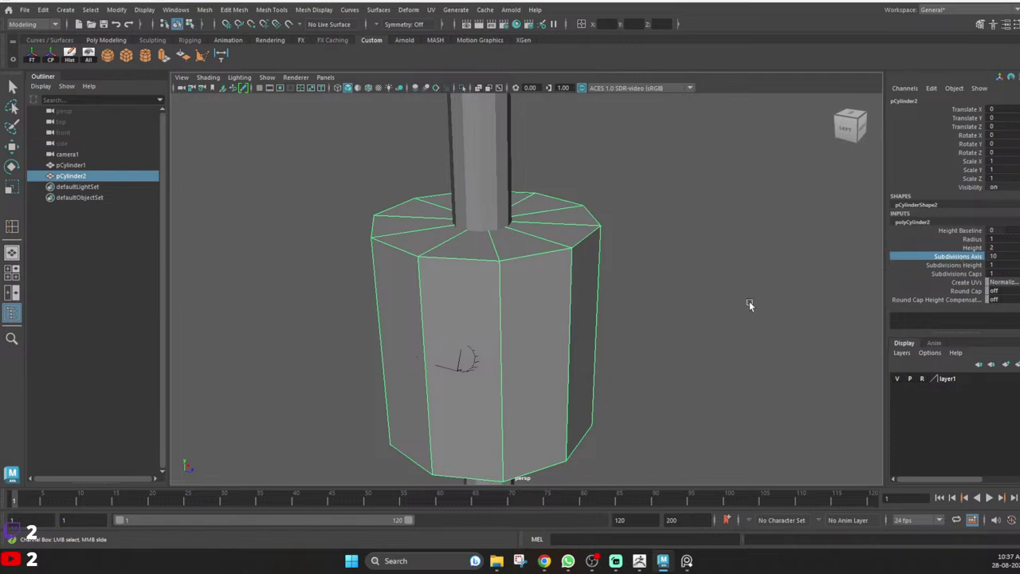
middle_drag(739, 307, 741, 307)
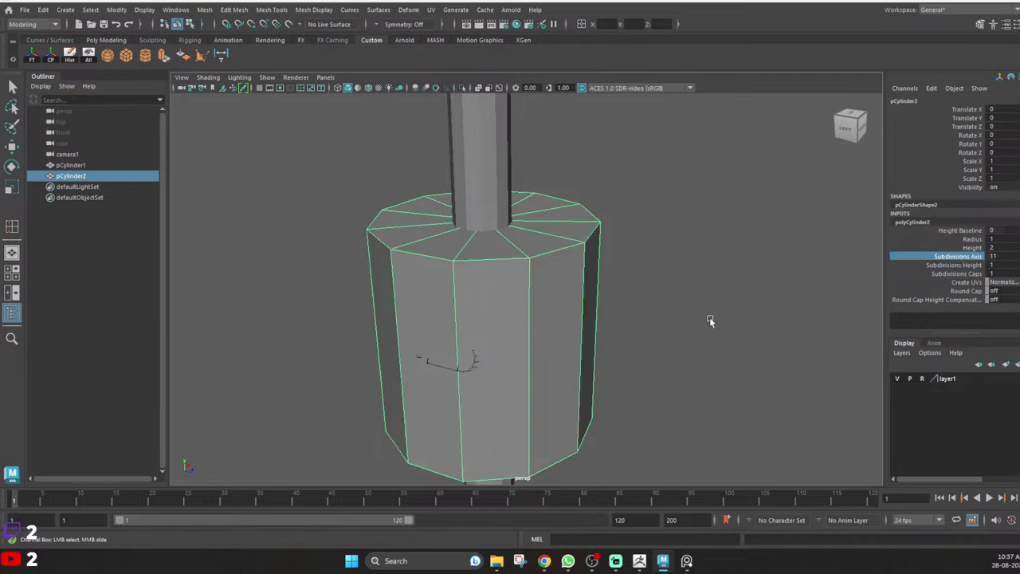
Move the new cylinder straight up to the handle's top end, to a Translate Y of about 5.608.
alt+right_drag(709, 317, 569, 335)
alt+drag(569, 334, 571, 296)
alt+middle_drag(571, 297, 577, 365)
key(r)
key(w)
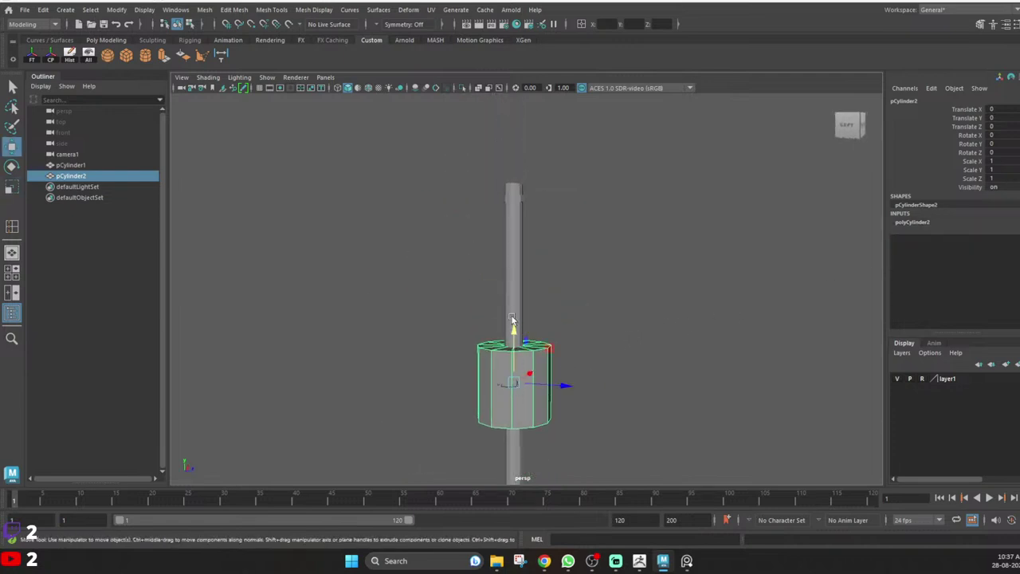
drag(514, 330, 527, 114)
scroll(519, 183, up, 6)
alt+middle_drag(520, 173, 496, 332)
scroll(492, 331, up, 2)
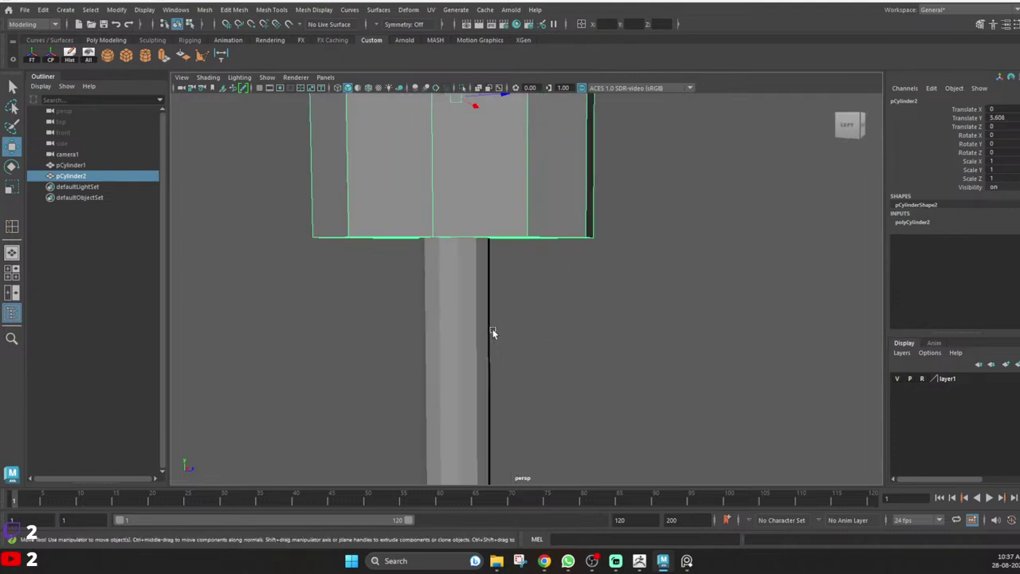
scroll(493, 330, up, 3)
alt+middle_drag(469, 198, 518, 351)
Scale the cylinder down uniformly to about 0.301 so it is slightly wider than the handle's top.
scroll(518, 352, down, 4)
key(r)
drag(495, 210, 350, 216)
scroll(471, 180, up, 5)
alt+middle_drag(471, 180, 511, 249)
key(w)
key(r)
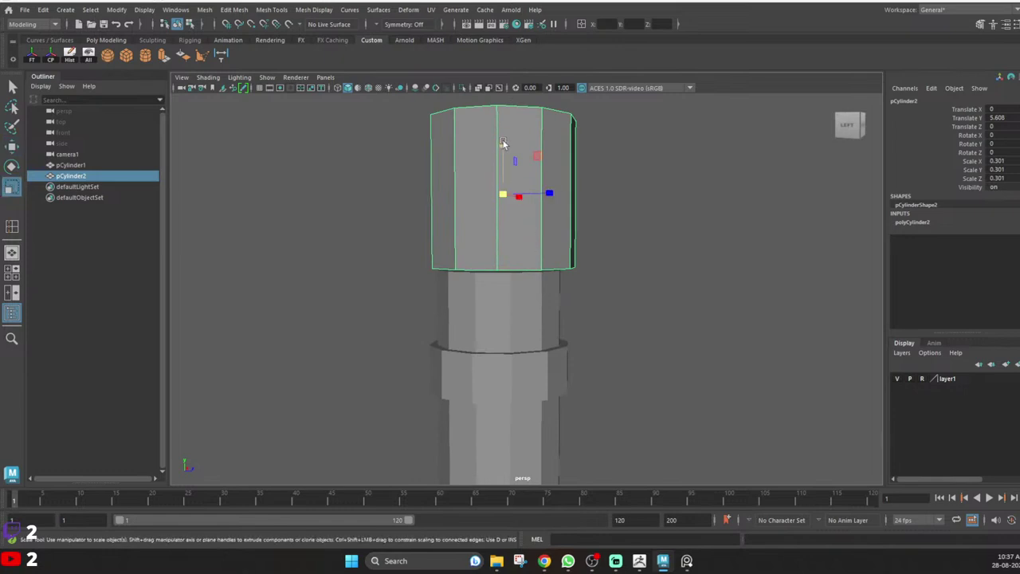
Flatten the cylinder along its height and lower it onto the handle's top end, to a Translate Y of about 5.26.
drag(503, 141, 504, 185)
key(w)
drag(503, 144, 503, 225)
alt+drag(471, 269, 480, 358)
key(r)
alt+middle_drag(526, 183, 530, 309)
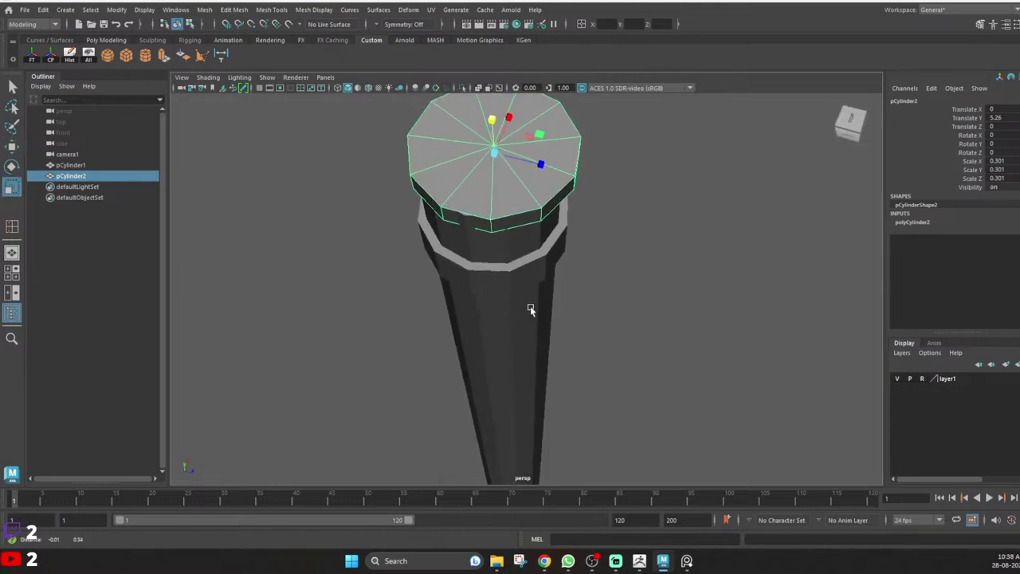
Enlarge the disc uniformly to about 0.328 and check its overhang around the handle's top from the side and below.
drag(494, 152, 504, 154)
alt+drag(477, 277, 483, 220)
scroll(472, 323, down, 1)
alt+middle_drag(471, 332, 493, 241)
mouse_move(490, 285)
alt+mouse_down()
mouse_move(503, 233)
mouse_move(507, 276)
alt+mouse_up()
alt+middle_drag(508, 276, 532, 311)
scroll(532, 311, down, 2)
scroll(527, 321, up, 5)
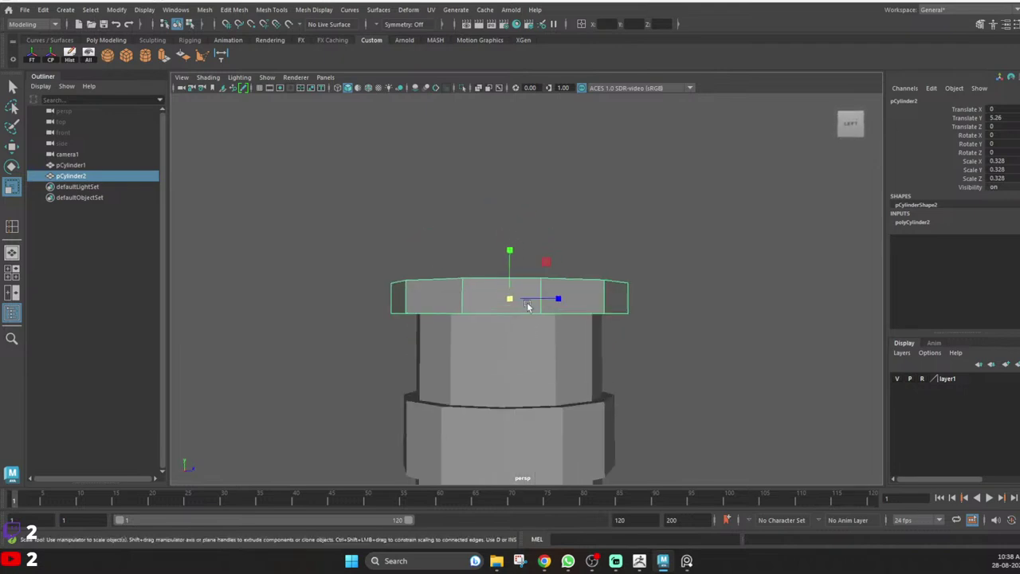
alt+drag(527, 306, 500, 286)
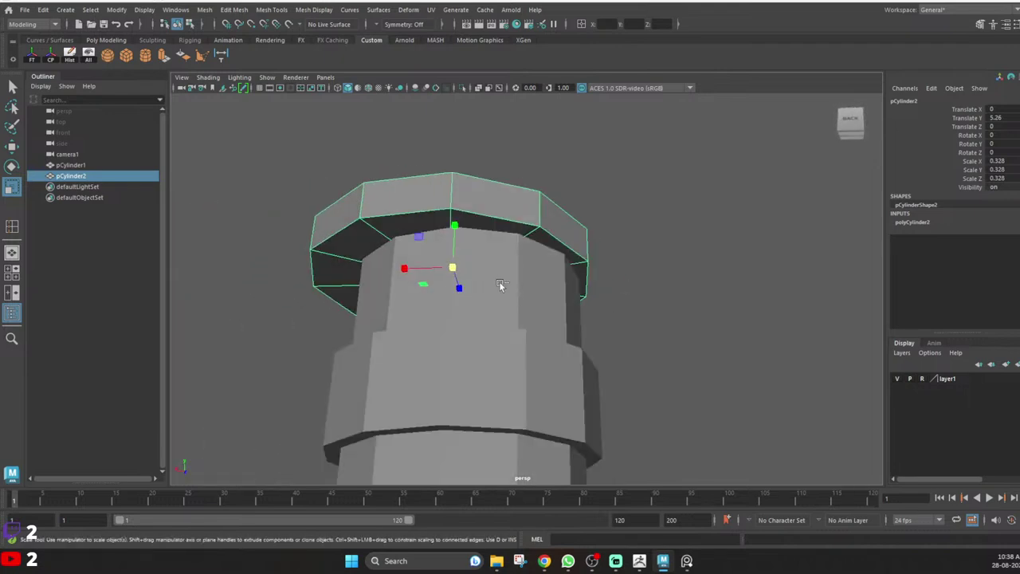
Undo the disc's scaling, flattening and lowering, and frame the full-size cylinder.
key(ctrl+z)
key(ctrl+z)
key(ctrl+z)
key(ctrl+z)
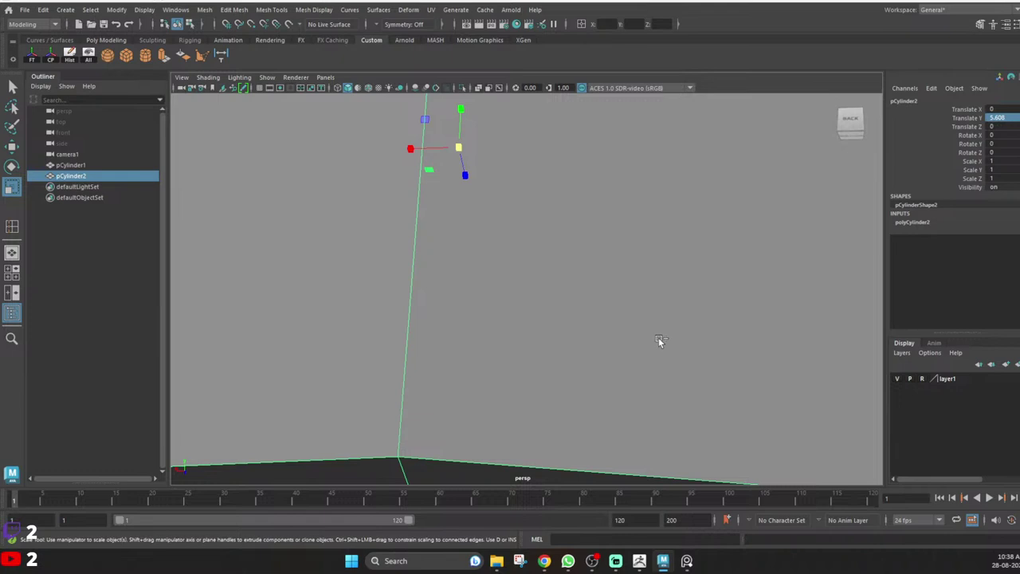
key(f)
alt+drag(589, 333, 605, 371)
scroll(610, 304, down, 4)
scroll(611, 304, up, 5)
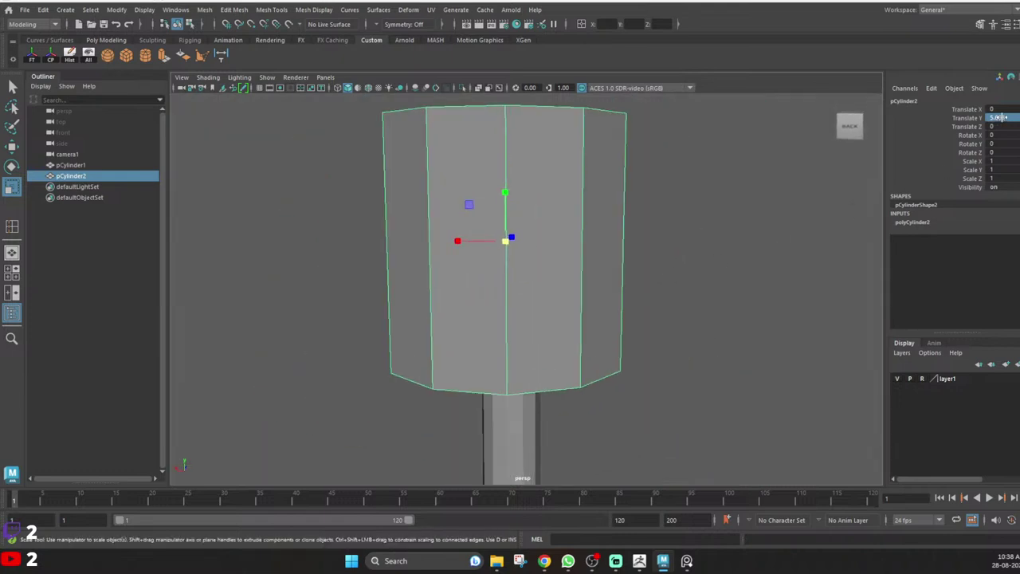
Set the cylinder's Translate Y to 0.
key(0)
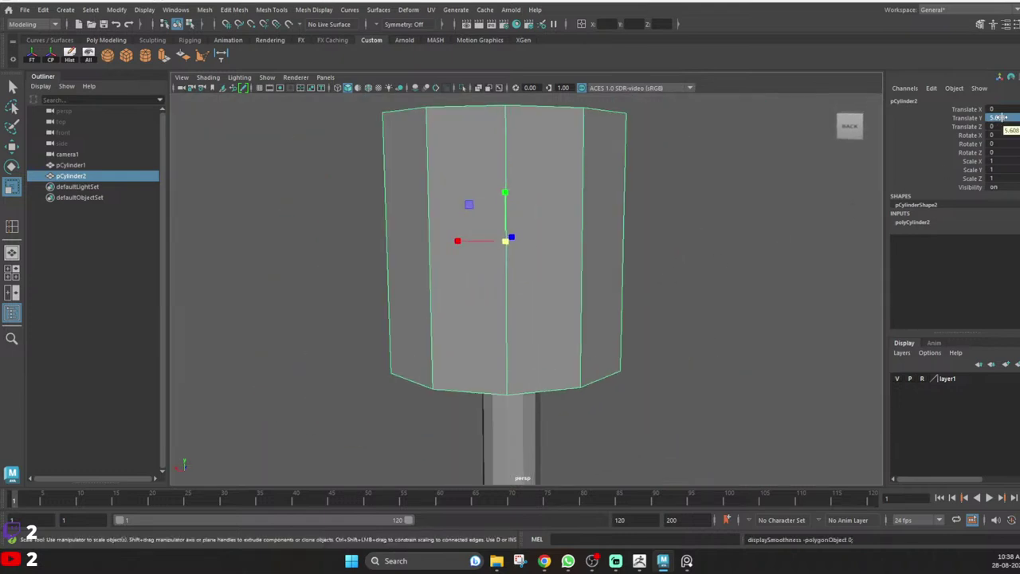
click(1002, 111)
click(1005, 117)
key(Return)
Hide layer1, which holds the reference image.
scroll(551, 256, down, 10)
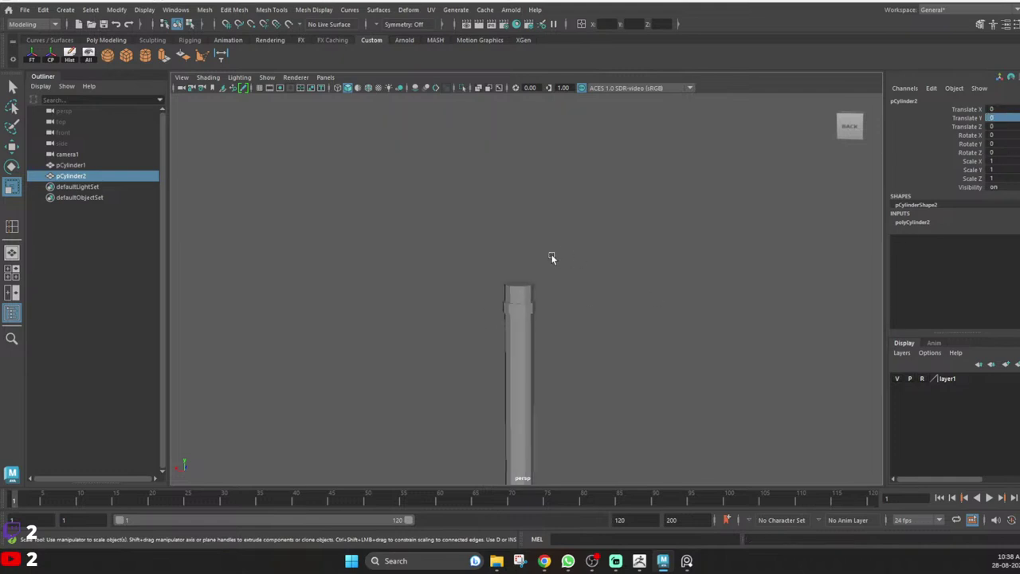
alt+drag(621, 324, 861, 369)
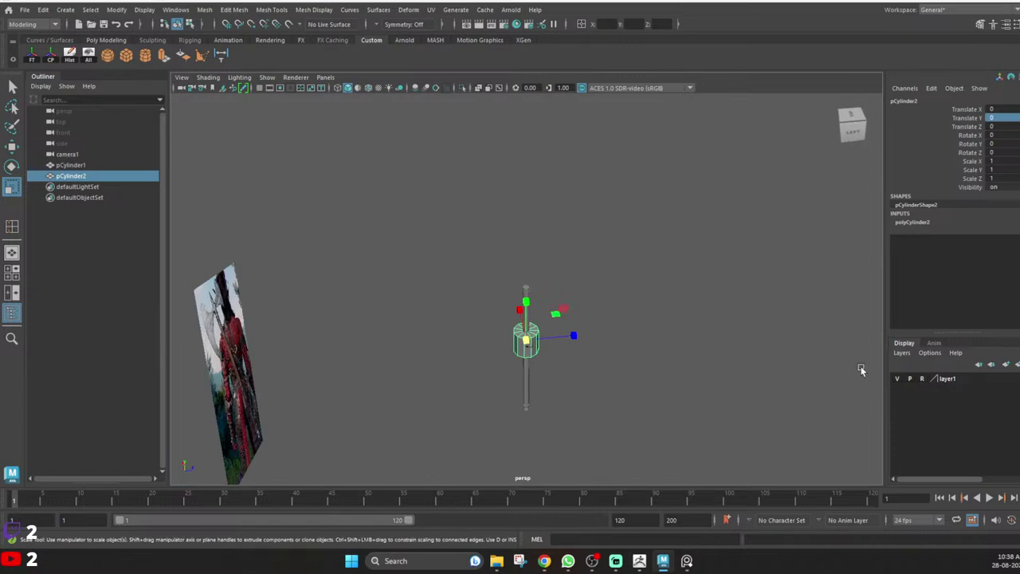
key(w)
click(899, 379)
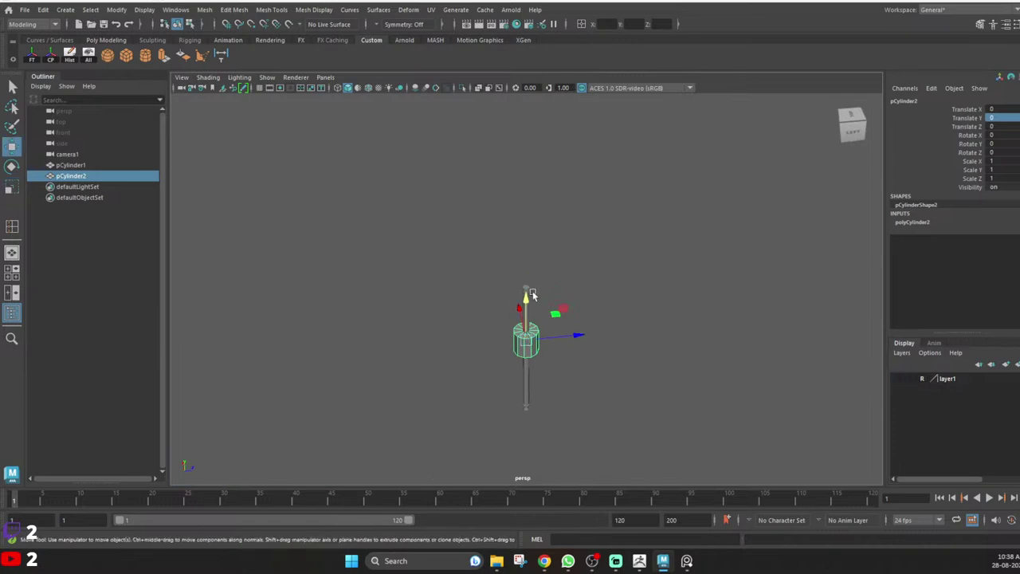
Raise the second cylinder above the handle's top end and scale it down uniformly to about 0.304.
drag(526, 302, 526, 227)
scroll(548, 273, up, 10)
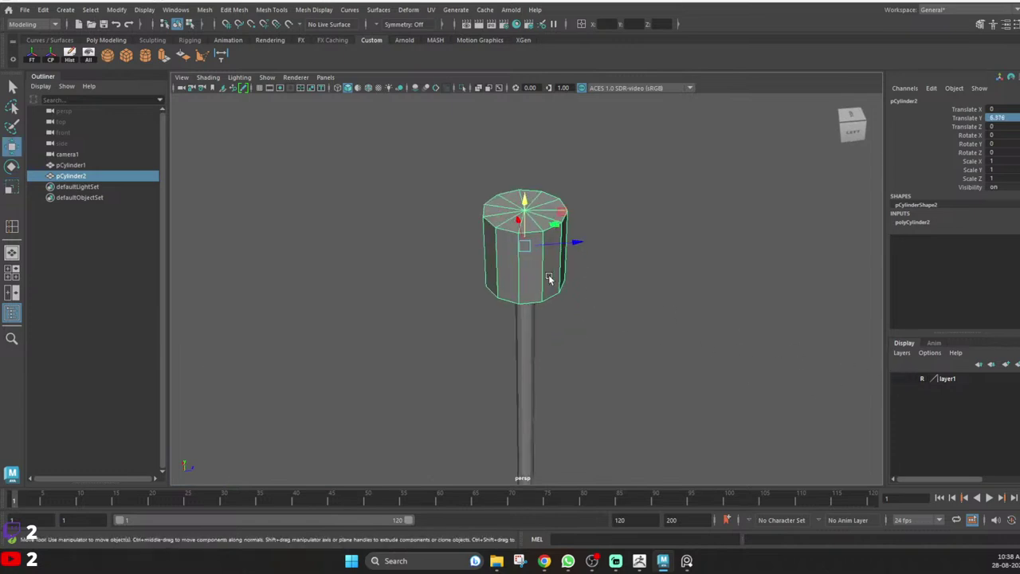
alt+middle_drag(575, 236, 582, 312)
scroll(582, 309, up, 4)
key(r)
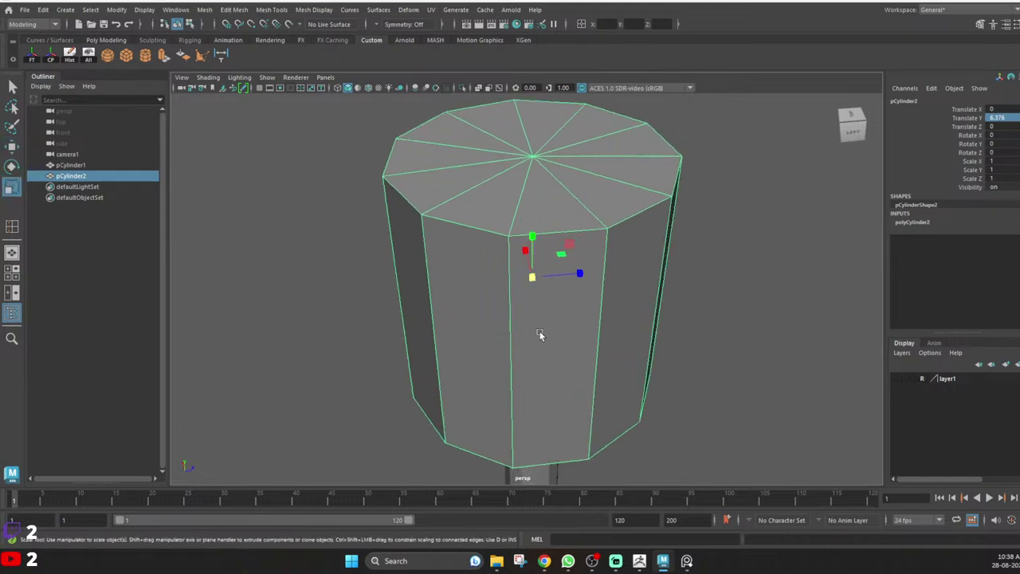
drag(534, 278, 523, 280)
alt+drag(557, 323, 587, 298)
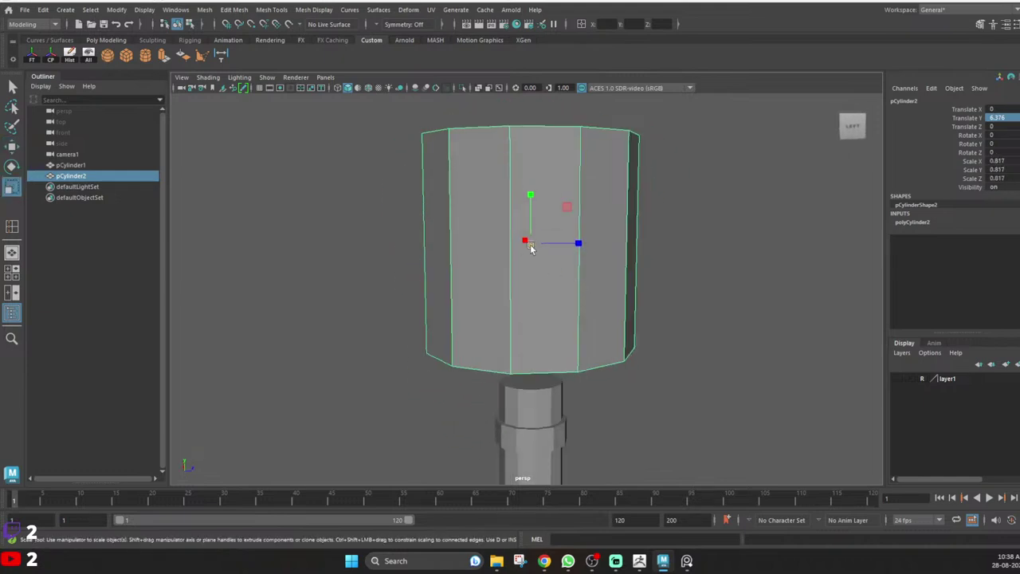
drag(530, 245, 420, 241)
Flatten the cylinder along its height into a disc and lower it over the handle's top end, to a Translate Y of about 5.233.
drag(531, 196, 531, 238)
key(w)
drag(530, 194, 527, 341)
alt+right_drag(529, 341, 552, 422)
alt+middle_drag(551, 423, 539, 298)
alt+drag(539, 298, 461, 406)
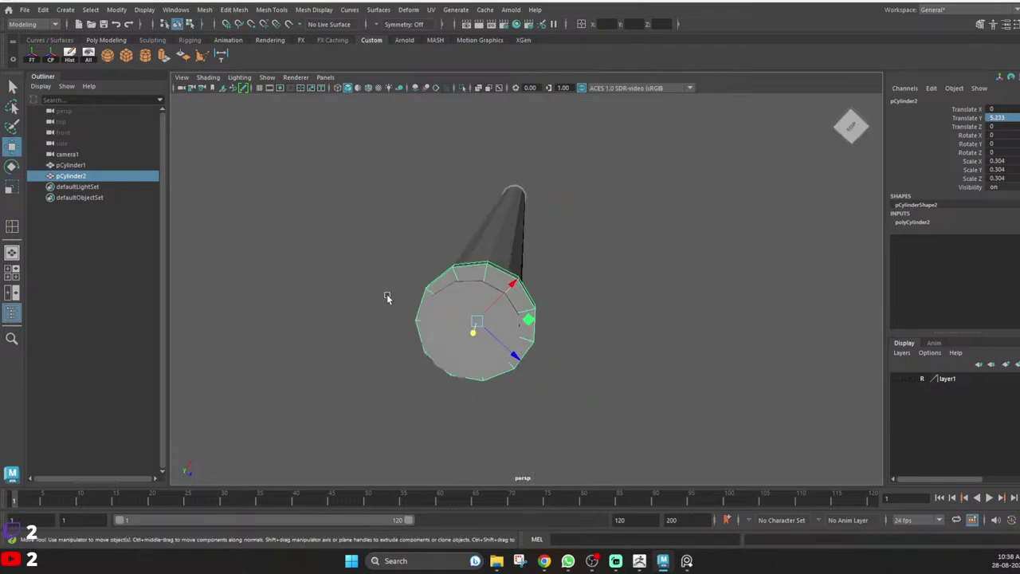
In the top view in wireframe, shift the disc along X to about -0.042 so its centre matches the handle's.
key(space)
key(space)
scroll(511, 294, up, 10)
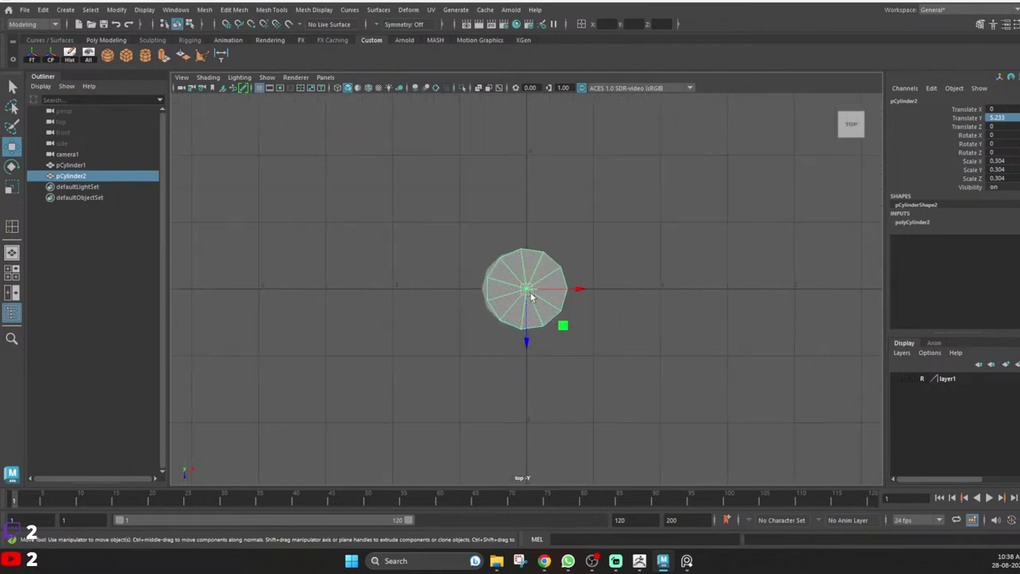
key(4)
scroll(525, 291, down, 12)
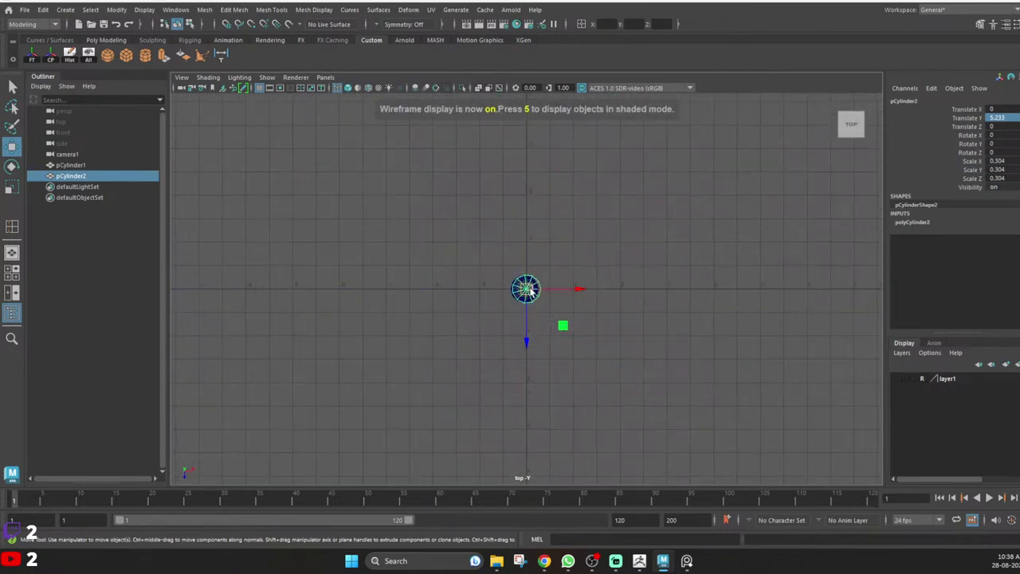
scroll(526, 291, up, 8)
drag(588, 290, 572, 286)
scroll(534, 288, up, 8)
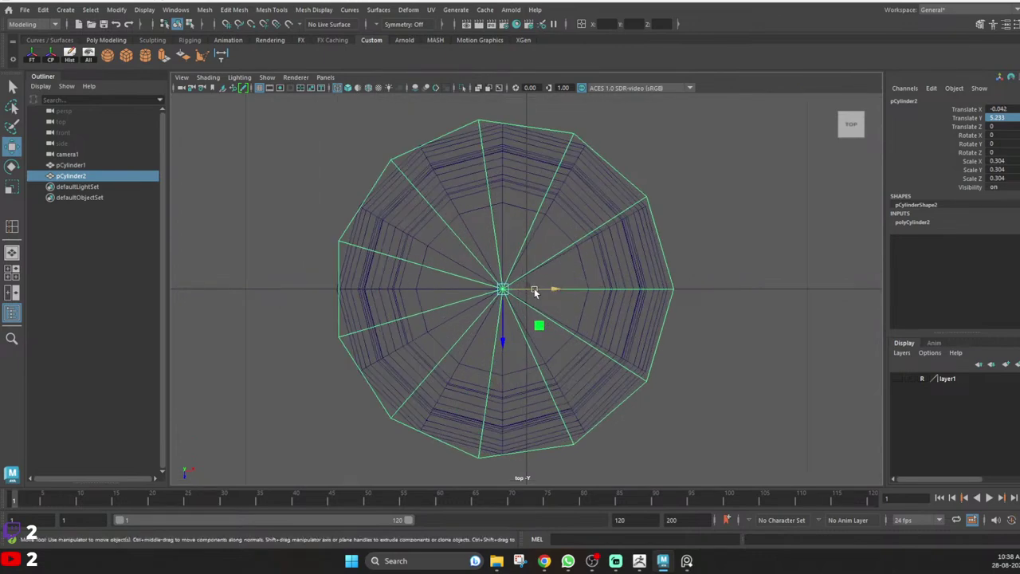
scroll(488, 296, up, 2)
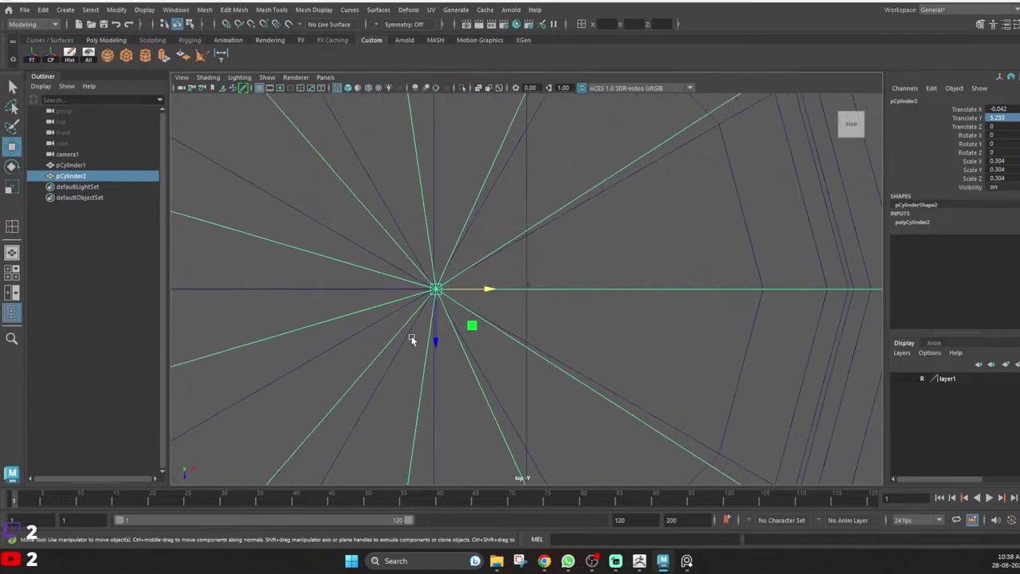
Examine how the disc sits around the handle's top end in the perspective and top views.
scroll(451, 335, down, 15)
scroll(556, 315, up, 4)
key(space)
key(space)
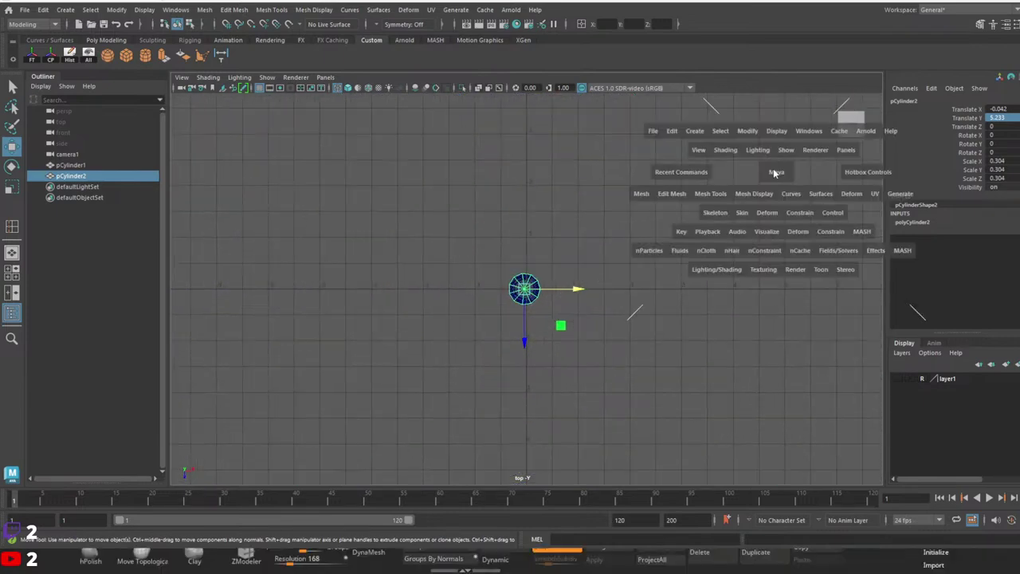
alt+drag(636, 263, 503, 211)
alt+middle_drag(495, 282, 586, 273)
alt+drag(586, 273, 570, 323)
scroll(587, 279, down, 3)
scroll(611, 321, up, 5)
key(space)
key(space)
scroll(505, 275, up, 10)
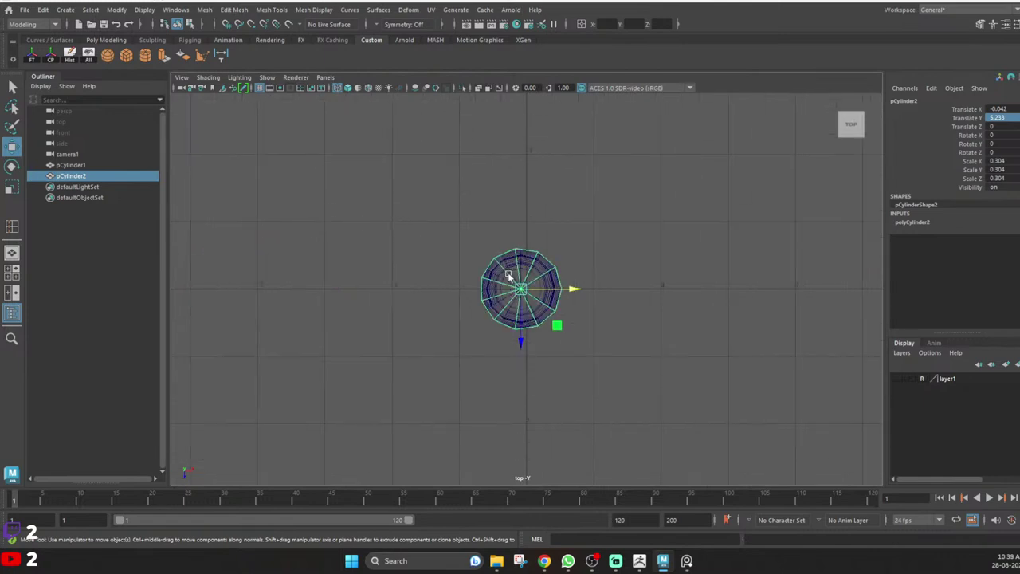
key(space)
key(space)
alt+drag(618, 303, 604, 254)
alt+middle_drag(605, 307, 574, 253)
Raise the vertices of the handle's top end slightly above the disc and return to object mode.
click(502, 254)
right_drag(502, 255, 369, 198)
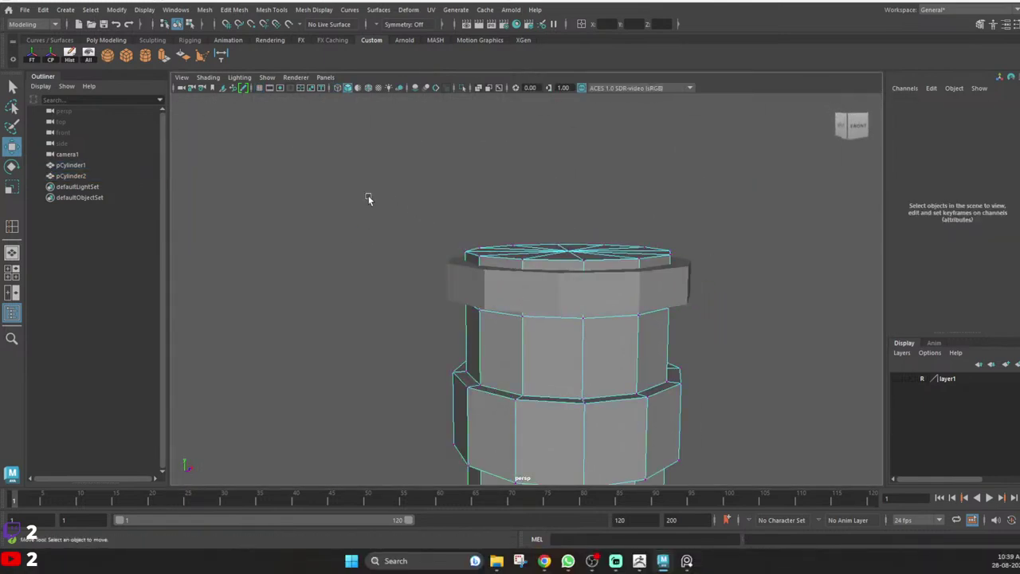
drag(700, 251, 730, 273)
alt+drag(594, 299, 623, 264)
drag(369, 193, 759, 253)
alt+drag(593, 253, 698, 296)
alt+drag(612, 295, 581, 294)
drag(365, 188, 714, 266)
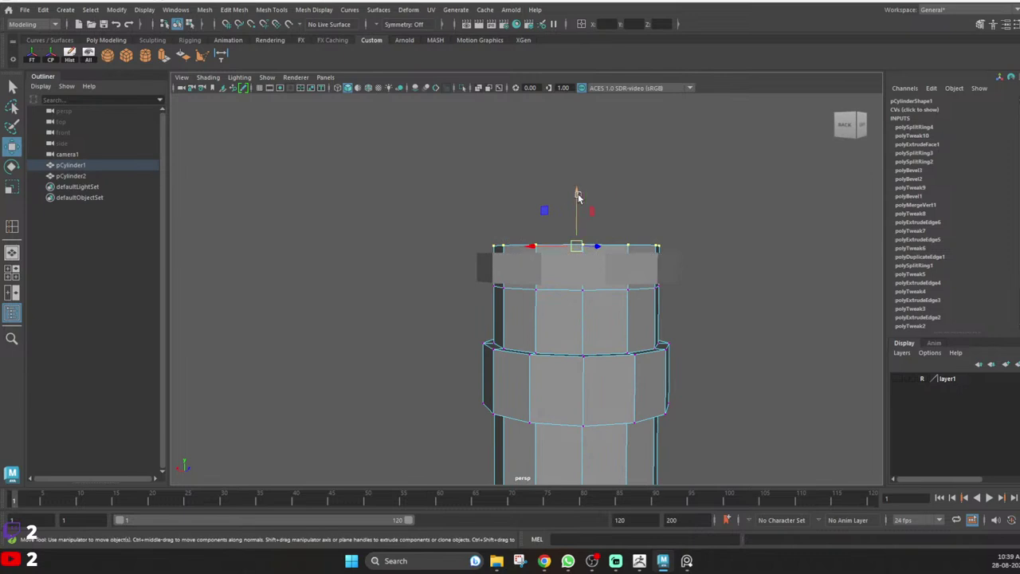
drag(579, 195, 522, 234)
scroll(546, 270, up, 2)
key(q)
alt+middle_drag(522, 233, 496, 255)
right_drag(497, 255, 653, 122)
Scale the ring around the handle's top end up uniformly to about 0.319 and check its overhang.
alt+middle_drag(546, 266, 495, 229)
click(465, 283)
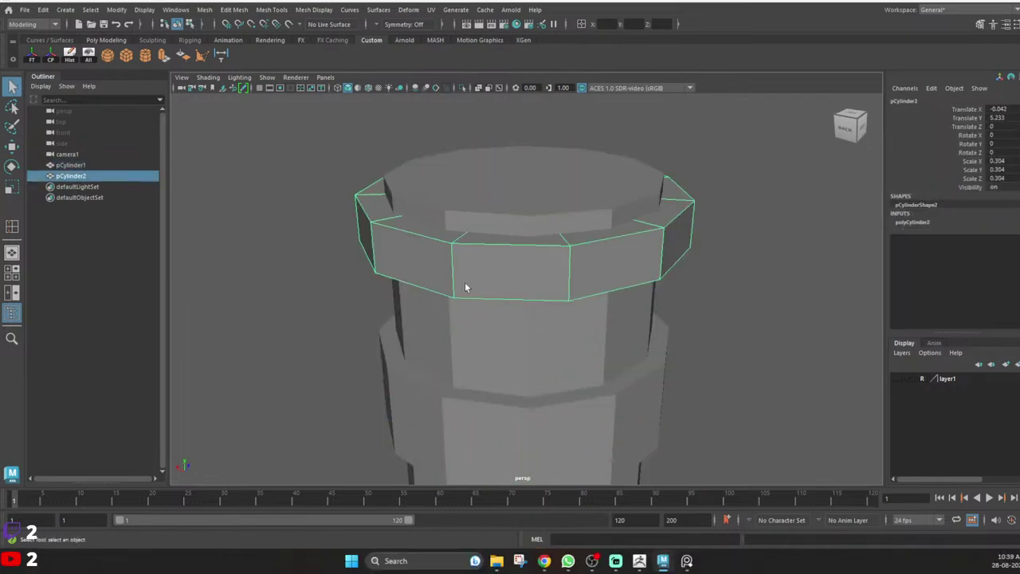
key(r)
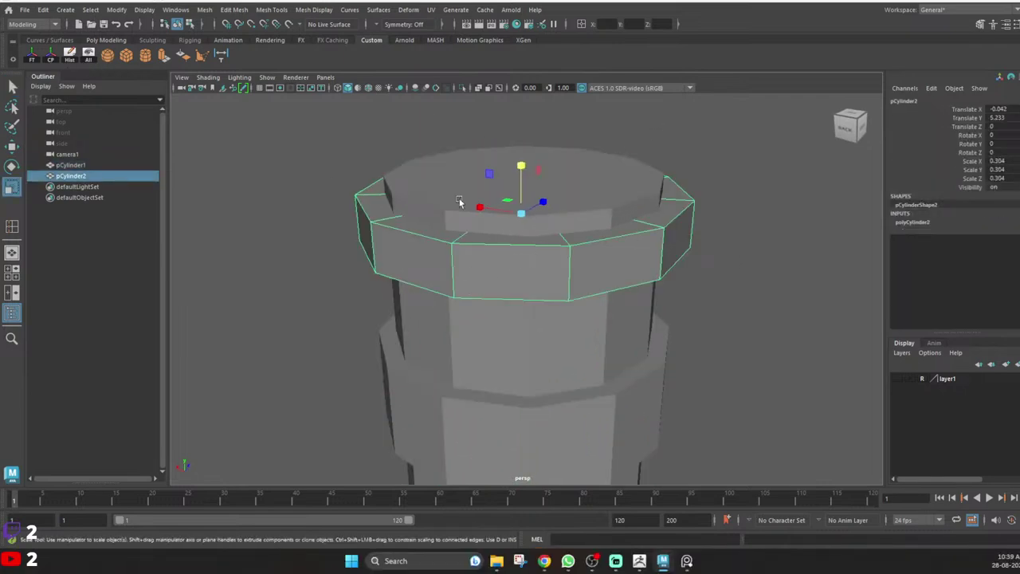
drag(526, 215, 537, 217)
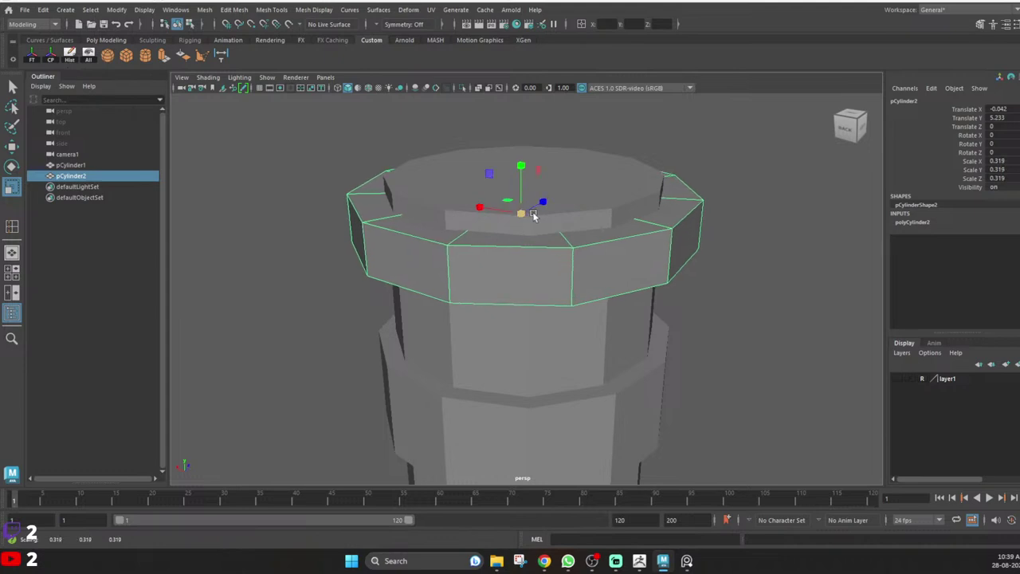
scroll(526, 251, down, 3)
alt+drag(511, 292, 506, 237)
scroll(505, 237, up, 3)
alt+drag(475, 301, 472, 248)
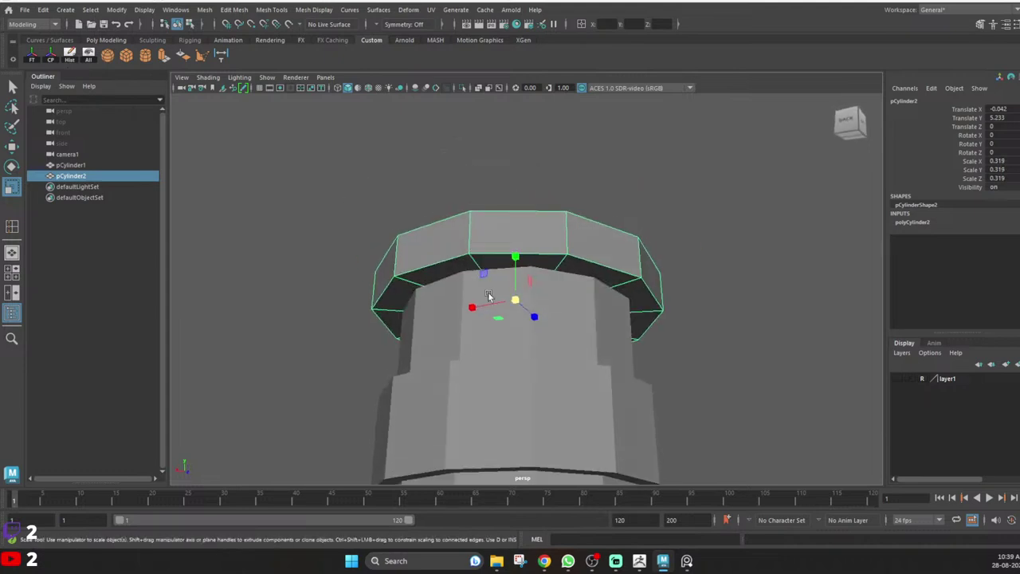
Try stacking a smaller duplicate of the ring above it, raised to Y 5.295 and scaled uniformly to about 0.263.
alt+drag(507, 187, 492, 246)
scroll(514, 287, down, 3)
alt+middle_drag(492, 246, 482, 271)
scroll(484, 269, up, 5)
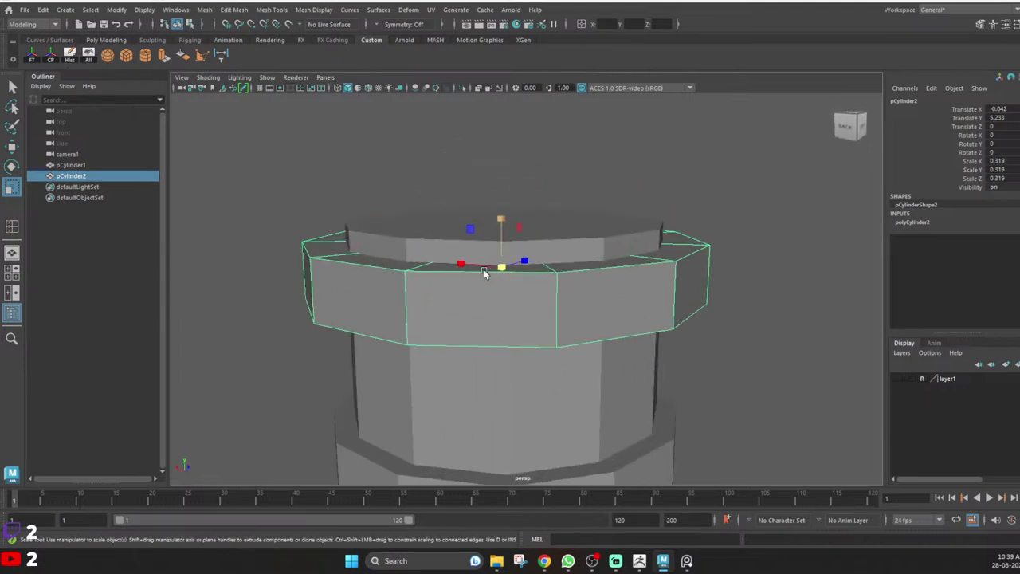
key(q)
key(ctrl+d)
key(w)
drag(503, 217, 500, 176)
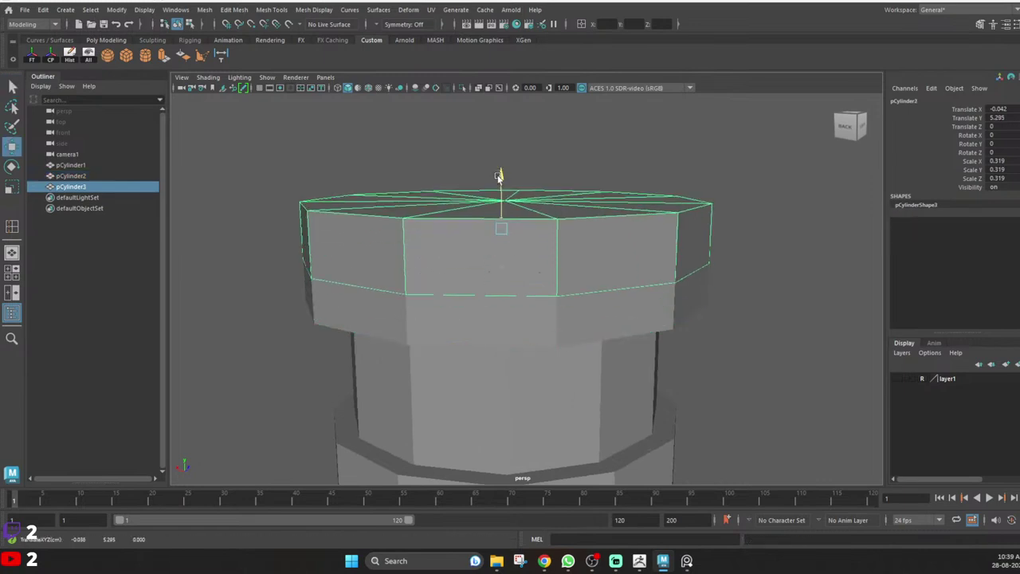
key(r)
drag(500, 229, 454, 227)
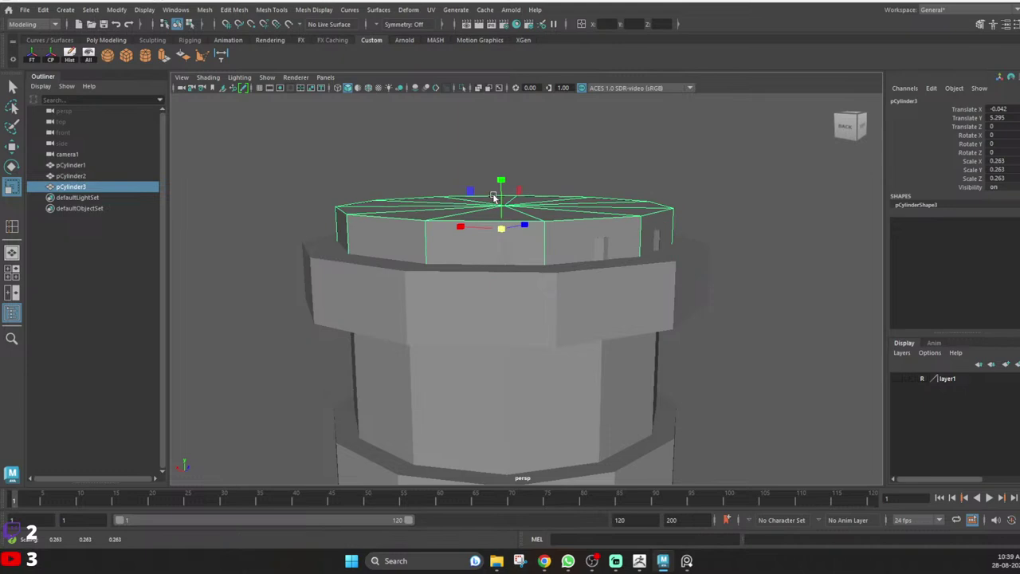
Undo the duplicate ring's scaling, delete the duplicate and select the original ring.
key(ctrl+z)
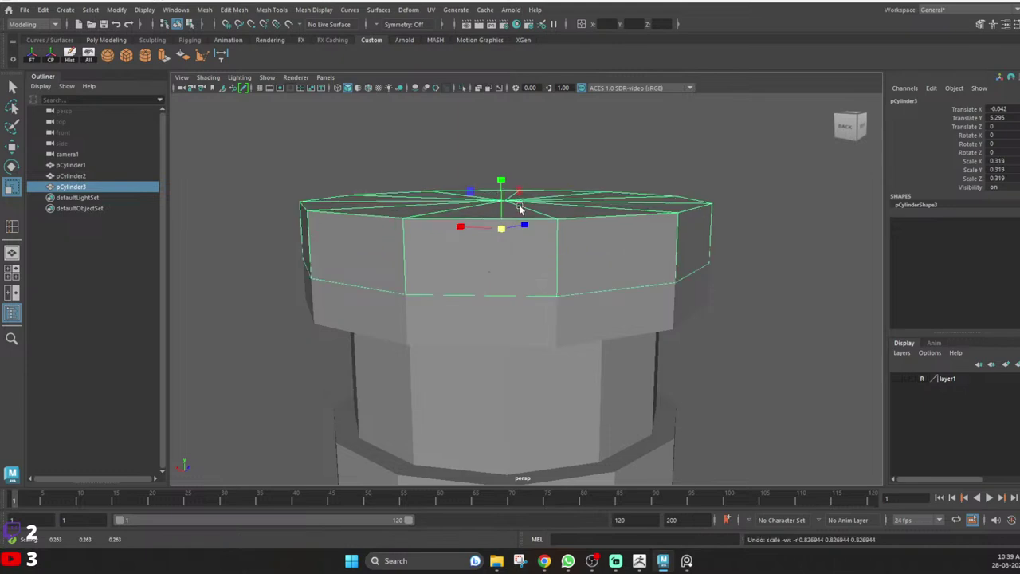
key(Delete)
click(499, 287)
Save the axe scene with Save Scene As and deselect the ring.
scroll(594, 273, down, 10)
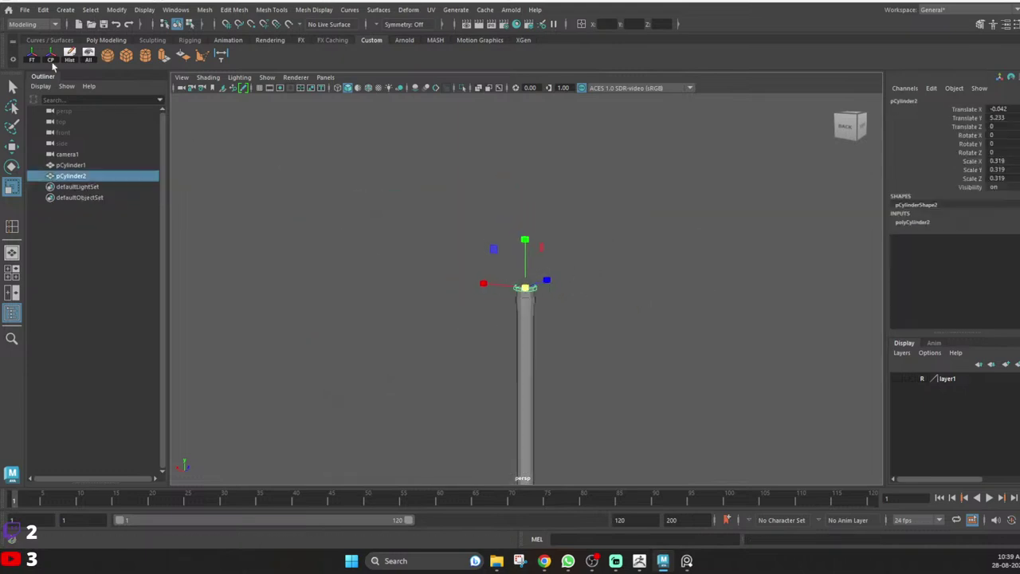
click(25, 10)
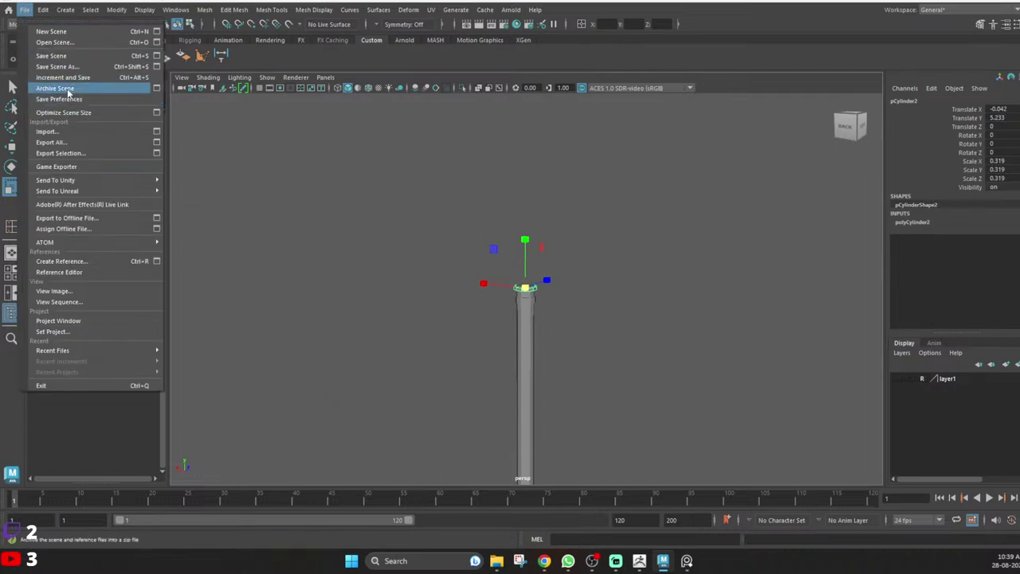
click(59, 69)
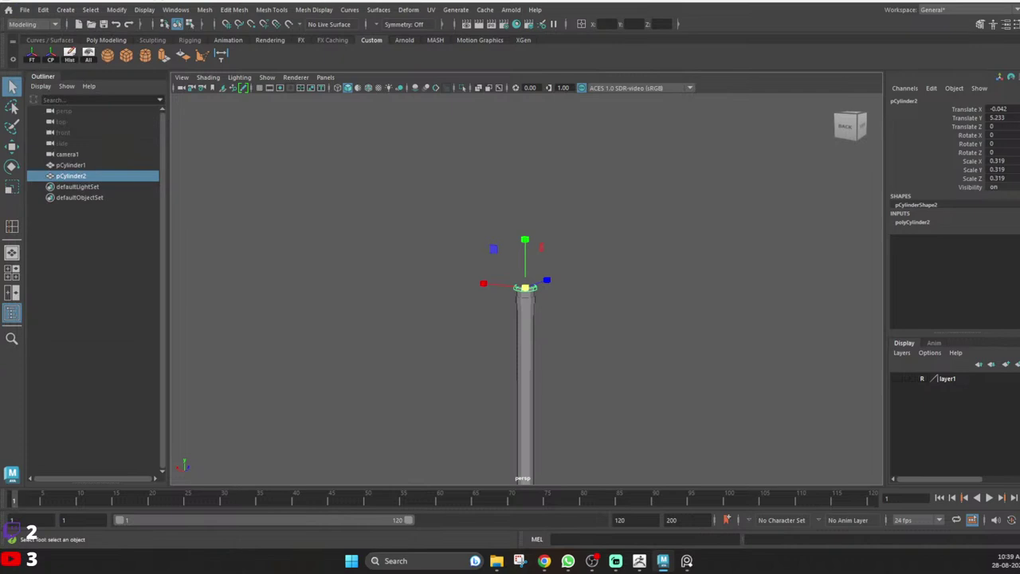
click(620, 271)
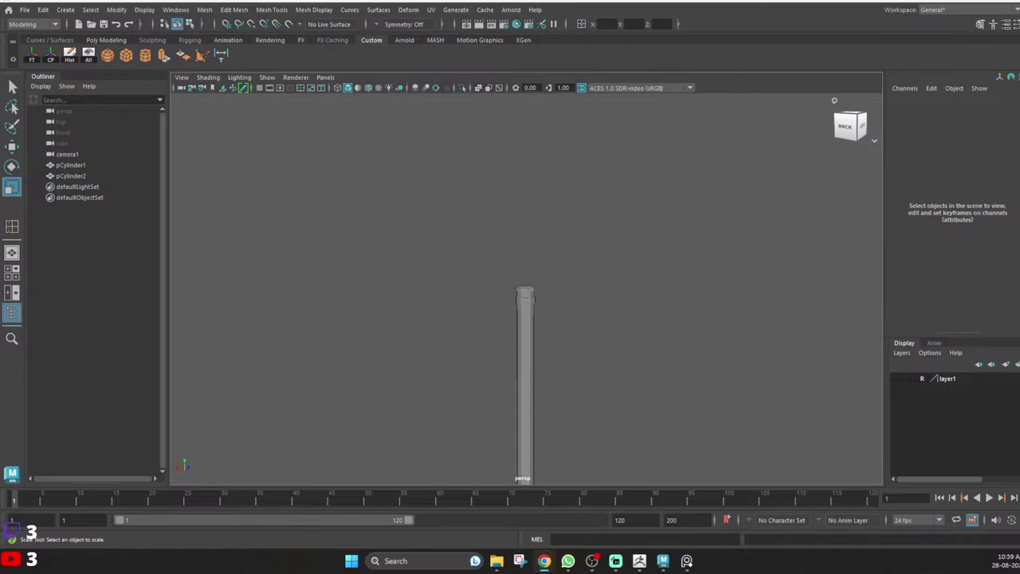
Switch to the Chrome window with the ArtStation profile, maximise it and look over the portfolio's artworks.
drag(550, 0, 560, 163)
click(808, 158)
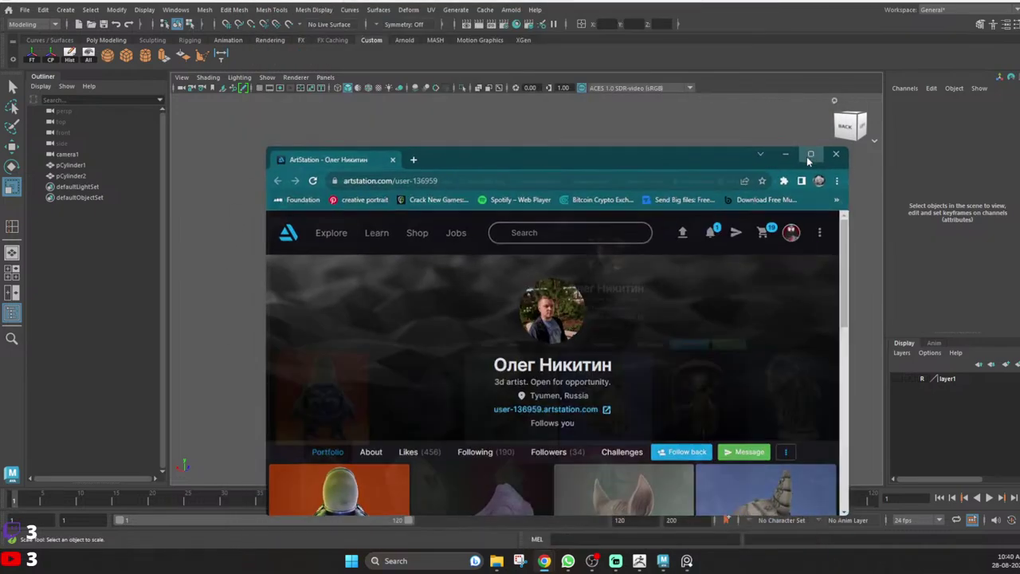
click(810, 155)
scroll(687, 216, down, 2)
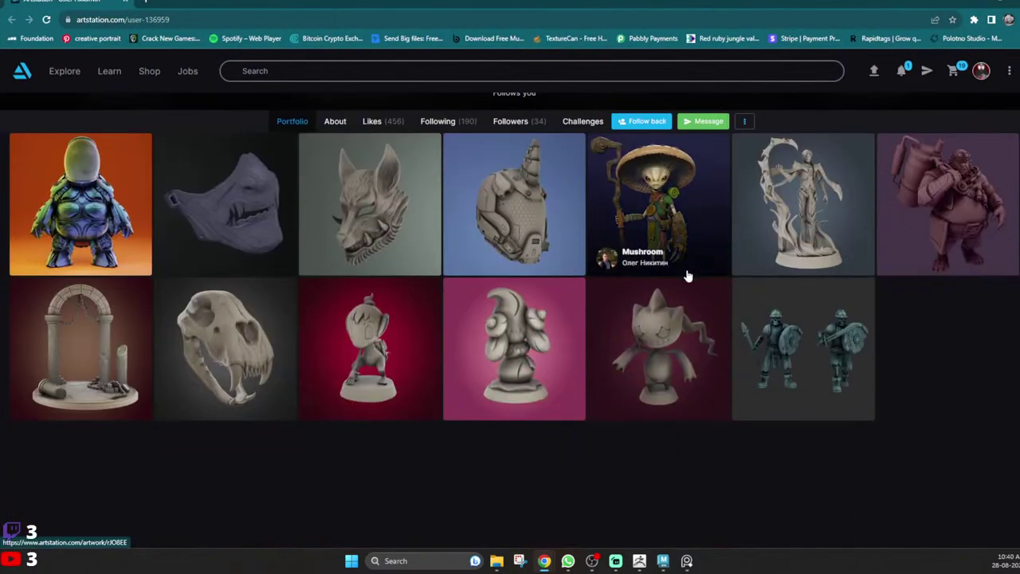
Examine the images of the Mask (3d print) artwork and return to the artist's portfolio.
click(267, 232)
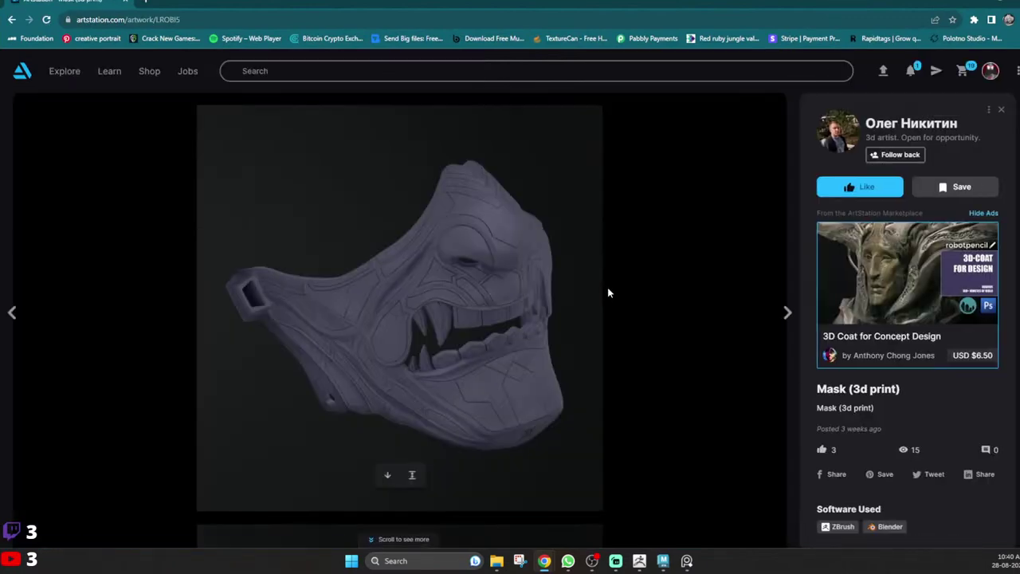
scroll(584, 329, down, 3)
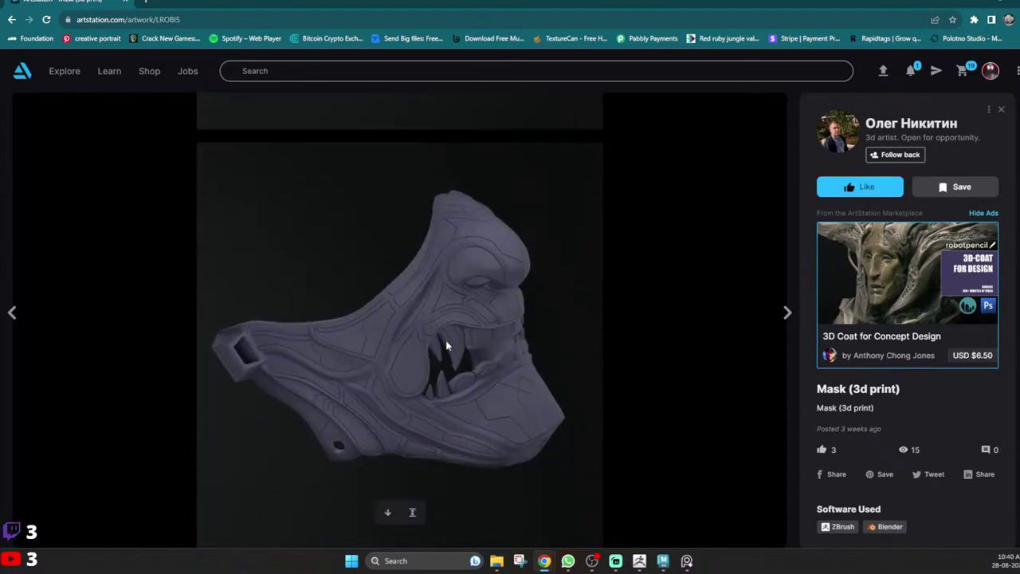
scroll(461, 367, up, 2)
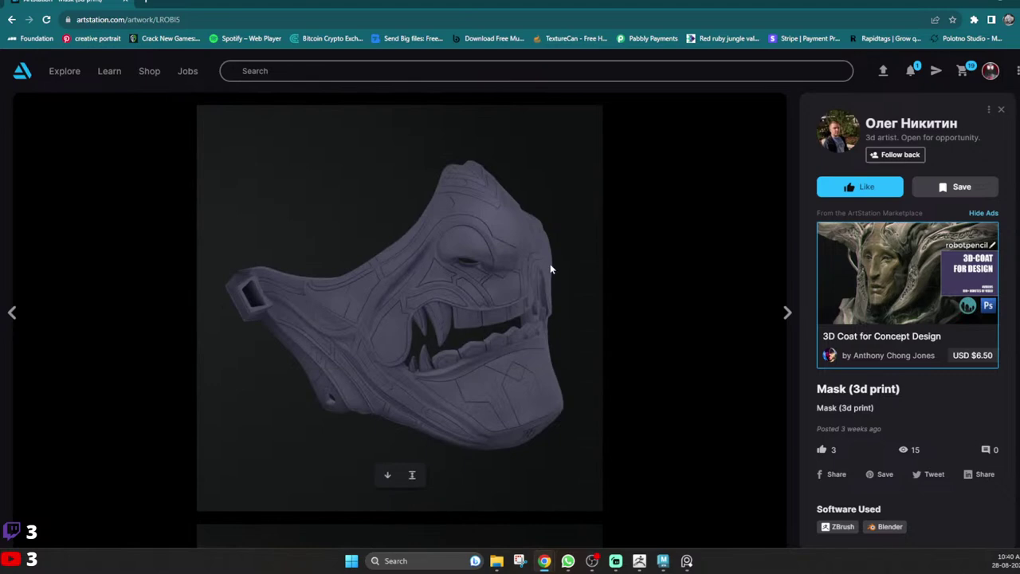
click(12, 21)
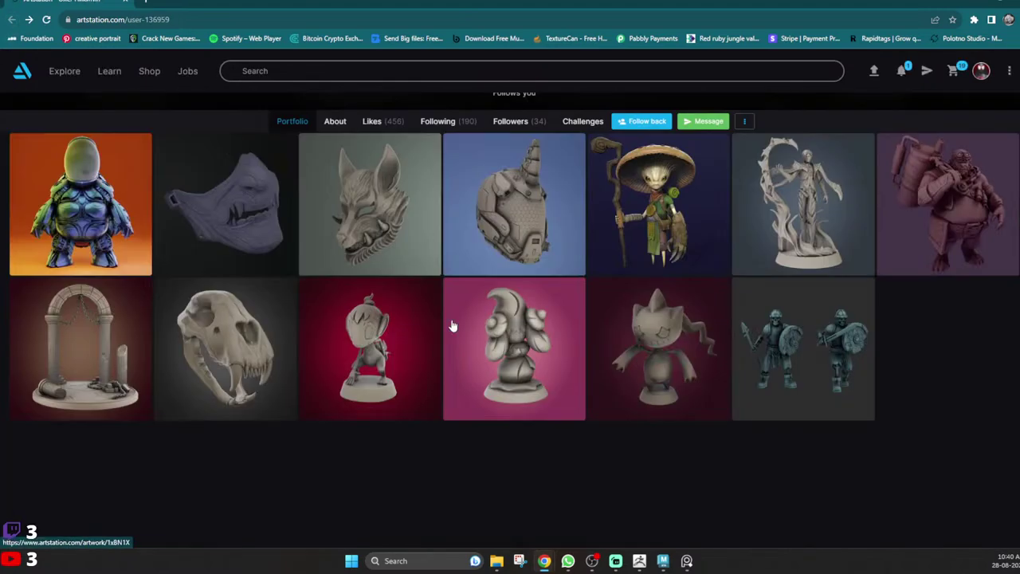
click(271, 208)
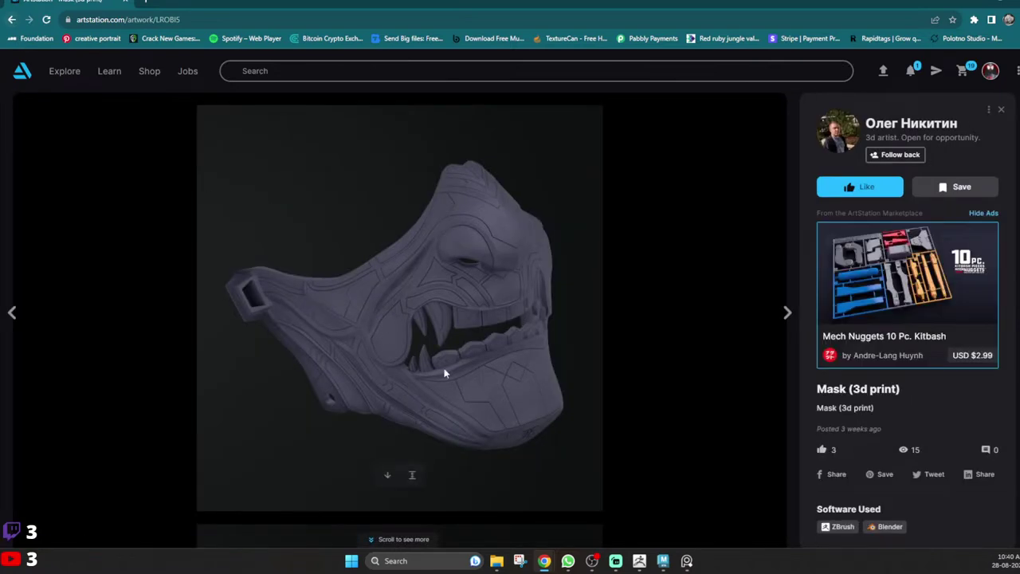
scroll(445, 373, down, 5)
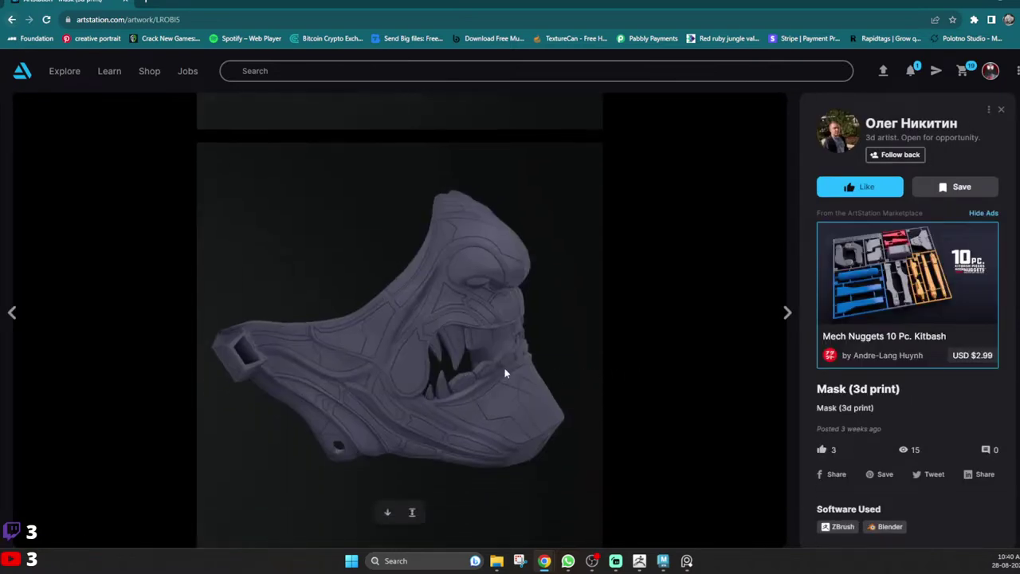
scroll(504, 373, down, 5)
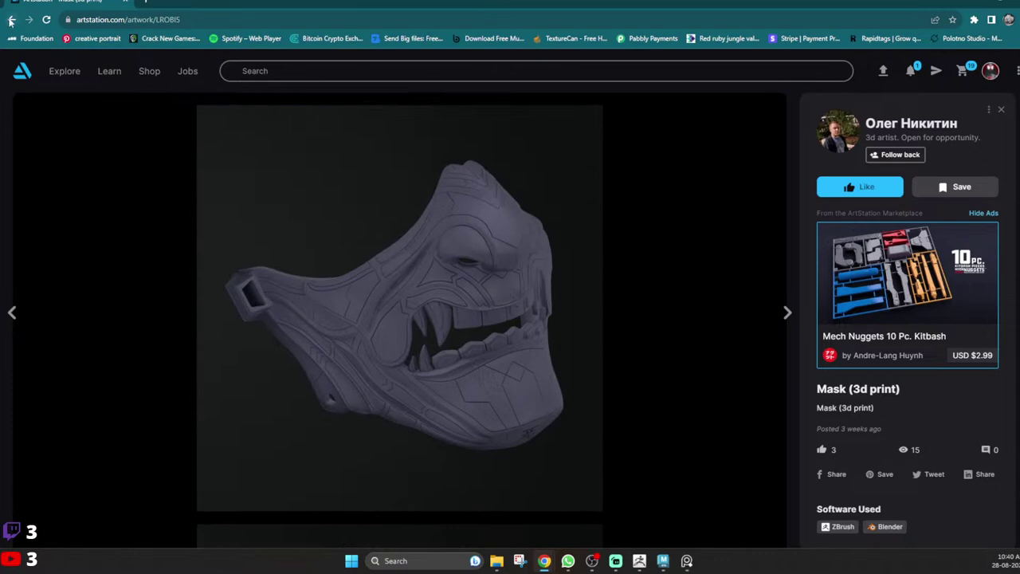
click(11, 20)
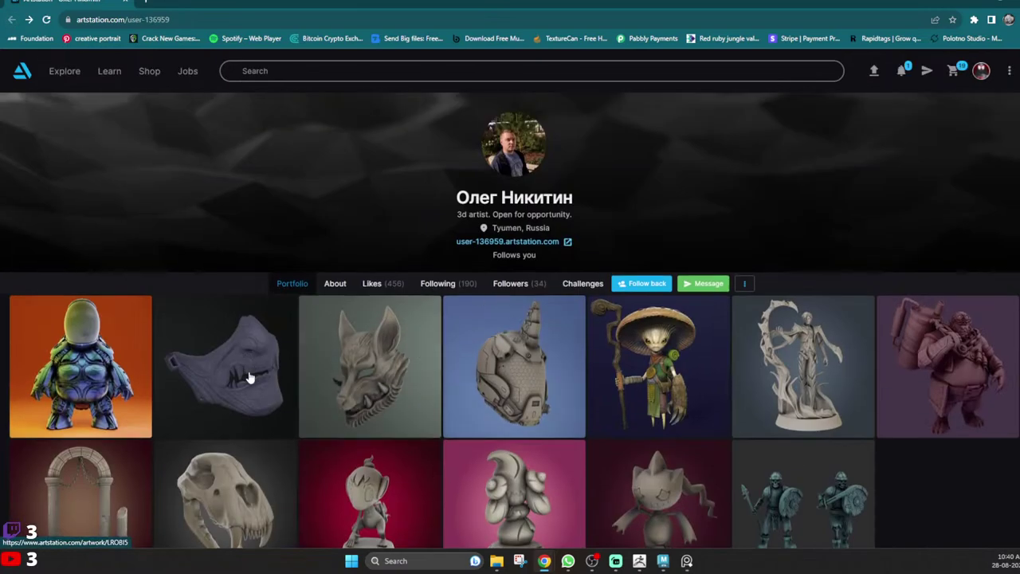
Open the Mushroom artwork from the artist's portfolio and like it.
scroll(246, 376, down, 2)
scroll(415, 268, up, 1)
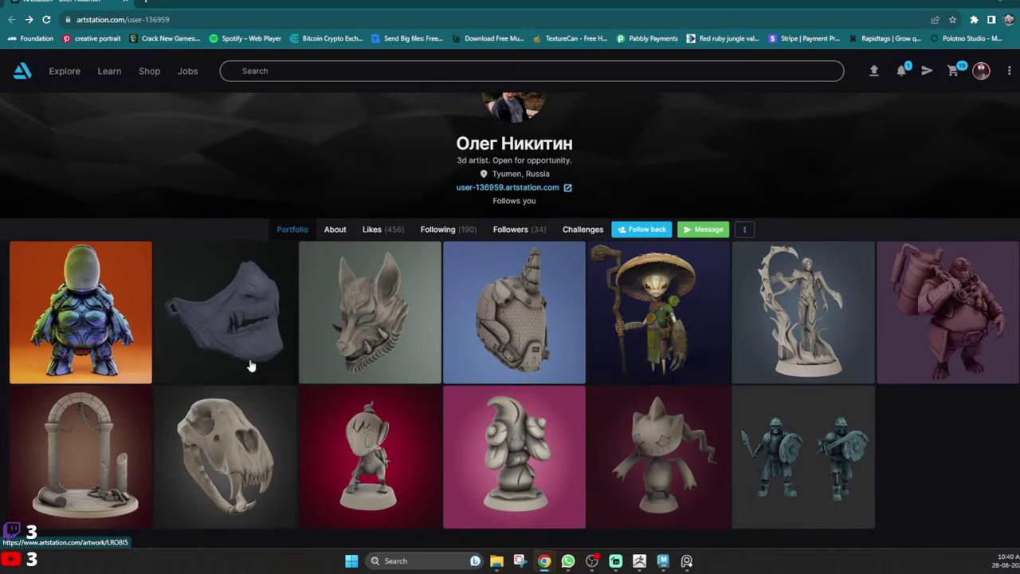
scroll(253, 373, down, 2)
scroll(241, 283, up, 2)
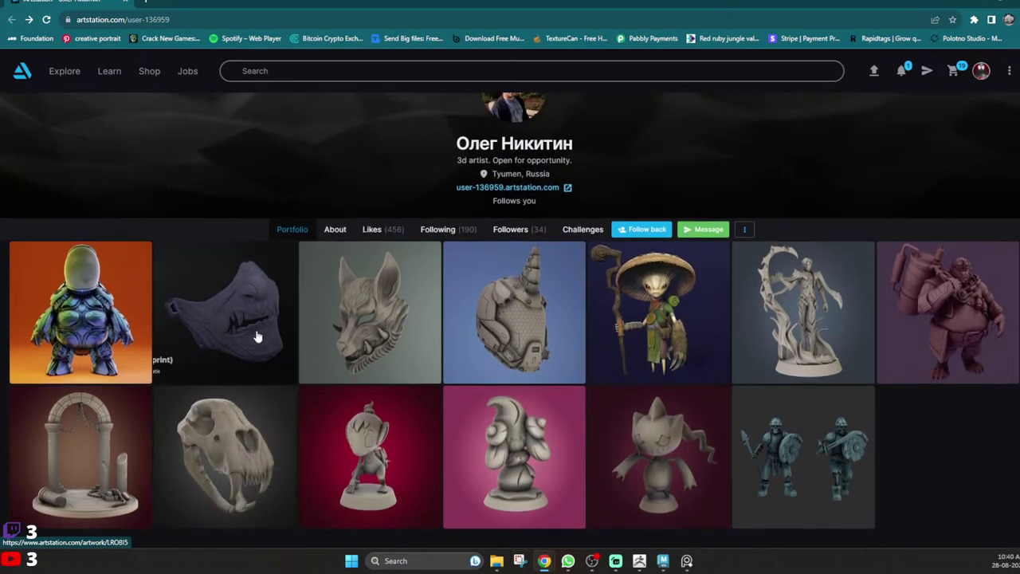
click(687, 319)
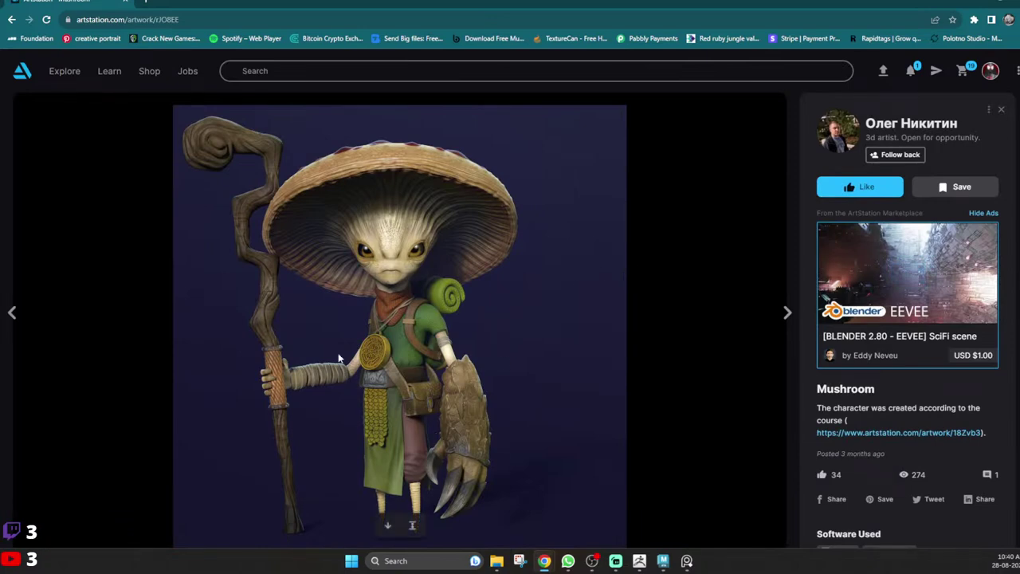
key(l)
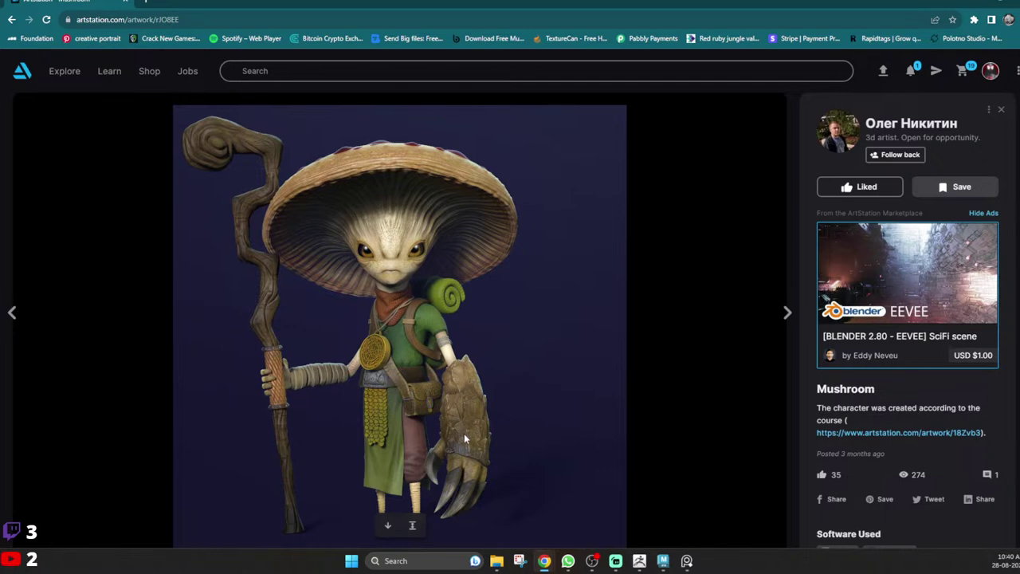
Inspect the Mushroom image at full size, close it and return to the artist's portfolio.
click(410, 526)
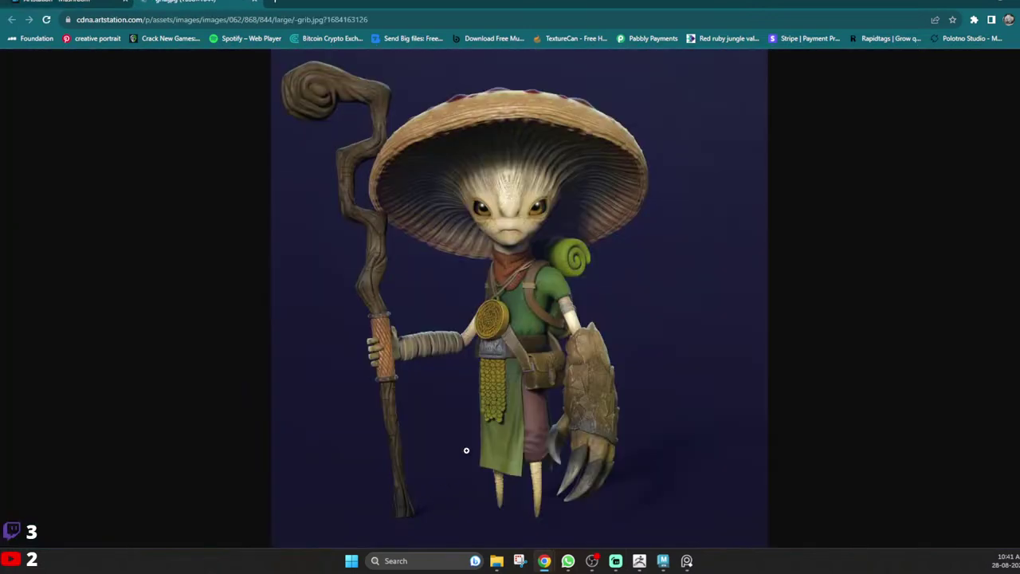
click(581, 327)
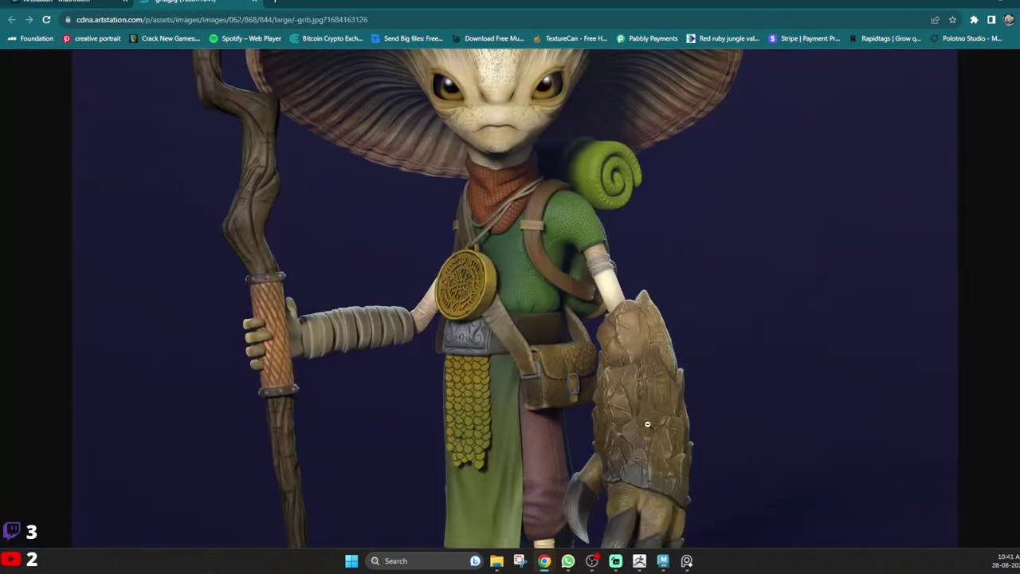
click(300, 210)
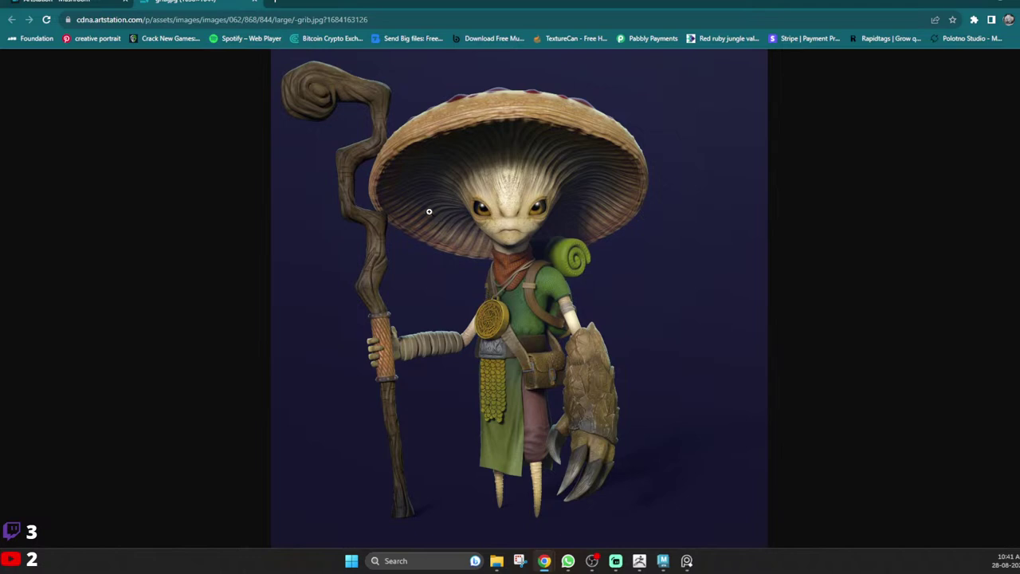
click(255, 3)
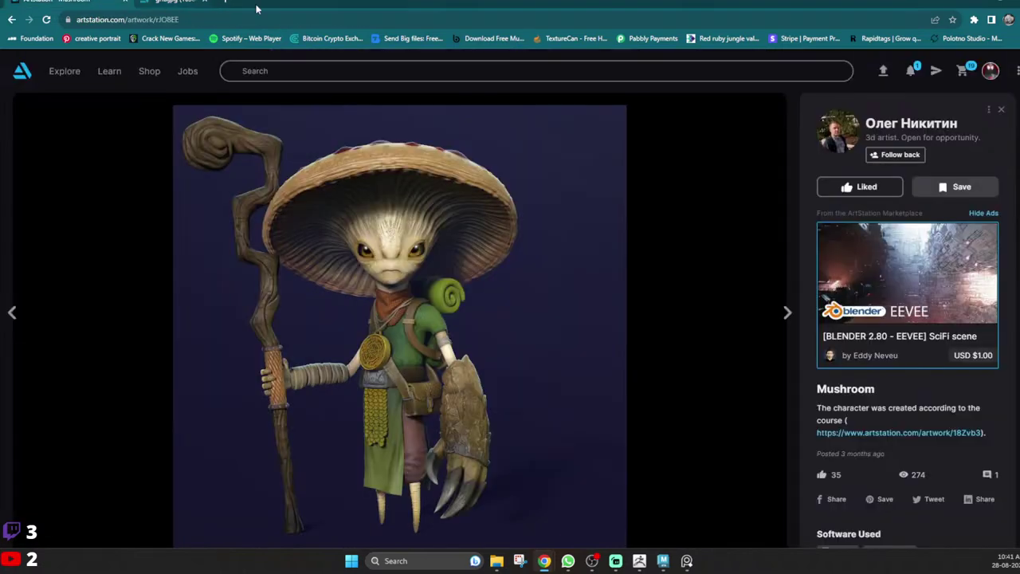
click(12, 21)
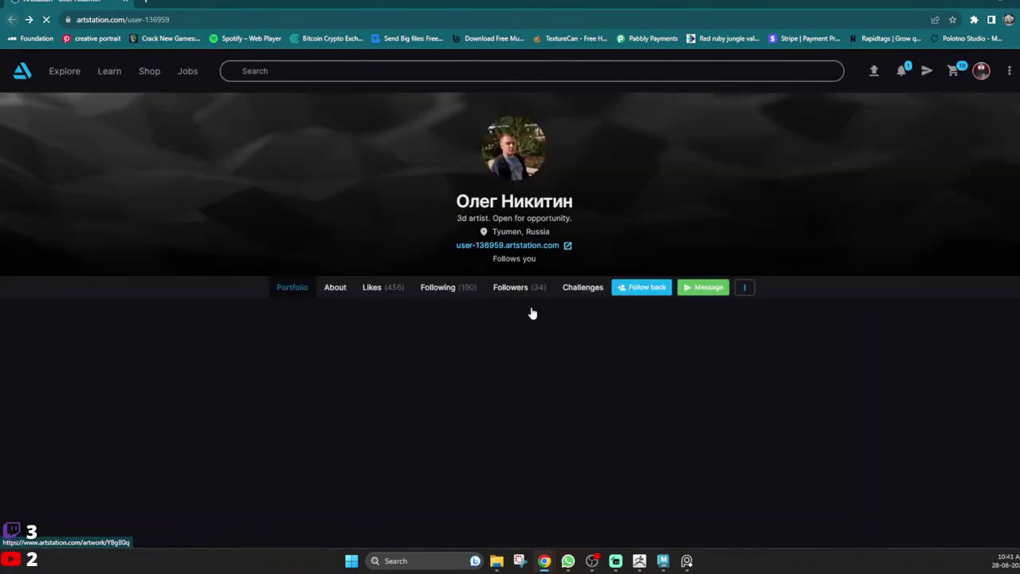
Open the Character (3d print) artwork and compare its sculpt render with the photo of the printed figure.
scroll(540, 349, down, 1)
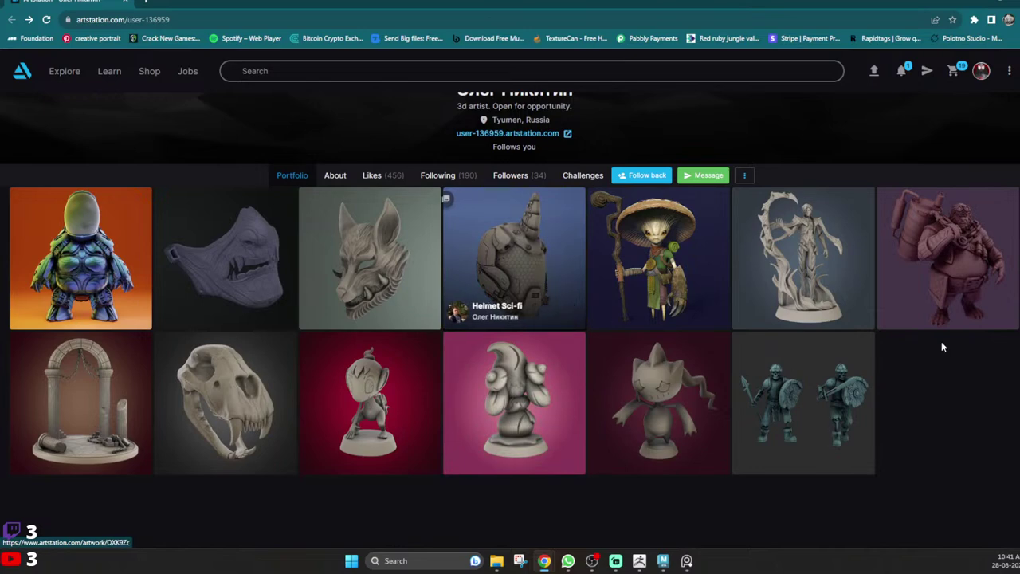
click(928, 252)
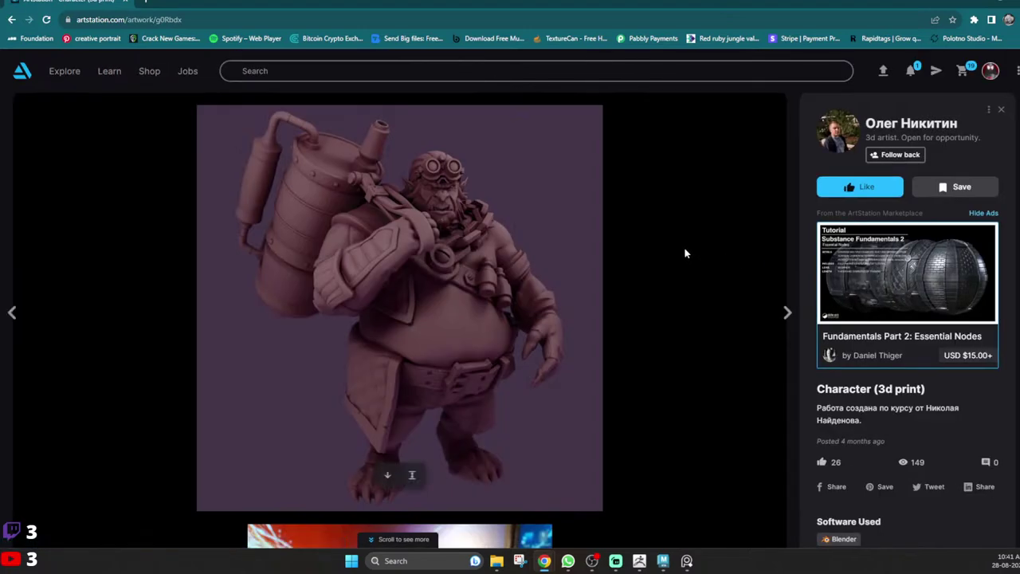
scroll(674, 350, down, 4)
scroll(681, 346, down, 1)
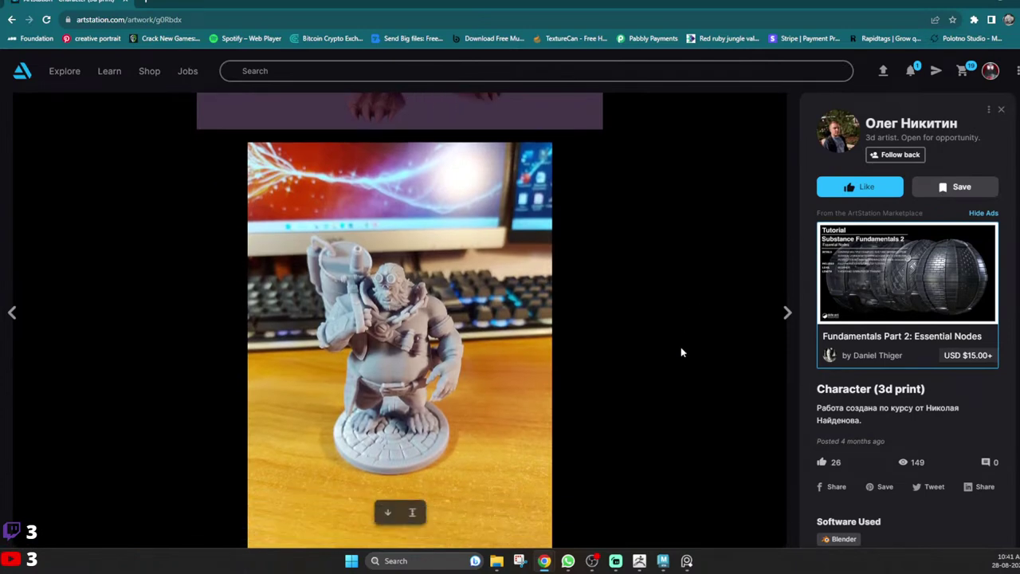
scroll(527, 352, up, 5)
scroll(522, 351, up, 1)
scroll(521, 345, down, 5)
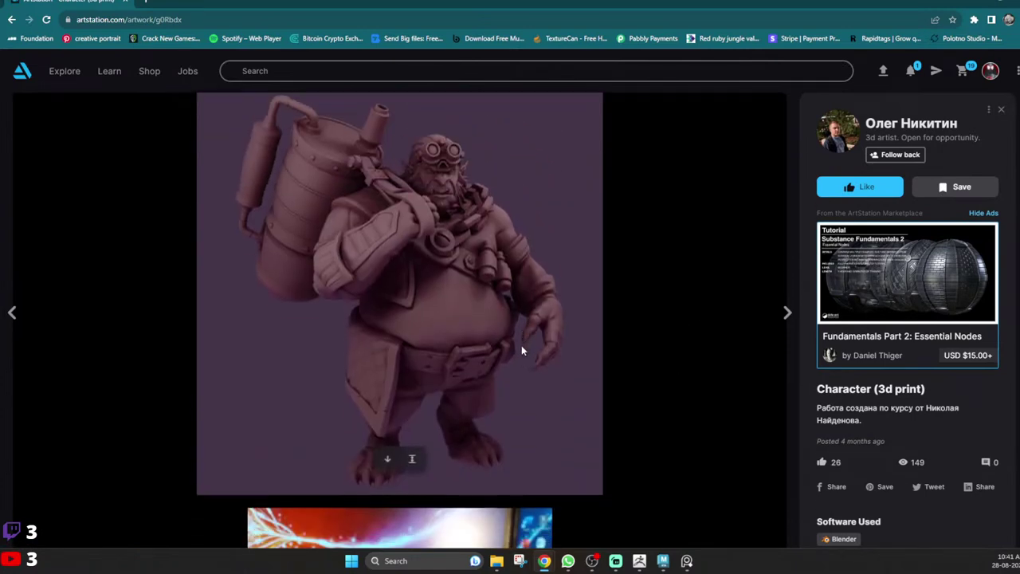
scroll(558, 353, up, 4)
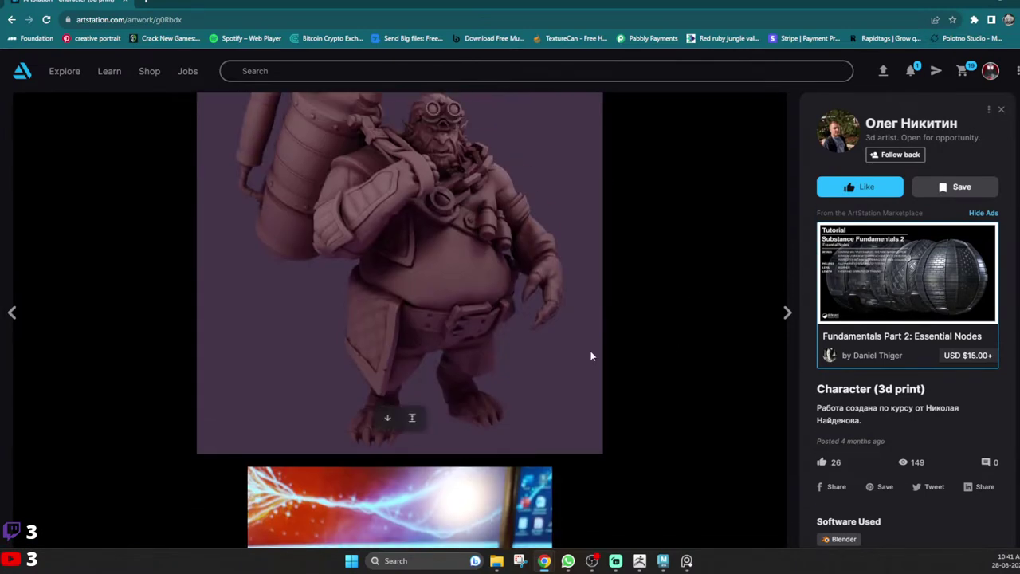
scroll(630, 312, up, 1)
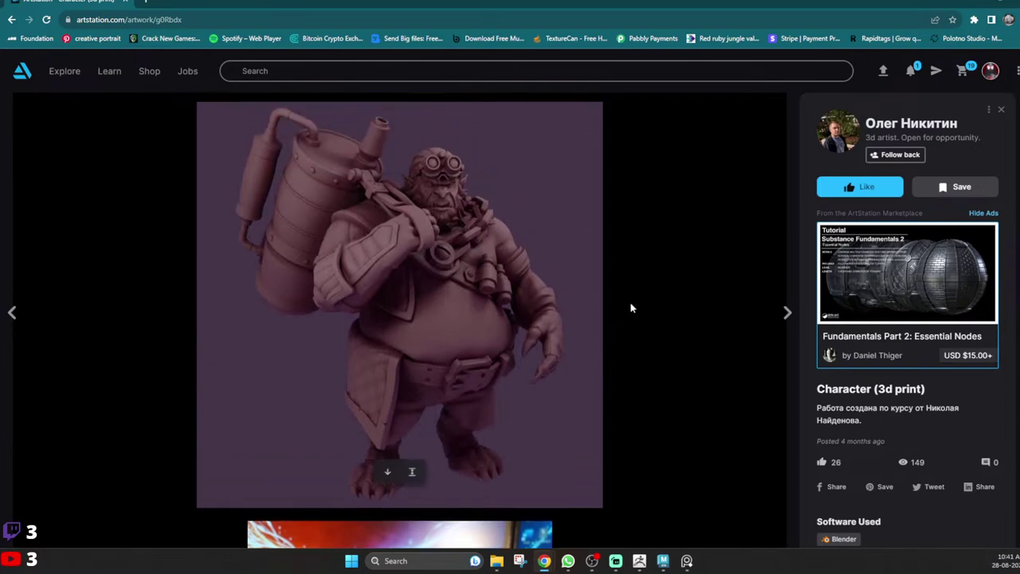
scroll(630, 307, down, 3)
scroll(628, 298, up, 3)
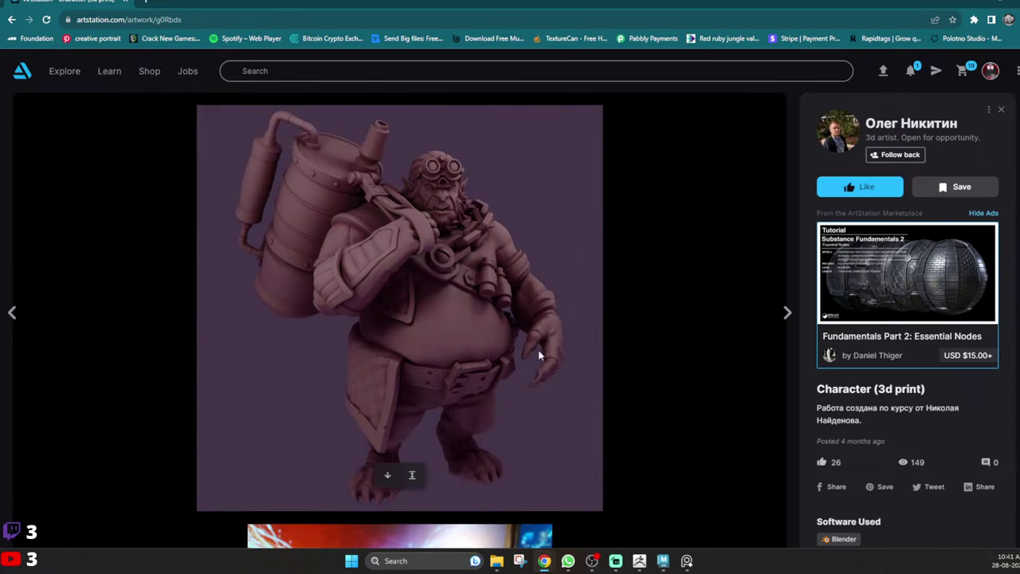
scroll(539, 356, down, 1)
scroll(541, 307, down, 2)
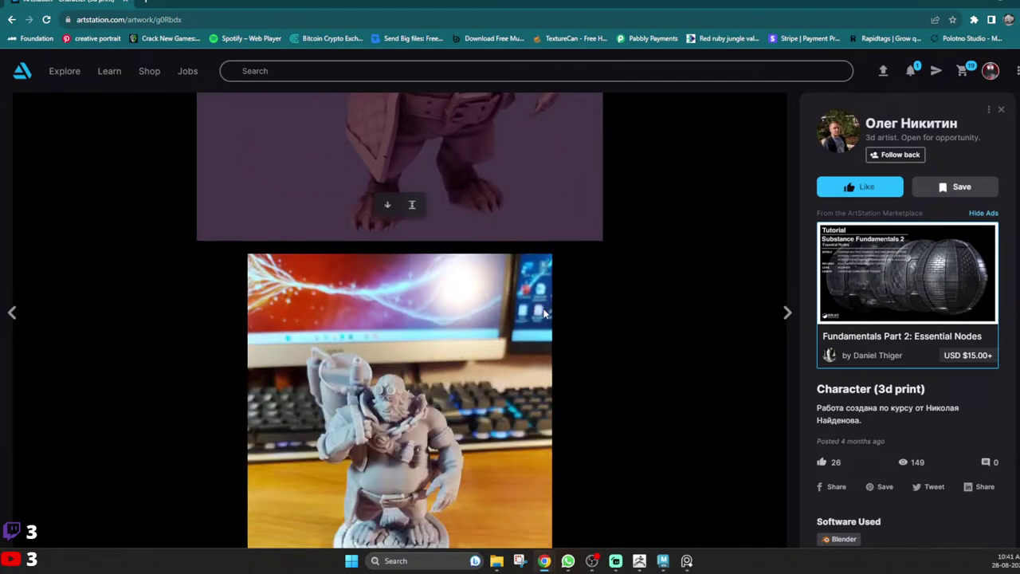
Return from the Character (3d print) artwork to the artist's portfolio and follow the artist back.
scroll(518, 327, down, 1)
scroll(501, 345, up, 4)
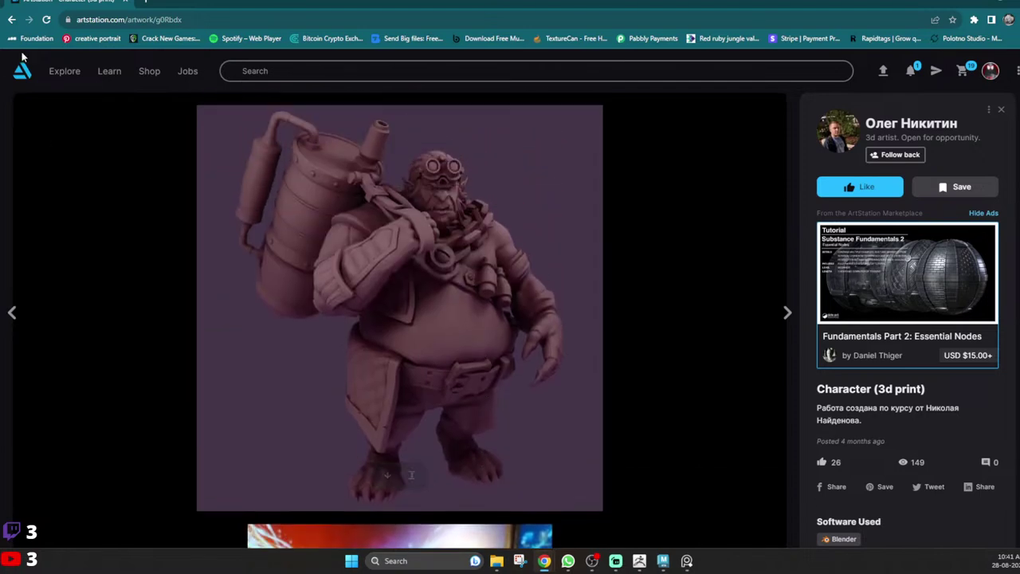
click(12, 21)
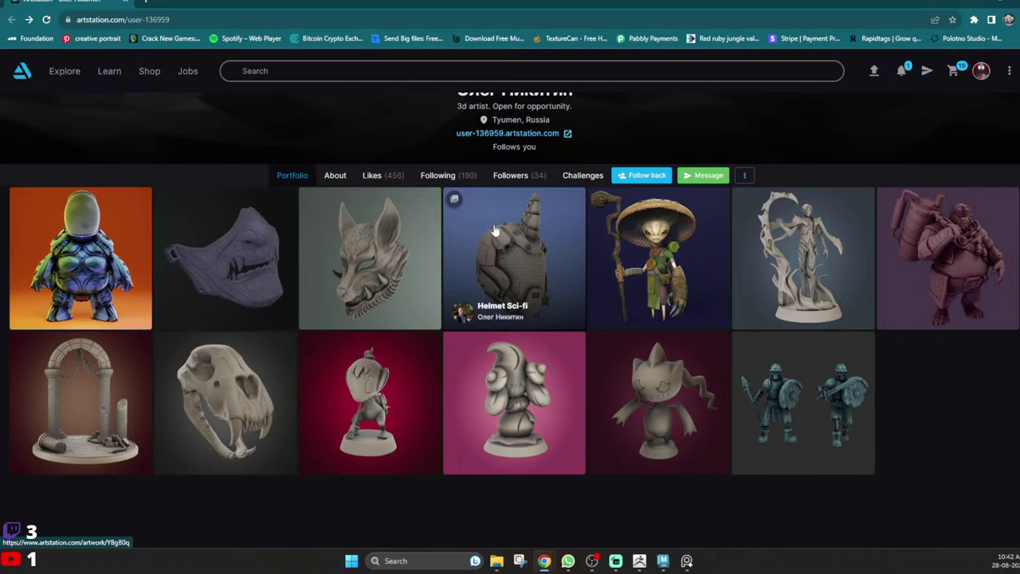
scroll(558, 271, up, 2)
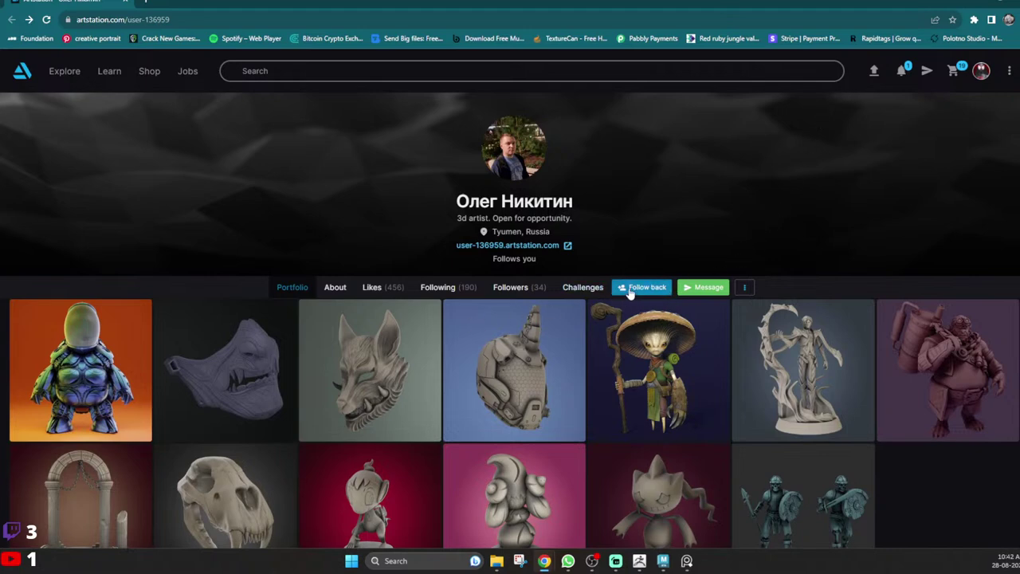
click(637, 291)
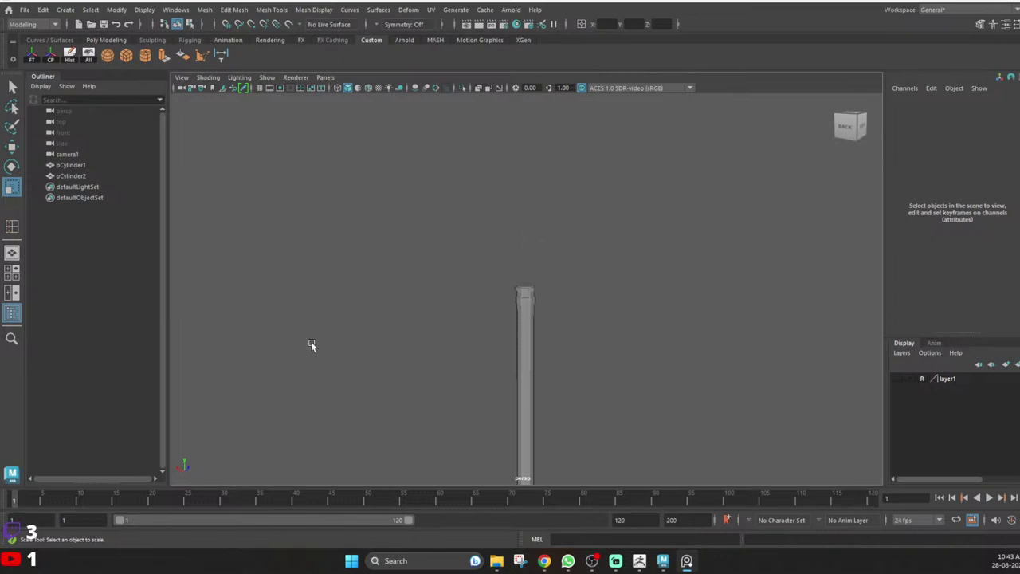
Switch to Maya and turn on the layer1 reference image in an enlarged front view framed on the axe head.
key(space)
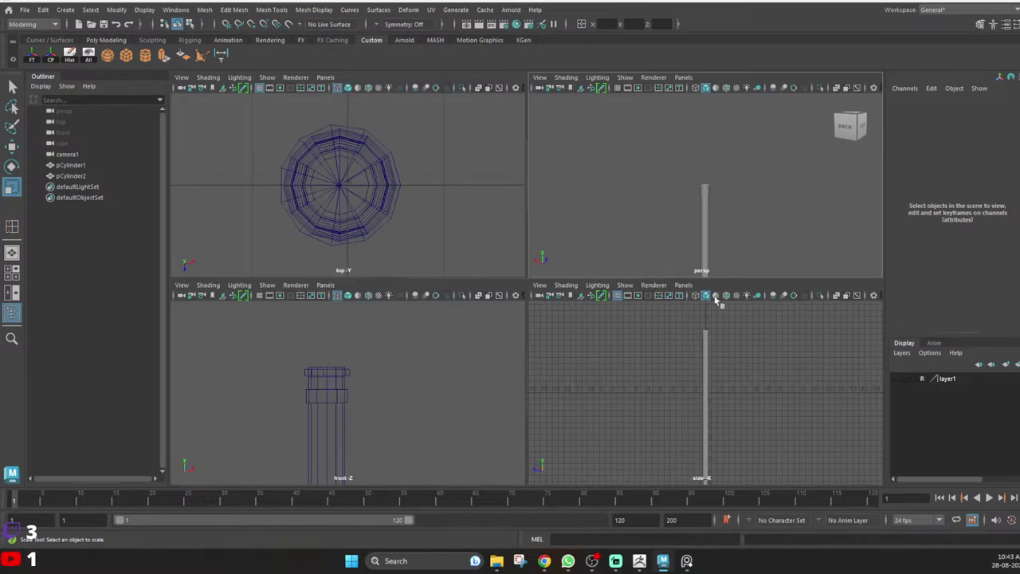
key(space)
key(space)
key(space)
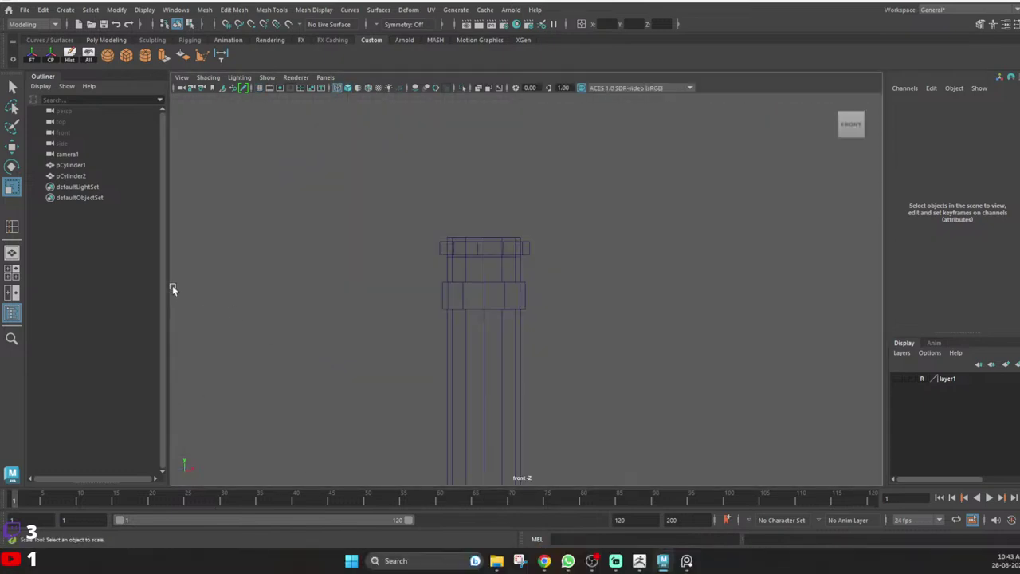
click(12, 271)
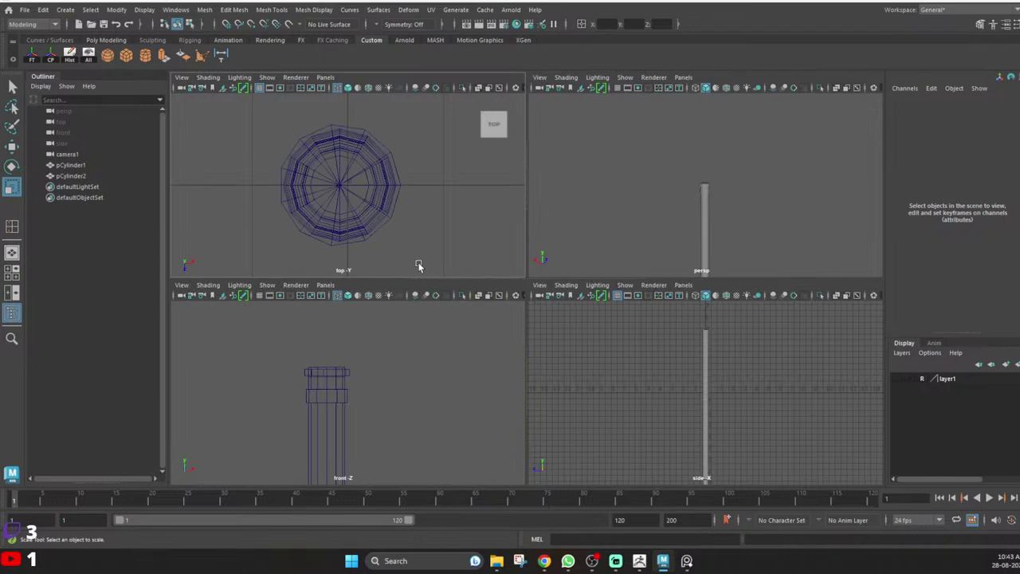
click(374, 373)
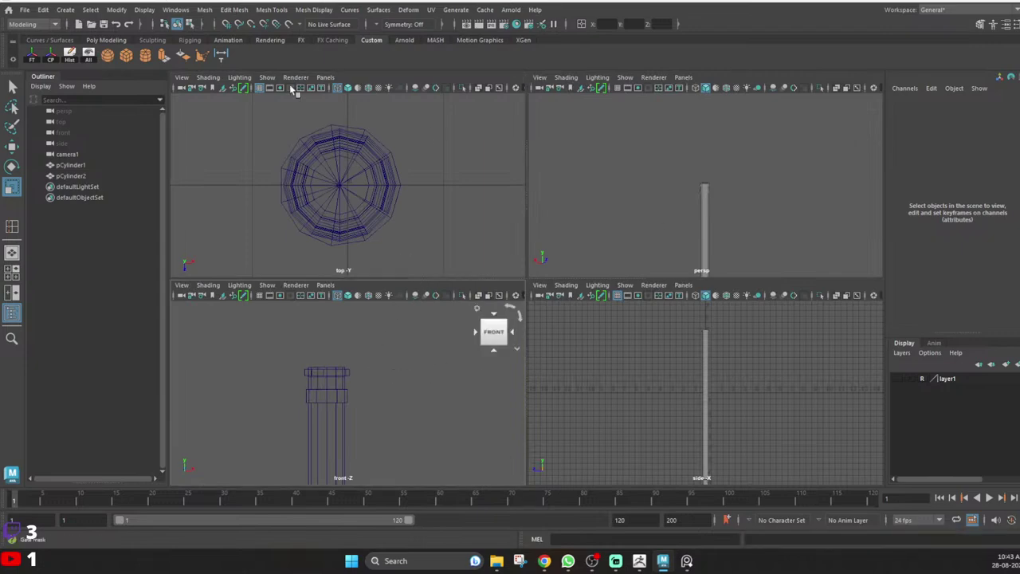
click(897, 379)
key(space)
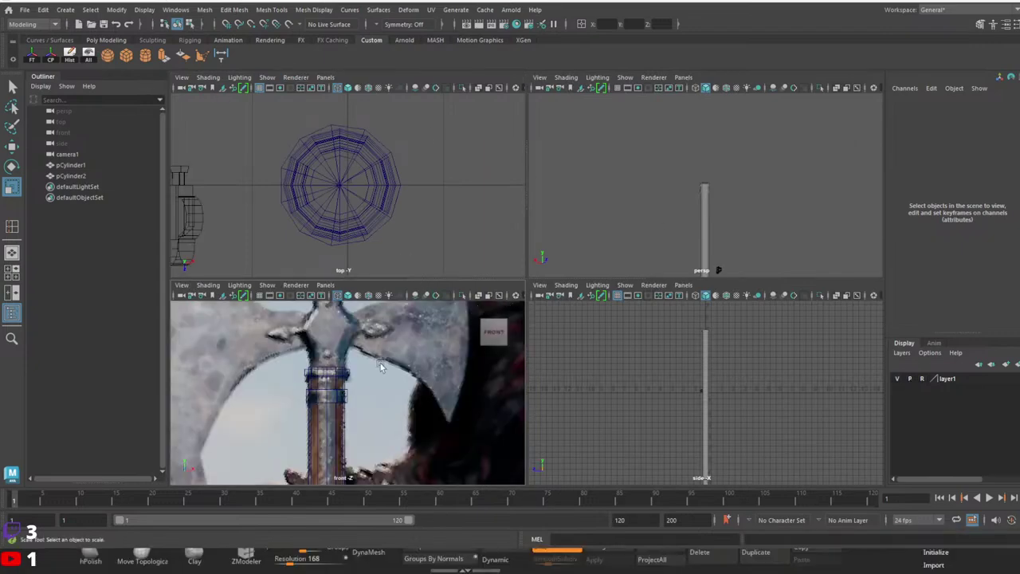
scroll(444, 276, down, 10)
scroll(468, 277, up, 8)
alt+middle_drag(451, 226, 448, 311)
Trace the outline of the axe's right blade over the reference image with the Create Polygon tool.
click(202, 55)
scroll(571, 291, up, 2)
alt+middle_drag(570, 291, 460, 285)
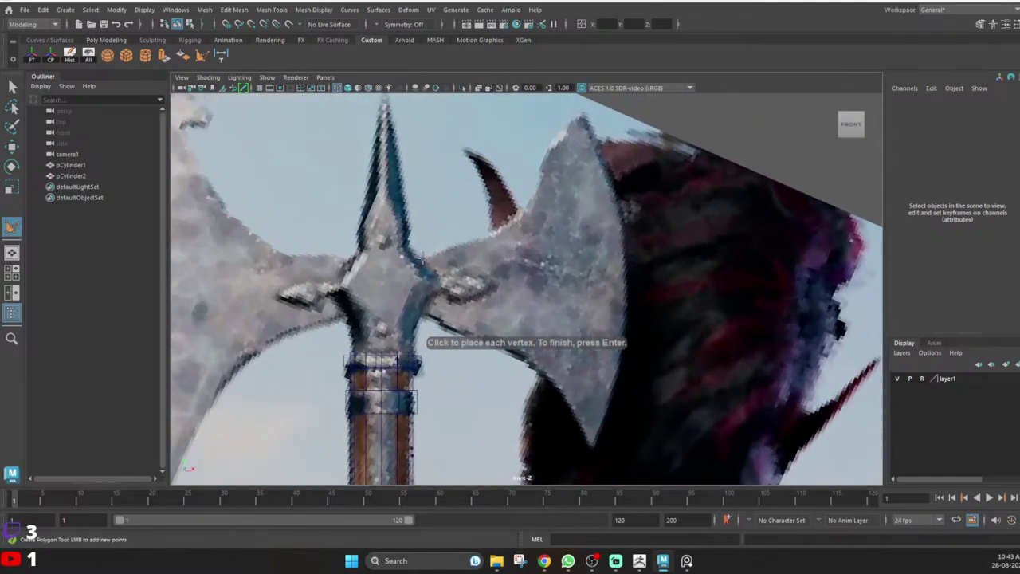
click(430, 259)
click(453, 247)
click(490, 238)
click(516, 215)
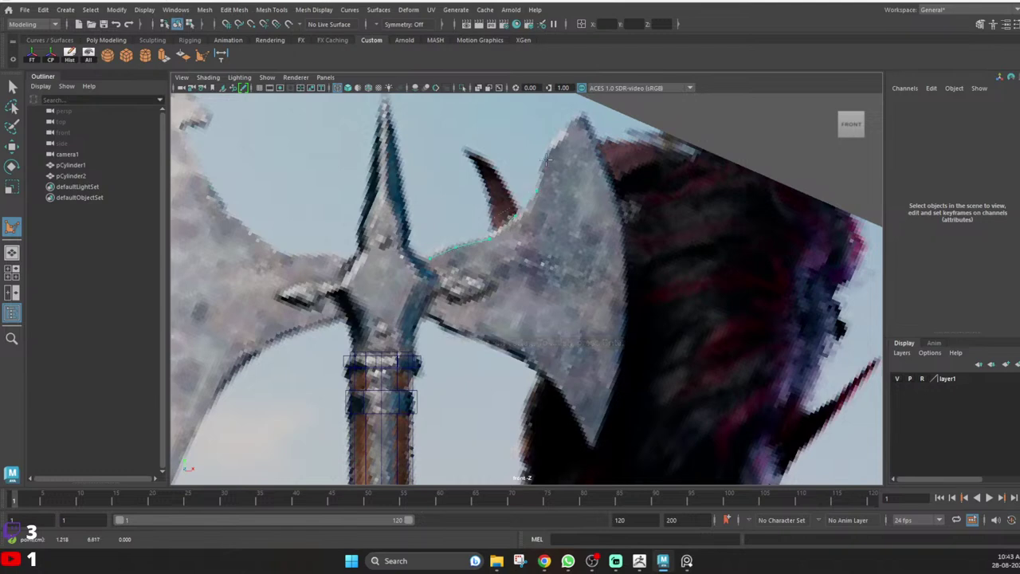
click(602, 161)
click(617, 215)
click(624, 288)
click(620, 352)
click(607, 397)
click(593, 444)
click(570, 405)
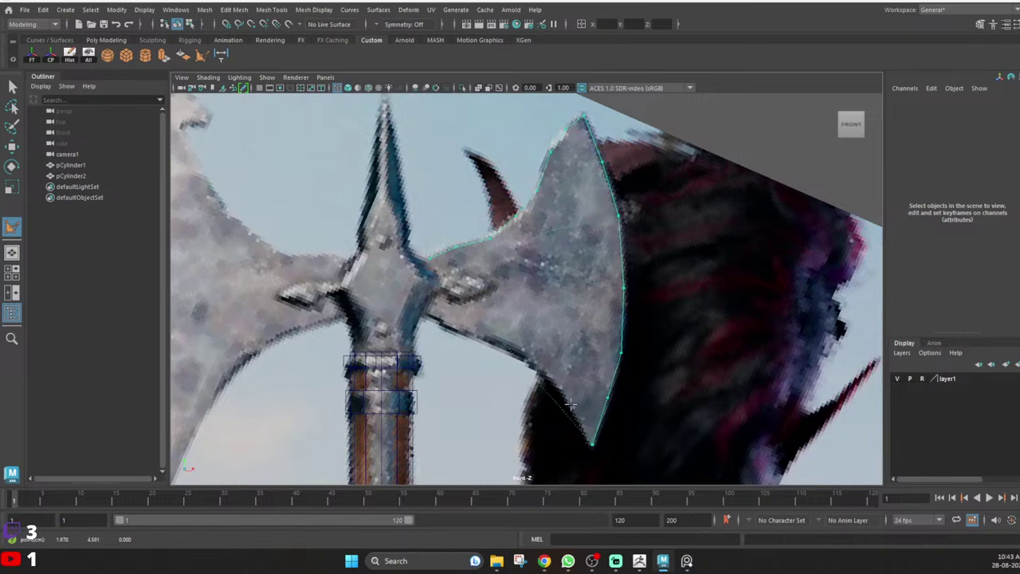
click(541, 366)
click(500, 348)
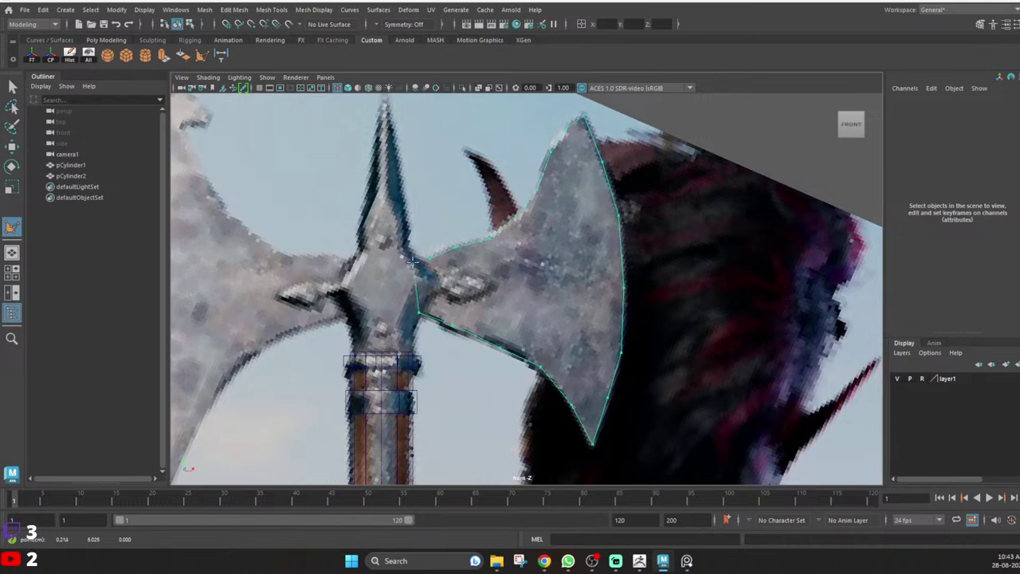
key(Return)
Check the traced blade face in the front and perspective views and return to the enlarged front view.
scroll(569, 201, up, 4)
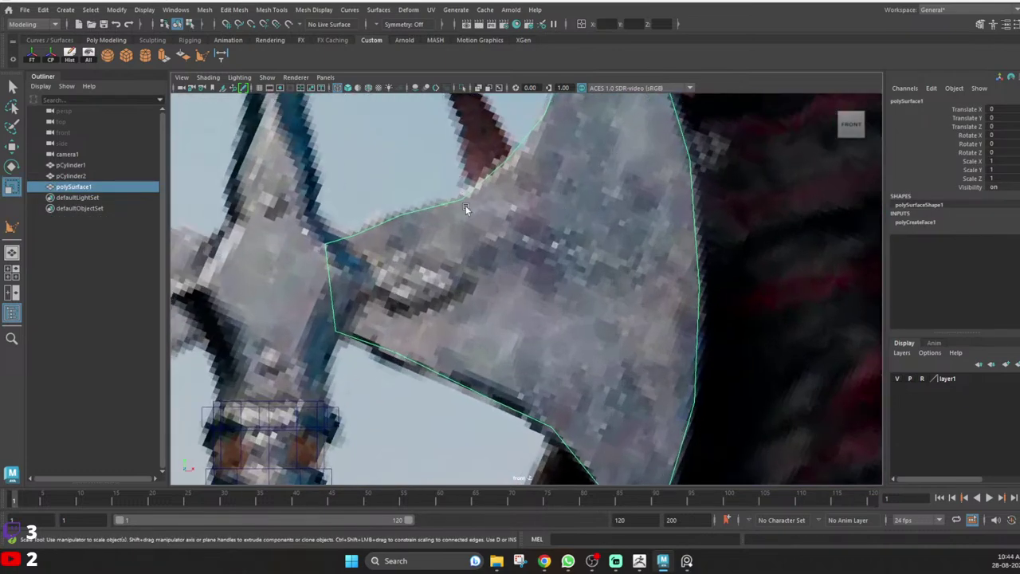
scroll(562, 234, down, 8)
scroll(563, 235, up, 2)
key(space)
key(space)
scroll(584, 227, up, 5)
alt+drag(580, 231, 390, 236)
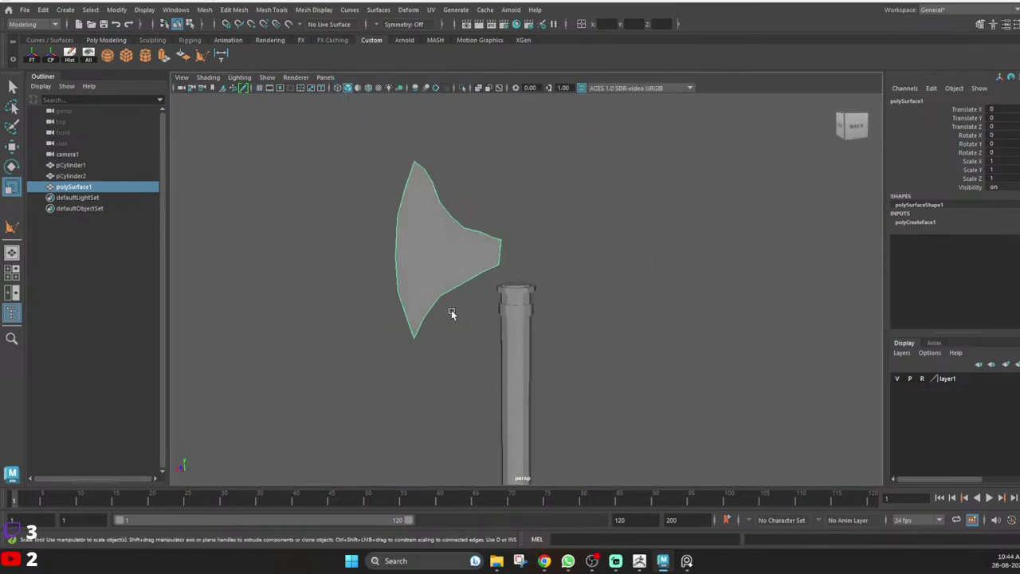
key(space)
key(space)
scroll(524, 274, up, 8)
Use Multi-Cut to add three vertical cuts across the narrow neck of the blade face.
shift+right_click(431, 233)
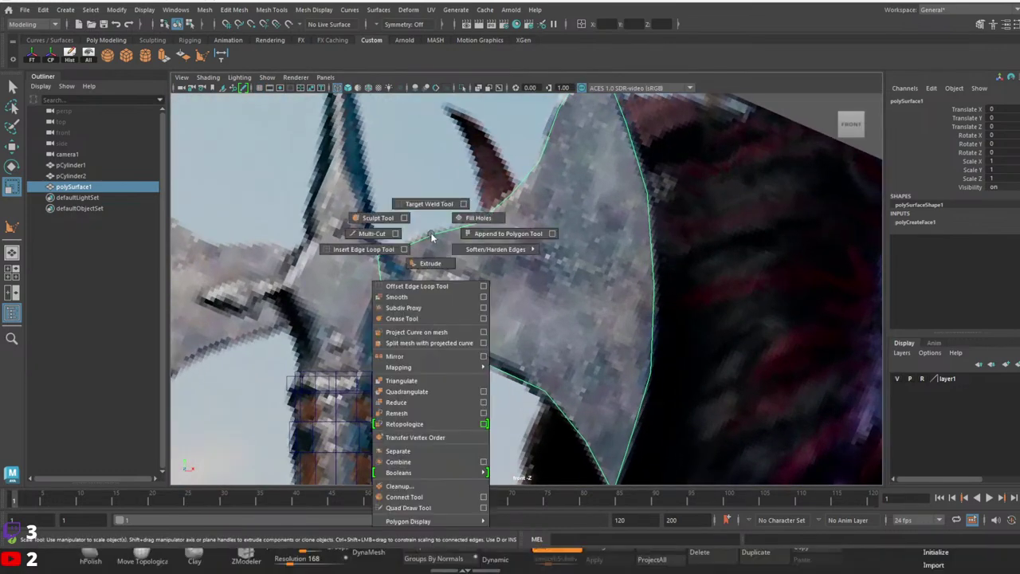
shift+right_drag(431, 237, 370, 234)
click(432, 234)
click(428, 336)
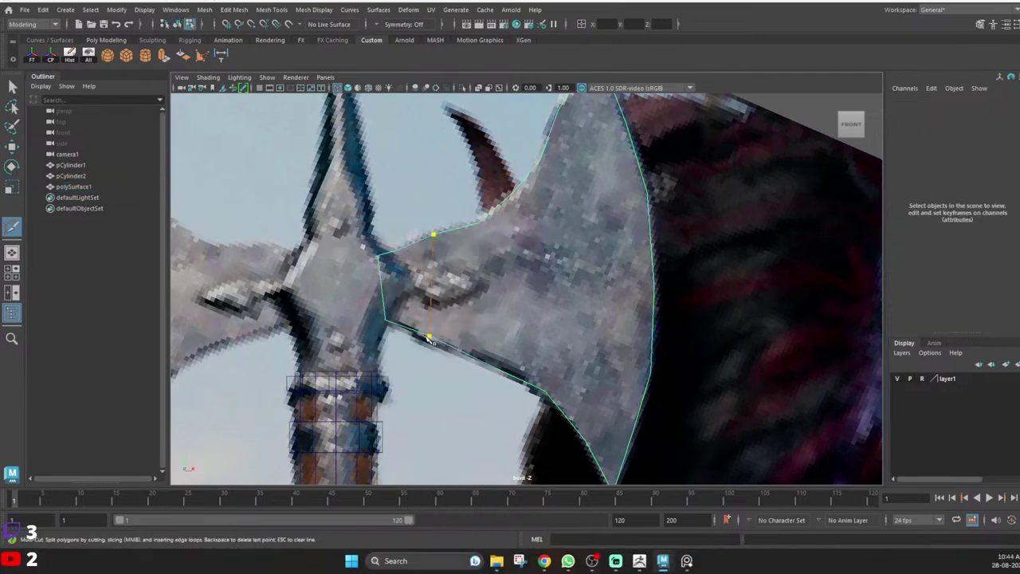
right_click(483, 305)
click(404, 325)
right_click(417, 322)
click(491, 365)
key(ctrl+z)
drag(437, 342, 488, 339)
drag(453, 228, 524, 243)
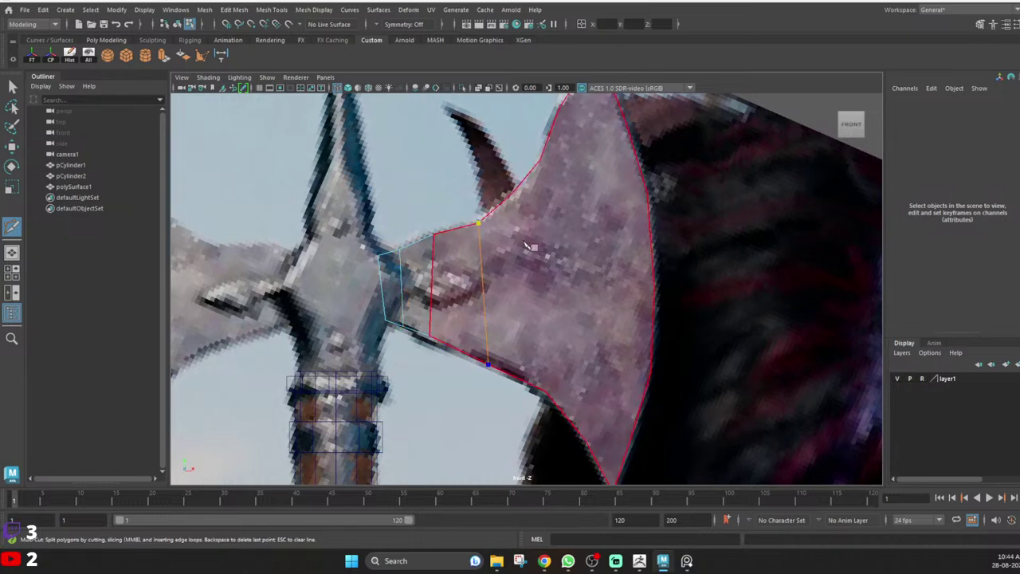
key(Return)
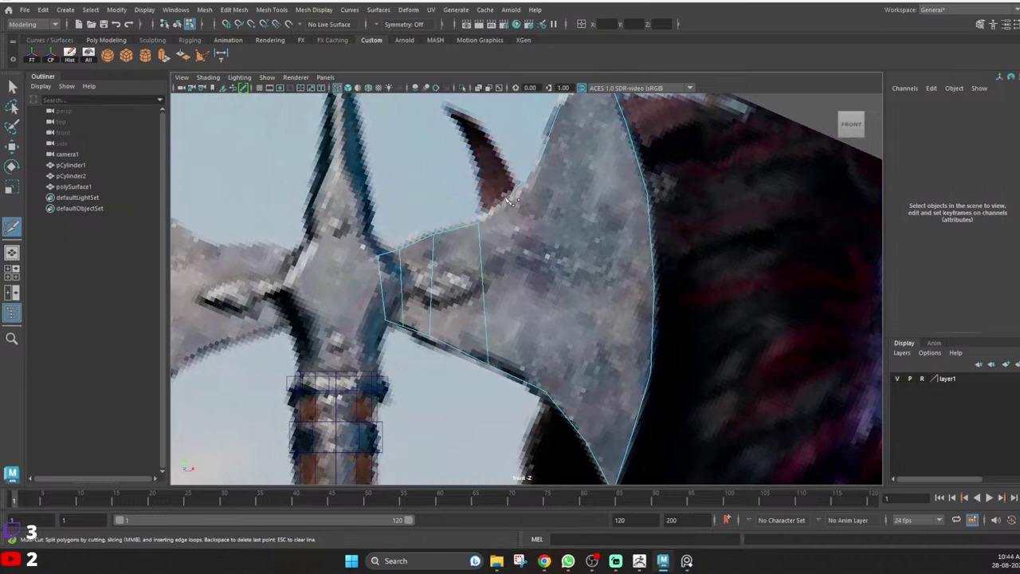
Cut horizontally across the blade's upper part and connect its upper and lower inner corners with a second cut.
click(647, 194)
key(Return)
alt+middle_drag(673, 296, 663, 272)
click(502, 170)
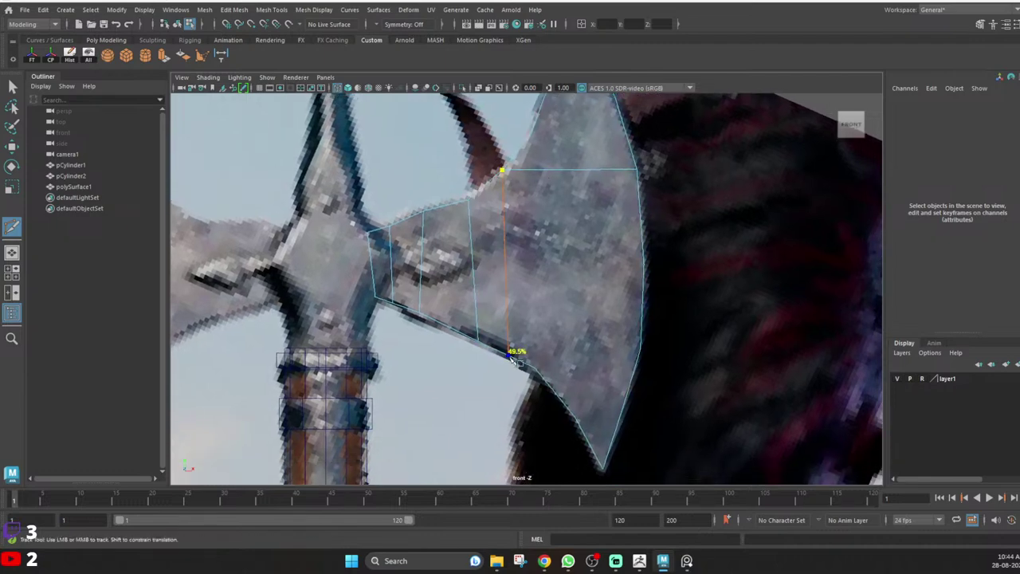
click(534, 369)
key(Return)
Cut from the blade's lower inner corner to the cutting edge and add another cut just above the lower tip.
click(534, 369)
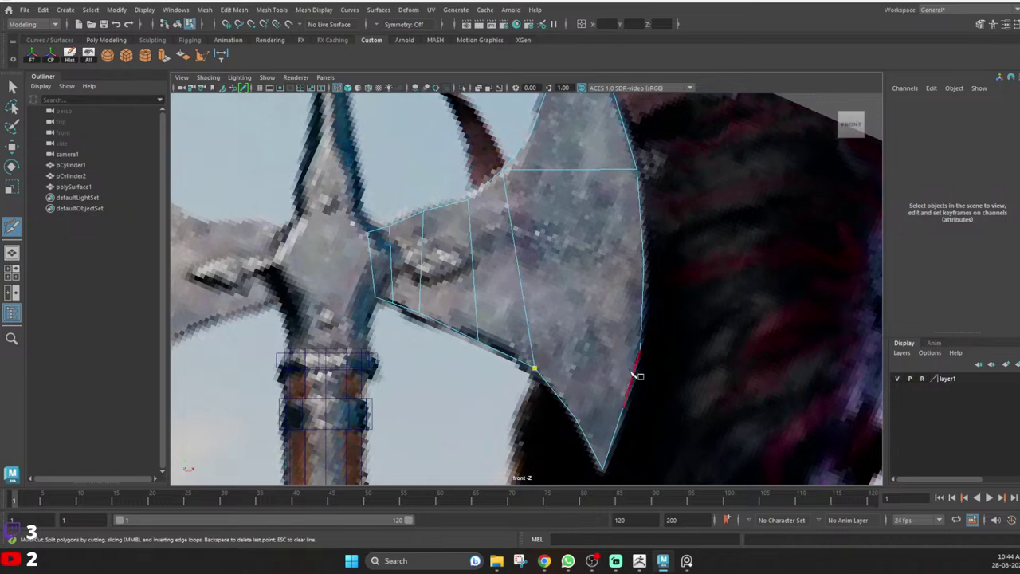
click(623, 409)
drag(629, 413, 647, 342)
key(Return)
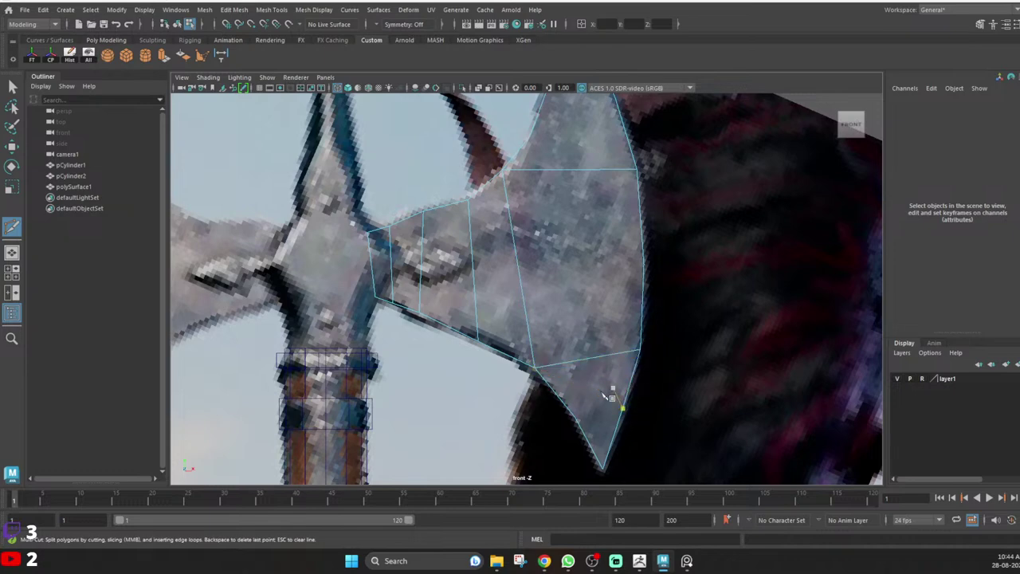
click(576, 419)
click(622, 409)
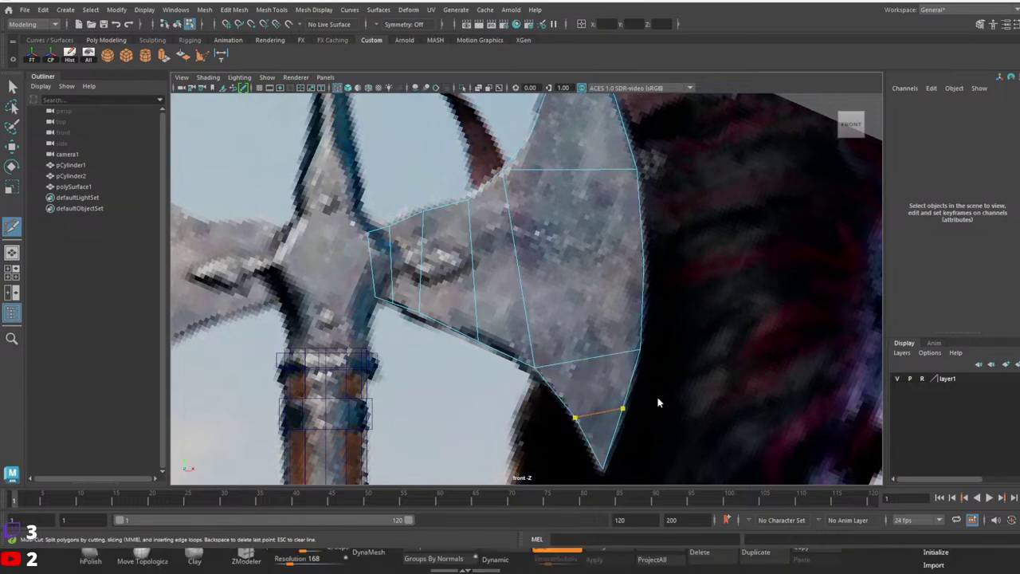
key(Return)
Add a horizontal cut through the middle of the blade from the cutting edge to the neck's inner end.
alt+middle_drag(671, 293, 679, 327)
alt+middle_drag(658, 277, 660, 290)
drag(660, 290, 660, 356)
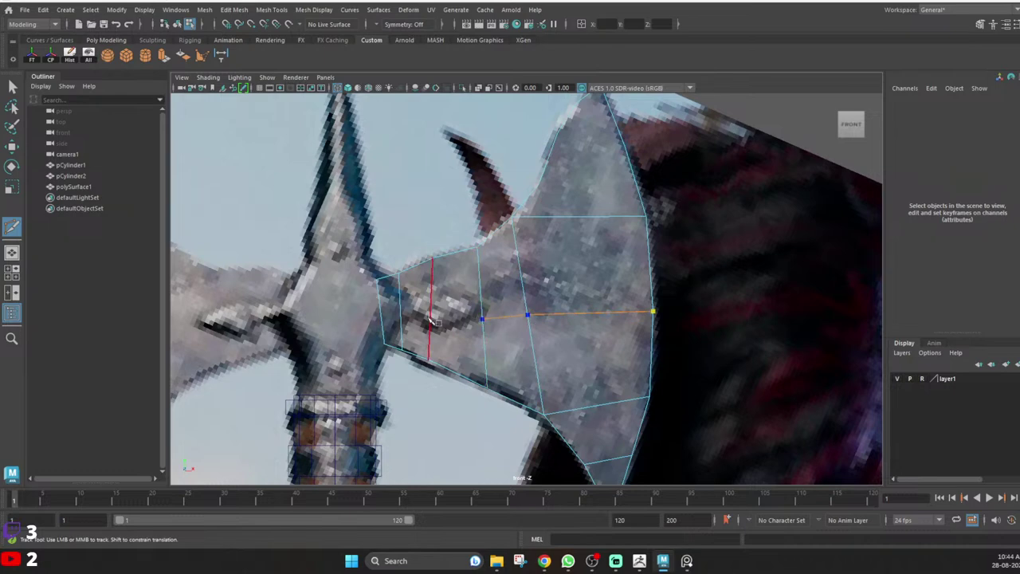
right_click(508, 319)
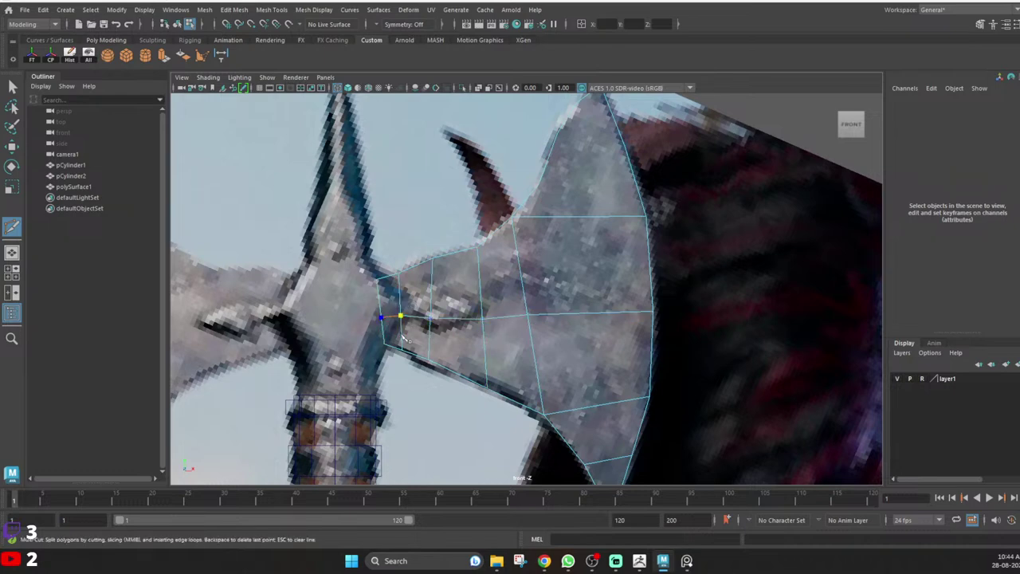
click(511, 217)
alt+middle_drag(527, 263, 525, 275)
right_click(524, 276)
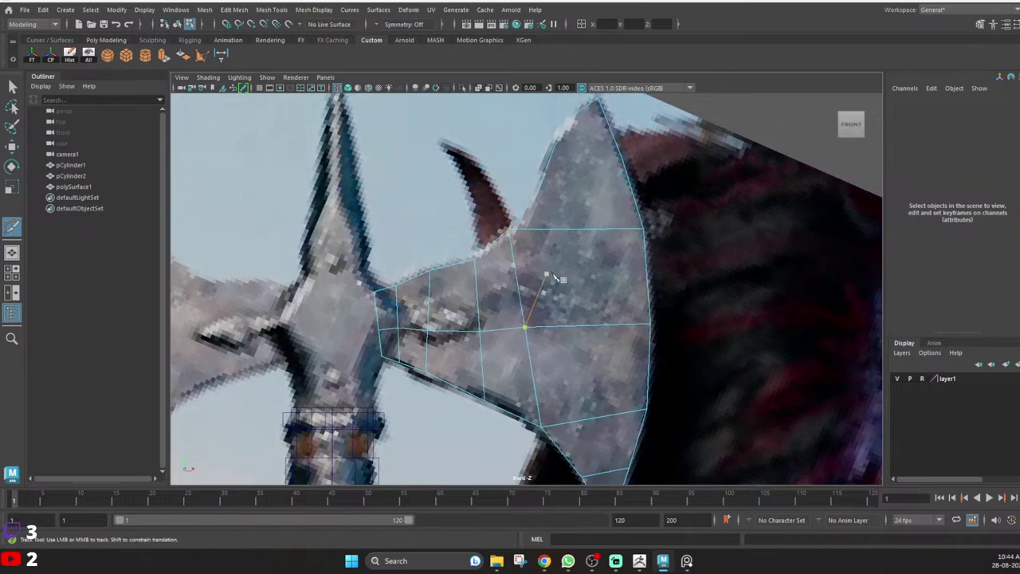
click(594, 317)
key(q)
Switch to vertex selection and adjust the vertices along the neck's upper edge to match the reference image.
right_drag(520, 297, 416, 276)
drag(422, 249, 432, 276)
key(w)
drag(467, 236, 484, 273)
key(ctrl+z)
drag(487, 238, 464, 264)
click(388, 279)
click(389, 280)
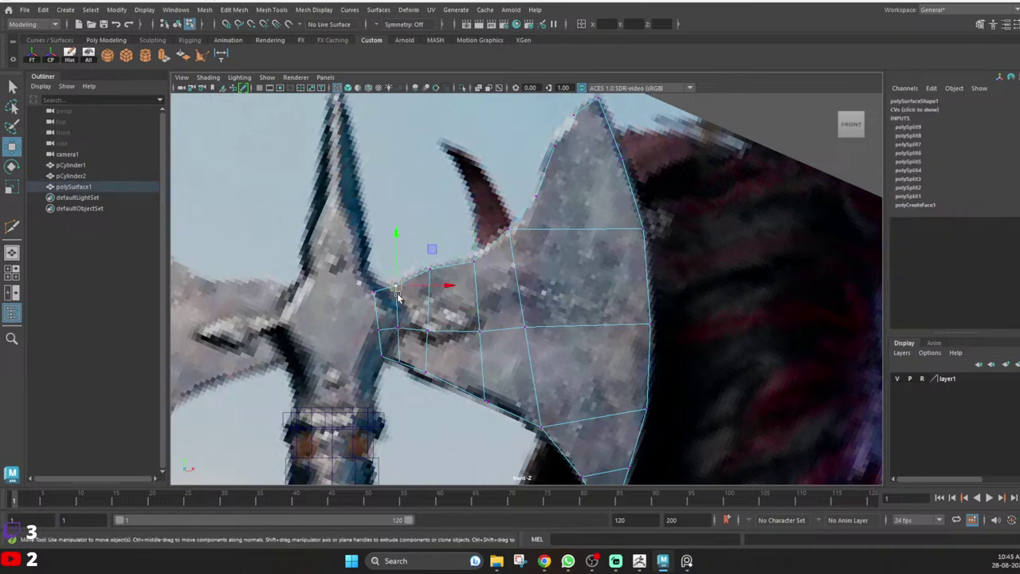
Reposition the vertices at the neck's inner end, where the blade meets the axe's central body.
drag(396, 286, 375, 287)
click(375, 292)
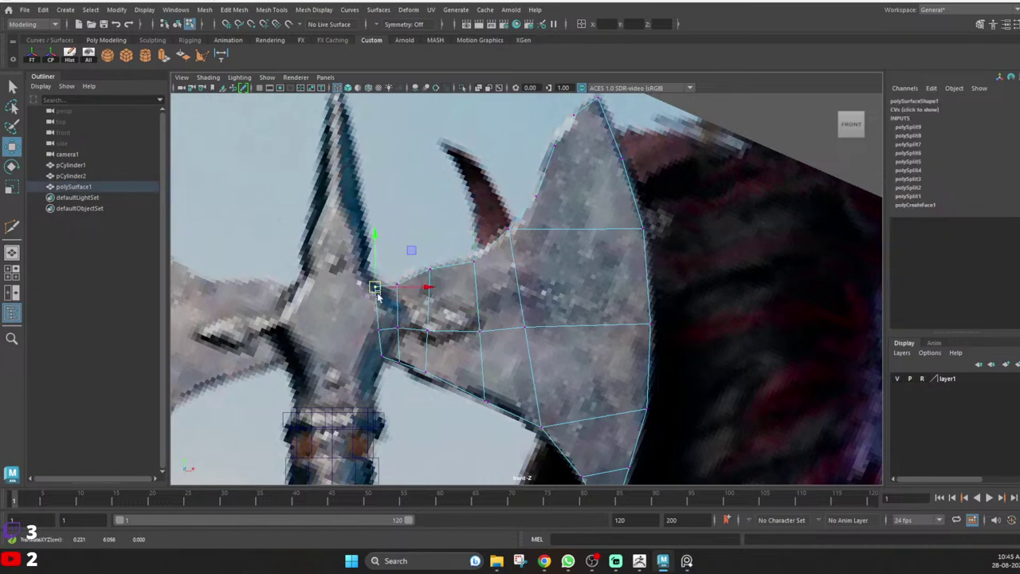
drag(365, 345, 391, 365)
drag(351, 311, 378, 327)
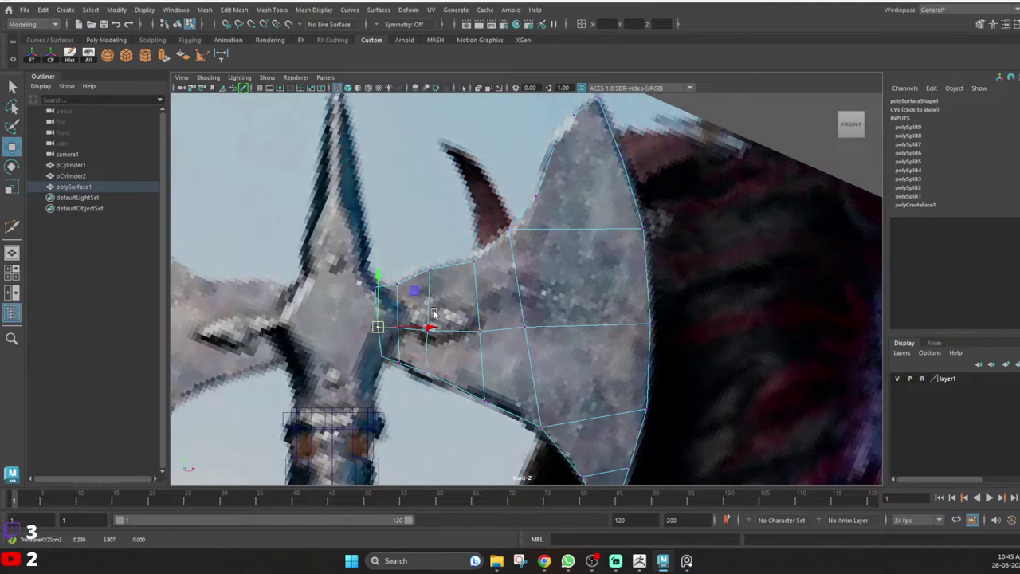
Move the neck's middle-row vertices to even out the horizontal cut through the blade.
key(q)
drag(458, 316, 428, 324)
key(w)
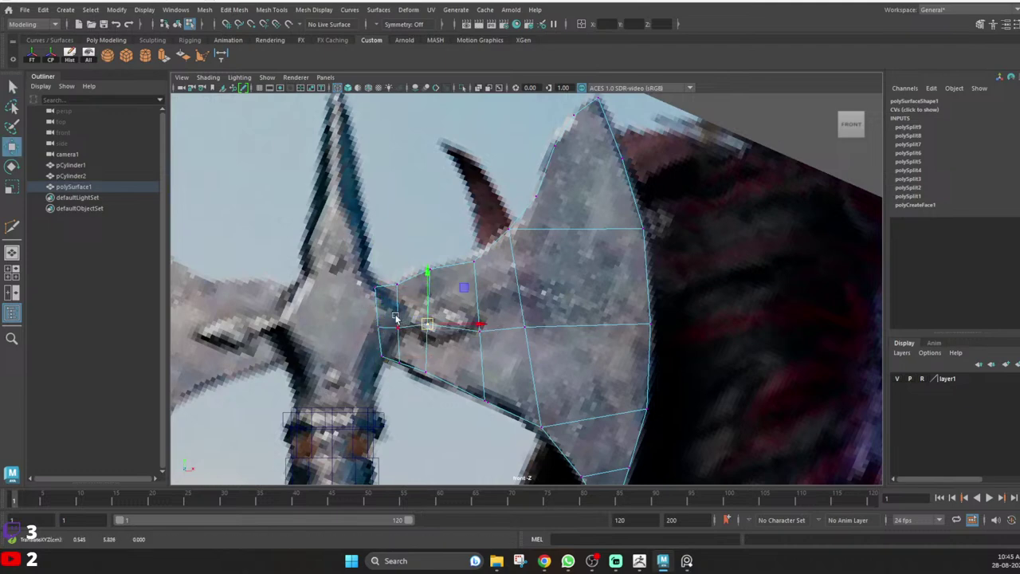
click(396, 323)
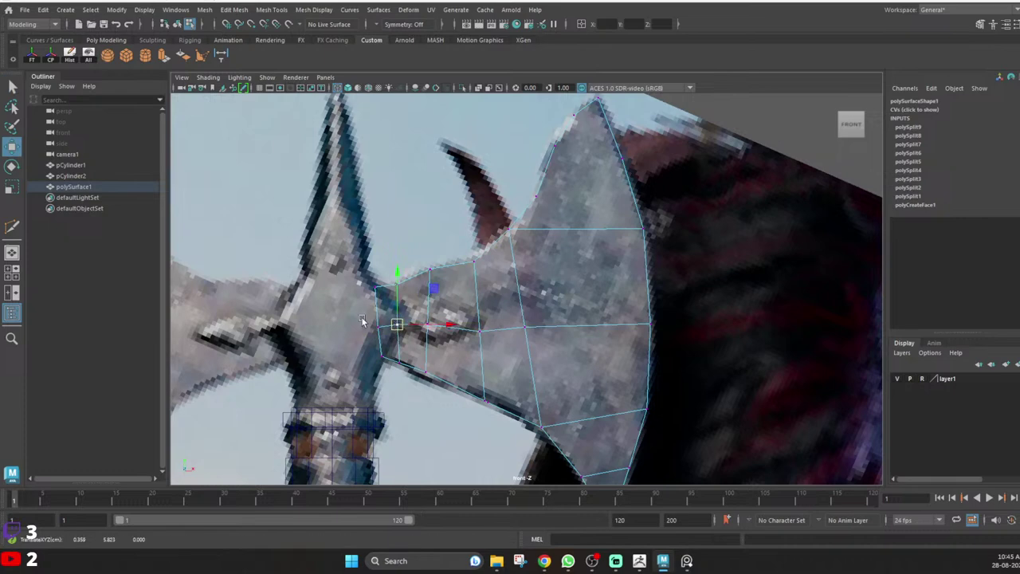
click(480, 331)
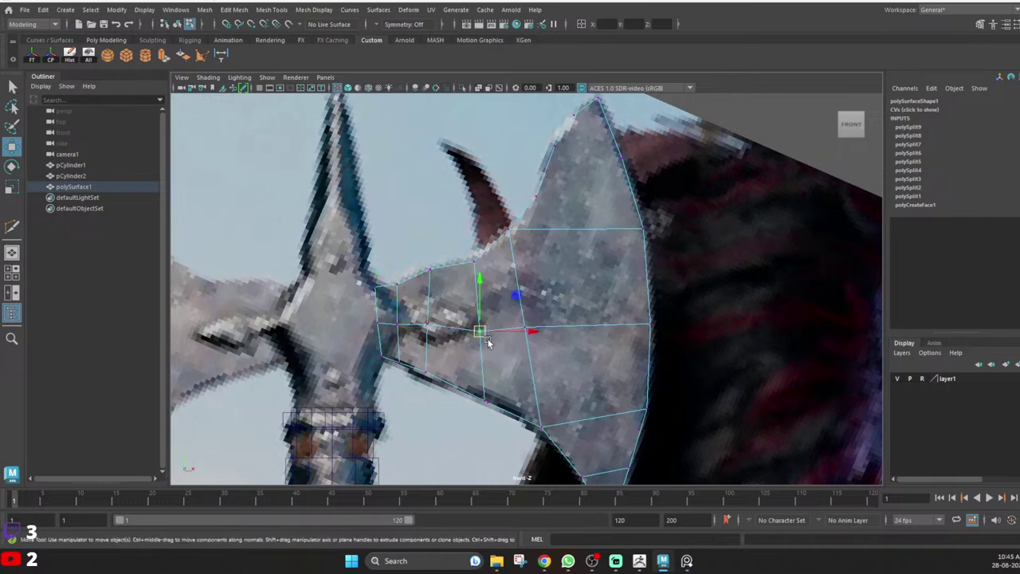
Shift the lower and middle vertices of the neck's outermost vertical cut inward to straighten it, and return to object selection.
click(484, 398)
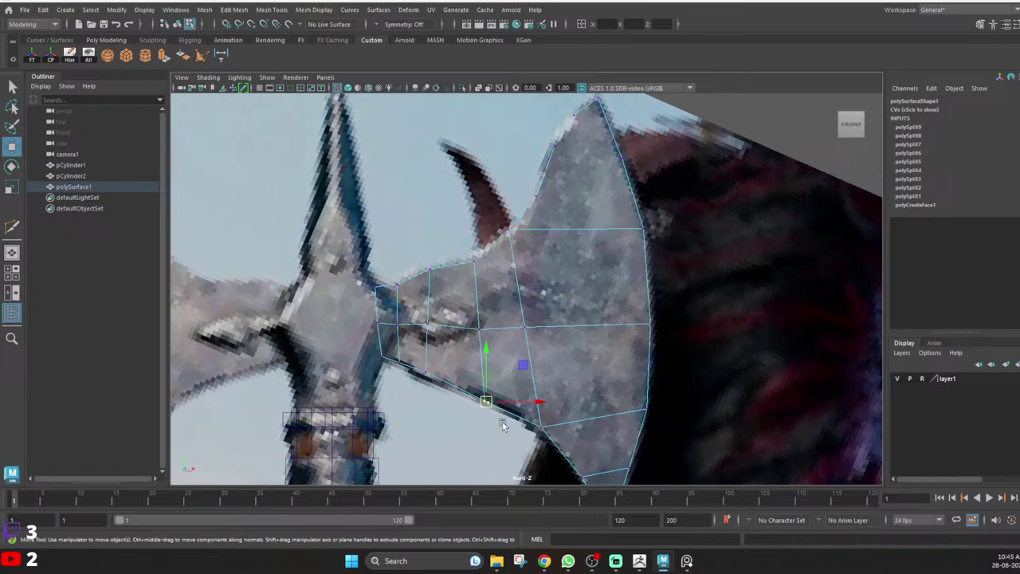
click(502, 426)
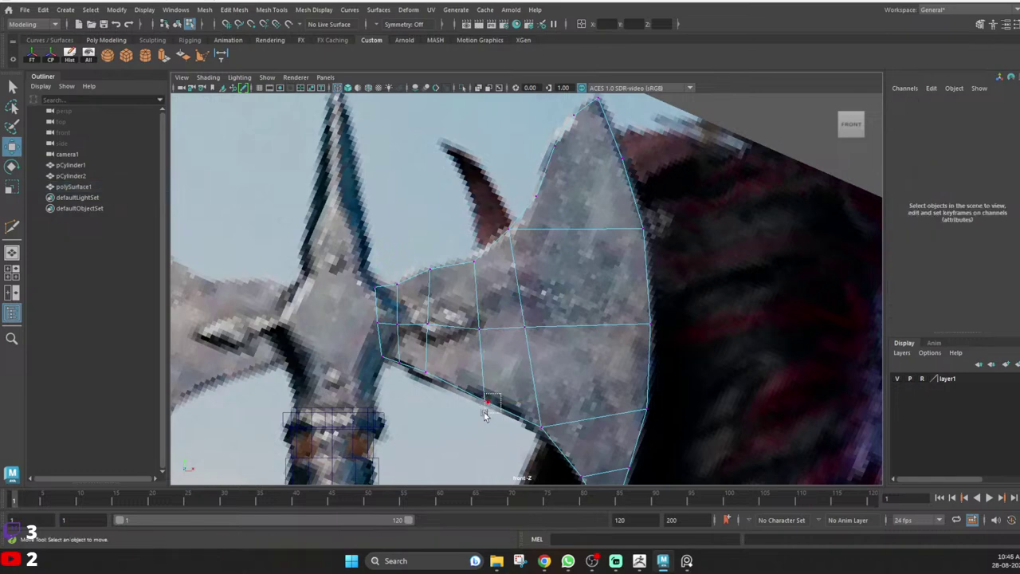
click(483, 412)
drag(484, 413, 469, 390)
click(480, 328)
drag(480, 328, 475, 328)
key(q)
right_drag(526, 379, 545, 356)
click(546, 355)
alt+middle_drag(545, 355, 533, 321)
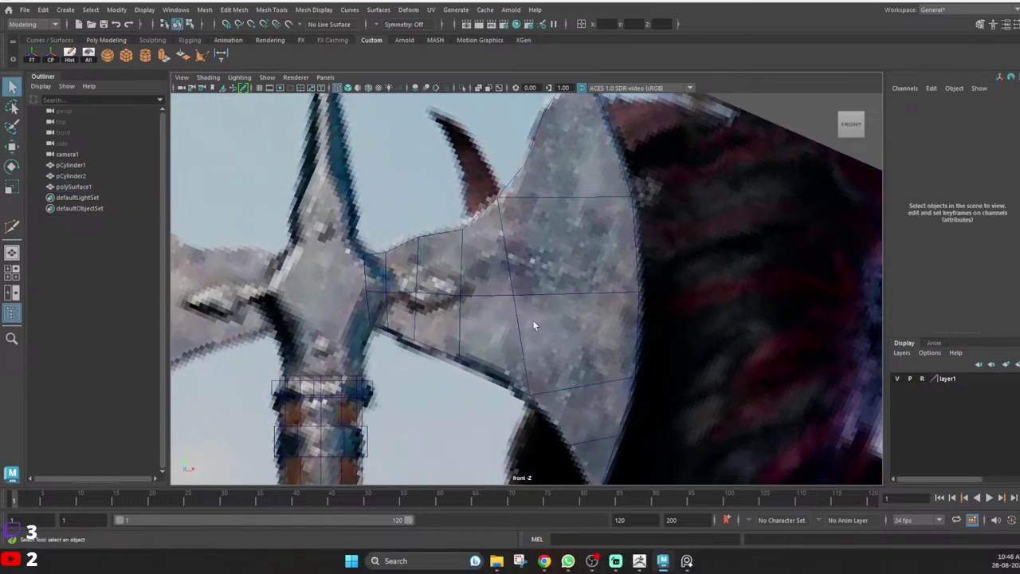
Reposition the end vertices of the two lowest horizontal cuts in the right blade to level the cuts and match the outline.
right_drag(529, 391, 499, 397)
click(531, 397)
key(w)
drag(531, 399, 515, 381)
alt+middle_drag(594, 398, 580, 356)
click(557, 402)
drag(557, 402, 554, 403)
drag(591, 369, 601, 405)
key(ctrl+z)
key(q)
click(602, 392)
key(w)
key(q)
Split the edge ring between the two lowest horizontal cuts and move the new cut's end vertices onto the blade outline.
right_drag(549, 352, 547, 321)
click(531, 377)
ctrl+right_drag(556, 271, 564, 315)
right_drag(539, 364, 509, 359)
drag(508, 358, 532, 381)
key(w)
drag(530, 370, 537, 375)
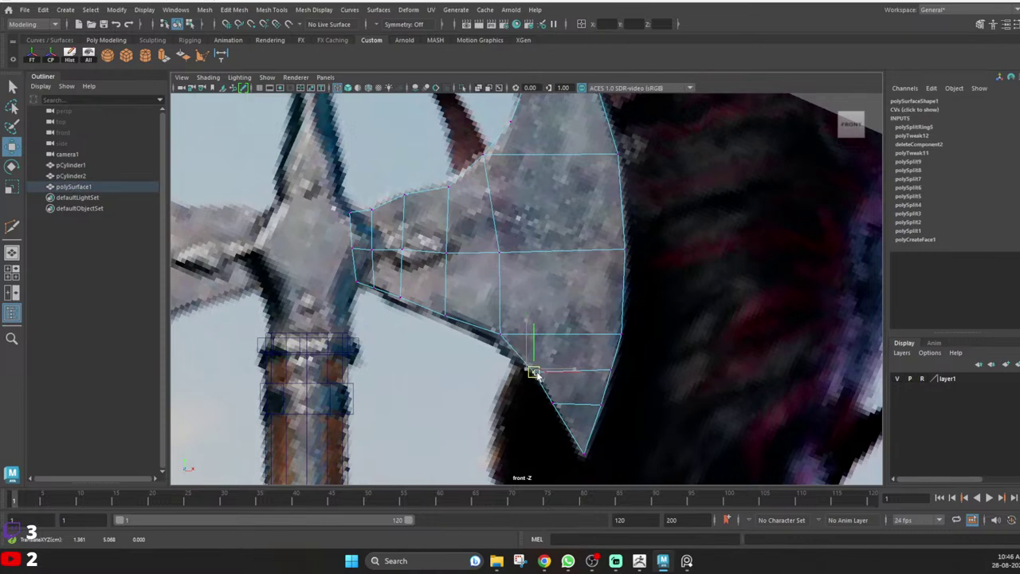
click(614, 372)
drag(613, 371, 615, 374)
alt+middle_drag(638, 323, 643, 346)
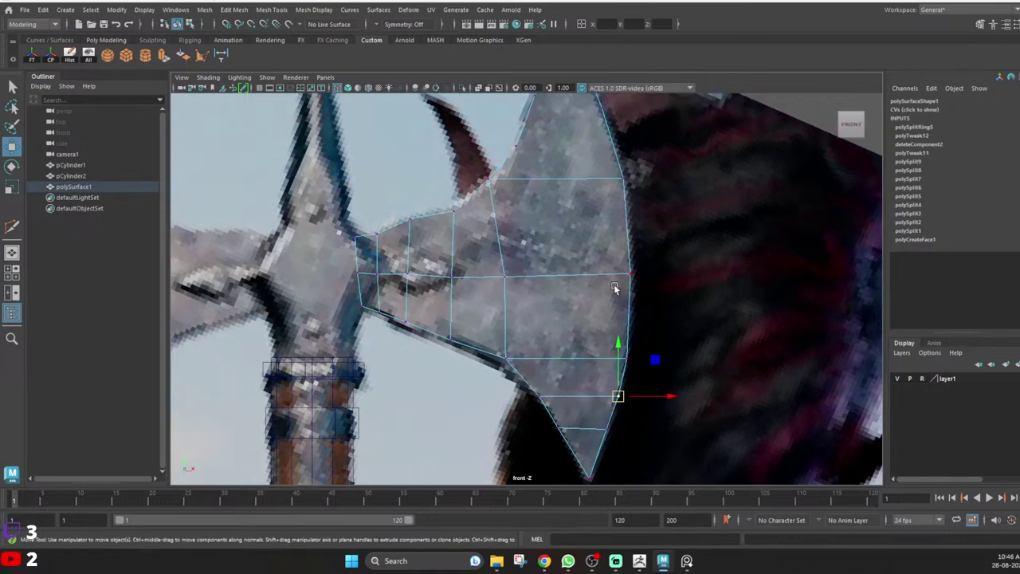
Adjust the outer vertex of the middle horizontal cut and straighten the vertical cut between the neck and the blade.
drag(614, 289, 638, 278)
alt+middle_drag(648, 238, 650, 304)
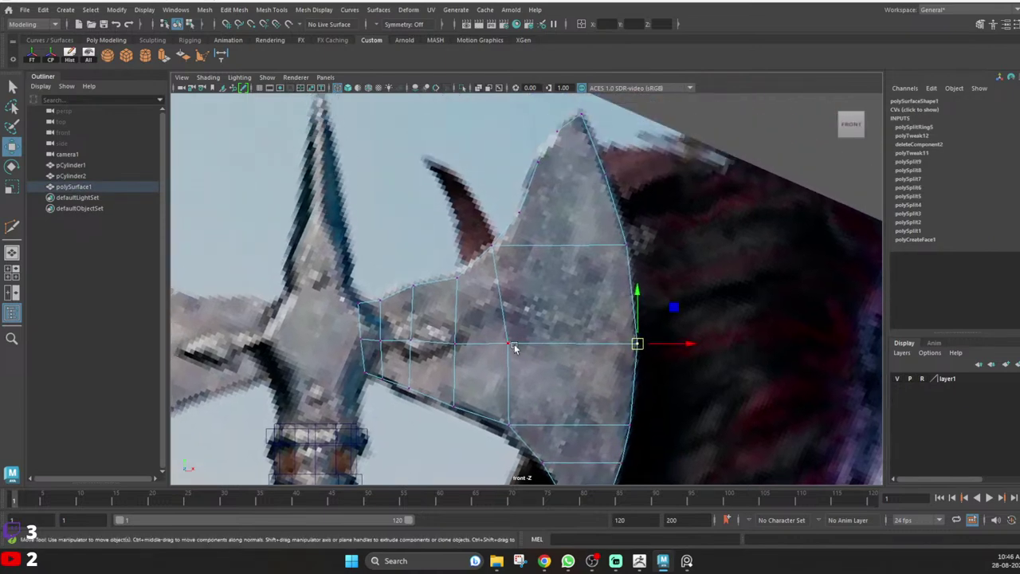
drag(499, 358, 531, 334)
mouse_move(489, 438)
mouse_down()
mouse_move(518, 404)
mouse_move(502, 423)
mouse_up()
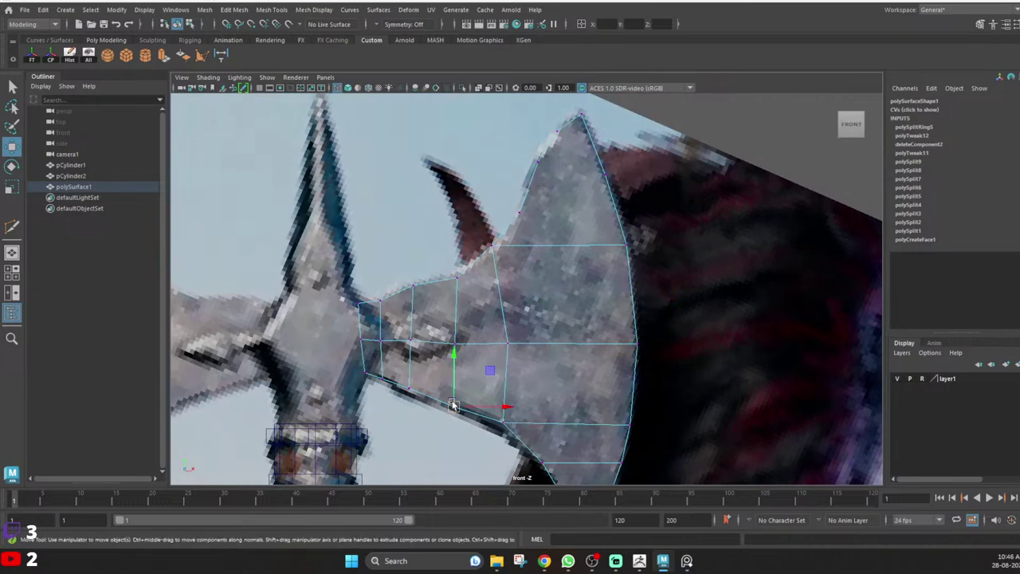
click(507, 344)
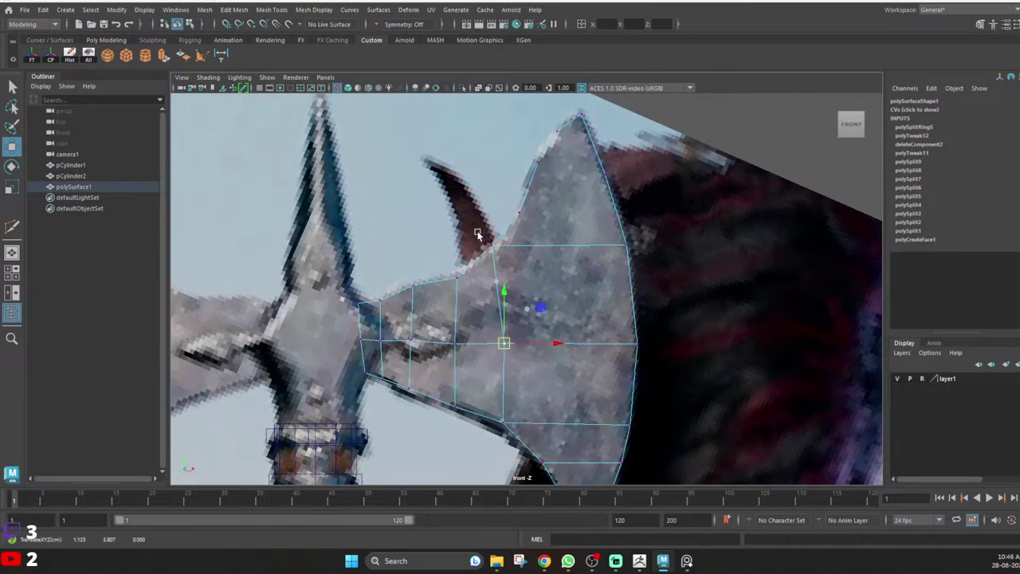
drag(479, 233, 498, 249)
alt+middle_drag(588, 268, 591, 275)
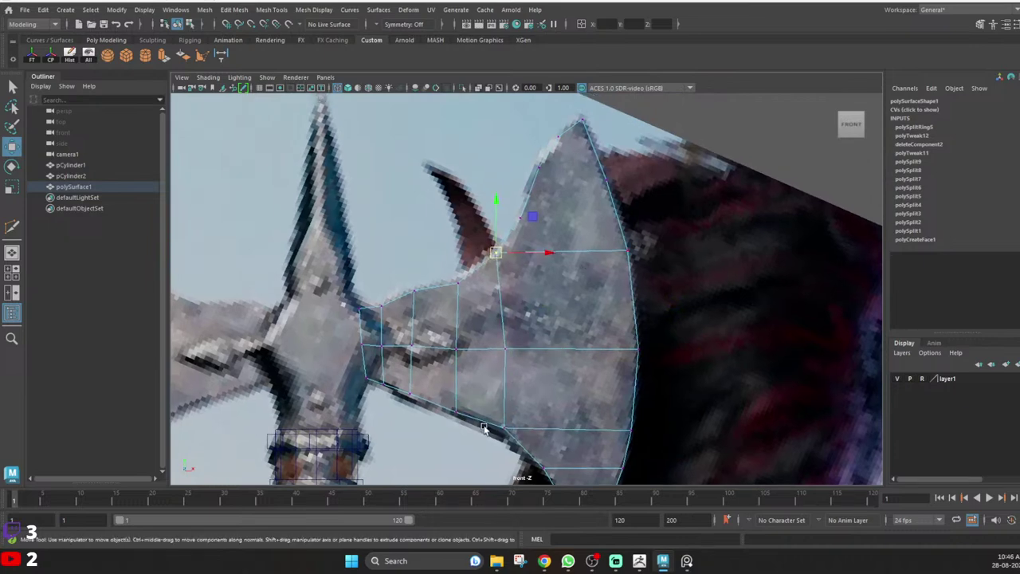
drag(488, 414, 503, 429)
alt+middle_drag(550, 317, 550, 370)
key(q)
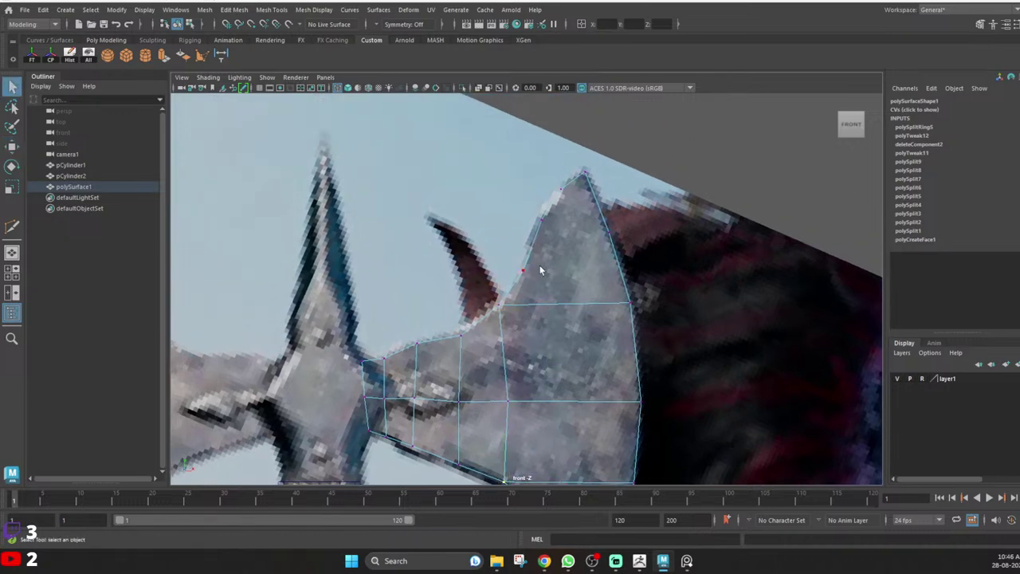
Make four horizontal cuts across the upper part of the right blade with Multi-Cut, joining the outline points to the outer edge.
right_drag(540, 268, 525, 180)
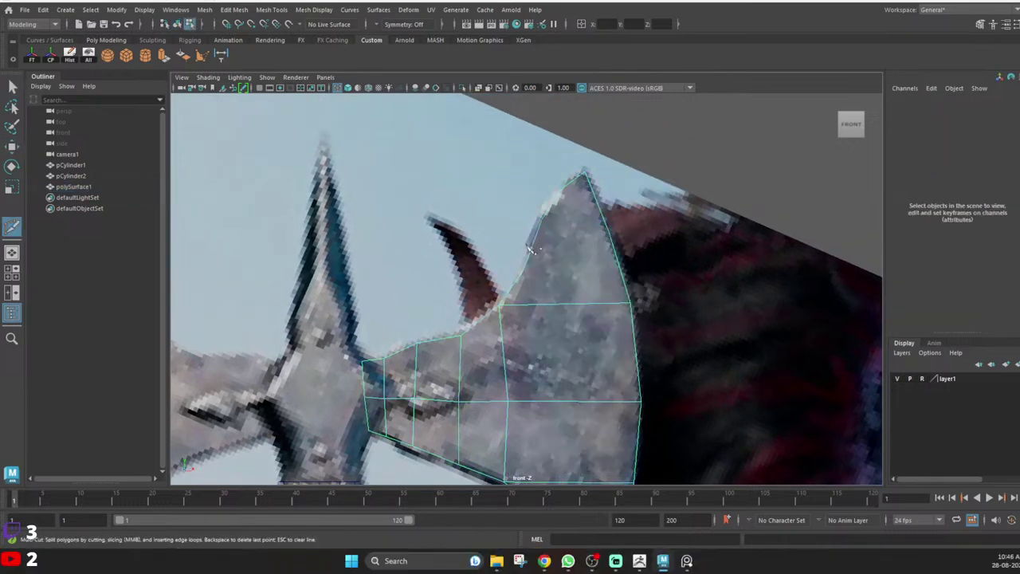
click(523, 270)
click(619, 266)
right_click(620, 266)
click(609, 233)
click(537, 234)
key(Return)
click(560, 192)
drag(598, 202, 594, 192)
right_click(594, 192)
click(542, 219)
click(603, 216)
right_click(604, 216)
key(q)
Reposition the end vertices of the new upper cuts to follow the blade outline and space the cuts evenly.
key(w)
drag(515, 228, 532, 246)
drag(503, 209, 549, 225)
drag(544, 219, 538, 218)
click(610, 234)
drag(611, 234, 614, 245)
drag(510, 263, 525, 275)
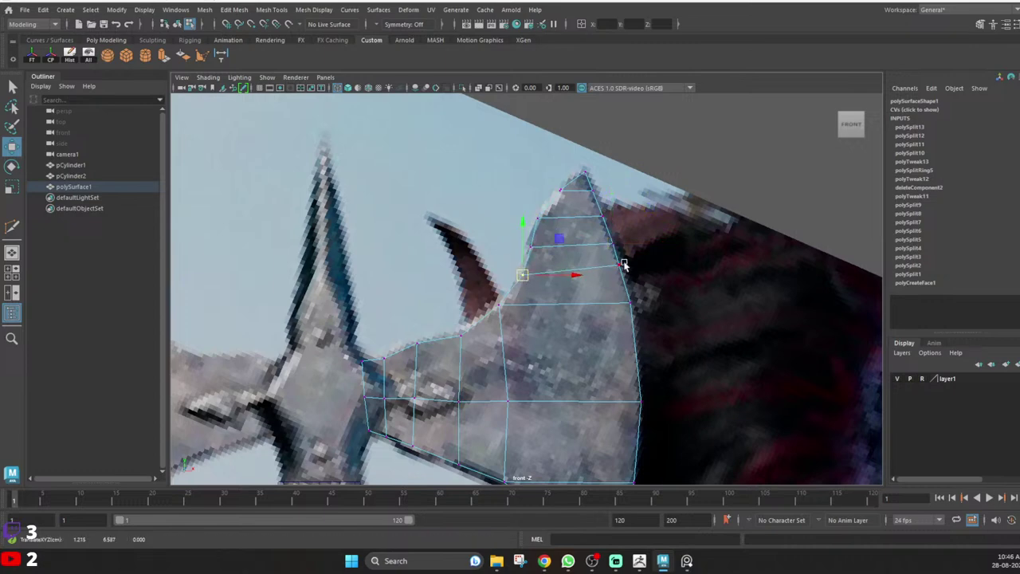
drag(608, 253, 622, 273)
alt+middle_drag(629, 365, 624, 312)
scroll(602, 314, down, 3)
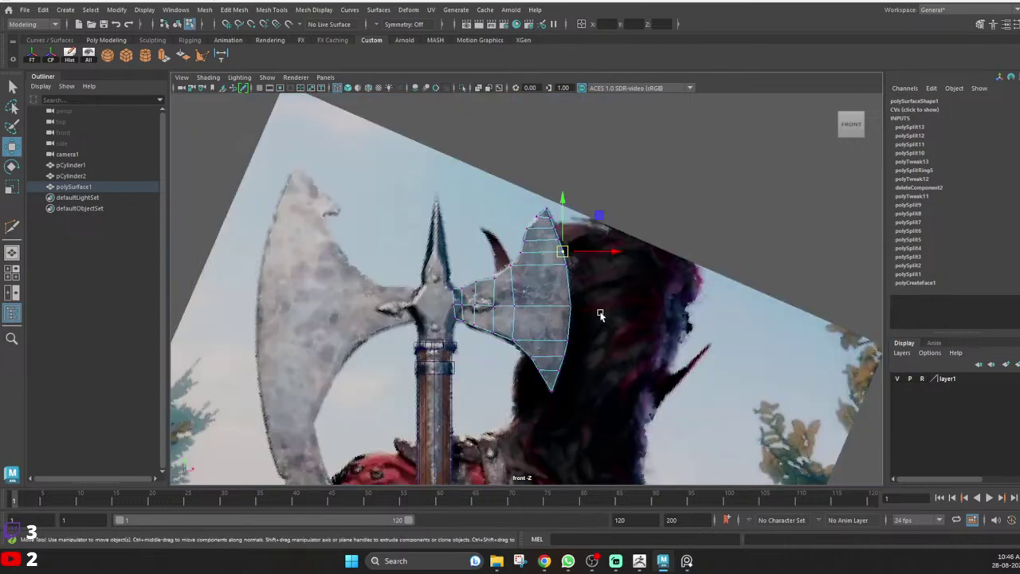
Insert a parallel edge loop on each side of the horizontal middle loop running through the right blade and its neck.
scroll(579, 291, up, 2)
key(q)
right_drag(516, 333, 511, 236)
click(540, 319)
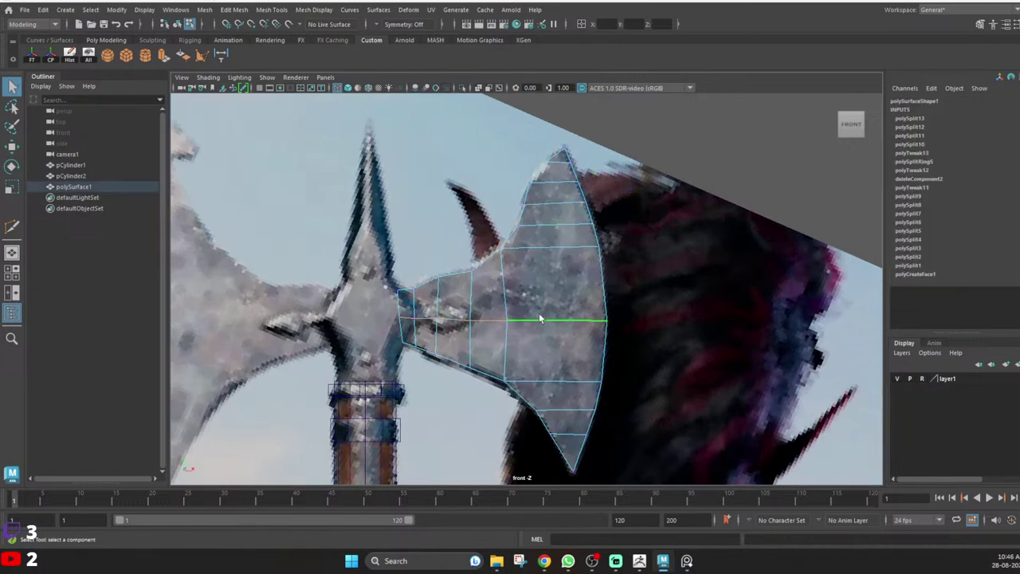
ctrl+right_drag(605, 218, 615, 255)
key(ctrl+z)
key(ctrl+z)
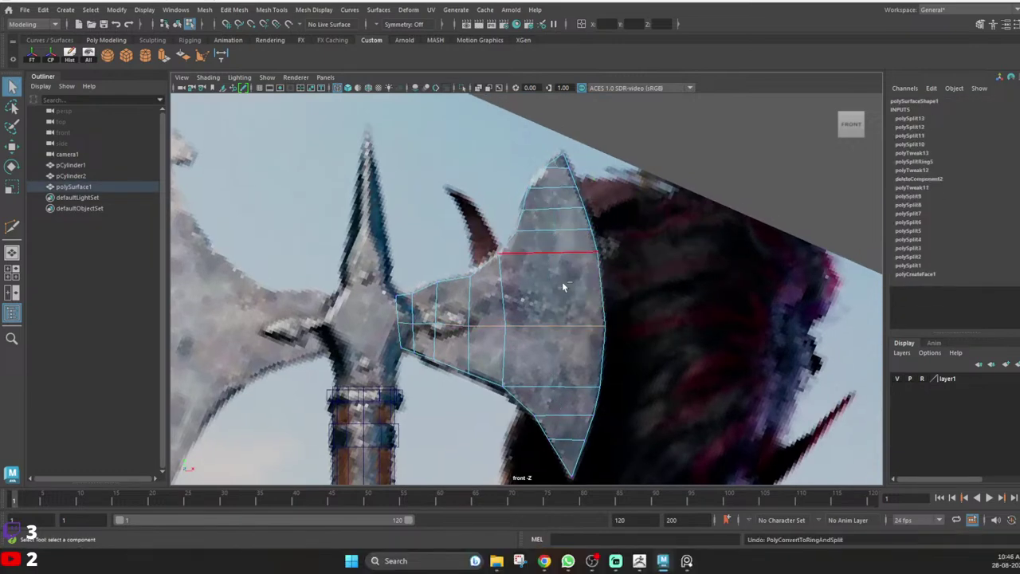
ctrl+right_drag(586, 199, 598, 224)
scroll(505, 317, up, 4)
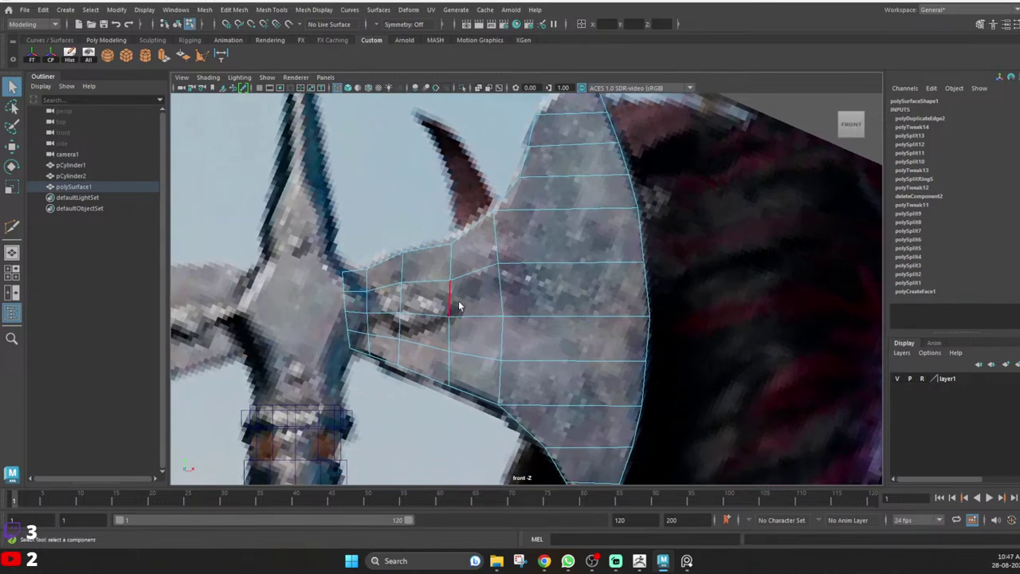
Move the neck vertices of the loop above the middle to smooth its flow, and return to object selection.
right_drag(460, 305, 440, 297)
click(449, 280)
key(w)
drag(450, 280, 366, 290)
click(402, 282)
click(367, 291)
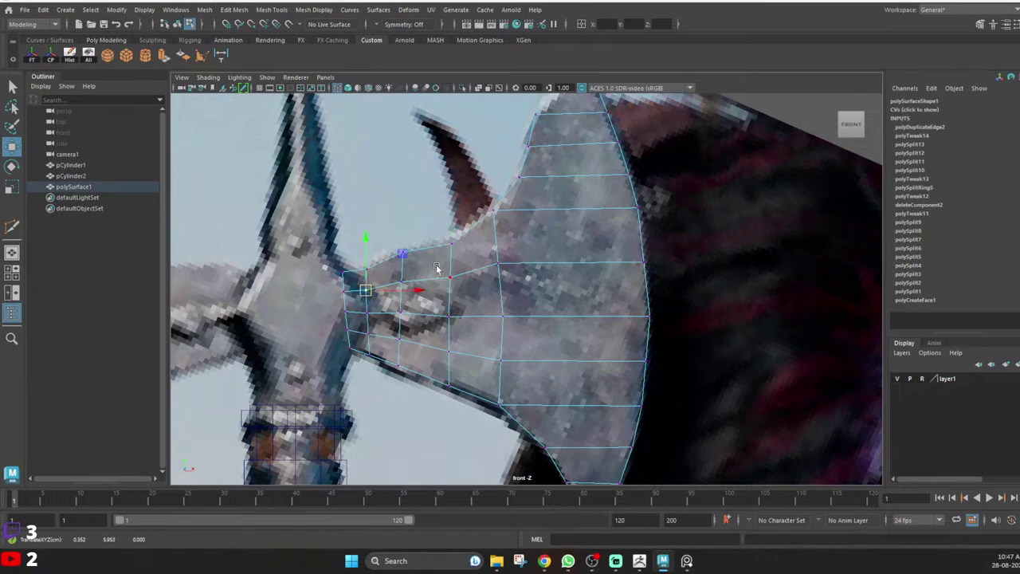
click(451, 277)
drag(451, 278, 451, 280)
right_drag(612, 293, 652, 276)
click(670, 284)
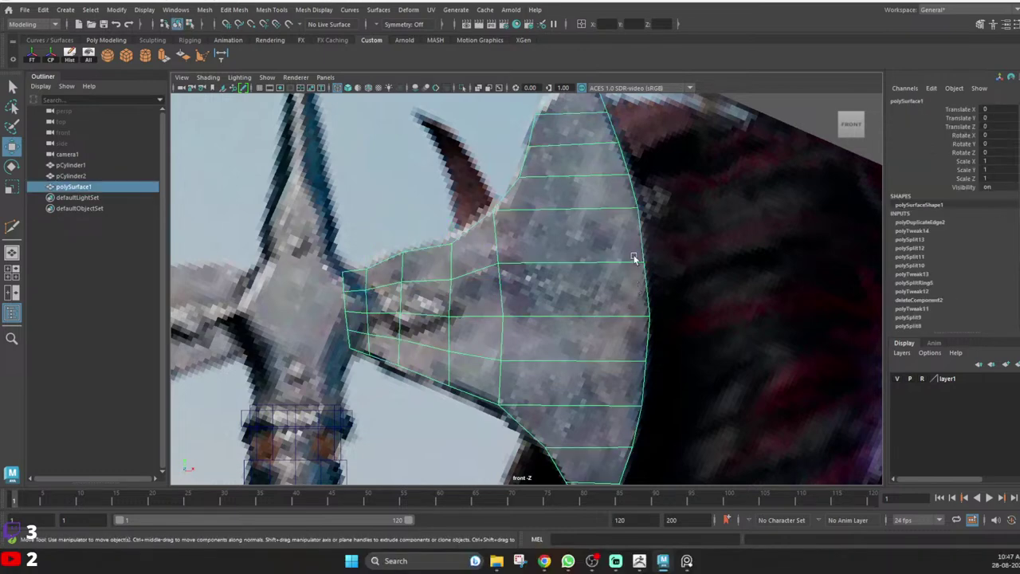
Adjust the vertices along the right blade's outer cutting edge to match the reference image, and return to object selection with nothing selected.
right_drag(634, 257, 607, 247)
mouse_move(624, 246)
mouse_down()
mouse_move(655, 282)
mouse_move(646, 262)
mouse_up()
mouse_move(630, 298)
mouse_down()
mouse_move(654, 323)
mouse_move(696, 318)
mouse_up()
alt+middle_drag(646, 398, 631, 321)
drag(613, 318, 677, 331)
drag(611, 276, 676, 287)
alt+middle_drag(628, 390, 634, 310)
scroll(542, 336, down, 10)
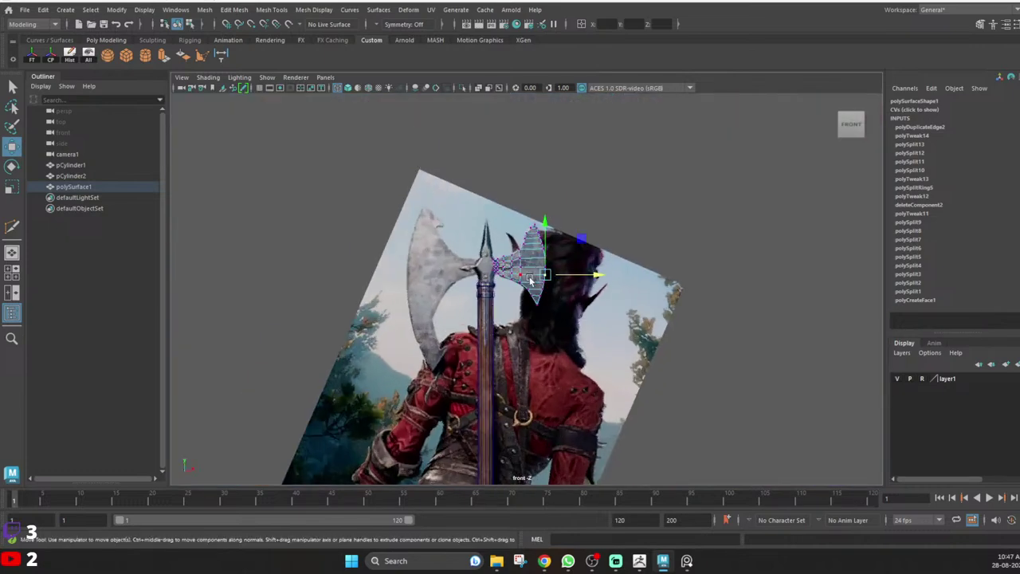
scroll(530, 279, up, 7)
right_drag(532, 274, 581, 221)
click(434, 230)
Start a new polygon for the left blade, tracing from the central body along its upper outline and around the upper tip.
alt+middle_drag(431, 229, 644, 311)
scroll(644, 311, up, 2)
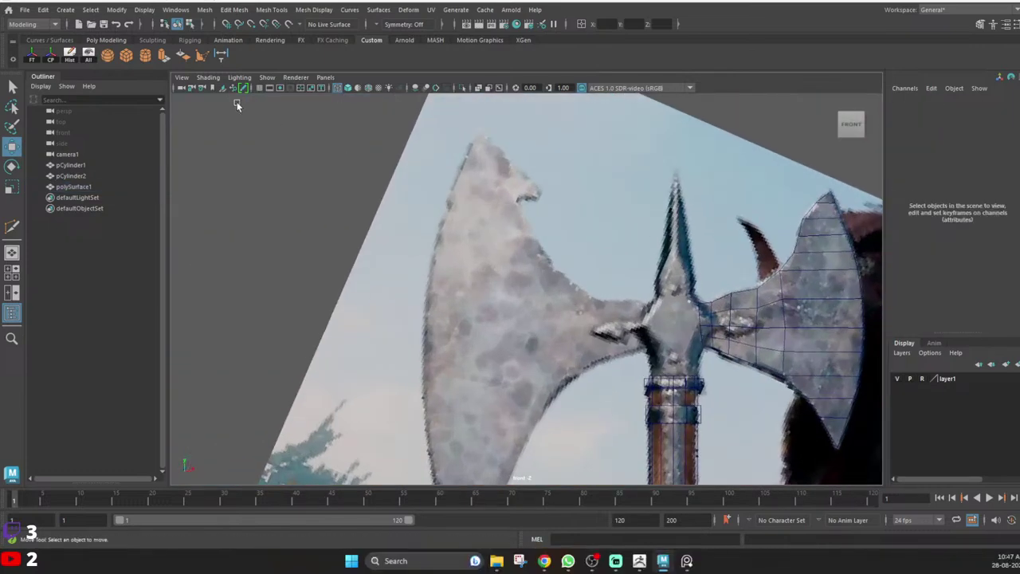
click(204, 55)
scroll(638, 290, up, 2)
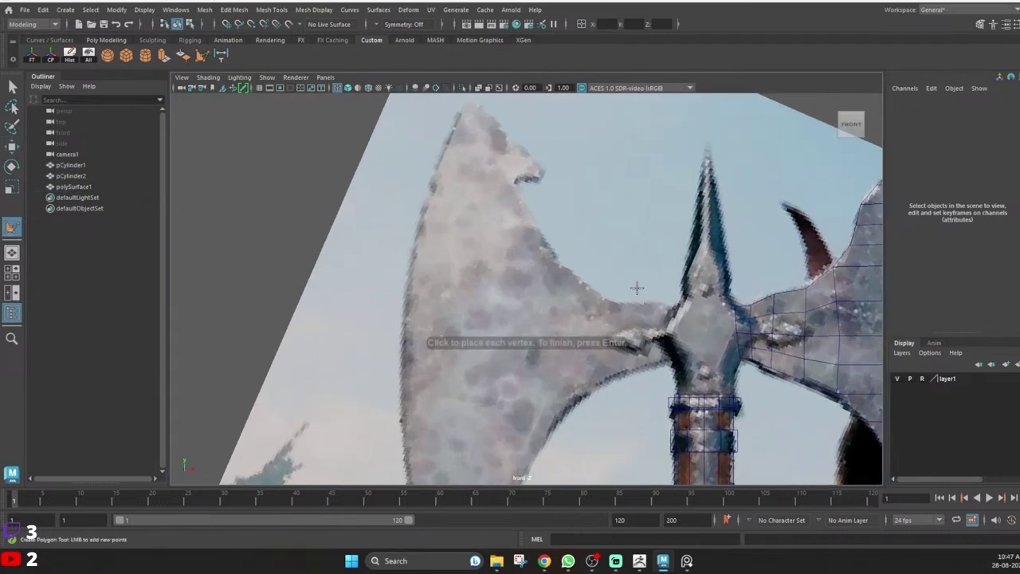
click(675, 307)
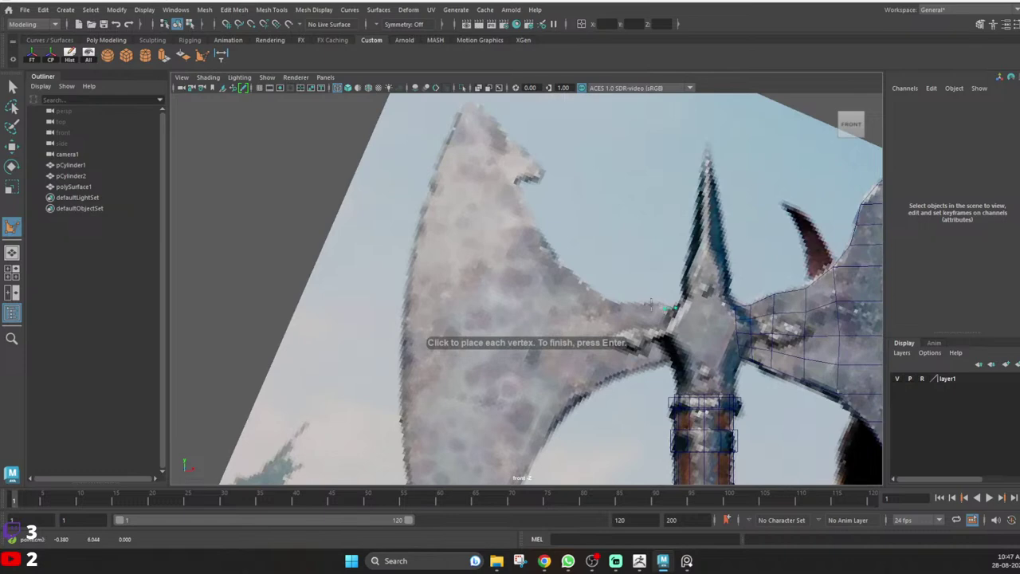
key(ctrl+z)
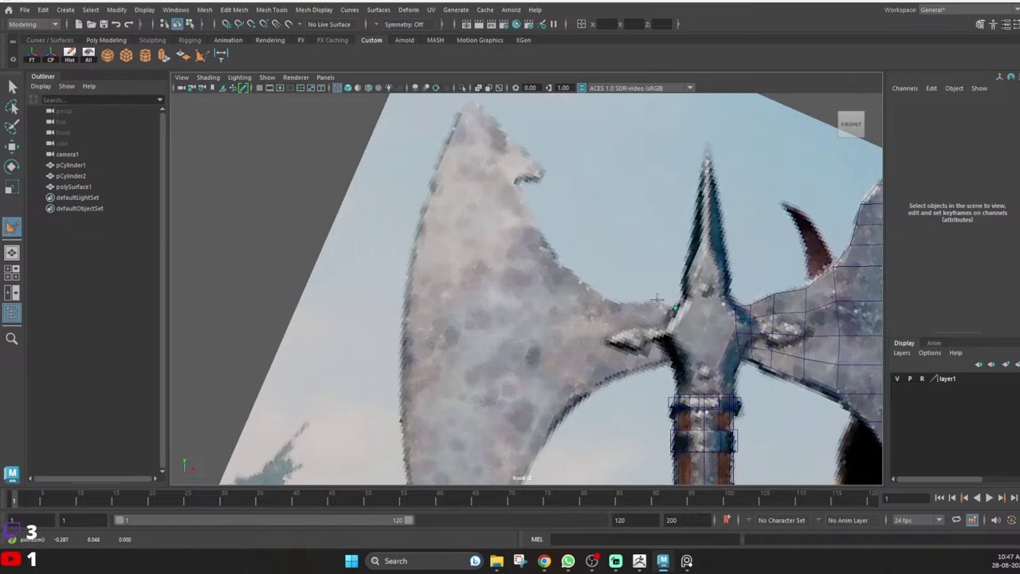
click(658, 300)
click(592, 290)
click(432, 175)
alt+middle_drag(481, 367, 536, 260)
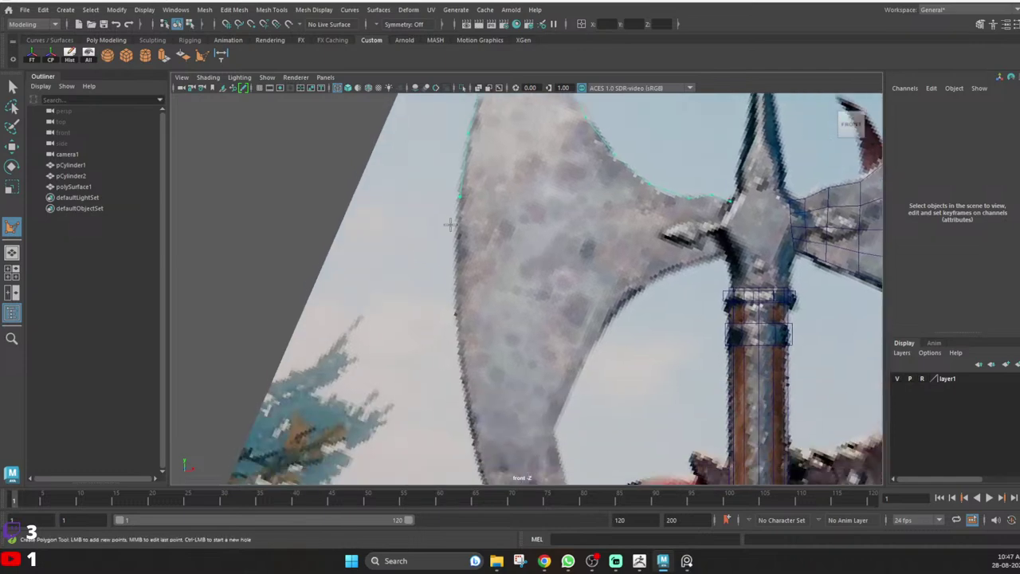
Continue the left blade polygon down the outer cutting edge, around the small notch and to the lower tip.
click(455, 262)
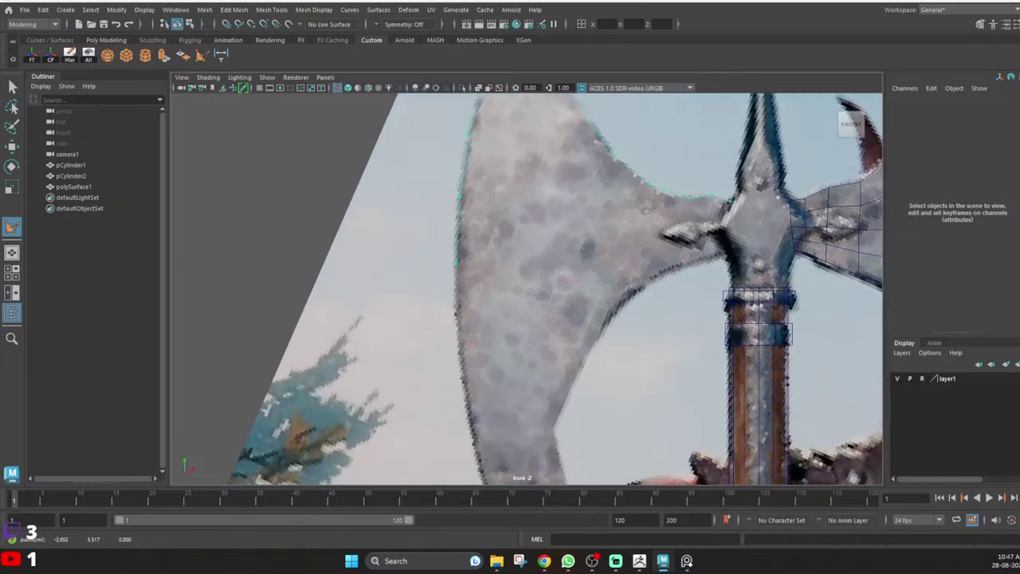
click(458, 333)
alt+middle_drag(537, 376, 532, 231)
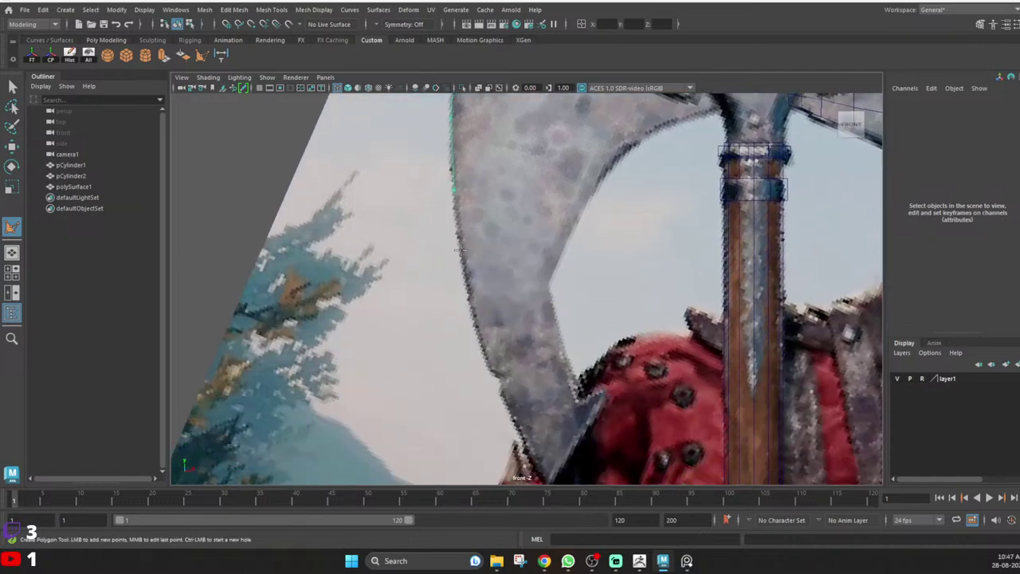
click(461, 257)
click(469, 309)
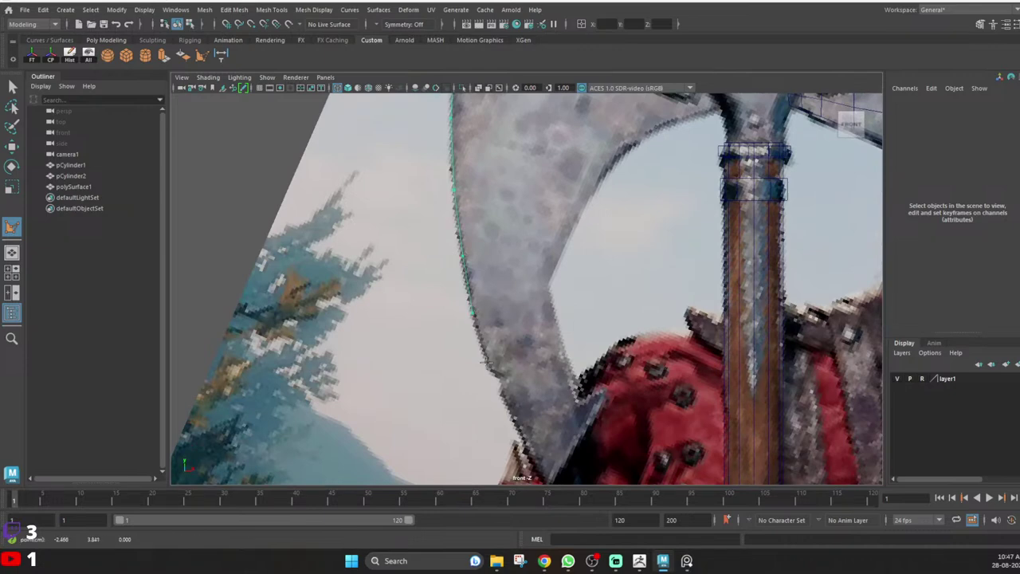
click(490, 367)
alt+middle_drag(586, 415, 561, 343)
click(524, 414)
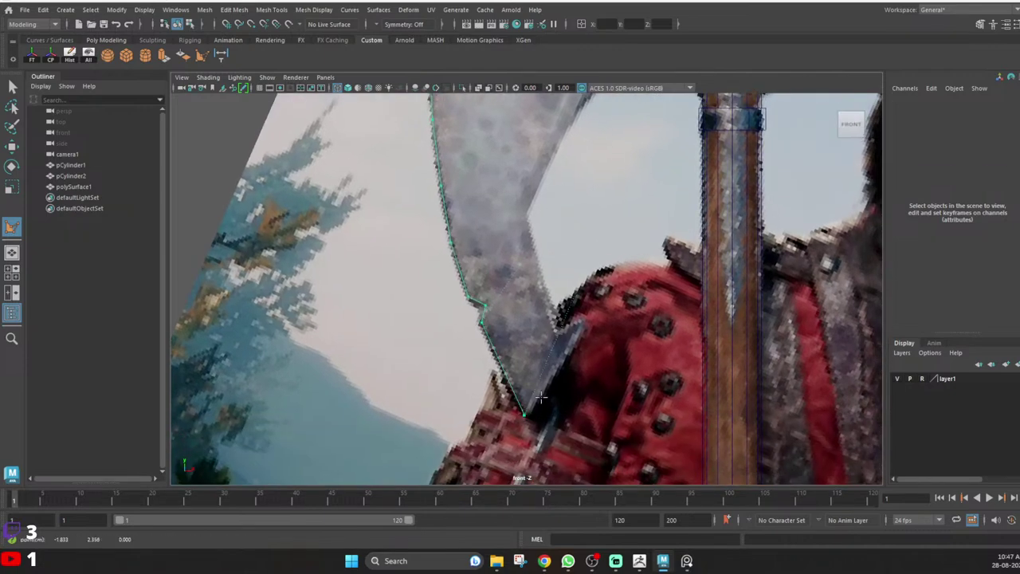
Trace the left blade's inner edge from the lower barb up the curve to the central body and complete the polygon.
click(585, 324)
click(526, 215)
alt+middle_drag(579, 162, 577, 342)
click(551, 341)
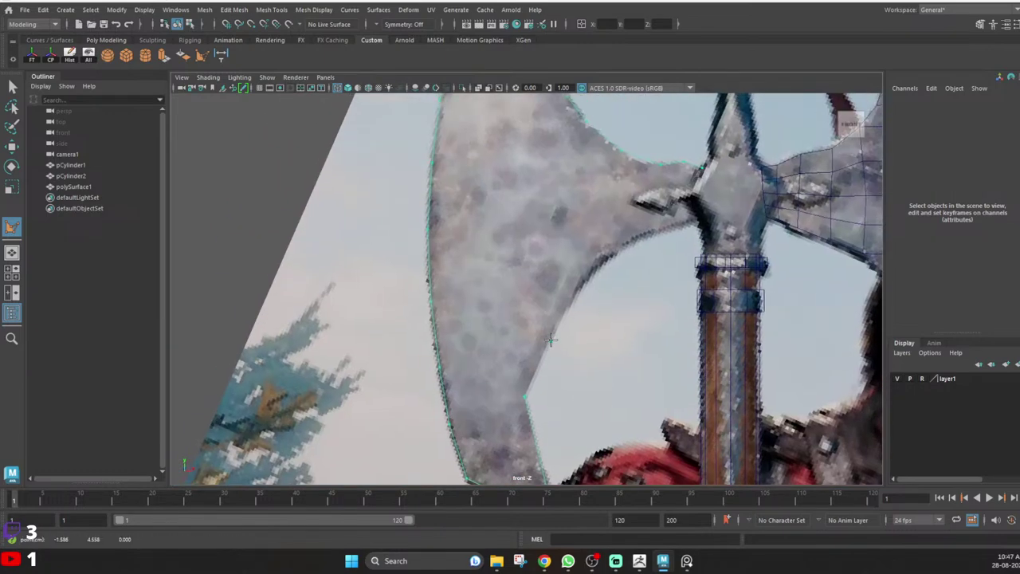
click(581, 285)
click(704, 218)
key(Return)
alt+middle_drag(636, 183, 611, 255)
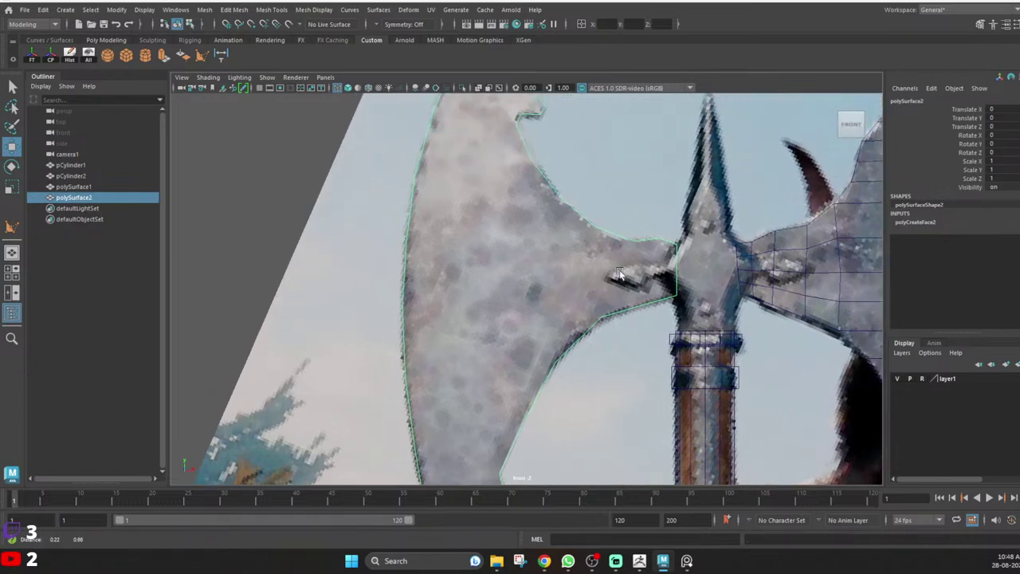
Make three vertical cuts across the left blade's neck with Multi-Cut, the outermost where the neck meets the blade.
scroll(611, 255, up, 1)
key(ctrl+shift+x)
key(q)
right_drag(655, 233, 612, 233)
click(671, 231)
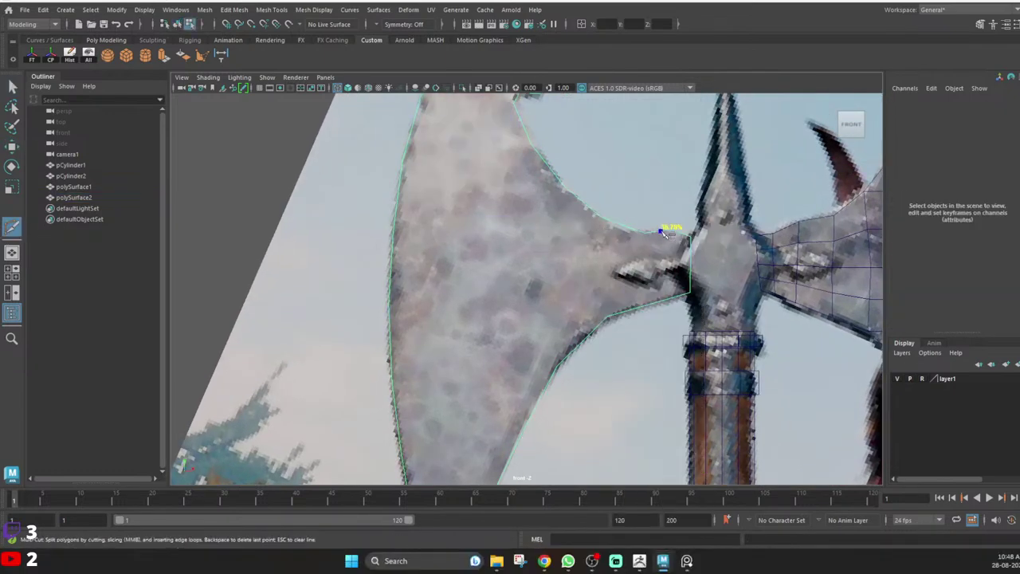
click(670, 298)
right_click(670, 299)
click(645, 234)
click(644, 234)
click(644, 306)
right_click(612, 267)
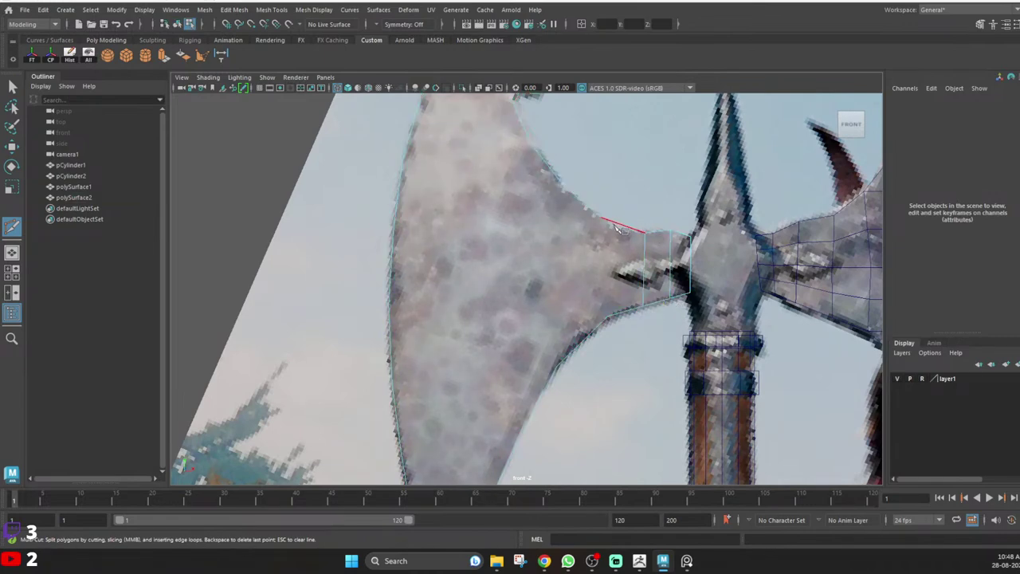
click(601, 218)
click(607, 317)
right_click(567, 325)
Cut across the left blade below the neck, from the point on the inner curve to the outer cutting edge.
alt+middle_drag(603, 333, 634, 240)
alt+middle_drag(579, 283, 604, 275)
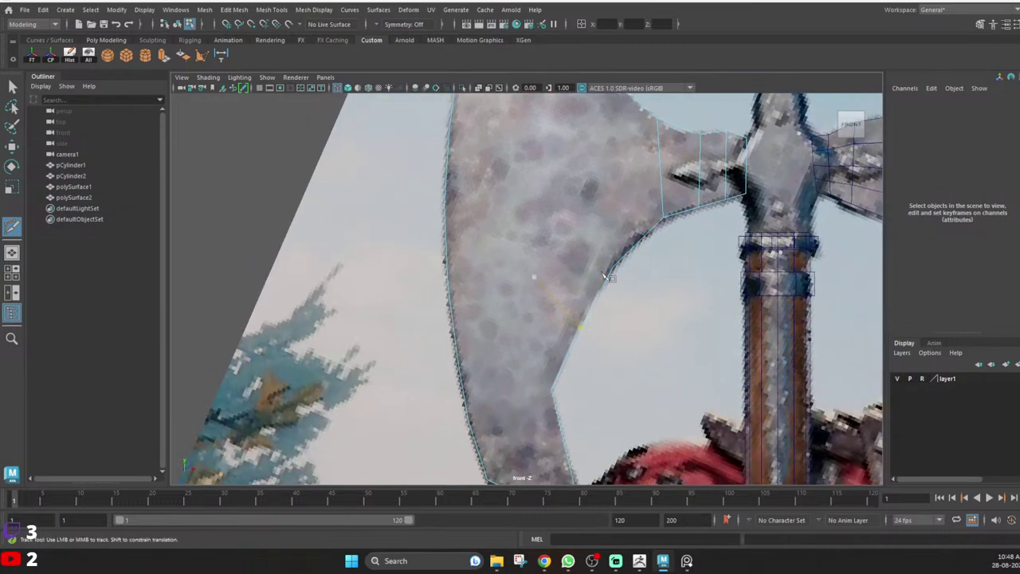
click(611, 268)
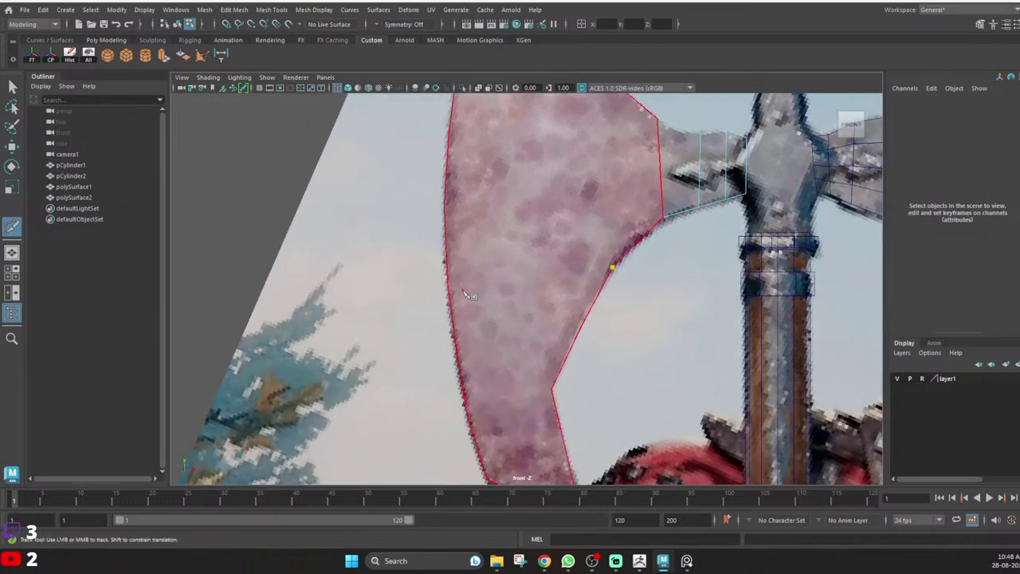
click(449, 285)
right_click(562, 323)
alt+middle_drag(584, 334, 602, 274)
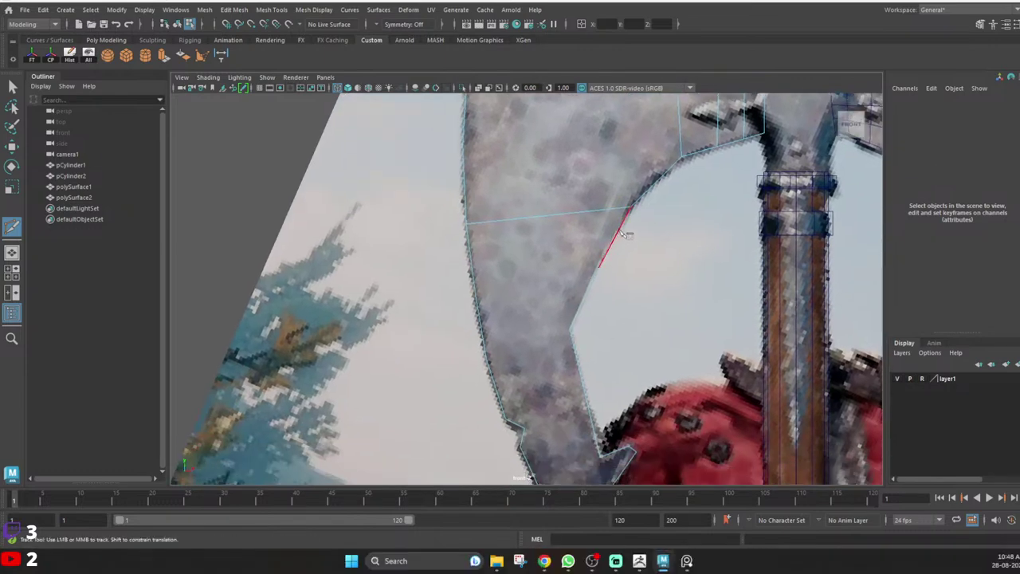
Make two more cuts across the left blade's lower part, the lower one running from the inner corner to the outer edge.
click(598, 269)
click(475, 296)
key(Return)
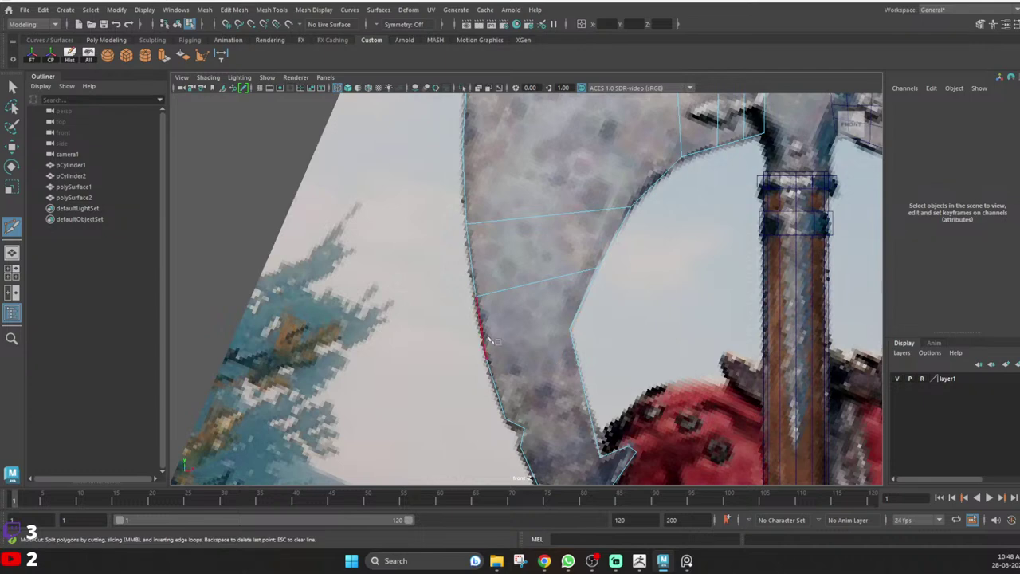
key(ctrl+z)
click(571, 328)
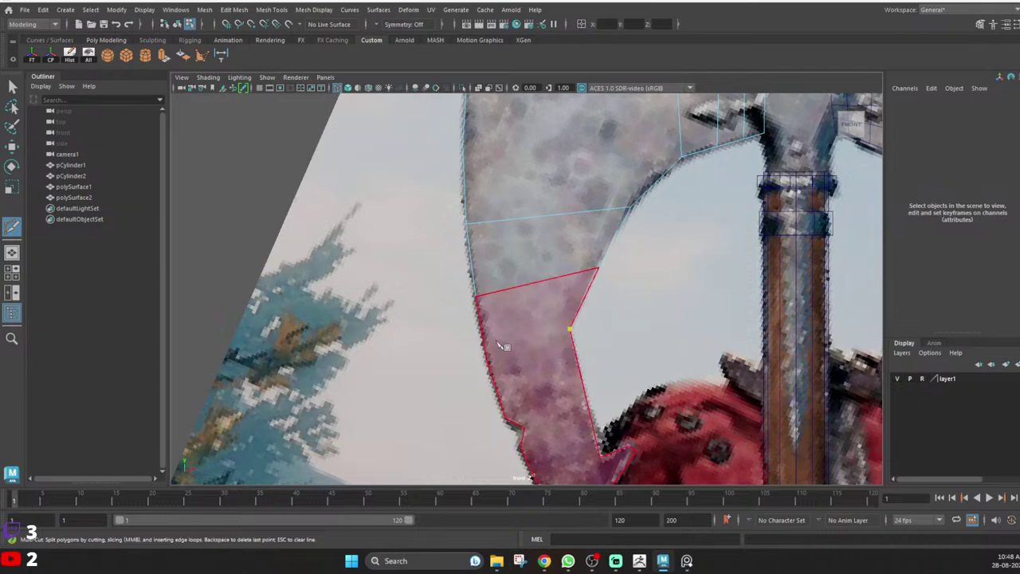
click(487, 359)
right_click(489, 372)
alt+middle_drag(626, 371, 630, 292)
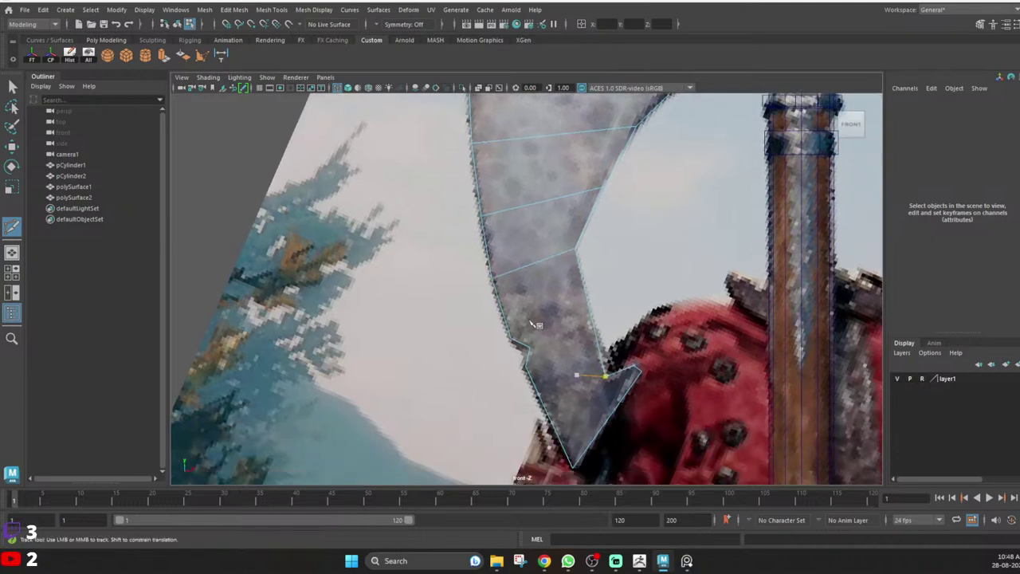
Make three closely spaced cuts across the left blade's lower part, running from the outer edge's notch points to the inner edge.
click(591, 314)
right_click(594, 314)
click(530, 347)
click(595, 330)
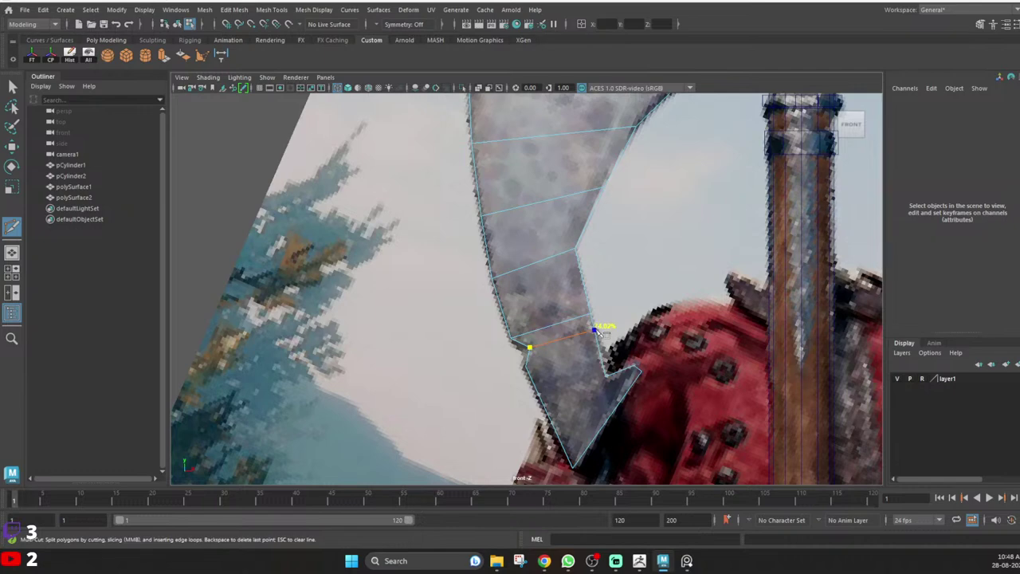
right_click(596, 330)
click(525, 366)
click(599, 345)
right_click(603, 347)
From the lower barb's inner corner, cut to the tip's lower edge to separate the barb and across to the outer cutting edge.
alt+middle_drag(610, 349, 587, 309)
click(581, 336)
click(596, 361)
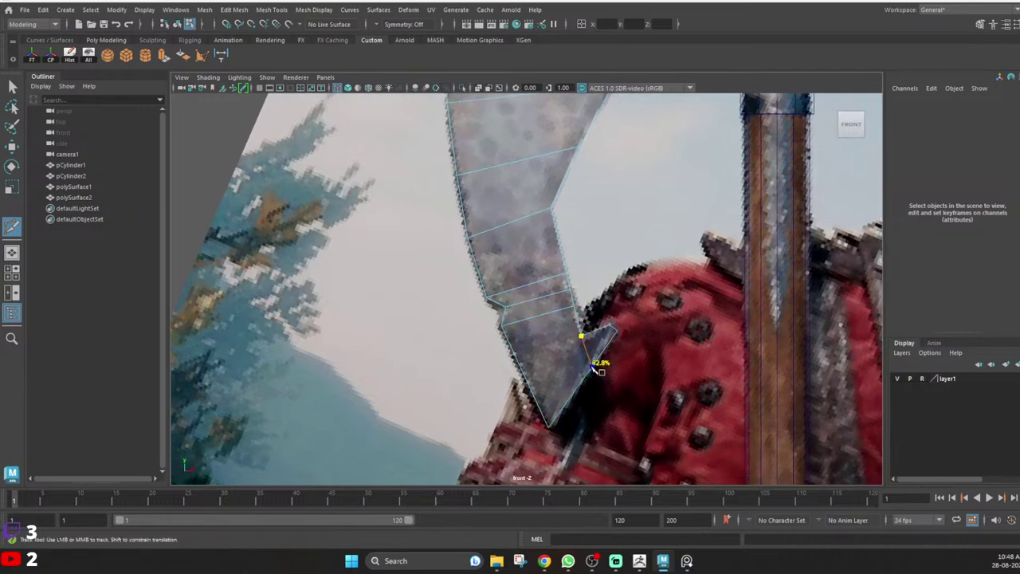
right_click(596, 363)
click(581, 335)
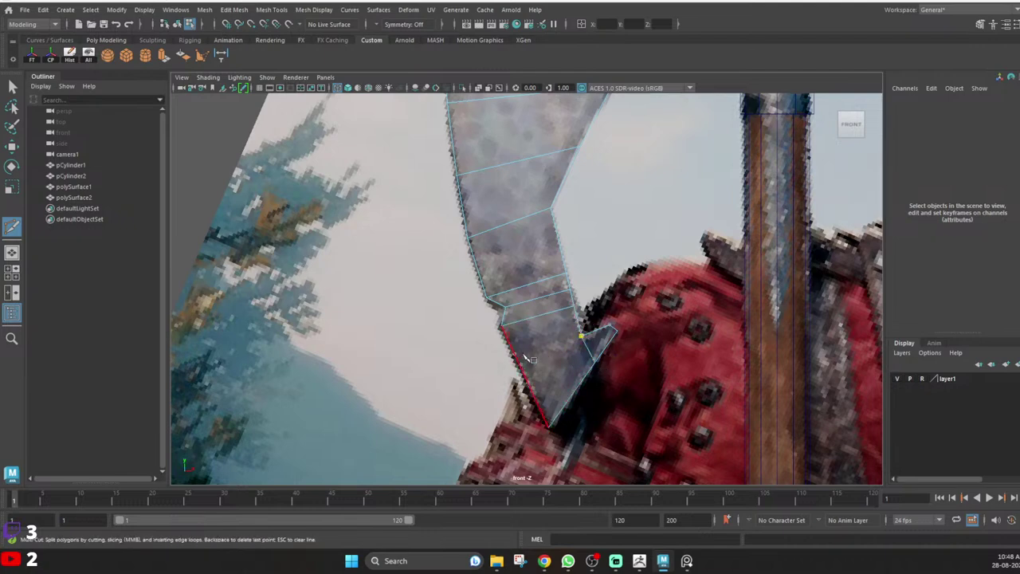
click(520, 365)
right_click(576, 372)
Make a vertical cut through the left blade from the lower inner curve to the upper inner curve, beside the neck.
alt+middle_drag(611, 290, 629, 397)
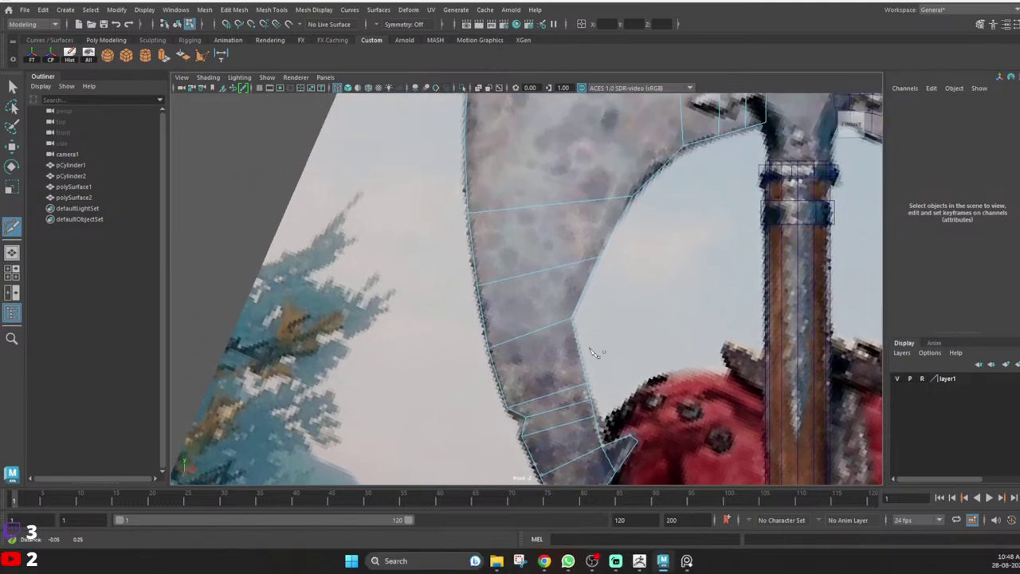
alt+middle_drag(591, 159, 603, 348)
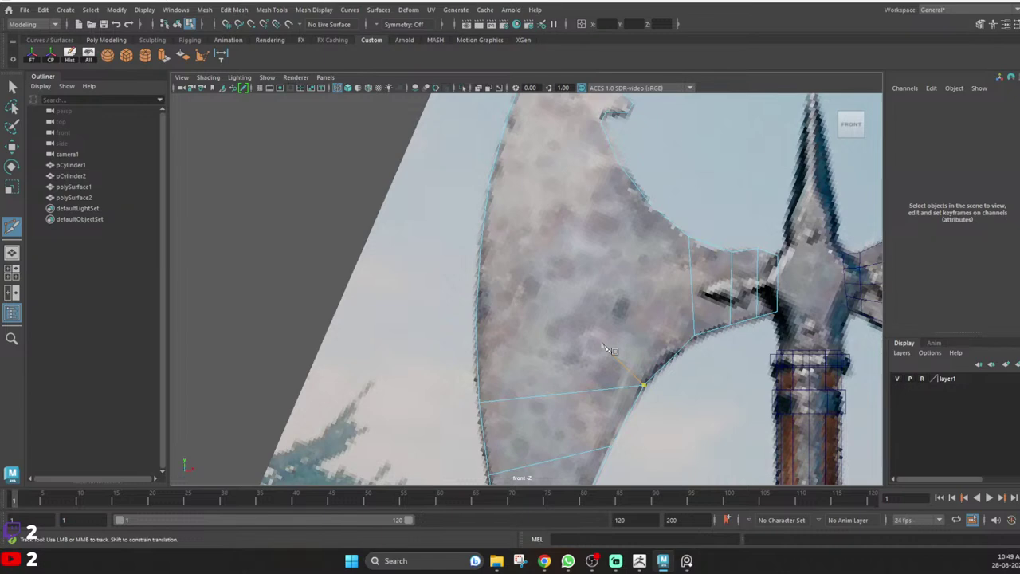
click(652, 209)
right_click(653, 211)
Cut across the left blade from the upper barb's inner corner to the outer cutting edge.
alt+middle_drag(662, 185, 682, 240)
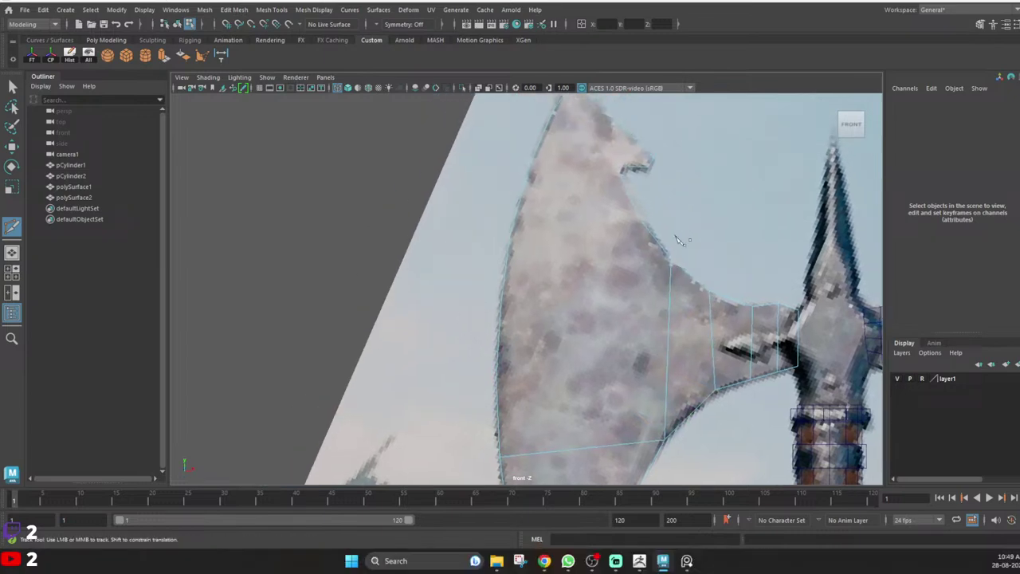
click(621, 176)
click(532, 165)
right_click(528, 189)
click(638, 217)
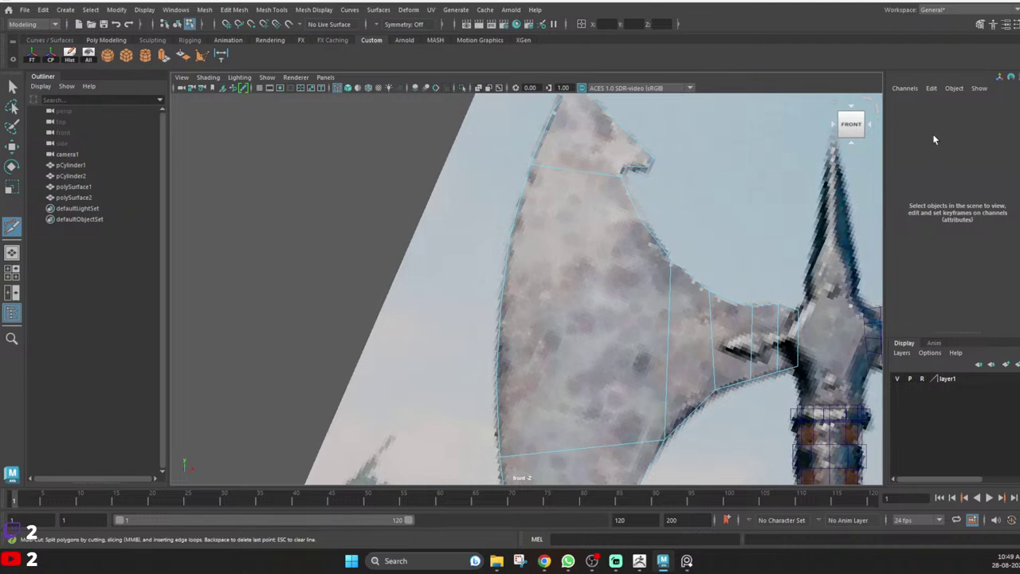
Make two cuts from the upper inner curve to the outer edge, the lower one starting at the vertical cut's upper end.
alt+middle_drag(646, 258, 648, 195)
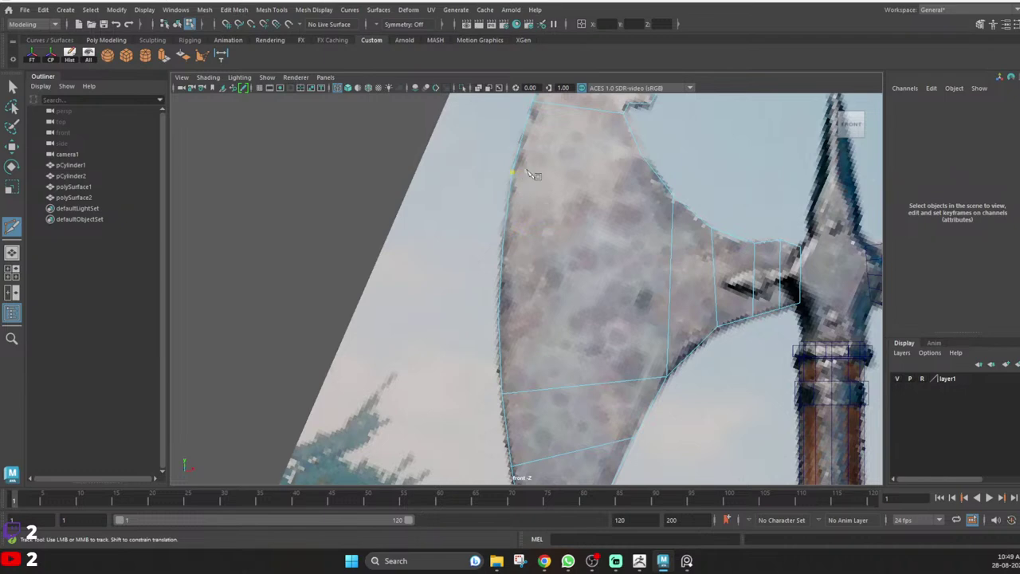
alt+middle_drag(563, 174, 588, 244)
alt+right_drag(588, 244, 612, 242)
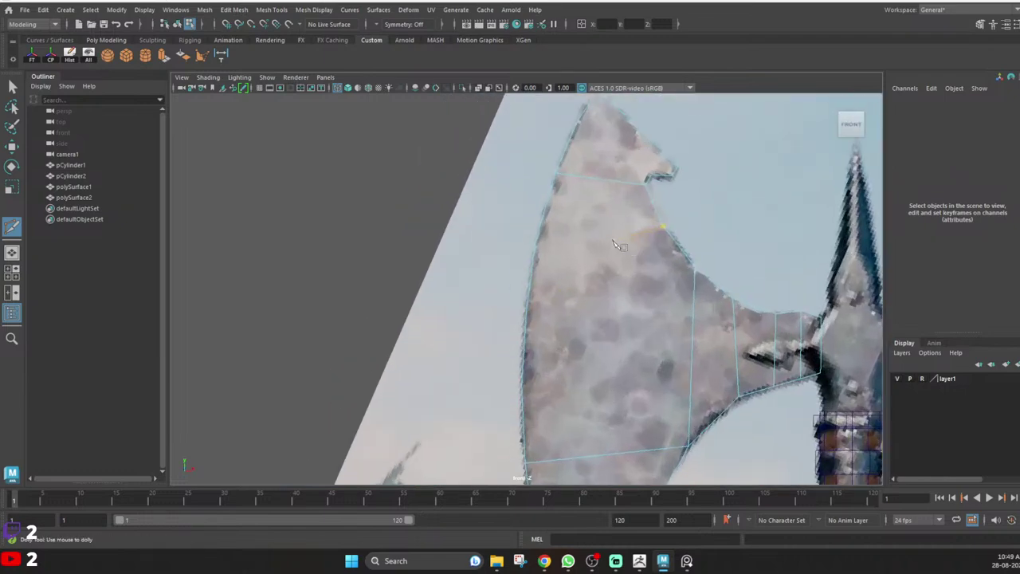
click(663, 227)
click(537, 242)
right_click(479, 284)
alt+middle_drag(635, 331, 628, 283)
drag(684, 208, 696, 235)
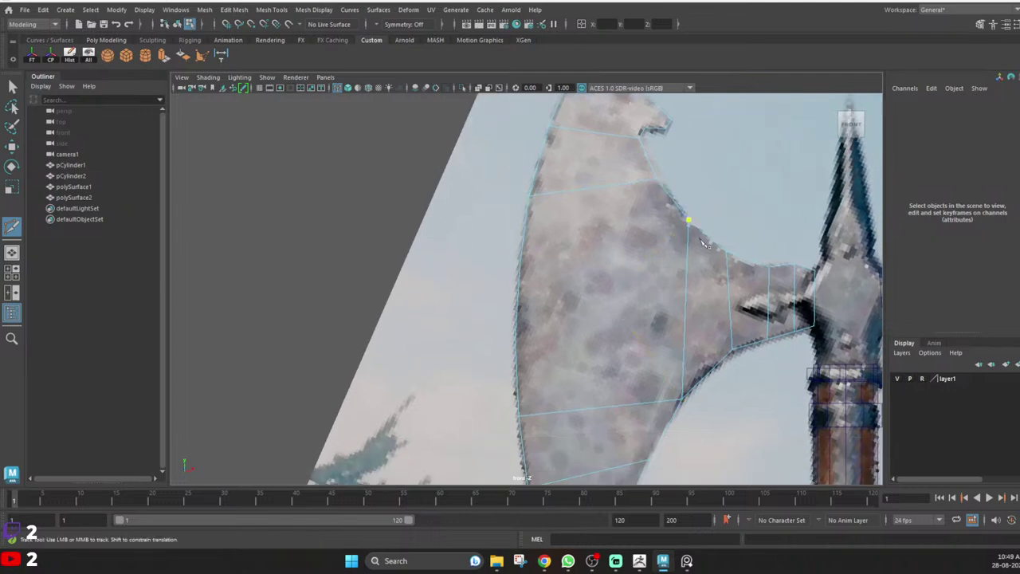
drag(524, 216, 521, 287)
right_click(642, 299)
Cut lengthwise through the middle of the left blade and its neck, from the outer edge to the central body.
alt+middle_drag(649, 299, 633, 225)
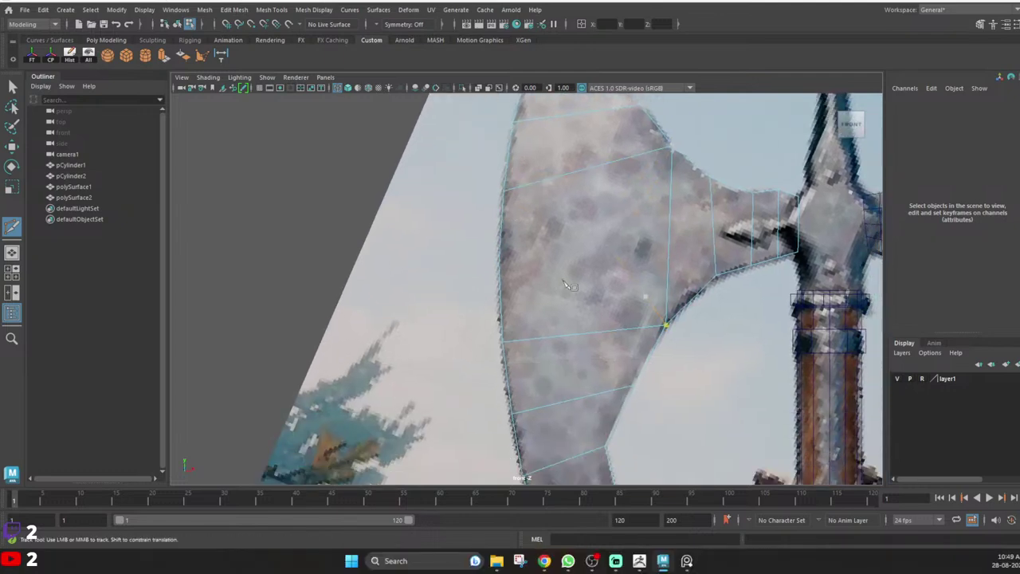
drag(503, 251, 488, 301)
click(670, 241)
click(715, 236)
click(754, 232)
click(781, 229)
click(799, 227)
right_click(708, 321)
Move the outer-edge vertices of the two crosswise cuts above the neck cut upward to level those edges.
alt+middle_drag(647, 329, 645, 275)
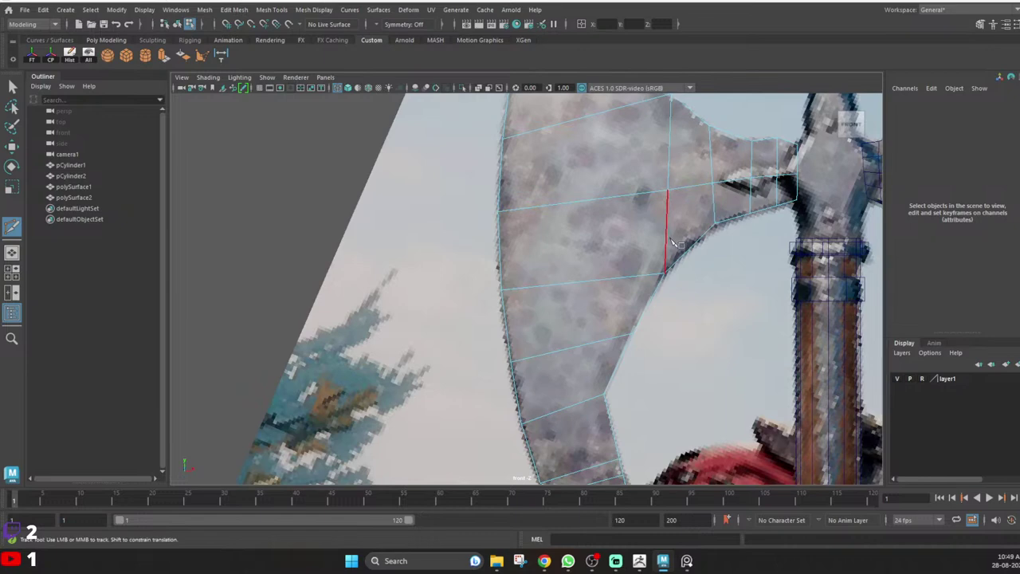
alt+middle_drag(648, 321, 649, 348)
alt+middle_drag(687, 275, 701, 359)
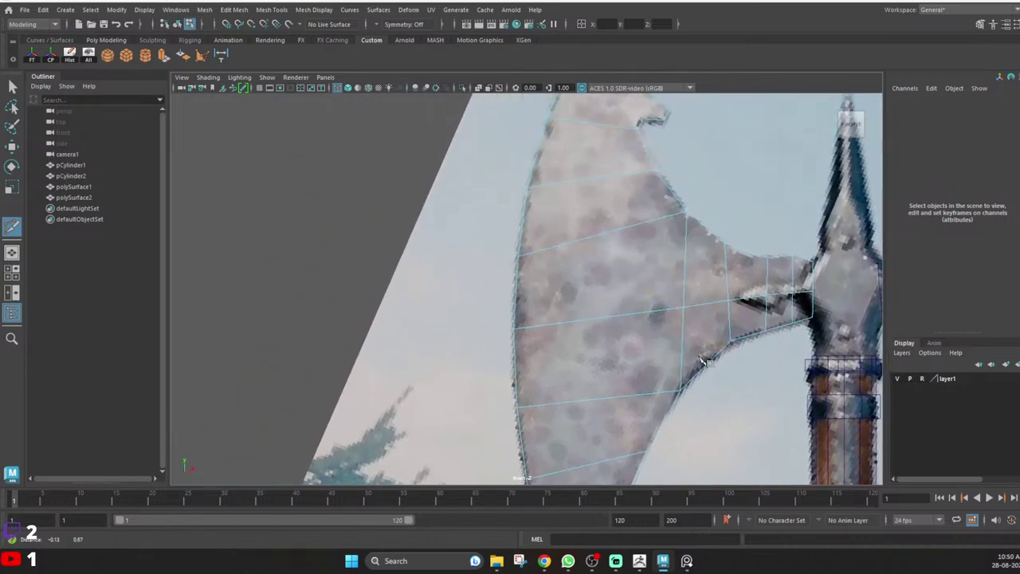
alt+middle_drag(523, 280, 523, 302)
alt+middle_drag(597, 298, 603, 352)
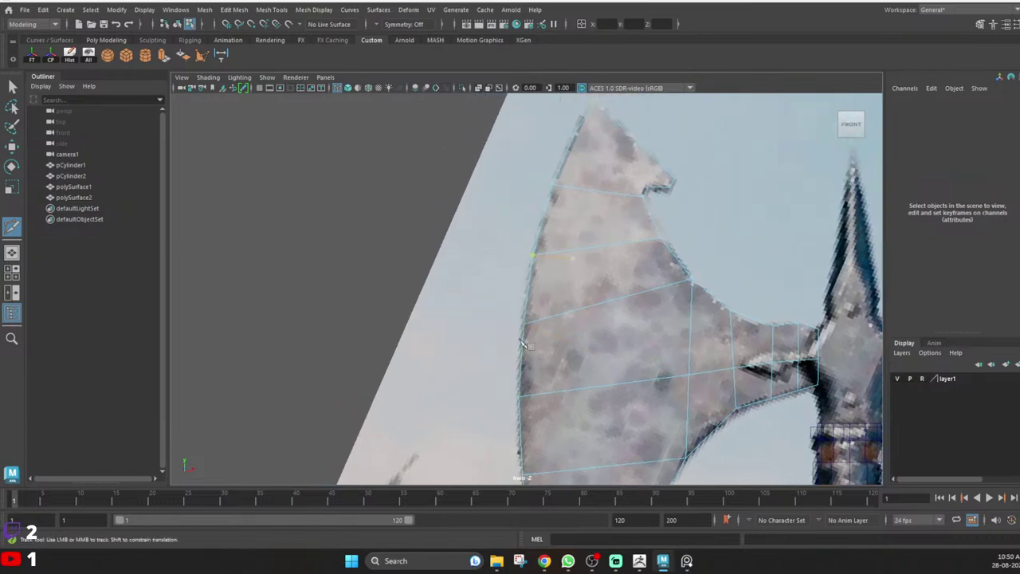
key(q)
click(534, 256)
key(w)
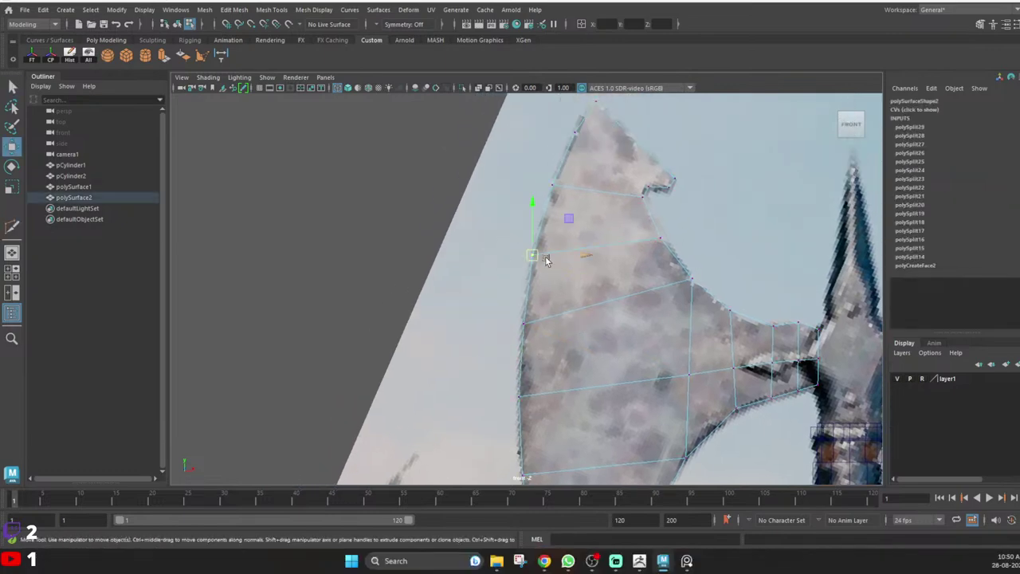
drag(533, 256, 537, 238)
click(525, 325)
drag(527, 327, 530, 289)
alt+middle_drag(539, 344, 530, 295)
Split the edge ring above the middle cut to add an edge loop across the left blade and through its neck.
key(q)
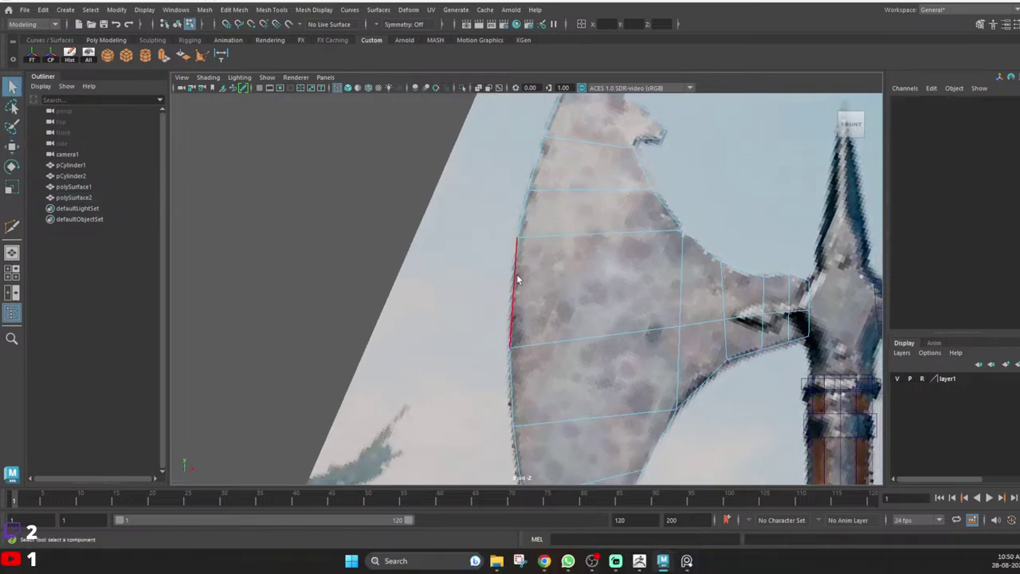
click(681, 285)
ctrl+right_drag(712, 191, 738, 223)
right_drag(693, 273, 590, 283)
Reposition the outer-edge vertices around the new loop to space them evenly along the left blade's cutting edge.
key(w)
mouse_move(507, 277)
mouse_down()
mouse_move(553, 319)
mouse_move(512, 292)
mouse_up()
drag(668, 263, 682, 285)
alt+middle_drag(713, 337, 685, 265)
right_drag(685, 265, 683, 209)
right_drag(504, 269, 444, 272)
drag(449, 260, 479, 264)
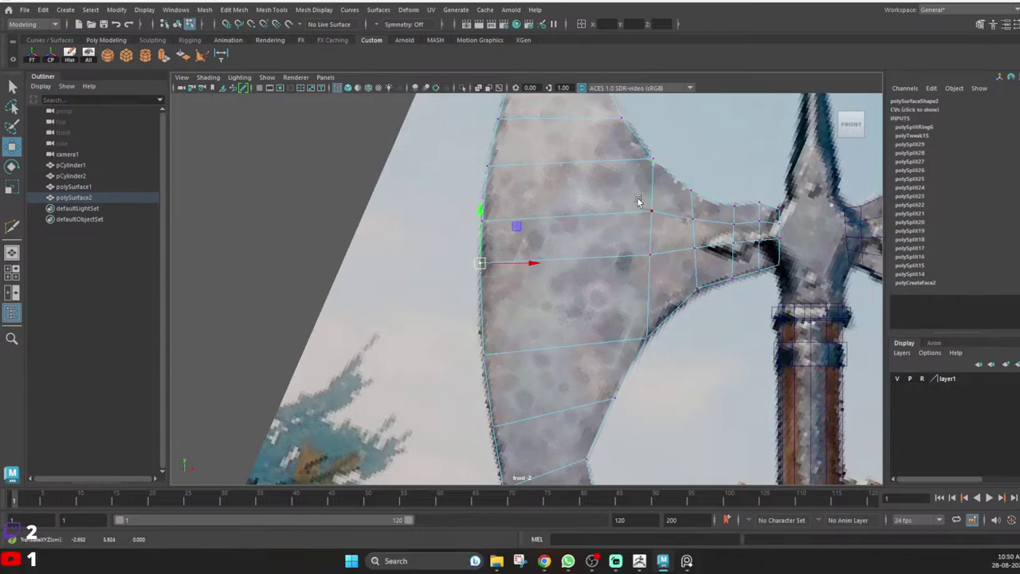
drag(636, 196, 697, 221)
key(ctrl+z)
key(q)
click(694, 221)
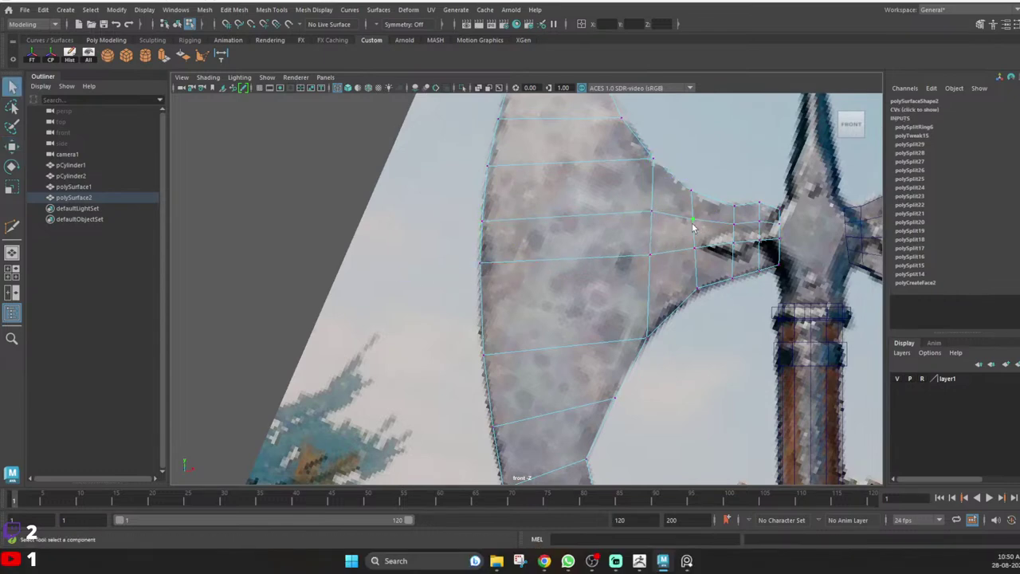
key(w)
alt+middle_drag(731, 263, 740, 272)
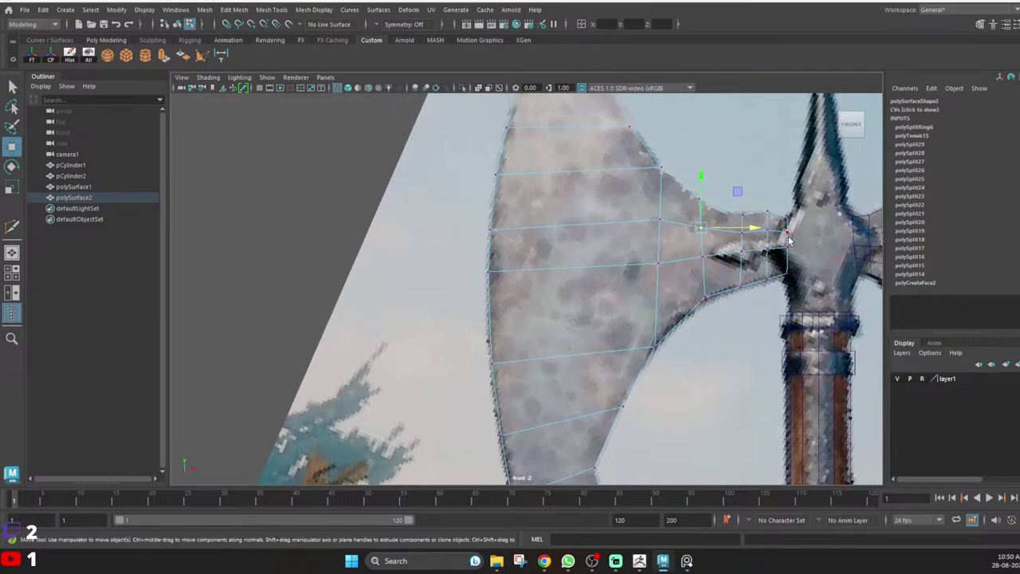
Split the edge ring below the middle cut to add another loop across the left blade and the neck's lower part.
alt+middle_drag(742, 309, 734, 248)
right_drag(609, 258, 608, 225)
click(482, 256)
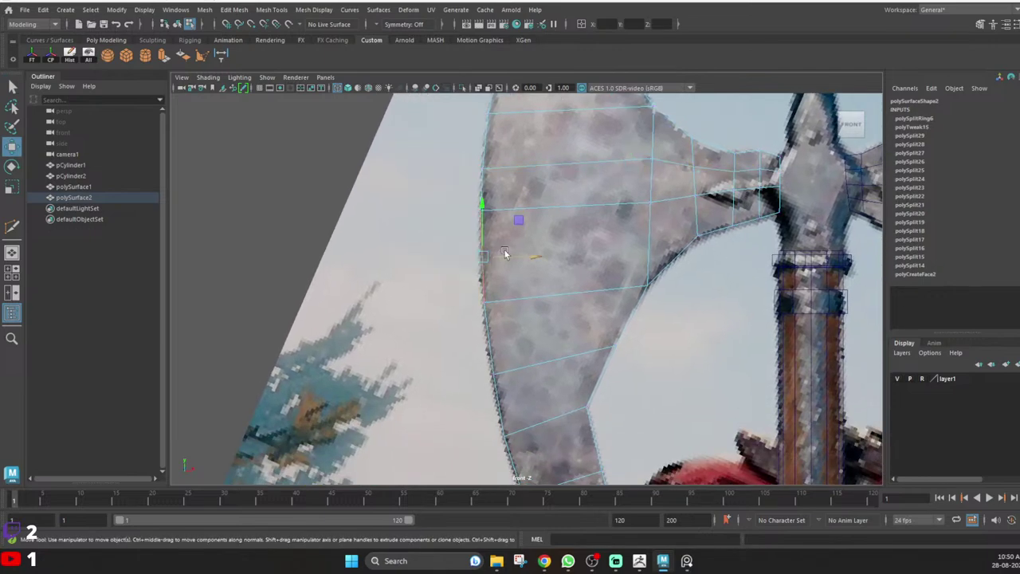
ctrl+right_drag(544, 165, 575, 211)
right_drag(687, 245, 557, 309)
key(q)
Split the ring of crosswise edges to add a vertical edge loop down the middle of the left blade.
scroll(596, 293, down, 5)
alt+middle_drag(609, 230, 550, 315)
scroll(582, 289, up, 3)
right_drag(550, 315, 547, 271)
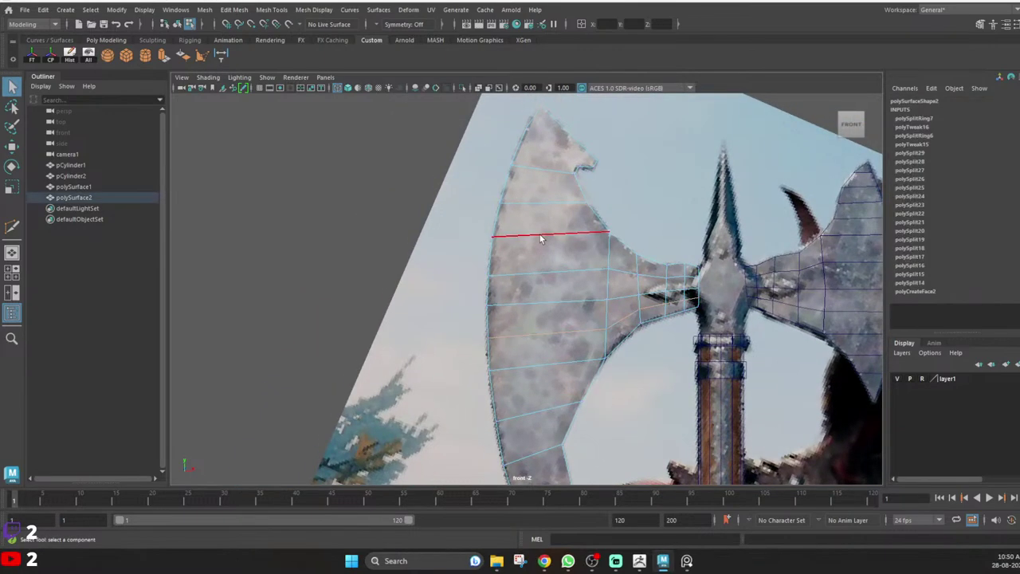
click(542, 237)
ctrl+right_drag(579, 174, 594, 214)
scroll(604, 254, down, 8)
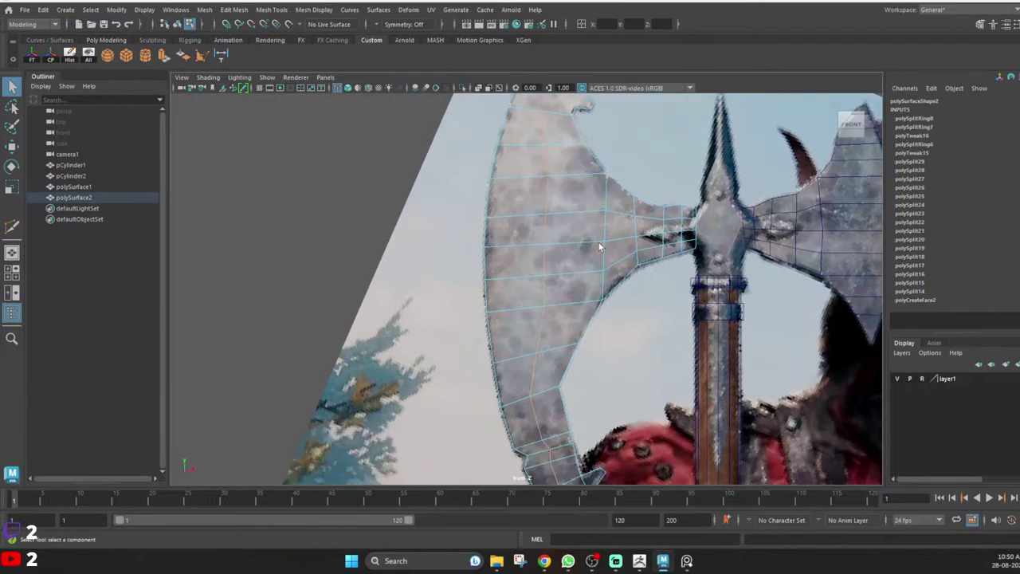
scroll(544, 261, up, 8)
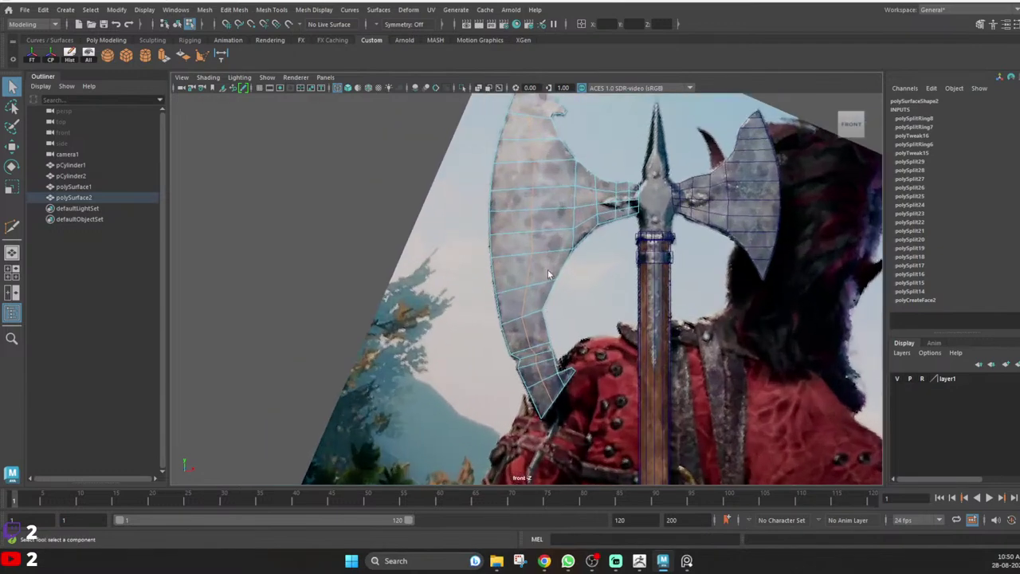
Cut across the left blade's upper tip with Multi-Cut, from the underside of the upper barb to the outer edge.
scroll(531, 216, up, 1)
alt+middle_drag(531, 217, 521, 350)
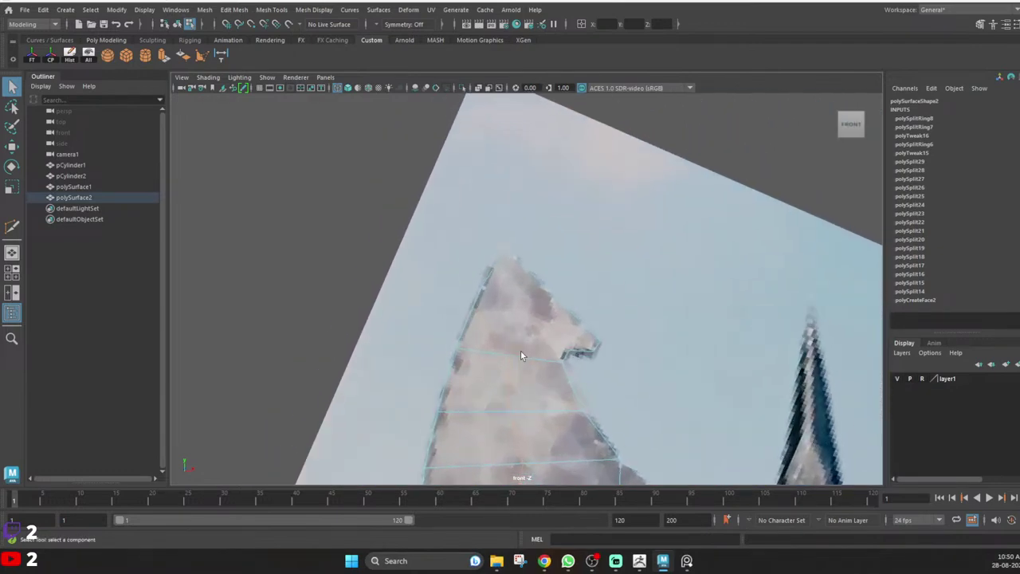
right_drag(520, 350, 546, 319)
click(544, 280)
click(501, 255)
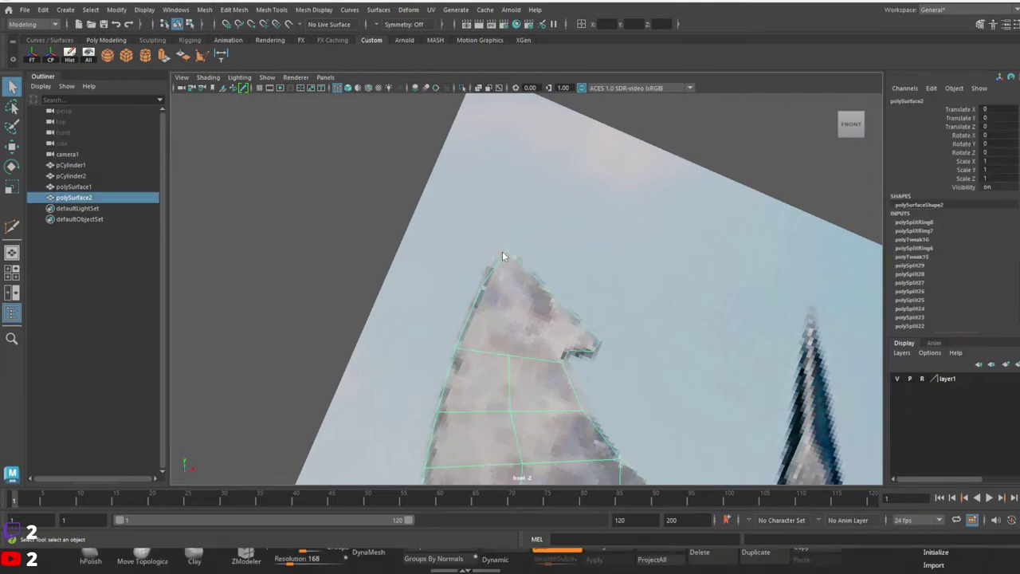
shift+right_drag(502, 250, 451, 251)
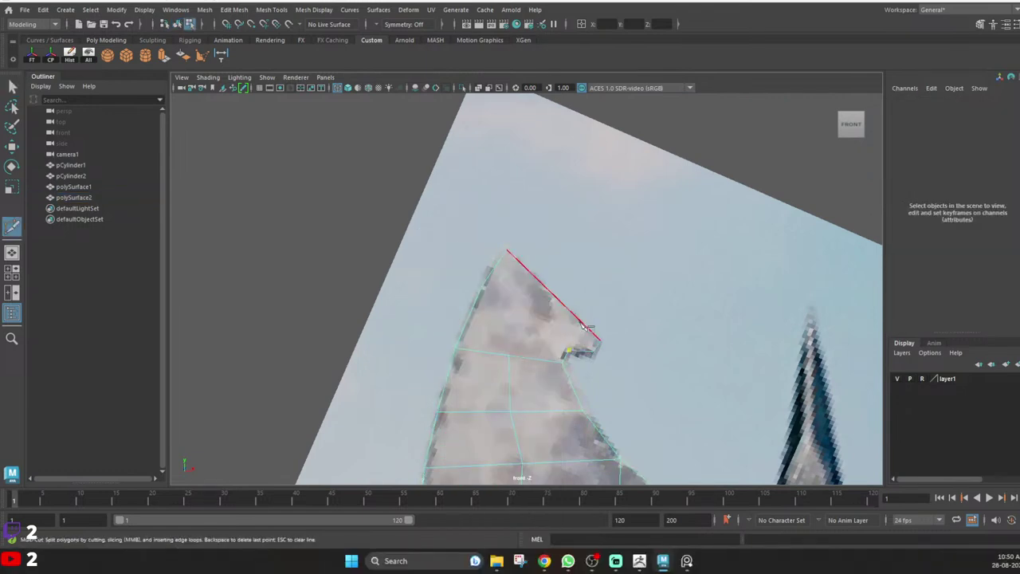
click(569, 350)
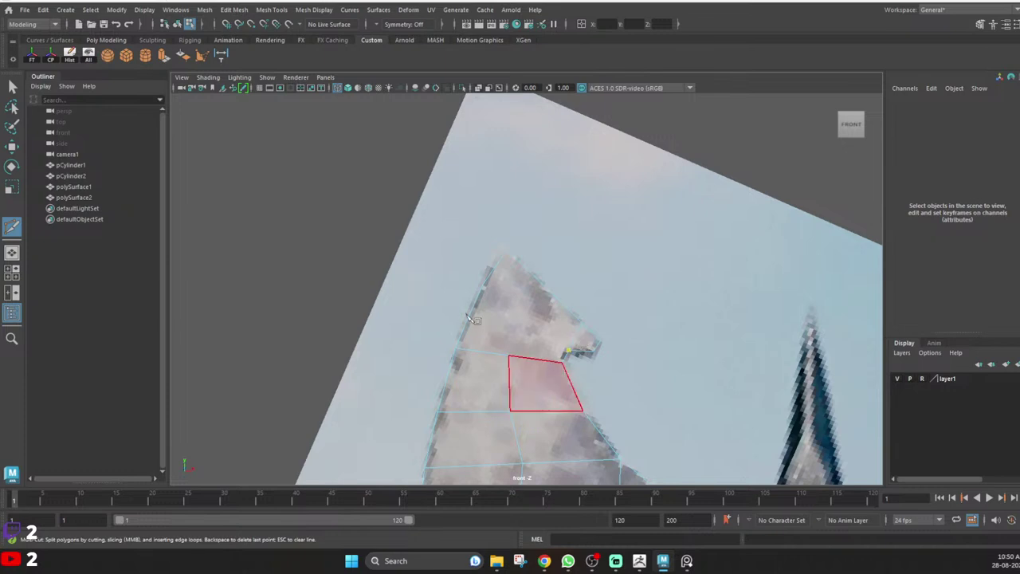
mouse_move(469, 314)
mouse_down()
mouse_move(476, 304)
mouse_move(470, 314)
mouse_up()
right_click(471, 314)
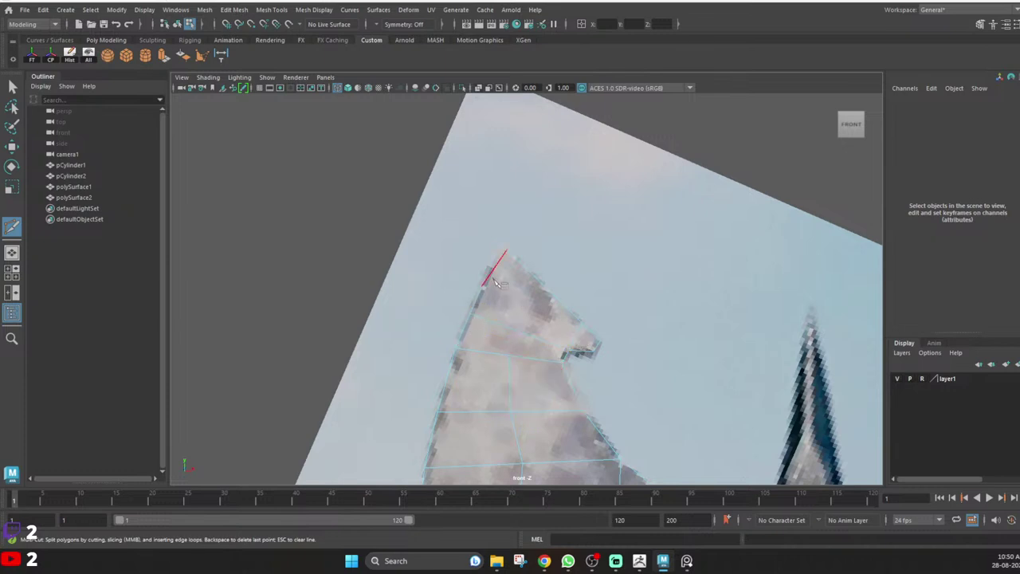
Cut across the upper tip from the outer edge toward the barb's end and extend the vertical loop into the tip.
click(482, 286)
click(577, 333)
click(597, 346)
right_click(631, 323)
click(508, 355)
click(516, 330)
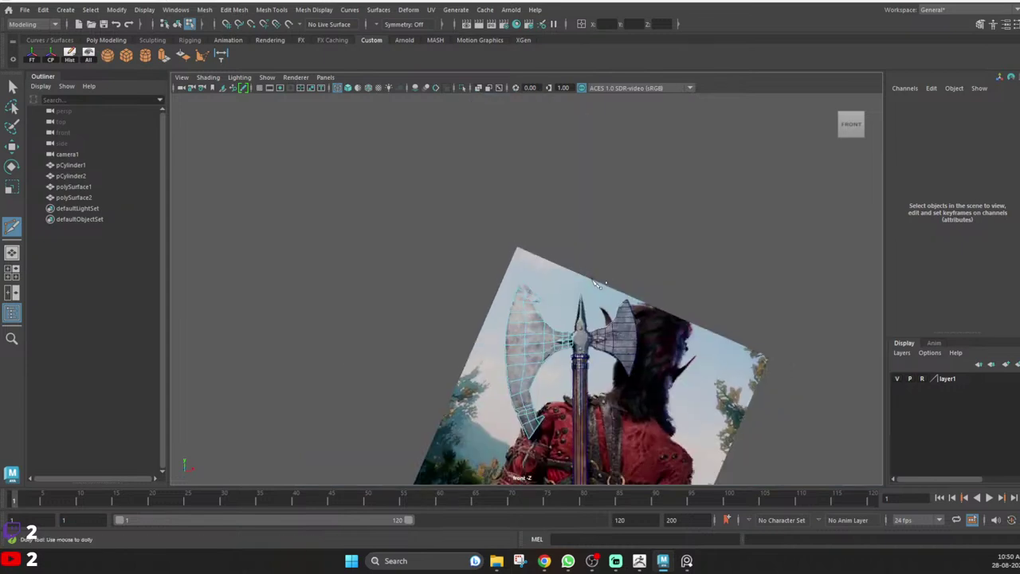
Reposition the upper vertices of the left blade's vertical loop, moving the one level with the upper inner curve toward the outer edge.
scroll(557, 288, down, 5)
scroll(562, 279, up, 3)
key(q)
scroll(505, 279, up, 6)
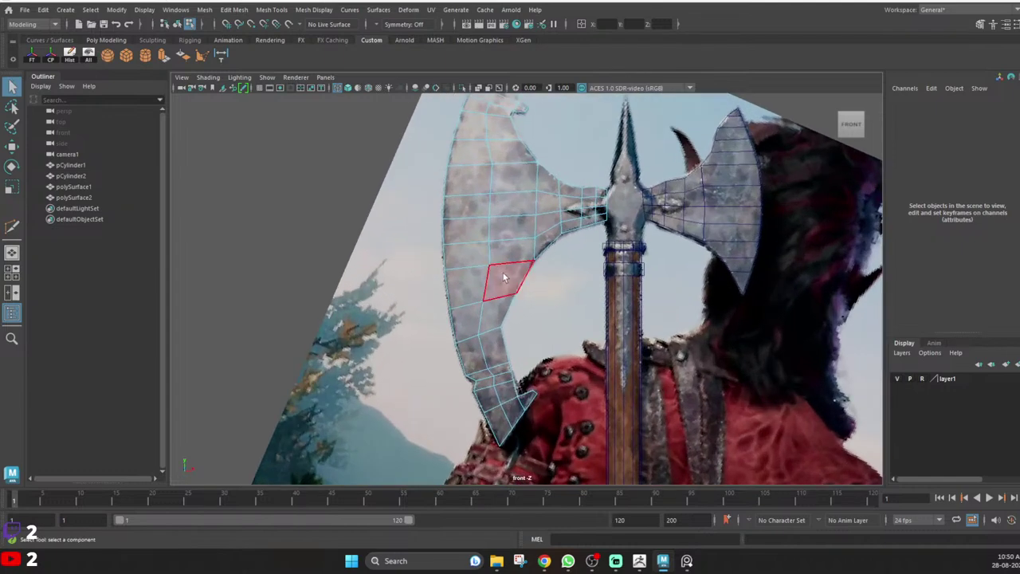
alt+middle_drag(496, 185, 528, 296)
click(510, 254)
key(w)
drag(509, 254, 491, 253)
mouse_move(479, 213)
mouse_down()
mouse_move(513, 229)
mouse_move(497, 222)
mouse_up()
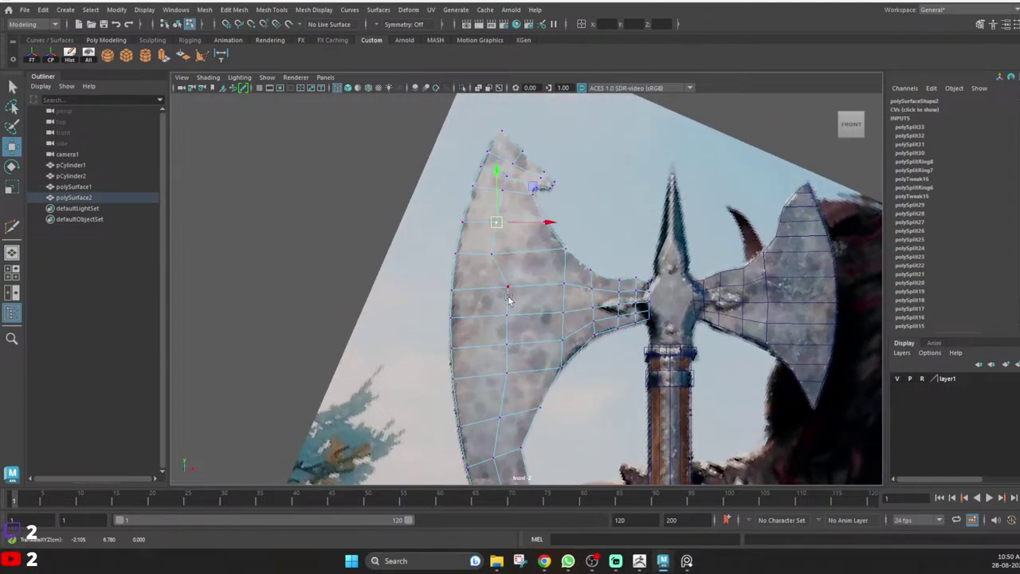
Shift the middle and lower vertices of the vertical loop toward the outer edge so the loop runs straight.
drag(490, 277, 514, 353)
drag(507, 345, 491, 374)
drag(490, 407, 507, 429)
drag(501, 417, 494, 419)
mouse_move(482, 354)
mouse_down()
mouse_move(504, 383)
mouse_move(489, 371)
mouse_up()
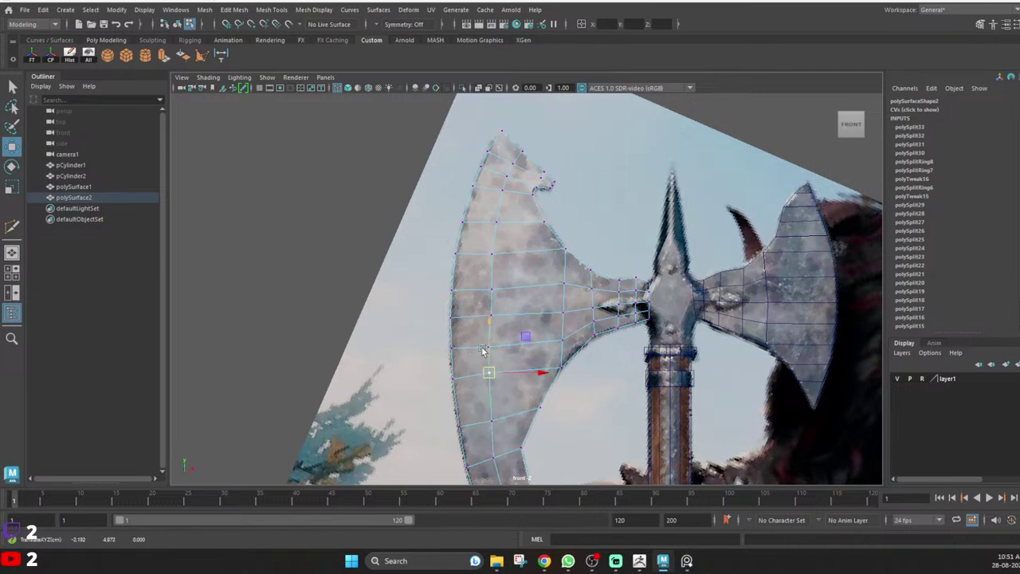
click(492, 254)
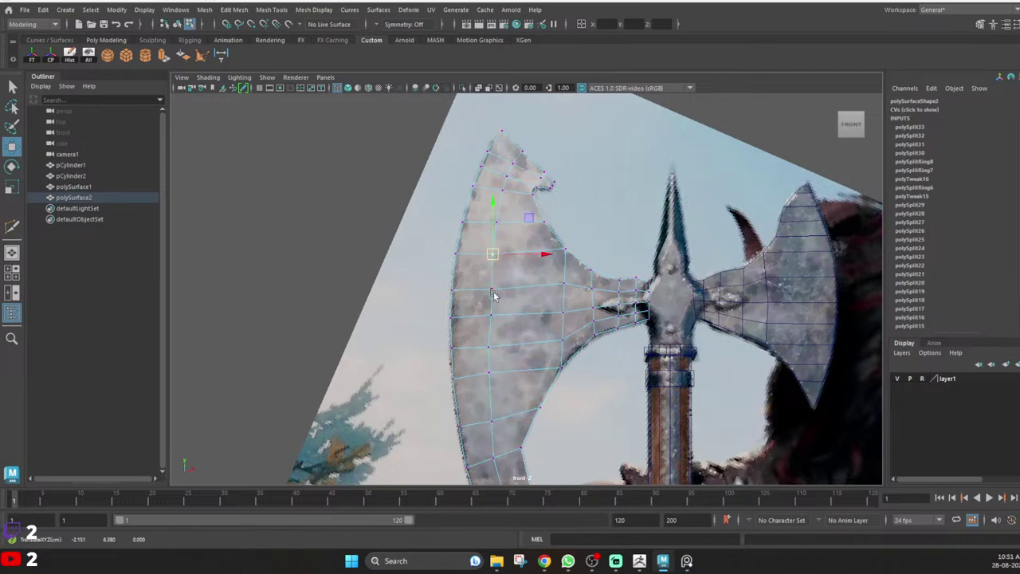
drag(503, 321, 543, 314)
Return the left blade to object mode and deselect it.
key(q)
drag(479, 282, 542, 288)
key(w)
click(553, 288)
key(q)
right_drag(542, 290, 603, 227)
click(607, 223)
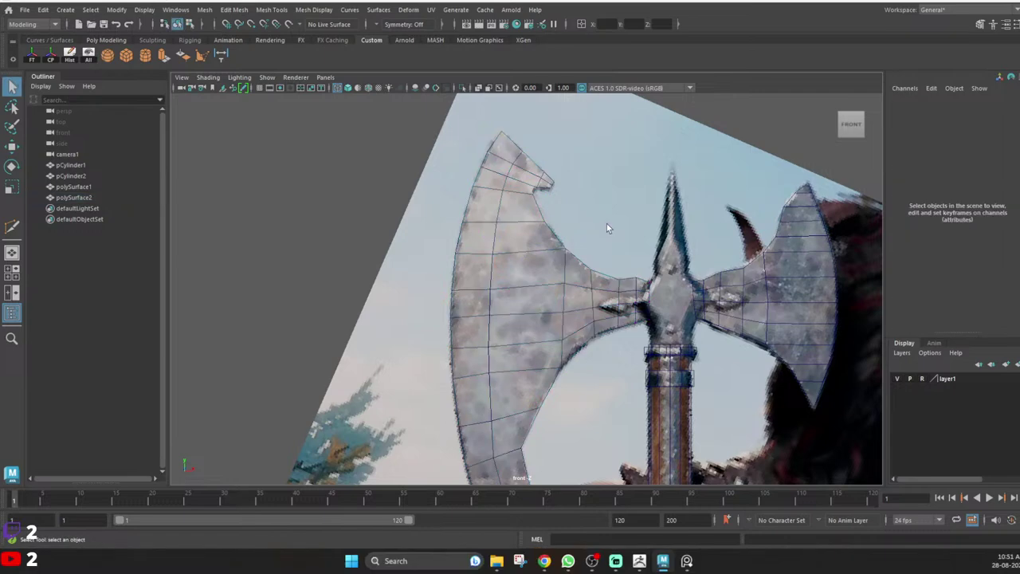
alt+middle_drag(528, 302, 521, 247)
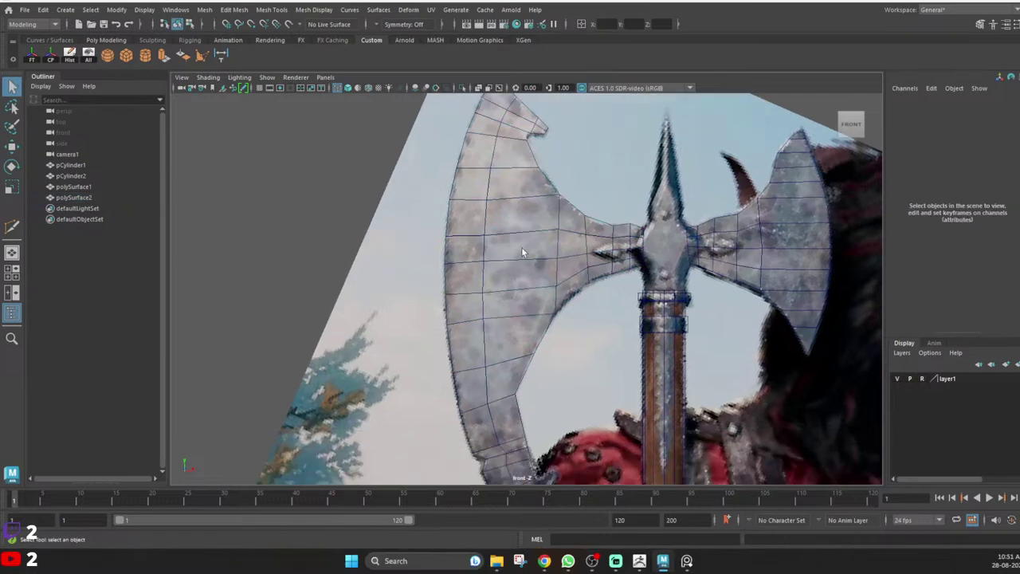
Insert a vertical edge loop into the left blade midway between the existing vertical loop and the neck.
click(522, 200)
right_drag(519, 202, 519, 163)
click(507, 199)
ctrl+right_drag(566, 137, 588, 166)
alt+middle_drag(570, 328, 548, 224)
alt+middle_drag(482, 253, 489, 296)
scroll(504, 302, down, 5)
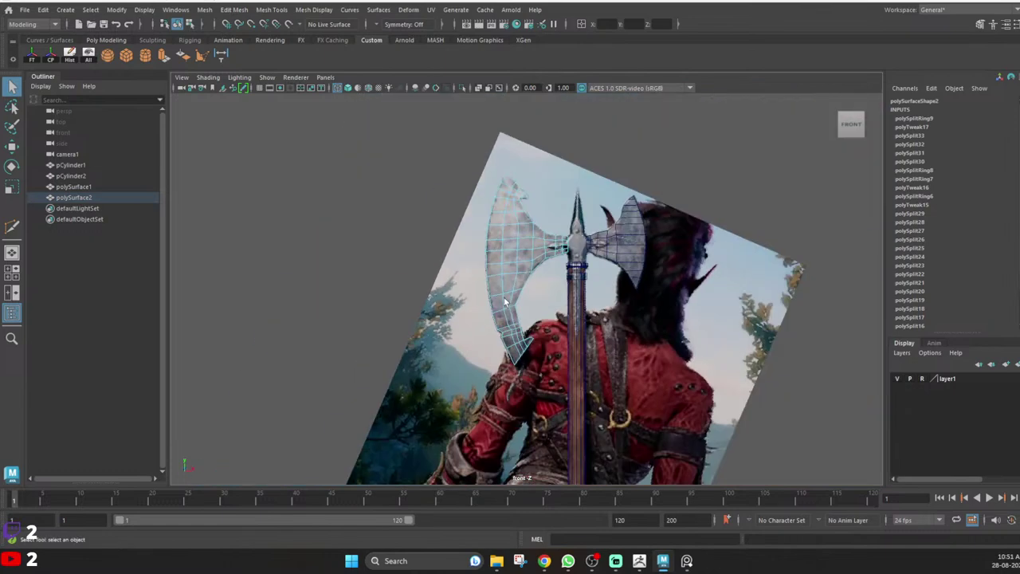
scroll(504, 302, up, 4)
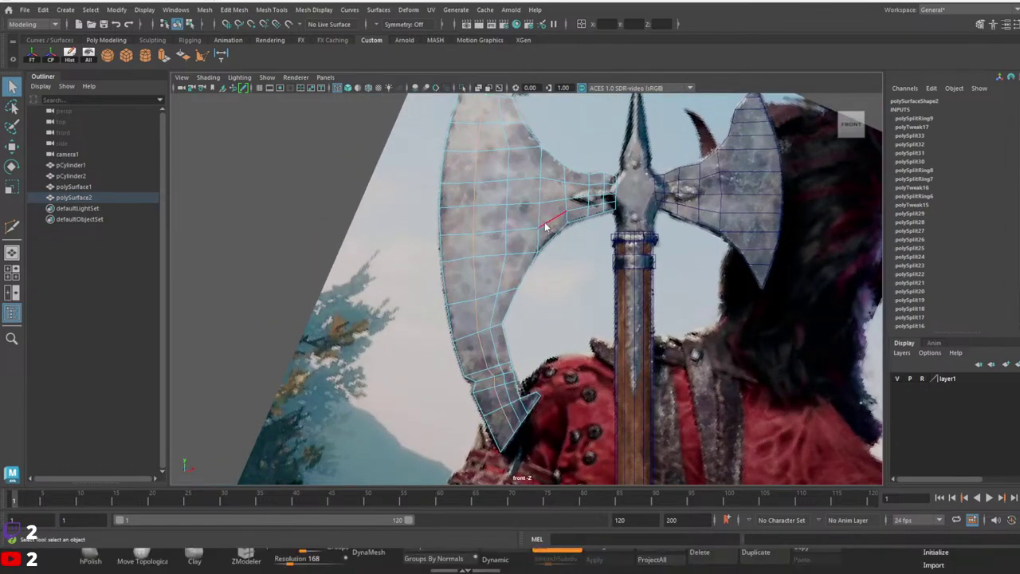
Slide the new vertical edge loop of the left blade toward the outer edge to even out the spacing.
shift+right_drag(546, 227, 537, 309)
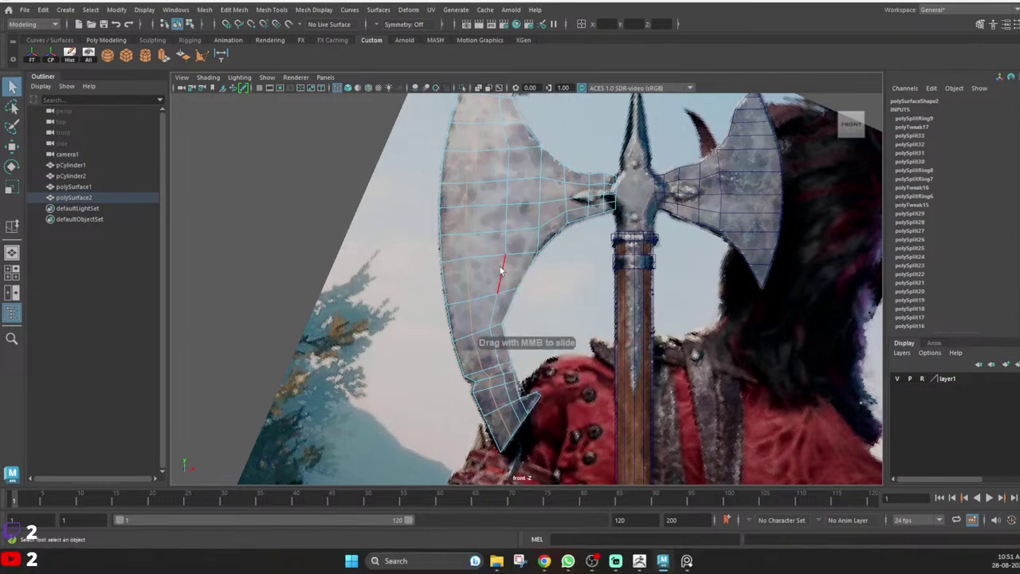
double_click(501, 271)
shift+right_drag(556, 246, 544, 331)
alt+middle_drag(524, 216, 529, 284)
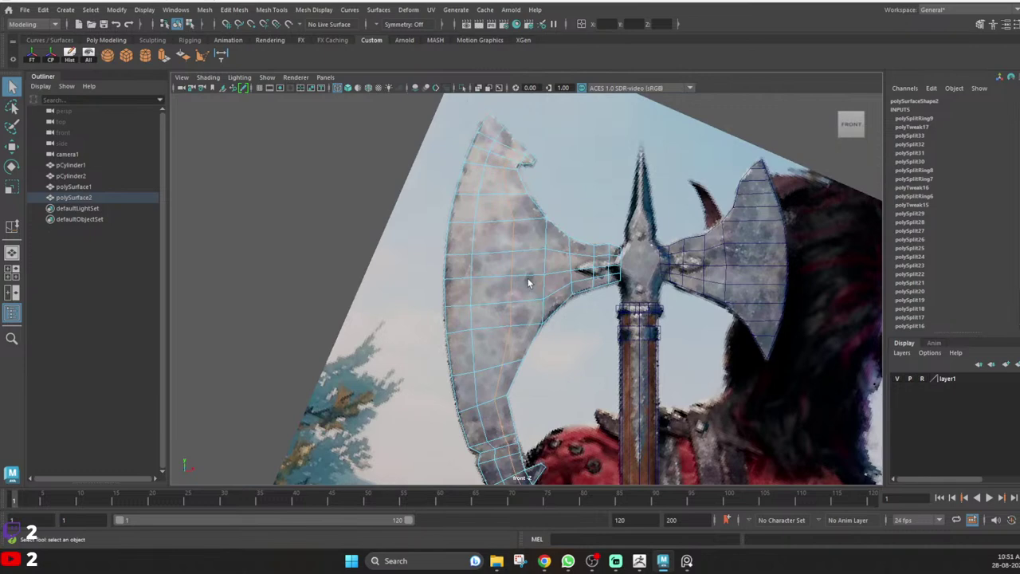
scroll(494, 239, up, 2)
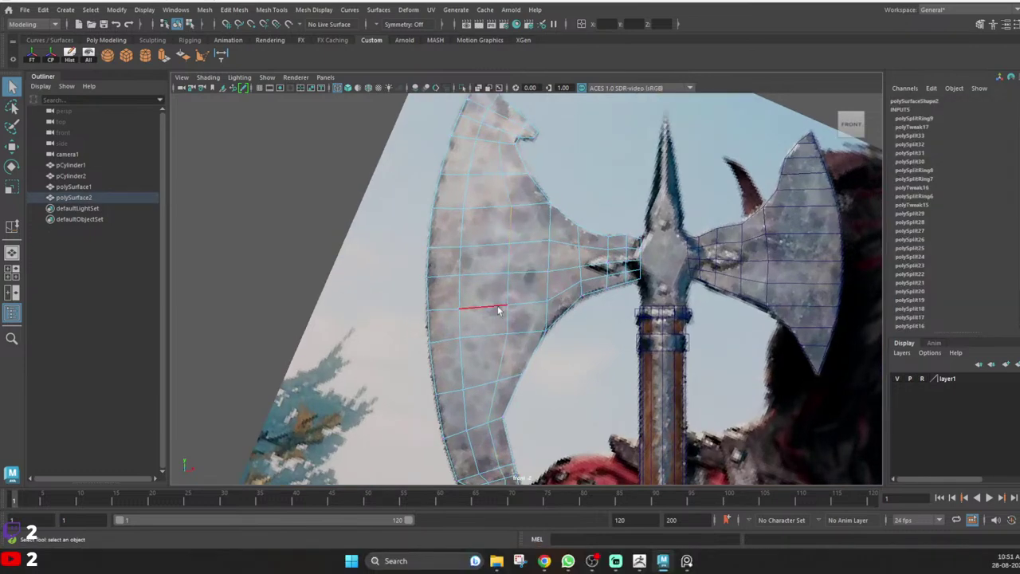
shift+right_drag(542, 205, 529, 290)
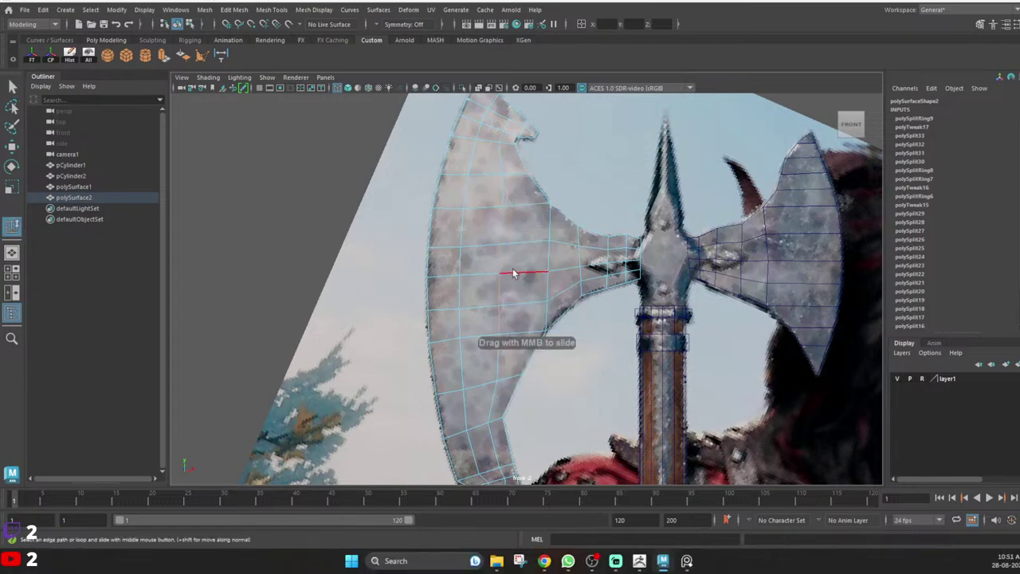
key(q)
Nudge one lower and one upper vertex of the new loop toward the outer edge, and return the blade to object mode.
right_drag(512, 332, 424, 332)
alt+middle_drag(508, 394, 505, 353)
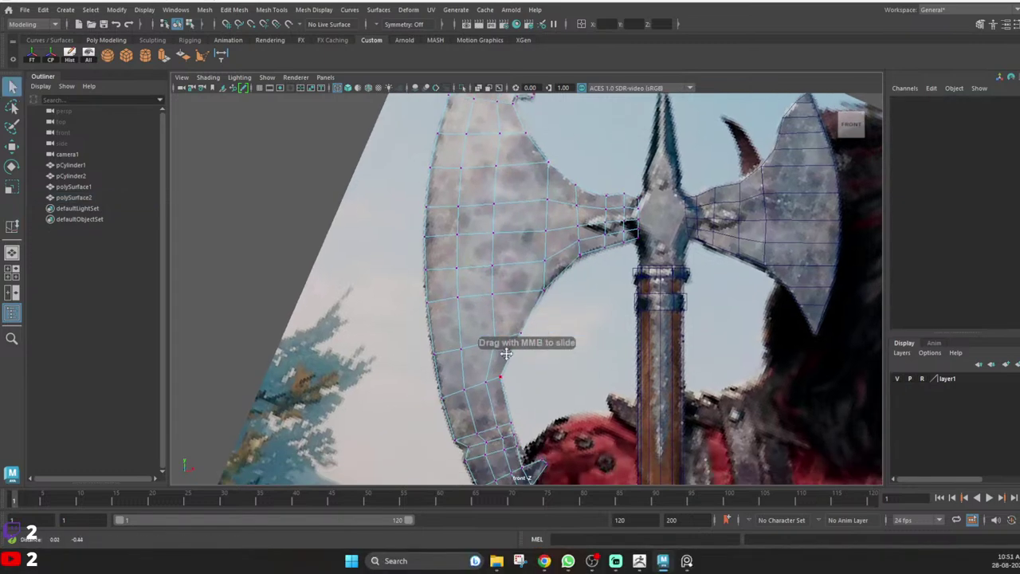
click(496, 340)
key(w)
drag(545, 340, 537, 338)
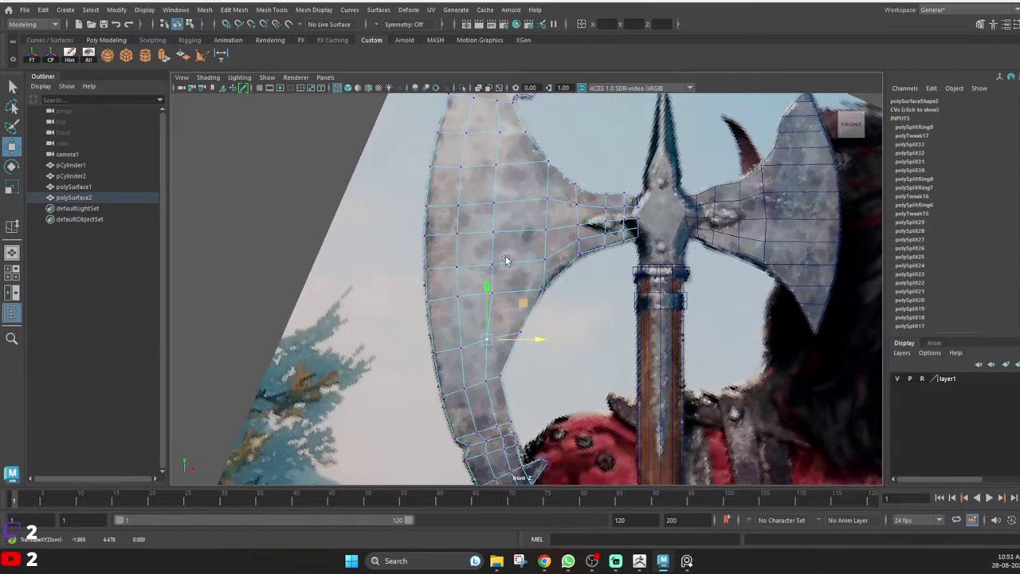
alt+middle_drag(505, 259, 515, 401)
click(508, 276)
drag(560, 276, 556, 276)
alt+middle_drag(515, 383, 495, 307)
key(q)
right_drag(497, 331, 521, 250)
click(518, 250)
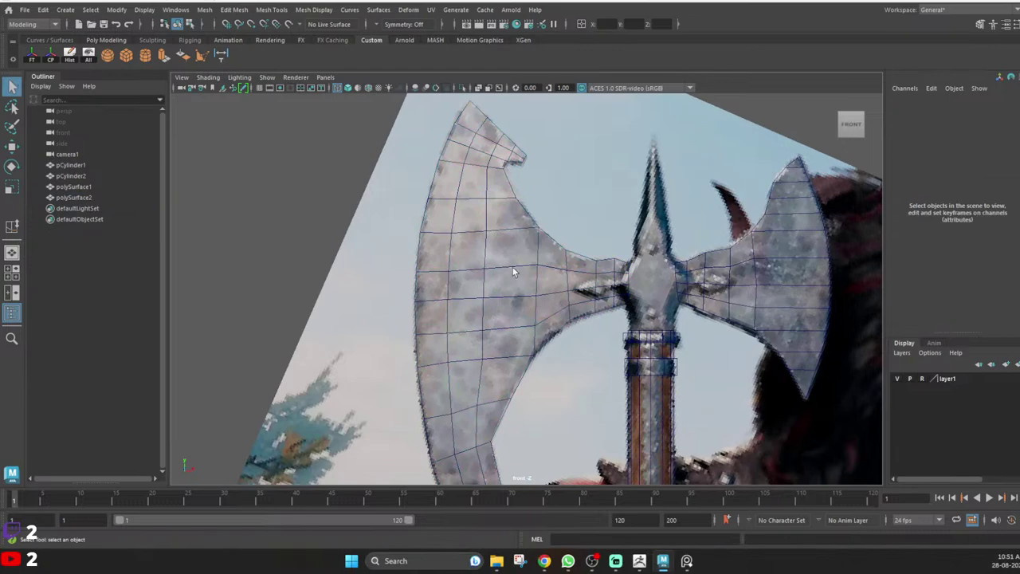
click(512, 273)
right_drag(511, 267, 459, 251)
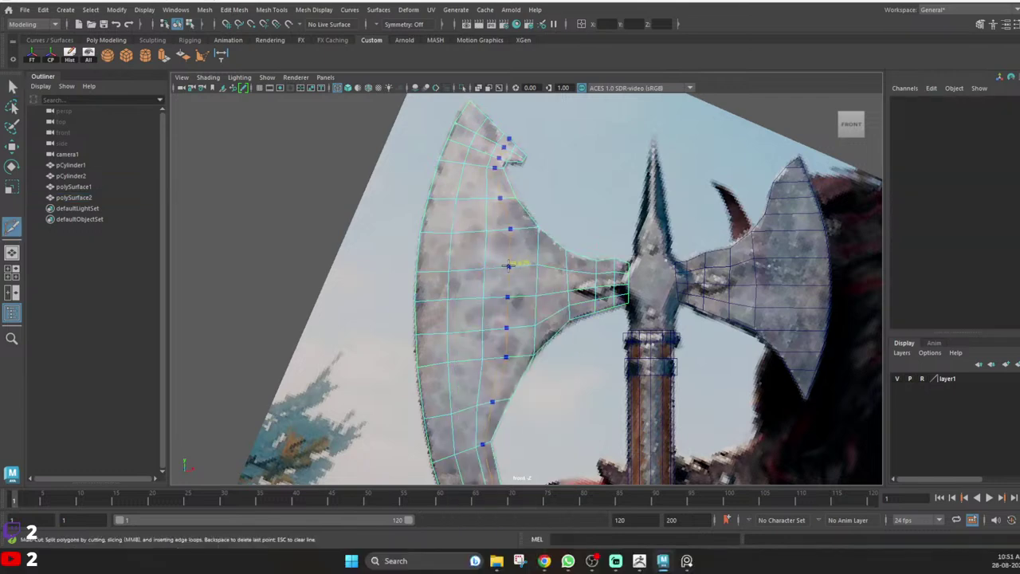
key(q)
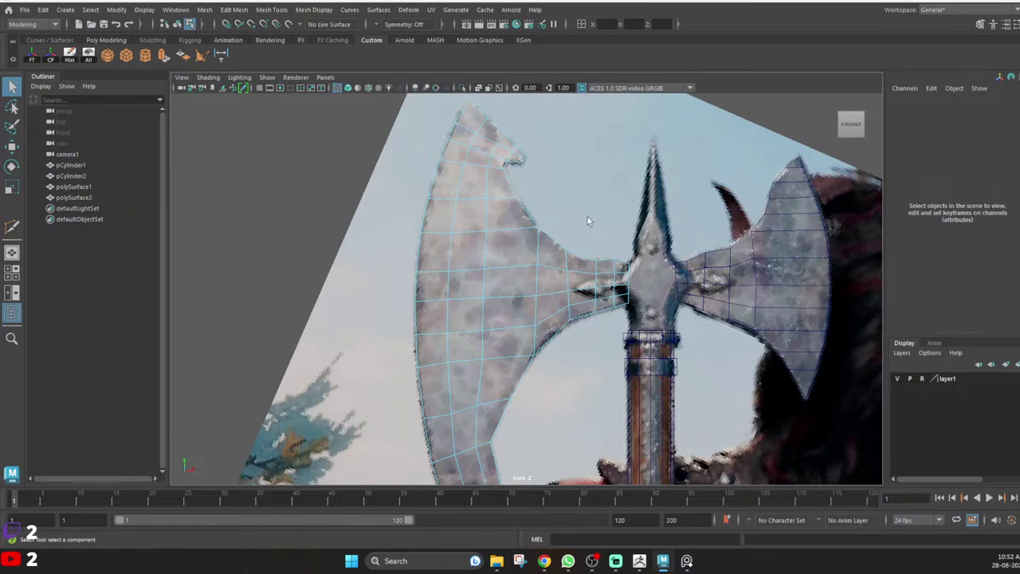
right_drag(510, 256, 566, 177)
Examine both blades, their neck ornaments and the central spike against the reference image.
scroll(478, 341, up, 2)
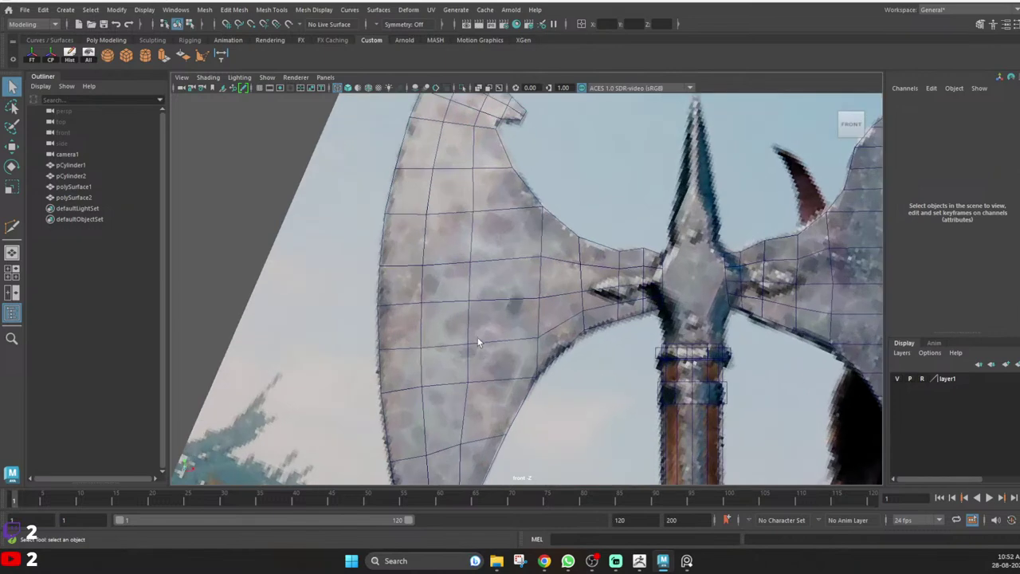
scroll(498, 338, down, 9)
scroll(580, 370, up, 3)
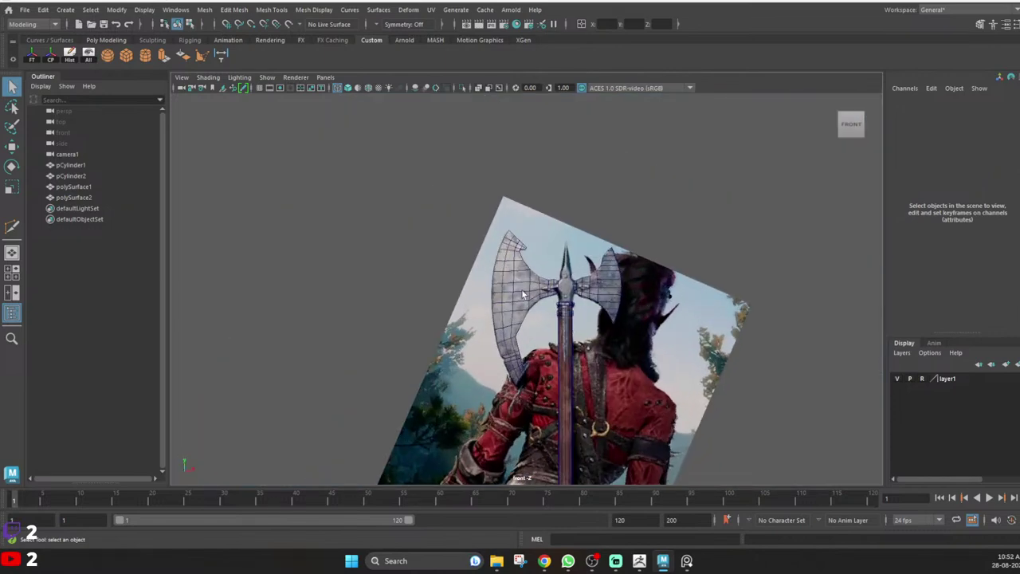
scroll(522, 295, up, 5)
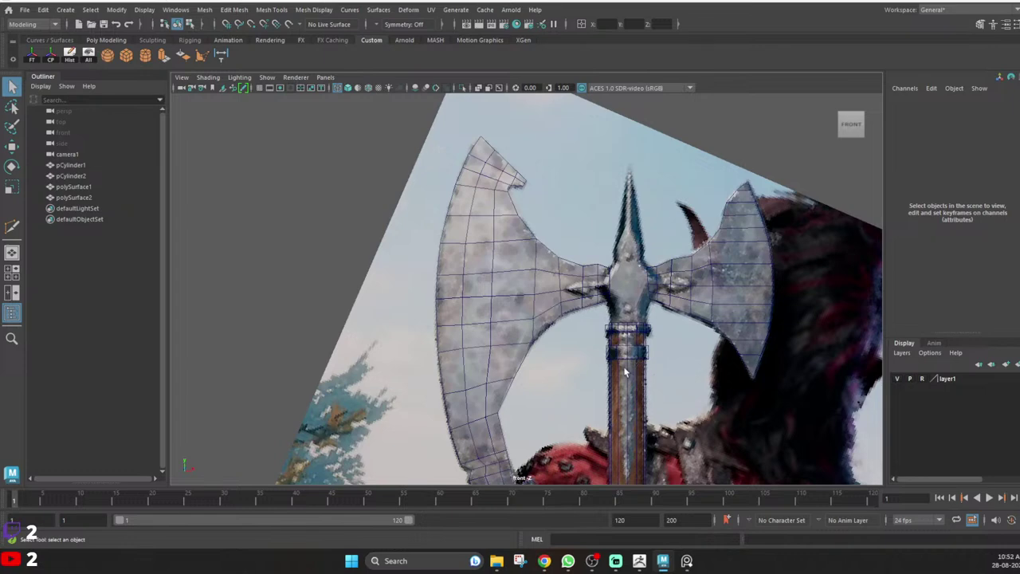
scroll(629, 304, up, 5)
alt+middle_drag(875, 273, 619, 276)
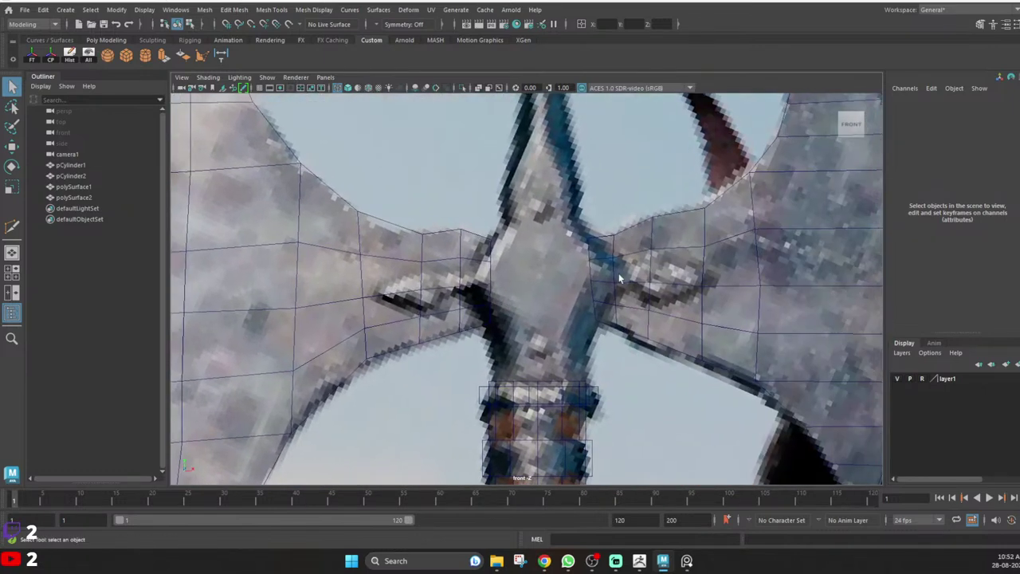
scroll(556, 337, up, 1)
scroll(554, 336, down, 15)
scroll(551, 332, up, 3)
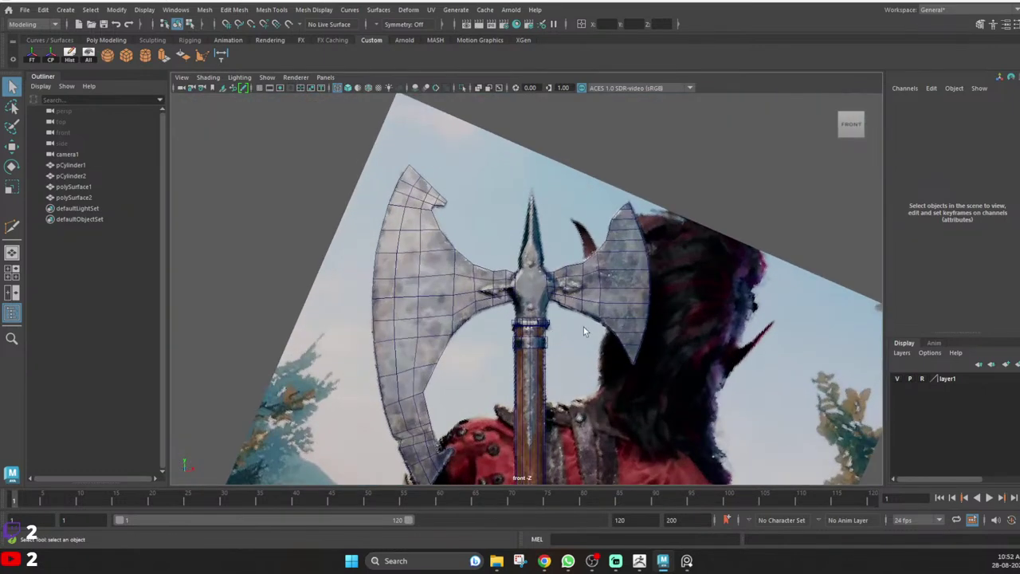
scroll(569, 319, up, 10)
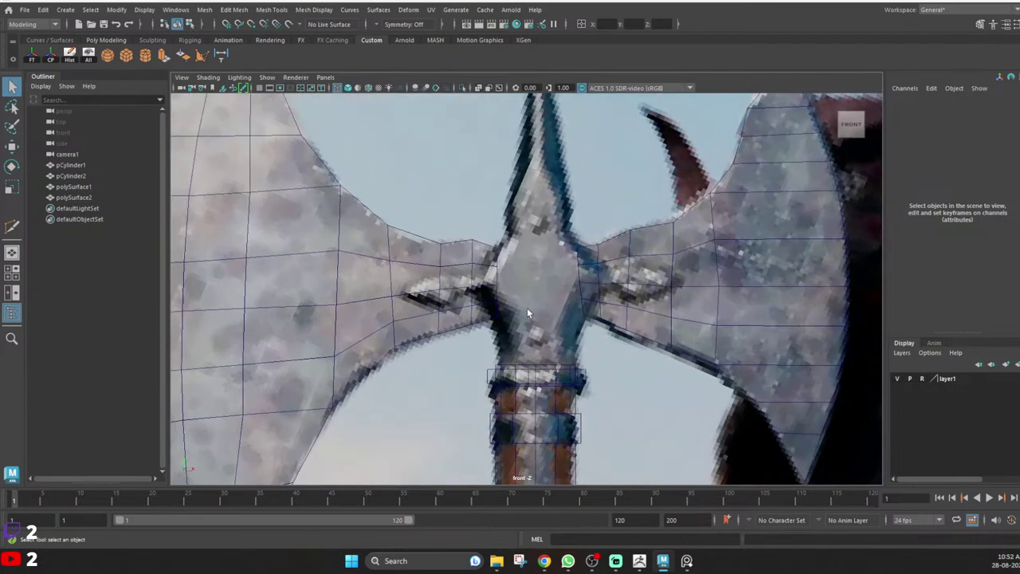
scroll(565, 300, down, 8)
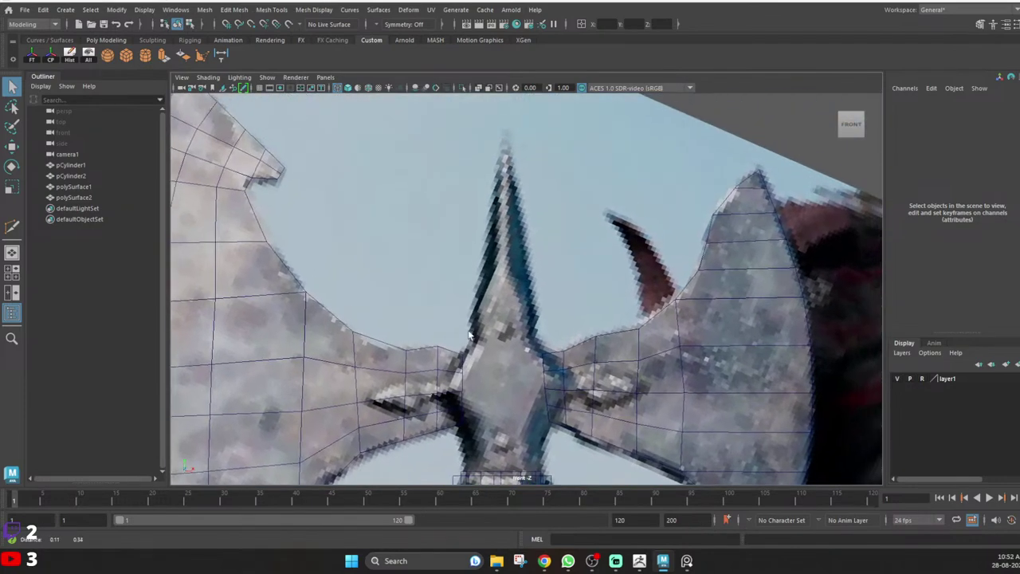
scroll(480, 302, up, 8)
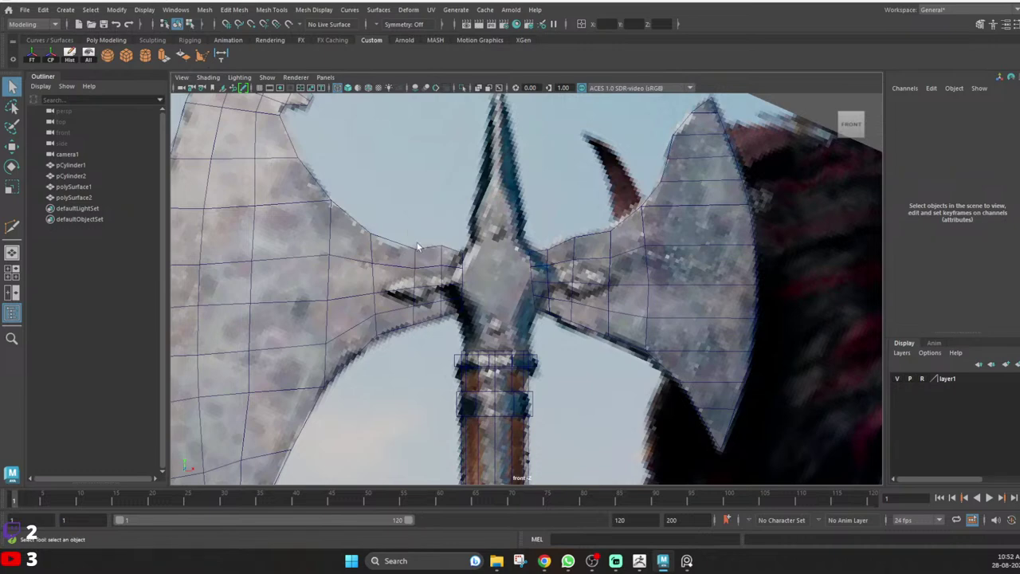
Try outlining the ornament on the right blade's neck with the Create Polygon tool, and delete the outline.
click(202, 56)
scroll(561, 283, up, 4)
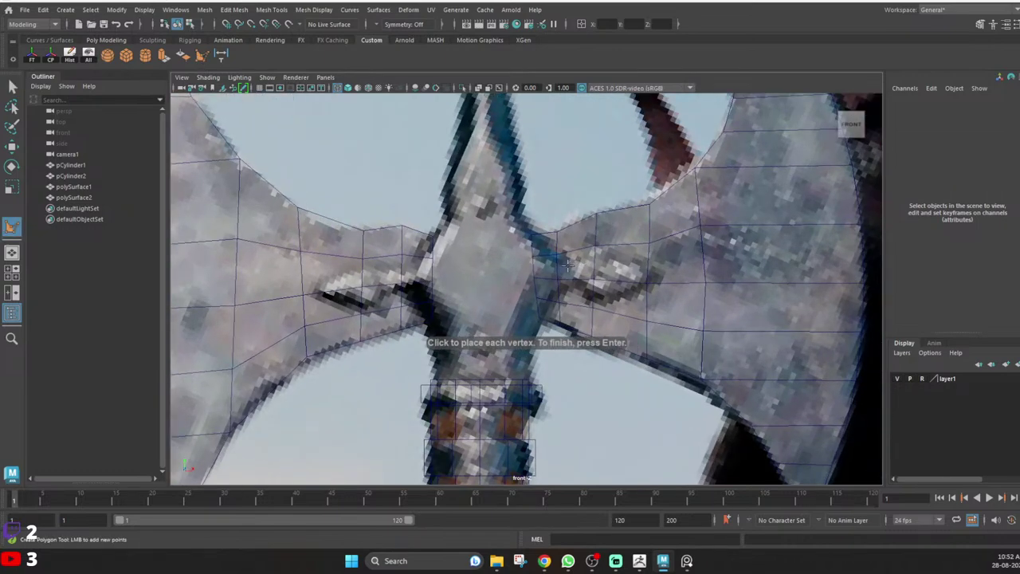
click(570, 264)
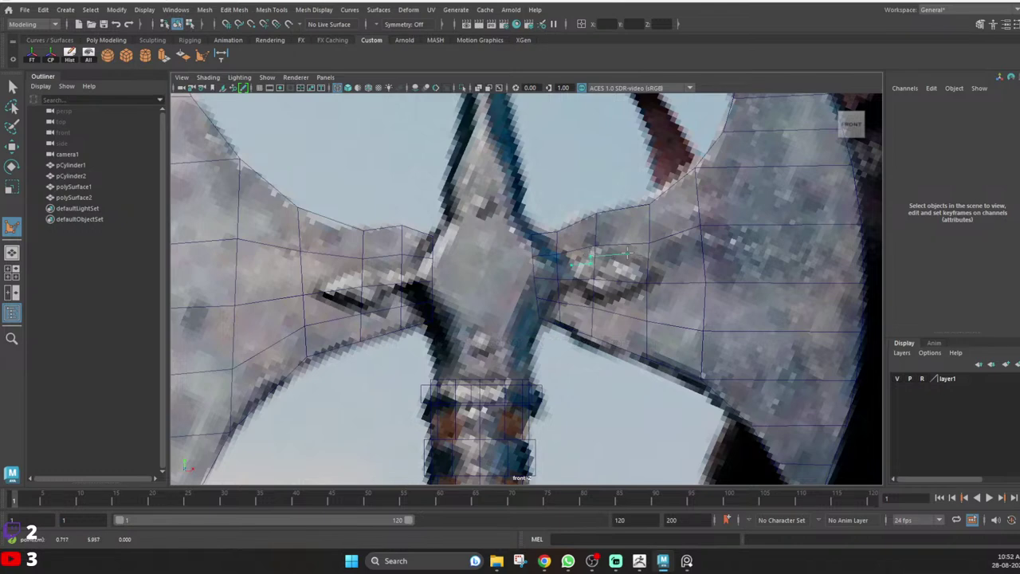
click(668, 280)
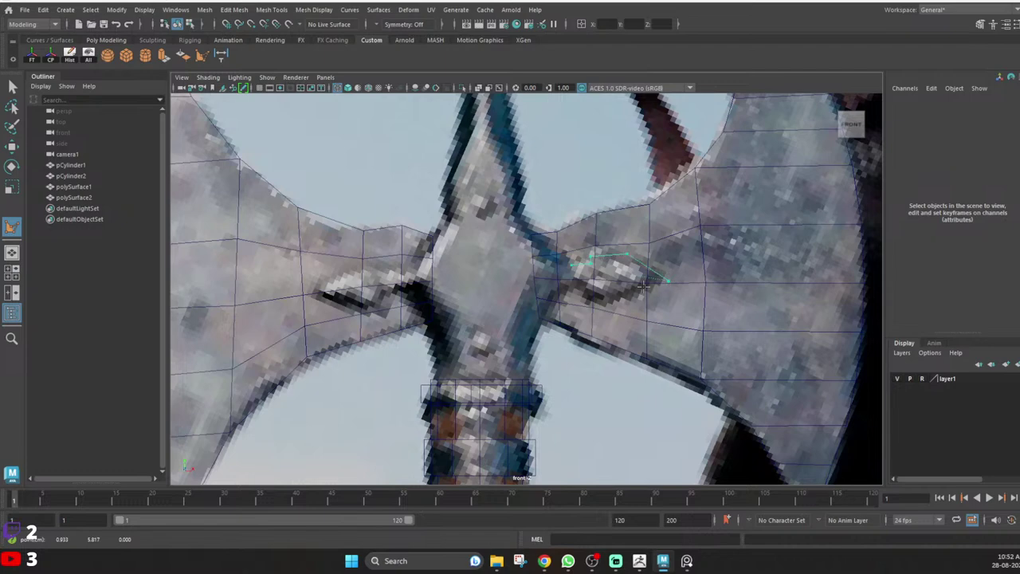
click(597, 301)
key(Return)
scroll(643, 303, up, 6)
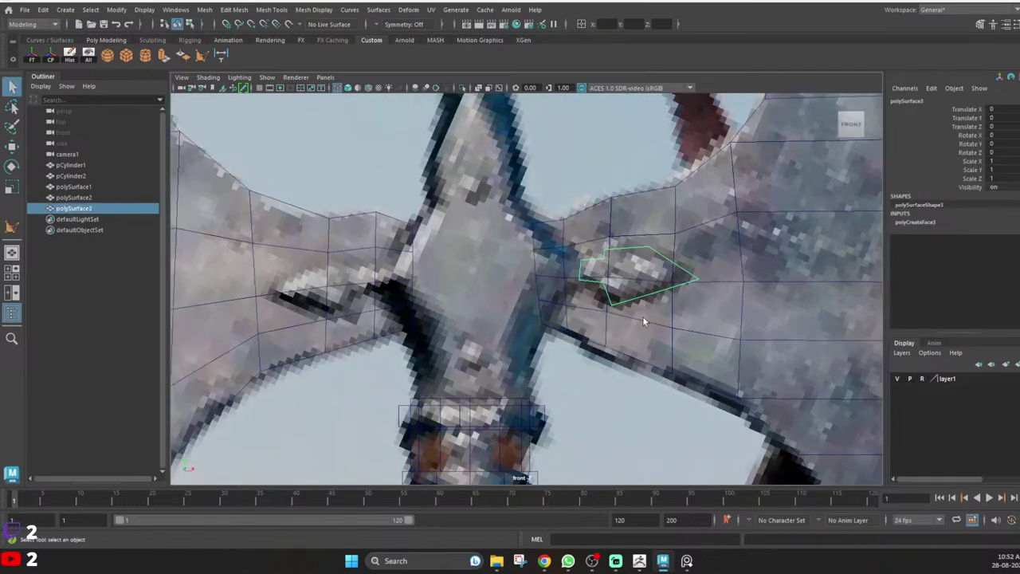
scroll(591, 309, down, 12)
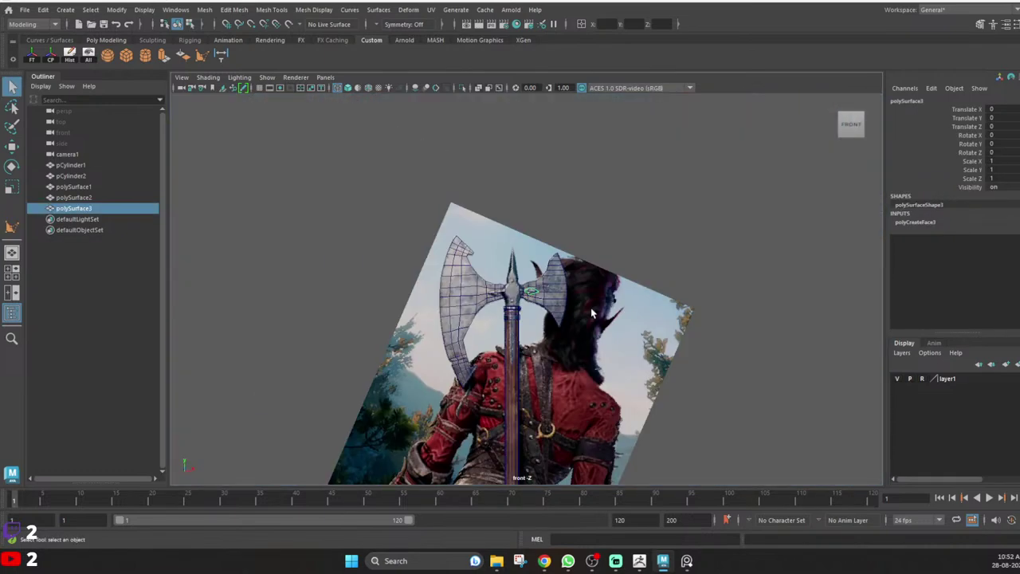
key(Delete)
Trace the central spike's front face and diamond-shaped hub as one closed polygon from above the collar to the tip, and switch it to vertex editing.
scroll(520, 299, up, 7)
alt+middle_drag(484, 320, 519, 326)
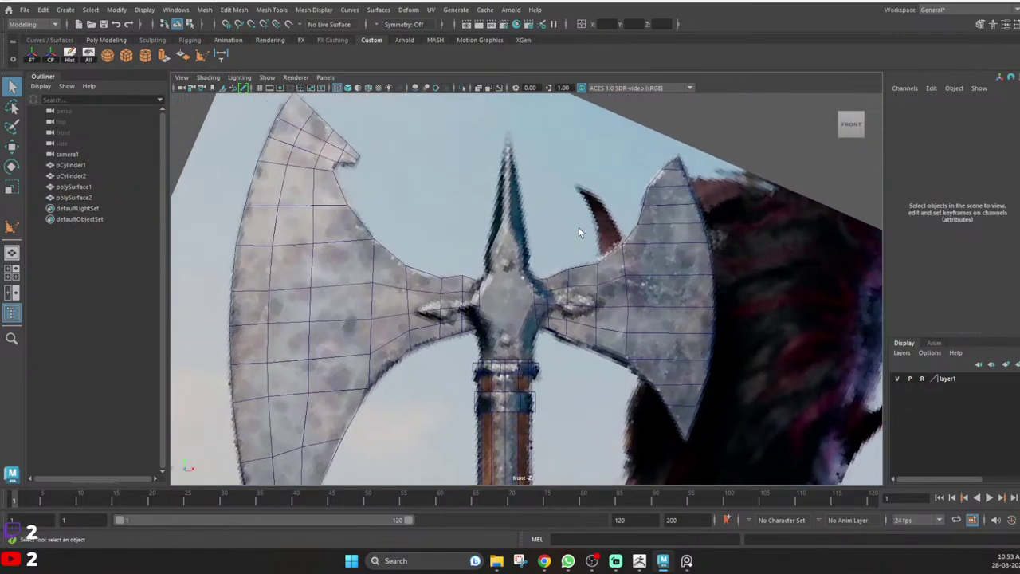
scroll(518, 272, up, 2)
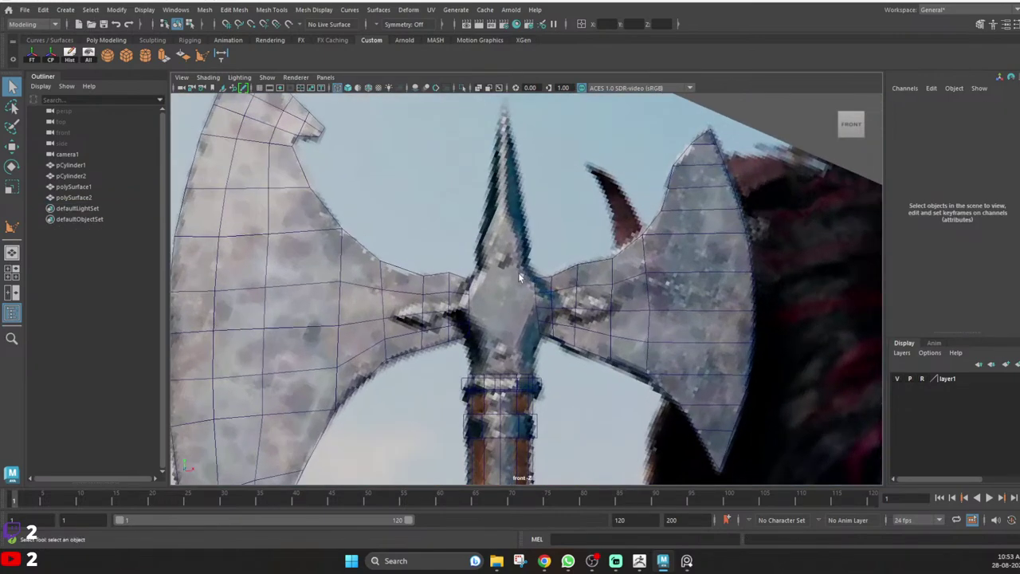
click(202, 57)
click(489, 366)
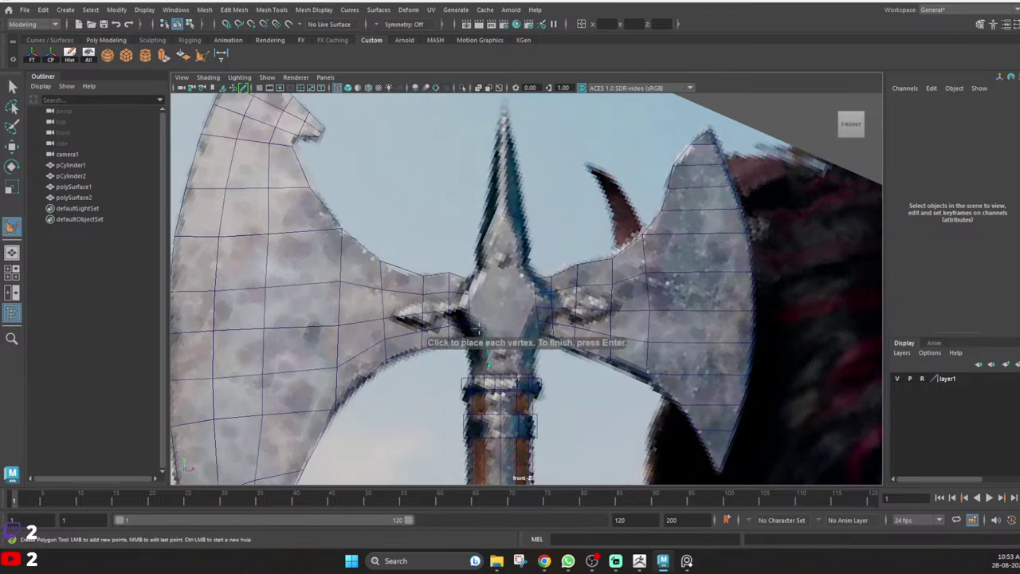
click(461, 306)
click(485, 267)
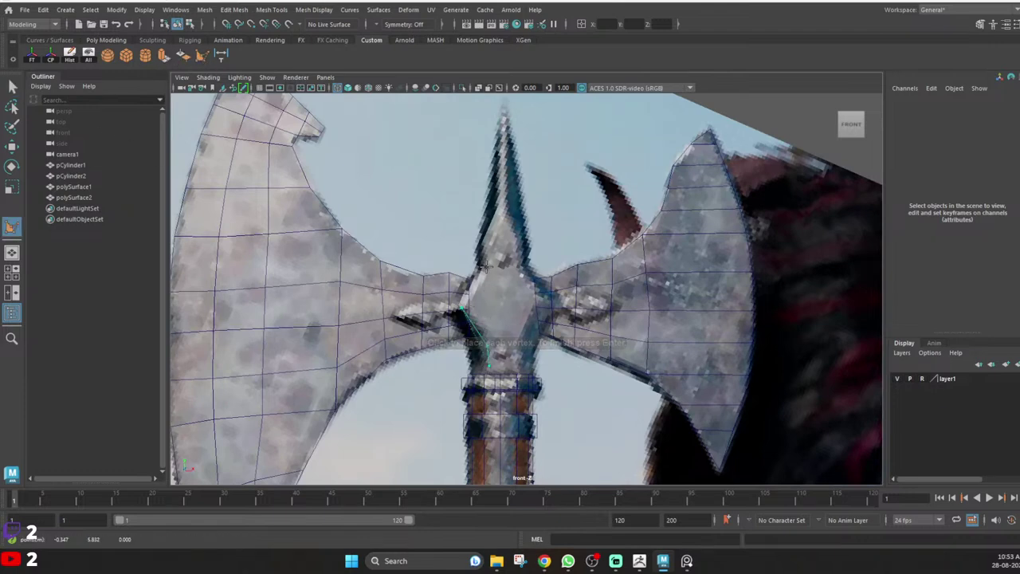
click(480, 243)
click(496, 208)
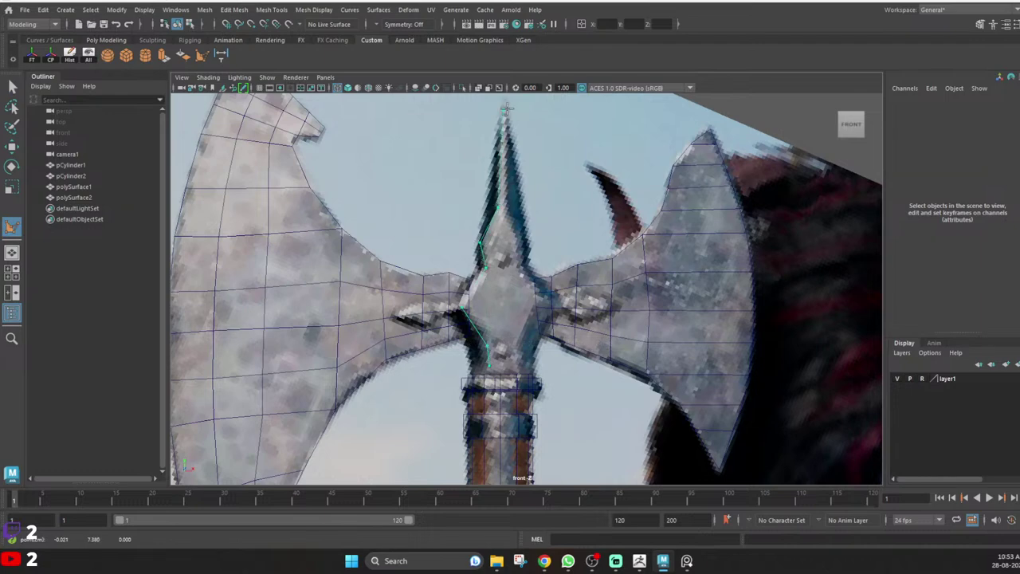
click(508, 211)
click(521, 241)
click(520, 269)
click(517, 346)
key(Return)
scroll(526, 372, up, 4)
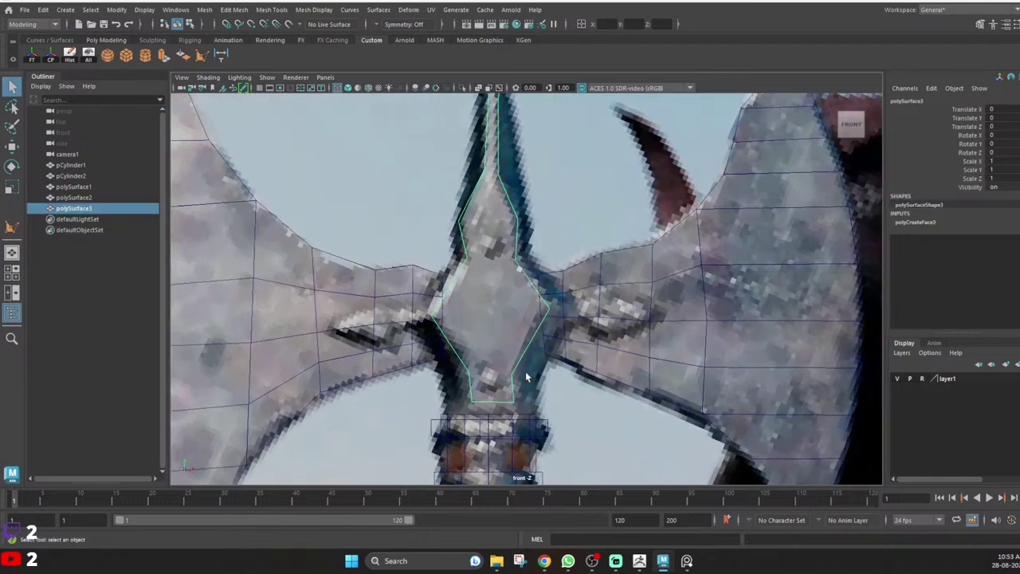
right_drag(518, 418, 463, 436)
alt+middle_drag(485, 421, 480, 355)
drag(434, 340, 478, 371)
key(w)
drag(431, 313, 482, 381)
key(r)
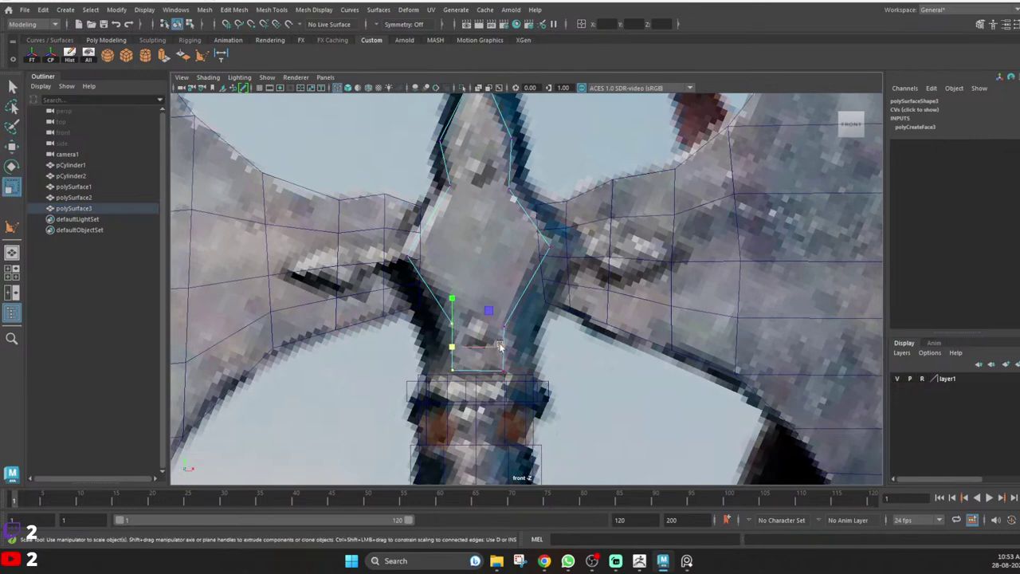
drag(501, 346, 530, 359)
key(ctrl+z)
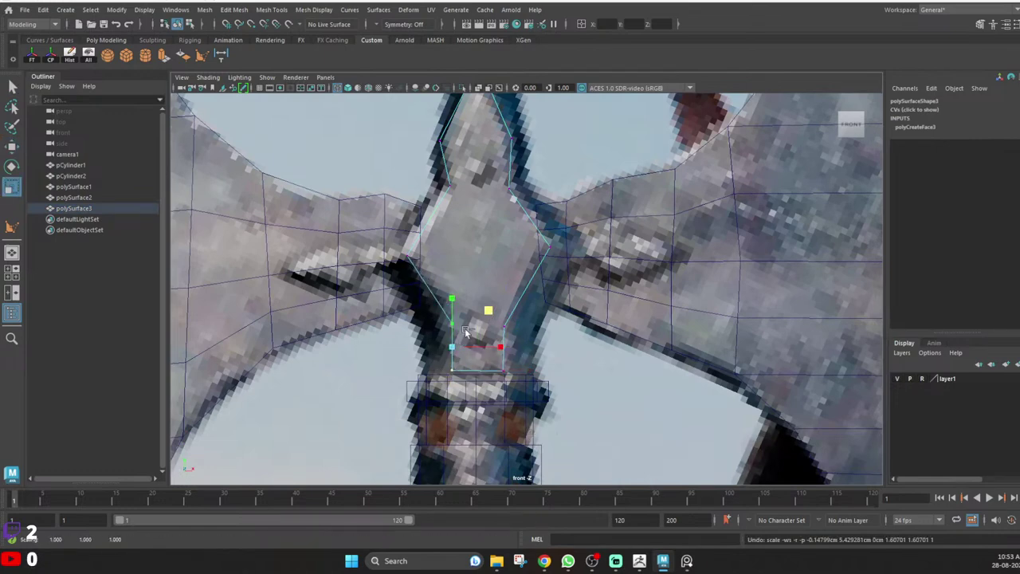
Level the vertex pair below the diamond and the pair at its widest points by scaling each flat vertically.
drag(411, 309, 564, 345)
drag(477, 277, 470, 346)
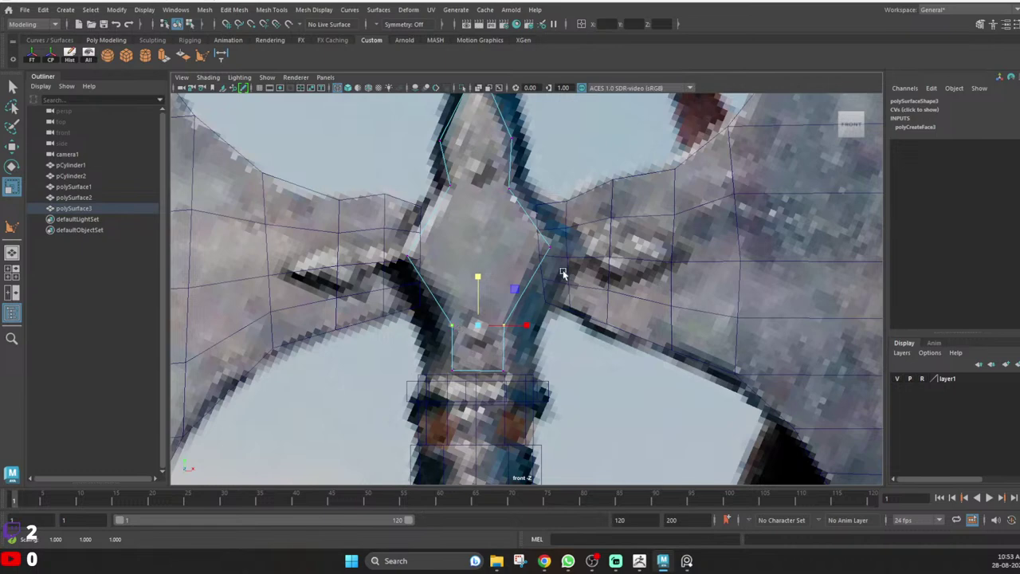
alt+middle_drag(457, 235, 475, 284)
drag(381, 269, 615, 311)
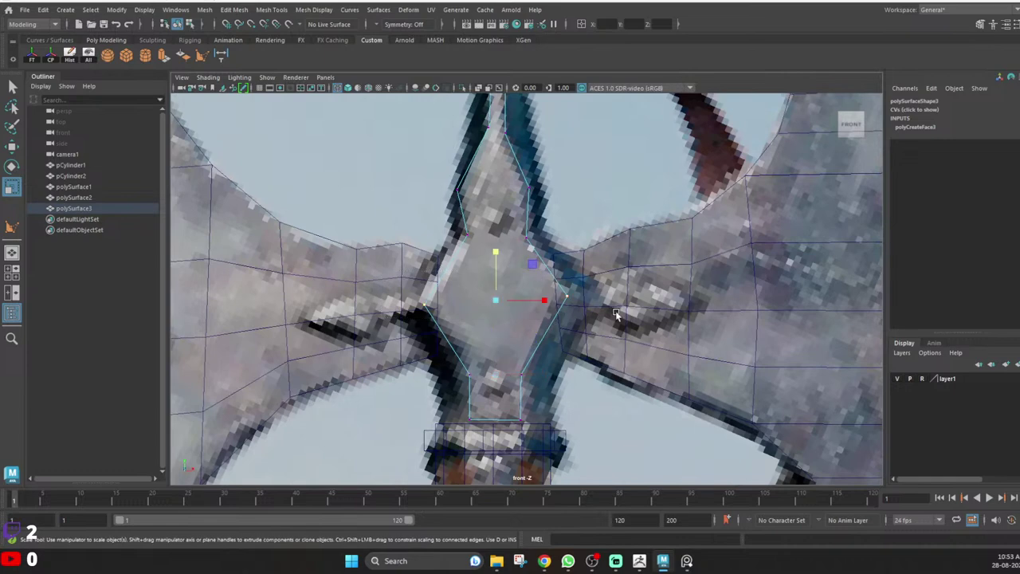
drag(495, 250, 492, 326)
alt+middle_drag(524, 228, 518, 325)
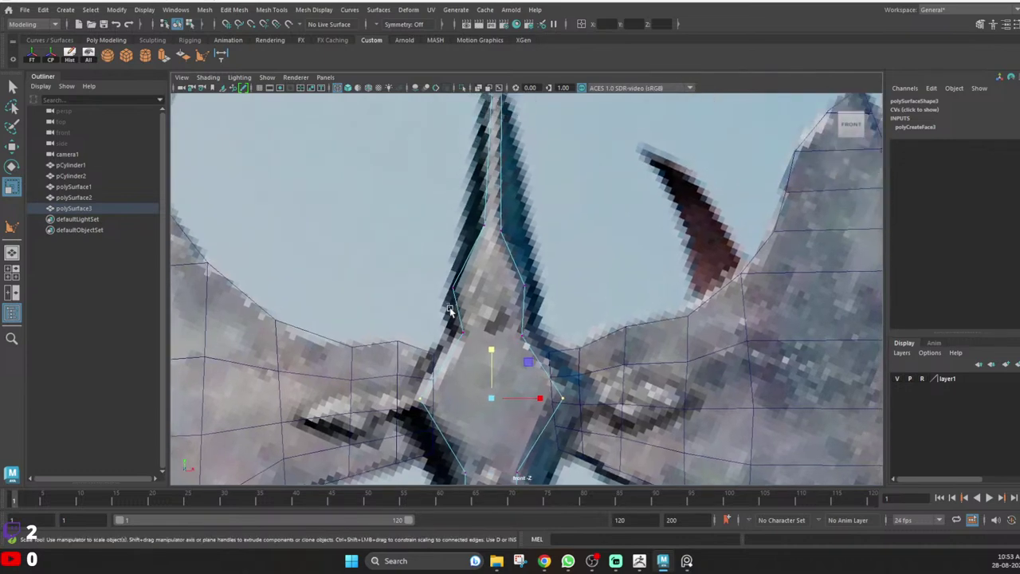
Level the vertex pair just above the diamond and nudge the upper section's right-hand corner vertex slightly outward.
drag(449, 306, 547, 342)
drag(492, 287, 484, 360)
scroll(488, 288, up, 5)
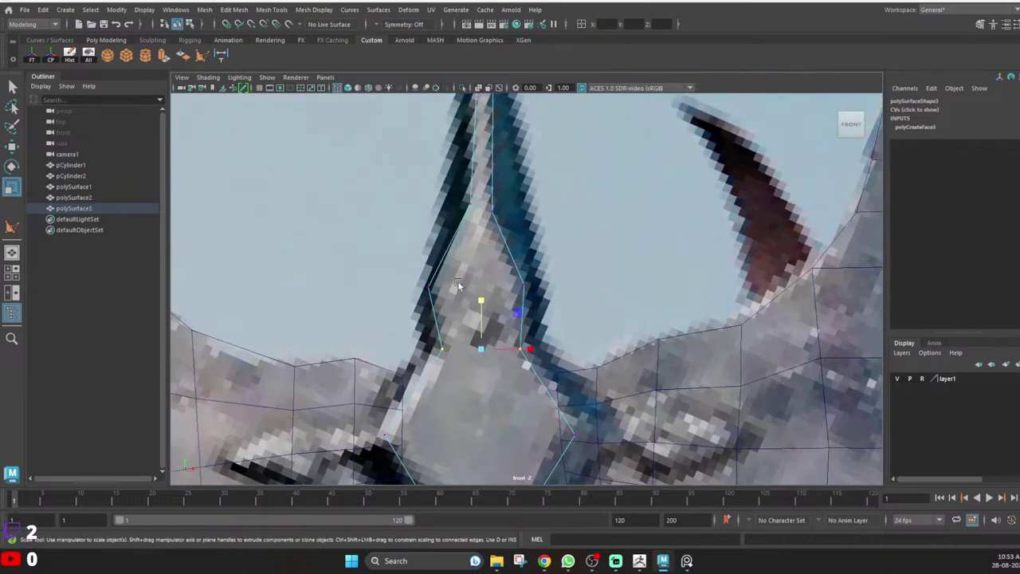
click(522, 282)
key(w)
drag(571, 285, 582, 283)
Level the vertex pair at the base of the long spike and the pair at its tip by scaling each flat vertically.
alt+middle_drag(521, 169, 536, 359)
drag(447, 345, 522, 402)
key(r)
drag(499, 357, 488, 422)
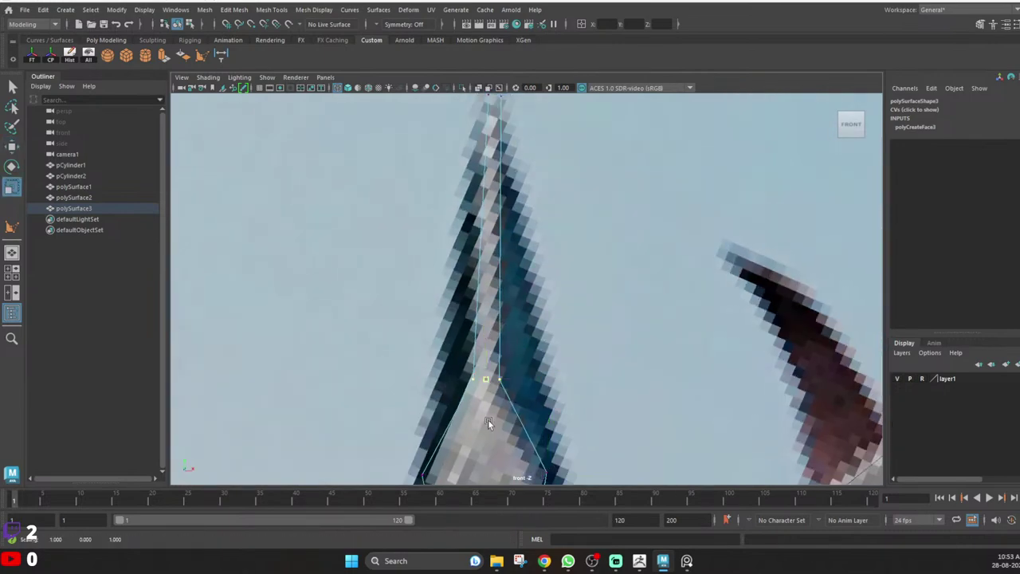
alt+middle_drag(522, 237, 528, 381)
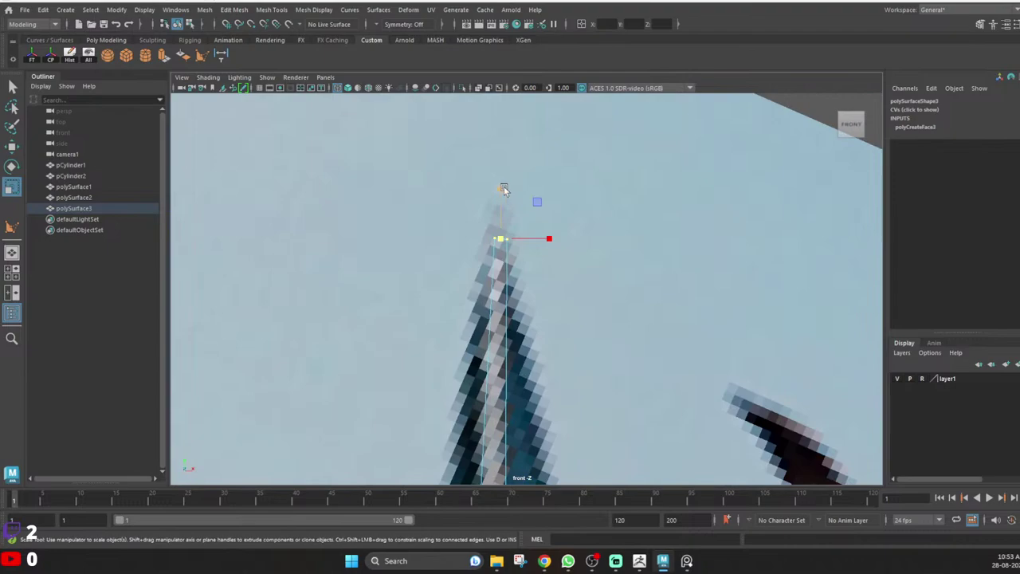
drag(504, 188, 507, 297)
click(576, 314)
scroll(577, 315, down, 10)
alt+middle_drag(540, 386, 550, 420)
scroll(518, 223, up, 4)
scroll(542, 347, up, 5)
key(space)
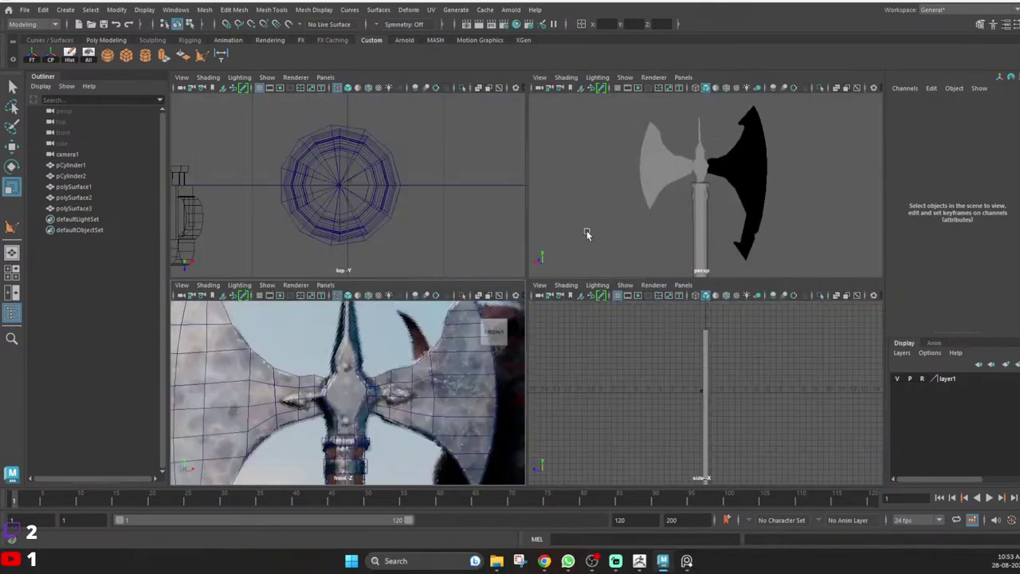
key(space)
scroll(520, 326, up, 3)
drag(505, 375, 511, 378)
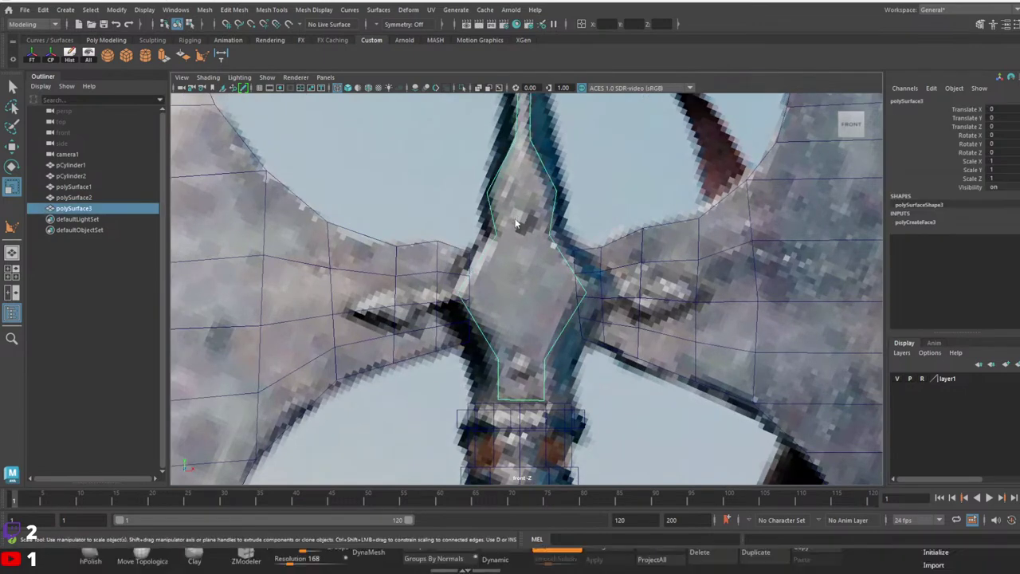
shift+right_drag(514, 219, 470, 218)
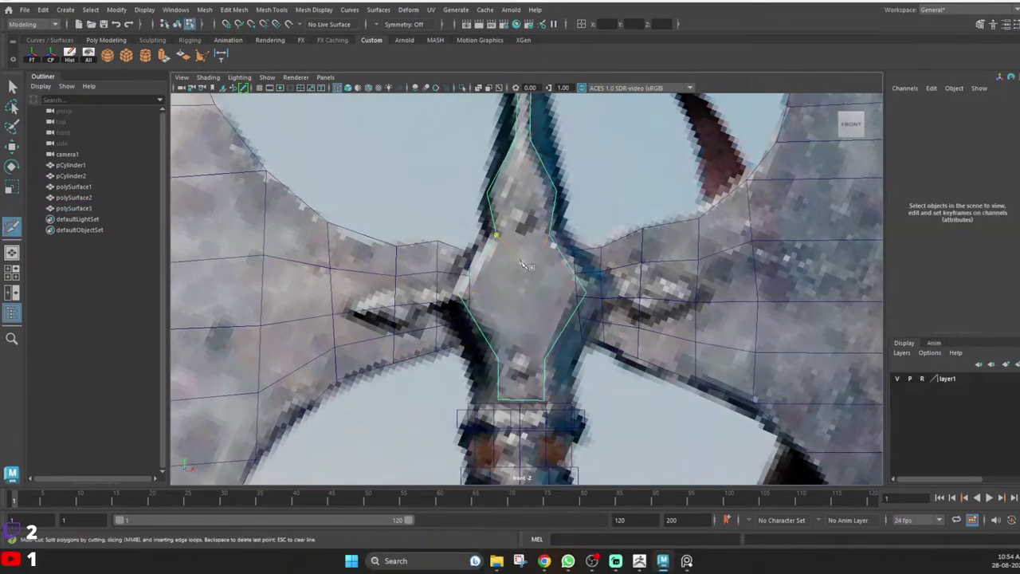
key(q)
click(497, 231)
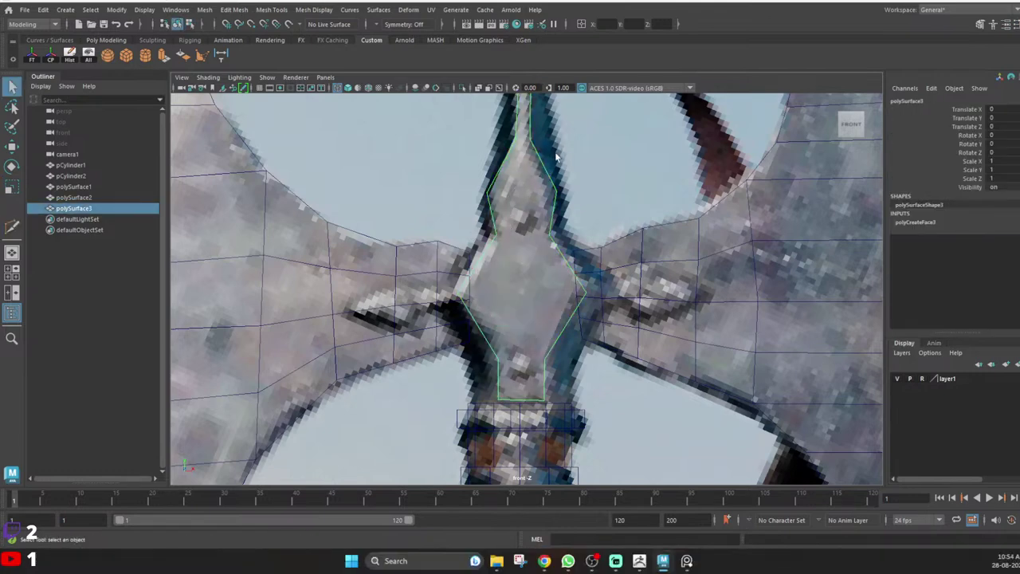
key(ctrl+z)
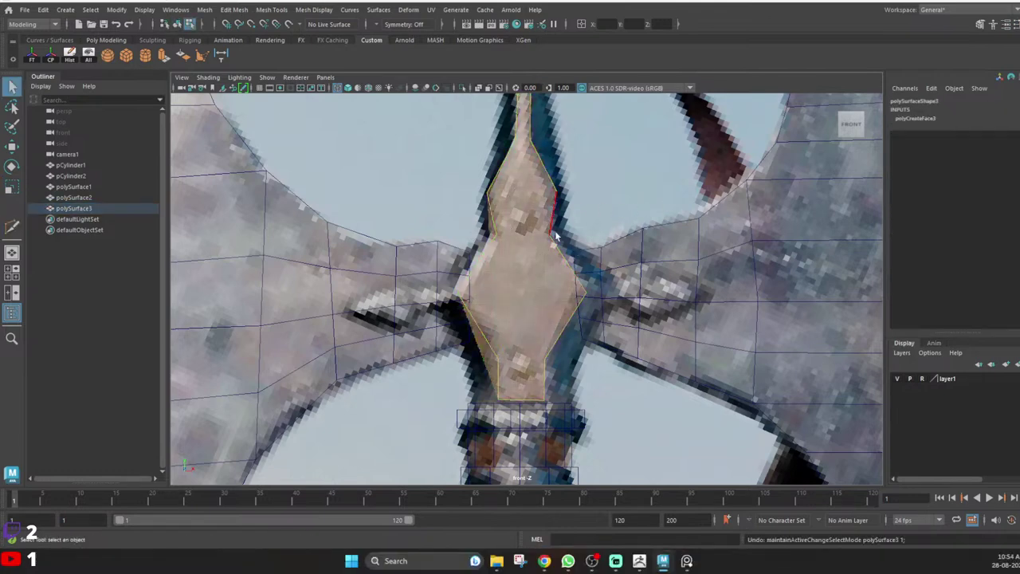
shift+click(519, 254)
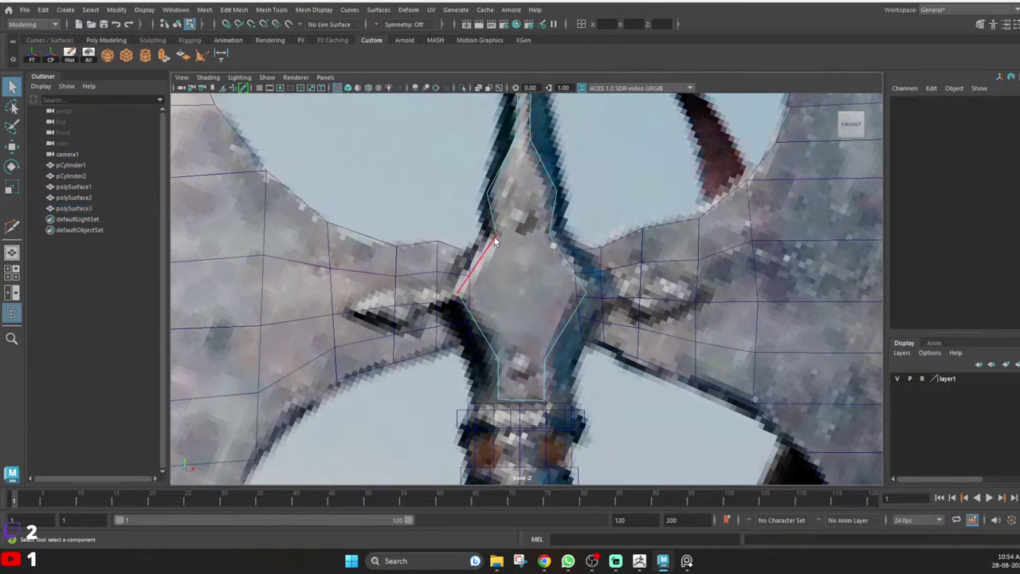
right_drag(495, 239, 585, 196)
click(505, 183)
Cut horizontal edges across the polygon with Multi-Cut below, through and above the diamond, through the upper section's widest points, and at the spike's base.
shift+right_drag(502, 182, 460, 184)
click(499, 359)
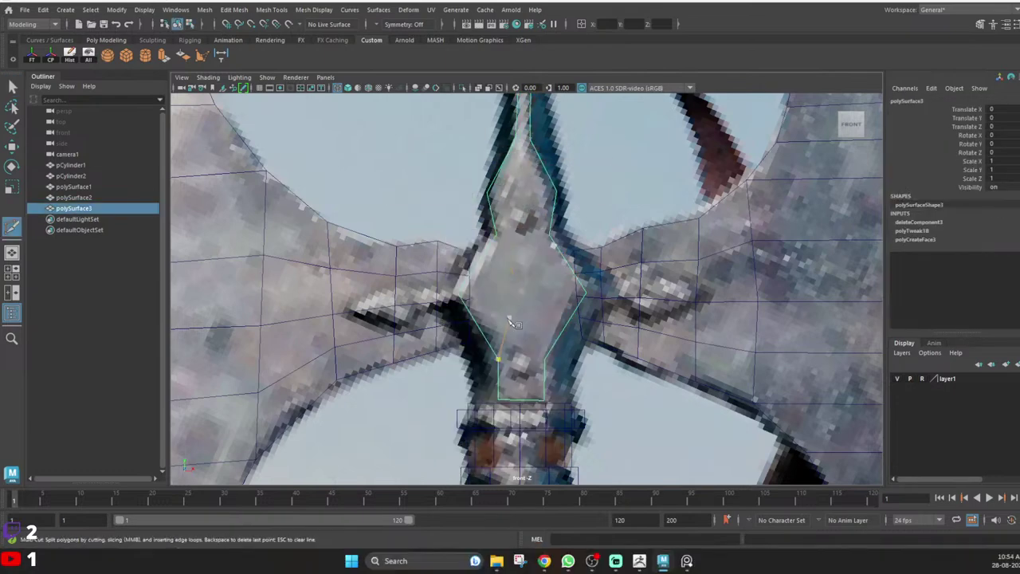
click(545, 358)
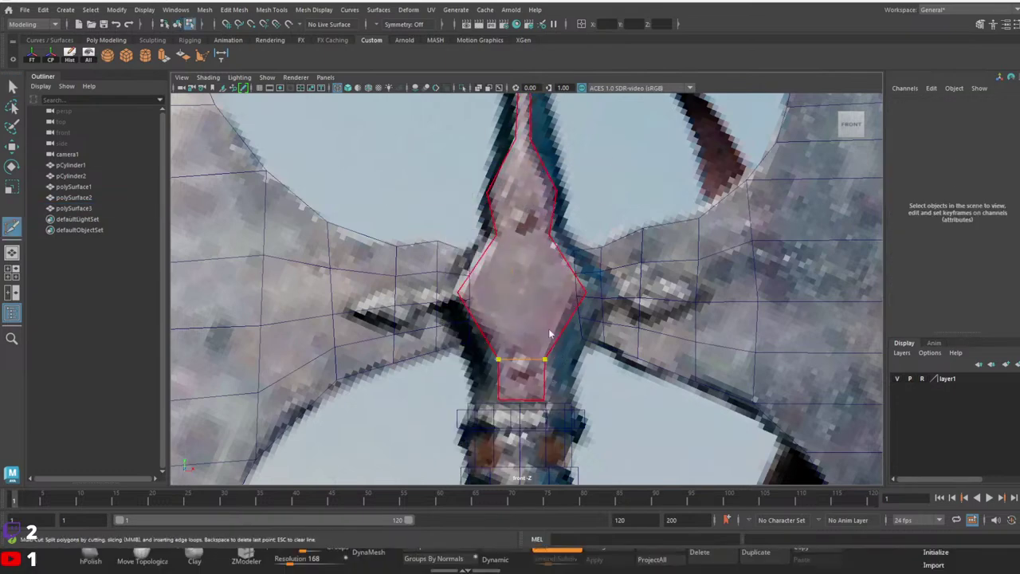
right_click(548, 328)
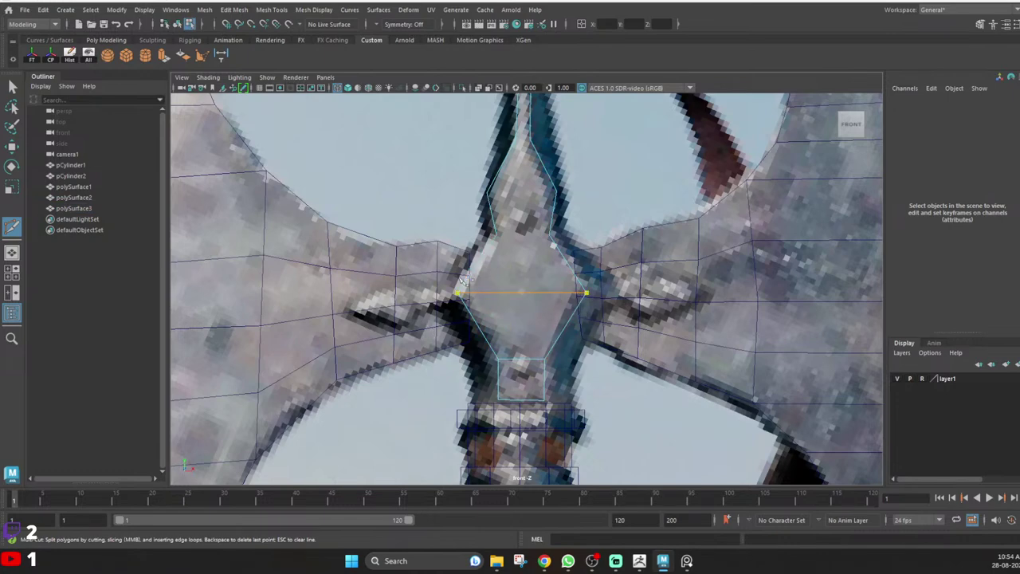
click(496, 236)
click(550, 236)
right_click(546, 232)
alt+middle_drag(502, 185, 506, 252)
click(559, 256)
right_click(564, 249)
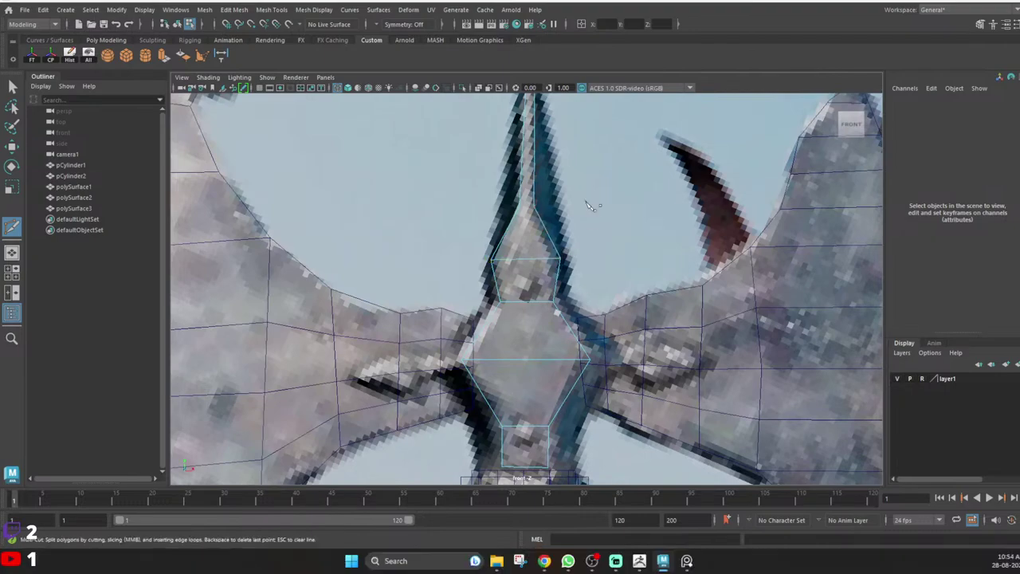
alt+middle_drag(592, 205, 557, 188)
right_click(539, 302)
alt+right_drag(557, 188, 562, 290)
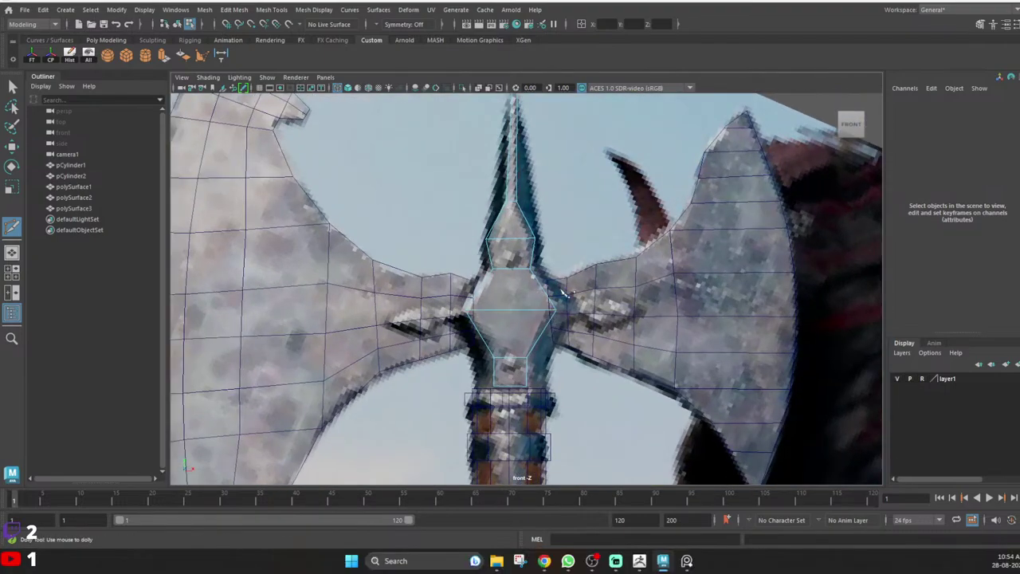
Extrude all of the spike and hub polygon's faces along their normal to give the flat shape thickness.
key(space)
key(space)
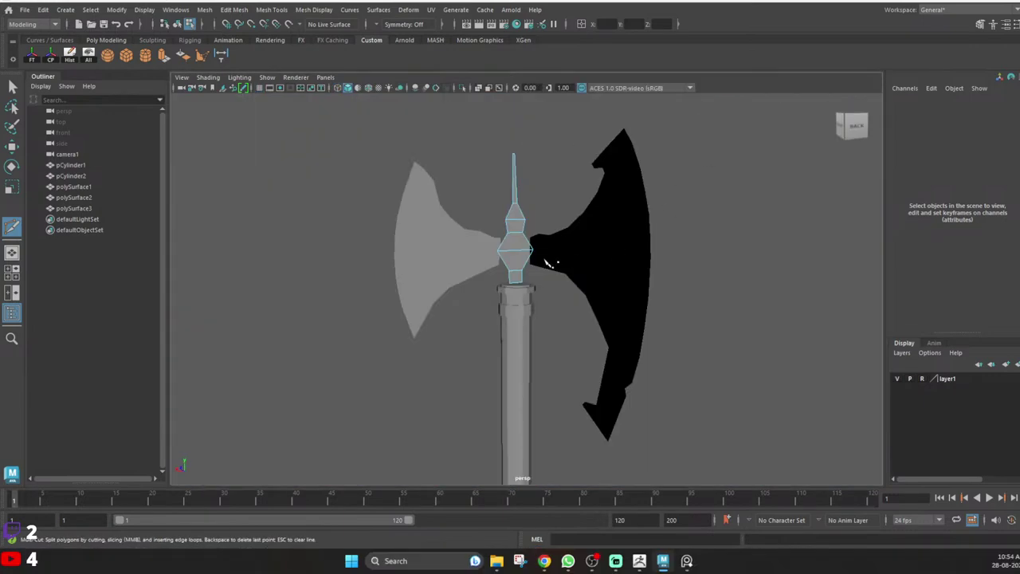
alt+drag(549, 263, 495, 263)
alt+right_drag(495, 263, 511, 263)
key(q)
right_drag(535, 212, 584, 168)
click(512, 189)
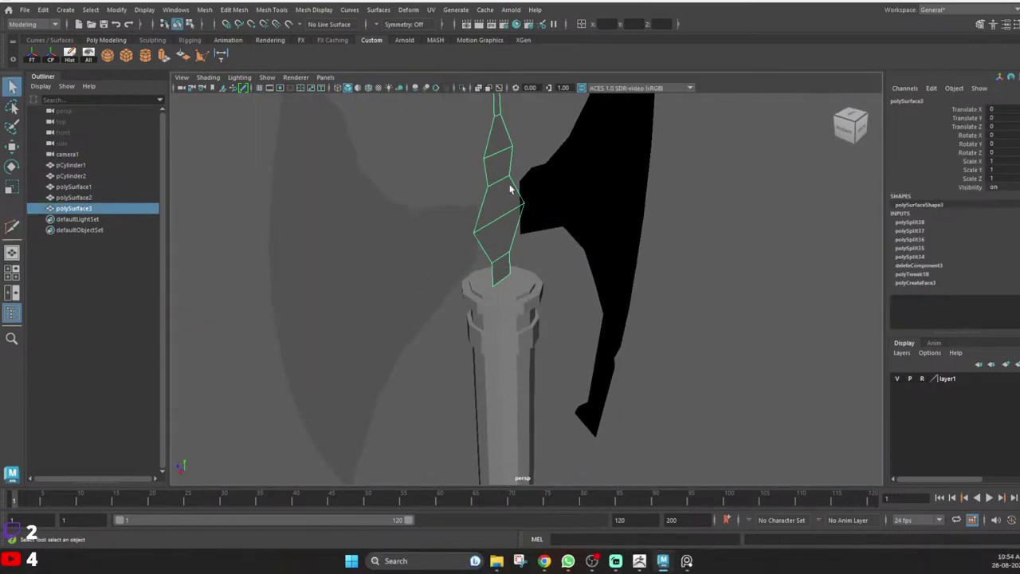
alt+middle_drag(513, 189, 525, 269)
click(164, 59)
alt+drag(583, 261, 521, 295)
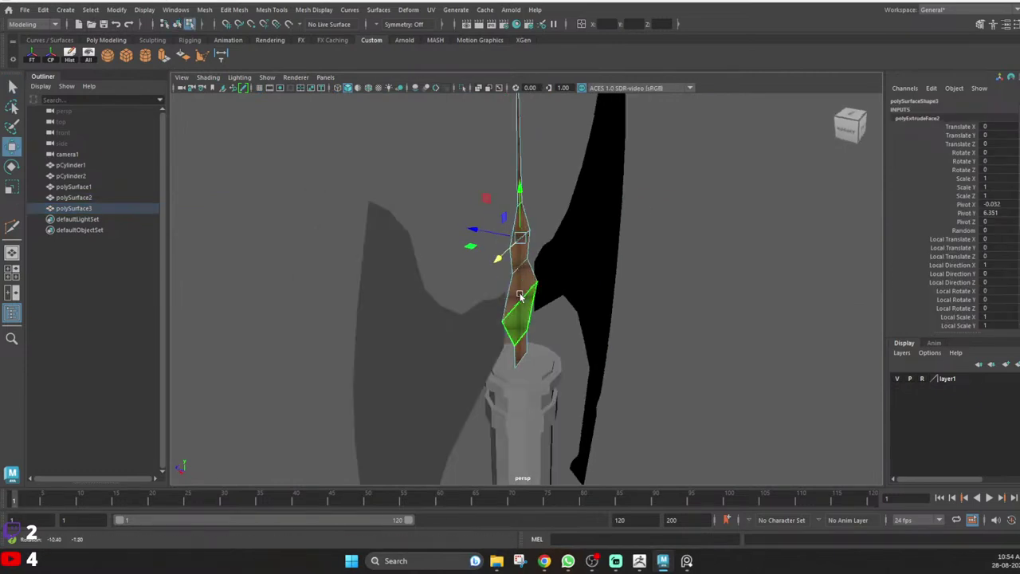
drag(476, 230, 458, 225)
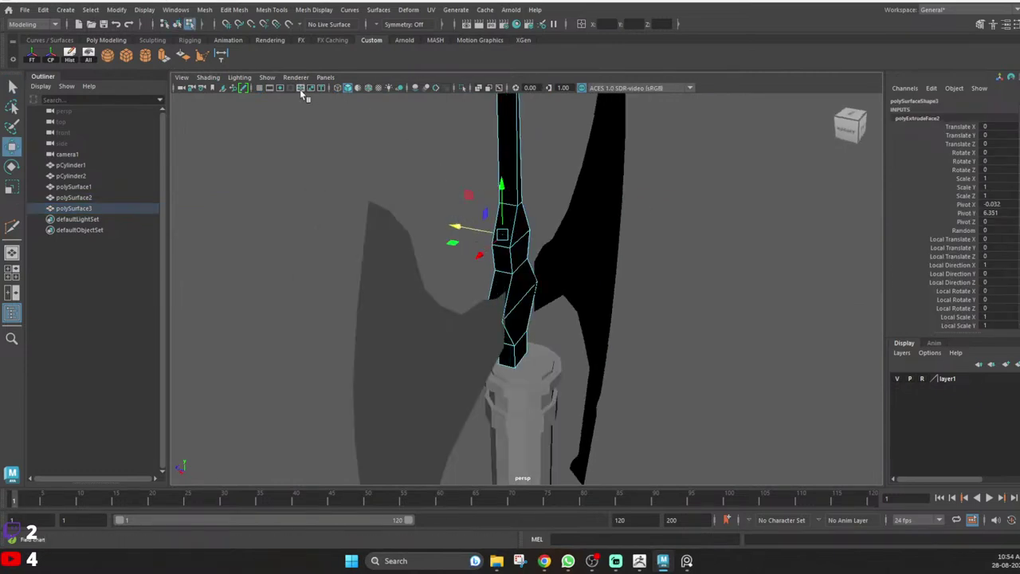
Reverse the normals of the extruded spike and hub mesh in object mode.
key(q)
right_drag(513, 207, 558, 169)
click(513, 193)
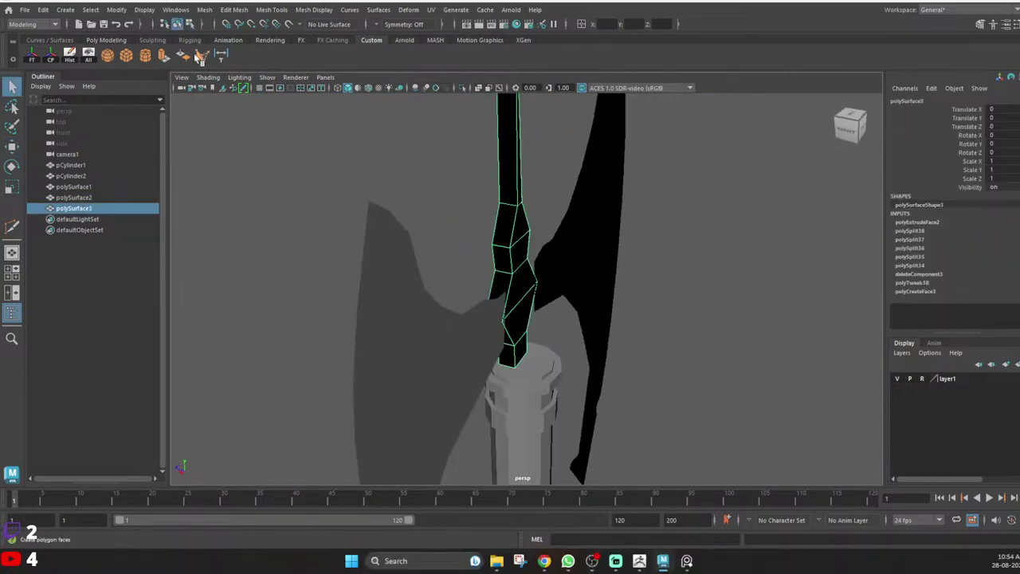
click(183, 57)
alt+drag(480, 268, 613, 307)
click(554, 181)
click(560, 194)
double_click(551, 342)
key(space)
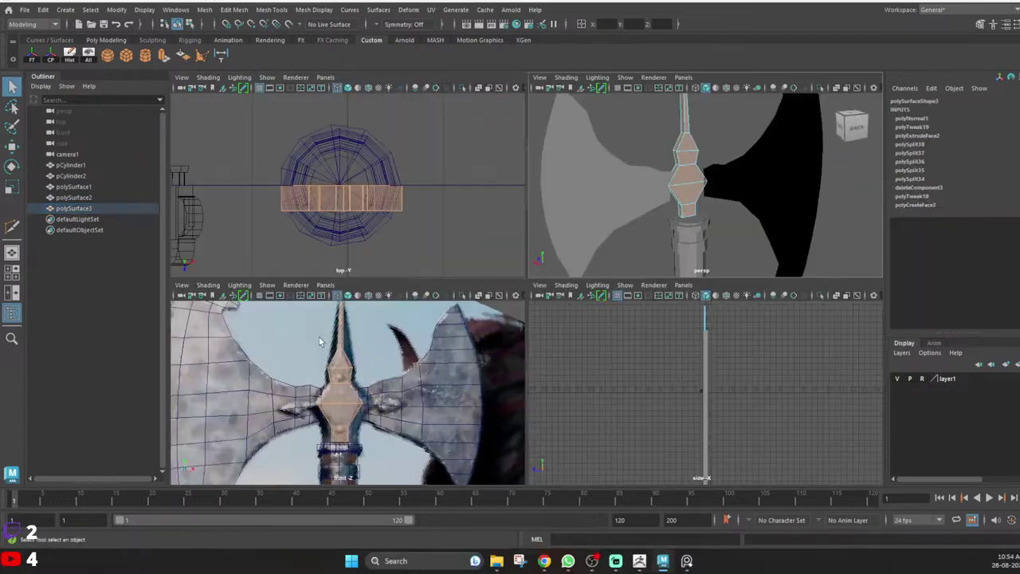
key(space)
key(space)
key(space)
alt+drag(618, 192, 609, 235)
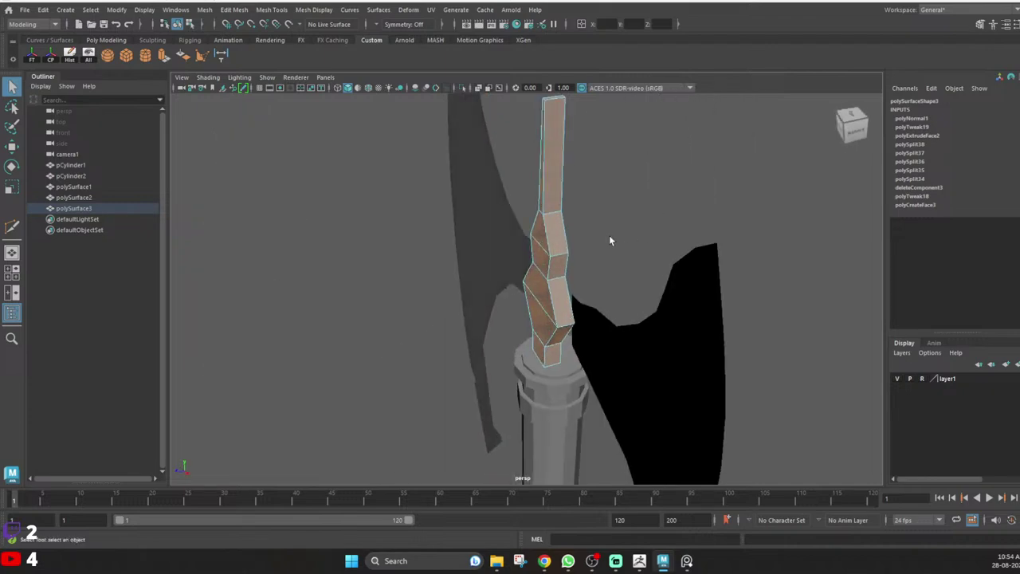
click(609, 235)
Select all faces on one broad side of the spike and hub and scale them wider horizontally to create sloping flanks.
alt+drag(518, 235, 537, 236)
click(550, 194)
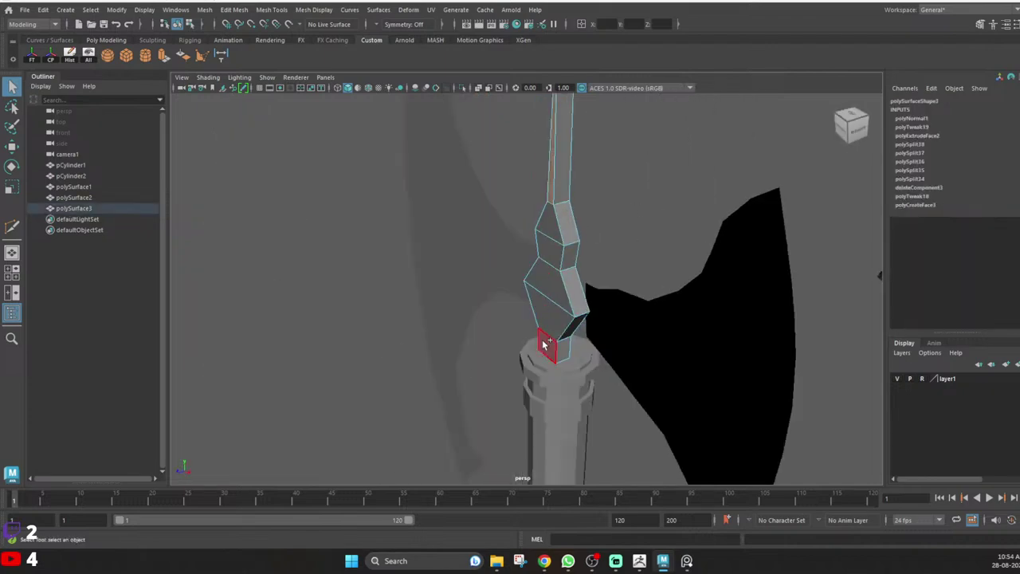
shift+double_click(544, 344)
alt+drag(629, 297, 470, 284)
key(space)
key(space)
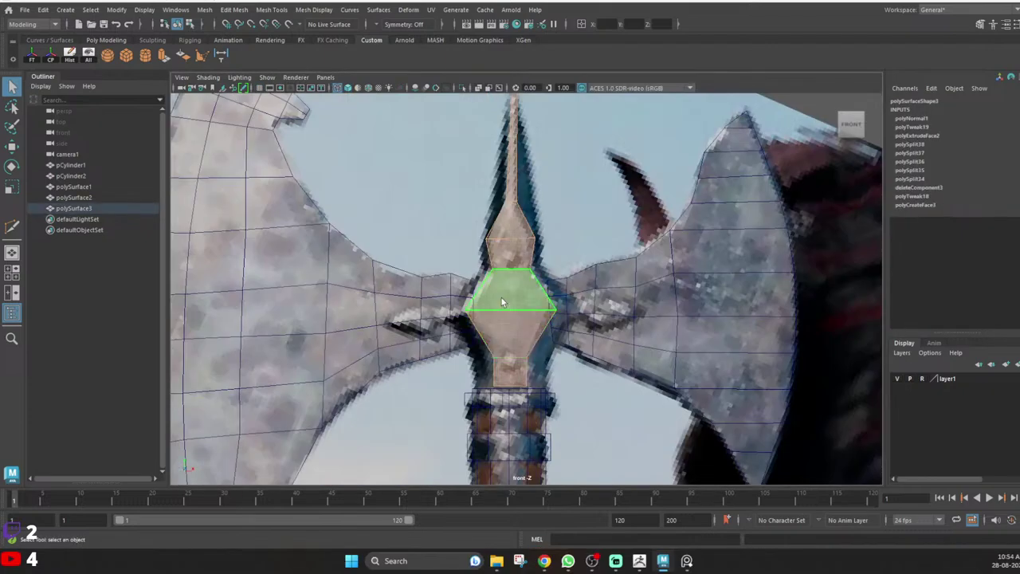
key(r)
drag(563, 238, 585, 247)
key(space)
key(space)
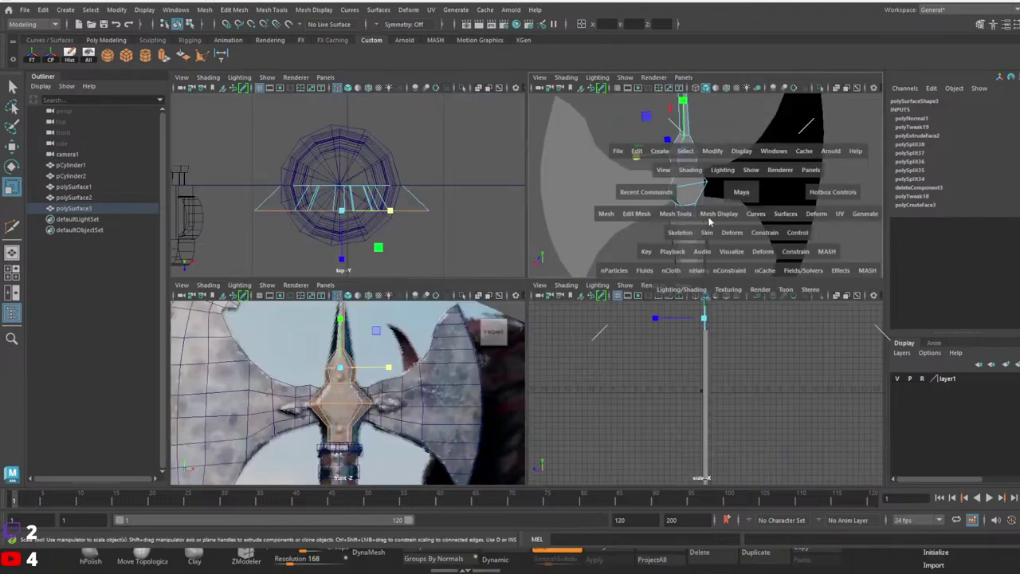
alt+drag(710, 220, 471, 282)
click(623, 283)
Widen the outer side edges of the neck section below the diamond to match the reference's dark flanks.
click(471, 284)
scroll(446, 311, up, 5)
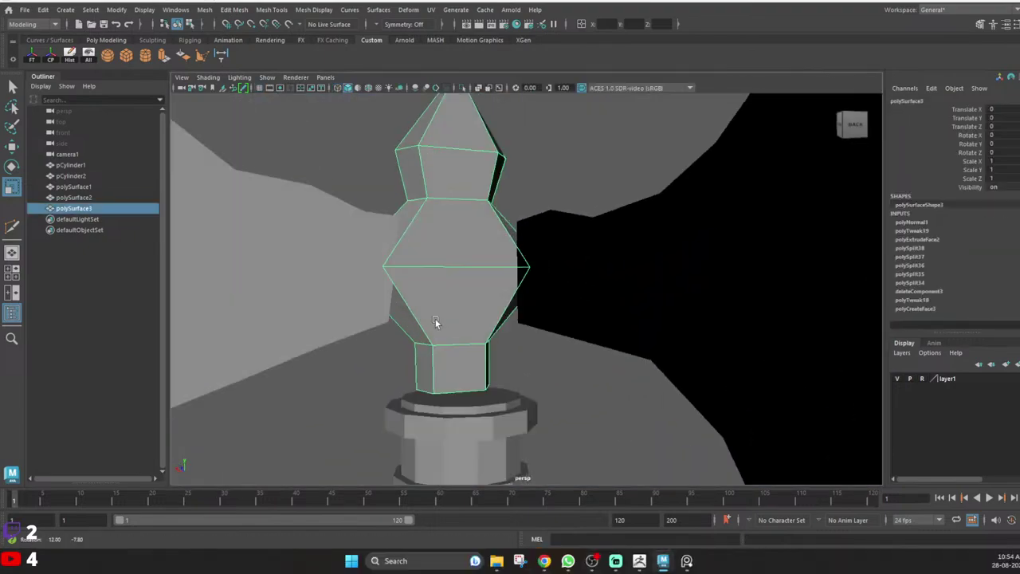
key(space)
key(space)
alt+middle_drag(470, 387, 516, 312)
scroll(518, 313, up, 4)
right_drag(518, 301, 463, 293)
key(q)
click(535, 297)
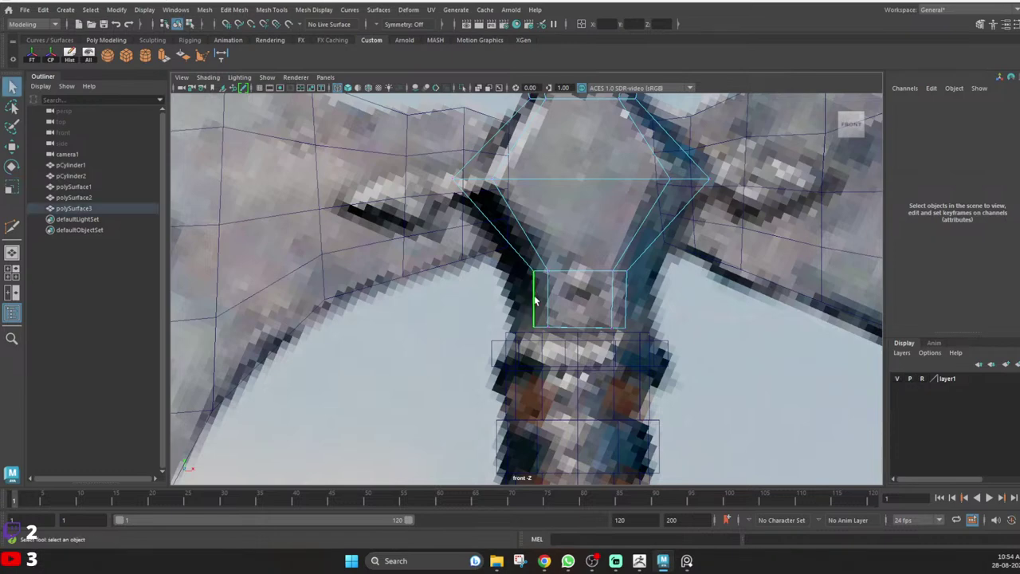
key(r)
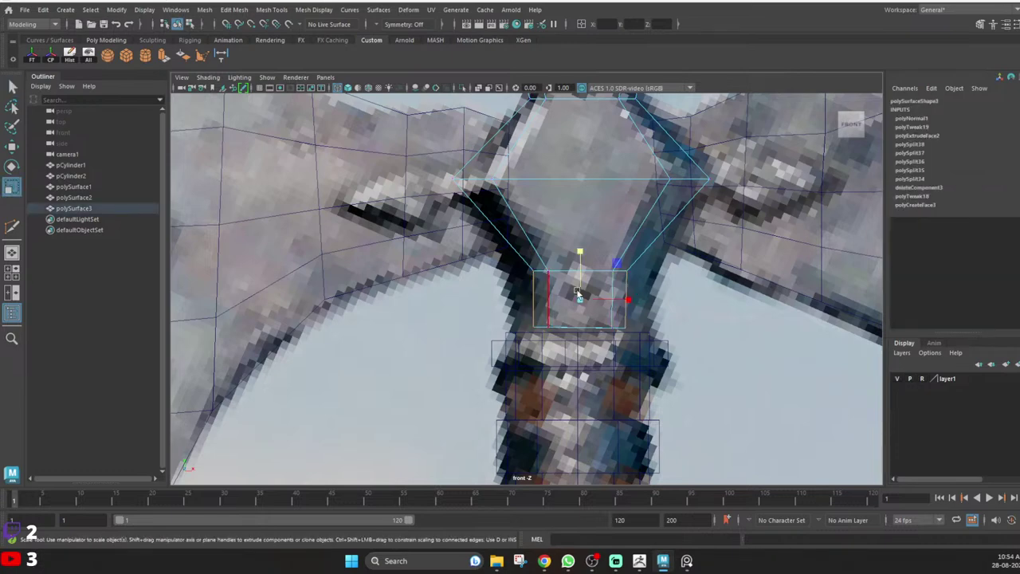
drag(626, 300, 651, 308)
Scale the outer vertex pair just above the diamond slightly wider to follow the reference outline.
alt+middle_drag(579, 136, 569, 321)
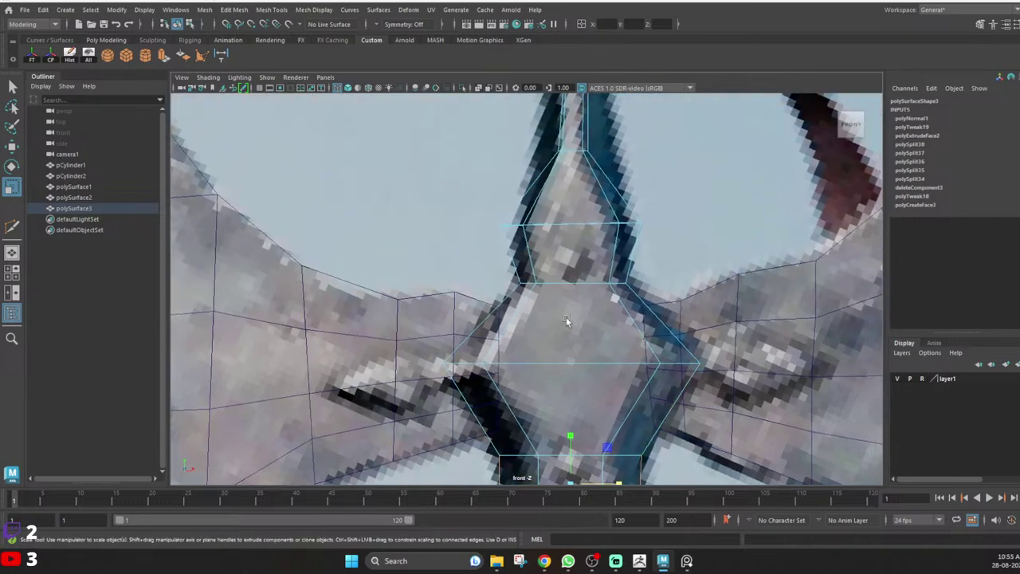
right_drag(556, 291, 487, 283)
drag(530, 298, 531, 298)
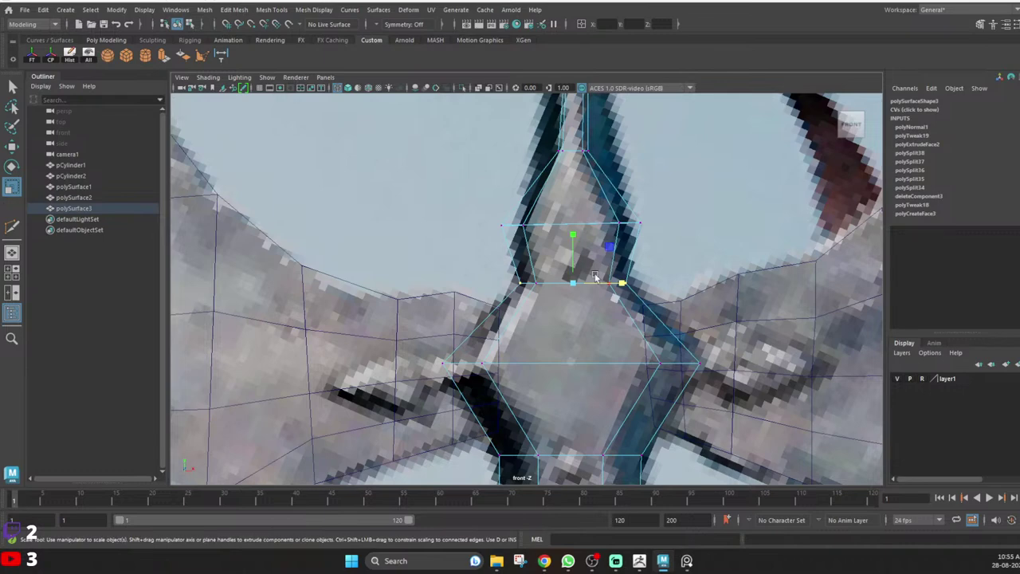
drag(624, 282, 626, 285)
Scale the outer vertex pair at the base of the long spike wider to reach the reference's outer dark edges.
alt+middle_drag(616, 180, 632, 341)
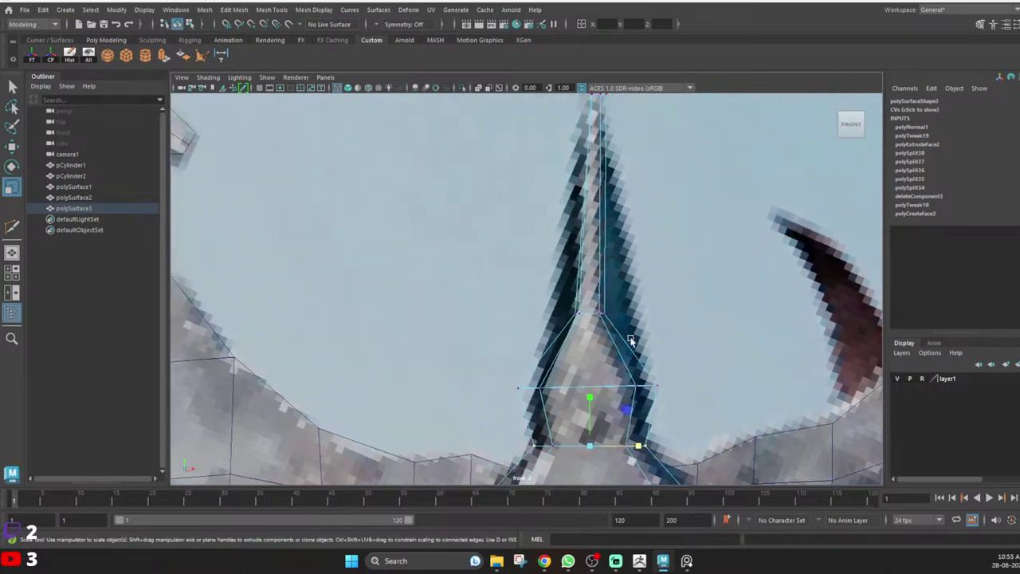
alt+middle_drag(604, 307, 585, 322)
drag(559, 335, 560, 336)
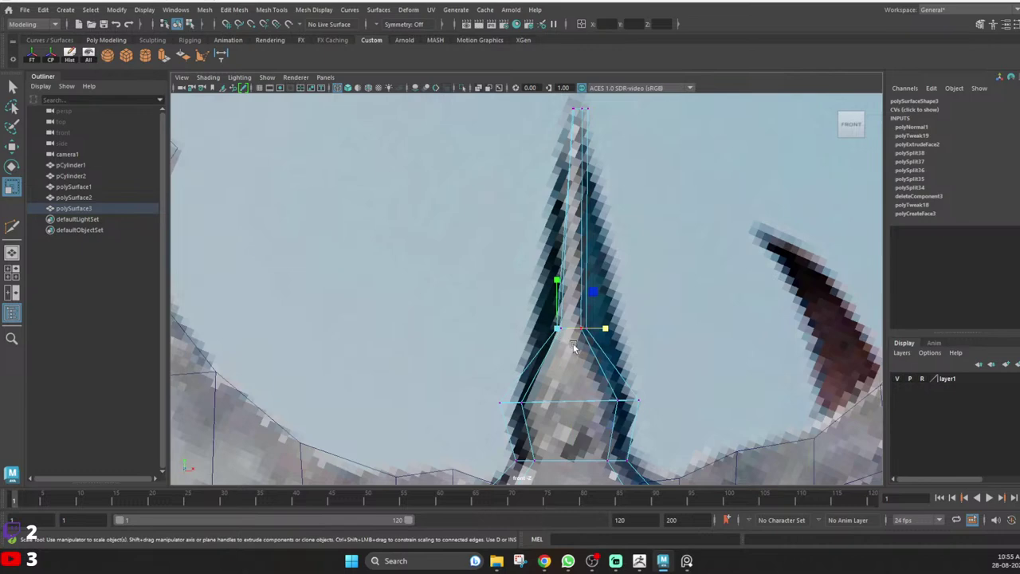
key(q)
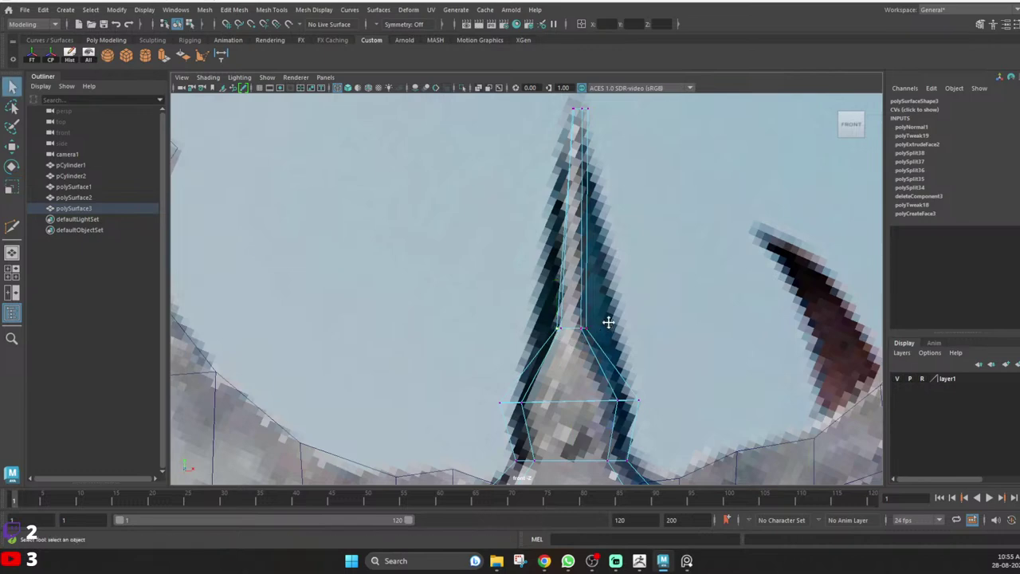
alt+middle_drag(609, 322, 557, 297)
scroll(557, 300, up, 3)
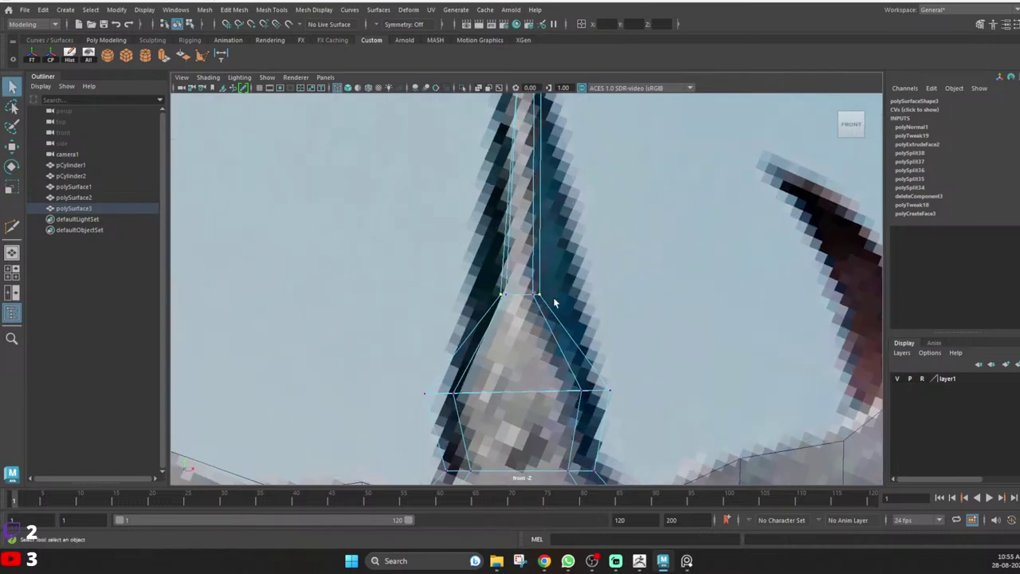
key(r)
drag(569, 294, 668, 302)
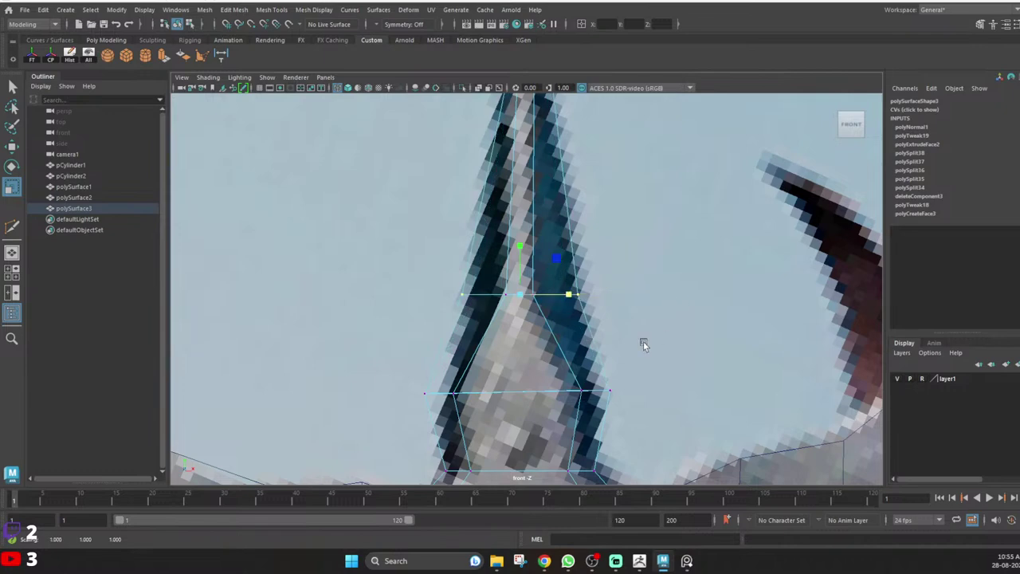
alt+middle_drag(585, 307, 597, 234)
scroll(614, 330, down, 10)
scroll(576, 329, up, 8)
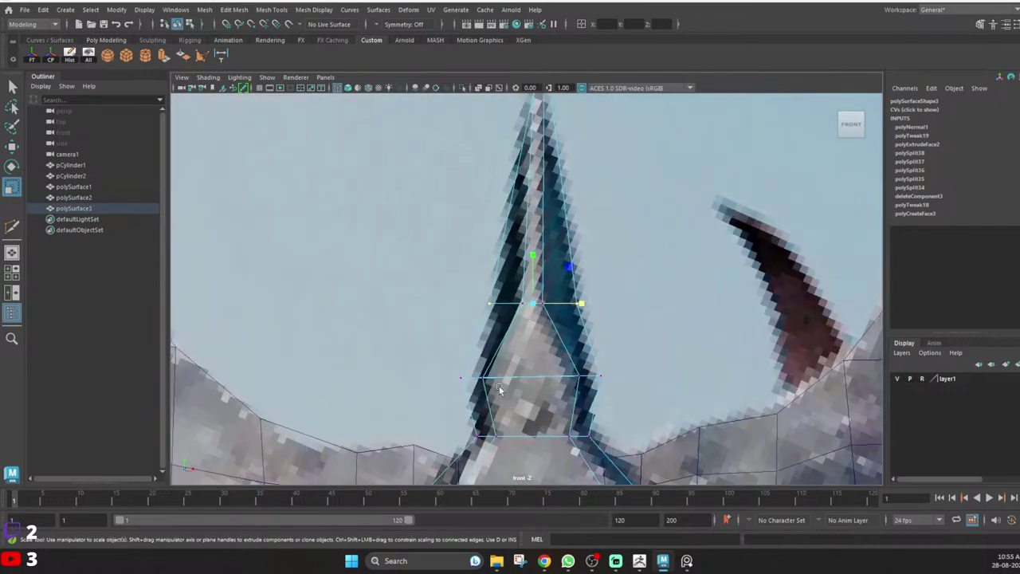
Widen the outer vertex pair at the base of the long spike slightly further to meet the reference outline.
alt+middle_drag(500, 390, 488, 332)
alt+middle_drag(526, 227, 526, 324)
drag(439, 308, 577, 344)
alt+middle_drag(585, 383, 580, 310)
drag(403, 329, 643, 434)
click(565, 375)
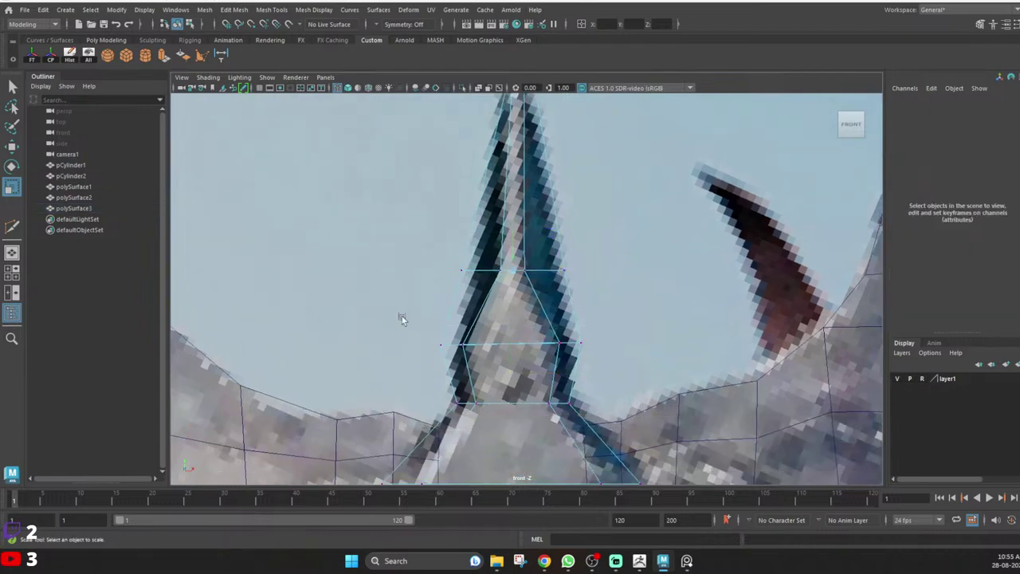
drag(402, 319, 639, 429)
drag(560, 374, 560, 374)
Move the left outer vertex at the spike's tip slightly sideways to fit the reference.
alt+middle_drag(550, 245, 558, 387)
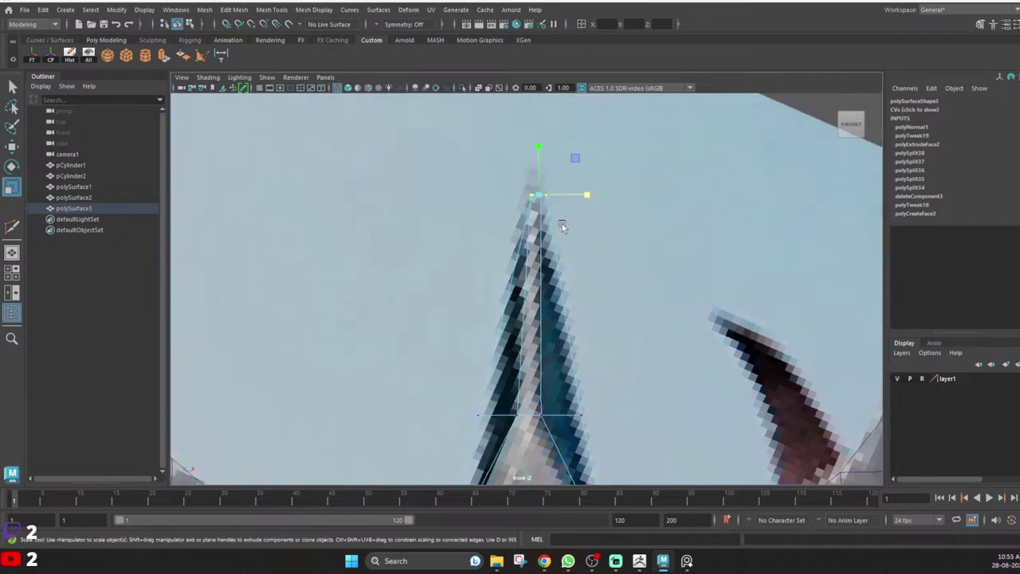
scroll(560, 224, up, 5)
alt+middle_drag(546, 120, 536, 252)
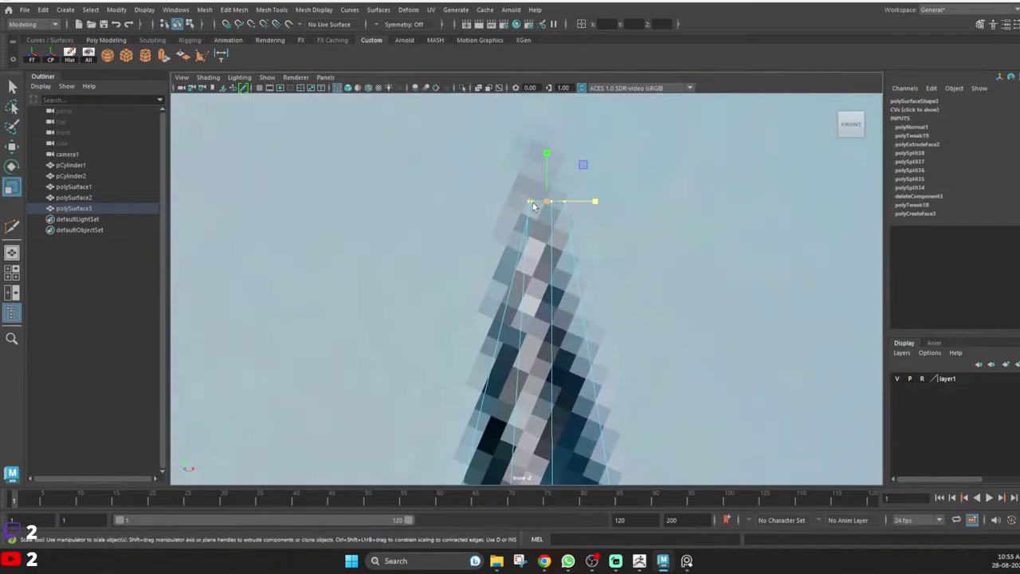
key(q)
key(w)
drag(586, 205, 582, 204)
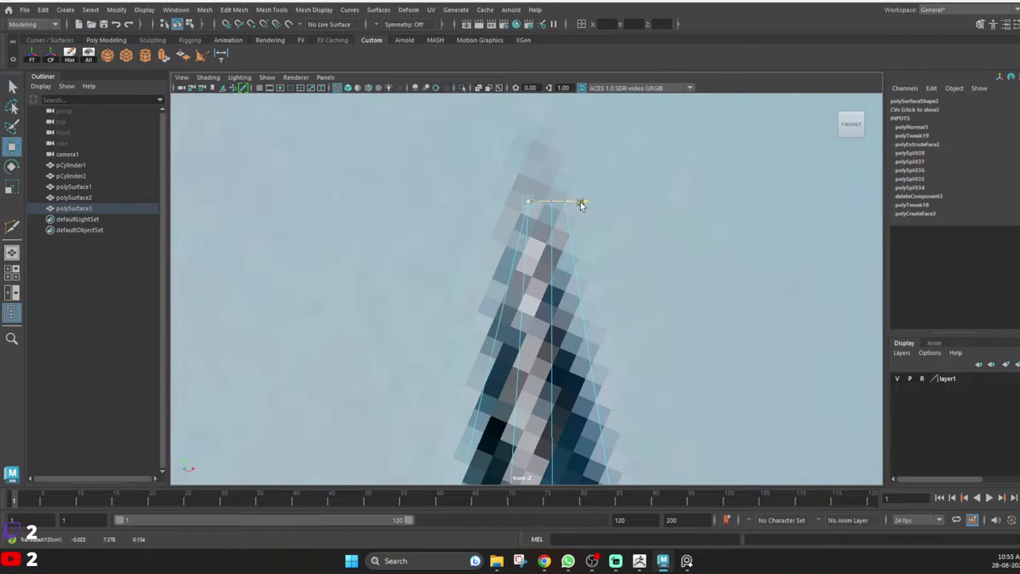
Examine the spike's tip and sloped sides from the side and back in the perspective view.
key(space)
key(space)
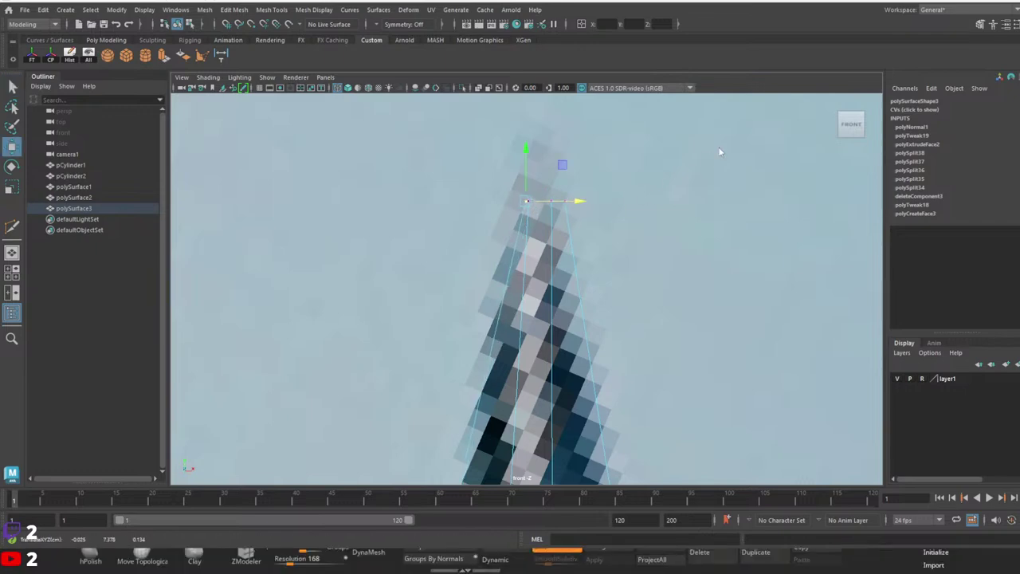
key(f)
scroll(500, 311, down, 3)
alt+drag(481, 195, 475, 278)
scroll(500, 311, down, 5)
scroll(517, 338, up, 4)
scroll(500, 324, up, 3)
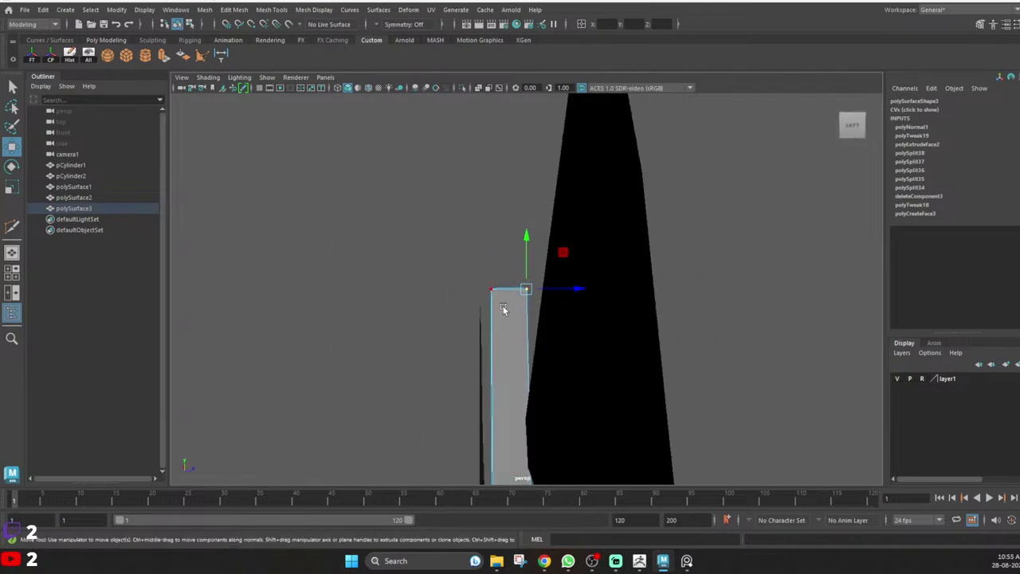
alt+drag(556, 291, 588, 278)
click(540, 288)
alt+drag(540, 245, 548, 233)
right_drag(548, 233, 588, 182)
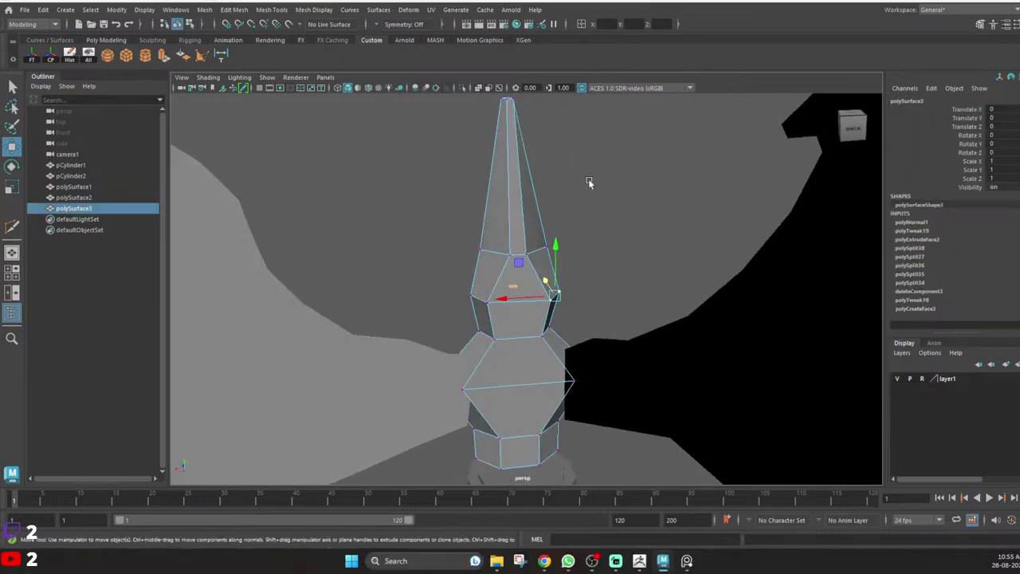
click(588, 182)
Select the vertices at the spike's tip and shift them sideways to centre the tip over its base.
alt+drag(558, 231, 492, 262)
click(519, 272)
right_drag(496, 199, 404, 169)
drag(451, 102, 532, 159)
alt+middle_drag(533, 160, 526, 215)
scroll(526, 215, up, 3)
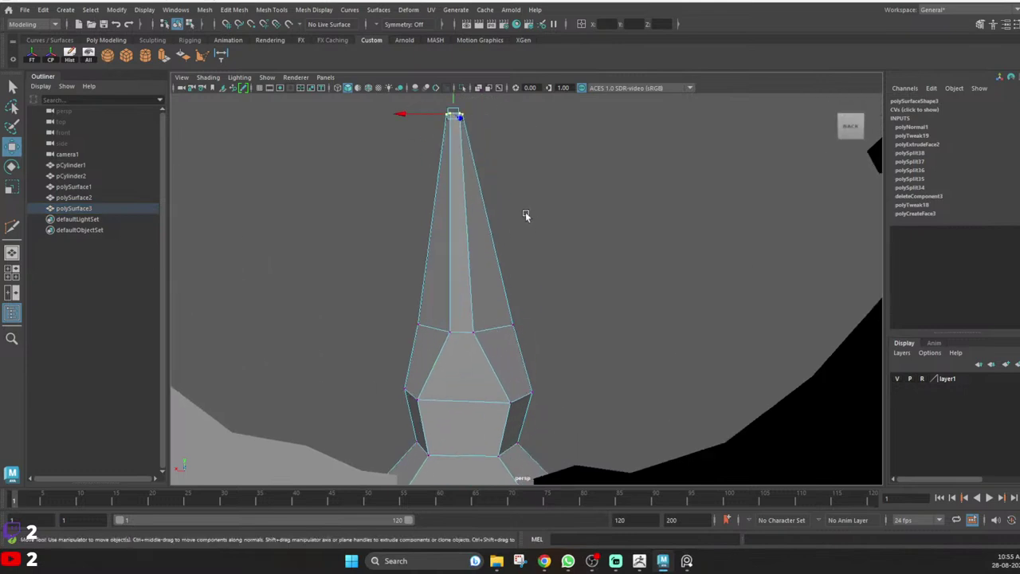
drag(401, 116, 403, 116)
scroll(479, 286, down, 3)
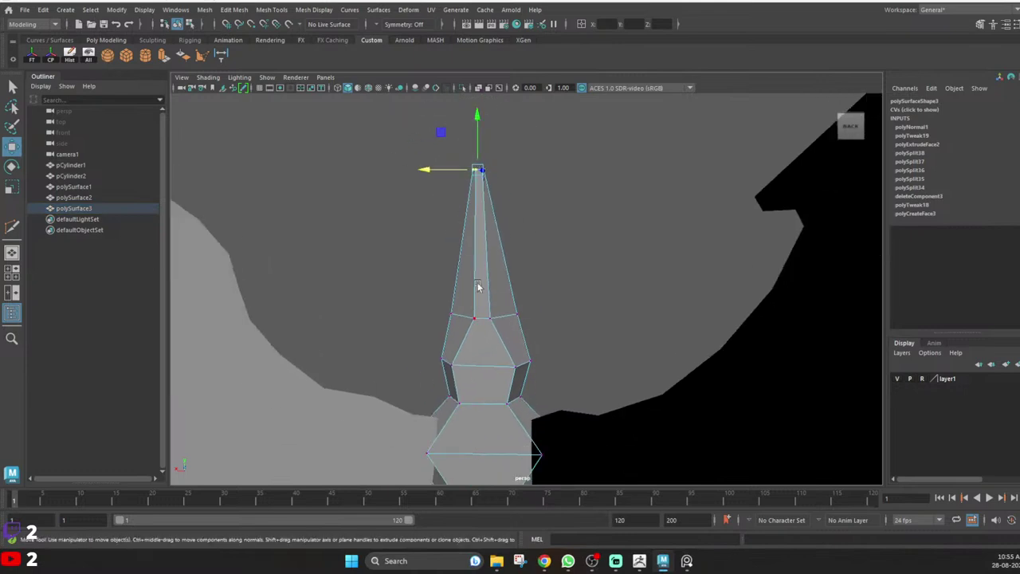
alt+drag(478, 303, 467, 282)
drag(420, 172, 424, 166)
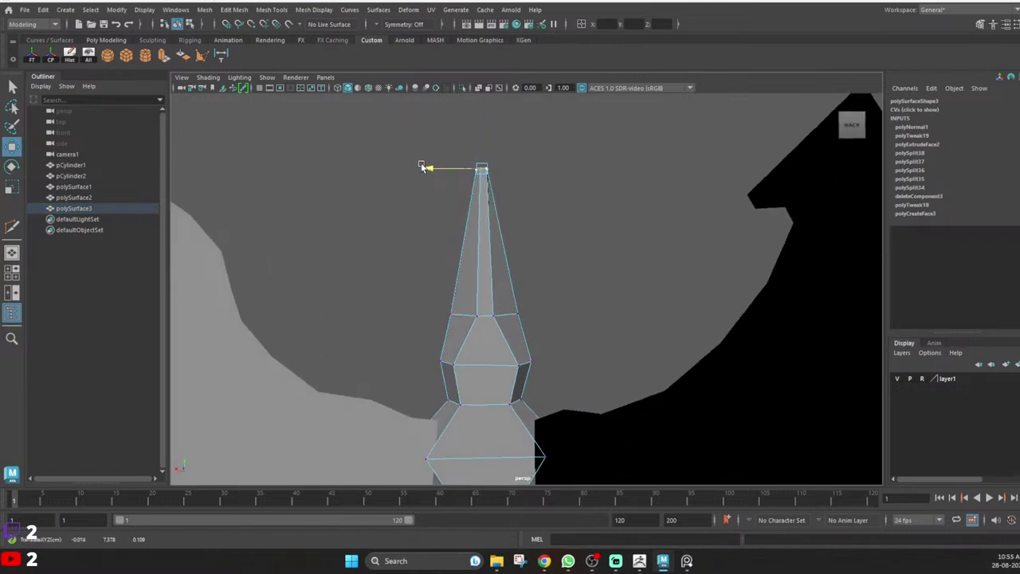
key(q)
right_drag(518, 294, 550, 267)
click(550, 267)
Examine the spike and hub against both axe blades from the back and front.
scroll(502, 326, down, 4)
mouse_move(502, 326)
alt+mouse_down()
mouse_move(489, 232)
mouse_move(491, 311)
alt+mouse_up()
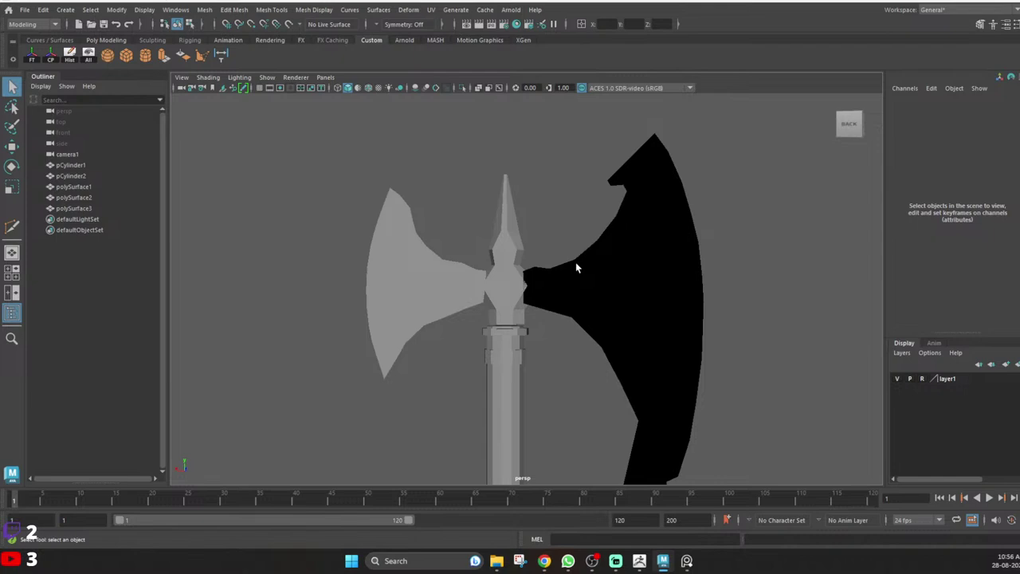
click(579, 268)
scroll(507, 206, down, 3)
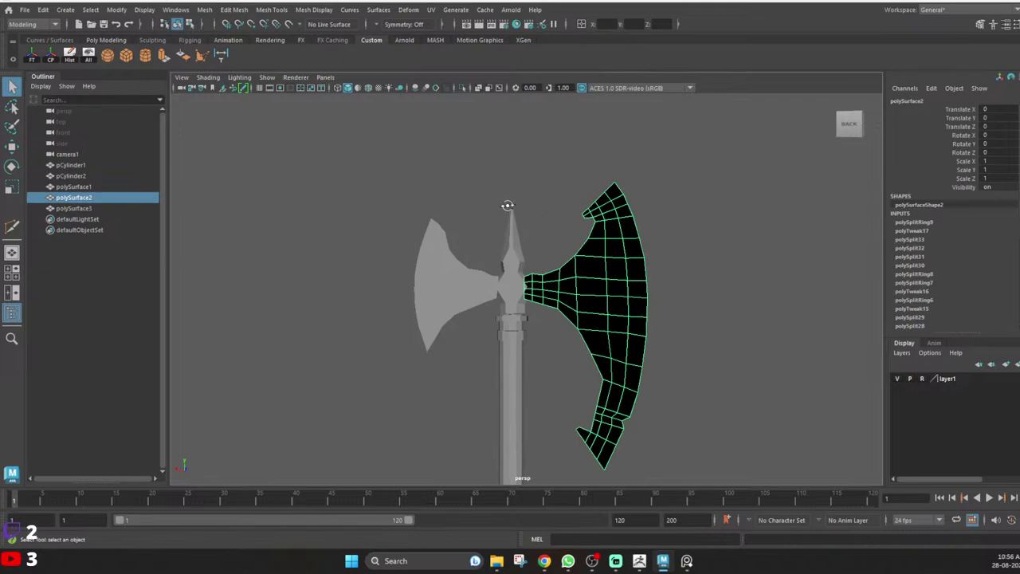
scroll(510, 237, up, 5)
alt+drag(506, 206, 569, 242)
Delete the six faces covering the flat side of the spike and hub, leaving the sloped side open.
click(566, 197)
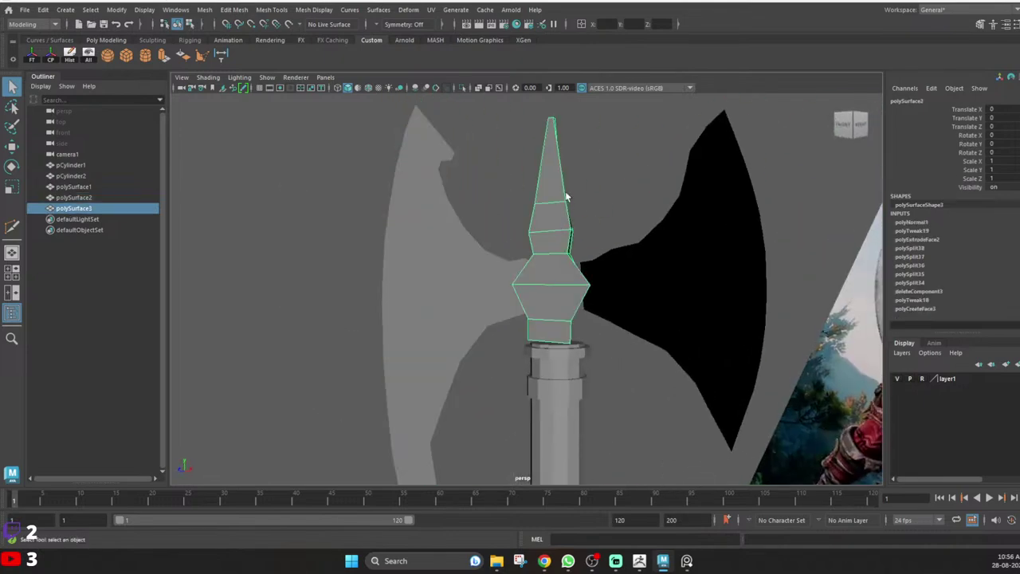
alt+drag(566, 197, 540, 203)
alt+middle_drag(540, 202, 539, 217)
scroll(539, 217, up, 2)
alt+drag(538, 216, 580, 212)
right_drag(573, 213, 567, 253)
click(560, 204)
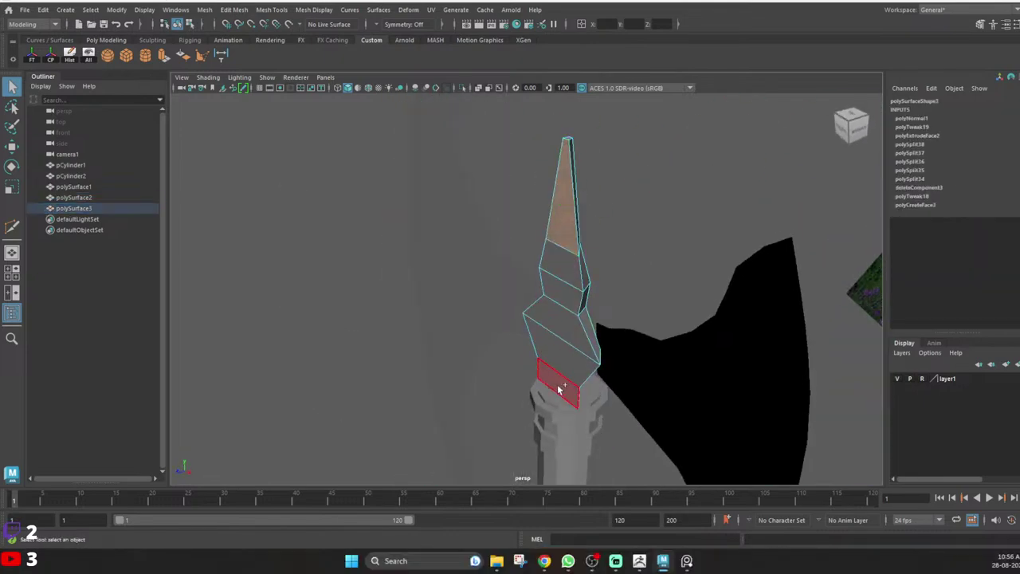
shift+double_click(557, 384)
click(559, 230)
shift+click(552, 269)
shift+click(554, 294)
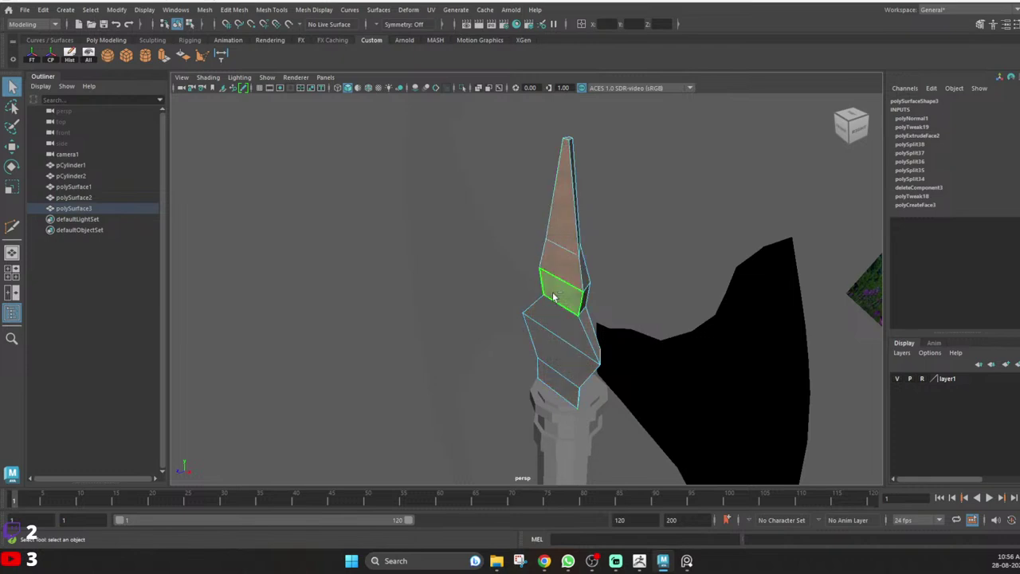
shift+click(557, 320)
shift+click(555, 353)
shift+click(552, 385)
key(Delete)
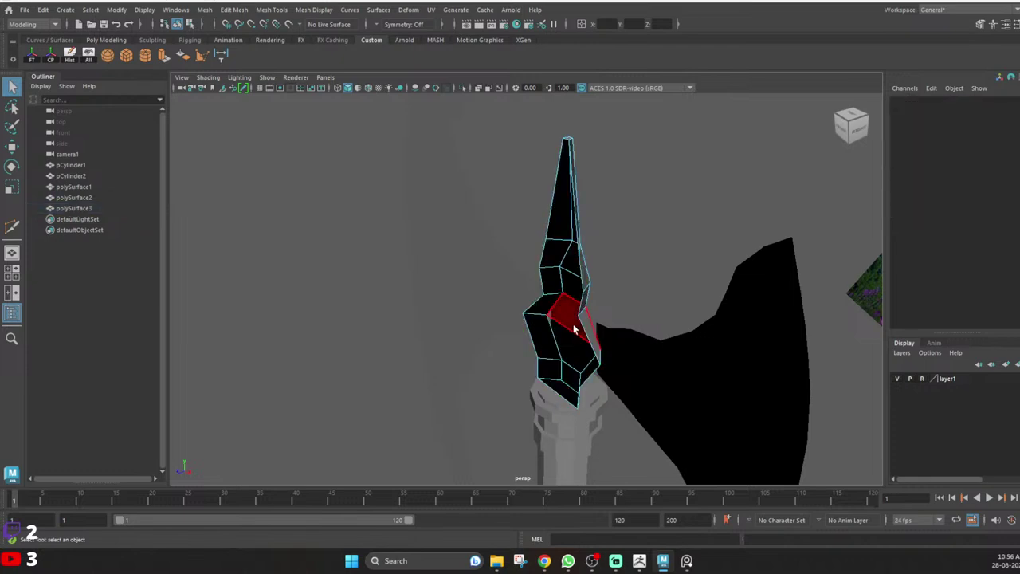
Split the edge ring across the neck to add a vertical centre edge loop through the spike and hub.
scroll(549, 193, up, 3)
alt+drag(549, 194, 443, 182)
scroll(444, 183, up, 4)
alt+middle_drag(446, 188, 449, 204)
click(446, 245)
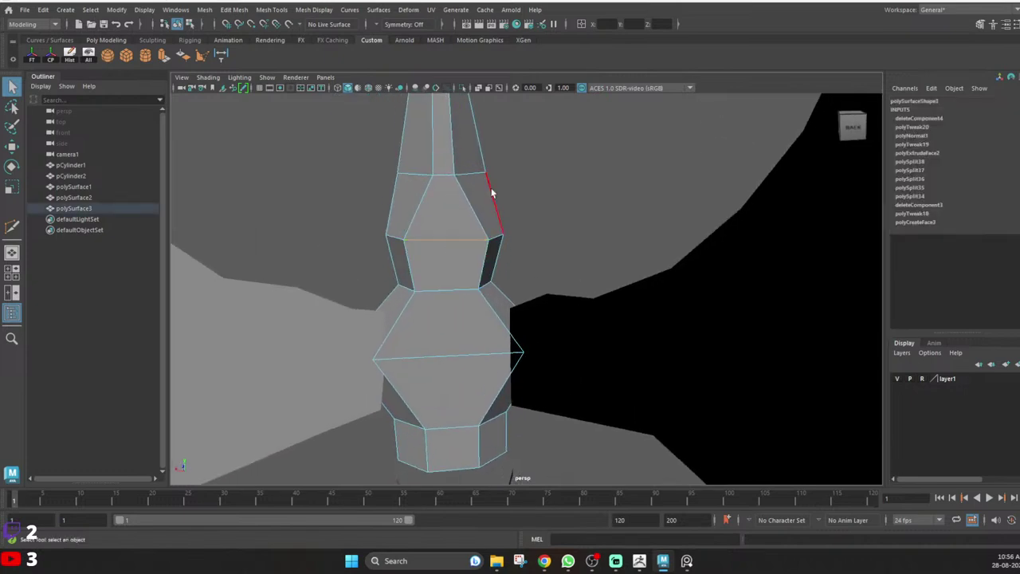
ctrl+right_drag(498, 154, 503, 201)
click(515, 276)
scroll(485, 221, down, 4)
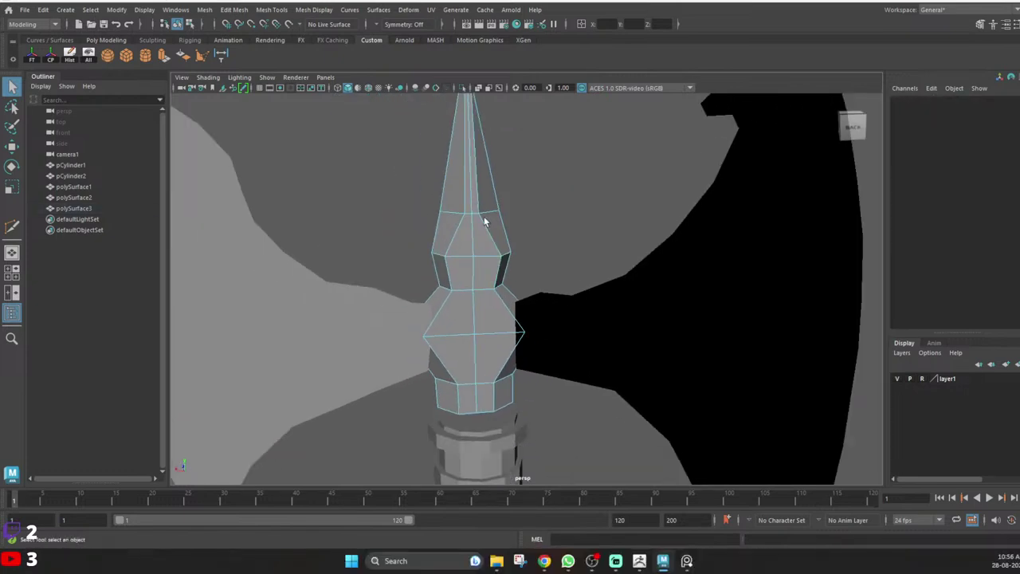
Delete the faces on one half of the spike and hub beside the new centre edge loop.
alt+middle_drag(502, 220, 484, 268)
drag(535, 127, 461, 504)
key(Delete)
right_drag(439, 282, 398, 276)
alt+drag(458, 132, 450, 174)
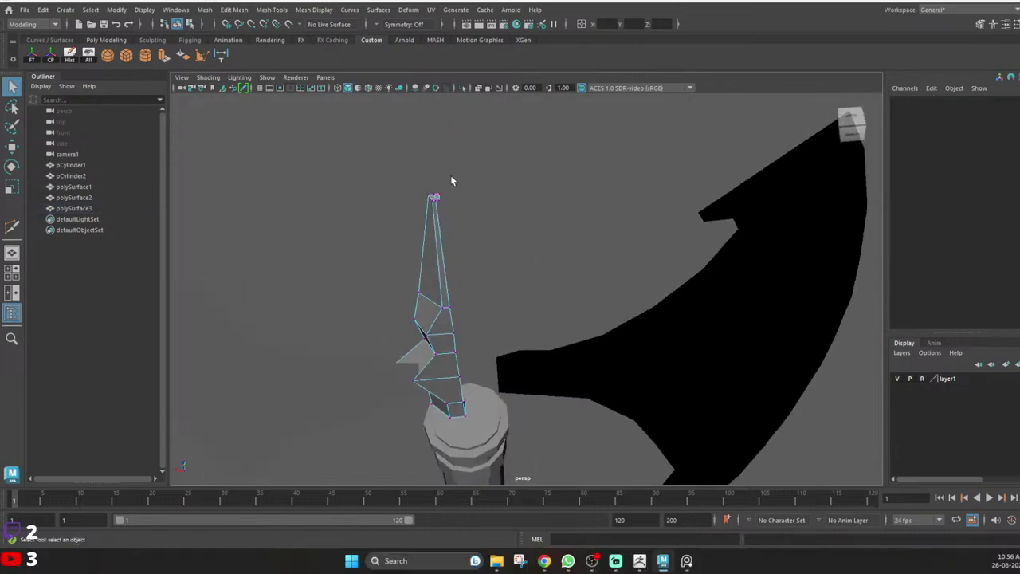
Delete the leftover half of the small cap face at the spike's tip.
scroll(446, 177, up, 3)
alt+middle_drag(437, 180, 447, 231)
scroll(446, 231, up, 2)
right_drag(377, 209, 379, 233)
click(382, 192)
key(Delete)
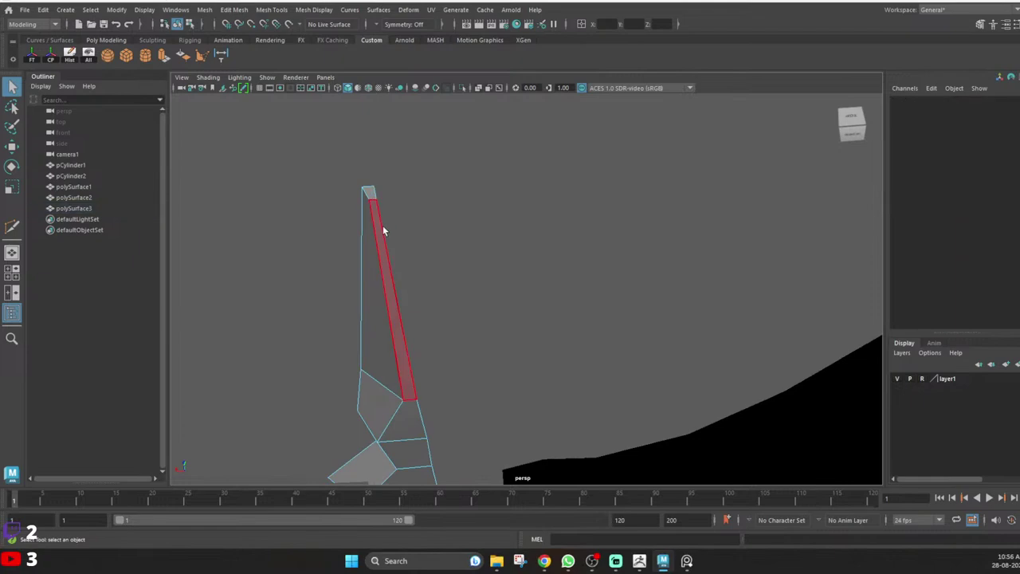
Select all vertices along the half piece's open centre edge and scale them horizontally into one straight line.
alt+drag(381, 242, 378, 201)
key(space)
drag(312, 346, 305, 354)
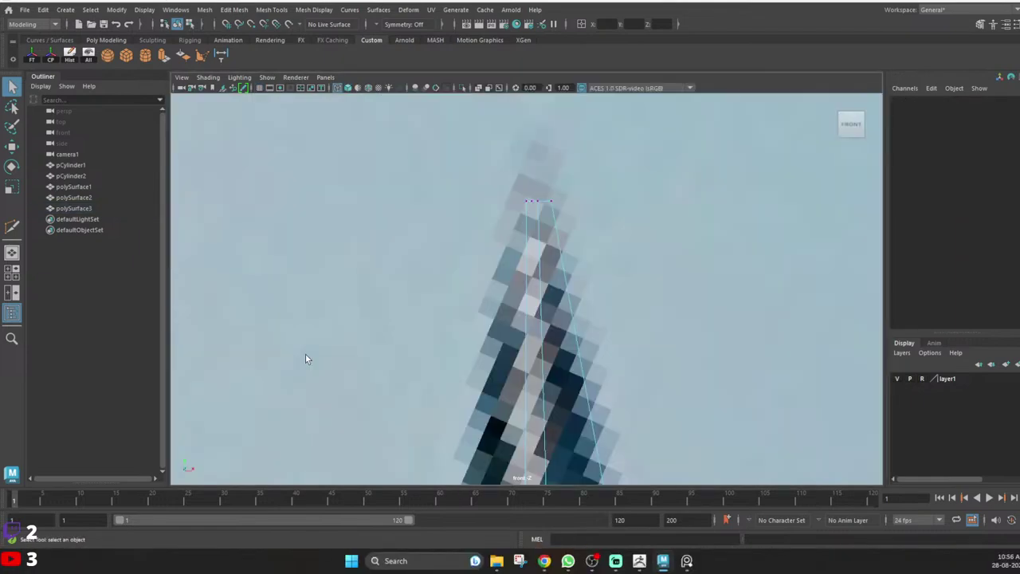
right_drag(306, 354, 219, 390)
scroll(452, 298, down, 12)
alt+middle_drag(532, 371, 515, 338)
scroll(518, 271, up, 6)
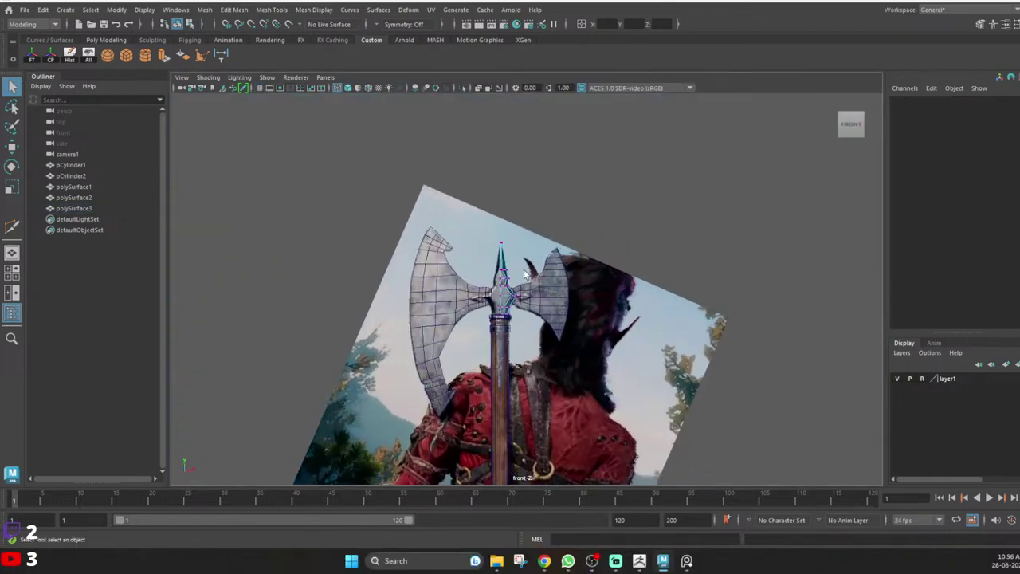
scroll(454, 271, up, 2)
drag(467, 145, 508, 524)
alt+middle_drag(486, 471, 493, 331)
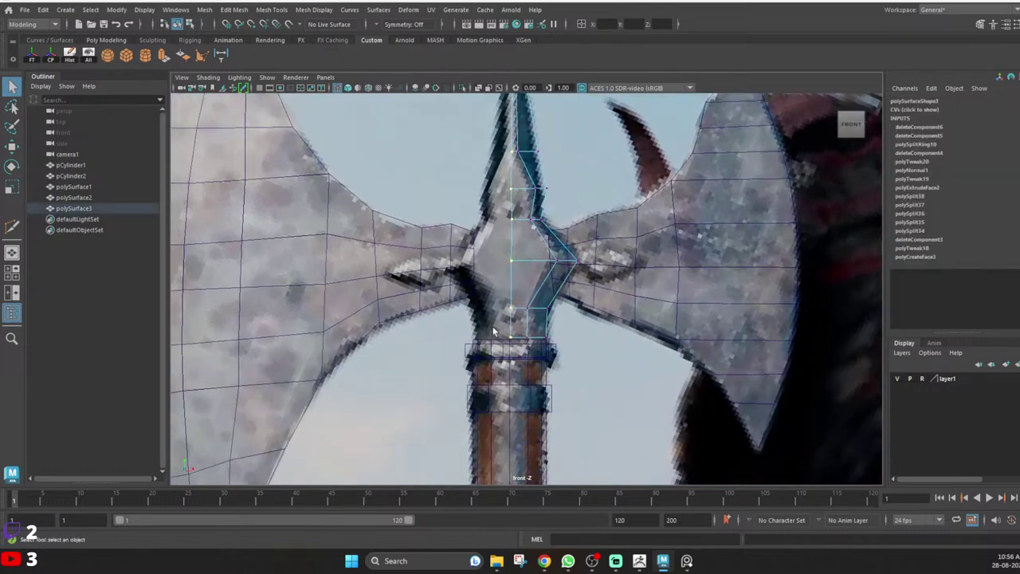
shift+drag(486, 276, 524, 391)
alt+middle_drag(566, 199, 567, 359)
key(space)
key(space)
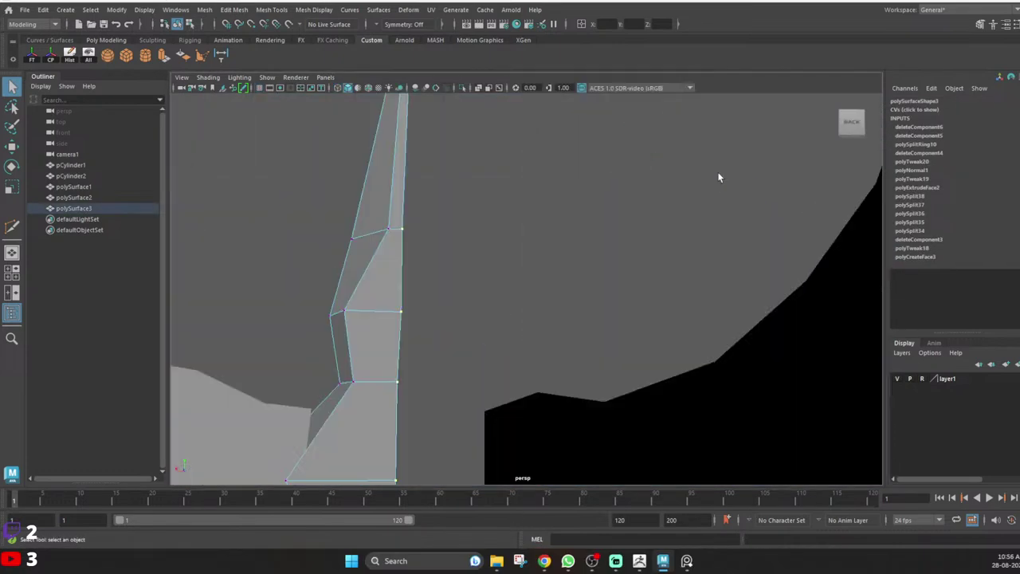
alt+drag(510, 219, 500, 256)
alt+middle_drag(408, 96, 510, 268)
alt+drag(510, 269, 487, 262)
scroll(515, 314, down, 6)
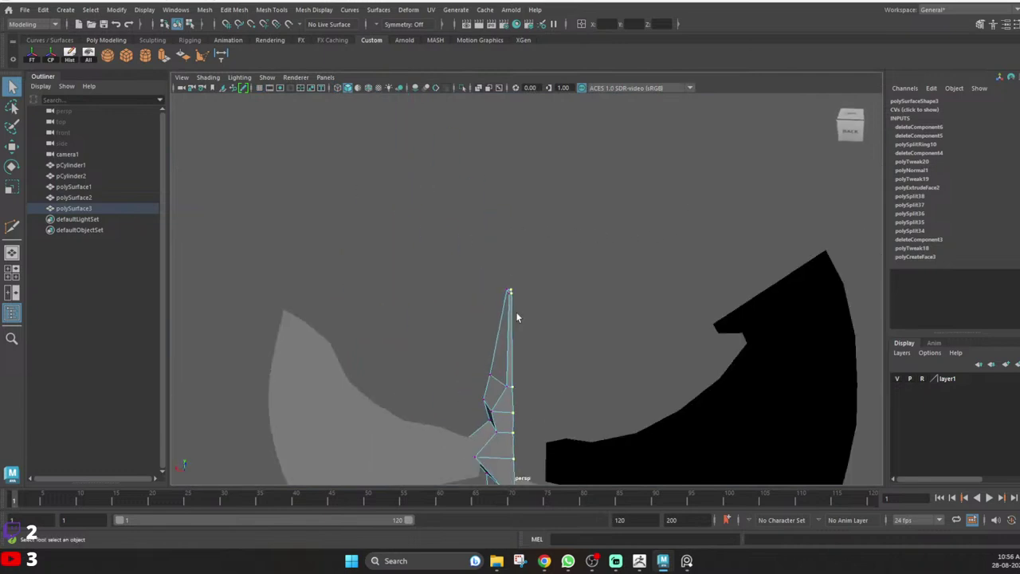
alt+middle_drag(522, 355, 476, 217)
key(r)
alt+drag(481, 259, 460, 279)
drag(398, 272, 482, 225)
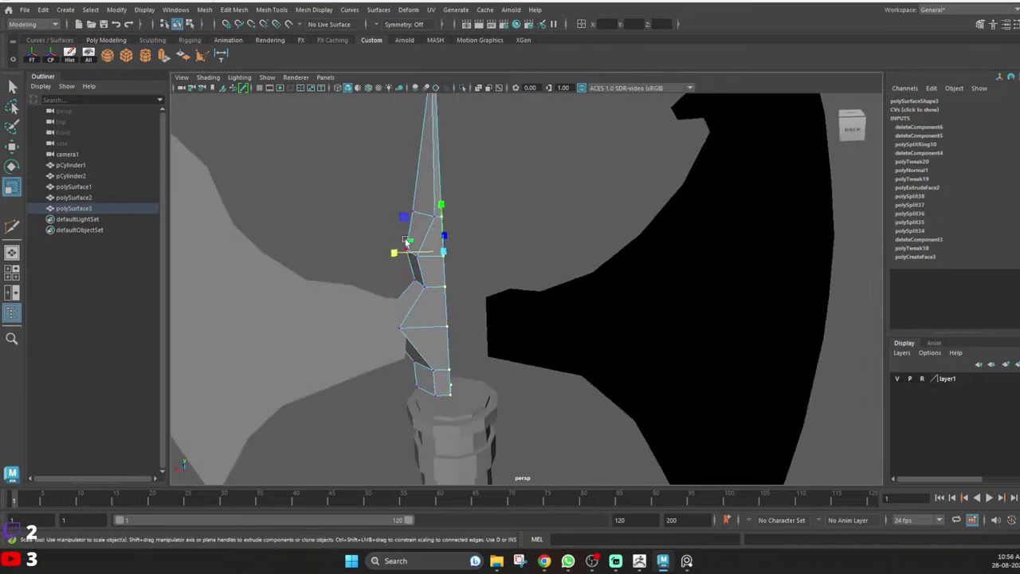
drag(394, 252, 397, 253)
alt+middle_drag(499, 215, 510, 248)
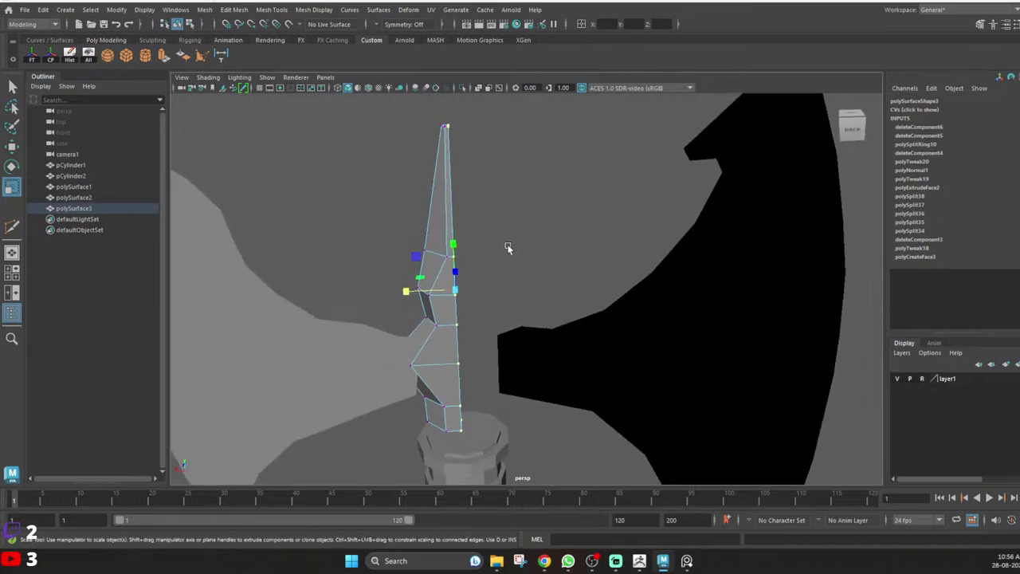
key(q)
Select the half spike-and-hub object and snap its pivot to a vertex on the straight centre edge.
scroll(447, 275, up, 3)
alt+drag(405, 295, 394, 284)
alt+middle_drag(428, 276, 458, 279)
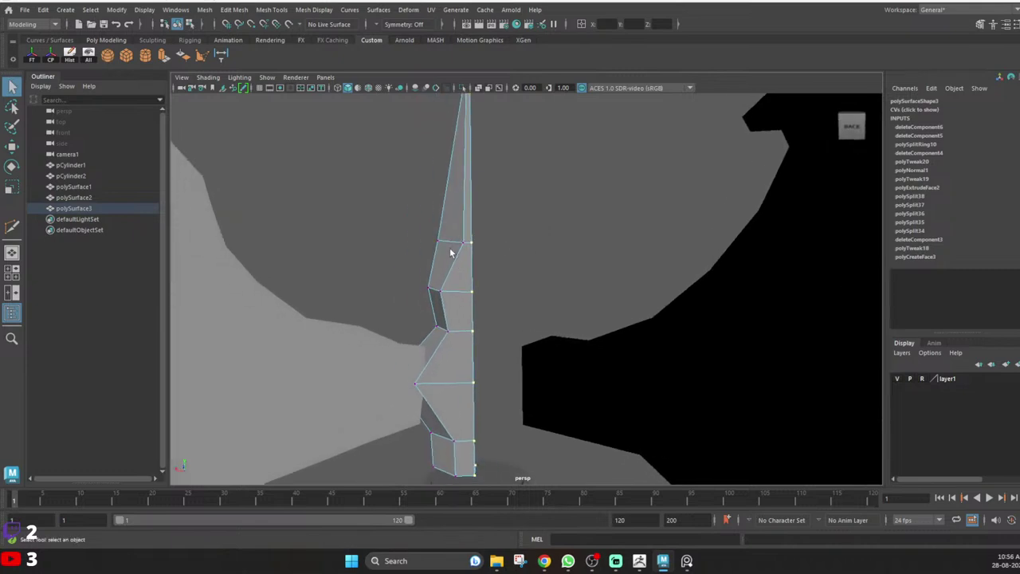
scroll(450, 251, up, 1)
alt+drag(443, 260, 447, 255)
double_click(466, 290)
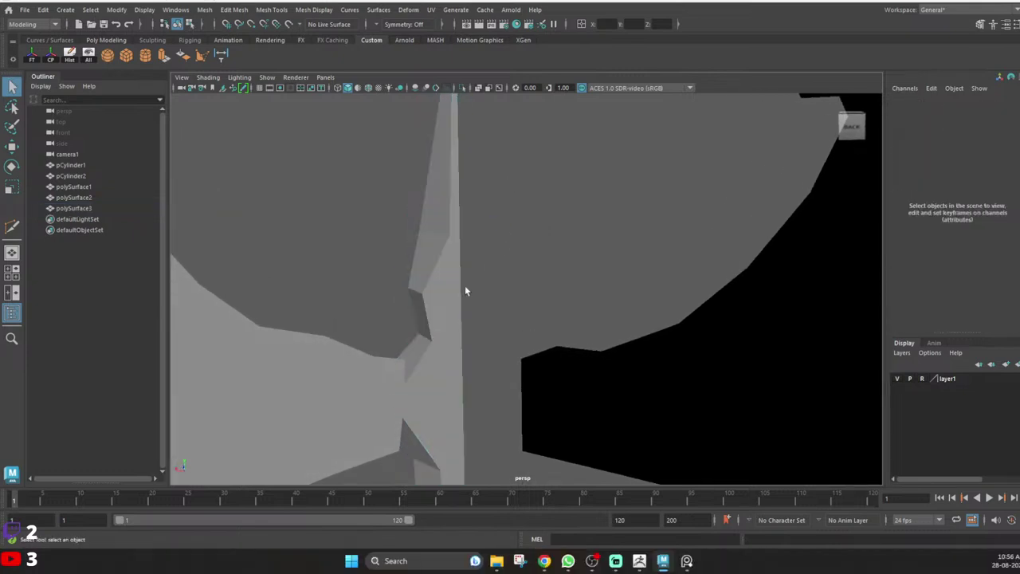
scroll(466, 289, down, 3)
alt+middle_drag(464, 286, 457, 304)
scroll(451, 255, up, 1)
click(459, 275)
scroll(459, 276, up, 2)
key(w)
key(v)
key(d)
Duplicate the half piece and mirror the copy across the centre edge with Scale X set to -1.
key(ctrl+d)
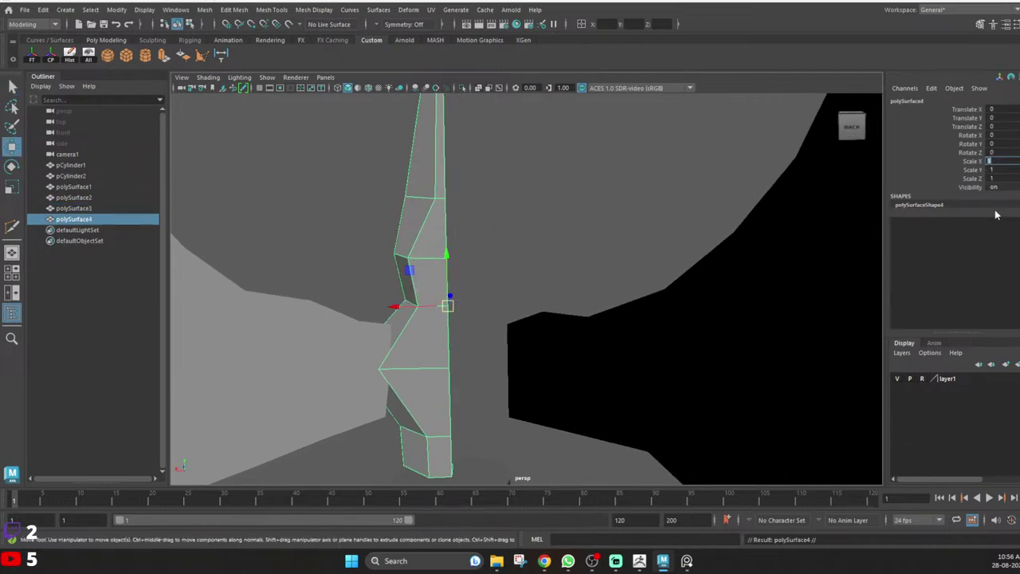
text(-1)
key(Return)
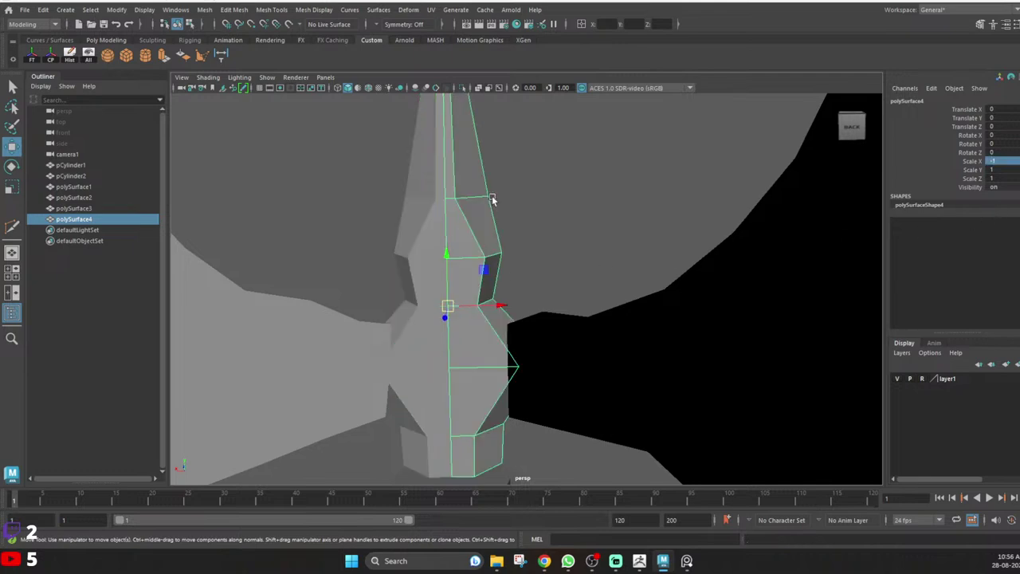
Select both mirrored halves of the spike and hub and combine them into one mesh.
key(q)
drag(341, 153, 455, 199)
shift+right_drag(458, 173, 425, 401)
Select the vertices along the combined spike-and-hub mesh's centre seam in the front view, leaving the outer tip vertices unselected.
key(space)
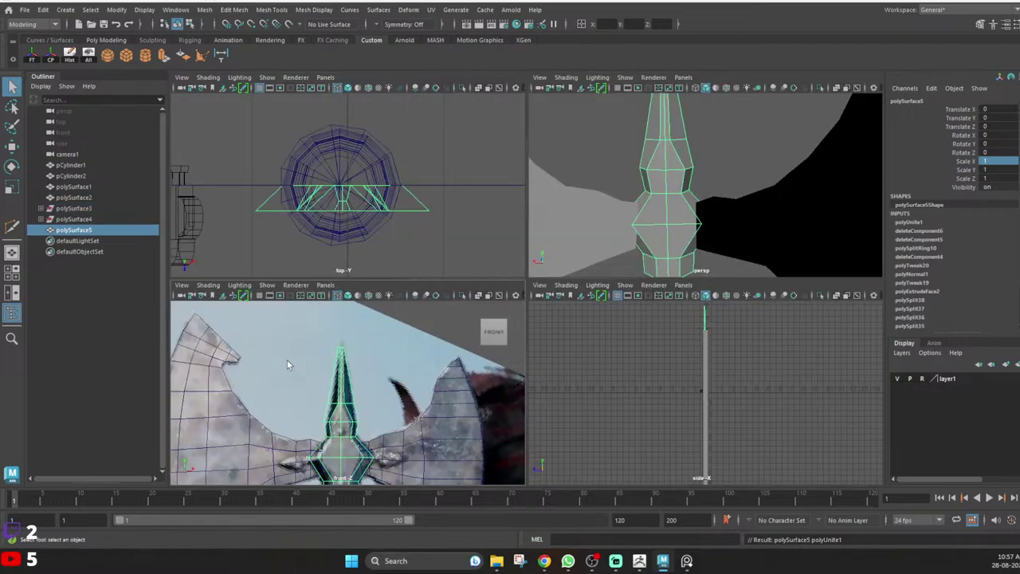
key(space)
key(F9)
scroll(538, 279, down, 10)
scroll(538, 279, up, 6)
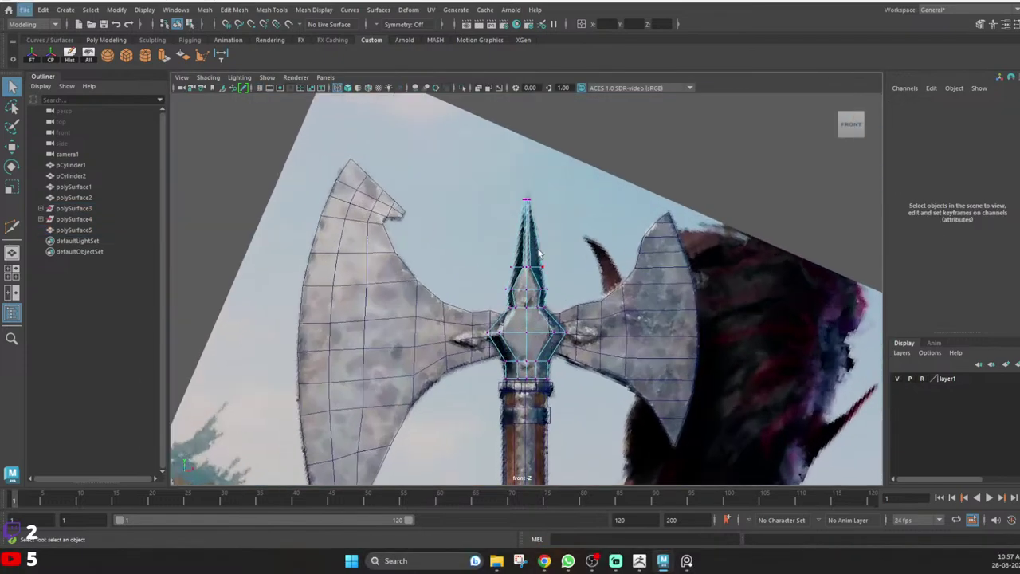
alt+middle_drag(512, 177, 497, 149)
drag(526, 341, 520, 405)
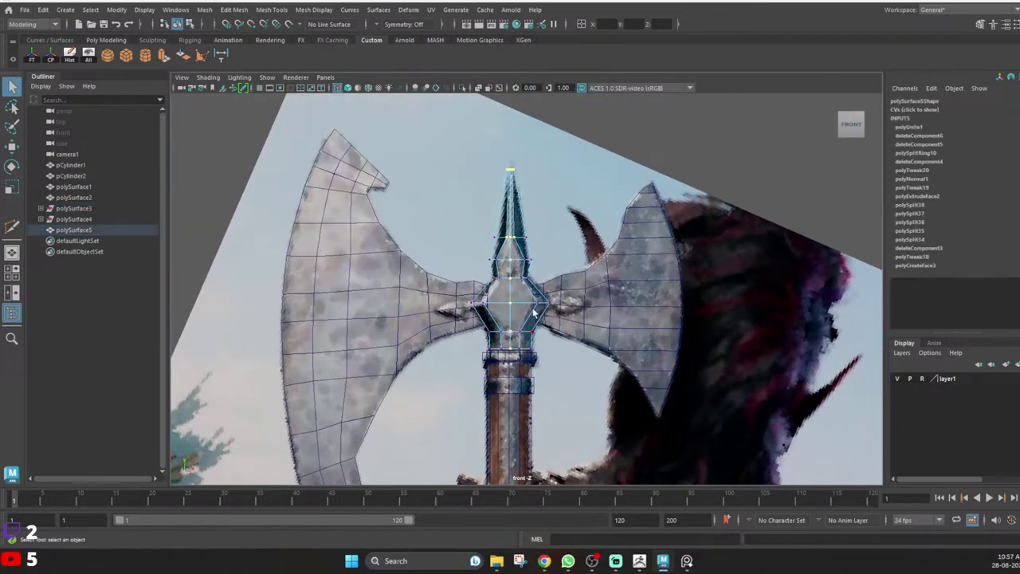
scroll(517, 374, up, 10)
alt+middle_drag(480, 104, 474, 313)
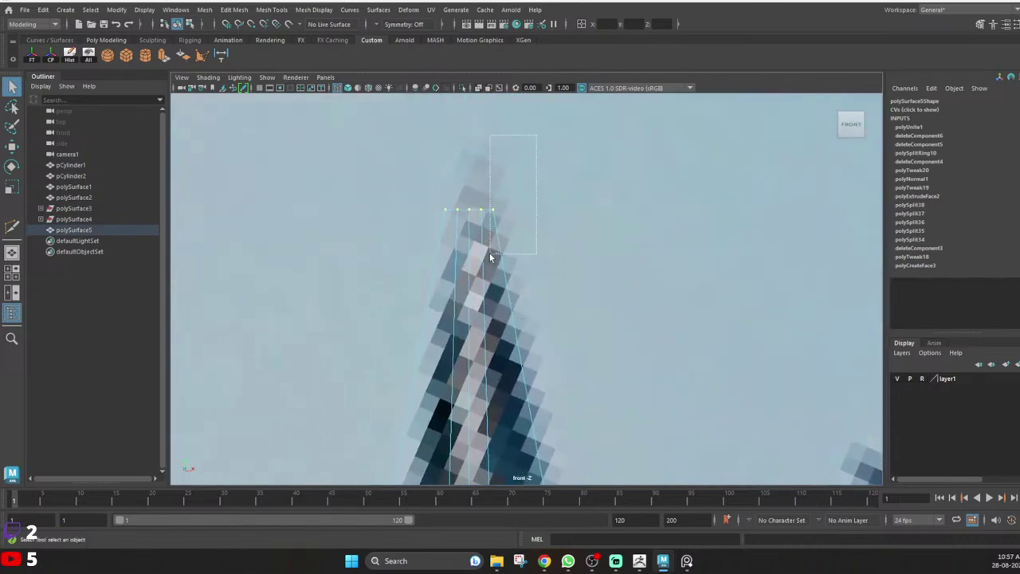
Scale the selected centre seam vertices horizontally until they line up in one straight vertical line.
key(r)
scroll(518, 230, down, 8)
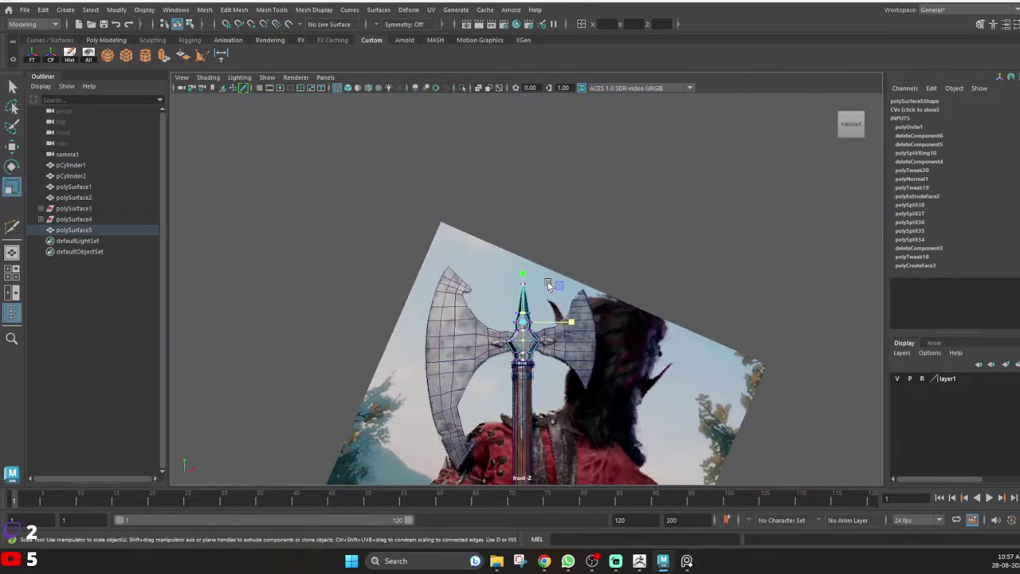
scroll(550, 284, up, 2)
drag(568, 340, 561, 339)
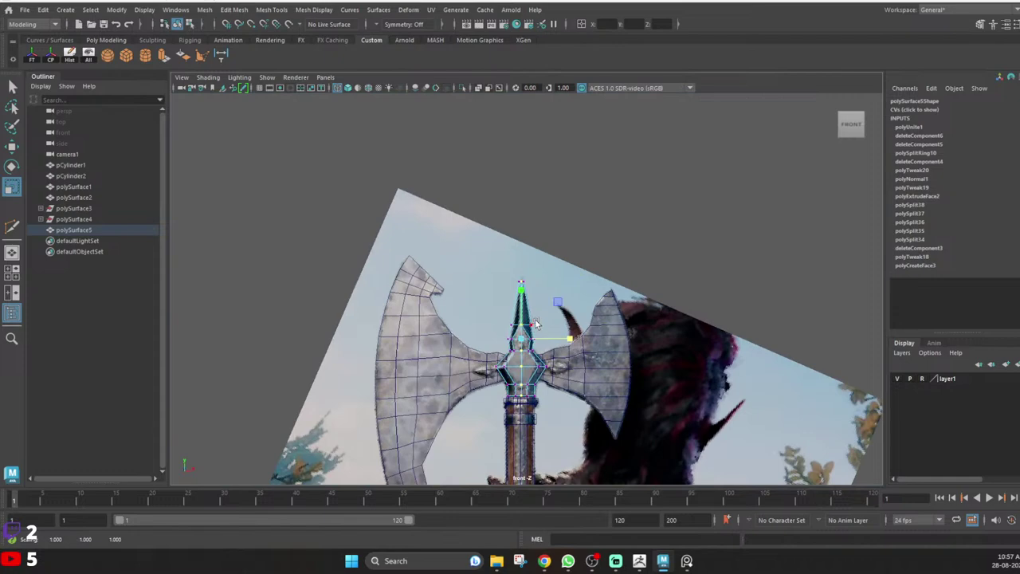
scroll(542, 338, up, 10)
alt+middle_drag(539, 389, 550, 176)
key(q)
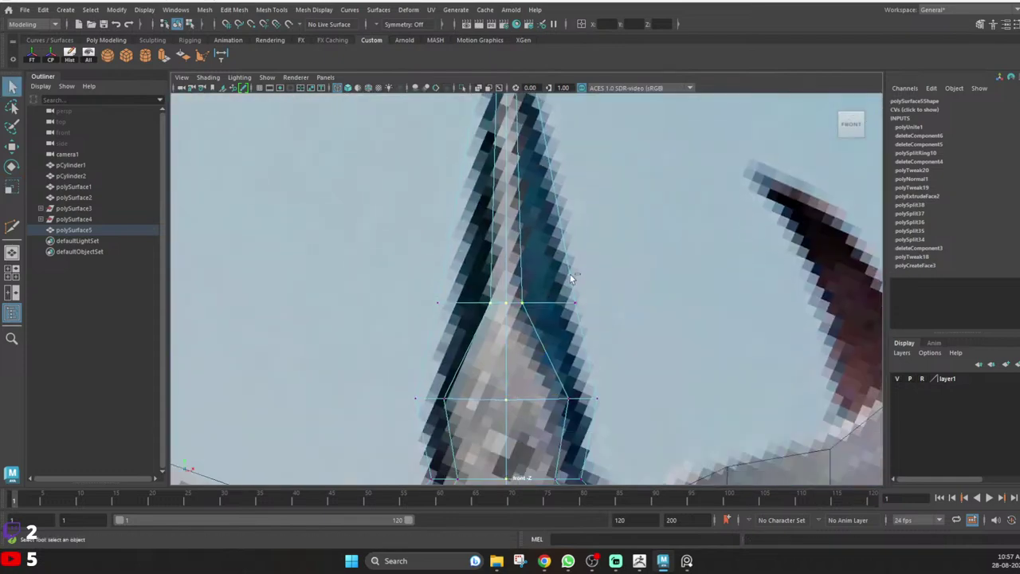
scroll(551, 350, down, 10)
key(r)
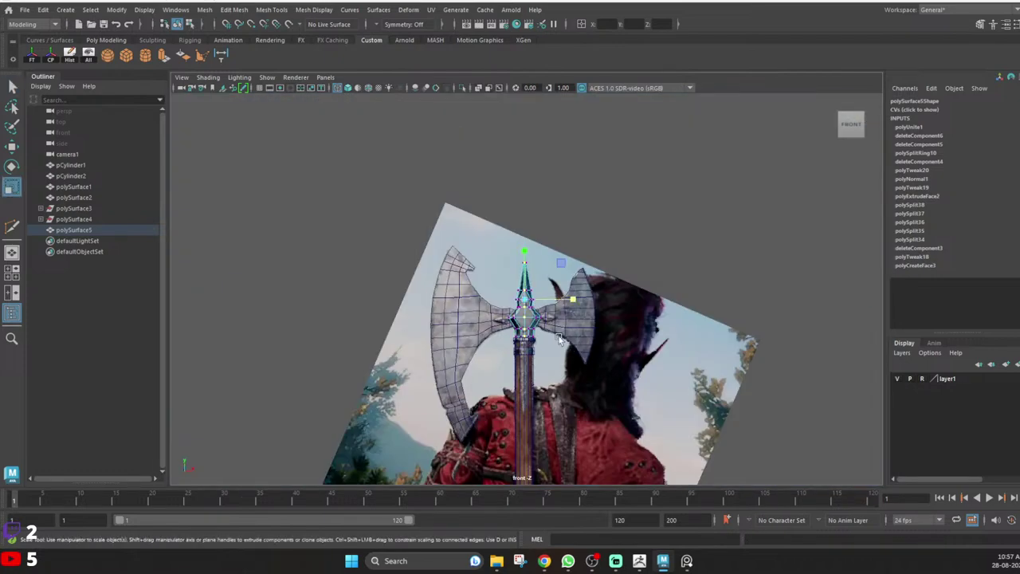
scroll(549, 324, up, 3)
drag(574, 306, 545, 305)
Merge the overlapping centre seam vertices and select the joined spike-and-hub object.
shift+right_drag(564, 268, 594, 219)
key(q)
click(593, 221)
scroll(531, 319, up, 10)
click(548, 333)
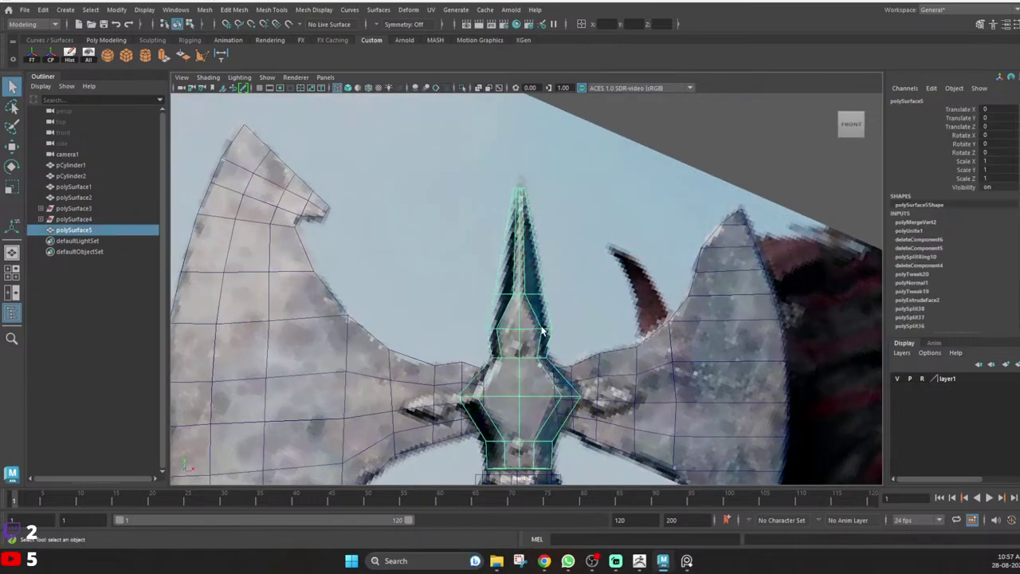
Select all spike vertices above the hub's widest row and scale them horizontally to fit the reference outline.
alt+middle_drag(548, 334, 527, 289)
right_drag(527, 289, 474, 267)
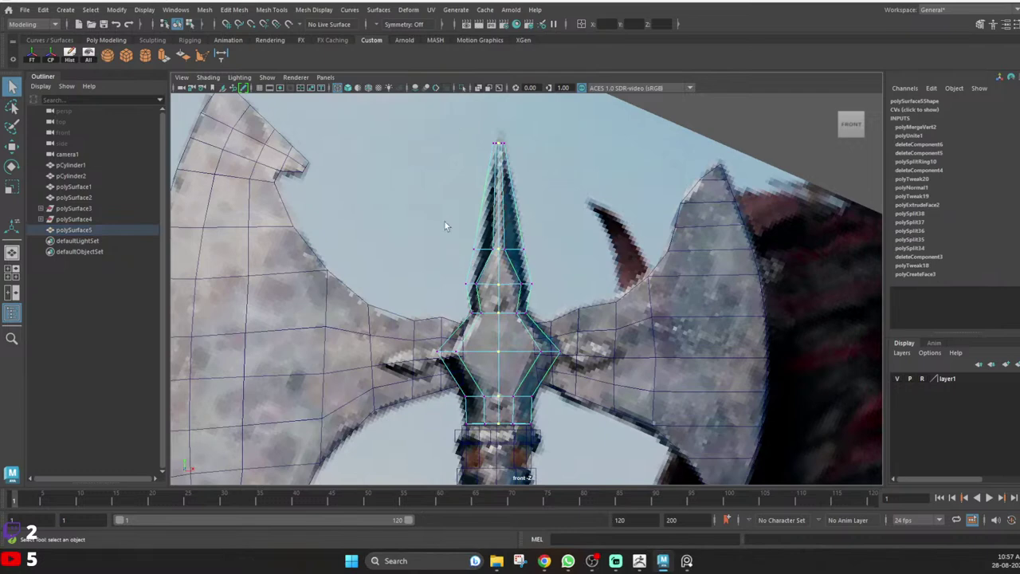
drag(547, 327, 547, 327)
key(r)
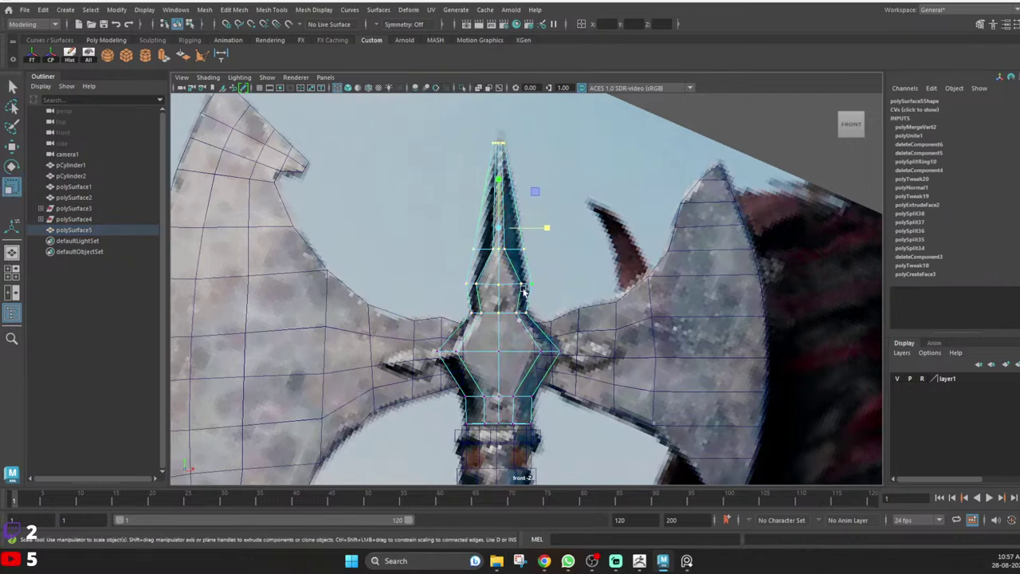
click(544, 228)
scroll(546, 280, up, 4)
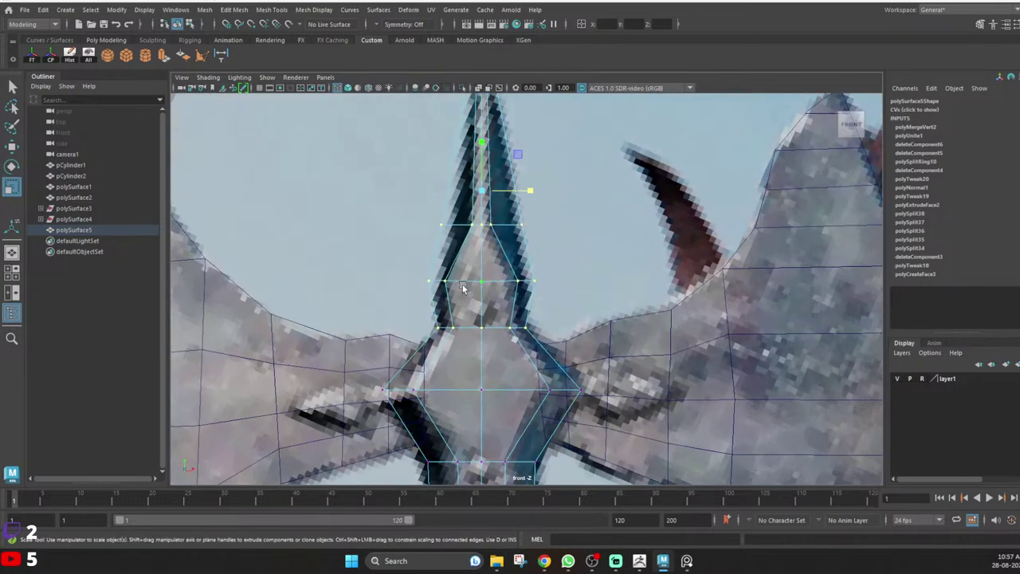
Undo the last vertex edit and delete the outer cross edges on both sides of the spike above its flared section.
key(ctrl+z)
click(528, 282)
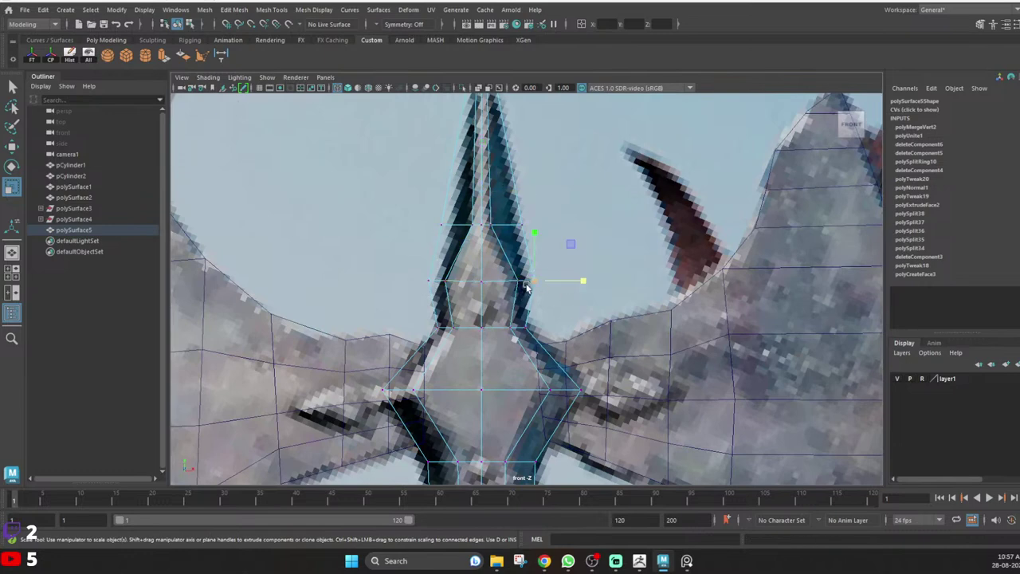
drag(536, 284, 530, 282)
key(q)
right_drag(509, 225, 507, 169)
scroll(519, 226, up, 3)
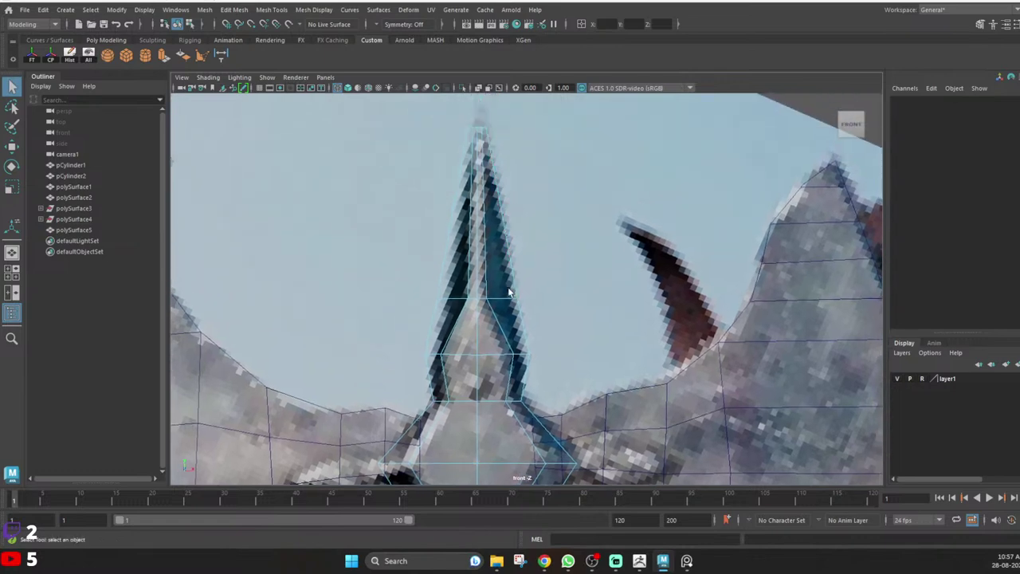
click(500, 304)
shift+click(419, 302)
shift+right_drag(513, 223, 471, 241)
key(F8)
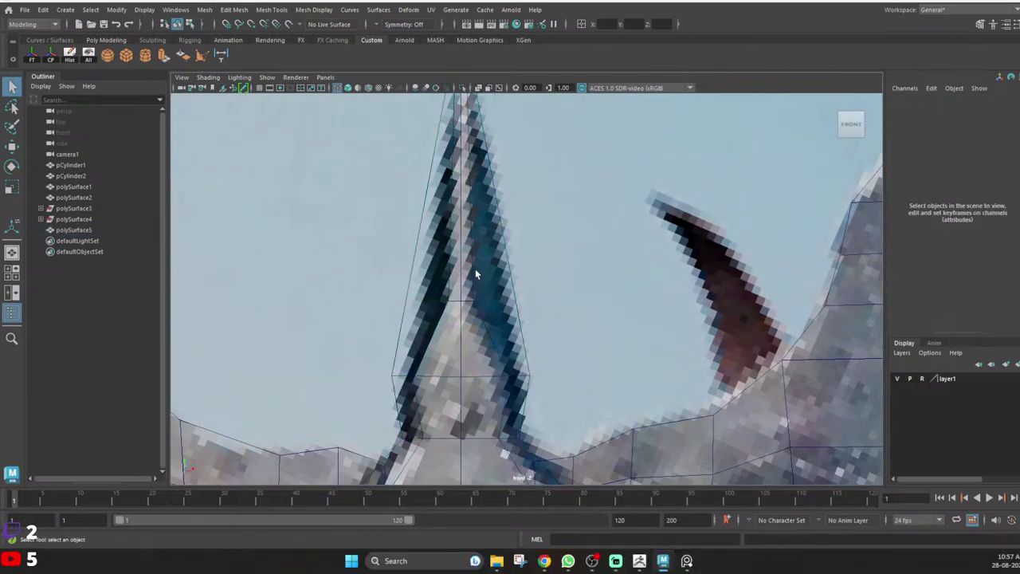
Select the central spike piece polySurface5 and set modelling symmetry to Object X.
click(474, 274)
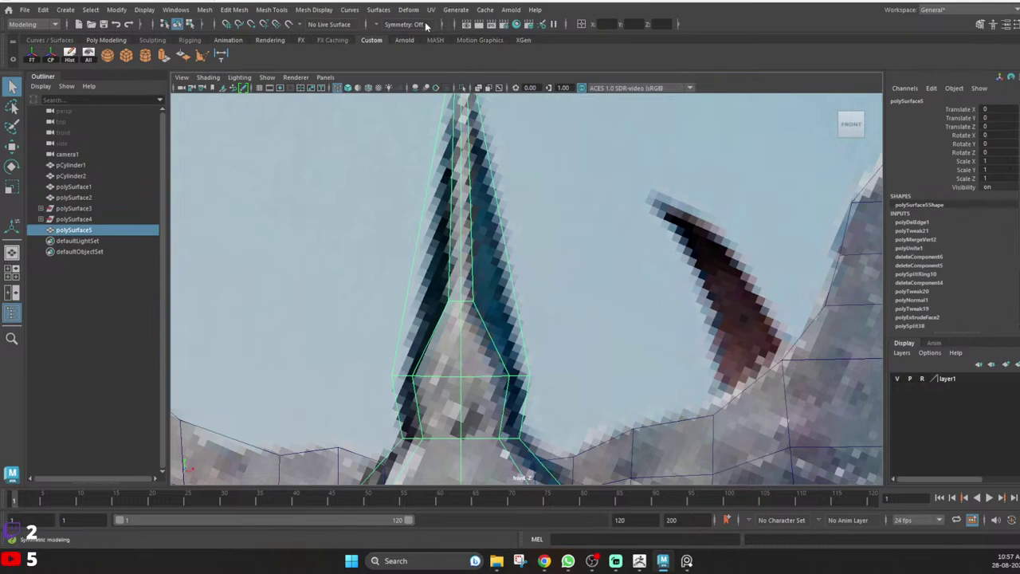
click(383, 25)
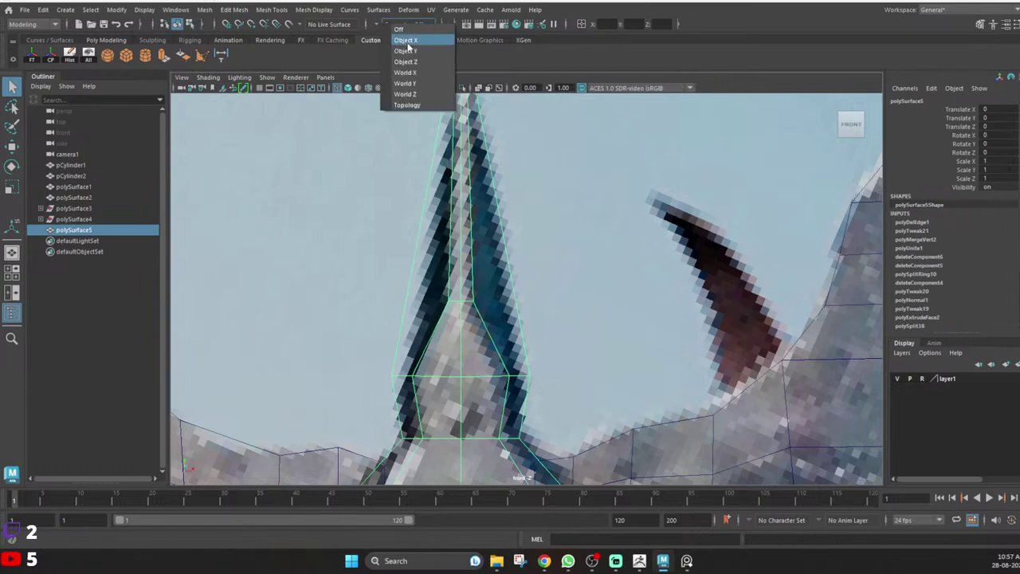
click(408, 40)
click(476, 281)
click(473, 280)
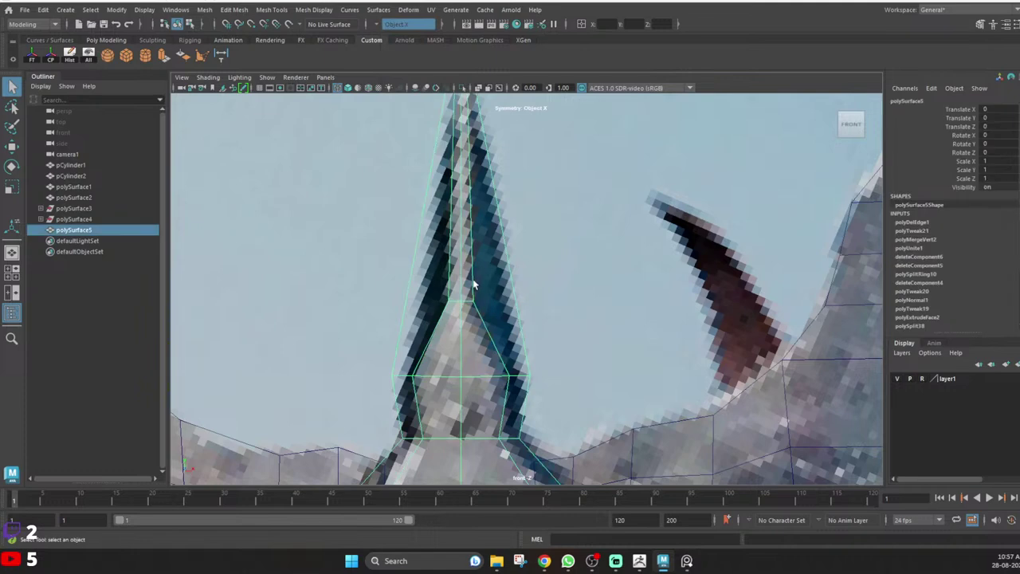
Try to cut an edge from the ridge's lower corner to the spike's outer edge with Multi-Cut, then undo it.
shift+right_drag(473, 280, 425, 250)
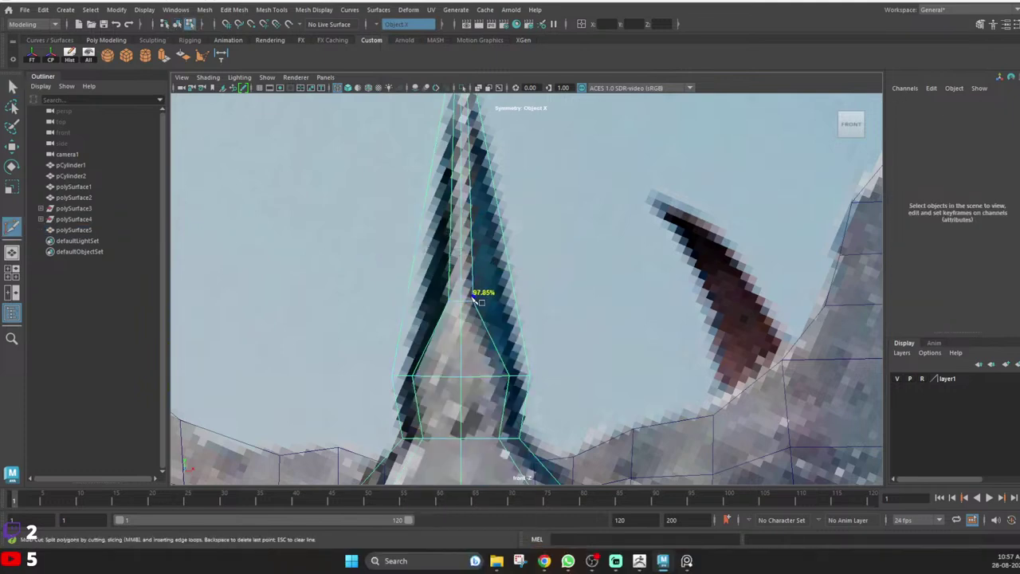
click(516, 298)
right_click(513, 302)
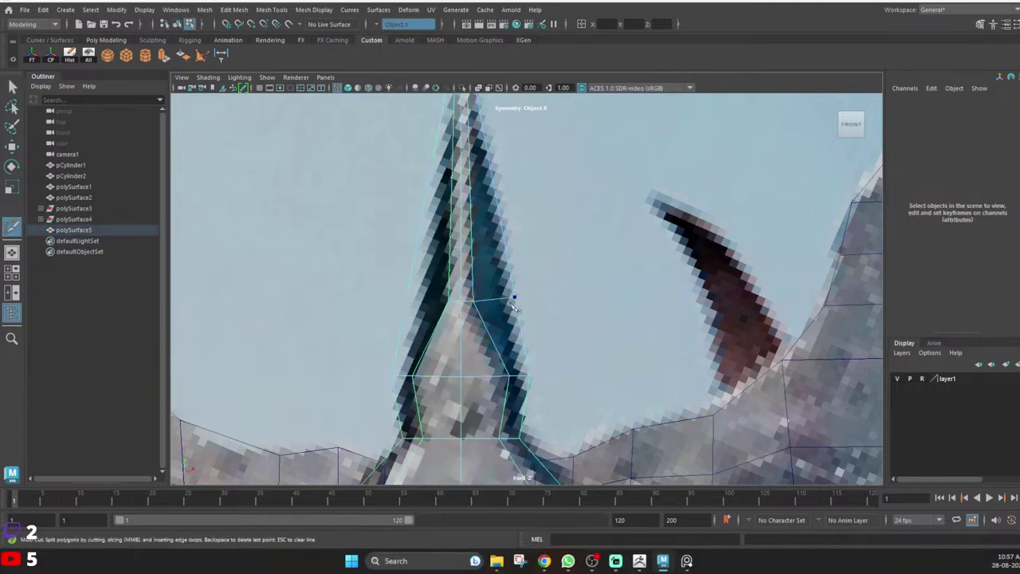
key(space)
key(space)
alt+drag(446, 255, 433, 232)
alt+middle_drag(433, 232, 455, 300)
scroll(455, 300, up, 5)
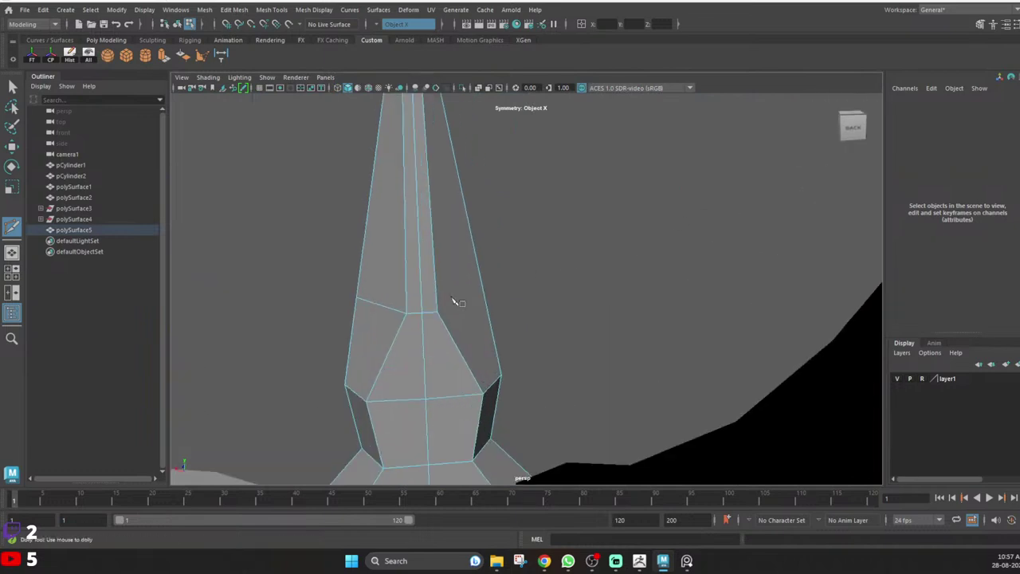
alt+drag(455, 301, 428, 302)
key(ctrl+z)
key(ctrl+z)
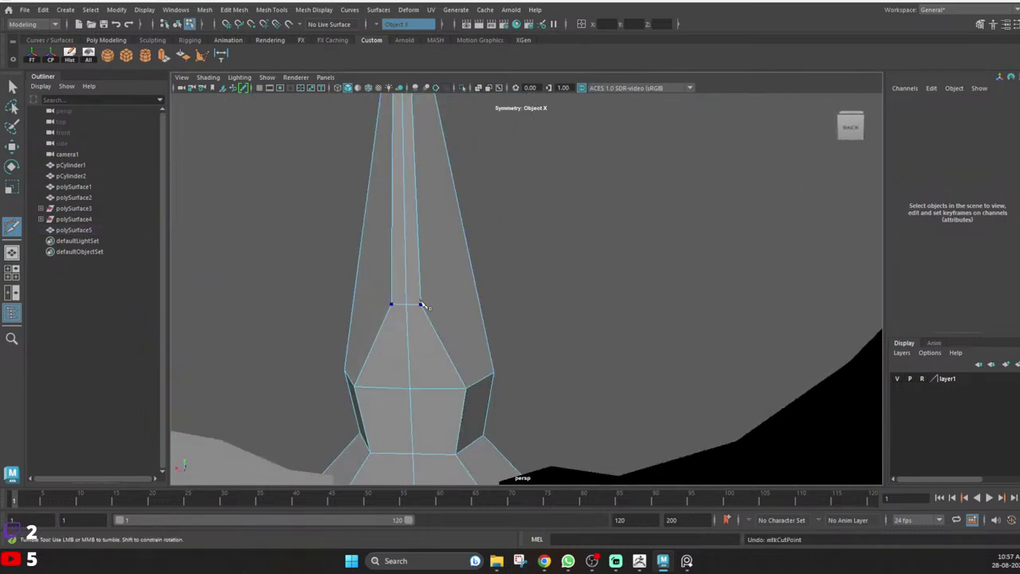
Cut mirrored edges with Multi-Cut from the central ridge's lower corners to the spike's outer edges on both sides.
click(421, 303)
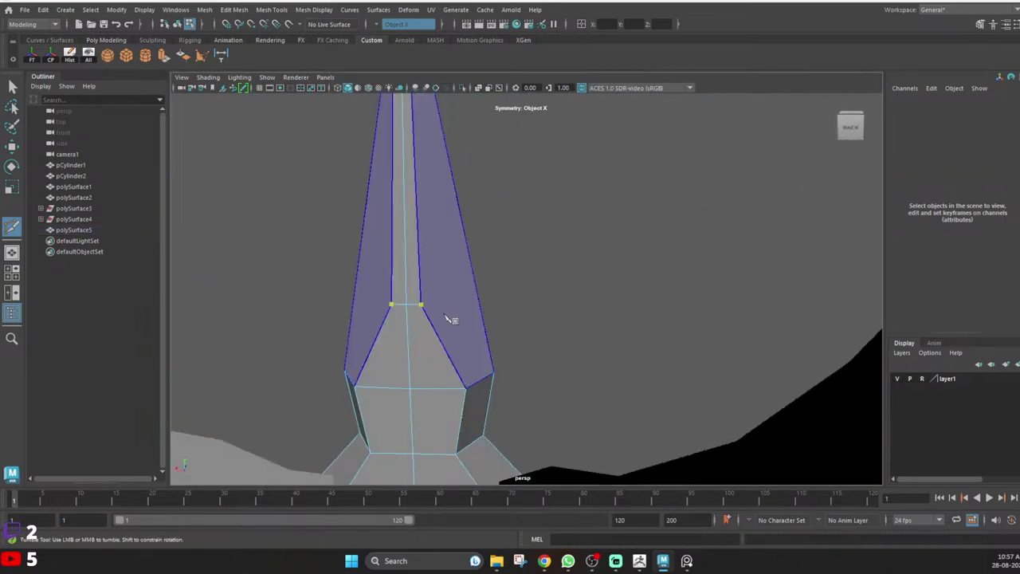
alt+drag(479, 300, 502, 303)
right_click(526, 290)
scroll(527, 290, down, 3)
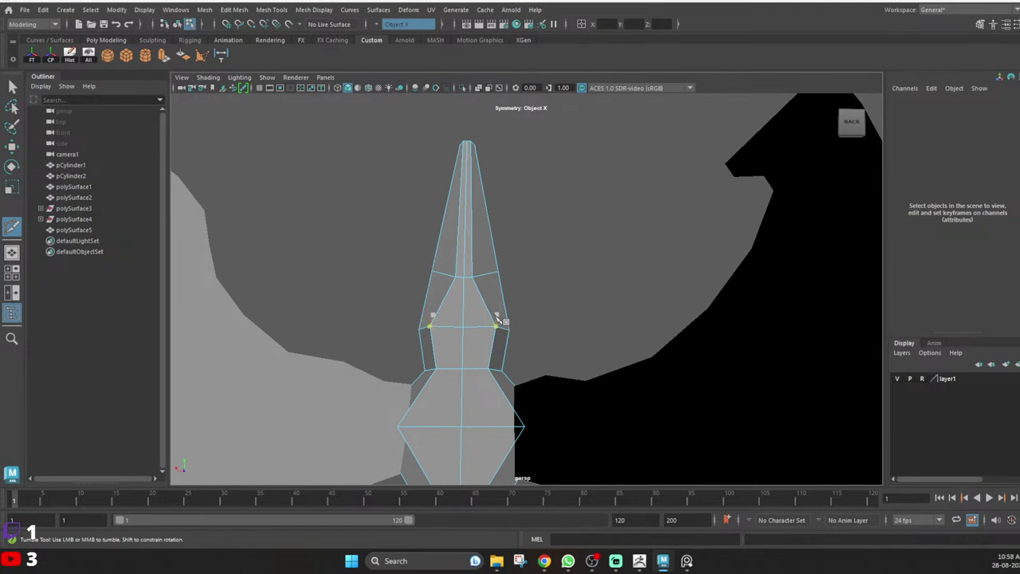
In the front view, select the central ridge's vertices at the spike tip and at its lower end.
key(space)
key(space)
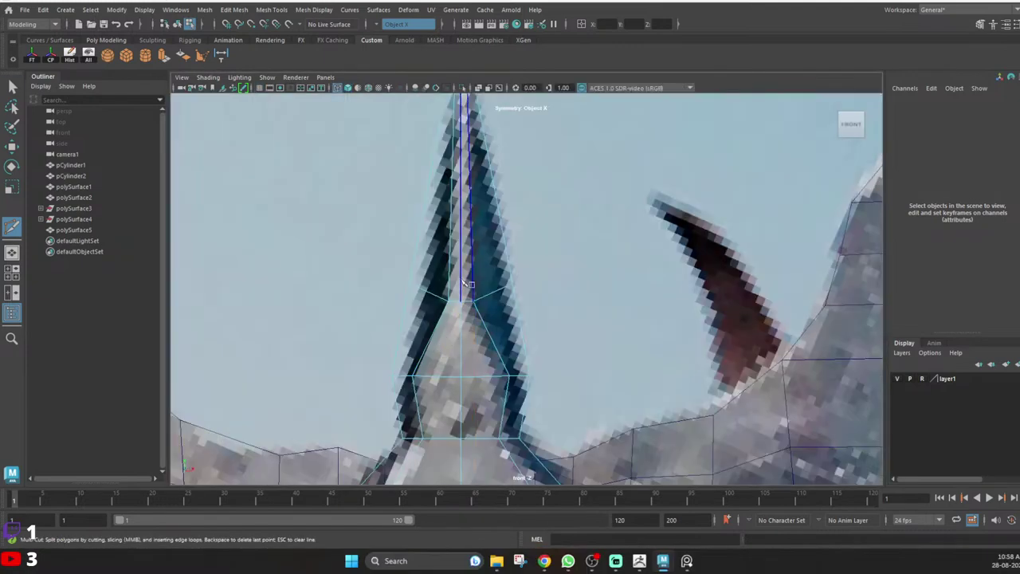
key(q)
drag(441, 287, 485, 312)
alt+middle_drag(465, 183, 487, 348)
scroll(487, 343, up, 2)
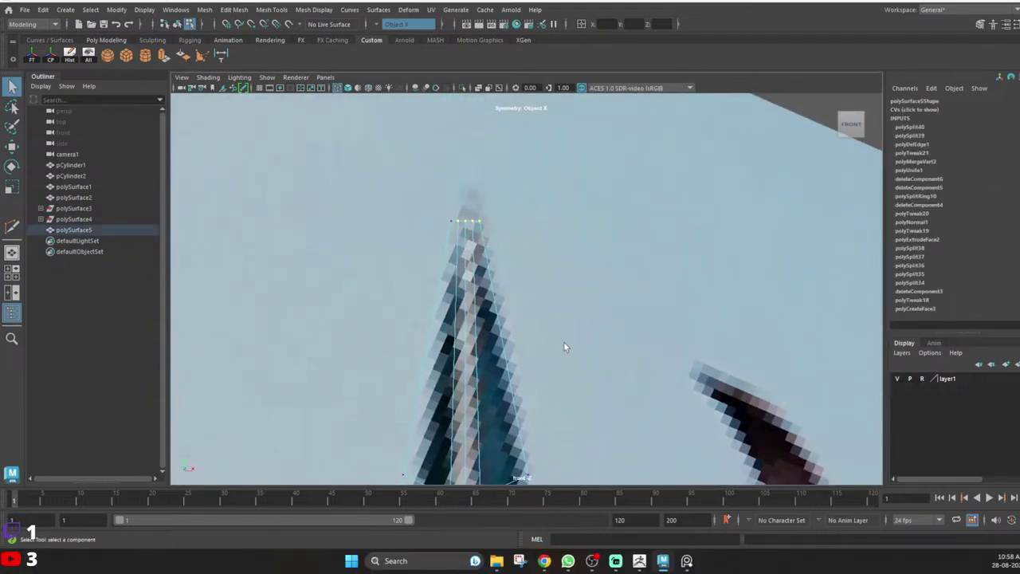
alt+middle_drag(541, 369, 503, 264)
alt+middle_drag(456, 187, 440, 136)
scroll(467, 271, up, 2)
scroll(478, 331, down, 9)
Try to narrow the central ridge by scaling the selected vertices horizontally, then undo it.
key(r)
scroll(513, 293, up, 6)
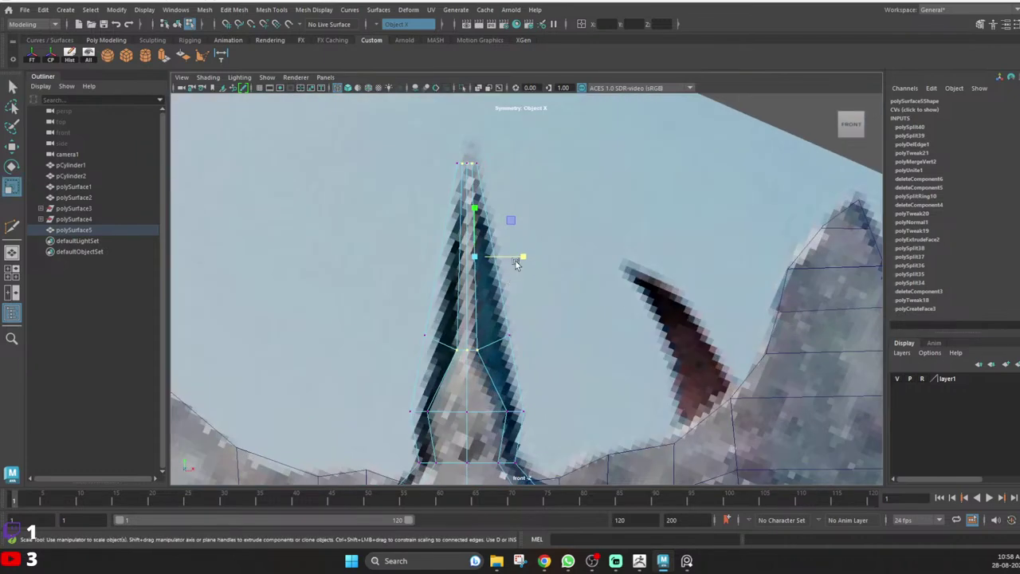
click(509, 265)
key(ctrl+z)
drag(522, 263, 506, 259)
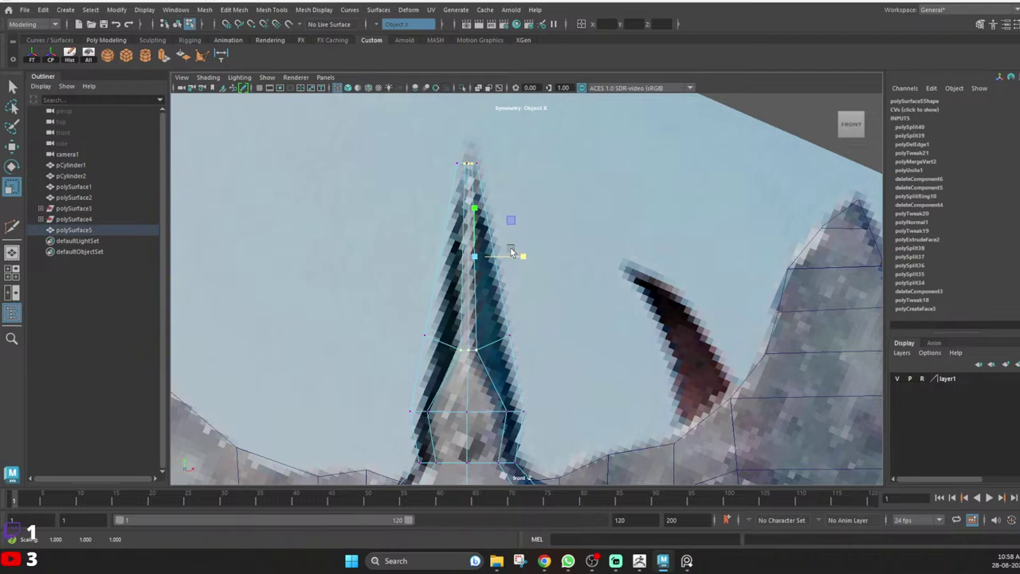
key(ctrl+z)
Add the missing inner tip vertex to the ridge selection and scale the selected vertices horizontally by about 1.1.
scroll(494, 245, up, 4)
key(q)
alt+middle_drag(451, 234, 478, 406)
scroll(456, 322, up, 4)
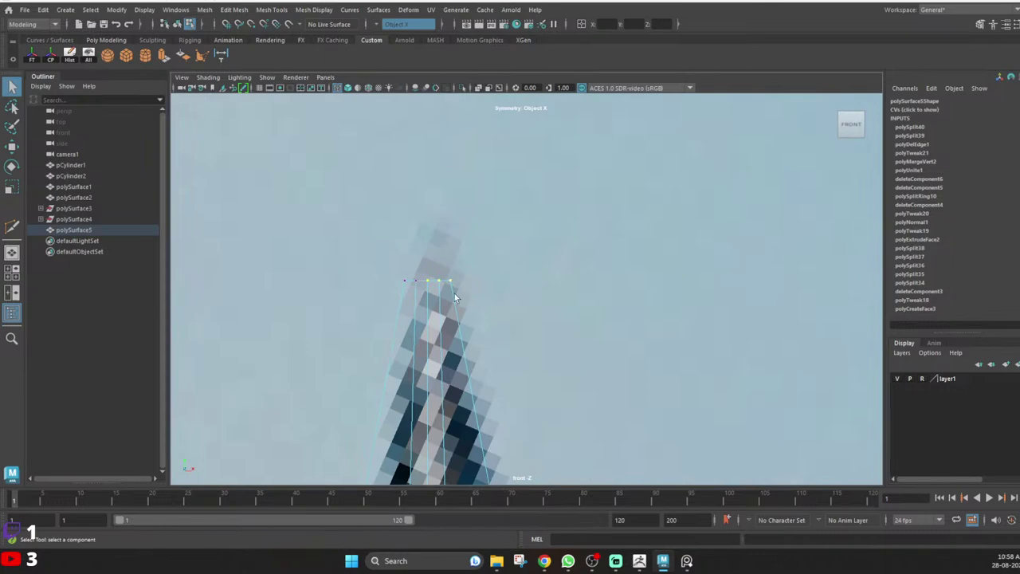
shift+drag(411, 271, 417, 286)
scroll(482, 364, down, 7)
alt+middle_drag(485, 364, 476, 267)
scroll(476, 267, up, 4)
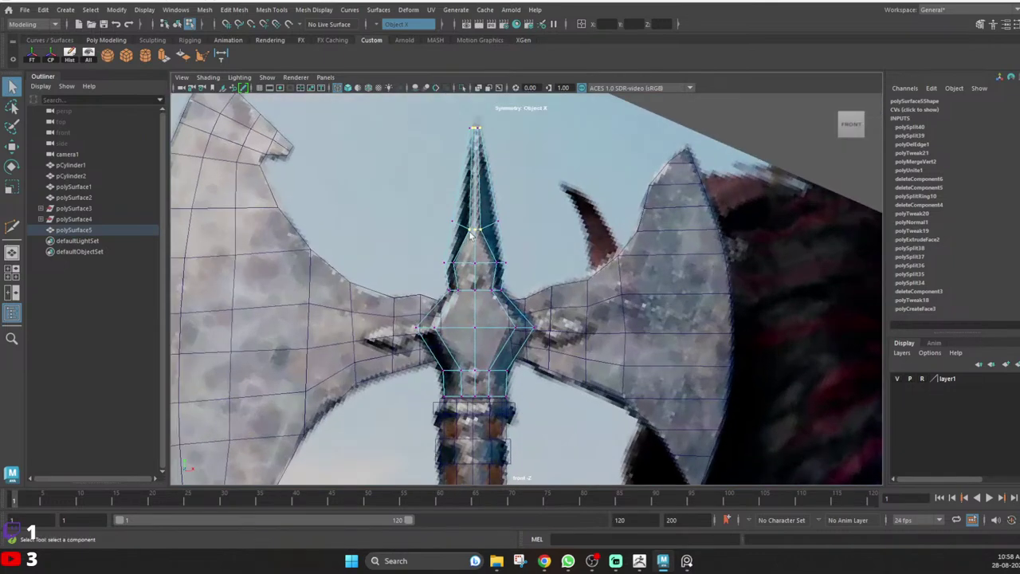
alt+middle_drag(472, 232, 476, 335)
key(r)
drag(484, 241, 480, 235)
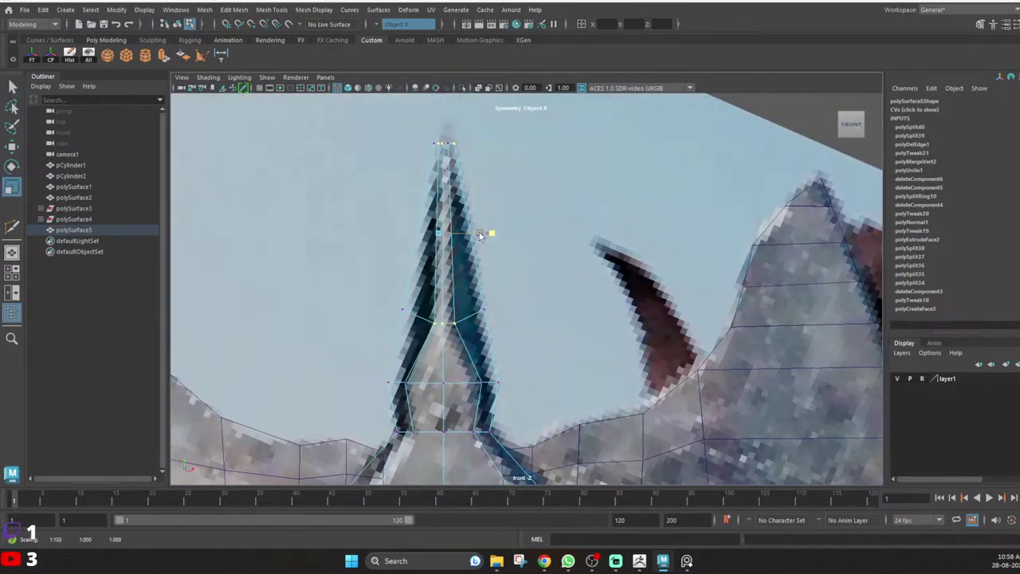
Return the spike piece to object mode in the perspective view and turn modelling symmetry off.
key(space)
key(space)
alt+drag(540, 214, 503, 215)
scroll(502, 216, up, 4)
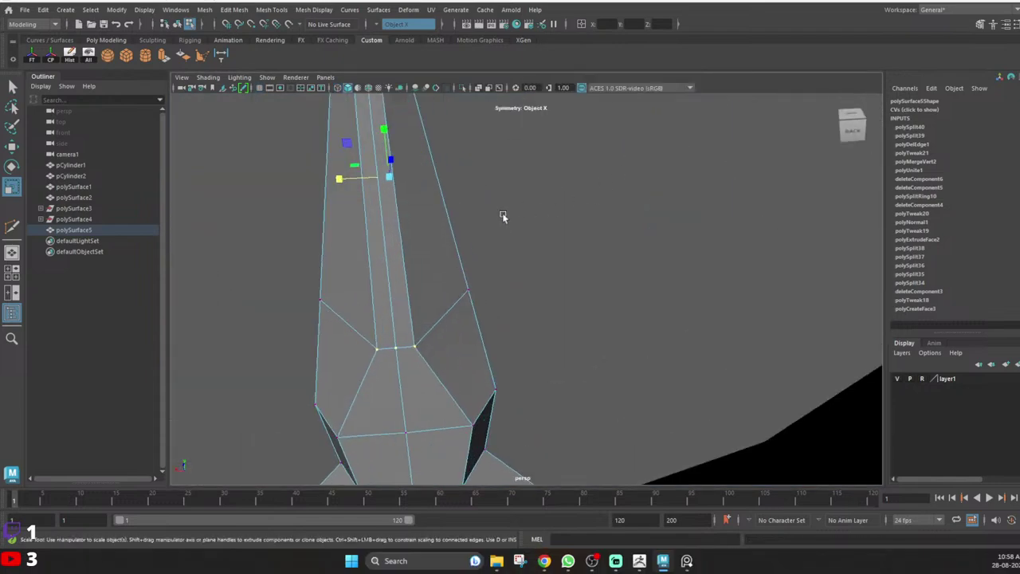
alt+middle_drag(502, 215, 496, 281)
right_drag(496, 282, 520, 231)
click(500, 132)
click(377, 25)
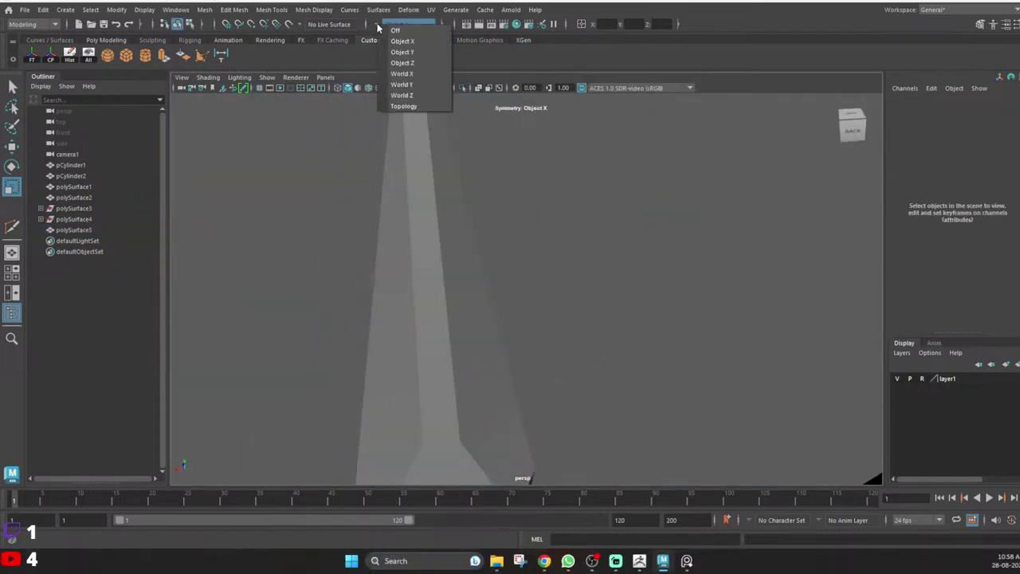
click(394, 34)
Narrow the spike's tip by scaling its top vertices together horizontally.
click(438, 203)
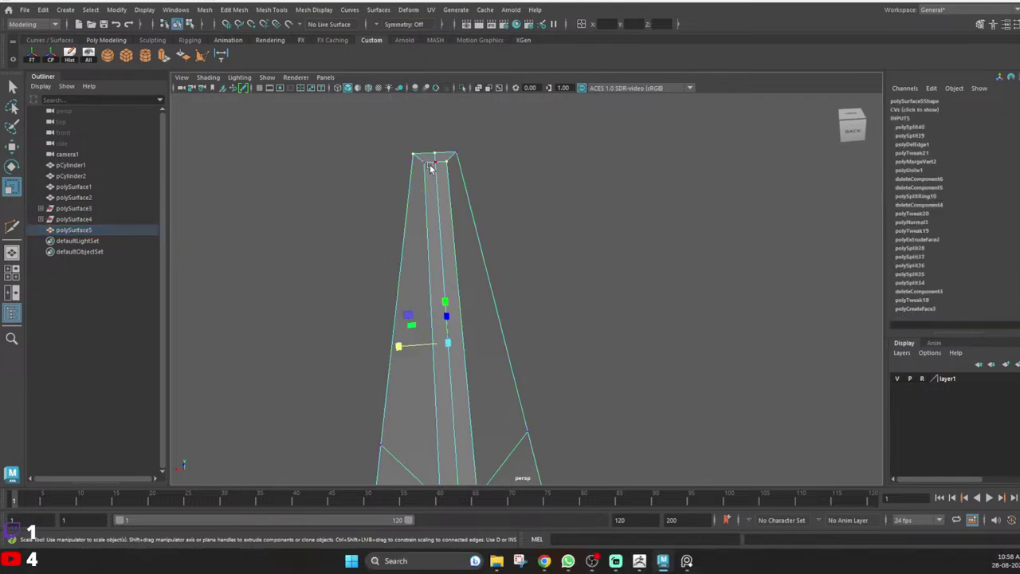
key(q)
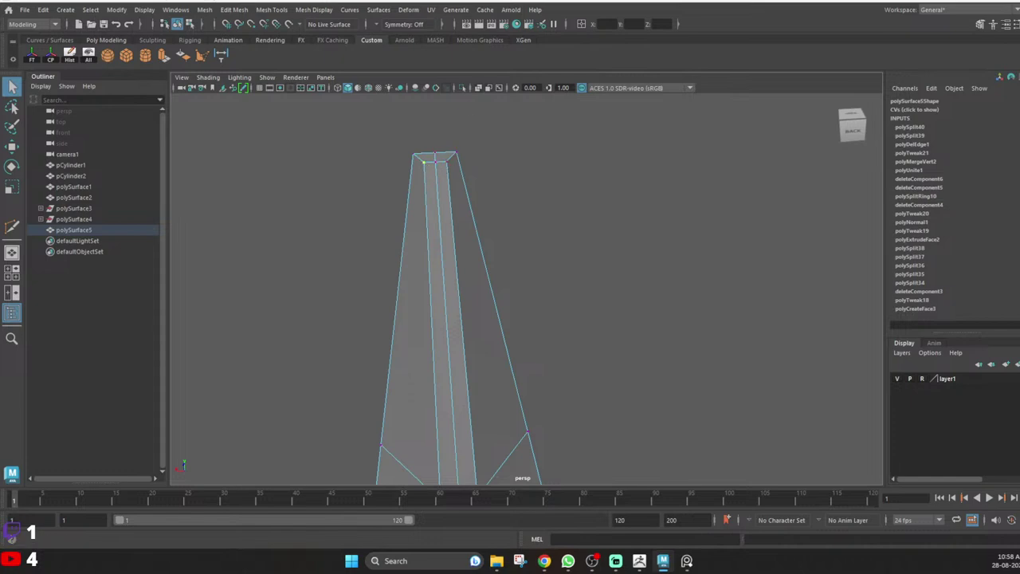
scroll(465, 145, up, 5)
scroll(451, 145, down, 3)
alt+drag(439, 190, 424, 157)
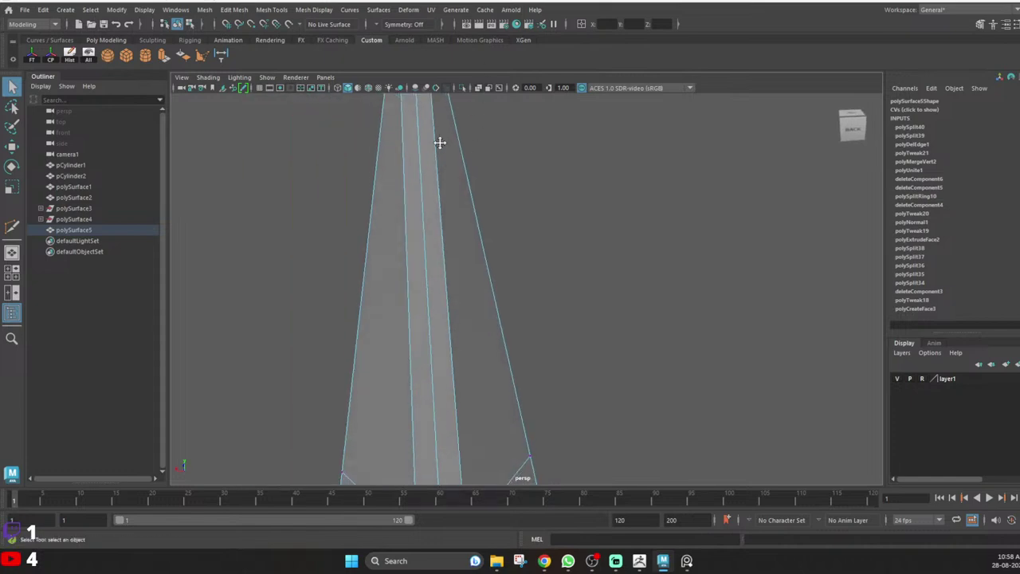
alt+middle_drag(440, 143, 439, 185)
drag(333, 110, 468, 154)
key(r)
drag(367, 127, 378, 132)
scroll(435, 205, down, 4)
alt+middle_drag(466, 346, 450, 261)
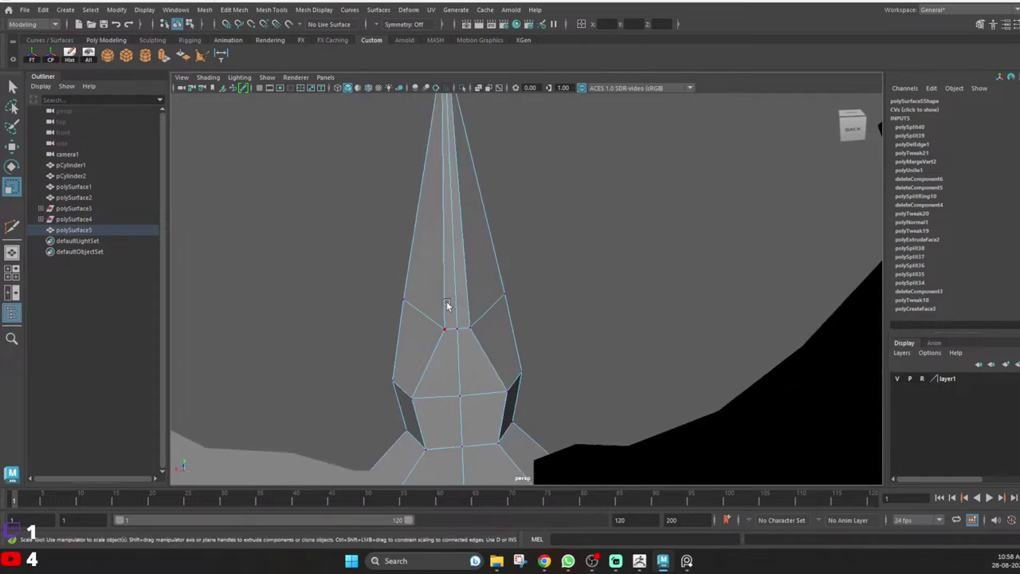
Scale the outer vertices at the ends of the new cuts slightly inward and return to object mode.
alt+drag(449, 305, 451, 298)
right_drag(451, 298, 496, 240)
click(499, 231)
alt+middle_drag(485, 230, 478, 209)
click(482, 271)
right_drag(482, 272, 424, 289)
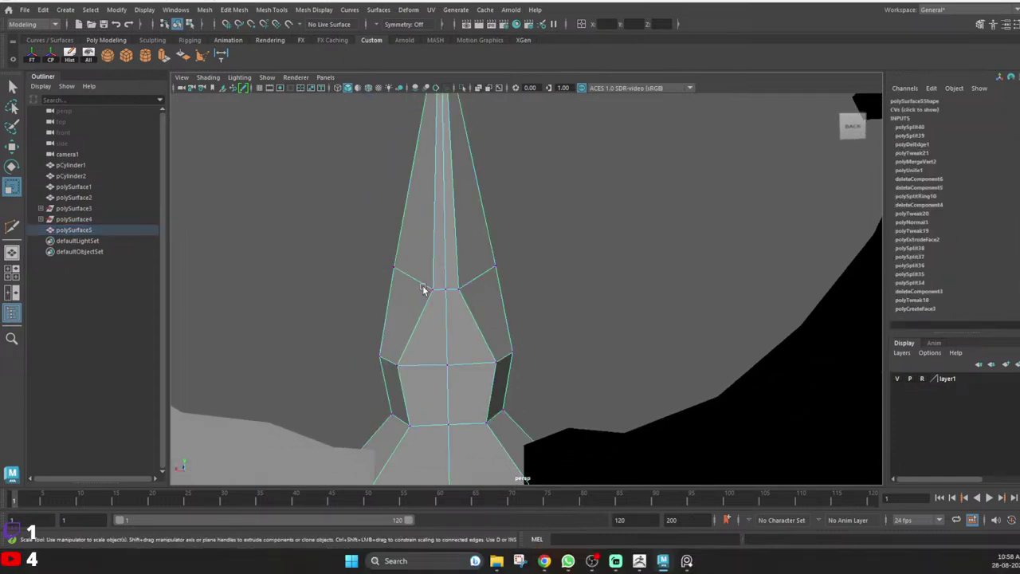
drag(397, 270, 401, 271)
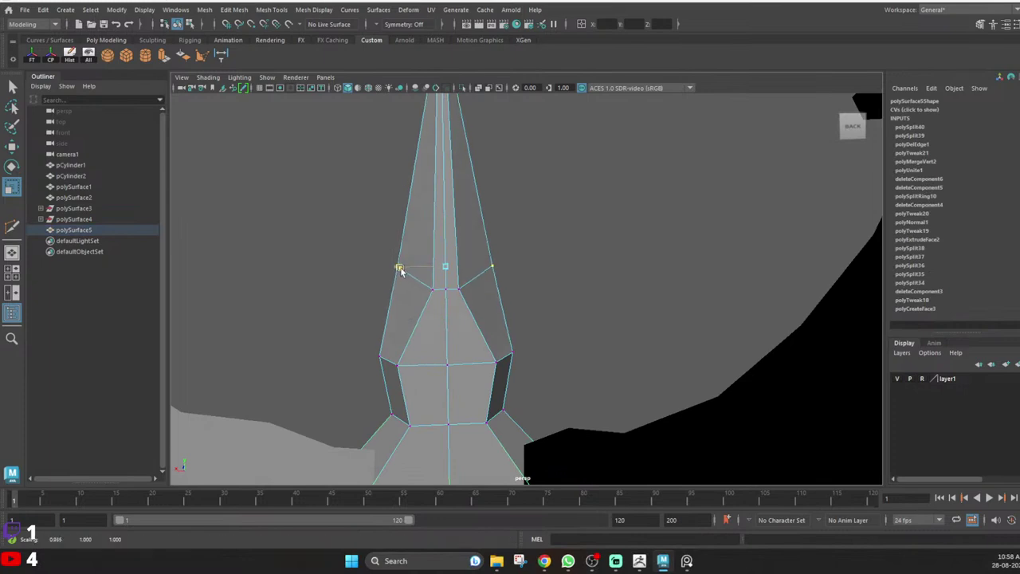
right_drag(473, 292, 504, 254)
click(514, 239)
Examine the spike's shape and how the central piece's lower collar sits over the handle from several angles.
alt+middle_drag(486, 200, 476, 267)
scroll(455, 269, down, 3)
alt+drag(424, 267, 419, 282)
scroll(424, 311, down, 5)
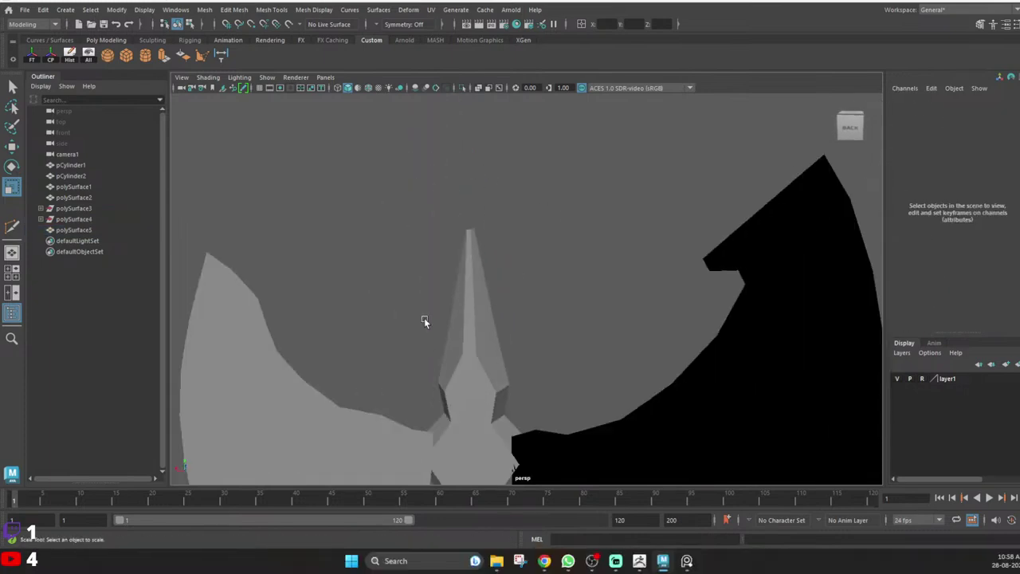
alt+middle_drag(474, 367, 467, 221)
click(491, 221)
scroll(492, 223, up, 5)
alt+drag(494, 239, 459, 199)
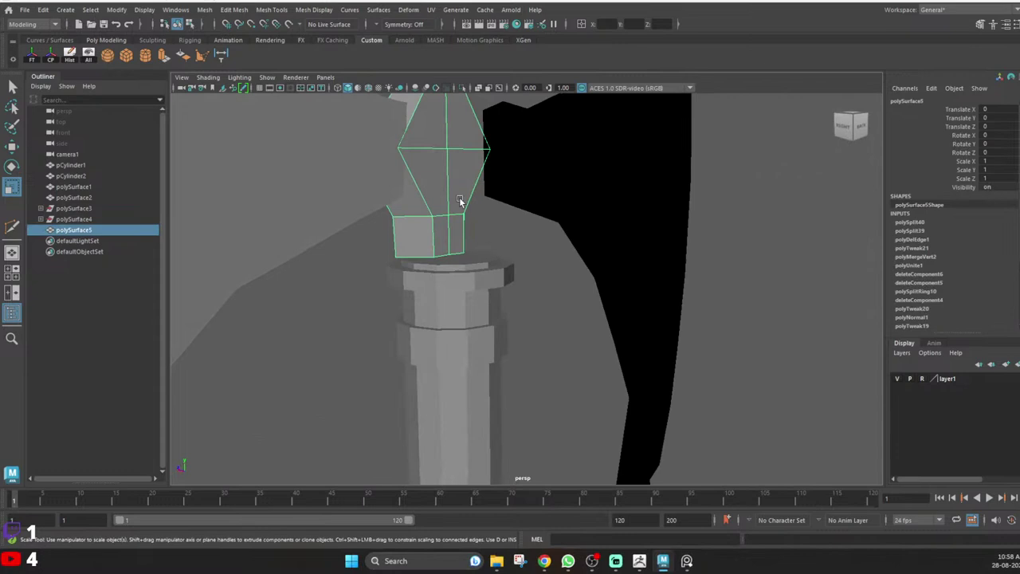
scroll(459, 200, down, 5)
alt+middle_drag(459, 199, 449, 261)
Extrude all faces of the large blade polySurface2 to a thickness of about 0.11 cm and return to object mode.
click(553, 285)
alt+drag(553, 286, 560, 263)
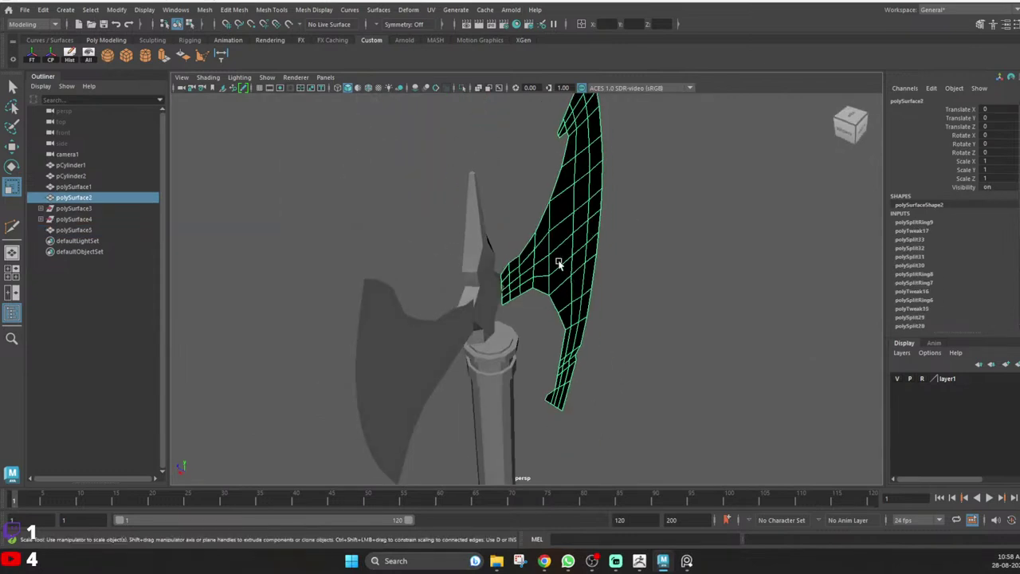
click(165, 57)
key(w)
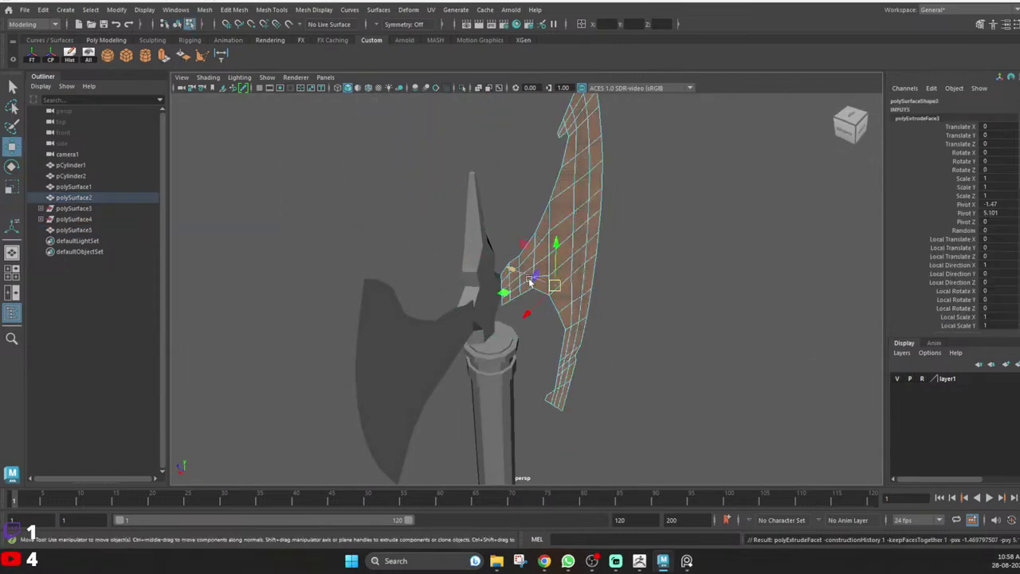
mouse_move(511, 271)
mouse_down()
mouse_move(522, 275)
mouse_move(499, 264)
mouse_up()
alt+drag(554, 206, 562, 237)
drag(489, 245, 493, 250)
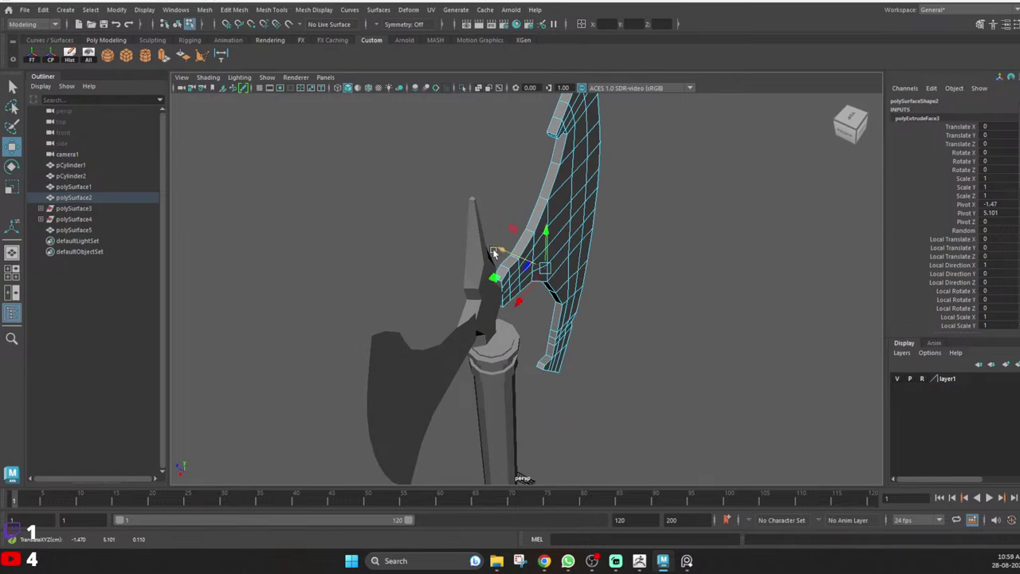
key(q)
right_drag(522, 251, 605, 174)
click(612, 174)
alt+middle_drag(582, 142, 544, 234)
alt+drag(545, 235, 473, 251)
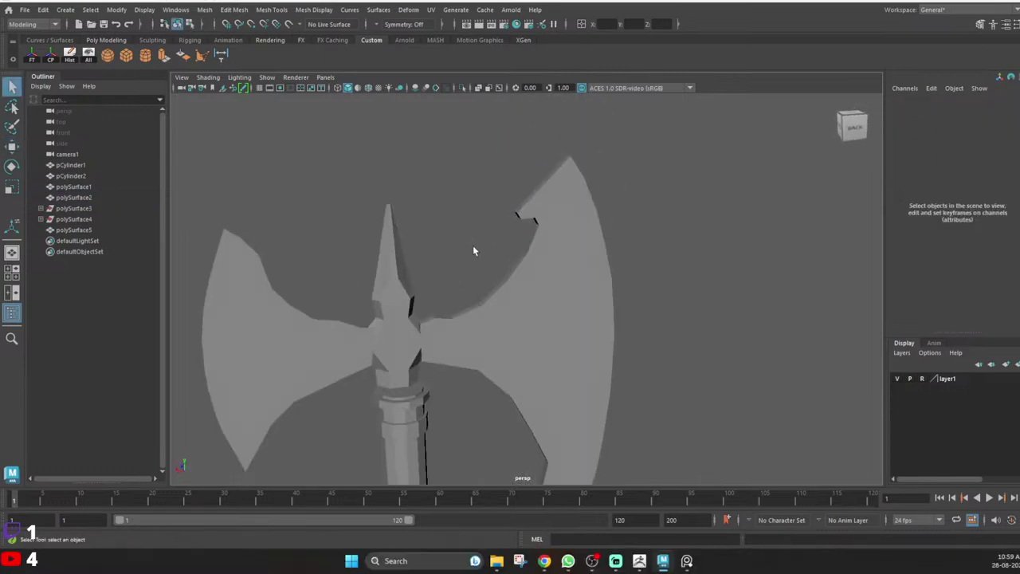
Extrude all faces of the small blade polySurface1 and pull them outward to give it thickness.
alt+middle_drag(473, 251, 588, 137)
click(424, 264)
alt+drag(424, 264, 295, 94)
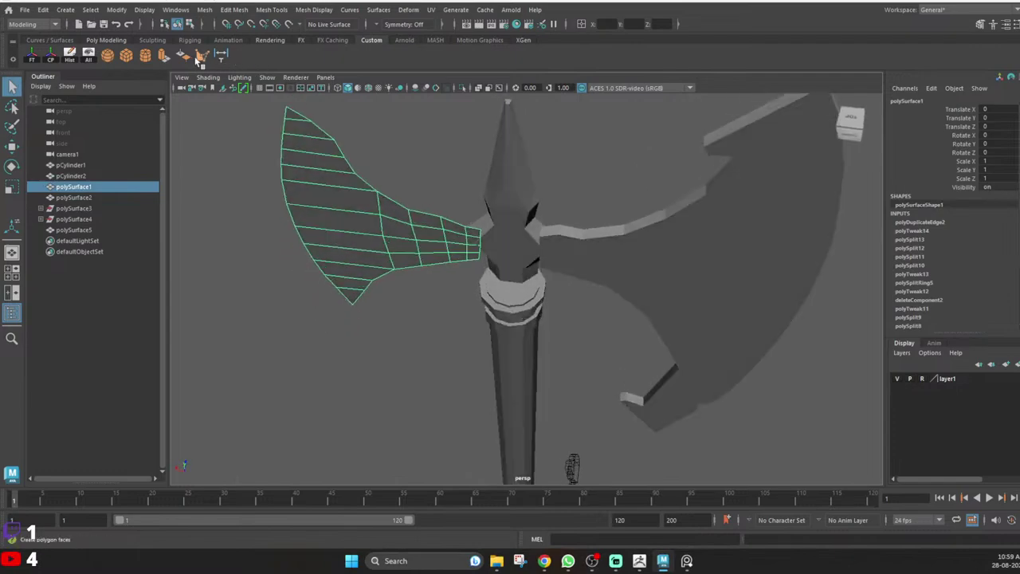
alt+drag(201, 100, 263, 152)
key(ctrl+e)
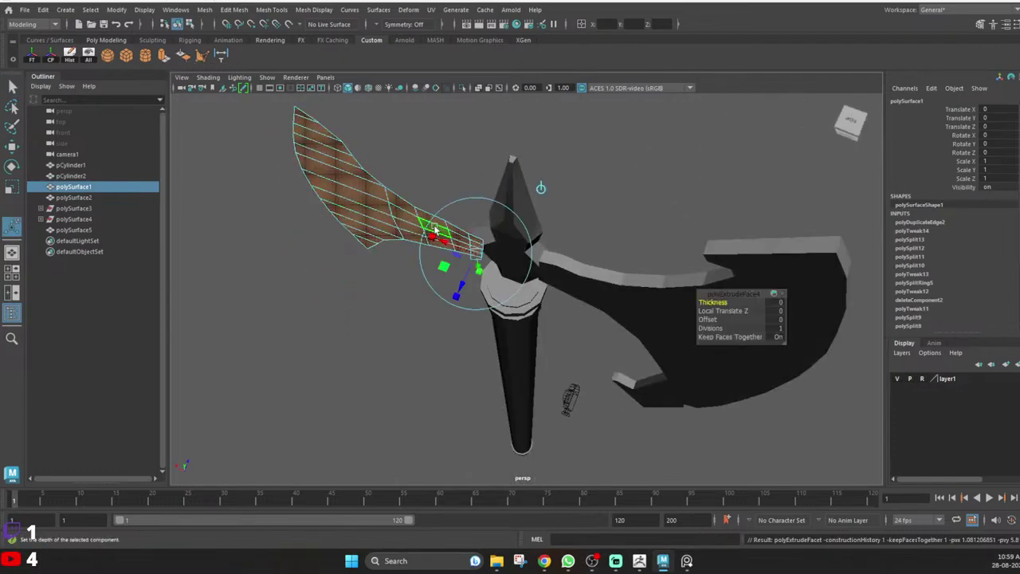
key(w)
drag(414, 167, 423, 159)
Adjust the small blade's extruded faces along Z in the top view to match the large blade's thickness and return to object mode.
key(space)
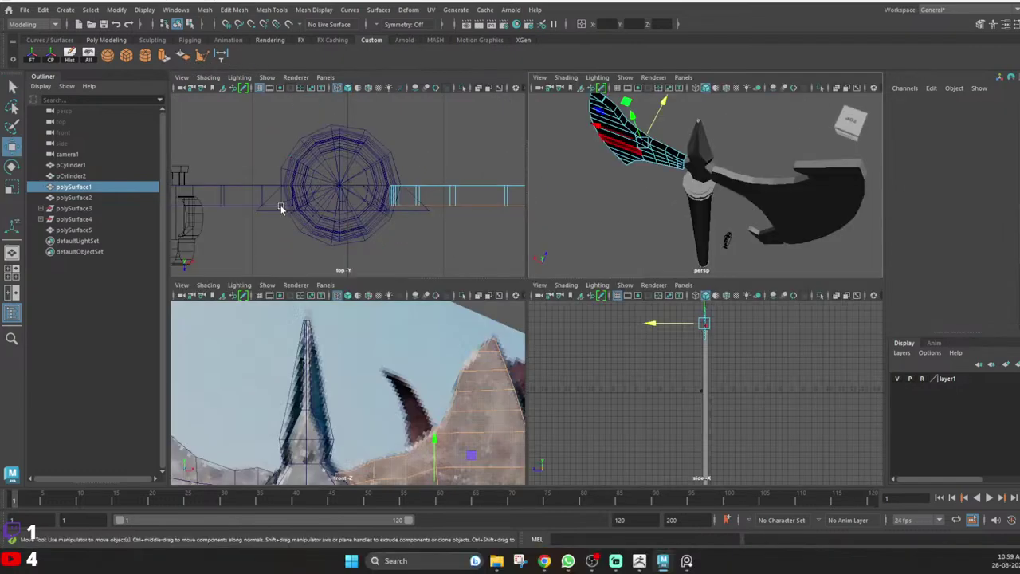
key(space)
alt+right_drag(503, 166, 396, 266)
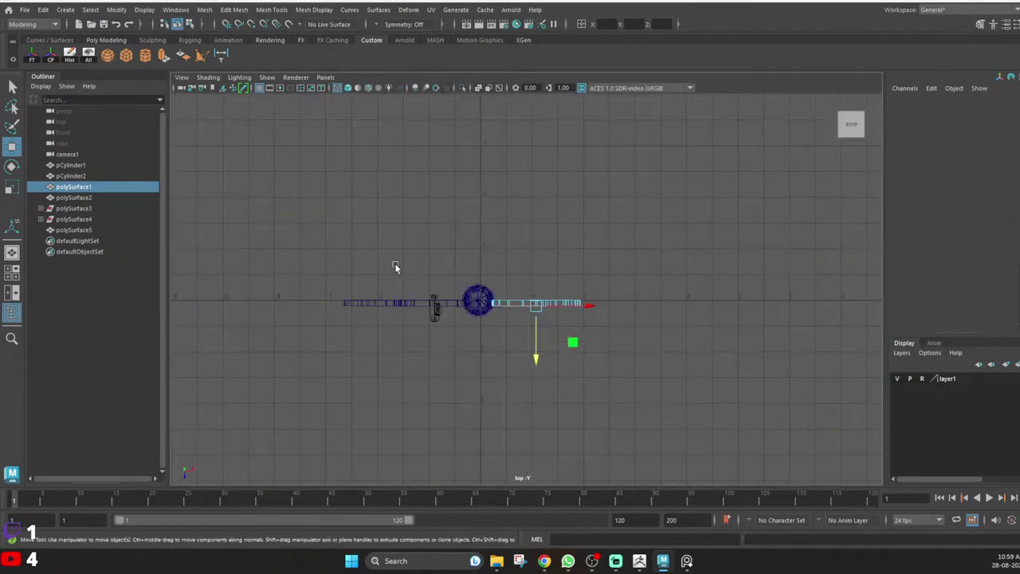
alt+middle_drag(286, 222, 476, 308)
alt+right_drag(476, 307, 535, 302)
alt+middle_drag(673, 330, 322, 120)
alt+right_drag(323, 121, 460, 152)
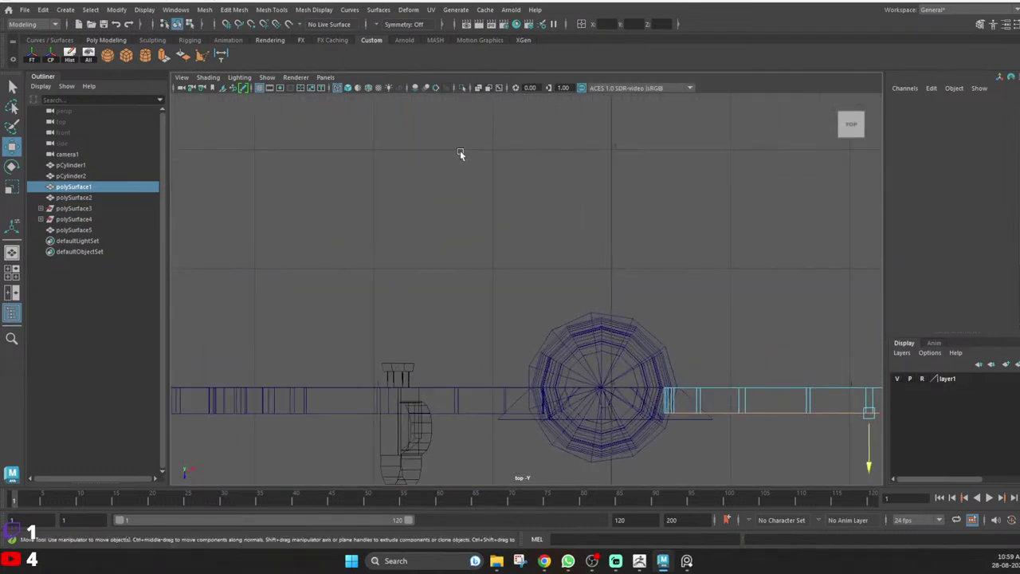
alt+middle_drag(460, 152, 420, 223)
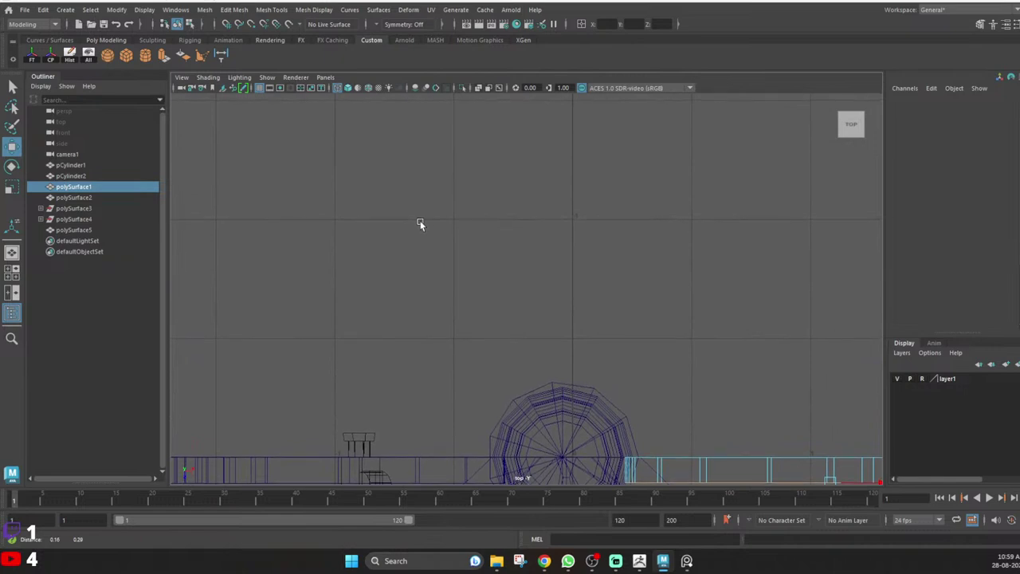
alt+middle_drag(744, 356, 707, 294)
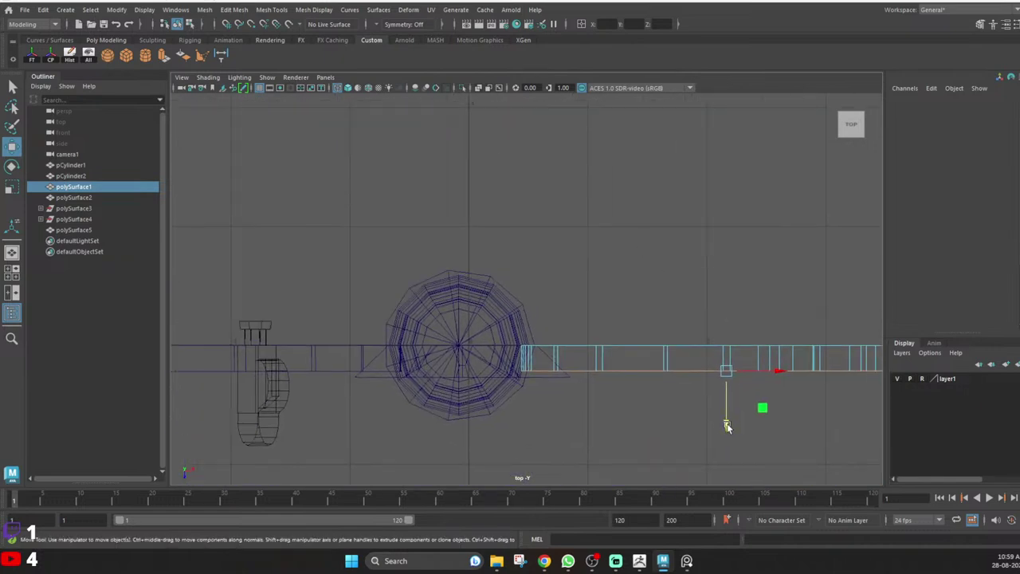
alt+middle_drag(550, 147, 557, 199)
drag(735, 476, 735, 473)
alt+right_drag(726, 455, 654, 338)
key(space)
key(space)
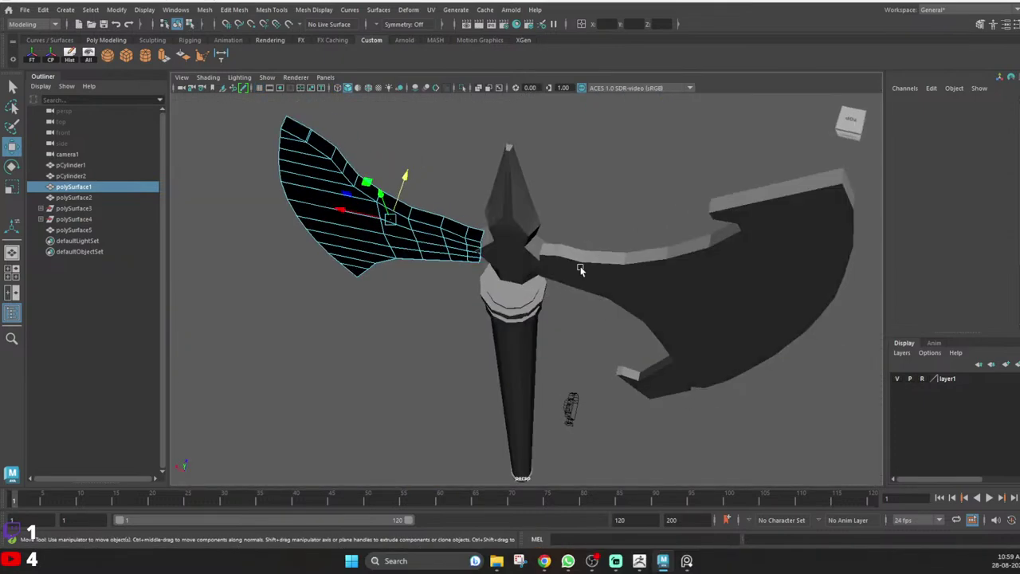
key(q)
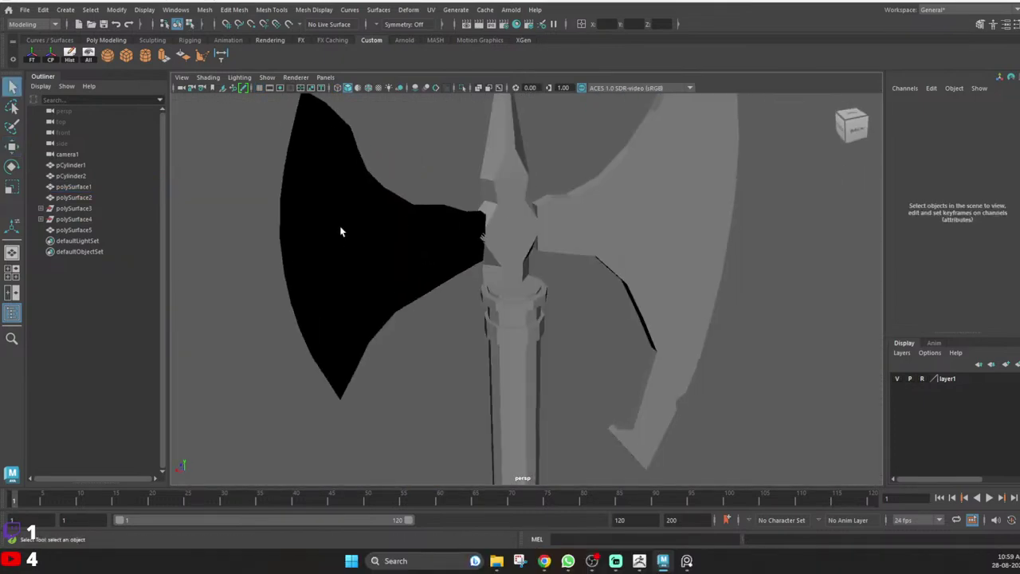
Reverse the normals of the small blade polySurface1 and check both blades' shading.
click(312, 154)
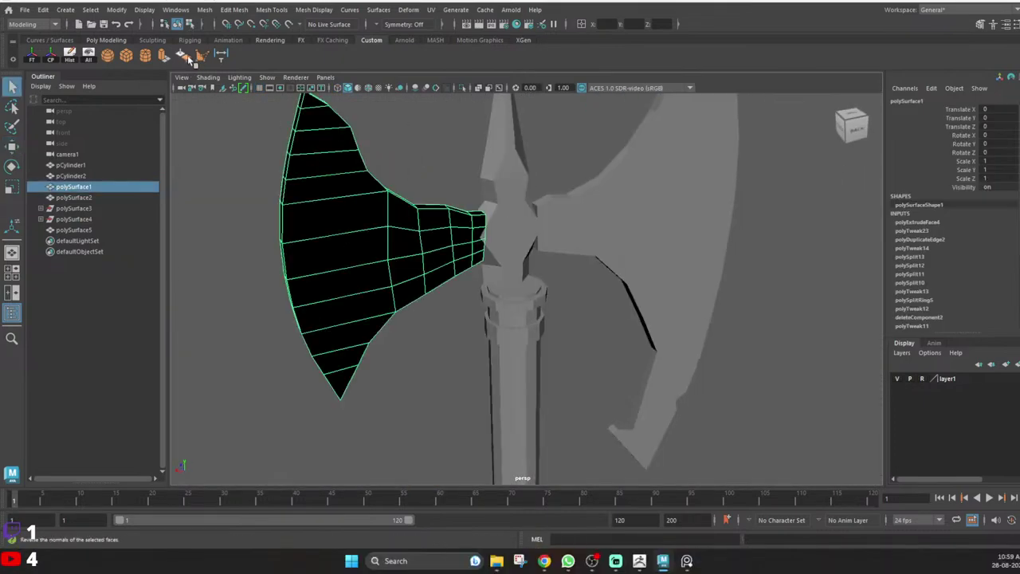
scroll(355, 215, down, 6)
click(340, 231)
scroll(532, 277, up, 5)
mouse_move(532, 277)
alt+mouse_down()
mouse_move(571, 279)
mouse_move(545, 285)
mouse_move(540, 245)
mouse_move(621, 222)
alt+mouse_up()
scroll(570, 280, down, 4)
scroll(540, 245, up, 5)
click(530, 191)
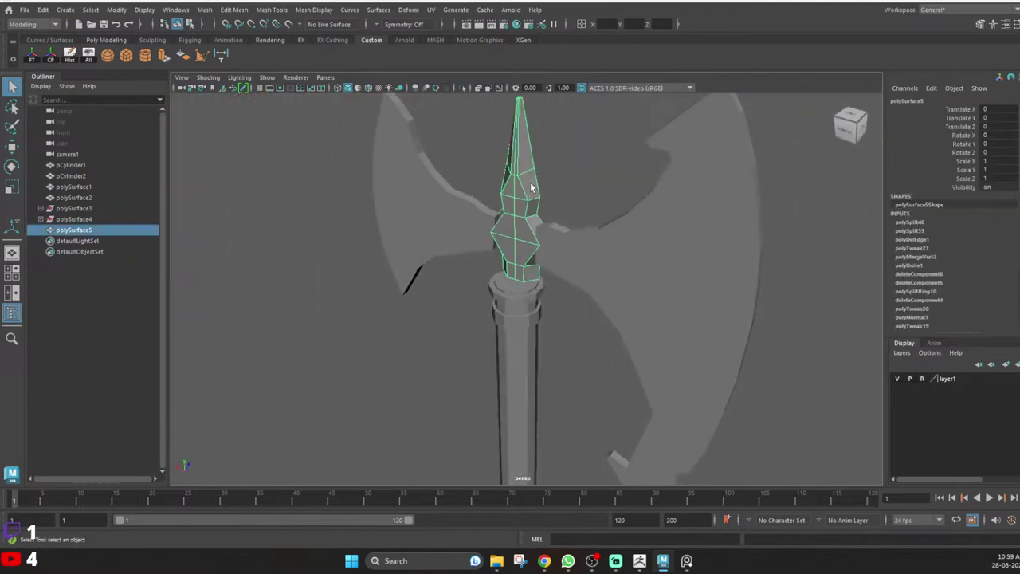
click(430, 200)
alt+drag(430, 201, 445, 312)
Insert an edge loop along the middle of the large blade's thickness, running around its rim.
click(452, 345)
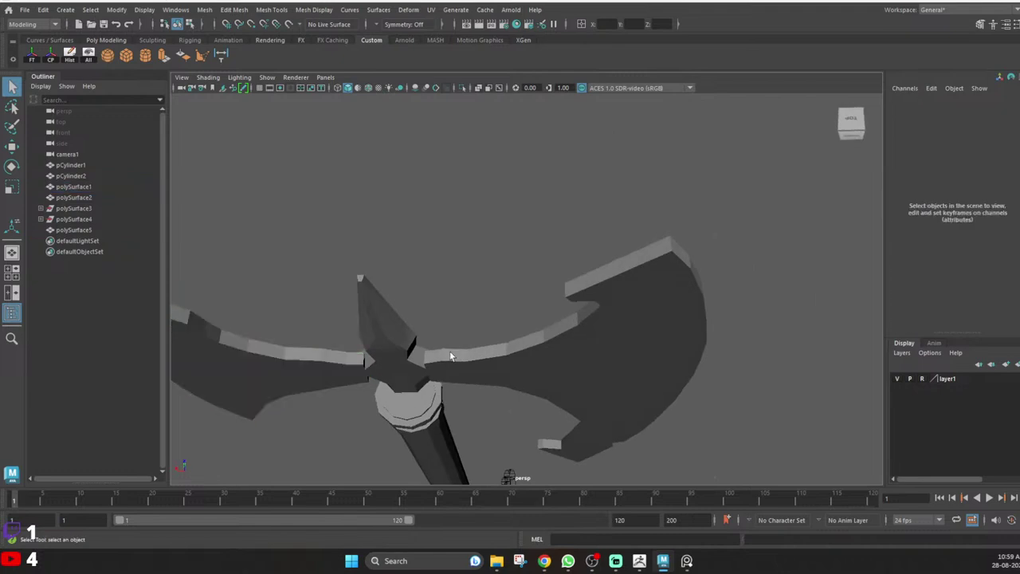
alt+drag(452, 353, 507, 361)
scroll(493, 359, down, 2)
click(506, 361)
right_drag(507, 361, 502, 356)
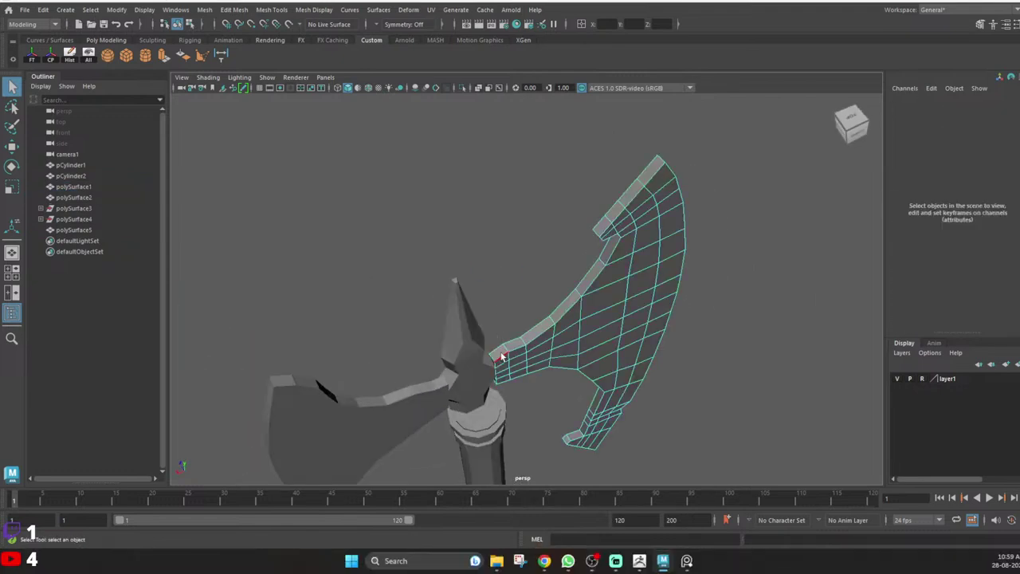
click(503, 349)
ctrl+right_drag(561, 225, 549, 258)
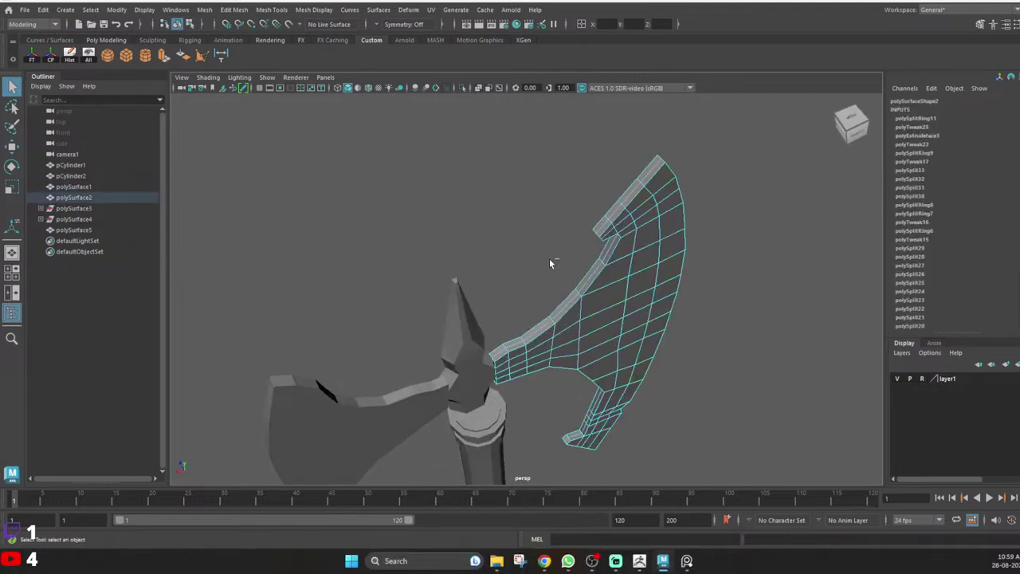
alt+middle_drag(431, 375, 433, 335)
Insert an edge loop along the middle of the small blade's thickness, running around its rim.
right_drag(434, 332, 466, 263)
click(450, 333)
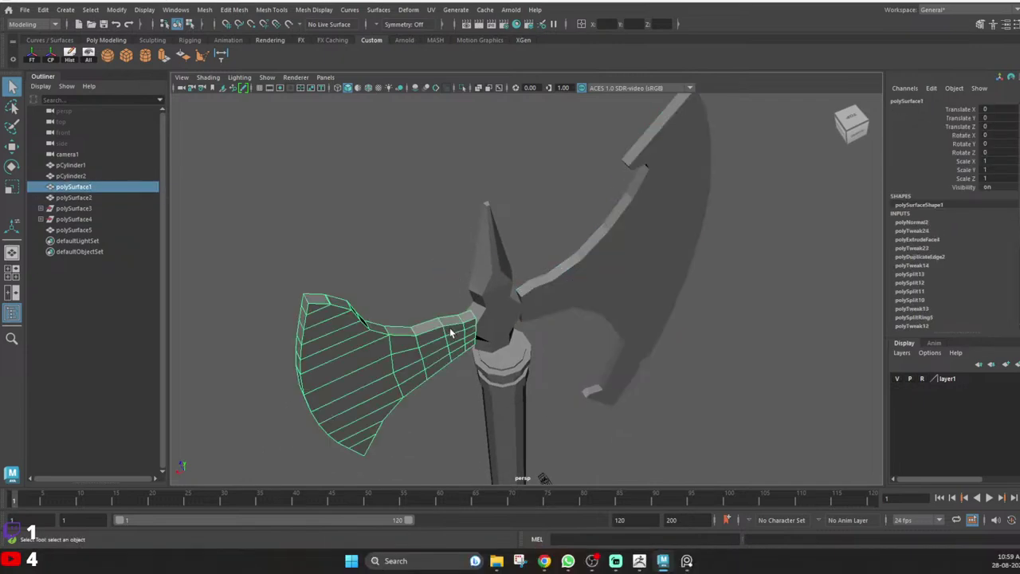
scroll(435, 338, up, 2)
right_drag(430, 342, 434, 289)
click(417, 336)
ctrl+right_drag(449, 208, 473, 241)
key(space)
key(space)
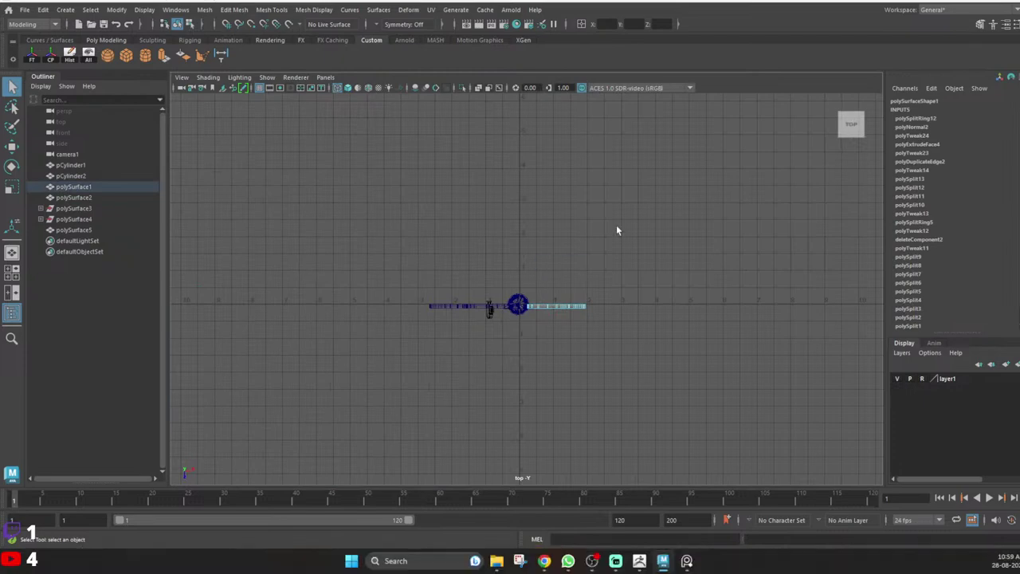
Combine the small and large blades into one mesh.
right_drag(616, 227, 644, 191)
scroll(510, 279, up, 5)
click(389, 334)
shift+click(575, 338)
shift+right_drag(614, 306, 585, 479)
scroll(558, 355, up, 3)
Flatten the combined blades' front and back vertex rows, scaling each row along Z in the top view.
right_drag(585, 363, 511, 359)
alt+middle_drag(472, 334, 566, 363)
drag(189, 362, 896, 391)
key(r)
drag(540, 431, 539, 343)
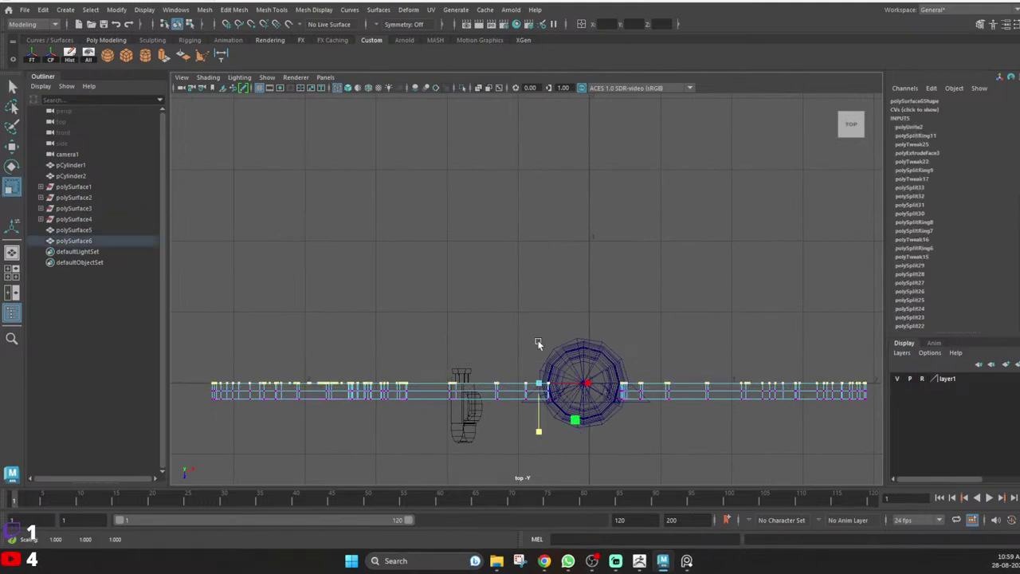
alt+middle_drag(583, 436, 557, 427)
drag(860, 420, 69, 388)
drag(510, 438, 515, 302)
scroll(572, 379, up, 2)
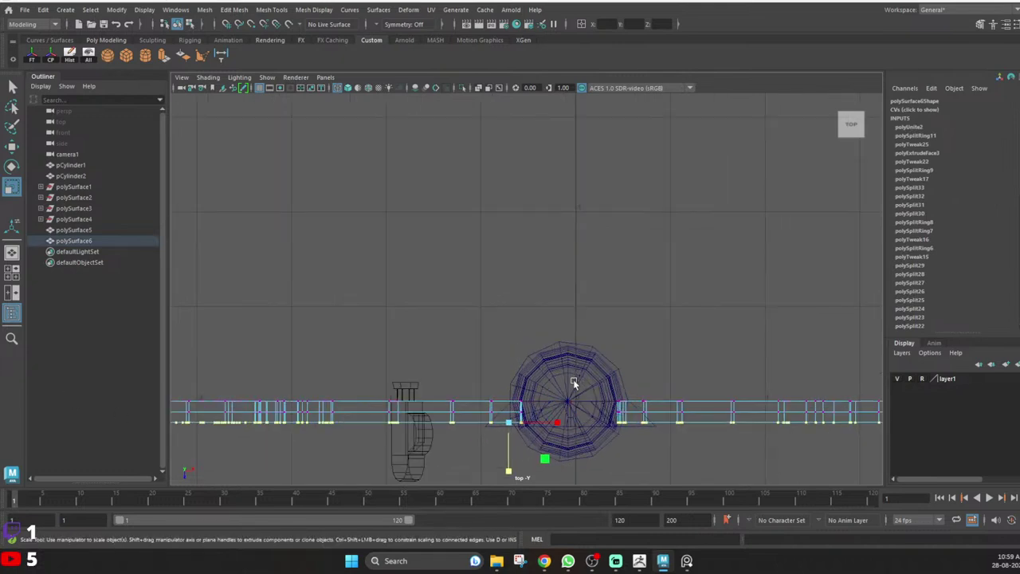
Move the combined blades to Translate Z -0.06 so they are centred on the handle.
click(447, 353)
right_drag(458, 412, 470, 402)
click(475, 412)
key(w)
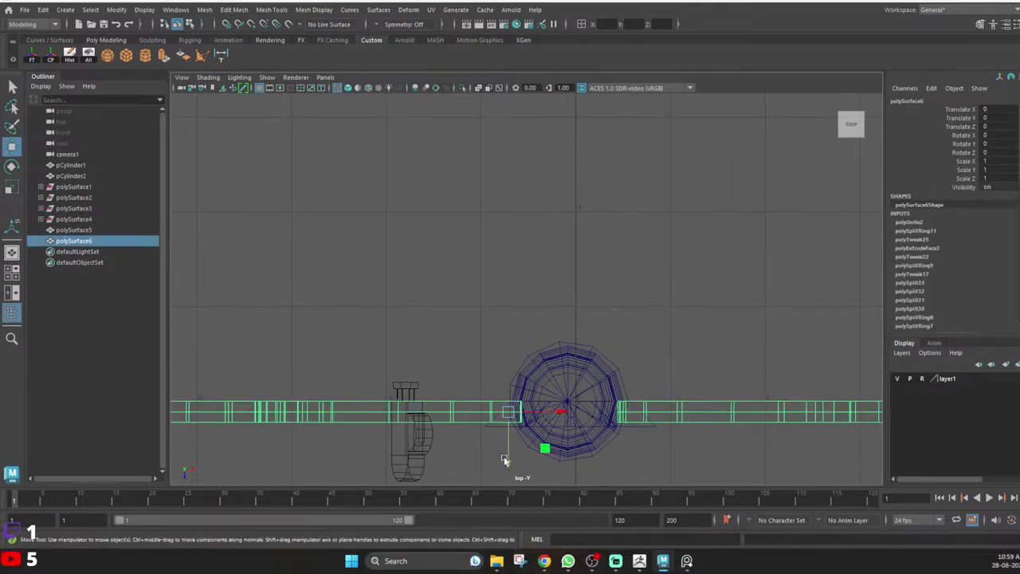
drag(507, 462, 506, 450)
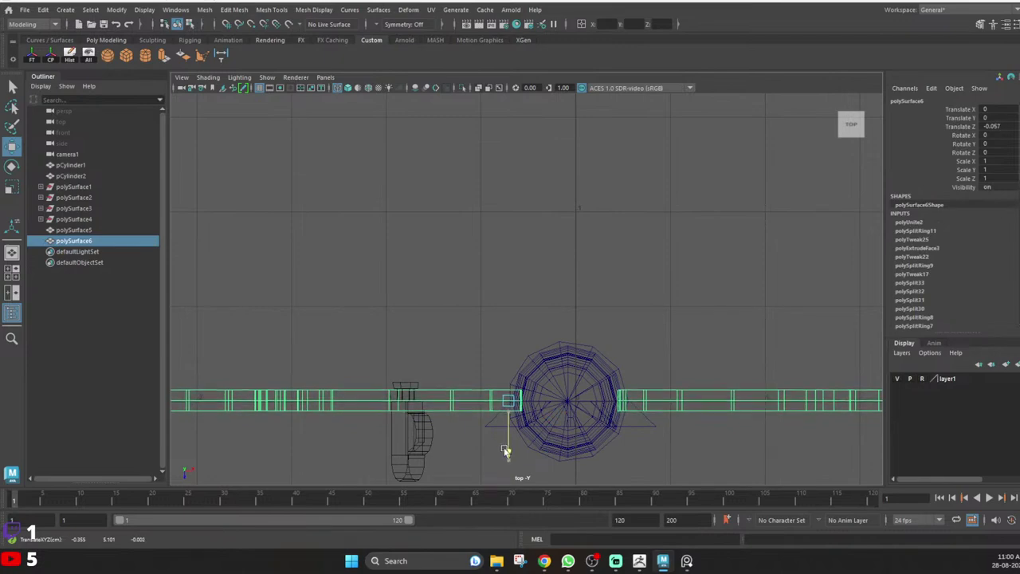
key(space)
key(space)
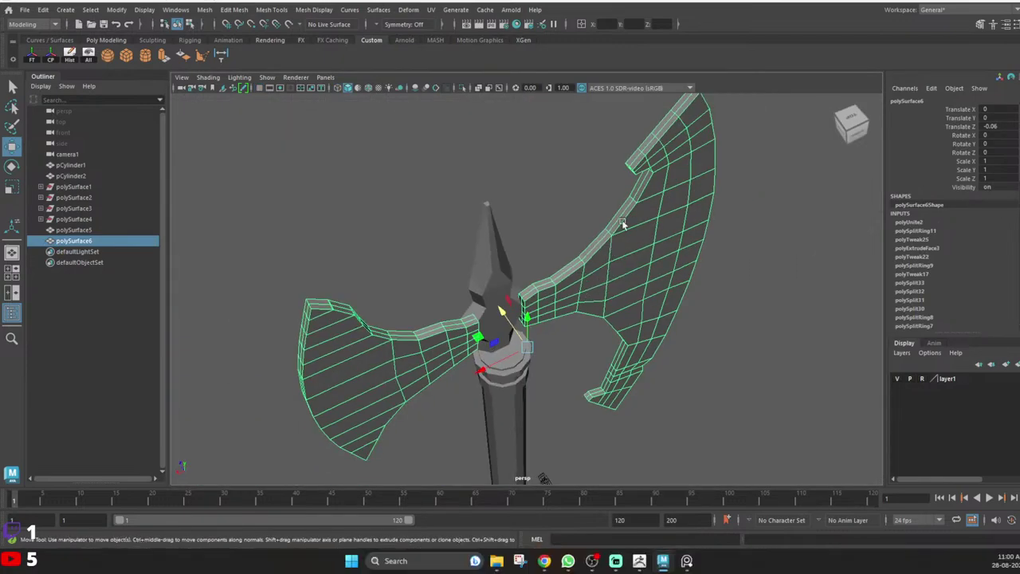
Move the central spike piece polySurface5 to Translate Z -0.226, over one face of the blades.
click(561, 226)
mouse_move(490, 257)
alt+mouse_down()
mouse_move(505, 264)
mouse_move(488, 249)
alt+mouse_up()
click(516, 283)
alt+drag(518, 286, 555, 265)
key(w)
click(531, 292)
click(488, 294)
key(space)
key(space)
scroll(538, 377, up, 4)
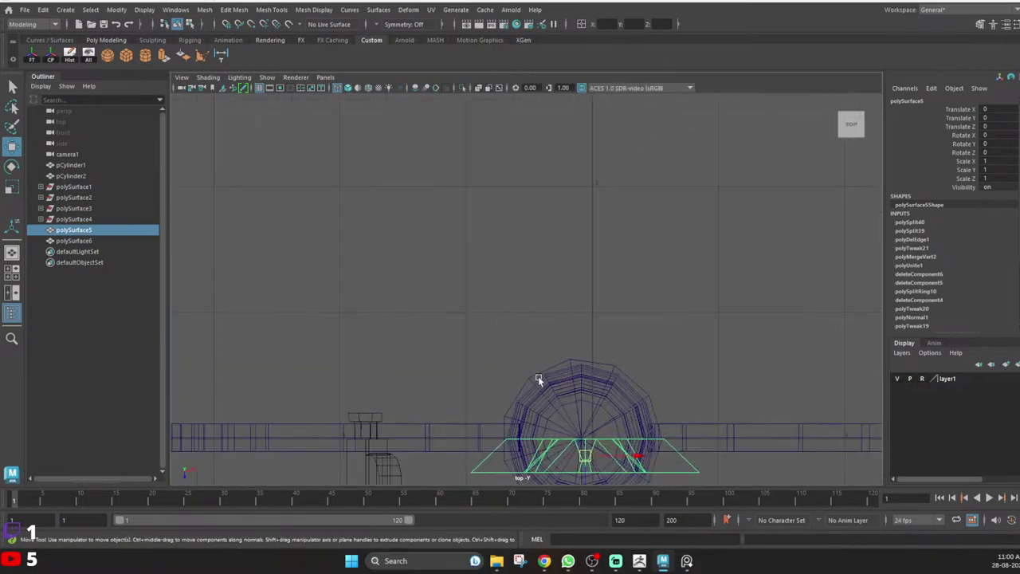
alt+middle_drag(569, 410, 525, 282)
drag(550, 402, 538, 346)
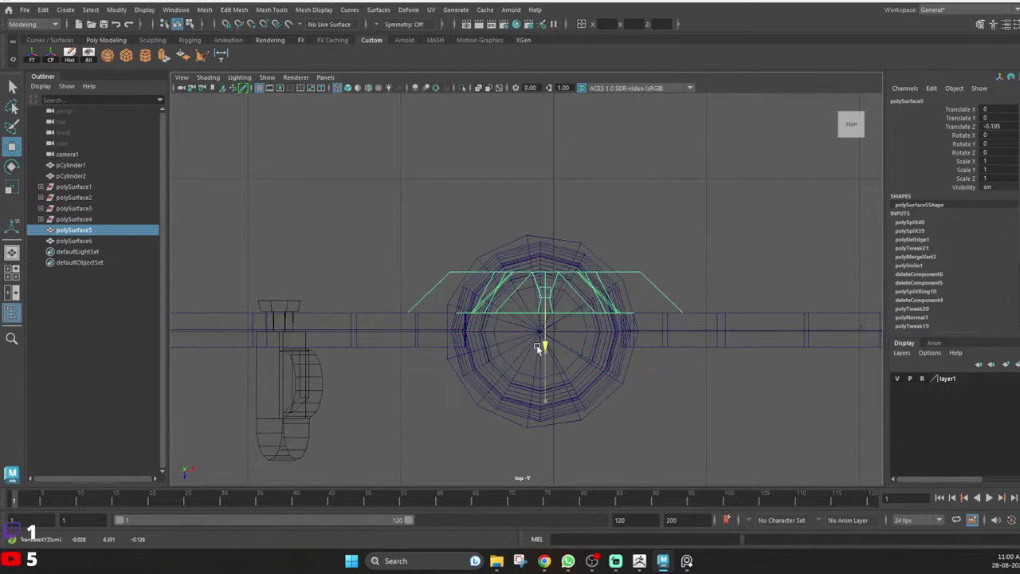
mouse_move(538, 348)
mouse_down()
mouse_move(534, 317)
mouse_move(529, 347)
mouse_move(519, 305)
mouse_move(514, 333)
mouse_up()
key(space)
key(space)
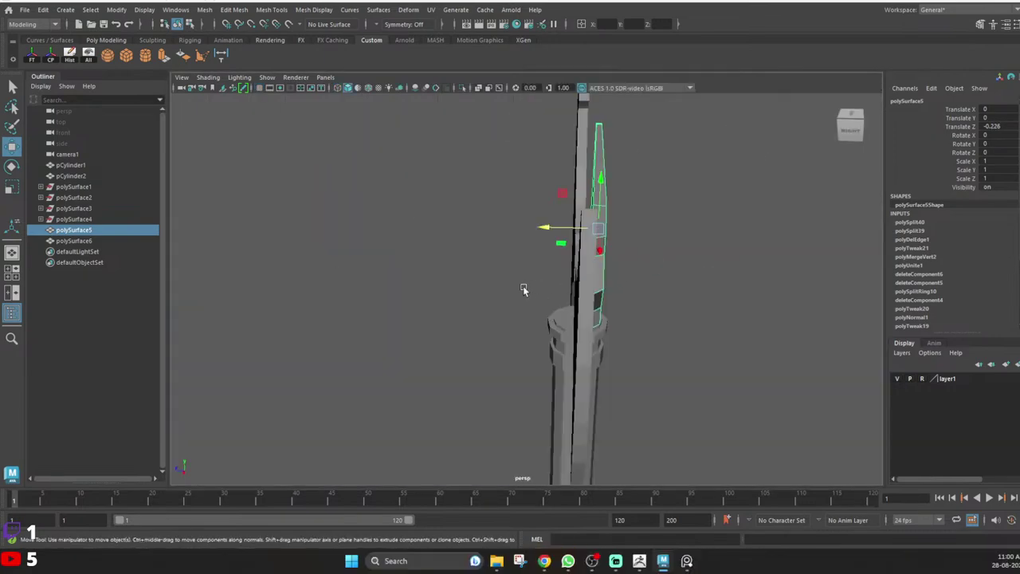
Select the border edges on the spike's open side, then hide everything except the spike.
mouse_move(523, 288)
alt+mouse_down()
mouse_move(627, 248)
mouse_move(457, 282)
alt+mouse_up()
key(q)
click(438, 190)
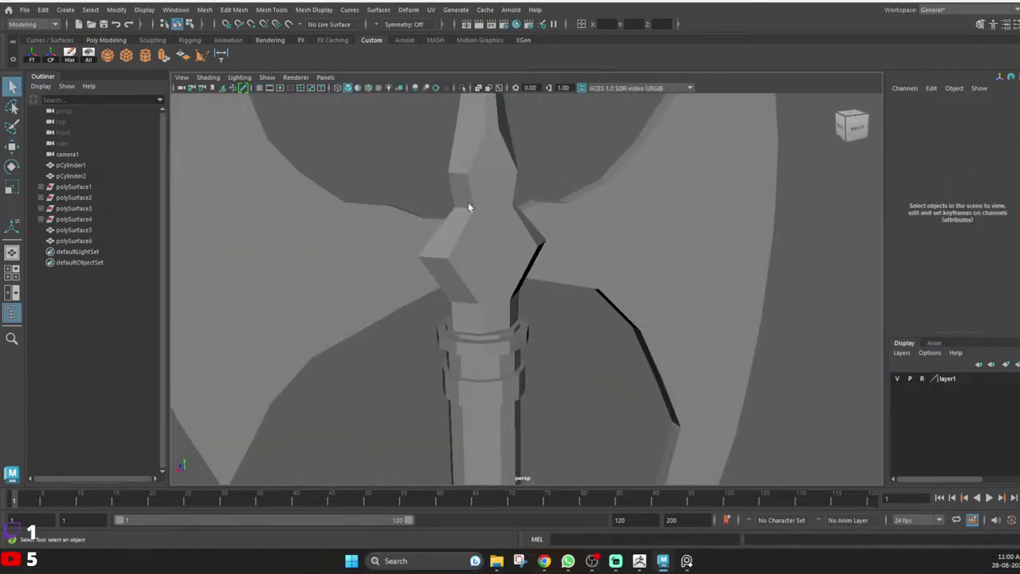
alt+drag(468, 205, 607, 223)
click(571, 228)
right_drag(607, 223, 609, 195)
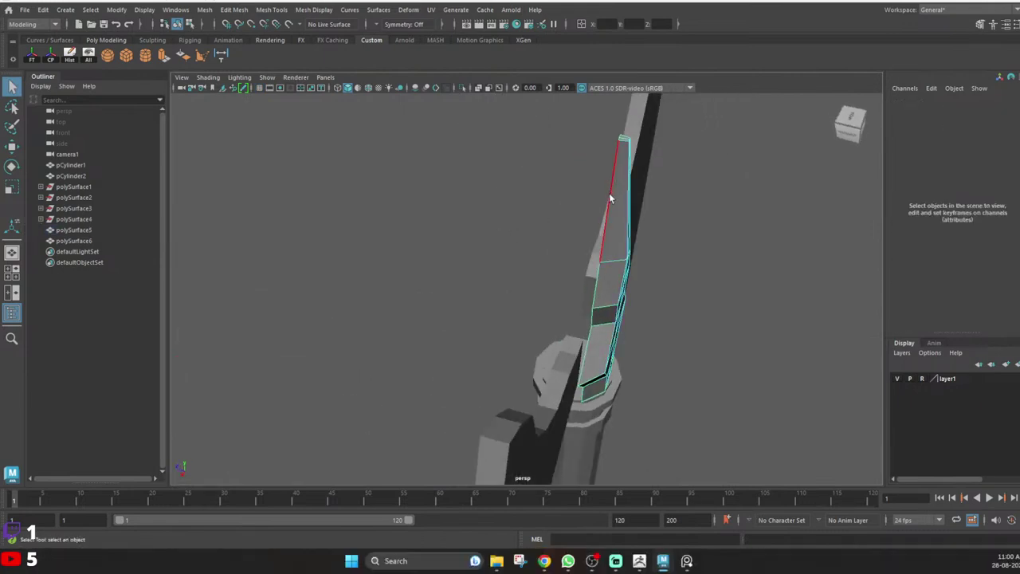
double_click(611, 197)
alt+drag(551, 283, 589, 213)
alt+drag(534, 243, 539, 252)
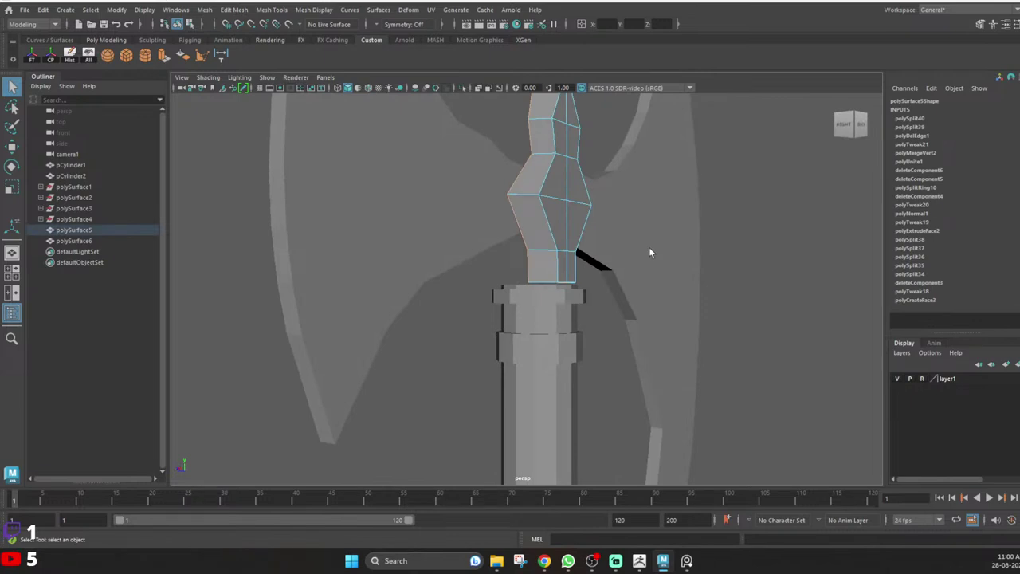
click(595, 197)
click(539, 206)
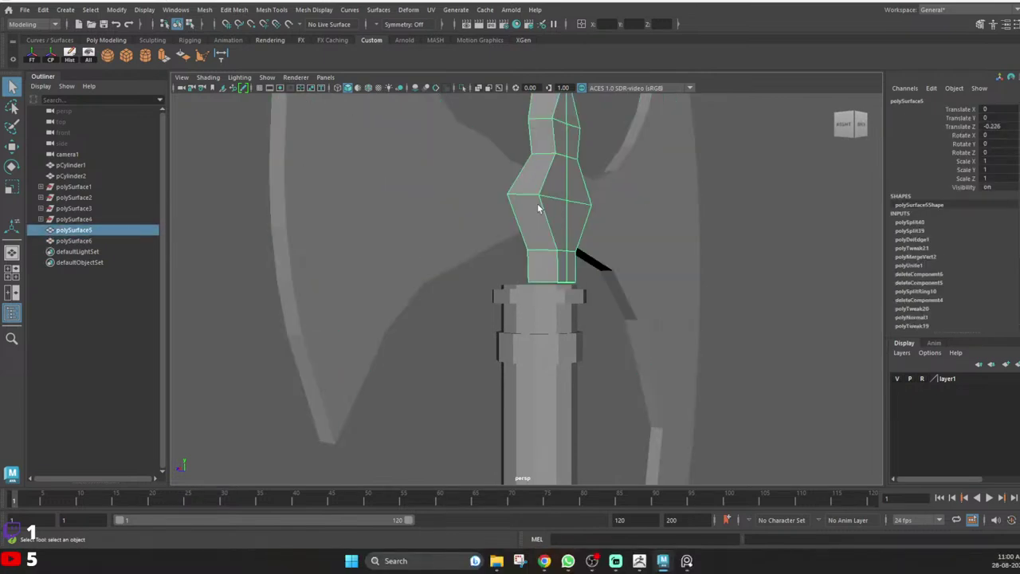
key(alt+h)
alt+drag(503, 221, 562, 185)
alt+middle_drag(563, 185, 544, 292)
alt+drag(544, 291, 552, 312)
Extrude the spike's open border edges and move them along Z to deepen its side walls.
right_drag(581, 259, 582, 233)
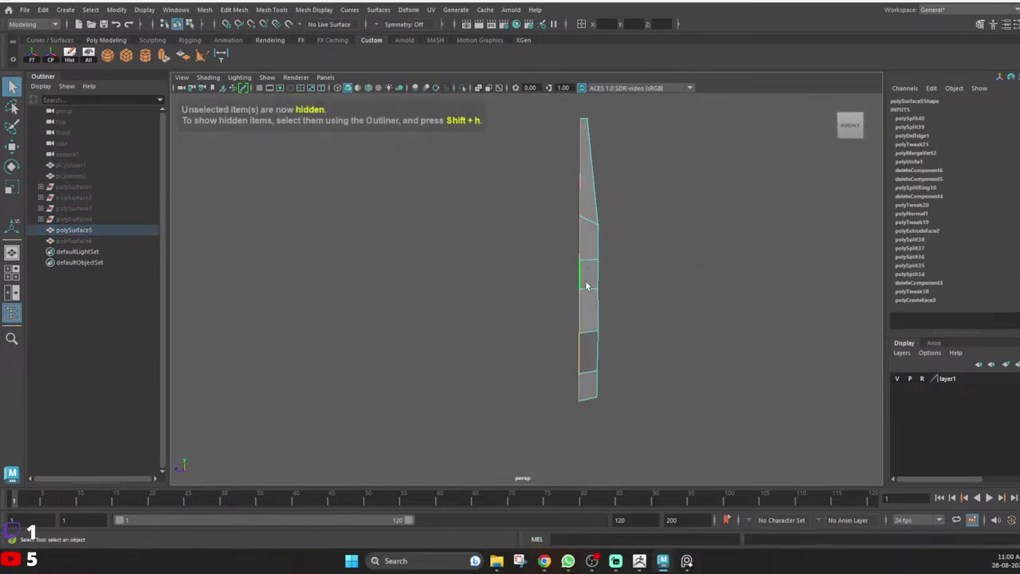
alt+drag(585, 286, 609, 310)
shift+right_drag(635, 188, 635, 216)
alt+drag(661, 314, 649, 324)
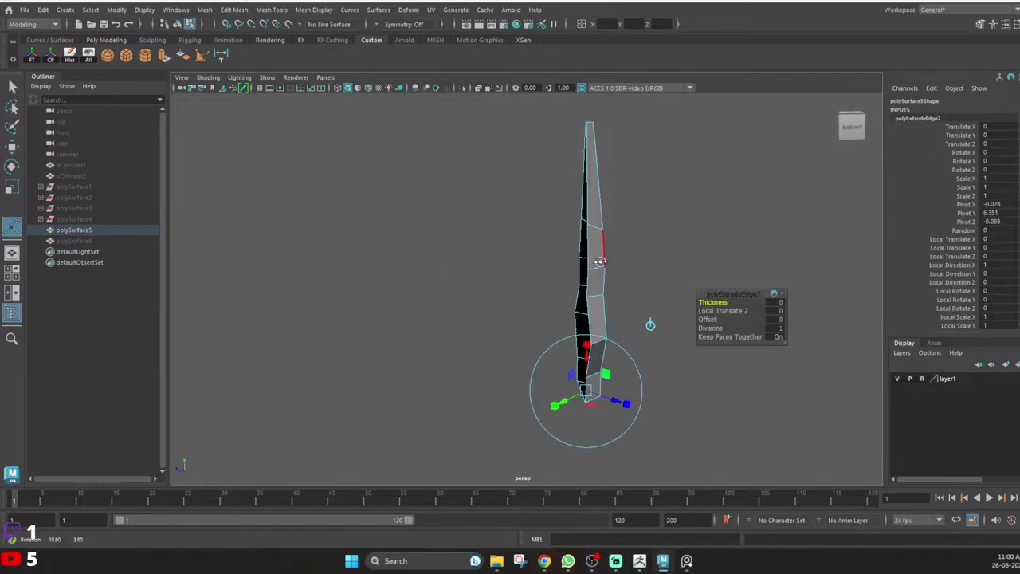
key(w)
drag(524, 264, 508, 264)
alt+drag(619, 285, 565, 285)
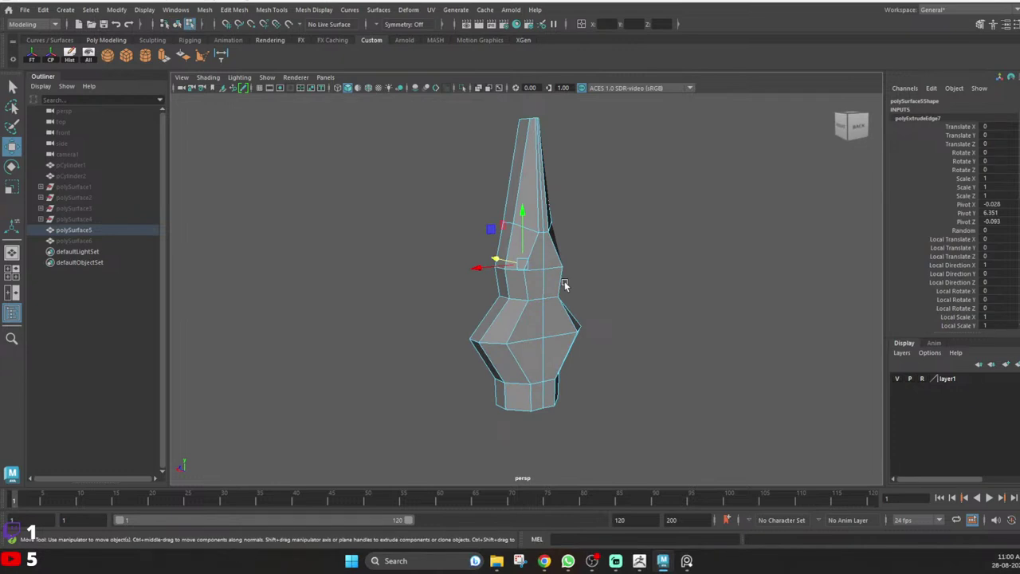
Examine the spike's extruded side walls and hollow interior from several angles, including a straight side view.
scroll(573, 280, up, 4)
alt+drag(468, 248, 521, 245)
scroll(584, 263, down, 4)
alt+drag(584, 263, 620, 261)
scroll(567, 267, up, 6)
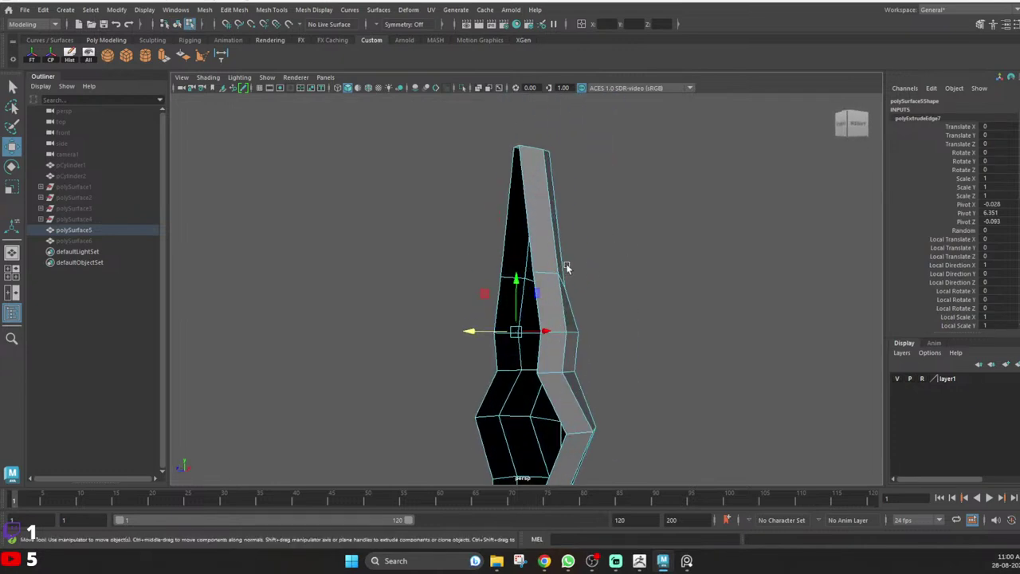
scroll(554, 269, down, 3)
alt+drag(554, 270, 544, 306)
key(q)
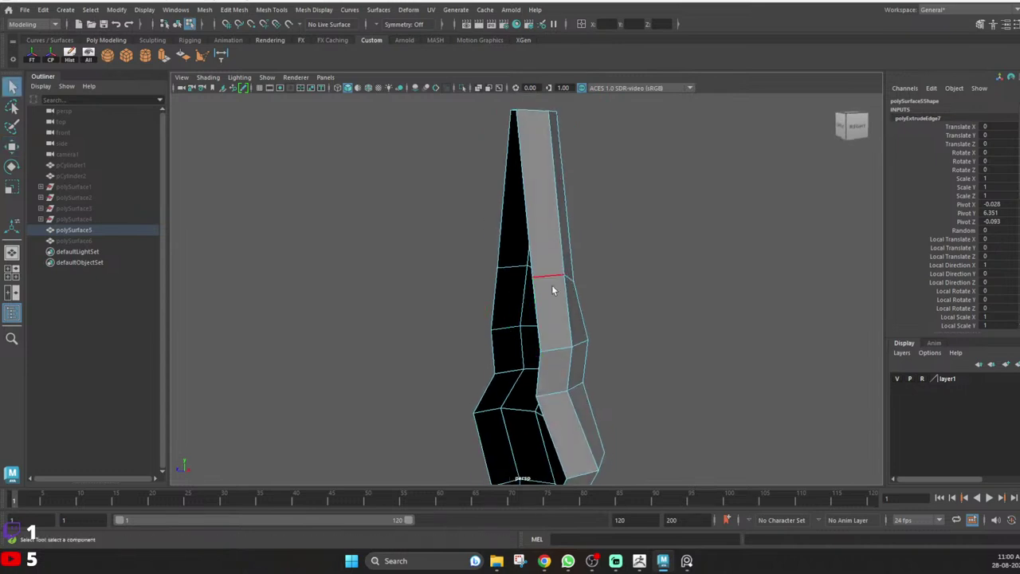
scroll(552, 284, down, 4)
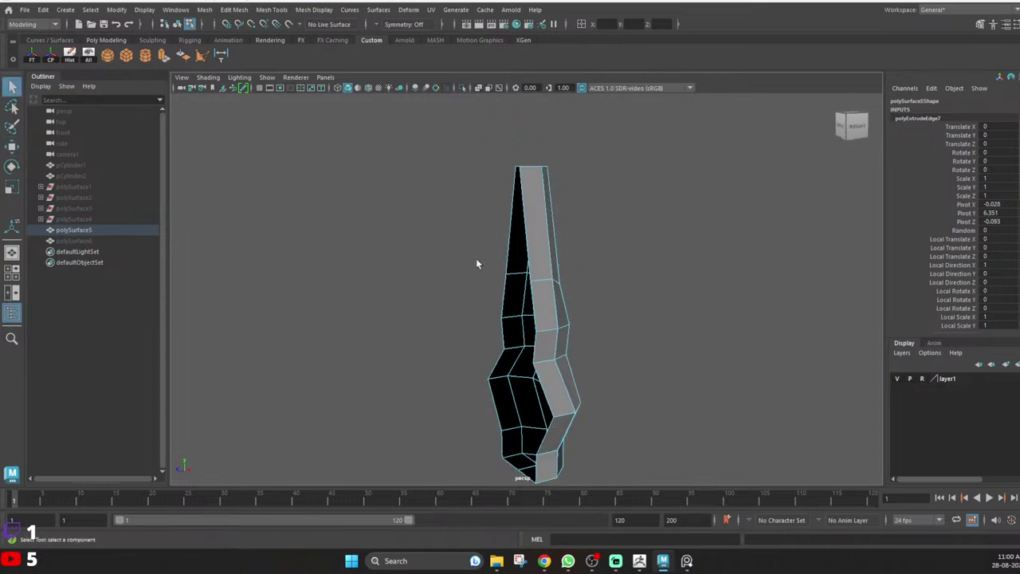
alt+drag(475, 258, 468, 325)
click(511, 334)
key(w)
alt+middle_drag(500, 363, 504, 306)
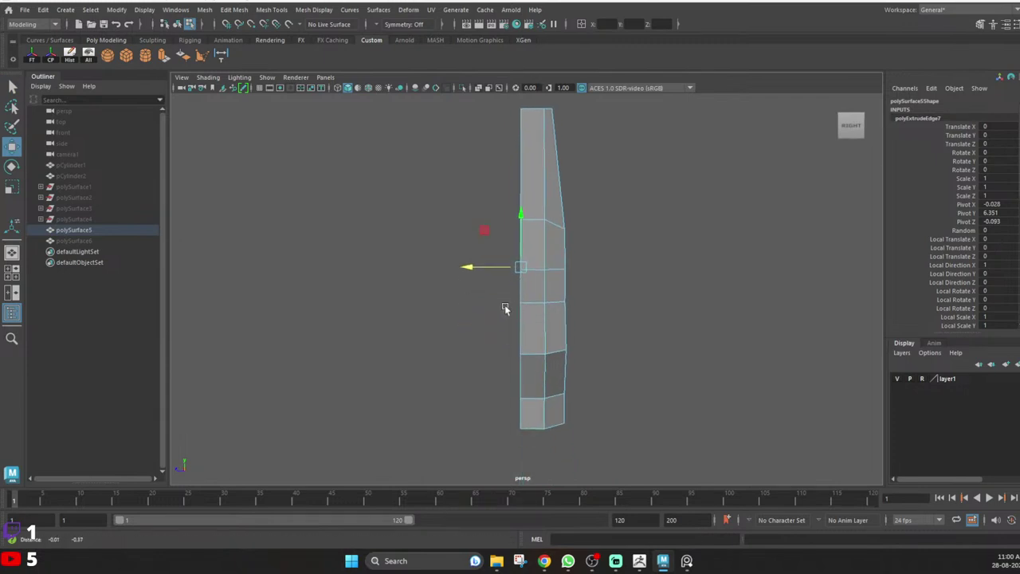
Return the spike to object mode and snap its pivot to the outer edge of its open side.
alt+drag(504, 306, 531, 298)
key(F8)
click(530, 300)
key(d)
key(v)
mouse_move(524, 303)
middle_down()
mouse_move(505, 302)
mouse_move(516, 314)
middle_up()
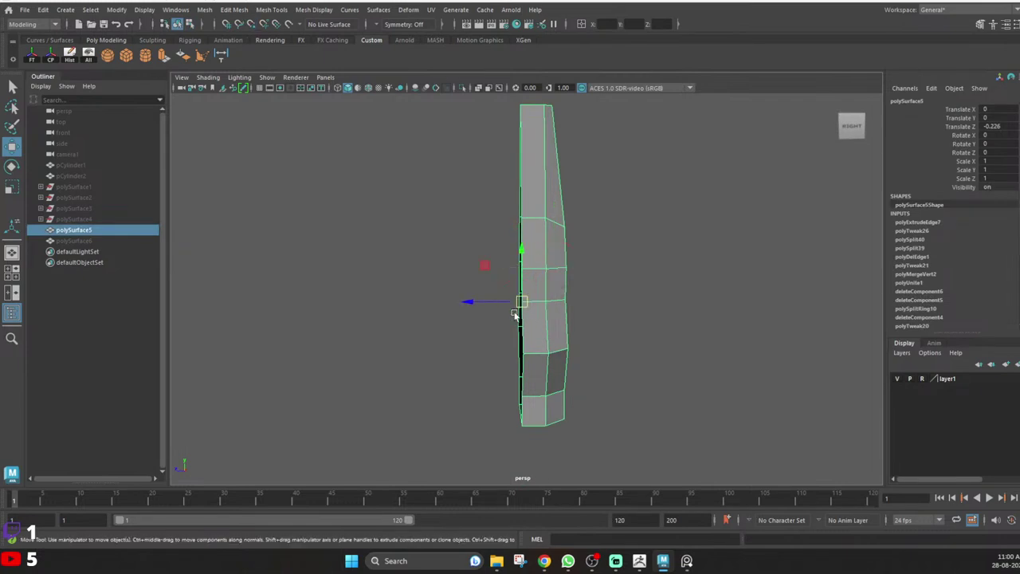
alt+drag(516, 316, 562, 310)
Duplicate the spike and try mirroring the copy across its open side with Scale Z -1.
key(ctrl+d)
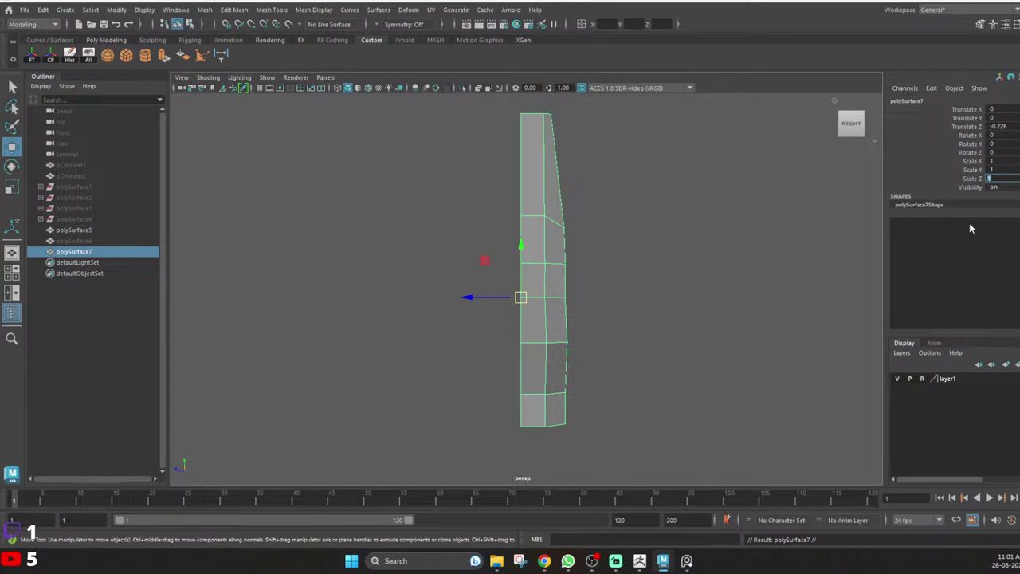
text(-1)
key(Return)
click(661, 235)
scroll(550, 235, down, 1)
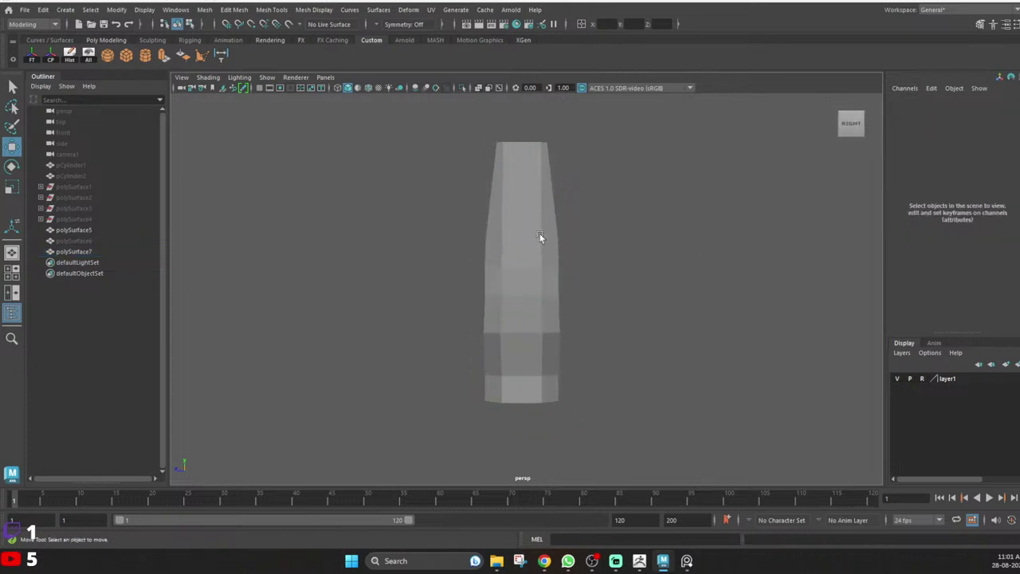
scroll(510, 246, up, 3)
alt+drag(542, 237, 484, 243)
scroll(510, 246, down, 3)
Undo the negative Z scaling of the duplicated spike.
click(532, 241)
key(ctrl+z)
key(ctrl+z)
key(ctrl+z)
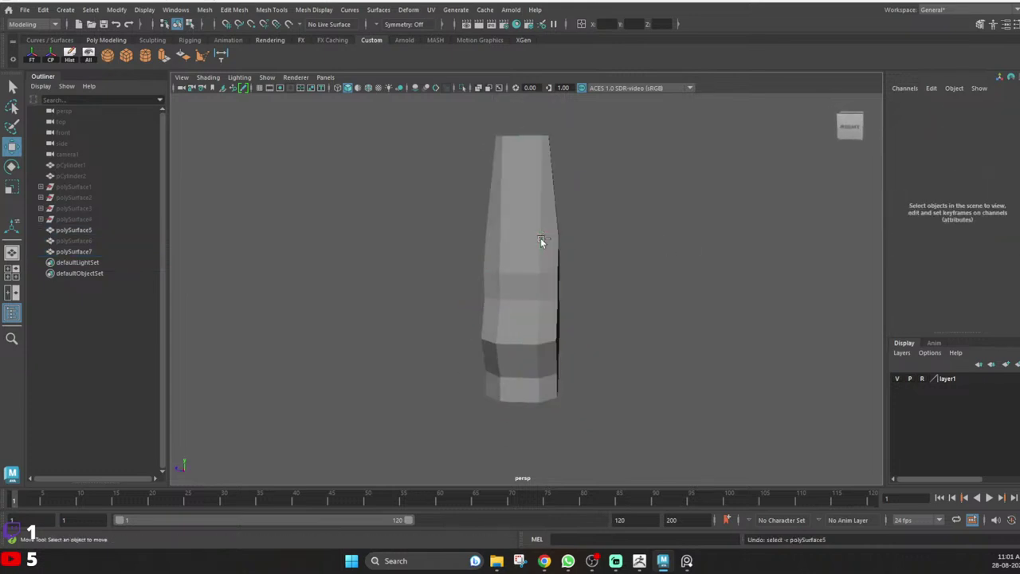
alt+middle_drag(551, 246, 544, 280)
click(561, 300)
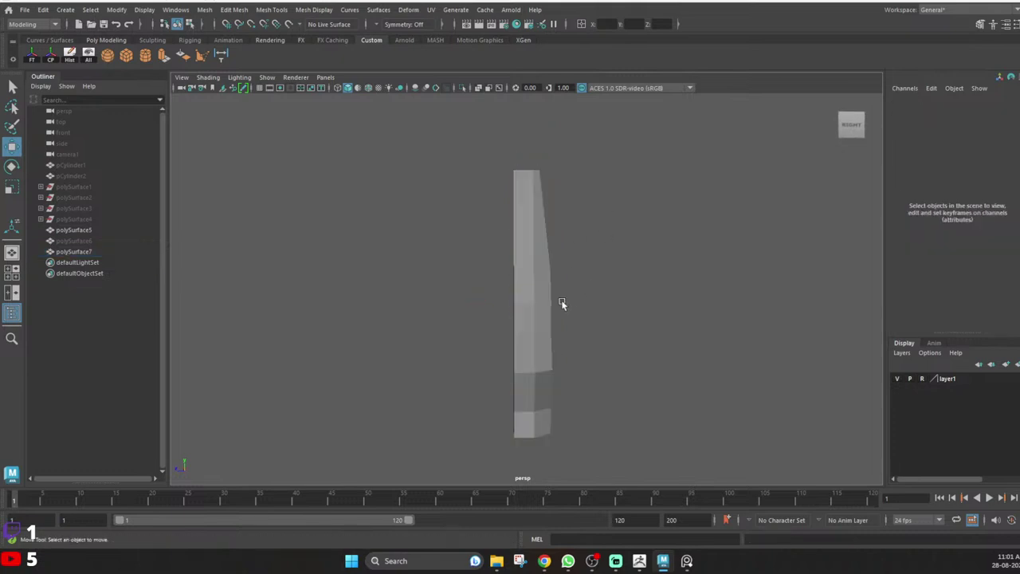
Switch to the side view in wireframe display and select the spike for profile editing.
scroll(532, 296, up, 3)
scroll(530, 296, down, 3)
alt+drag(548, 298, 492, 282)
key(space)
key(space)
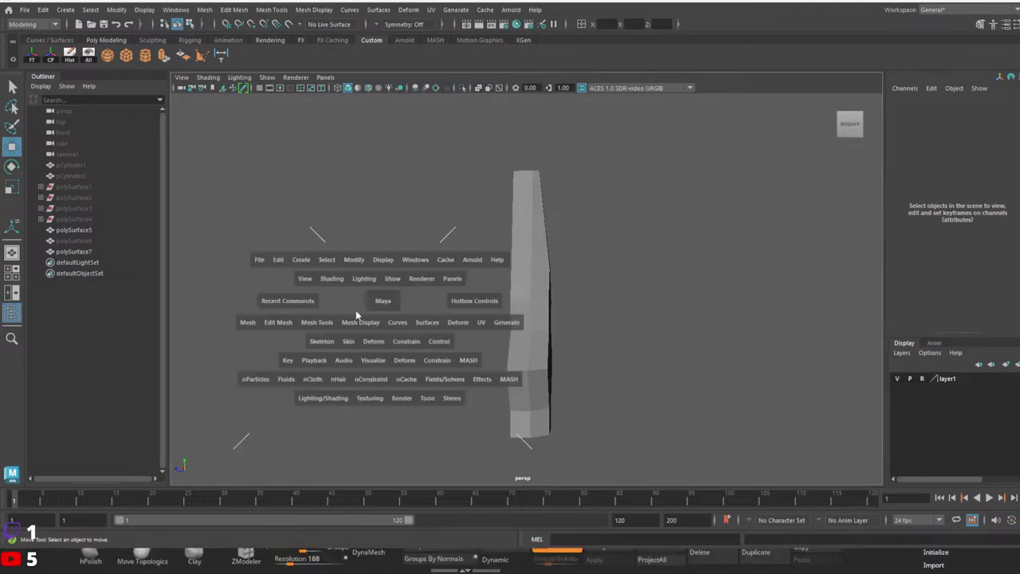
key(space)
key(space)
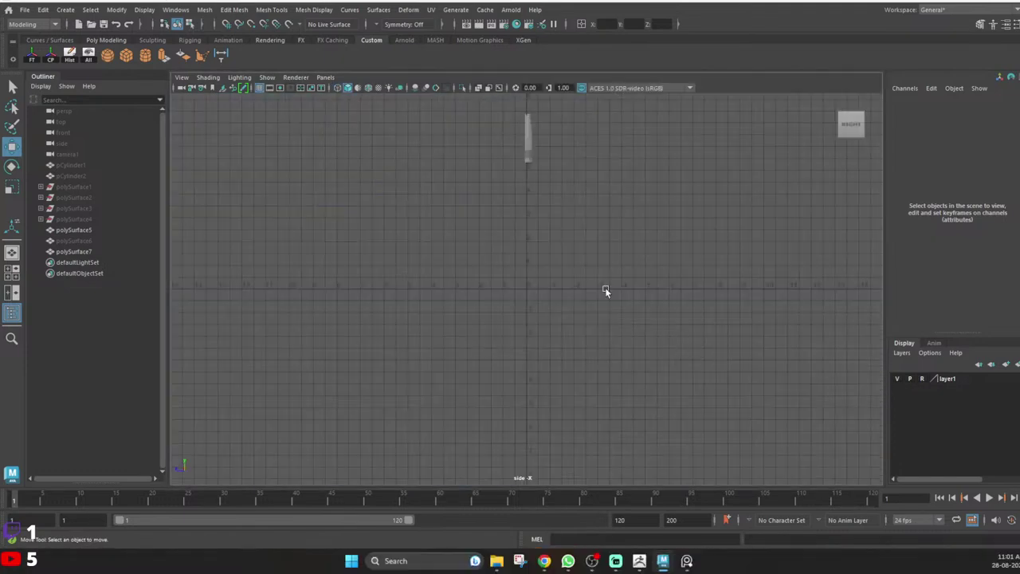
key(4)
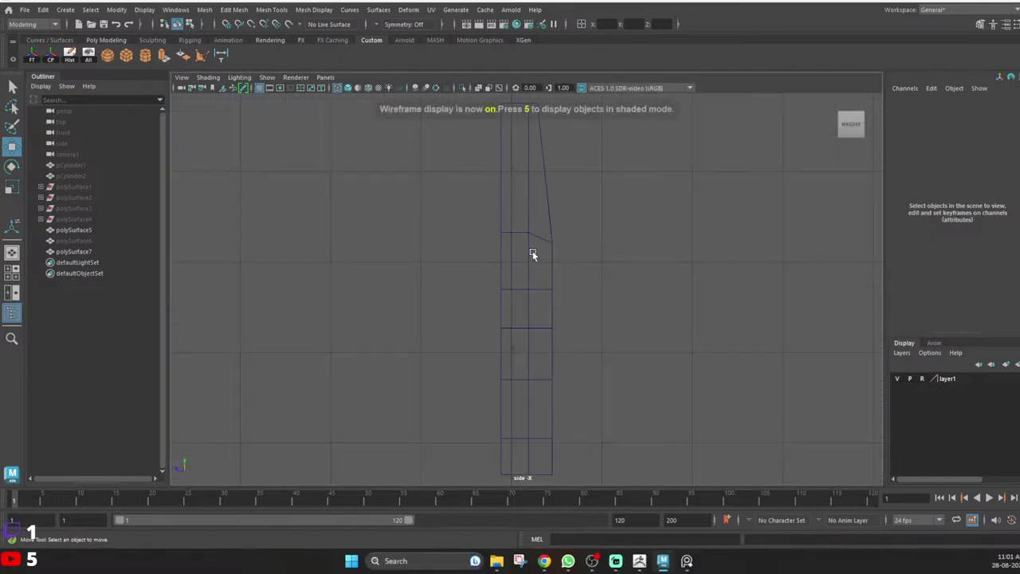
scroll(532, 247, down, 3)
scroll(532, 247, up, 2)
alt+middle_drag(514, 259, 515, 320)
click(538, 237)
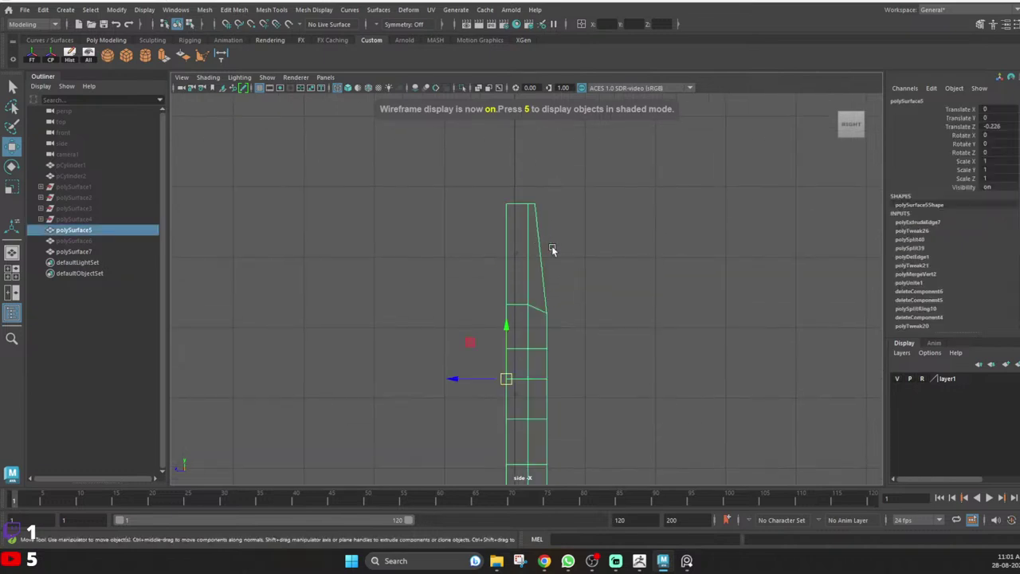
Try to move the spike's tip vertices along Z toward its open side, with the duplicate still in place.
alt+middle_drag(552, 245, 538, 226)
right_drag(513, 214, 482, 206)
drag(505, 169, 550, 205)
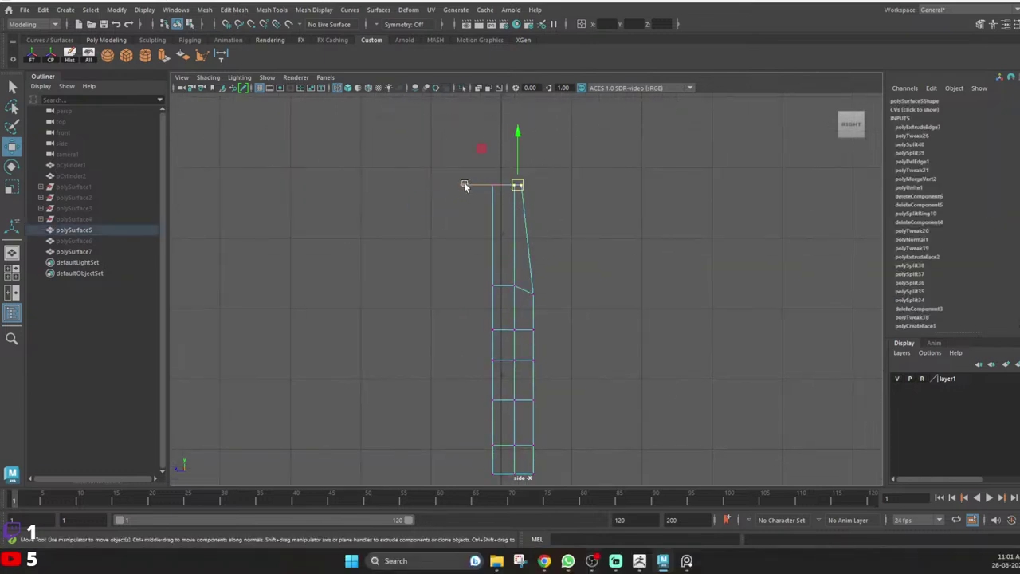
drag(466, 184, 451, 183)
key(space)
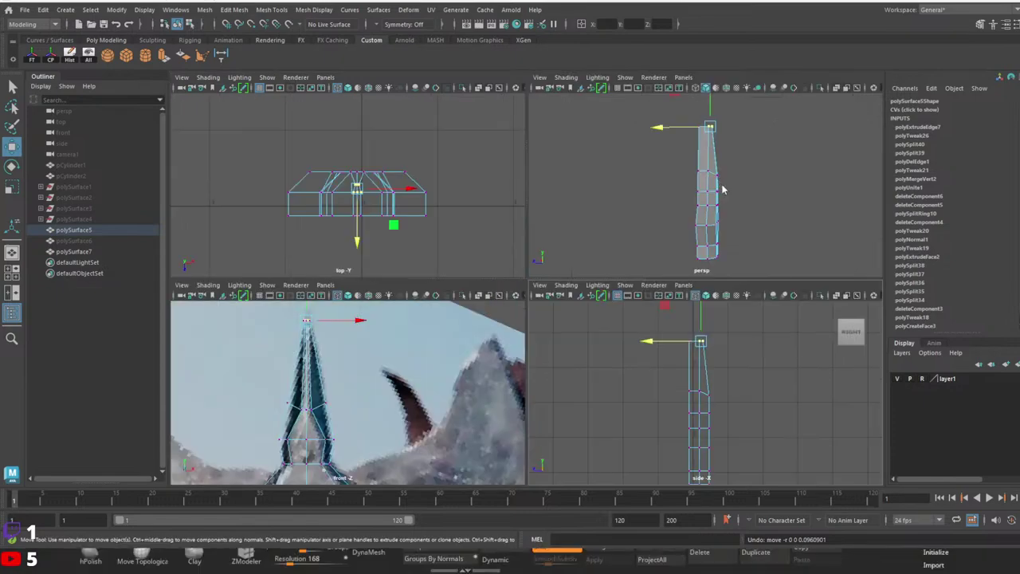
Delete the duplicated spike piece polySurface7.
key(space)
click(590, 229)
alt+drag(590, 228, 517, 262)
click(523, 265)
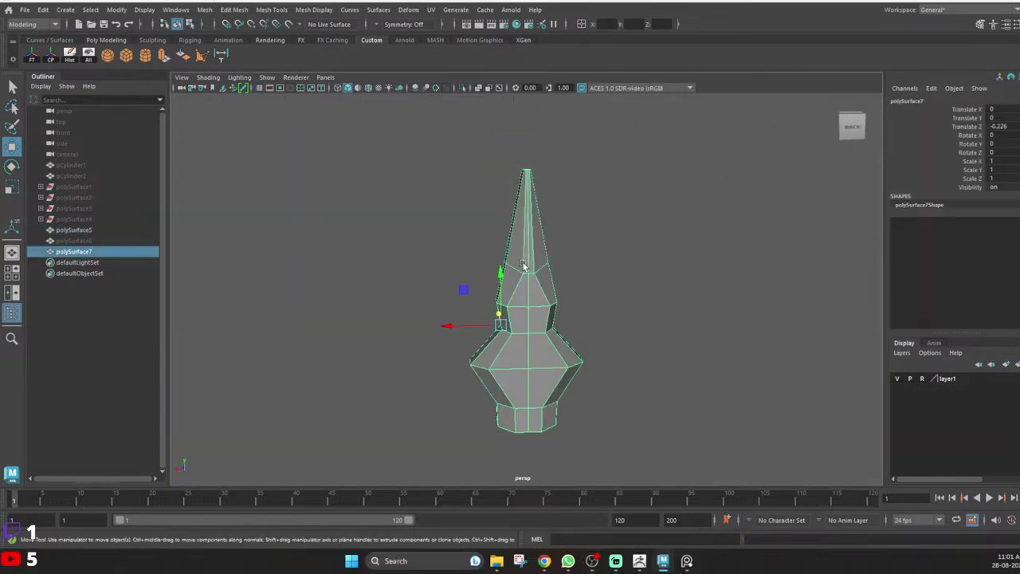
key(Delete)
In the side view, move the outer tip vertices of polySurface5 along Z toward its open side.
key(space)
key(space)
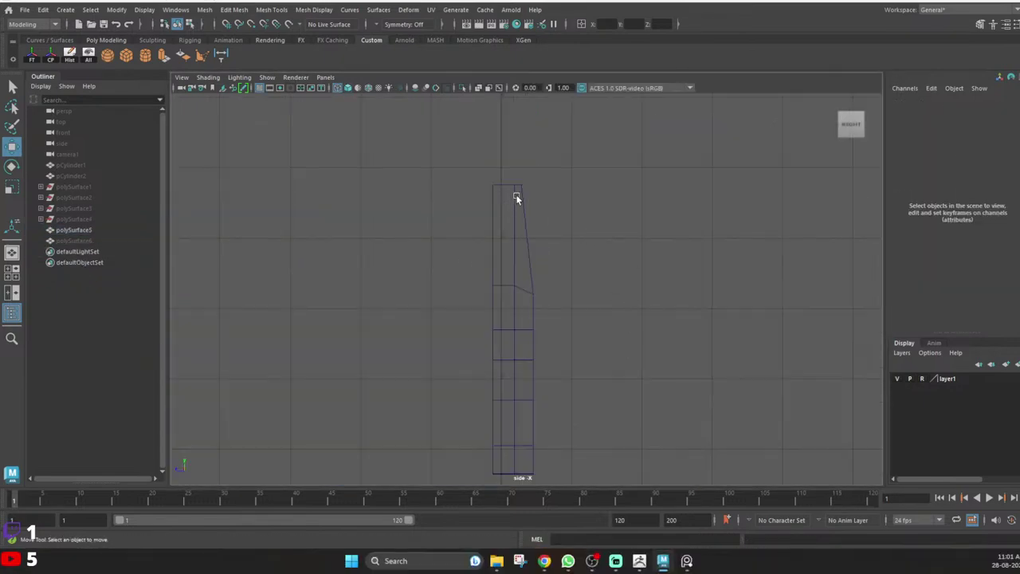
click(500, 184)
right_drag(516, 192, 496, 172)
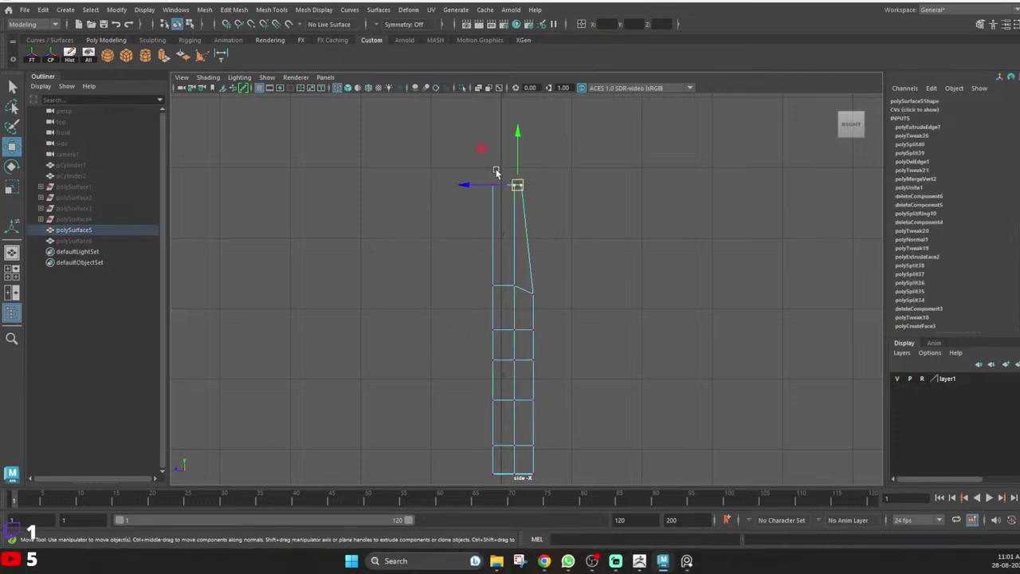
drag(469, 185, 454, 182)
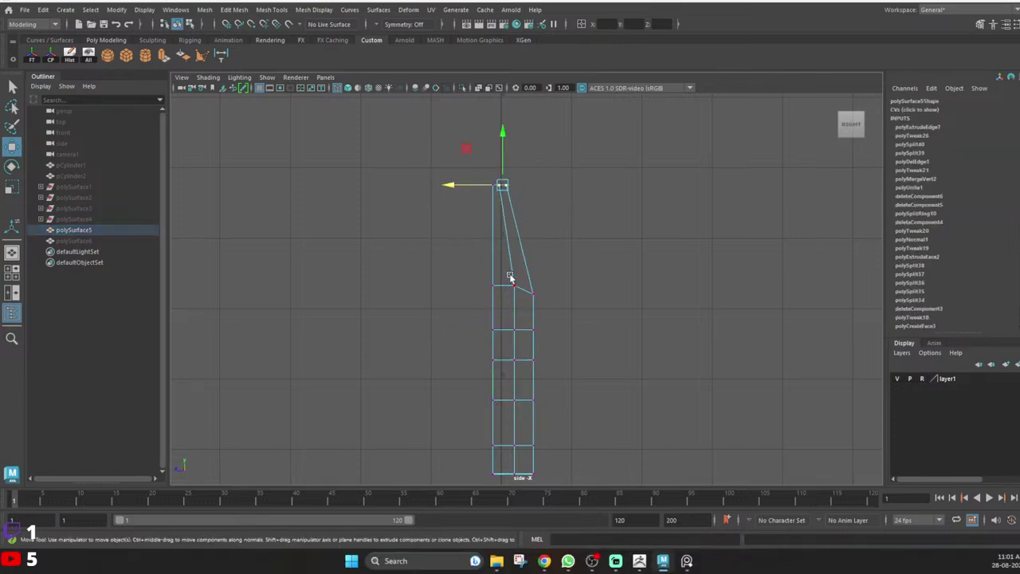
Move the vertex rows below the tip progressively toward the open side to taper the spike's side profile.
drag(464, 290, 462, 291)
alt+middle_drag(547, 337, 540, 312)
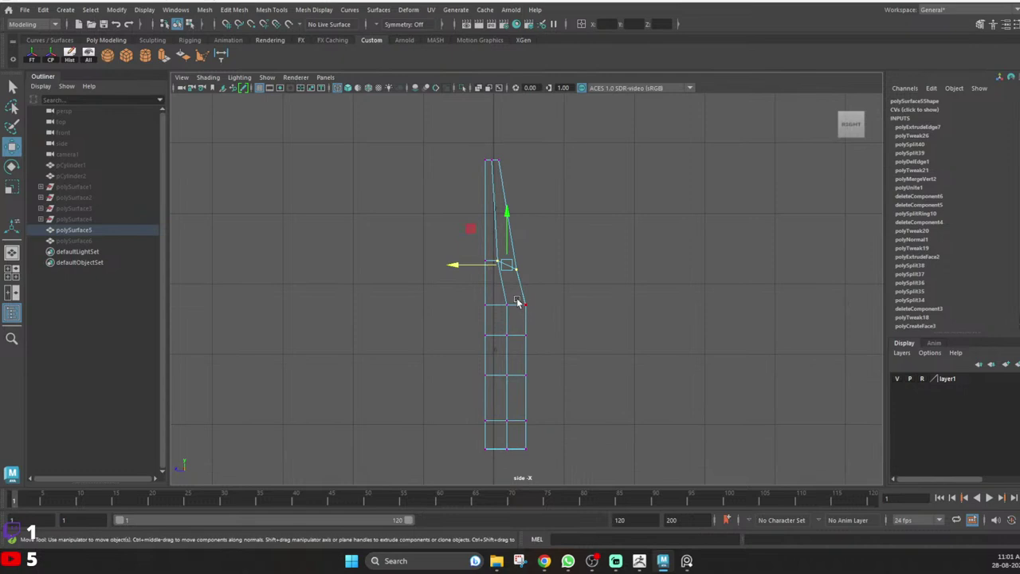
drag(468, 305, 555, 358)
drag(465, 335, 461, 333)
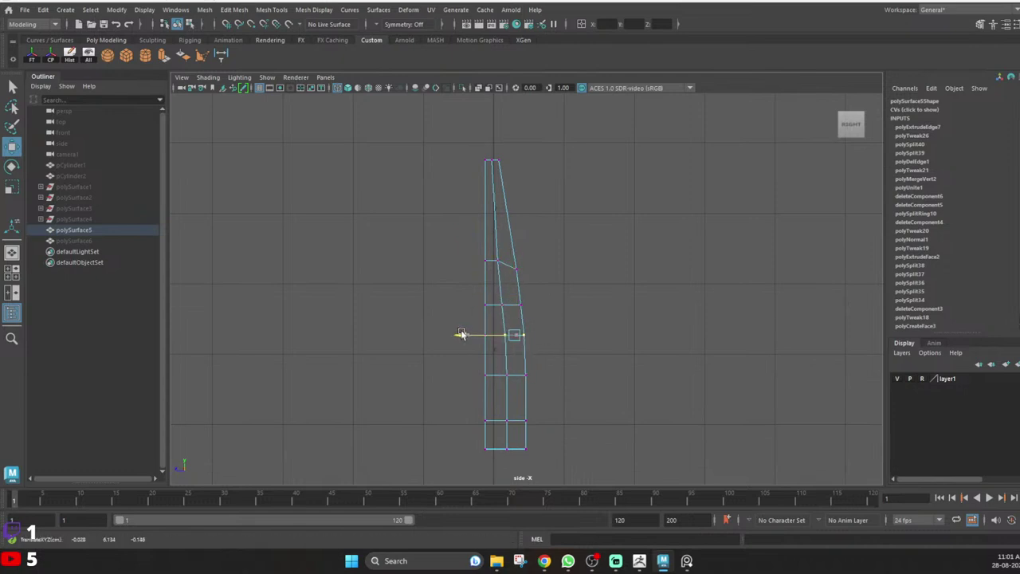
Move the whole spike to Translate Z -0.281, aligning its open side with the centre line.
alt+middle_drag(536, 176, 549, 221)
scroll(526, 211, up, 5)
scroll(512, 180, down, 12)
right_drag(536, 285, 568, 256)
scroll(537, 325, up, 4)
click(545, 370)
alt+middle_drag(545, 369, 532, 344)
drag(489, 301, 536, 348)
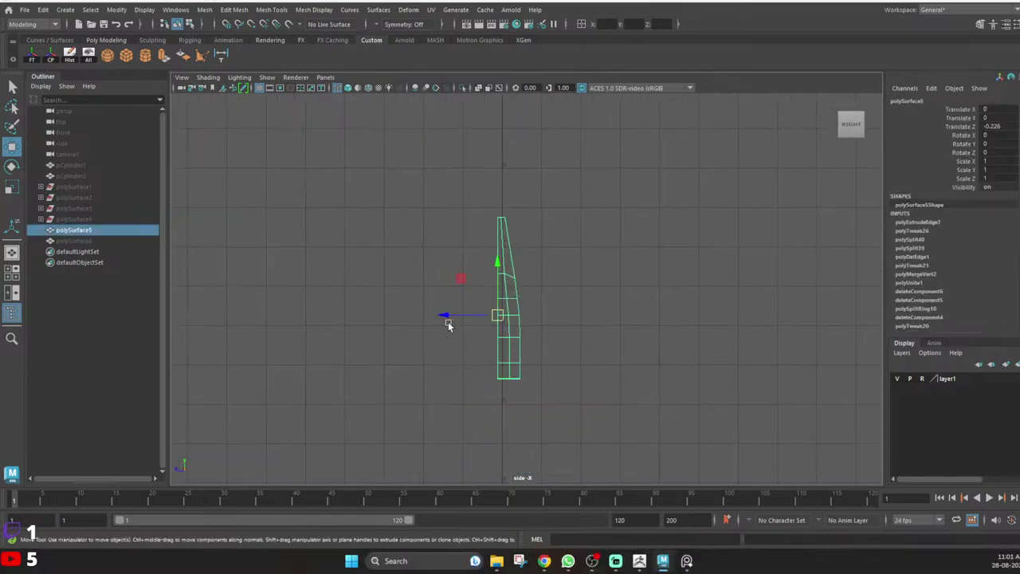
drag(438, 312, 441, 311)
Move the outer tip vertices closer to the centre line, to about Z -0.034, to sharpen the tip.
scroll(478, 224, up, 7)
alt+middle_drag(473, 200, 488, 280)
right_drag(480, 204, 450, 198)
key(F8)
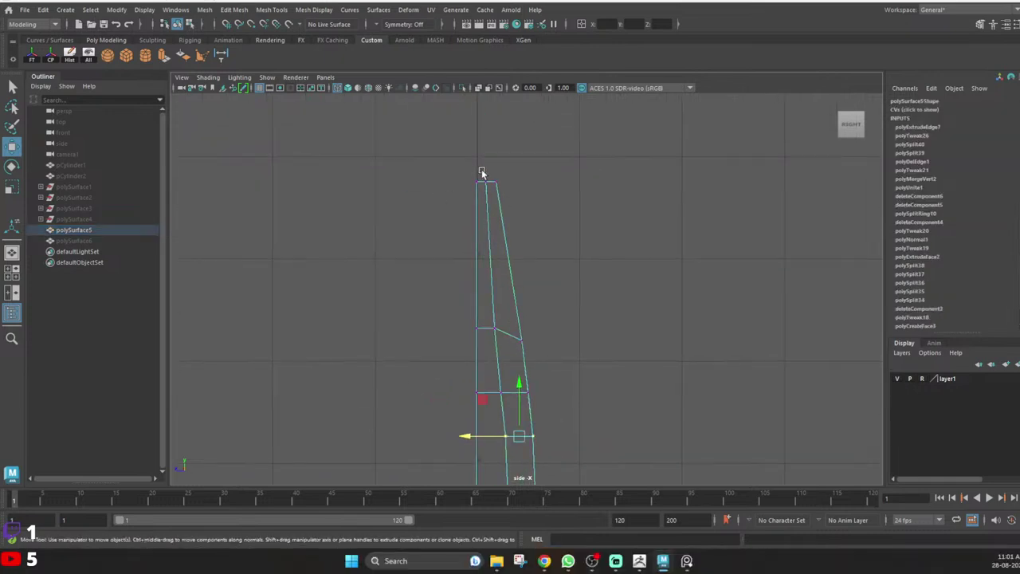
mouse_move(437, 182)
mouse_down()
mouse_move(485, 194)
mouse_move(434, 181)
mouse_up()
key(q)
key(w)
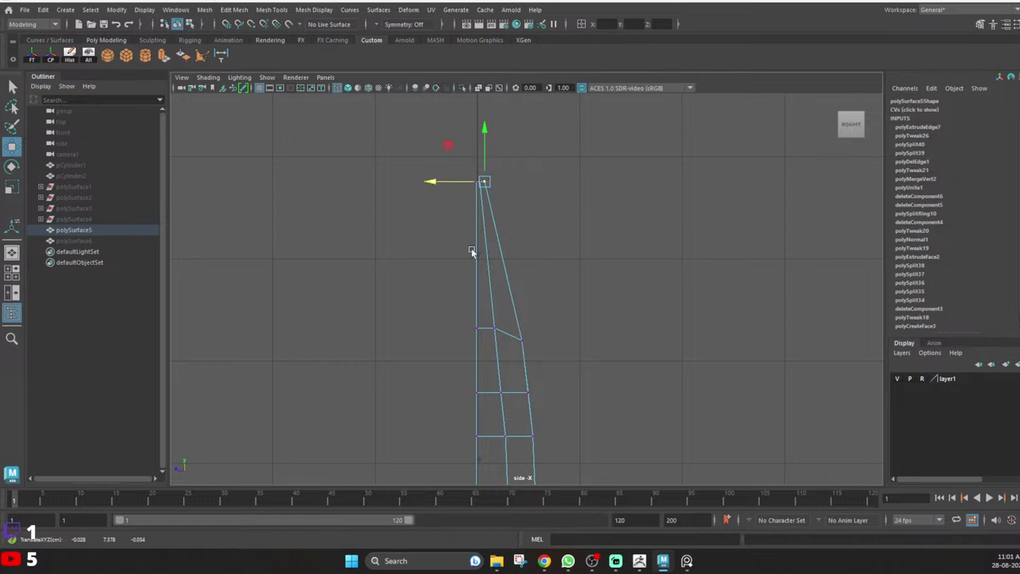
Try shifting the first vertex row below the tip toward the centre line and check the shape in perspective.
alt+middle_drag(473, 295, 466, 173)
drag(452, 214, 448, 213)
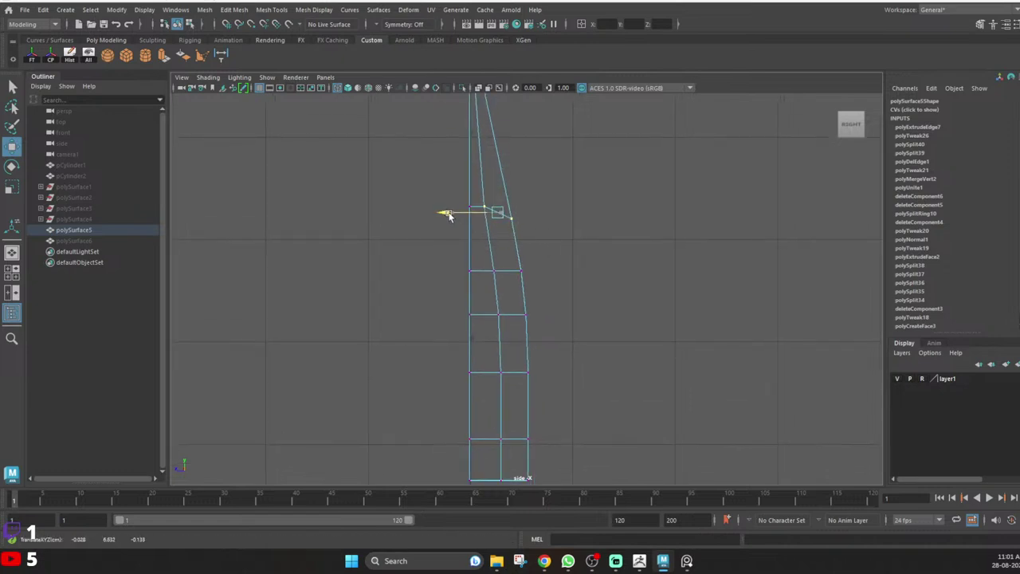
alt+middle_drag(538, 267, 517, 203)
key(space)
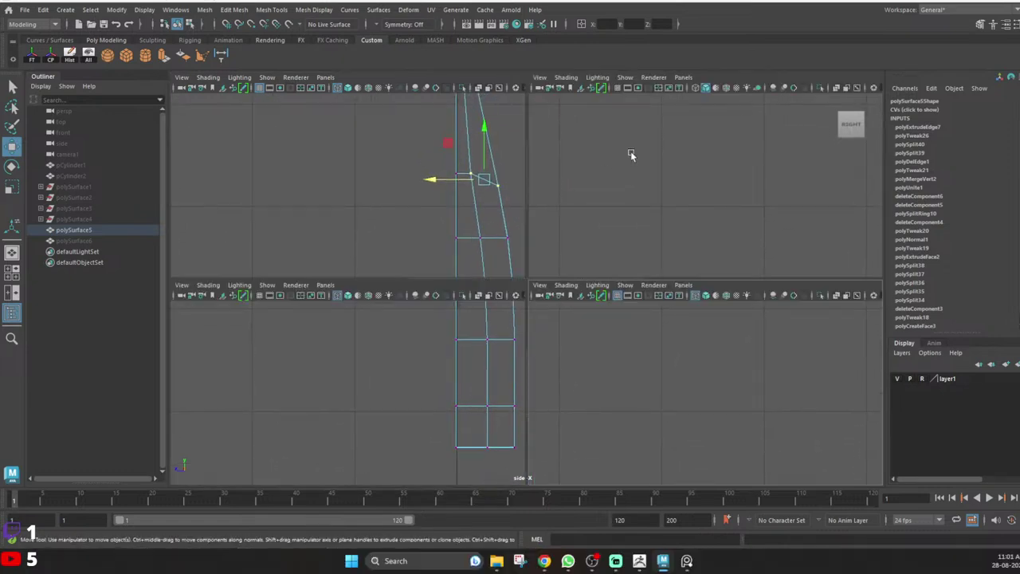
key(space)
alt+drag(575, 238, 635, 251)
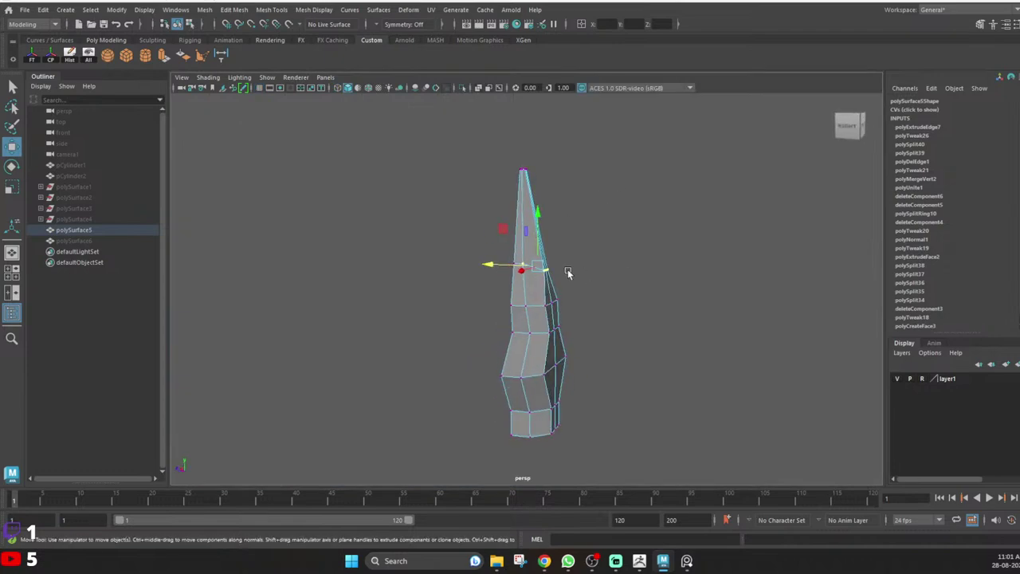
alt+middle_drag(556, 275, 533, 240)
scroll(532, 240, up, 3)
scroll(531, 242, up, 3)
alt+drag(521, 184, 502, 266)
Undo the last shift of the vertex row below the tip.
key(ctrl+z)
key(ctrl+z)
key(ctrl+z)
scroll(556, 204, down, 5)
Select the outer-face vertices below the spike's tip and scale them along Z into a straight vertical line.
key(space)
key(space)
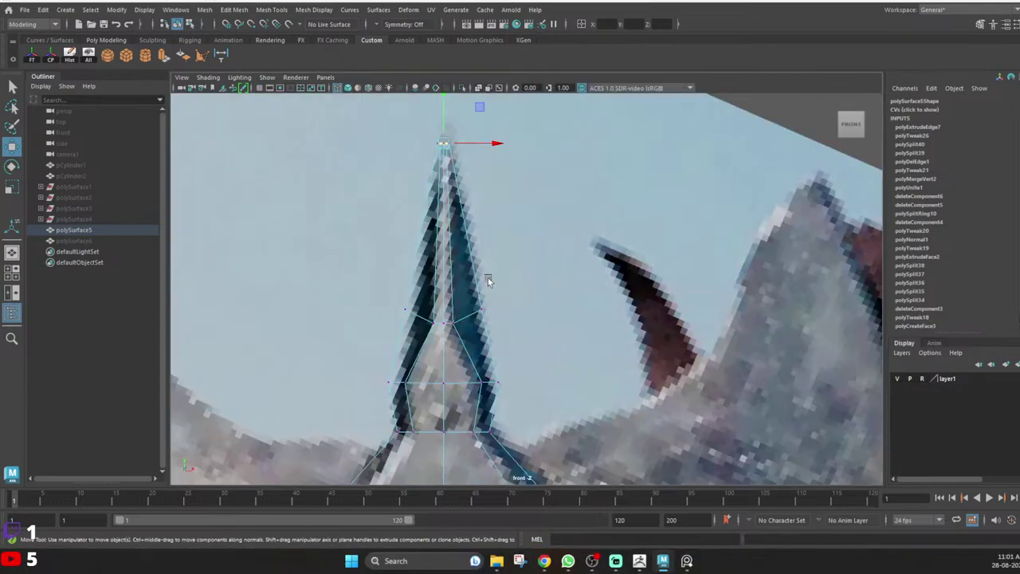
key(space)
key(space)
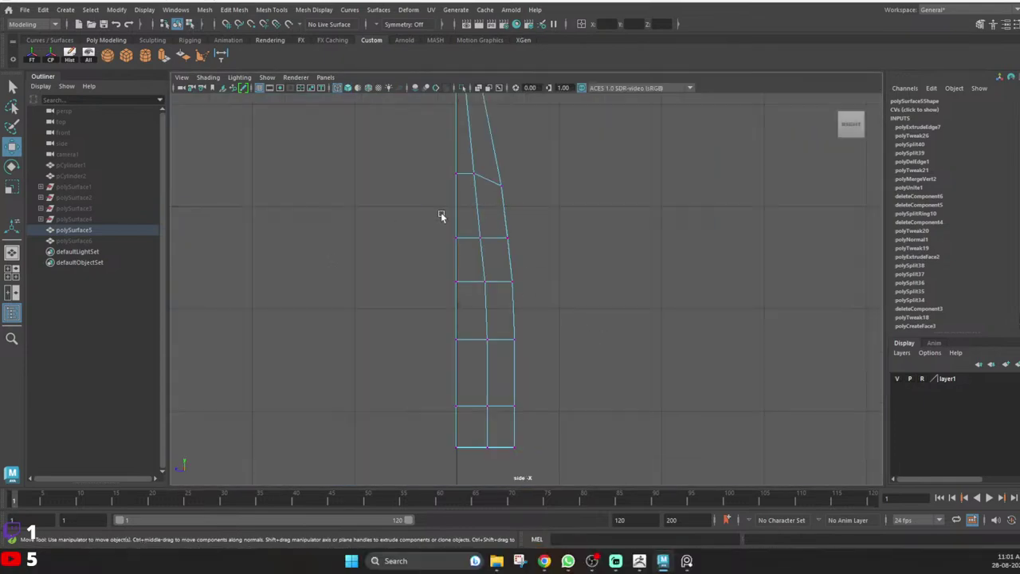
key(space)
key(space)
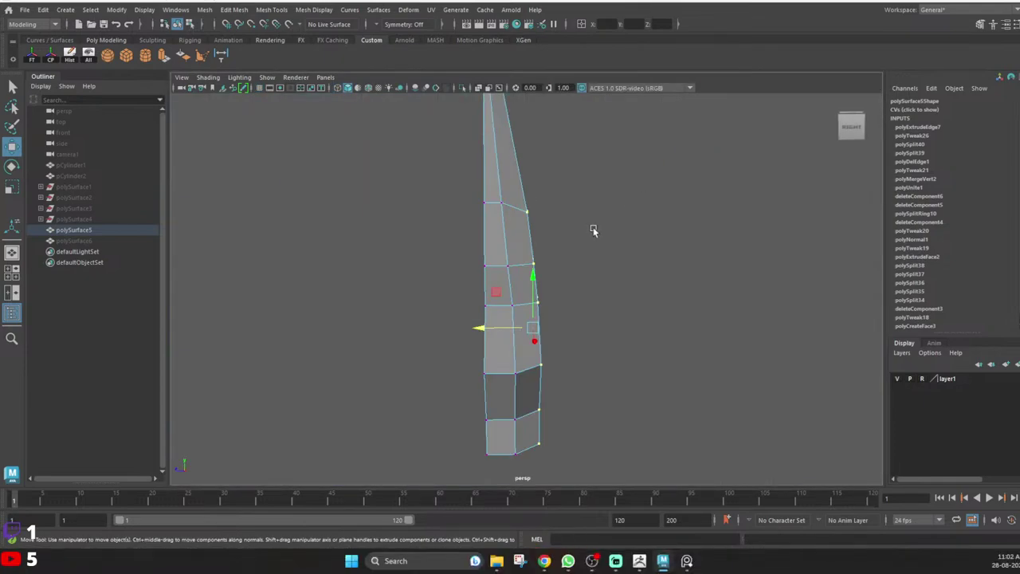
alt+drag(594, 230, 470, 231)
key(space)
key(space)
key(space)
key(space)
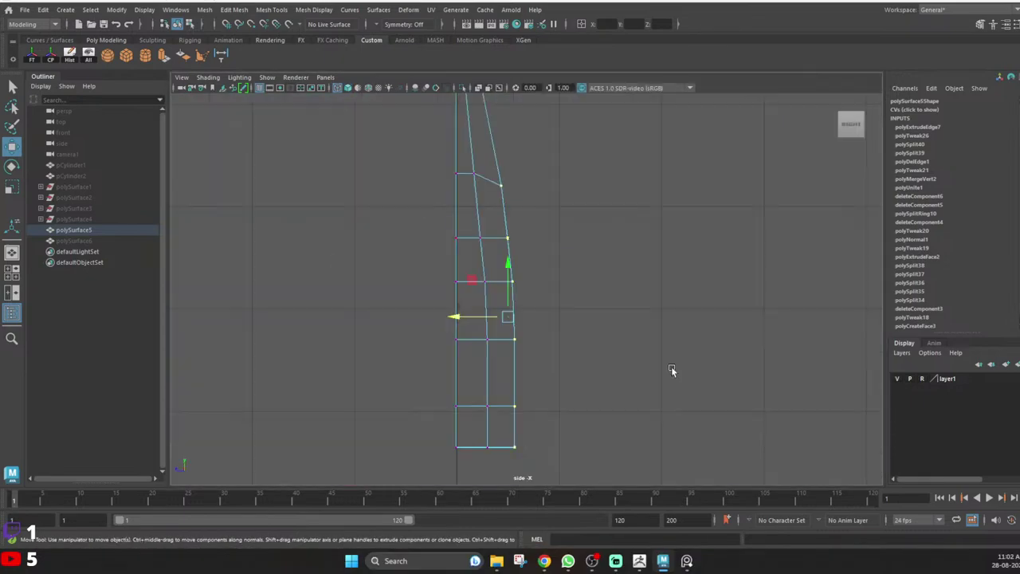
key(r)
drag(458, 316, 528, 322)
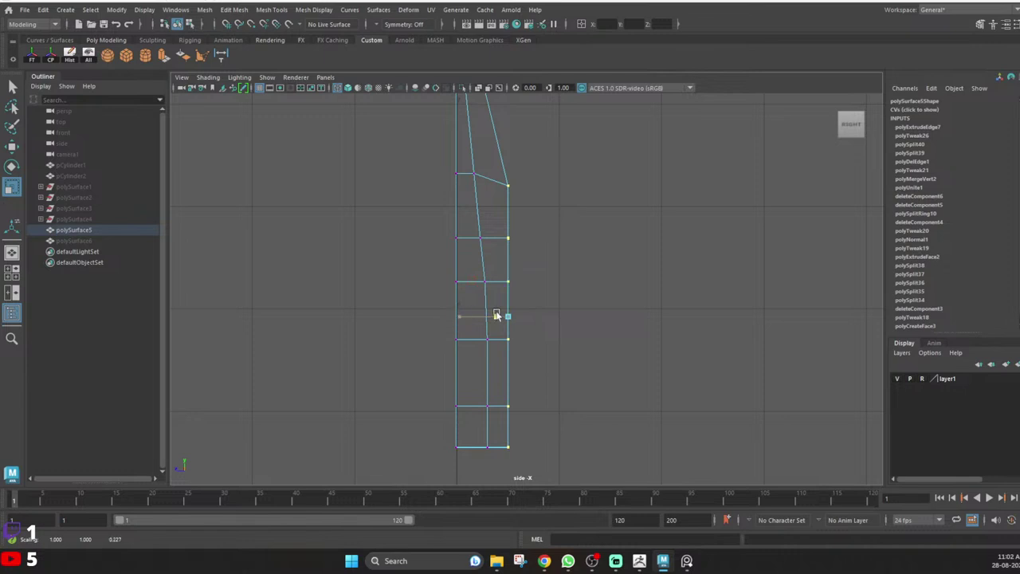
Move the aligned outer-face vertices outward along Z to about -0.278.
key(w)
drag(455, 317, 461, 317)
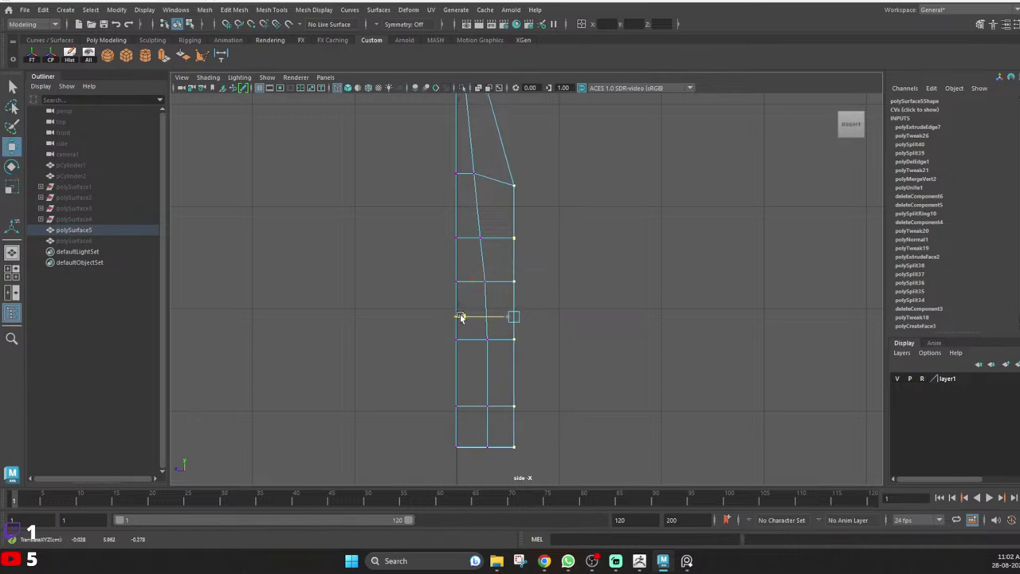
alt+middle_drag(536, 235, 546, 281)
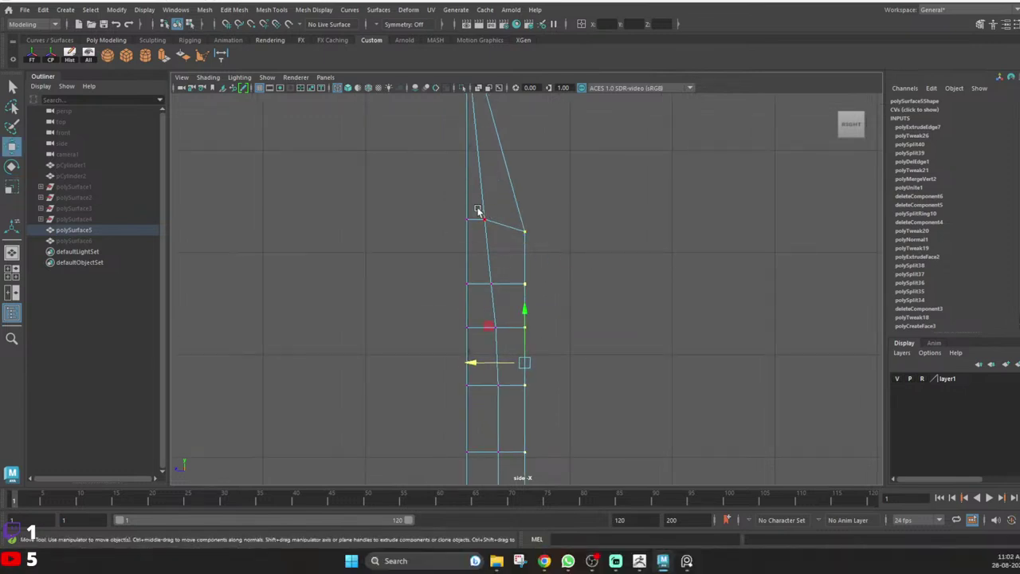
Adjust the middle column of side vertices so it runs roughly midway between the centre line and outer face.
drag(486, 217, 493, 224)
drag(492, 283, 500, 287)
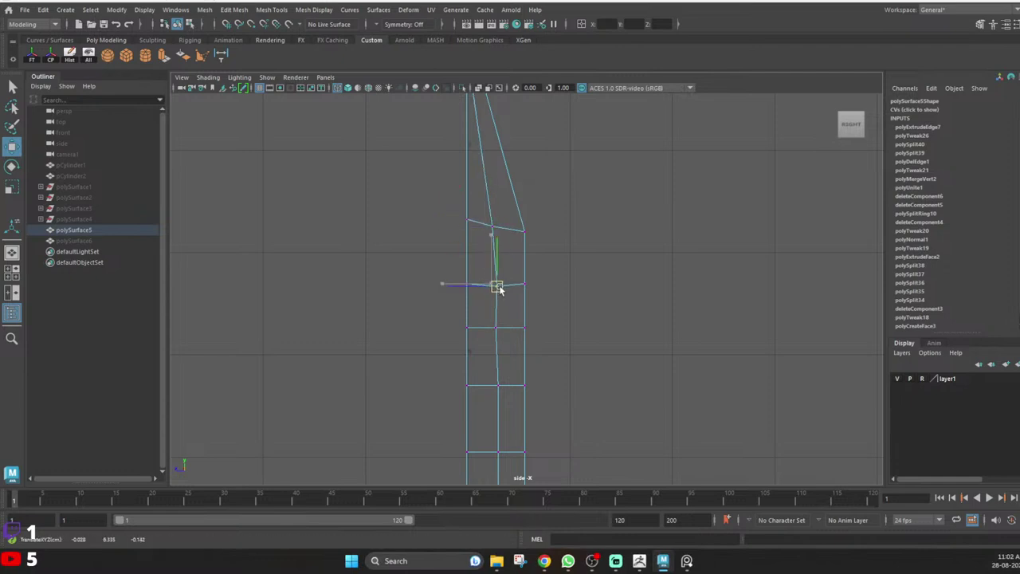
alt+middle_drag(519, 329, 511, 233)
drag(474, 273, 495, 299)
drag(489, 291, 487, 290)
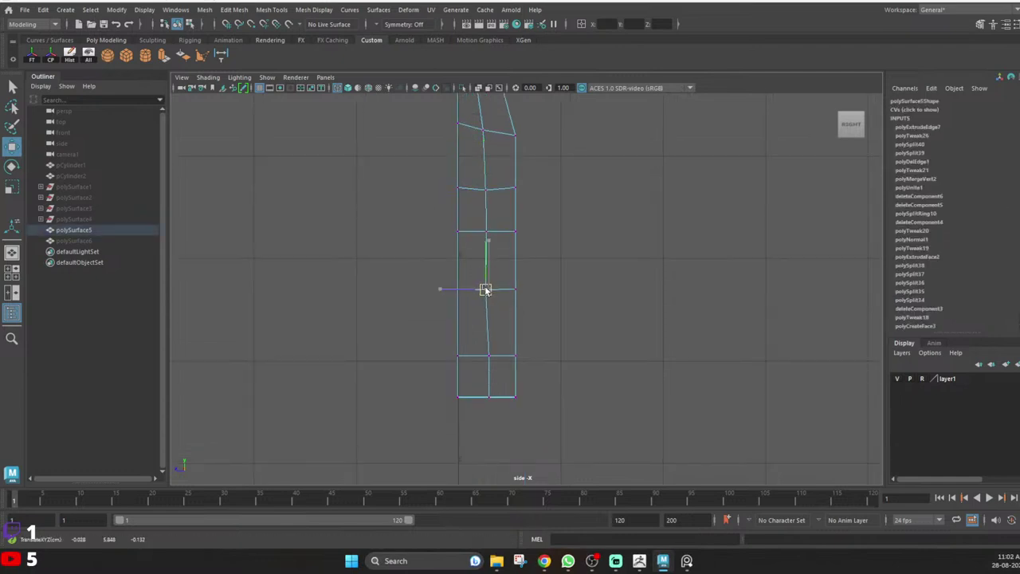
mouse_move(481, 345)
mouse_down()
mouse_move(494, 361)
mouse_move(488, 355)
mouse_up()
alt+middle_drag(531, 176, 542, 311)
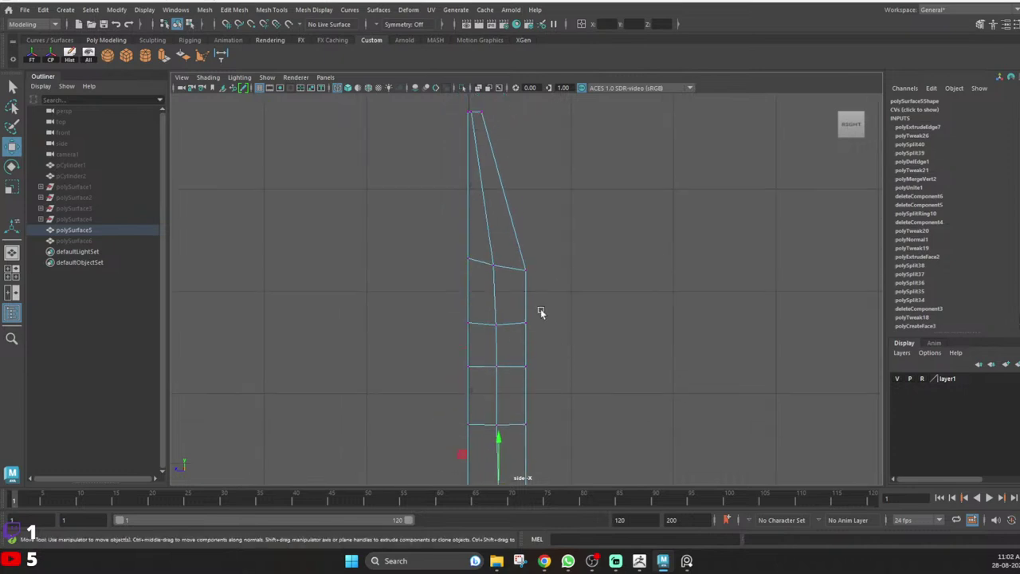
Return the spike to object mode and examine its reshaped form in the perspective view.
click(526, 170)
alt+middle_drag(526, 170, 536, 220)
click(514, 243)
key(space)
key(space)
alt+drag(589, 219, 484, 251)
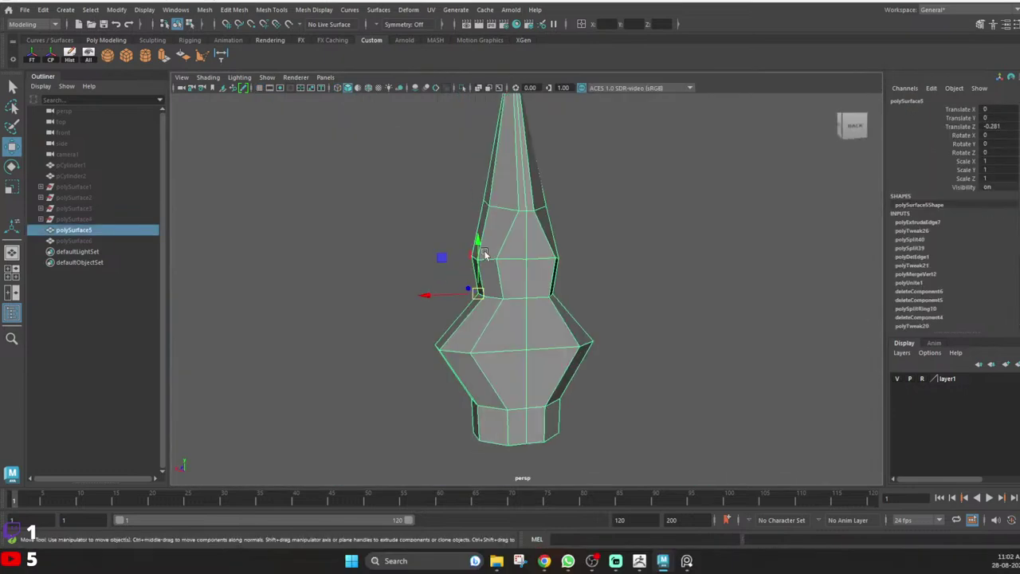
click(637, 142)
Try to narrow the half spike's depth by scaling it along Z.
mouse_move(529, 217)
alt+mouse_down()
mouse_move(538, 222)
mouse_move(424, 228)
alt+mouse_up()
alt+middle_drag(516, 204, 446, 221)
alt+drag(446, 221, 447, 244)
click(450, 245)
key(r)
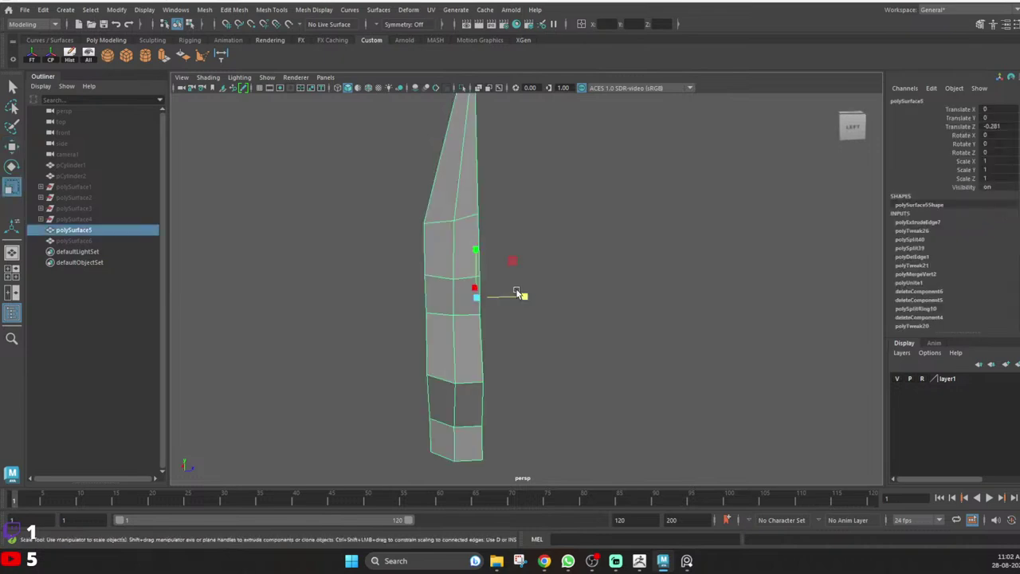
drag(520, 293, 518, 295)
key(ctrl+z)
click(519, 335)
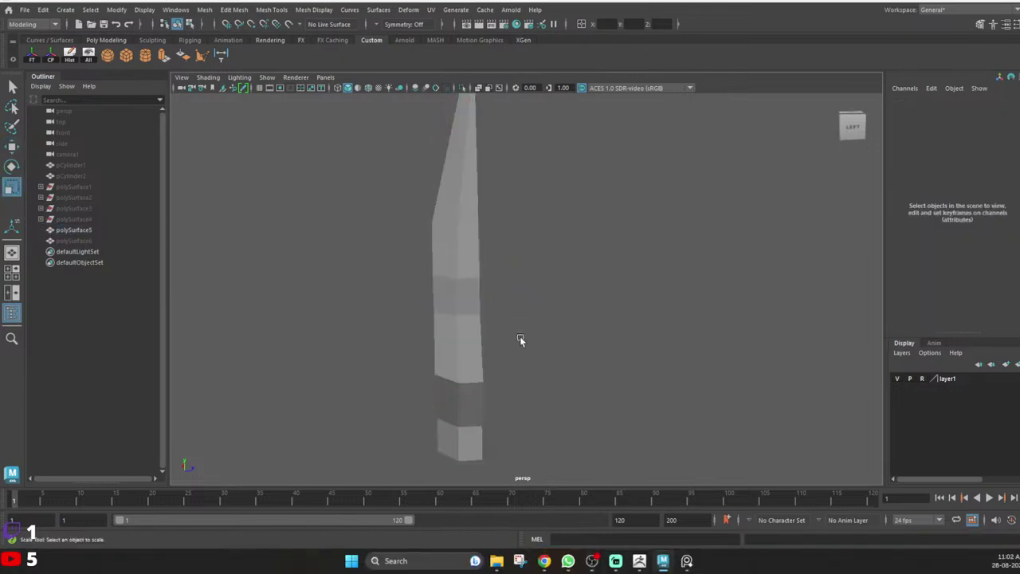
Try to flatten the open border edges of the half spike by scaling them along Z.
alt+middle_drag(520, 337, 487, 256)
click(427, 276)
key(w)
key(d)
mouse_move(453, 279)
alt+mouse_down()
mouse_move(409, 261)
mouse_move(443, 266)
alt+mouse_up()
alt+middle_drag(409, 209, 418, 366)
right_drag(418, 366, 409, 233)
alt+drag(408, 233, 424, 273)
double_click(437, 183)
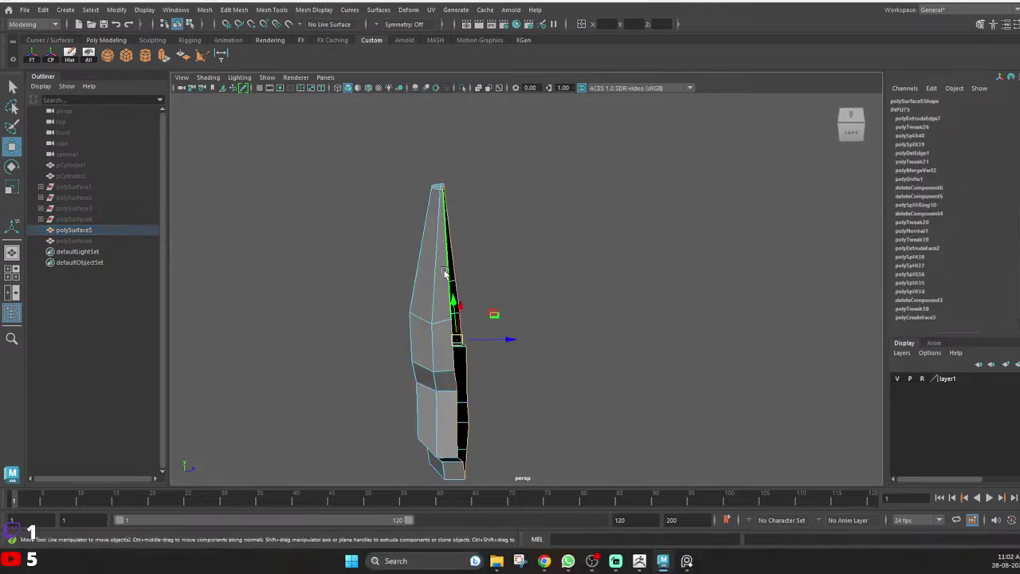
key(r)
drag(510, 343, 405, 337)
key(ctrl+z)
right_drag(440, 307, 518, 221)
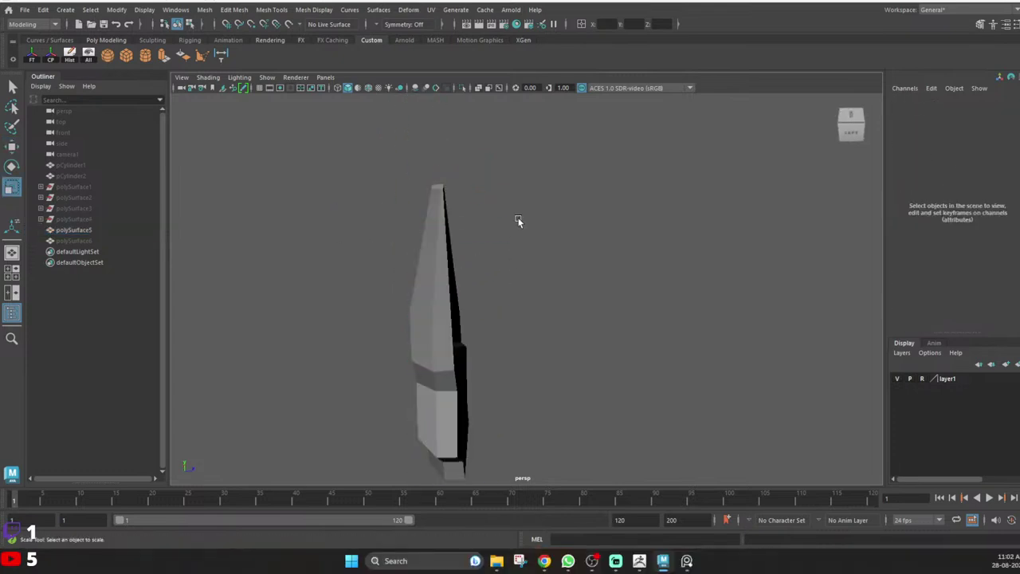
Snap the half spike's pivot to a vertex on its open centre border.
click(460, 307)
alt+drag(472, 304, 423, 228)
scroll(414, 247, up, 4)
key(w)
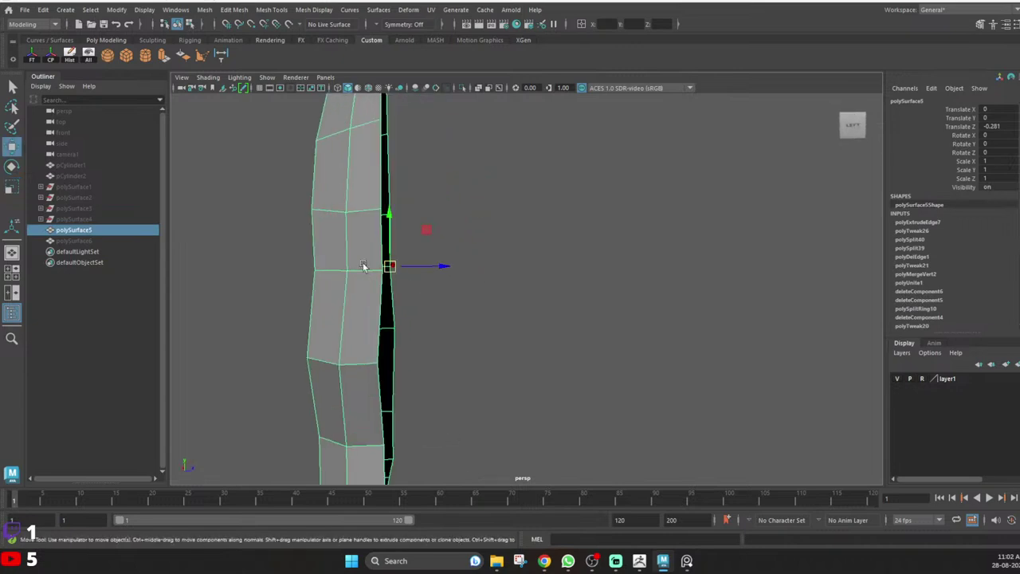
alt+drag(363, 266, 366, 219)
key(d)
key(v)
click(381, 248)
key(d)
key(d)
key(d)
key(v)
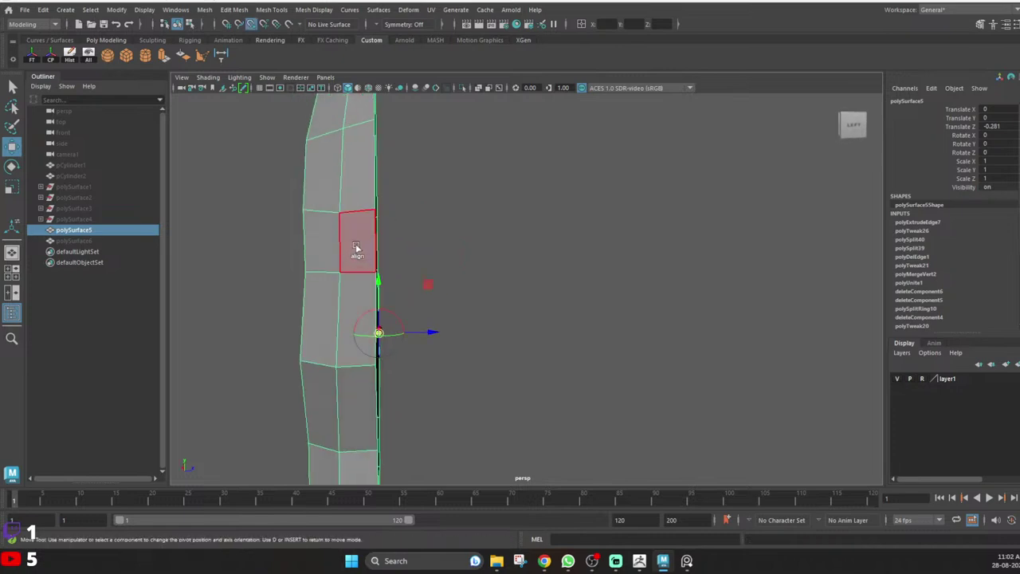
click(379, 270)
Duplicate the half spike and mirror the copy by setting its Scale Z to -1.
key(ctrl+d)
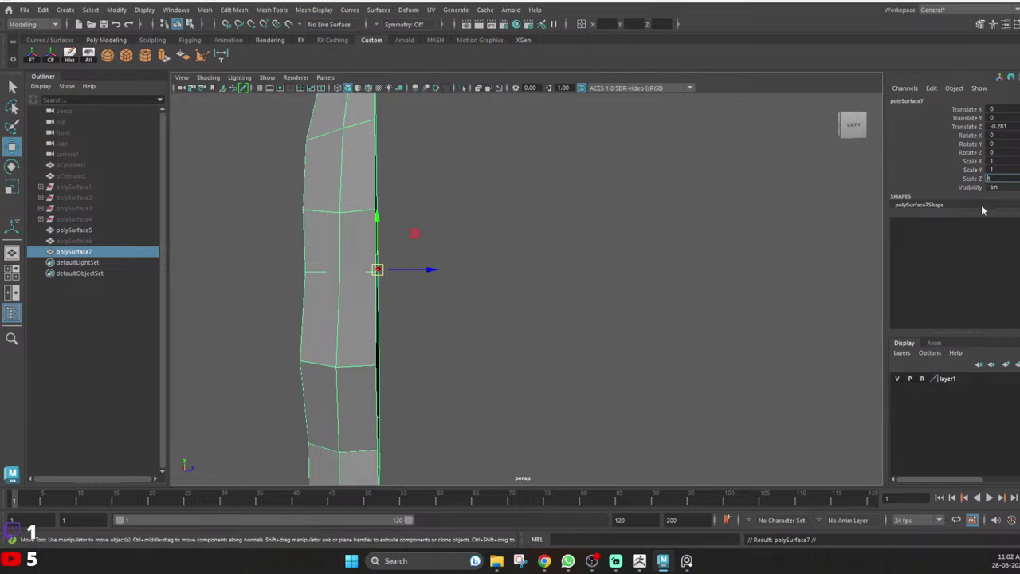
text(-)
key(Return)
scroll(498, 207, down, 5)
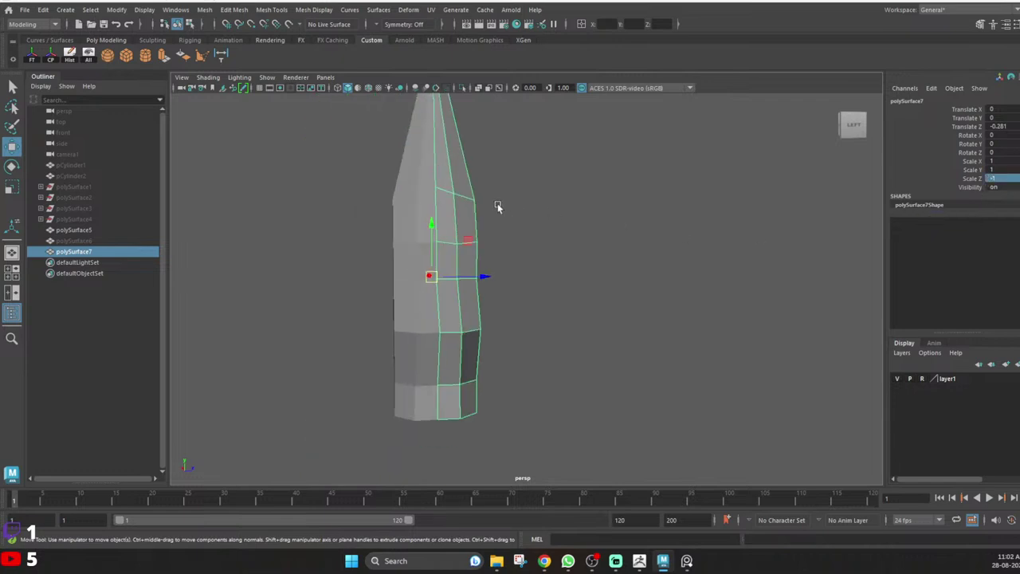
Select both spike halves and combine them into one mesh.
alt+drag(522, 250, 502, 270)
scroll(532, 253, up, 4)
click(508, 267)
drag(362, 180, 499, 325)
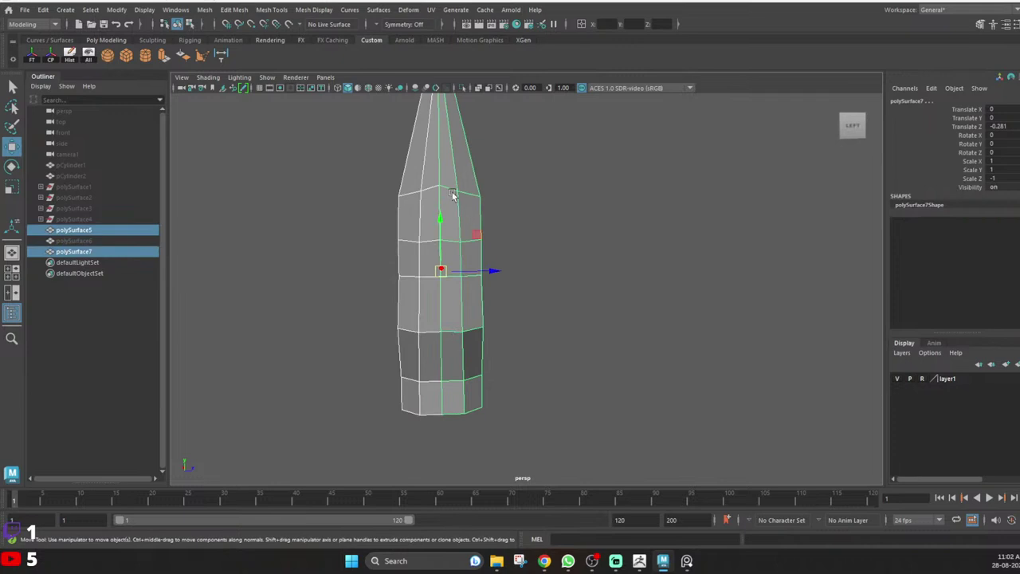
shift+right_drag(451, 192, 448, 290)
click(418, 418)
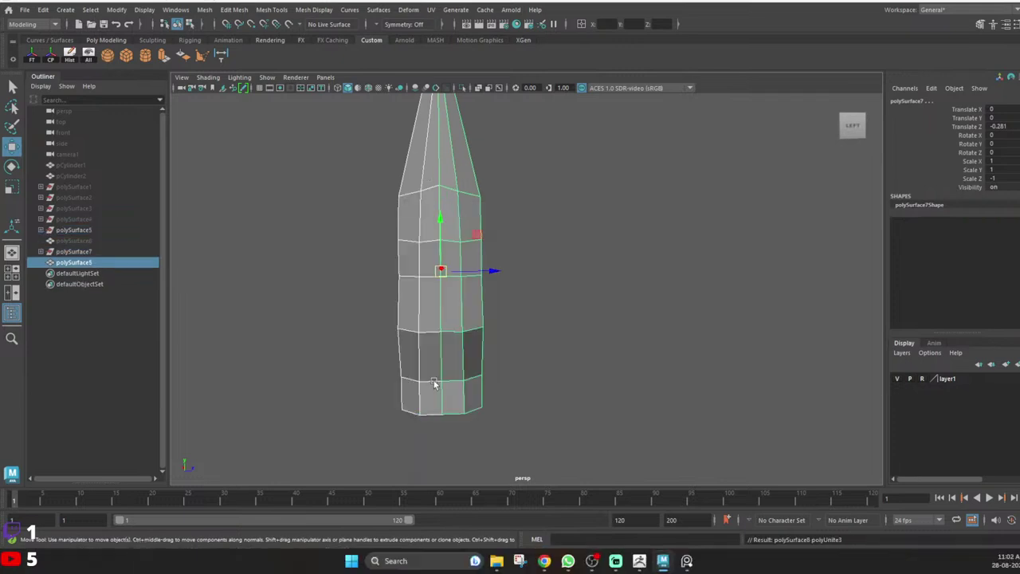
Select all vertices of the combined spike, merge them to close the centre seam, and return to object mode.
right_drag(479, 227, 467, 244)
scroll(513, 171, down, 3)
scroll(537, 140, up, 2)
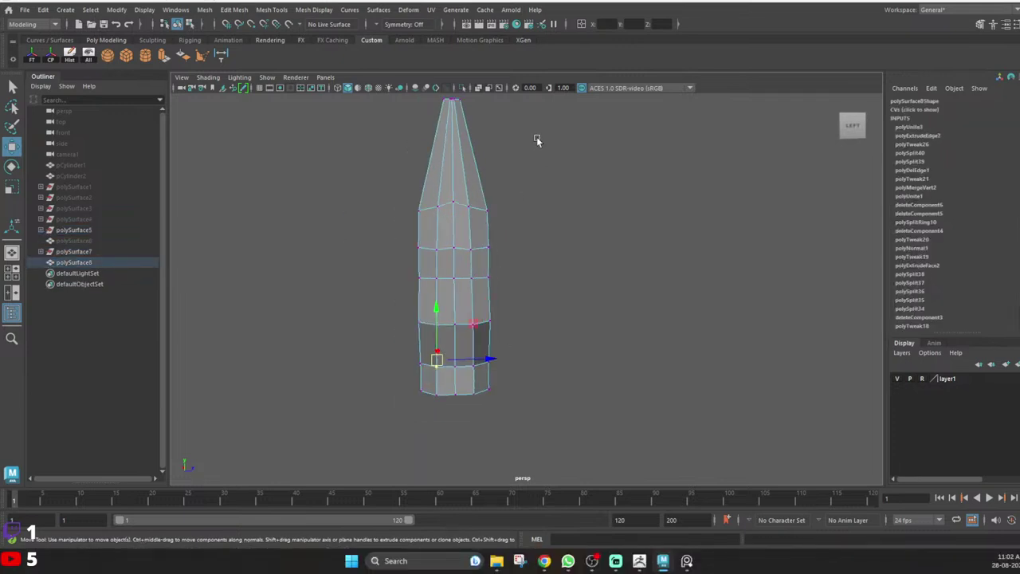
alt+middle_drag(537, 139, 537, 209)
drag(347, 145, 573, 483)
shift+right_drag(444, 208, 446, 171)
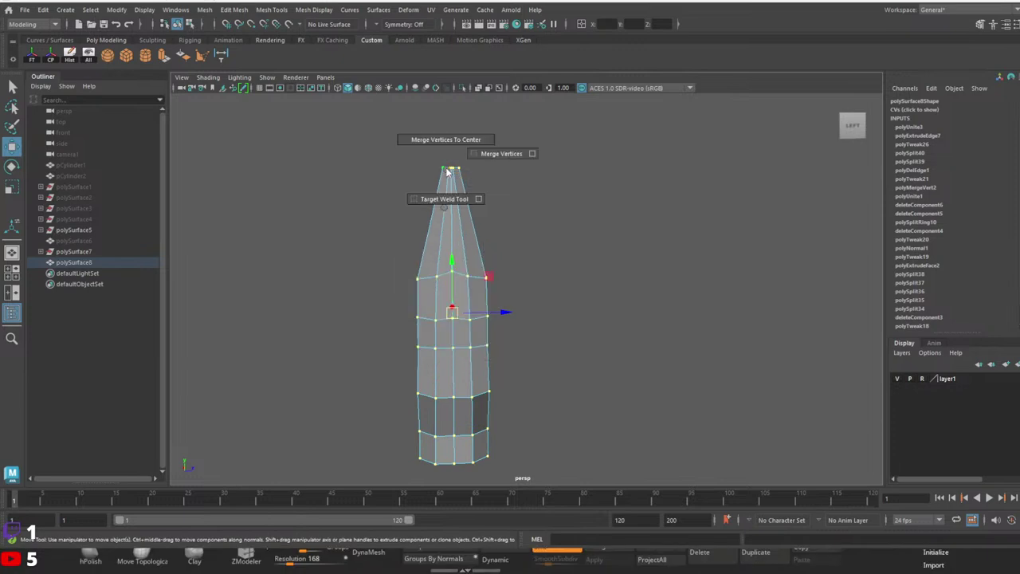
shift+right_drag(504, 155, 505, 156)
alt+drag(505, 160, 478, 252)
right_drag(471, 200, 515, 132)
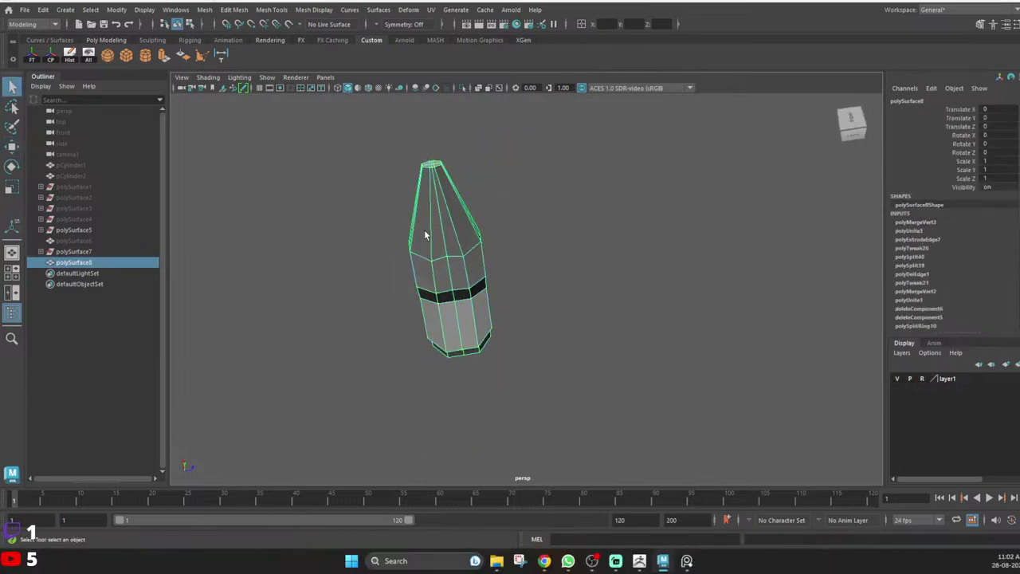
Preview the merged spike in smooth display and return it to the unsmoothed display.
alt+drag(424, 231, 474, 204)
key(3)
click(493, 253)
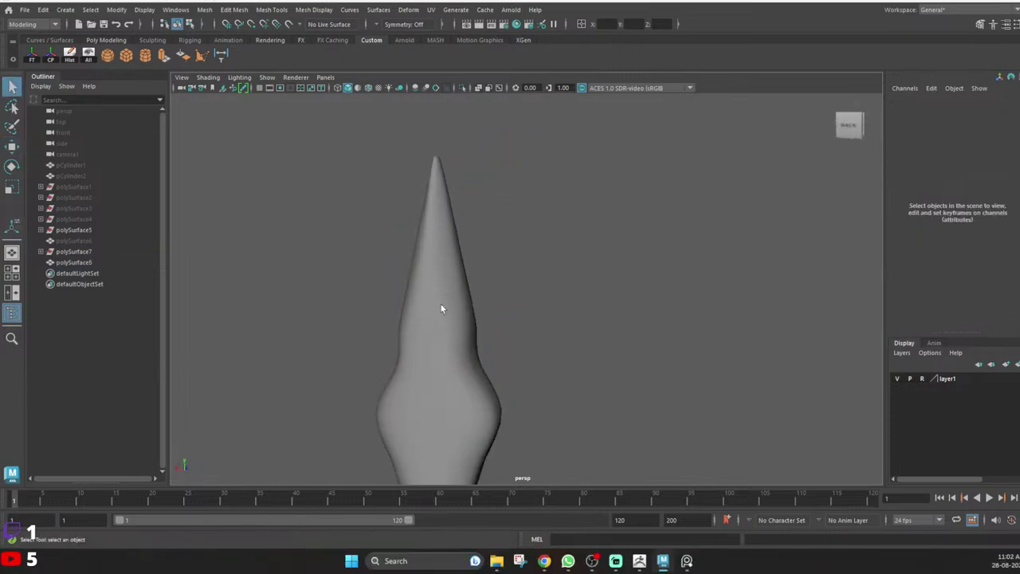
click(442, 306)
key(1)
Examine the merged spike's edge flow and silhouette from the side and back.
alt+middle_drag(502, 345, 514, 228)
alt+drag(498, 248, 588, 254)
alt+right_drag(588, 253, 537, 229)
alt+drag(537, 228, 582, 241)
alt+middle_drag(582, 241, 487, 265)
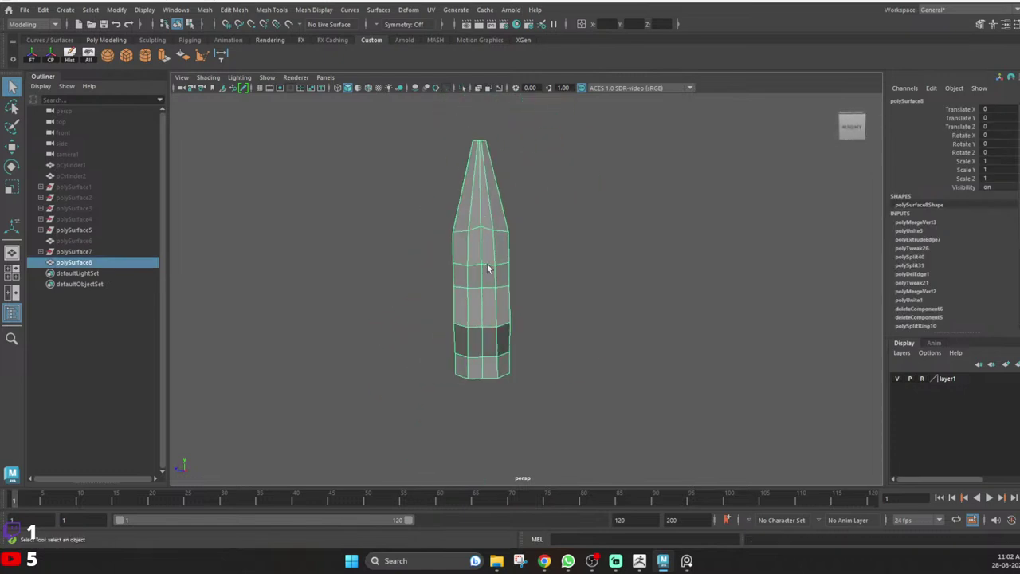
alt+drag(487, 265, 507, 248)
right_drag(505, 250, 477, 240)
alt+middle_drag(482, 220, 472, 267)
mouse_move(472, 267)
alt+right_down()
mouse_move(459, 292)
mouse_move(476, 262)
alt+right_up()
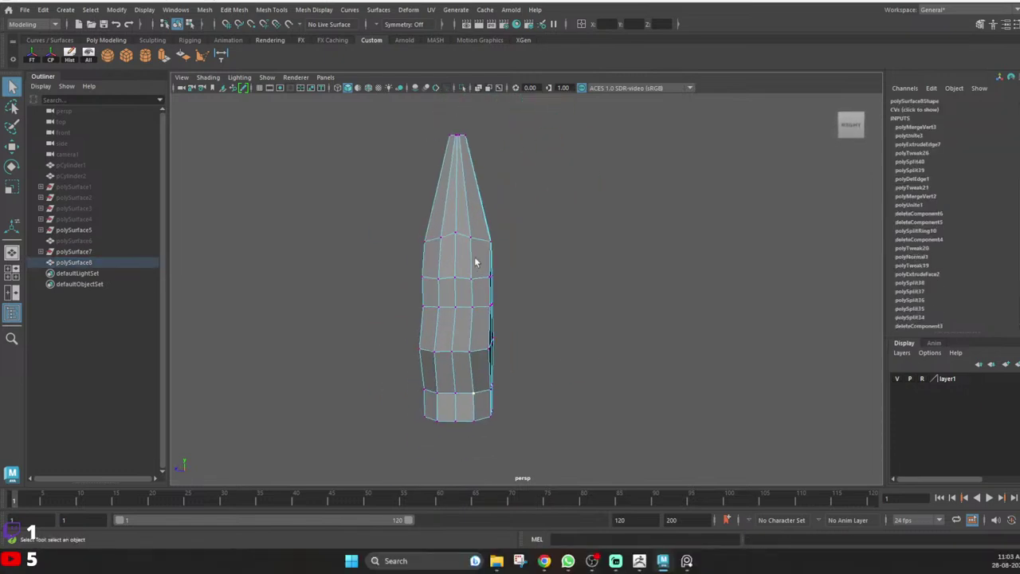
right_drag(458, 309, 462, 284)
click(462, 286)
alt+drag(456, 291, 473, 269)
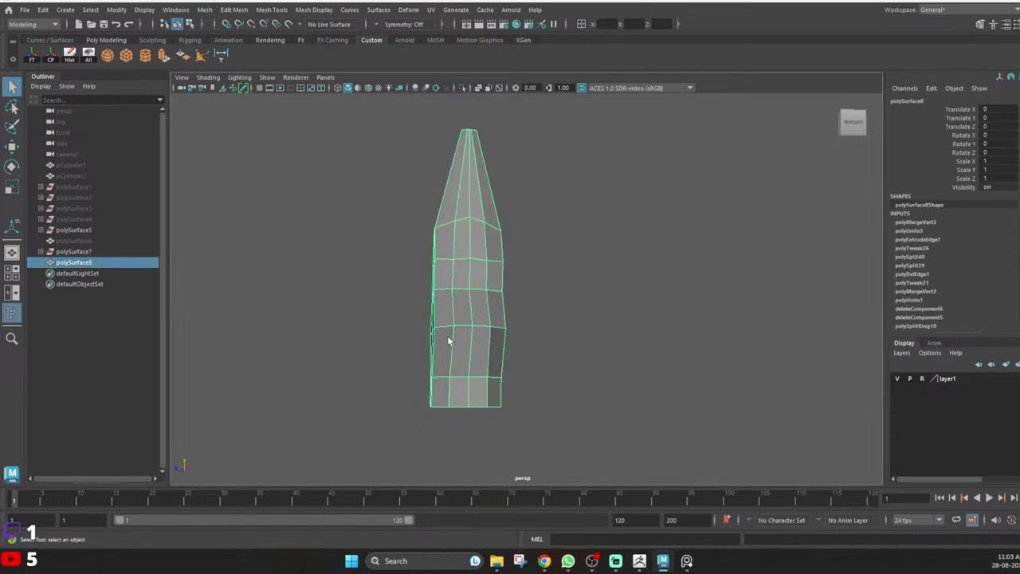
right_drag(455, 388, 426, 394)
alt+drag(520, 288, 381, 291)
click(547, 310)
mouse_move(548, 310)
alt+mouse_down()
mouse_move(431, 279)
mouse_move(556, 295)
alt+mouse_up()
right_drag(485, 288, 501, 256)
click(511, 193)
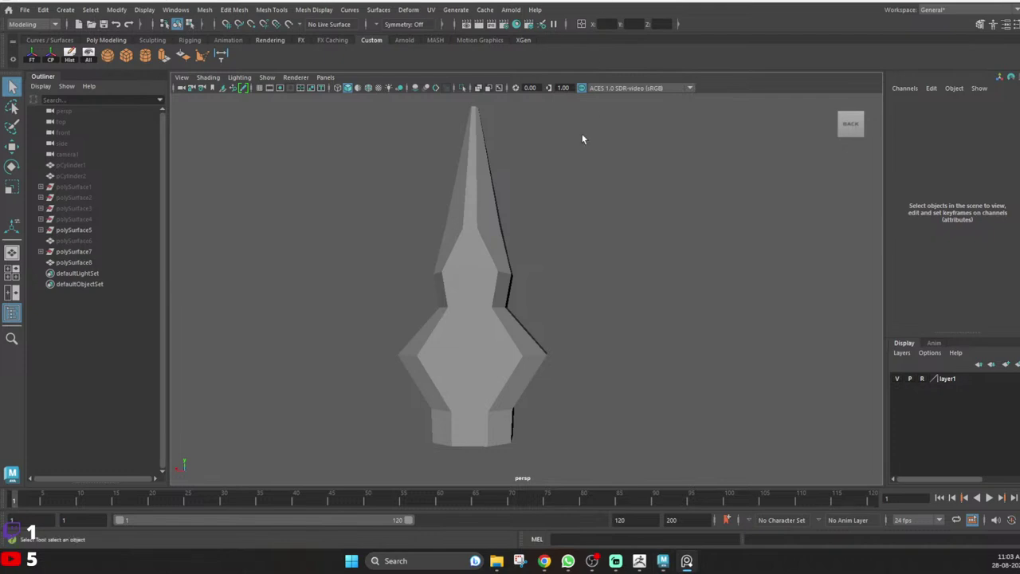
Delete the vertical centre edge loop running along the spike's sides.
alt+drag(477, 246, 456, 312)
click(457, 313)
alt+middle_drag(484, 321, 557, 256)
alt+drag(484, 283, 507, 287)
click(582, 227)
click(519, 263)
key(r)
right_drag(519, 262, 510, 213)
double_click(505, 260)
shift+right_drag(582, 184, 541, 200)
scroll(545, 233, down, 4)
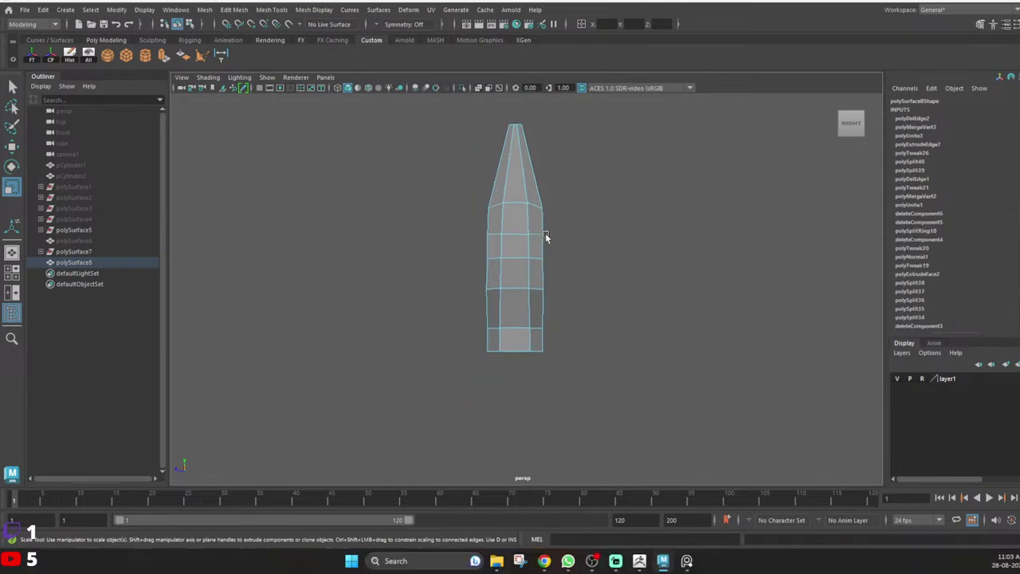
Return to object mode and make the whole spike thinner by scaling it along Z.
alt+drag(545, 234, 499, 256)
right_drag(523, 234, 553, 189)
click(523, 268)
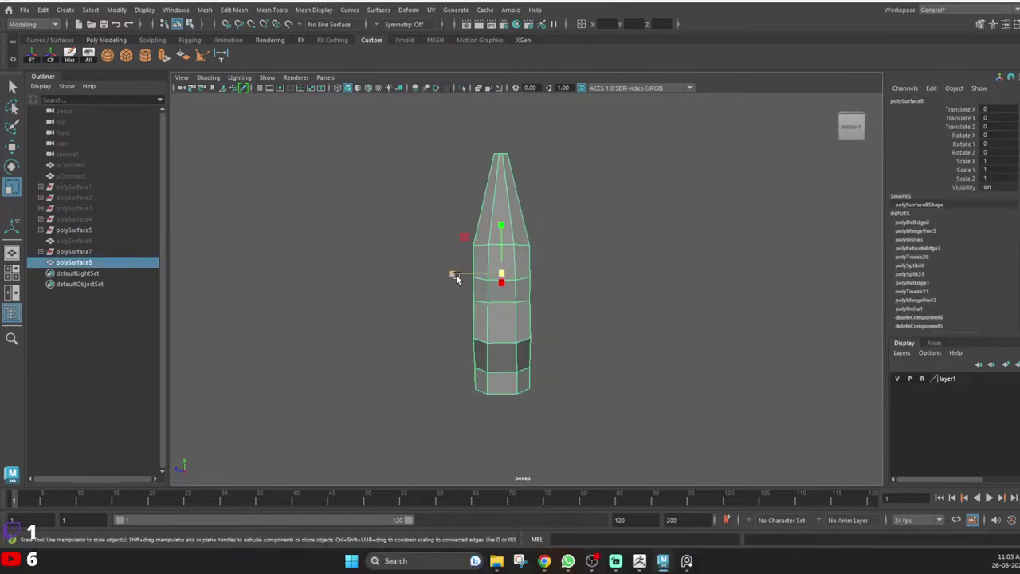
drag(456, 275, 529, 297)
alt+middle_drag(528, 297, 508, 275)
alt+drag(485, 267, 481, 268)
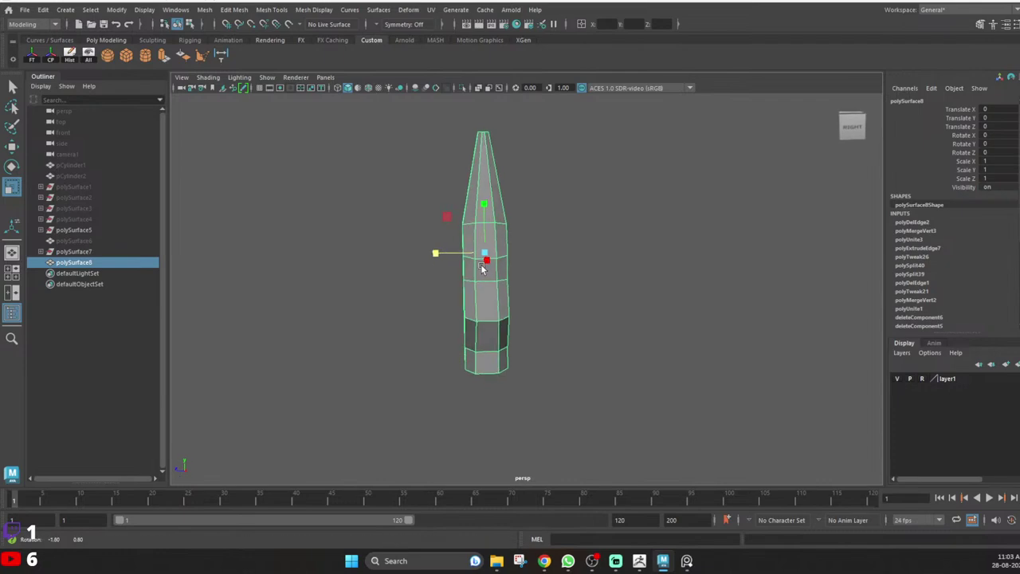
Bring the two vertical edge loops on the spike's side closer together by scaling them along Z to about 0.71.
scroll(480, 266, up, 2)
right_drag(466, 322, 456, 300)
double_click(459, 301)
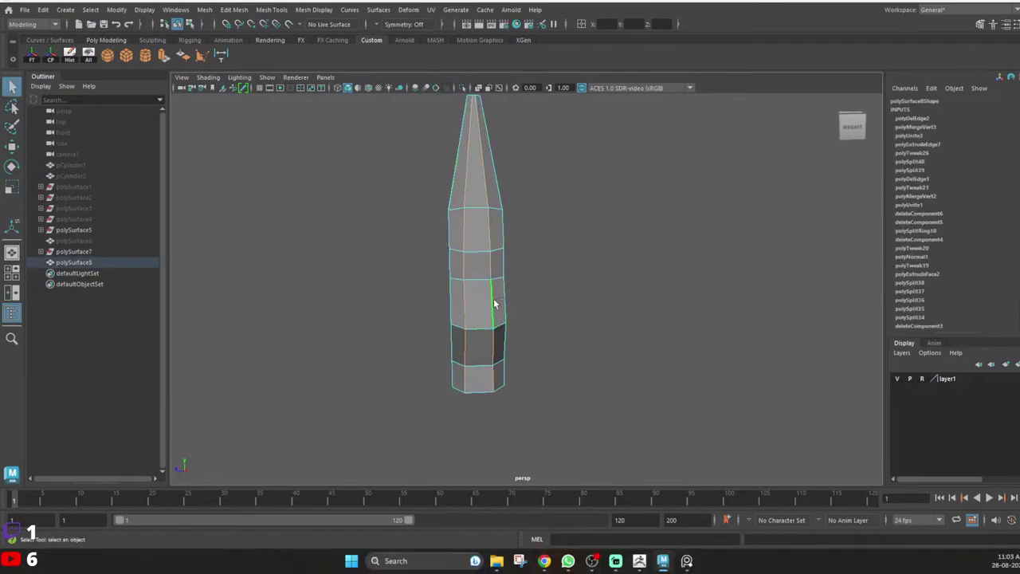
alt+drag(494, 303, 439, 254)
key(r)
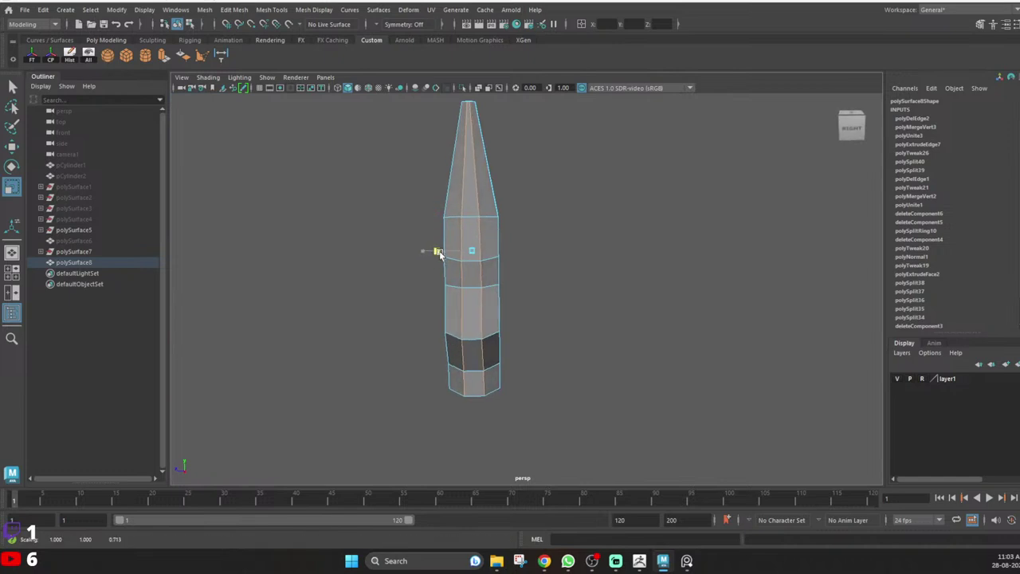
alt+drag(506, 301, 558, 295)
key(q)
right_drag(481, 267, 544, 213)
click(544, 213)
Select the vertices at the spike's tip and scale them uniformly inward to sharpen the point.
alt+drag(543, 208, 469, 173)
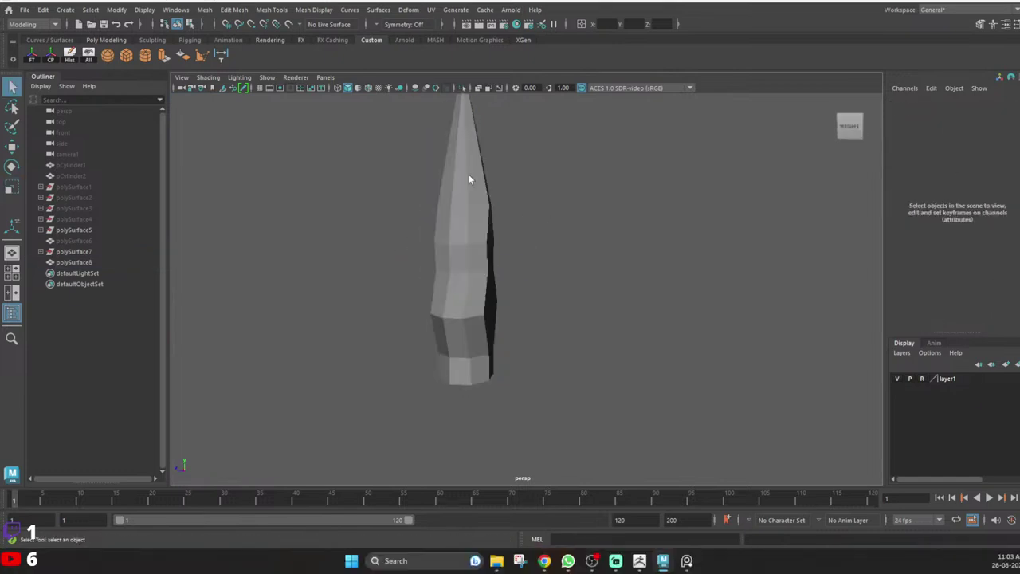
alt+middle_drag(469, 174, 479, 263)
alt+drag(478, 259, 458, 246)
click(479, 229)
right_drag(479, 228, 426, 223)
drag(430, 177, 550, 234)
key(r)
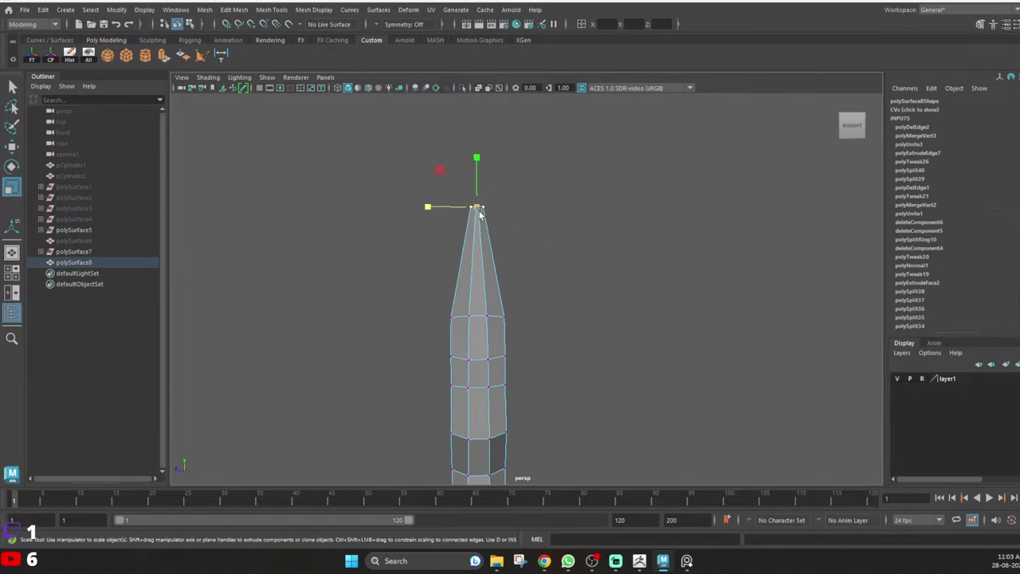
drag(480, 210, 476, 209)
alt+middle_drag(483, 290, 458, 214)
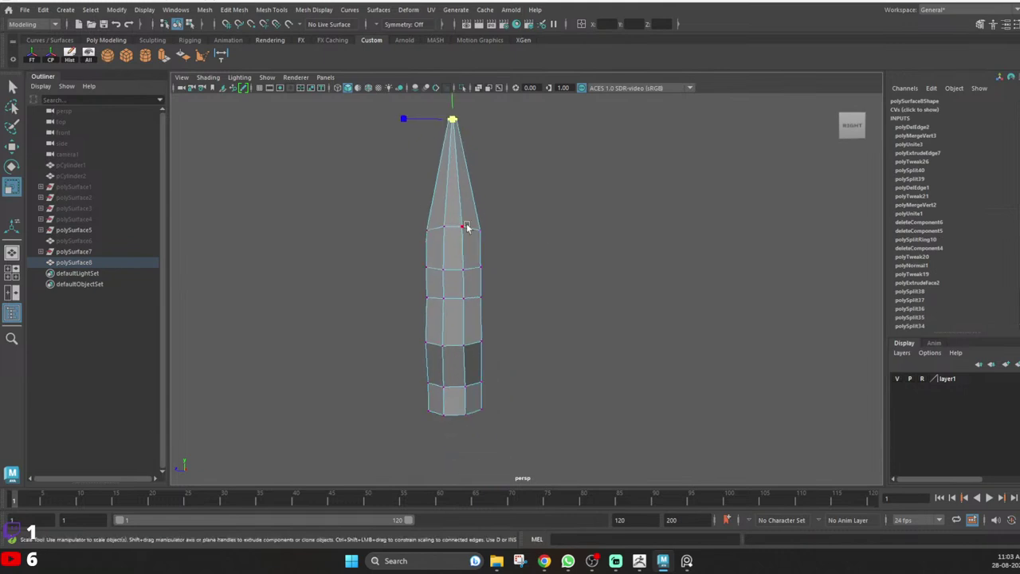
Select the vertex row at the spike's shoulder and compare the spike with the reference image in the front view.
alt+middle_drag(507, 248, 510, 230)
scroll(479, 230, up, 2)
drag(454, 211, 498, 204)
alt+middle_drag(497, 195, 503, 211)
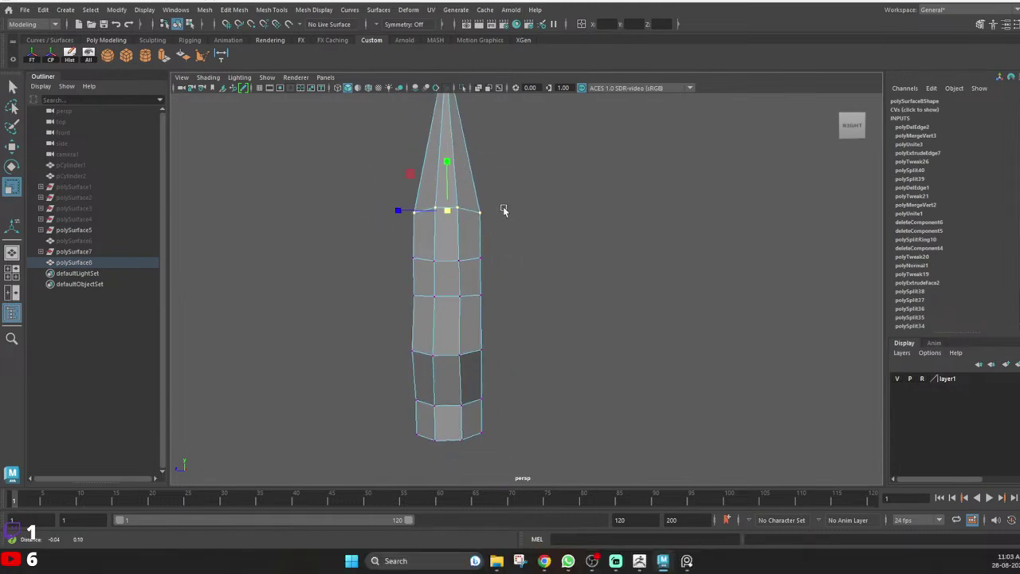
alt+drag(502, 211, 421, 235)
mouse_move(471, 234)
alt+mouse_down()
mouse_move(409, 228)
mouse_move(489, 238)
alt+mouse_up()
scroll(489, 235, down, 2)
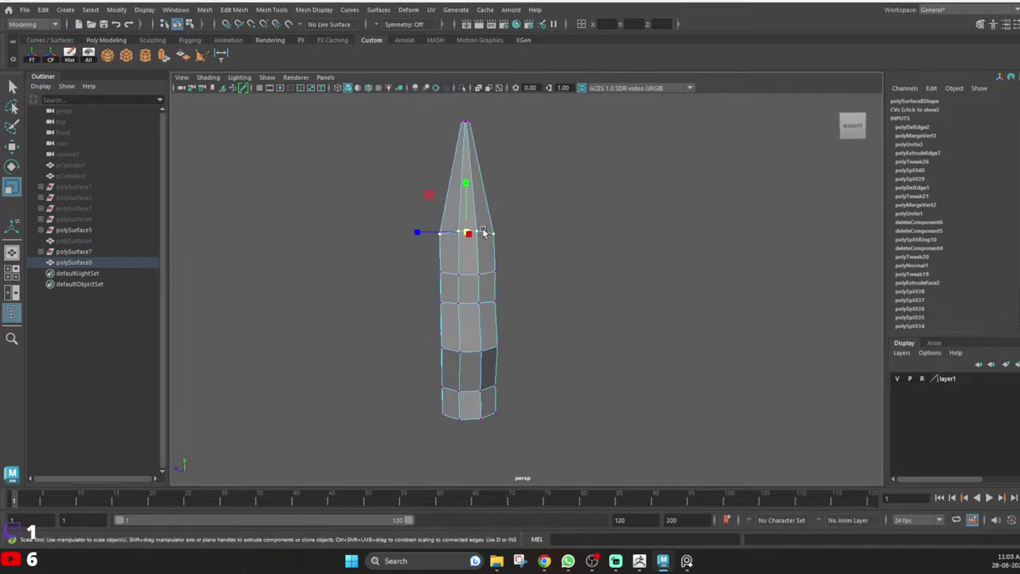
key(space)
key(space)
click(542, 306)
alt+middle_drag(542, 309, 464, 255)
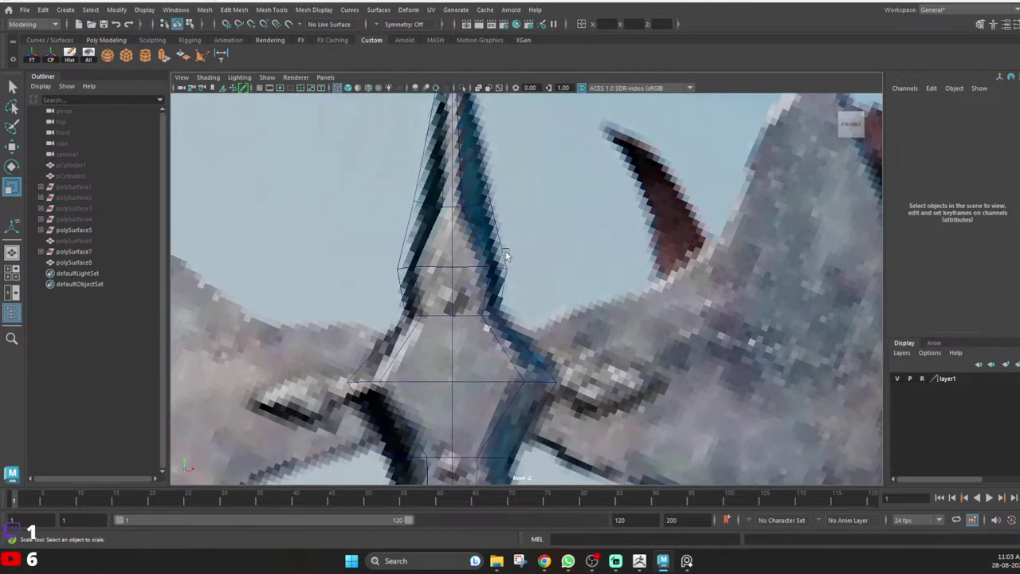
click(450, 269)
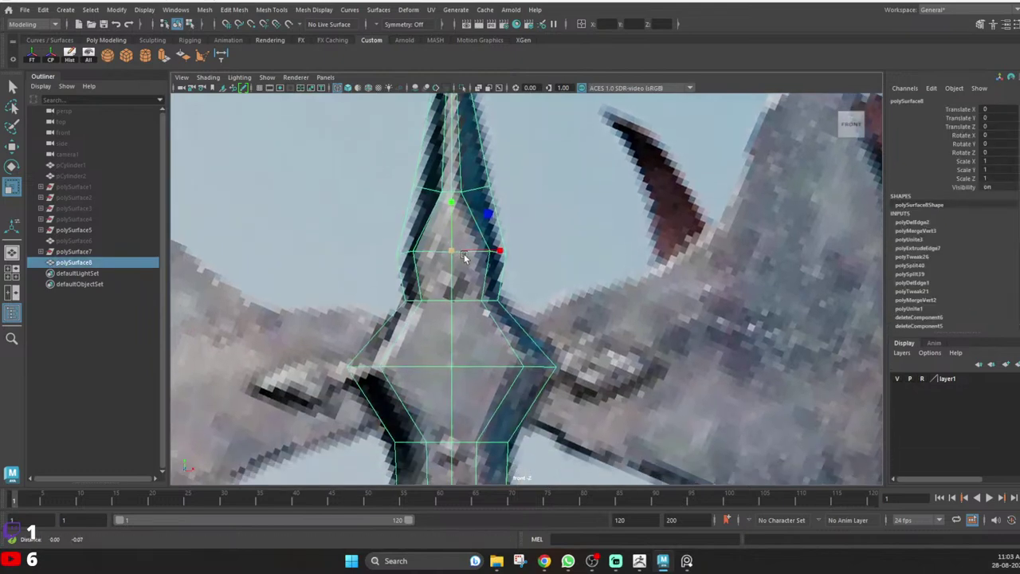
right_drag(460, 239, 424, 226)
alt+middle_drag(472, 209, 471, 241)
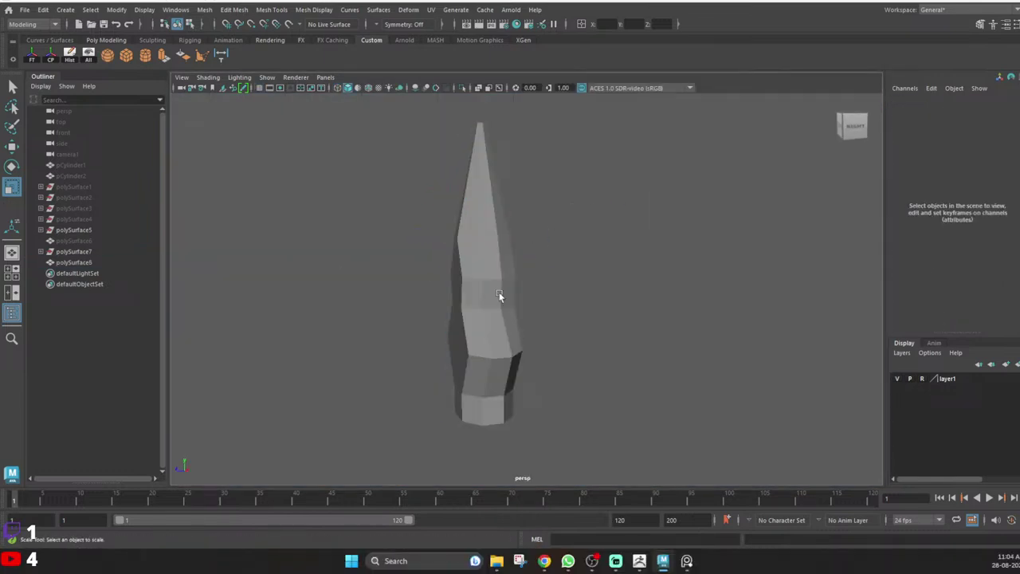
Check the thinned spike in smooth display and switch it back to its low-poly display.
click(500, 294)
key(3)
click(529, 279)
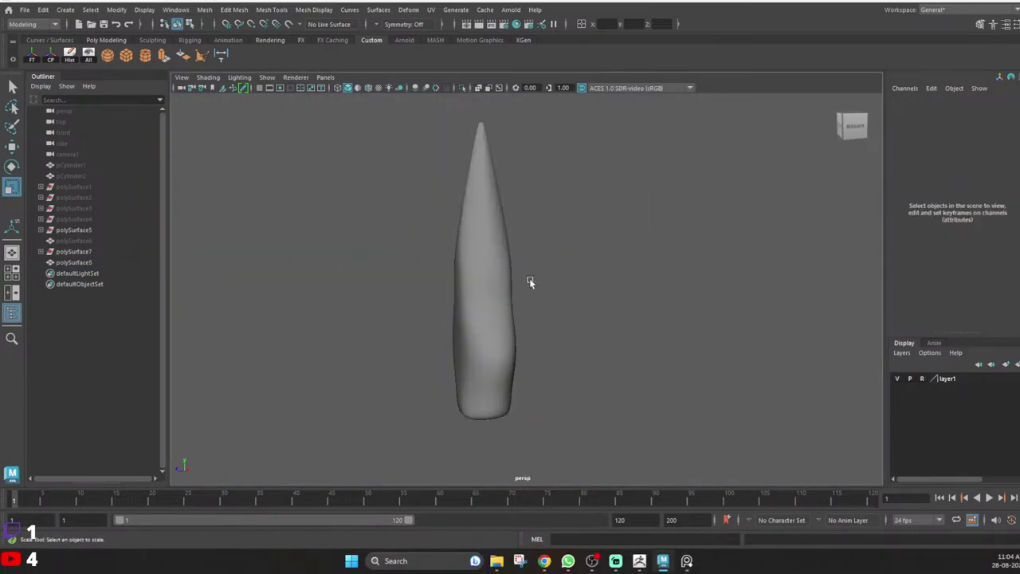
click(504, 283)
key(1)
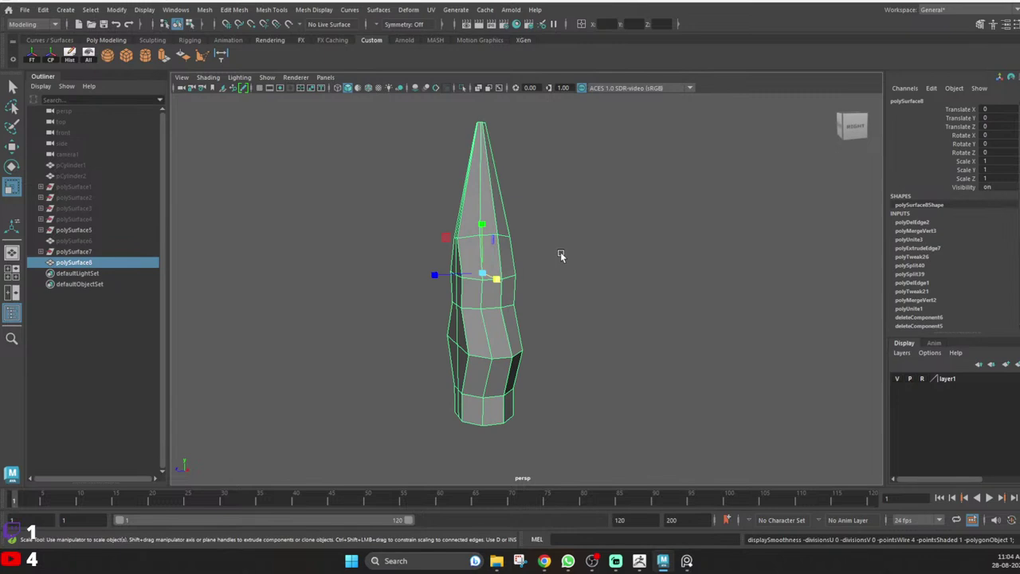
Unhide the remaining axe parts and examine how the finished spike fits between the blades and handle.
scroll(551, 259, down, 5)
alt+drag(535, 273, 475, 276)
key(ctrl+shift+h)
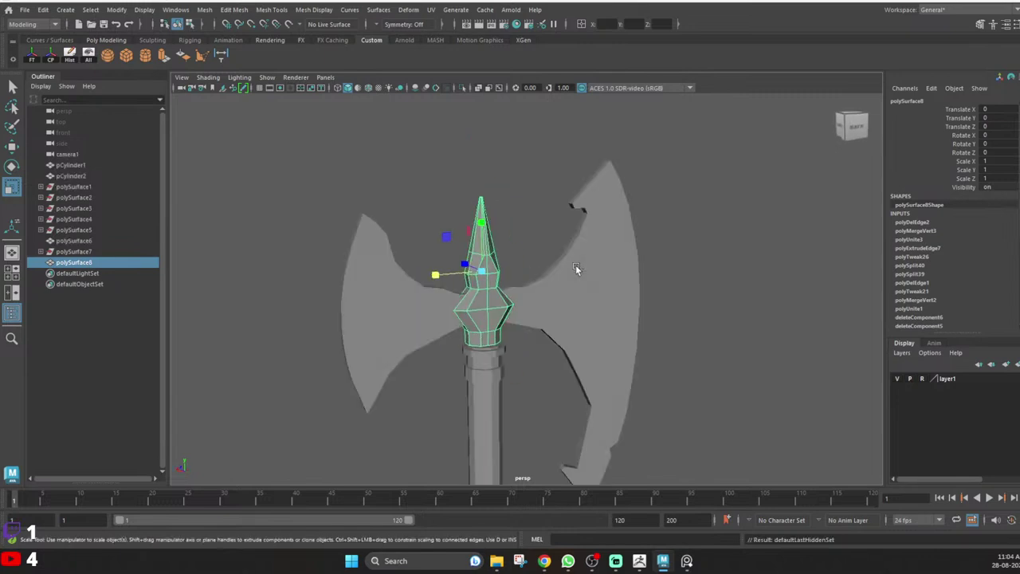
scroll(471, 286, up, 5)
key(q)
click(512, 313)
scroll(513, 313, down, 3)
alt+drag(512, 313, 474, 326)
alt+middle_drag(475, 326, 484, 283)
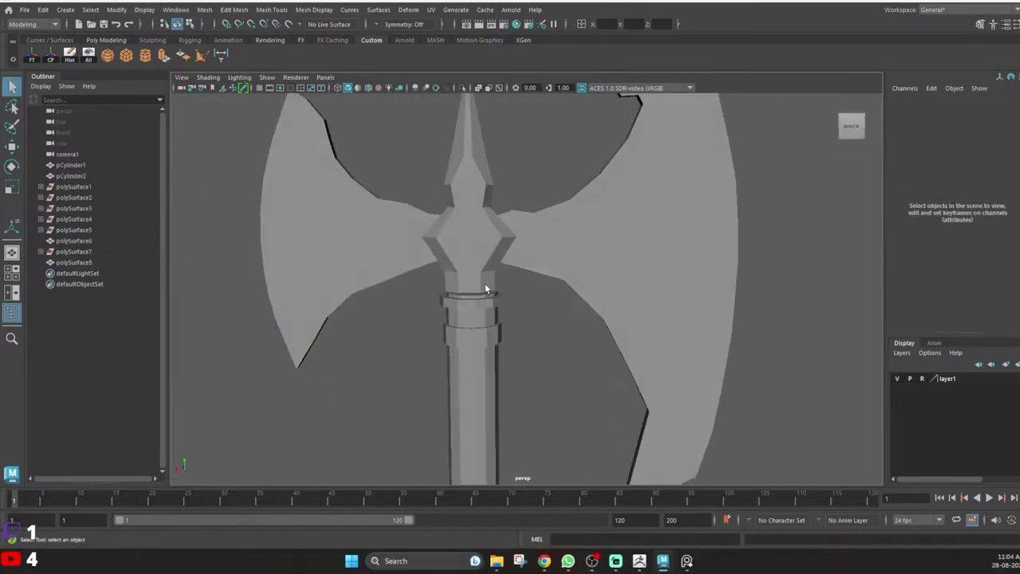
Move the spike's bottom vertex row down until it meets the collar ring at the top of the handle.
click(478, 284)
key(F9)
scroll(478, 286, up, 3)
alt+drag(467, 295, 464, 291)
drag(396, 281, 510, 335)
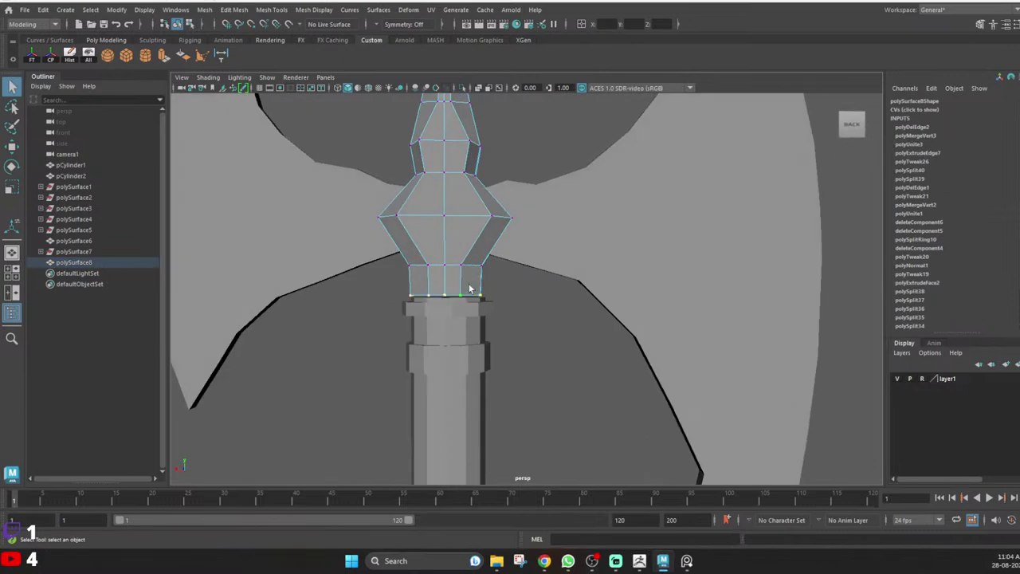
key(w)
drag(442, 250, 430, 300)
key(q)
scroll(413, 287, up, 5)
right_drag(402, 287, 439, 246)
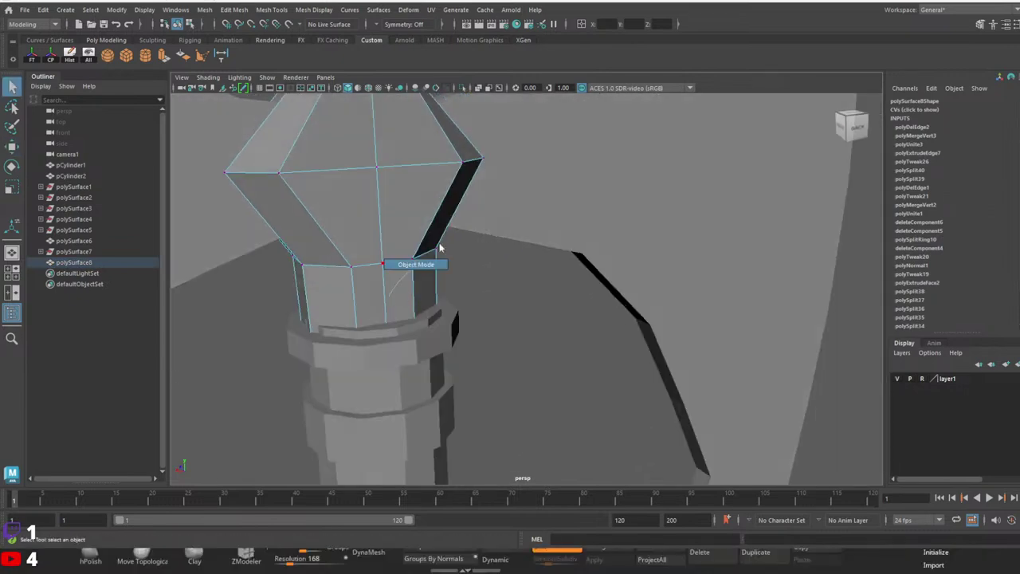
click(472, 273)
Select the top vertices of the handle beneath the collar ring and lower them slightly.
alt+drag(373, 313, 339, 303)
scroll(417, 310, down, 5)
click(422, 309)
click(472, 321)
key(F9)
drag(367, 267, 509, 320)
key(w)
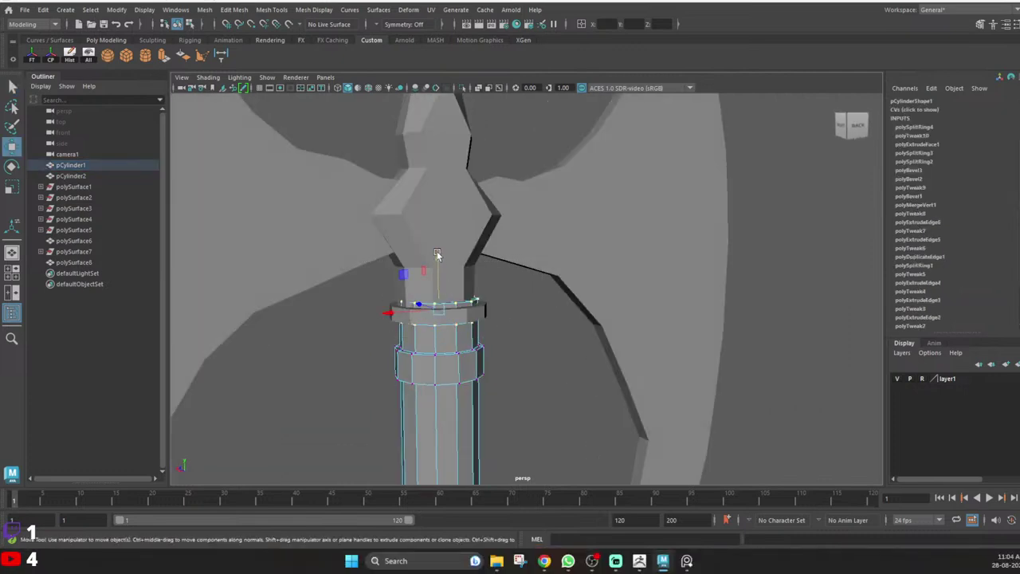
drag(438, 250, 438, 262)
Delete the horizontal edge loop on the handle just below the collar ring and return to object mode.
alt+drag(450, 311, 417, 311)
key(q)
right_drag(418, 313, 419, 279)
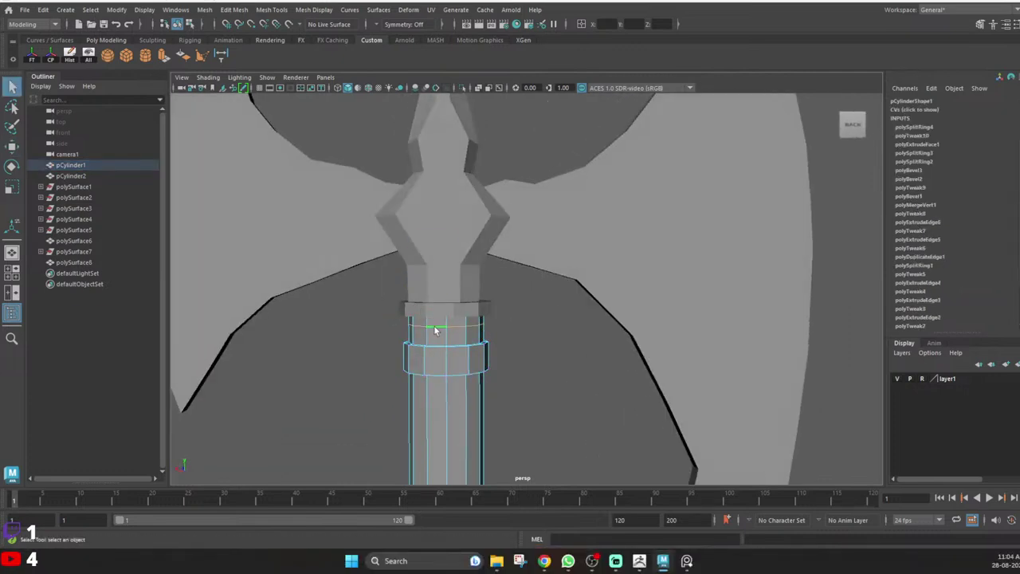
double_click(435, 327)
shift+right_drag(472, 244, 423, 265)
alt+drag(422, 264, 460, 289)
right_drag(460, 289, 489, 244)
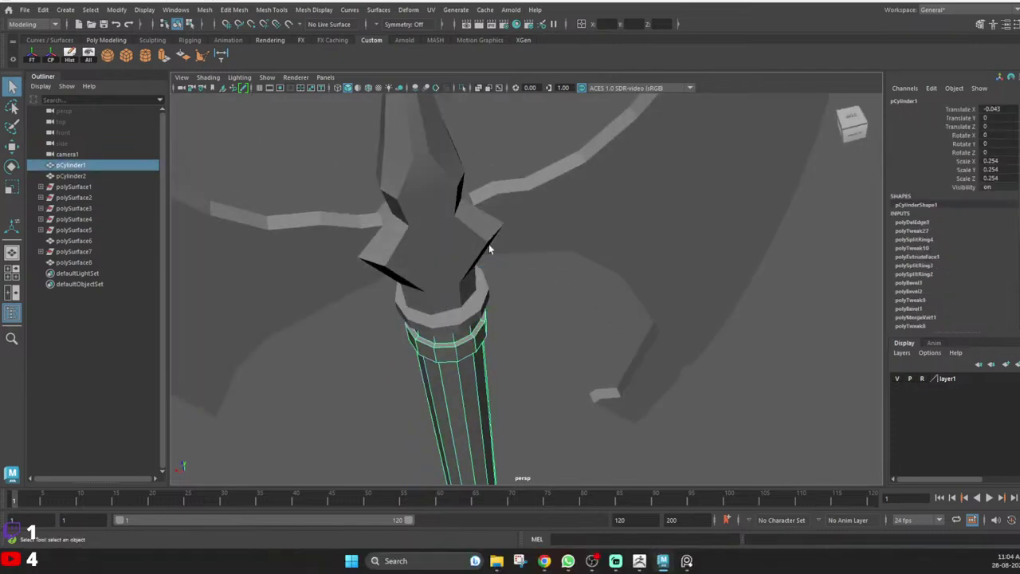
Select the spike and the blades together and examine their alignment in the shaded top view.
click(438, 285)
shift+click(327, 245)
shift+click(505, 218)
shift+click(501, 220)
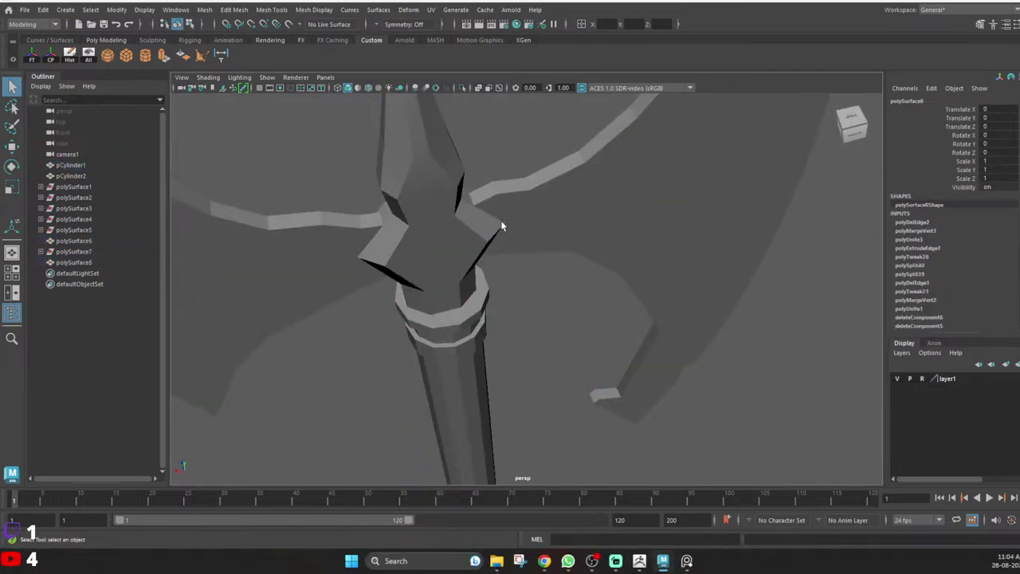
click(355, 246)
shift+click(414, 220)
alt+drag(414, 220, 394, 276)
key(w)
key(space)
key(space)
alt+right_drag(494, 290, 513, 308)
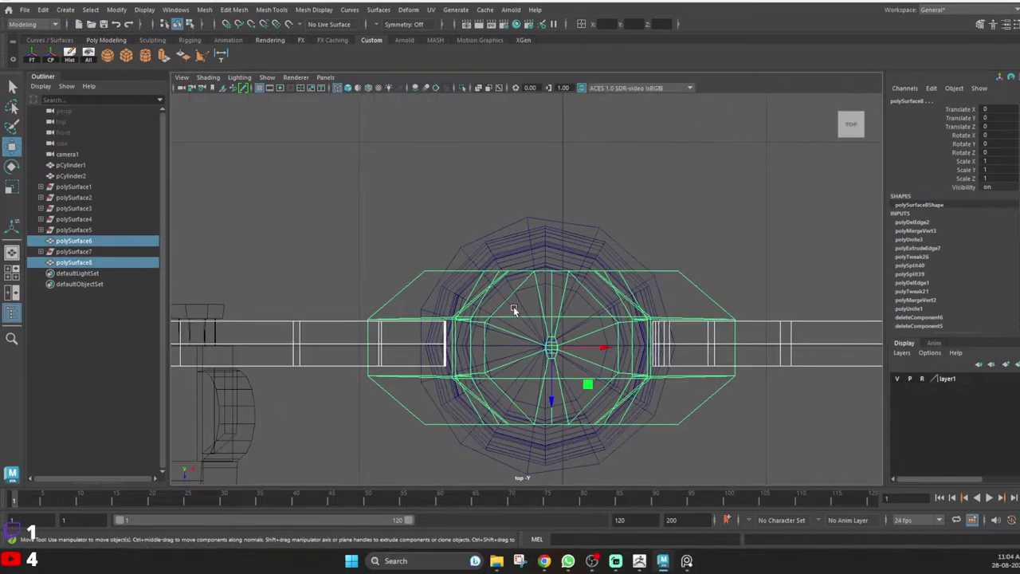
key(5)
alt+middle_drag(565, 306, 532, 279)
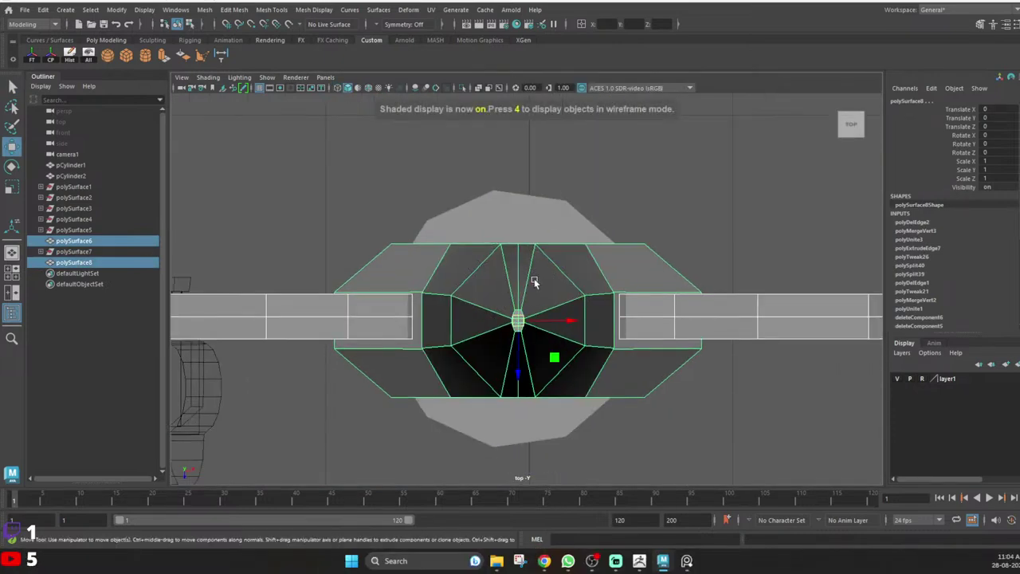
Isolate the spike, blades and collar ring and compare their alignment in the four-view layout and perspective view.
key(space)
key(space)
alt+drag(507, 282, 546, 303)
shift+click(448, 322)
key(alt+h)
key(space)
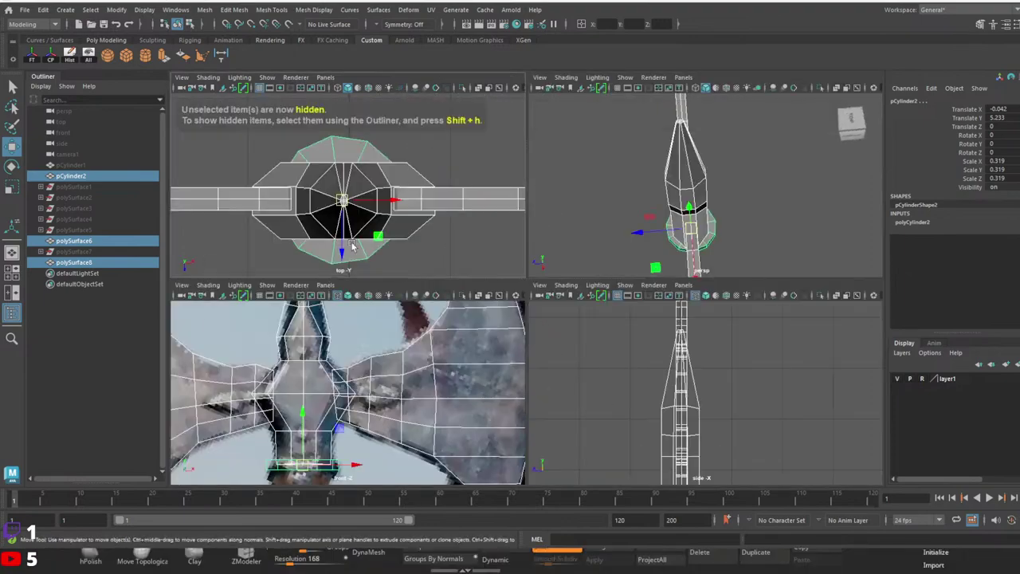
key(space)
key(space)
key(space)
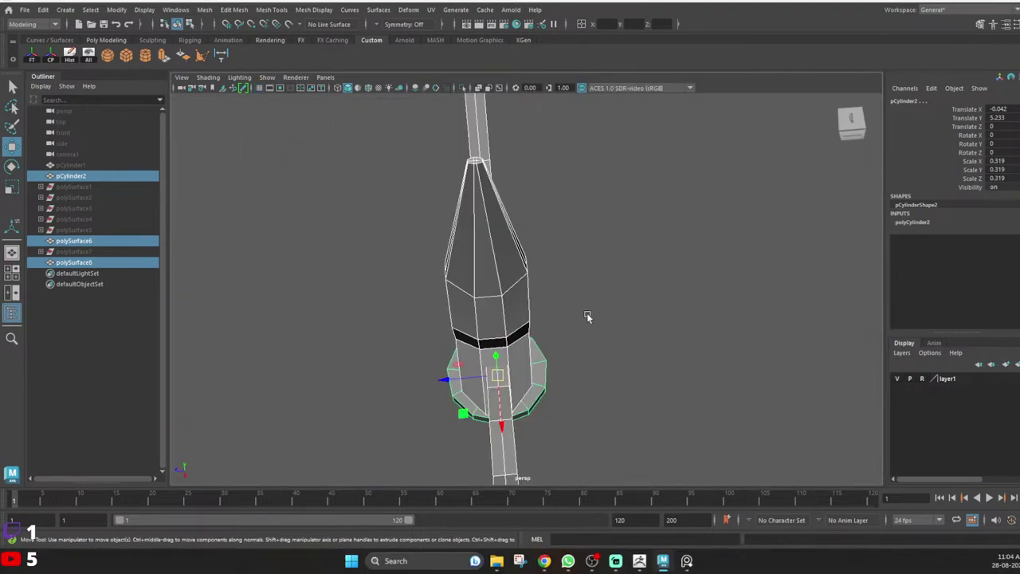
Examine the collar ring beneath the spike on its own selection and unhide the remaining axe parts.
alt+drag(587, 313, 448, 284)
key(q)
click(507, 332)
alt+drag(507, 332, 453, 316)
click(458, 321)
click(452, 317)
scroll(438, 316, up, 3)
key(w)
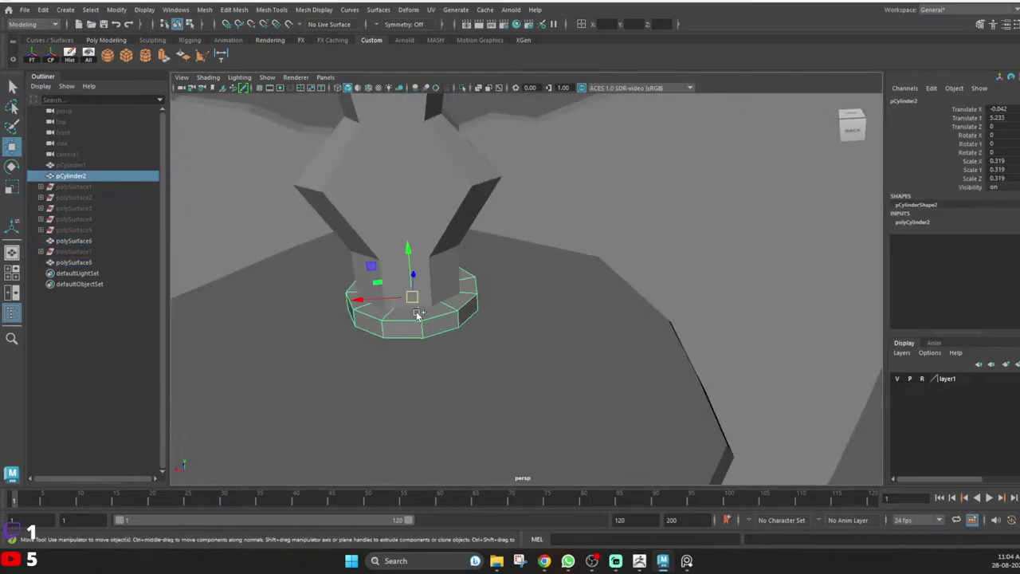
key(ctrl+shift+h)
Examine the assembled axe from the front, back and above to judge its overall proportions.
alt+drag(395, 309, 548, 337)
key(r)
click(615, 375)
scroll(612, 372, down, 3)
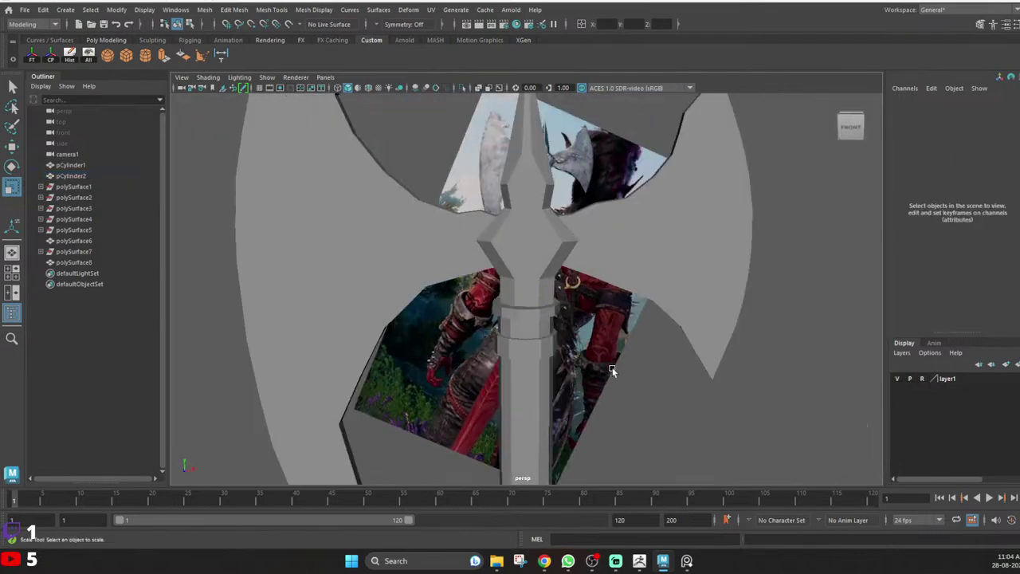
alt+drag(613, 372, 401, 342)
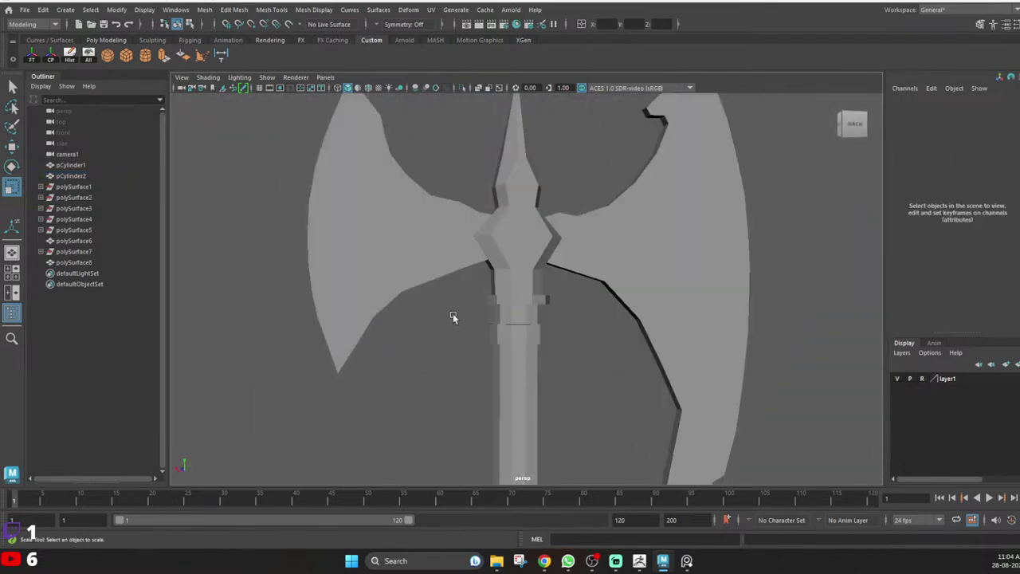
scroll(538, 245, down, 5)
scroll(527, 243, up, 4)
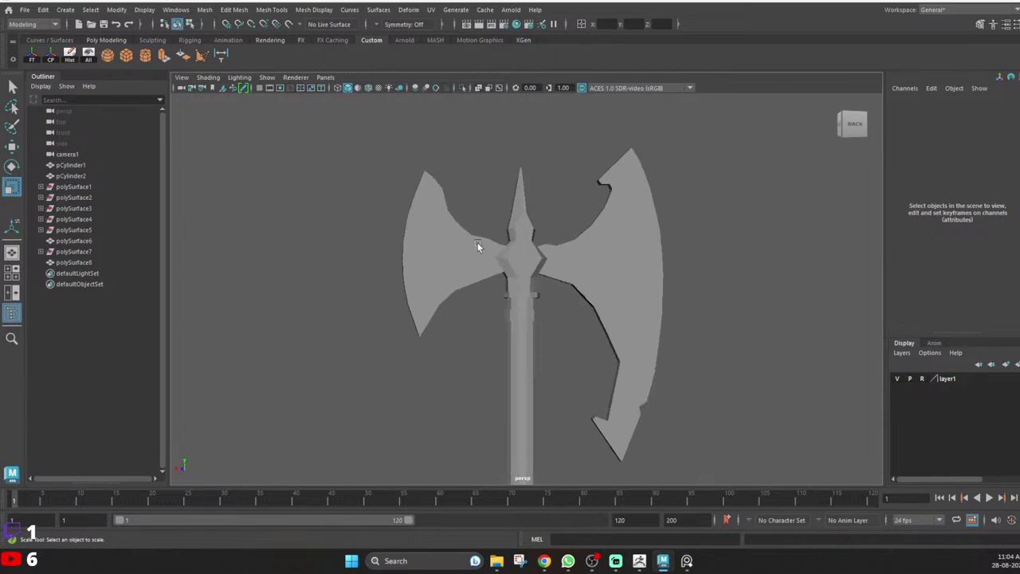
alt+drag(472, 233, 415, 265)
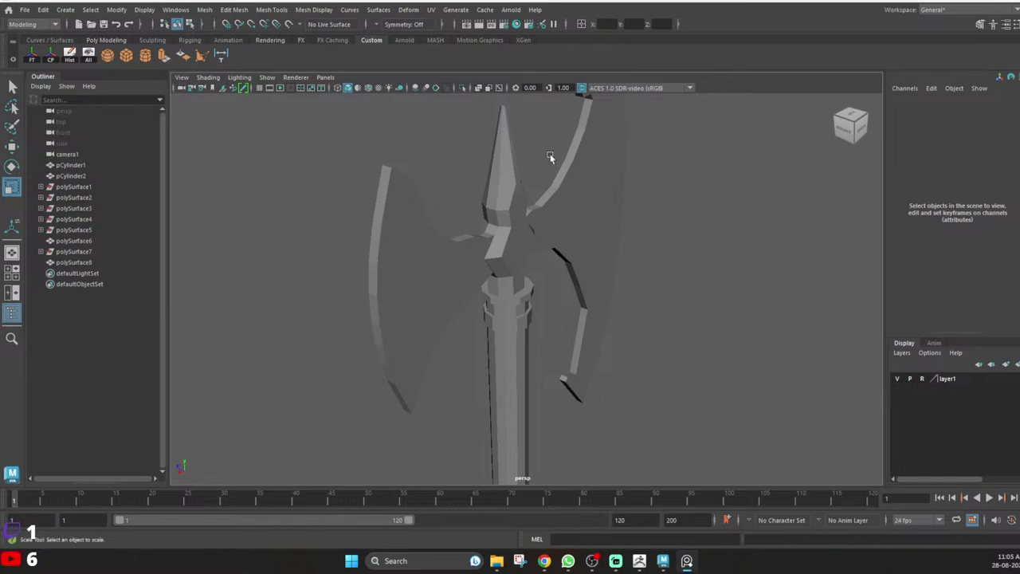
Select the blades and isolate them by hiding all other parts of the axe.
scroll(551, 159, up, 4)
alt+drag(550, 213, 577, 191)
click(591, 152)
alt+drag(591, 151, 564, 167)
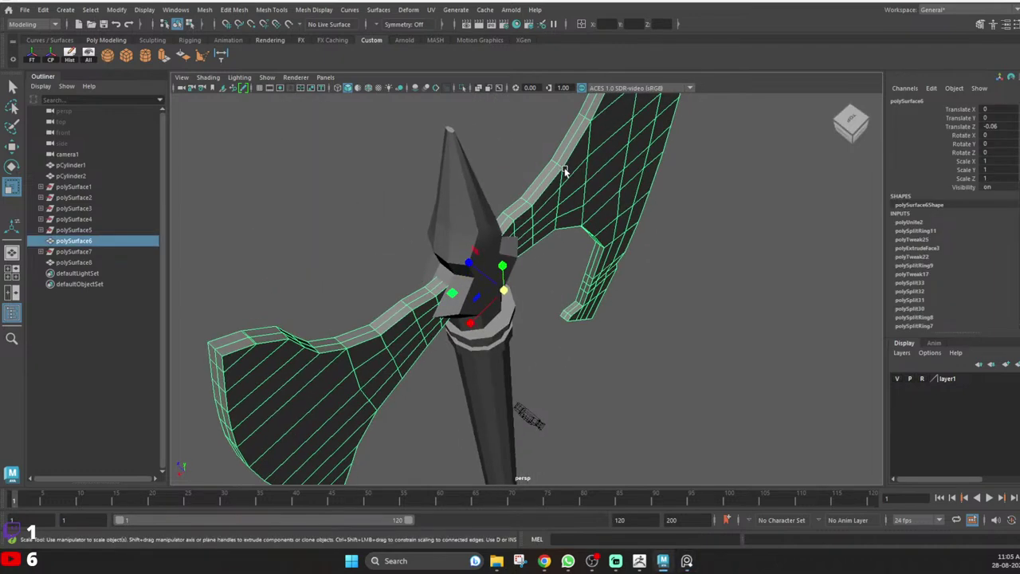
key(alt+h)
scroll(558, 199, up, 3)
alt+drag(555, 206, 530, 216)
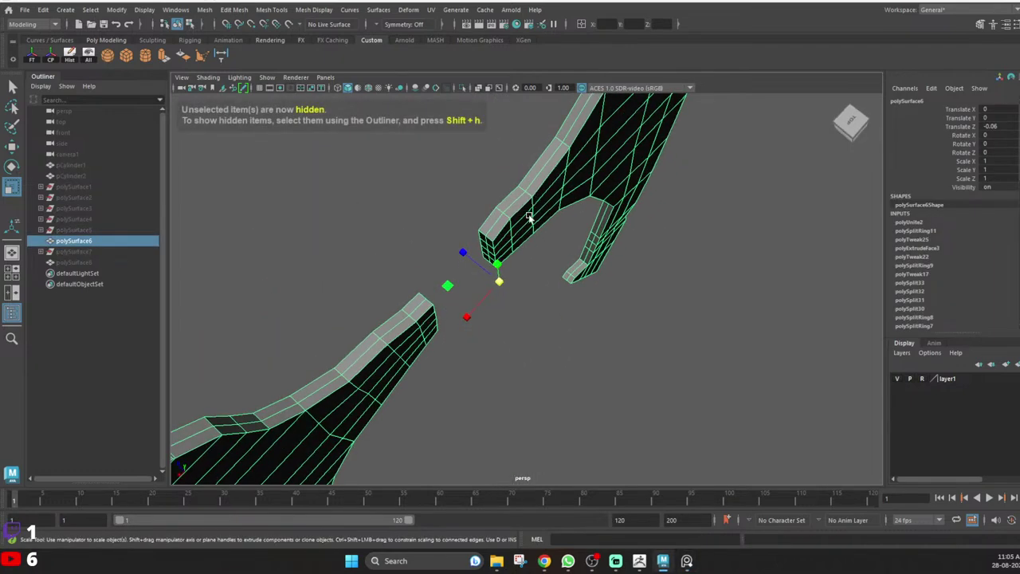
Center the blades' pivot and try scaling their thickness along the Z axis.
click(51, 61)
drag(462, 253, 446, 242)
alt+drag(556, 198, 571, 223)
key(q)
Delete the two vertical edge loops running through the wide part of the large blade.
right_drag(607, 188, 577, 182)
alt+drag(578, 182, 537, 263)
alt+middle_drag(538, 263, 534, 175)
alt+right_drag(534, 175, 494, 232)
alt+drag(494, 231, 505, 253)
alt+middle_drag(527, 275, 528, 171)
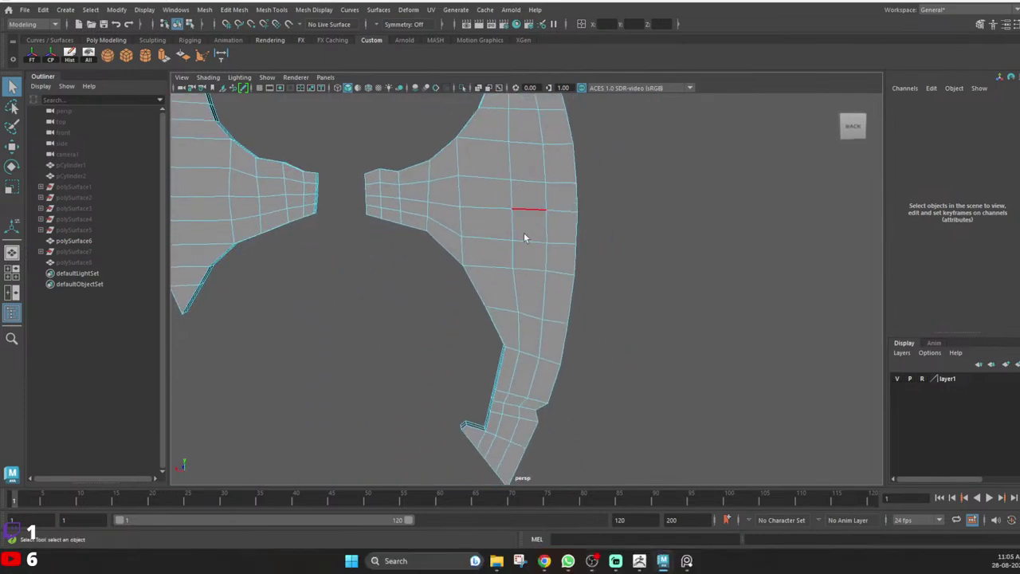
double_click(517, 257)
shift+double_click(547, 252)
shift+right_drag(547, 190, 517, 206)
alt+drag(514, 201, 527, 241)
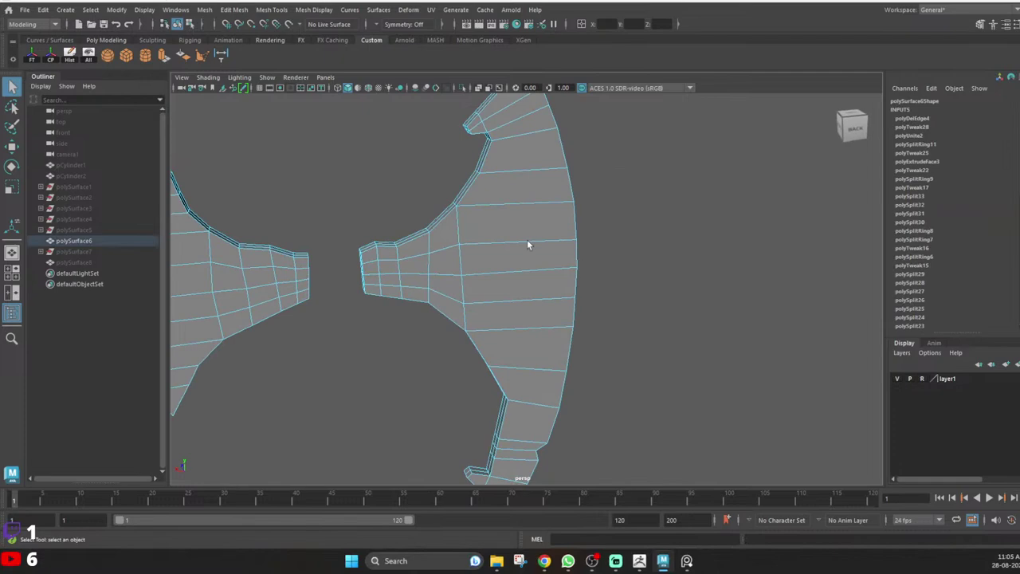
Delete the edge loop that runs along the middle of the large blade's thickness.
alt+drag(461, 217, 534, 229)
double_click(504, 227)
shift+right_drag(547, 195, 499, 215)
alt+middle_drag(534, 177, 525, 210)
alt+drag(525, 211, 459, 187)
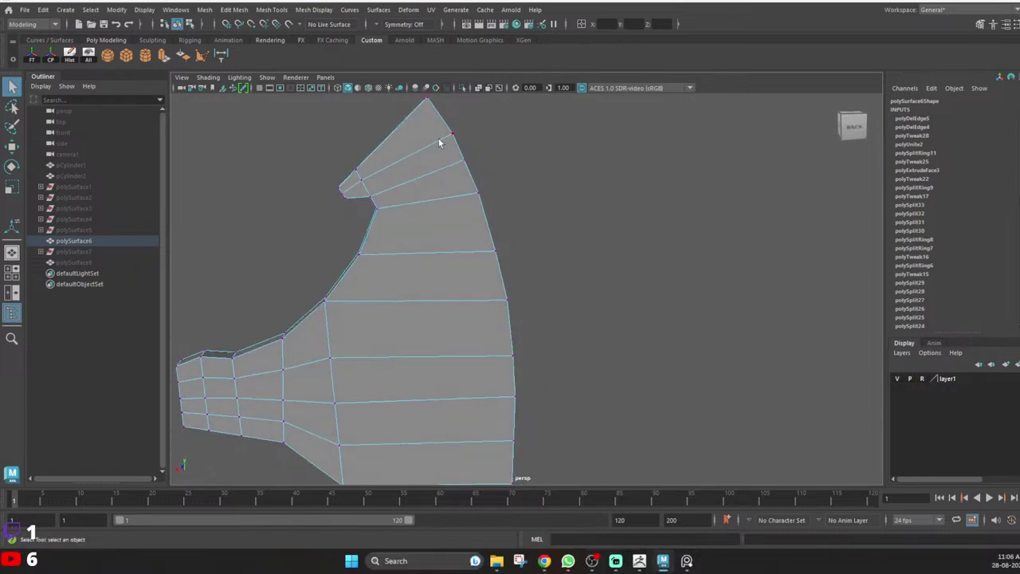
Select the vertices along the large blade's outer cutting edge, from its upper tip down to its lower tip.
scroll(439, 144, down, 2)
key(F9)
drag(437, 124, 518, 237)
alt+middle_drag(516, 307, 510, 262)
scroll(495, 177, down, 2)
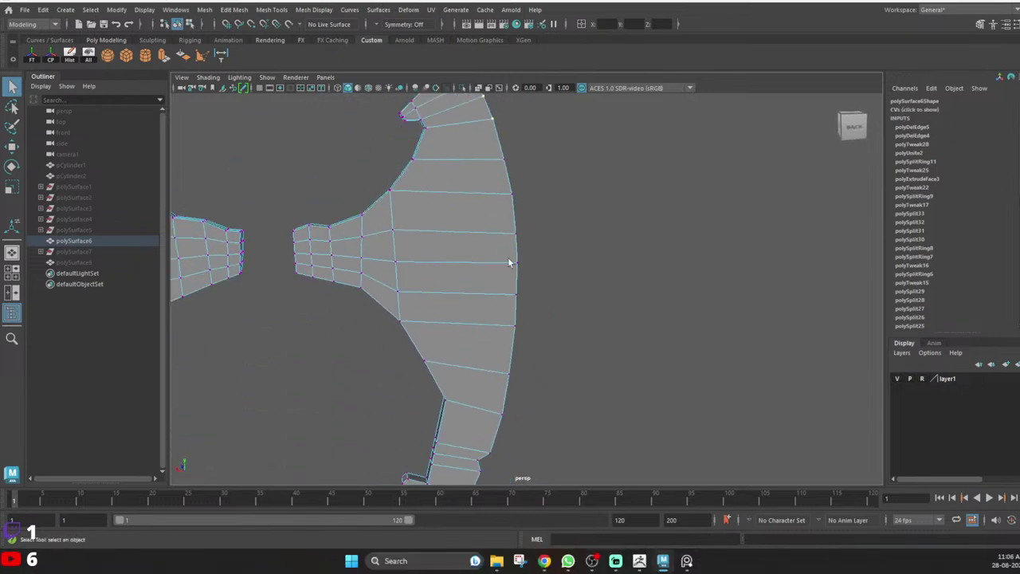
alt+drag(510, 262, 507, 246)
shift+drag(481, 138, 552, 312)
alt+middle_drag(482, 371, 496, 222)
shift+drag(494, 209, 548, 321)
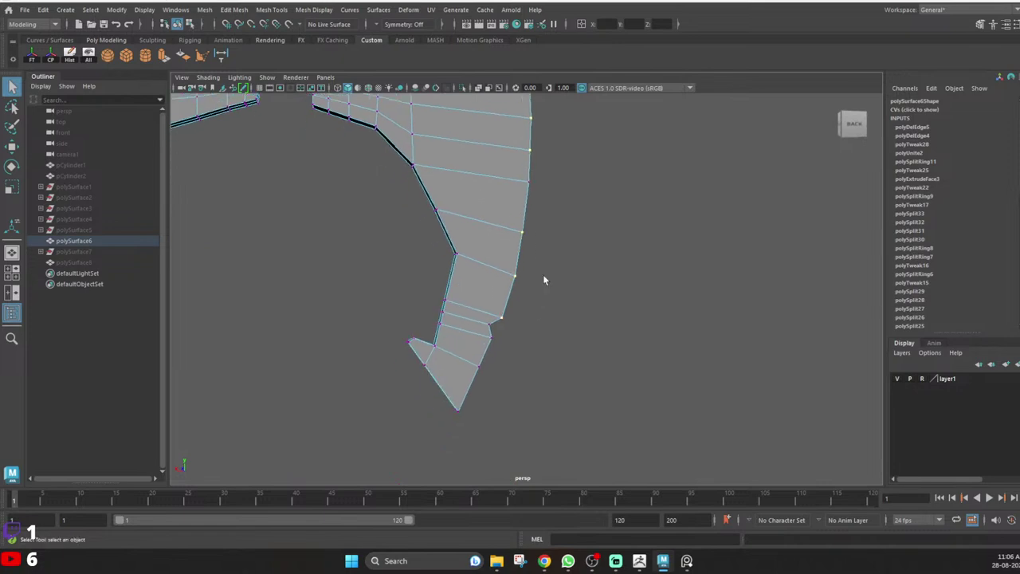
alt+drag(517, 179, 512, 201)
shift+drag(489, 146, 543, 283)
alt+drag(520, 279, 525, 370)
alt+middle_drag(478, 362, 487, 332)
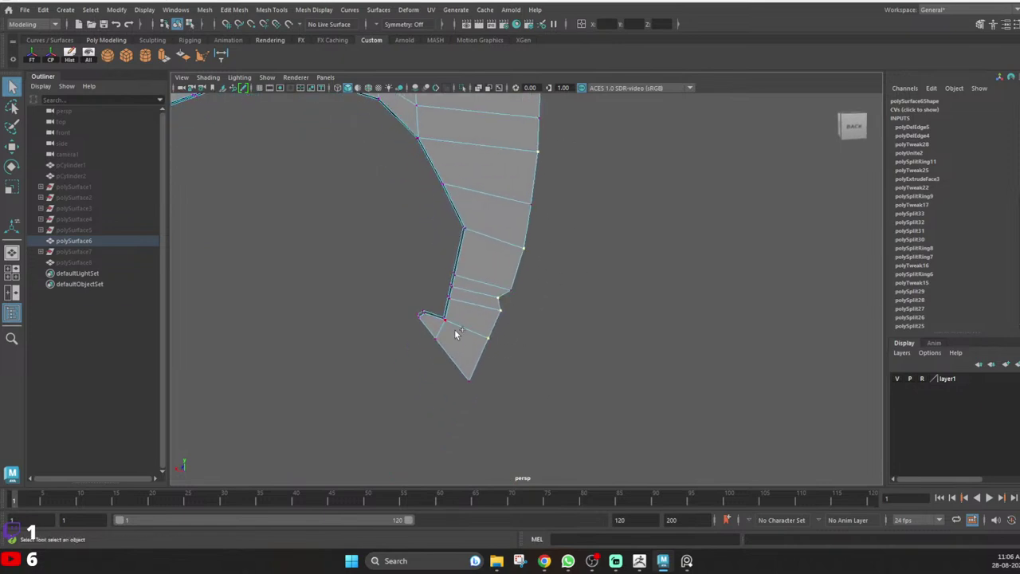
alt+middle_drag(510, 279, 523, 371)
scroll(540, 328, down, 3)
alt+drag(543, 325, 525, 338)
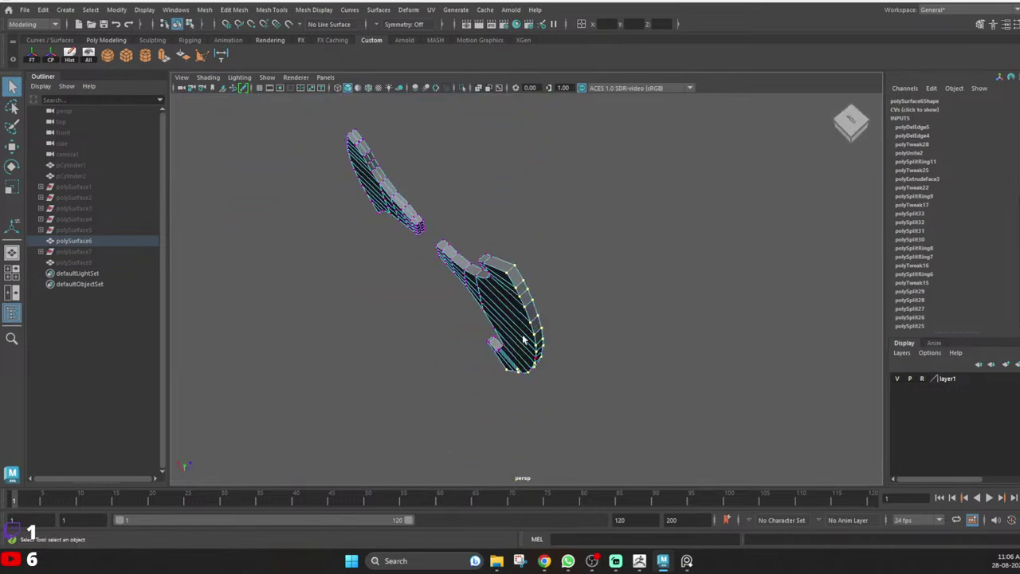
Scale the selected cutting-edge vertices inward across the blade's thickness to sharpen the edge.
key(r)
drag(556, 309, 621, 332)
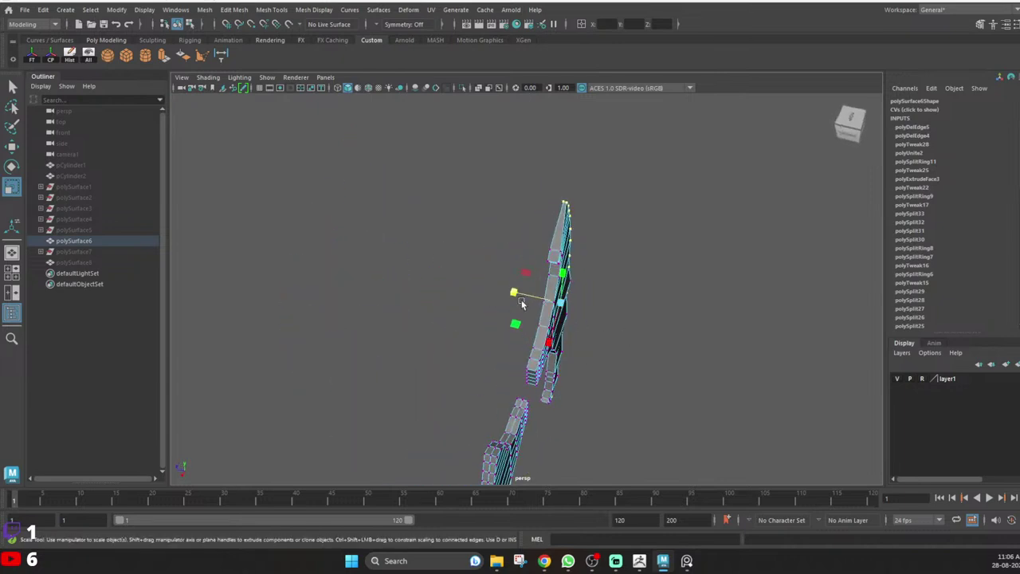
drag(511, 291, 519, 292)
key(q)
right_drag(564, 307, 594, 278)
click(593, 280)
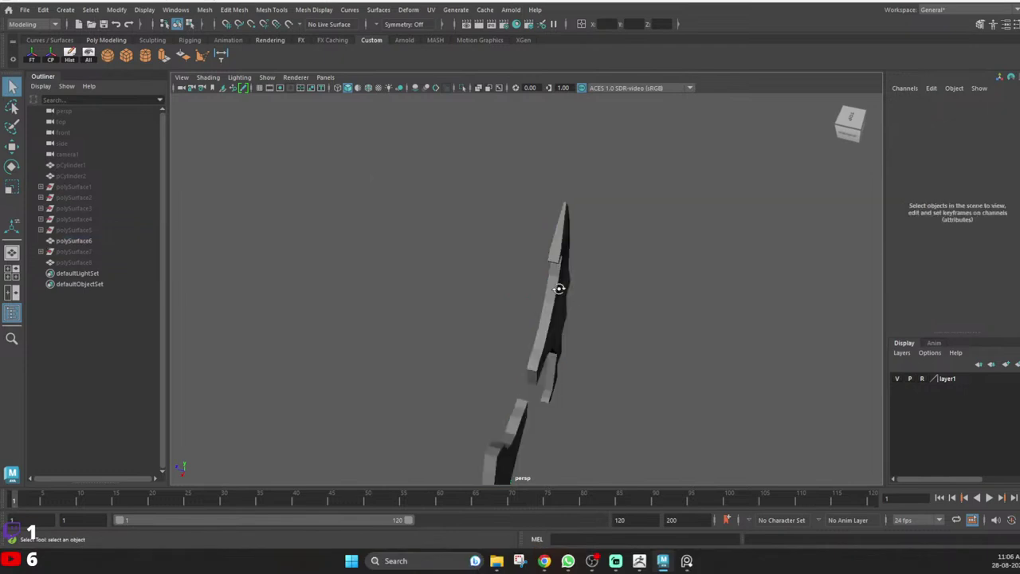
Inspect the sharpened large blade and undo the scaling while restoring its cutting-edge vertex selection.
alt+drag(560, 289, 505, 258)
alt+middle_drag(535, 374, 500, 277)
alt+drag(500, 275, 478, 253)
click(514, 226)
right_drag(510, 227, 429, 244)
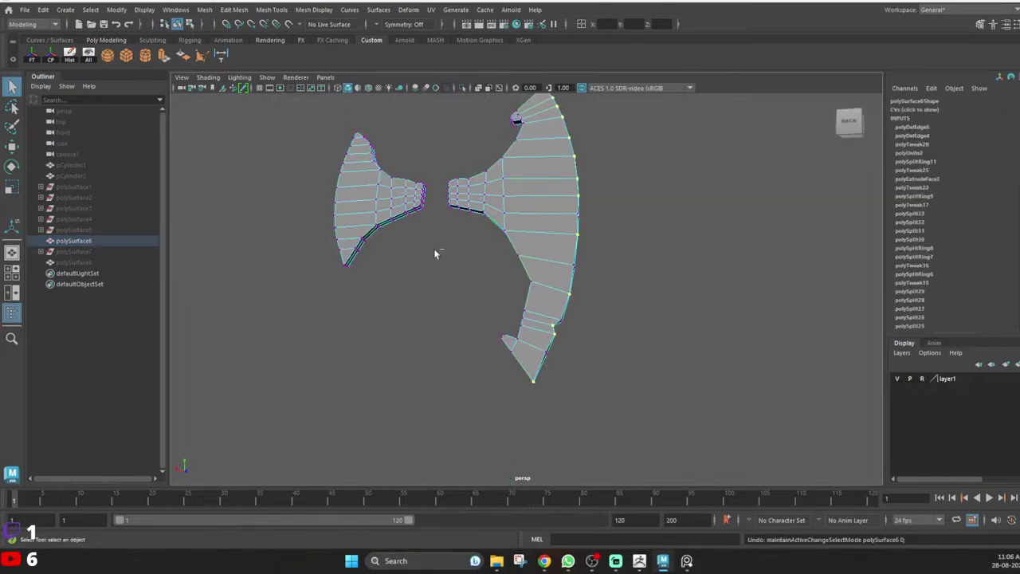
alt+drag(539, 383, 538, 341)
alt+right_drag(538, 340, 574, 310)
alt+drag(575, 311, 606, 275)
key(ctrl+z)
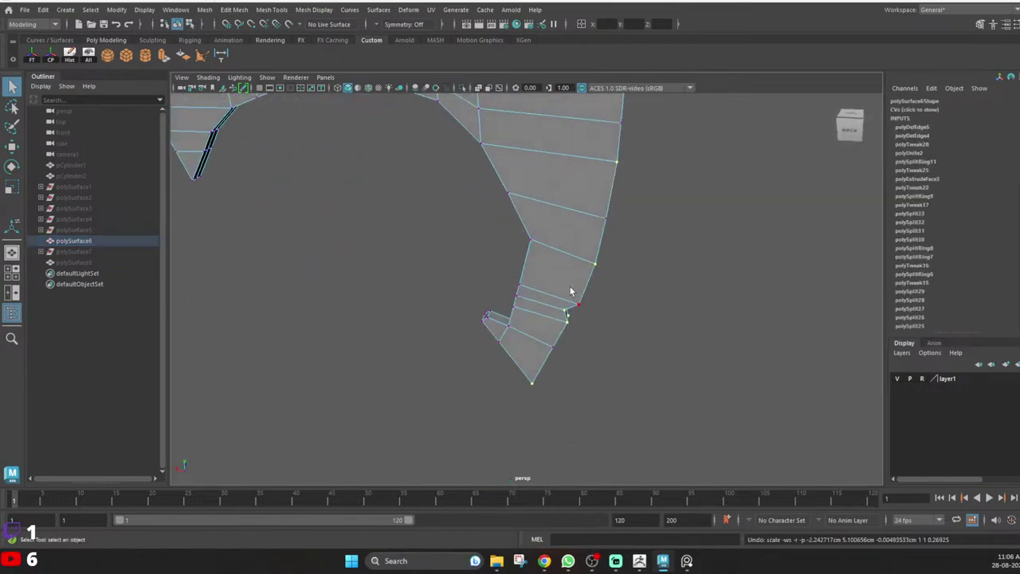
Add the missed vertices near the lower tip to the cutting-edge selection and scale it thin across the blade's thickness.
shift+drag(532, 325, 615, 402)
alt+drag(561, 355, 669, 312)
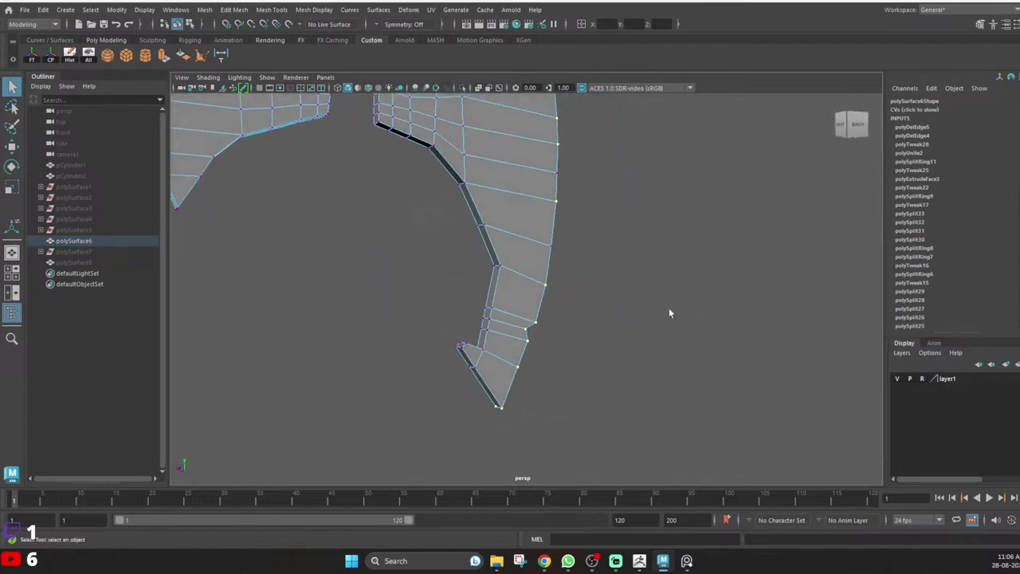
alt+middle_drag(580, 237, 565, 317)
scroll(603, 298, down, 3)
alt+drag(565, 317, 571, 363)
key(r)
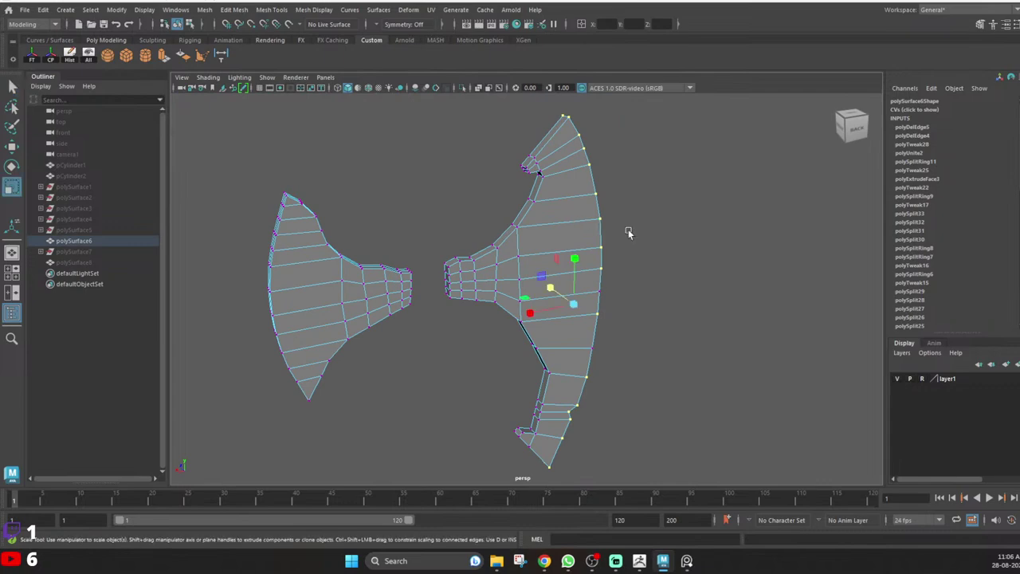
alt+drag(628, 232, 631, 317)
right_drag(618, 231, 661, 182)
Delete the edge crossing the base of the barb at the large blade's lower tip.
alt+drag(606, 410, 592, 341)
alt+middle_drag(592, 341, 593, 191)
alt+drag(593, 192, 542, 227)
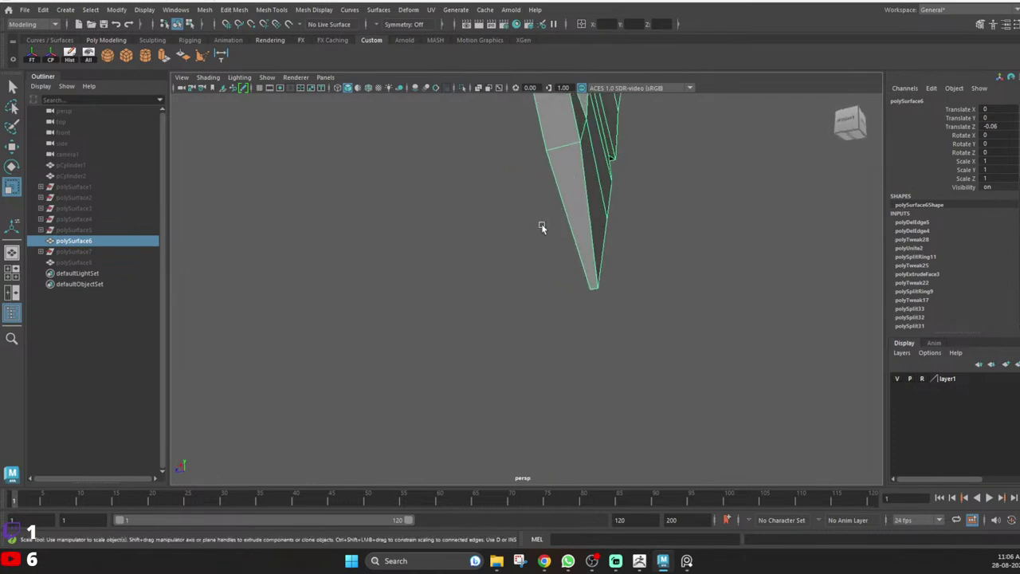
alt+middle_drag(538, 209, 502, 276)
scroll(503, 276, up, 2)
right_drag(532, 243, 534, 204)
click(553, 227)
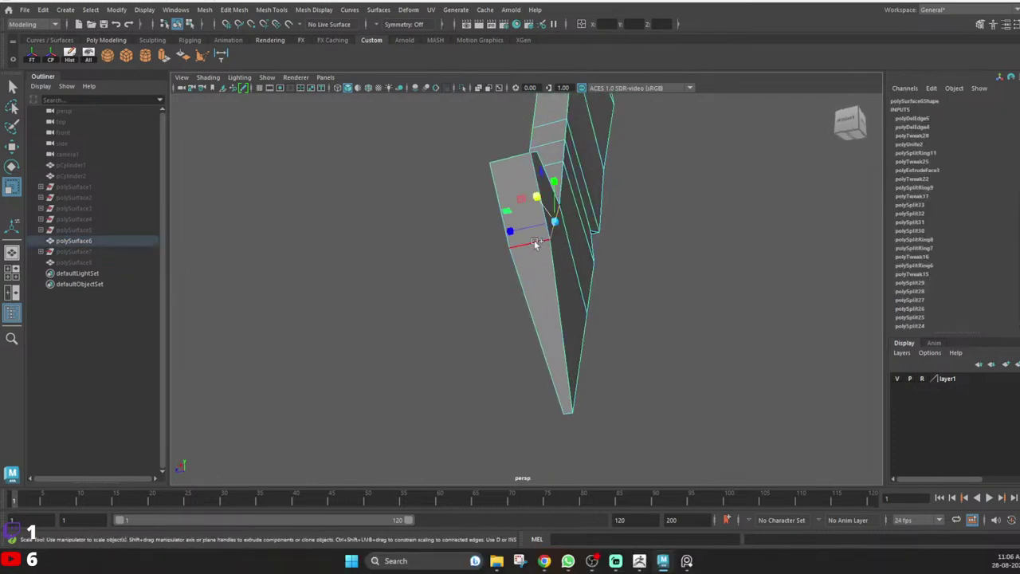
alt+drag(534, 241, 610, 276)
key(q)
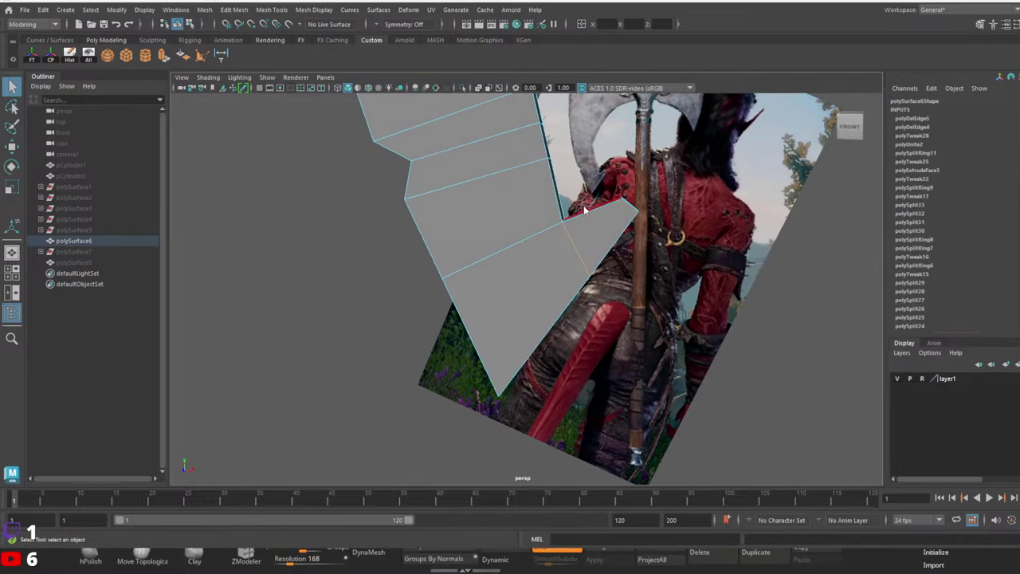
right_drag(584, 210, 526, 223)
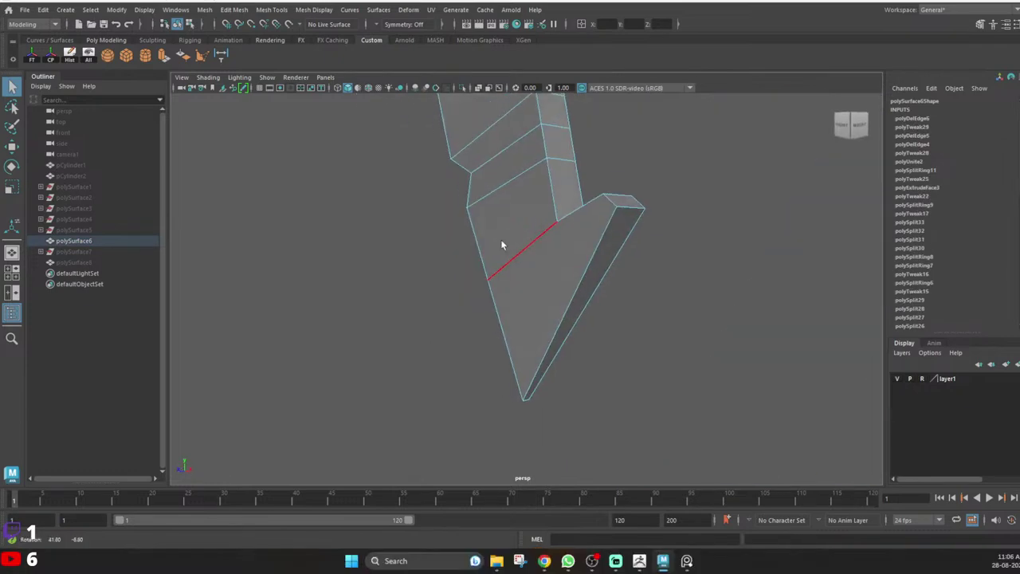
click(503, 244)
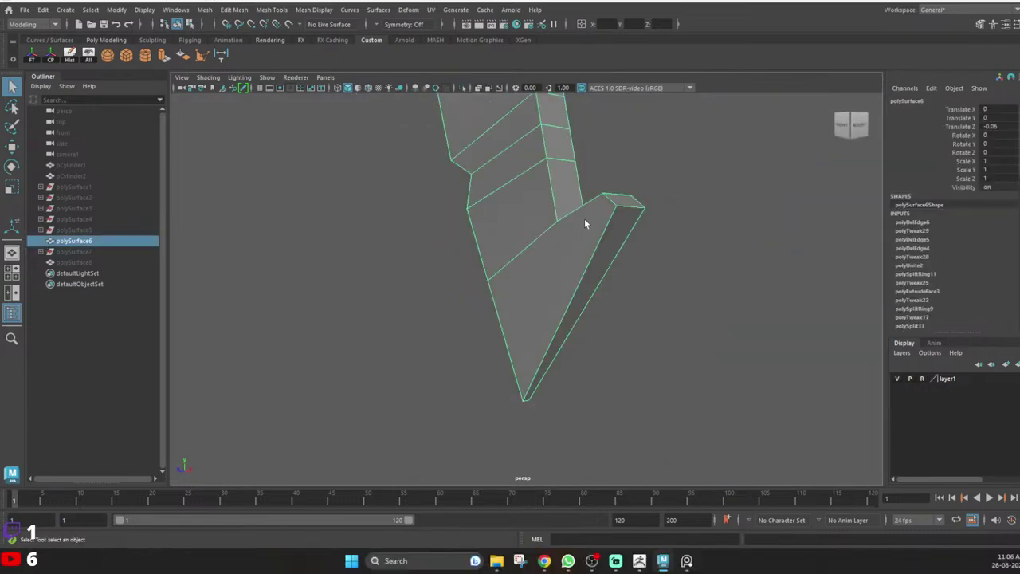
Cut across the barb's narrow outer side and join that cut to the notch corner on the front face with Multi-Cut.
mouse_move(587, 213)
ctrl+right_down()
mouse_move(520, 214)
mouse_move(586, 227)
ctrl+right_up()
click(625, 248)
click(596, 237)
key(ctrl+s)
shift+right_drag(616, 213, 559, 211)
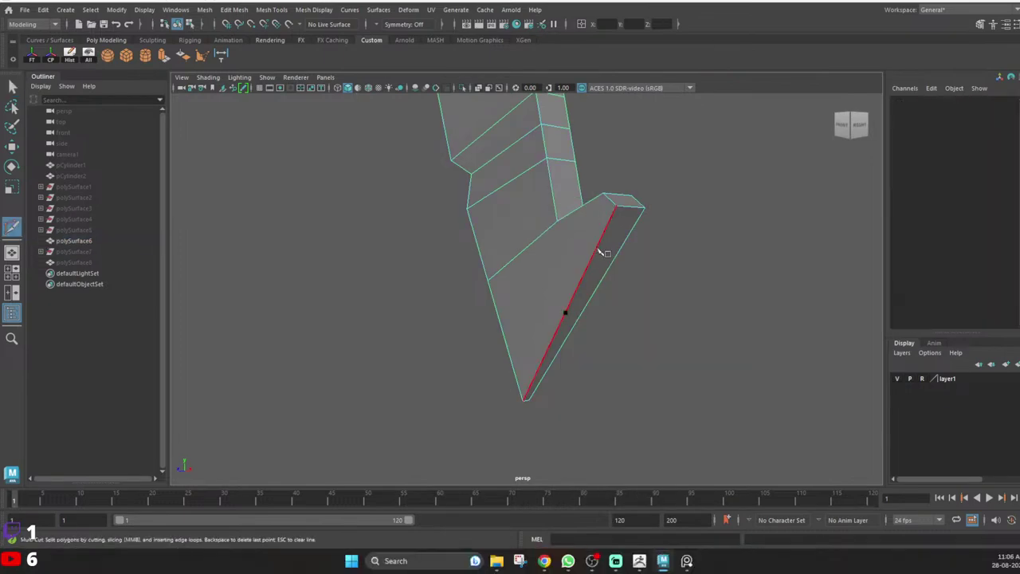
alt+drag(580, 285, 567, 215)
click(560, 234)
key(ctrl+z)
ctrl+click(600, 271)
click(562, 235)
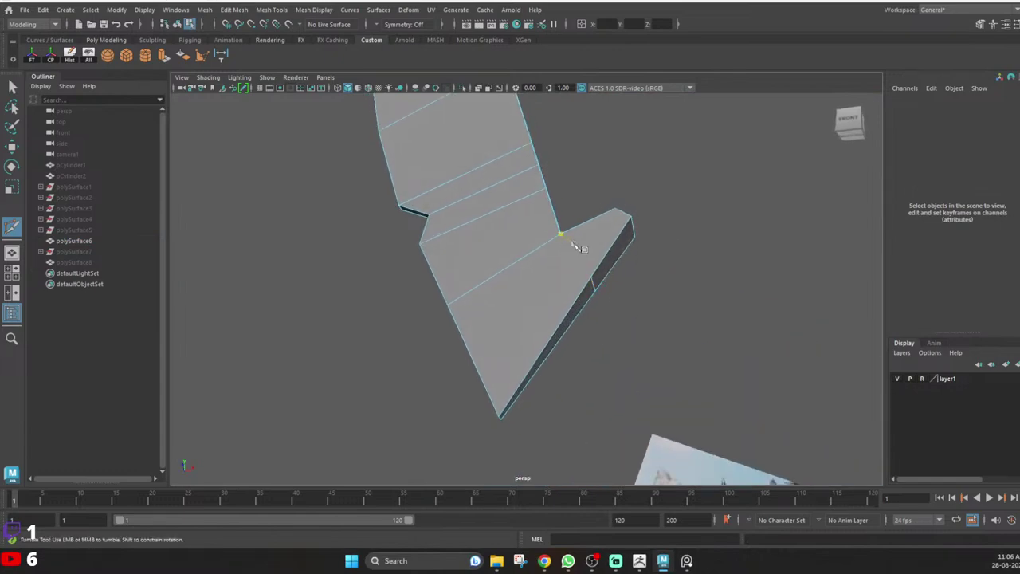
click(591, 278)
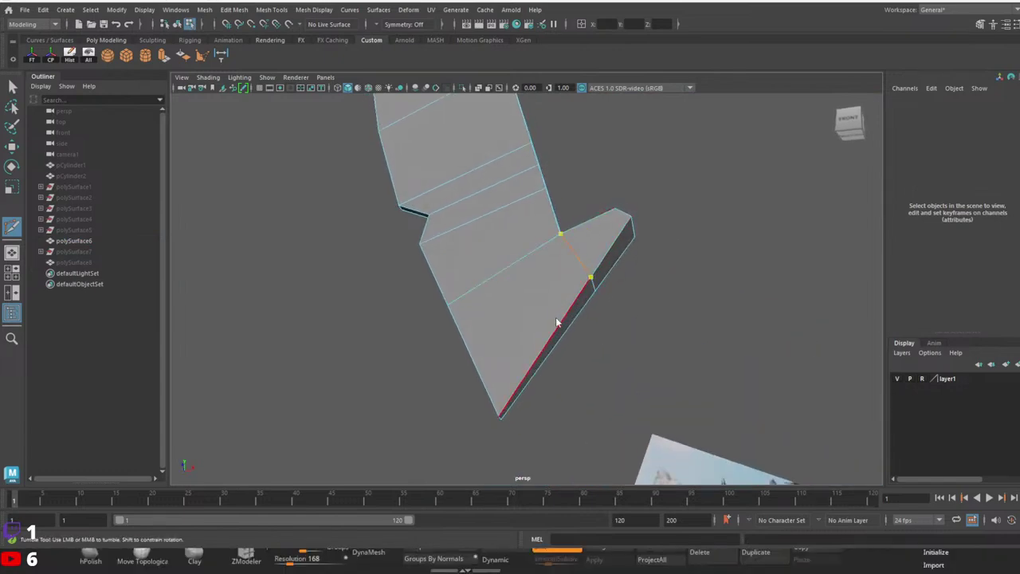
right_click(559, 322)
Cut an edge on the back face from the notch corner to the barb's outer edge.
alt+drag(558, 322, 426, 271)
click(512, 241)
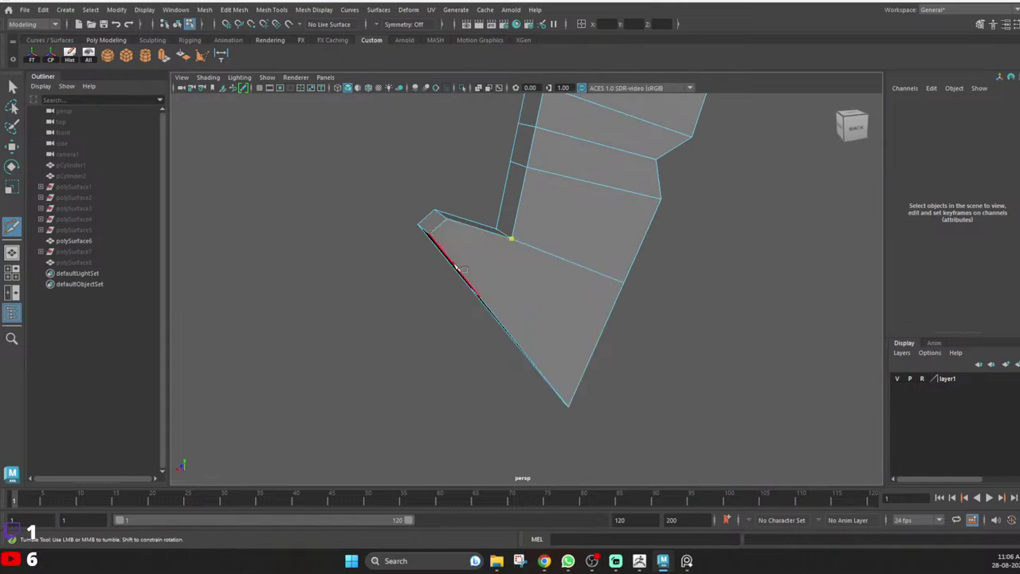
click(480, 294)
right_click(503, 317)
alt+drag(503, 316, 686, 298)
key(q)
Select the still-thick vertices midway along the large blade's cutting edge and scale them thin across the thickness.
click(566, 256)
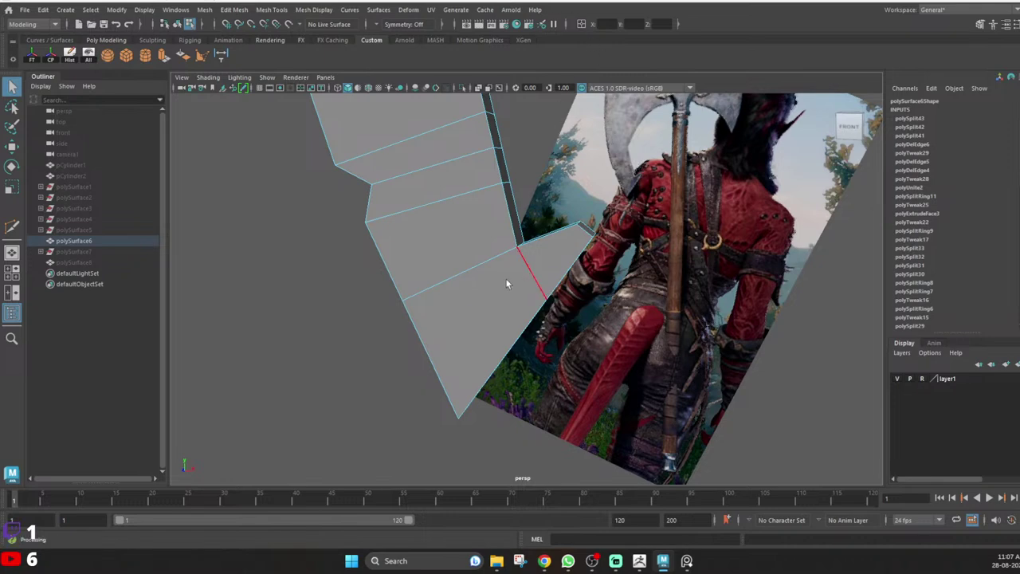
right_drag(463, 307, 528, 222)
click(341, 296)
alt+drag(341, 296, 485, 301)
double_click(485, 301)
alt+middle_drag(463, 316, 458, 269)
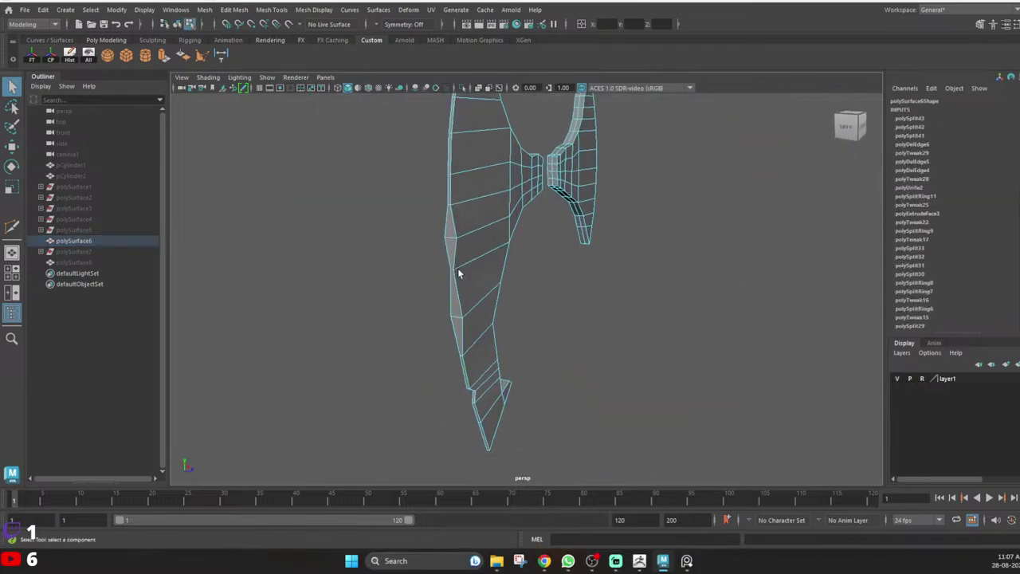
mouse_move(457, 267)
alt+mouse_down()
mouse_move(453, 300)
mouse_move(471, 274)
alt+mouse_up()
scroll(476, 274, up, 3)
alt+middle_drag(478, 274, 494, 330)
scroll(483, 286, up, 2)
click(422, 218)
key(r)
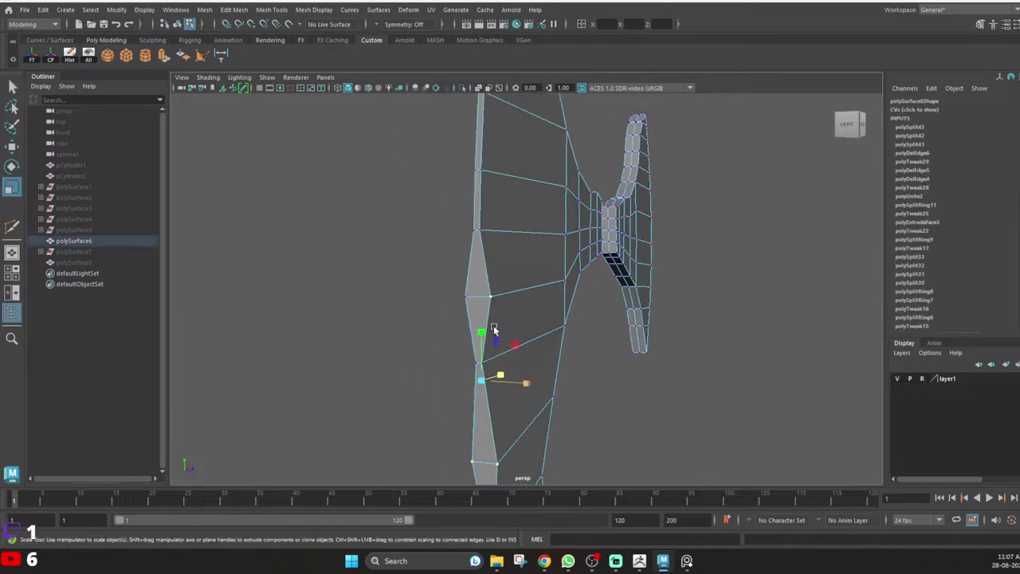
mouse_move(494, 330)
alt+mouse_down()
mouse_move(537, 388)
mouse_move(475, 319)
mouse_move(495, 327)
alt+mouse_up()
drag(526, 295, 516, 295)
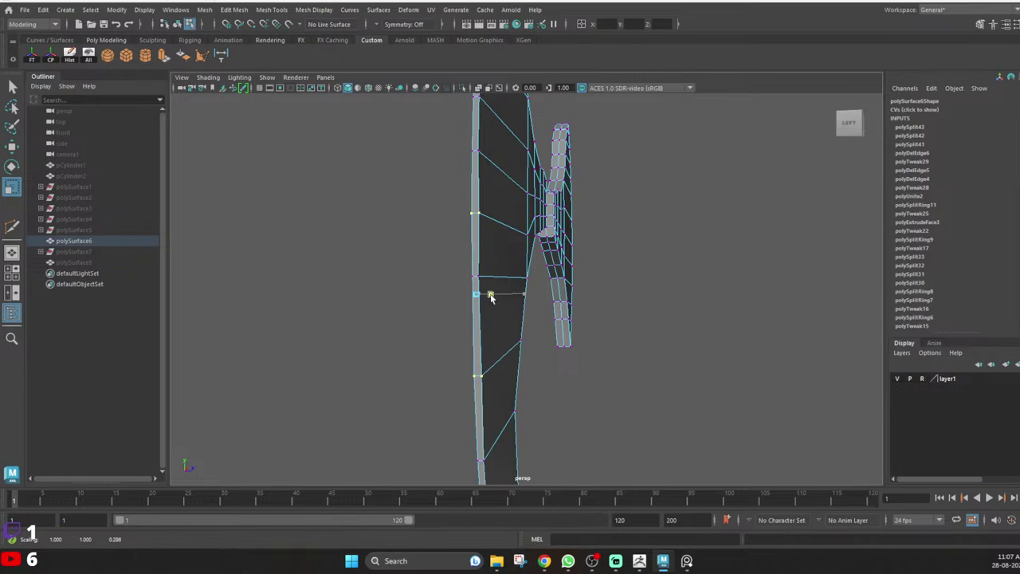
mouse_move(471, 282)
alt+mouse_down()
mouse_move(526, 278)
mouse_move(472, 302)
alt+mouse_up()
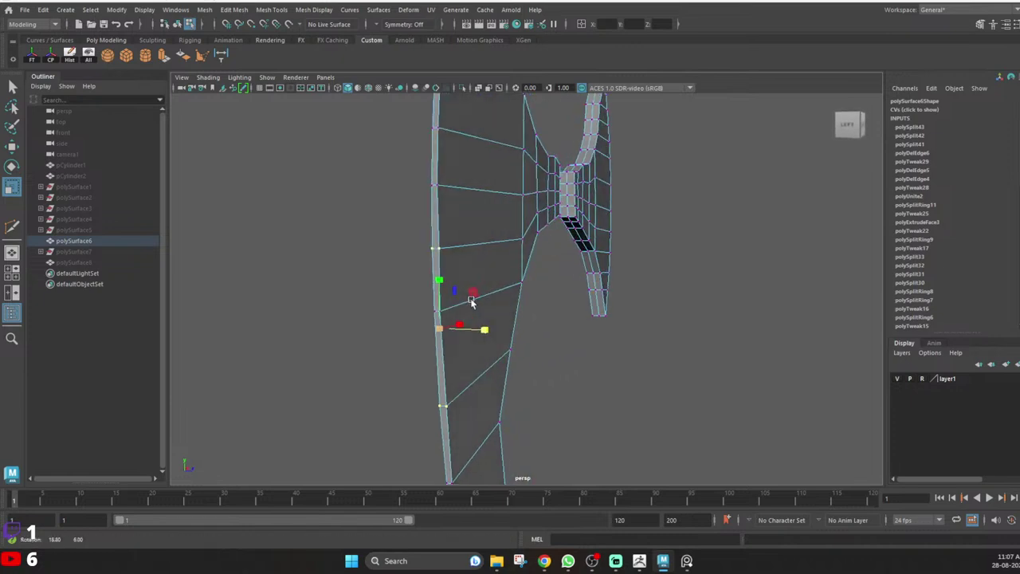
alt+drag(402, 317, 476, 235)
Undo the vertex scaling, the barb cuts, the barb edge deletion and the earlier thinning of the cutting edge.
key(q)
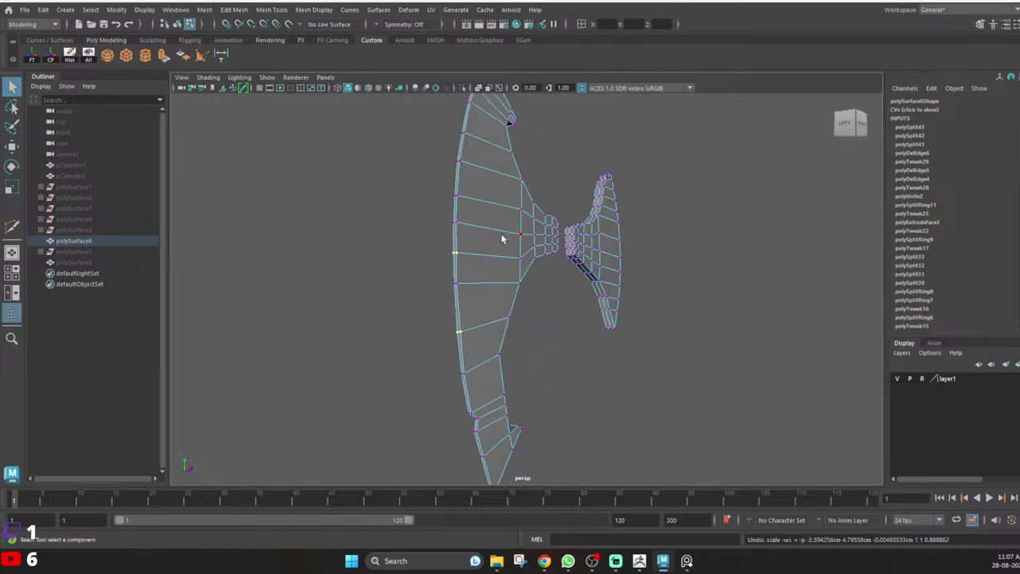
key(ctrl+z)
key(ctrl+z)
key(ctrl+z)
key(ctrl+z)
key(ctrl+z)
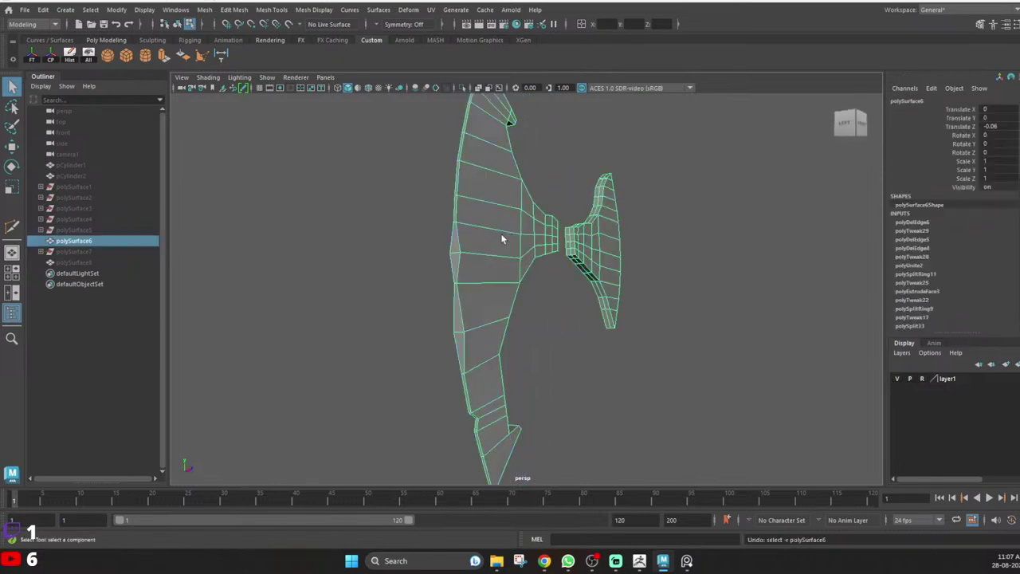
key(ctrl+z)
key(ctrl+z)
key(ctrl+z)
key(ctrl+z)
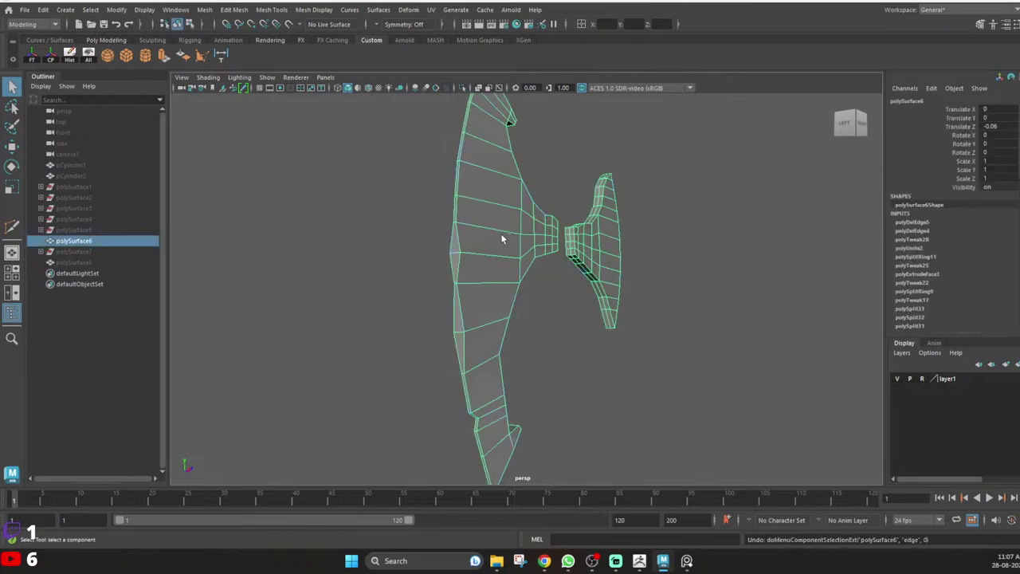
Add the missed vertices to the large blade's cutting-edge selection and scale the whole edge thin across the thickness.
alt+drag(464, 255, 386, 239)
alt+drag(424, 299, 478, 316)
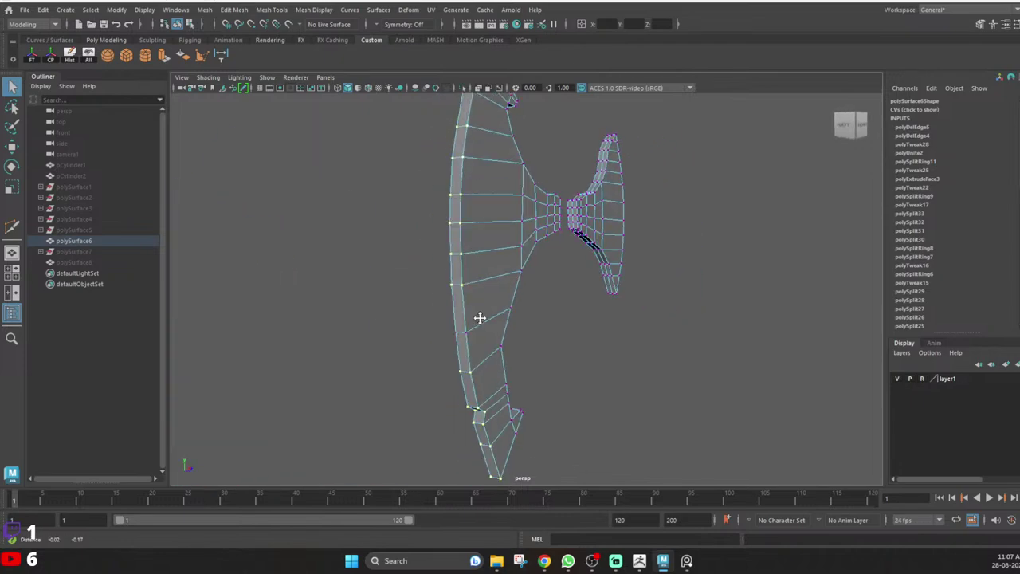
alt+middle_drag(479, 316, 471, 236)
alt+drag(471, 236, 414, 223)
shift+drag(407, 205, 449, 265)
alt+drag(450, 265, 397, 272)
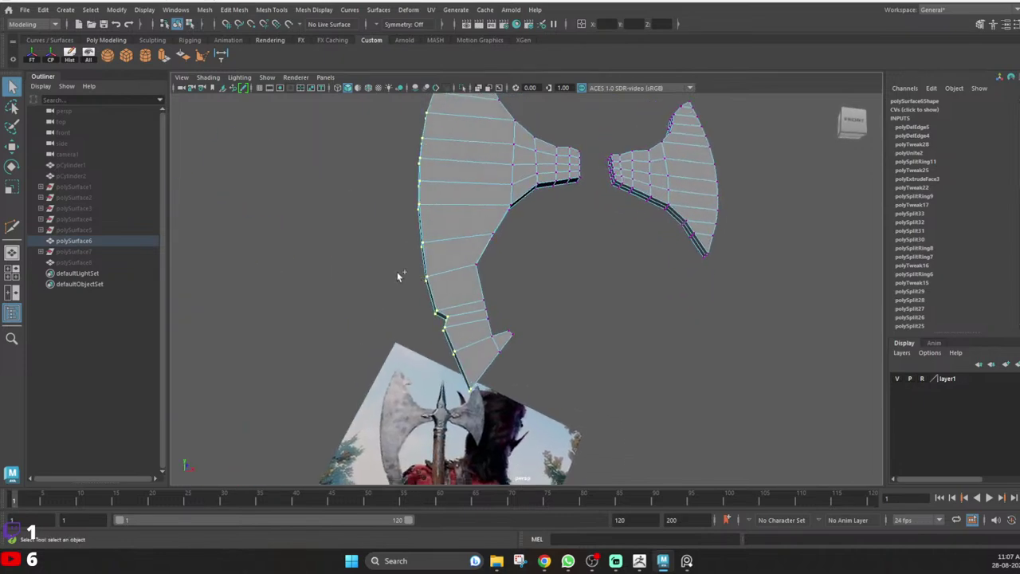
alt+drag(455, 339, 461, 311)
key(r)
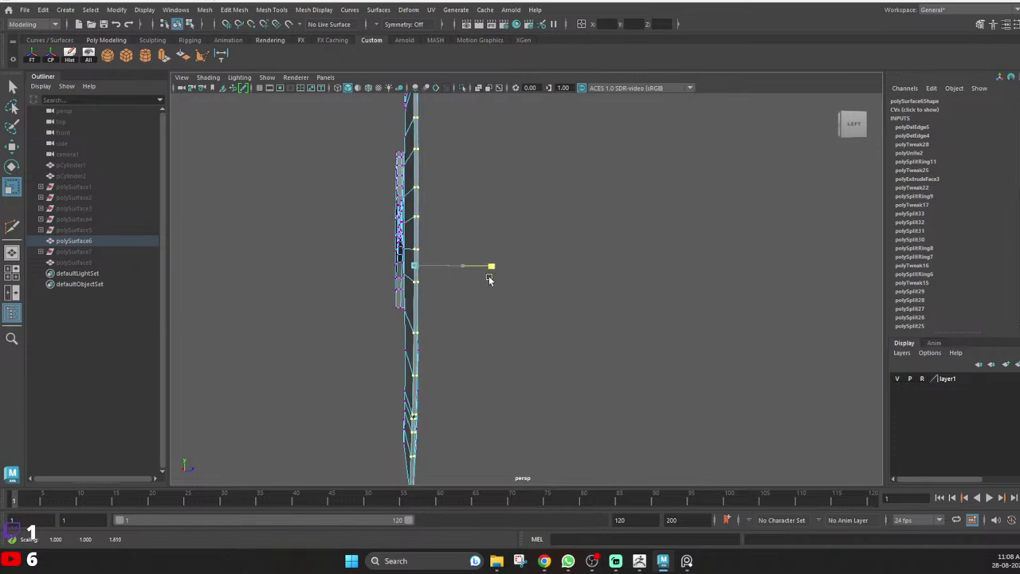
Check the large blade's cutting edge along its full length, restoring its vertex selection along the way.
alt+drag(462, 299, 524, 296)
right_drag(524, 295, 579, 238)
key(q)
click(580, 239)
alt+drag(526, 295, 430, 256)
key(ctrl+z)
key(ctrl+z)
alt+middle_drag(453, 229, 479, 327)
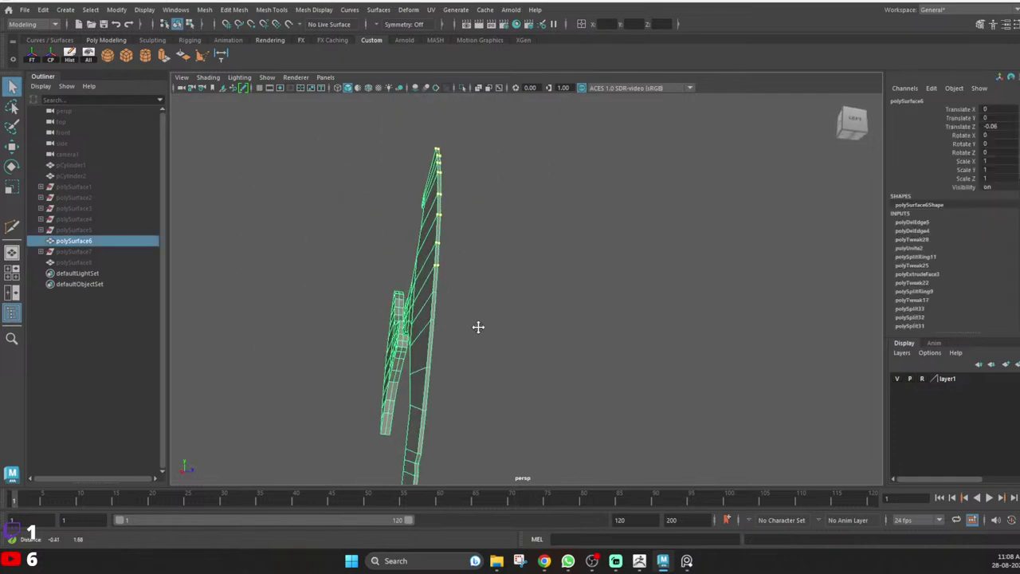
key(r)
alt+drag(472, 269, 495, 357)
key(ctrl+z)
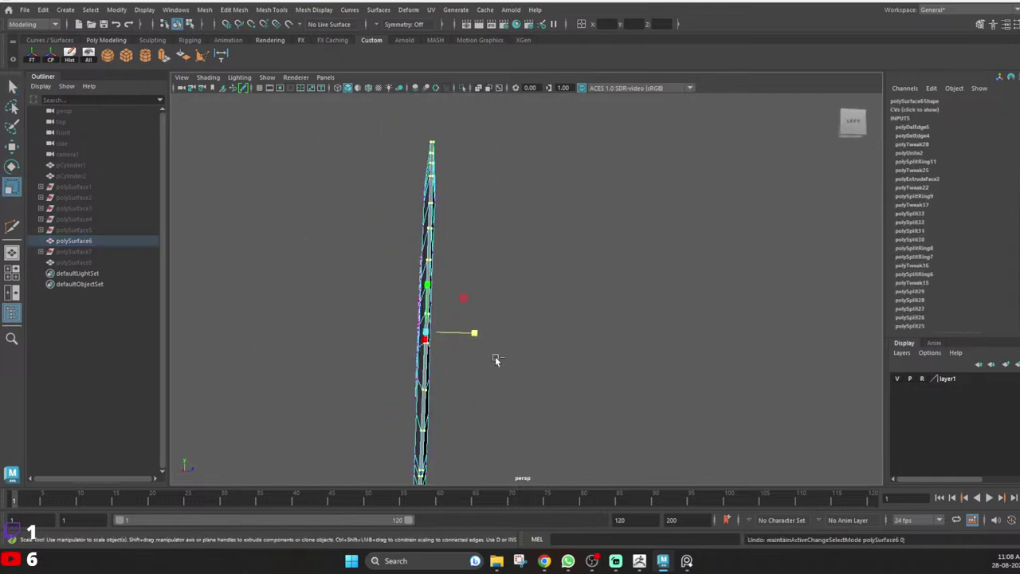
alt+middle_drag(476, 334, 470, 288)
alt+drag(470, 288, 494, 279)
key(q)
click(526, 229)
Delete the edges crossing the barb's base on the back and front faces of the large blade's lower tip.
alt+drag(526, 230, 517, 314)
scroll(517, 314, up, 3)
alt+middle_drag(518, 314, 477, 285)
click(478, 289)
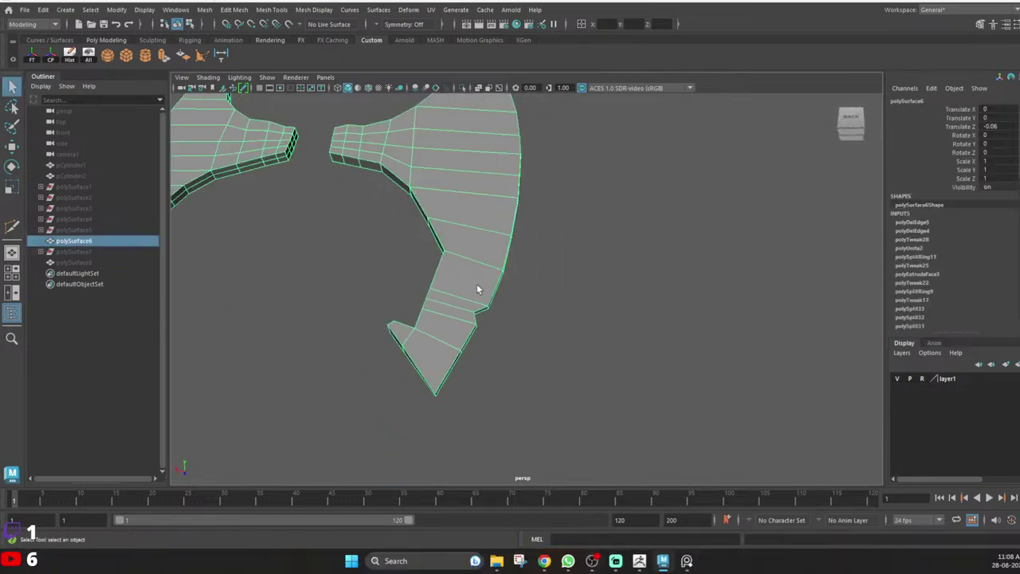
alt+drag(477, 289, 475, 232)
alt+middle_drag(474, 232, 453, 204)
key(F10)
click(498, 267)
shift+right_drag(513, 212, 495, 238)
alt+drag(515, 254, 626, 313)
alt+middle_drag(626, 313, 565, 321)
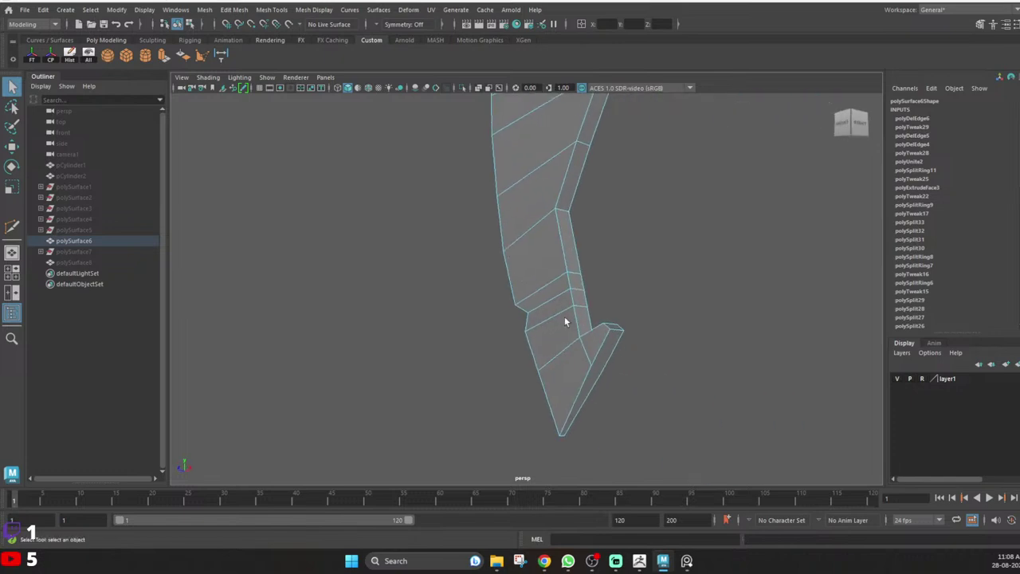
click(582, 350)
shift+right_drag(612, 253, 567, 268)
Add a cut point on the barb's outer edge with the Multi-Cut tool.
scroll(588, 317, up, 1)
alt+middle_drag(570, 321, 461, 259)
scroll(493, 304, up, 3)
click(555, 288)
right_drag(480, 307, 440, 249)
click(496, 272)
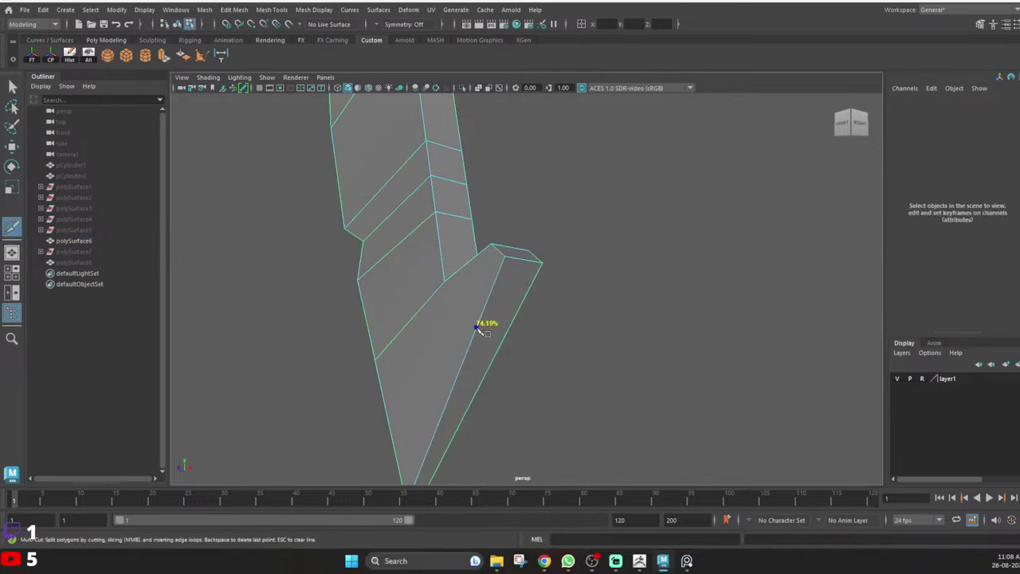
alt+drag(466, 331, 567, 346)
alt+middle_drag(567, 345, 482, 321)
key(q)
right_drag(466, 315, 488, 289)
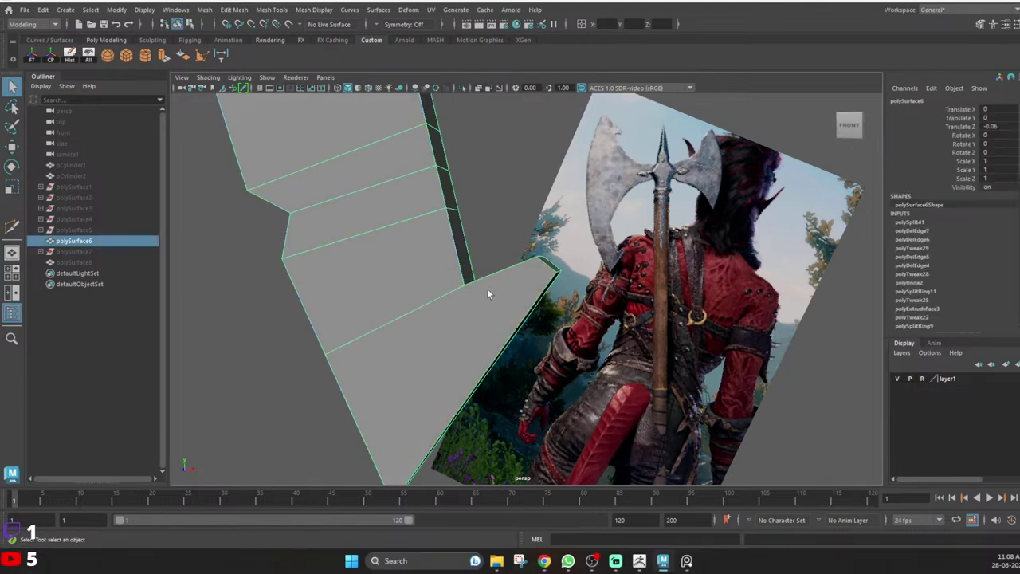
shift+right_drag(490, 252, 491, 289)
shift+right_drag(424, 252, 424, 252)
click(464, 284)
alt+drag(470, 312, 475, 273)
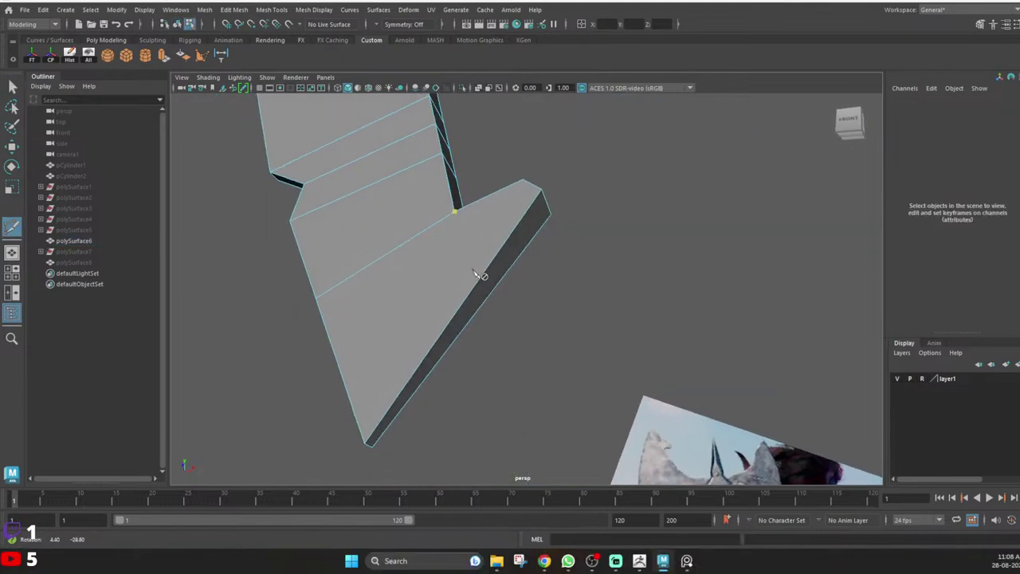
alt+drag(520, 243, 565, 305)
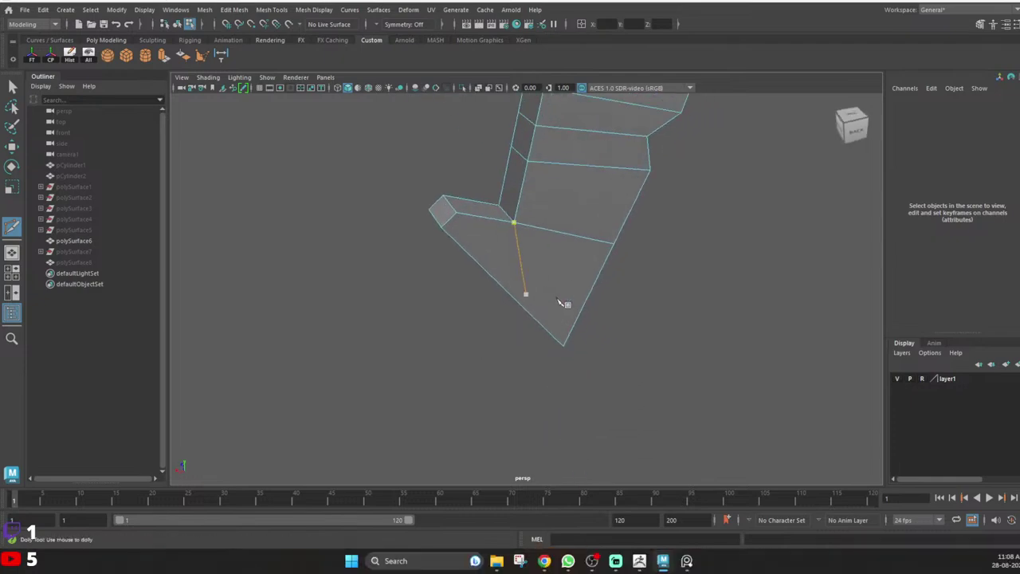
key(ctrl+z)
scroll(565, 305, up, 1)
alt+drag(490, 319, 565, 320)
key(ctrl+z)
alt+drag(378, 275, 506, 179)
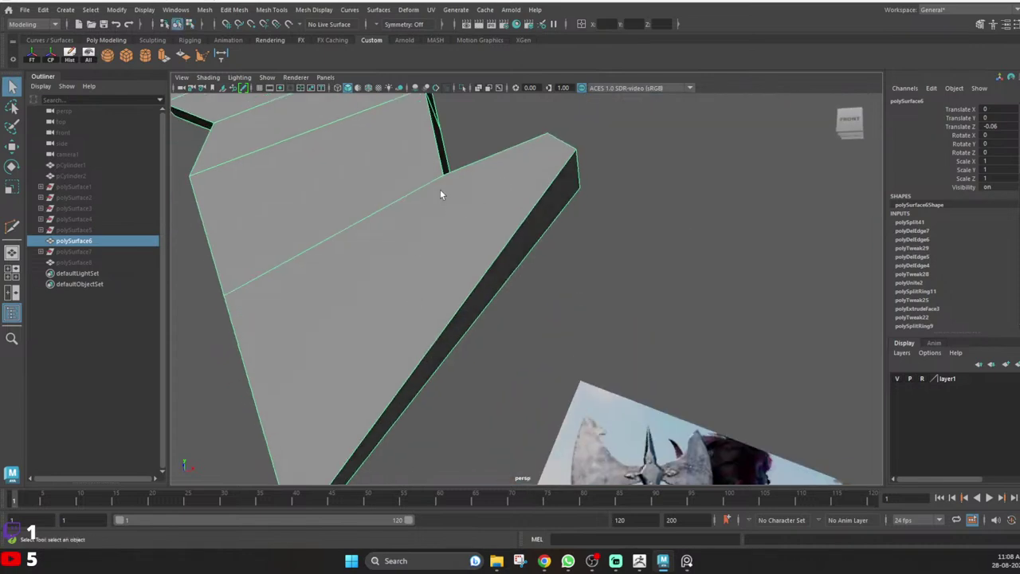
Cut new edges around the barb's base, from the notch corners across both faces and the narrow outer side.
shift+right_drag(448, 180, 386, 182)
drag(401, 198, 460, 167)
alt+drag(461, 168, 378, 212)
alt+drag(411, 255, 346, 349)
click(388, 335)
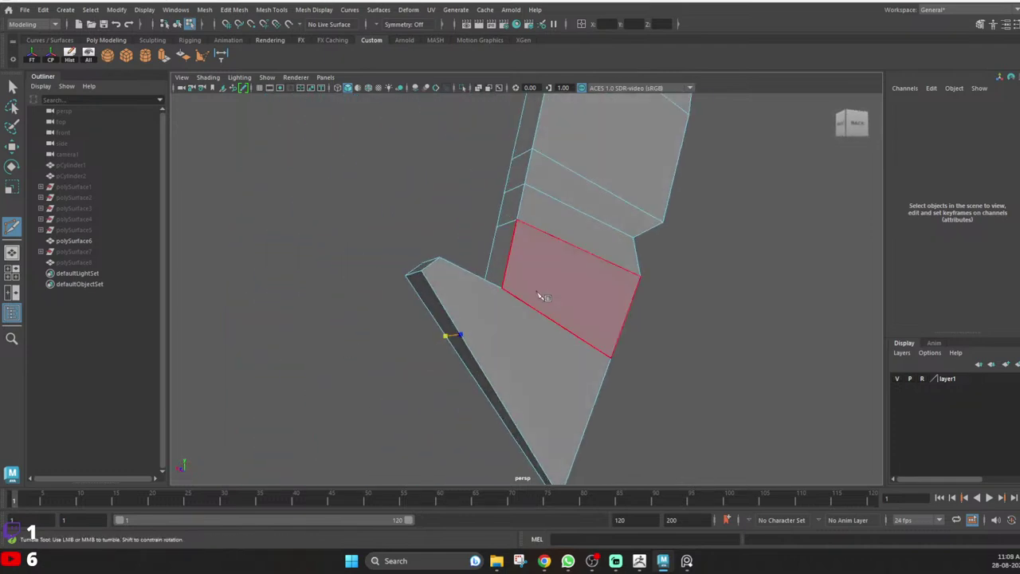
scroll(474, 253, down, 6)
alt+drag(444, 280, 577, 302)
key(q)
click(500, 311)
Delete the middle edge loop running along the small blade's rim.
scroll(501, 311, down, 3)
scroll(550, 309, up, 6)
alt+middle_drag(577, 302, 517, 248)
right_drag(544, 262, 545, 194)
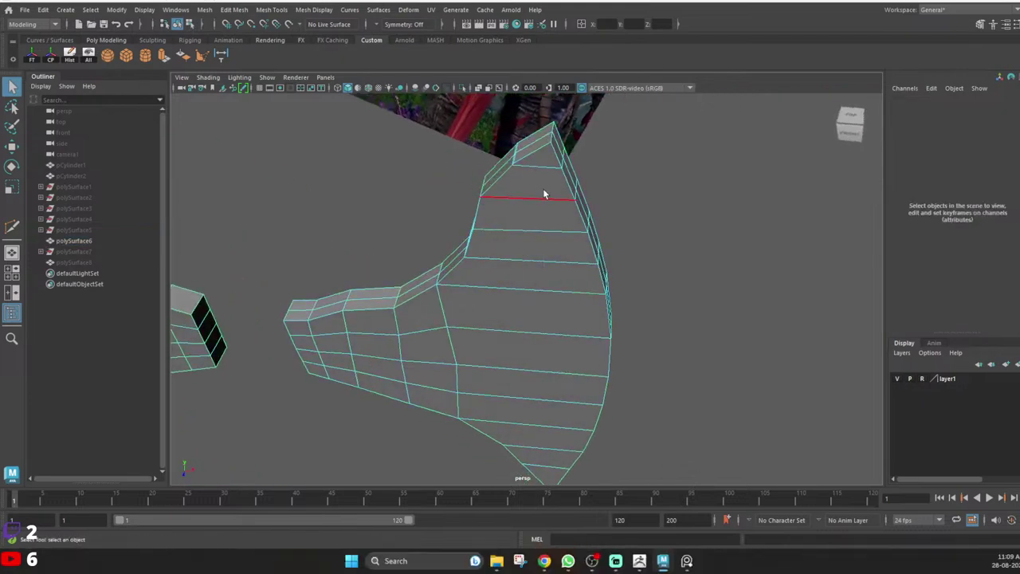
click(557, 159)
shift+right_click(576, 132)
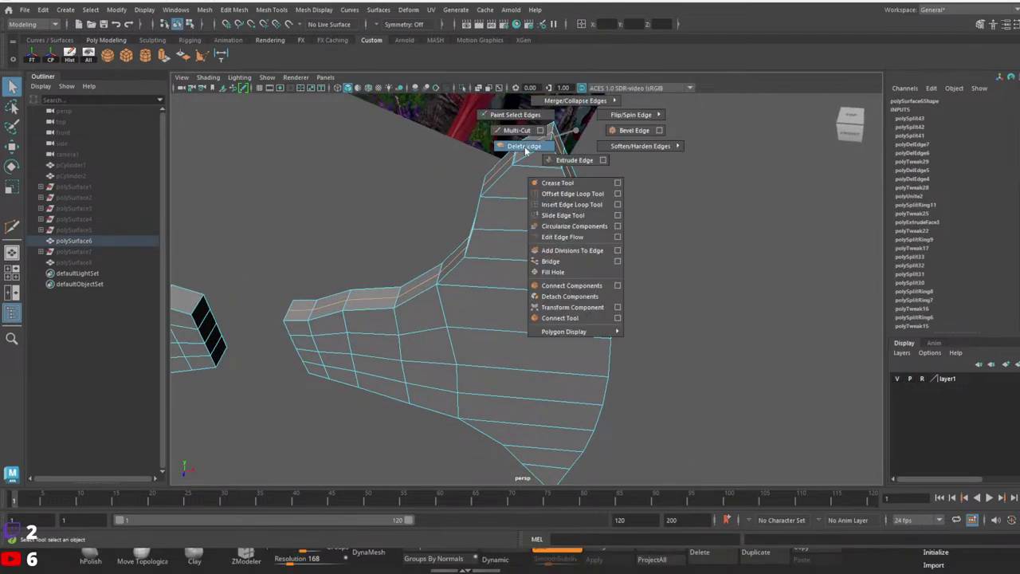
shift+right_drag(576, 131, 525, 150)
Select the edges along the small blade's cutting edge and scale them thin across the blade's thickness.
scroll(524, 187, down, 4)
alt+drag(524, 219, 487, 262)
alt+drag(468, 194, 470, 309)
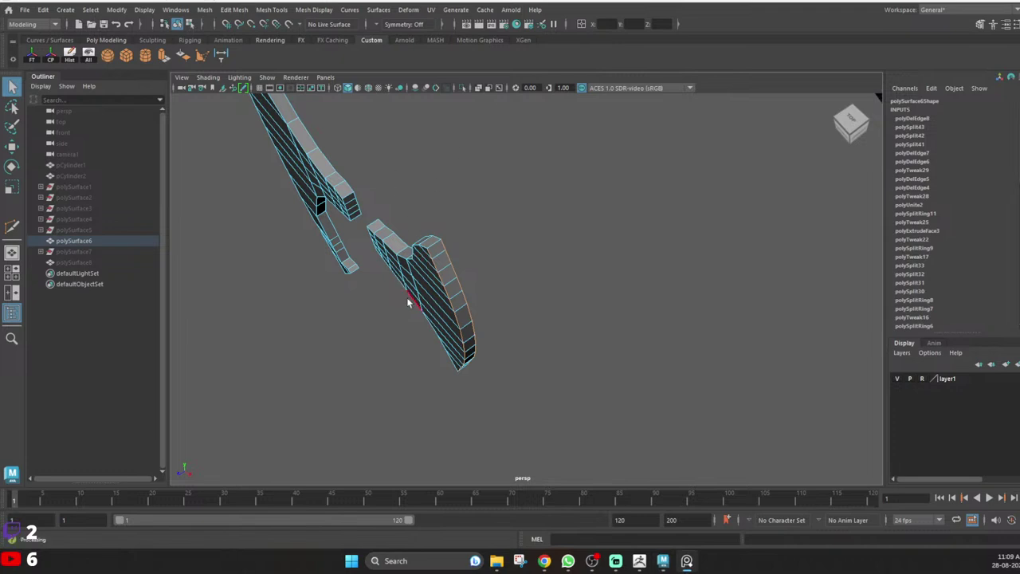
alt+drag(408, 303, 399, 383)
key(r)
alt+drag(398, 419, 464, 288)
key(q)
Delete the redundant edge crossing the small blade's inner rim near its tip.
right_drag(456, 308, 427, 297)
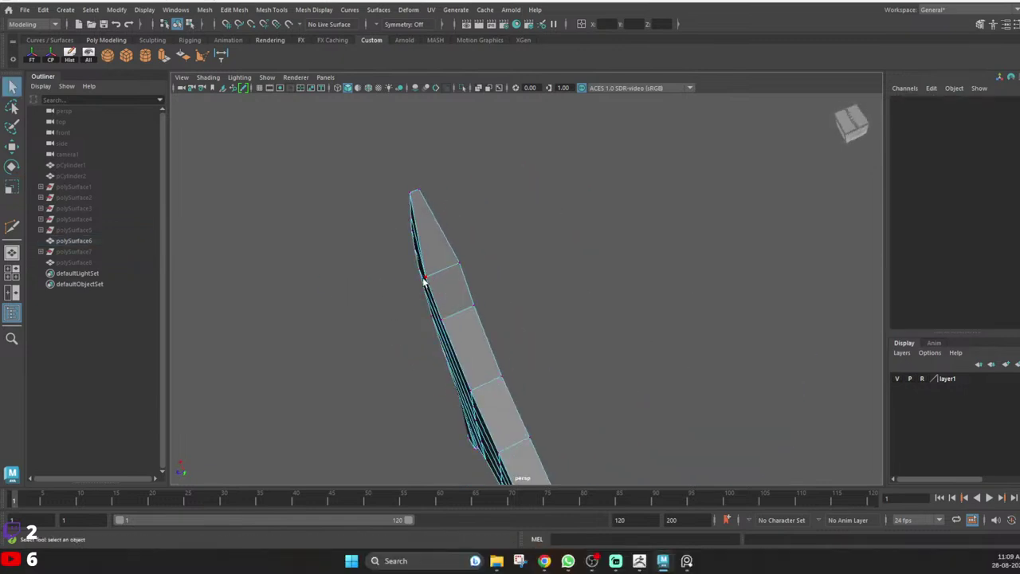
scroll(515, 300, down, 3)
alt+drag(515, 299, 490, 330)
scroll(427, 203, up, 5)
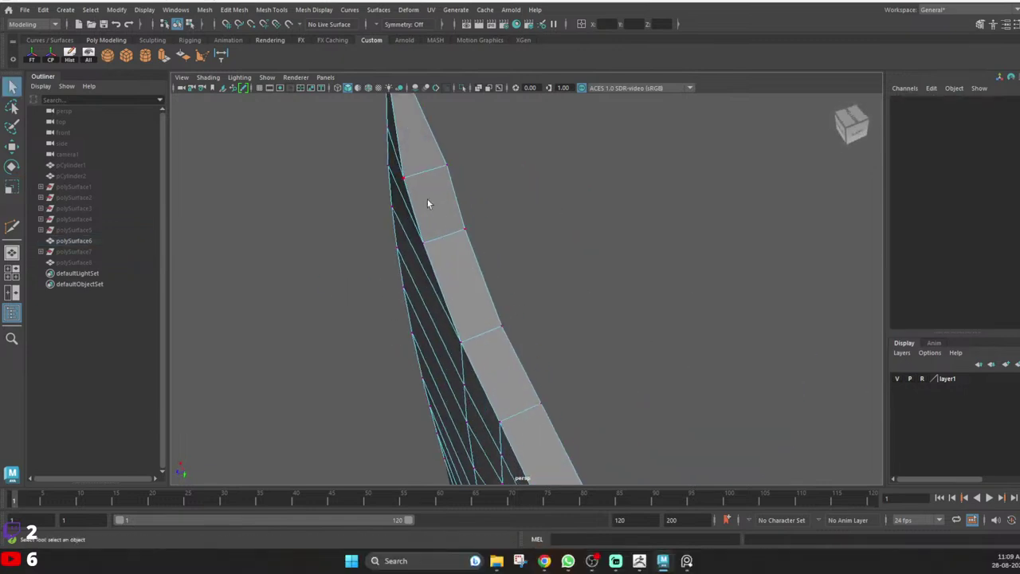
click(448, 165)
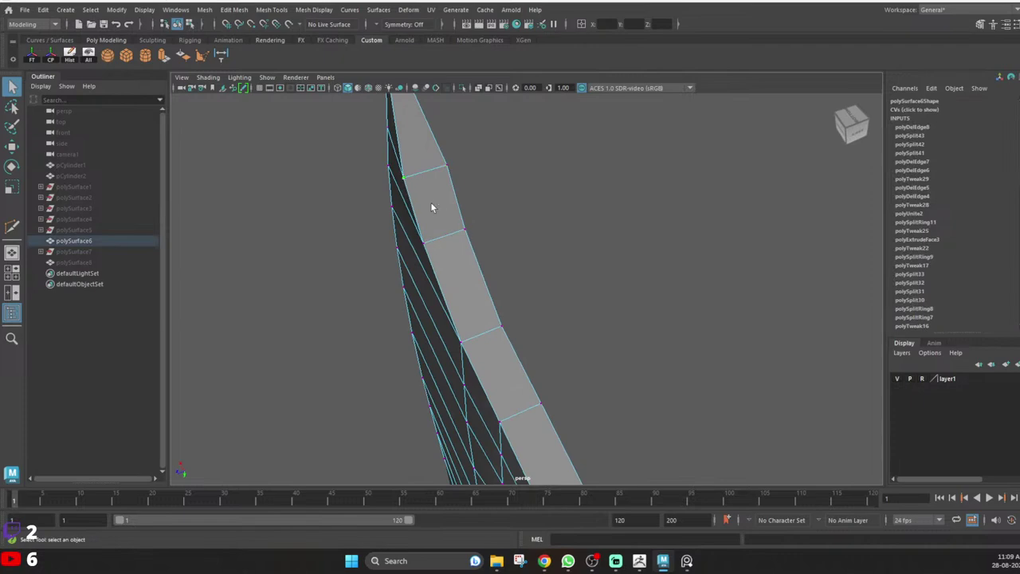
alt+drag(451, 173, 435, 333)
key(F10)
scroll(434, 334, up, 4)
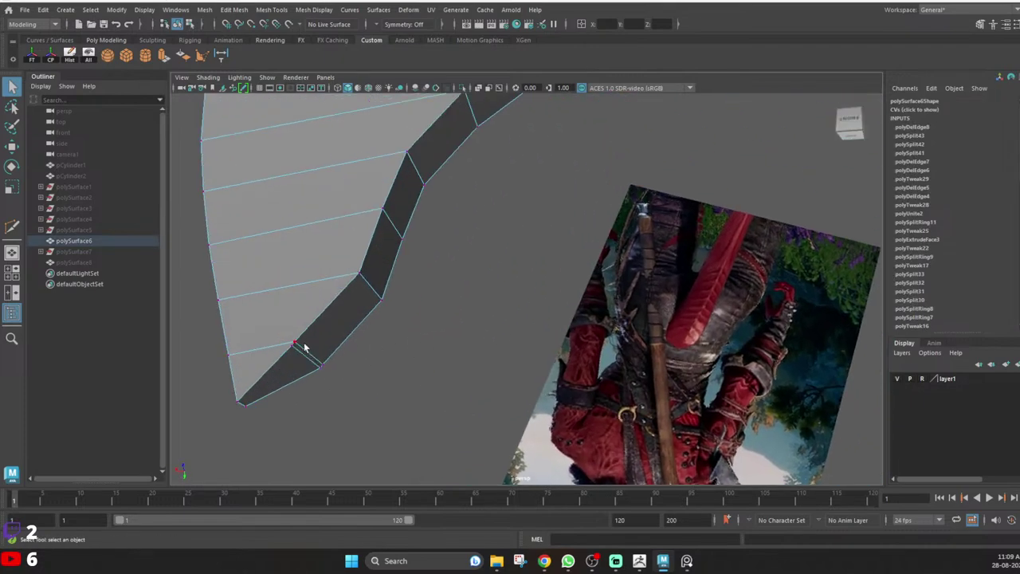
shift+right_drag(335, 267, 297, 280)
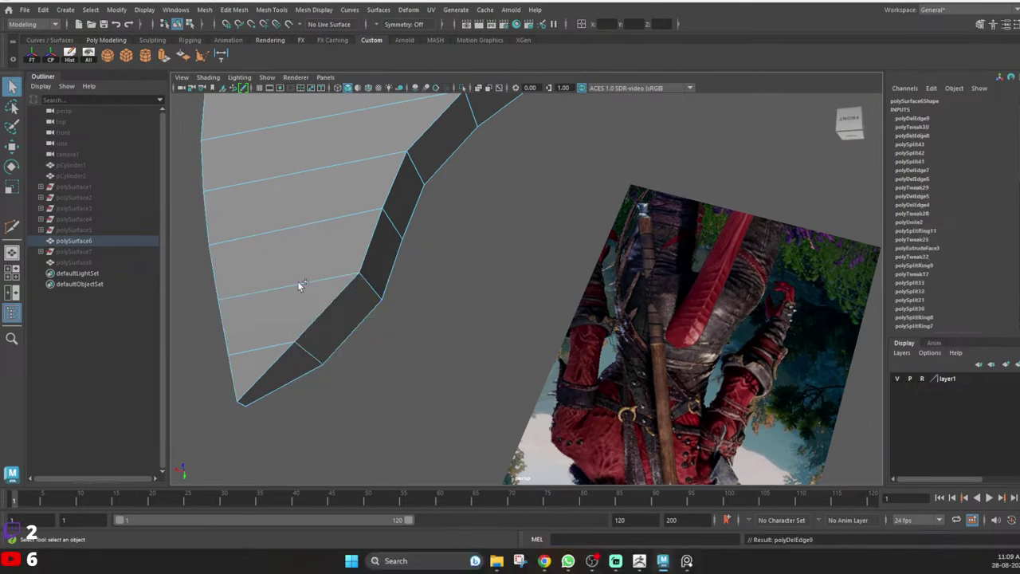
alt+middle_drag(297, 318, 356, 286)
scroll(384, 308, down, 5)
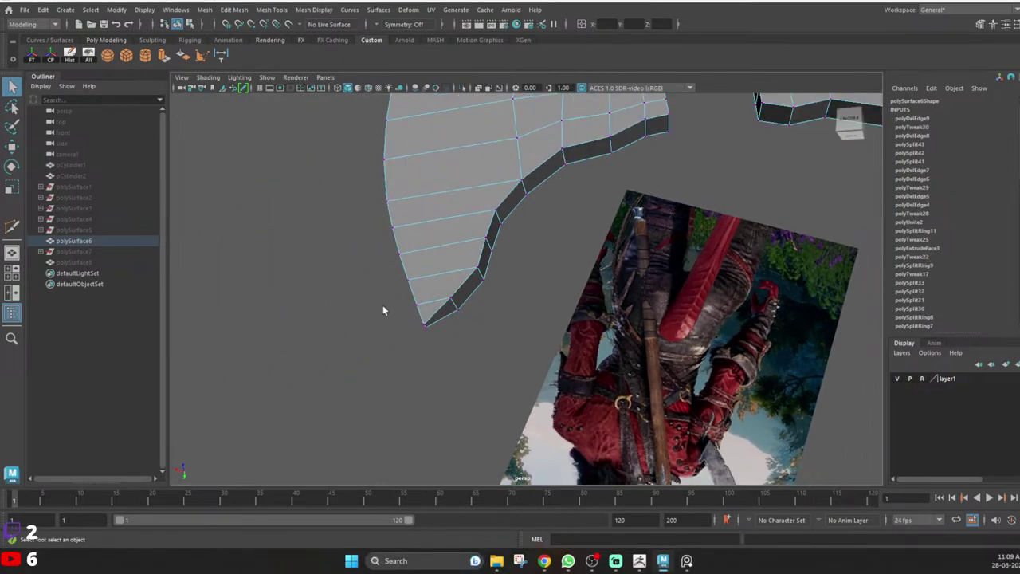
alt+drag(383, 308, 341, 344)
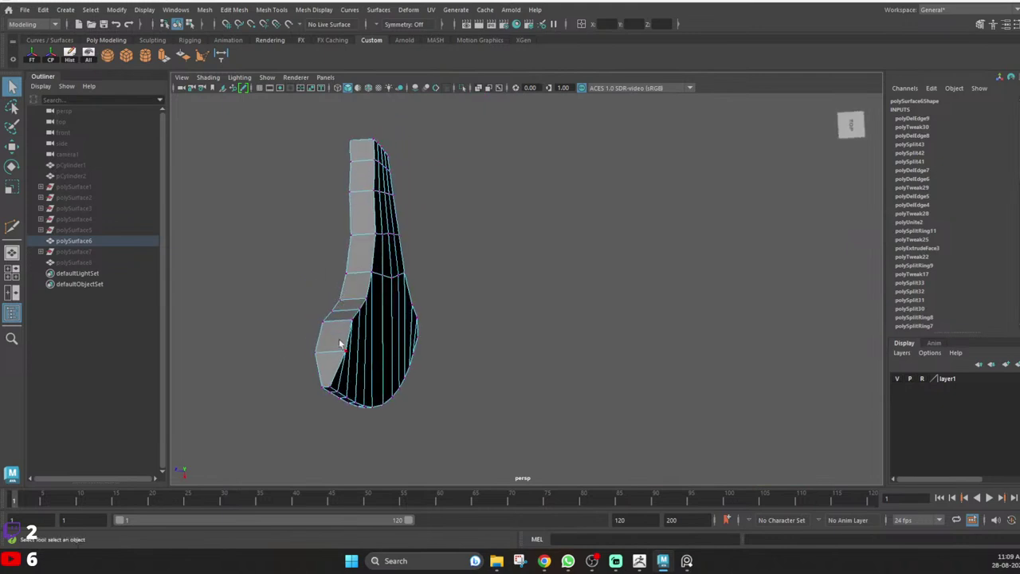
Select the remaining edges across the small blade's cutting rim and scale them thin across the blade's thickness.
alt+middle_drag(342, 344, 365, 284)
alt+drag(364, 285, 348, 304)
alt+drag(362, 352, 392, 296)
shift+click(283, 246)
key(r)
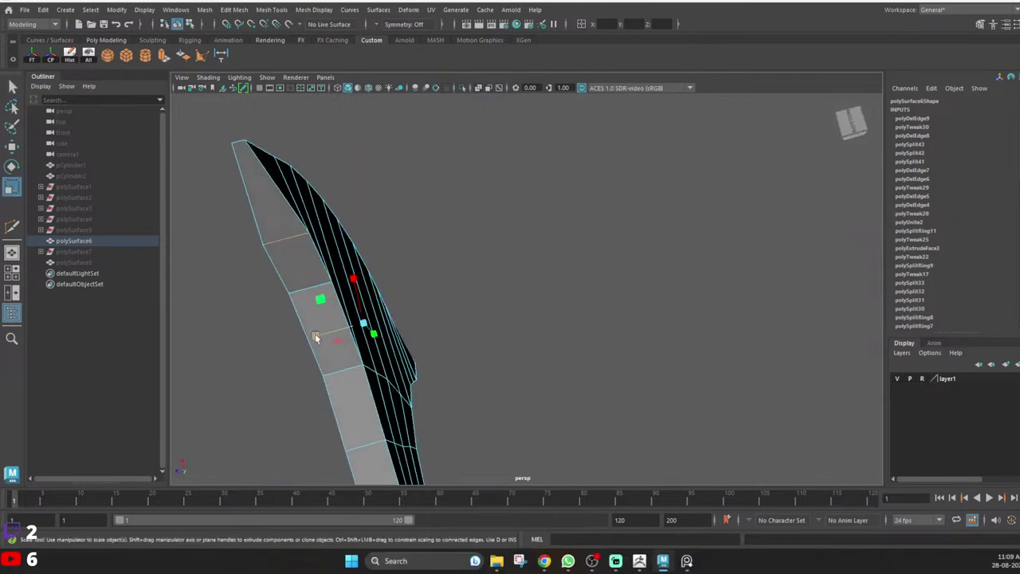
mouse_move(316, 337)
mouse_down()
mouse_move(349, 333)
mouse_move(326, 348)
mouse_up()
key(q)
Return to object mode, unhide the other axe parts and clear the selection.
right_drag(364, 349, 462, 232)
click(462, 232)
scroll(458, 239, down, 6)
alt+drag(446, 271, 456, 248)
scroll(478, 280, up, 4)
scroll(399, 282, down, 5)
click(444, 273)
key(ctrl+shift+h)
key(ctrl+shift+h)
scroll(436, 266, down, 4)
scroll(457, 253, down, 4)
scroll(567, 278, up, 5)
click(503, 246)
scroll(498, 249, down, 3)
alt+middle_drag(456, 248, 450, 279)
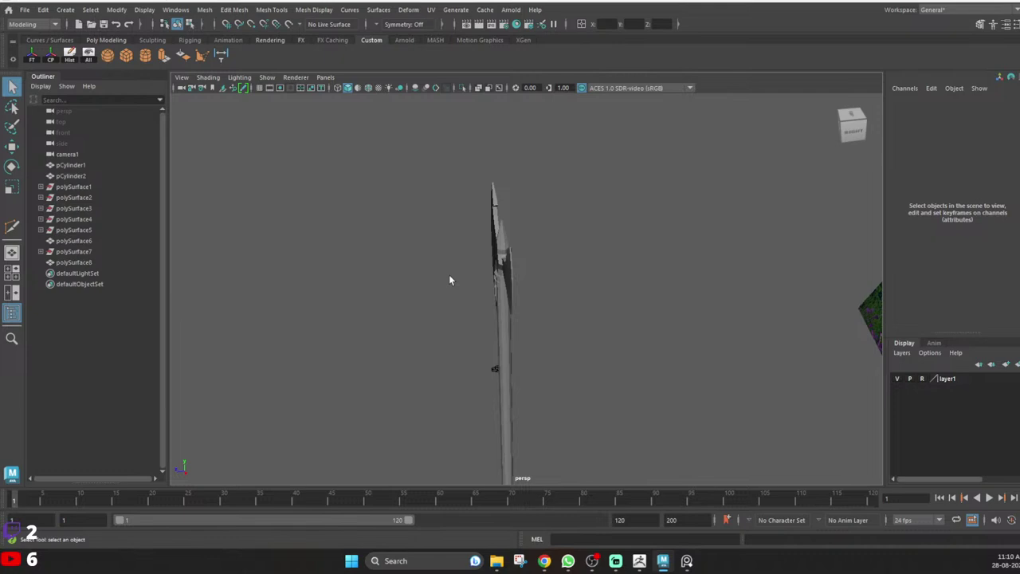
On the central spike's narrow side, merge two adjacent vertices at the base of the point to their centre.
alt+drag(485, 285, 495, 252)
click(534, 252)
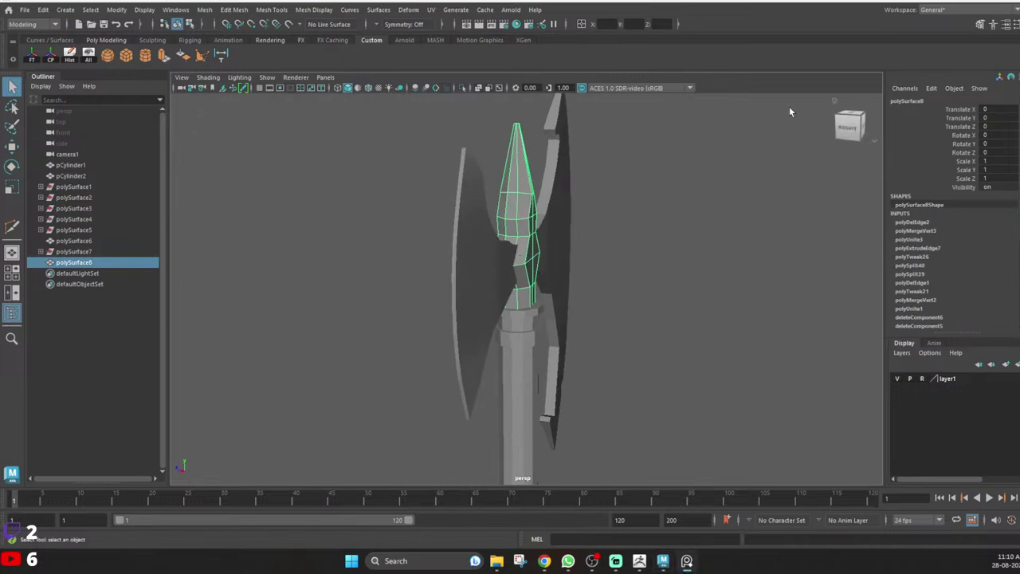
mouse_move(551, 249)
alt+mouse_down()
mouse_move(484, 234)
mouse_move(474, 207)
mouse_move(549, 241)
mouse_move(542, 249)
mouse_move(574, 228)
mouse_move(554, 247)
alt+mouse_up()
scroll(482, 233, up, 3)
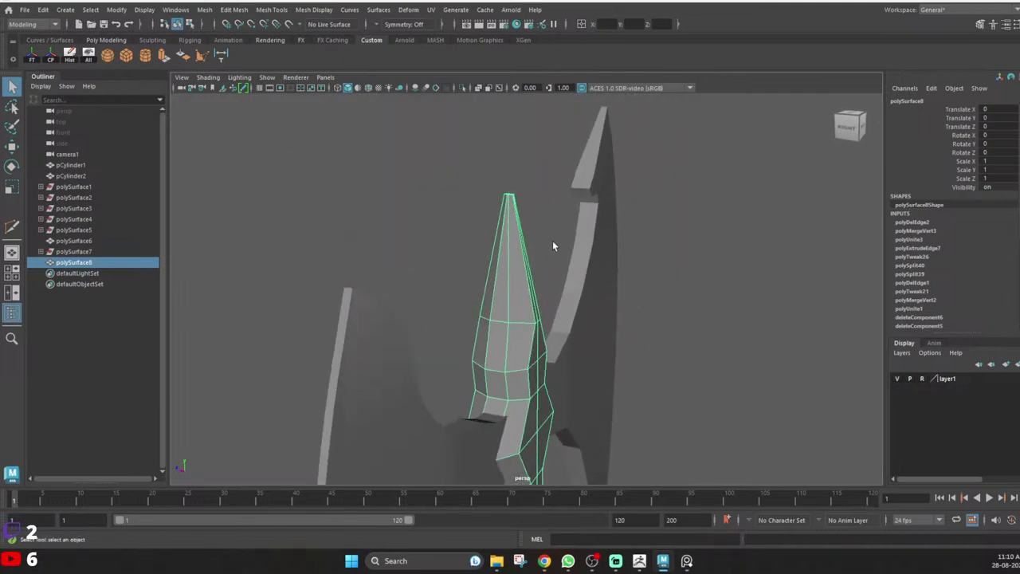
right_drag(553, 246, 510, 256)
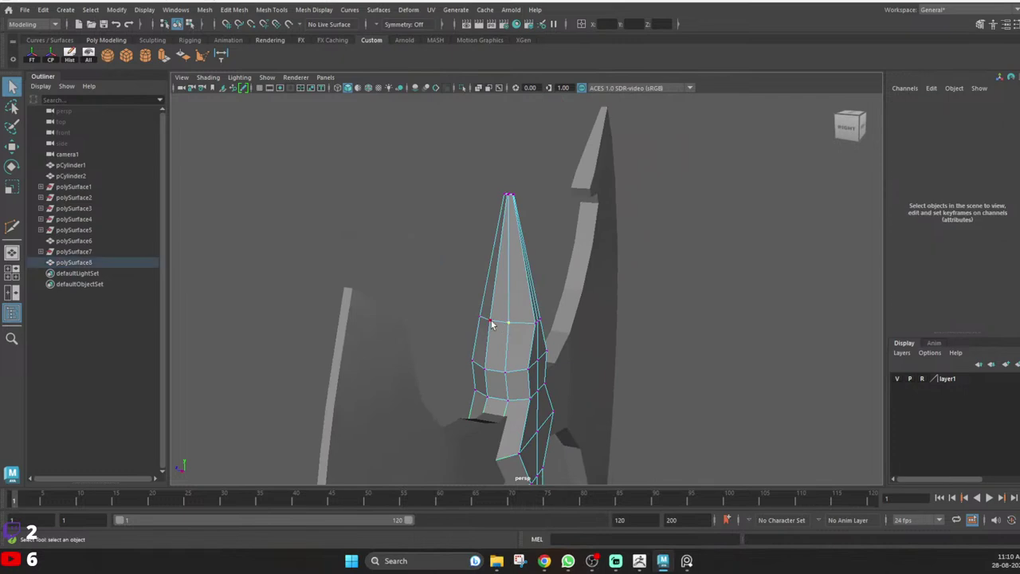
shift+click(491, 323)
shift+right_drag(539, 255, 539, 182)
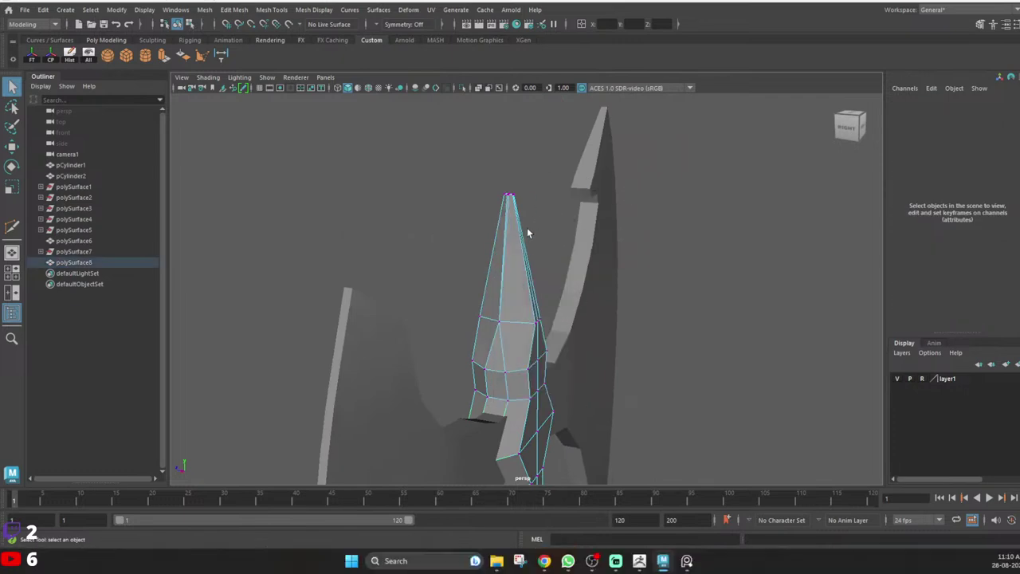
Merge the matching pair of vertices on the spike's opposite narrow side to their centre.
alt+drag(522, 227, 406, 235)
alt+middle_drag(403, 236, 539, 271)
alt+drag(540, 271, 462, 229)
scroll(487, 253, up, 4)
click(498, 219)
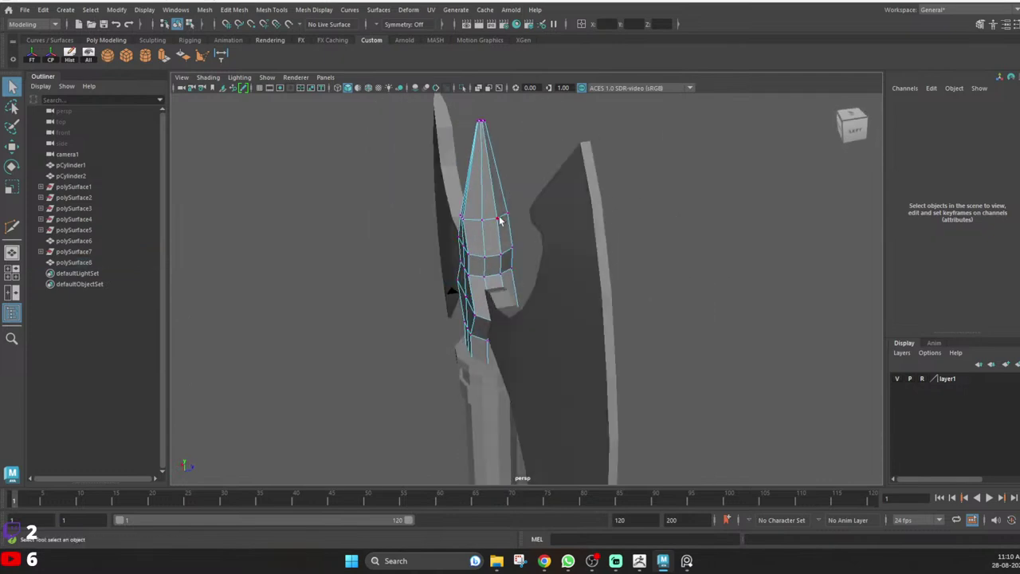
shift+right_drag(538, 177, 538, 126)
shift+click(482, 222)
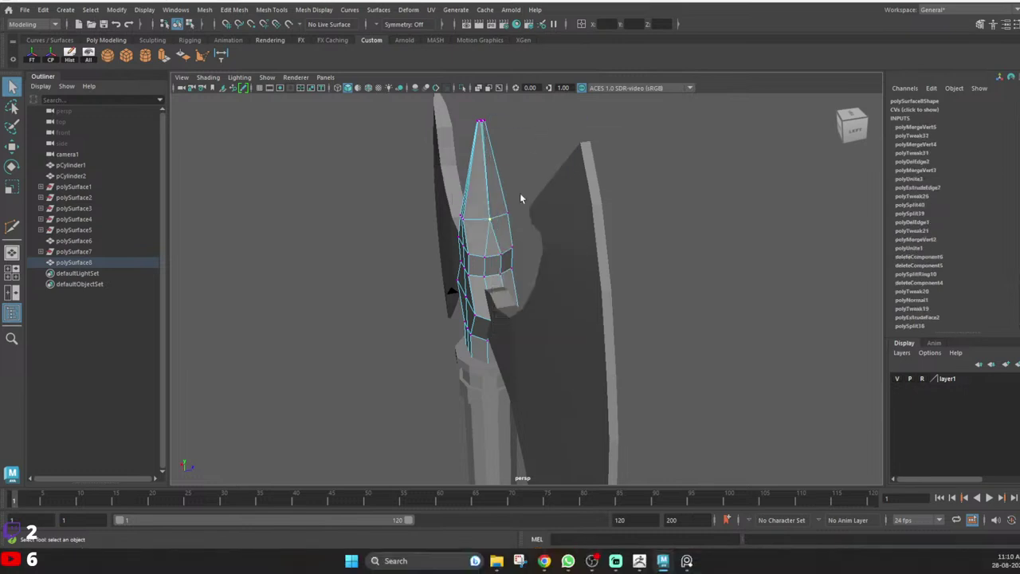
Select all vertices of the spike's flat tip and scale them uniformly closer together.
alt+drag(521, 198, 469, 188)
scroll(467, 187, up, 3)
alt+middle_drag(467, 187, 540, 246)
scroll(540, 246, up, 3)
alt+middle_drag(576, 167, 533, 250)
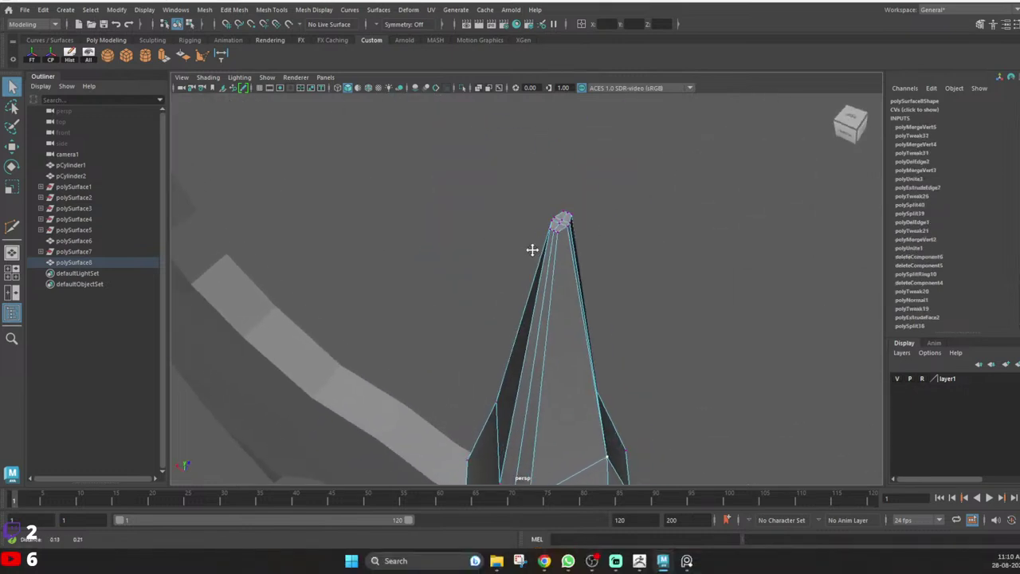
scroll(567, 217, up, 4)
alt+drag(567, 216, 494, 212)
right_drag(494, 212, 470, 210)
drag(455, 152, 543, 208)
key(r)
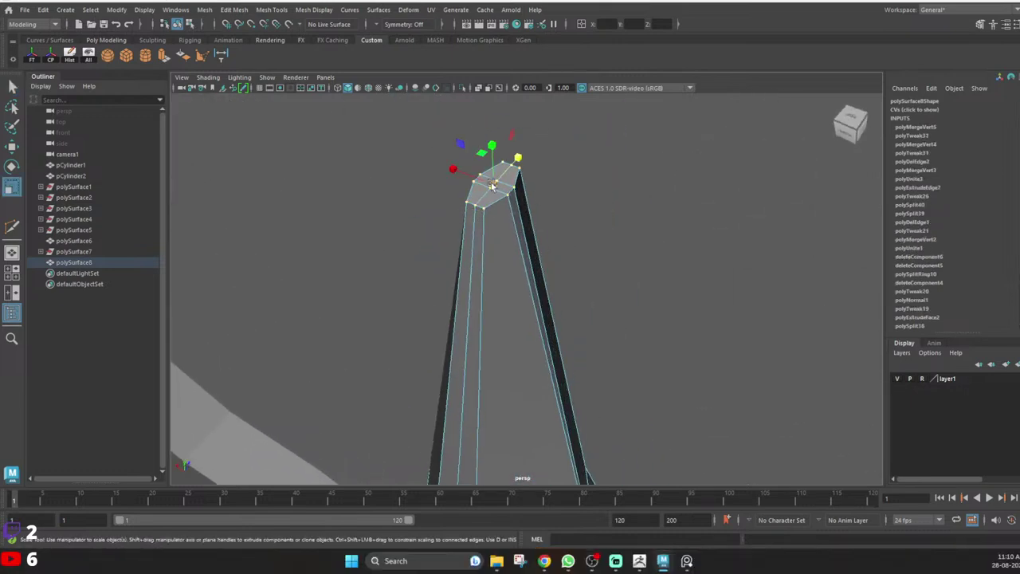
drag(492, 184, 482, 186)
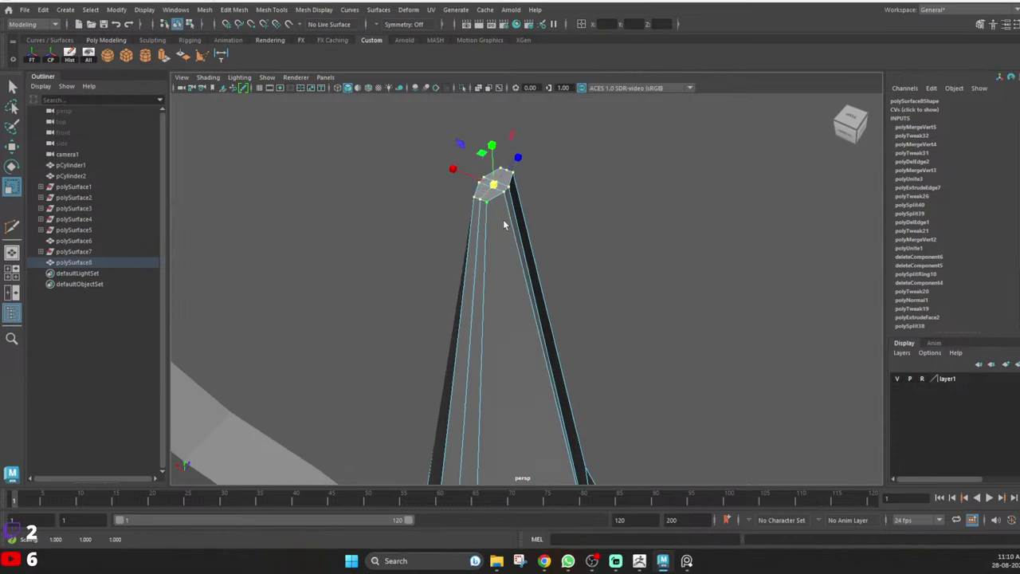
Merge the close vertex pairs at the two side corners of the spike's flat tip to their centres.
key(q)
right_drag(504, 225, 505, 191)
click(507, 195)
key(ctrl+z)
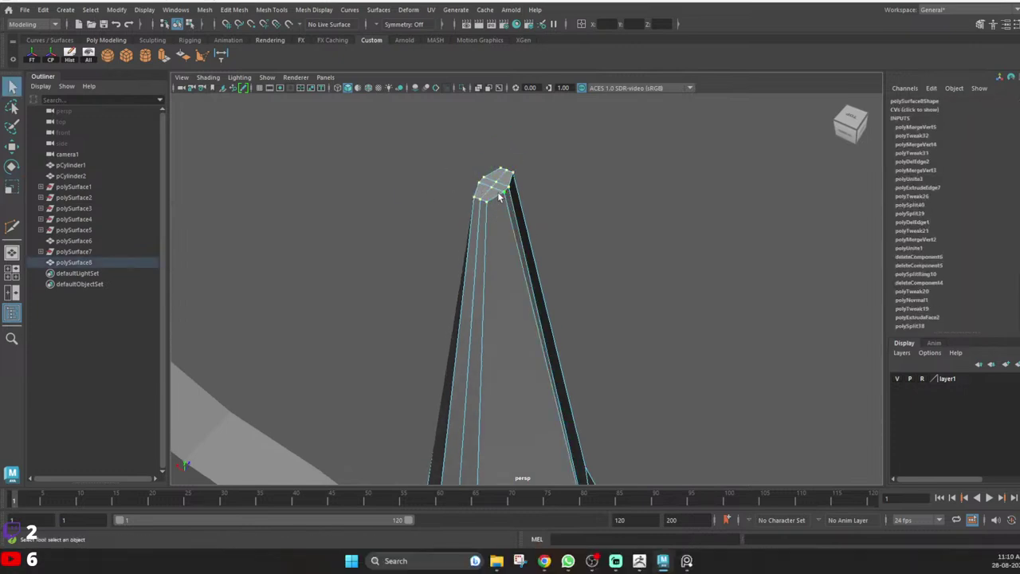
click(507, 194)
shift+right_drag(536, 165, 534, 109)
scroll(470, 188, up, 5)
alt+middle_drag(470, 187, 474, 223)
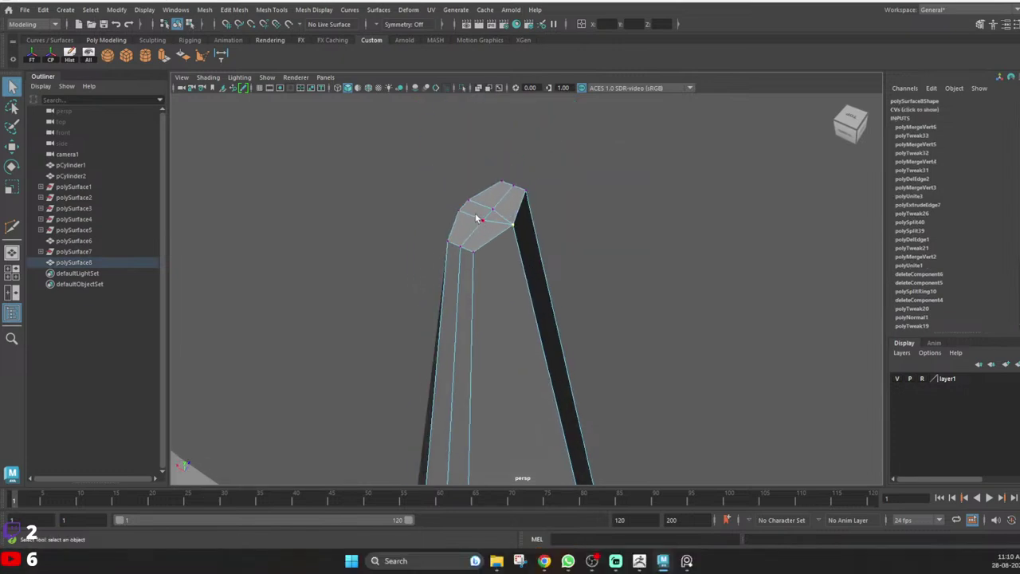
key(F10)
click(464, 207)
key(g)
key(F10)
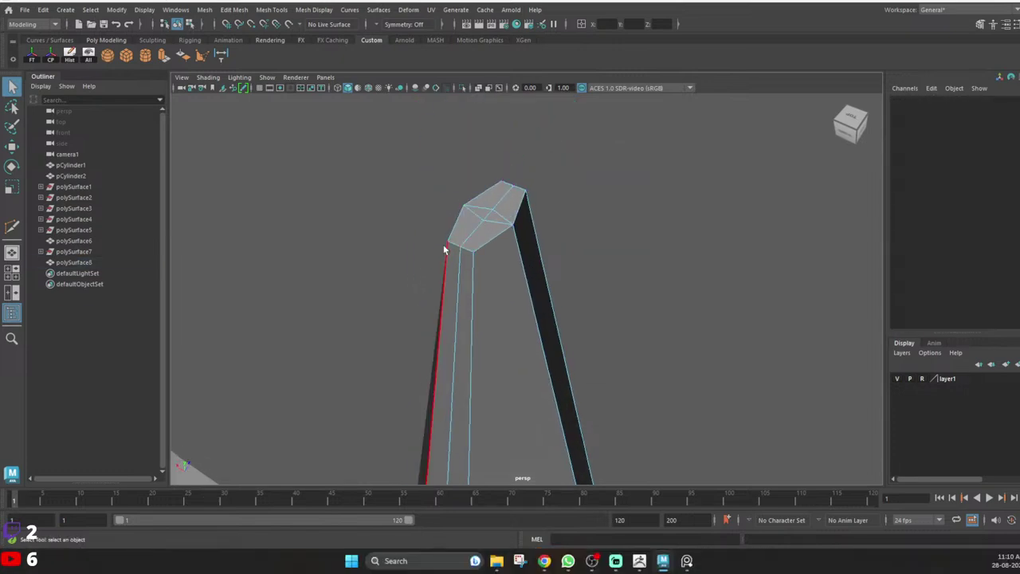
Merge the vertices at the near and far ends of the spike's tip, leaving a four-cornered cap.
click(457, 245)
shift+click(465, 247)
shift+right_drag(500, 213, 503, 150)
key(F10)
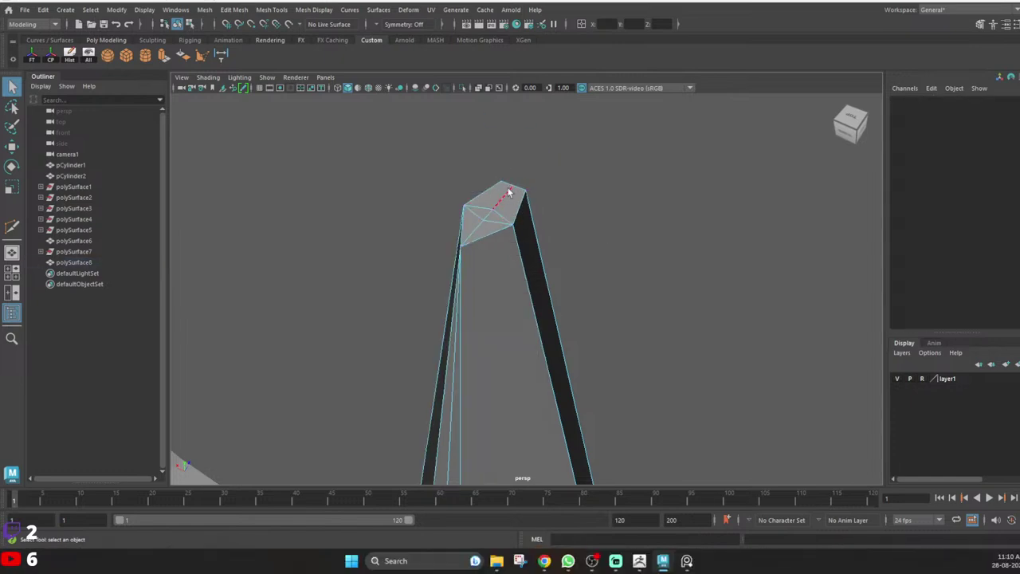
click(509, 185)
shift+click(519, 188)
shift+right_drag(532, 169, 535, 88)
shift+right_drag(521, 175, 526, 99)
Preview the spike with smoothing and switch back to the unsmoothed display.
scroll(507, 233, down, 5)
alt+drag(507, 234, 478, 231)
right_drag(478, 231, 509, 189)
key(3)
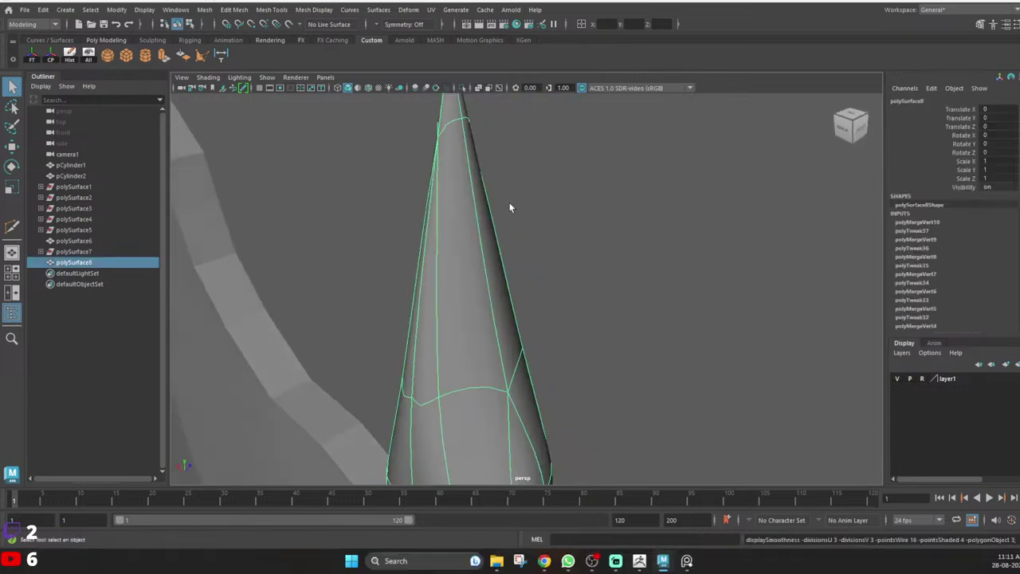
scroll(493, 217, down, 5)
alt+drag(492, 219, 611, 243)
key(1)
Select two opposite corner vertices of the spike's tip cap and scale them closer together.
alt+middle_drag(627, 230, 532, 255)
alt+drag(532, 255, 623, 259)
scroll(636, 251, up, 7)
alt+middle_drag(637, 248, 559, 254)
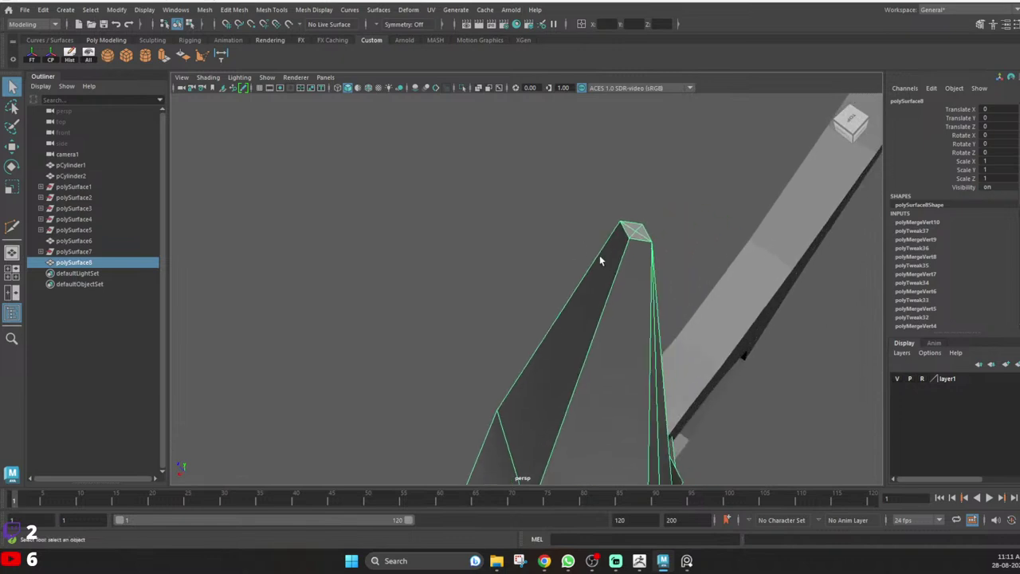
right_drag(600, 255, 563, 254)
click(620, 224)
click(652, 244)
key(r)
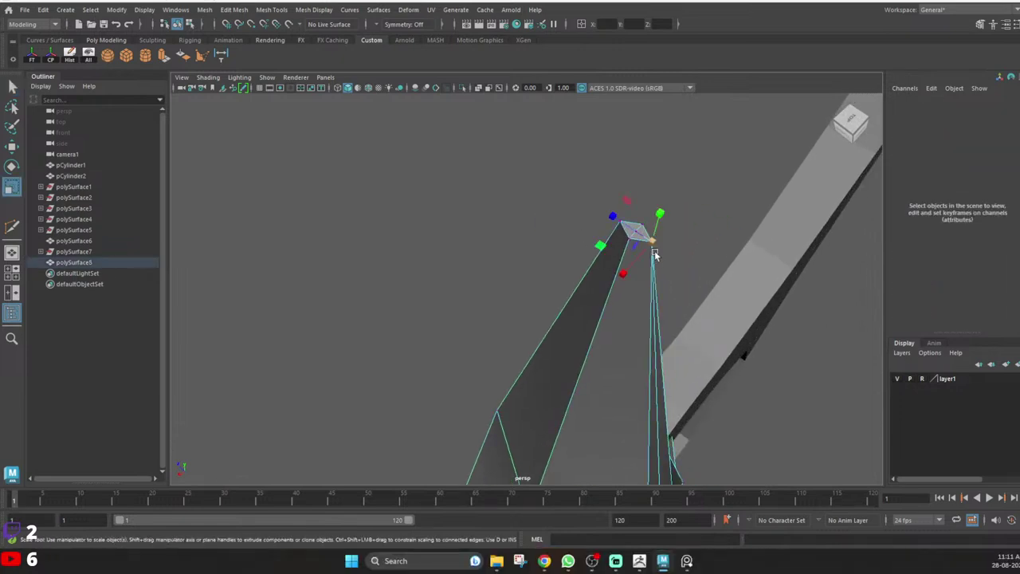
key(q)
key(w)
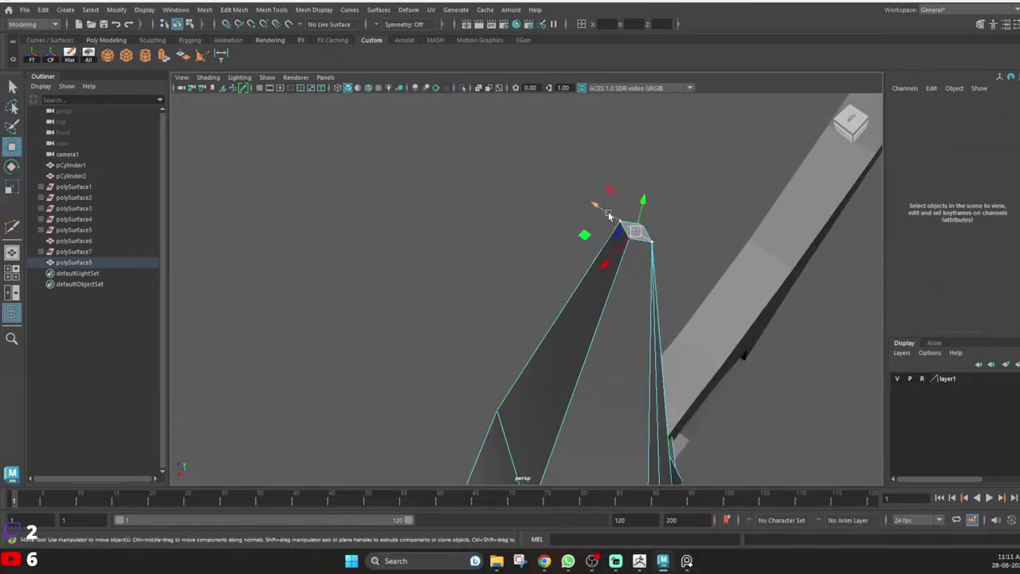
key(r)
drag(598, 208, 593, 251)
key(q)
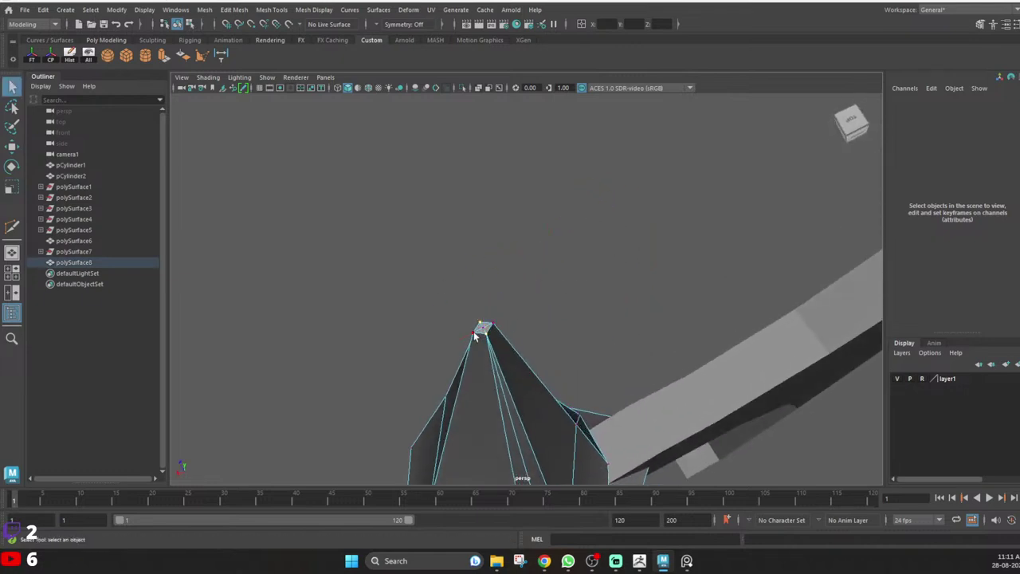
Scale the other opposite pair of tip cap vertices inward to make the spike's point sharper.
click(475, 334)
shift+click(494, 324)
key(r)
drag(441, 349, 447, 347)
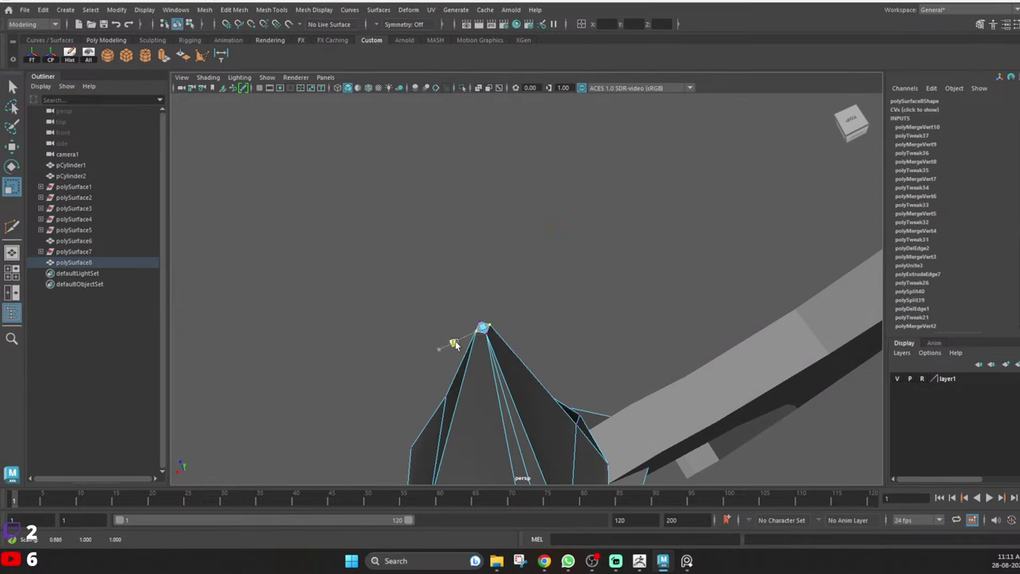
key(q)
Examine the spike's vertices and shape from the side and back of the axe.
right_drag(513, 328, 586, 225)
alt+drag(536, 355, 518, 294)
scroll(516, 293, down, 5)
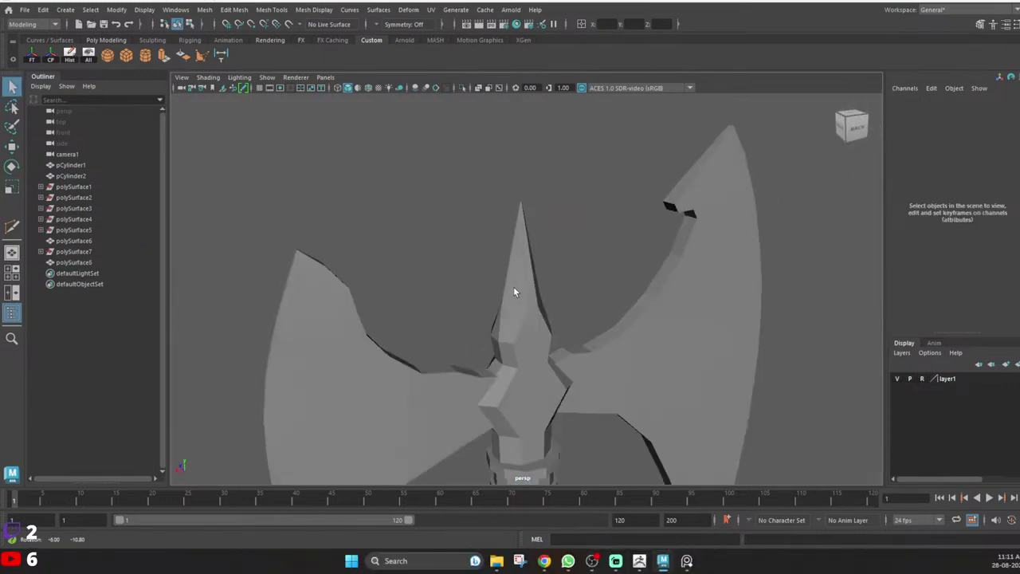
click(518, 293)
alt+middle_drag(542, 306, 526, 222)
alt+drag(526, 222, 505, 231)
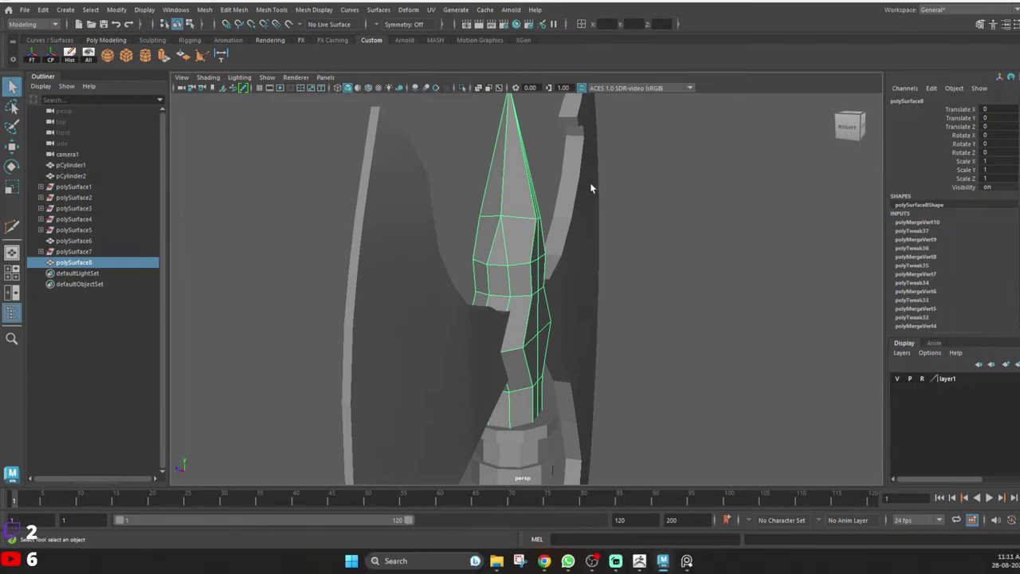
click(590, 182)
click(520, 251)
right_drag(530, 246, 487, 239)
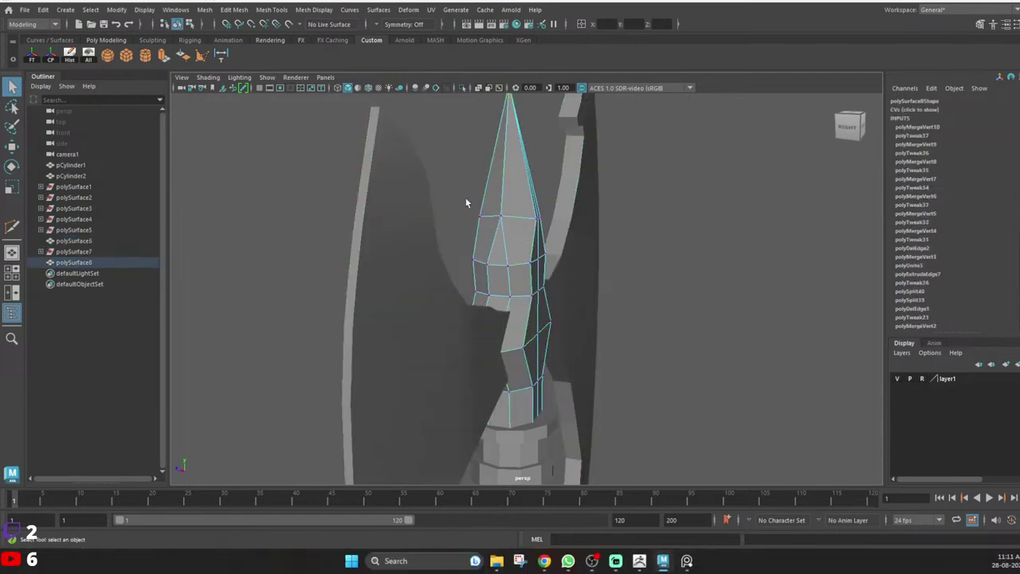
alt+drag(545, 235, 405, 212)
click(405, 213)
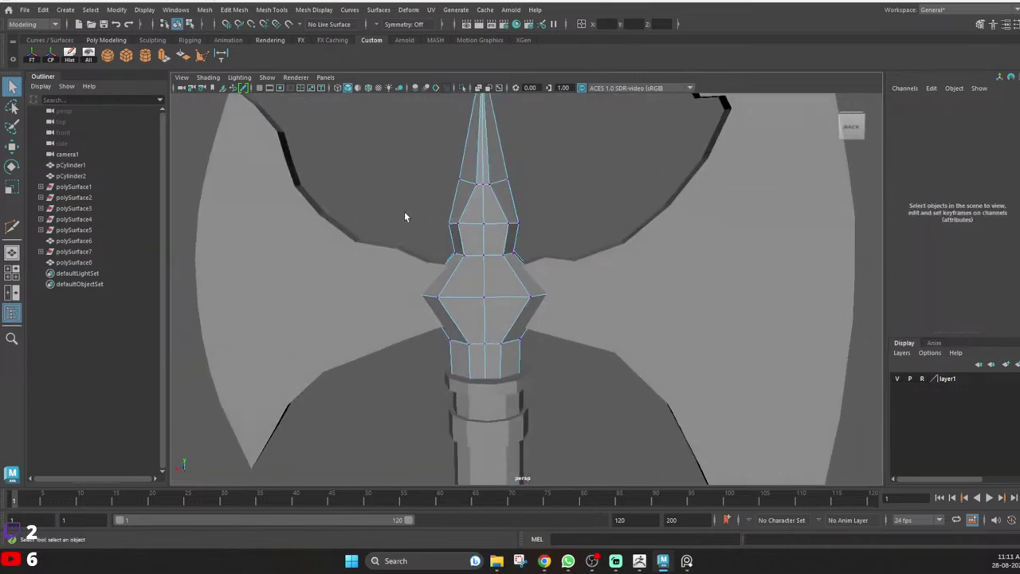
Examine the whole axe and its handle from several angles, with the reference image layer hidden.
scroll(405, 212, down, 8)
right_drag(516, 283, 561, 230)
scroll(508, 309, up, 7)
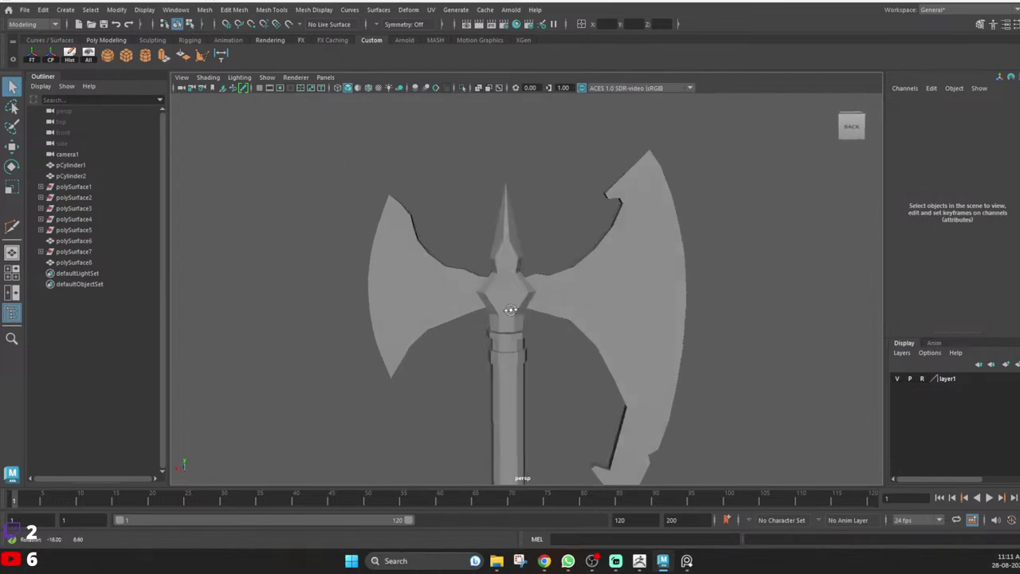
alt+drag(507, 310, 519, 287)
scroll(497, 232, down, 6)
scroll(486, 302, up, 5)
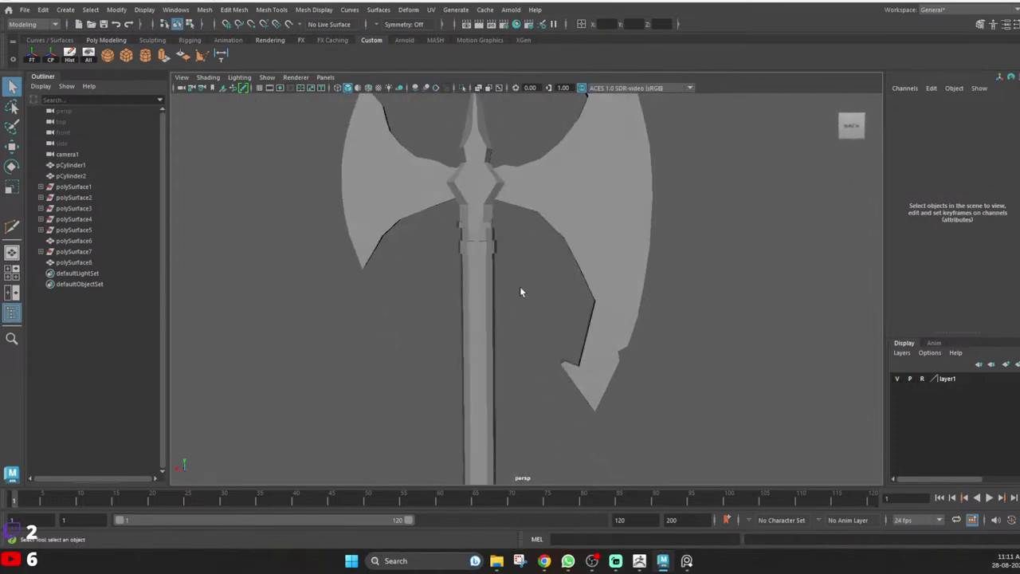
scroll(548, 236, down, 3)
scroll(503, 329, down, 4)
alt+middle_drag(503, 329, 481, 250)
scroll(480, 250, up, 5)
scroll(483, 251, down, 8)
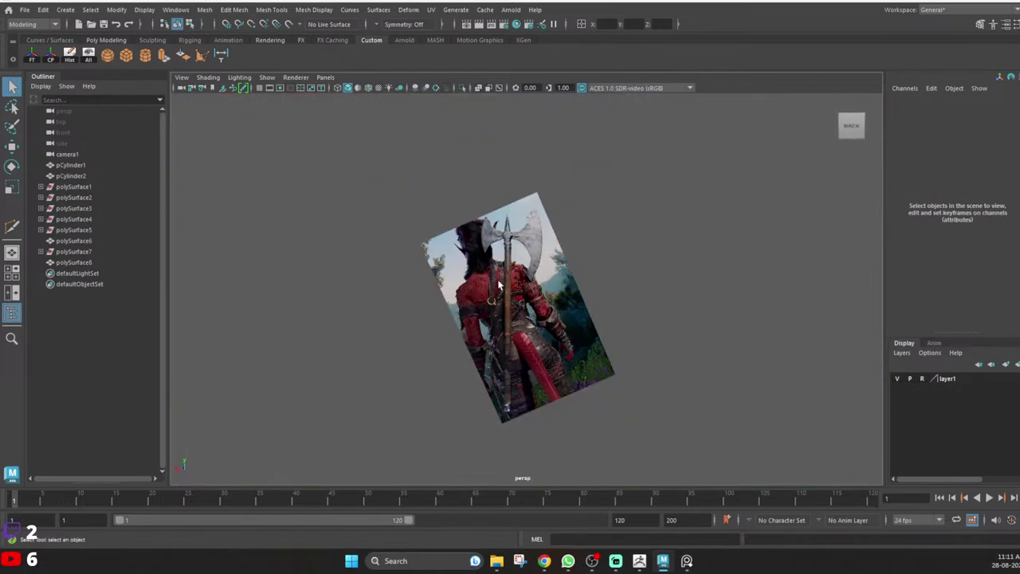
alt+drag(499, 284, 346, 311)
scroll(601, 251, up, 5)
alt+drag(601, 250, 830, 355)
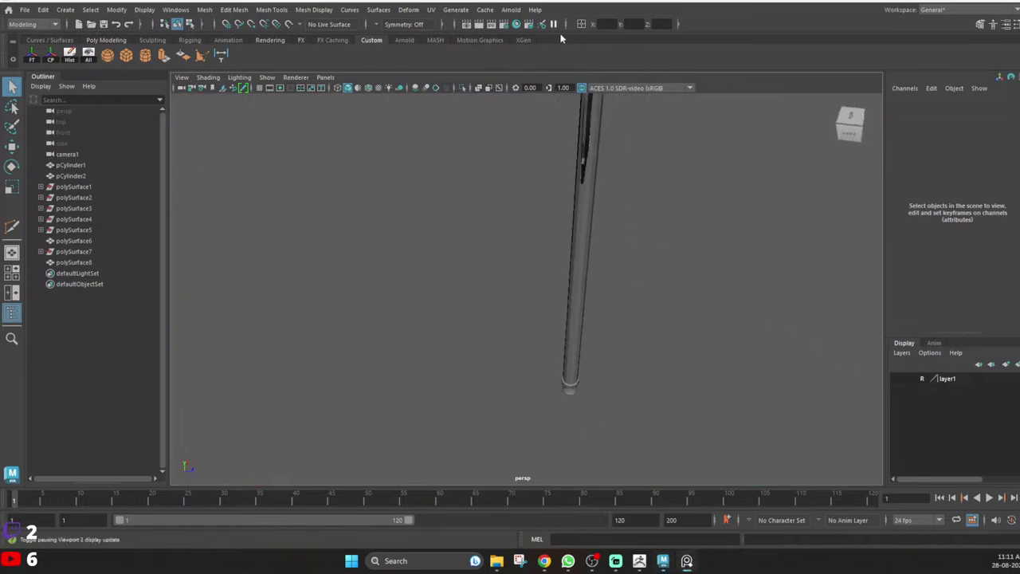
alt+drag(657, 264, 550, 264)
scroll(588, 277, down, 4)
scroll(589, 278, up, 3)
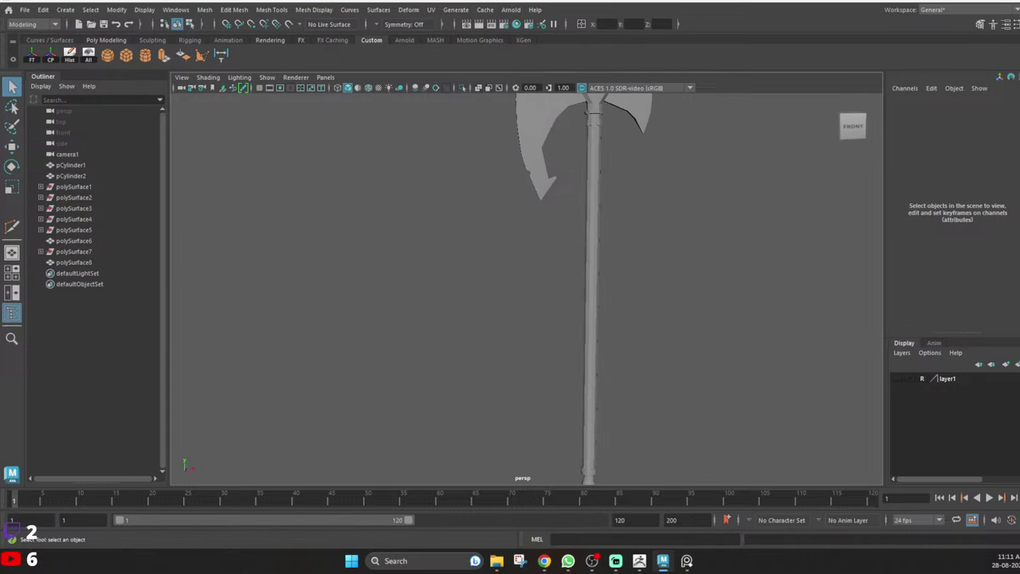
scroll(668, 297, down, 7)
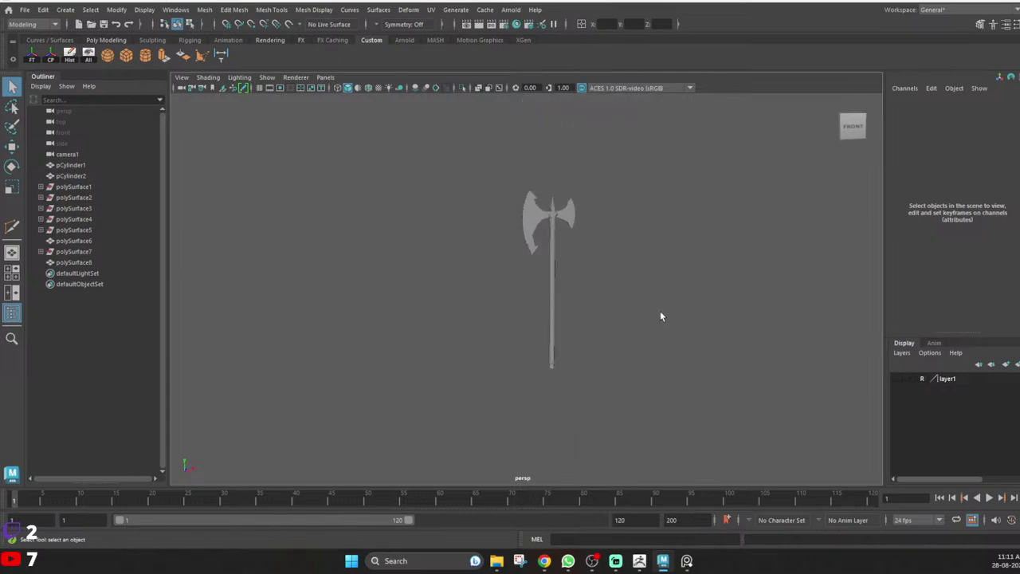
scroll(552, 308, up, 5)
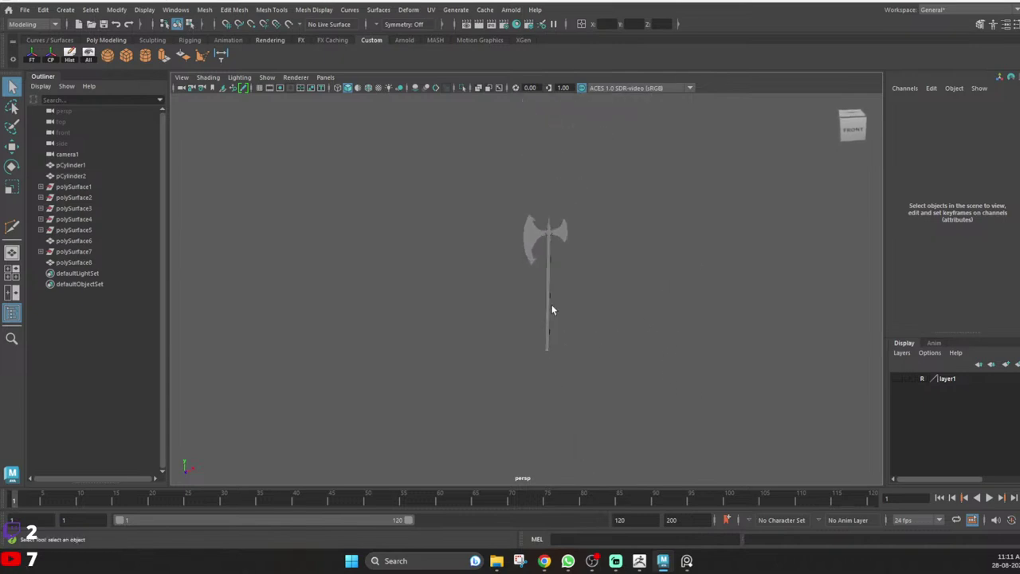
Select the axe handle and show the reference layer in the front view to compare the lower handle with the image.
click(563, 306)
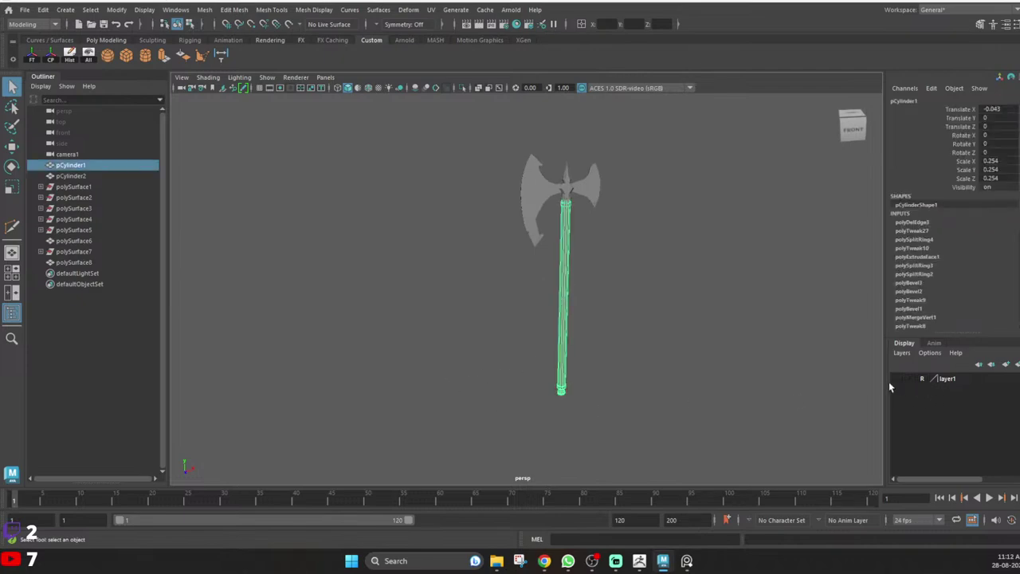
key(space)
key(space)
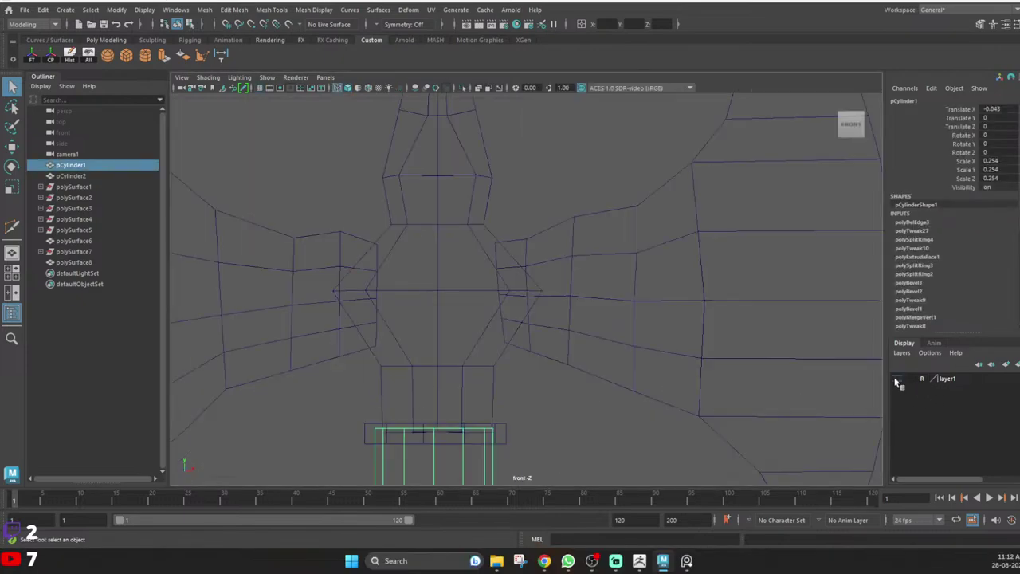
click(896, 380)
scroll(529, 350, down, 8)
alt+middle_drag(530, 351, 508, 52)
scroll(519, 199, up, 5)
alt+middle_drag(520, 199, 508, 374)
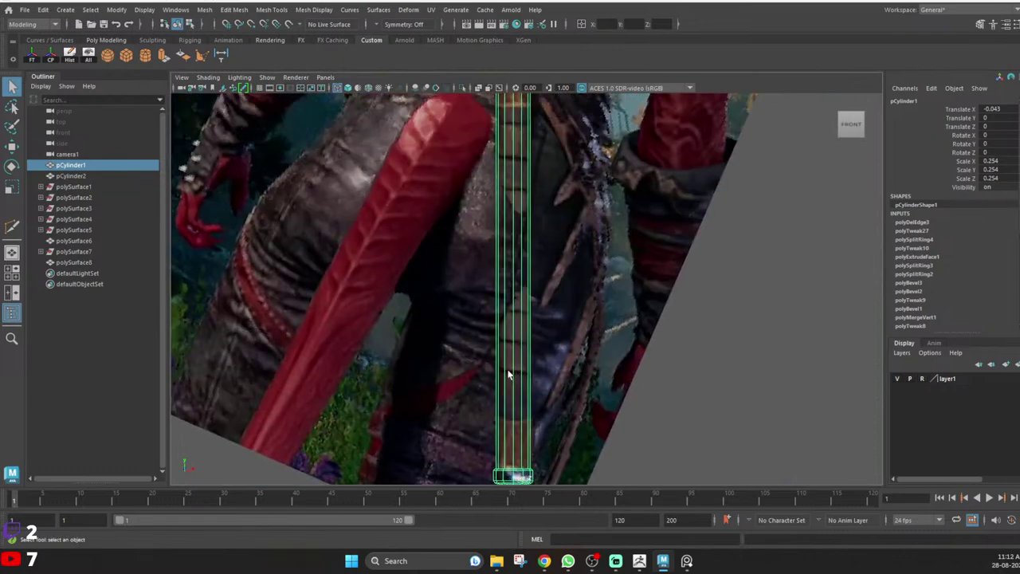
Insert an edge loop around the lower handle where the dark grip wrap ends in the reference image.
click(608, 261)
alt+middle_drag(533, 334, 508, 263)
scroll(472, 298, up, 2)
alt+middle_drag(514, 303, 486, 238)
click(469, 240)
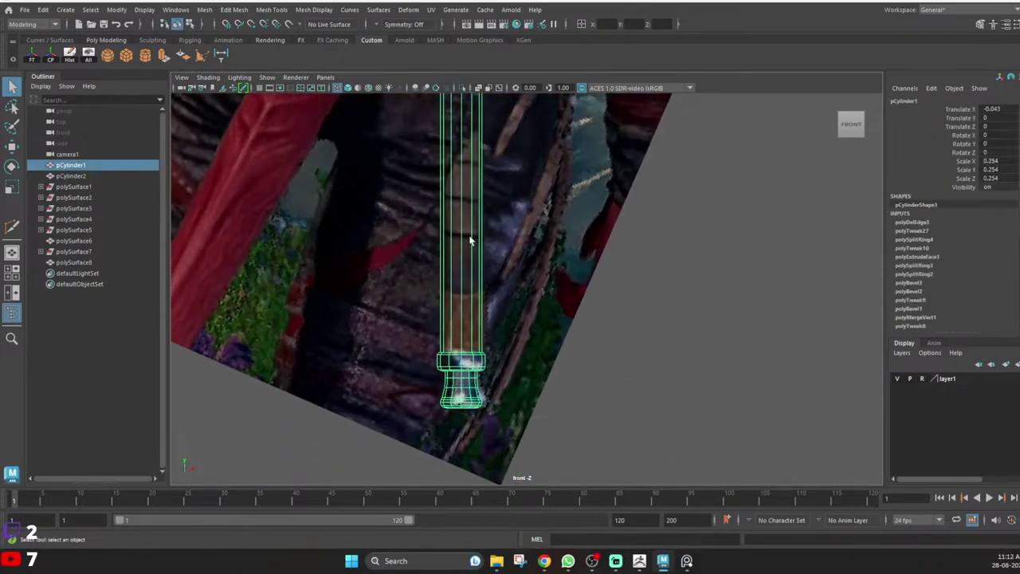
scroll(468, 239, up, 3)
shift+right_drag(416, 225, 360, 244)
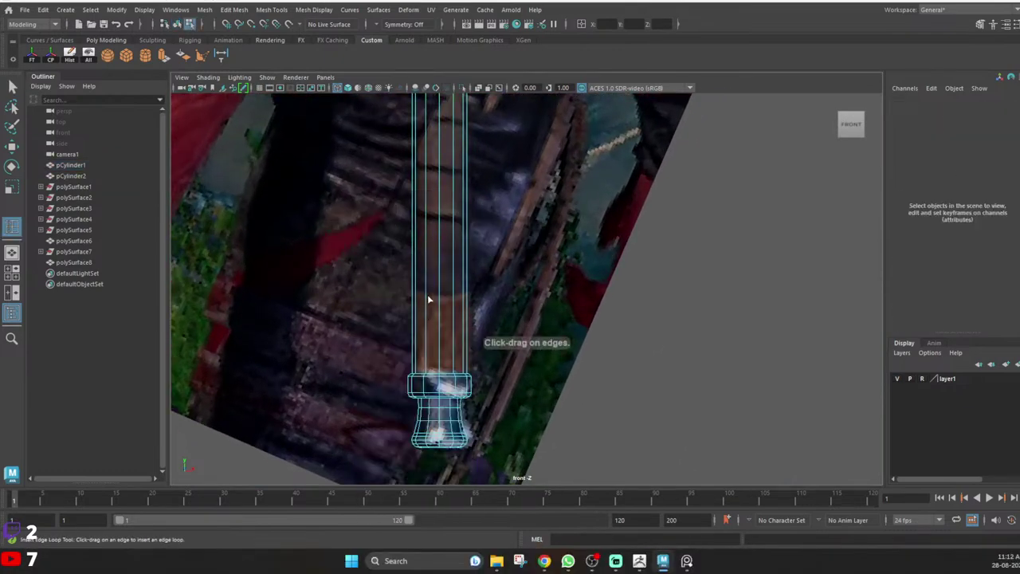
click(429, 293)
Insert a second edge loop around the handle where the grip wrap begins at its upper end in the reference.
scroll(469, 212, down, 6)
alt+middle_drag(478, 153, 483, 289)
scroll(483, 289, up, 4)
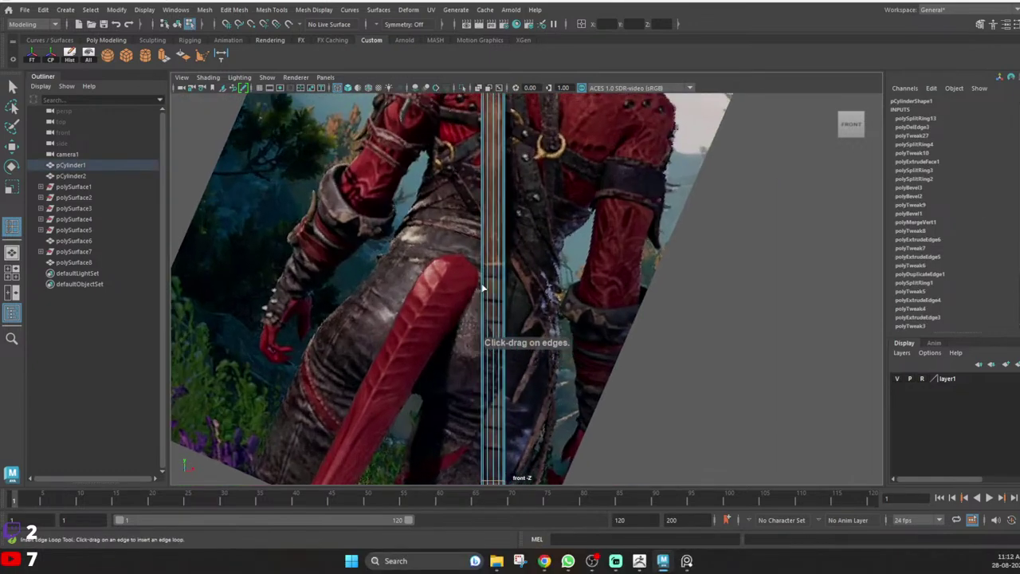
click(475, 256)
key(space)
key(space)
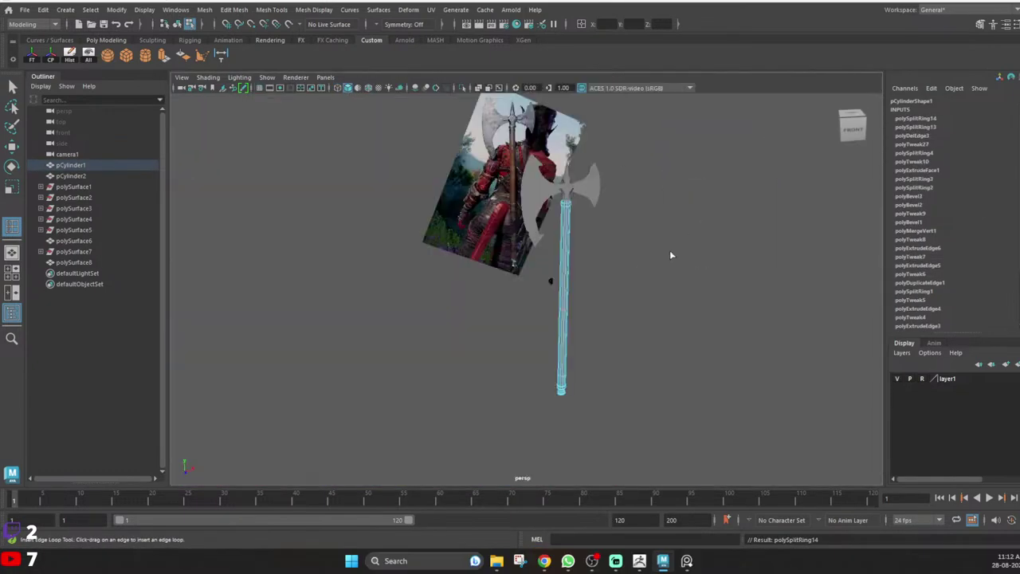
Hide the reference layer and extrude the ring of handle faces between the two new edge loops.
key(q)
click(898, 379)
alt+drag(535, 331, 562, 307)
scroll(590, 335, up, 6)
alt+middle_drag(562, 307, 420, 201)
scroll(420, 201, up, 4)
right_drag(424, 263, 437, 326)
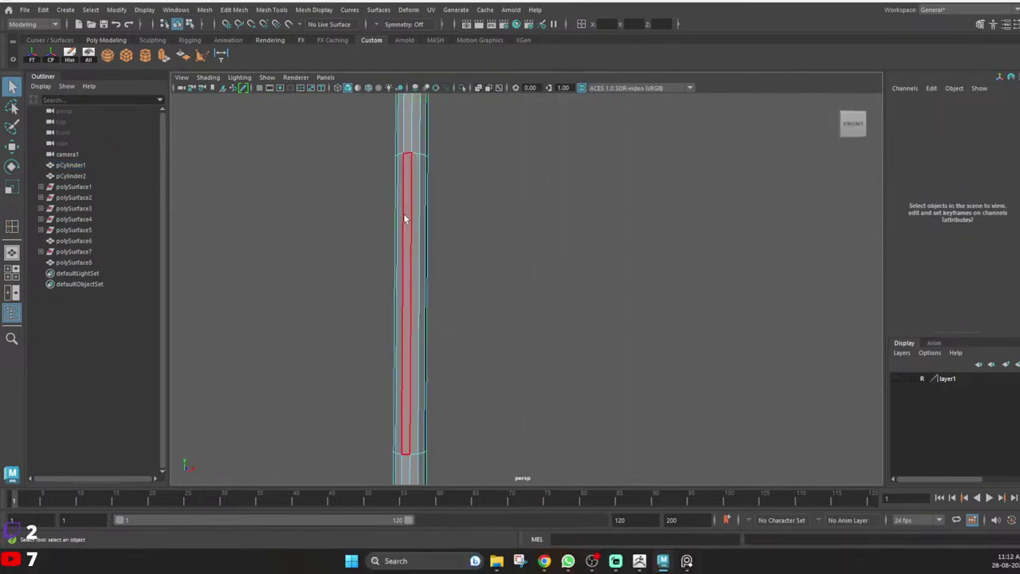
click(403, 213)
shift+double_click(415, 228)
shift+right_drag(484, 187, 480, 222)
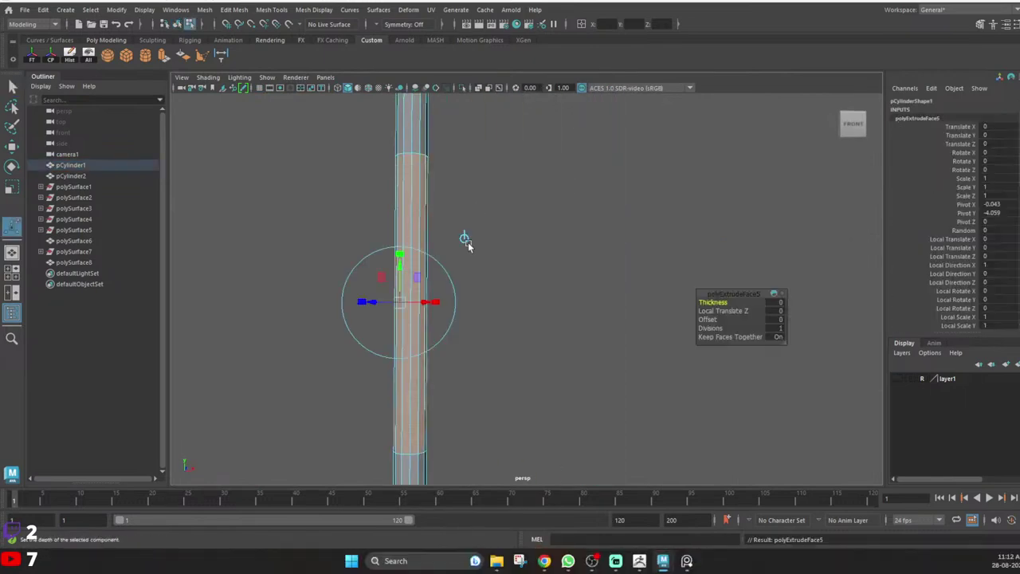
Try to push the extruded grip faces inward by about 0.066.
alt+drag(470, 243, 366, 267)
key(q)
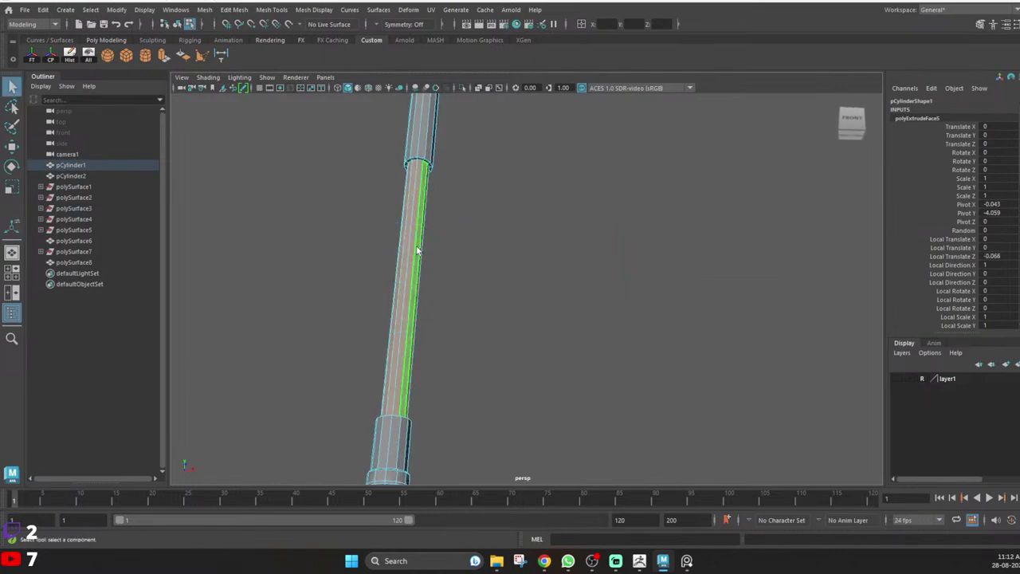
right_drag(417, 248, 498, 184)
alt+drag(503, 181, 441, 233)
alt+middle_drag(429, 218, 451, 247)
alt+drag(450, 247, 400, 230)
key(ctrl+z)
key(ctrl+z)
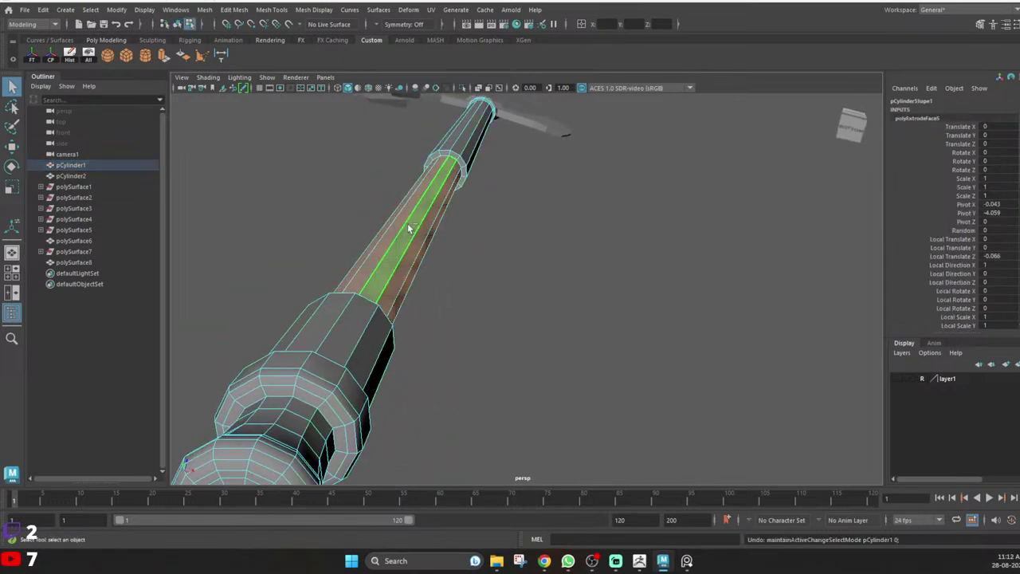
Push the extruded grip faces inward to form a thinner handle section and leave face editing.
key(t)
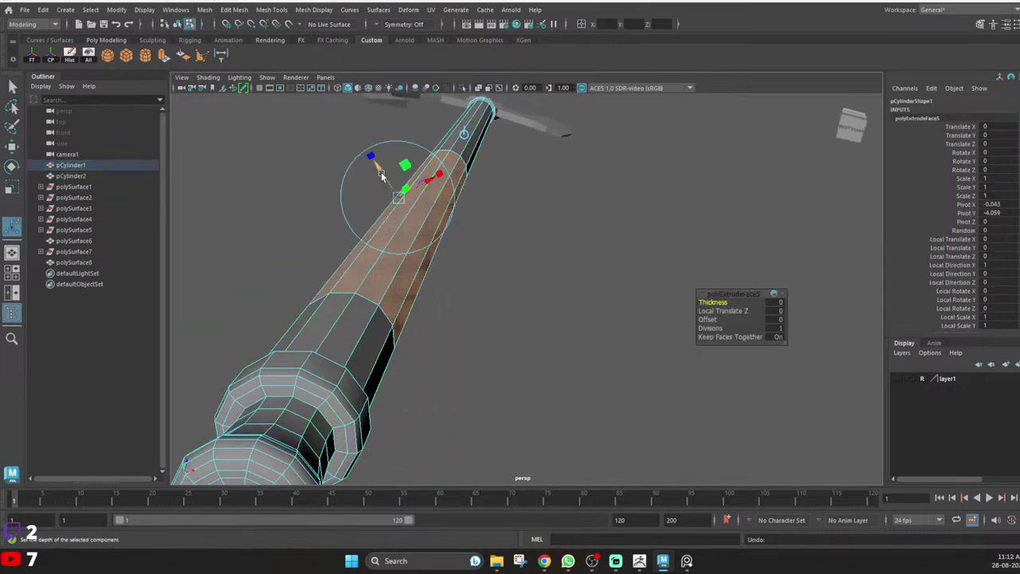
drag(379, 169, 385, 177)
key(q)
key(F8)
click(484, 184)
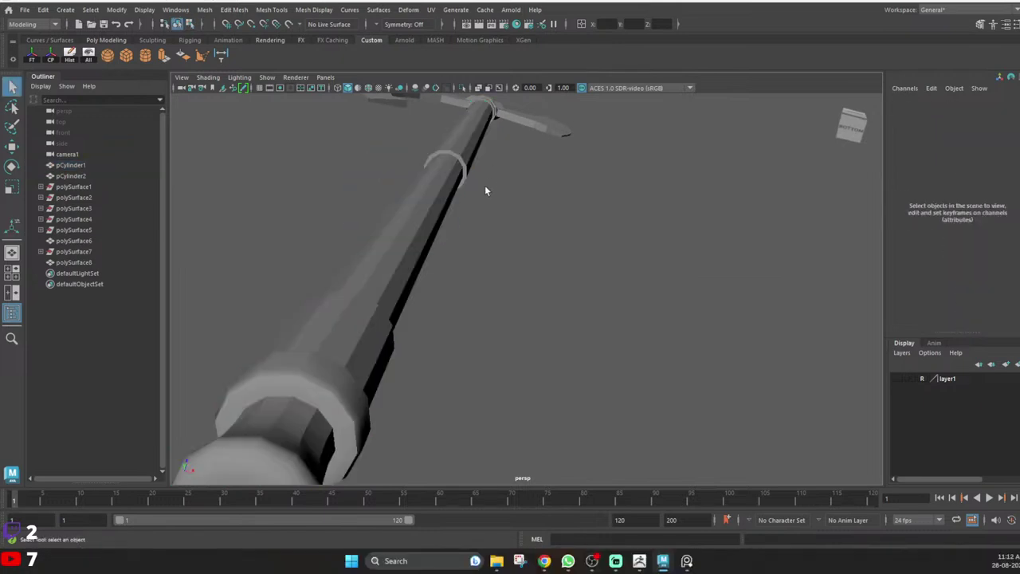
Examine the recessed handle section up close, and show the reference layer beside the whole axe.
alt+drag(440, 202, 491, 219)
scroll(480, 231, up, 3)
click(479, 215)
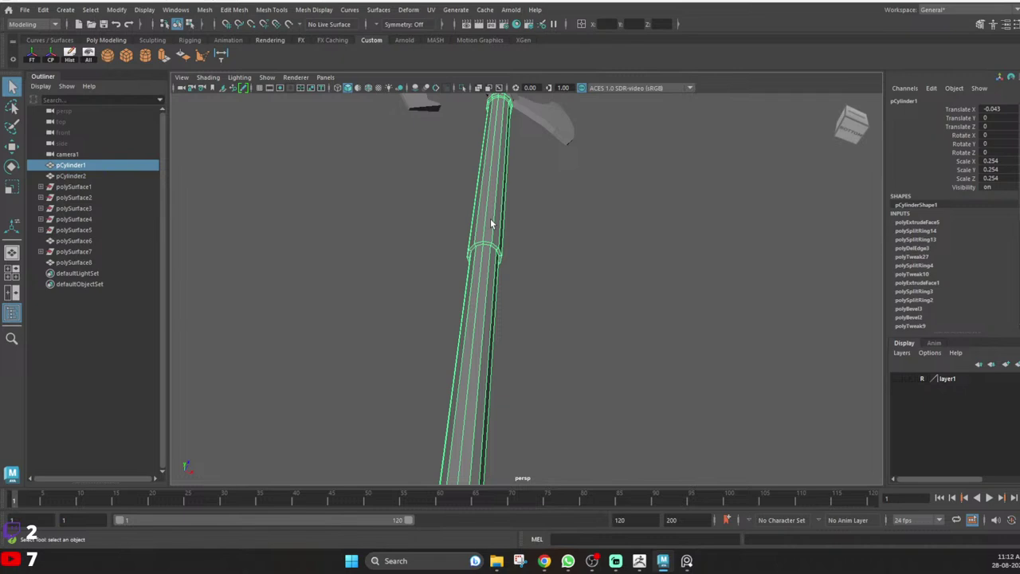
scroll(491, 219, up, 1)
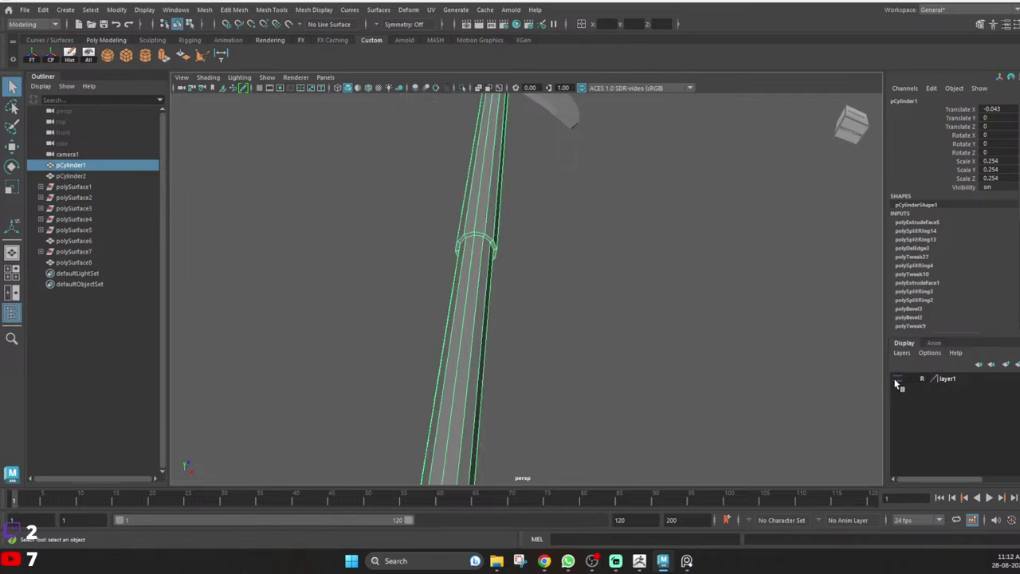
scroll(574, 264, down, 6)
alt+drag(532, 254, 453, 345)
click(475, 319)
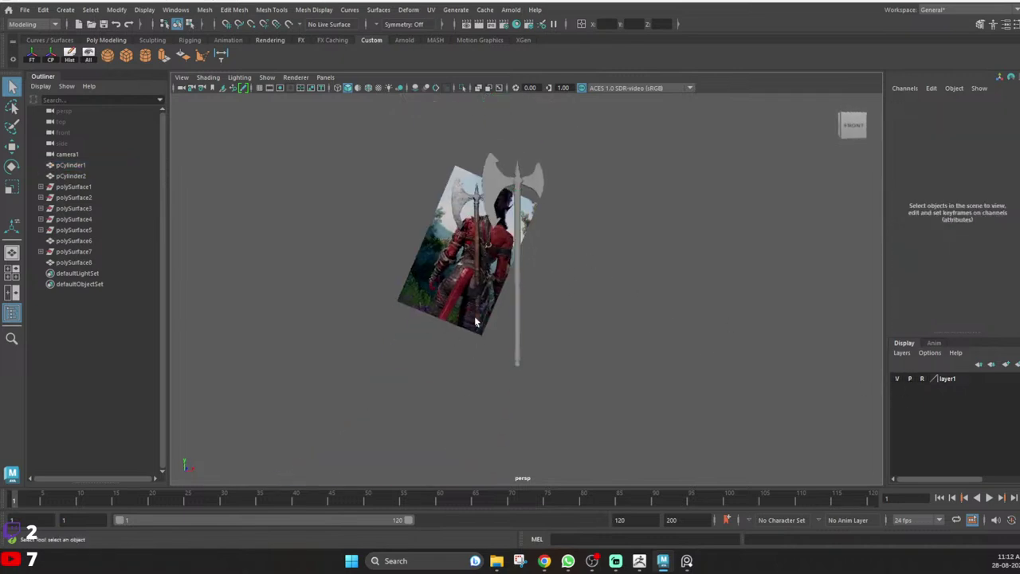
mouse_move(437, 288)
alt+mouse_down()
mouse_move(499, 311)
mouse_move(457, 284)
alt+mouse_up()
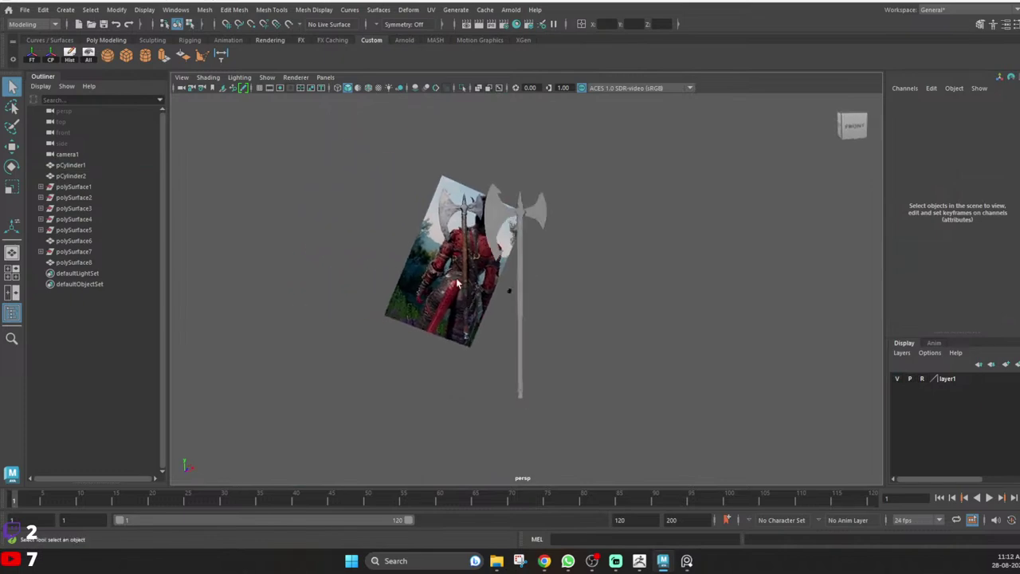
Compare the handle, blades and spike with the reference image in the front view.
key(space)
key(space)
scroll(461, 361, down, 5)
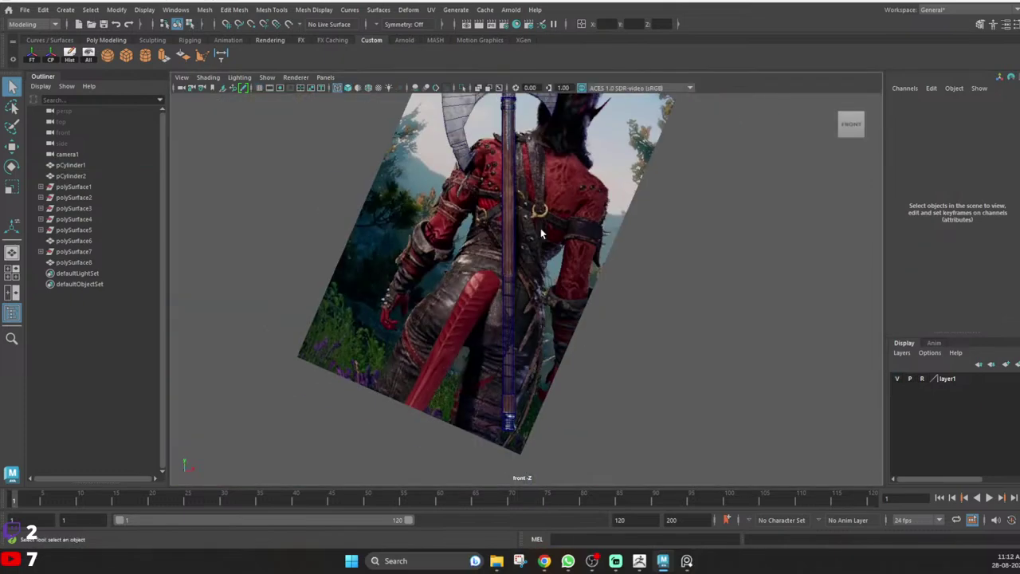
alt+middle_drag(537, 183, 521, 344)
scroll(514, 281, up, 2)
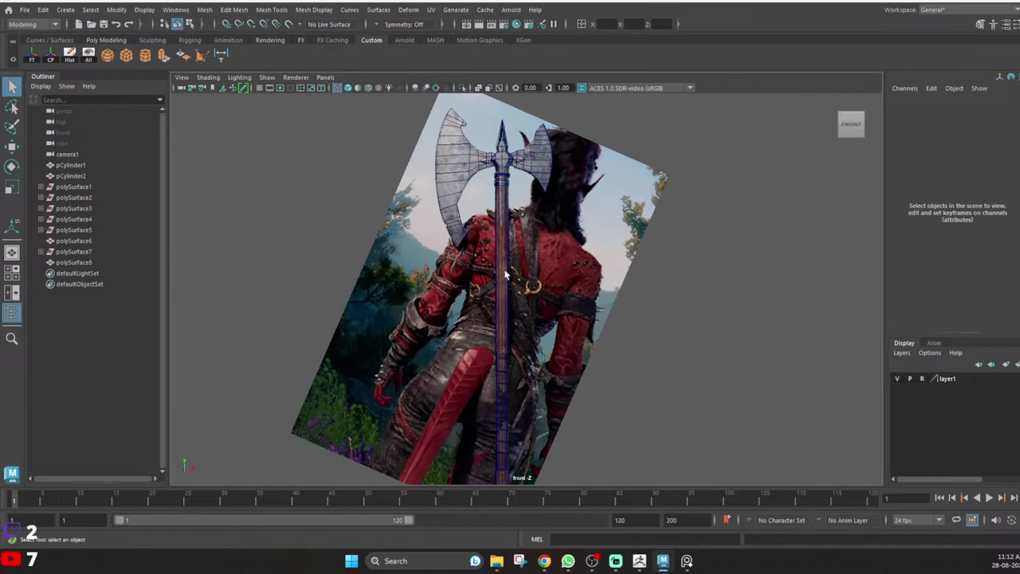
scroll(537, 196, up, 1)
scroll(372, 319, up, 3)
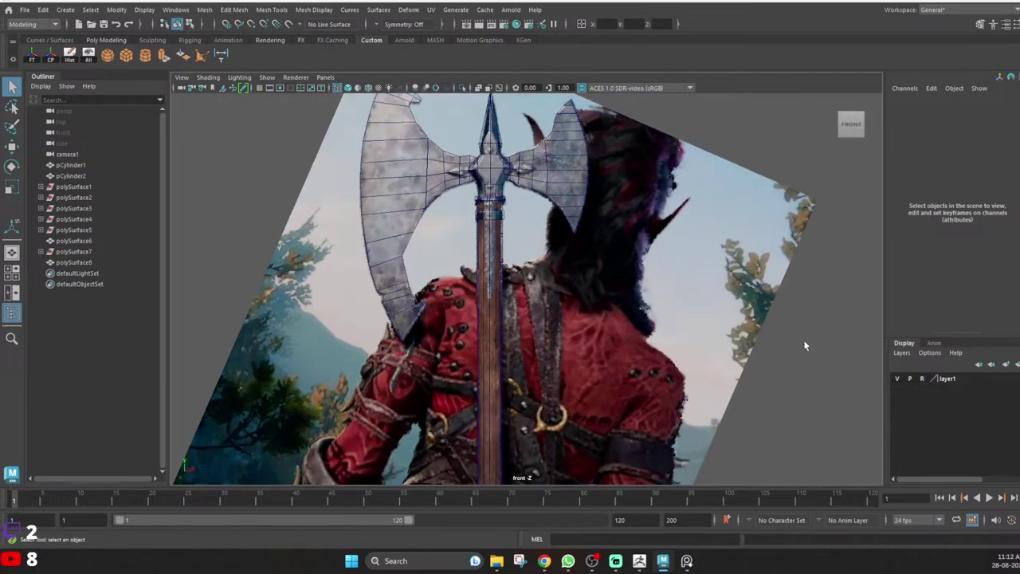
scroll(538, 263, down, 2)
scroll(504, 258, up, 2)
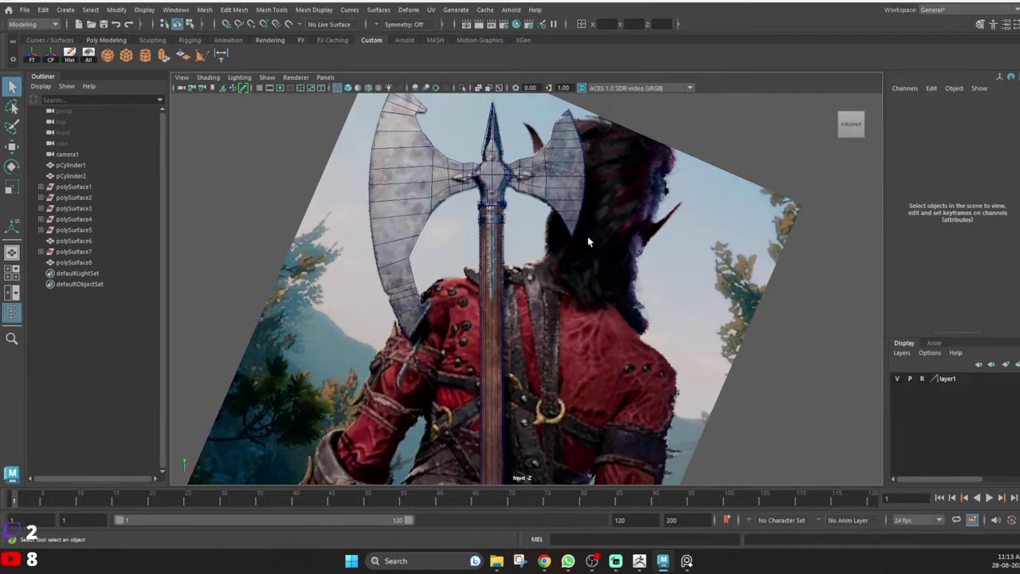
Hide the reference layer and select the axe handle, returning to the perspective view.
click(897, 380)
scroll(546, 260, down, 3)
alt+middle_drag(542, 357, 509, 180)
scroll(476, 351, up, 4)
alt+middle_drag(473, 364, 511, 417)
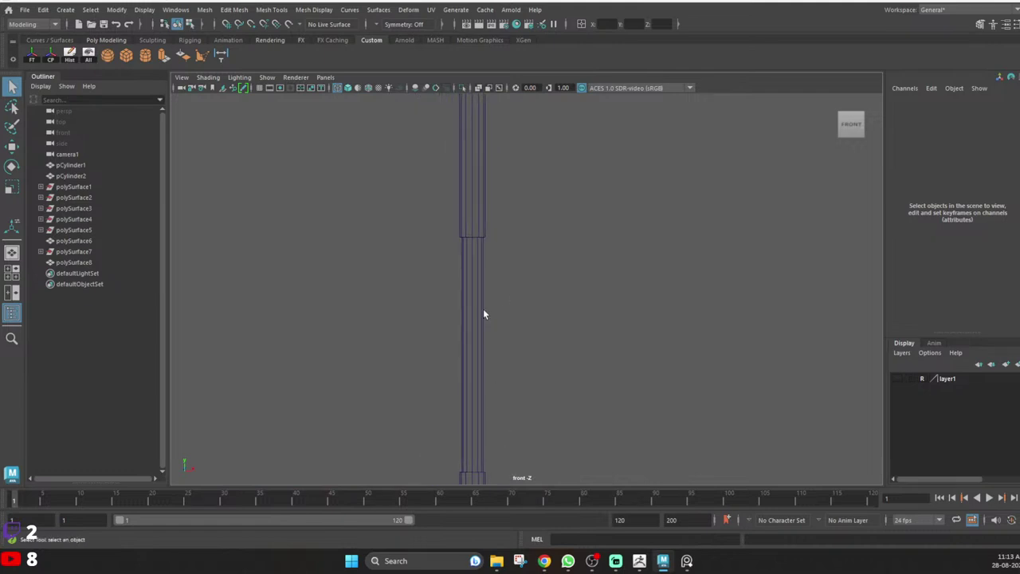
click(483, 310)
key(space)
key(space)
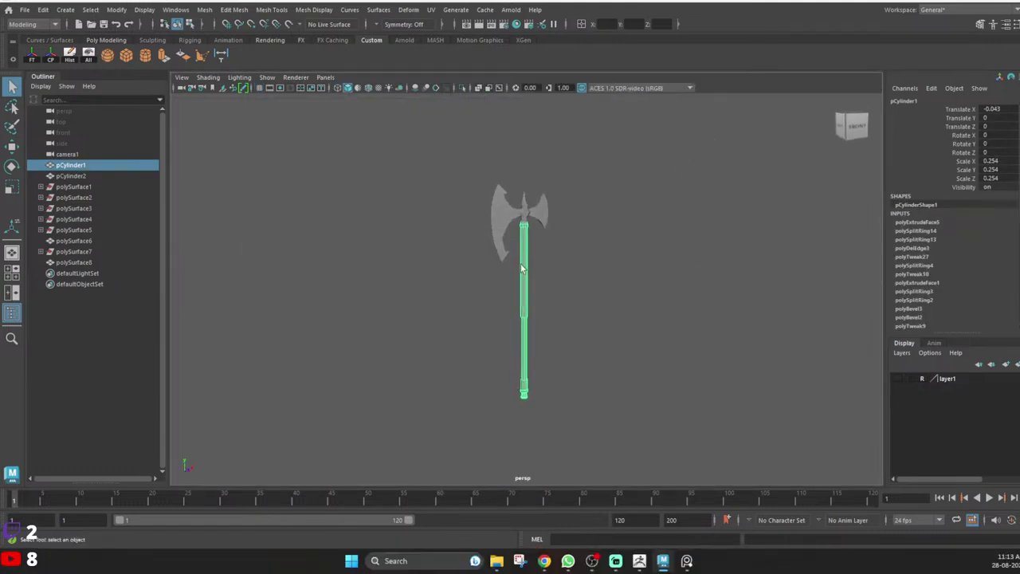
Bevel the outer edge loop at the upper end of the recessed grip with fraction 0.5 and one segment.
scroll(522, 266, up, 7)
alt+middle_drag(522, 366, 491, 265)
alt+drag(464, 271, 473, 277)
alt+middle_drag(471, 321, 533, 278)
scroll(531, 280, up, 5)
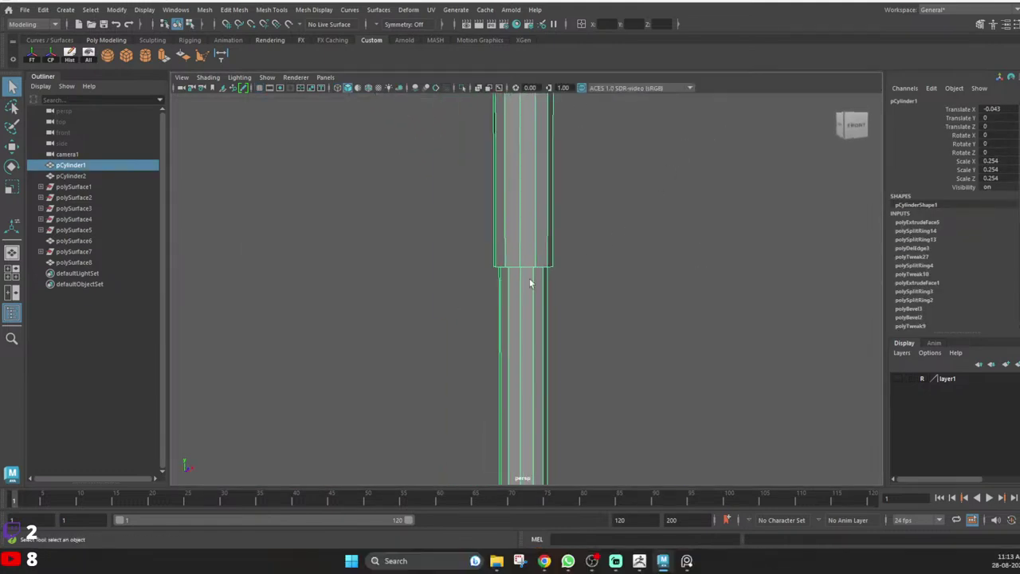
alt+drag(522, 258, 493, 203)
alt+middle_drag(487, 164, 488, 255)
scroll(490, 248, up, 4)
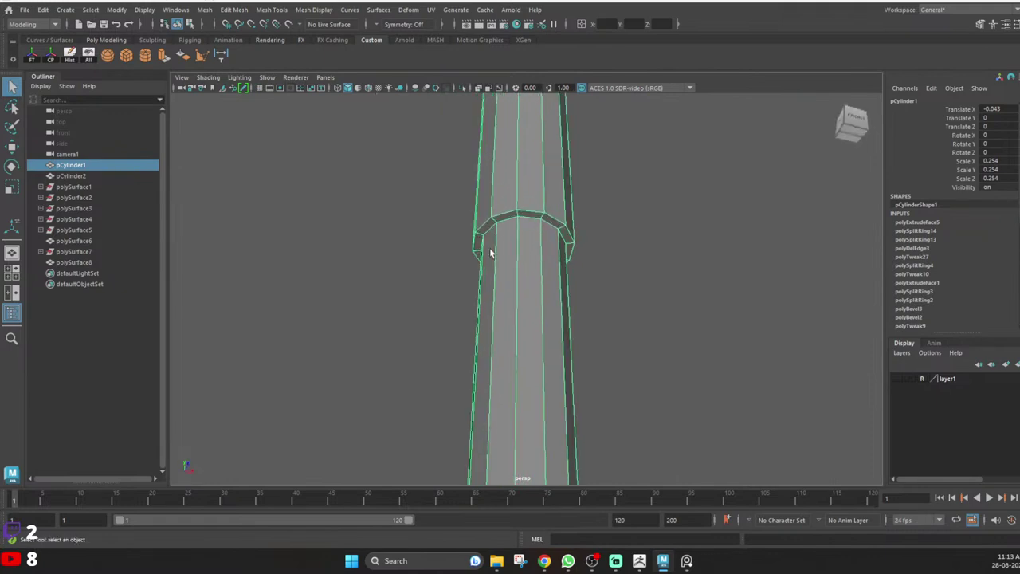
alt+middle_drag(499, 218, 499, 228)
right_drag(500, 226, 502, 187)
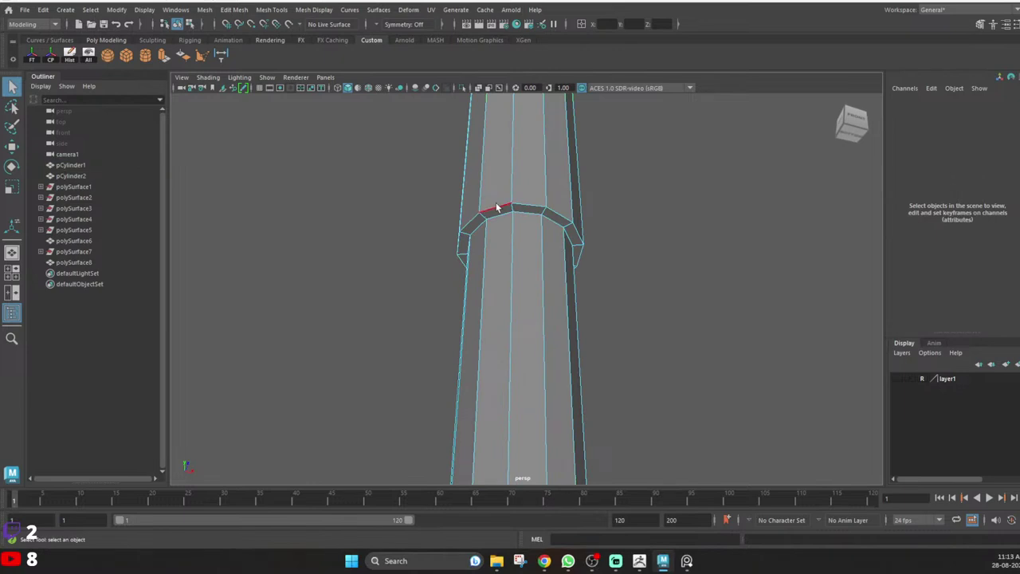
double_click(496, 207)
shift+right_drag(518, 181, 573, 182)
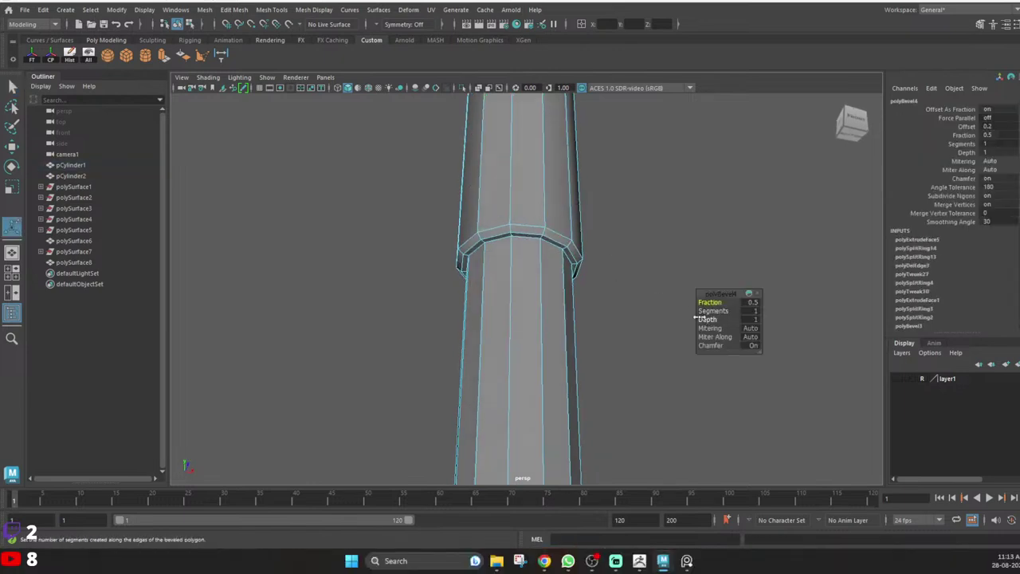
Try to bevel the edge at the lower end of the recessed grip section.
scroll(606, 309, down, 3)
alt+middle_drag(594, 308, 563, 209)
scroll(495, 353, down, 3)
alt+drag(495, 354, 514, 386)
alt+middle_drag(516, 375, 516, 185)
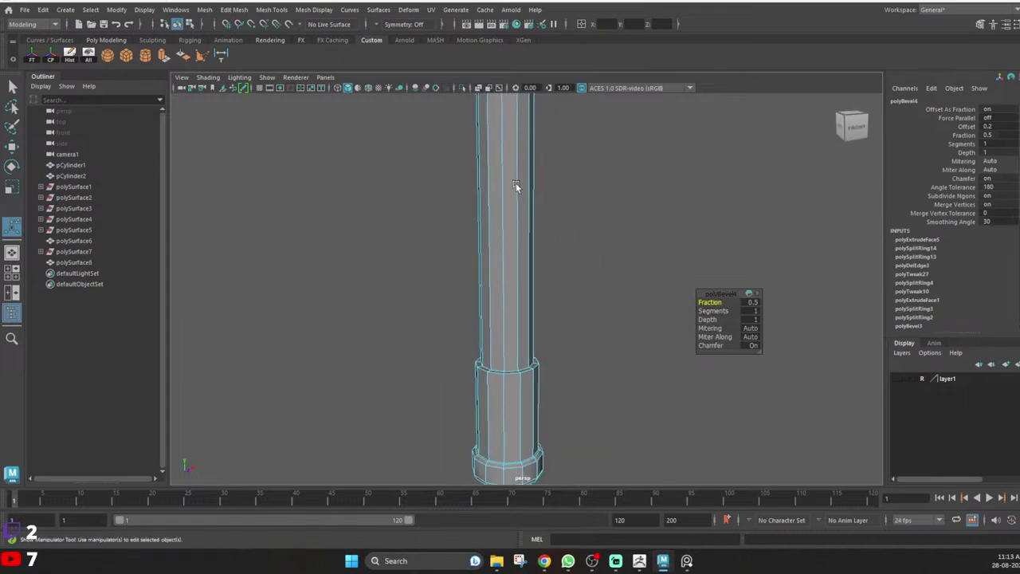
alt+right_drag(516, 187, 518, 357)
key(q)
click(549, 456)
shift+right_drag(594, 336, 600, 364)
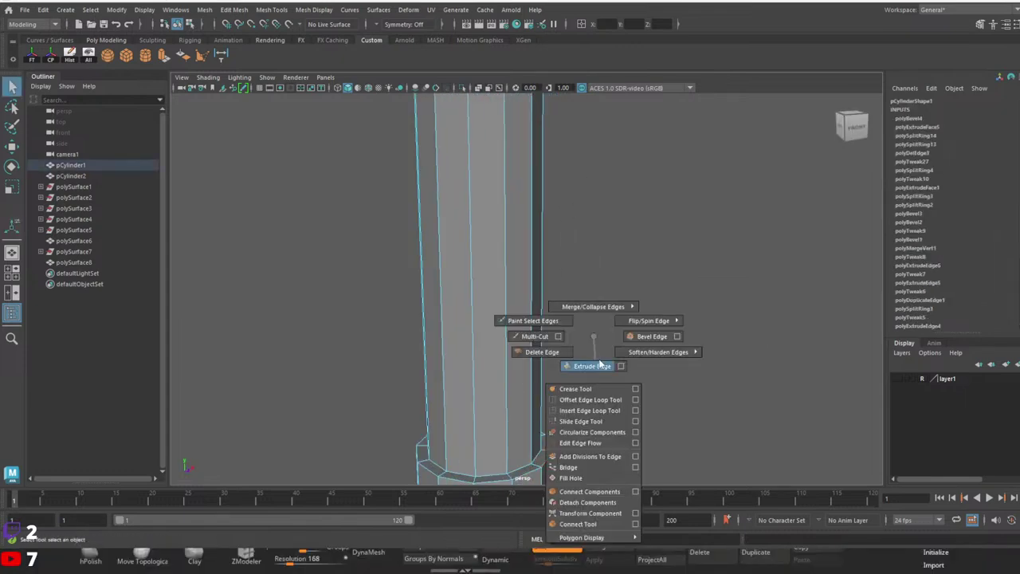
shift+right_drag(644, 339, 645, 338)
alt+middle_drag(591, 404, 586, 319)
key(ctrl+z)
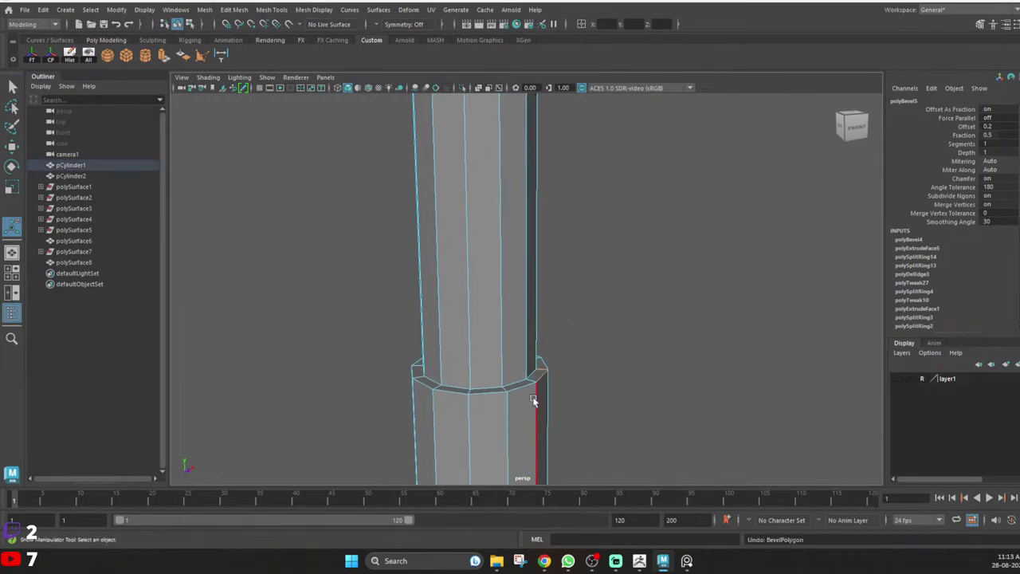
Bevel the full outer edge loop at the grip's lower end with fraction 0.5 and one segment, and leave edge editing.
double_click(521, 388)
shift+right_drag(572, 324, 635, 324)
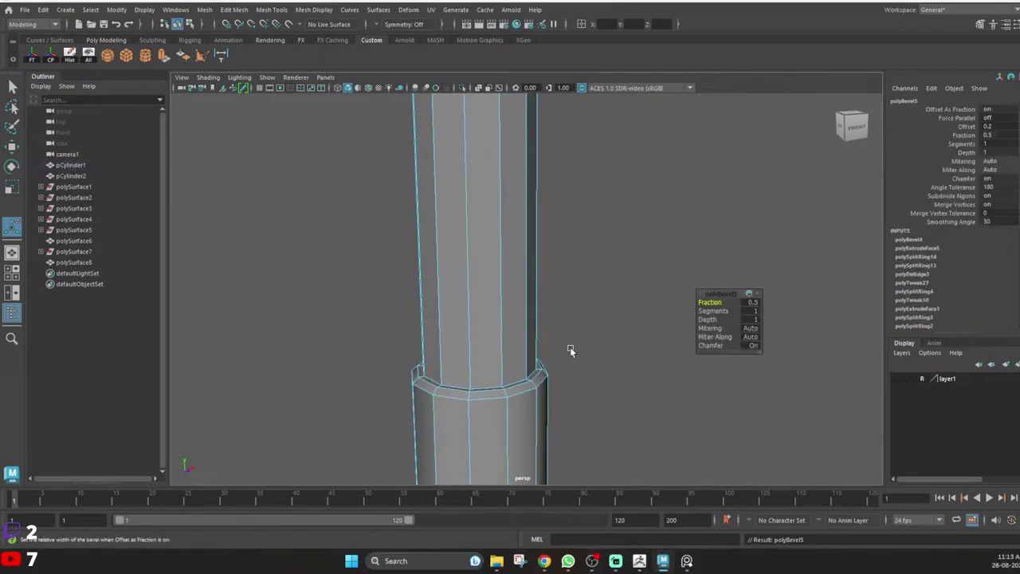
key(q)
right_drag(570, 347, 628, 267)
click(627, 265)
Examine the handle, axe head and blade thickness from the front, back and above.
alt+drag(627, 265, 508, 264)
scroll(508, 264, down, 10)
alt+middle_drag(512, 111, 542, 265)
scroll(542, 262, down, 3)
alt+middle_drag(533, 180, 523, 303)
alt+drag(522, 303, 521, 316)
click(519, 307)
alt+middle_drag(540, 236, 520, 347)
scroll(520, 346, down, 3)
alt+drag(504, 332, 526, 322)
scroll(511, 281, up, 5)
click(524, 319)
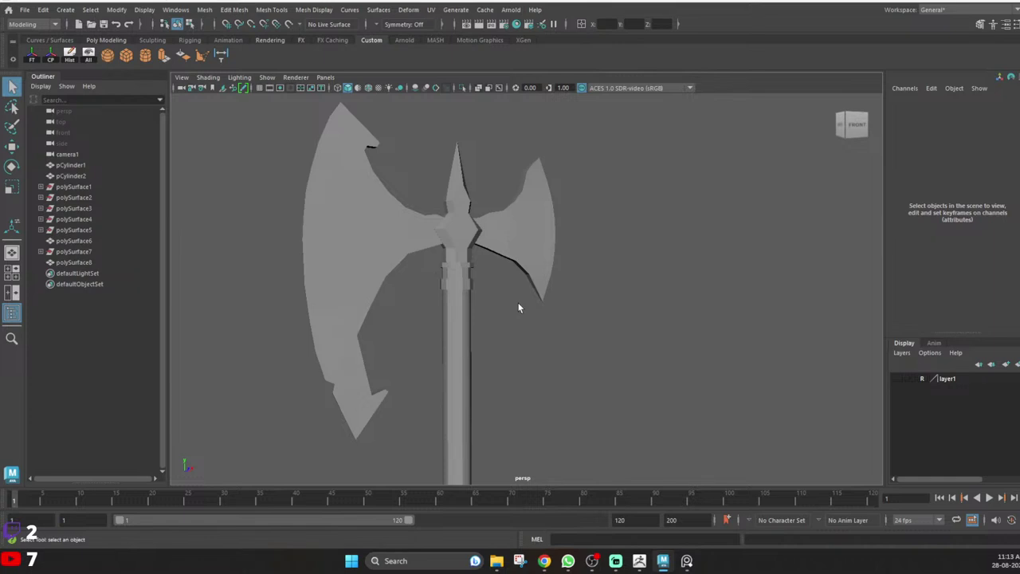
alt+drag(398, 309, 613, 314)
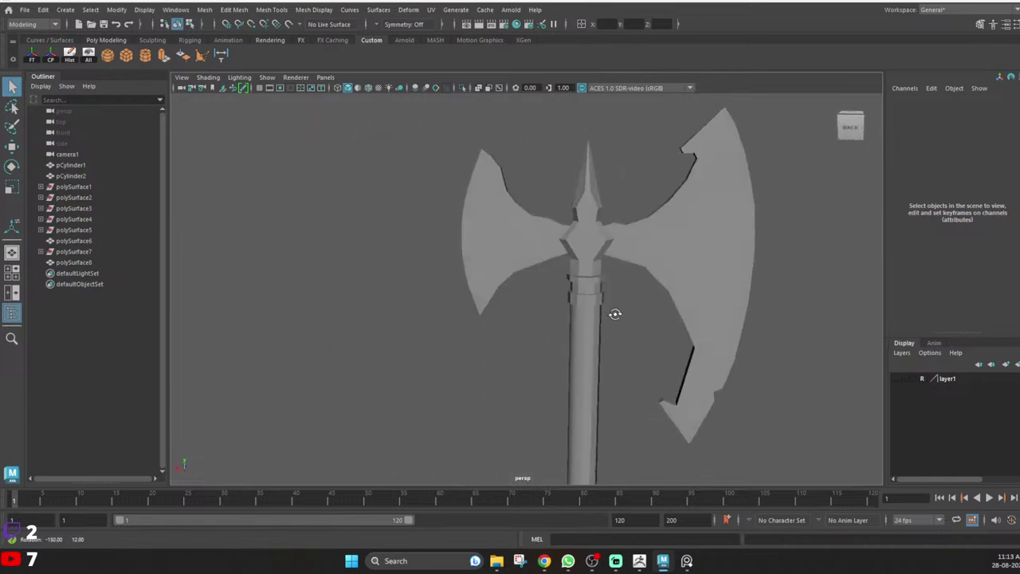
scroll(480, 261, up, 5)
alt+drag(595, 237, 596, 328)
alt+middle_drag(624, 298, 483, 306)
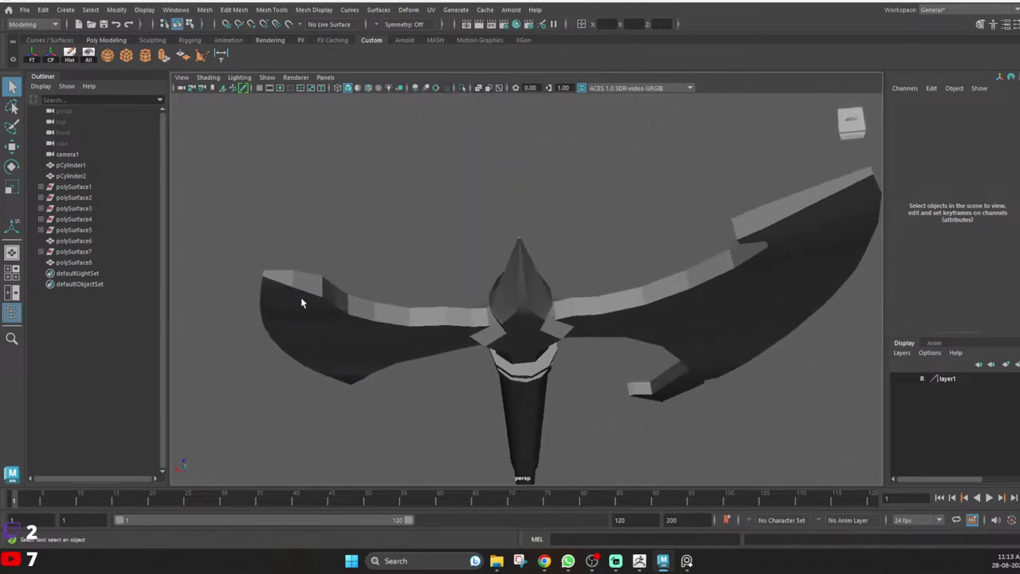
Try to scale a cross edge on the upper rim of the smaller blade.
click(300, 300)
alt+drag(300, 299, 388, 267)
alt+drag(400, 255, 452, 292)
scroll(452, 291, up, 2)
mouse_move(447, 309)
right_down()
mouse_move(401, 324)
mouse_move(443, 294)
right_up()
click(441, 303)
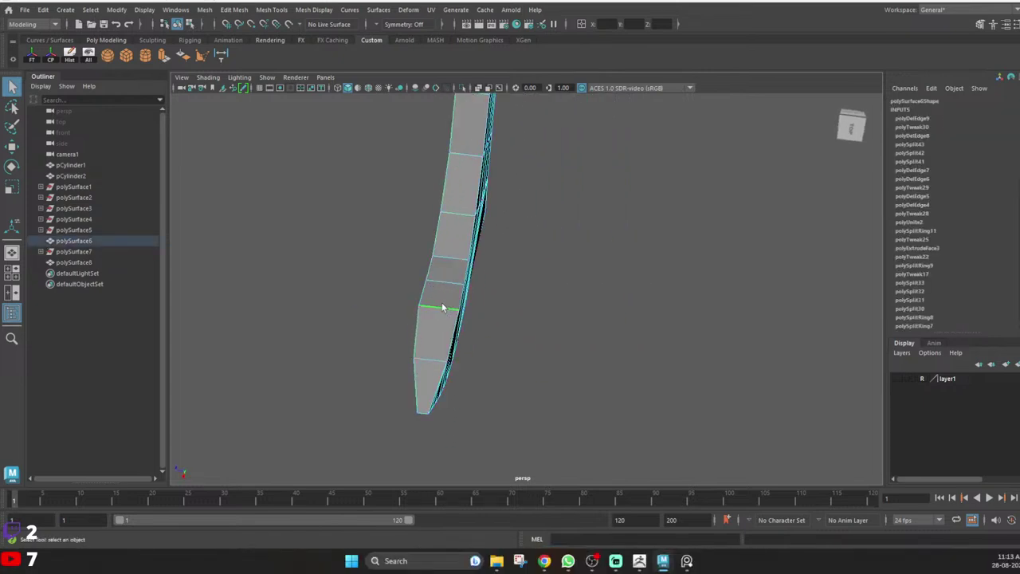
key(r)
drag(384, 300, 386, 301)
Preview the blade mesh smoothed and return it to its unsmoothed display.
key(2)
right_drag(443, 287, 548, 220)
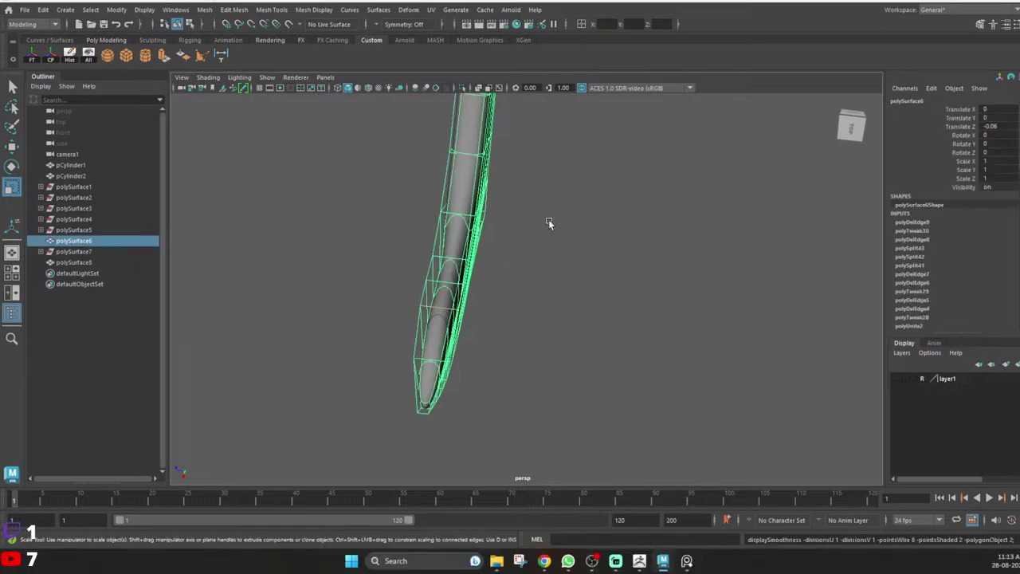
click(548, 220)
click(443, 288)
key(1)
Examine both blades' edge layout from the front and preview the blade mesh smoothed before restoring its unsmoothed display.
click(543, 291)
scroll(483, 310, down, 5)
alt+drag(483, 309, 456, 289)
click(536, 284)
scroll(510, 277, down, 3)
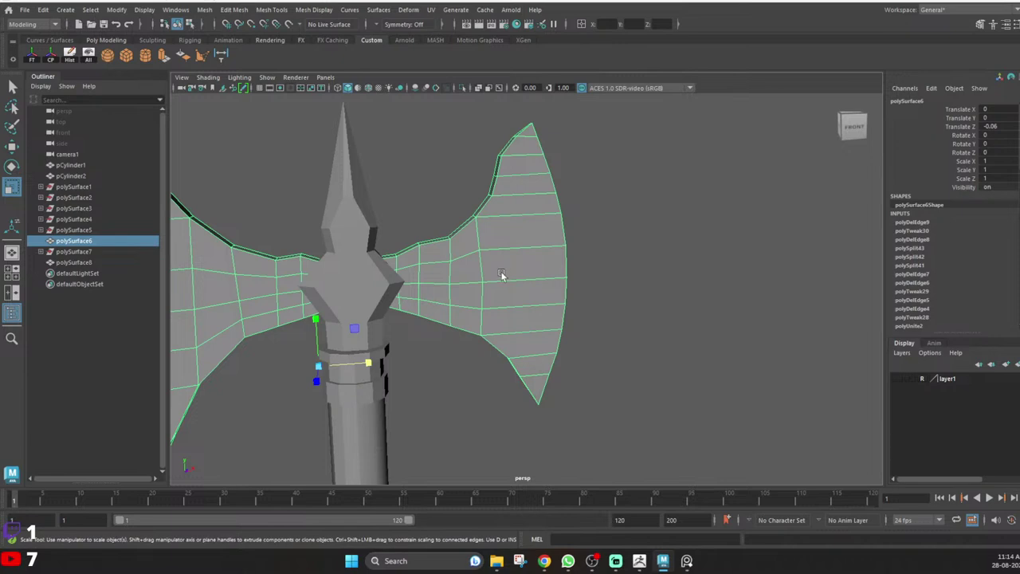
alt+drag(507, 278, 489, 270)
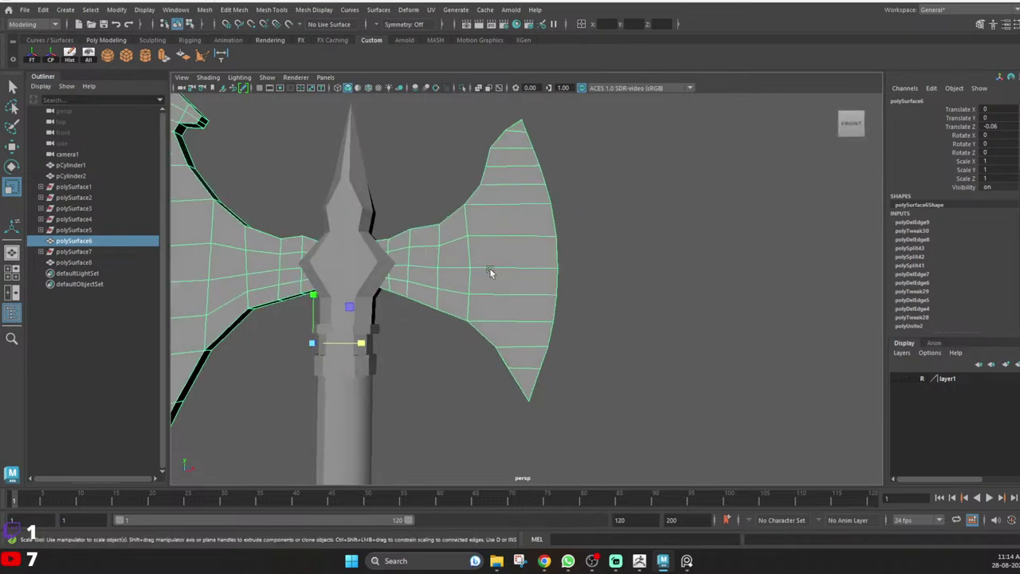
key(3)
key(1)
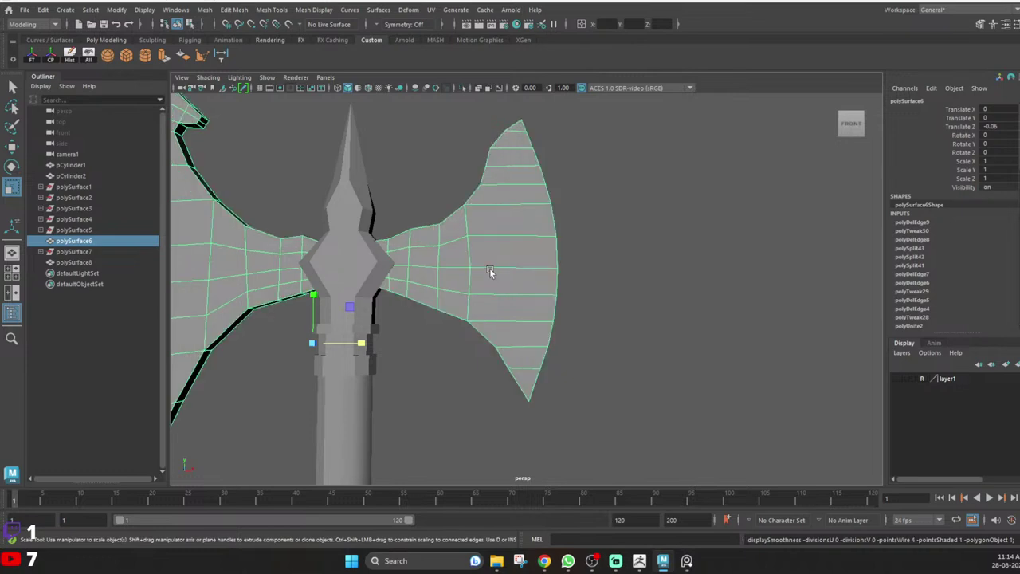
key(q)
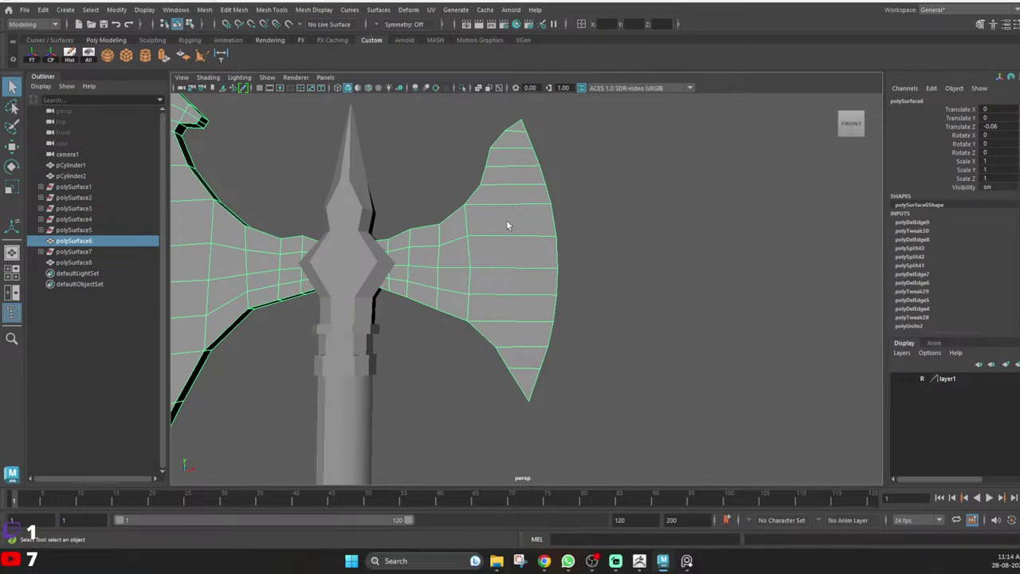
scroll(524, 254, up, 4)
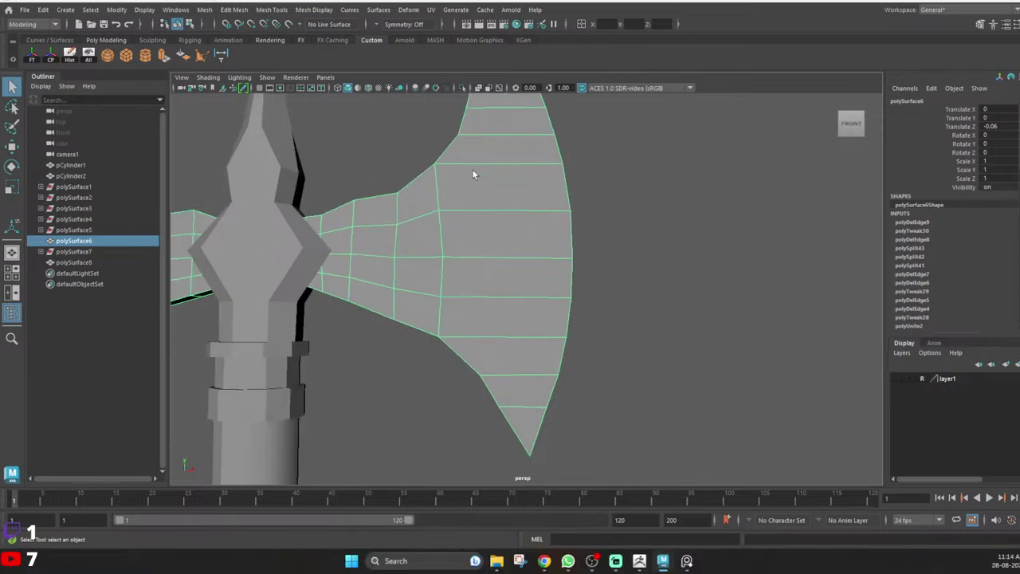
scroll(470, 173, down, 5)
alt+drag(318, 221, 310, 221)
alt+middle_drag(245, 229, 352, 208)
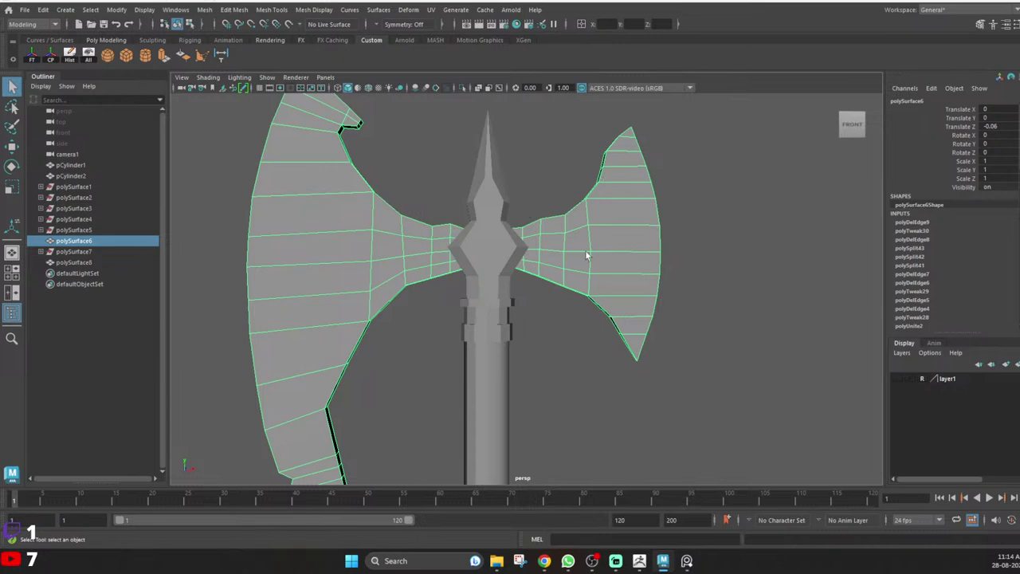
alt+middle_drag(601, 196, 593, 224)
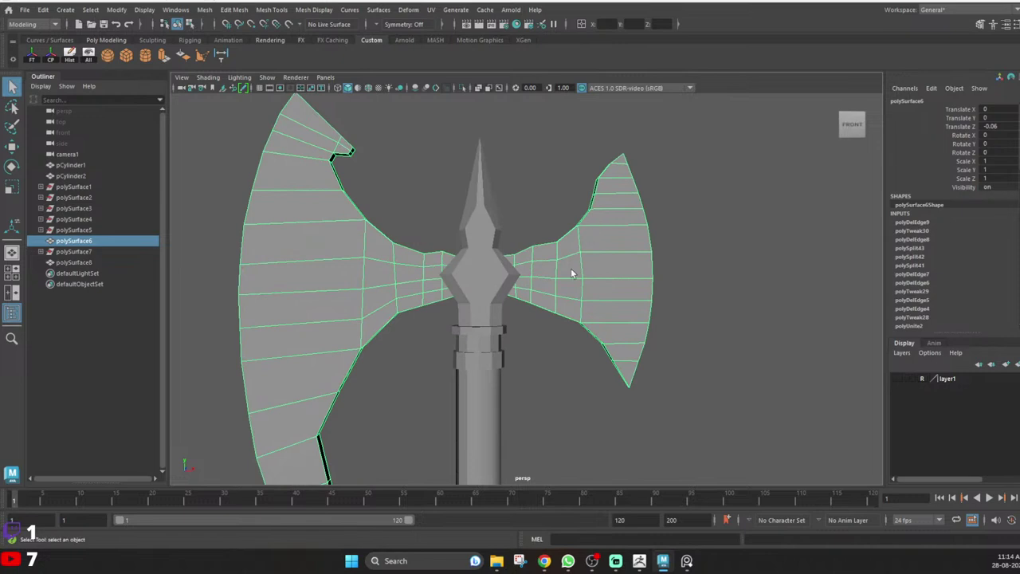
Try to insert an edge loop across the smaller blade's horizontal edges, just outside its widening neck.
click(584, 236)
click(594, 230)
shift+right_drag(609, 205, 559, 208)
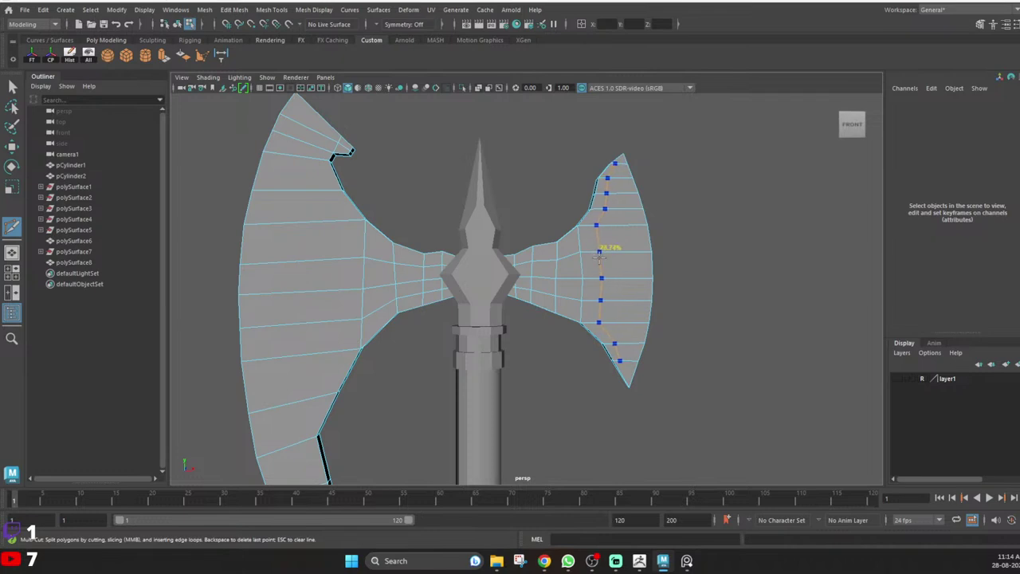
ctrl+click(596, 258)
key(q)
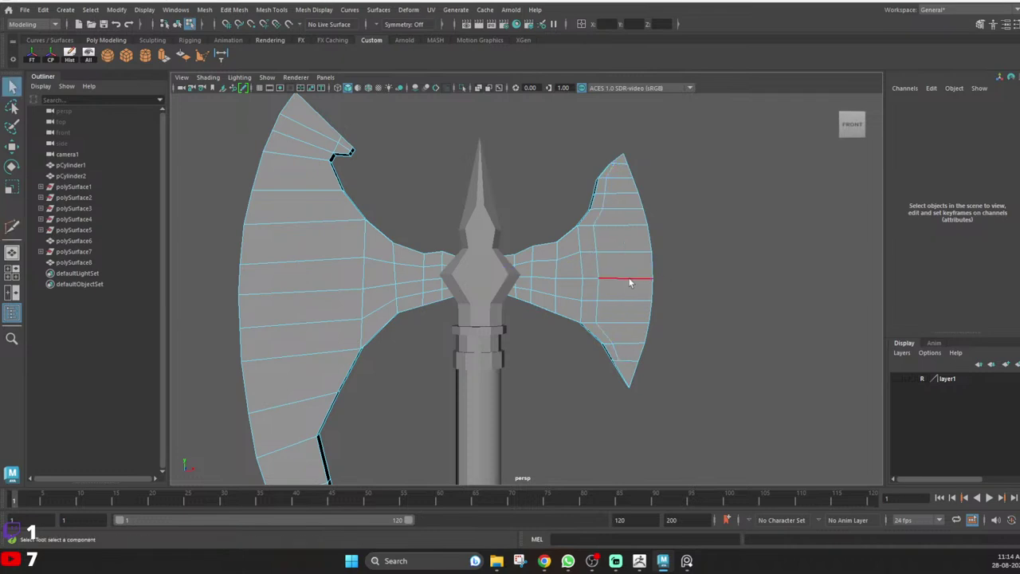
Try to cut edges from the new loop to the smaller blade's inner rim at its upper and lower ends.
key(F8)
click(608, 232)
click(611, 239)
alt+right_drag(611, 239, 670, 225)
shift+right_drag(670, 225, 580, 224)
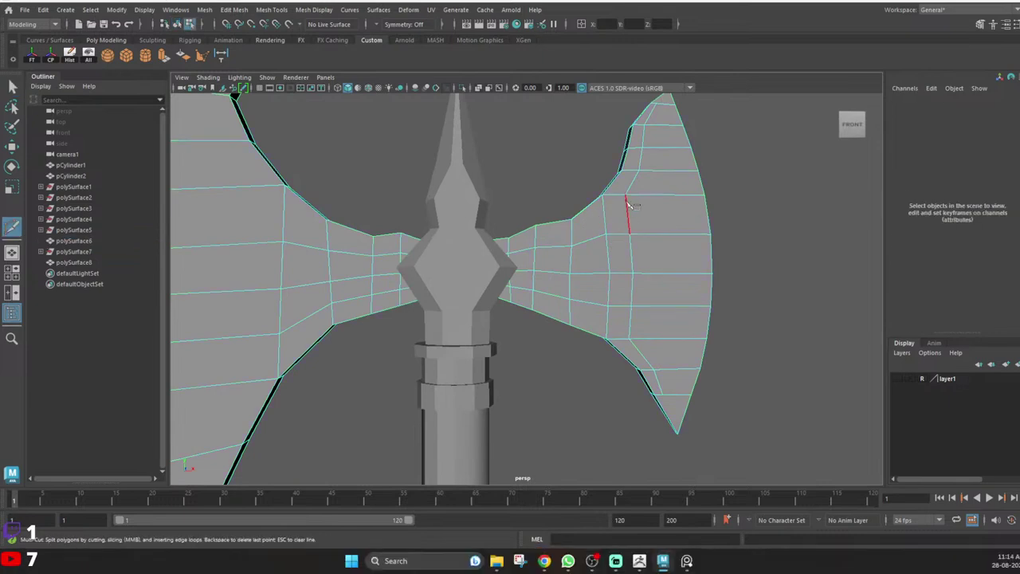
click(625, 193)
right_click(627, 211)
click(628, 340)
alt+drag(653, 368, 641, 336)
right_click(615, 336)
alt+drag(663, 267, 654, 327)
alt+middle_drag(657, 336, 628, 328)
Try to delete the leftover loop segments running toward the smaller blade's upper and lower tips.
key(q)
click(610, 338)
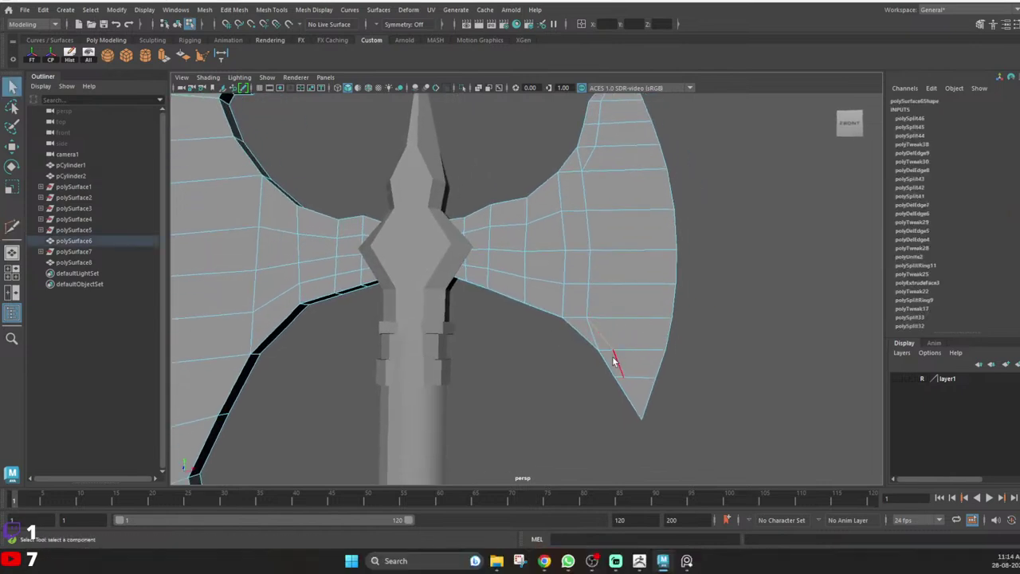
shift+right_drag(637, 257, 592, 277)
alt+middle_drag(612, 236, 600, 300)
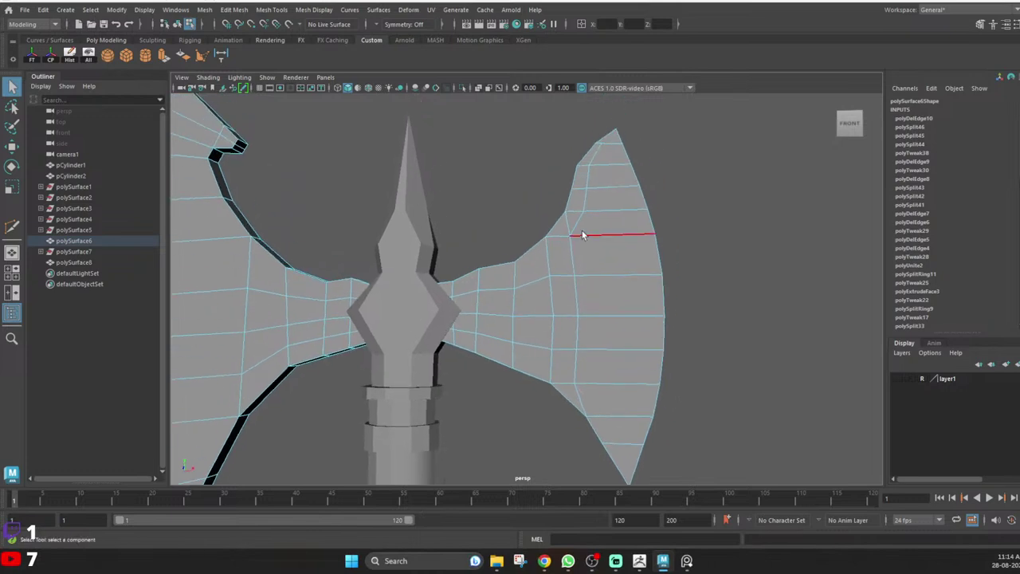
shift+right_drag(610, 181, 575, 194)
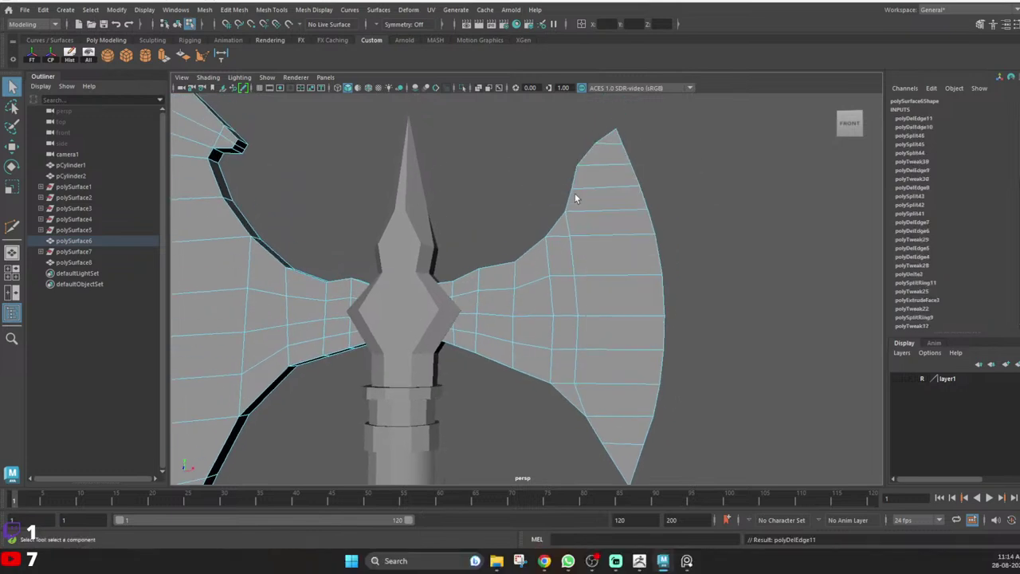
alt+middle_drag(603, 284, 576, 271)
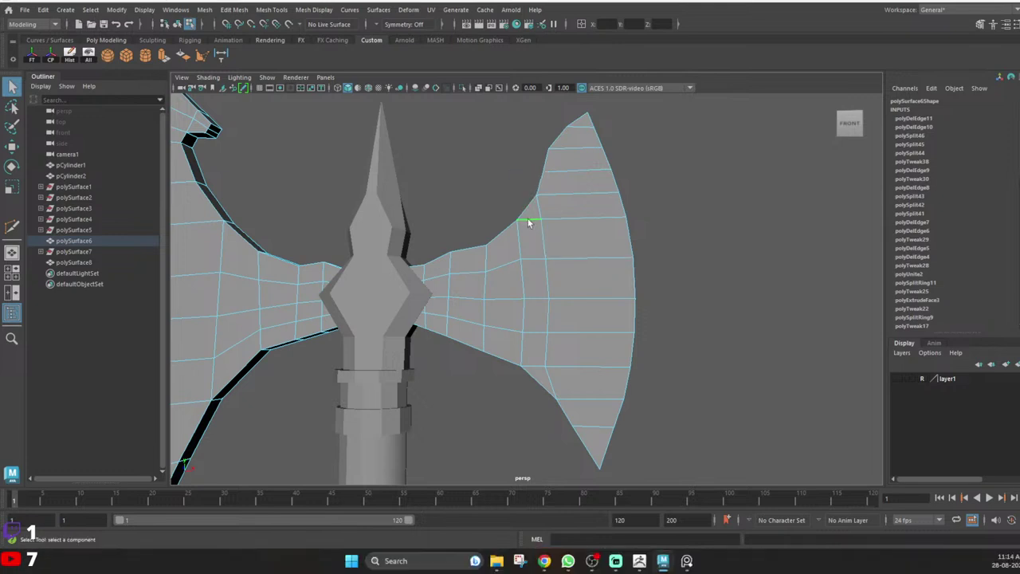
Try to delete the short edges beside the loop's upper and lower ends, and undo both deletions.
shift+right_drag(529, 223, 580, 229)
alt+drag(551, 249, 548, 224)
alt+middle_drag(547, 255, 542, 216)
alt+right_drag(542, 217, 557, 293)
click(569, 381)
shift+right_drag(608, 266, 554, 283)
alt+middle_drag(575, 303, 566, 286)
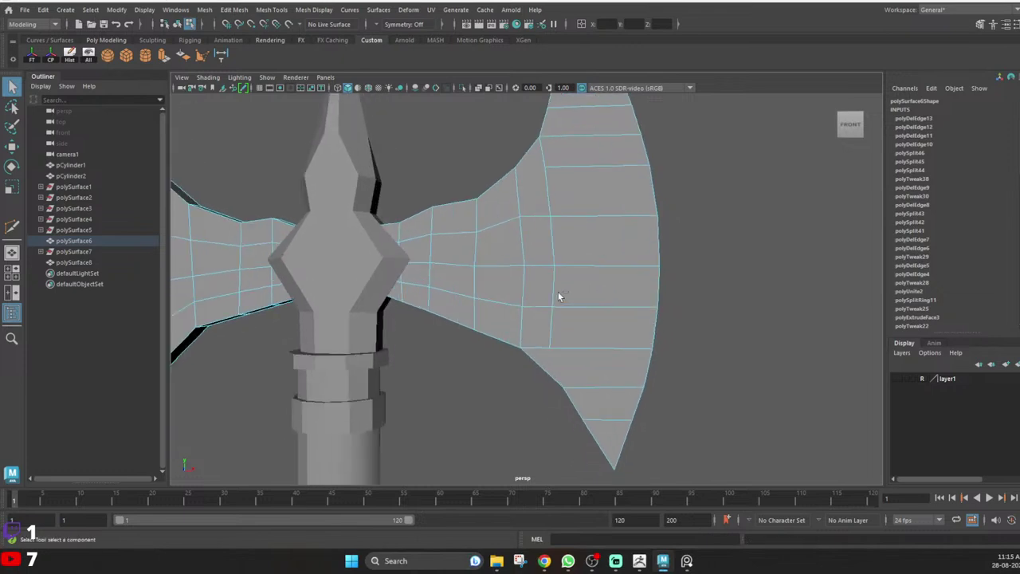
alt+middle_drag(559, 260, 557, 284)
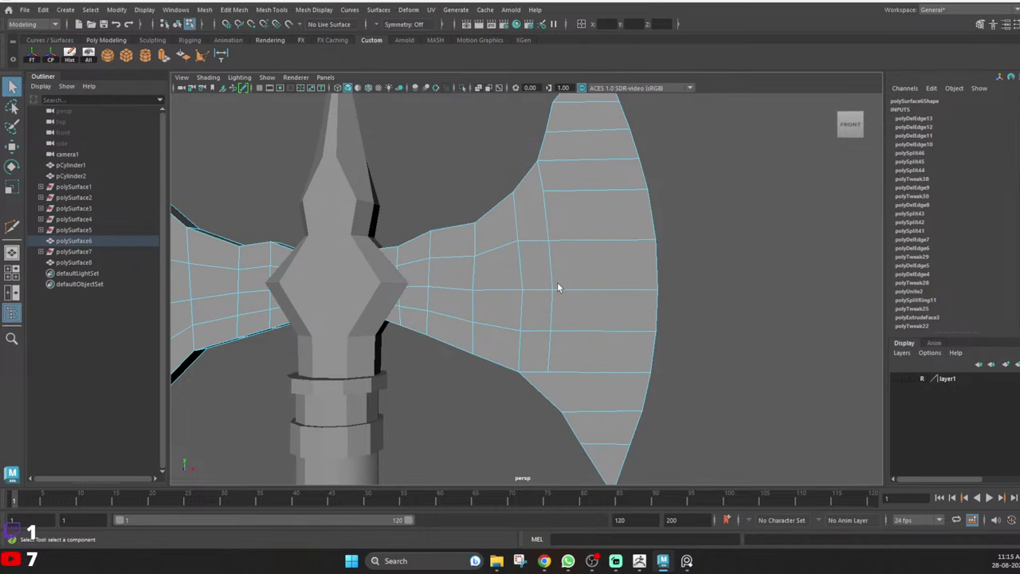
key(ctrl+z)
key(ctrl+z)
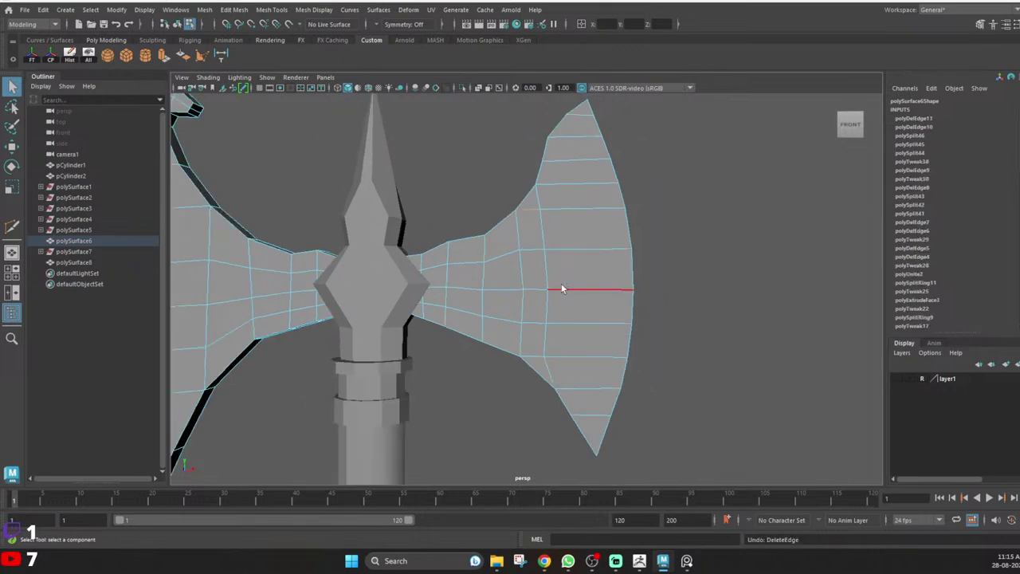
Preview the smaller blade's edited mesh smoothed and return it to its unsmoothed display.
key(alt+Tab)
key(F8)
key(3)
click(650, 276)
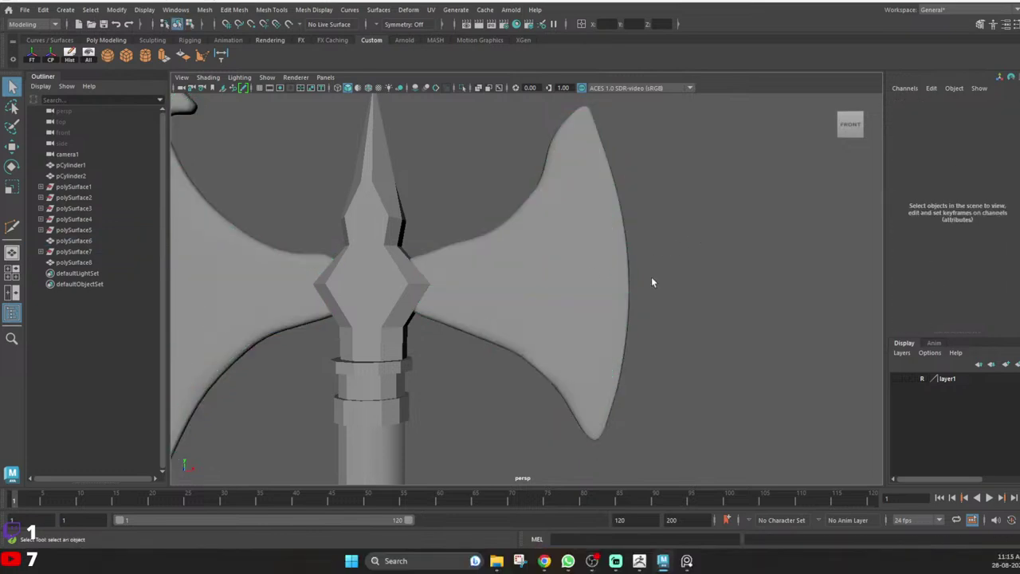
key(ctrl+z)
key(1)
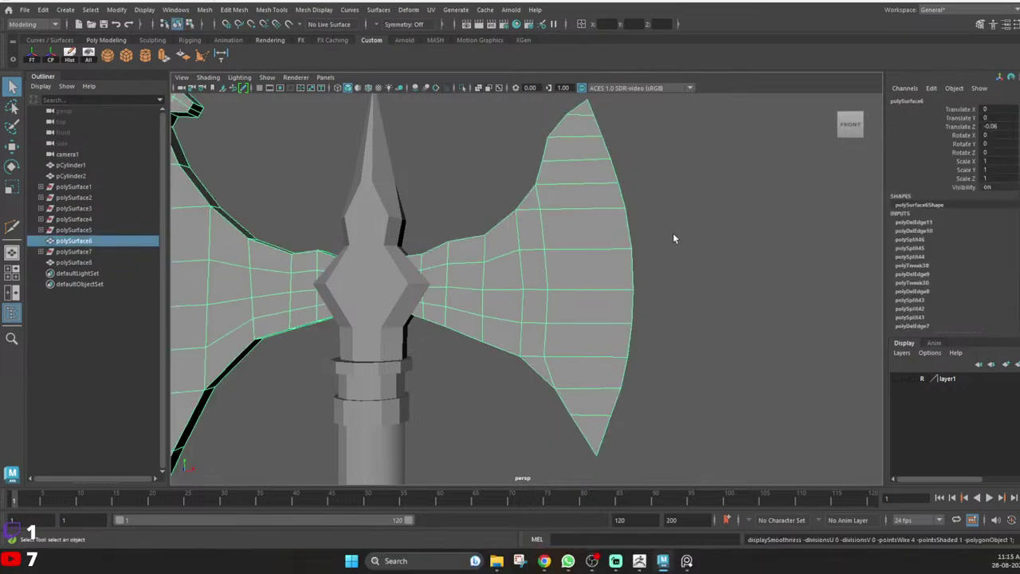
scroll(652, 253, down, 4)
scroll(621, 259, up, 4)
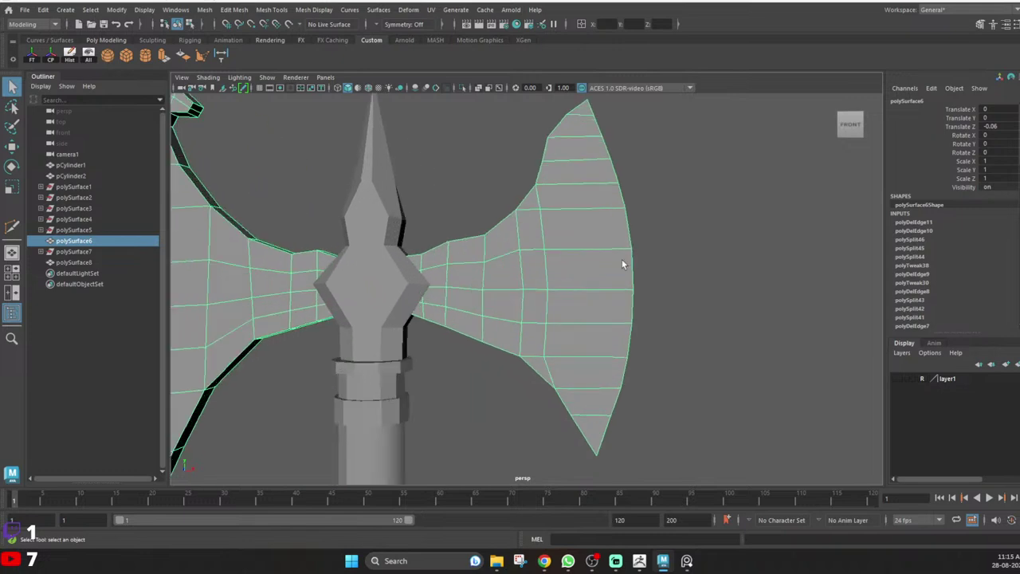
Undo the smaller blade's edge deletions, rim cuts and inserted edge loop.
key(ctrl+z)
key(ctrl+z)
key(ctrl+z)
key(ctrl+z)
key(ctrl+z)
key(ctrl+z)
key(ctrl+z)
key(ctrl+z)
key(ctrl+z)
key(ctrl+z)
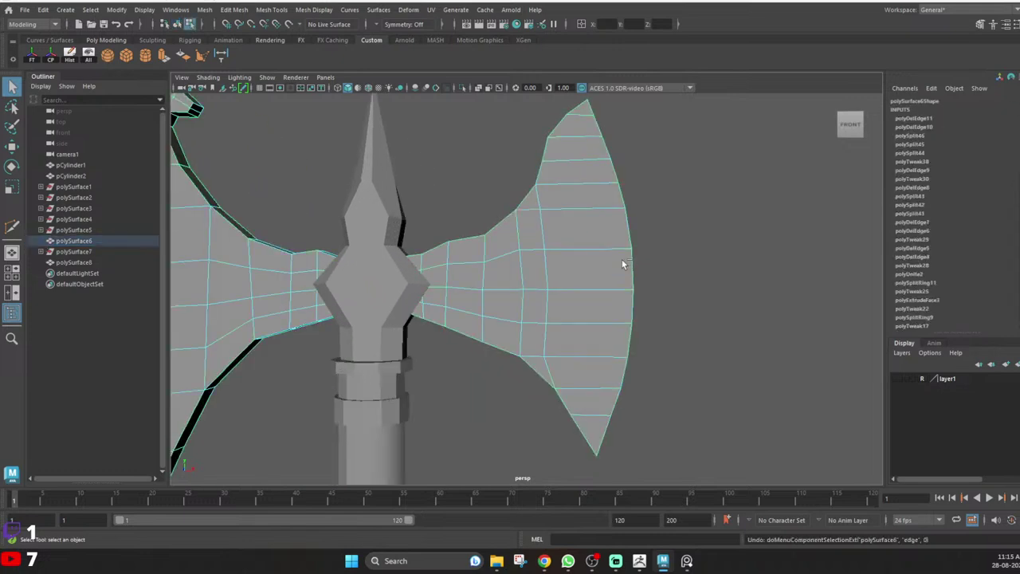
key(ctrl+z)
key(ctrl+z)
key(ctrl+z)
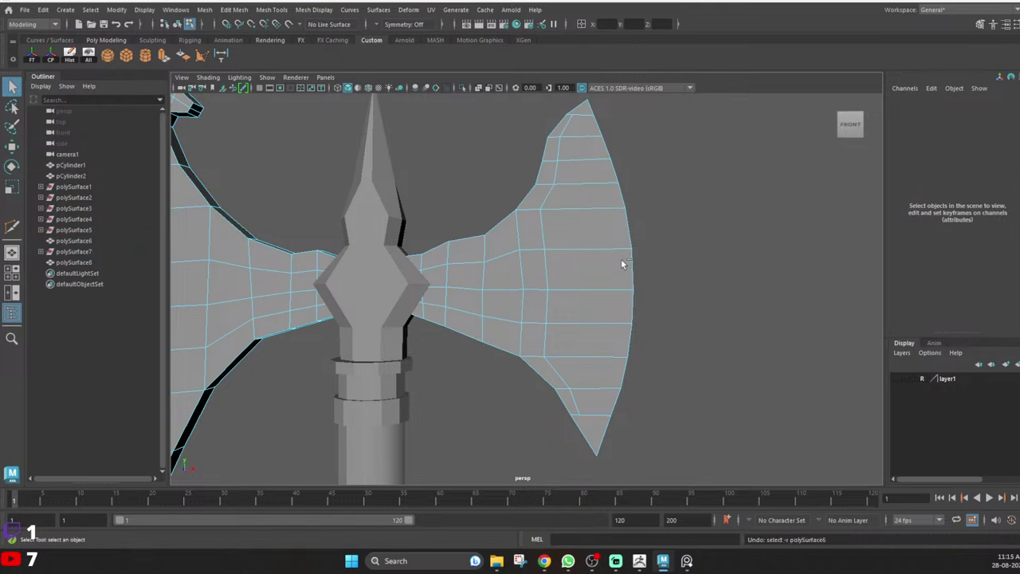
key(ctrl+z)
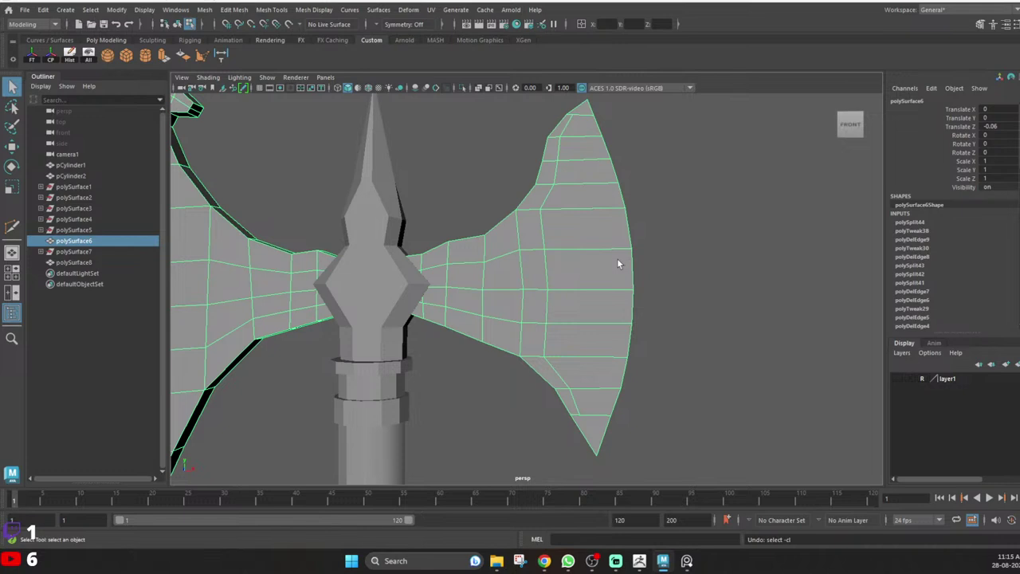
key(ctrl+z)
key(ctrl+z)
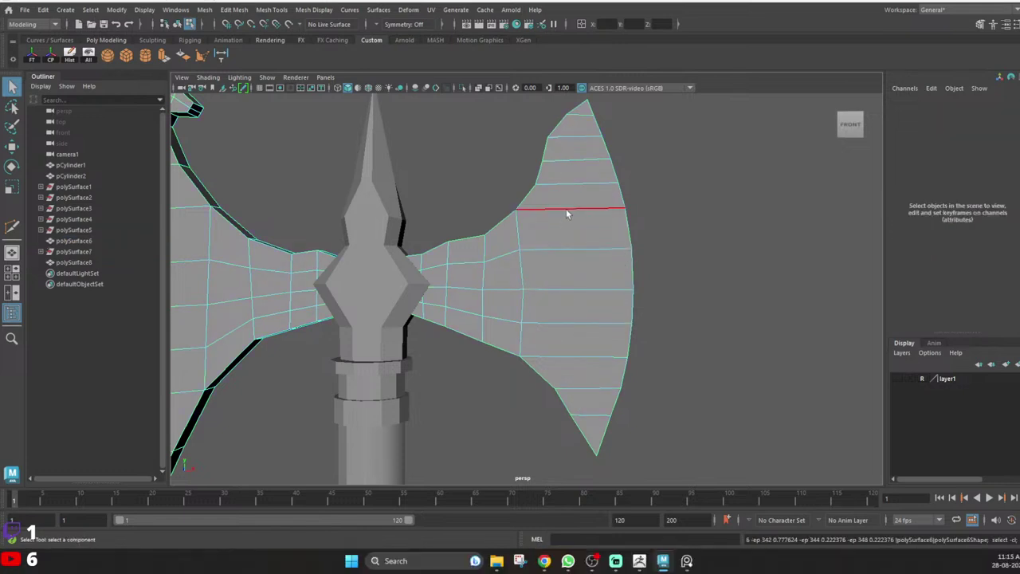
Try to split the smaller blade's horizontal edge ring with a centre loop and duplicate that loop on both sides.
click(566, 212)
ctrl+right_drag(588, 137, 570, 195)
alt+middle_drag(600, 315, 577, 242)
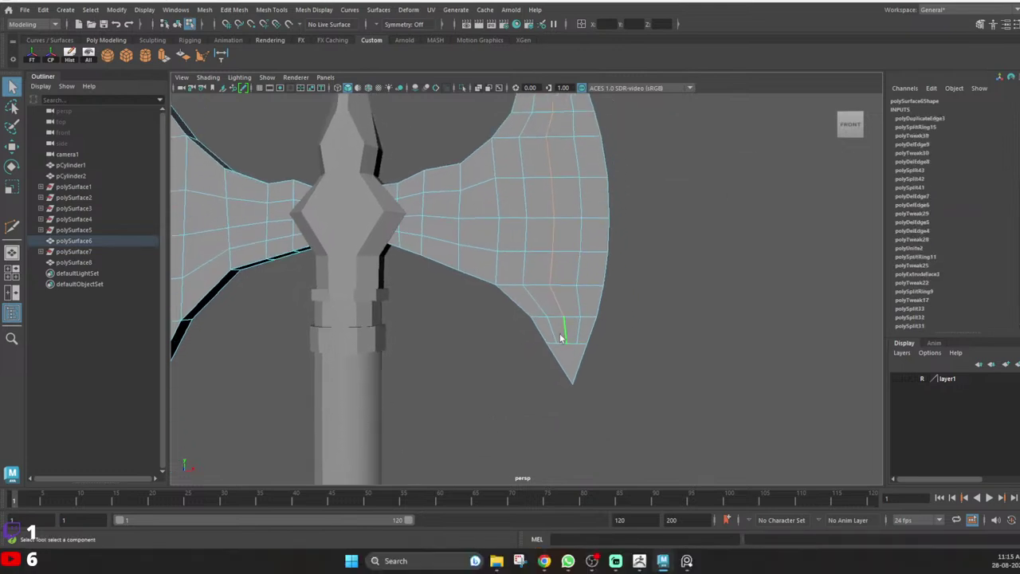
right_drag(563, 337, 582, 328)
alt+middle_drag(579, 339, 528, 285)
alt+drag(528, 285, 498, 272)
scroll(491, 240, up, 5)
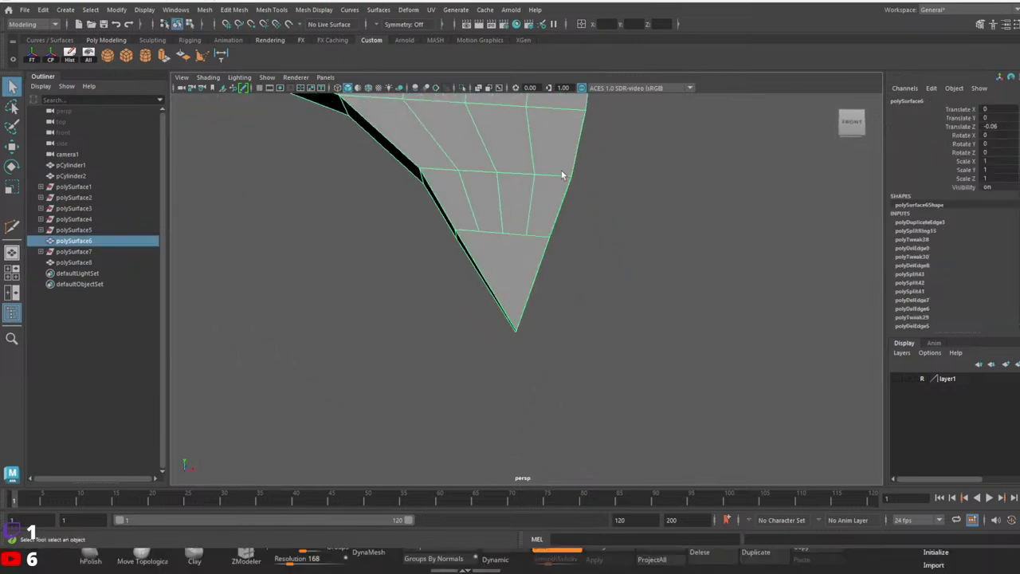
Try to cut edges connecting the new loops' lower ends to the smaller blade's bottom tip.
shift+right_drag(513, 165, 454, 168)
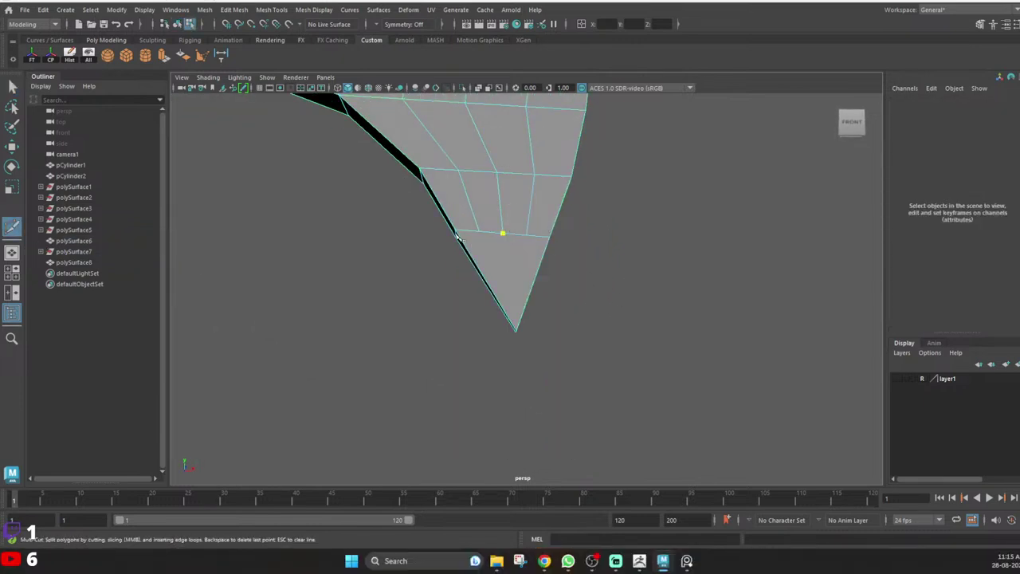
drag(488, 290, 542, 365)
right_click(540, 351)
alt+drag(504, 271, 545, 344)
right_click(552, 296)
Try to cut edges connecting the new loops' upper ends to the smaller blade's top tip.
scroll(557, 301, down, 5)
alt+middle_drag(526, 255, 524, 294)
scroll(524, 293, up, 5)
scroll(523, 291, up, 3)
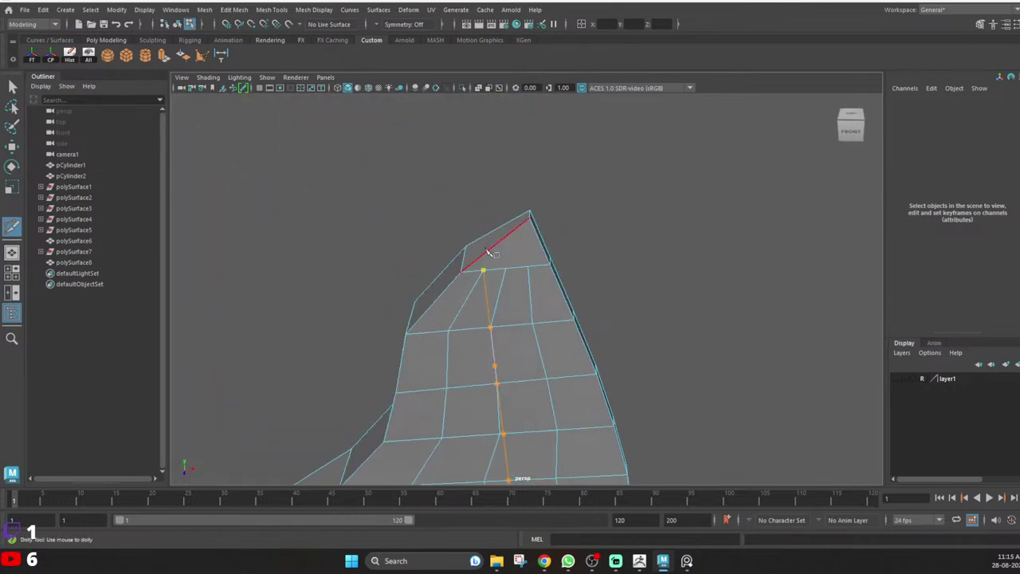
alt+drag(614, 244, 502, 264)
right_click(503, 264)
scroll(572, 255, down, 8)
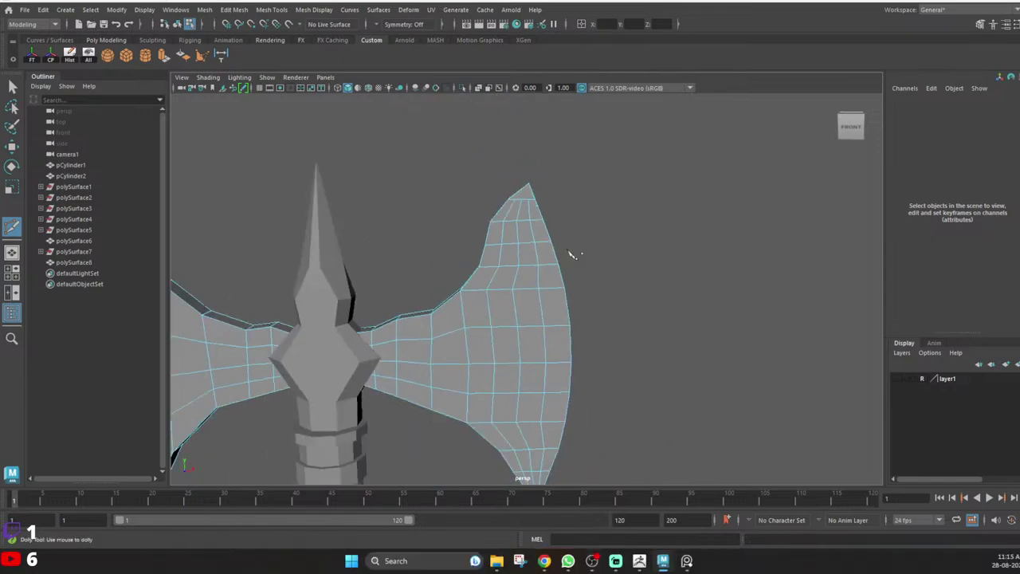
scroll(547, 294, up, 5)
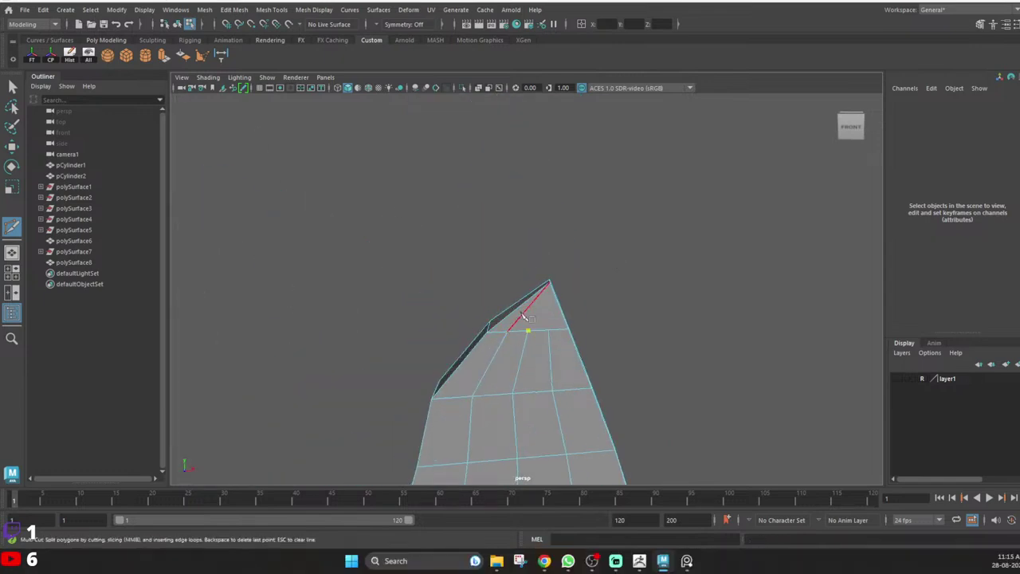
right_click(586, 240)
alt+drag(586, 239, 390, 251)
scroll(390, 250, down, 8)
alt+middle_drag(389, 250, 408, 338)
scroll(453, 311, down, 2)
alt+drag(351, 279, 570, 299)
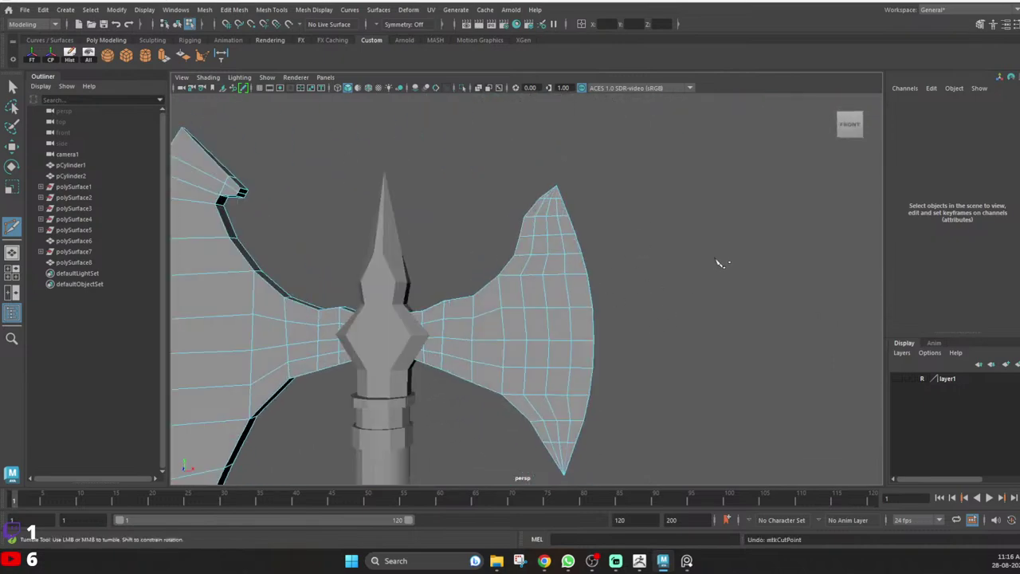
Undo the tip cuts, duplicated loops and centre split on the smaller blade.
key(ctrl+z)
alt+drag(615, 267, 605, 307)
key(ctrl+z)
key(ctrl+z)
key(ctrl+z)
key(ctrl+z)
key(ctrl+z)
key(q)
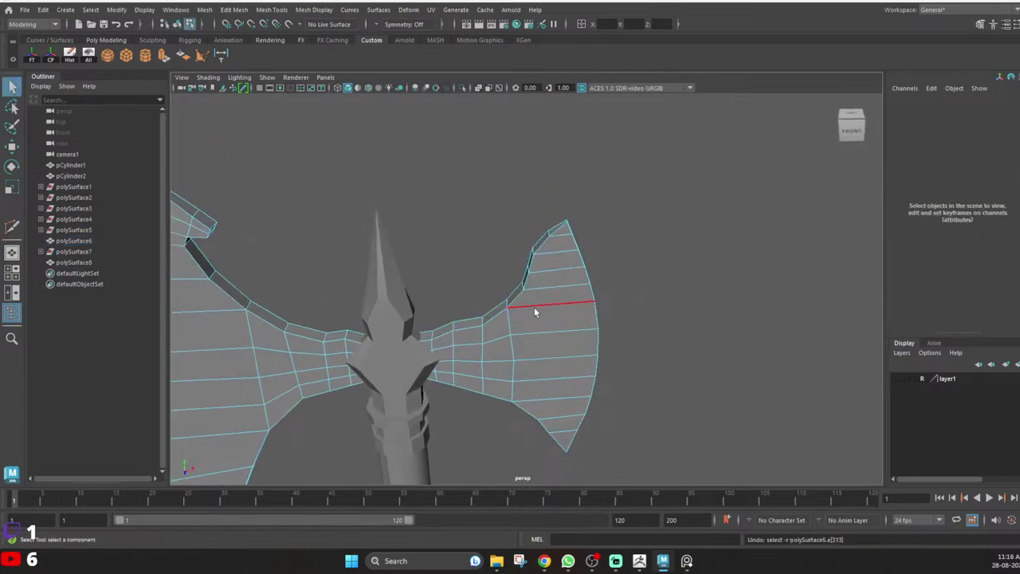
Try to split the smaller blade's horizontal edge ring with a single centre loop, and undo it.
alt+drag(535, 310, 551, 227)
key(3)
key(1)
right_drag(550, 227, 631, 201)
click(548, 212)
right_drag(548, 213, 577, 169)
click(550, 214)
ctrl+right_click(584, 143)
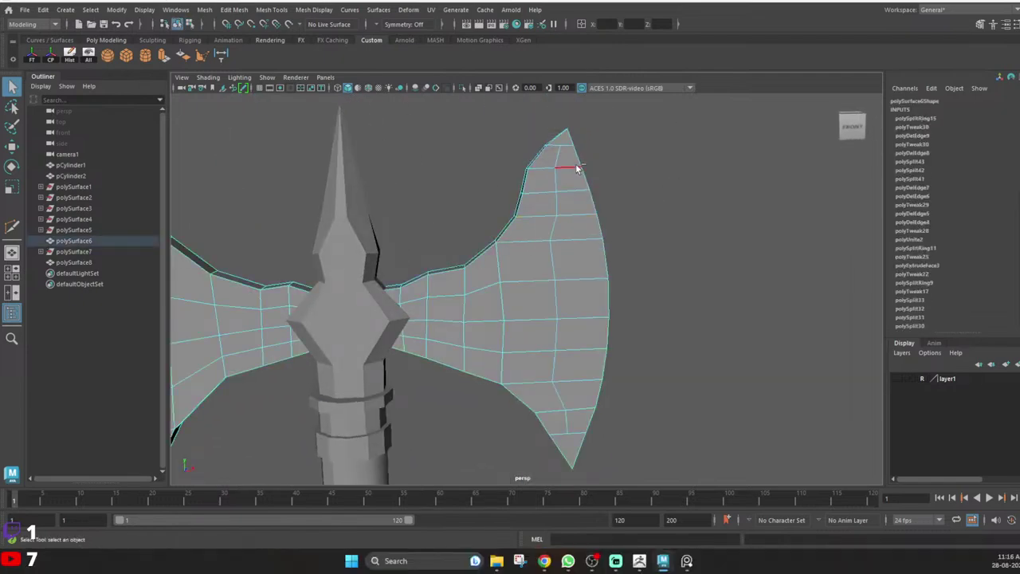
alt+drag(570, 223, 595, 269)
key(ctrl+z)
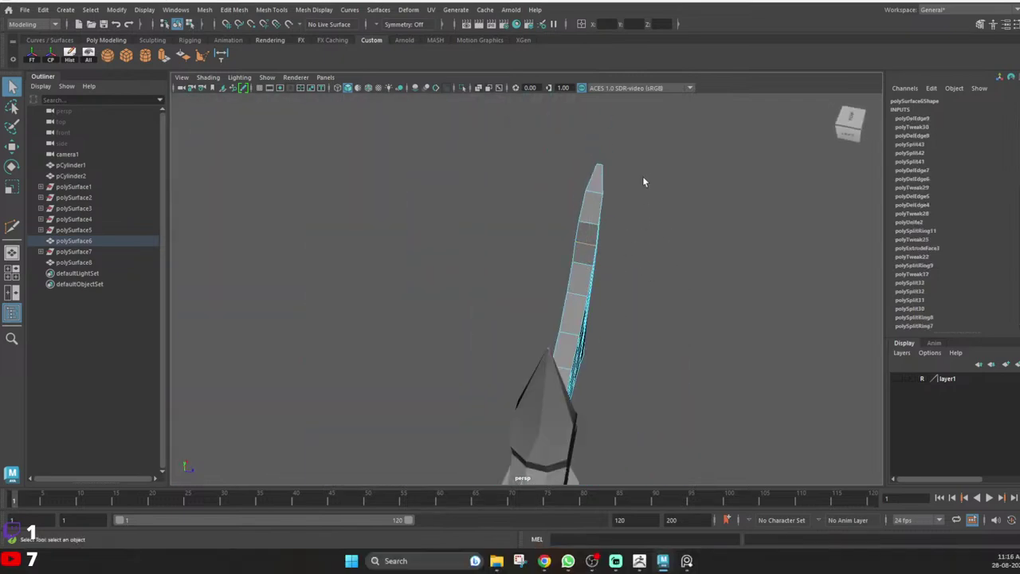
Split the edge ring across the blade's thickness to add a centred loop around its rim, and leave edge editing.
ctrl+right_drag(644, 171, 648, 202)
alt+drag(648, 201, 571, 257)
right_drag(571, 258, 610, 248)
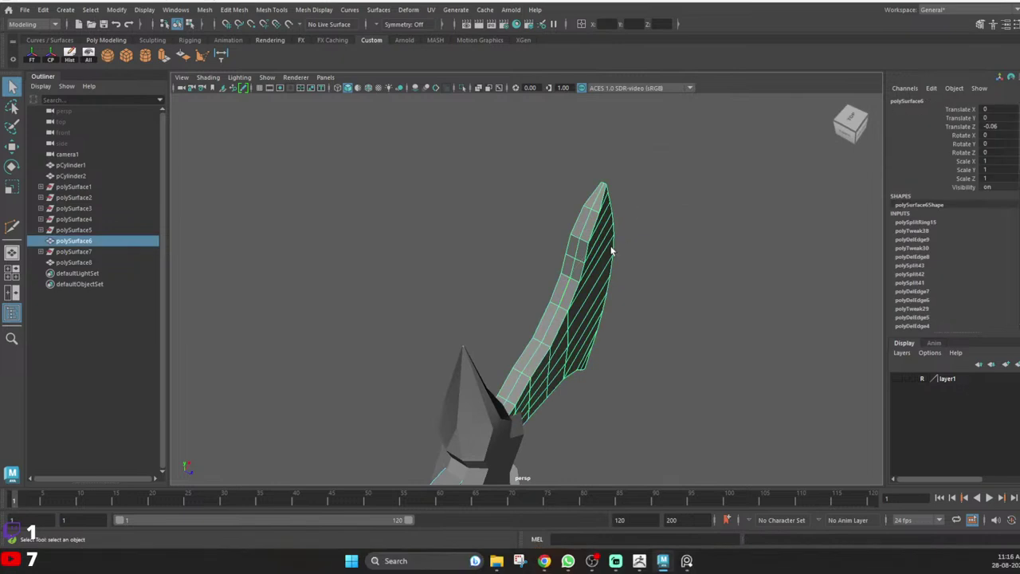
Examine the thickness and rim loops of both blades from the top view.
alt+drag(610, 248, 596, 268)
right_drag(596, 267, 590, 230)
key(space)
key(space)
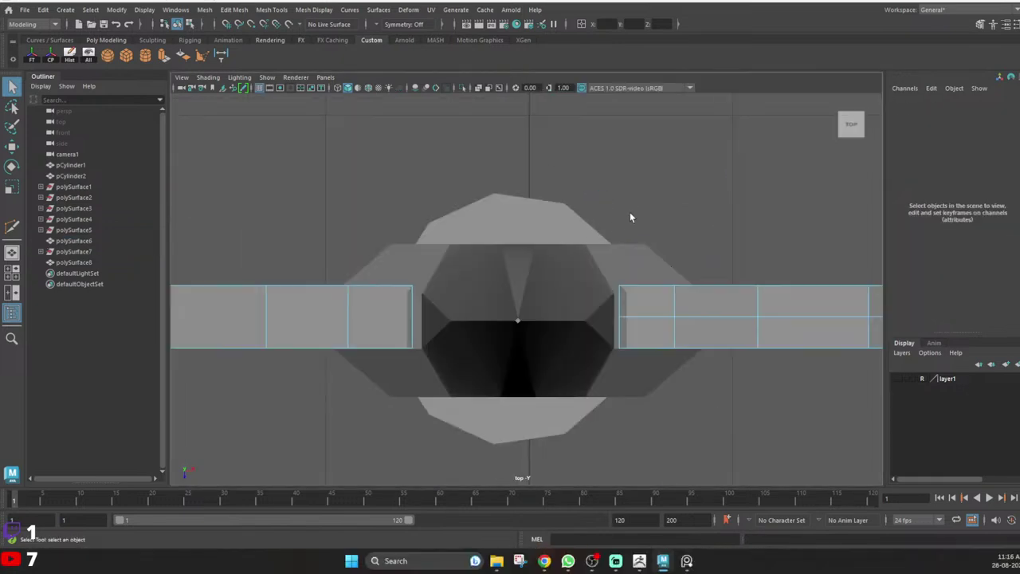
key(space)
key(space)
drag(550, 179, 561, 253)
key(space)
key(space)
scroll(505, 267, down, 10)
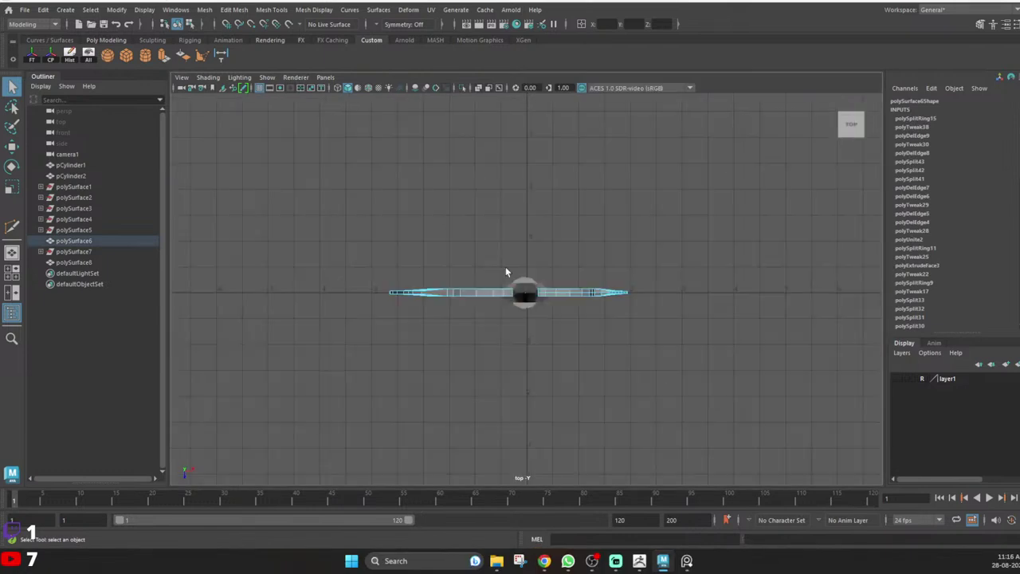
scroll(538, 289, up, 10)
alt+middle_drag(692, 248, 548, 269)
scroll(610, 288, up, 3)
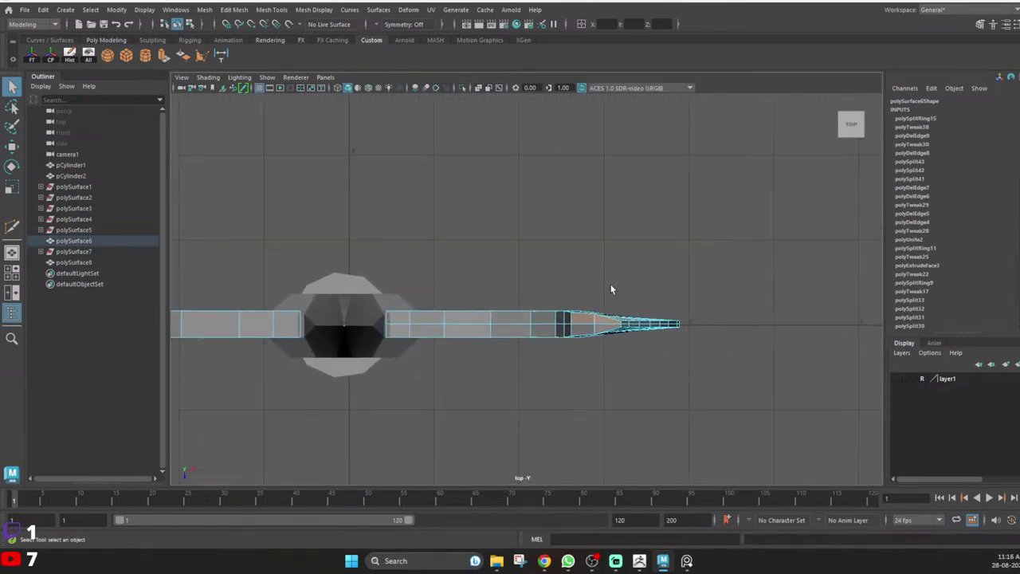
scroll(645, 286, up, 3)
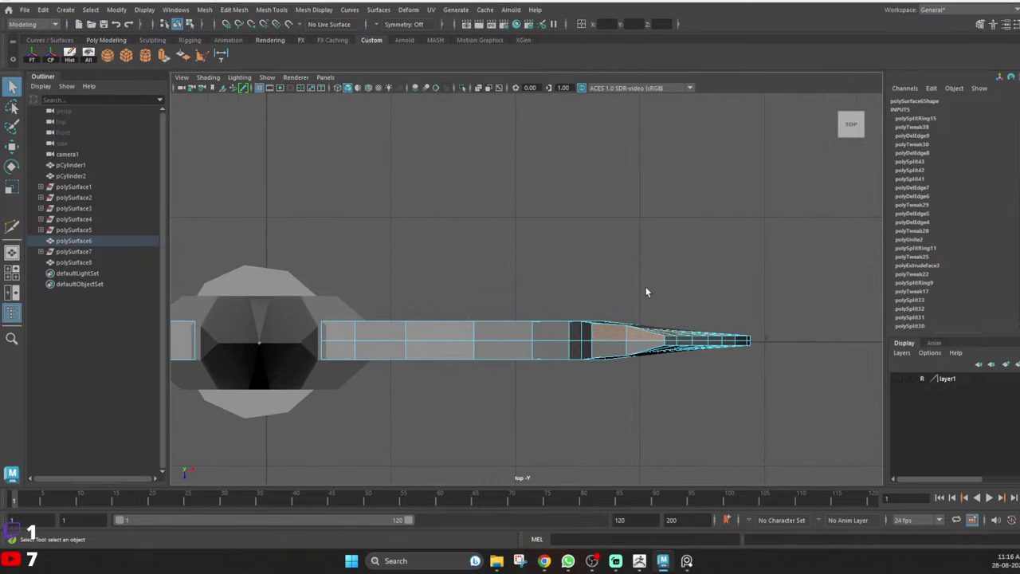
Delete the rear half of the smaller blade's rim faces along the centred loop.
key(space)
key(space)
alt+drag(604, 233, 692, 209)
scroll(553, 237, up, 3)
mouse_move(569, 205)
alt+mouse_down()
mouse_move(553, 237)
mouse_move(572, 214)
alt+mouse_up()
scroll(553, 237, down, 3)
key(ctrl+z)
scroll(576, 210, up, 3)
click(581, 203)
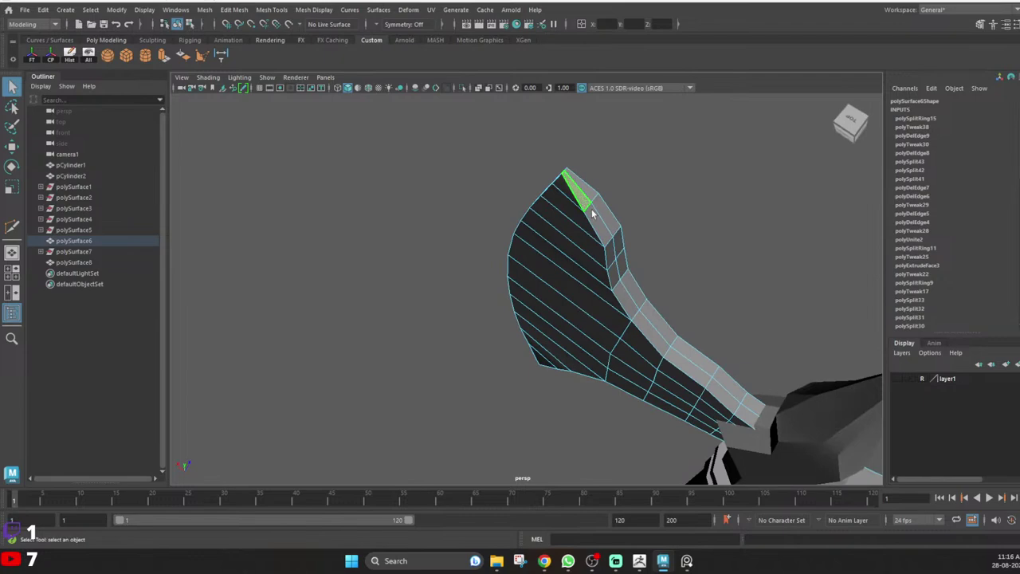
shift+double_click(746, 418)
key(Delete)
alt+drag(588, 253, 677, 219)
key(Delete)
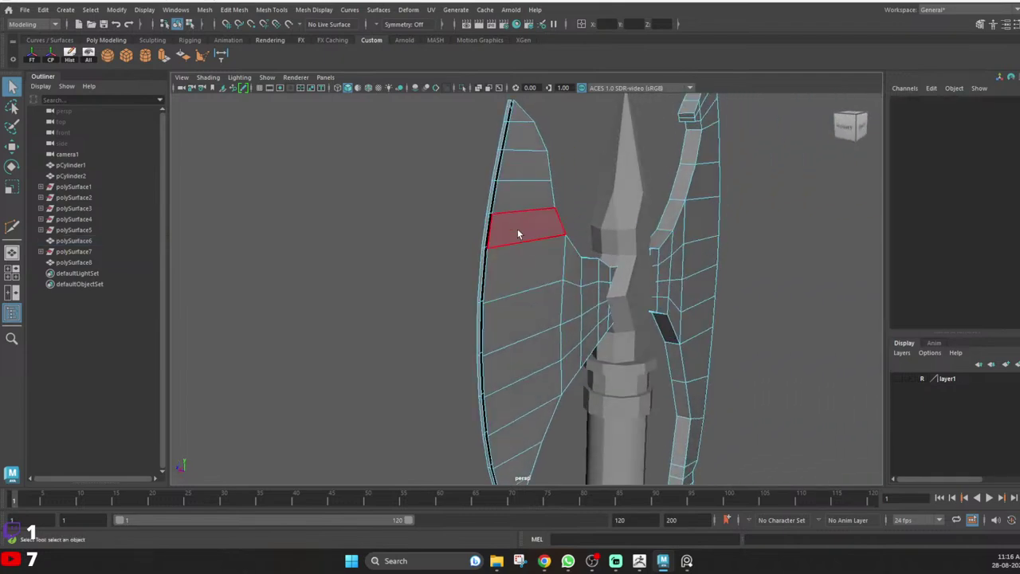
Delete all the broad side faces on the smaller blade's back, leaving its front half.
alt+drag(517, 199, 502, 227)
right_drag(502, 227, 530, 165)
click(530, 160)
double_click(530, 164)
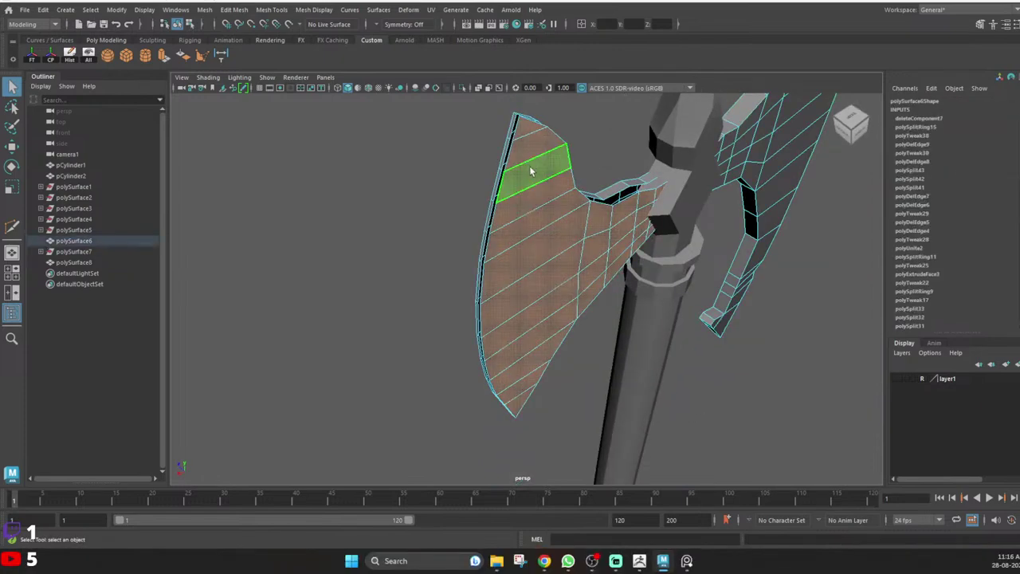
key(Delete)
Split the edge ring across the larger blade's thickness to add a centred loop around its rim.
alt+drag(522, 214, 655, 280)
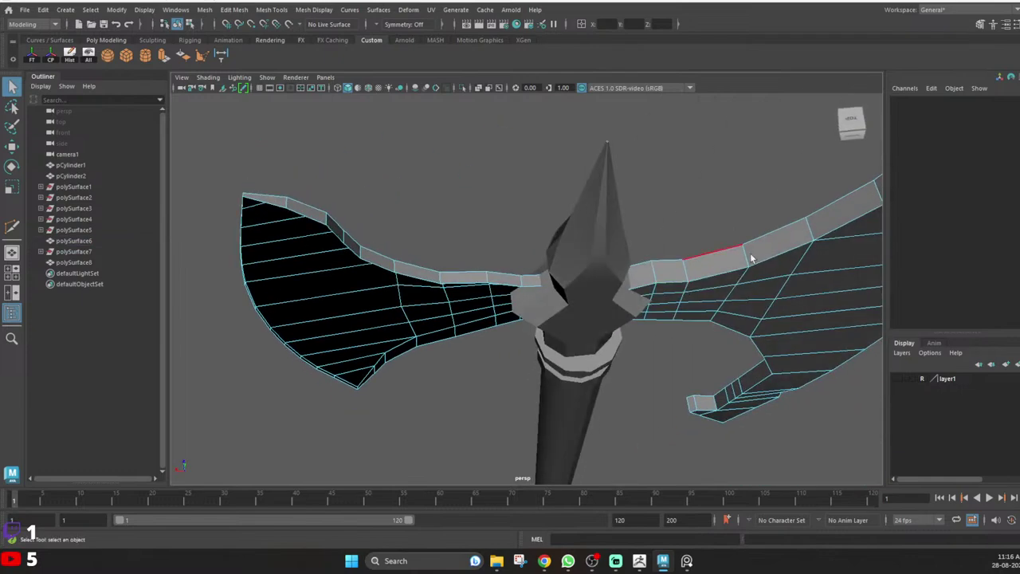
click(753, 253)
ctrl+right_drag(765, 190, 776, 224)
alt+drag(779, 253, 696, 263)
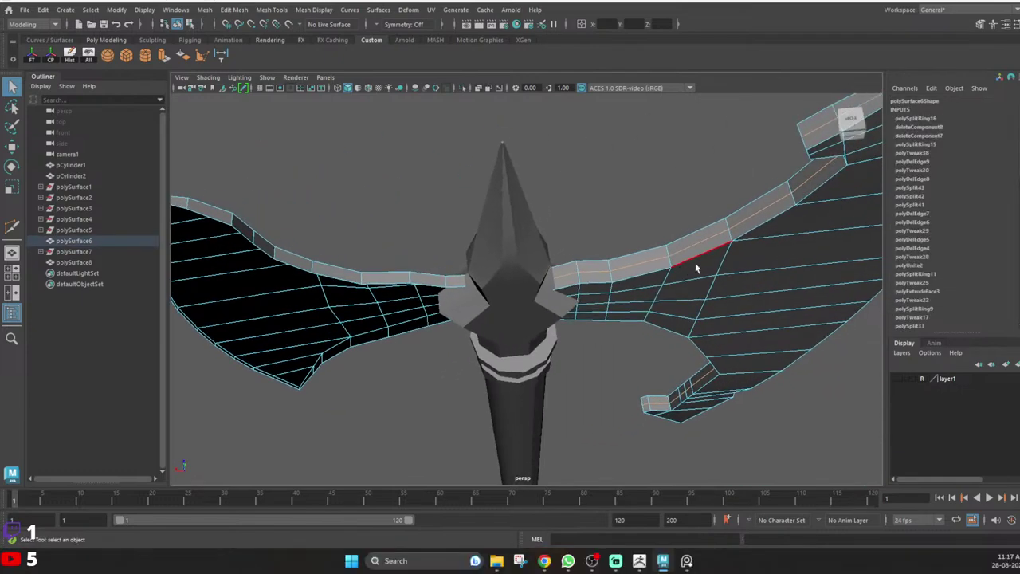
Delete the larger blade's rim faces on one side of the centred loop and the broad faces on that side.
click(712, 253)
shift+double_click(663, 264)
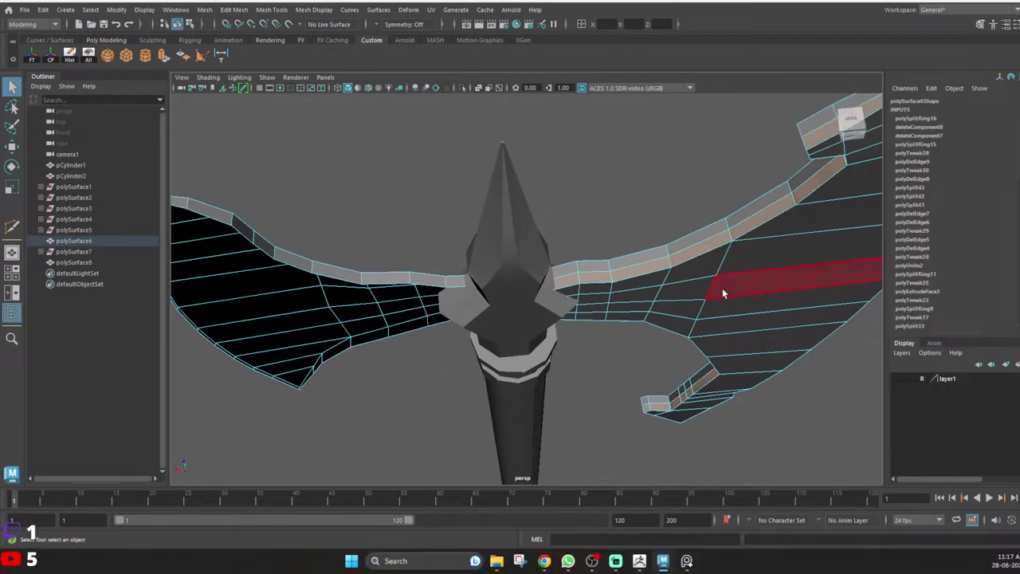
key(Delete)
double_click(747, 263)
key(Delete)
Split the smaller blade's horizontal edge ring with a centre loop and duplicate that loop to both sides.
right_drag(293, 260, 378, 173)
alt+drag(378, 173, 165, 250)
alt+middle_drag(526, 213, 237, 188)
alt+right_drag(237, 188, 455, 205)
alt+drag(408, 236, 435, 163)
right_drag(436, 168, 441, 134)
ctrl+right_drag(432, 164, 438, 192)
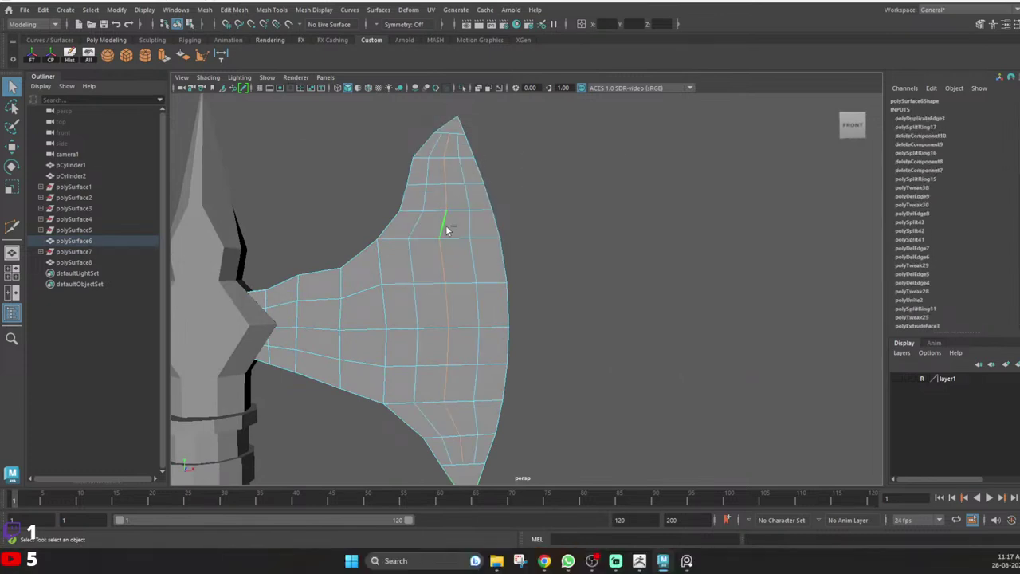
Cut three edges with Multi-Cut from the upper ends of the smaller blade's new loops to its top tip.
alt+middle_drag(447, 224, 453, 247)
right_drag(453, 246, 465, 194)
scroll(465, 194, up, 4)
alt+middle_drag(434, 140, 483, 308)
alt+drag(408, 239, 421, 261)
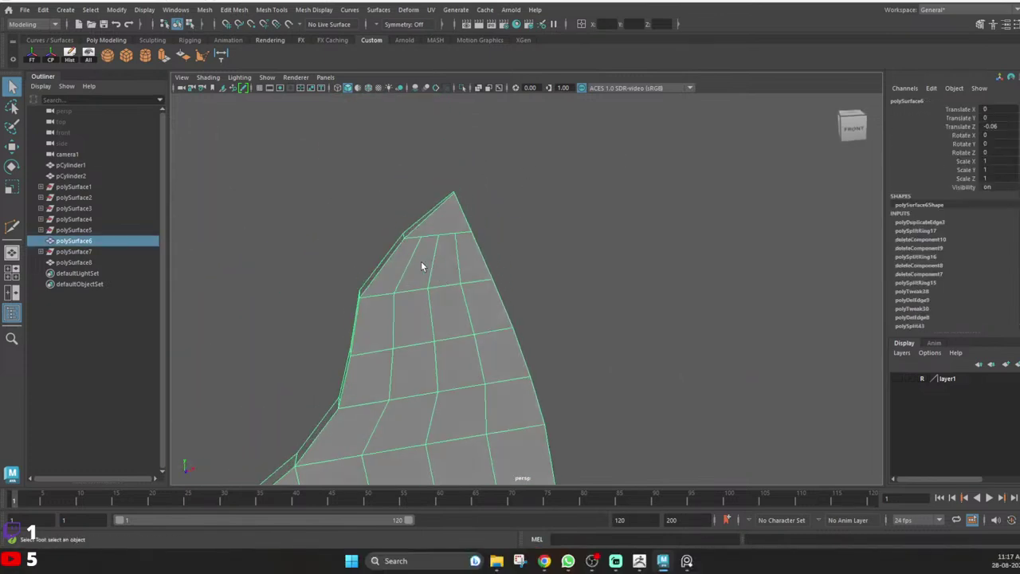
shift+right_drag(448, 209, 405, 212)
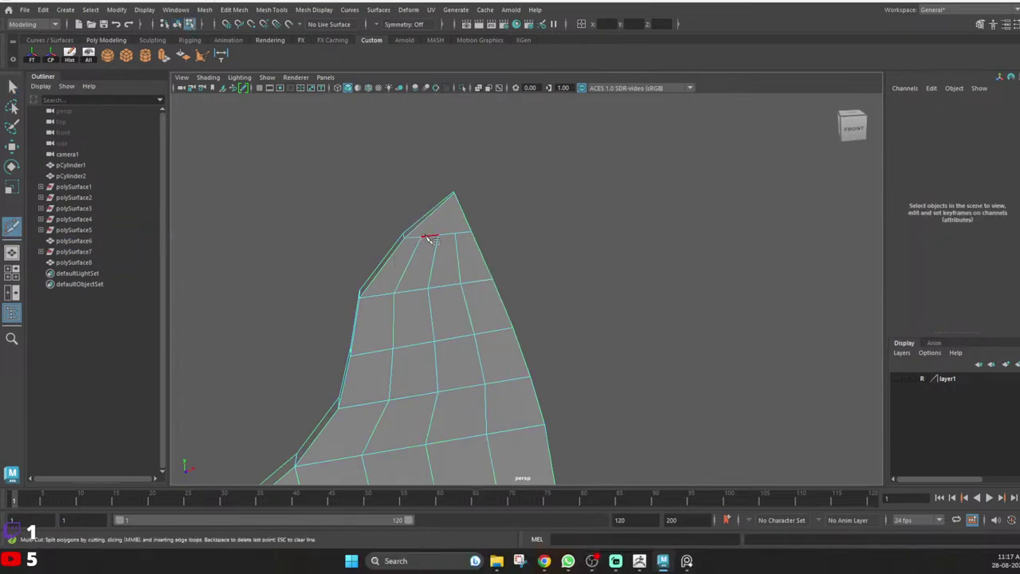
click(421, 236)
click(454, 192)
right_click(495, 169)
alt+drag(435, 248, 435, 226)
click(441, 212)
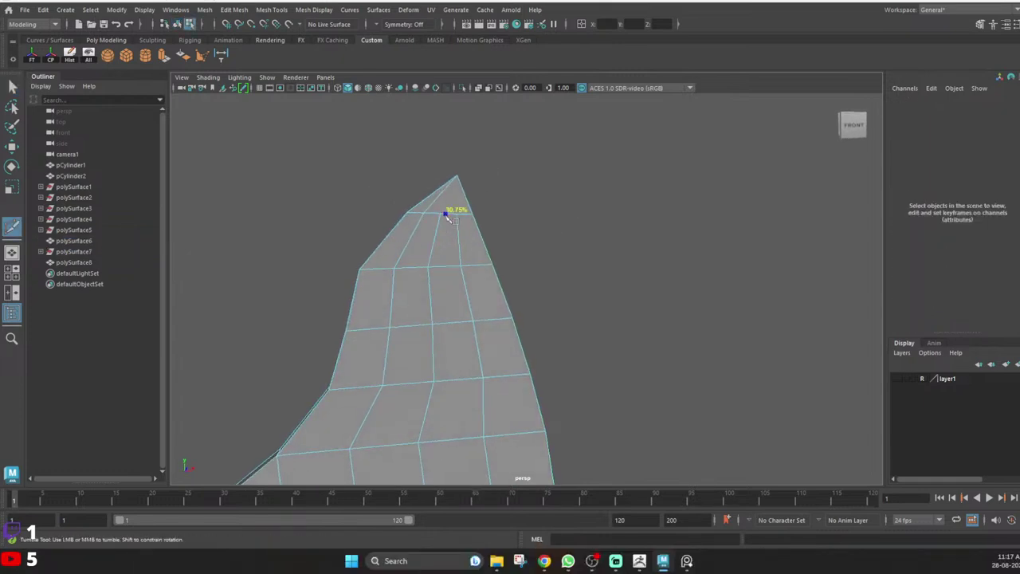
click(457, 177)
right_click(492, 149)
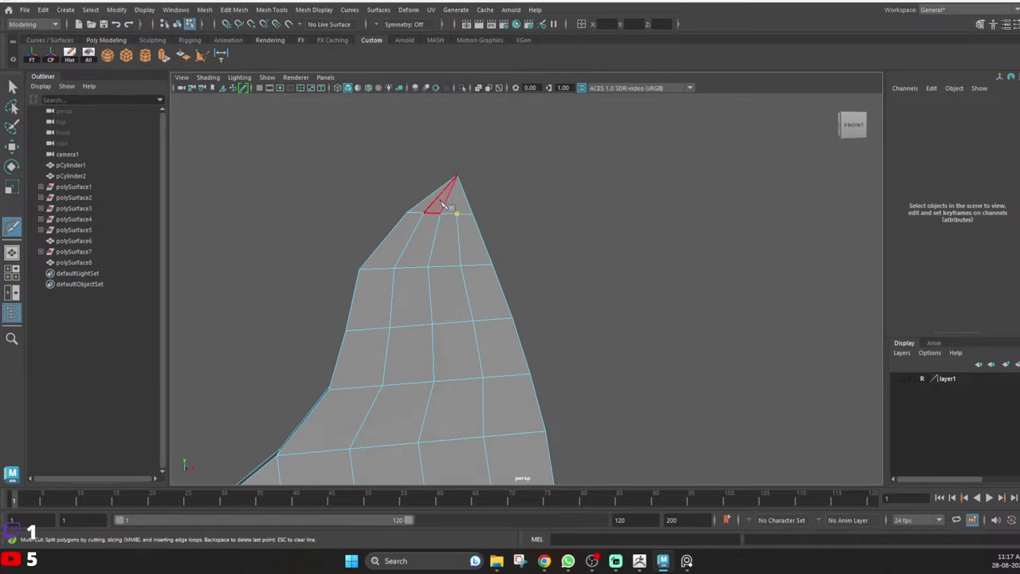
click(456, 213)
click(457, 176)
right_click(479, 151)
Cut three edges from the lower ends of the smaller blade's new loops to its bottom tip.
alt+right_drag(539, 395, 531, 355)
alt+middle_drag(535, 430, 477, 120)
alt+right_drag(431, 183, 433, 228)
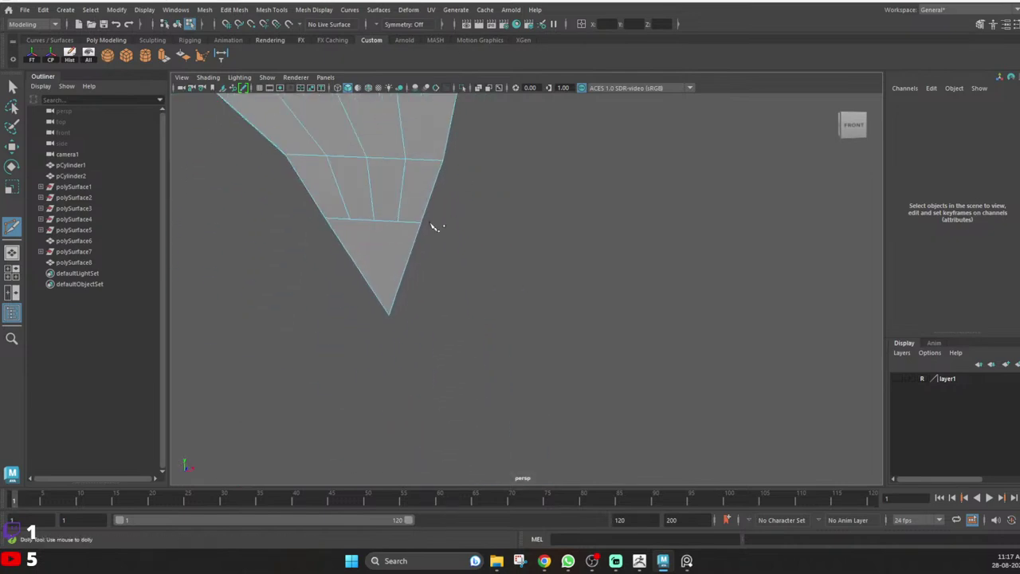
click(375, 221)
click(389, 314)
right_click(419, 334)
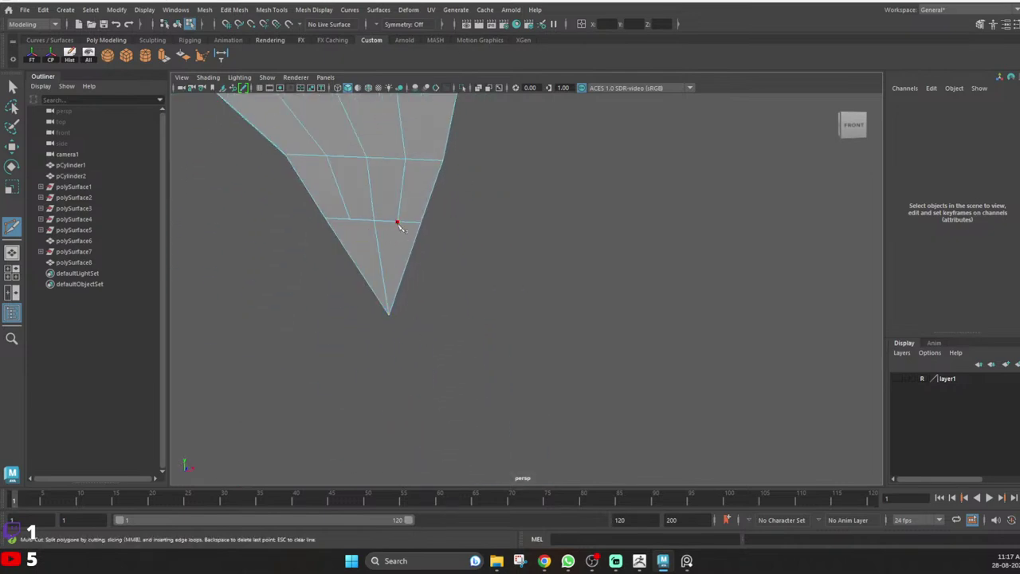
click(397, 222)
click(389, 311)
right_click(398, 279)
alt+drag(346, 216, 355, 222)
click(350, 223)
click(389, 316)
right_click(416, 337)
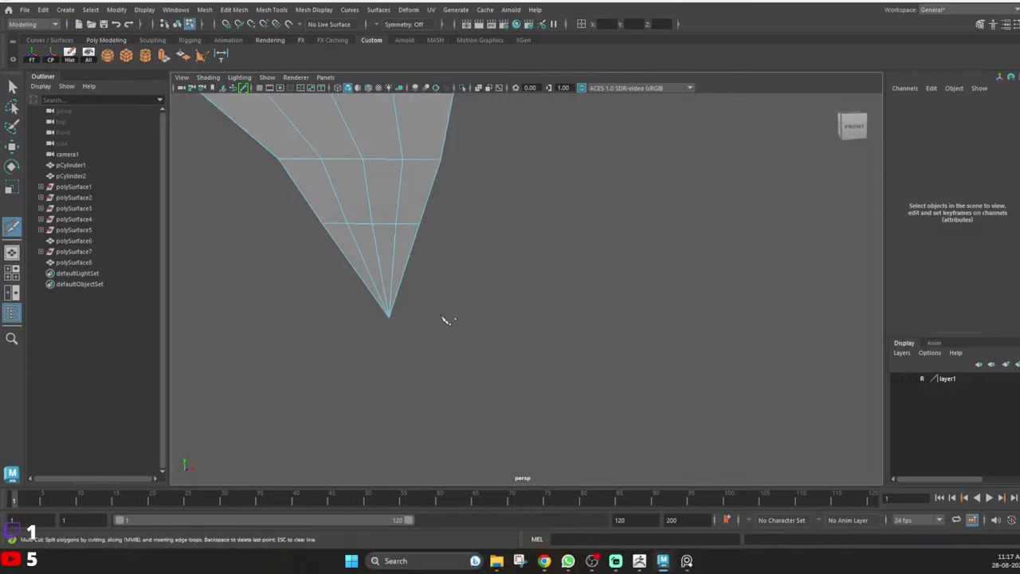
Examine the smaller blade's top tip from several angles where the new cuts converge.
scroll(447, 321, down, 5)
alt+middle_drag(484, 199, 495, 335)
alt+middle_drag(495, 172, 526, 385)
alt+drag(452, 250, 426, 281)
alt+middle_drag(427, 279, 454, 322)
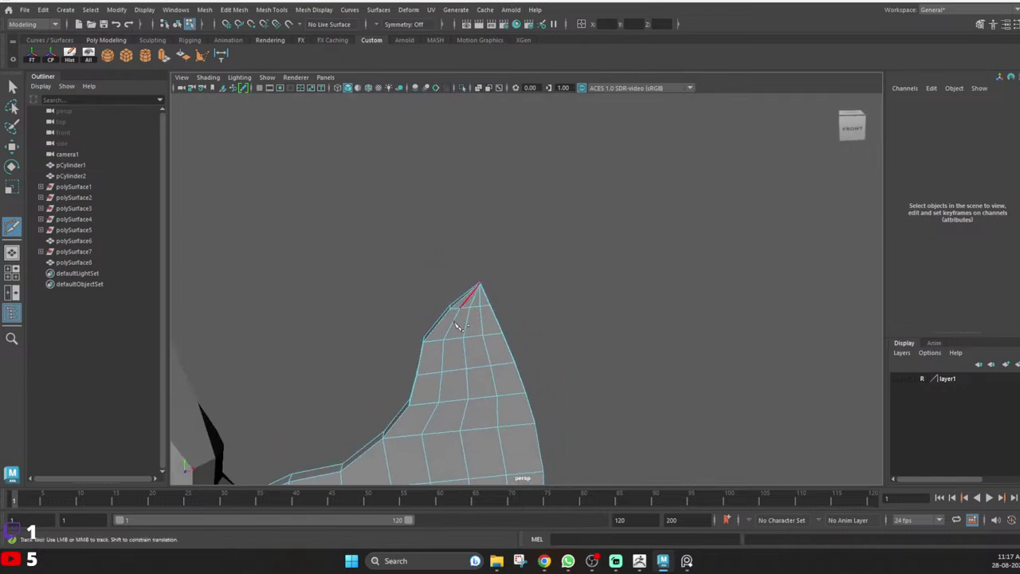
alt+drag(455, 321, 494, 340)
alt+middle_drag(494, 340, 464, 273)
alt+drag(463, 272, 436, 290)
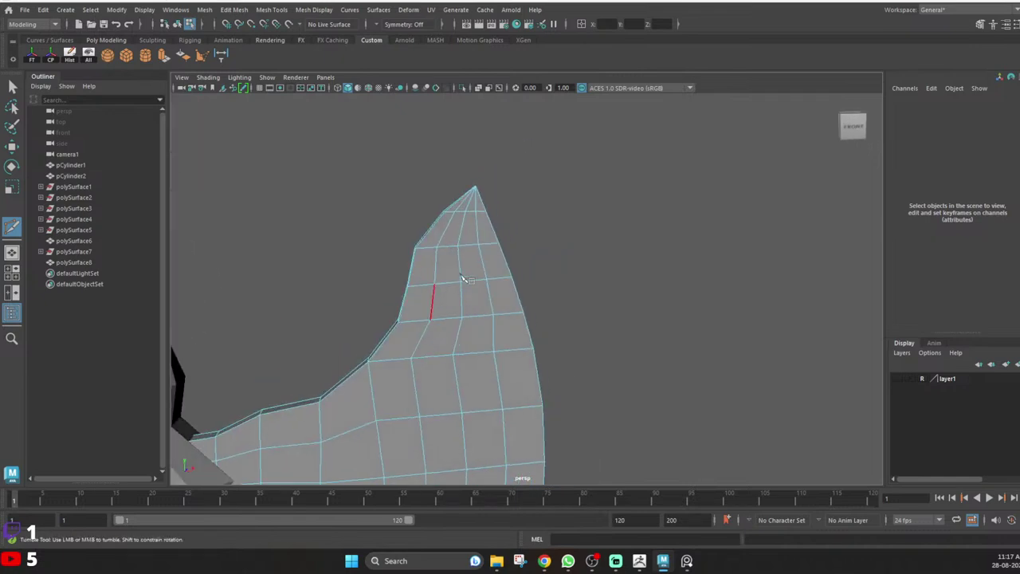
alt+middle_drag(461, 275, 512, 341)
mouse_move(507, 297)
alt+mouse_down()
mouse_move(438, 312)
mouse_move(414, 273)
mouse_move(505, 257)
mouse_move(549, 292)
mouse_move(521, 316)
mouse_move(504, 291)
alt+mouse_up()
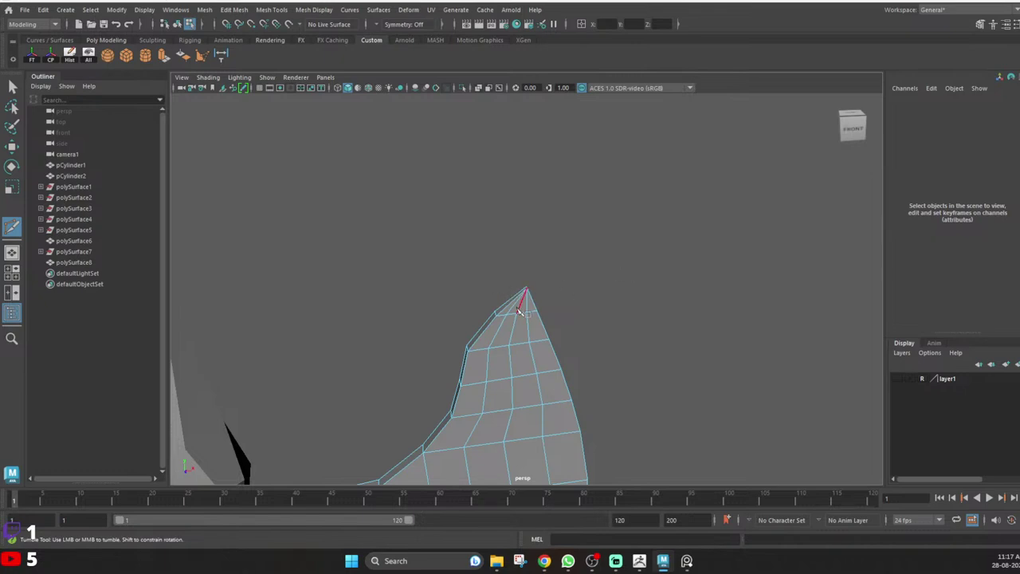
alt+drag(518, 308, 562, 315)
alt+right_drag(562, 316, 611, 323)
scroll(611, 324, up, 3)
alt+middle_drag(672, 348, 586, 323)
scroll(571, 325, up, 6)
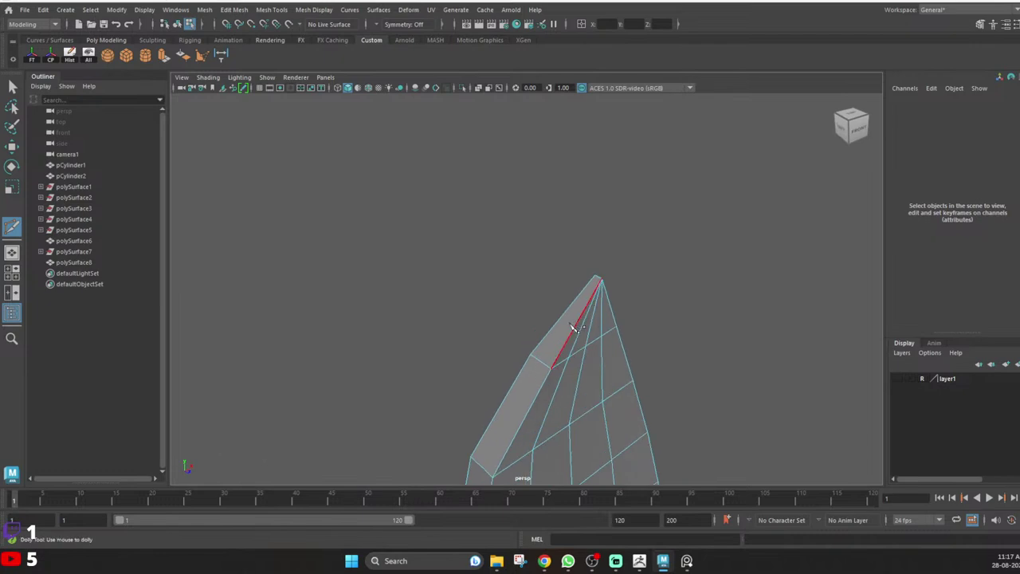
alt+drag(569, 321, 522, 285)
alt+middle_drag(522, 285, 534, 338)
key(ctrl+z)
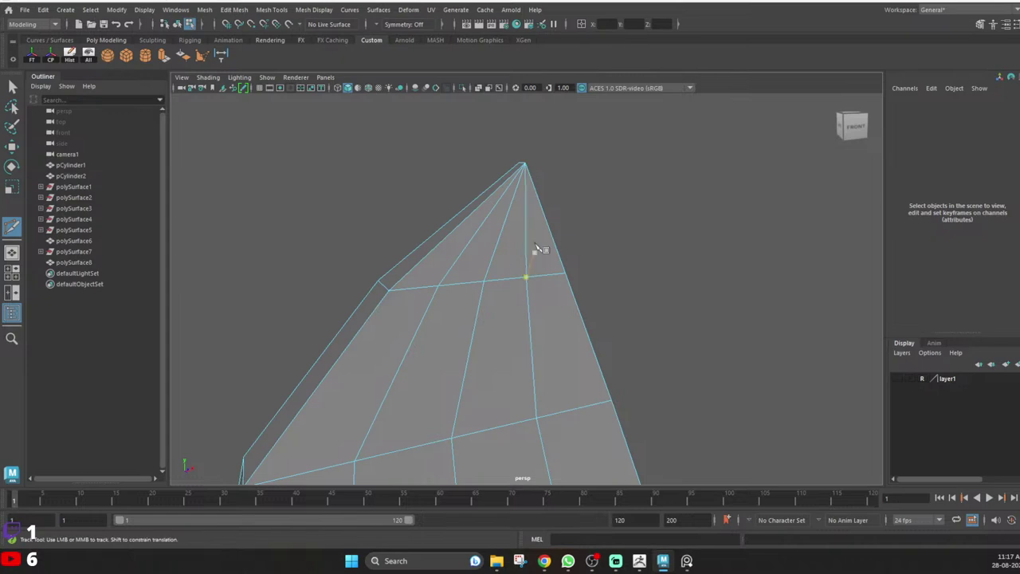
Examine the edge flow across the smaller blade's front face and along its inner rim.
mouse_move(533, 282)
alt+mouse_down()
mouse_move(558, 292)
mouse_move(548, 279)
alt+mouse_up()
scroll(547, 281, down, 6)
scroll(519, 321, up, 2)
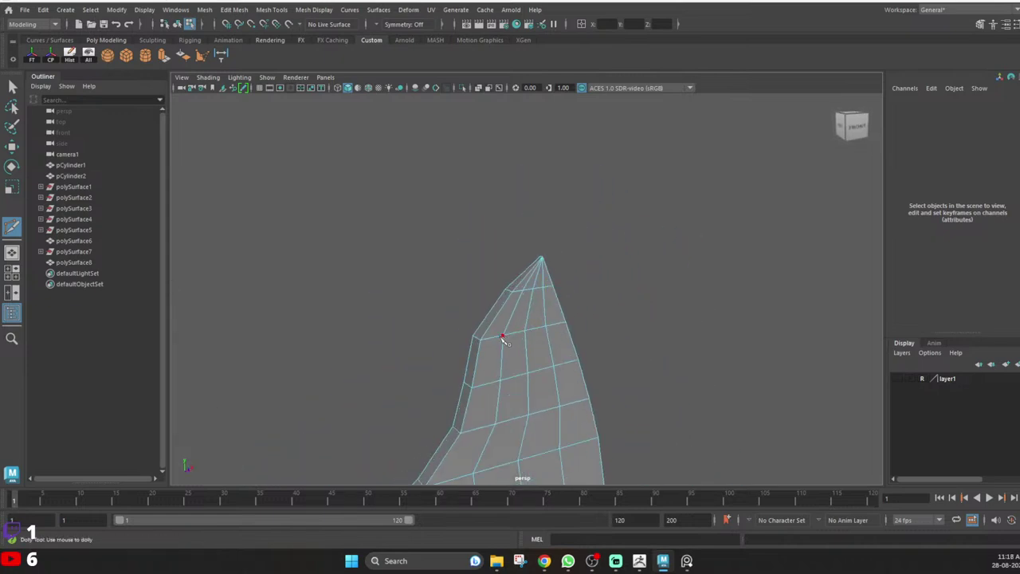
alt+middle_drag(505, 337, 526, 225)
scroll(526, 231, down, 4)
alt+drag(539, 347, 513, 355)
alt+middle_drag(512, 356, 550, 311)
alt+drag(549, 310, 531, 341)
alt+middle_drag(542, 231, 553, 287)
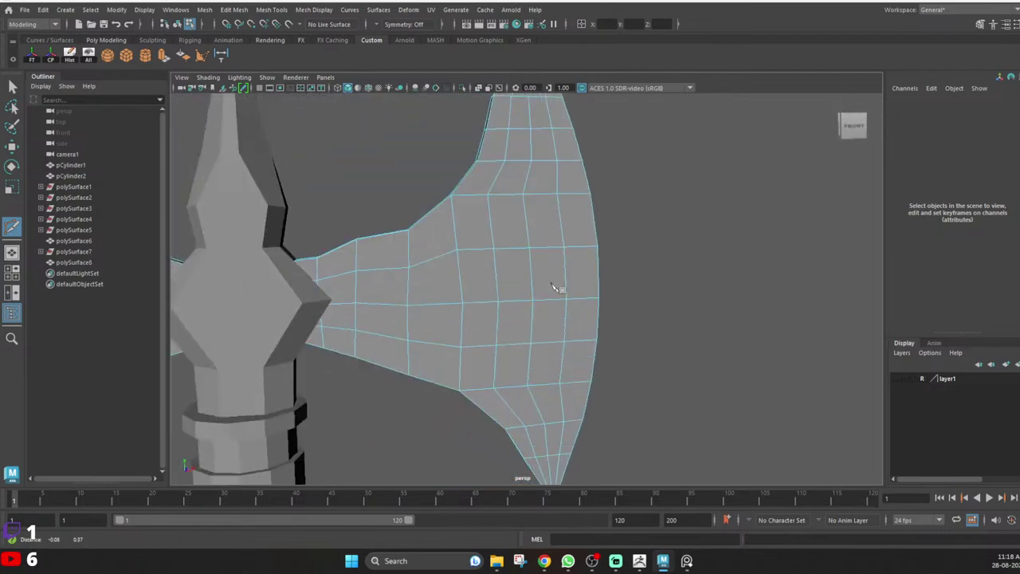
alt+drag(553, 287, 597, 324)
scroll(638, 345, up, 5)
alt+drag(643, 350, 589, 321)
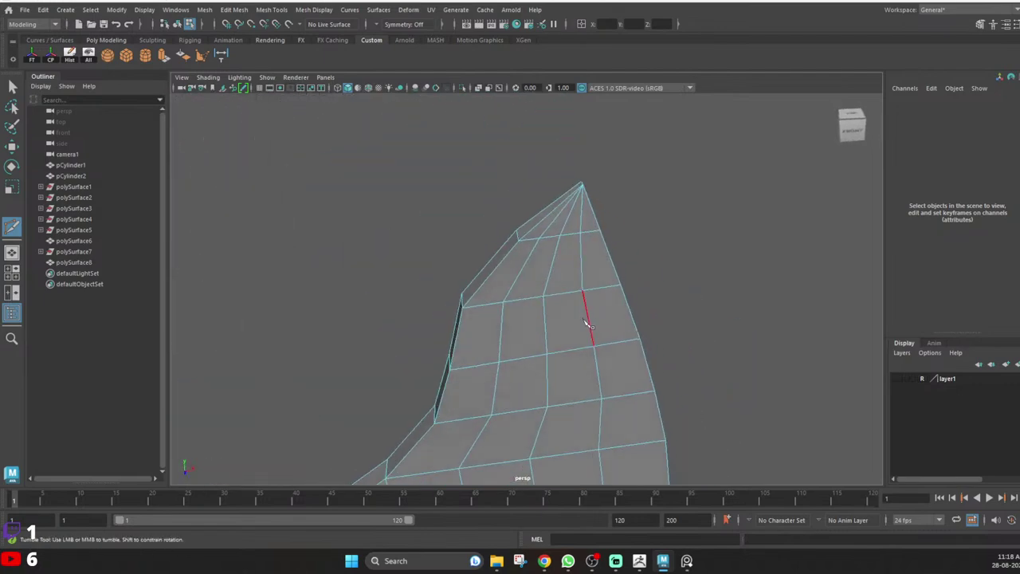
Leave the cutting tool, preview the blade mesh smoothed in object mode, and return it to the unsmoothed display.
key(q)
right_drag(548, 320, 689, 216)
click(689, 219)
click(599, 296)
key(3)
click(627, 279)
click(582, 306)
key(1)
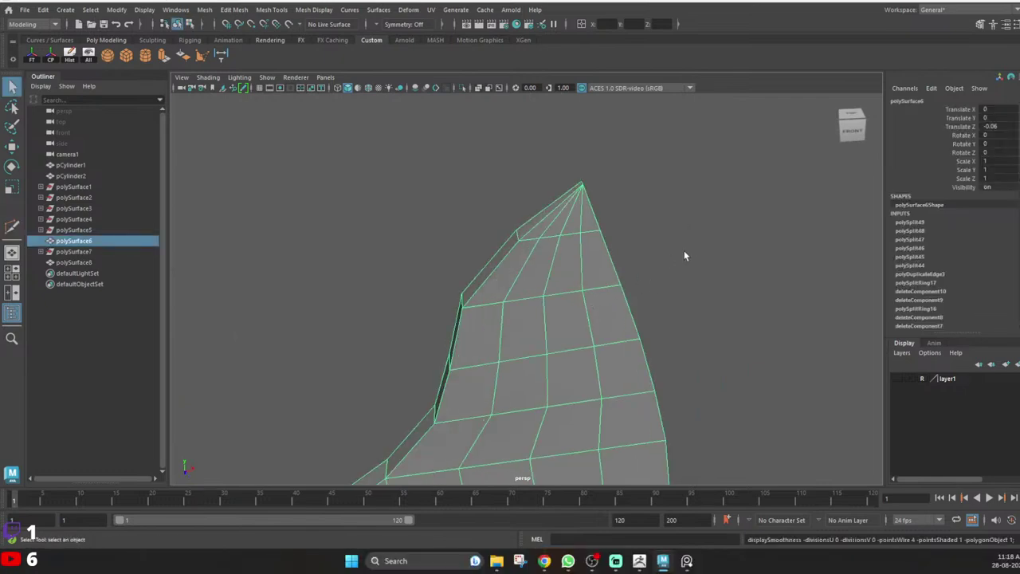
Select the blade mesh and hide all unselected objects.
scroll(686, 255, down, 3)
click(692, 280)
alt+drag(692, 280, 577, 309)
click(579, 315)
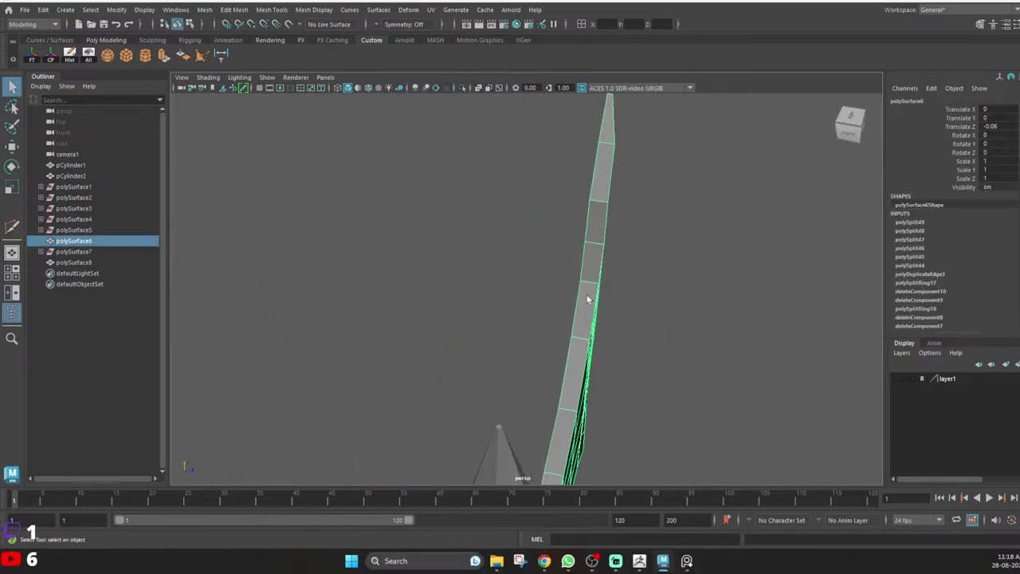
key(alt+h)
Duplicate the half-blade mesh and mirror the copy by setting its Scale Z to -1.
key(w)
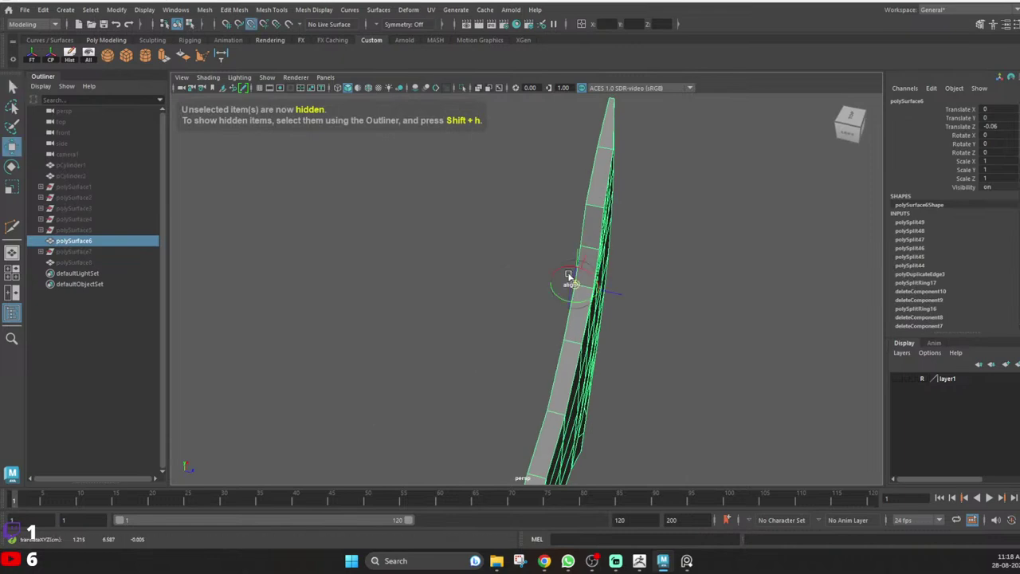
key(ctrl+d)
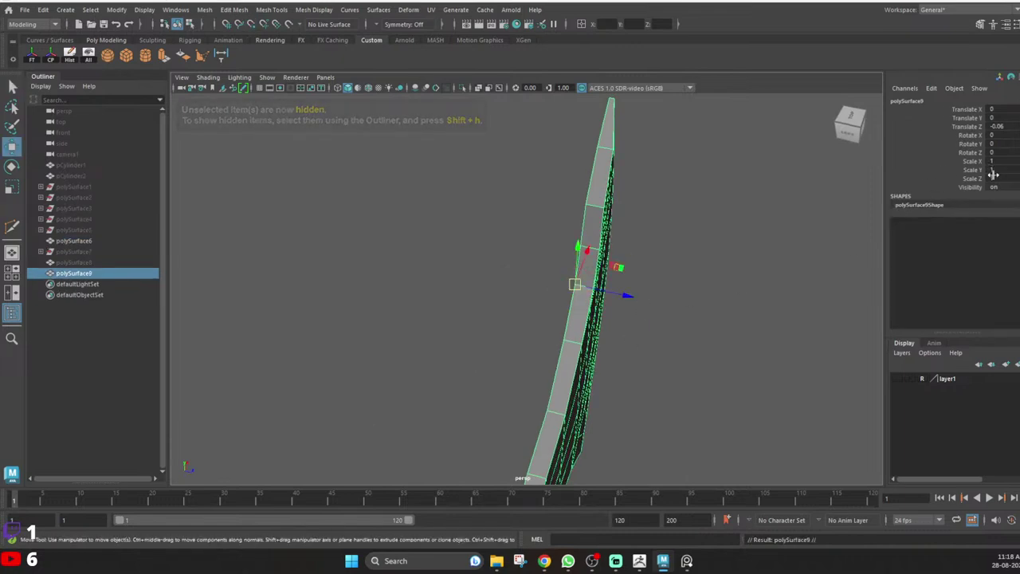
click(990, 179)
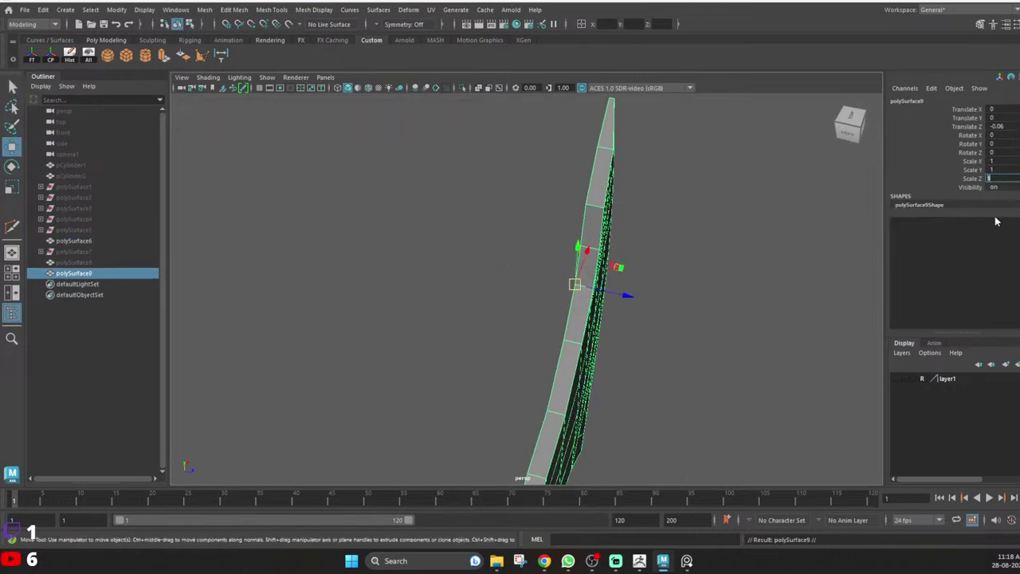
key(Left)
text(-)
key(Return)
Select both the original and mirrored blade halves and combine them into one mesh.
scroll(761, 275, down, 5)
click(685, 291)
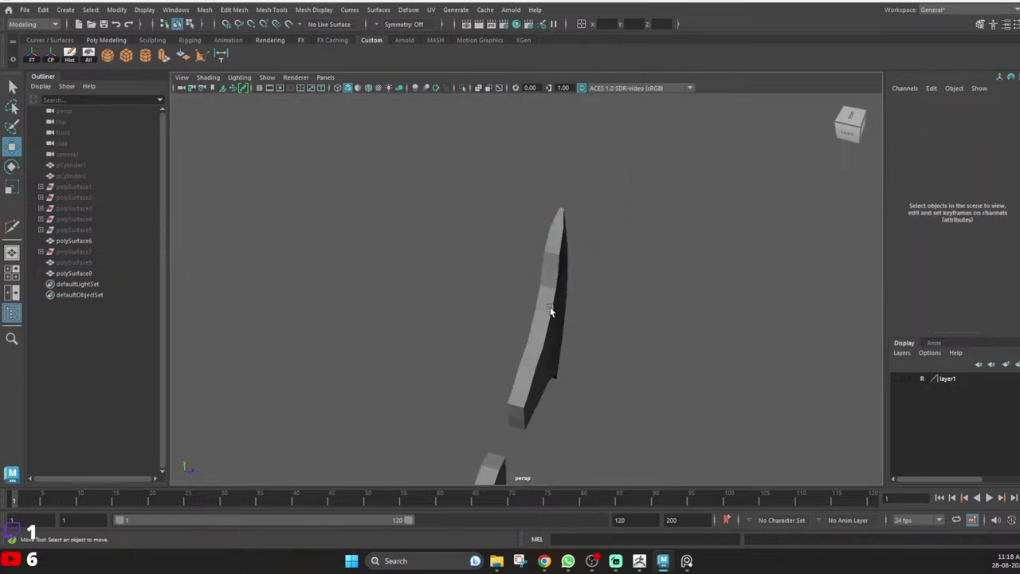
drag(627, 362, 538, 256)
shift+right_drag(558, 233, 530, 462)
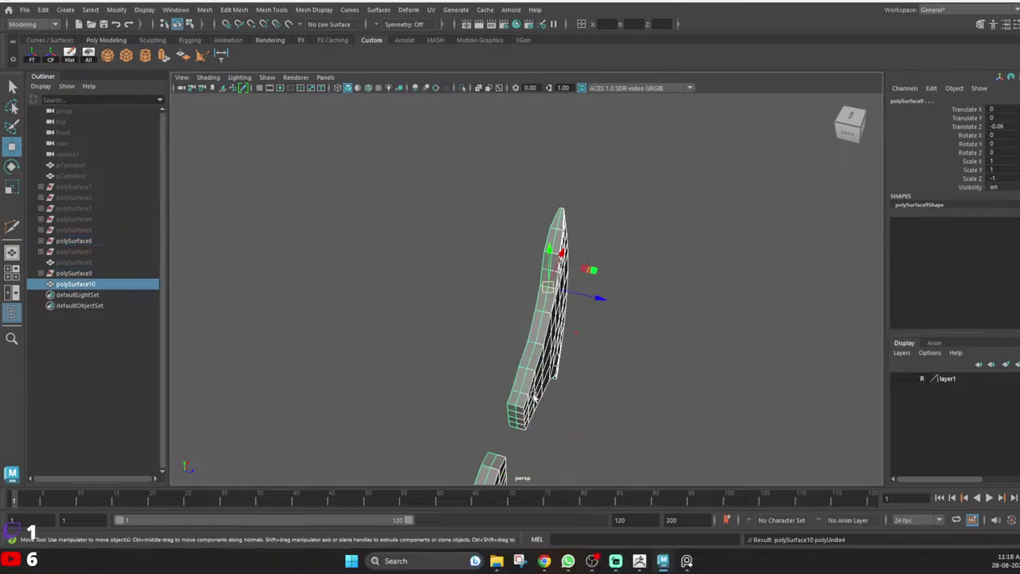
Merge all vertices of the combined blade mesh and return to object mode.
scroll(560, 296, up, 3)
right_drag(561, 293, 634, 200)
click(635, 200)
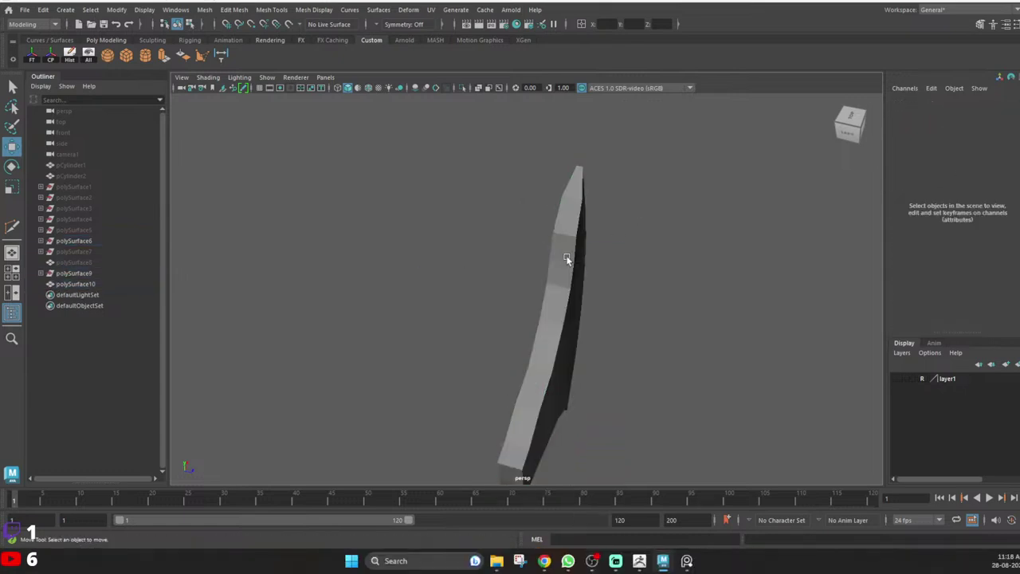
click(567, 257)
right_drag(574, 221, 542, 219)
drag(322, 128, 832, 540)
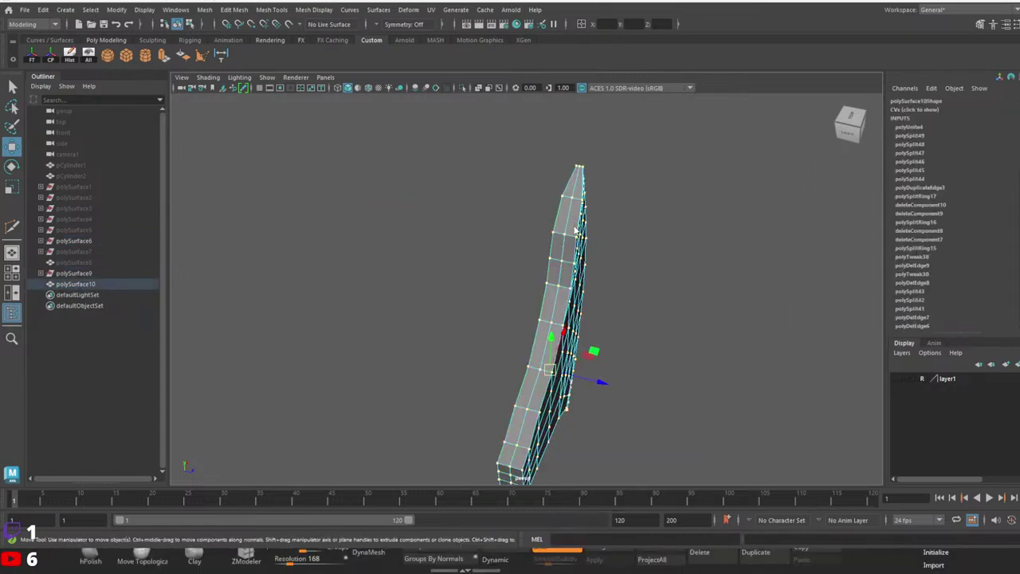
shift+right_drag(575, 229, 625, 175)
click(628, 179)
click(574, 254)
Preview the merged blade mesh smoothed, return it to the unsmoothed display and deselect it.
key(3)
click(626, 280)
click(566, 282)
key(1)
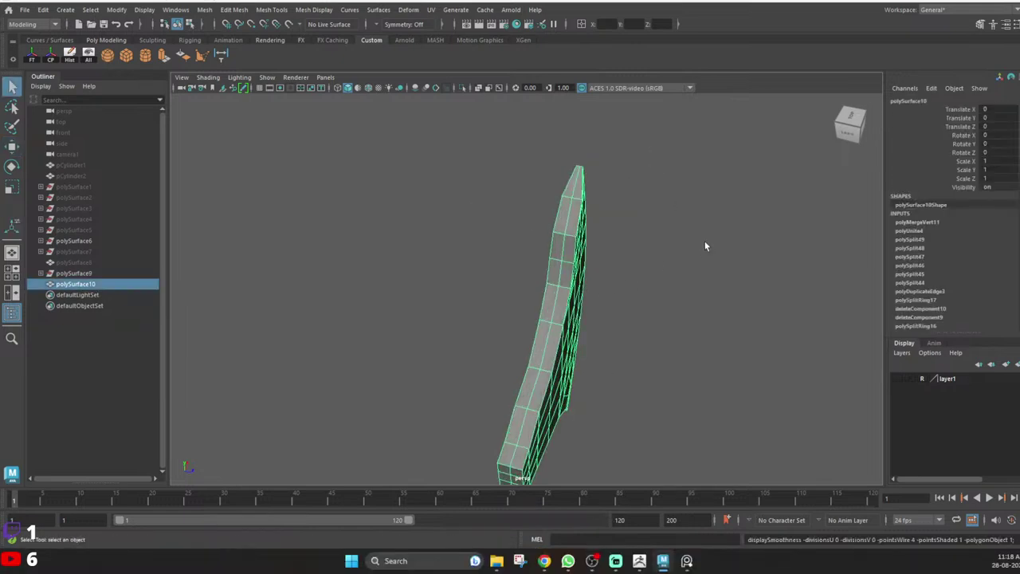
click(705, 246)
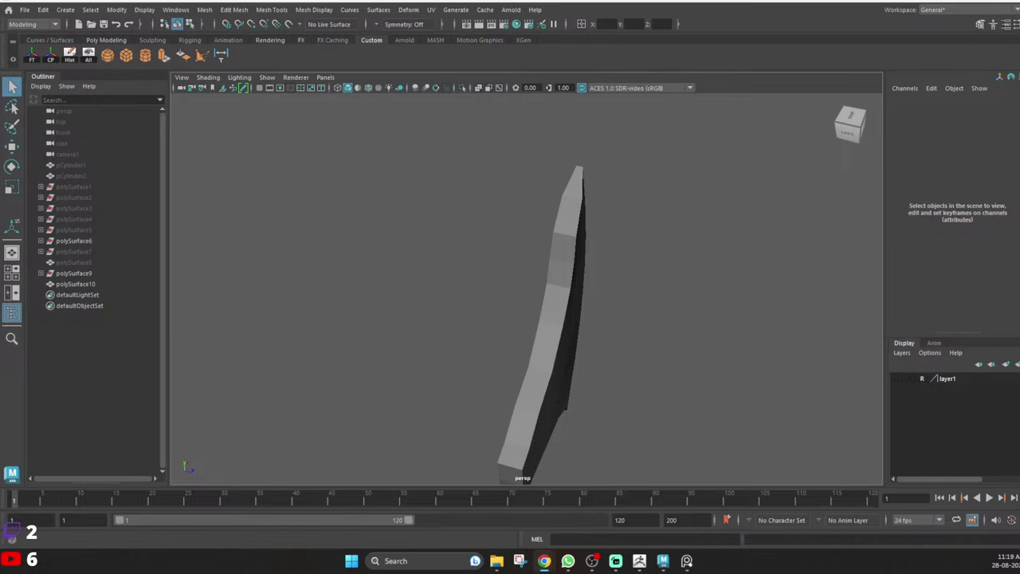
Try adding an edge loop down the middle of the large blade's flat side and undo it.
key(alt+Tab)
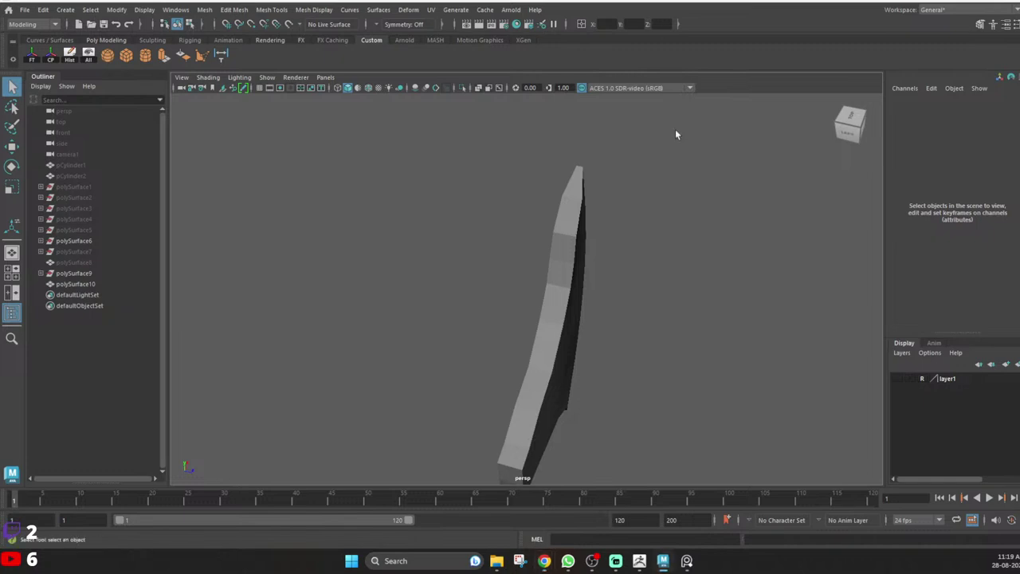
alt+drag(596, 312, 517, 298)
click(567, 324)
alt+drag(568, 325, 512, 317)
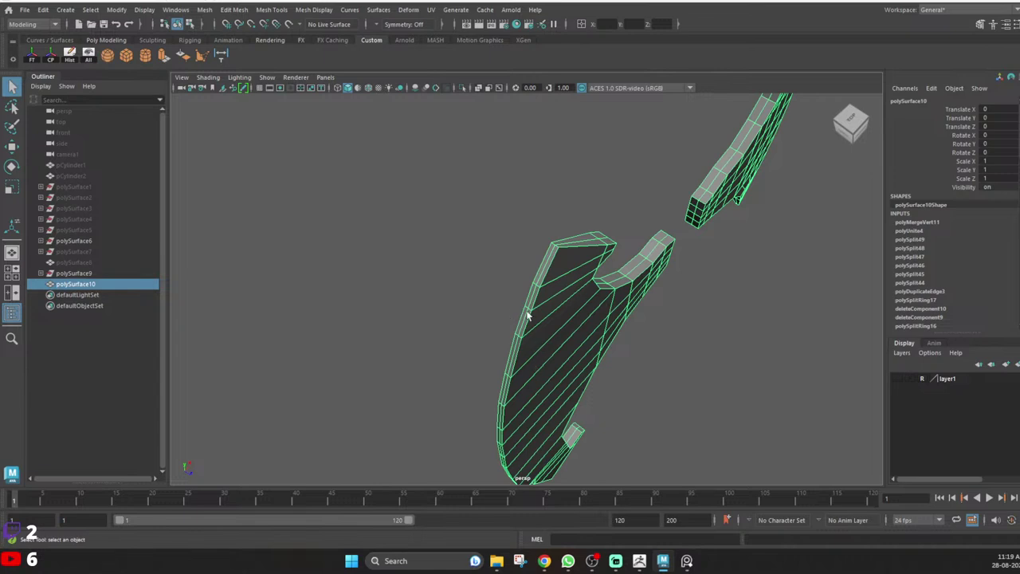
alt+drag(528, 305, 717, 321)
alt+middle_drag(718, 322, 646, 294)
alt+drag(646, 294, 670, 263)
alt+right_drag(670, 265, 434, 288)
alt+middle_drag(434, 288, 515, 262)
mouse_move(478, 199)
right_down()
mouse_move(479, 163)
mouse_move(451, 199)
mouse_move(487, 216)
right_up()
click(457, 256)
ctrl+right_click(495, 180)
alt+drag(487, 216, 465, 253)
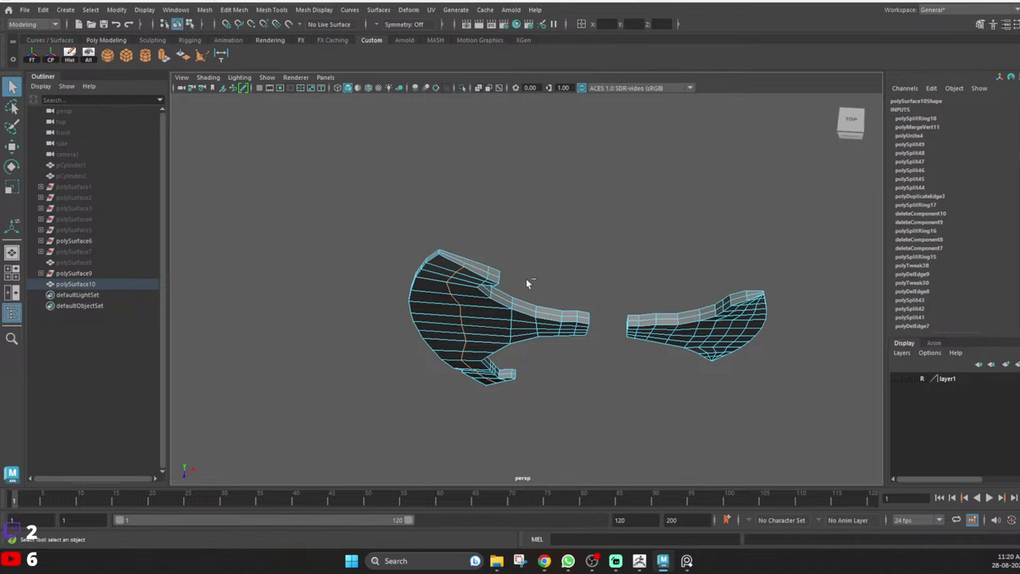
key(ctrl+z)
Inspect the large blade's rim and thickness from several angles, toggling the smoothed preview on and off.
click(372, 276)
alt+right_drag(372, 277, 452, 253)
key(3)
click(428, 255)
key(1)
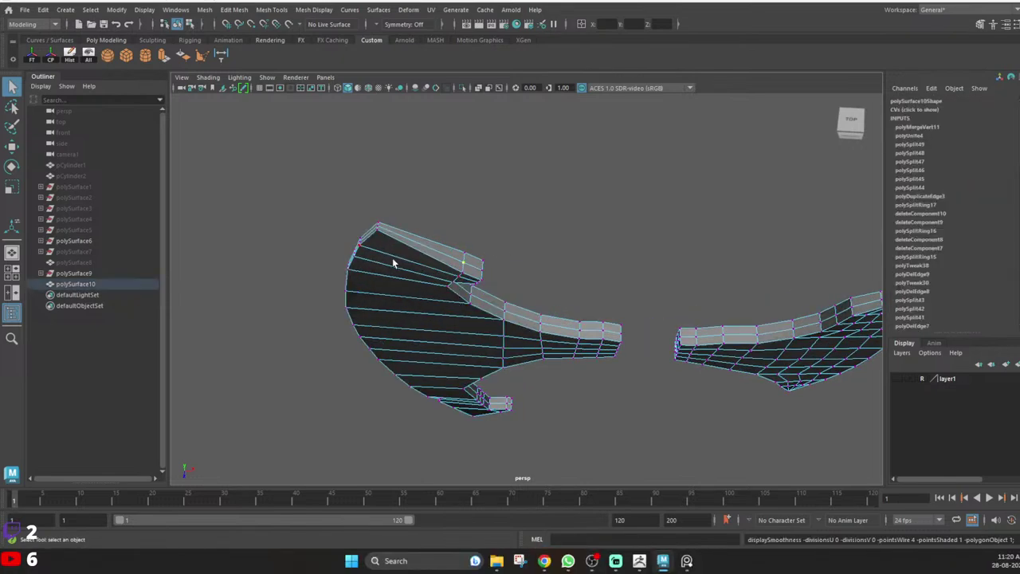
alt+drag(393, 261, 372, 272)
scroll(372, 271, up, 4)
key(3)
key(1)
click(451, 273)
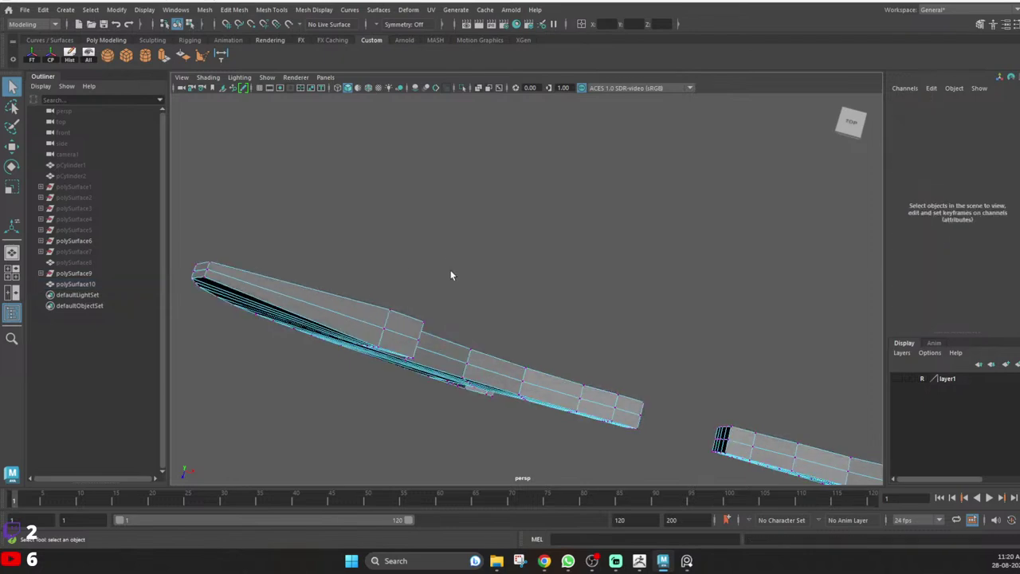
alt+drag(450, 275, 433, 292)
alt+drag(442, 211, 595, 205)
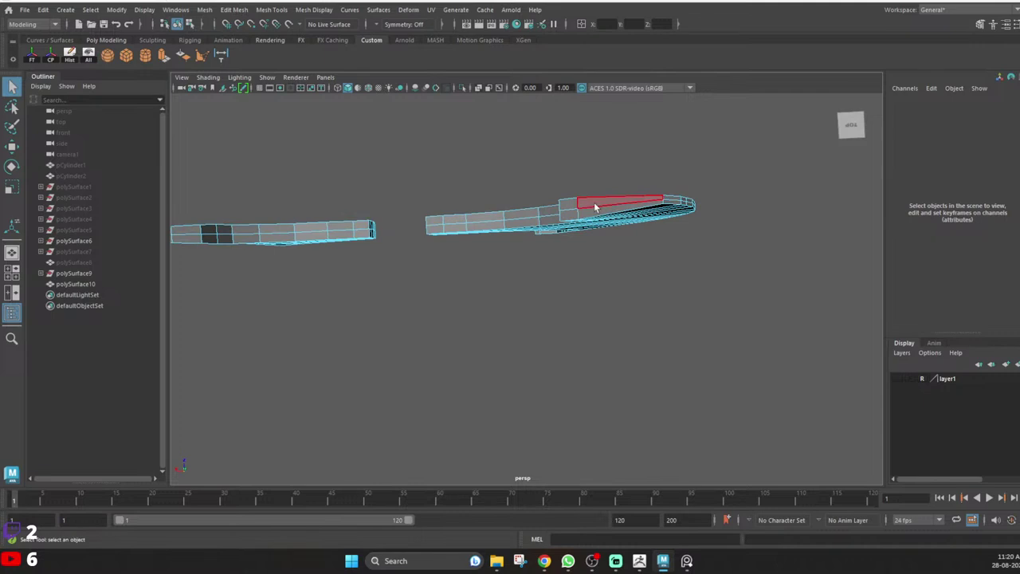
Undo the recent selection and smooth-preview changes, back to the merged blade mesh selected in object mode.
click(594, 204)
key(ctrl+z)
key(ctrl+z)
key(ctrl+z)
key(ctrl+z)
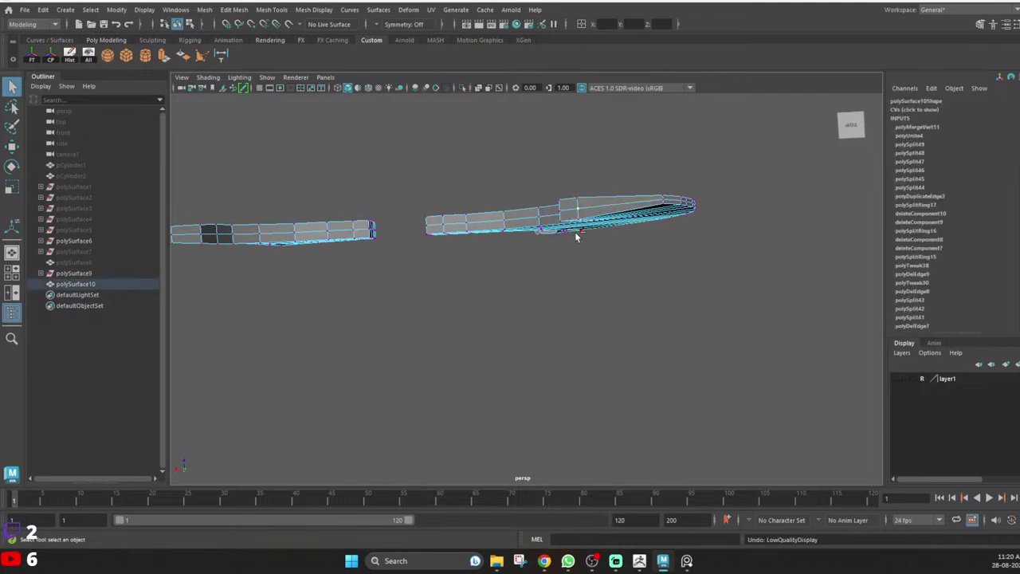
key(ctrl+z)
key(ctrl+z)
key(ctrl+z)
key(ctrl+z)
key(ctrl+z)
key(ctrl+z)
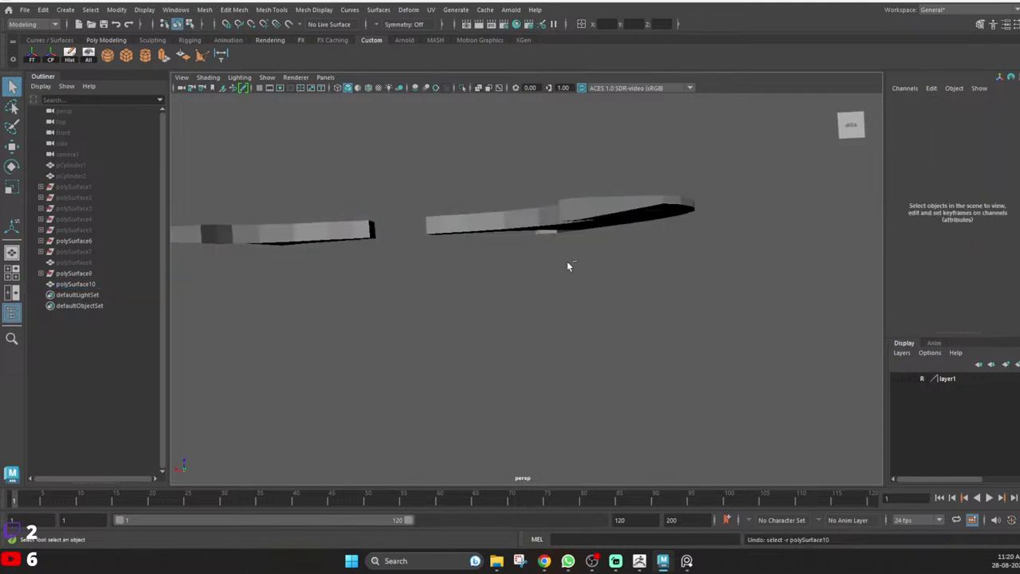
key(ctrl+z)
key(ctrl+z)
key(ctrl+z)
key(ctrl+z)
key(ctrl+z)
key(ctrl+z)
key(ctrl+z)
key(ctrl+z)
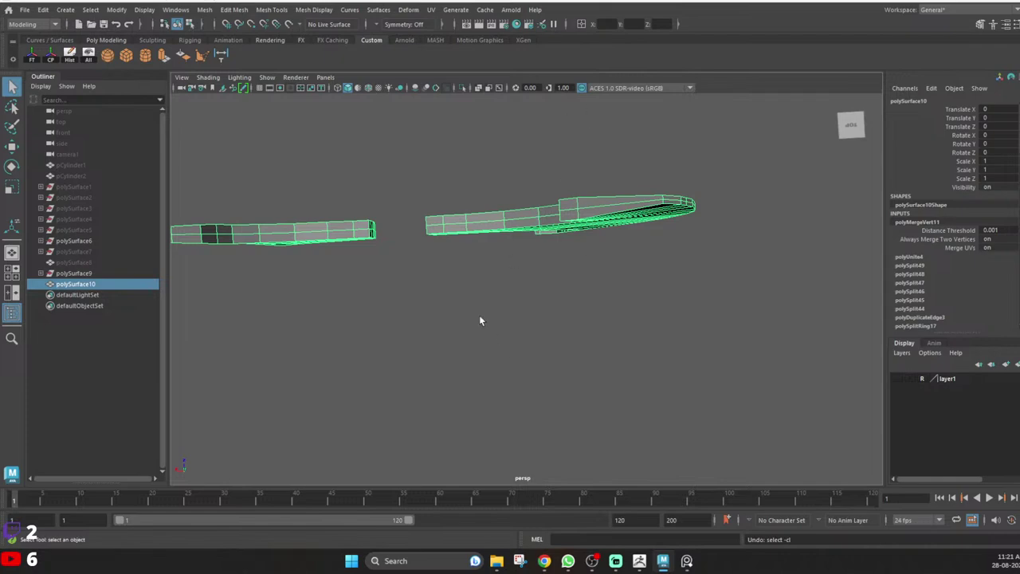
Delete the rear strip of side faces running around the large blade's rim.
alt+drag(448, 299, 401, 289)
alt+drag(485, 321, 451, 241)
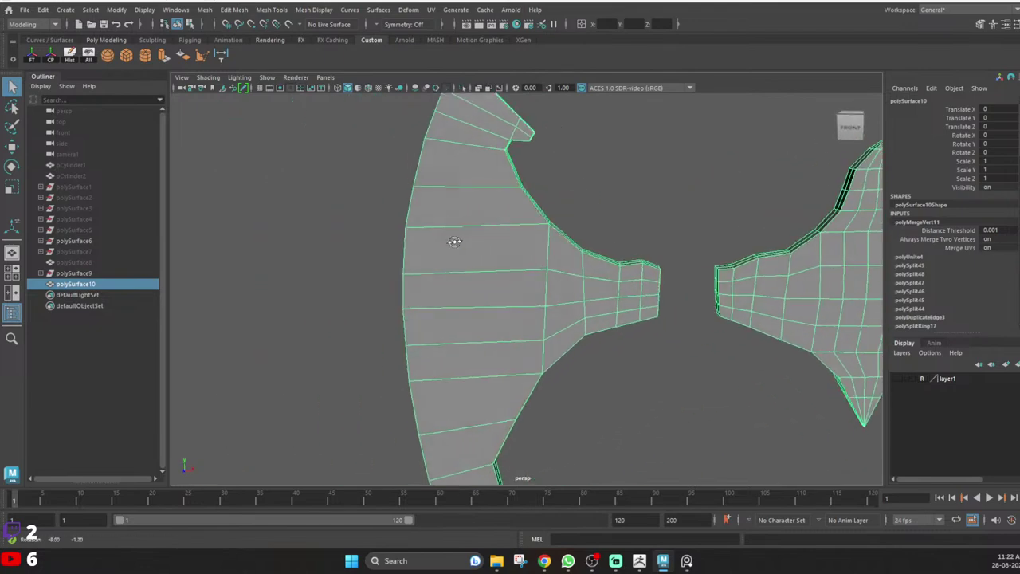
right_drag(451, 241, 465, 183)
alt+drag(466, 184, 373, 287)
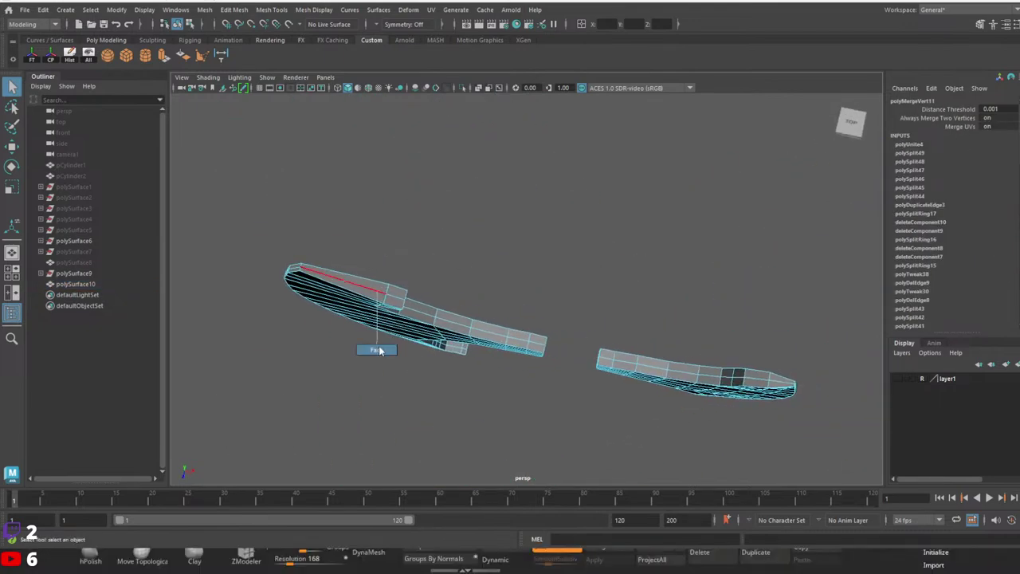
click(374, 285)
shift+double_click(396, 298)
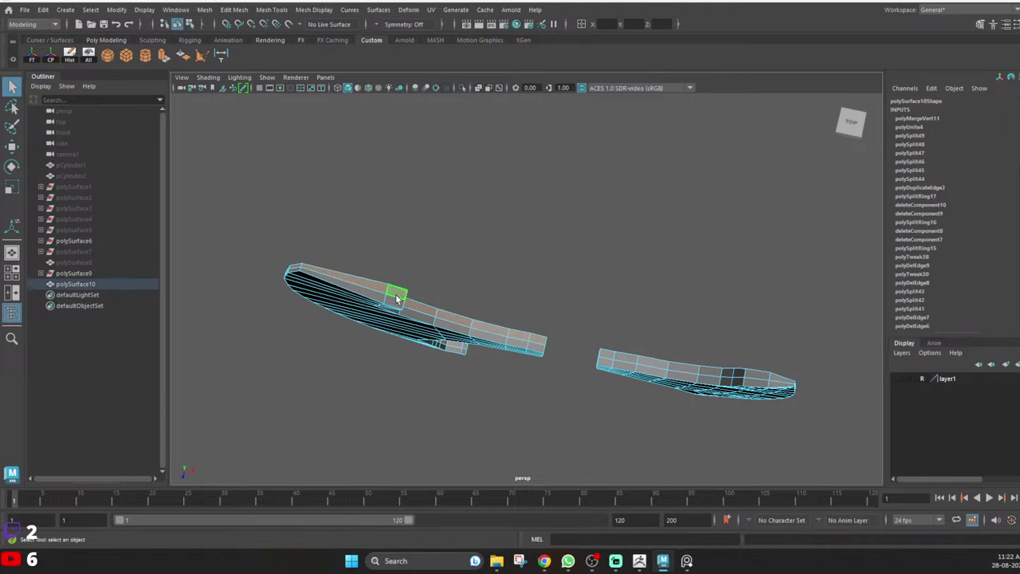
key(Delete)
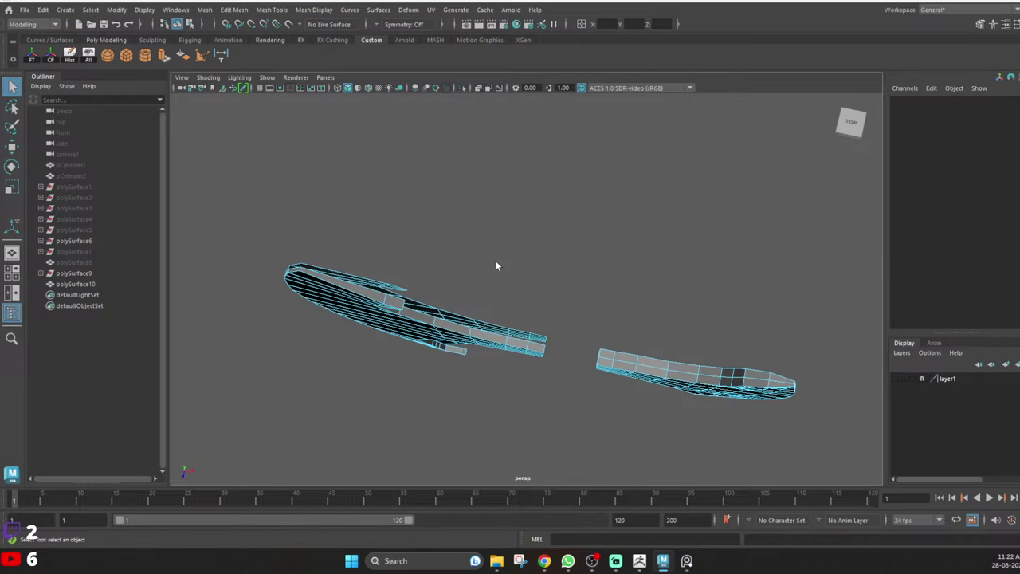
Delete the detached flat faces on the large blade's rear side and return to object mode.
alt+drag(411, 285, 365, 327)
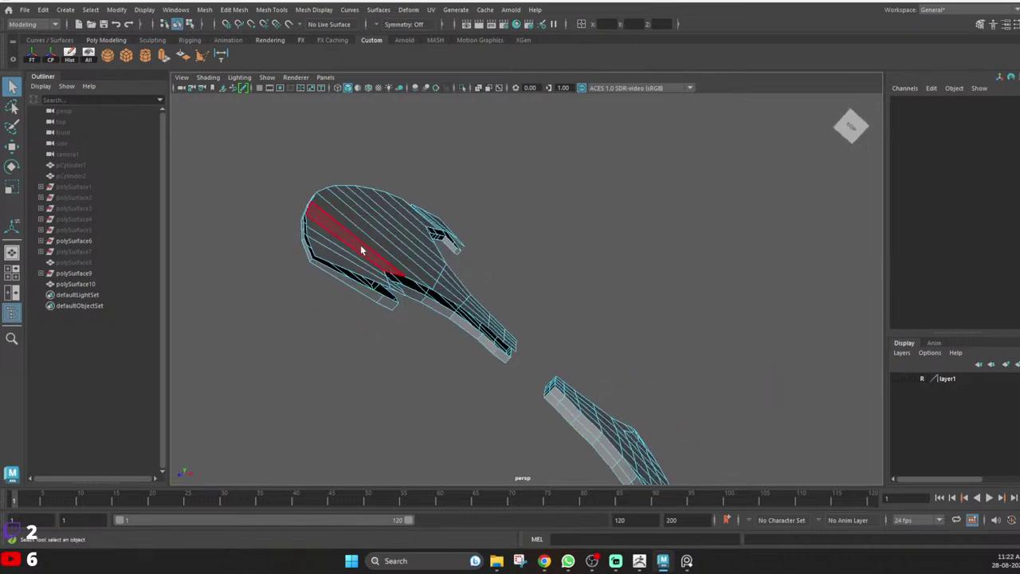
double_click(360, 245)
key(Delete)
right_drag(361, 250, 430, 173)
click(430, 173)
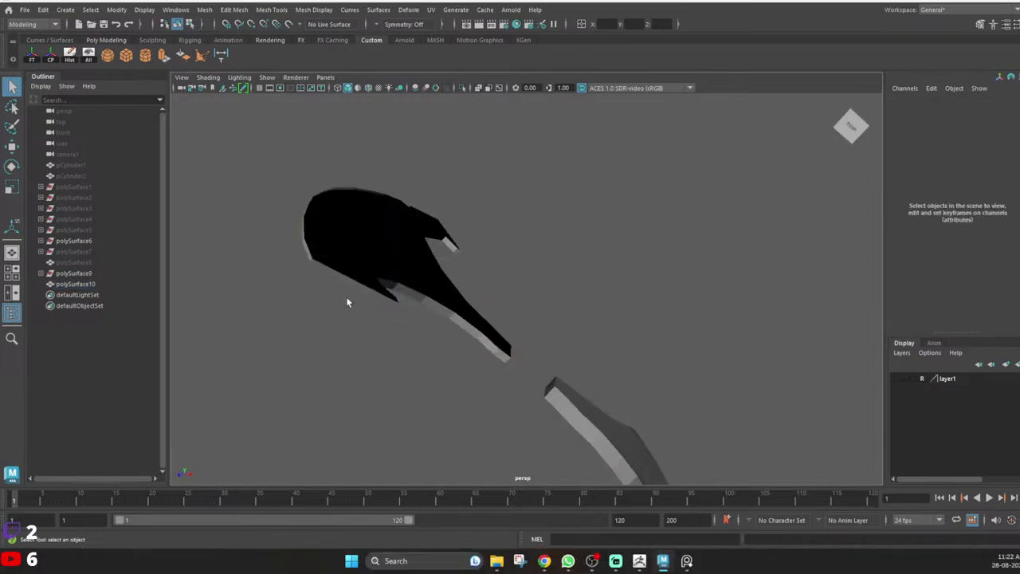
Check the open border of the remaining large blade half by selecting its edges.
alt+drag(346, 297, 489, 163)
click(374, 219)
right_drag(490, 164, 490, 163)
alt+drag(489, 184, 472, 224)
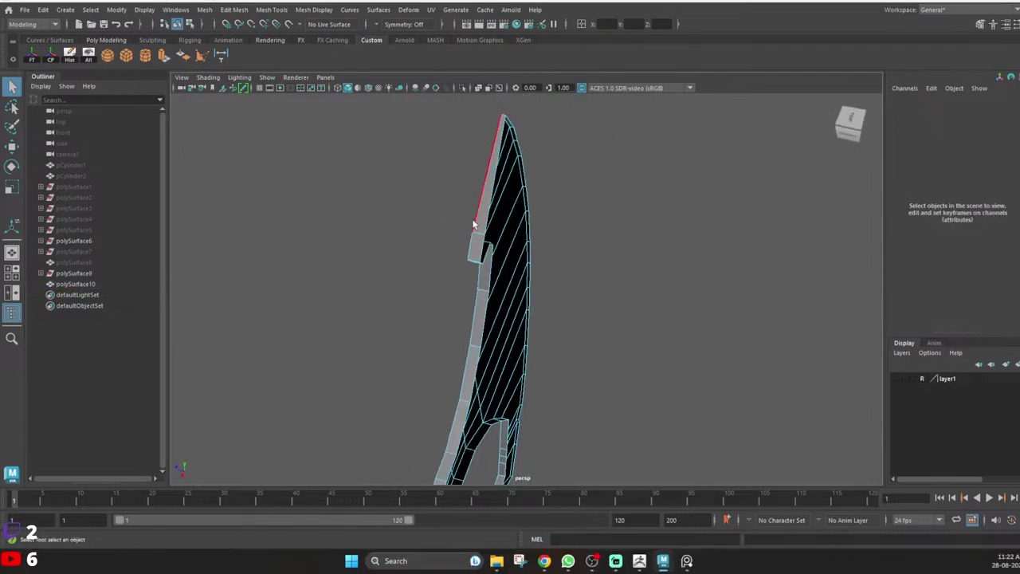
click(485, 227)
alt+middle_drag(553, 316, 519, 209)
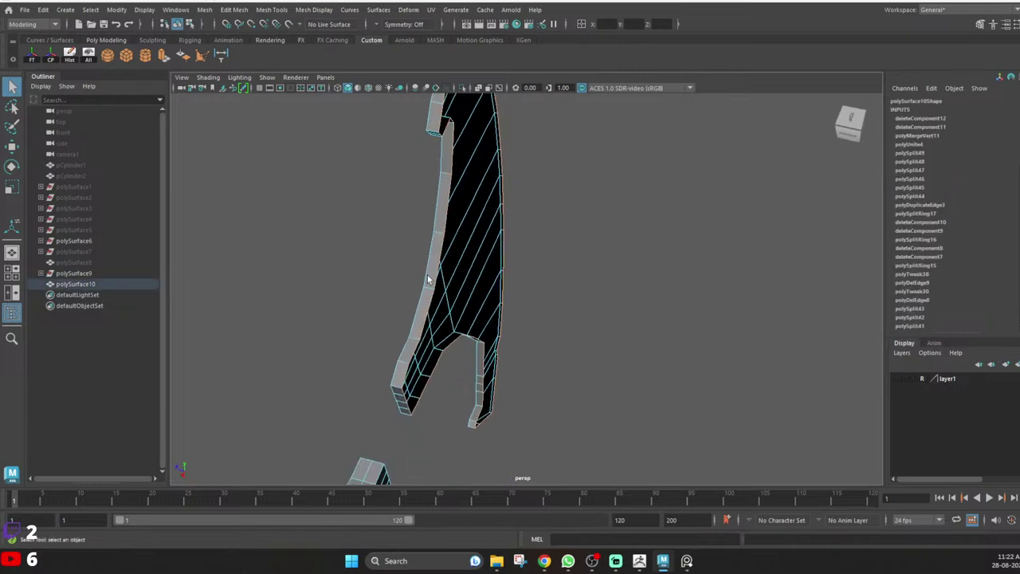
Split the large blade's crosswise edges with a new edge loop, add offset edge loops beside it, and select the mesh.
alt+drag(429, 280, 402, 289)
right_drag(434, 289, 473, 247)
alt+drag(471, 251, 383, 273)
right_drag(382, 274, 357, 198)
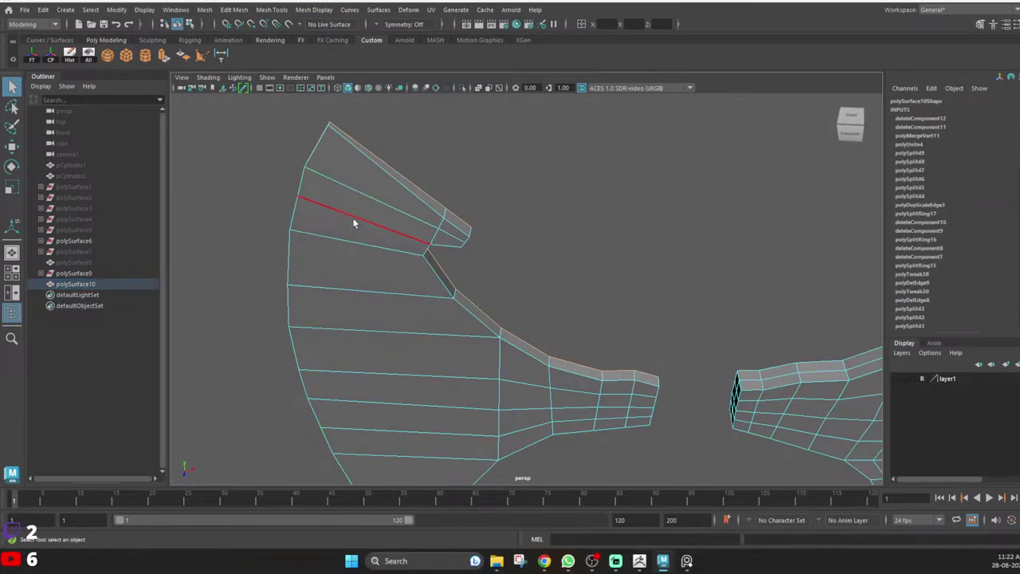
click(352, 218)
shift+right_drag(423, 144, 443, 225)
alt+drag(378, 281, 368, 267)
right_drag(368, 267, 406, 230)
click(447, 249)
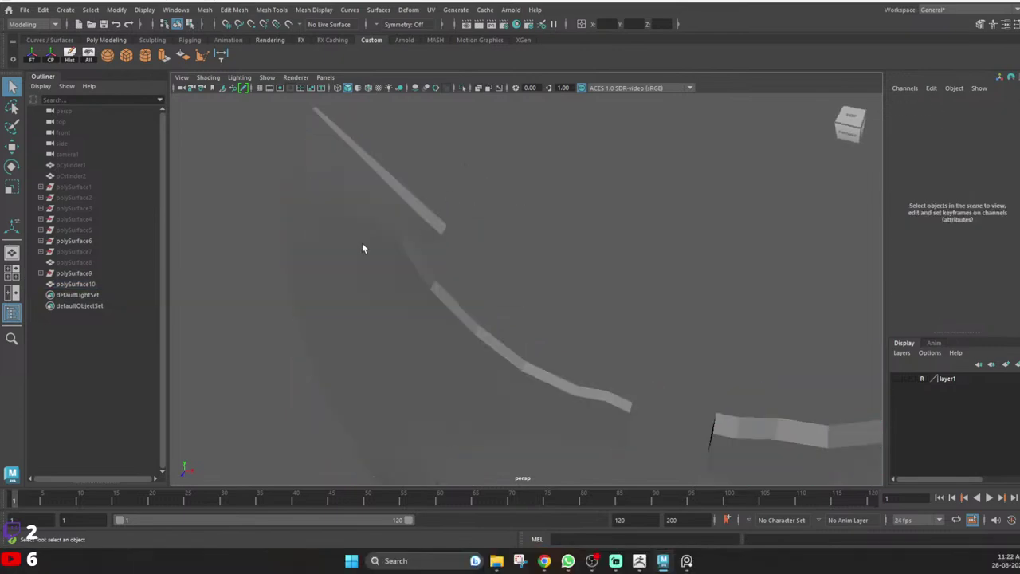
click(362, 243)
Reposition the blade mesh's pivot on the large blade's rim.
alt+drag(412, 256, 476, 268)
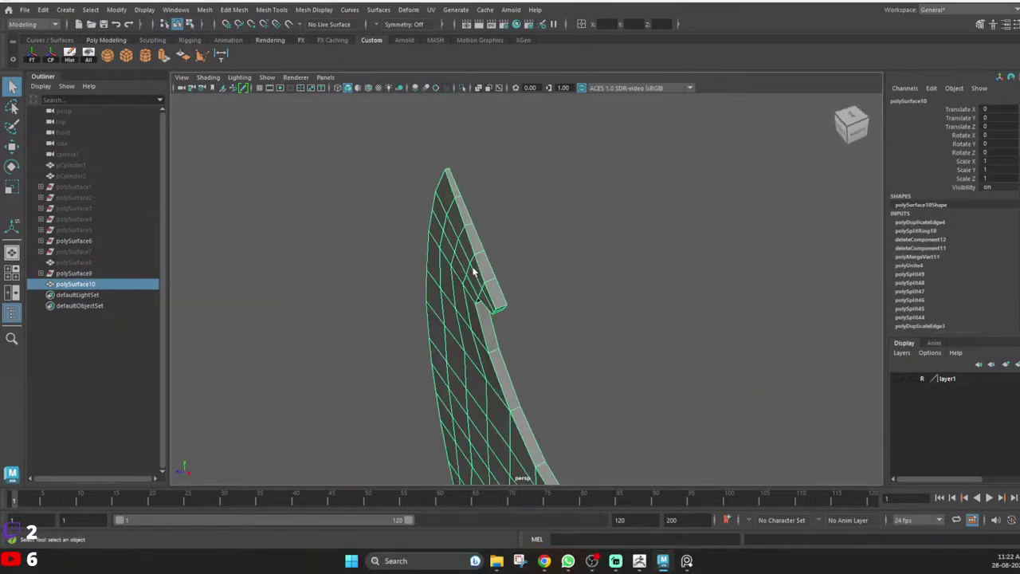
key(w)
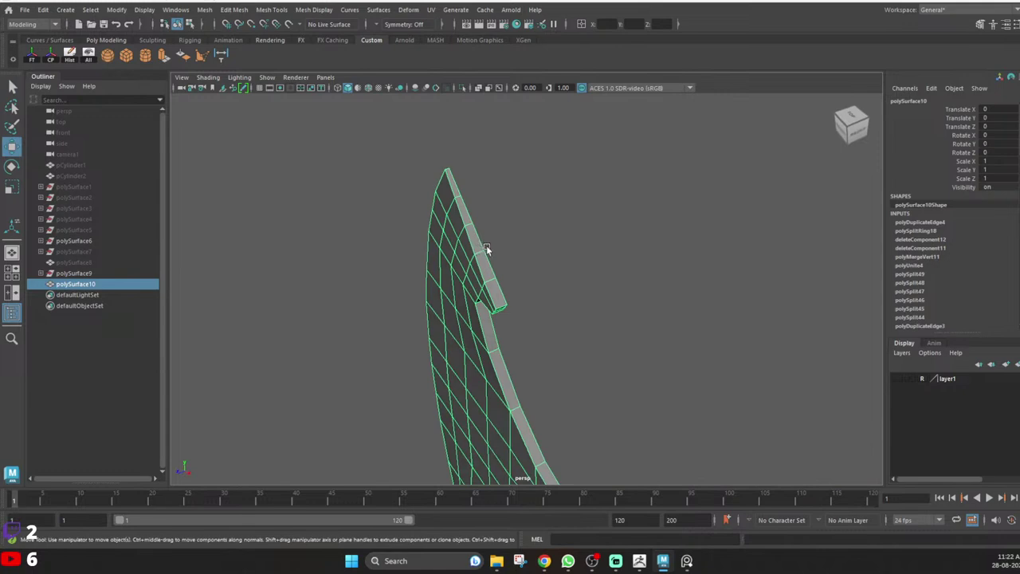
key(d)
click(484, 250)
alt+drag(532, 271, 437, 285)
scroll(483, 267, down, 4)
Separate the blade mesh into individual large and small blade objects.
key(q)
key(F11)
scroll(601, 288, down, 3)
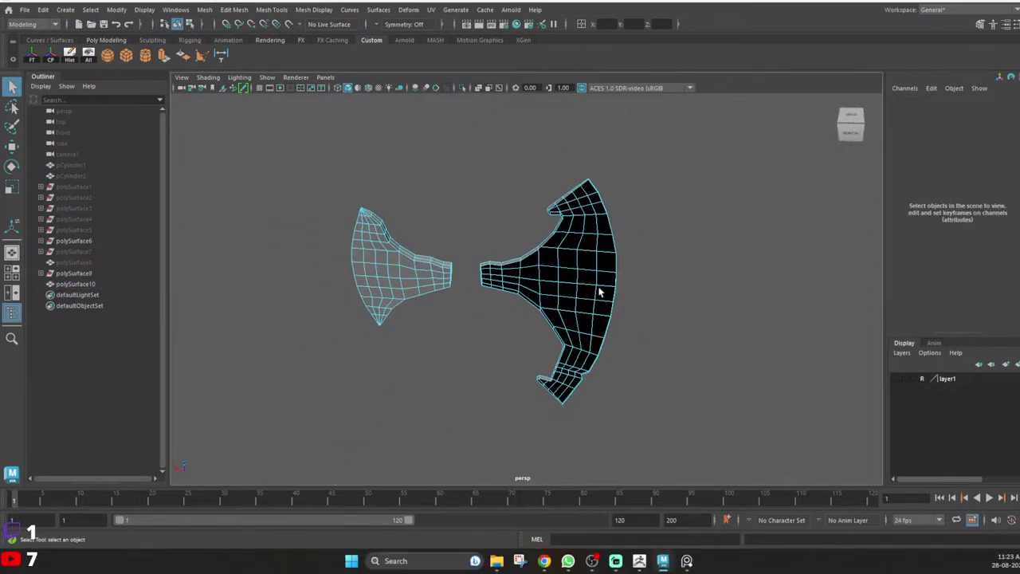
alt+drag(599, 292, 585, 269)
right_drag(549, 267, 558, 248)
click(580, 196)
shift+right_drag(580, 195, 559, 412)
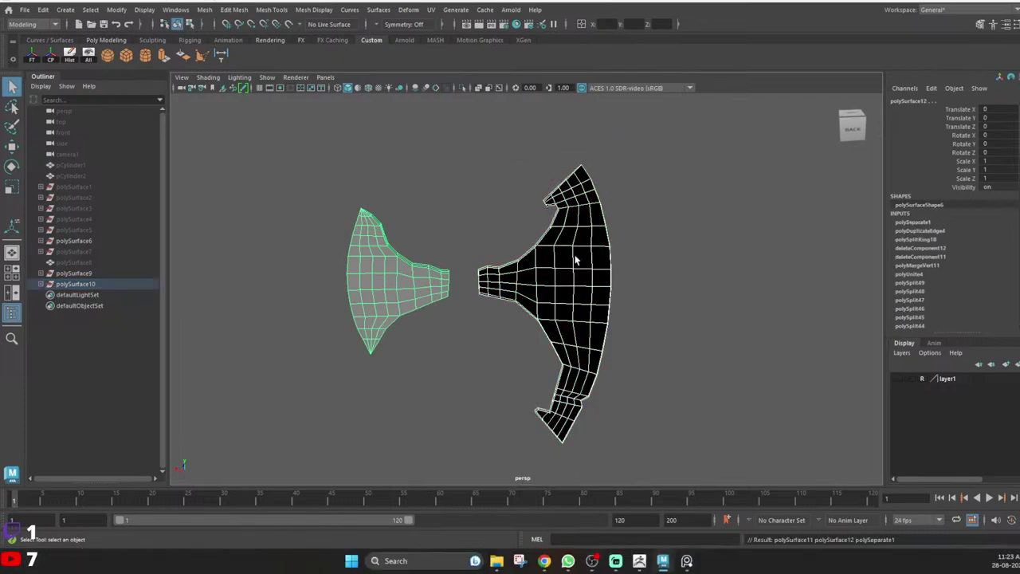
Duplicate the large blade half and mirror the copy by setting its Scale Z to -1.
click(575, 258)
scroll(545, 265, up, 4)
alt+drag(545, 264, 492, 303)
key(w)
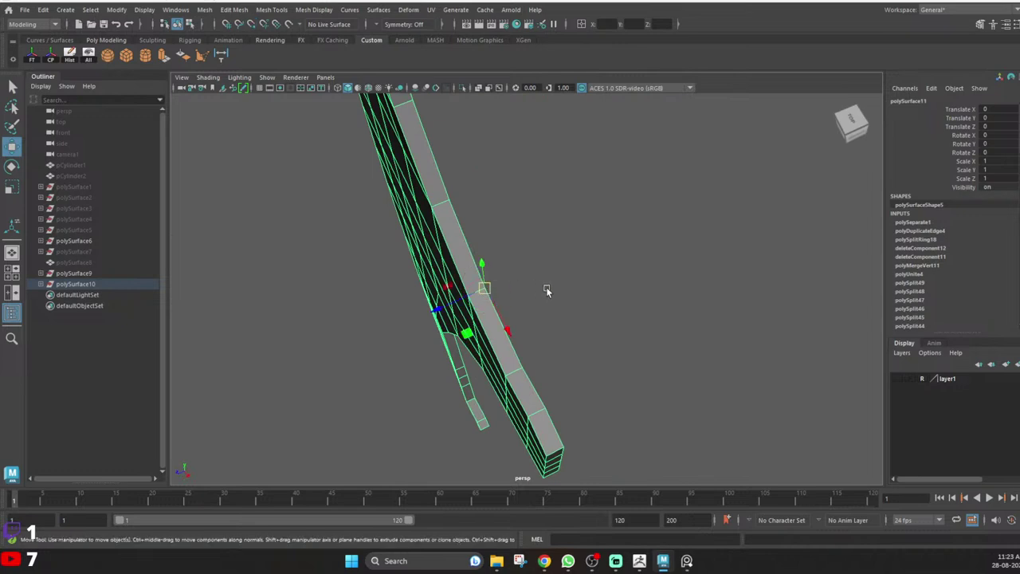
key(ctrl+d)
click(991, 180)
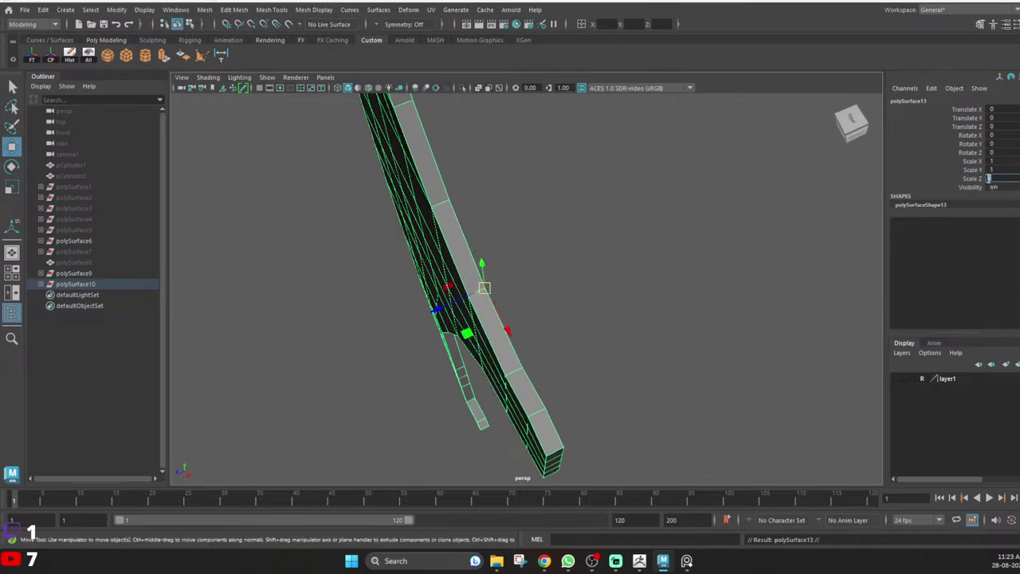
text(-1)
key(Return)
scroll(628, 241, down, 4)
click(635, 232)
scroll(622, 231, down, 4)
alt+drag(574, 229, 494, 214)
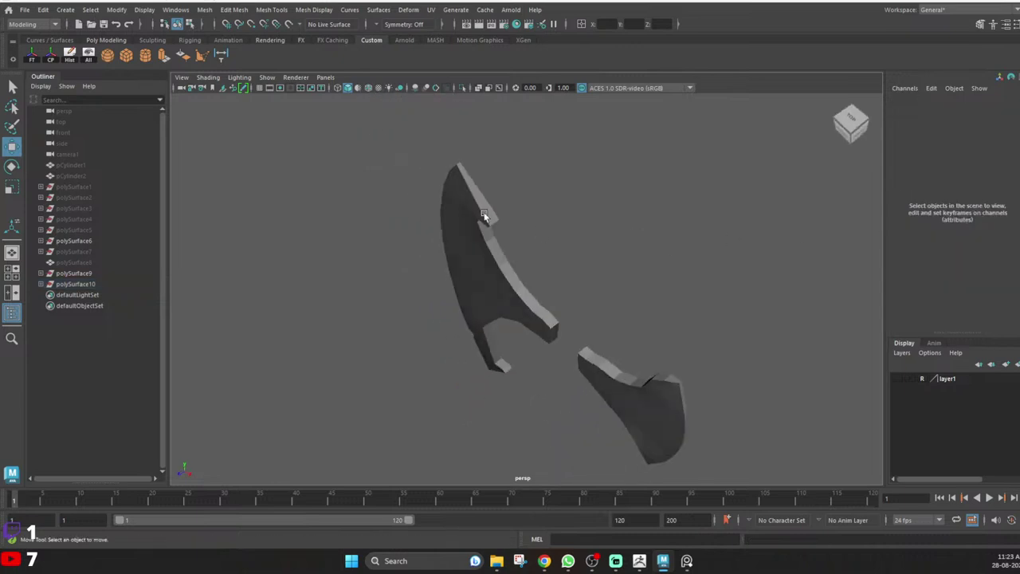
Combine the two large blade halves into one mesh and merge all its vertices.
click(485, 213)
shift+click(470, 200)
shift+right_drag(469, 197, 435, 428)
right_drag(449, 252, 390, 236)
drag(375, 114, 632, 424)
shift+right_drag(483, 173, 537, 110)
right_drag(475, 270, 518, 229)
Preview the rebuilt large blade smoothed, then restore the unsmoothed display and deselect it.
key(q)
click(573, 223)
click(463, 264)
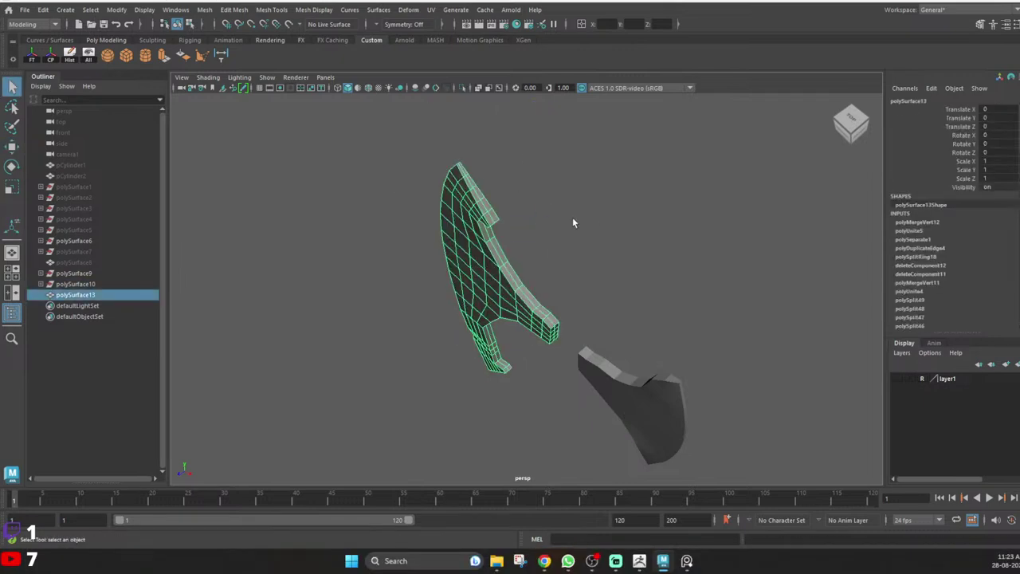
key(3)
click(574, 219)
click(496, 268)
key(1)
click(635, 223)
Unhide the remaining axe parts and review the whole axe from the side and back.
key(ctrl+shift+h)
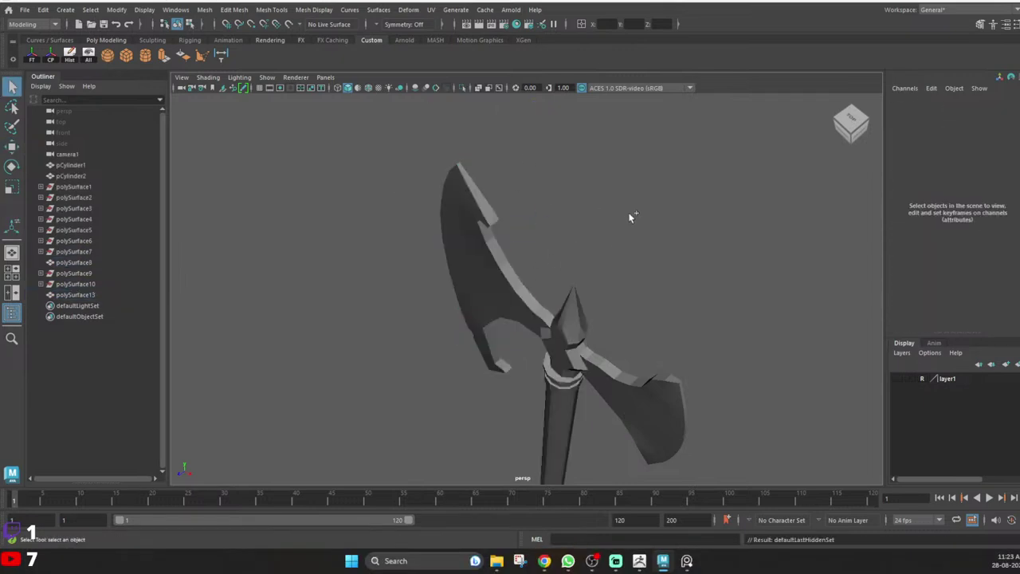
scroll(630, 217, down, 5)
alt+drag(621, 248, 676, 326)
scroll(481, 312, up, 5)
scroll(676, 326, down, 4)
alt+middle_drag(547, 367, 517, 304)
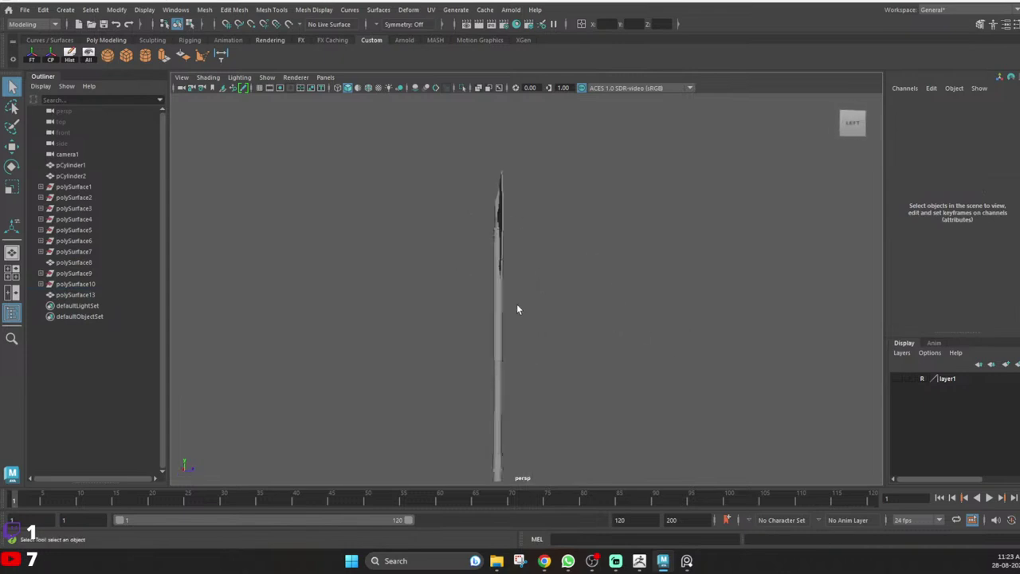
alt+drag(517, 304, 654, 307)
scroll(465, 279, down, 3)
Select all the axe parts, delete their construction history, and export the selection.
drag(440, 188, 612, 400)
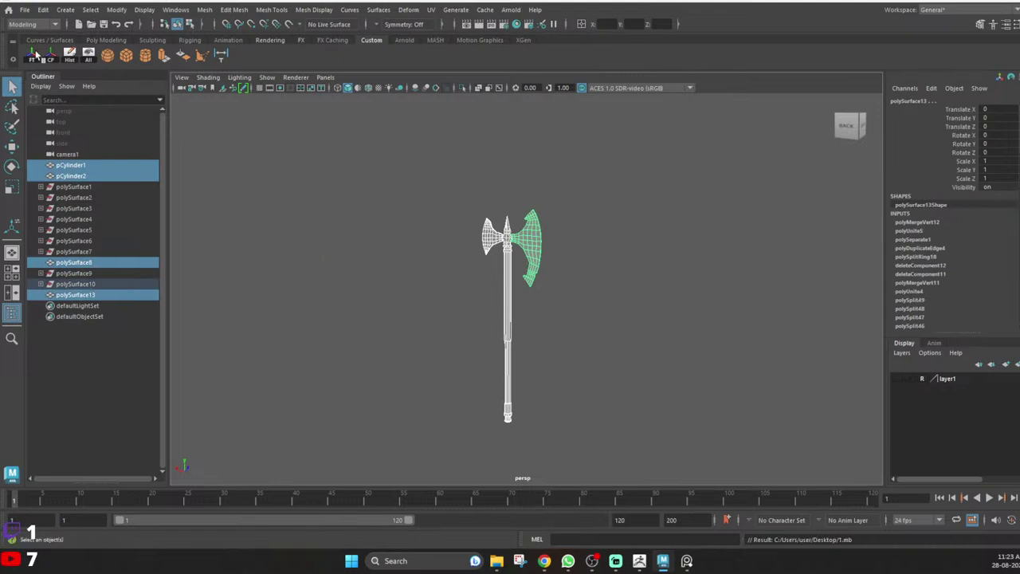
click(69, 55)
click(25, 10)
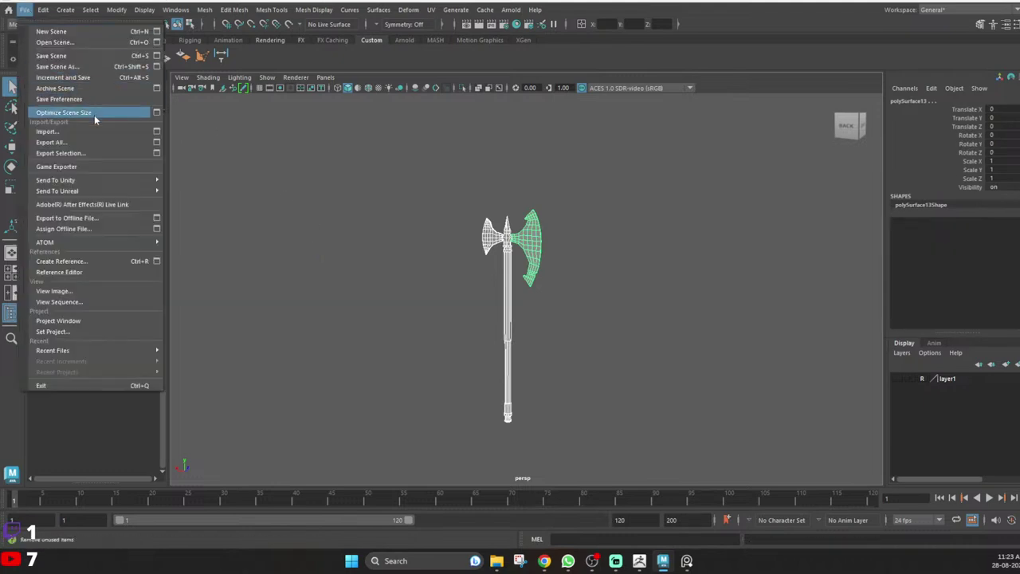
click(62, 154)
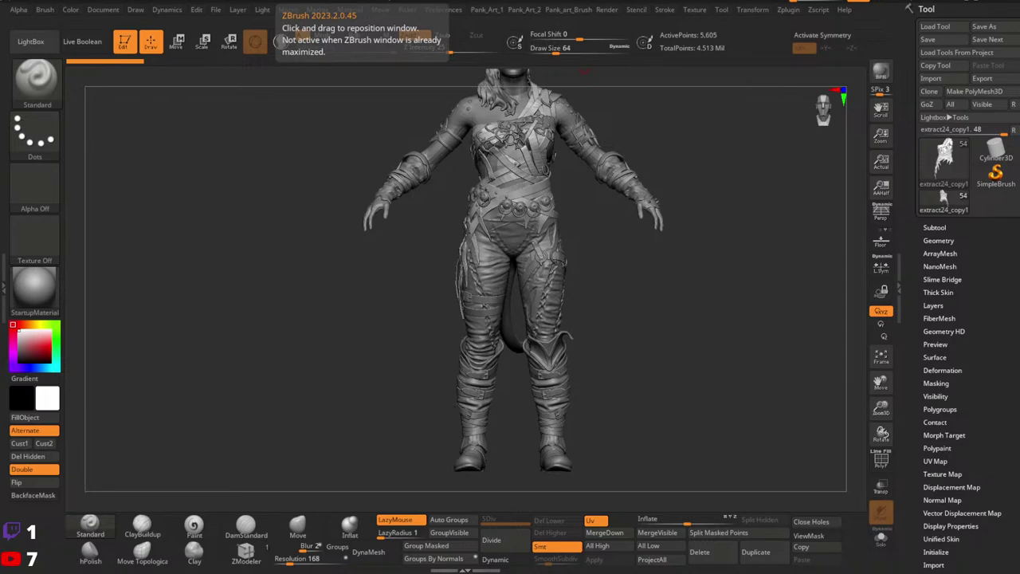
Switch to ZBrush and examine the sculpted character's outfit from the front, back and side.
mouse_move(686, 371)
mouse_down()
mouse_move(695, 387)
mouse_move(679, 387)
mouse_move(691, 363)
mouse_up()
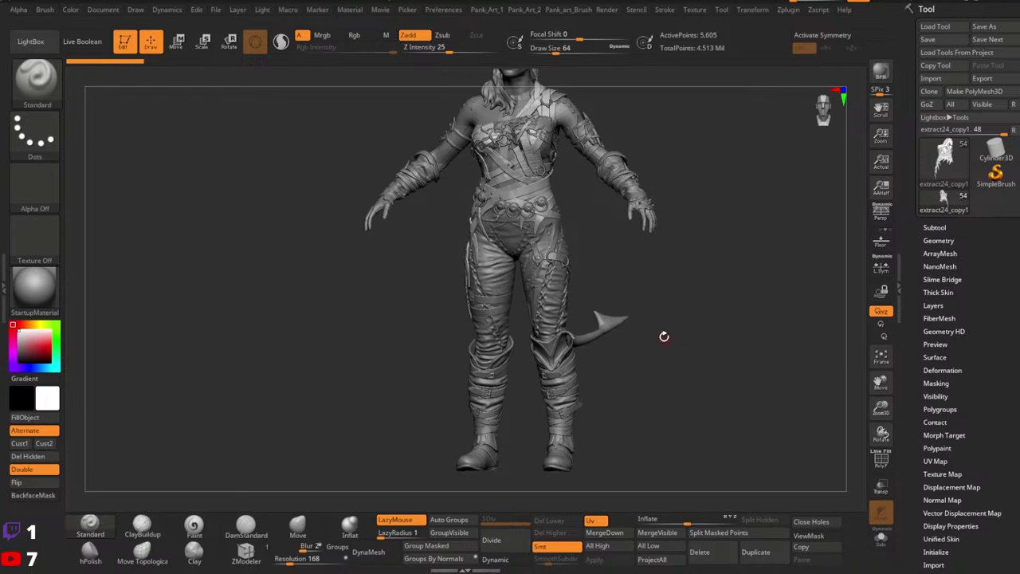
click(598, 520)
drag(628, 329, 640, 306)
mouse_move(640, 306)
ctrl+right_down()
mouse_move(707, 340)
mouse_move(667, 359)
mouse_move(713, 350)
mouse_move(711, 269)
mouse_move(648, 340)
ctrl+right_up()
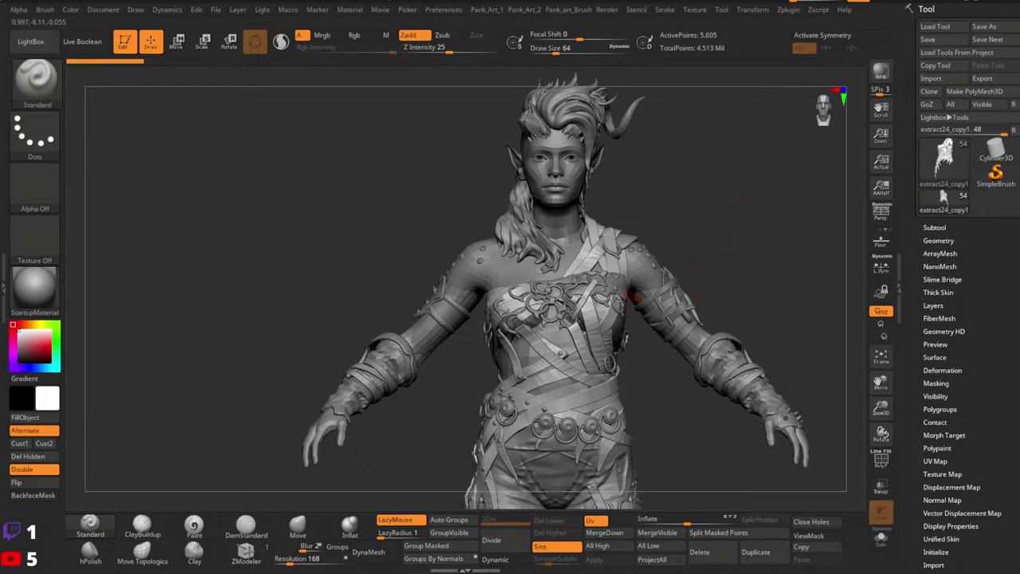
right_drag(586, 314, 454, 320)
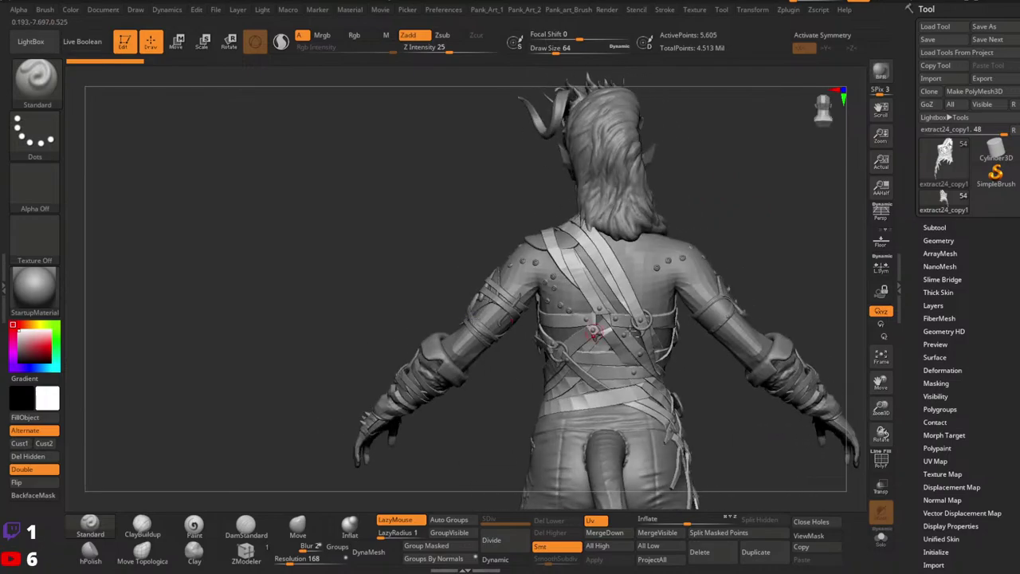
mouse_move(597, 332)
right_down()
mouse_move(550, 306)
mouse_move(523, 330)
mouse_move(532, 275)
mouse_move(560, 303)
mouse_move(506, 318)
mouse_move(455, 311)
mouse_move(566, 343)
mouse_move(515, 314)
mouse_move(536, 339)
mouse_move(592, 351)
right_up()
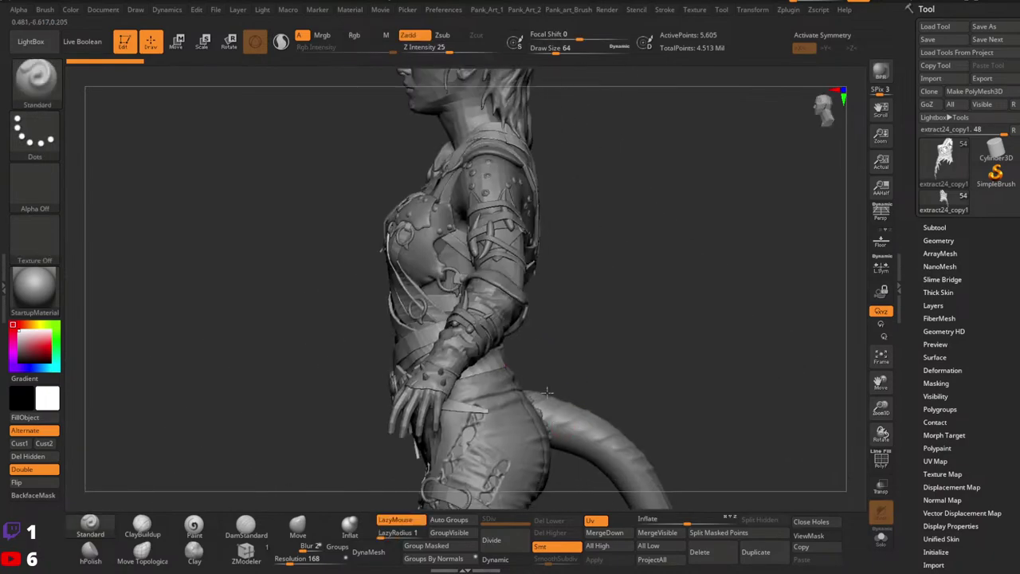
alt+right_drag(526, 405, 489, 292)
mouse_move(575, 300)
right_down()
mouse_move(518, 279)
mouse_move(580, 315)
mouse_move(510, 323)
right_up()
mouse_move(530, 407)
alt+right_down()
mouse_move(498, 241)
mouse_move(585, 319)
mouse_move(518, 247)
mouse_move(479, 269)
alt+right_up()
right_drag(374, 270, 518, 275)
alt+right_drag(673, 343, 535, 359)
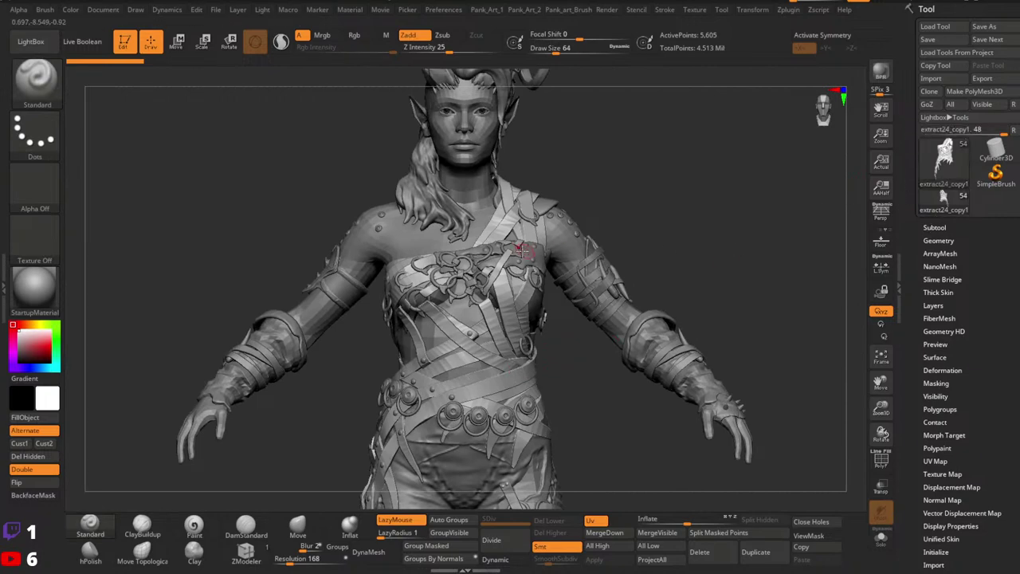
right_drag(523, 252, 580, 246)
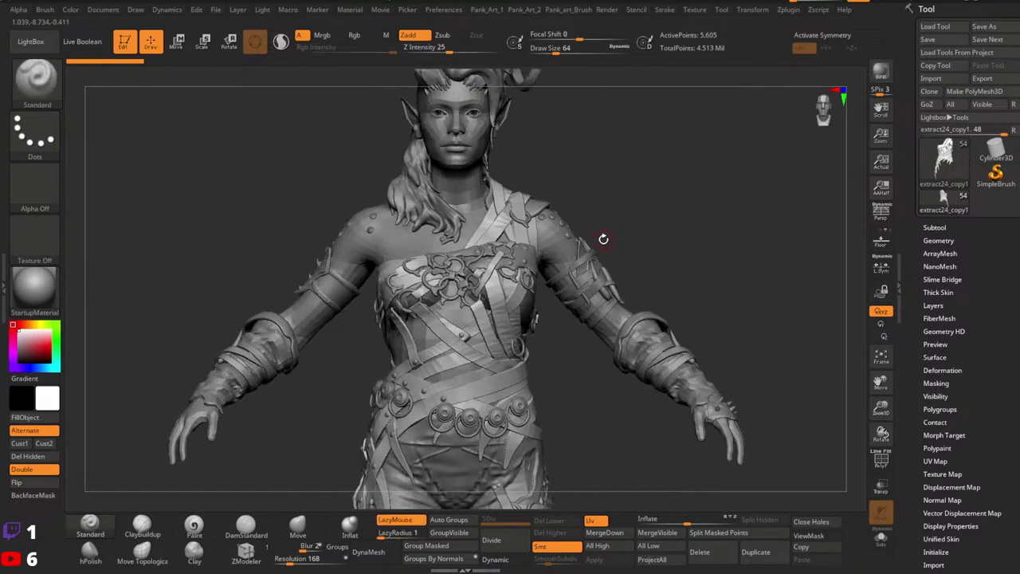
mouse_move(615, 256)
ctrl+right_down()
mouse_move(631, 239)
mouse_move(664, 241)
ctrl+right_up()
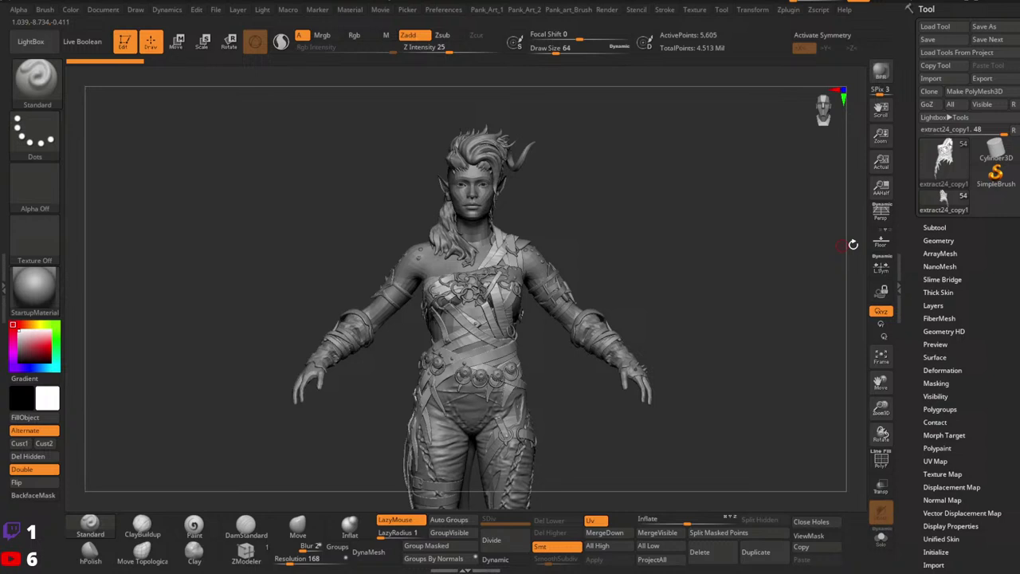
Append a Cylinder3D subtool to the character and replace it with the imported axe mesh.
click(931, 227)
click(991, 423)
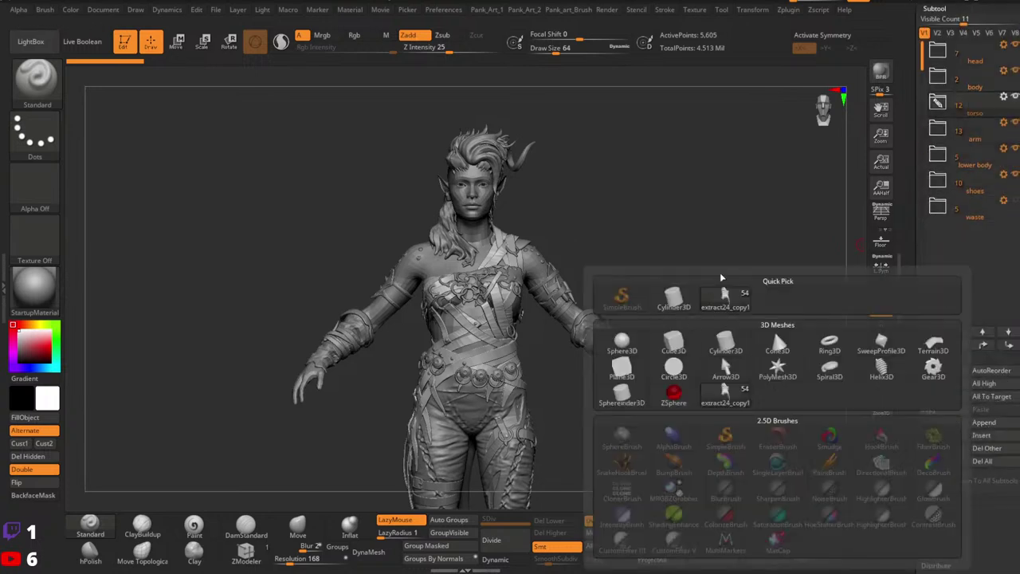
click(673, 298)
click(942, 231)
drag(921, 210, 922, 418)
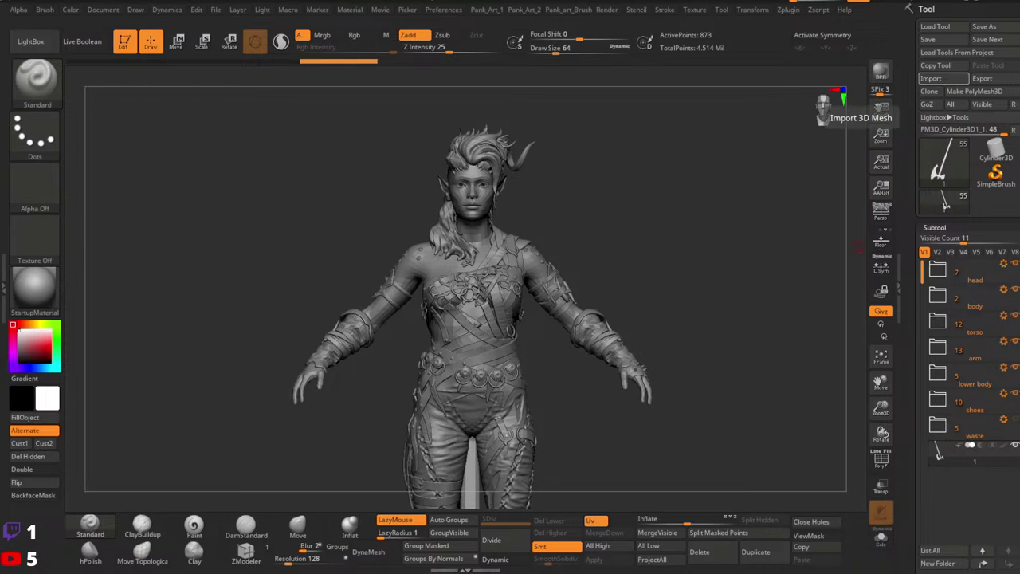
Isolate the axe handle, centre the transform gizmo on it, and unhide the rest of the axe.
mouse_move(655, 241)
ctrl+right_down()
mouse_move(601, 253)
mouse_move(630, 260)
ctrl+right_up()
key(w)
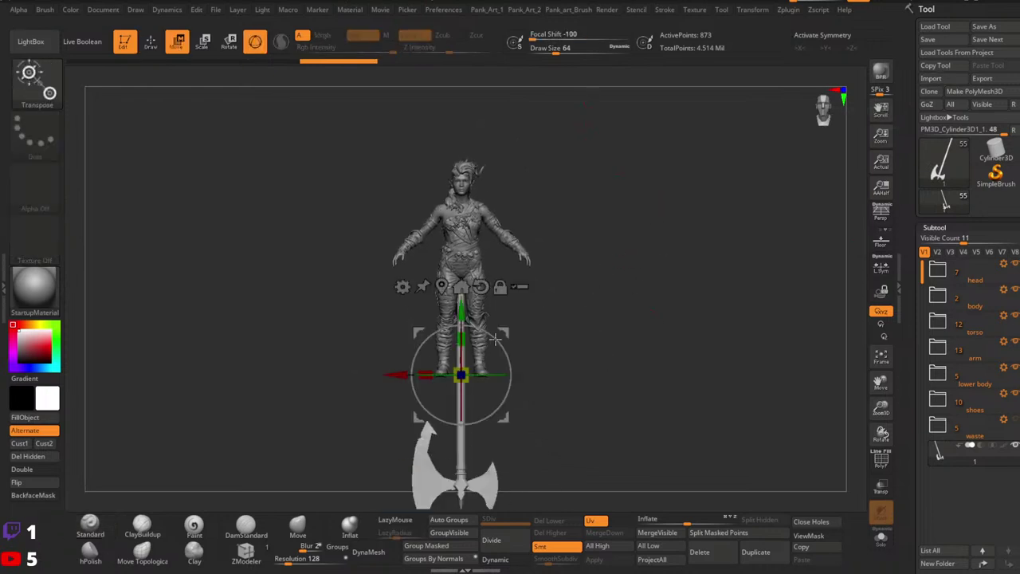
key(q)
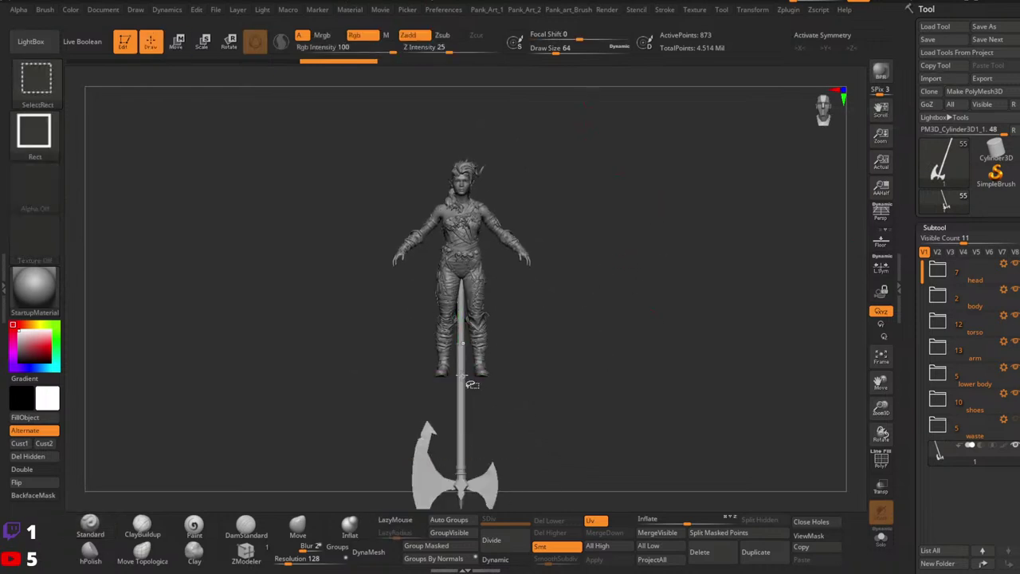
ctrl+shift+click(464, 382)
key(w)
click(441, 287)
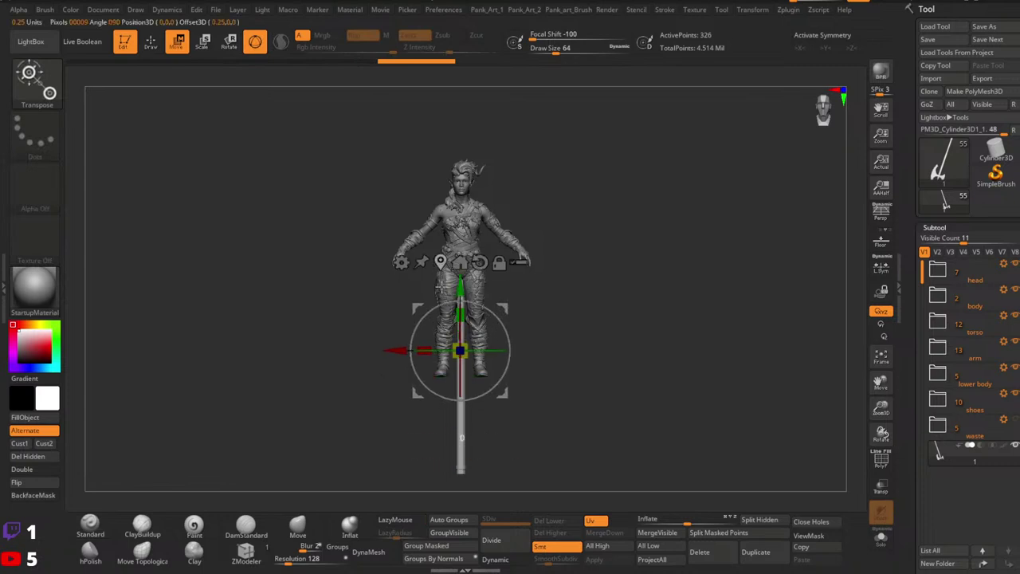
ctrl+shift+click(571, 296)
Rotate the axe so its head points up, and raise it about 4.1 units along the character's back.
shift+drag(490, 311, 423, 405)
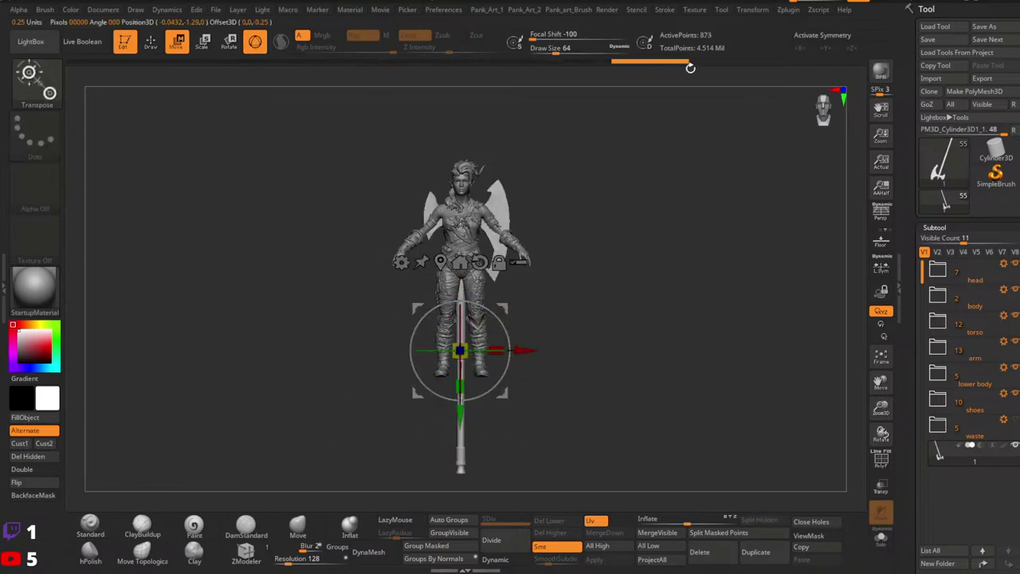
drag(567, 290, 478, 307)
drag(459, 420, 459, 342)
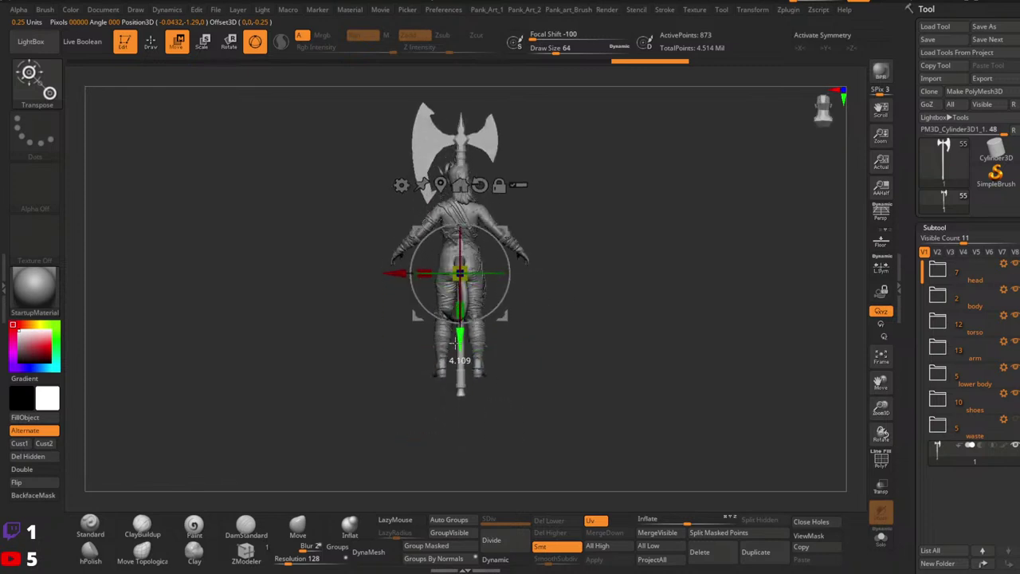
Move the axe backward along the Z axis so it stands behind the character.
ctrl+right_drag(459, 343, 450, 316)
shift+drag(364, 267, 457, 284)
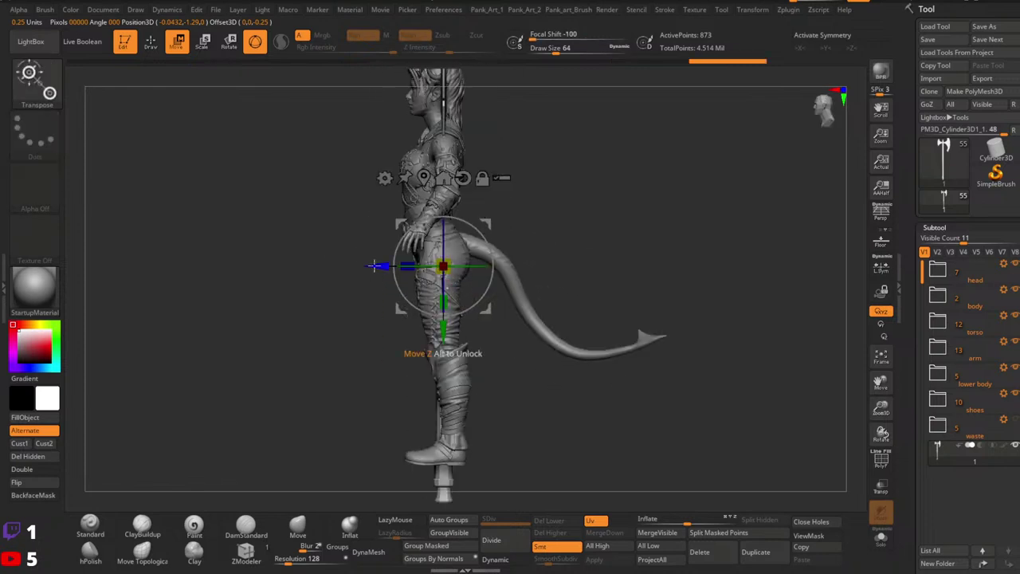
drag(377, 267, 542, 266)
shift+drag(745, 238, 698, 247)
ctrl+right_drag(697, 246, 683, 258)
shift+drag(683, 259, 704, 275)
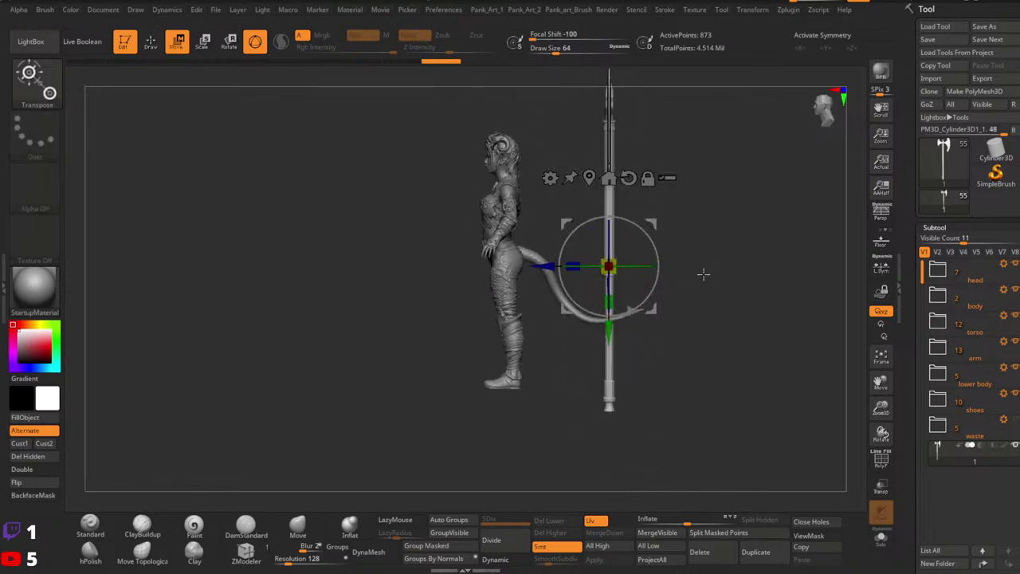
drag(539, 265, 587, 292)
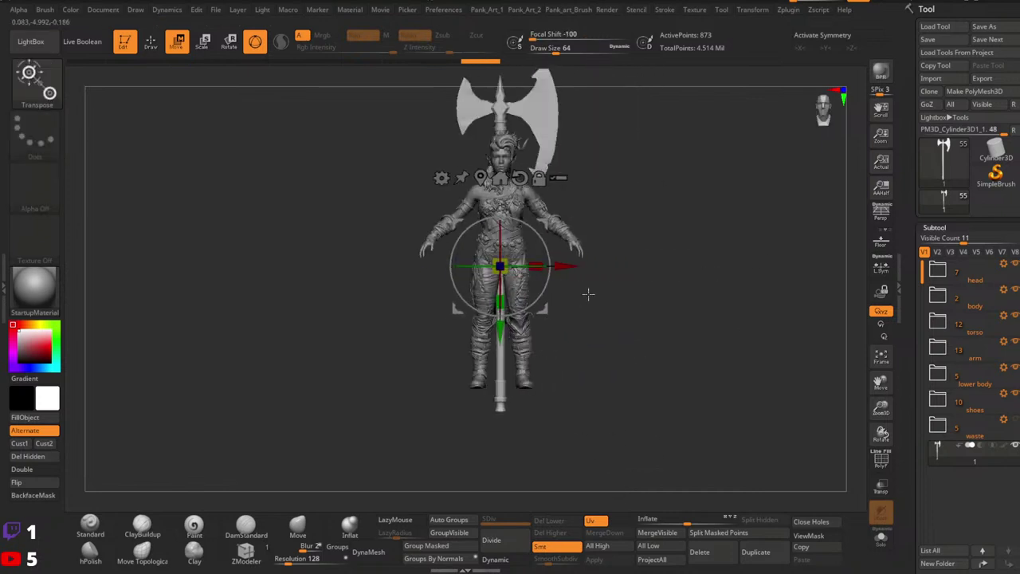
Scale the axe down to about half its size and position it upright behind the character's back.
key(r)
drag(501, 267, 341, 273)
shift+right_drag(504, 264, 454, 267)
ctrl+right_drag(580, 261, 610, 292)
right_drag(510, 292, 657, 292)
shift+right_drag(562, 269, 533, 275)
drag(472, 267, 617, 267)
right_drag(701, 255, 618, 219)
drag(539, 292, 565, 309)
drag(542, 348, 542, 301)
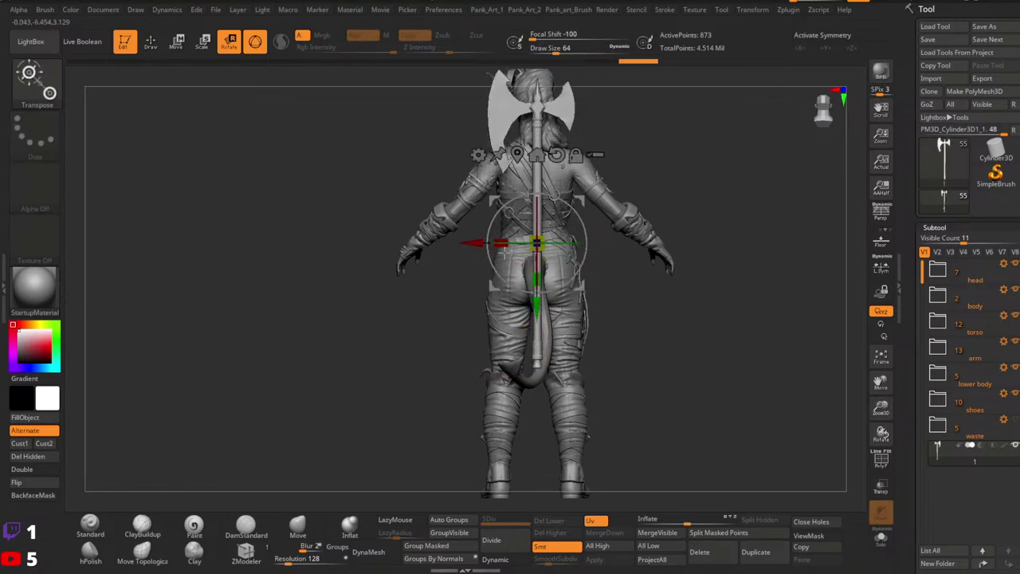
Try shifting, tilting and slightly shrinking the axe so it lies diagonally across the character's back.
drag(472, 243, 450, 243)
drag(564, 245, 561, 225)
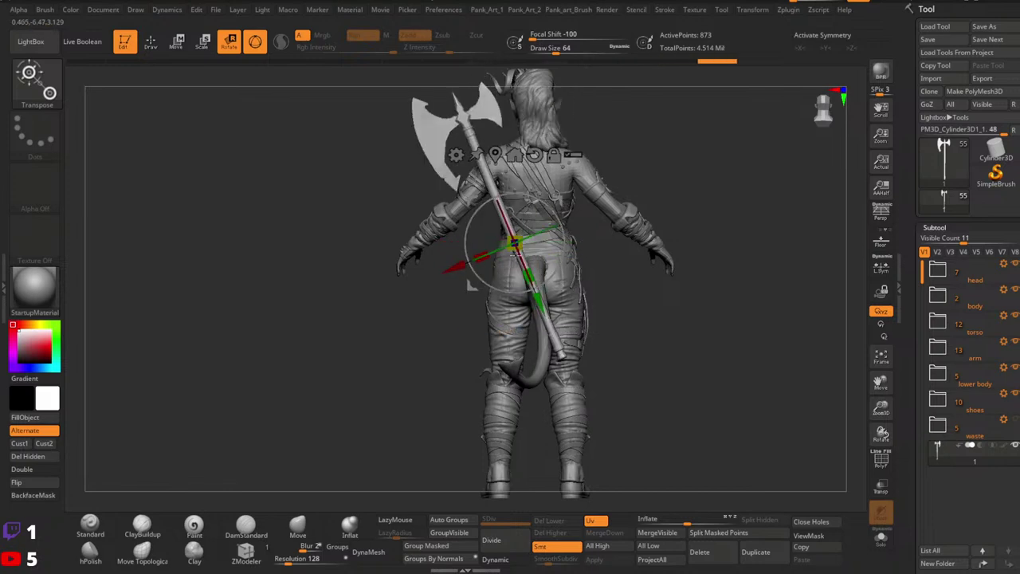
drag(451, 268, 479, 272)
alt+drag(604, 278, 594, 335)
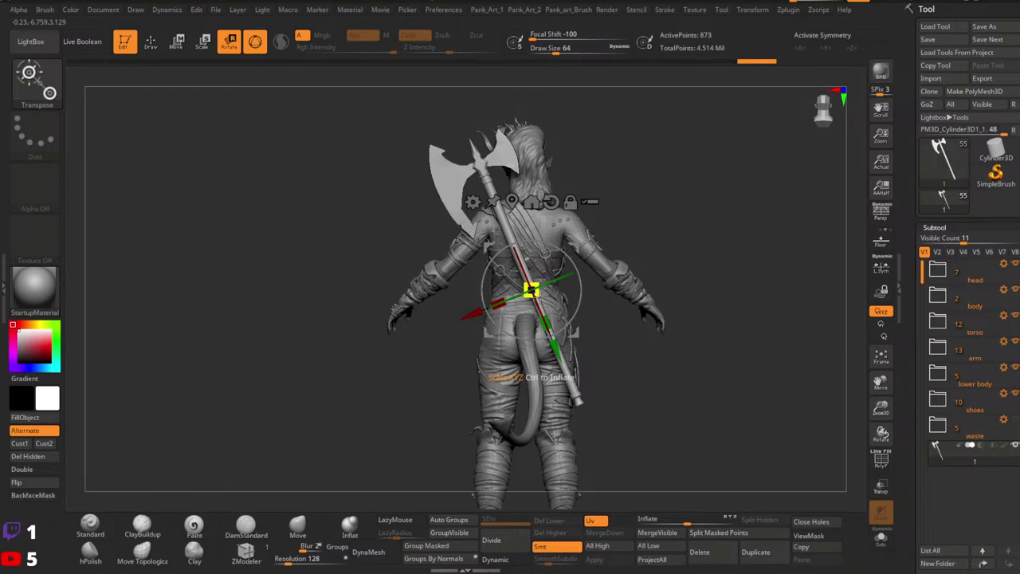
drag(530, 289, 531, 290)
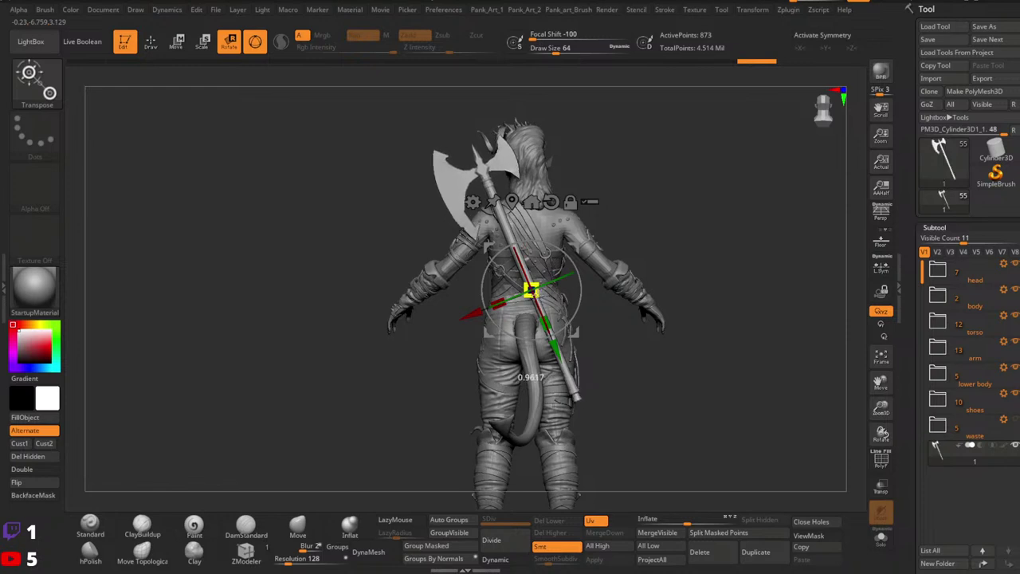
key(ctrl+z)
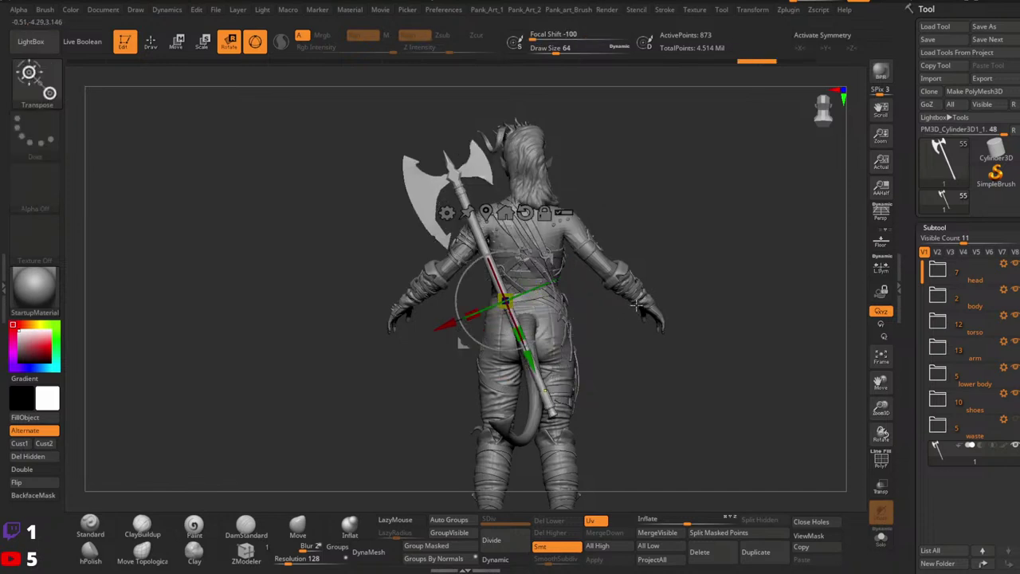
key(ctrl+z)
key(ctrl+z)
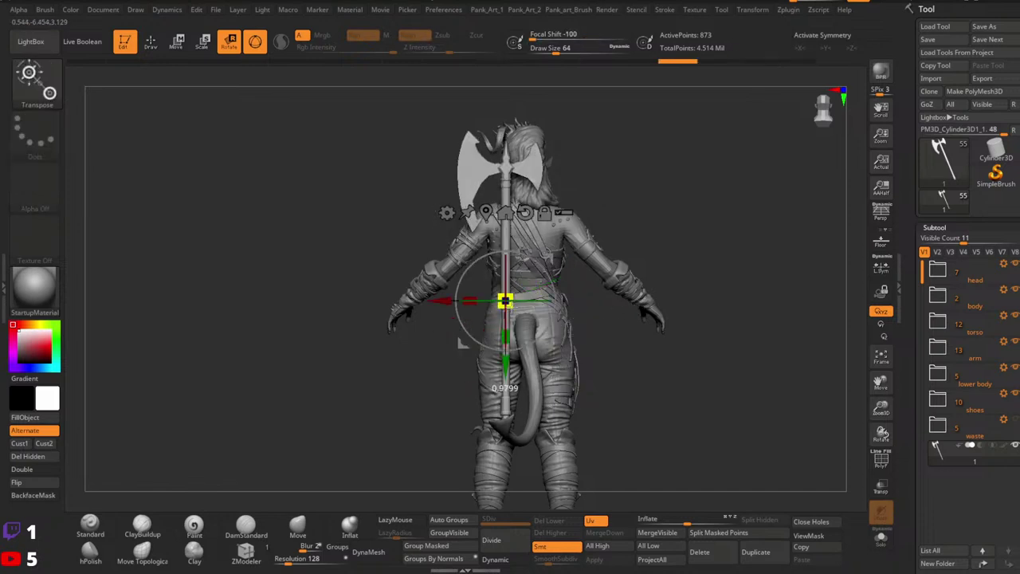
Solo the axe with PolyFrame displayed and isolate the polygroup of its handle.
click(889, 546)
key(q)
ctrl+right_drag(557, 289, 529, 279)
key(shift+f)
alt+right_drag(543, 369, 525, 262)
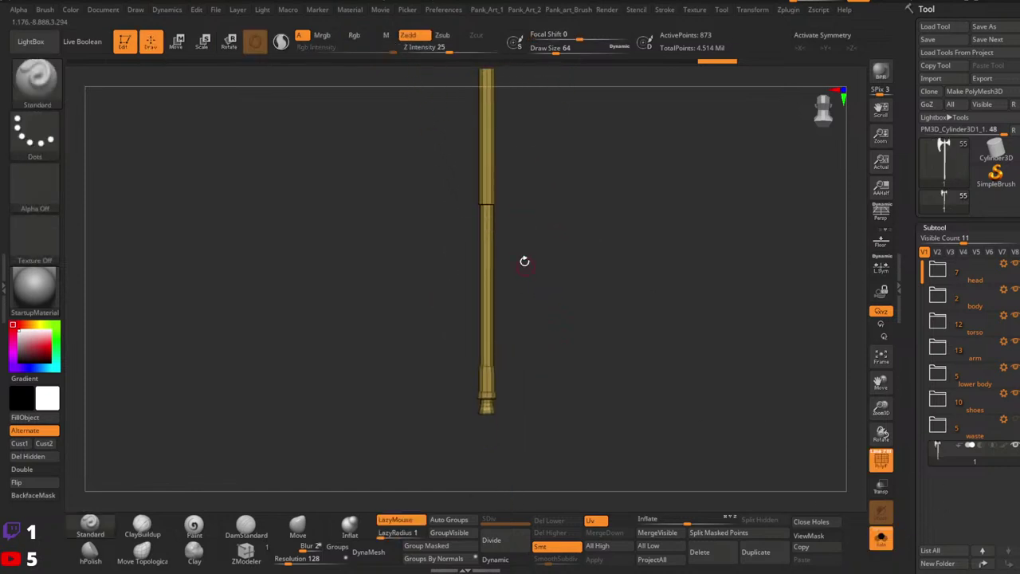
ctrl+shift+click(486, 208)
key(w)
alt+right_drag(567, 209, 590, 338)
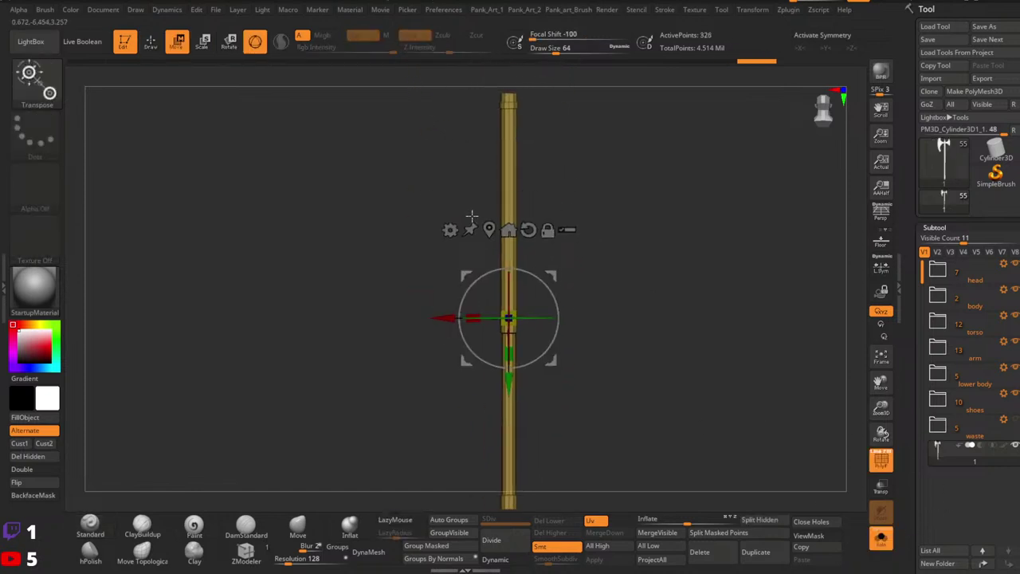
Show the whole axe again and send its mesh to the world axis.
ctrl+shift+click(632, 286)
ctrl+right_drag(631, 287, 737, 362)
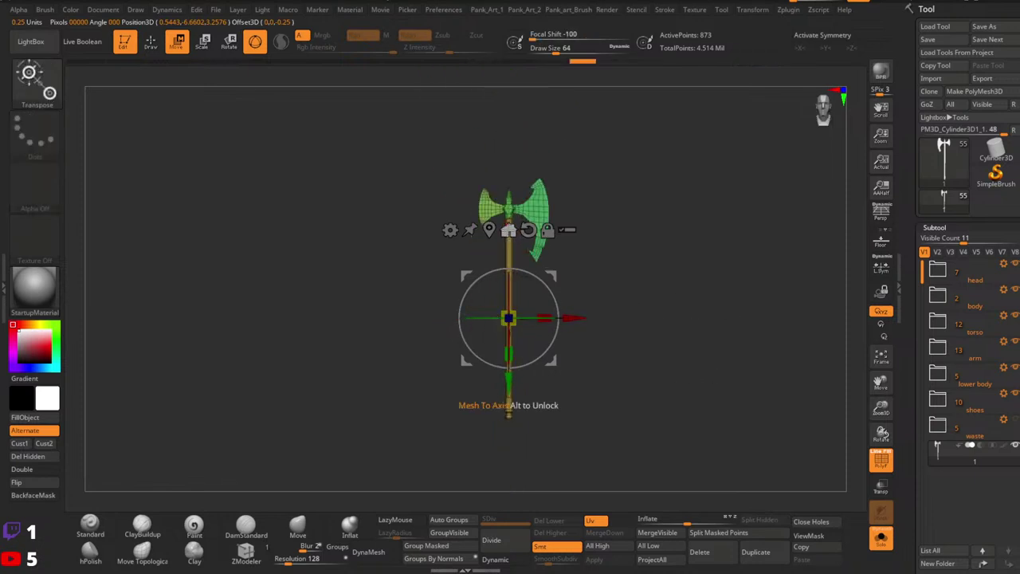
click(508, 230)
alt+right_drag(645, 430, 632, 264)
Bring the character back into view and raise the axe along the Y axis to the middle of the body.
key(q)
click(881, 545)
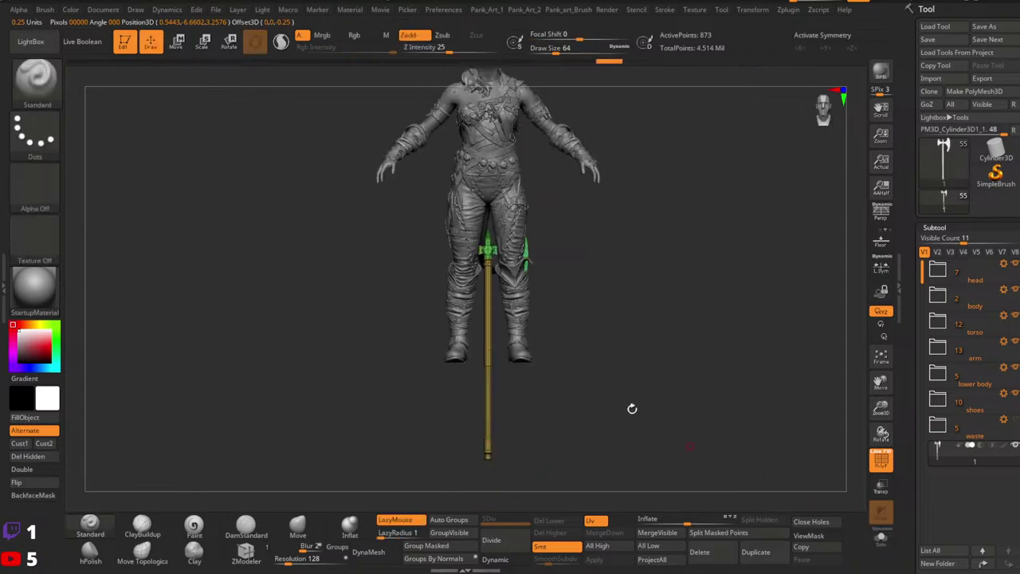
mouse_move(632, 409)
ctrl+right_down()
mouse_move(558, 323)
mouse_move(558, 377)
ctrl+right_up()
shift+right_drag(558, 377, 507, 353)
key(w)
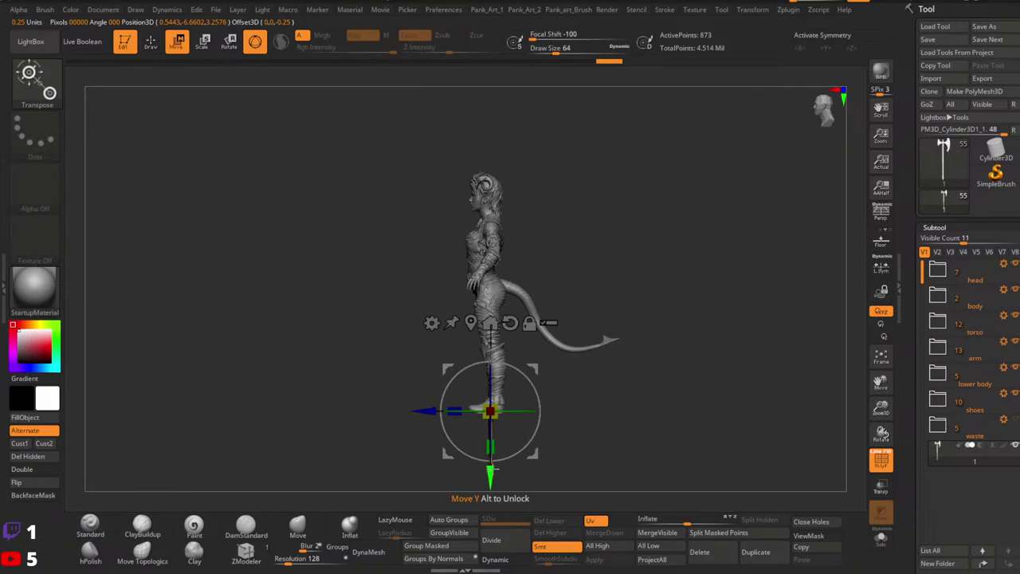
drag(492, 470, 490, 337)
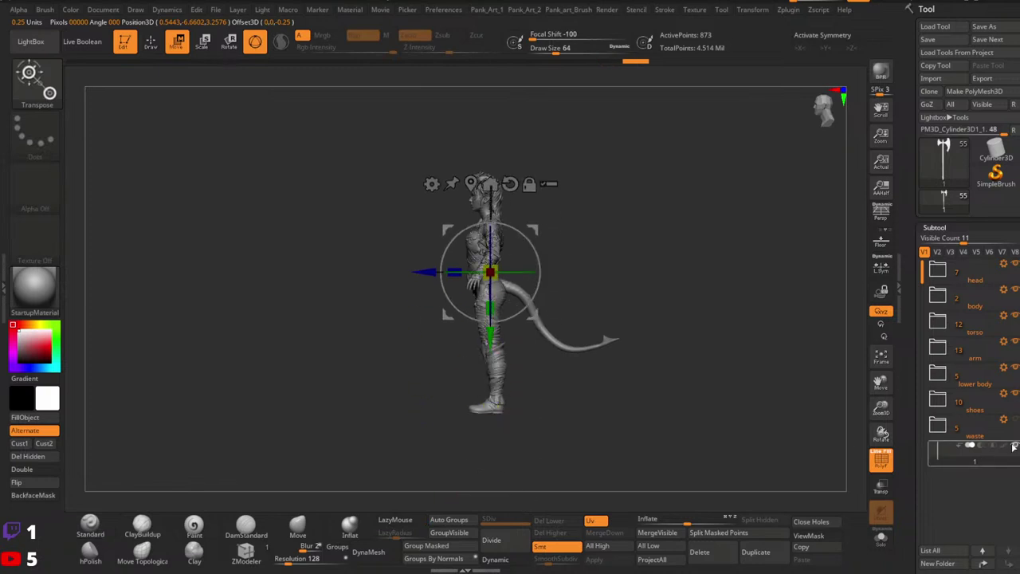
Hide the axe subtool and turn off PolyFrame.
shift+right_drag(654, 320, 536, 306)
key(q)
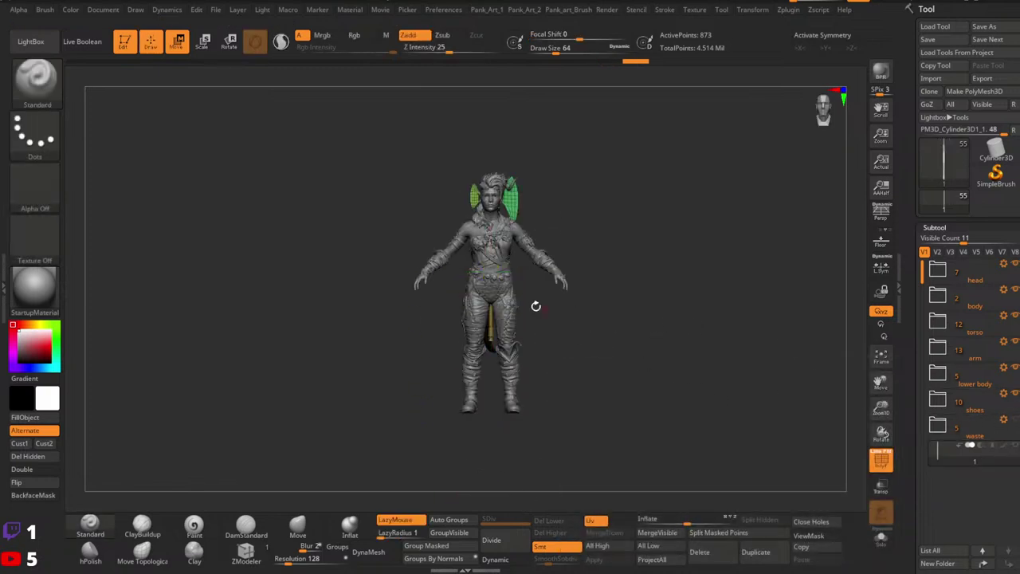
ctrl+right_drag(692, 266, 633, 328)
key(shift+f)
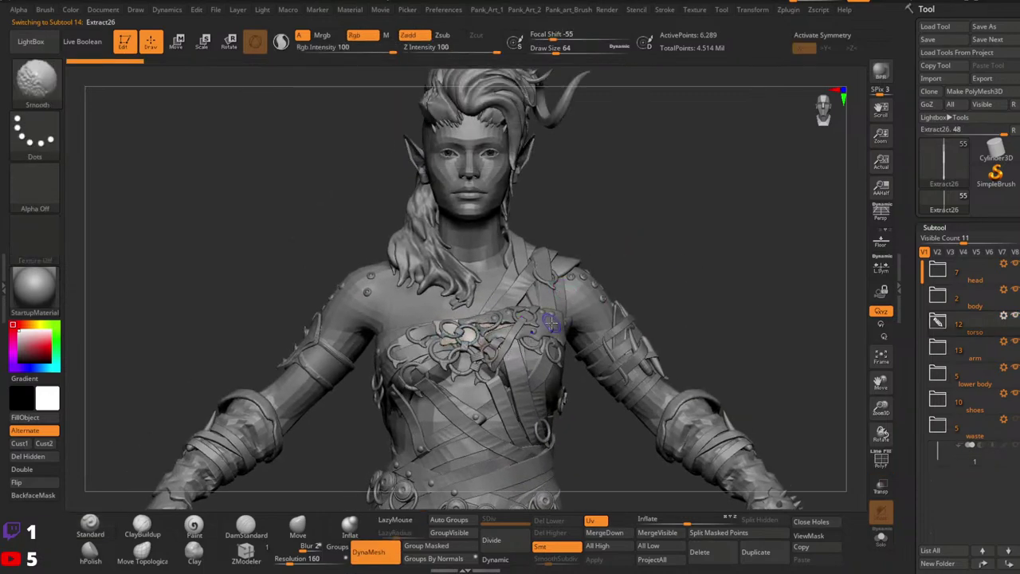
alt+right_drag(494, 368, 523, 250)
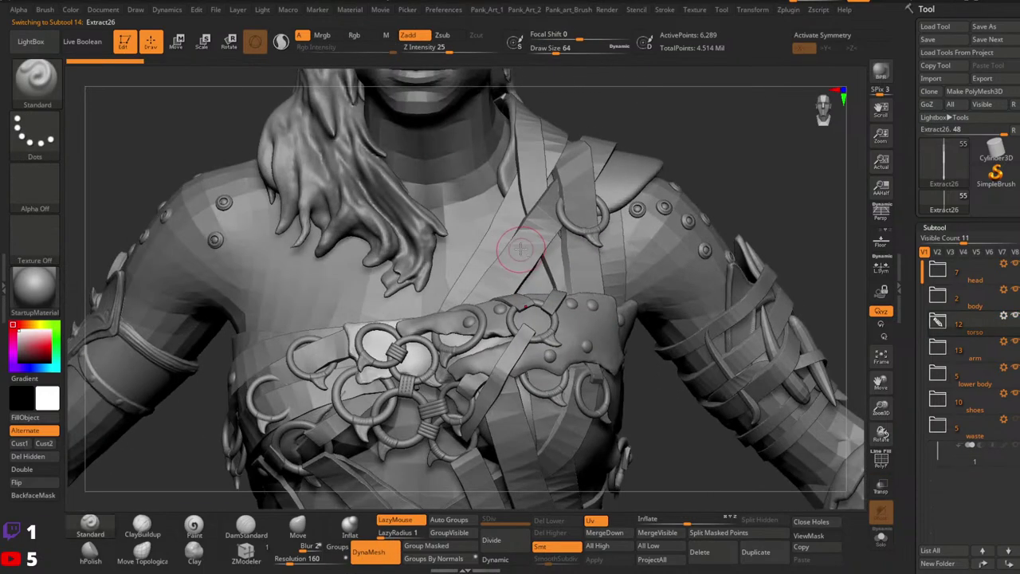
Solo the torso strap subtool extract24_copy1 with PolyFrame displayed and regroup its separate straps with Auto Groups.
alt+click(522, 250)
click(883, 542)
key(shift+f)
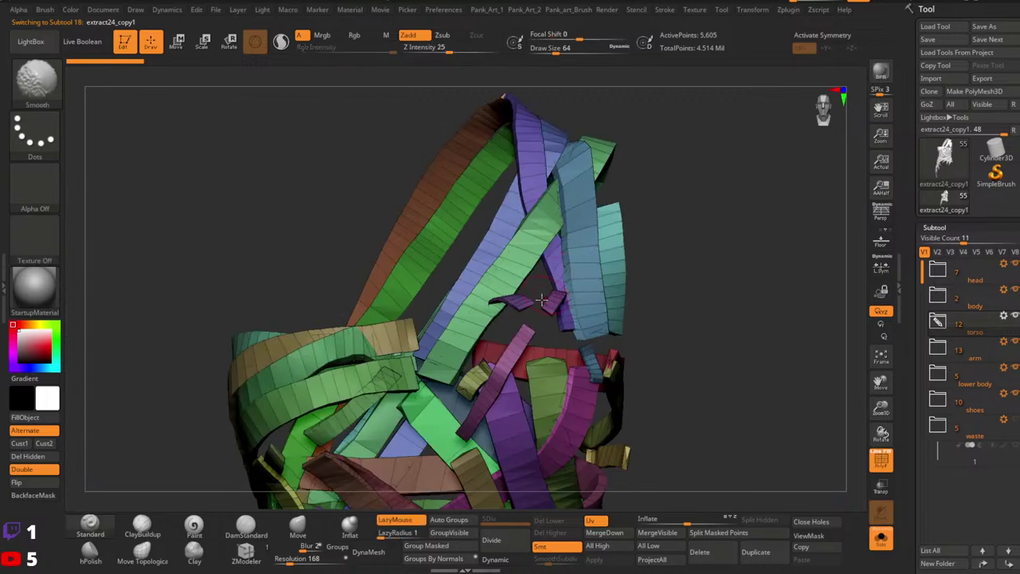
alt+right_drag(580, 402, 557, 407)
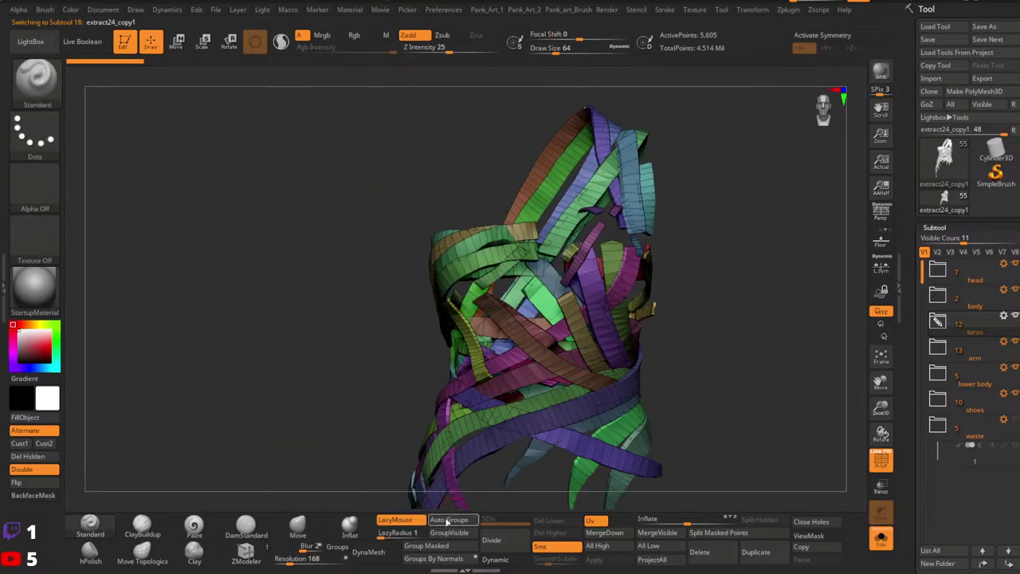
click(447, 522)
alt+right_drag(535, 312, 526, 360)
ctrl+right_drag(526, 360, 505, 305)
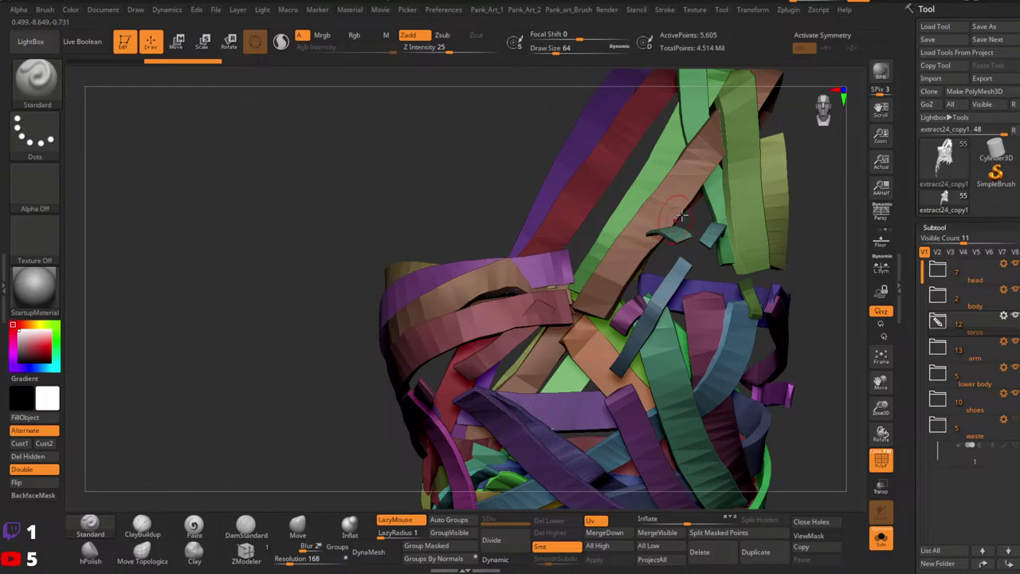
Hide the polygroups of the straps running over the shoulder one by one.
right_drag(611, 292, 510, 237)
ctrl+shift+click(546, 173)
ctrl+shift+click(549, 182)
drag(511, 236, 523, 222)
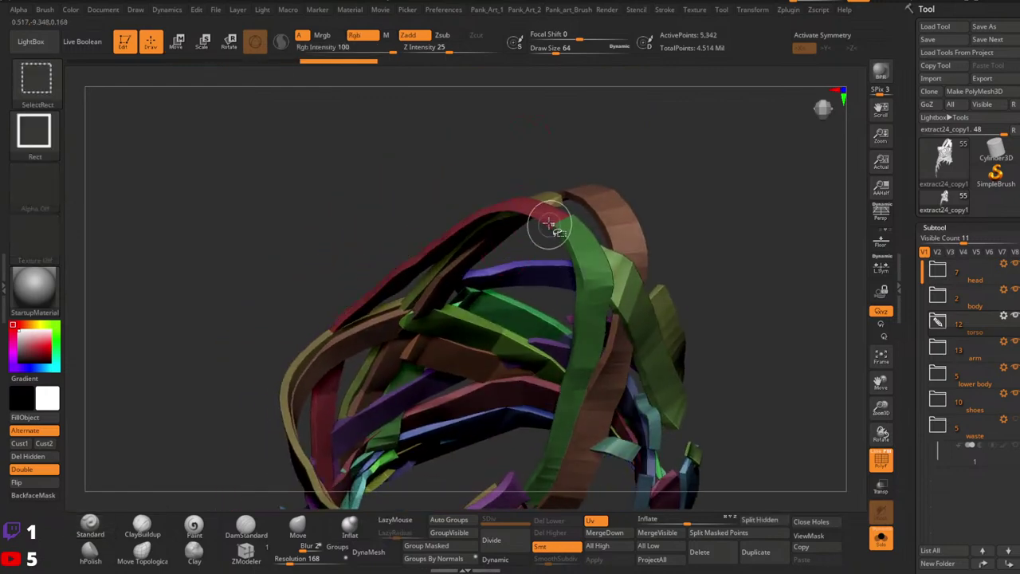
ctrl+shift+click(550, 218)
ctrl+shift+click(570, 232)
right_drag(588, 238, 559, 218)
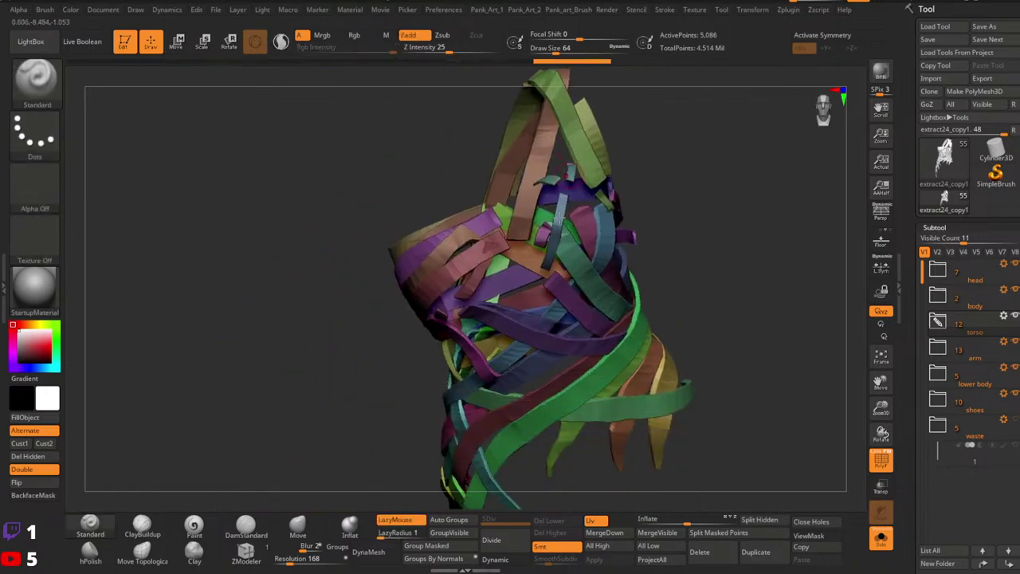
drag(560, 217, 522, 239)
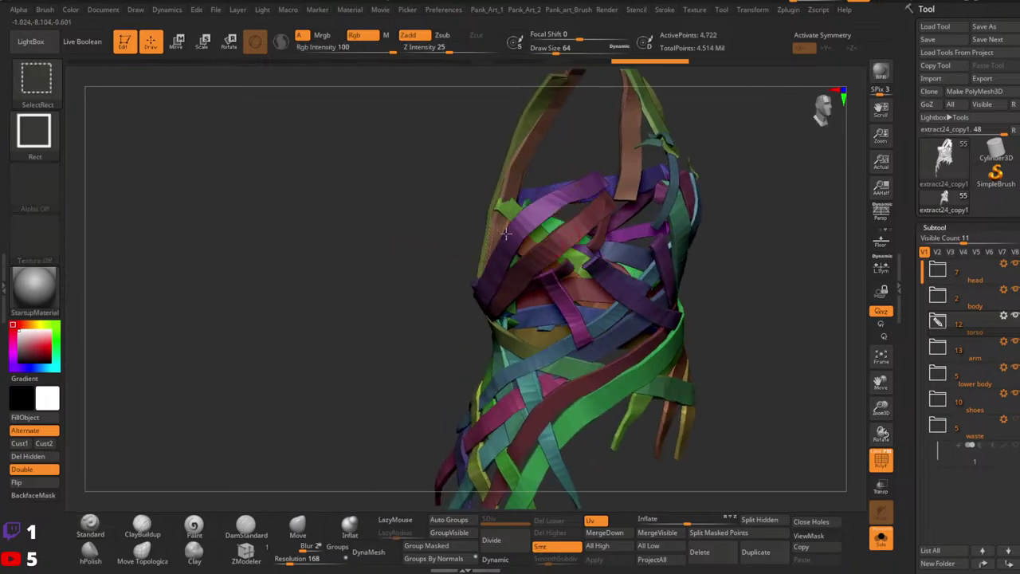
Hide more strap polygroups around the side of the chest and the hip.
ctrl+shift+click(523, 279)
right_drag(524, 280, 585, 243)
mouse_move(656, 290)
right_down()
mouse_move(678, 242)
mouse_move(563, 192)
mouse_move(526, 293)
mouse_move(556, 269)
right_up()
mouse_move(557, 270)
right_down()
mouse_move(498, 229)
mouse_move(556, 270)
right_up()
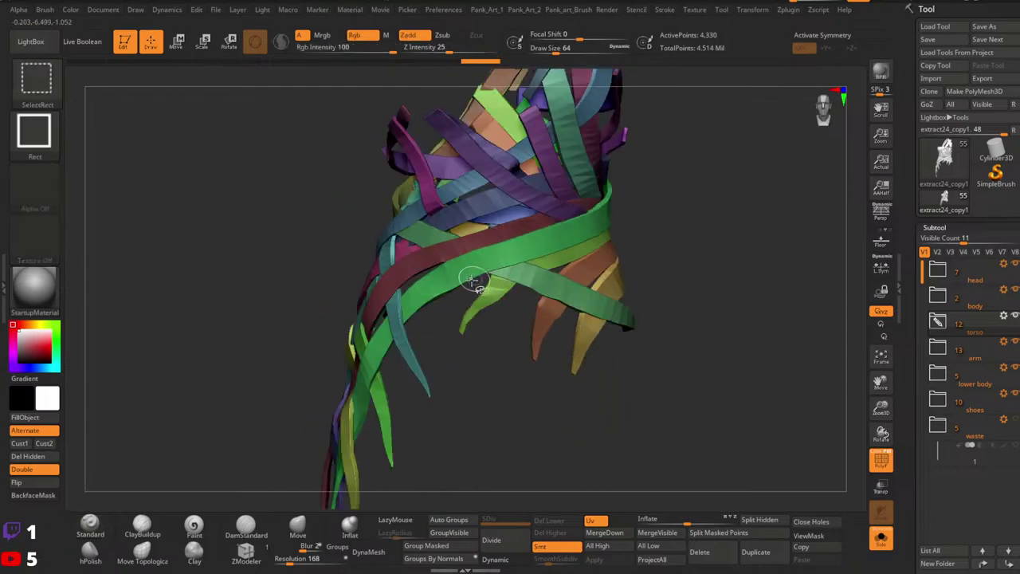
ctrl+shift+click(354, 400)
mouse_move(354, 401)
right_down()
mouse_move(448, 407)
mouse_move(469, 388)
right_up()
mouse_move(469, 388)
ctrl+right_down()
mouse_move(481, 350)
mouse_move(476, 278)
mouse_move(479, 312)
mouse_move(542, 296)
ctrl+right_up()
Undo the last visibility selection and show all the torso straps again.
ctrl+shift+drag(590, 282, 632, 389)
mouse_move(550, 275)
right_down()
mouse_move(519, 260)
mouse_move(455, 275)
mouse_move(461, 290)
right_up()
key(ctrl+z)
mouse_move(612, 321)
right_down()
mouse_move(491, 347)
mouse_move(599, 342)
mouse_move(533, 267)
mouse_move(518, 299)
mouse_move(495, 279)
mouse_move(510, 345)
right_up()
ctrl+shift+click(603, 342)
Examine the straps on the front of the waist and chest by isolating each one in turn.
ctrl+shift+click(476, 268)
ctrl+shift+click(476, 270)
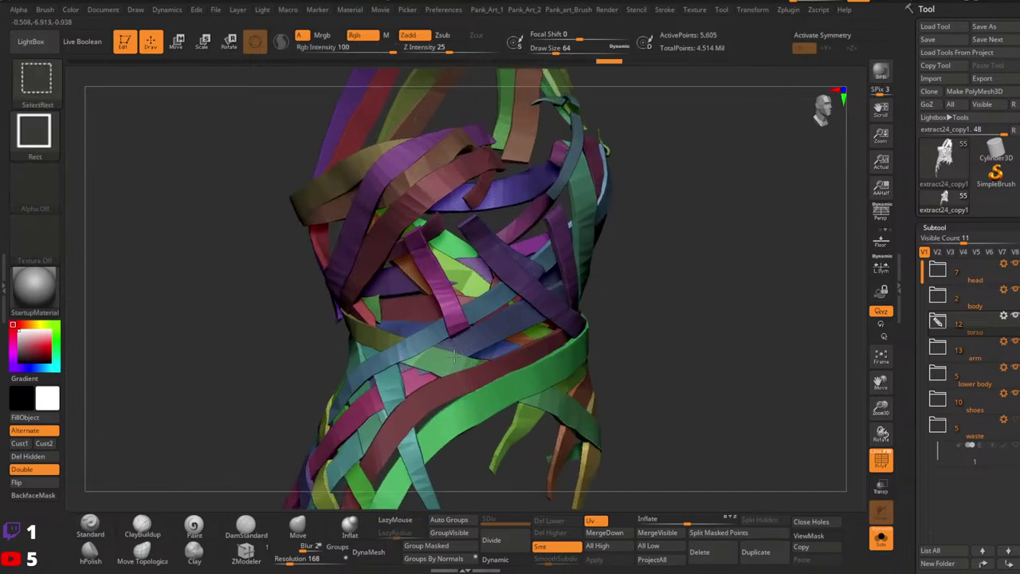
ctrl+shift+click(501, 364)
ctrl+shift+click(610, 336)
ctrl+shift+click(515, 363)
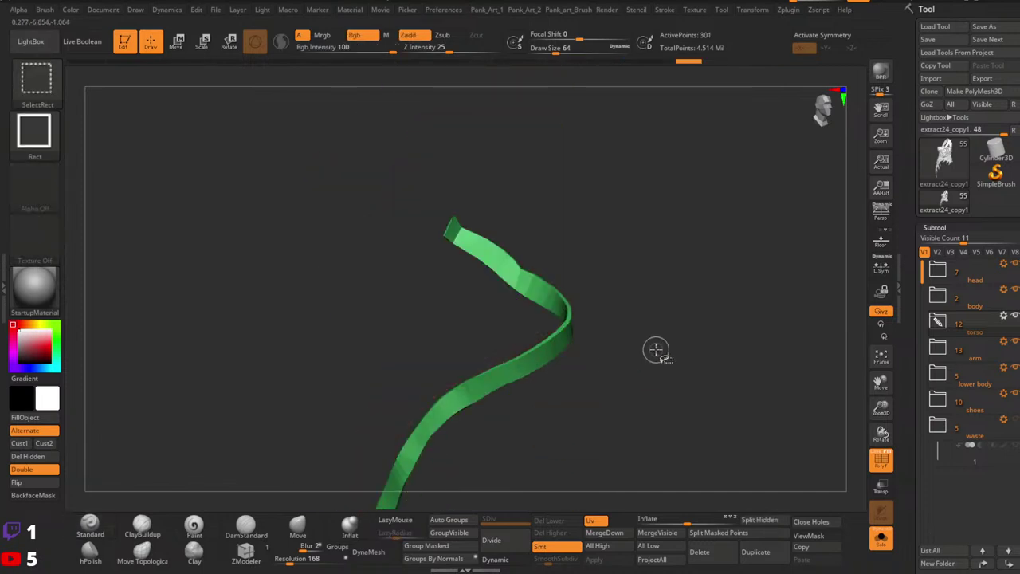
ctrl+shift+click(656, 349)
ctrl+shift+click(504, 350)
ctrl+shift+click(629, 334)
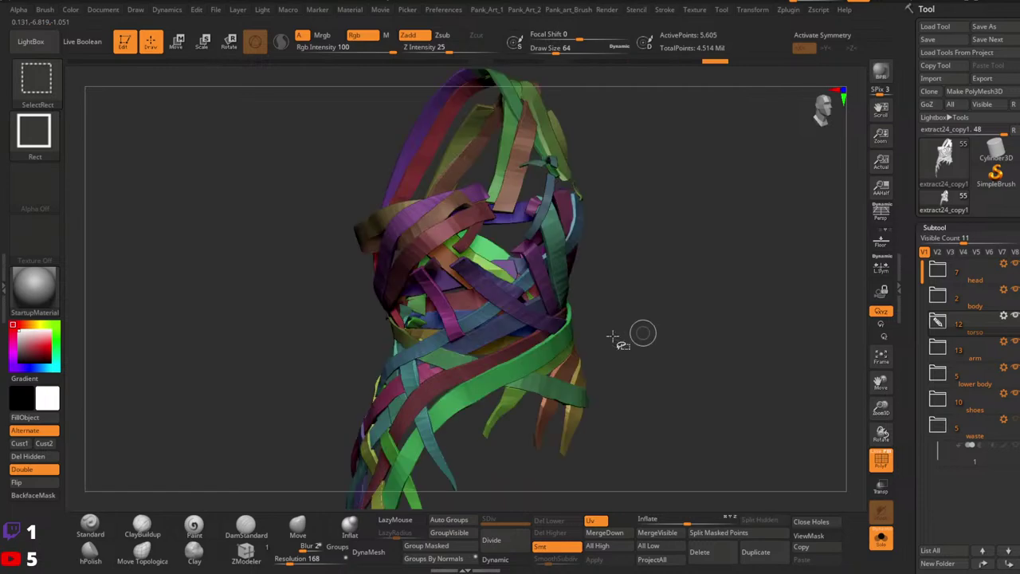
ctrl+shift+click(501, 321)
ctrl+shift+click(644, 320)
right_drag(482, 291, 462, 315)
ctrl+shift+click(529, 314)
ctrl+shift+click(666, 324)
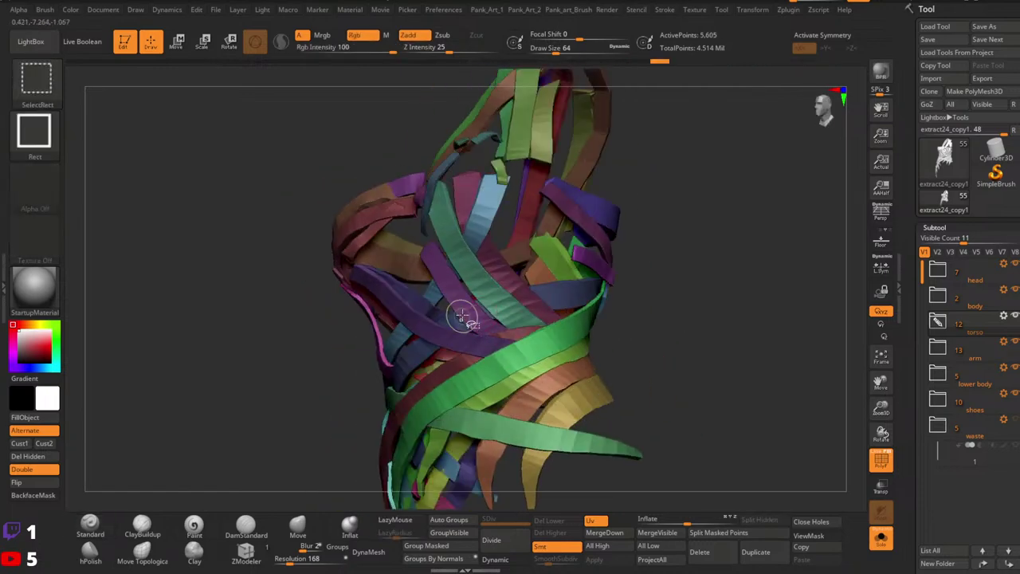
ctrl+shift+click(462, 315)
ctrl+shift+click(686, 313)
ctrl+shift+click(493, 300)
ctrl+shift+click(644, 305)
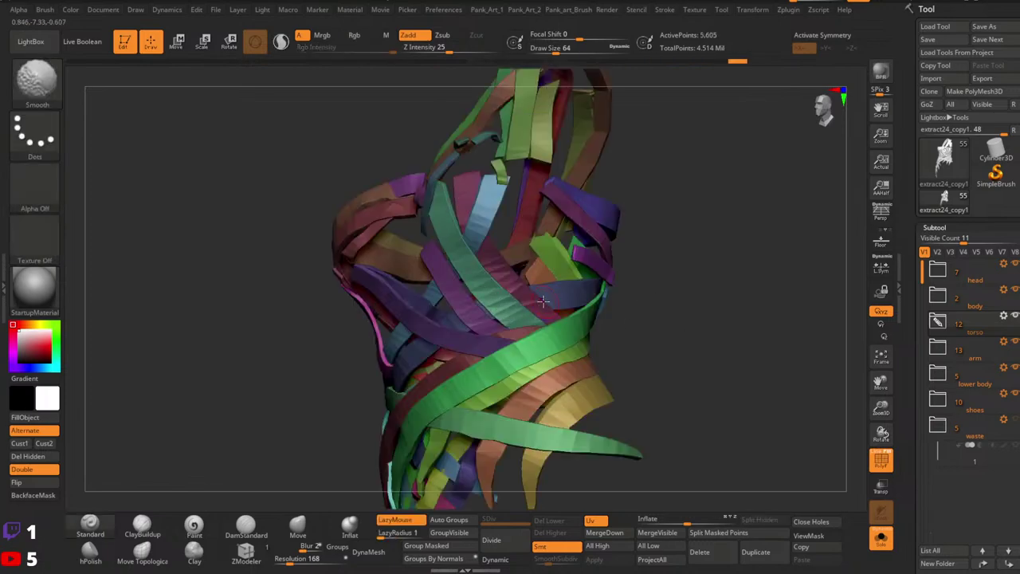
right_drag(544, 301, 524, 296)
ctrl+shift+click(524, 296)
ctrl+shift+click(646, 326)
Examine the straps around the side and back of the waist by isolating each one in turn.
right_drag(587, 282, 430, 309)
ctrl+shift+click(408, 326)
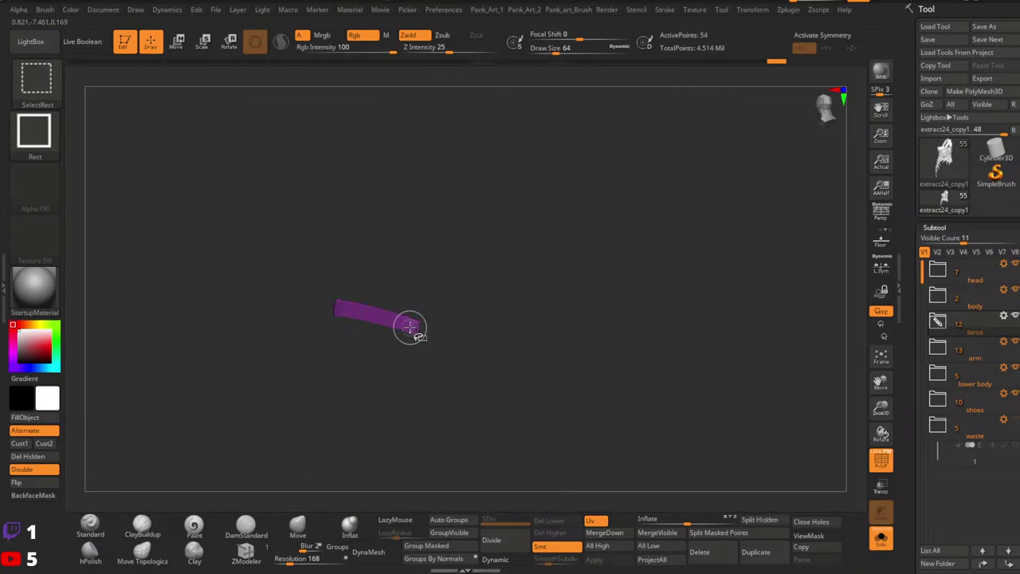
ctrl+shift+click(408, 325)
ctrl+shift+click(445, 351)
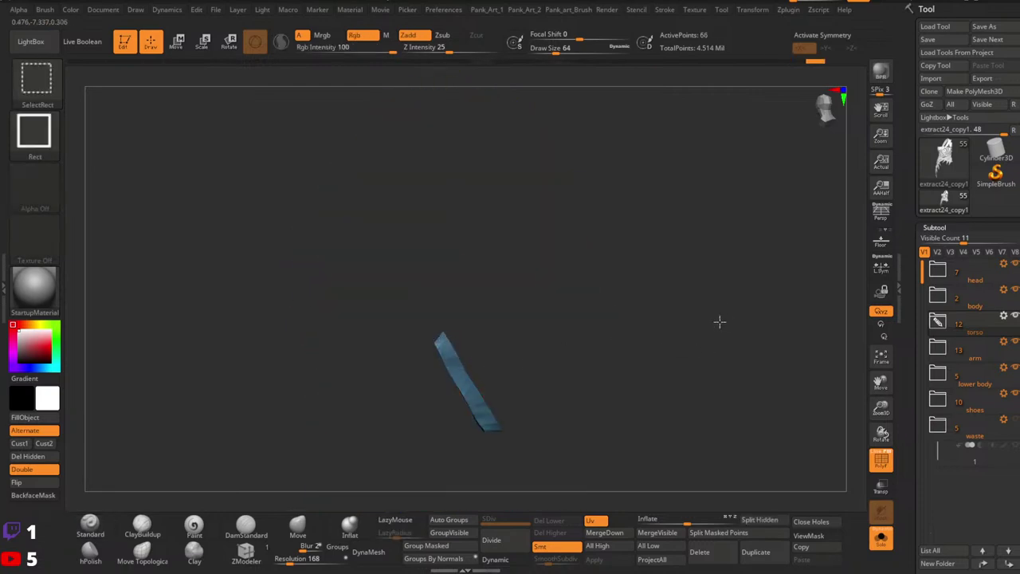
ctrl+shift+click(720, 321)
ctrl+right_drag(719, 321, 605, 360)
ctrl+shift+click(505, 308)
ctrl+shift+click(672, 303)
right_drag(605, 360, 650, 349)
ctrl+shift+click(499, 314)
ctrl+shift+click(628, 324)
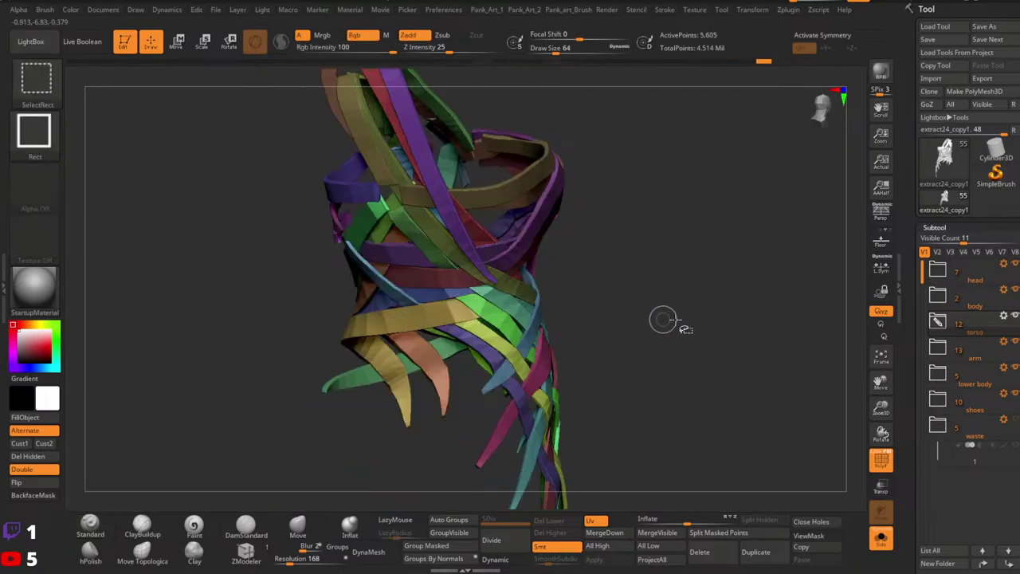
Isolate the short green strap at the back of the waist and split it into its own subtool.
ctrl+shift+click(555, 318)
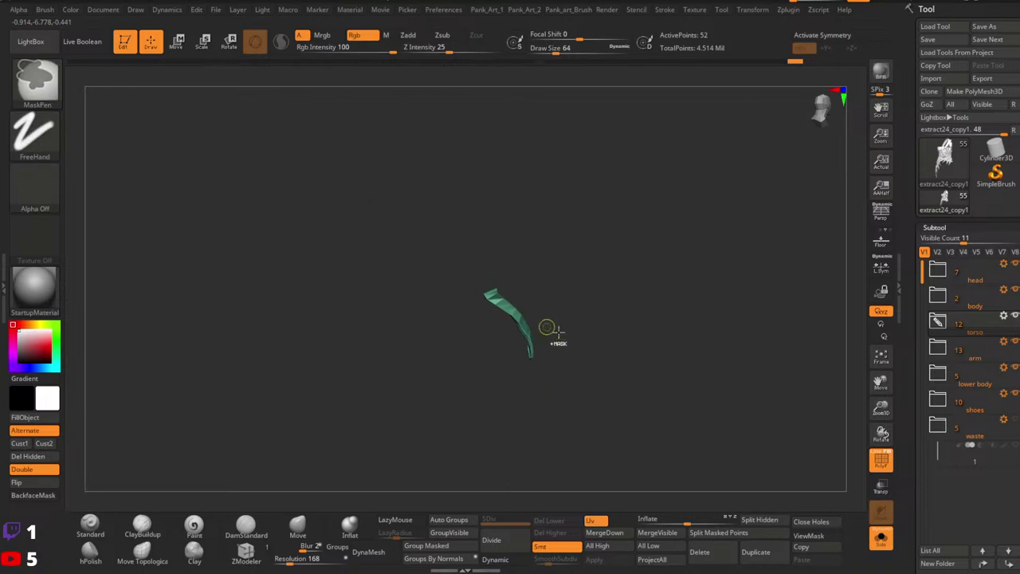
ctrl+right_drag(558, 333, 658, 338)
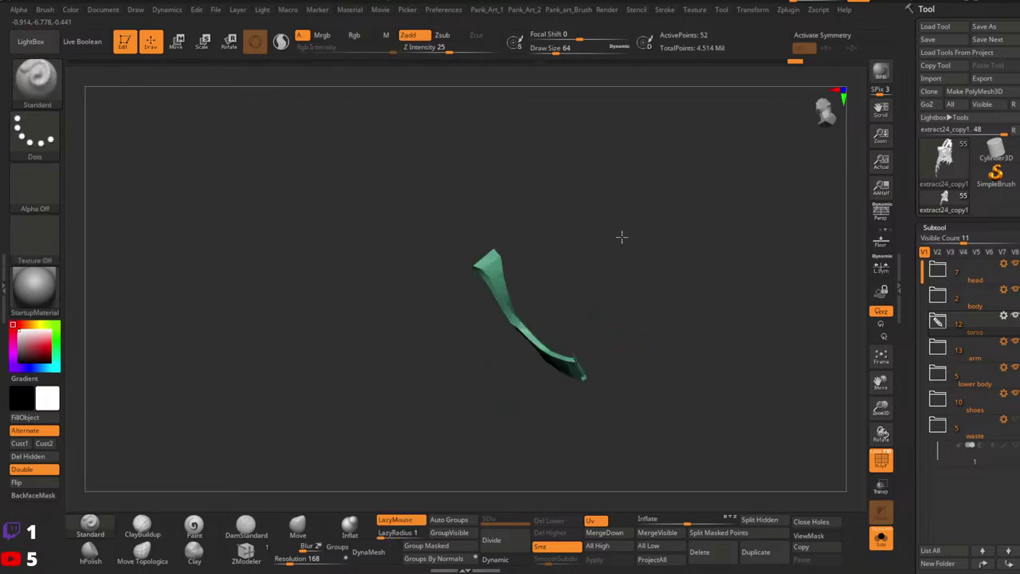
mouse_move(488, 330)
ctrl+right_down()
mouse_move(521, 380)
mouse_move(499, 337)
mouse_move(590, 303)
mouse_move(498, 320)
mouse_move(561, 331)
mouse_move(551, 265)
mouse_move(606, 242)
mouse_move(528, 294)
mouse_move(587, 287)
mouse_move(554, 279)
ctrl+right_up()
ctrl+shift+click(608, 295)
right_drag(553, 279, 487, 263)
ctrl+shift+click(439, 191)
mouse_move(526, 292)
right_down()
mouse_move(585, 254)
mouse_move(417, 269)
mouse_move(419, 321)
mouse_move(431, 289)
mouse_move(542, 353)
mouse_move(457, 290)
mouse_move(539, 276)
right_up()
ctrl+shift+click(542, 281)
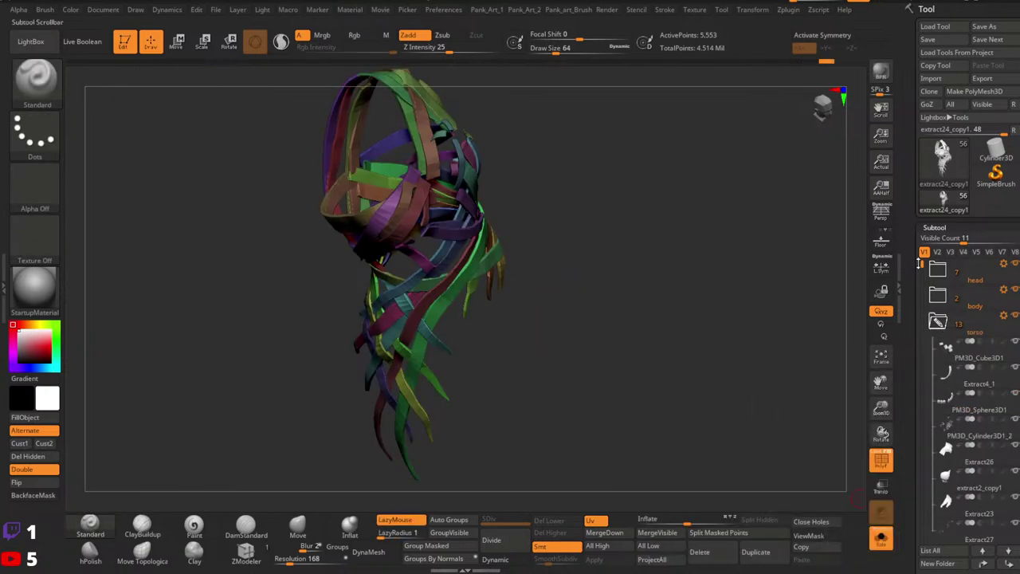
Select the split-off strap subtool extract24_copy2 and assign it the SkinShade4 material.
drag(922, 267, 930, 380)
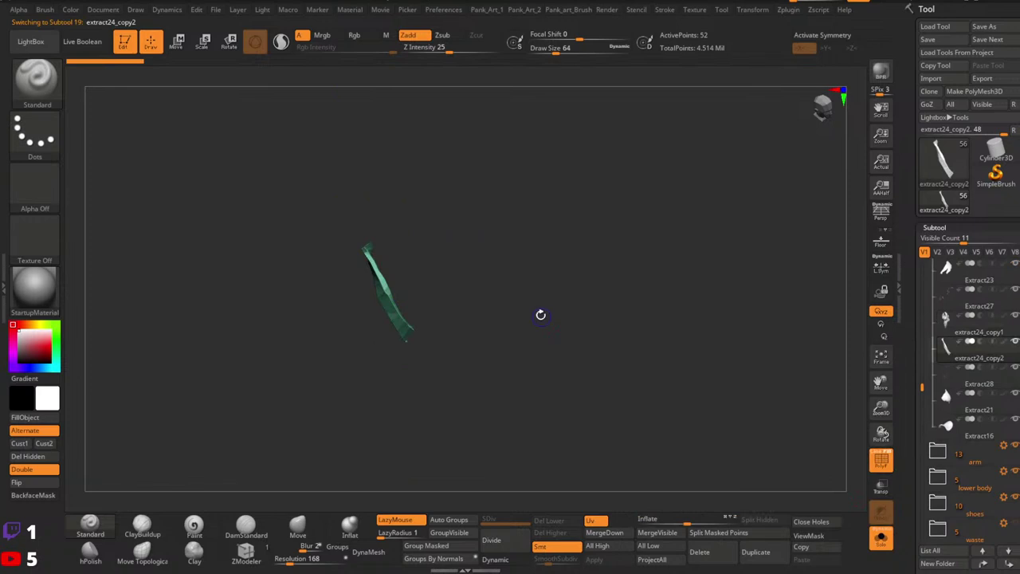
key(shift+f)
key(shift+f)
ctrl+right_drag(439, 339, 368, 364)
right_drag(430, 319, 456, 297)
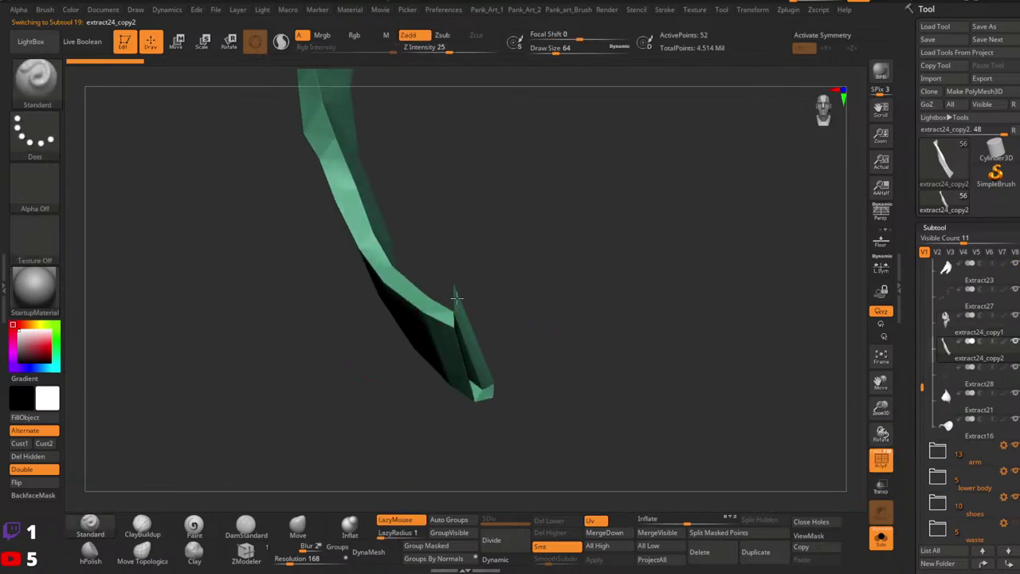
ctrl+shift+click(36, 135)
click(35, 295)
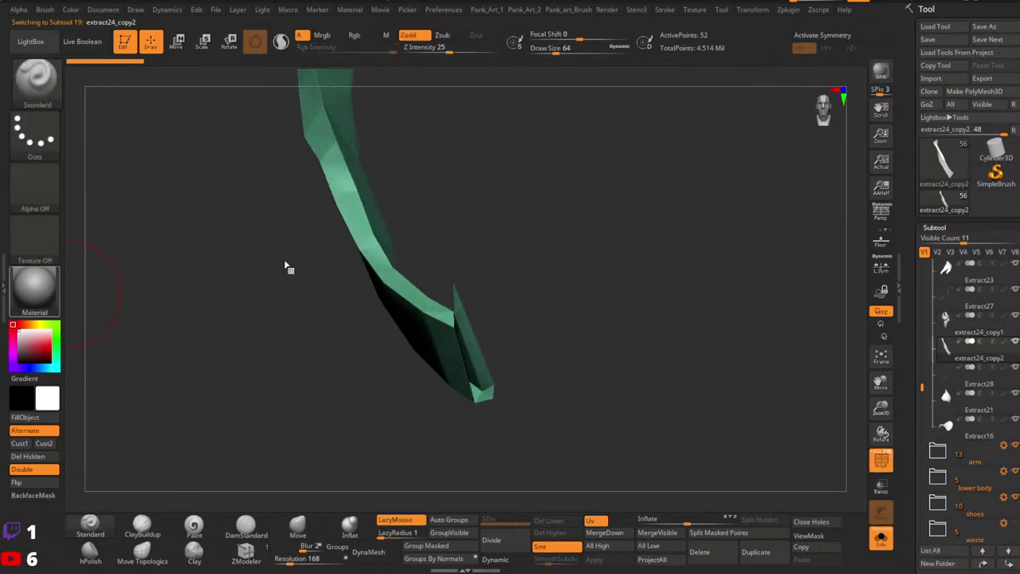
click(309, 215)
Hide the stray polygons protruding from the strap's lower end and delete them.
right_drag(570, 278, 470, 284)
ctrl+alt+shift+drag(465, 263, 451, 280)
right_drag(519, 317, 494, 374)
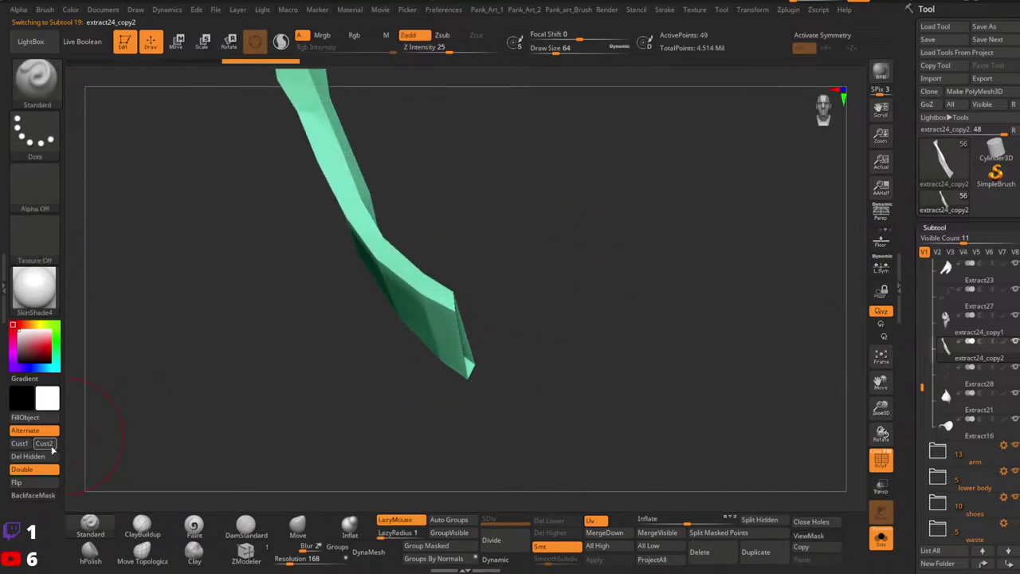
Try to cap the open lower end of the strap with Close Holes.
right_drag(500, 436, 494, 421)
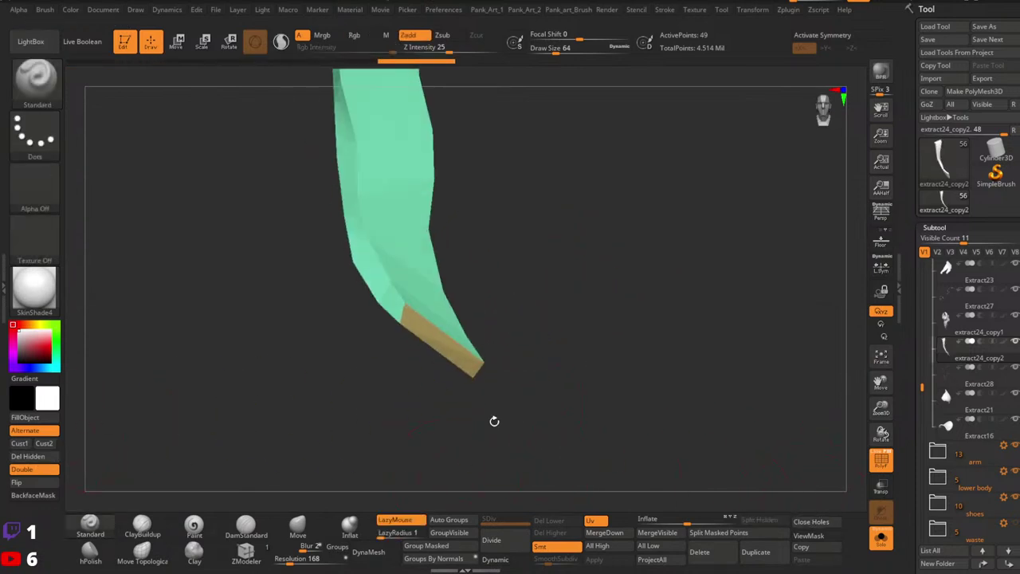
ctrl+shift+click(453, 339)
right_drag(486, 383, 622, 275)
Bridge the two edges of the strap's open end with the ZModeler Bridge action and auto-group the mesh.
key(shift+f)
key(shift+f)
key(space)
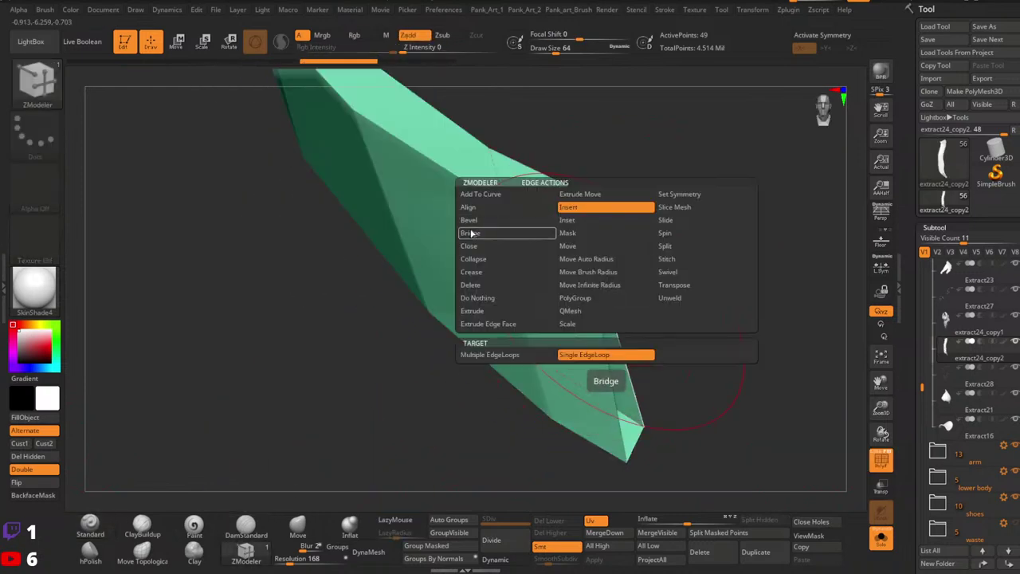
click(472, 233)
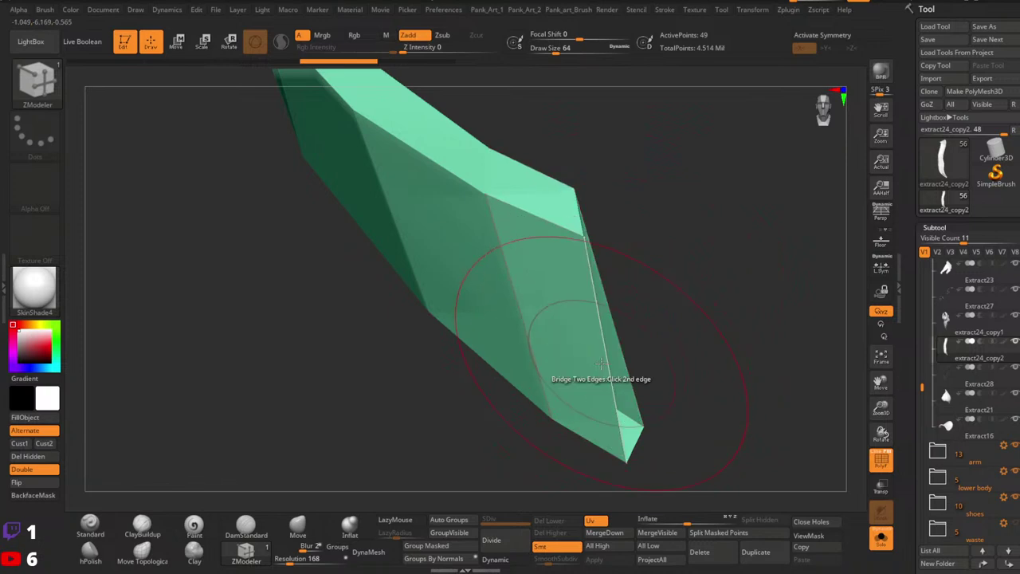
right_drag(664, 338, 597, 340)
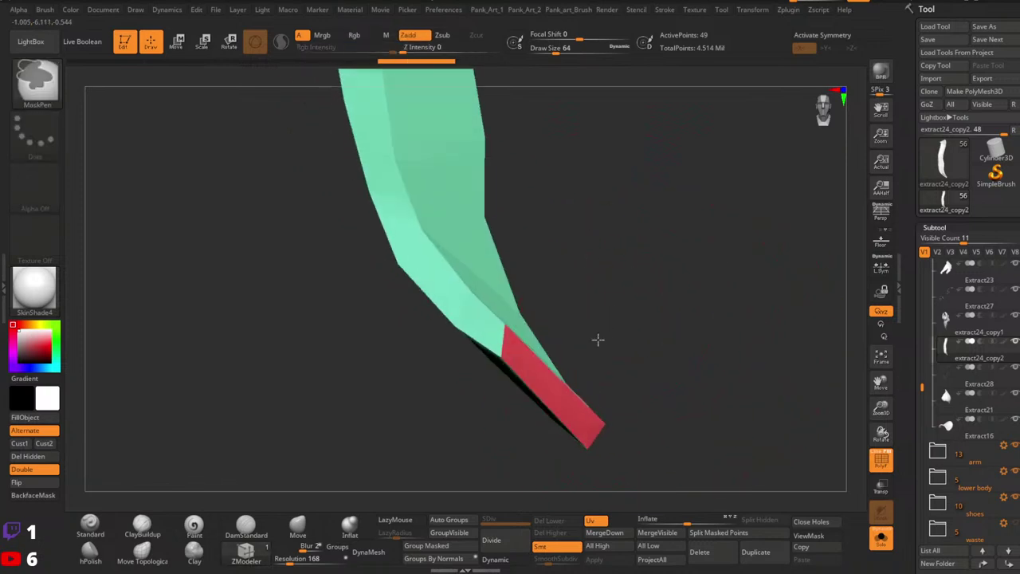
click(435, 523)
Show the whole character again and make the remaining torso straps on the back the active subtool.
ctrl+right_drag(668, 364, 662, 267)
click(882, 545)
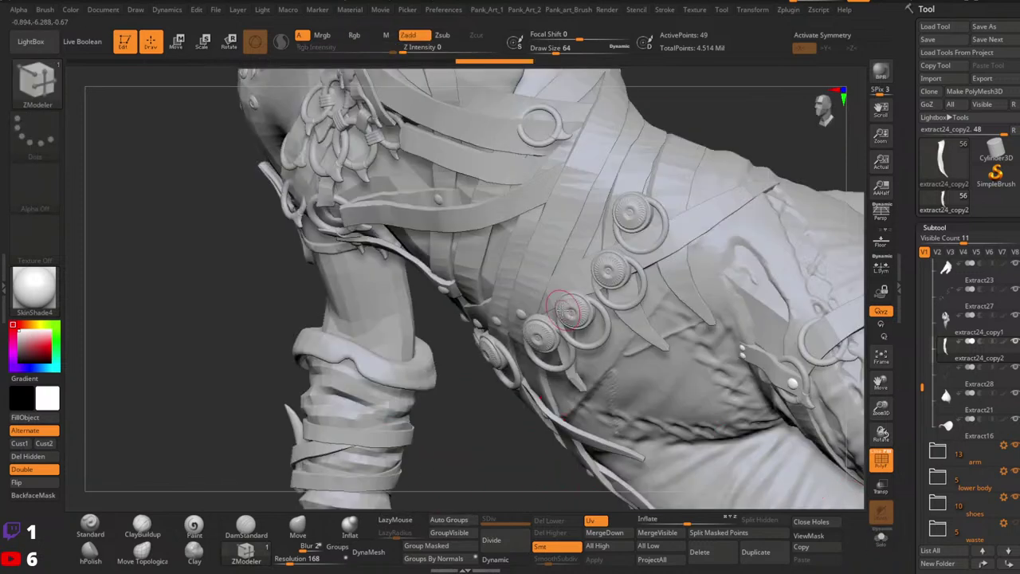
mouse_move(567, 311)
right_down()
mouse_move(454, 438)
mouse_move(301, 456)
right_up()
click(91, 522)
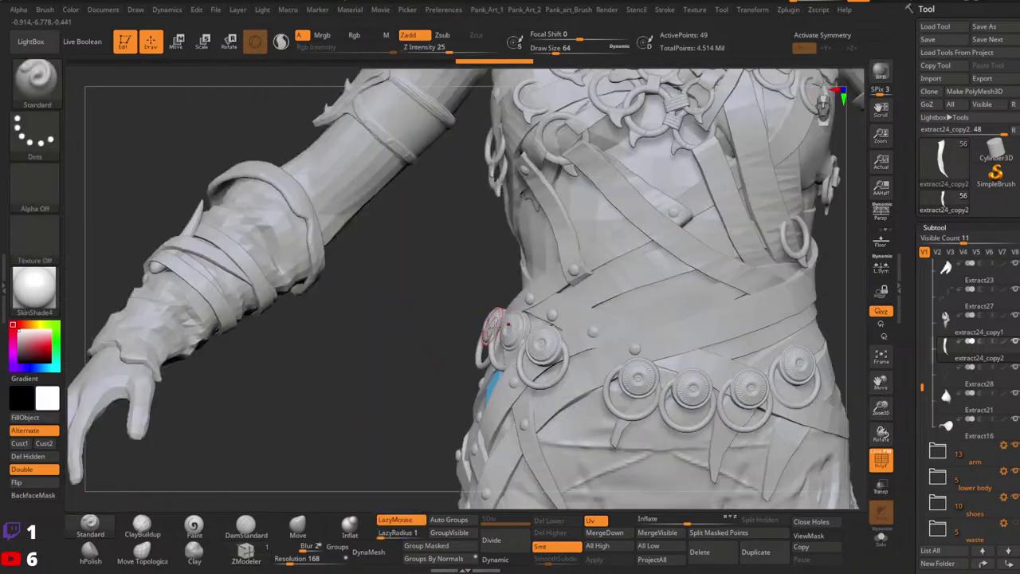
right_drag(494, 327, 526, 295)
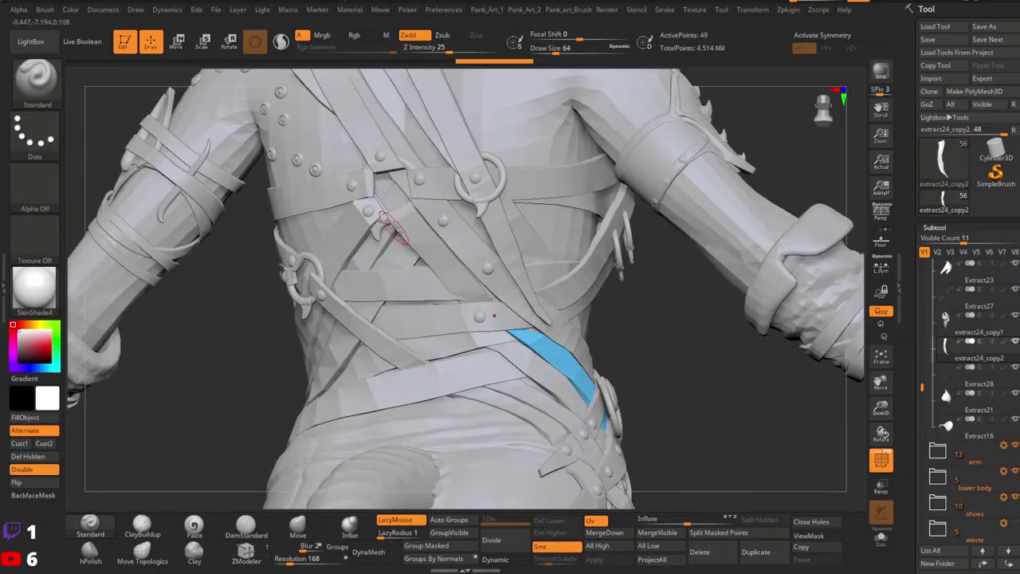
alt+click(452, 269)
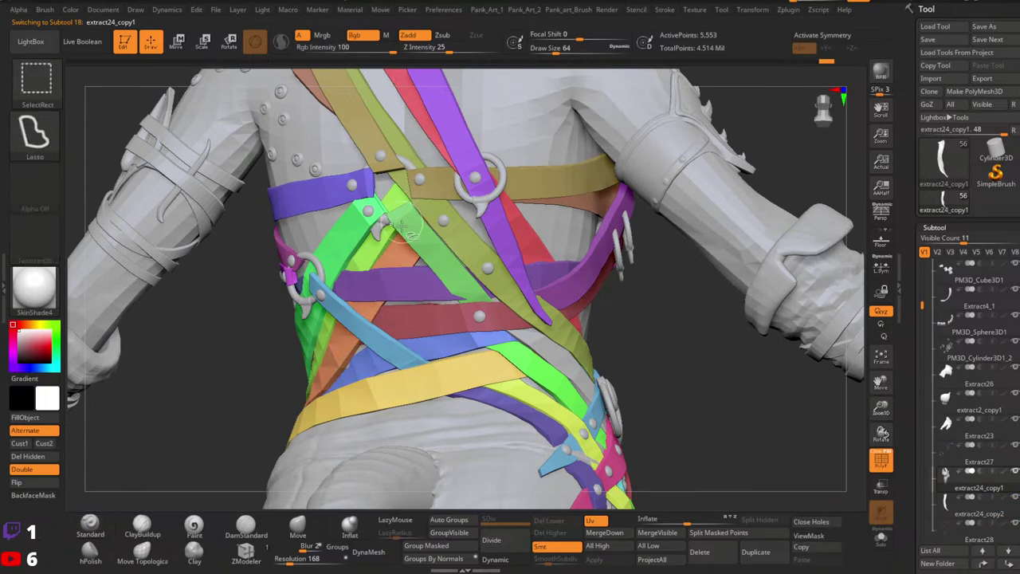
Examine the lower end of the green diagonal strap on the back by isolating it.
ctrl+shift+click(408, 227)
click(882, 547)
right_drag(503, 288, 516, 292)
ctrl+right_drag(516, 291, 485, 293)
key(shift+f)
key(shift+f)
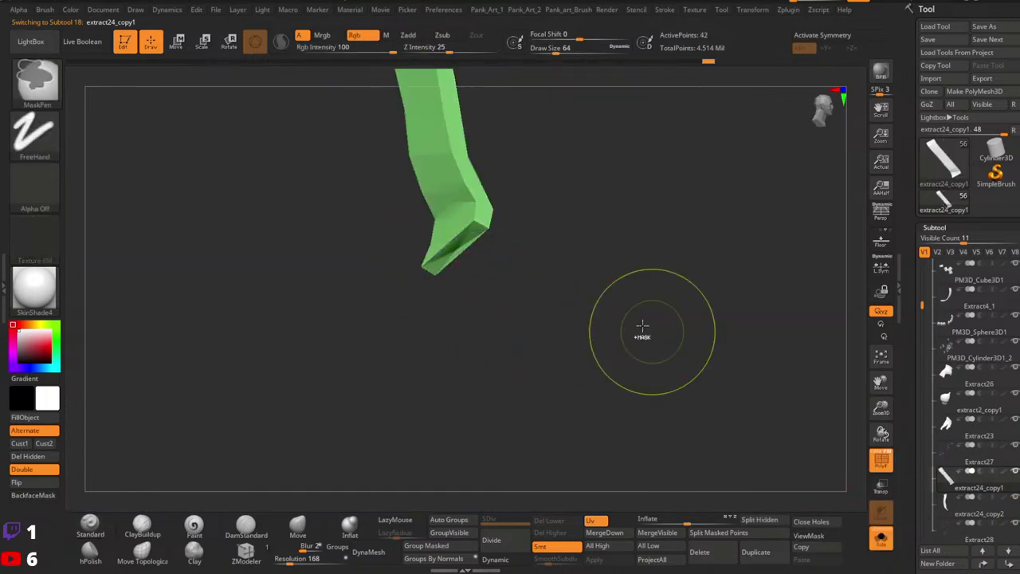
ctrl+right_drag(647, 329, 614, 307)
ctrl+shift+click(550, 310)
Solo the torso straps and check them with polyframe display off and on.
click(877, 539)
ctrl+right_drag(614, 306, 605, 351)
key(shift+f)
click(889, 535)
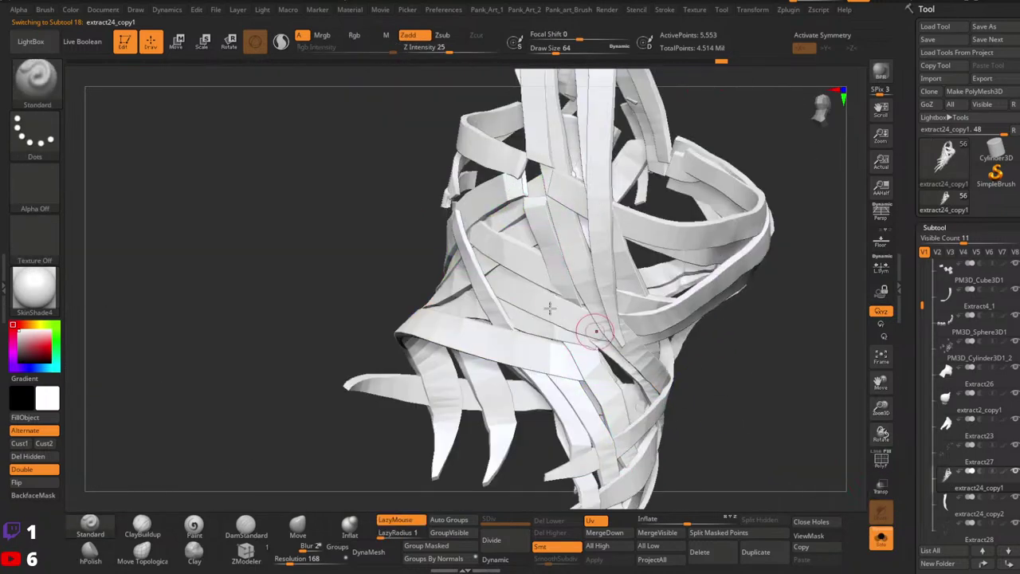
mouse_move(549, 308)
right_down()
mouse_move(665, 300)
mouse_move(580, 285)
mouse_move(589, 339)
mouse_move(558, 247)
mouse_move(540, 272)
mouse_move(550, 323)
mouse_move(573, 275)
mouse_move(638, 291)
mouse_move(646, 267)
right_up()
key(shift+f)
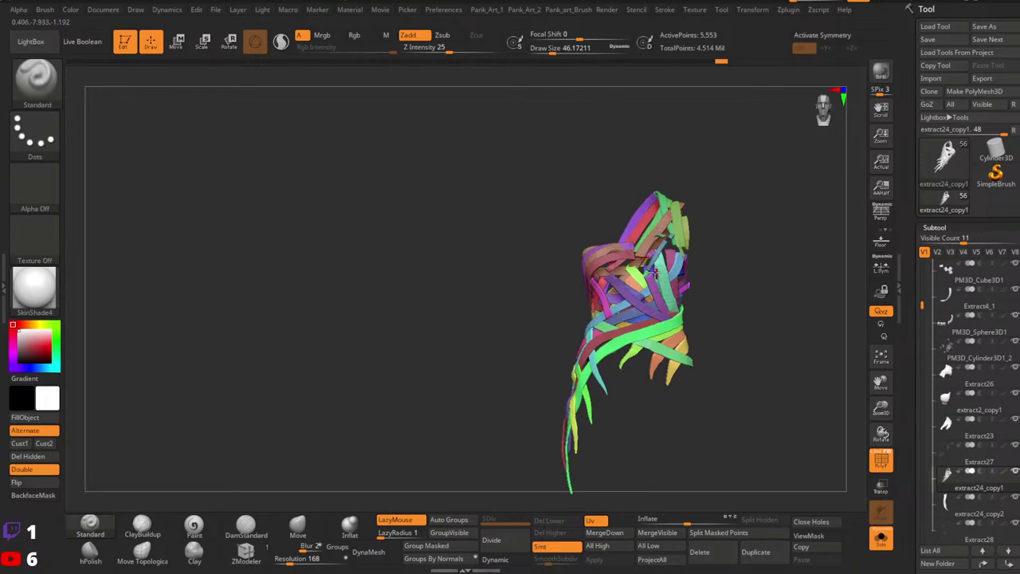
Regroup the torso straps by normals so faces and edges get separate polygroups, and check them all around.
ctrl+right_drag(656, 273, 617, 311)
right_drag(783, 298, 553, 355)
key(shift+f)
key(shift+f)
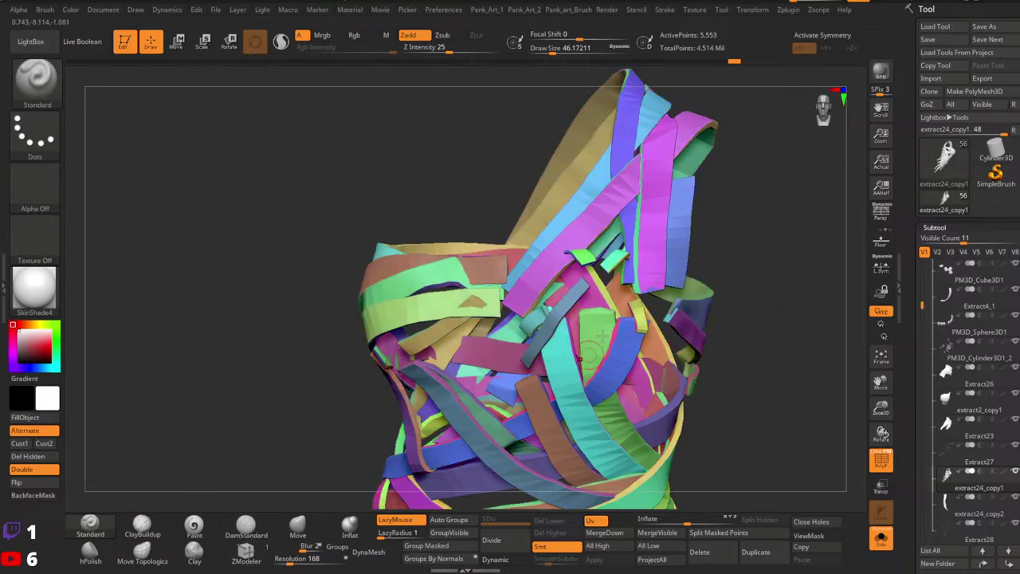
right_drag(603, 335, 547, 318)
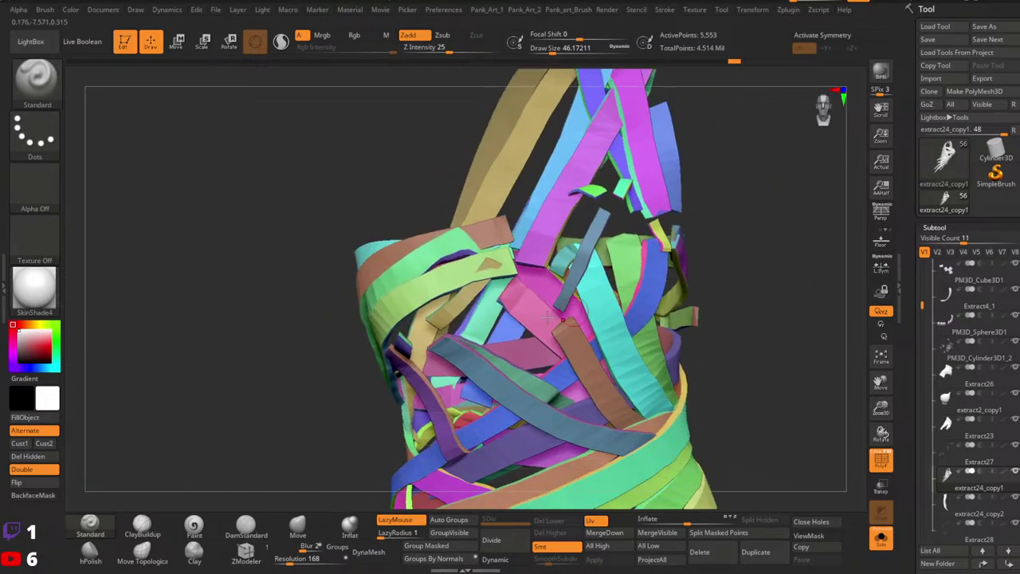
drag(562, 319, 514, 319)
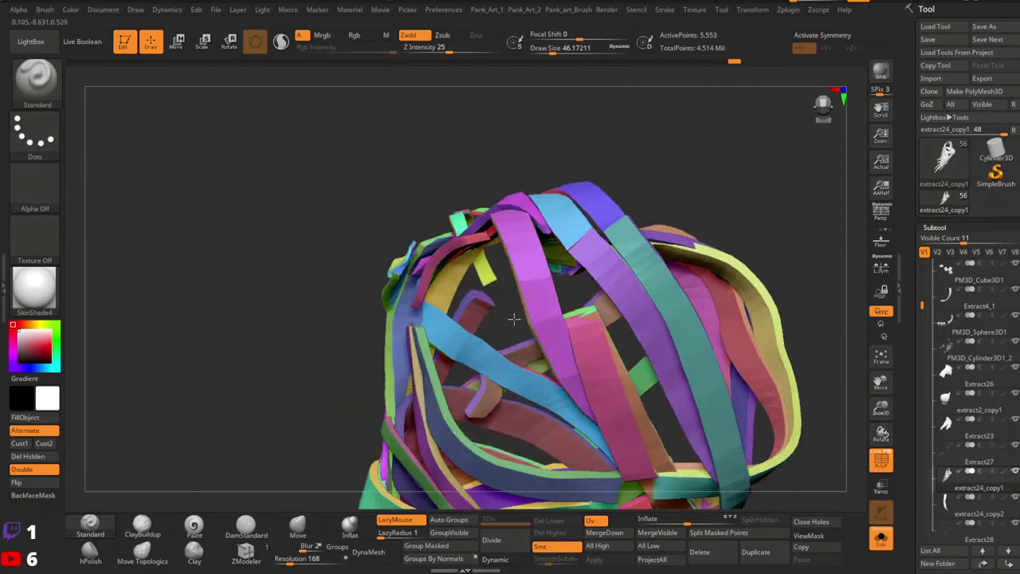
mouse_move(514, 319)
right_down()
mouse_move(575, 330)
mouse_move(486, 283)
mouse_move(428, 348)
mouse_move(498, 303)
mouse_move(514, 351)
mouse_move(415, 363)
mouse_move(410, 312)
mouse_move(499, 307)
mouse_move(494, 269)
mouse_move(550, 244)
mouse_move(586, 209)
mouse_move(550, 247)
mouse_move(496, 259)
mouse_move(516, 281)
mouse_move(509, 286)
right_up()
Examine the polygroups of the wide cyan strap on the chest by isolating them with rectangular selection.
ctrl+shift+click(94, 151)
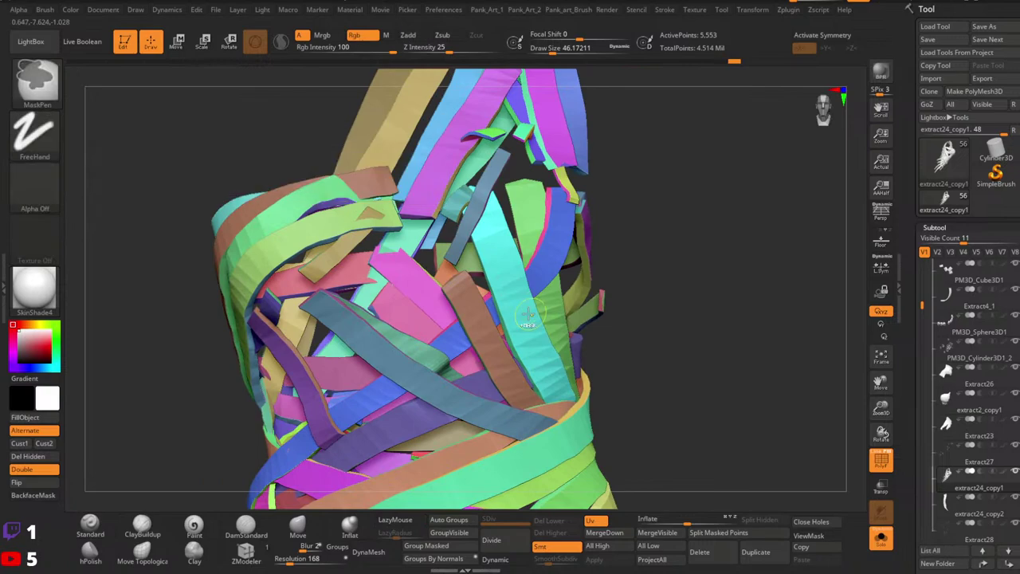
ctrl+shift+click(542, 279)
ctrl+shift+click(666, 302)
ctrl+right_drag(476, 298, 528, 296)
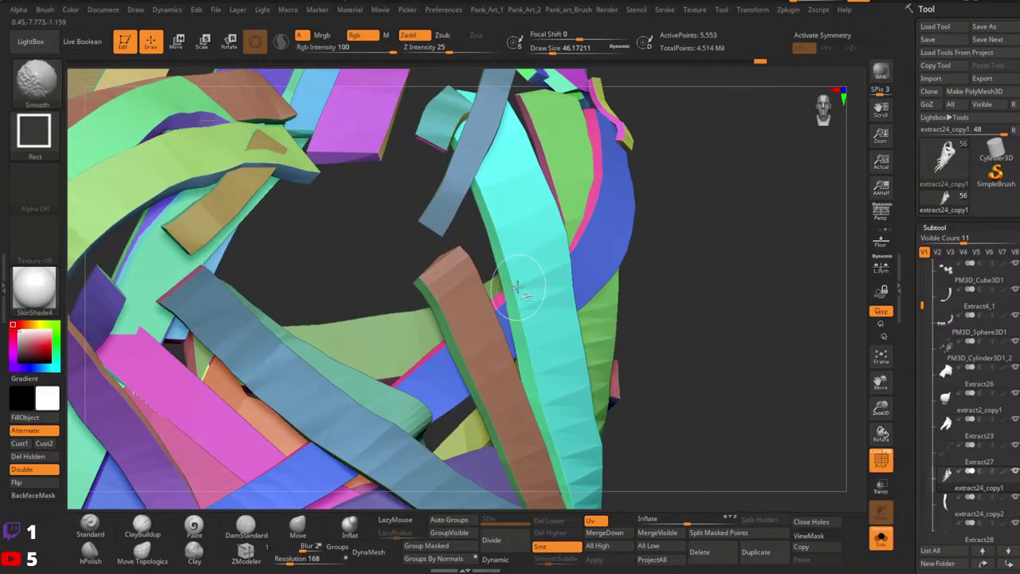
ctrl+shift+click(519, 286)
ctrl+shift+click(585, 257)
ctrl+shift+click(561, 235)
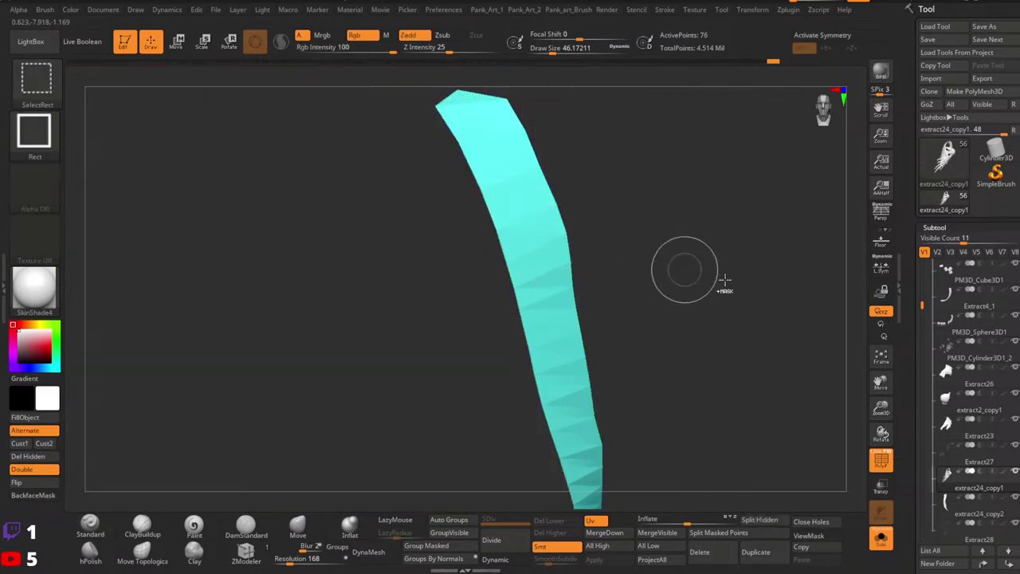
ctrl+right_drag(724, 280, 711, 275)
Isolate the outer face of the wide cyan chest strap, check its ends, and hide it from the other straps.
ctrl+shift+drag(715, 283, 728, 351)
right_drag(586, 342, 666, 343)
ctrl+shift+click(574, 307)
alt+right_drag(651, 409, 656, 303)
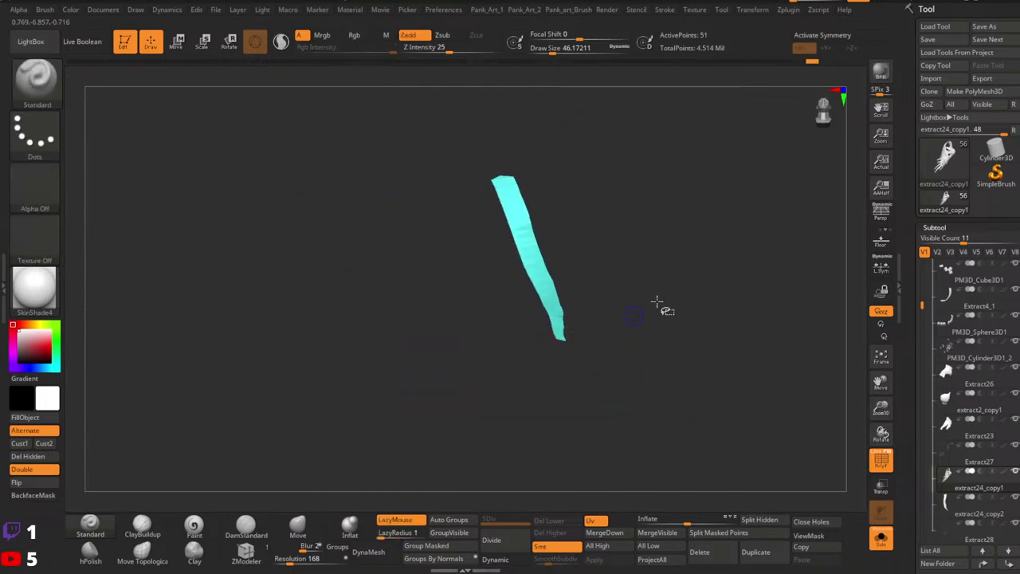
ctrl+shift+click(668, 312)
ctrl+shift+click(551, 307)
ctrl+right_drag(709, 386, 622, 384)
alt+right_drag(622, 385, 553, 359)
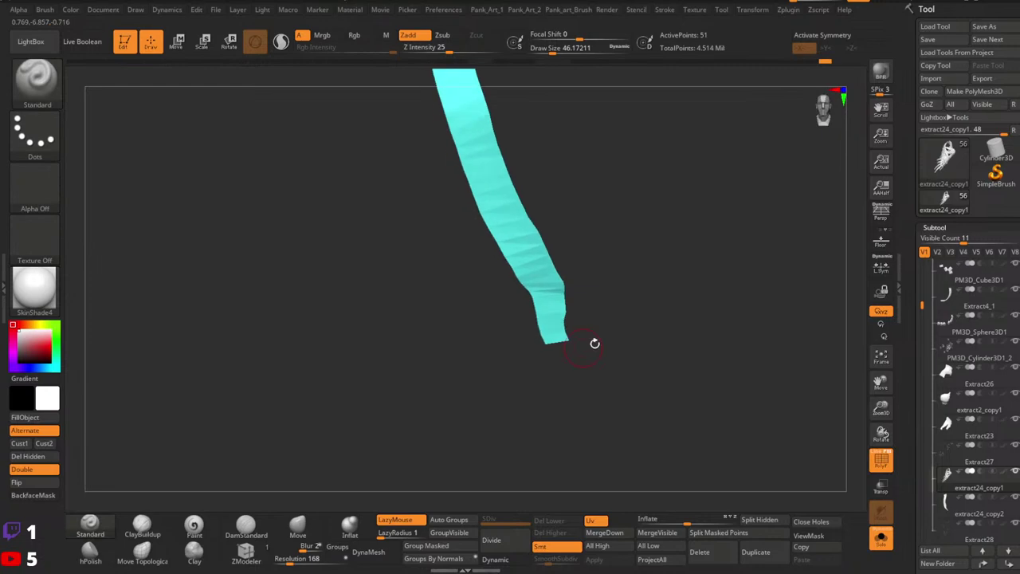
ctrl+shift+click(713, 303)
ctrl+right_drag(713, 303, 678, 319)
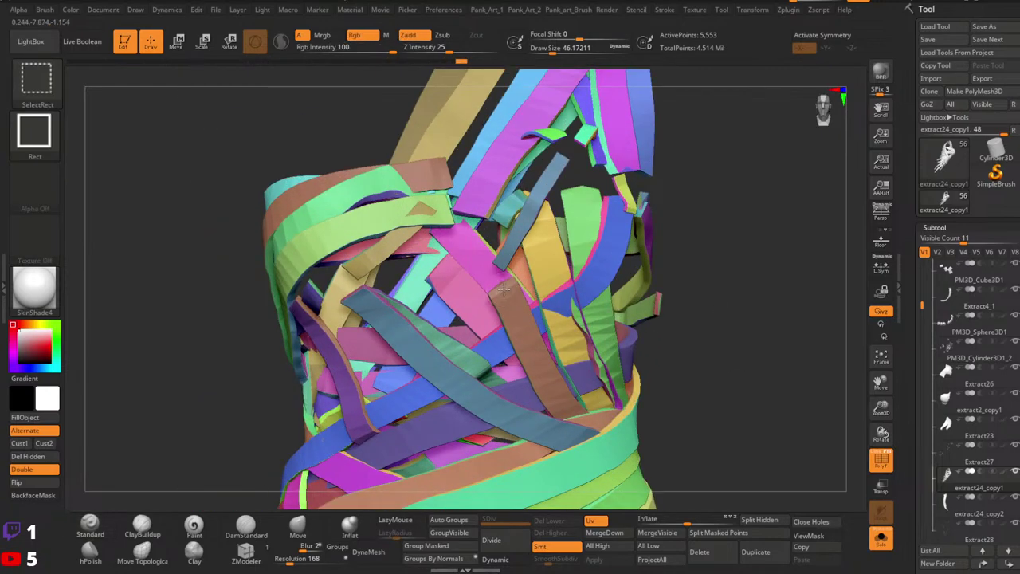
Hide the outer face of the brown strap beside the cyan one and check the hidden faces by inverting visibility.
ctrl+shift+click(522, 312)
ctrl+shift+drag(750, 358, 769, 382)
ctrl+right_drag(770, 382, 638, 351)
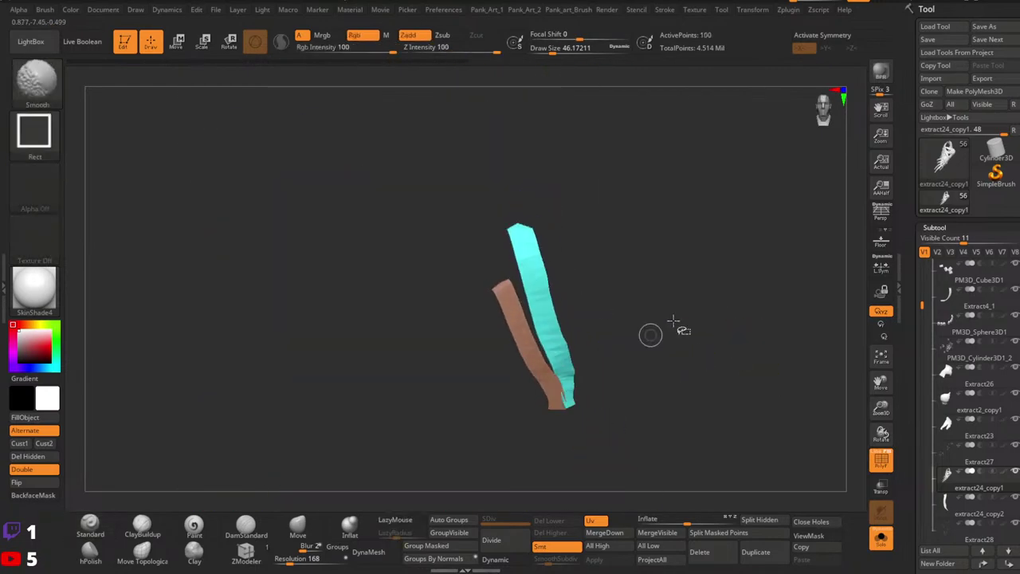
ctrl+shift+click(676, 331)
alt+right_drag(577, 364, 586, 275)
Hide the outer face of the blue diagonal chest strap and check the hidden faces from several sides with inverted visibility.
ctrl+right_drag(586, 274, 526, 306)
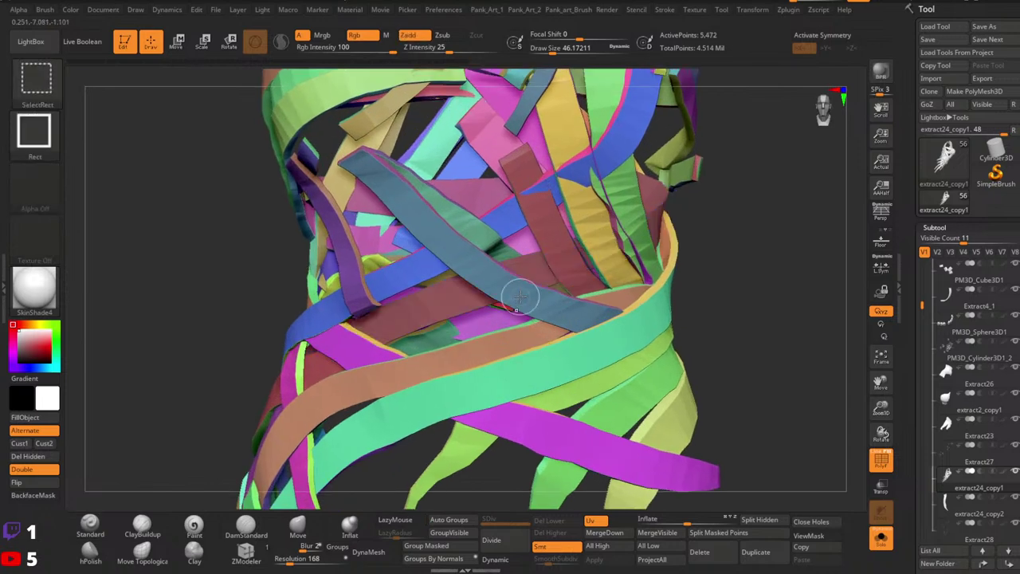
ctrl+shift+drag(777, 309, 789, 330)
right_drag(765, 323, 523, 365)
ctrl+shift+click(503, 354)
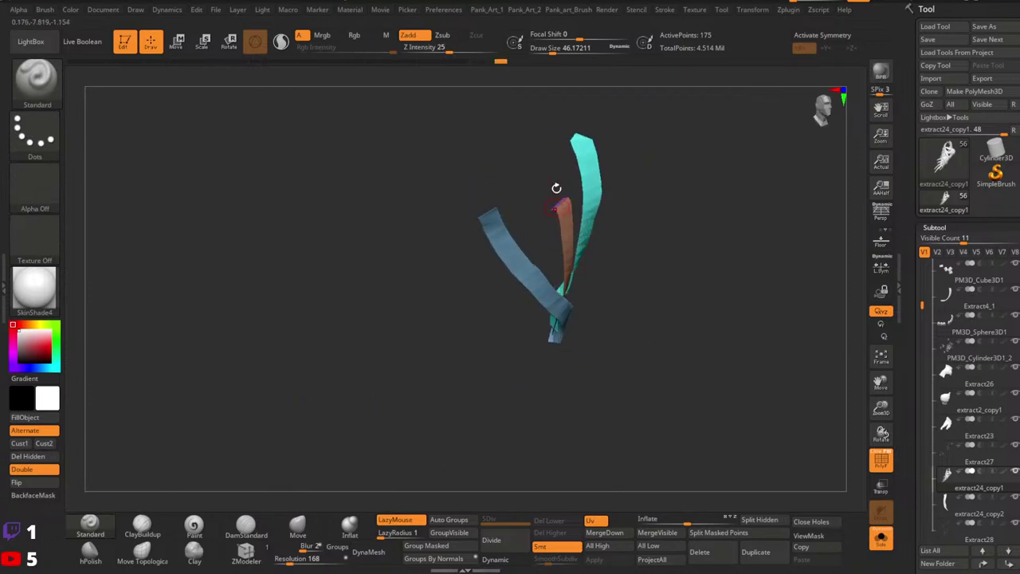
right_drag(556, 188, 588, 245)
ctrl+right_drag(511, 233, 577, 247)
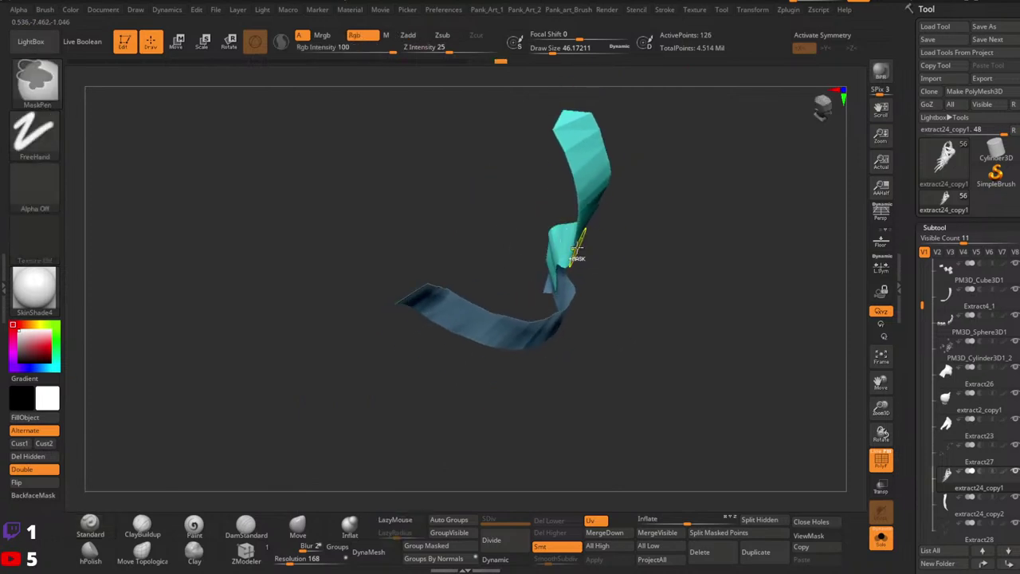
ctrl+right_drag(524, 225, 577, 224)
ctrl+shift+click(529, 188)
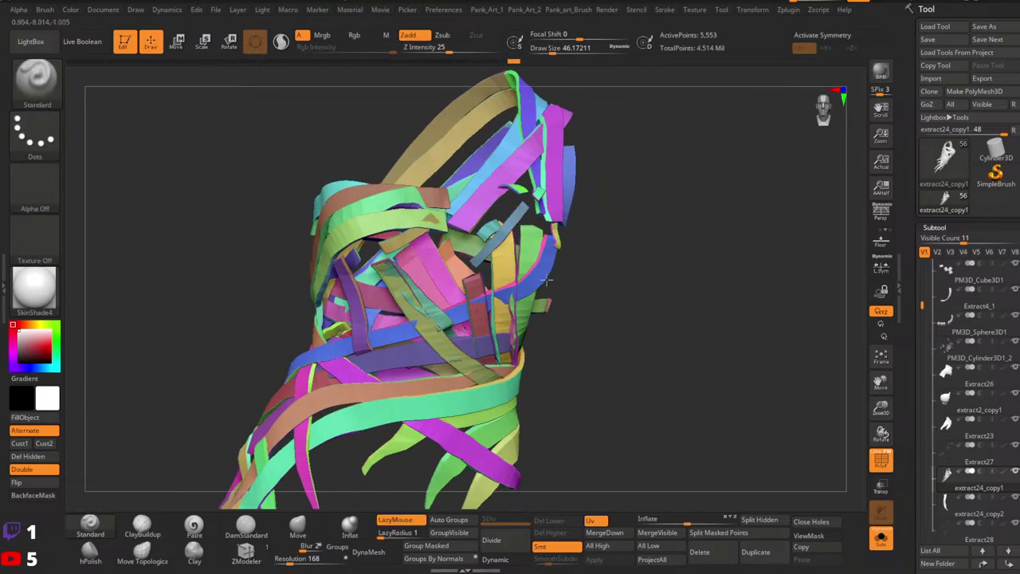
Hide the outer face of the lime-green chest strap and check the hidden faces with inverted visibility.
alt+right_drag(547, 280, 526, 287)
mouse_move(494, 306)
alt+right_down()
mouse_move(410, 321)
mouse_move(472, 257)
mouse_move(485, 314)
alt+right_up()
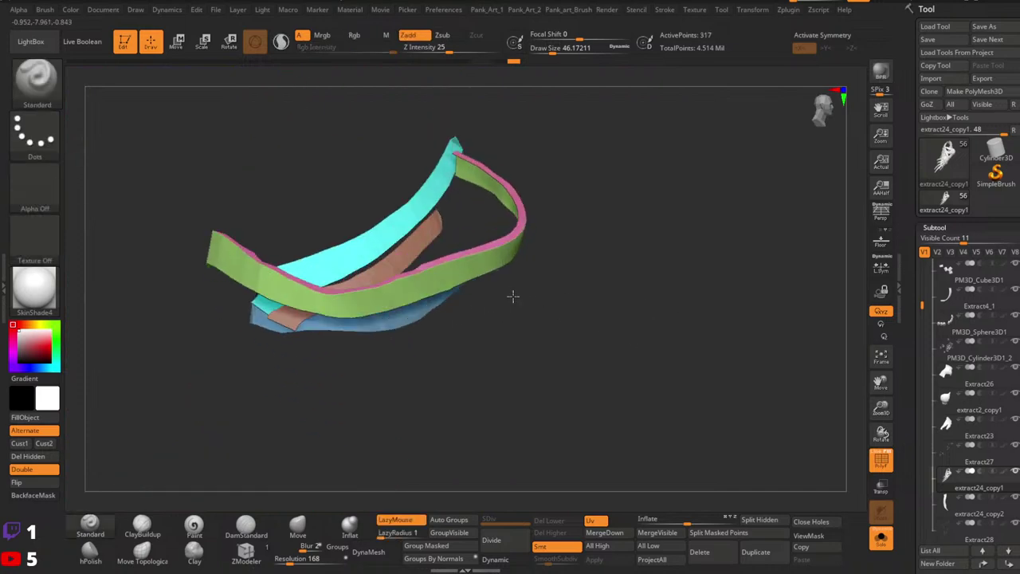
right_drag(512, 296, 508, 293)
right_drag(499, 223, 513, 232)
ctrl+shift+click(611, 314)
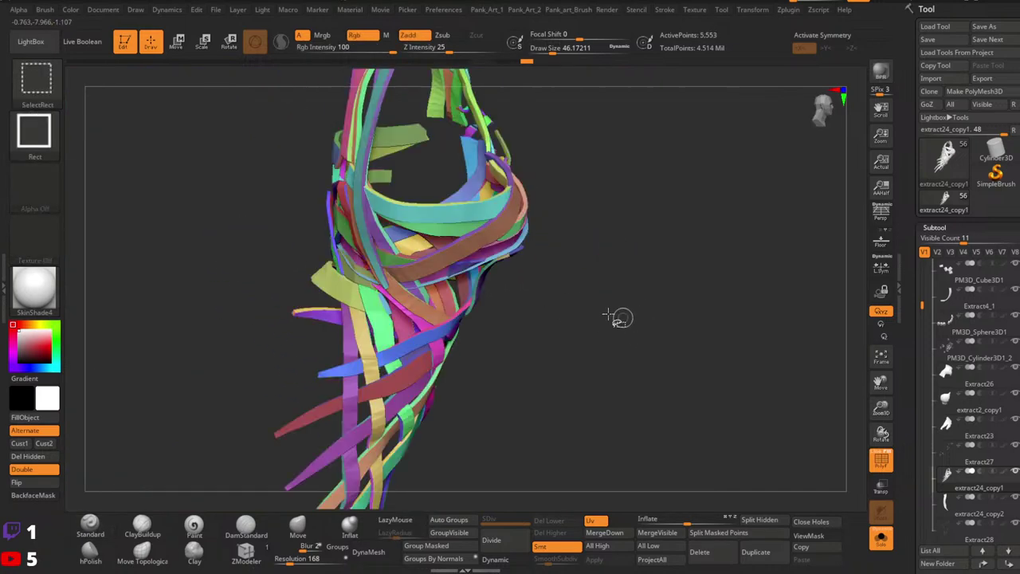
mouse_move(612, 315)
right_down()
mouse_move(668, 308)
mouse_move(685, 356)
mouse_move(714, 376)
mouse_move(732, 429)
right_up()
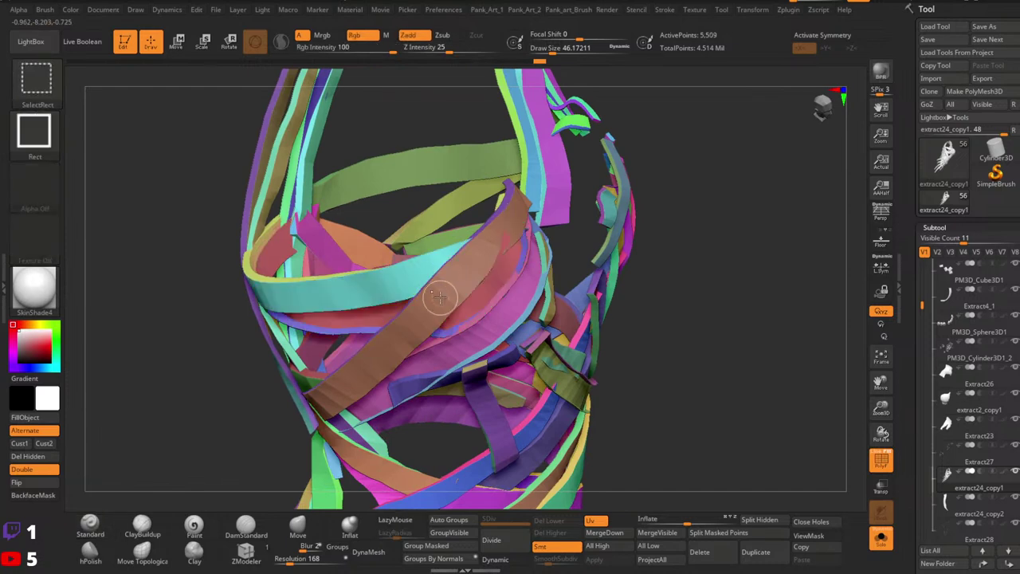
Hide the outer face of the wide brown strap across the chest and check the collected faces by inverting visibility.
right_drag(429, 292, 488, 297)
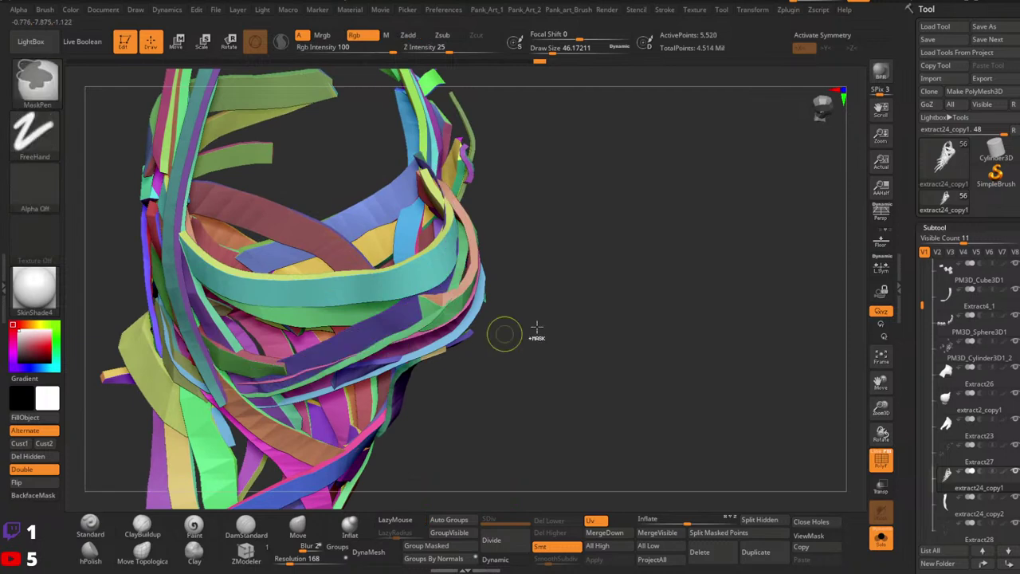
ctrl+shift+drag(550, 323, 581, 348)
right_drag(475, 291, 415, 275)
ctrl+shift+click(423, 273)
right_drag(494, 276, 519, 247)
ctrl+shift+drag(510, 279, 529, 303)
right_drag(529, 303, 654, 259)
ctrl+shift+drag(654, 259, 611, 291)
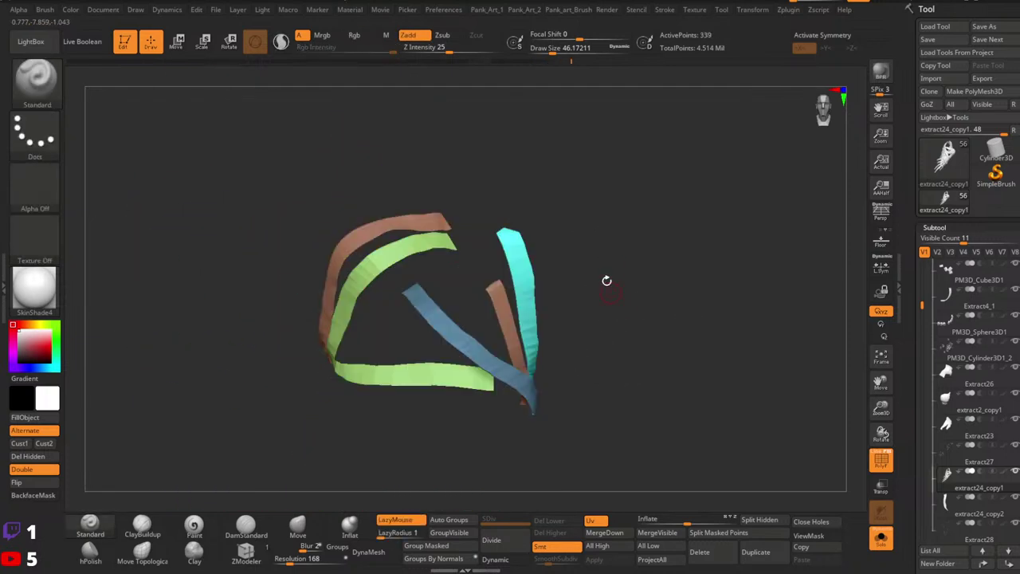
Hide the outer face of the short upright strap below the chest and inspect it among the hidden faces.
right_drag(617, 268, 636, 221)
ctrl+shift+drag(638, 221, 667, 305)
right_drag(667, 305, 446, 319)
right_drag(447, 319, 494, 247)
ctrl+right_drag(494, 247, 485, 272)
key(ctrl+z)
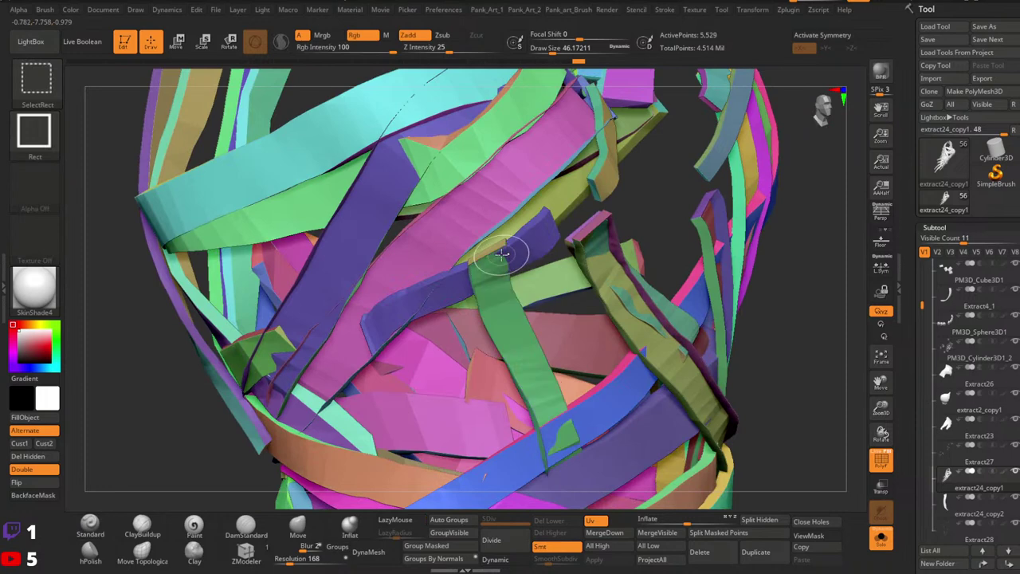
ctrl+shift+drag(785, 295, 783, 361)
right_drag(536, 294, 517, 273)
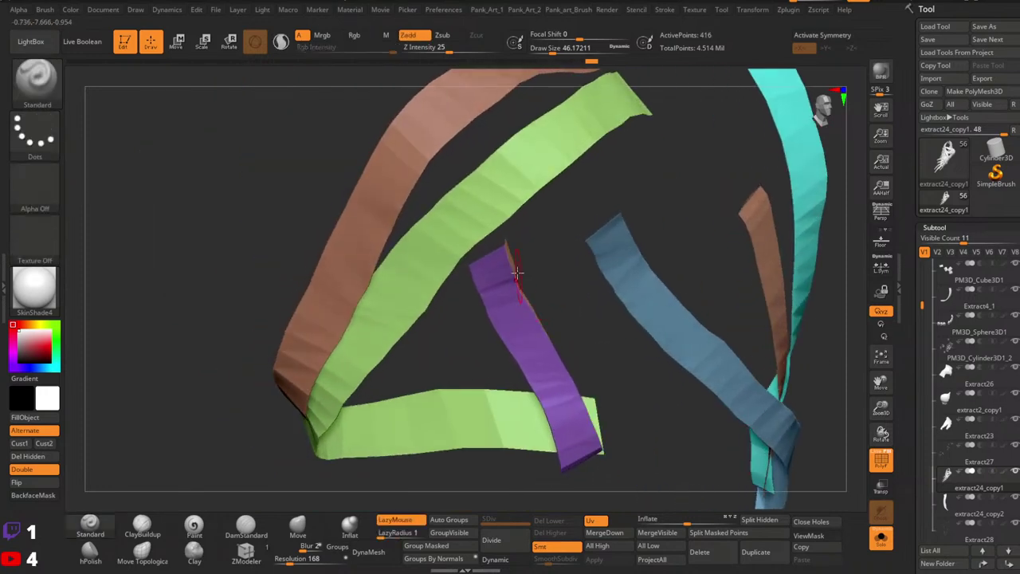
Hide the outer face of the blue-violet strap crossing the short upright one and check it with inverted visibility.
ctrl+shift+click(505, 250)
key(ctrl+z)
mouse_move(604, 282)
ctrl+right_down()
mouse_move(560, 276)
mouse_move(519, 294)
mouse_move(518, 311)
mouse_move(478, 299)
mouse_move(539, 281)
mouse_move(500, 275)
mouse_move(557, 254)
mouse_move(471, 323)
ctrl+right_up()
ctrl+shift+click(603, 409)
ctrl+shift+drag(301, 306, 343, 375)
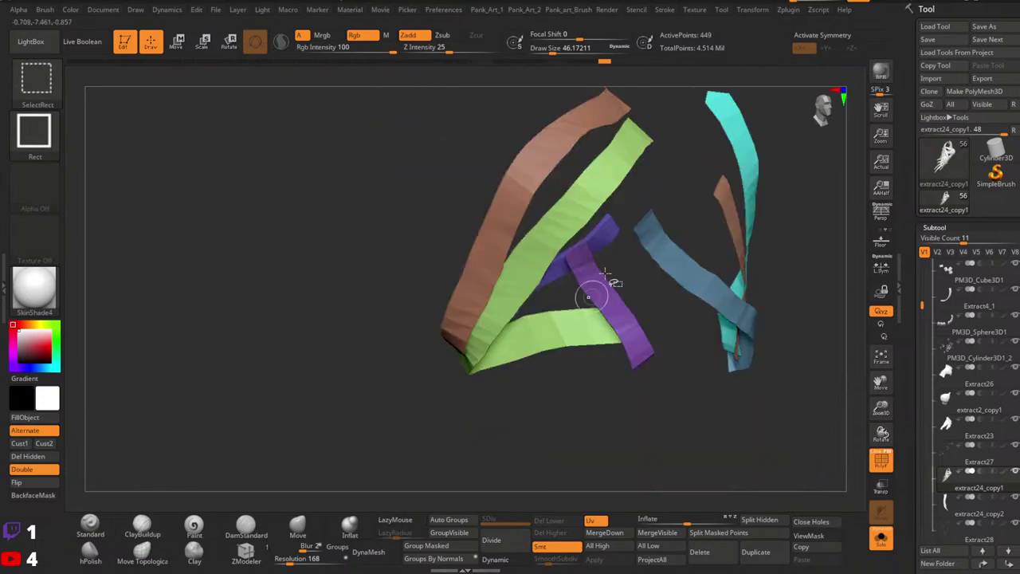
mouse_move(599, 289)
right_down()
mouse_move(710, 328)
mouse_move(610, 279)
mouse_move(630, 348)
right_up()
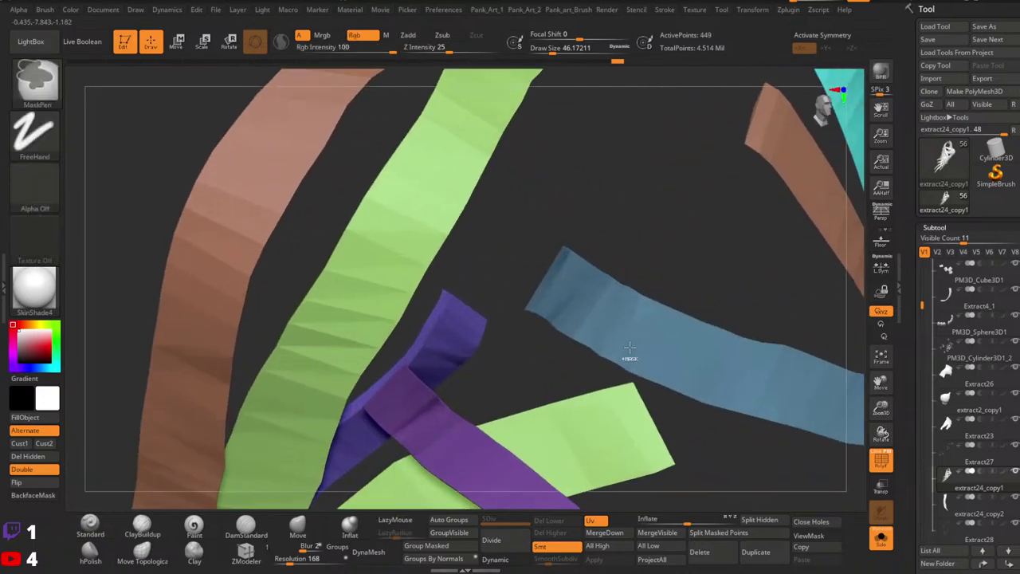
Isolate the collected outer strap faces and merge them into a single polygroup.
key(ctrl+z)
ctrl+right_drag(482, 300, 535, 126)
ctrl+right_drag(536, 125, 541, 78)
alt+right_drag(569, 276, 386, 285)
ctrl+shift+click(501, 244)
ctrl+shift+click(435, 226)
Show the polygon wireframe and mark the short strap's narrow edge polygons as a separate polygroup with ZModeler.
click(878, 455)
right_drag(423, 254, 212, 450)
click(247, 552)
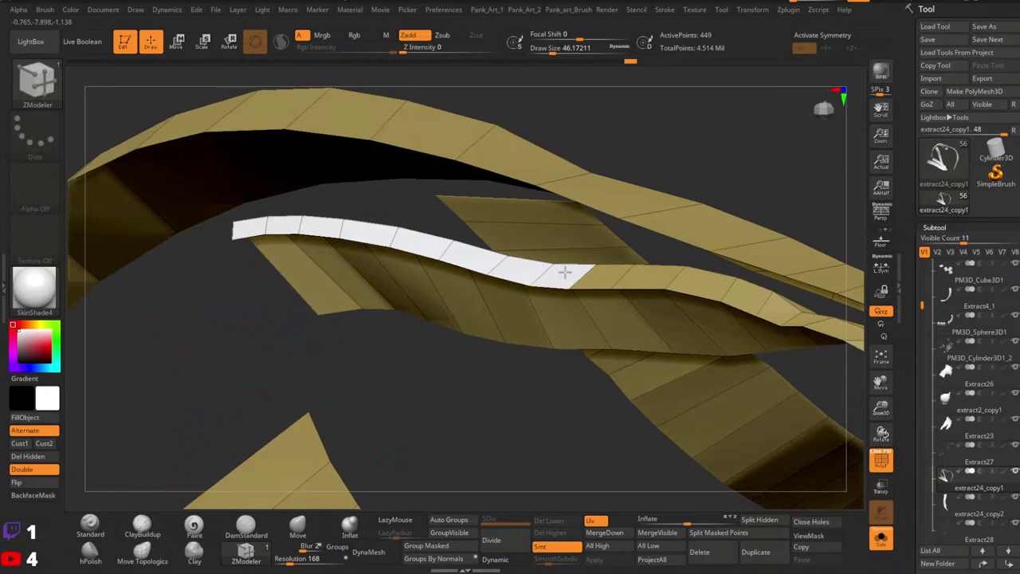
alt+right_drag(770, 303, 517, 244)
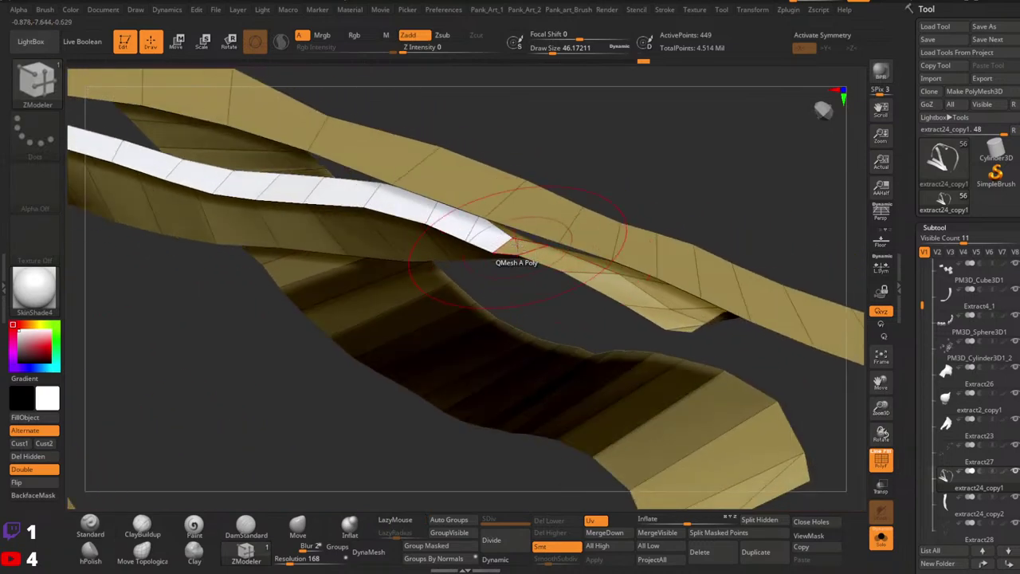
right_drag(689, 327, 558, 267)
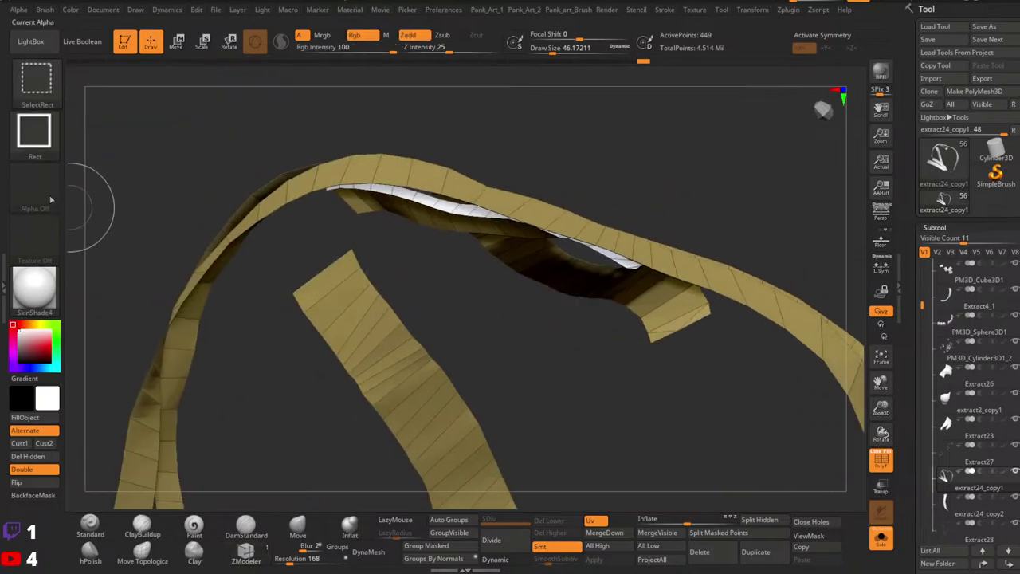
Isolate the marked edge polygons to check them, restore all straps without polyframe, and return to the Standard brush.
ctrl+shift+click(436, 227)
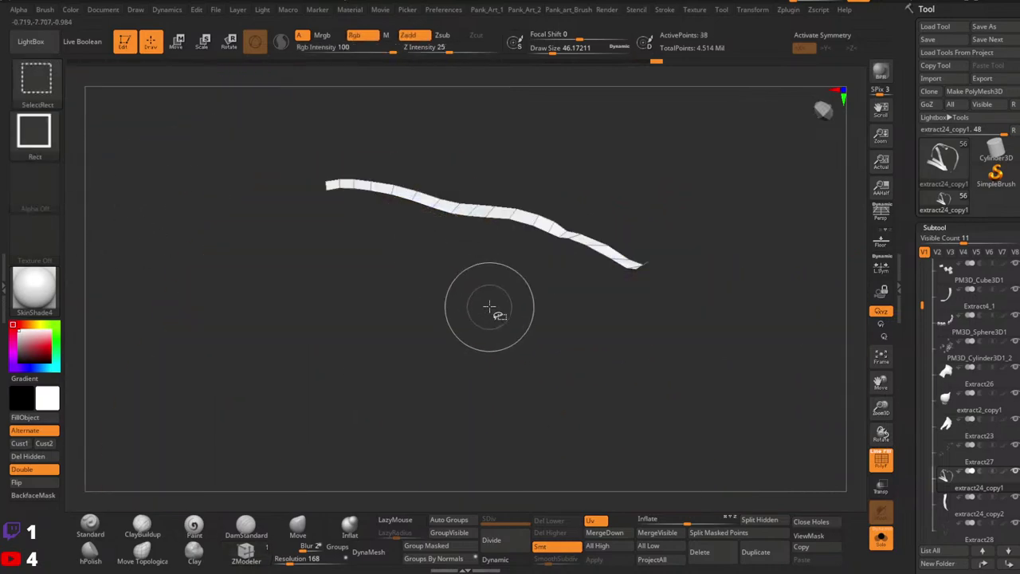
ctrl+shift+click(489, 305)
mouse_move(489, 305)
ctrl+right_down()
mouse_move(547, 310)
mouse_move(482, 393)
mouse_move(542, 319)
mouse_move(567, 258)
mouse_move(215, 468)
ctrl+right_up()
key(shift+f)
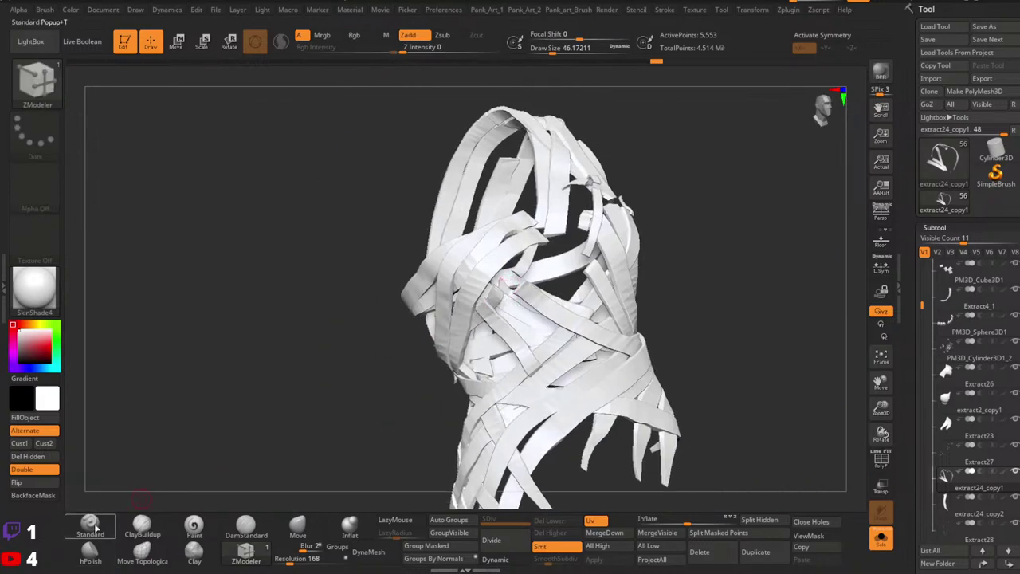
click(90, 526)
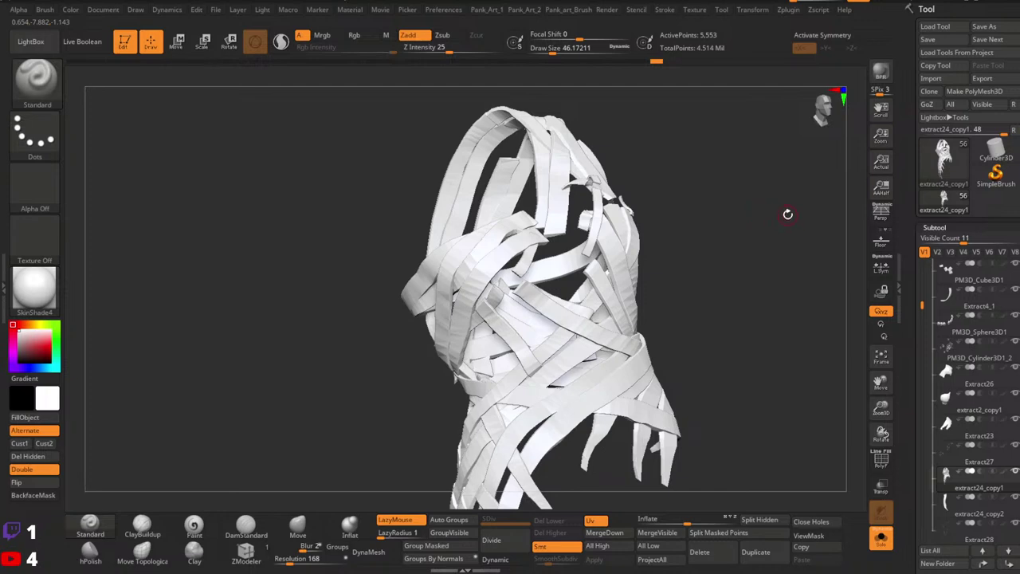
Examine the chest straps from several sides, first plain and with polygroup colours and wireframe displayed.
mouse_move(612, 260)
right_down()
mouse_move(522, 285)
mouse_move(528, 351)
mouse_move(422, 279)
mouse_move(488, 265)
mouse_move(649, 308)
mouse_move(581, 296)
mouse_move(597, 330)
mouse_move(551, 253)
mouse_move(623, 287)
mouse_move(561, 249)
mouse_move(582, 297)
right_up()
right_drag(582, 296, 603, 264)
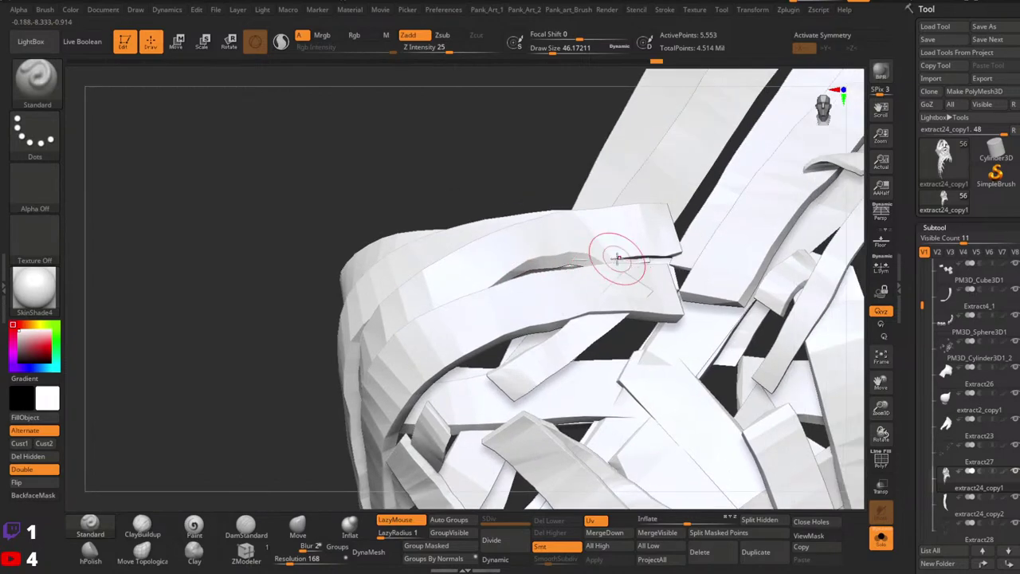
right_drag(547, 294, 519, 319)
key(shift+f)
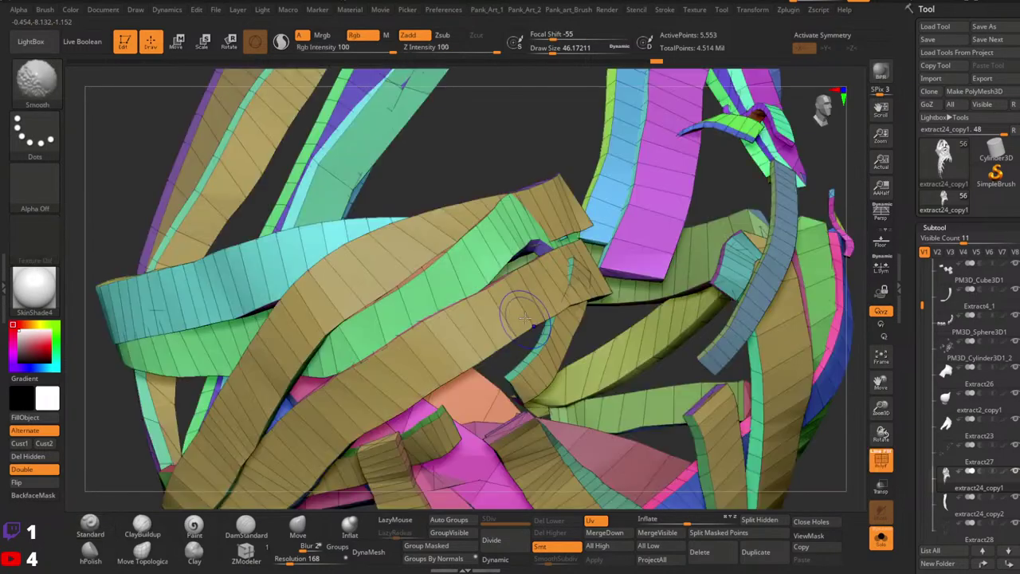
ctrl+right_drag(694, 344, 609, 299)
mouse_move(609, 299)
ctrl+right_down()
mouse_move(582, 319)
mouse_move(498, 246)
mouse_move(470, 191)
mouse_move(558, 319)
mouse_move(547, 283)
mouse_move(512, 314)
mouse_move(510, 335)
mouse_move(449, 255)
mouse_move(388, 278)
mouse_move(421, 203)
mouse_move(471, 191)
mouse_move(508, 265)
ctrl+right_up()
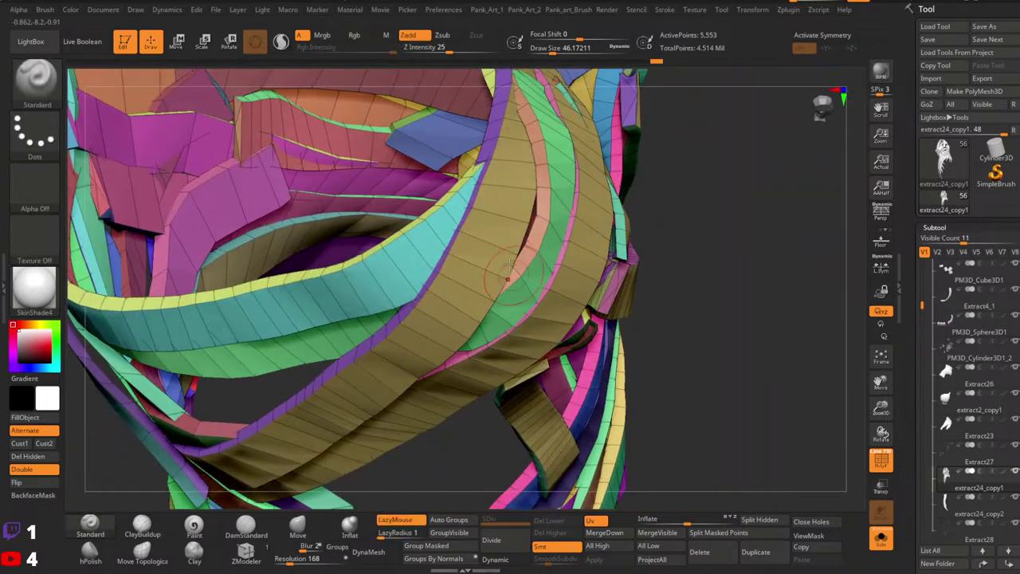
Set the visibility selection stroke to Lasso and hide the merged brown outer faces of the chest straps.
ctrl+alt+shift+click(474, 233)
ctrl+right_drag(741, 240, 695, 242)
ctrl+shift+click(656, 238)
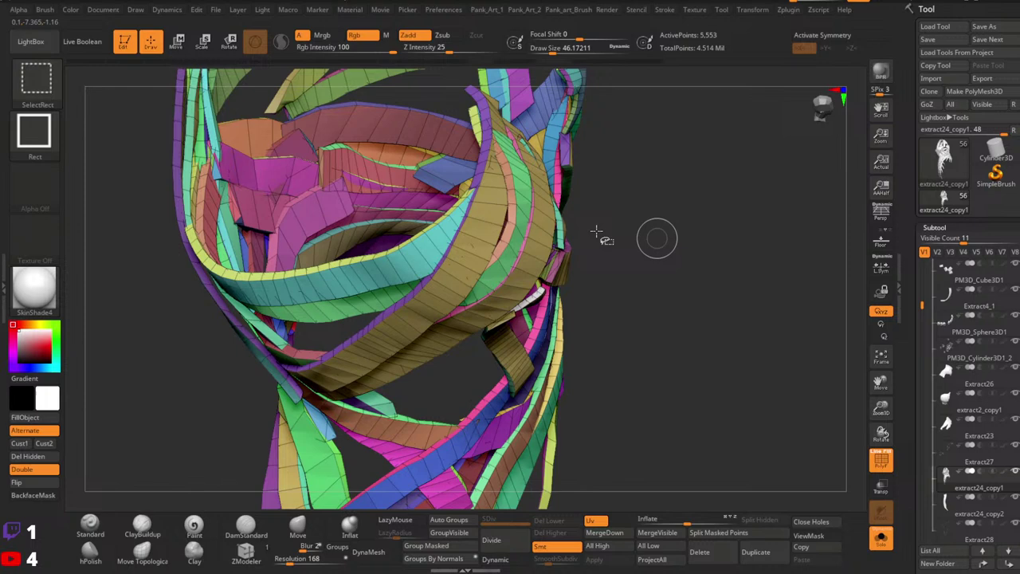
click(24, 134)
click(256, 144)
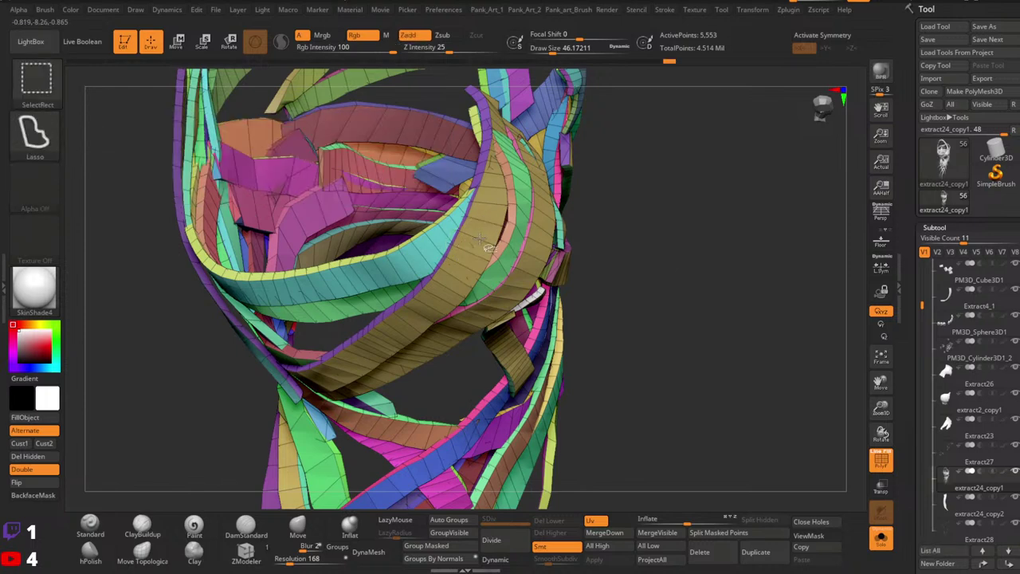
ctrl+right_drag(569, 236, 519, 239)
ctrl+shift+click(503, 225)
key(ctrl+z)
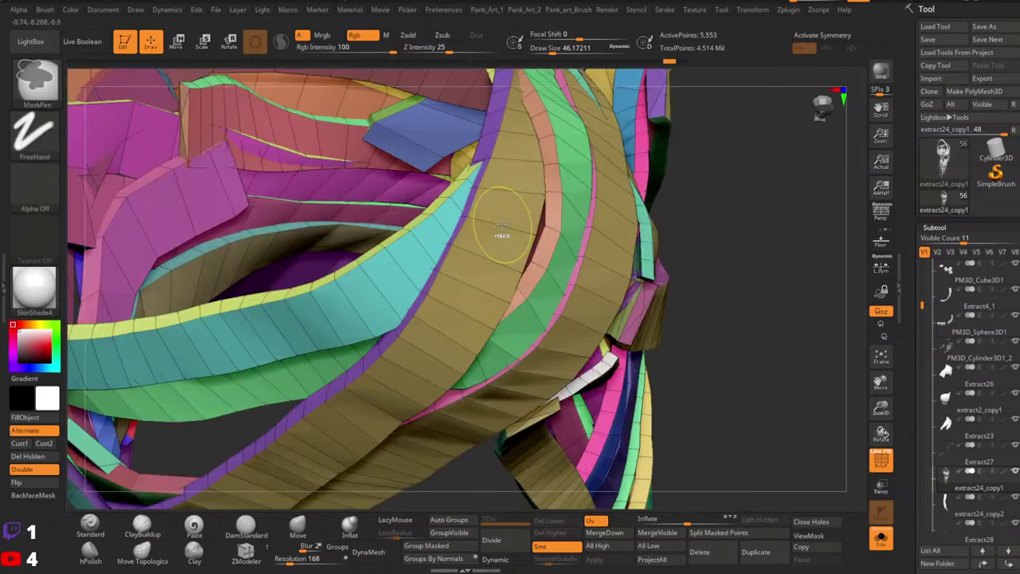
ctrl+shift+click(501, 227)
Hide the outer face of the wide cyan chest strap and inspect it by inverting visibility.
ctrl+shift+click(424, 242)
ctrl+right_drag(446, 242, 637, 241)
ctrl+shift+drag(625, 251, 567, 282)
right_drag(521, 282, 435, 284)
mouse_move(434, 283)
right_down()
mouse_move(485, 290)
mouse_move(511, 275)
right_up()
ctrl+shift+drag(542, 243, 522, 265)
right_drag(522, 264, 522, 205)
ctrl+shift+drag(526, 205, 517, 236)
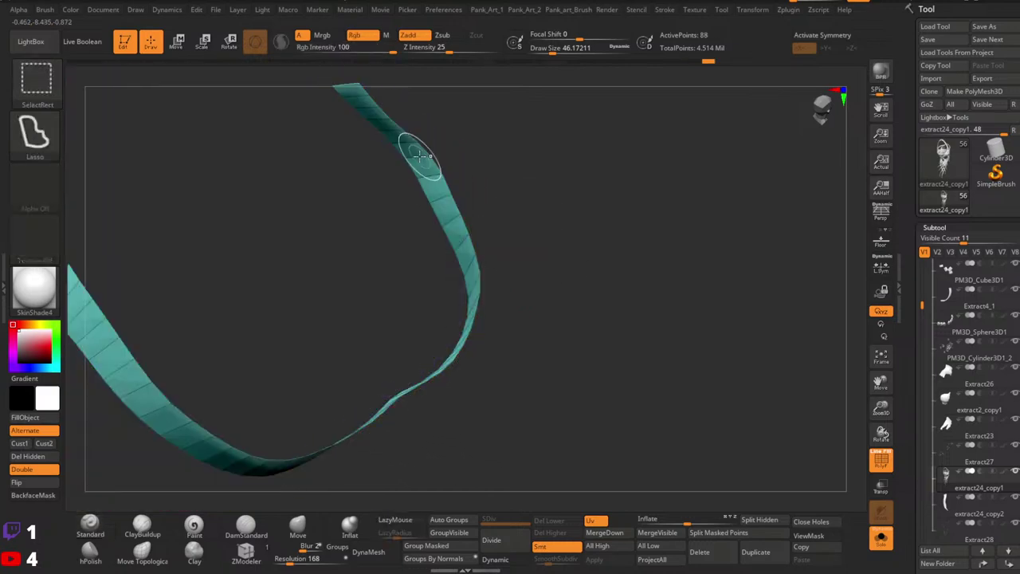
Turn off the wireframe lines, hide the green chest strap's outer face, and check the hidden brown, cyan and green faces.
key(ctrl+z)
ctrl+right_drag(422, 157, 532, 231)
ctrl+shift+click(500, 253)
click(879, 457)
ctrl+shift+click(495, 220)
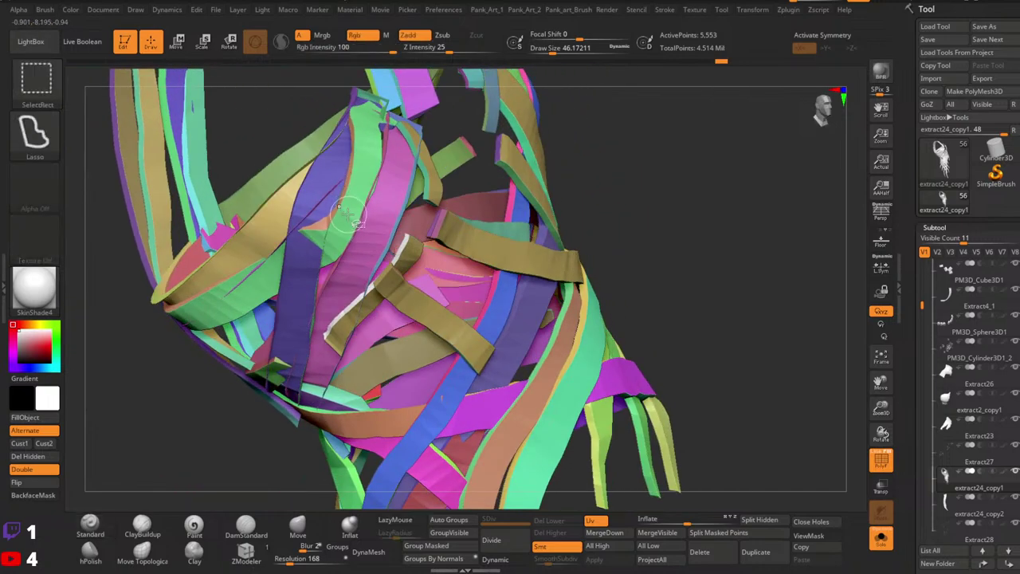
ctrl+shift+drag(591, 224, 695, 248)
mouse_move(431, 193)
right_down()
mouse_move(469, 214)
mouse_move(433, 208)
right_up()
drag(432, 207, 475, 331)
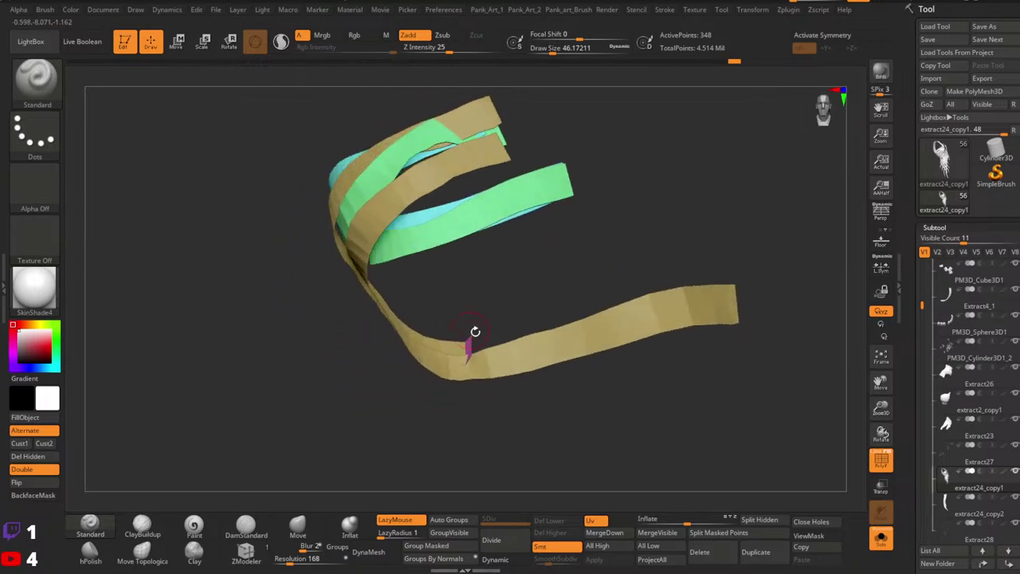
ctrl+right_drag(472, 335, 526, 315)
ctrl+shift+drag(595, 246, 609, 260)
Hide the outer faces of the magenta and light-blue shoulder straps and check them with inverted visibility.
mouse_move(514, 292)
right_down()
mouse_move(466, 297)
mouse_move(503, 327)
mouse_move(382, 319)
mouse_move(414, 293)
mouse_move(436, 334)
mouse_move(431, 319)
right_up()
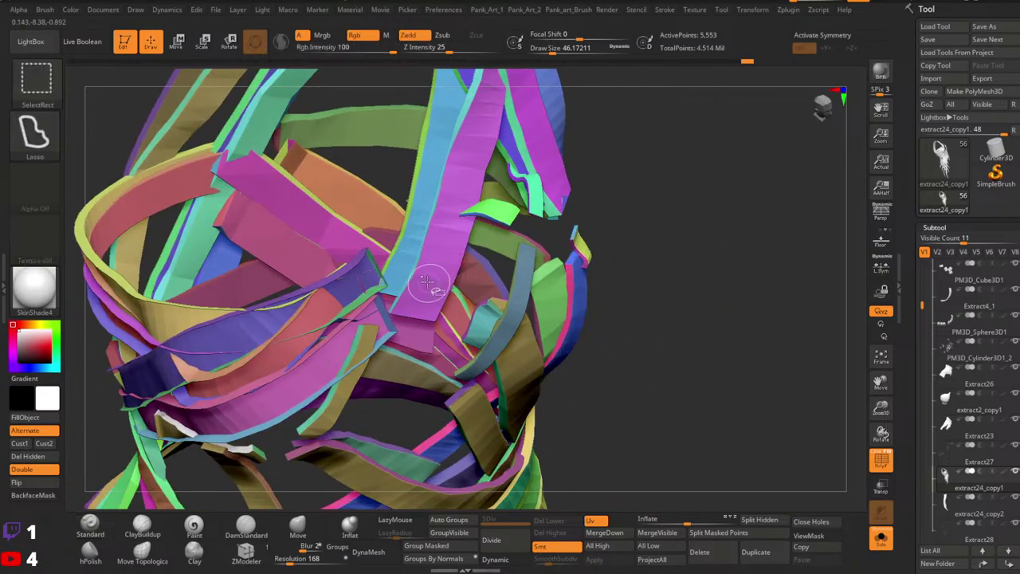
mouse_move(428, 281)
right_down()
mouse_move(431, 312)
mouse_move(465, 272)
right_up()
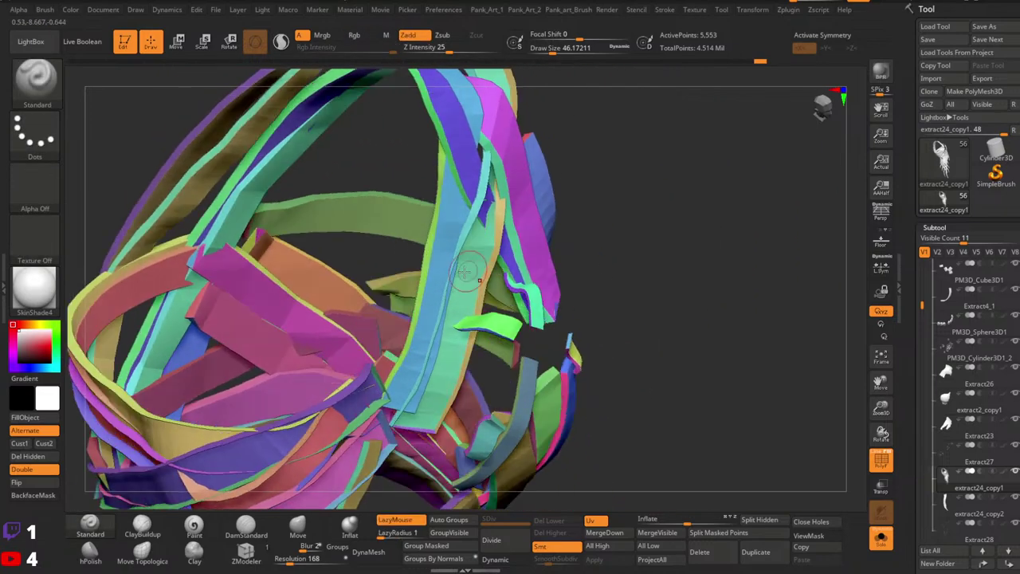
key(ctrl+shift+a)
ctrl+right_drag(611, 294, 597, 273)
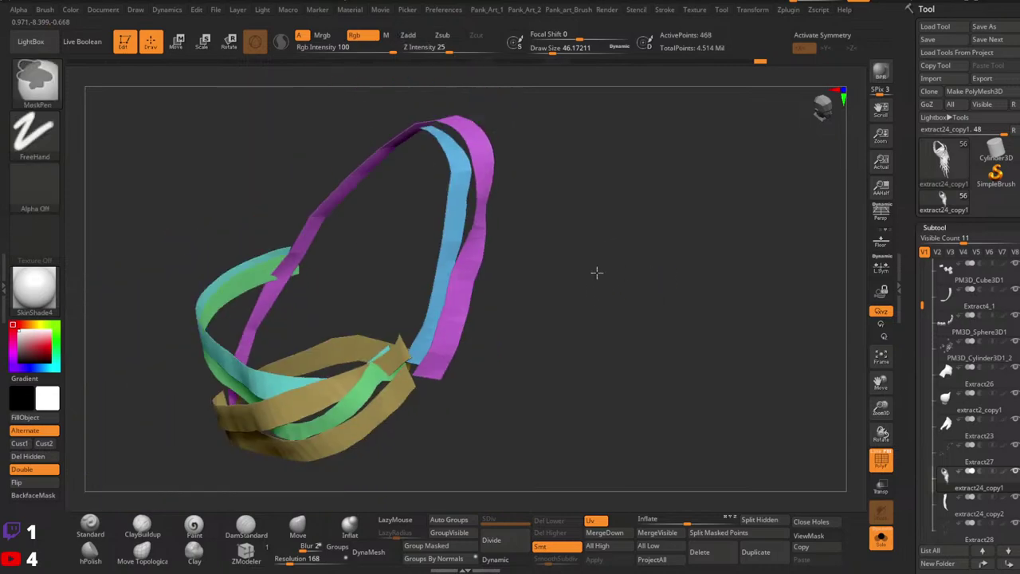
ctrl+shift+click(599, 312)
Hide the outer face of the second magenta shoulder strap and check the hidden faces by inverting visibility.
mouse_move(538, 291)
right_down()
mouse_move(474, 255)
mouse_move(611, 309)
mouse_move(516, 213)
right_up()
mouse_move(515, 213)
right_down()
mouse_move(462, 217)
mouse_move(563, 241)
right_up()
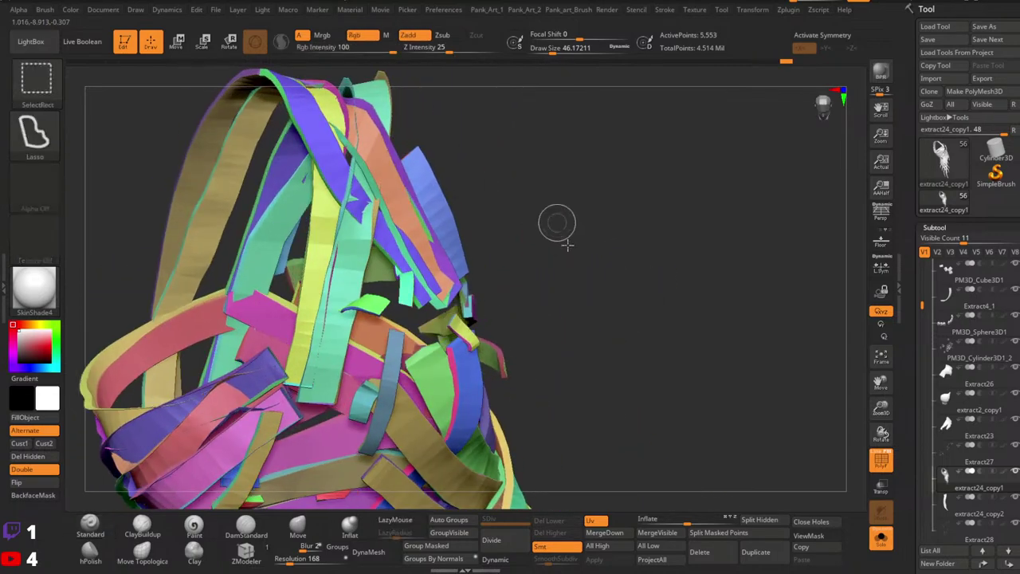
ctrl+shift+drag(567, 244, 577, 256)
right_drag(570, 243, 522, 271)
ctrl+right_drag(522, 271, 497, 241)
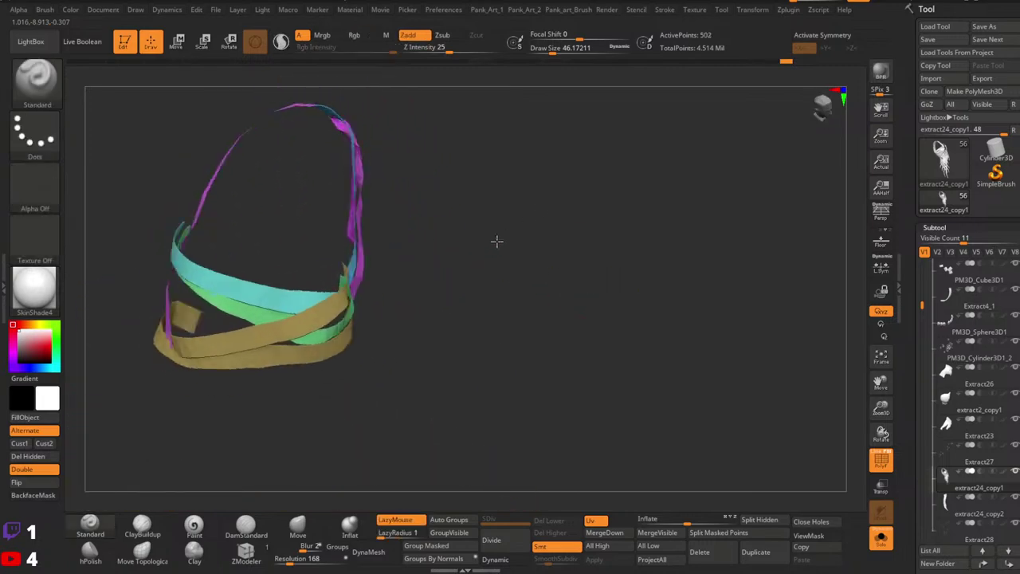
ctrl+shift+drag(556, 260, 569, 276)
Hide the outer face of the blue strap behind the shoulder and check the hidden faces with inverted visibility.
mouse_move(565, 270)
right_down()
mouse_move(511, 229)
mouse_move(456, 269)
mouse_move(459, 255)
right_up()
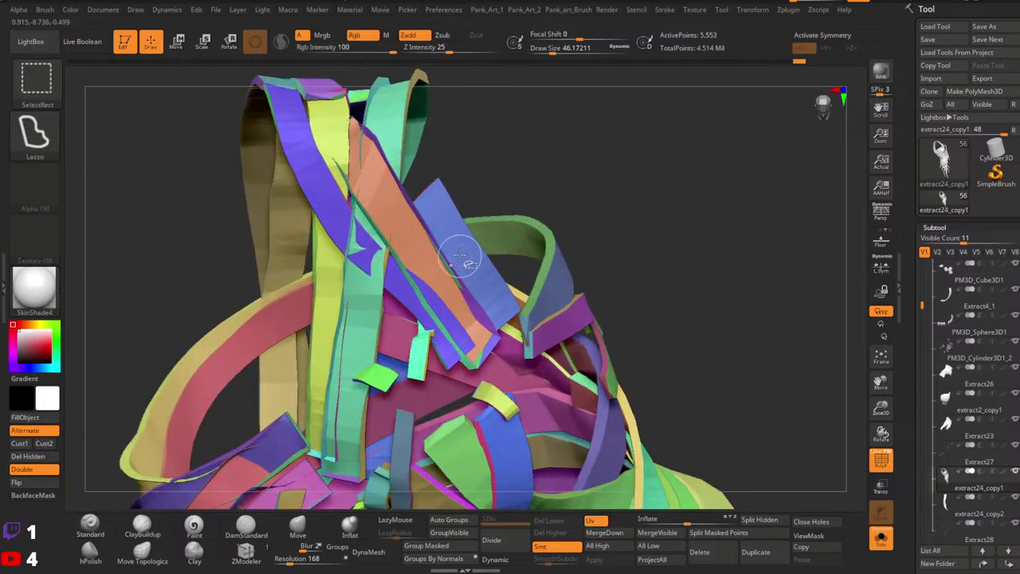
right_drag(502, 190, 422, 243)
ctrl+shift+click(404, 221)
key(ctrl+z)
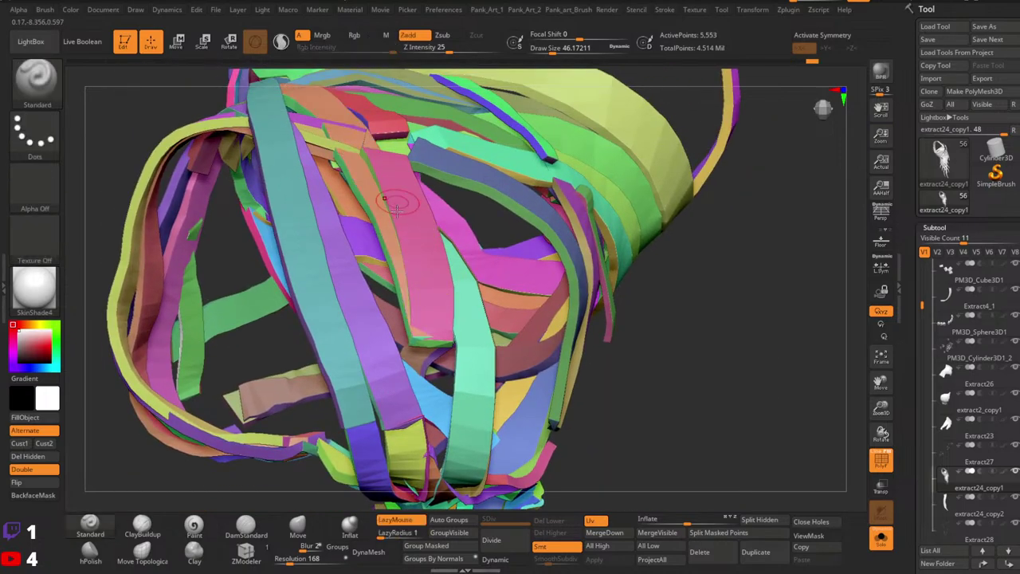
mouse_move(397, 210)
right_down()
mouse_move(363, 153)
mouse_move(599, 257)
right_up()
ctrl+shift+drag(630, 257, 638, 312)
mouse_move(622, 294)
right_down()
mouse_move(494, 149)
mouse_move(508, 240)
mouse_move(597, 296)
mouse_move(522, 280)
mouse_move(558, 242)
mouse_move(503, 143)
mouse_move(518, 183)
right_up()
ctrl+shift+click(604, 293)
Hide the outer faces of the pink and orange diagonal straps running down the back and check them by inverting visibility.
alt+right_drag(655, 298, 539, 103)
mouse_move(506, 269)
right_down()
mouse_move(484, 235)
mouse_move(466, 242)
mouse_move(457, 264)
mouse_move(446, 227)
right_up()
mouse_move(510, 223)
right_down()
mouse_move(603, 223)
mouse_move(503, 310)
right_up()
ctrl+shift+drag(609, 254, 650, 317)
ctrl+right_drag(566, 275, 527, 252)
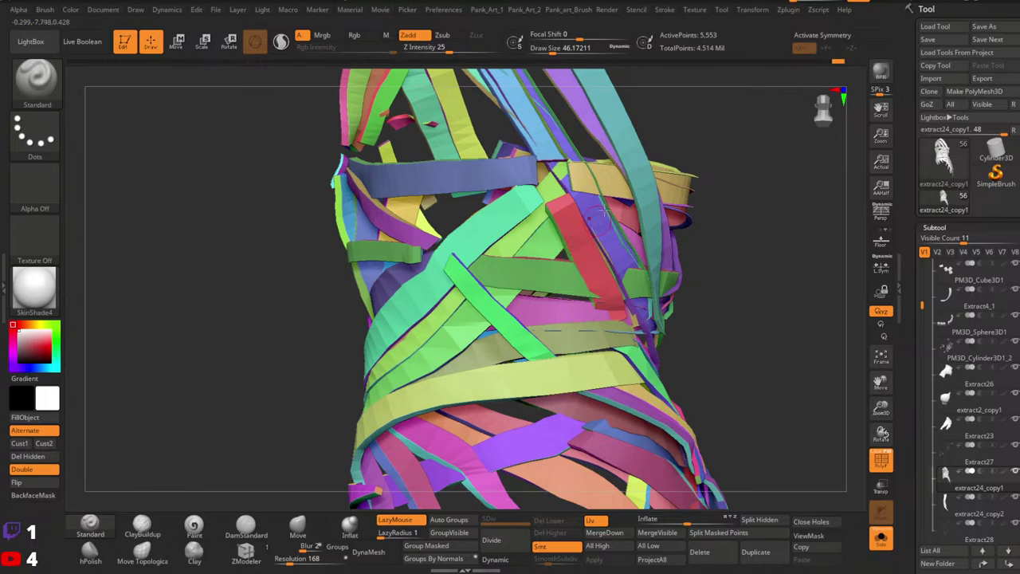
Hide the outer faces of the slate-blue back strap and the purple and short green straps below it, then inspect them inverted.
mouse_move(613, 225)
right_down()
mouse_move(670, 303)
mouse_move(573, 239)
mouse_move(597, 258)
mouse_move(570, 267)
mouse_move(620, 310)
mouse_move(614, 317)
right_up()
ctrl+right_drag(574, 264, 550, 215)
mouse_move(550, 216)
right_down()
mouse_move(618, 224)
mouse_move(626, 279)
right_up()
ctrl+right_drag(452, 327, 414, 321)
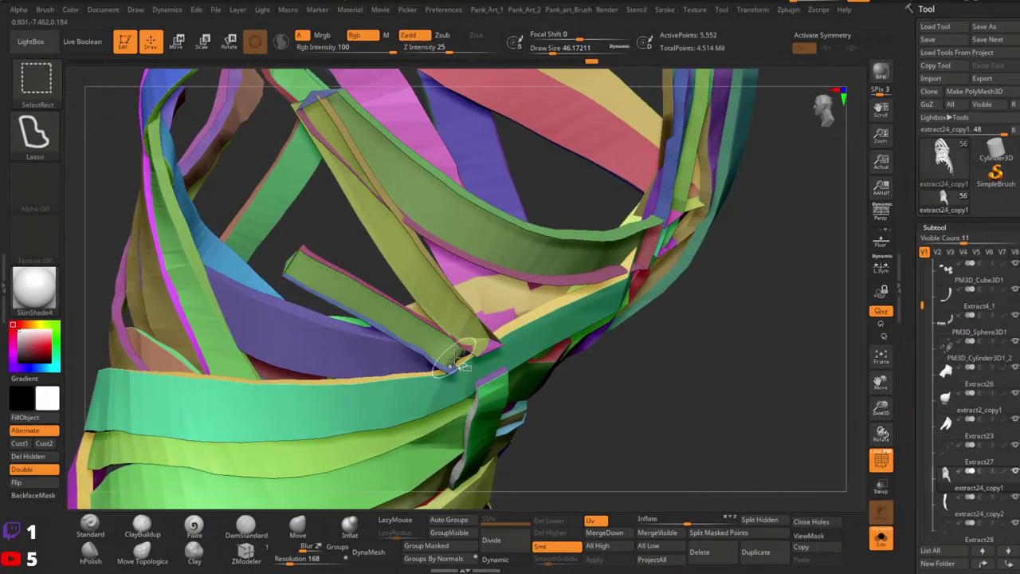
ctrl+right_drag(456, 357, 494, 319)
alt+right_drag(702, 351, 590, 375)
ctrl+shift+drag(741, 374, 763, 418)
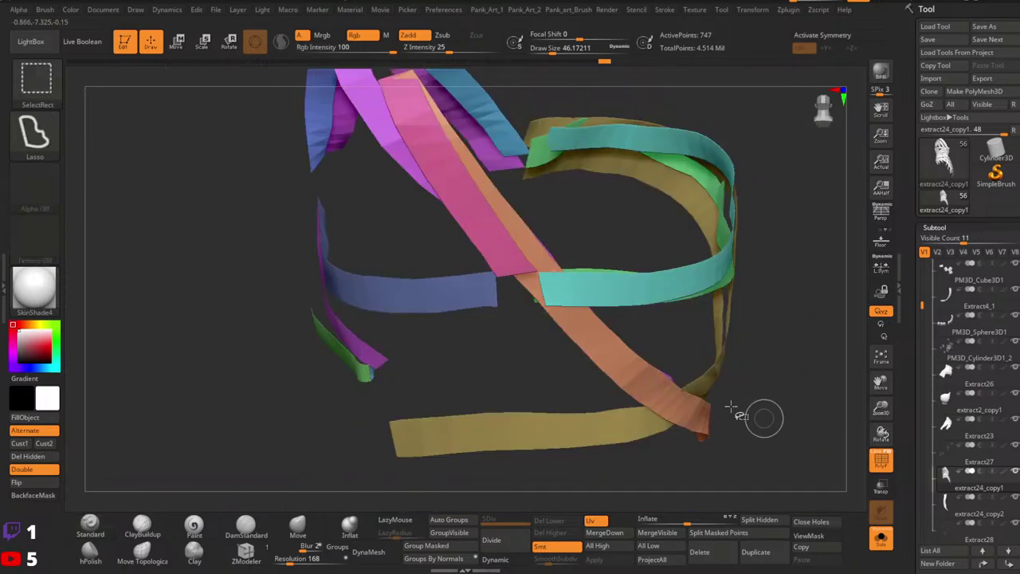
mouse_move(446, 371)
right_down()
mouse_move(405, 362)
mouse_move(418, 318)
right_up()
mouse_move(417, 319)
ctrl+right_down()
mouse_move(471, 376)
mouse_move(274, 333)
ctrl+right_up()
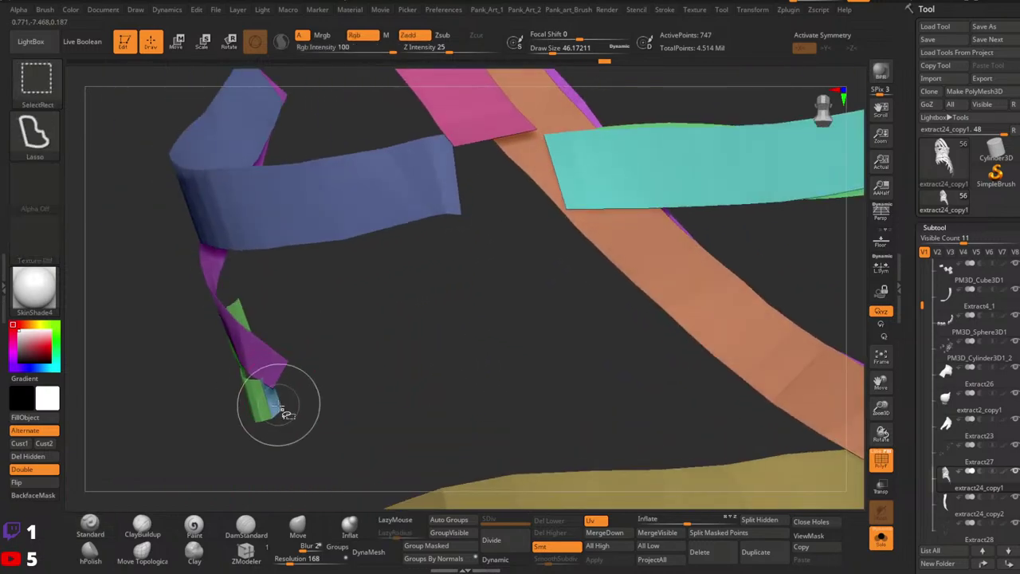
Hide the stray light-blue end faces on the short green strap, then invert visibility back to the remaining straps.
mouse_move(466, 419)
ctrl+right_down()
mouse_move(444, 365)
mouse_move(534, 338)
mouse_move(505, 369)
mouse_move(518, 403)
mouse_move(577, 357)
ctrl+right_up()
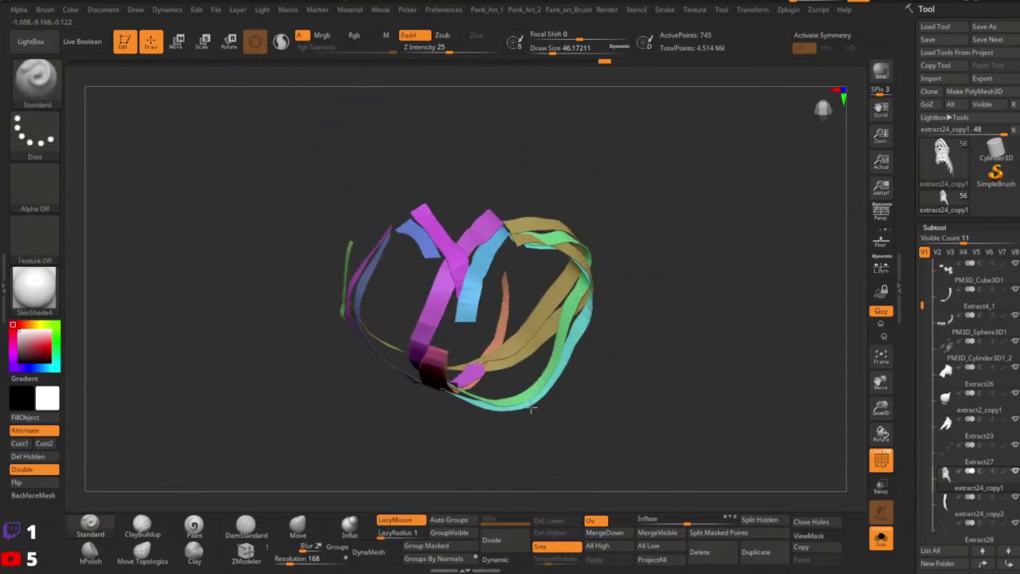
right_drag(510, 238, 658, 282)
ctrl+shift+click(668, 399)
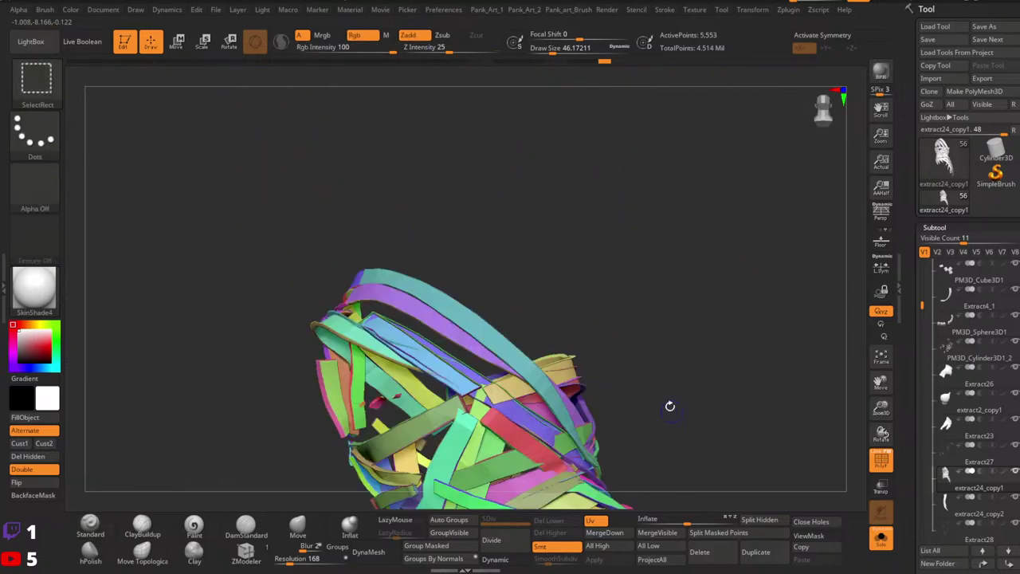
mouse_move(670, 407)
right_down()
mouse_move(526, 287)
mouse_move(500, 337)
mouse_move(570, 295)
mouse_move(637, 275)
mouse_move(536, 289)
mouse_move(525, 291)
mouse_move(706, 289)
right_up()
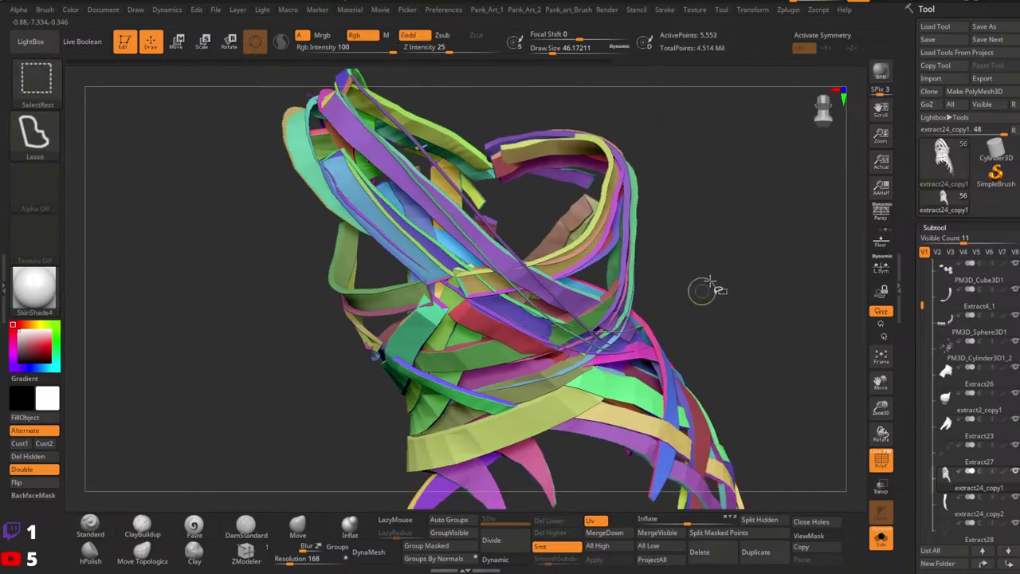
Hide the outer face of the long diagonal strap running over the shoulder and check the hidden faces by inverting visibility.
ctrl+shift+click(532, 277)
mouse_move(532, 277)
right_down()
mouse_move(471, 284)
mouse_move(485, 261)
right_up()
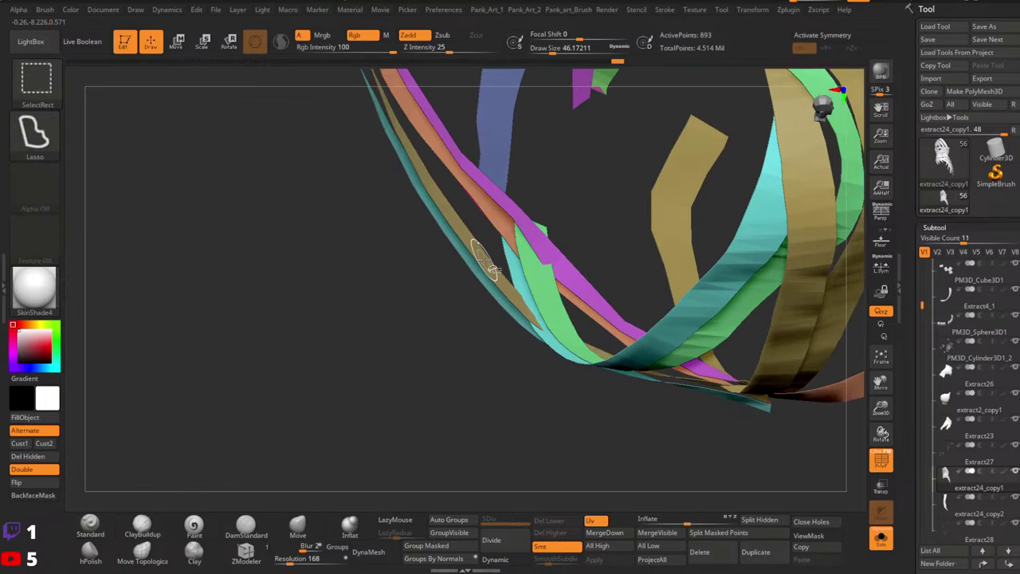
ctrl+right_drag(527, 295, 733, 296)
ctrl+shift+click(740, 290)
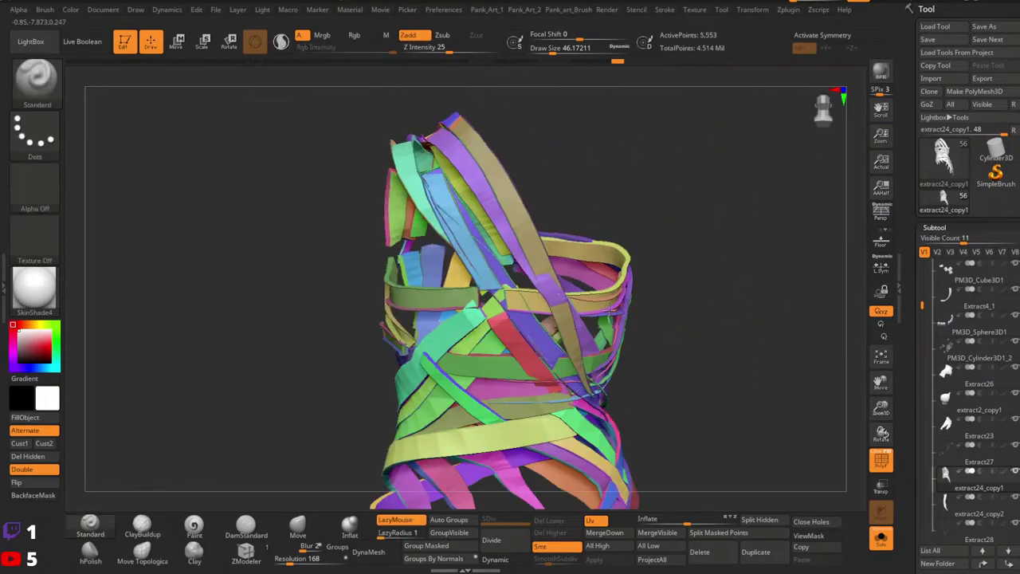
Hide the outer face of the green horizontal waist strap and check the hidden faces with inverted visibility.
right_drag(497, 291, 670, 334)
mouse_move(669, 335)
alt+right_down()
mouse_move(526, 343)
mouse_move(550, 367)
mouse_move(535, 307)
mouse_move(519, 303)
mouse_move(569, 295)
mouse_move(654, 380)
mouse_move(671, 383)
alt+right_up()
ctrl+shift+drag(739, 320, 695, 364)
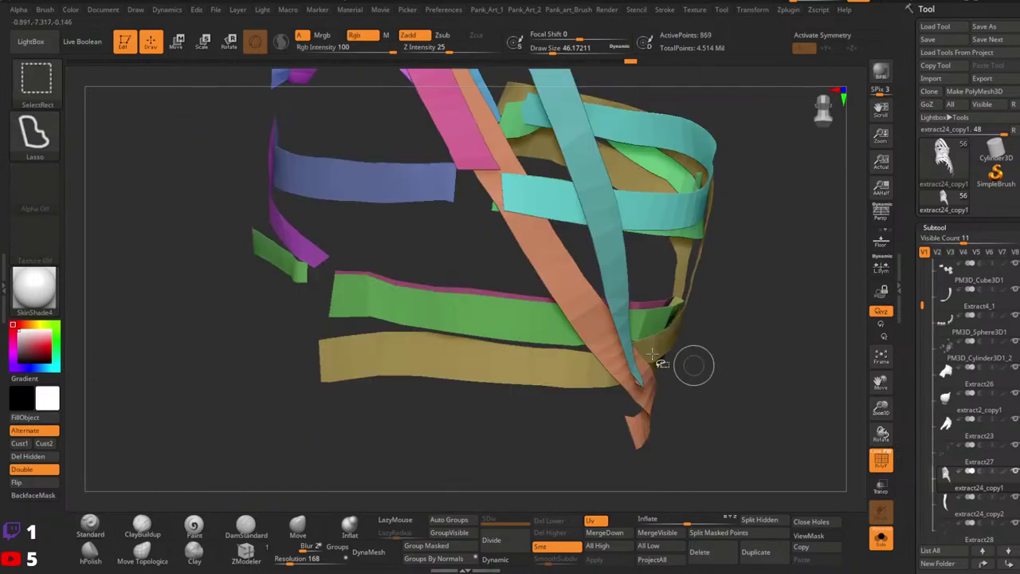
mouse_move(436, 301)
right_down()
mouse_move(444, 286)
mouse_move(464, 314)
mouse_move(524, 330)
mouse_move(492, 337)
mouse_move(460, 323)
right_up()
ctrl+right_drag(459, 322, 455, 275)
ctrl+shift+drag(603, 248, 630, 280)
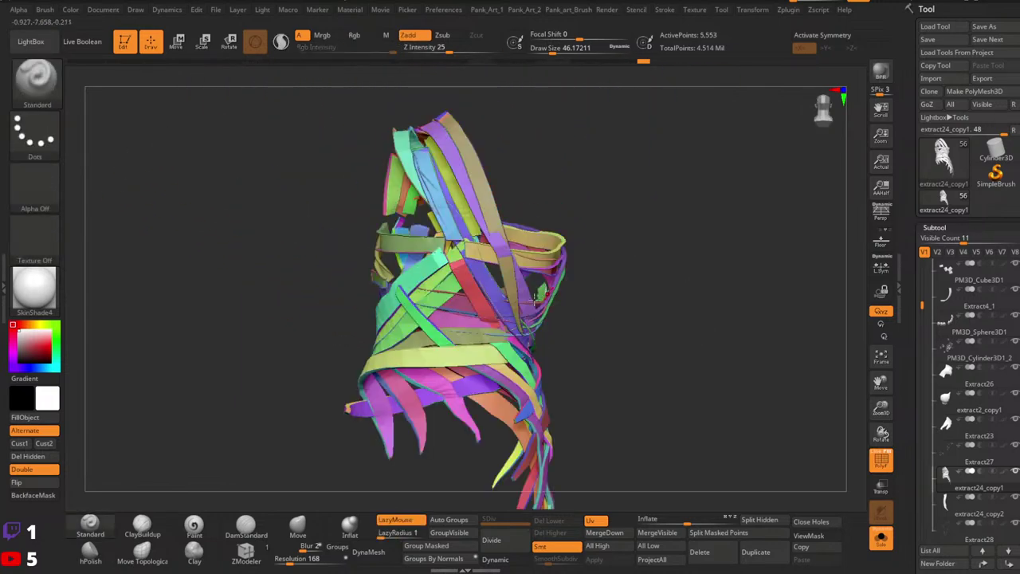
Hide the outer face of the short bright-green diagonal strap at the waist and check it by inverting visibility.
ctrl+right_drag(419, 231, 418, 292)
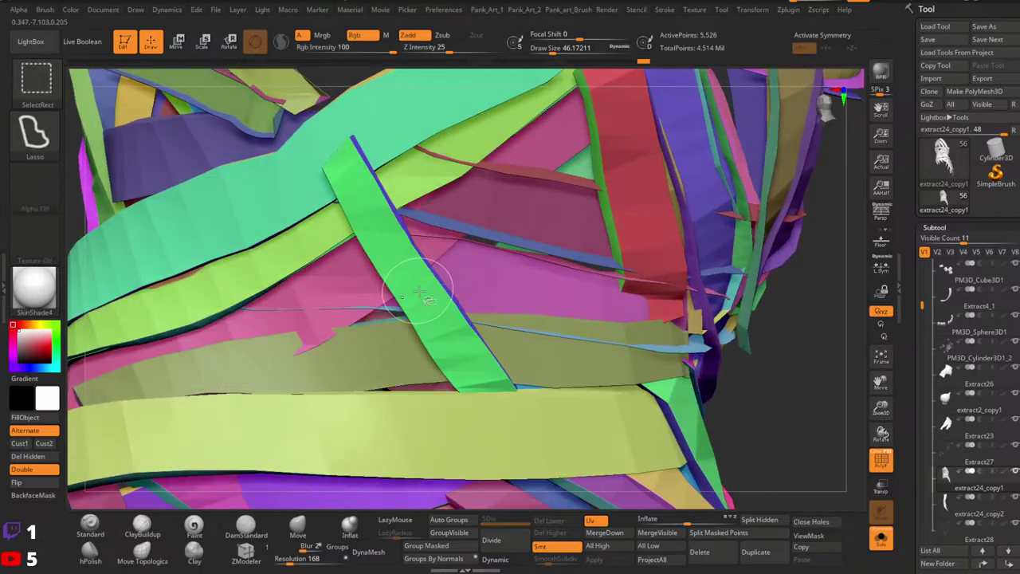
ctrl+right_drag(465, 356, 478, 315)
right_drag(478, 315, 563, 371)
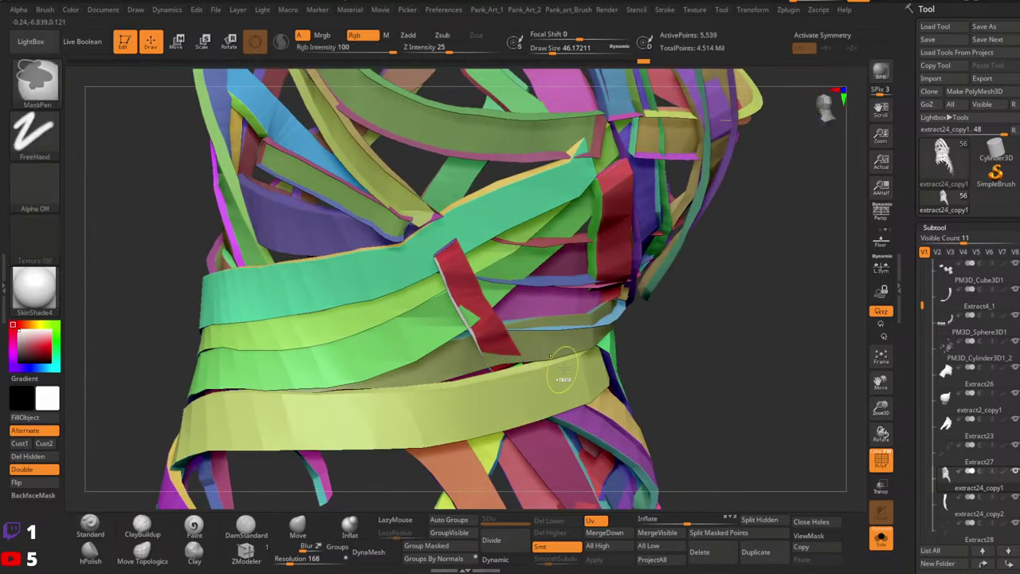
ctrl+shift+drag(679, 349, 695, 374)
right_drag(638, 365, 478, 408)
ctrl+shift+drag(483, 415, 505, 438)
Hide the outer faces of the yellow-green waist strap and the tan strap trailing from it, then inspect them inverted.
mouse_move(505, 438)
right_down()
mouse_move(533, 388)
mouse_move(494, 383)
mouse_move(362, 307)
mouse_move(464, 354)
mouse_move(380, 325)
right_up()
ctrl+shift+click(358, 301)
ctrl+shift+drag(558, 327, 580, 347)
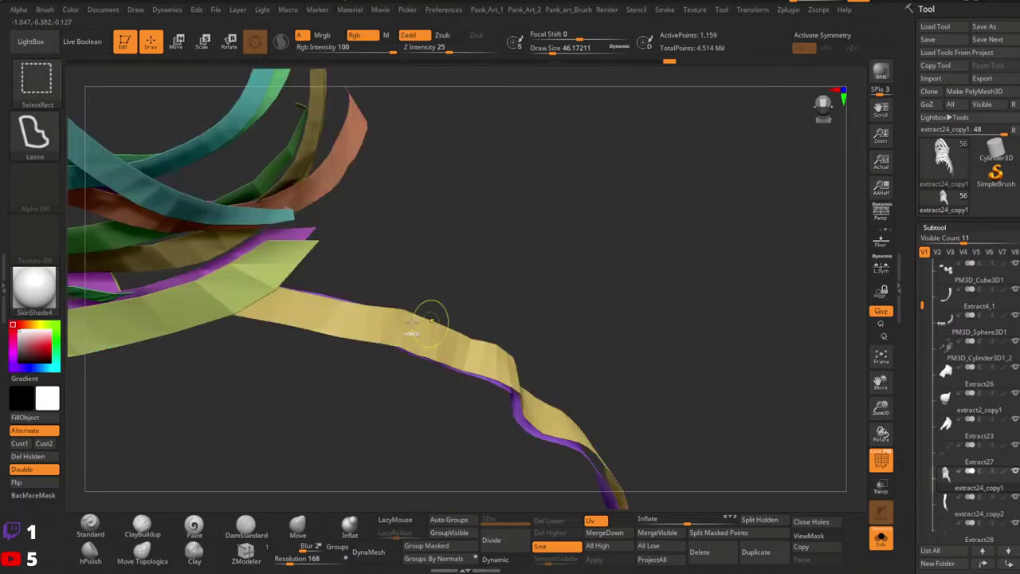
mouse_move(411, 334)
right_down()
mouse_move(364, 387)
mouse_move(363, 378)
right_up()
ctrl+right_drag(616, 358, 574, 334)
right_drag(574, 335, 544, 251)
Remove the stray purple faces from the collected waist and tan strap faces, then return to the remaining straps.
ctrl+shift+drag(544, 251, 585, 329)
ctrl+shift+drag(578, 263, 602, 291)
mouse_move(411, 299)
right_down()
mouse_move(412, 262)
mouse_move(403, 287)
mouse_move(503, 295)
mouse_move(416, 297)
mouse_move(404, 327)
right_up()
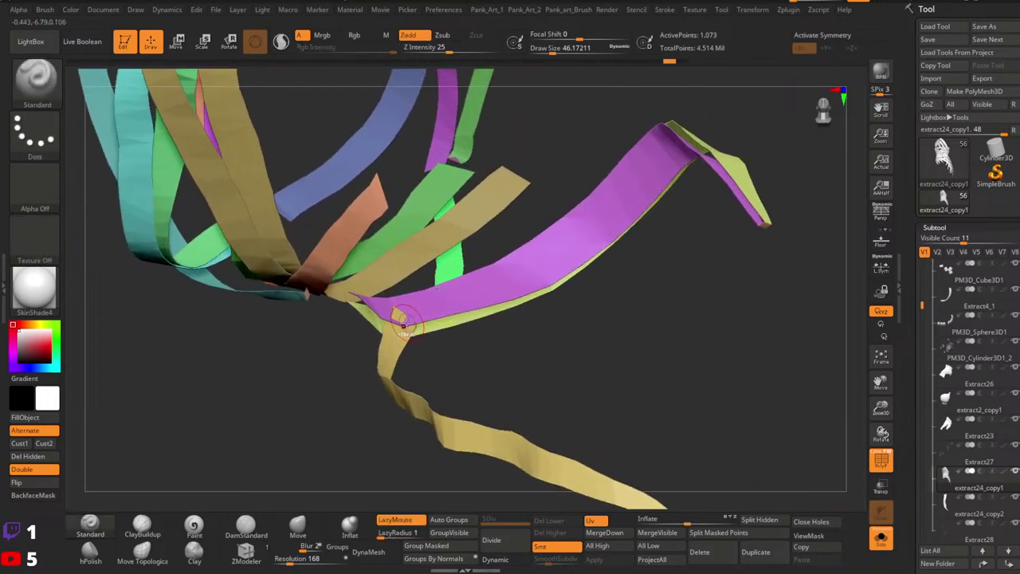
mouse_move(382, 317)
mouse_down()
mouse_move(494, 337)
mouse_move(425, 360)
mouse_move(461, 323)
mouse_up()
alt+right_drag(461, 323, 488, 252)
ctrl+shift+click(554, 296)
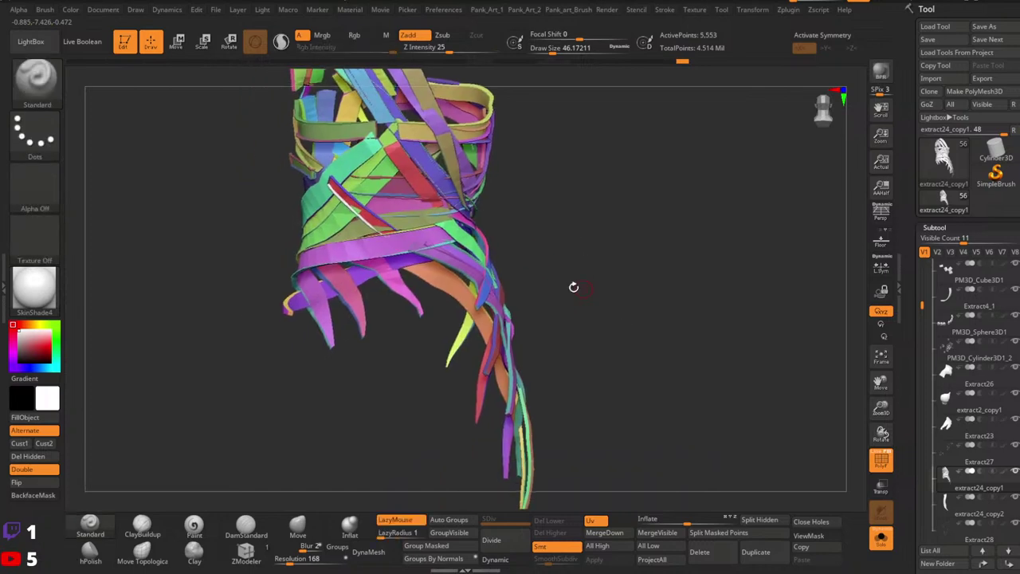
Hide the outer face of the yellow strap crossing under the blue back strap and undo the unwanted hides around it.
mouse_move(574, 287)
ctrl+right_down()
mouse_move(550, 339)
mouse_move(485, 295)
mouse_move(479, 309)
ctrl+right_up()
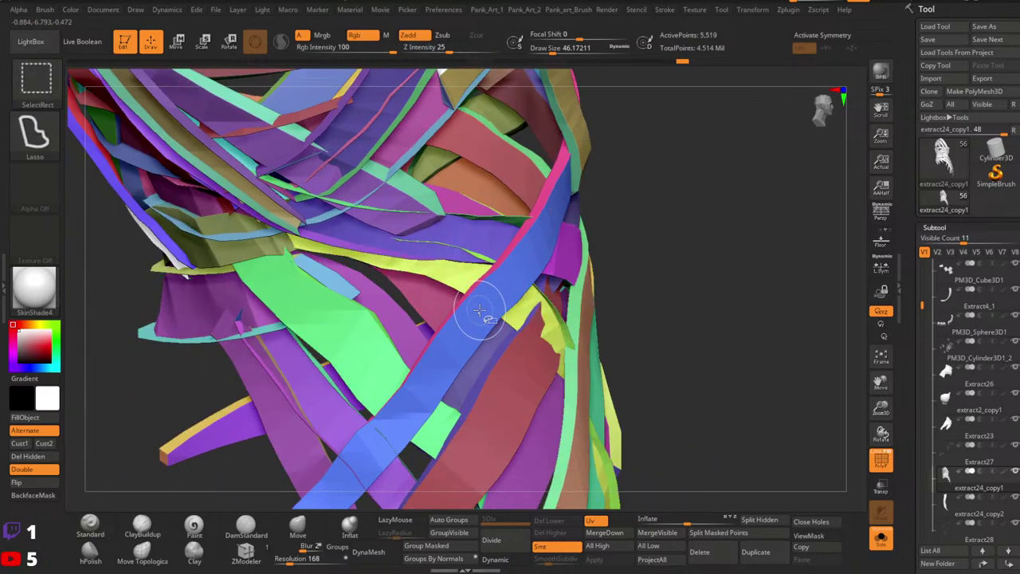
alt+right_drag(450, 357, 480, 259)
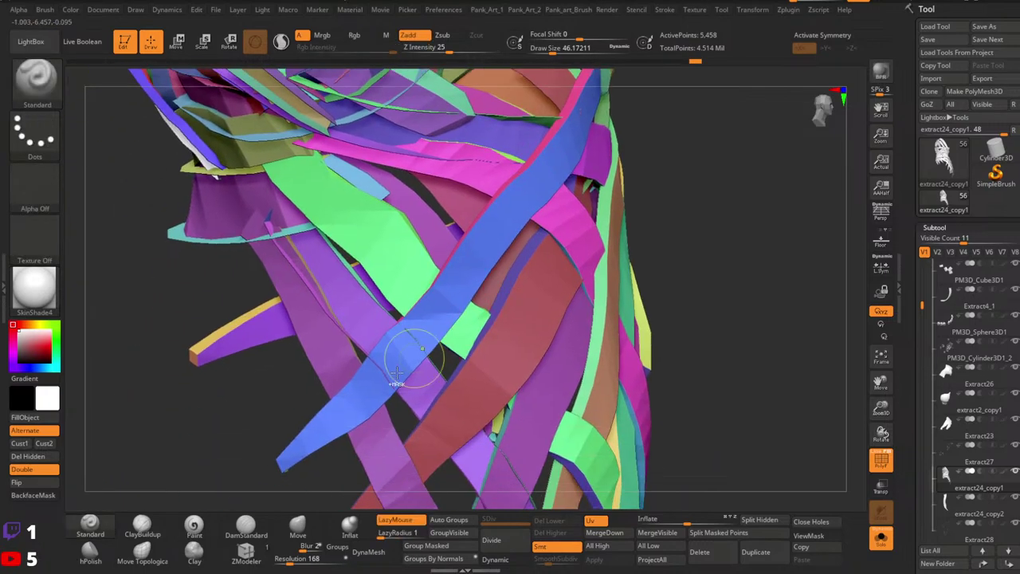
right_drag(355, 416, 487, 348)
key(ctrl+z)
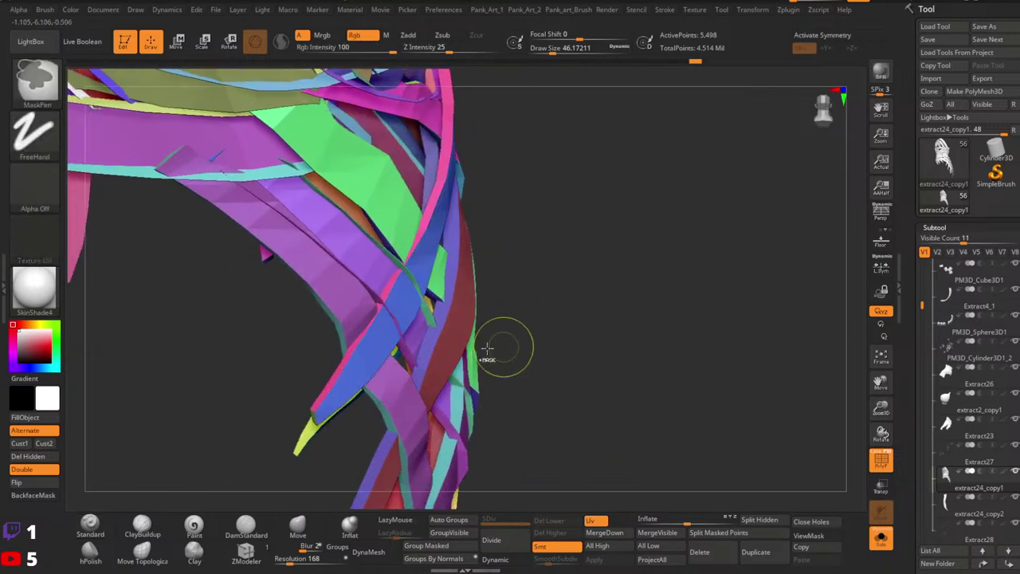
drag(508, 233, 428, 281)
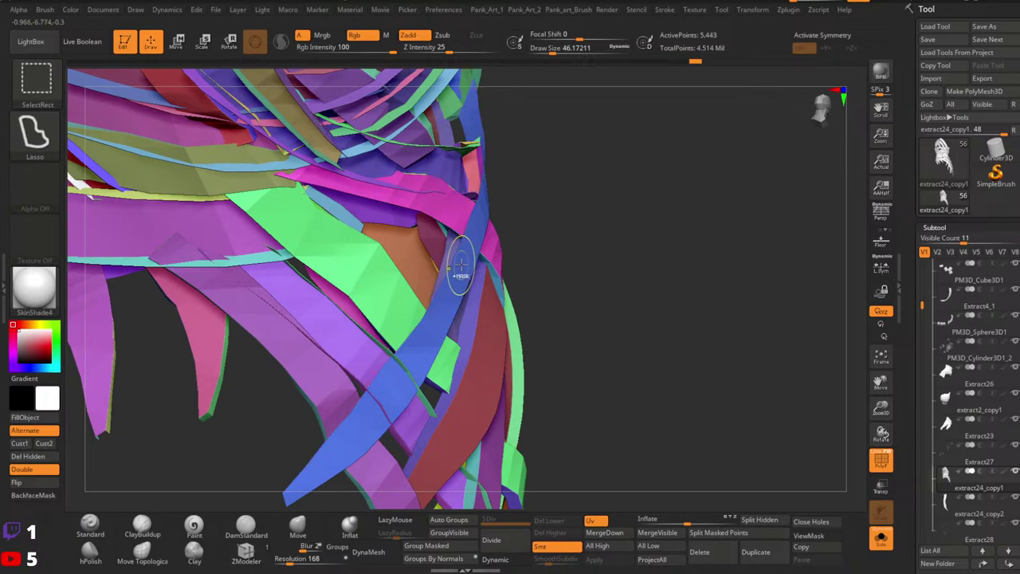
key(ctrl+z)
mouse_move(669, 271)
right_down()
mouse_move(510, 243)
mouse_move(602, 265)
right_up()
key(ctrl+z)
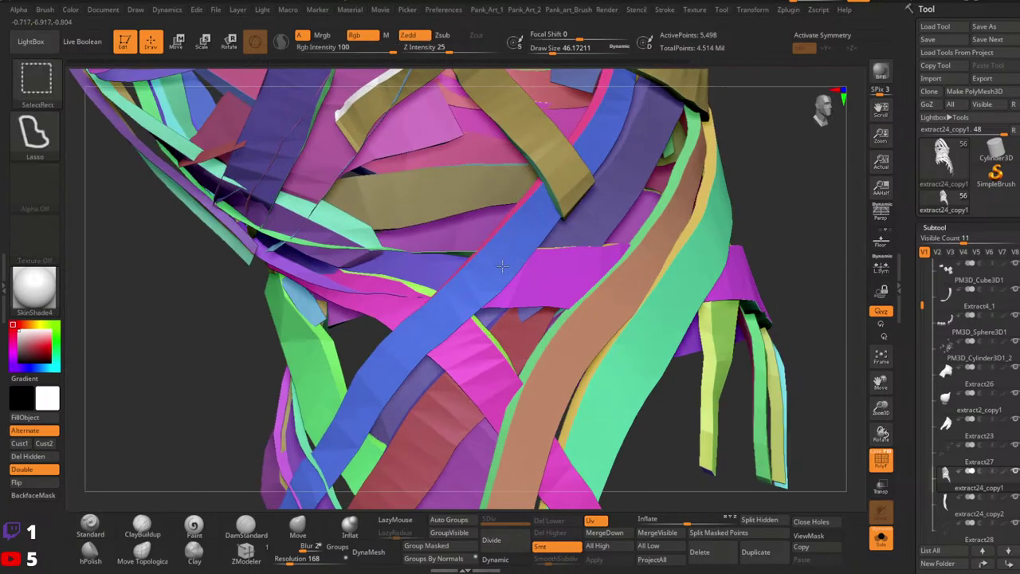
Hide the outer face of the blue diagonal back strap and inspect the collected faces with inverted visibility.
ctrl+right_drag(560, 295, 637, 267)
ctrl+shift+drag(724, 278, 765, 293)
right_drag(635, 284, 661, 255)
ctrl+right_drag(661, 255, 702, 343)
right_drag(668, 266, 677, 252)
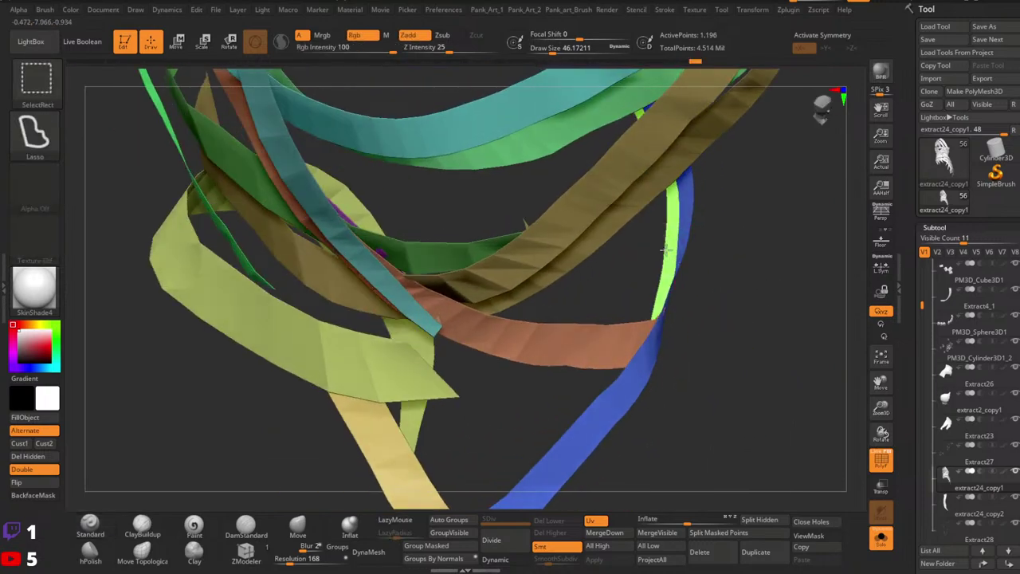
Remove the lime-green edge strip from the collected outer faces and assign the visible faces to one polygroup.
ctrl+shift+click(667, 251)
ctrl+right_drag(740, 288, 661, 268)
key(ctrl+w)
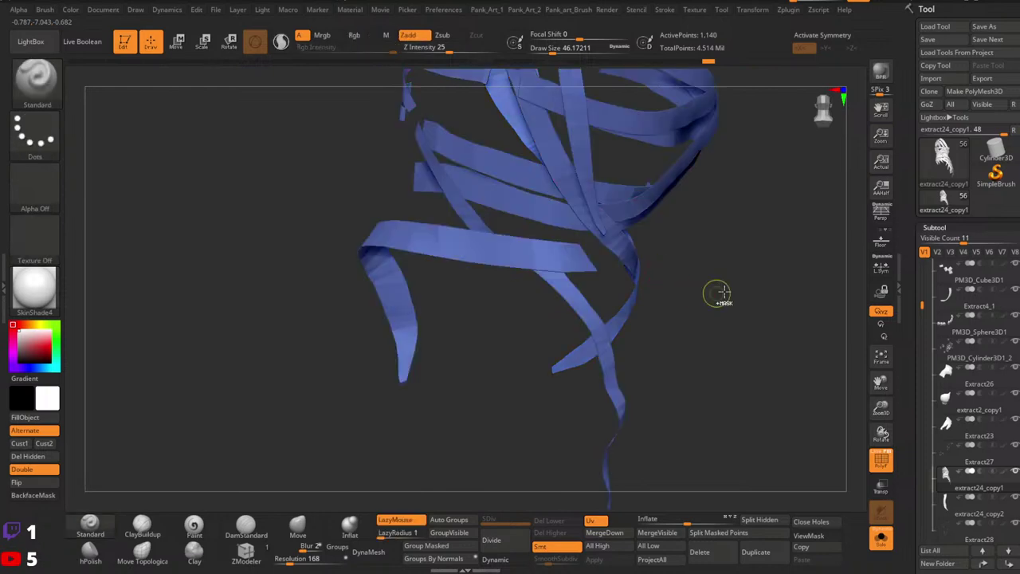
Invert visibility to bring back the remaining straps and frame the torso's olive diagonal straps.
ctrl+right_drag(724, 292, 670, 289)
right_drag(670, 290, 701, 278)
ctrl+shift+drag(763, 276, 785, 289)
mouse_move(653, 281)
alt+right_down()
mouse_move(523, 283)
mouse_move(546, 284)
alt+right_up()
ctrl+right_drag(545, 285, 571, 305)
ctrl+right_drag(629, 276, 595, 275)
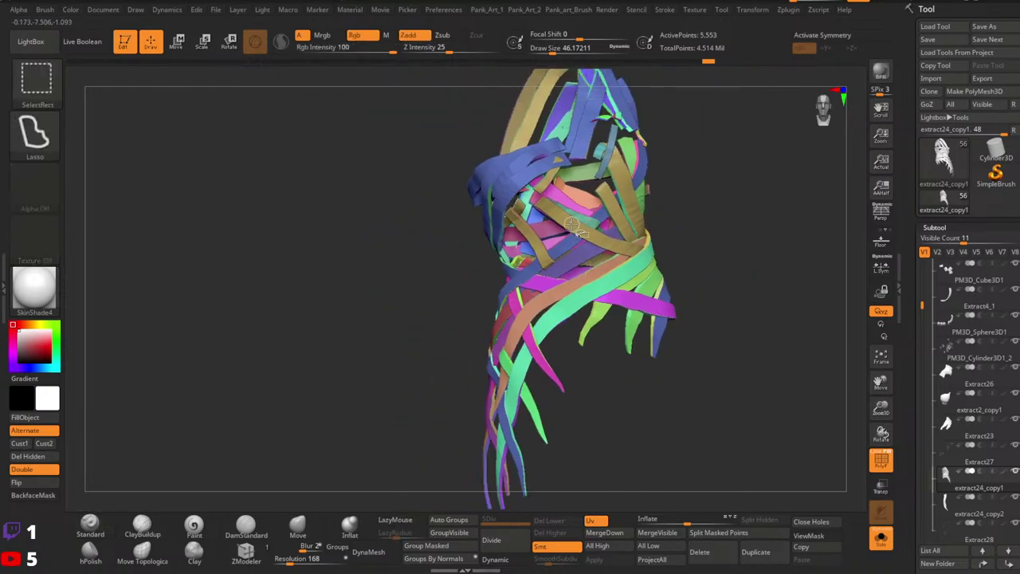
Switch the selection stroke to Rect and isolate the short teal section of the torso's diagonal strap.
ctrl+shift+click(571, 225)
ctrl+shift+click(36, 136)
ctrl+shift+click(101, 144)
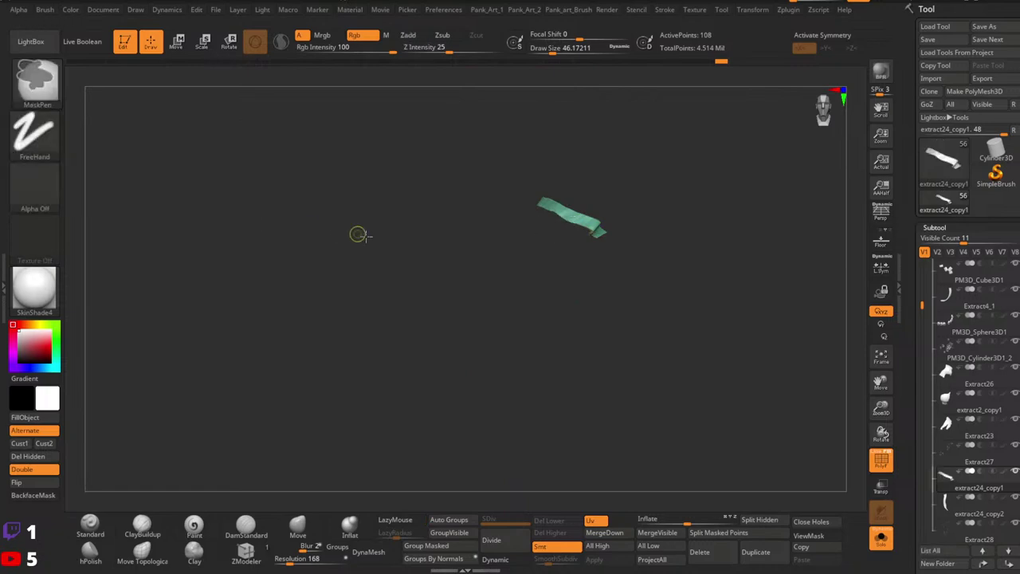
ctrl+shift+click(393, 283)
mouse_move(395, 279)
right_down()
mouse_move(443, 231)
mouse_move(492, 237)
mouse_move(470, 193)
right_up()
Check the collected blue outer faces around the stray cyan sliver, then invert visibility back to the remaining straps.
ctrl+shift+click(472, 184)
ctrl+shift+click(473, 187)
ctrl+shift+click(472, 194)
ctrl+shift+click(610, 237)
ctrl+shift+click(488, 220)
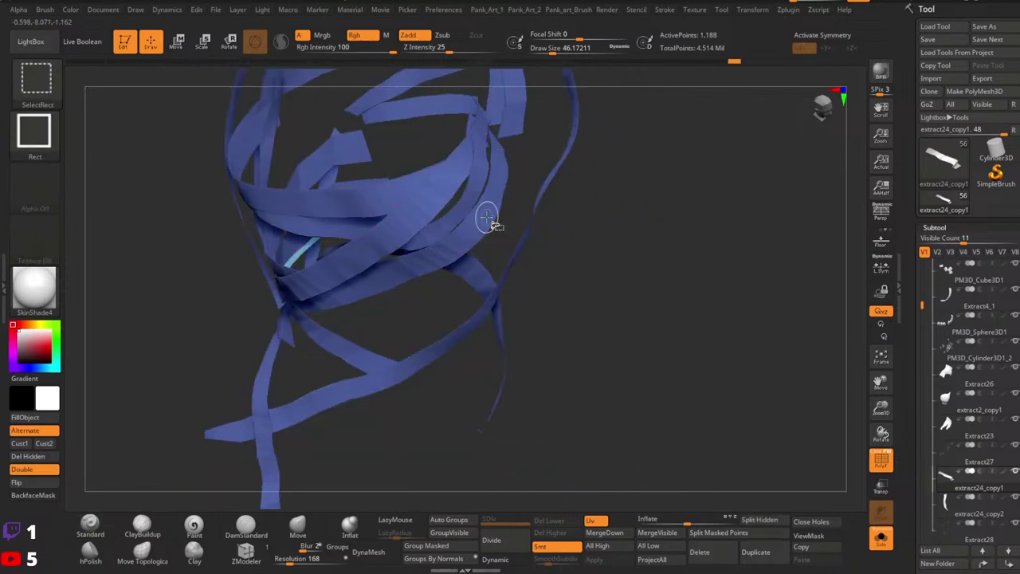
ctrl+shift+click(613, 321)
ctrl+shift+click(296, 255)
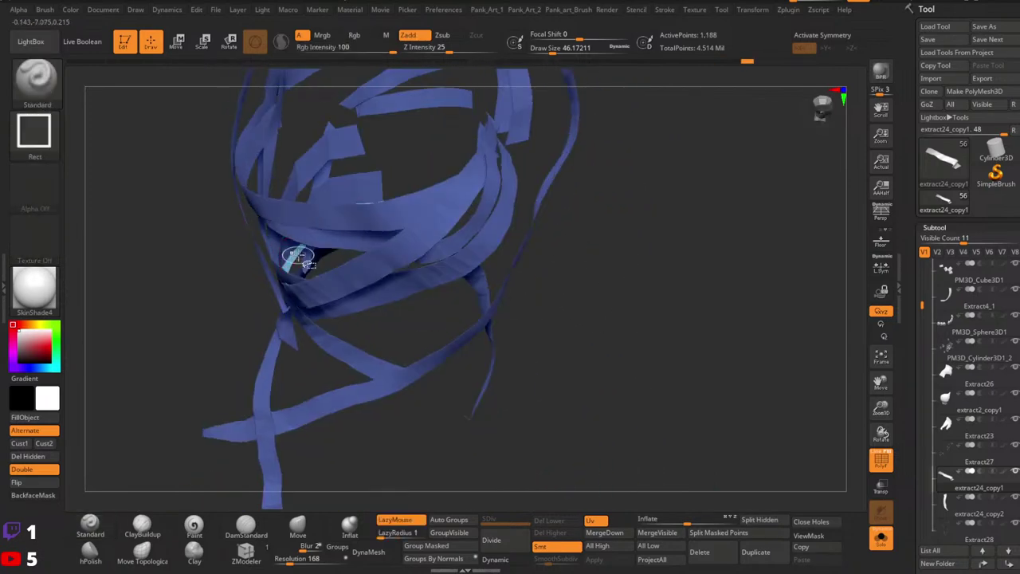
right_drag(454, 231, 549, 259)
ctrl+shift+click(660, 282)
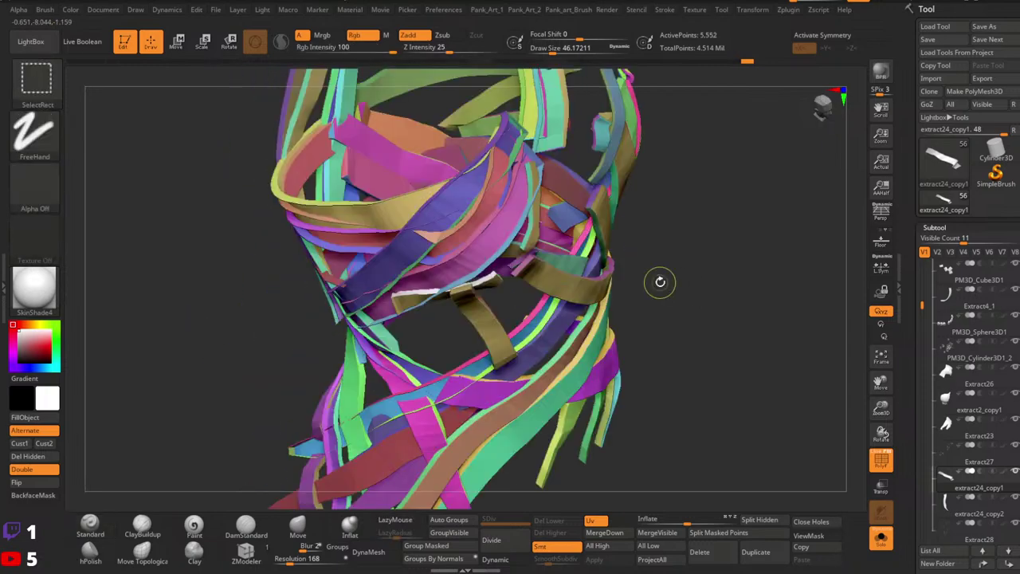
Hide the outer faces of the olive straps crossing the torso and check them by inverting visibility.
right_drag(660, 282, 510, 259)
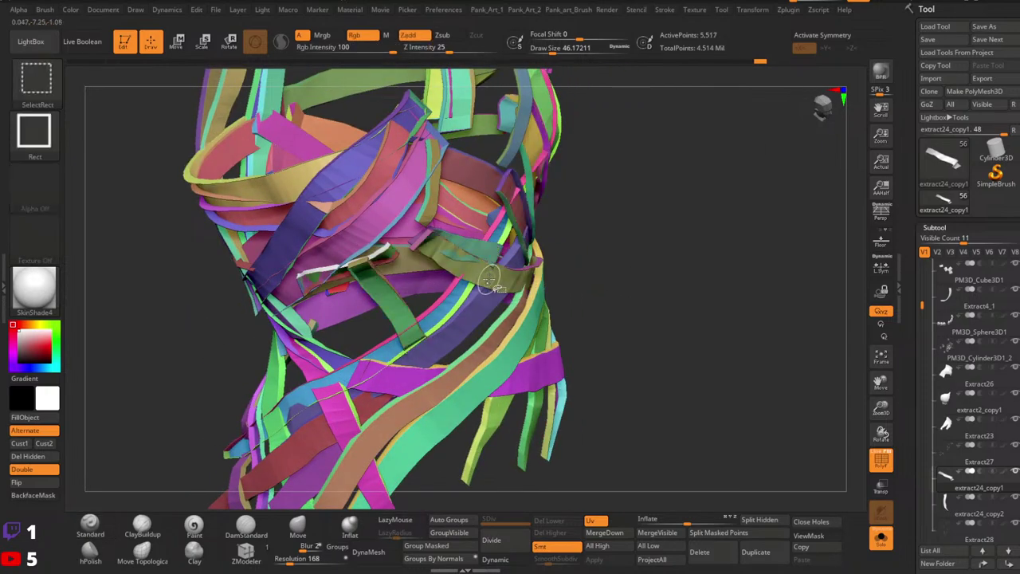
ctrl+shift+drag(621, 263, 630, 296)
right_drag(519, 269, 489, 121)
ctrl+shift+click(347, 297)
drag(488, 121, 469, 279)
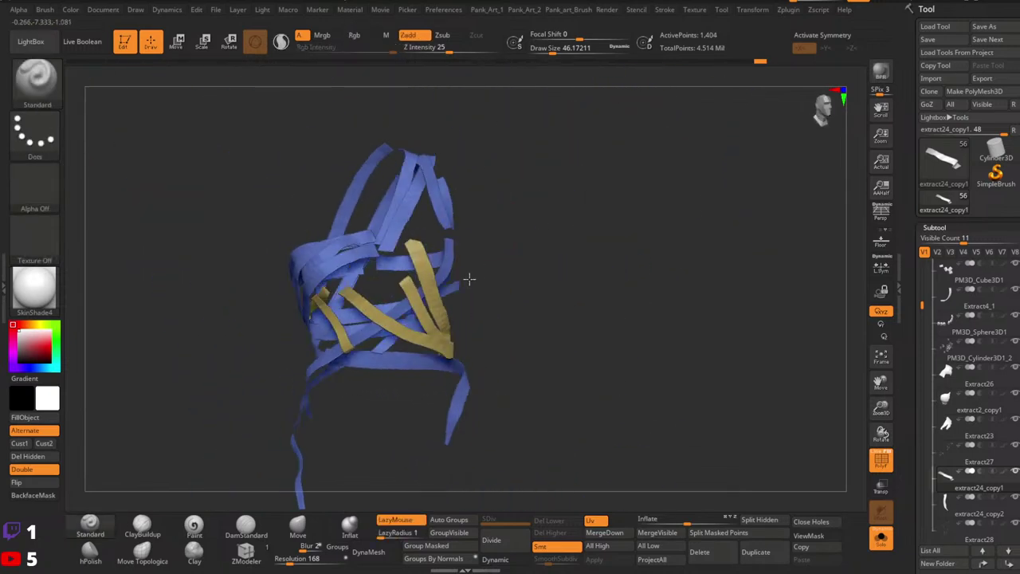
ctrl+shift+click(639, 235)
Set the selection stroke to Lasso, hide the outer face of the long teal hip strap and invert visibility.
mouse_move(483, 260)
ctrl+right_down()
mouse_move(441, 334)
mouse_move(434, 311)
ctrl+right_up()
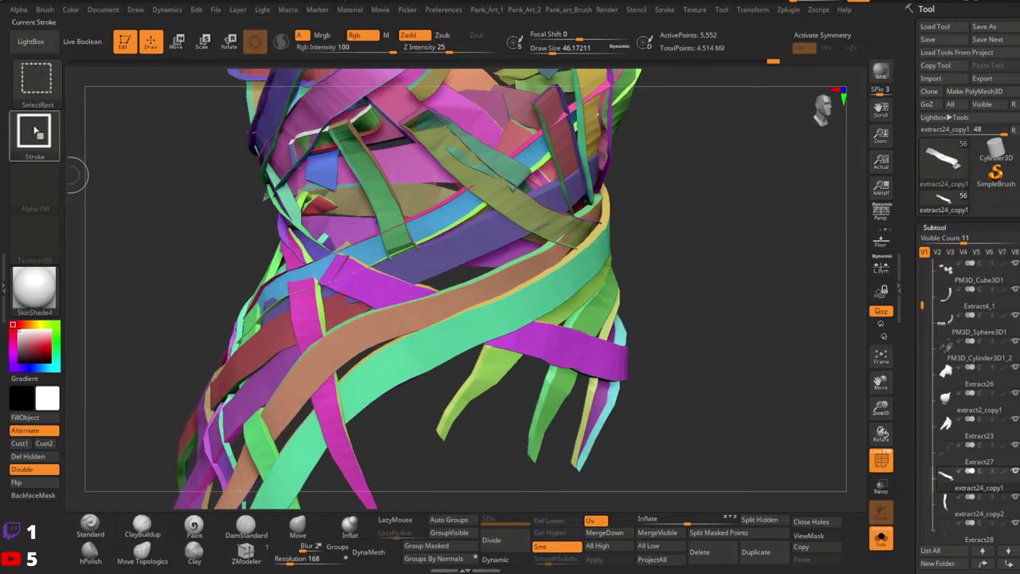
ctrl+shift+click(37, 137)
ctrl+shift+click(257, 146)
right_drag(514, 213, 439, 241)
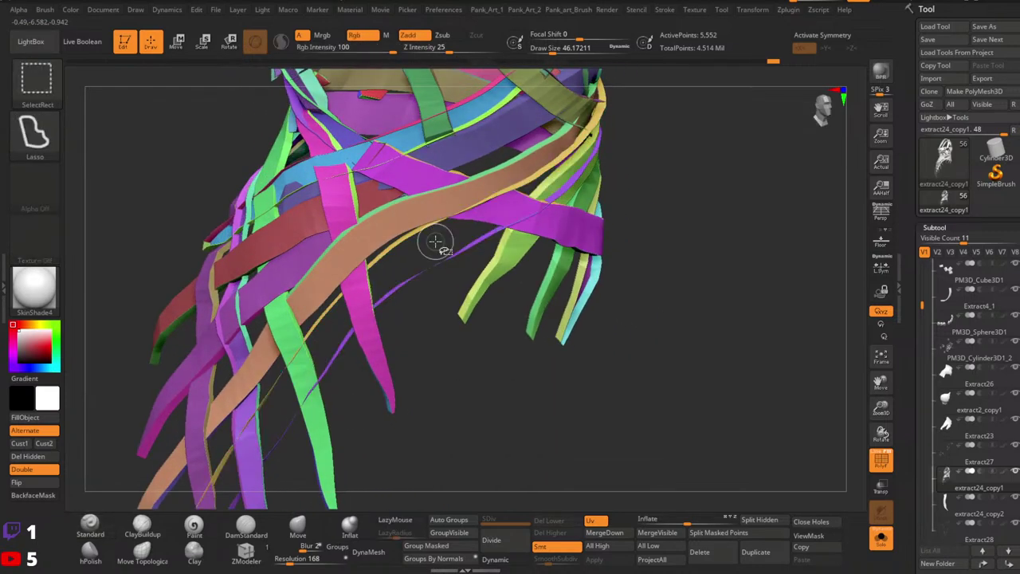
ctrl+shift+drag(460, 346, 447, 317)
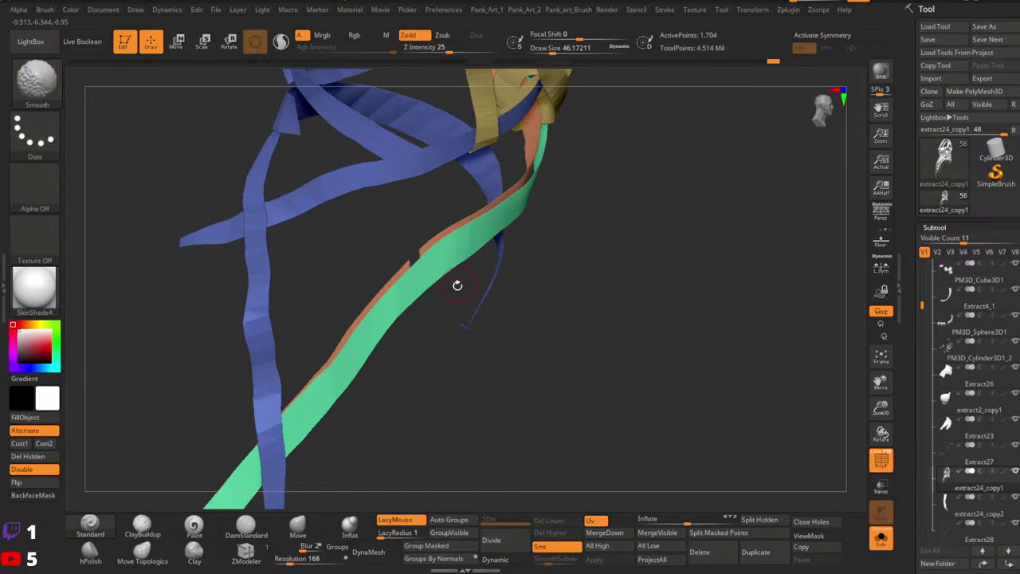
Hide the orange faces beside the long teal strap and trim the stray faces at its lower tip.
ctrl+shift+click(420, 247)
ctrl+right_drag(517, 272, 435, 277)
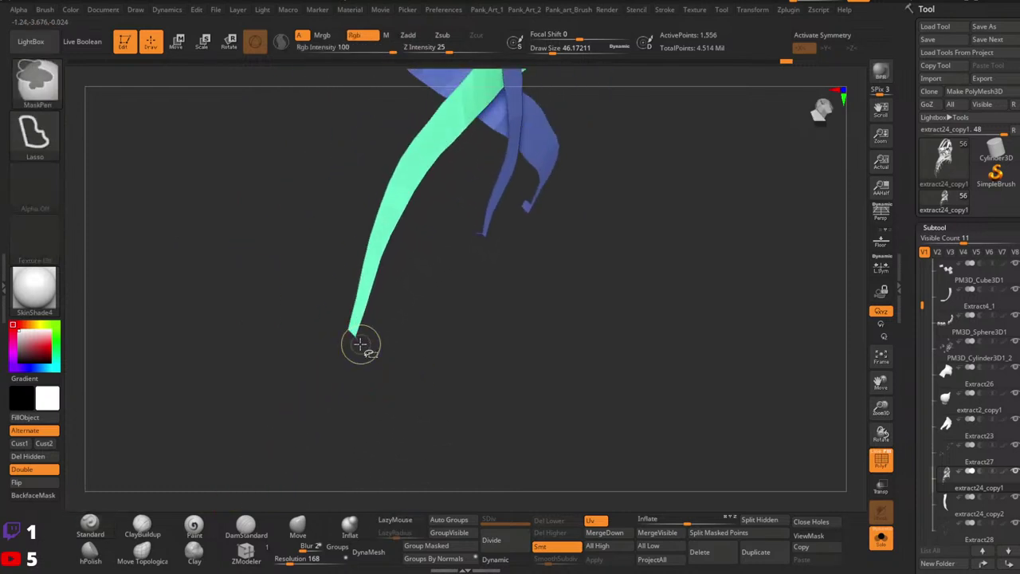
right_drag(391, 343, 223, 397)
drag(223, 397, 507, 303)
alt+right_drag(472, 442, 583, 316)
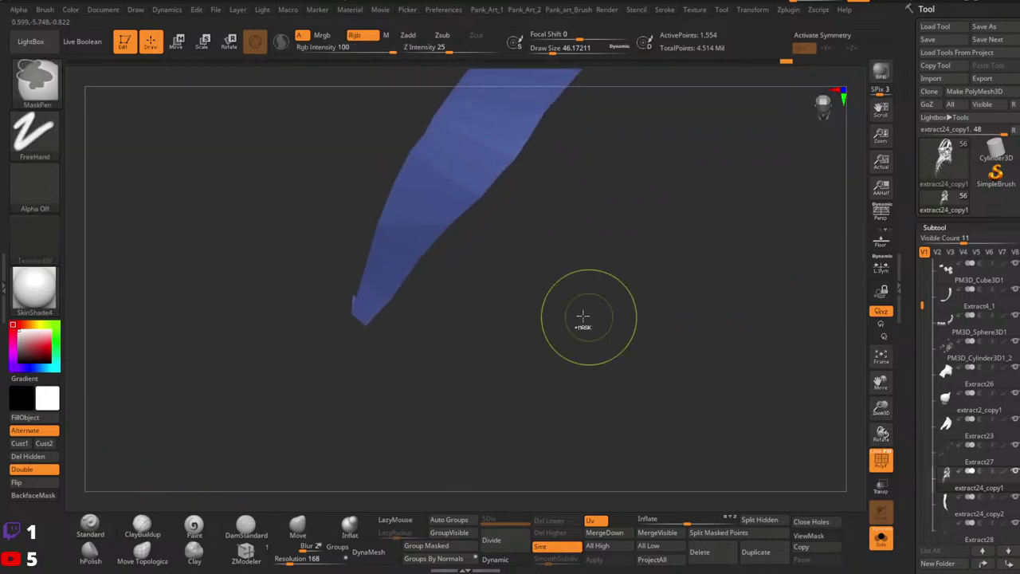
Hide the stray end faces at the tips of the hanging blue straps and look over the collected outer faces.
ctrl+alt+shift+drag(274, 315, 281, 357)
mouse_move(280, 357)
ctrl+right_down()
mouse_move(255, 305)
mouse_move(581, 243)
ctrl+right_up()
mouse_move(581, 244)
right_down()
mouse_move(518, 292)
mouse_move(483, 298)
mouse_move(512, 350)
right_up()
alt+right_drag(513, 351, 635, 196)
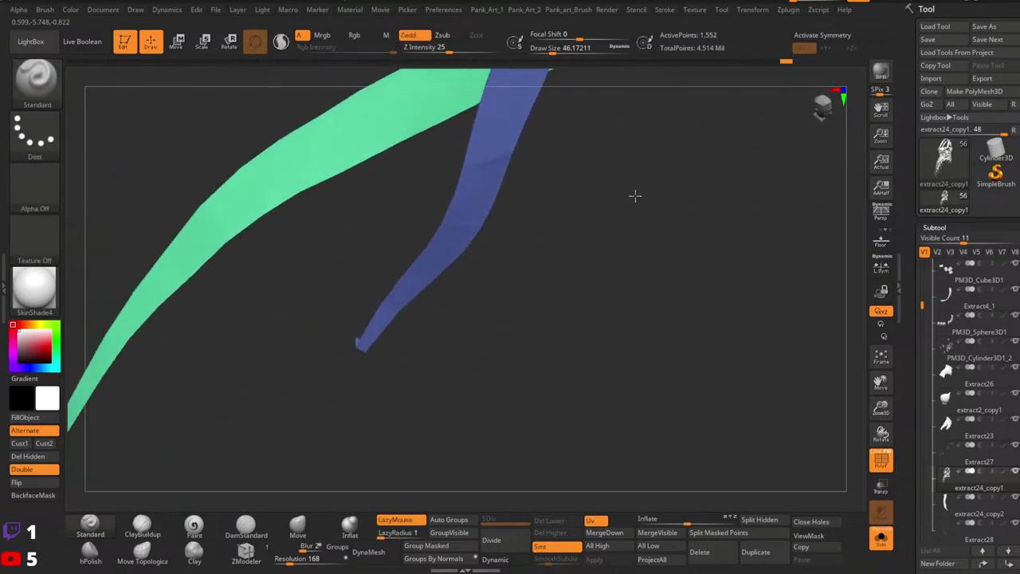
drag(363, 345, 380, 371)
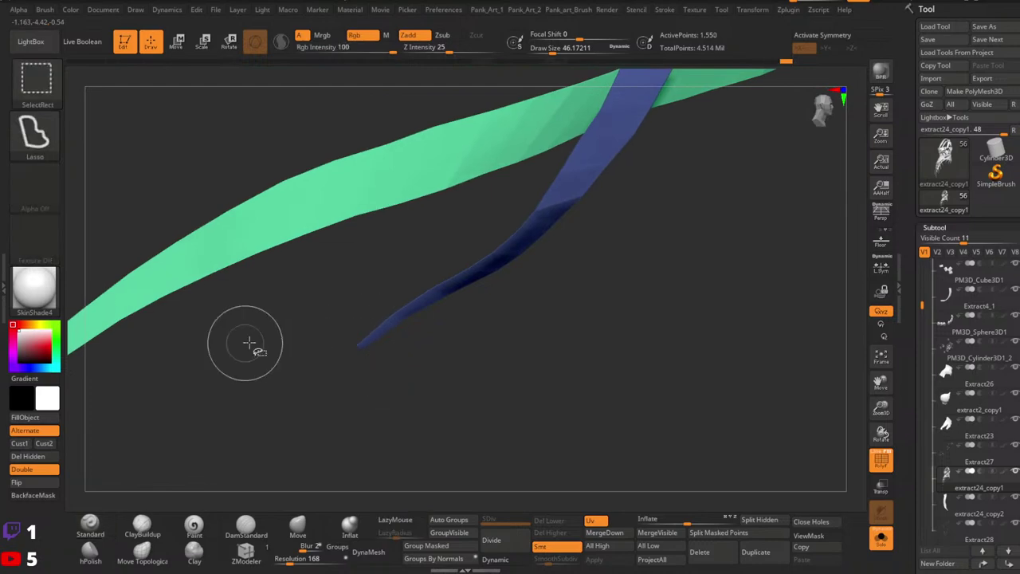
mouse_move(249, 343)
ctrl+right_down()
mouse_move(274, 298)
mouse_move(226, 416)
ctrl+right_up()
mouse_move(226, 416)
right_down()
mouse_move(474, 303)
mouse_move(448, 293)
mouse_move(455, 279)
mouse_move(405, 287)
mouse_move(391, 362)
right_up()
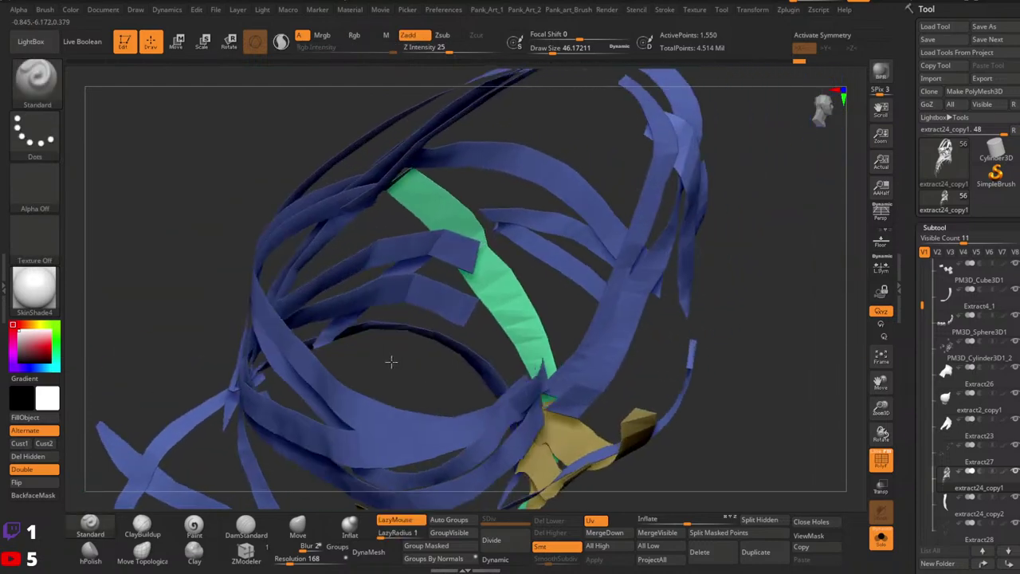
drag(392, 362, 466, 227)
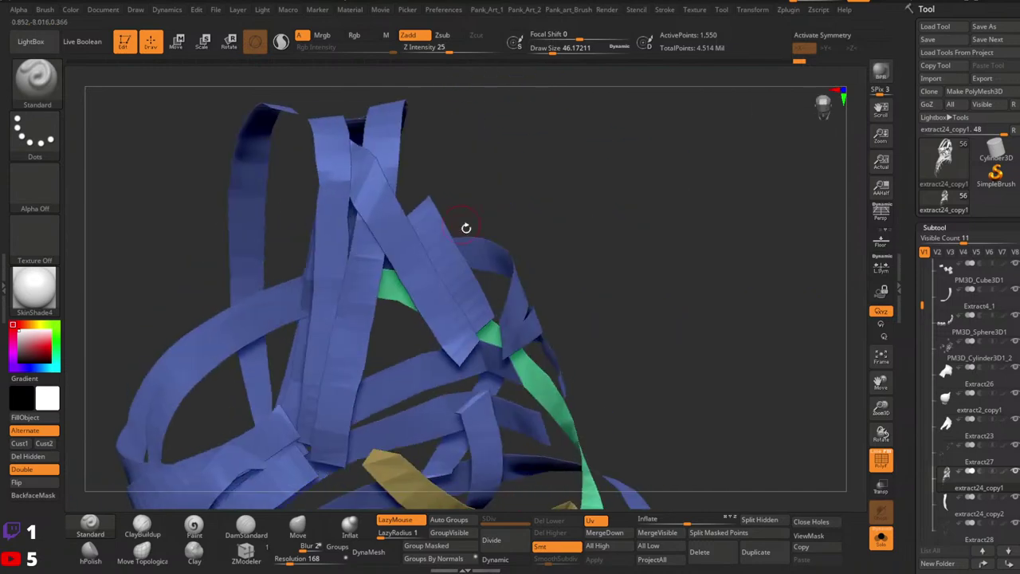
Hide the outer face of the green hanging strap below the hip and invert visibility to check it.
mouse_move(466, 228)
ctrl+right_down()
mouse_move(484, 178)
mouse_move(667, 195)
ctrl+right_up()
ctrl+right_drag(628, 308, 560, 313)
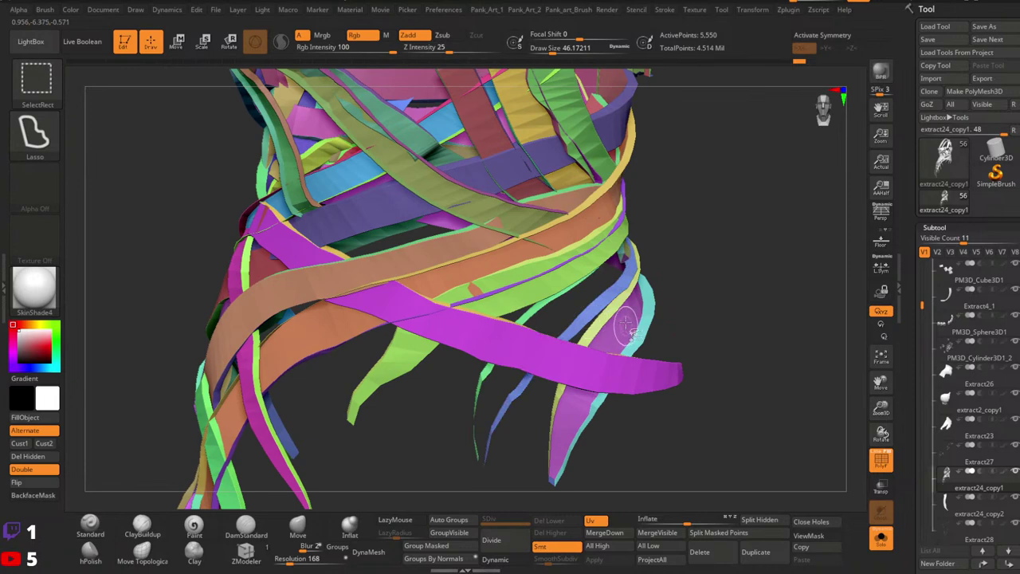
right_drag(626, 323, 540, 287)
ctrl+shift+drag(711, 300, 742, 308)
right_drag(742, 308, 619, 316)
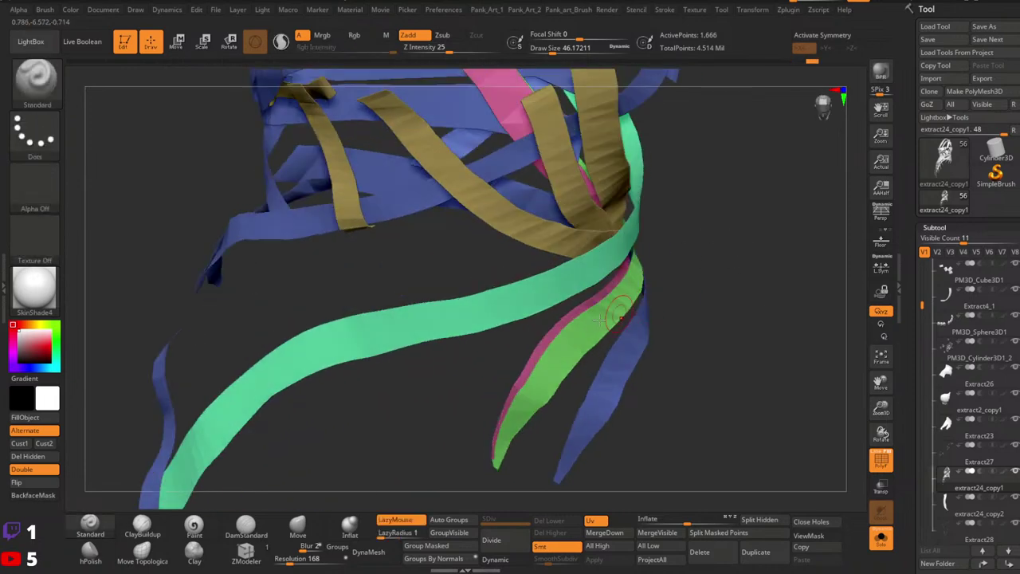
Hide the pink edge faces running alongside the green hanging strap.
ctrl+shift+click(547, 338)
mouse_move(547, 340)
right_down()
mouse_move(540, 375)
mouse_move(539, 349)
right_up()
key(ctrl+z)
mouse_move(540, 351)
mouse_down()
mouse_move(478, 310)
mouse_move(520, 266)
mouse_up()
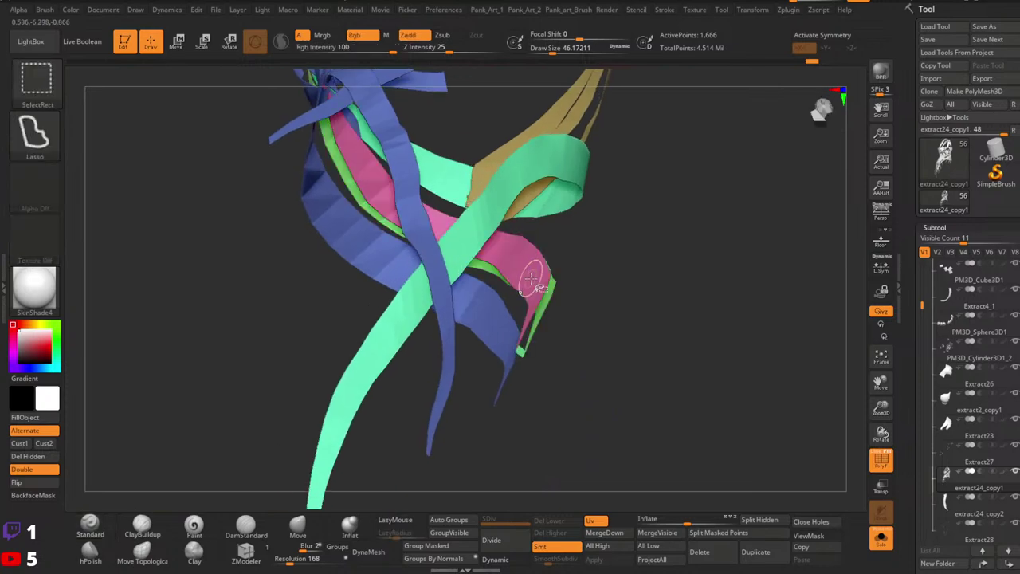
mouse_move(542, 284)
ctrl+right_down()
mouse_move(533, 356)
mouse_move(519, 371)
mouse_move(514, 279)
mouse_move(482, 255)
mouse_move(481, 231)
mouse_move(483, 286)
ctrl+right_up()
drag(482, 286, 499, 330)
ctrl+right_drag(474, 139, 508, 231)
drag(508, 231, 515, 177)
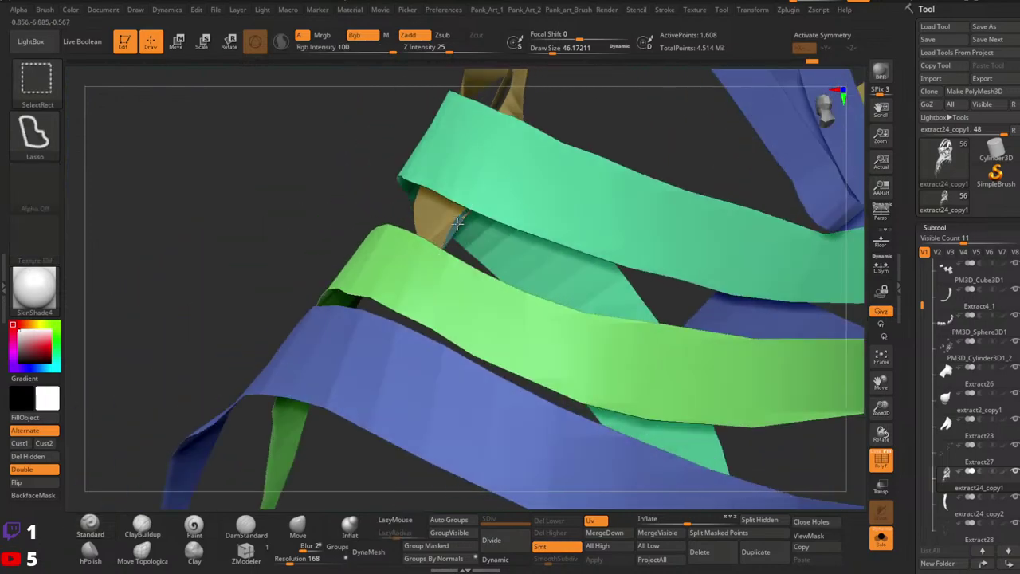
mouse_move(440, 205)
right_down()
mouse_move(409, 246)
mouse_move(392, 218)
mouse_move(341, 316)
mouse_move(319, 284)
mouse_move(278, 267)
mouse_move(287, 331)
right_up()
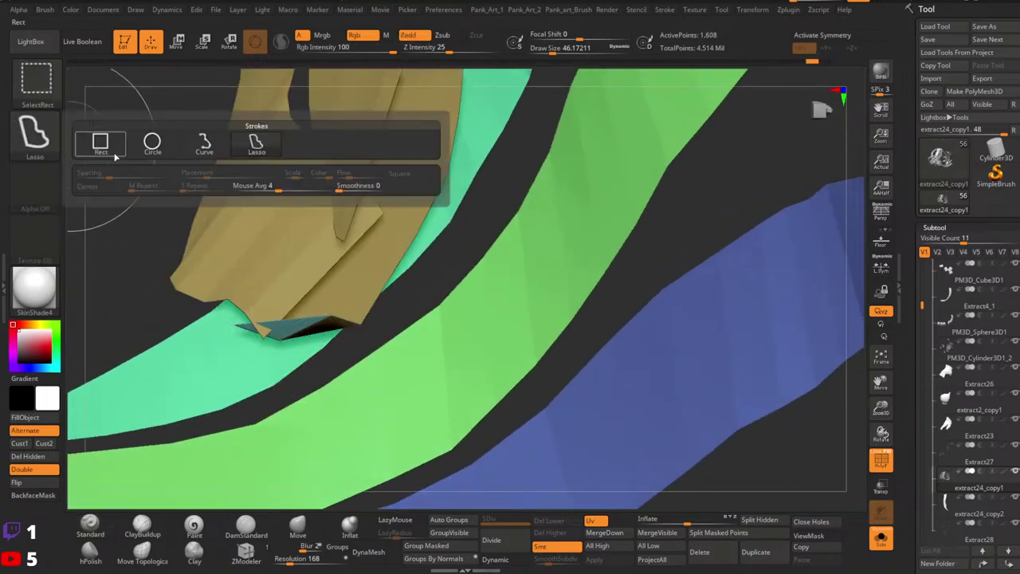
ctrl+shift+click(280, 330)
key(ctrl+z)
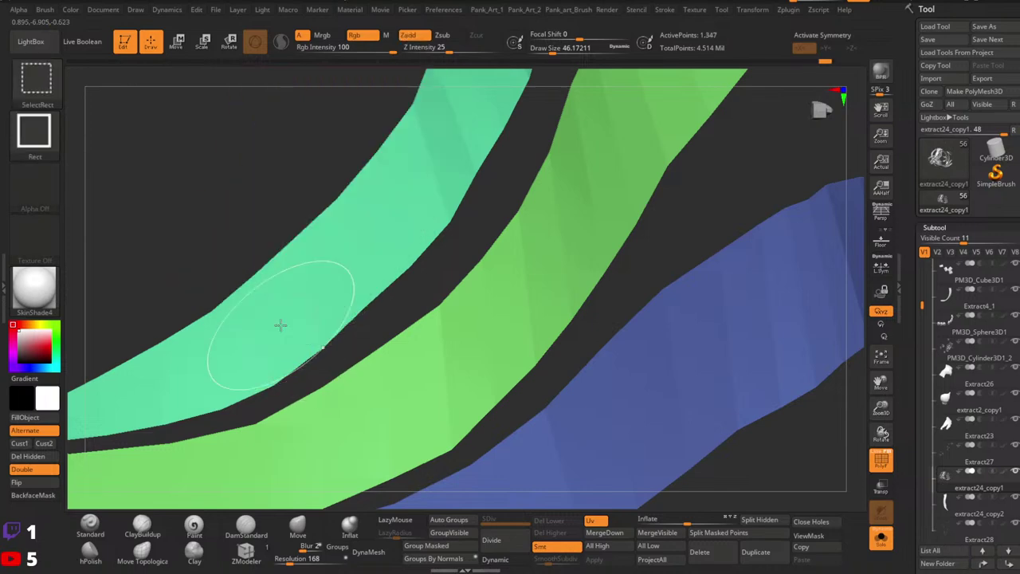
key(ctrl+z)
mouse_move(282, 329)
ctrl+right_down()
mouse_move(307, 292)
mouse_move(481, 294)
mouse_move(351, 292)
mouse_move(415, 290)
ctrl+right_up()
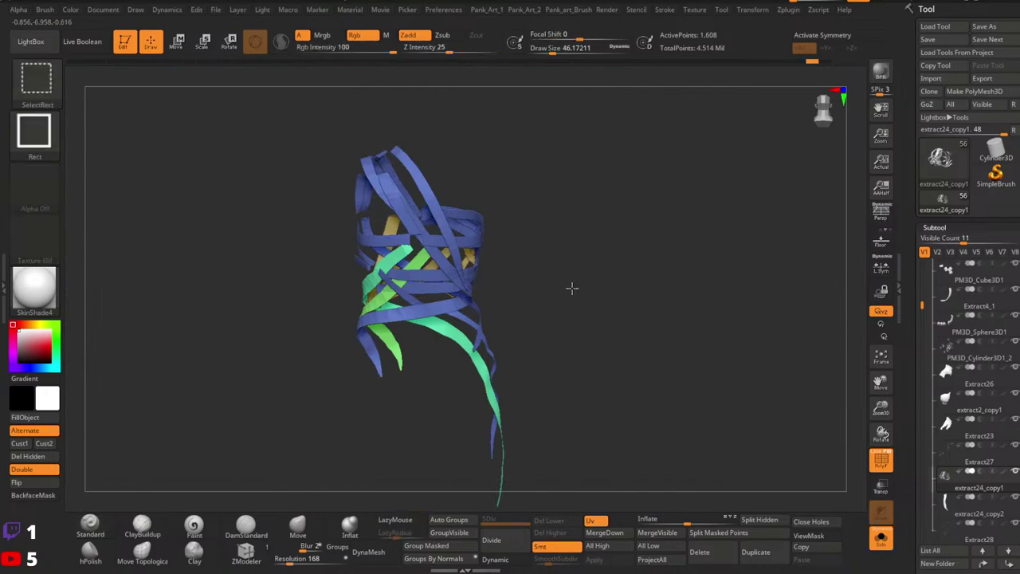
Group the collected outer strap faces into one polygroup and invert visibility to the remaining faces.
ctrl+shift+click(572, 287)
alt+right_drag(561, 358, 361, 270)
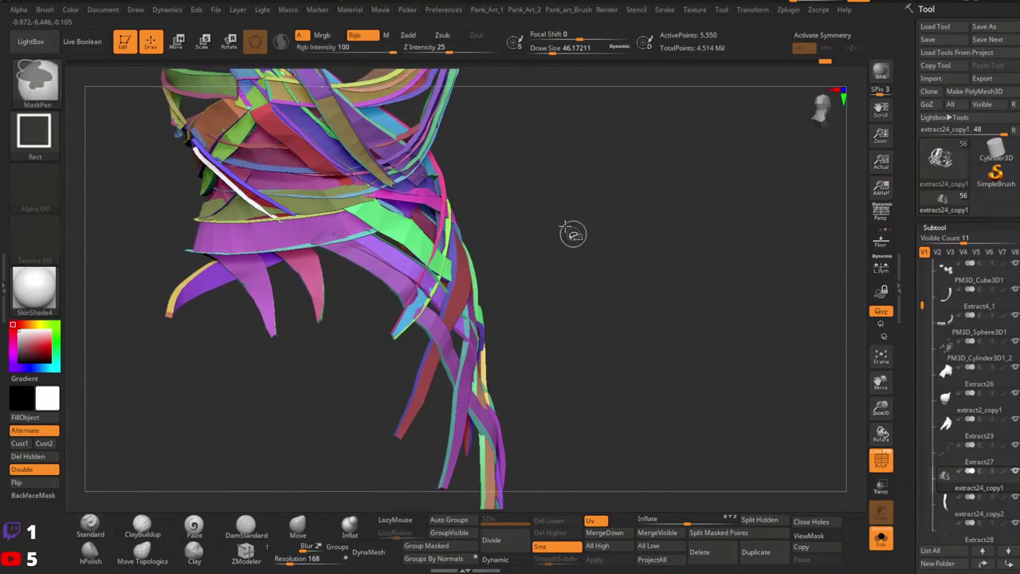
key(ctrl+z)
key(ctrl+w)
ctrl+shift+click(537, 257)
key(ctrl+z)
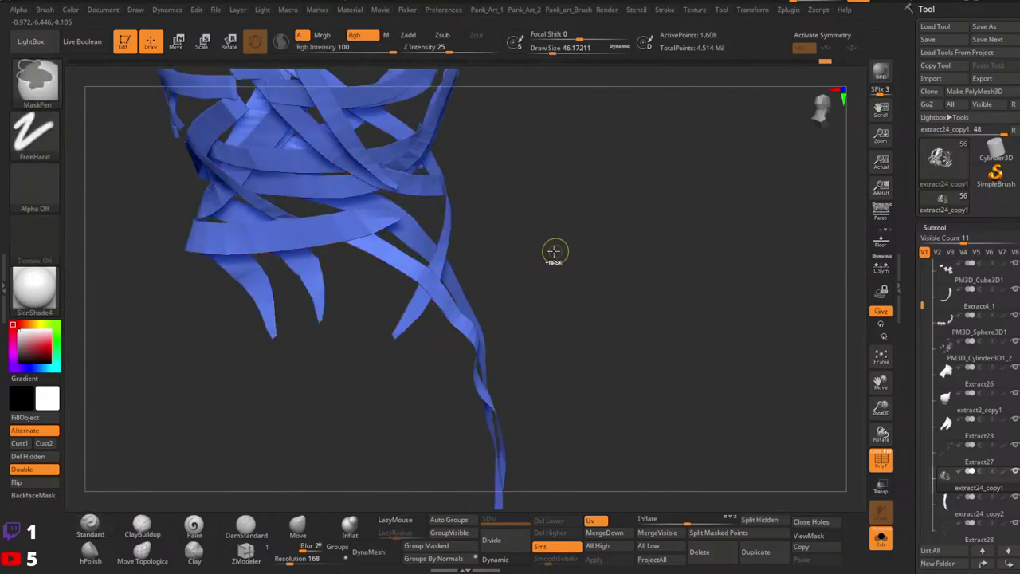
ctrl+right_drag(556, 252, 522, 233)
ctrl+shift+click(526, 230)
ctrl+right_drag(513, 305, 462, 283)
mouse_move(462, 283)
right_down()
mouse_move(397, 267)
mouse_move(454, 279)
mouse_move(471, 267)
mouse_move(418, 296)
mouse_move(381, 289)
mouse_move(414, 271)
right_up()
Set the selection stroke to Lasso, hide the outer face of the magenta hip strap and invert visibility.
ctrl+shift+click(48, 138)
ctrl+shift+click(255, 142)
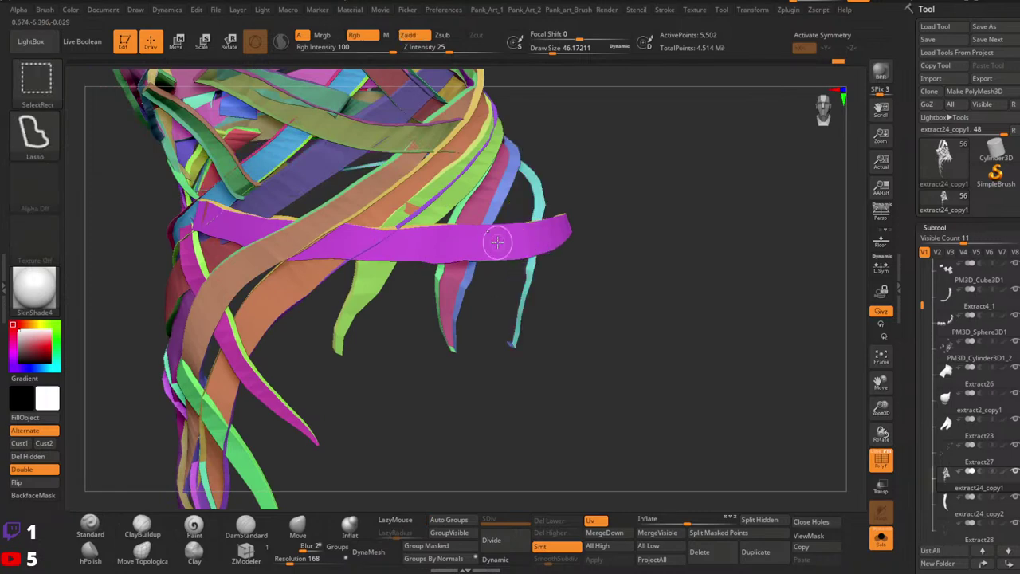
ctrl+shift+click(542, 240)
right_drag(563, 225, 608, 221)
ctrl+shift+drag(612, 218, 623, 230)
mouse_move(615, 231)
right_down()
mouse_move(569, 240)
mouse_move(551, 186)
right_up()
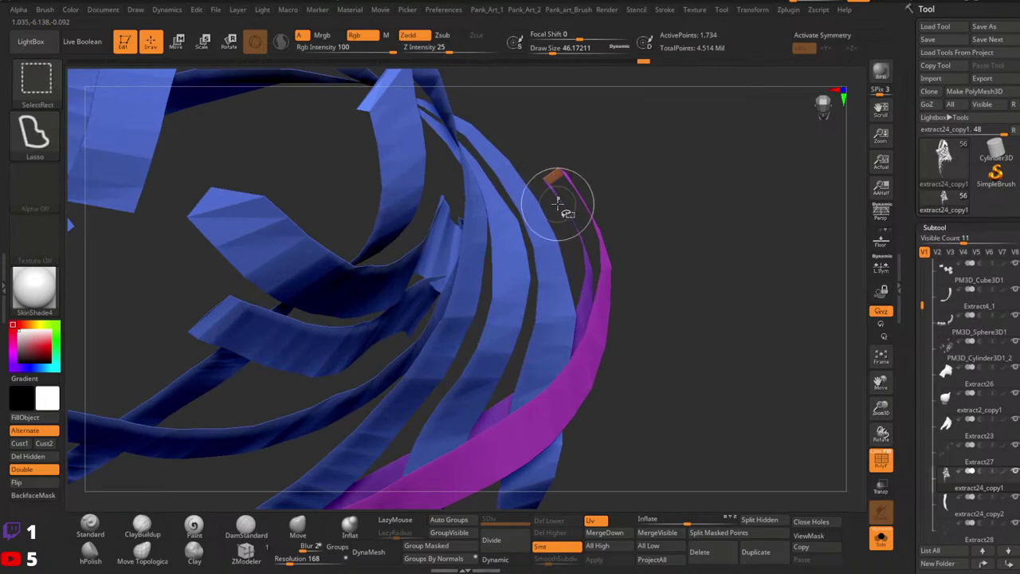
Hide the stray inner and end faces at the tip of the magenta hip strap and invert visibility.
ctrl+shift+click(559, 203)
key(ctrl+z)
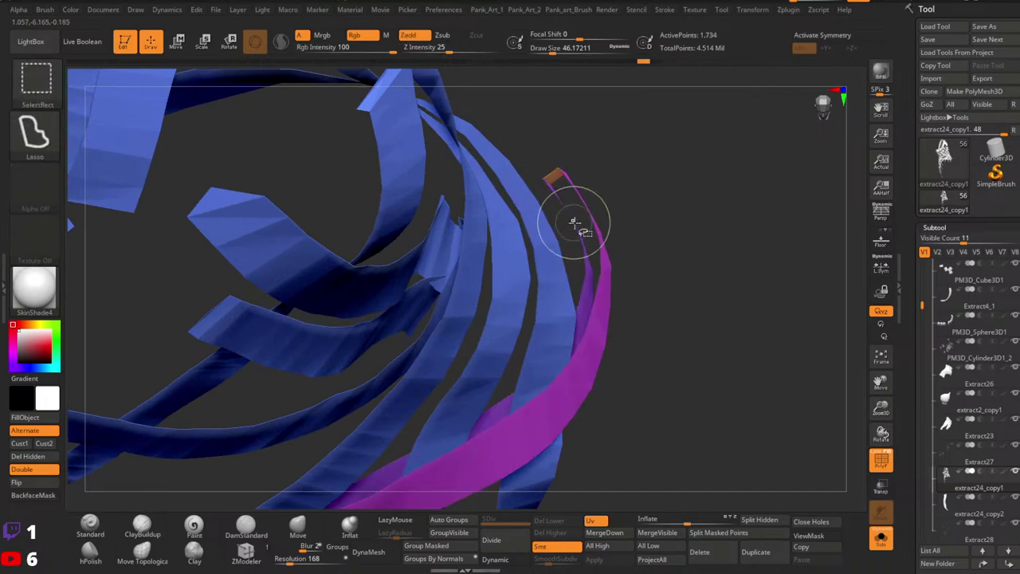
right_drag(576, 226, 585, 284)
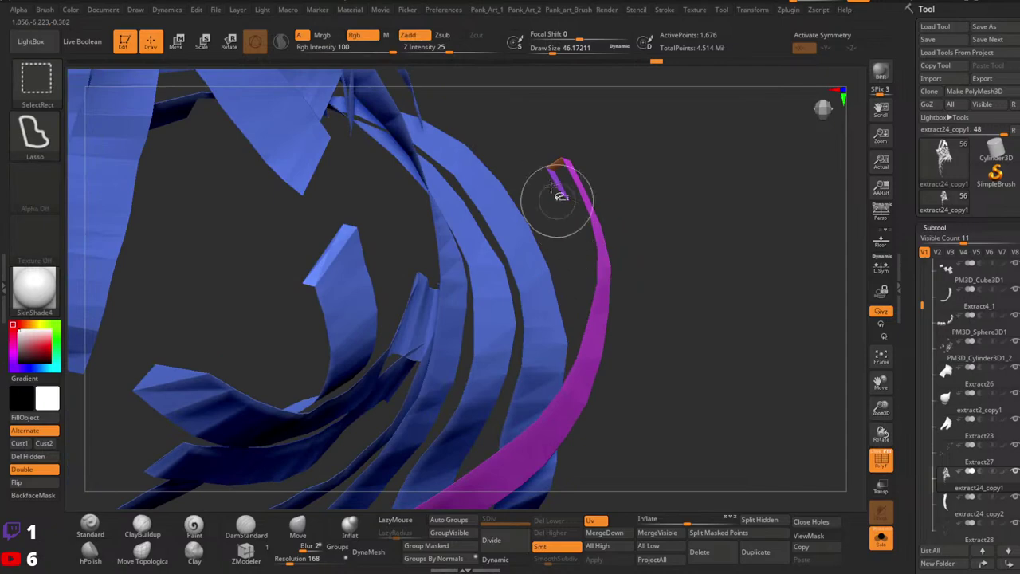
mouse_move(552, 172)
mouse_down()
mouse_move(448, 278)
mouse_move(547, 210)
mouse_move(576, 260)
mouse_move(567, 213)
mouse_up()
mouse_move(567, 213)
right_down()
mouse_move(603, 91)
mouse_move(558, 127)
right_up()
mouse_move(558, 231)
ctrl+right_down()
mouse_move(478, 155)
mouse_move(396, 186)
ctrl+right_up()
ctrl+shift+click(396, 186)
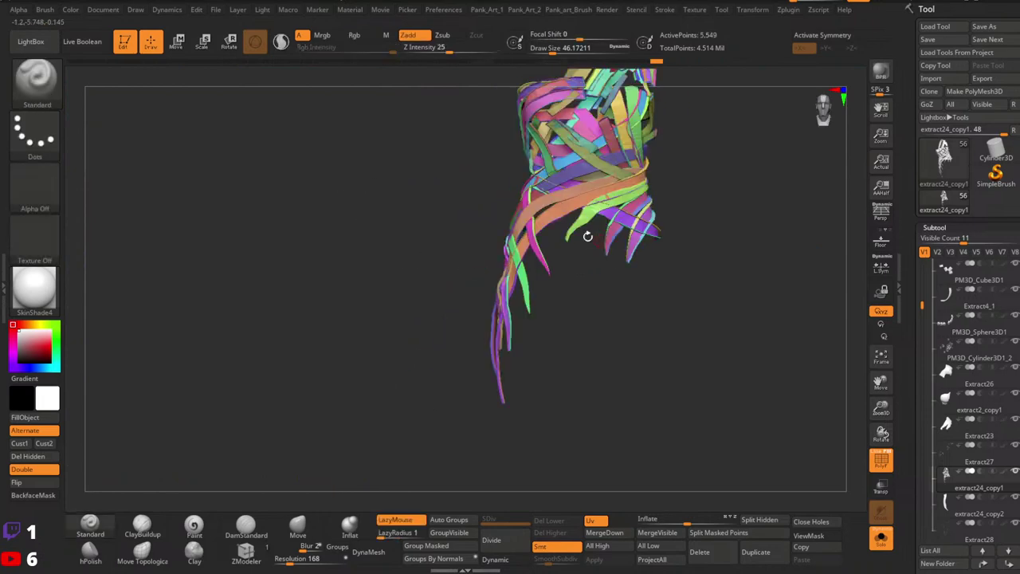
Hide the outer face of the magenta strap hanging at the hip, invert visibility and trim the lime edge faces beside it.
mouse_move(588, 237)
ctrl+right_down()
mouse_move(553, 248)
mouse_move(358, 244)
mouse_move(439, 233)
ctrl+right_up()
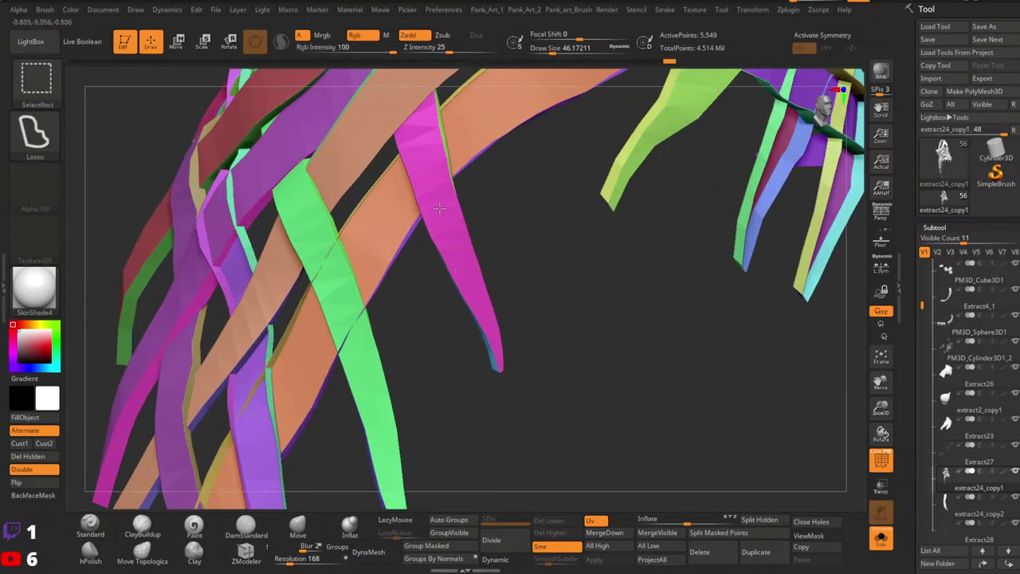
ctrl+shift+click(473, 244)
ctrl+shift+drag(526, 287, 560, 321)
drag(484, 320, 547, 342)
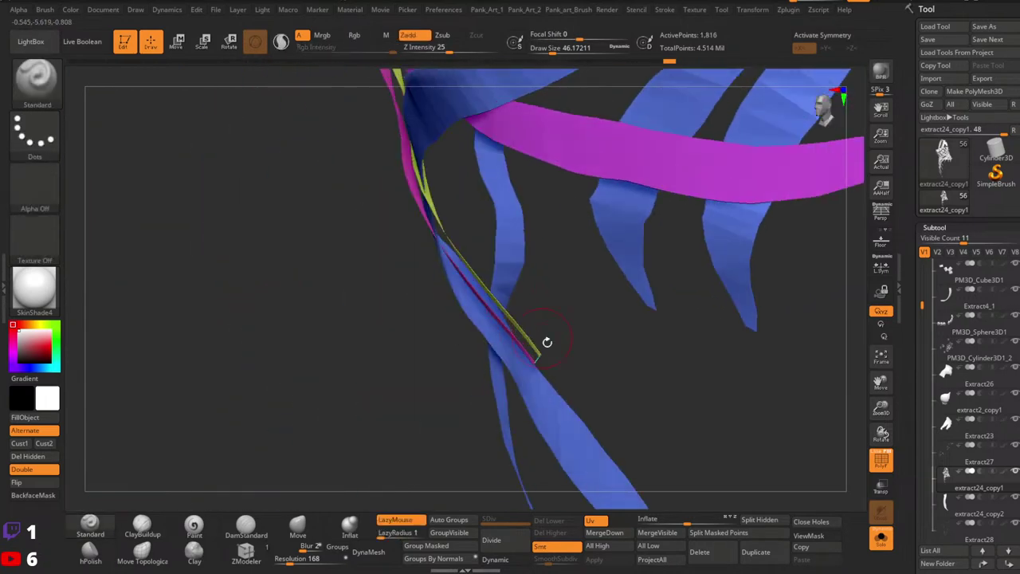
right_drag(413, 144, 438, 228)
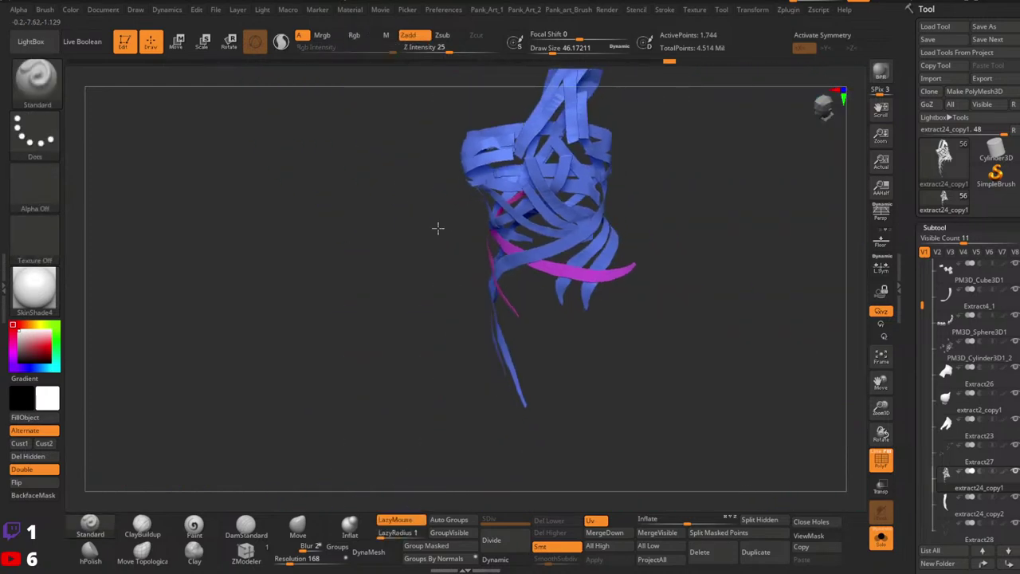
ctrl+right_drag(501, 256, 515, 342)
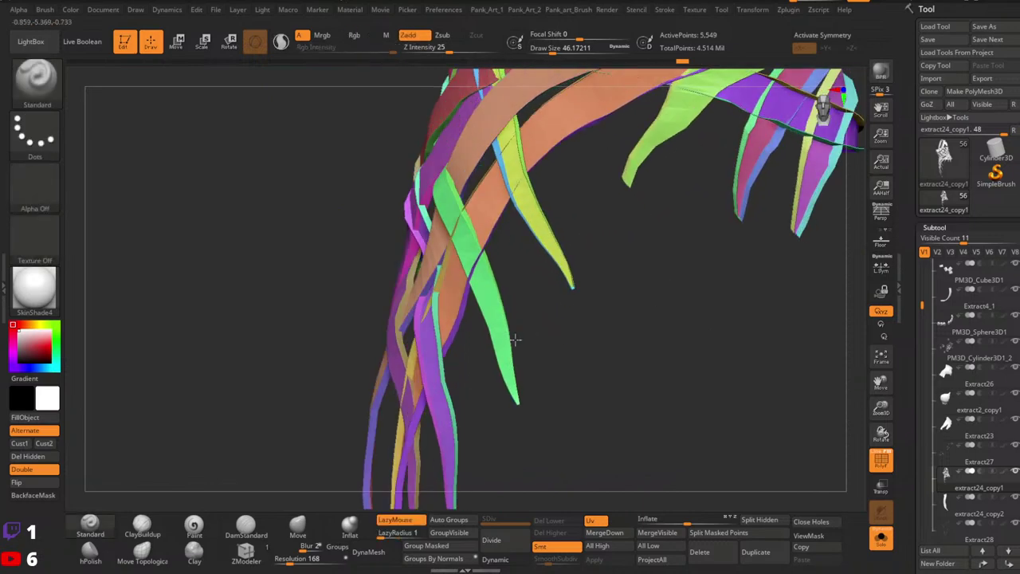
Separate the outer face of the green strap hanging below the magenta one, toggling visibility to the remaining faces.
ctrl+shift+click(493, 317)
key(ctrl+z)
key(ctrl+z)
mouse_move(468, 291)
right_down()
mouse_move(505, 341)
mouse_move(471, 352)
mouse_move(460, 302)
mouse_move(431, 313)
mouse_move(440, 287)
right_up()
mouse_move(498, 100)
alt+right_down()
mouse_move(544, 256)
mouse_move(626, 323)
mouse_move(606, 358)
mouse_move(510, 232)
mouse_move(670, 295)
alt+right_up()
ctrl+shift+click(670, 295)
alt+right_drag(604, 323, 594, 299)
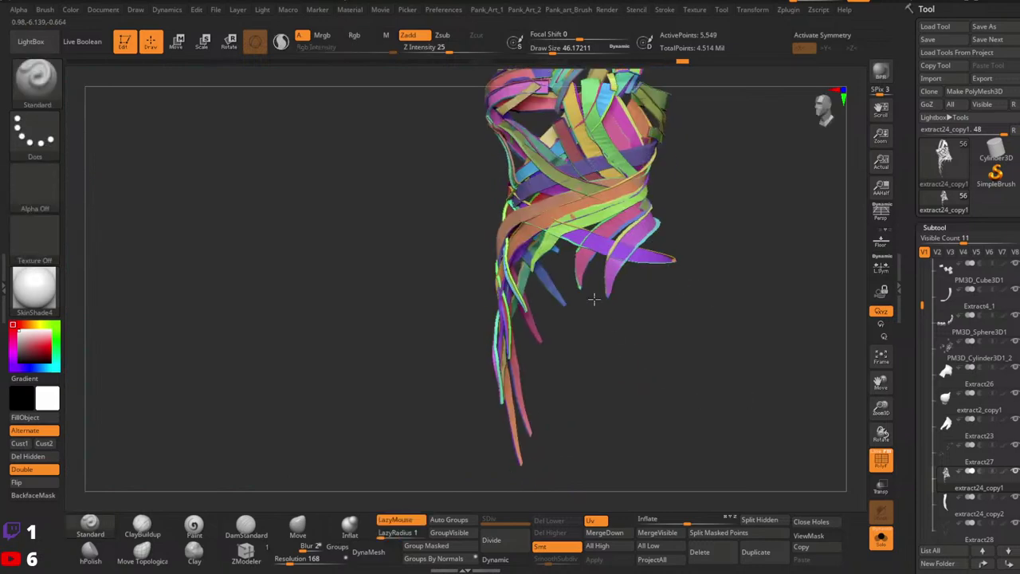
Hide the outer face of the purple strap hanging at the back and trim the teal edge faces beside it.
ctrl+right_drag(530, 272, 570, 275)
mouse_move(570, 275)
alt+right_down()
mouse_move(553, 136)
mouse_move(499, 232)
mouse_move(401, 323)
mouse_move(464, 339)
alt+right_up()
ctrl+right_drag(475, 235, 396, 349)
ctrl+shift+click(434, 348)
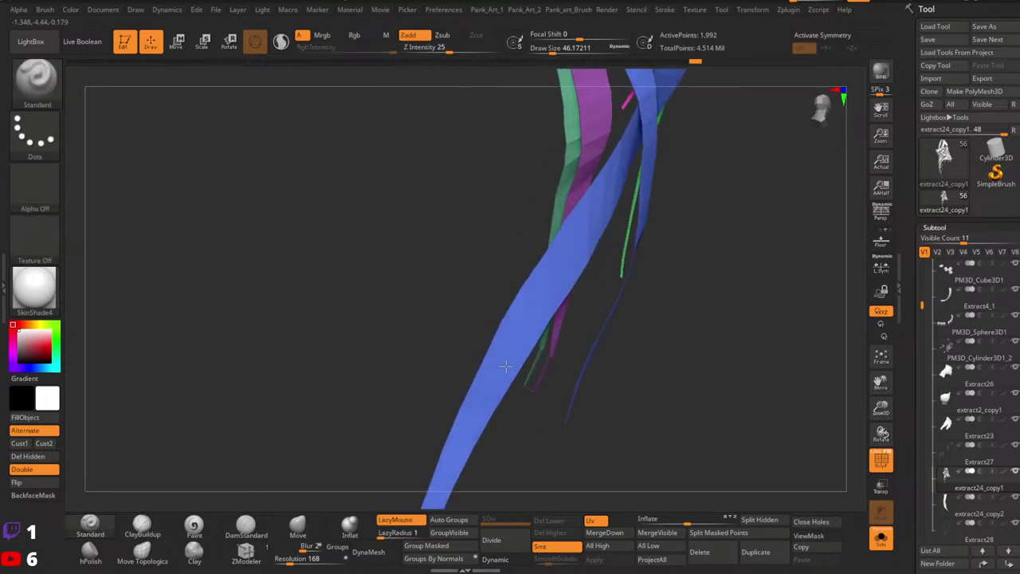
ctrl+right_drag(506, 367, 508, 396)
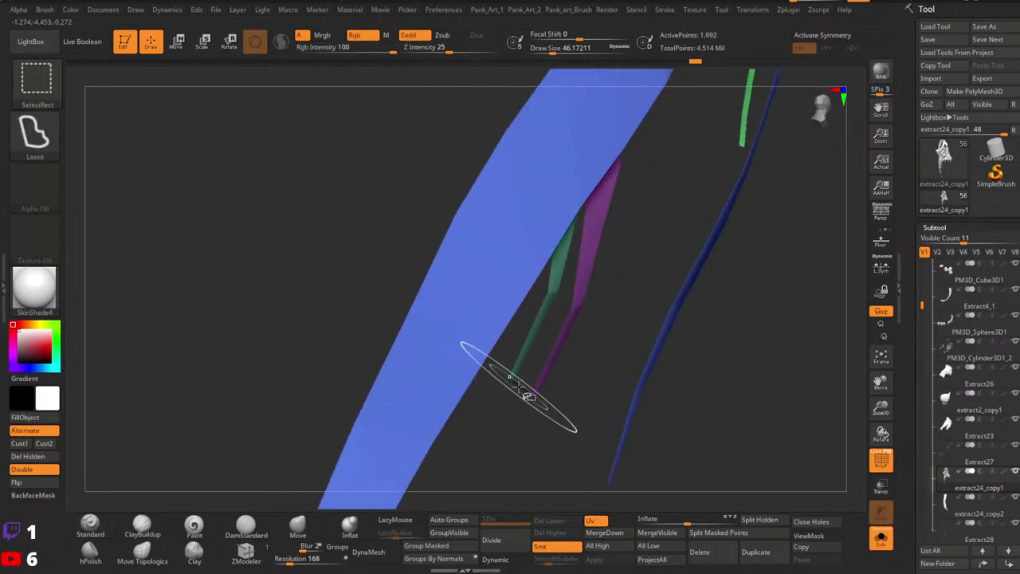
ctrl+right_drag(590, 381, 595, 304)
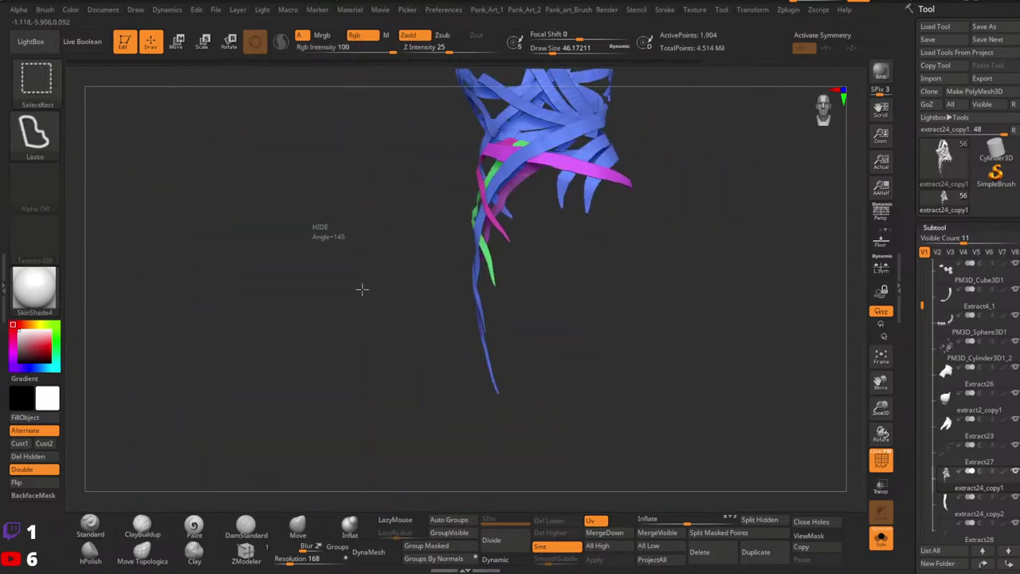
Add the long orange hanging strap's outer face to the collected faces and trim the green edge faces beside it.
ctrl+shift+drag(362, 290, 365, 290)
mouse_move(398, 247)
right_down()
mouse_move(474, 215)
mouse_move(507, 313)
right_up()
mouse_move(526, 284)
mouse_down()
mouse_move(446, 293)
mouse_move(634, 278)
mouse_up()
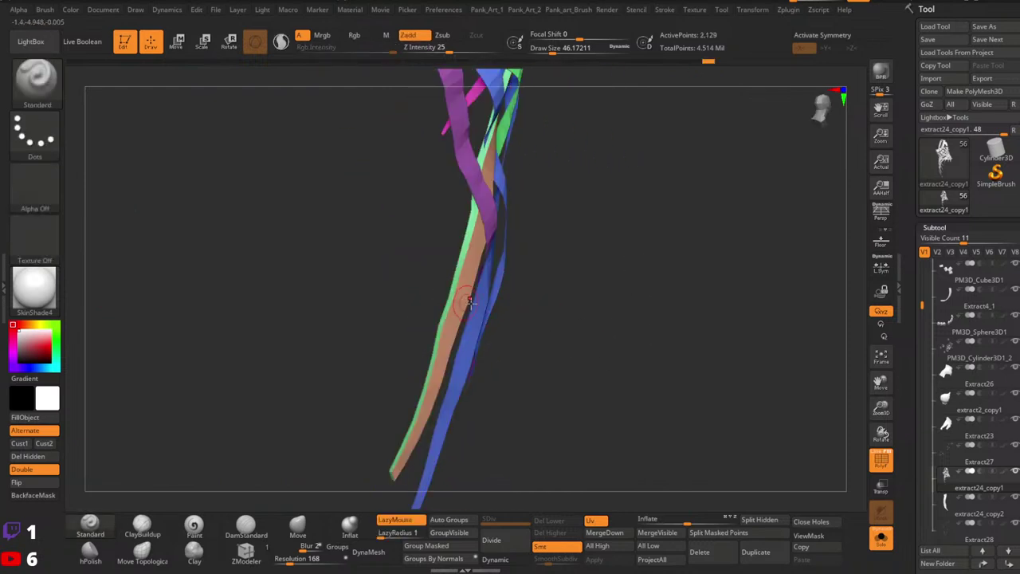
ctrl+right_drag(531, 306, 529, 290)
mouse_move(529, 290)
right_down()
mouse_move(480, 314)
mouse_move(549, 383)
mouse_move(535, 323)
right_up()
alt+right_drag(536, 323, 568, 422)
Check the collected outer faces around the upper torso, group them into one polygroup and invert visibility.
right_drag(613, 307, 523, 298)
drag(522, 298, 370, 217)
right_drag(372, 217, 455, 255)
drag(455, 255, 424, 220)
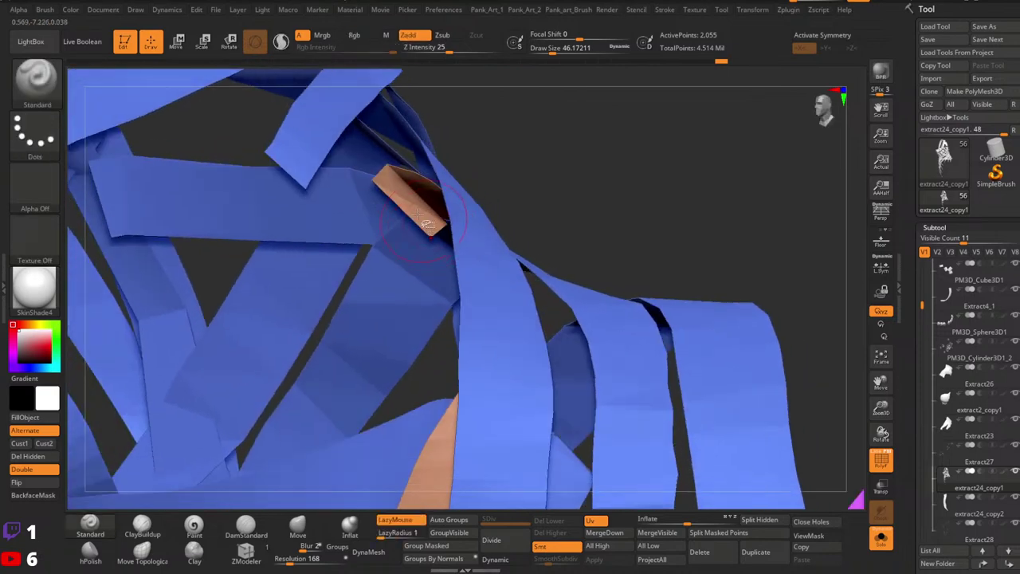
ctrl+right_drag(556, 227, 386, 239)
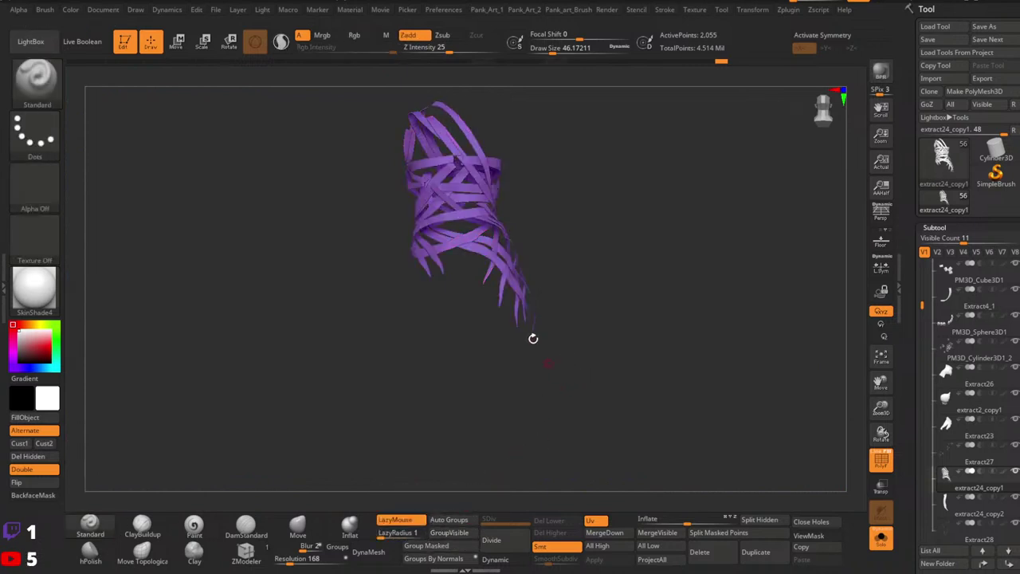
ctrl+right_drag(533, 338, 604, 255)
ctrl+shift+click(603, 255)
Hide the outer face of the magenta rear strap, invert visibility and trim the teal edge faces along it.
right_drag(587, 356, 550, 351)
mouse_move(550, 350)
alt+right_down()
mouse_move(510, 215)
mouse_move(418, 267)
mouse_move(448, 263)
mouse_move(435, 322)
mouse_move(457, 288)
alt+right_up()
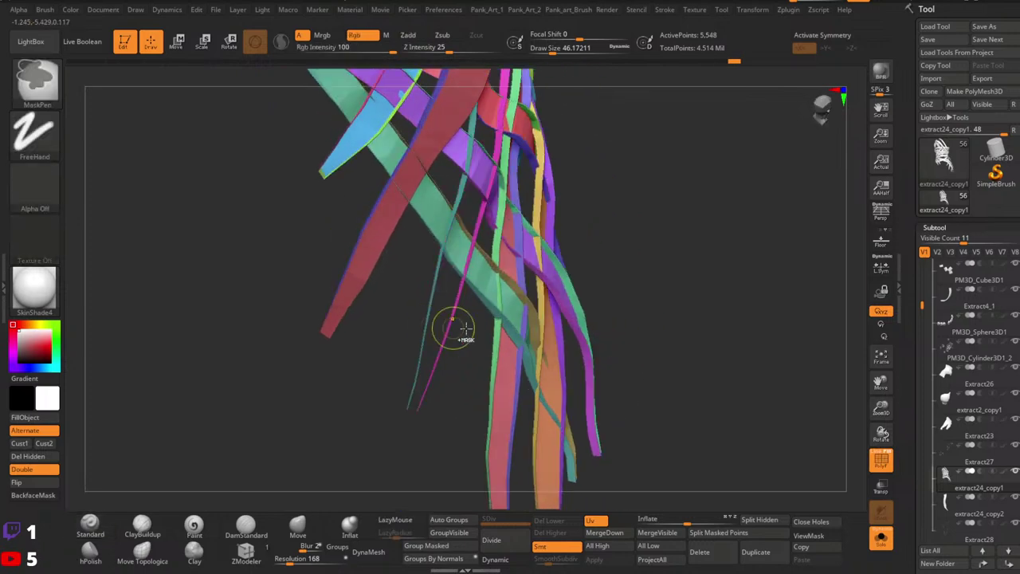
ctrl+shift+drag(647, 321, 604, 319)
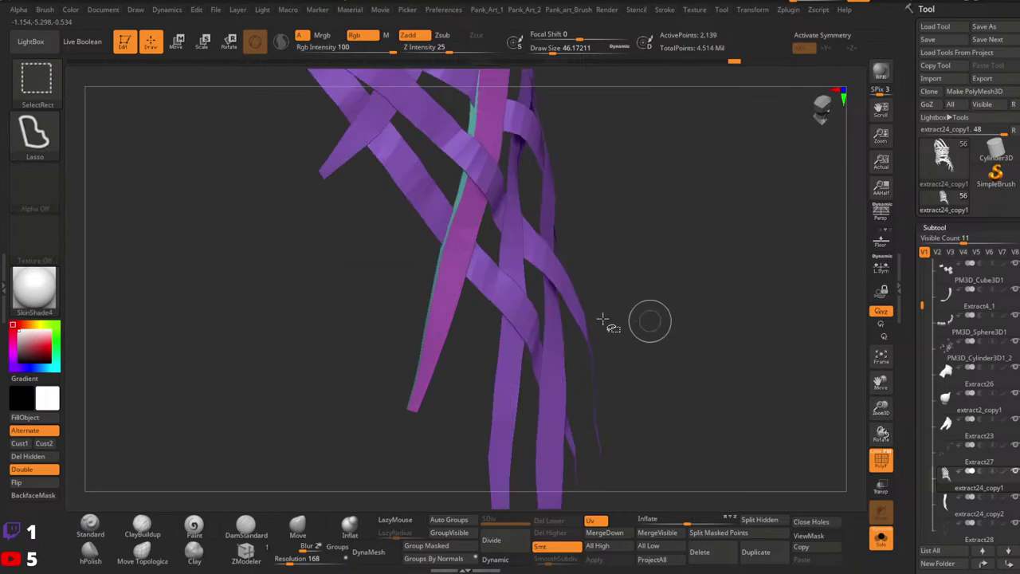
right_drag(593, 317, 486, 301)
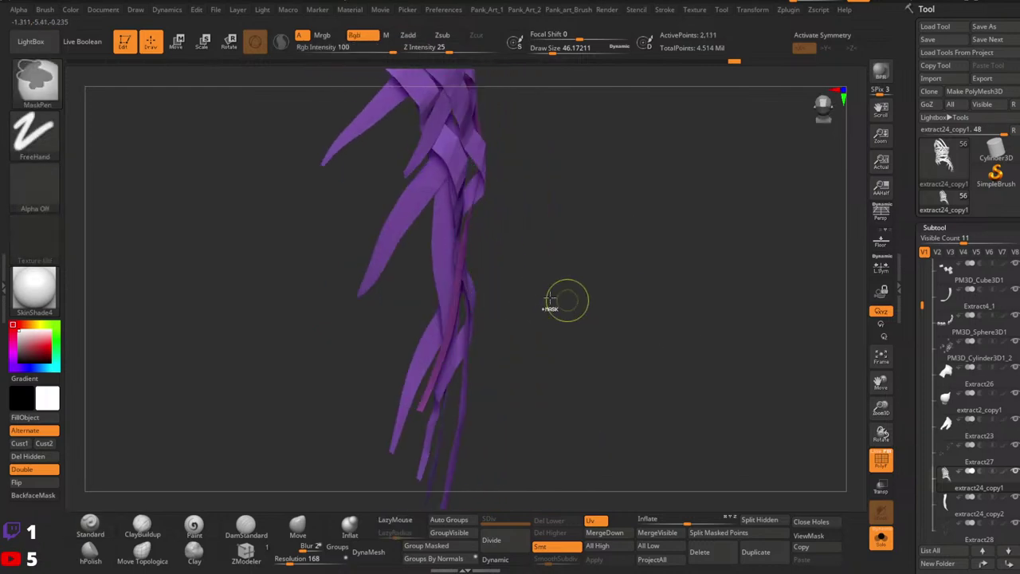
Separate the red hanging strap's outer face, trim the blue edge faces beside it and invert visibility.
mouse_move(550, 299)
right_down()
mouse_move(414, 295)
mouse_move(426, 157)
mouse_move(496, 187)
mouse_move(520, 249)
mouse_move(476, 205)
mouse_move(326, 335)
right_up()
ctrl+shift+drag(316, 348, 350, 341)
mouse_move(351, 342)
right_down()
mouse_move(432, 260)
mouse_move(455, 301)
mouse_move(347, 277)
right_up()
ctrl+shift+drag(290, 257, 319, 270)
mouse_move(479, 280)
right_down()
mouse_move(404, 289)
mouse_move(510, 320)
right_up()
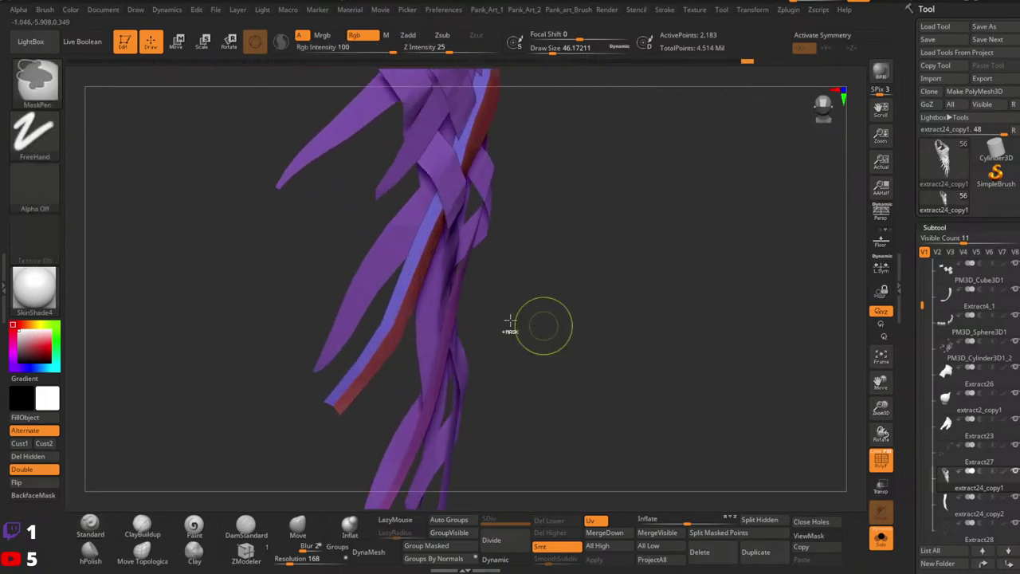
mouse_move(397, 329)
ctrl+right_down()
mouse_move(449, 317)
mouse_move(550, 341)
mouse_move(513, 252)
ctrl+right_up()
ctrl+shift+drag(513, 252, 480, 297)
right_drag(412, 337, 405, 287)
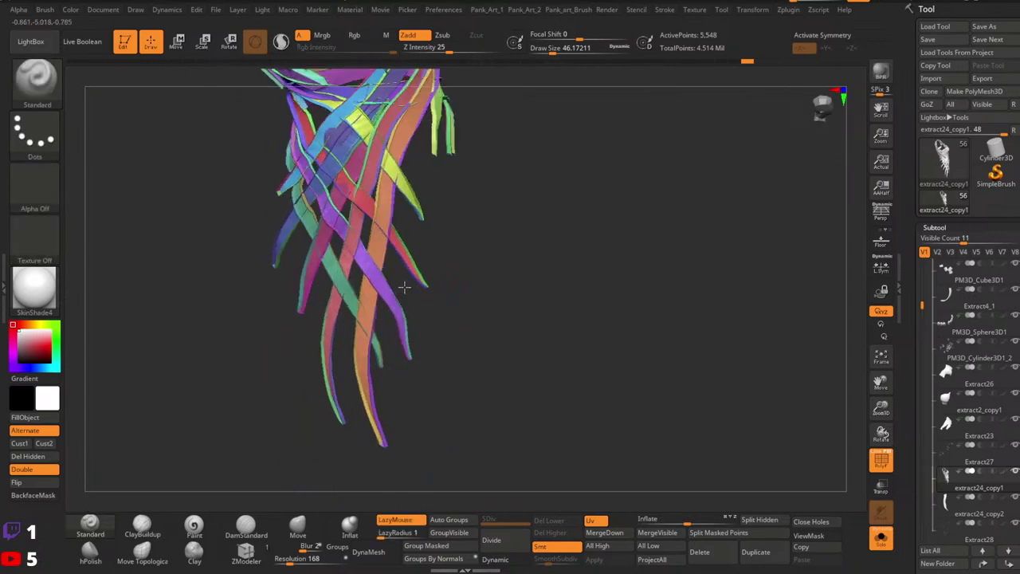
Hide the outer face of the lime strap hanging at the front hip, invert visibility and trim its yellow edge faces.
mouse_move(466, 172)
alt+right_down()
mouse_move(407, 314)
mouse_move(455, 316)
alt+right_up()
mouse_move(454, 315)
ctrl+right_down()
mouse_move(466, 355)
mouse_move(378, 323)
ctrl+right_up()
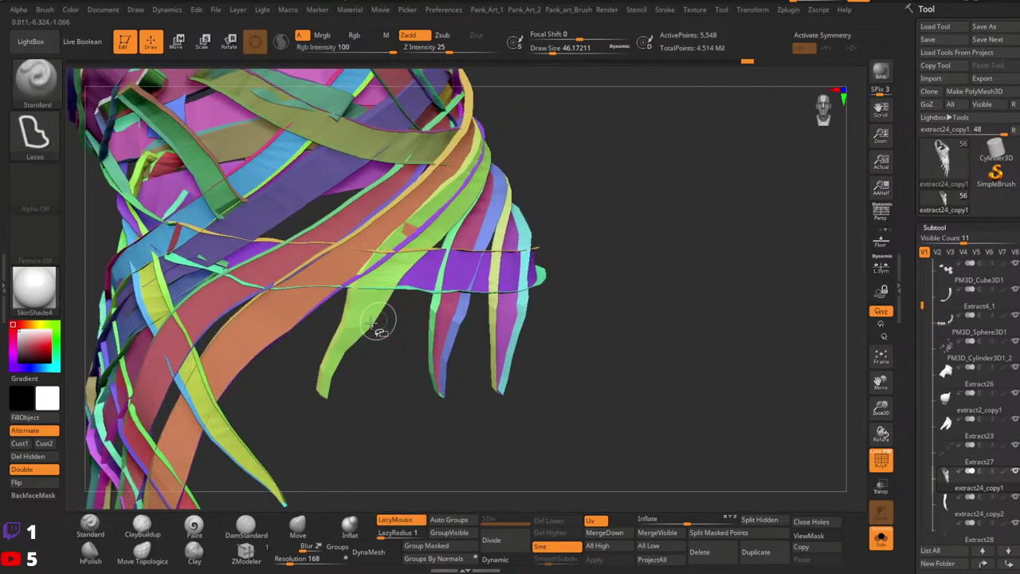
ctrl+shift+drag(627, 274, 610, 313)
right_drag(447, 313, 402, 306)
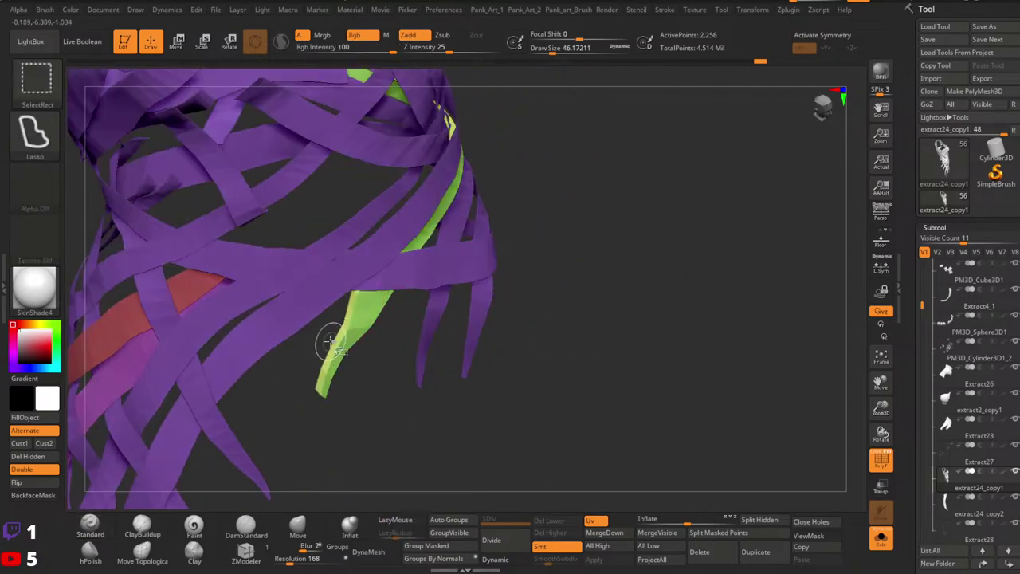
ctrl+right_drag(401, 341, 398, 307)
Add the green chest strap's outer face to the collected faces, trim its blue edge faces and invert visibility.
ctrl+shift+drag(518, 291, 478, 328)
mouse_move(471, 328)
right_down()
mouse_move(414, 205)
mouse_move(421, 316)
mouse_move(463, 408)
mouse_move(311, 281)
mouse_move(364, 337)
mouse_move(459, 299)
mouse_move(534, 339)
mouse_move(405, 353)
mouse_move(373, 279)
right_up()
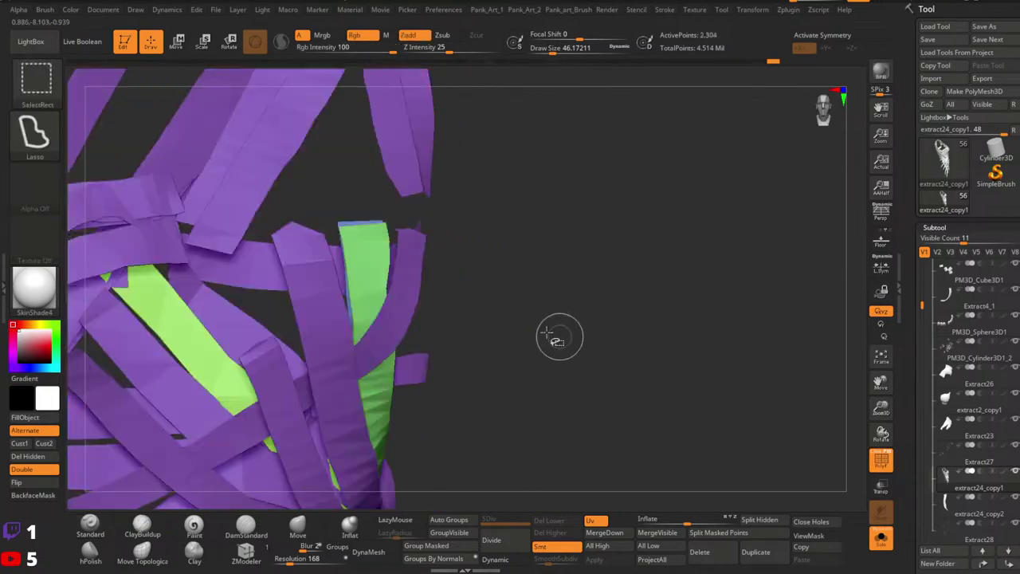
mouse_move(558, 337)
mouse_down()
mouse_move(417, 319)
mouse_move(377, 261)
mouse_up()
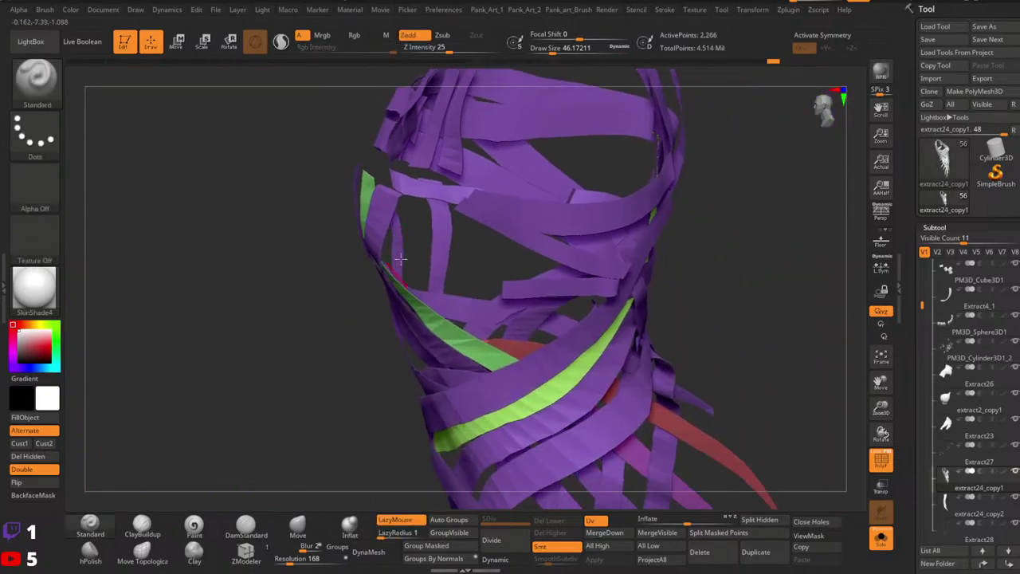
mouse_move(414, 287)
mouse_down()
mouse_move(364, 281)
mouse_move(621, 298)
mouse_up()
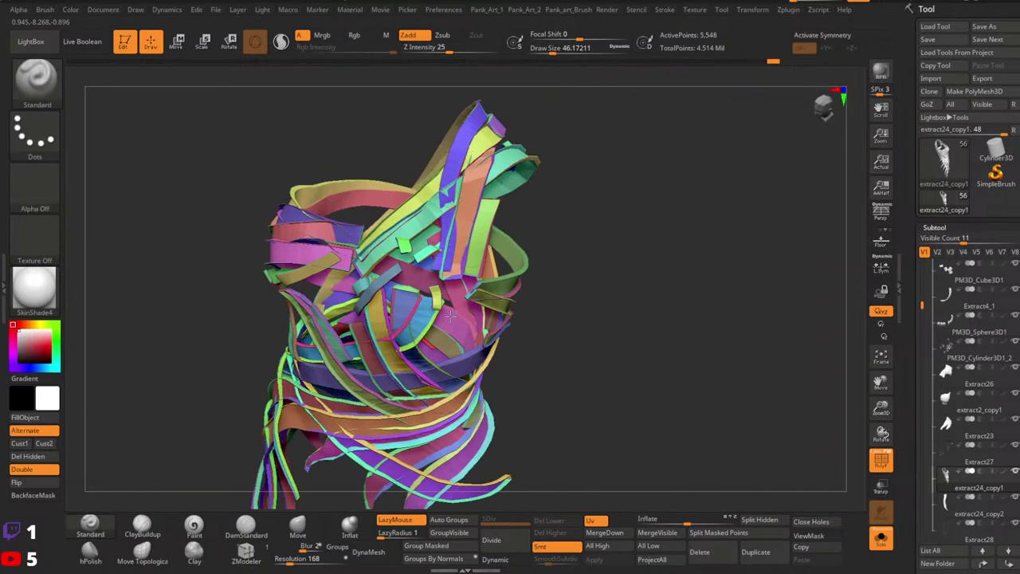
Invert visibility to isolate the collected outer faces of the torso straps.
mouse_move(450, 316)
ctrl+right_down()
mouse_move(436, 271)
mouse_move(447, 319)
mouse_move(462, 323)
ctrl+right_up()
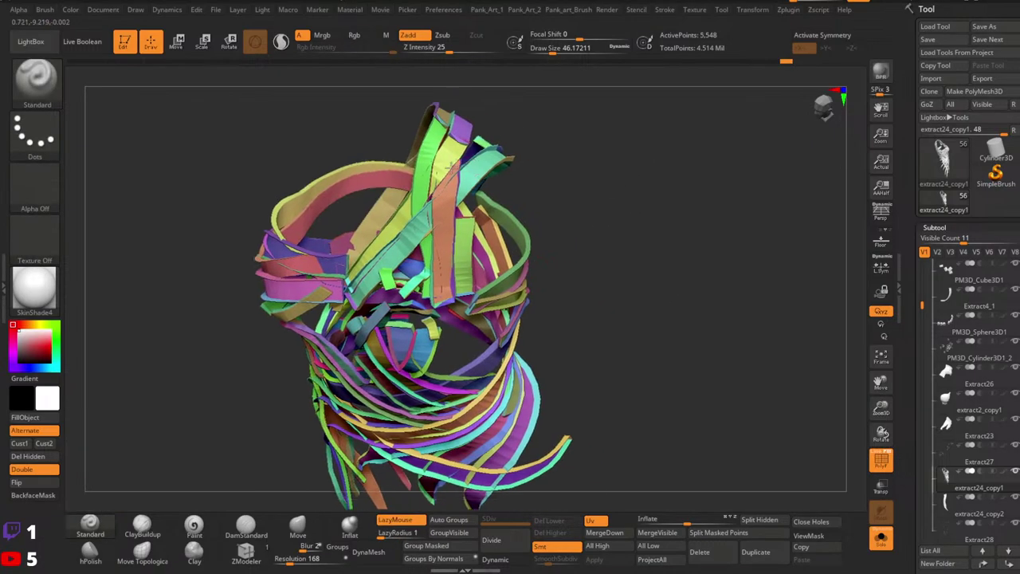
mouse_move(451, 167)
right_down()
mouse_move(431, 219)
mouse_move(498, 188)
right_up()
mouse_move(438, 197)
right_down()
mouse_move(378, 144)
mouse_move(405, 75)
mouse_move(535, 183)
mouse_move(388, 241)
mouse_move(474, 152)
mouse_move(556, 139)
mouse_move(650, 151)
right_up()
ctrl+shift+drag(650, 152, 665, 176)
right_drag(653, 179, 475, 129)
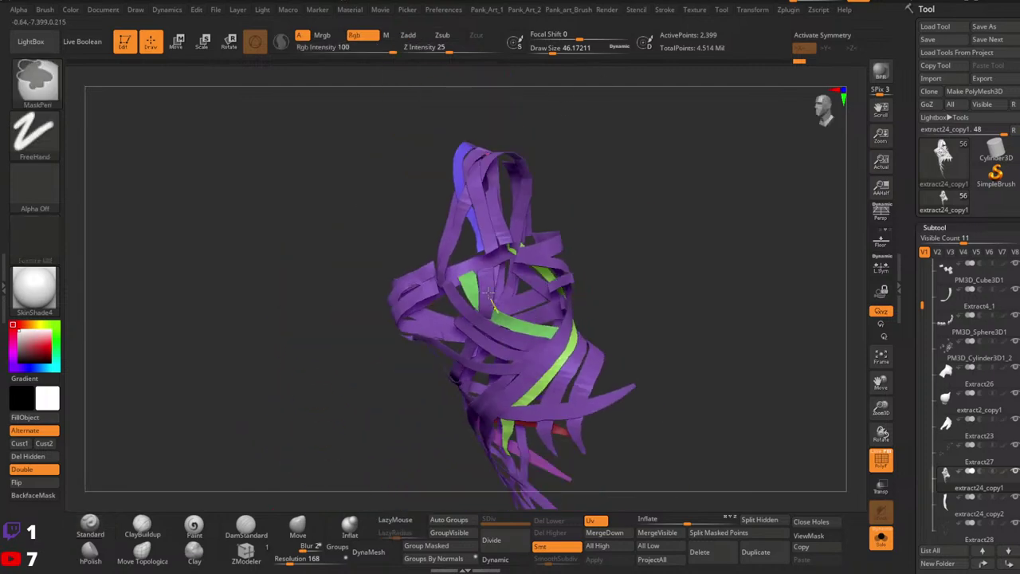
Add the missed outer faces of the waist and hanging straps to the collected faces.
right_drag(489, 293, 475, 321)
ctrl+right_drag(544, 277, 518, 345)
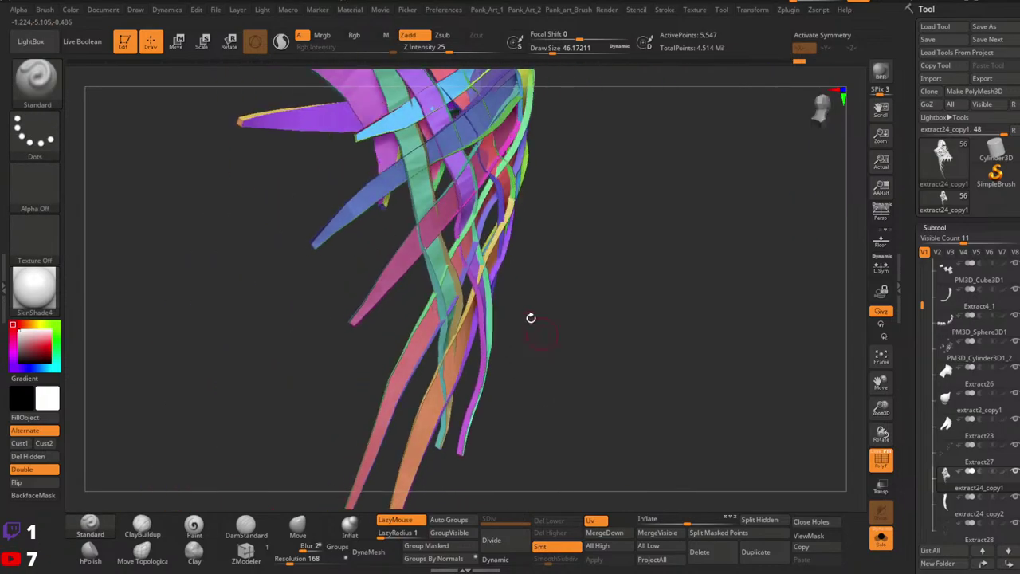
mouse_move(476, 387)
right_down()
mouse_move(485, 369)
mouse_move(606, 510)
mouse_move(550, 430)
mouse_move(454, 335)
mouse_move(547, 447)
mouse_move(478, 263)
mouse_move(475, 295)
mouse_move(519, 358)
mouse_move(497, 353)
mouse_move(576, 311)
mouse_move(436, 320)
mouse_move(527, 443)
mouse_move(597, 382)
mouse_move(510, 367)
mouse_move(475, 341)
mouse_move(499, 330)
right_up()
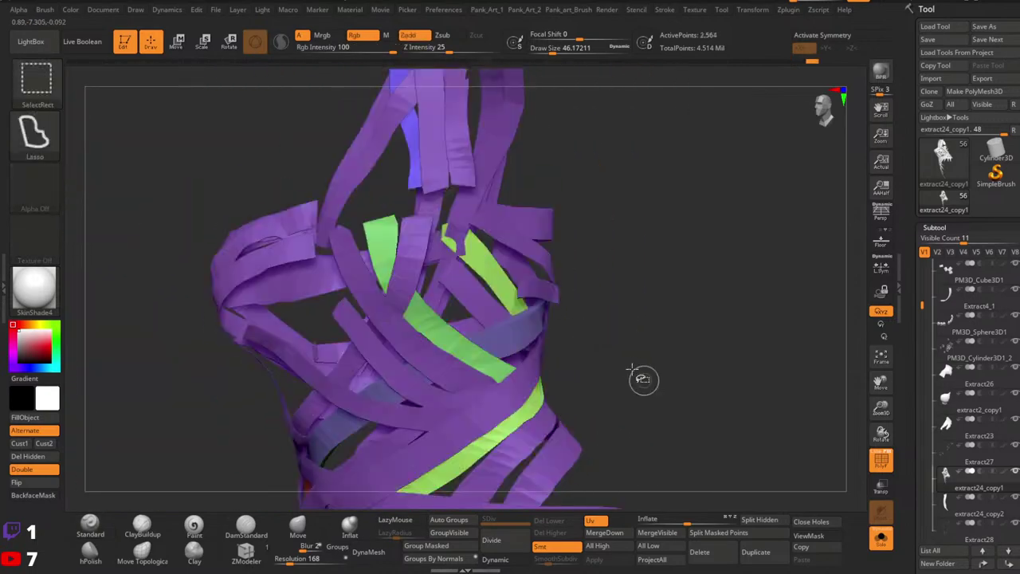
Hide the stray edge faces left among the collected outer faces along the side of the chest.
right_drag(522, 354, 529, 351)
mouse_move(529, 351)
ctrl+right_down()
mouse_move(535, 379)
mouse_move(517, 370)
mouse_move(526, 394)
mouse_move(512, 379)
ctrl+right_up()
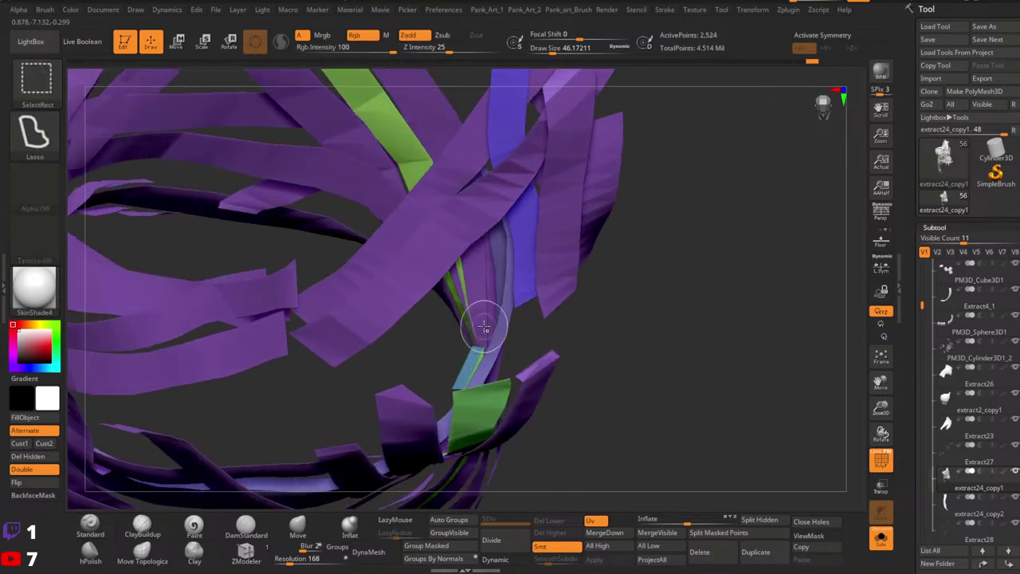
mouse_move(484, 327)
ctrl+right_down()
mouse_move(518, 356)
mouse_move(519, 390)
mouse_move(483, 368)
mouse_move(462, 335)
mouse_move(442, 343)
ctrl+right_up()
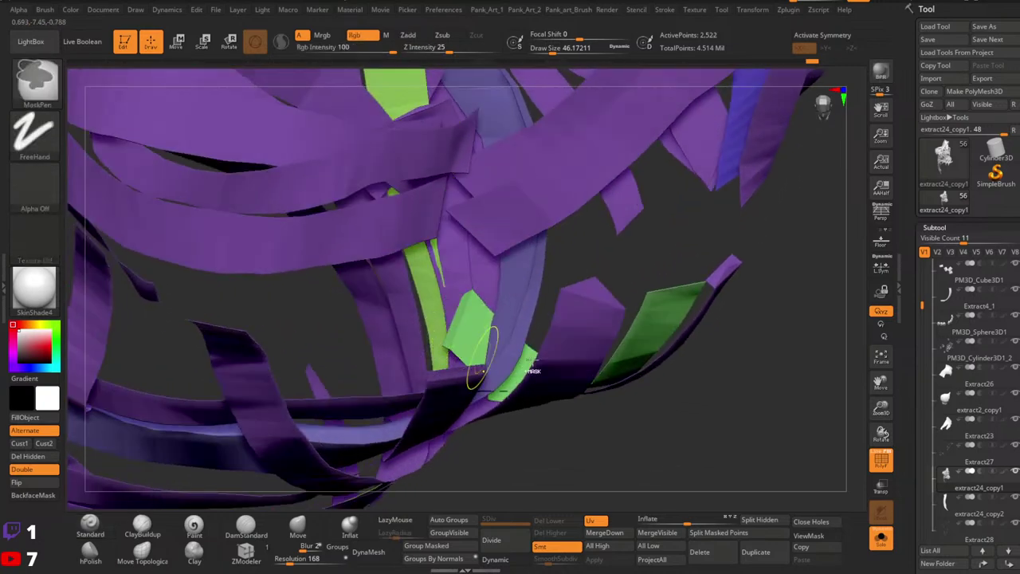
mouse_move(532, 363)
ctrl+right_down()
mouse_move(537, 340)
mouse_move(545, 359)
mouse_move(533, 378)
mouse_move(496, 276)
mouse_move(470, 280)
mouse_move(454, 317)
mouse_move(468, 345)
ctrl+right_up()
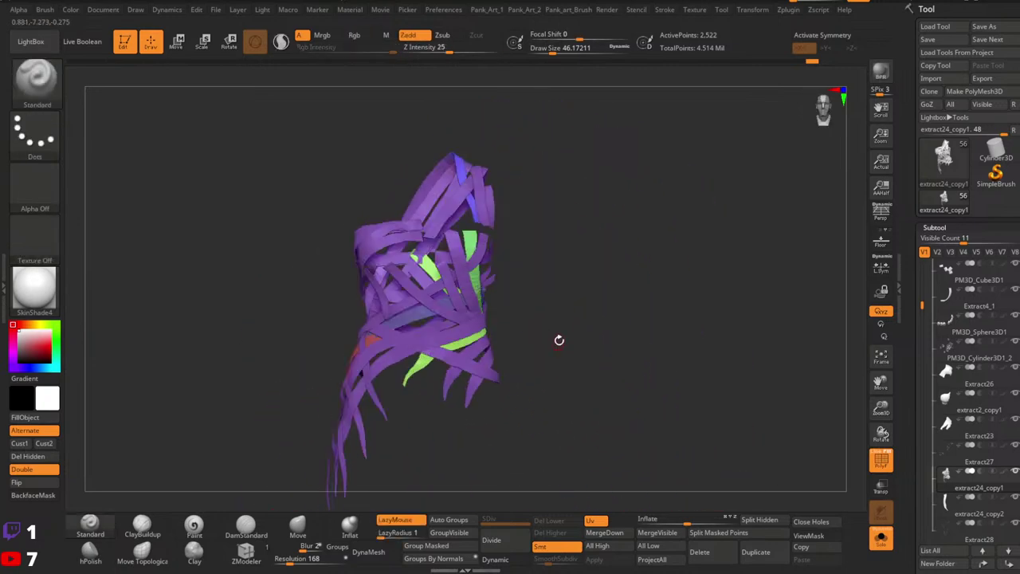
Add the short gold chest strap's outer face to the collected faces and trim the teal edge faces beside it.
ctrl+right_drag(487, 351, 401, 341)
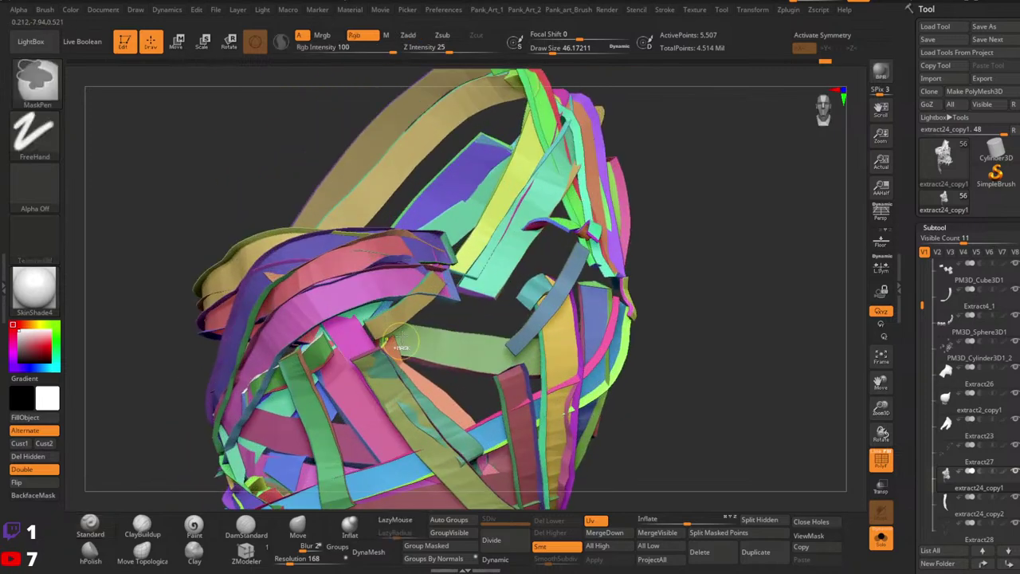
key(ctrl+z)
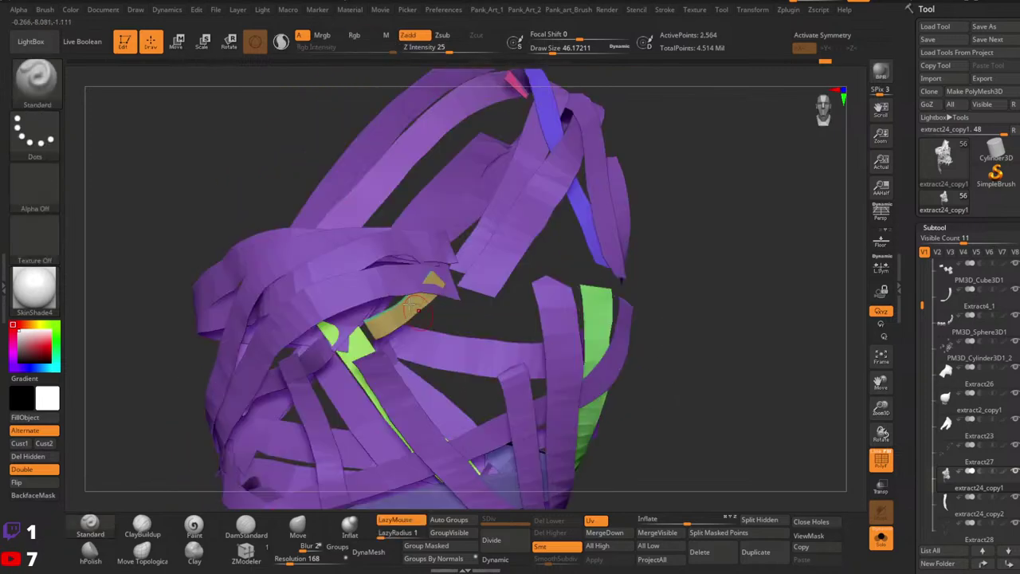
right_drag(478, 466, 450, 454)
ctrl+right_drag(413, 319, 435, 382)
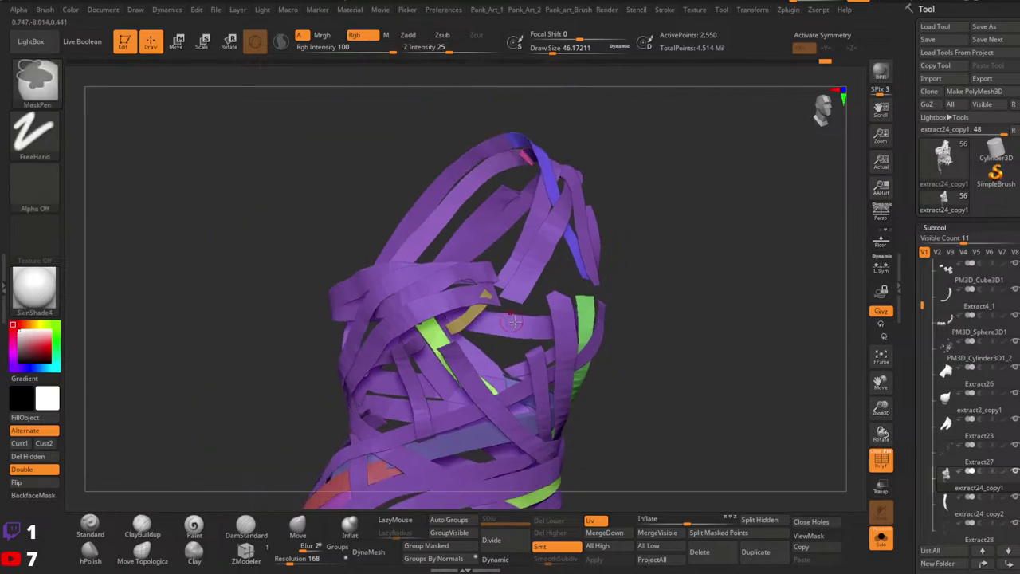
key(ctrl+shift+z)
Add the outer faces of the thin yellow chest strap and the small patch beside it to the collected faces.
mouse_move(629, 366)
right_down()
mouse_move(474, 353)
mouse_move(434, 327)
mouse_move(464, 303)
mouse_move(497, 320)
mouse_move(488, 338)
right_up()
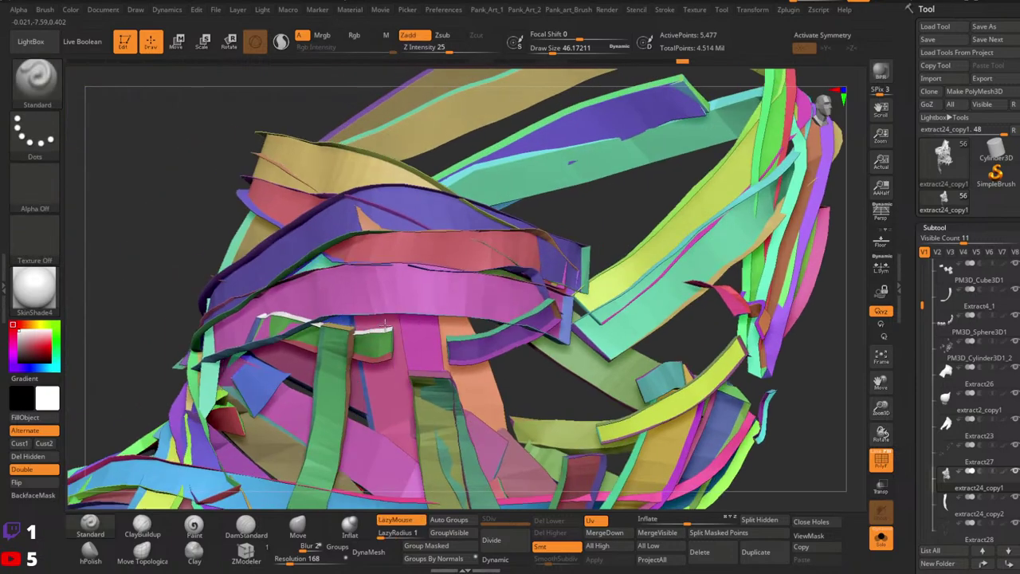
right_drag(649, 371, 578, 359)
right_drag(572, 412, 483, 341)
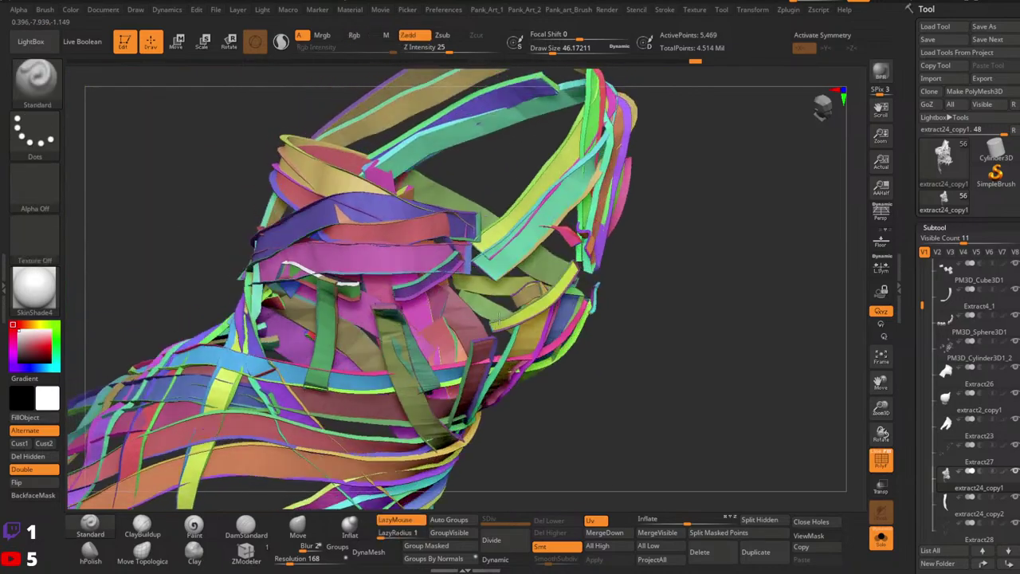
mouse_move(590, 319)
right_down()
mouse_move(614, 279)
mouse_move(403, 306)
mouse_move(467, 353)
right_up()
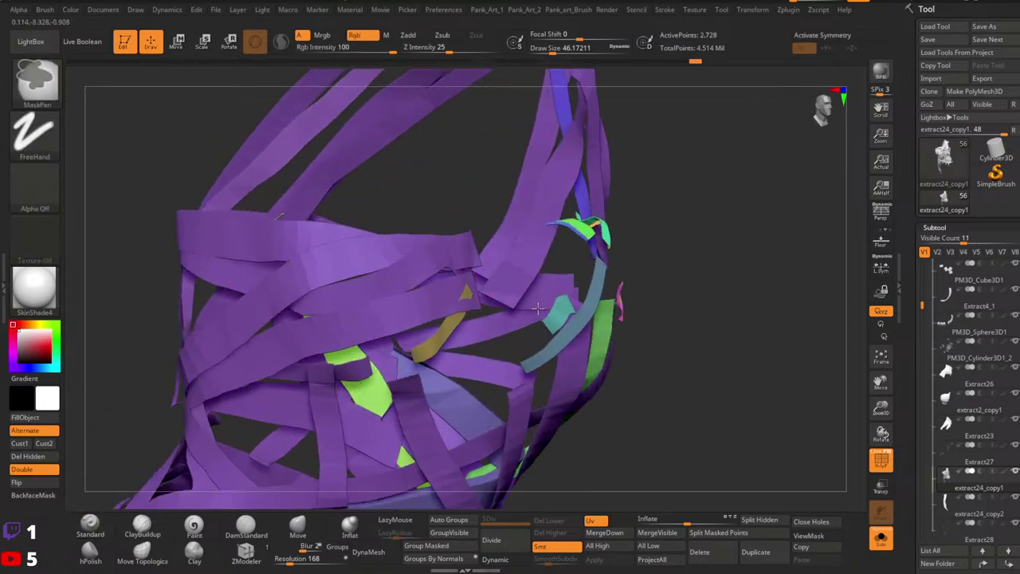
Trim the stray edge faces around the small curled strap piece at the upper chest and invert visibility.
ctrl+right_drag(538, 309, 591, 251)
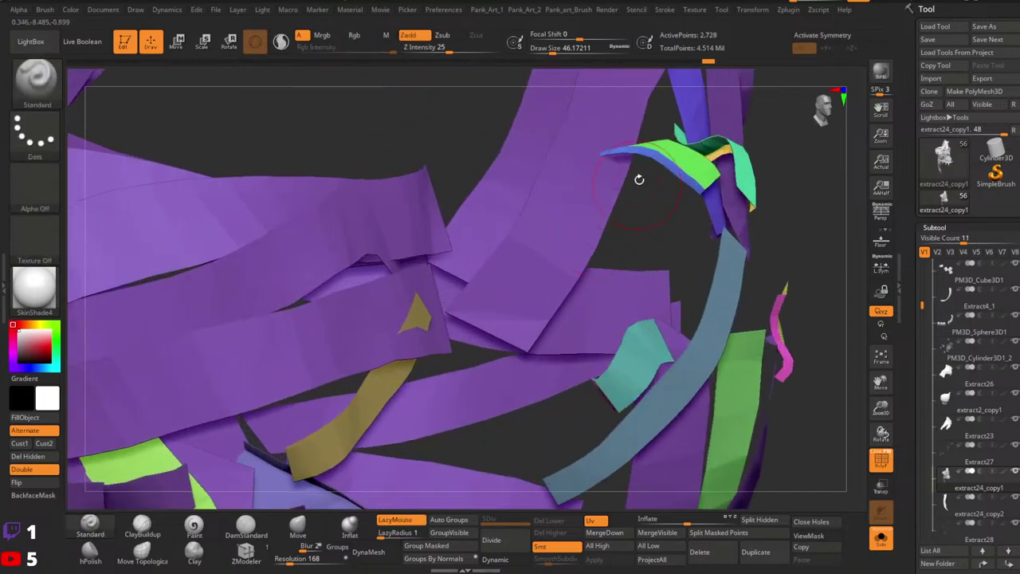
right_drag(640, 180, 593, 239)
ctrl+right_drag(594, 239, 577, 282)
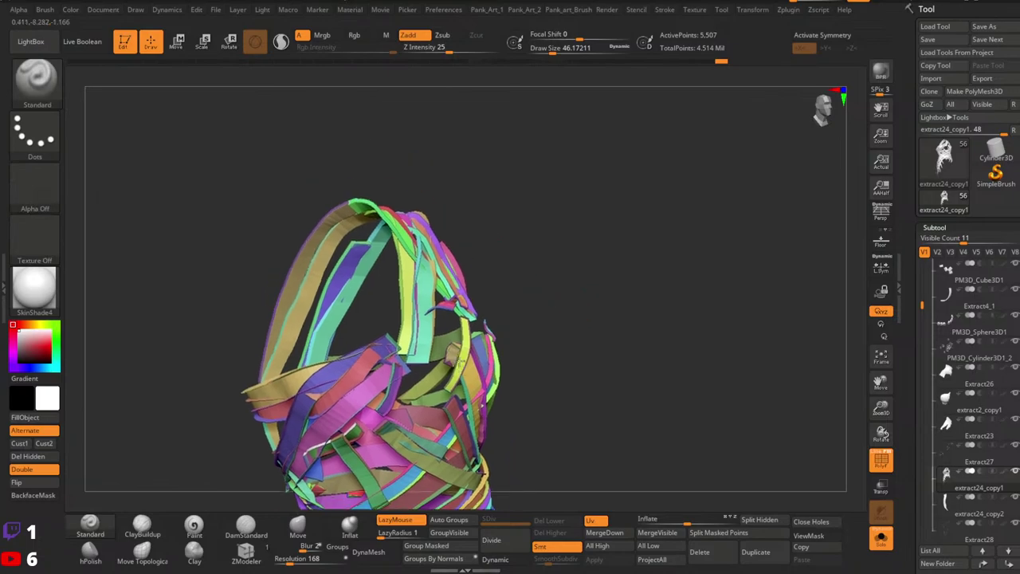
Undo the last two changes and isolate the collected outer faces as a single polygroup.
ctrl+right_drag(423, 268, 462, 310)
ctrl+right_drag(480, 371, 455, 349)
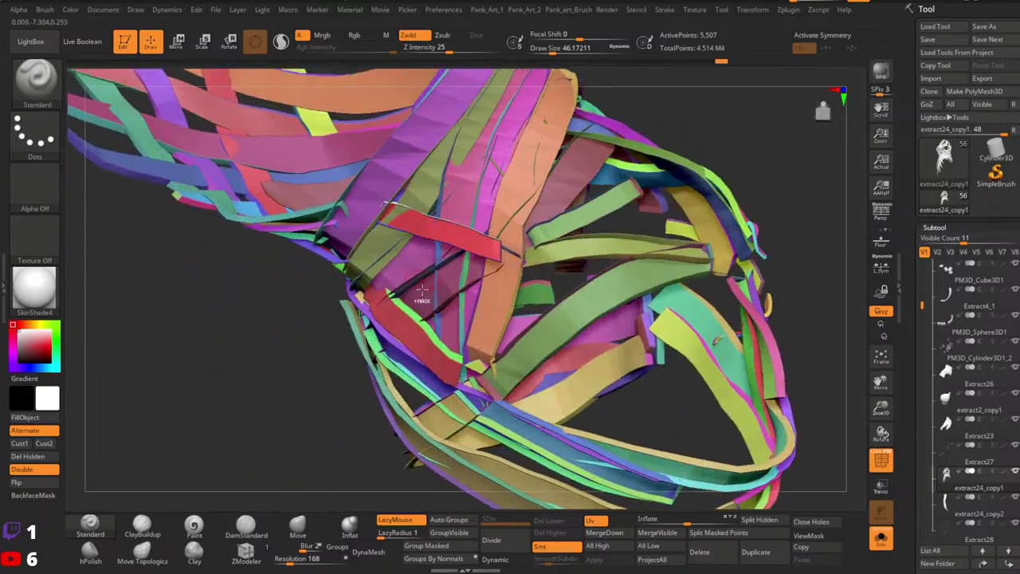
mouse_move(422, 289)
right_down()
mouse_move(402, 294)
mouse_move(394, 347)
mouse_move(429, 349)
mouse_move(415, 307)
right_up()
key(ctrl+z)
key(ctrl+z)
ctrl+right_drag(433, 349, 454, 341)
mouse_move(455, 341)
right_down()
mouse_move(430, 275)
mouse_move(446, 338)
right_up()
right_drag(447, 339, 369, 341)
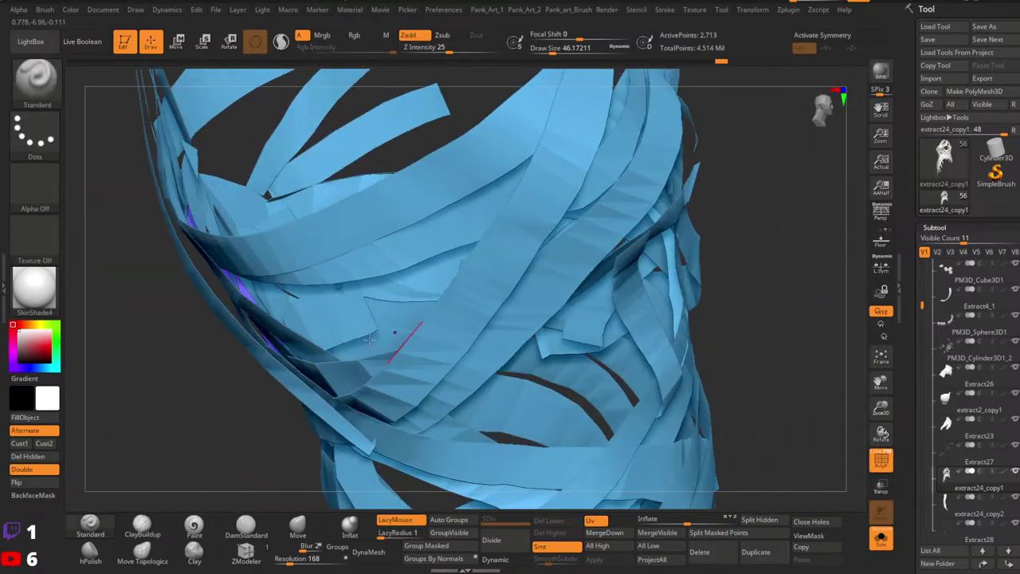
Hide the stray faces left between the grouped outer faces along the torso's side and invert visibility.
ctrl+right_drag(253, 299, 333, 269)
mouse_move(259, 230)
ctrl+right_down()
mouse_move(253, 270)
mouse_move(309, 279)
ctrl+right_up()
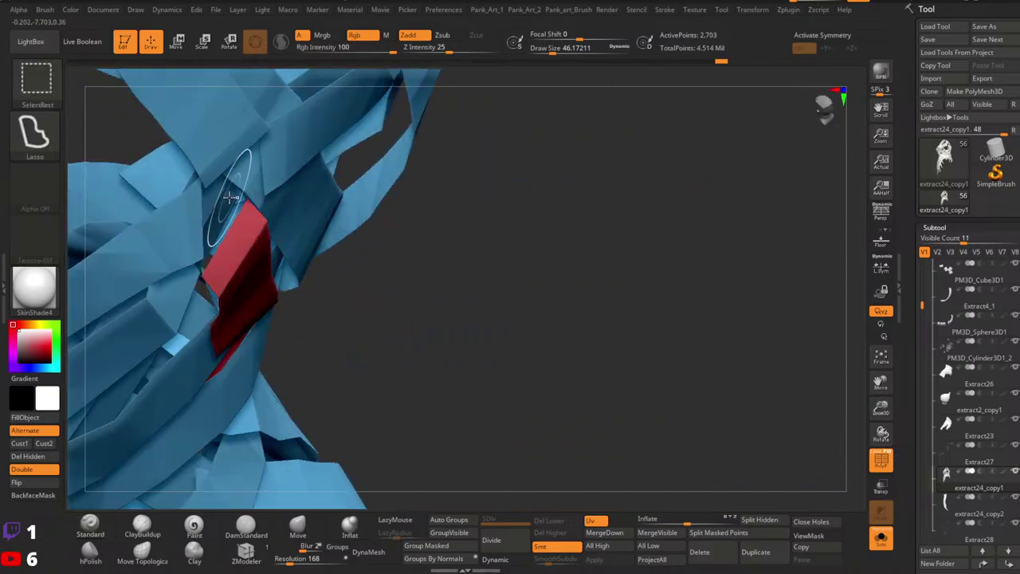
ctrl+right_drag(229, 196, 295, 313)
key(ctrl+shift+z)
ctrl+right_drag(295, 312, 380, 300)
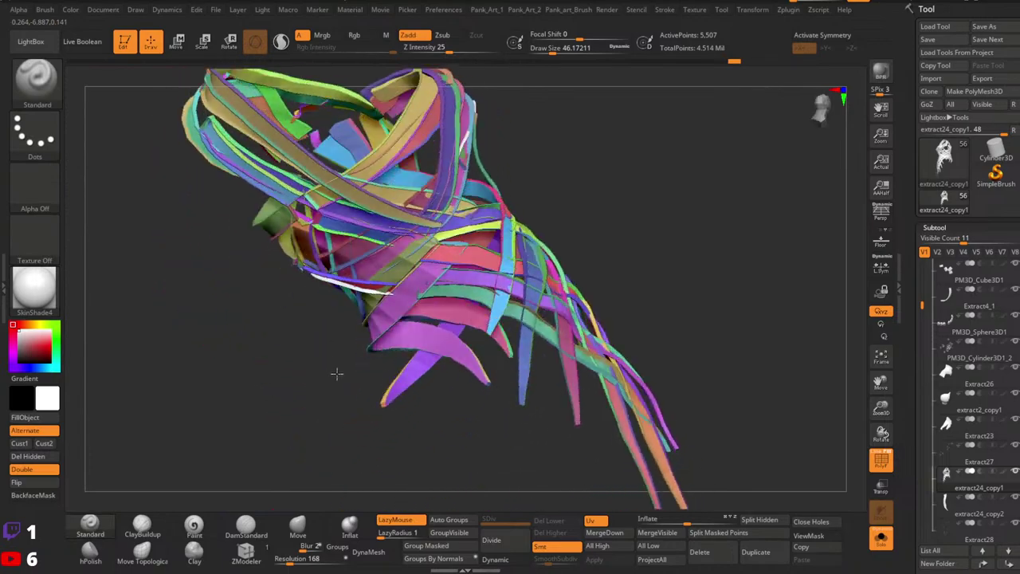
Examine the remaining strap faces from all sides for missed outer faces.
ctrl+right_drag(396, 295, 518, 311)
ctrl+right_drag(492, 227, 429, 335)
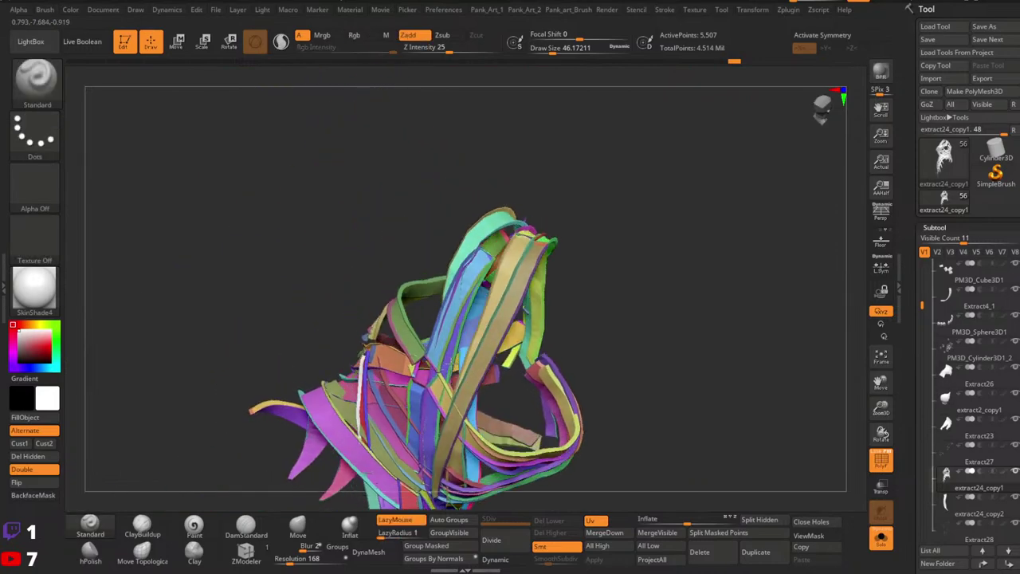
right_drag(464, 376, 526, 311)
alt+right_drag(474, 419, 488, 343)
ctrl+right_drag(488, 343, 481, 328)
alt+right_drag(568, 314, 600, 337)
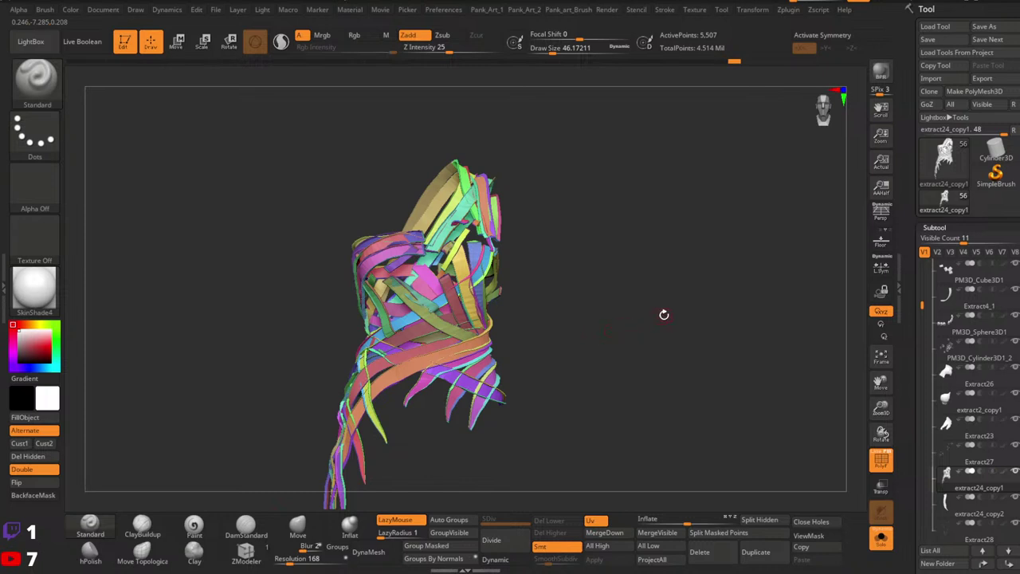
mouse_move(573, 325)
right_down()
mouse_move(606, 339)
mouse_move(639, 331)
right_up()
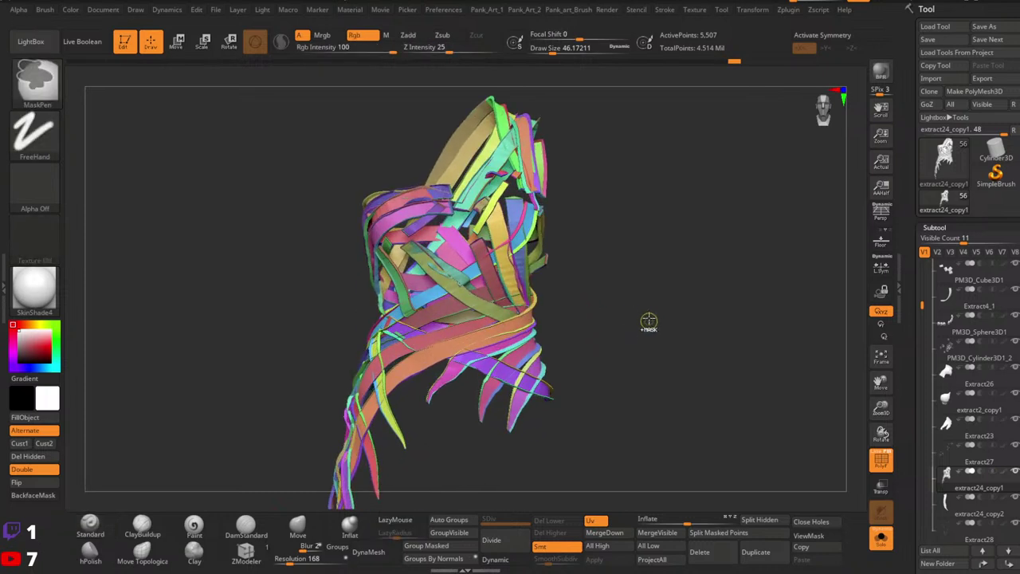
Invert visibility back and forth to compare the collected outer faces with the remaining strap faces.
ctrl+shift+drag(650, 326, 668, 381)
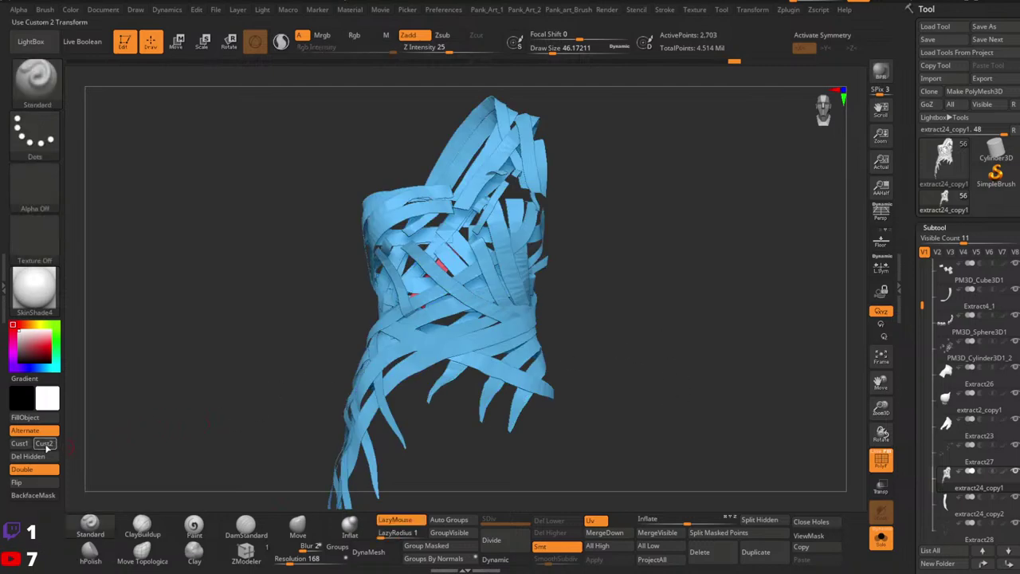
ctrl+shift+drag(718, 343, 749, 384)
right_drag(749, 384, 651, 353)
mouse_move(489, 369)
right_down()
mouse_move(517, 375)
mouse_move(487, 387)
mouse_move(496, 380)
right_up()
right_drag(420, 318, 488, 340)
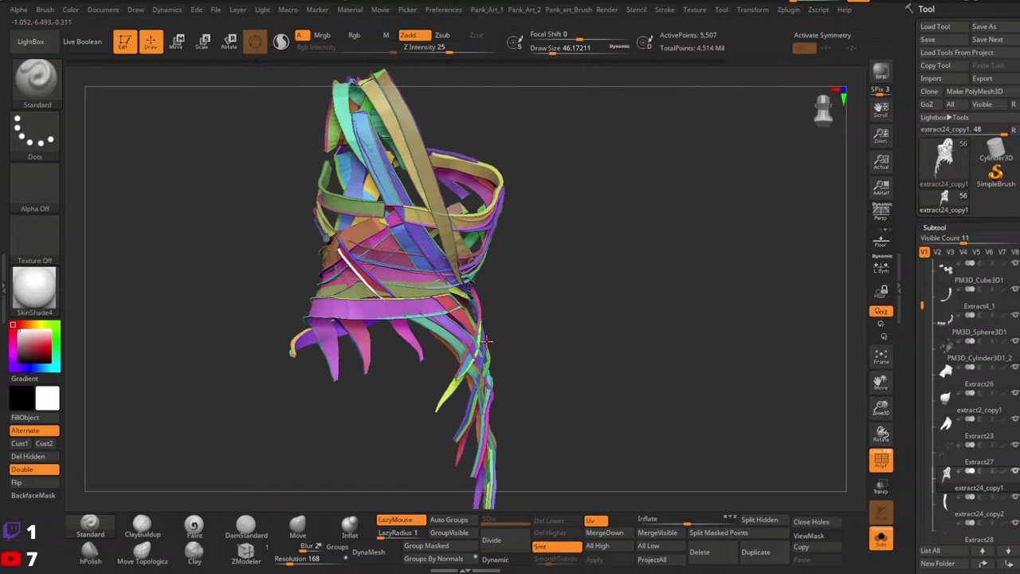
right_drag(363, 320, 470, 312)
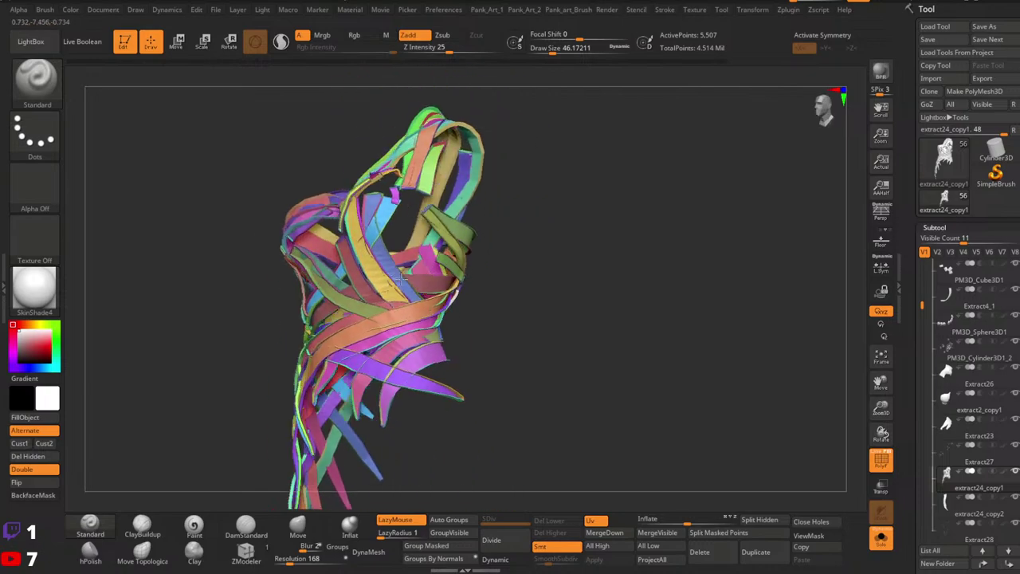
Delete the hidden faces so only the collected outer faces remain, and auto-group the separate straps.
right_drag(382, 297, 423, 291)
drag(422, 291, 369, 310)
right_drag(371, 310, 568, 233)
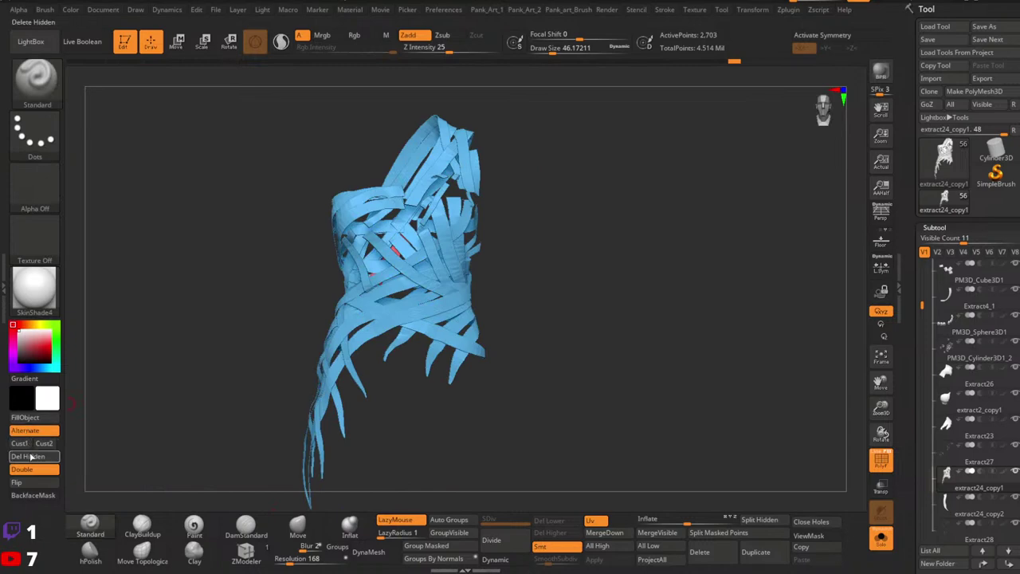
mouse_move(452, 443)
ctrl+right_down()
mouse_move(381, 215)
mouse_move(418, 339)
mouse_move(461, 366)
mouse_move(460, 292)
mouse_move(593, 347)
mouse_move(508, 274)
mouse_move(486, 209)
mouse_move(502, 243)
ctrl+right_up()
key(ctrl+w)
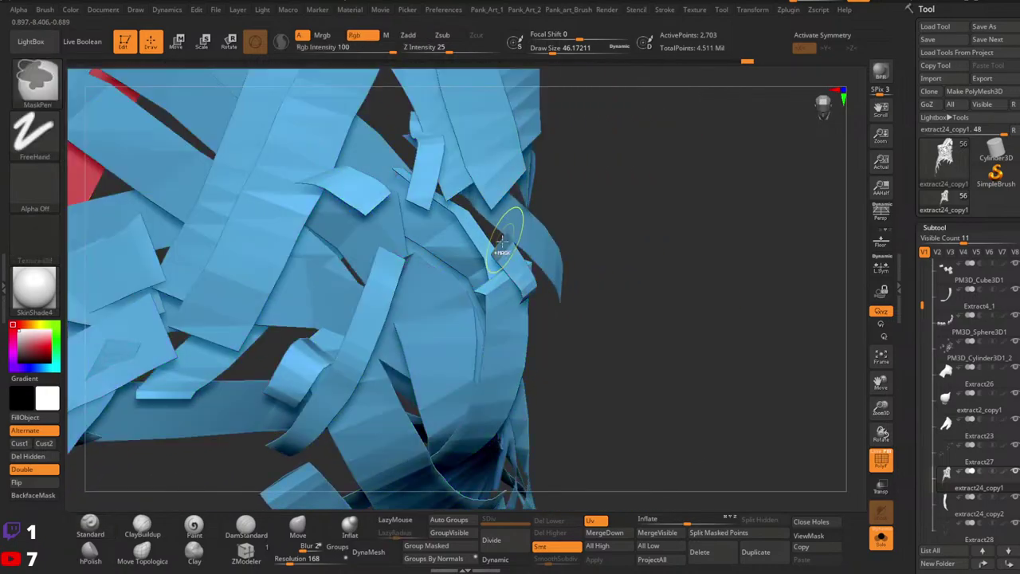
click(450, 519)
Isolate the long curved strap that still carries edge faces.
ctrl+shift+click(458, 218)
right_drag(555, 266, 520, 345)
drag(519, 344, 432, 306)
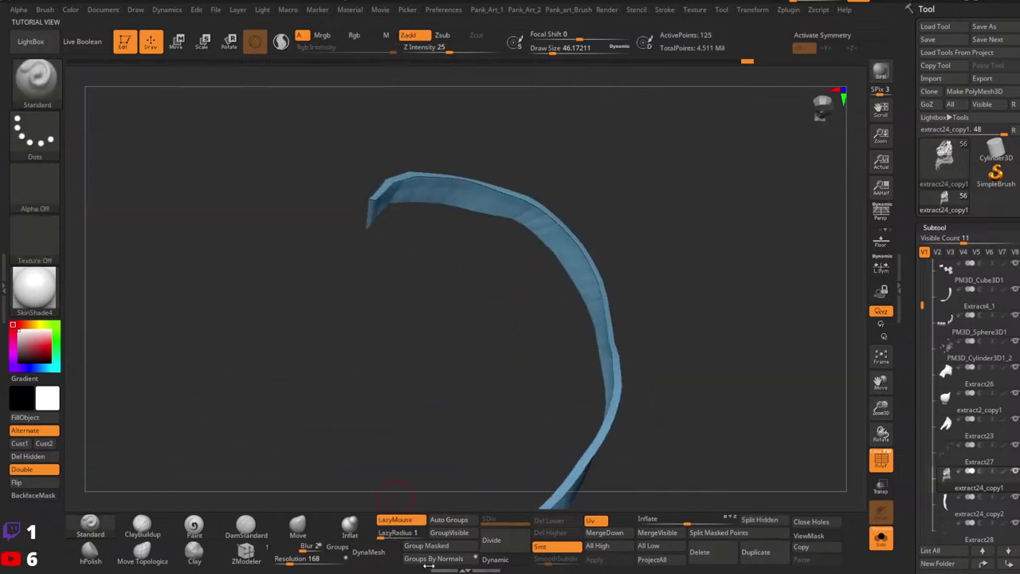
Assign the curved strap's narrow edge faces, including those at its end, to a separate polygroup with ZModeler.
mouse_move(475, 279)
mouse_down()
mouse_move(422, 279)
mouse_move(371, 307)
mouse_up()
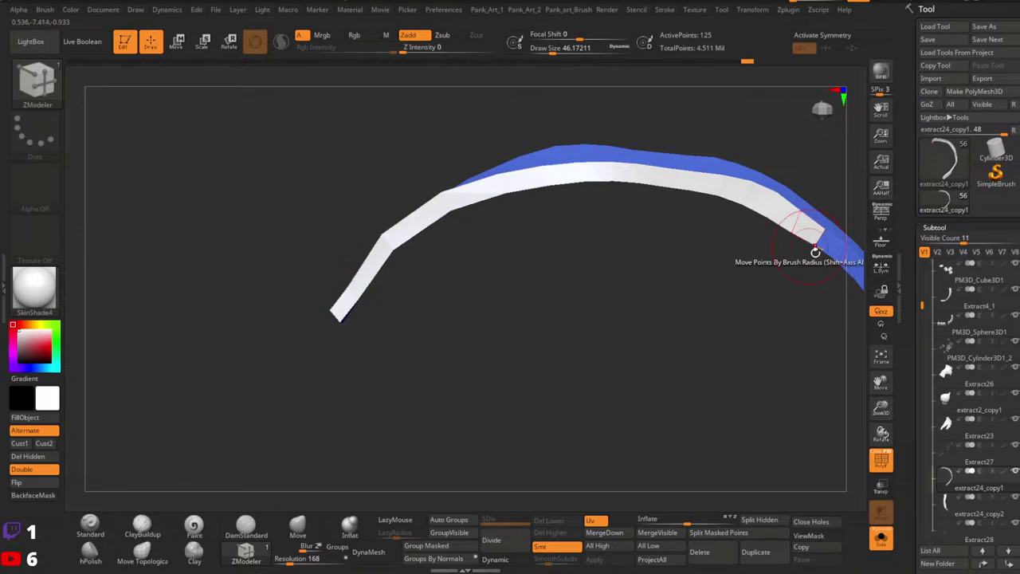
alt+right_drag(814, 252, 426, 159)
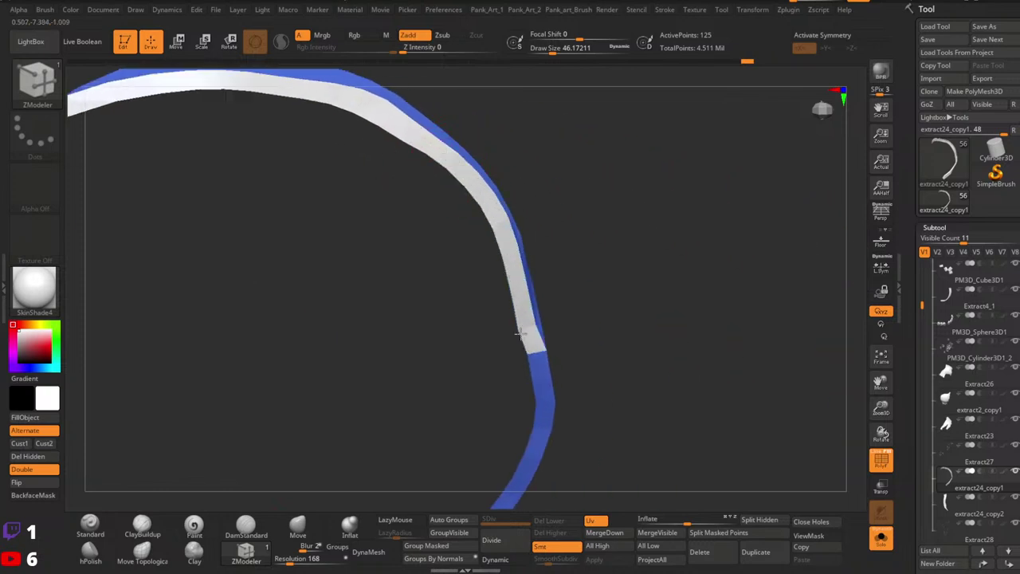
alt+right_drag(533, 455, 547, 273)
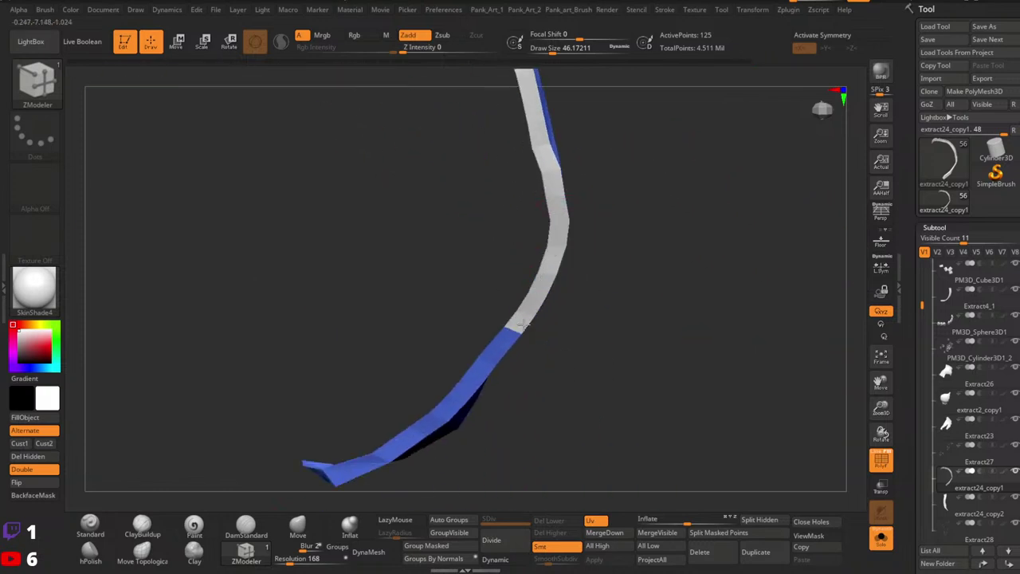
drag(346, 468, 420, 337)
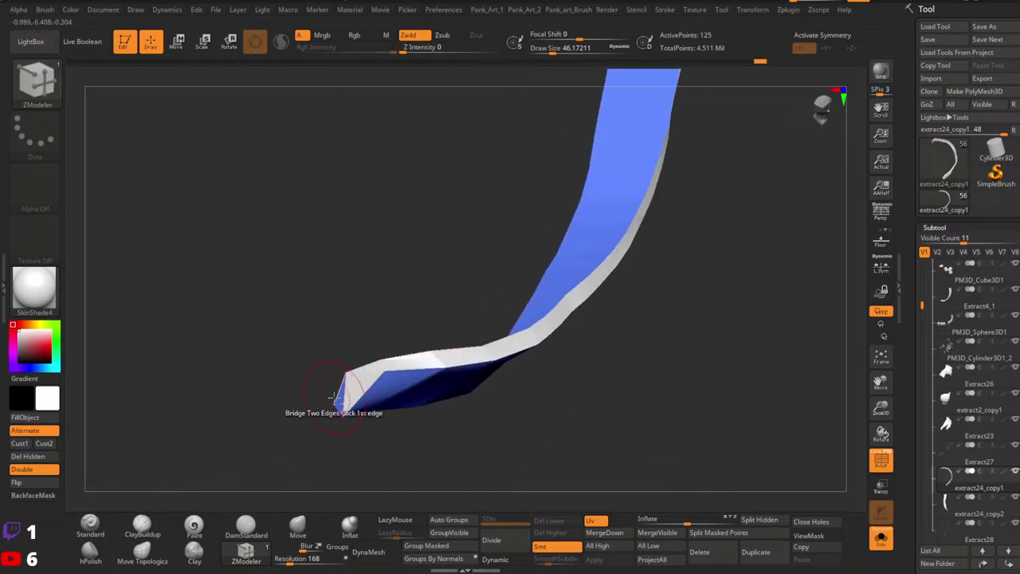
ctrl+right_drag(469, 398, 425, 192)
drag(426, 191, 499, 274)
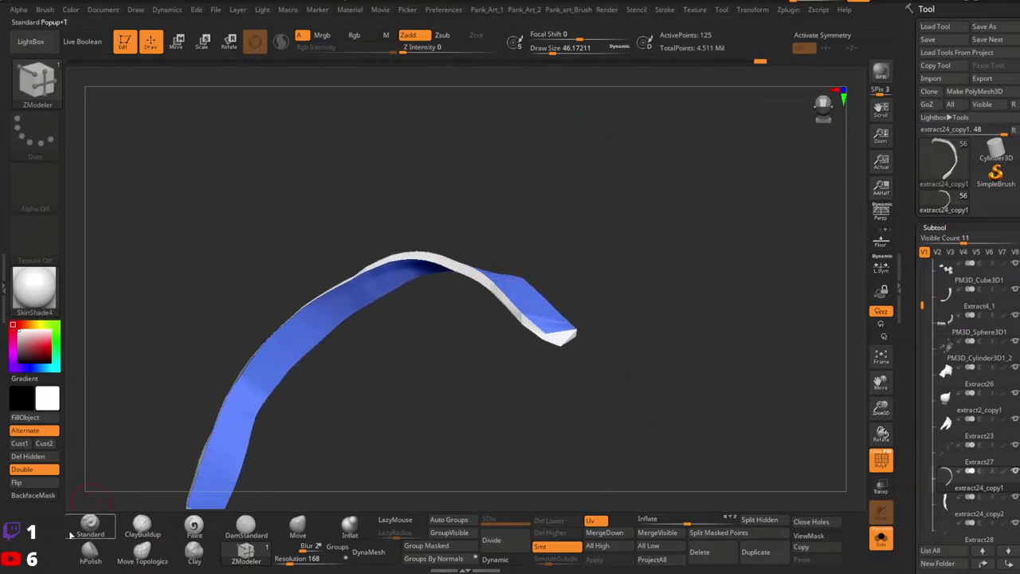
Hide the curved strap's regrouped edge faces and delete them, bringing all the remaining straps back into view.
click(94, 528)
right_drag(476, 303, 516, 297)
ctrl+shift+click(589, 311)
ctrl+shift+click(510, 333)
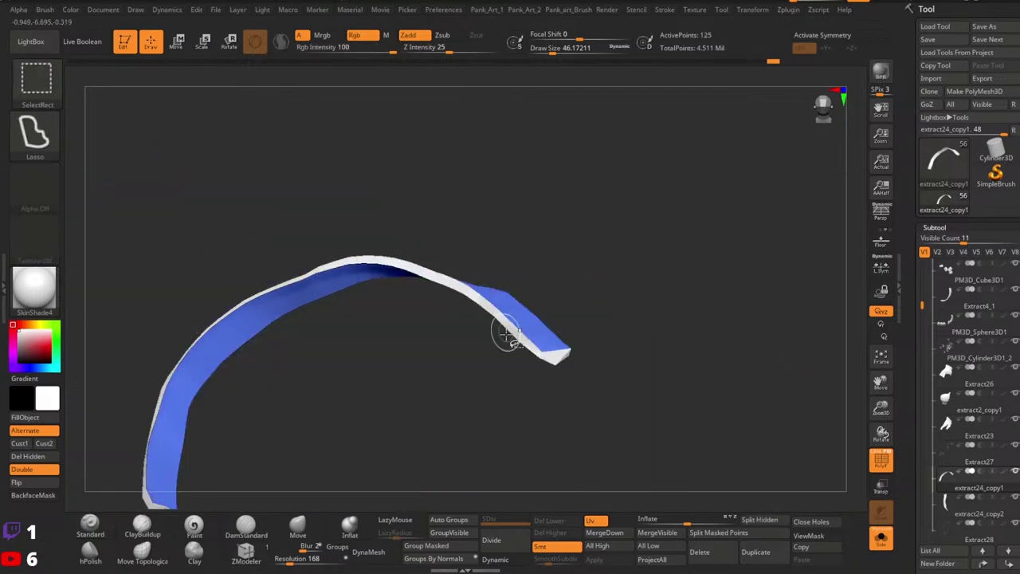
ctrl+right_drag(703, 316, 611, 359)
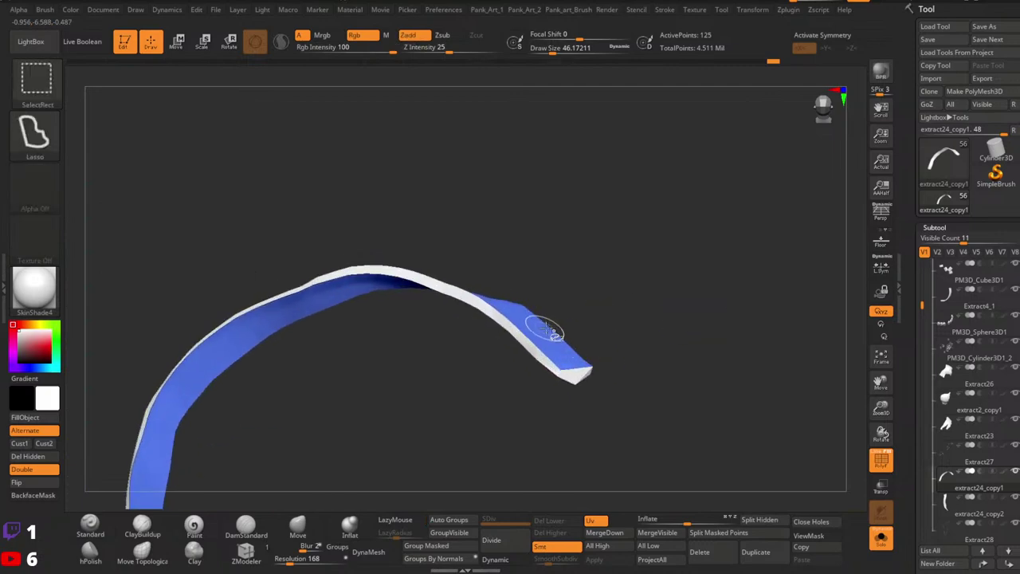
ctrl+shift+click(550, 329)
ctrl+shift+drag(611, 283, 694, 351)
ctrl+right_drag(711, 351, 627, 252)
ctrl+shift+click(559, 343)
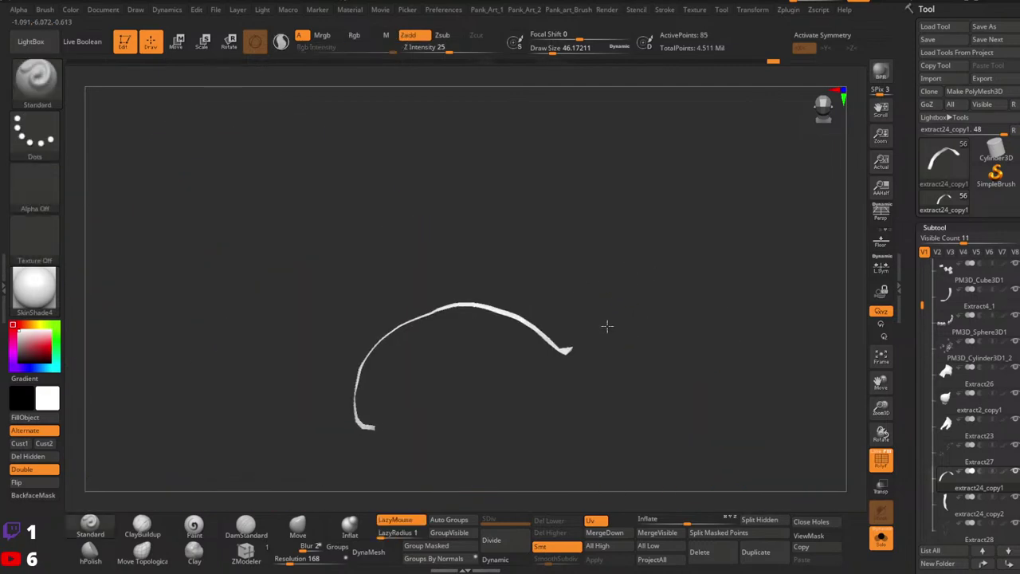
ctrl+shift+drag(650, 327, 655, 335)
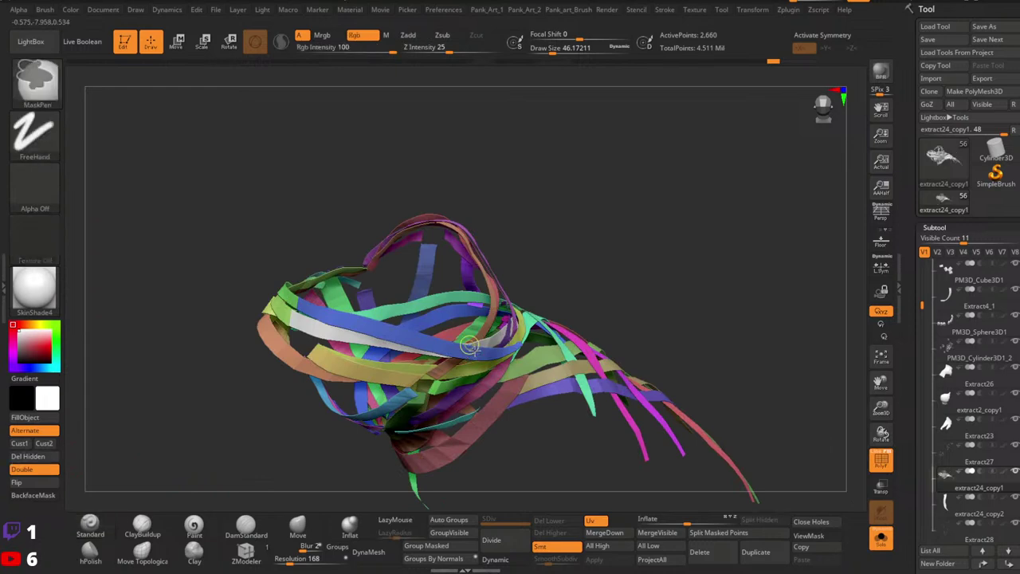
ctrl+right_drag(468, 345, 517, 366)
ctrl+right_drag(523, 290, 509, 281)
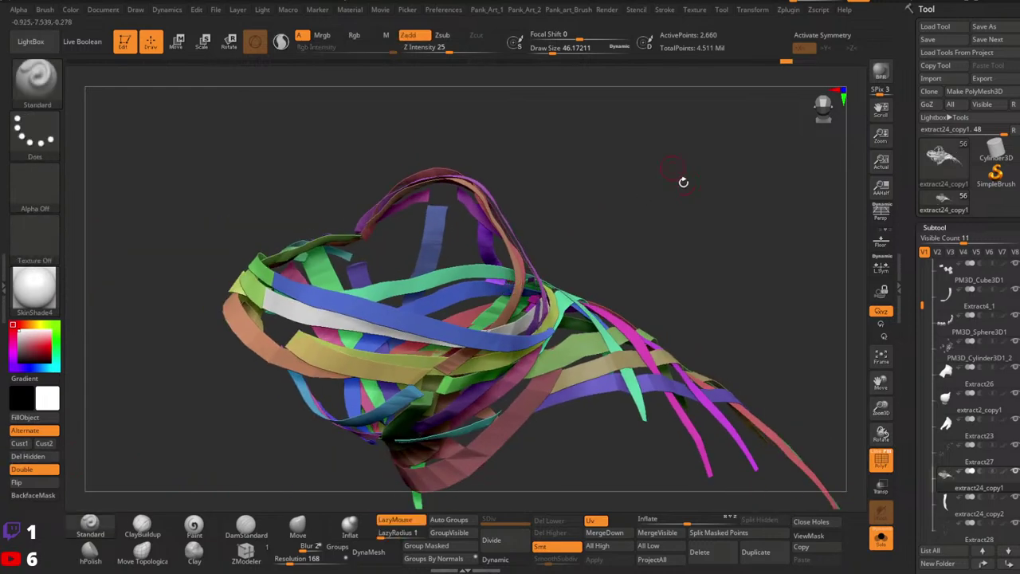
Isolate the light-green strap beside the white one and delete the leftover faces at its bent end.
right_drag(603, 295, 463, 239)
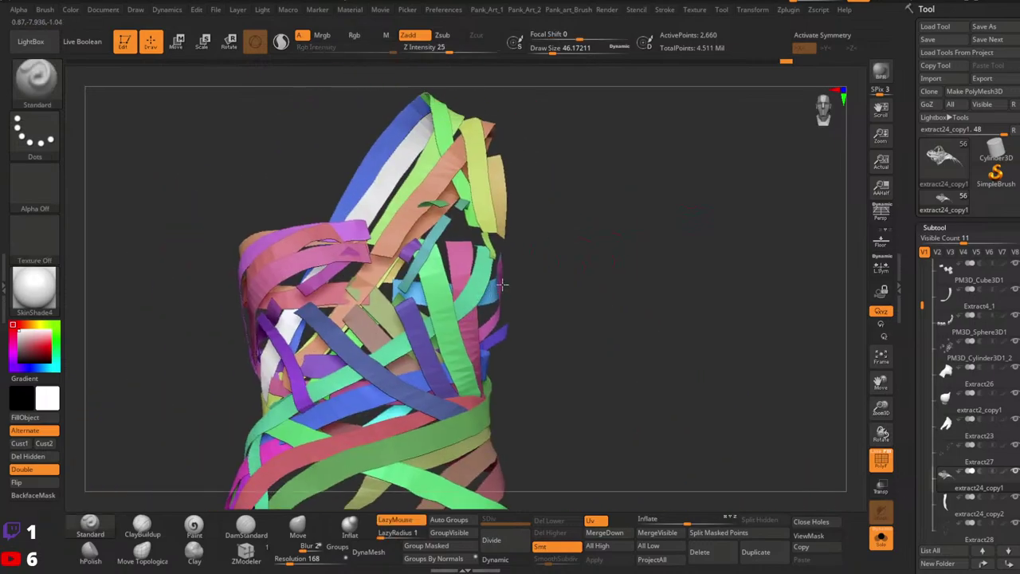
ctrl+right_drag(462, 183, 616, 259)
key(shift+f)
key(shift+f)
ctrl+shift+click(619, 250)
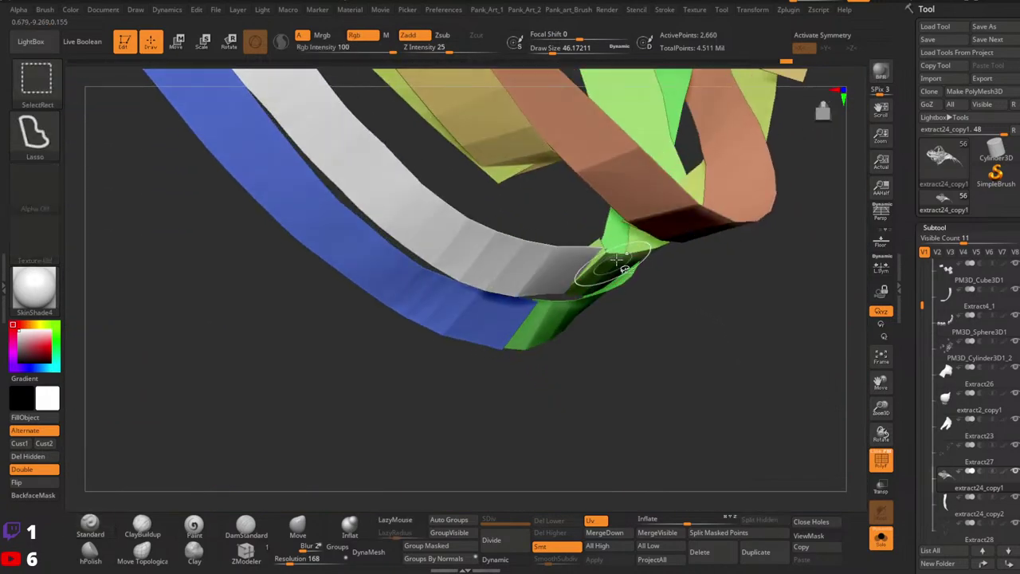
ctrl+shift+click(618, 259)
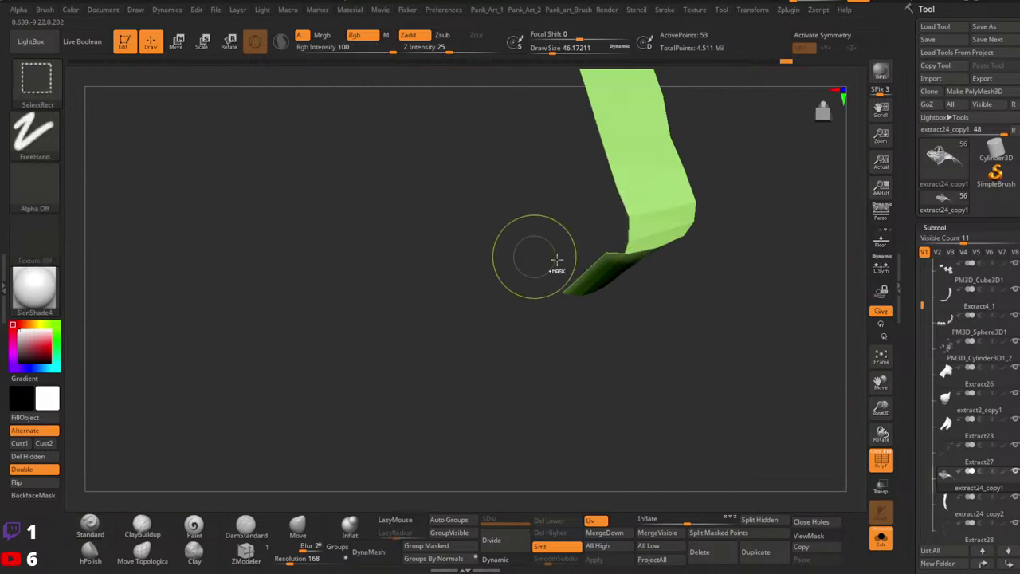
mouse_move(576, 287)
ctrl+right_down()
mouse_move(538, 344)
mouse_move(522, 303)
ctrl+right_up()
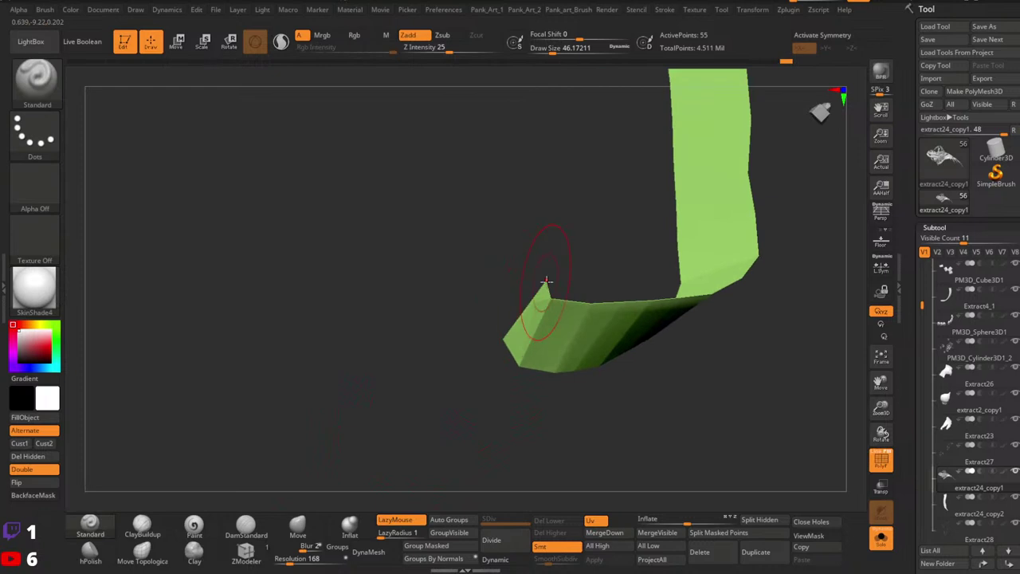
ctrl+right_drag(594, 325, 516, 318)
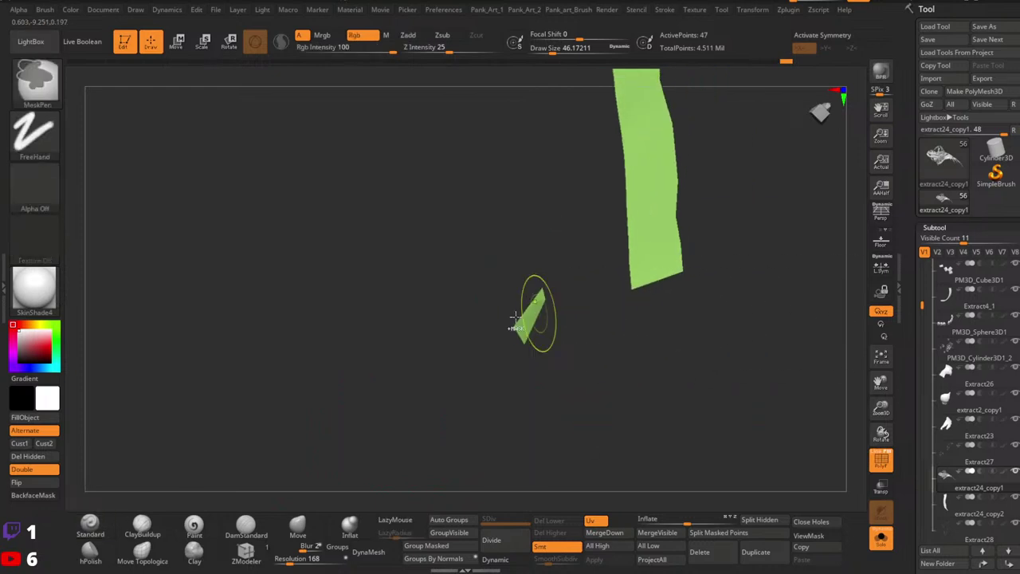
ctrl+shift+click(403, 408)
mouse_move(550, 374)
ctrl+right_down()
mouse_move(526, 303)
mouse_move(542, 315)
ctrl+right_up()
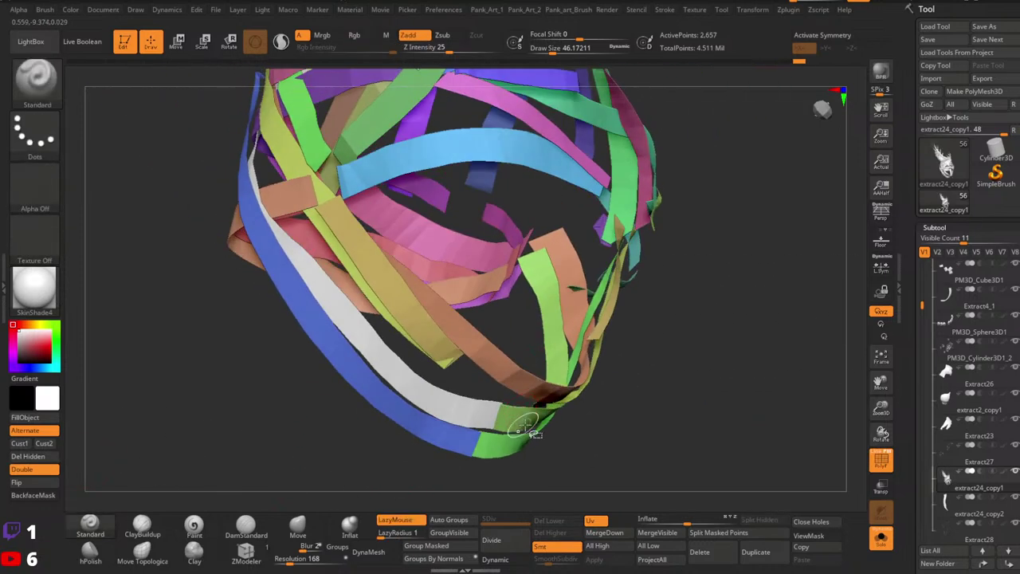
Isolate the long white strap and assign it a new polygroup.
ctrl+shift+click(514, 408)
right_drag(540, 263, 565, 282)
ctrl+shift+click(616, 288)
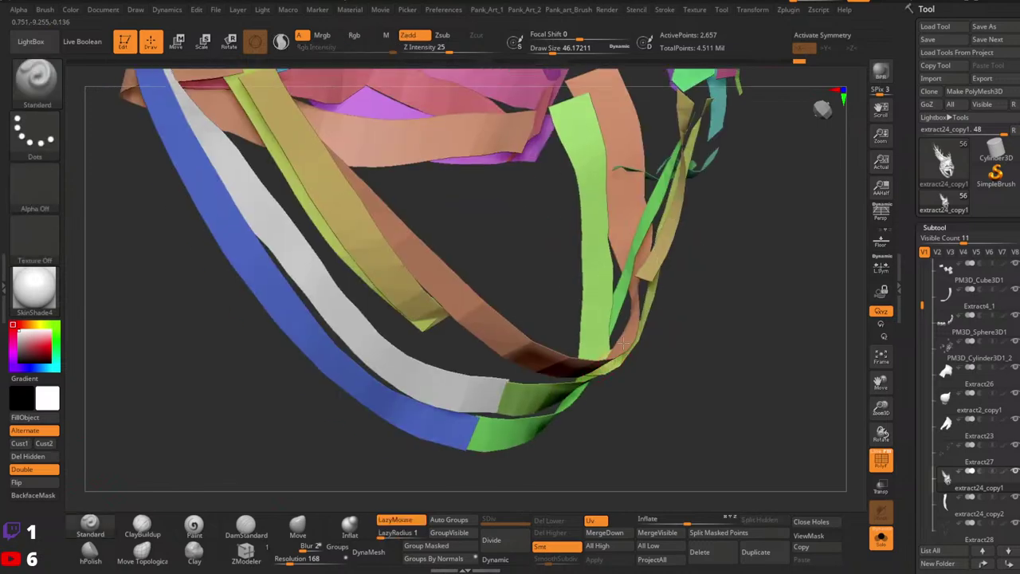
mouse_move(510, 351)
right_down()
mouse_move(553, 330)
mouse_move(510, 362)
mouse_move(449, 258)
mouse_move(498, 279)
mouse_move(540, 318)
mouse_move(475, 311)
mouse_move(448, 295)
mouse_move(442, 322)
mouse_move(542, 317)
mouse_move(550, 307)
mouse_move(467, 327)
mouse_move(521, 292)
mouse_move(486, 275)
mouse_move(447, 343)
mouse_move(424, 337)
right_up()
ctrl+shift+click(522, 323)
ctrl+shift+click(481, 250)
ctrl+shift+click(540, 321)
key(ctrl+w)
Isolate individual straps around the shoulder opening and inspect them for leftover edge faces.
ctrl+shift+click(621, 299)
ctrl+shift+click(413, 374)
ctrl+shift+click(413, 374)
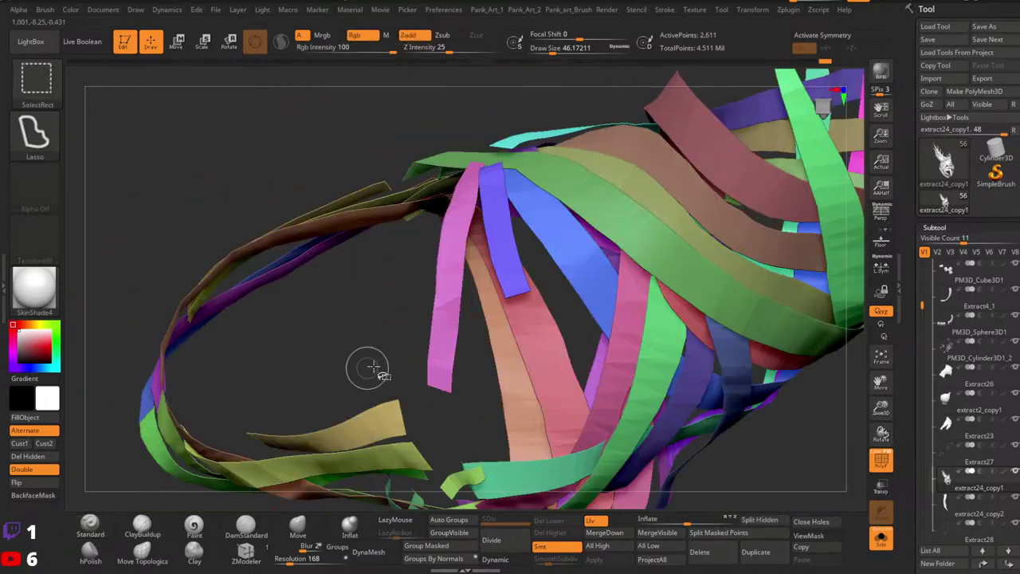
right_drag(366, 367, 388, 273)
ctrl+shift+click(335, 212)
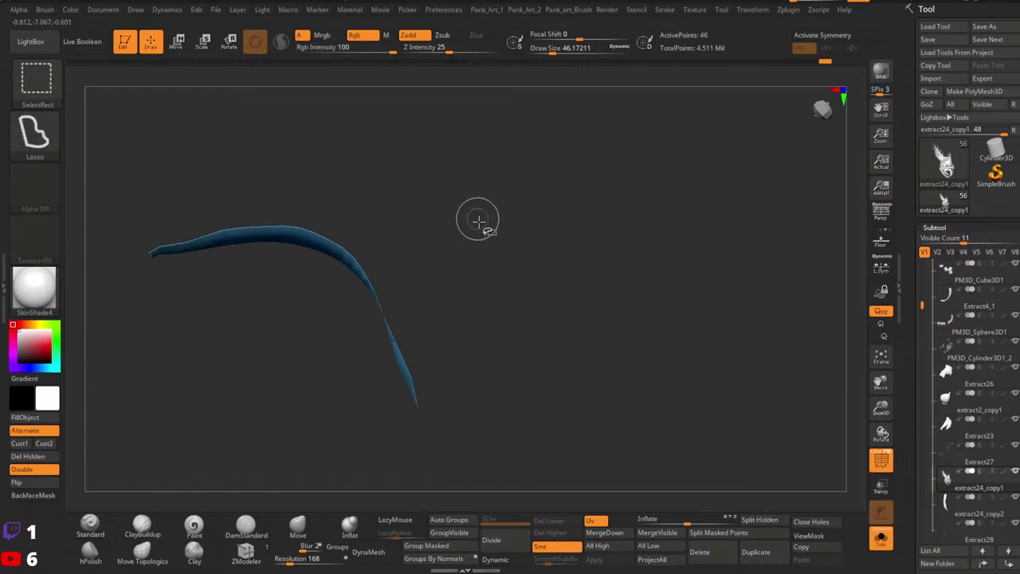
ctrl+shift+drag(478, 220, 486, 263)
right_drag(486, 273, 495, 318)
ctrl+shift+click(715, 298)
Isolate the light-green back strap and remove the triangular leftover face at its end.
ctrl+shift+click(568, 203)
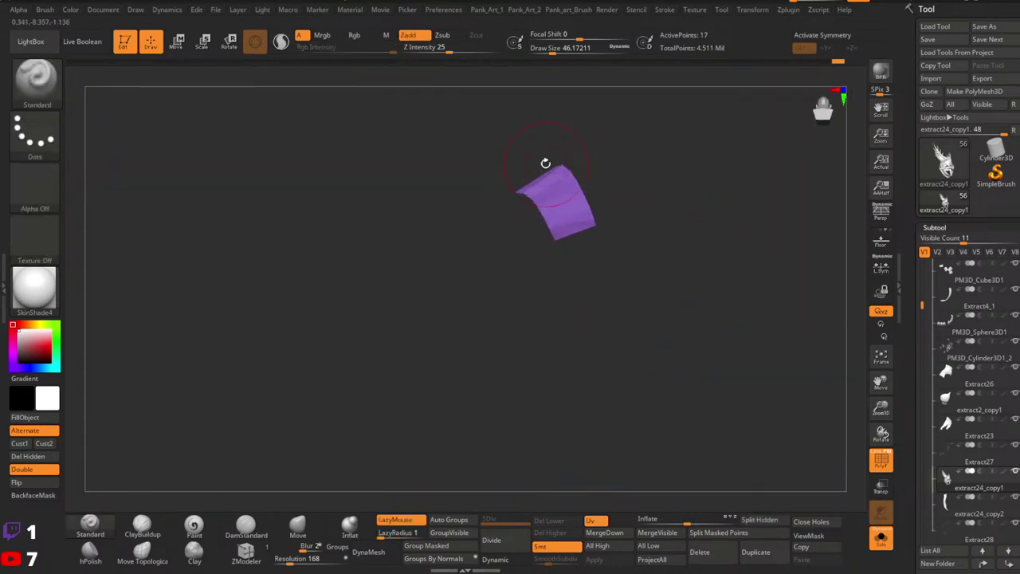
ctrl+shift+click(547, 163)
ctrl+shift+click(538, 153)
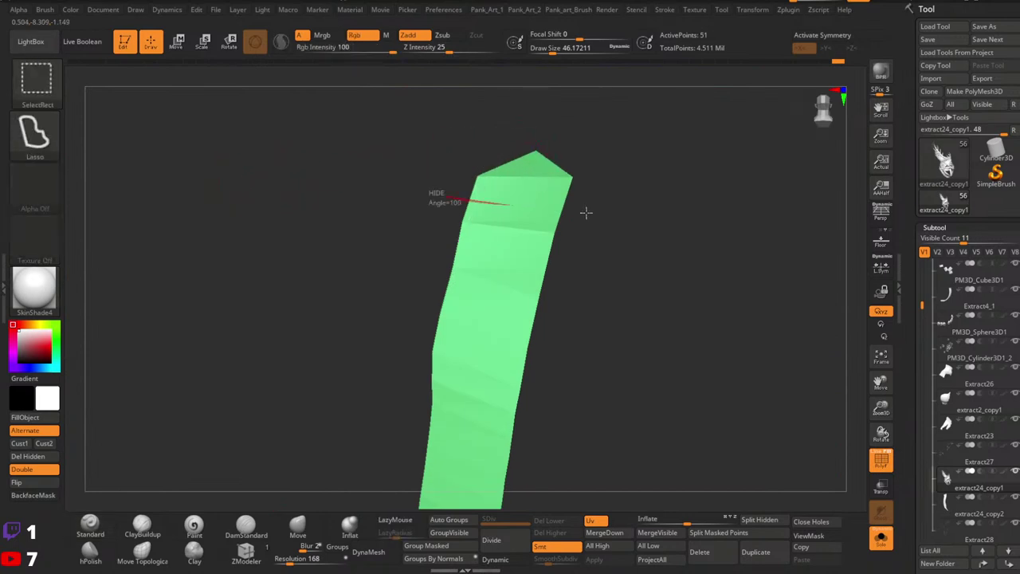
ctrl+shift+drag(634, 260, 270, 365)
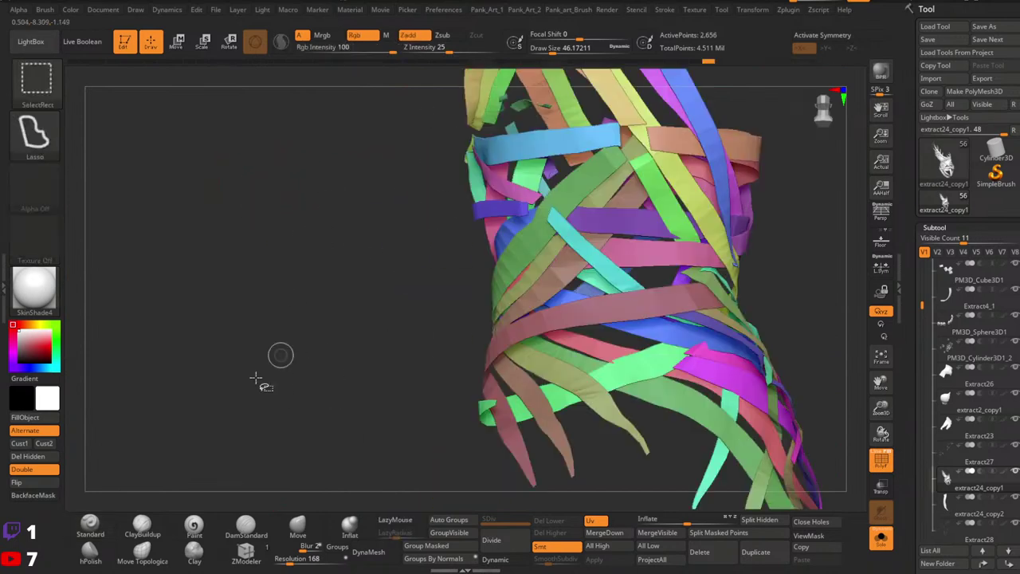
Isolate the olive waist strap and delete the small leftover triangle at its end.
right_drag(572, 281, 549, 223)
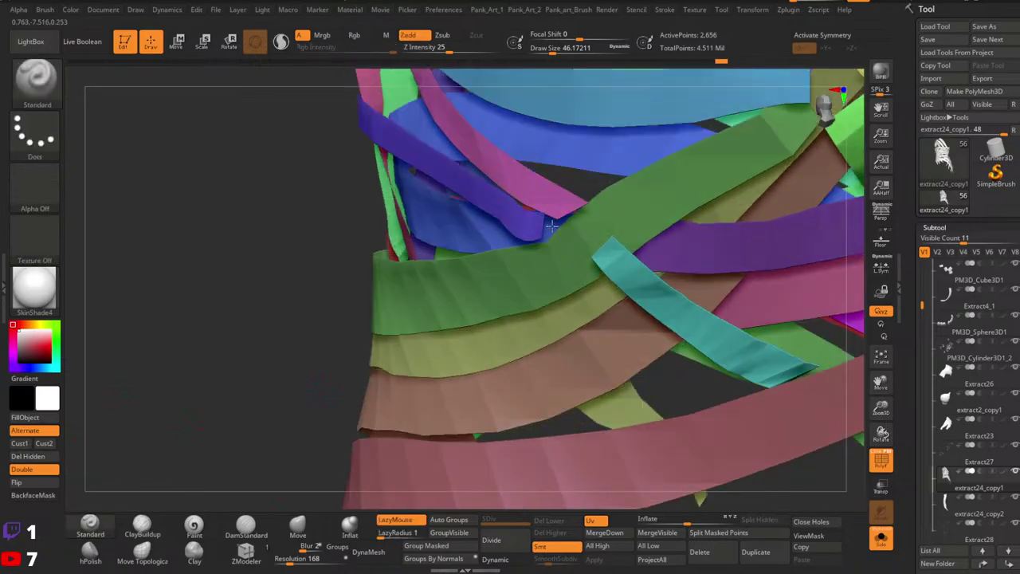
alt+right_drag(566, 104, 567, 162)
drag(565, 159, 546, 302)
ctrl+shift+click(561, 257)
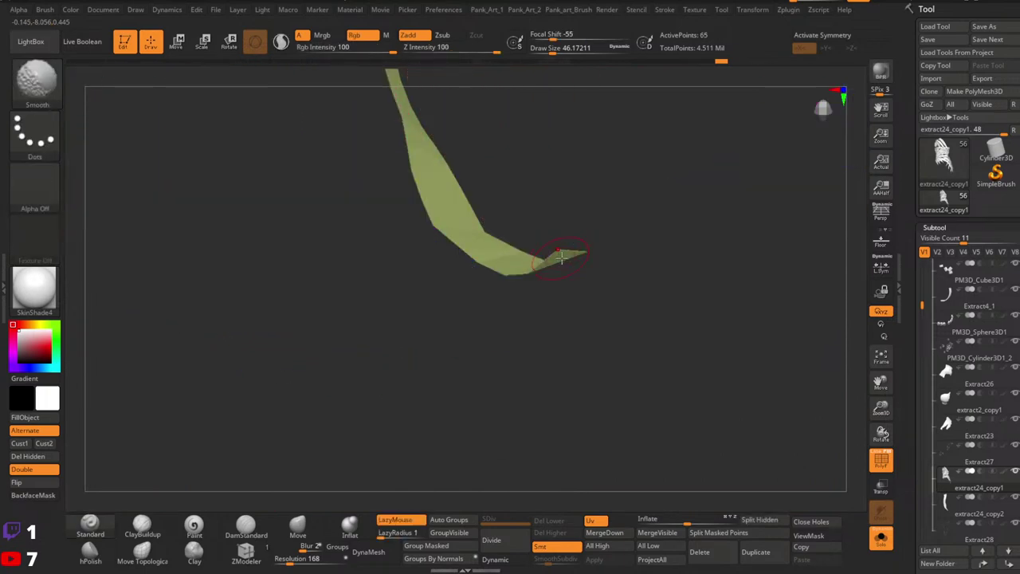
ctrl+right_drag(562, 231, 558, 209)
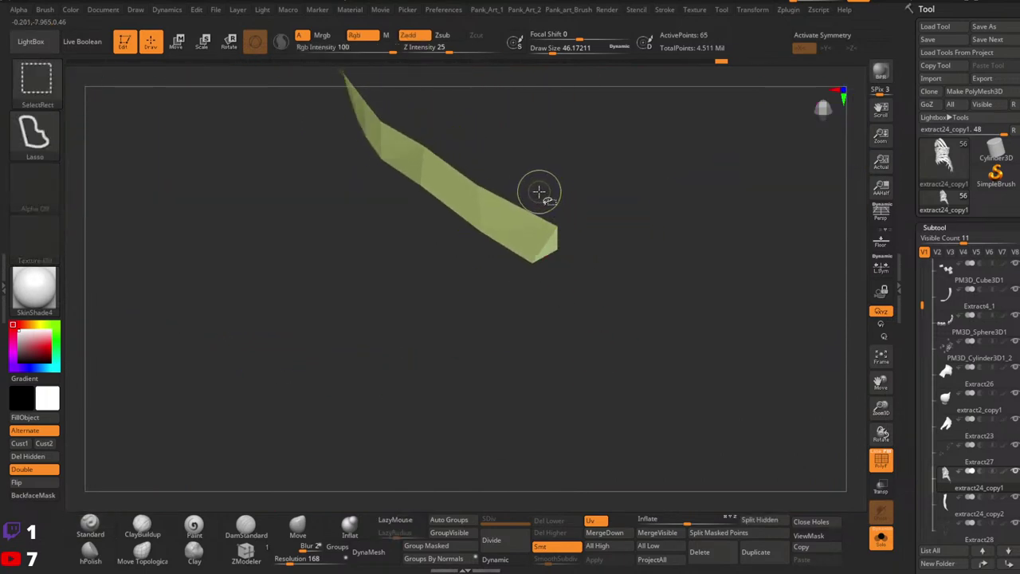
ctrl+shift+click(367, 341)
click(40, 459)
Switch the SelectRect visibility stroke from Lasso to Rect.
ctrl+right_drag(511, 359, 566, 203)
ctrl+right_drag(566, 203, 567, 256)
mouse_move(582, 292)
right_down()
mouse_move(591, 339)
mouse_move(582, 370)
mouse_move(550, 375)
mouse_move(486, 323)
mouse_move(498, 307)
mouse_move(478, 295)
mouse_move(467, 335)
mouse_move(446, 179)
right_up()
mouse_move(446, 180)
right_down()
mouse_move(418, 199)
mouse_move(484, 244)
right_up()
mouse_move(483, 244)
mouse_down()
mouse_move(544, 317)
mouse_move(565, 314)
mouse_up()
ctrl+shift+click(34, 135)
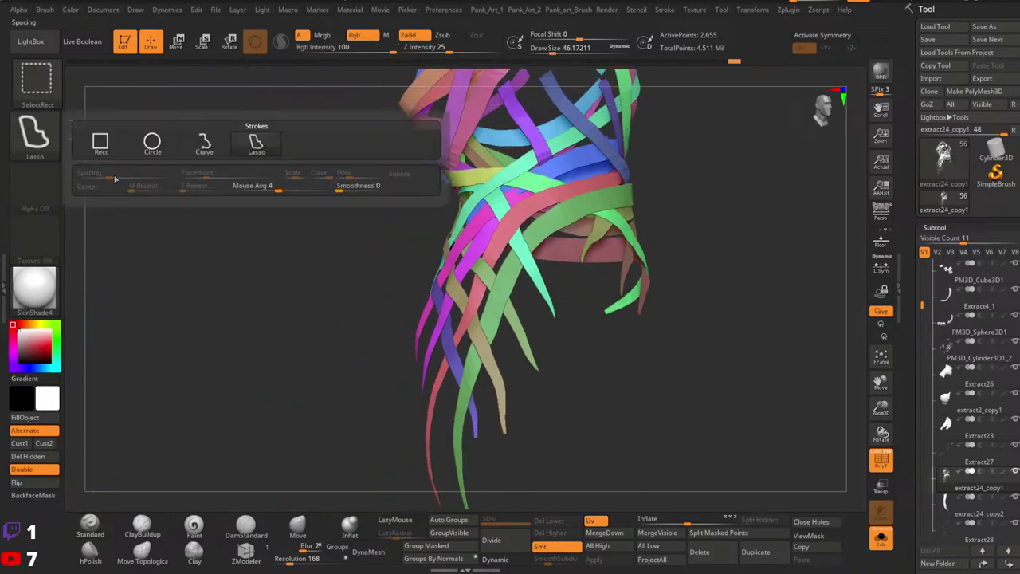
ctrl+shift+click(100, 139)
Isolate the mint-green hanging strap together with the neighbouring blue strap and examine their ends.
ctrl+shift+click(550, 309)
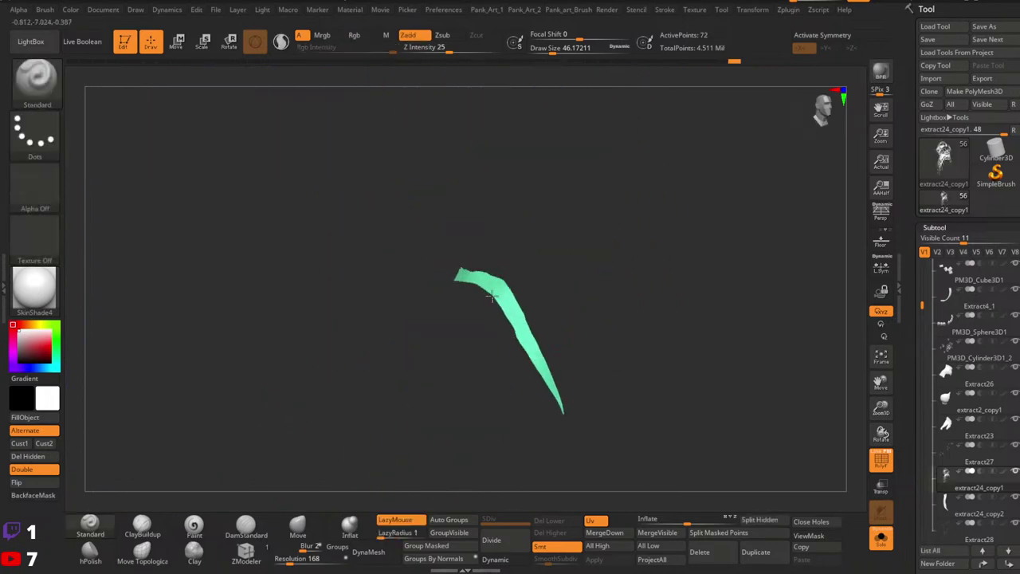
drag(605, 347, 574, 340)
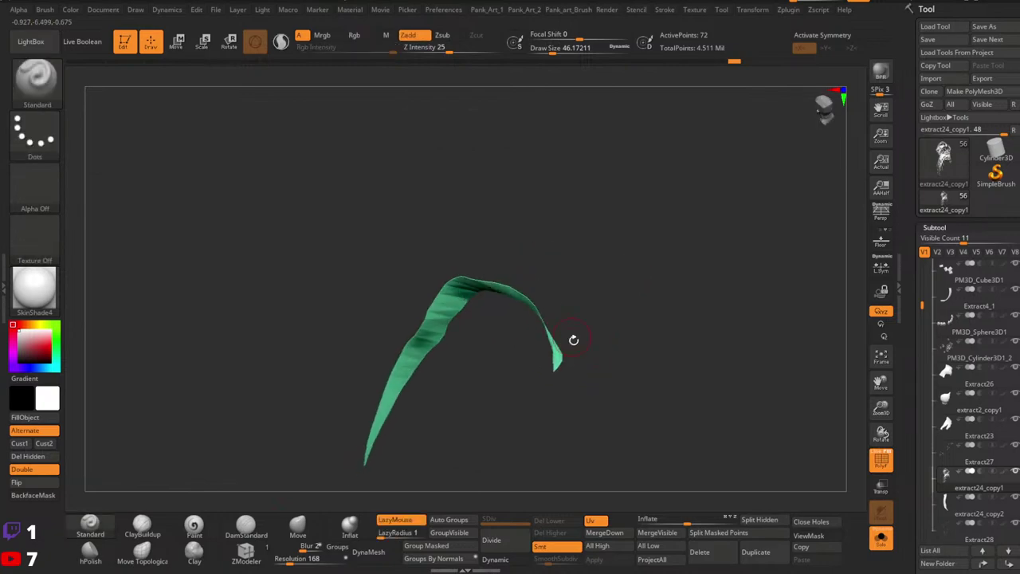
ctrl+right_drag(573, 340, 569, 375)
drag(569, 375, 565, 337)
ctrl+right_drag(564, 337, 510, 295)
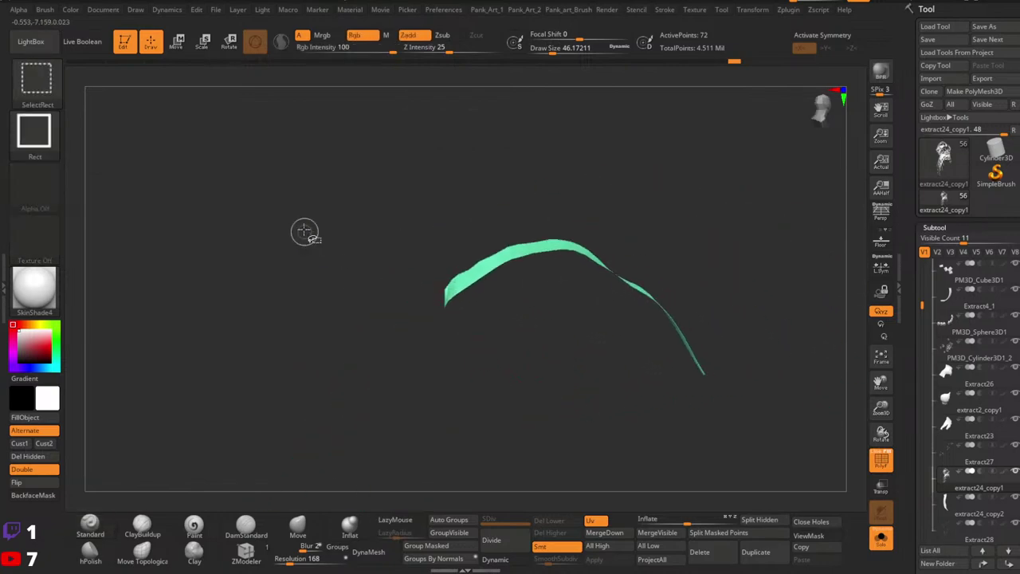
ctrl+shift+click(304, 232)
right_drag(304, 231, 475, 244)
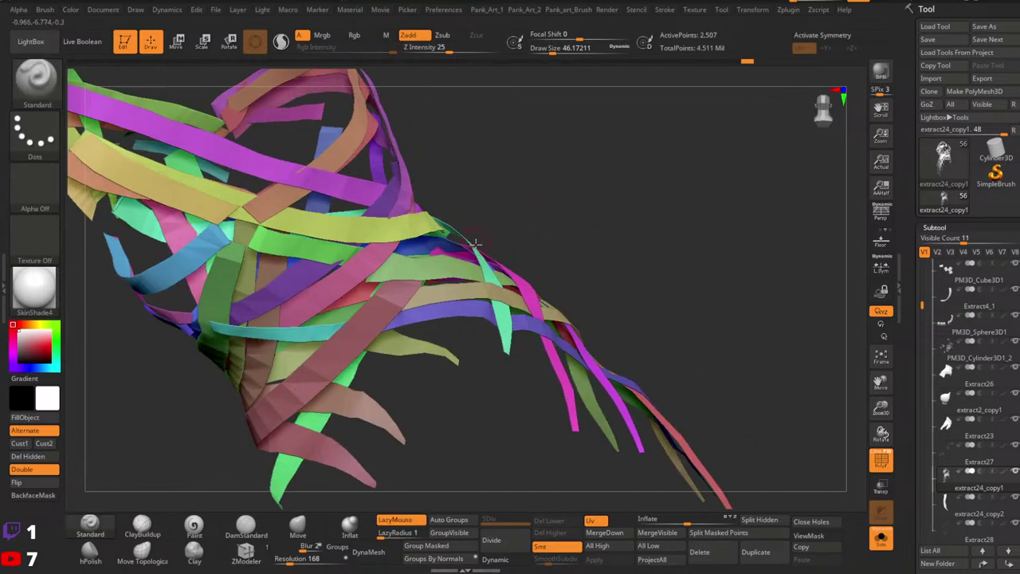
ctrl+shift+drag(558, 227, 578, 255)
right_drag(544, 243, 448, 328)
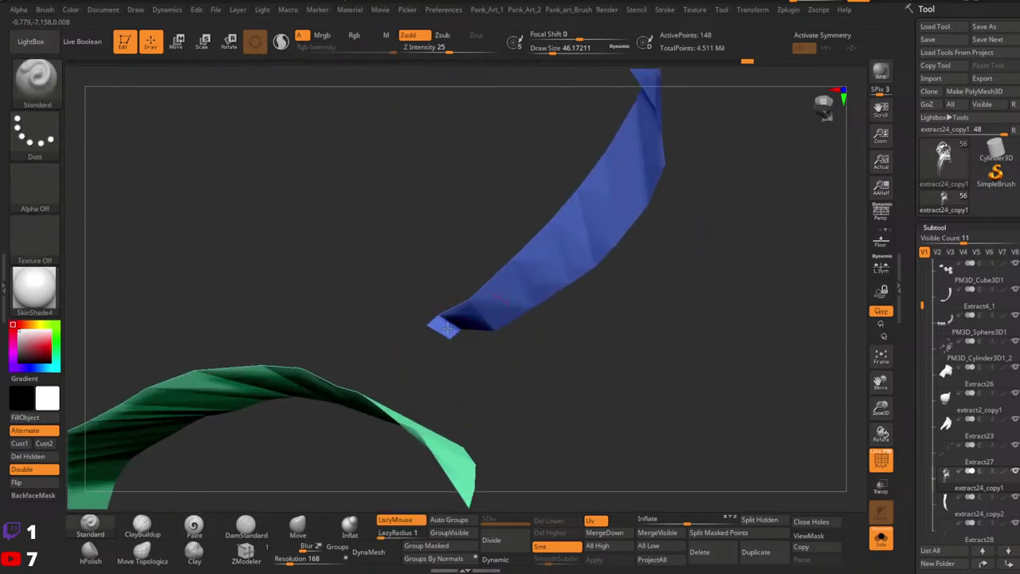
drag(448, 327, 441, 326)
key(ctrl+shift)
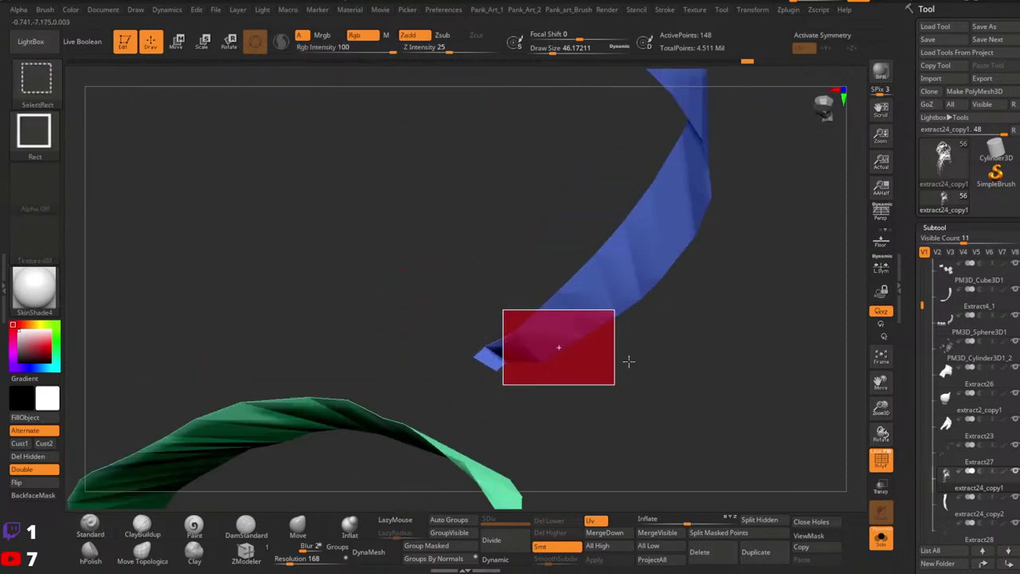
ctrl+alt+shift+drag(629, 361, 629, 356)
key(ctrl+z)
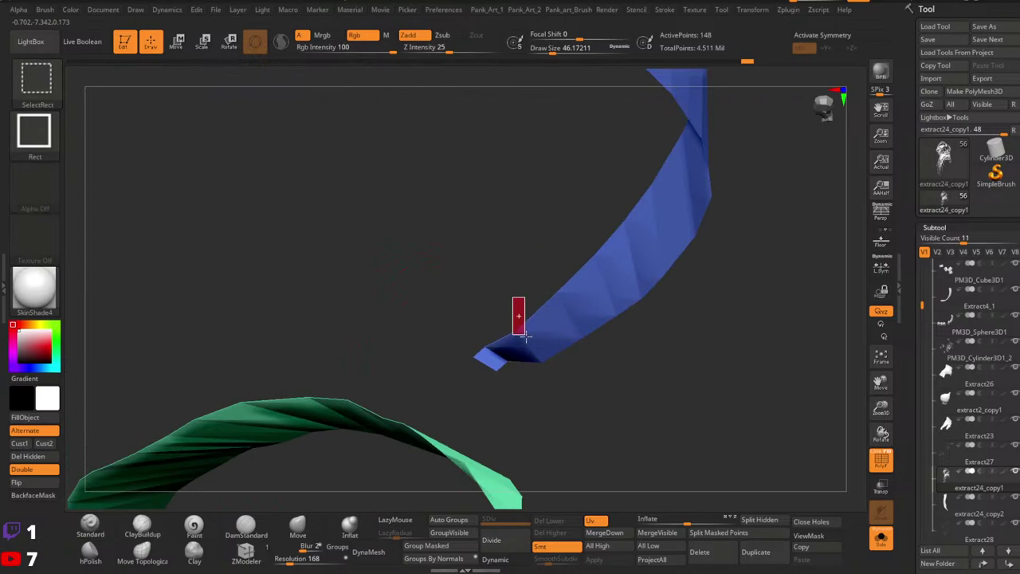
Hide the folded end faces of the blue strap, invert visibility to check them, and delete the hidden faces.
ctrl+shift+drag(447, 311, 551, 406)
ctrl+shift+drag(597, 335, 616, 391)
click(24, 457)
ctrl+right_drag(555, 367, 568, 259)
right_drag(702, 269, 655, 280)
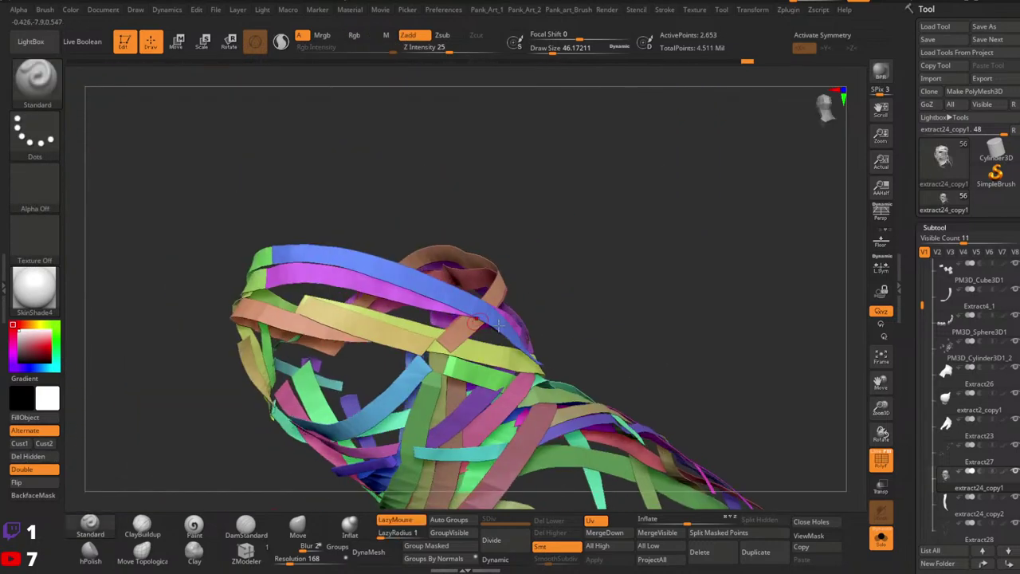
key(ctrl+z)
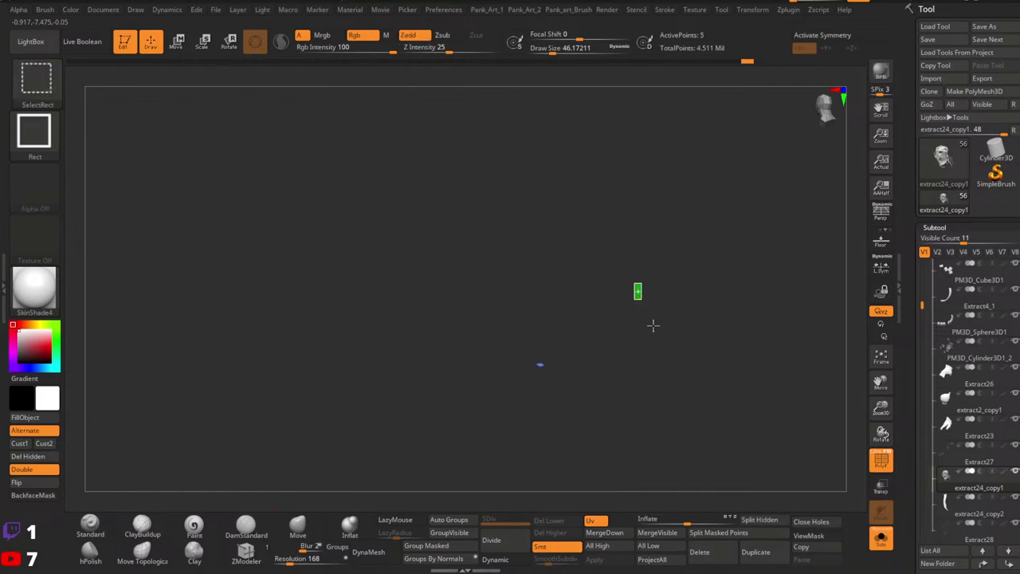
ctrl+shift+drag(653, 325, 673, 376)
ctrl+shift+drag(656, 249, 674, 386)
ctrl+shift+drag(625, 262, 646, 342)
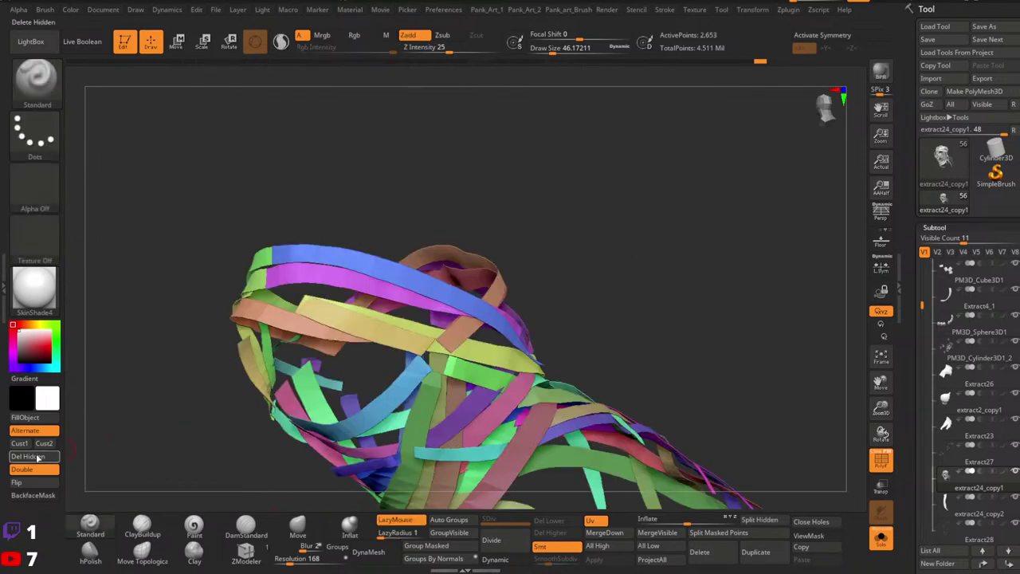
Isolate straps on the upper loop one at a time to check for leftover edge faces.
ctrl+shift+click(352, 253)
right_drag(353, 250, 439, 219)
ctrl+shift+click(385, 199)
ctrl+shift+click(373, 229)
ctrl+shift+click(474, 178)
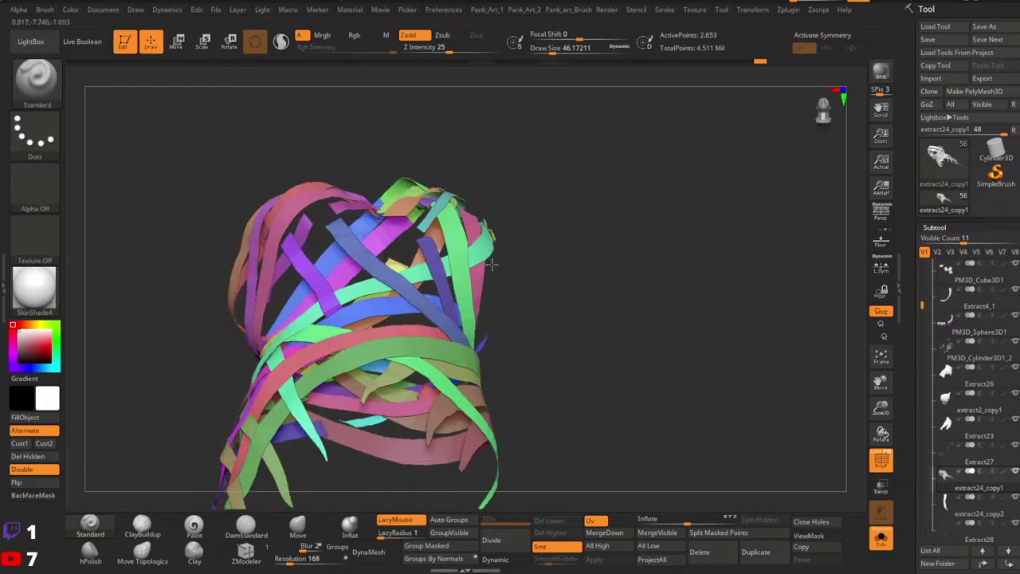
Inspect the pink and purple straps around the armhole one by one for leftover edge faces.
right_drag(491, 263, 417, 292)
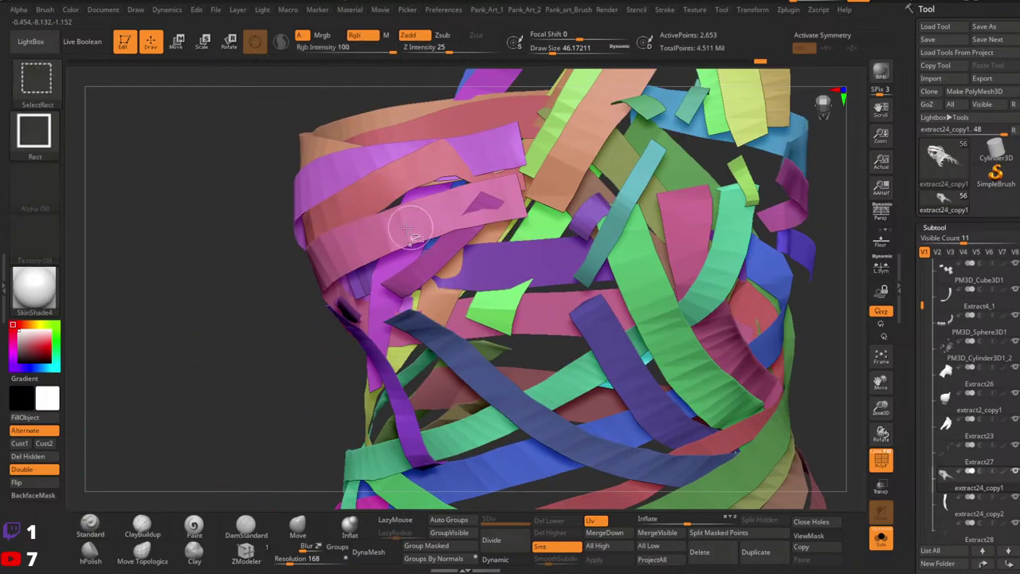
ctrl+shift+click(408, 227)
ctrl+shift+click(400, 336)
right_drag(400, 337, 317, 233)
ctrl+shift+click(313, 244)
ctrl+shift+click(323, 239)
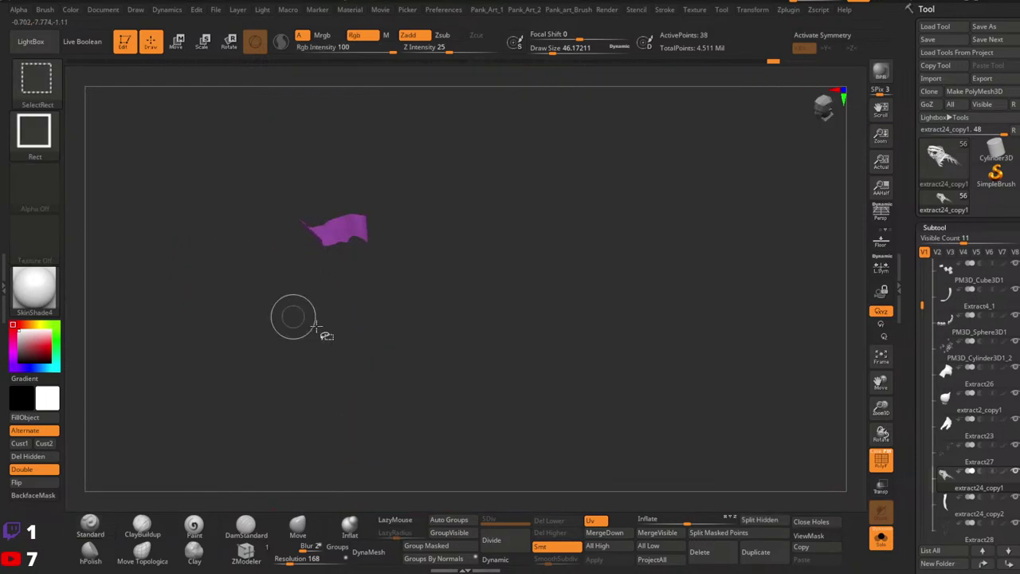
ctrl+shift+click(284, 290)
right_drag(284, 290, 477, 261)
ctrl+shift+click(355, 230)
ctrl+shift+click(290, 267)
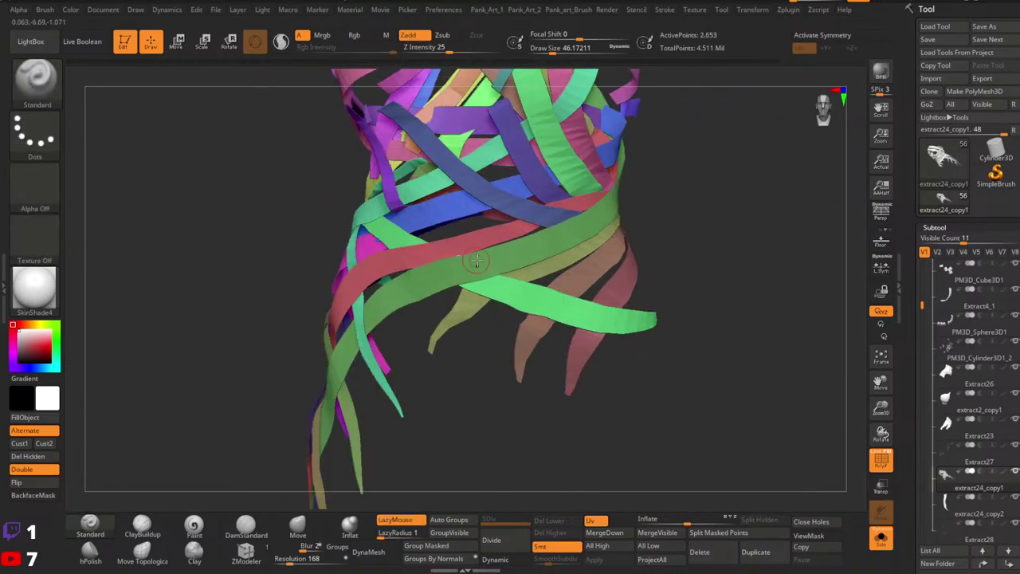
Isolate the tan hanging strap at the lower torso and examine its length and ends for leftover faces.
ctrl+shift+click(423, 295)
drag(263, 284, 474, 301)
ctrl+shift+click(495, 295)
right_drag(495, 295, 459, 316)
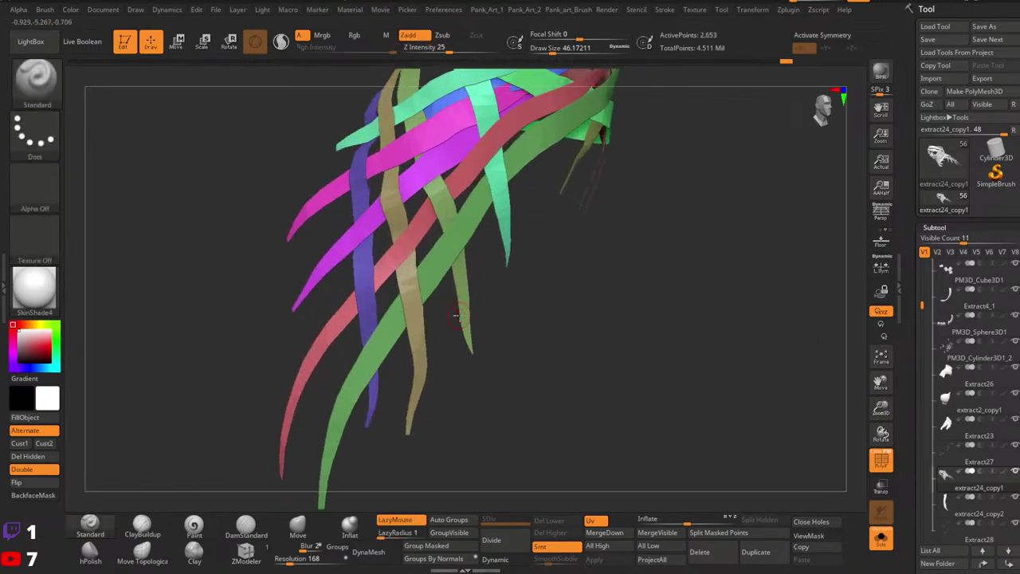
ctrl+shift+click(416, 333)
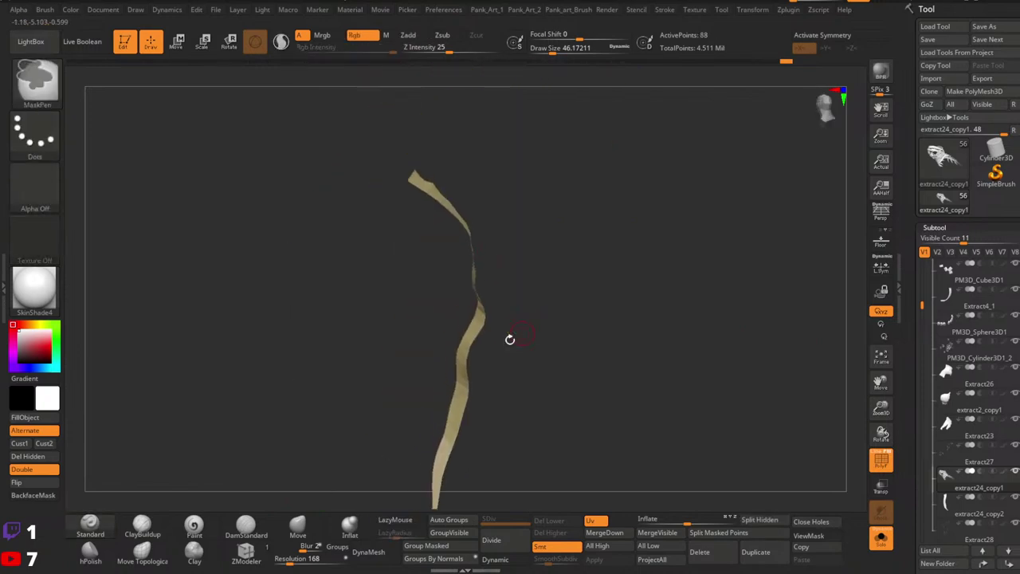
ctrl+shift+click(510, 338)
right_drag(510, 316, 510, 351)
ctrl+right_drag(510, 350, 504, 375)
ctrl+shift+click(537, 381)
right_drag(644, 344, 561, 319)
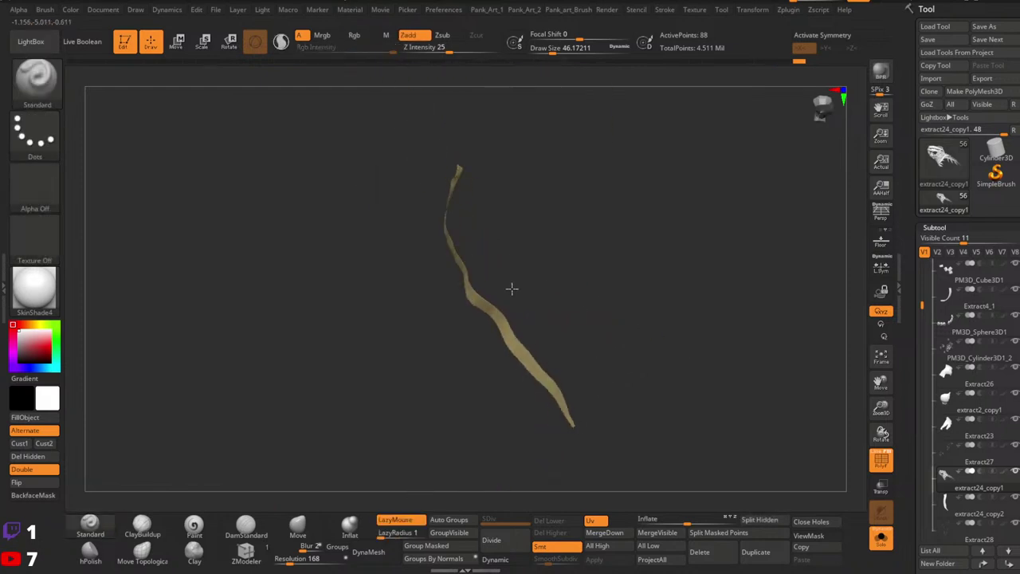
right_drag(511, 288, 545, 280)
Isolate the magenta hanging strap and check its ends for leftover faces.
ctrl+shift+drag(619, 271, 635, 332)
right_drag(636, 335, 524, 283)
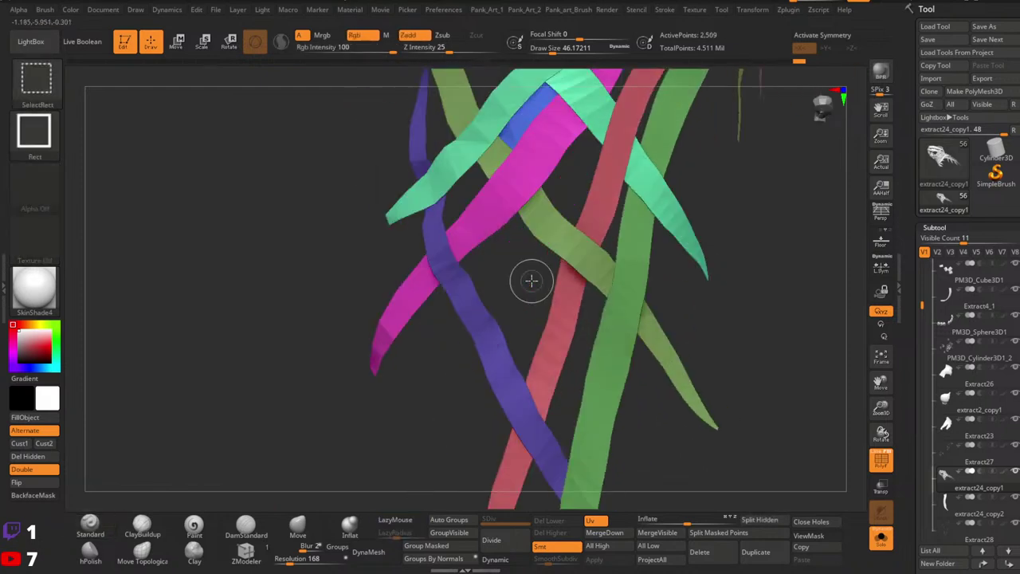
ctrl+shift+drag(286, 257, 293, 275)
mouse_move(319, 275)
right_down()
mouse_move(417, 273)
mouse_move(430, 304)
mouse_move(592, 205)
mouse_move(522, 359)
mouse_move(571, 152)
mouse_move(518, 296)
mouse_move(563, 205)
mouse_move(547, 246)
mouse_move(489, 284)
mouse_move(418, 286)
mouse_move(487, 248)
right_up()
ctrl+shift+click(417, 285)
ctrl+shift+click(424, 308)
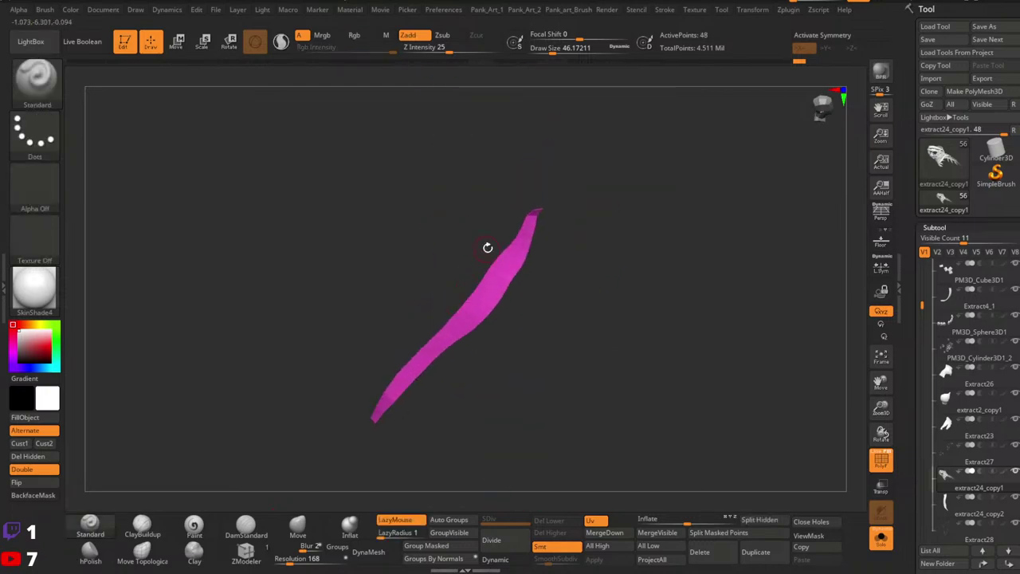
ctrl+shift+click(453, 236)
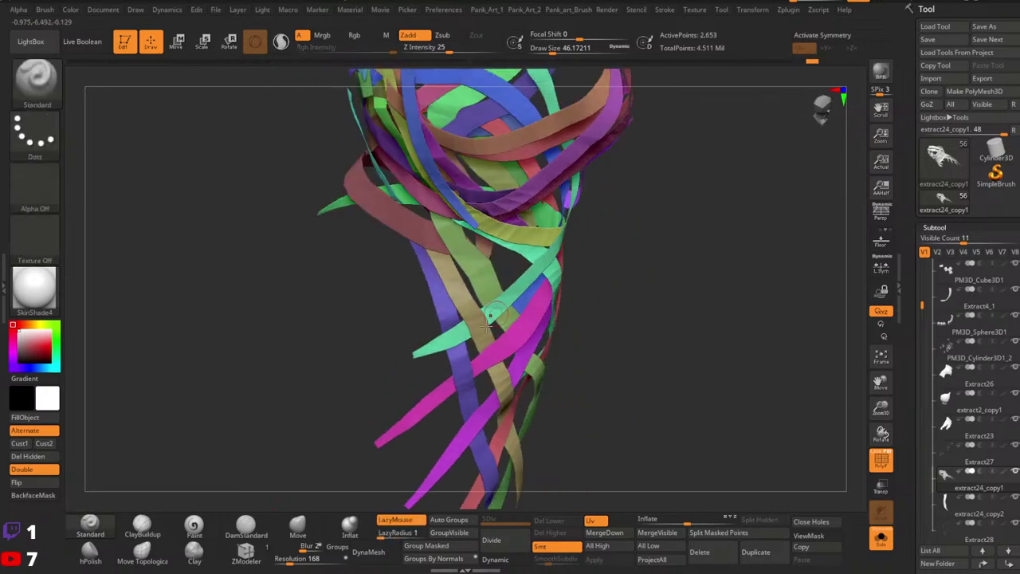
Isolate the mint-green strap, hide the folded faces at its end, and delete the hidden faces.
ctrl+shift+click(413, 359)
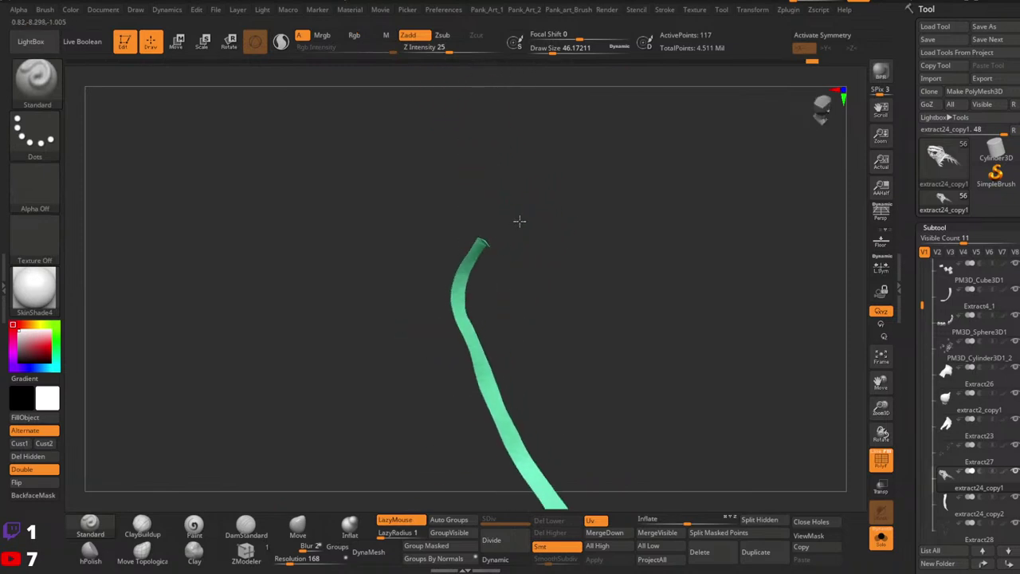
mouse_move(520, 222)
right_down()
mouse_move(512, 305)
mouse_move(483, 293)
mouse_move(499, 273)
mouse_move(506, 306)
mouse_move(514, 299)
right_up()
ctrl+shift+click(34, 137)
alt+right_drag(489, 226, 505, 143)
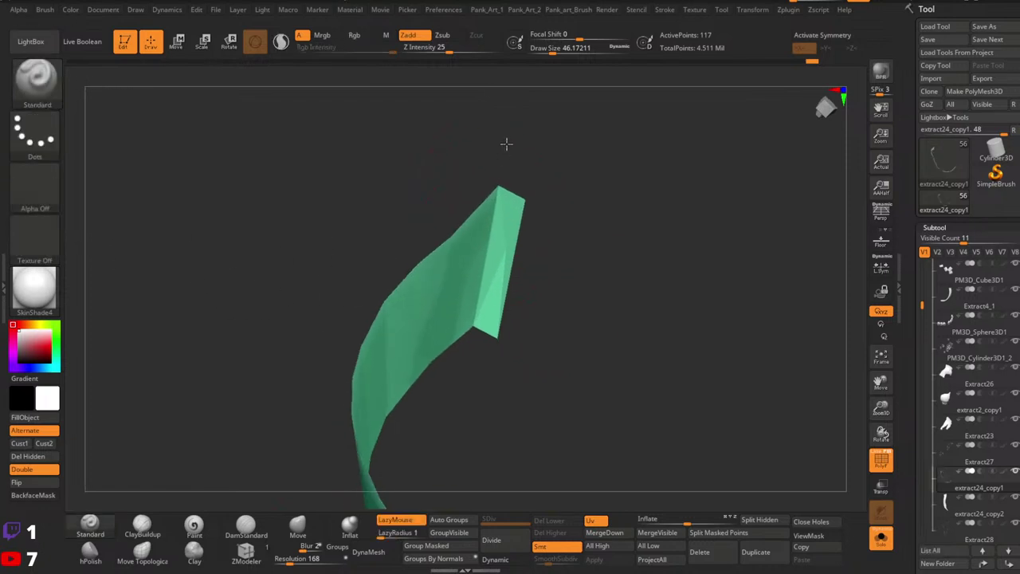
key(shift+f)
right_drag(505, 242, 550, 241)
key(shift+f)
right_drag(447, 241, 462, 234)
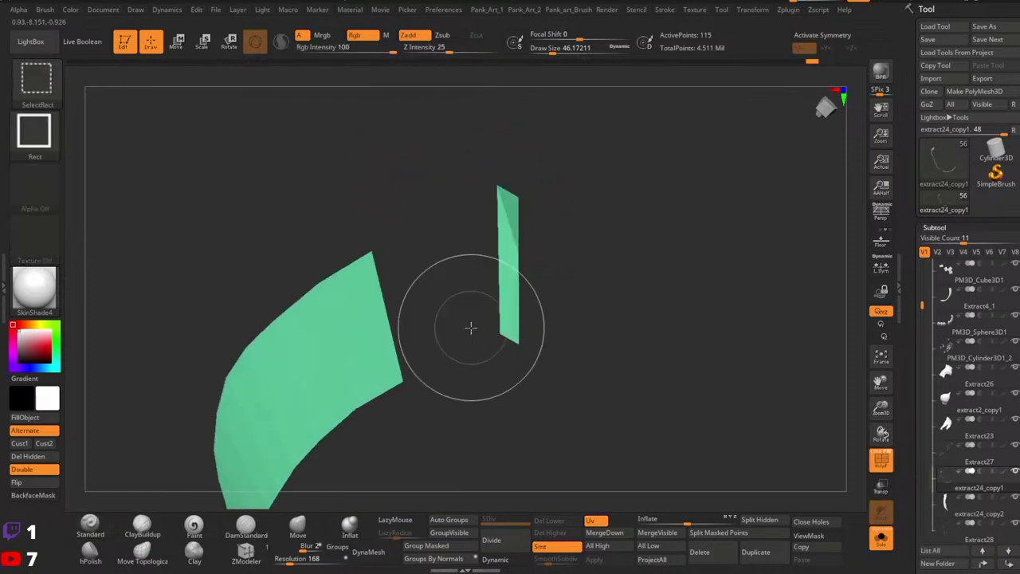
ctrl+shift+drag(459, 159, 598, 464)
ctrl+shift+click(600, 403)
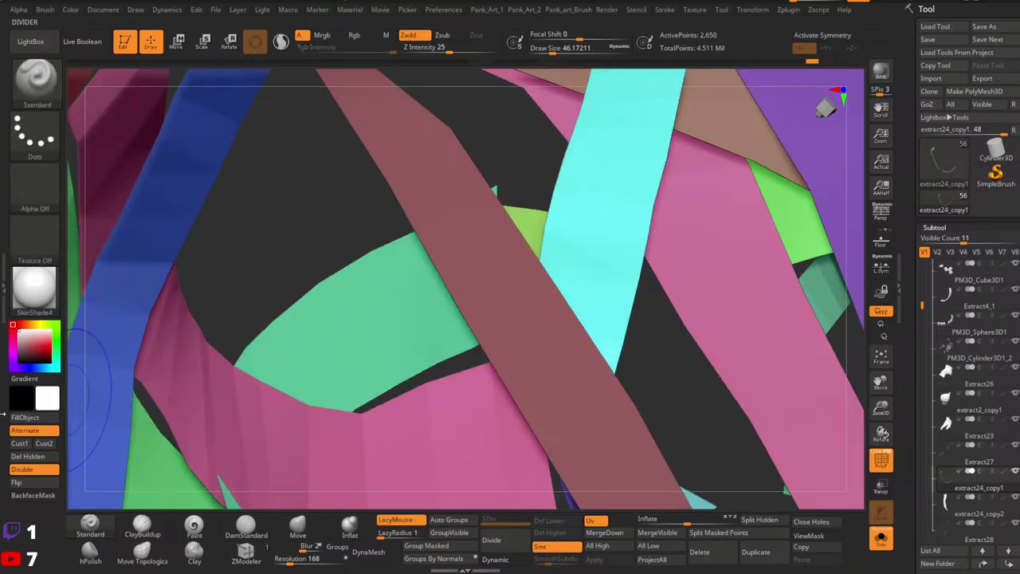
Switch visibility between the mint-green strap's small end fragment and the full set of straps to check for remaining pieces.
ctrl+right_drag(534, 347, 686, 338)
ctrl+shift+drag(737, 335, 761, 353)
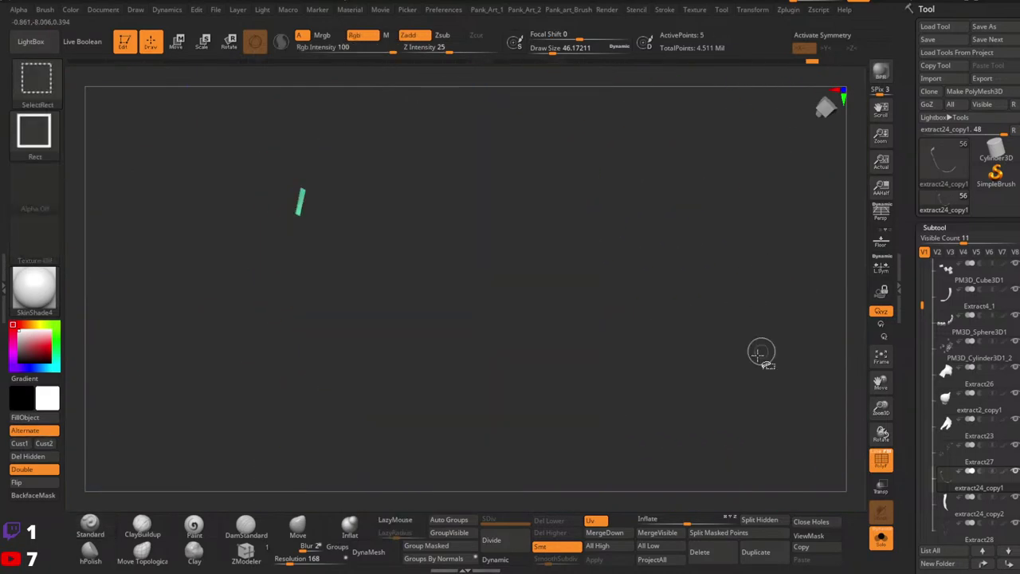
right_drag(548, 341, 609, 278)
ctrl+shift+click(717, 266)
mouse_move(719, 244)
ctrl+shift+mouse_down()
mouse_move(738, 256)
mouse_move(733, 267)
ctrl+shift+mouse_up()
right_drag(721, 271, 287, 320)
ctrl+shift+drag(229, 376, 177, 369)
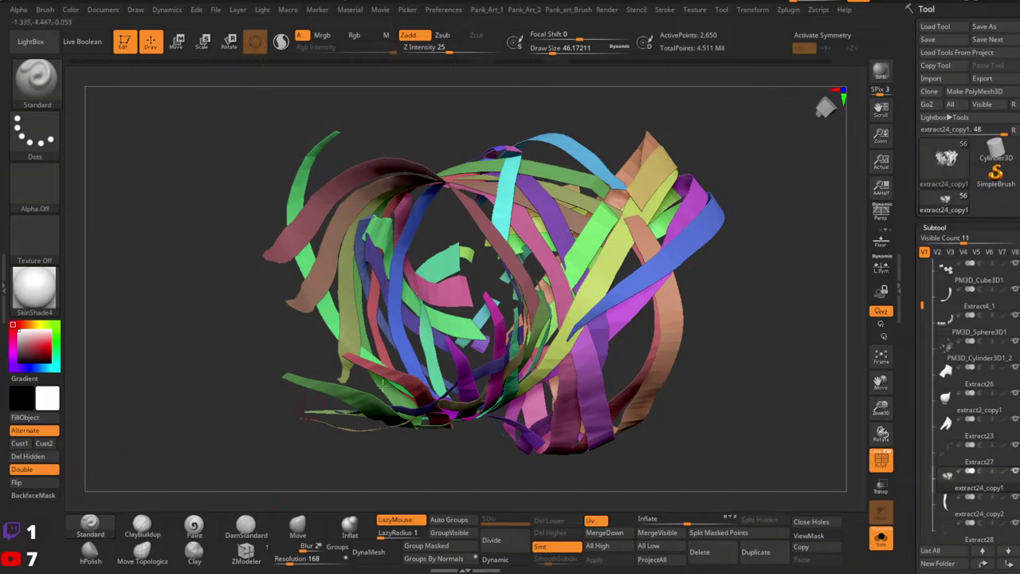
Isolate the purple strap on the front of the torso, hide its folded end faces, and delete the hidden faces.
right_drag(585, 260, 450, 246)
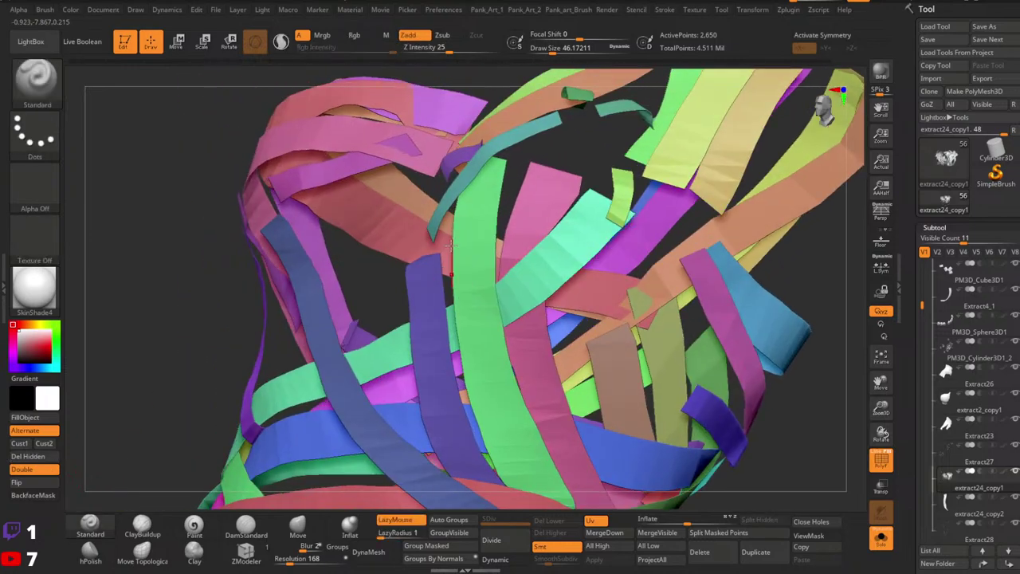
ctrl+shift+click(533, 257)
right_drag(550, 253, 308, 315)
ctrl+shift+click(403, 306)
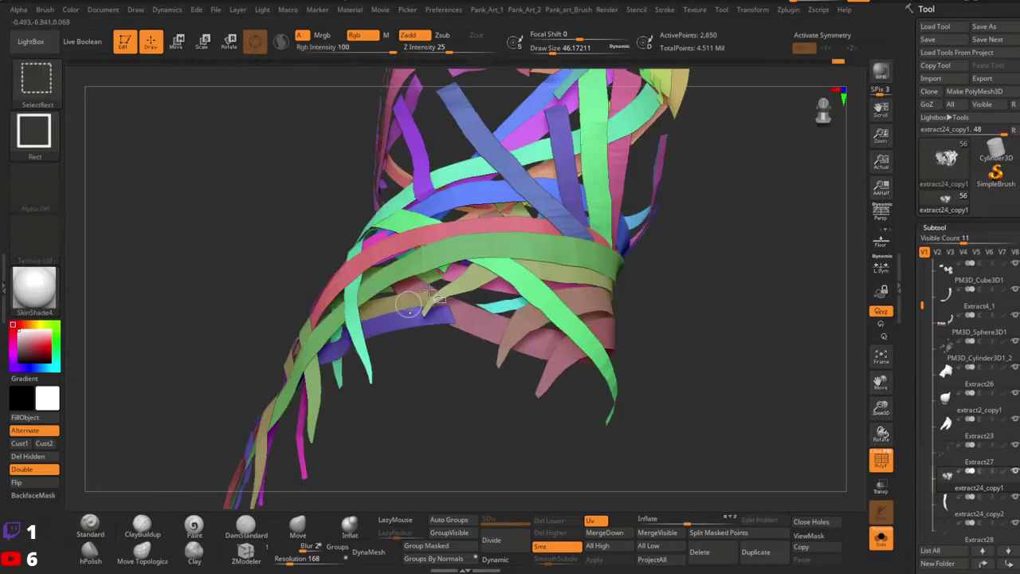
right_drag(429, 290, 471, 282)
ctrl+shift+click(515, 412)
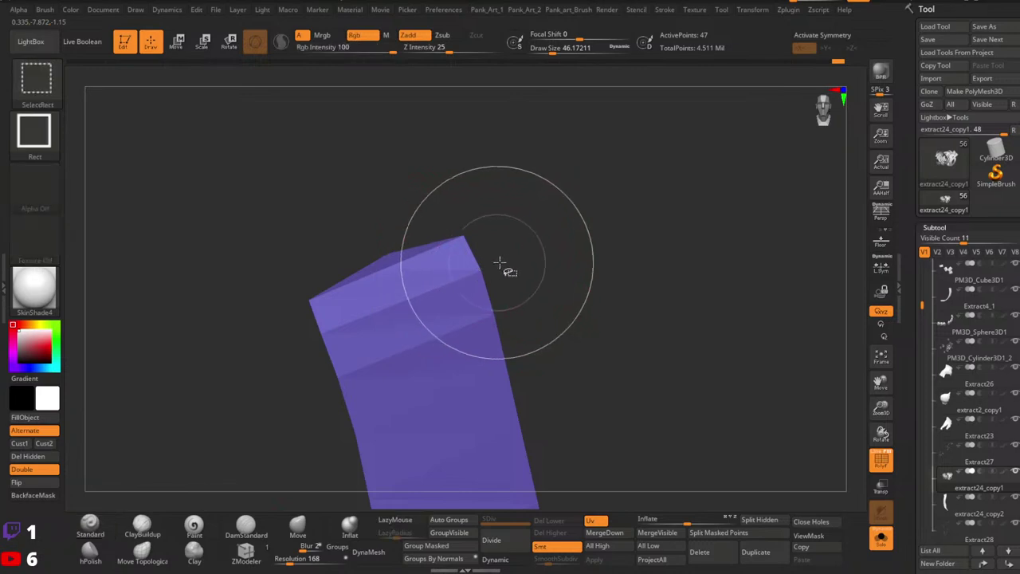
ctrl+shift+drag(505, 266, 457, 290)
ctrl+shift+drag(248, 193, 485, 306)
ctrl+shift+click(551, 293)
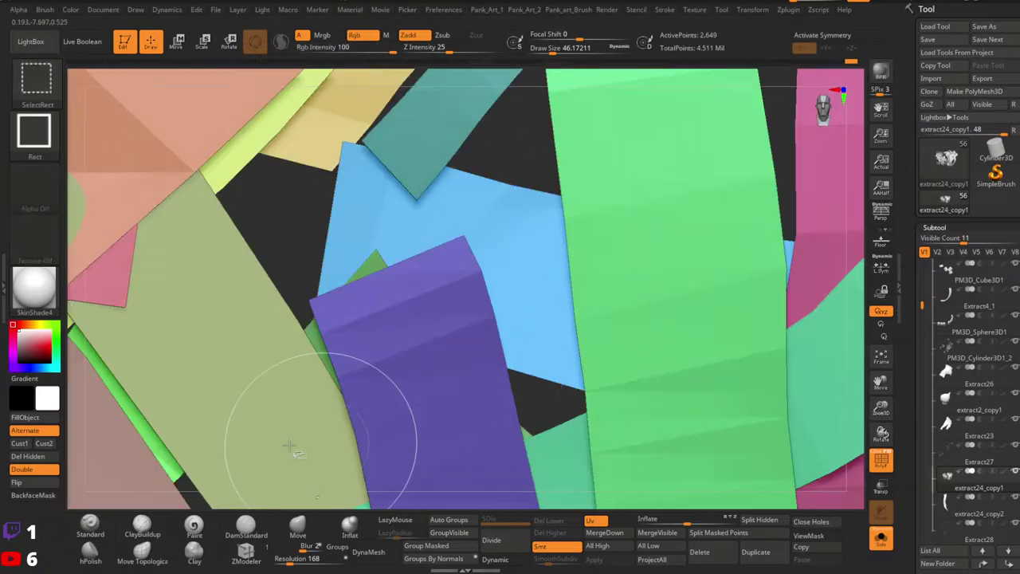
click(44, 457)
Isolate the slate-blue diagonal strap, hide the folded faces at its lower end, and delete them.
mouse_move(319, 414)
ctrl+right_down()
mouse_move(421, 354)
mouse_move(511, 204)
mouse_move(546, 209)
ctrl+right_up()
ctrl+shift+click(488, 342)
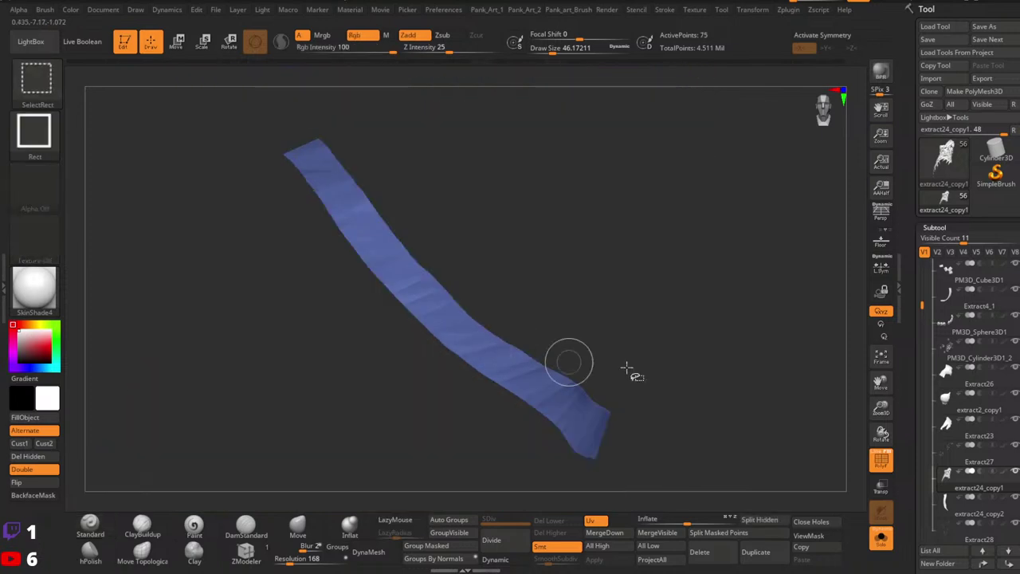
mouse_move(593, 320)
right_down()
mouse_move(569, 300)
mouse_move(550, 213)
right_up()
alt+right_drag(579, 302, 482, 199)
ctrl+right_drag(482, 200, 570, 392)
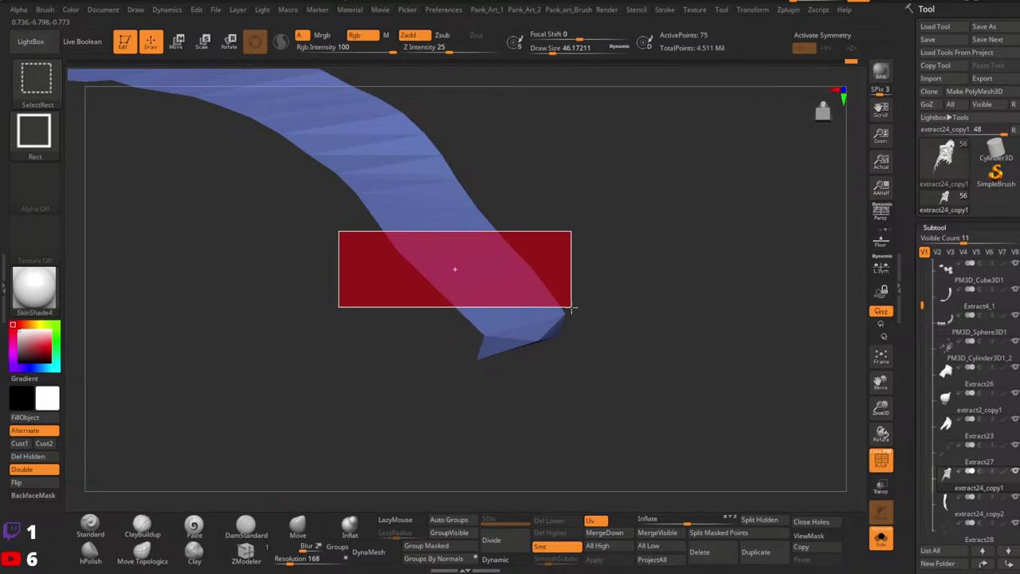
ctrl+shift+drag(422, 286, 684, 419)
ctrl+shift+drag(585, 446, 548, 443)
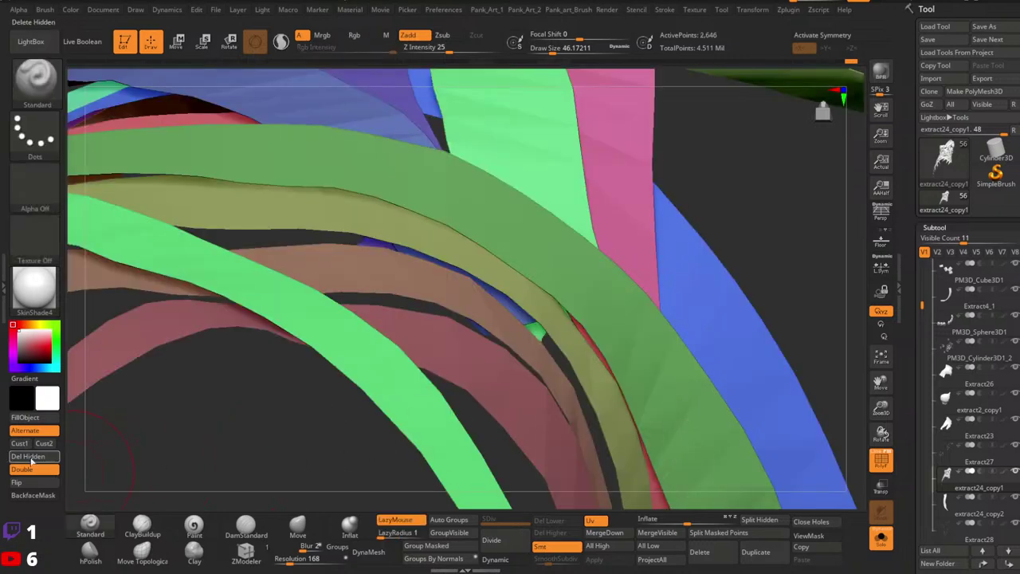
Isolate the bright green strap hanging from the waist to check it for leftover faces.
mouse_move(411, 406)
ctrl+right_down()
mouse_move(406, 239)
mouse_move(399, 271)
ctrl+right_up()
ctrl+right_drag(399, 271, 419, 357)
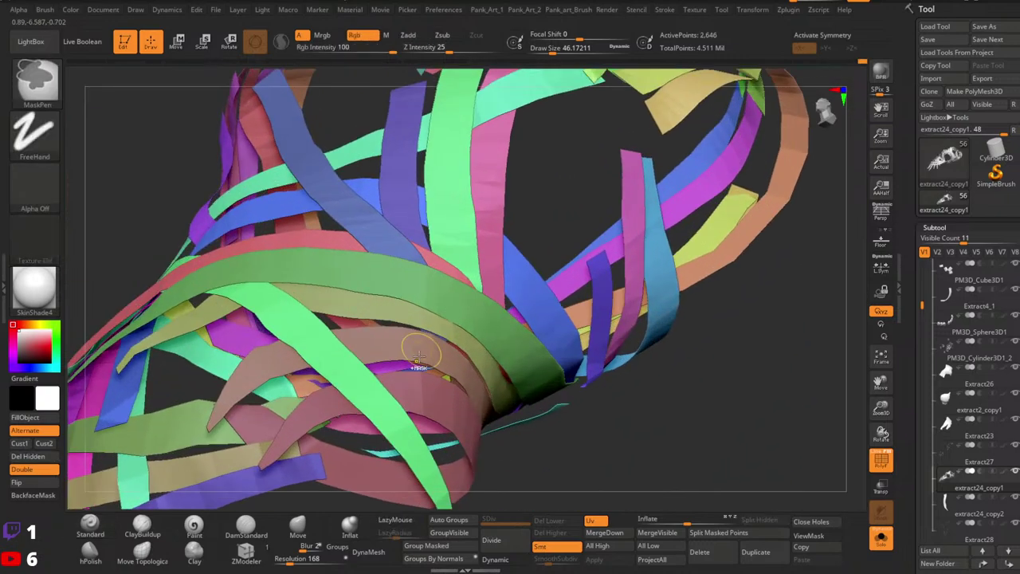
ctrl+shift+click(398, 439)
right_drag(398, 439, 387, 267)
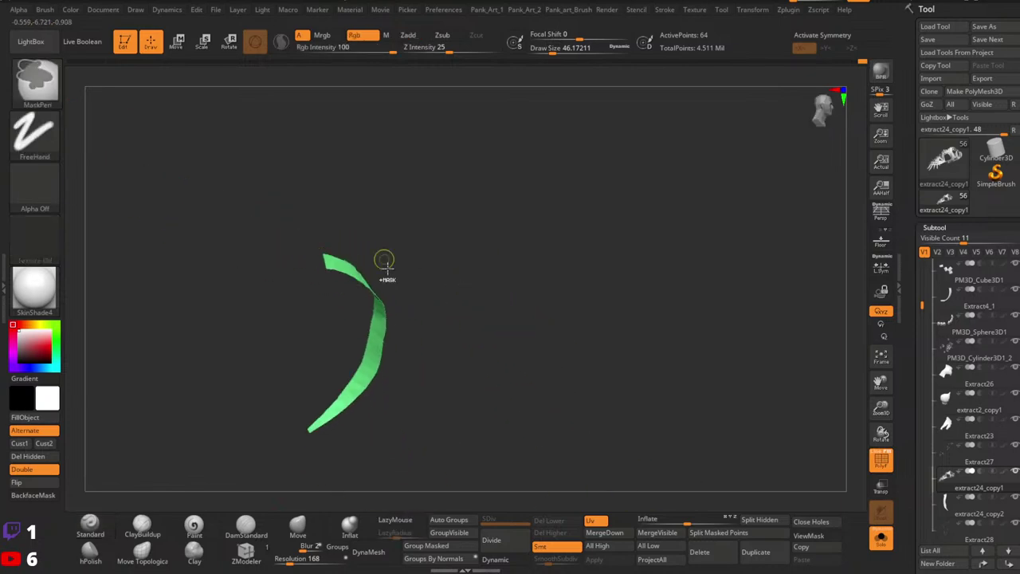
ctrl+shift+click(522, 293)
Isolate the curved purple strap, hide the folded faces at its end, and delete the hidden faces.
mouse_move(526, 294)
right_down()
mouse_move(415, 172)
mouse_move(366, 251)
mouse_move(390, 243)
mouse_move(465, 281)
mouse_move(502, 398)
mouse_move(470, 350)
mouse_move(496, 290)
mouse_move(430, 253)
mouse_move(390, 209)
mouse_move(410, 228)
mouse_move(394, 163)
right_up()
ctrl+shift+click(366, 250)
ctrl+shift+click(563, 262)
ctrl+shift+click(427, 189)
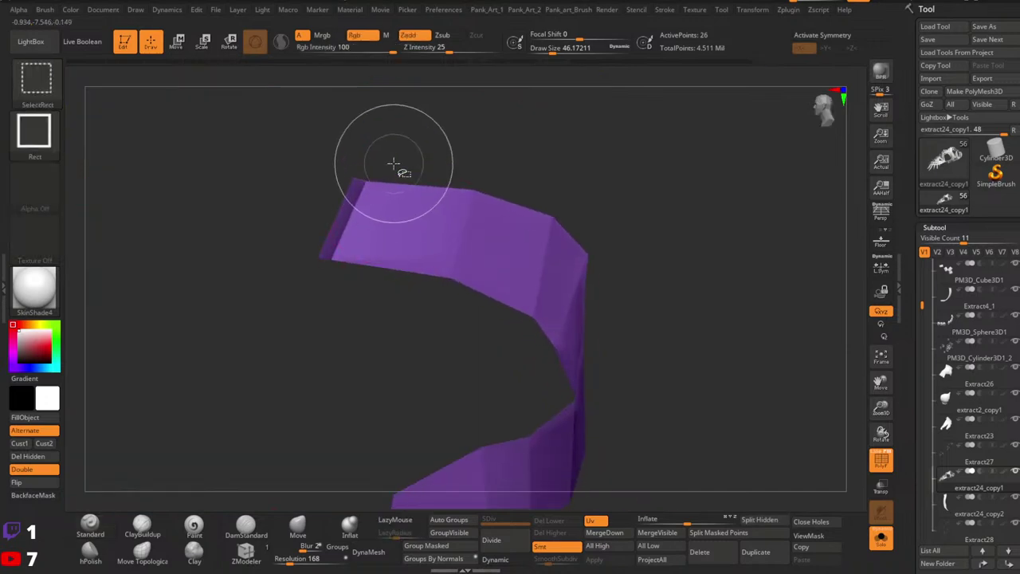
ctrl+right_drag(665, 354, 598, 299)
ctrl+shift+click(199, 278)
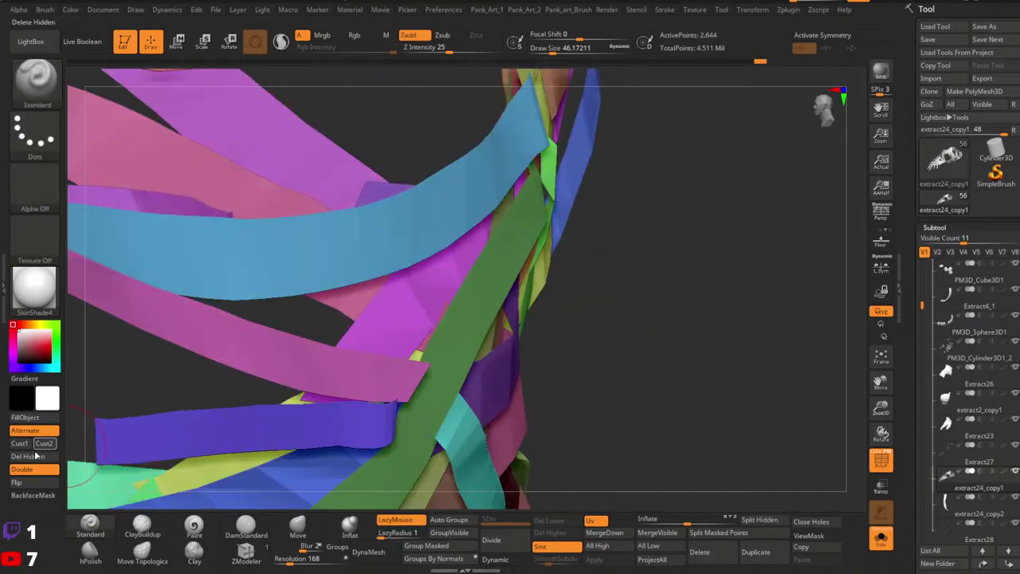
Isolate and hide the purple and neighbouring straps one by one to check their ends for leftover faces.
ctrl+right_drag(351, 356, 367, 296)
right_drag(367, 297, 403, 311)
ctrl+shift+click(450, 259)
ctrl+shift+click(581, 257)
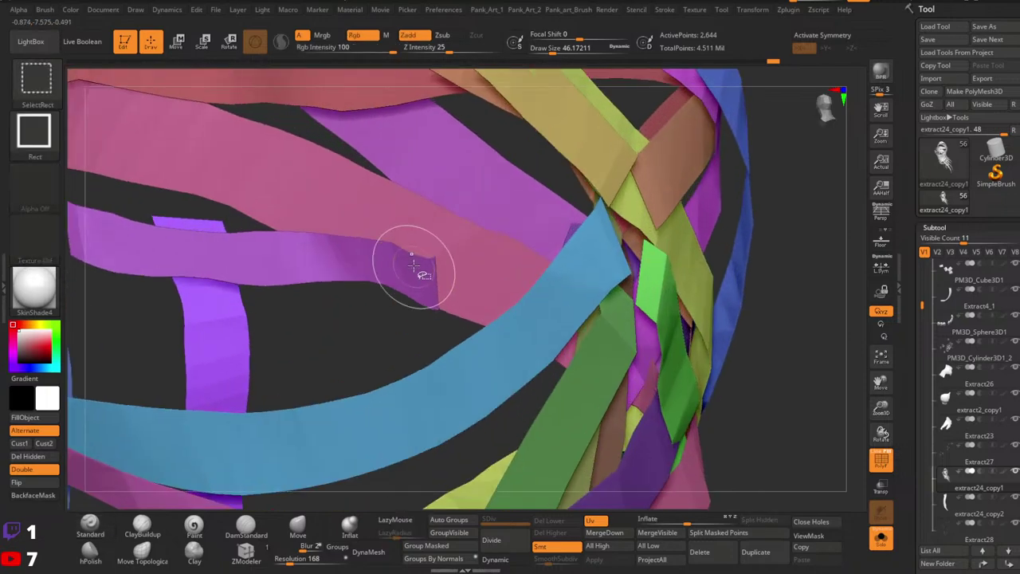
ctrl+shift+click(421, 269)
right_drag(422, 269, 370, 282)
ctrl+shift+click(427, 319)
ctrl+shift+click(375, 287)
ctrl+shift+click(379, 286)
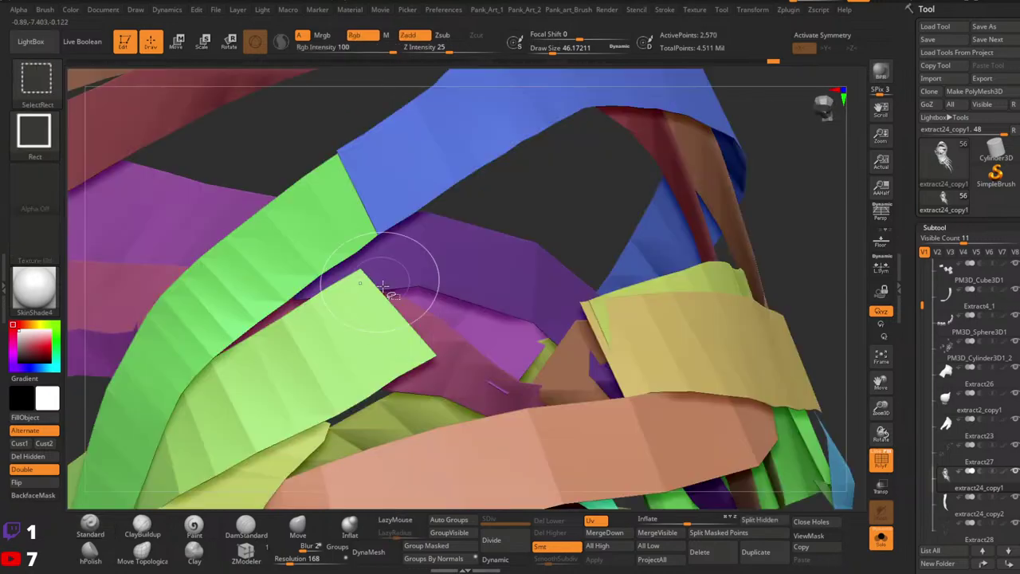
Isolate the light green strap together with the magenta strap it meets and frame their overlapping ends.
ctrl+shift+click(412, 341)
ctrl+right_drag(459, 364, 510, 303)
ctrl+shift+drag(736, 248, 747, 260)
ctrl+right_drag(581, 295, 473, 345)
alt+right_drag(472, 345, 620, 363)
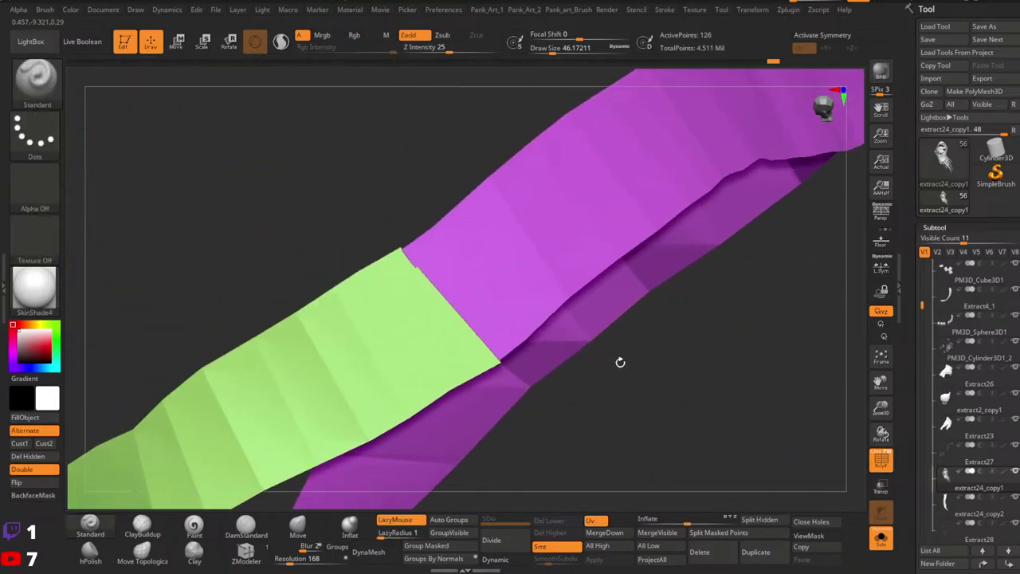
Use the ZModeler brush with the Stitch point action to merge the first pair of corner points between the light green and magenta straps.
key(space)
drag(353, 212, 337, 212)
click(240, 562)
mouse_move(413, 259)
ctrl+right_down()
mouse_move(438, 306)
mouse_move(448, 300)
ctrl+right_up()
key(space)
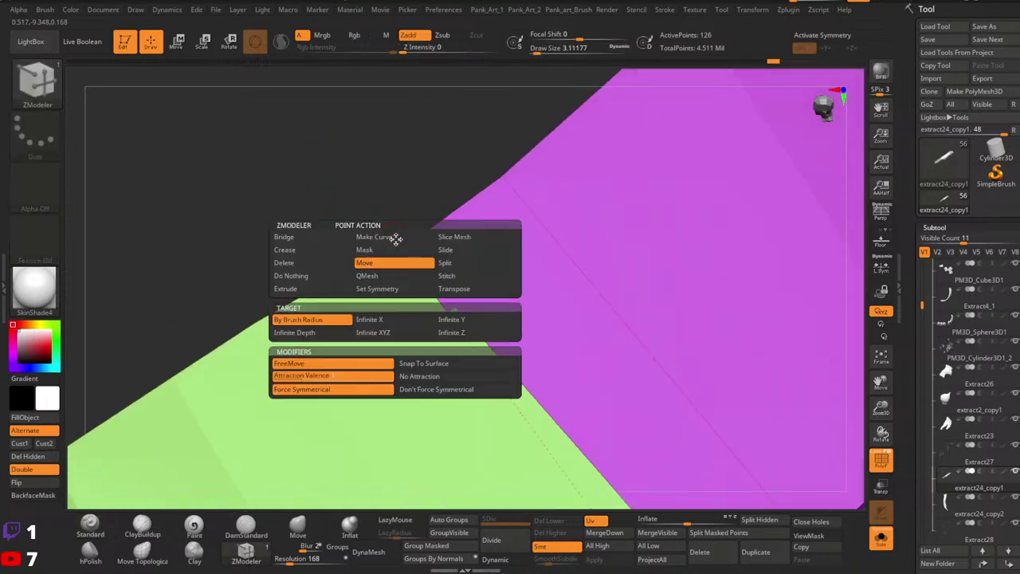
click(448, 277)
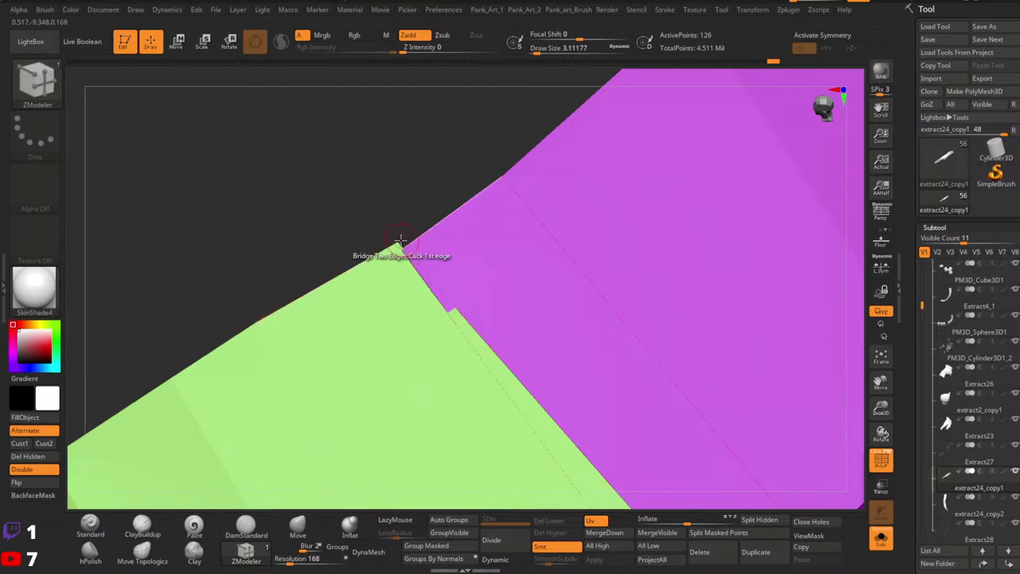
ctrl+right_drag(548, 304, 550, 267)
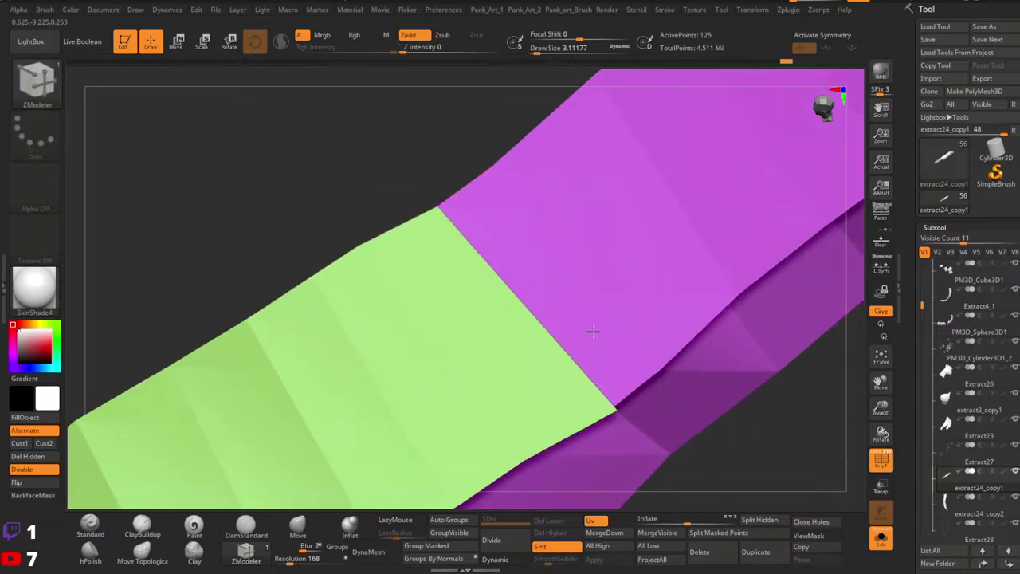
Stitch the other pair of corner points between the light green and magenta straps, undoing and redoing the merge.
alt+right_drag(615, 409, 410, 255)
ctrl+right_drag(410, 255, 424, 303)
ctrl+right_drag(425, 303, 410, 199)
mouse_move(335, 267)
alt+right_down()
mouse_move(524, 289)
mouse_move(548, 305)
alt+right_up()
alt+right_drag(279, 355, 508, 224)
ctrl+right_drag(508, 225, 509, 391)
right_drag(367, 257, 377, 287)
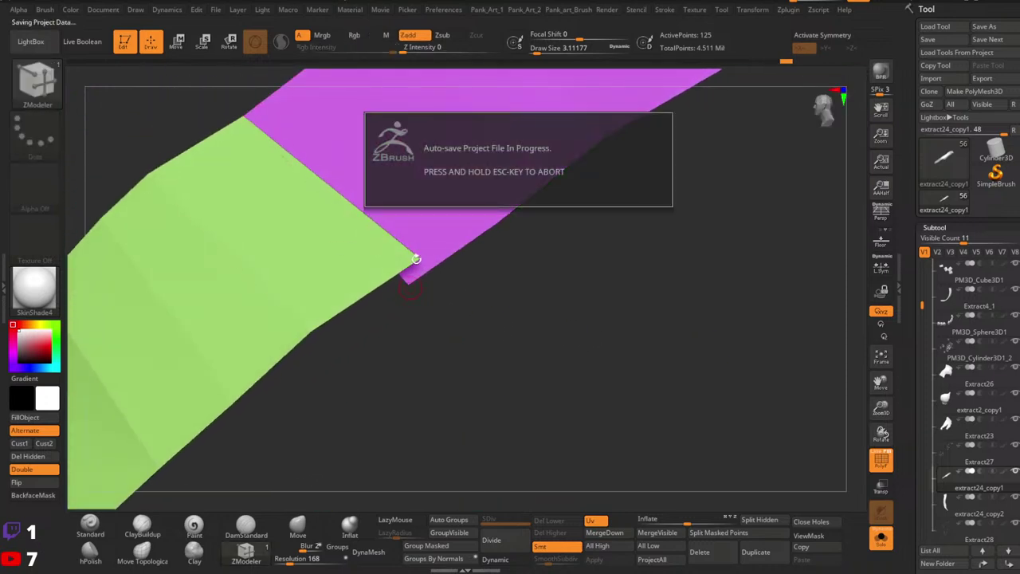
click(416, 259)
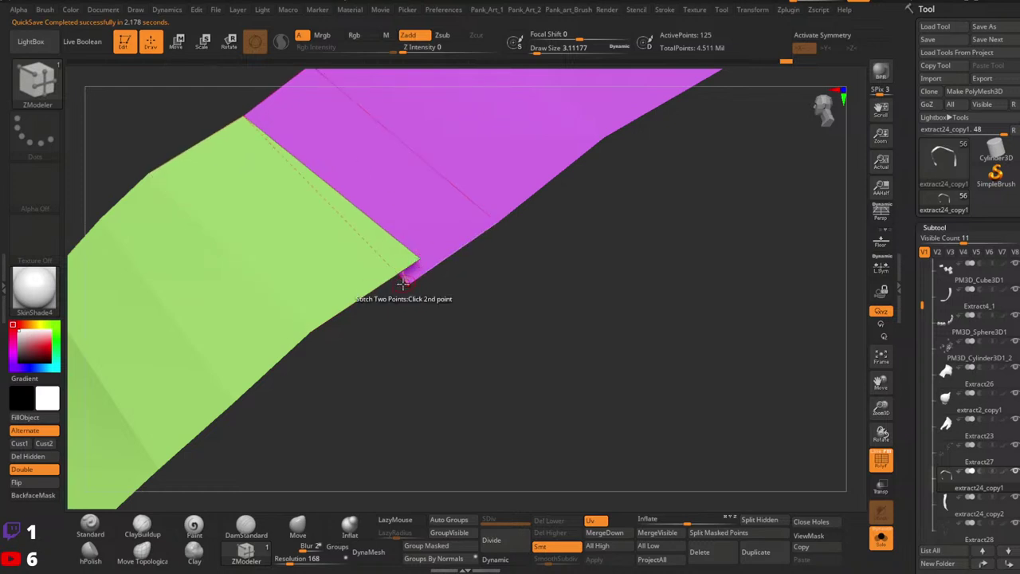
ctrl+right_drag(591, 315, 479, 291)
key(ctrl+z)
click(415, 262)
Regroup the joined strap with Auto Groups and show all the straps.
right_drag(478, 292, 550, 289)
ctrl+right_drag(550, 288, 541, 262)
click(444, 524)
ctrl+shift+click(515, 437)
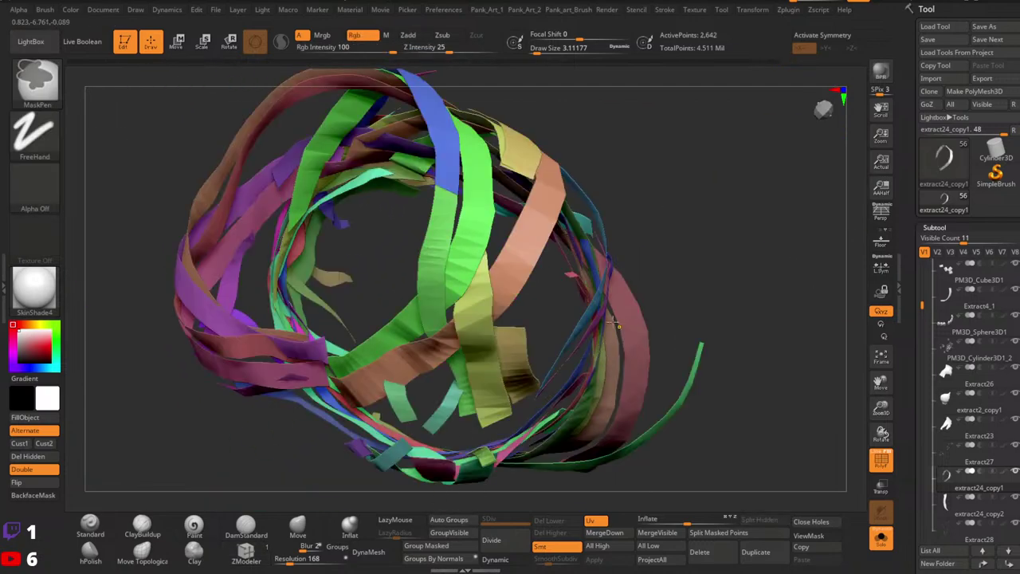
Isolate the blue strap together with the green strap it meets and frame their overlapping ends.
right_drag(515, 437, 488, 225)
click(91, 526)
ctrl+right_drag(374, 343, 395, 268)
ctrl+shift+click(459, 241)
ctrl+shift+click(459, 239)
ctrl+shift+click(461, 228)
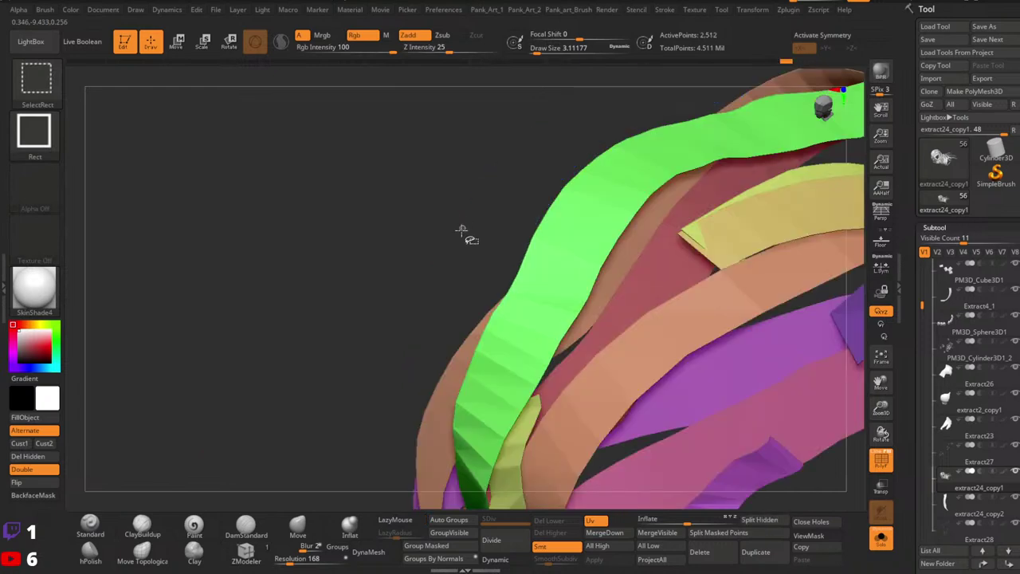
ctrl+shift+drag(353, 206, 370, 242)
right_drag(478, 236, 588, 217)
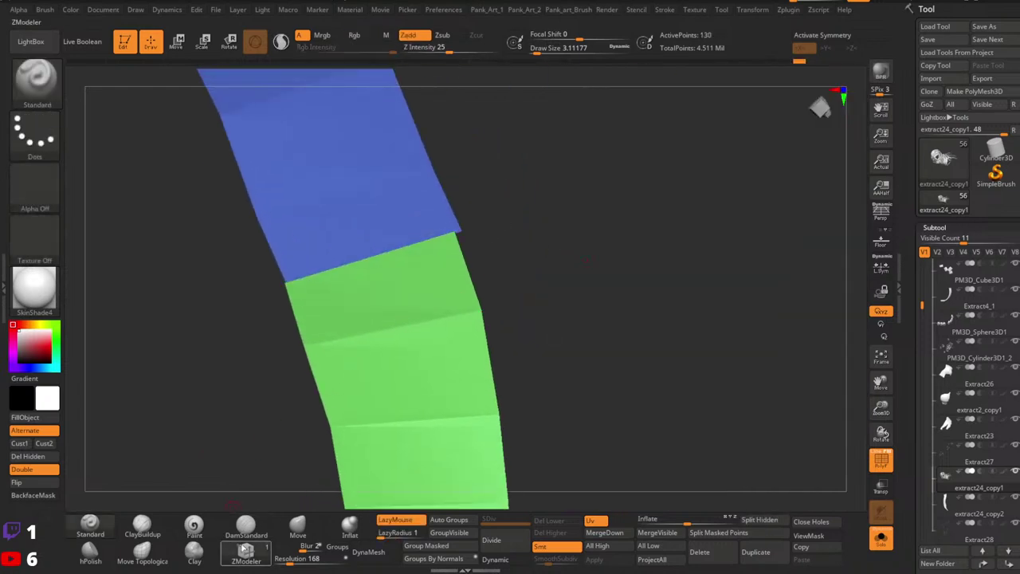
Merge the first pair of corner points where the blue and green straps meet, using ZModeler's Stitch point action.
click(244, 548)
ctrl+right_drag(500, 325, 507, 244)
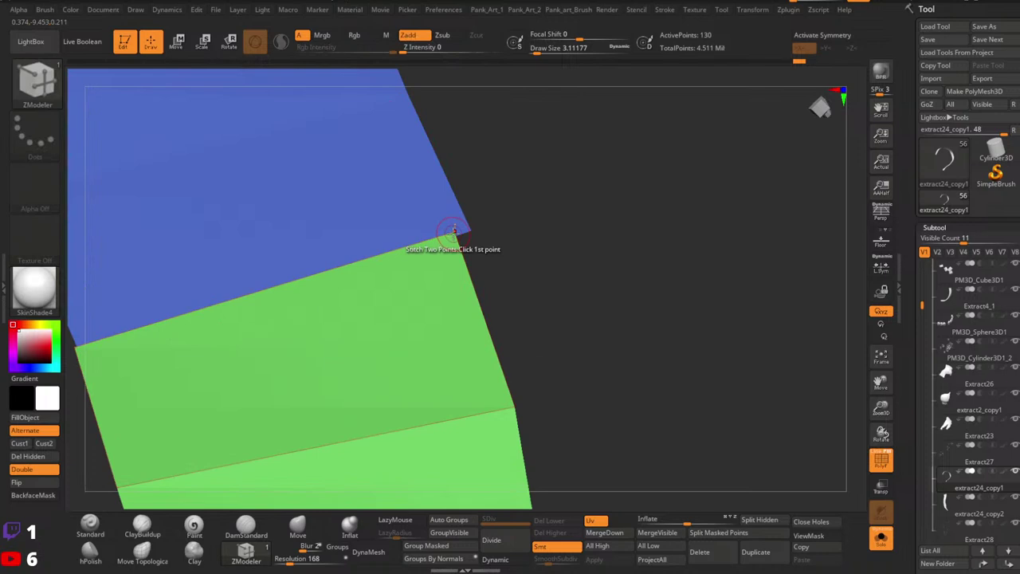
key(space)
click(513, 276)
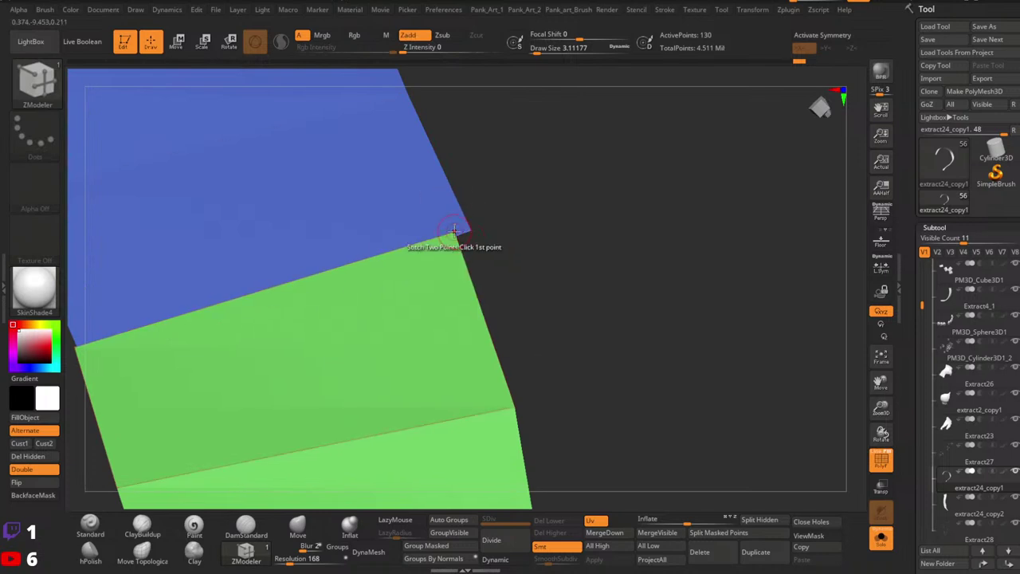
click(468, 229)
alt+right_drag(259, 288, 416, 276)
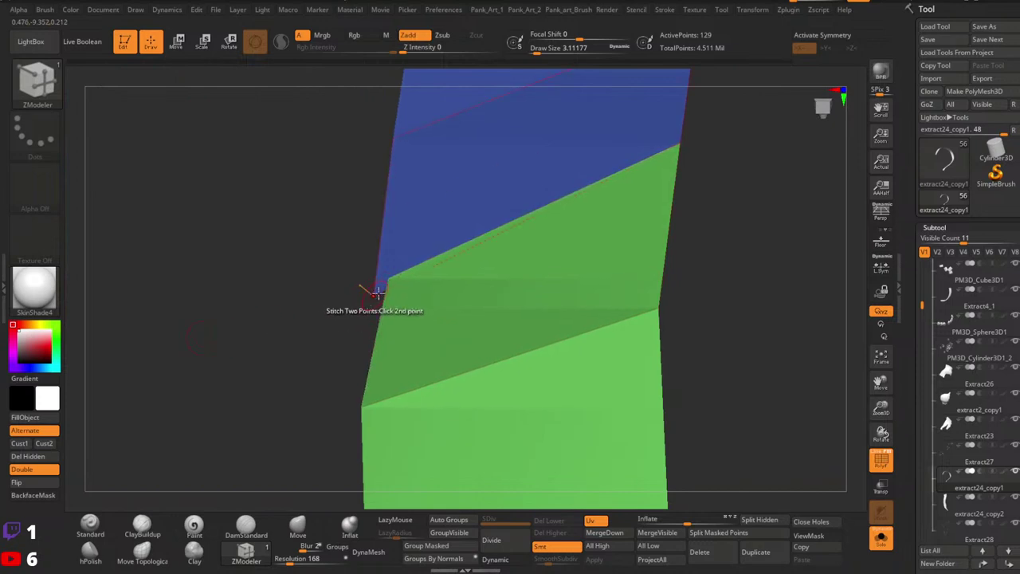
Undo the accidental point change, stitch the other pair of corner points between the blue and green straps, and show all straps.
key(ctrl+z)
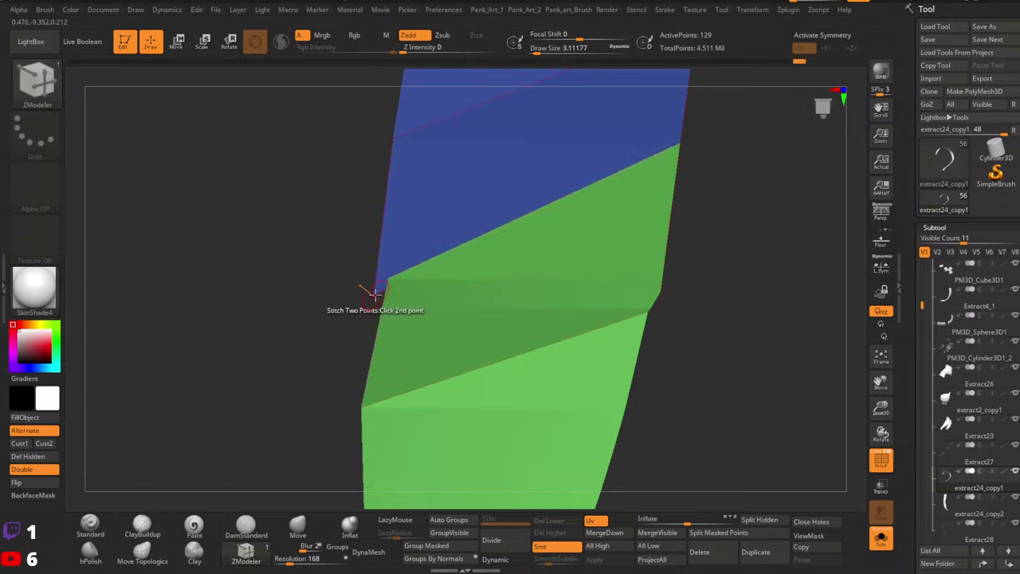
click(375, 295)
ctrl+right_drag(375, 295, 518, 273)
right_drag(518, 273, 453, 271)
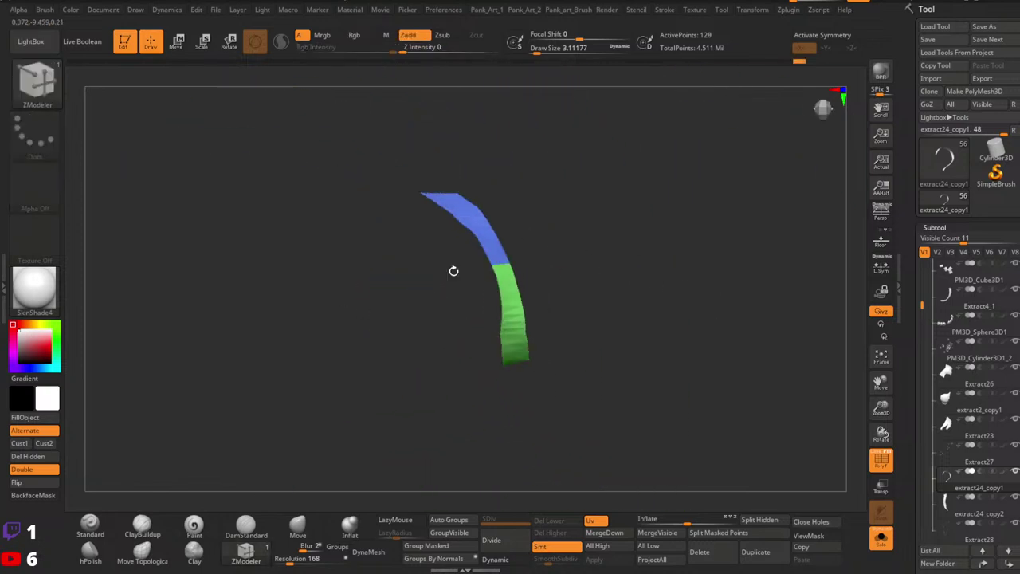
ctrl+shift+click(681, 407)
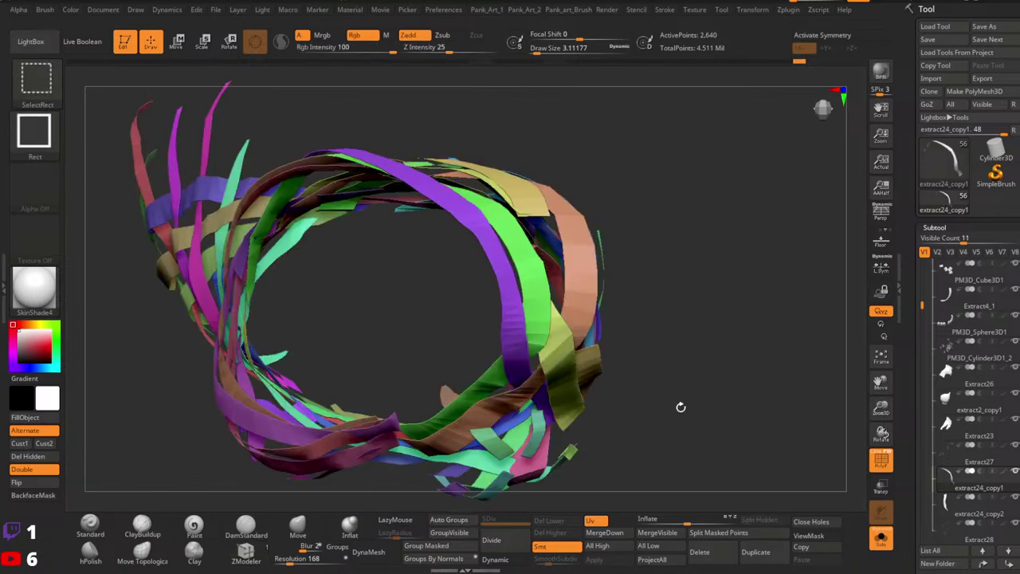
Isolate the pink strap with the folded end and delete its leftover end face.
right_drag(603, 386, 342, 430)
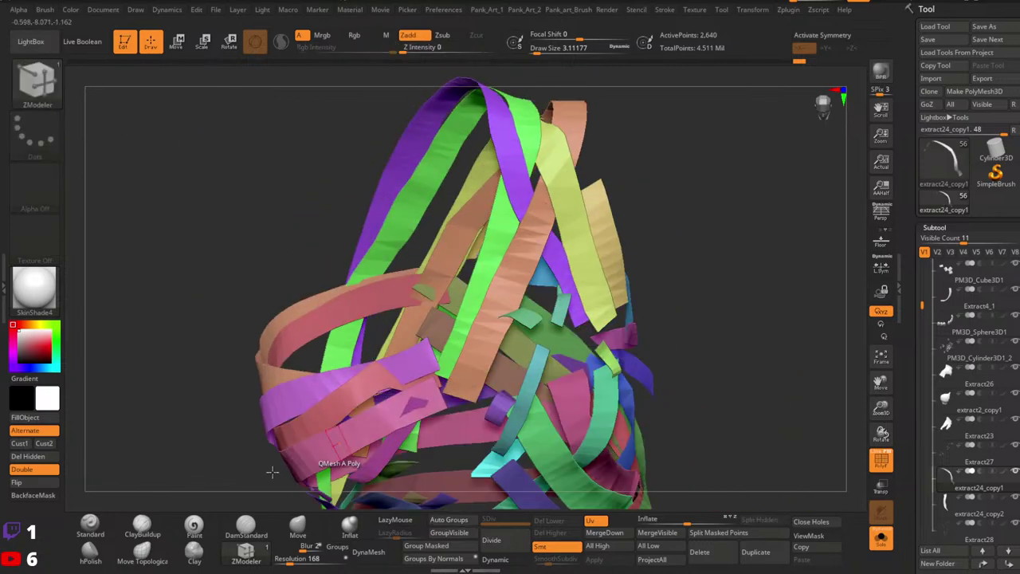
click(90, 526)
mouse_move(179, 414)
alt+right_down()
mouse_move(255, 271)
mouse_move(603, 193)
mouse_move(559, 326)
alt+right_up()
right_drag(565, 313, 629, 361)
ctrl+shift+click(600, 312)
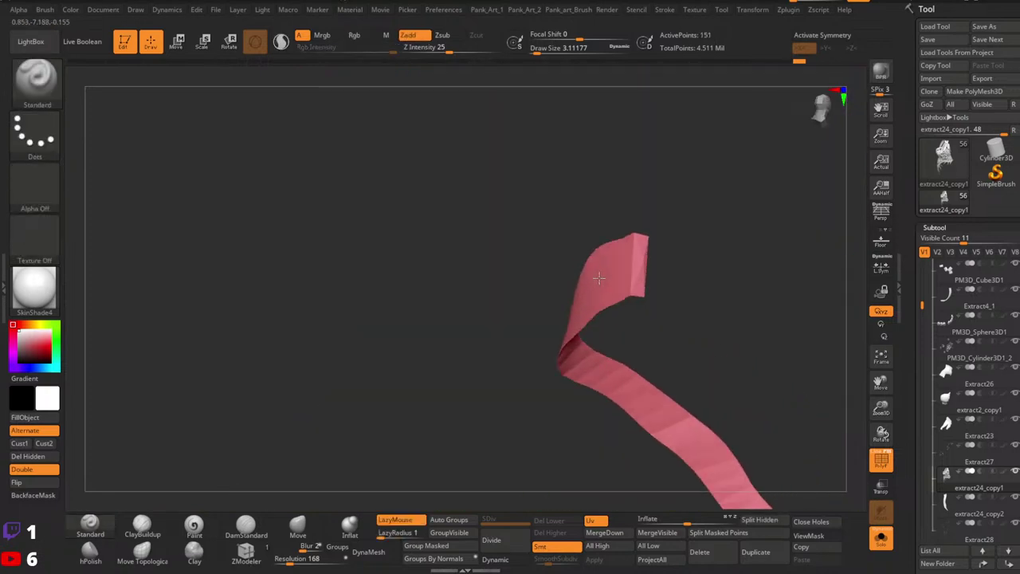
ctrl+shift+click(46, 129)
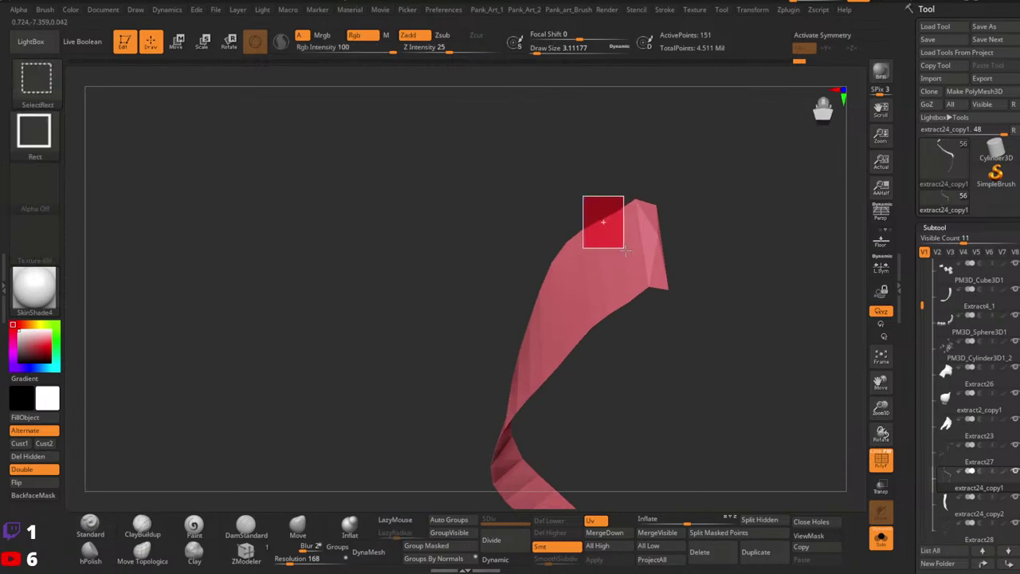
ctrl+shift+click(618, 300)
key(ctrl+z)
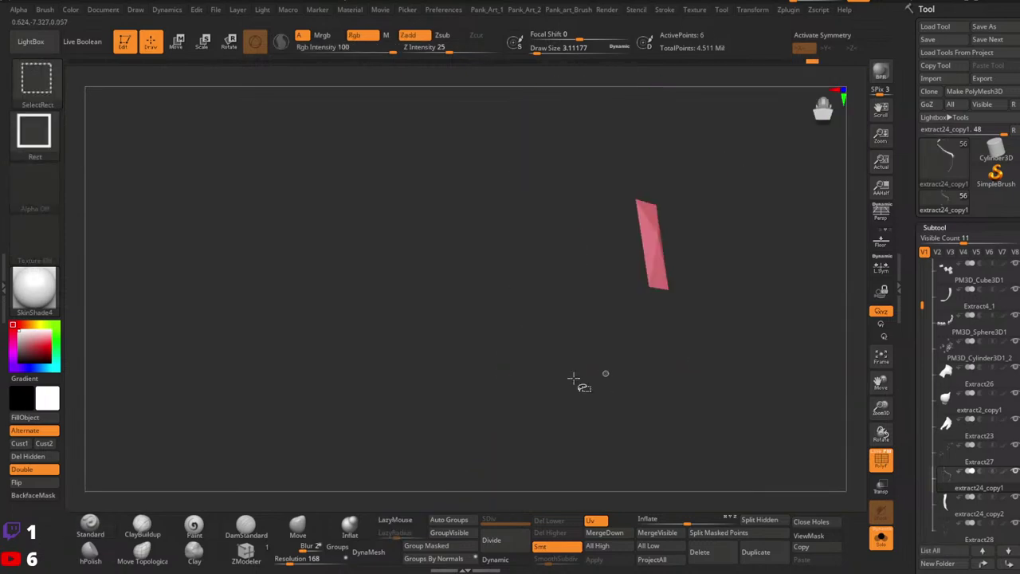
ctrl+shift+click(335, 391)
Isolate the short purple strap, separate its folded end face, and delete it with Del Hidden.
ctrl+right_drag(585, 300, 410, 279)
right_drag(411, 279, 380, 267)
drag(380, 266, 452, 242)
mouse_move(453, 242)
right_down()
mouse_move(594, 259)
mouse_move(571, 337)
mouse_move(490, 301)
mouse_move(486, 285)
mouse_move(414, 267)
mouse_move(547, 294)
right_up()
ctrl+shift+click(547, 295)
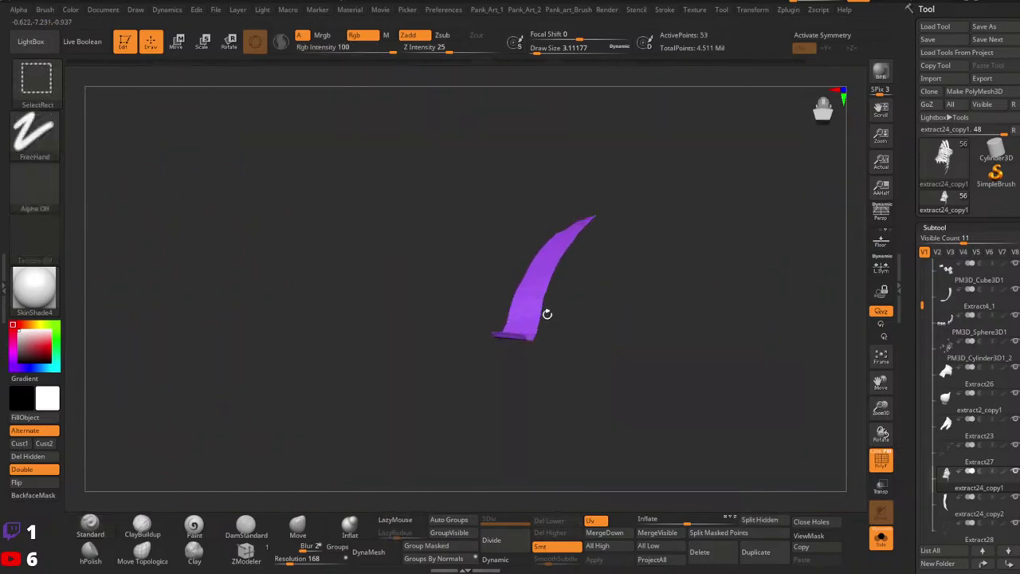
right_drag(626, 351, 554, 291)
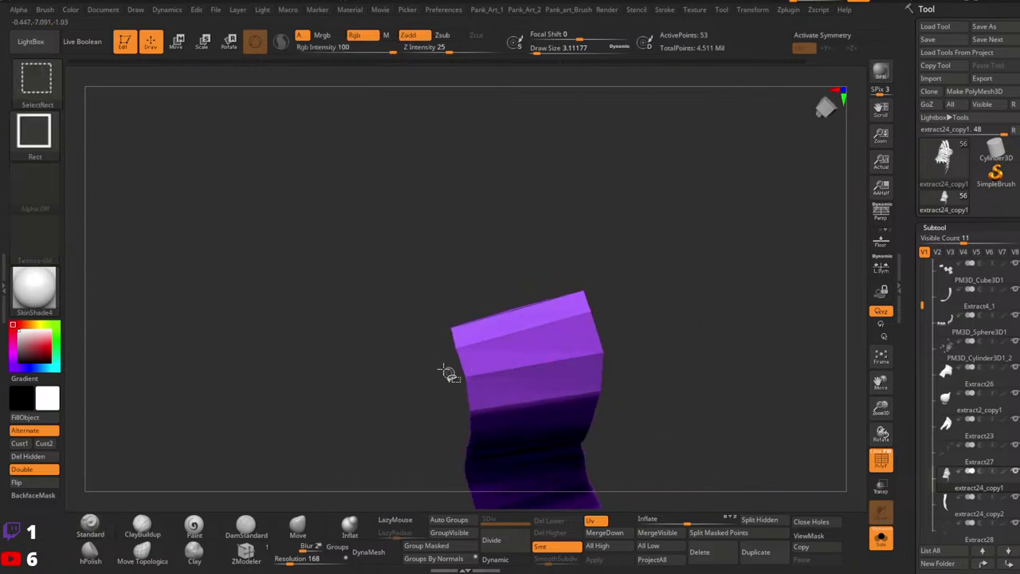
right_drag(590, 340, 562, 321)
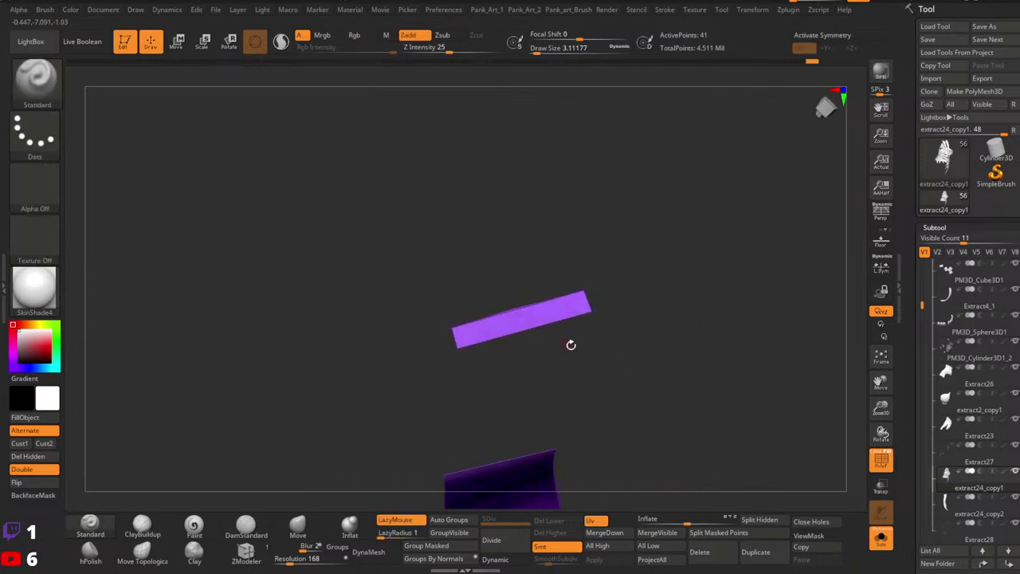
drag(570, 345, 566, 289)
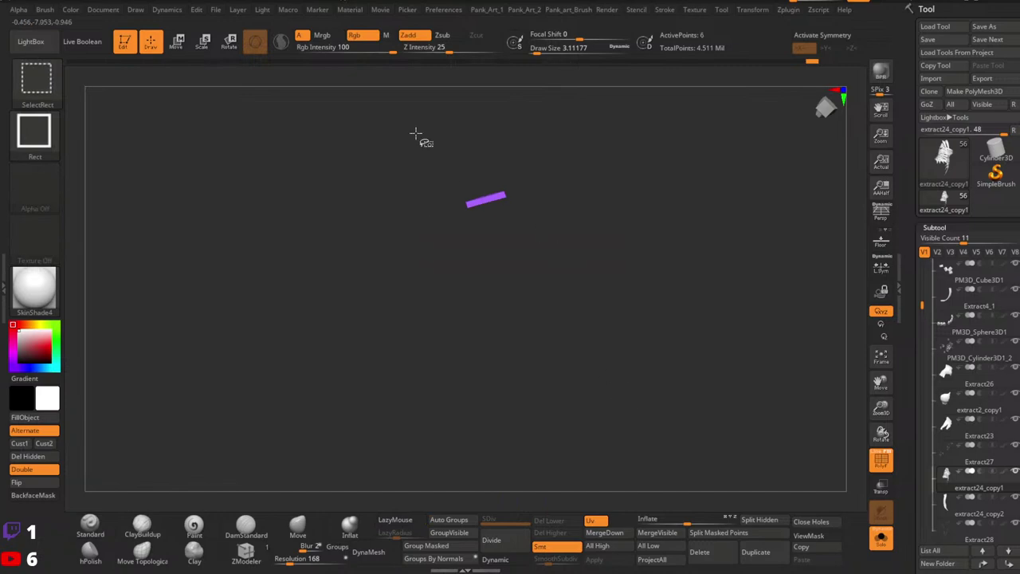
ctrl+shift+drag(415, 134, 355, 375)
click(36, 456)
Examine the complete set of straps from several sides for remaining end faces and unjoined pieces.
ctrl+right_drag(483, 297, 380, 235)
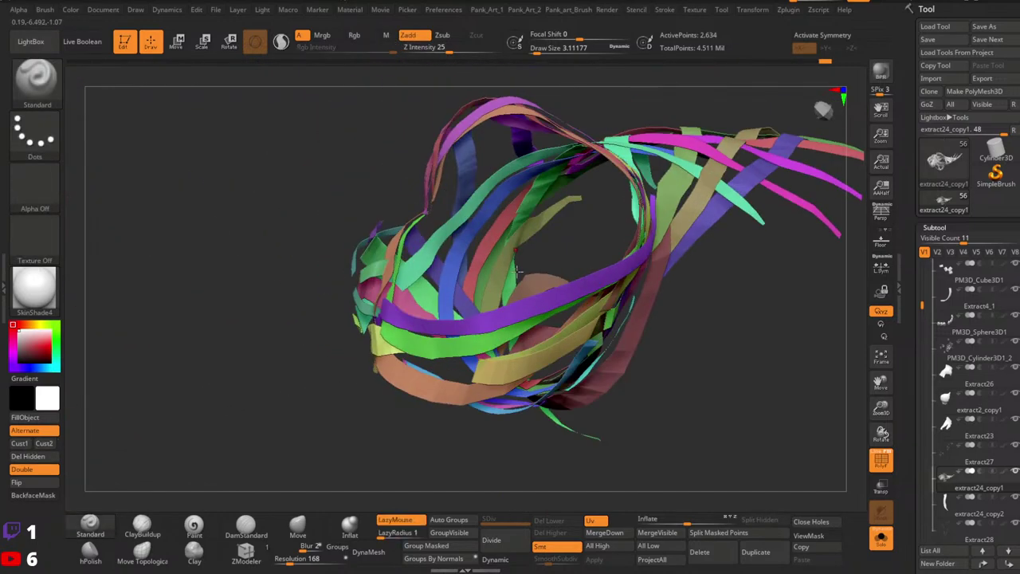
right_drag(516, 271, 876, 442)
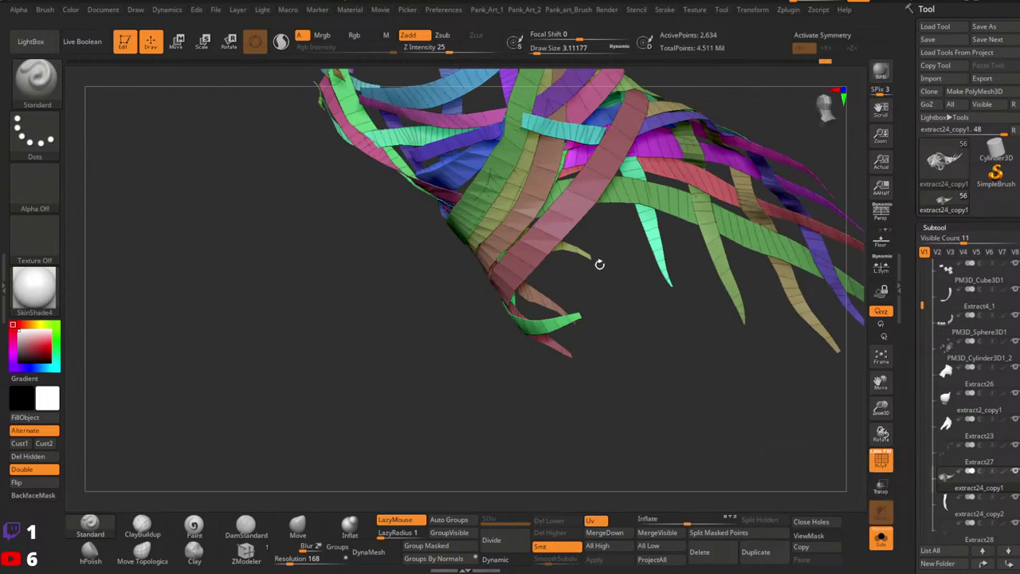
mouse_move(599, 265)
right_down()
mouse_move(488, 276)
mouse_move(495, 292)
mouse_move(502, 278)
mouse_move(572, 284)
mouse_move(576, 185)
mouse_move(473, 298)
mouse_move(550, 293)
mouse_move(483, 279)
right_up()
ctrl+right_drag(483, 279, 481, 228)
drag(480, 228, 530, 263)
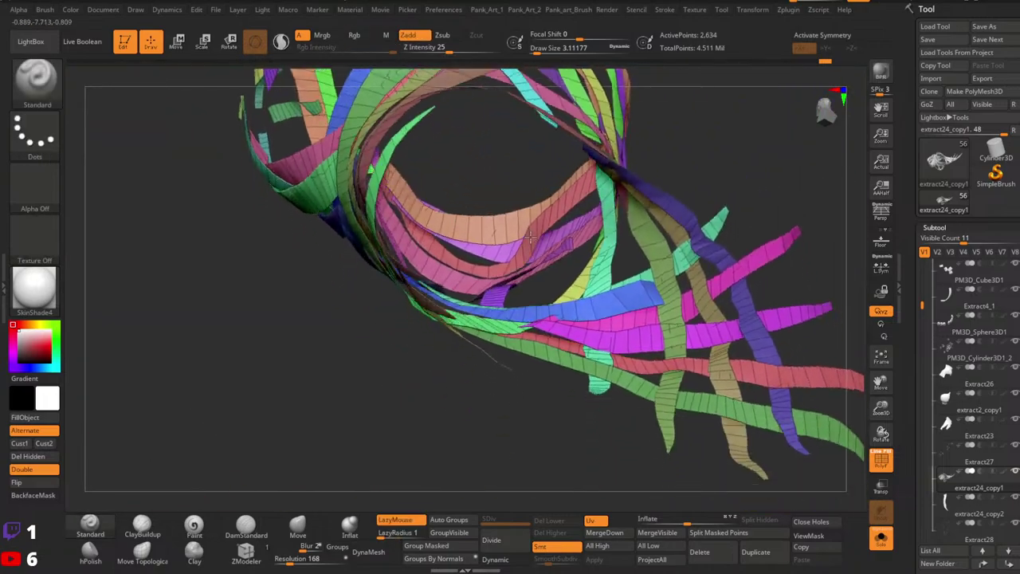
right_drag(531, 237, 574, 231)
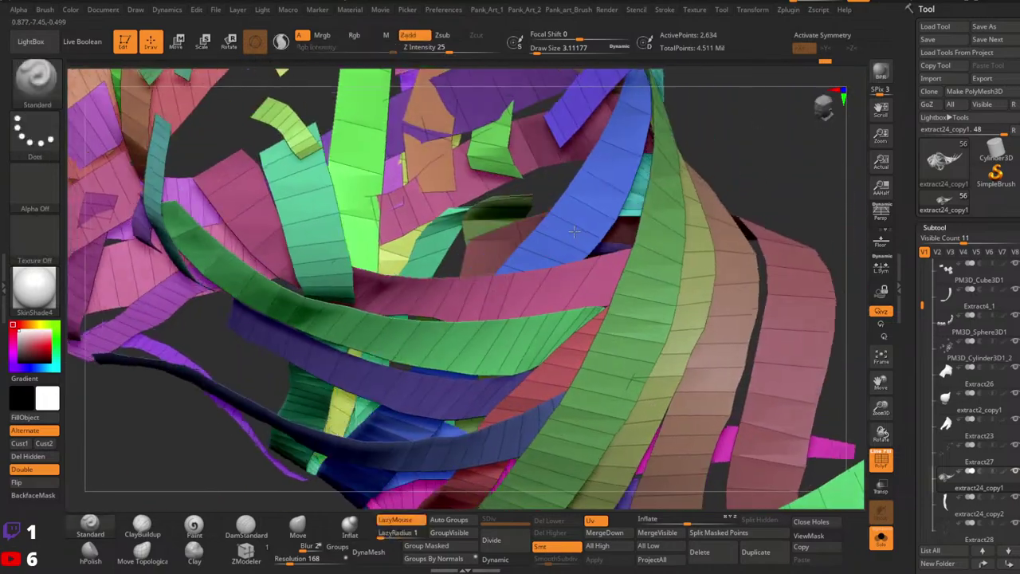
drag(574, 231, 515, 200)
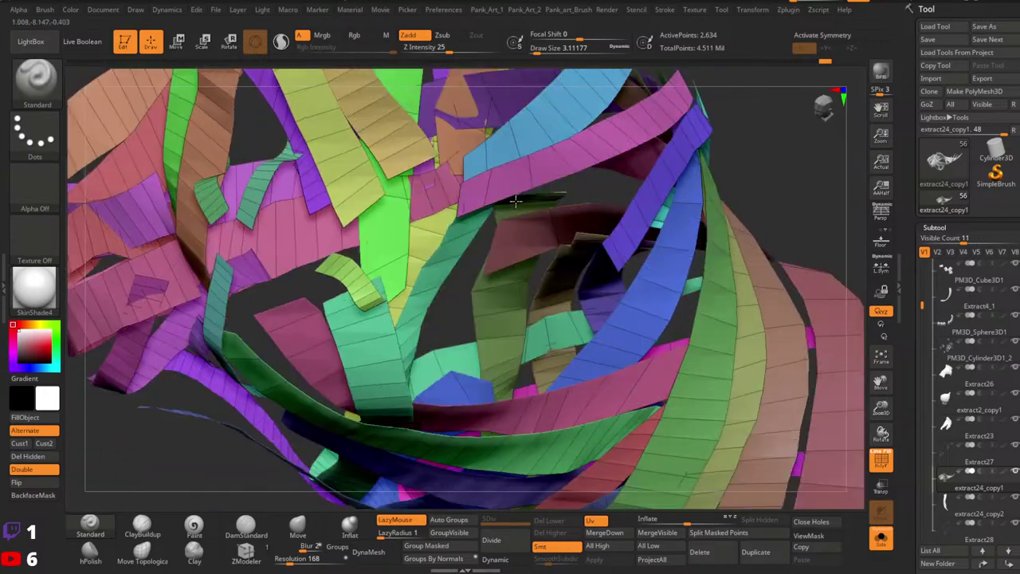
mouse_move(515, 201)
right_down()
mouse_move(536, 225)
mouse_move(532, 243)
mouse_move(529, 209)
mouse_move(550, 231)
right_up()
mouse_move(550, 232)
ctrl+right_down()
mouse_move(640, 193)
mouse_move(577, 183)
ctrl+right_up()
Isolate the long olive strap to check its ends, and bring all the straps back into view.
ctrl+shift+click(596, 209)
ctrl+shift+click(642, 190)
ctrl+shift+click(644, 199)
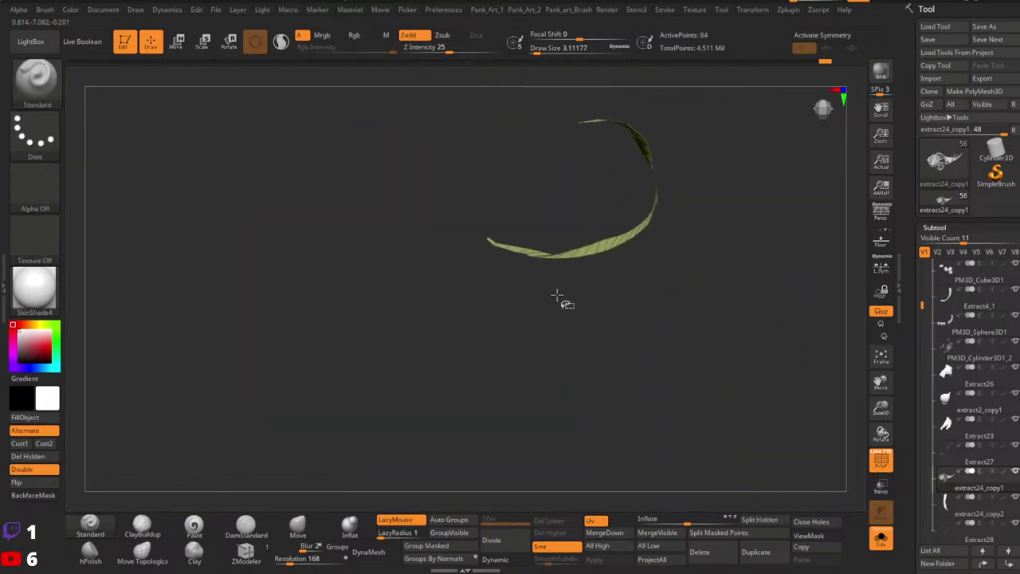
ctrl+right_drag(531, 239, 564, 171)
alt+right_drag(564, 171, 639, 202)
drag(638, 202, 486, 223)
mouse_move(486, 224)
right_down()
mouse_move(495, 227)
mouse_move(486, 219)
right_up()
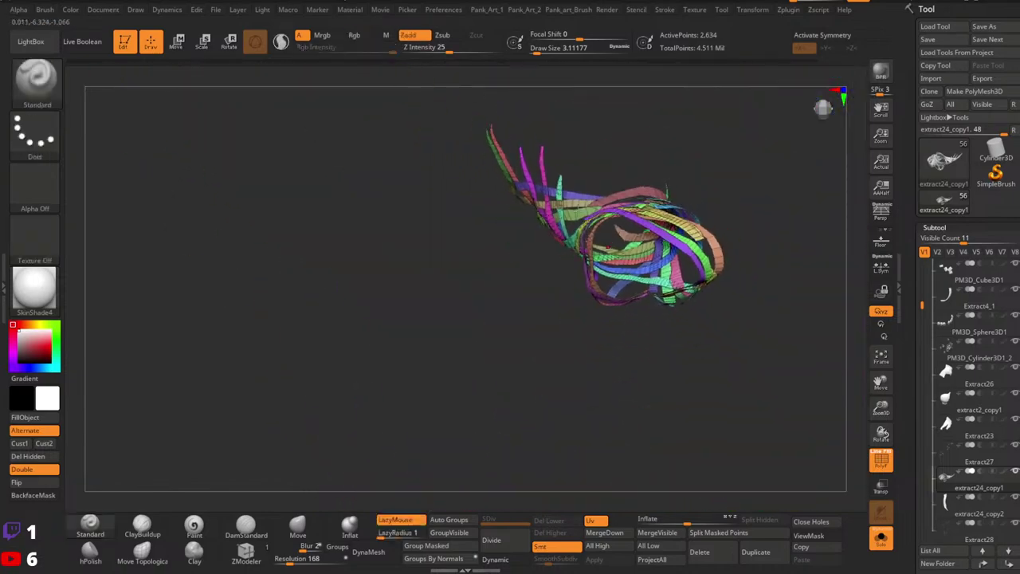
Inspect the strap surfaces with the polyframe display turned off, and turn it back on.
ctrl+right_drag(609, 170, 540, 223)
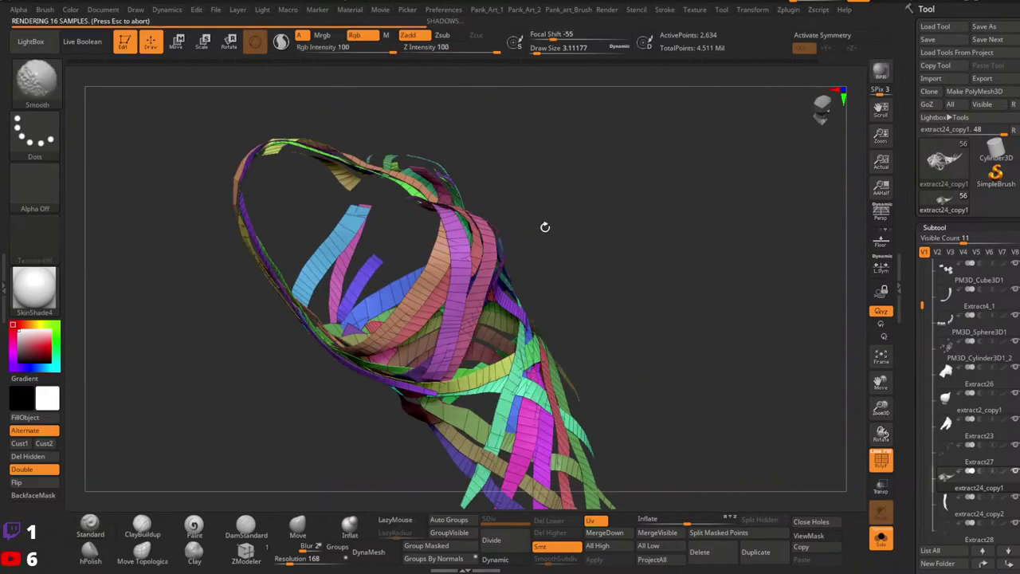
key(shift+f)
key(f)
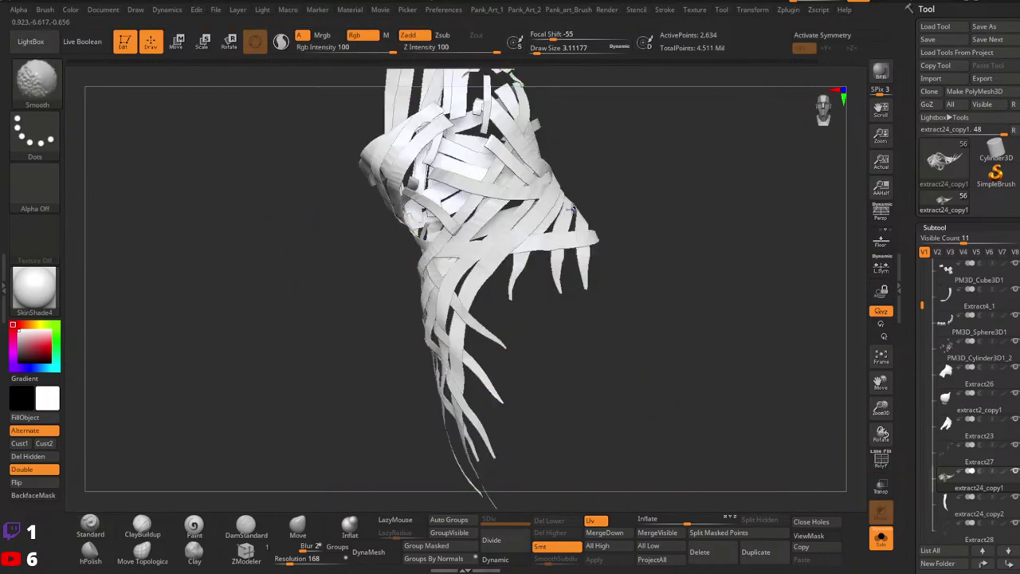
mouse_move(549, 231)
ctrl+right_down()
mouse_move(603, 258)
mouse_move(640, 248)
mouse_move(663, 270)
ctrl+right_up()
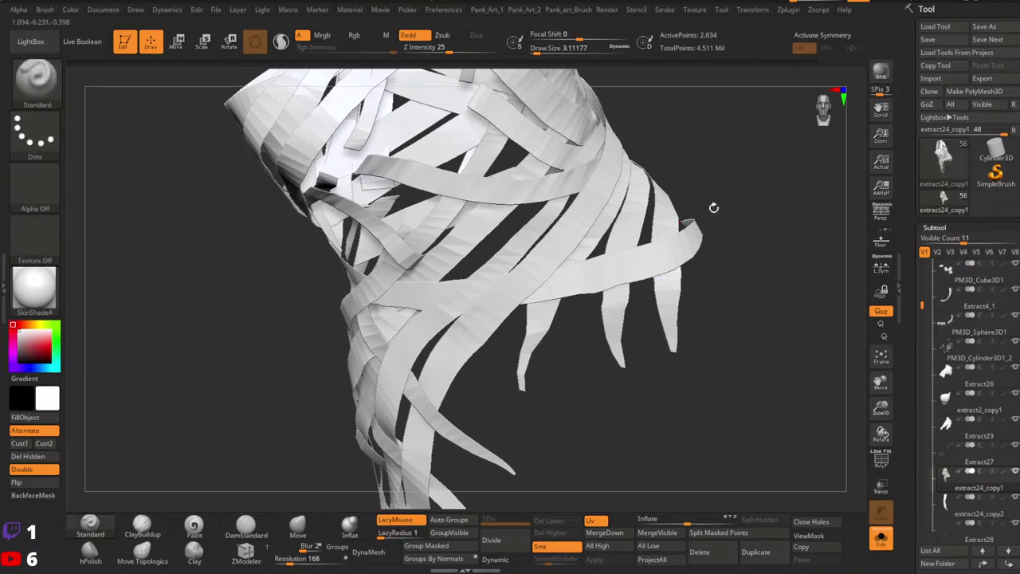
right_drag(512, 223, 571, 209)
key(shift+f)
Set the ZModeler edge action to Insert on the olive-green strap of the lower torso.
ctrl+right_drag(526, 239, 546, 310)
right_drag(398, 303, 591, 335)
mouse_move(430, 319)
right_down()
mouse_move(478, 331)
mouse_move(451, 231)
mouse_move(483, 273)
mouse_move(488, 199)
mouse_move(494, 248)
mouse_move(519, 253)
right_up()
ctrl+right_drag(518, 170, 430, 320)
key(space)
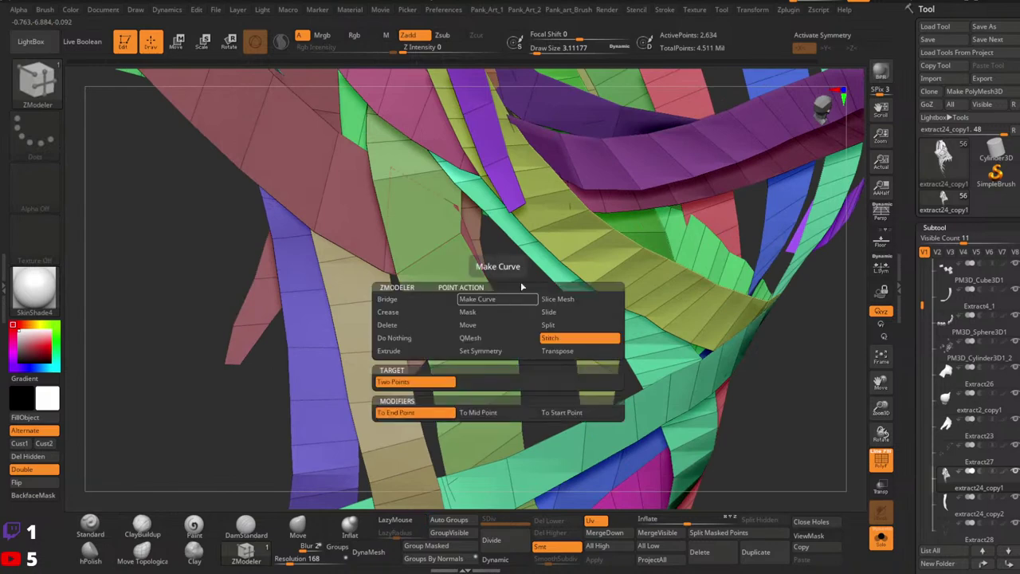
key(space)
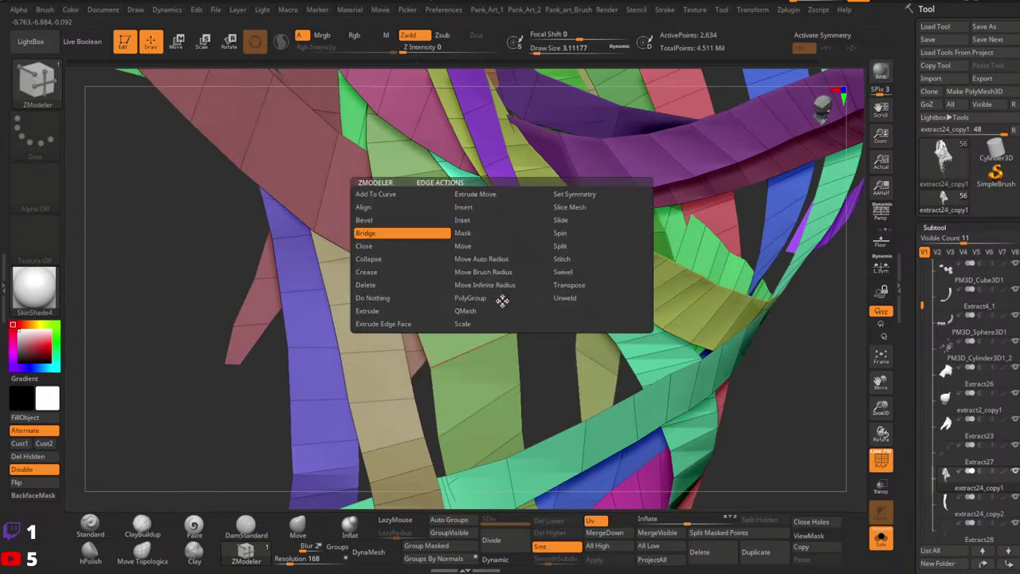
click(467, 211)
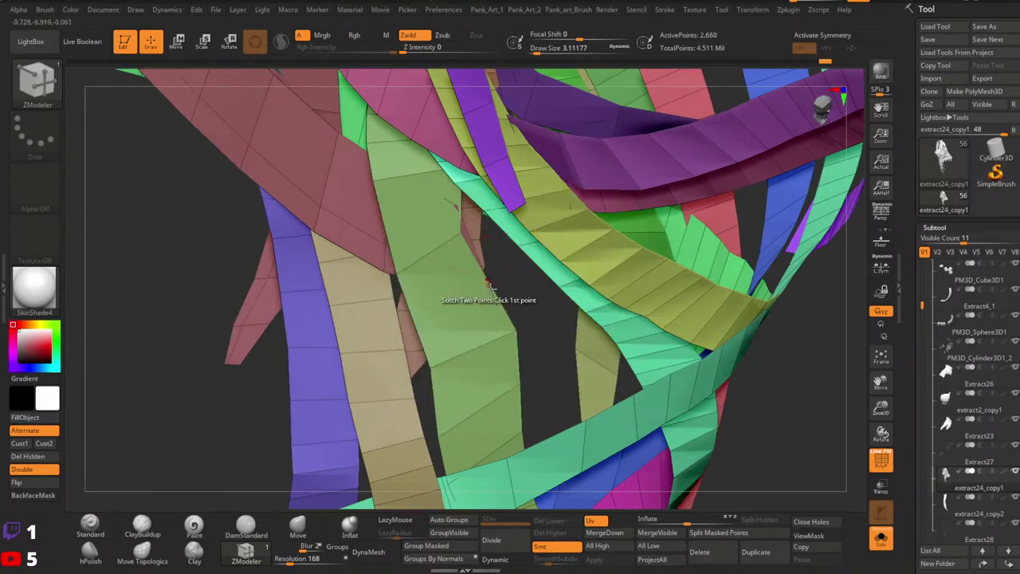
Insert single edge loops across the overly long segments of the lower torso straps.
mouse_move(503, 294)
right_down()
mouse_move(496, 304)
mouse_move(488, 292)
mouse_move(494, 298)
mouse_move(496, 282)
mouse_move(463, 271)
mouse_move(474, 283)
mouse_move(459, 353)
right_up()
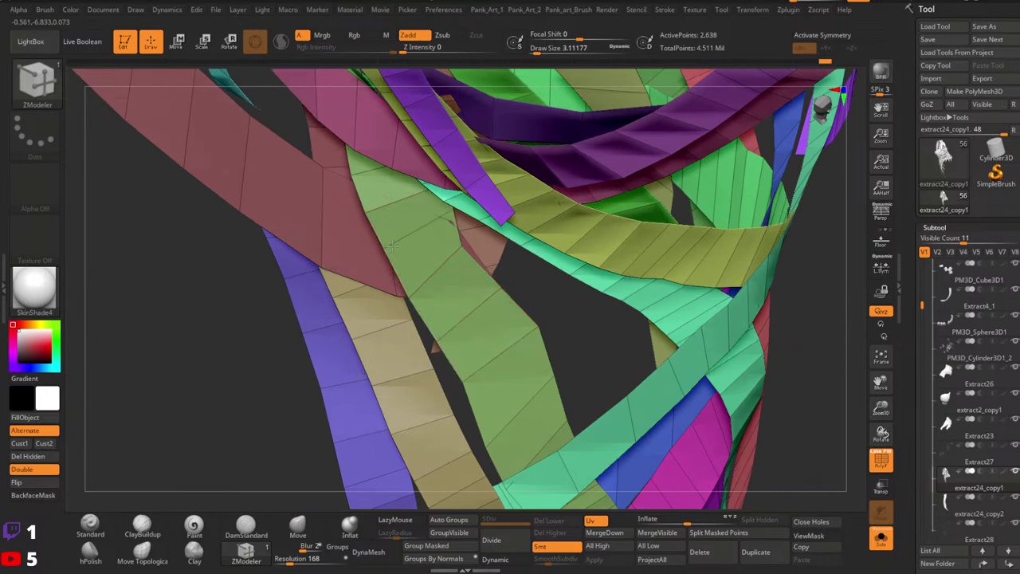
mouse_move(395, 254)
ctrl+right_down()
mouse_move(489, 296)
mouse_move(444, 286)
mouse_move(514, 300)
mouse_move(460, 347)
mouse_move(503, 283)
ctrl+right_up()
ctrl+right_drag(504, 283, 450, 291)
ctrl+right_drag(548, 275, 508, 272)
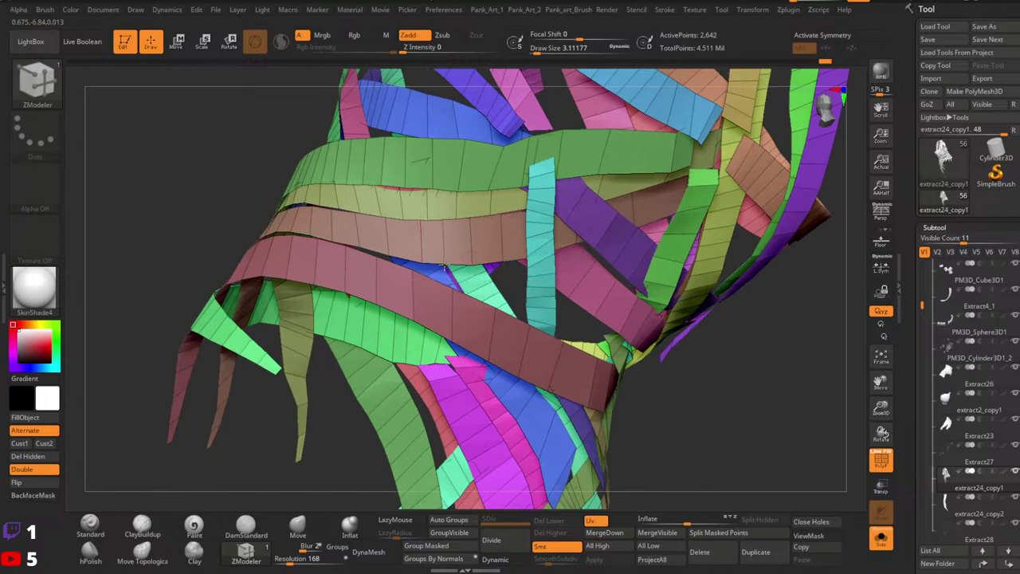
mouse_move(446, 268)
ctrl+right_down()
mouse_move(522, 303)
mouse_move(457, 257)
mouse_move(492, 279)
mouse_move(437, 296)
ctrl+right_up()
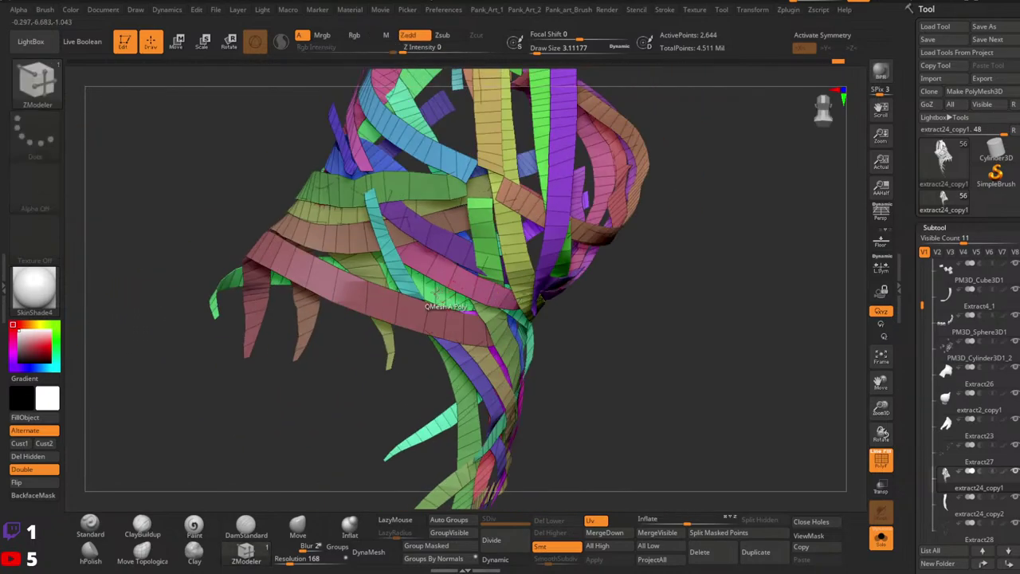
Insert further edge loops across the long segments of the upper torso and shoulder straps.
ctrl+right_drag(525, 293, 446, 257)
ctrl+right_drag(446, 256, 465, 273)
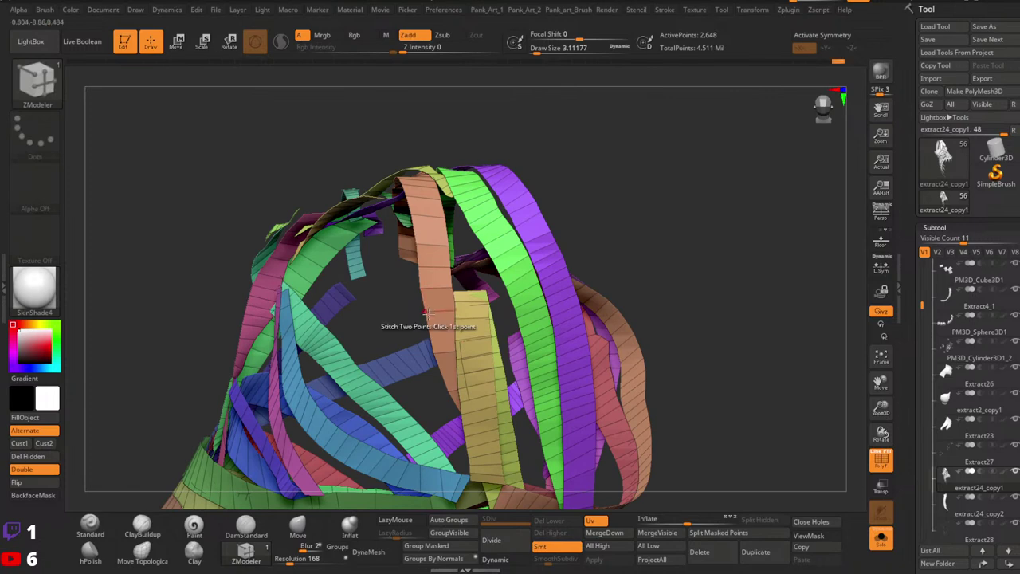
mouse_move(430, 336)
ctrl+right_down()
mouse_move(420, 310)
mouse_move(468, 273)
mouse_move(426, 243)
mouse_move(466, 275)
mouse_move(405, 328)
mouse_move(708, 293)
mouse_move(451, 315)
mouse_move(498, 296)
mouse_move(486, 327)
mouse_move(527, 308)
mouse_move(542, 257)
mouse_move(672, 164)
mouse_move(573, 267)
ctrl+right_up()
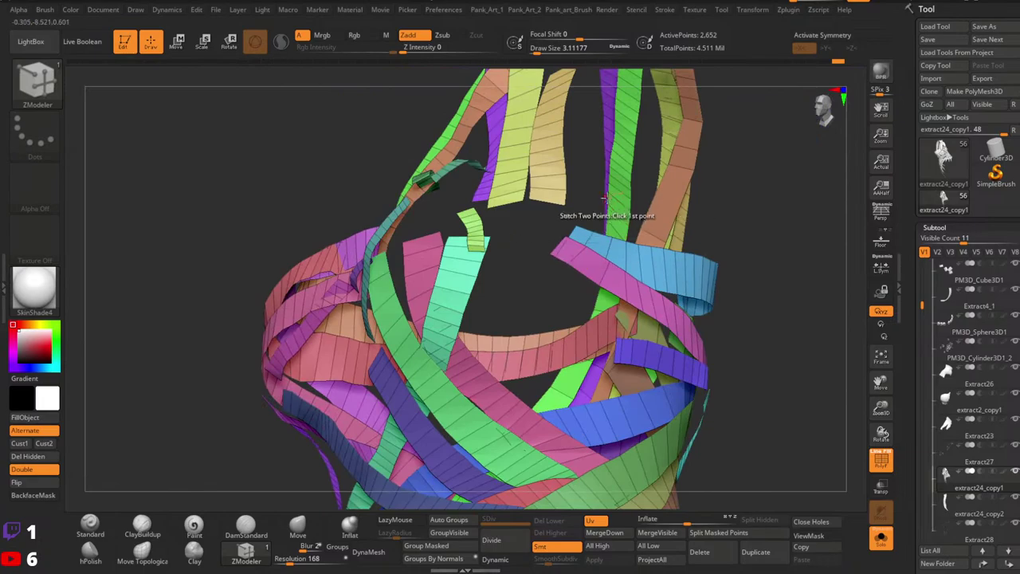
Delete a surplus edge loop from the long green strap running down the lower torso.
mouse_move(606, 198)
right_down()
mouse_move(478, 265)
mouse_move(522, 287)
mouse_move(666, 179)
mouse_move(570, 275)
mouse_move(535, 335)
mouse_move(591, 323)
mouse_move(597, 296)
mouse_move(550, 267)
mouse_move(498, 279)
mouse_move(446, 319)
right_up()
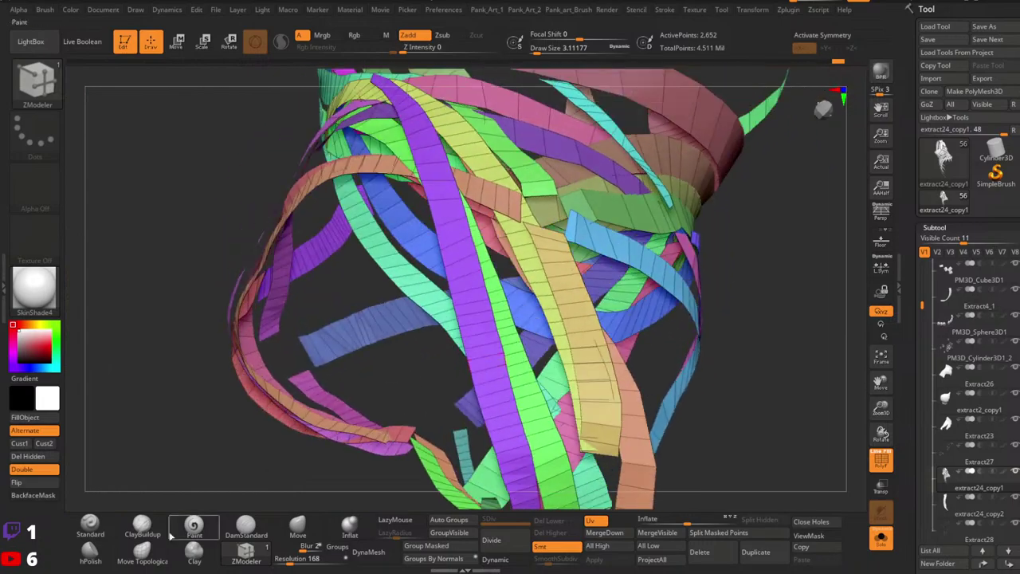
right_drag(571, 163, 447, 392)
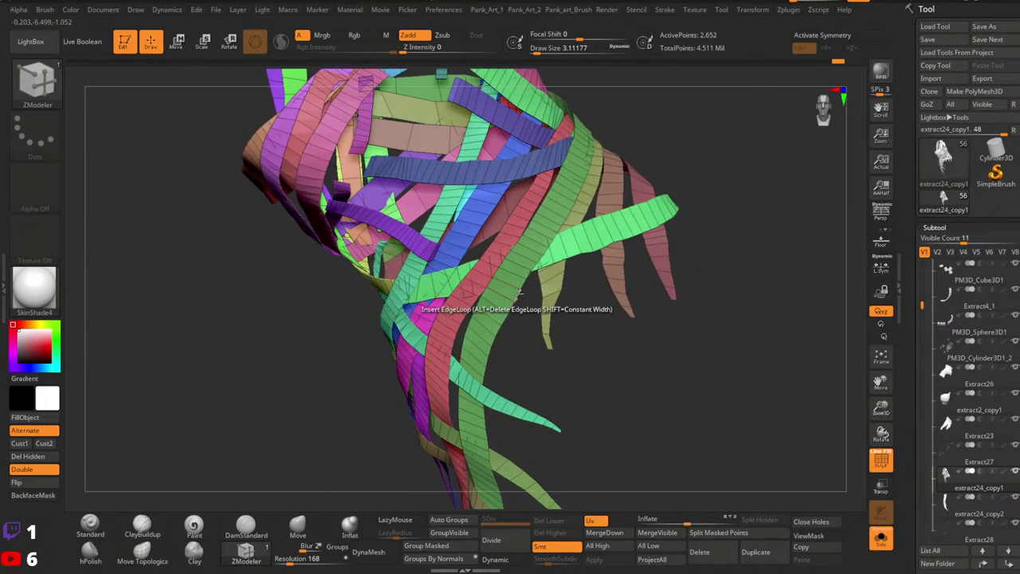
ctrl+right_drag(513, 290, 503, 307)
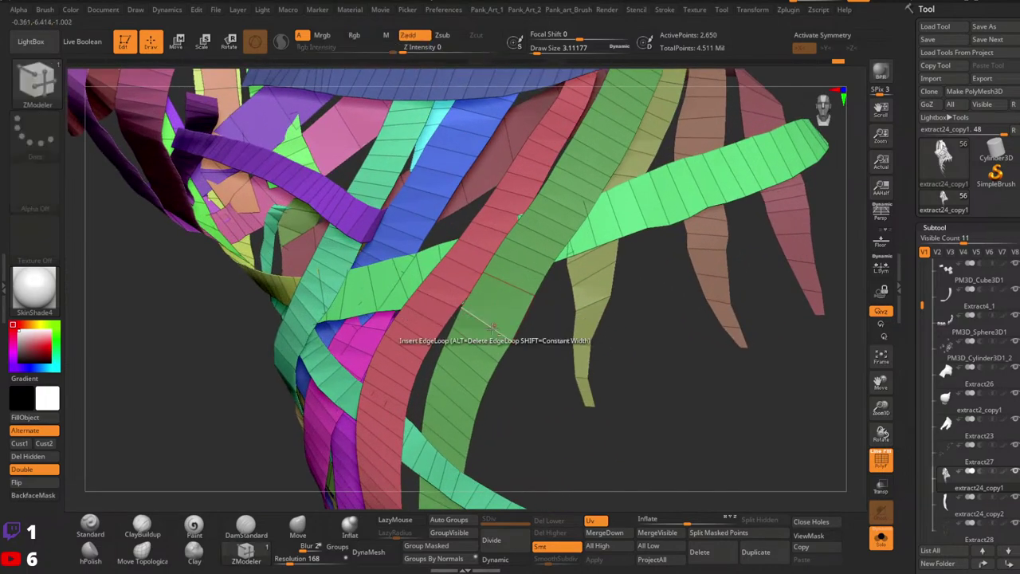
Insert more edge loops across the remaining long segments of the lower torso straps.
ctrl+right_drag(589, 377, 559, 352)
ctrl+right_drag(559, 353, 564, 386)
right_drag(564, 386, 525, 316)
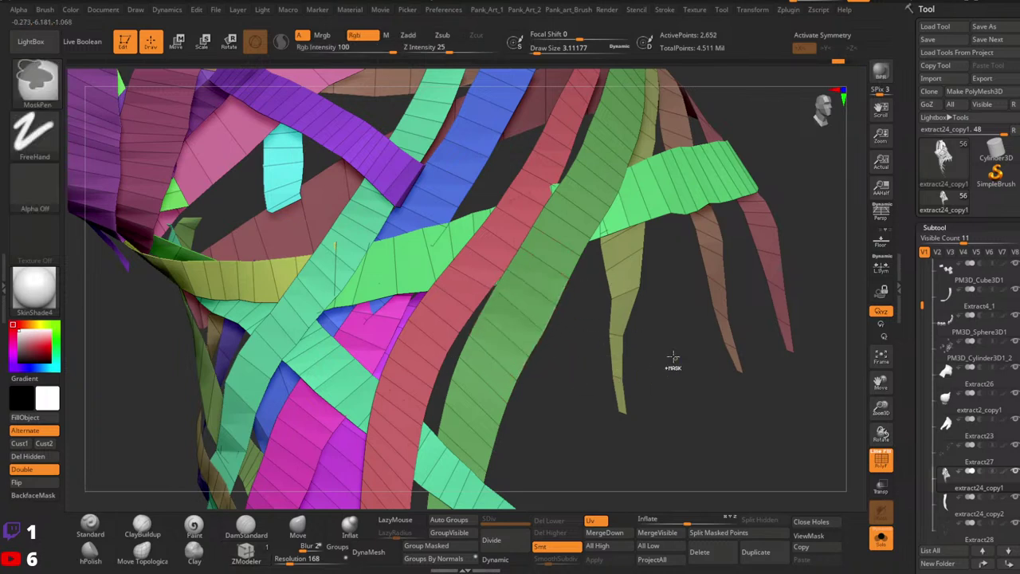
mouse_move(673, 358)
ctrl+right_down()
mouse_move(638, 271)
mouse_move(478, 239)
mouse_move(453, 294)
mouse_move(485, 231)
mouse_move(554, 218)
mouse_move(590, 262)
mouse_move(532, 304)
mouse_move(510, 351)
mouse_move(470, 338)
mouse_move(469, 406)
mouse_move(489, 326)
mouse_move(518, 333)
mouse_move(584, 190)
mouse_move(599, 307)
mouse_move(586, 290)
mouse_move(573, 353)
mouse_move(537, 271)
mouse_move(575, 267)
mouse_move(526, 282)
mouse_move(546, 182)
mouse_move(386, 314)
mouse_move(422, 287)
ctrl+right_up()
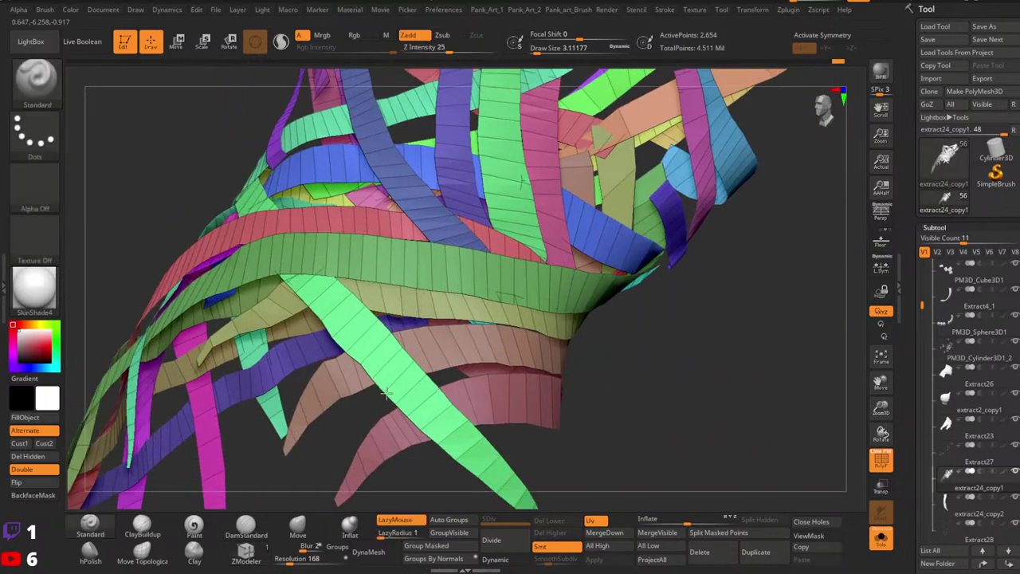
Isolate the bright green hanging strap and the dusty pink lowest strap in turn to check their shape.
drag(385, 394, 495, 334)
ctrl+shift+click(508, 334)
right_drag(509, 333, 558, 286)
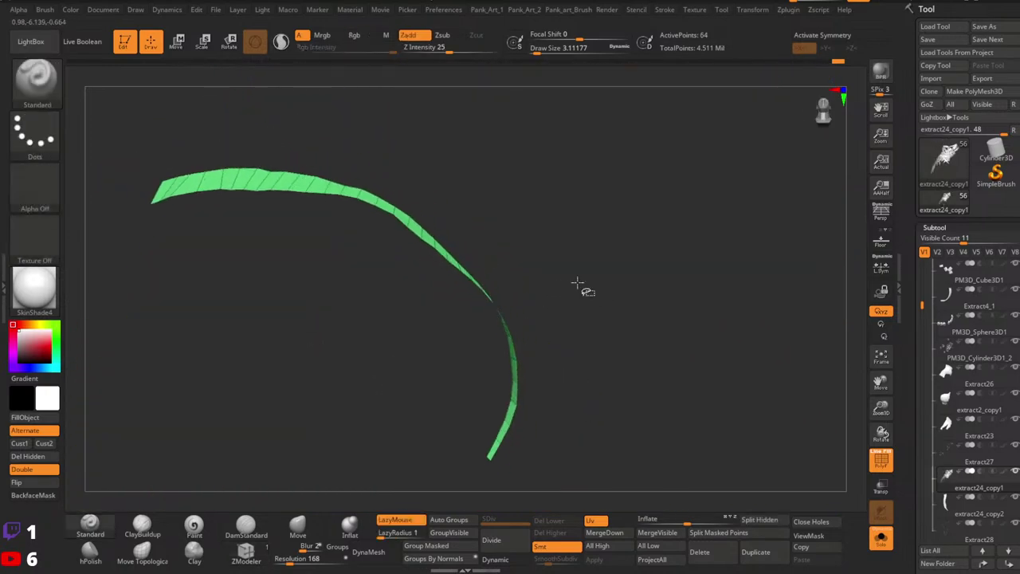
ctrl+shift+drag(577, 282, 594, 294)
ctrl+shift+click(630, 250)
right_drag(594, 295, 499, 354)
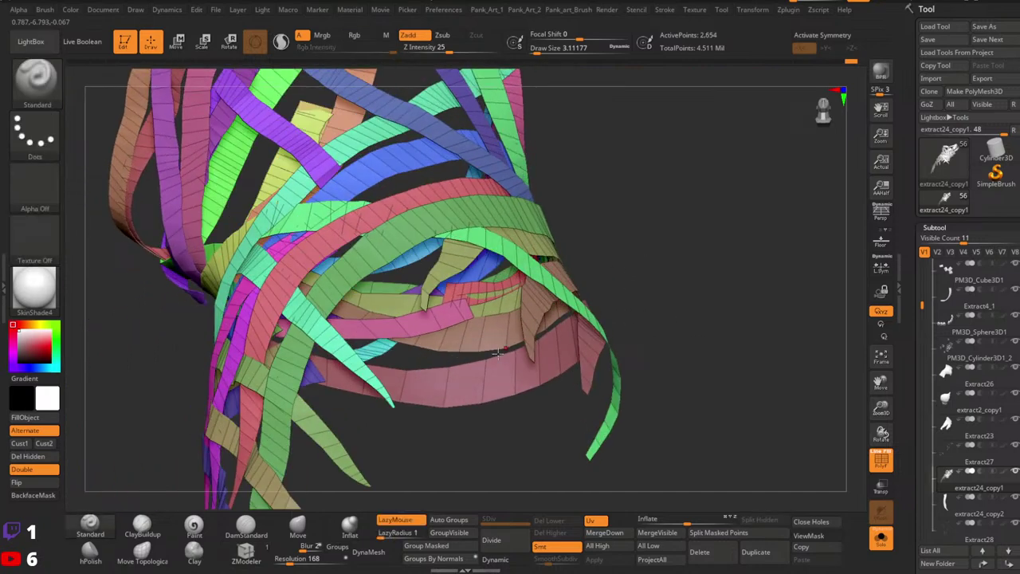
ctrl+shift+click(464, 402)
ctrl+shift+drag(676, 292, 653, 309)
right_drag(526, 342, 484, 311)
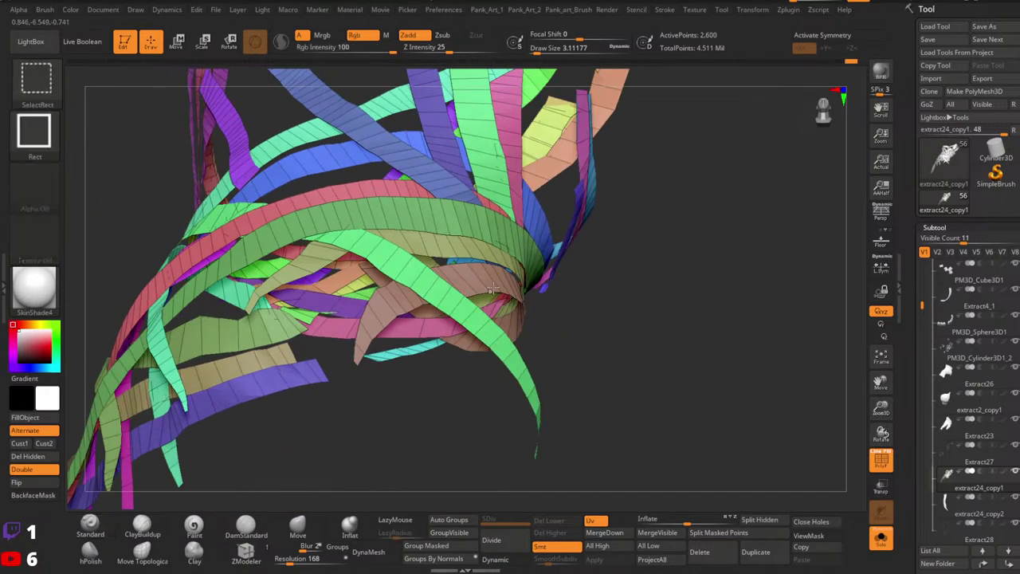
Isolate the brown, magenta and neighbouring lower torso straps to check their faces, then show the whole mesh.
ctrl+shift+click(492, 289)
ctrl+shift+drag(607, 347, 626, 363)
ctrl+shift+click(692, 292)
right_drag(422, 333, 518, 353)
ctrl+shift+click(418, 368)
ctrl+shift+click(487, 407)
right_drag(513, 315, 471, 375)
ctrl+shift+click(471, 375)
ctrl+shift+click(471, 375)
right_drag(597, 403, 573, 395)
ctrl+shift+drag(573, 395, 565, 374)
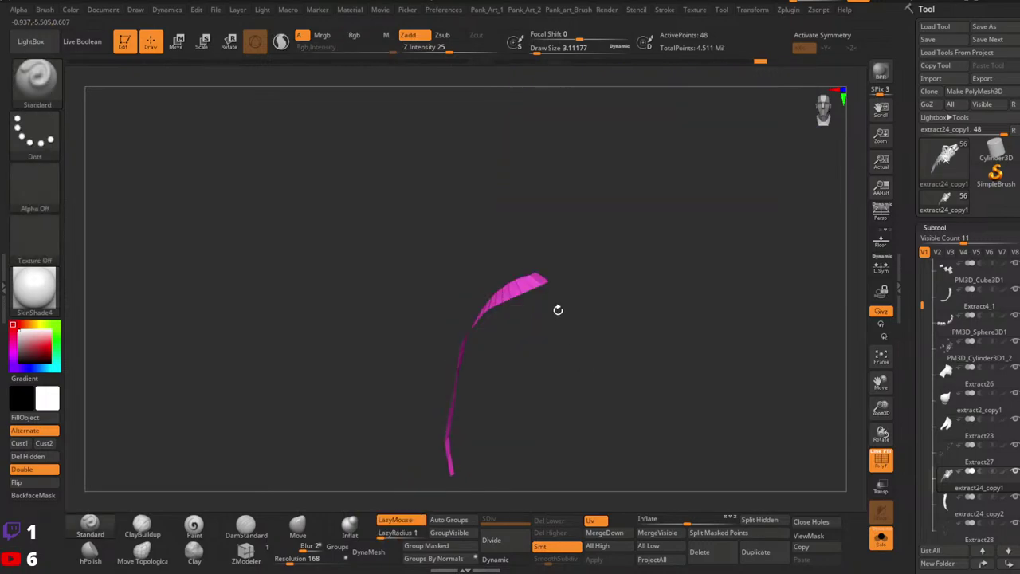
ctrl+shift+click(578, 417)
right_drag(577, 417, 562, 343)
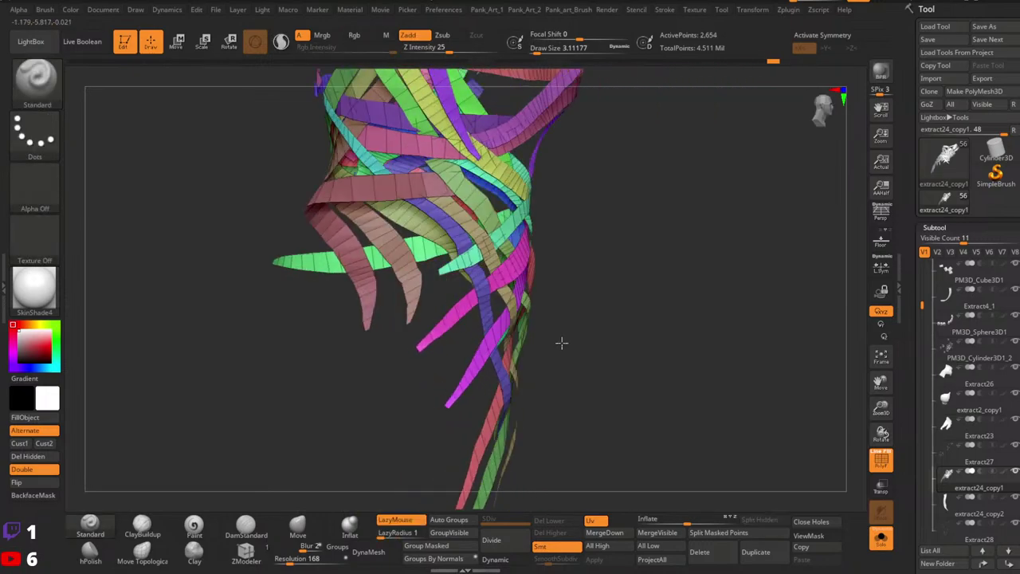
Examine the strap mesh from the back, underside and front of the torso.
alt+right_drag(575, 304, 647, 440)
mouse_move(516, 267)
ctrl+right_down()
mouse_move(515, 307)
mouse_move(528, 279)
mouse_move(494, 281)
mouse_move(591, 209)
mouse_move(580, 197)
mouse_move(398, 276)
mouse_move(481, 298)
mouse_move(510, 275)
ctrl+right_up()
ctrl+right_drag(446, 295, 434, 267)
mouse_move(434, 267)
right_down()
mouse_move(465, 280)
mouse_move(448, 282)
mouse_move(460, 311)
mouse_move(451, 275)
mouse_move(469, 253)
mouse_move(501, 284)
mouse_move(439, 301)
mouse_move(488, 241)
right_up()
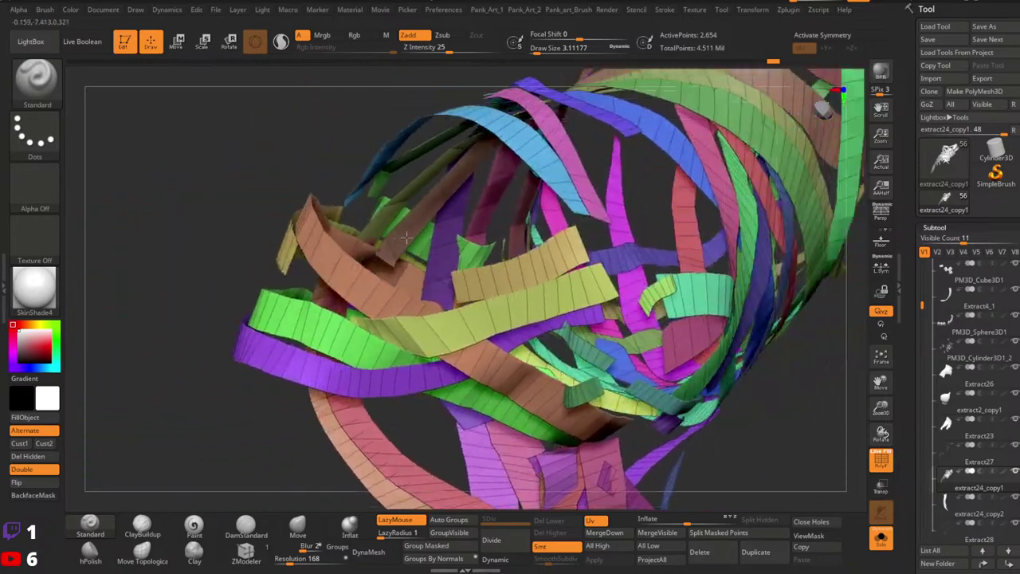
mouse_move(473, 264)
right_down()
mouse_move(466, 334)
mouse_move(454, 242)
mouse_move(487, 307)
mouse_move(534, 337)
mouse_move(539, 249)
mouse_move(558, 239)
mouse_move(640, 252)
mouse_move(473, 324)
mouse_move(537, 283)
mouse_move(501, 276)
mouse_move(495, 309)
mouse_move(478, 291)
mouse_move(428, 321)
mouse_move(448, 368)
mouse_move(470, 351)
mouse_move(480, 286)
mouse_move(510, 208)
mouse_move(687, 251)
right_up()
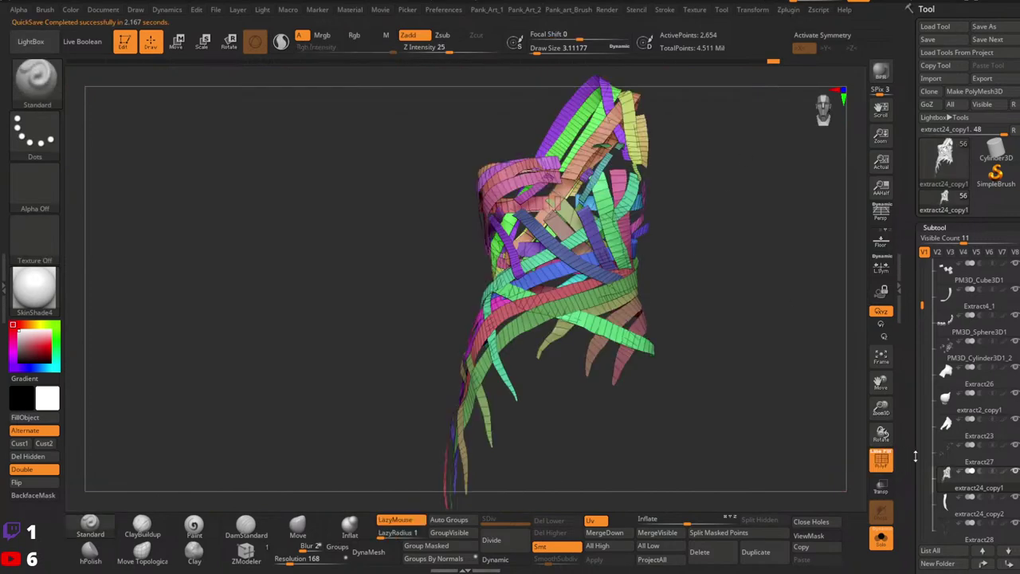
mouse_move(752, 262)
ctrl+right_down()
mouse_move(763, 341)
mouse_move(732, 281)
mouse_move(691, 305)
mouse_move(751, 275)
ctrl+right_up()
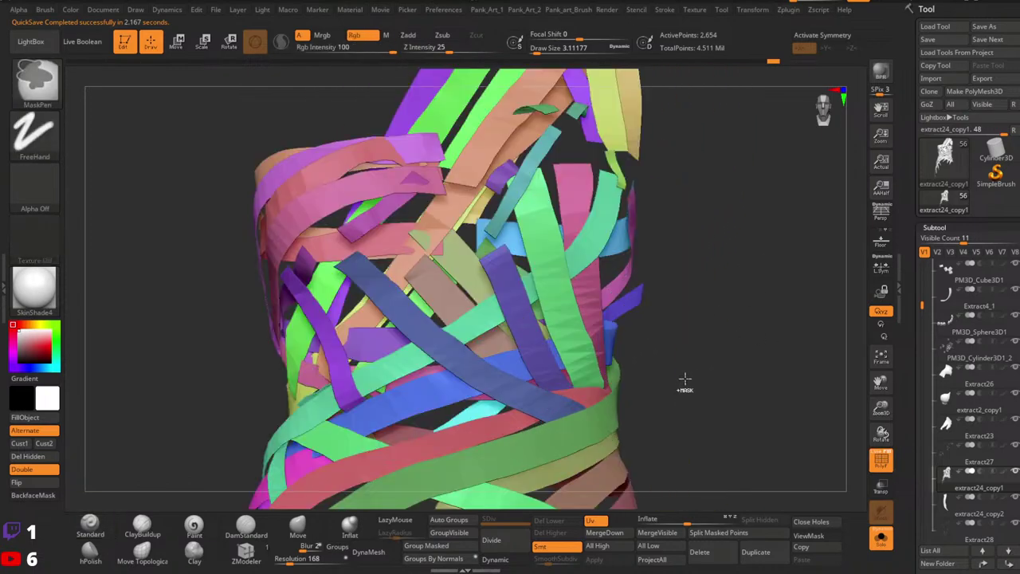
ctrl+right_drag(683, 382, 660, 349)
alt+right_drag(660, 349, 715, 301)
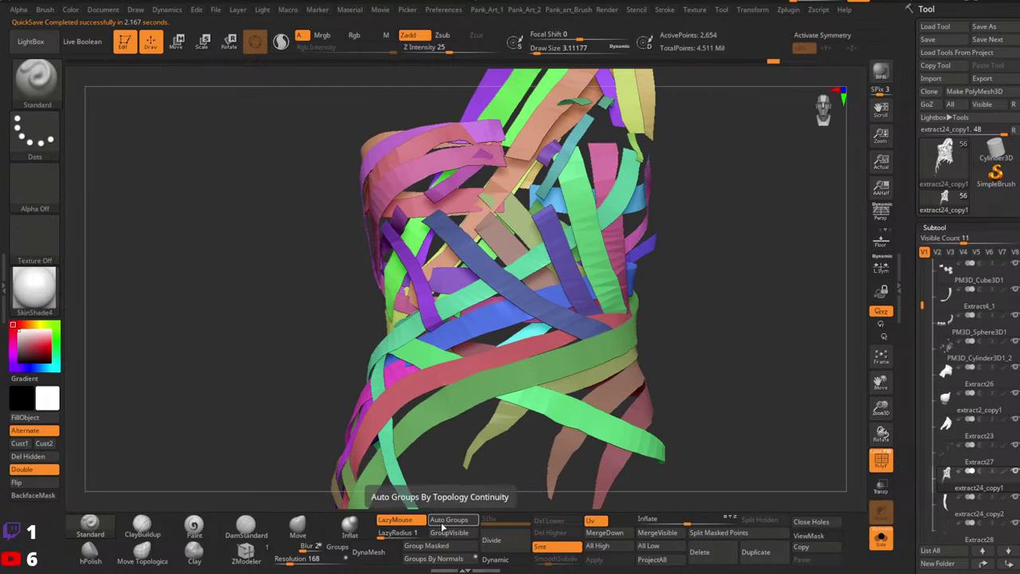
Regroup the torso straps with Auto Groups by topology continuity.
ctrl+right_drag(692, 313, 757, 335)
mouse_move(593, 292)
right_down()
mouse_move(633, 381)
mouse_move(599, 357)
right_up()
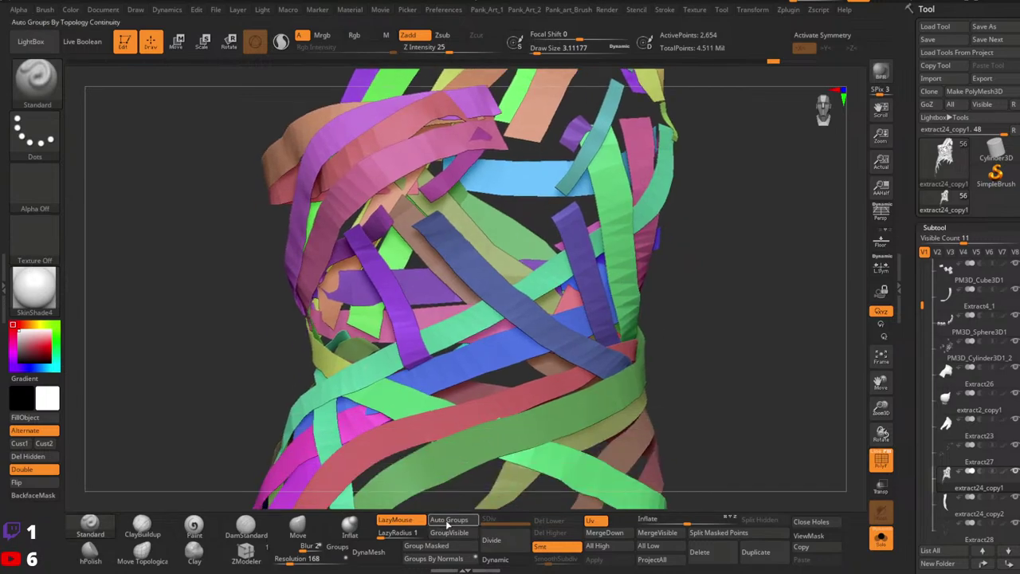
click(447, 522)
mouse_move(373, 341)
right_down()
mouse_move(468, 323)
mouse_move(451, 319)
mouse_move(453, 255)
mouse_move(478, 253)
mouse_move(461, 185)
mouse_move(439, 211)
mouse_move(501, 292)
mouse_move(585, 296)
mouse_move(550, 253)
mouse_move(529, 273)
mouse_move(536, 294)
mouse_move(564, 286)
mouse_move(590, 273)
mouse_move(588, 254)
mouse_move(550, 264)
mouse_move(565, 245)
mouse_move(523, 243)
mouse_move(557, 258)
mouse_move(595, 250)
mouse_move(489, 279)
mouse_move(623, 306)
mouse_move(544, 275)
mouse_move(597, 284)
mouse_move(653, 325)
right_up()
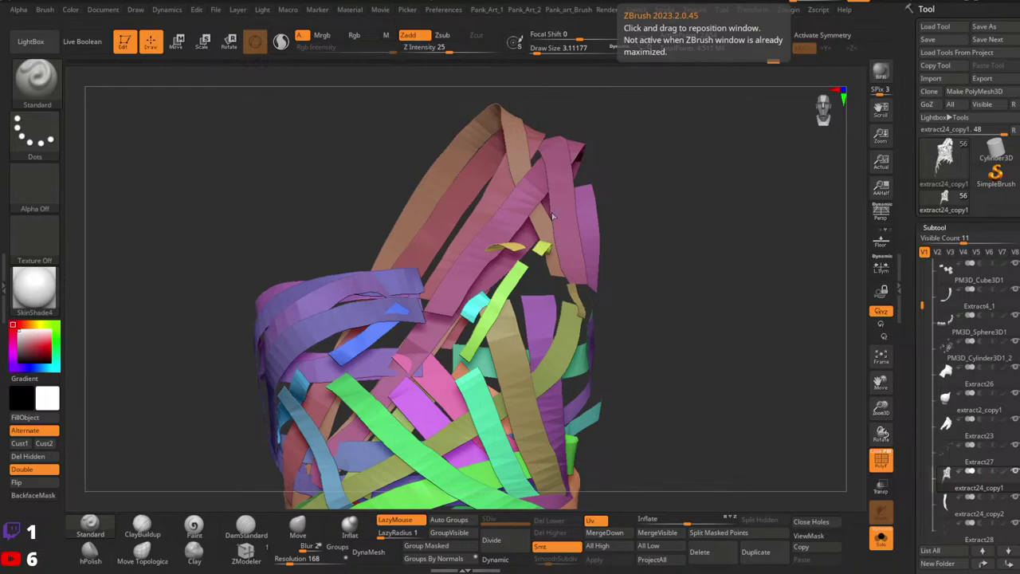
Select the ZModeler brush and display the wireframe lines on the torso straps.
mouse_move(627, 285)
right_down()
mouse_move(605, 299)
mouse_move(631, 300)
mouse_move(488, 319)
mouse_move(456, 359)
mouse_move(519, 317)
mouse_move(557, 317)
mouse_move(568, 302)
right_up()
mouse_move(568, 302)
right_down()
mouse_move(510, 325)
mouse_move(540, 304)
mouse_move(562, 320)
mouse_move(588, 297)
mouse_move(606, 315)
mouse_move(672, 316)
mouse_move(574, 210)
mouse_move(606, 255)
mouse_move(635, 273)
mouse_move(557, 275)
mouse_move(465, 298)
mouse_move(582, 292)
mouse_move(510, 279)
right_up()
mouse_move(510, 279)
ctrl+right_down()
mouse_move(584, 319)
mouse_move(494, 247)
mouse_move(462, 255)
ctrl+right_up()
key(shift+f)
key(shift+f)
ctrl+right_drag(462, 255, 335, 432)
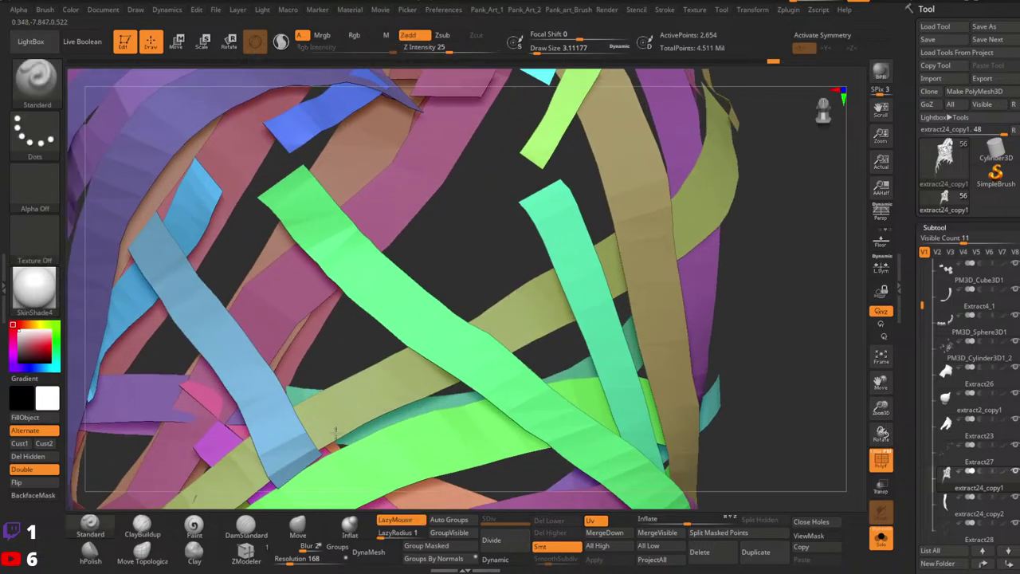
click(245, 557)
right_drag(560, 328, 618, 335)
key(shift+f)
key(shift+f)
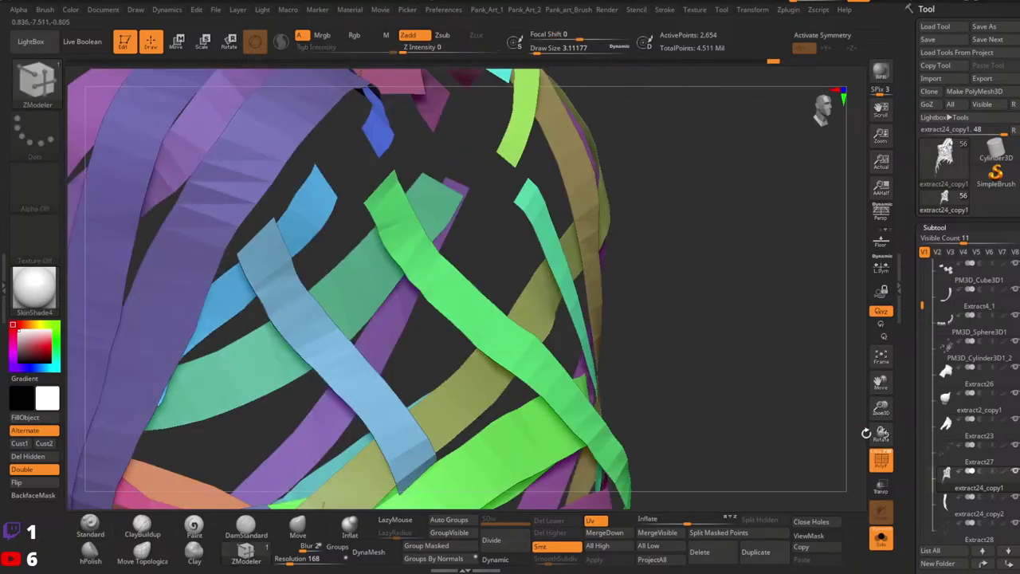
click(873, 453)
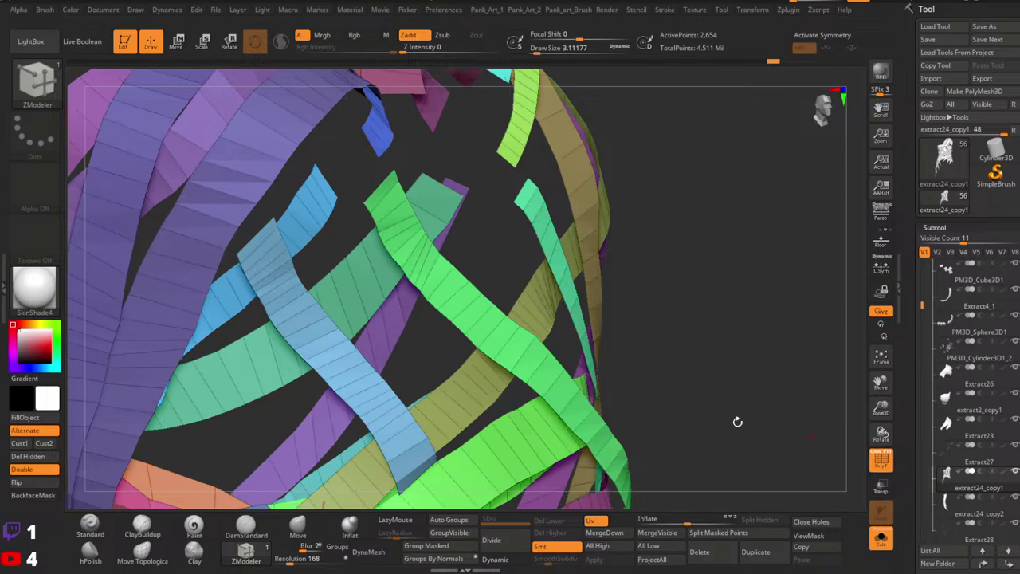
Set the ZModeler polygon action to Extrude with All Polygons as the target.
right_drag(738, 422, 622, 399)
key(space)
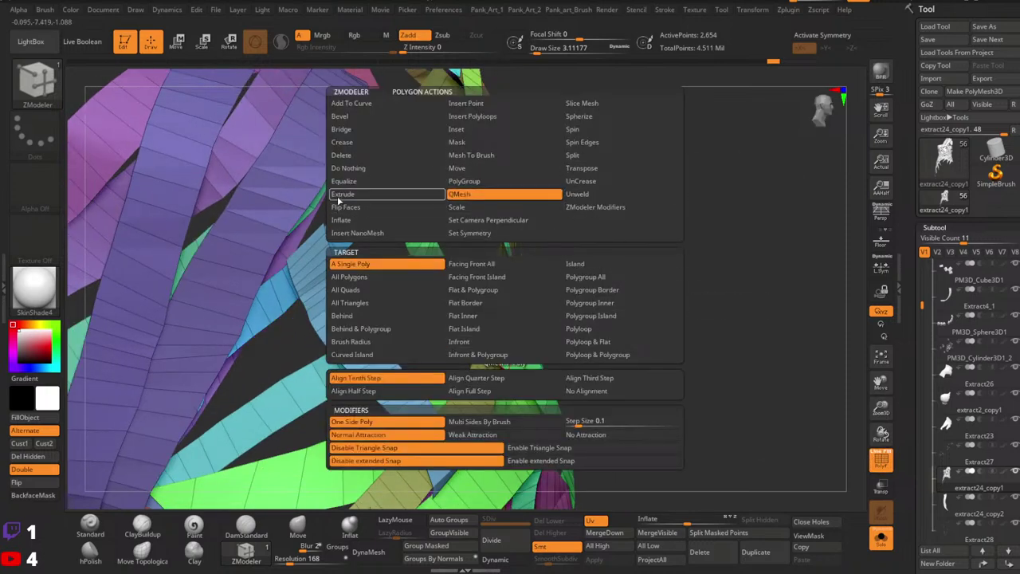
click(341, 195)
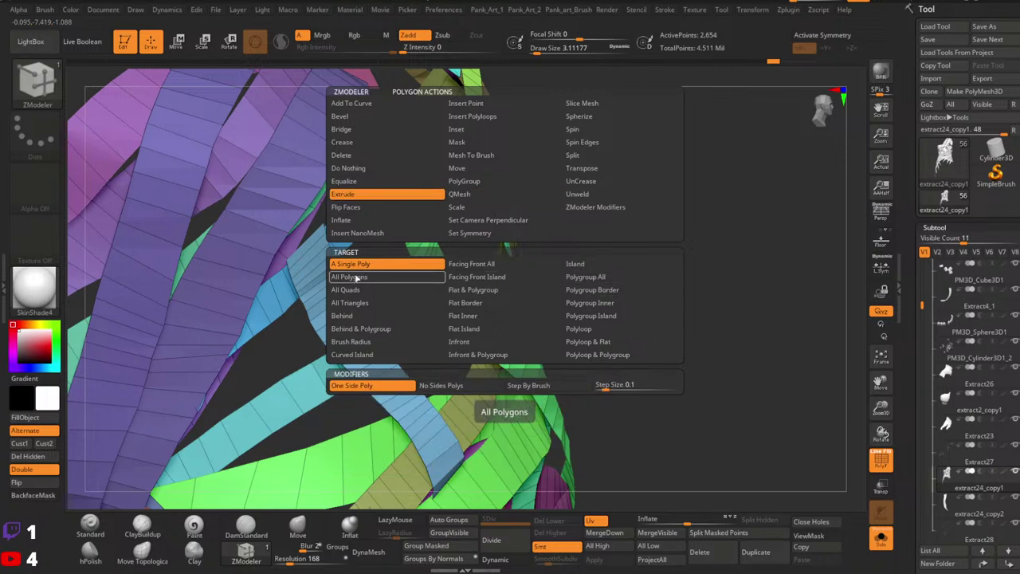
Try extruding all strap polygons into thickness and grouping the result by normals.
drag(506, 353, 500, 360)
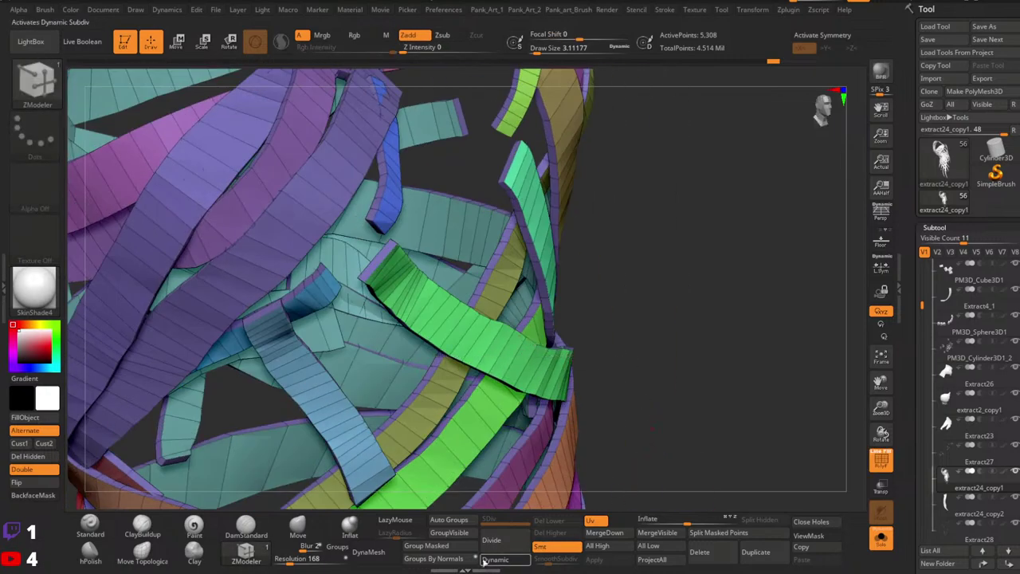
click(447, 560)
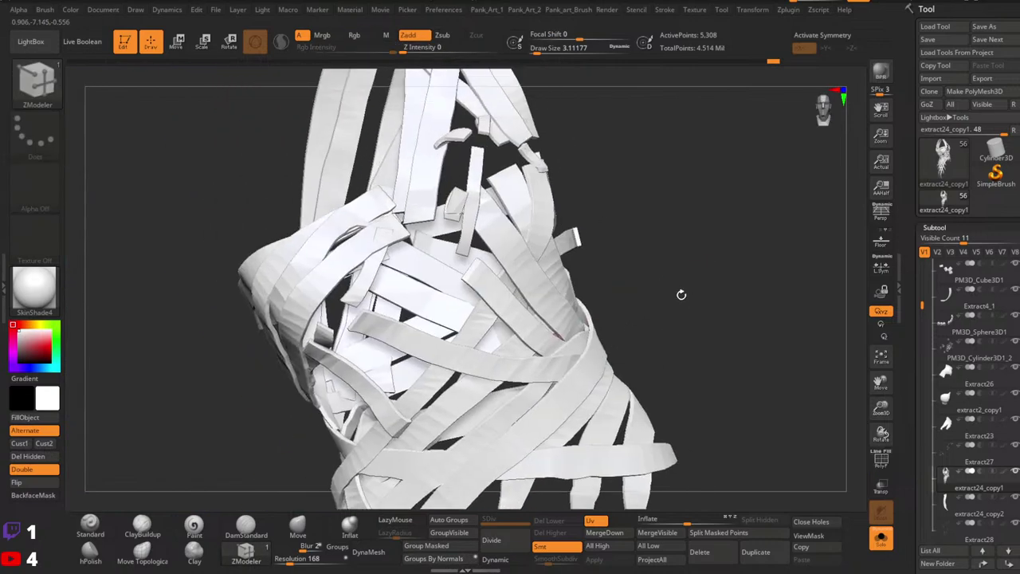
key(1)
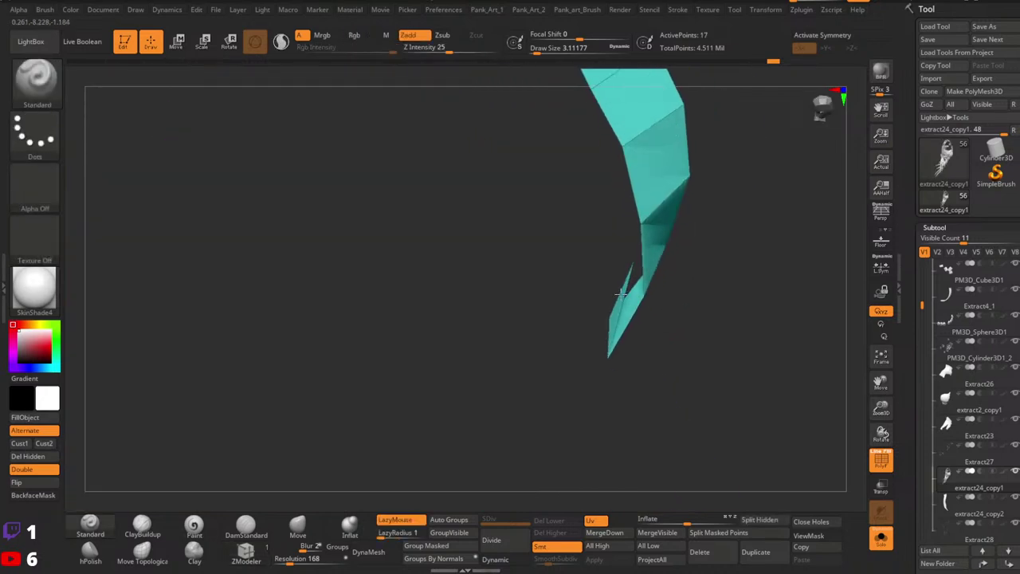
Isolate the stray sliver face at the end of the turquoise strap and delete it.
key(ctrl+shift)
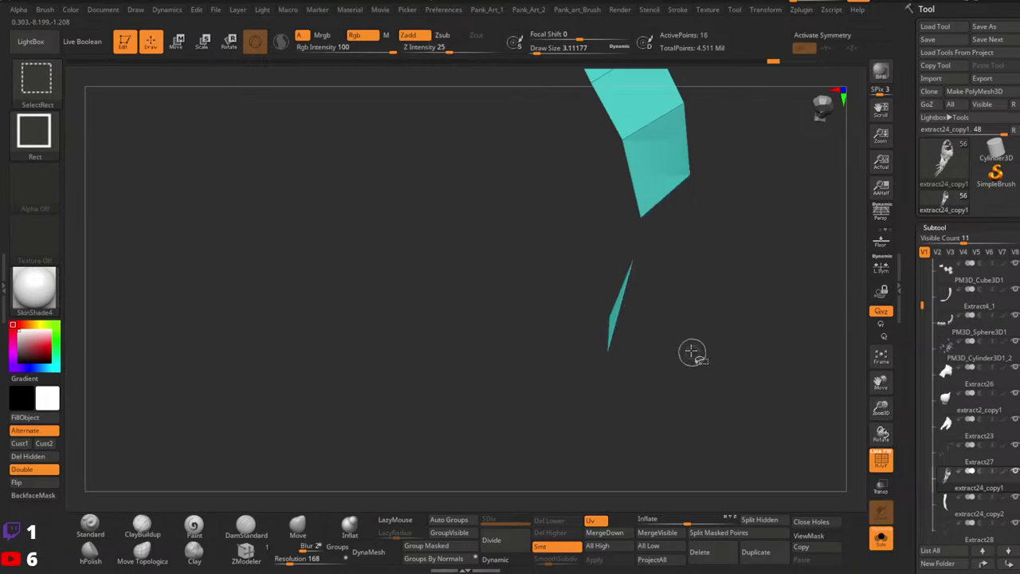
ctrl+shift+drag(586, 244, 691, 430)
ctrl+shift+drag(423, 299, 371, 351)
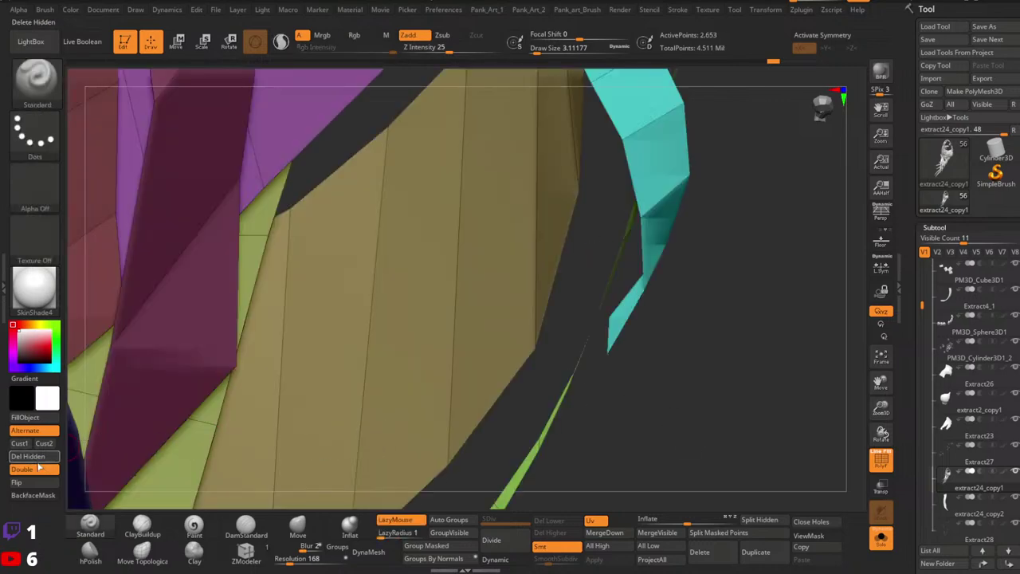
Try extruding all polygons of the torso straps with ZModeler to give them thickness.
ctrl+right_drag(483, 385, 565, 162)
drag(564, 162, 571, 271)
right_drag(572, 270, 569, 239)
right_drag(570, 239, 466, 211)
drag(466, 209, 359, 245)
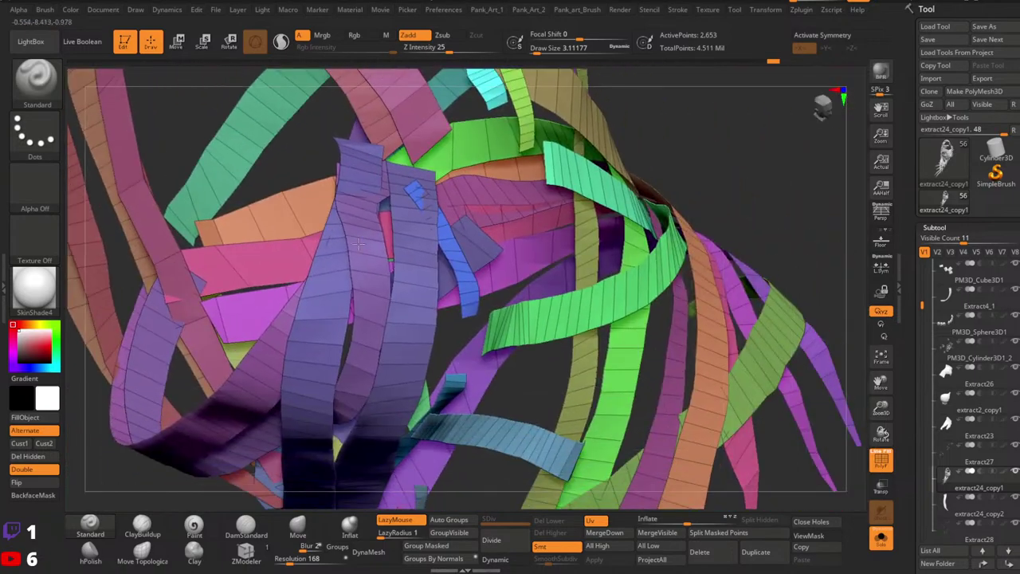
ctrl+right_drag(564, 321, 472, 398)
click(247, 552)
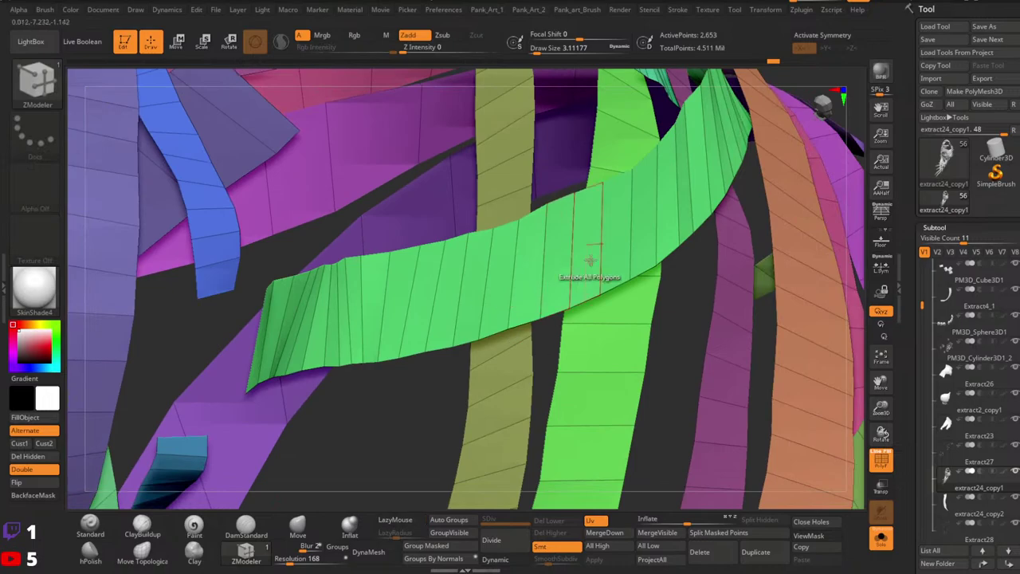
drag(556, 252, 539, 236)
ctrl+right_drag(539, 236, 592, 224)
drag(592, 225, 440, 311)
Check the extruded straps from below and from the side, then undo the extrusion.
right_drag(441, 310, 489, 231)
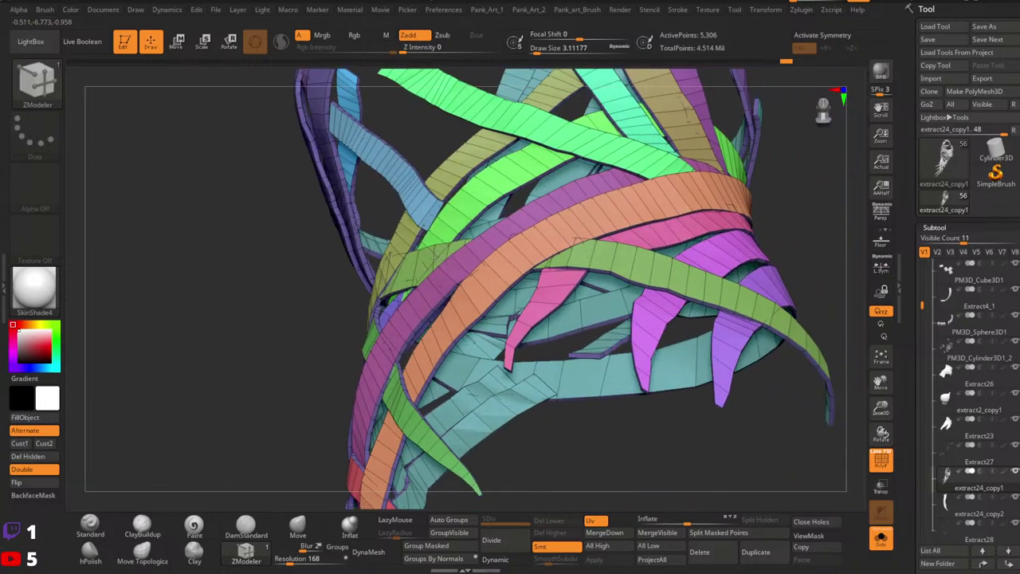
mouse_move(438, 257)
alt+right_down()
mouse_move(498, 300)
mouse_move(446, 311)
mouse_move(422, 255)
alt+right_up()
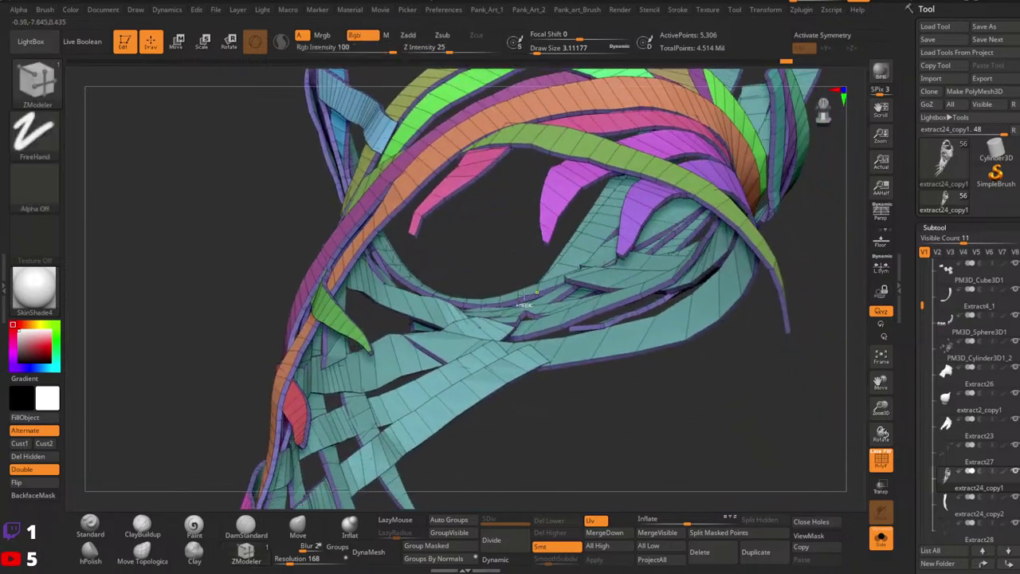
ctrl+right_drag(524, 297, 454, 334)
alt+right_drag(454, 335, 479, 250)
right_drag(392, 268, 630, 223)
alt+right_drag(303, 308, 512, 243)
right_drag(534, 244, 545, 274)
key(ctrl+z)
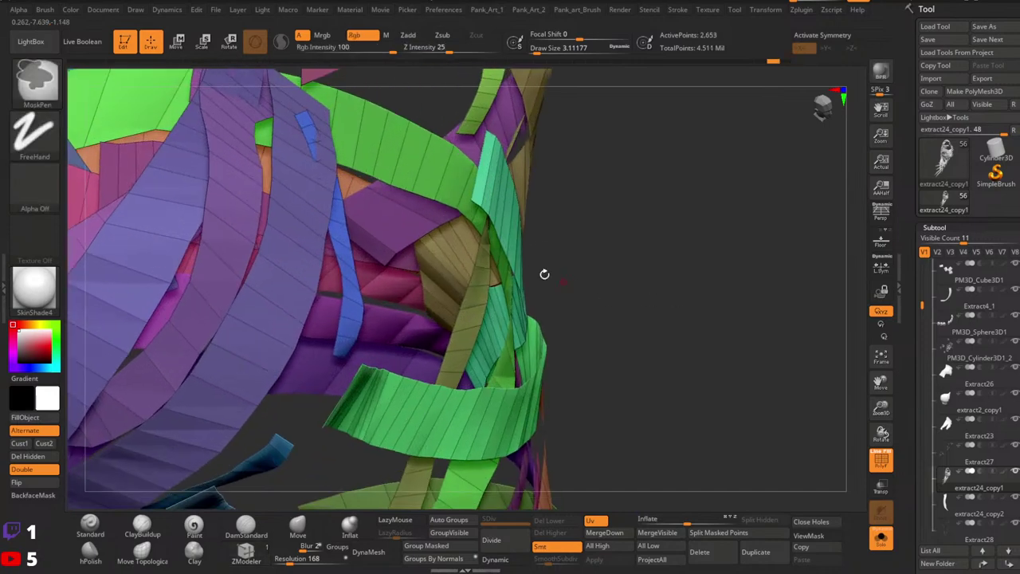
Extrude all polygons of the torso straps into thickness and group the faces by normals.
drag(506, 223, 494, 228)
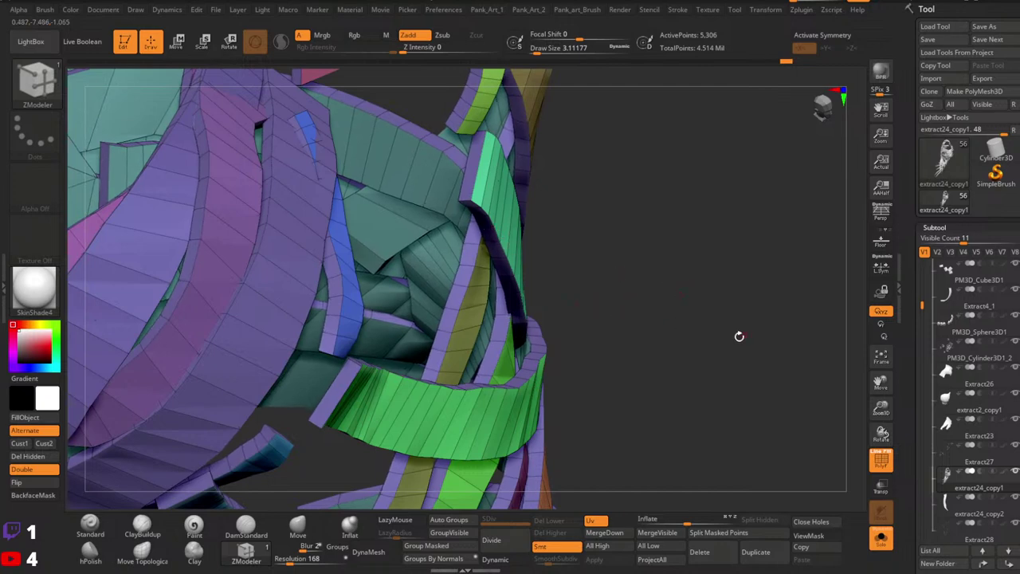
click(448, 559)
Hide the polyframe on the thickened straps and select the ClayBuildup brush.
ctrl+right_drag(612, 221, 498, 383)
key(shift+f)
click(143, 526)
drag(498, 383, 410, 356)
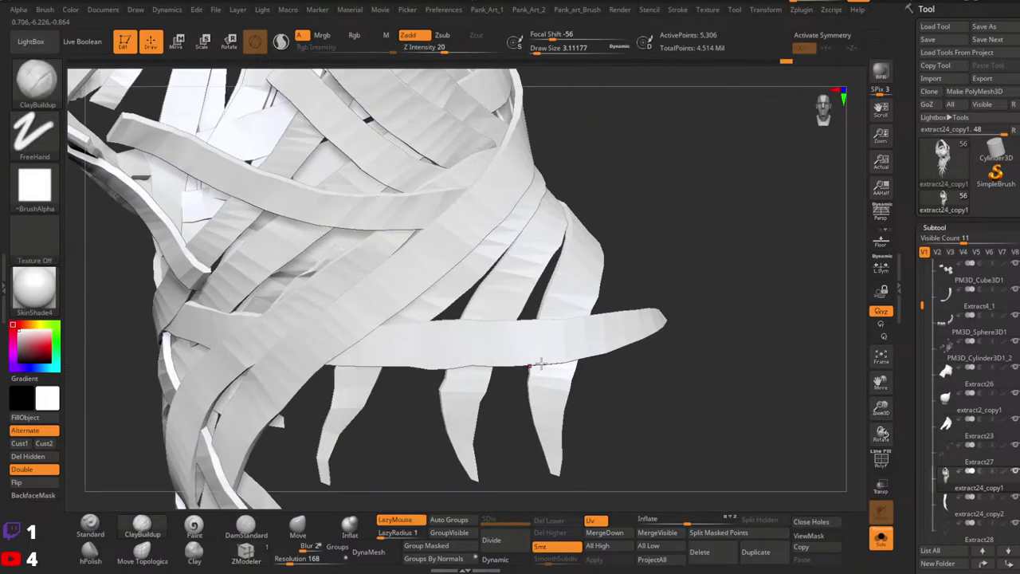
Compare the thickened straps with and without polyframe and change the material to StartupMaterial to check their shading.
right_drag(383, 368, 583, 320)
right_click(600, 307)
key(shift+f)
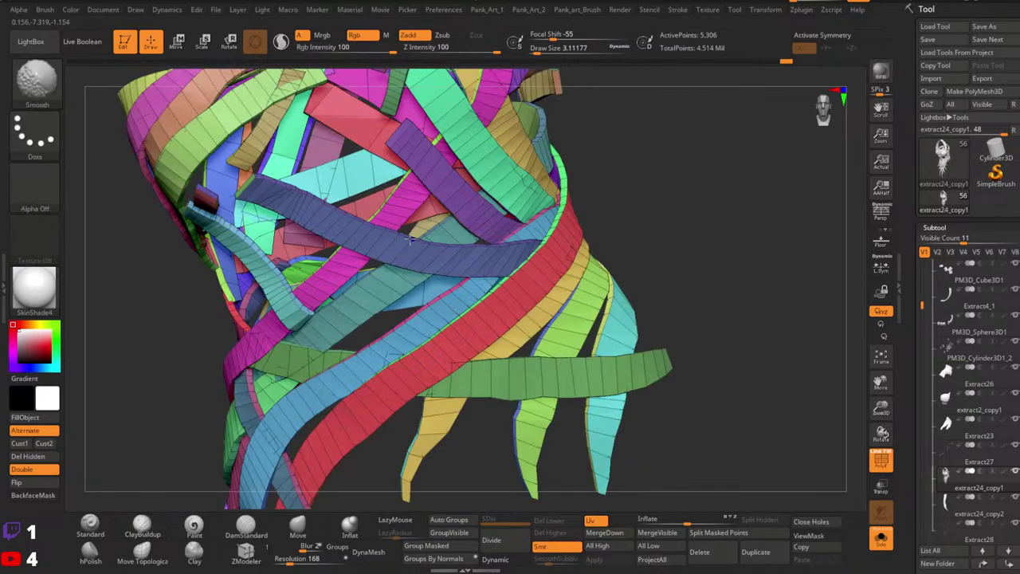
ctrl+right_drag(375, 179, 495, 291)
ctrl+right_drag(496, 291, 394, 218)
mouse_move(500, 312)
alt+right_down()
mouse_move(437, 240)
mouse_move(462, 294)
mouse_move(470, 171)
mouse_move(446, 239)
mouse_move(444, 311)
mouse_move(518, 303)
alt+right_up()
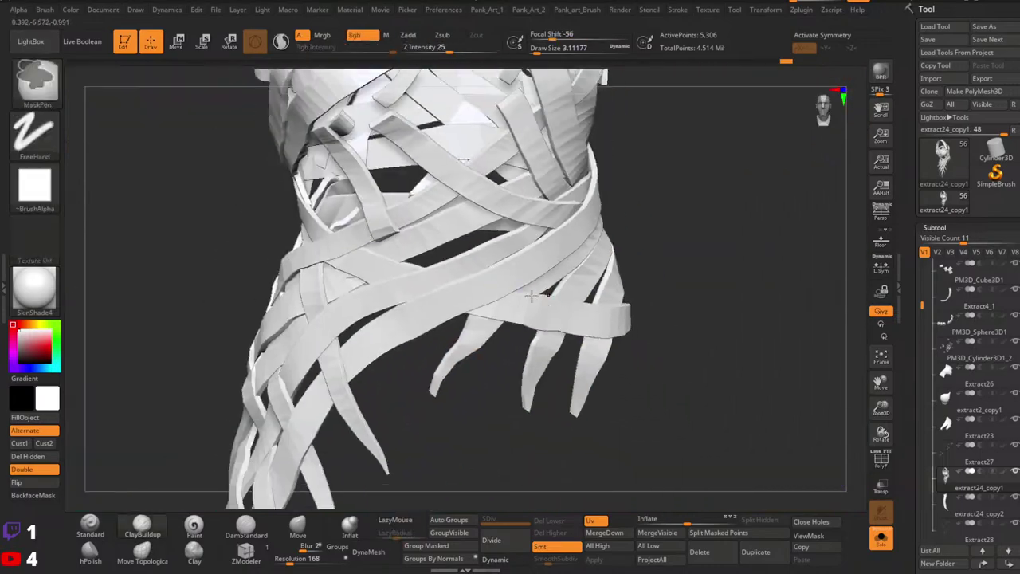
click(33, 288)
click(154, 322)
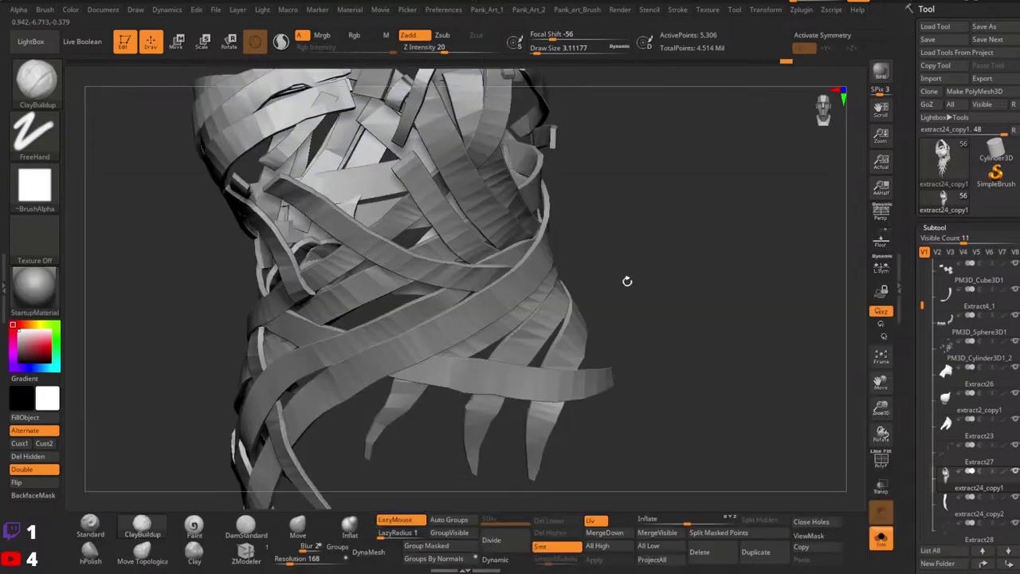
right_drag(696, 262, 574, 322)
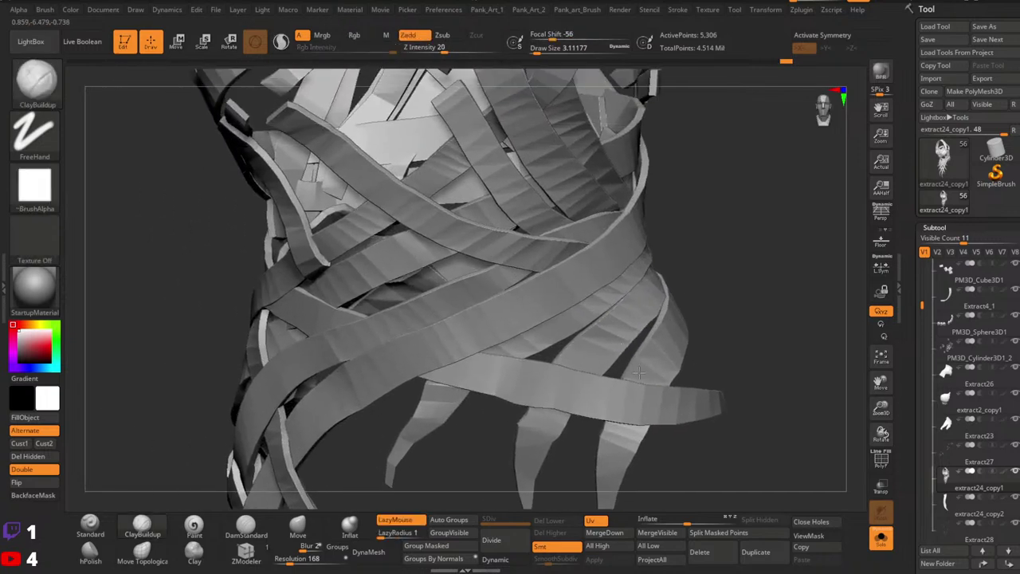
drag(713, 288, 661, 285)
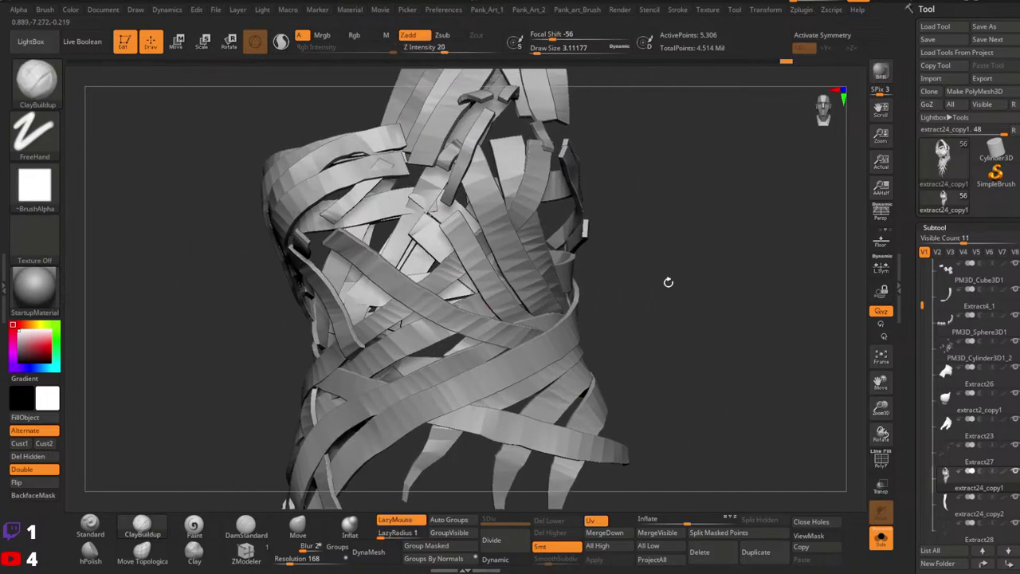
Try Polish By Groups on the thickened straps and compare the result by undoing and redoing it.
key(2)
key(1)
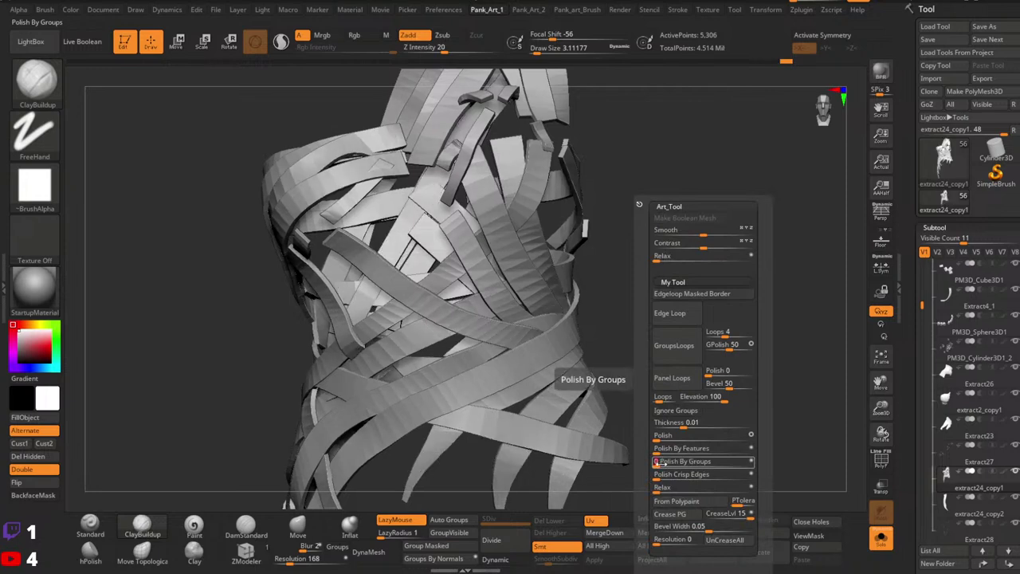
key(ctrl+z)
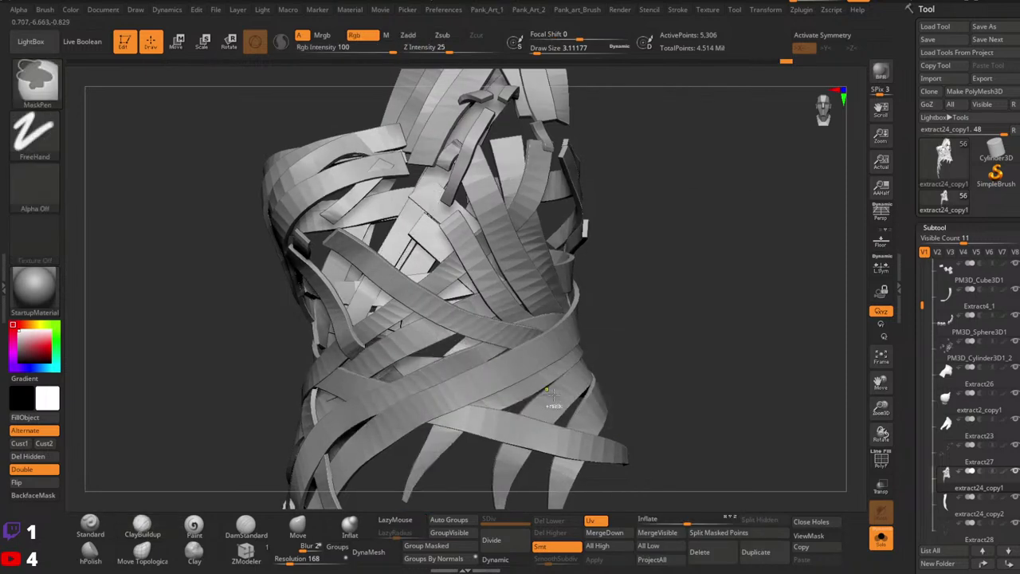
key(ctrl+shift+z)
key(ctrl+shift)
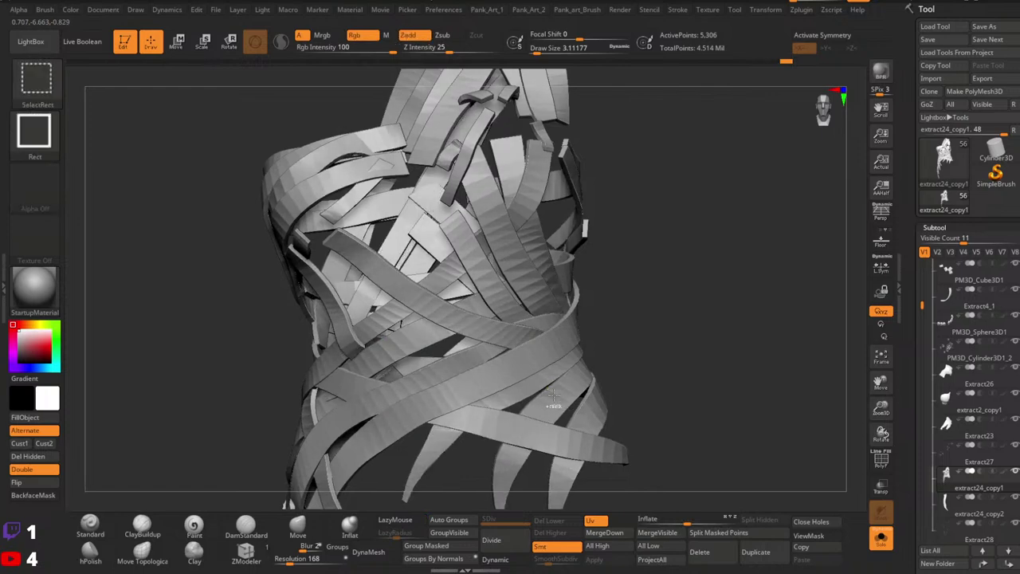
key(ctrl+shift)
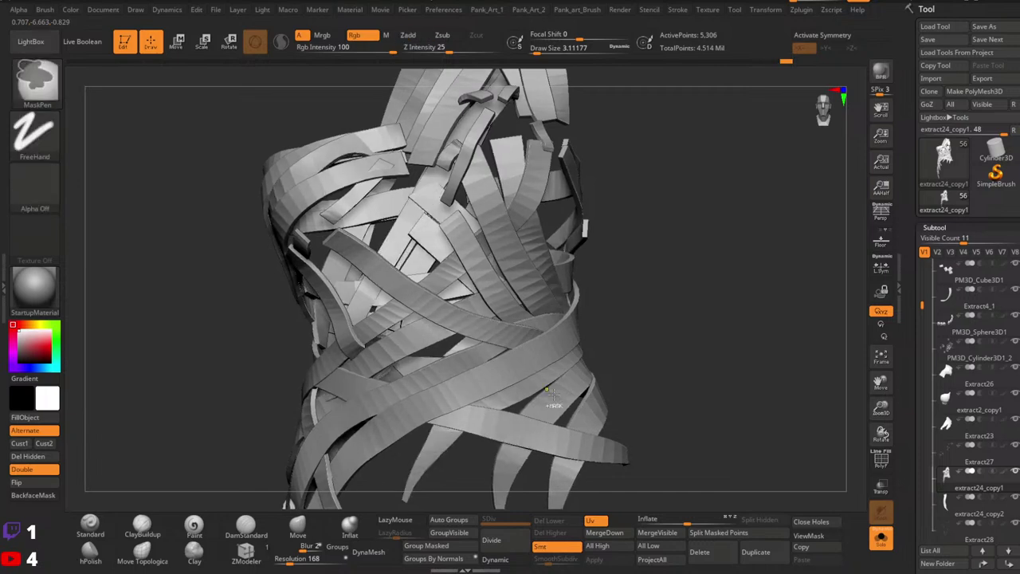
Inspect the thickened straps from all sides and examine the crumpled strap end up close.
ctrl+right_drag(563, 393, 571, 333)
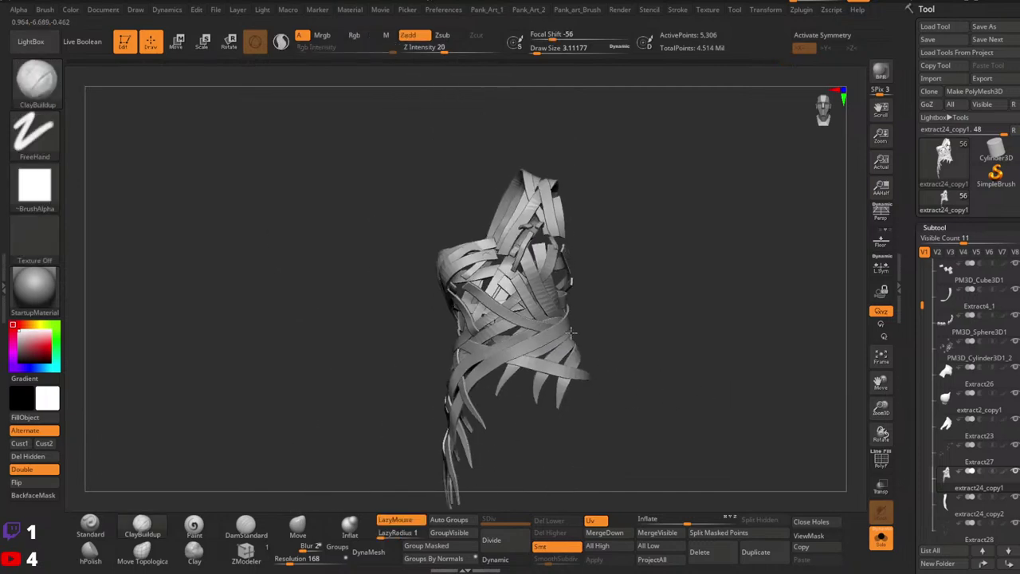
ctrl+right_drag(526, 226, 532, 339)
ctrl+right_drag(532, 339, 528, 282)
mouse_move(460, 301)
alt+right_down()
mouse_move(536, 295)
mouse_move(478, 283)
mouse_move(454, 315)
alt+right_up()
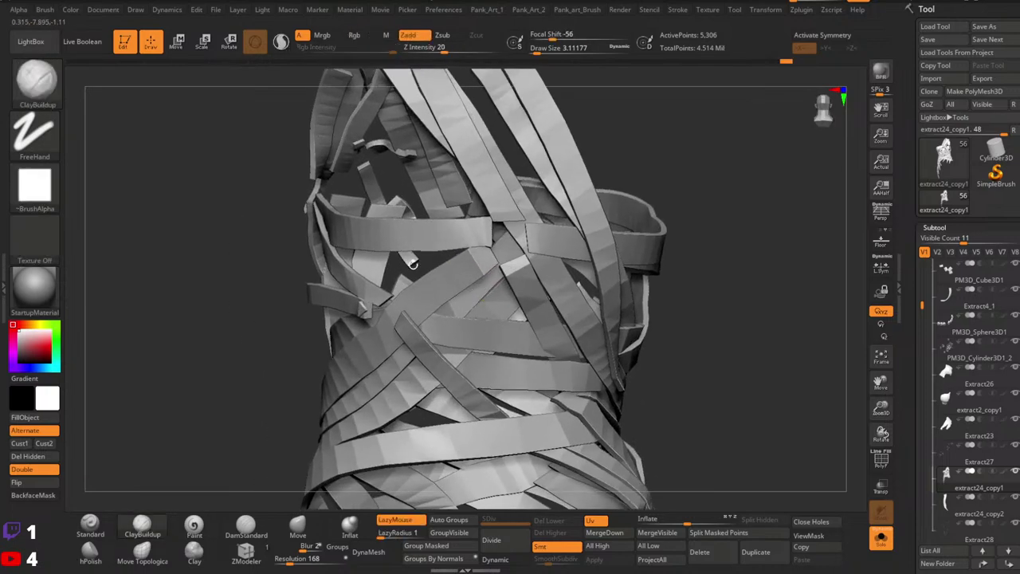
right_drag(560, 290, 614, 363)
ctrl+right_drag(692, 341, 665, 302)
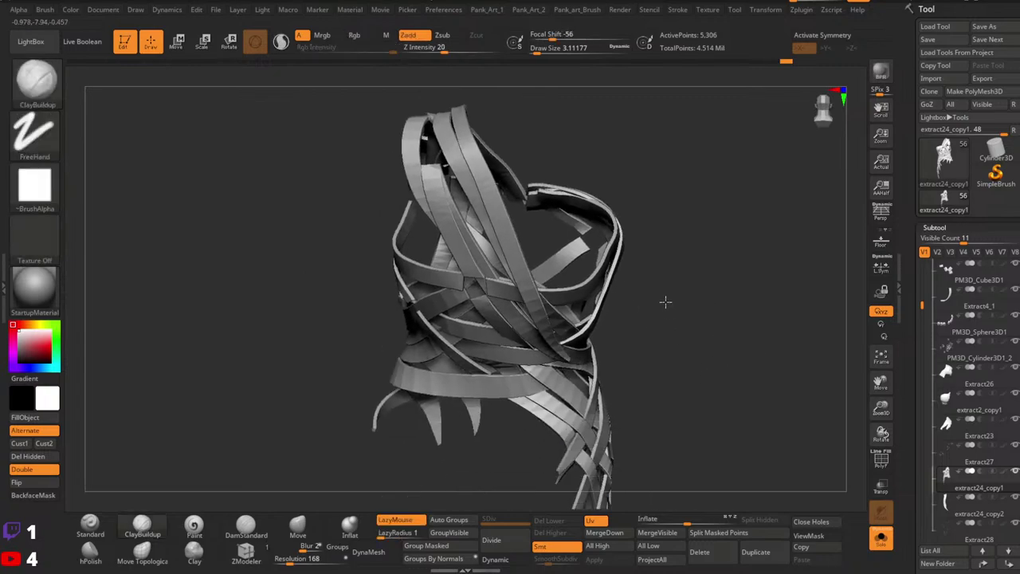
right_drag(519, 303, 558, 335)
mouse_move(558, 335)
ctrl+right_down()
mouse_move(526, 383)
mouse_move(503, 358)
mouse_move(531, 298)
mouse_move(550, 353)
mouse_move(557, 345)
ctrl+right_up()
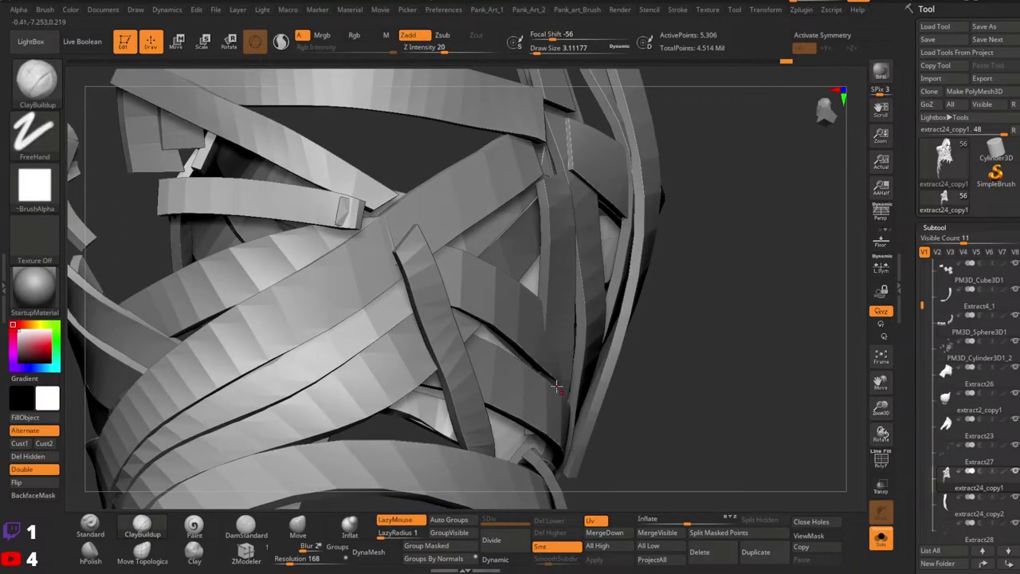
ctrl+right_drag(355, 465, 565, 328)
ctrl+right_drag(544, 392, 583, 329)
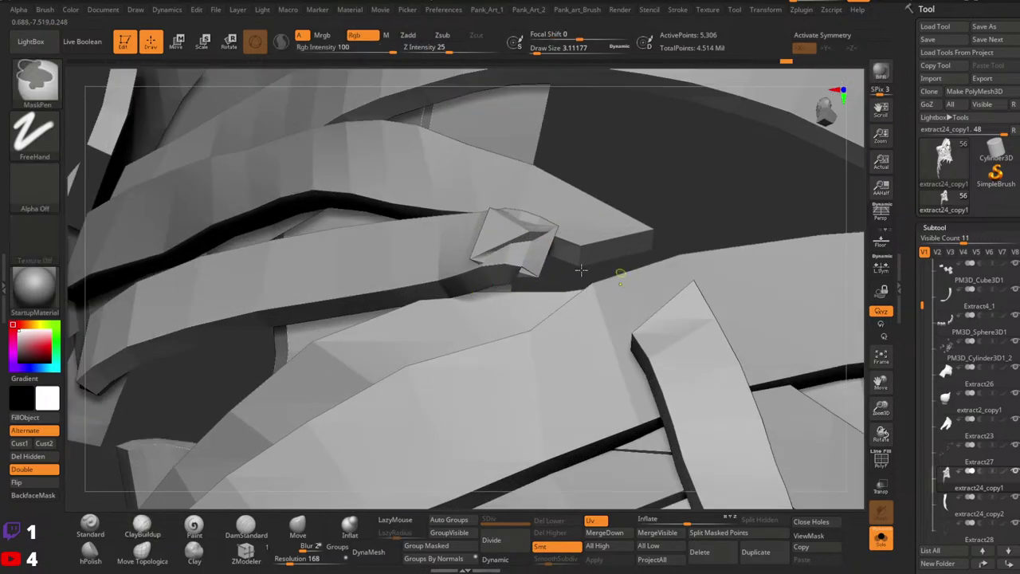
ctrl+right_drag(581, 270, 550, 225)
right_drag(550, 224, 588, 295)
Undo the strap extrusion, isolate the teal strap with the crumpled end, and delete its stray tip geometry.
key(ctrl+z)
key(shift+f)
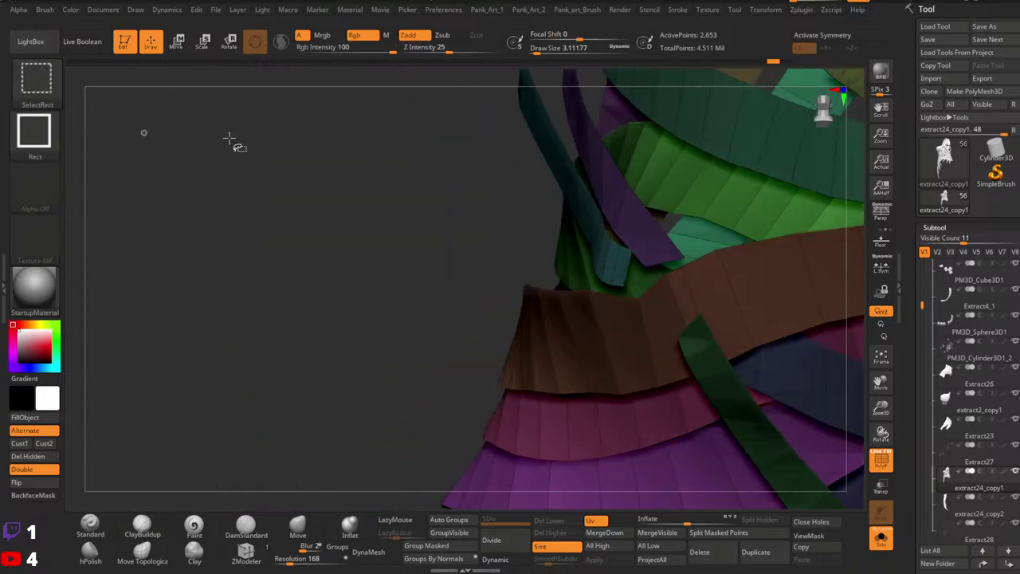
ctrl+shift+click(542, 141)
right_drag(569, 149, 558, 205)
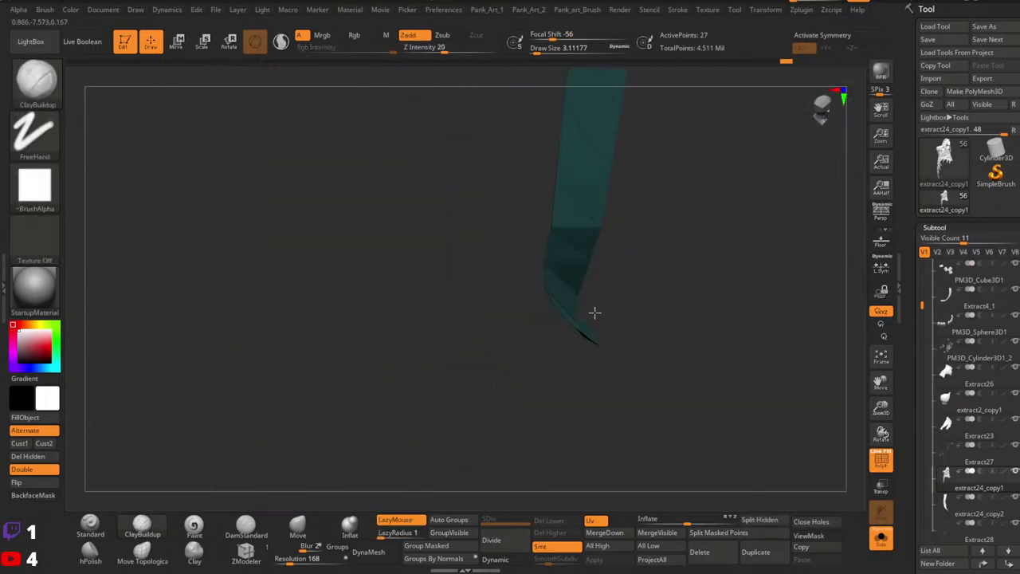
mouse_move(597, 308)
right_down()
mouse_move(599, 339)
mouse_move(583, 320)
right_up()
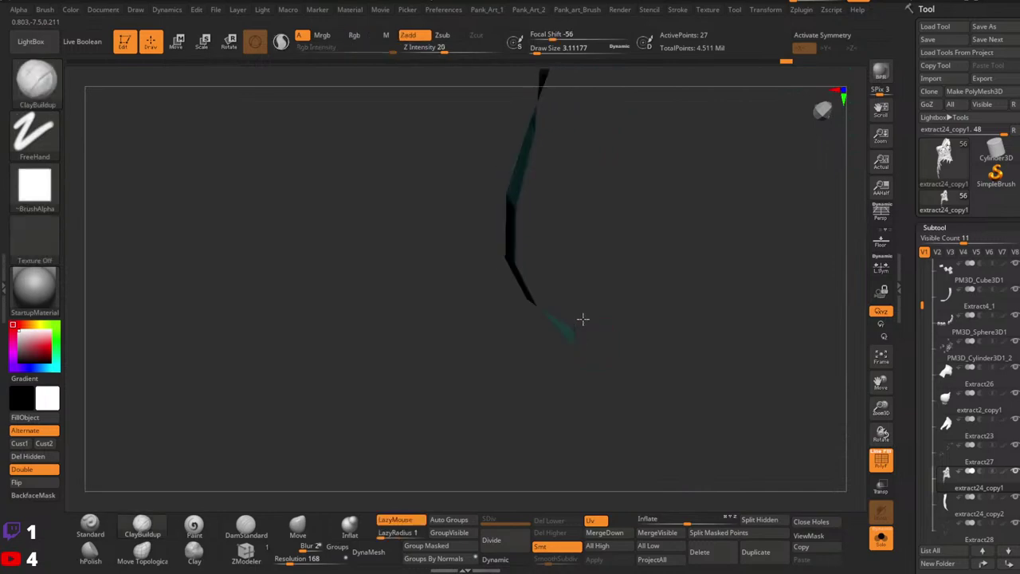
ctrl+shift+drag(612, 398, 615, 402)
ctrl+shift+drag(519, 379, 487, 398)
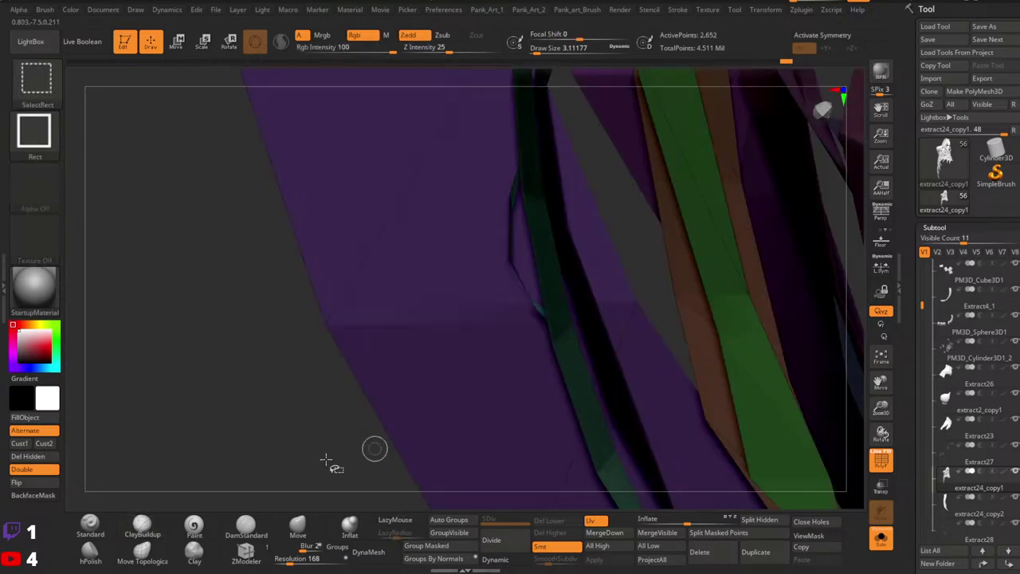
click(32, 459)
ctrl+right_drag(469, 351, 478, 247)
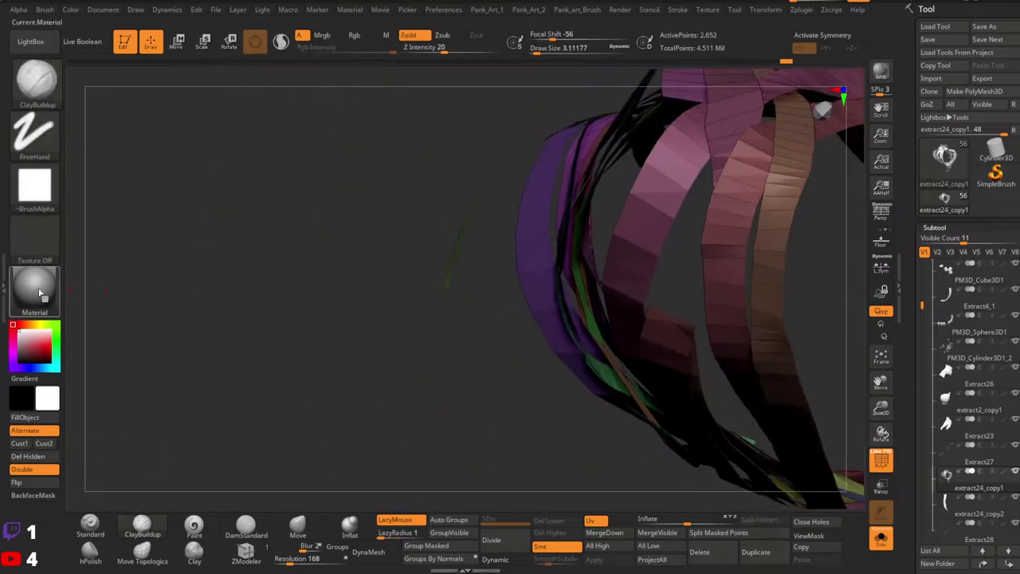
Extrude all polygons of the cleaned straps into thickness with ZModeler and group the faces by normals.
click(39, 294)
click(308, 215)
mouse_move(590, 278)
right_down()
mouse_move(621, 325)
mouse_move(541, 308)
mouse_move(510, 243)
right_up()
mouse_move(470, 299)
right_down()
mouse_move(552, 322)
mouse_move(550, 363)
mouse_move(470, 359)
right_up()
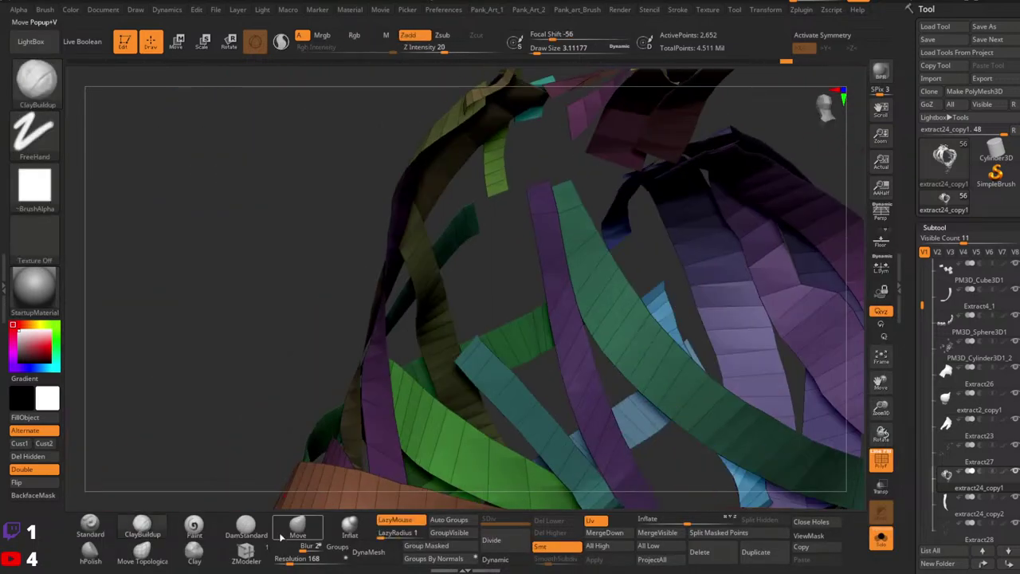
click(247, 552)
right_drag(683, 295, 644, 288)
drag(640, 305, 653, 313)
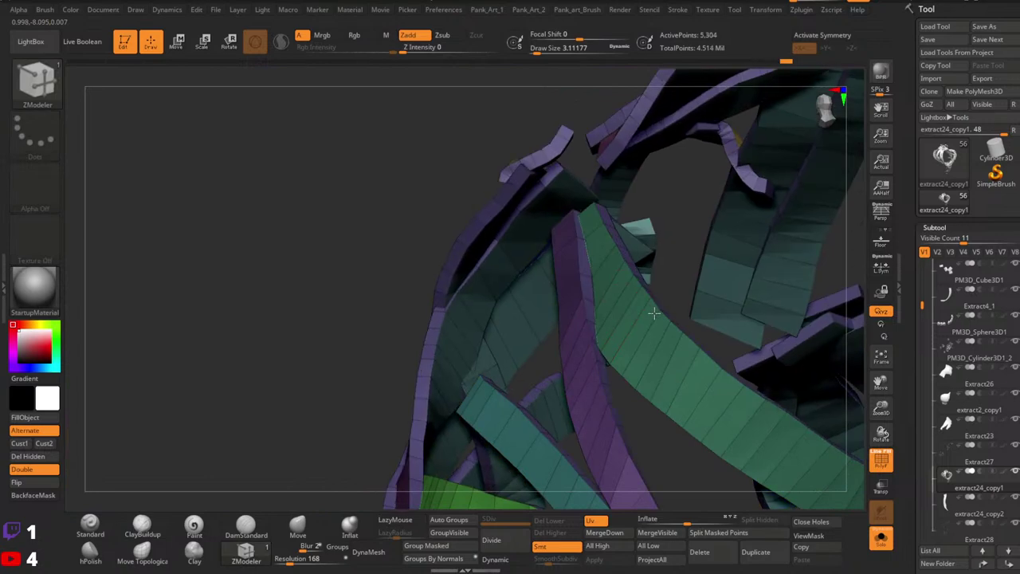
right_drag(657, 314, 680, 317)
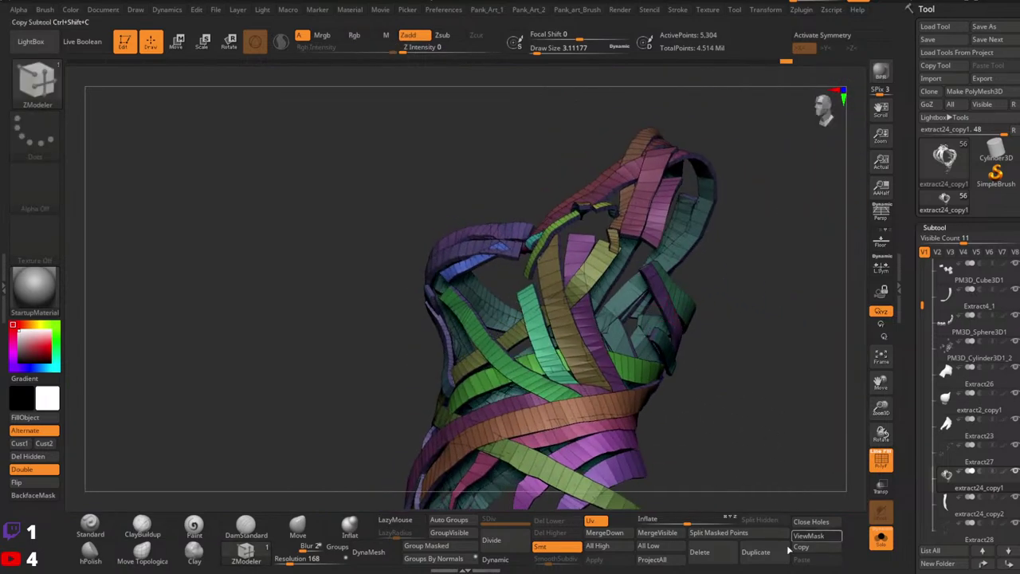
click(443, 562)
Check the straps with and without polyframe, change the material to SkinShade4, and select the Standard brush.
key(shift+f)
right_drag(585, 281, 557, 375)
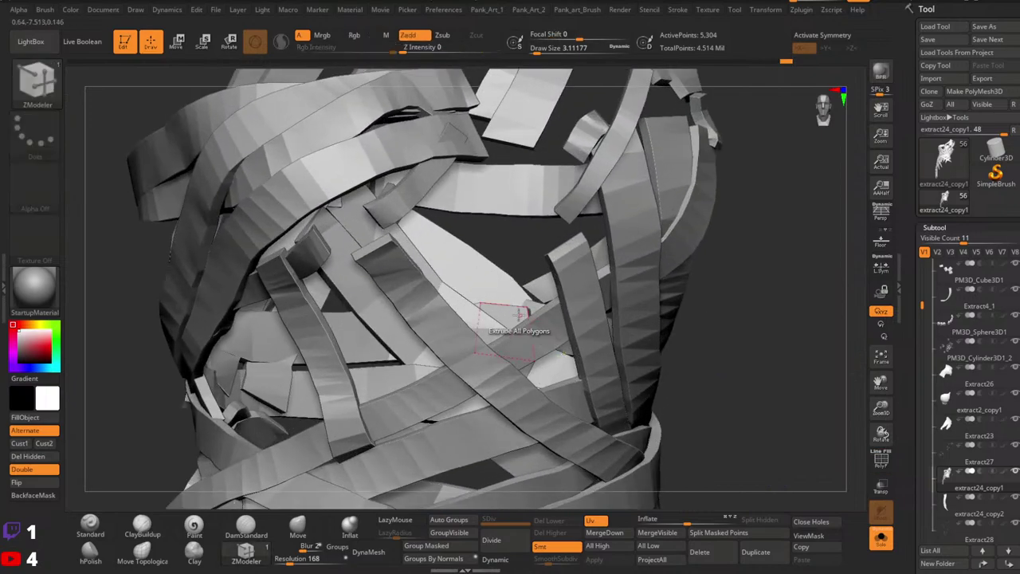
ctrl+right_drag(519, 315, 522, 275)
right_drag(523, 275, 567, 299)
key(shift+f)
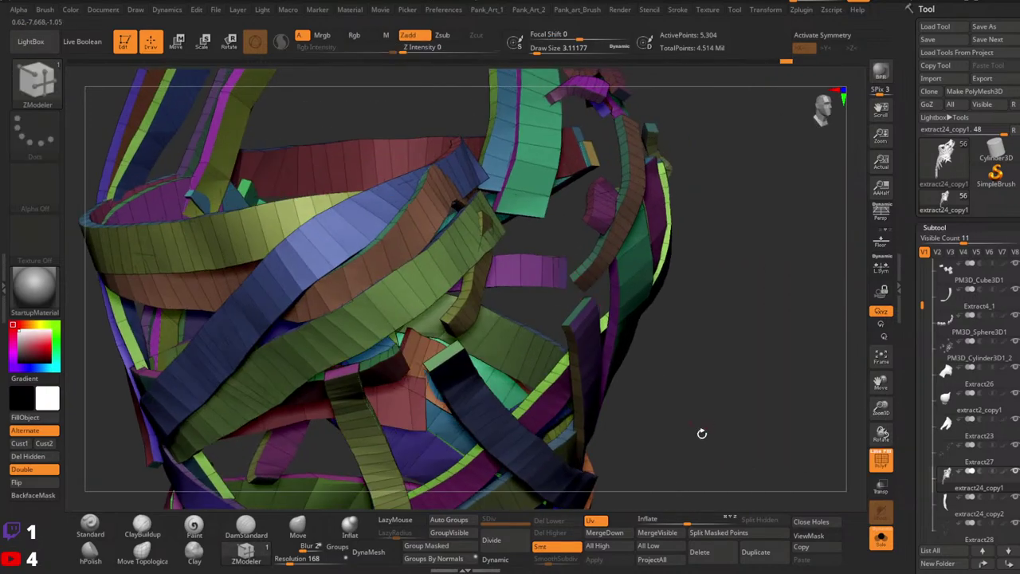
click(44, 286)
click(308, 213)
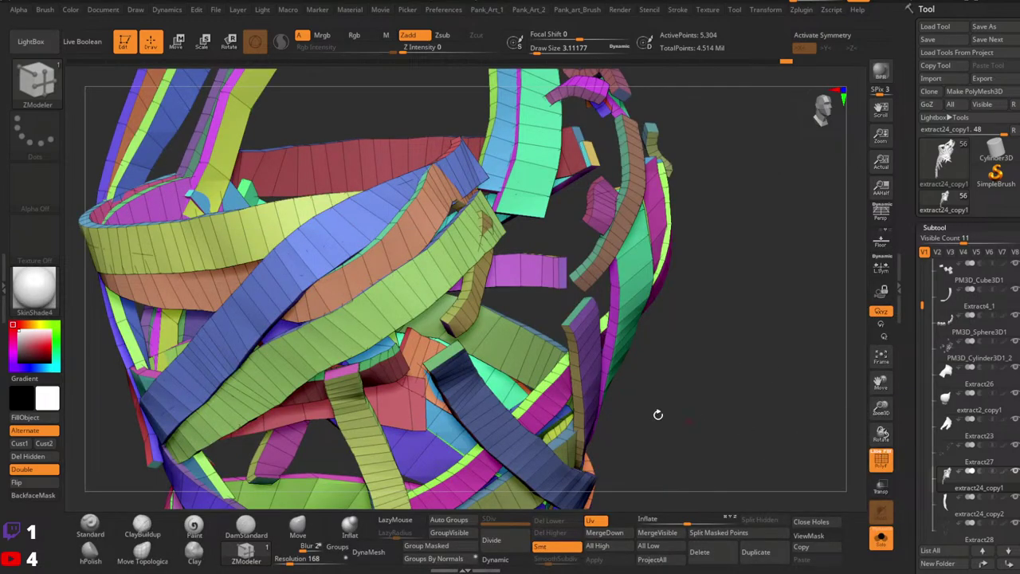
right_drag(658, 415, 673, 353)
click(90, 526)
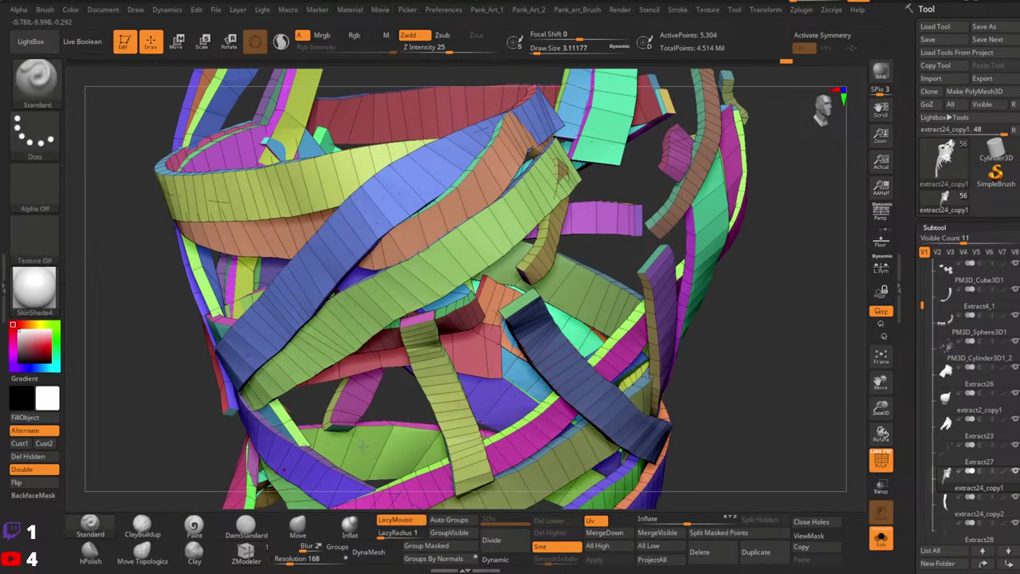
Examine the polygroups and edges of the thickened straps from above, front, side and back.
alt+right_drag(374, 447, 459, 259)
mouse_move(383, 318)
right_down()
mouse_move(501, 352)
mouse_move(403, 365)
mouse_move(395, 394)
mouse_move(481, 217)
right_up()
mouse_move(446, 299)
right_down()
mouse_move(515, 333)
mouse_move(487, 271)
mouse_move(497, 318)
mouse_move(558, 325)
mouse_move(550, 307)
mouse_move(508, 310)
mouse_move(521, 306)
mouse_move(512, 423)
right_up()
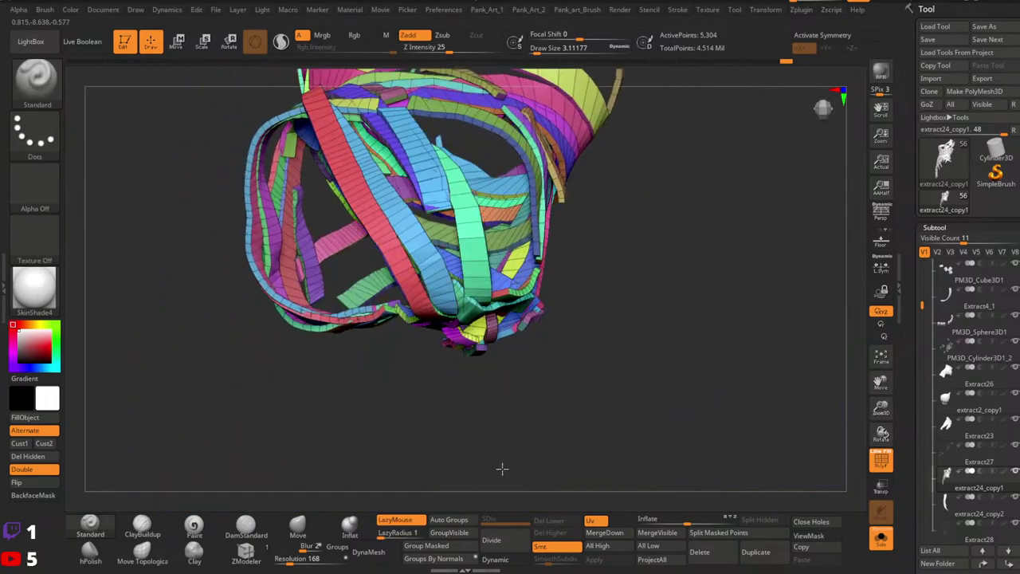
right_drag(502, 469, 577, 293)
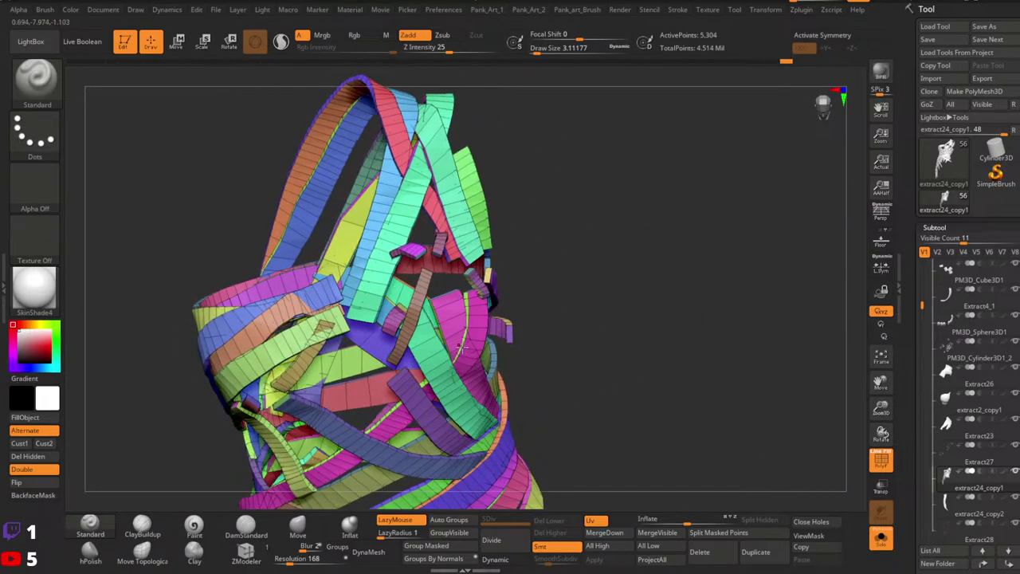
ctrl+right_drag(462, 349, 571, 306)
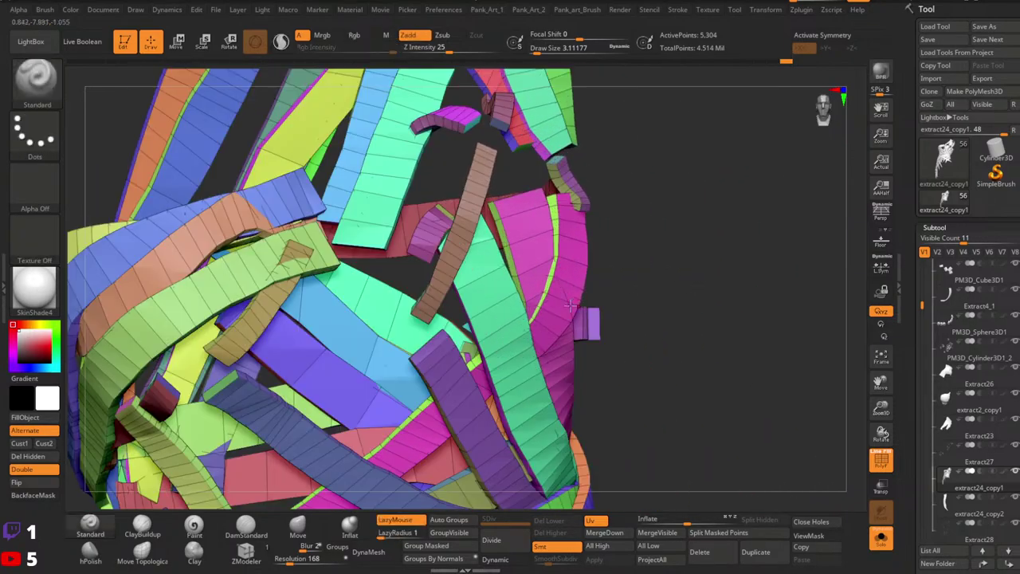
right_drag(437, 198, 484, 230)
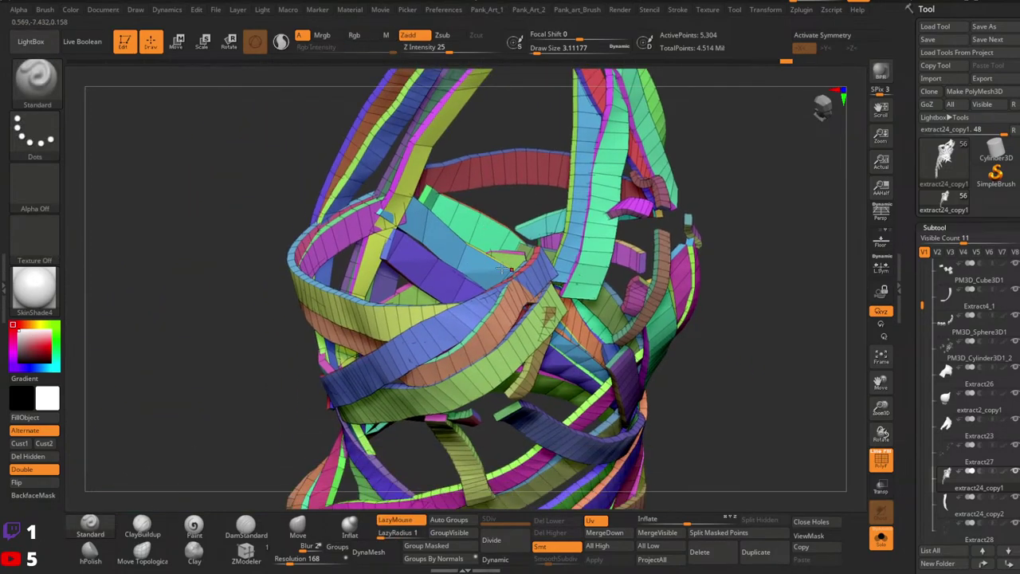
right_drag(495, 283, 453, 310)
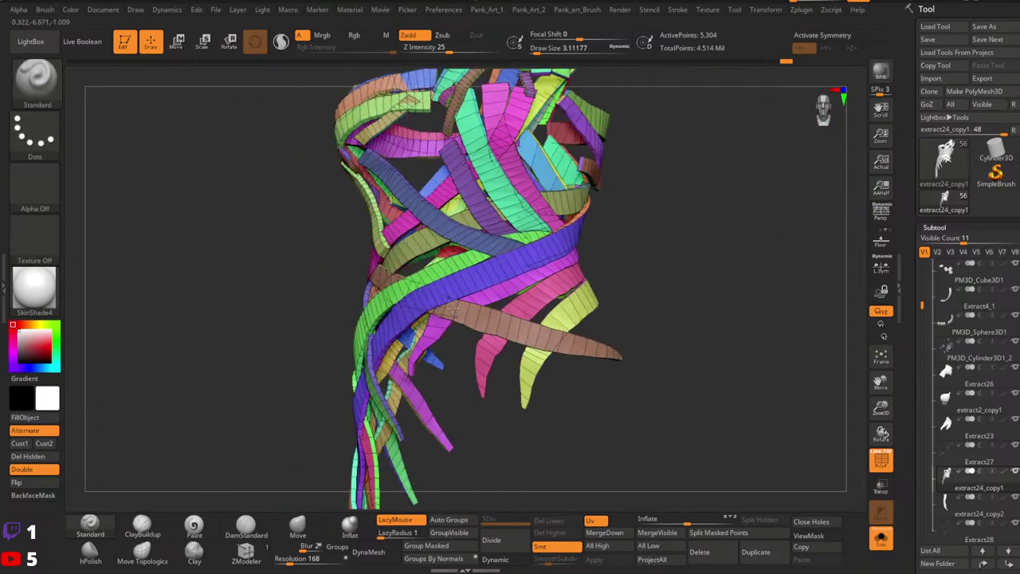
ctrl+right_drag(575, 317, 558, 366)
mouse_move(462, 318)
right_down()
mouse_move(505, 306)
mouse_move(512, 246)
right_up()
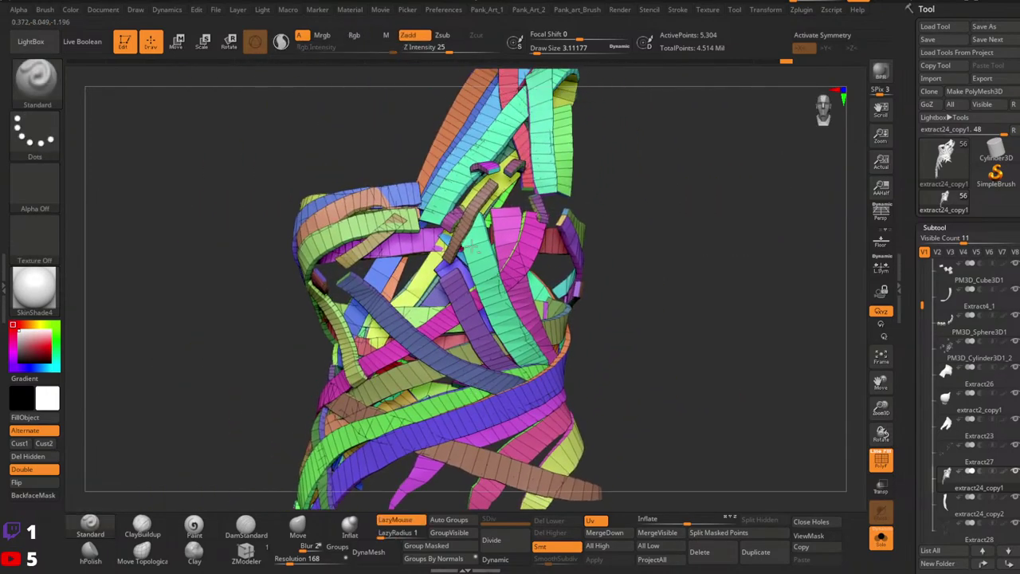
mouse_move(486, 295)
ctrl+right_down()
mouse_move(479, 374)
mouse_move(564, 371)
ctrl+right_up()
mouse_move(564, 371)
ctrl+right_down()
mouse_move(568, 327)
mouse_move(420, 338)
ctrl+right_up()
right_drag(421, 338, 315, 321)
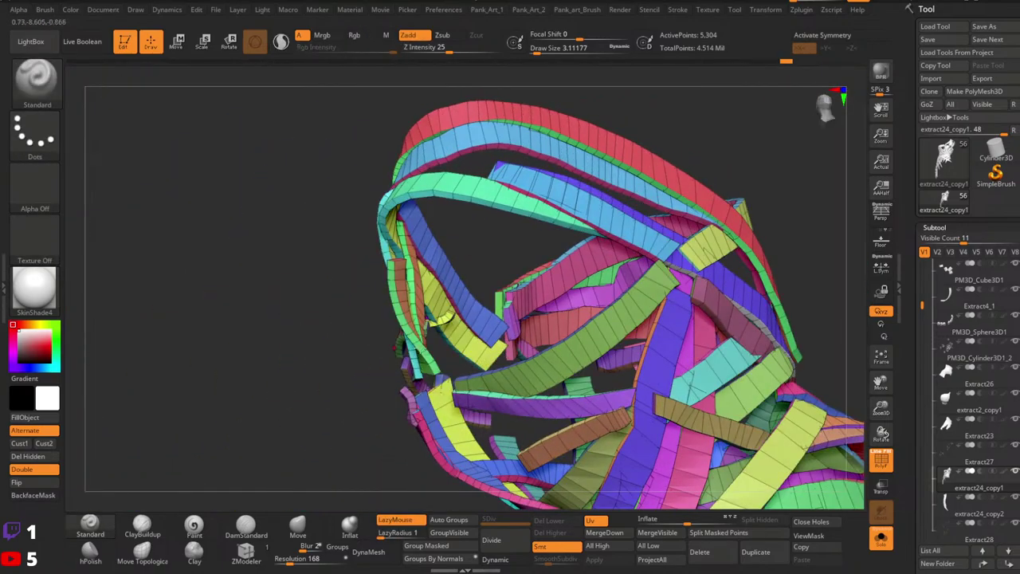
mouse_move(540, 282)
alt+right_down()
mouse_move(379, 306)
mouse_move(327, 337)
alt+right_up()
alt+right_drag(522, 415, 542, 370)
Hide the polyframe and apply Polish By Groups to the thickened straps several times.
key(shift+f)
key(1)
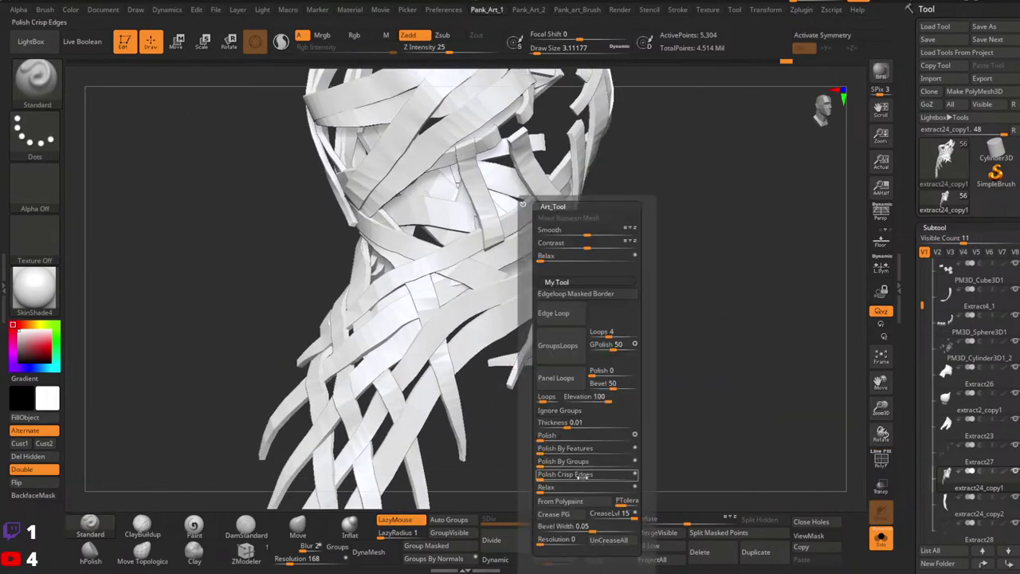
click(541, 462)
key(2)
key(1)
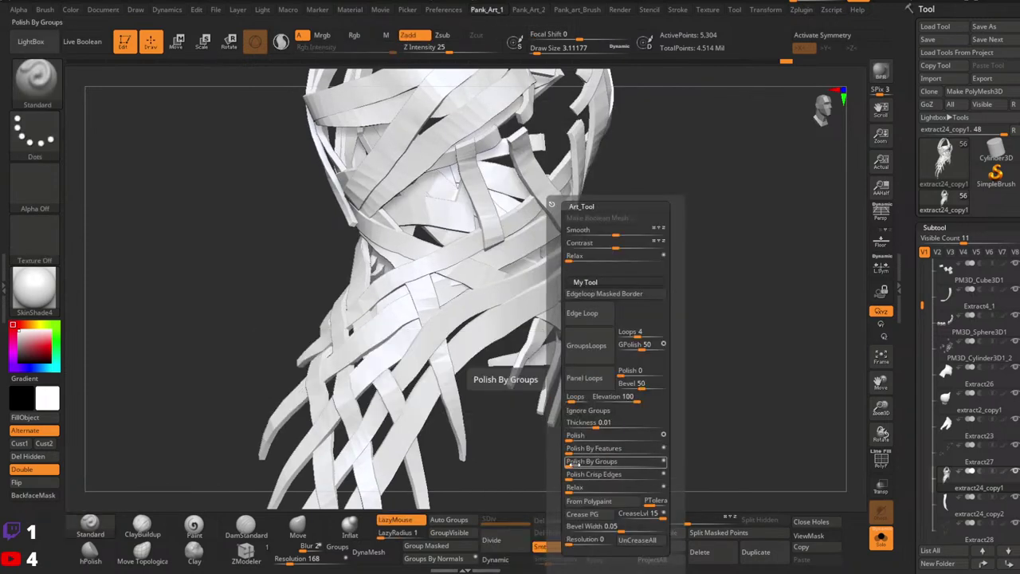
click(569, 461)
key(t)
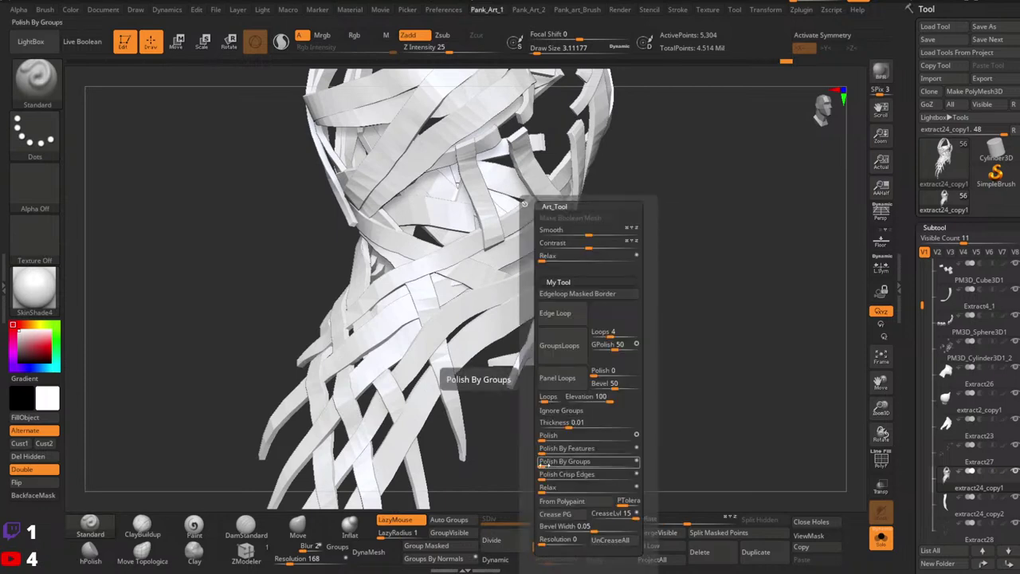
Preview the polished straps with Dynamic Subdiv switched on and off.
mouse_move(234, 428)
ctrl+right_down()
mouse_move(410, 310)
mouse_move(537, 295)
mouse_move(538, 338)
mouse_move(588, 350)
mouse_move(569, 343)
mouse_move(588, 325)
mouse_move(590, 364)
ctrl+right_up()
key(shift+f)
key(shift+f)
click(495, 560)
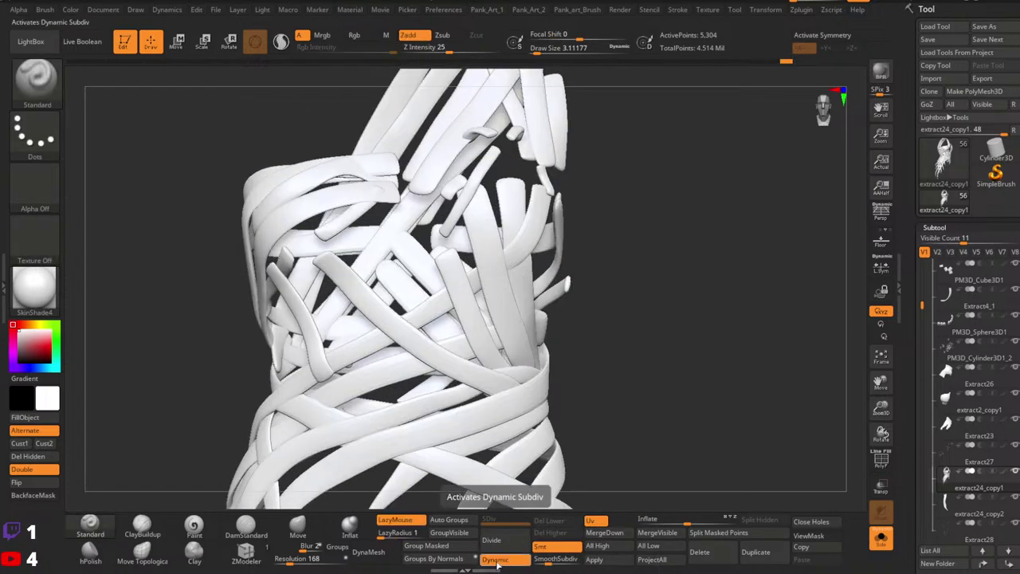
click(498, 564)
click(498, 564)
click(498, 564)
mouse_move(585, 353)
ctrl+right_down()
mouse_move(591, 304)
mouse_move(611, 310)
mouse_move(596, 303)
mouse_move(574, 346)
mouse_move(568, 298)
mouse_move(540, 302)
mouse_move(574, 323)
ctrl+right_up()
Insert edge loops with ZModeler close to both long edges of the pointed green strap on the chest.
key(shift+f)
click(255, 554)
right_drag(430, 367, 471, 387)
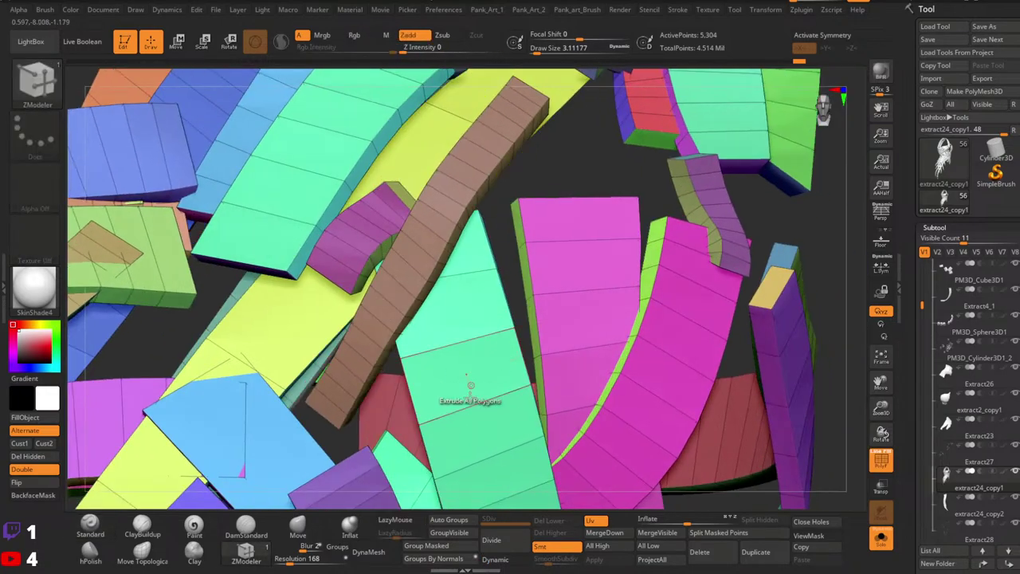
alt+right_drag(443, 429, 450, 358)
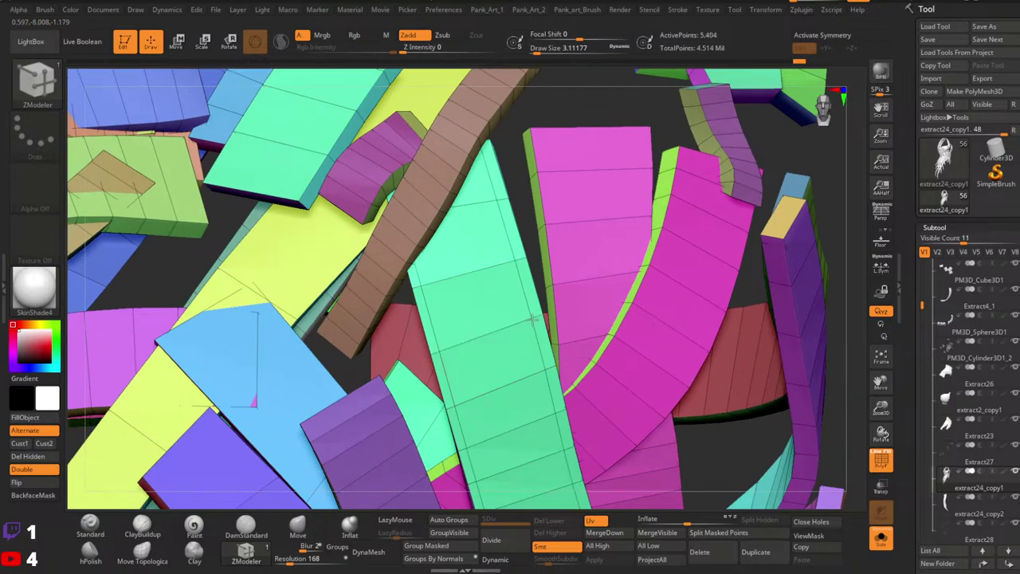
mouse_move(532, 320)
ctrl+right_down()
mouse_move(536, 267)
mouse_move(544, 309)
mouse_move(516, 313)
ctrl+right_up()
Select the Standard brush and isolate the green front-face polygroup of the strap with the new edge loops.
key(shift+f)
click(94, 528)
key(shift+f)
mouse_move(446, 219)
right_down()
mouse_move(471, 273)
mouse_move(512, 302)
mouse_move(445, 249)
right_up()
ctrl+shift+click(476, 272)
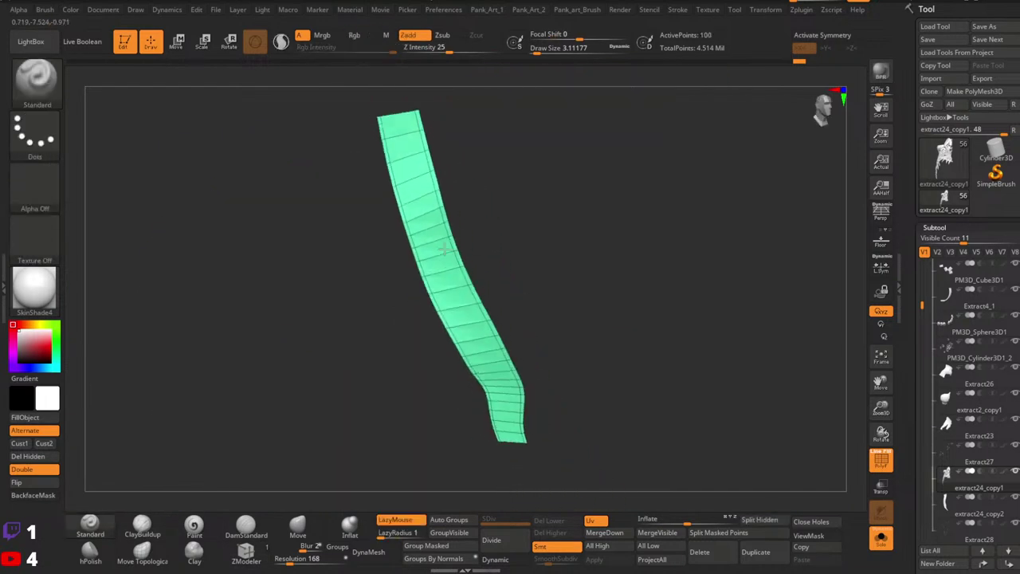
Set the selection stroke to Lasso and isolate only the strip between the inserted edge loops on the pointed chest strap.
key(ctrl+shift)
click(35, 132)
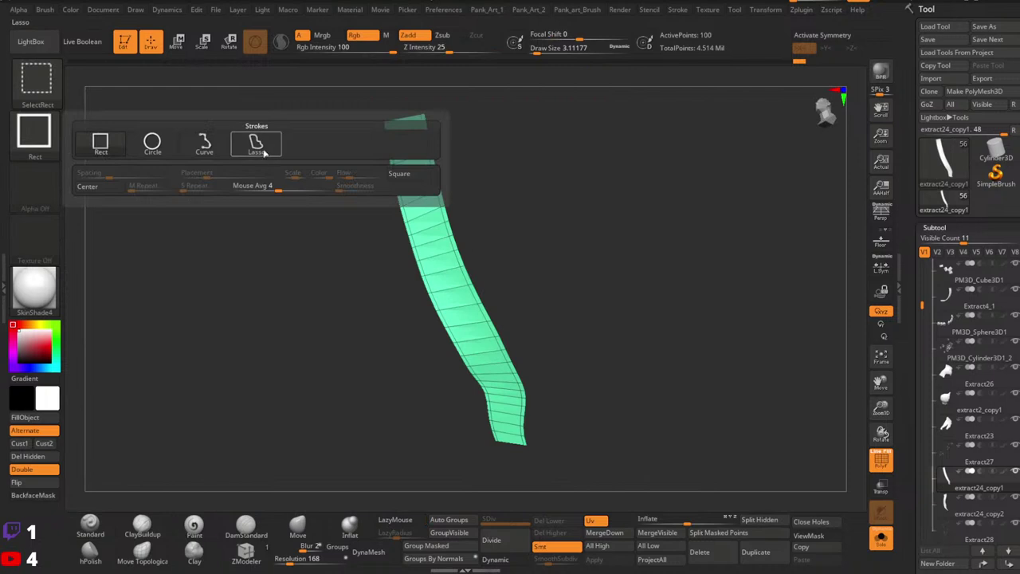
click(257, 141)
ctrl+shift+click(404, 249)
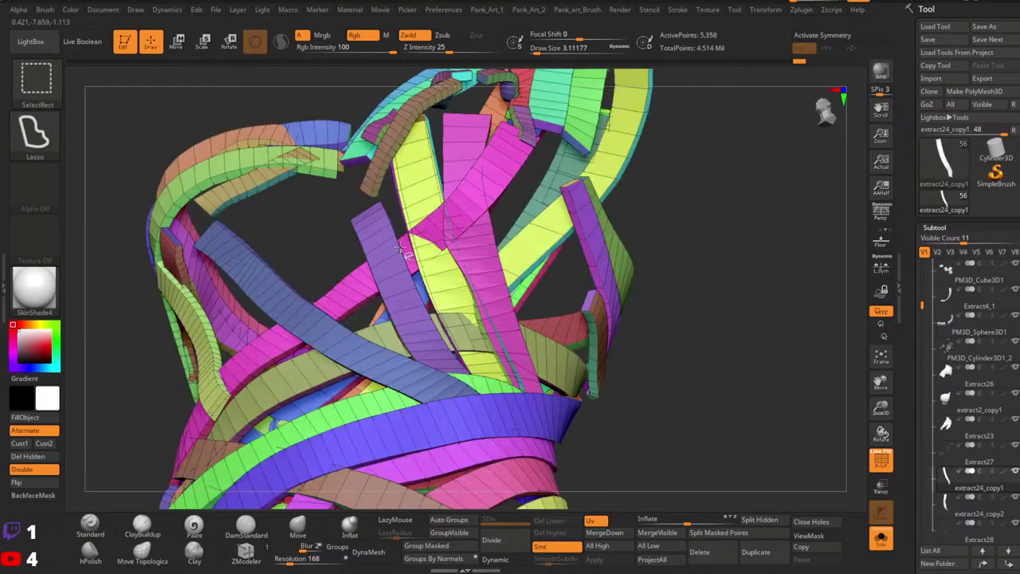
ctrl+shift+click(707, 238)
ctrl+alt+shift+click(424, 231)
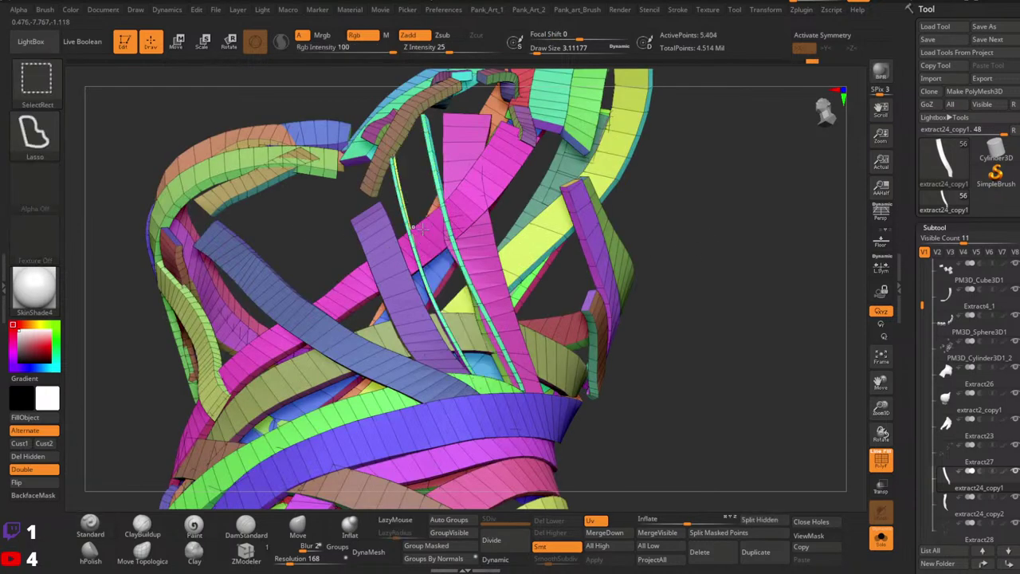
ctrl+shift+drag(732, 283, 397, 224)
ctrl+shift+click(394, 219)
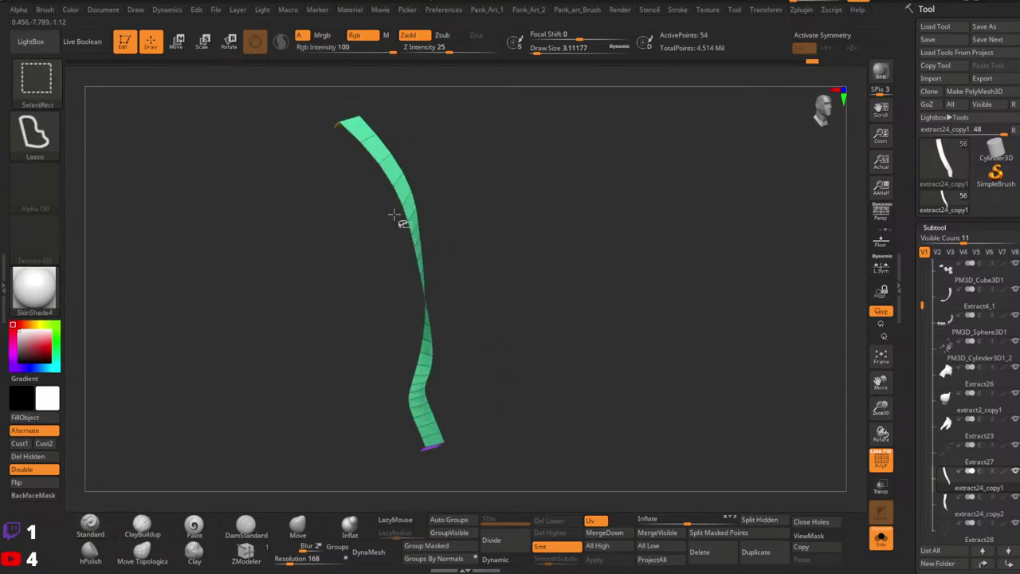
alt+drag(433, 454, 427, 410)
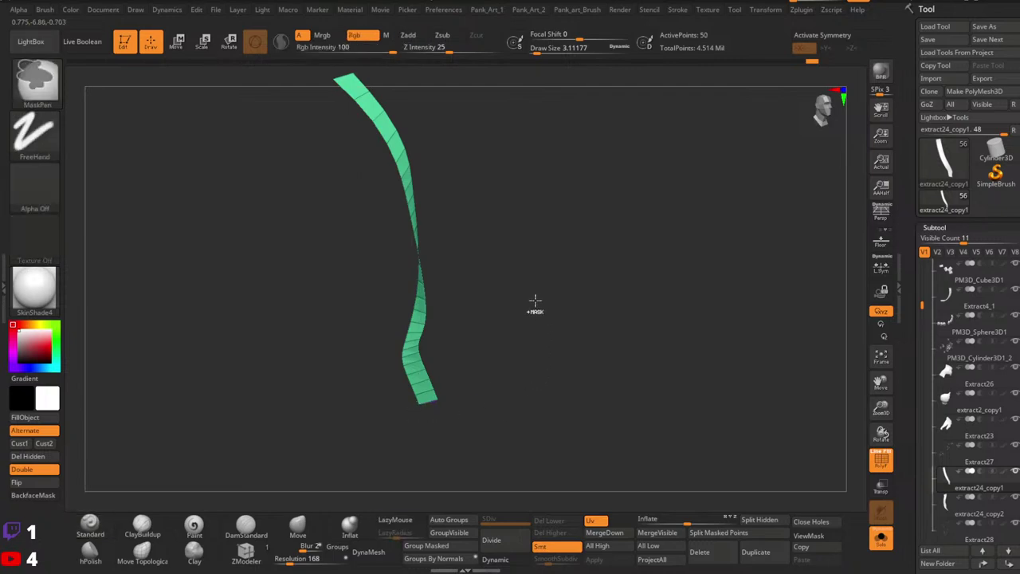
Assign the isolated inner strip its own polygroup and unhide the rest of the straps.
key(ctrl+w)
ctrl+shift+click(557, 309)
mouse_move(556, 307)
mouse_down()
mouse_move(465, 263)
mouse_move(372, 338)
mouse_up()
Try to insert additional edge loops along the recoloured chest strap with ZModeler.
click(246, 550)
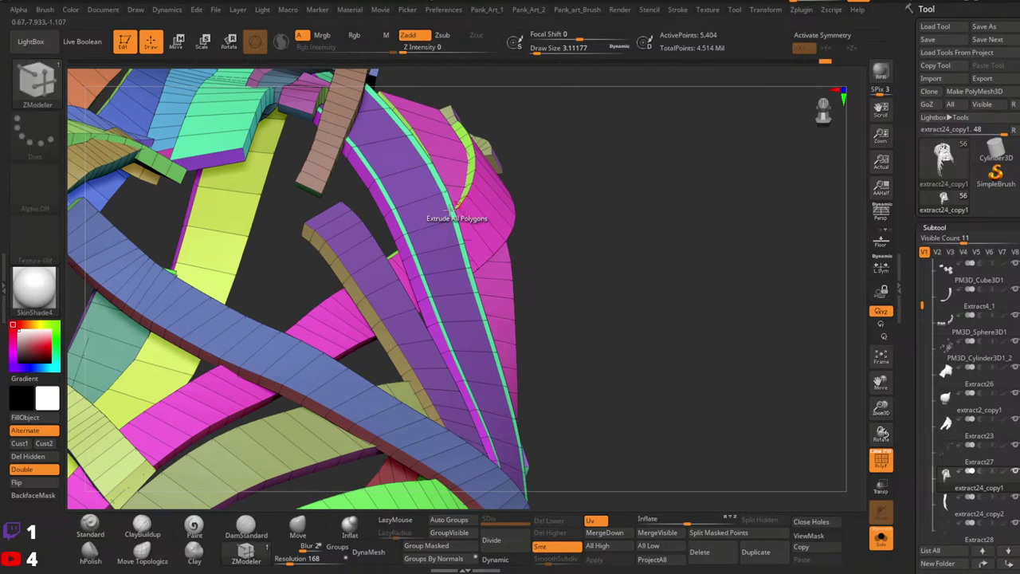
click(409, 243)
key(ctrl+z)
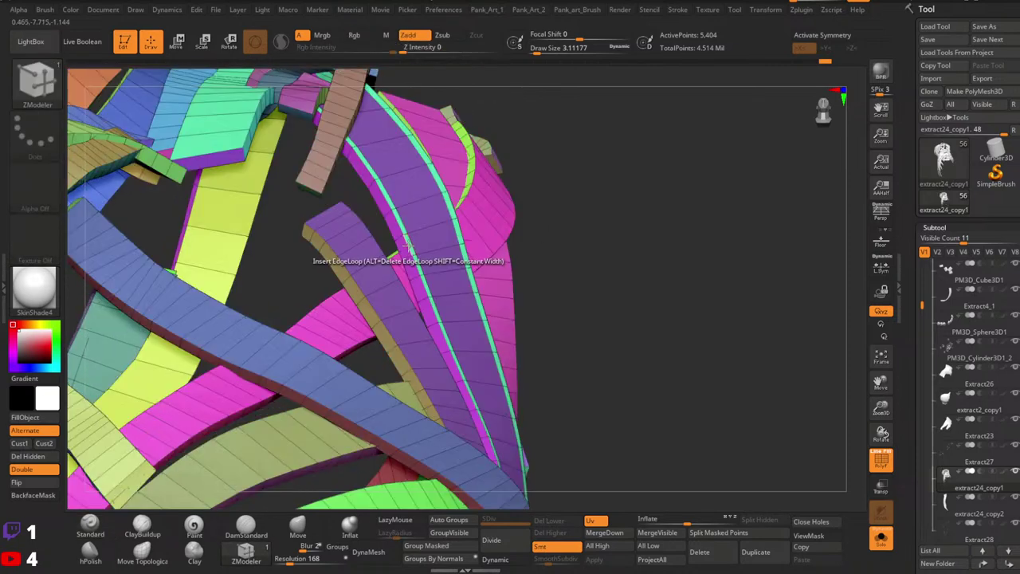
key(space)
click(481, 276)
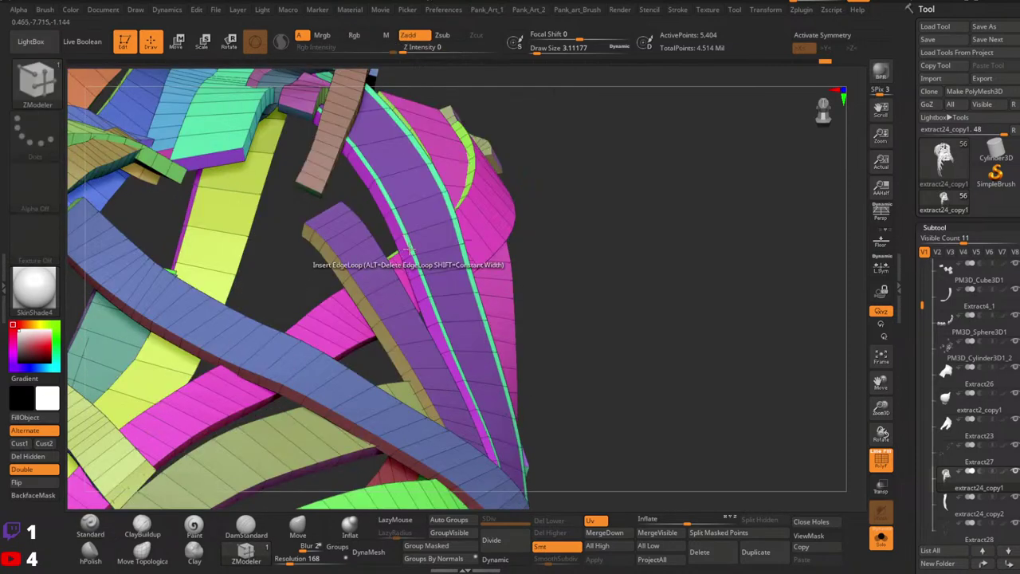
drag(411, 249, 424, 251)
Hide the polyframe and change the display material to StartupMaterial.
key(shift+f)
drag(653, 254, 578, 279)
click(42, 287)
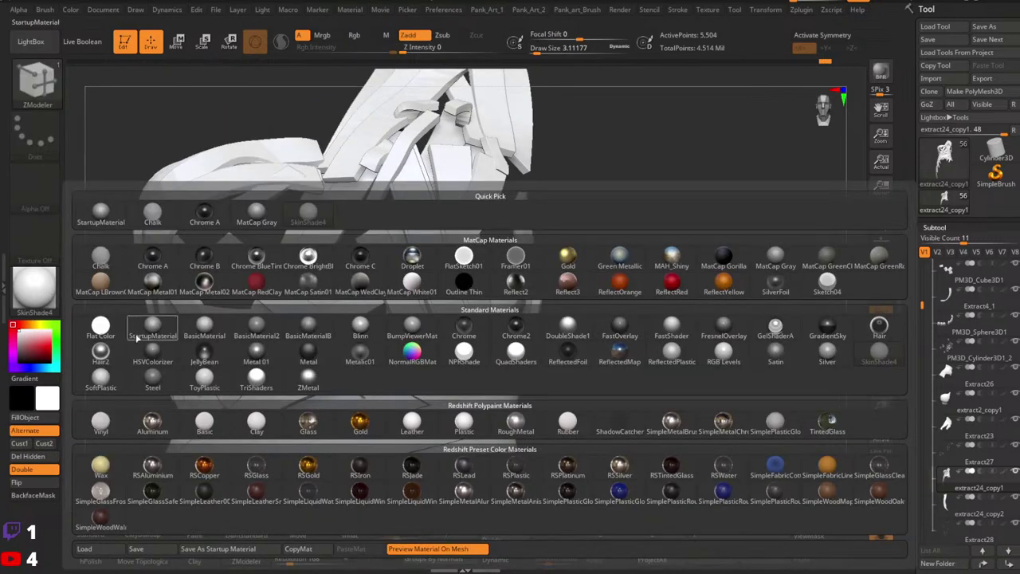
click(153, 327)
Enable Dynamic Subdiv and examine the smoothed chest strap compared with the surrounding straps.
right_drag(350, 320, 633, 408)
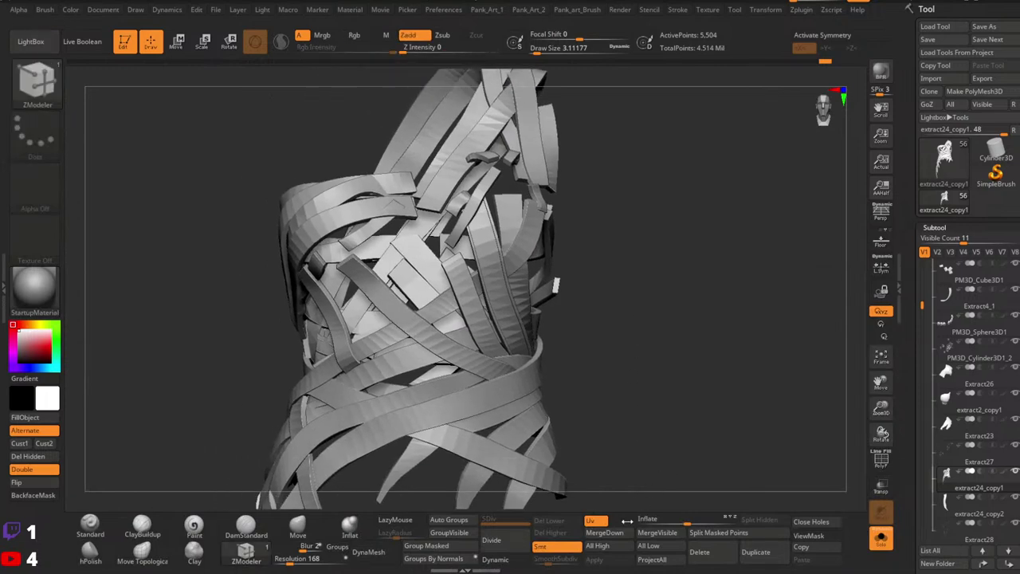
ctrl+right_drag(658, 477, 633, 404)
alt+right_drag(625, 320, 624, 379)
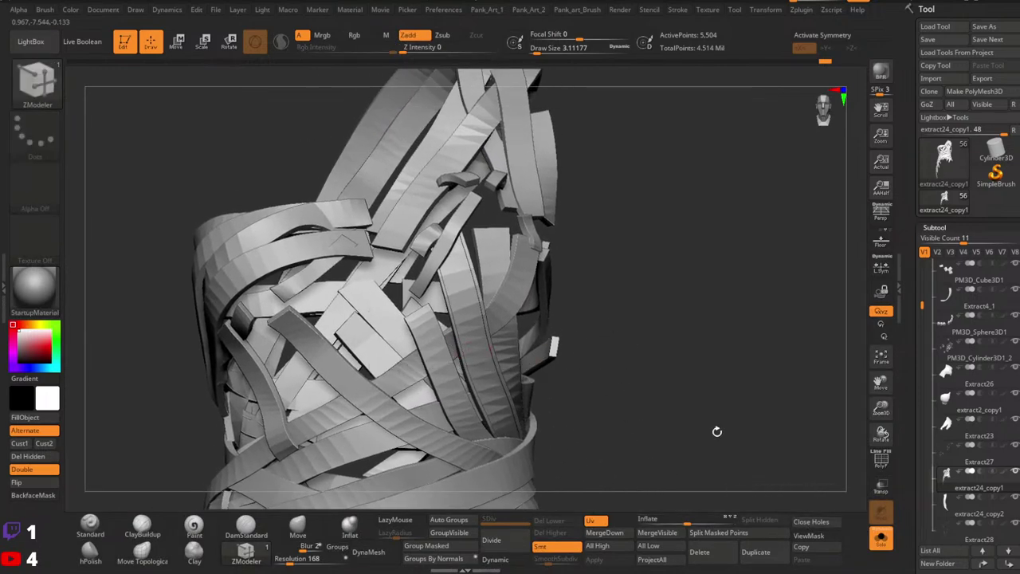
click(495, 564)
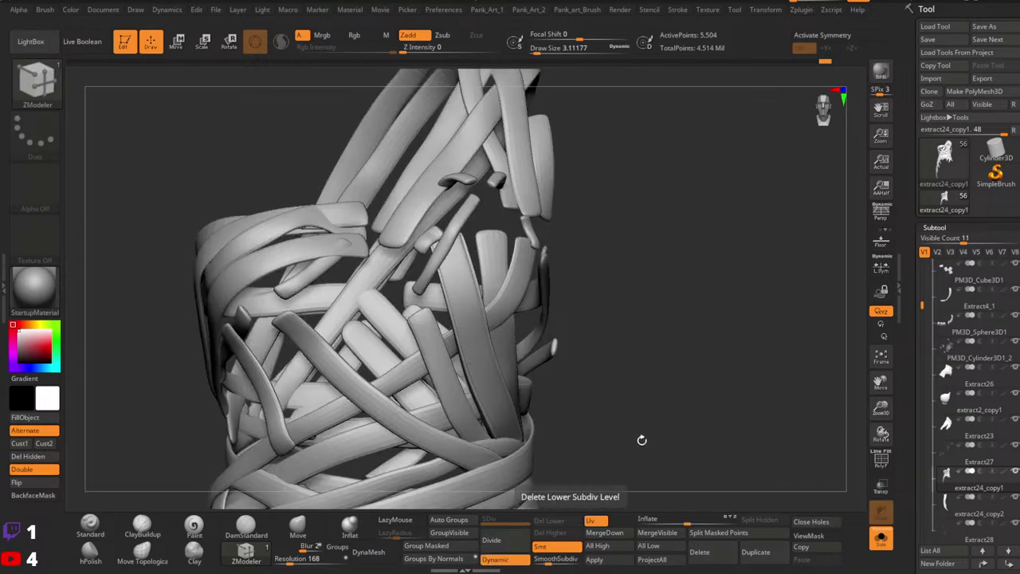
ctrl+right_drag(643, 440, 590, 374)
right_drag(464, 331, 504, 301)
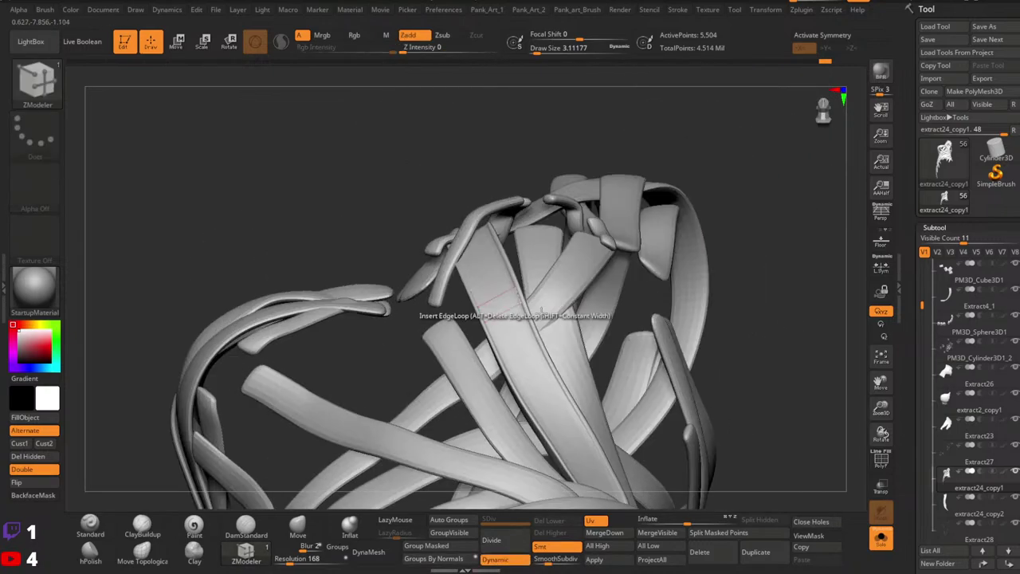
Undo the last edge loop insertion on the chest strap.
key(ctrl+z)
ctrl+right_drag(734, 343, 542, 355)
Isolate the green strip of the chest strap, give it a new polygroup, and show all straps again.
key(shift+f)
ctrl+shift+click(542, 356)
key(ctrl+w)
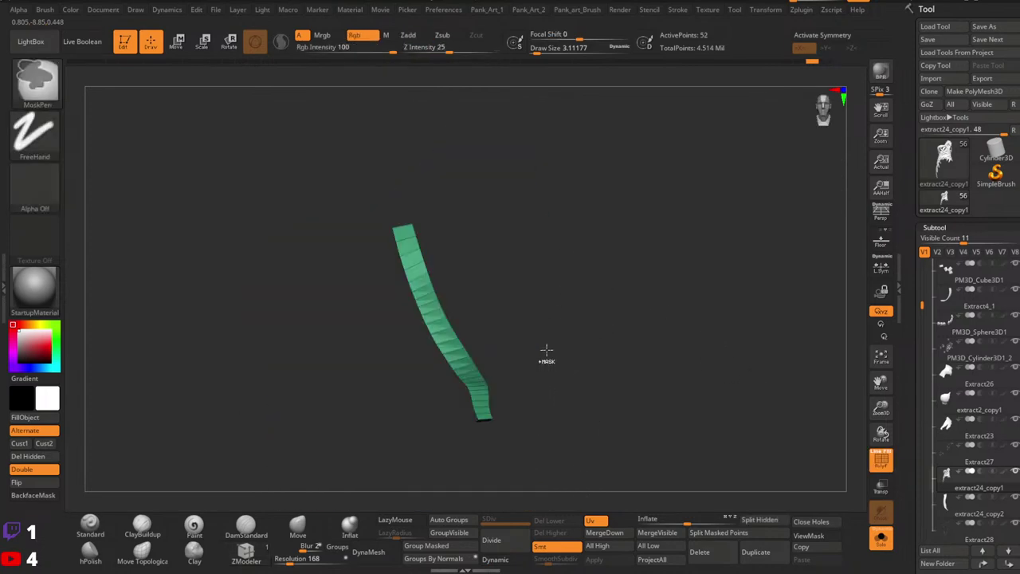
key(f)
ctrl+shift+click(535, 349)
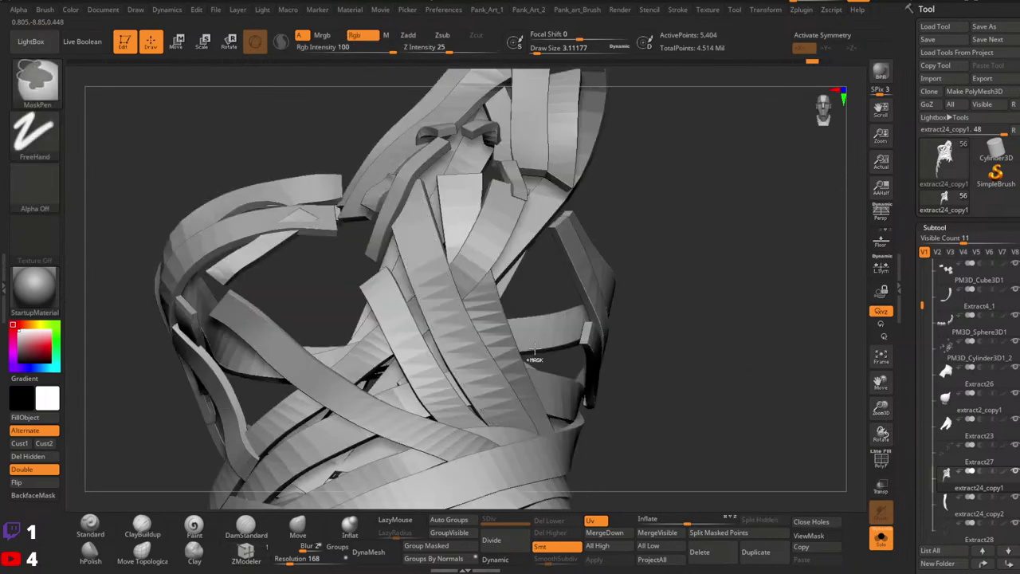
Examine the wrapped straps and their polygroups from several angles, with and without the wireframe.
ctrl+shift+click(534, 348)
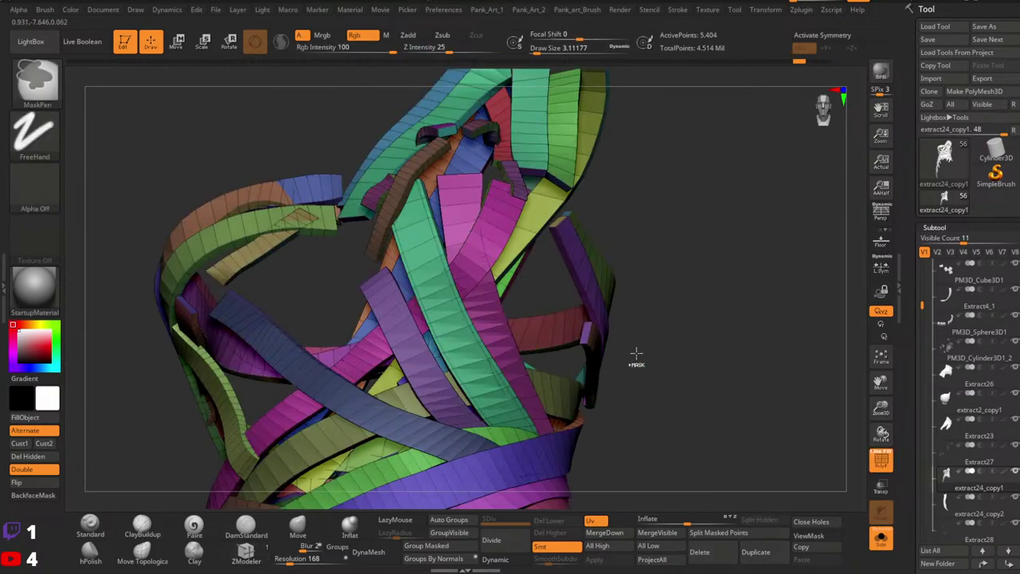
ctrl+right_drag(716, 358, 624, 344)
key(shift+f)
mouse_move(553, 330)
right_down()
mouse_move(613, 362)
mouse_move(668, 370)
mouse_move(592, 342)
mouse_move(550, 407)
right_up()
key(shift+f)
click(91, 526)
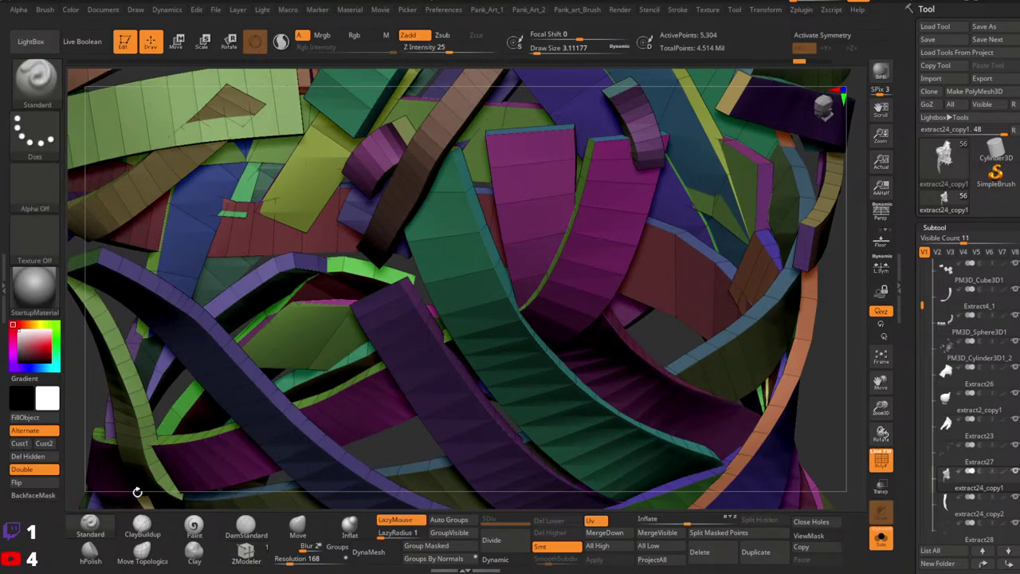
mouse_move(415, 239)
right_down()
mouse_move(446, 304)
mouse_move(610, 348)
right_up()
mouse_move(610, 347)
ctrl+right_down()
mouse_move(595, 321)
mouse_move(535, 284)
ctrl+right_up()
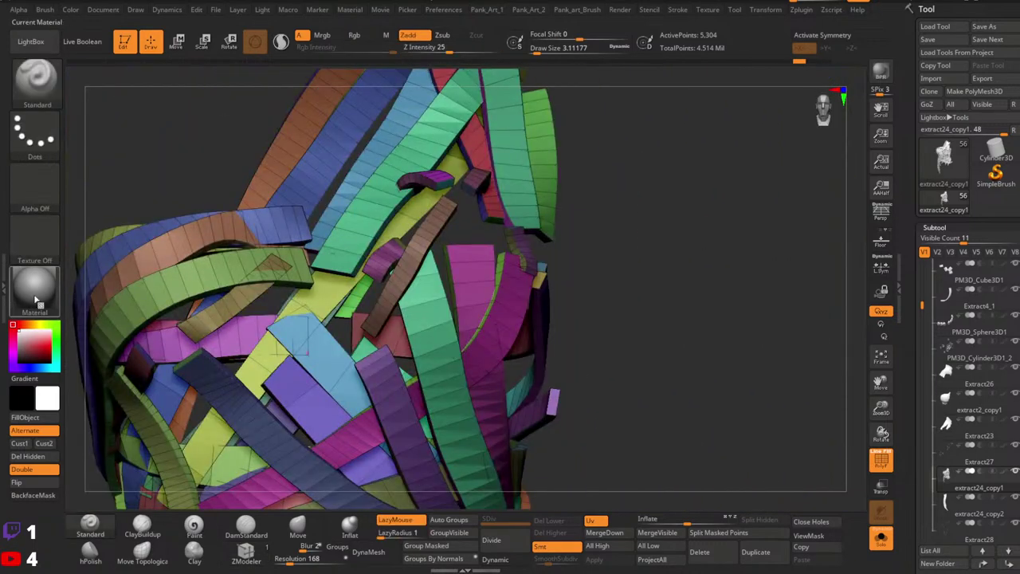
key(shift+f)
alt+right_drag(537, 325, 726, 275)
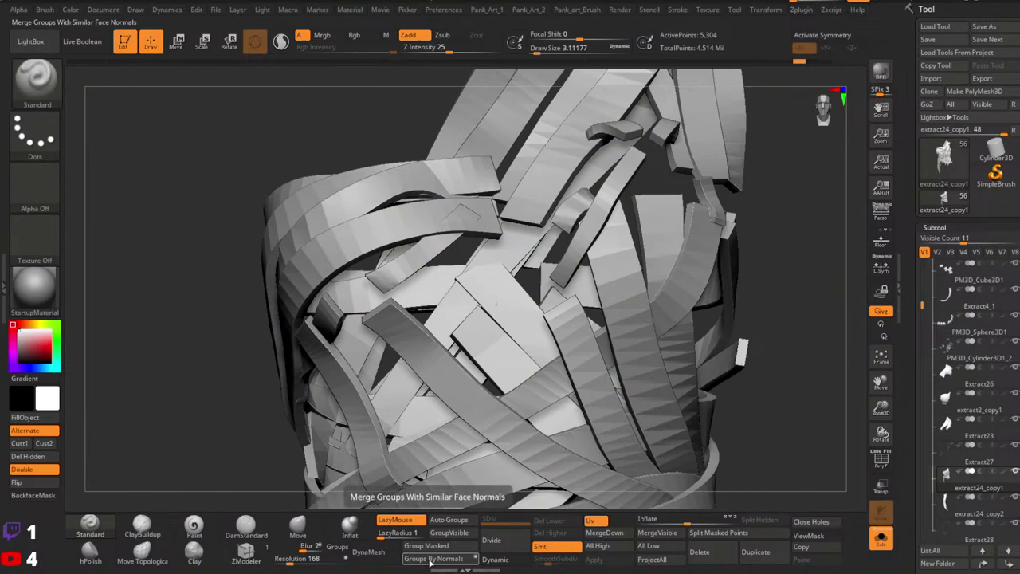
key(shift+f)
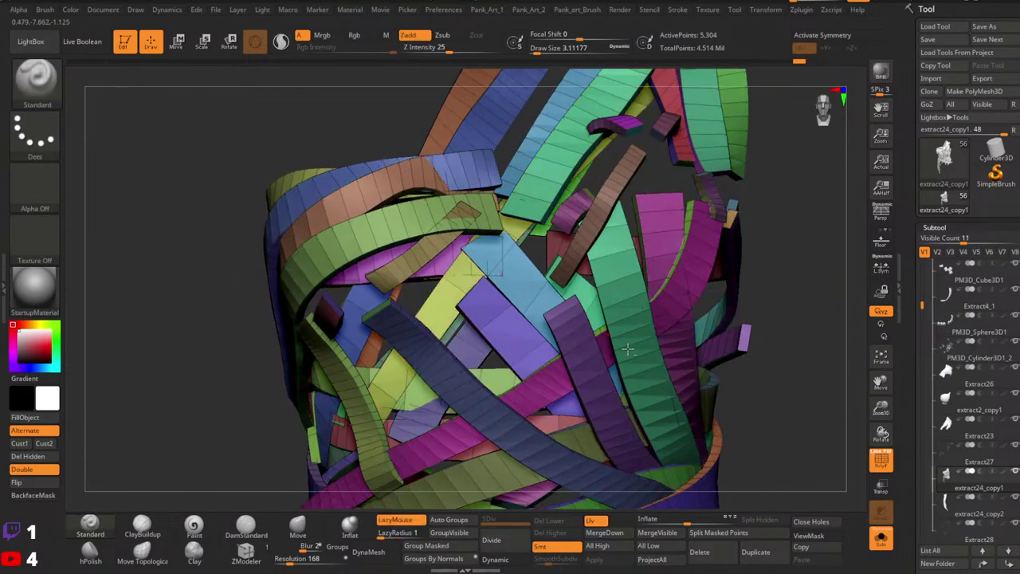
ctrl+right_drag(658, 348, 544, 322)
Preview the uncreased straps with Dynamic Subdiv and inspect the smoothed shapes in plain shading.
click(498, 560)
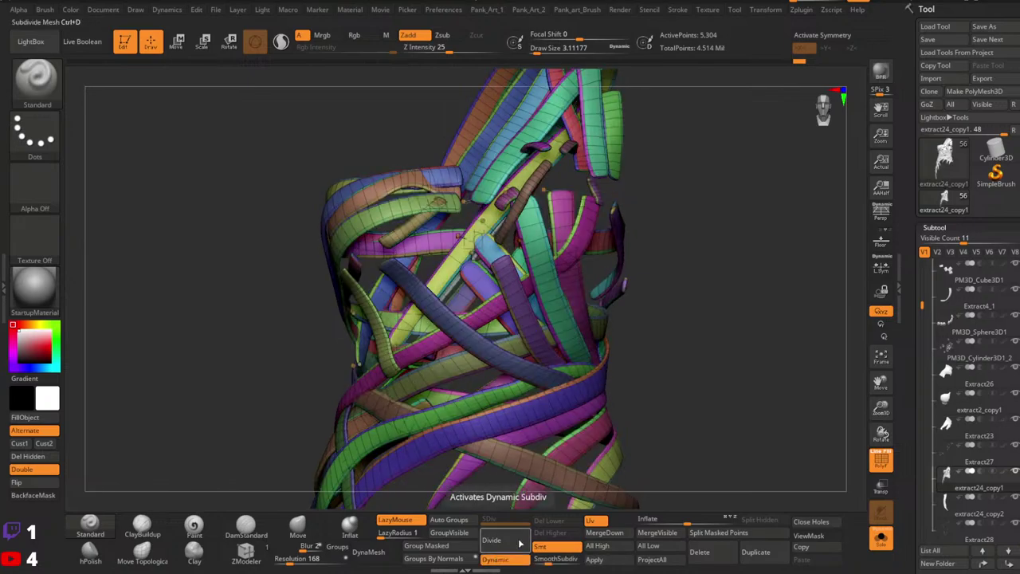
key(shift+f)
right_drag(649, 372, 742, 339)
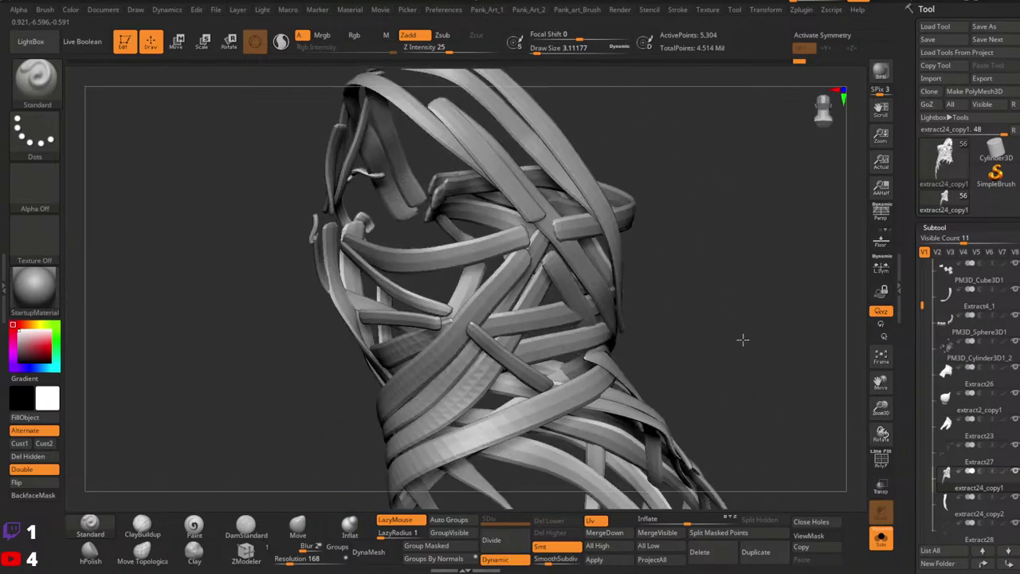
mouse_move(590, 334)
right_down()
mouse_move(662, 304)
mouse_move(692, 302)
mouse_move(706, 312)
mouse_move(637, 398)
right_up()
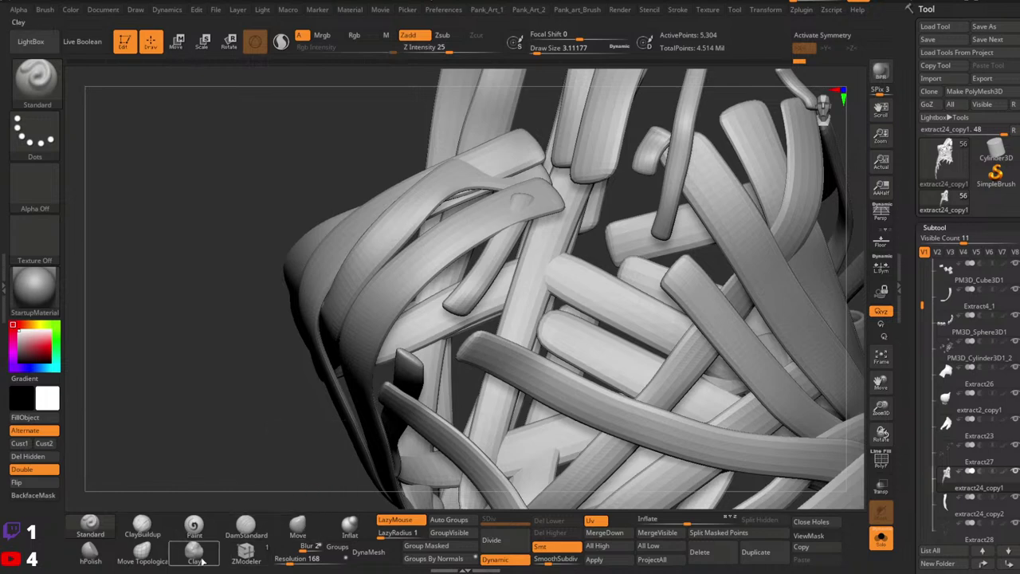
Choose the Move Topological brush and set its draw size to about 119.8.
click(142, 550)
key(space)
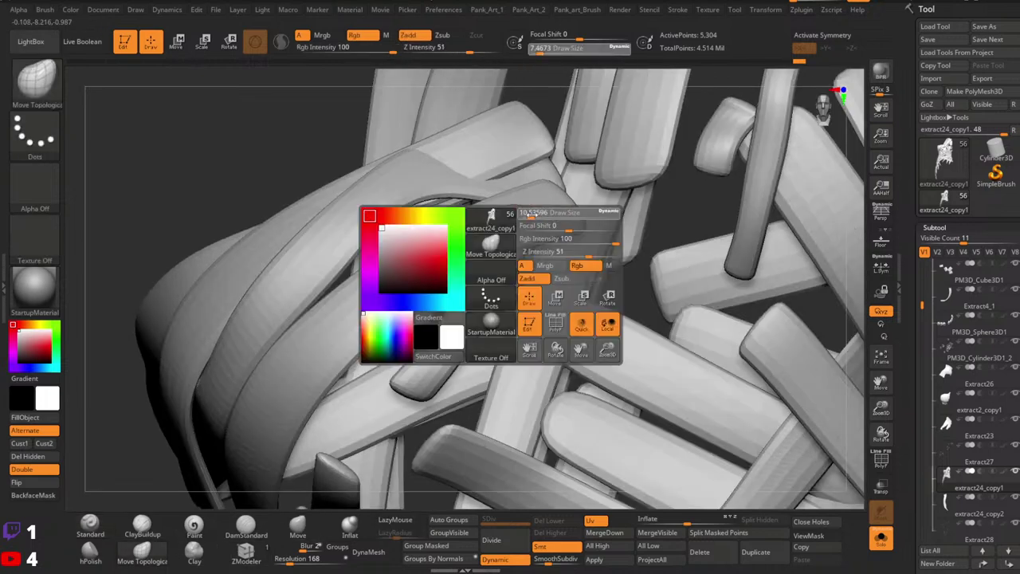
key(space)
drag(533, 220, 520, 219)
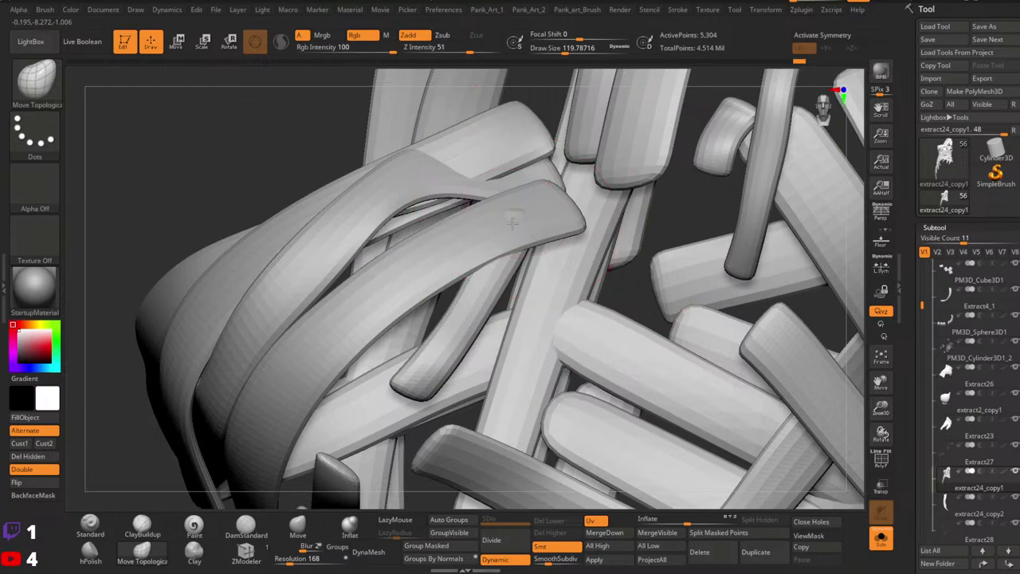
Turn off Dynamic Subdiv on the straps and show their polygroup wireframe.
ctrl+right_drag(534, 241, 514, 159)
right_drag(593, 215, 486, 255)
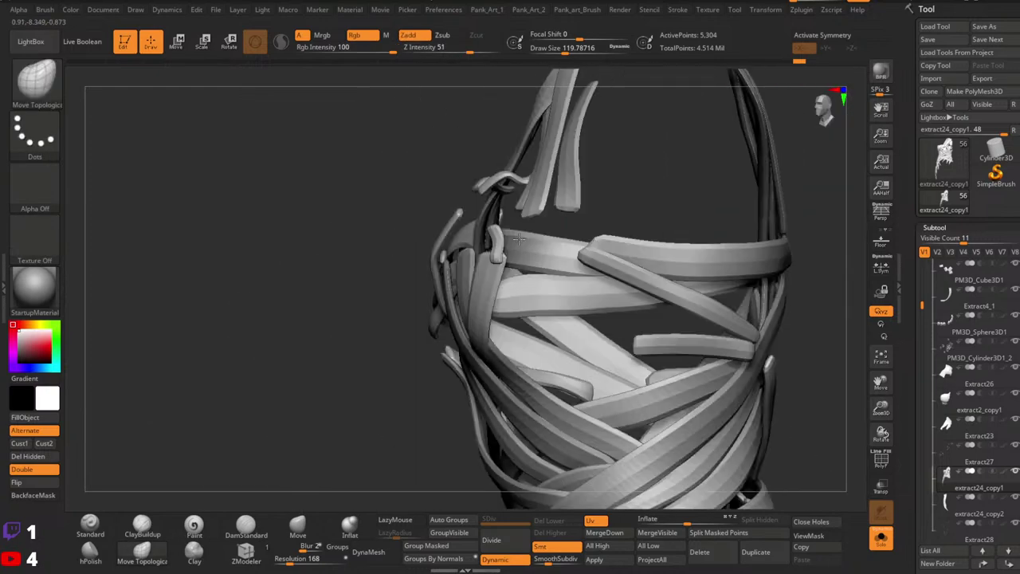
mouse_move(542, 271)
alt+right_down()
mouse_move(521, 126)
mouse_move(569, 184)
mouse_move(590, 271)
mouse_move(495, 296)
mouse_move(526, 243)
mouse_move(576, 228)
mouse_move(553, 221)
mouse_move(572, 177)
mouse_move(513, 227)
mouse_move(645, 208)
mouse_move(548, 257)
mouse_move(583, 326)
mouse_move(644, 279)
mouse_move(733, 294)
mouse_move(644, 418)
mouse_move(550, 398)
alt+right_up()
click(512, 565)
key(shift+f)
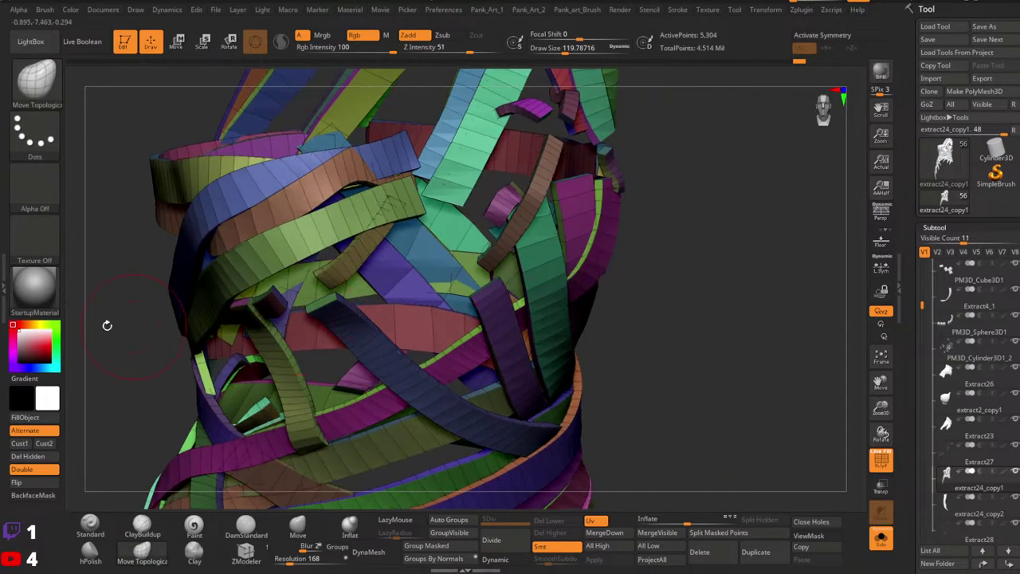
Preview the straps with the SkinShade4 material.
click(54, 301)
click(325, 210)
alt+right_drag(350, 215, 443, 277)
drag(443, 277, 441, 229)
right_drag(462, 325, 545, 277)
Crease the strap edges along their polygroups with a crease level of 2 and hide the wireframe.
key(1)
click(511, 516)
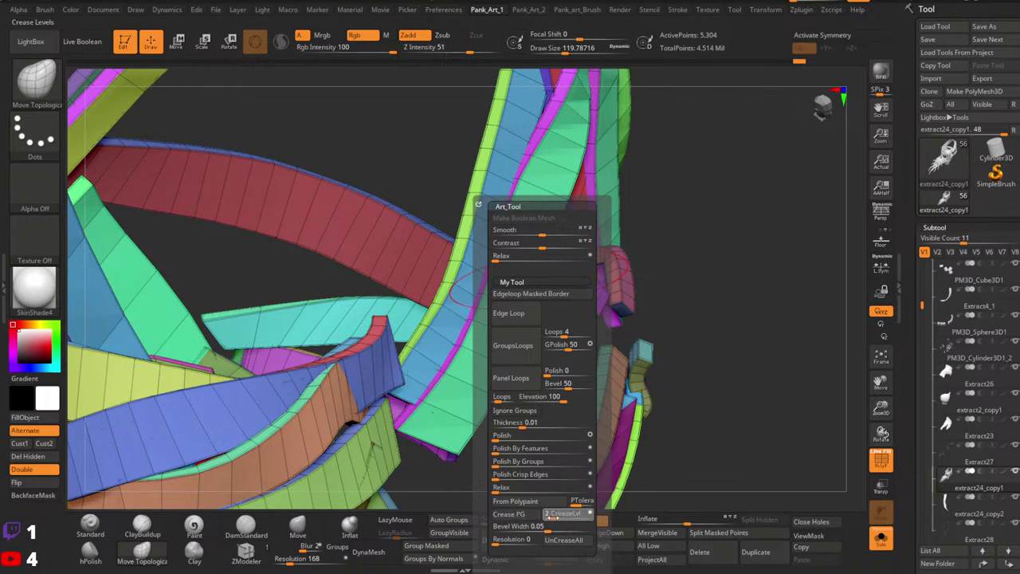
key(shift+f)
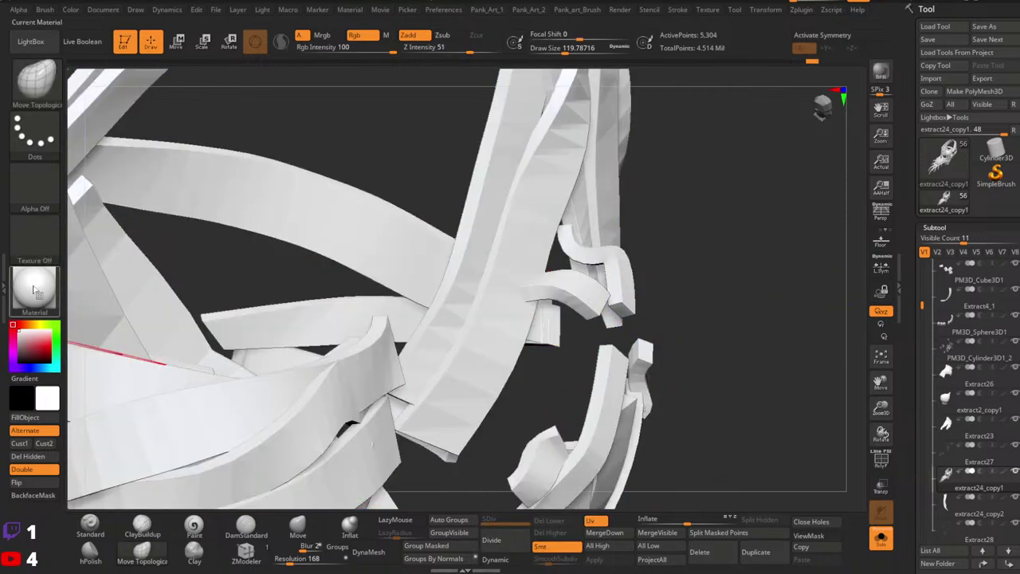
Switch the display material to StartupMaterial.
click(37, 286)
click(151, 325)
right_drag(678, 350, 719, 326)
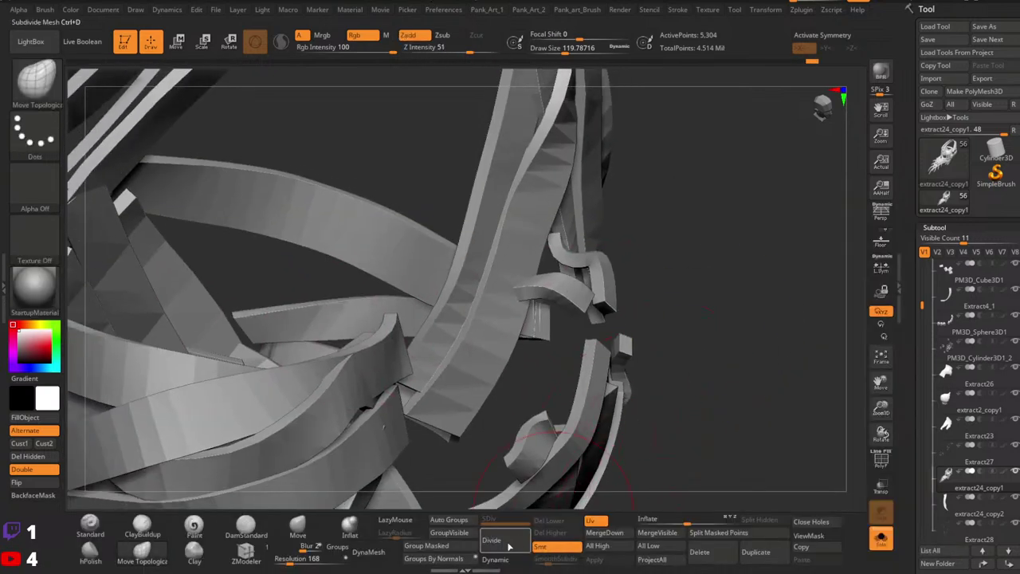
drag(693, 346, 712, 297)
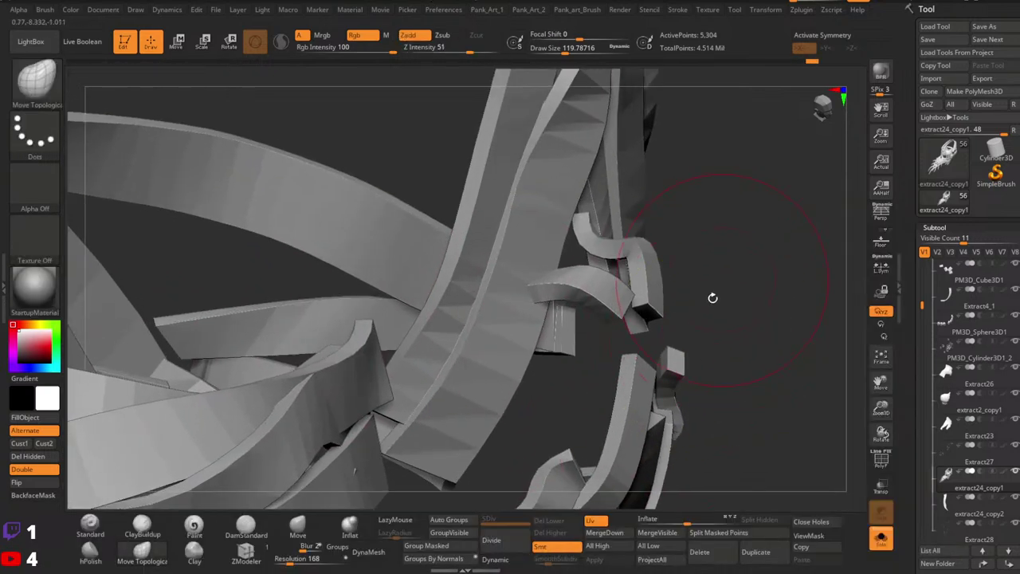
Turn on Dynamic Subdiv for the creased straps and set the smooth subdivision level to 3.
click(494, 560)
mouse_move(509, 307)
right_down()
mouse_move(513, 219)
mouse_move(451, 285)
mouse_move(460, 237)
right_up()
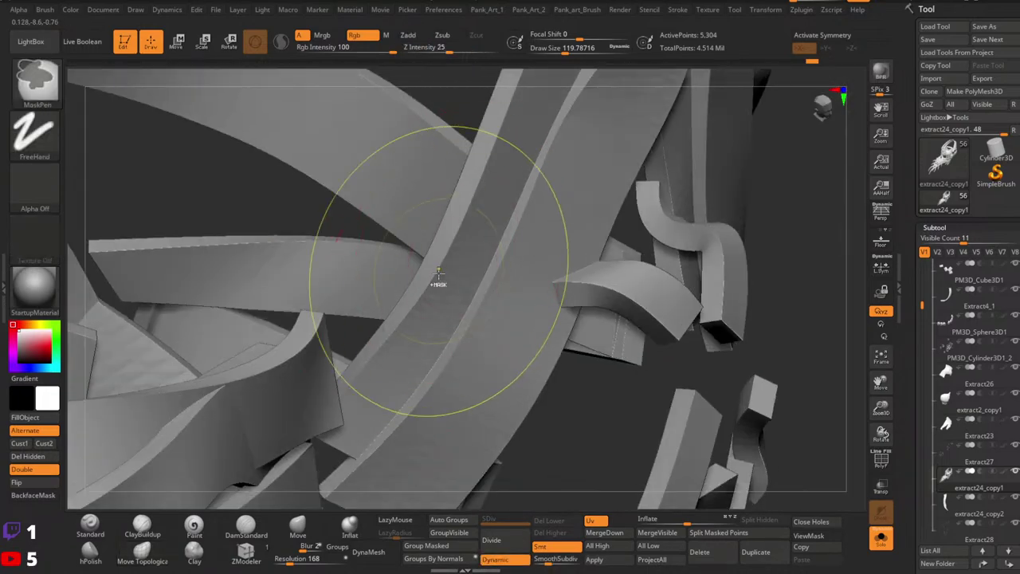
ctrl+right_drag(439, 284, 555, 263)
mouse_move(555, 263)
ctrl+right_down()
mouse_move(553, 225)
mouse_move(547, 297)
ctrl+right_up()
right_drag(547, 297, 549, 345)
key(1)
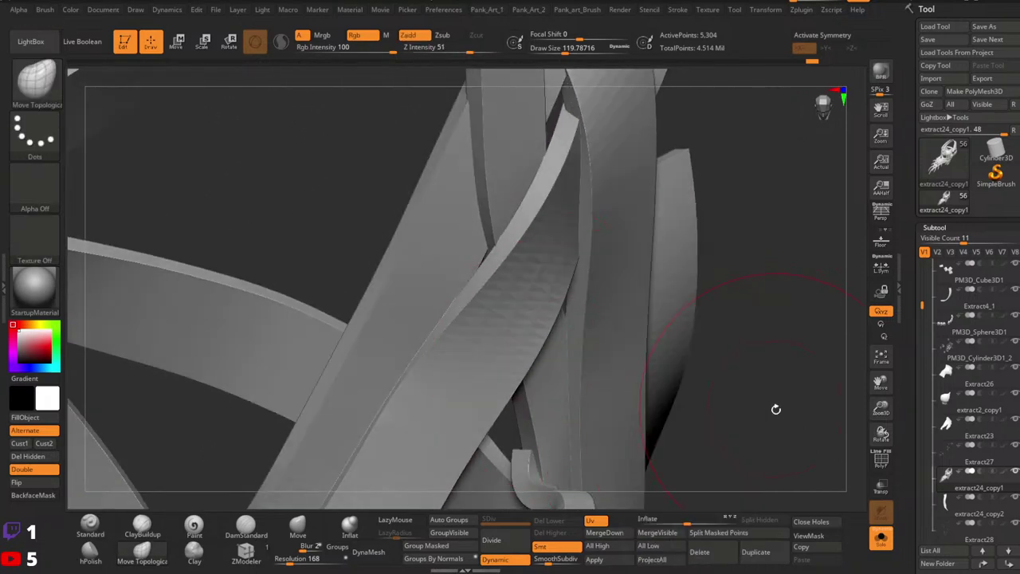
key(1)
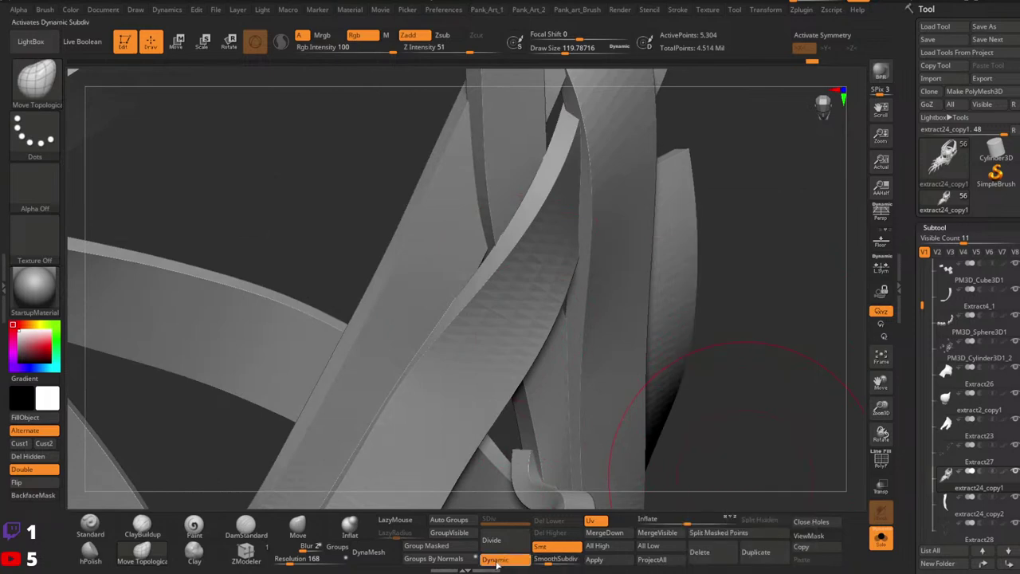
click(551, 561)
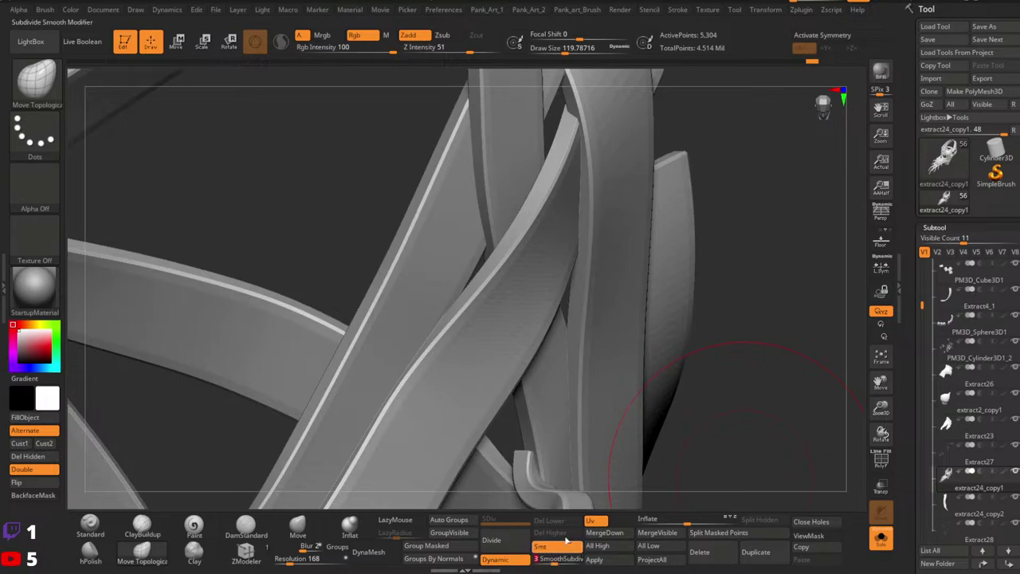
Inspect the softened strap edges up close and raise the smooth subdivision level further.
mouse_move(693, 423)
shift+right_down()
mouse_move(720, 364)
mouse_move(608, 476)
shift+right_up()
ctrl+right_drag(701, 403, 561, 370)
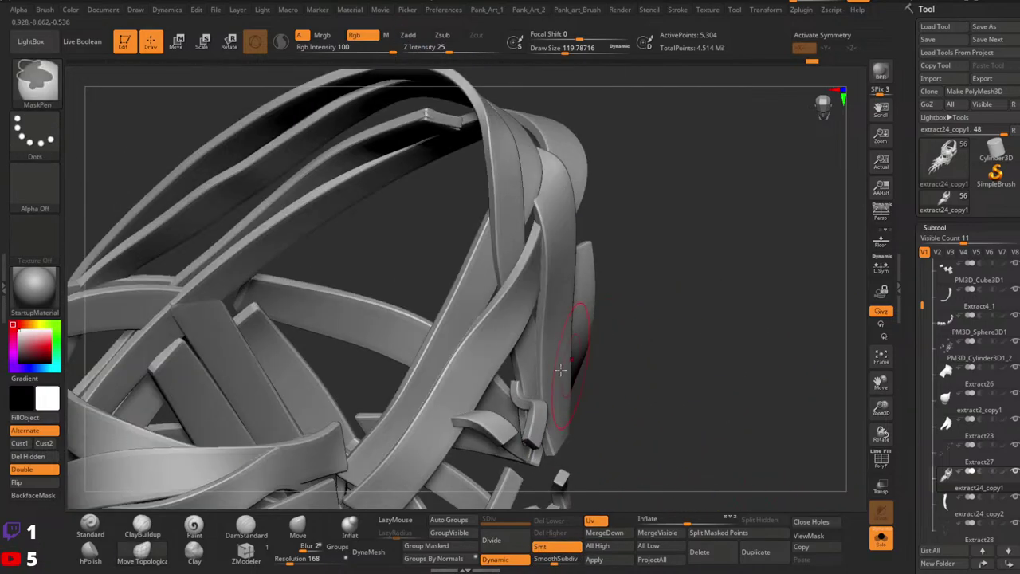
drag(560, 370, 571, 475)
right_drag(564, 448, 538, 283)
drag(538, 283, 528, 355)
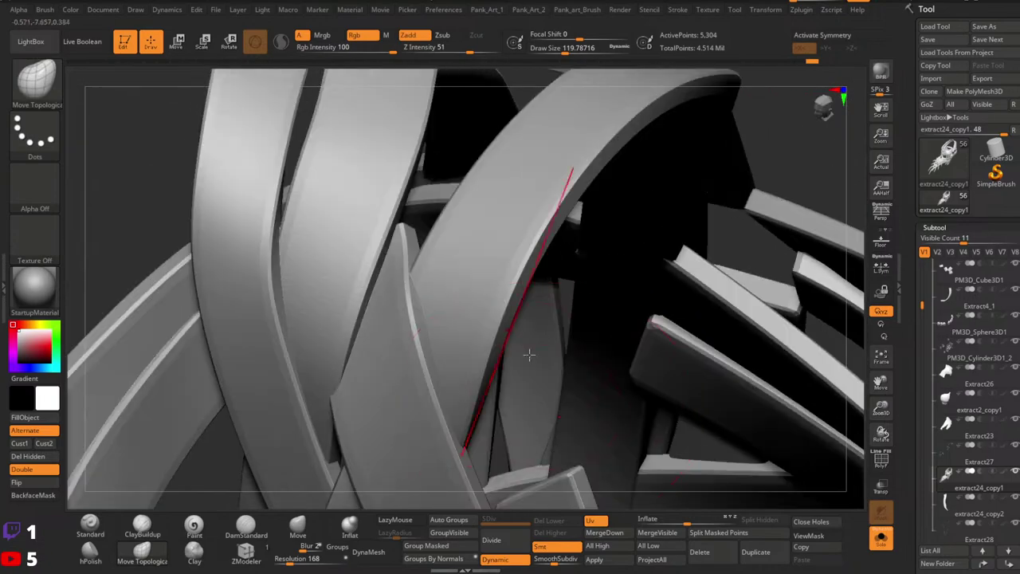
click(563, 561)
ctrl+right_drag(563, 302, 494, 360)
ctrl+right_drag(494, 360, 641, 307)
right_drag(727, 327, 779, 334)
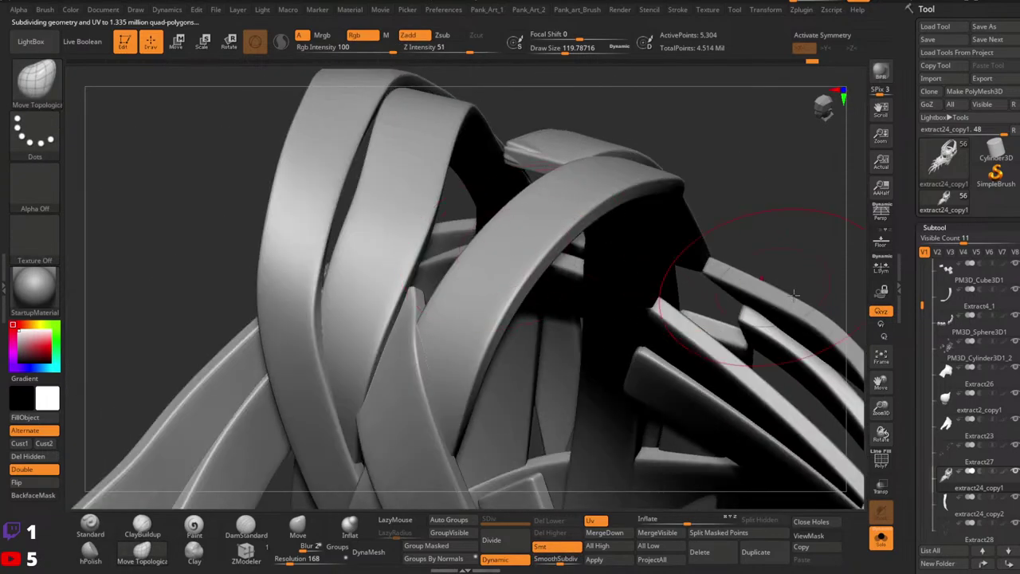
Try a crease level of 1 on the straps and restore it to 2.
key(b)
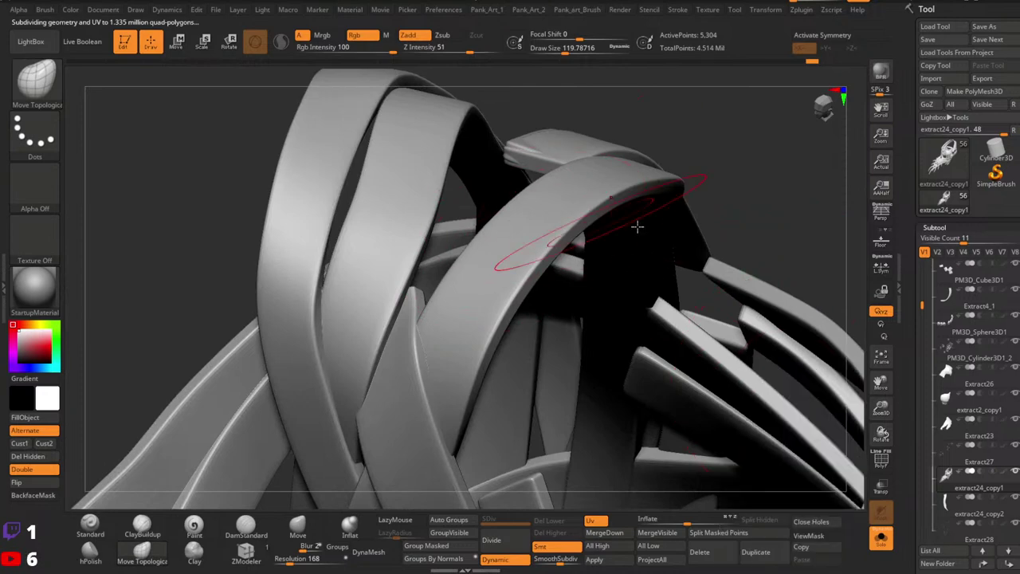
key(1)
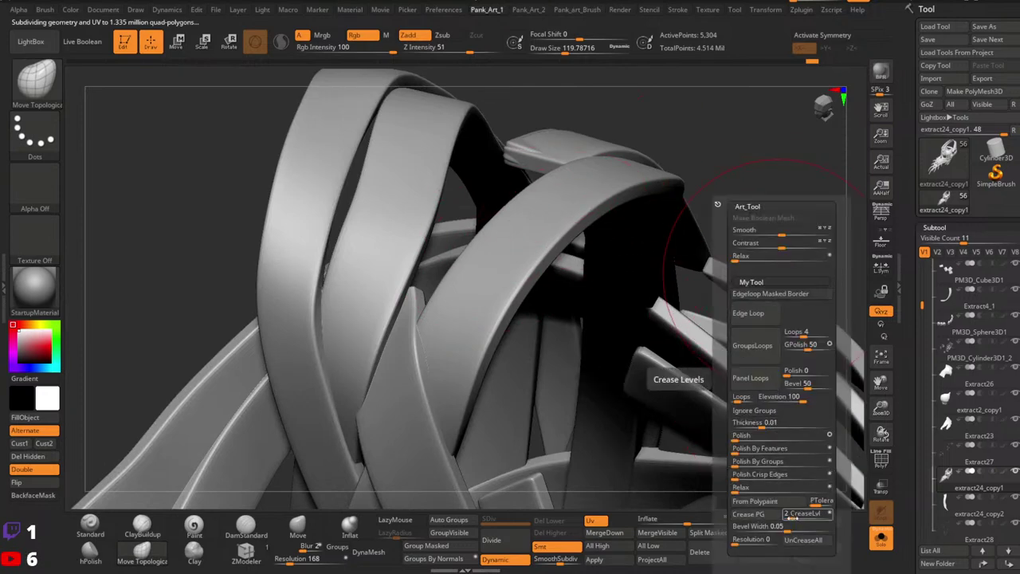
drag(792, 518, 790, 517)
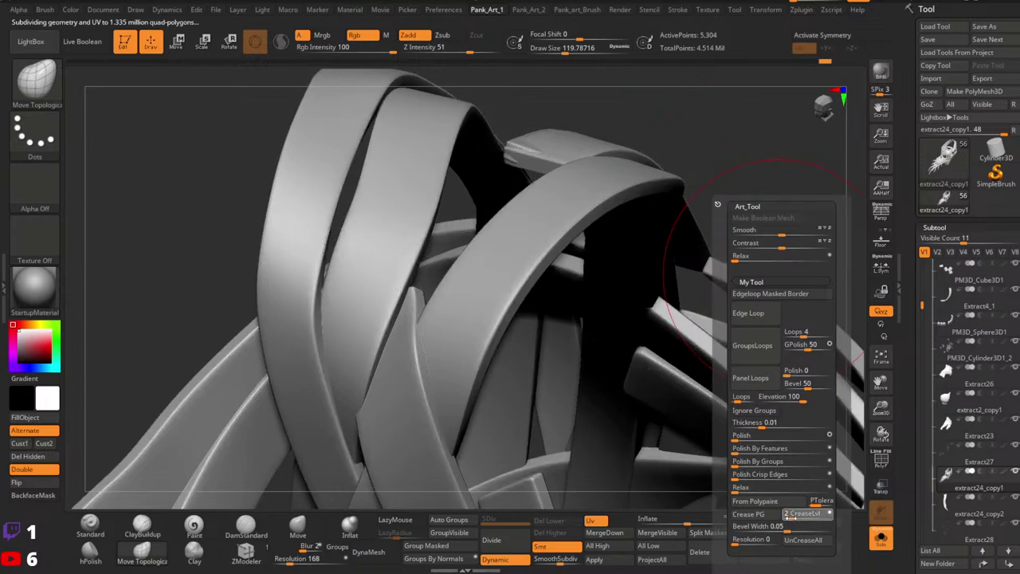
click(790, 518)
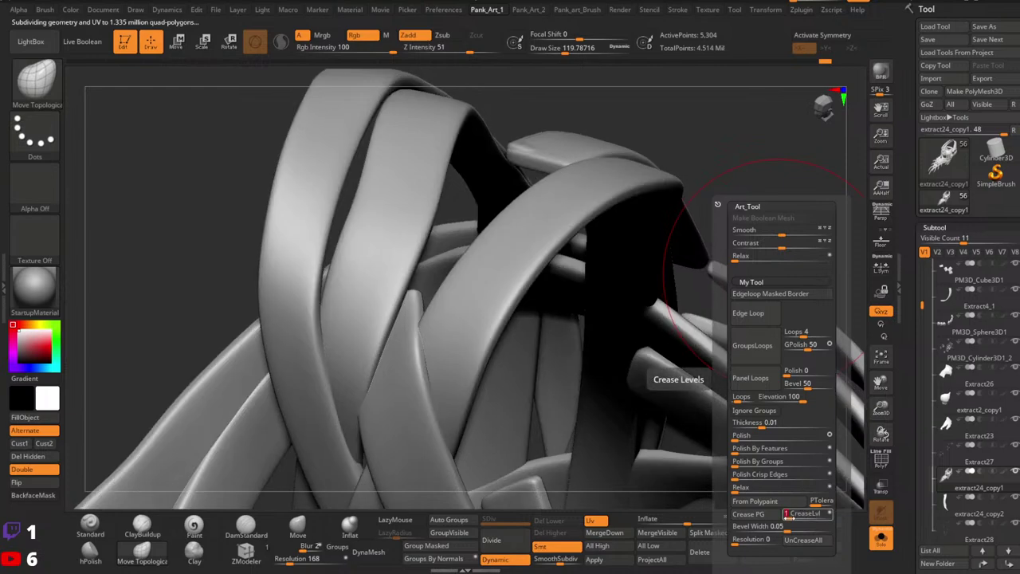
drag(790, 515, 792, 515)
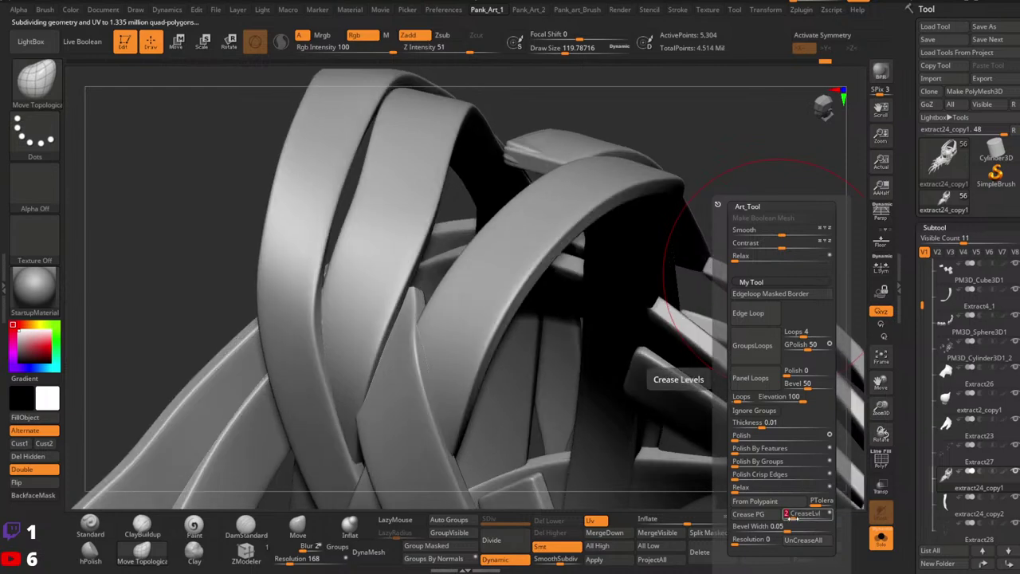
Leave Solo mode to show the whole character and select the Move Topological brush for the back straps.
mouse_move(596, 348)
ctrl+right_down()
mouse_move(550, 207)
mouse_move(523, 250)
mouse_move(567, 277)
mouse_move(610, 275)
mouse_move(597, 267)
mouse_move(698, 335)
mouse_move(624, 332)
mouse_move(633, 359)
mouse_move(616, 334)
mouse_move(515, 326)
mouse_move(542, 340)
mouse_move(494, 314)
mouse_move(474, 372)
ctrl+right_up()
click(882, 541)
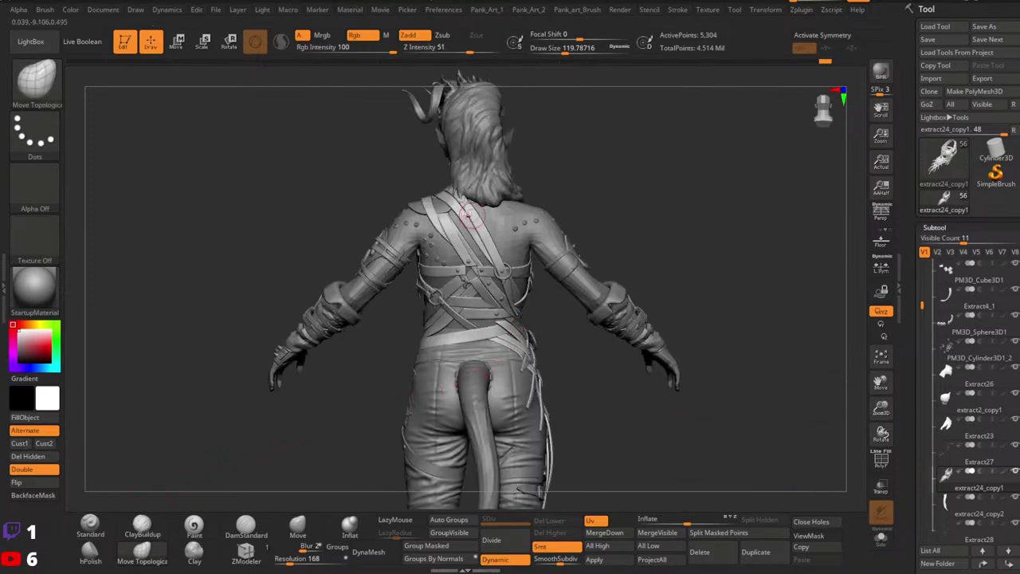
ctrl+right_drag(468, 213, 477, 299)
click(145, 552)
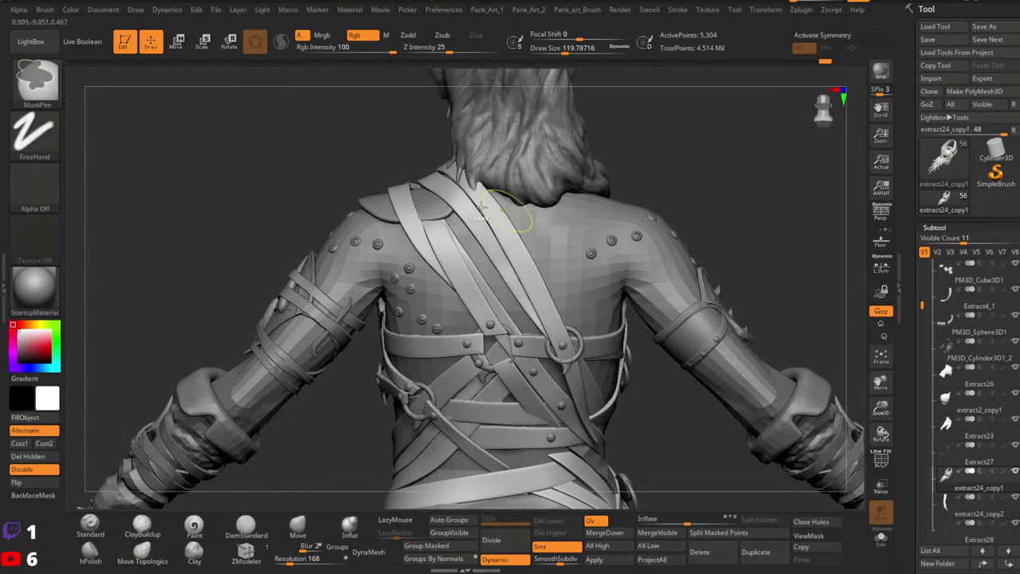
ctrl+right_drag(470, 207, 383, 283)
Set the Move Topological draw size to about 123.8 for working on the back straps.
key(space)
drag(433, 216, 443, 216)
mouse_move(435, 216)
right_down()
mouse_move(411, 231)
mouse_move(424, 243)
right_up()
key([)
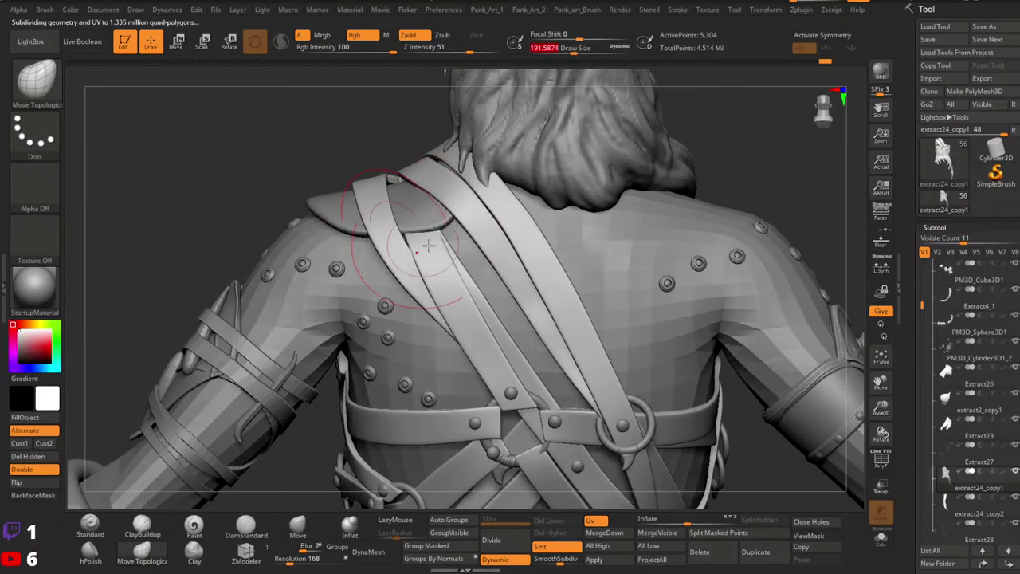
mouse_move(494, 330)
ctrl+right_down()
mouse_move(494, 226)
mouse_move(462, 157)
mouse_move(483, 210)
ctrl+right_up()
key(space)
drag(483, 209, 472, 210)
mouse_move(471, 210)
right_down()
mouse_move(488, 248)
mouse_move(488, 229)
right_up()
key(space)
drag(489, 229, 495, 229)
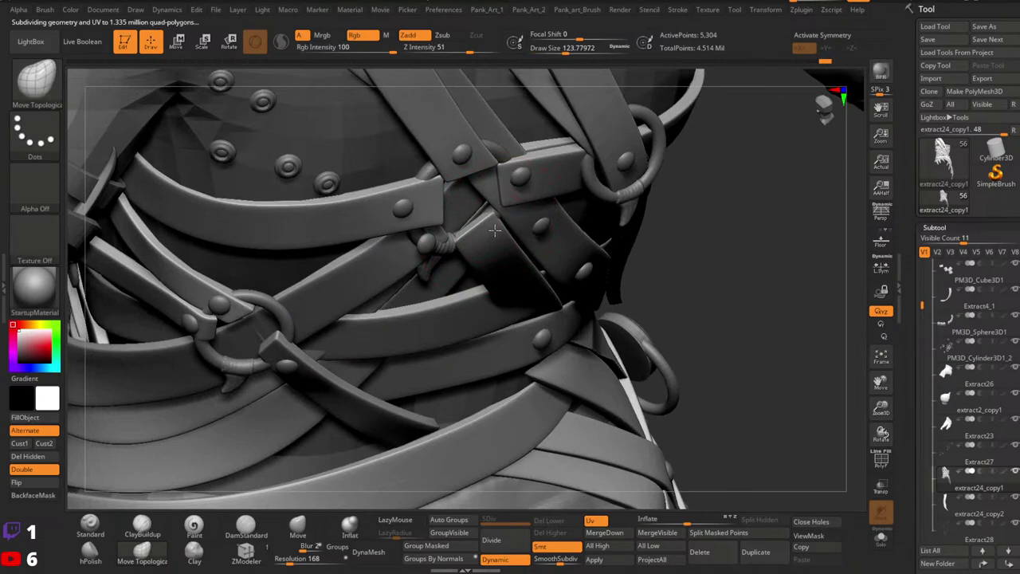
Adjust the crossing straps on the lower back with Move Topological, using a draw size of about 153.6.
right_drag(505, 225, 492, 197)
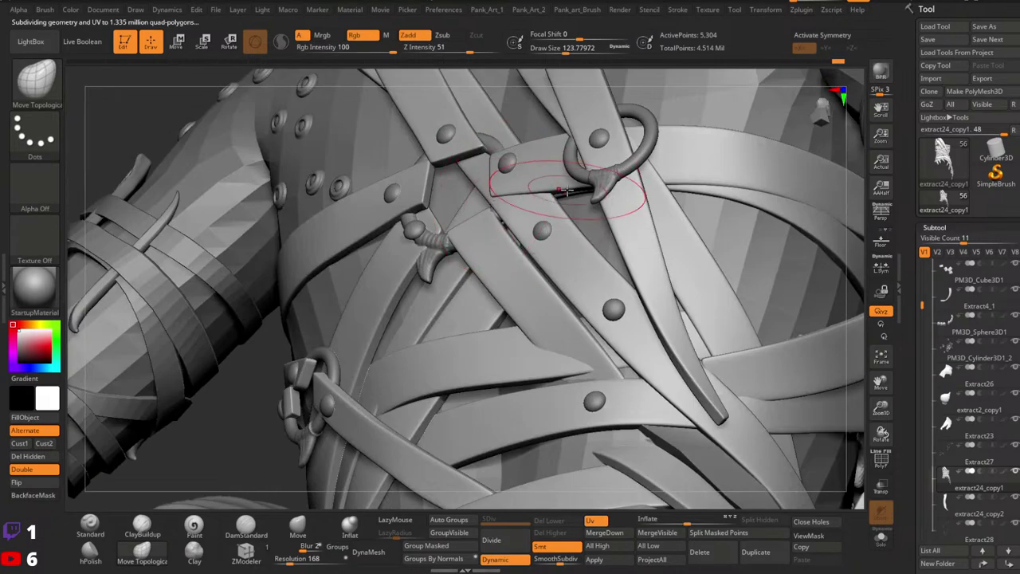
mouse_move(556, 238)
right_down()
mouse_move(489, 209)
mouse_move(526, 146)
right_up()
right_drag(558, 292, 582, 301)
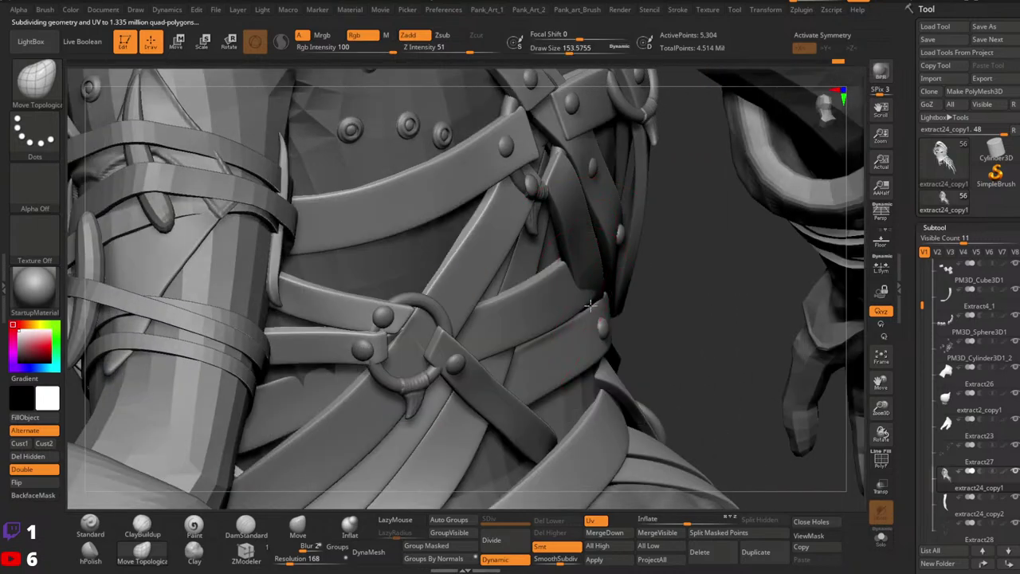
right_drag(582, 295, 536, 357)
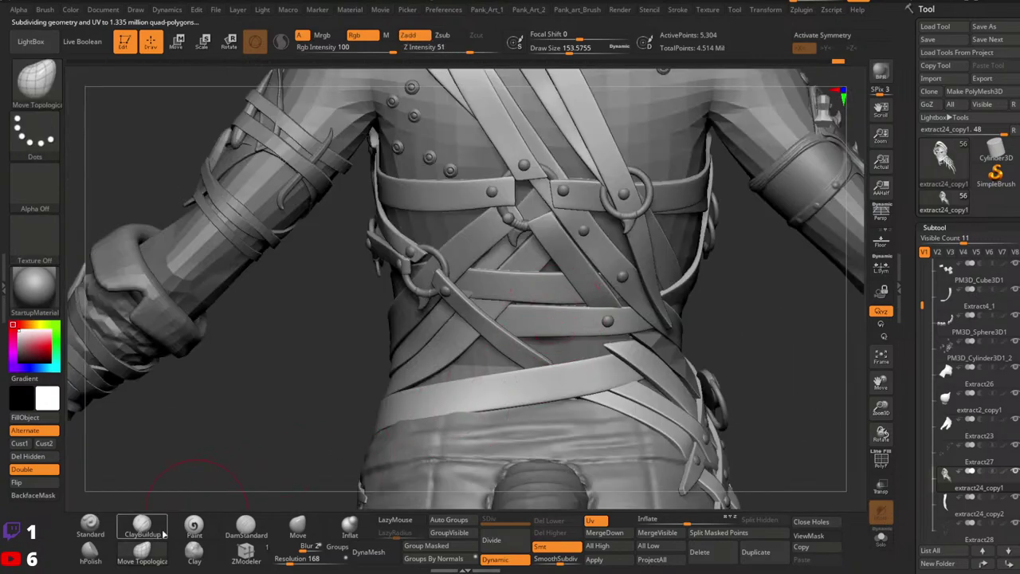
Adjust the crossing straps around the lower-back rivets with Move Topological, using a draw size of about 97.2.
ctrl+right_drag(484, 404, 660, 325)
key(space)
drag(660, 325, 635, 316)
right_drag(635, 317, 624, 327)
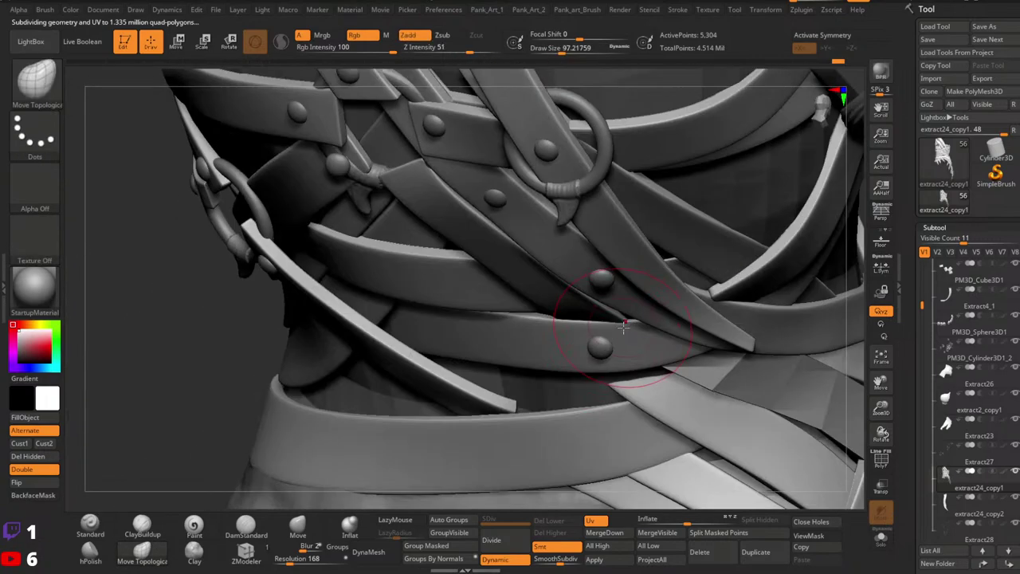
ctrl+right_drag(566, 305, 639, 301)
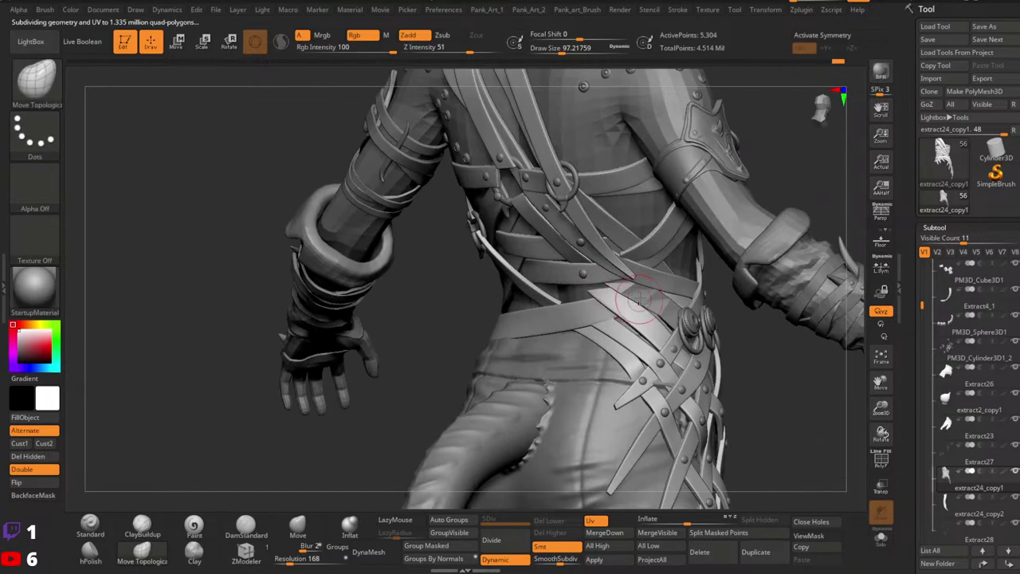
Turn off dynamic subdivision on the straps and isolate the extract24_copy2 waist strap with its polygon wireframe shown.
click(499, 562)
ctrl+right_drag(658, 426, 467, 300)
alt+click(650, 343)
key(shift+f)
click(881, 538)
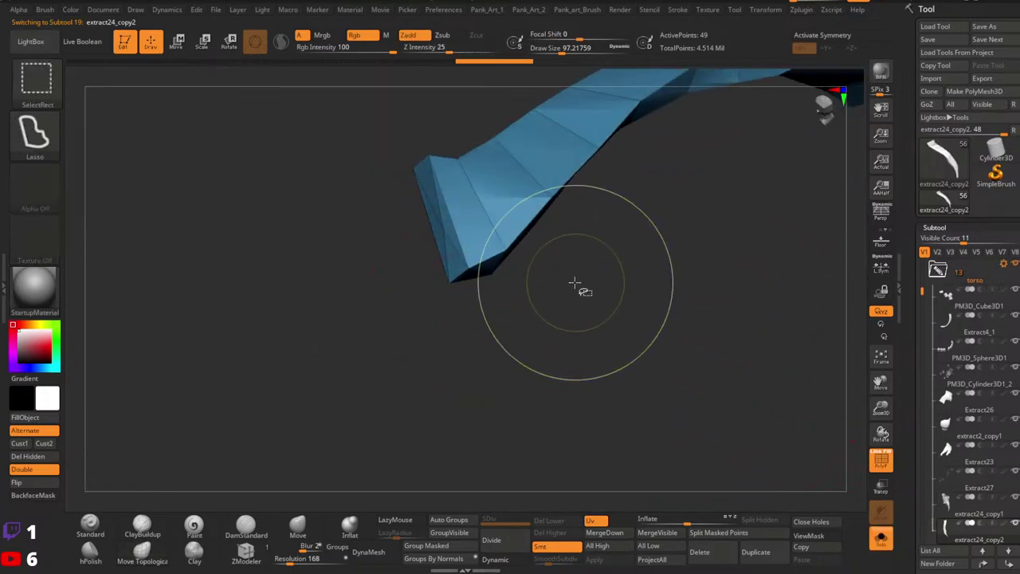
Set the SelectRect brush's stroke to Rect and examine the folded end of the isolated strap.
ctrl+right_drag(576, 286, 506, 309)
ctrl+right_drag(707, 329, 631, 314)
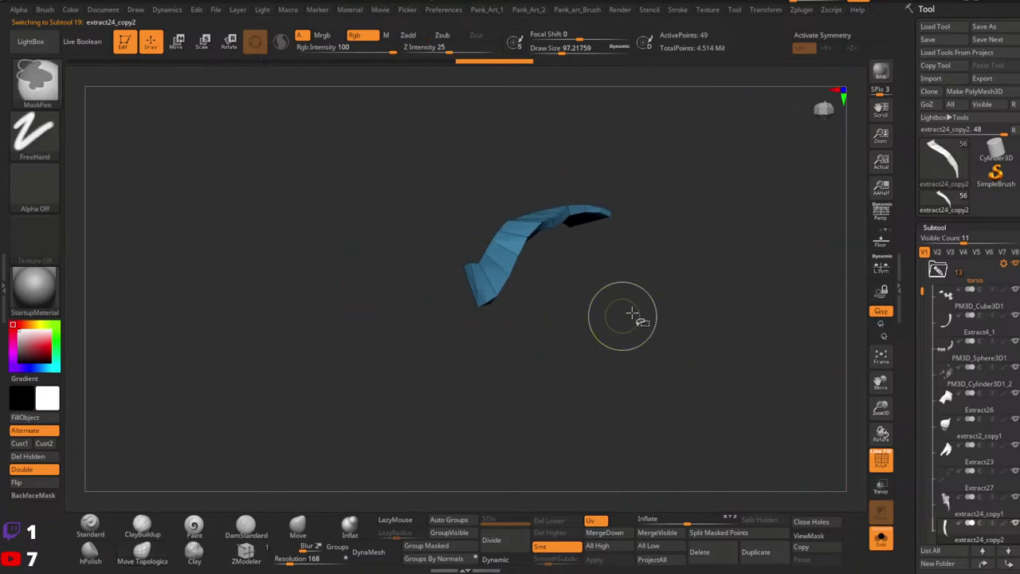
ctrl+right_drag(706, 351, 674, 339)
ctrl+shift+click(37, 140)
ctrl+shift+click(108, 147)
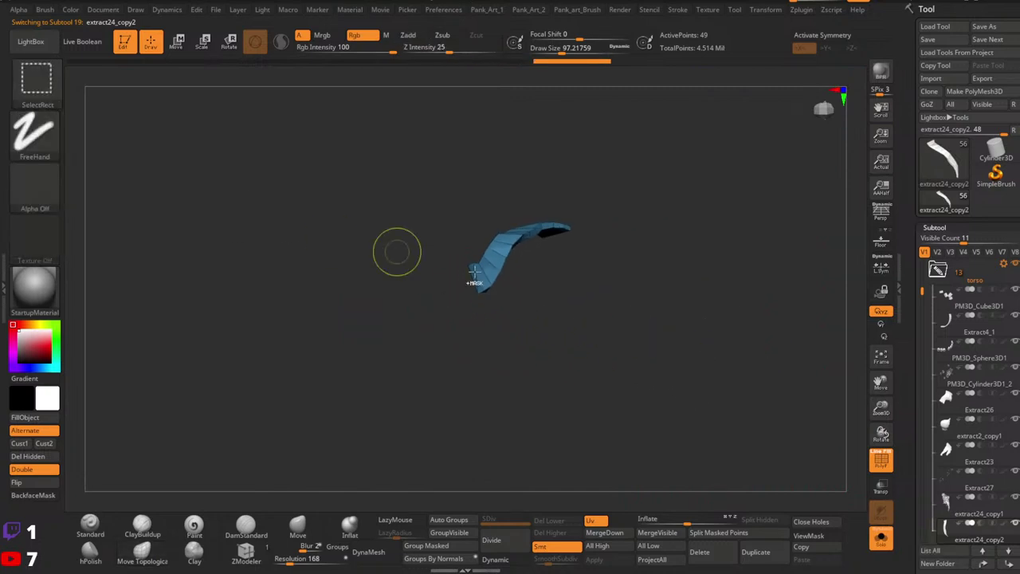
ctrl+right_drag(582, 263, 598, 310)
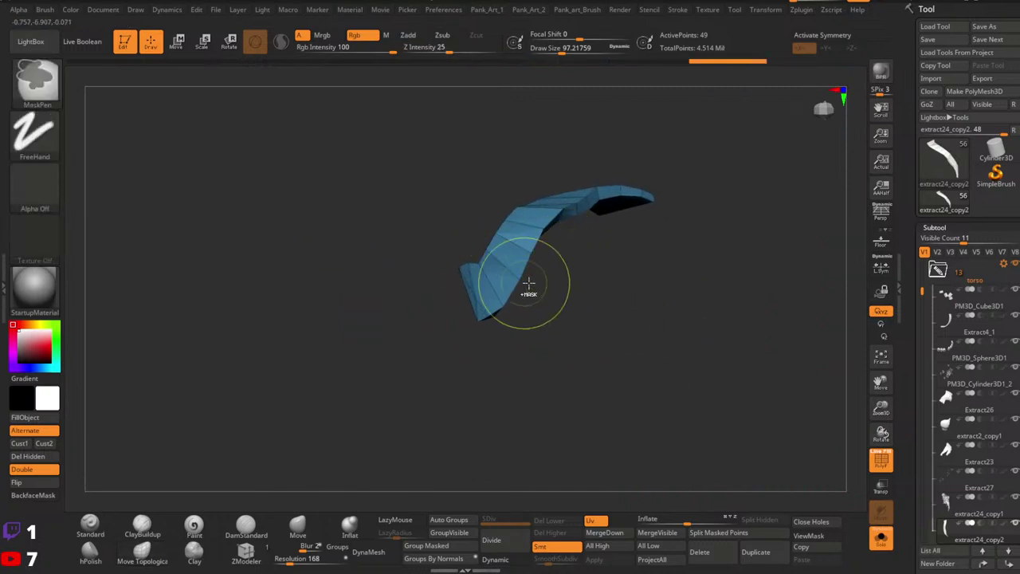
right_drag(471, 292, 498, 288)
ctrl+right_drag(498, 289, 393, 364)
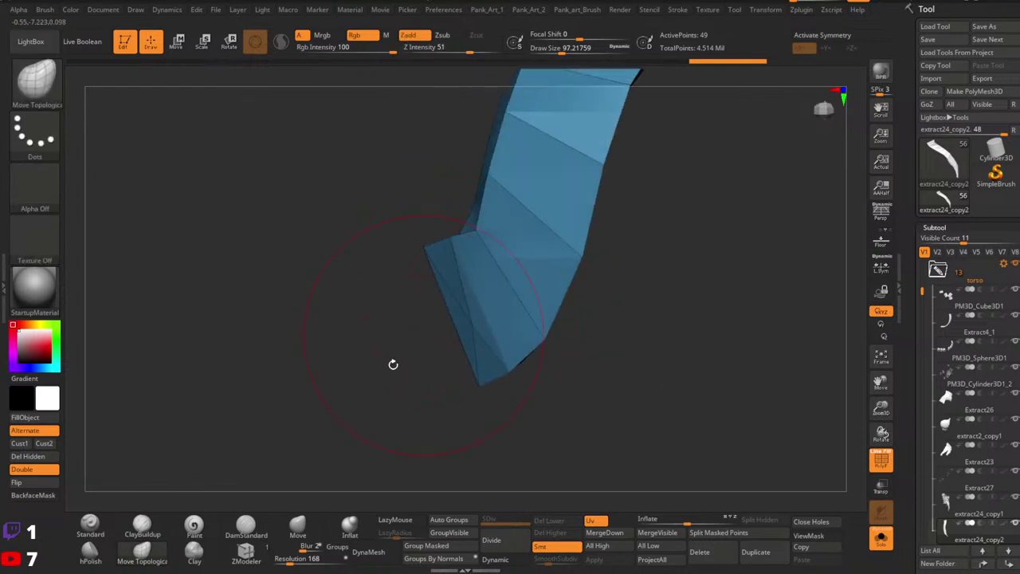
Mark the faces along one broad side of the isolated strap as a temporary ZModeler polygroup.
click(259, 550)
mouse_move(359, 398)
ctrl+right_down()
mouse_move(351, 339)
mouse_move(371, 362)
mouse_move(351, 414)
ctrl+right_up()
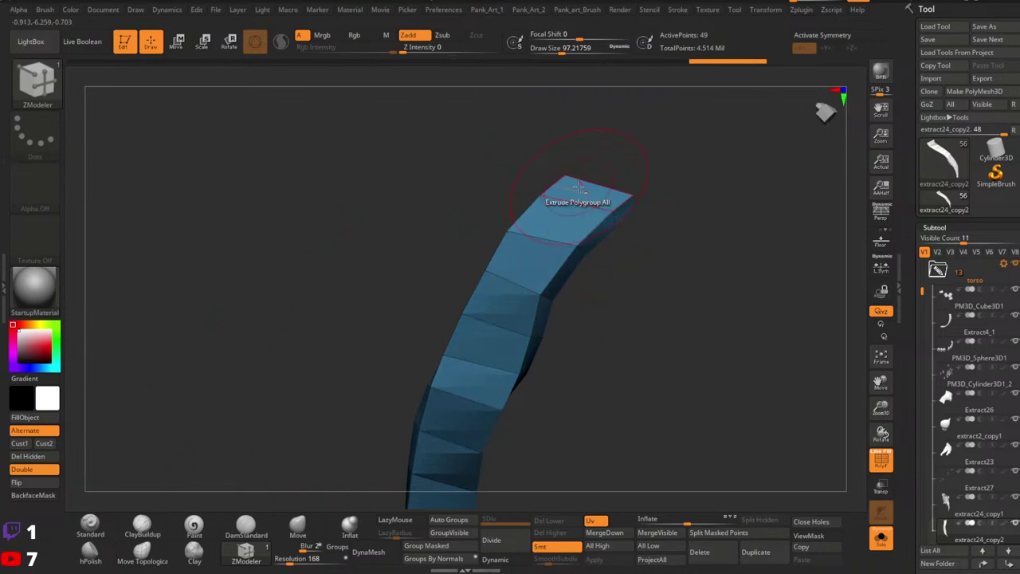
alt+drag(579, 187, 473, 390)
alt+right_drag(473, 391, 516, 189)
alt+drag(516, 189, 504, 303)
right_drag(504, 303, 505, 259)
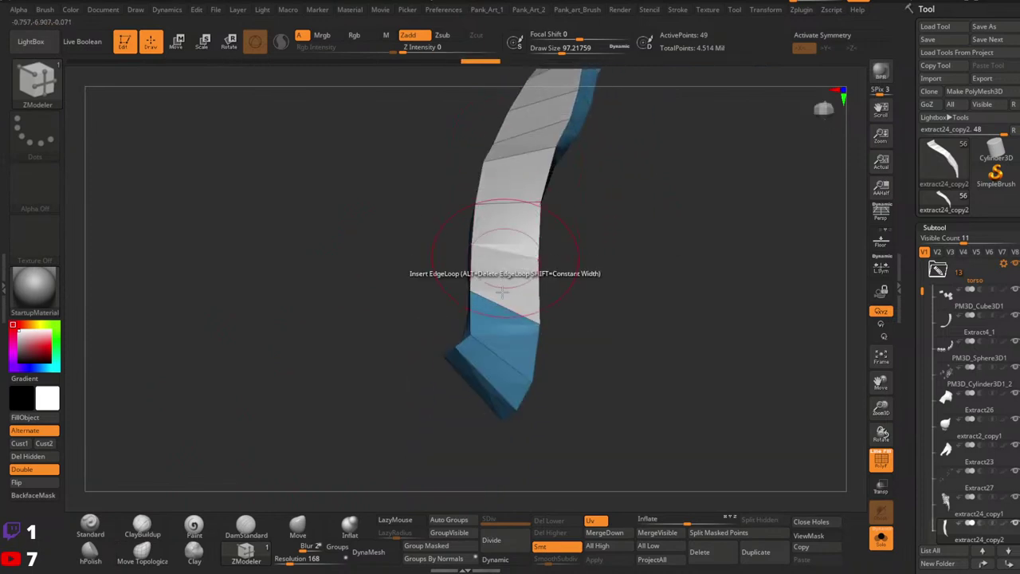
mouse_move(542, 317)
right_down()
mouse_move(528, 307)
mouse_move(585, 288)
right_up()
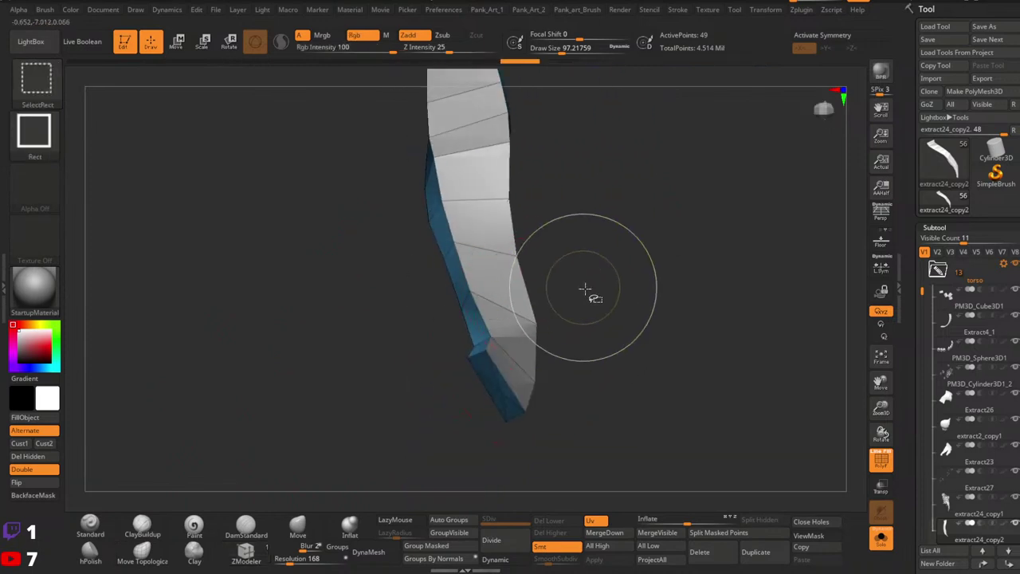
Show the whole character and locate the extract24_copy2 strap in the subtool list.
click(883, 545)
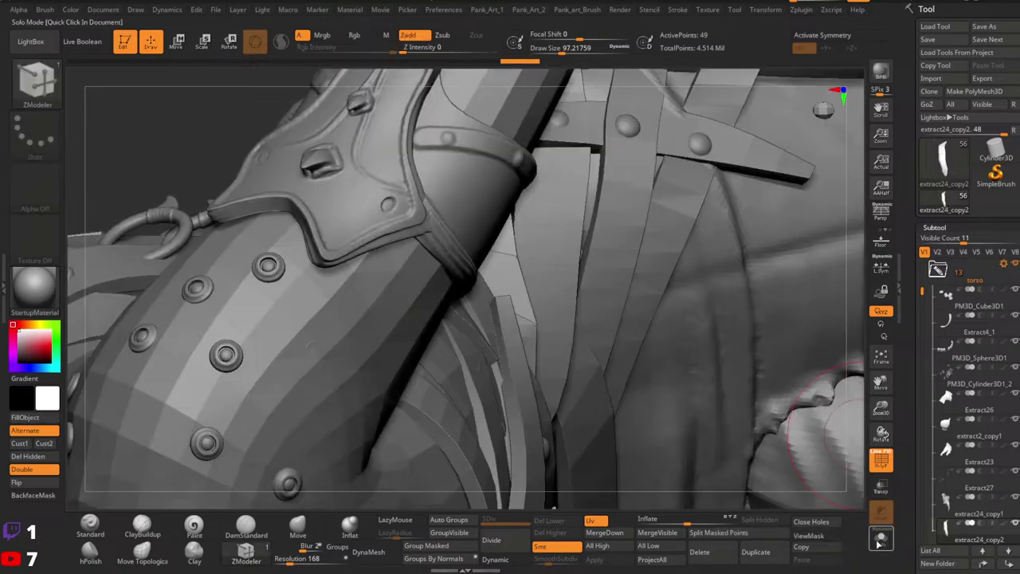
ctrl+right_drag(658, 322, 861, 431)
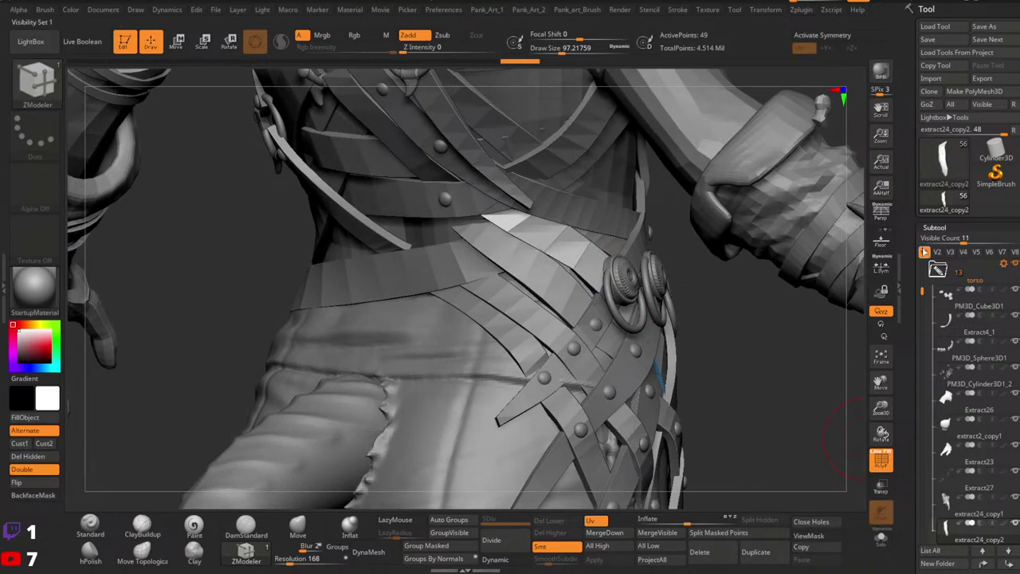
drag(921, 292, 923, 366)
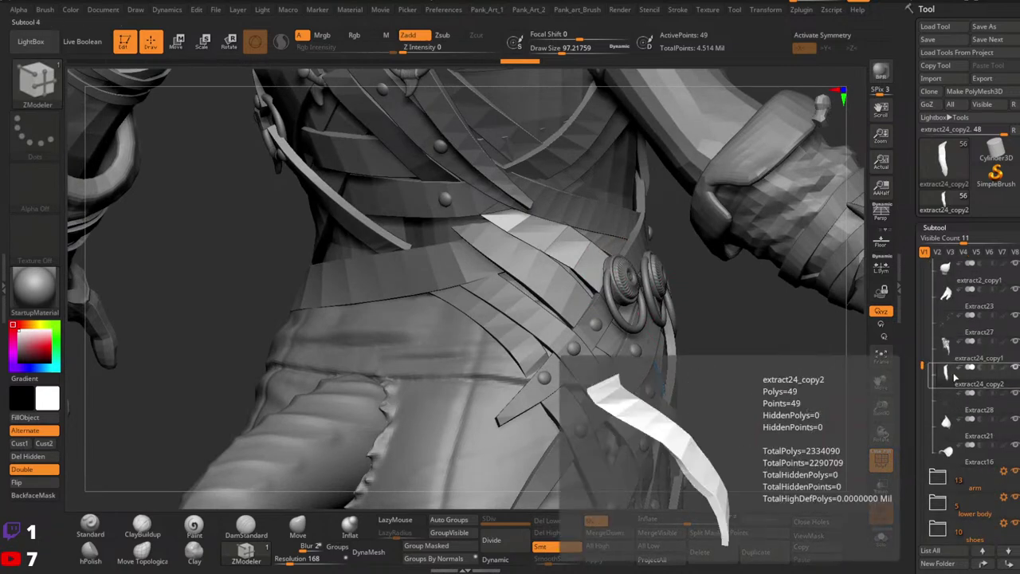
click(946, 368)
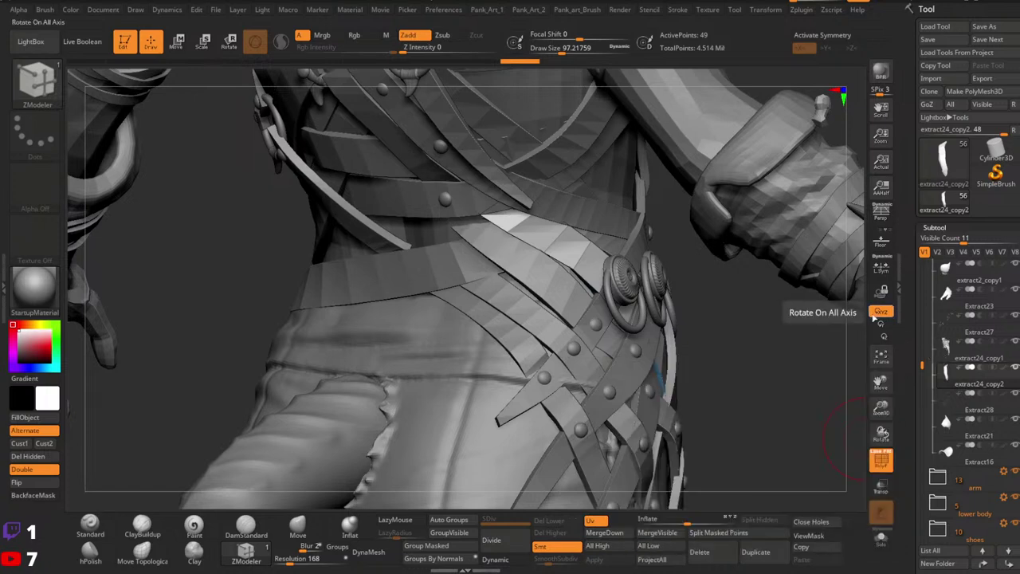
Isolate the waist strap and compare its polygroups with those of the extract24_copy1 straps.
click(882, 540)
ctrl+right_drag(633, 369, 599, 256)
ctrl+right_drag(599, 257, 558, 259)
ctrl+right_drag(557, 259, 566, 281)
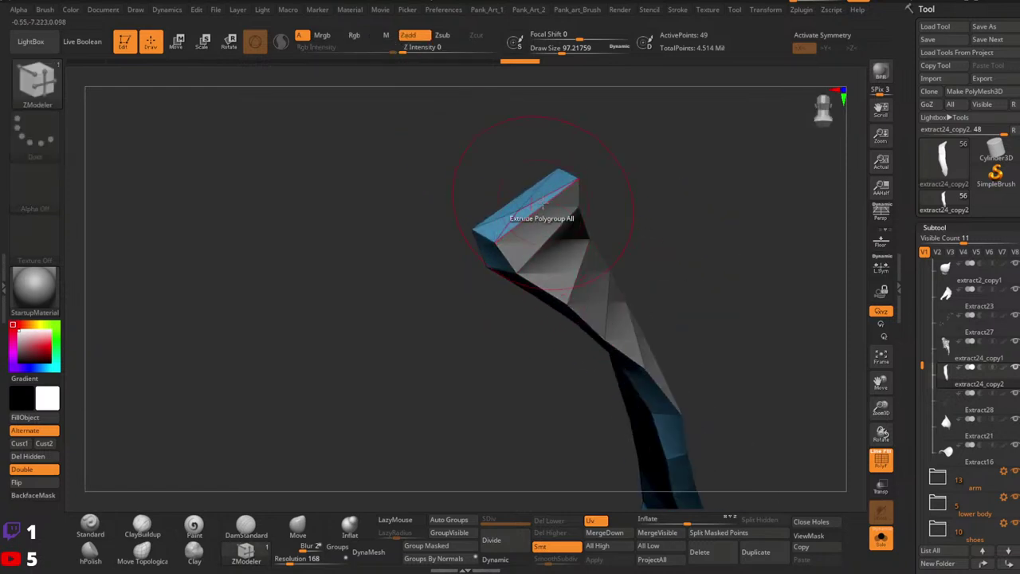
ctrl+right_drag(543, 204, 690, 249)
click(948, 358)
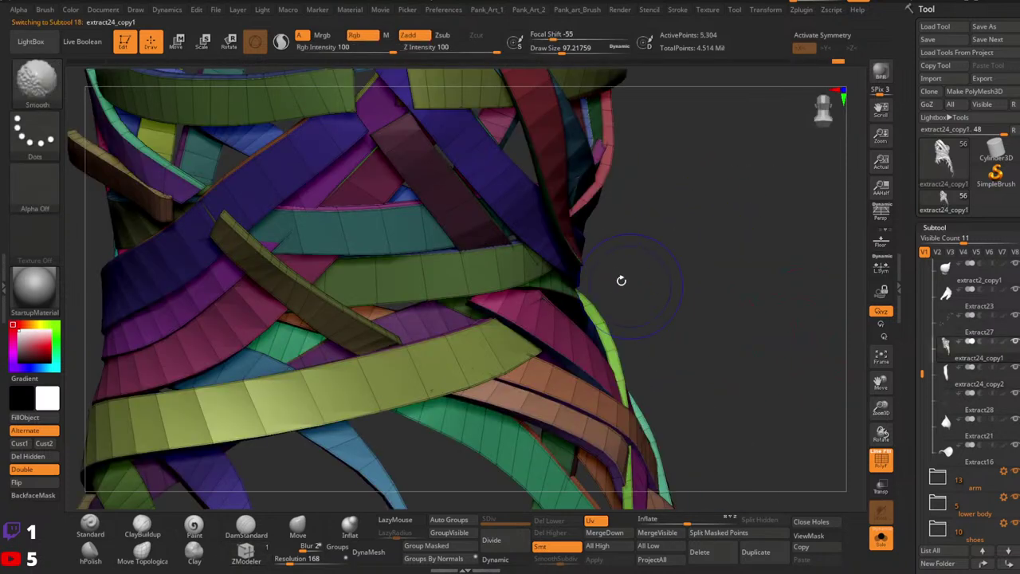
key(shift+f)
key(shift+f)
click(948, 381)
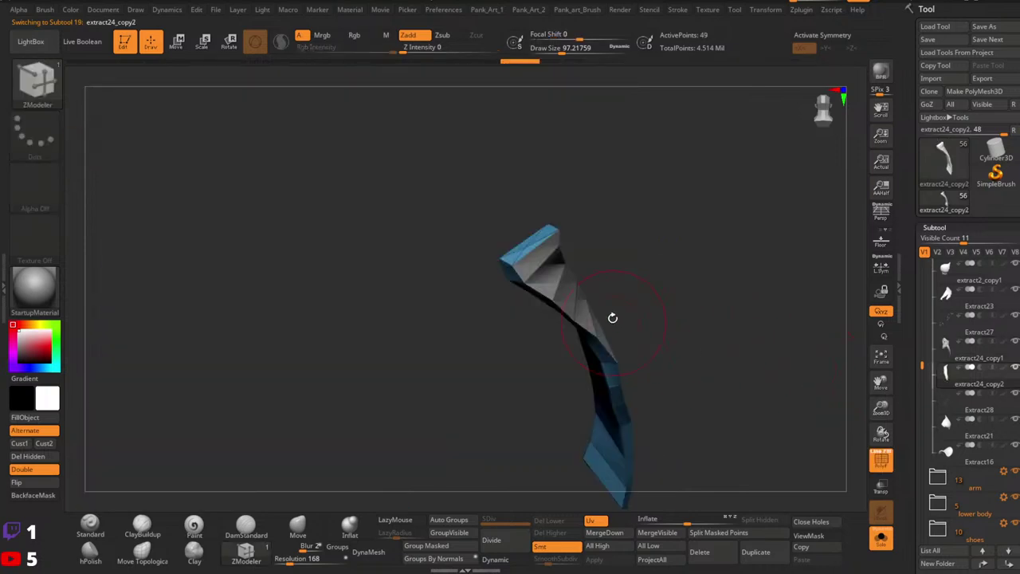
Keep only one broad side of the extract24_copy2 strap, delete its hidden faces and apply Auto Groups.
ctrl+right_drag(563, 286, 596, 253)
ctrl+shift+click(588, 226)
ctrl+shift+drag(456, 303, 465, 383)
ctrl+right_drag(538, 354, 188, 410)
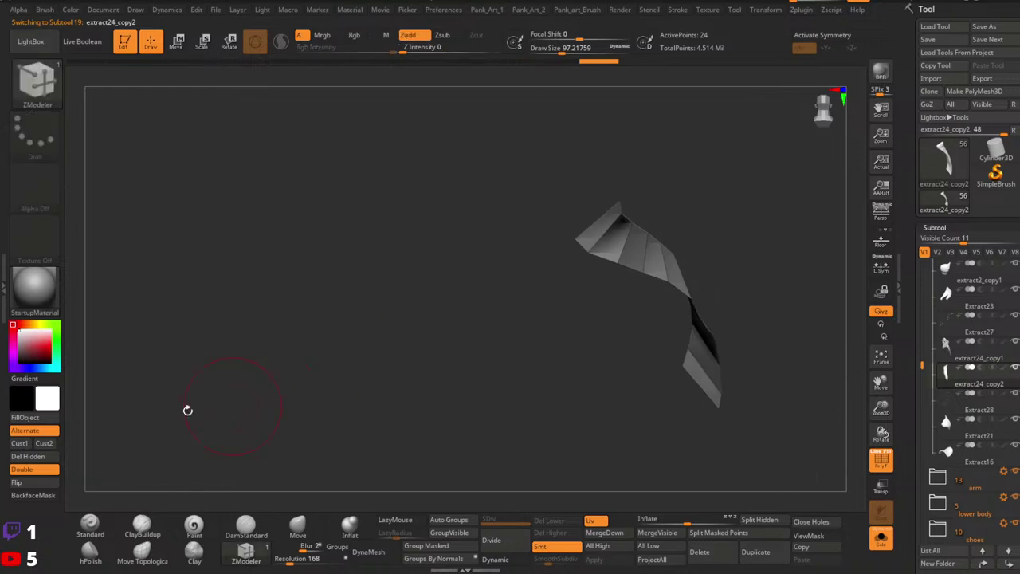
click(446, 521)
Thicken the single-sided strap with the ZModeler Extrude action, targeting Polygroup All with One Side Poly.
right_drag(490, 422, 474, 360)
mouse_move(559, 358)
ctrl+right_down()
mouse_move(578, 340)
mouse_move(528, 317)
ctrl+right_up()
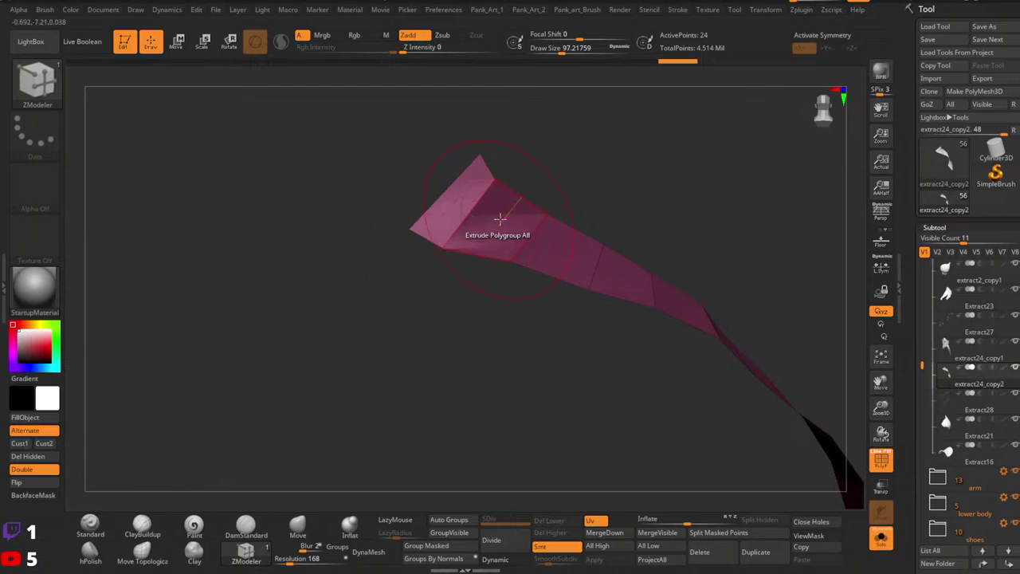
right_drag(499, 221, 510, 265)
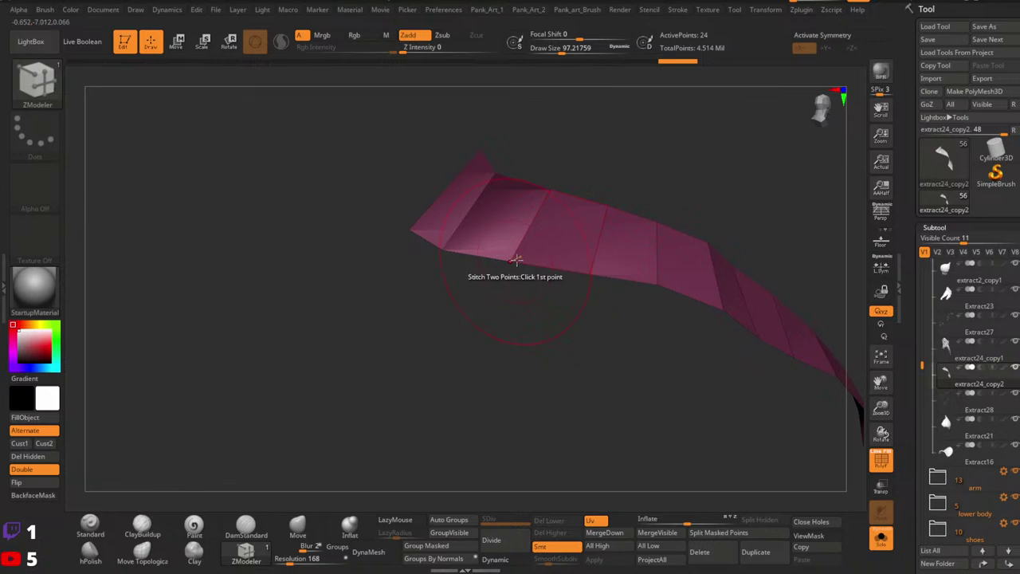
right_drag(503, 216, 496, 219)
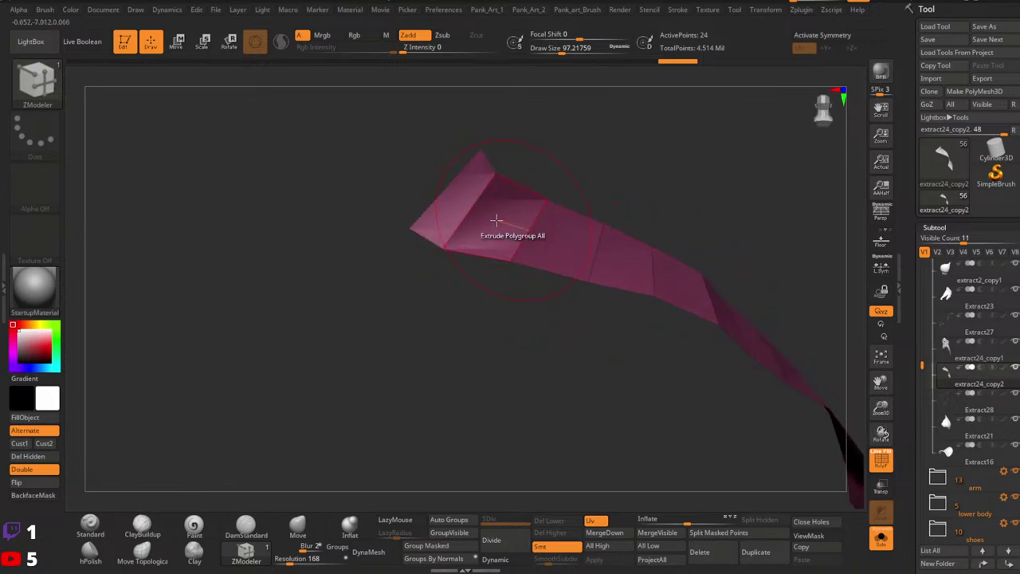
key(space)
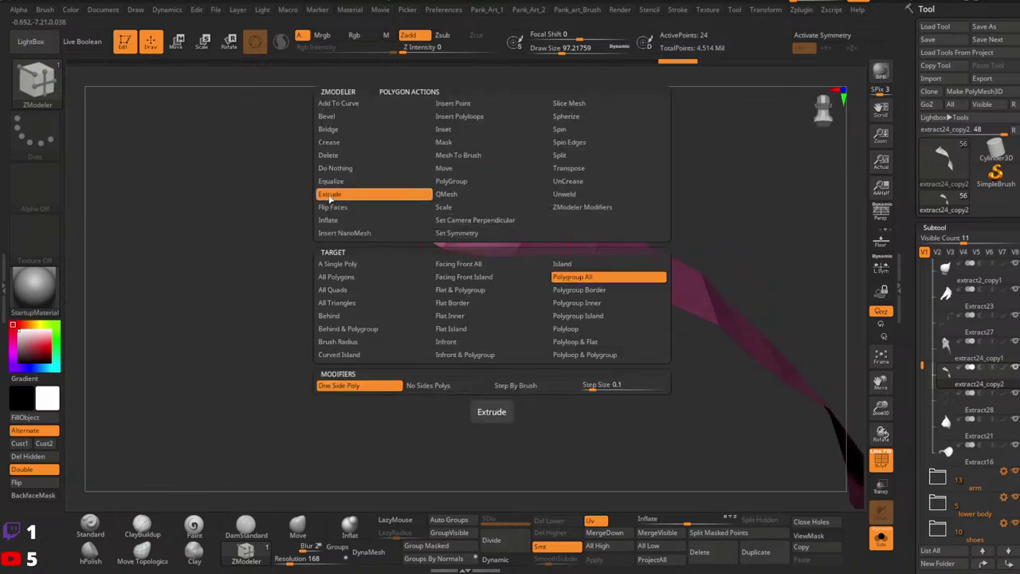
click(578, 276)
drag(513, 226, 472, 257)
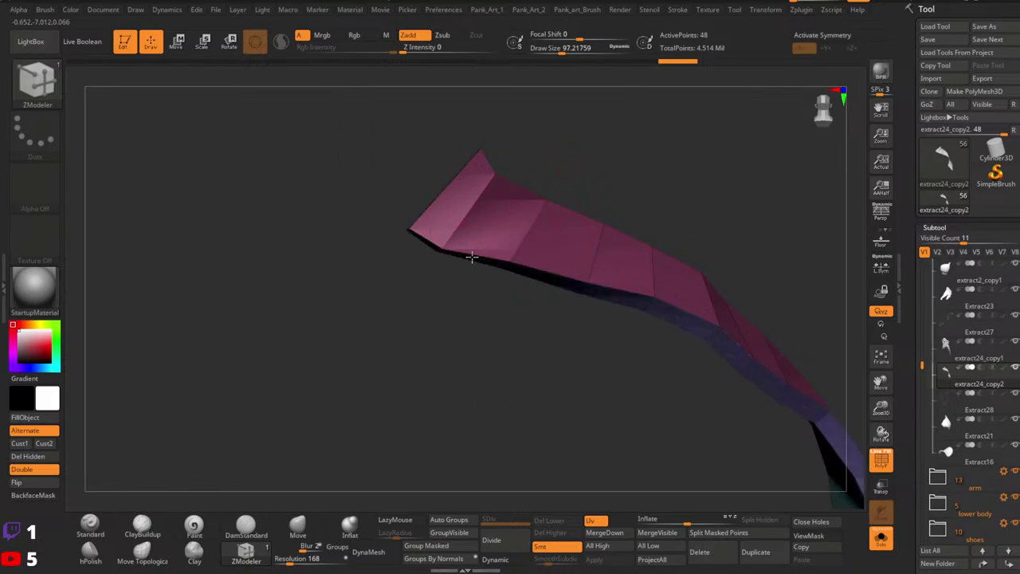
Check the thickened strap against the surrounding straps and compare it in isolation with its unextruded state.
click(881, 539)
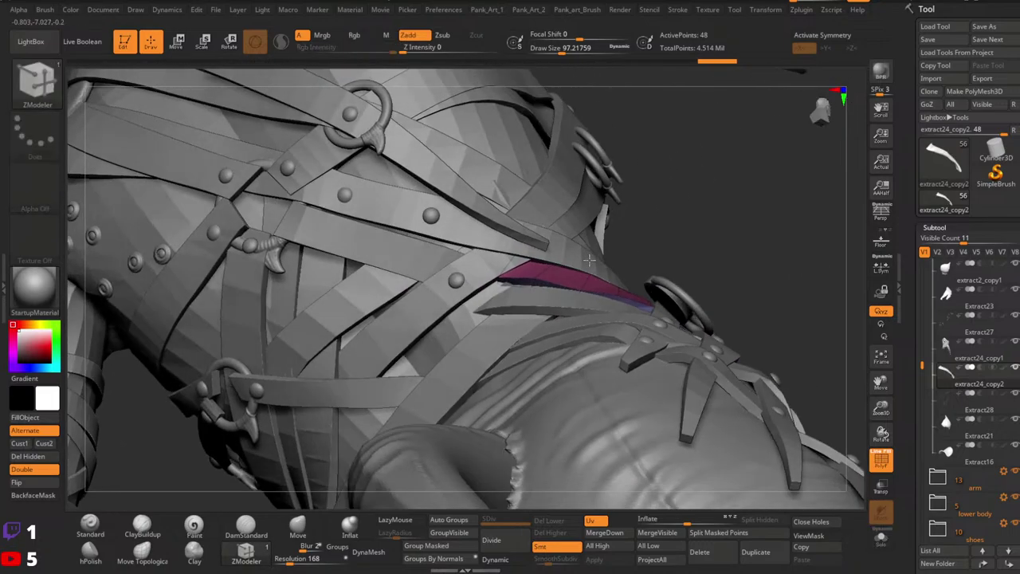
right_drag(589, 260, 662, 340)
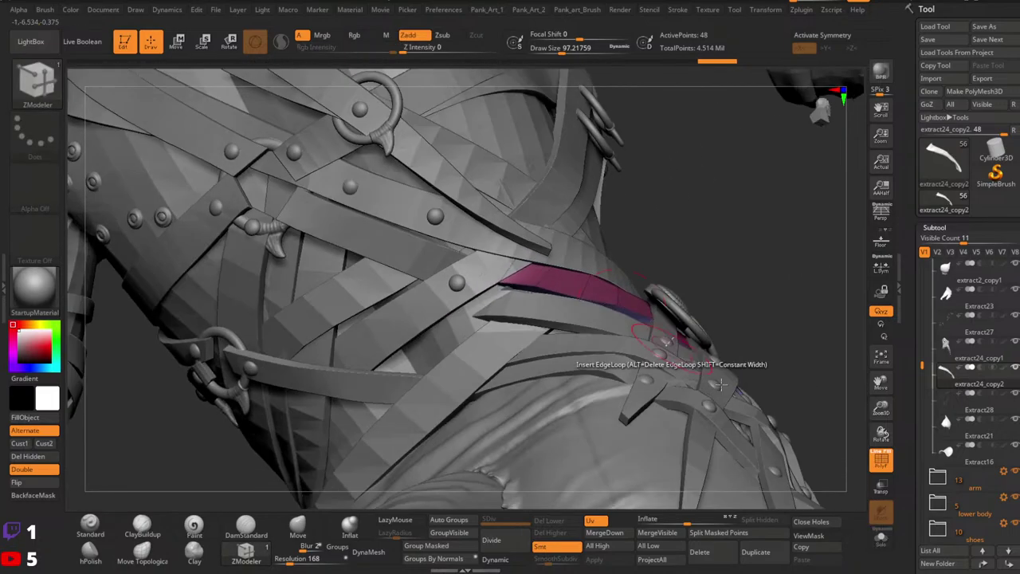
click(885, 542)
right_drag(569, 295, 618, 320)
key(ctrl+w)
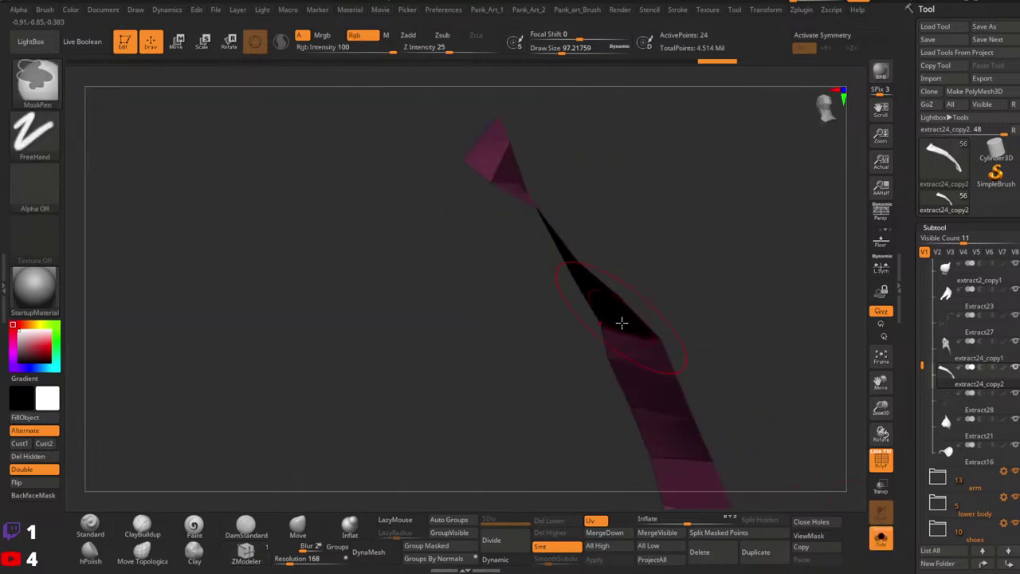
key(ctrl+z)
ctrl+right_drag(739, 342, 685, 320)
right_drag(686, 321, 674, 460)
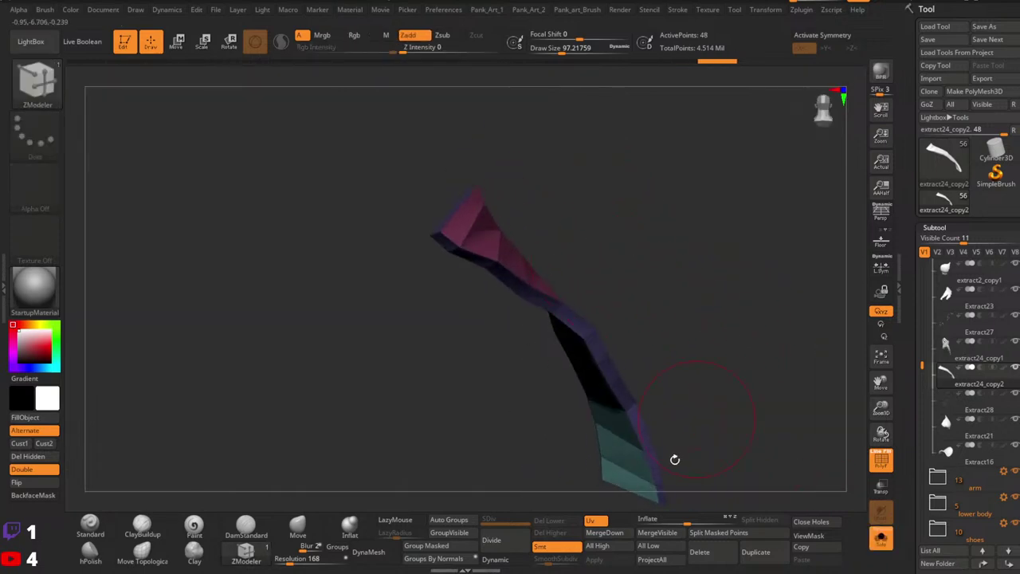
Assign the thickened strap's polygroups with Groups By Normals and leave Solo mode.
click(447, 560)
mouse_move(558, 484)
mouse_down()
mouse_move(619, 289)
mouse_move(599, 380)
mouse_move(708, 253)
mouse_move(669, 257)
mouse_move(667, 399)
mouse_up()
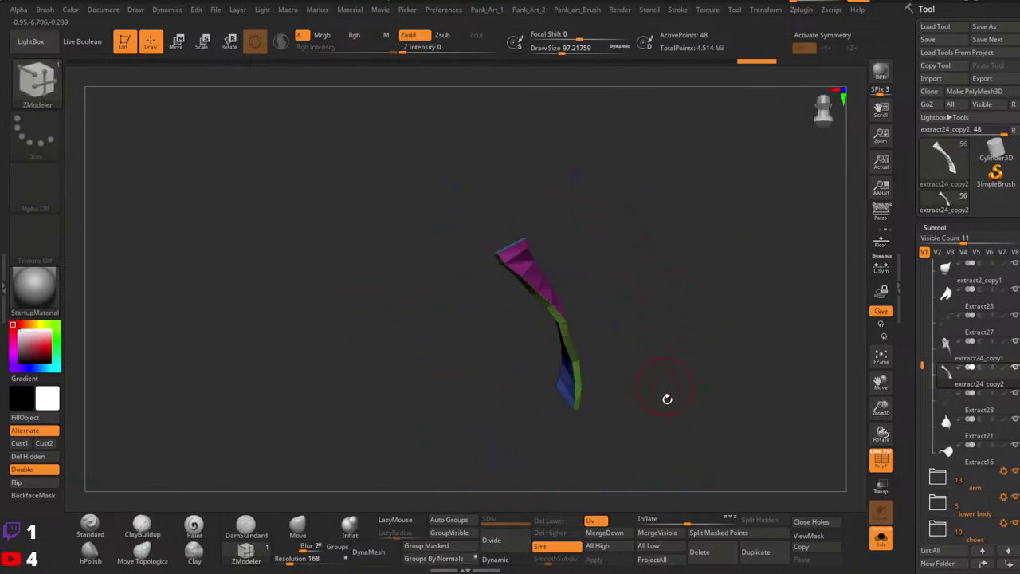
click(880, 540)
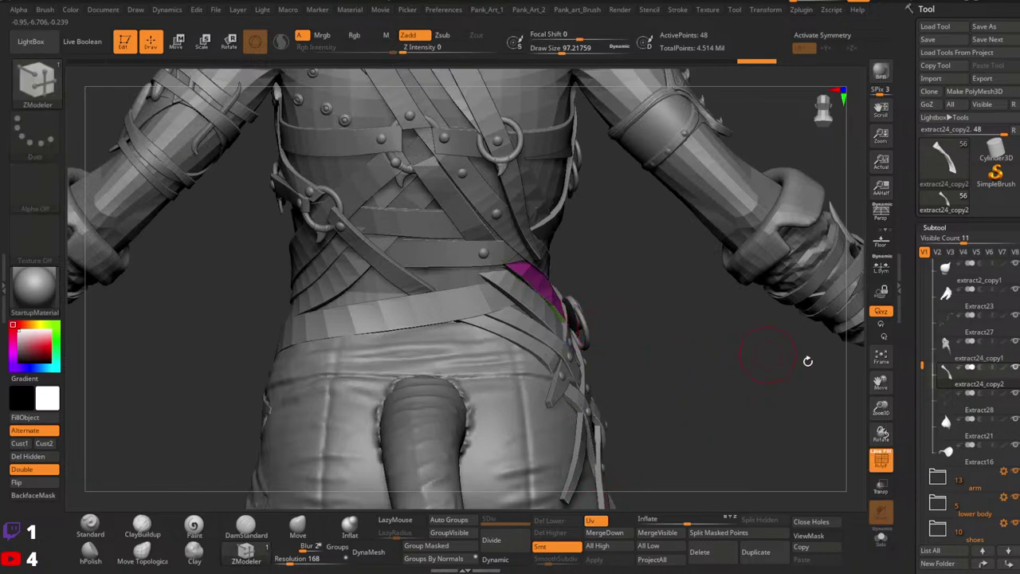
Select the extract24_copy1 straps and examine their polygroups and thin edges near the side of the waist.
click(957, 361)
alt+drag(672, 338, 686, 389)
key(shift+f)
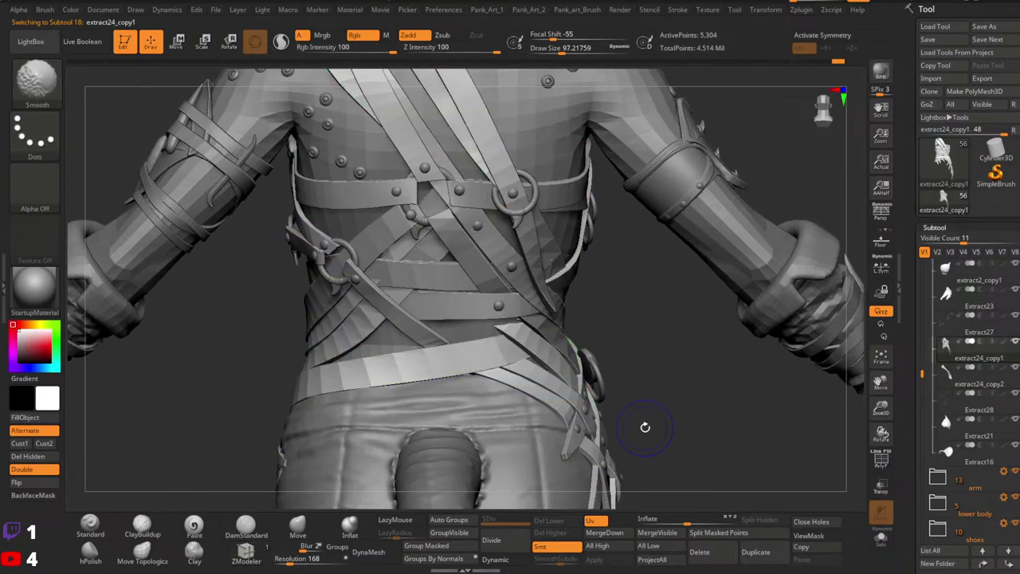
key(shift+f)
mouse_move(641, 350)
alt+mouse_down()
mouse_move(643, 314)
mouse_move(640, 347)
alt+mouse_up()
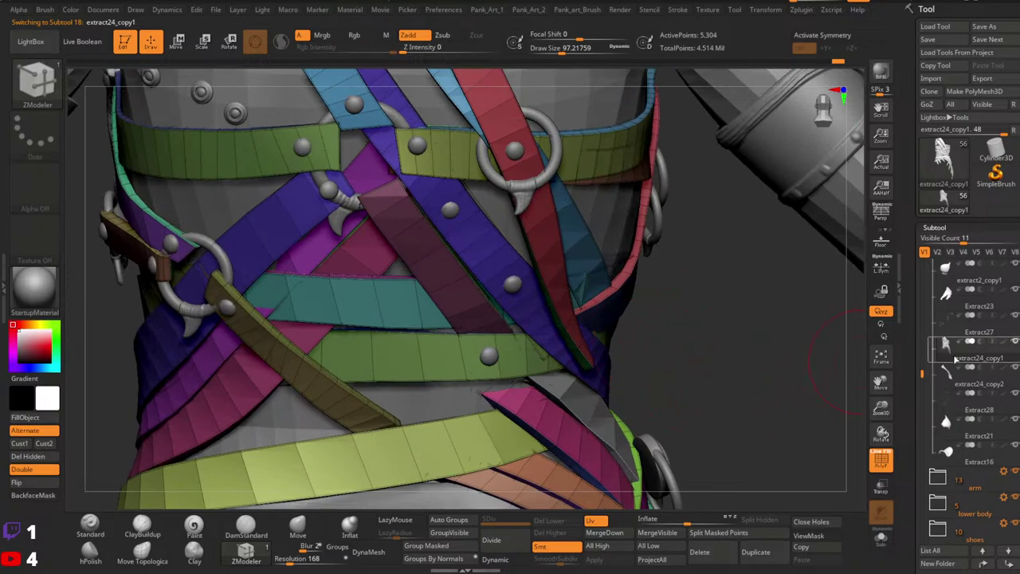
right_drag(705, 401, 595, 410)
right_drag(542, 316, 562, 293)
ctrl+right_drag(583, 254, 588, 309)
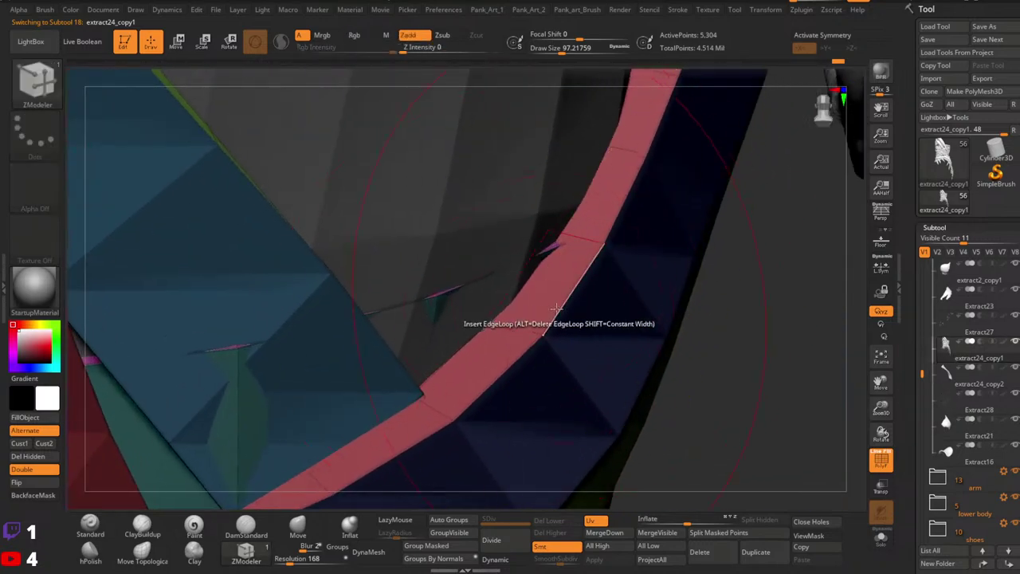
ctrl+right_drag(661, 238, 671, 311)
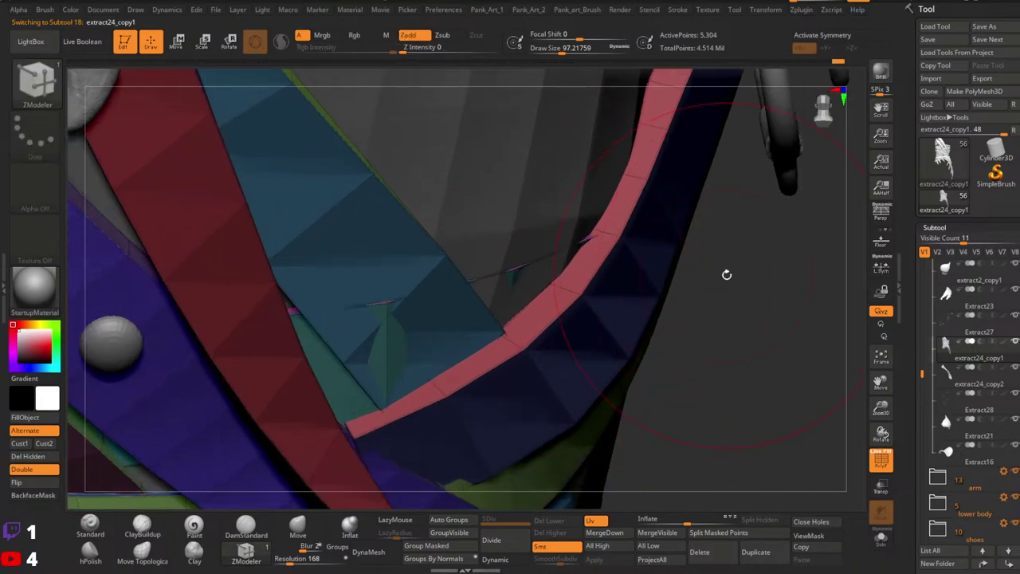
Remove all existing creases from the extract24_copy1 straps.
key(1)
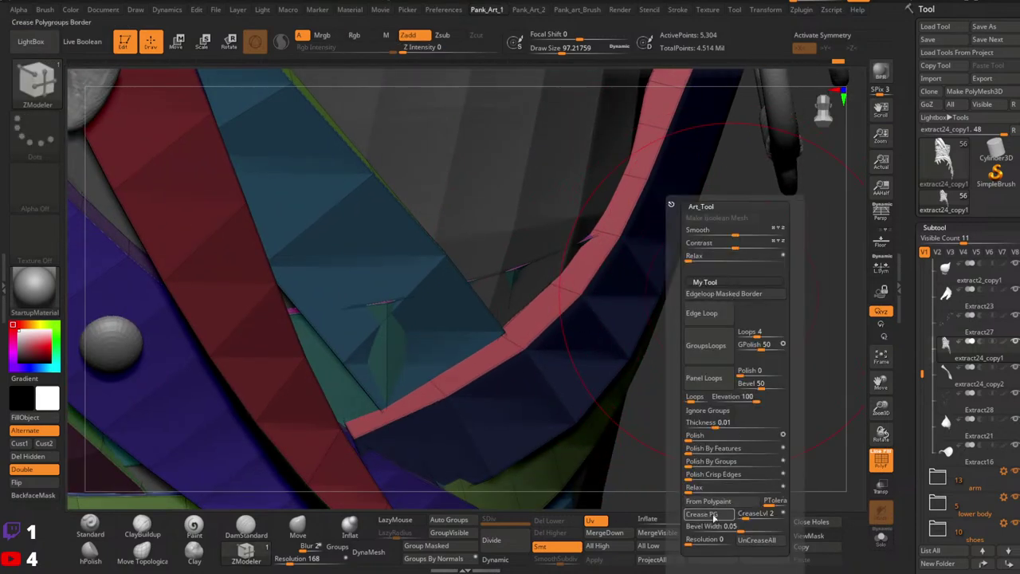
drag(914, 479, 911, 348)
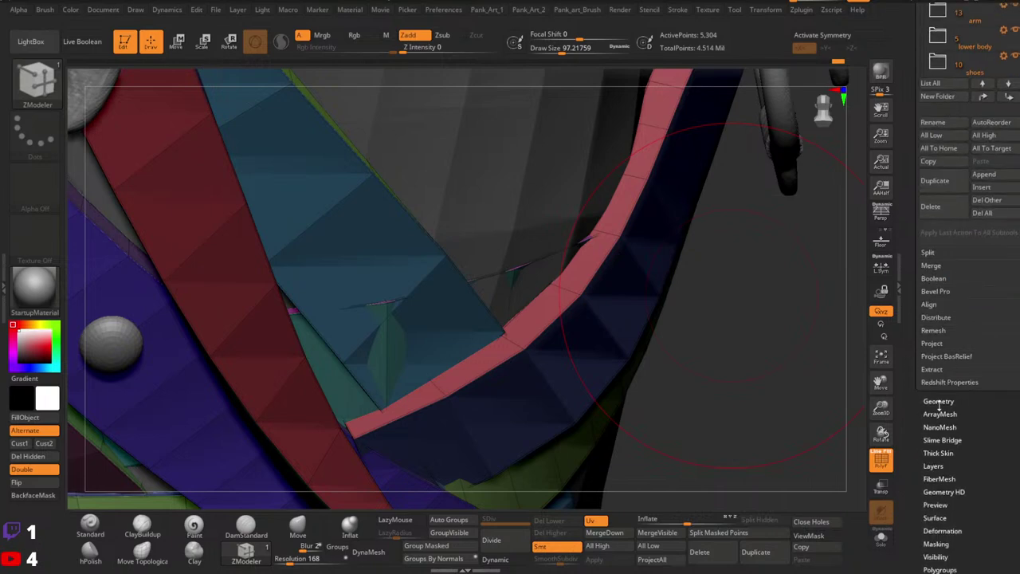
shift+click(939, 402)
scroll(943, 476, down, 5)
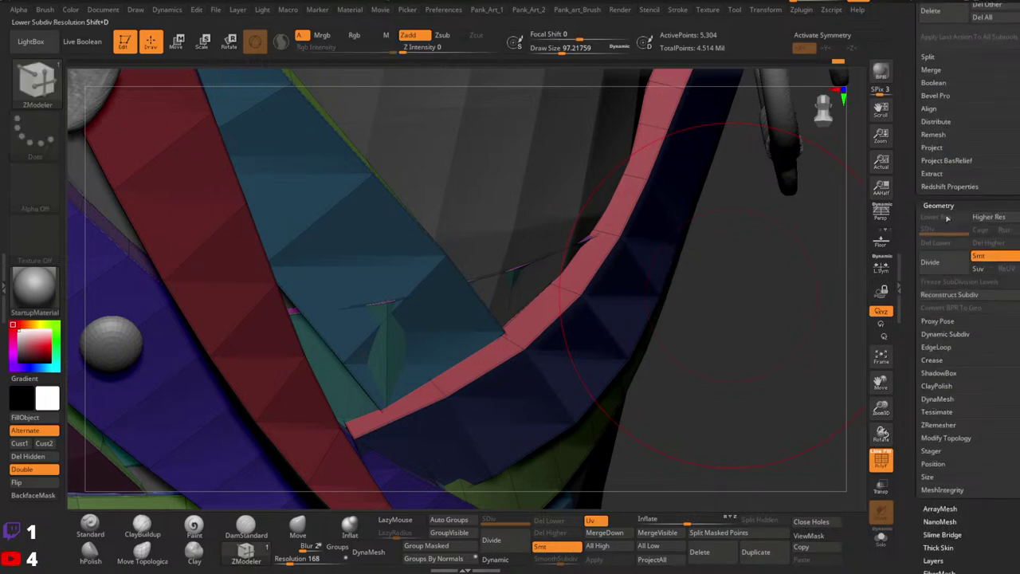
click(932, 360)
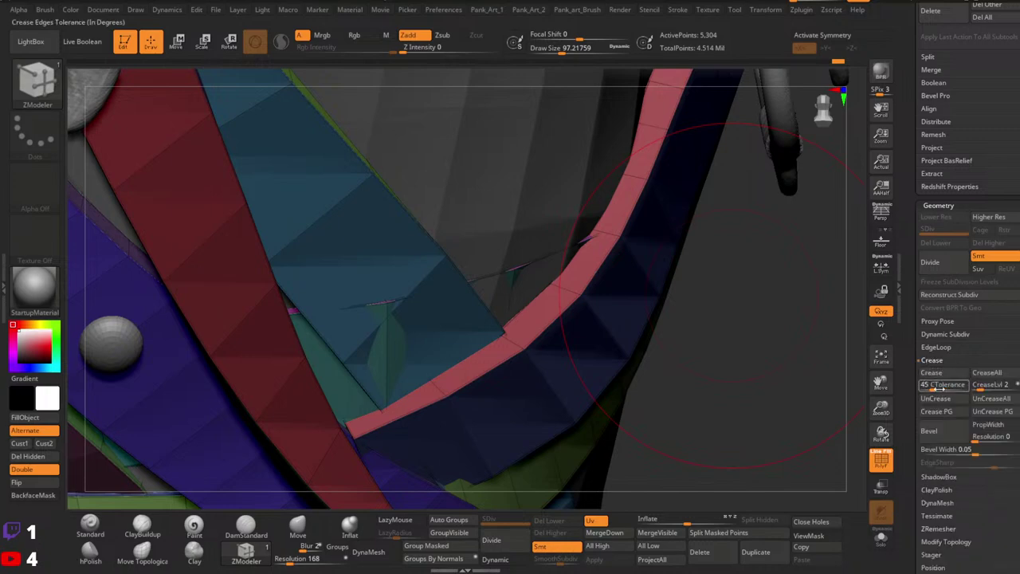
key(1)
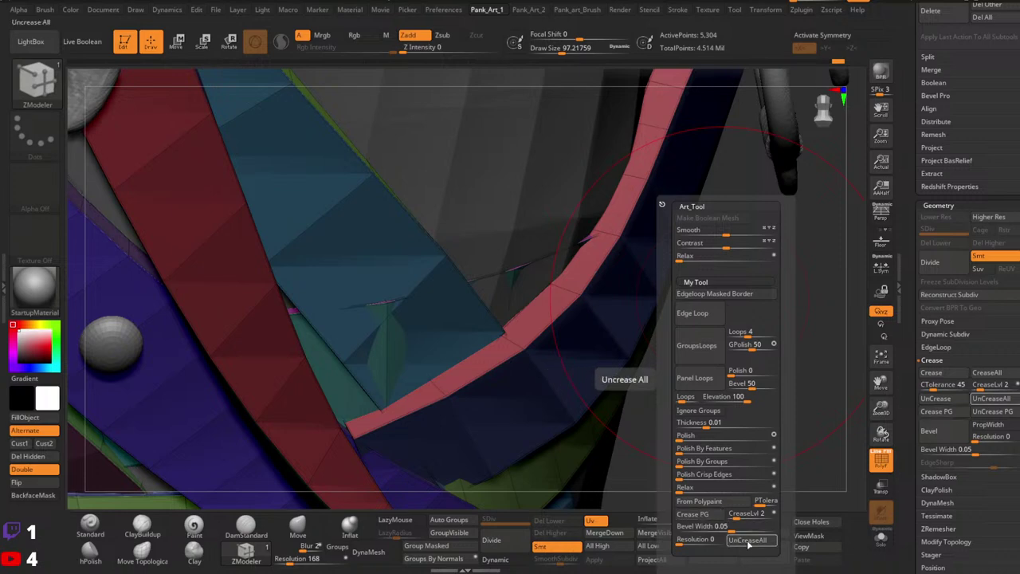
key(1)
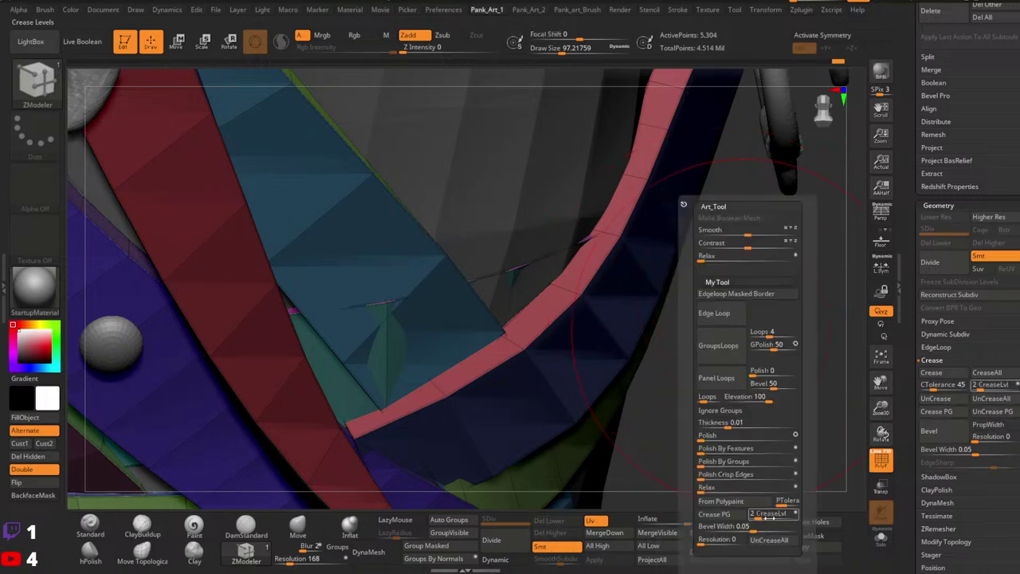
click(776, 542)
ctrl+right_drag(630, 383, 647, 319)
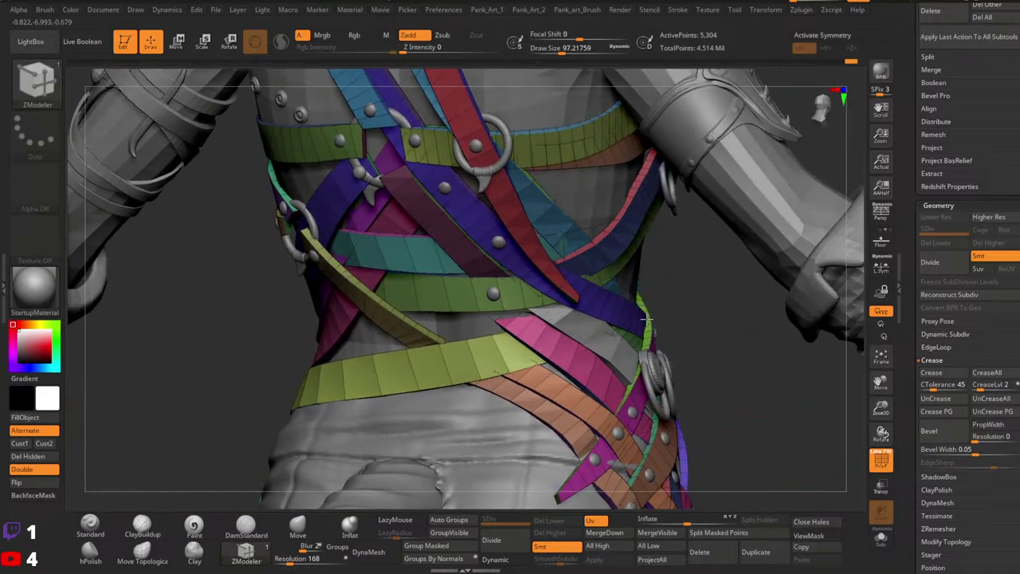
Merge the extract24_copy2 strap below into extract24_copy1 and check the combined straps without the polygroup wireframe.
drag(905, 274, 907, 462)
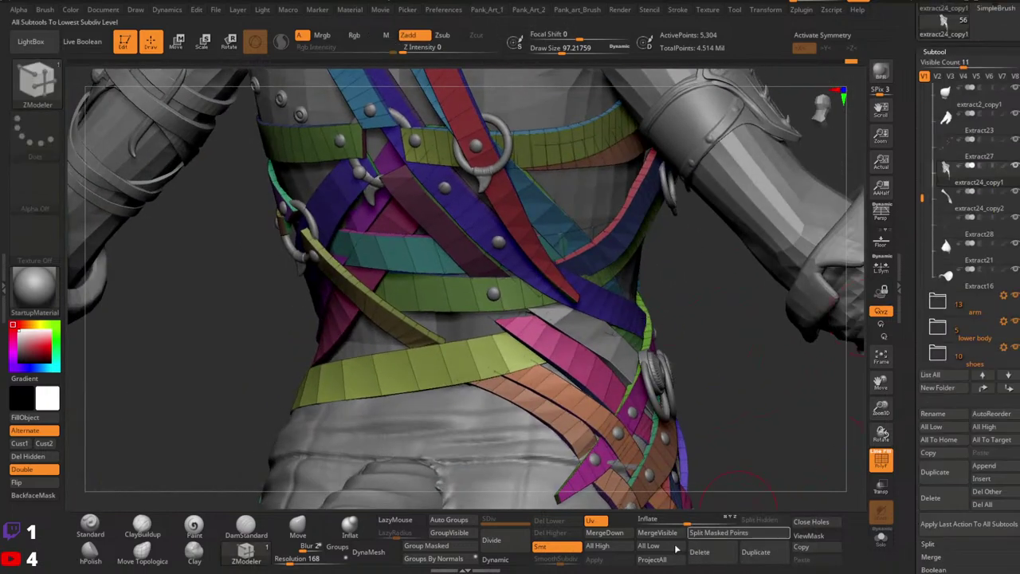
click(606, 533)
click(597, 547)
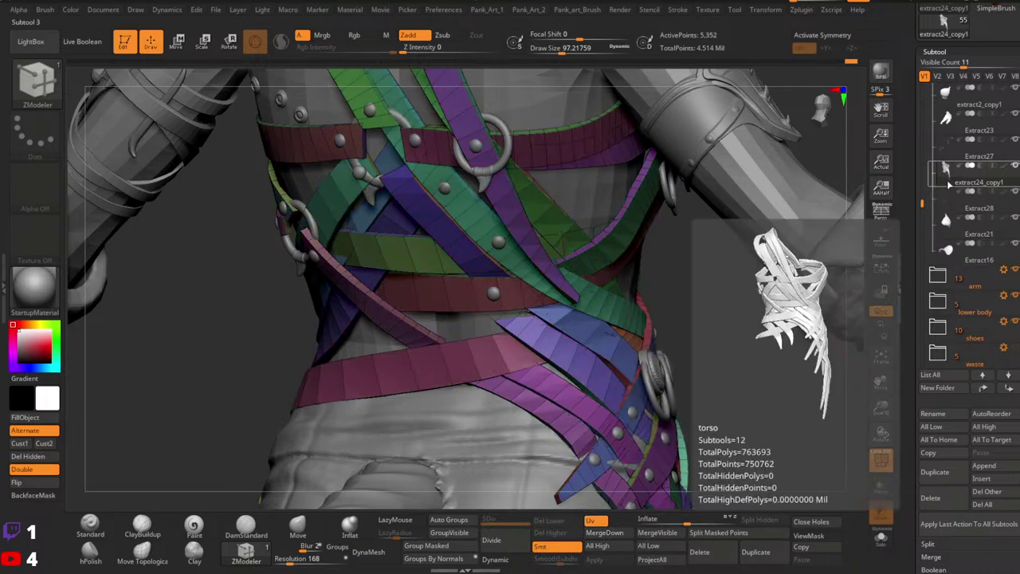
ctrl+right_drag(655, 266, 575, 242)
key(shift+f)
ctrl+right_drag(619, 303, 574, 382)
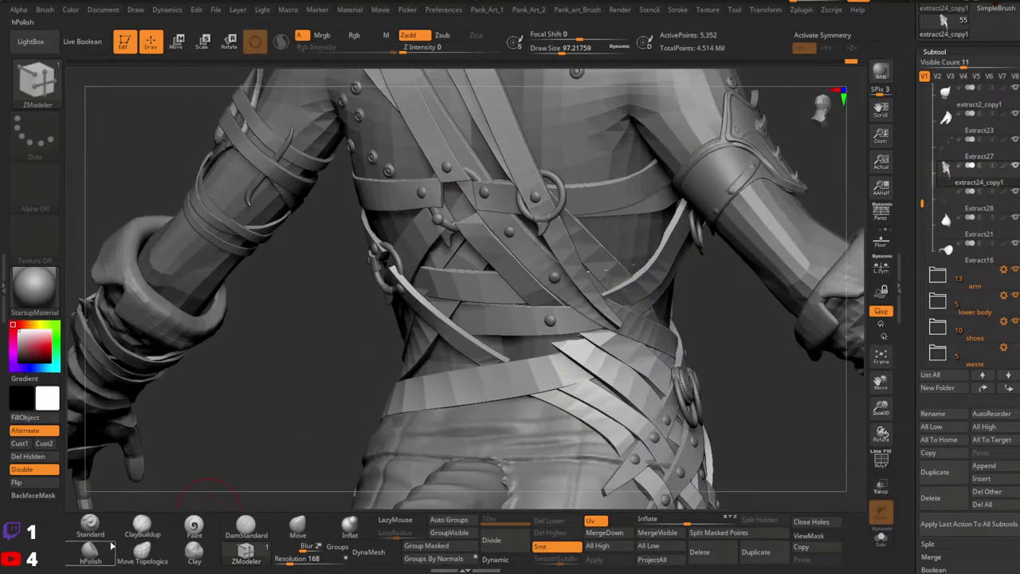
Crease the polygroup borders of the merged straps and turn on dynamic subdivision to smooth them.
click(91, 526)
mouse_move(343, 437)
mouse_down()
mouse_move(652, 371)
mouse_move(629, 346)
mouse_move(609, 445)
mouse_up()
key(shift+f)
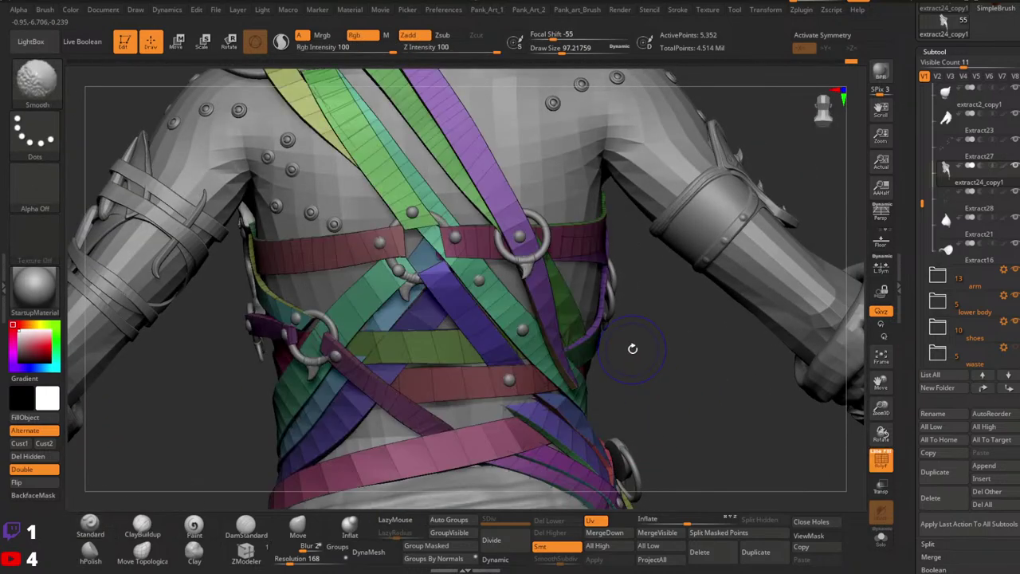
ctrl+right_drag(632, 348, 779, 393)
key(1)
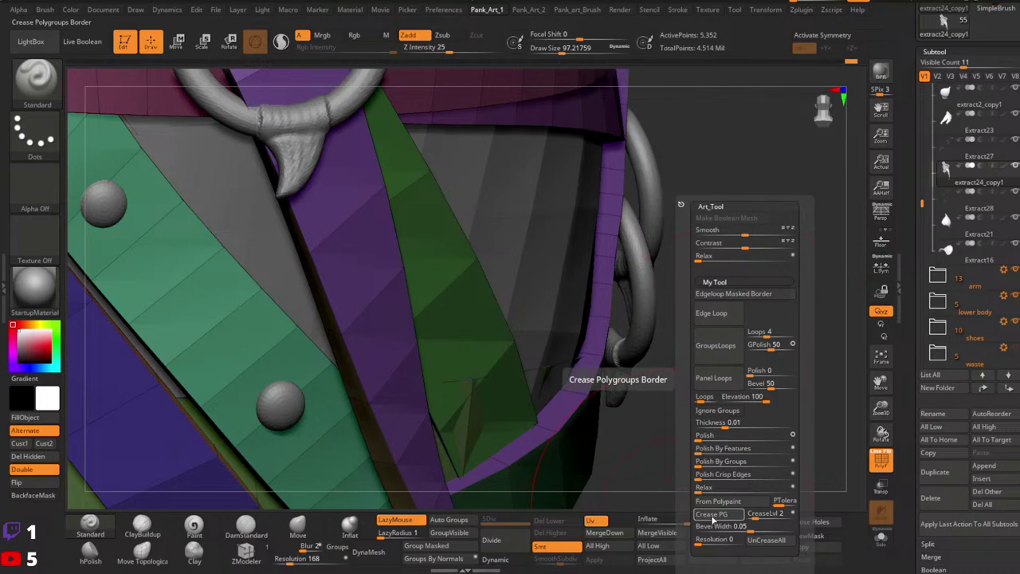
mouse_move(503, 432)
right_down()
mouse_move(565, 434)
mouse_move(635, 374)
mouse_move(608, 439)
right_up()
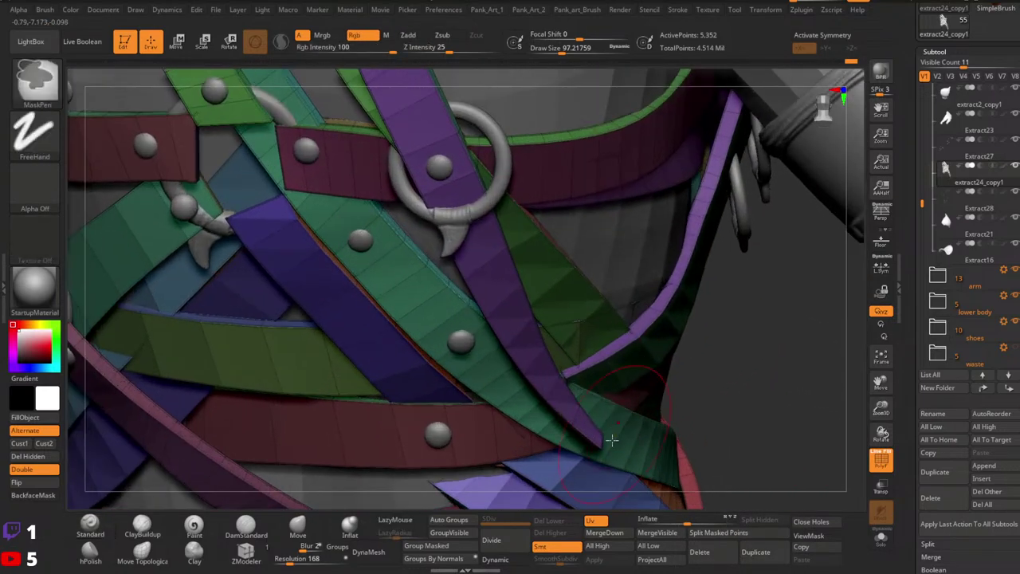
click(498, 565)
key(shift+f)
ctrl+right_drag(677, 355, 275, 493)
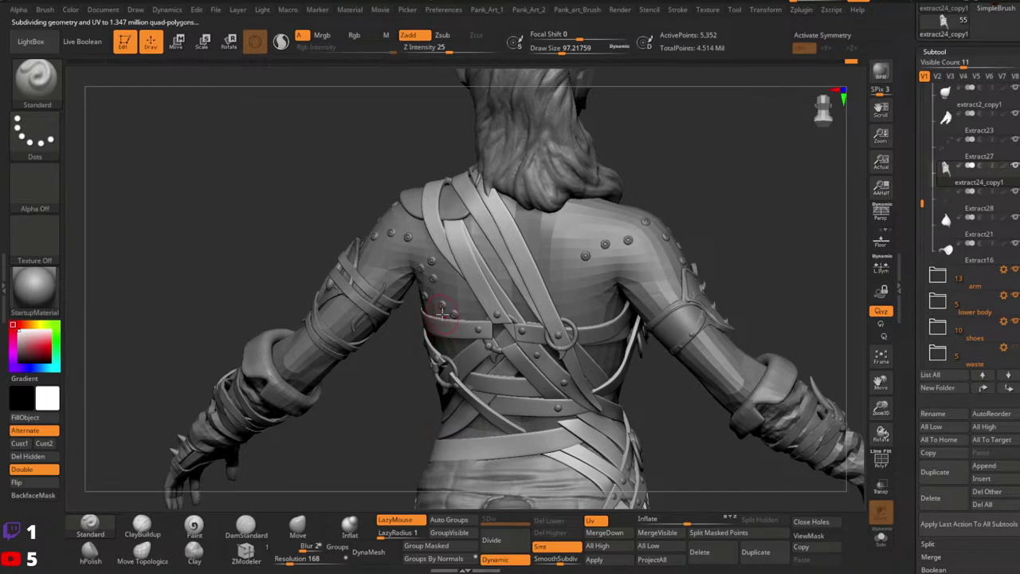
Show the straps in Solo mode and mask all of them except the protruding strap that passes beneath the crossing waist straps.
right_drag(587, 360, 558, 369)
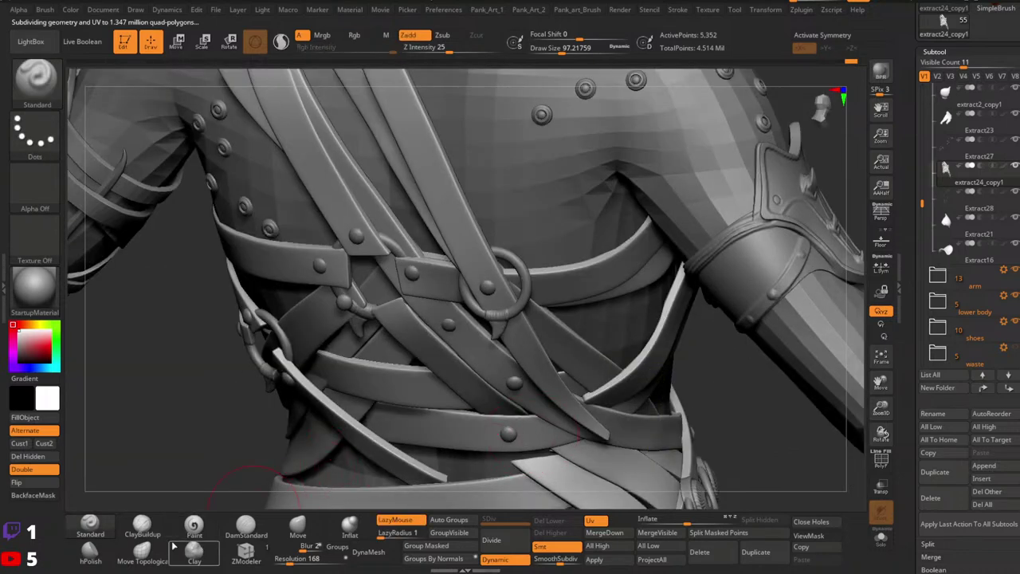
click(144, 554)
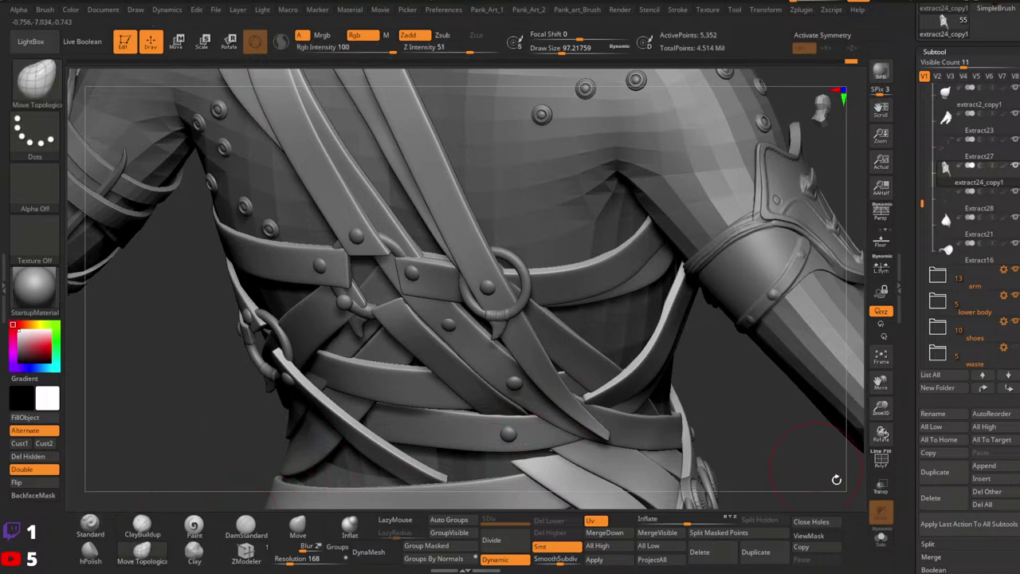
click(880, 540)
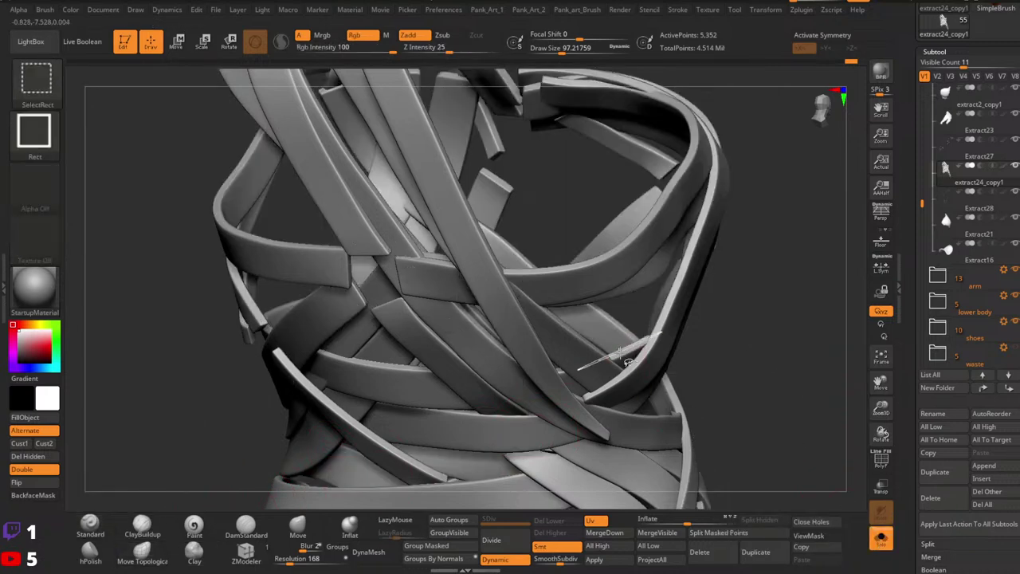
ctrl+shift+click(629, 363)
ctrl+click(754, 348)
ctrl+shift+click(766, 341)
ctrl+click(769, 338)
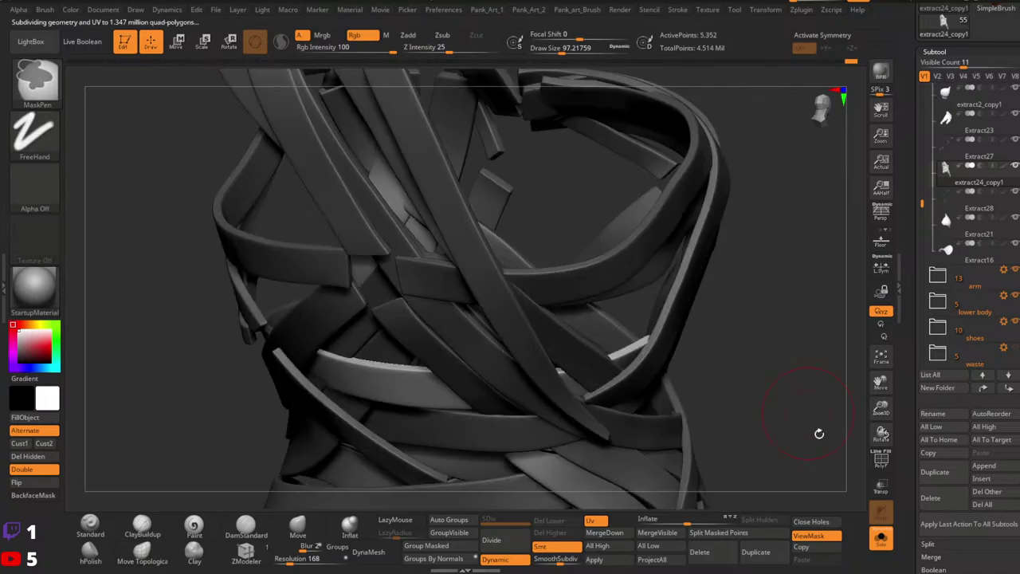
Leave Solo mode and fit the unmasked strap to the side of the waist with the Move brush, reducing the draw size to about 83.
click(879, 543)
key(space)
drag(678, 303, 696, 303)
click(298, 527)
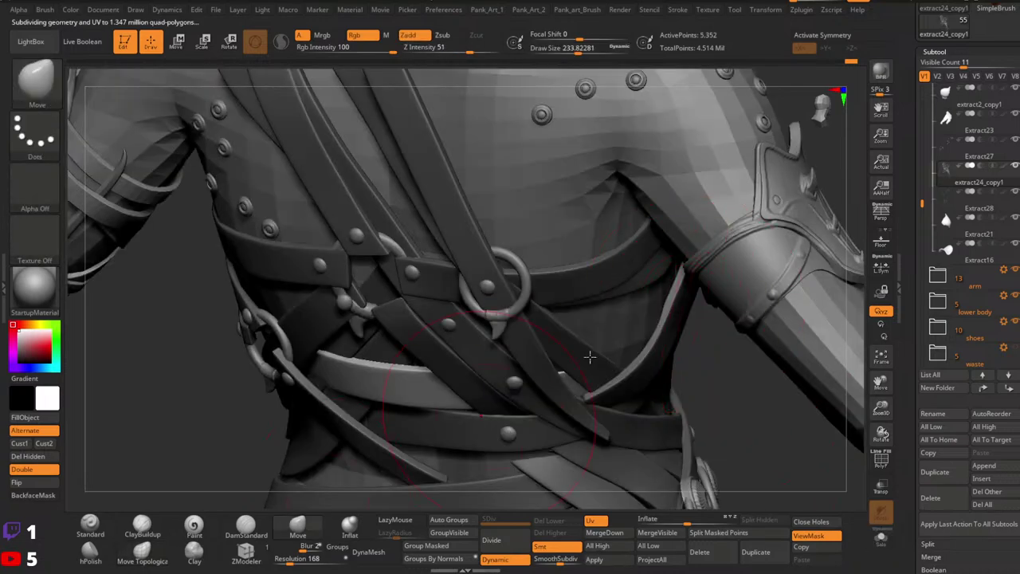
drag(754, 351, 637, 345)
right_drag(618, 345, 621, 347)
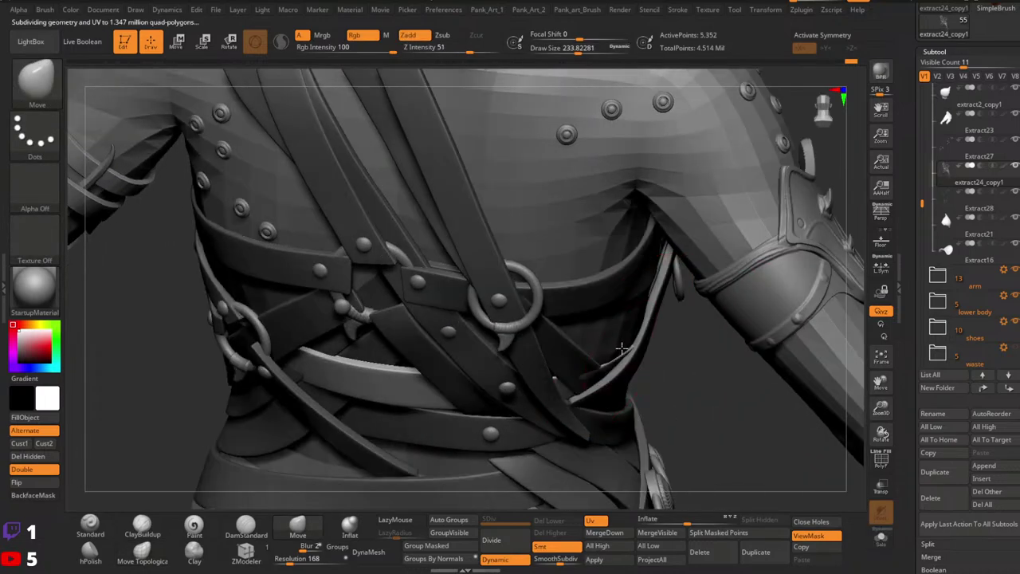
key(space)
drag(619, 350, 600, 352)
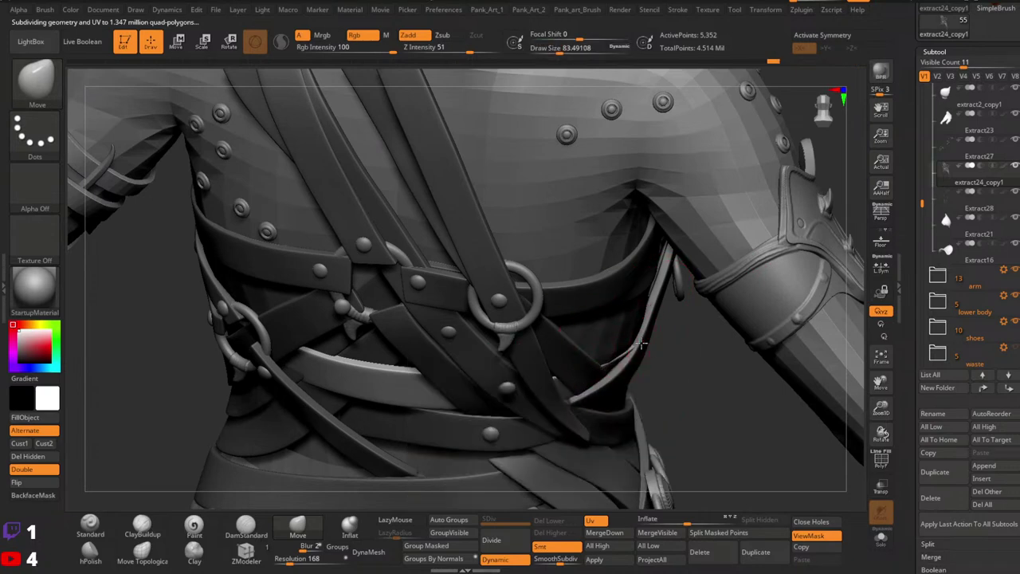
Invert the mask, adjust the neighbouring side straps with the Move brush at a draw size of about 124, and clear the mask.
ctrl+click(687, 352)
drag(687, 351, 677, 370)
key(space)
drag(595, 373, 603, 374)
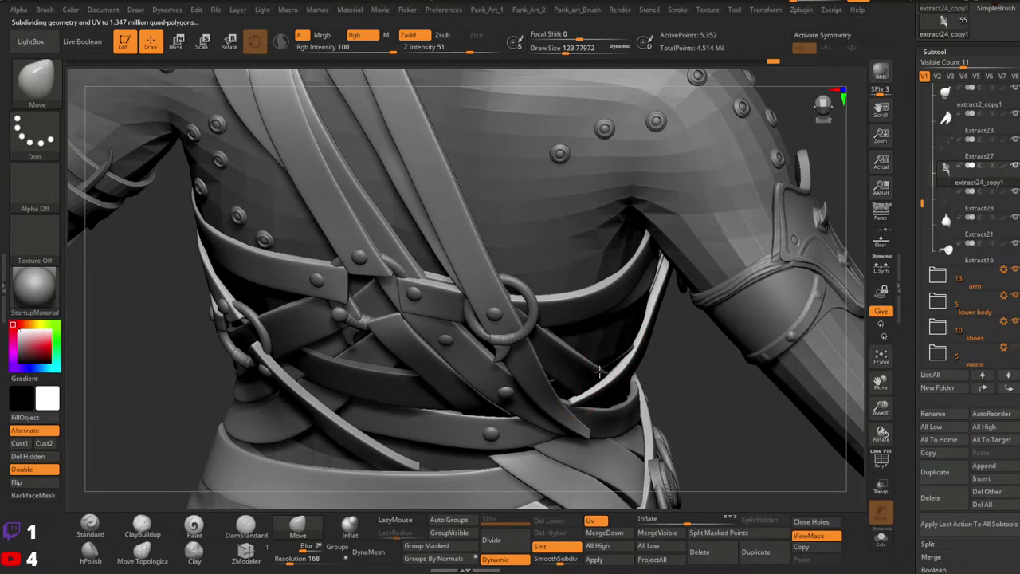
ctrl+drag(678, 387, 687, 398)
Adjust the straps beside the ring on the opposite side of the waist with Move Topological at a draw size of about 158.
ctrl+right_drag(678, 387, 662, 297)
ctrl+right_drag(609, 268, 630, 287)
alt+right_drag(558, 341, 556, 321)
ctrl+right_drag(456, 264, 423, 350)
click(135, 561)
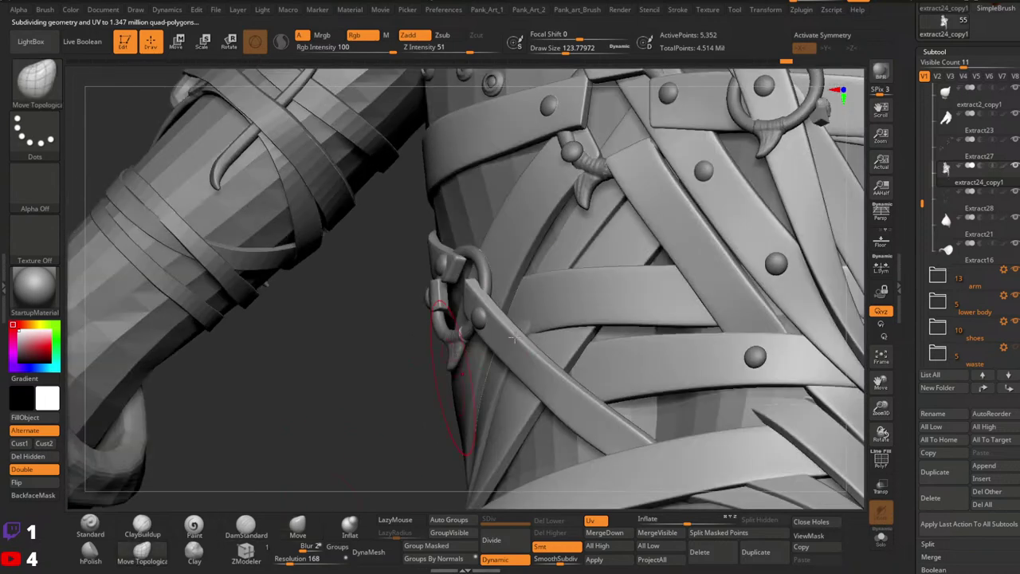
right_drag(554, 323, 527, 329)
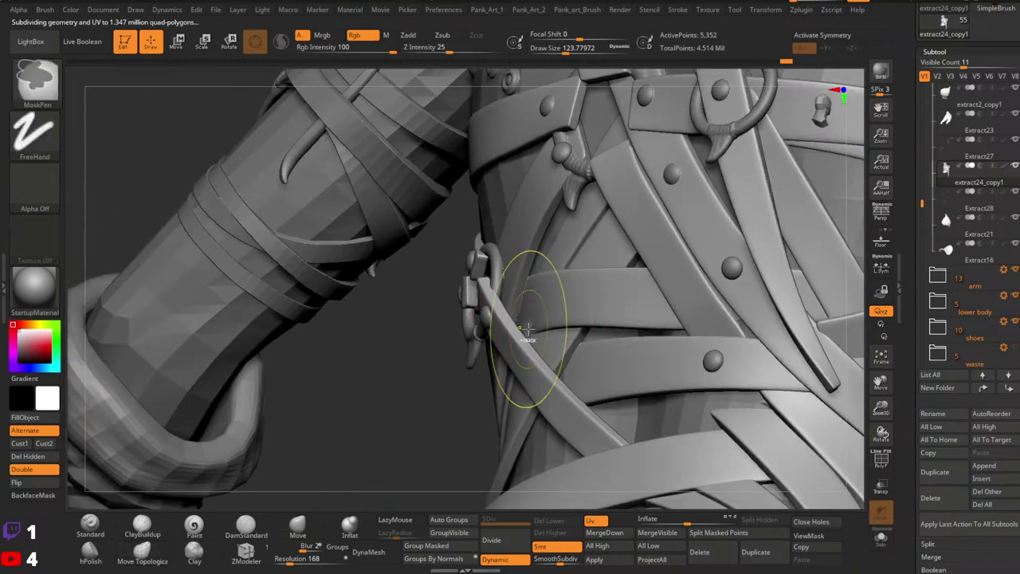
key(space)
drag(556, 348, 562, 347)
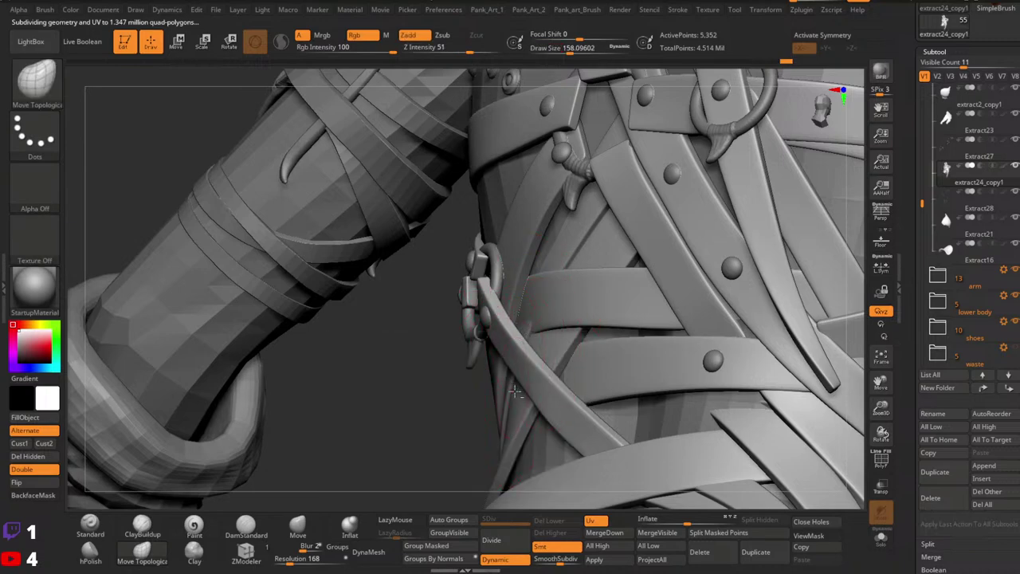
Isolate the diagonal inner strap near the side ring, compare it with the body, and mask all the other straps.
right_drag(534, 336, 467, 383)
ctrl+shift+click(464, 389)
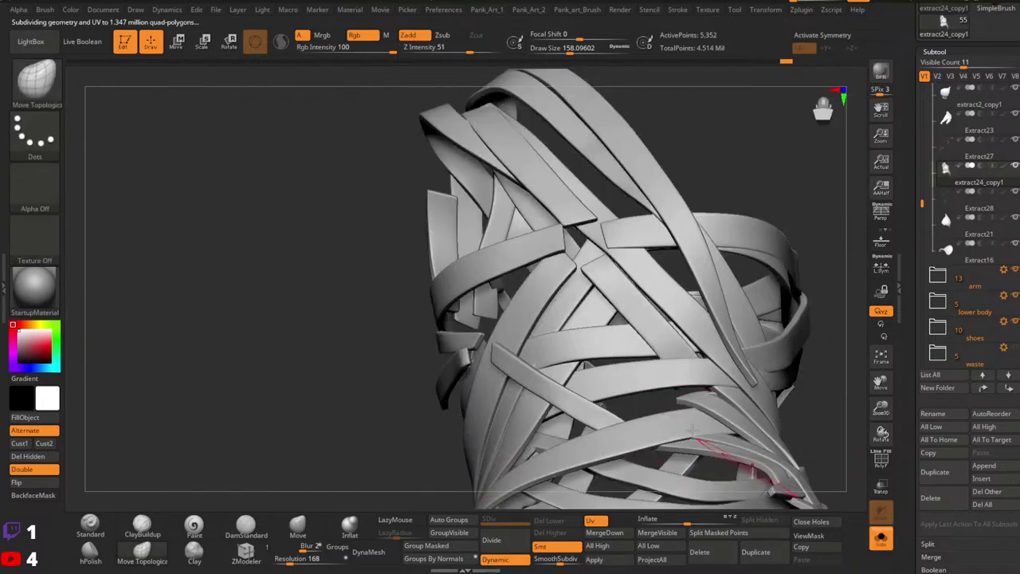
mouse_move(691, 430)
right_down()
mouse_move(564, 388)
mouse_move(573, 342)
mouse_move(565, 372)
mouse_move(624, 401)
right_up()
key(shift+f)
ctrl+shift+click(558, 341)
click(883, 542)
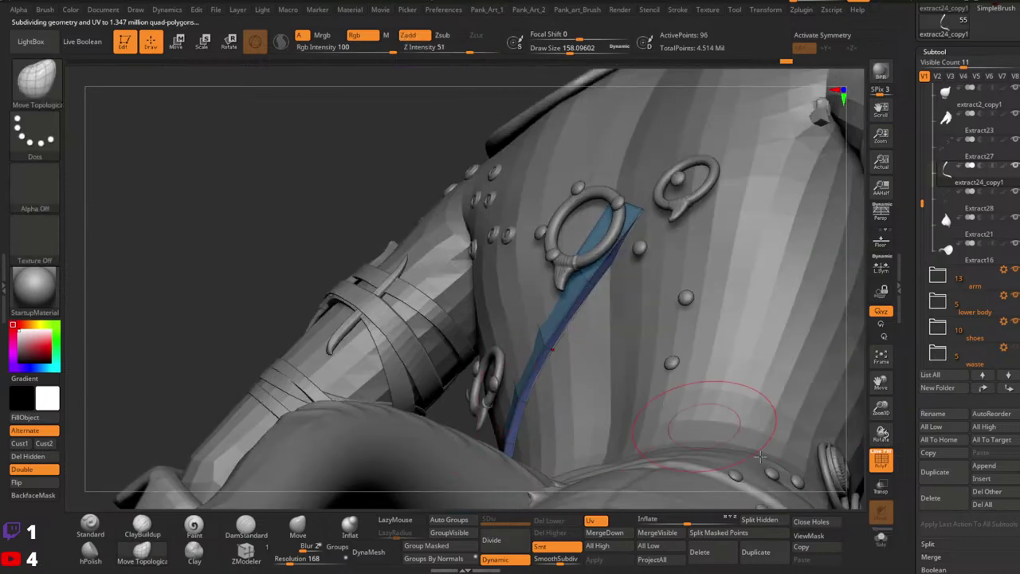
click(886, 542)
ctrl+shift+click(572, 418)
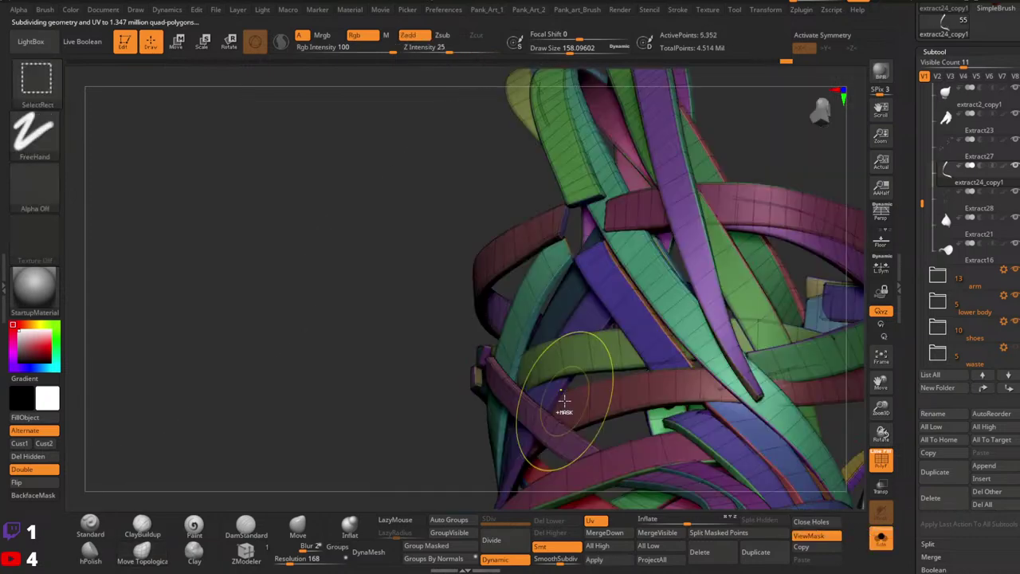
key(shift+f)
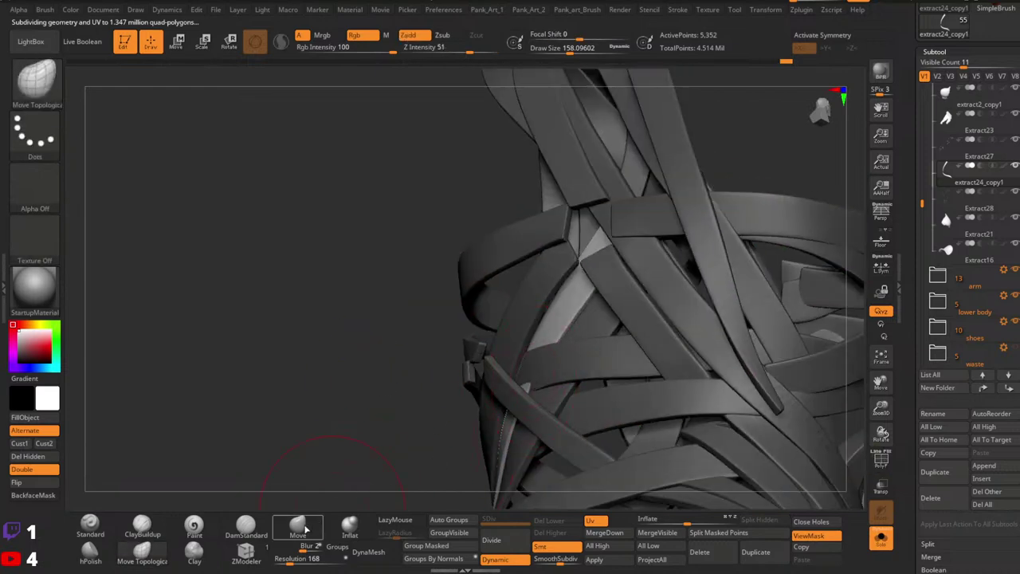
Tuck the unmasked diagonal strap beneath the overlapping straps with the Move brush and clear the mask.
right_drag(545, 383, 481, 391)
click(299, 525)
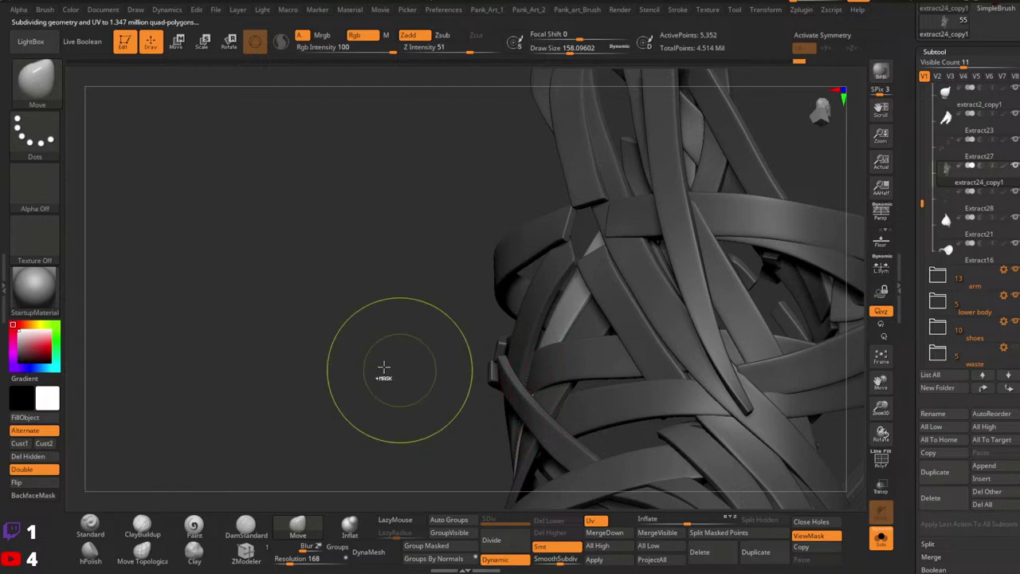
ctrl+drag(369, 370, 402, 383)
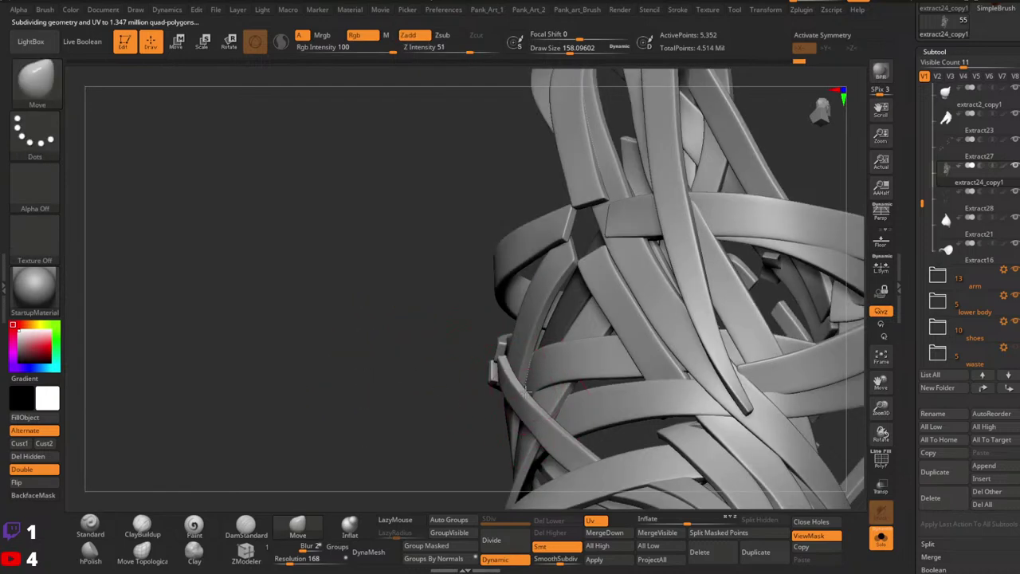
Examine the free end of the waist strap beneath the crossing bands, alternating between its isolated polygroups and the full strap set.
mouse_move(350, 358)
ctrl+right_down()
mouse_move(504, 378)
mouse_move(527, 269)
mouse_move(589, 373)
mouse_move(602, 332)
mouse_move(569, 250)
mouse_move(588, 285)
mouse_move(638, 329)
ctrl+right_up()
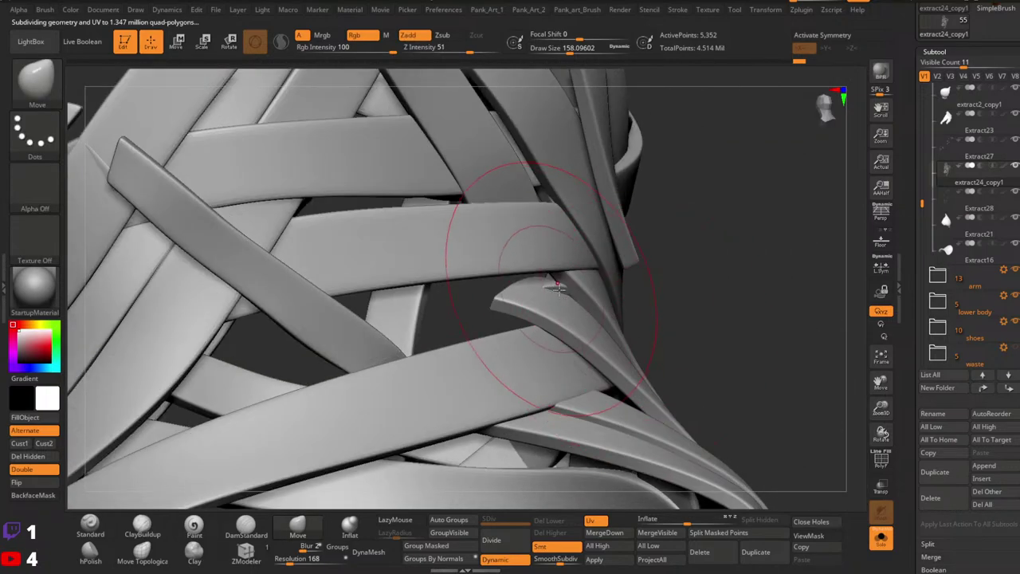
right_drag(559, 288, 626, 284)
ctrl+shift+click(527, 288)
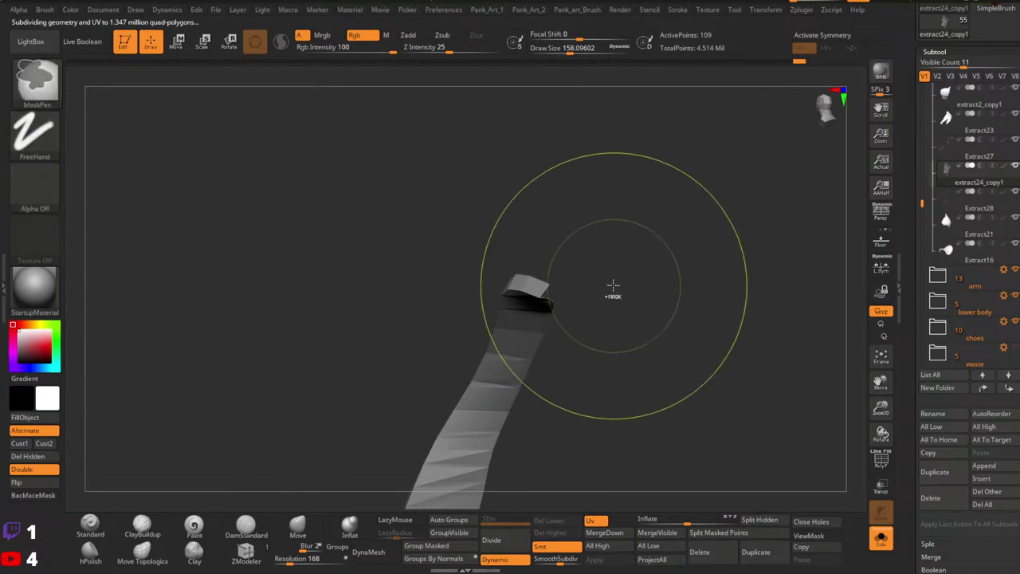
ctrl+shift+click(634, 288)
ctrl+shift+click(524, 287)
mouse_move(547, 286)
right_down()
mouse_move(657, 297)
mouse_move(596, 305)
right_up()
ctrl+shift+click(611, 285)
ctrl+shift+click(544, 290)
Reshape the free end of the waist strap beneath the crossing bands with the Move brushes and restore its smooth subdivision preview.
ctrl+shift+click(611, 314)
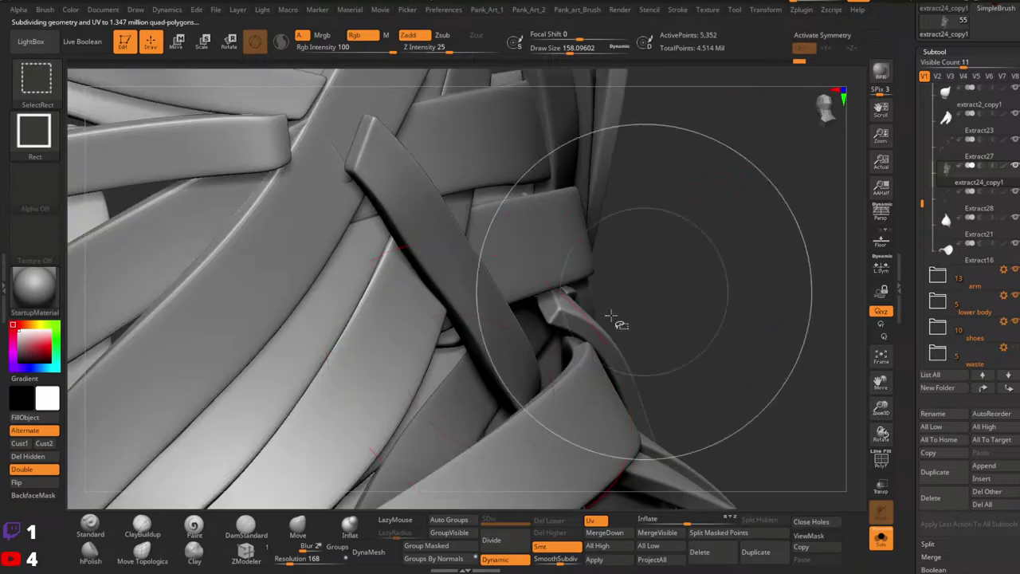
click(515, 560)
ctrl+shift+click(556, 296)
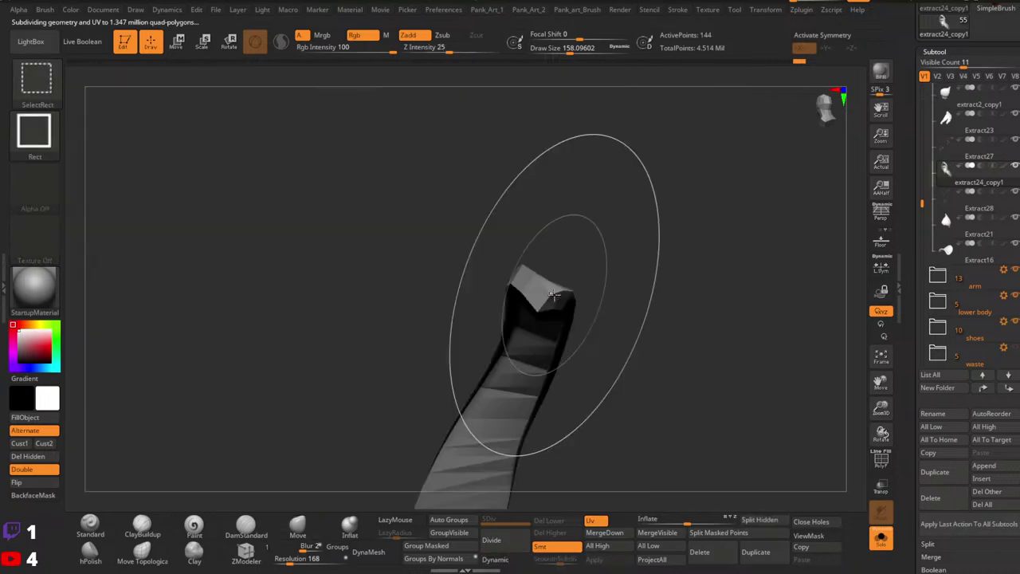
ctrl+shift+click(672, 290)
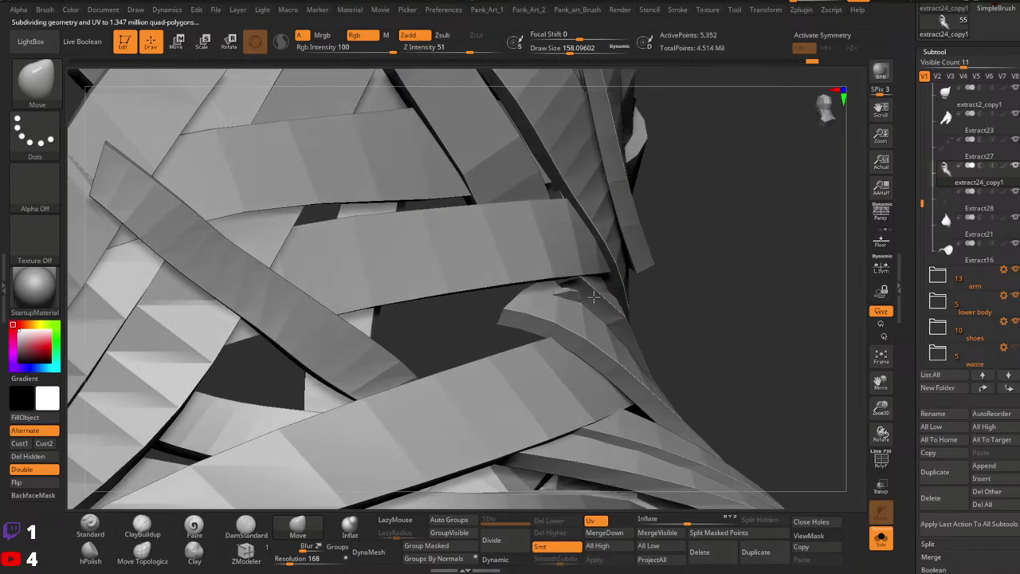
click(144, 551)
right_drag(547, 332, 598, 285)
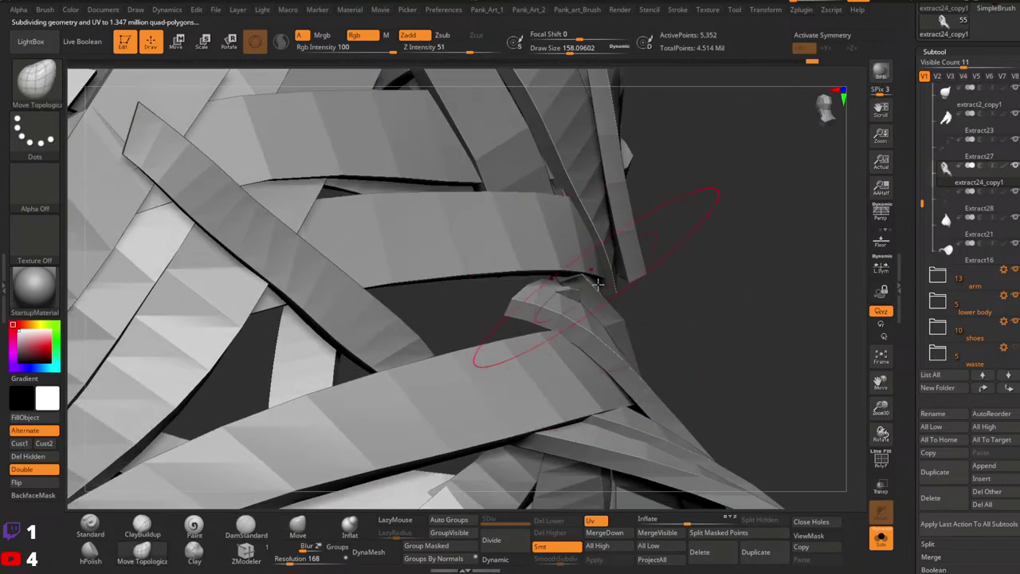
click(494, 560)
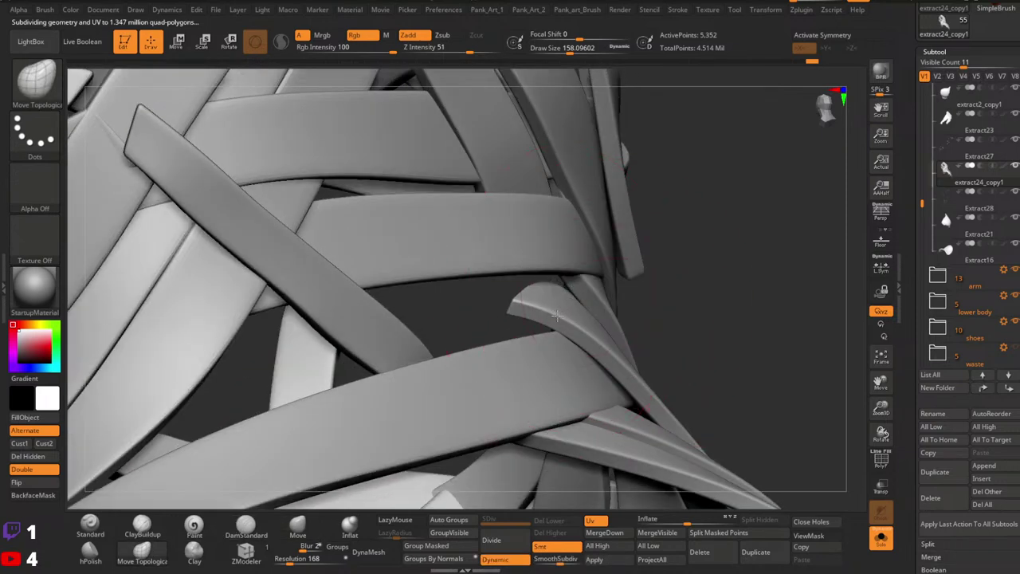
Adjust the short strap ends in the hip weave with Move Topological, using draw sizes of about 80 and 112.
ctrl+right_drag(630, 321, 479, 330)
right_drag(660, 299, 528, 298)
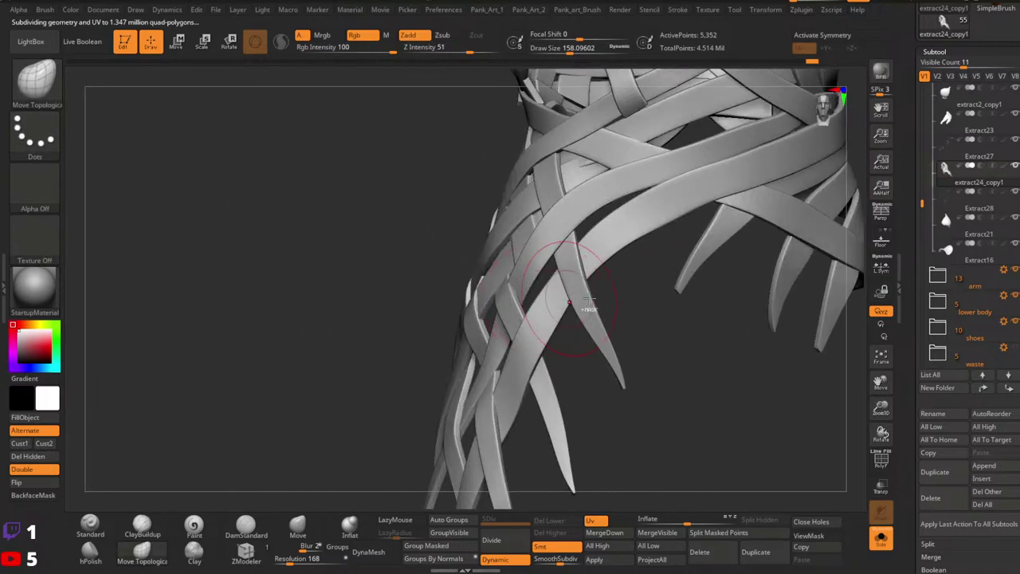
mouse_move(589, 299)
ctrl+right_down()
mouse_move(568, 276)
mouse_move(597, 326)
mouse_move(564, 317)
ctrl+right_up()
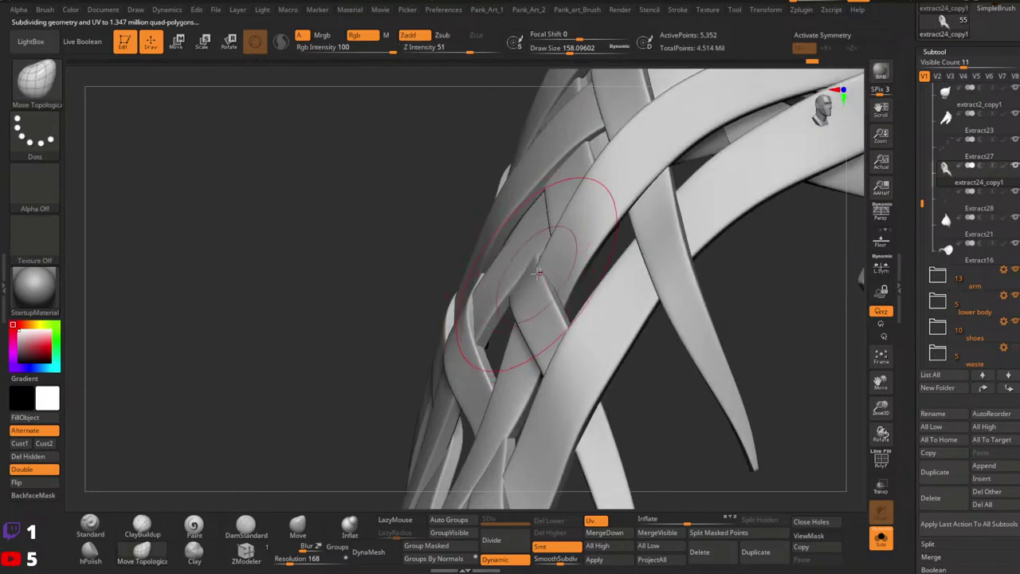
key(space)
drag(535, 255, 523, 256)
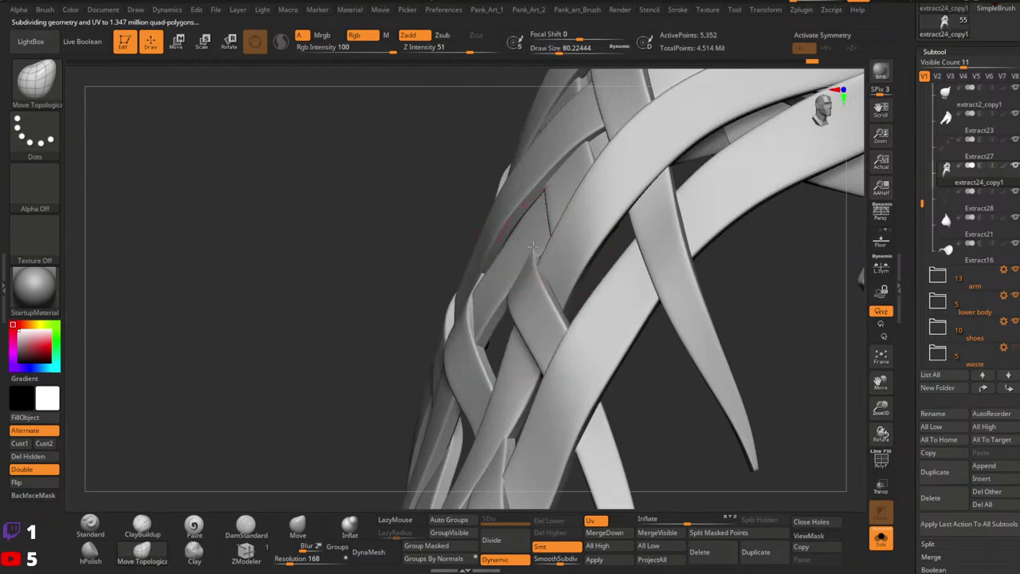
key(])
right_drag(547, 258, 503, 257)
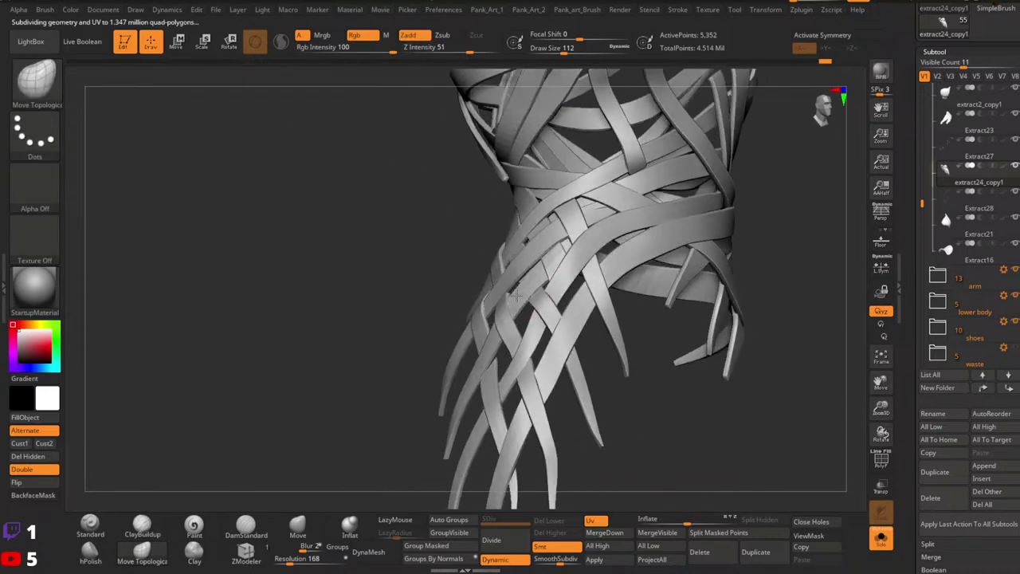
Refine the overlapping strap ends at the side of the torso with Move Topological at draw size 112, comparing them with and without dynamic subdivision.
mouse_move(557, 263)
right_down()
mouse_move(467, 365)
mouse_move(532, 335)
mouse_move(505, 301)
mouse_move(479, 319)
mouse_move(499, 311)
mouse_move(510, 325)
mouse_move(606, 338)
mouse_move(643, 325)
mouse_move(529, 285)
mouse_move(474, 317)
mouse_move(501, 326)
mouse_move(550, 318)
mouse_move(502, 378)
mouse_move(518, 366)
mouse_move(423, 346)
mouse_move(510, 362)
mouse_move(507, 325)
mouse_move(473, 320)
mouse_move(518, 323)
mouse_move(524, 291)
right_up()
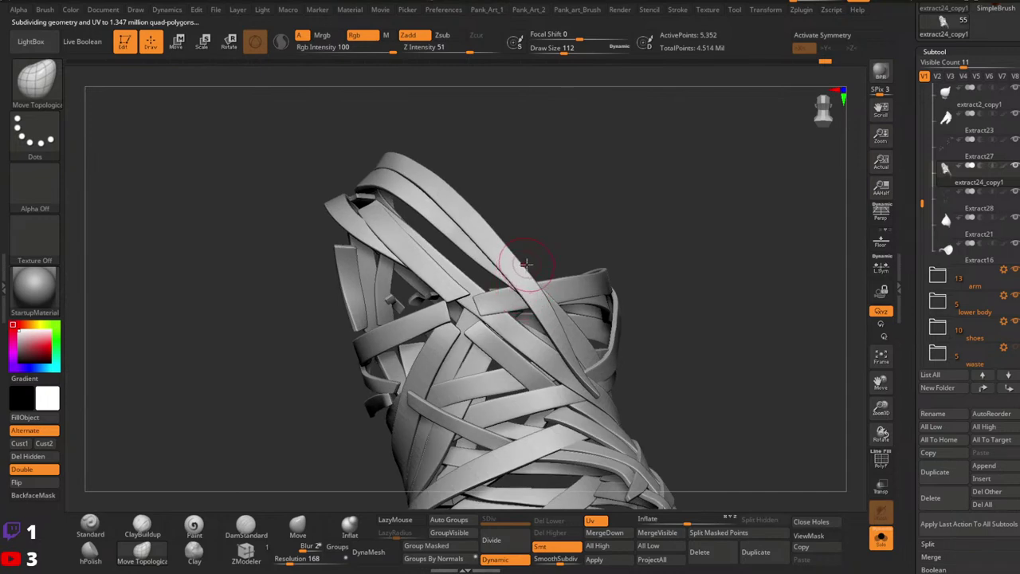
right_drag(551, 286, 570, 317)
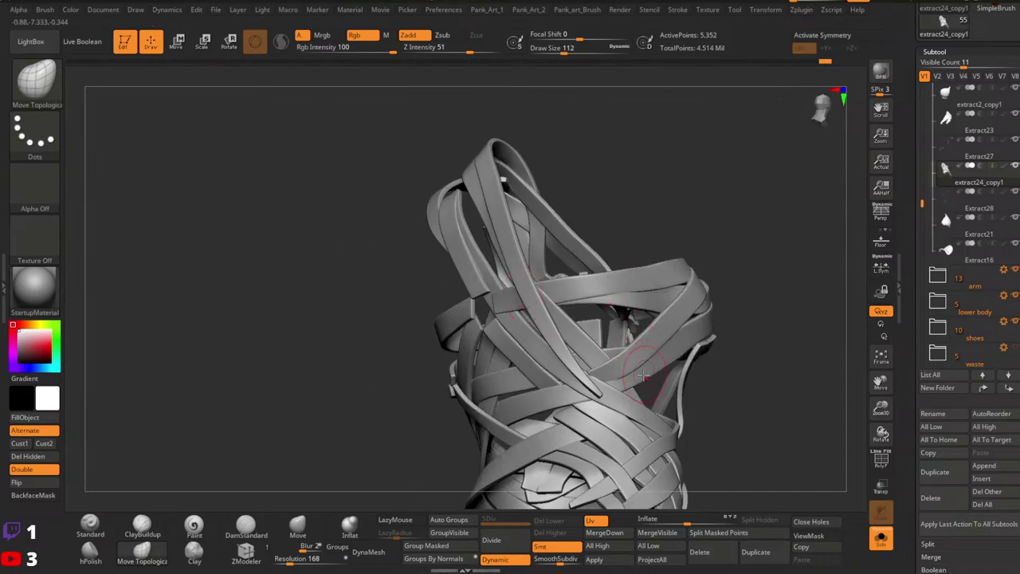
mouse_move(630, 335)
ctrl+right_down()
mouse_move(644, 367)
mouse_move(554, 308)
mouse_move(597, 297)
mouse_move(588, 365)
ctrl+right_up()
drag(587, 364, 580, 364)
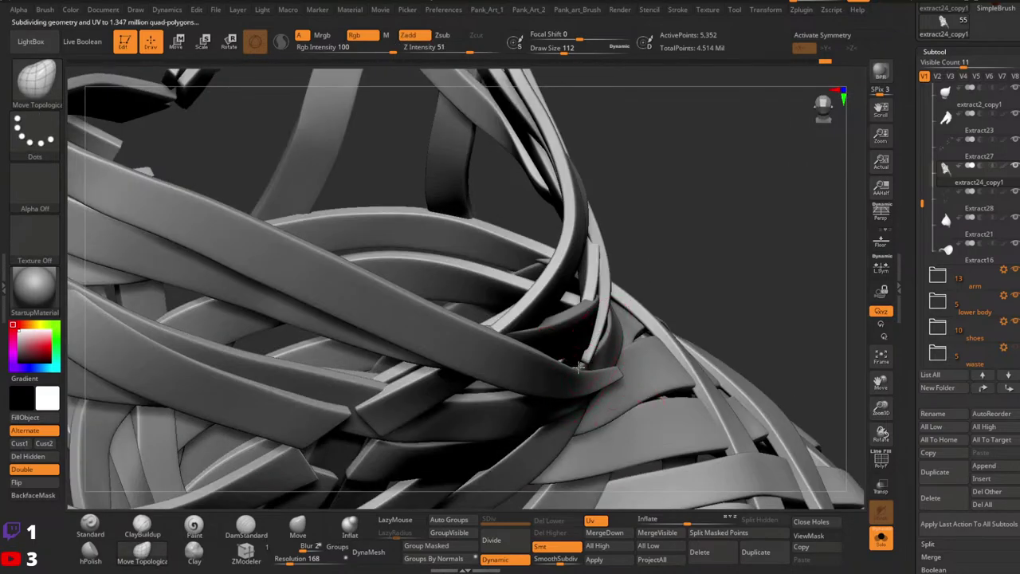
key(ctrl+z)
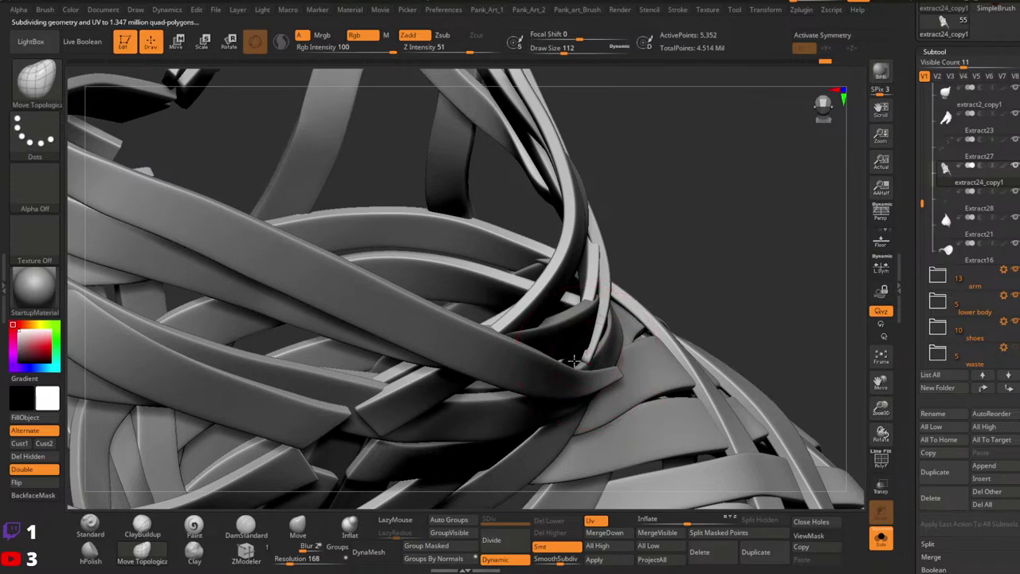
click(504, 560)
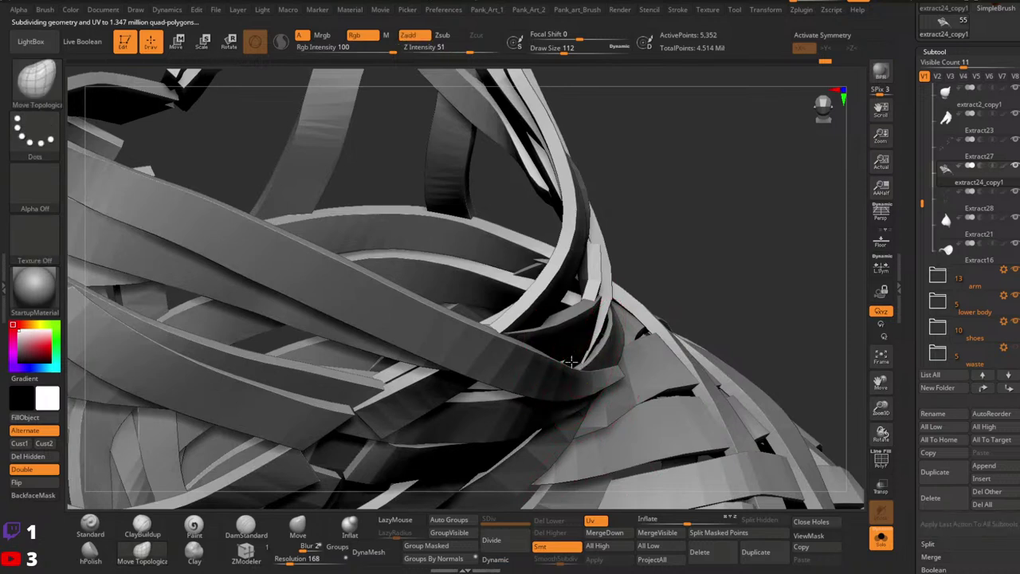
click(492, 563)
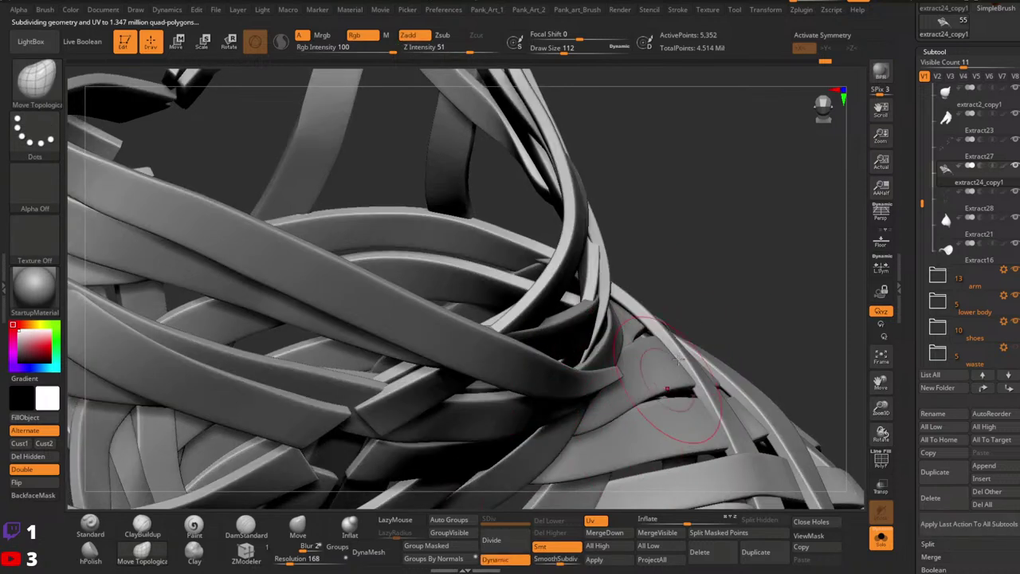
Examine the strap crossings around the torso and waist up close, and check their fit against the full character.
ctrl+right_drag(676, 389, 588, 319)
mouse_move(616, 365)
alt+right_down()
mouse_move(603, 340)
mouse_move(624, 430)
alt+right_up()
mouse_move(625, 431)
ctrl+right_down()
mouse_move(653, 371)
mouse_move(584, 365)
ctrl+right_up()
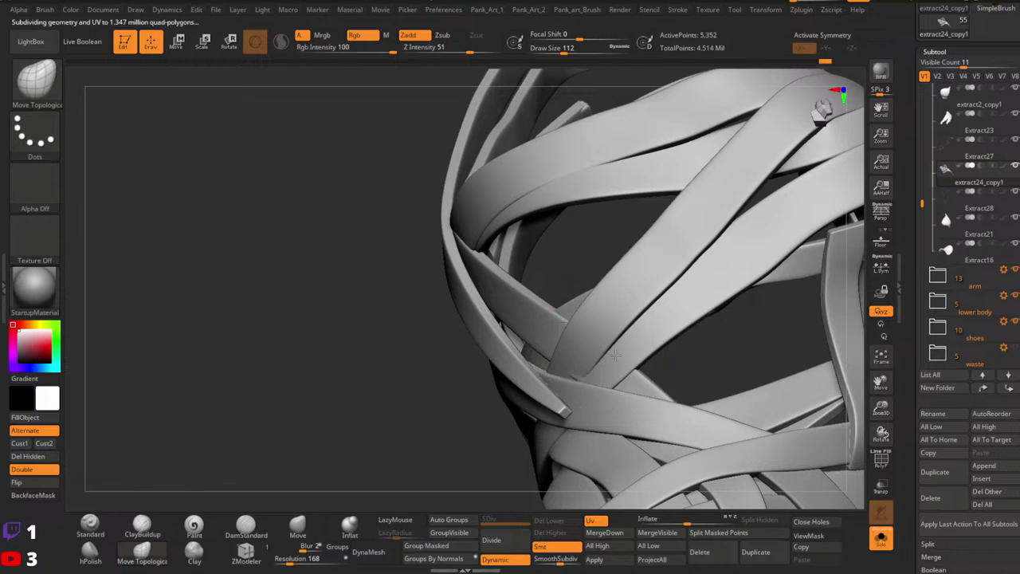
ctrl+right_drag(632, 355, 614, 370)
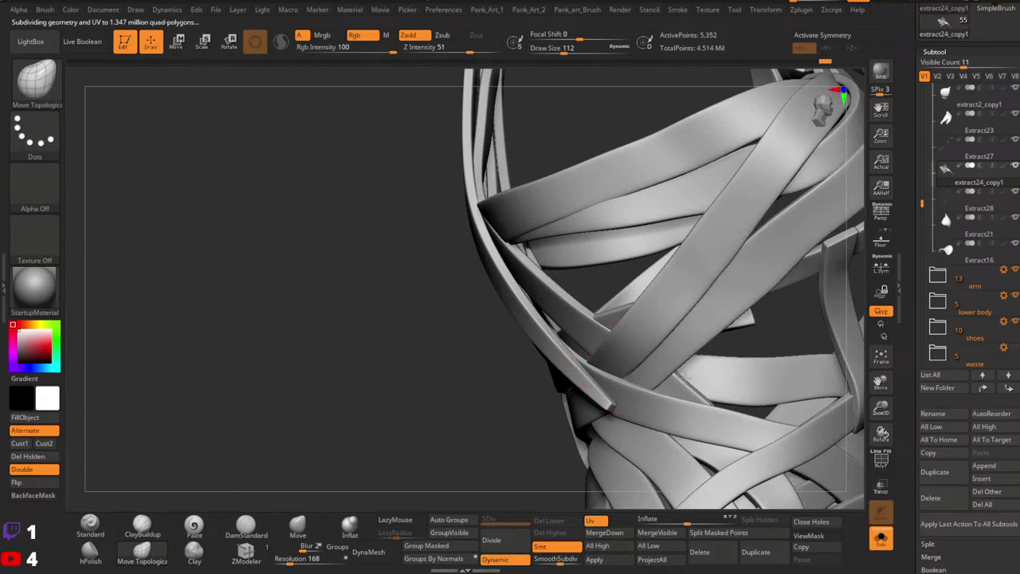
ctrl+right_drag(684, 379, 550, 299)
alt+right_drag(786, 375, 680, 322)
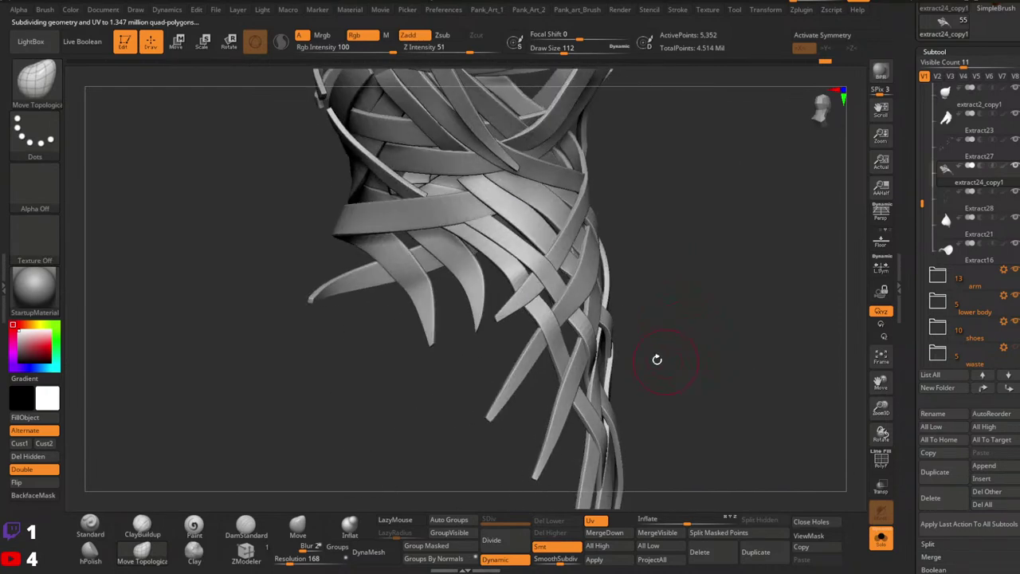
right_drag(656, 360, 710, 366)
click(886, 544)
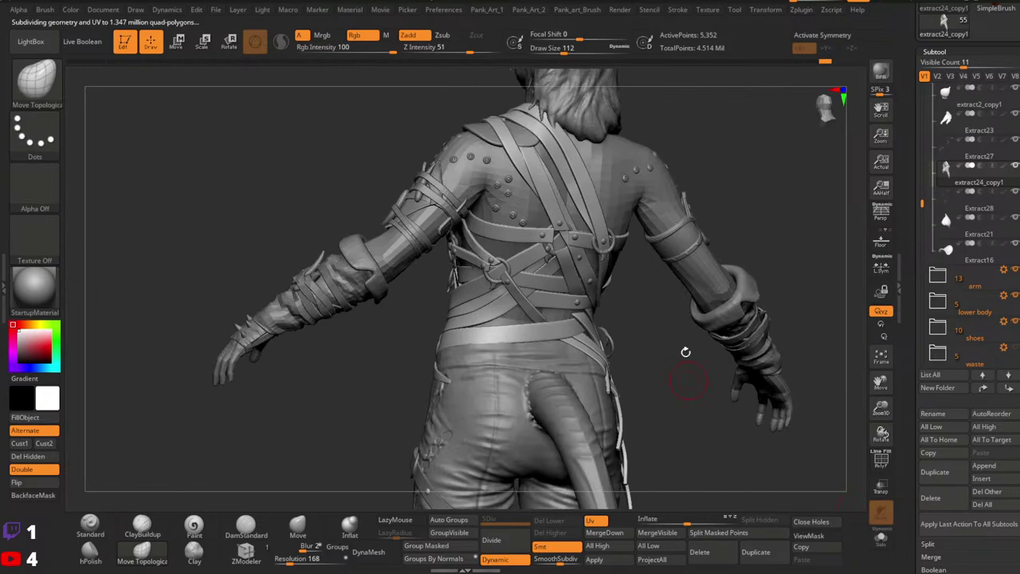
drag(685, 352, 606, 352)
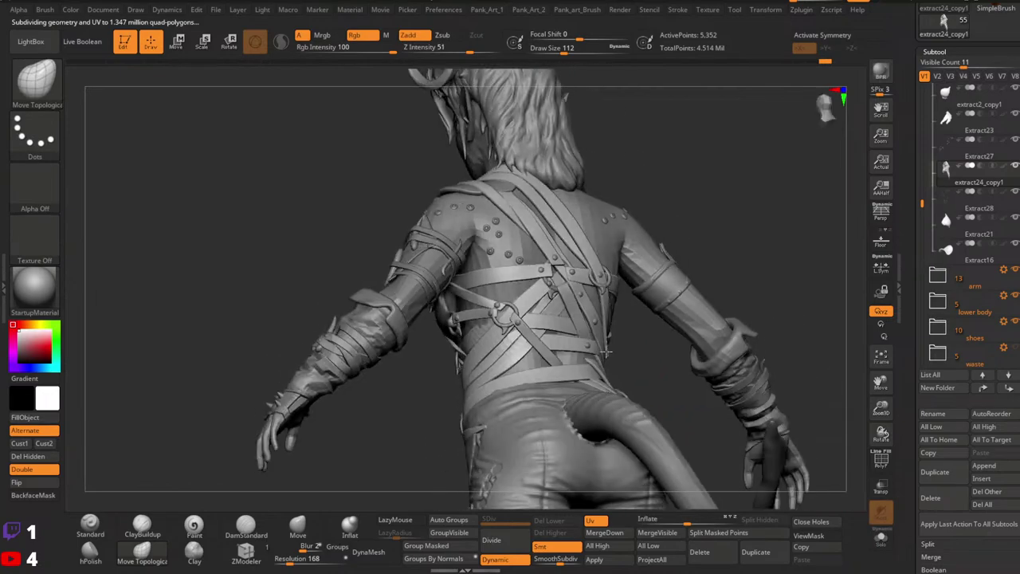
ctrl+right_drag(606, 352, 640, 353)
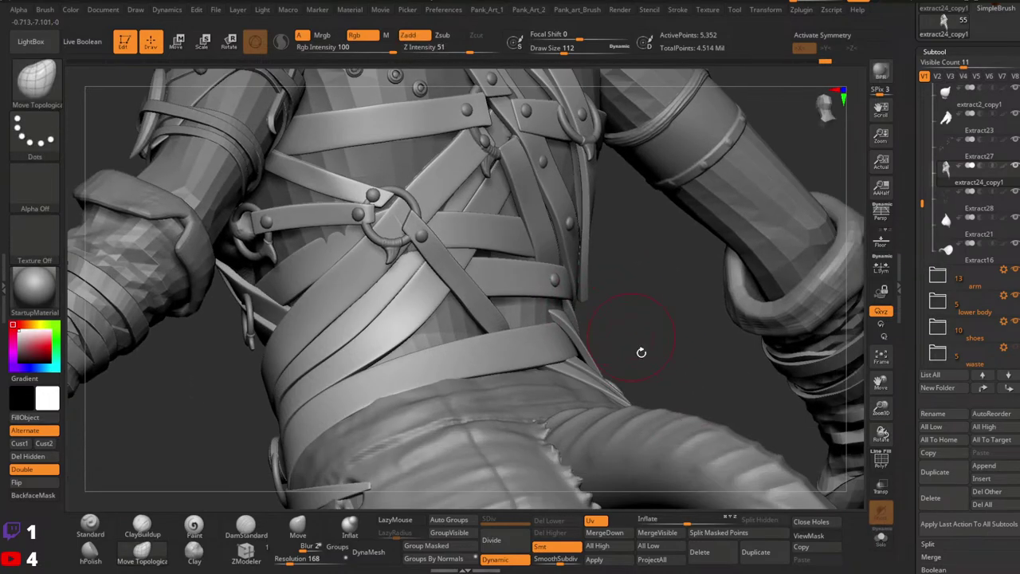
Isolate the strap running down the hip from beneath the rear bands and mask all the other straps.
click(878, 539)
key(space)
drag(546, 305, 553, 305)
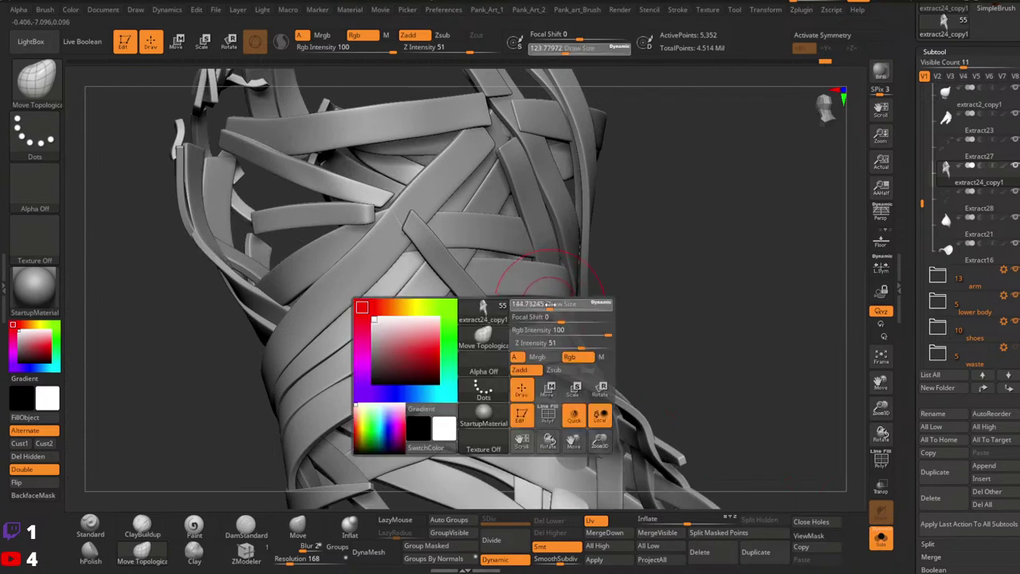
ctrl+shift+click(546, 314)
ctrl+shift+click(638, 370)
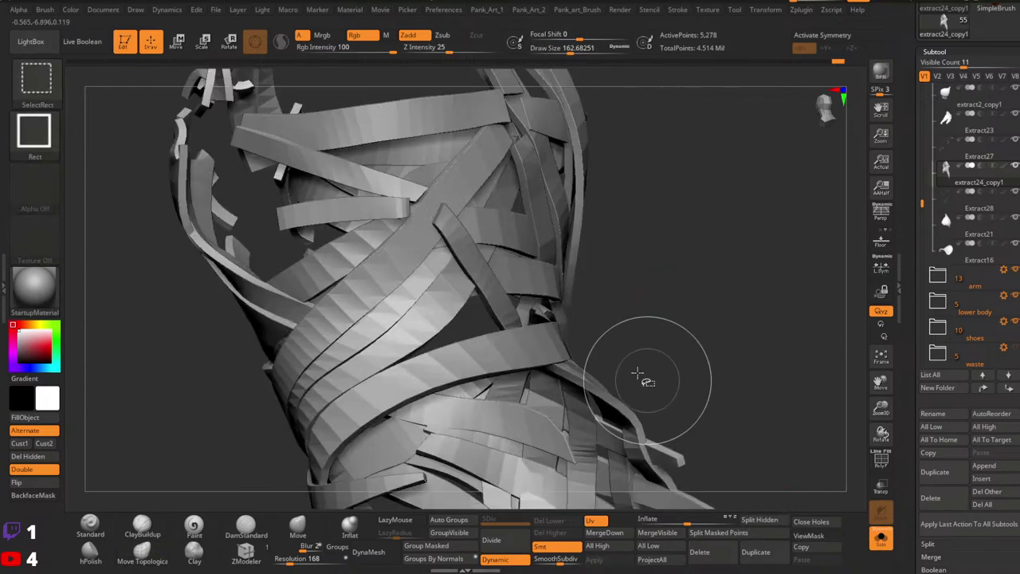
ctrl+right_drag(638, 372, 647, 399)
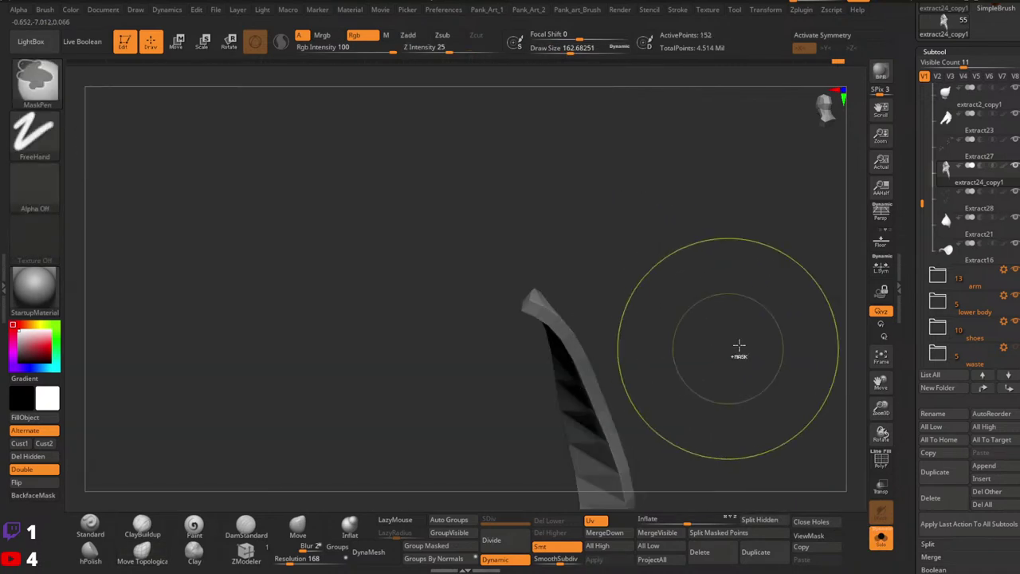
ctrl+shift+click(702, 331)
Fit the unmasked hip strap against the body with the Move brush, clear the mask and turn dynamic subdivision back on.
click(880, 535)
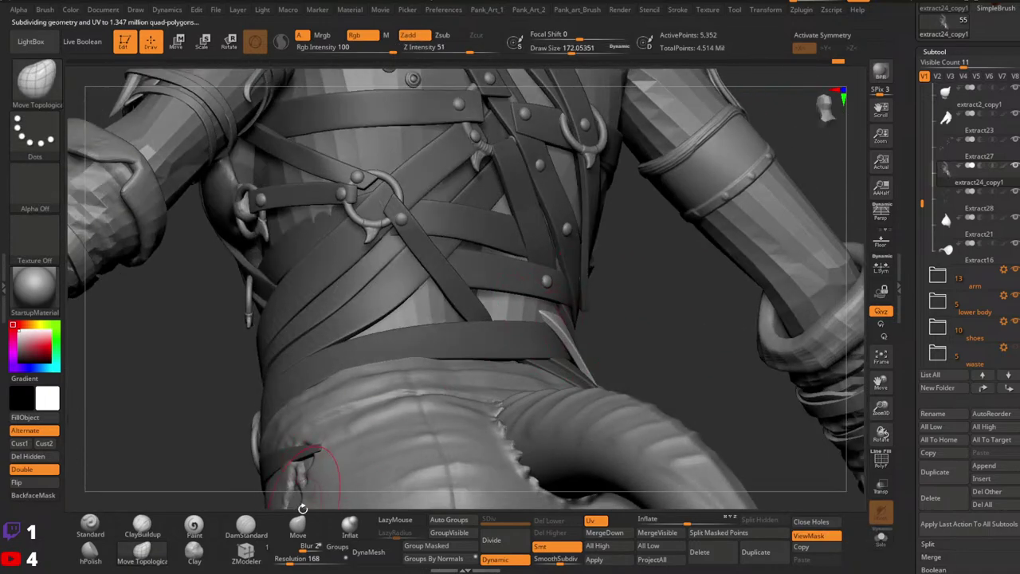
click(505, 559)
click(297, 527)
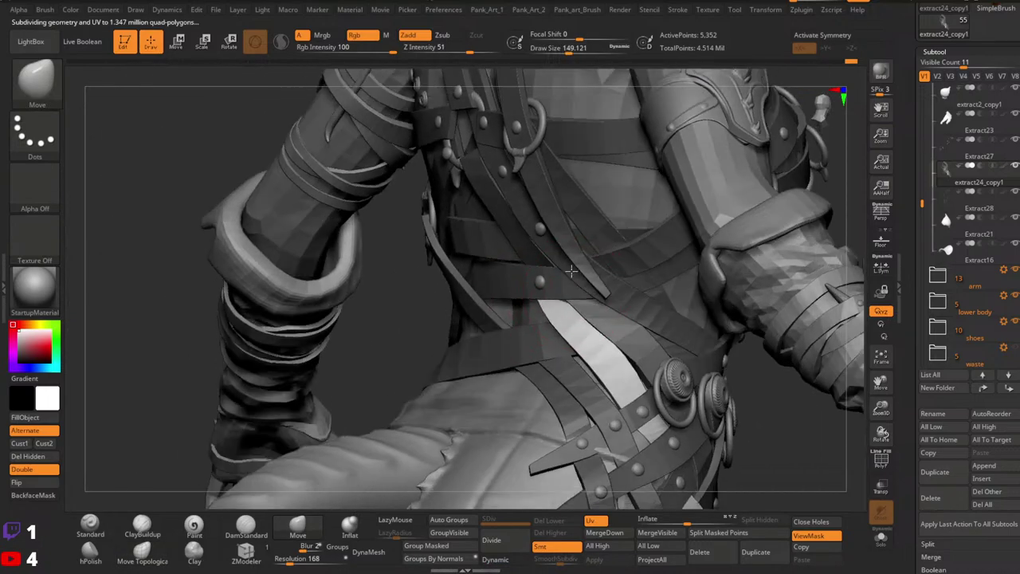
key(space)
drag(594, 292, 570, 294)
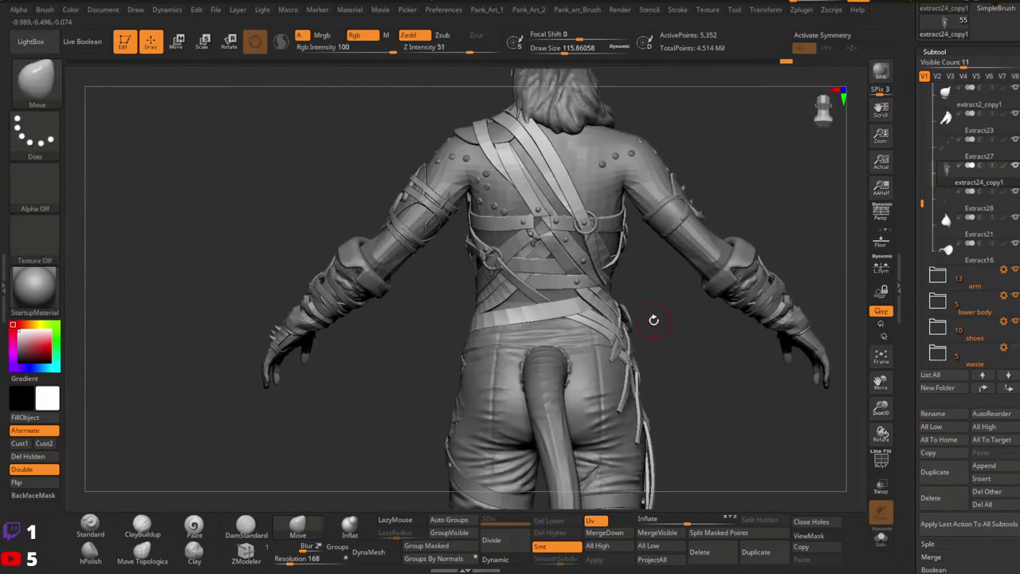
click(495, 559)
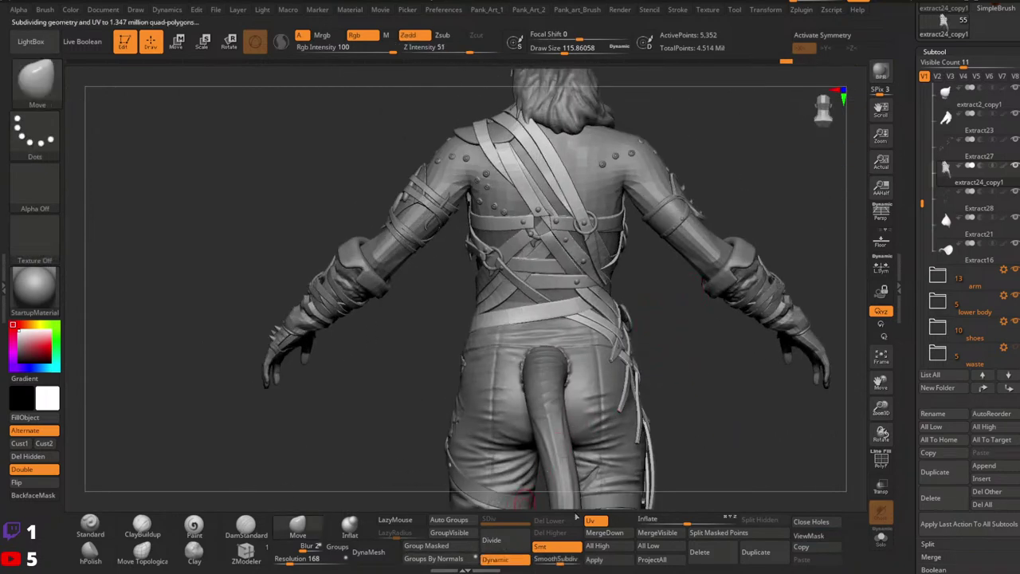
Adjust the strap end beneath the rear shoulder loop with Move and Move Topological at a draw size of about 132.
alt+drag(670, 339, 675, 434)
mouse_move(506, 243)
ctrl+right_down()
mouse_move(512, 271)
mouse_move(533, 226)
ctrl+right_up()
key(space)
drag(533, 227, 539, 226)
right_drag(537, 245, 531, 227)
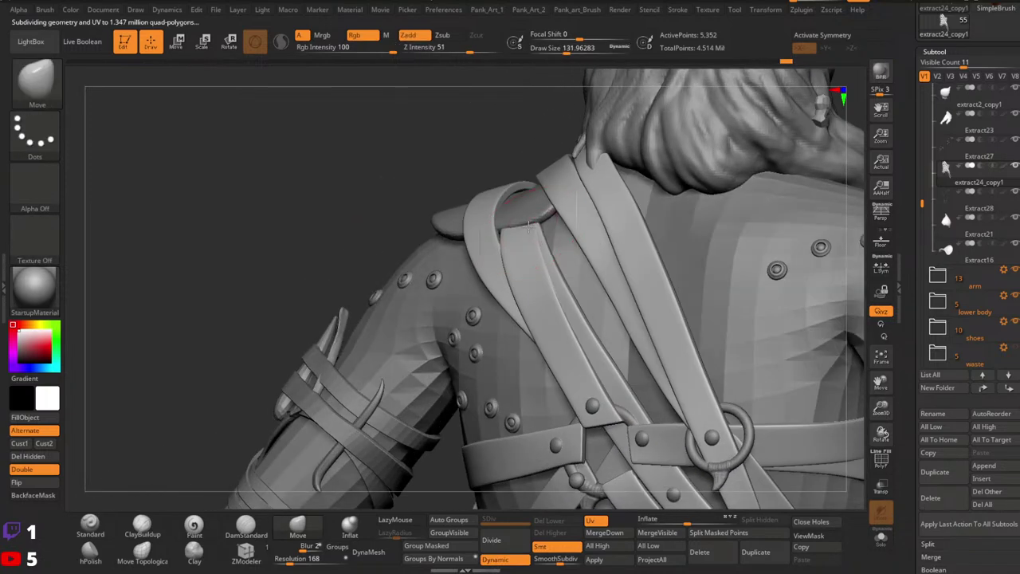
click(142, 552)
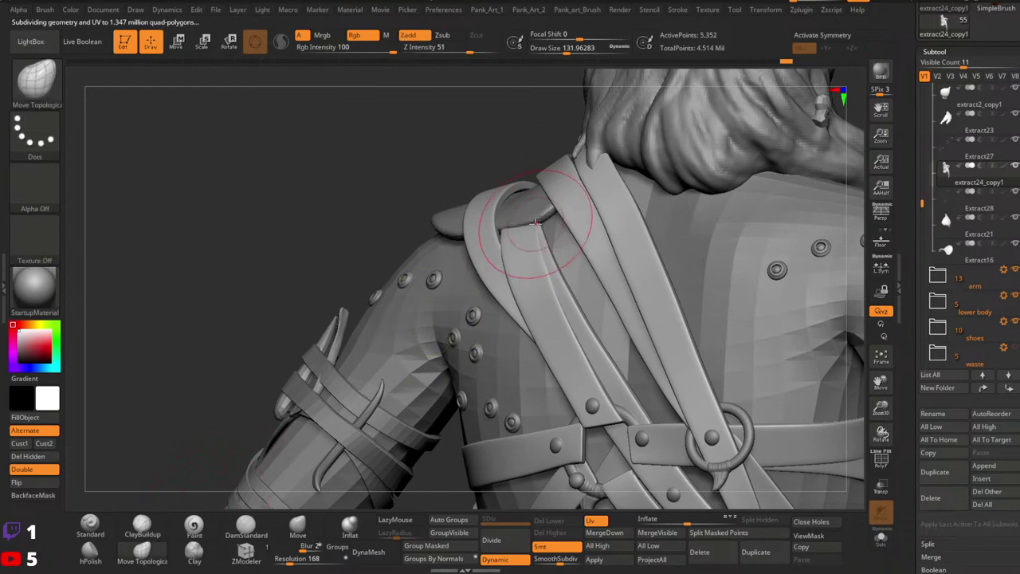
Review the straps from the back and front of the character and save the file.
ctrl+right_drag(558, 244, 542, 287)
mouse_move(606, 271)
right_down()
mouse_move(624, 253)
mouse_move(550, 268)
mouse_move(621, 277)
right_up()
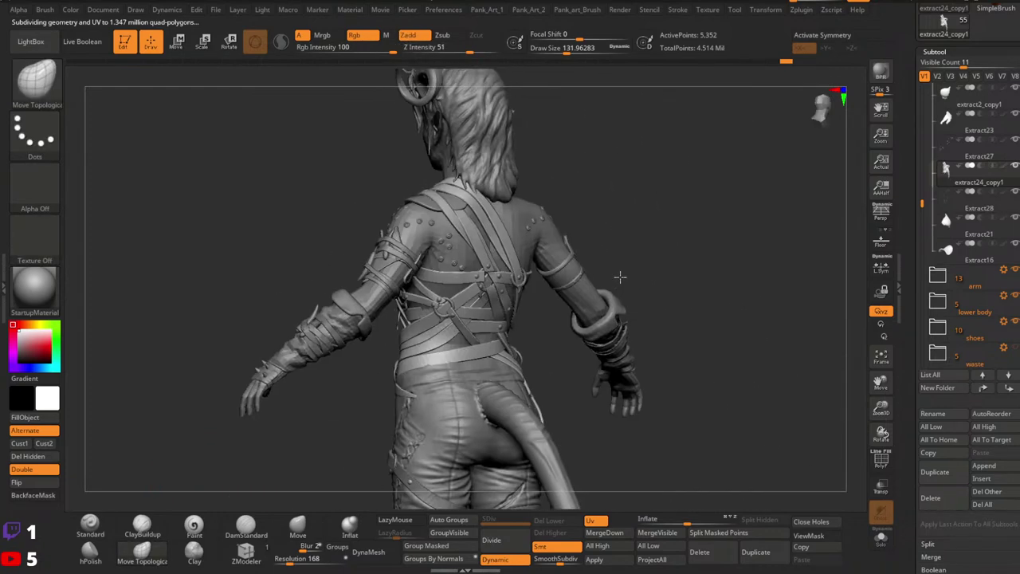
right_drag(447, 291, 548, 193)
right_drag(490, 275, 526, 296)
alt+right_drag(628, 200, 607, 311)
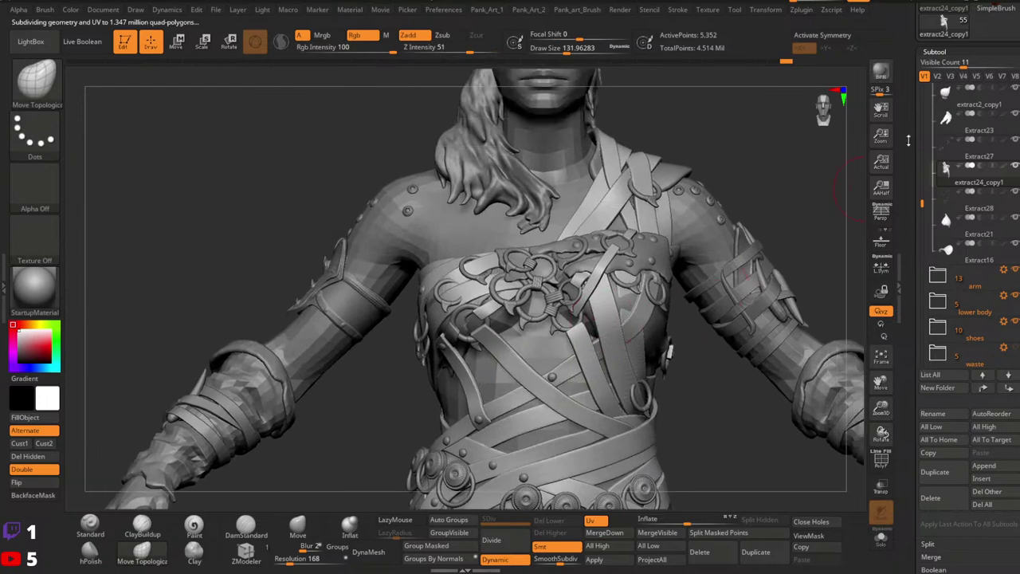
drag(908, 141, 903, 306)
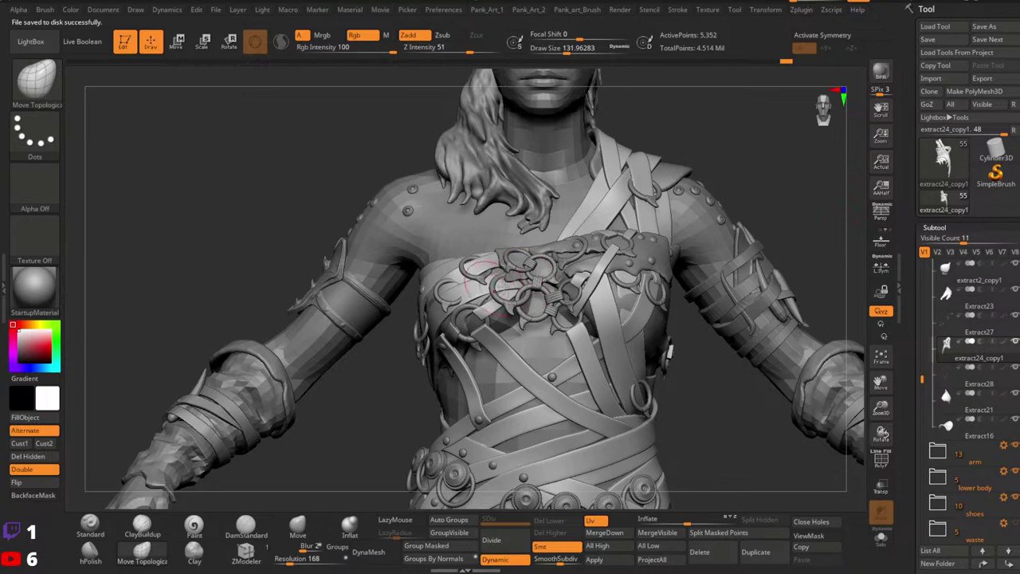
Select the torn leather chest piece Extract23, isolate it and display its polygroups and wireframe.
mouse_move(503, 317)
ctrl+right_down()
mouse_move(563, 269)
mouse_move(528, 270)
ctrl+right_up()
alt+click(550, 303)
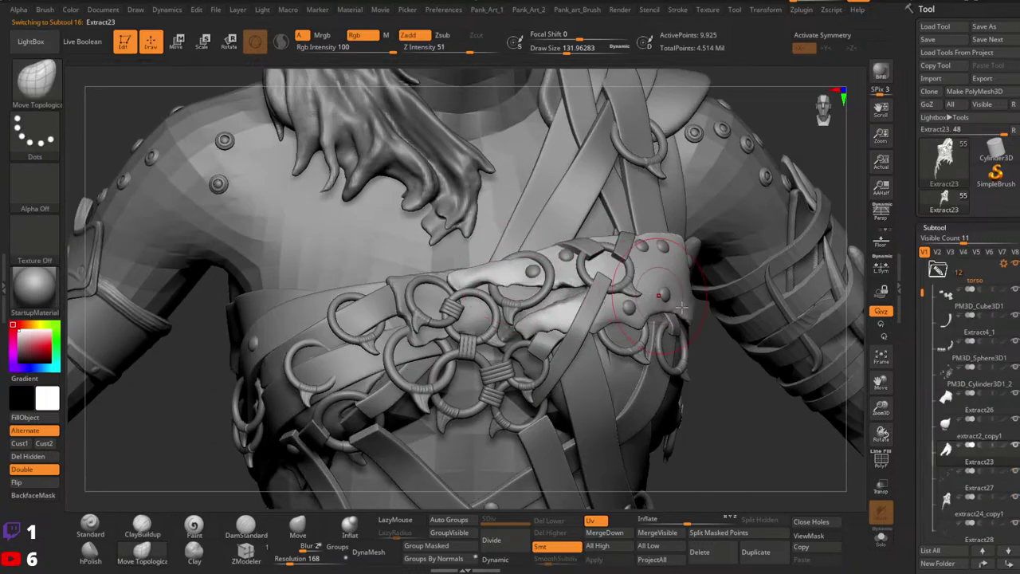
click(880, 540)
mouse_move(661, 315)
right_down()
mouse_move(558, 296)
mouse_move(619, 296)
right_up()
key(shift+f)
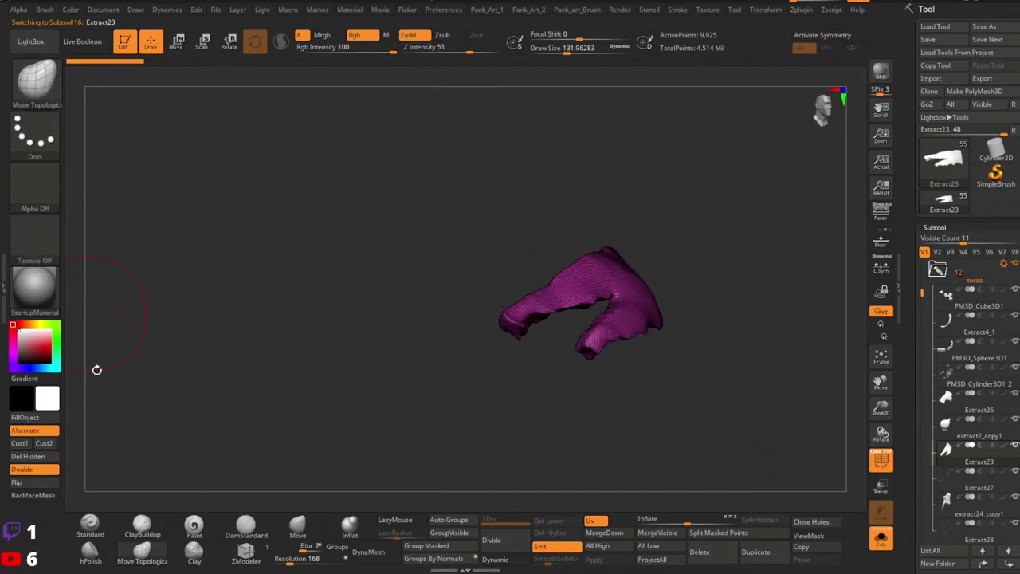
Examine the torn leather chest piece's edges and mesh flow up close, with and without the polygroup wireframe.
right_drag(95, 369, 91, 318)
key(shift+f)
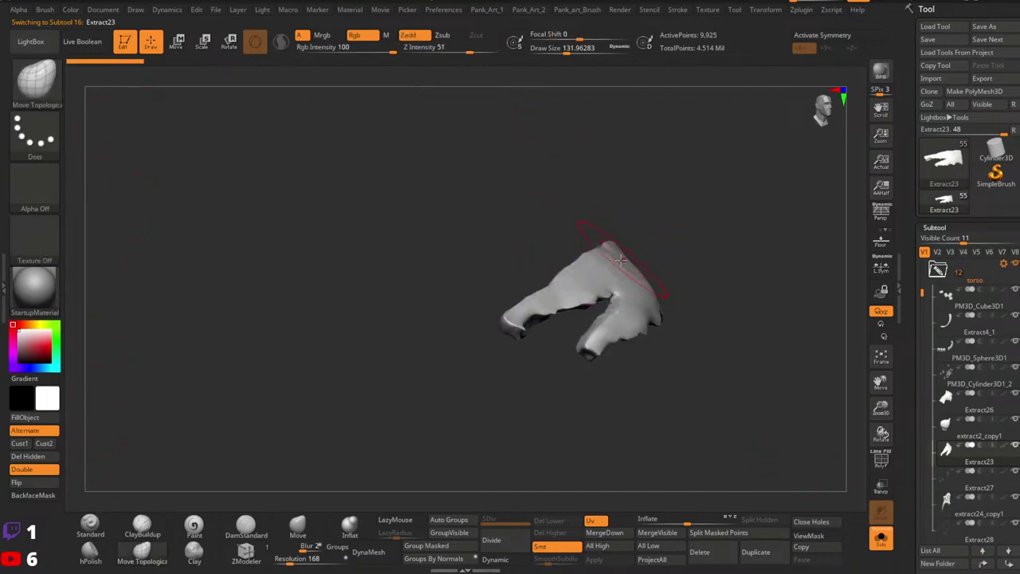
mouse_move(616, 273)
right_down()
mouse_move(627, 294)
mouse_move(664, 311)
mouse_move(713, 297)
mouse_move(731, 271)
right_up()
key(shift+f)
mouse_move(732, 271)
right_down()
mouse_move(708, 269)
mouse_move(661, 298)
right_up()
key(space)
drag(661, 296, 644, 296)
right_drag(674, 268, 665, 294)
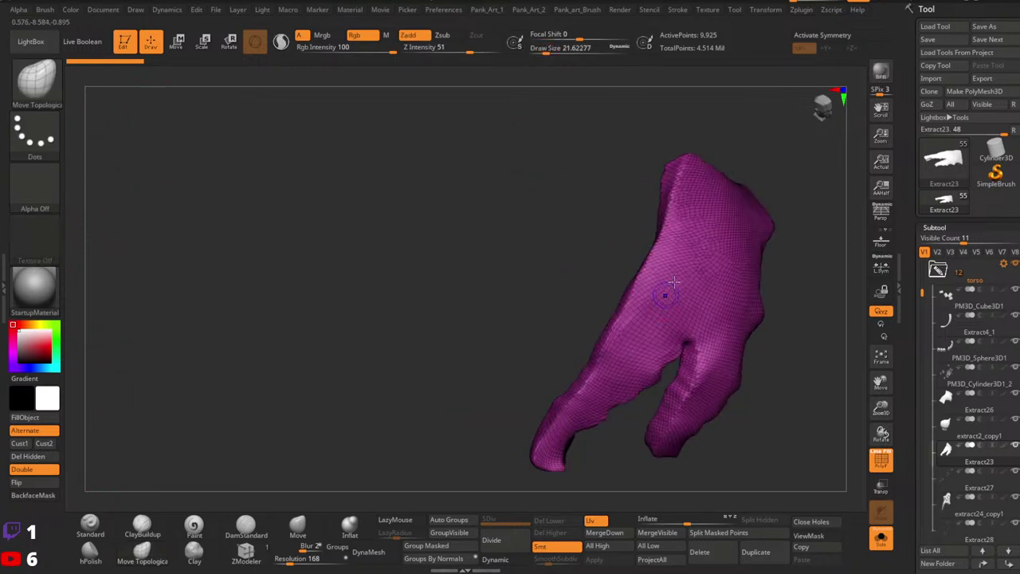
key(shift+f)
key(space)
drag(659, 267, 653, 267)
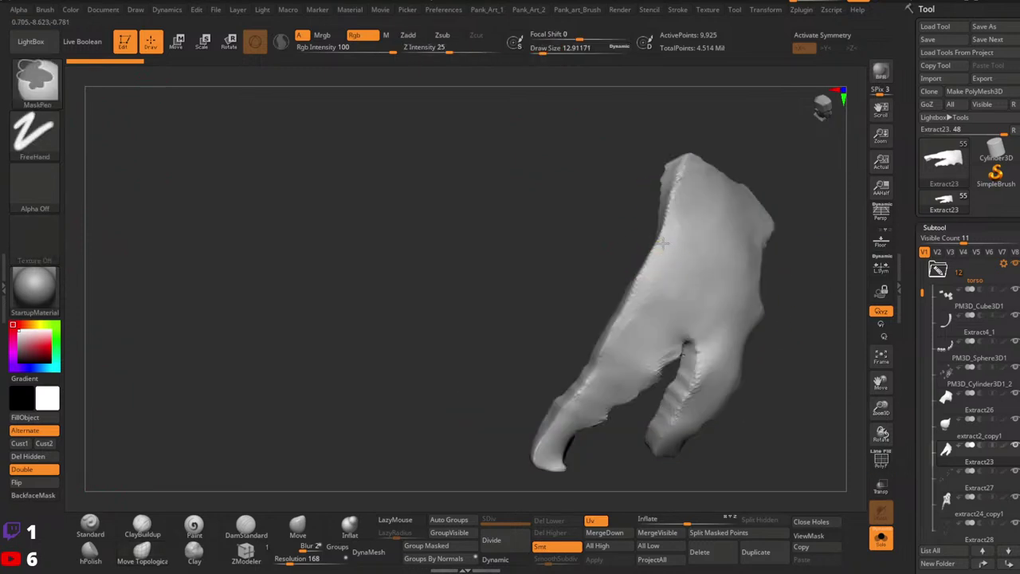
click(511, 537)
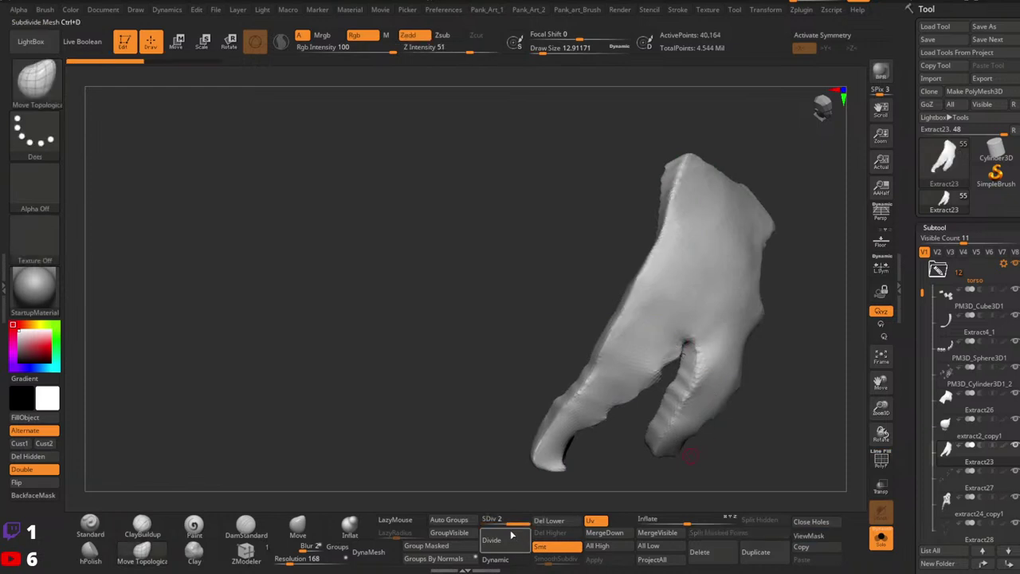
key(ctrl+z)
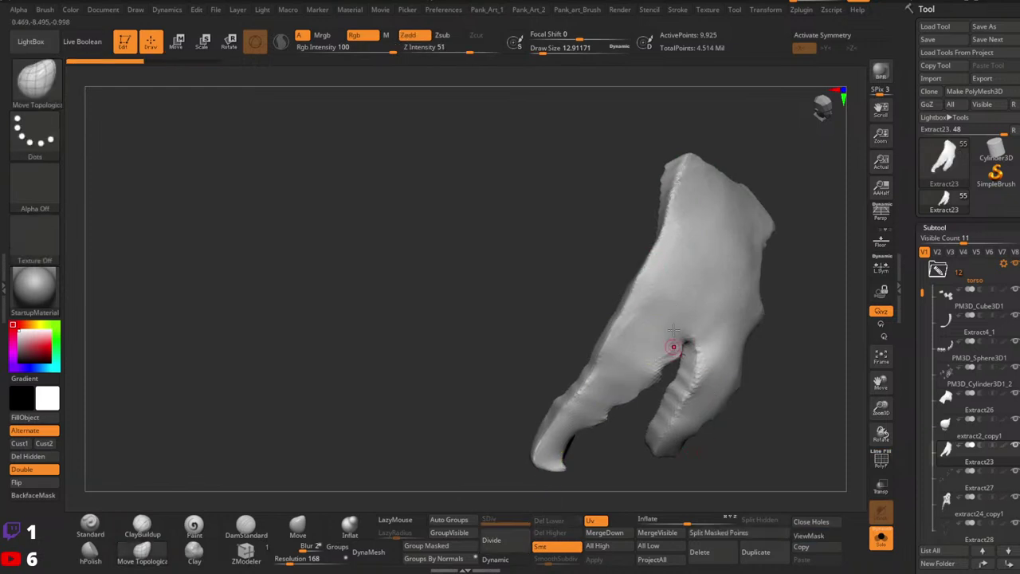
ctrl+drag(678, 249, 633, 373)
ctrl+drag(713, 249, 684, 370)
ctrl+drag(745, 265, 695, 436)
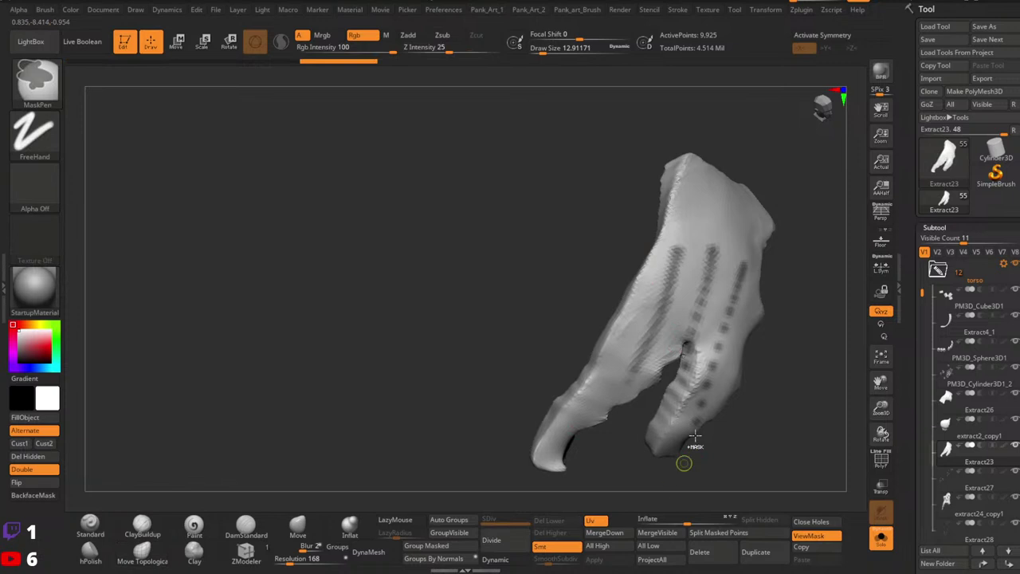
key(])
right_drag(735, 292, 753, 263)
ctrl+drag(744, 258, 695, 389)
ctrl+drag(733, 312, 666, 477)
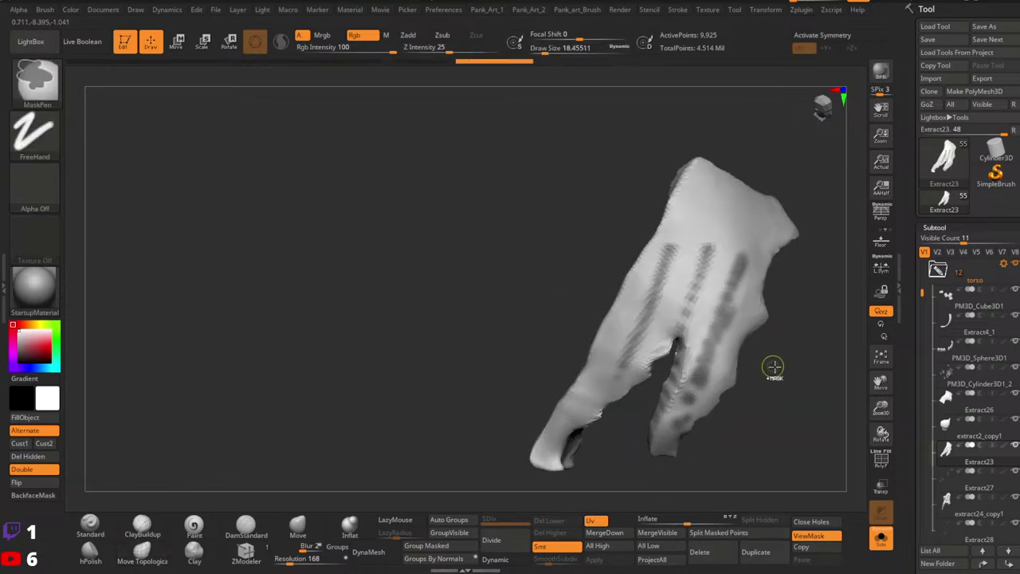
ctrl+drag(773, 367, 770, 467)
Nudge the torn edge beside the notch with Move Topological and divide the chest piece to subdivision level 2.
mouse_move(712, 281)
right_down()
mouse_move(667, 359)
mouse_move(659, 350)
right_up()
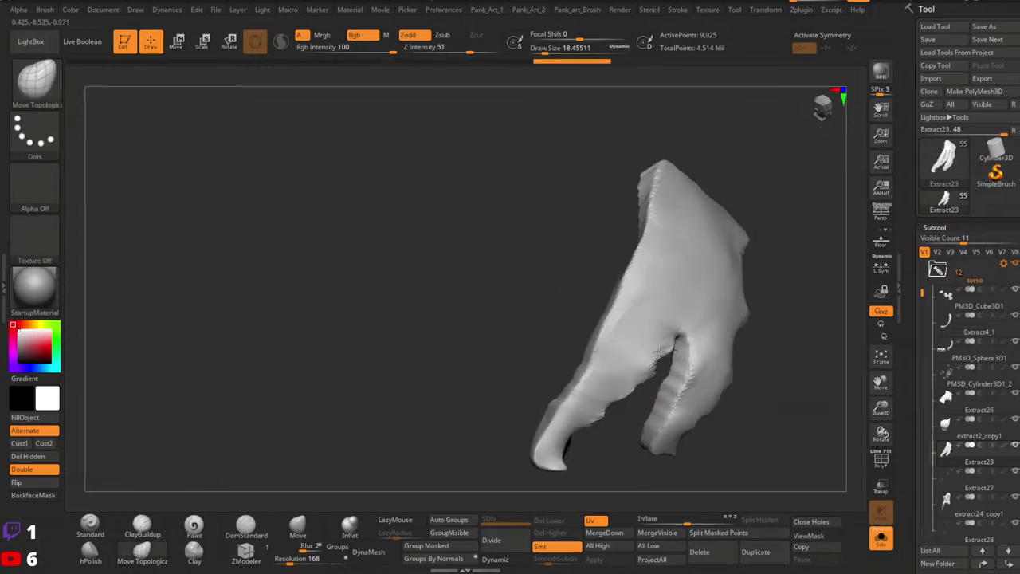
drag(659, 351, 651, 341)
click(491, 541)
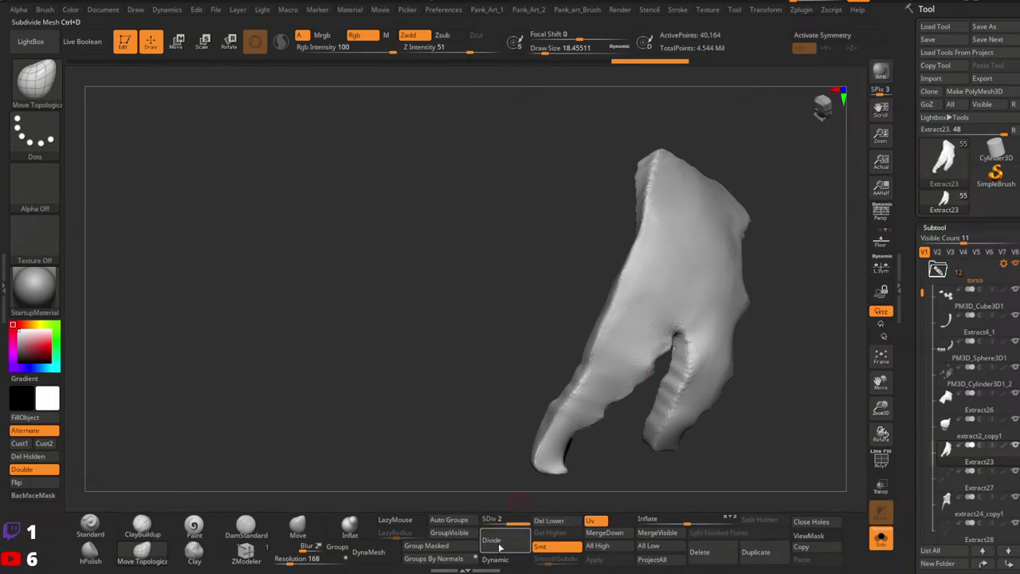
Mask a band along the front edge of the chest piece with MaskPen at a draw size of about 13.
right_drag(645, 286, 652, 264)
key(space)
drag(651, 240, 614, 322)
alt+right_drag(616, 354, 636, 289)
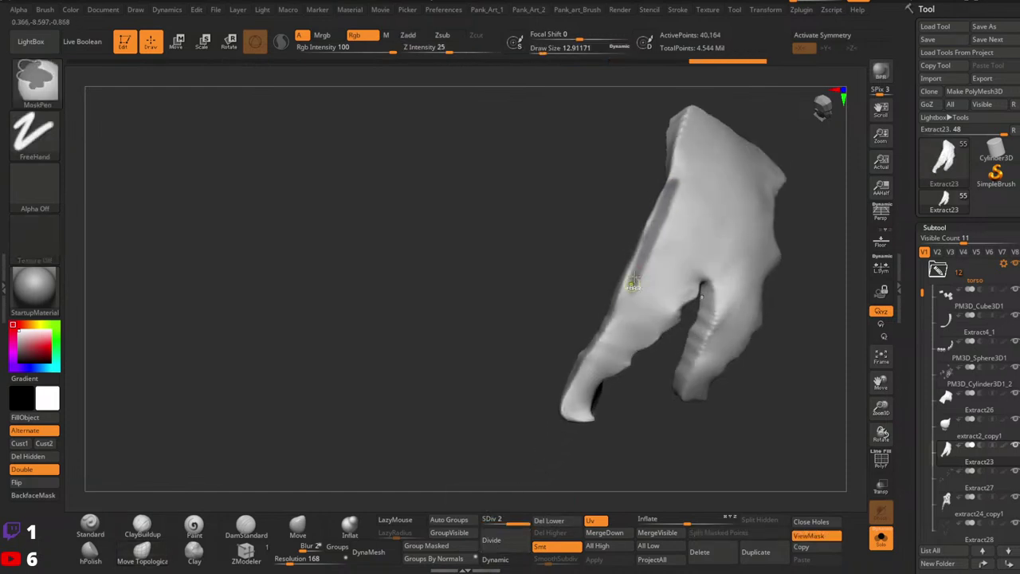
ctrl+drag(630, 293, 610, 337)
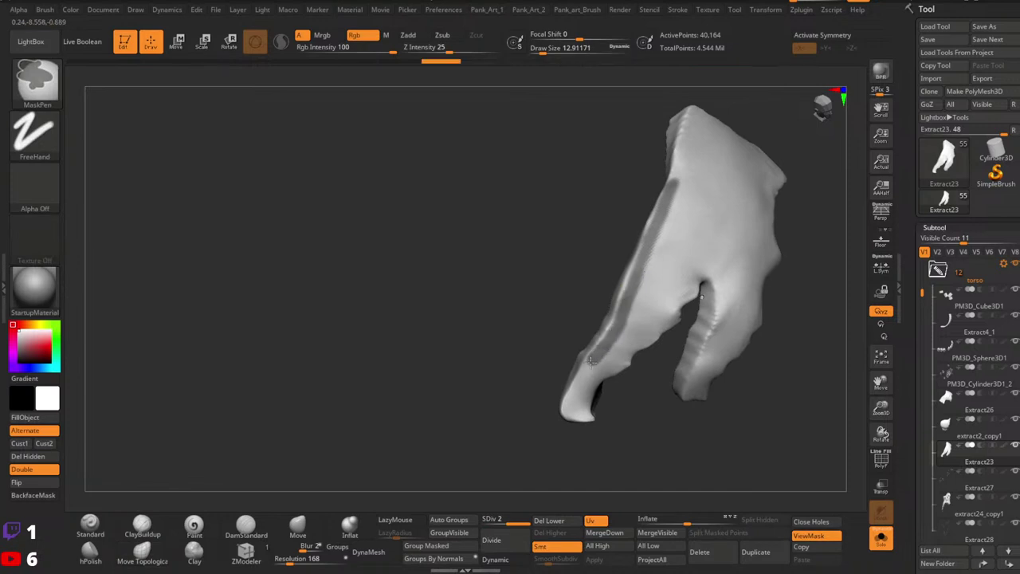
Mask the rim around the longer strip's tip and along its torn inner edge, using a draw size of about 4.3.
alt+right_drag(575, 394, 598, 303)
key(space)
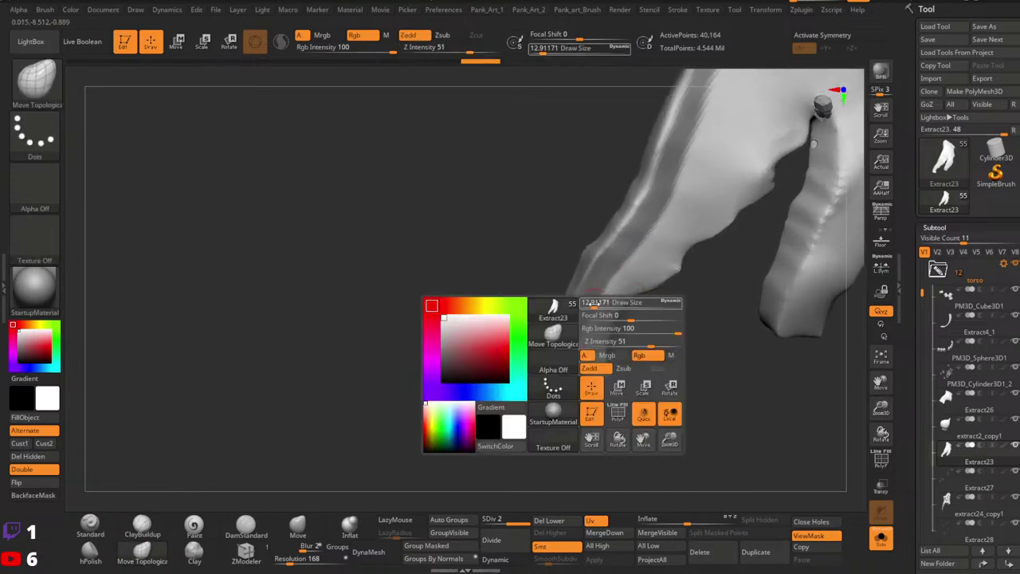
drag(597, 303, 549, 336)
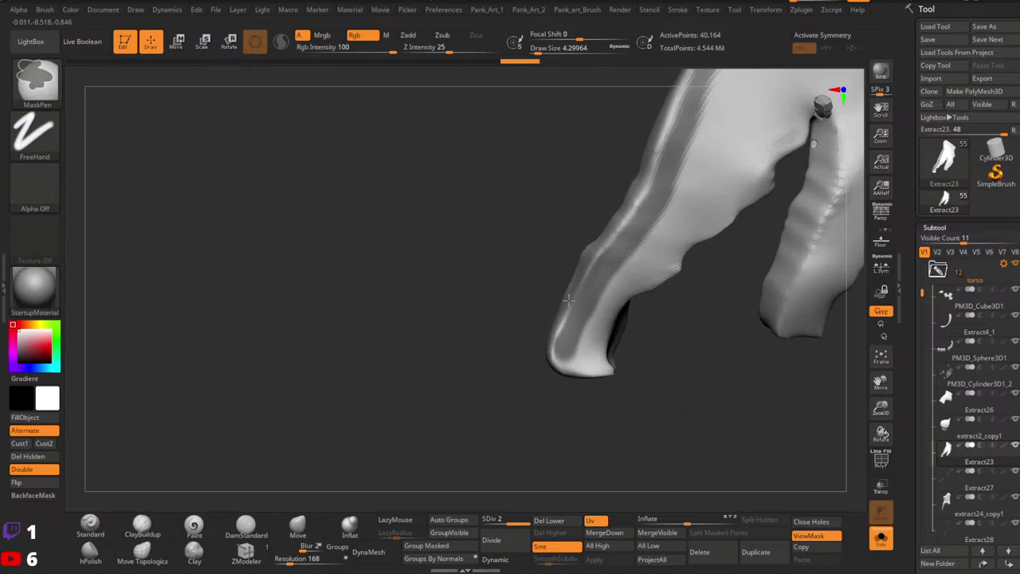
ctrl+drag(569, 301, 550, 359)
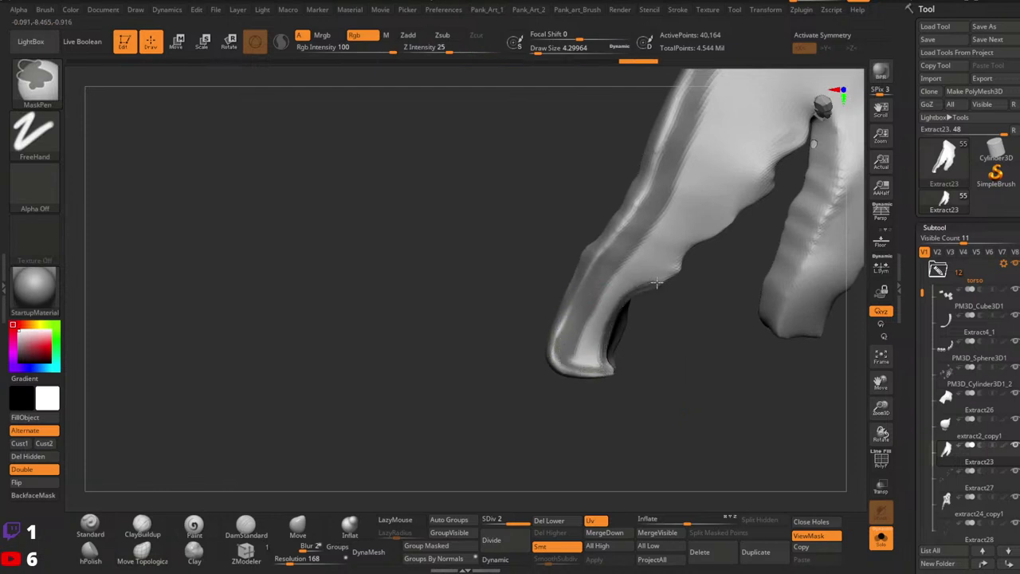
mouse_move(675, 274)
ctrl+mouse_down()
mouse_move(687, 248)
mouse_move(605, 378)
ctrl+mouse_up()
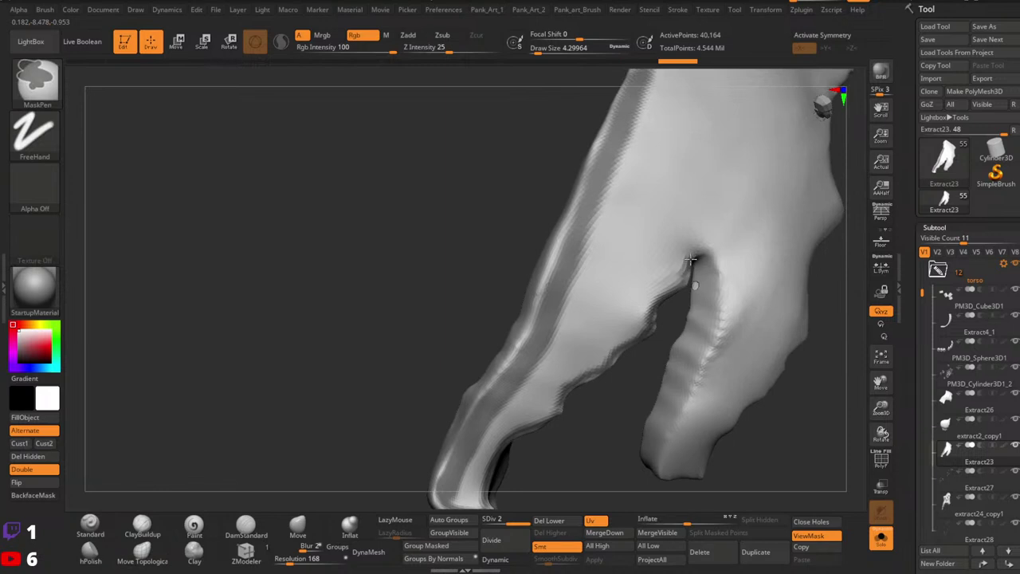
Extend the mask around the top of the notch and down the inner edge of the shorter strip.
ctrl+drag(690, 259, 697, 255)
right_drag(704, 258, 671, 231)
alt+right_drag(732, 249, 660, 250)
mouse_move(632, 251)
ctrl+mouse_down()
mouse_move(612, 256)
mouse_move(633, 312)
mouse_move(601, 392)
ctrl+mouse_up()
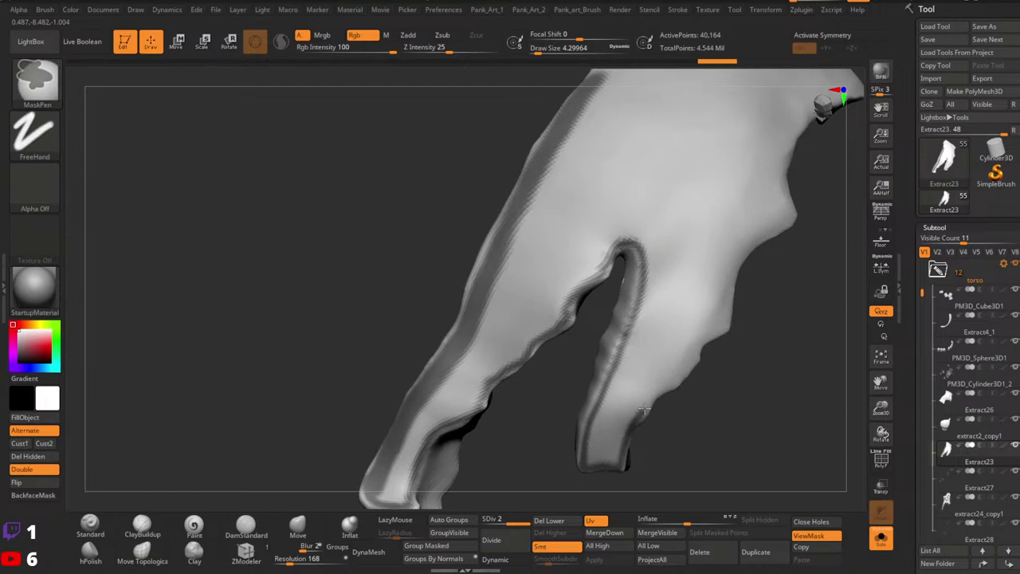
Mask the jagged outer edge from the shorter strip up to the pointed corner of the chest piece.
ctrl+drag(691, 358, 696, 348)
alt+right_drag(717, 352, 679, 363)
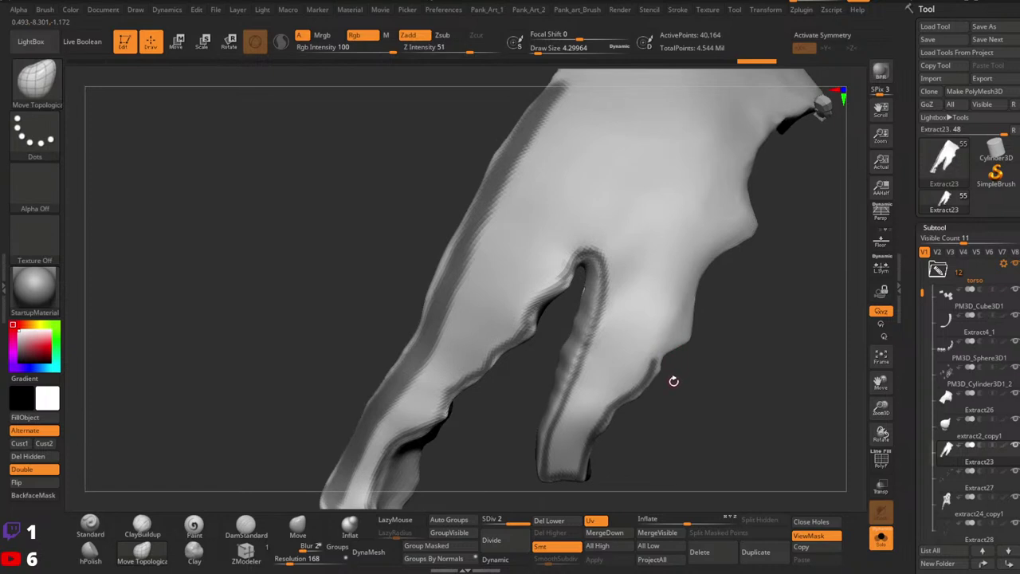
key(ctrl)
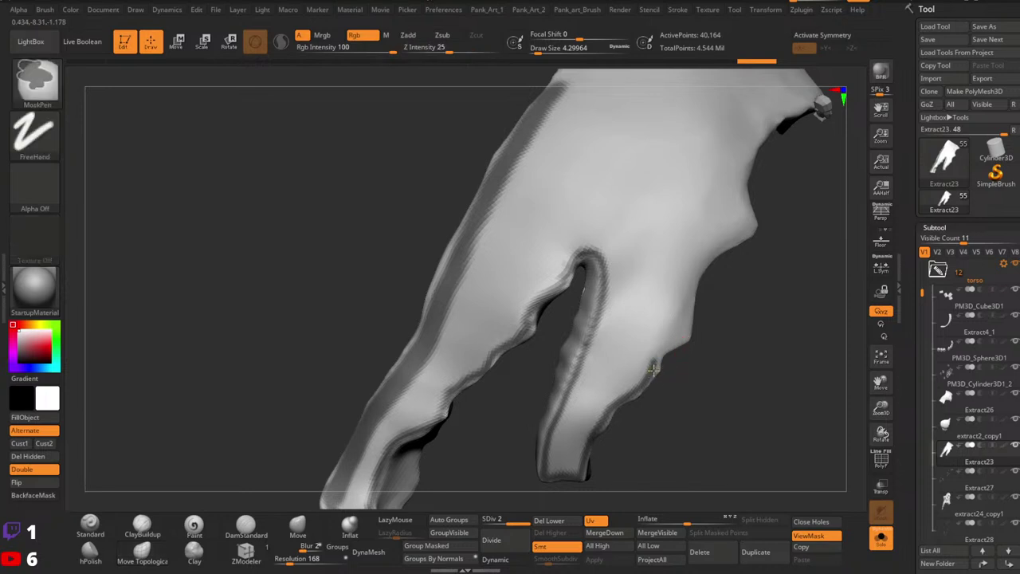
alt+drag(710, 277, 640, 406)
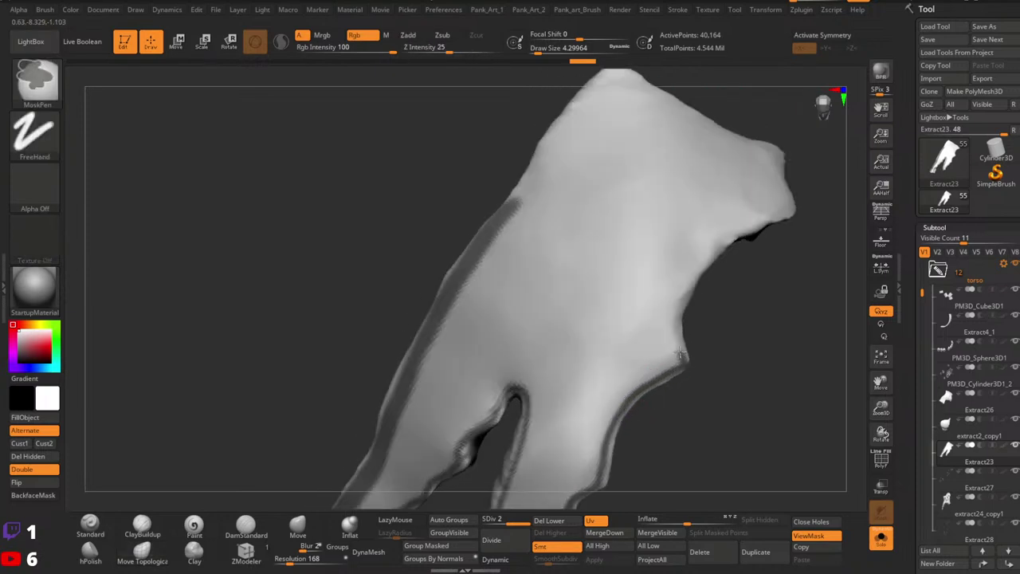
drag(701, 301, 610, 380)
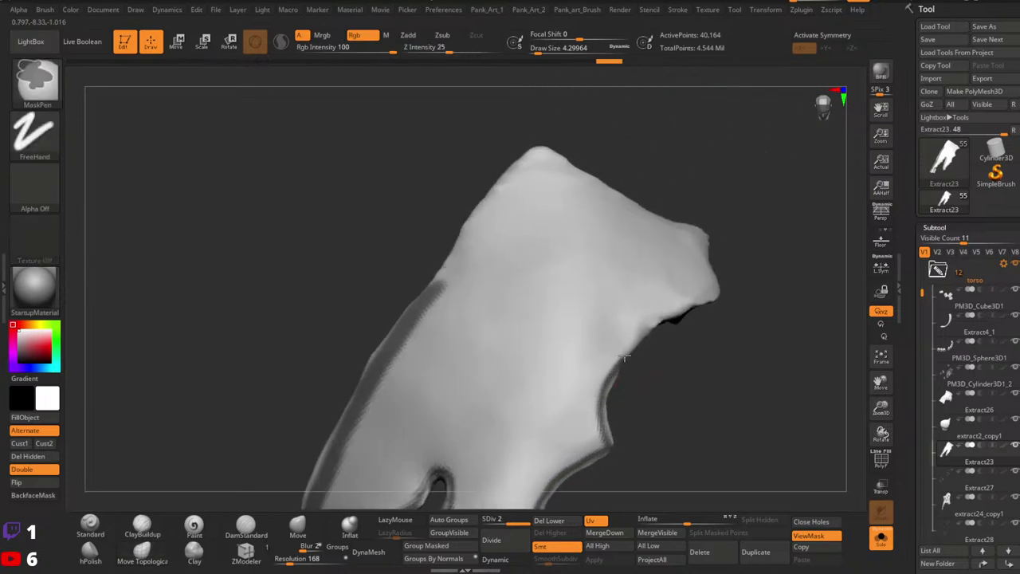
mouse_move(698, 301)
ctrl+mouse_down()
mouse_move(721, 296)
mouse_move(750, 232)
ctrl+mouse_up()
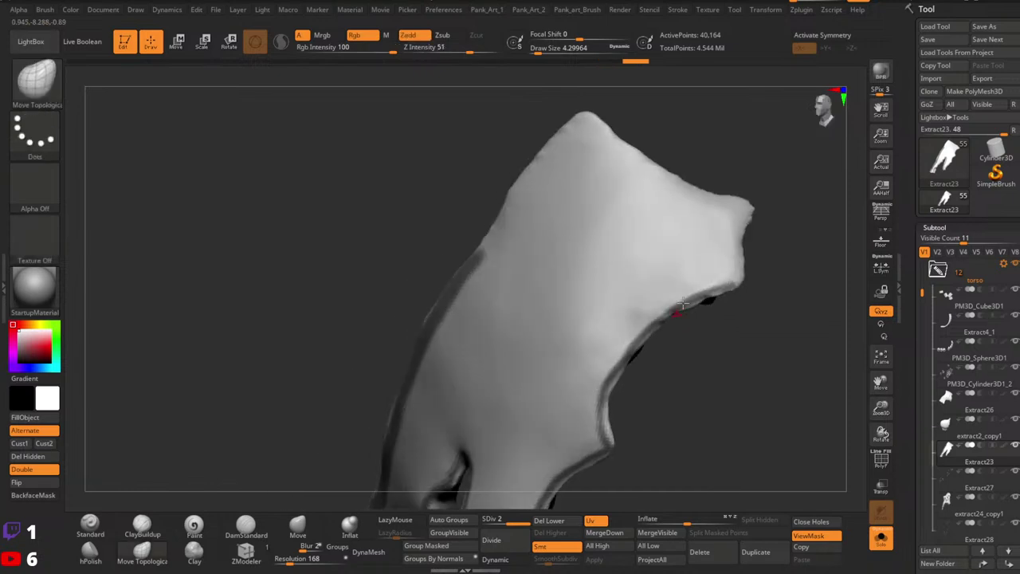
ctrl+drag(739, 268, 733, 285)
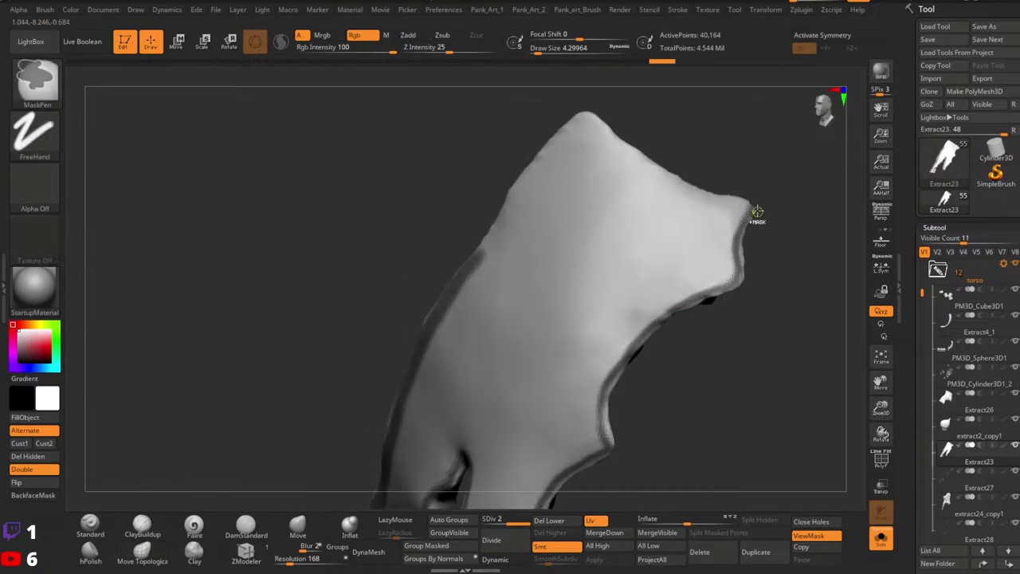
Mask the upper edge and its corners, and join it to the front edge band with a draw size of about 9.4.
mouse_move(695, 246)
alt+right_down()
mouse_move(661, 292)
mouse_move(541, 391)
mouse_move(617, 266)
alt+right_up()
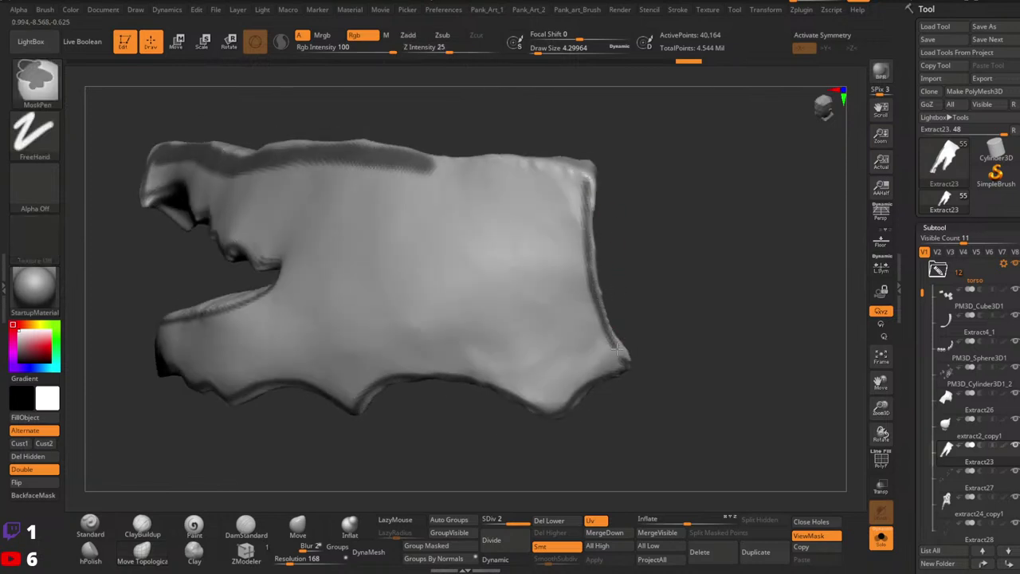
ctrl+drag(616, 349, 627, 364)
mouse_move(633, 234)
right_down()
mouse_move(585, 289)
mouse_move(653, 316)
mouse_move(642, 272)
mouse_move(630, 264)
right_up()
ctrl+drag(640, 260, 602, 279)
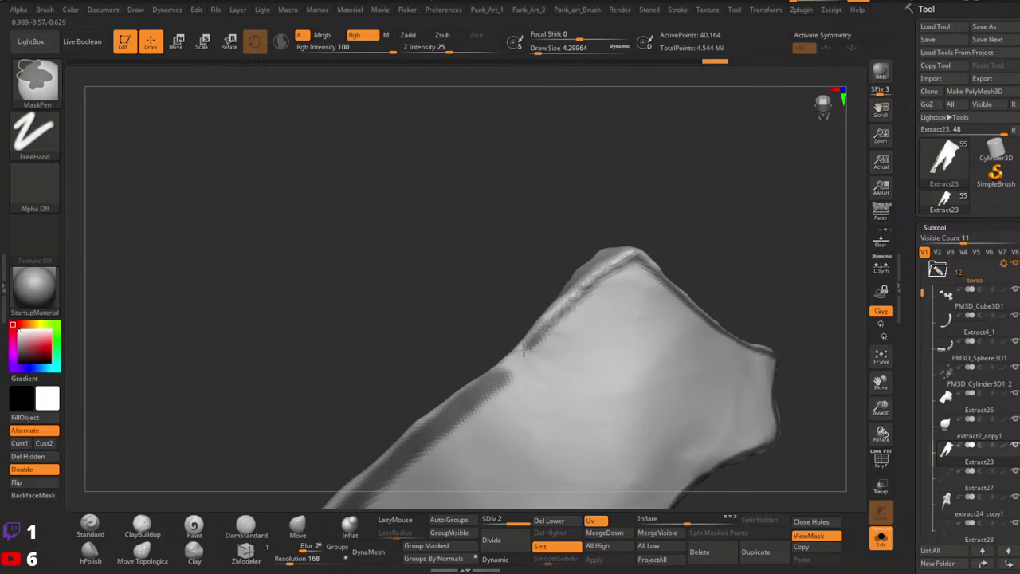
ctrl+drag(524, 350, 505, 370)
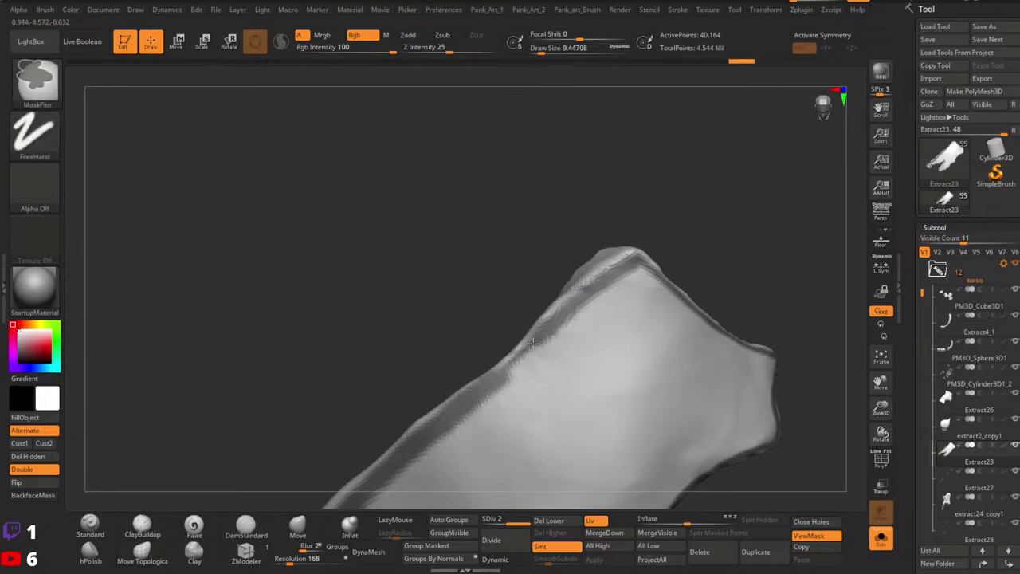
Show the polygroup wireframe and turn the masked border of the chest piece into its own polygroup.
mouse_move(628, 271)
ctrl+right_down()
mouse_move(676, 258)
mouse_move(658, 353)
mouse_move(695, 417)
mouse_move(670, 417)
mouse_move(666, 362)
ctrl+right_up()
key(shift+f)
click(457, 548)
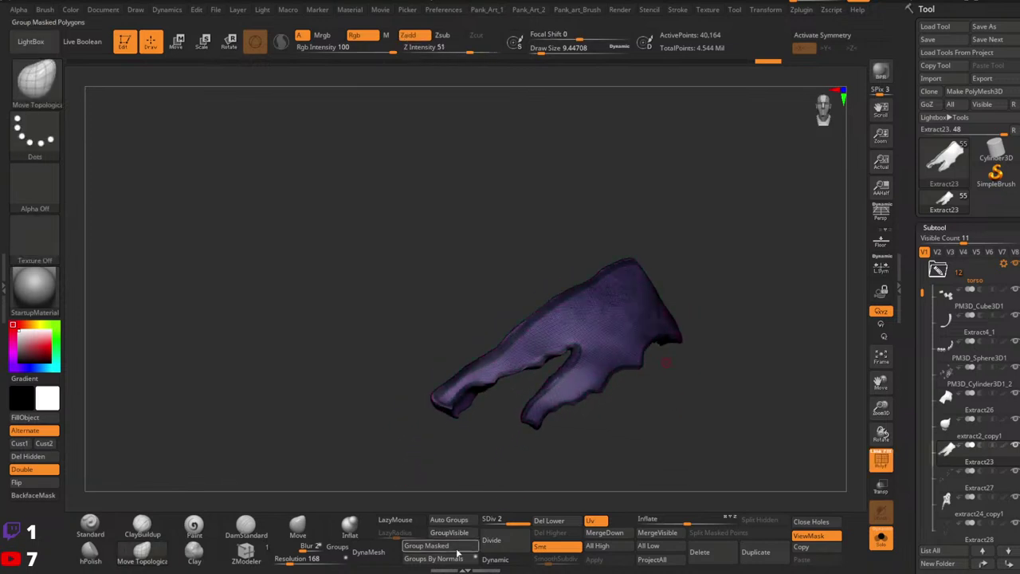
drag(695, 359, 687, 393)
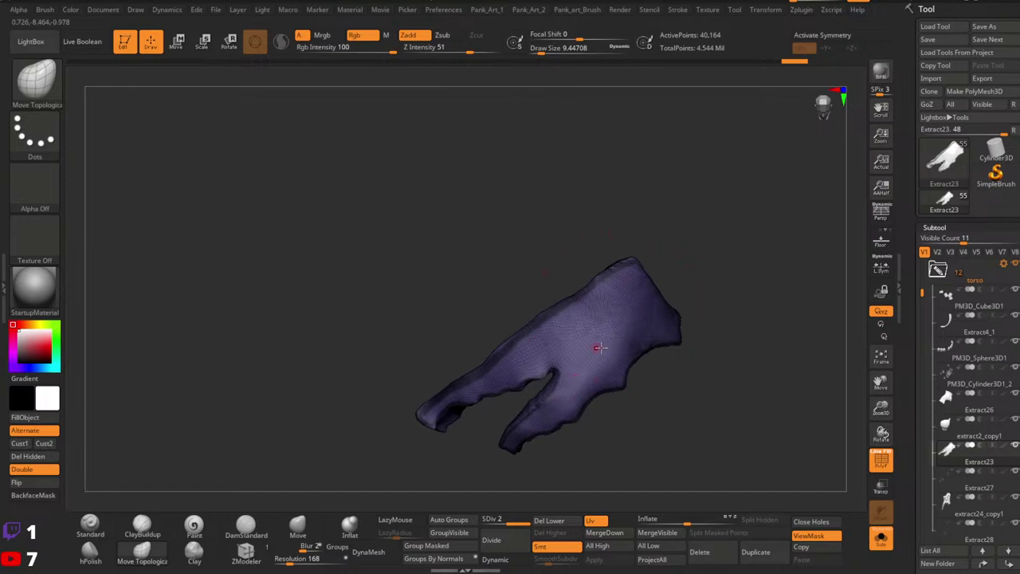
key(shift+f)
key(shift+f)
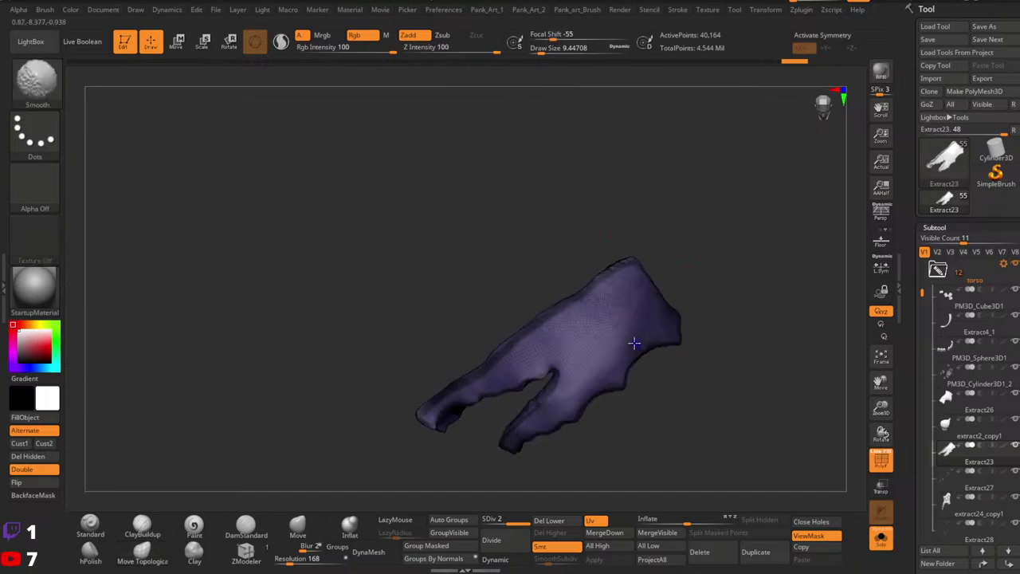
mouse_move(638, 345)
ctrl+right_down()
mouse_move(606, 353)
mouse_move(571, 338)
ctrl+right_up()
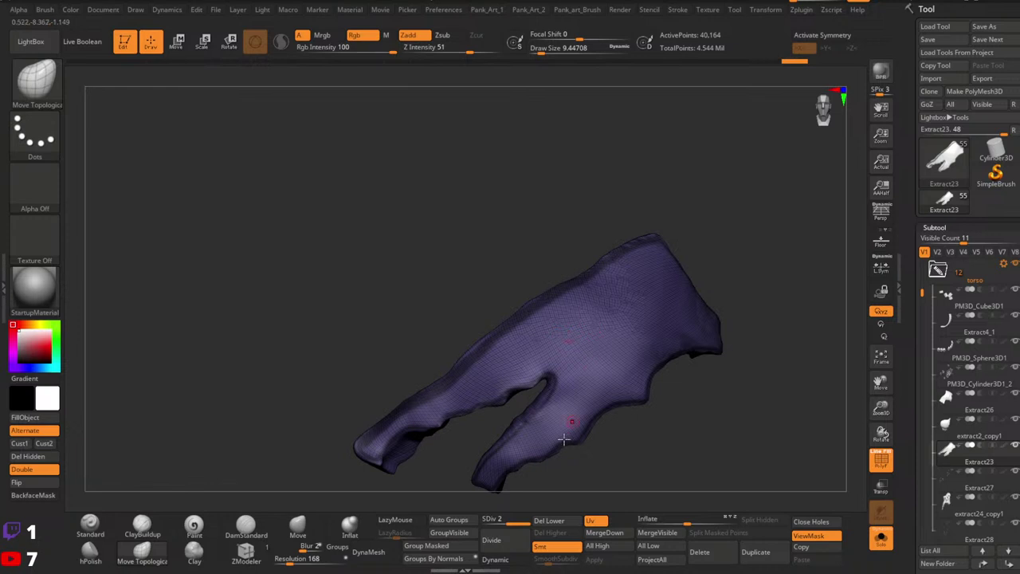
alt+right_drag(710, 423, 696, 367)
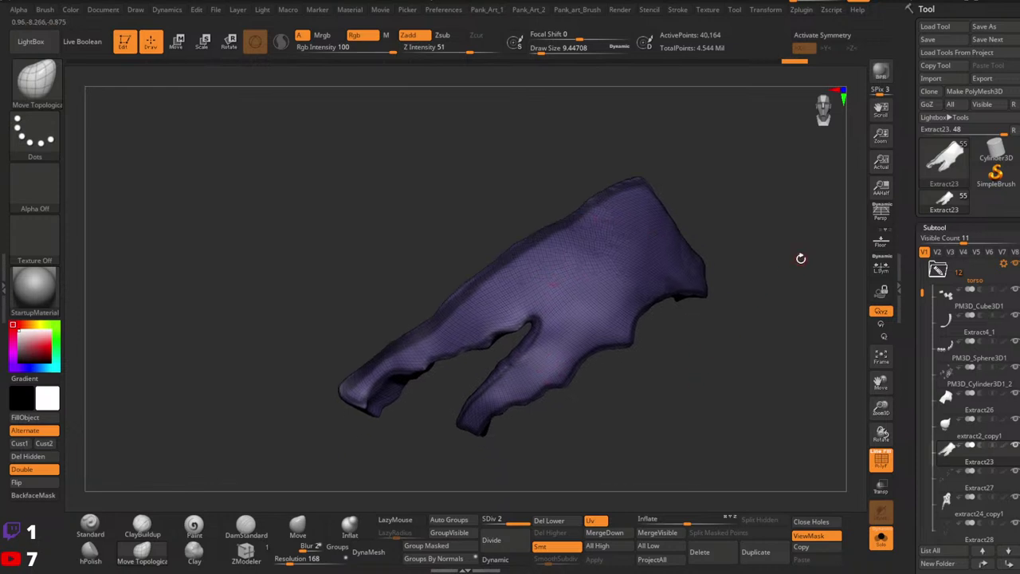
click(450, 549)
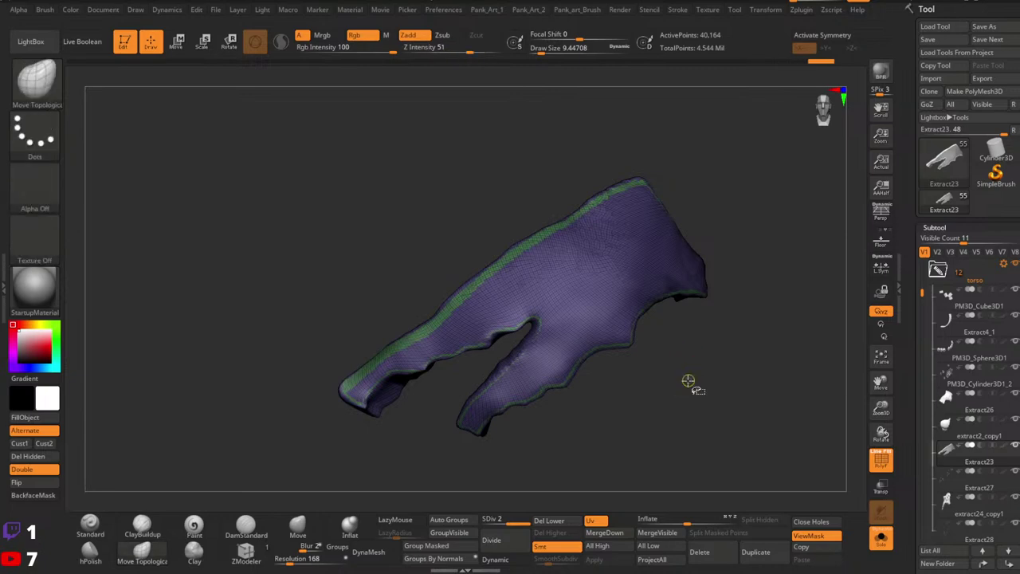
Try isolating the main surface polygroup by hiding the border band, and check the border with the wireframe toggled.
ctrl+right_drag(581, 314, 550, 341)
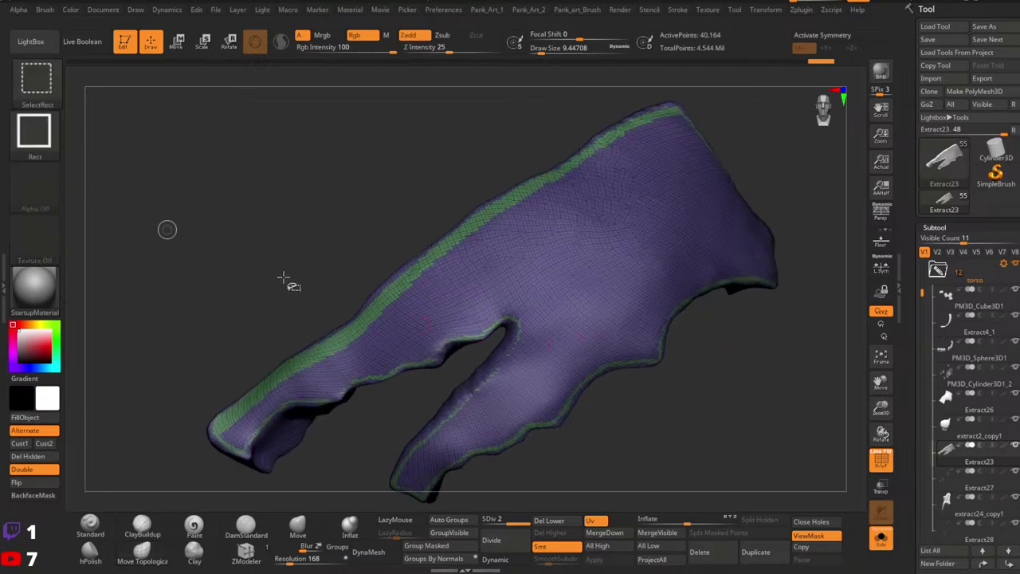
right_drag(428, 323, 483, 298)
ctrl+shift+click(523, 285)
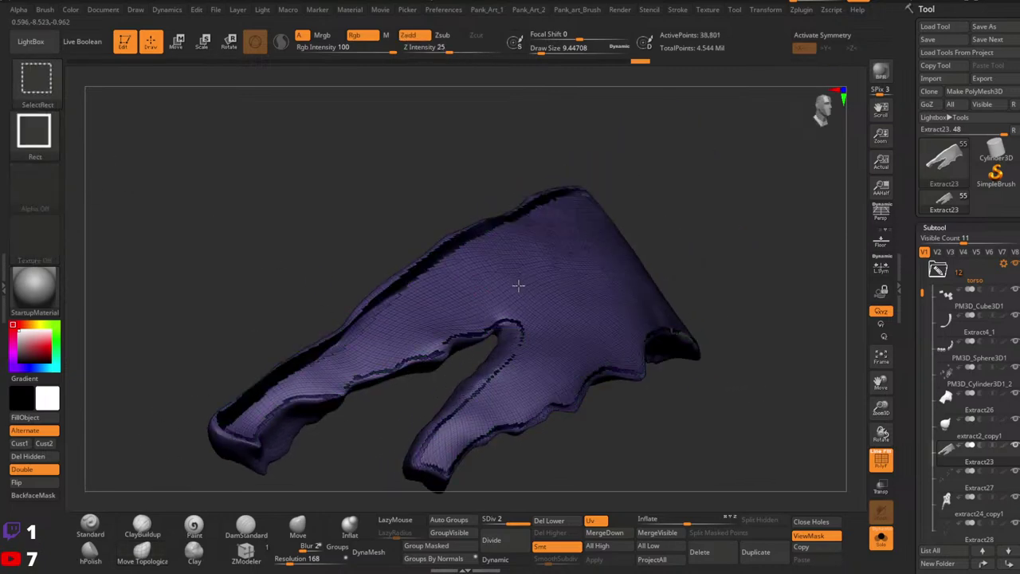
ctrl+shift+click(519, 285)
ctrl+shift+click(527, 311)
ctrl+right_drag(575, 303, 549, 339)
key(shift+f)
right_drag(483, 358, 506, 330)
key(shift+f)
Undo the recent polygroup visibility changes on the chest piece and turn off the wireframe display.
key(ctrl+z)
key(ctrl+z)
key(ctrl+z)
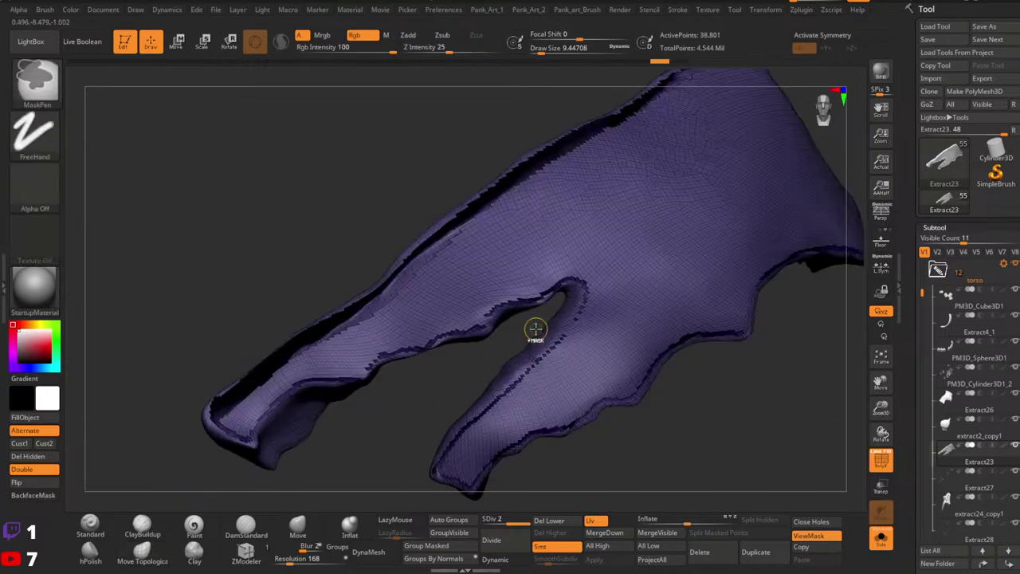
key(ctrl+z)
key(shift+f)
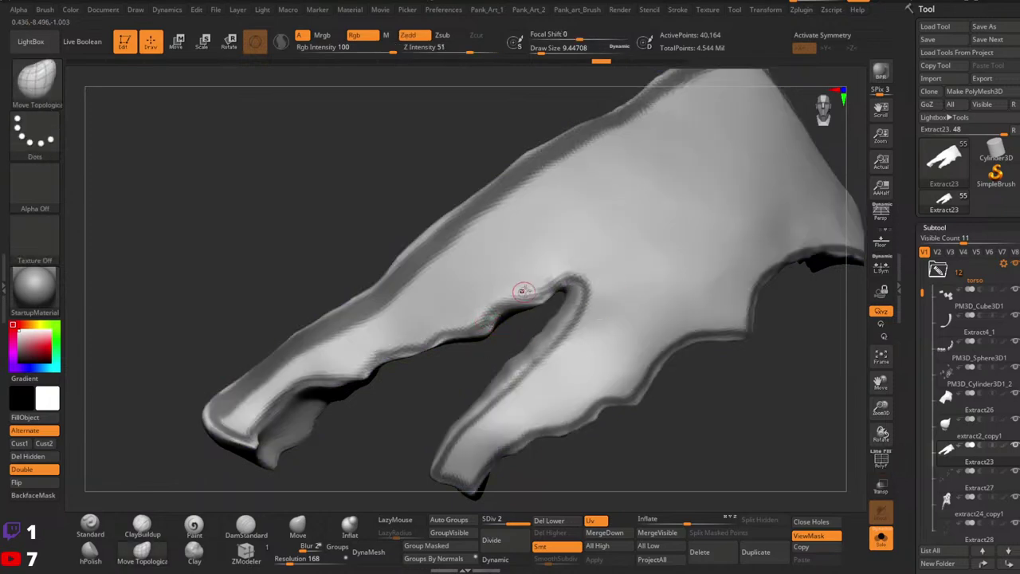
Widen the border mask along both sides of the chest piece's slit with a draw size of about 7.5.
key(space)
drag(523, 291, 554, 286)
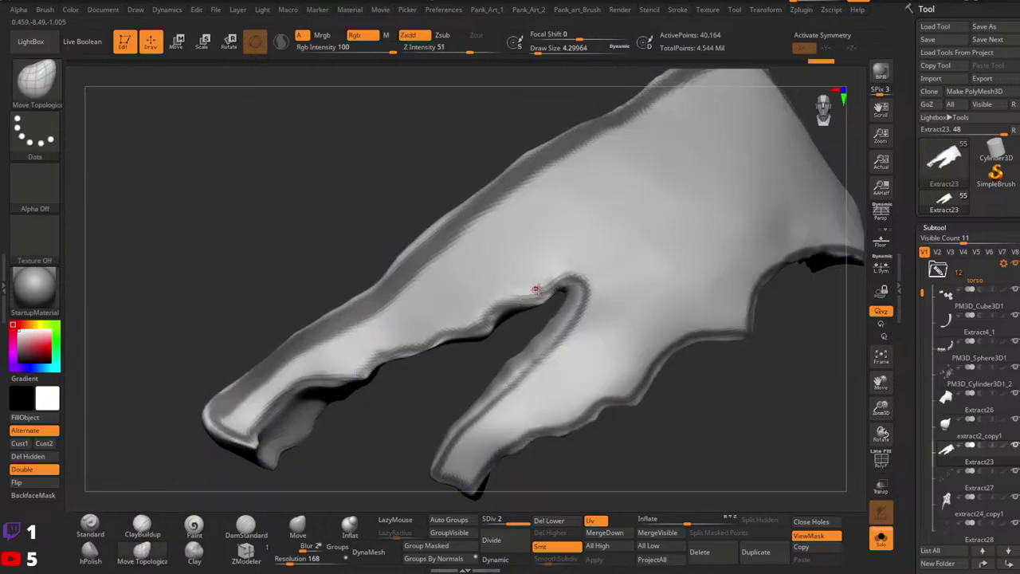
key(])
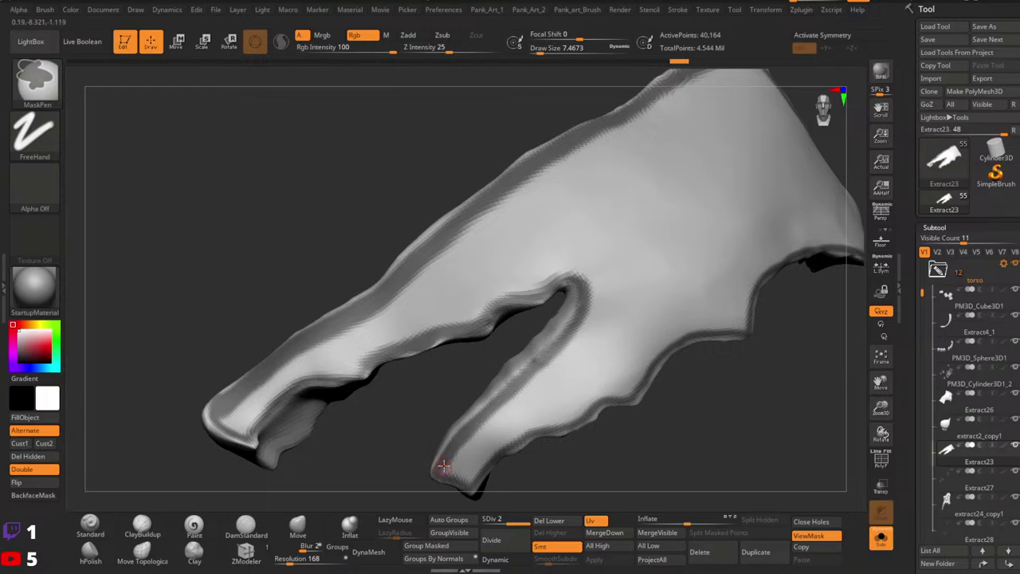
Try turning the masked border into its own polygroup, isolating the main surface and regrouping the visible part.
key(shift+f)
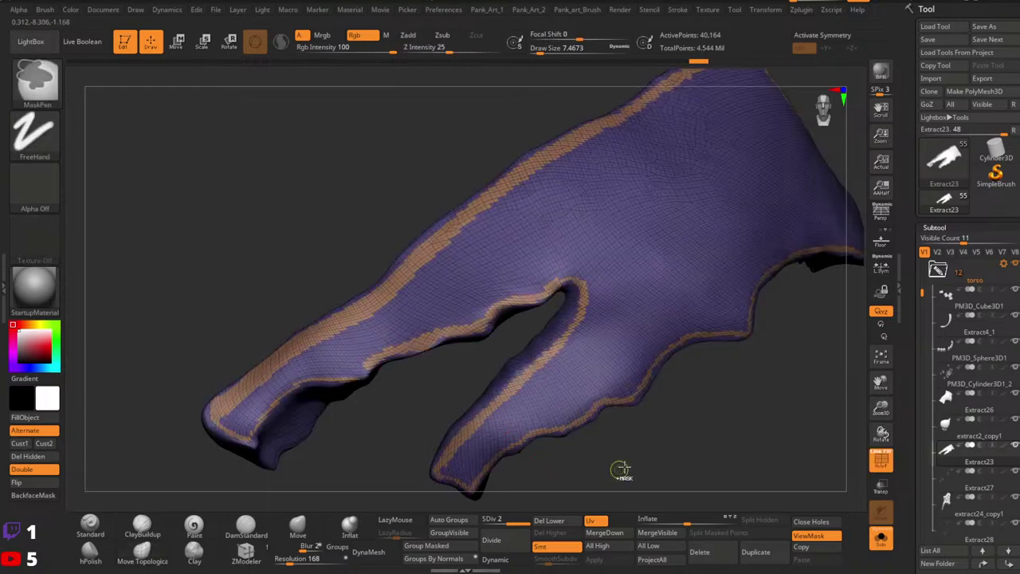
key(ctrl+shift)
ctrl+right_drag(670, 442, 642, 398)
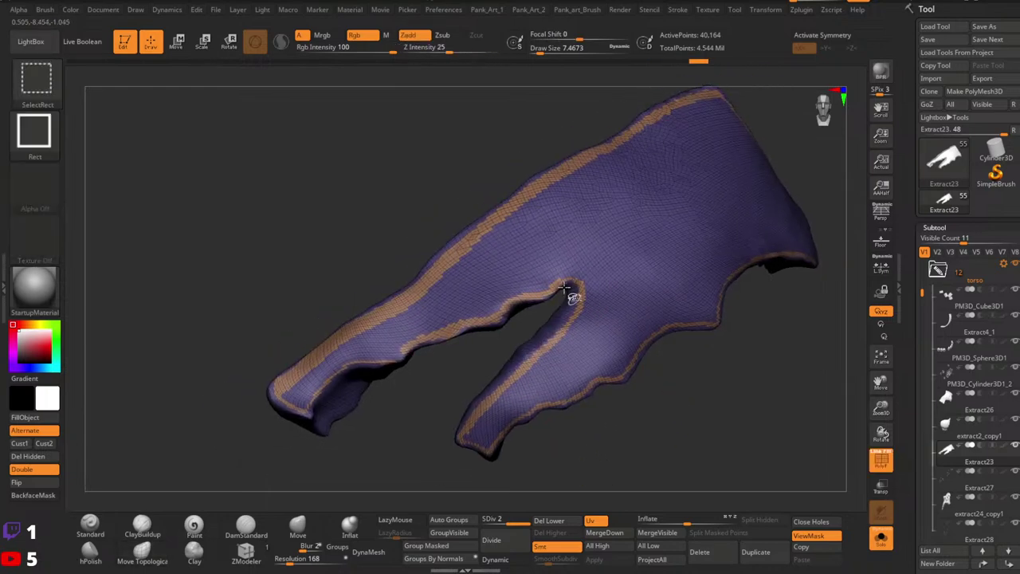
ctrl+shift+click(546, 240)
right_drag(512, 472, 516, 459)
click(440, 532)
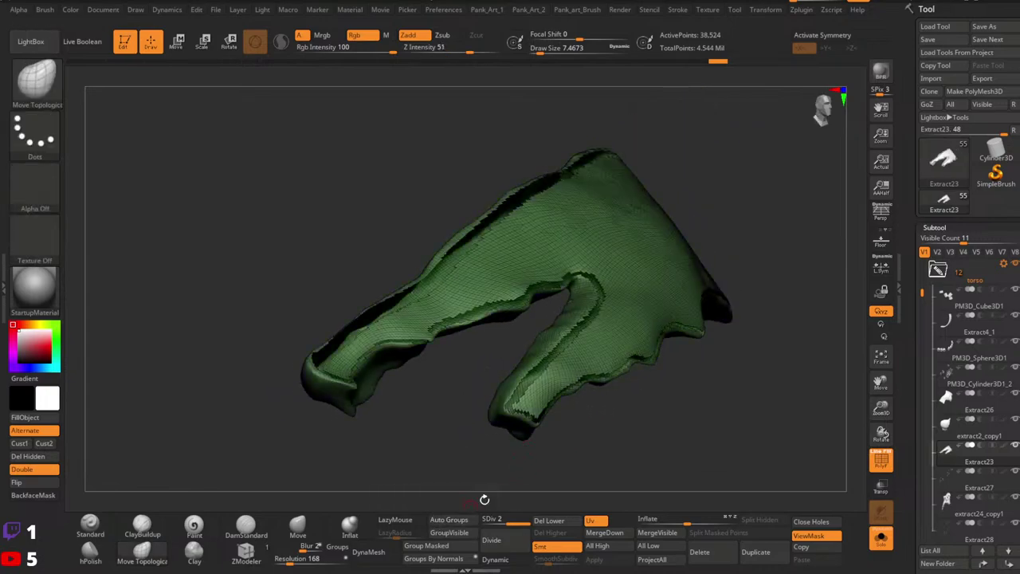
ctrl+shift+click(573, 431)
Undo the regrouping, the isolation and the border polygroup on the chest piece.
key(ctrl+z)
ctrl+right_drag(431, 351, 446, 375)
key(ctrl+z)
key(ctrl+z)
key(ctrl+z)
ctrl+shift+click(463, 386)
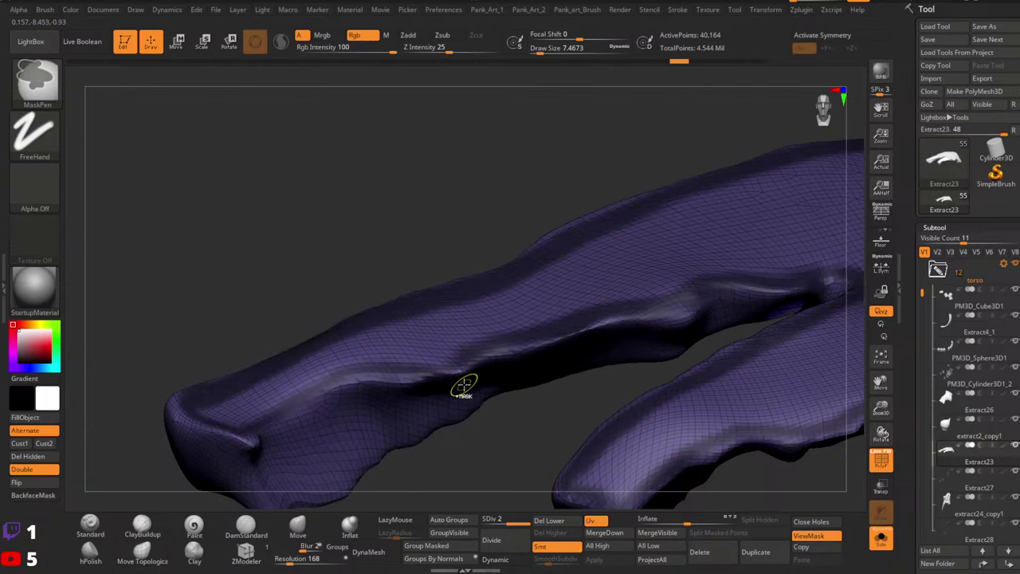
Check the border mask without the wireframe, then show the wireframe and make the masked border a separate polygroup.
right_drag(471, 332, 469, 361)
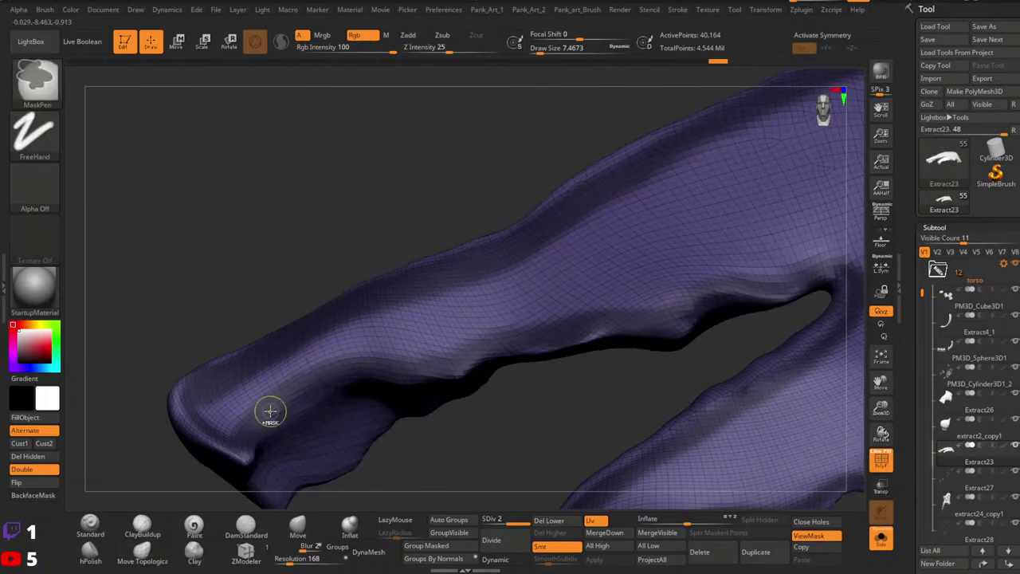
mouse_move(724, 254)
ctrl+right_down()
mouse_move(664, 282)
mouse_move(590, 284)
mouse_move(635, 367)
ctrl+right_up()
key(shift+f)
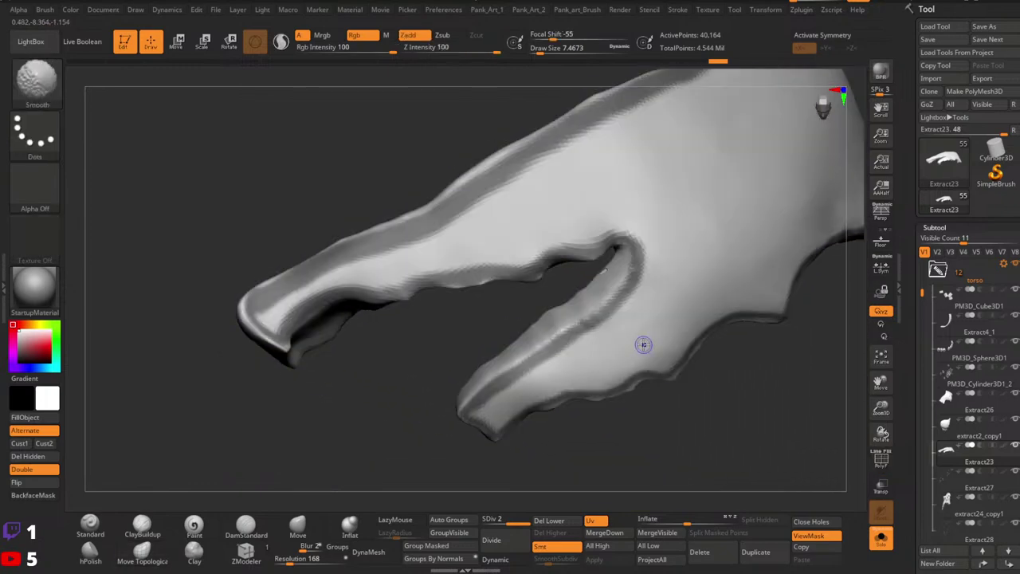
key(shift+f)
key(ctrl+w)
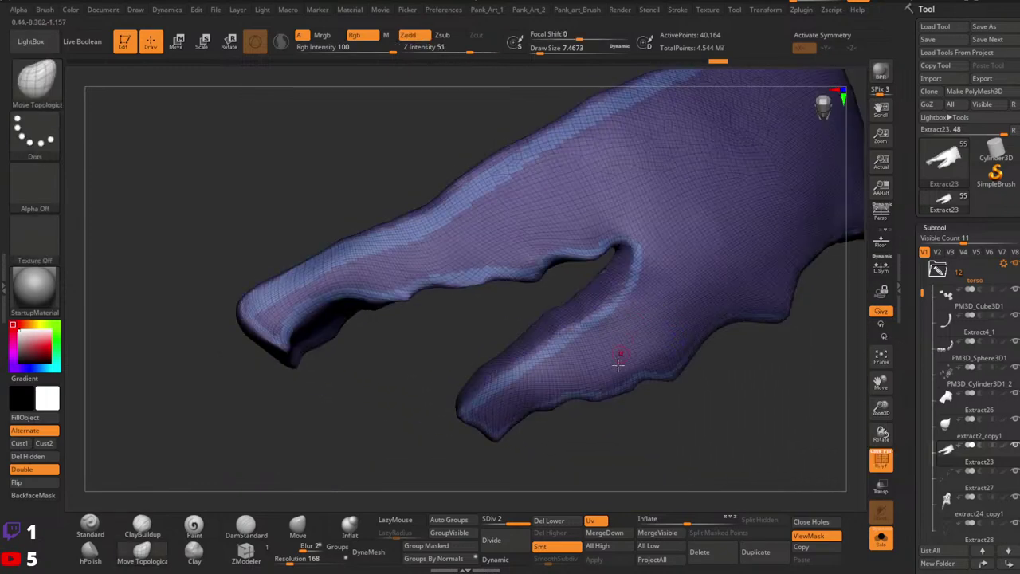
Try isolating the main surface from the border band, regroup the visible part and show the whole piece.
right_drag(616, 360, 620, 467)
ctrl+shift+click(683, 290)
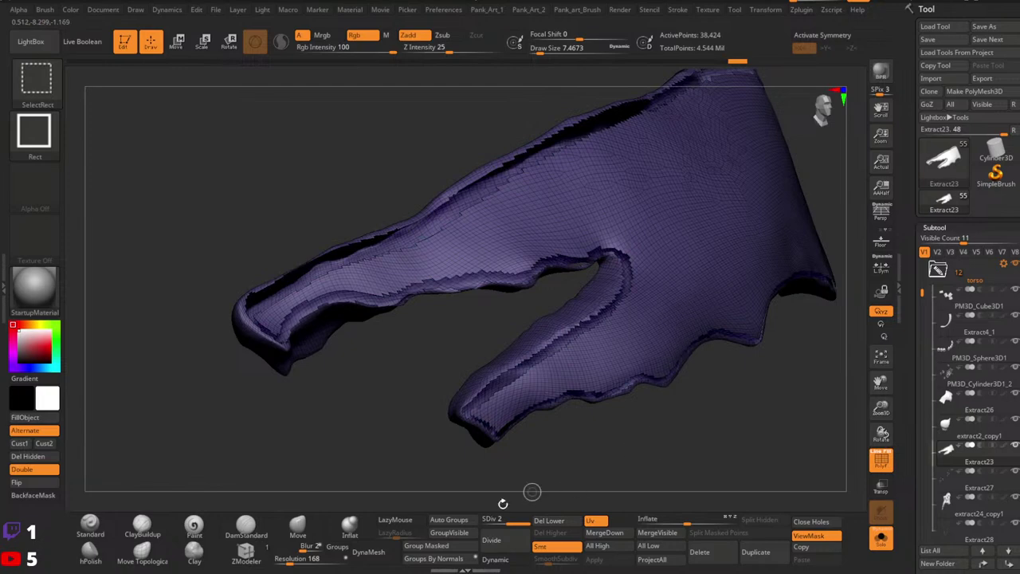
ctrl+shift+click(585, 476)
mouse_move(586, 475)
mouse_down()
mouse_move(566, 437)
mouse_move(631, 412)
mouse_move(526, 445)
mouse_up()
drag(526, 445, 553, 440)
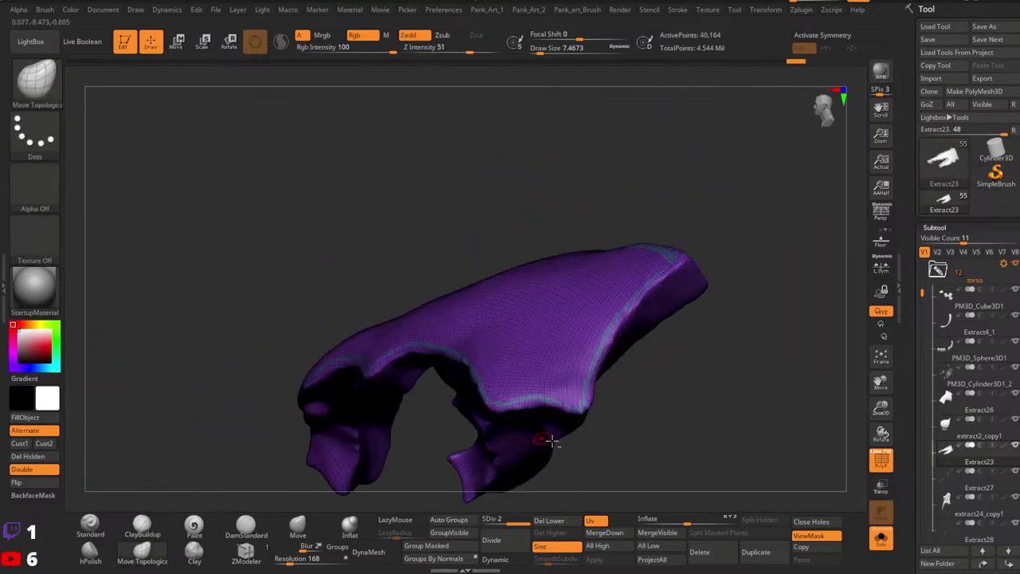
Undo the latest visibility and polygroup changes back to the plain border mask.
ctrl+right_drag(553, 440, 565, 455)
key(ctrl+z)
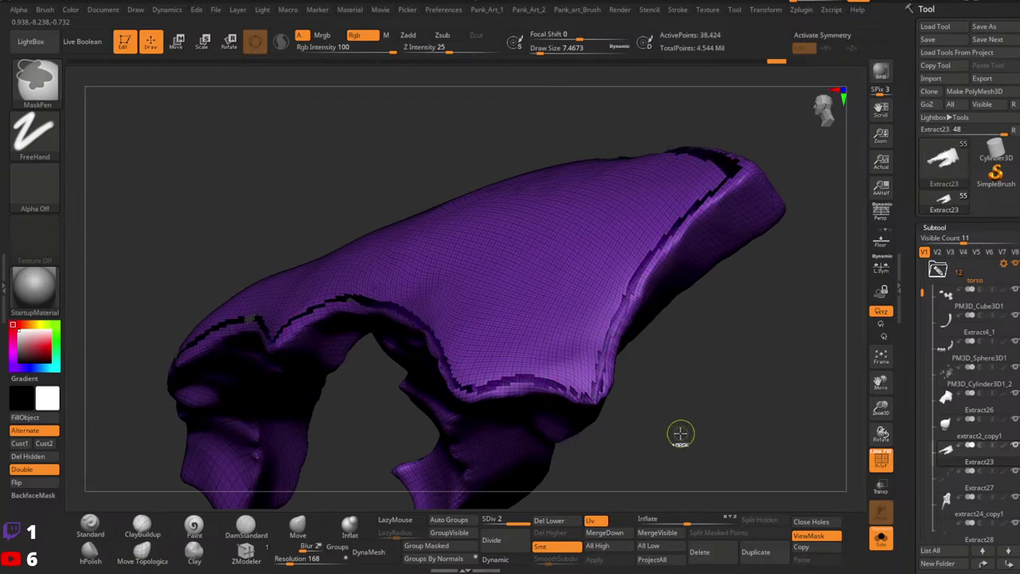
mouse_move(681, 433)
ctrl+right_down()
mouse_move(716, 448)
mouse_move(647, 431)
ctrl+right_up()
key(ctrl+z)
key(ctrl+z)
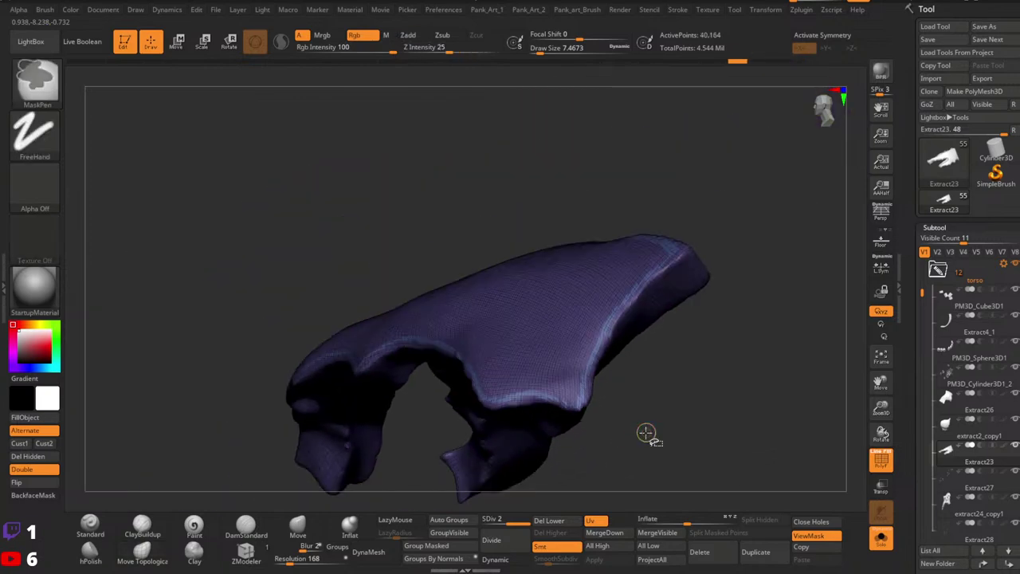
key(shift+f)
key(shift+f)
key(ctrl)
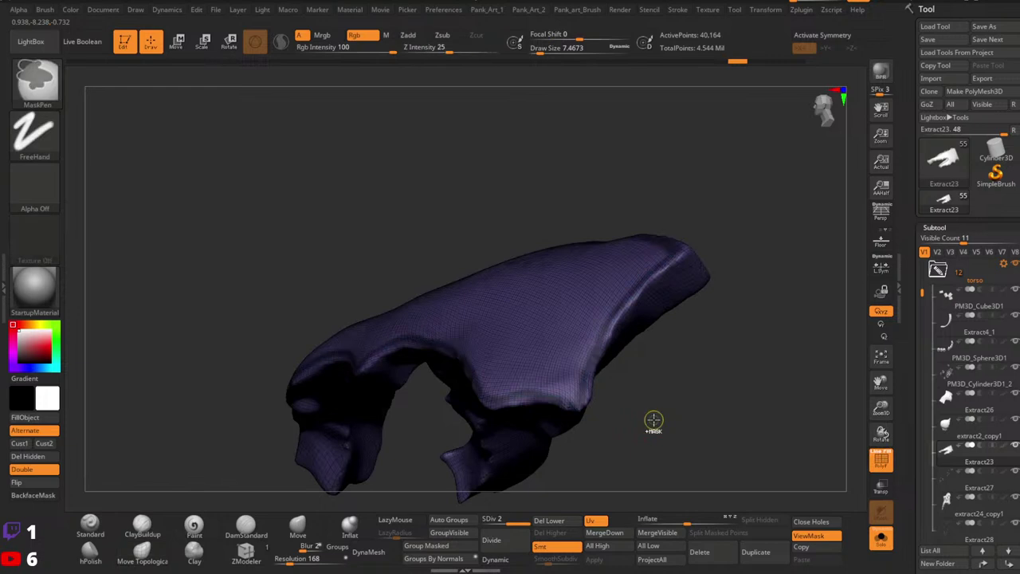
Turn off the wireframe and thicken the mask along the wide end's edge and the adjoining long edge.
mouse_move(653, 419)
right_down()
mouse_move(644, 430)
mouse_move(601, 415)
mouse_move(573, 440)
mouse_move(613, 385)
right_up()
key(shift+f)
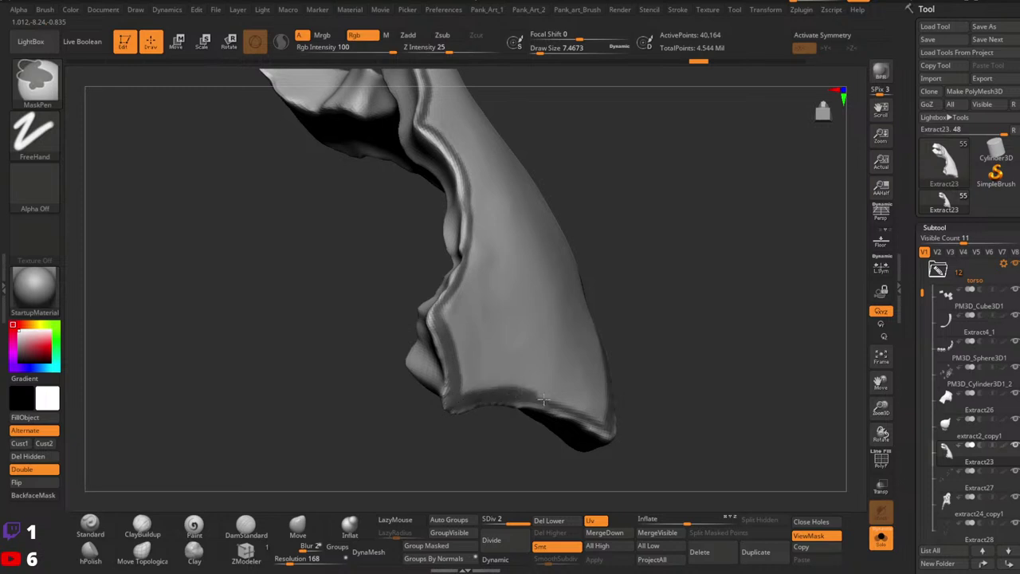
ctrl+drag(543, 399, 553, 402)
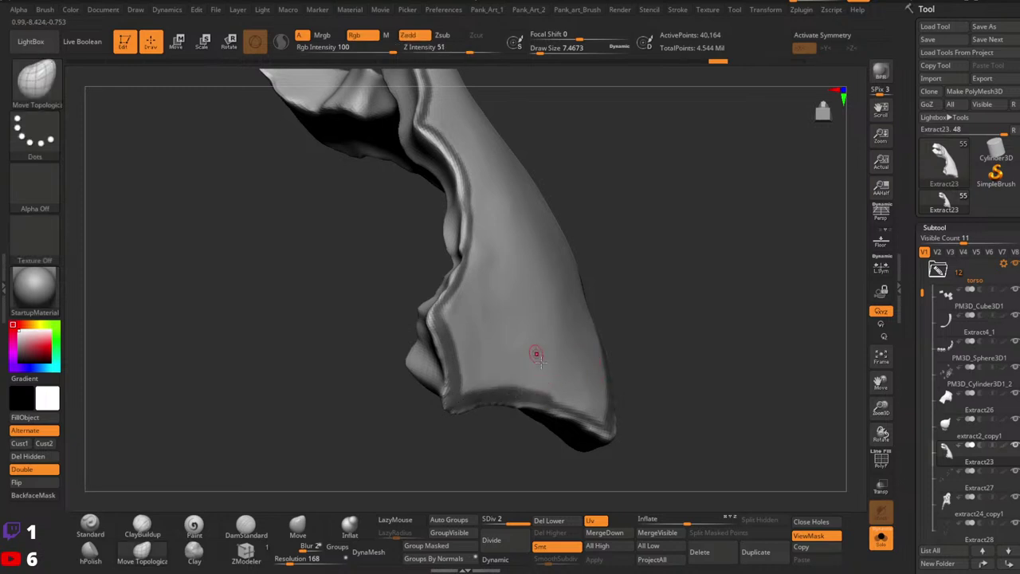
right_drag(564, 364, 526, 375)
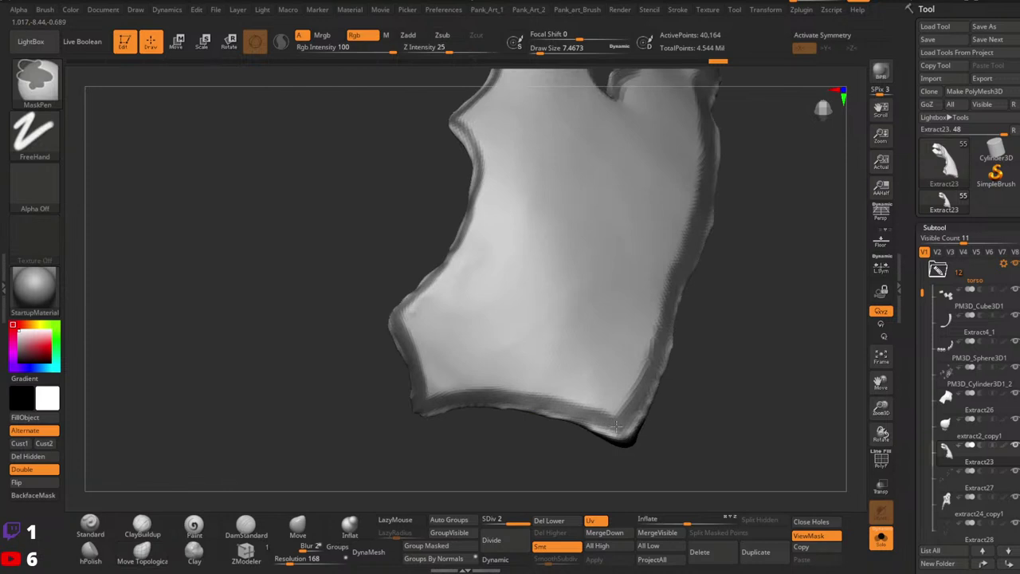
ctrl+drag(652, 352, 655, 327)
mouse_move(655, 326)
alt+right_down()
mouse_move(631, 444)
mouse_move(653, 255)
mouse_move(635, 324)
alt+right_up()
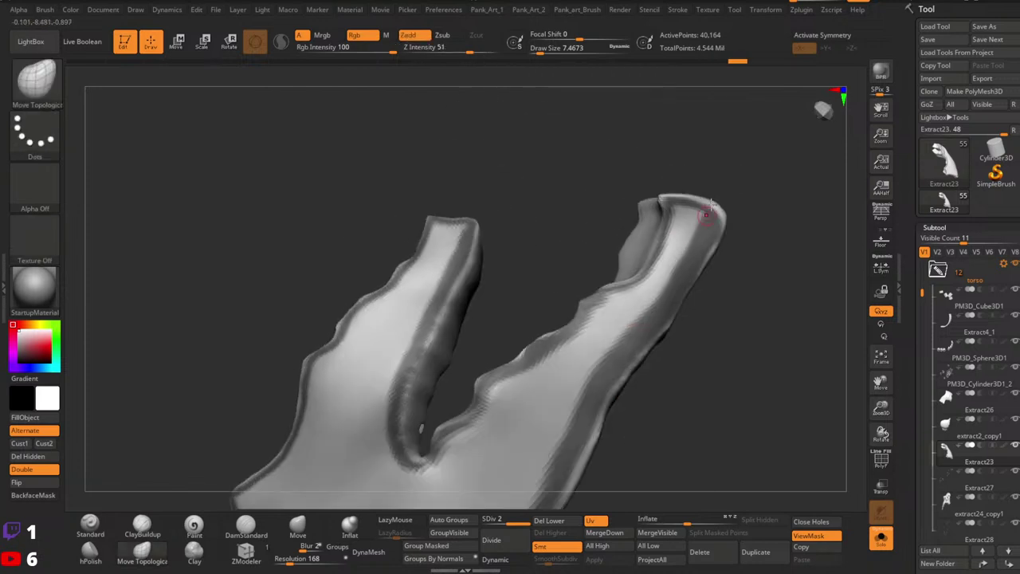
Mask the rim of the long strip's tip and the border around the slit with a draw size of about 6.6.
mouse_move(712, 237)
ctrl+mouse_down()
mouse_move(699, 214)
mouse_move(668, 207)
ctrl+mouse_up()
key(space)
key(space)
key(space)
key(ctrl)
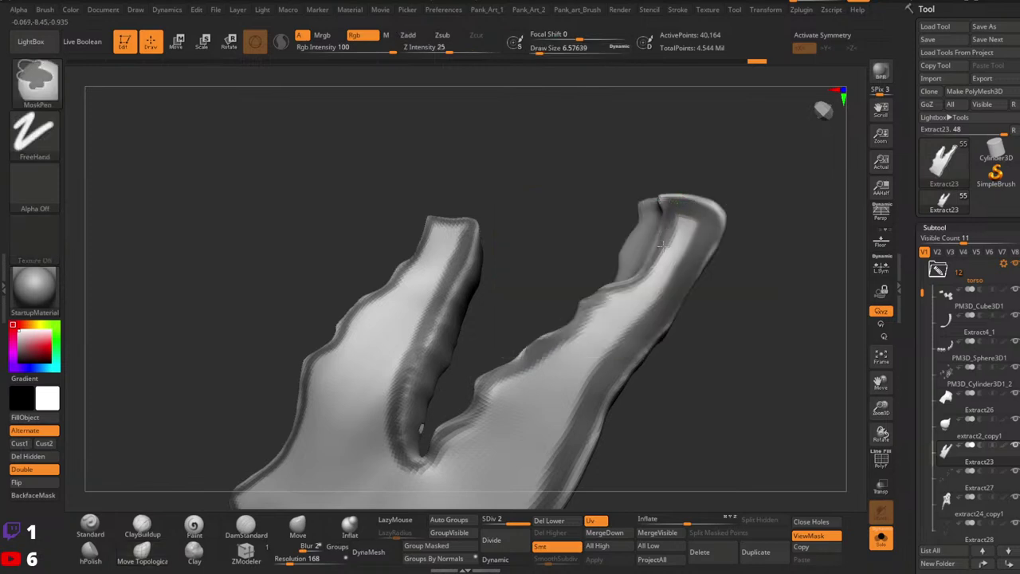
mouse_move(727, 206)
ctrl+right_down()
mouse_move(578, 278)
mouse_move(516, 293)
ctrl+right_up()
alt+right_drag(516, 294, 576, 293)
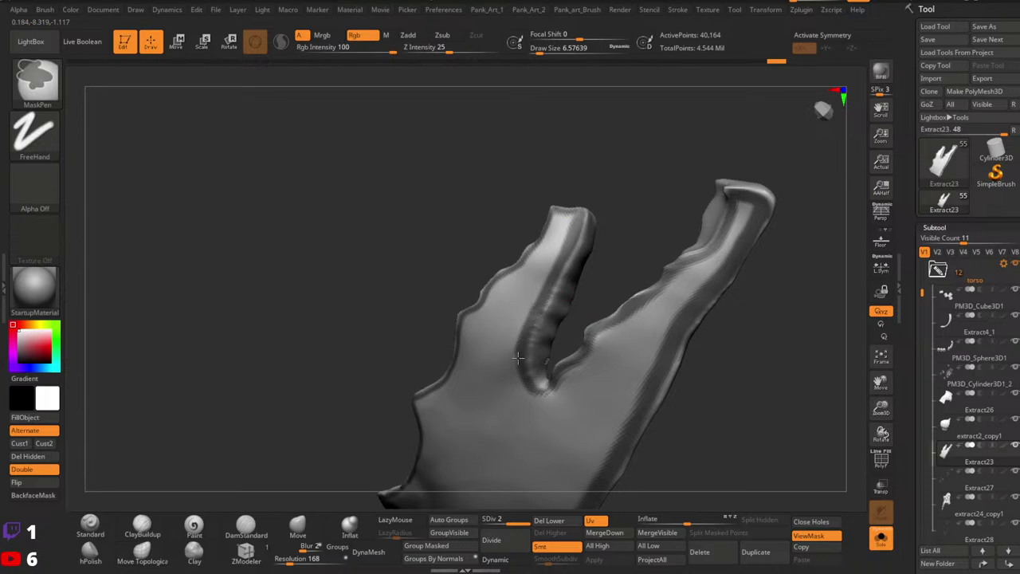
right_drag(566, 327, 615, 204)
ctrl+right_drag(660, 145, 615, 207)
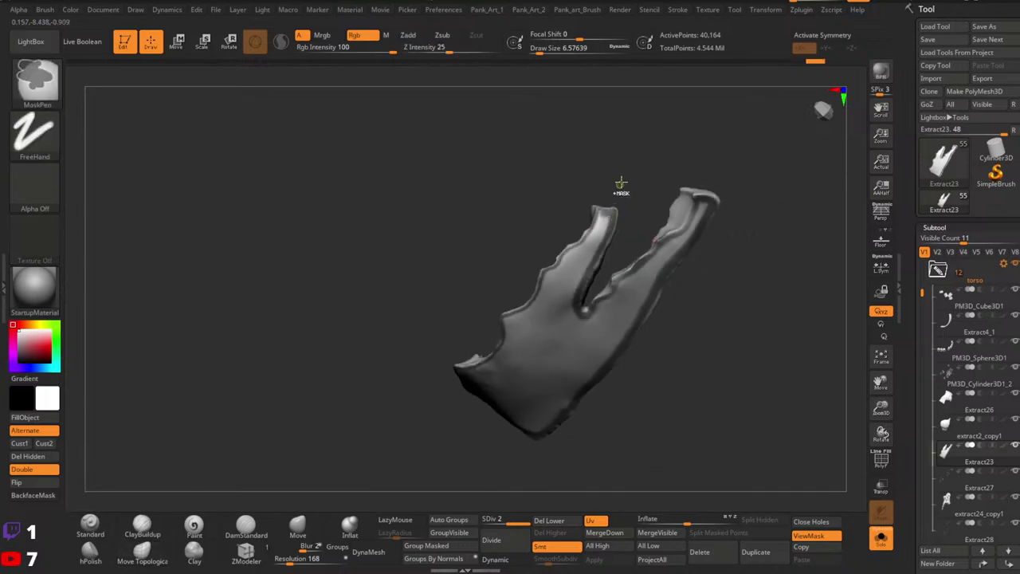
Show the wireframe and convert the thickened border mask into its own polygroup.
key(shift+f)
mouse_move(632, 353)
ctrl+right_down()
mouse_move(622, 242)
mouse_move(617, 336)
mouse_move(549, 335)
ctrl+right_up()
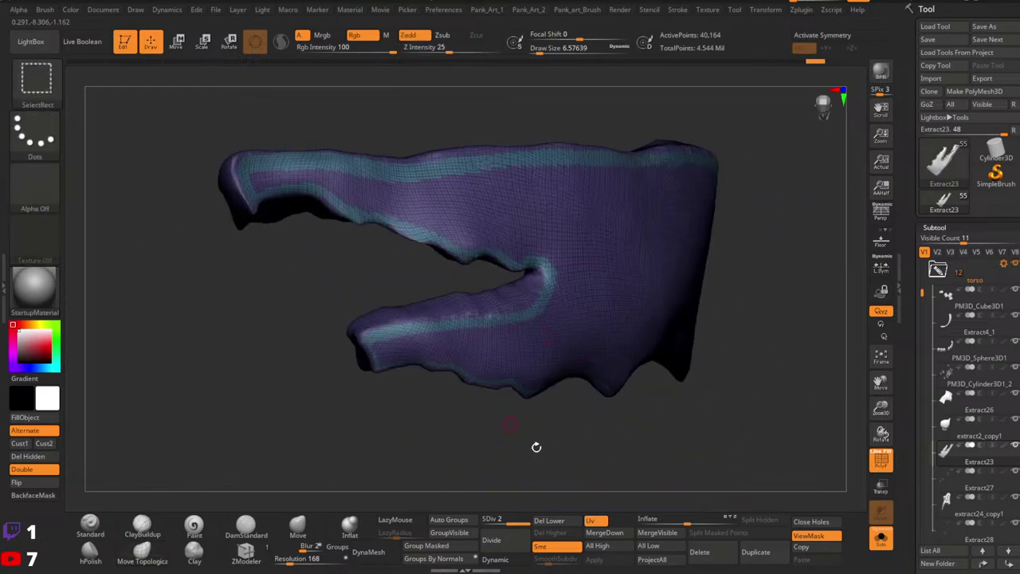
click(549, 524)
right_drag(544, 430, 580, 398)
Isolate the main surface polygroup, apply Auto Groups, and inspect the cut edges of both strips for remaining connections.
ctrl+shift+click(607, 270)
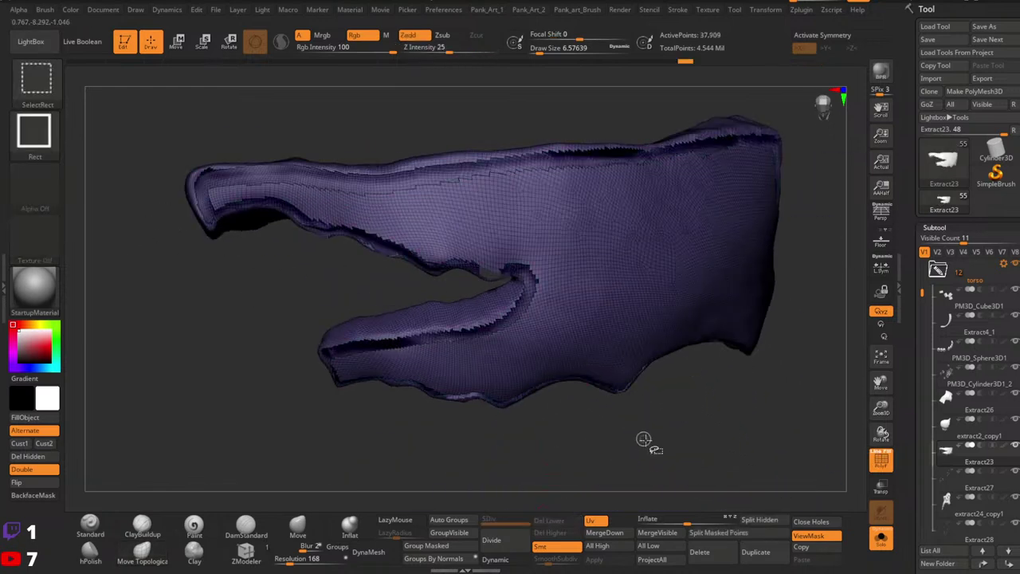
right_drag(644, 440, 565, 426)
click(449, 520)
right_drag(487, 479, 505, 369)
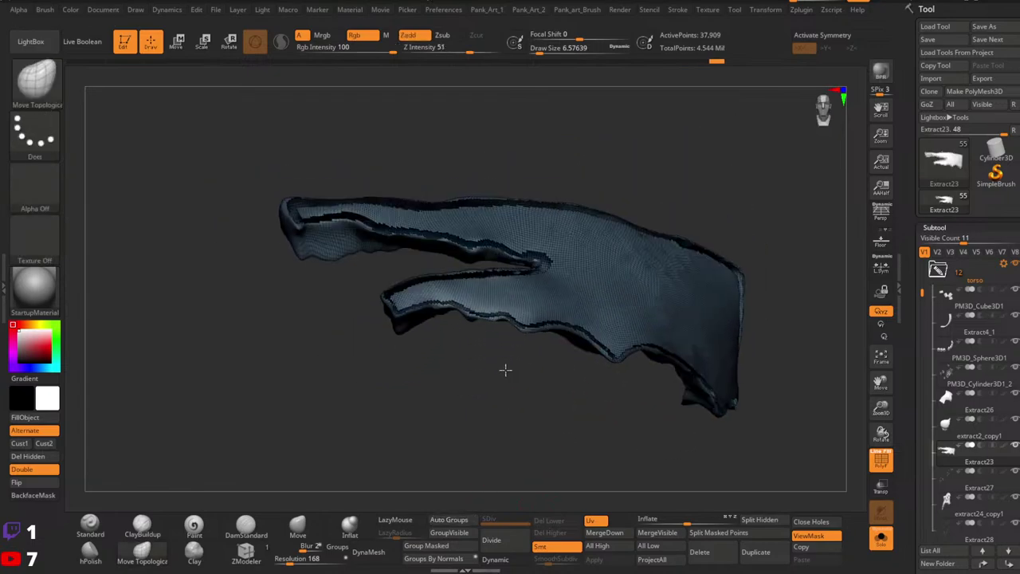
mouse_move(526, 314)
alt+right_down()
mouse_move(377, 314)
mouse_move(466, 314)
mouse_move(470, 339)
alt+right_up()
mouse_move(470, 338)
right_down()
mouse_move(480, 351)
mouse_move(592, 305)
mouse_move(585, 257)
mouse_move(744, 376)
right_up()
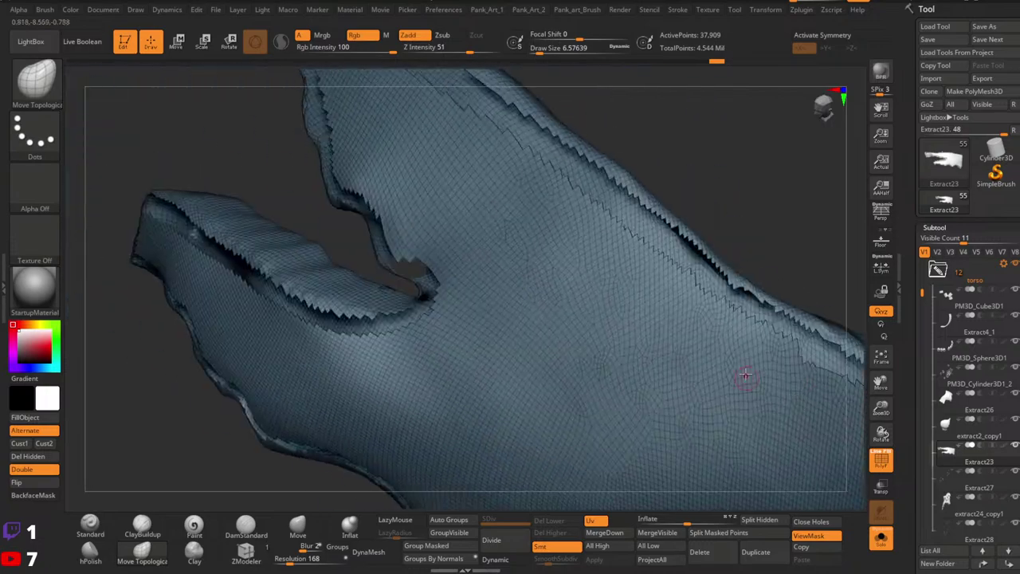
right_drag(574, 213, 508, 246)
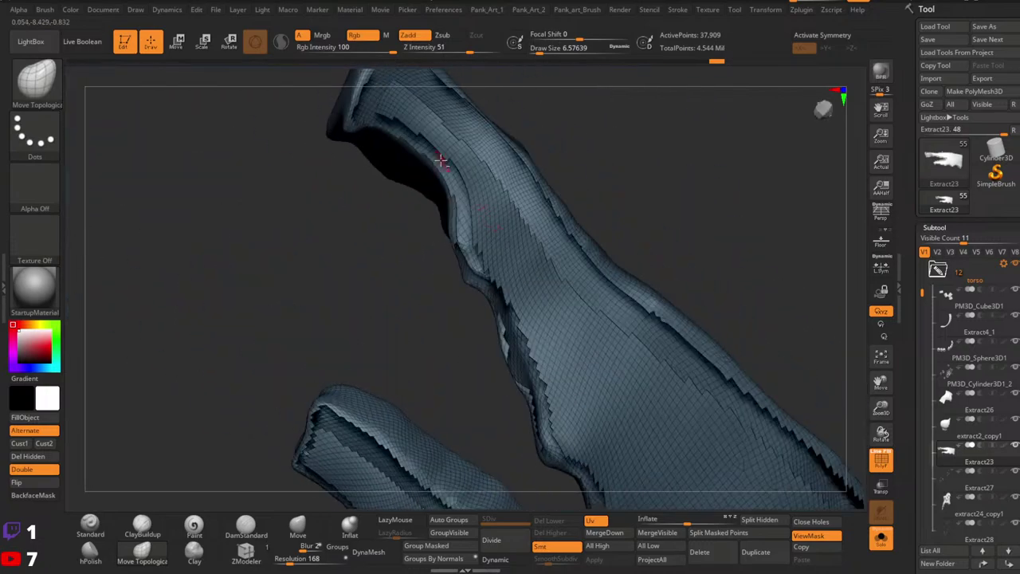
alt+right_drag(444, 164, 518, 215)
mouse_move(519, 215)
right_down()
mouse_move(506, 236)
mouse_move(338, 289)
mouse_move(371, 314)
mouse_move(357, 303)
mouse_move(376, 277)
mouse_move(414, 291)
mouse_move(397, 274)
right_up()
Undo the automatic grouping, the isolation and the border polygroup to return to the border mask.
key(ctrl+w)
key(ctrl+shift+a)
key(ctrl+z)
key(ctrl+z)
key(ctrl+z)
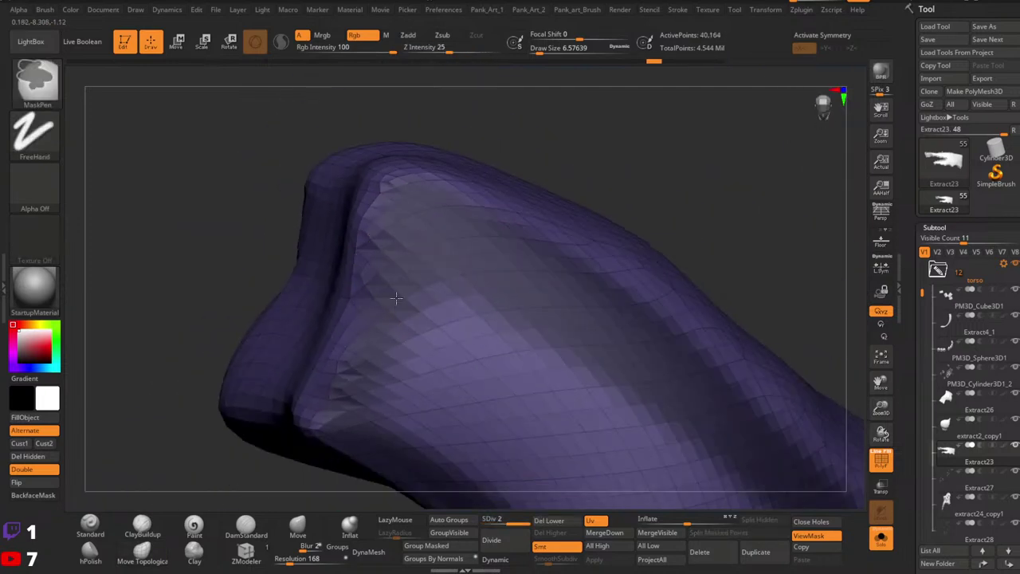
Close the mask gap at the short strip's tip and turn the masked border into its own polygroup.
ctrl+right_drag(405, 328, 408, 310)
ctrl+drag(382, 310, 467, 343)
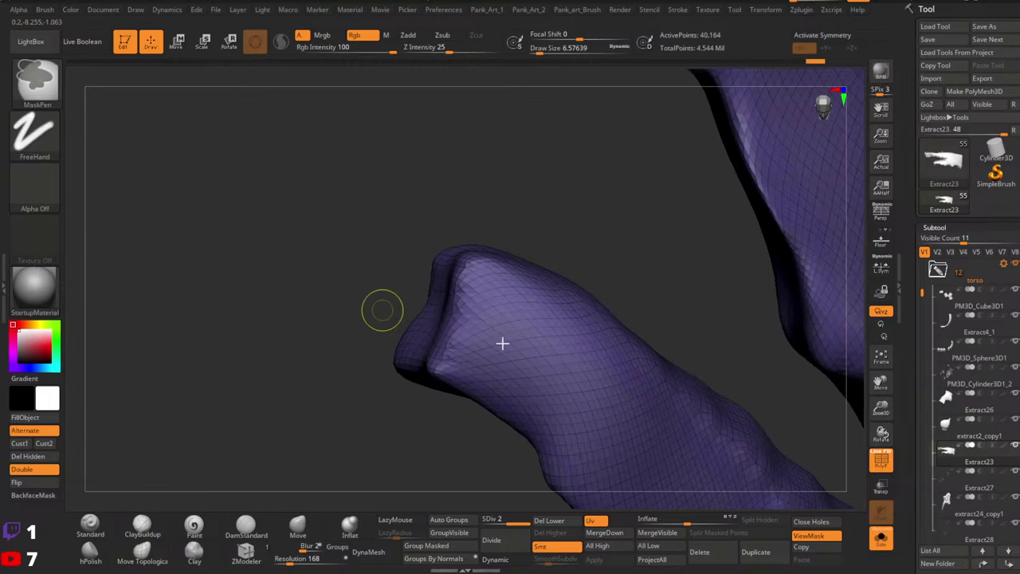
key(ctrl+z)
key(ctrl+z)
key(ctrl+z)
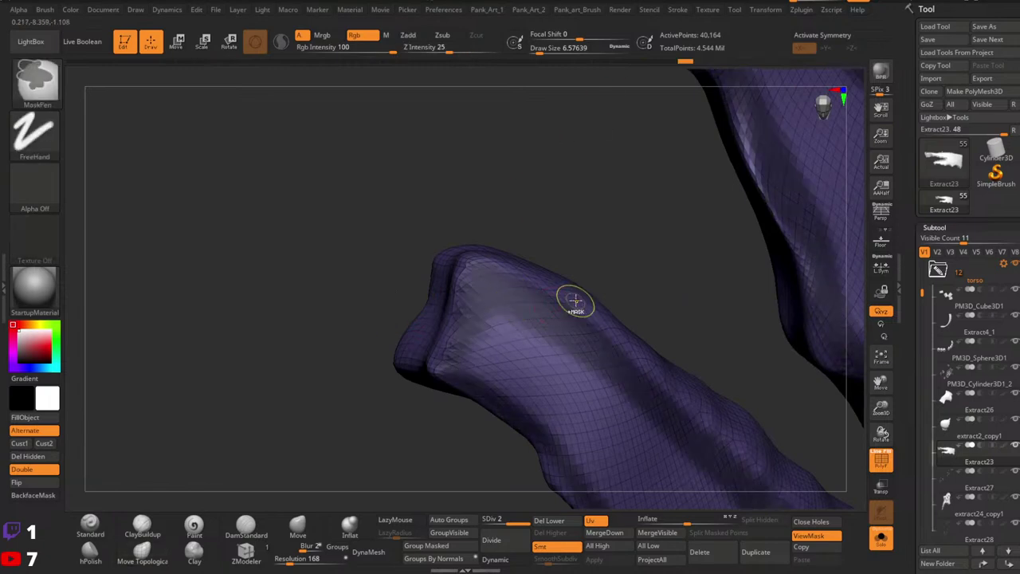
mouse_move(640, 295)
ctrl+right_down()
mouse_move(521, 249)
mouse_move(485, 314)
ctrl+right_up()
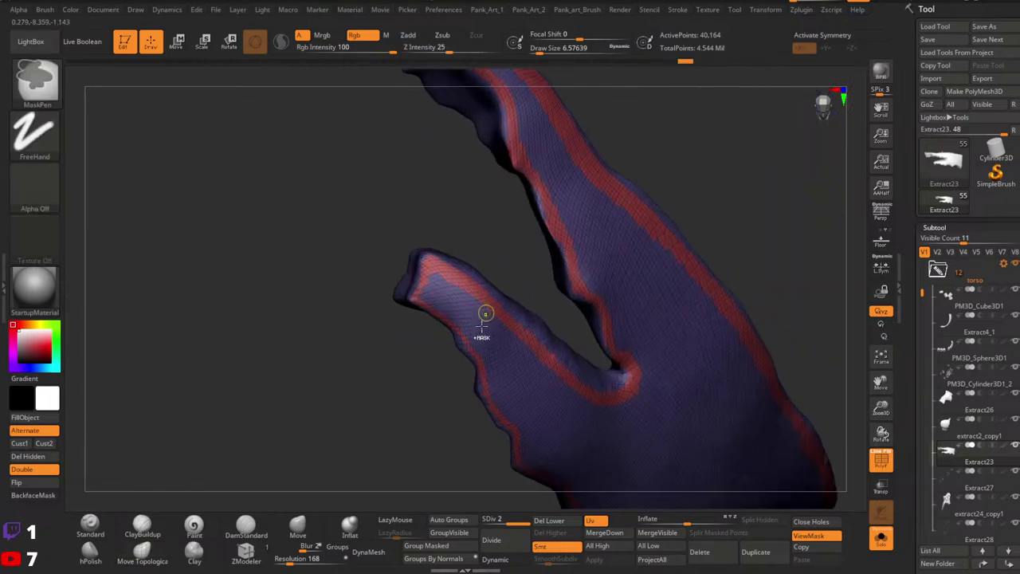
Hide the border band, regroup the remaining surfaces, and check whether front and back separate around the strips.
ctrl+shift+click(483, 318)
drag(387, 464, 446, 366)
right_drag(446, 365, 422, 358)
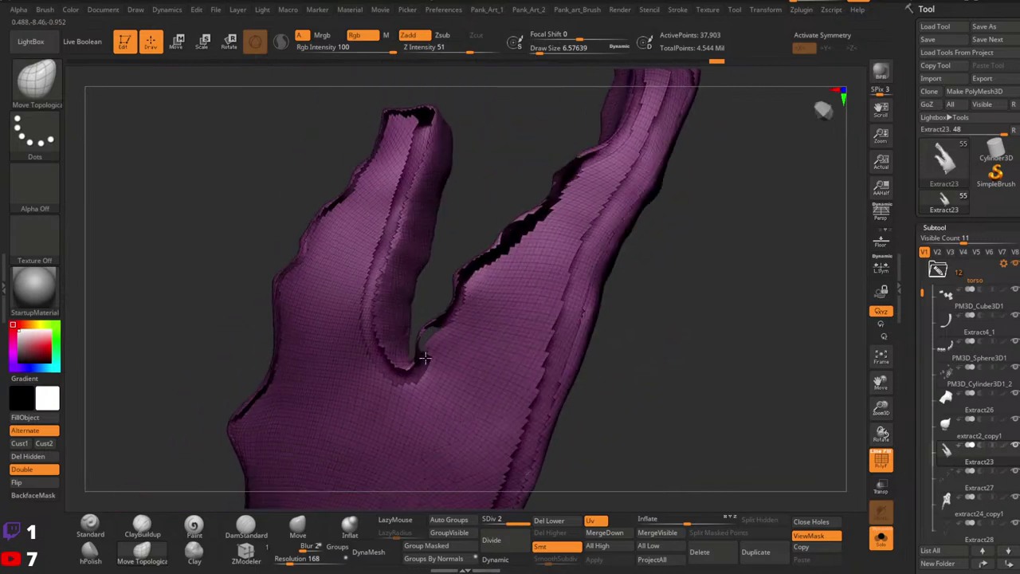
alt+right_drag(519, 216, 584, 302)
drag(584, 301, 561, 289)
right_drag(562, 290, 471, 290)
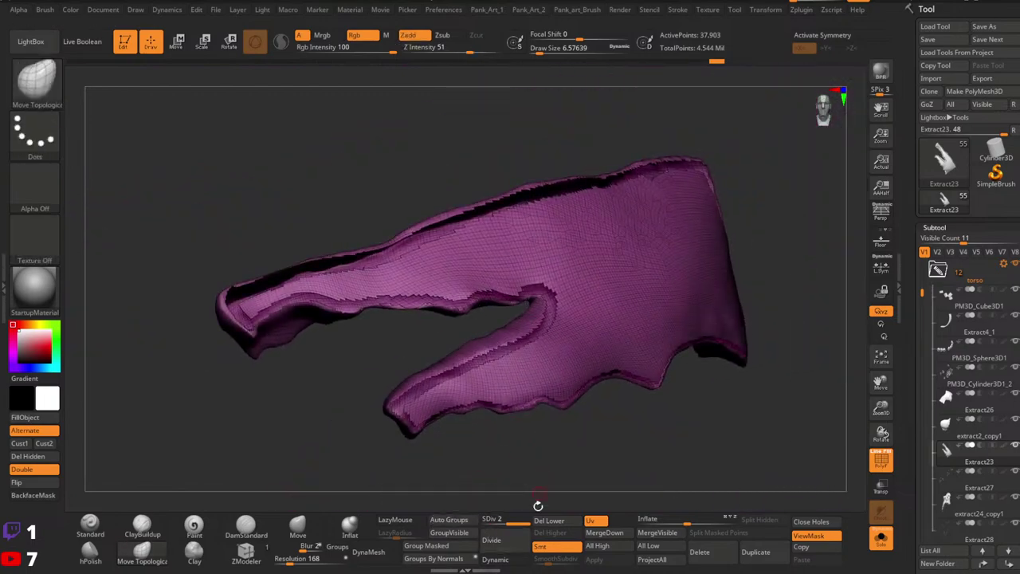
Show the whole chest piece and hide its border band again.
right_drag(570, 477, 628, 471)
ctrl+shift+click(629, 471)
ctrl+right_drag(558, 278, 699, 281)
ctrl+shift+click(592, 309)
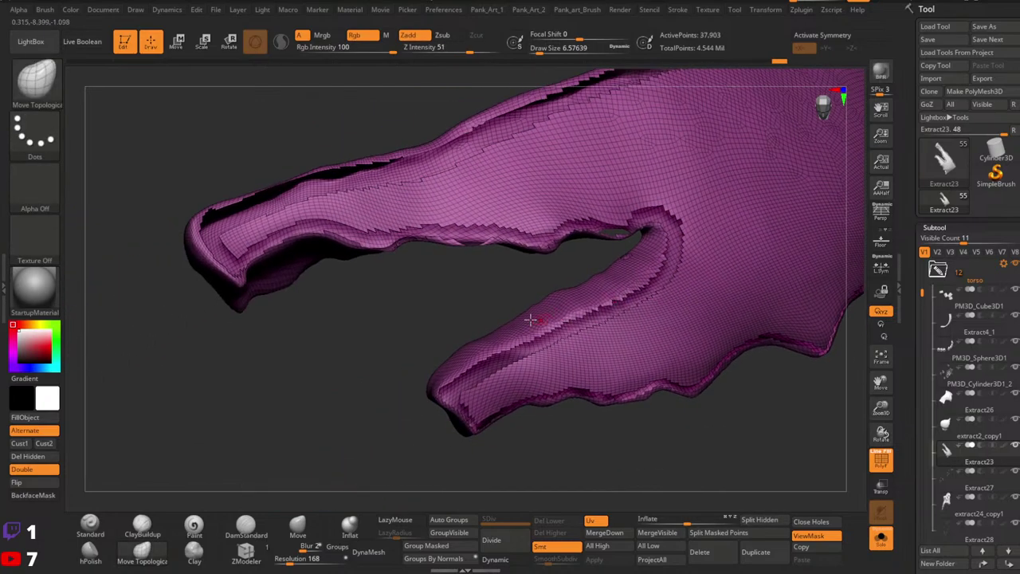
Hide the wireframe lines and examine the cut along the whole border for faces still bridging front and back.
click(876, 453)
right_drag(414, 375, 431, 312)
mouse_move(701, 331)
alt+right_down()
mouse_move(360, 311)
mouse_move(391, 355)
mouse_move(398, 313)
alt+right_up()
mouse_move(492, 409)
alt+right_down()
mouse_move(501, 336)
mouse_move(374, 358)
alt+right_up()
alt+right_drag(579, 357, 417, 303)
alt+right_drag(581, 249, 446, 253)
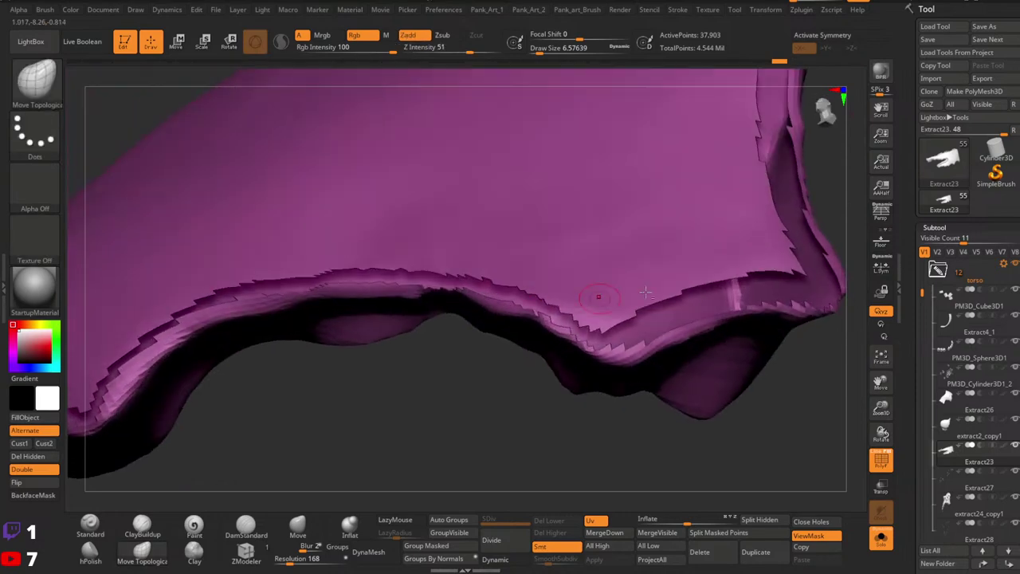
alt+right_drag(598, 296, 326, 330)
right_drag(570, 243, 476, 261)
mouse_move(476, 260)
mouse_down()
mouse_move(485, 247)
mouse_move(455, 303)
mouse_move(449, 292)
mouse_up()
right_drag(449, 292, 496, 323)
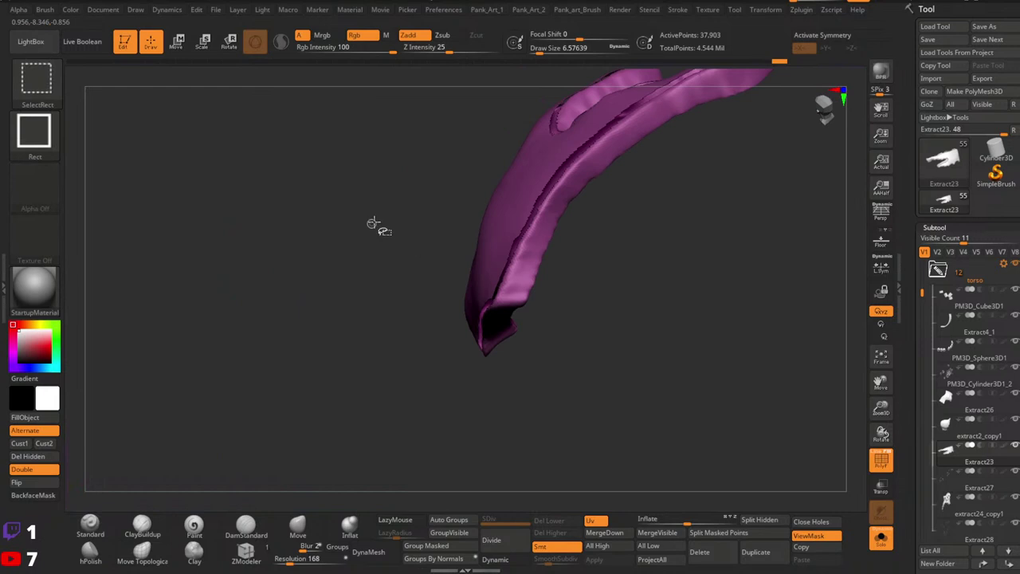
Isolate sections of the chest piece and examine the cut around the strip's tip for places still joining front and back.
ctrl+shift+drag(375, 226, 648, 416)
right_drag(648, 417, 580, 356)
ctrl+shift+click(619, 360)
right_drag(534, 298, 617, 283)
right_drag(531, 290, 539, 319)
ctrl+right_drag(538, 319, 510, 307)
ctrl+shift+click(510, 307)
right_drag(446, 289, 329, 283)
drag(329, 282, 422, 199)
alt+right_drag(423, 199, 502, 239)
ctrl+shift+click(448, 336)
drag(453, 317, 477, 444)
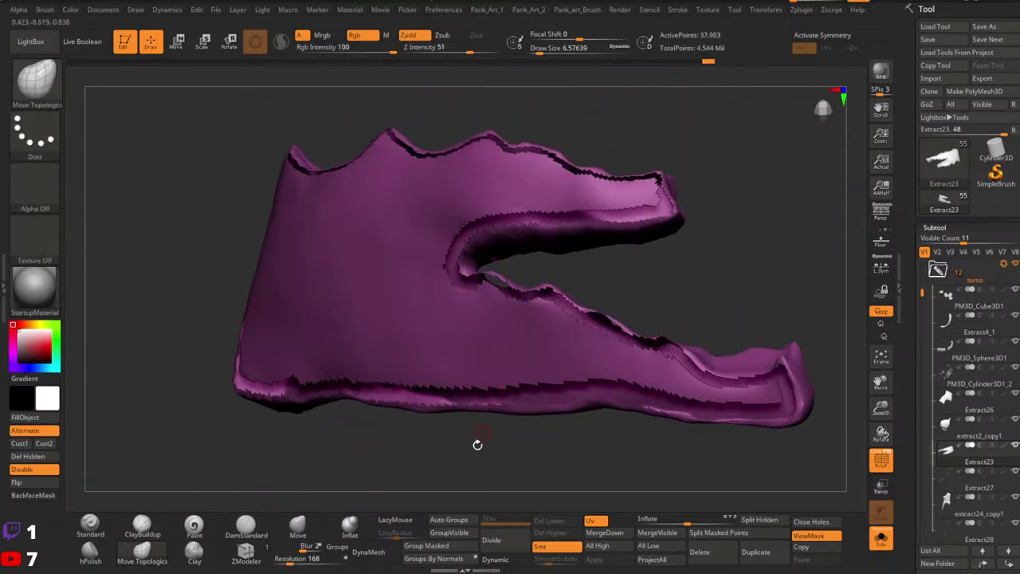
Show the whole chest piece and regroup it as one polygroup with Auto Groups.
click(441, 522)
ctrl+shift+click(421, 471)
ctrl+right_drag(423, 470, 467, 453)
key(shift+f)
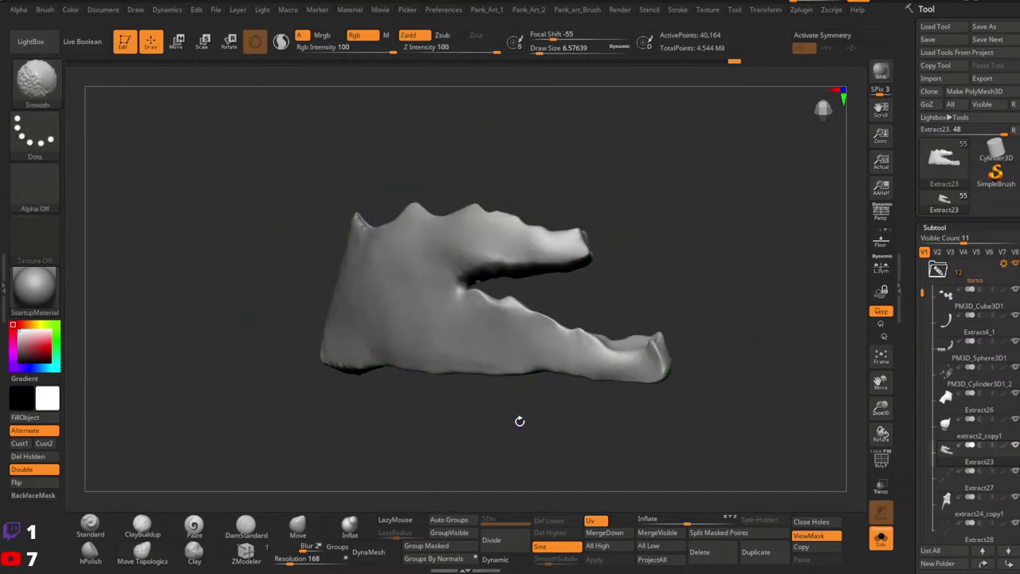
key(shift+f)
mouse_move(591, 397)
mouse_down()
mouse_move(539, 419)
mouse_move(617, 432)
mouse_move(529, 452)
mouse_up()
click(443, 522)
drag(582, 482, 557, 455)
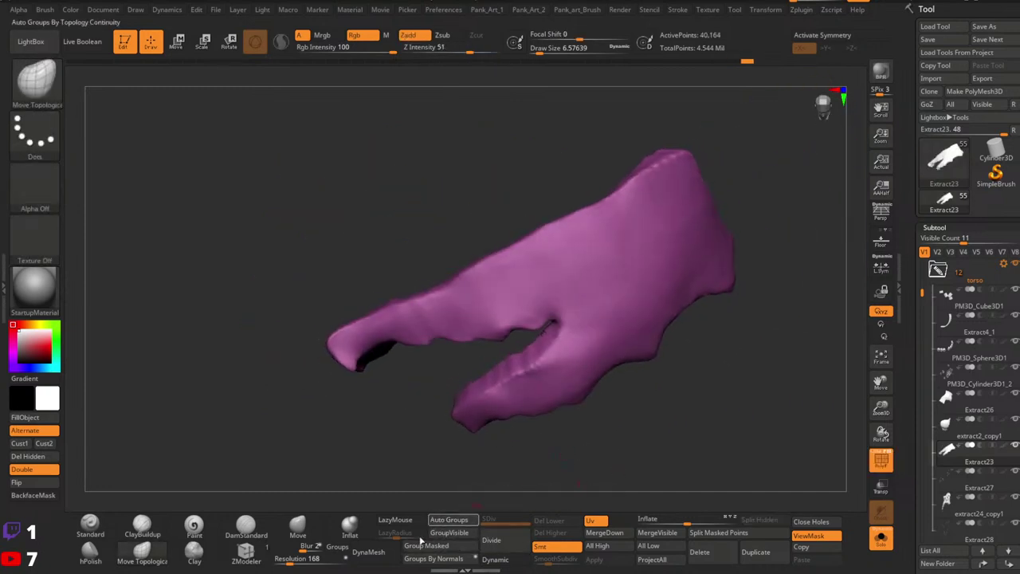
Remesh the chest piece with DynaMesh at resolution 704, undoing a coarser attempt at 272.
click(368, 551)
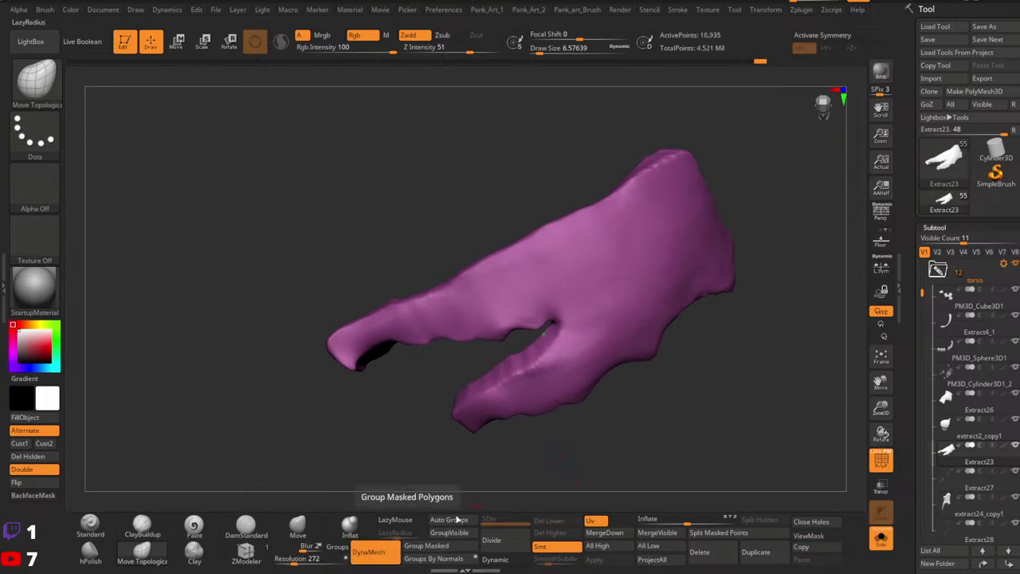
key(shift+f)
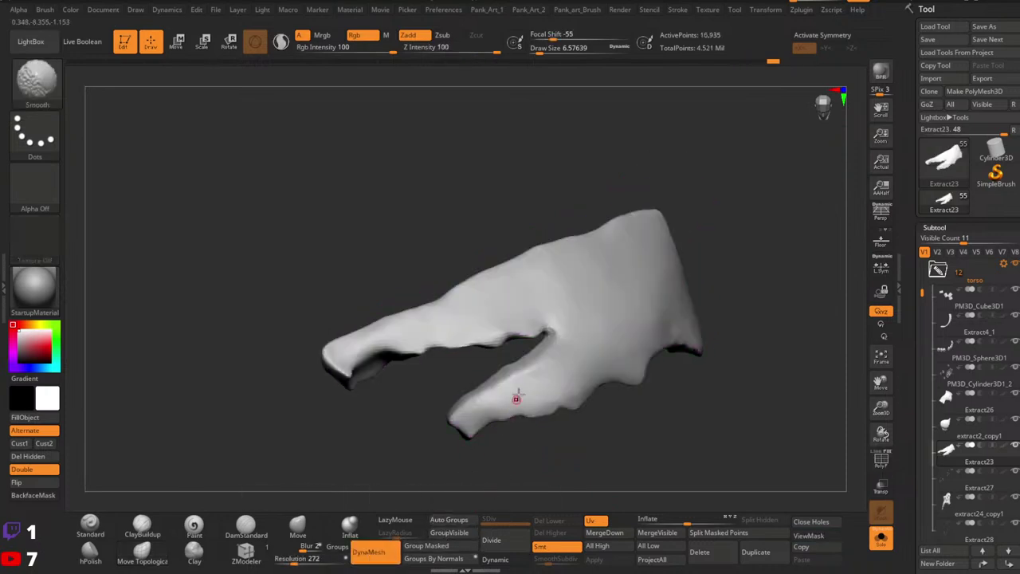
drag(522, 440, 507, 429)
key(ctrl+z)
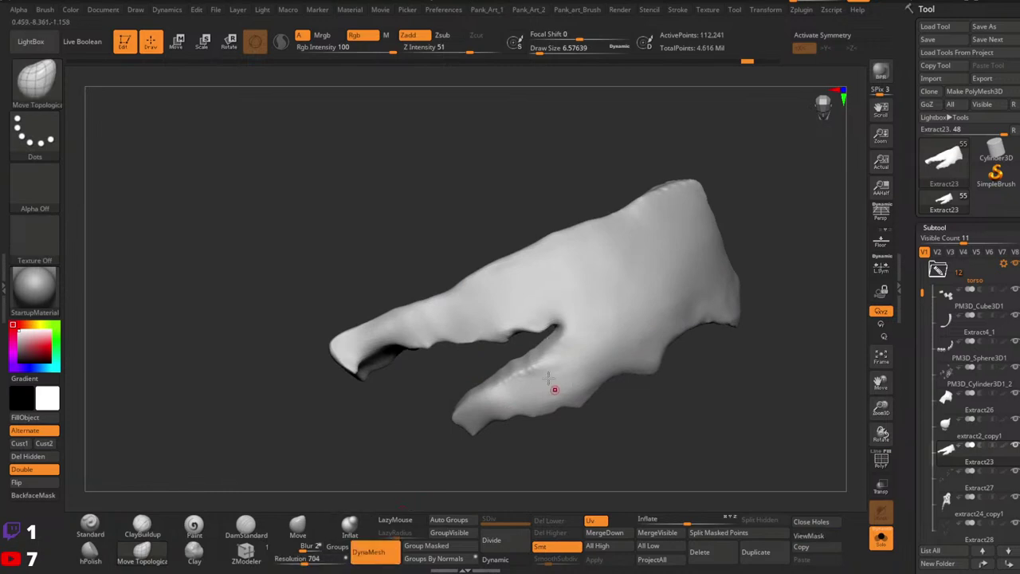
right_drag(552, 384, 567, 365)
key(shift+f)
right_drag(568, 365, 617, 323)
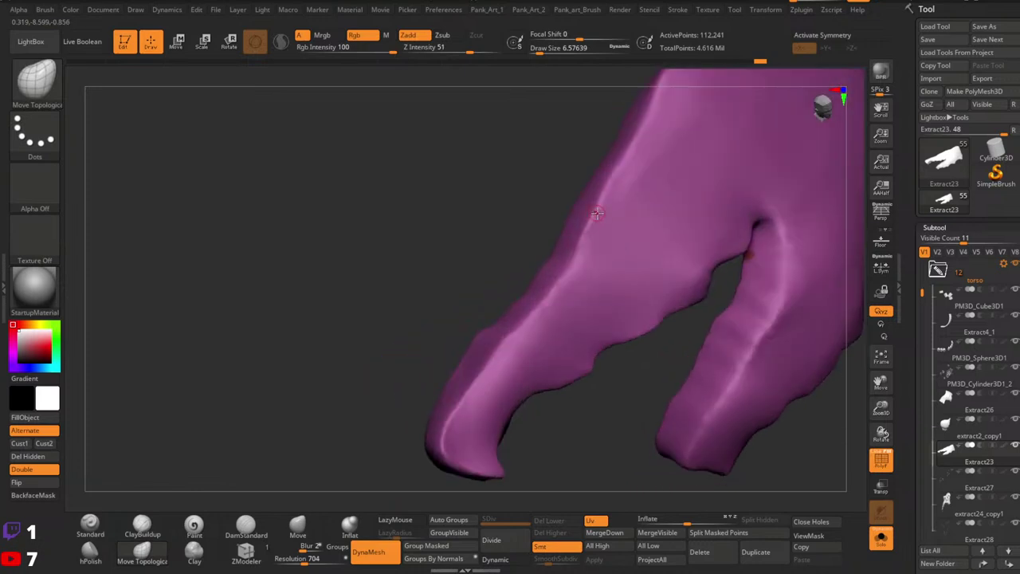
Mask a narrow band along both edges of the long strip, around the notch and down the short strip to its tip.
key(ctrl)
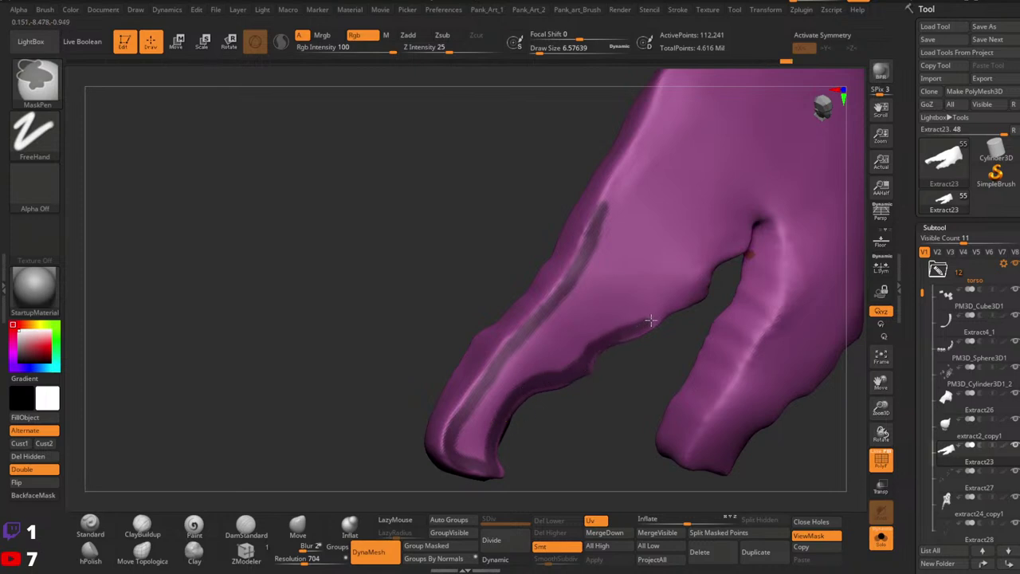
alt+right_drag(769, 266, 613, 388)
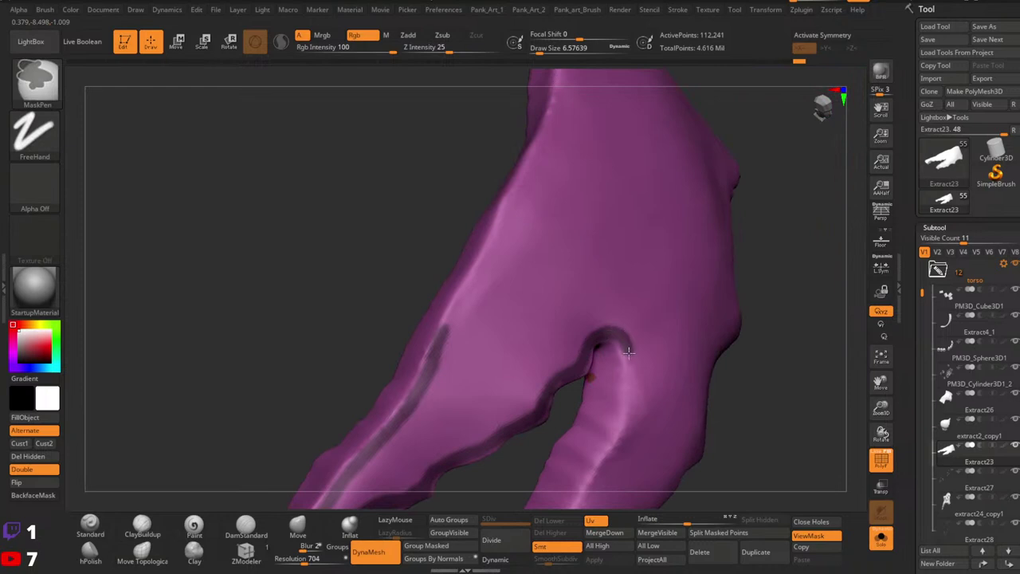
ctrl+drag(629, 353, 635, 398)
alt+right_drag(635, 412, 644, 244)
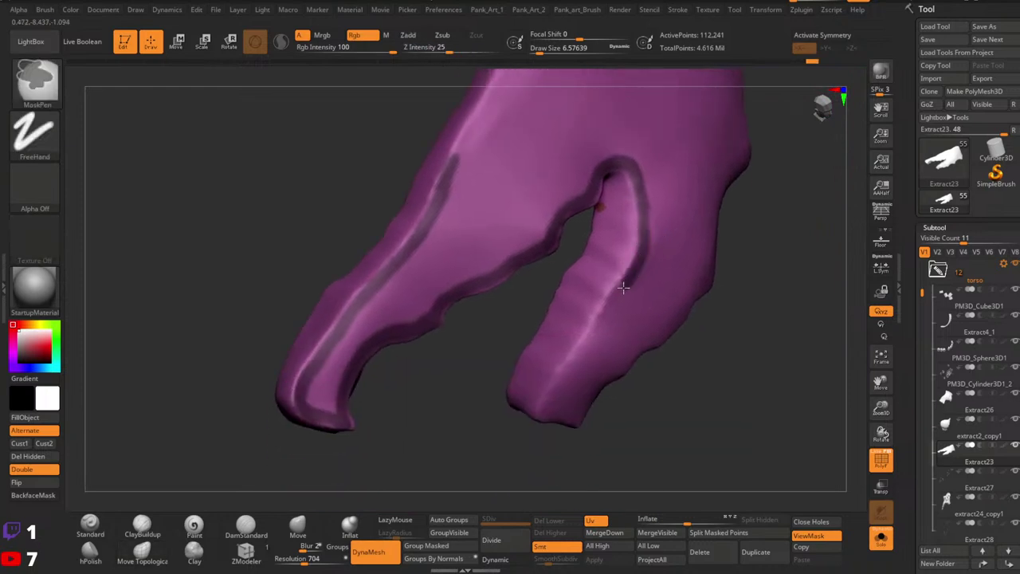
ctrl+drag(624, 287, 568, 366)
right_drag(568, 367, 522, 349)
ctrl+drag(583, 342, 547, 403)
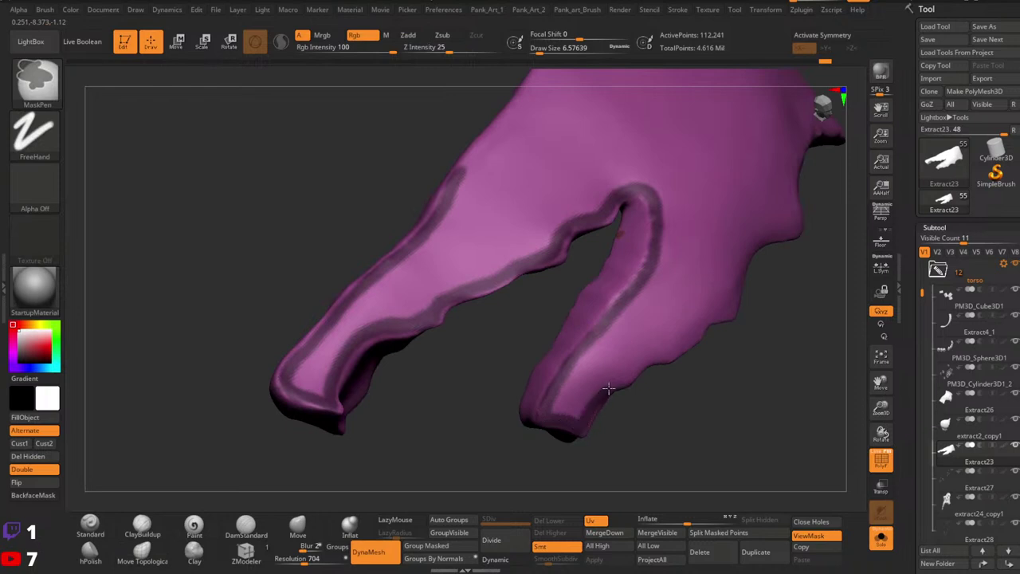
Extend the masked band from the short strip's tip along its outer edge and the jagged lower edge.
ctrl+drag(663, 352, 676, 349)
alt+right_drag(696, 332, 637, 378)
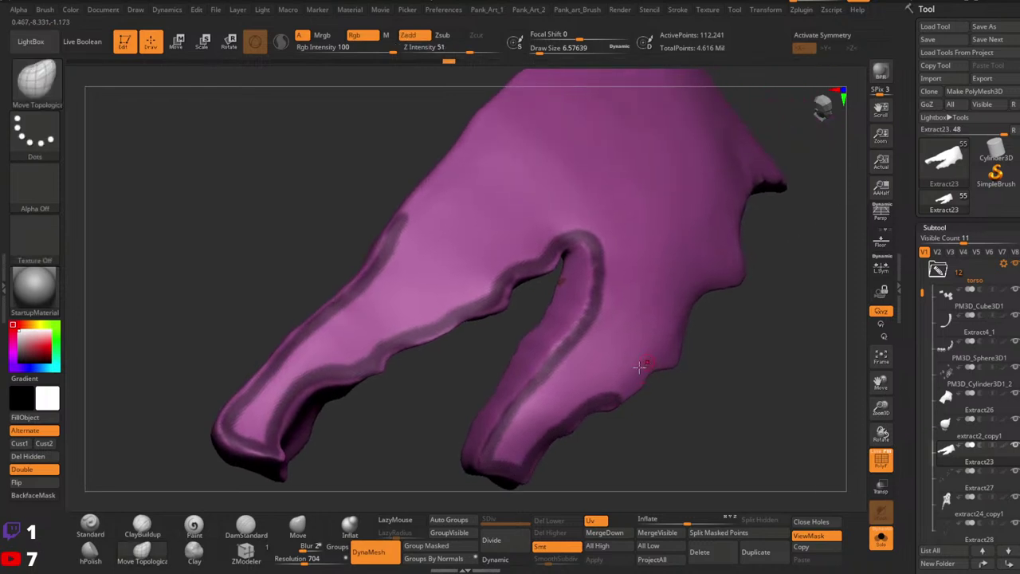
ctrl+drag(642, 369, 628, 387)
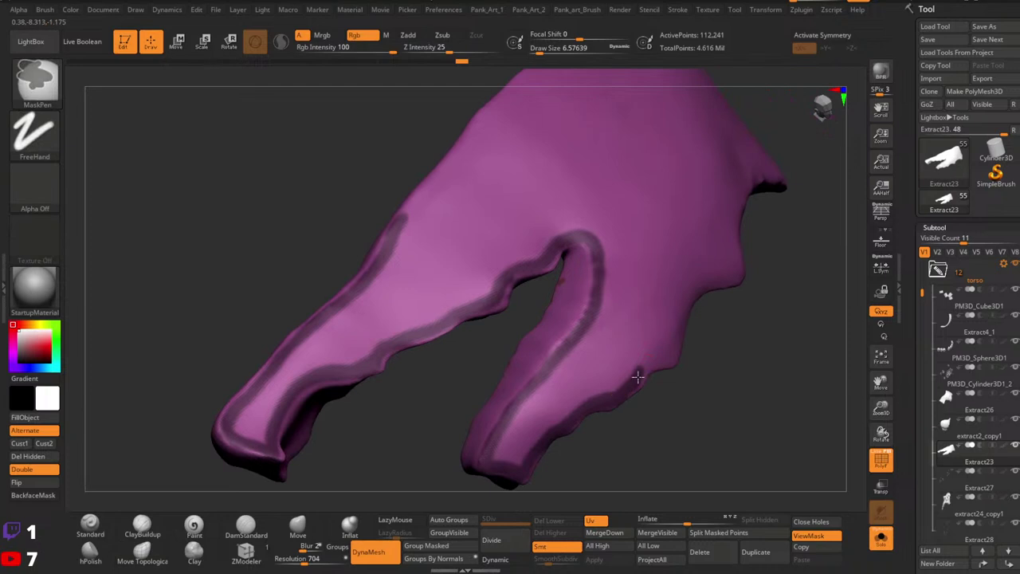
right_drag(672, 361, 644, 360)
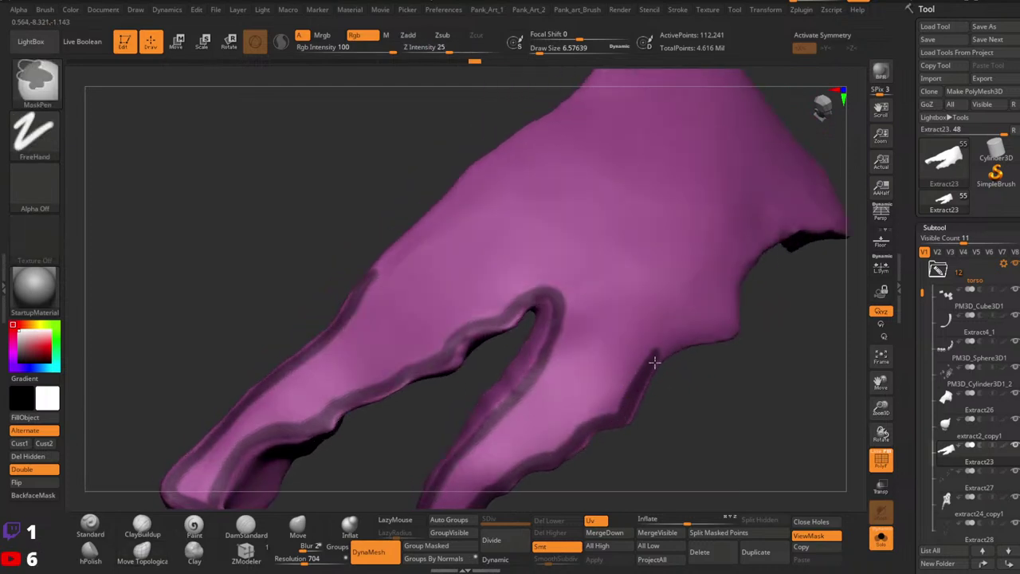
mouse_move(765, 298)
alt+right_down()
mouse_move(670, 372)
mouse_move(688, 351)
alt+right_up()
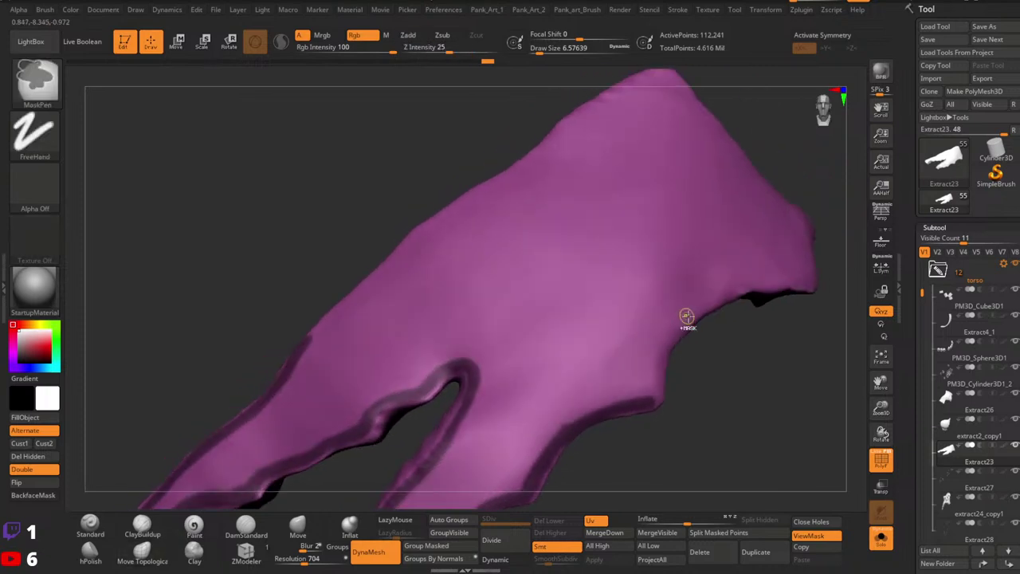
mouse_move(696, 314)
ctrl+mouse_down()
mouse_move(667, 342)
mouse_move(654, 389)
ctrl+mouse_up()
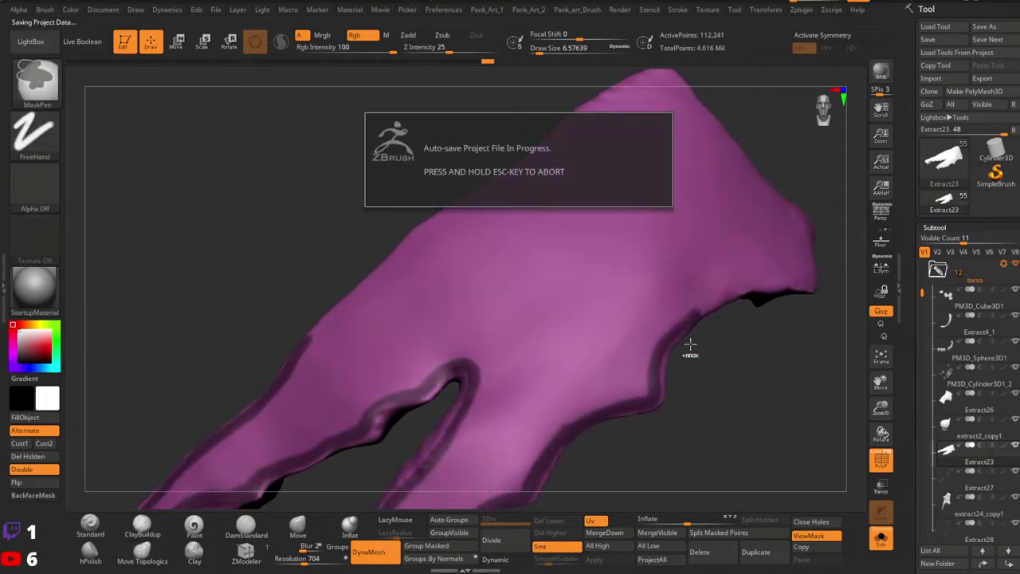
Continue the masked band along the rest of the lower edge and around the wide end of the chest piece.
mouse_move(710, 332)
right_down()
mouse_move(707, 347)
mouse_move(841, 299)
mouse_move(651, 277)
mouse_move(656, 419)
mouse_move(635, 384)
right_up()
ctrl+drag(634, 383, 670, 350)
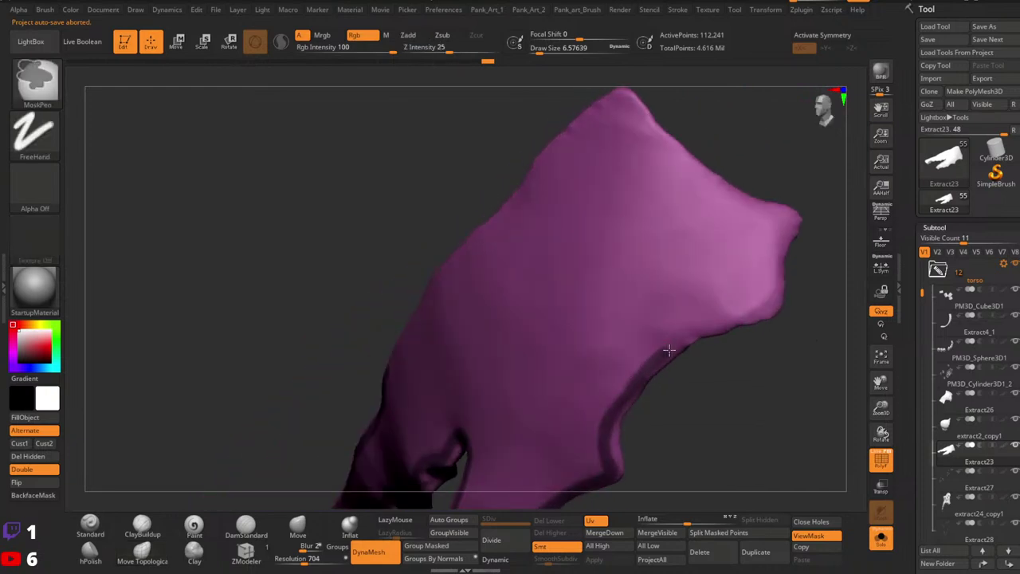
ctrl+drag(715, 326, 761, 315)
mouse_move(761, 314)
right_down()
mouse_move(720, 353)
mouse_move(723, 318)
right_up()
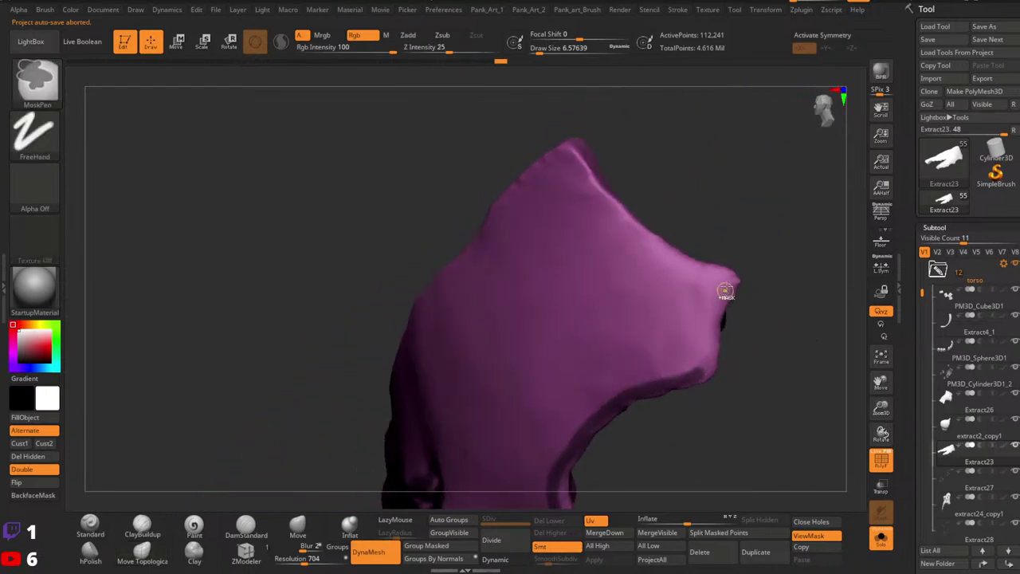
ctrl+drag(728, 281, 713, 313)
ctrl+drag(708, 360, 695, 379)
Mask the wide end's remaining edge and the long upper edge until the band joins the long strip's mask.
mouse_move(694, 378)
right_down()
mouse_move(574, 410)
mouse_move(667, 382)
mouse_move(674, 217)
right_up()
mouse_move(677, 211)
ctrl+mouse_down()
mouse_move(640, 308)
mouse_move(635, 418)
ctrl+mouse_up()
mouse_move(635, 418)
right_down()
mouse_move(592, 409)
mouse_move(587, 314)
mouse_move(627, 364)
mouse_move(634, 350)
mouse_move(620, 341)
right_up()
ctrl+drag(617, 265, 560, 470)
right_drag(560, 471, 635, 338)
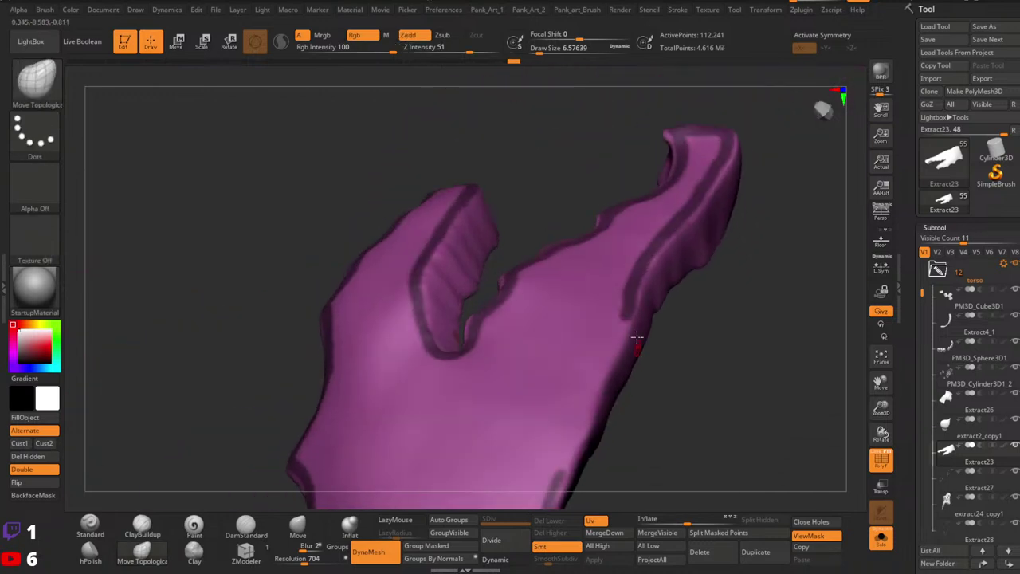
key(ctrl+z)
ctrl+drag(631, 302, 613, 356)
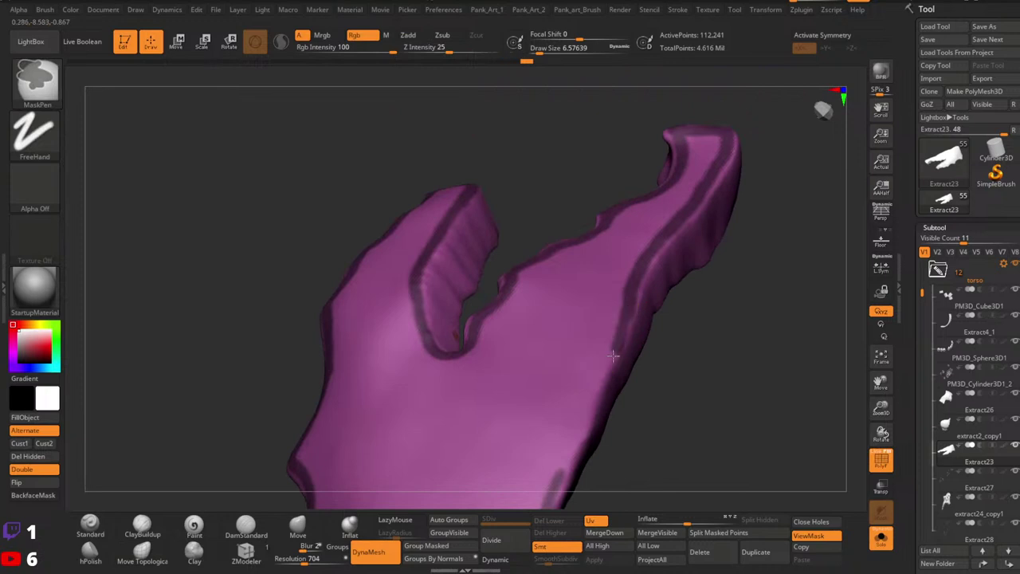
ctrl+drag(577, 433, 557, 480)
Turn the masked band into its own polygroup, then auto-group the remaining surfaces with the band hidden.
key(ctrl+w)
mouse_move(732, 358)
right_down()
mouse_move(632, 404)
mouse_move(665, 343)
right_up()
ctrl+shift+click(560, 366)
click(472, 520)
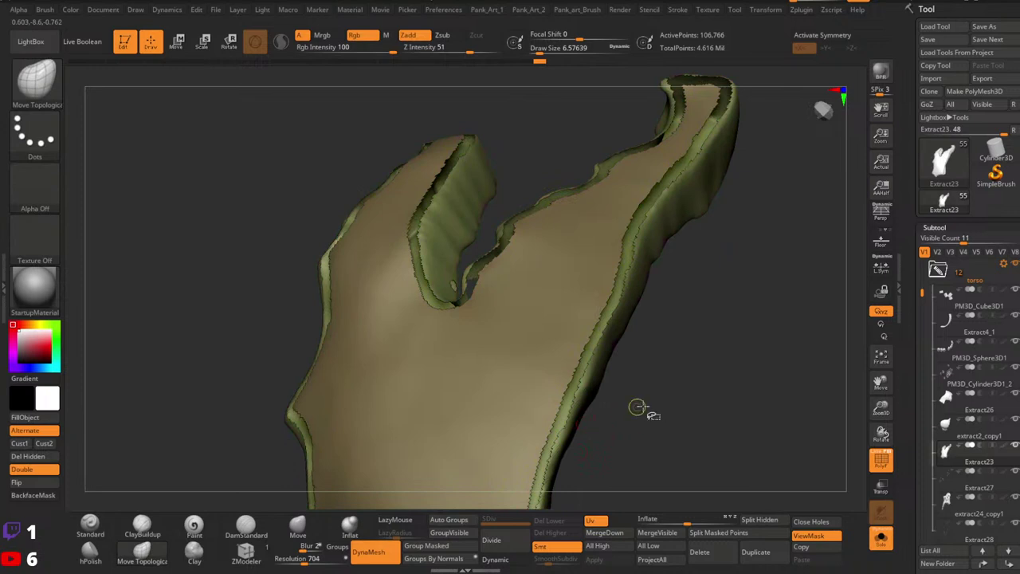
ctrl+shift+click(713, 345)
mouse_move(741, 327)
ctrl+right_down()
mouse_move(673, 295)
mouse_move(585, 306)
mouse_move(656, 333)
mouse_move(581, 391)
mouse_move(557, 358)
mouse_move(601, 242)
mouse_move(608, 102)
mouse_move(586, 346)
ctrl+right_up()
right_drag(581, 299, 616, 381)
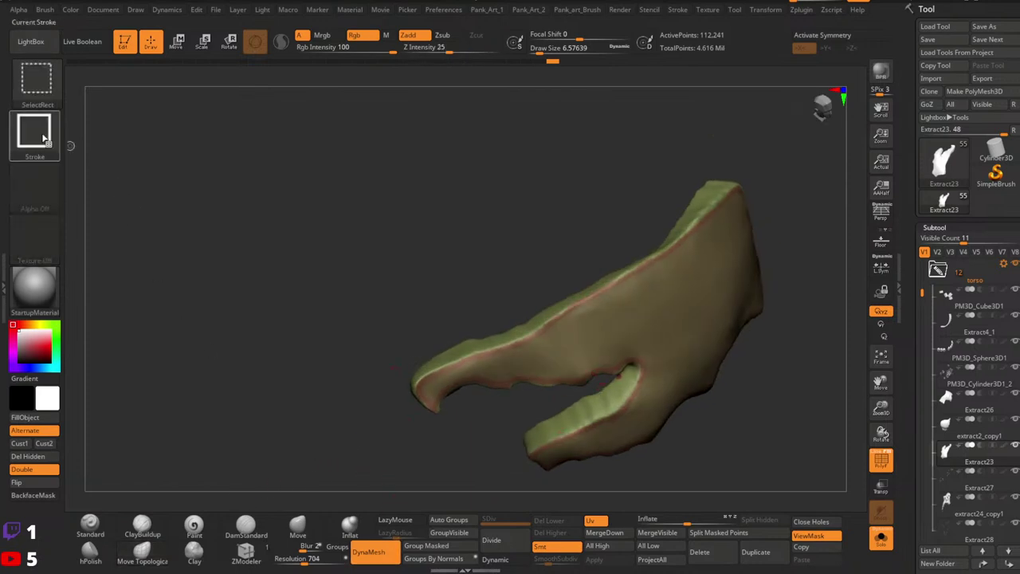
Isolate the front surface together with its border band.
ctrl+shift+click(669, 314)
ctrl+shift+click(668, 314)
ctrl+shift+click(639, 274)
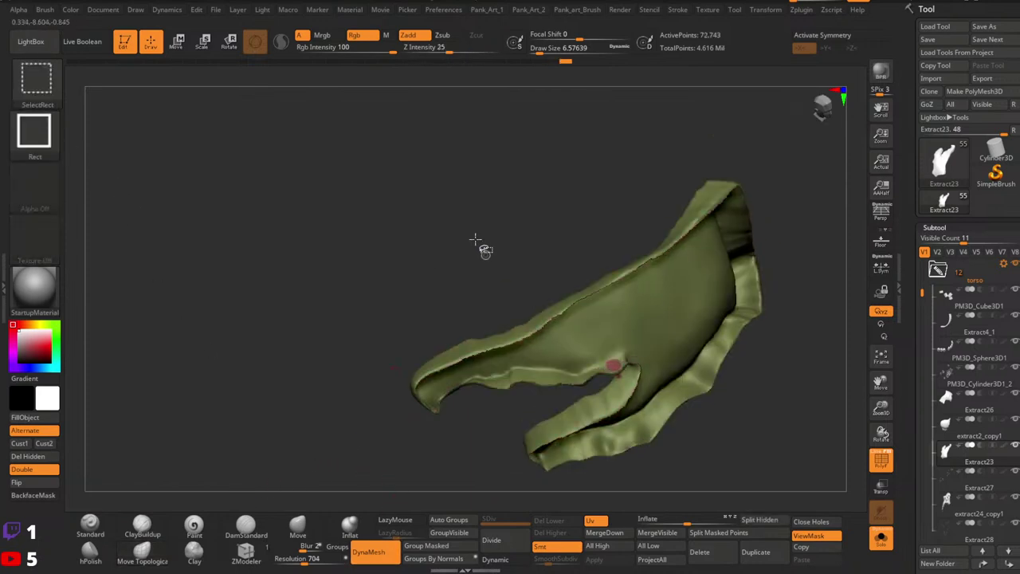
ctrl+shift+drag(473, 239, 522, 298)
Try grouping the front and its border band as one polygroup and check it by isolating parts of the chest piece.
key(ctrl+w)
ctrl+shift+click(446, 284)
ctrl+right_drag(624, 351, 611, 302)
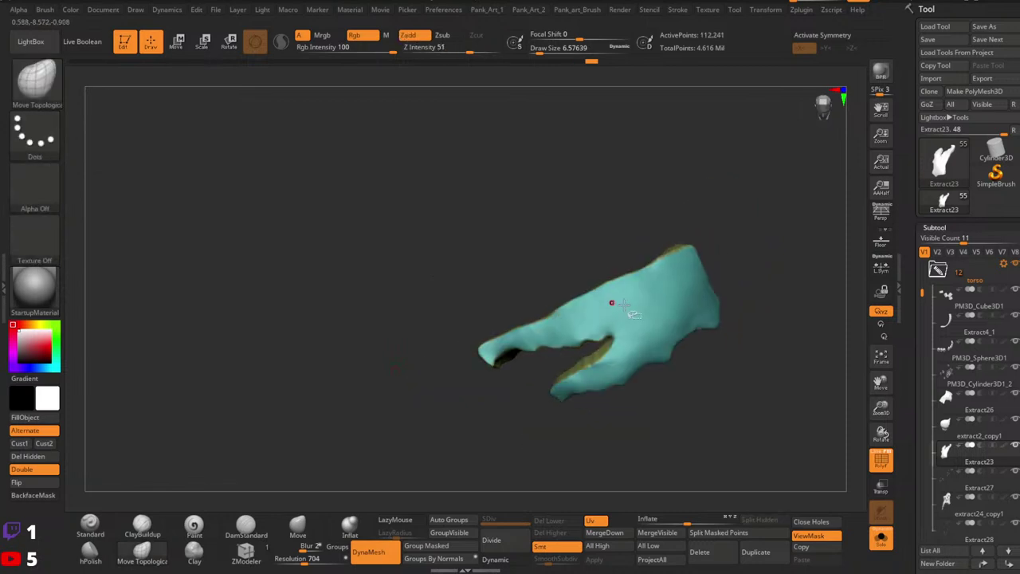
ctrl+shift+click(638, 313)
ctrl+right_drag(701, 335, 710, 373)
right_drag(710, 373, 656, 364)
mouse_move(800, 371)
ctrl+right_down()
mouse_move(785, 331)
mouse_move(677, 374)
mouse_move(691, 323)
mouse_move(772, 352)
ctrl+right_up()
ctrl+shift+click(743, 363)
ctrl+shift+click(662, 333)
ctrl+shift+click(774, 352)
Undo back to the isolated front surface with its border band and group both as a single polygroup.
key(ctrl+z)
key(ctrl+z)
key(ctrl+z)
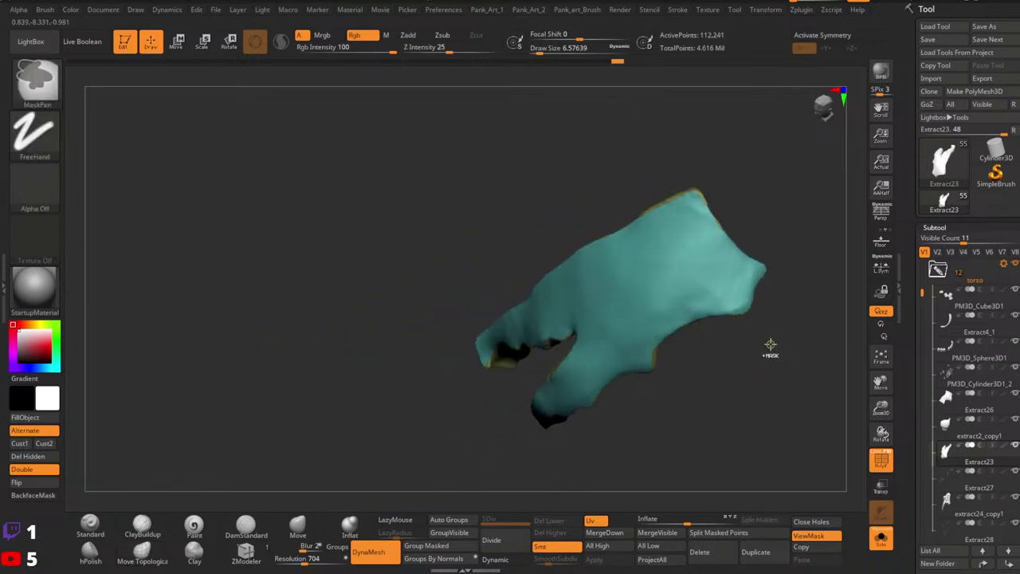
key(ctrl+z)
key(ctrl+z)
key(ctrl+z)
right_drag(721, 349, 649, 398)
ctrl+right_drag(559, 385, 576, 351)
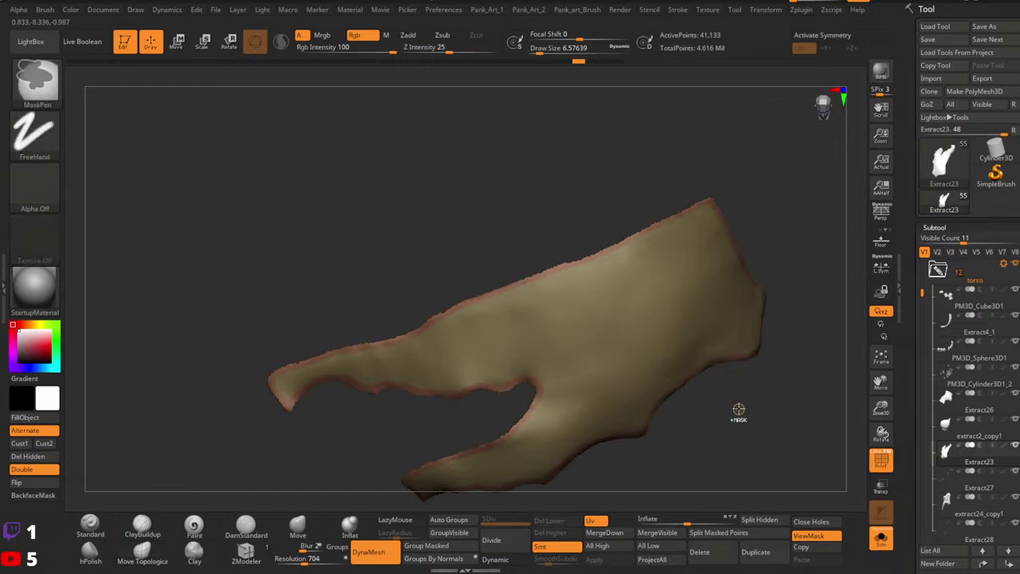
key(ctrl+w)
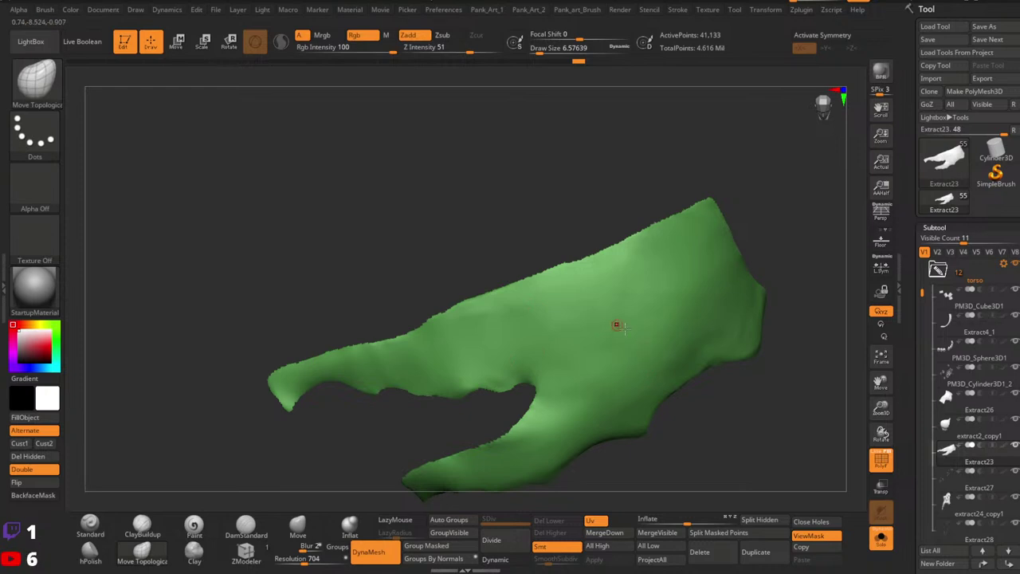
Show the rest of the character again, clone the chest piece as a separate tool and switch to the clone.
ctrl+right_drag(694, 380, 705, 341)
click(881, 538)
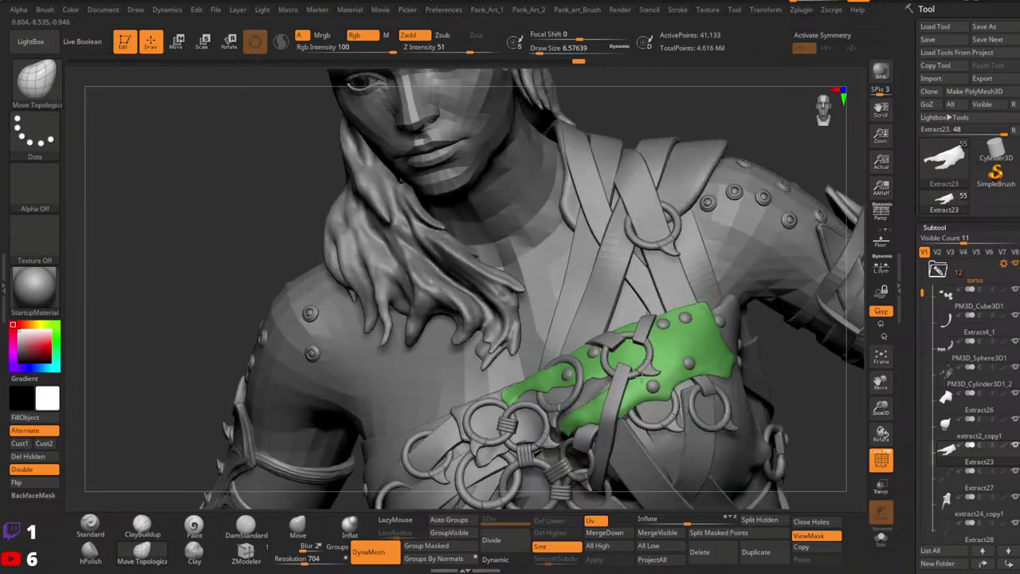
right_drag(640, 377, 749, 350)
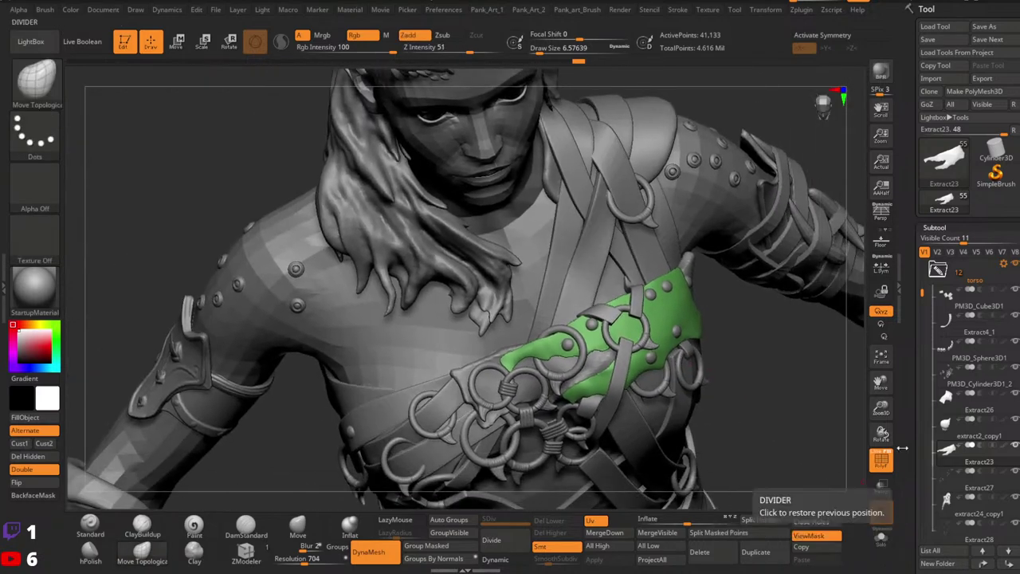
click(930, 91)
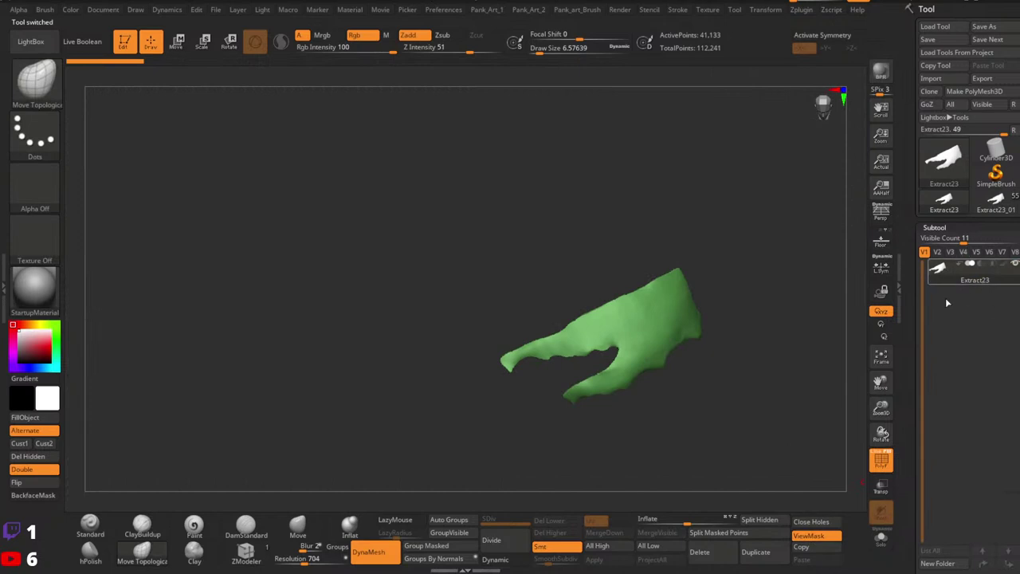
ctrl+right_drag(640, 355, 558, 343)
right_drag(557, 342, 616, 383)
key(shift+f)
key(shift+f)
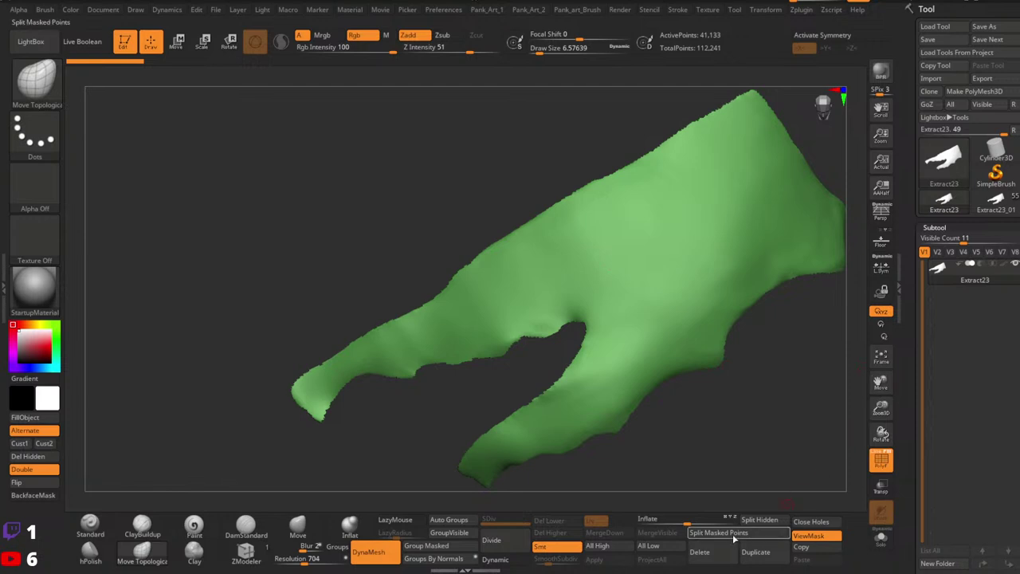
Duplicate the cloned subtool, move the duplicate above the original and hide the original.
click(758, 558)
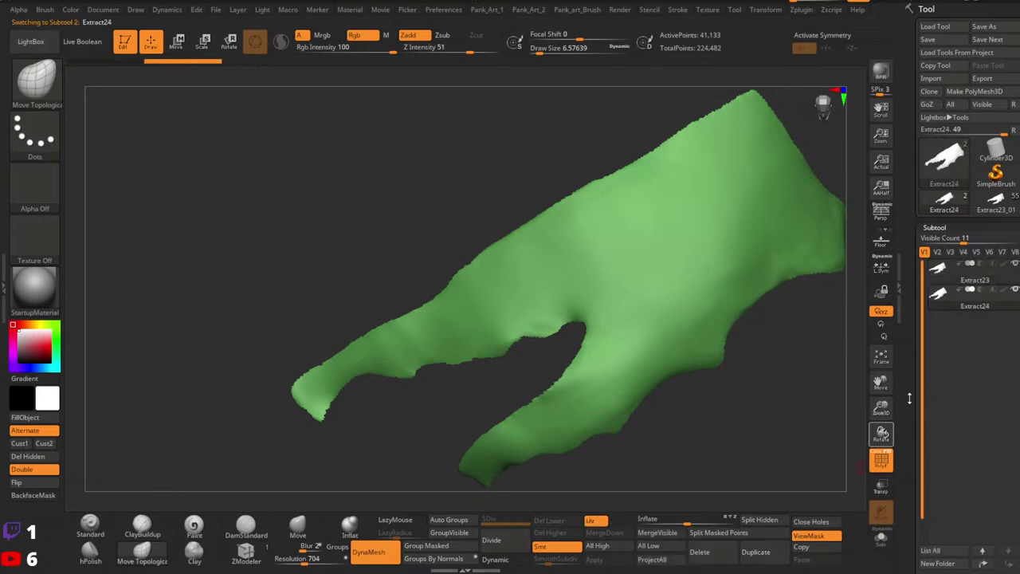
drag(911, 386, 909, 346)
click(984, 488)
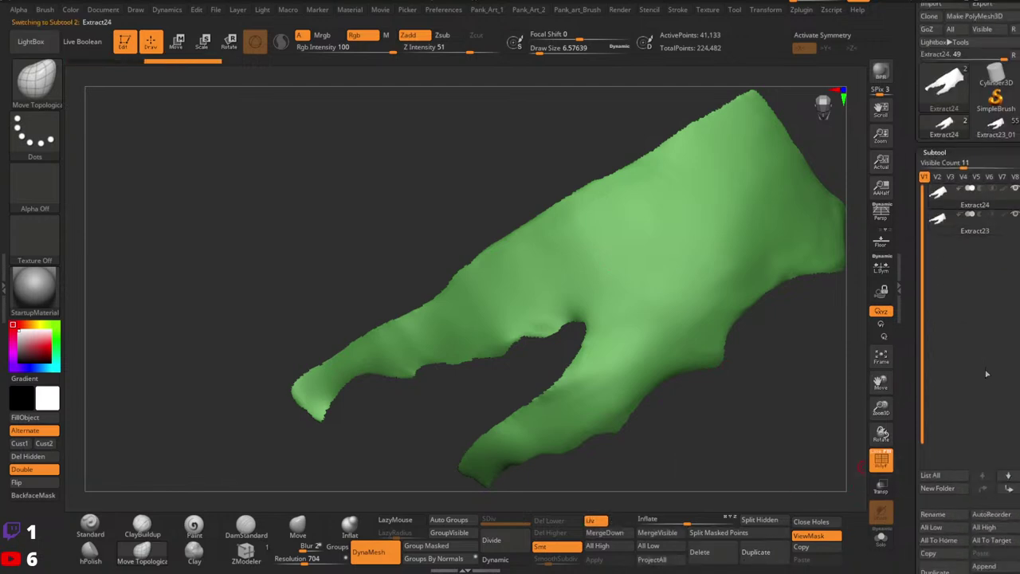
click(1015, 214)
Inspect the visible duplicate's surface and display its wireframe.
ctrl+right_drag(565, 255, 641, 274)
right_drag(640, 273, 852, 278)
key(shift+f)
key(shift+f)
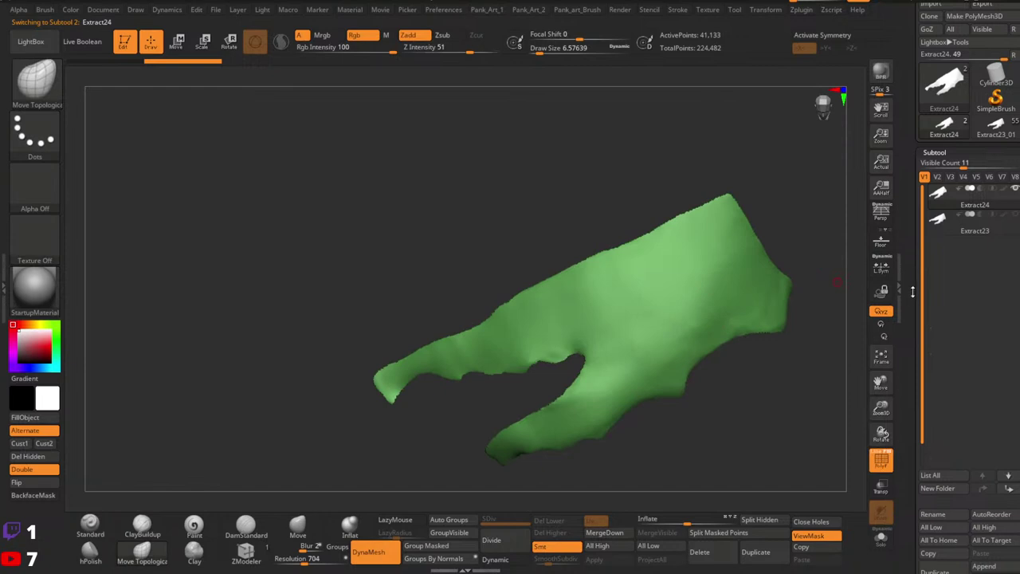
drag(913, 292, 913, 255)
click(881, 457)
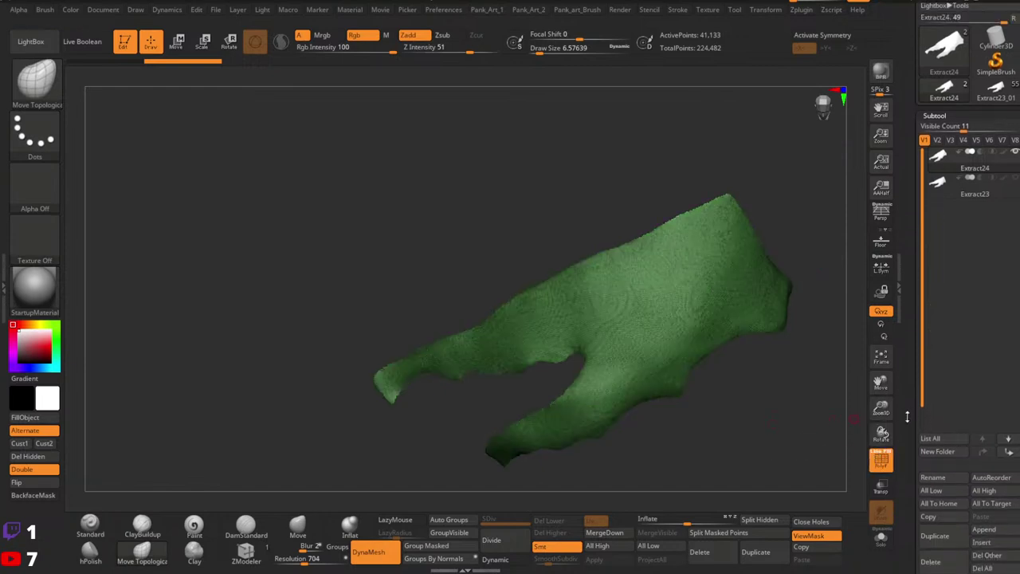
Set up ZRemesher for the duplicate with a target polygons count of 2 and KeepGroups enabled.
drag(911, 416, 908, 268)
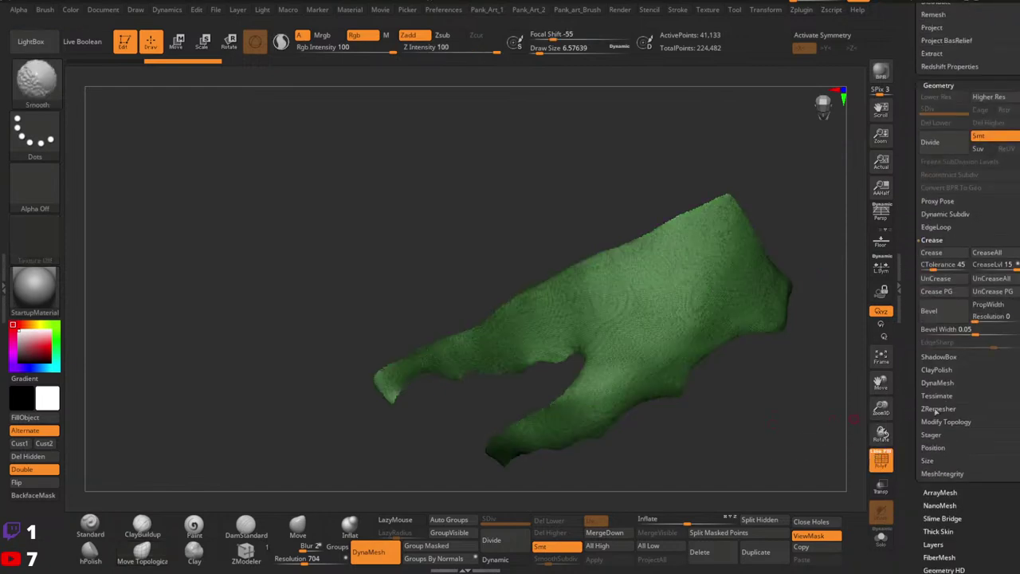
shift+click(935, 408)
ctrl+right_drag(687, 343, 688, 306)
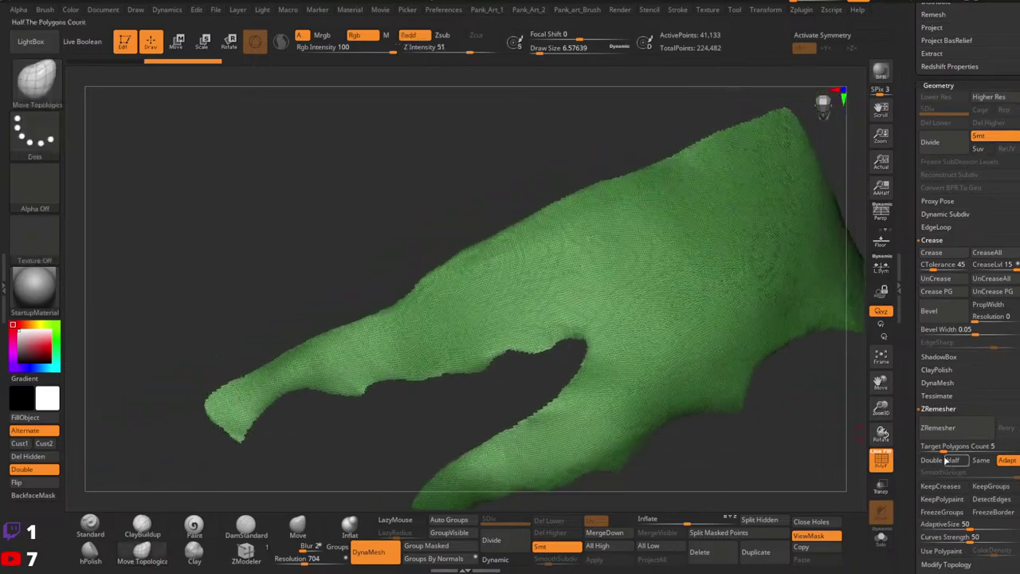
click(923, 451)
text(3)
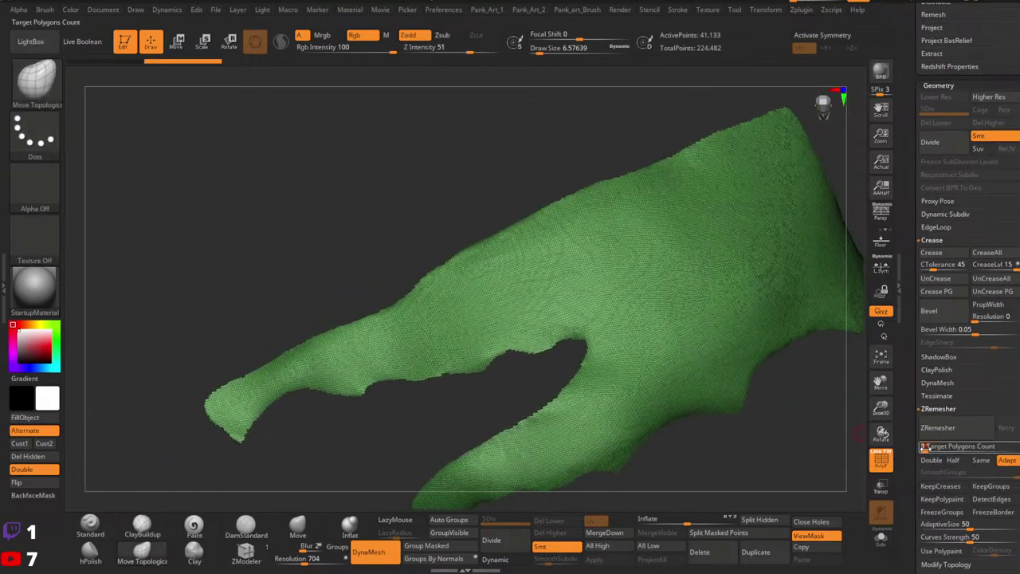
key(Return)
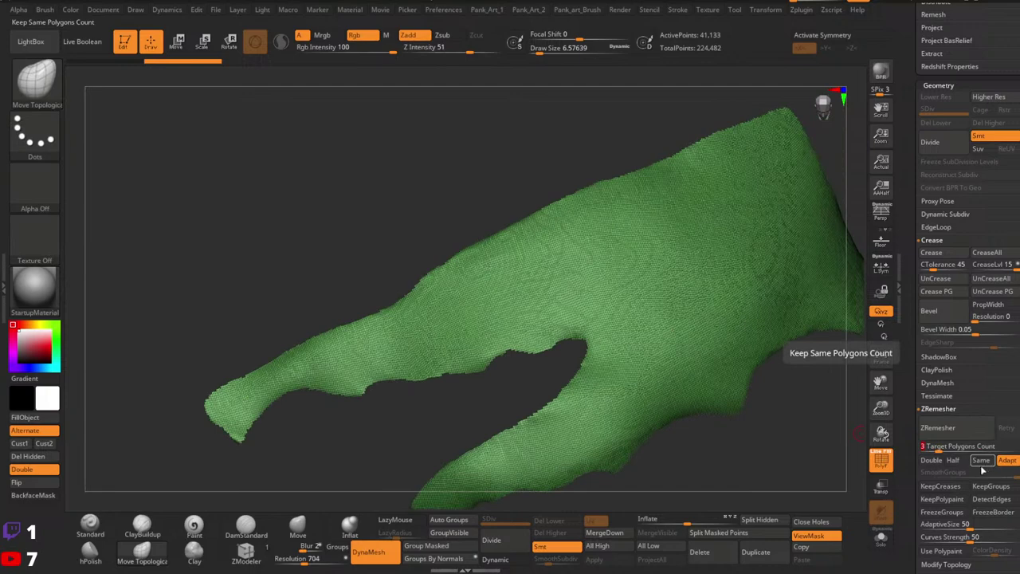
click(953, 462)
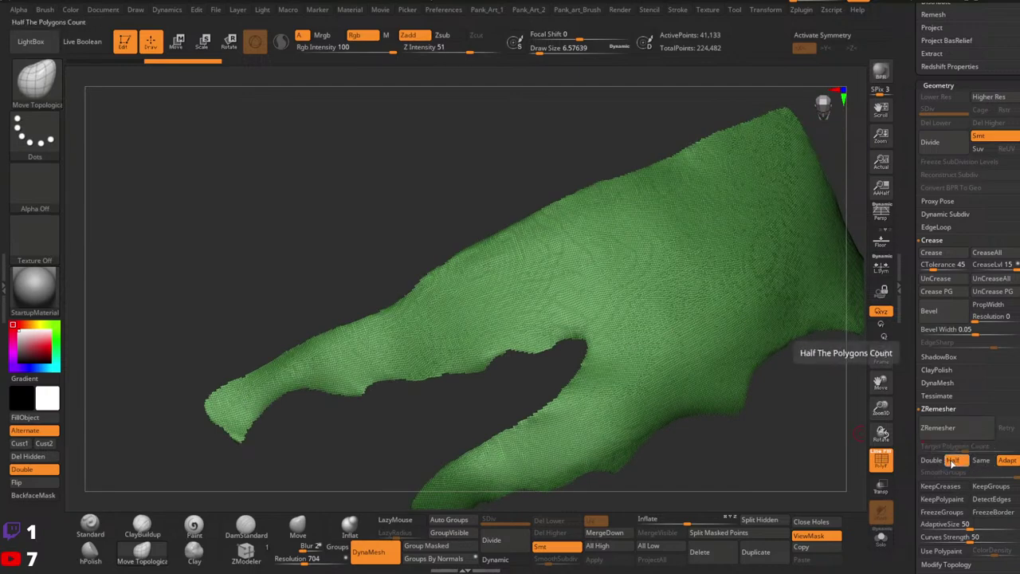
click(951, 463)
click(923, 447)
text(2)
key(Return)
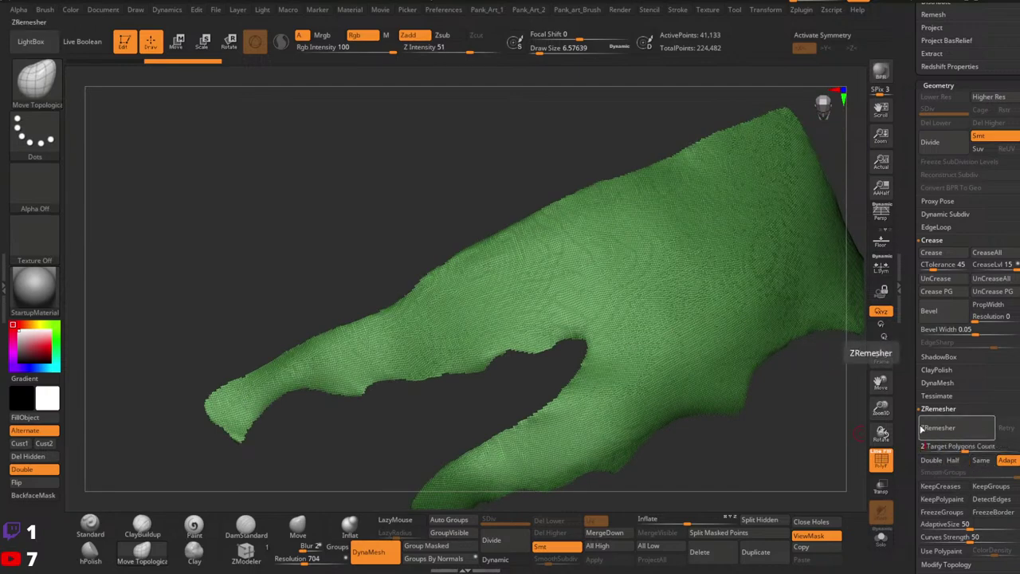
click(995, 488)
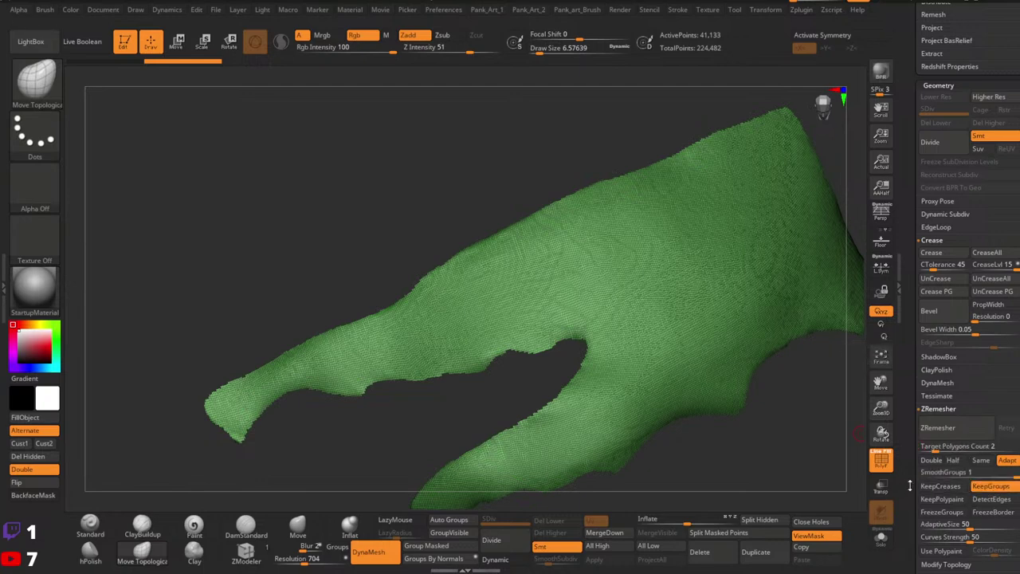
drag(909, 485, 907, 434)
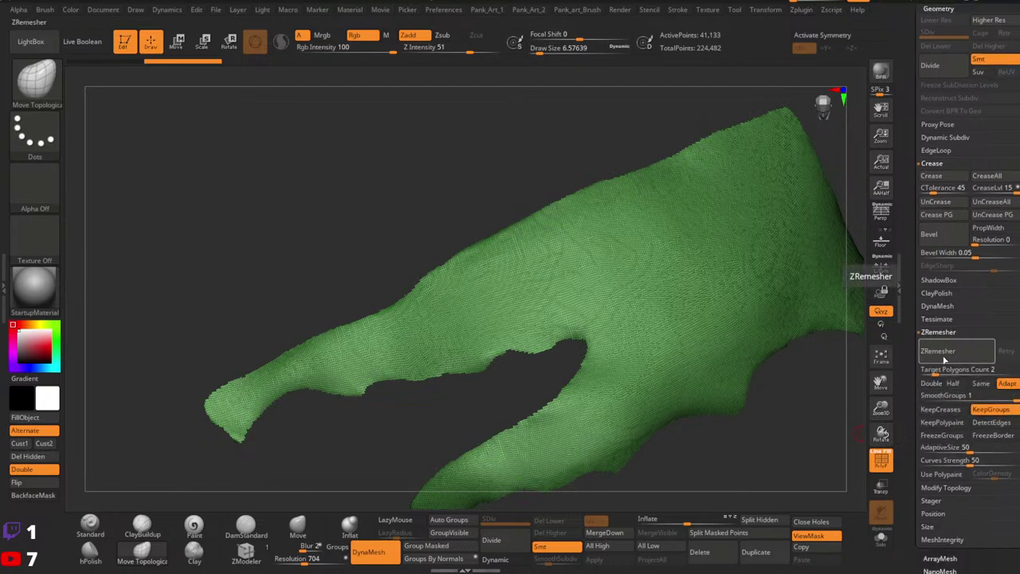
Try to ZRemesh the duplicate while its back and sides are only hidden.
click(945, 358)
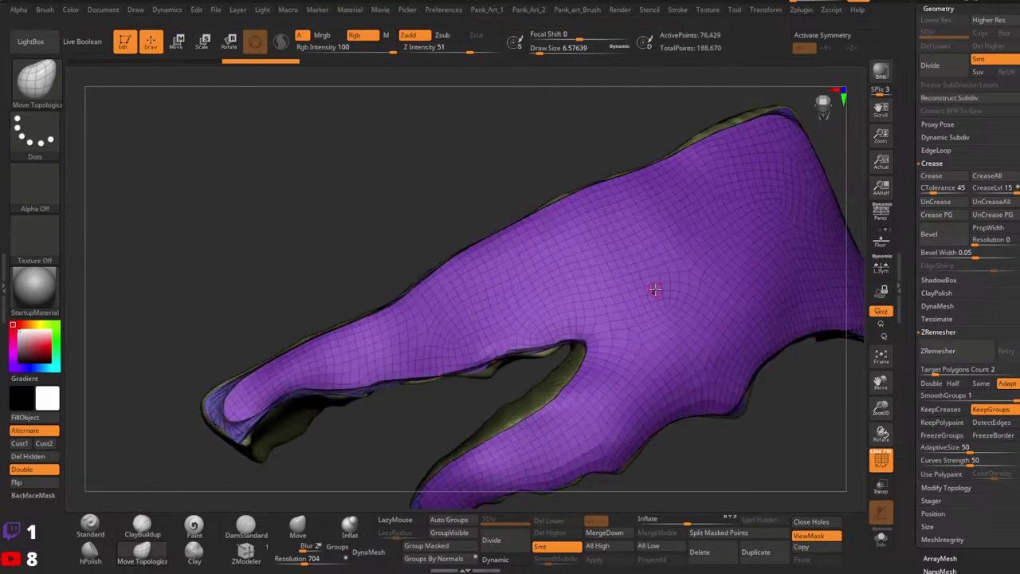
right_drag(639, 304, 567, 344)
key(ctrl+z)
Delete the hidden geometry from both the duplicate and the original subtool, and reselect the duplicate.
click(46, 456)
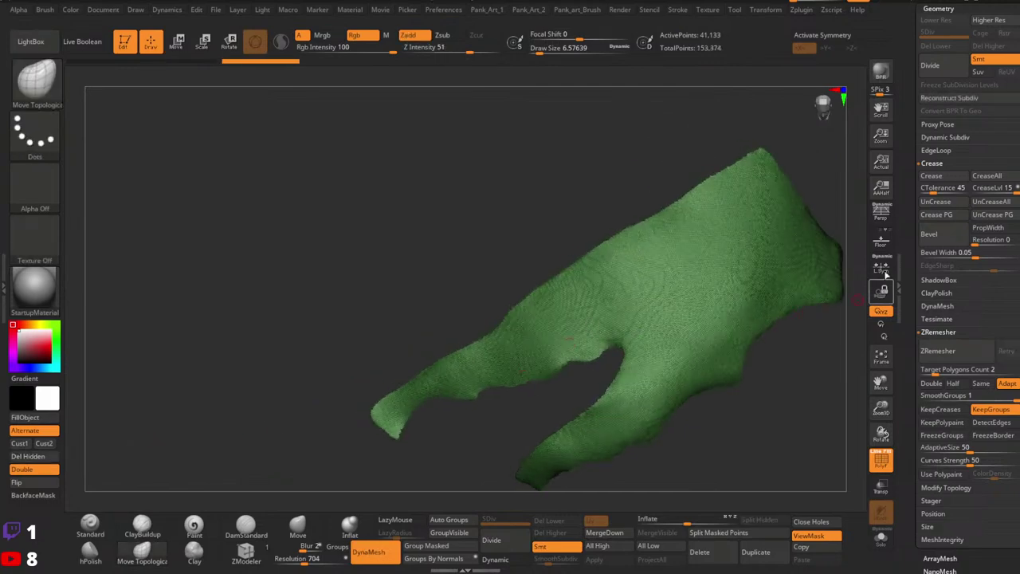
drag(907, 255, 915, 362)
drag(914, 110, 914, 208)
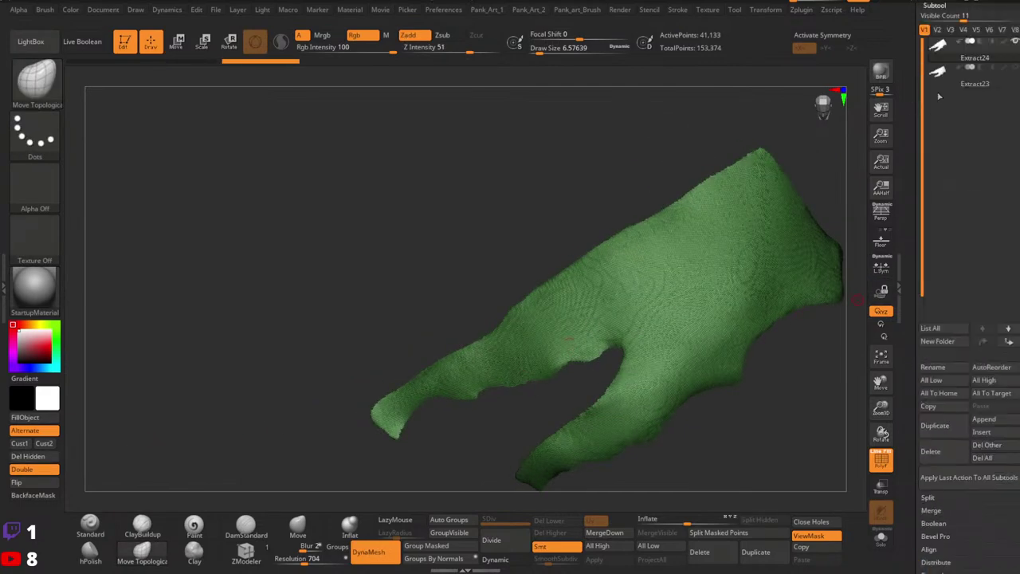
click(941, 80)
click(29, 457)
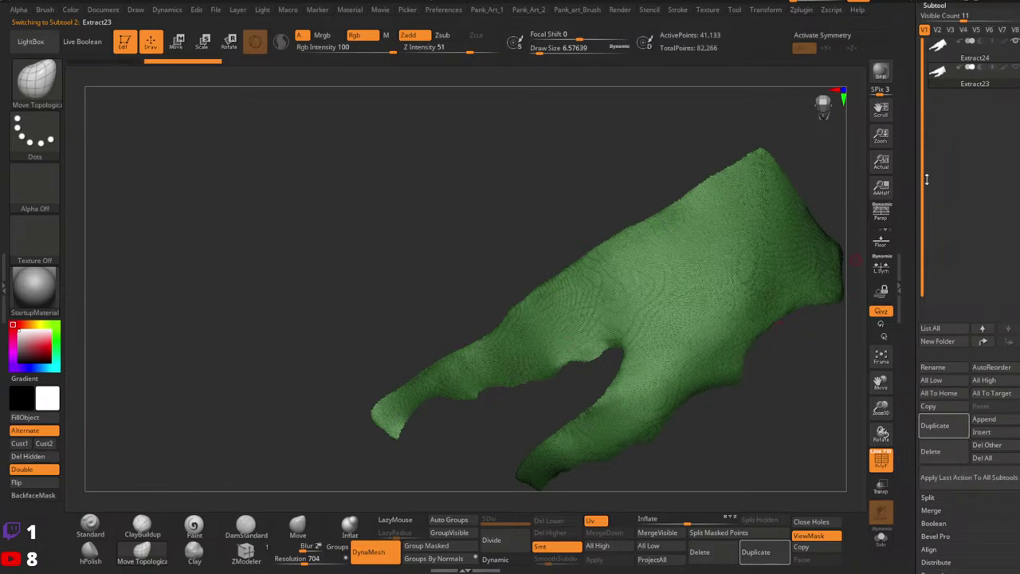
click(948, 60)
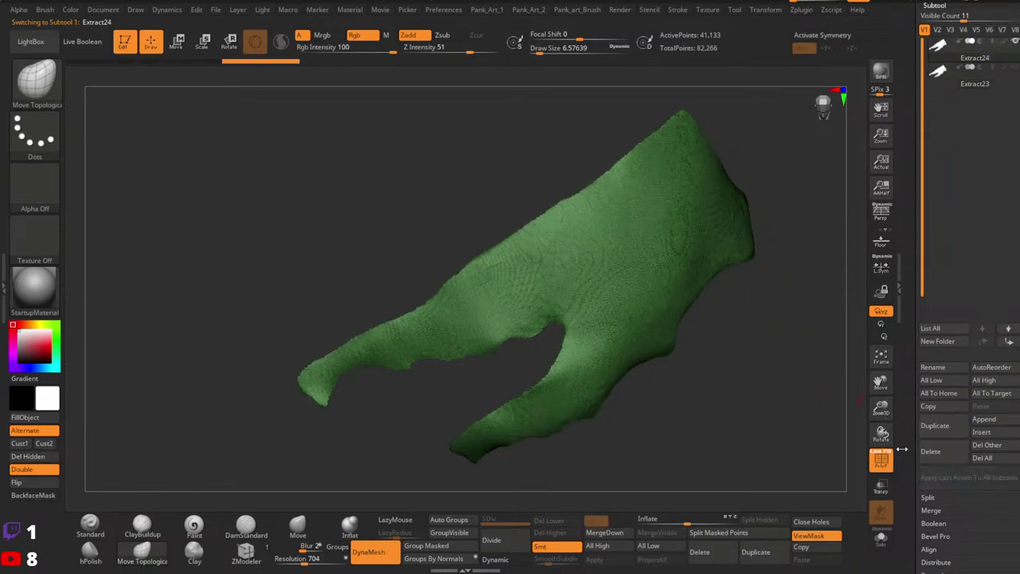
ZRemesh the duplicate's front surface with the target polygons count of 2 and inspect the new topology.
drag(902, 448, 905, 289)
click(935, 228)
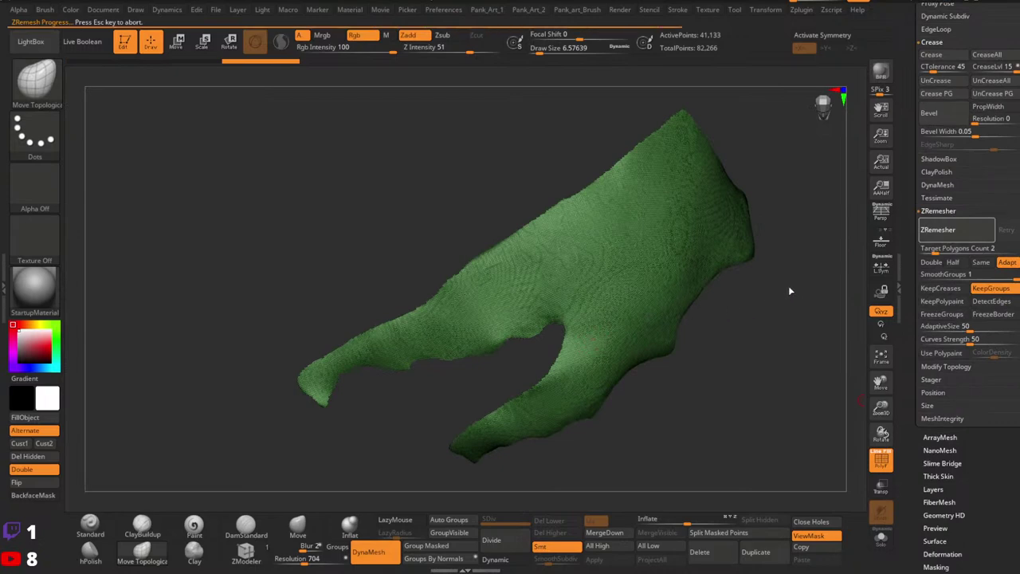
drag(724, 361, 685, 299)
right_drag(659, 298, 655, 326)
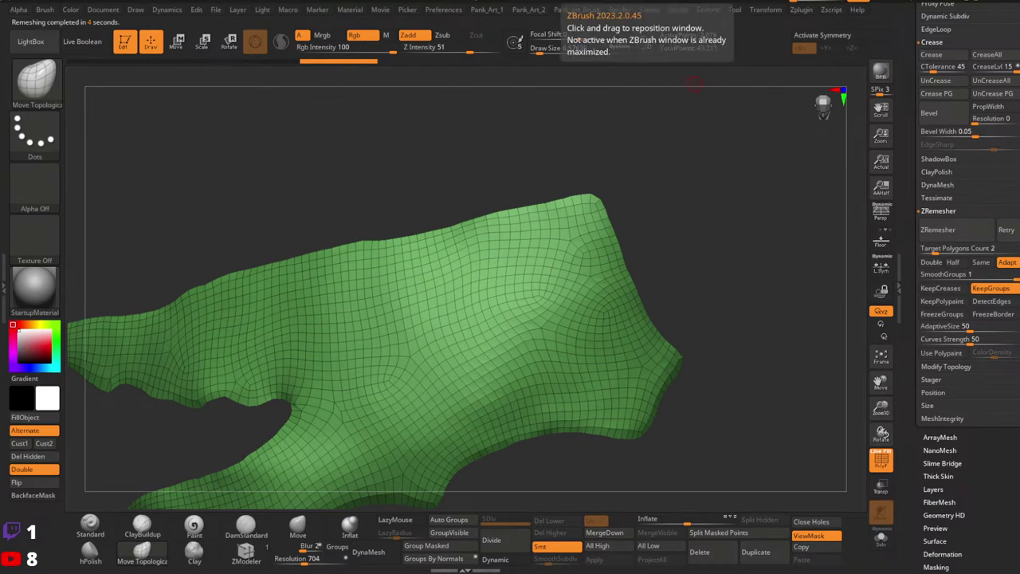
mouse_move(682, 148)
mouse_down()
mouse_move(688, 226)
mouse_move(585, 155)
mouse_move(678, 216)
mouse_move(701, 187)
mouse_move(742, 180)
mouse_move(686, 263)
mouse_up()
right_drag(594, 314, 580, 335)
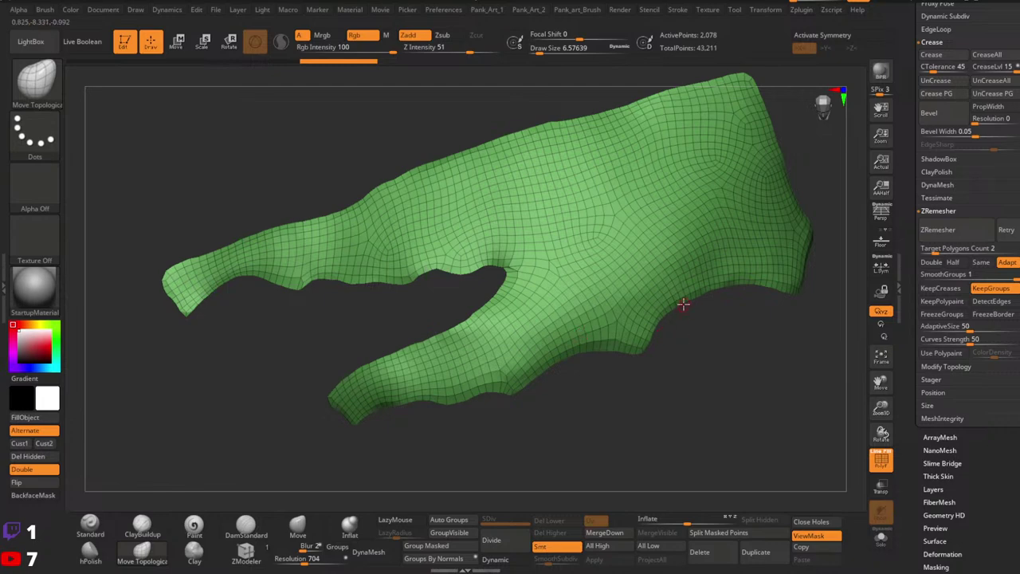
alt+right_drag(678, 294, 644, 332)
Set ZRemesher to half the polygon count with SmoothGroups at 0 and remesh the surface three times in a row.
click(957, 262)
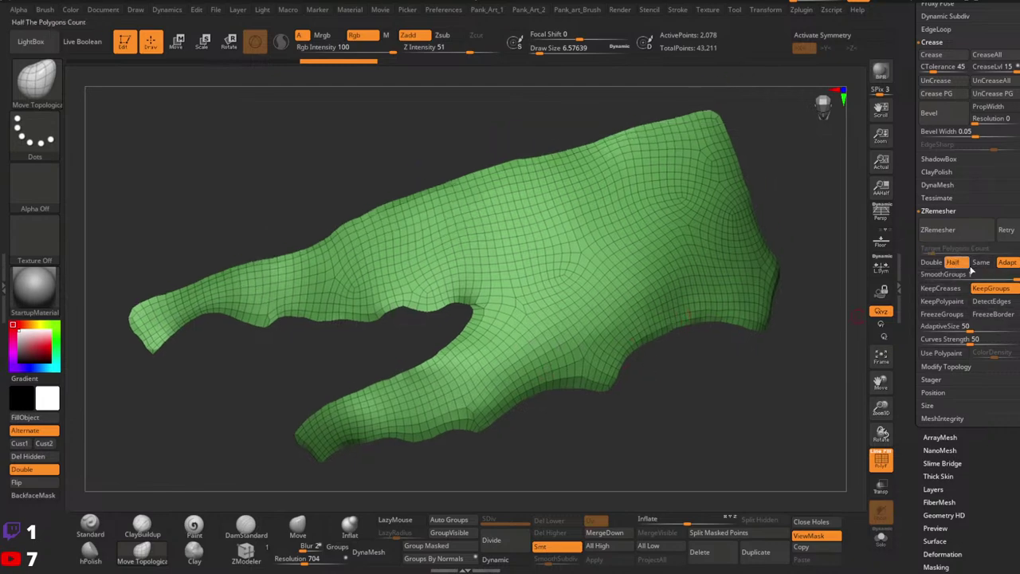
click(981, 278)
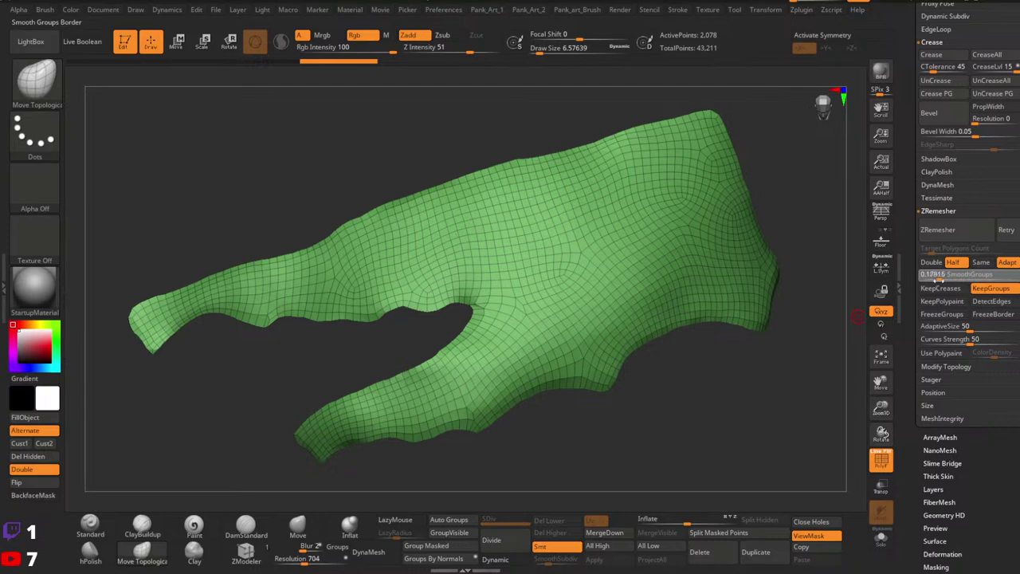
drag(919, 278, 763, 280)
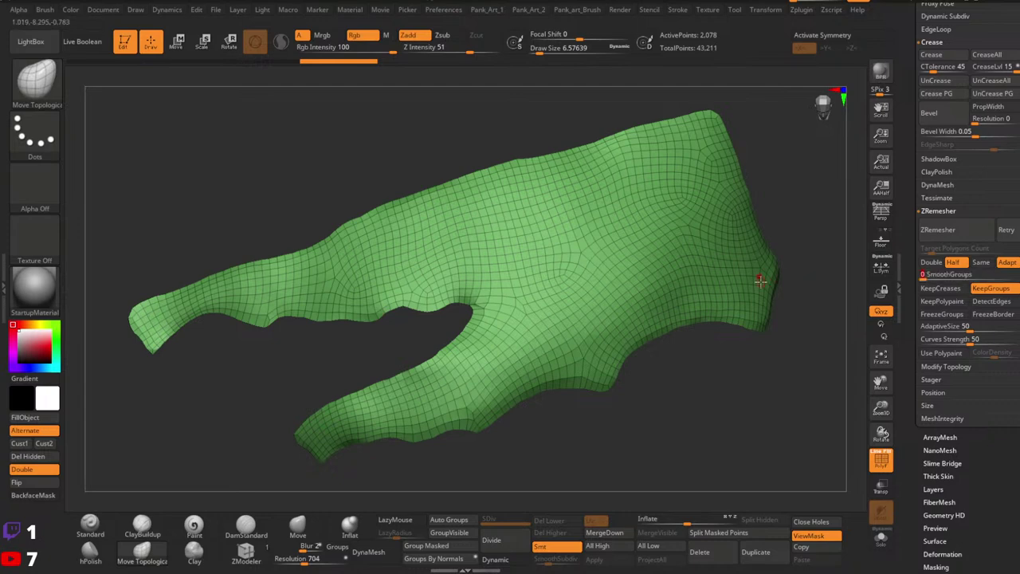
click(947, 231)
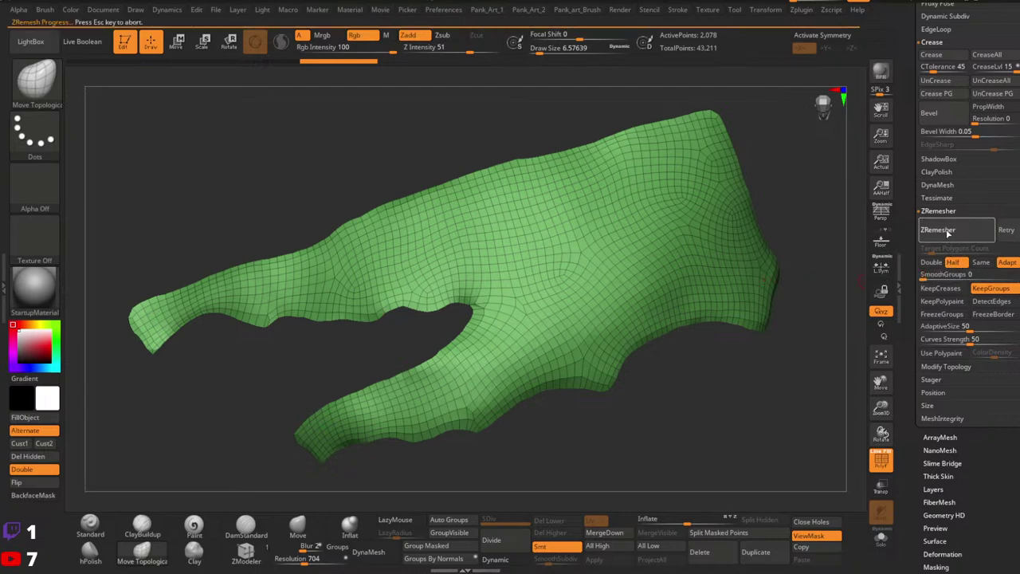
click(947, 234)
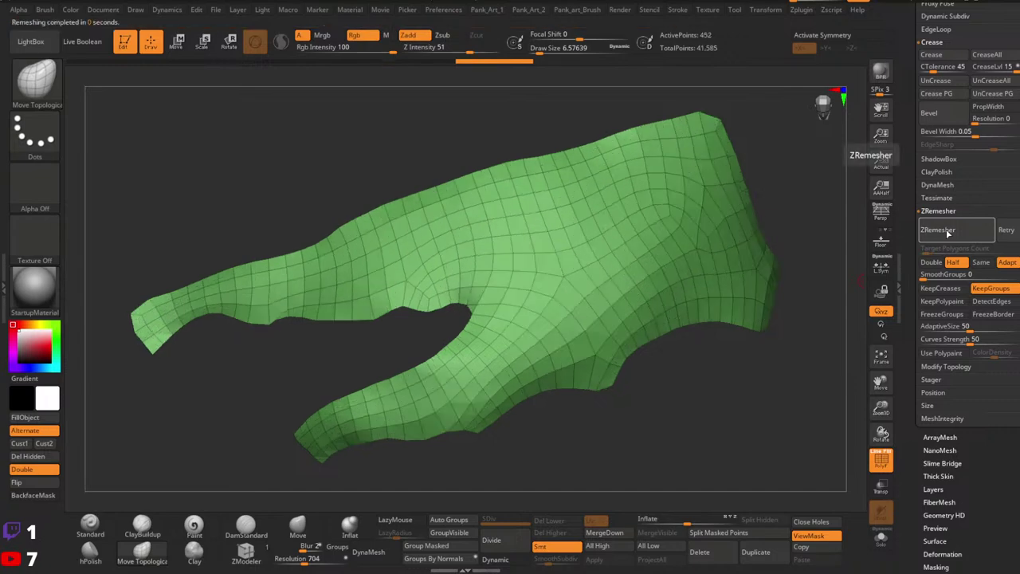
click(948, 231)
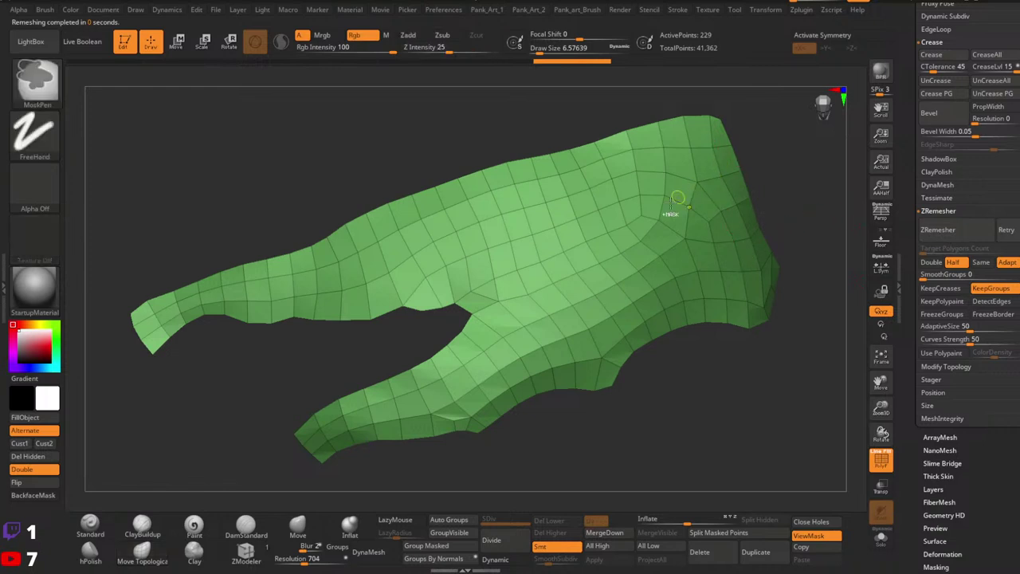
Step back through the remesh history to compare densities and settle on the result of the second halving.
key(ctrl+z)
key(ctrl+z)
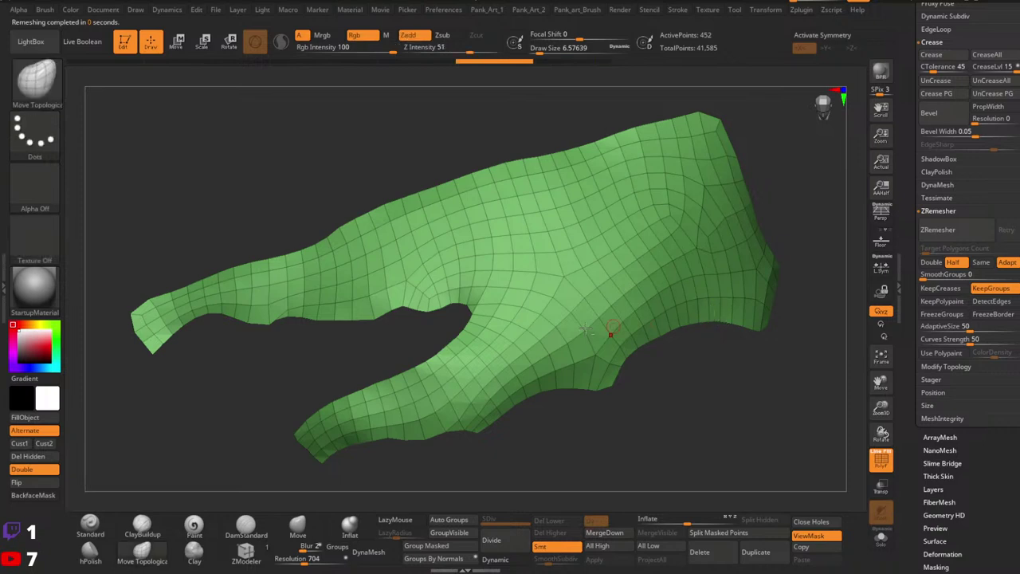
alt+right_drag(556, 336, 594, 333)
key(ctrl+z)
key(ctrl+z)
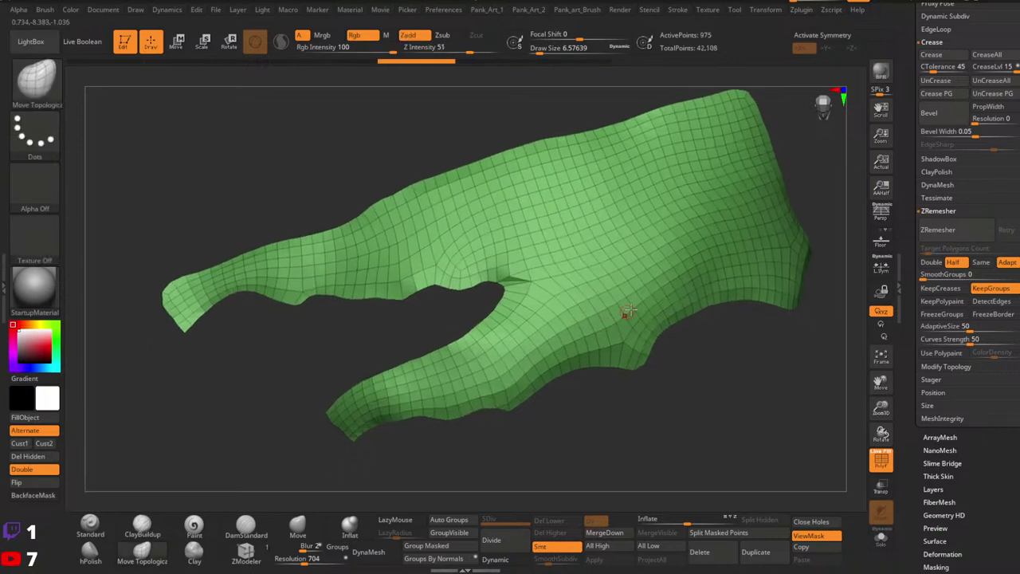
alt+right_drag(706, 277, 694, 298)
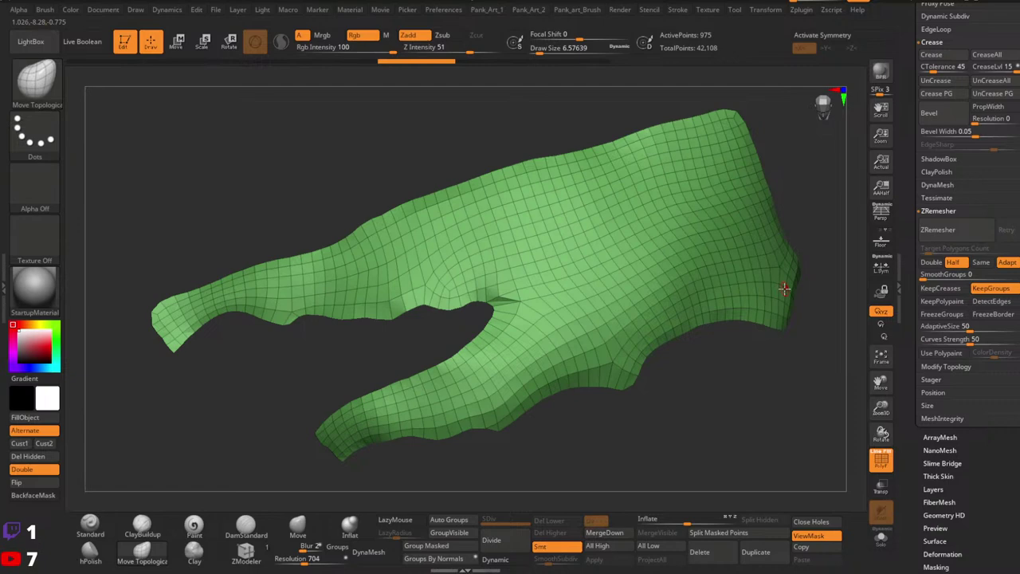
key(ctrl+shift+z)
alt+right_drag(781, 292, 770, 304)
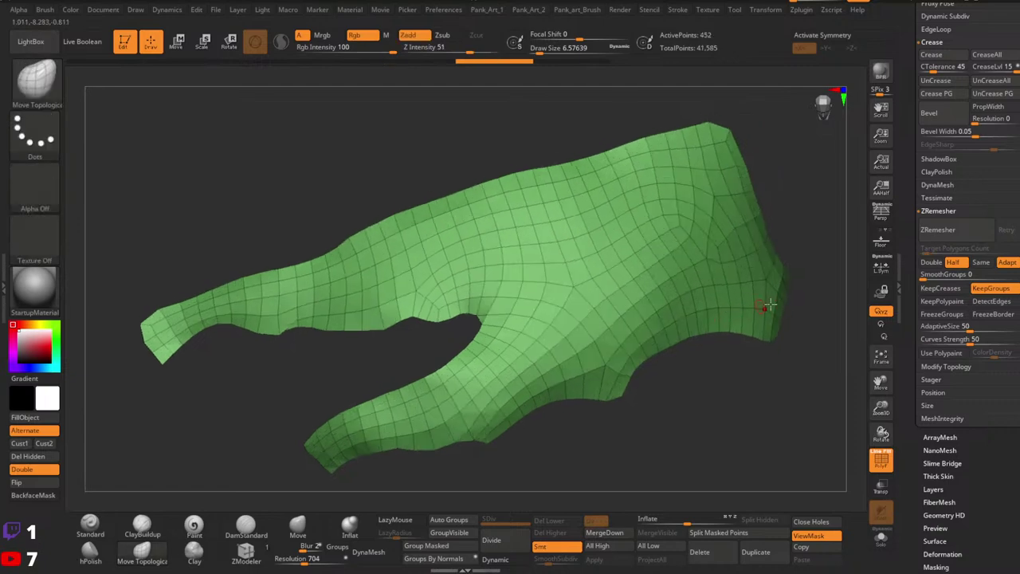
Remesh the surface once more with ZRemesher set to keep the same polygon count.
click(981, 261)
click(950, 230)
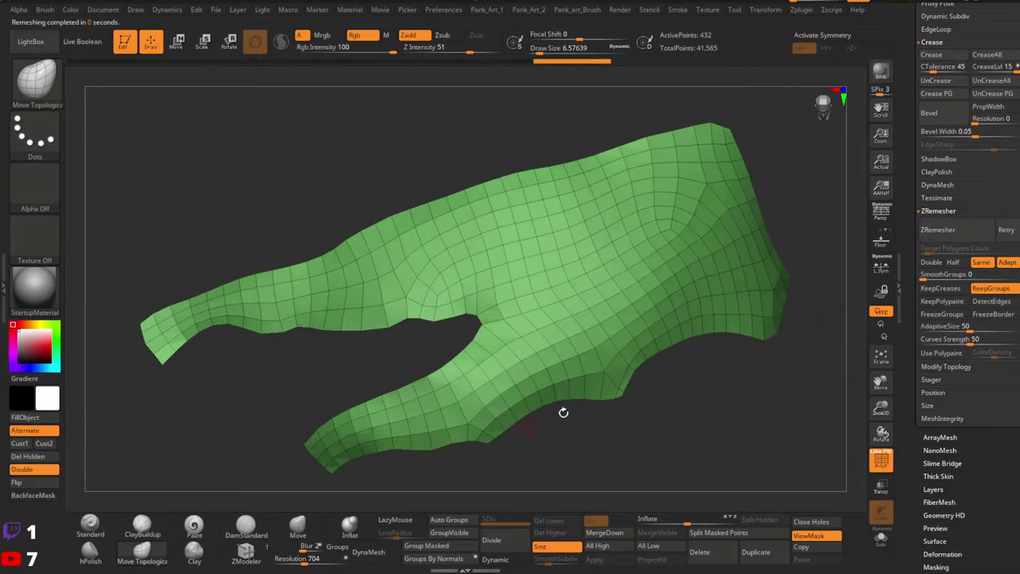
mouse_move(607, 339)
right_down()
mouse_move(610, 303)
mouse_move(550, 275)
right_up()
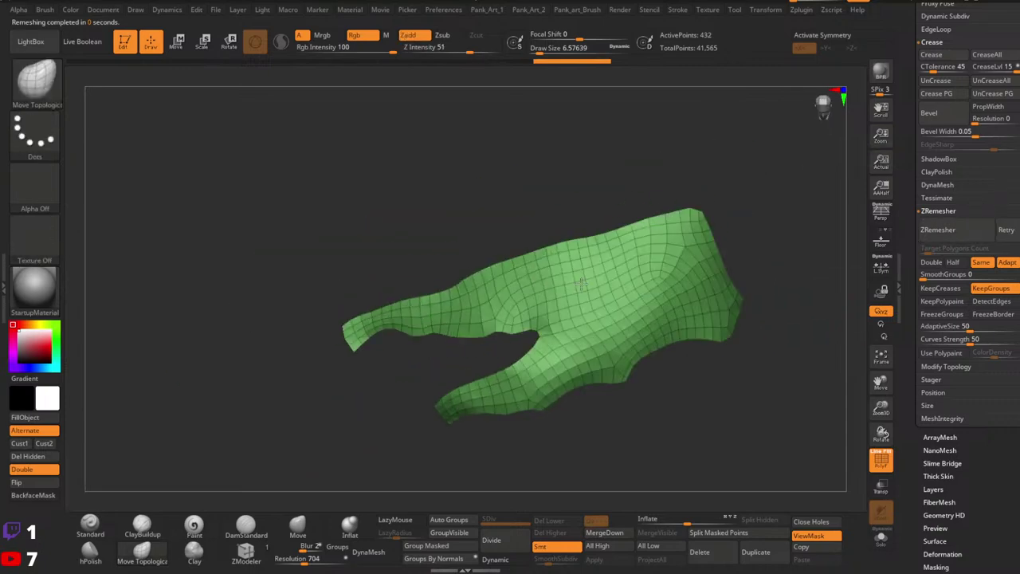
Reshape the tip of the chest piece's upper strip using the Move brush at a draw size of about 11.7.
alt+right_drag(490, 335, 522, 301)
mouse_move(460, 296)
alt+right_down()
mouse_move(525, 322)
mouse_move(474, 339)
mouse_move(464, 354)
alt+right_up()
mouse_move(379, 327)
alt+right_down()
mouse_move(449, 311)
mouse_move(434, 342)
alt+right_up()
click(298, 527)
key(space)
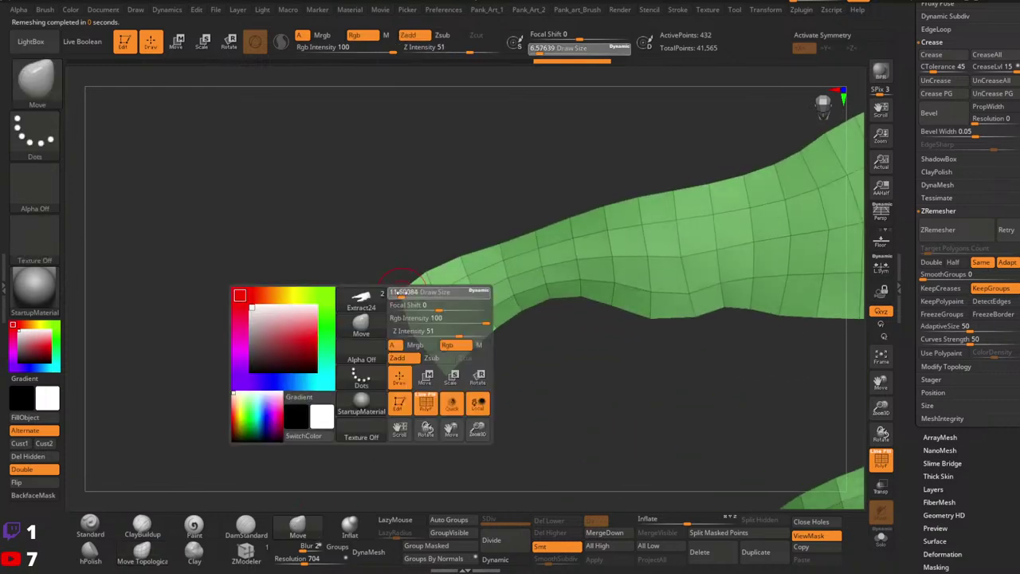
mouse_move(399, 289)
mouse_down()
mouse_move(385, 297)
mouse_move(399, 317)
mouse_up()
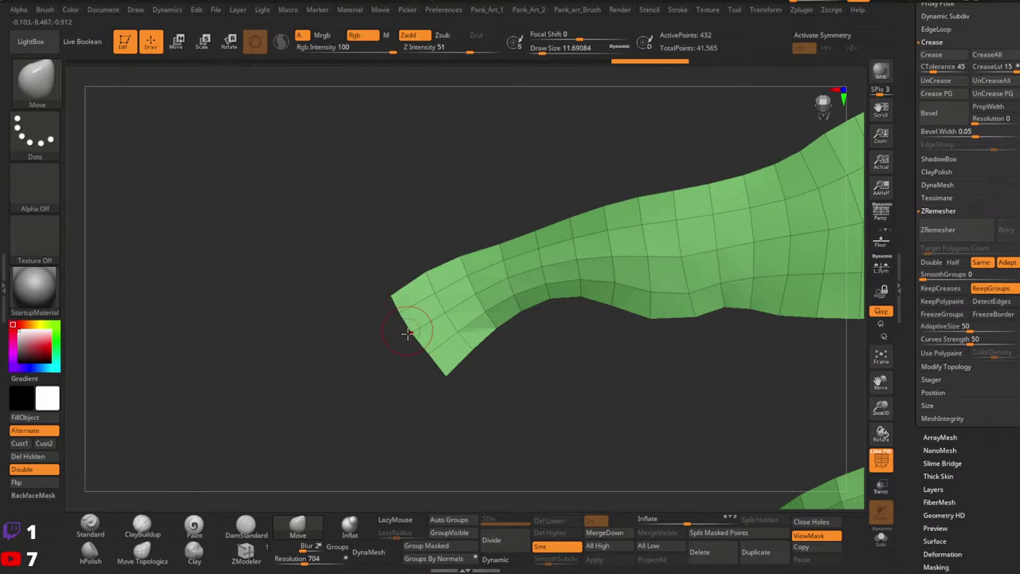
drag(431, 348, 426, 353)
Pull the upper strip's lower edge near its tip into an uneven, torn outline with the Move brush.
alt+right_drag(472, 293, 433, 293)
alt+right_drag(433, 294, 446, 253)
mouse_move(446, 252)
ctrl+right_down()
mouse_move(526, 275)
mouse_move(455, 292)
ctrl+right_up()
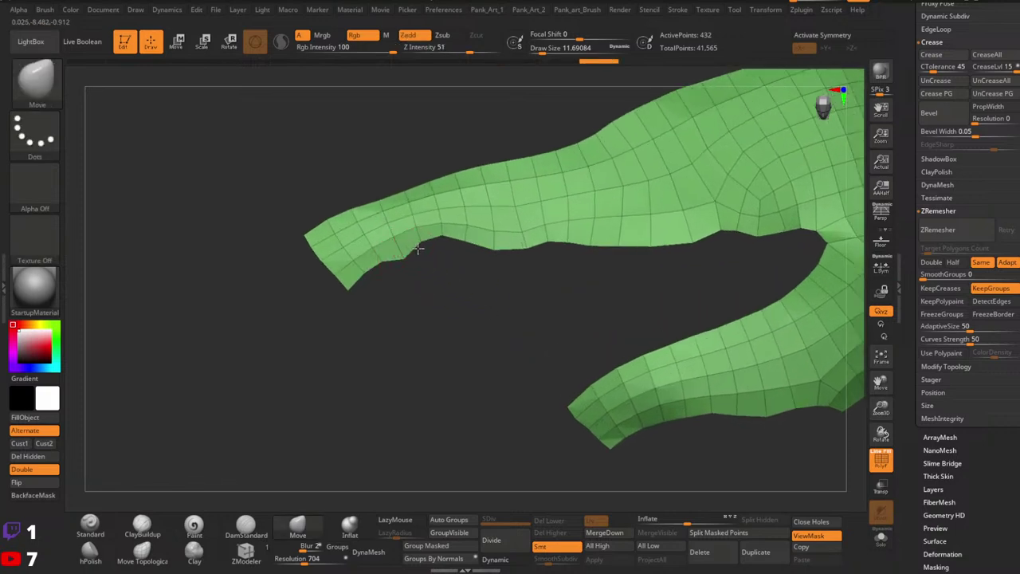
drag(418, 249, 418, 251)
alt+right_drag(442, 235, 432, 258)
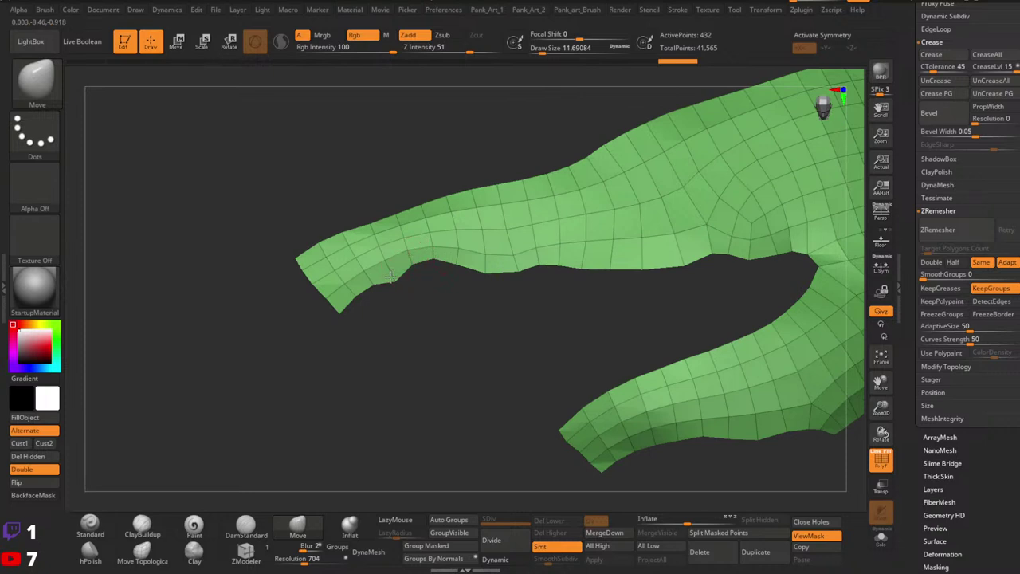
drag(390, 277, 397, 276)
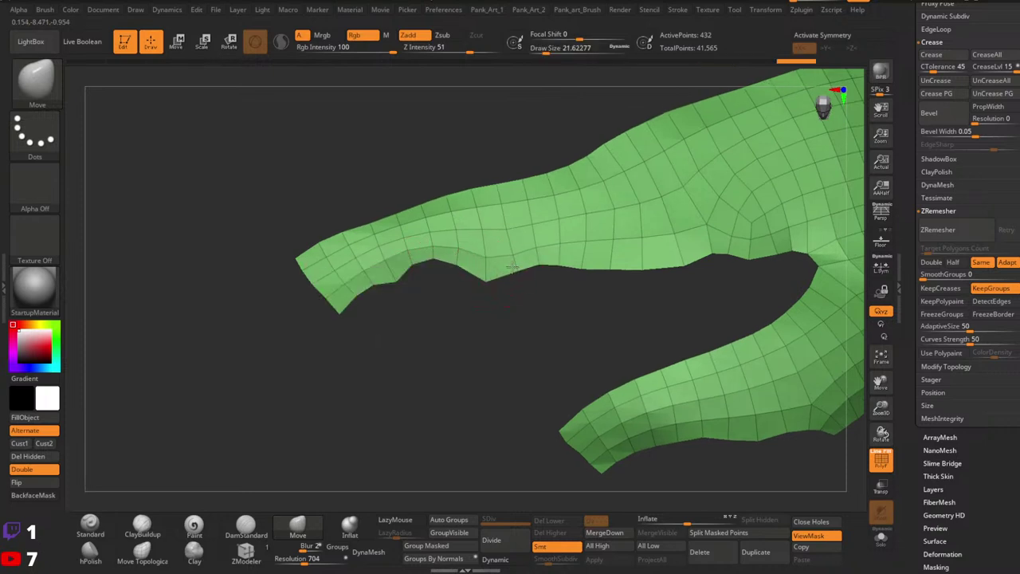
Reduce the Move brush's draw size to about 10.5 and reshape the middle of the upper strip's lower edge.
alt+right_drag(513, 264, 453, 261)
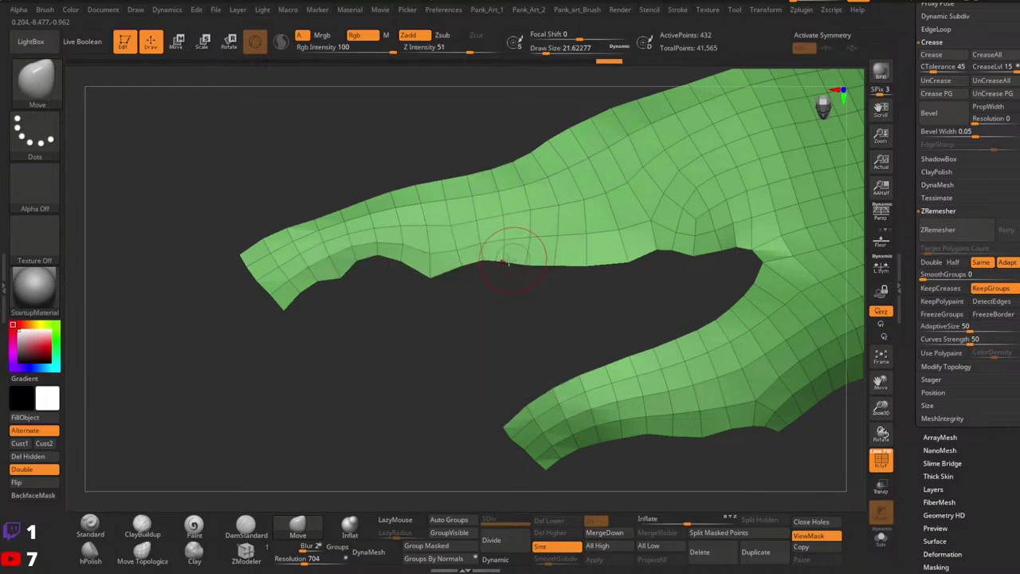
key(bracketleft)
key(space)
mouse_move(506, 261)
mouse_down()
mouse_move(510, 251)
mouse_move(555, 262)
mouse_up()
key(space)
mouse_move(557, 259)
mouse_down()
mouse_move(527, 259)
mouse_move(580, 265)
mouse_move(556, 254)
mouse_move(523, 259)
mouse_up()
mouse_move(542, 255)
right_down()
mouse_move(563, 227)
mouse_move(563, 292)
mouse_move(573, 289)
right_up()
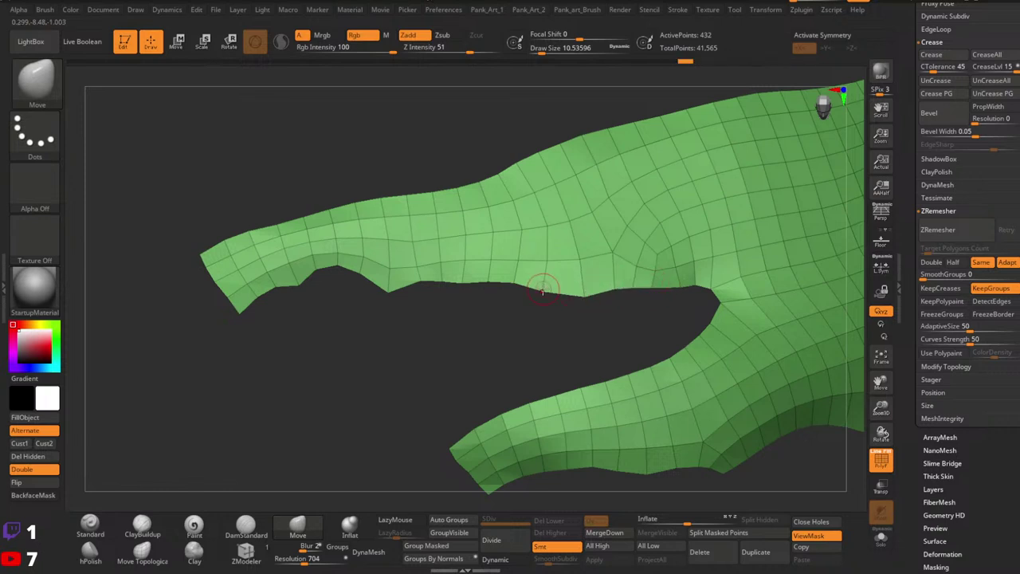
Pull the lower strip's lower edge near its tip into an uneven, torn outline with the Move brush at the current draw size.
drag(548, 285, 546, 283)
alt+right_drag(546, 283, 477, 279)
ctrl+right_drag(477, 279, 486, 247)
alt+right_drag(633, 299, 630, 277)
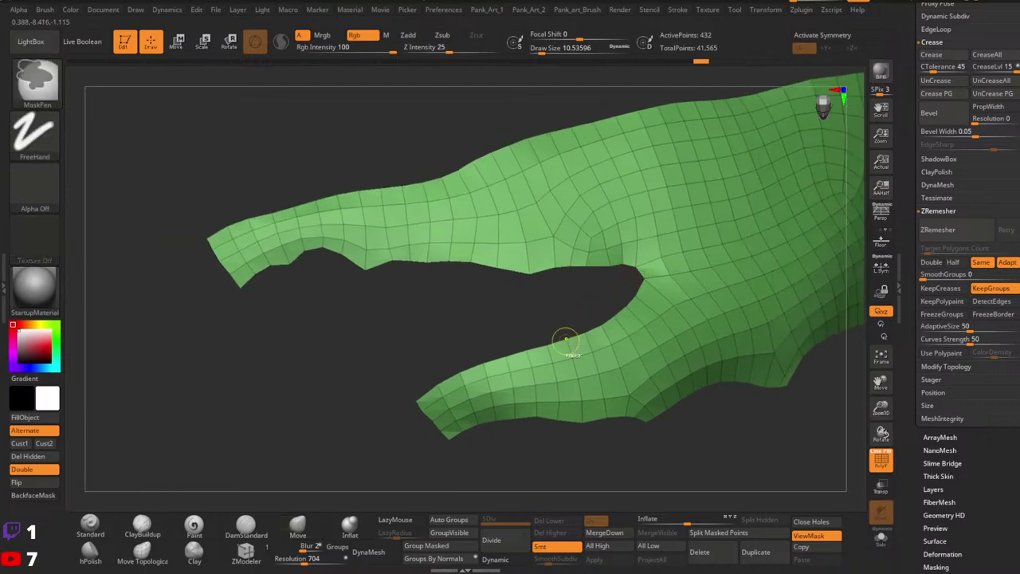
mouse_move(530, 437)
mouse_down()
mouse_move(521, 380)
mouse_move(538, 372)
mouse_move(504, 358)
mouse_up()
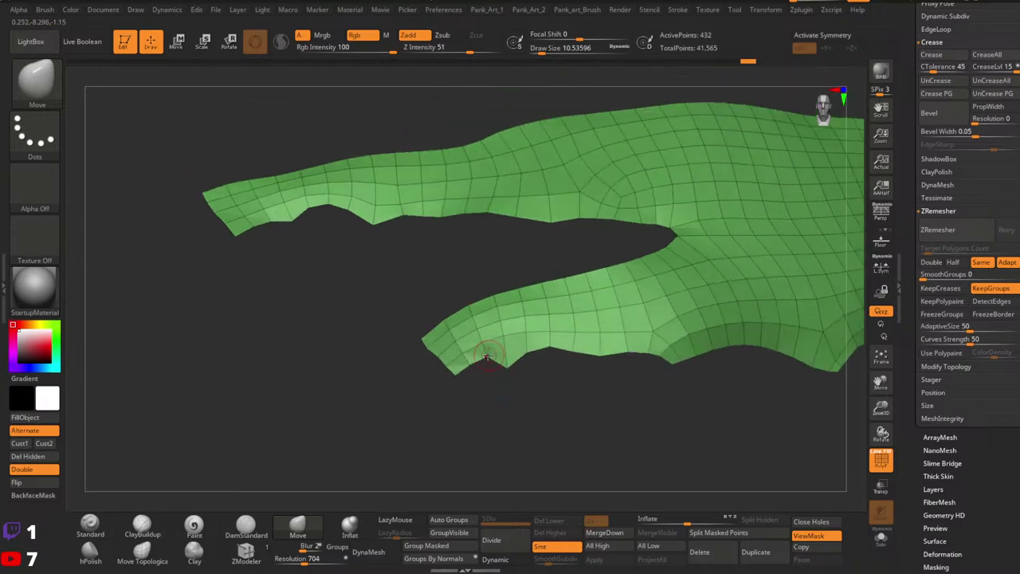
alt+right_drag(487, 356, 445, 360)
right_drag(514, 379, 519, 356)
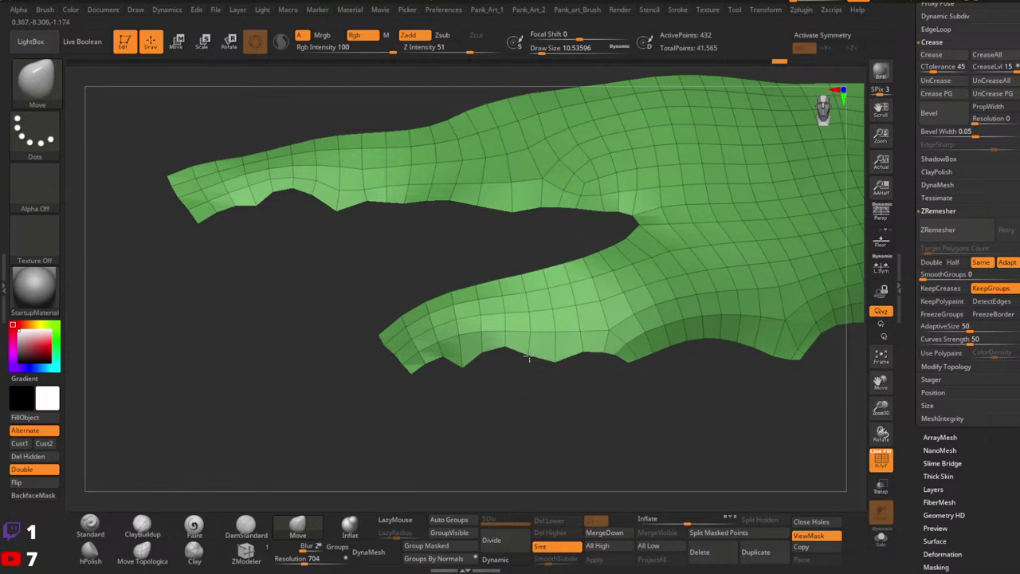
alt+right_drag(528, 357, 465, 364)
right_drag(592, 357, 558, 351)
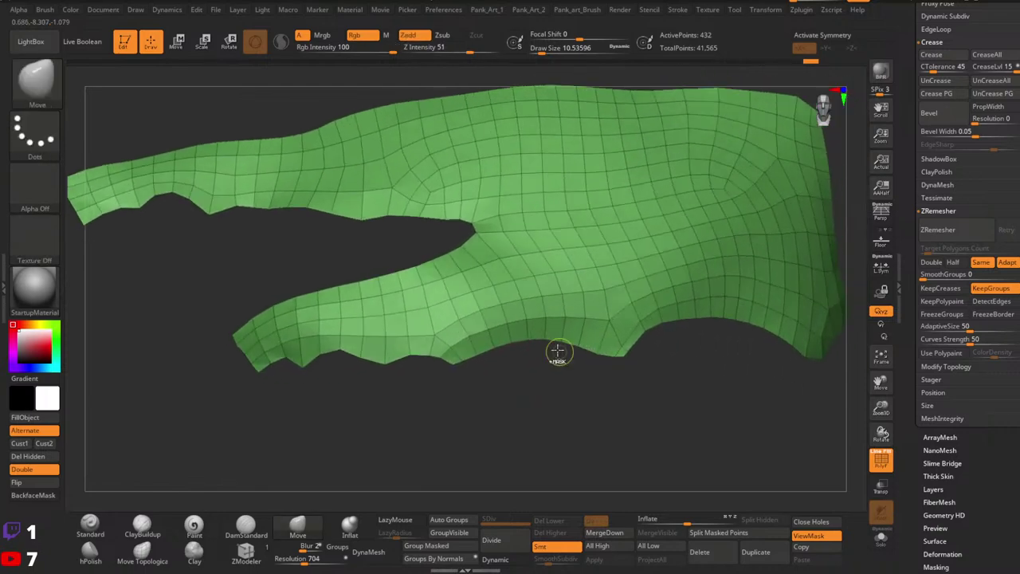
Switch the masking stroke to Lasso and outline small mask areas at the corners and lower edge of the upper strip's tip.
alt+right_drag(631, 357, 550, 351)
right_drag(550, 350, 599, 388)
ctrl+right_drag(600, 389, 542, 378)
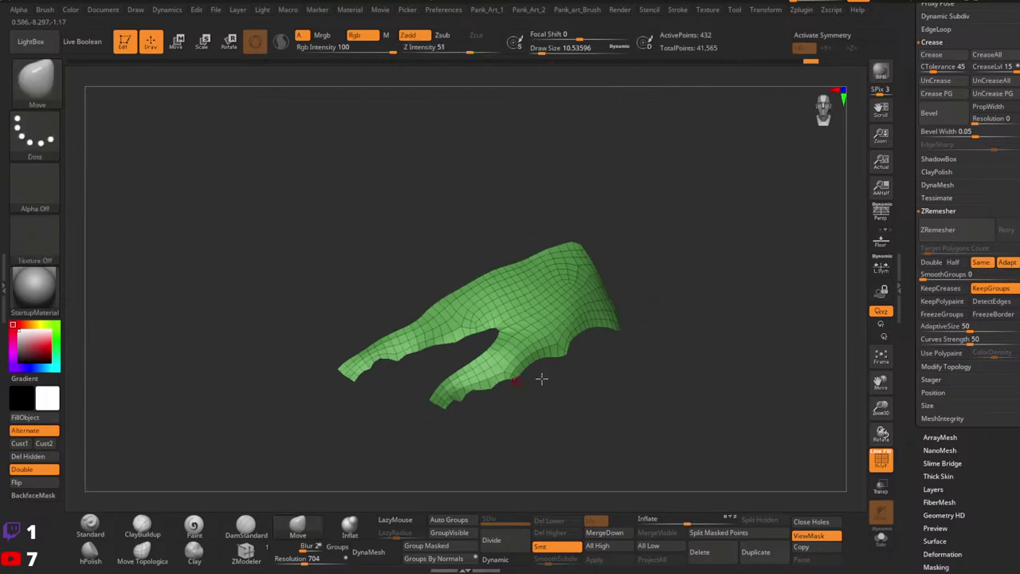
alt+right_drag(460, 366, 586, 357)
alt+right_drag(195, 350, 393, 388)
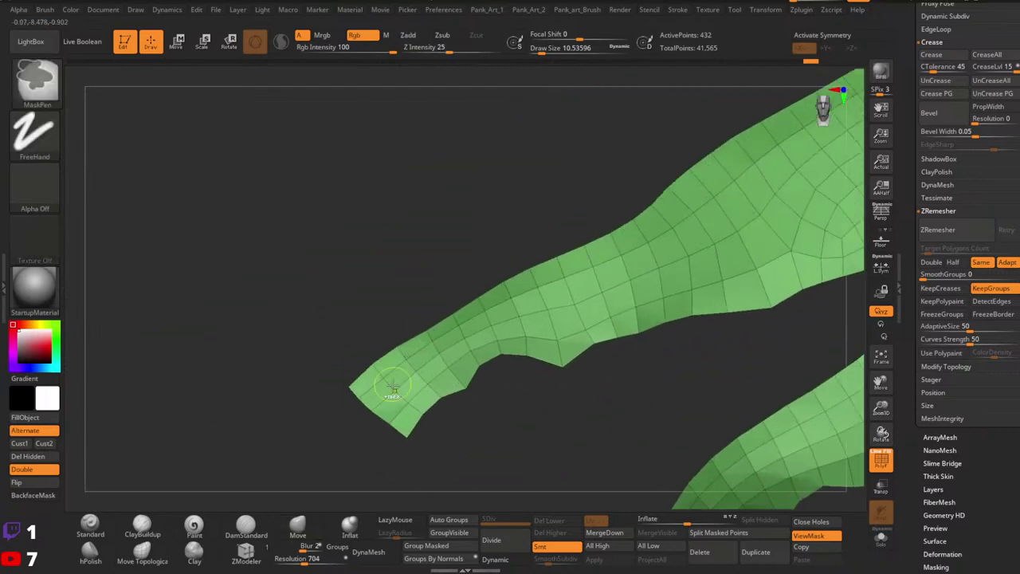
mouse_move(319, 395)
ctrl+mouse_down()
mouse_move(301, 373)
mouse_move(342, 375)
mouse_move(356, 391)
ctrl+mouse_up()
ctrl+click(38, 138)
ctrl+click(204, 169)
alt+right_drag(416, 436, 371, 367)
mouse_move(351, 373)
ctrl+mouse_down()
mouse_move(380, 374)
mouse_move(374, 357)
ctrl+mouse_up()
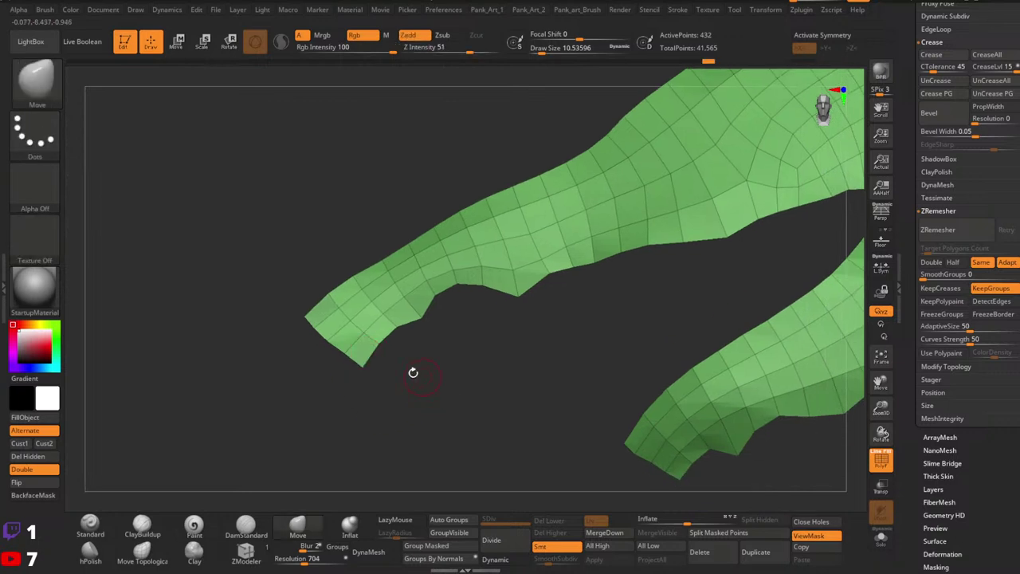
mouse_move(292, 351)
ctrl+mouse_down()
mouse_move(282, 330)
mouse_move(294, 310)
mouse_move(306, 322)
ctrl+mouse_up()
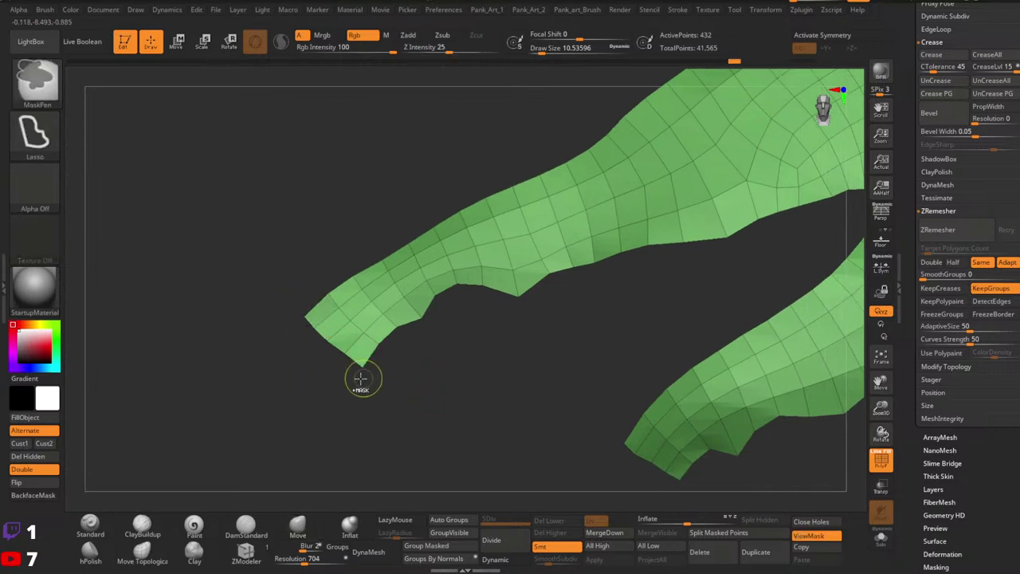
mouse_move(357, 379)
ctrl+mouse_down()
mouse_move(388, 367)
mouse_move(369, 350)
ctrl+mouse_up()
mouse_move(483, 334)
alt+right_down()
mouse_move(410, 310)
mouse_move(423, 305)
alt+right_up()
mouse_move(460, 284)
ctrl+mouse_down()
mouse_move(493, 248)
mouse_move(502, 263)
ctrl+mouse_up()
mouse_move(340, 313)
ctrl+mouse_down()
mouse_move(360, 284)
mouse_move(367, 292)
ctrl+mouse_up()
Set the Move brush's draw size to about 11.7 and shape a torn point on the upper strip's lower edge near the notch.
alt+right_drag(563, 285, 313, 331)
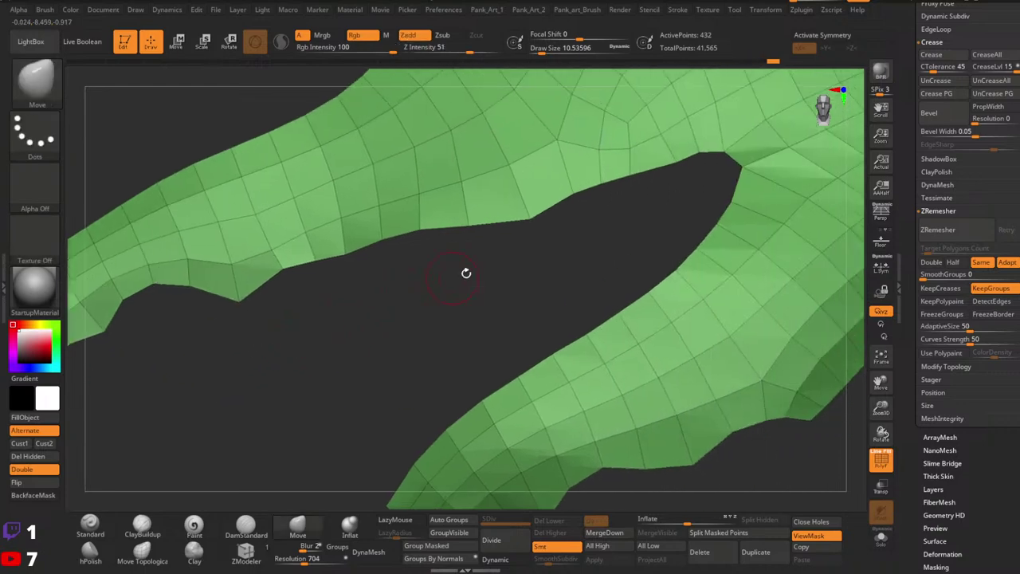
mouse_move(503, 261)
ctrl+right_down()
mouse_move(470, 258)
mouse_move(346, 335)
mouse_move(434, 308)
ctrl+right_up()
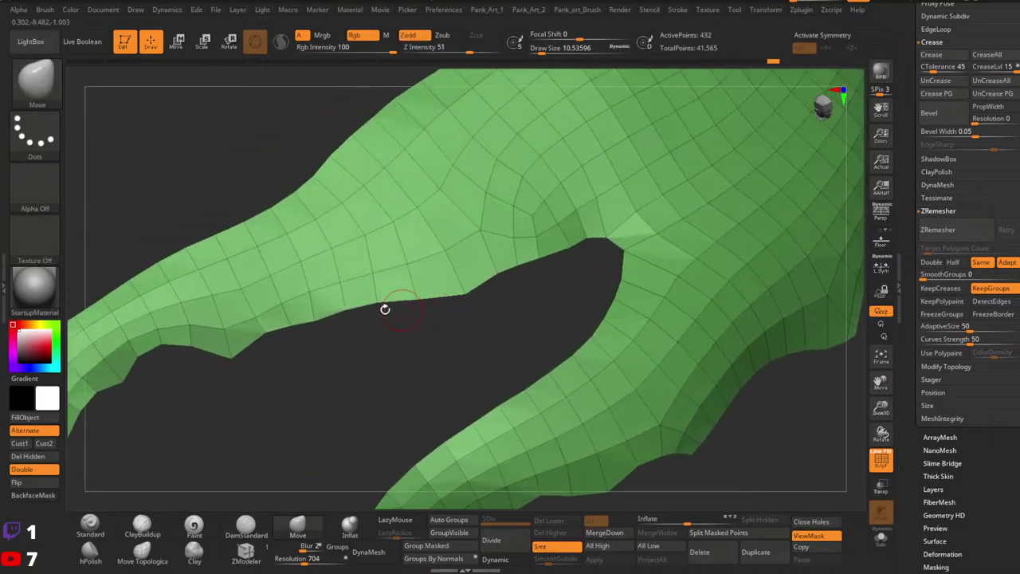
drag(385, 310, 515, 270)
right_click(468, 241)
click(468, 239)
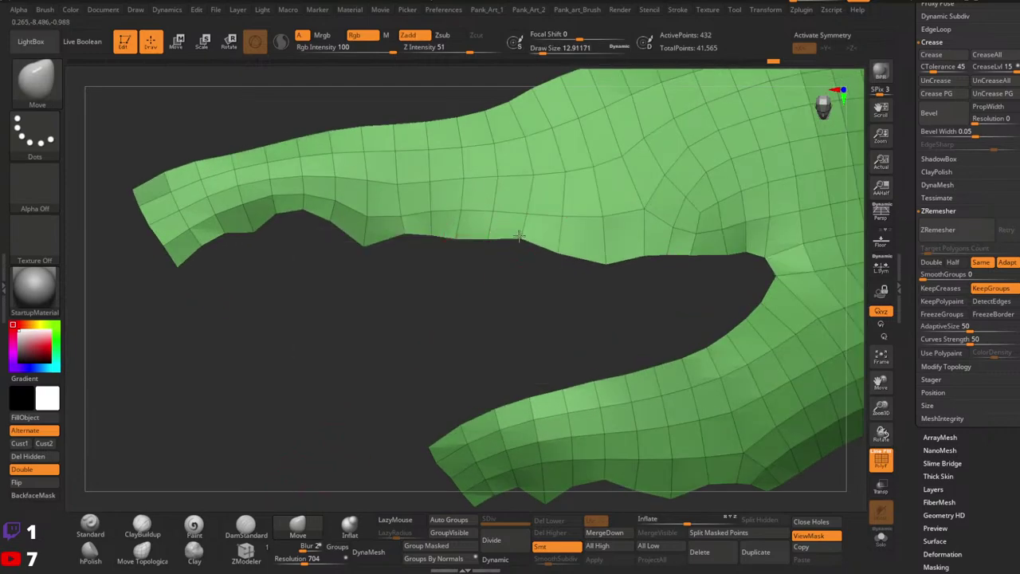
key(space)
click(571, 235)
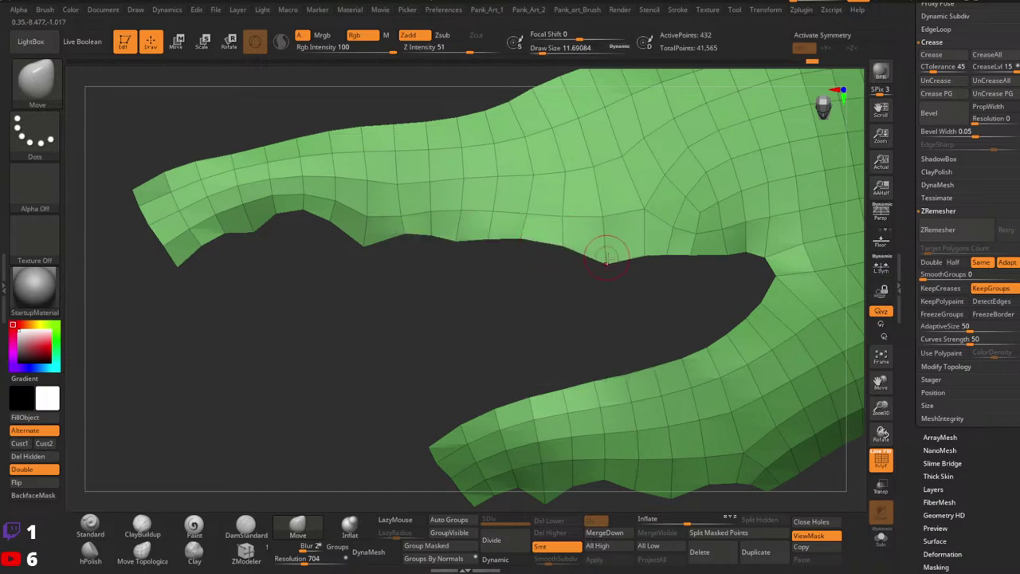
alt+right_drag(593, 271, 571, 281)
ctrl+alt+shift+drag(557, 275, 578, 342)
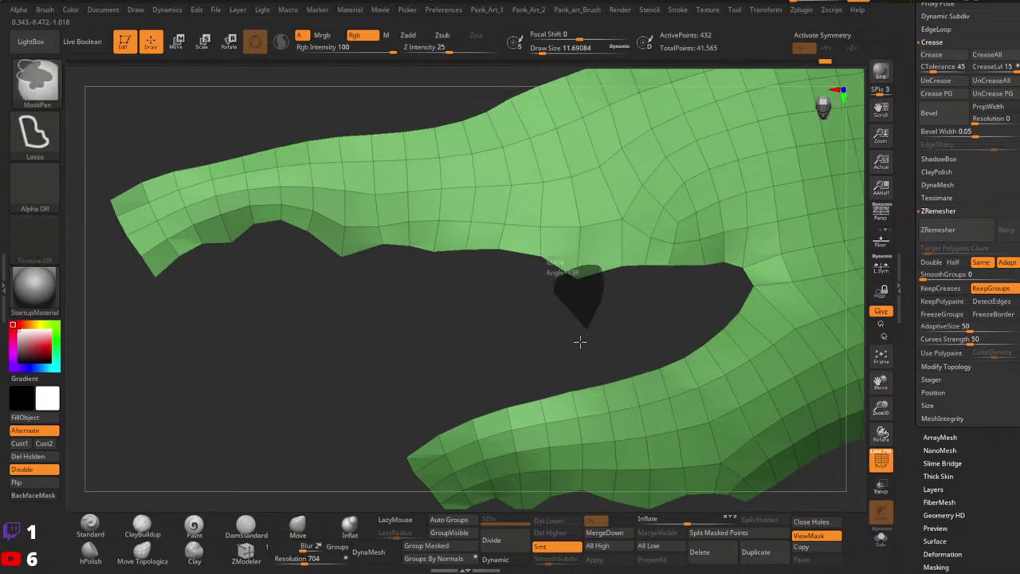
alt+right_drag(626, 297, 552, 297)
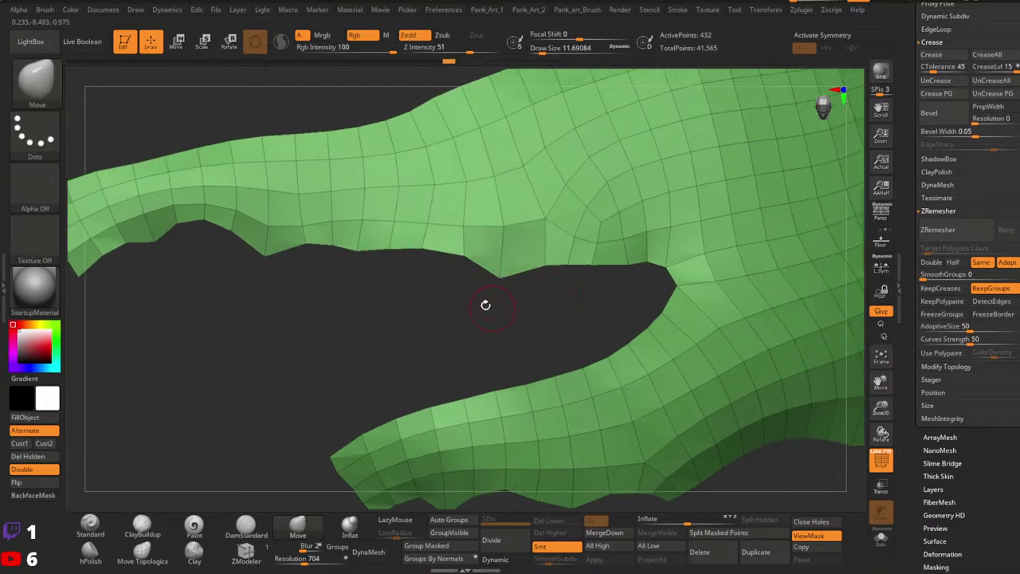
Pull a raised, ragged step into the upper strip's upper edge where the strip begins to widen.
alt+right_drag(423, 197, 468, 290)
alt+right_drag(505, 244, 618, 267)
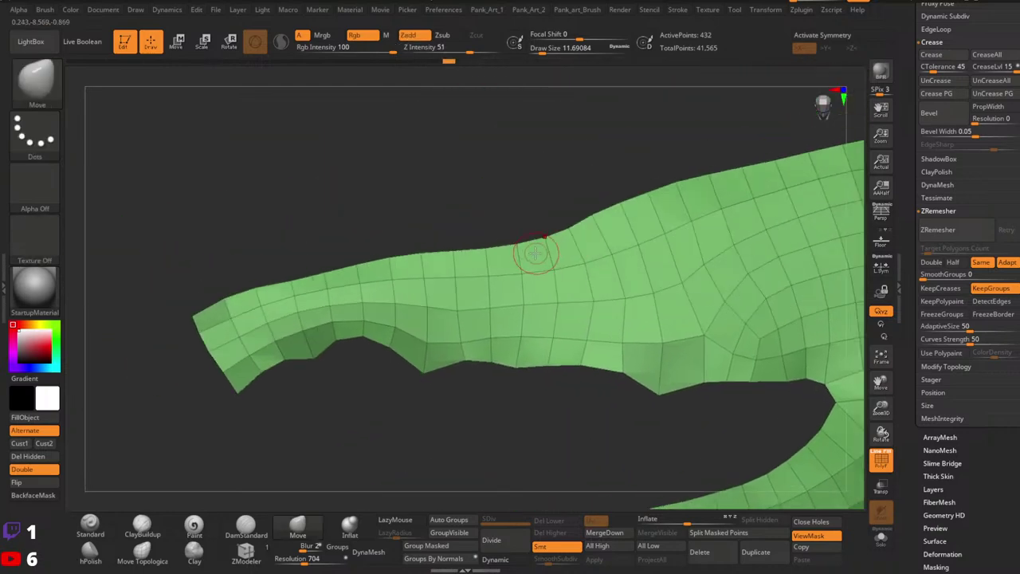
right_drag(518, 238, 514, 243)
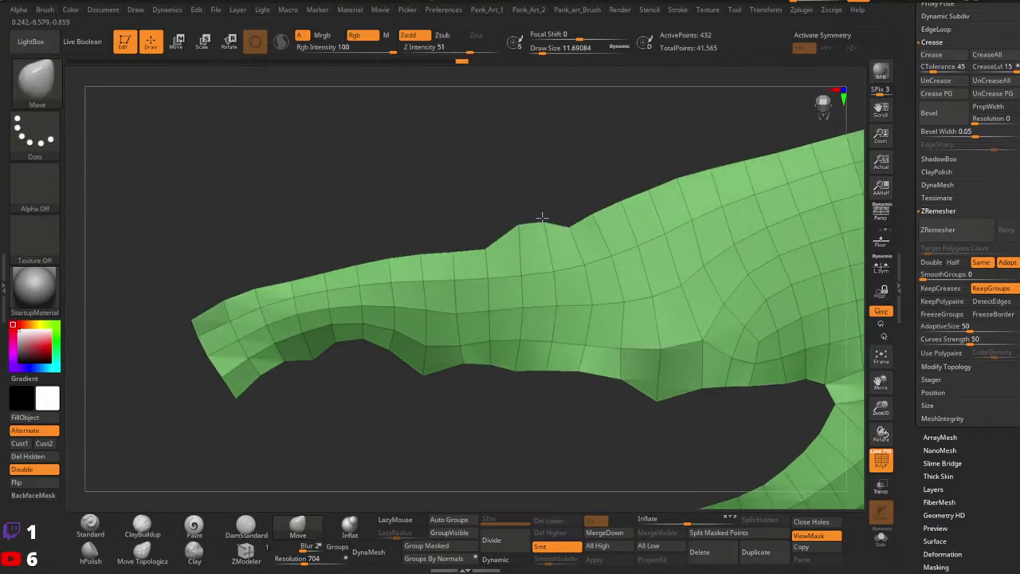
key(ctrl)
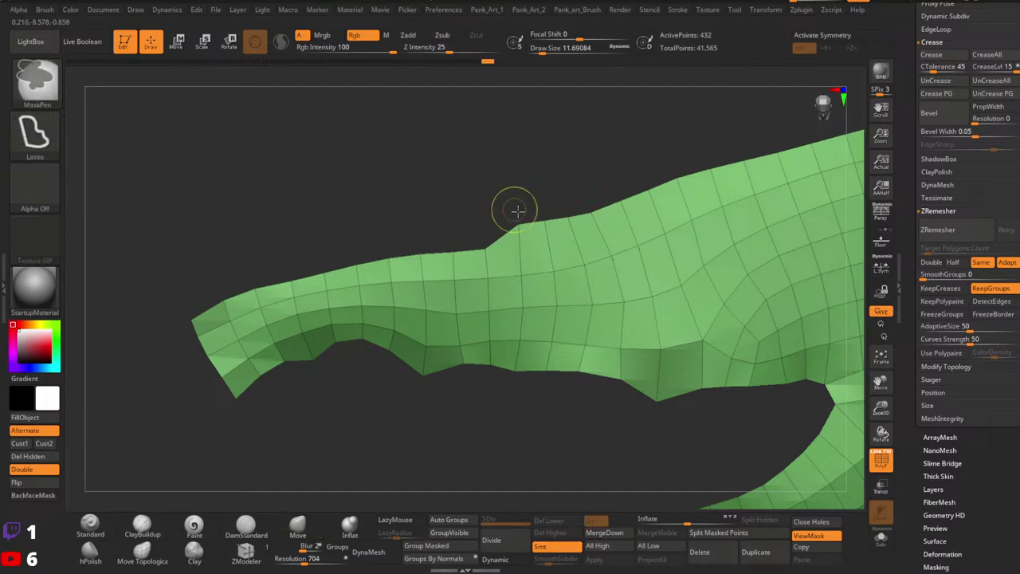
alt+right_drag(511, 224, 350, 279)
right_drag(430, 273, 504, 292)
mouse_move(503, 292)
ctrl+right_down()
mouse_move(490, 254)
mouse_move(479, 279)
mouse_move(555, 284)
ctrl+right_up()
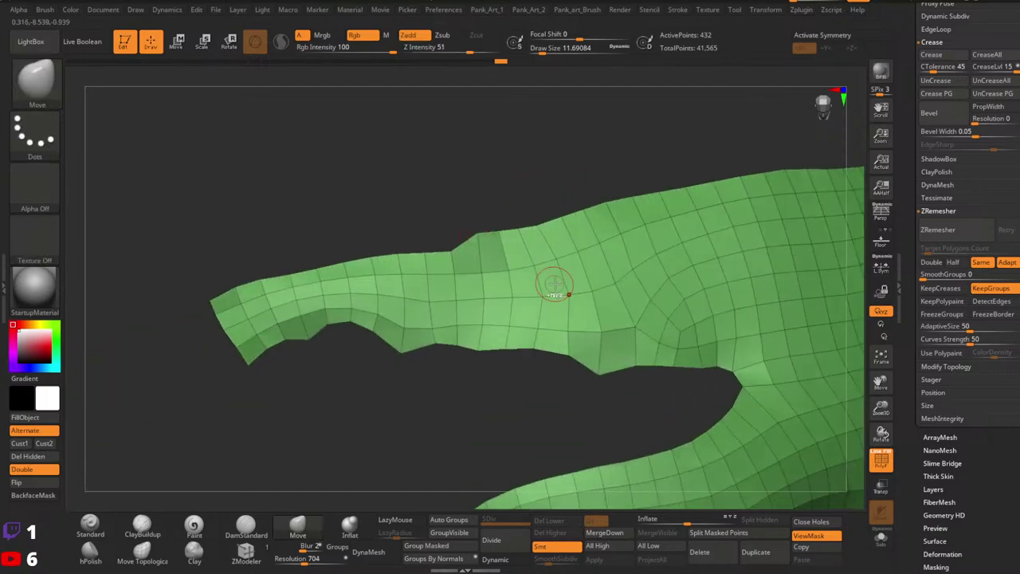
Reduce the Move brush's draw size to about 6.6 and reshape the upper corner of the chest piece's wide end.
mouse_move(500, 239)
ctrl+right_down()
mouse_move(506, 267)
mouse_move(510, 250)
mouse_move(518, 255)
mouse_move(521, 287)
mouse_move(422, 237)
mouse_move(521, 241)
mouse_move(379, 214)
mouse_move(444, 255)
ctrl+right_up()
alt+right_drag(555, 190, 445, 318)
alt+right_drag(666, 357, 496, 297)
right_drag(564, 261, 488, 270)
mouse_move(488, 269)
ctrl+right_down()
mouse_move(596, 229)
mouse_move(586, 191)
ctrl+right_up()
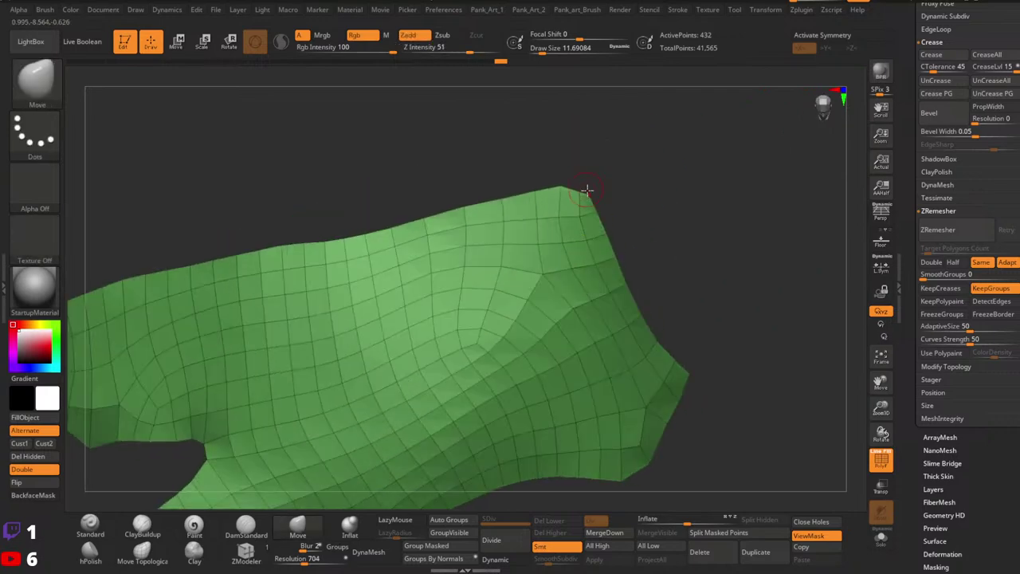
key(s)
drag(582, 182, 578, 186)
key(ctrl)
right_drag(721, 233, 518, 208)
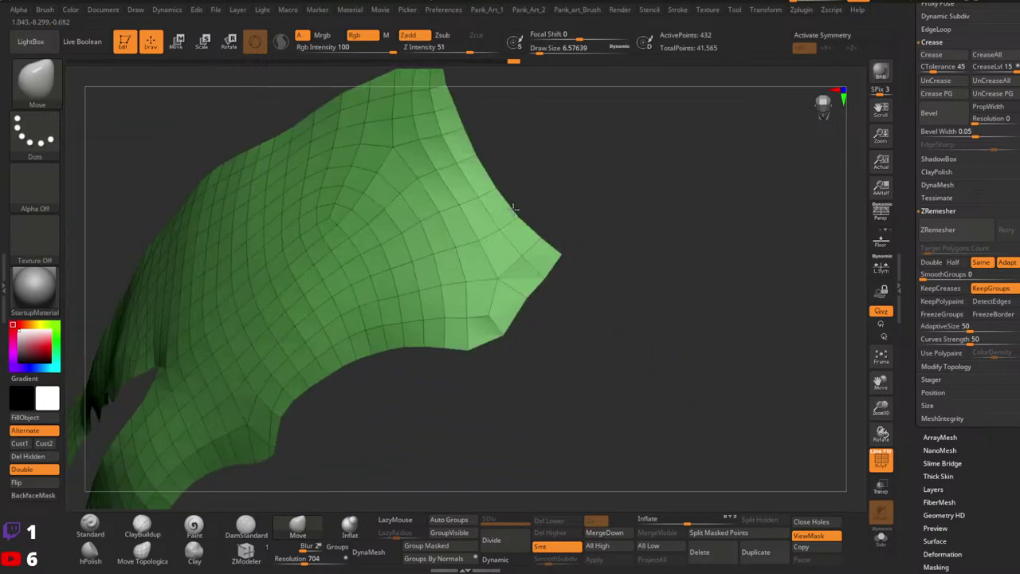
mouse_move(614, 312)
right_down()
mouse_move(535, 260)
mouse_move(524, 272)
right_up()
mouse_move(649, 265)
ctrl+right_down()
mouse_move(608, 255)
mouse_move(469, 273)
mouse_move(481, 271)
mouse_move(407, 294)
mouse_move(430, 316)
mouse_move(432, 359)
mouse_move(527, 346)
mouse_move(465, 342)
mouse_move(391, 273)
mouse_move(363, 267)
ctrl+right_up()
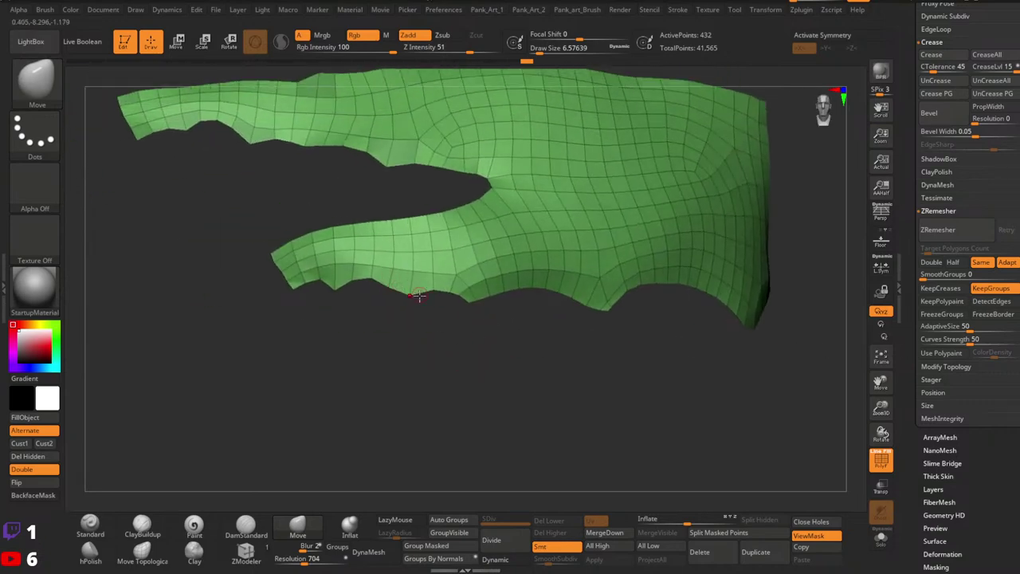
Set the draw size to about 8.4 and reshape the protruding point in the middle of the chest piece's lower edge.
mouse_move(493, 300)
right_down()
mouse_move(505, 292)
mouse_move(467, 303)
right_up()
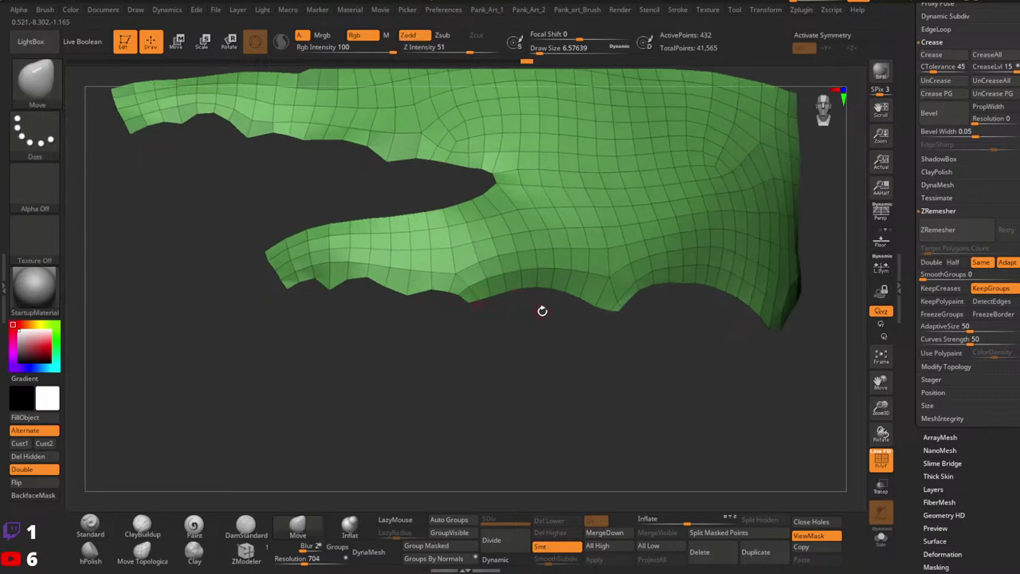
mouse_move(542, 310)
right_down()
mouse_move(546, 294)
mouse_move(608, 308)
mouse_move(567, 306)
mouse_move(598, 271)
mouse_move(588, 338)
right_up()
key(space)
click(597, 269)
key(space)
click(514, 310)
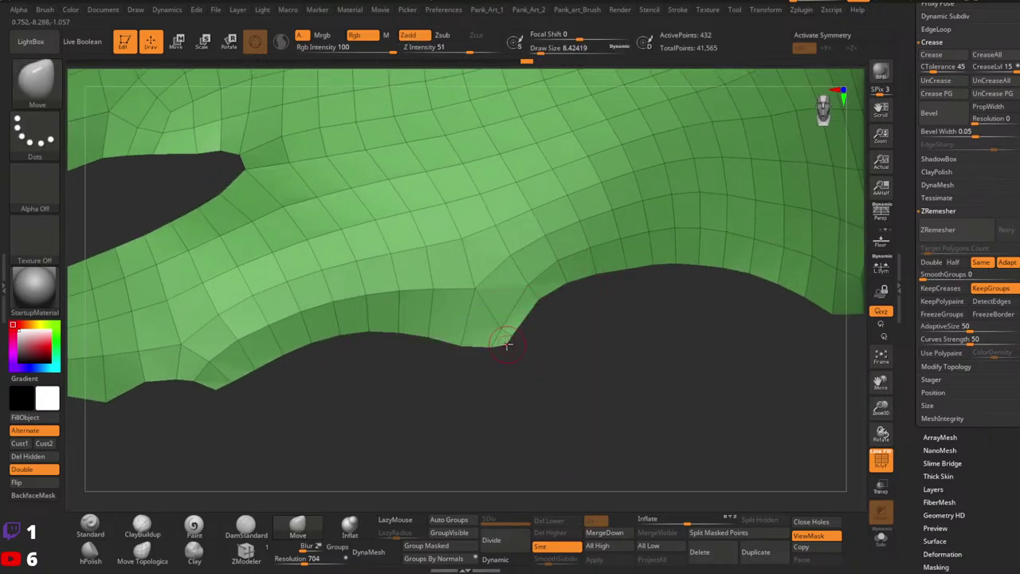
key(space)
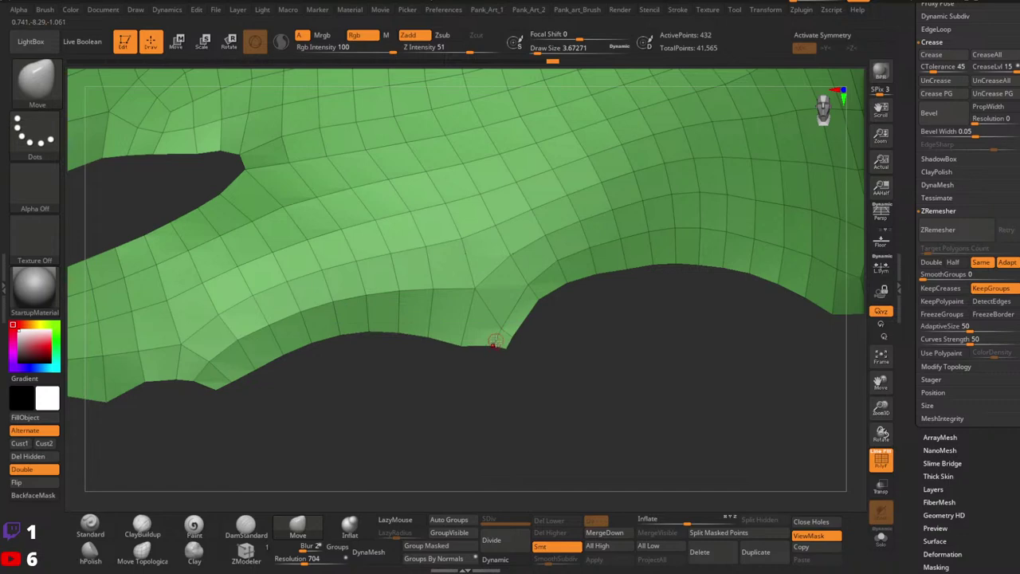
key(space)
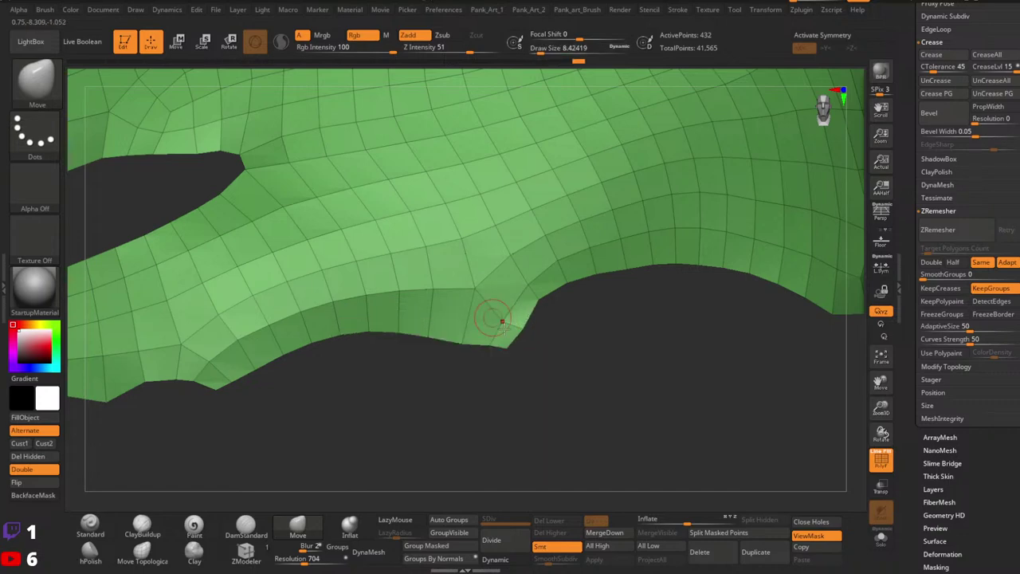
Pull an additional torn spike into the lower edge between the lower strip and the protruding middle point.
mouse_move(578, 367)
ctrl+right_down()
mouse_move(510, 341)
mouse_move(458, 337)
mouse_move(434, 357)
mouse_move(475, 337)
mouse_move(485, 307)
mouse_move(448, 352)
ctrl+right_up()
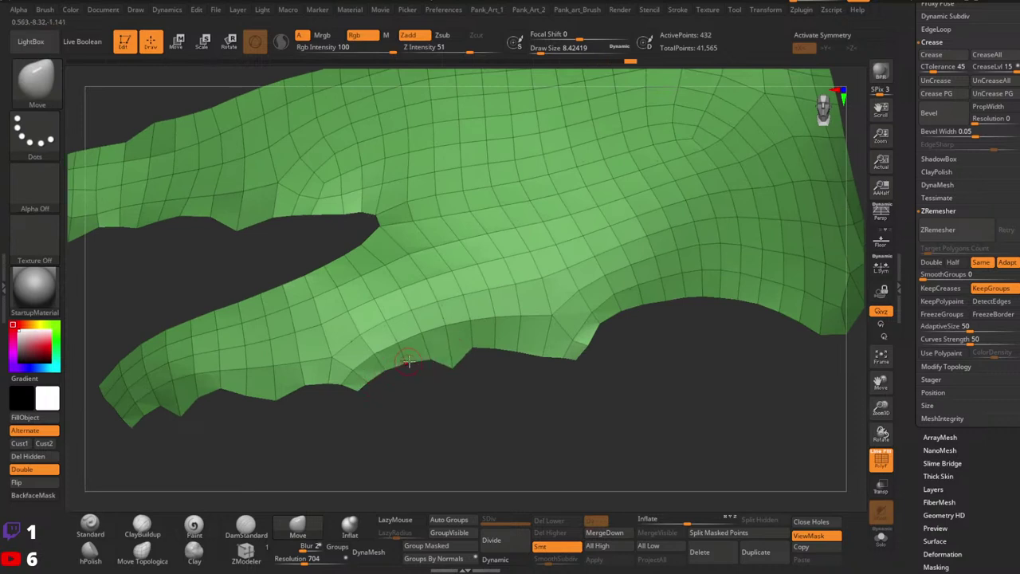
ctrl+drag(446, 372, 471, 378)
right_drag(494, 350, 495, 350)
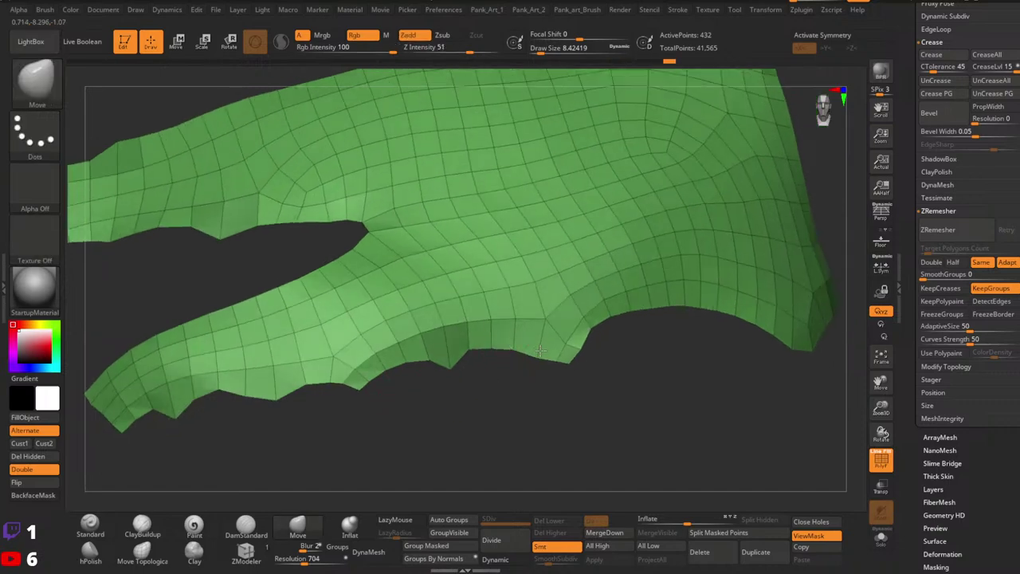
drag(473, 353, 512, 345)
ctrl+right_drag(615, 351, 575, 281)
Adjust the tip of the protruding point on the lower edge with short Move strokes.
right_drag(575, 327, 603, 437)
right_drag(604, 437, 574, 422)
alt+right_drag(471, 379, 492, 314)
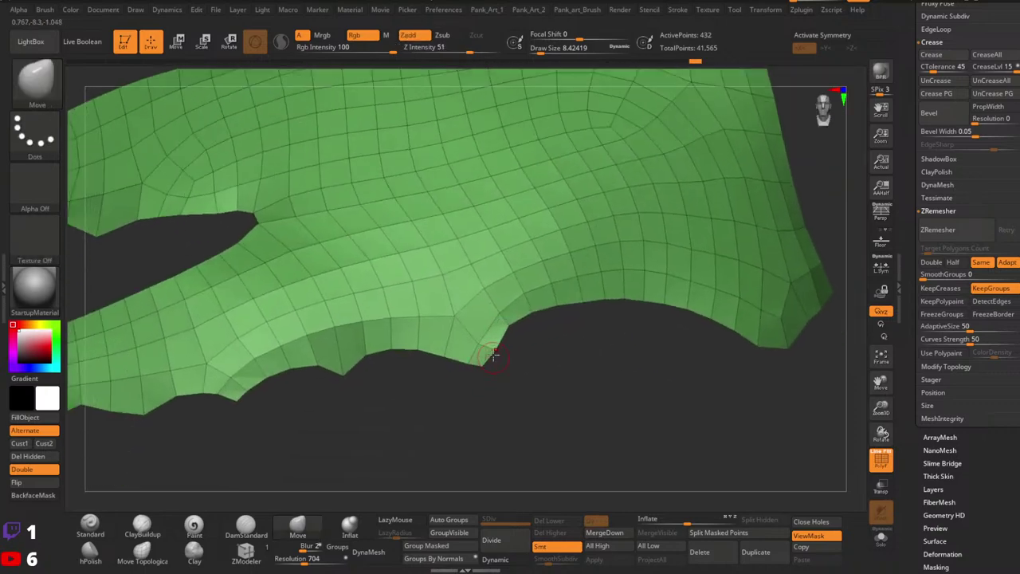
drag(493, 356, 496, 315)
mouse_move(496, 354)
mouse_down()
mouse_move(505, 369)
mouse_move(473, 345)
mouse_move(481, 364)
mouse_up()
ctrl+right_drag(564, 360, 503, 303)
Change the chest piece's material to SkinShade4 to check the torn silhouette.
alt+right_drag(452, 283, 567, 276)
alt+right_drag(640, 276, 550, 224)
mouse_move(526, 347)
right_down()
mouse_move(517, 303)
mouse_move(519, 333)
right_up()
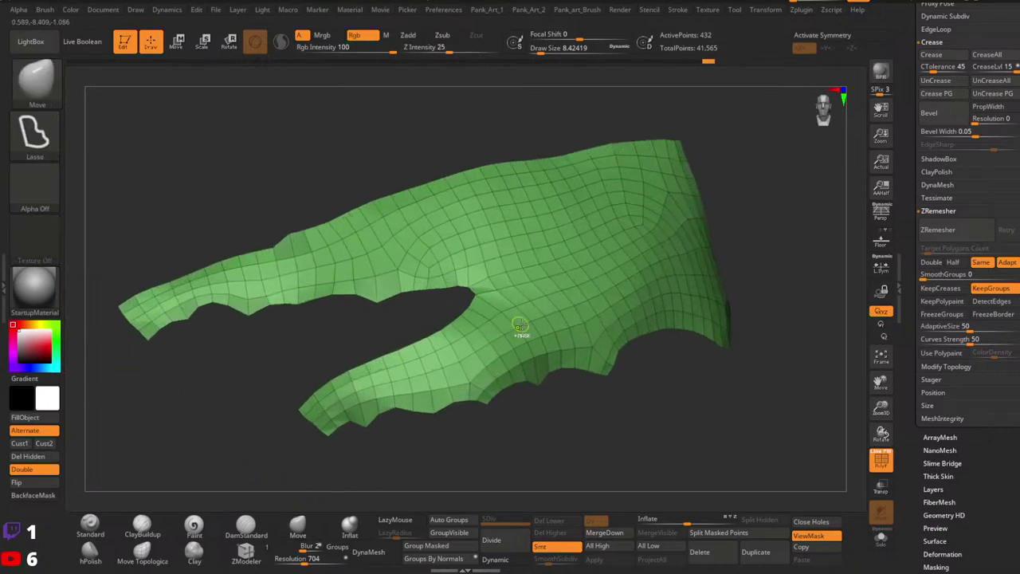
click(50, 286)
click(312, 213)
right_drag(431, 318, 510, 287)
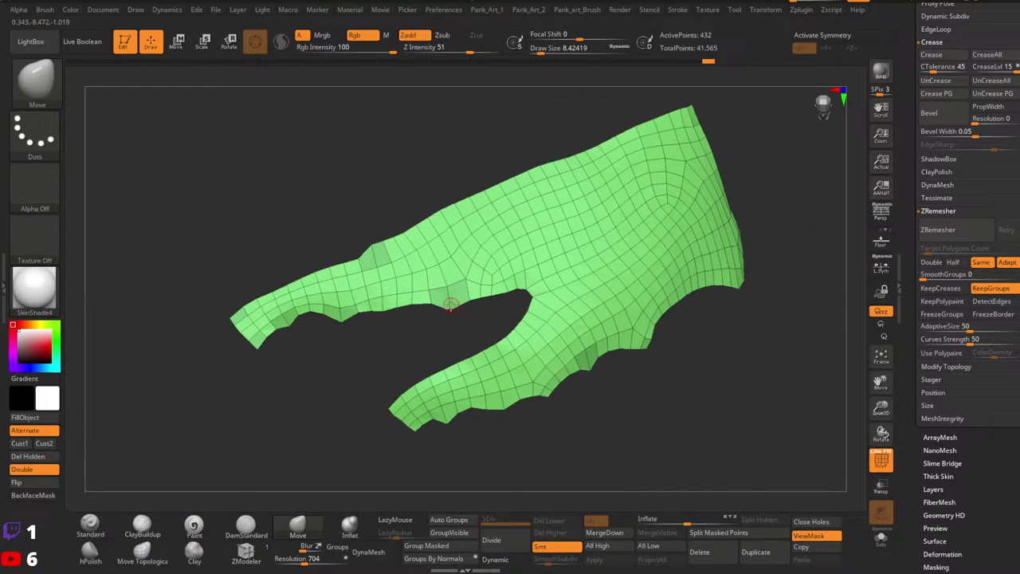
Refine the torn points along the lower edges of both strips with the Move brush.
drag(514, 294, 486, 309)
ctrl+right_drag(486, 308, 478, 299)
right_drag(478, 299, 487, 359)
ctrl+drag(487, 349, 470, 359)
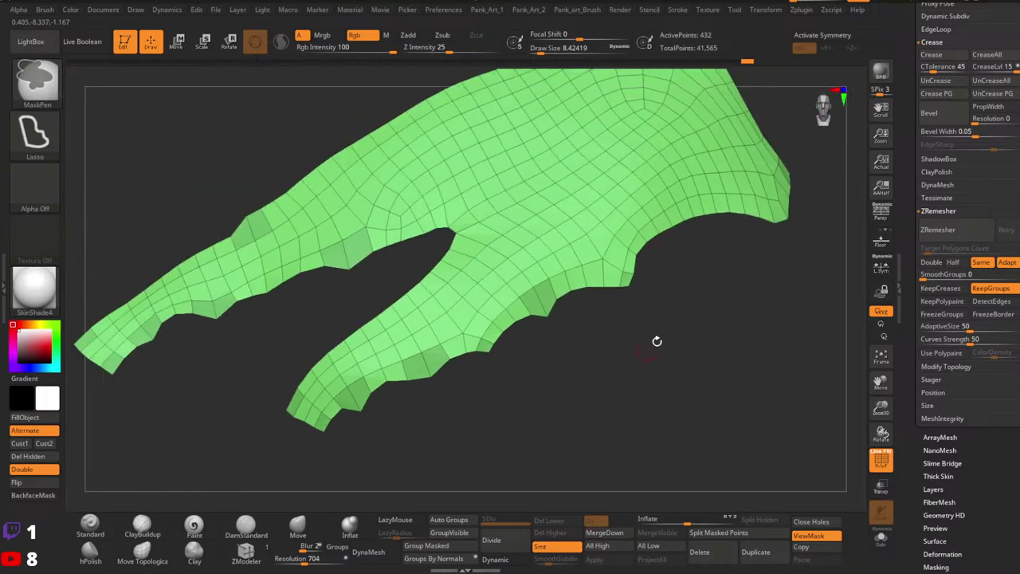
Pull a pointed tear outward in the middle of the wide end's side edge, using Move draw sizes of about 15.6 and 8.4.
alt+right_drag(657, 341, 489, 399)
right_drag(519, 303, 554, 207)
mouse_move(555, 207)
alt+right_down()
mouse_move(636, 299)
mouse_move(642, 380)
alt+right_up()
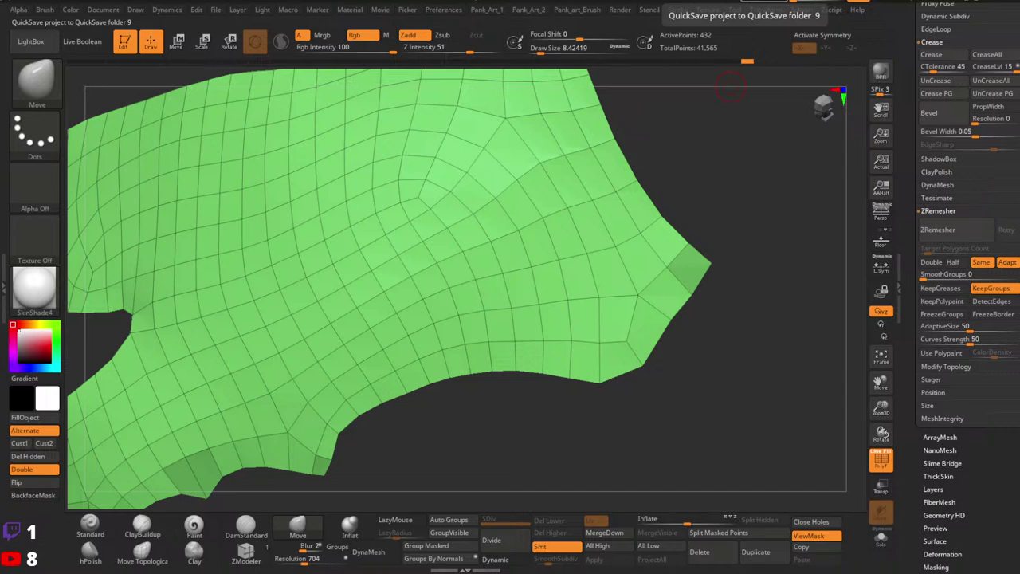
mouse_move(415, 183)
ctrl+right_down()
mouse_move(402, 148)
mouse_move(390, 215)
mouse_move(435, 282)
mouse_move(489, 298)
mouse_move(486, 239)
ctrl+right_up()
ctrl+right_drag(486, 239, 500, 267)
key(space)
drag(492, 260, 499, 259)
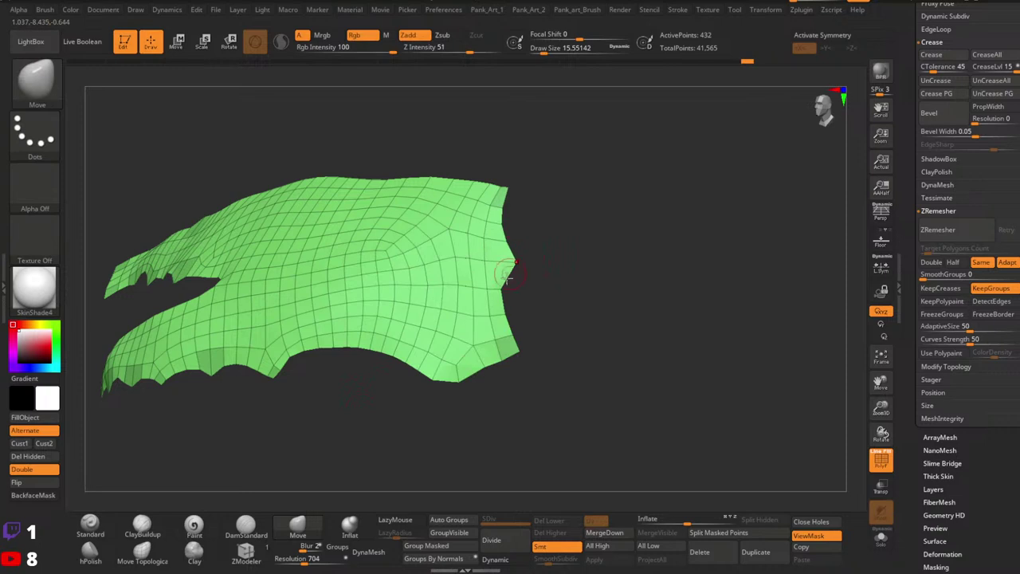
right_click(506, 261)
ctrl+right_drag(512, 261, 503, 258)
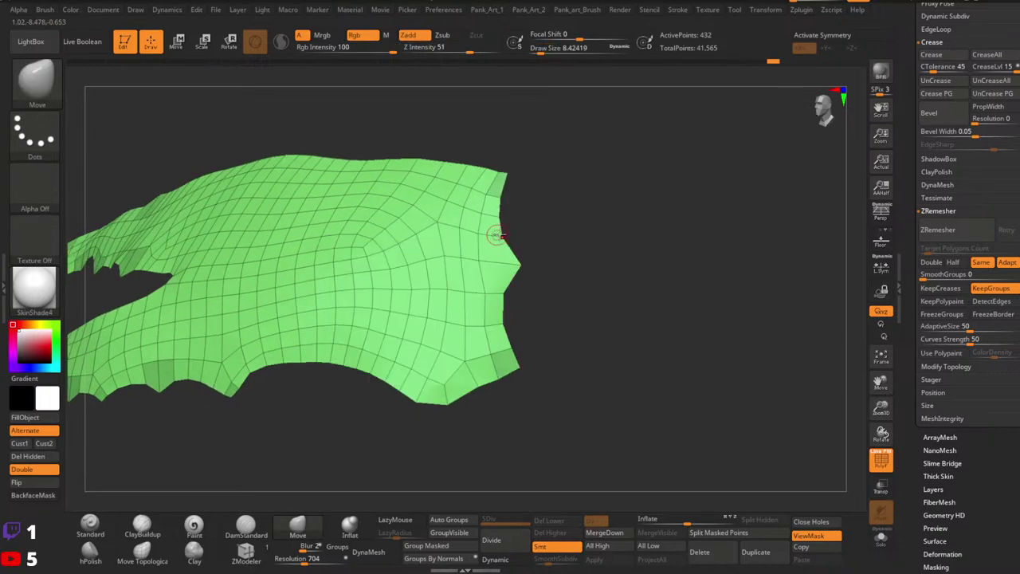
Shape the notches above and below the pointed tear on the wide end's side edge, using Move draw sizes of about 14.2 and 8.4.
key(space)
drag(504, 270, 510, 294)
key(space)
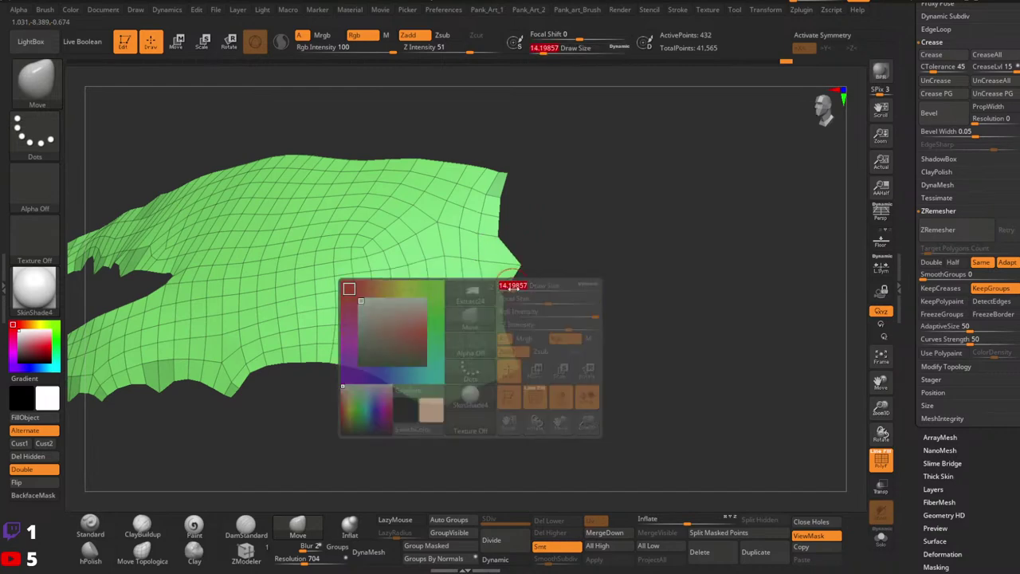
right_drag(508, 294, 508, 294)
drag(508, 294, 514, 292)
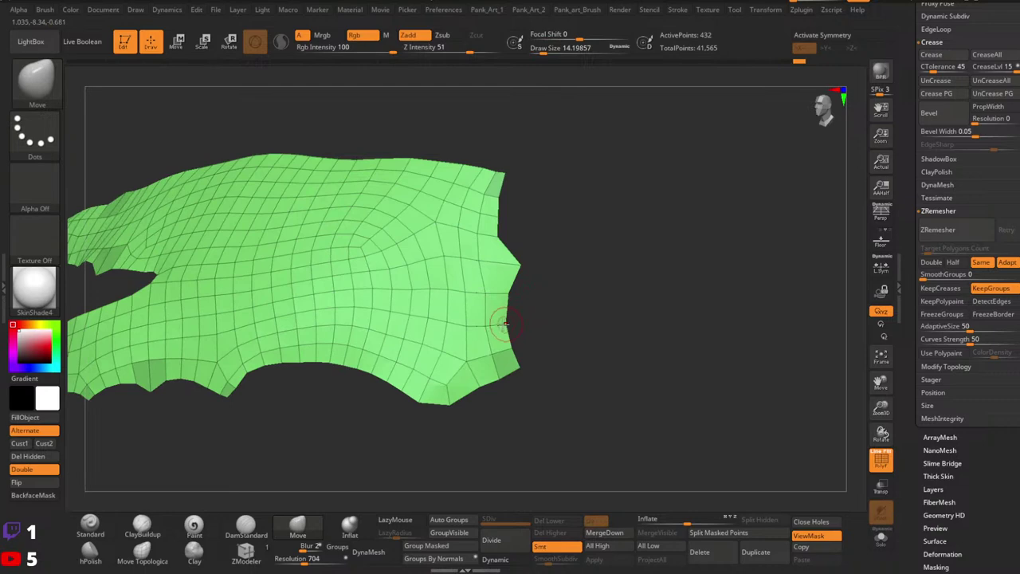
alt+right_drag(512, 247, 509, 274)
key(space)
drag(505, 260, 502, 262)
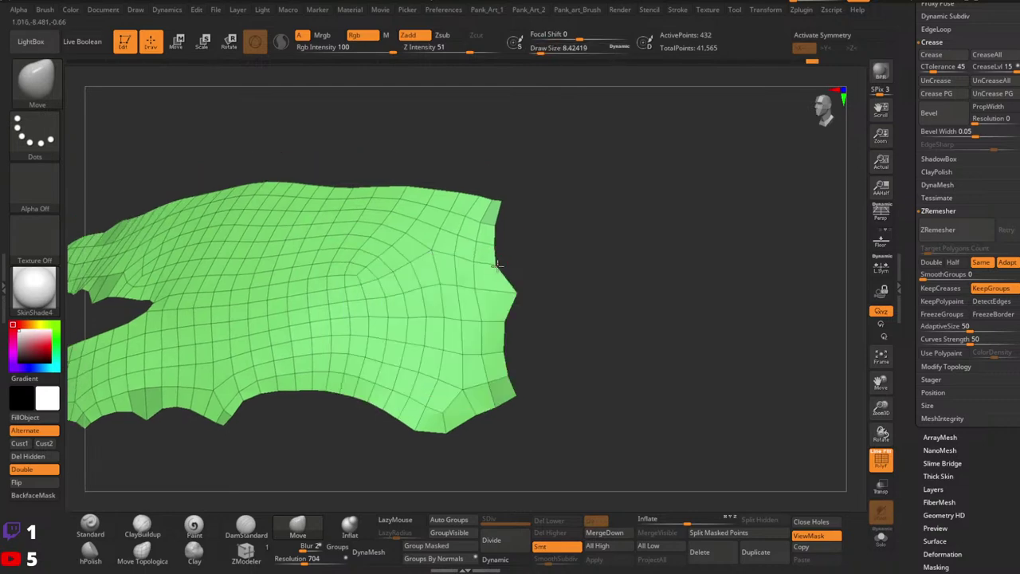
Reshape the wide end's upper corner and the side edge just below it, using Move draw sizes of about 12.9 and 6.6.
key(space)
mouse_move(508, 202)
mouse_down()
mouse_move(517, 203)
mouse_move(497, 201)
mouse_move(451, 234)
mouse_move(569, 237)
mouse_move(474, 205)
mouse_up()
ctrl+click(549, 192)
ctrl+click(514, 193)
key(space)
ctrl+right_drag(484, 206, 496, 247)
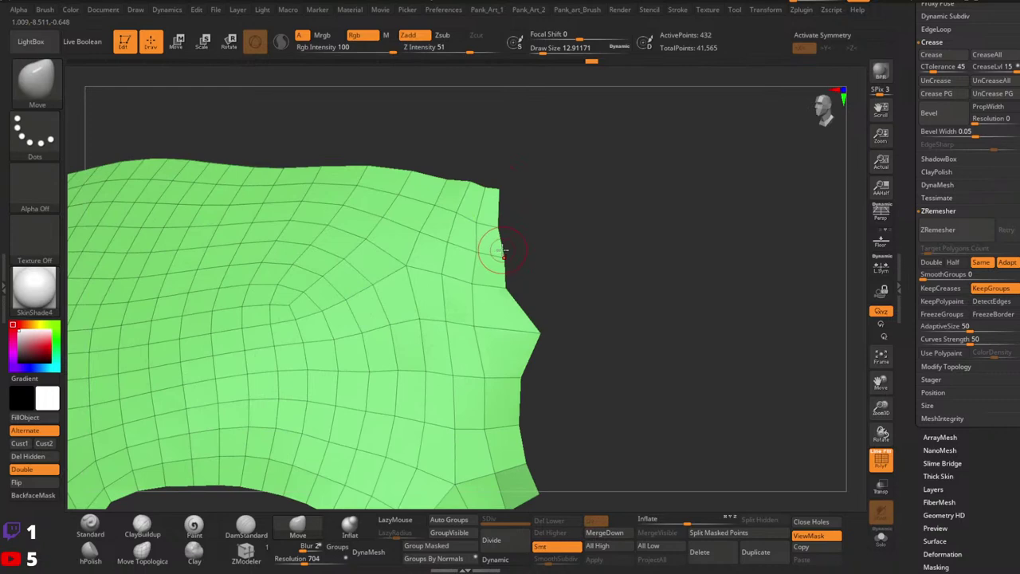
key(space)
drag(500, 254, 496, 256)
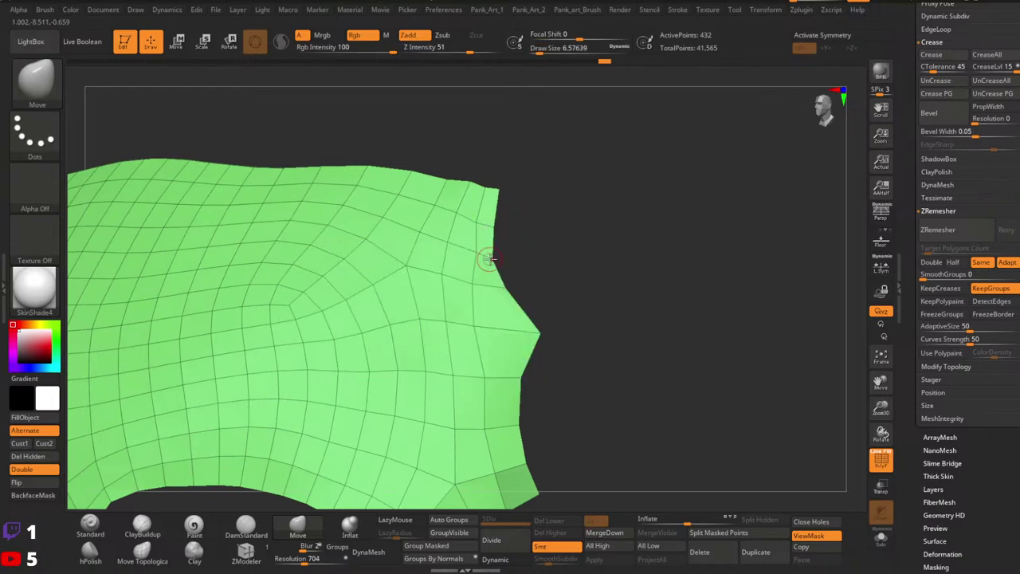
ctrl+right_drag(490, 259, 503, 267)
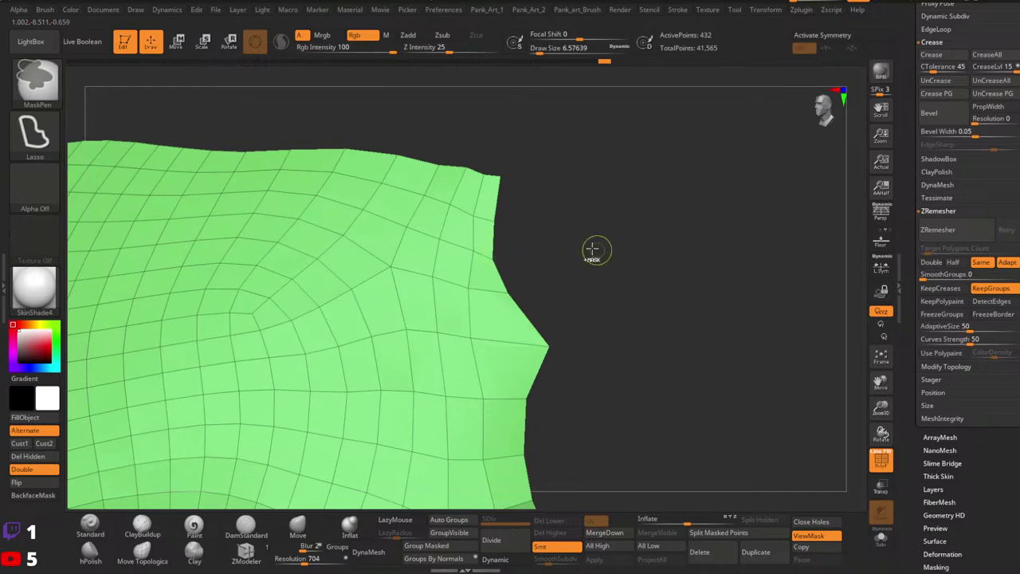
ctrl+right_drag(591, 248, 563, 244)
drag(465, 181, 464, 185)
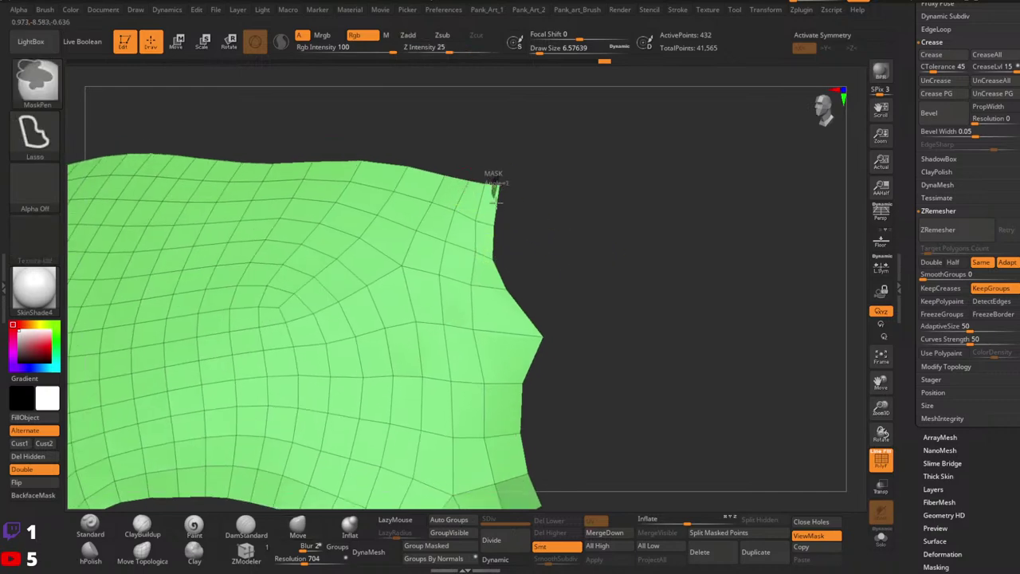
Pull the blunt lower corner of the wide end into a sharper point with the Move brush at a draw size of about 15.6.
alt+right_drag(562, 269, 536, 201)
ctrl+right_drag(546, 259, 524, 224)
ctrl+drag(492, 200, 560, 244)
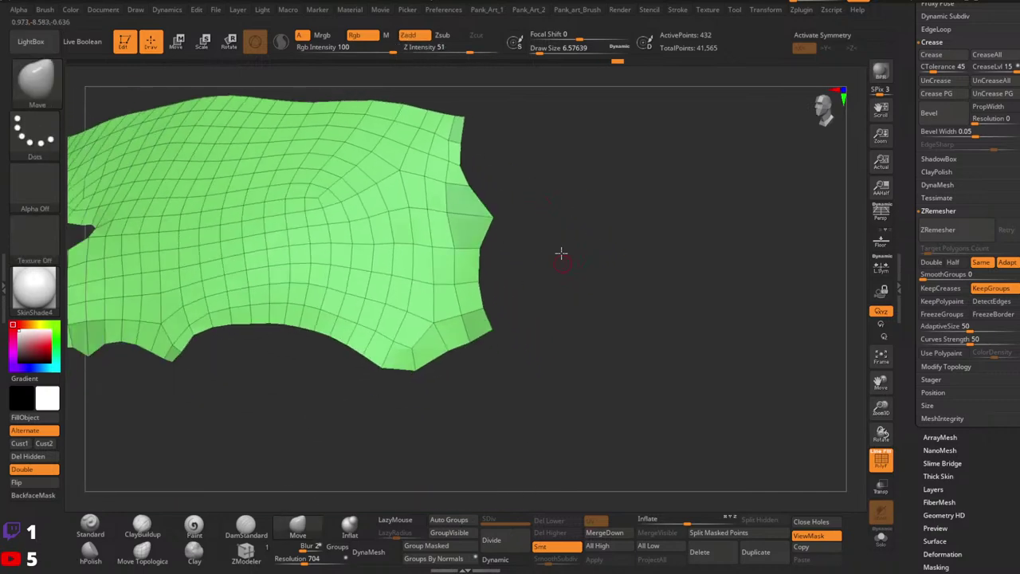
alt+right_drag(560, 252, 563, 224)
mouse_move(551, 259)
ctrl+right_down()
mouse_move(531, 232)
mouse_move(558, 248)
ctrl+right_up()
mouse_move(558, 249)
ctrl+right_down()
mouse_move(574, 278)
mouse_move(551, 237)
mouse_move(576, 280)
ctrl+right_up()
ctrl+right_drag(576, 280, 596, 311)
ctrl+drag(594, 279, 663, 348)
key(ctrl+z)
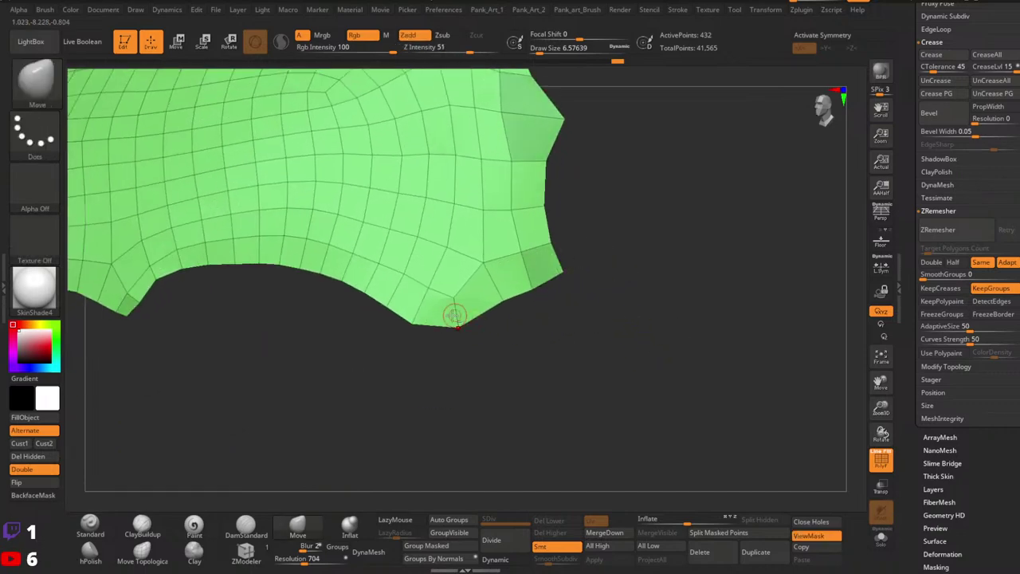
alt+right_drag(455, 314, 499, 319)
ctrl+right_drag(500, 319, 505, 284)
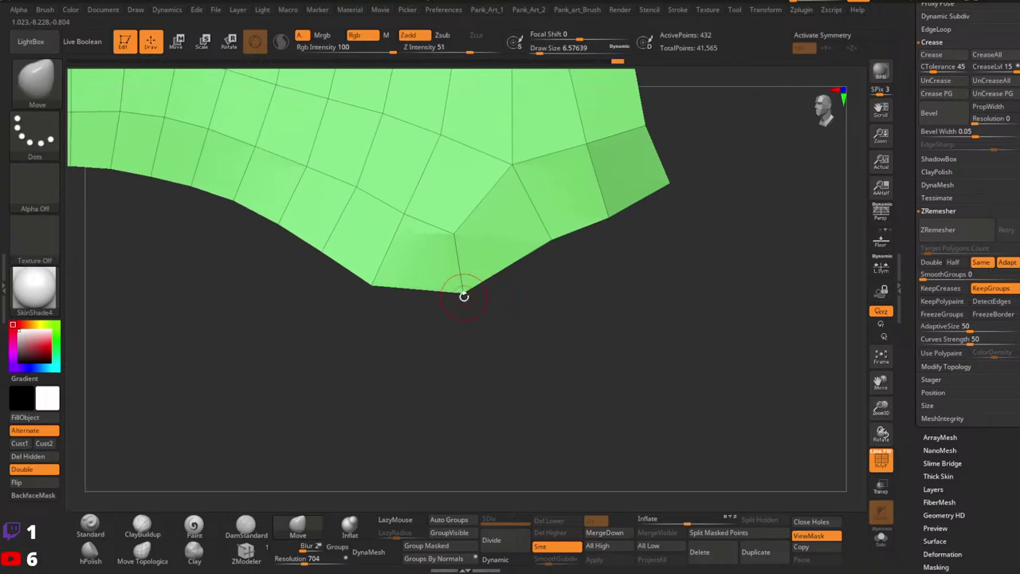
right_drag(394, 268, 389, 321)
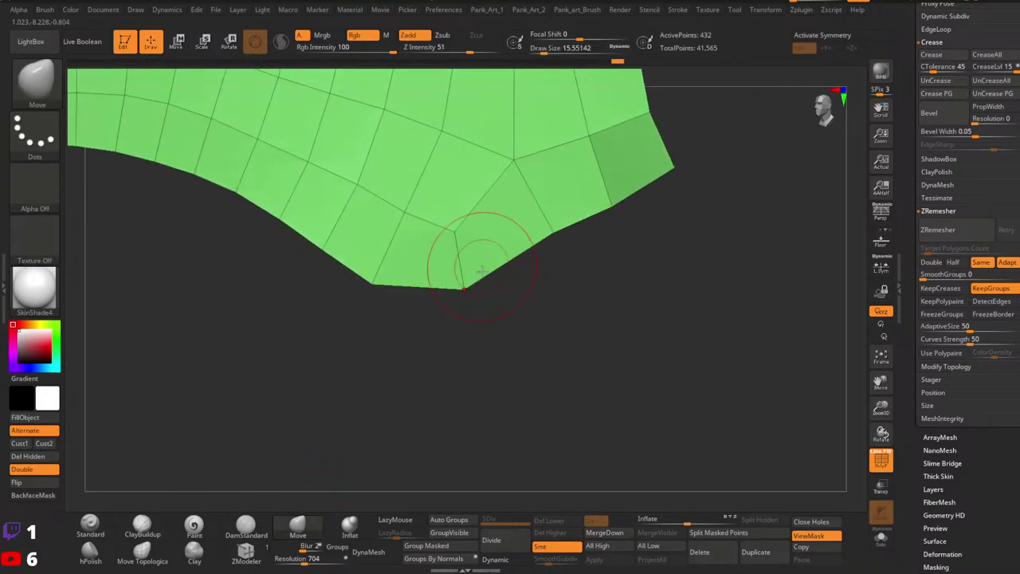
ctrl+right_drag(502, 275, 491, 264)
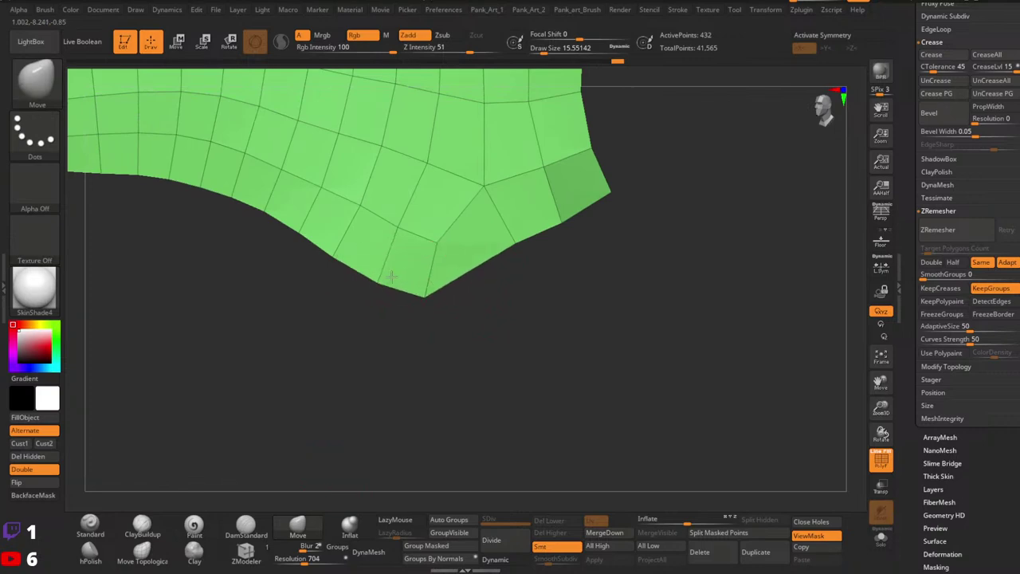
mouse_move(397, 332)
ctrl+mouse_down()
mouse_move(459, 314)
mouse_move(471, 323)
ctrl+mouse_up()
Try smoothing the torn edges of the whole piece with Polish By Groups.
mouse_move(558, 346)
ctrl+right_down()
mouse_move(455, 241)
mouse_move(539, 343)
ctrl+right_up()
mouse_move(539, 343)
right_down()
mouse_move(485, 275)
mouse_move(463, 284)
right_up()
mouse_move(462, 284)
alt+right_down()
mouse_move(598, 312)
mouse_move(610, 327)
alt+right_up()
mouse_move(610, 326)
ctrl+right_down()
mouse_move(583, 303)
mouse_move(626, 314)
ctrl+right_up()
key(1)
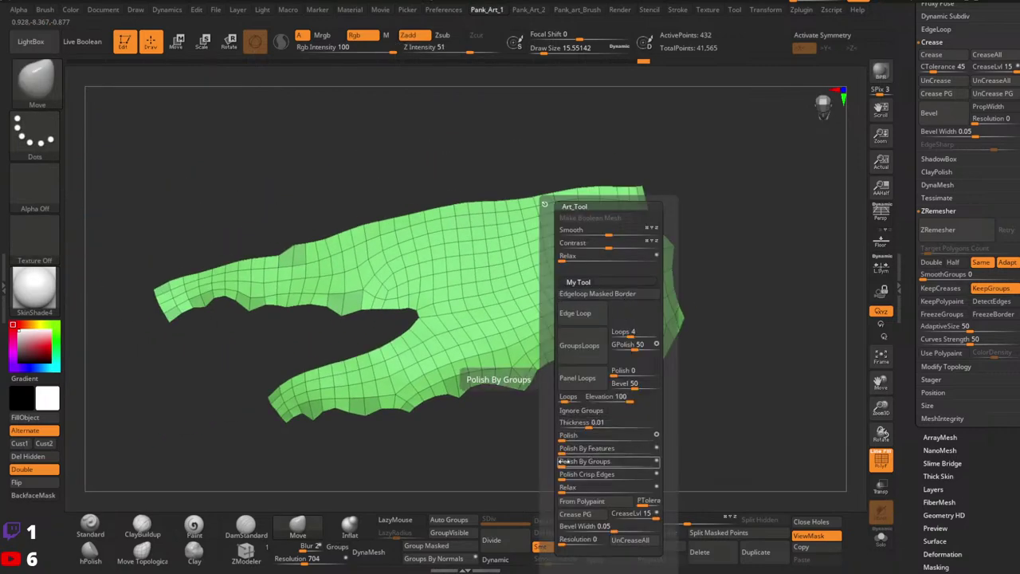
right_drag(690, 383, 671, 344)
key(1)
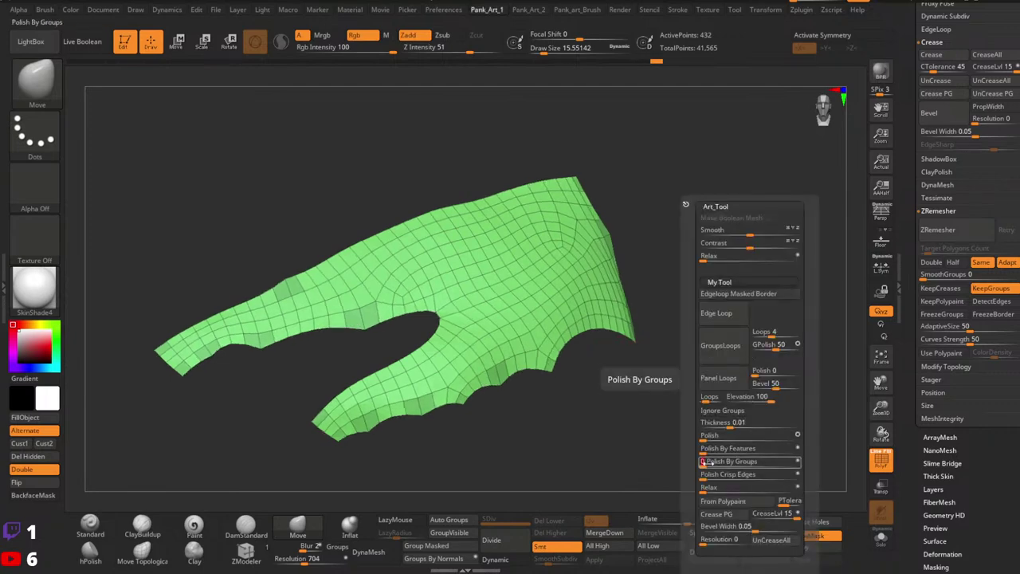
Change the chest piece's material to StartupMaterial and hide its wireframe to check the surface shading.
click(33, 289)
click(142, 338)
key(shift+f)
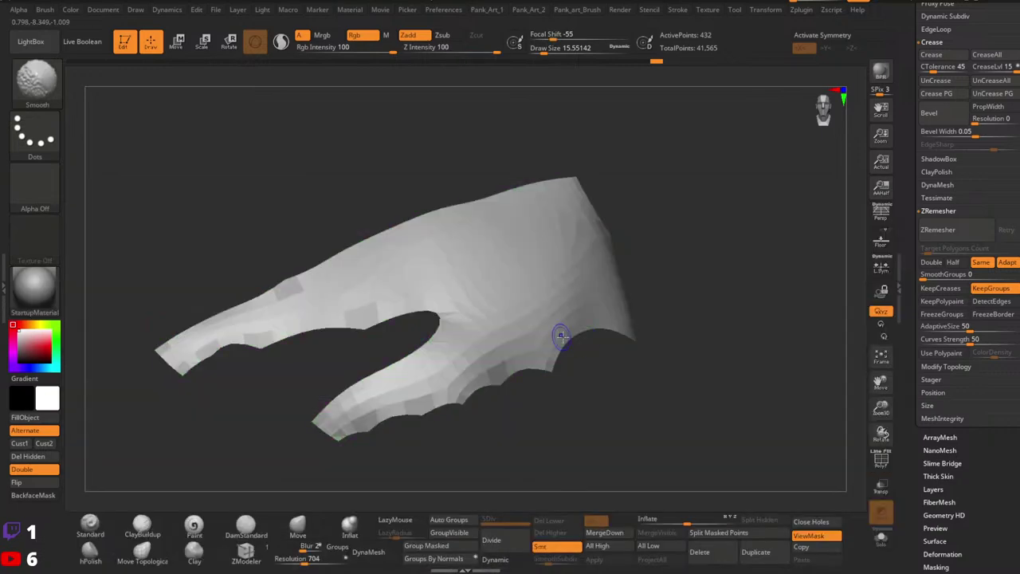
mouse_move(590, 346)
right_down()
mouse_move(647, 367)
mouse_move(705, 356)
right_up()
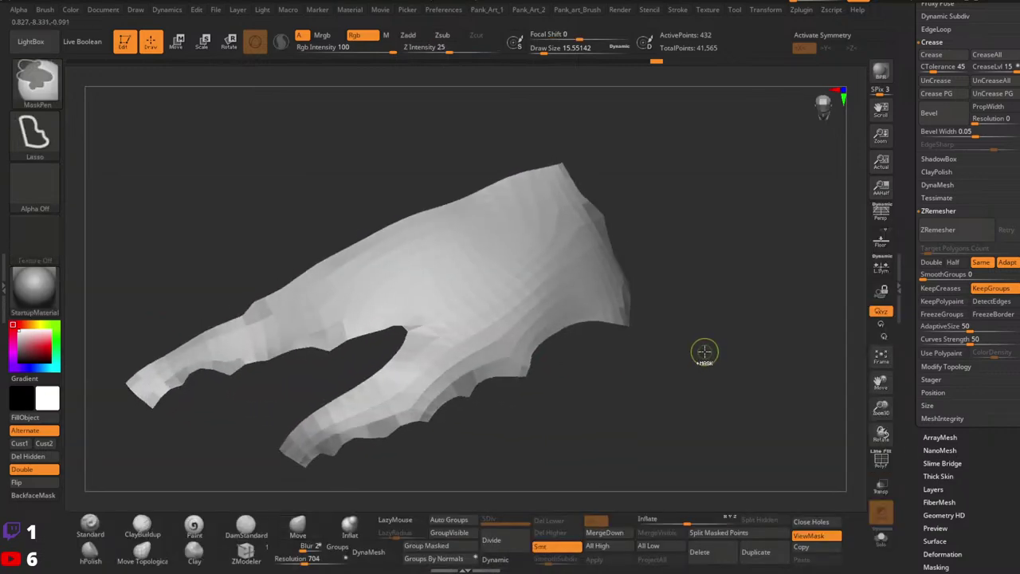
Undo the polish and try Polish By Groups on the torn piece again.
key(2)
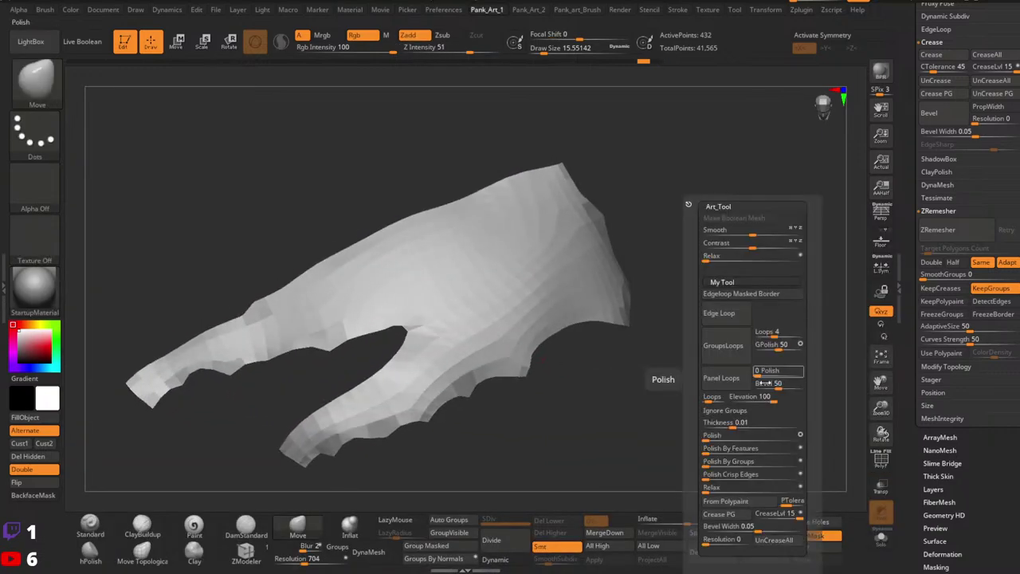
click(758, 459)
key(2)
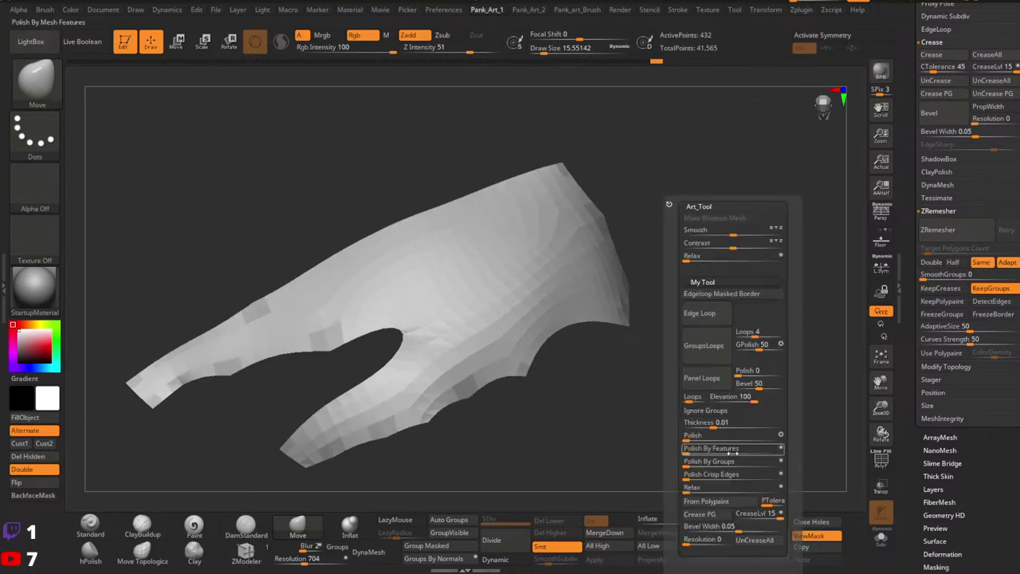
click(761, 460)
ctrl+right_drag(617, 378, 526, 367)
right_drag(510, 350, 565, 387)
ctrl+drag(597, 388, 573, 355)
mouse_move(574, 356)
right_down()
mouse_move(566, 336)
mouse_move(603, 355)
mouse_move(585, 344)
mouse_move(642, 332)
mouse_move(608, 364)
right_up()
Raise the Move draw size to about 90.2 and examine the curvature of the wide end from the side.
key(space)
drag(652, 293, 668, 293)
mouse_move(668, 293)
right_down()
mouse_move(699, 316)
mouse_move(600, 345)
mouse_move(617, 316)
mouse_move(625, 320)
right_up()
mouse_move(625, 320)
ctrl+right_down()
mouse_move(629, 350)
mouse_move(617, 369)
mouse_move(608, 341)
mouse_move(571, 344)
mouse_move(580, 375)
ctrl+right_up()
right_drag(580, 375, 612, 351)
right_drag(636, 249, 658, 308)
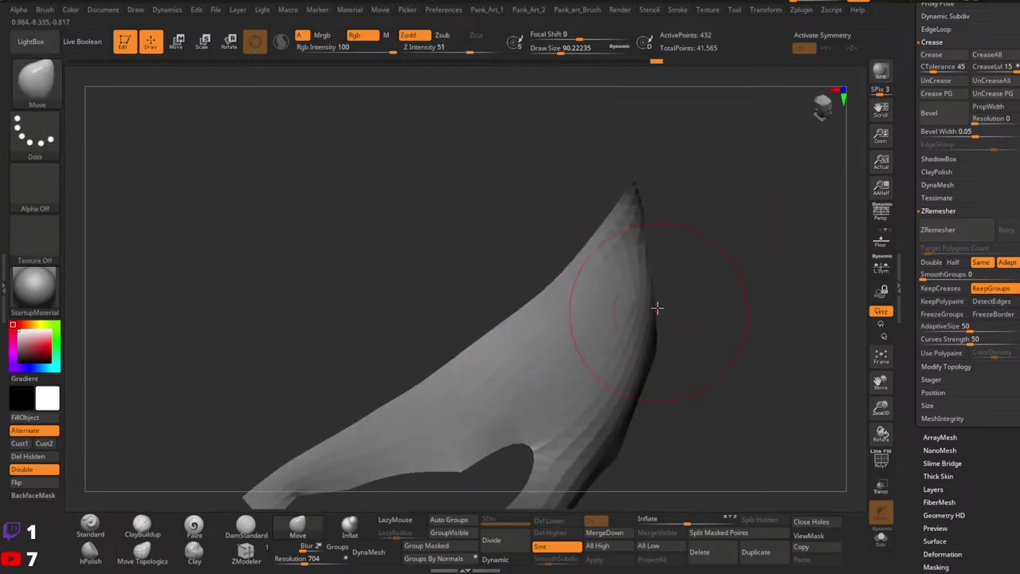
mouse_move(658, 375)
ctrl+right_down()
mouse_move(668, 325)
mouse_move(694, 357)
mouse_move(681, 380)
mouse_move(641, 372)
mouse_move(685, 356)
mouse_move(581, 330)
mouse_move(589, 257)
mouse_move(645, 334)
mouse_move(658, 320)
mouse_move(616, 360)
mouse_move(551, 290)
mouse_move(611, 321)
ctrl+right_up()
Try another Polish By Groups pass and a broad Move stroke on the wide end, with the wireframe shown again.
key(1)
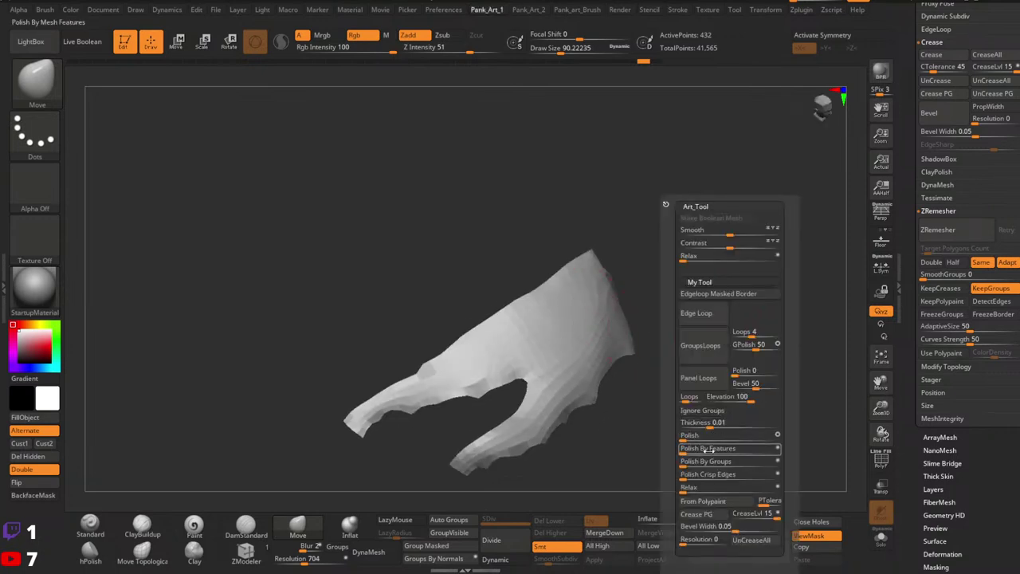
drag(737, 460, 758, 464)
key(1)
key(1)
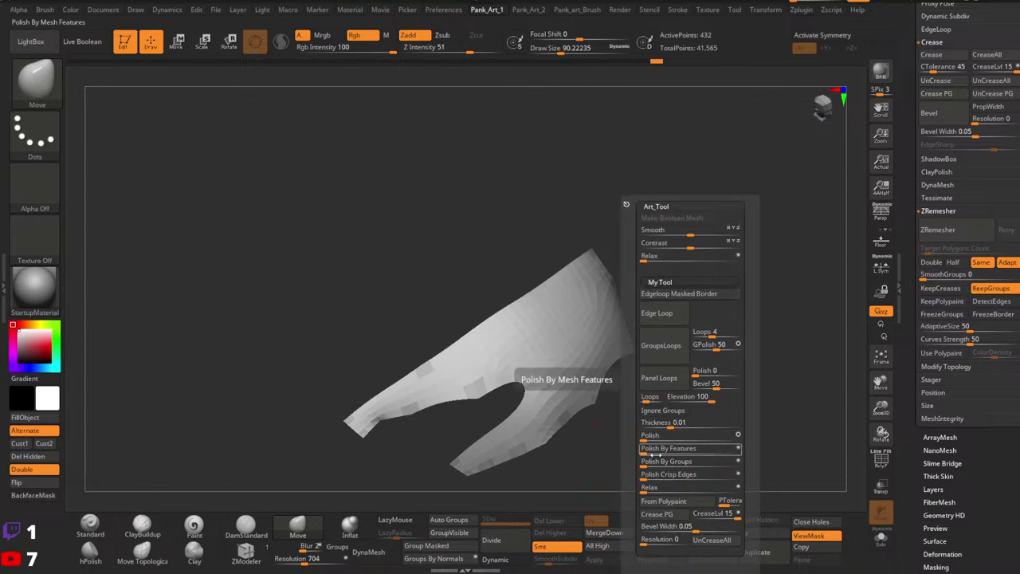
click(711, 459)
drag(645, 407, 656, 345)
key(shift+f)
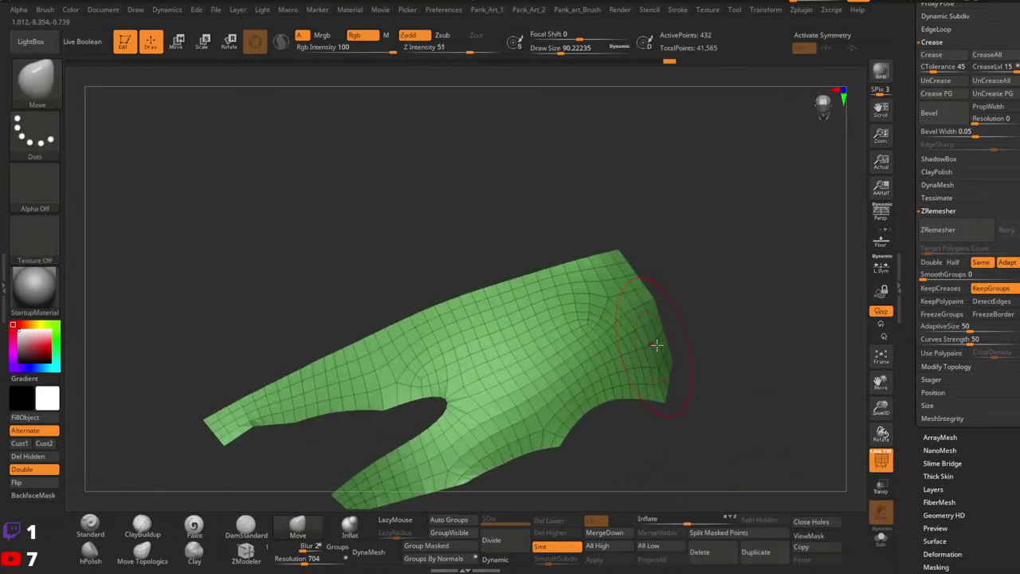
ctrl+right_drag(737, 320, 645, 311)
Undo the polishing and the broad Move edit to restore the torn edges.
key(ctrl+z)
key(ctrl+z)
key(ctrl+z)
key(ctrl+z)
key(ctrl+z)
key(ctrl+z)
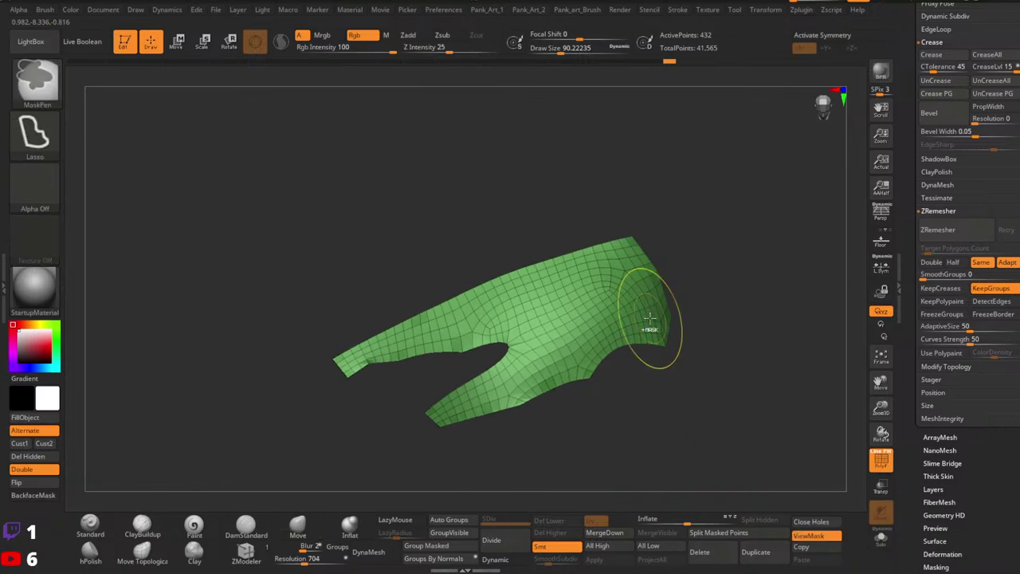
Sharpen the small tear near the tip of the lower strip with the Move brush at a draw size of about 14.2.
mouse_move(534, 396)
alt+right_down()
mouse_move(603, 341)
mouse_move(601, 367)
mouse_move(513, 349)
alt+right_up()
key(space)
drag(579, 276, 573, 276)
ctrl+right_drag(554, 316, 567, 332)
key(space)
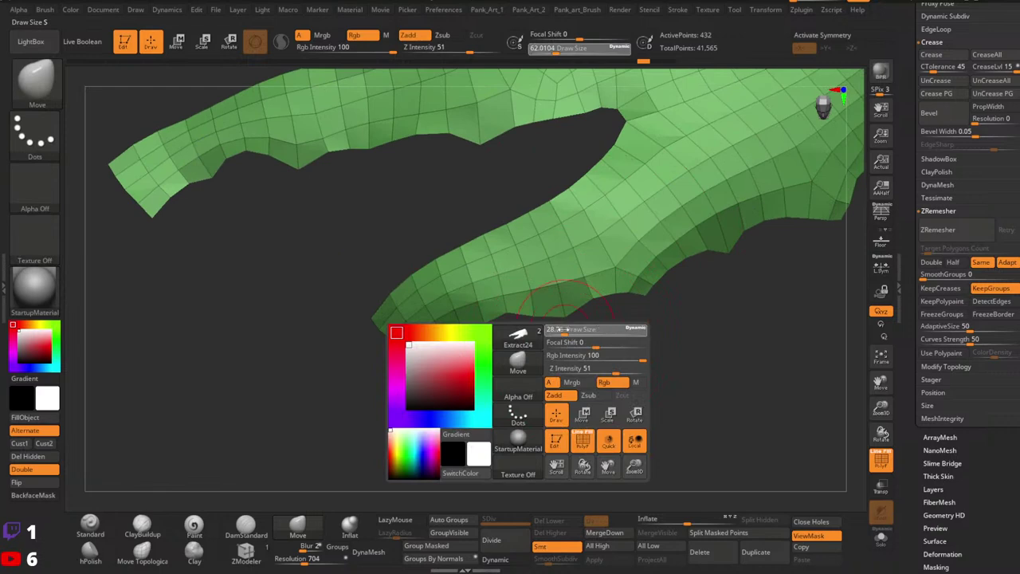
drag(565, 331, 553, 329)
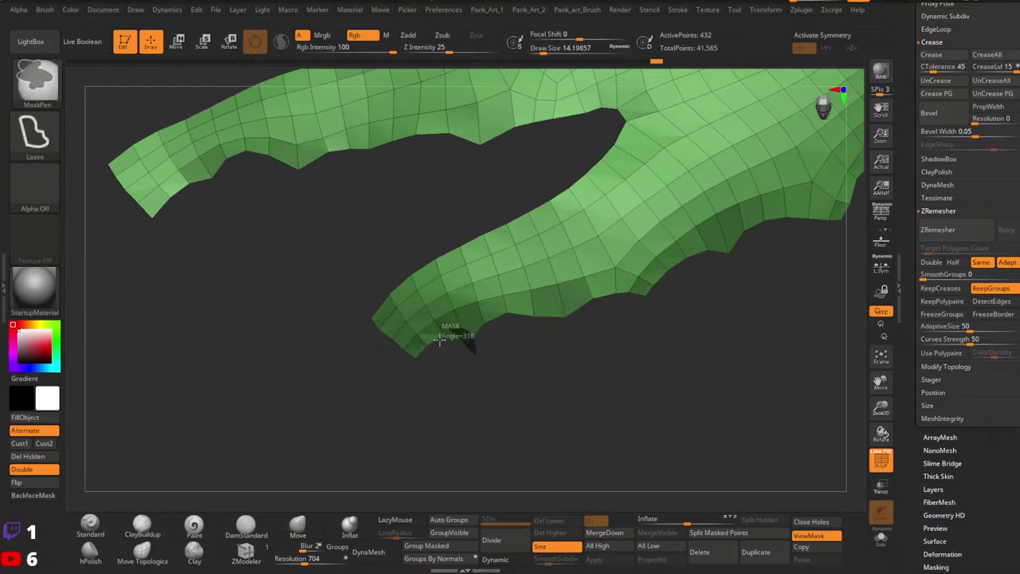
ctrl+drag(439, 340, 443, 342)
ctrl+right_drag(539, 403, 531, 373)
alt+right_drag(785, 279, 683, 324)
Try softening the torn mesh with Polish By Groups at 6, and undo the polish.
key(2)
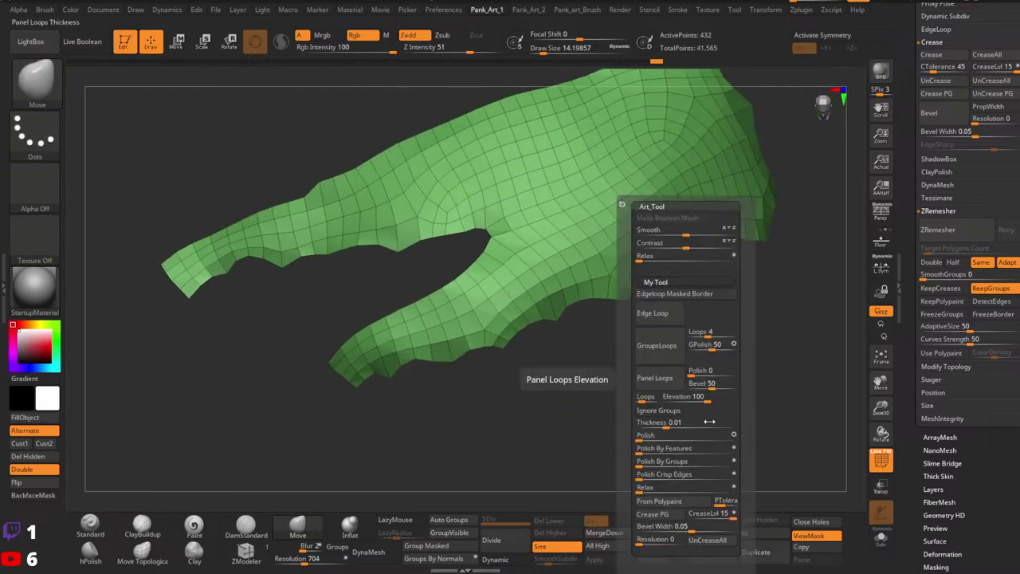
click(648, 463)
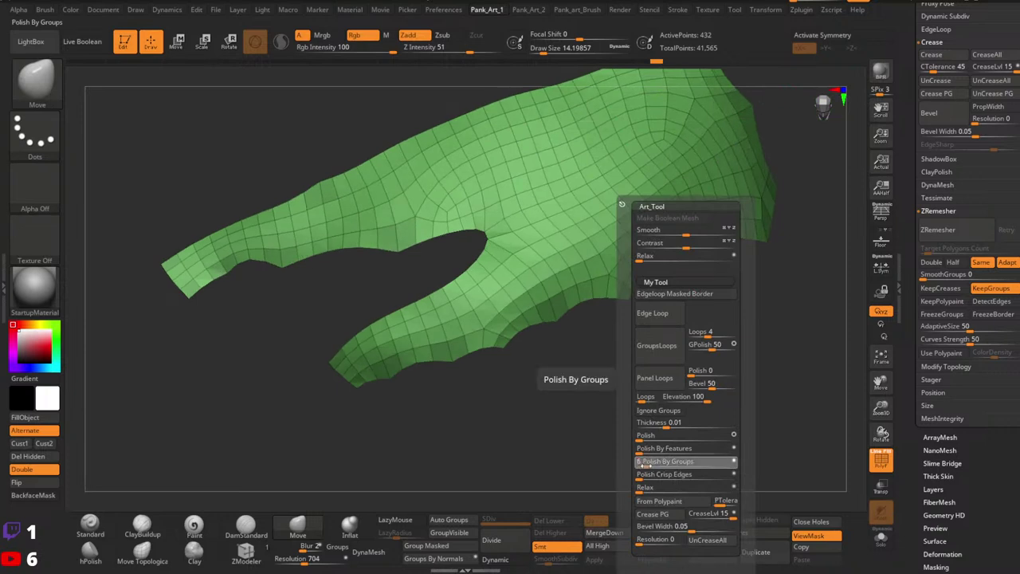
click(645, 463)
ctrl+right_drag(507, 379, 543, 386)
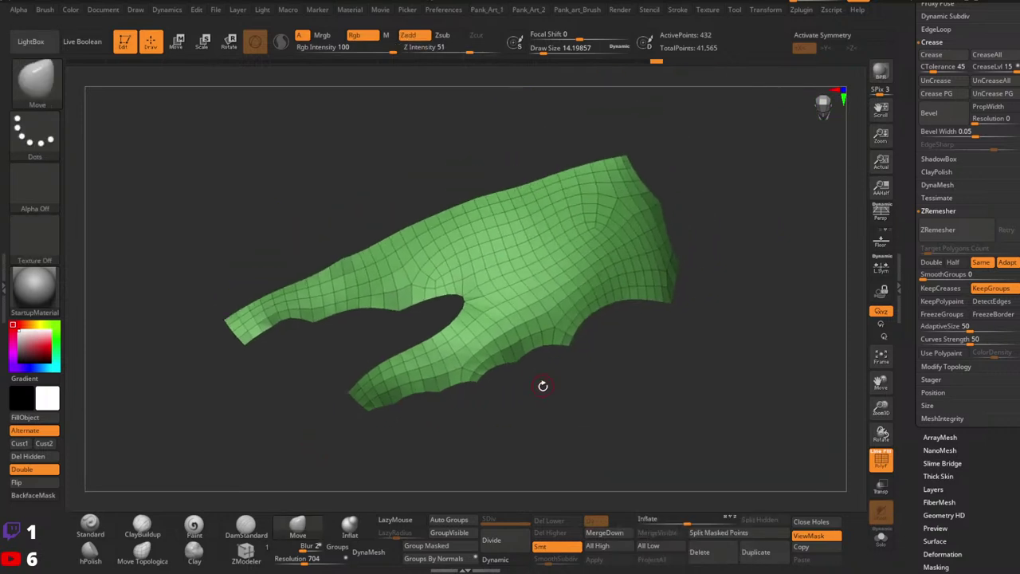
key(shift+a)
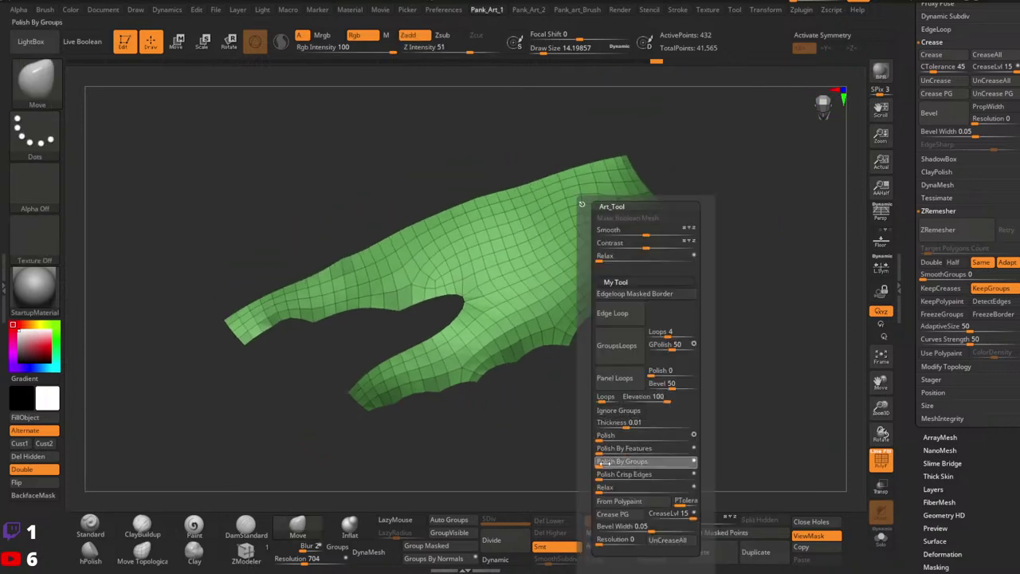
click(606, 462)
key(ctrl)
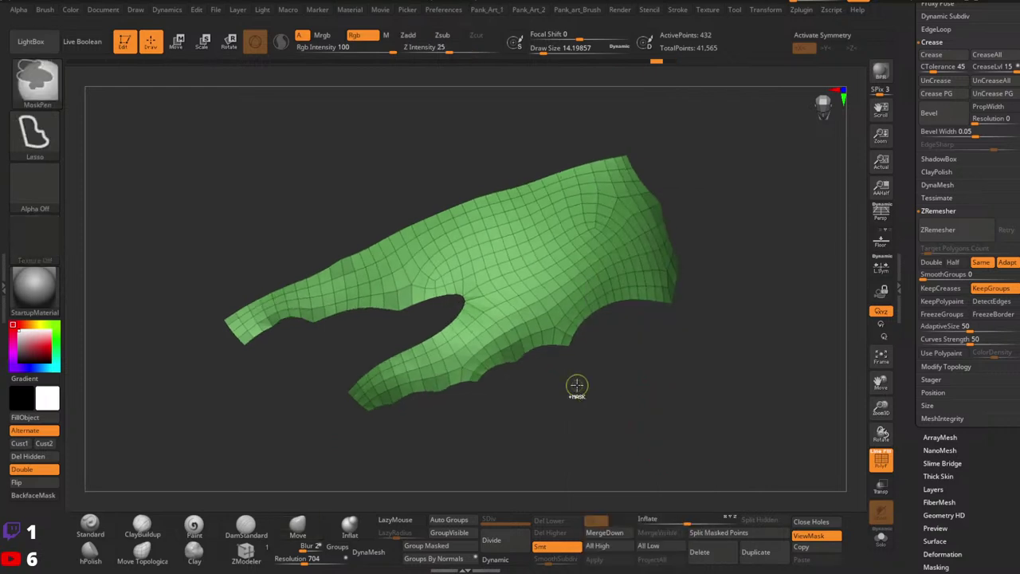
key(ctrl+z)
Paint a short mask across the middle of the piece and clear it again.
mouse_move(579, 376)
right_down()
mouse_move(581, 390)
mouse_move(436, 371)
right_up()
ctrl+drag(441, 326, 456, 377)
mouse_move(500, 374)
ctrl+right_down()
mouse_move(412, 388)
mouse_move(453, 381)
mouse_move(478, 204)
ctrl+right_up()
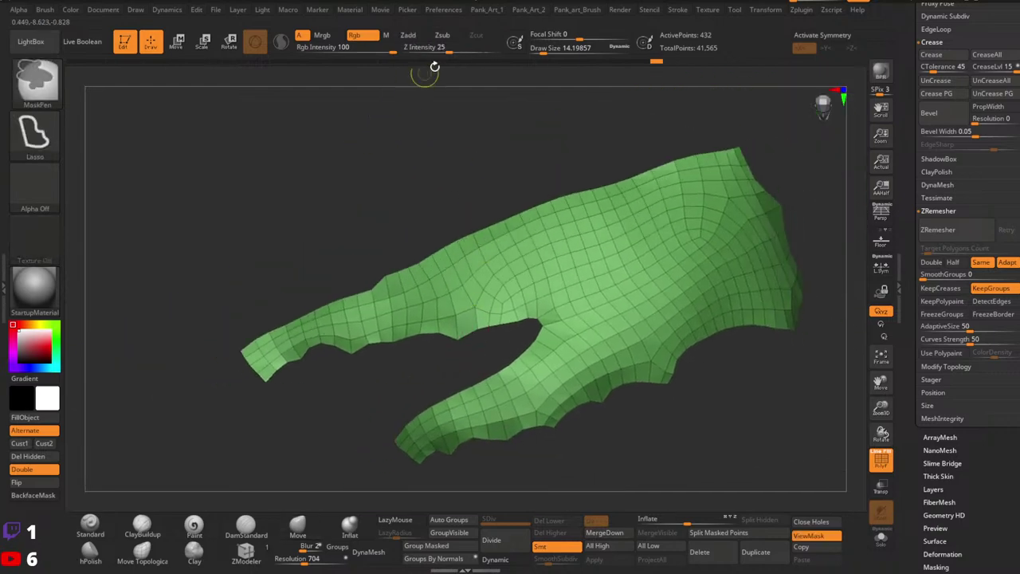
ctrl+drag(608, 295, 638, 463)
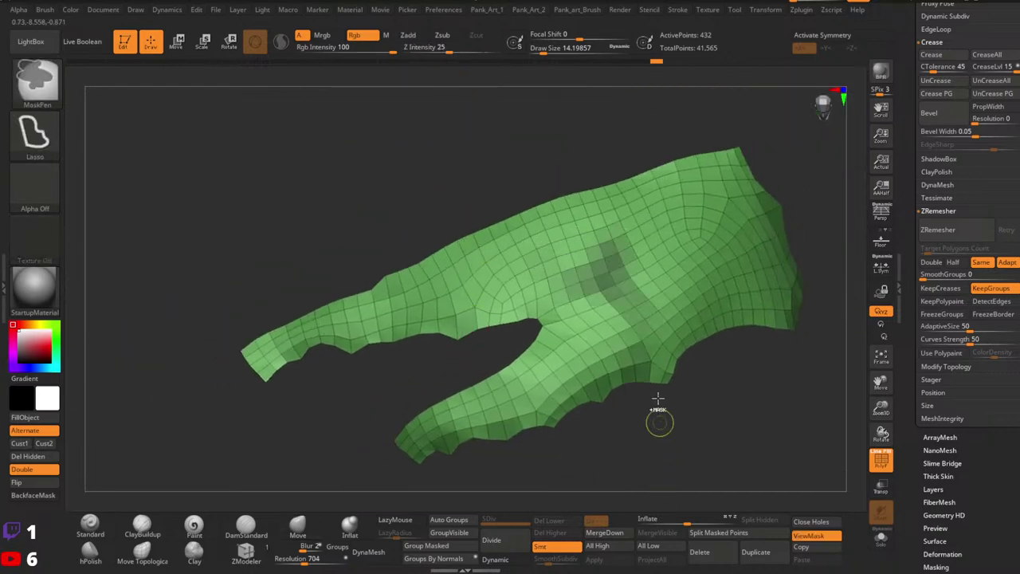
ctrl+drag(659, 419, 708, 379)
mouse_move(711, 377)
ctrl+right_down()
mouse_move(661, 346)
mouse_move(664, 332)
mouse_move(678, 375)
mouse_move(672, 347)
ctrl+right_up()
ctrl+right_drag(701, 415, 657, 344)
Try Polish By Features on the torn mesh, check its edges up close, and undo the polish.
key(1)
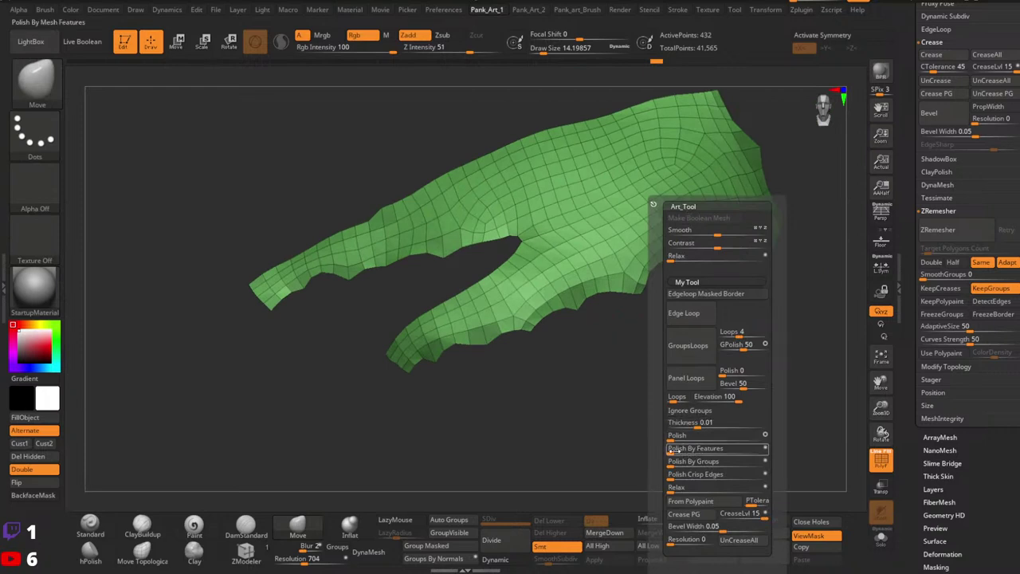
click(676, 451)
click(675, 451)
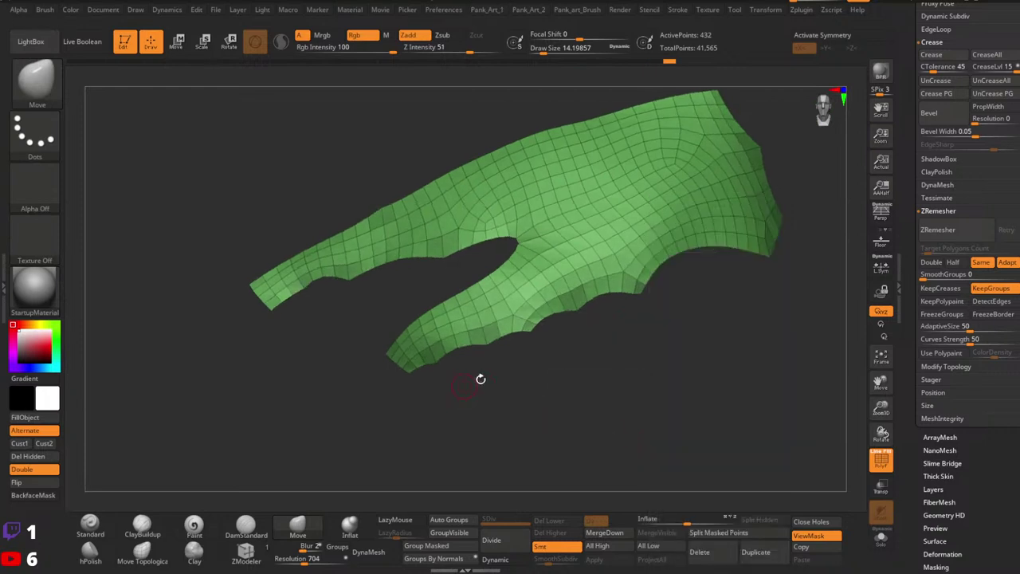
mouse_move(481, 380)
ctrl+right_down()
mouse_move(544, 356)
mouse_move(611, 353)
mouse_move(564, 323)
mouse_move(559, 331)
mouse_move(505, 285)
ctrl+right_up()
key(shift+f)
key(shift+f)
key(ctrl+z)
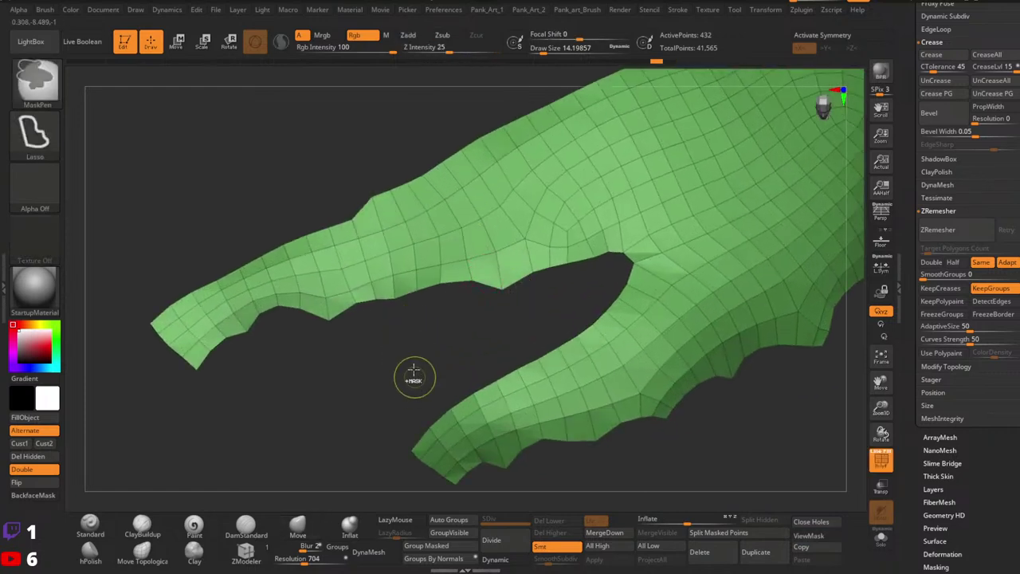
Mask the torn corners along the upper strip's lower edge, invert the mask, and clear it again.
key(ctrl+shift+z)
alt+right_drag(367, 328, 358, 306)
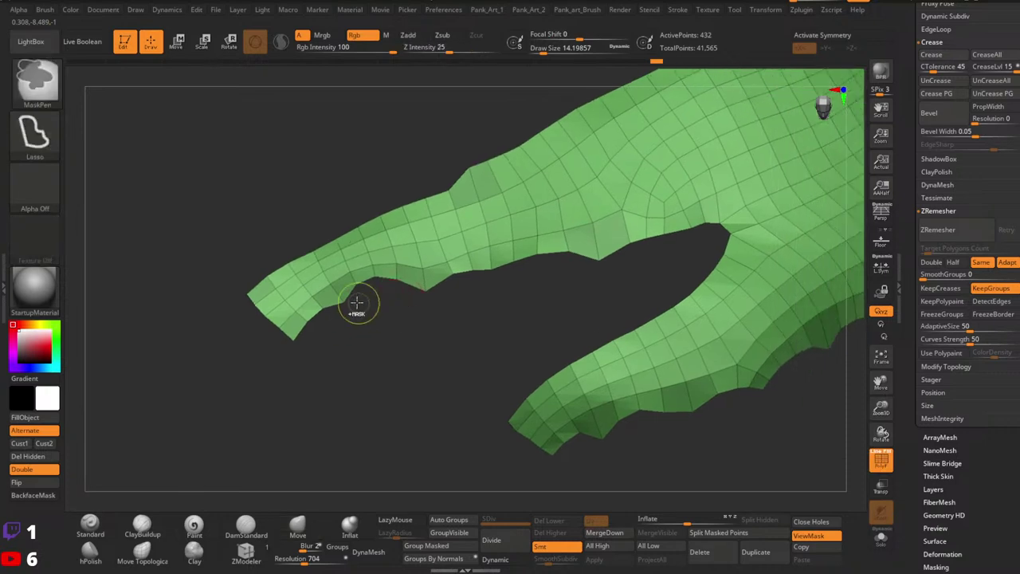
key(ctrl+z)
ctrl+drag(338, 293, 343, 300)
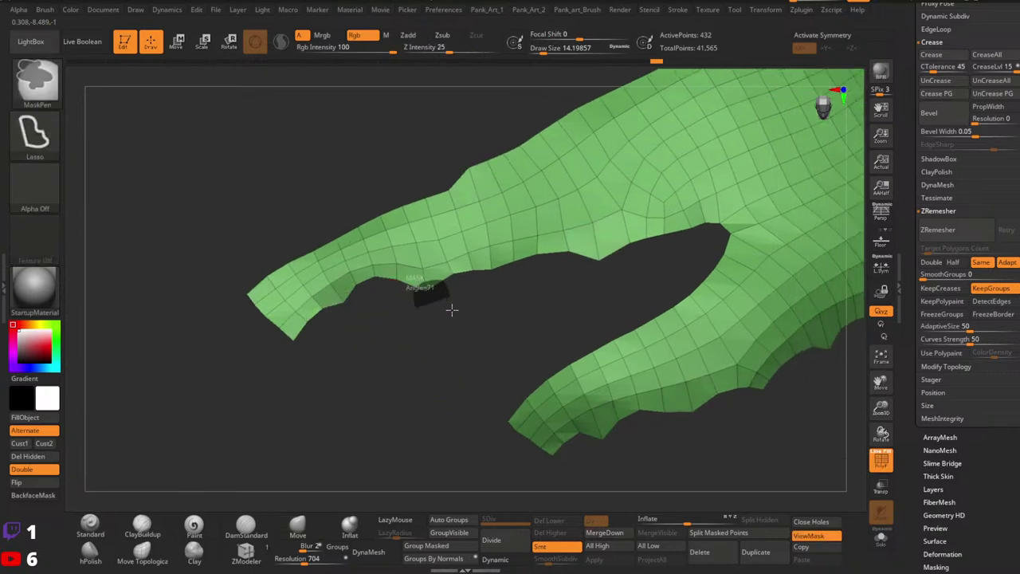
ctrl+drag(452, 310, 458, 308)
ctrl+drag(509, 271, 512, 281)
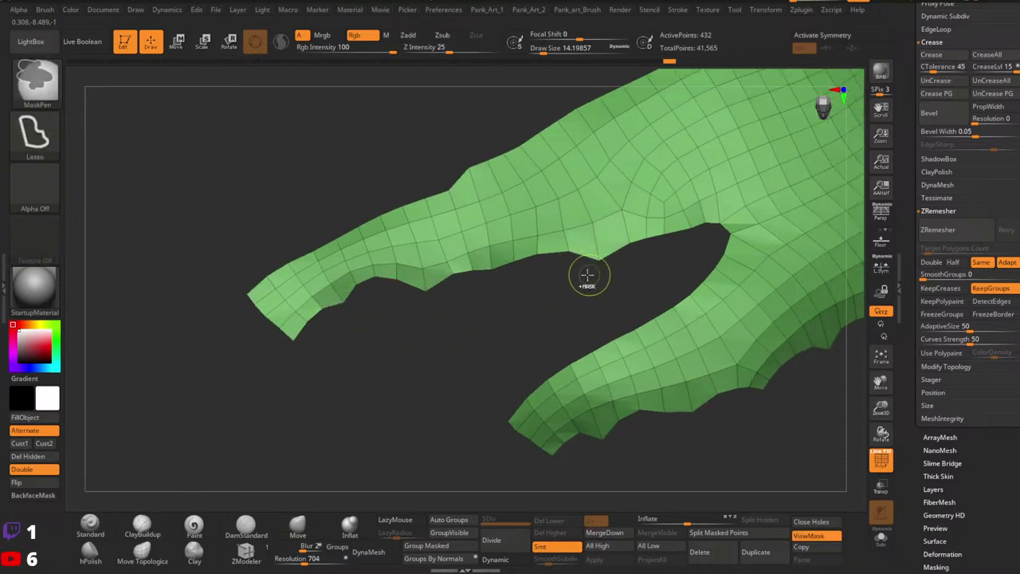
ctrl+drag(613, 300, 610, 303)
mouse_move(611, 303)
ctrl+right_down()
mouse_move(595, 292)
mouse_move(590, 302)
ctrl+right_up()
key(ctrl+i)
key(1)
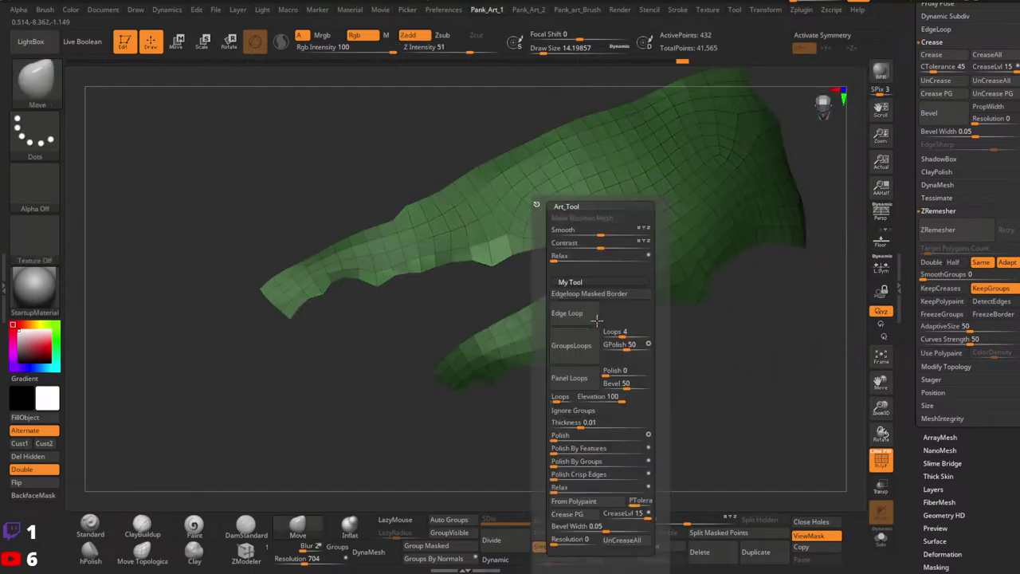
ctrl+drag(754, 343, 751, 346)
Try Polish By Groups on the whole unmasked mesh and undo the polish.
key(1)
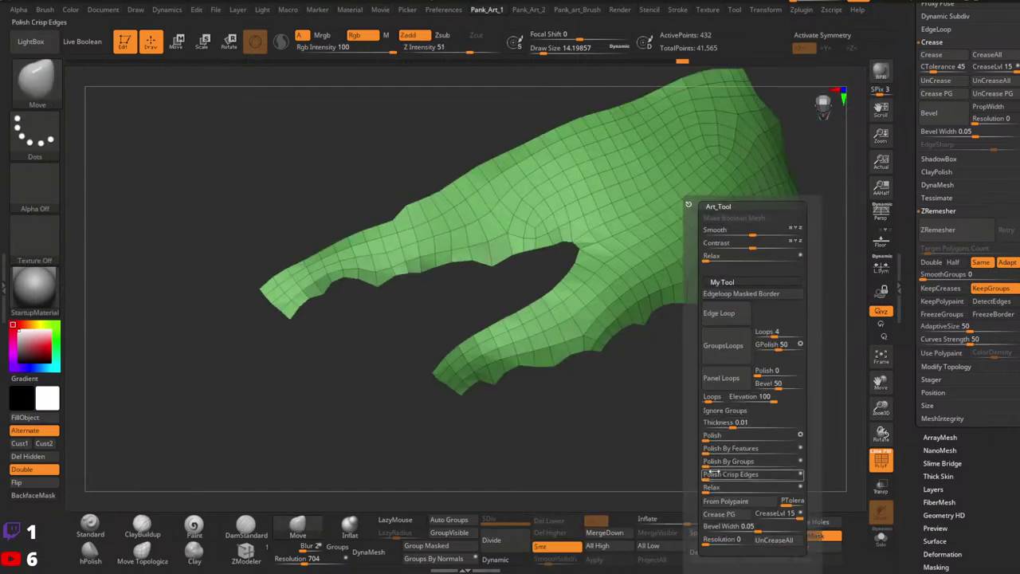
click(749, 461)
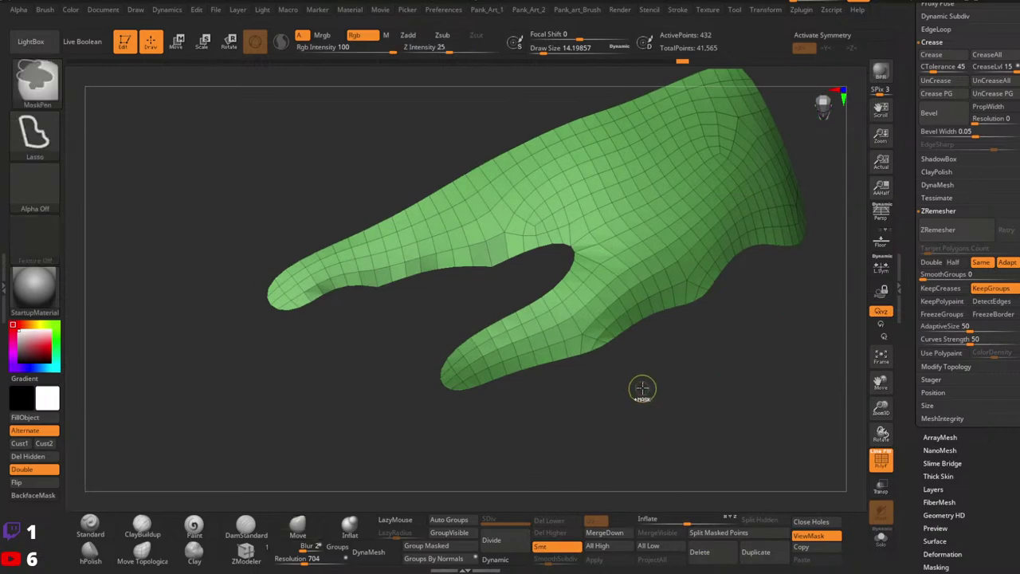
key(ctrl+z)
key(ctrl+shift+z)
key(ctrl+z)
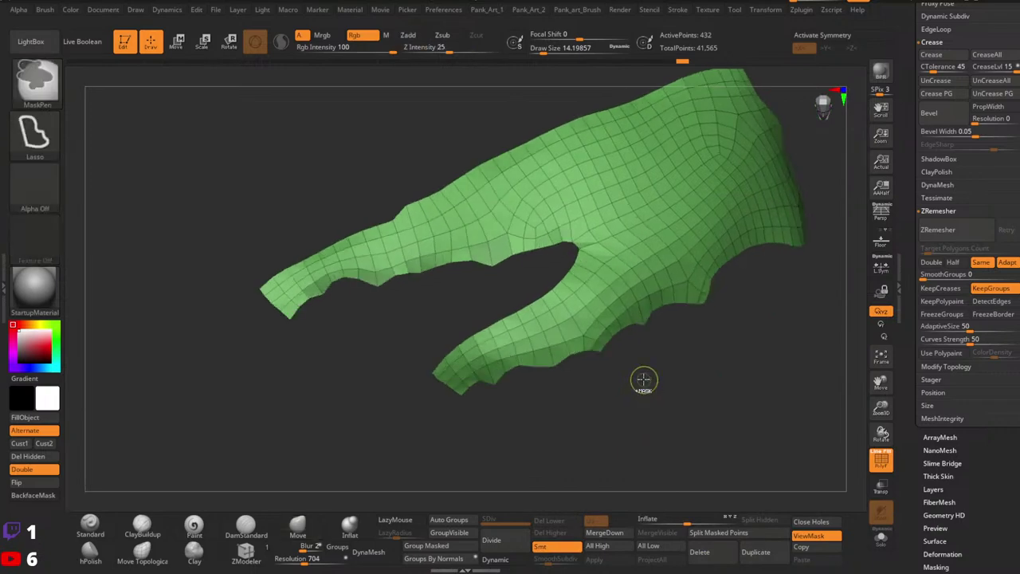
Restore the inverted mask around the torn corners, try Polish By Groups with it, undo the polish, and clear the mask.
ctrl+click(643, 377)
ctrl+click(643, 377)
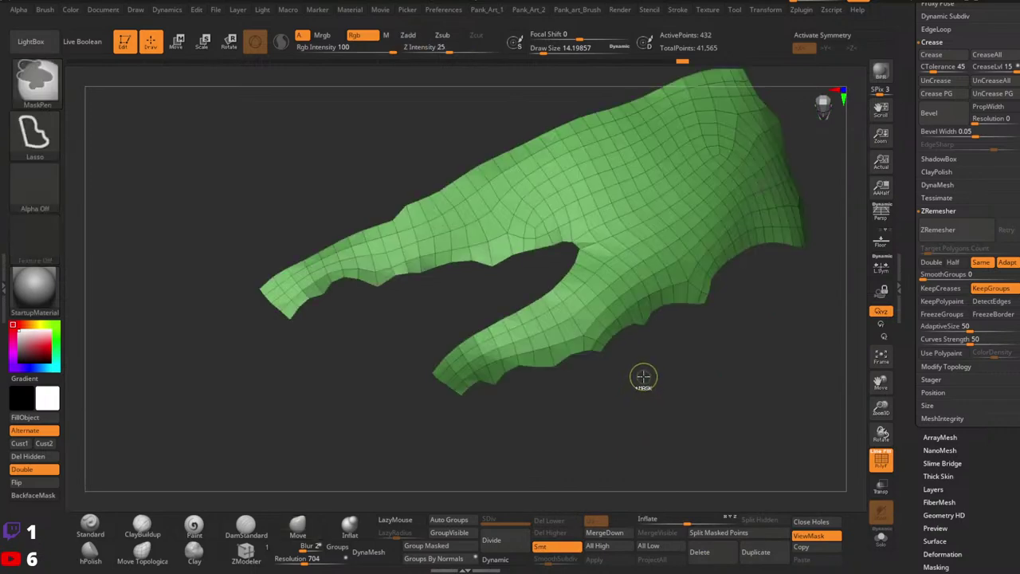
key(ctrl+z)
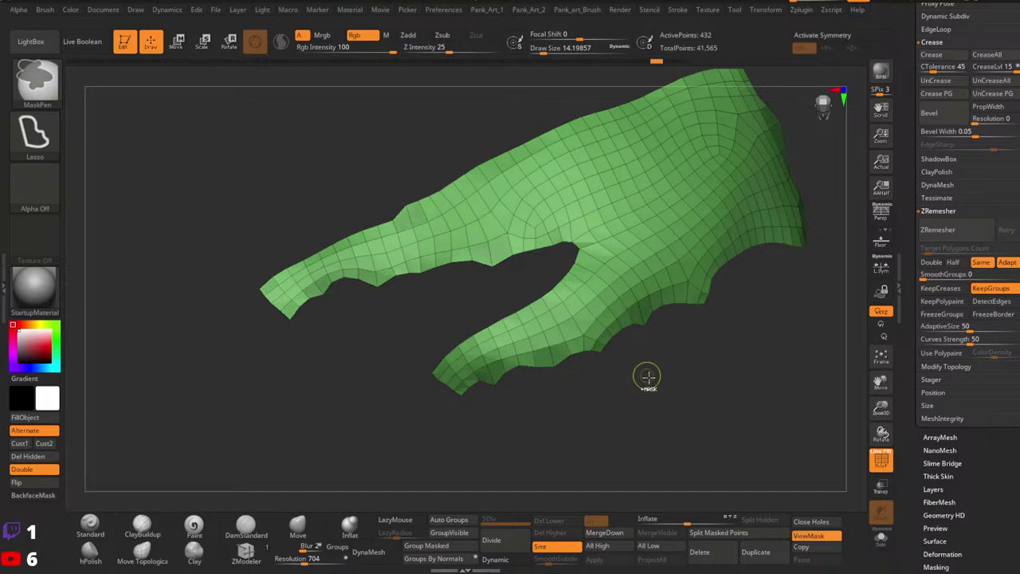
alt+drag(721, 389, 679, 392)
ctrl+click(697, 379)
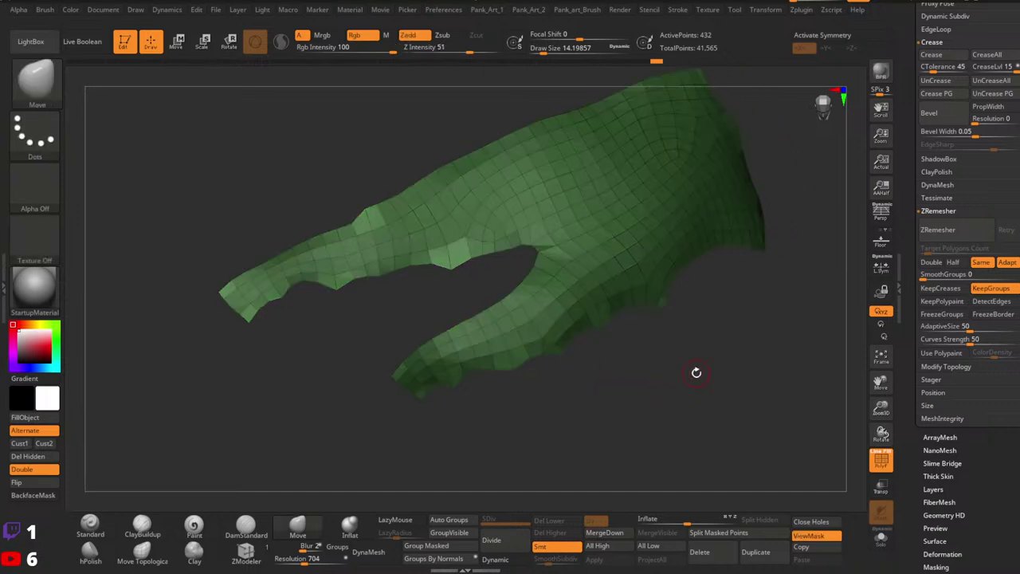
key(1)
click(655, 462)
key(ctrl+z)
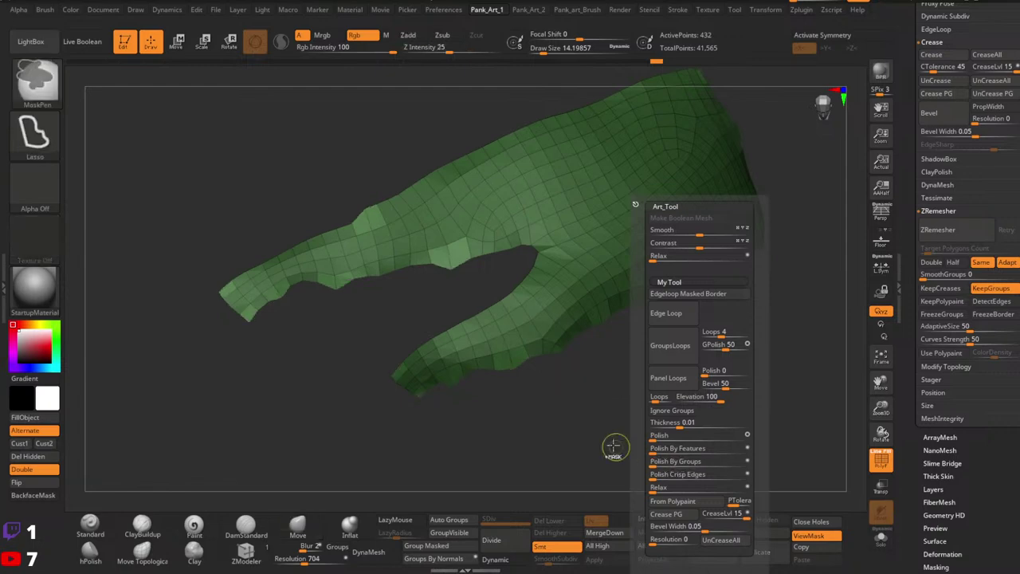
ctrl+drag(614, 447, 637, 437)
key(1)
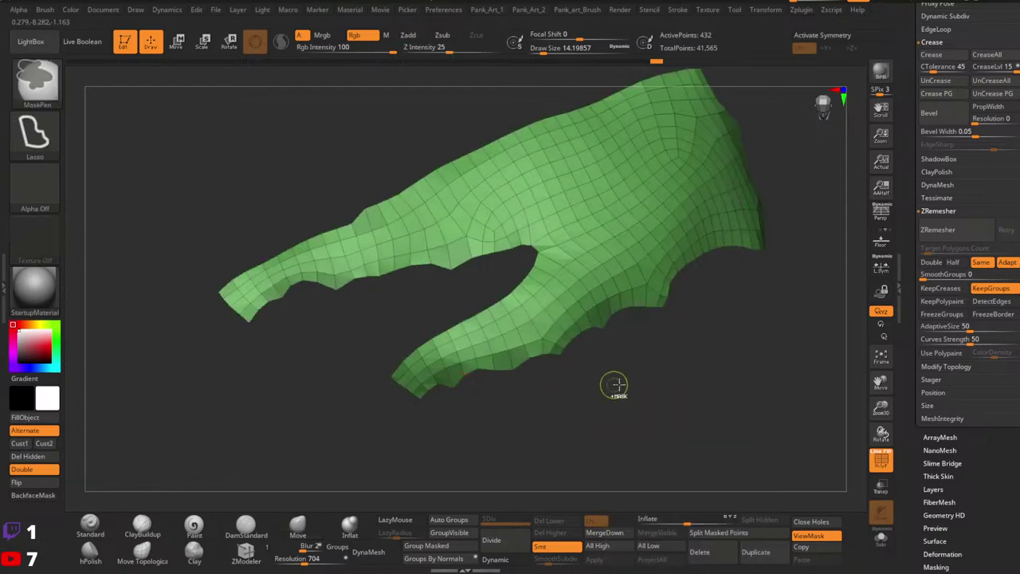
key(ctrl+z)
Try Polish By Features on the whole unmasked mesh.
ctrl+click(653, 377)
key(space)
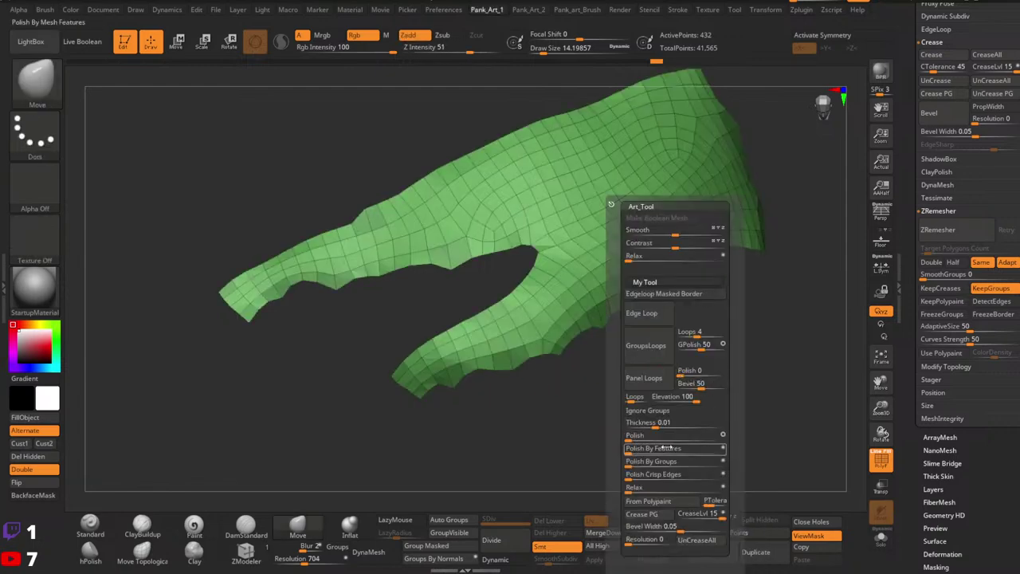
click(637, 448)
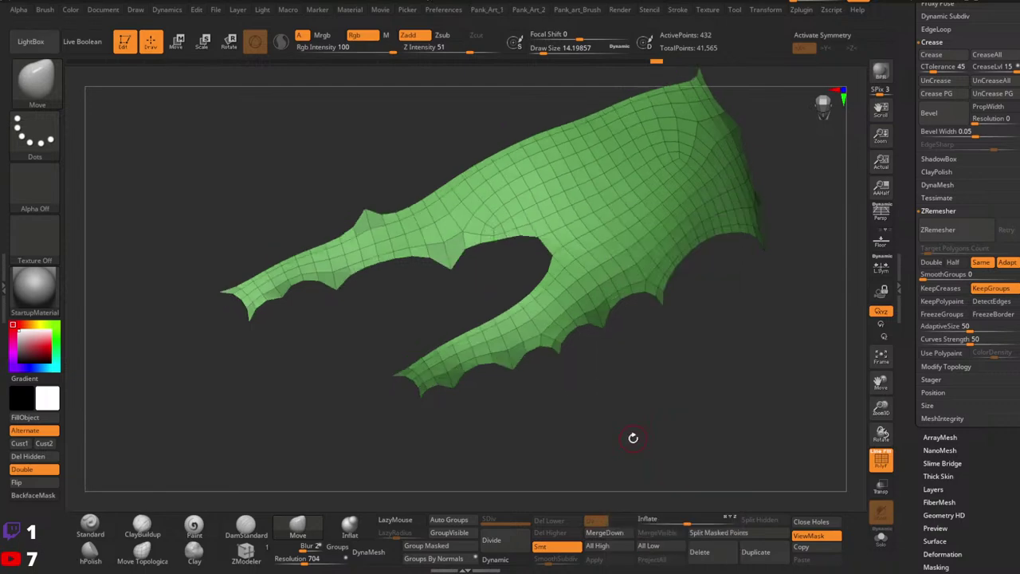
Smooth the whole torn mesh with a light Polish By Groups.
key(space)
click(599, 462)
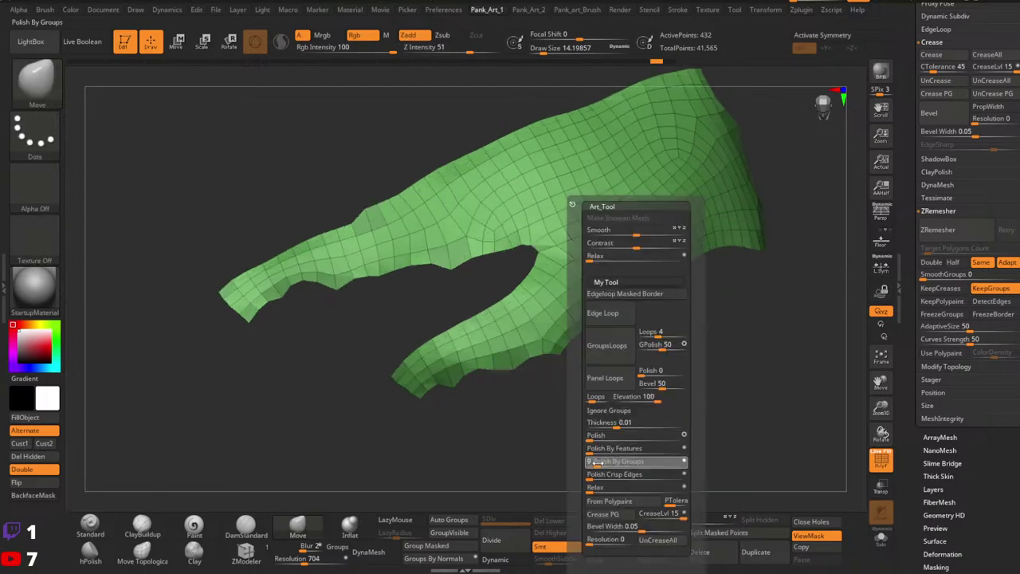
click(598, 462)
Mask the torn corners along the piece's lower edge and at the tips of both strips.
drag(458, 464, 603, 375)
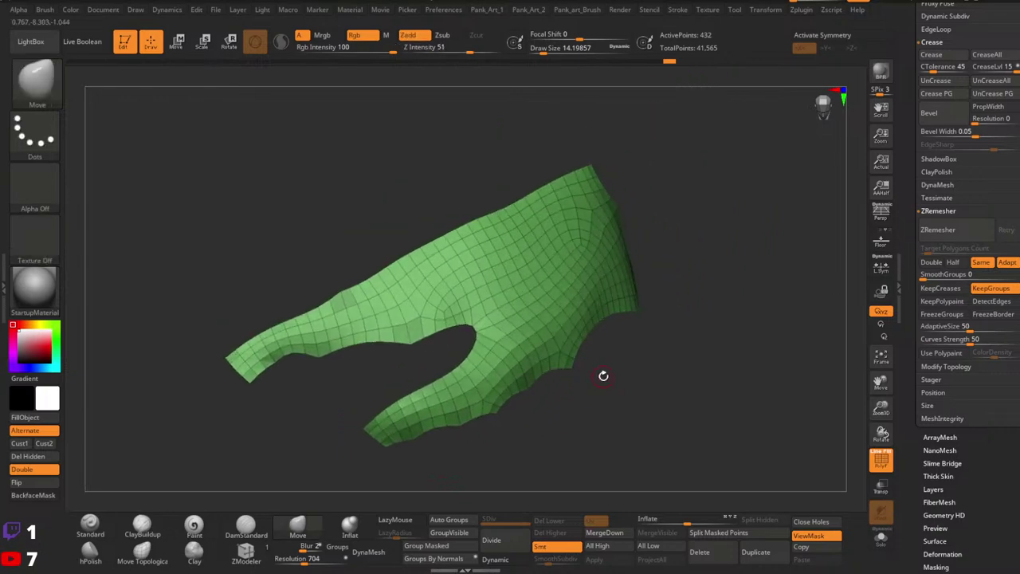
drag(628, 332, 624, 365)
alt+right_drag(624, 364, 648, 340)
mouse_move(649, 339)
ctrl+right_down()
mouse_move(630, 358)
mouse_move(652, 328)
ctrl+right_up()
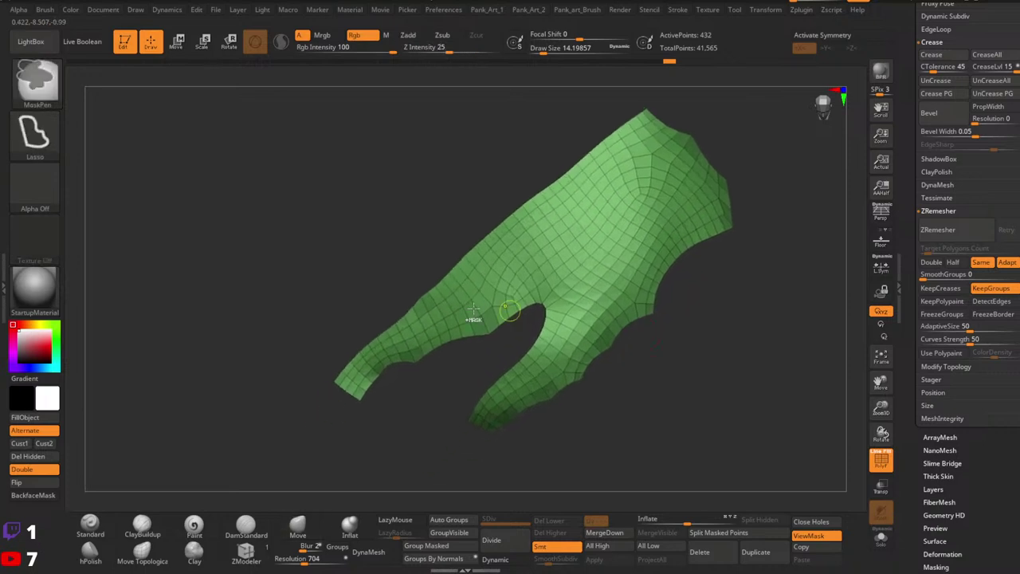
key(ctrl+h)
drag(644, 353, 650, 341)
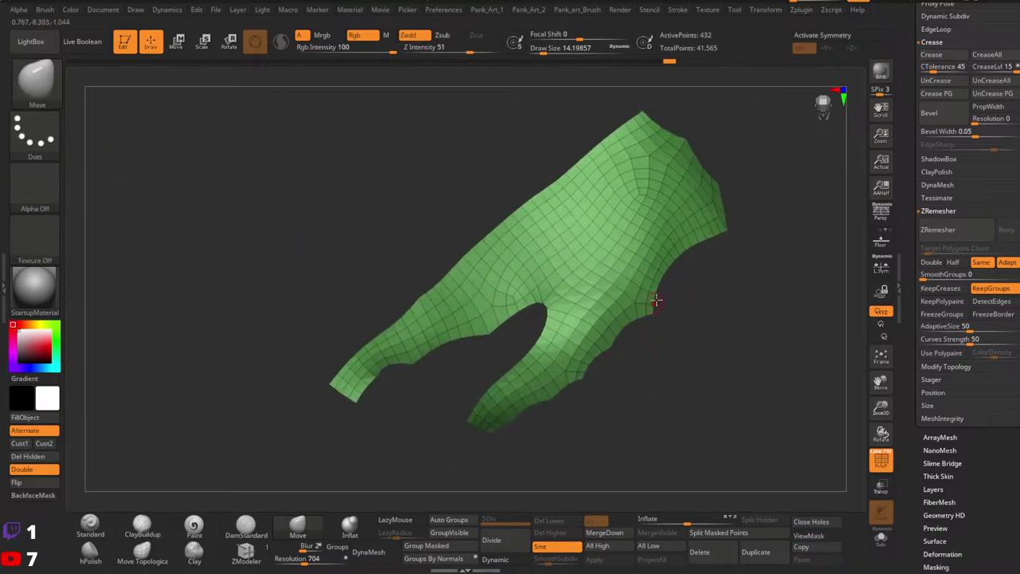
mouse_move(622, 303)
ctrl+mouse_down()
mouse_move(544, 373)
mouse_move(603, 485)
mouse_move(654, 398)
ctrl+mouse_up()
alt+drag(601, 358, 630, 376)
mouse_move(470, 353)
ctrl+mouse_down()
mouse_move(389, 389)
mouse_move(486, 458)
ctrl+mouse_up()
ctrl+drag(341, 407, 343, 409)
ctrl+drag(431, 471, 446, 458)
alt+drag(642, 361, 540, 460)
ctrl+drag(351, 405, 353, 403)
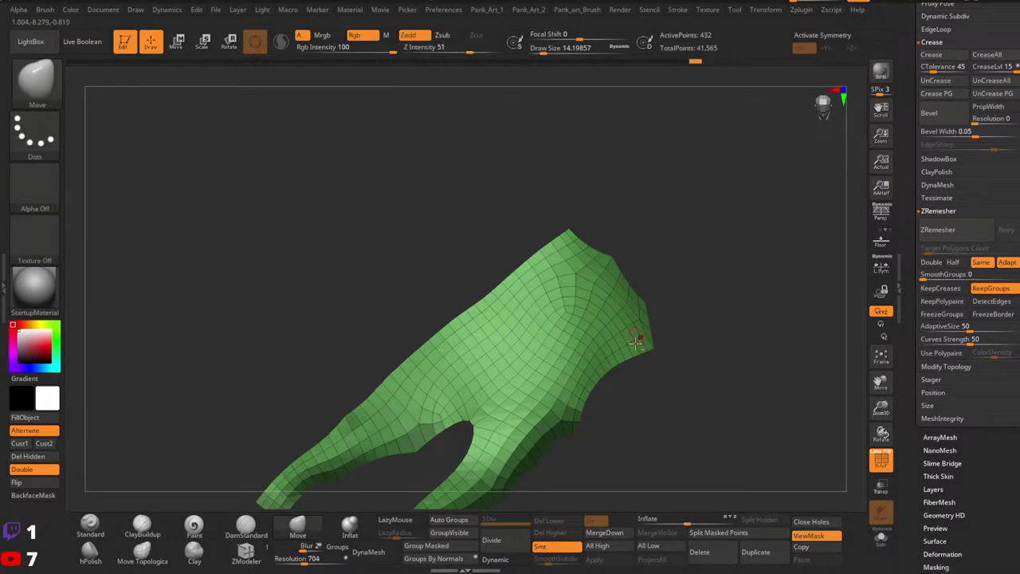
Extend the mask over the torn border of the piece's wide end and along the lower strip.
alt+right_drag(640, 337, 554, 328)
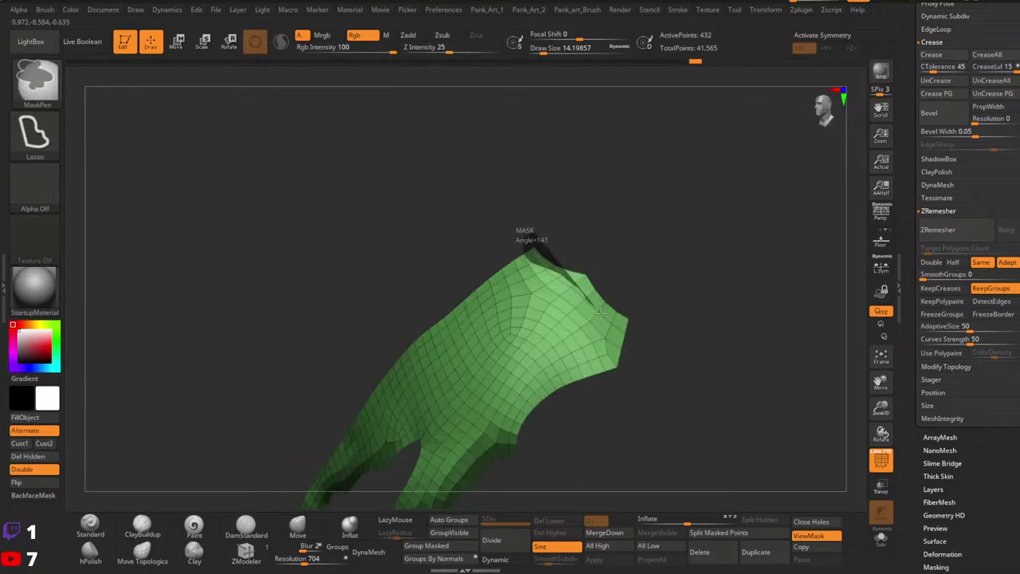
ctrl+drag(601, 313, 692, 287)
ctrl+drag(504, 437, 522, 446)
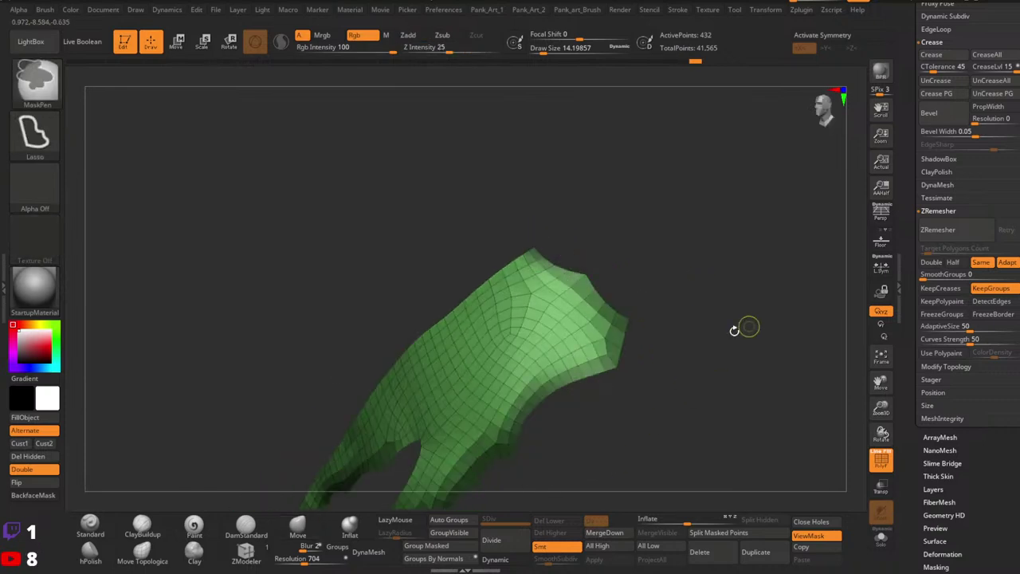
alt+right_drag(567, 450, 692, 305)
key(1)
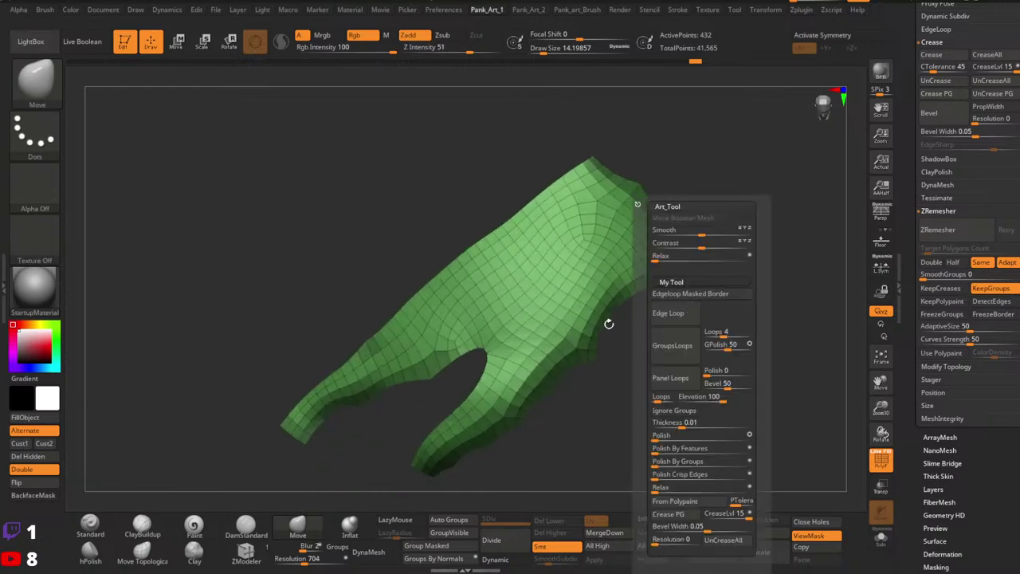
ctrl+drag(492, 344, 434, 428)
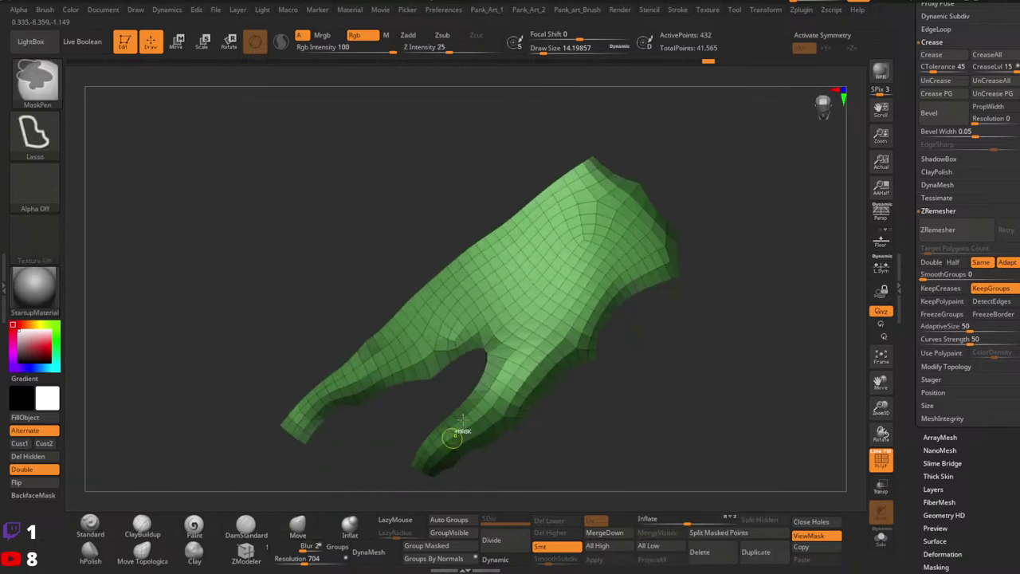
Polish the surface inside the masked borders with Polish By Groups.
key(space)
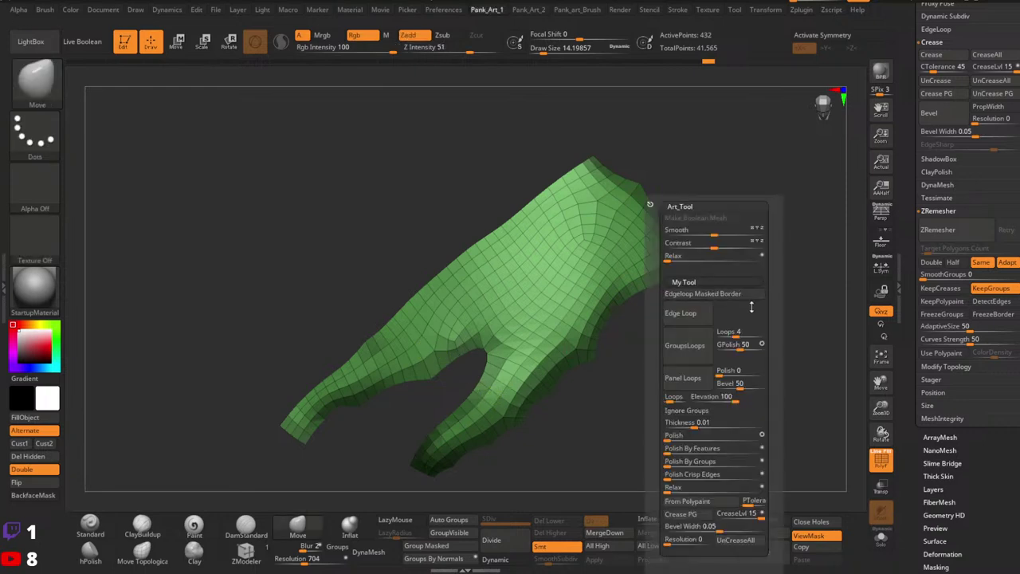
click(674, 461)
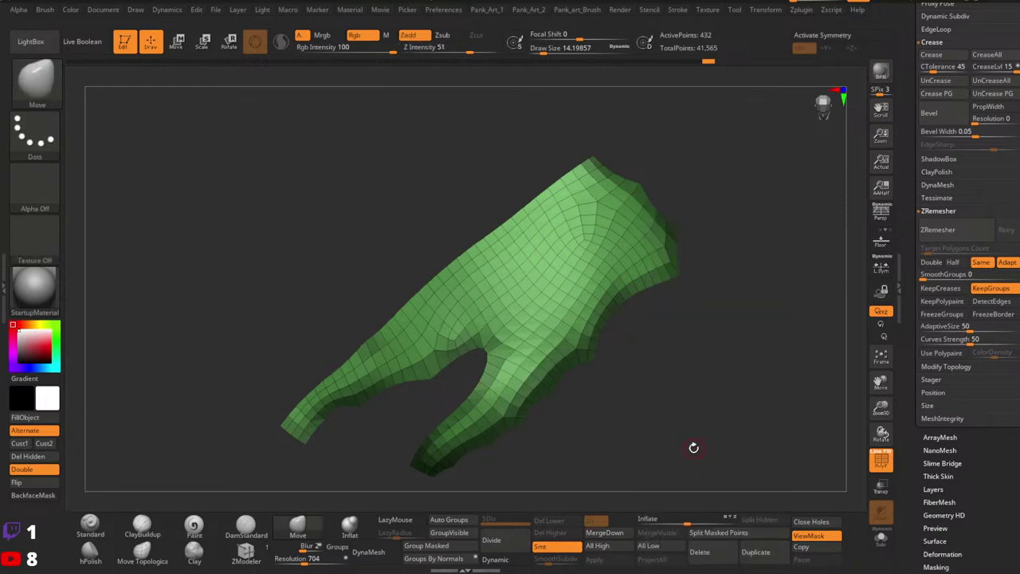
key(space)
key(ctrl)
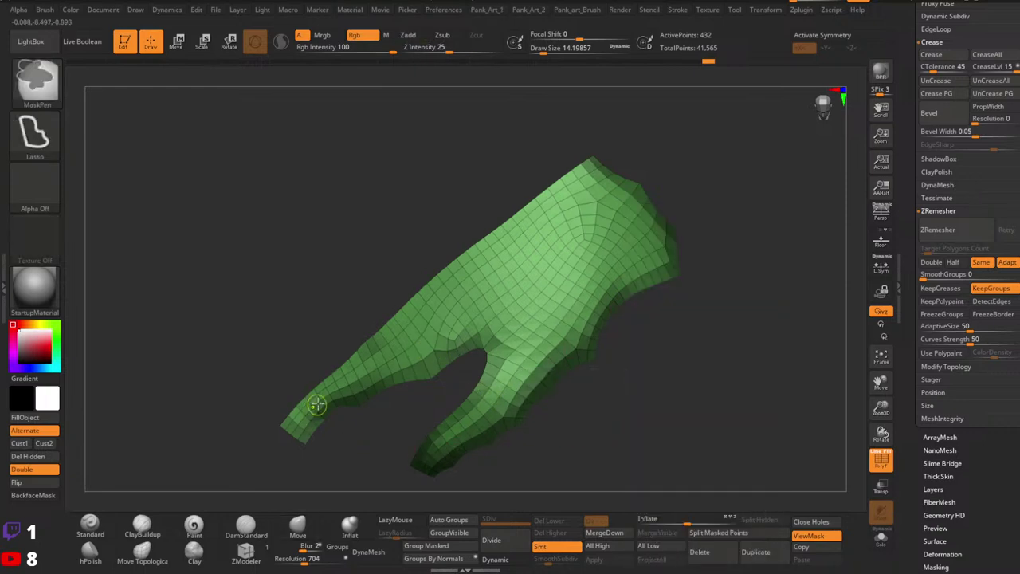
key(space)
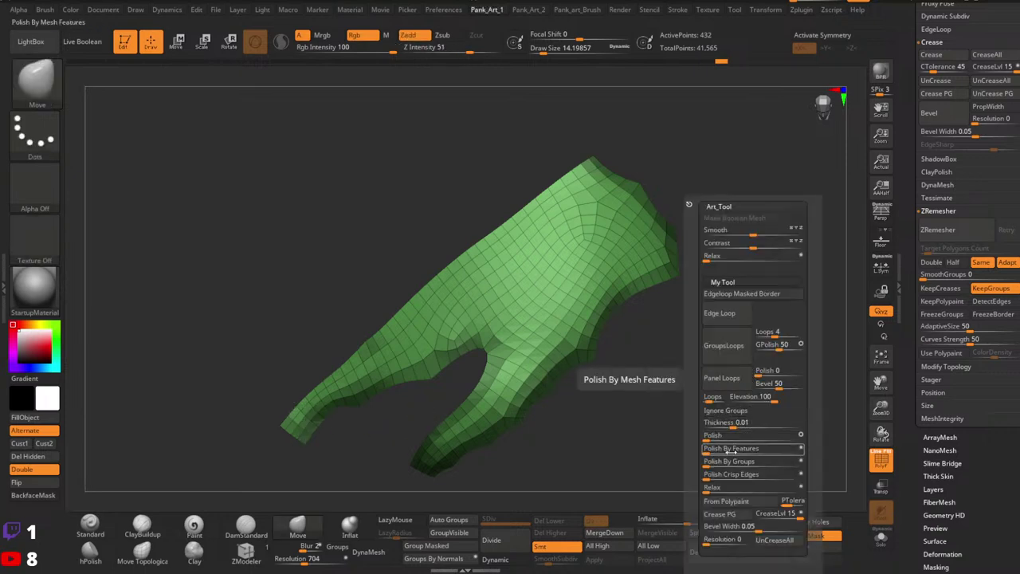
click(754, 463)
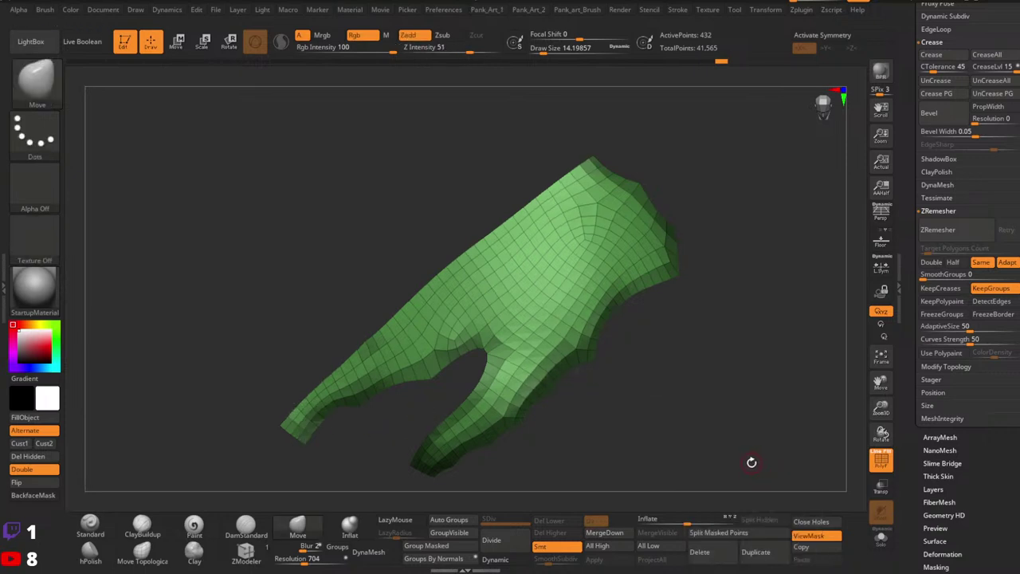
Try Polish Crisp Edges, undo it, and apply Polish By Groups again with the torn borders masked.
key(space)
click(720, 471)
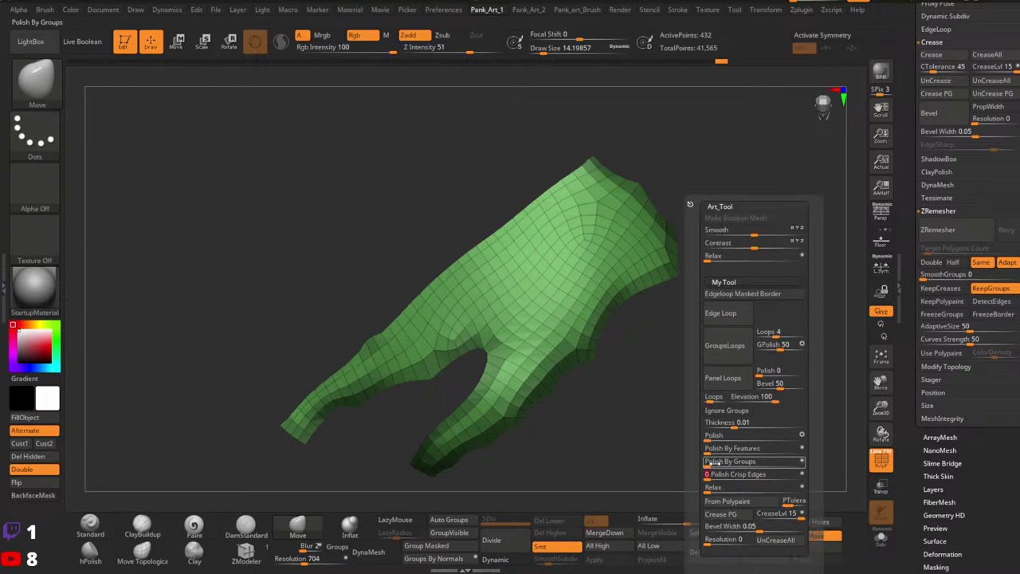
key(ctrl+z)
drag(713, 461, 781, 468)
key(1)
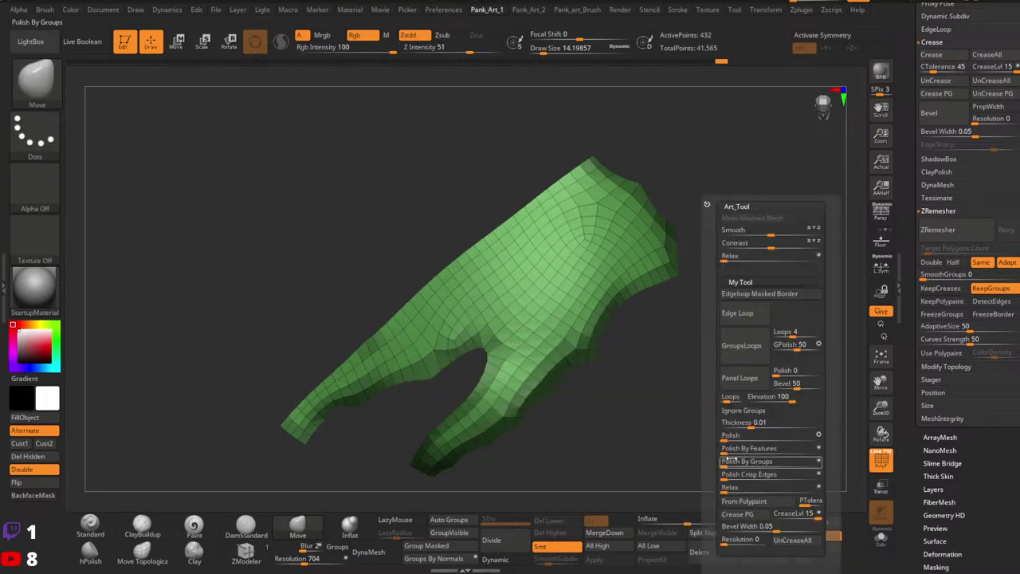
drag(789, 467, 806, 466)
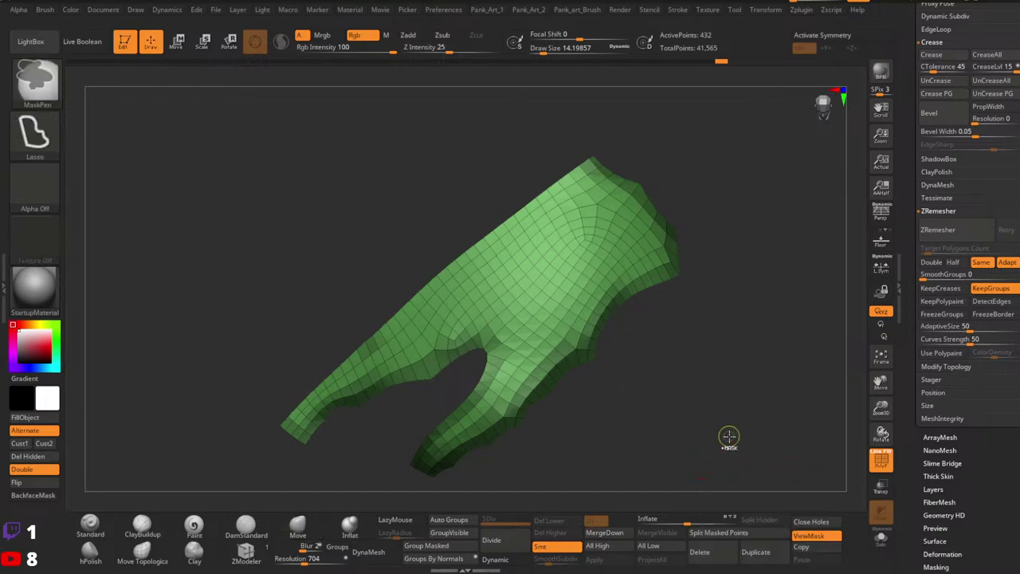
Clear the mask and check the polished surface with the polyframe temporarily hidden.
ctrl+right_drag(800, 390, 745, 399)
key(shift+f)
drag(665, 425, 630, 381)
ctrl+right_drag(627, 372, 645, 387)
key(shift+f)
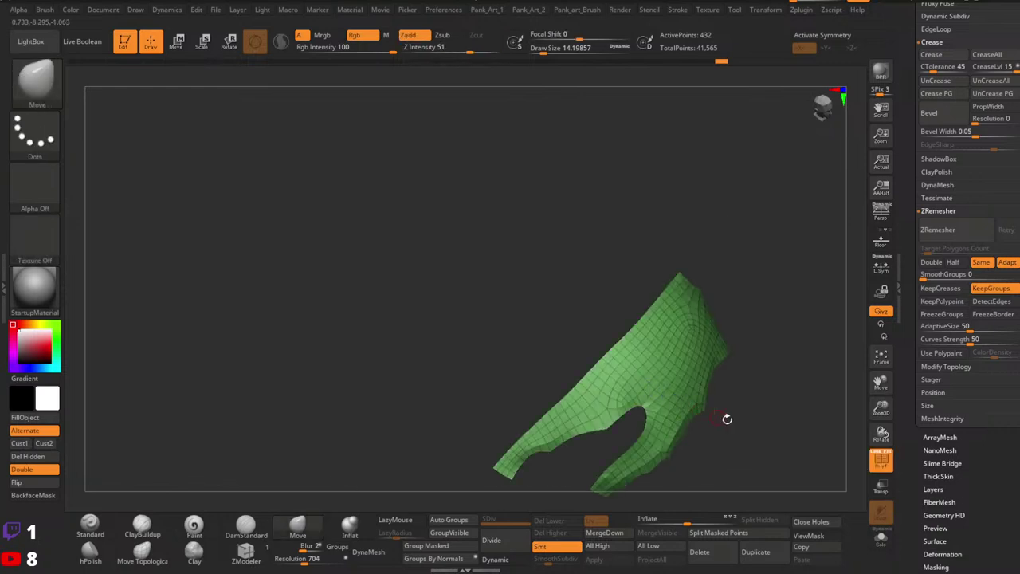
Remesh the torn piece with ZRemesher using Same, Adapt and KeepGroups, and check the new topology.
ctrl+right_drag(726, 419, 701, 353)
key(ctrl)
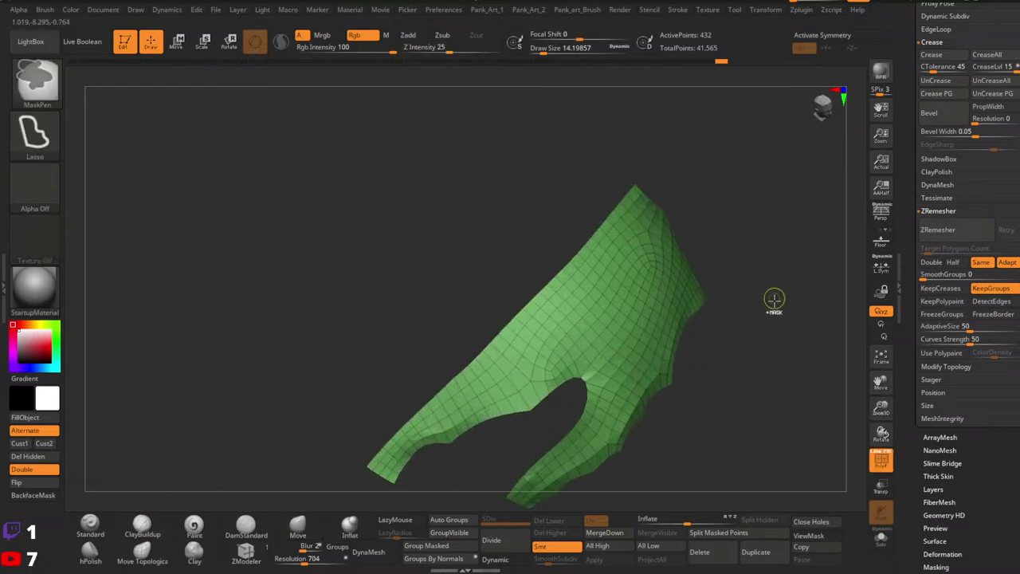
drag(773, 299, 773, 316)
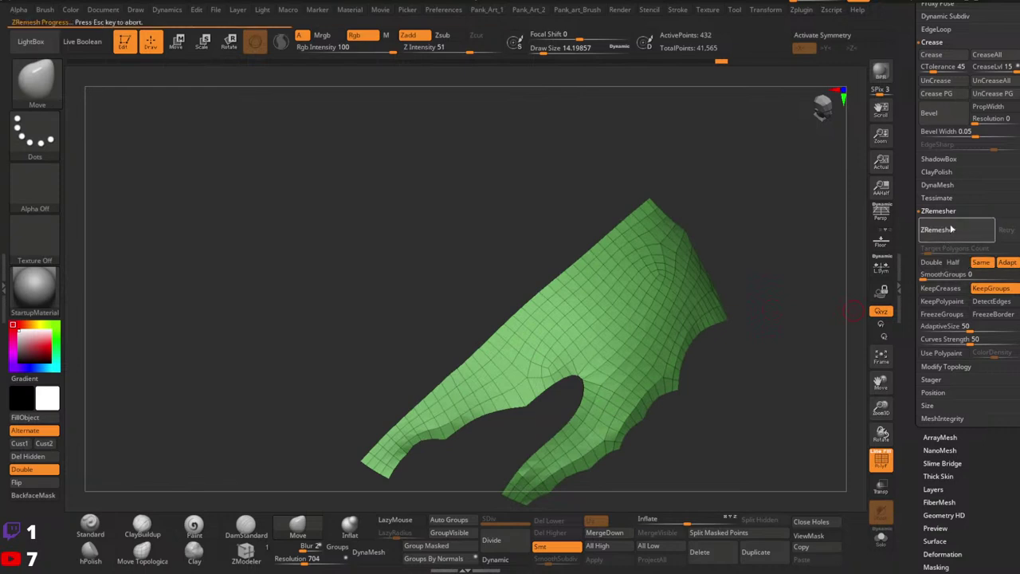
drag(753, 360, 594, 345)
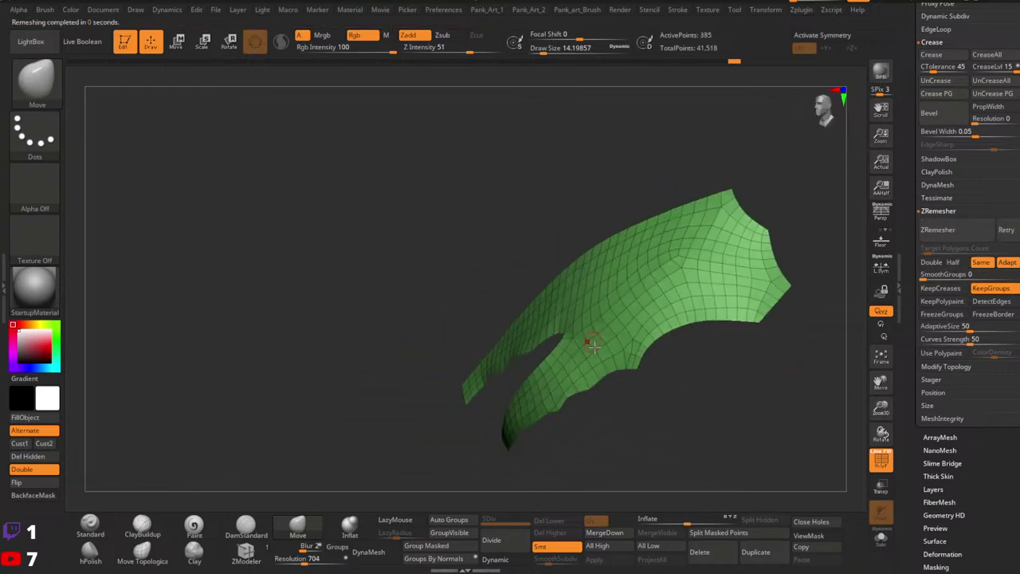
Undo the last ZRemesher pass and check the restored topology with the polyframe toggled off and on.
right_drag(594, 345, 611, 358)
key(ctrl+z)
mouse_move(701, 311)
ctrl+right_down()
mouse_move(709, 346)
mouse_move(699, 361)
mouse_move(749, 399)
mouse_move(640, 355)
mouse_move(588, 417)
mouse_move(569, 344)
mouse_move(470, 306)
ctrl+right_up()
key(shift+f)
key(shift+f)
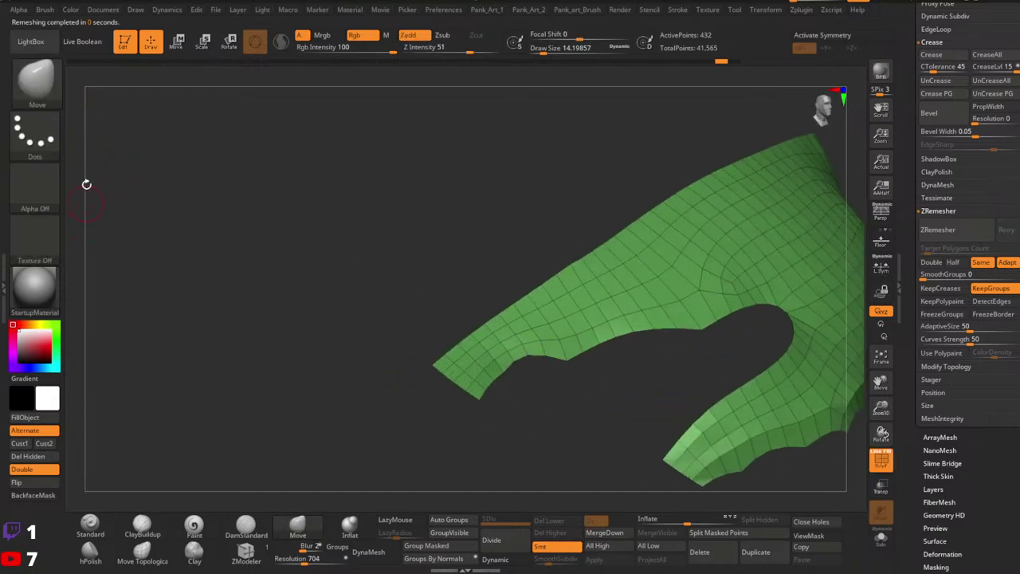
Check the torn piece's surface shading with the polyframe hidden.
click(243, 556)
mouse_move(618, 339)
right_down()
mouse_move(540, 346)
mouse_move(518, 326)
mouse_move(572, 320)
right_up()
key(shift+f)
mouse_move(785, 284)
ctrl+right_down()
mouse_move(579, 337)
mouse_move(538, 363)
ctrl+right_up()
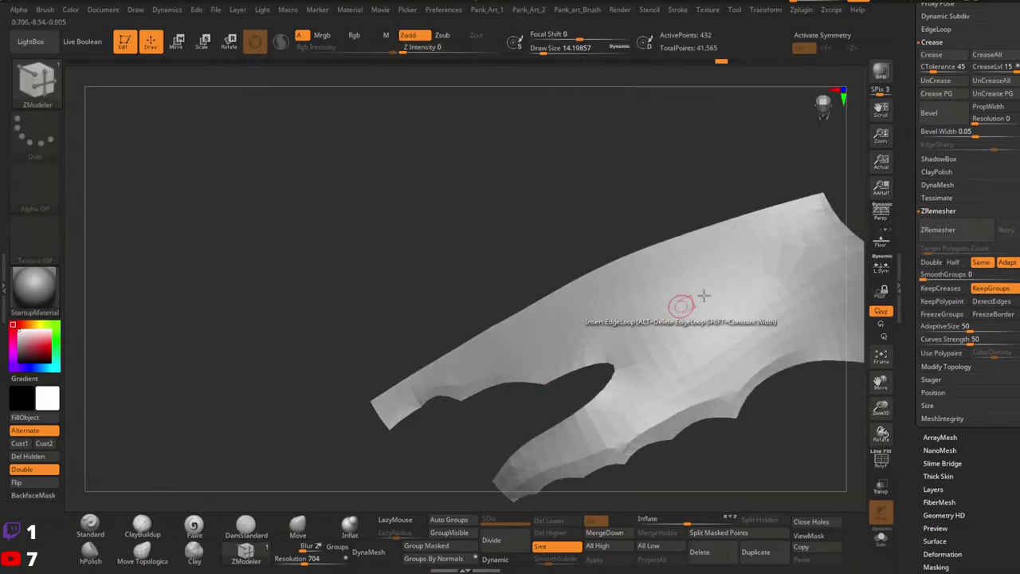
mouse_move(848, 244)
alt+right_down()
mouse_move(604, 307)
mouse_move(569, 349)
mouse_move(603, 255)
mouse_move(661, 287)
alt+right_up()
Nudge the torn piece's upper corner with the Move brush, setting the draw size to 28.75, and show the polyframe again.
click(301, 526)
mouse_move(662, 287)
right_down()
mouse_move(613, 252)
mouse_move(564, 299)
right_up()
key(space)
click(608, 231)
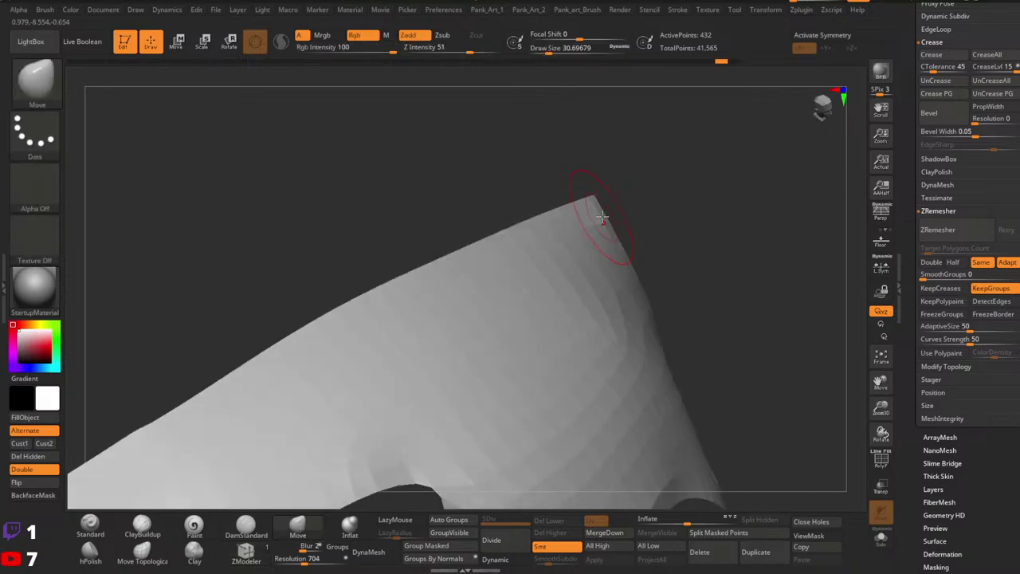
key(space)
click(611, 226)
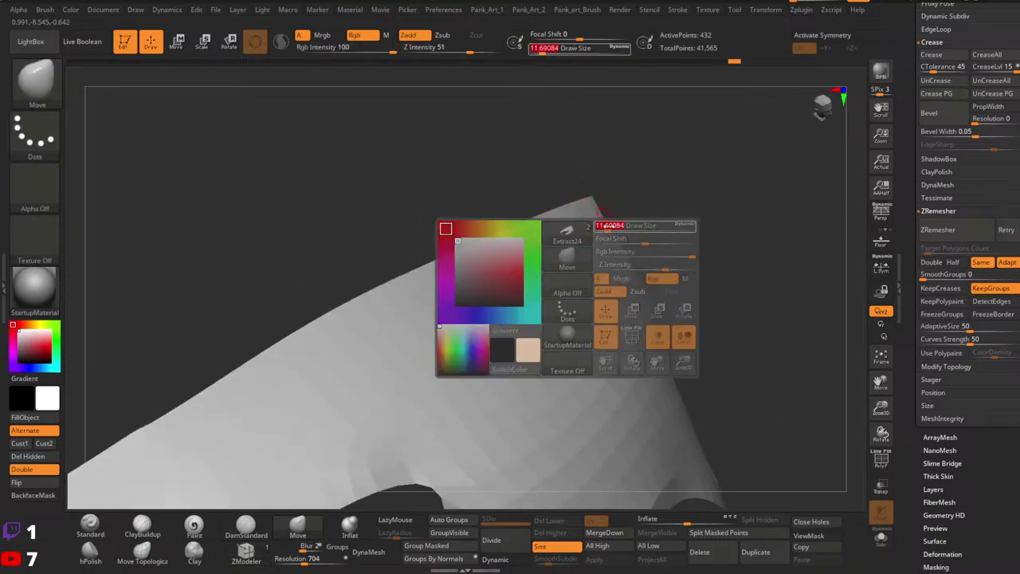
key(space)
ctrl+right_drag(639, 253, 628, 342)
key(shift+f)
mouse_move(628, 343)
ctrl+right_down()
mouse_move(624, 363)
mouse_move(590, 341)
mouse_move(627, 296)
mouse_move(535, 368)
ctrl+right_up()
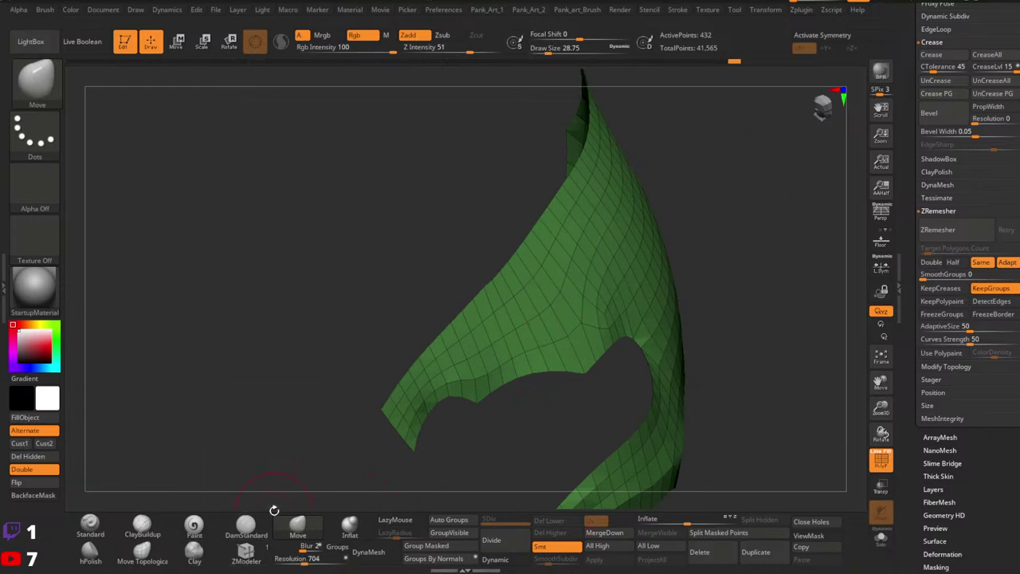
Give the whole torn piece a thin, even thickness by extruding all its polygons with ZModeler.
click(244, 556)
drag(438, 344, 426, 352)
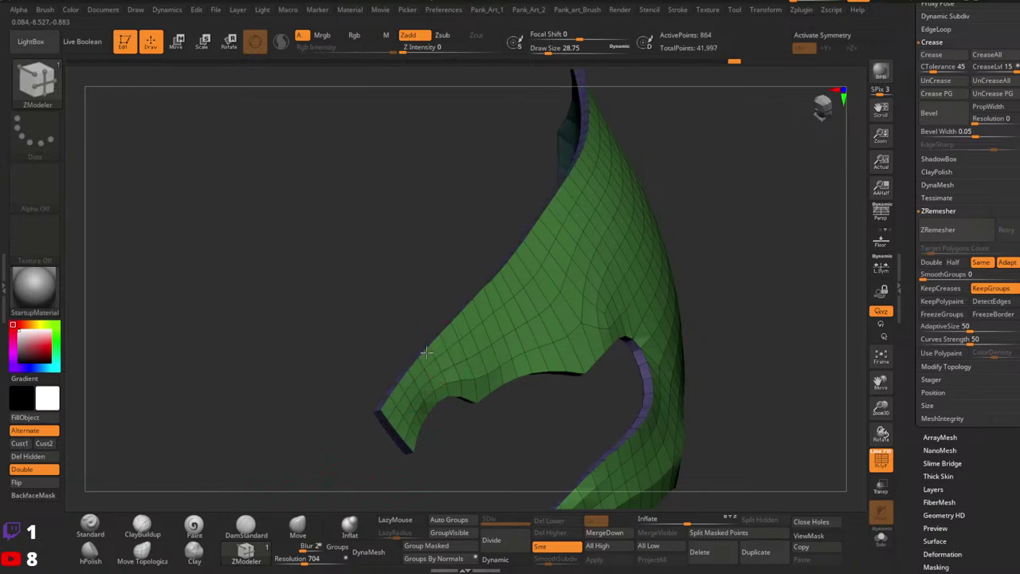
ctrl+right_drag(423, 356, 533, 392)
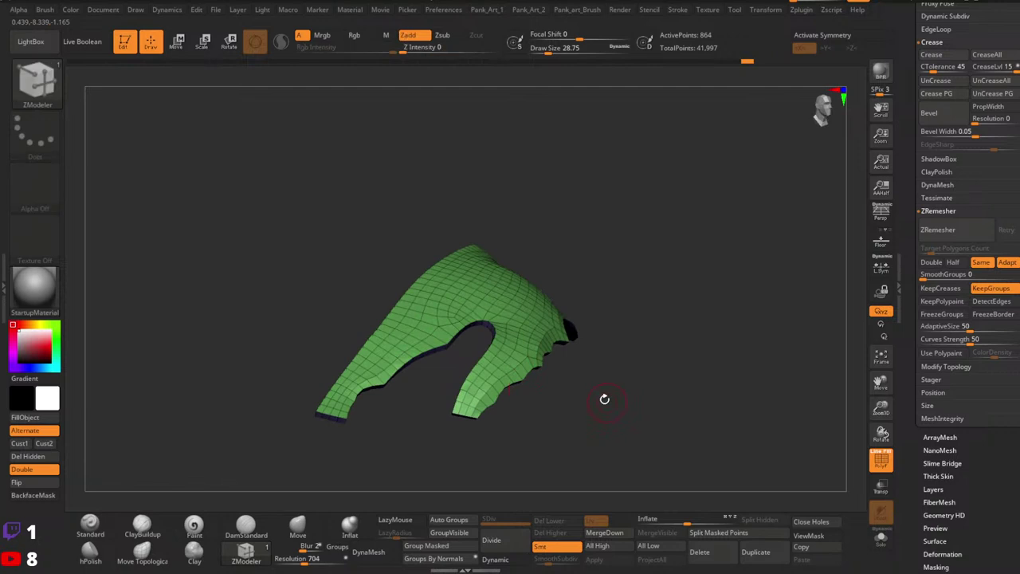
Examine the thickened piece's front, inner side and border walls with the polyframe toggled off and on.
key(shift+f)
right_drag(604, 398, 630, 460)
key(shift+f)
key(shift+f)
key(shift+f)
right_drag(365, 374, 528, 411)
ctrl+right_drag(528, 411, 502, 403)
drag(503, 402, 630, 477)
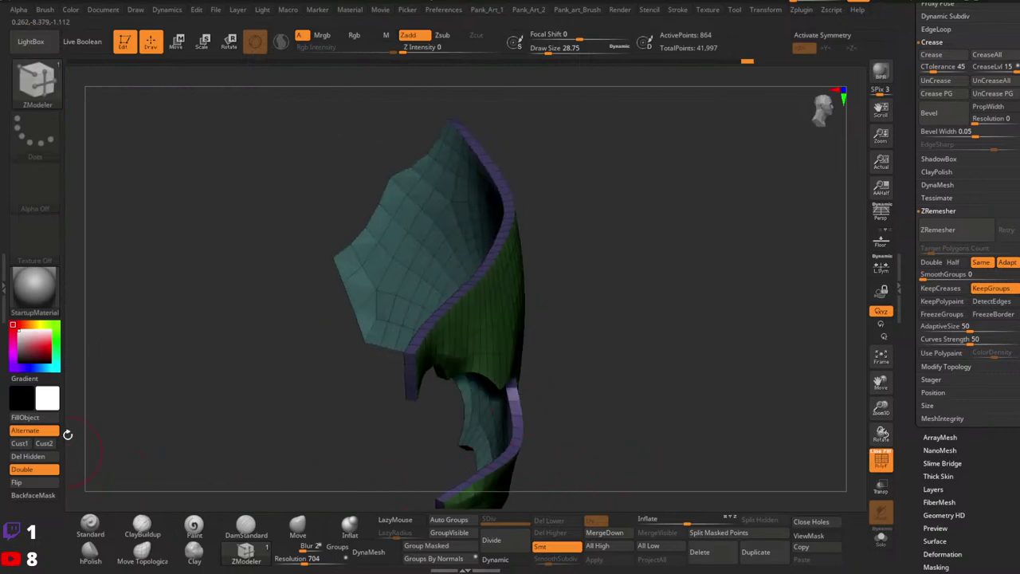
Change the material to SkinShade4 and regroup the thickened piece's polygons with Groups By Normals.
click(16, 296)
click(308, 215)
right_drag(676, 372, 599, 406)
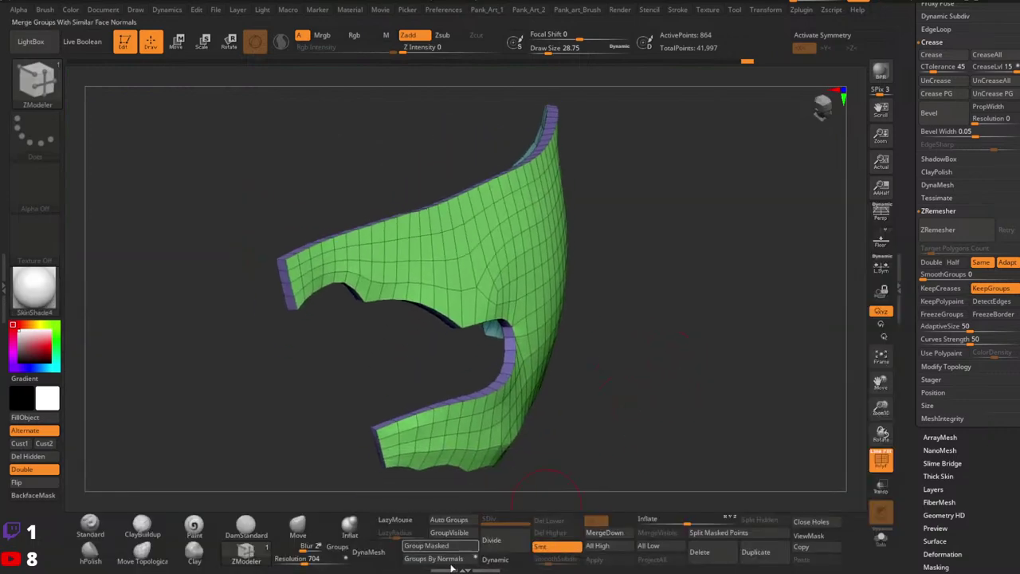
click(436, 561)
right_drag(360, 343, 598, 292)
mouse_move(472, 349)
right_down()
mouse_move(486, 294)
mouse_move(344, 207)
right_up()
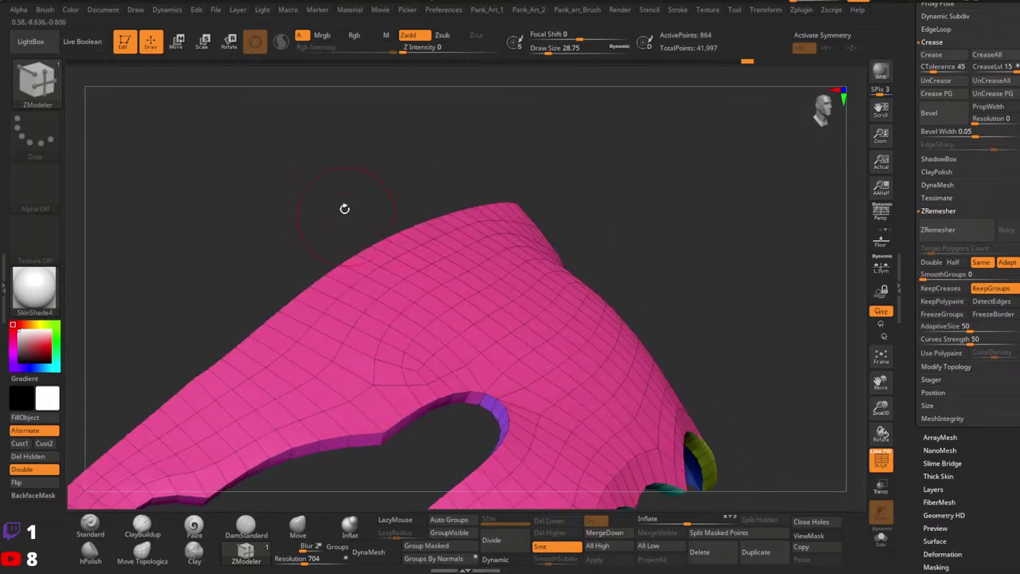
Reduce the ZModeler draw size to about 5 and target the thin side wall along the inner tear.
key(space)
drag(343, 207, 326, 200)
mouse_move(312, 418)
alt+right_down()
mouse_move(492, 291)
mouse_move(430, 310)
mouse_move(499, 271)
mouse_move(510, 247)
mouse_move(446, 275)
alt+right_up()
drag(436, 269, 347, 308)
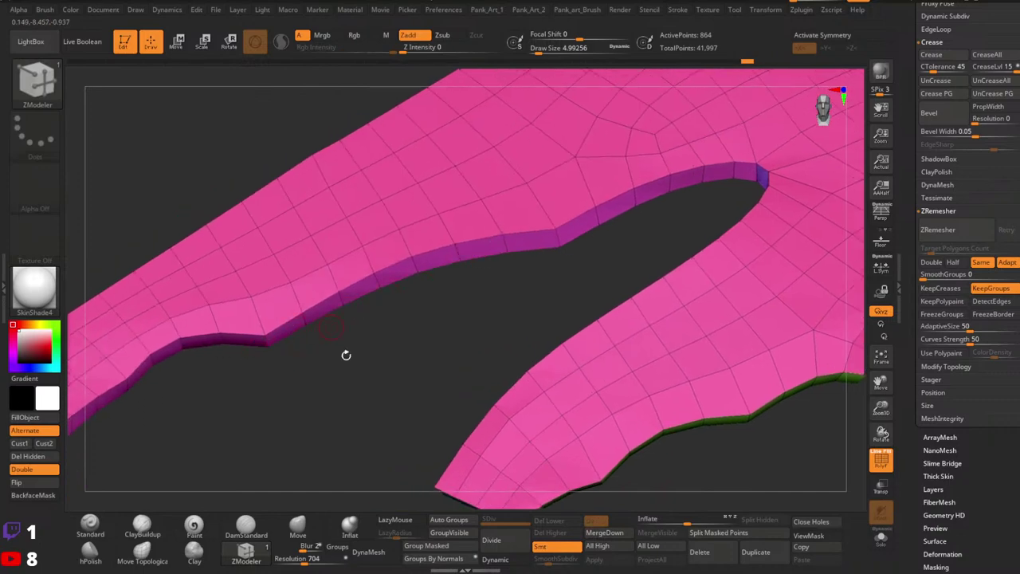
right_drag(524, 253, 580, 248)
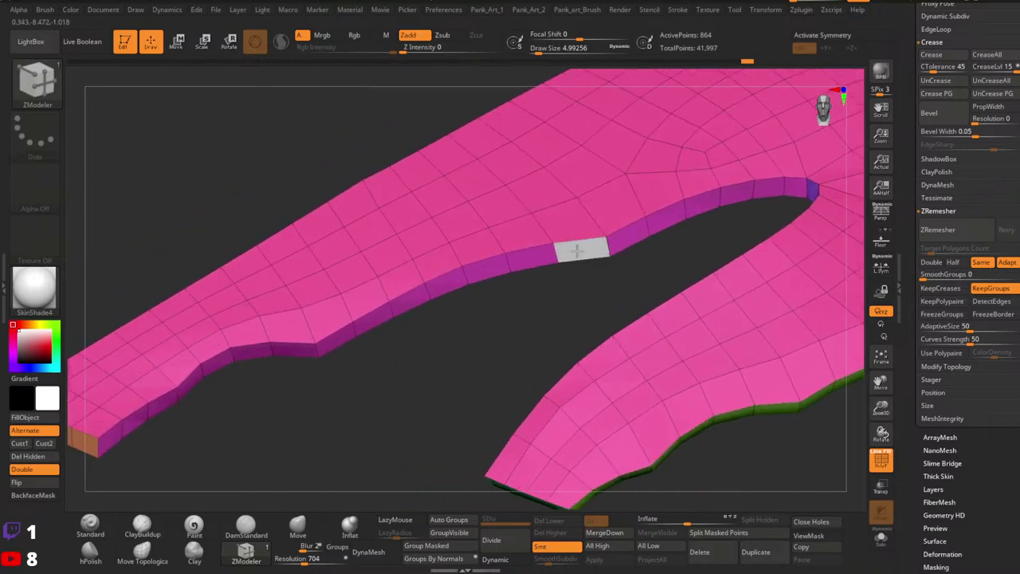
click(321, 348)
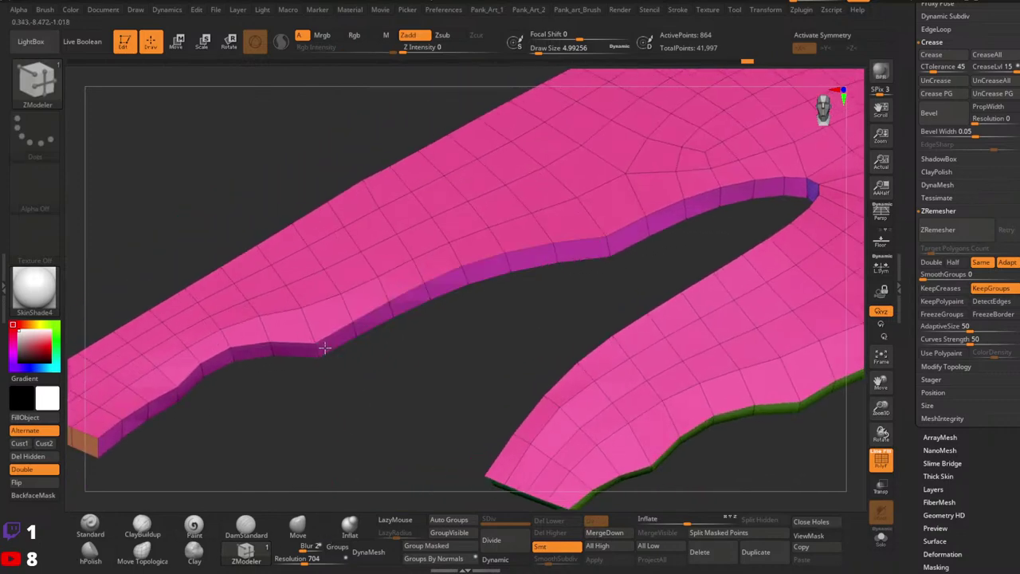
Use ZModeler to give the rim faces between the corners of the notched edge separate polygroups.
alt+right_drag(317, 360, 513, 289)
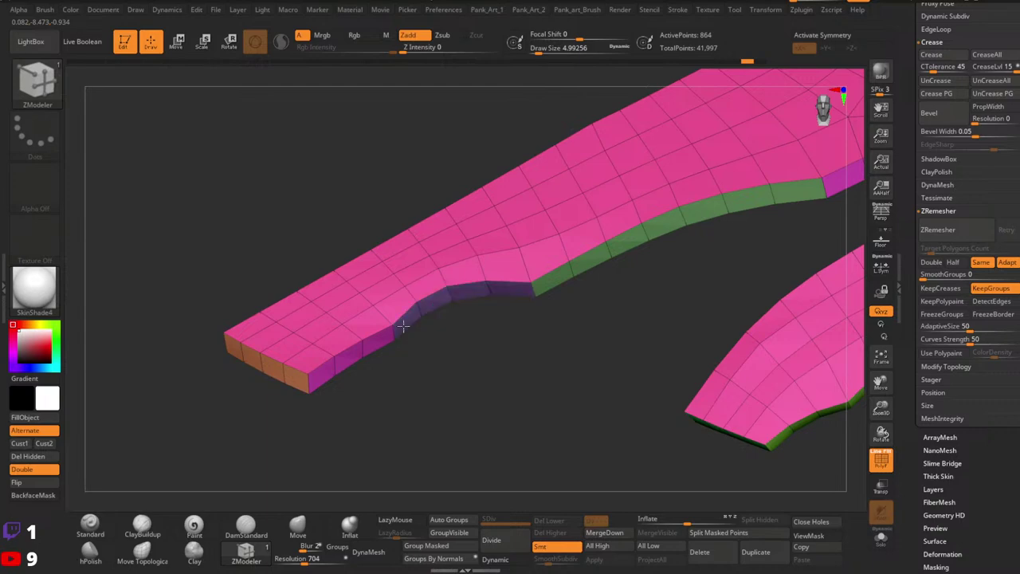
alt+drag(689, 332, 578, 271)
right_drag(433, 355, 455, 290)
mouse_move(454, 290)
mouse_down()
mouse_move(514, 277)
mouse_move(609, 281)
mouse_up()
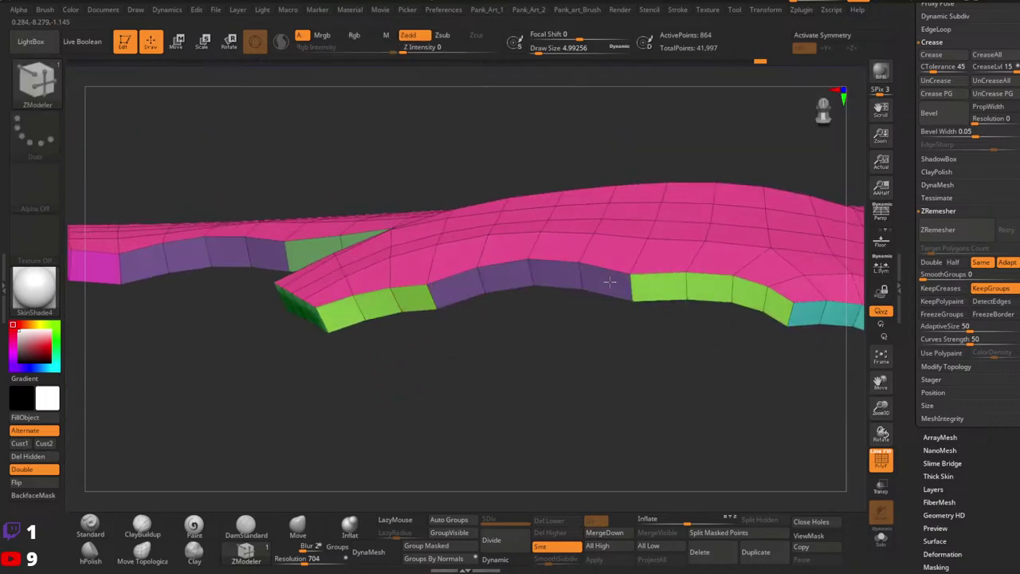
click(609, 281)
alt+right_drag(805, 309, 427, 327)
mouse_move(427, 327)
ctrl+right_down()
mouse_move(437, 302)
mouse_move(371, 289)
mouse_move(398, 323)
ctrl+right_up()
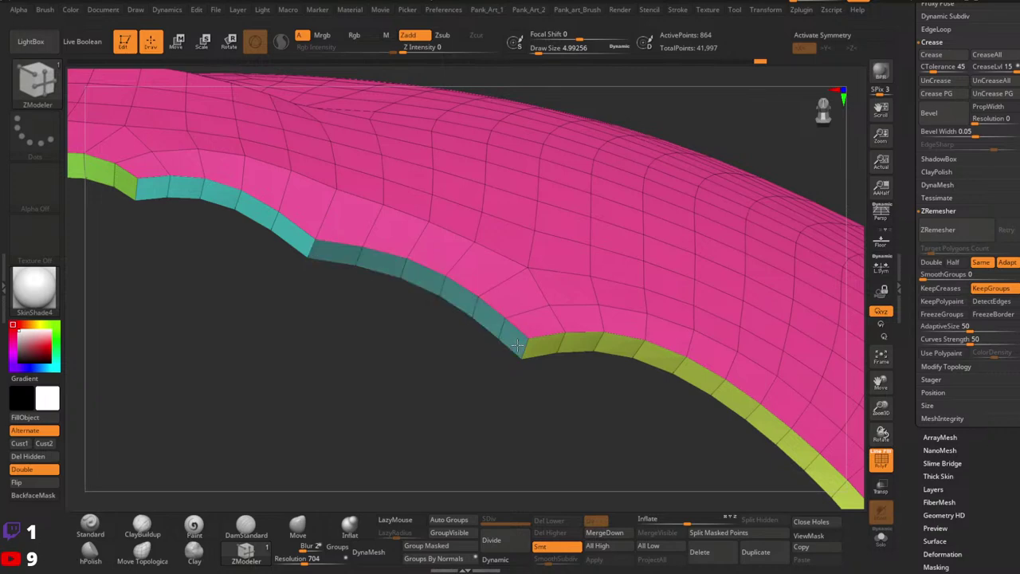
Assign a distinct polygroup to the next scalloped rim segment so that it differs from its neighbours.
mouse_move(519, 344)
ctrl+right_down()
mouse_move(583, 343)
mouse_move(506, 319)
mouse_move(518, 335)
ctrl+right_up()
right_drag(518, 334, 622, 335)
key(shift+f)
key(shift+f)
ctrl+right_drag(621, 335, 757, 294)
right_drag(757, 294, 717, 358)
right_drag(717, 359, 681, 364)
right_drag(798, 381, 708, 338)
ctrl+right_drag(708, 338, 652, 398)
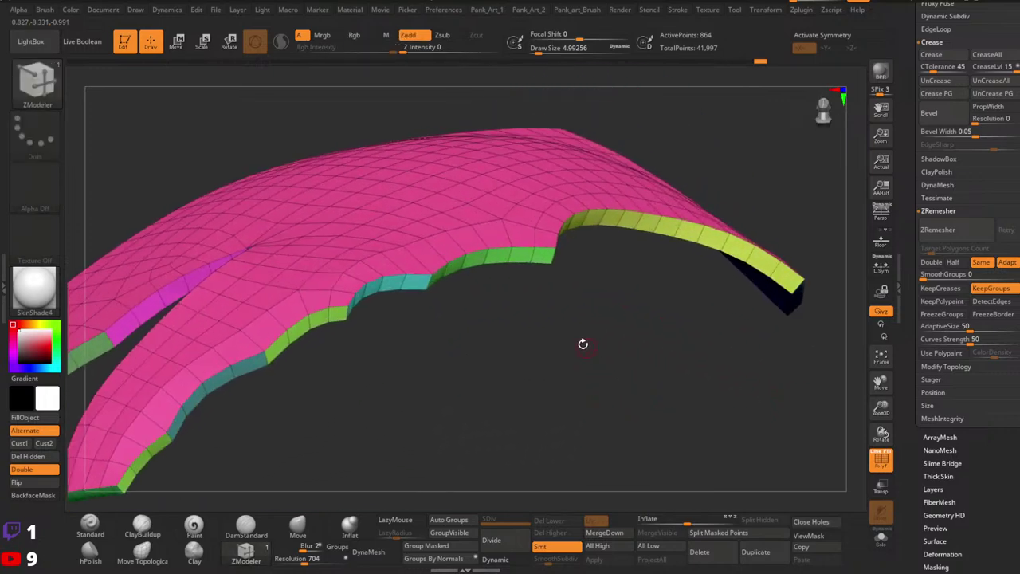
Crease the panel along its polygroup borders with the crease level set to 2.
alt+right_drag(443, 315, 550, 382)
key(1)
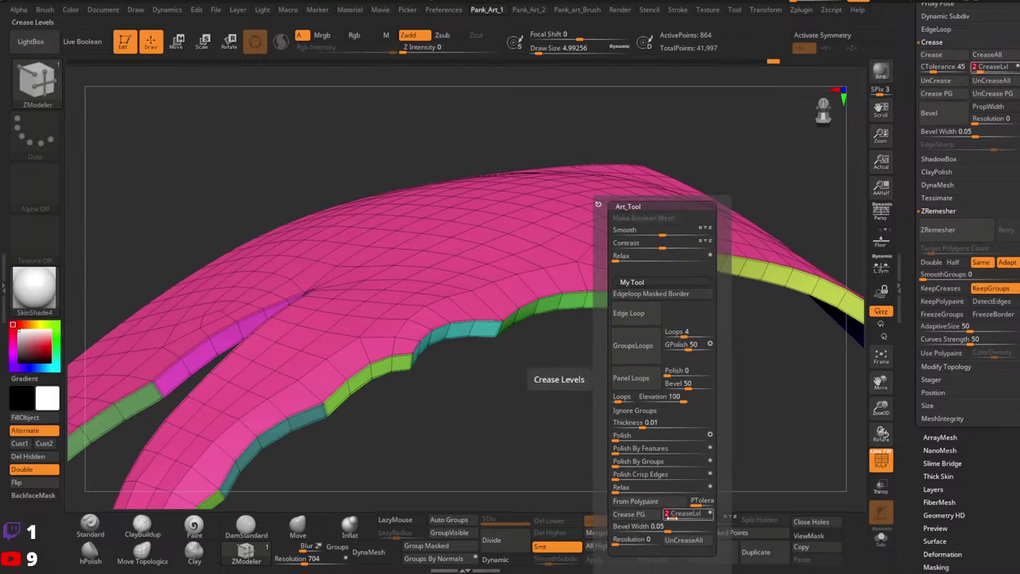
click(495, 559)
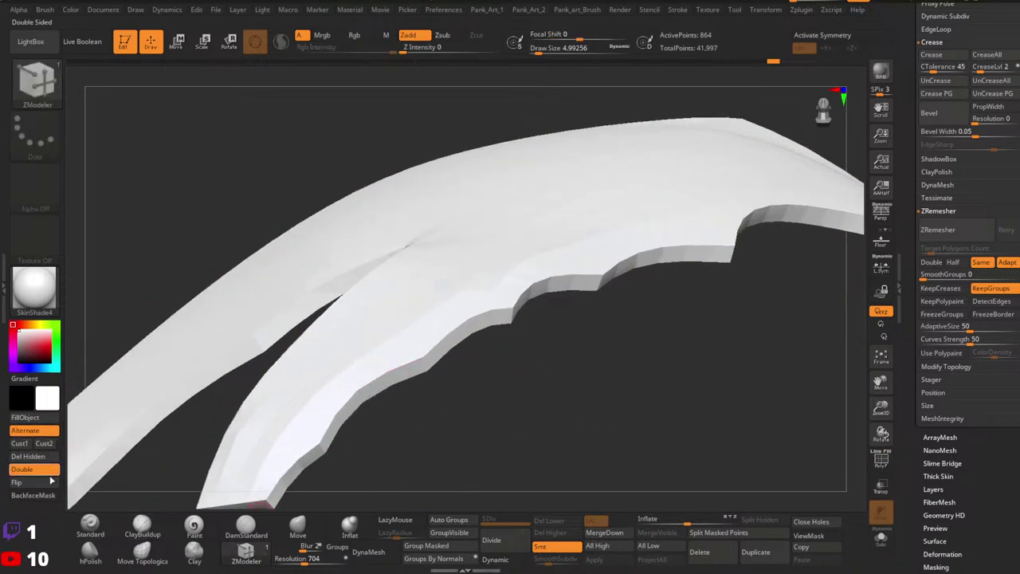
Turn off double-sided display and flip the panel's inverted normals.
click(21, 474)
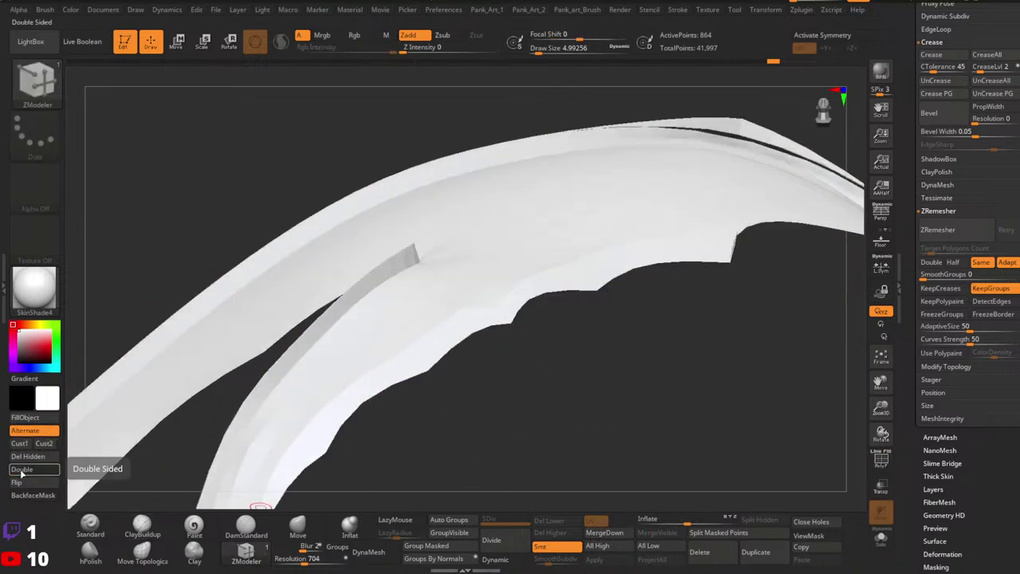
right_drag(494, 398, 615, 305)
drag(614, 303, 633, 355)
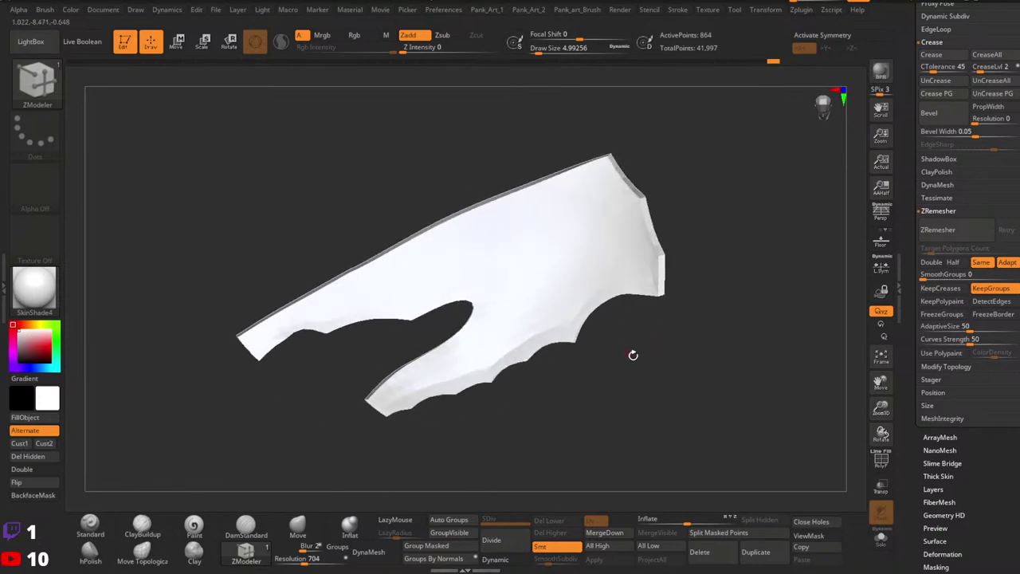
click(29, 487)
Turn on dynamic subdivision with SmoothSubdiv set to 4 and change the material to StartupMaterial.
mouse_move(662, 408)
right_down()
mouse_move(598, 358)
mouse_move(621, 369)
mouse_move(616, 399)
mouse_move(574, 374)
mouse_move(601, 369)
mouse_move(661, 399)
right_up()
key(shift+f)
ctrl+right_drag(662, 398, 681, 428)
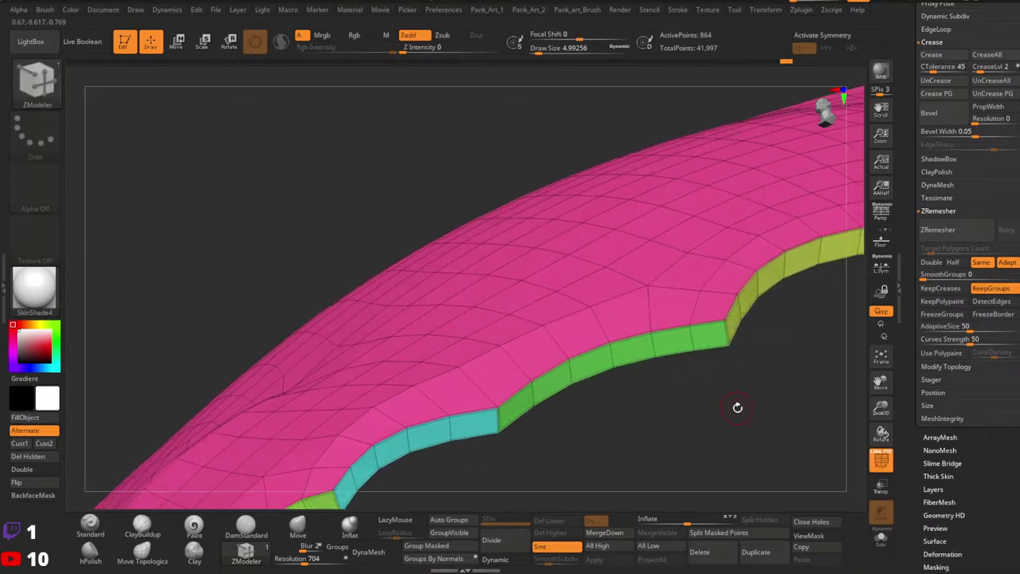
click(496, 559)
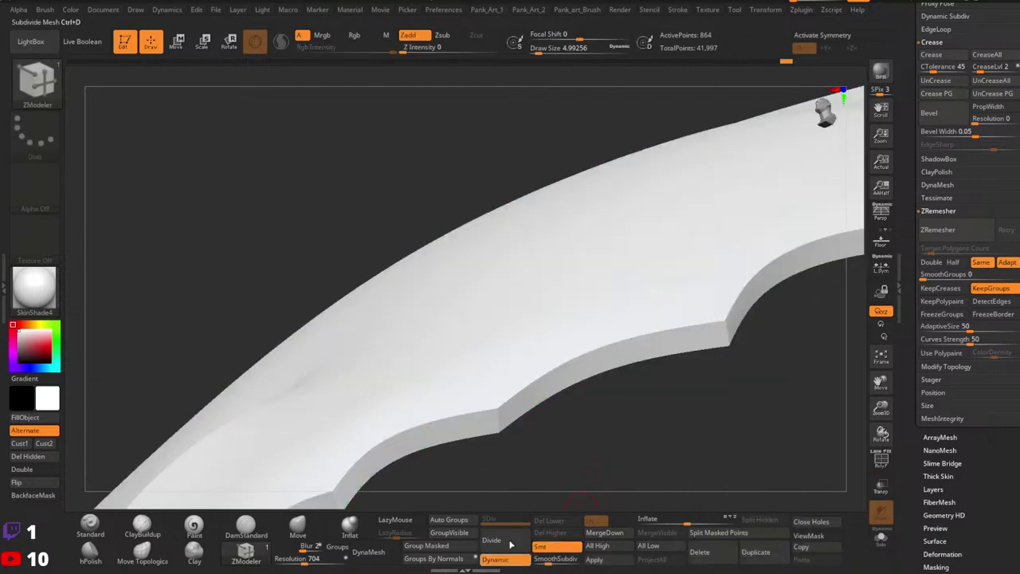
click(46, 294)
click(163, 325)
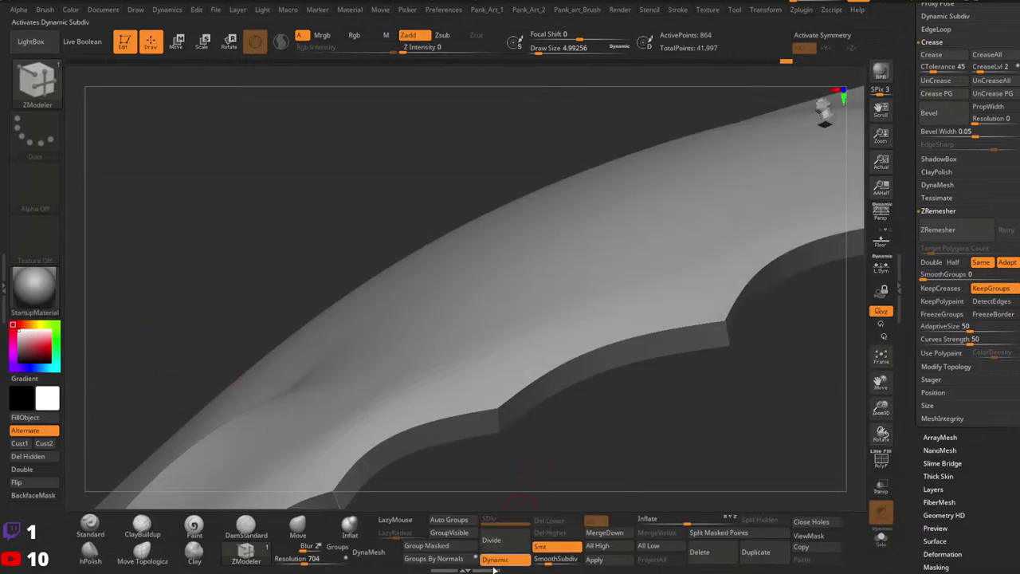
drag(549, 558, 560, 560)
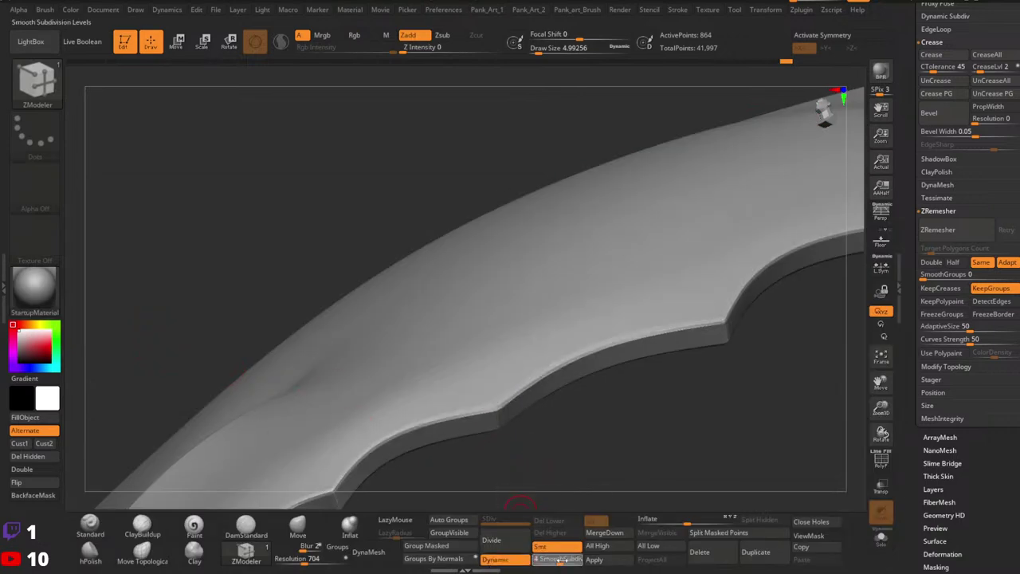
Switch from ZModeler to the Standard brush and have mask viewing turned on for the panel.
ctrl+right_drag(655, 489, 649, 420)
mouse_move(648, 420)
mouse_down()
mouse_move(699, 440)
mouse_move(628, 439)
mouse_move(617, 423)
mouse_move(617, 342)
mouse_move(592, 223)
mouse_move(646, 218)
mouse_move(640, 362)
mouse_move(654, 447)
mouse_move(629, 404)
mouse_up()
mouse_move(629, 404)
right_down()
mouse_move(642, 362)
mouse_move(630, 391)
mouse_move(615, 348)
mouse_move(536, 410)
mouse_move(624, 376)
right_up()
key(space)
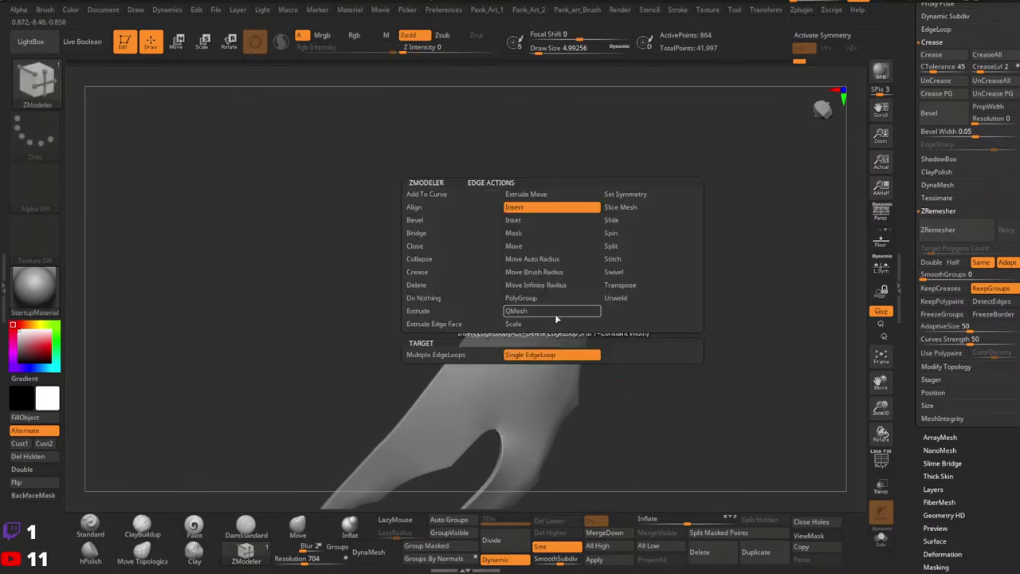
click(106, 526)
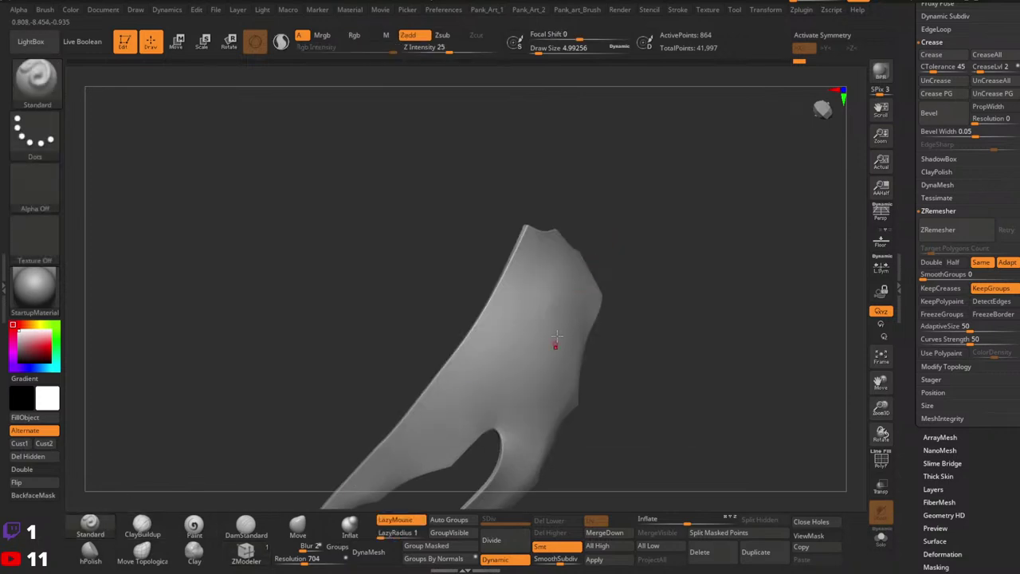
right_drag(557, 336, 569, 306)
ctrl+shift+click(574, 308)
ctrl+click(687, 290)
ctrl+shift+click(690, 289)
ctrl+click(674, 285)
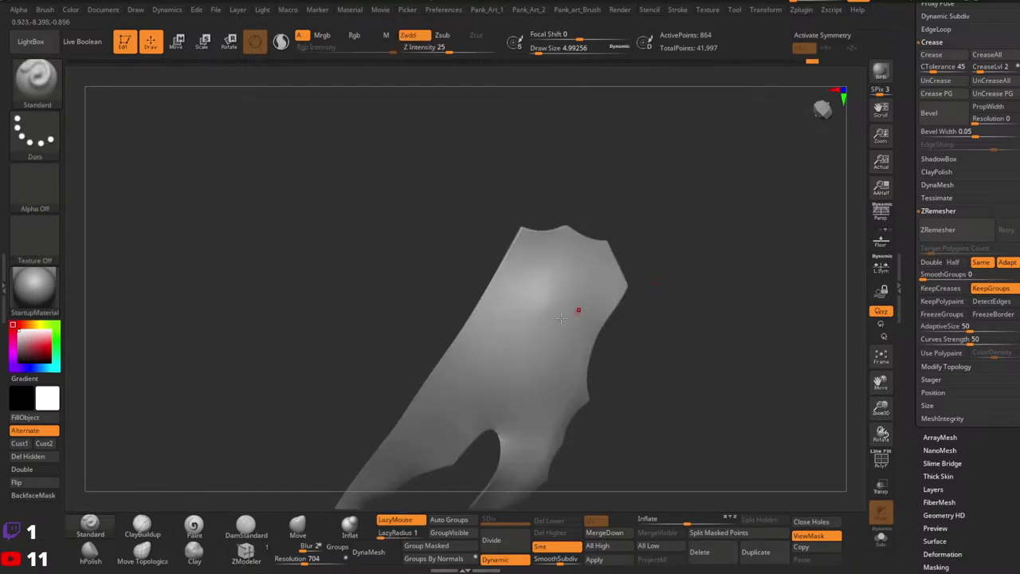
Set the draw size to about 56 and smooth the broad upper part of the panel.
key(space)
click(563, 312)
mouse_move(562, 312)
shift+mouse_down()
mouse_move(538, 332)
mouse_move(541, 302)
shift+mouse_up()
mouse_move(542, 302)
right_down()
mouse_move(549, 285)
mouse_move(549, 303)
right_up()
key(space)
click(552, 292)
shift+drag(569, 282, 547, 301)
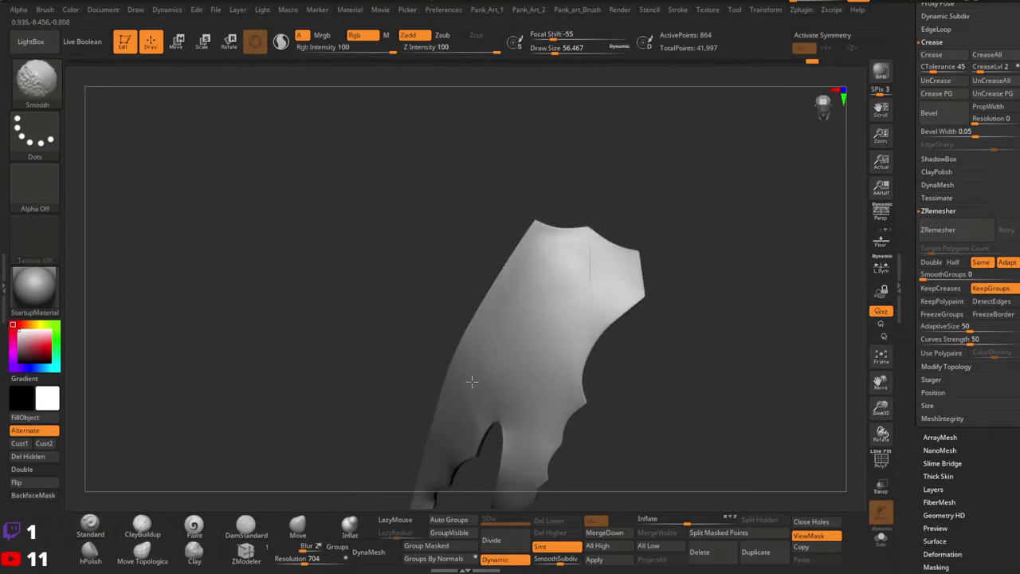
Smooth the panel surface from its wide end down toward the fork at intensity 100.
shift+drag(471, 382, 476, 374)
right_drag(522, 318, 565, 315)
shift+drag(565, 346, 557, 275)
right_drag(549, 267, 554, 308)
shift+drag(555, 308, 515, 336)
shift+drag(471, 381, 478, 373)
right_drag(576, 296, 563, 308)
shift+drag(563, 307, 541, 324)
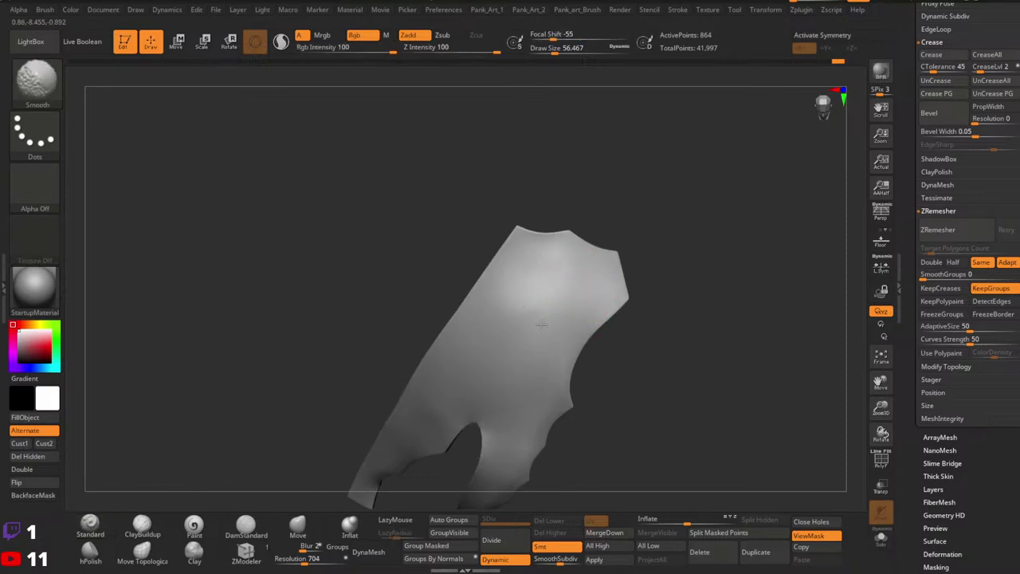
Set the Smooth brush to Z Intensity 26 and Focal Shift 0, and smooth the panel's centre.
shift+click(450, 44)
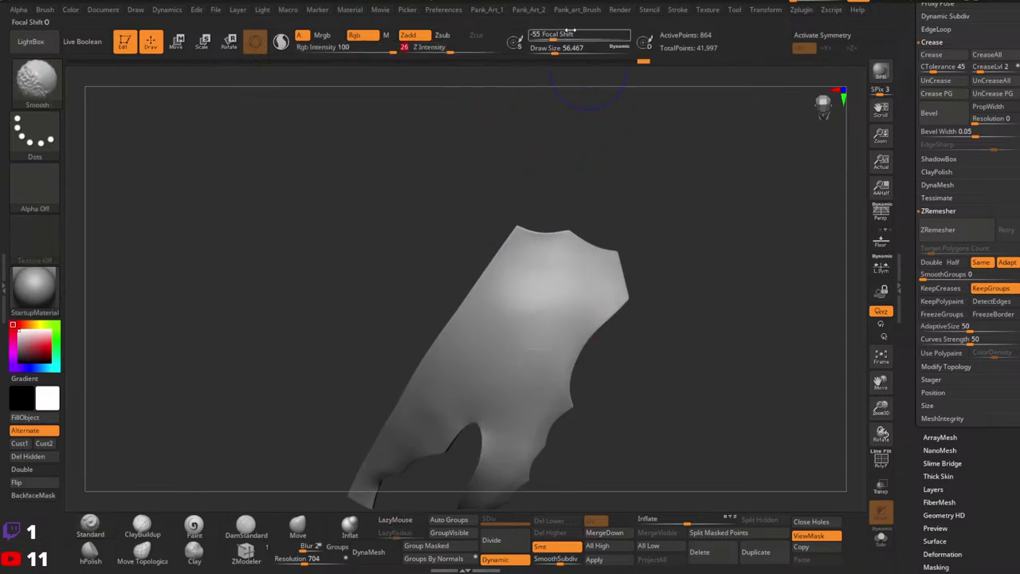
right_drag(588, 144, 582, 292)
shift+drag(566, 290, 514, 355)
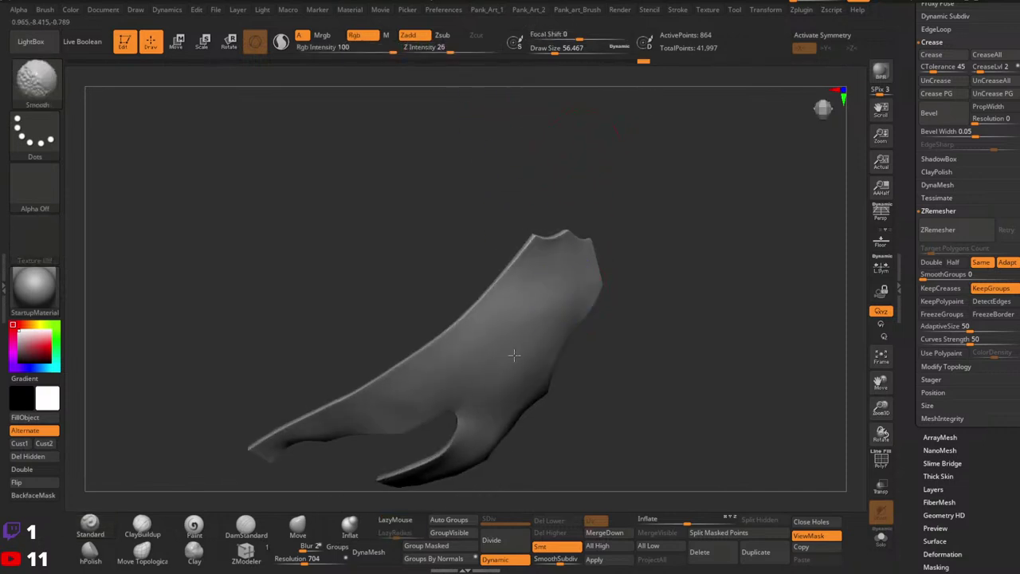
shift+drag(521, 302, 557, 295)
right_drag(573, 289, 567, 295)
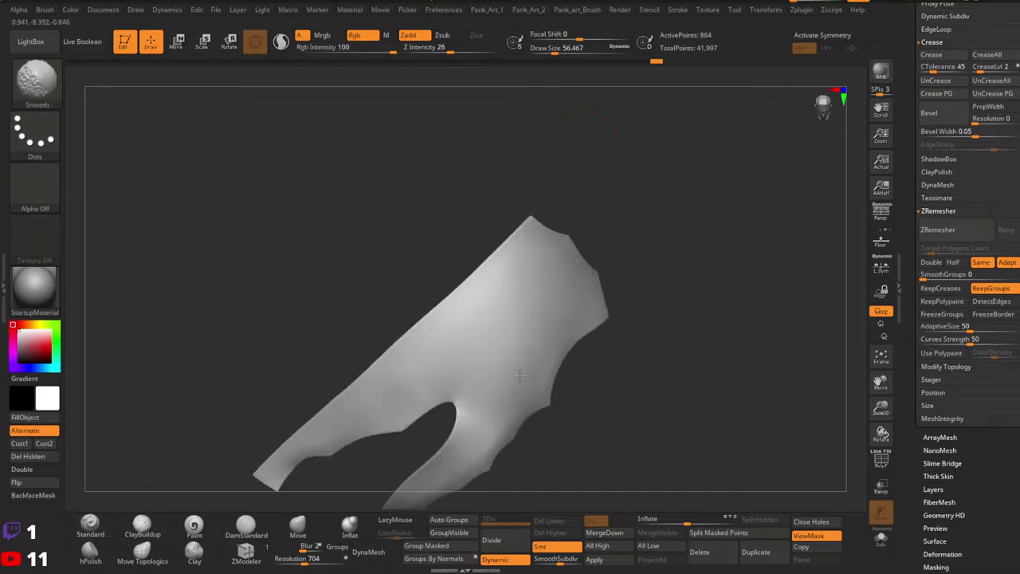
Set the draw size to about 25 and smooth the short prong and the adjoining scalloped side.
alt+right_drag(542, 358, 605, 261)
mouse_move(605, 261)
right_down()
mouse_move(557, 264)
mouse_move(603, 285)
right_up()
key(space)
click(561, 288)
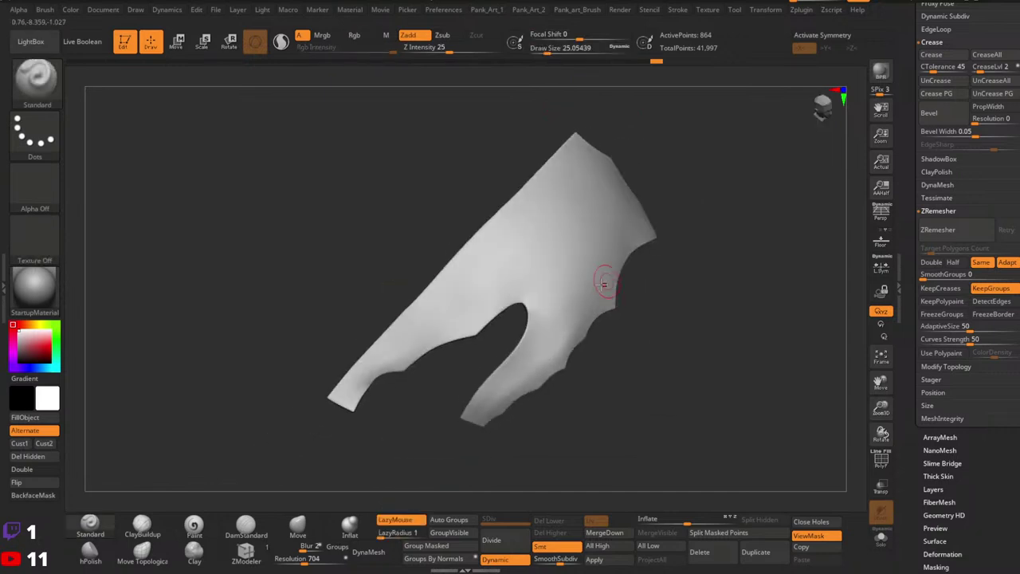
shift+drag(590, 300, 553, 349)
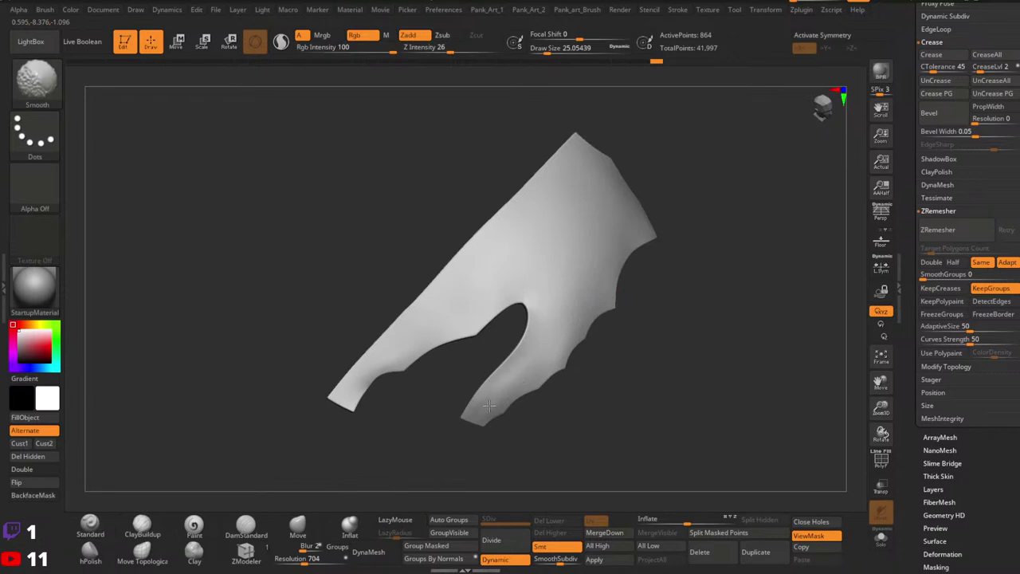
mouse_move(566, 321)
right_down()
mouse_move(545, 338)
mouse_move(553, 351)
right_up()
mouse_move(543, 363)
shift+mouse_down()
mouse_move(510, 395)
mouse_move(542, 360)
shift+mouse_up()
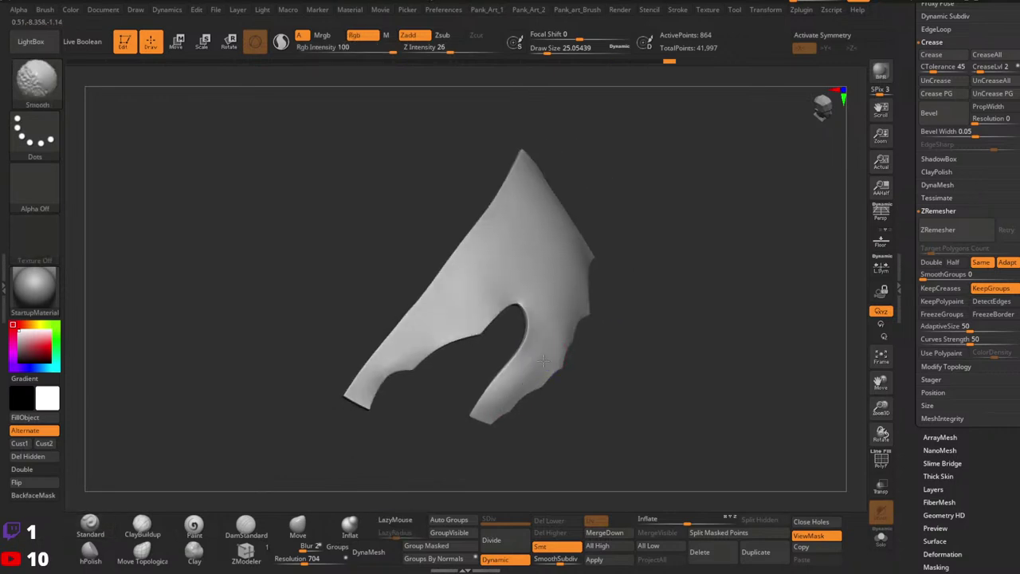
right_drag(519, 374, 561, 330)
shift+drag(560, 330, 599, 271)
Smooth the narrow tip of the long prong with a draw size of about 22.
mouse_move(613, 275)
ctrl+right_down()
mouse_move(649, 314)
mouse_move(677, 291)
ctrl+right_up()
ctrl+right_drag(723, 253, 708, 263)
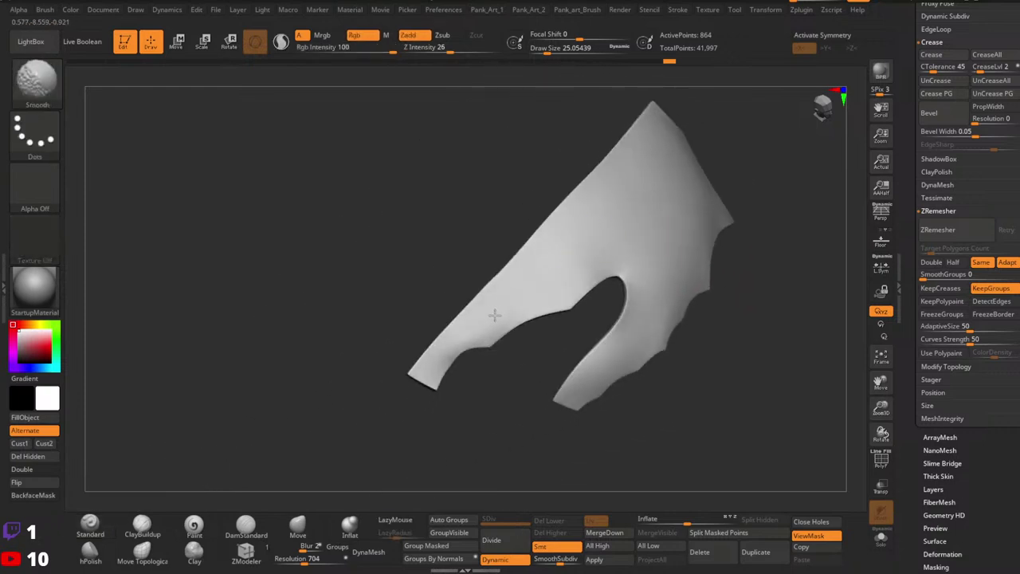
key(shift+f)
ctrl+right_drag(569, 280, 659, 301)
key(shift+f)
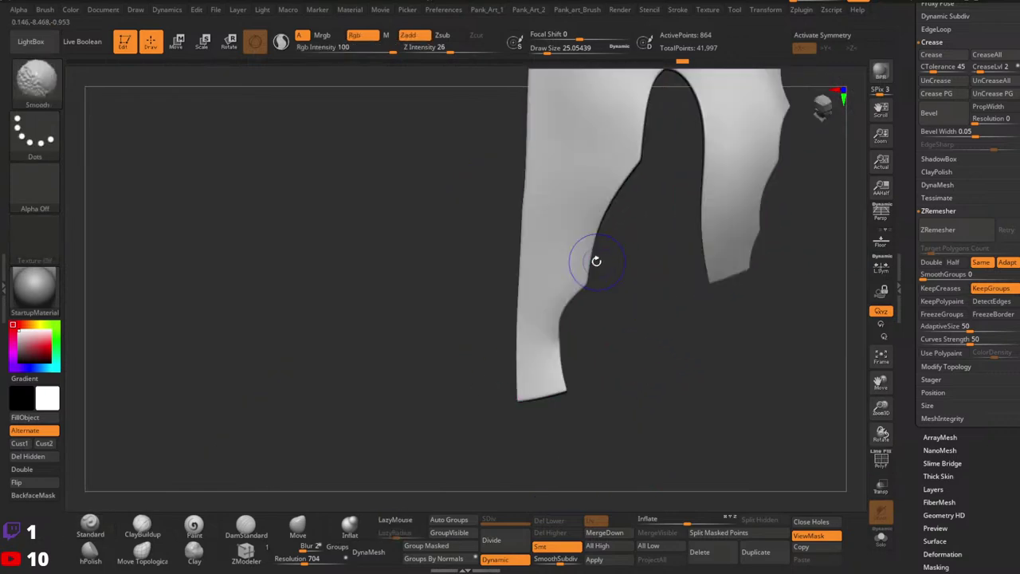
mouse_move(560, 288)
right_down()
mouse_move(560, 273)
mouse_move(592, 337)
right_up()
shift+drag(549, 350, 550, 299)
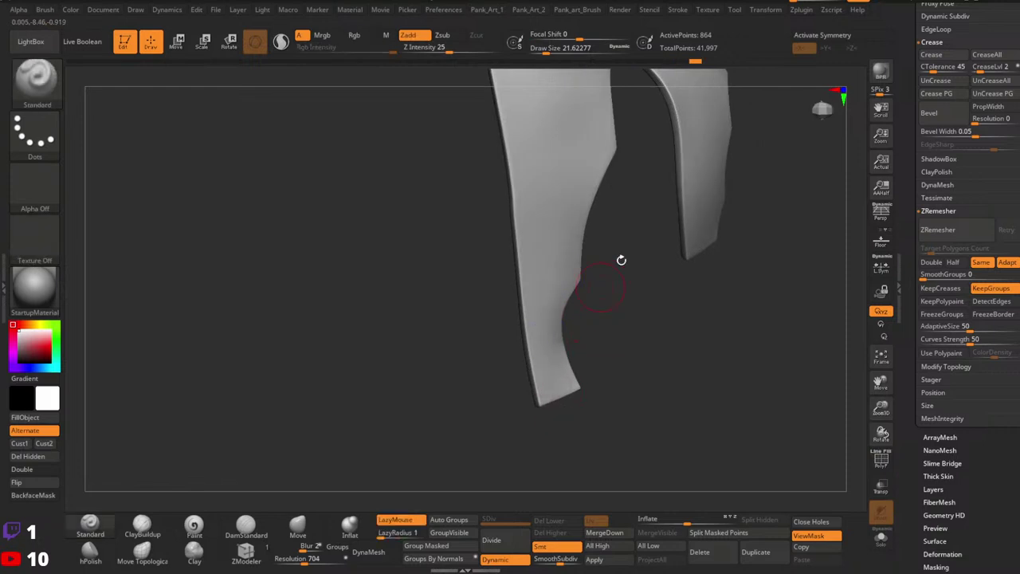
right_drag(622, 259, 596, 281)
mouse_move(596, 280)
ctrl+right_down()
mouse_move(555, 360)
mouse_move(576, 337)
mouse_move(572, 287)
ctrl+right_up()
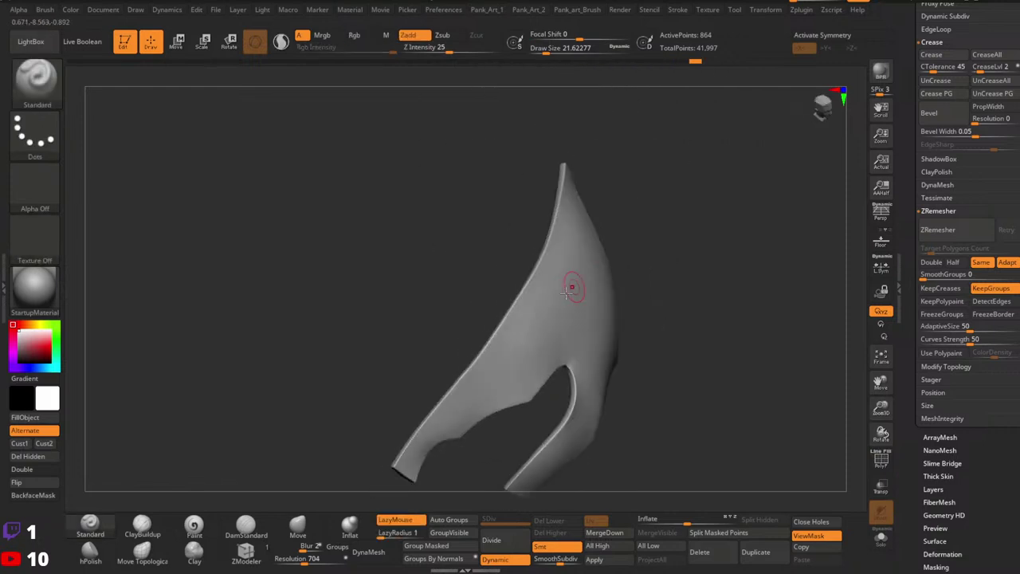
Set the draw size to about 44 and smooth the middle of the panel above the fork.
key(space)
shift+drag(546, 329, 541, 346)
right_drag(471, 406, 535, 305)
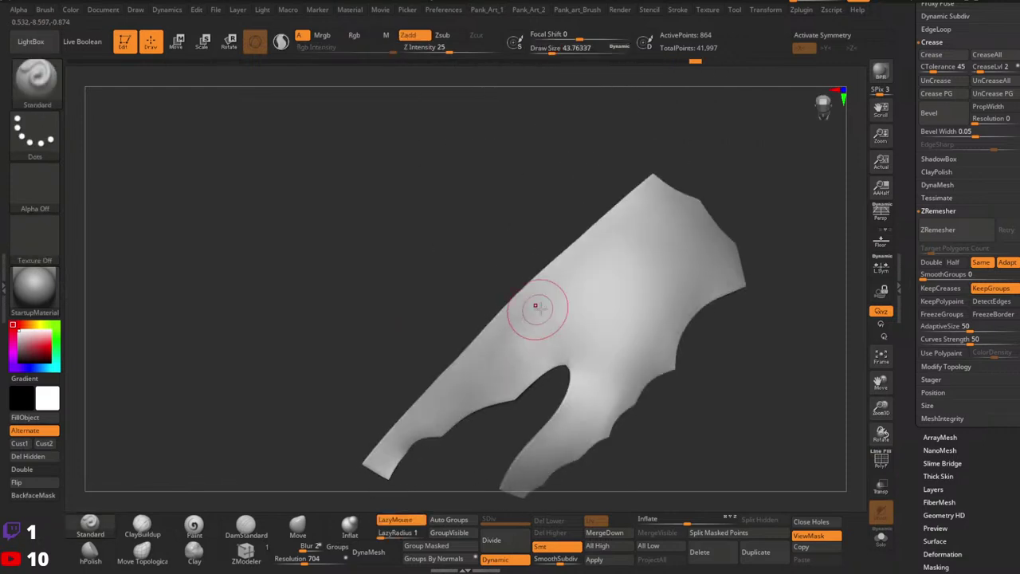
Set the draw size to about 23 and smooth along the straight outer side down the long prong.
key(space)
drag(515, 340, 508, 340)
mouse_move(586, 335)
right_down()
mouse_move(626, 316)
mouse_move(629, 300)
mouse_move(601, 293)
mouse_move(554, 335)
mouse_move(567, 281)
right_up()
key(space)
key(space)
key(space)
drag(547, 314, 533, 314)
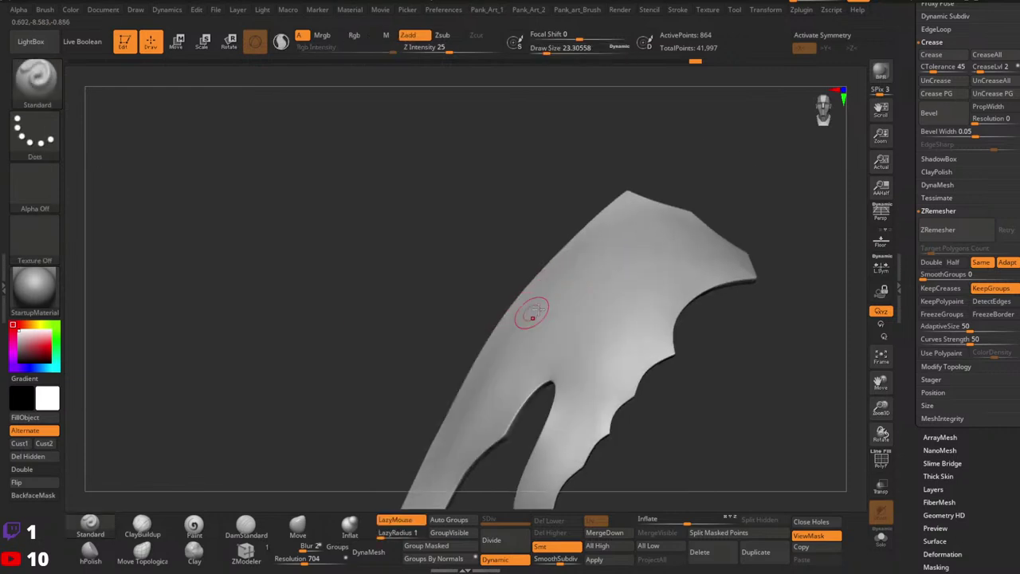
right_drag(533, 314, 540, 296)
shift+drag(540, 296, 530, 308)
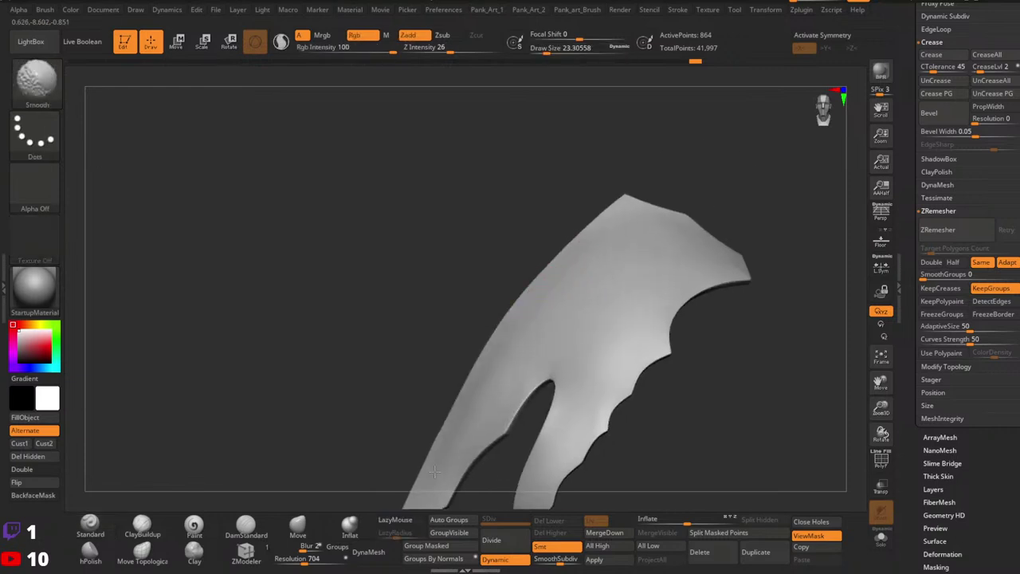
alt+right_drag(434, 472, 490, 384)
shift+drag(567, 262, 509, 364)
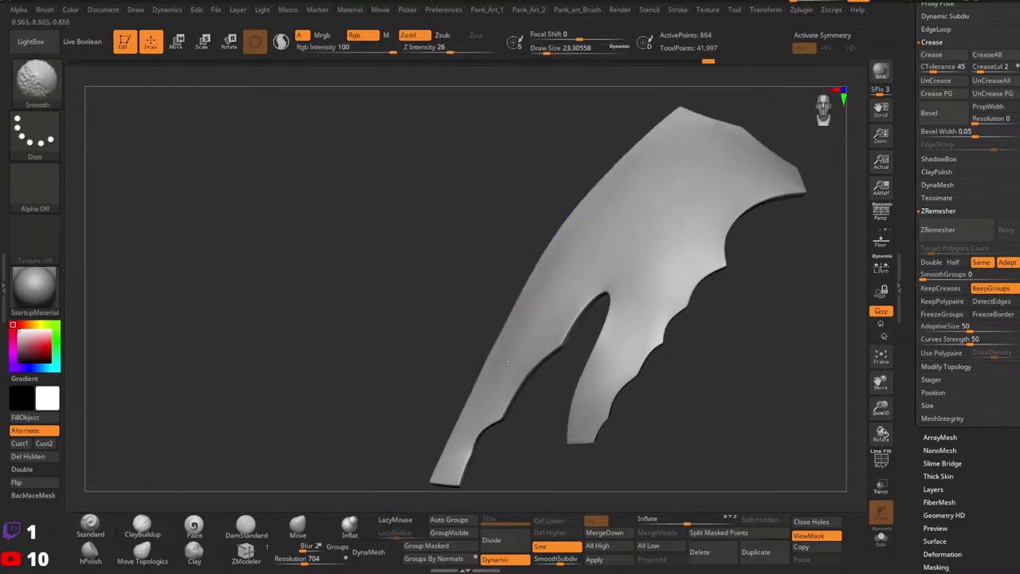
shift+drag(494, 398, 488, 413)
Smooth the surface around the inner end of the fork and the base of the short prong.
mouse_move(625, 271)
alt+right_down()
mouse_move(570, 378)
mouse_move(616, 358)
alt+right_up()
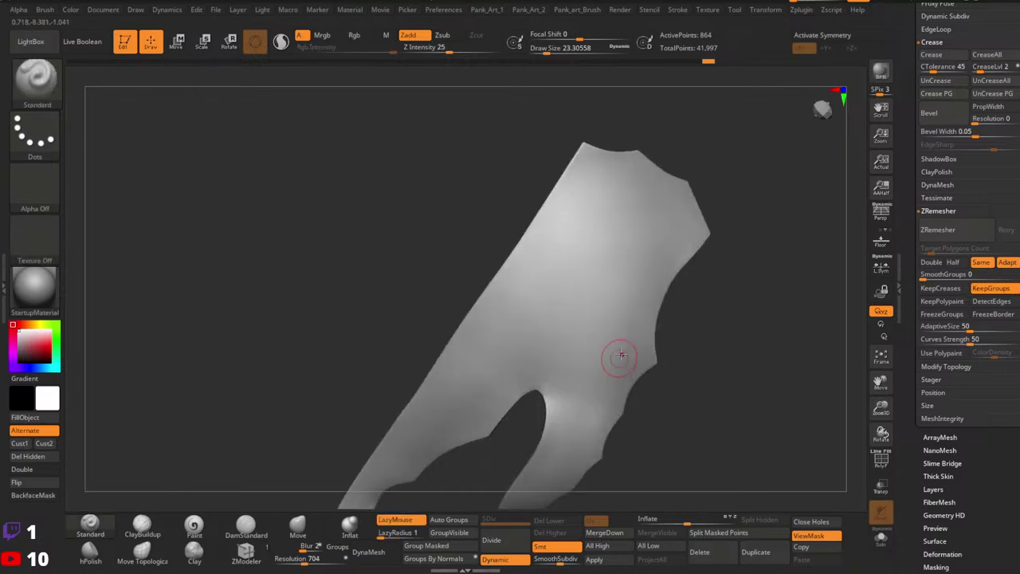
shift+drag(555, 382, 559, 391)
right_drag(601, 390, 620, 327)
shift+drag(600, 335, 601, 345)
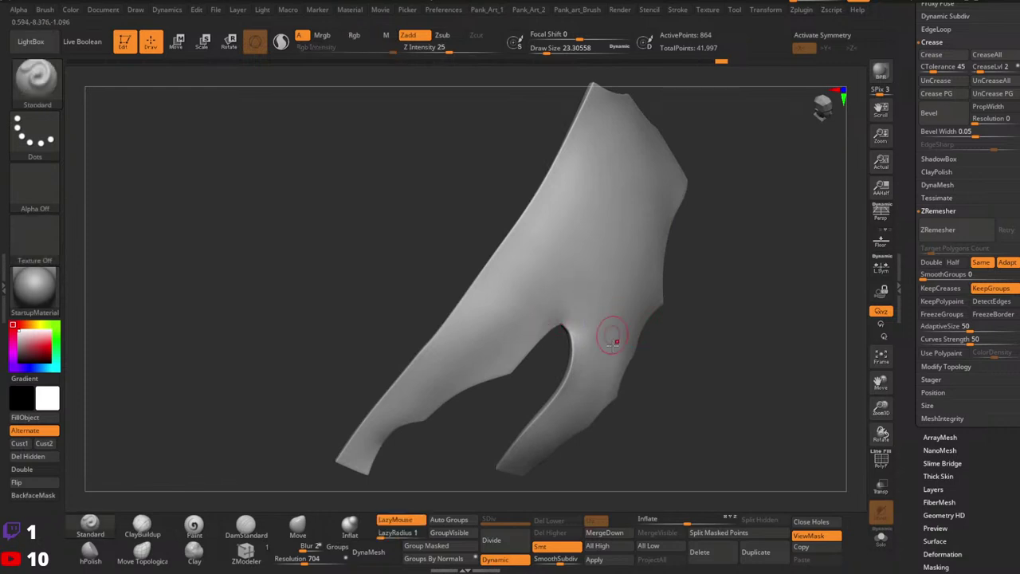
right_drag(612, 343, 611, 390)
Set the draw size to about 49 and smooth the panel's surface above the inner end of the fork.
key(space)
drag(556, 312, 564, 311)
key(space)
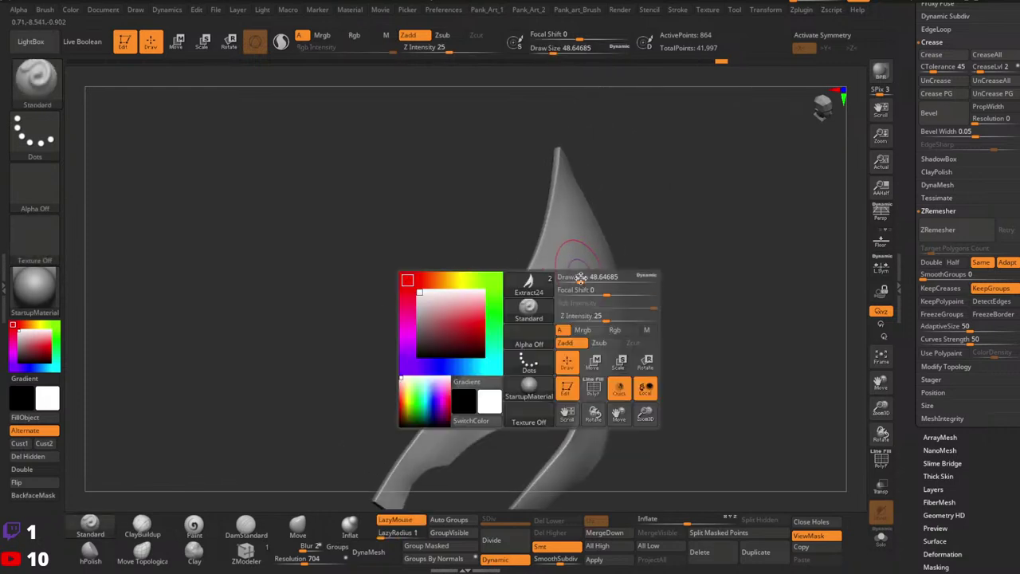
drag(580, 278, 580, 278)
shift+drag(564, 301, 562, 307)
Set the draw size to 28.75 and smooth from the middle of the panel toward the long prong.
right_drag(509, 386, 583, 291)
key(space)
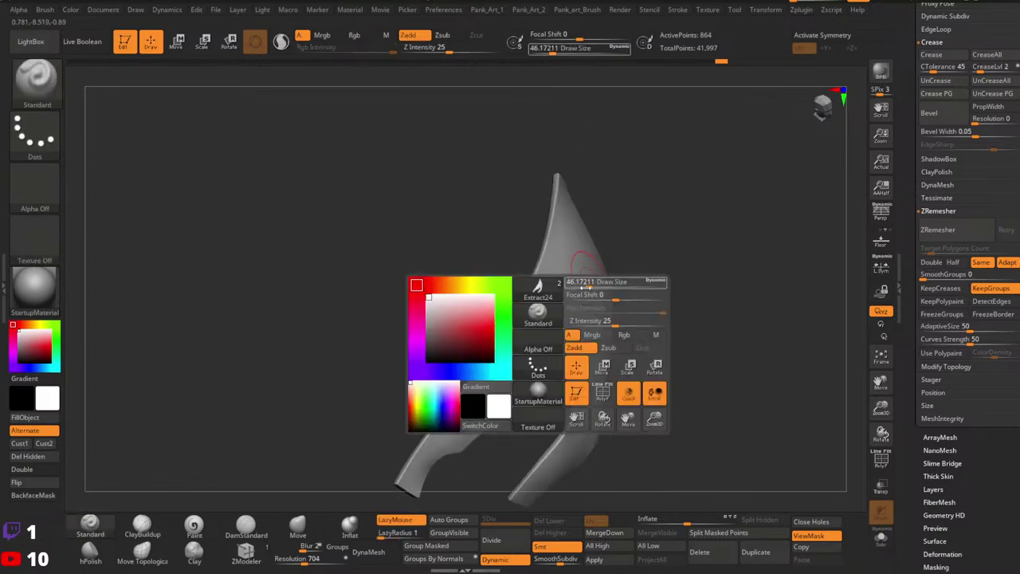
drag(585, 290, 525, 376)
key(space)
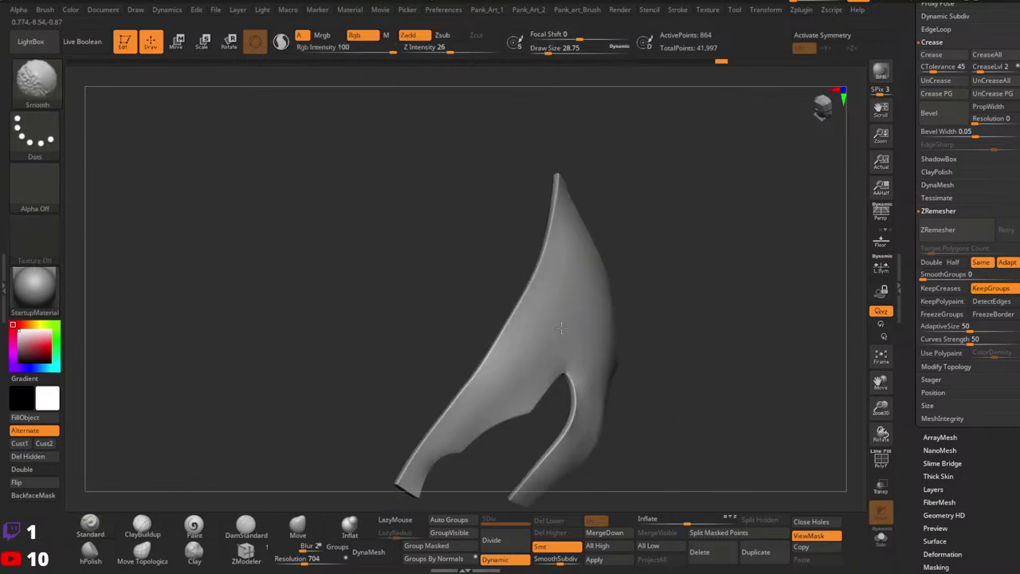
shift+drag(561, 328, 498, 390)
right_drag(452, 431, 536, 343)
shift+drag(588, 280, 511, 346)
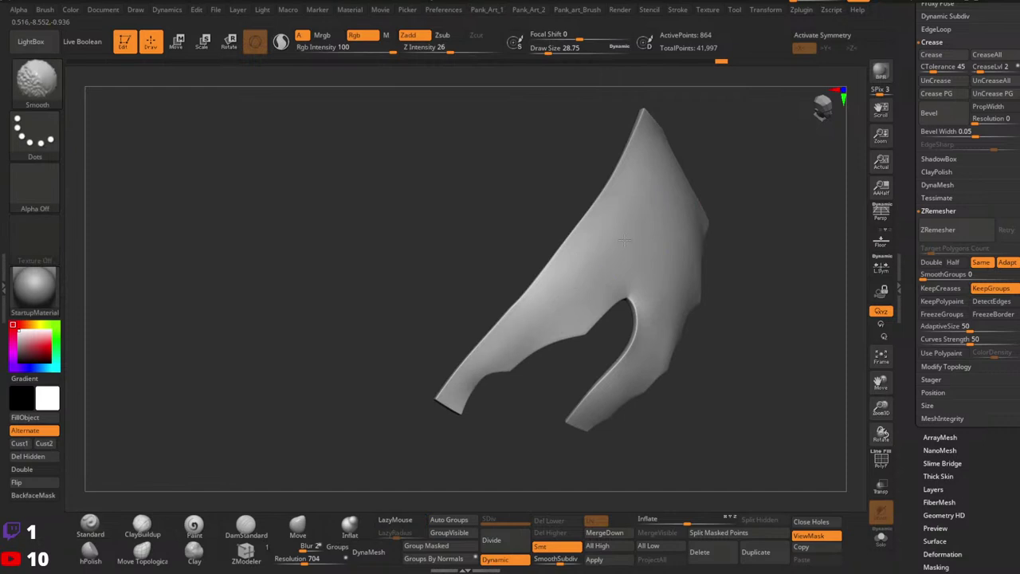
Turn off dynamic subdivision, show the polyframe and switch the material to SkinShade4 to expose the base mesh.
right_drag(625, 242, 648, 239)
key(shift+f)
key(shift+f)
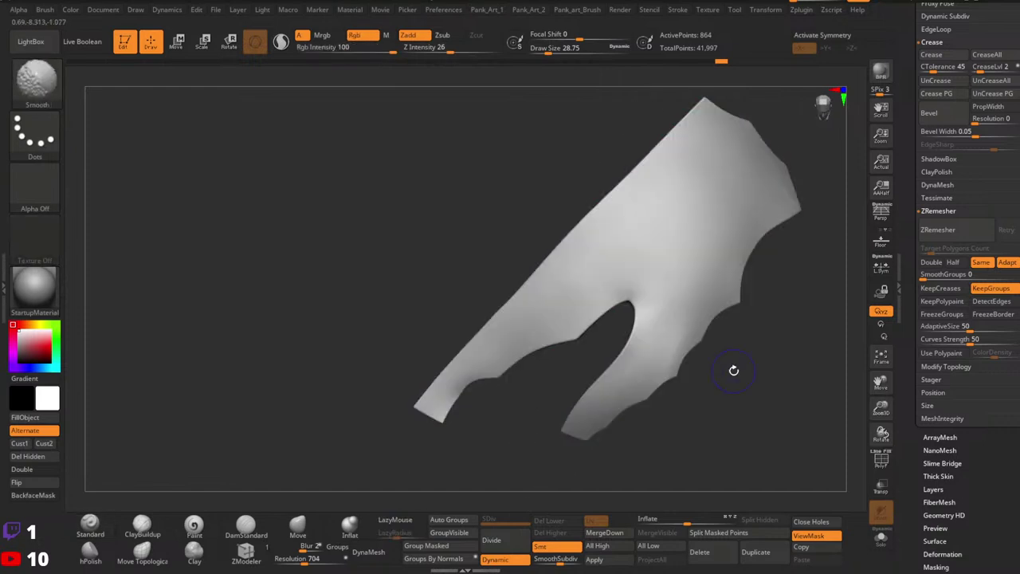
right_drag(734, 370, 606, 366)
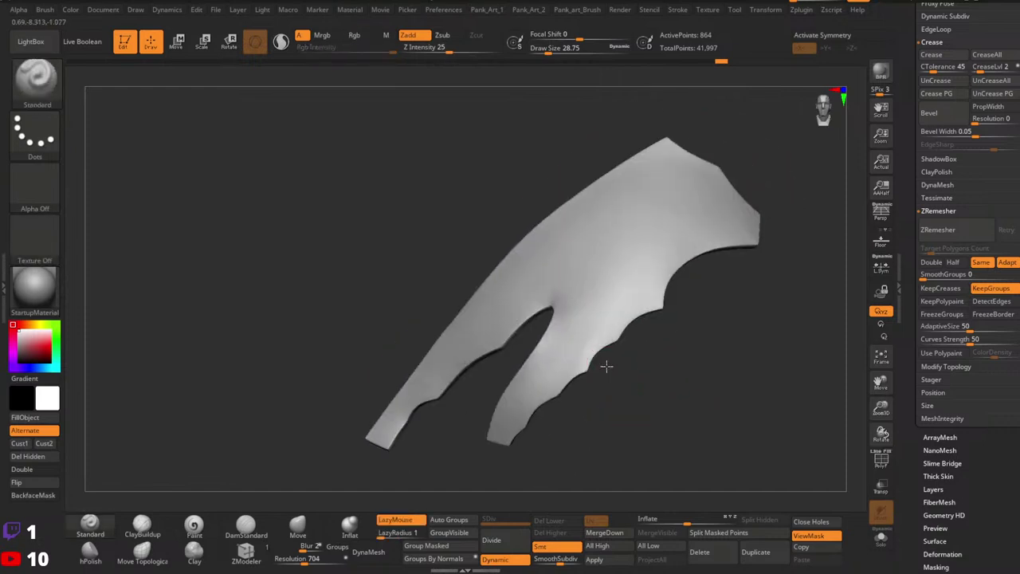
click(506, 560)
mouse_move(617, 447)
right_down()
mouse_move(709, 366)
mouse_move(661, 381)
mouse_move(630, 344)
mouse_move(302, 356)
right_up()
key(shift+f)
click(39, 288)
click(308, 212)
right_drag(507, 355, 631, 363)
Polish the panel's base mesh with Polish Crisp Edges, repeating the polish with the polyframe hidden.
key(1)
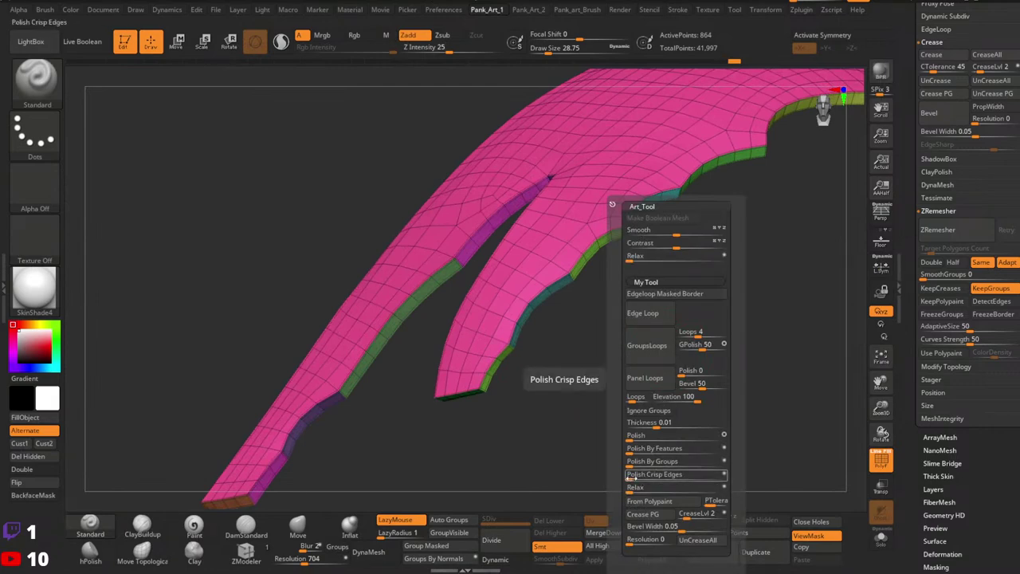
click(633, 478)
key(shift+f)
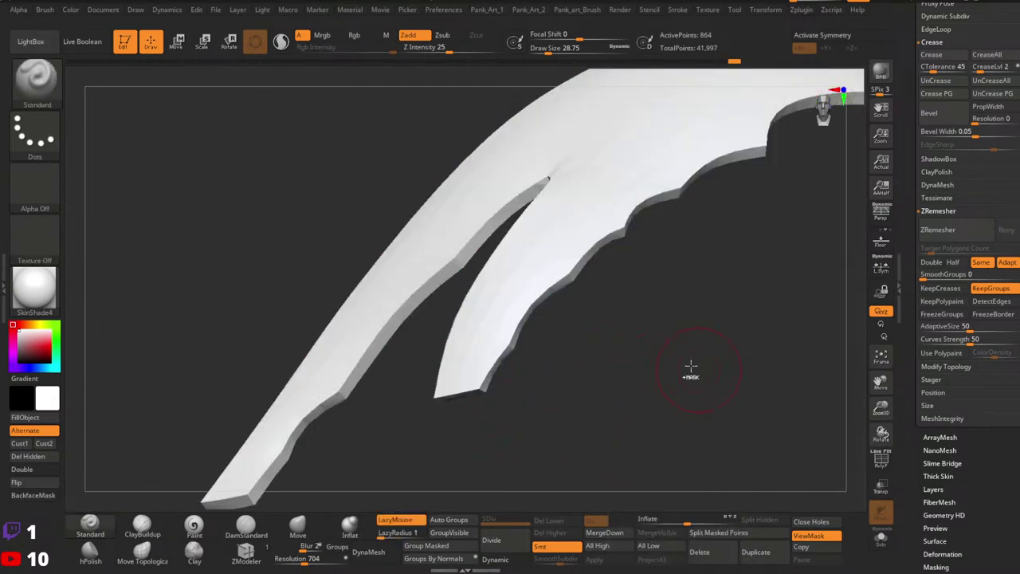
ctrl+right_drag(690, 364, 627, 314)
right_drag(627, 313, 633, 338)
alt+right_drag(659, 287, 665, 347)
right_drag(665, 348, 649, 337)
key(1)
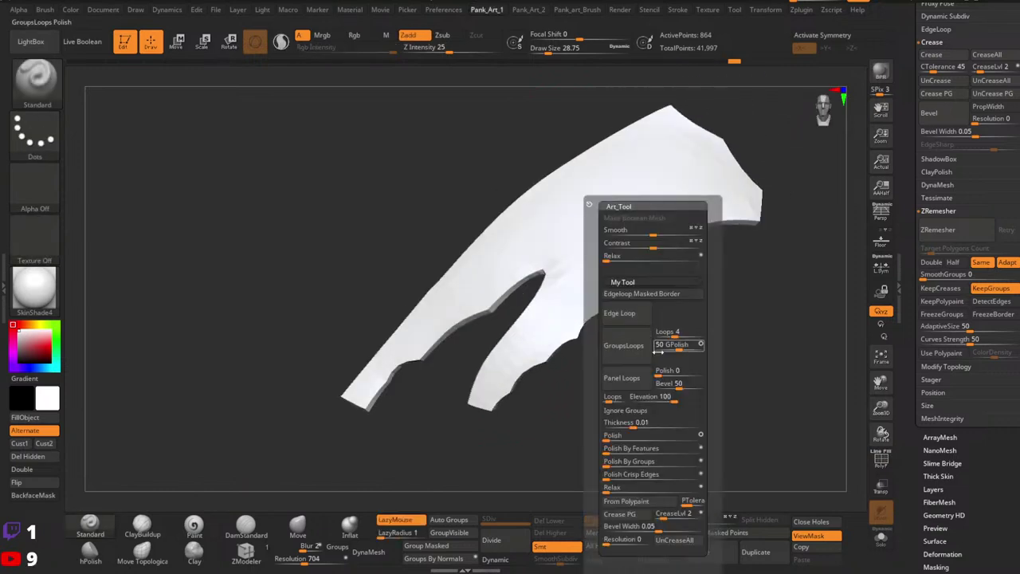
key(space)
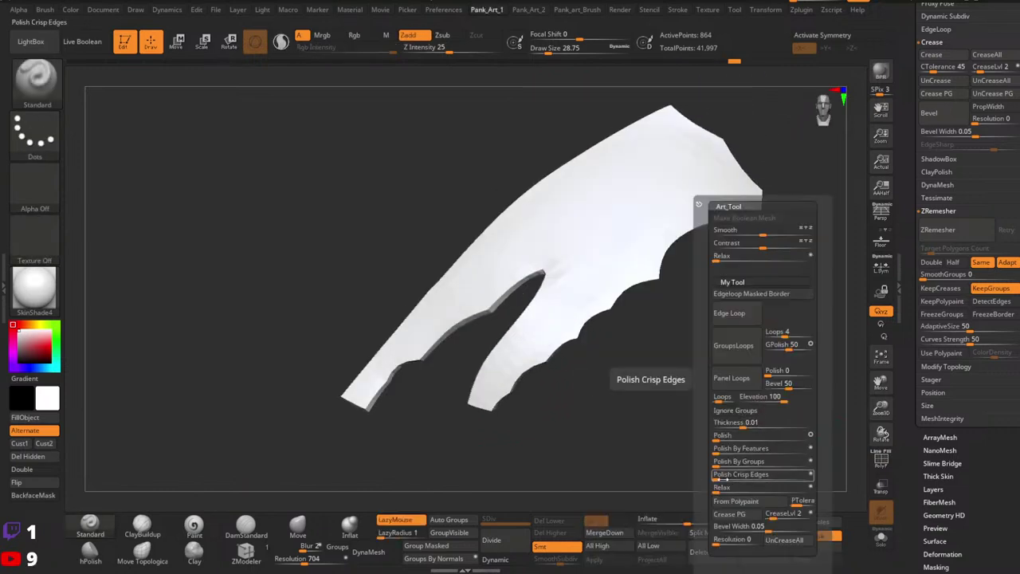
alt+right_drag(645, 387, 638, 430)
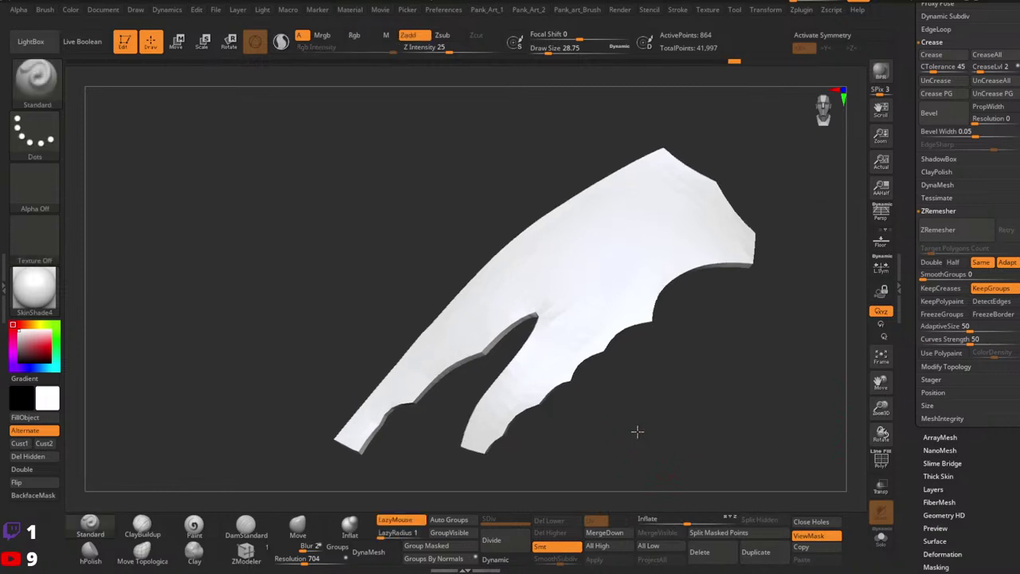
Apply Polish By Groups at 7 to the panel and check it with dynamic subdivision on.
key(2)
key(space)
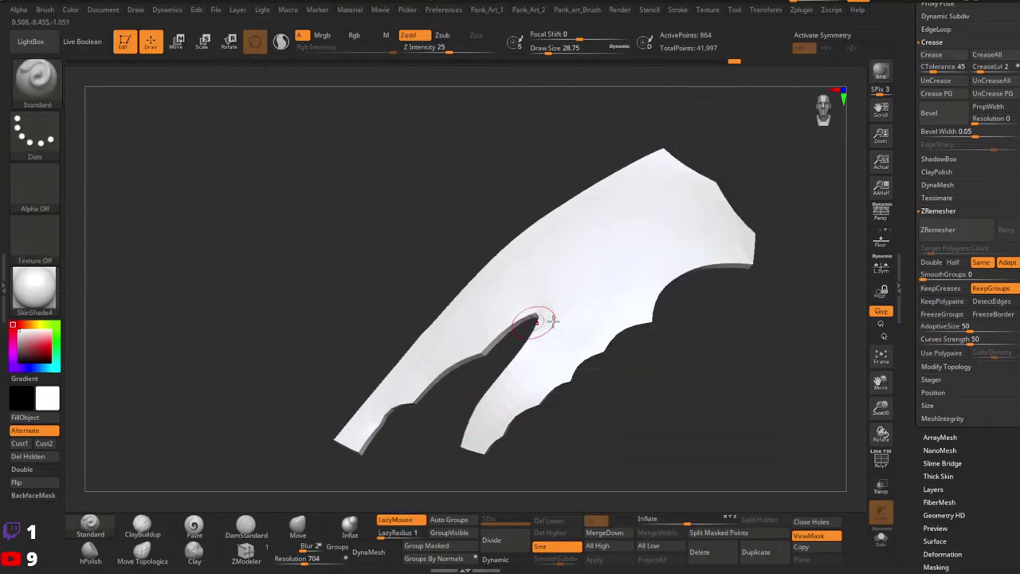
key(space)
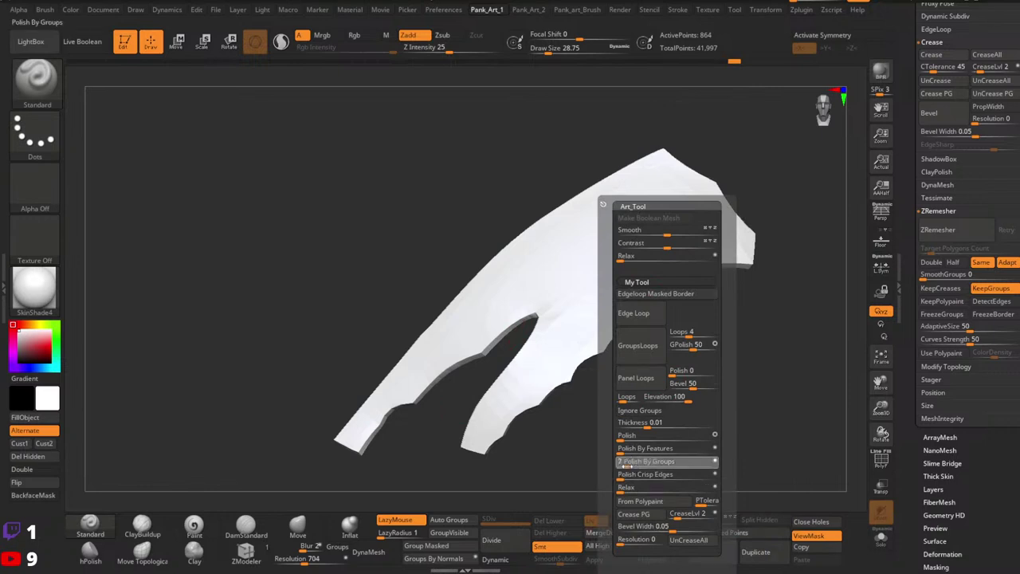
right_drag(608, 408, 681, 372)
key(shift+f)
mouse_move(742, 434)
ctrl+right_down()
mouse_move(696, 391)
mouse_move(660, 414)
ctrl+right_up()
key(shift+f)
right_drag(659, 414, 550, 422)
key(shift+f)
key(shift+f)
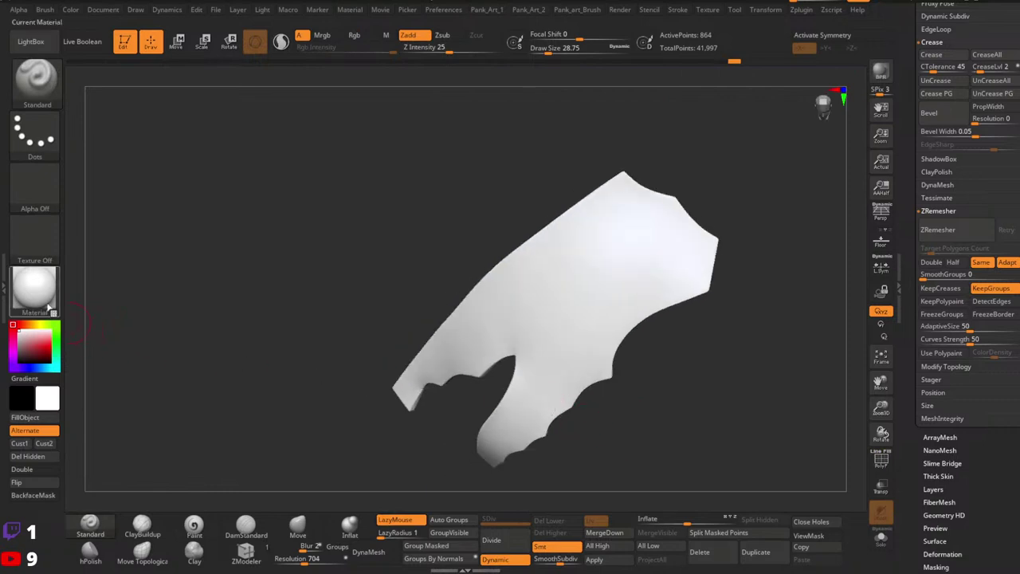
Switch the material back to StartupMaterial and turn off the dynamic subdivision preview.
click(48, 308)
click(152, 328)
right_drag(527, 348, 684, 308)
key(shift+d)
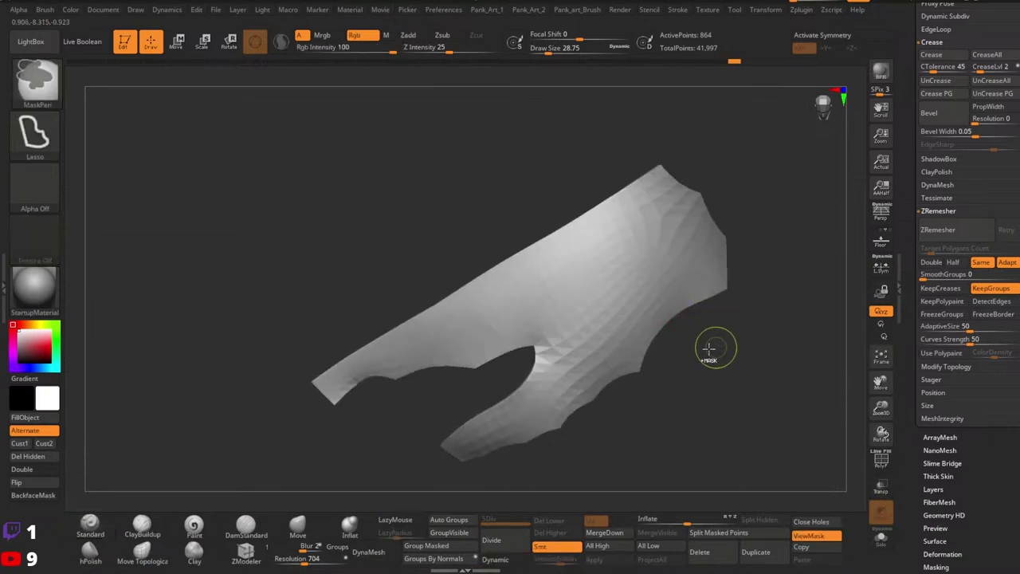
mouse_move(709, 348)
right_down()
mouse_move(558, 335)
mouse_move(549, 312)
mouse_move(526, 374)
mouse_move(541, 354)
right_up()
key(d)
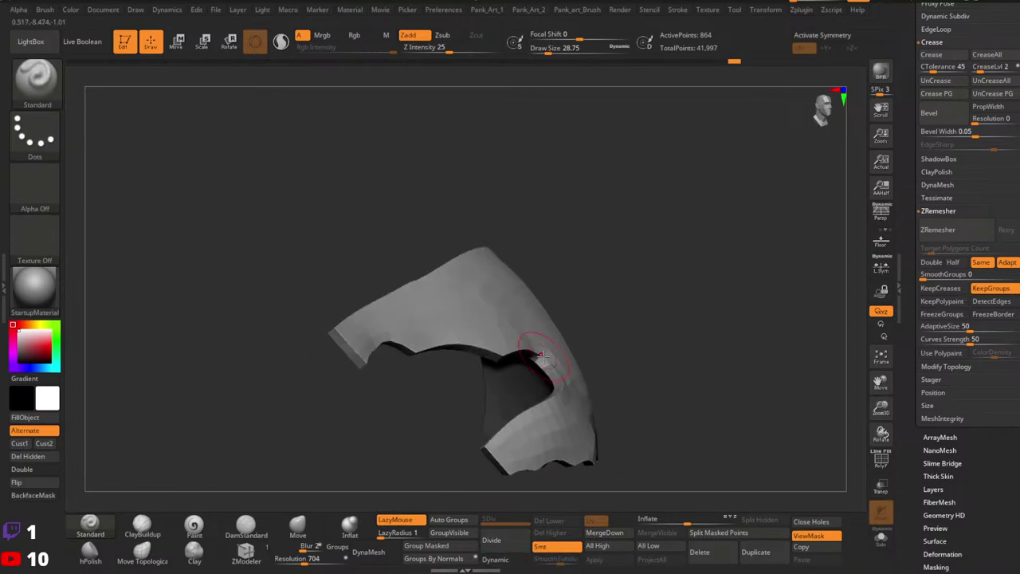
Adjust the inner corner of the fork with the Move brush at a draw size of about 22.
right_click(540, 355)
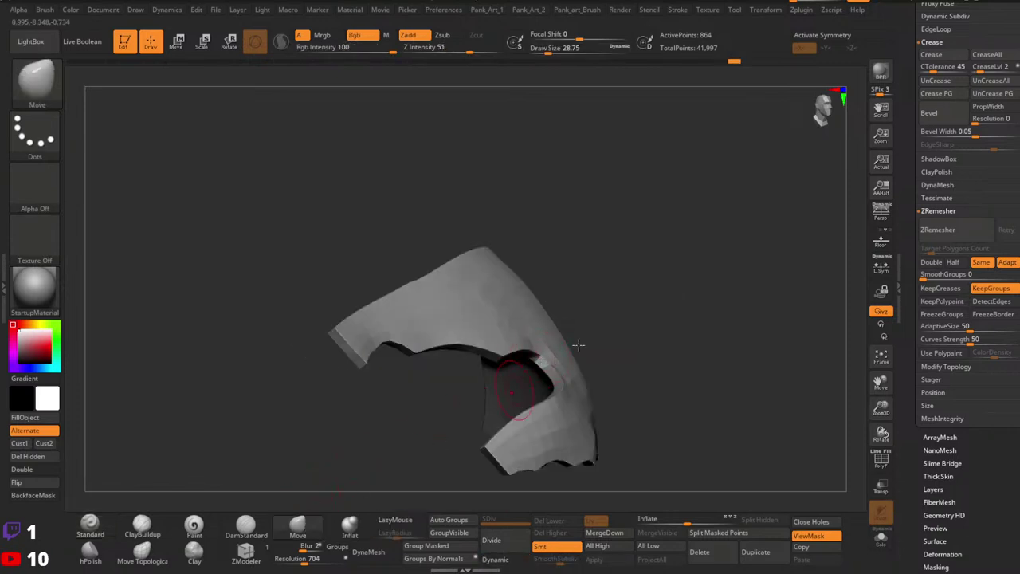
right_drag(538, 350, 576, 360)
mouse_move(575, 360)
ctrl+right_down()
mouse_move(592, 385)
mouse_move(566, 347)
ctrl+right_up()
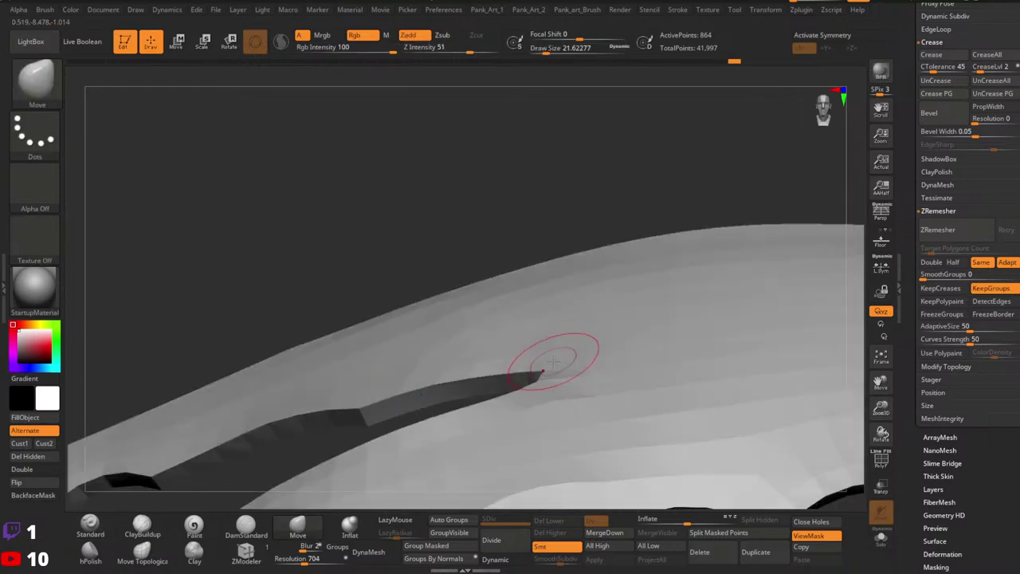
drag(545, 363, 548, 363)
mouse_move(548, 363)
right_down()
mouse_move(567, 362)
mouse_move(553, 366)
mouse_move(565, 327)
right_up()
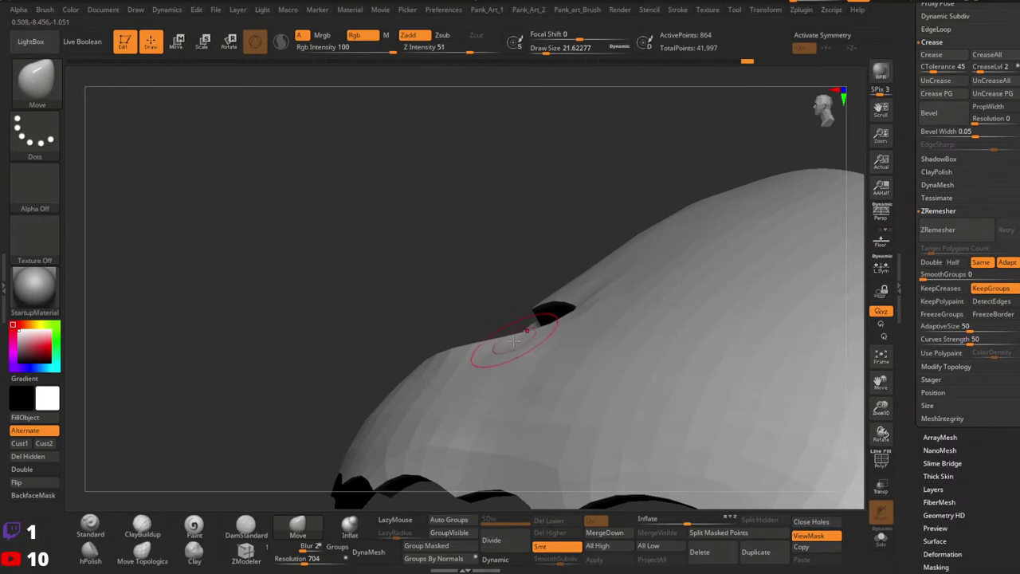
mouse_move(510, 344)
right_down()
mouse_move(562, 305)
mouse_move(627, 287)
mouse_move(630, 296)
right_up()
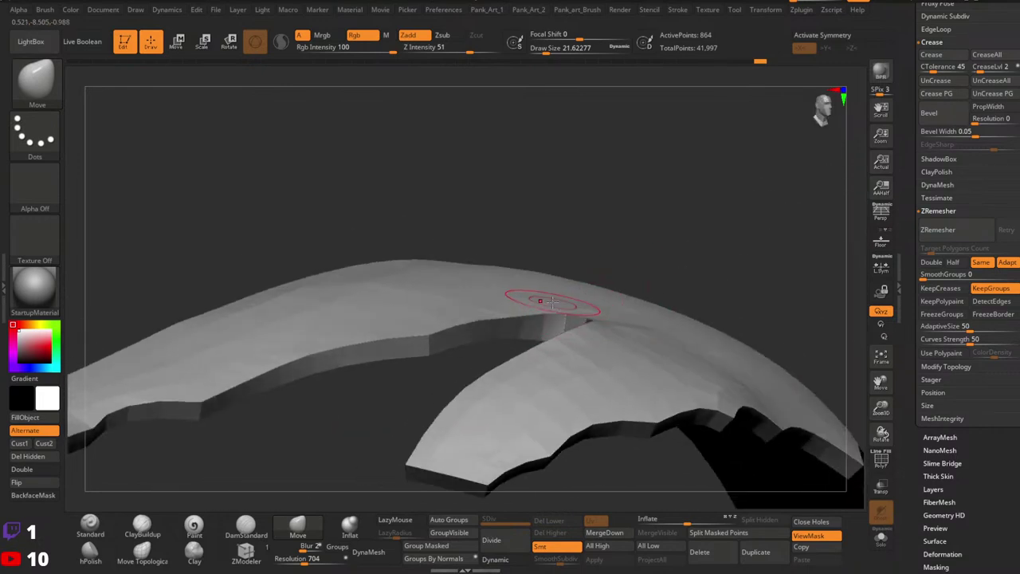
ctrl+right_drag(554, 299, 697, 326)
Mask the panel's thin side faces and use the Smooth deformation on its unmasked broad surface.
ctrl+shift+click(641, 334)
key(1)
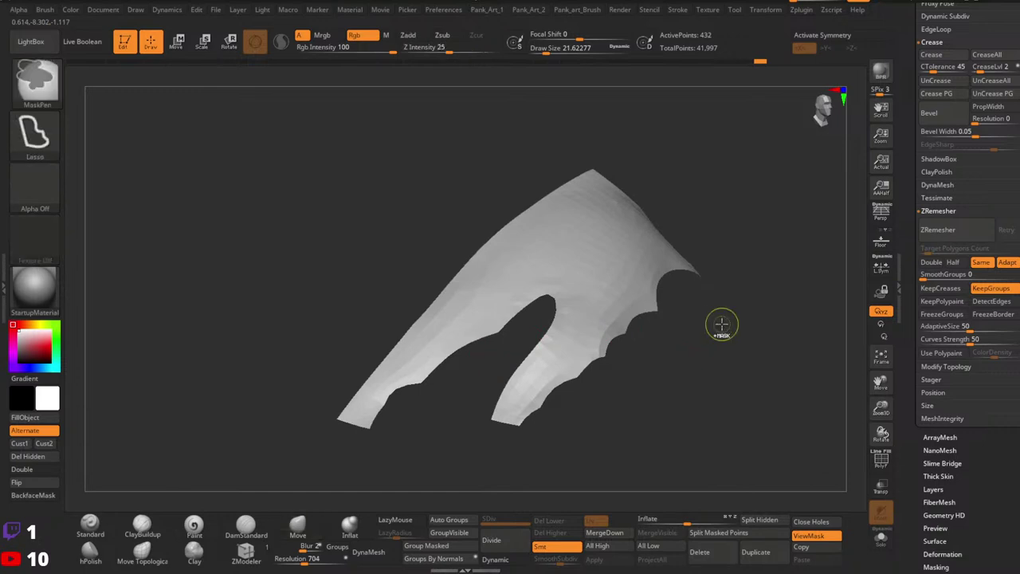
ctrl+click(722, 325)
ctrl+shift+click(742, 325)
ctrl+click(757, 318)
key(1)
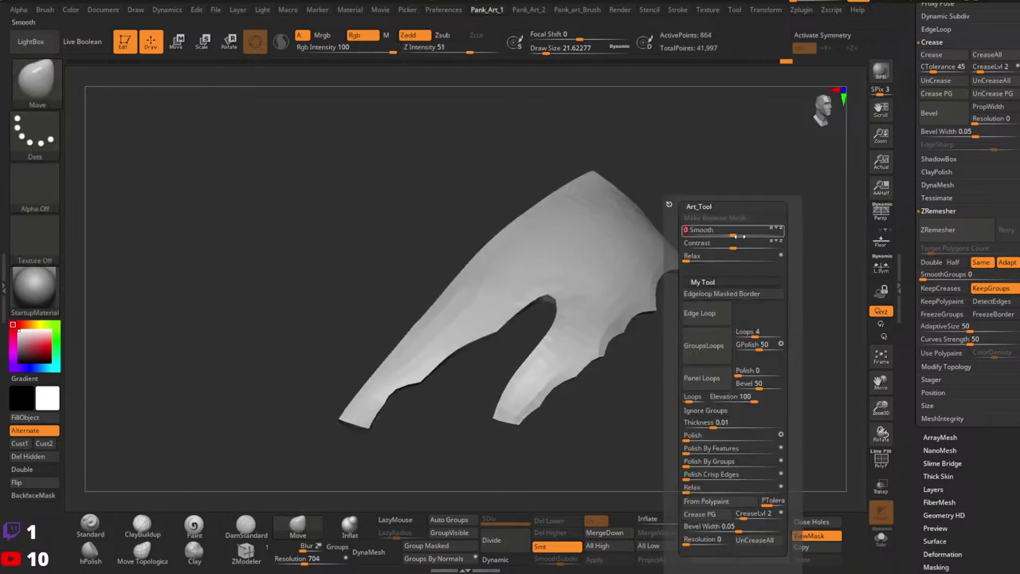
ctrl+click(678, 309)
ctrl+drag(704, 313, 729, 325)
Mask the thin side faces again from the isolated main polygroup and polish the broad surface with Polish By Features.
right_drag(694, 338, 630, 343)
key(shift+f)
right_drag(781, 375, 632, 289)
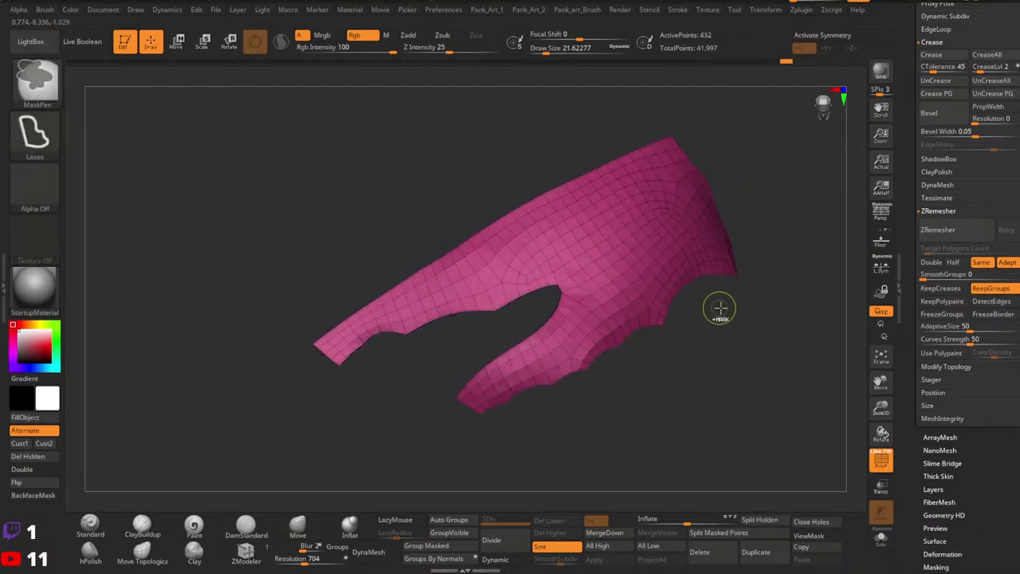
ctrl+click(733, 309)
ctrl+click(813, 307)
key(1)
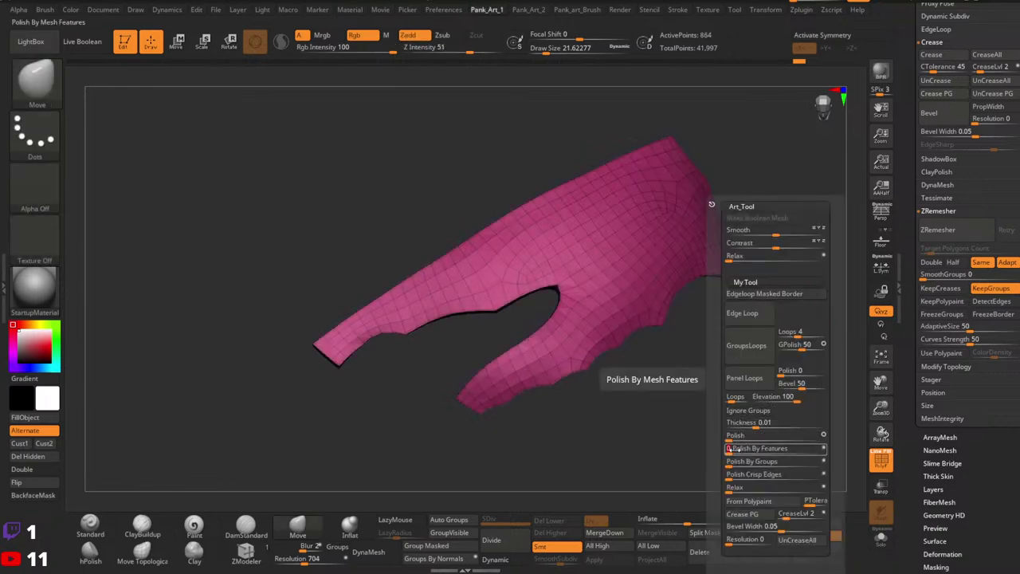
right_drag(694, 368, 695, 398)
key(shift+f)
Turn dynamic subdivision back on and inspect the panel's polished shape.
ctrl+right_drag(695, 398, 667, 366)
drag(666, 368, 636, 330)
mouse_move(636, 331)
ctrl+right_down()
mouse_move(654, 391)
mouse_move(709, 380)
mouse_move(703, 338)
ctrl+right_up()
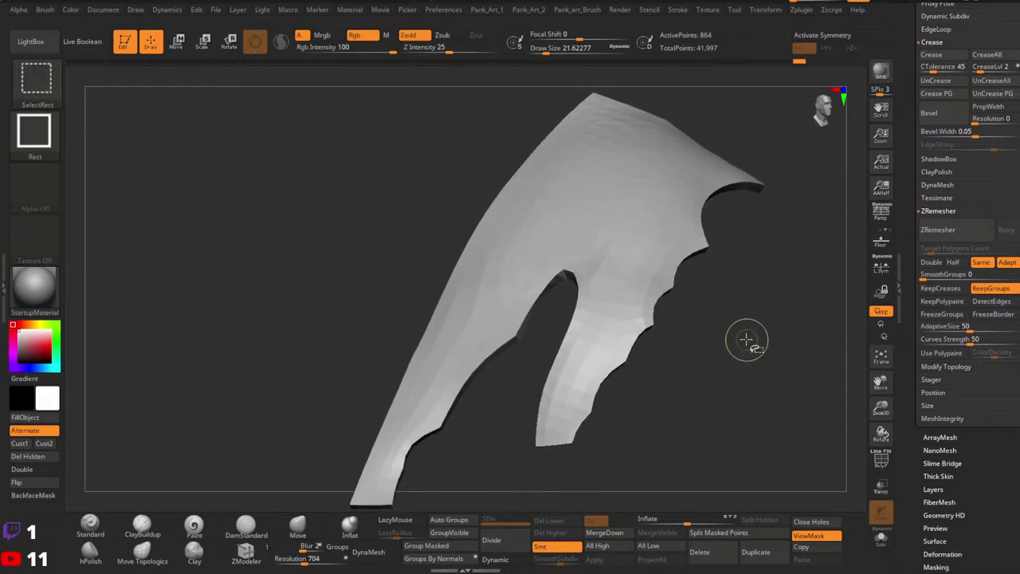
mouse_move(747, 340)
mouse_down()
mouse_move(685, 364)
mouse_move(638, 330)
mouse_move(678, 379)
mouse_move(681, 353)
mouse_move(475, 487)
mouse_up()
click(501, 560)
alt+drag(802, 375, 635, 298)
right_drag(635, 299, 632, 330)
drag(640, 314, 437, 476)
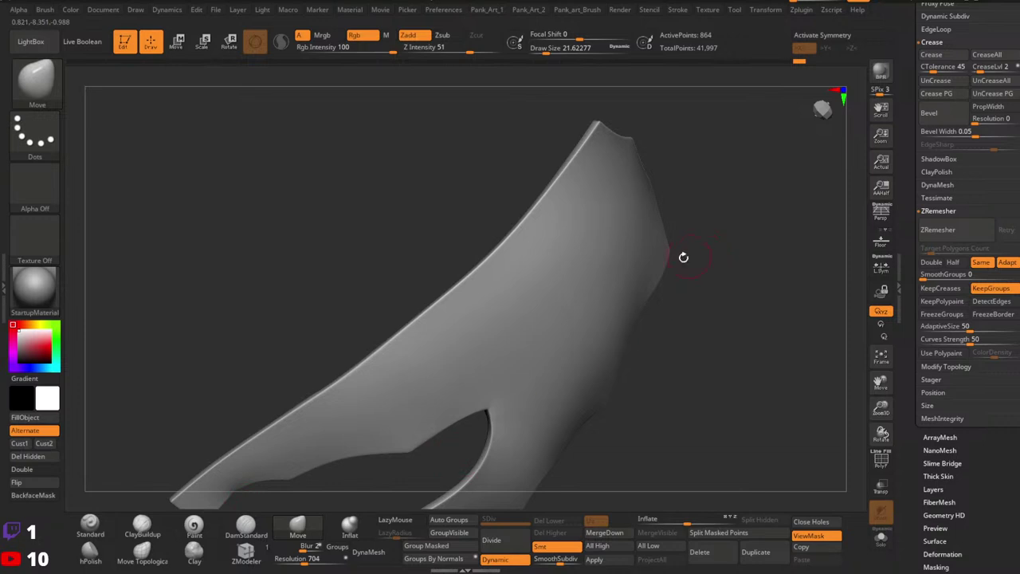
Set the draw size to about 49 and adjust the panel's curvature with the Move brush.
key(space)
drag(643, 267, 649, 267)
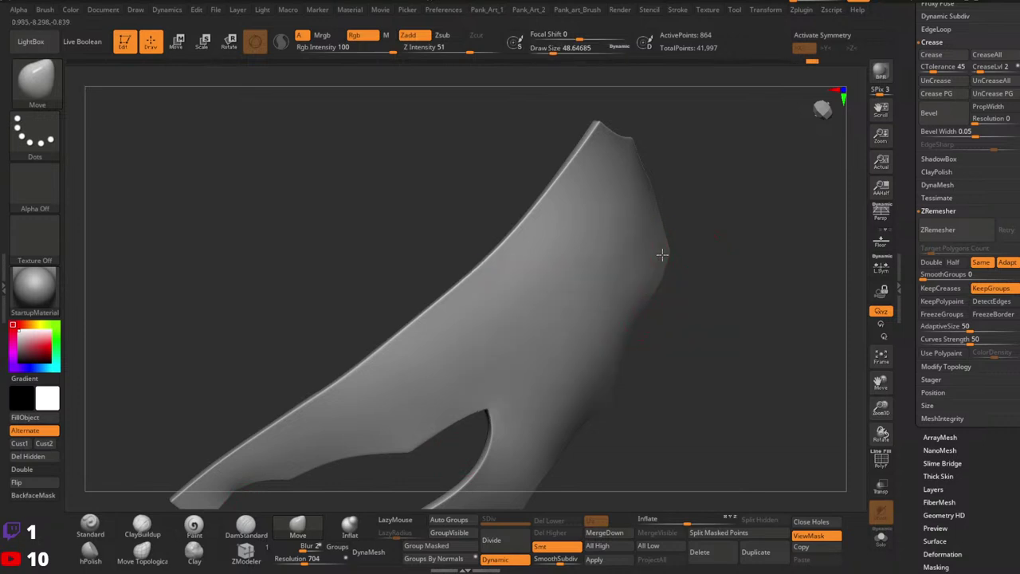
mouse_move(628, 266)
right_down()
mouse_move(642, 282)
mouse_move(626, 323)
mouse_move(674, 326)
mouse_move(645, 294)
mouse_move(657, 283)
mouse_move(612, 297)
mouse_move(606, 314)
mouse_move(619, 326)
mouse_move(595, 318)
mouse_move(593, 328)
right_up()
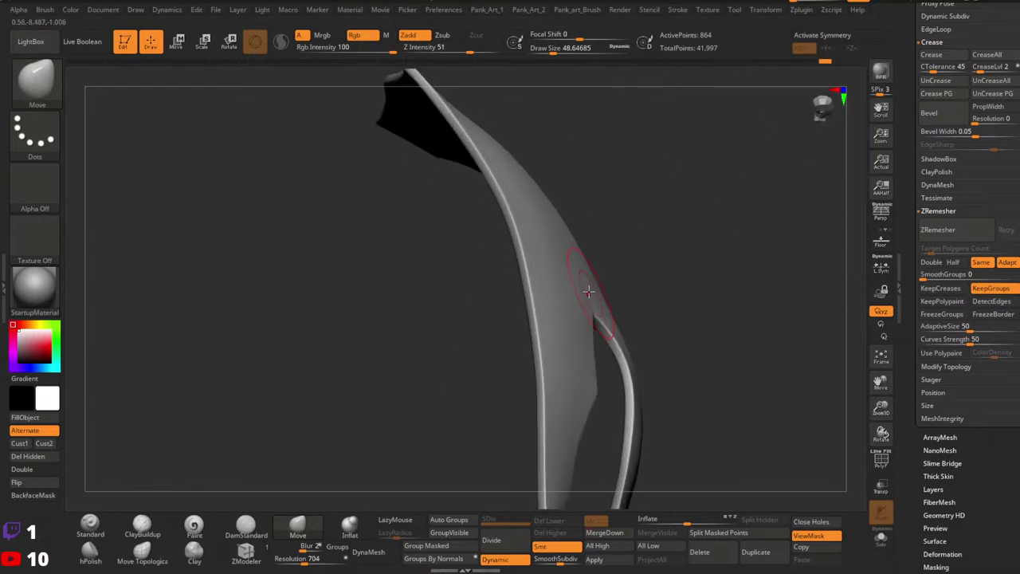
mouse_move(589, 291)
right_down()
mouse_move(603, 267)
mouse_move(551, 285)
mouse_move(564, 314)
mouse_move(557, 322)
mouse_move(665, 326)
right_up()
alt+right_drag(622, 286, 624, 311)
ctrl+right_drag(624, 311, 630, 349)
Show the polyframe, remove all creases from the panel and turn off dynamic subdivision.
key(shift+f)
alt+right_drag(524, 353, 613, 349)
mouse_move(612, 350)
ctrl+right_down()
mouse_move(599, 367)
mouse_move(617, 355)
ctrl+right_up()
key(1)
click(641, 534)
click(644, 540)
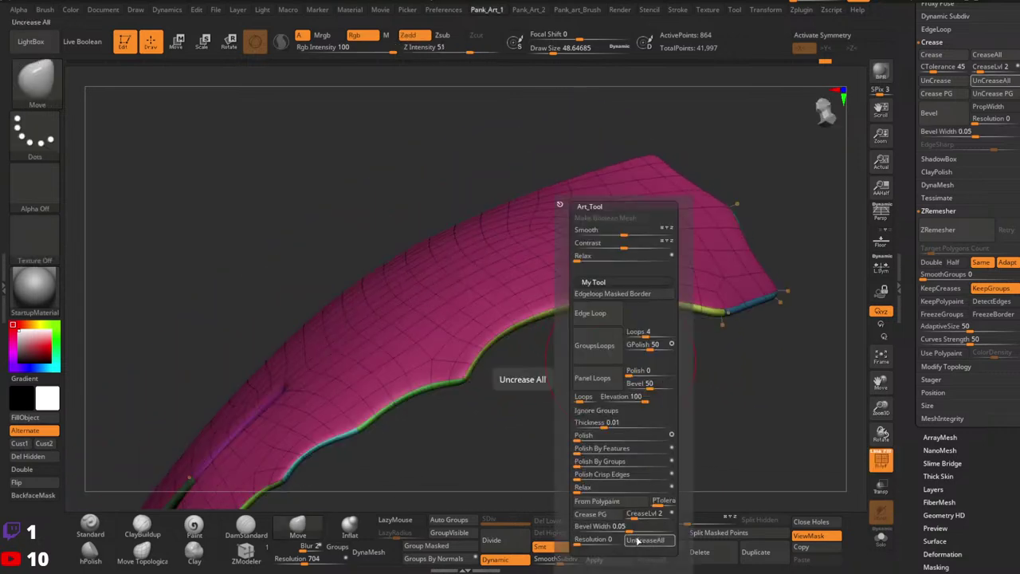
click(497, 559)
right_drag(555, 489, 650, 388)
Hide the polyframe and turn dynamic subdivision on again to check the panel's edges.
key(1)
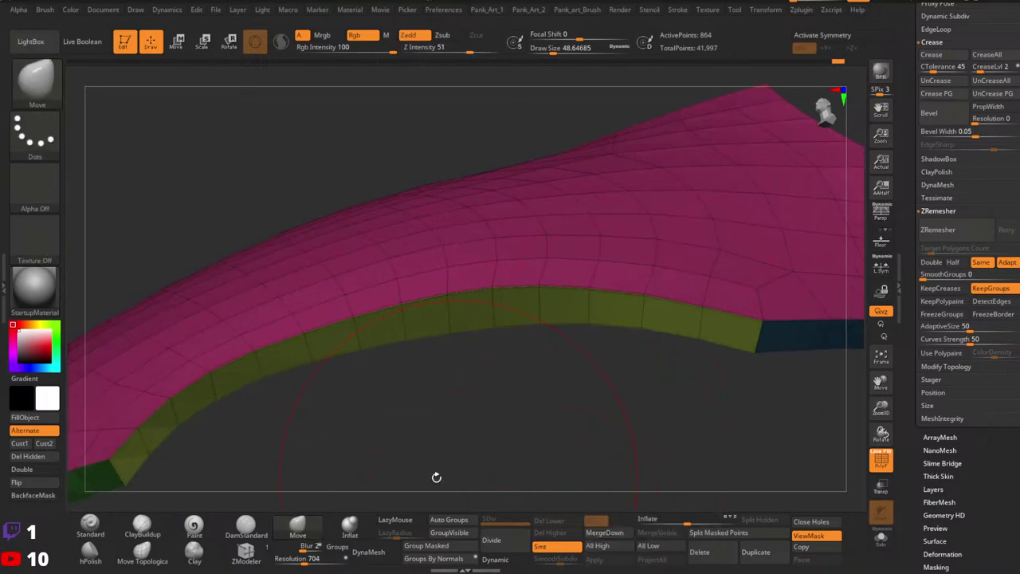
key(shift+f)
click(498, 560)
ctrl+right_drag(575, 477, 579, 382)
mouse_move(578, 382)
right_down()
mouse_move(580, 422)
mouse_move(677, 406)
mouse_move(674, 374)
right_up()
mouse_move(674, 374)
right_down()
mouse_move(662, 439)
mouse_move(709, 414)
mouse_move(678, 417)
right_up()
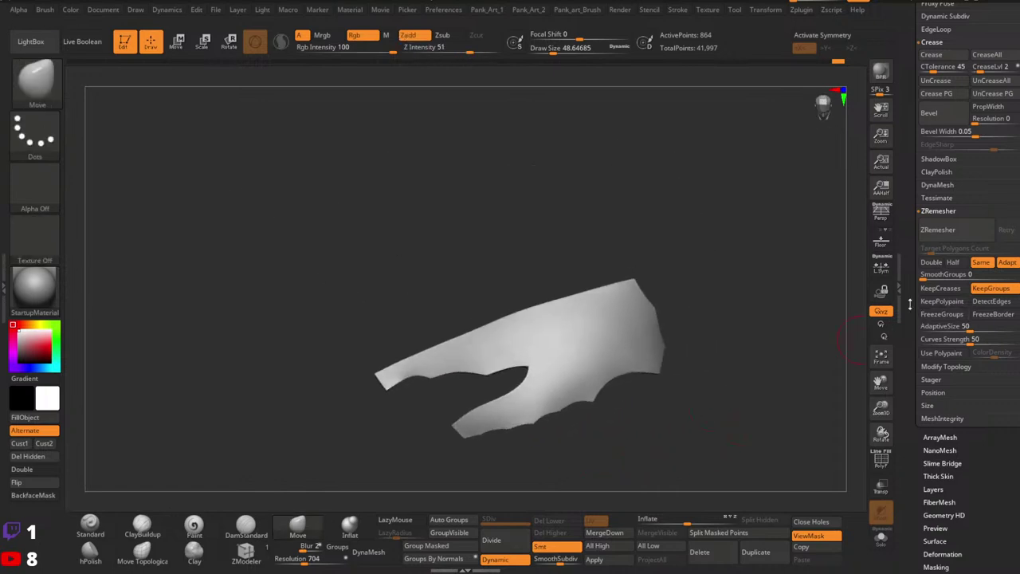
Convert the panel's dynamic subdivision into real subdivision levels and try to divide the mesh once more.
drag(911, 303, 907, 428)
key(shift+f)
mouse_move(660, 374)
ctrl+right_down()
mouse_move(629, 444)
mouse_move(598, 425)
mouse_move(582, 483)
ctrl+right_up()
key(shift+f)
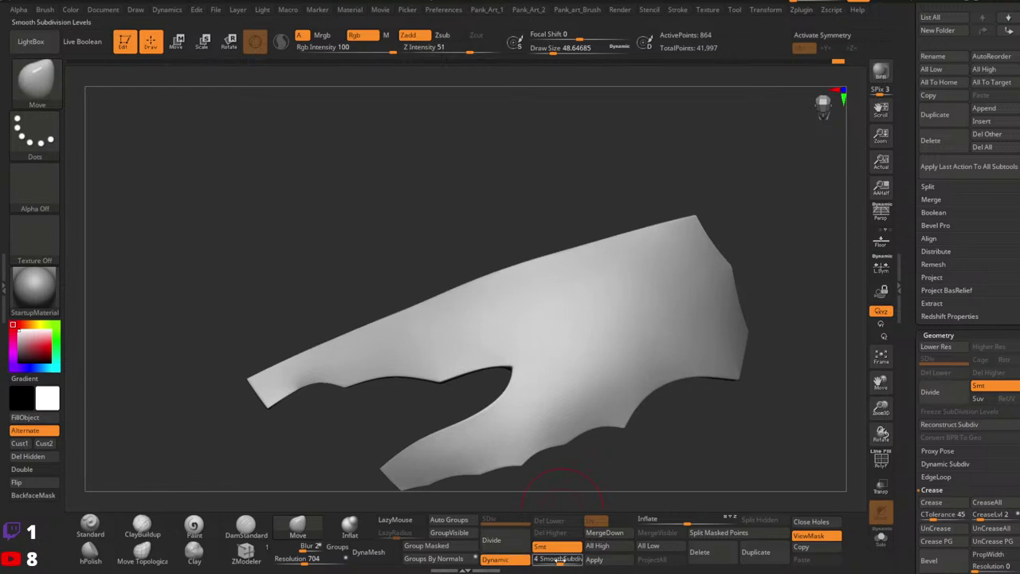
click(602, 564)
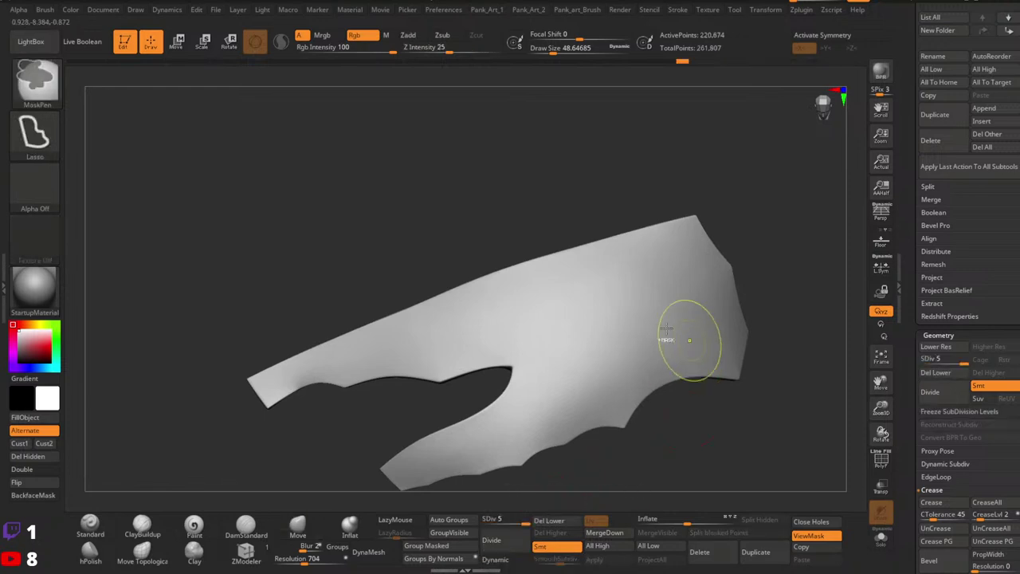
ctrl+right_drag(690, 338, 702, 291)
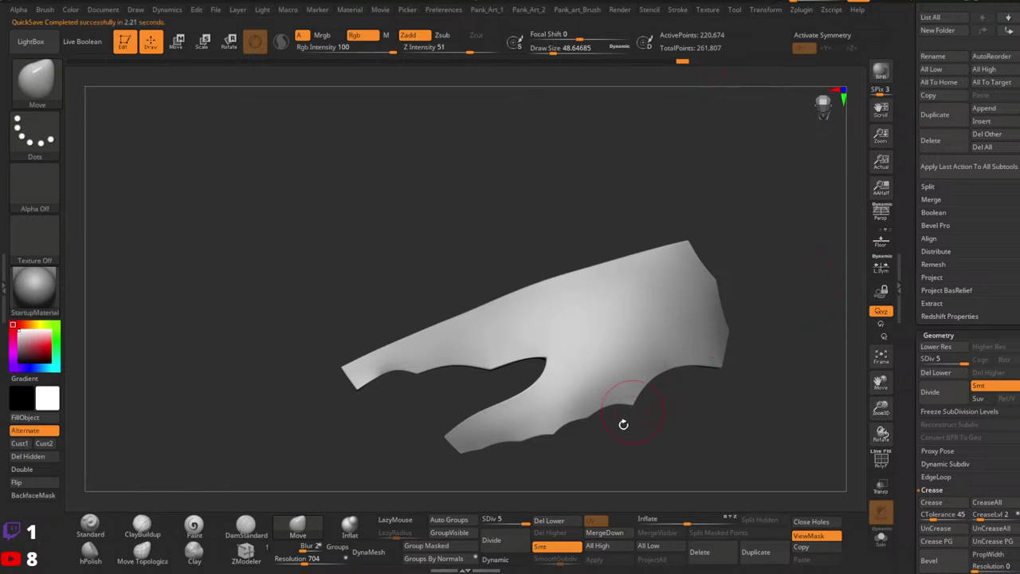
click(498, 547)
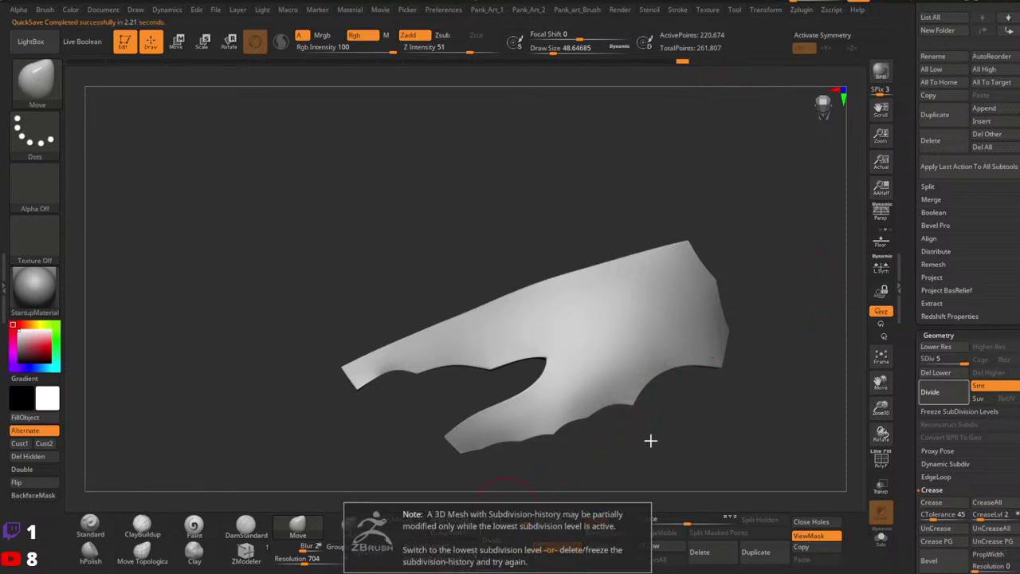
Dismiss the subdivision note, clear the mask from the panel and divide it to subdivision level 6.
click(663, 439)
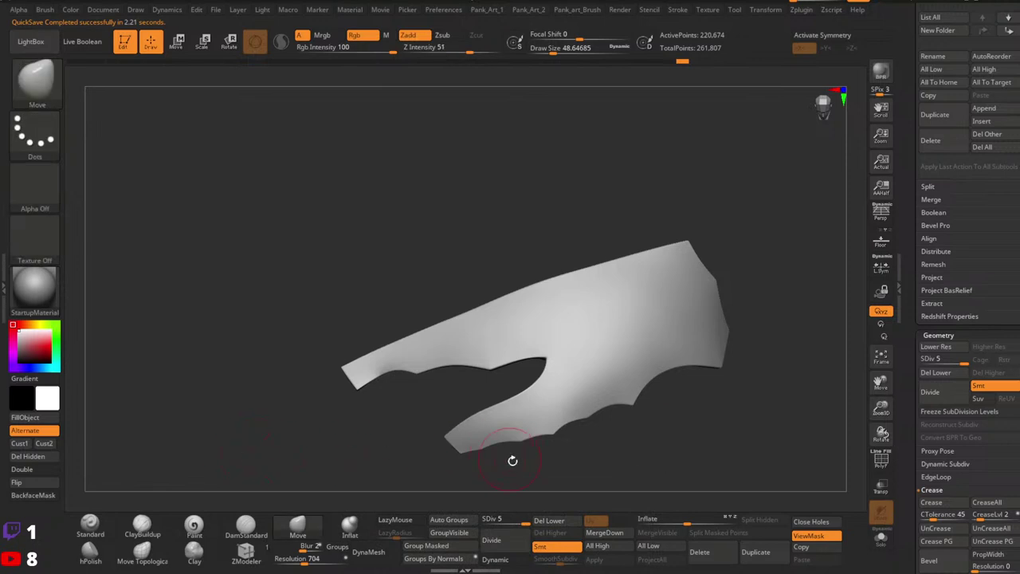
right_drag(562, 443, 717, 383)
ctrl+right_drag(717, 383, 731, 345)
ctrl+drag(731, 346, 761, 356)
ctrl+right_drag(761, 355, 717, 391)
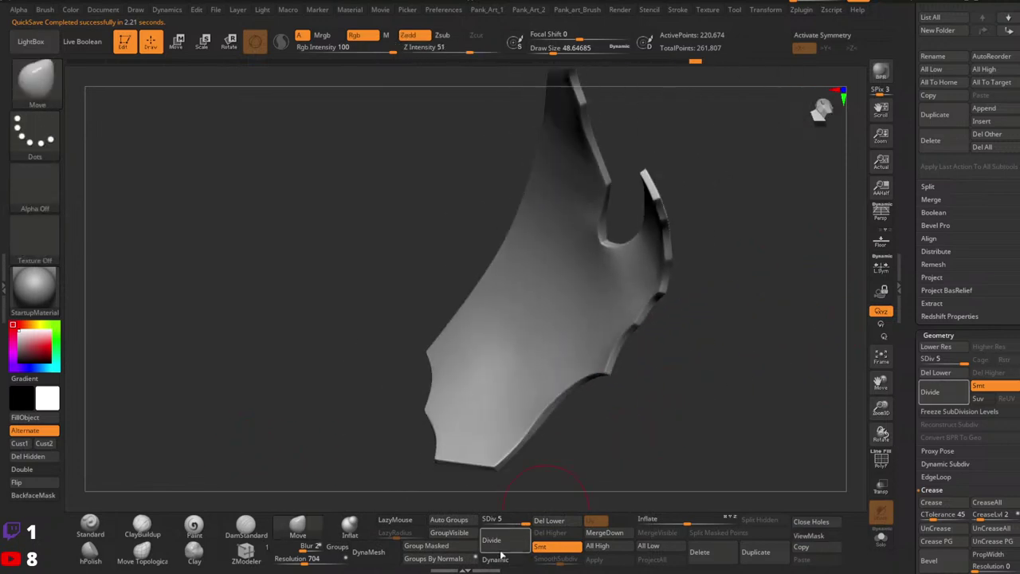
click(503, 542)
right_drag(593, 455, 686, 319)
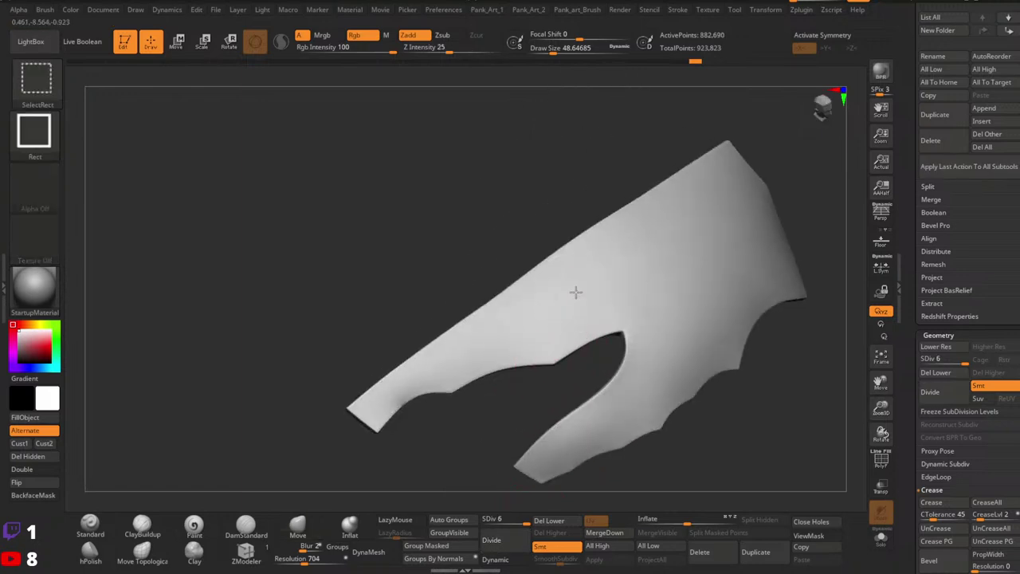
Isolate the panel's broad face and turn on double-sided display.
ctrl+shift+click(576, 292)
right_drag(726, 369, 612, 339)
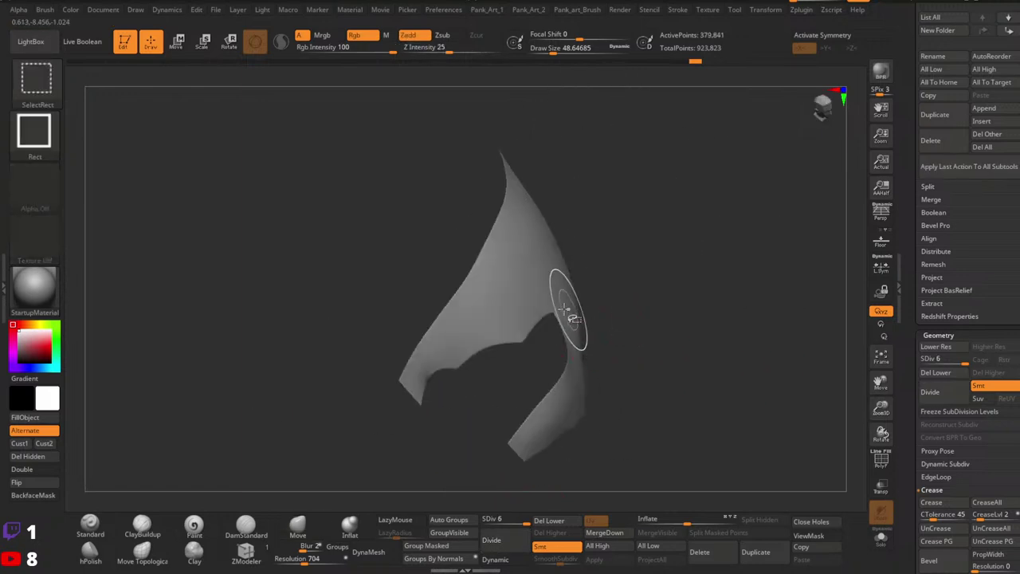
right_drag(527, 281, 528, 296)
click(24, 469)
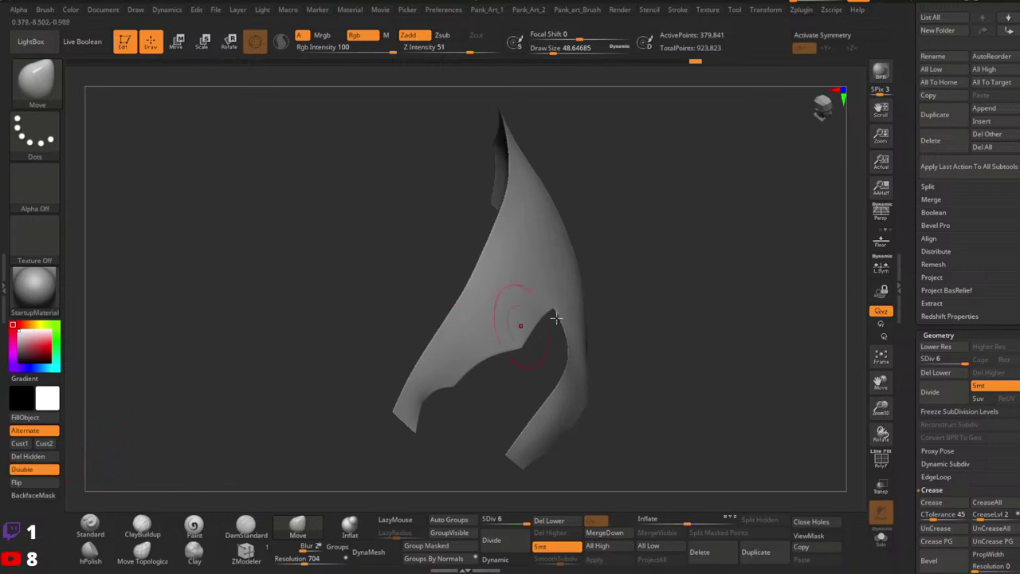
right_drag(518, 323, 547, 321)
Mask the broad face with the whole panel shown and soften the mask border, leaving the rim unmasked.
key(ctrl+z)
key(ctrl+z)
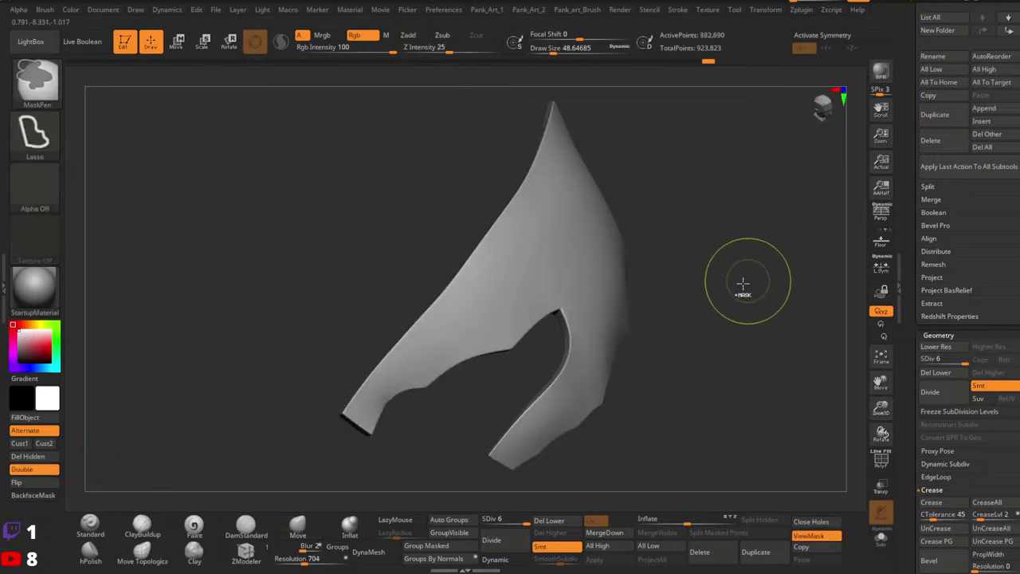
key(shift+f)
key(shift+f)
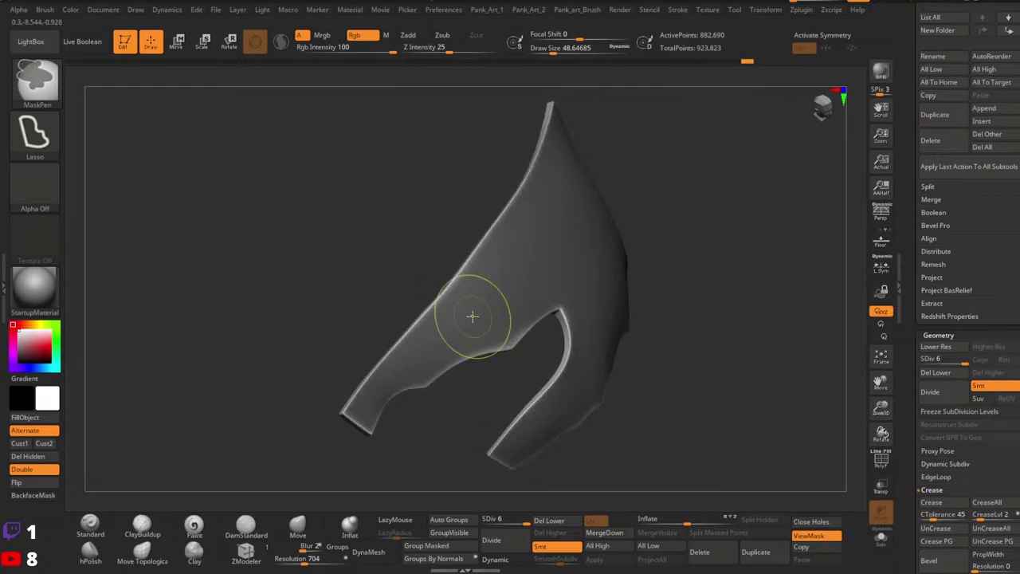
right_drag(472, 317, 433, 319)
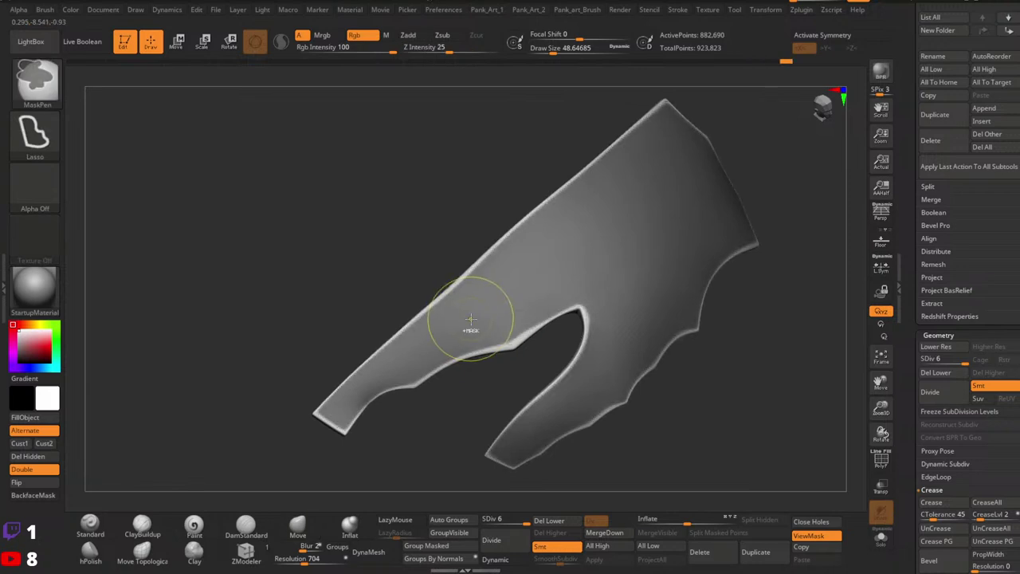
mouse_move(471, 318)
right_down()
mouse_move(473, 298)
mouse_move(544, 266)
mouse_move(526, 192)
right_up()
mouse_move(526, 191)
alt+right_down()
mouse_move(510, 271)
mouse_move(613, 256)
mouse_move(616, 303)
alt+right_up()
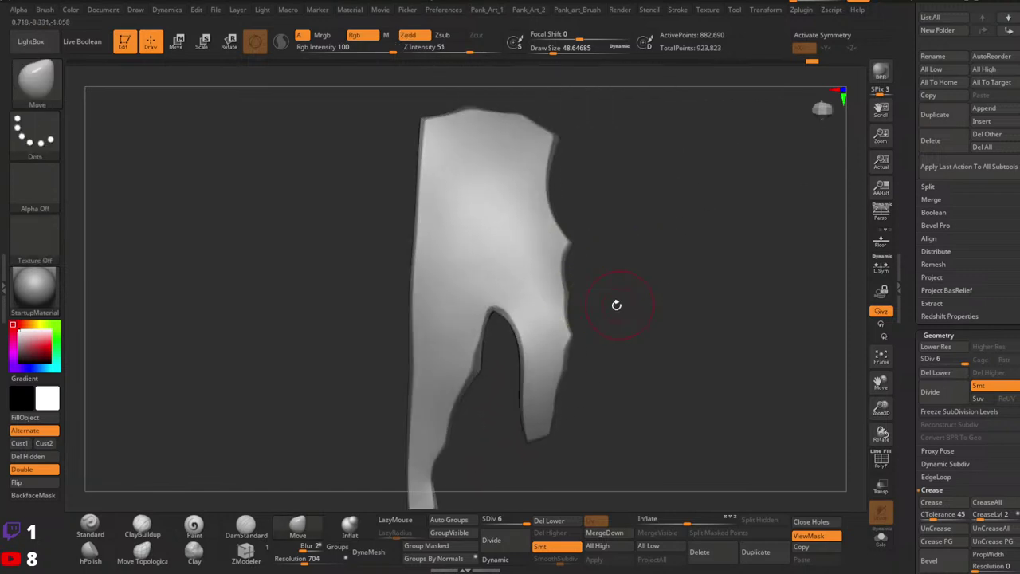
ctrl+click(616, 303)
Try to inflate the panel's unmasked rim using a Transpose move line with the gizmo off.
key(w)
click(255, 42)
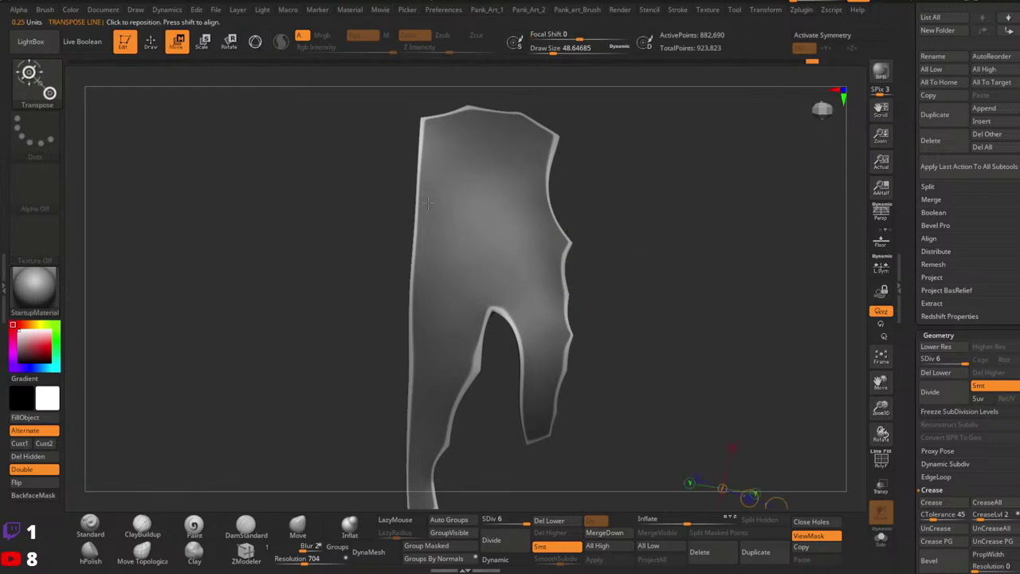
drag(539, 318, 612, 278)
right_drag(616, 280, 617, 279)
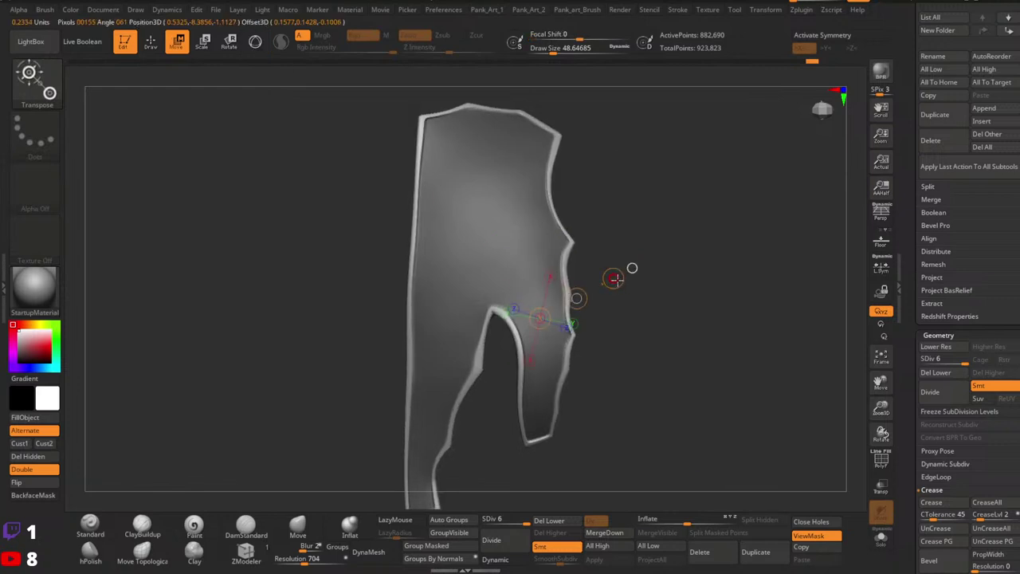
ctrl+right_drag(680, 300, 675, 271)
key(q)
Check the rim from several angles, and undo the Transpose edit and the last mask changes.
mouse_move(657, 291)
right_down()
mouse_move(617, 305)
mouse_move(563, 298)
mouse_move(528, 406)
right_up()
ctrl+drag(528, 406, 549, 421)
mouse_move(575, 365)
right_down()
mouse_move(581, 349)
mouse_move(597, 355)
mouse_move(574, 355)
mouse_move(565, 391)
mouse_move(540, 336)
mouse_move(433, 355)
mouse_move(476, 349)
mouse_move(598, 372)
mouse_move(562, 324)
mouse_move(644, 392)
mouse_move(579, 350)
mouse_move(683, 378)
right_up()
key(ctrl+h)
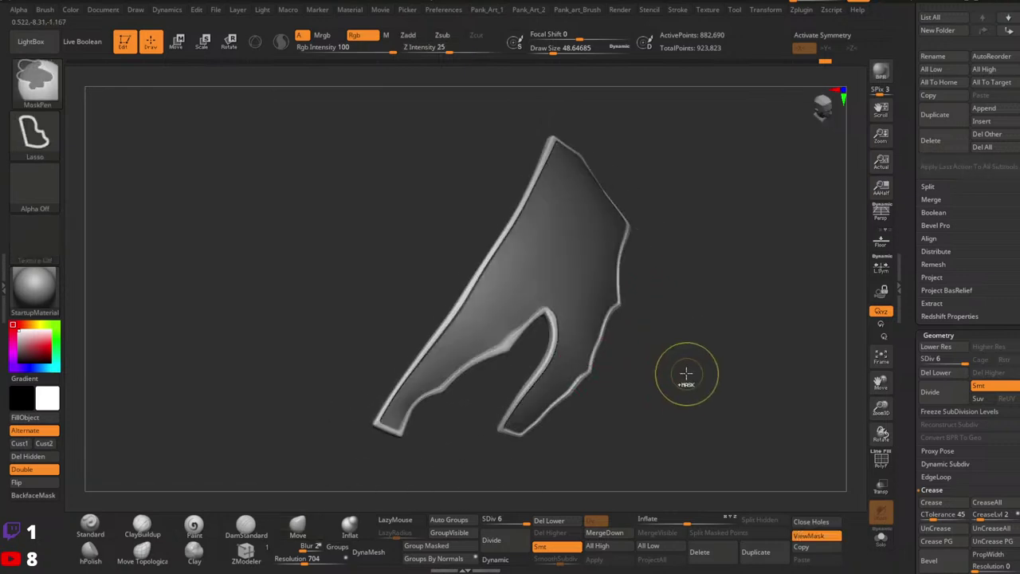
ctrl+click(683, 371)
ctrl+click(646, 366)
ctrl+right_drag(603, 353, 652, 373)
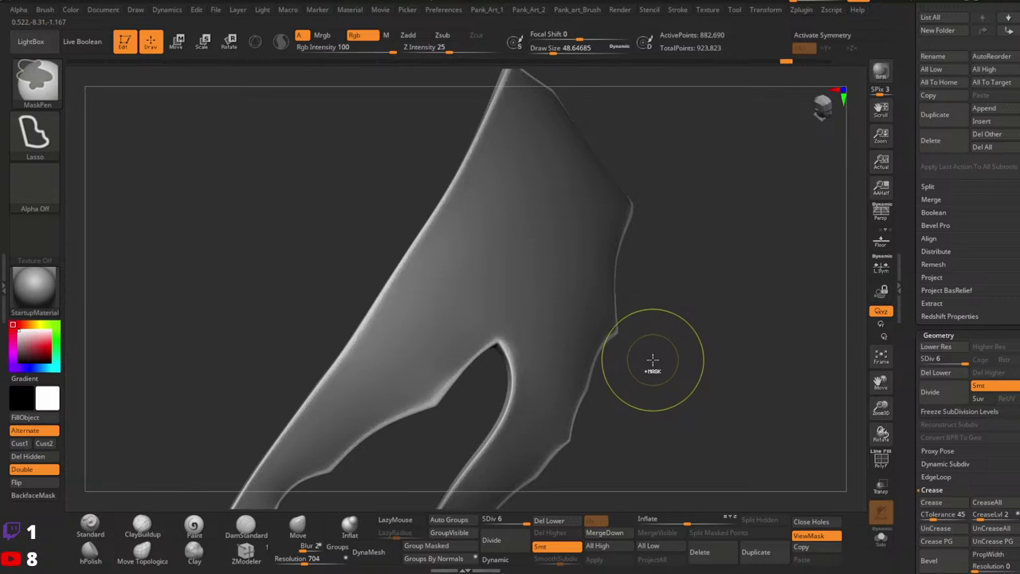
mouse_move(652, 360)
alt+right_down()
mouse_move(708, 327)
mouse_move(722, 378)
alt+right_up()
alt+right_drag(765, 280, 721, 325)
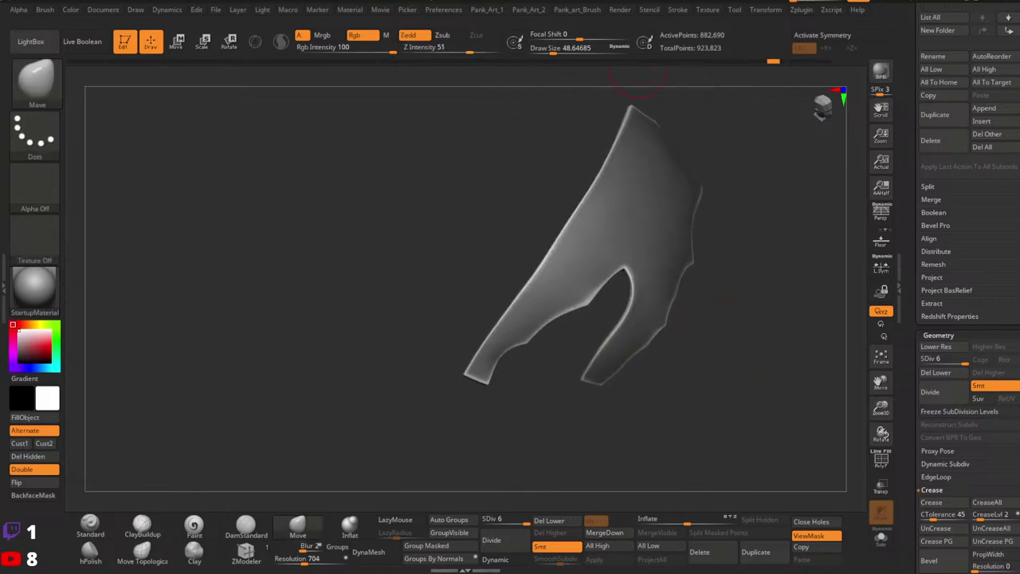
Isolate the panel's broad face again and invert the mask so it covers only the rim.
right_drag(625, 315, 549, 343)
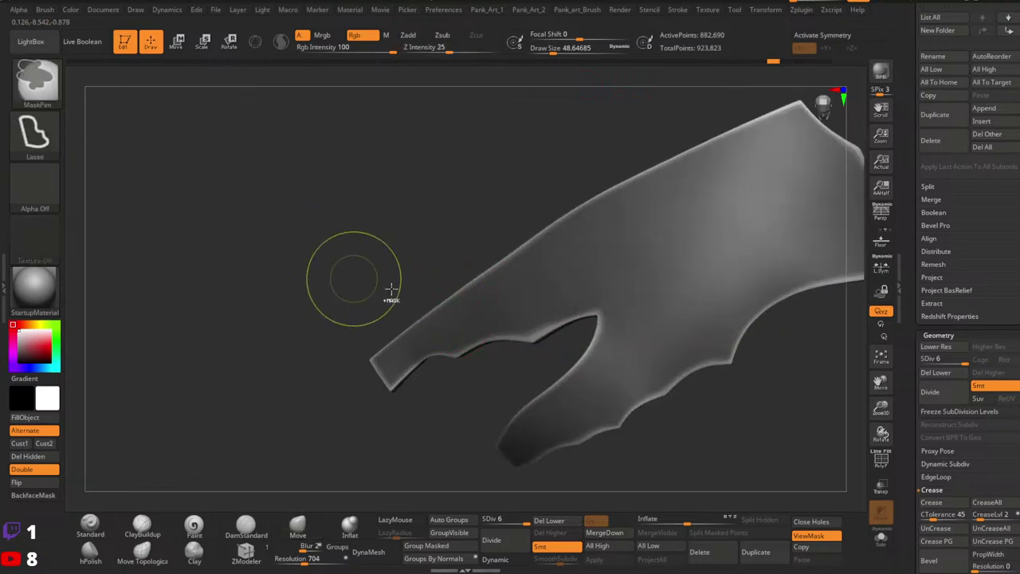
alt+right_drag(610, 283, 562, 295)
right_drag(457, 288, 478, 296)
key(ctrl+h)
key(ctrl+h)
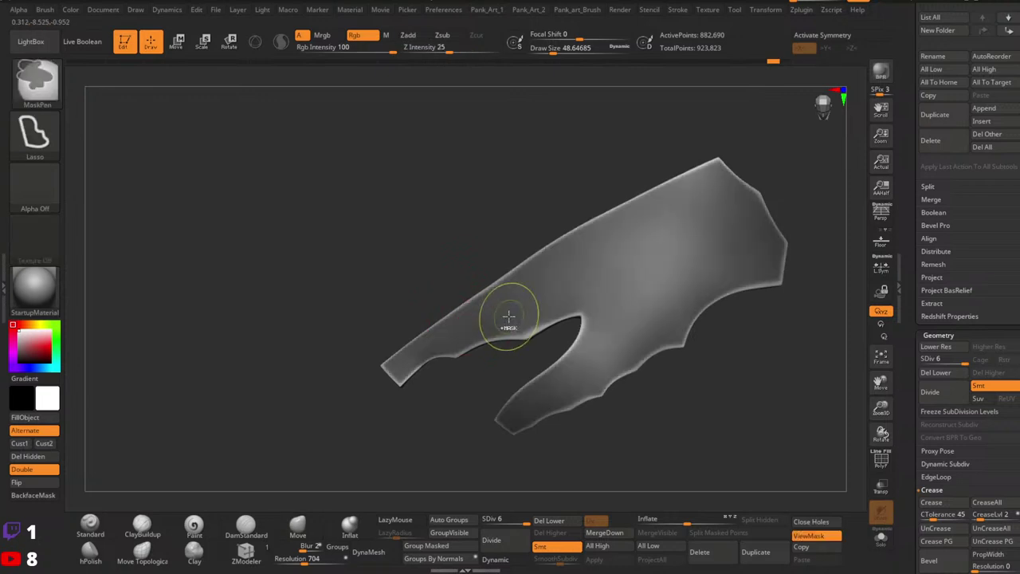
alt+right_drag(578, 329, 554, 335)
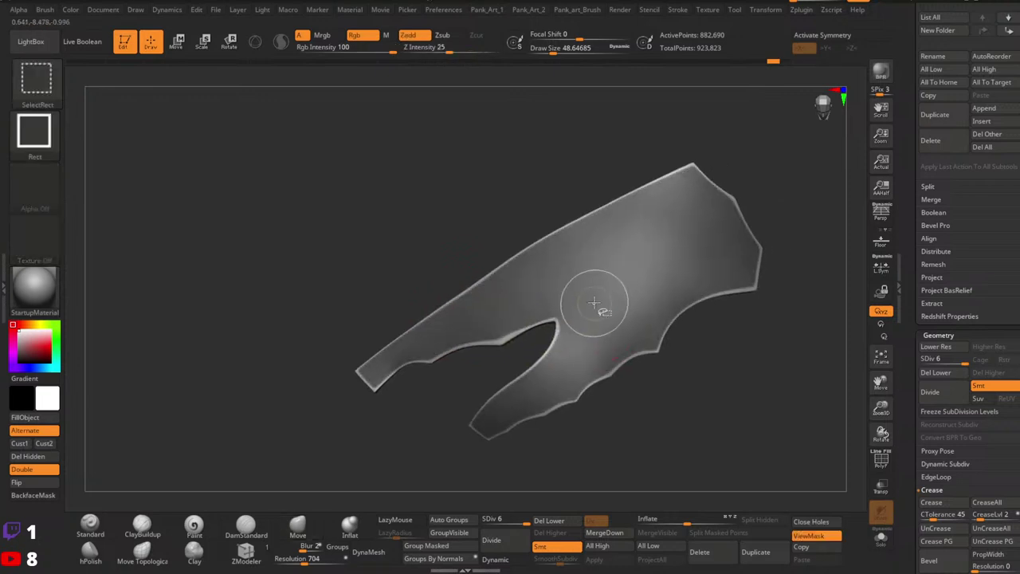
ctrl+shift+click(592, 303)
right_drag(592, 303, 645, 304)
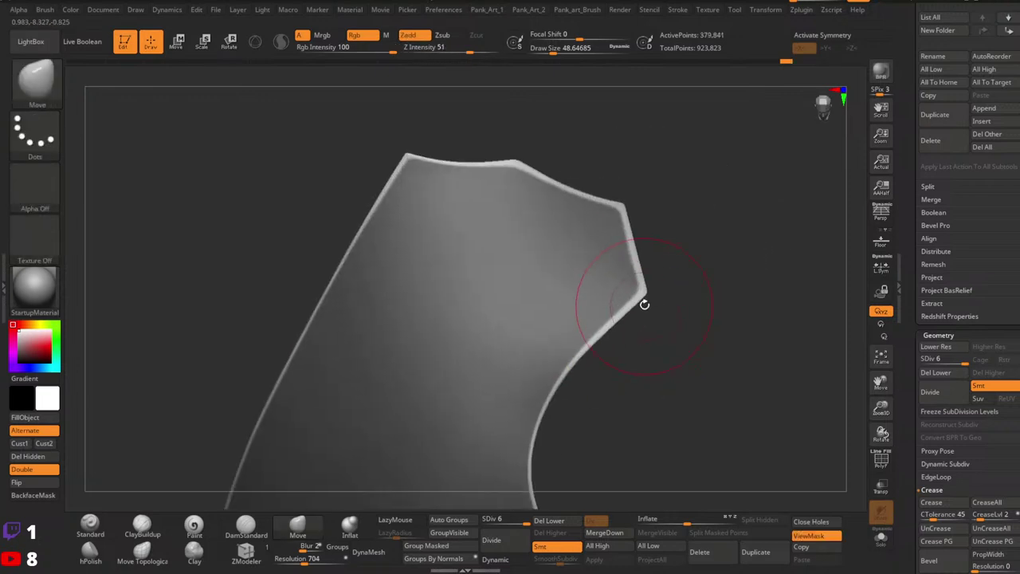
ctrl+click(201, 175)
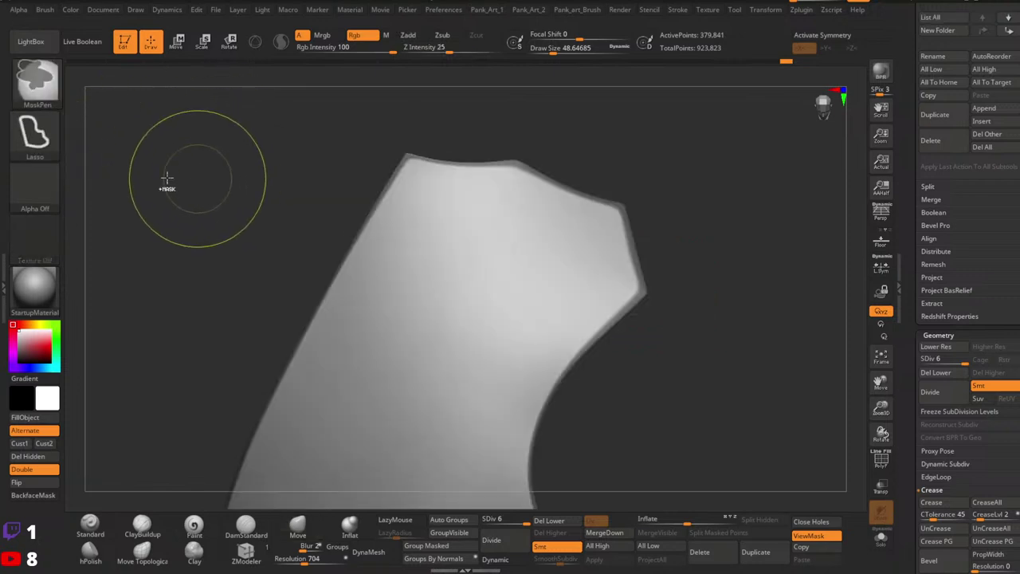
Switch the MaskPen stroke to FreeHand and turn on LazyMouse with a LazyRadius of 83.
ctrl+click(34, 136)
ctrl+click(227, 140)
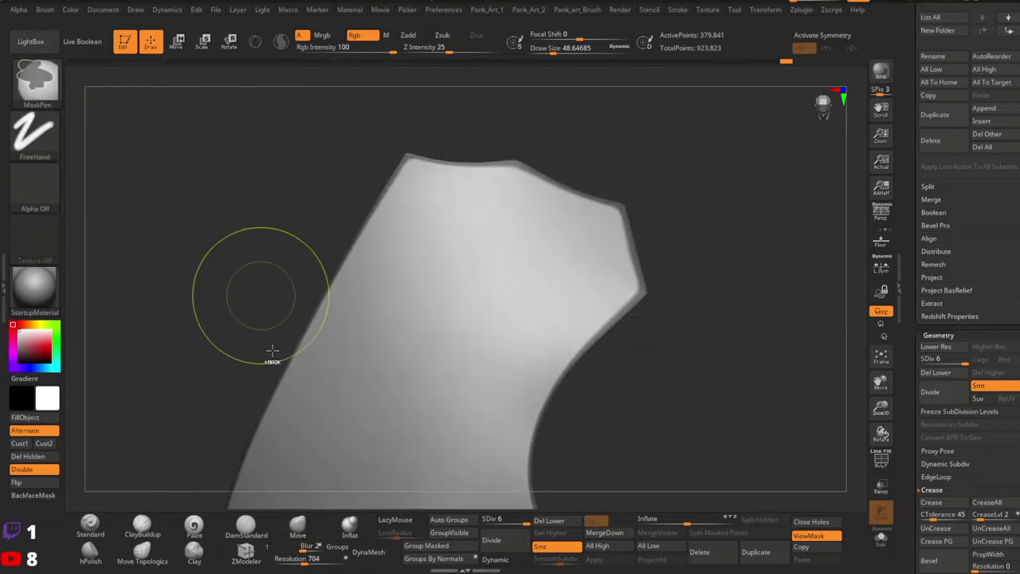
ctrl+click(402, 521)
ctrl+drag(405, 534, 410, 533)
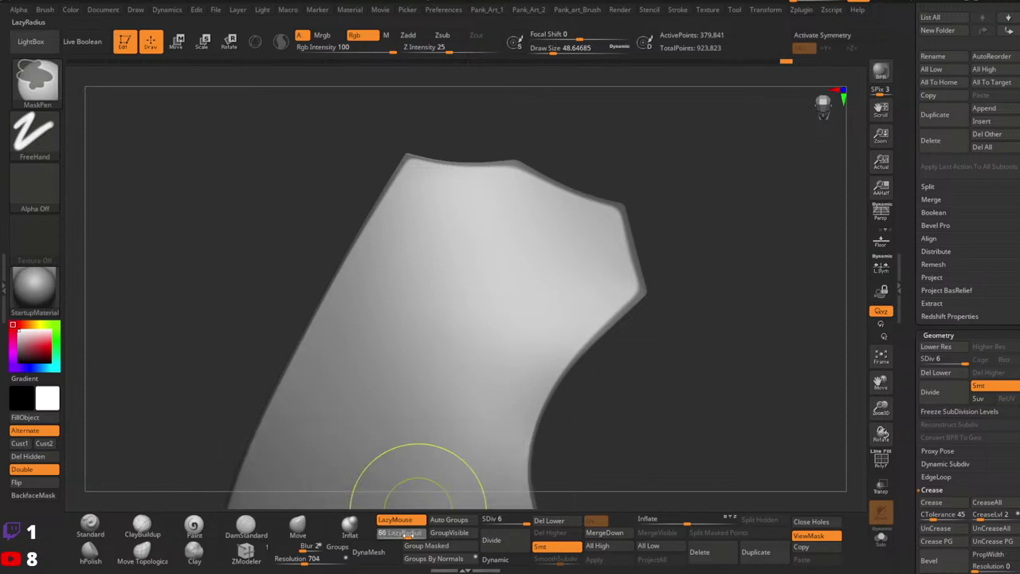
Reduce the draw size to about 6.6 for fine mask strokes along the panel's scalloped edge.
key(space)
drag(617, 290, 598, 289)
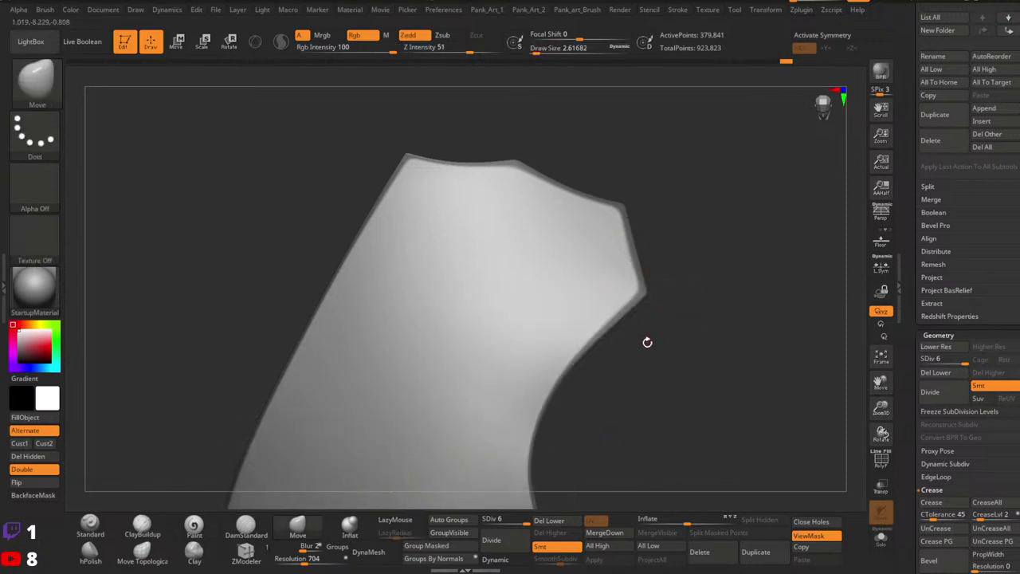
mouse_move(604, 347)
alt+mouse_down()
mouse_move(641, 217)
mouse_move(618, 256)
alt+mouse_up()
key(space)
click(660, 184)
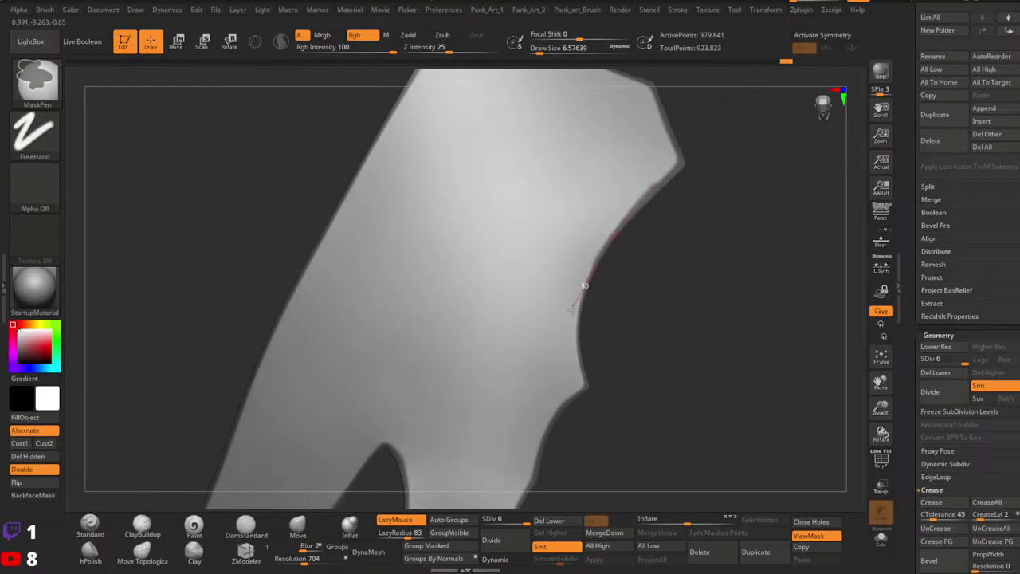
Set the LazyRadius to 46, undo the test stroke and paint the mask along the large upper scallop.
ctrl+drag(573, 309, 573, 329)
ctrl+drag(407, 534, 400, 534)
key(ctrl+z)
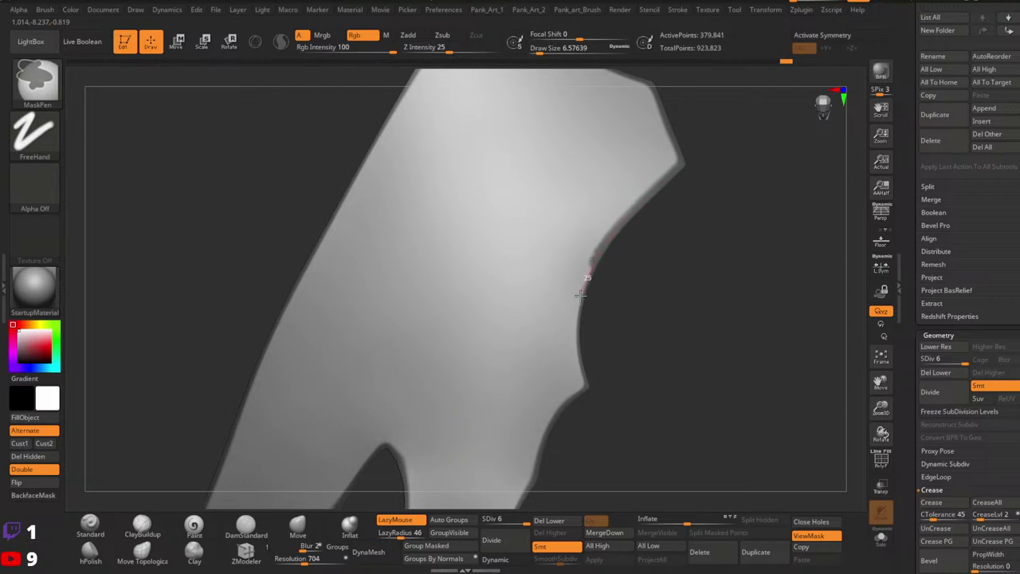
mouse_move(585, 388)
ctrl+mouse_down()
mouse_move(600, 419)
mouse_move(678, 215)
ctrl+mouse_up()
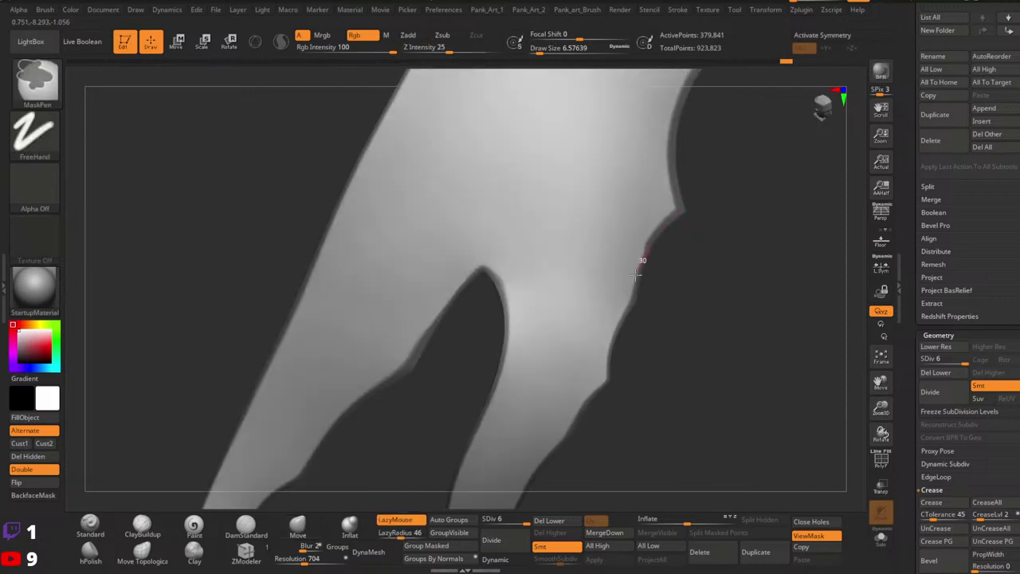
Undo the last mask strokes and repaint the mask along the middle scallops of the outer edge.
key(ctrl+z)
key(ctrl+z)
mouse_move(659, 305)
alt+mouse_down()
mouse_move(686, 229)
mouse_move(658, 250)
mouse_move(642, 284)
alt+mouse_up()
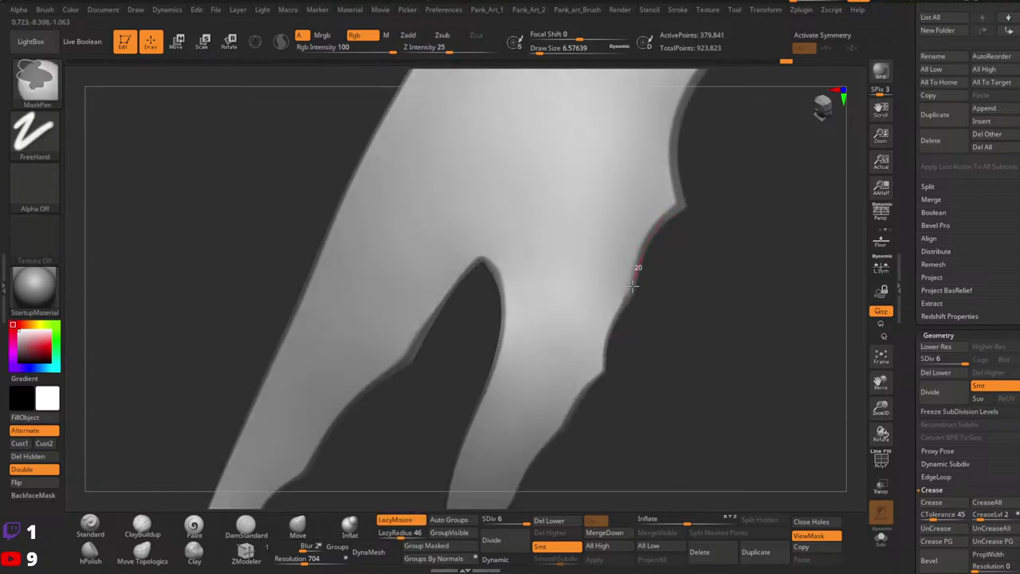
ctrl+drag(635, 324, 636, 333)
mouse_move(634, 286)
ctrl+mouse_down()
mouse_move(622, 309)
mouse_move(679, 251)
ctrl+mouse_up()
mouse_move(647, 307)
ctrl+mouse_down()
mouse_move(680, 295)
mouse_move(633, 317)
ctrl+mouse_up()
ctrl+drag(678, 256, 655, 279)
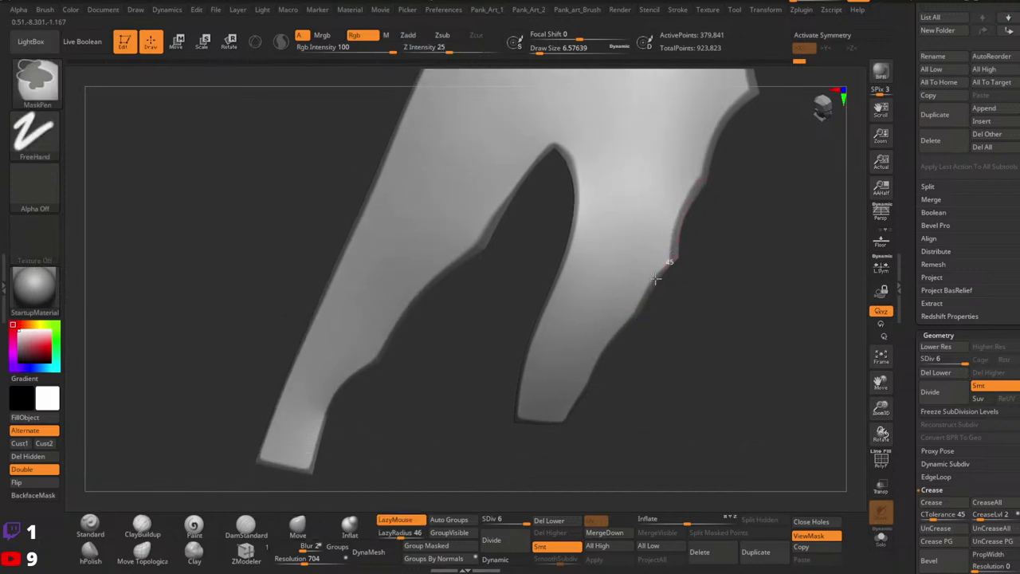
Extend the mask along the lower outer edge and around the tip of the short prong.
ctrl+drag(624, 341, 625, 360)
mouse_move(649, 306)
alt+mouse_down()
mouse_move(712, 256)
mouse_move(703, 265)
alt+mouse_up()
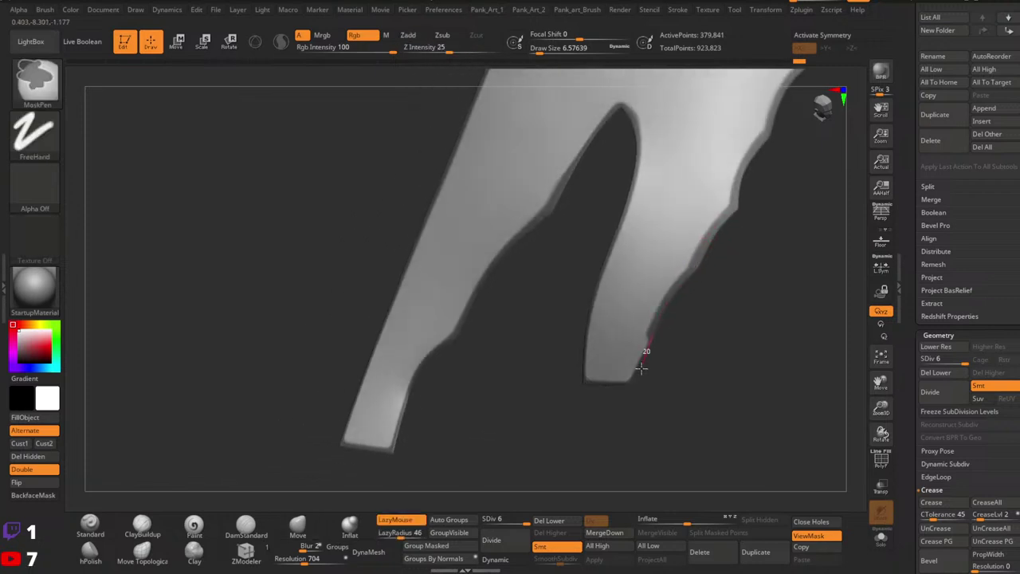
ctrl+drag(642, 368, 639, 373)
ctrl+drag(713, 212, 703, 227)
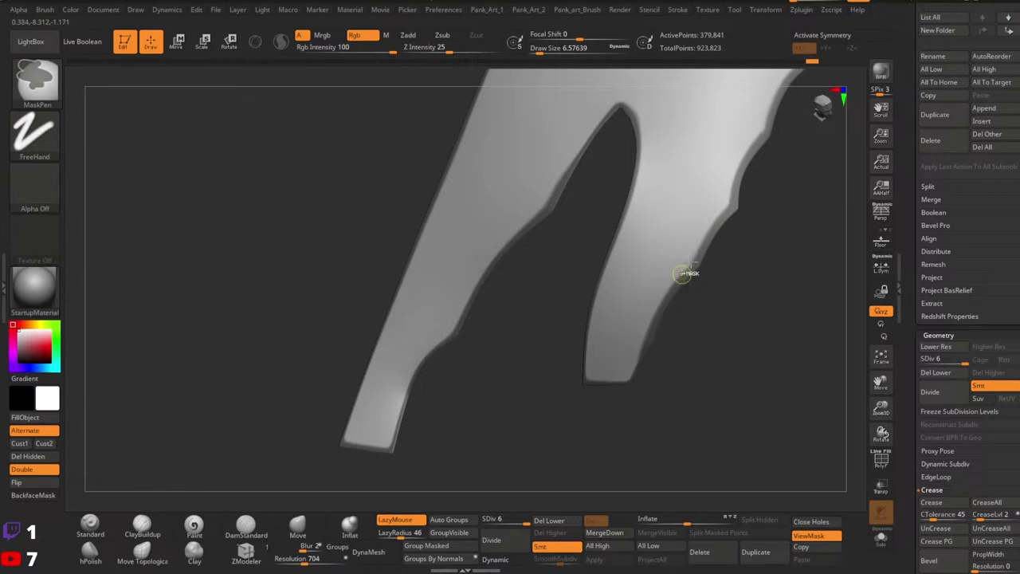
mouse_move(629, 385)
ctrl+mouse_down()
mouse_move(654, 351)
mouse_move(626, 373)
mouse_move(642, 349)
mouse_move(602, 435)
ctrl+mouse_up()
mouse_move(675, 358)
ctrl+right_down()
mouse_move(679, 325)
mouse_move(617, 354)
mouse_move(611, 381)
mouse_move(462, 321)
ctrl+right_up()
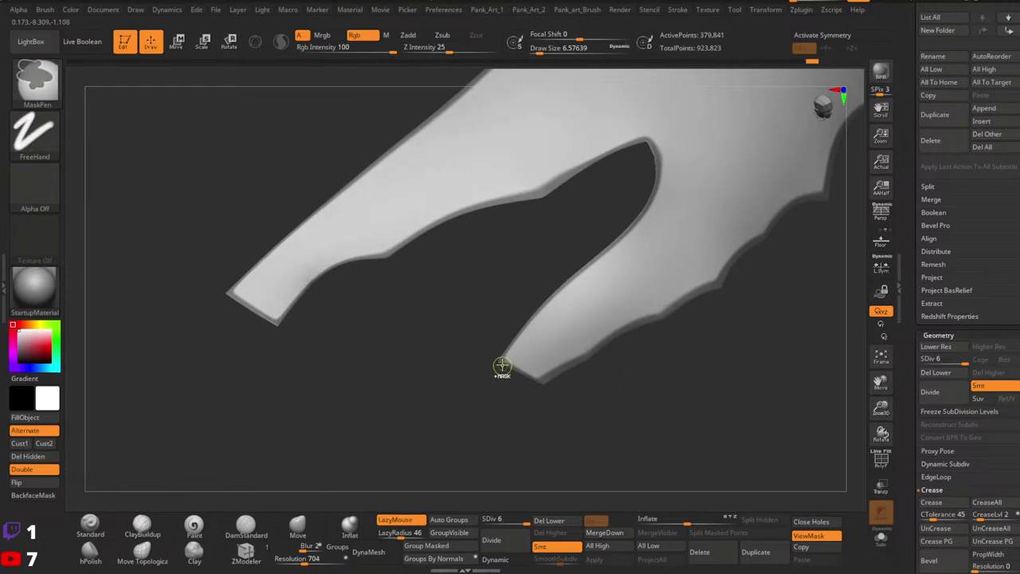
ctrl+drag(552, 389, 555, 392)
Paint the mask along the short prong's inner edge, from the notch down to the tip.
mouse_move(627, 333)
ctrl+right_down()
mouse_move(617, 376)
mouse_move(638, 318)
mouse_move(758, 289)
mouse_move(699, 285)
mouse_move(631, 310)
mouse_move(612, 264)
ctrl+right_up()
key(ctrl)
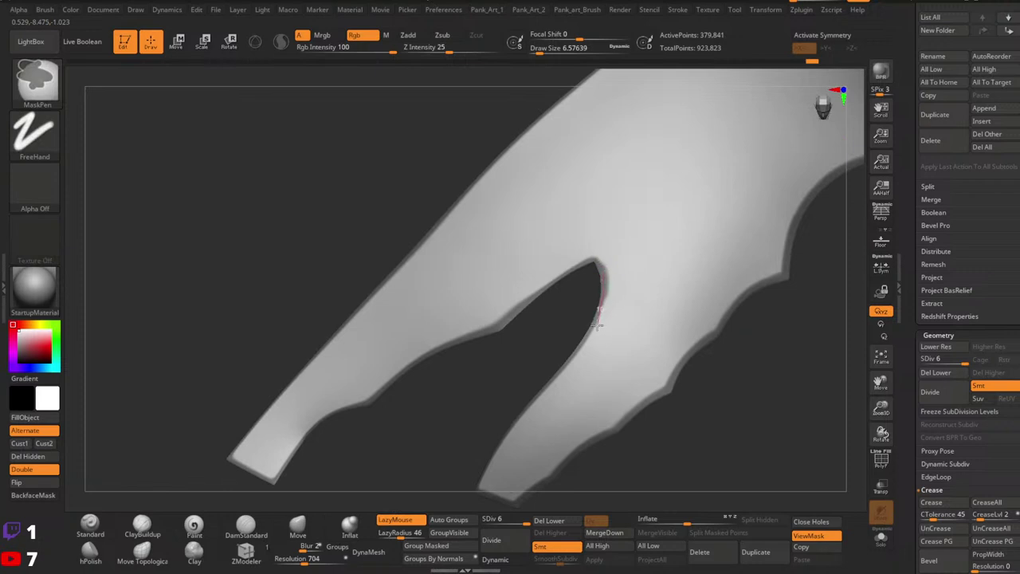
ctrl+drag(574, 358, 571, 362)
mouse_move(600, 355)
alt+right_down()
mouse_move(667, 267)
mouse_move(658, 249)
alt+right_up()
key(ctrl)
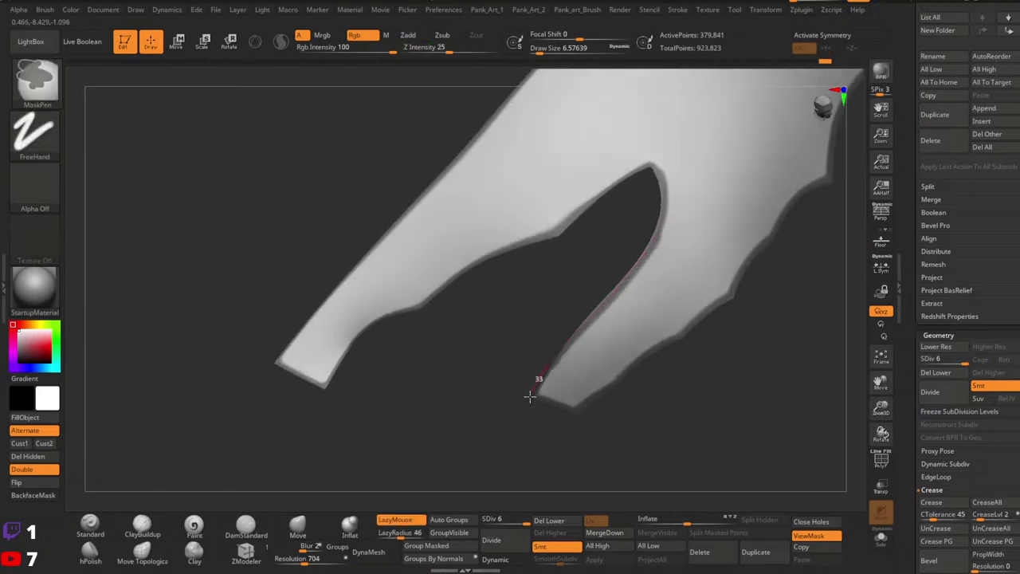
ctrl+drag(641, 259, 630, 273)
ctrl+drag(546, 371, 514, 461)
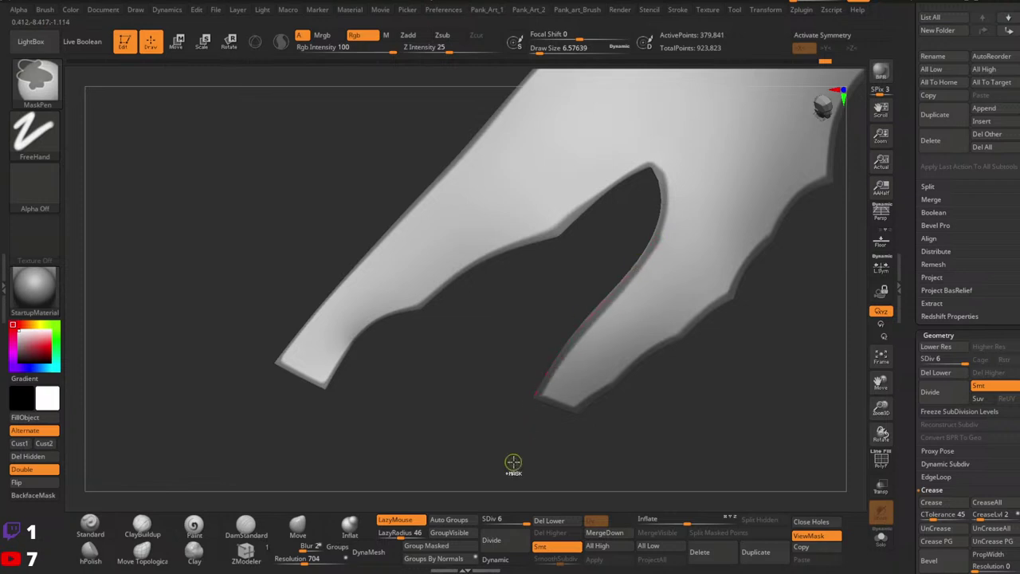
Paint the mask around the notch between the two prongs and onto the upper inner edge of the long prong.
alt+right_drag(681, 189, 640, 298)
ctrl+drag(630, 332, 621, 348)
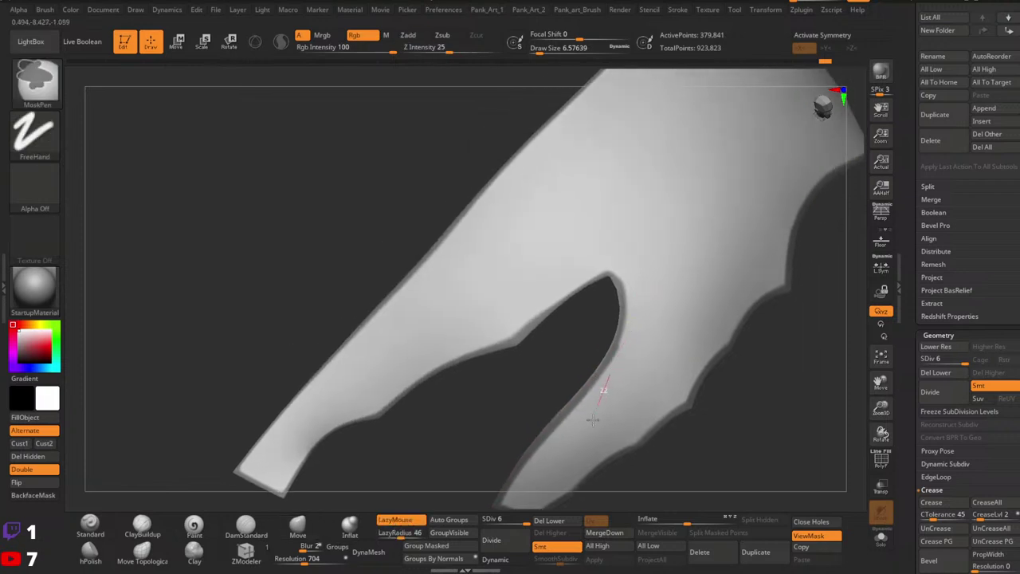
mouse_move(710, 257)
ctrl+right_down()
mouse_move(598, 287)
mouse_move(655, 378)
mouse_move(702, 359)
ctrl+right_up()
mouse_move(583, 302)
alt+right_down()
mouse_move(625, 339)
mouse_move(622, 309)
alt+right_up()
mouse_move(623, 309)
ctrl+right_down()
mouse_move(638, 355)
mouse_move(620, 324)
ctrl+right_up()
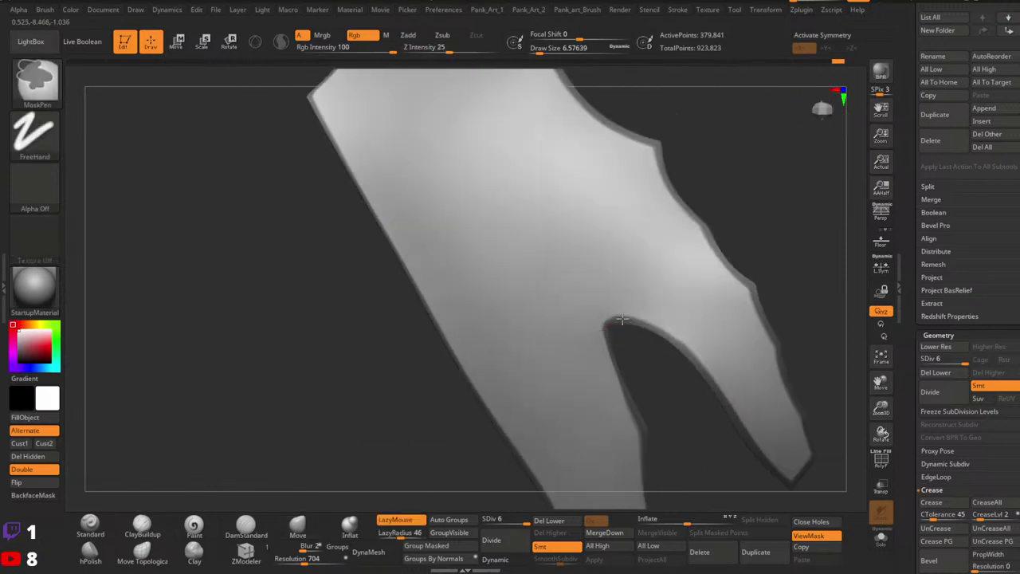
alt+right_drag(653, 307, 601, 251)
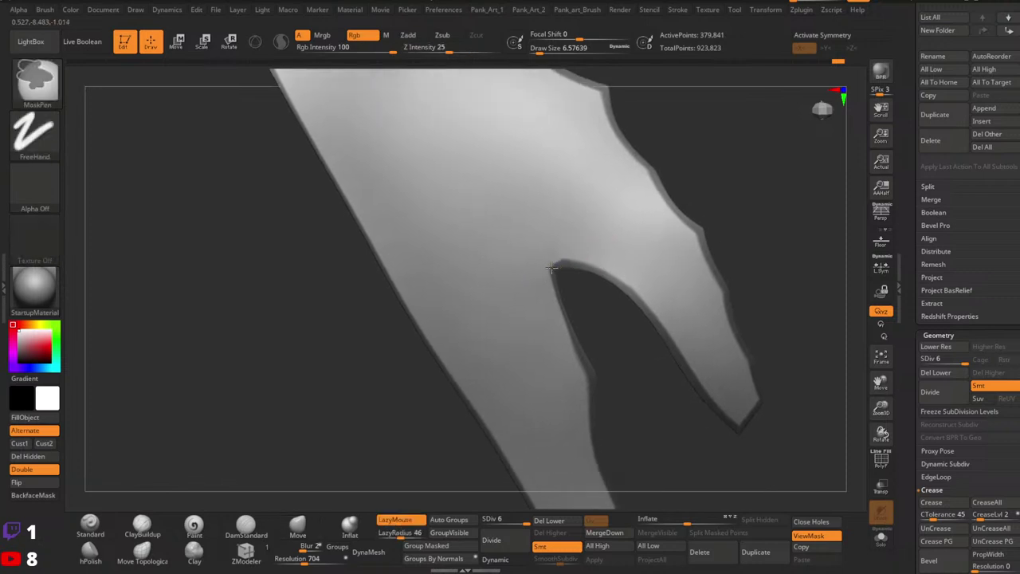
ctrl+drag(591, 375, 609, 403)
alt+right_drag(603, 341, 593, 303)
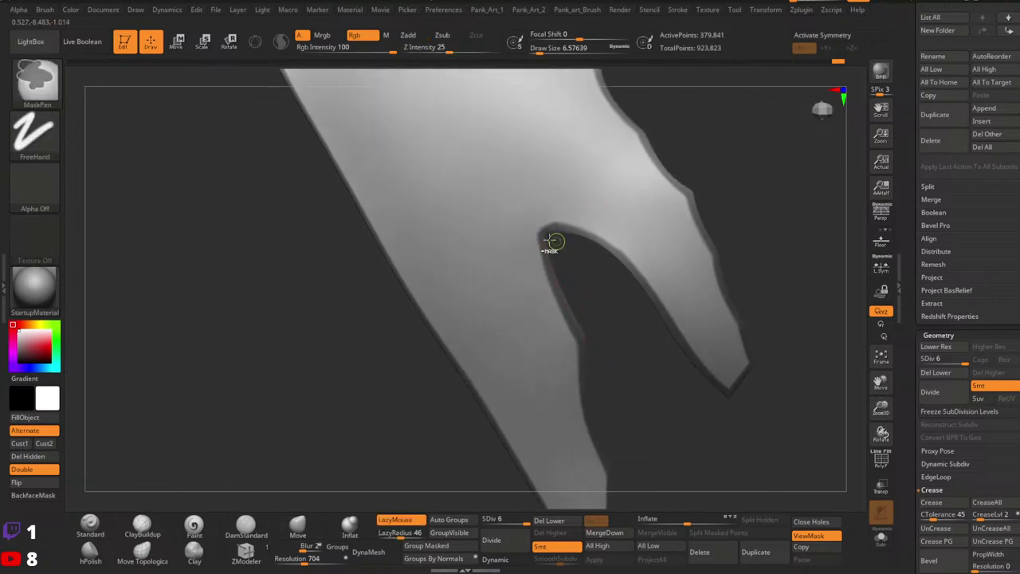
ctrl+drag(531, 215, 542, 270)
ctrl+drag(569, 338, 583, 370)
alt+right_drag(604, 350, 598, 286)
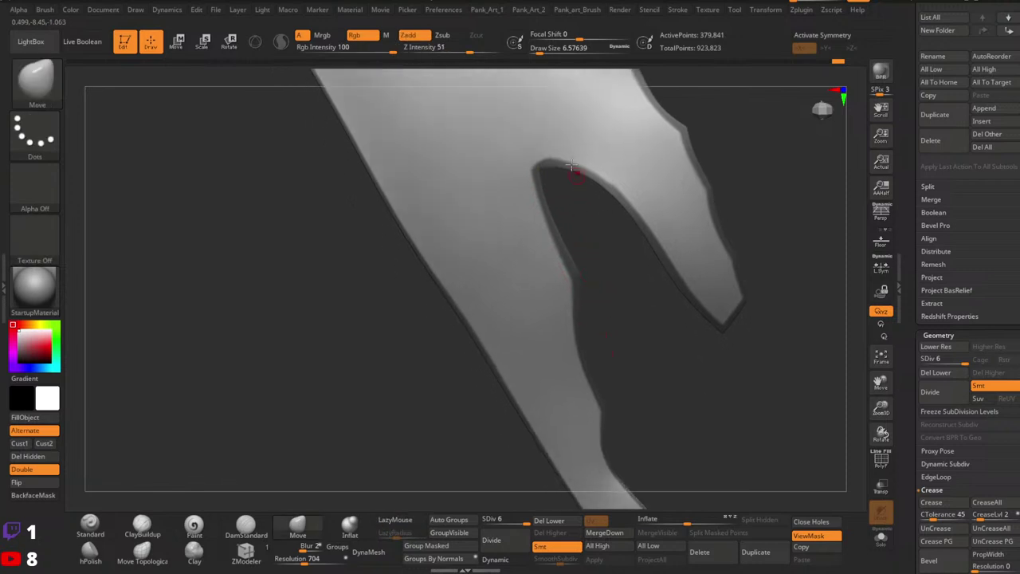
ctrl+drag(533, 159, 616, 162)
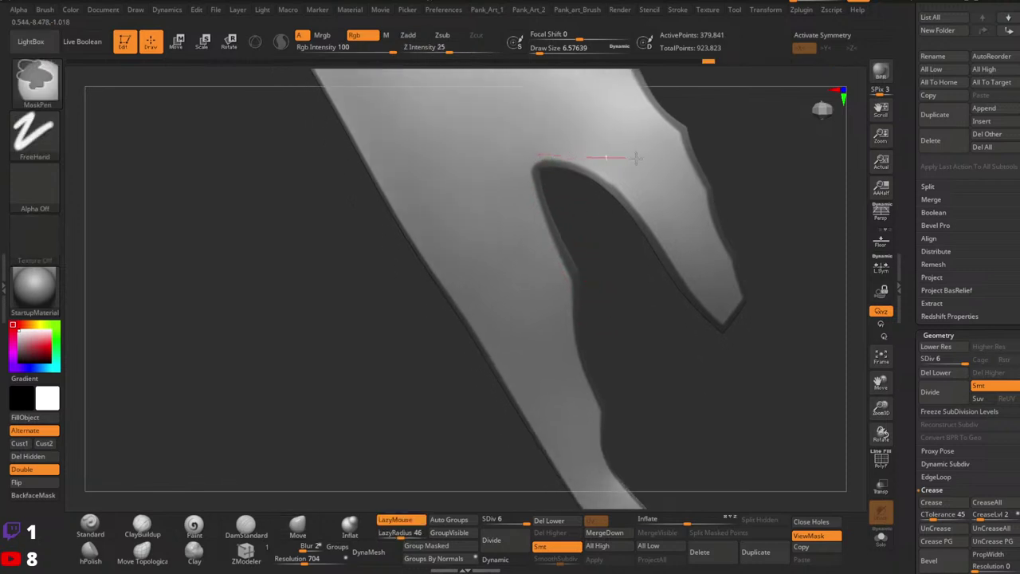
Touch up the mask on the long prong's inner edge beside the notch, trimming the excess down to the first corner.
right_drag(579, 276, 599, 246)
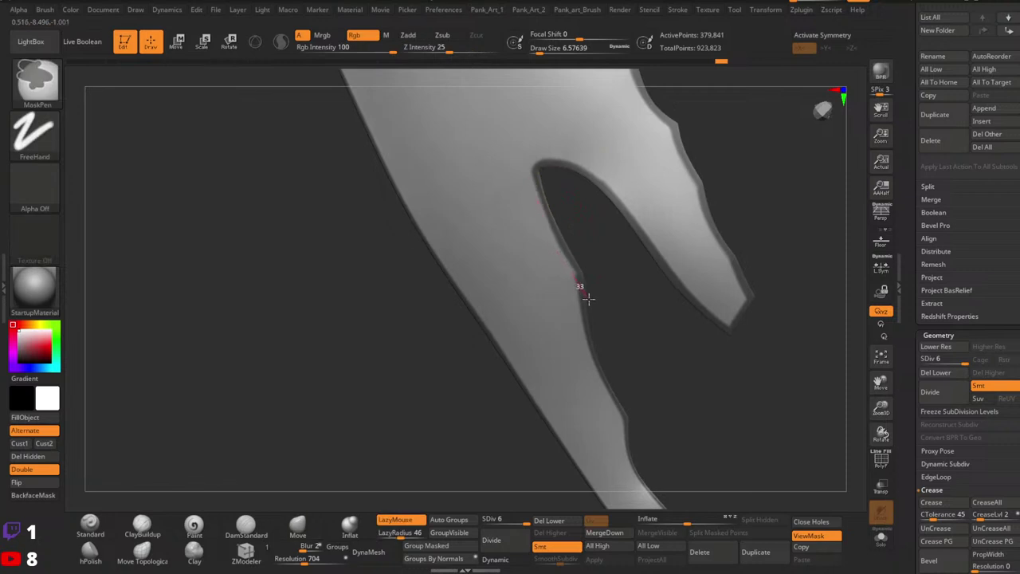
ctrl+drag(588, 299, 589, 302)
right_drag(604, 256, 583, 214)
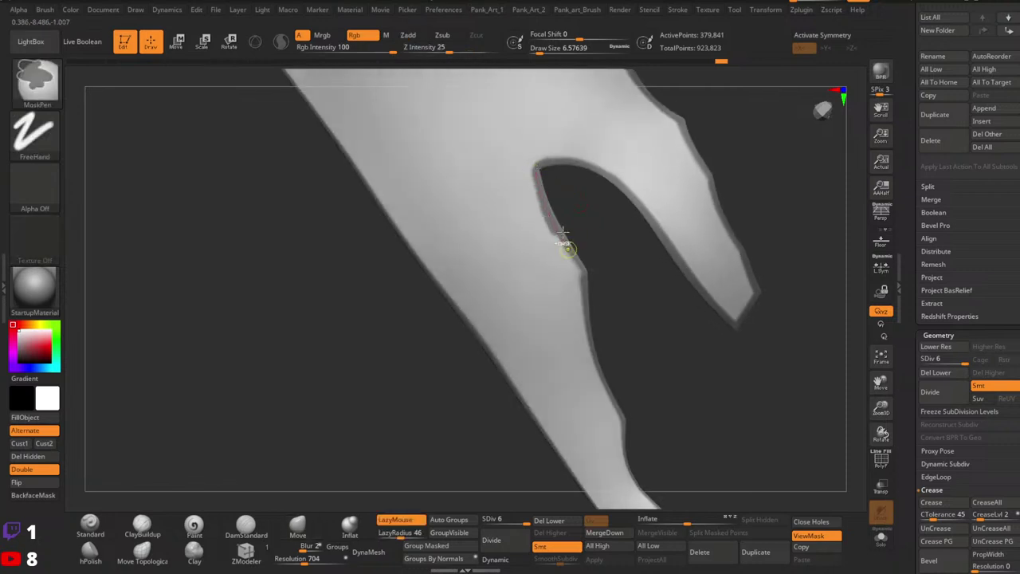
ctrl+alt+drag(563, 232, 539, 185)
mouse_move(600, 279)
ctrl+alt+mouse_down()
mouse_move(614, 293)
mouse_move(584, 278)
mouse_move(589, 306)
mouse_move(586, 265)
ctrl+alt+mouse_up()
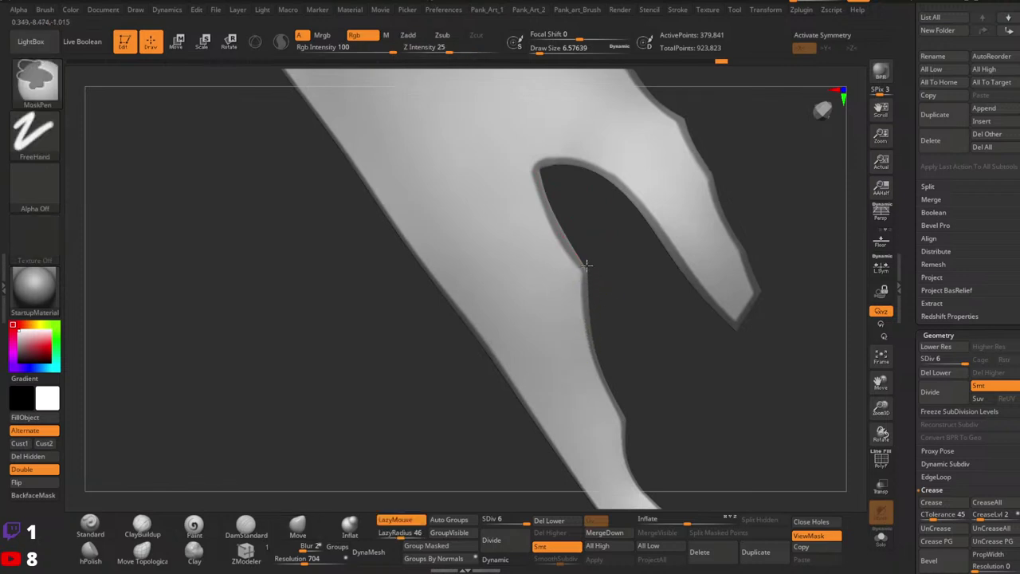
Extend the mask down the rest of the long prong's inner edge and across its tip.
ctrl+alt+drag(597, 376, 637, 434)
alt+drag(636, 377, 609, 320)
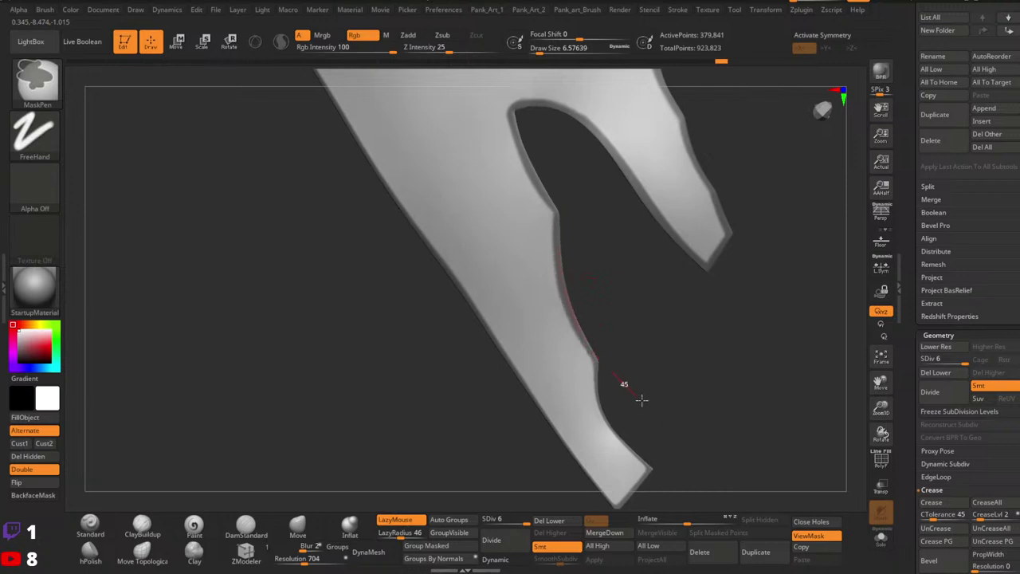
alt+drag(628, 341, 611, 279)
ctrl+drag(602, 325, 579, 322)
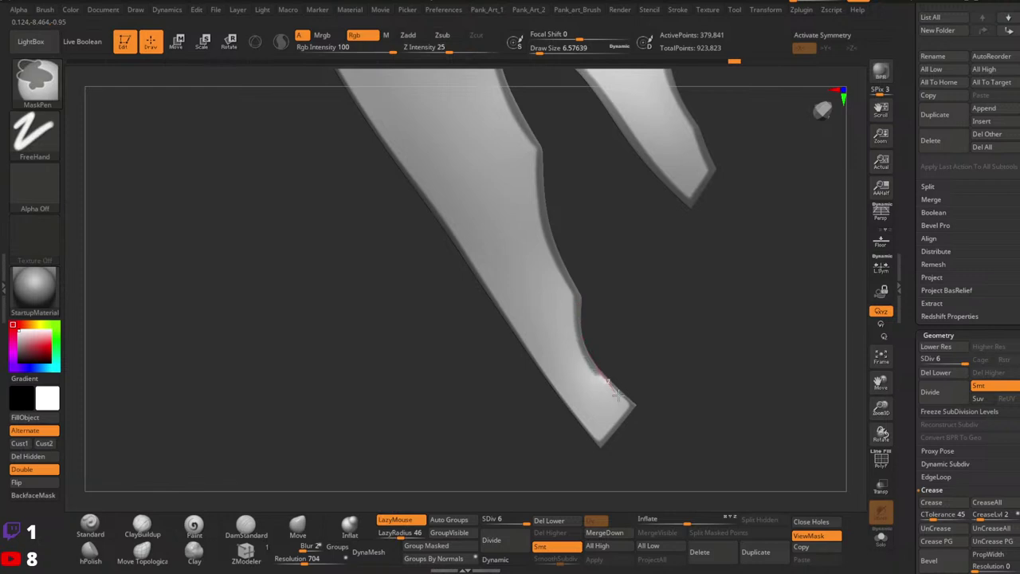
ctrl+drag(654, 417, 663, 416)
alt+right_drag(662, 400, 670, 338)
ctrl+drag(644, 345, 561, 435)
Try mask strokes down the straight outer edge from the long prong's tip and undo them.
mouse_move(650, 354)
ctrl+right_down()
mouse_move(565, 367)
mouse_move(599, 244)
mouse_move(704, 306)
mouse_move(737, 263)
mouse_move(690, 258)
mouse_move(690, 274)
ctrl+right_up()
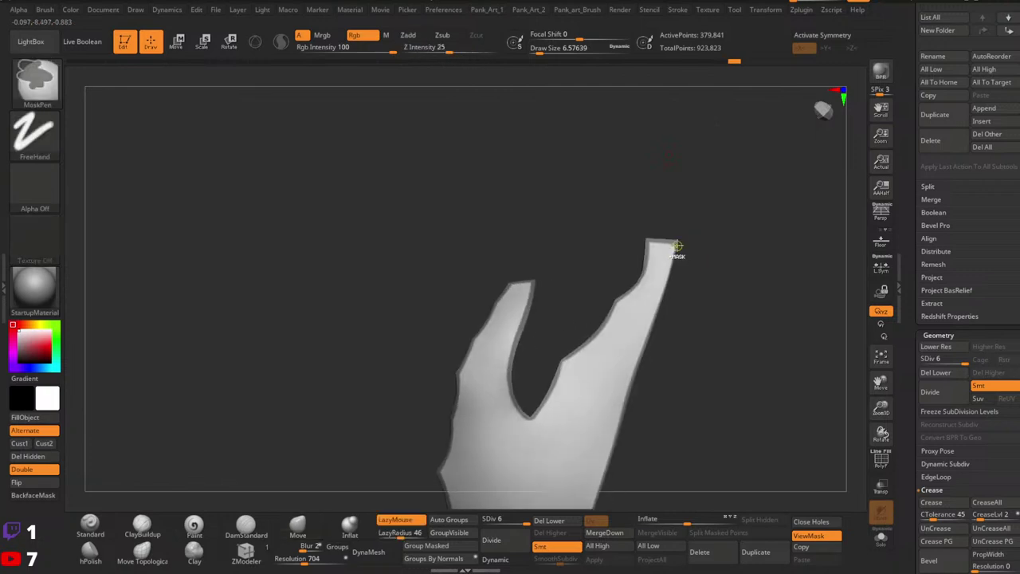
ctrl+drag(666, 277, 665, 293)
key(ctrl+z)
ctrl+drag(636, 380, 635, 383)
ctrl+drag(654, 318, 656, 313)
key(ctrl+z)
key(ctrl+z)
ctrl+drag(675, 245, 671, 256)
ctrl+drag(657, 306, 648, 339)
key(ctrl+z)
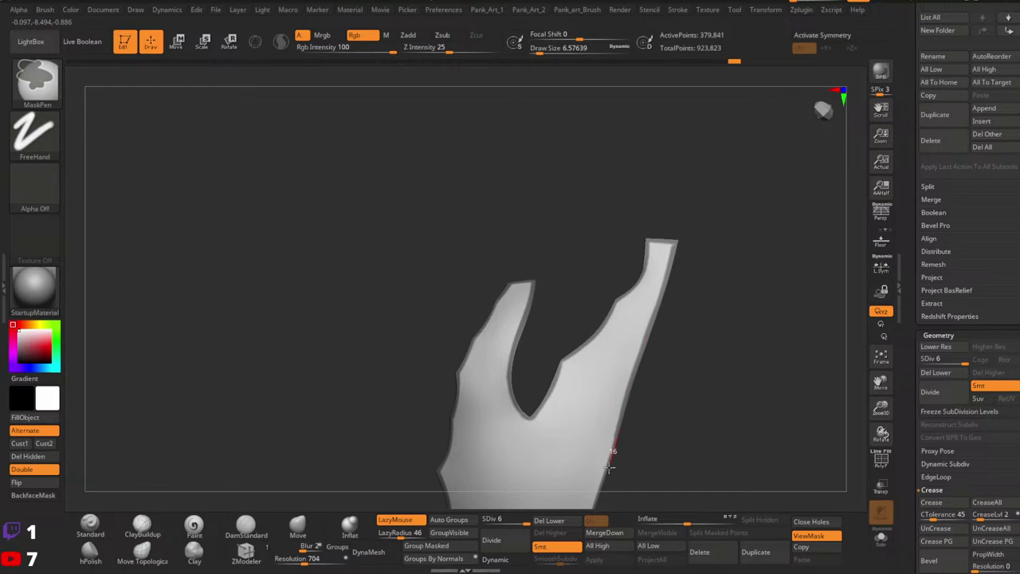
Paint the mask along the panel's long straight edge to its wide end and unhide the rest of the mesh.
ctrl+drag(610, 467, 610, 467)
alt+drag(638, 415, 687, 223)
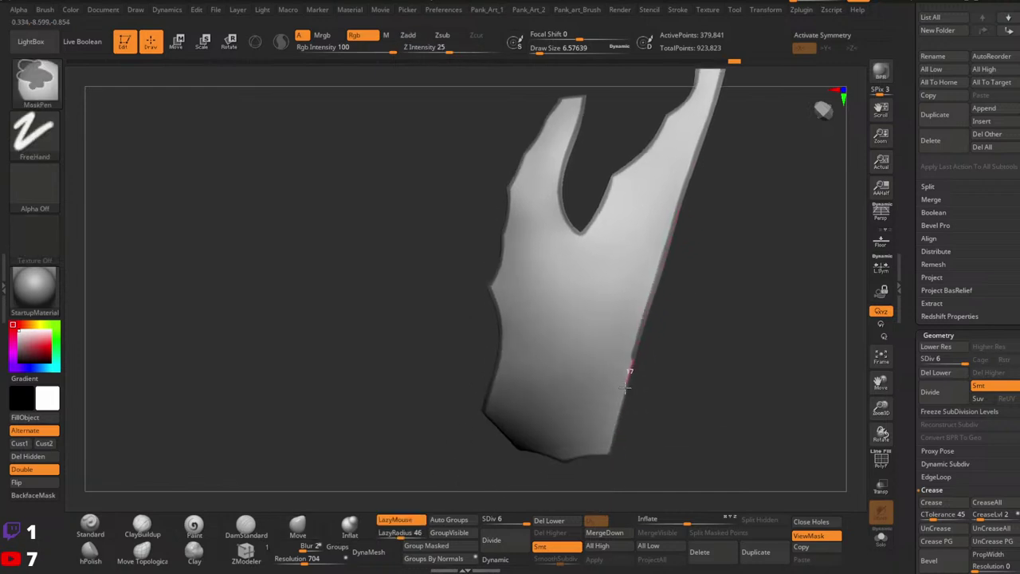
ctrl+drag(603, 551, 603, 553)
ctrl+right_drag(721, 335, 642, 335)
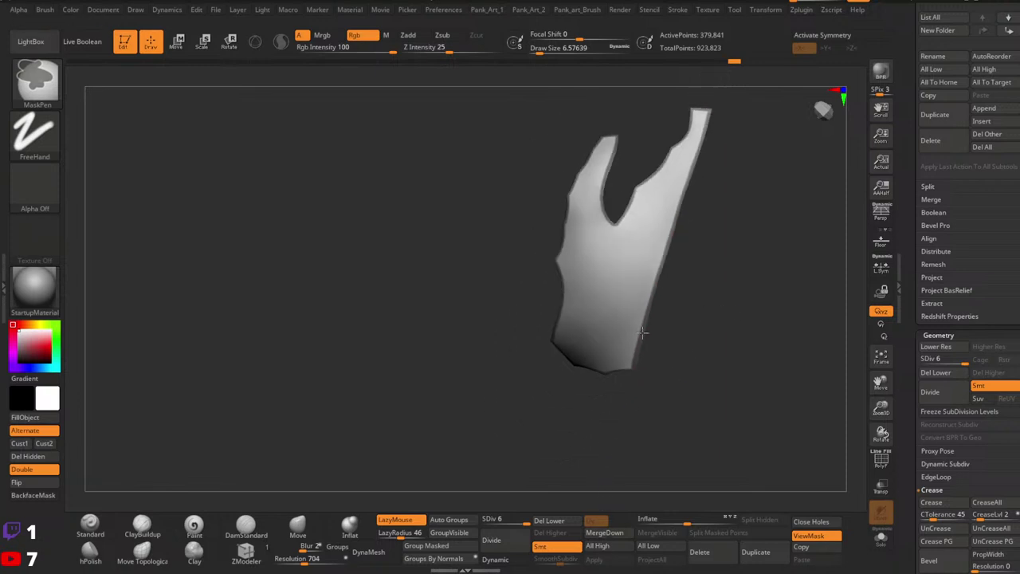
alt+drag(773, 229, 638, 331)
mouse_move(638, 332)
ctrl+right_down()
mouse_move(507, 314)
mouse_move(526, 235)
mouse_move(611, 338)
mouse_move(656, 344)
mouse_move(640, 337)
mouse_move(627, 396)
ctrl+right_up()
ctrl+shift+click(656, 343)
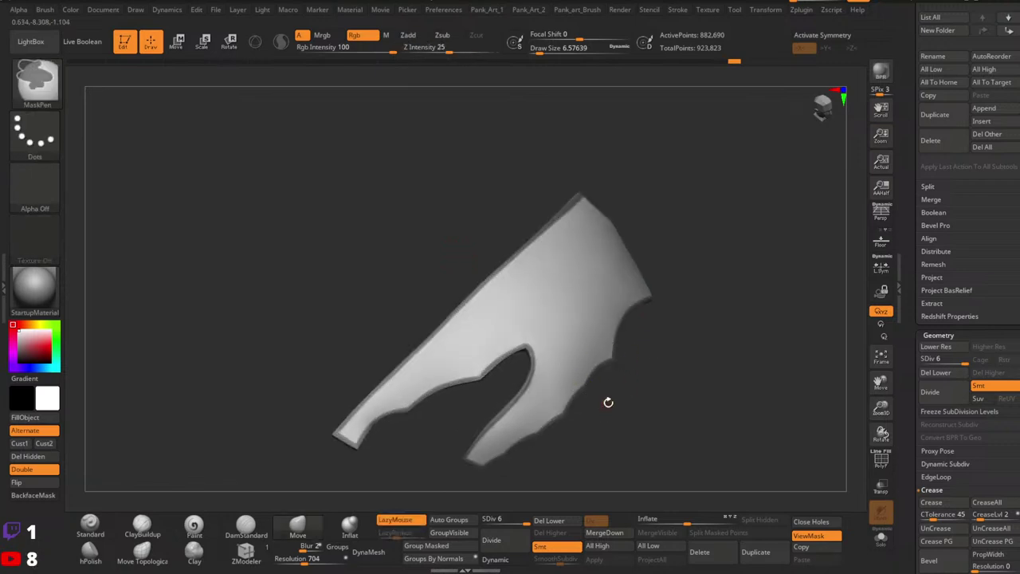
Adjust the Mask Blur Strength and repaint the mask along the straight edge past the long prong's tip.
key(2)
click(593, 346)
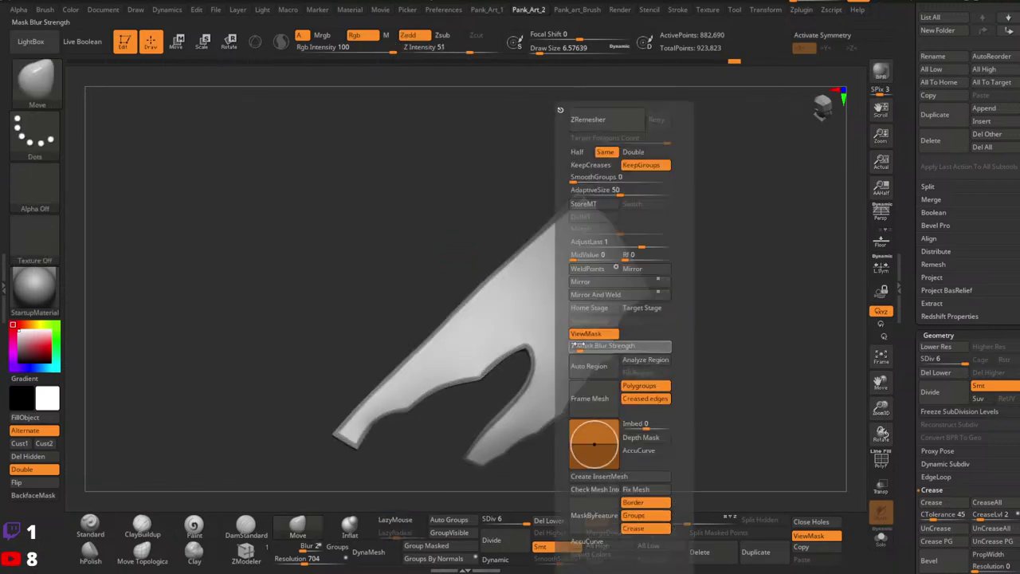
alt+right_drag(381, 420, 549, 334)
ctrl+right_drag(548, 334, 534, 378)
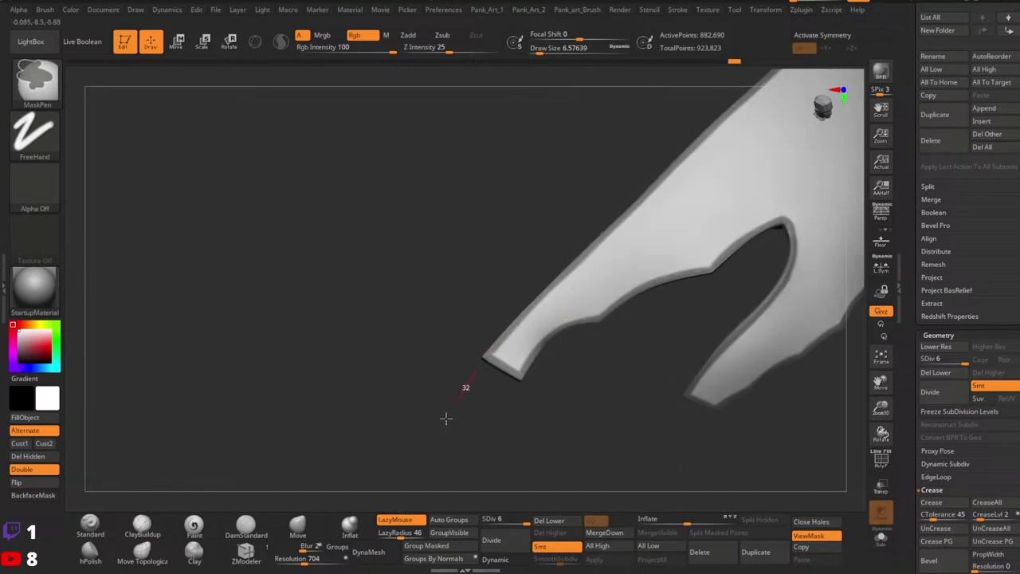
ctrl+drag(447, 418, 443, 423)
Try inflating the panel's unmasked centre with the Transpose move line, then undo the deformation.
ctrl+right_drag(765, 273, 754, 286)
alt+right_drag(754, 286, 649, 353)
ctrl+click(662, 379)
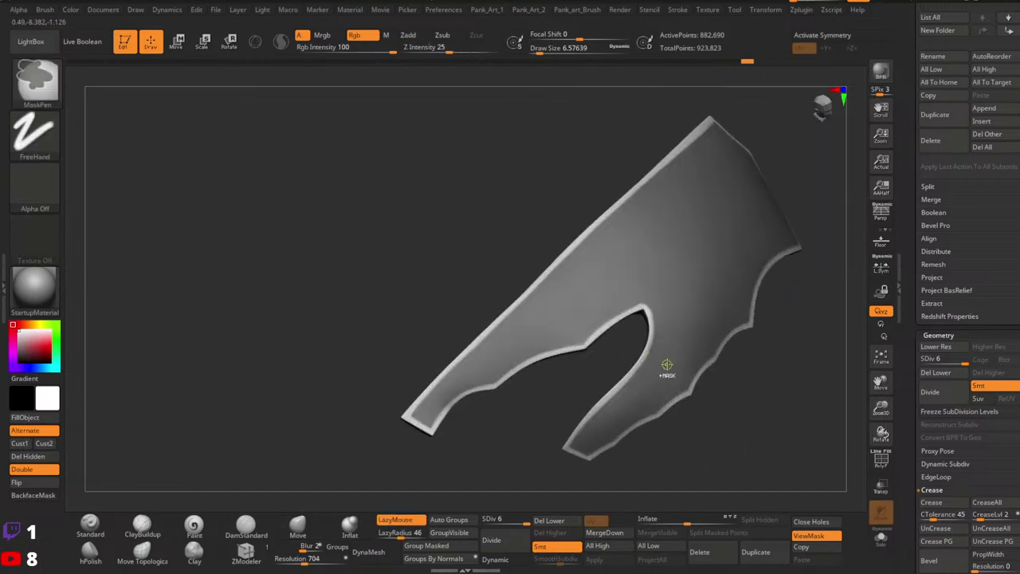
alt+right_drag(761, 334, 672, 369)
ctrl+click(709, 371)
key(w)
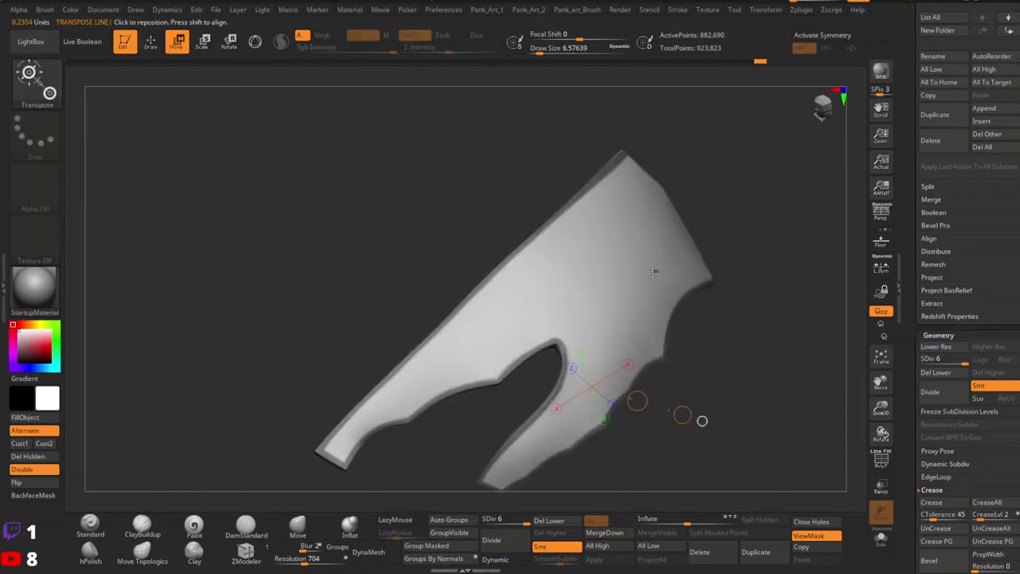
click(654, 272)
drag(589, 345, 587, 242)
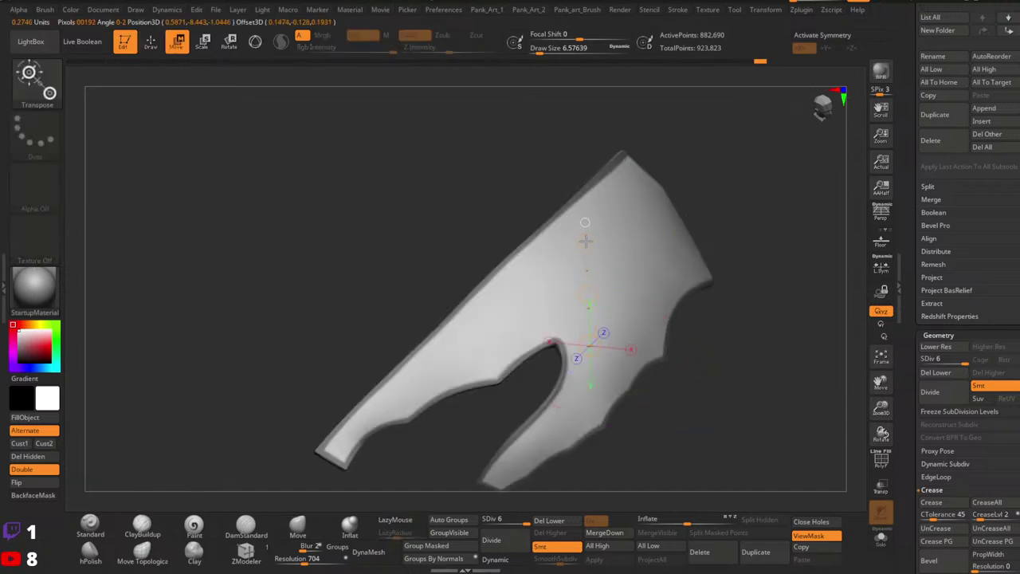
right_drag(586, 242, 587, 241)
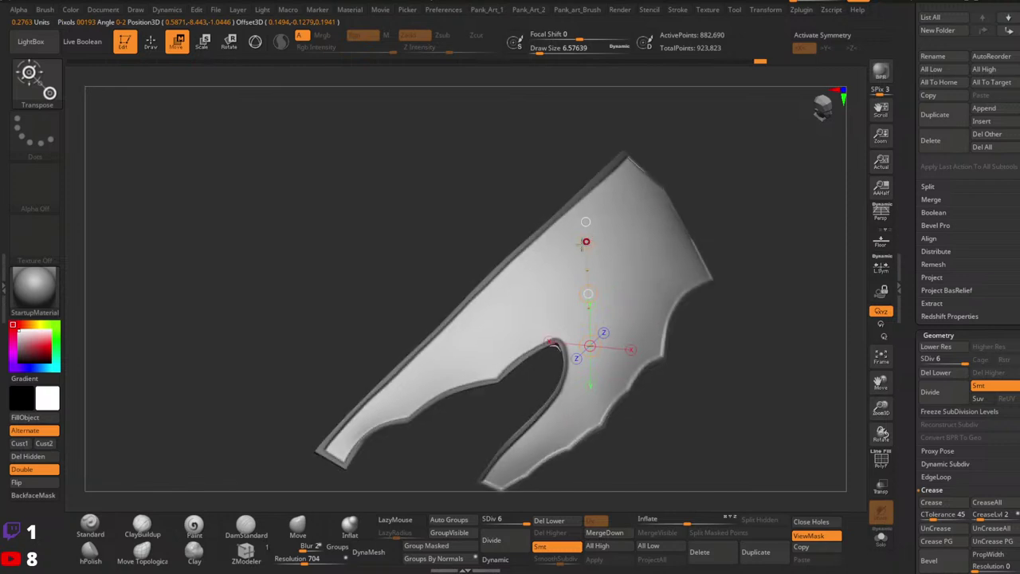
key(ctrl+z)
Clear the mask from everything except the front surface by isolating the other polygons, and restore full visibility.
ctrl+shift+click(650, 300)
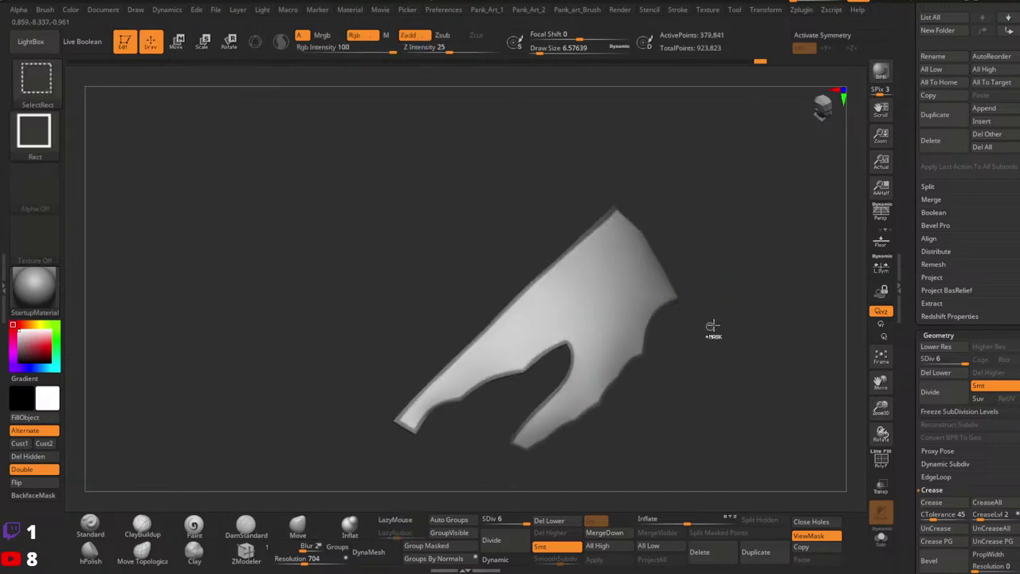
ctrl+shift+drag(749, 255, 763, 270)
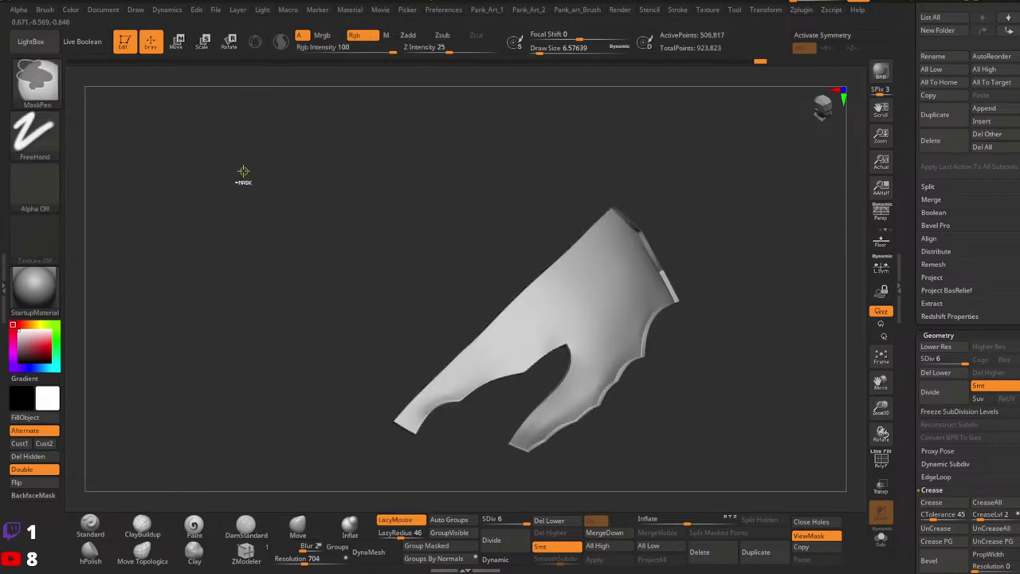
ctrl+alt+drag(239, 179, 817, 480)
ctrl+shift+click(833, 418)
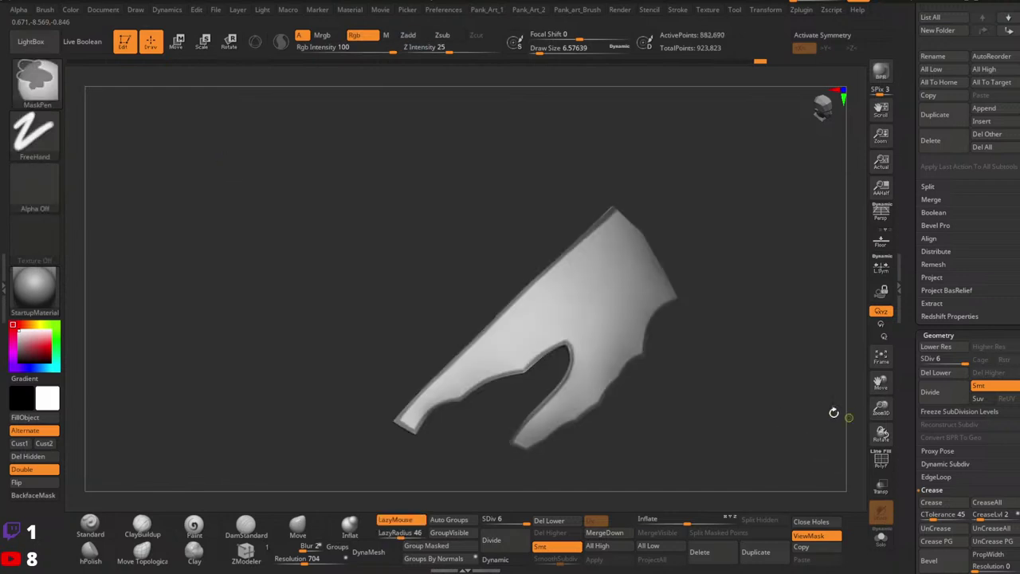
Invert the mask, raise the rim with the Transpose move line and clear the mask.
ctrl+click(770, 367)
ctrl+right_drag(604, 344, 602, 381)
key(w)
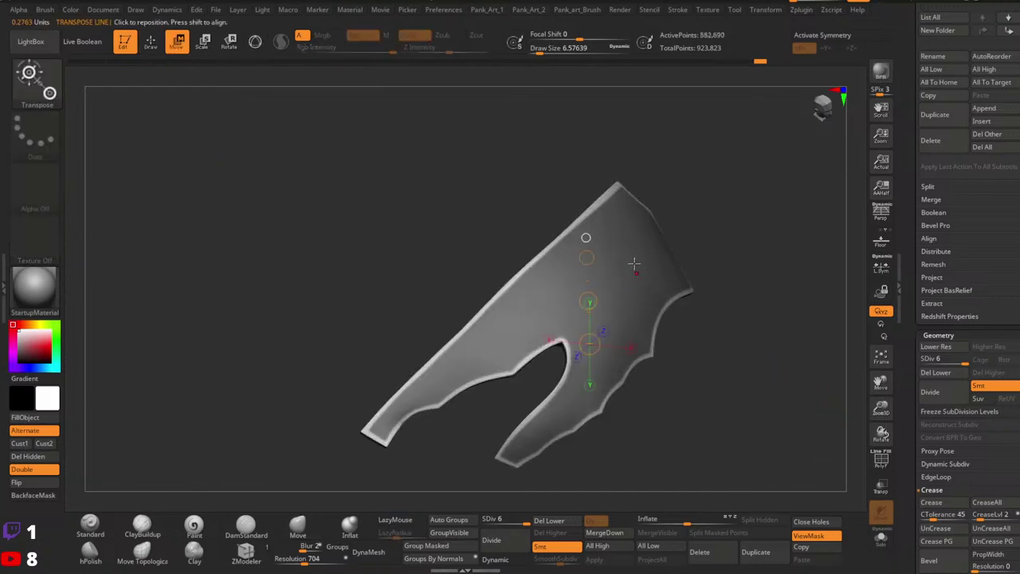
drag(588, 257, 589, 257)
key(q)
ctrl+right_drag(677, 351, 674, 325)
ctrl+drag(725, 341, 751, 407)
mouse_move(701, 398)
ctrl+right_down()
mouse_move(671, 377)
mouse_move(667, 435)
mouse_move(749, 426)
ctrl+right_up()
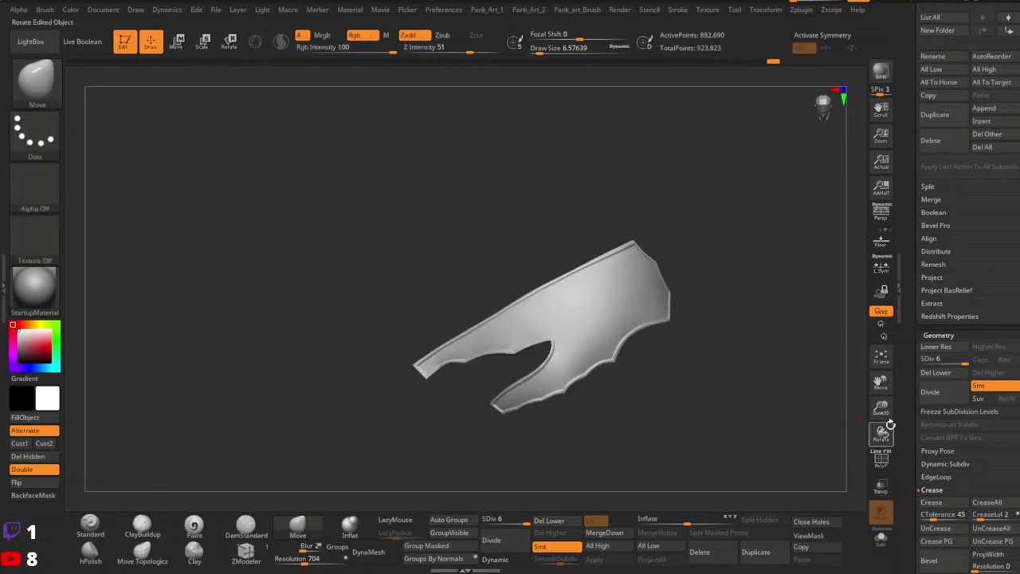
Undo the mask clearing and isolate the panel's front surface around the notch.
ctrl+right_drag(626, 384, 642, 406)
key(ctrl+z)
mouse_move(542, 346)
ctrl+right_down()
mouse_move(549, 378)
mouse_move(649, 364)
mouse_move(688, 386)
mouse_move(580, 378)
ctrl+right_up()
ctrl+shift+click(606, 290)
ctrl+right_drag(608, 303, 632, 338)
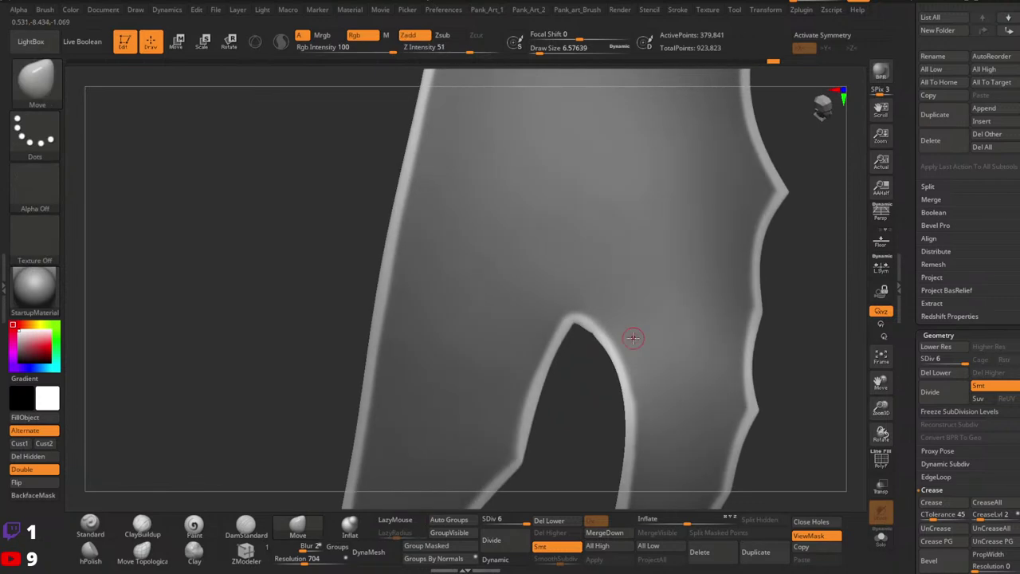
Set the Draw Size to about 5.75 and the LazyRadius to 25, and refine the mask around the notch and down the short prong's inner edge.
key(space)
drag(564, 326, 562, 326)
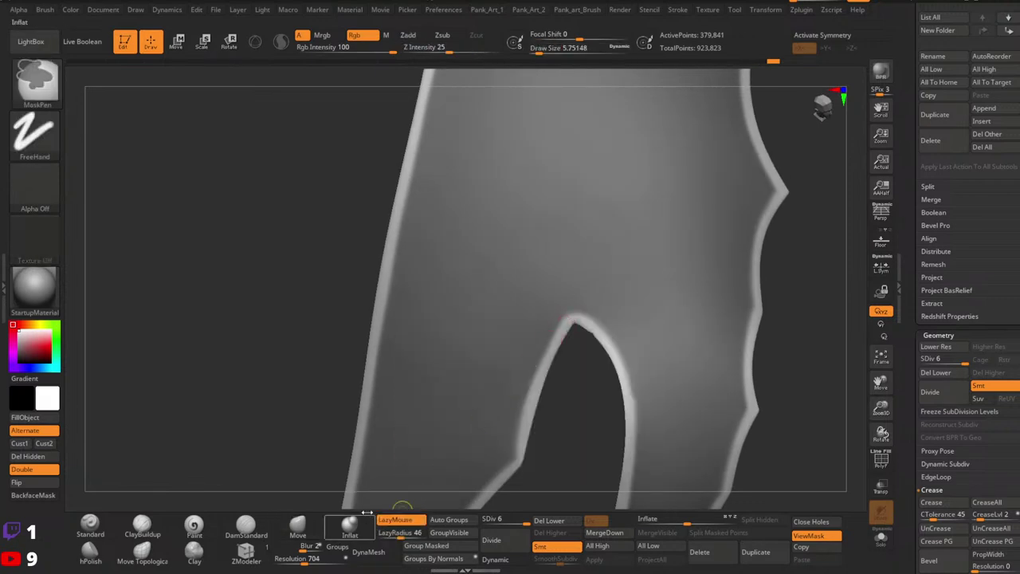
click(394, 535)
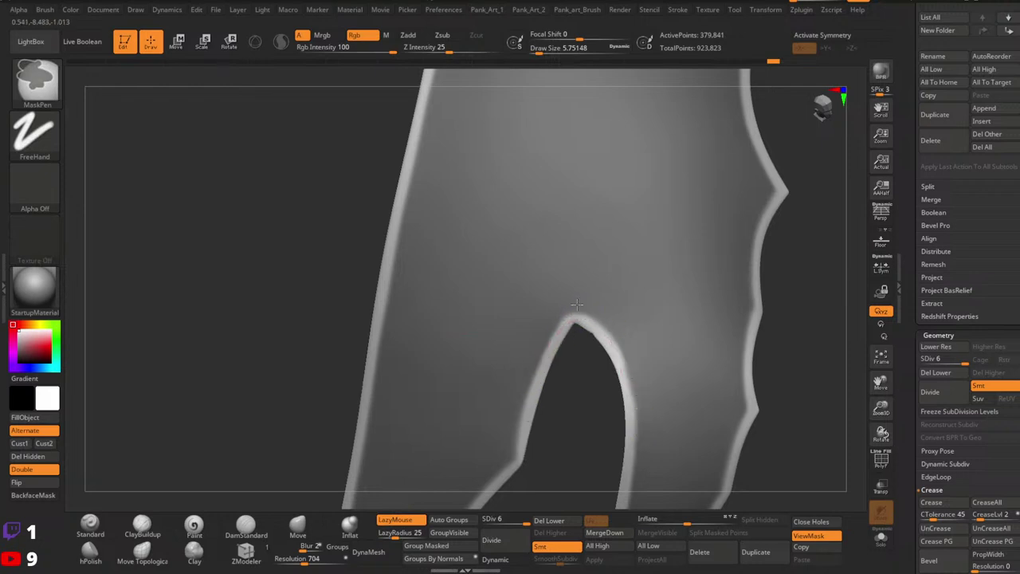
ctrl+drag(606, 315, 658, 405)
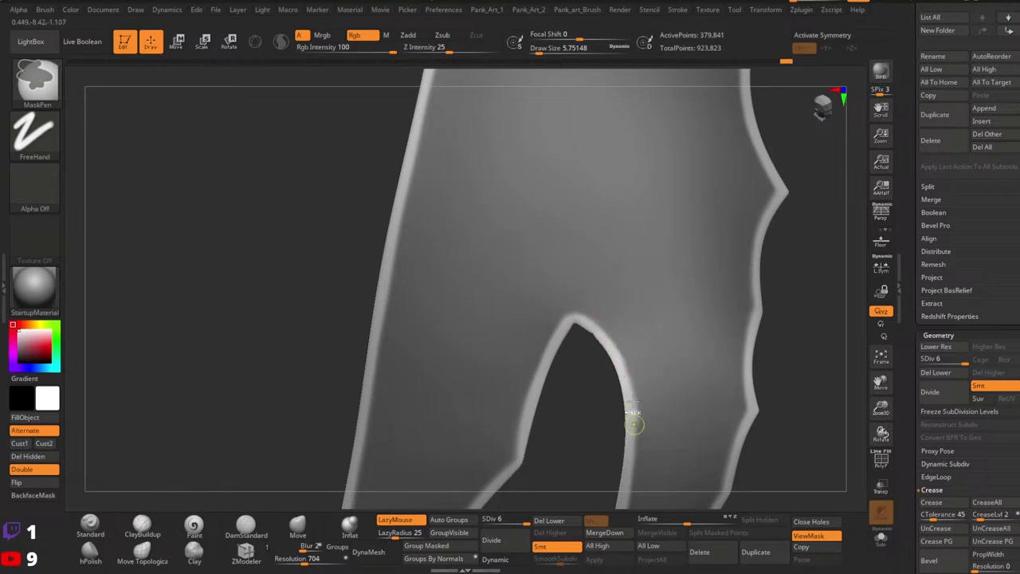
alt+right_drag(653, 363, 633, 291)
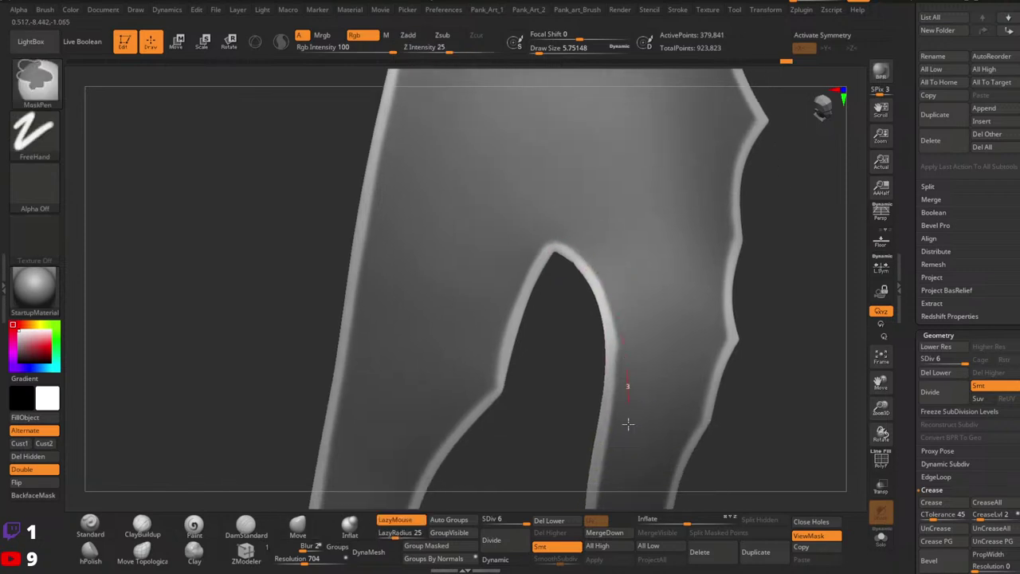
ctrl+drag(628, 424, 626, 434)
ctrl+drag(620, 470, 620, 472)
Blur the mask on the panel's front surface several times and restore full visibility.
mouse_move(721, 339)
ctrl+right_down()
mouse_move(742, 300)
mouse_move(656, 303)
mouse_move(590, 228)
mouse_move(620, 294)
mouse_move(607, 274)
ctrl+right_up()
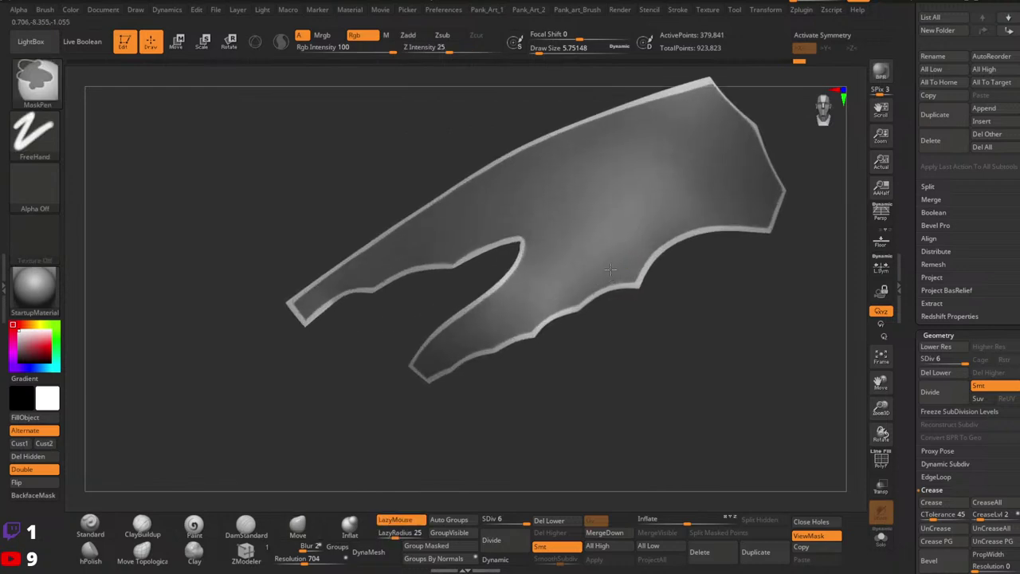
ctrl+click(610, 326)
ctrl+click(608, 316)
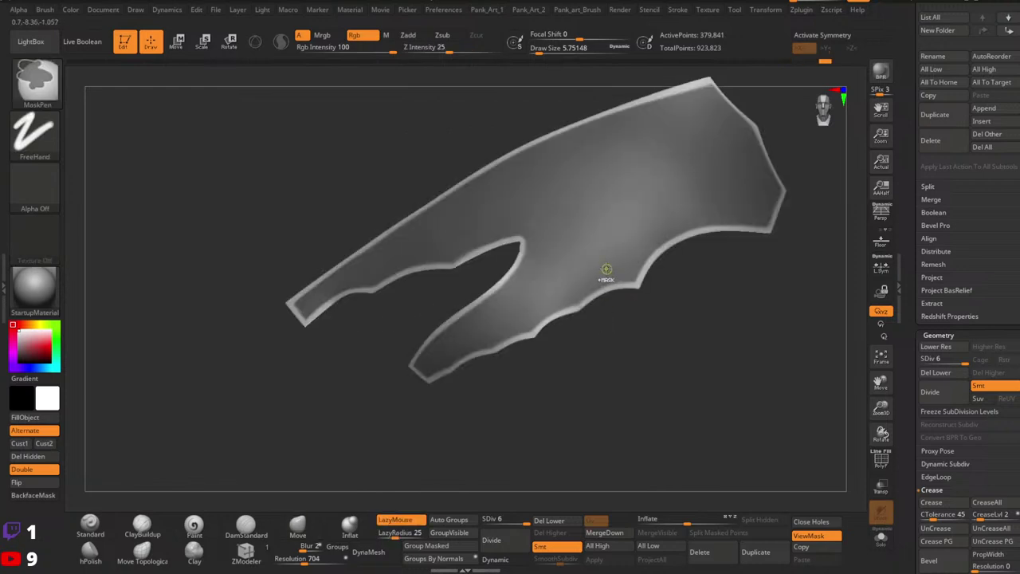
ctrl+click(608, 314)
key(w)
key(ctrl+i)
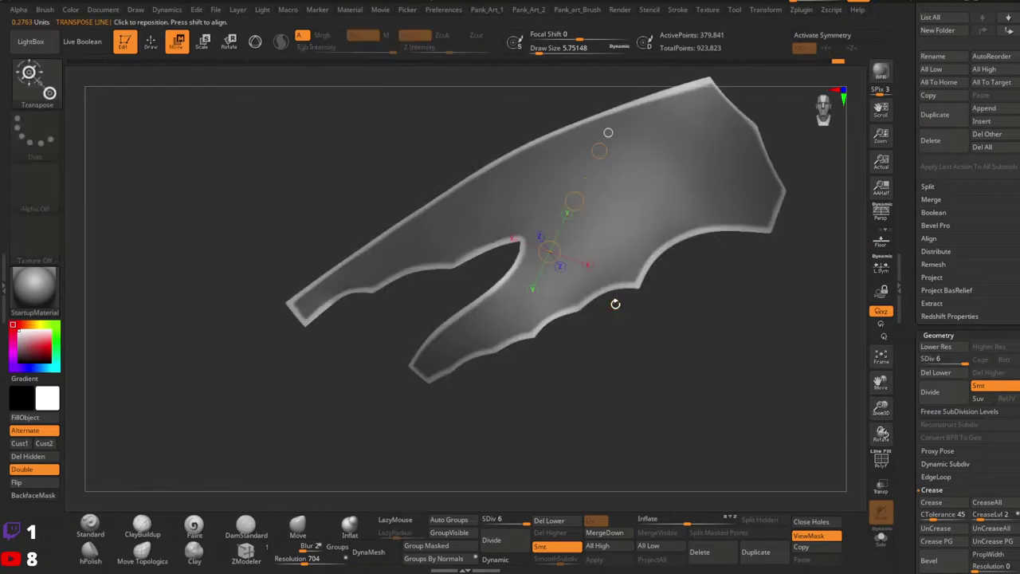
ctrl+shift+click(663, 346)
Raise the unmasked rim using the Transpose move line and clear the mask.
alt+right_drag(605, 200, 611, 254)
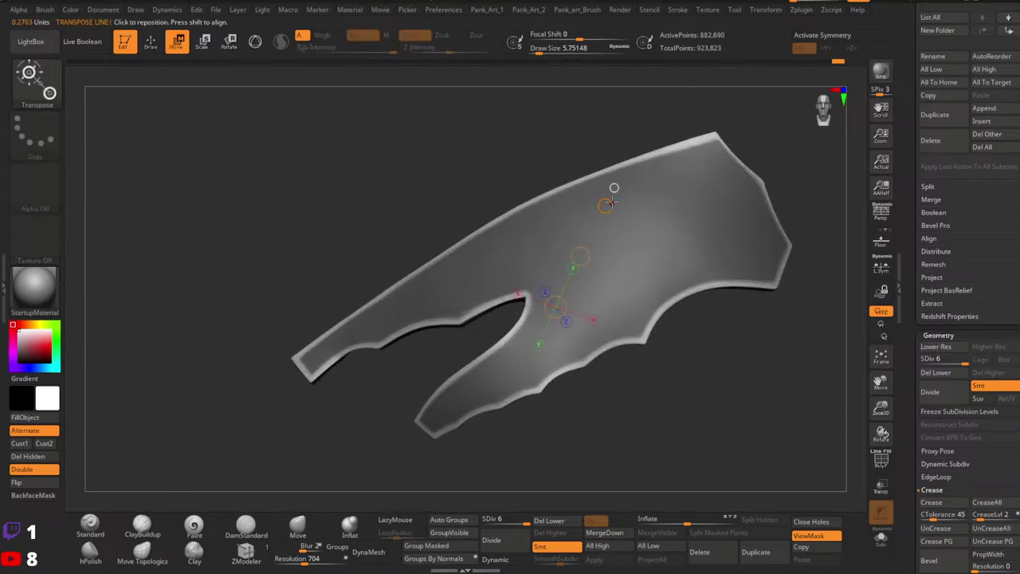
mouse_move(709, 348)
right_down()
mouse_move(710, 266)
mouse_move(710, 351)
right_up()
alt+right_drag(621, 210, 601, 247)
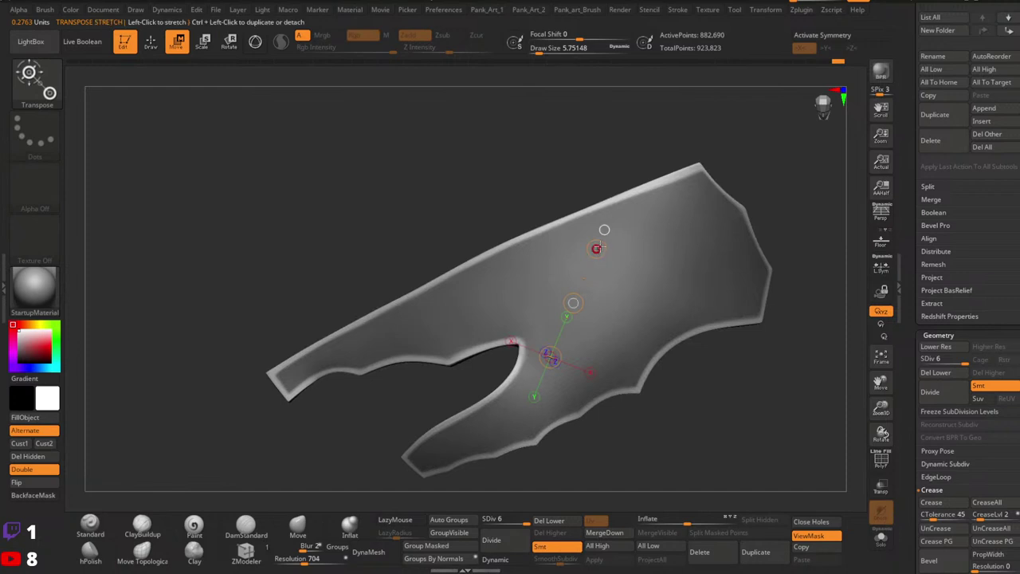
drag(598, 248, 601, 247)
ctrl+right_drag(758, 349, 754, 398)
ctrl+drag(753, 402, 740, 415)
key(q)
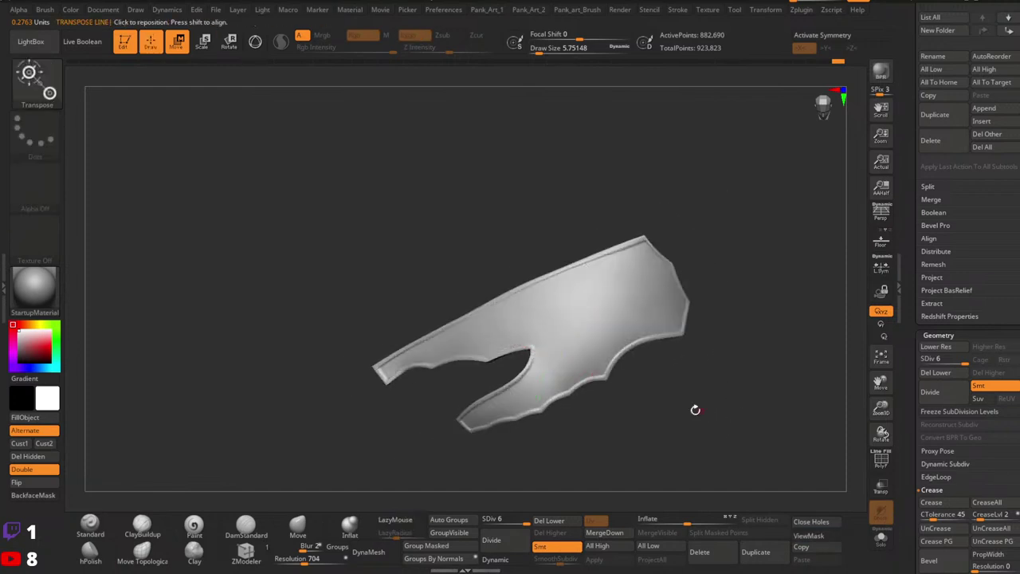
Undo the rim move, mask clearing and mask blurring with the front surface isolated, and check the mask by inverting it back and forth.
mouse_move(695, 409)
right_down()
mouse_move(643, 359)
mouse_move(640, 408)
mouse_move(645, 393)
right_up()
key(ctrl+z)
key(ctrl+z)
key(ctrl+z)
key(ctrl+z)
ctrl+click(647, 389)
ctrl+click(649, 389)
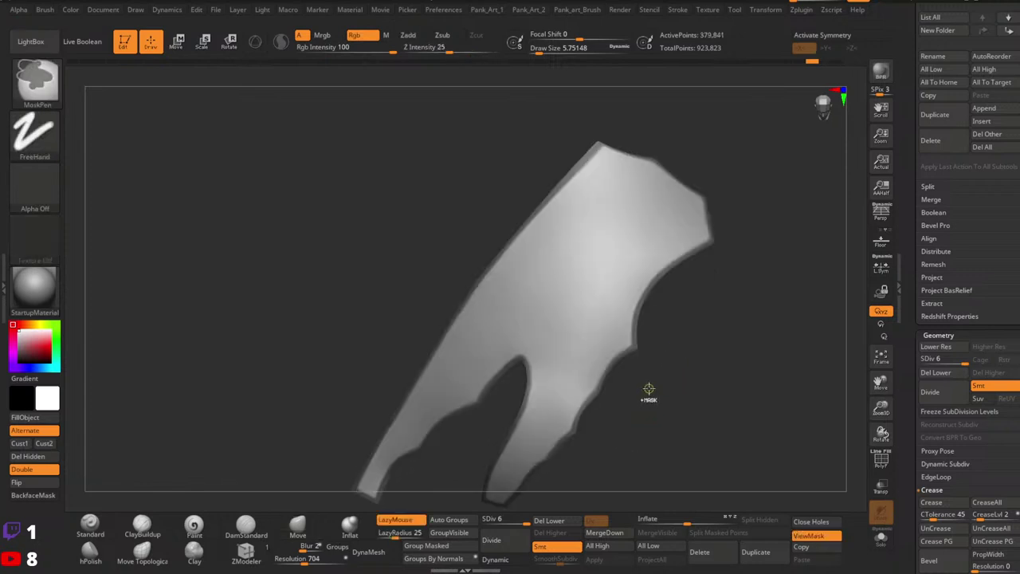
ctrl+click(649, 389)
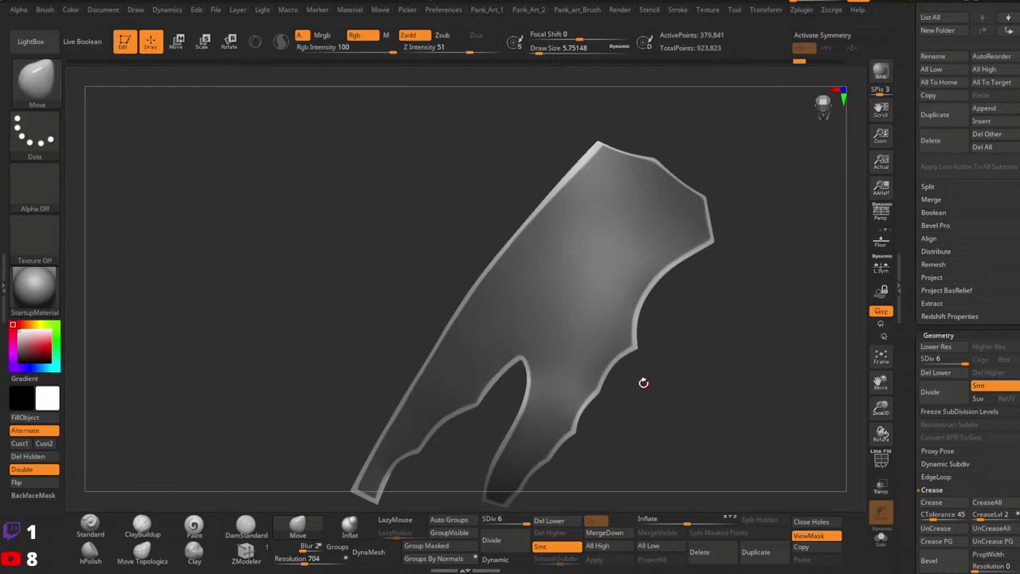
Examine the masked border along the panel's outer edges and wide end, toggling the visibility of the other polygons.
mouse_move(644, 383)
ctrl+right_down()
mouse_move(635, 396)
mouse_move(655, 397)
ctrl+right_up()
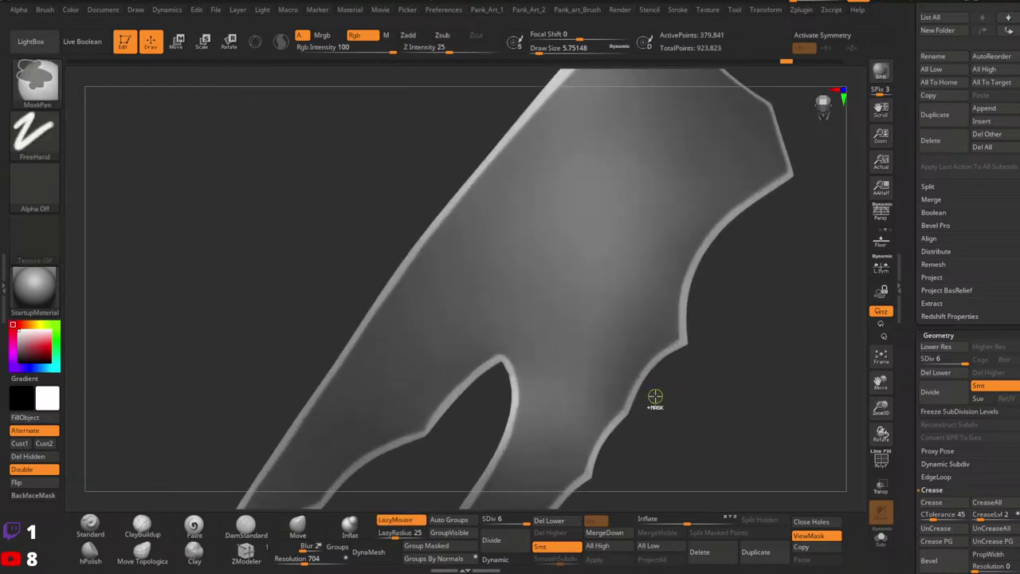
ctrl+right_drag(768, 405, 666, 389)
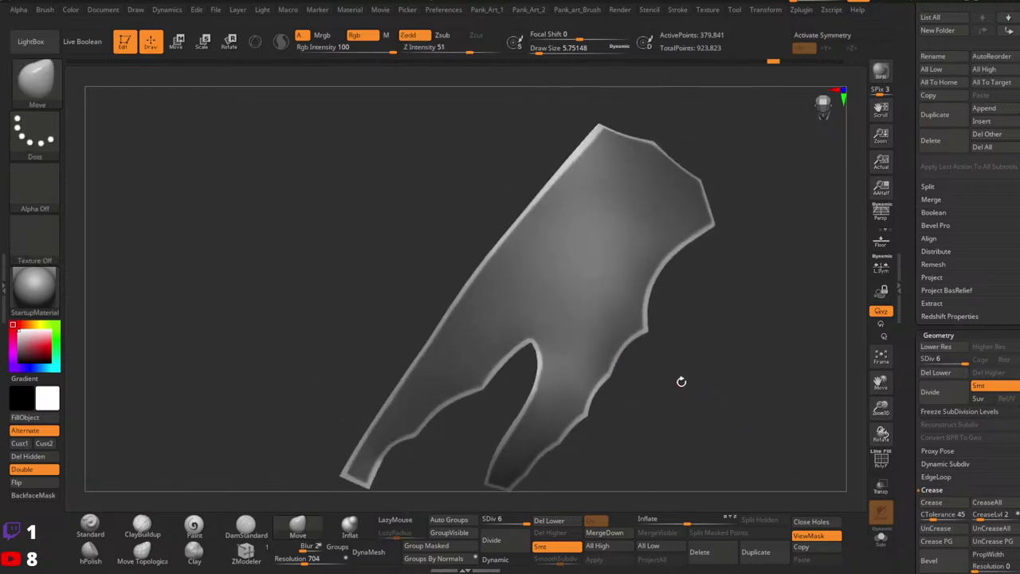
right_drag(615, 267, 628, 230)
alt+right_drag(582, 205, 626, 315)
ctrl+shift+click(629, 314)
click(628, 355)
right_drag(628, 353, 624, 328)
ctrl+shift+click(559, 304)
ctrl+shift+click(624, 330)
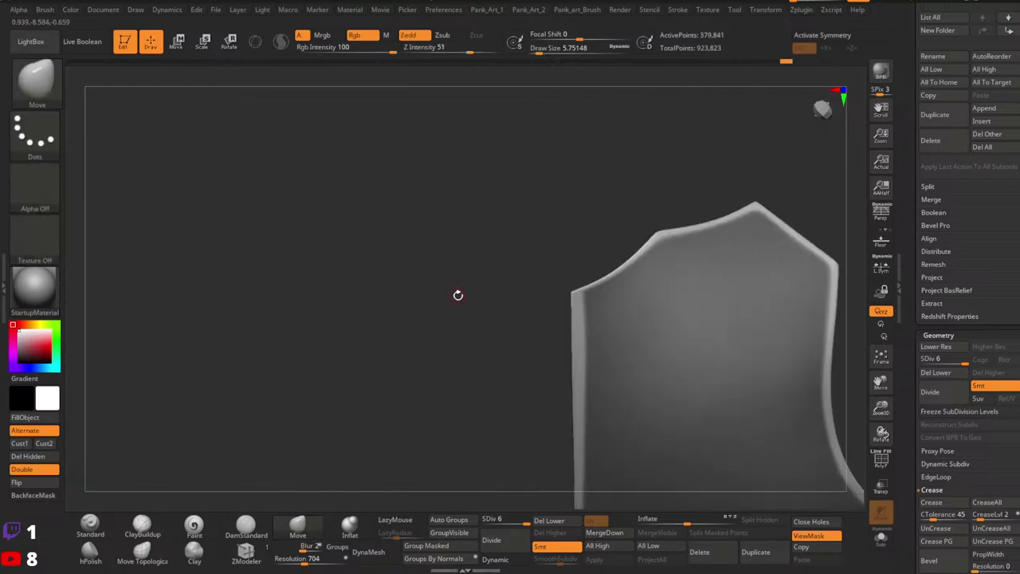
Refine the mask along the long straight edge and around the wide end's corners, undoing the last stray stroke.
right_click(635, 255)
ctrl+drag(649, 243, 558, 309)
mouse_move(662, 289)
ctrl+right_down()
mouse_move(642, 308)
mouse_move(585, 218)
ctrl+right_up()
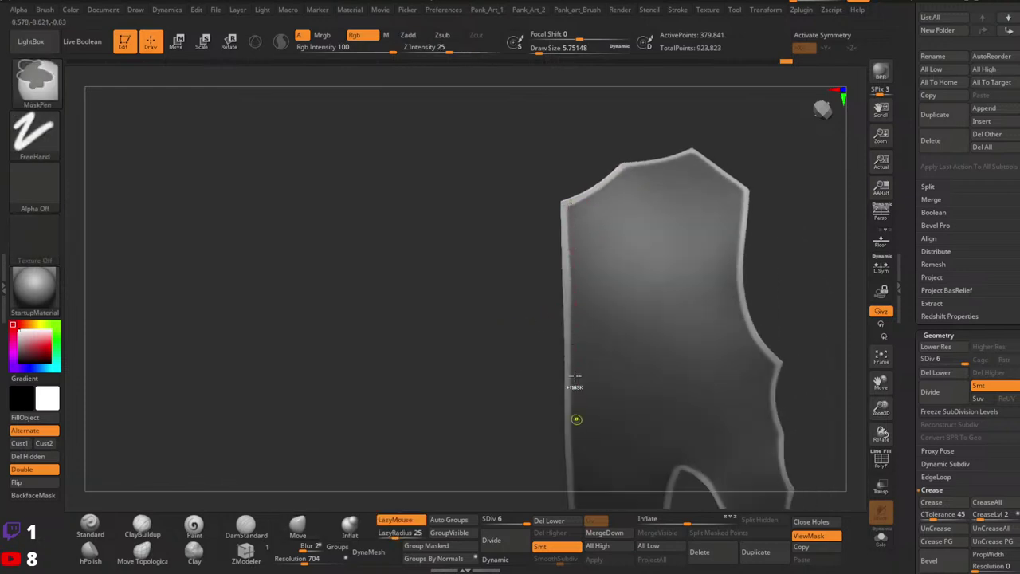
ctrl+drag(572, 326, 577, 403)
ctrl+drag(569, 205, 570, 238)
ctrl+drag(574, 482, 574, 485)
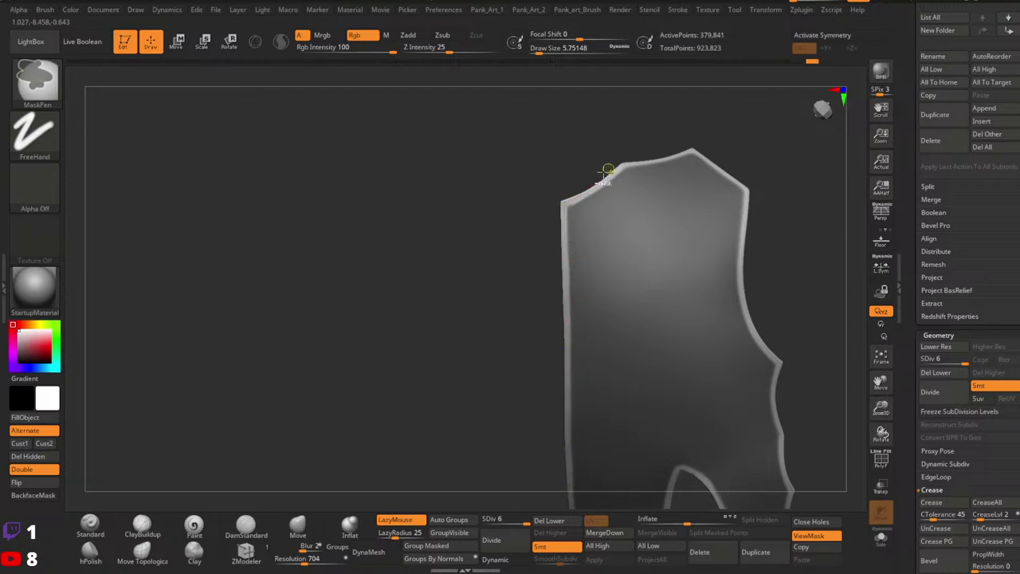
mouse_move(755, 176)
mouse_down()
mouse_move(683, 219)
mouse_move(658, 324)
mouse_move(599, 354)
mouse_move(576, 285)
mouse_move(582, 353)
mouse_up()
key(ctrl+z)
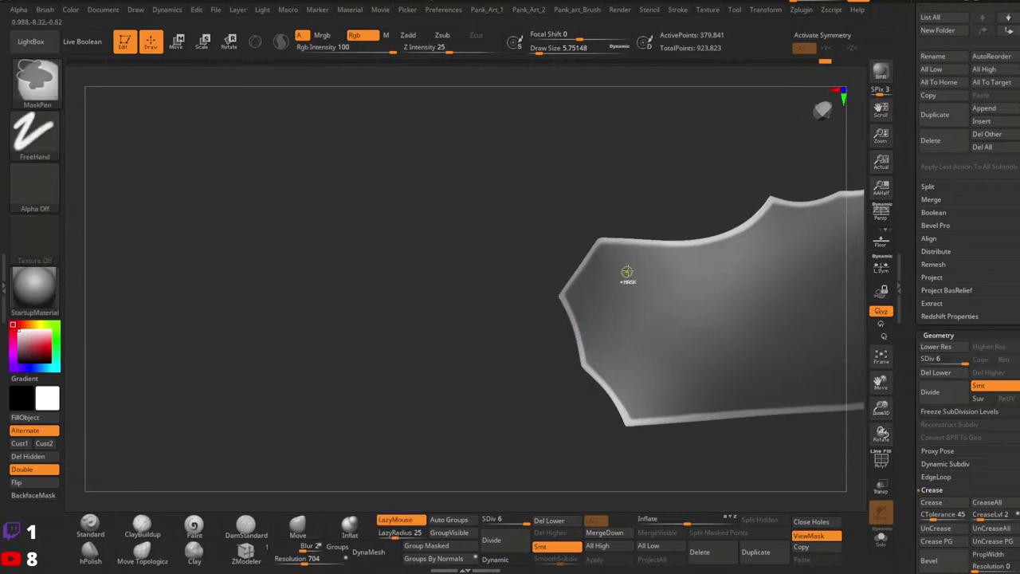
Set the Mask Blur Strength to 2, blur the front surface's mask and restore full visibility.
mouse_move(627, 272)
right_down()
mouse_move(620, 246)
mouse_move(608, 262)
right_up()
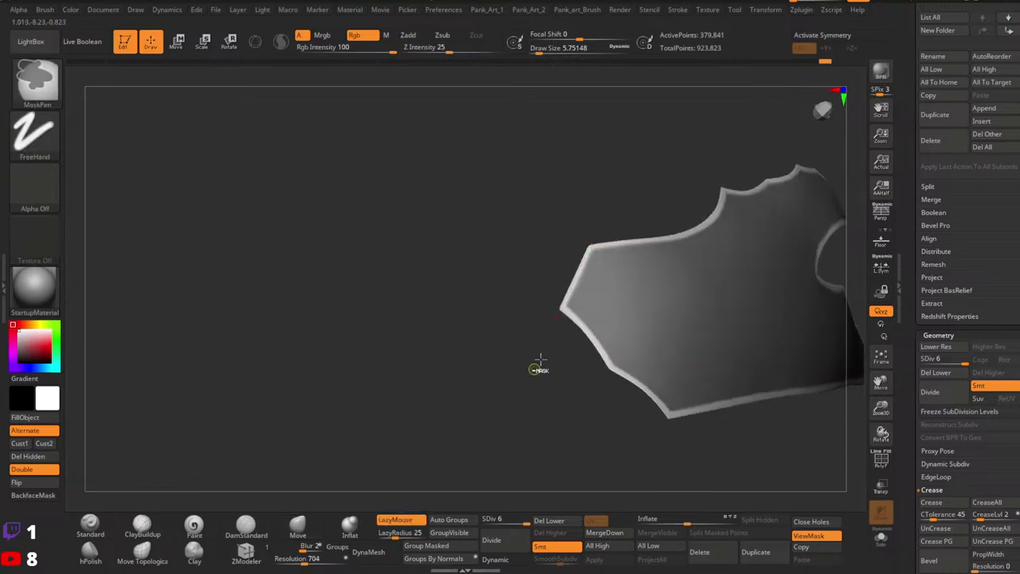
alt+right_drag(713, 254, 564, 363)
right_drag(564, 363, 638, 345)
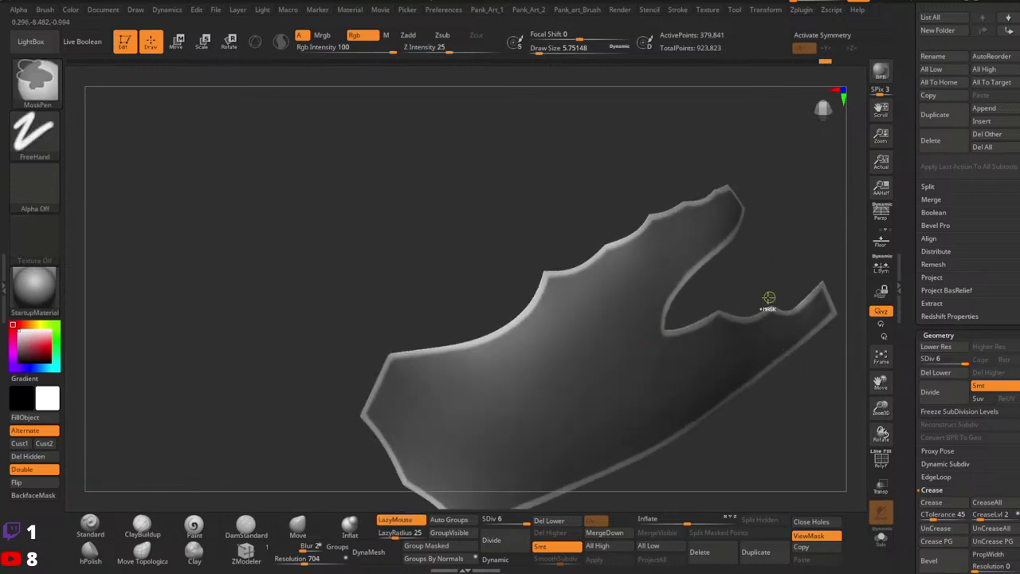
ctrl+right_drag(770, 298, 627, 311)
mouse_move(644, 268)
right_down()
mouse_move(594, 296)
mouse_move(643, 337)
mouse_move(591, 288)
right_up()
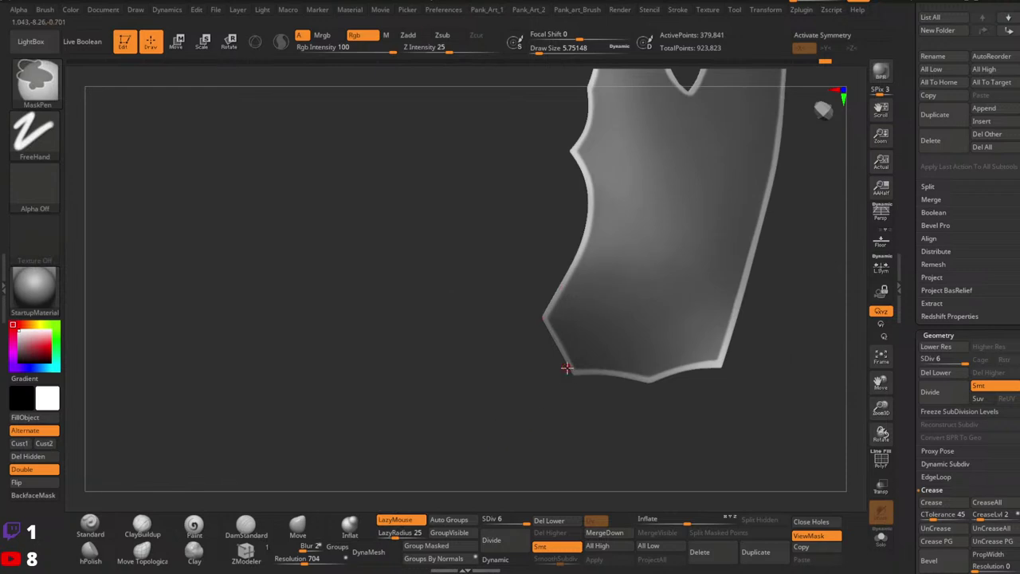
key(2)
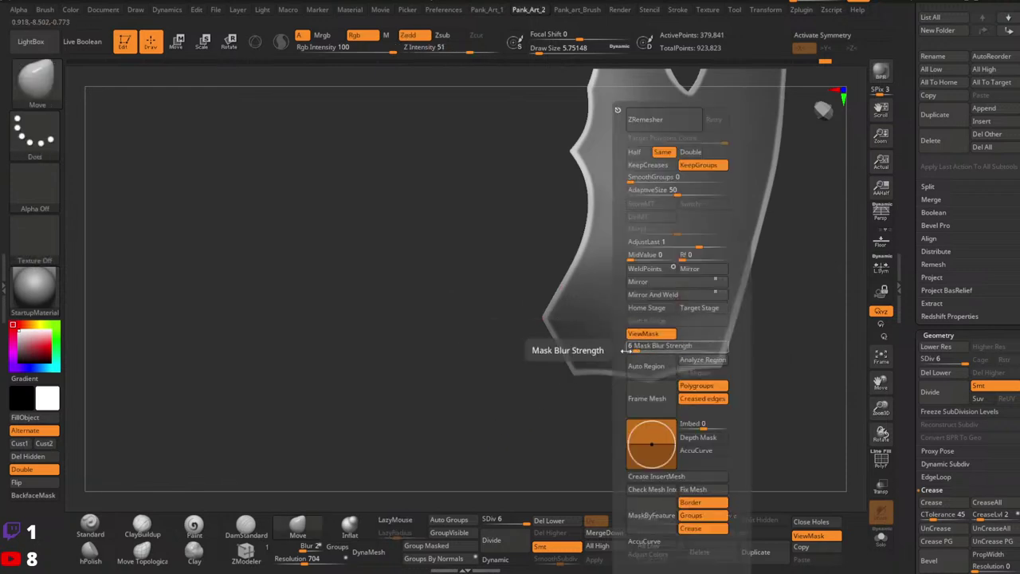
drag(628, 351, 632, 351)
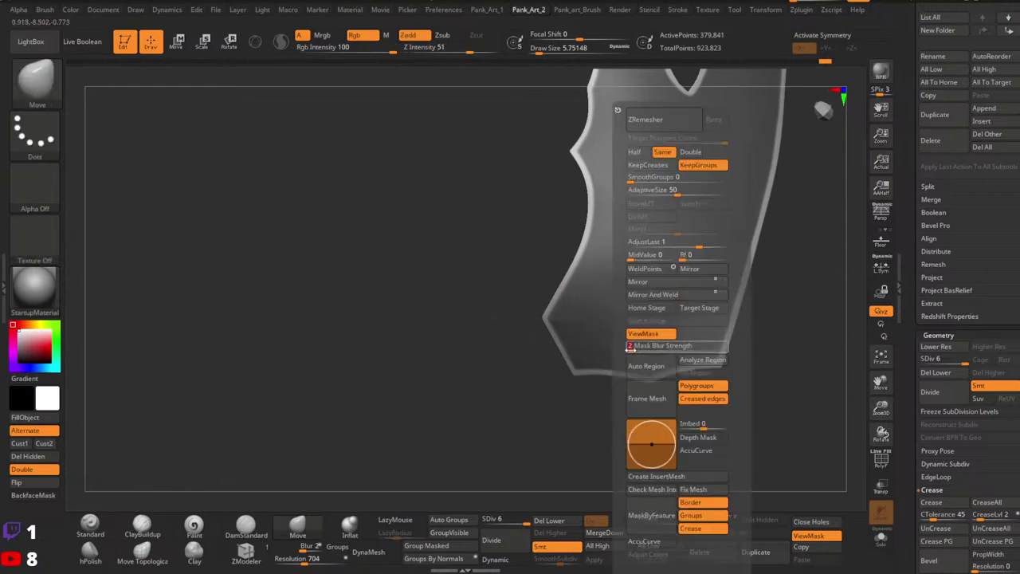
key(ctrl)
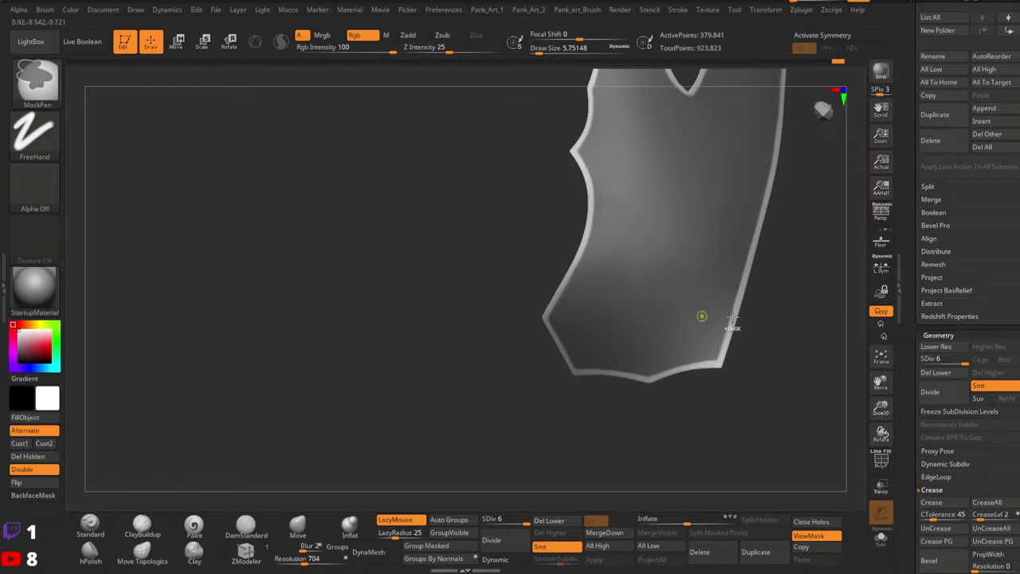
ctrl+click(790, 313)
ctrl+right_drag(705, 309, 679, 389)
ctrl+click(679, 389)
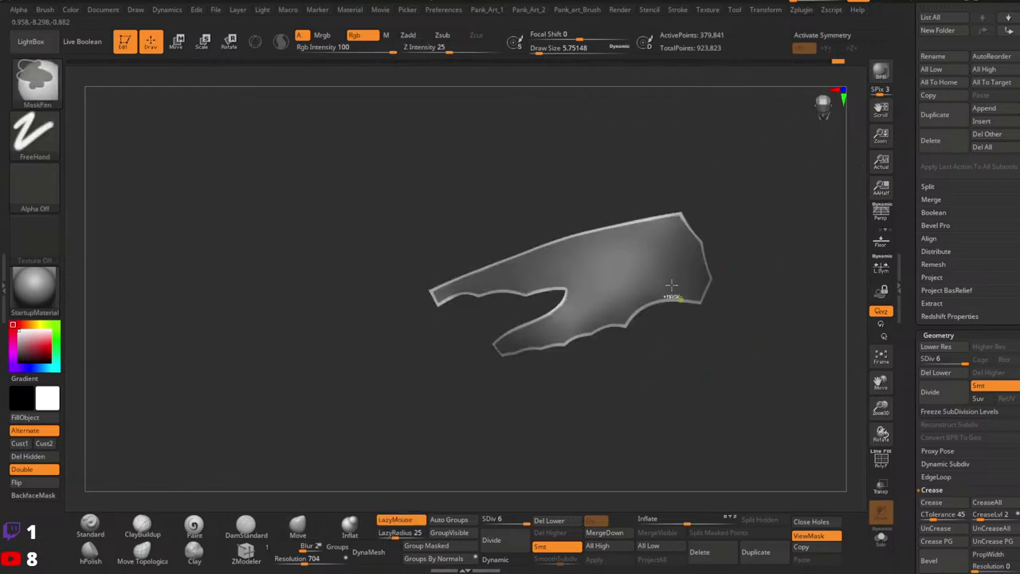
ctrl+shift+click(737, 314)
Move the unmasked rim with a newly placed Transpose line and clear the mask.
mouse_move(711, 307)
right_down()
mouse_move(736, 211)
mouse_move(669, 254)
mouse_move(665, 308)
mouse_move(681, 330)
right_up()
key(w)
mouse_move(616, 364)
mouse_down()
mouse_move(624, 324)
mouse_move(643, 303)
mouse_up()
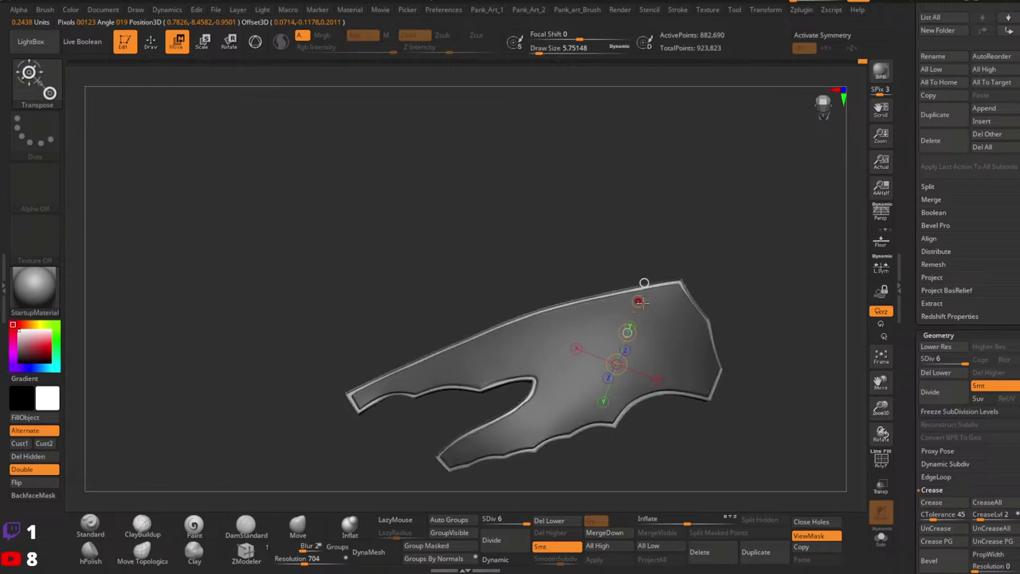
ctrl+right_drag(678, 328, 788, 401)
ctrl+drag(794, 384, 799, 438)
key(q)
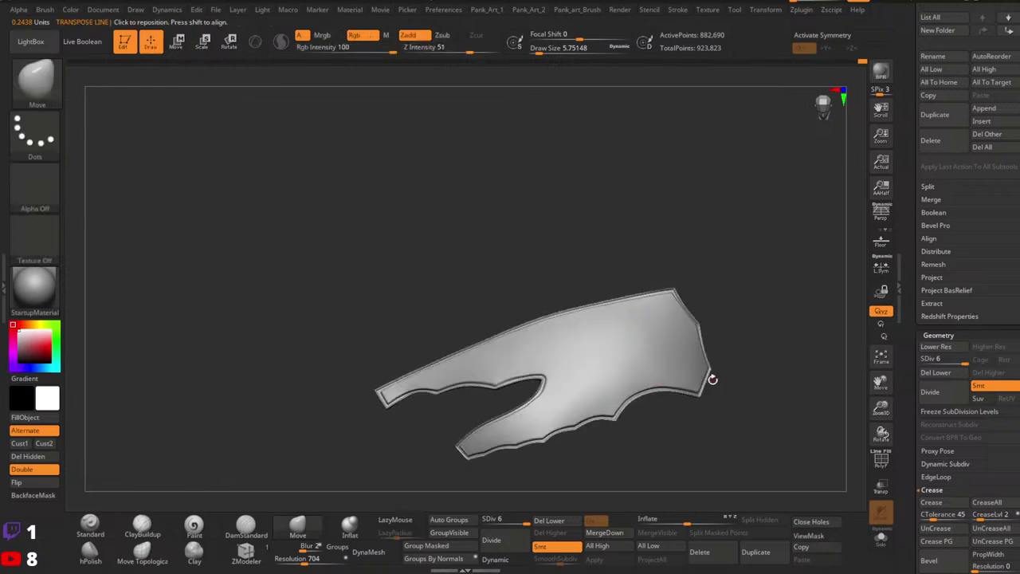
Undo the mask clearing and the last rim move.
ctrl+right_drag(712, 379, 667, 337)
key(ctrl+z)
key(ctrl+z)
Invert the whole mask, isolate the front surface to invert its mask separately, and restore full visibility so only the rim is unmasked.
key(w)
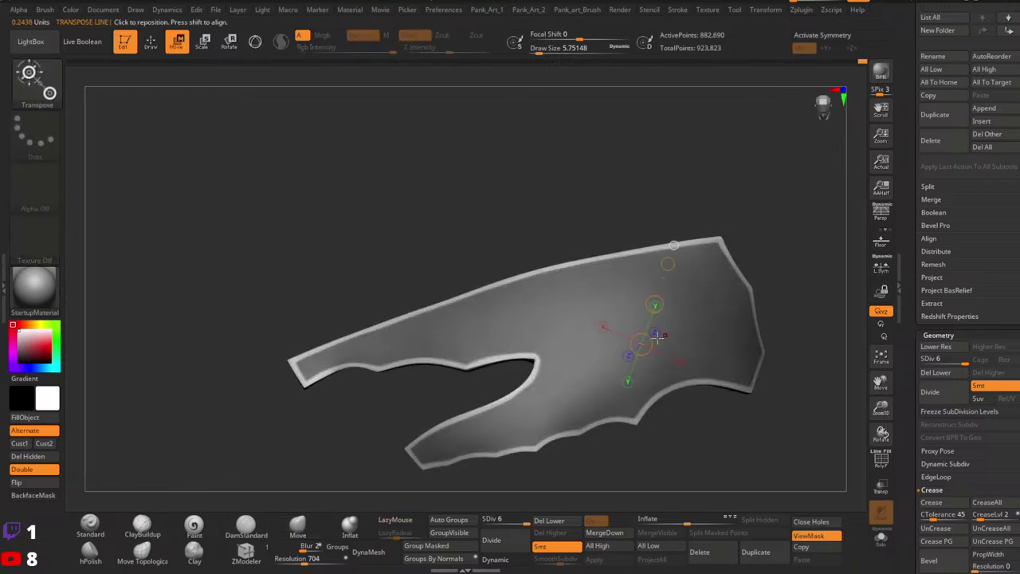
ctrl+click(805, 260)
right_drag(762, 332, 770, 268)
right_drag(645, 272, 639, 300)
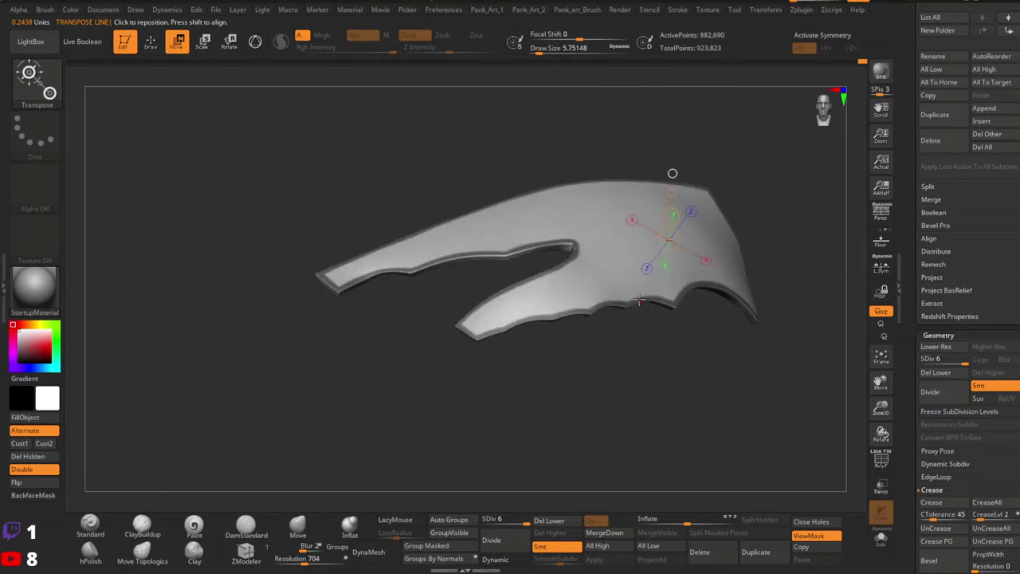
key(q)
ctrl+shift+click(613, 272)
ctrl+click(668, 349)
ctrl+shift+click(730, 345)
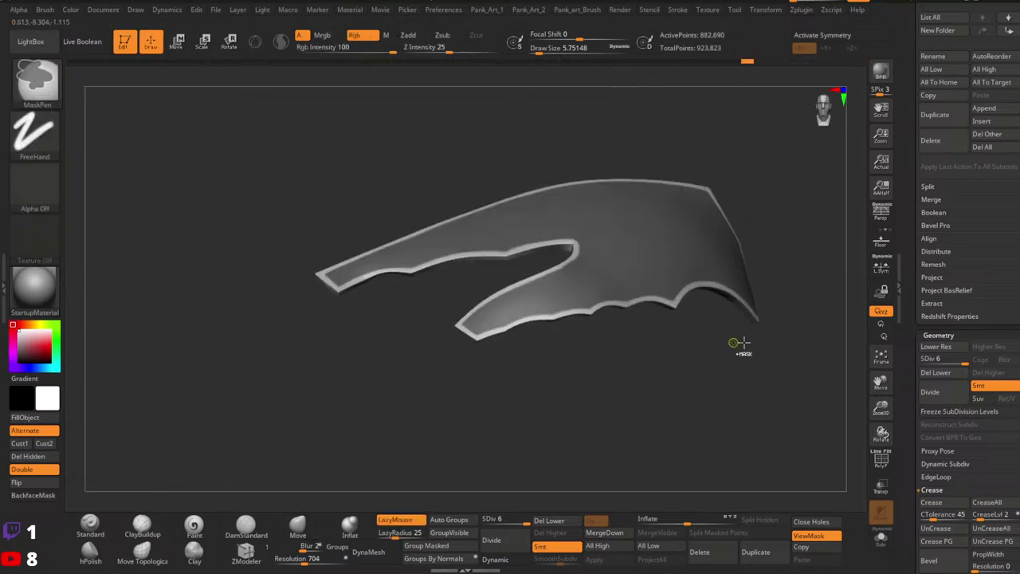
Invert the mask, shift the unmasked areas with the Transpose move line and clear the mask.
right_drag(717, 344, 640, 338)
ctrl+click(694, 362)
key(w)
mouse_move(688, 199)
mouse_down()
mouse_move(678, 248)
mouse_move(706, 188)
mouse_move(687, 203)
mouse_up()
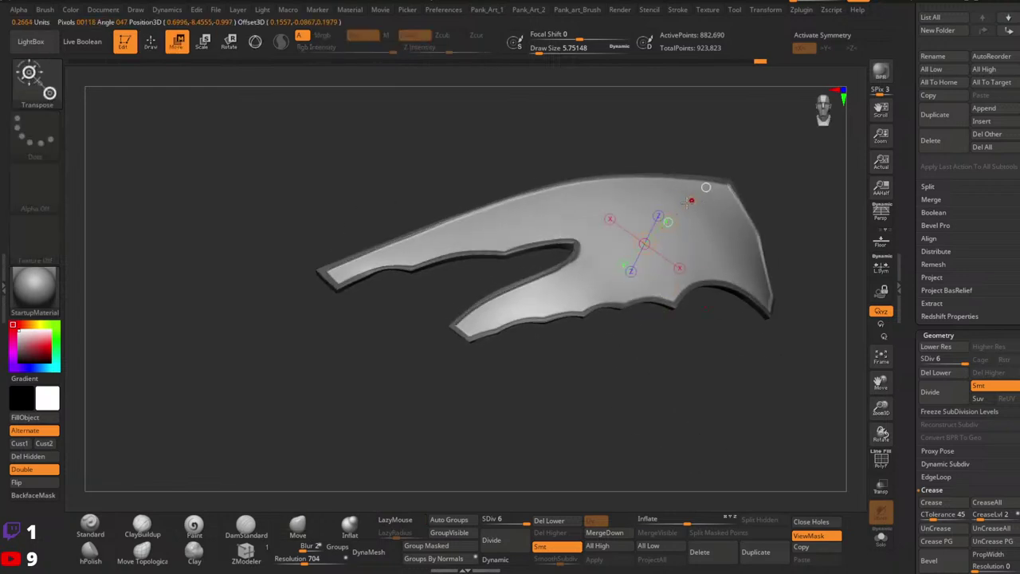
ctrl+drag(696, 368, 709, 381)
mouse_move(708, 380)
right_down()
mouse_move(658, 378)
mouse_move(696, 327)
mouse_move(661, 395)
right_up()
key(q)
mouse_move(735, 405)
ctrl+right_down()
mouse_move(722, 438)
mouse_move(701, 424)
ctrl+right_up()
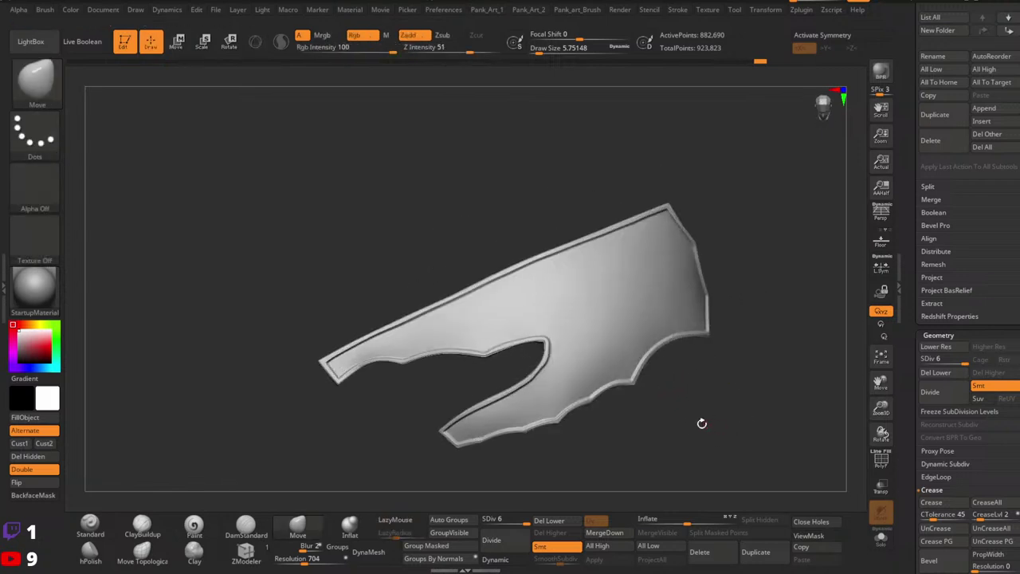
Set the Draw Size to about 20 and undo the last Transpose move, bringing back the mask over the panel's interior.
mouse_move(793, 421)
ctrl+right_down()
mouse_move(727, 395)
mouse_move(679, 397)
ctrl+right_up()
ctrl+right_drag(679, 397, 613, 390)
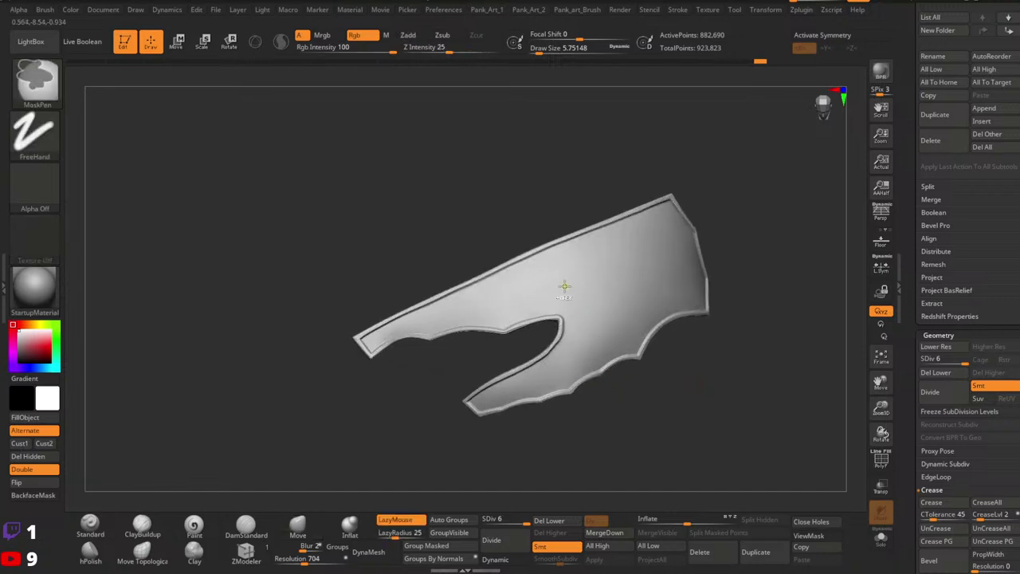
ctrl+right_drag(565, 287, 567, 289)
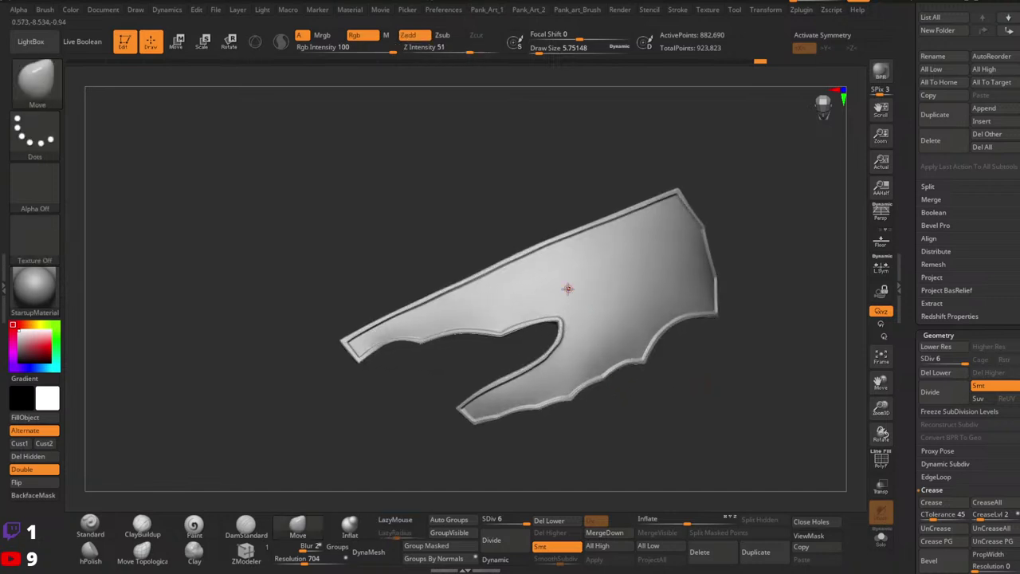
key(space)
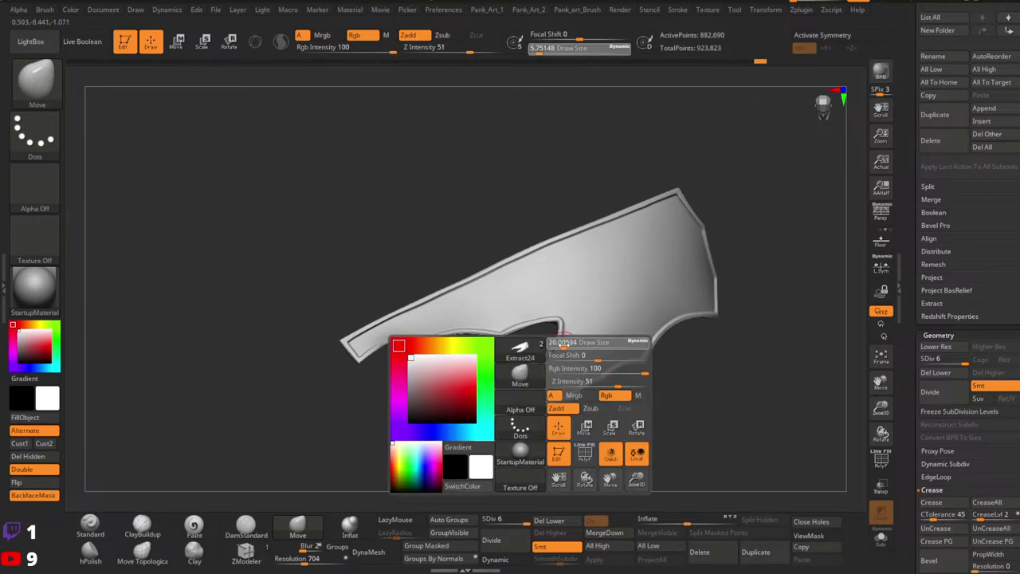
key(ctrl+h)
key(ctrl+i)
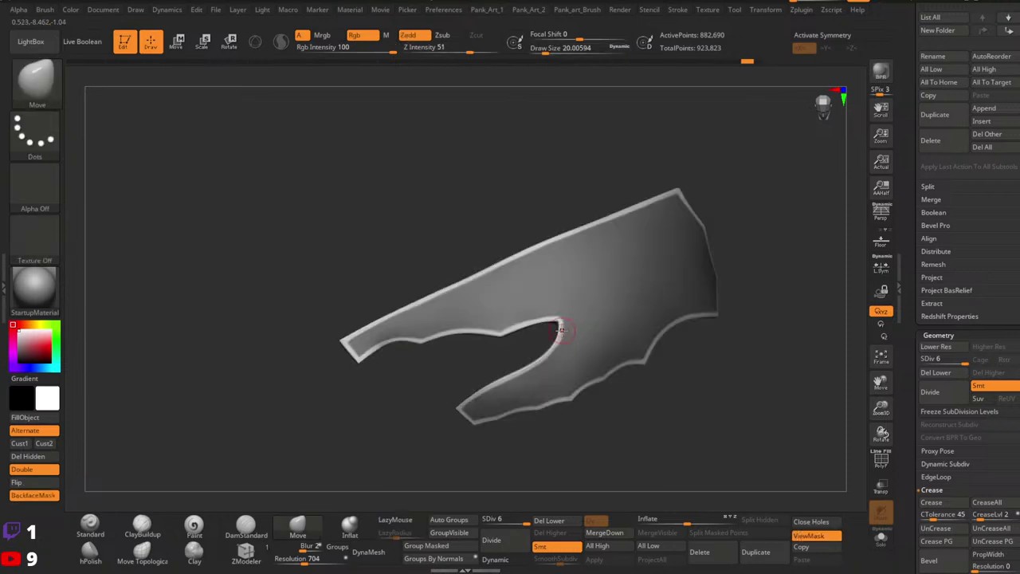
Isolate the front surface and invert its mask, restore full visibility and invert the mask of the whole panel.
key(w)
key(q)
ctrl+shift+click(615, 330)
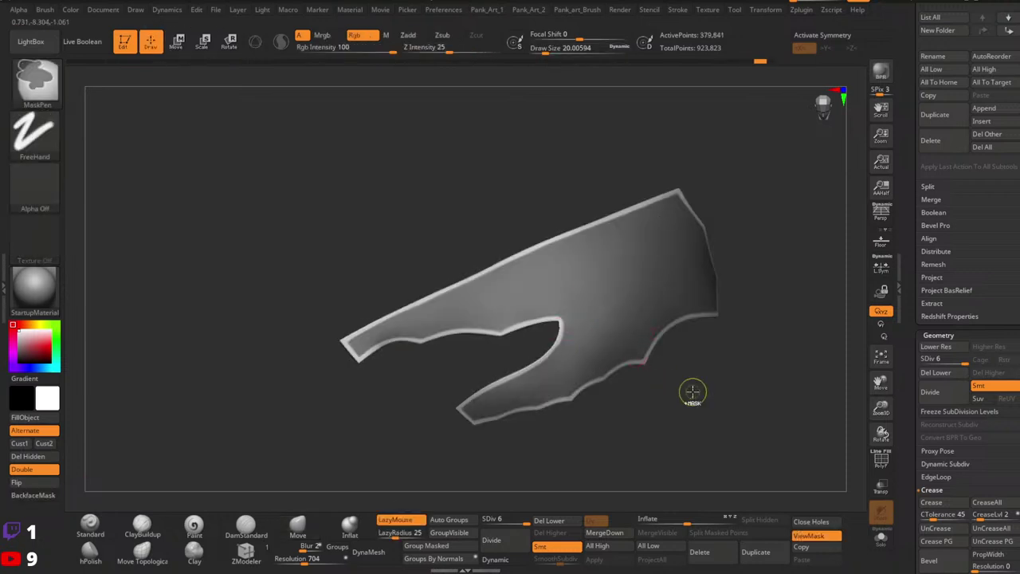
ctrl+click(711, 381)
ctrl+shift+click(721, 376)
ctrl+click(738, 365)
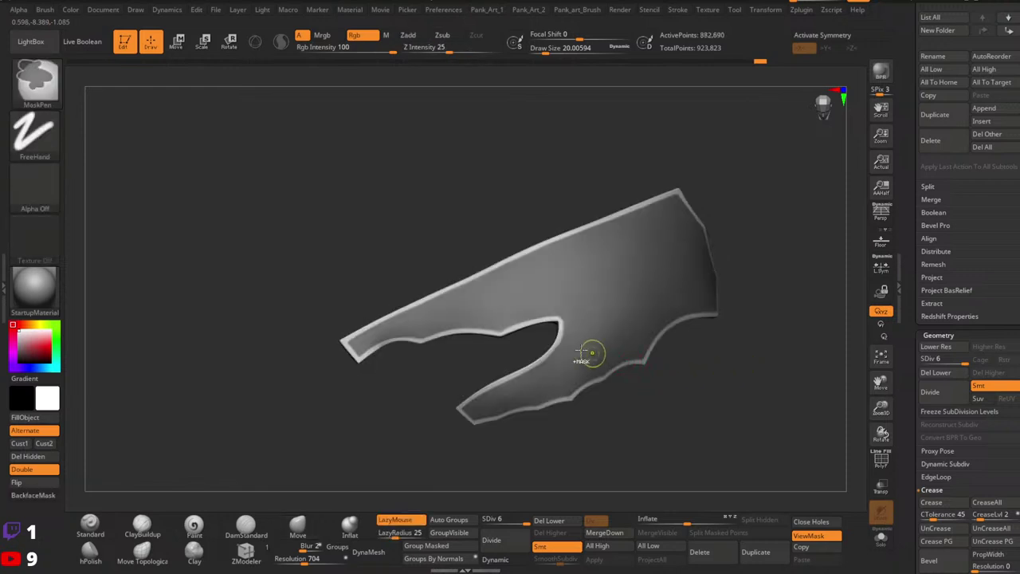
Set the Draw Size to about 3.7 and restore the hidden part of the forked panel.
ctrl+right_drag(579, 350, 539, 326)
key(space)
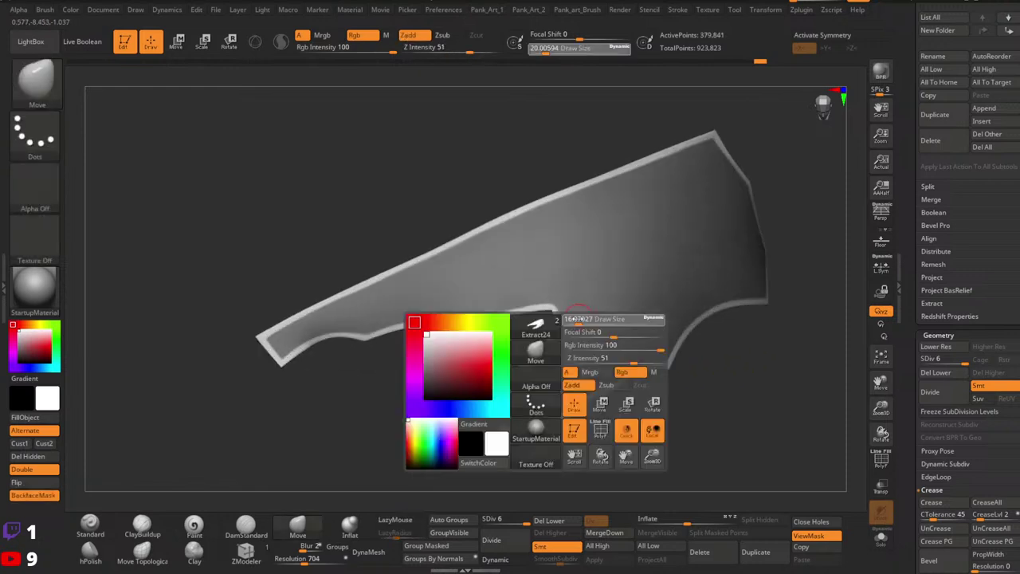
click(570, 319)
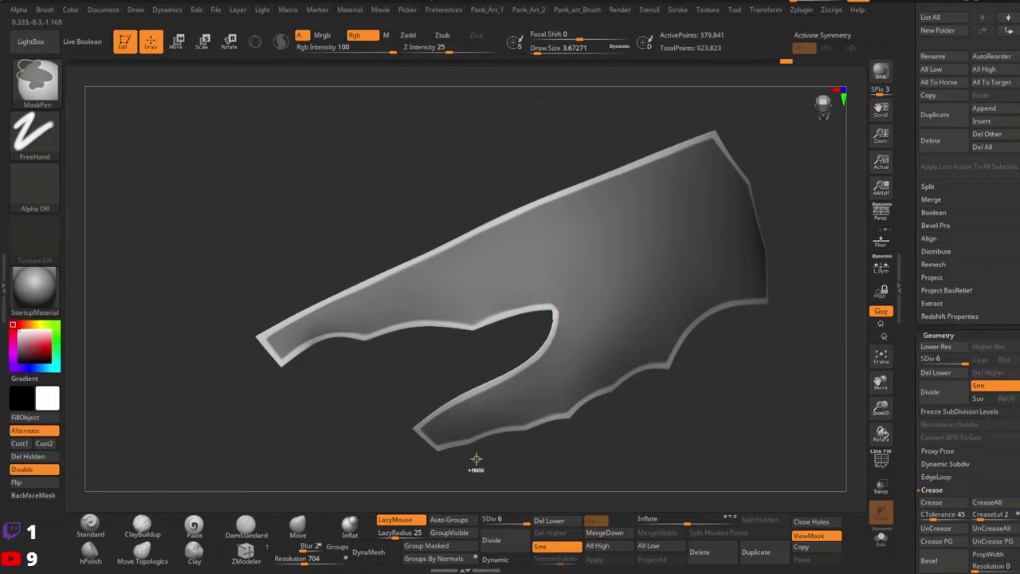
ctrl+right_drag(604, 399, 563, 373)
ctrl+shift+click(650, 375)
Shift the panel's unmasked rim into a raised border with the Transpose move line and clear the mask.
key(w)
drag(540, 366, 575, 324)
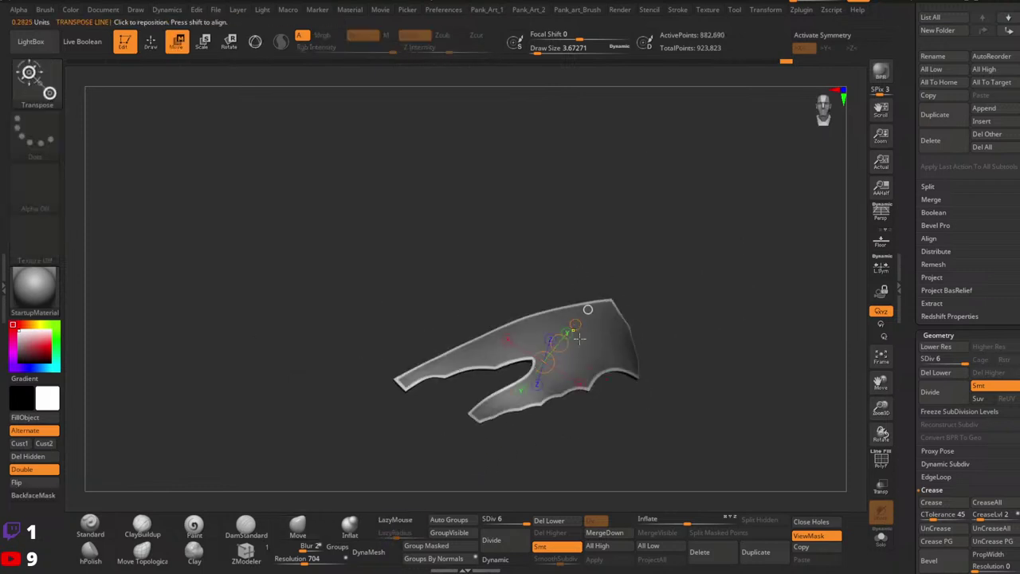
ctrl+right_drag(575, 326, 597, 326)
drag(577, 318, 581, 317)
ctrl+right_drag(584, 318, 688, 335)
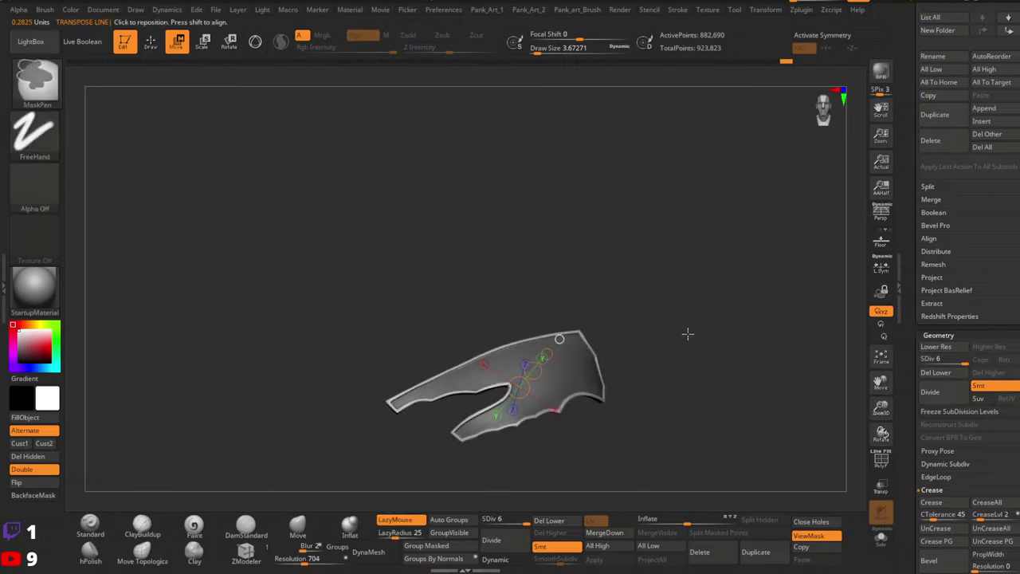
key(q)
ctrl+drag(662, 361, 665, 367)
right_drag(663, 367, 575, 387)
ctrl+right_drag(576, 387, 566, 432)
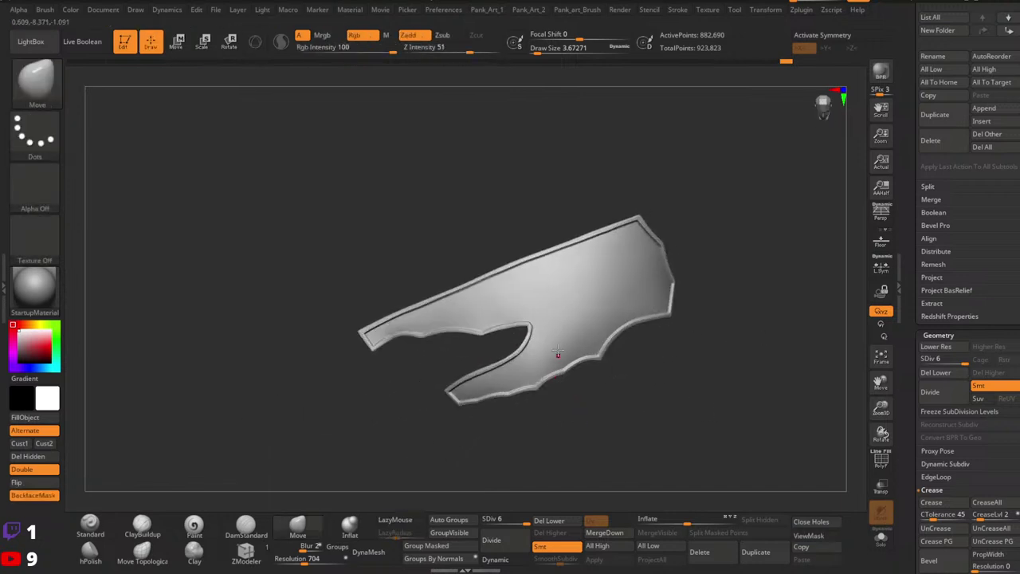
scroll(554, 331, up, 2)
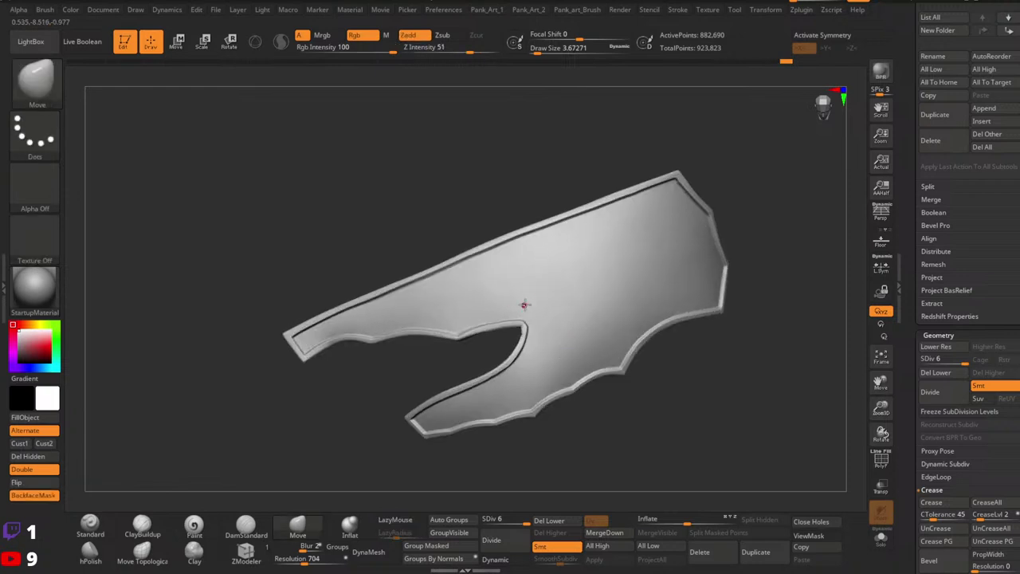
Set the Move brush's Draw Size to about 17.
key(space)
drag(530, 314, 533, 315)
key(space)
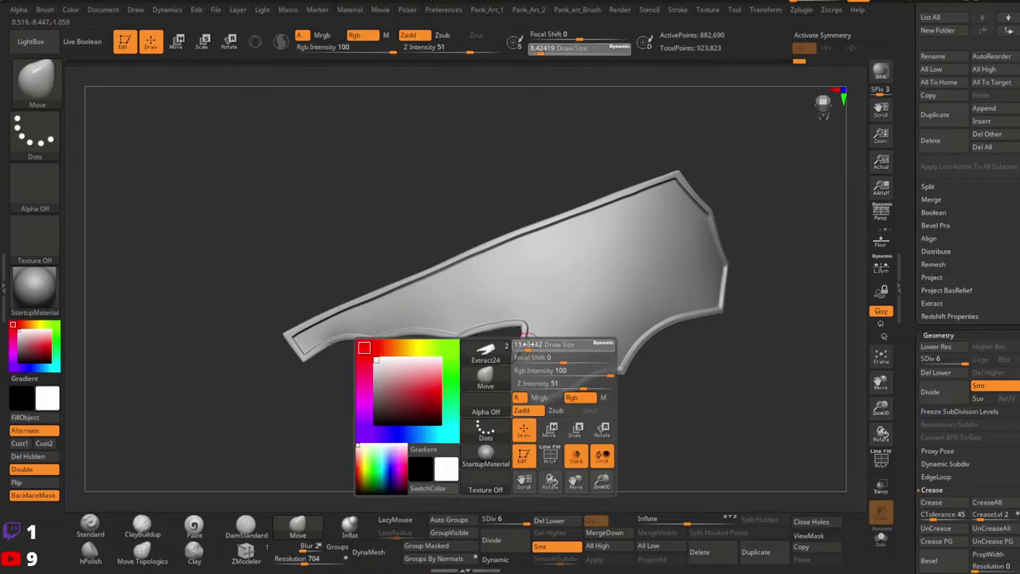
drag(523, 348, 531, 346)
key(space)
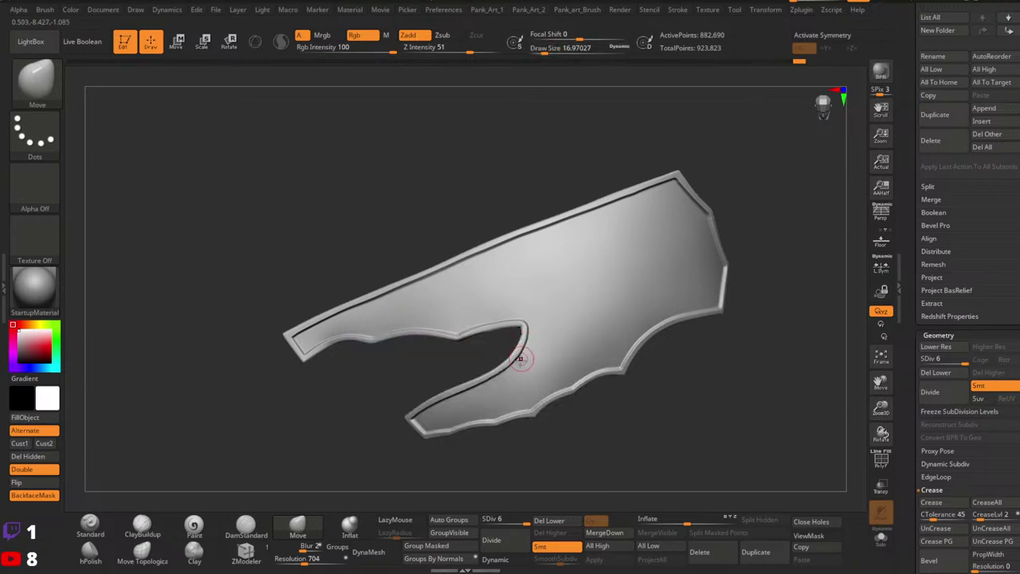
ctrl+drag(778, 214, 790, 217)
ctrl+right_drag(801, 208, 666, 224)
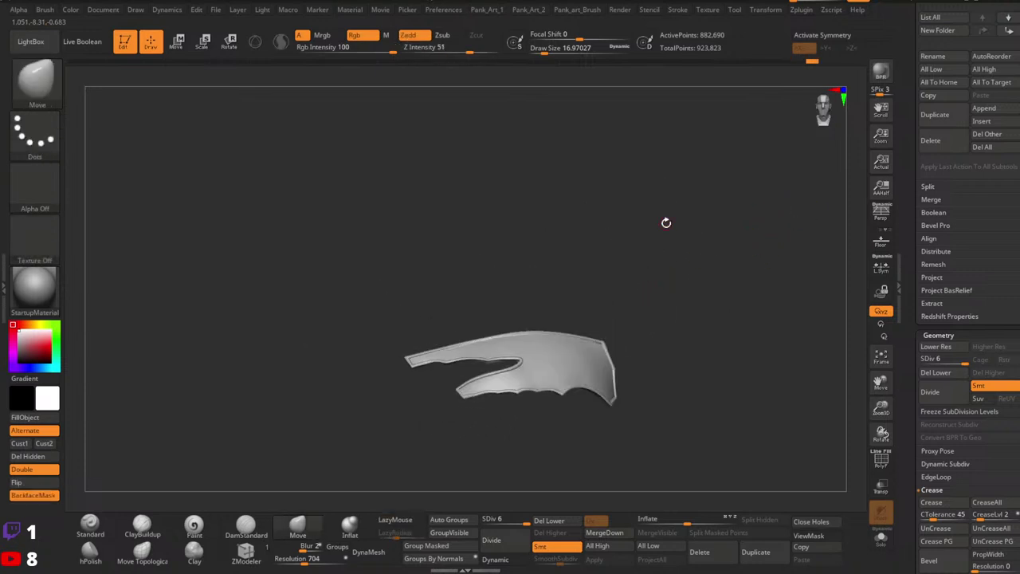
Turn off BackfaceMask, set the Draw Size to about 13 and nudge the border's upper corner with the Move brush.
drag(633, 377, 629, 351)
alt+right_drag(648, 348, 616, 373)
ctrl+right_drag(616, 374, 608, 380)
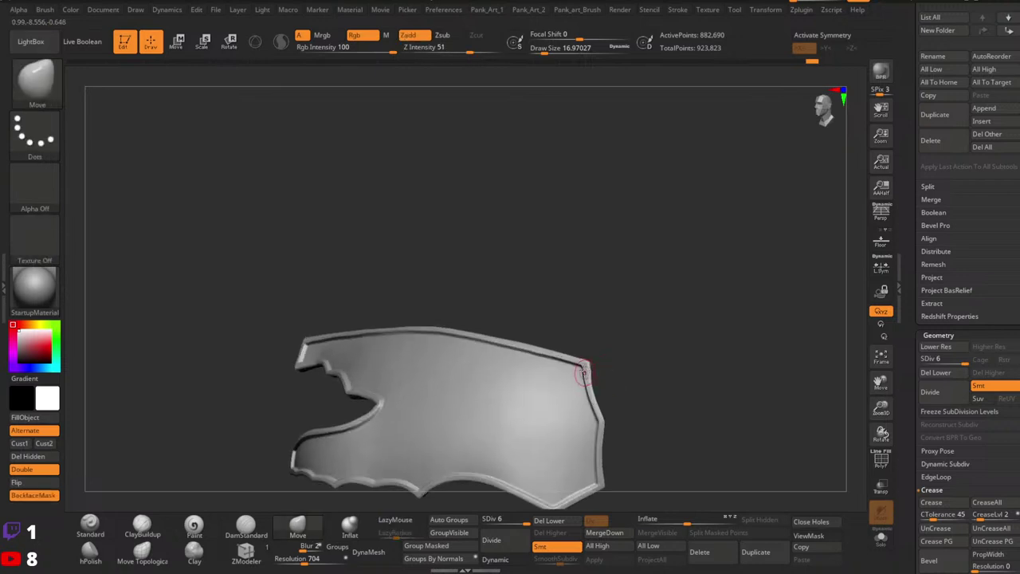
click(52, 495)
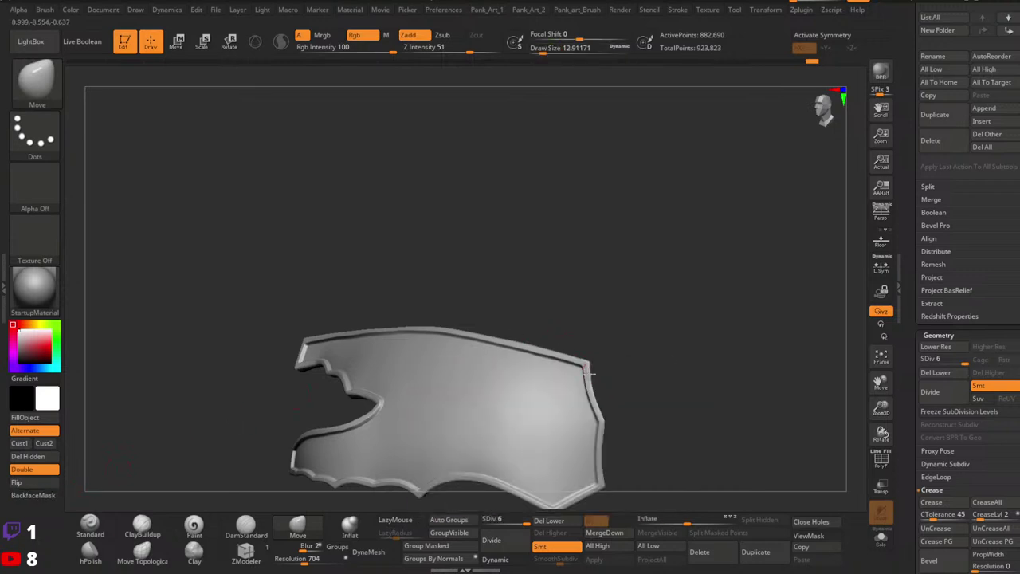
key(s)
drag(586, 369, 583, 370)
Set the Draw Size to about 49 and smooth the raised border along the panel's edges with the Smooth brush.
ctrl+right_drag(696, 266, 670, 349)
ctrl+right_drag(671, 349, 686, 305)
key(space)
drag(685, 305, 694, 306)
right_drag(701, 307, 676, 317)
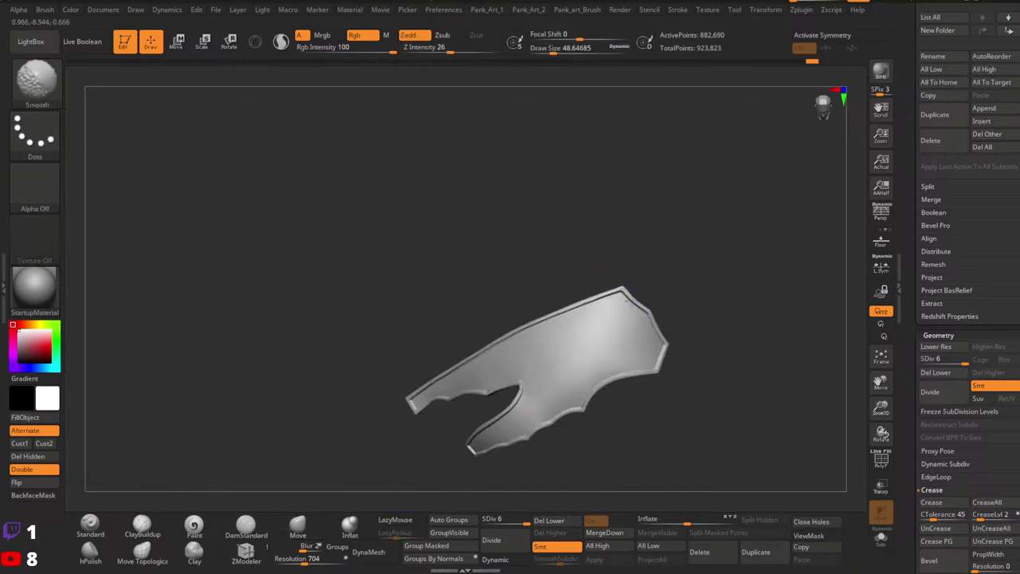
right_drag(506, 476, 682, 369)
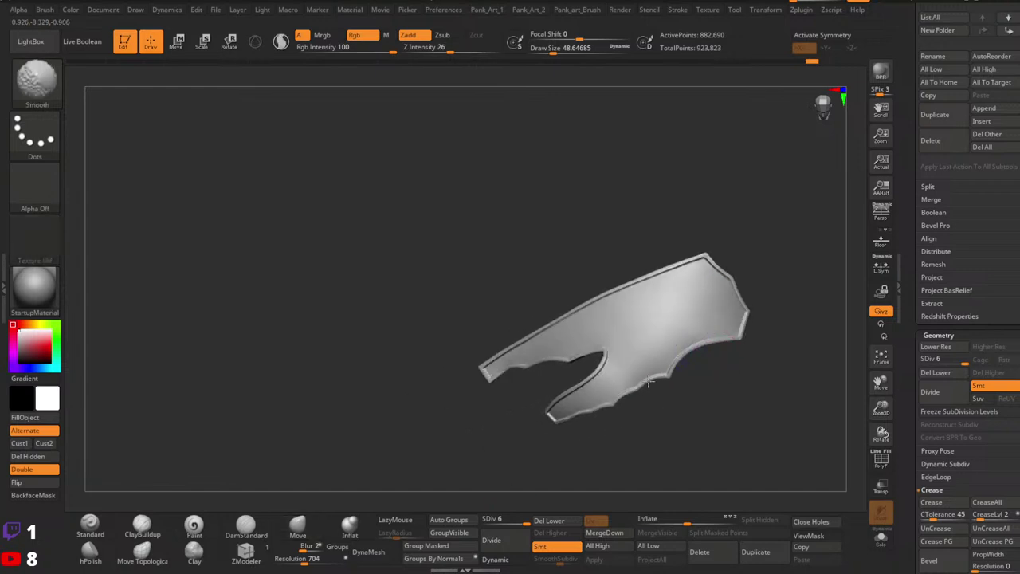
right_drag(608, 389, 581, 397)
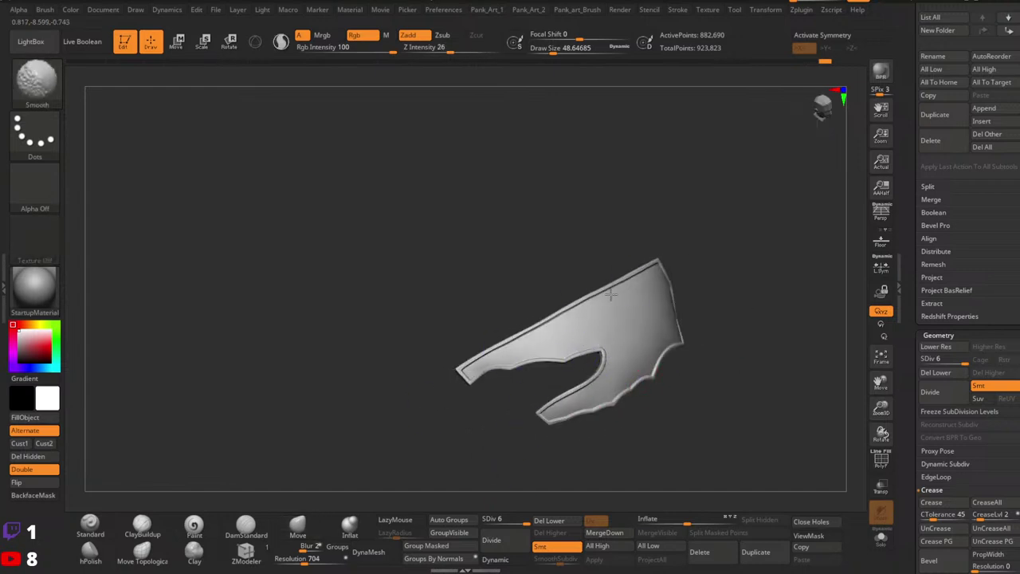
shift+drag(610, 295, 389, 455)
shift+drag(610, 351, 505, 465)
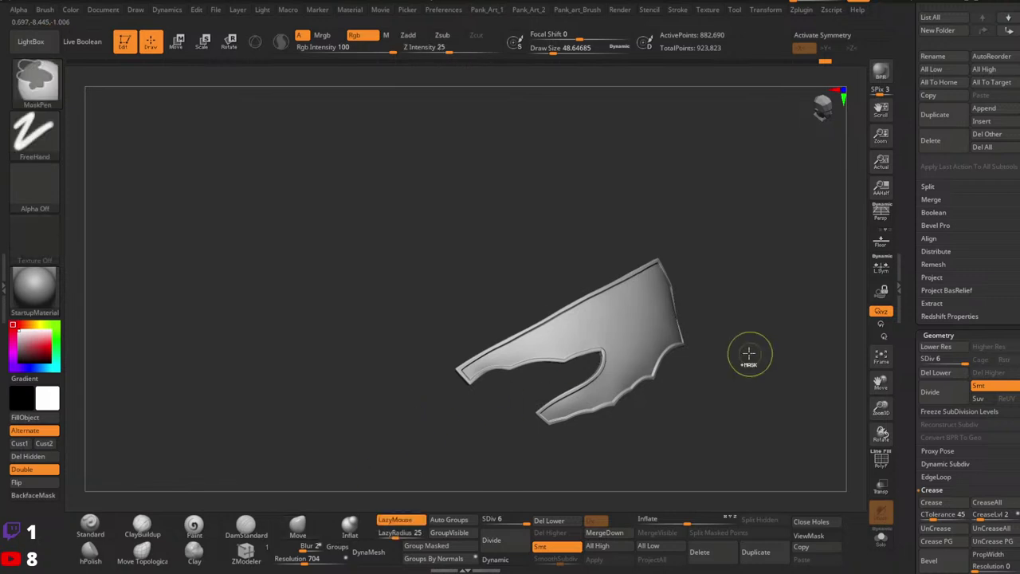
shift+right_drag(749, 353, 675, 379)
right_drag(632, 323, 724, 413)
Copy the bordered panel, switch to the full character tool and paste it as a subtool below Extract23_01.
click(816, 548)
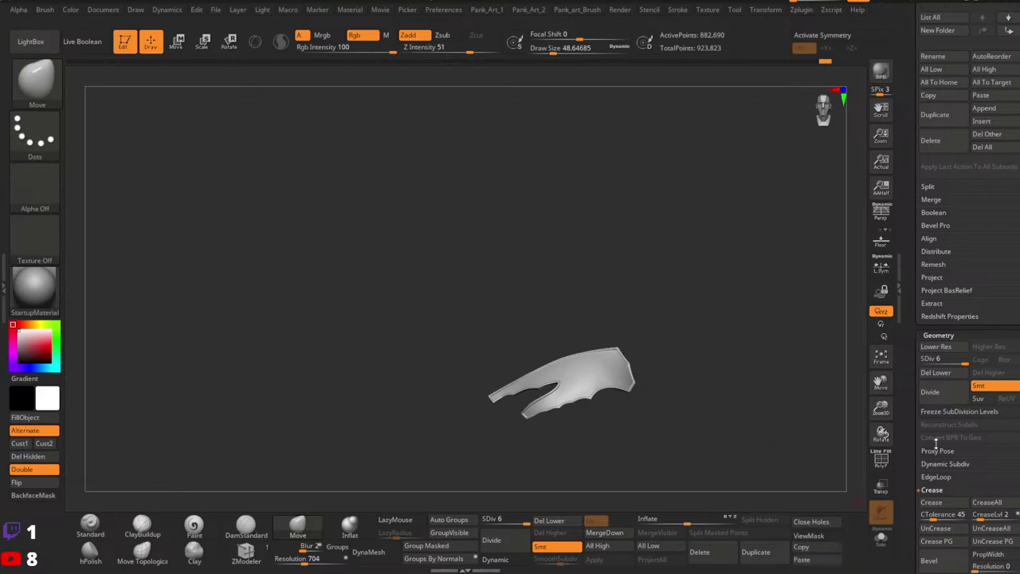
drag(908, 481, 895, 334)
drag(919, 144, 936, 305)
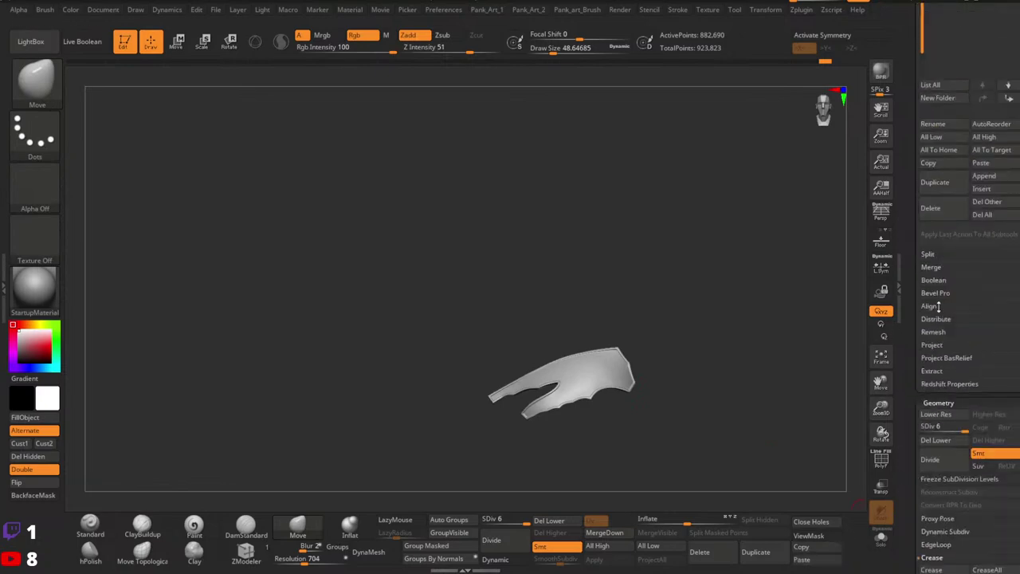
drag(910, 163, 919, 303)
click(995, 202)
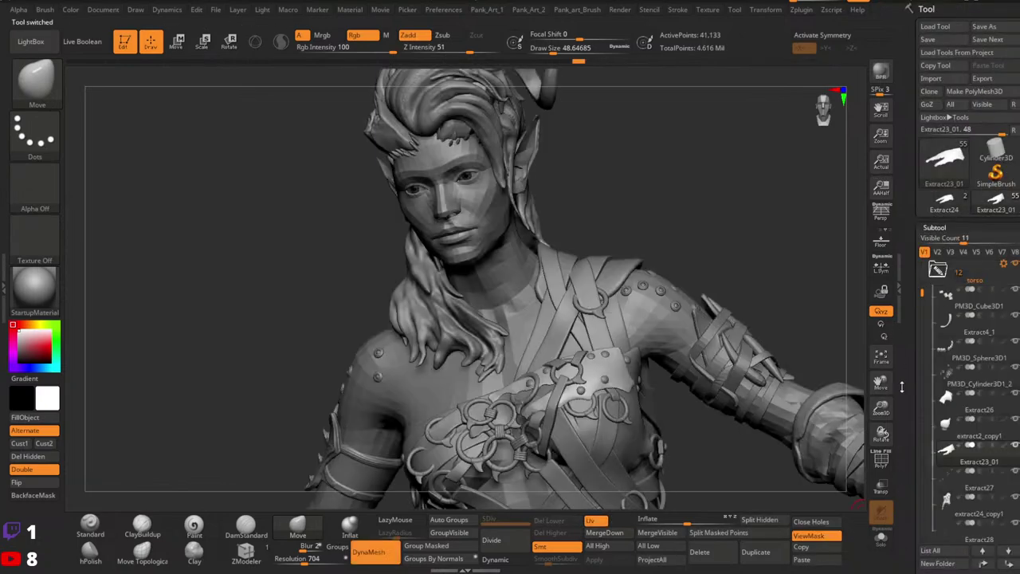
ctrl+right_drag(744, 389, 837, 407)
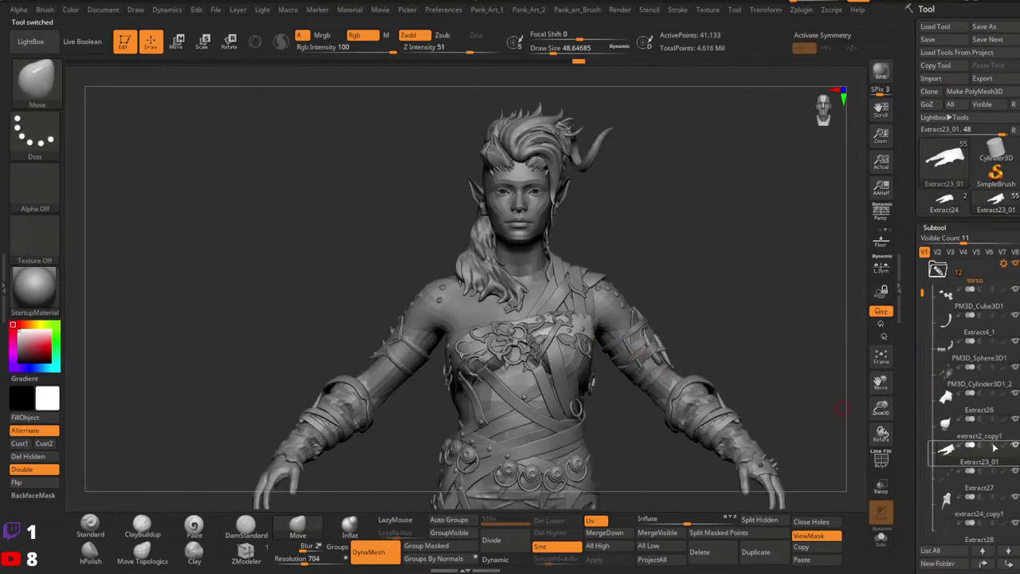
click(801, 561)
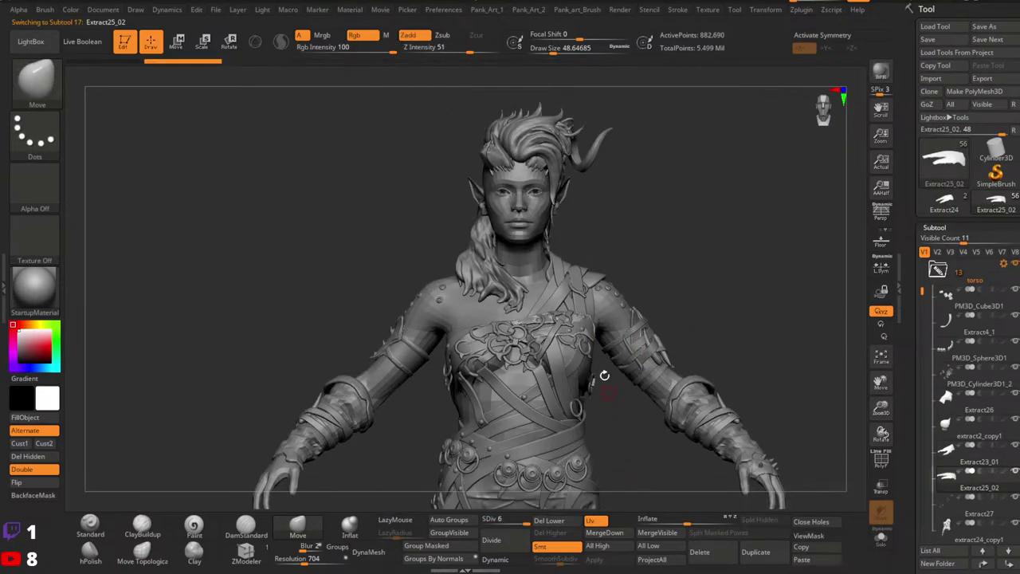
ctrl+right_drag(604, 375, 614, 431)
right_drag(702, 375, 642, 366)
ctrl+right_drag(643, 367, 630, 351)
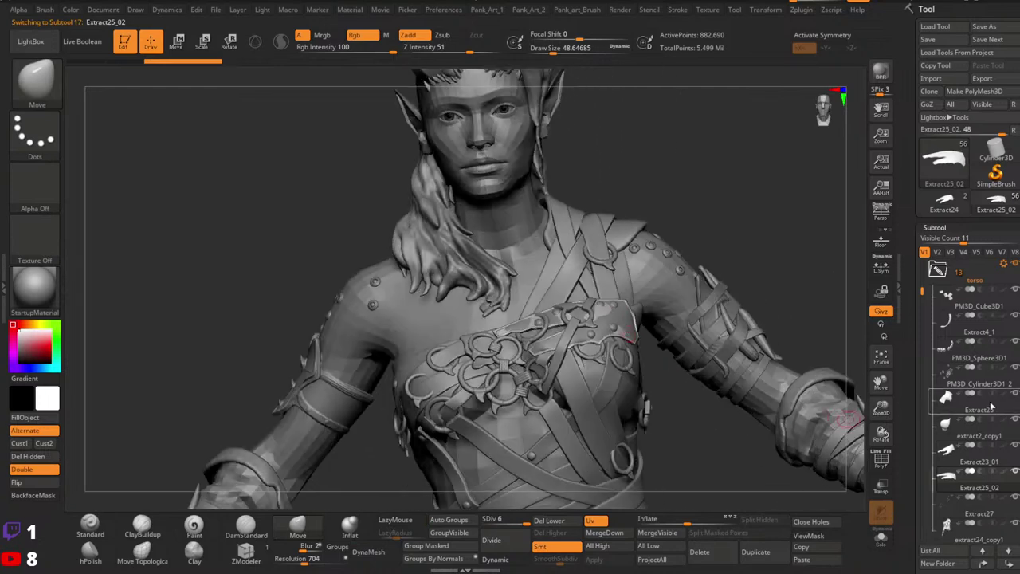
Compare the old panel Extract23_01 with the new Extract25_02 in Solo mode and show the whole character again.
click(1005, 460)
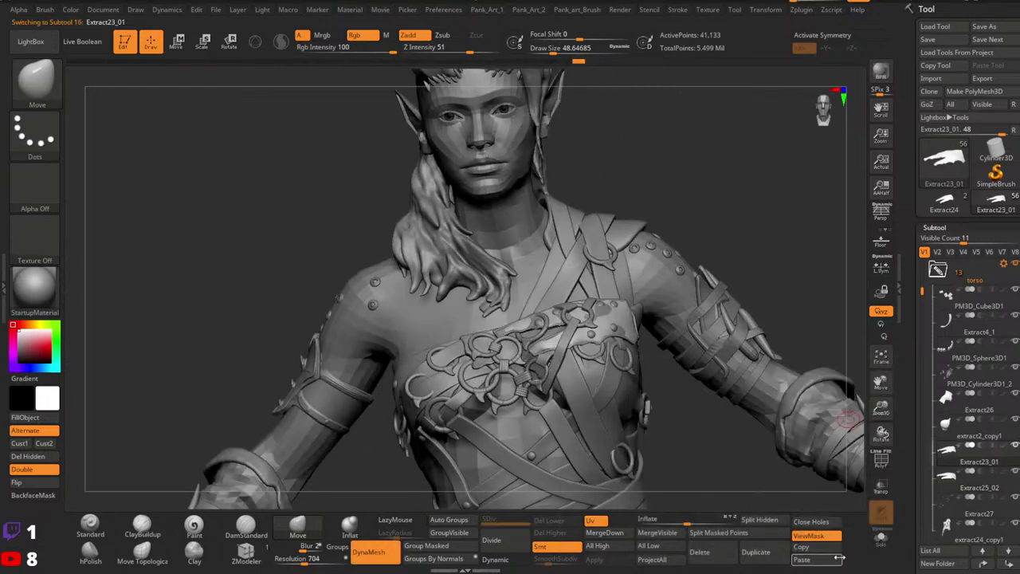
click(882, 540)
click(974, 488)
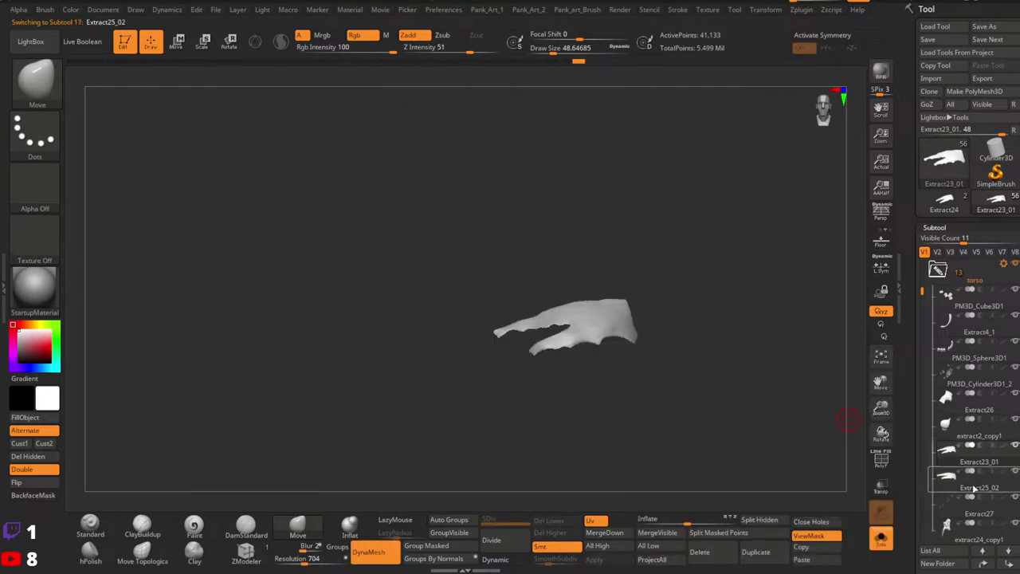
alt+drag(735, 370, 737, 415)
click(972, 465)
click(966, 484)
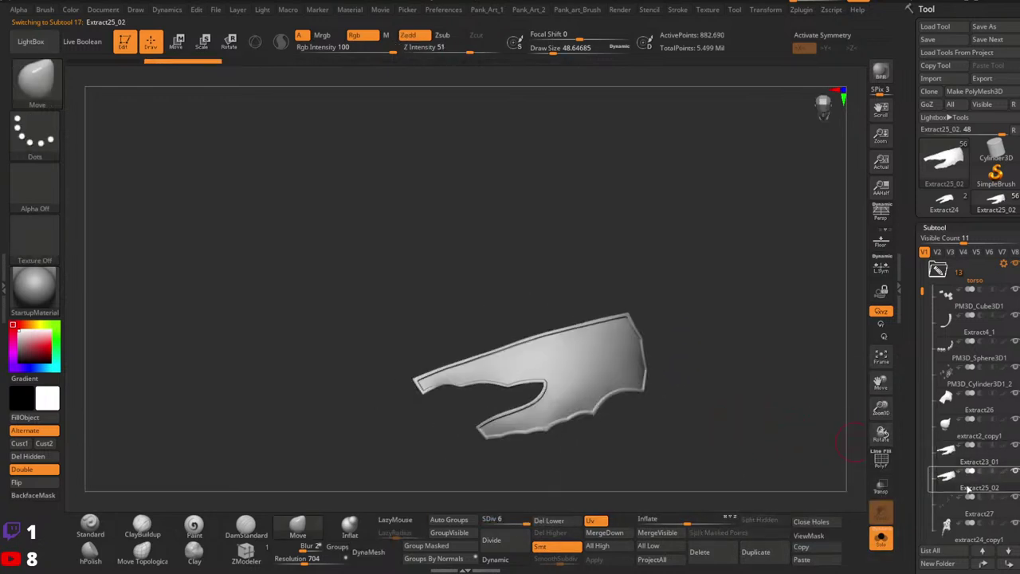
click(966, 463)
click(961, 485)
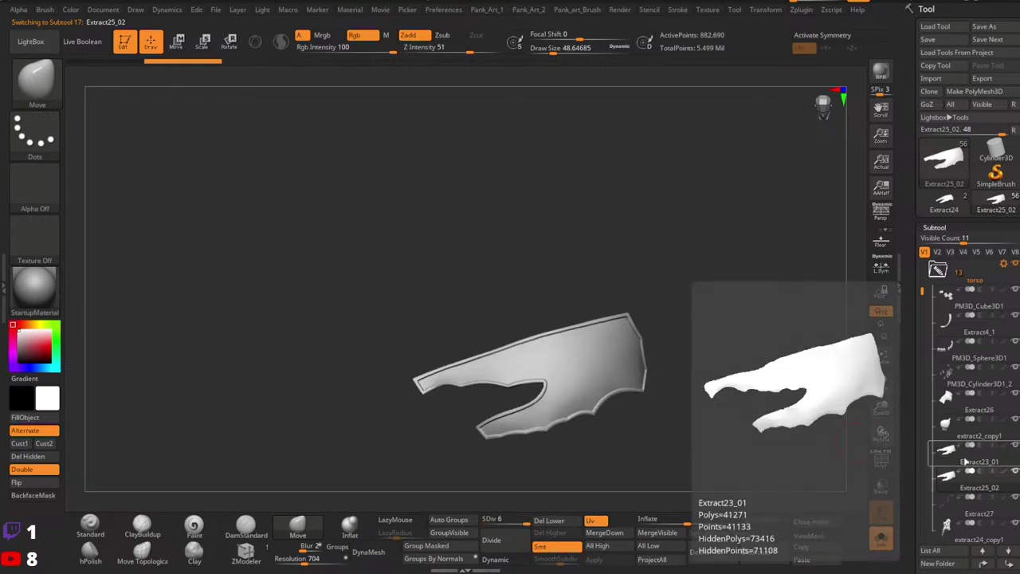
click(965, 463)
click(967, 487)
click(964, 462)
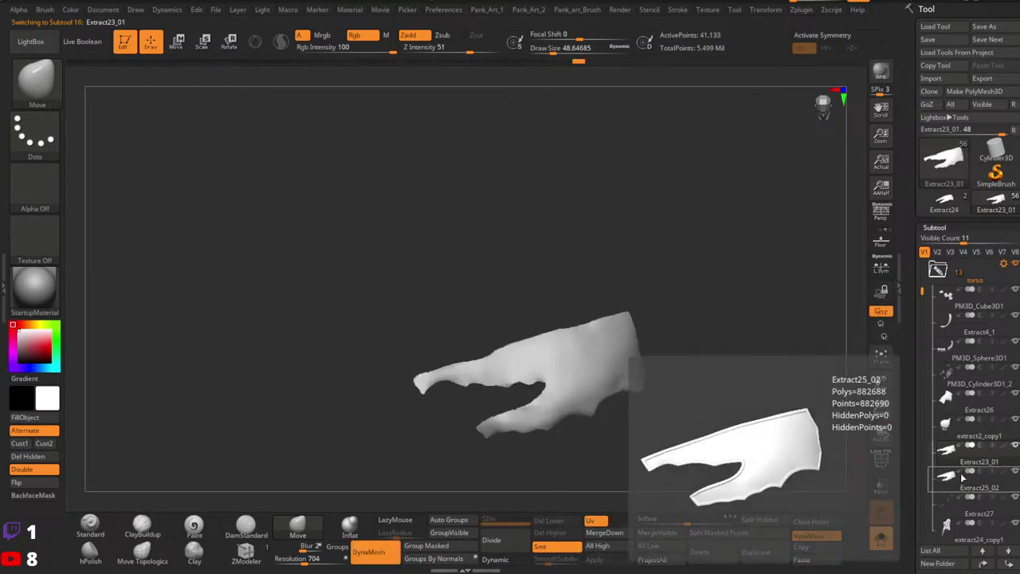
click(965, 483)
click(963, 460)
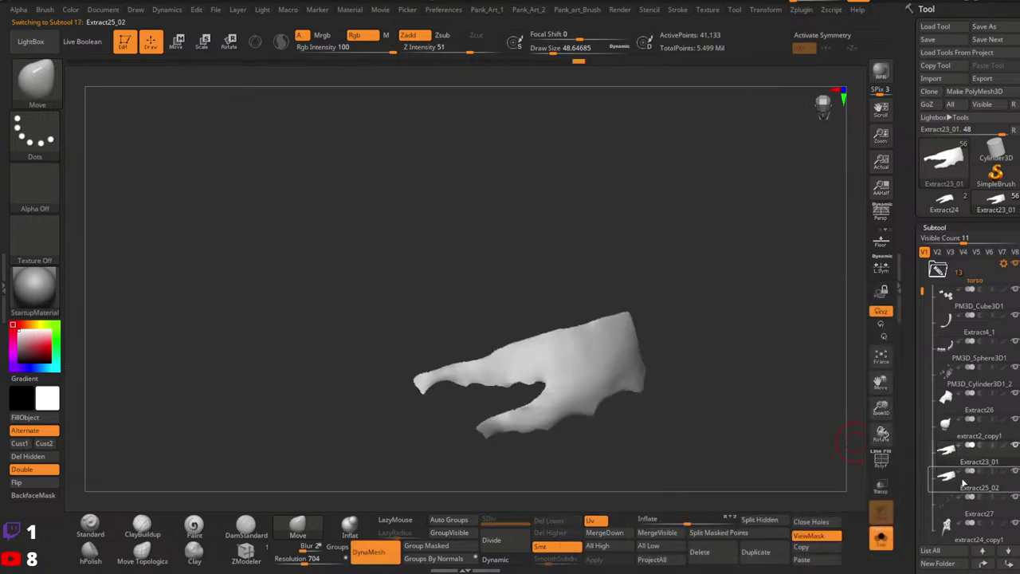
click(962, 482)
alt+drag(703, 455, 655, 404)
click(881, 538)
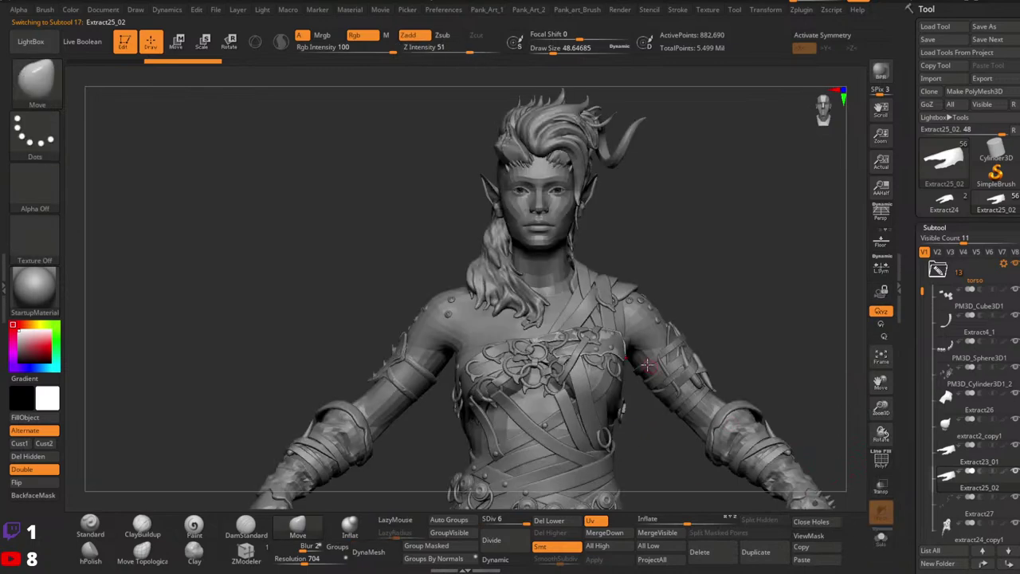
Choose the Standard brush and save the project to disk.
drag(647, 365, 805, 430)
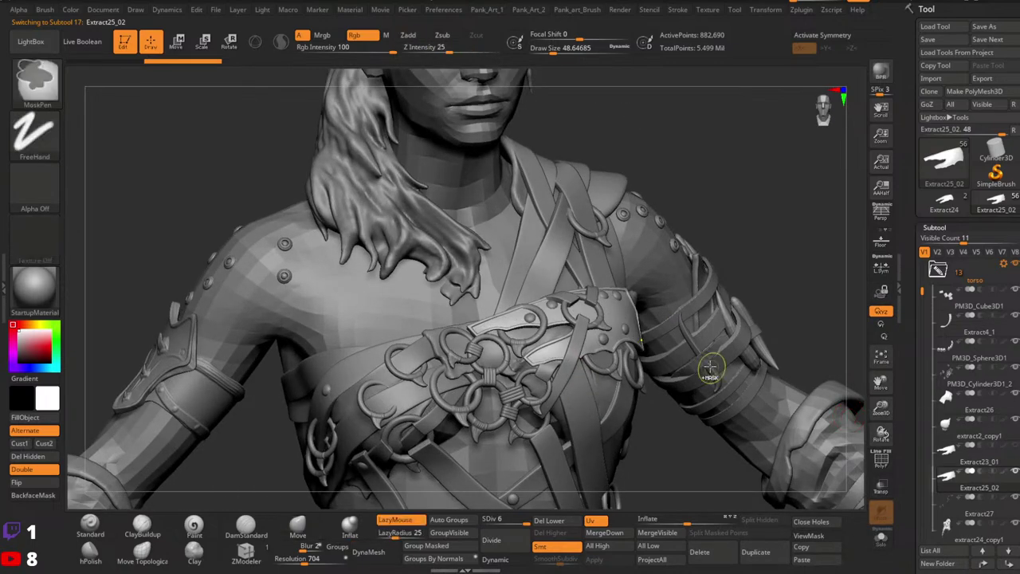
ctrl+right_drag(710, 371, 655, 351)
click(90, 526)
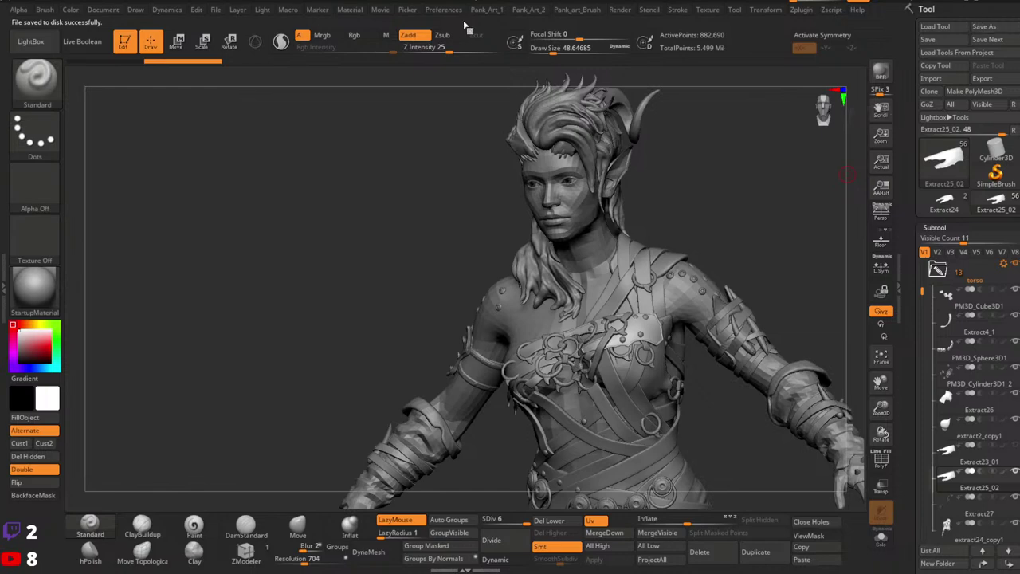
Select the chest cup subtool Extract21, isolate it in Solo mode and clone it as a separate tool.
mouse_move(578, 281)
right_down()
mouse_move(630, 267)
mouse_move(633, 319)
mouse_move(571, 292)
right_up()
alt+click(683, 323)
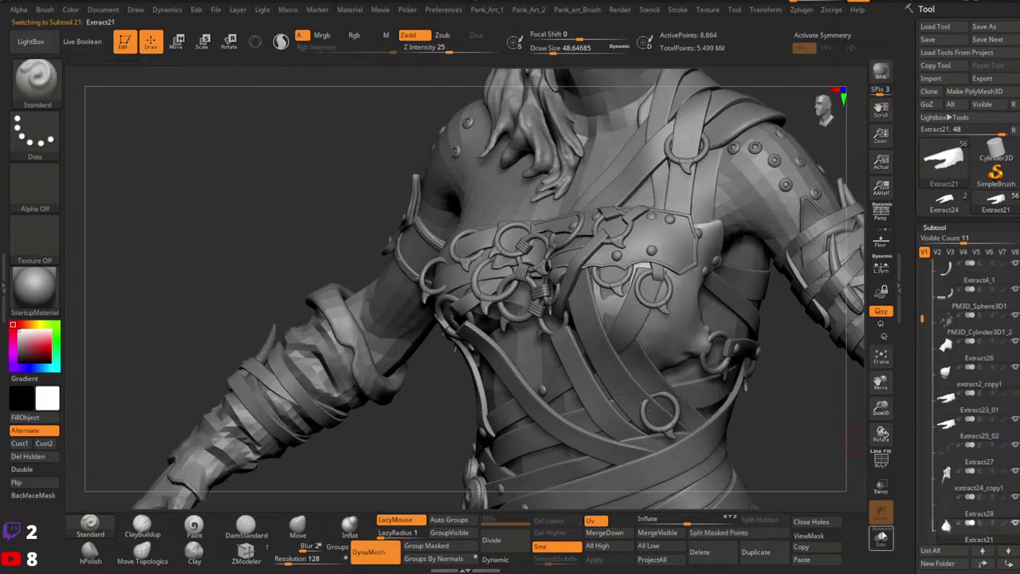
click(882, 538)
right_drag(649, 319, 828, 355)
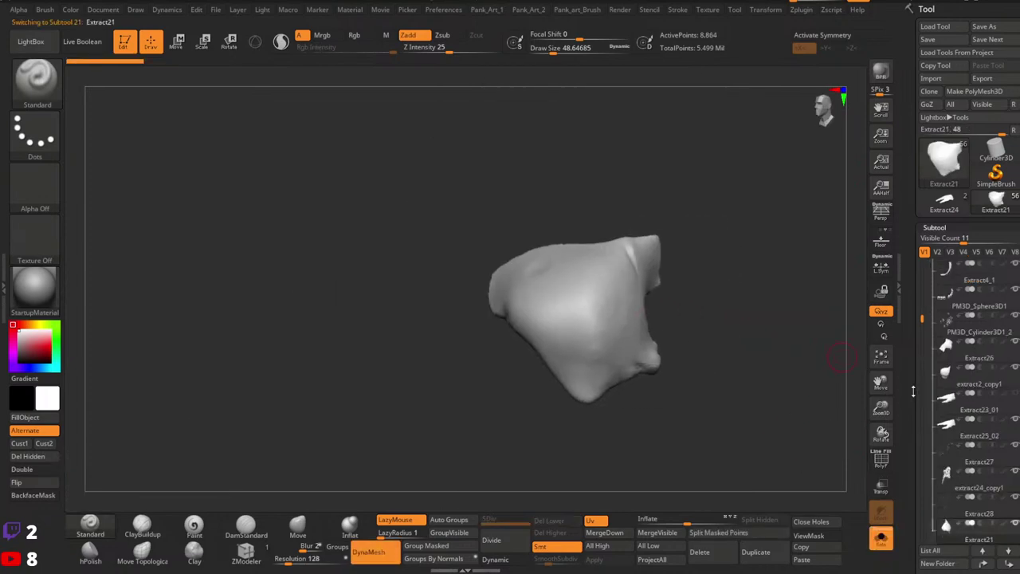
drag(914, 391, 910, 460)
click(930, 92)
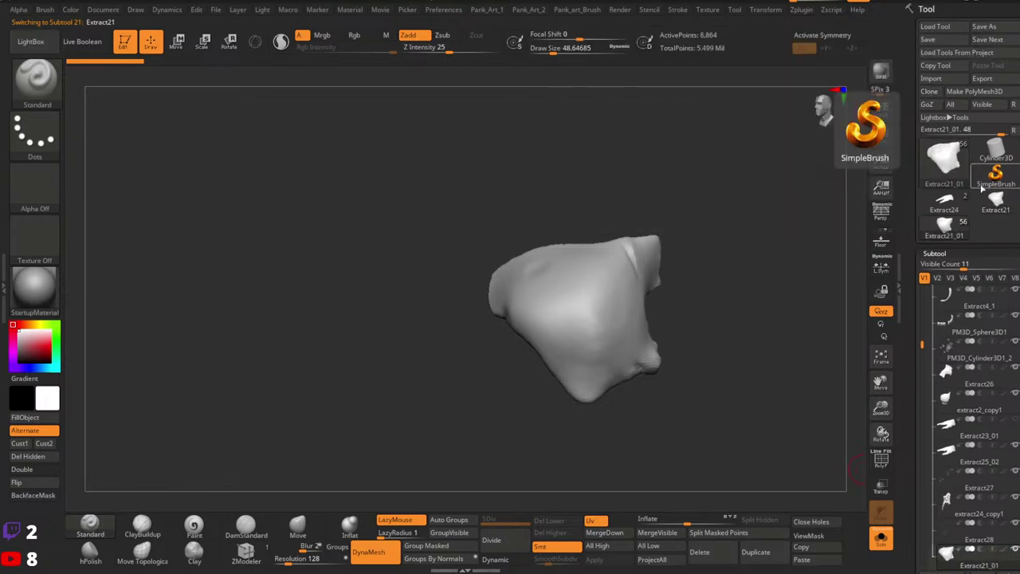
Inspect the cloned Extract21 tool on its own and switch back to the full character tool.
drag(665, 287, 613, 333)
mouse_move(711, 259)
mouse_down()
mouse_move(542, 313)
mouse_move(501, 339)
mouse_move(587, 307)
mouse_move(845, 314)
mouse_up()
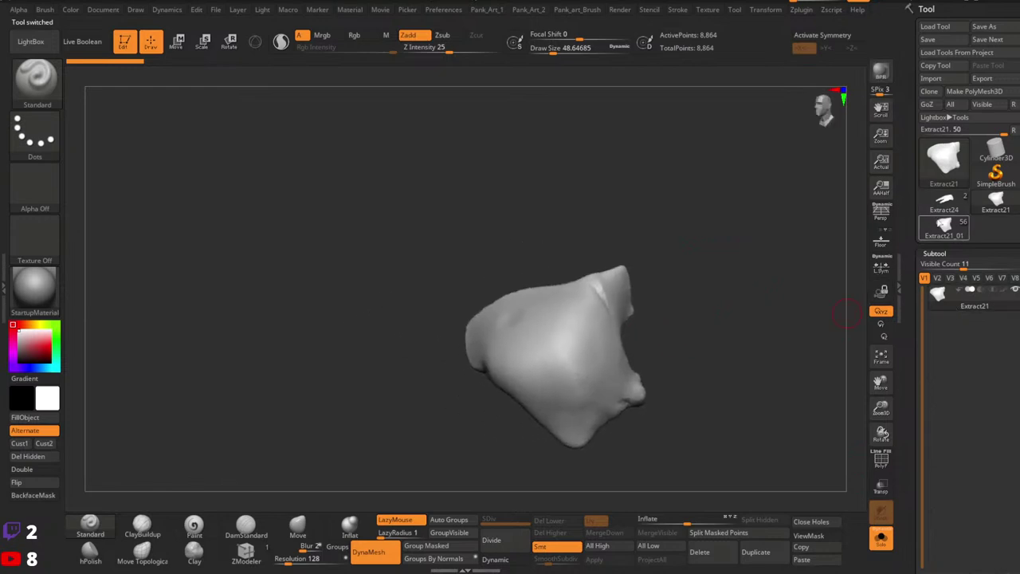
drag(909, 256, 906, 220)
click(940, 190)
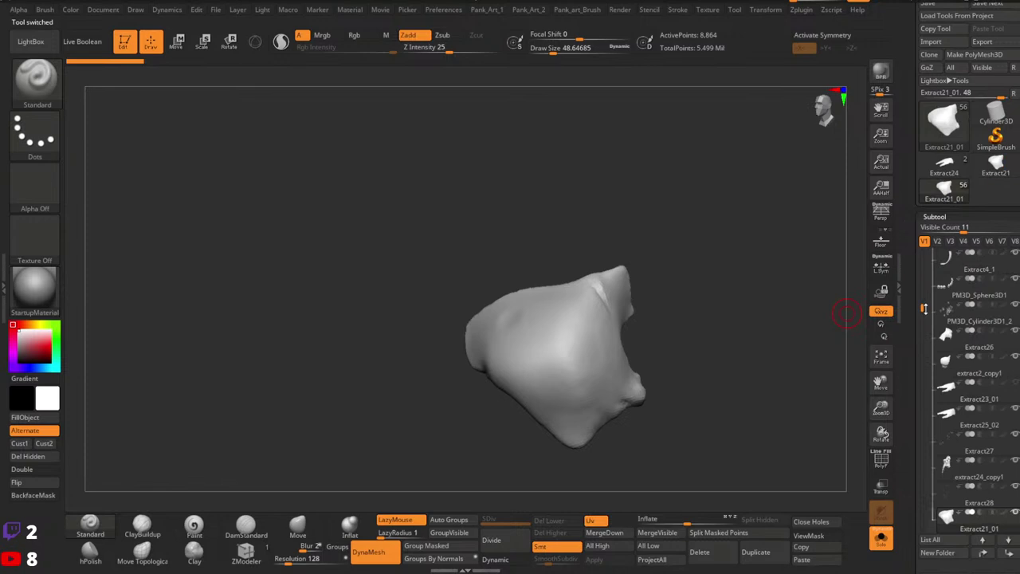
Switch to the cloned Extract21 tool, duplicate its subtool, hide the duplicate and make the original Extract21 active.
drag(921, 308, 919, 247)
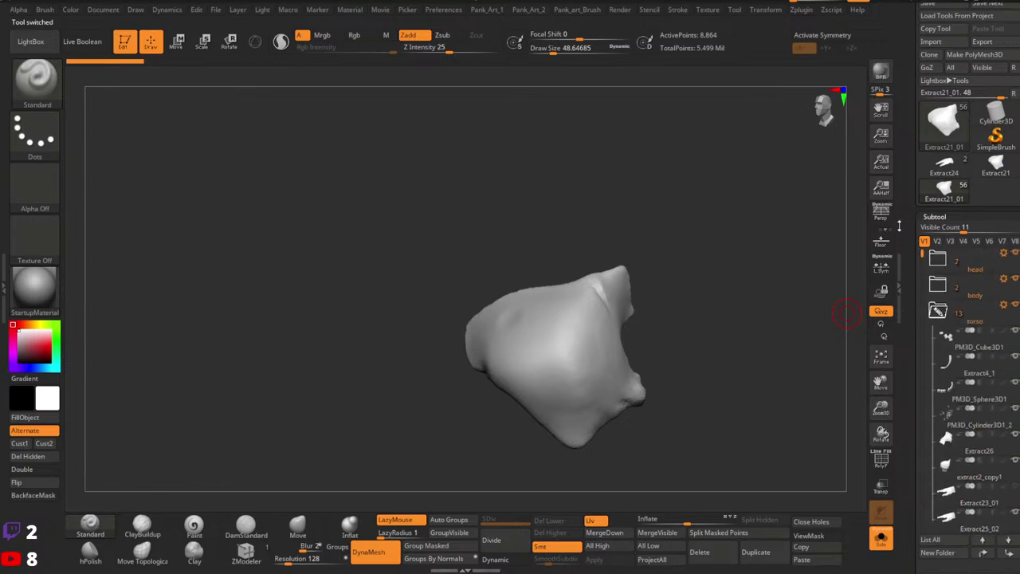
click(996, 165)
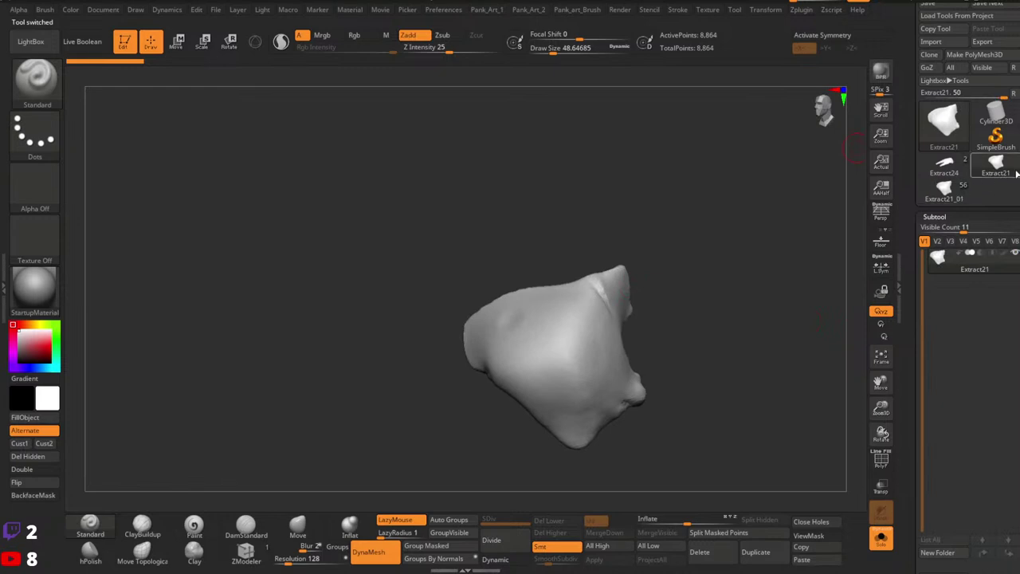
right_drag(557, 319, 687, 350)
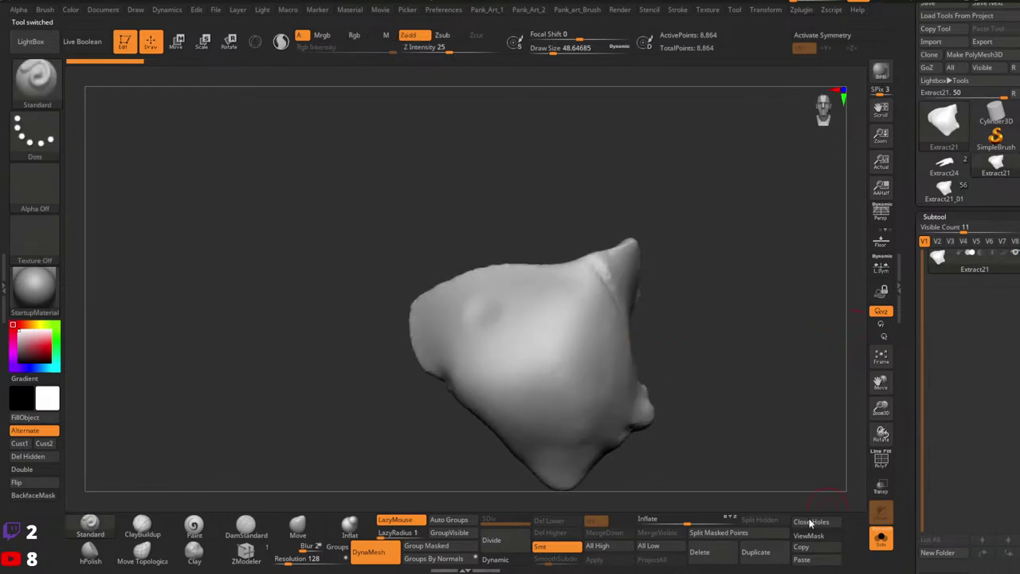
click(759, 554)
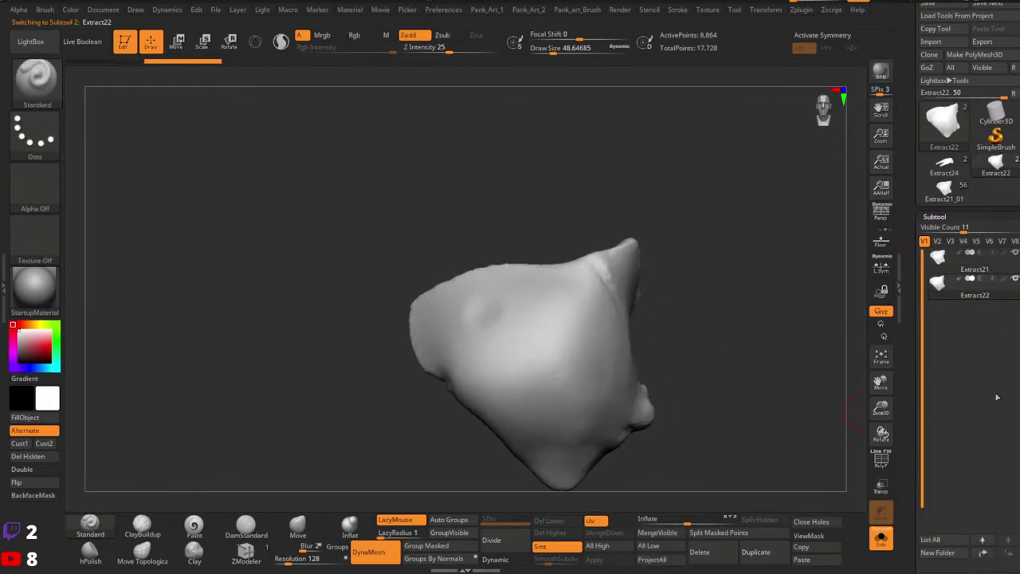
click(1002, 266)
click(1012, 281)
Smooth the cup's front surface, inner side and lower outer area using a draw size of about 59.
mouse_move(669, 308)
alt+right_down()
mouse_move(675, 332)
mouse_move(619, 326)
mouse_move(623, 344)
alt+right_up()
key(space)
drag(624, 327, 630, 328)
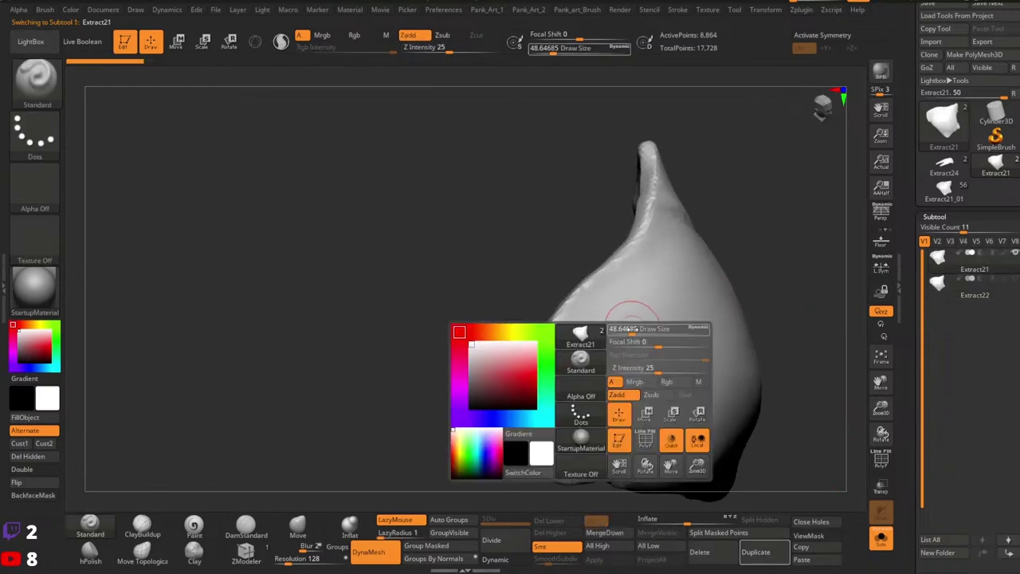
shift+drag(608, 392, 608, 403)
right_drag(610, 375, 676, 325)
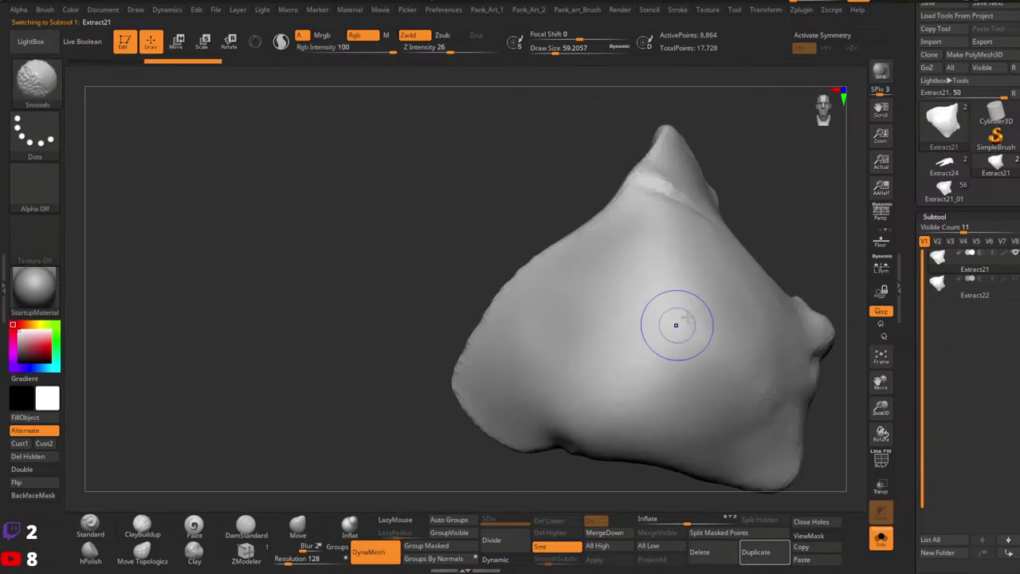
shift+drag(676, 325, 755, 338)
right_drag(701, 424, 645, 353)
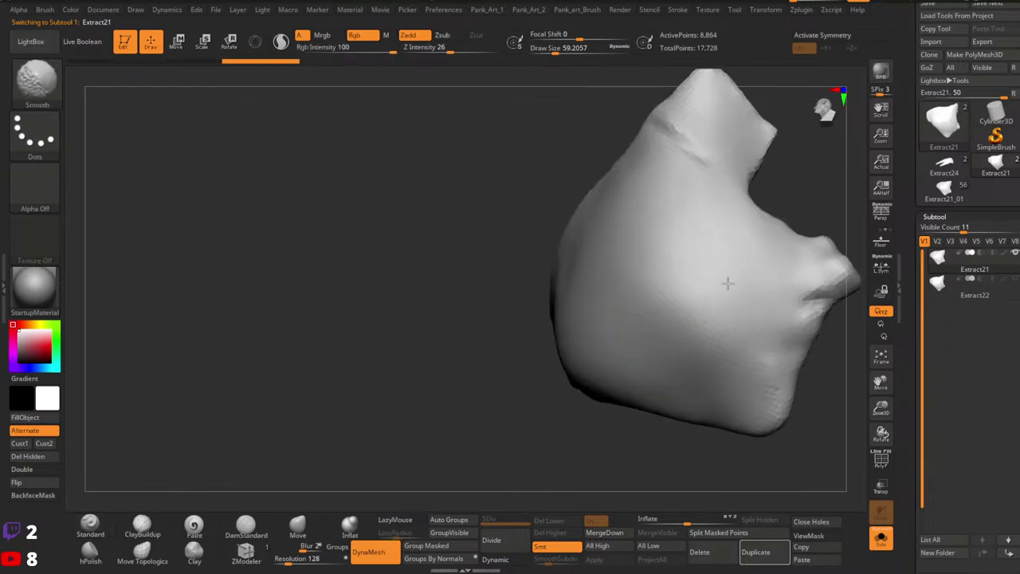
shift+drag(749, 325, 768, 359)
right_drag(642, 366, 695, 357)
shift+drag(630, 350, 579, 347)
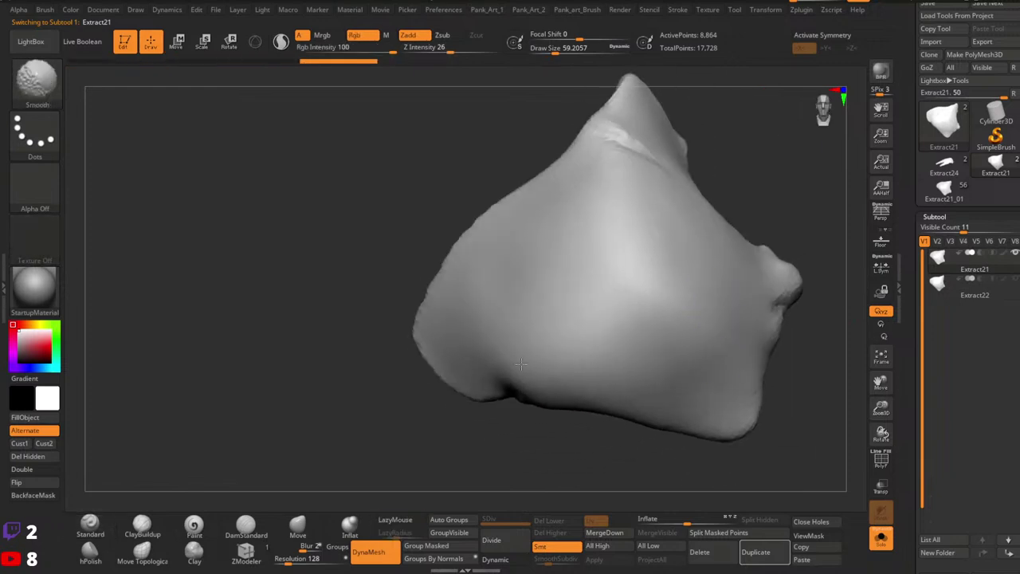
right_drag(520, 364, 528, 337)
shift+drag(516, 375, 499, 363)
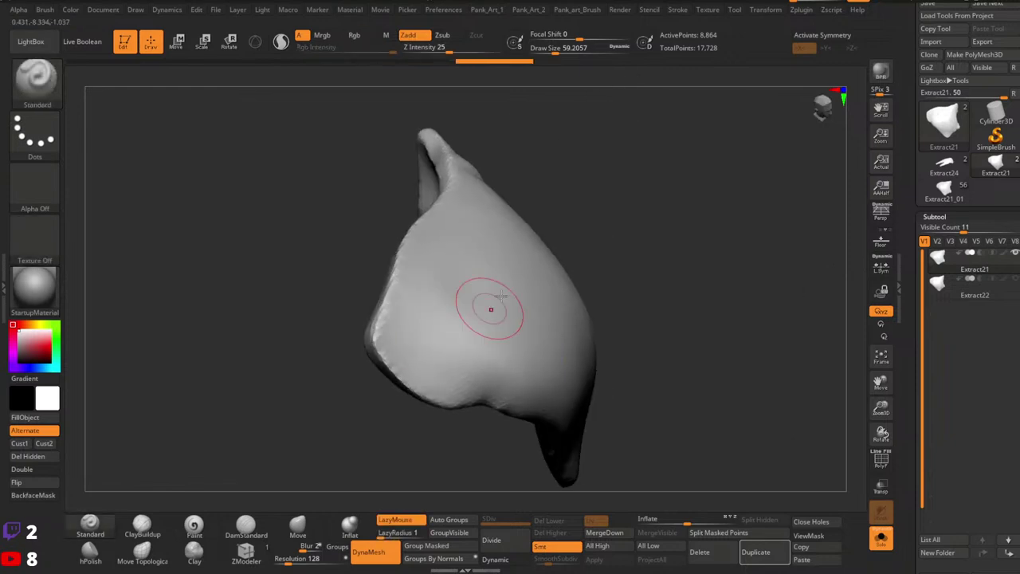
Smooth away the crease below the cup's strap and even out the surface near the small side tab.
mouse_move(490, 309)
right_down()
mouse_move(576, 309)
mouse_move(585, 280)
mouse_move(564, 293)
right_up()
shift+drag(564, 295, 598, 308)
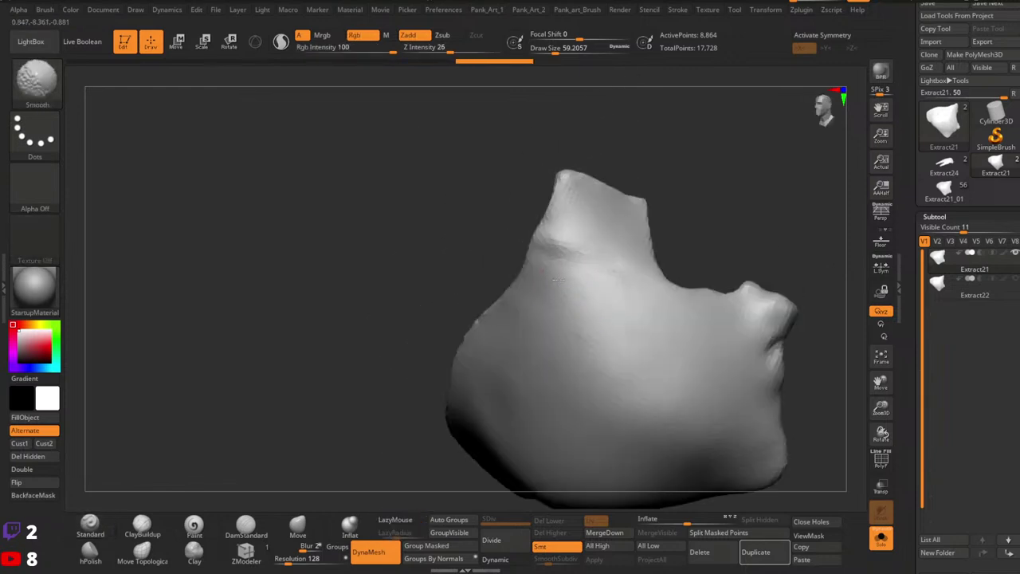
right_drag(588, 291, 574, 273)
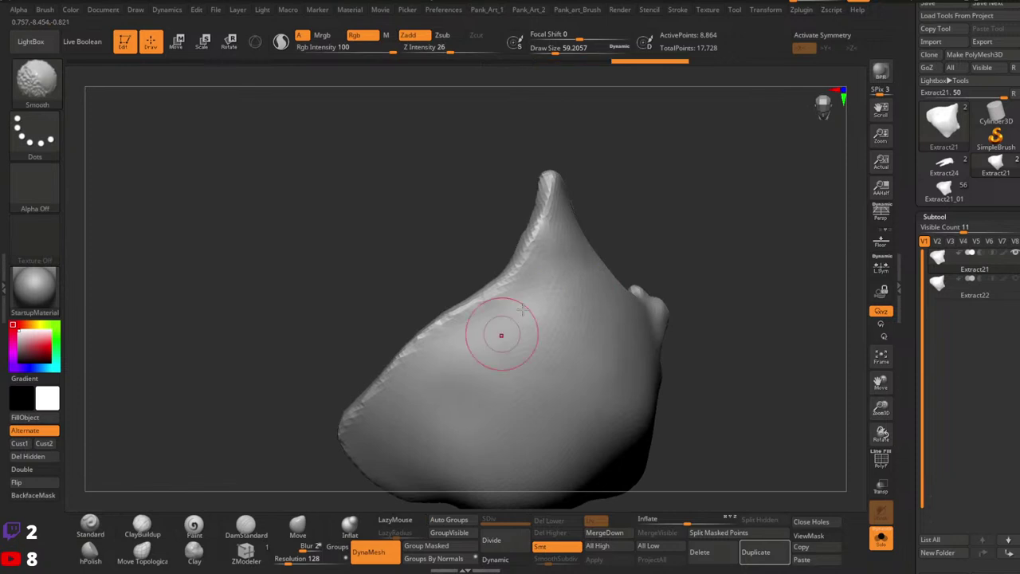
right_drag(497, 335, 606, 255)
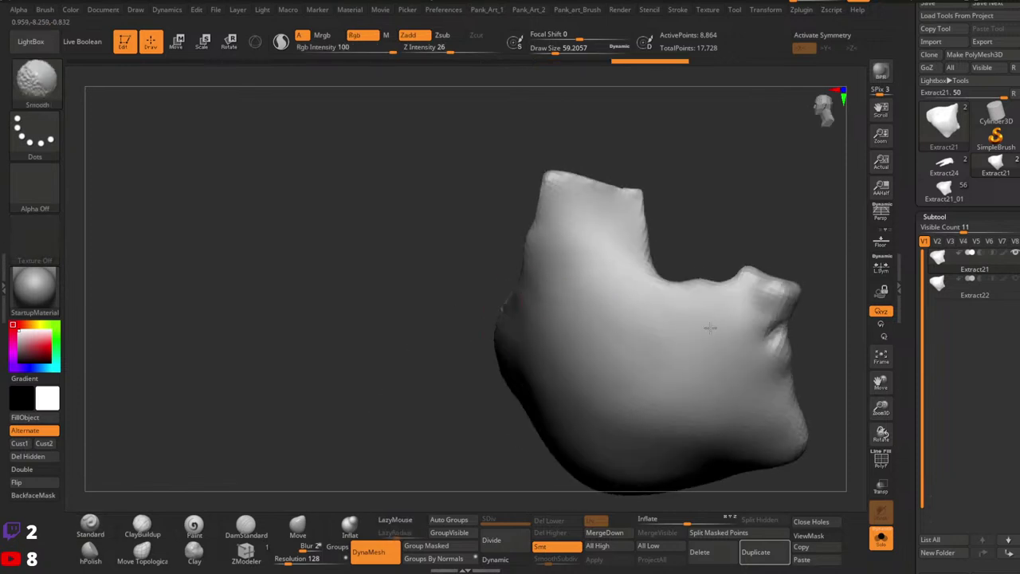
shift+drag(768, 378, 773, 351)
right_drag(463, 275, 542, 251)
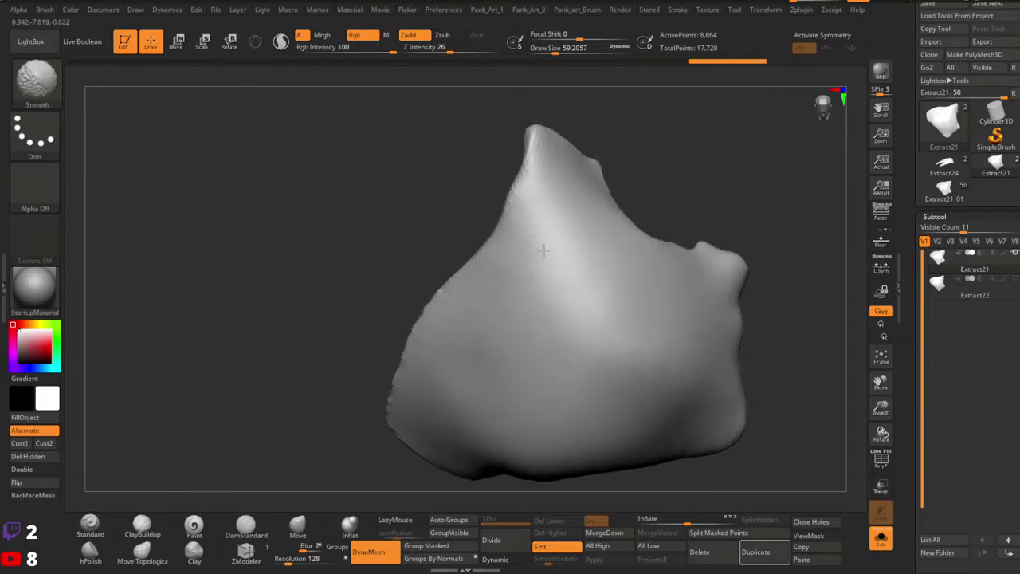
shift+drag(488, 348, 504, 342)
ctrl+right_drag(628, 329, 617, 275)
mouse_move(586, 303)
right_down()
mouse_move(620, 316)
mouse_move(603, 266)
mouse_move(651, 277)
right_up()
Remesh the cup with DynaMesh at resolution 240 and check its topology in the wireframe display.
key(shift+f)
key(shift+f)
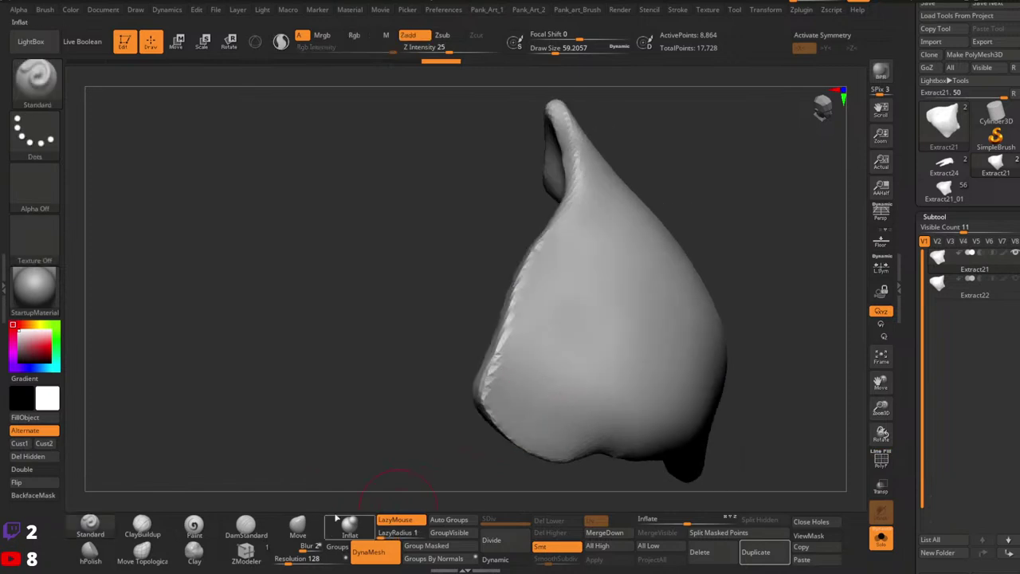
drag(288, 563, 291, 563)
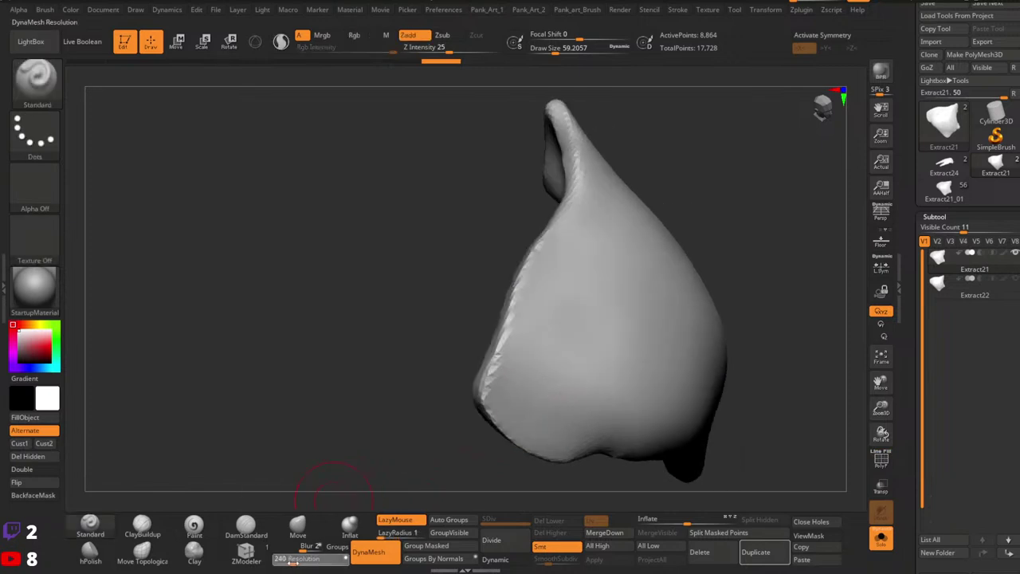
ctrl+right_drag(513, 386, 487, 337)
key(shift+f)
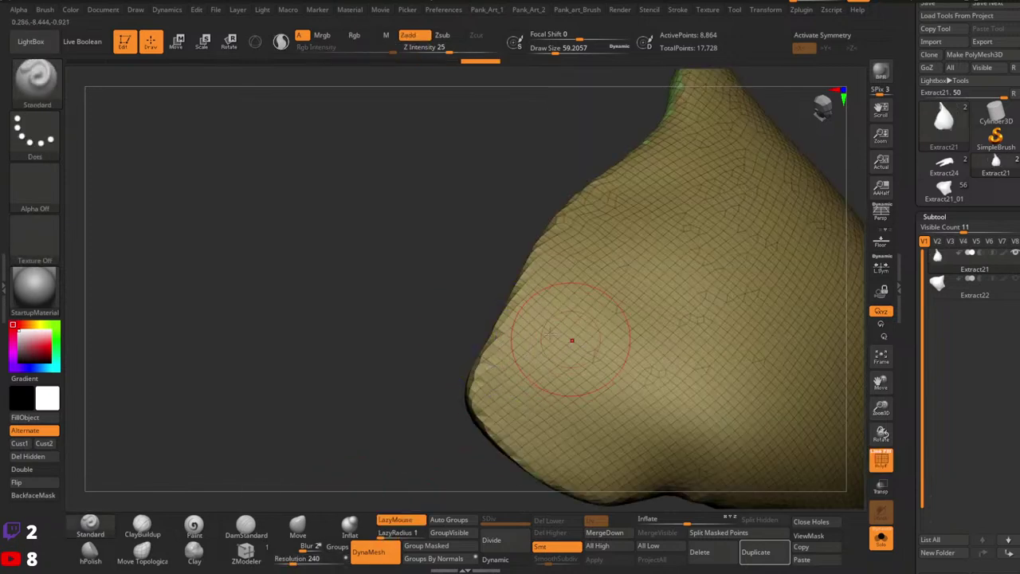
mouse_move(550, 334)
ctrl+right_down()
mouse_move(624, 359)
mouse_move(492, 342)
mouse_move(550, 344)
ctrl+right_up()
ctrl+right_drag(550, 345, 445, 460)
ctrl+drag(381, 423, 420, 433)
key(shift+f)
Try masking a border along the cup's outer edge with a draw size of about 14.
key(space)
drag(569, 279, 557, 280)
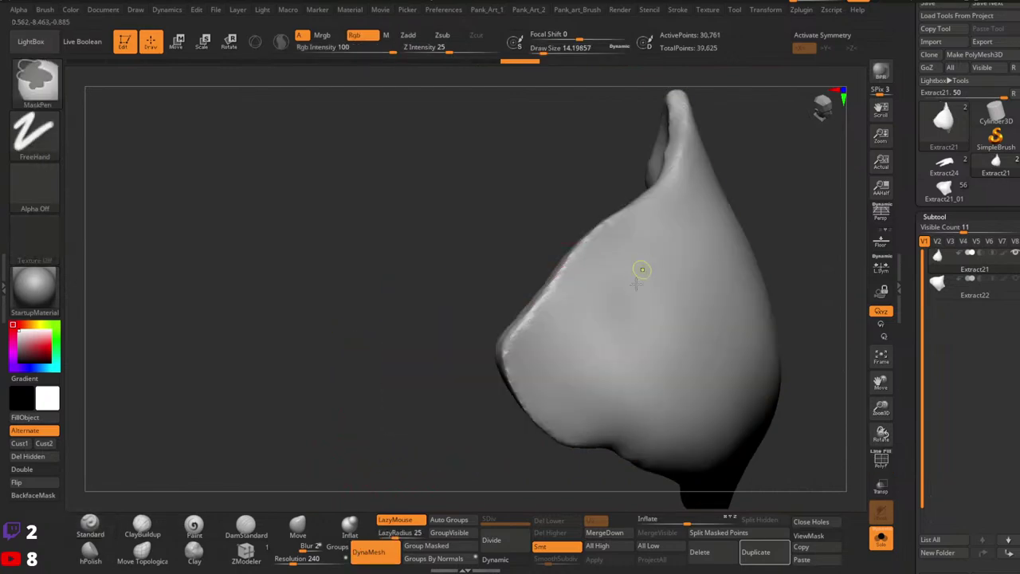
ctrl+drag(640, 274, 578, 354)
key(ctrl+z)
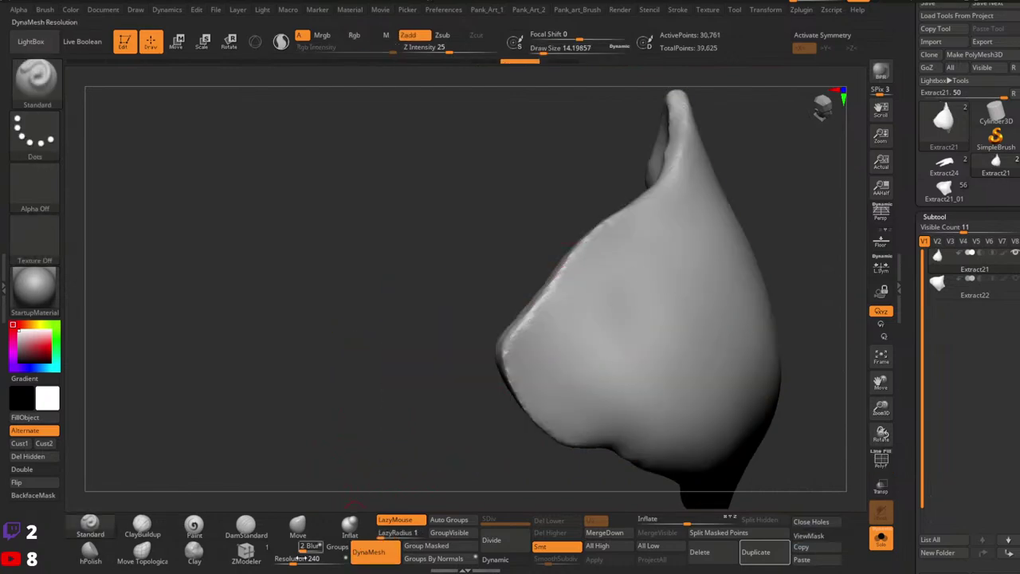
Set the DynaMesh resolution to 400 and remesh the cup.
click(300, 560)
text(400)
key(Return)
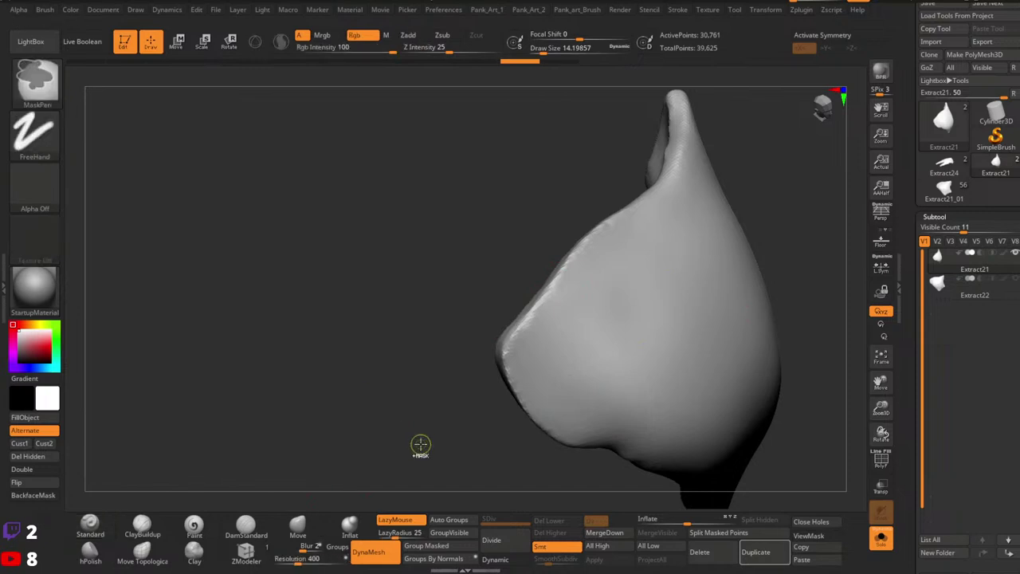
ctrl+drag(421, 444, 444, 481)
ctrl+right_drag(444, 480, 520, 456)
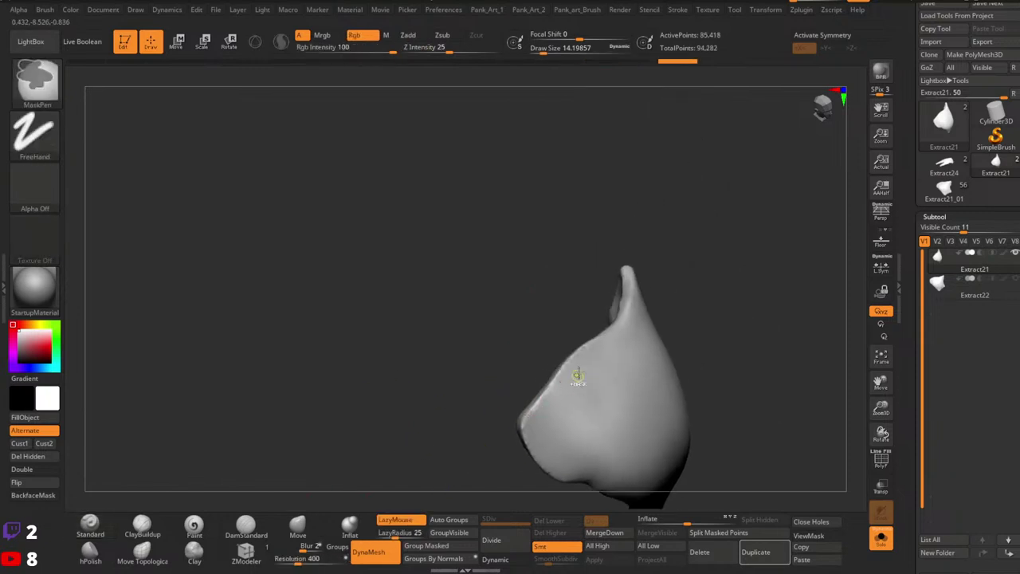
Try a mask stroke down the outer edge of the remeshed cup.
ctrl+drag(578, 376, 555, 454)
ctrl+right_drag(590, 415, 652, 459)
key(ctrl+z)
Reduce the draw size to about 10.5 and mask a thin border down the strap's outer edge.
mouse_move(751, 399)
ctrl+right_down()
mouse_move(647, 356)
mouse_move(843, 273)
mouse_move(696, 239)
ctrl+right_up()
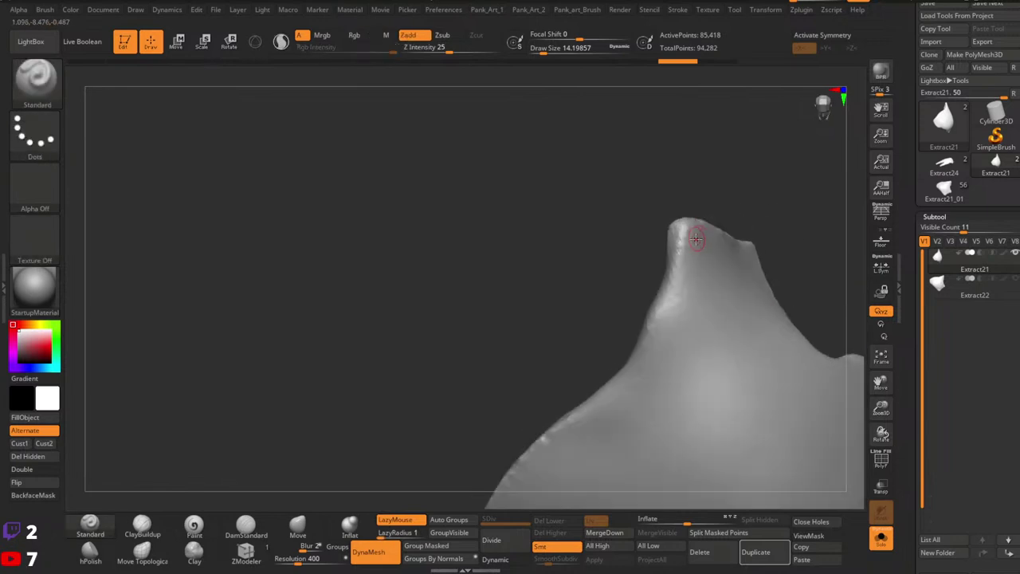
key(space)
drag(697, 239, 688, 240)
key(space)
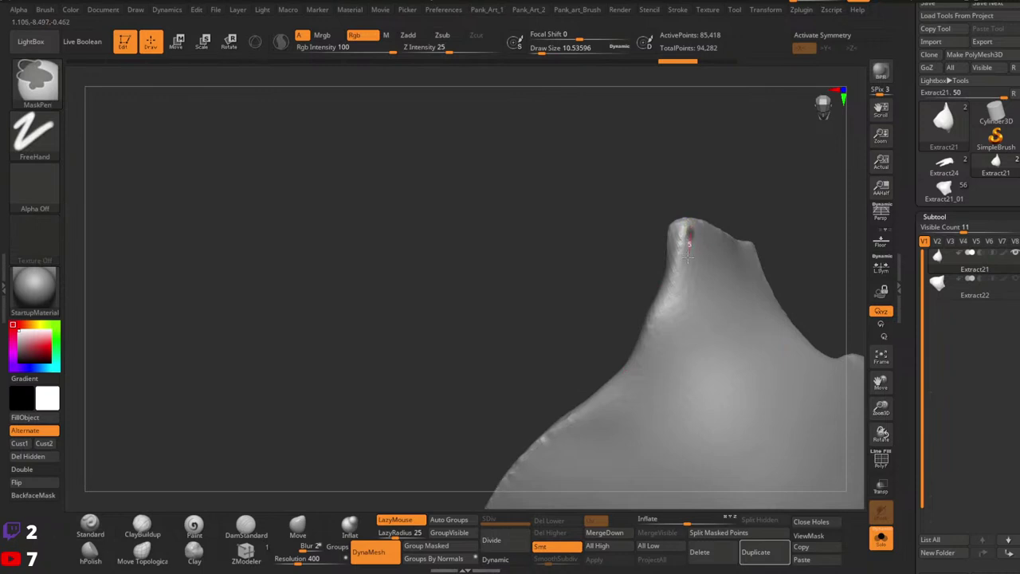
ctrl+drag(687, 257, 661, 341)
key(ctrl+z)
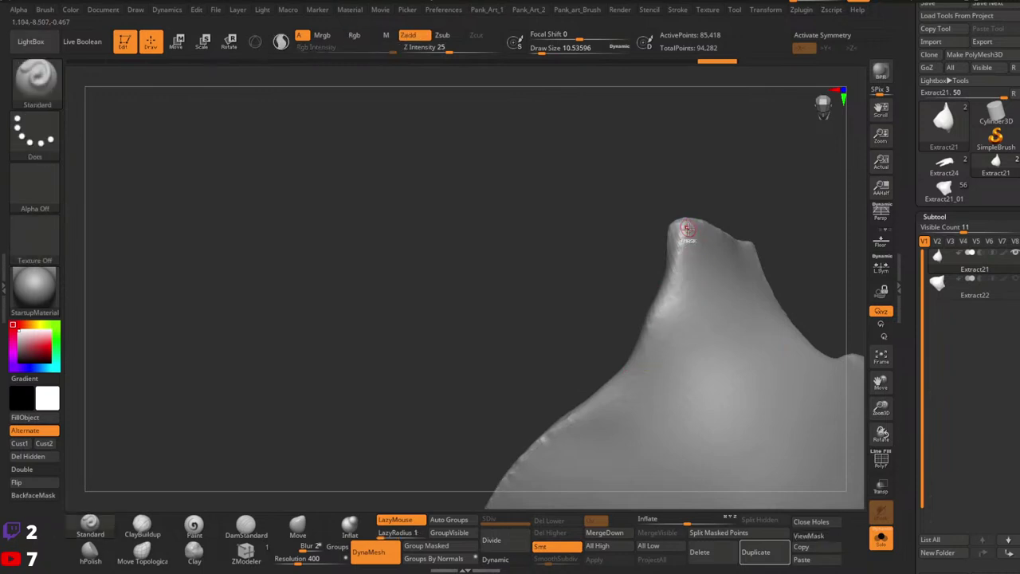
ctrl+drag(687, 230, 671, 302)
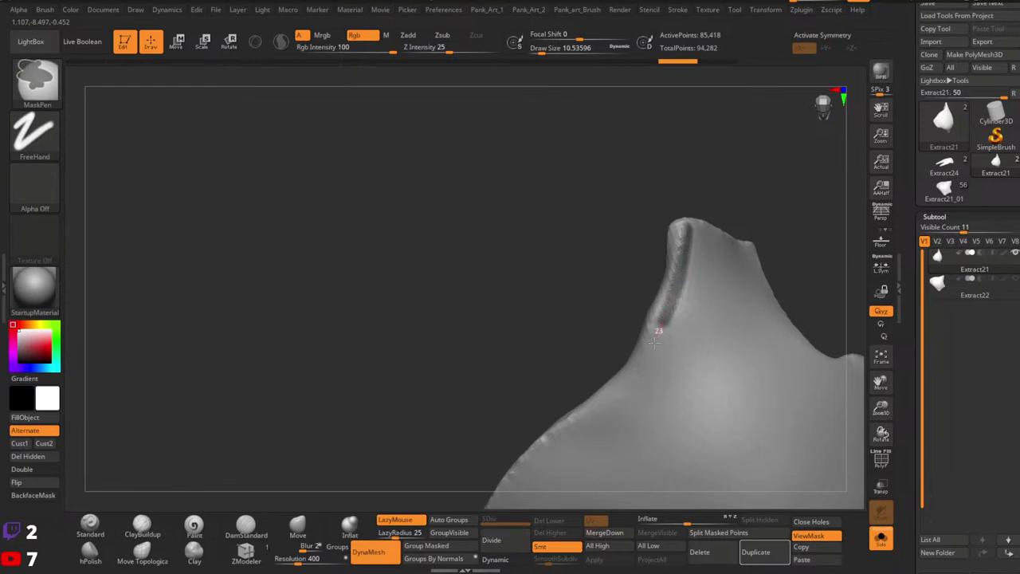
ctrl+drag(654, 343, 594, 414)
Extend the mask border from the base of the strap along the upper outer edge to the side corner.
mouse_move(594, 413)
alt+right_down()
mouse_move(754, 276)
mouse_move(789, 272)
alt+right_up()
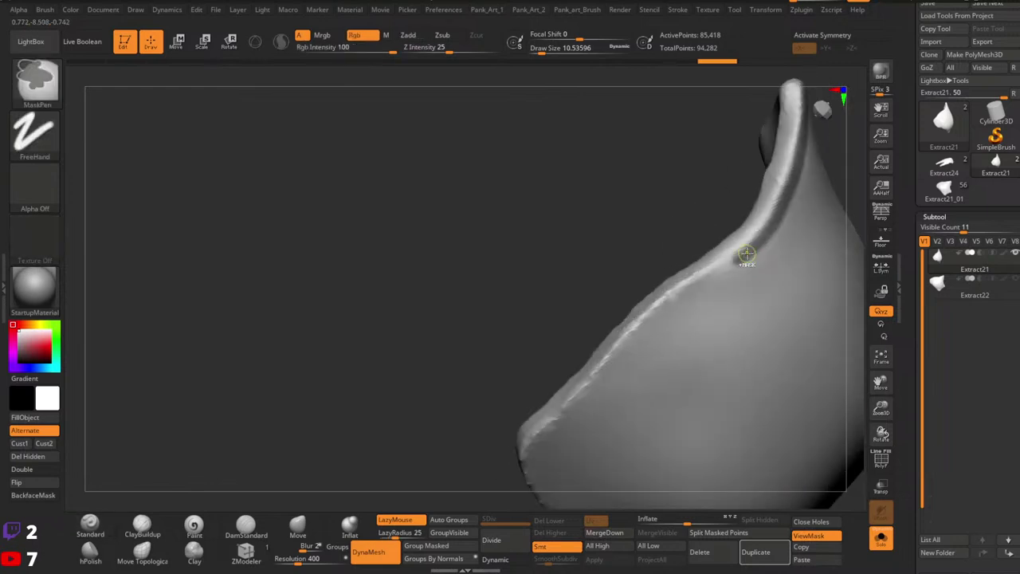
mouse_move(730, 265)
ctrl+mouse_down()
mouse_move(685, 292)
mouse_move(605, 370)
mouse_move(616, 388)
ctrl+mouse_up()
alt+right_drag(616, 388, 659, 298)
right_drag(658, 299, 660, 244)
mouse_move(635, 291)
ctrl+mouse_down()
mouse_move(573, 350)
mouse_move(572, 371)
ctrl+mouse_up()
key(ctrl+z)
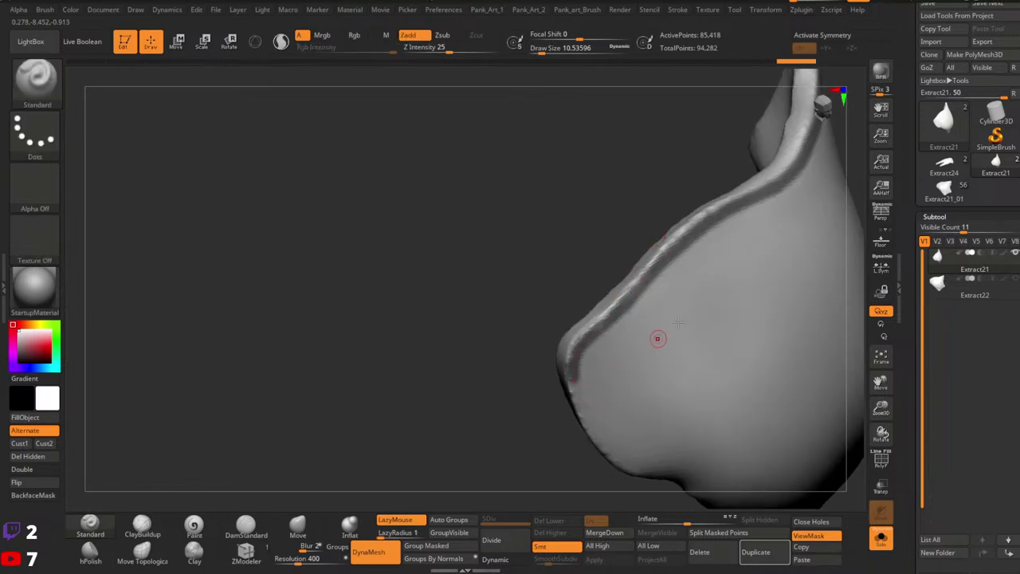
Continue the mask border around the rounded side lobe and down into the notch below it.
mouse_move(659, 340)
ctrl+right_down()
mouse_move(754, 276)
mouse_move(616, 320)
mouse_move(550, 323)
mouse_move(510, 311)
ctrl+right_up()
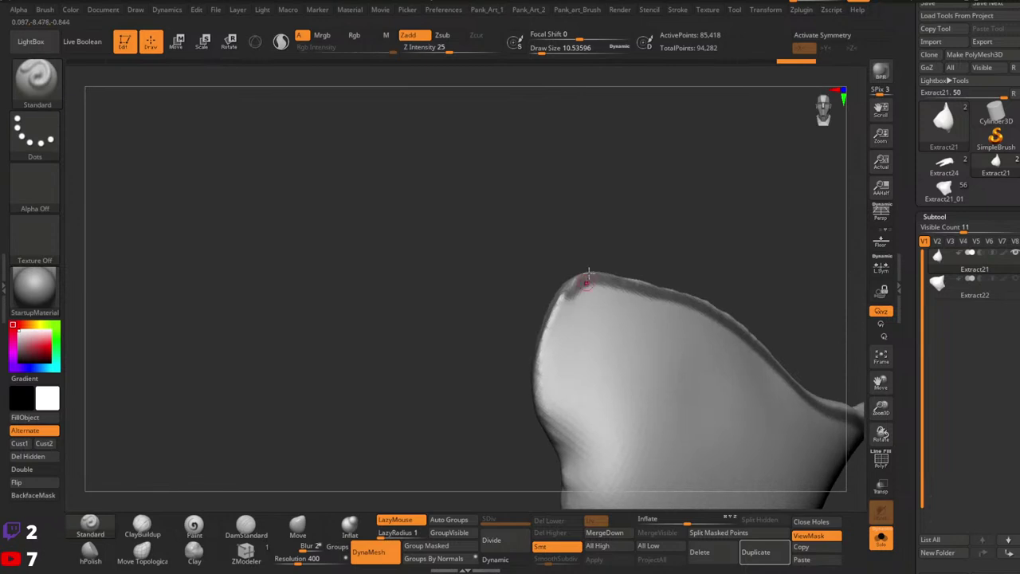
ctrl+drag(583, 281, 545, 351)
ctrl+drag(543, 400, 563, 452)
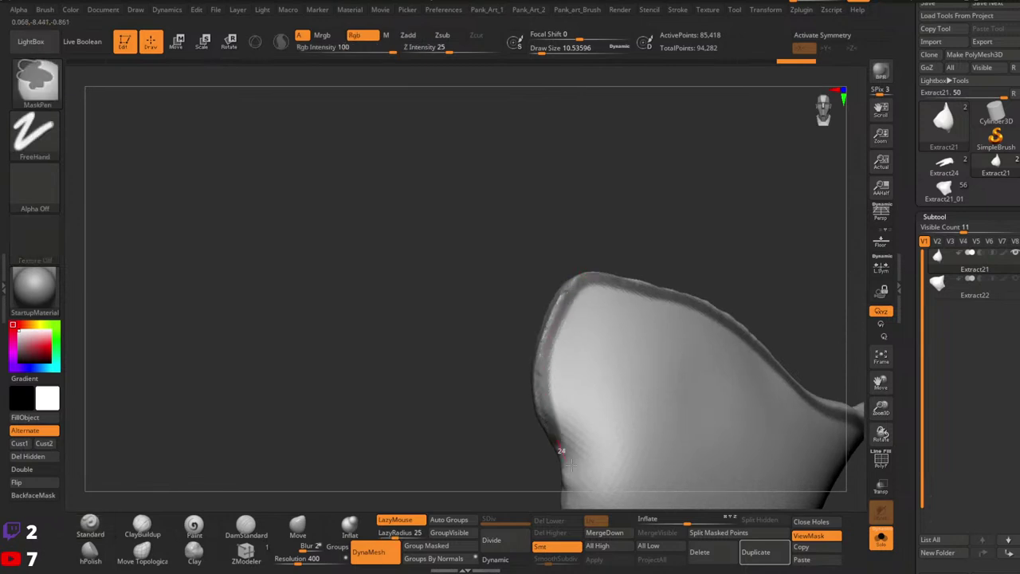
mouse_move(582, 430)
alt+right_down()
mouse_move(586, 270)
mouse_move(664, 277)
alt+right_up()
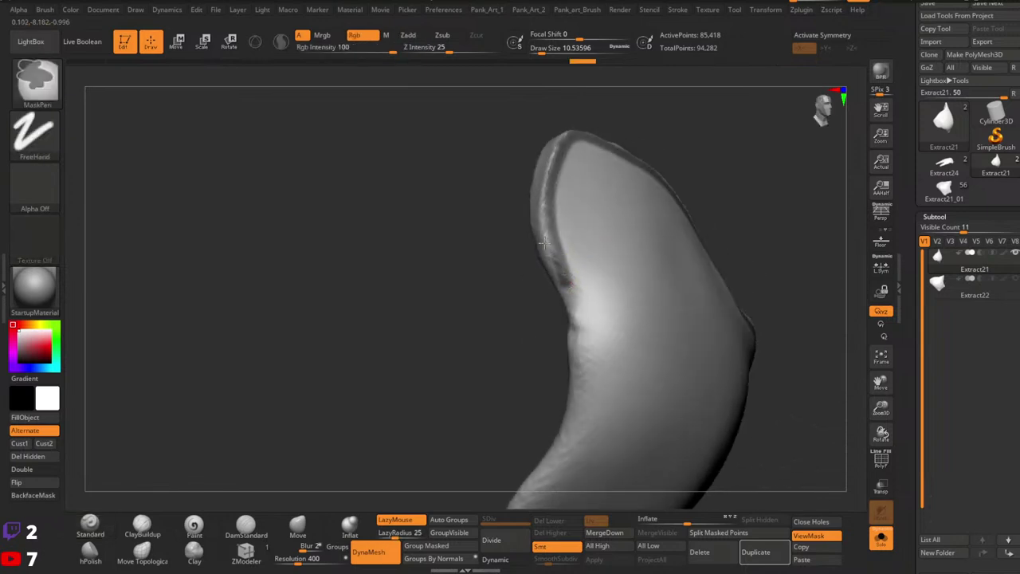
ctrl+drag(579, 316, 579, 326)
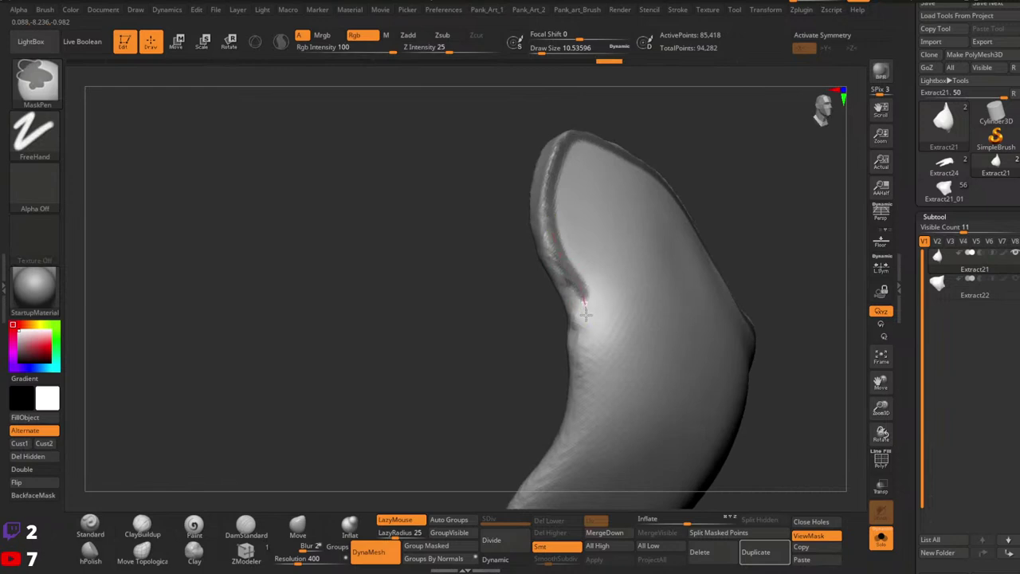
ctrl+drag(583, 373, 583, 378)
Mask the border along the cup's curved lower edge from the notch to the bottom corner.
alt+right_drag(628, 360, 660, 204)
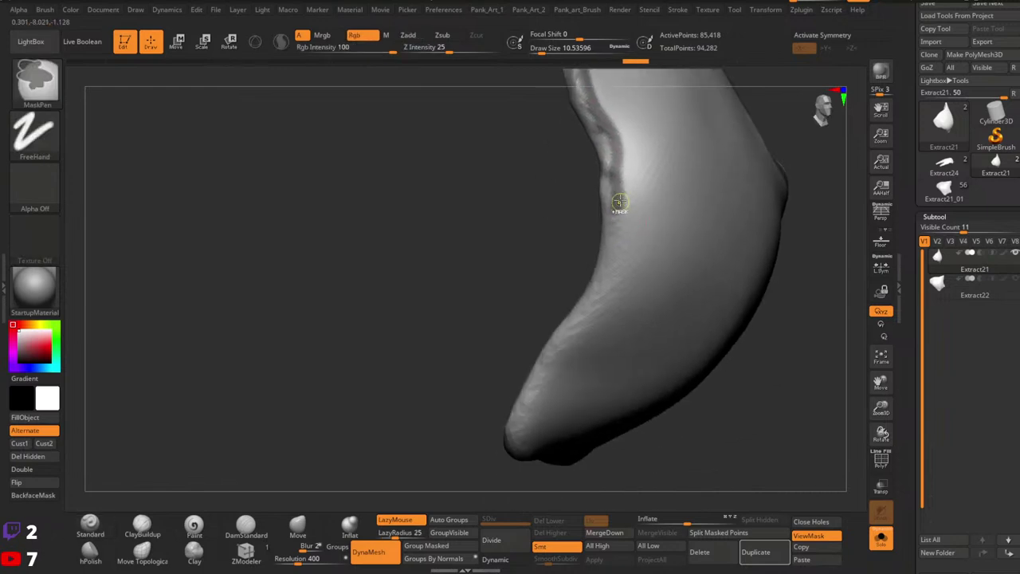
mouse_move(618, 255)
ctrl+mouse_down()
mouse_move(598, 307)
mouse_move(535, 399)
ctrl+mouse_up()
right_drag(535, 399, 561, 337)
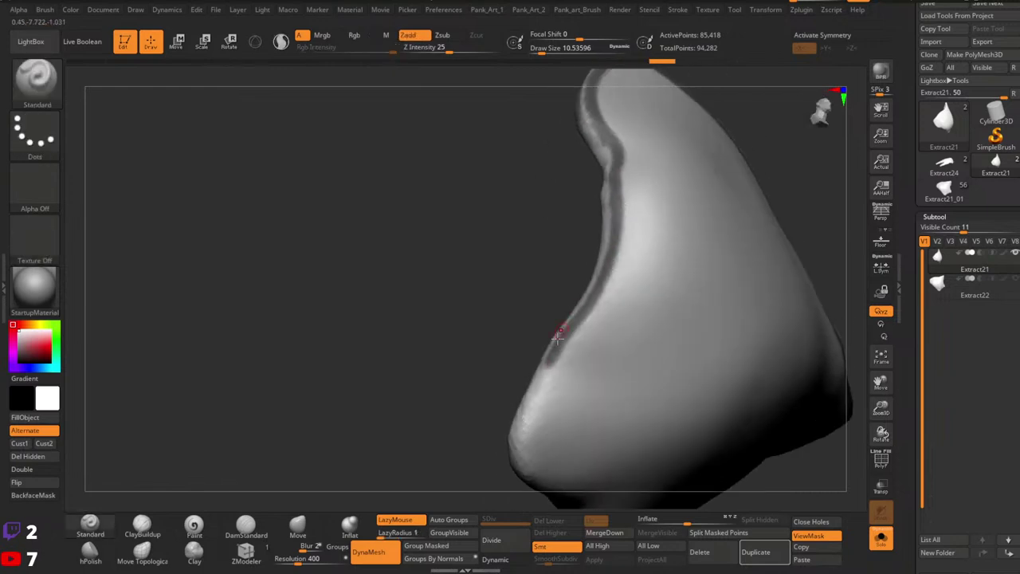
mouse_move(561, 336)
ctrl+mouse_down()
mouse_move(535, 389)
mouse_move(528, 483)
ctrl+mouse_up()
Carry the mask border from the bottom corner along the adjoining edge to the tip of the small tab.
right_drag(565, 433, 521, 238)
ctrl+drag(492, 322, 539, 416)
right_drag(579, 418, 542, 272)
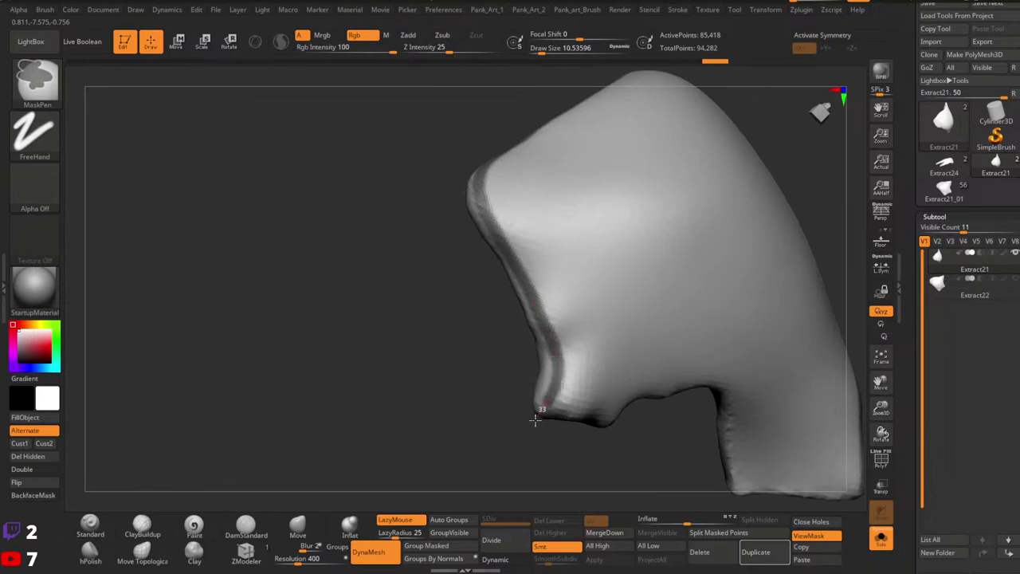
ctrl+drag(535, 420, 536, 426)
Mask the border across the end of the strap down to its lower corner.
mouse_move(550, 422)
ctrl+right_down()
mouse_move(553, 365)
mouse_move(605, 414)
mouse_move(615, 367)
mouse_move(573, 385)
mouse_move(644, 326)
mouse_move(725, 200)
ctrl+right_up()
key(ctrl)
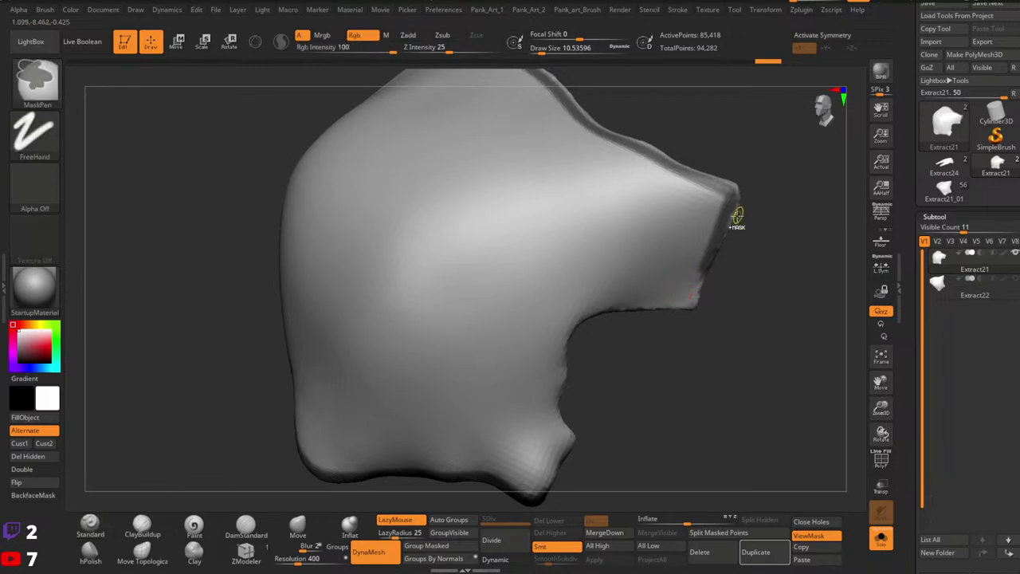
ctrl+drag(686, 314, 682, 317)
Continue the mask border from the strap's lower corner around the inner concave edge and down the end of the small tab.
mouse_move(681, 317)
right_down()
mouse_move(660, 317)
mouse_move(717, 303)
right_up()
mouse_move(736, 308)
ctrl+mouse_down()
mouse_move(647, 367)
mouse_move(644, 396)
ctrl+mouse_up()
alt+right_drag(703, 385, 668, 301)
ctrl+drag(696, 228, 639, 256)
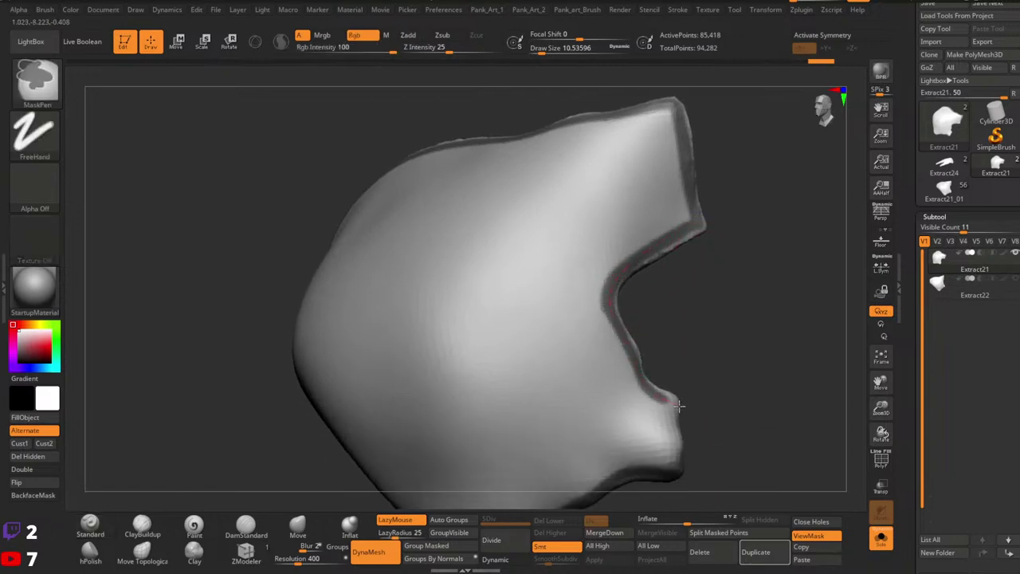
ctrl+drag(676, 406, 674, 417)
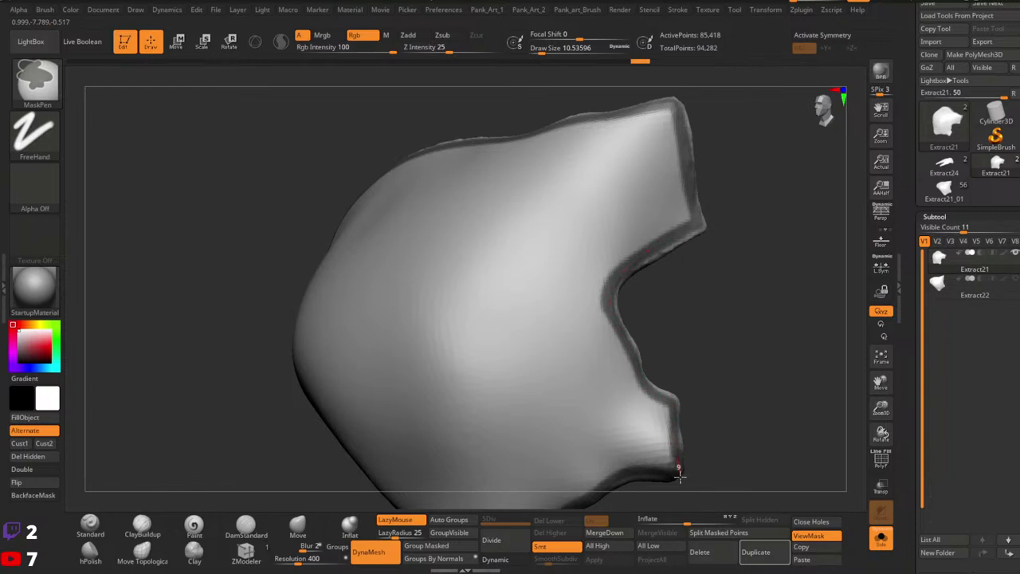
ctrl+drag(681, 482, 683, 483)
Show the polygroups and assign the whole visible chest cup to a single polygroup.
ctrl+right_drag(750, 343, 709, 340)
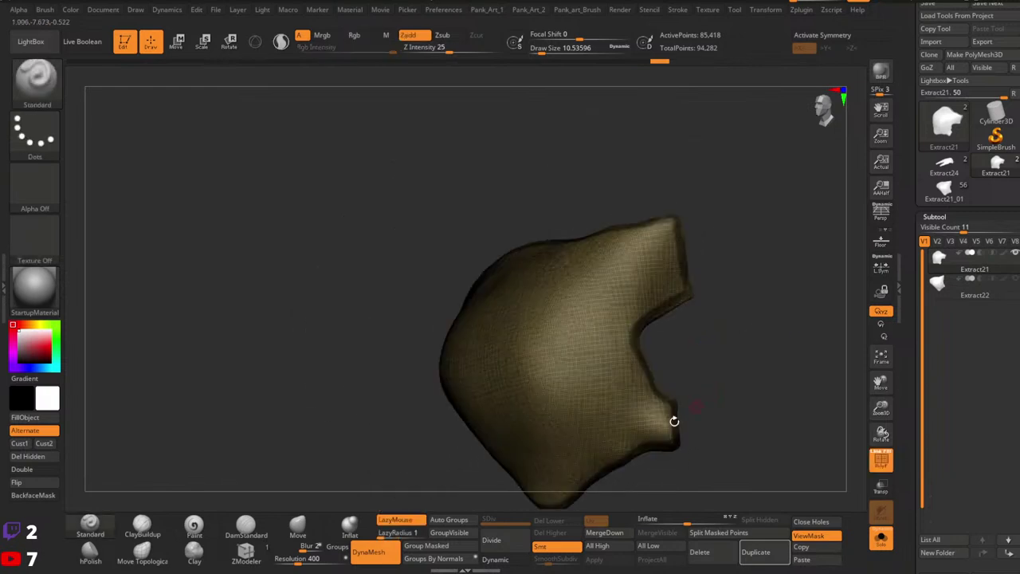
click(449, 532)
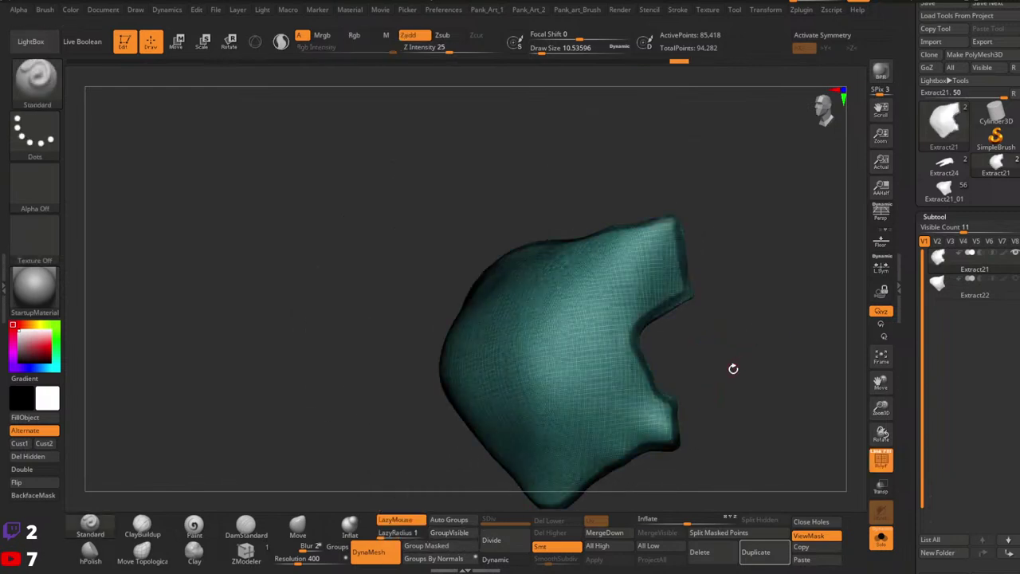
drag(733, 367, 574, 450)
mouse_move(680, 341)
mouse_down()
mouse_move(592, 432)
mouse_move(676, 360)
mouse_up()
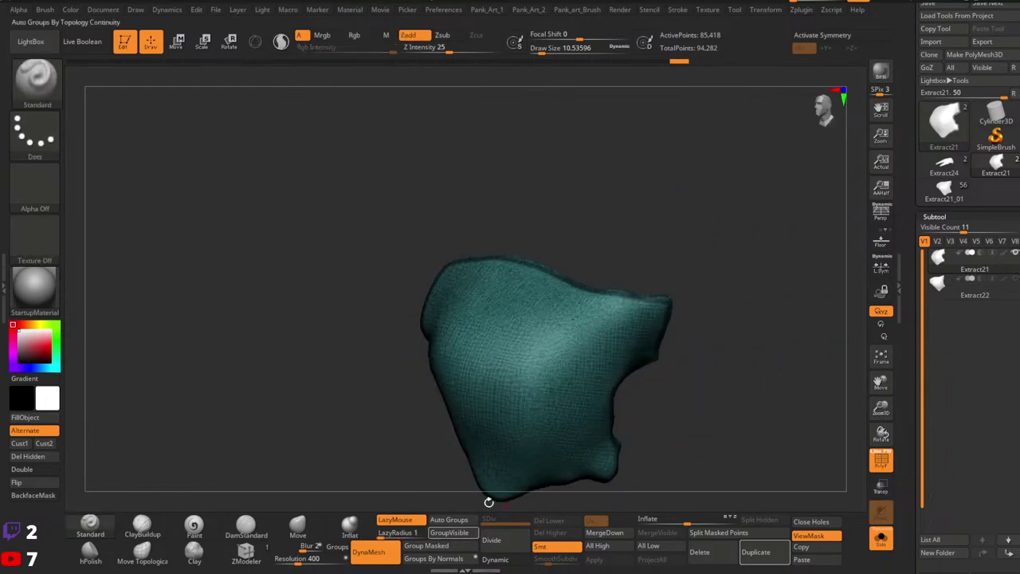
drag(489, 502, 676, 338)
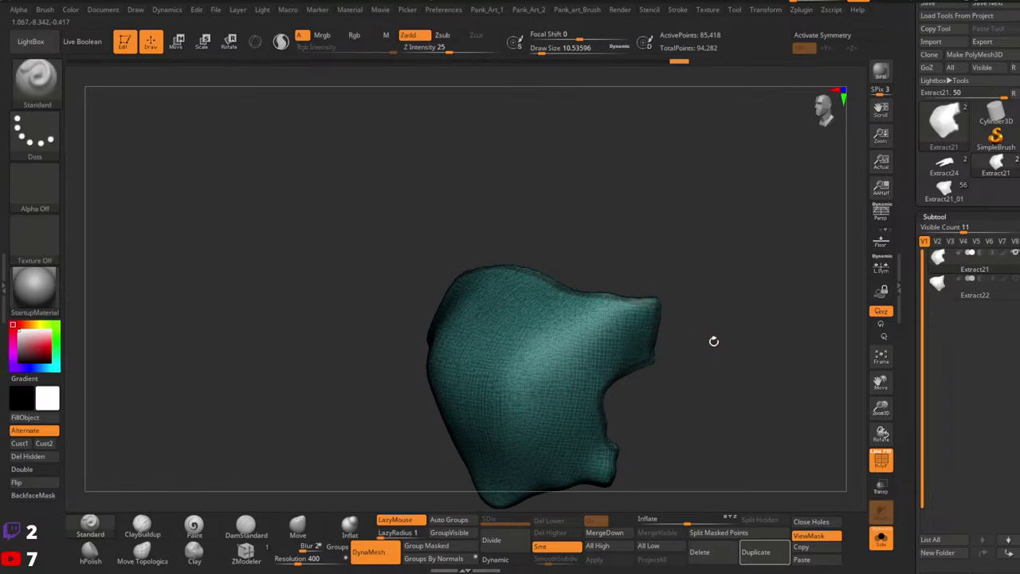
Check the mask band along the cup's edges and assign the masked border to its own polygroup.
key(shift+f)
key(shift+f)
ctrl+right_drag(635, 337, 813, 278)
drag(813, 278, 785, 263)
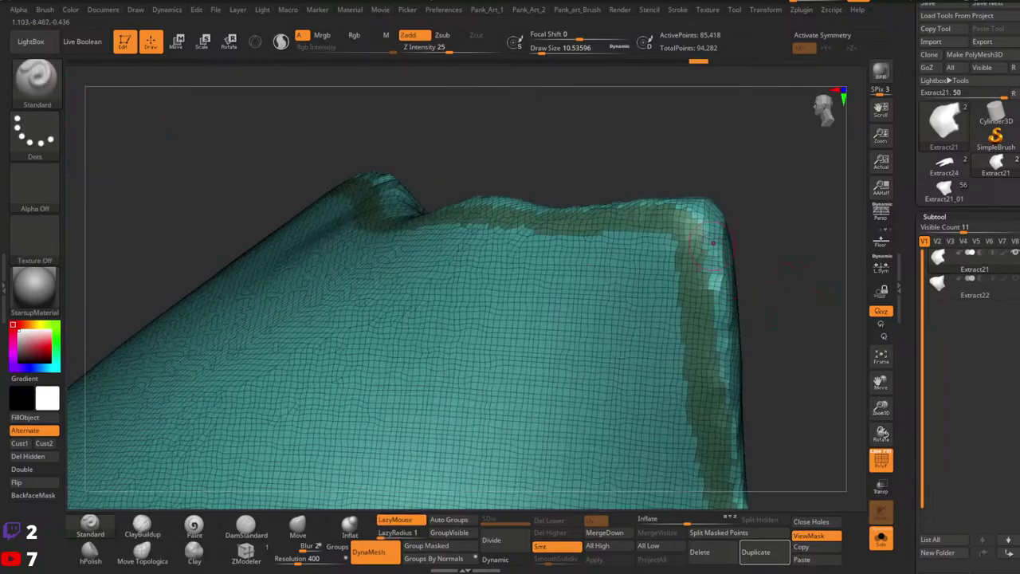
right_drag(767, 289, 609, 370)
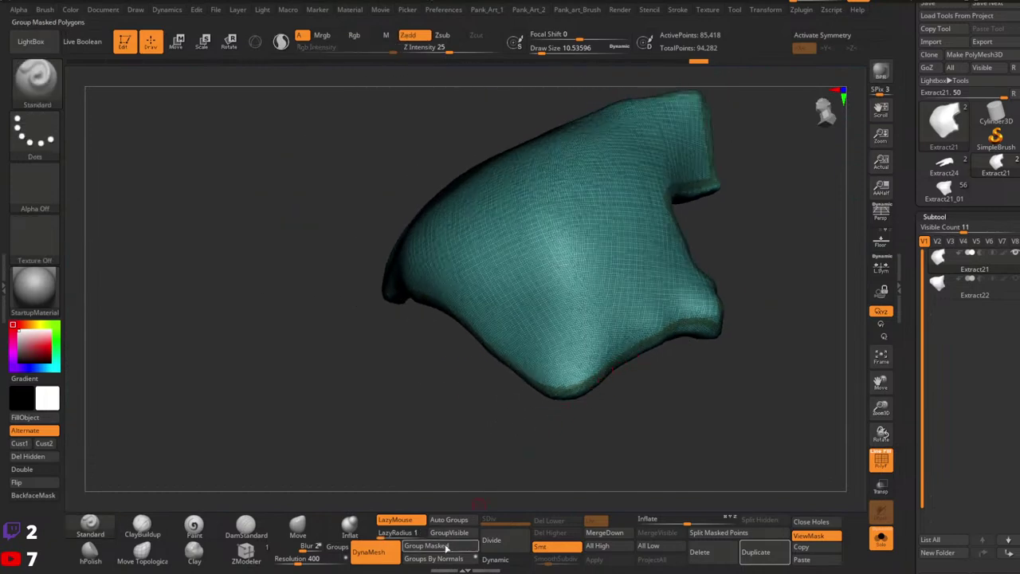
key(shift+f)
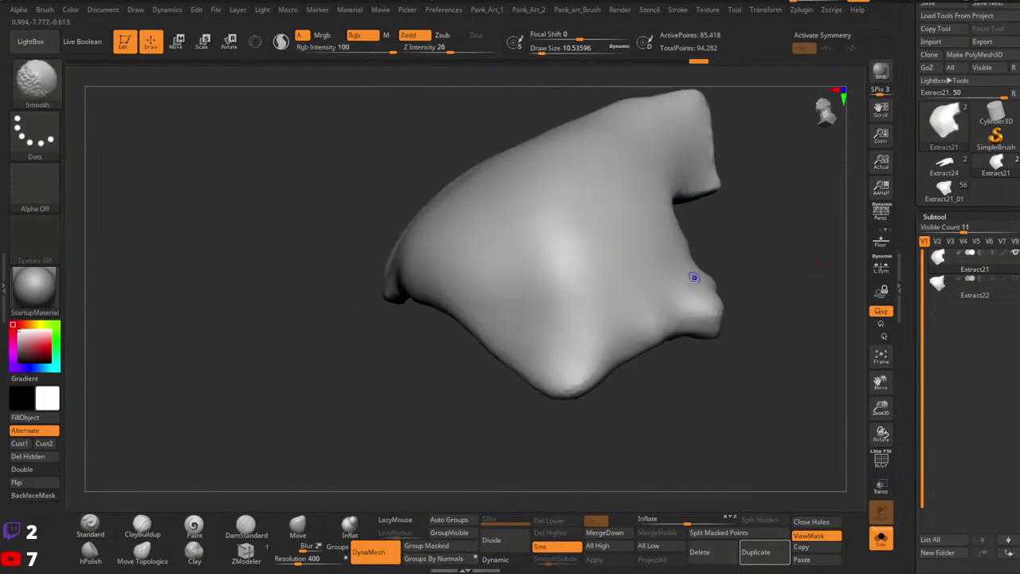
Switch the chest cup's material to SkinShade4.
alt+right_drag(752, 285, 674, 367)
key(shift+f)
click(46, 282)
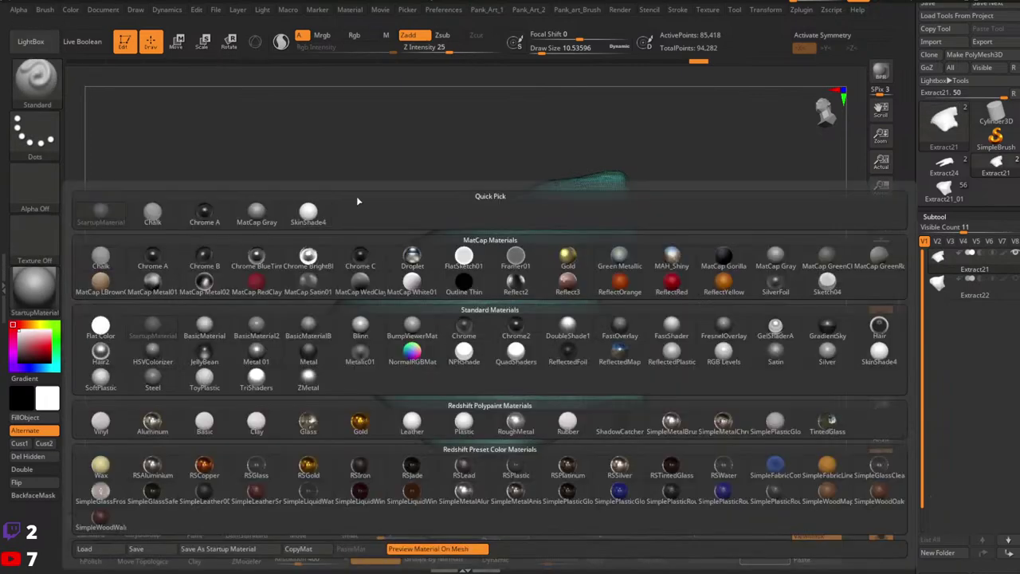
click(330, 208)
mouse_move(705, 332)
right_down()
mouse_move(674, 380)
mouse_move(618, 345)
right_up()
key(shift+f)
Hide the border strip's polygroup and turn on double-sided display for the cup.
ctrl+shift+click(608, 317)
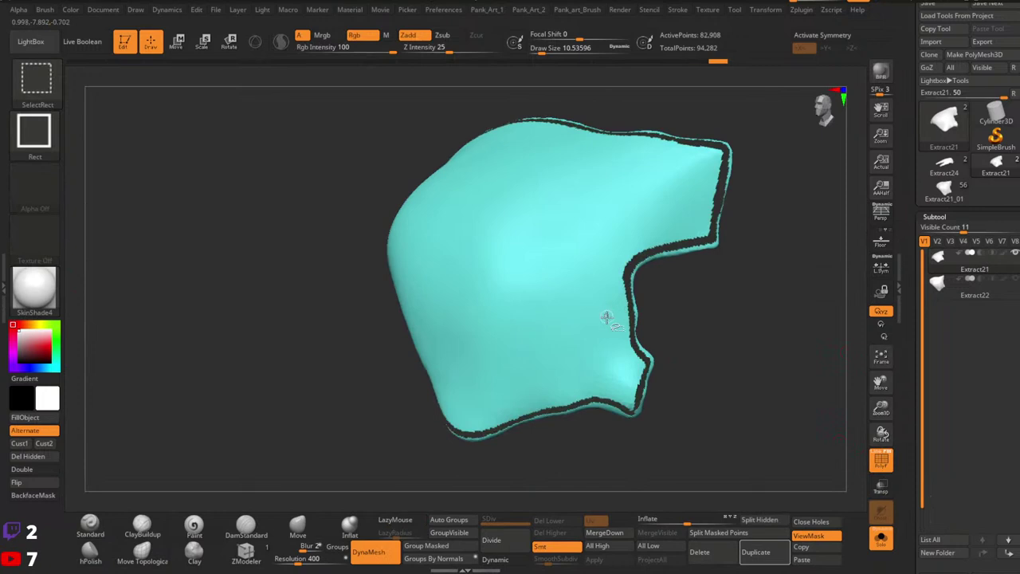
right_drag(718, 354, 694, 373)
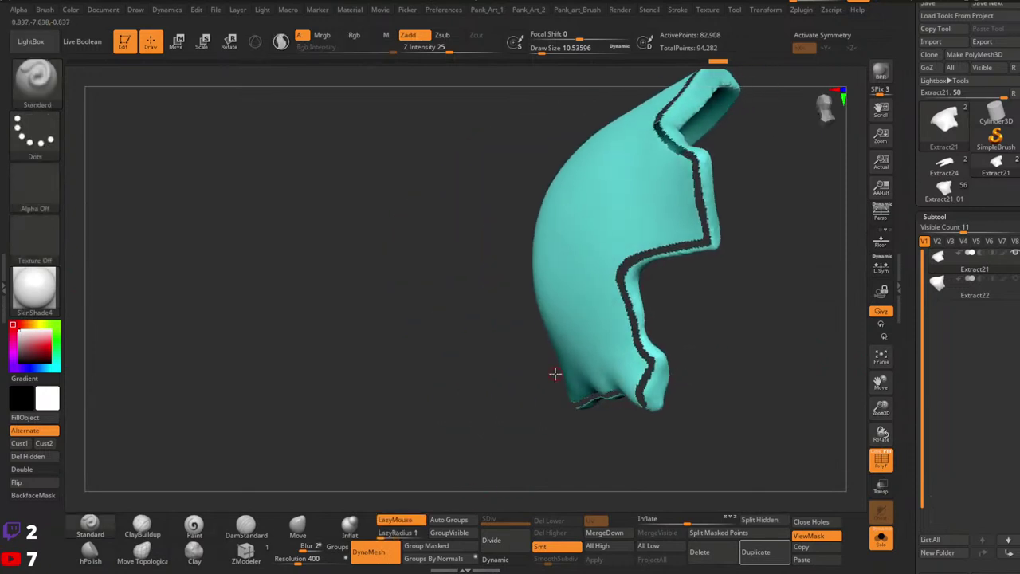
click(32, 470)
right_drag(719, 263, 712, 273)
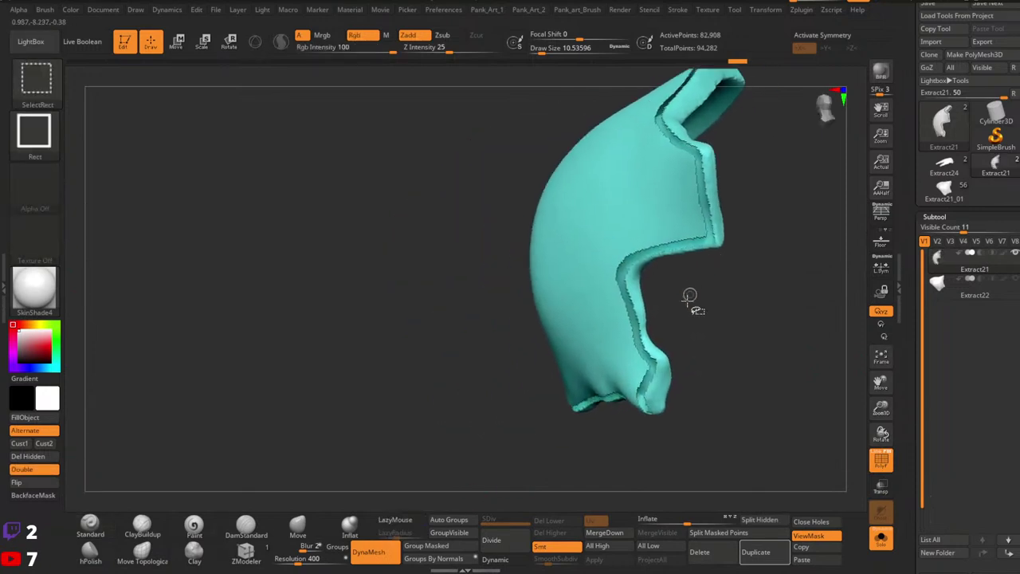
Auto-group the separated outer and inner surfaces into different polygroups and bring back the hidden border strip.
ctrl+shift+click(695, 316)
ctrl+shift+click(634, 218)
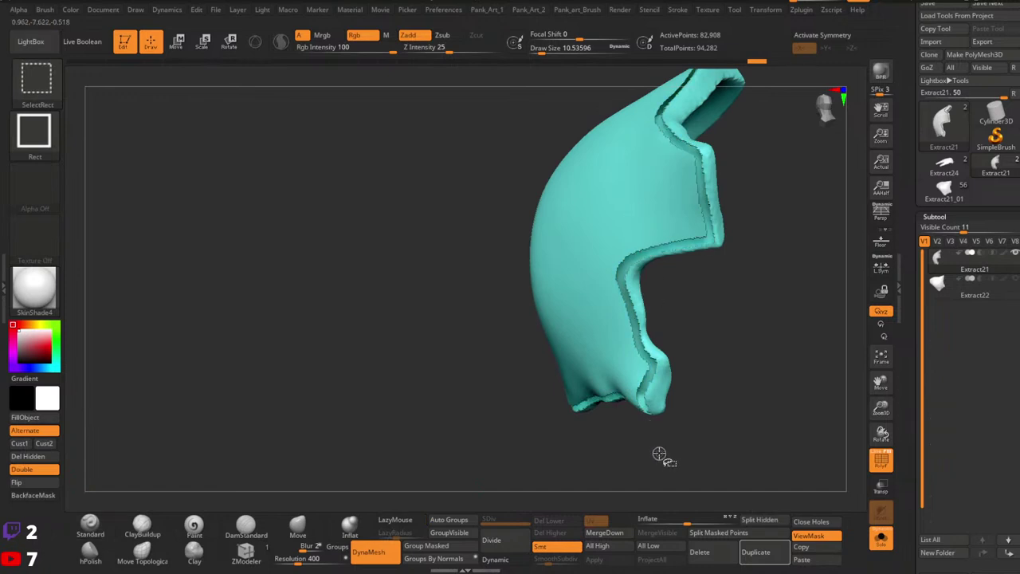
click(456, 519)
ctrl+shift+click(685, 330)
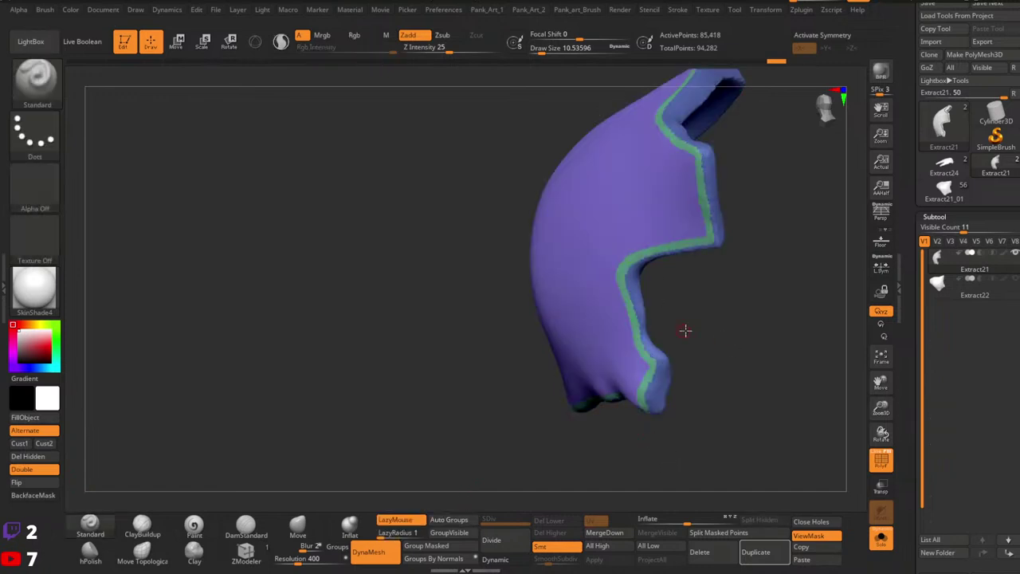
Isolate the cup's outer face together with its border strip and delete the hidden inner geometry.
drag(685, 330, 742, 320)
ctrl+shift+click(584, 311)
ctrl+shift+click(584, 312)
ctrl+shift+click(618, 277)
ctrl+shift+drag(689, 338, 724, 442)
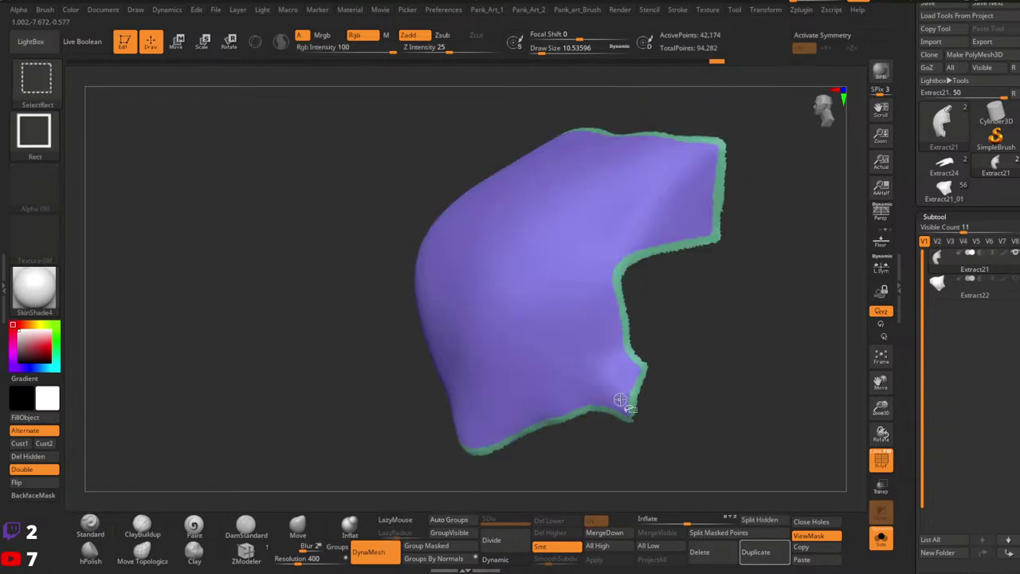
click(47, 460)
key(f)
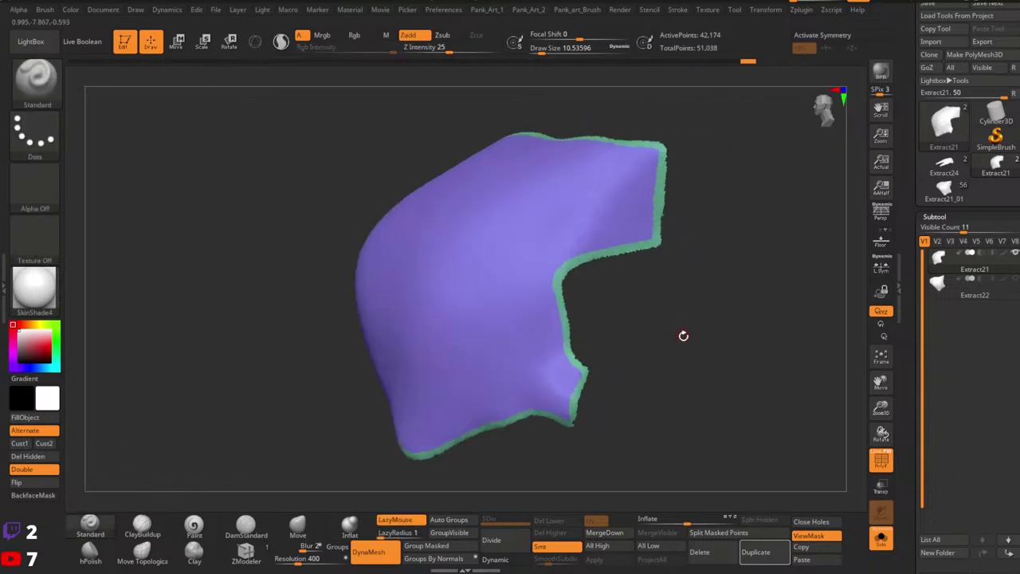
Auto-group the remaining open shell so the face and border strip share one polygroup.
key(shift+f)
key(shift+f)
drag(624, 307, 630, 351)
drag(693, 340, 651, 330)
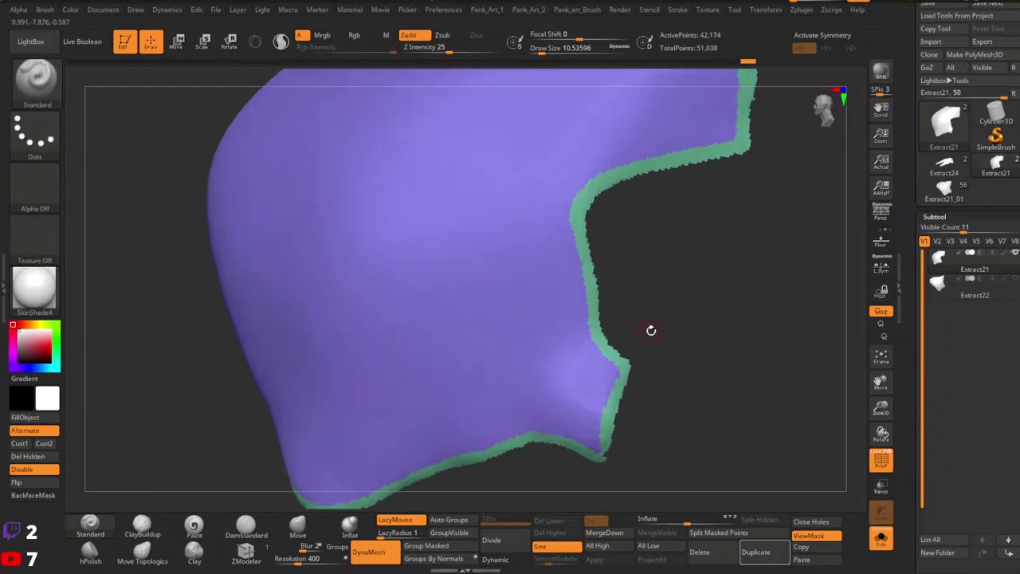
key(1)
click(469, 520)
Smooth the shell's jagged open edges with repeated Polish By Groups passes.
key(shift+q)
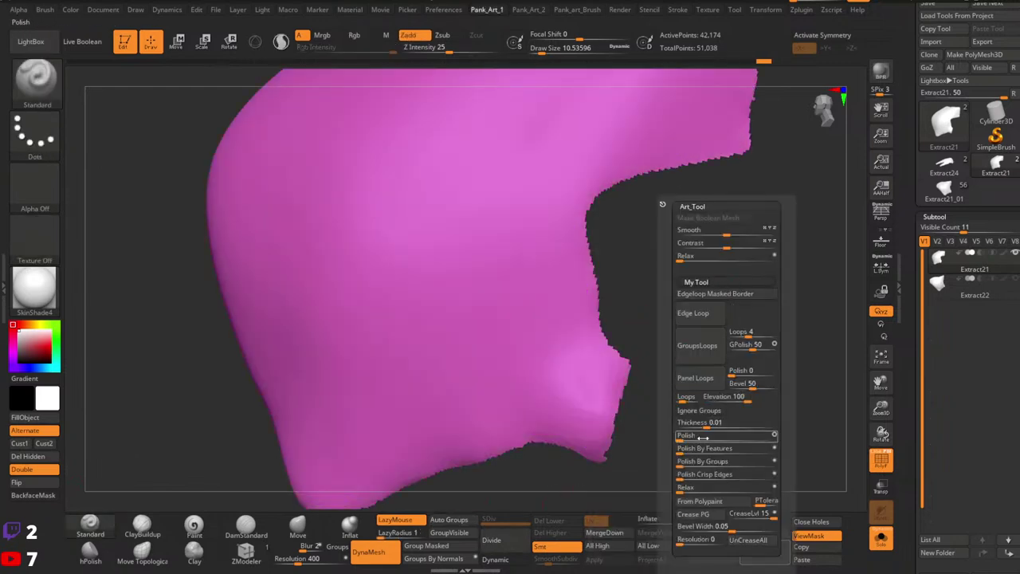
click(684, 463)
click(684, 464)
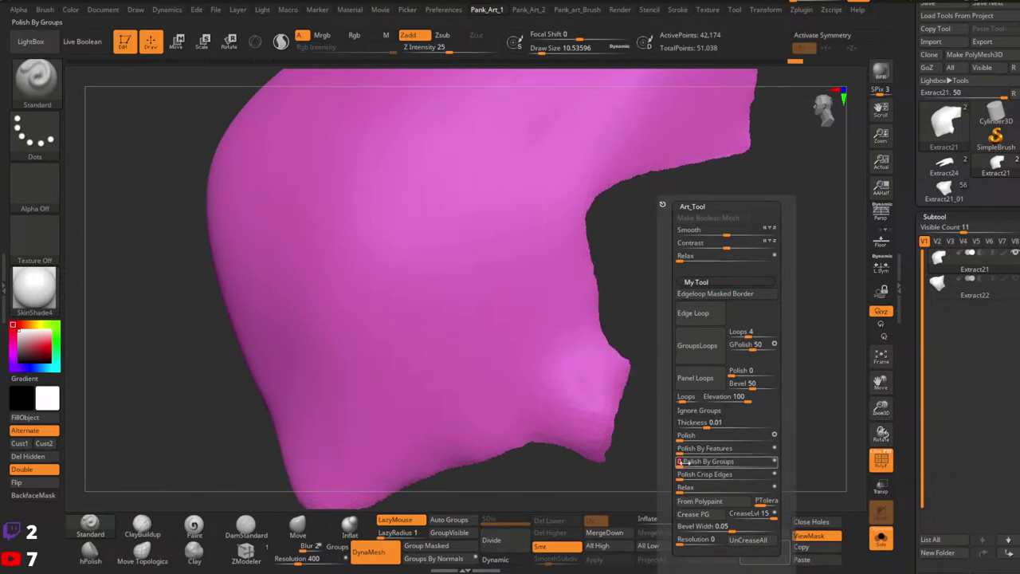
click(683, 463)
mouse_move(621, 362)
ctrl+right_down()
mouse_move(600, 334)
mouse_move(676, 343)
mouse_move(576, 326)
mouse_move(534, 339)
ctrl+right_up()
mouse_move(534, 339)
ctrl+right_down()
mouse_move(526, 319)
mouse_move(659, 384)
mouse_move(589, 364)
ctrl+right_up()
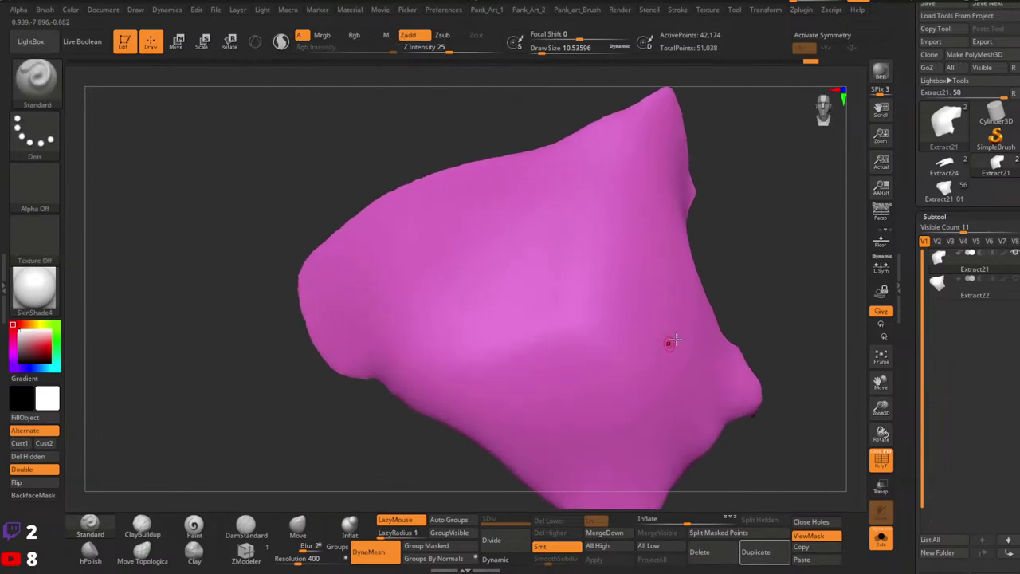
ctrl+right_drag(679, 317, 678, 321)
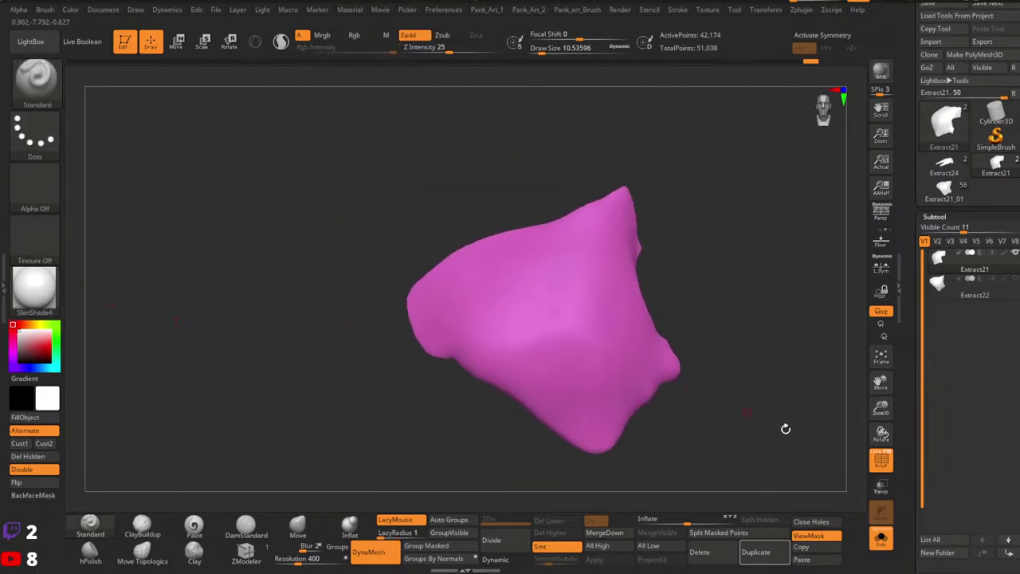
Show the shell's wireframe and set the ZRemesher target polygon count to 2.
click(875, 452)
ctrl+right_drag(586, 361, 585, 271)
mouse_move(585, 270)
ctrl+right_down()
mouse_move(616, 258)
mouse_move(603, 278)
mouse_move(678, 296)
ctrl+right_up()
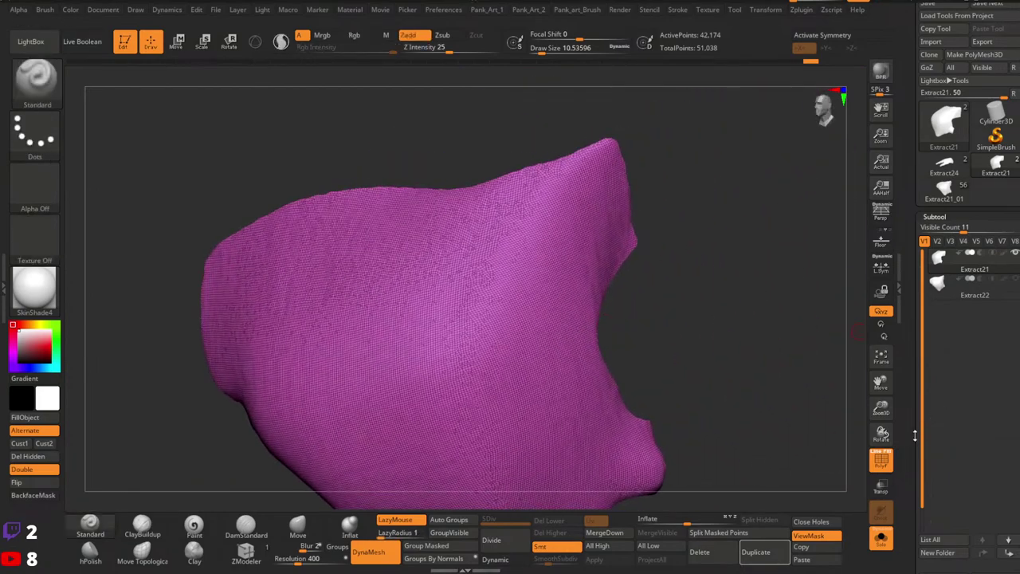
drag(909, 442, 912, 304)
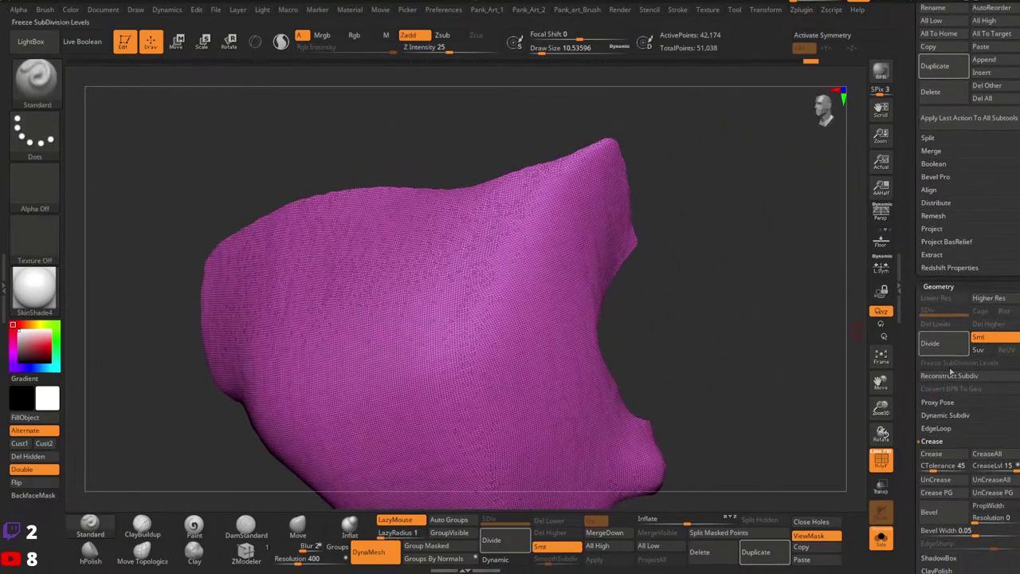
drag(911, 442, 913, 307)
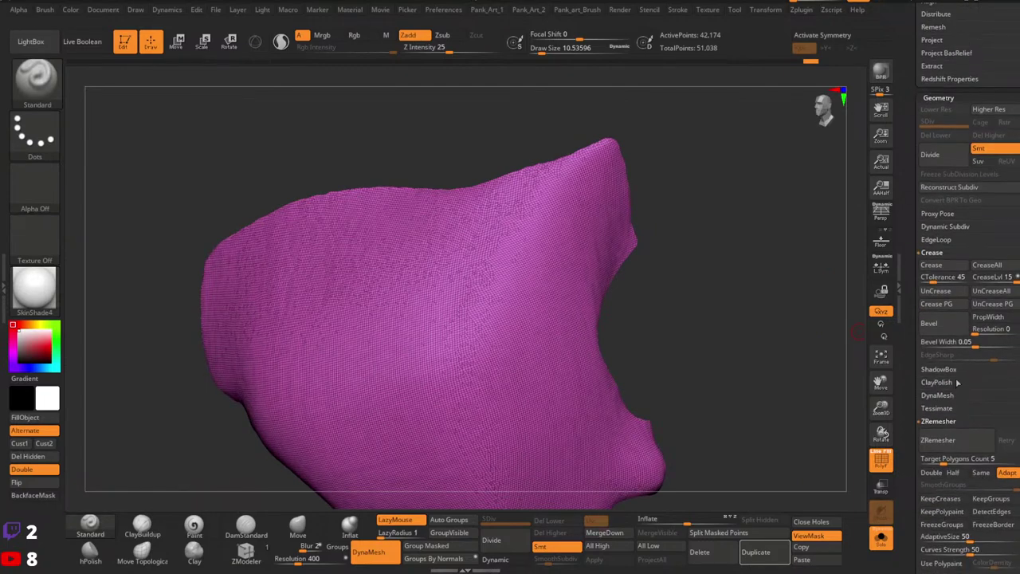
click(941, 459)
alt+drag(707, 287, 668, 332)
drag(750, 324, 739, 359)
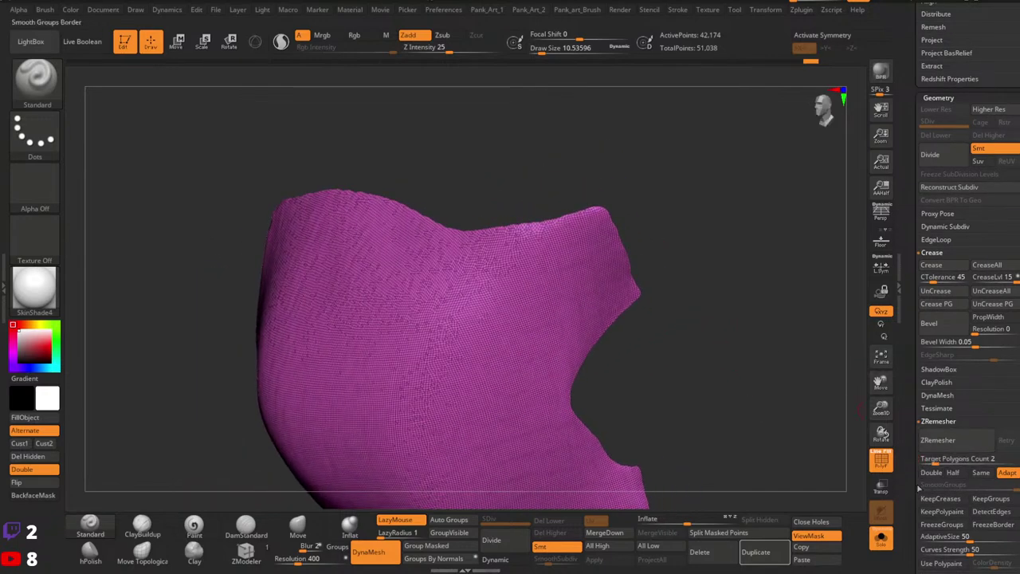
Turn on KeepGroups with SmoothGroups at 1 and remesh the shell with ZRemesher.
drag(908, 538, 906, 429)
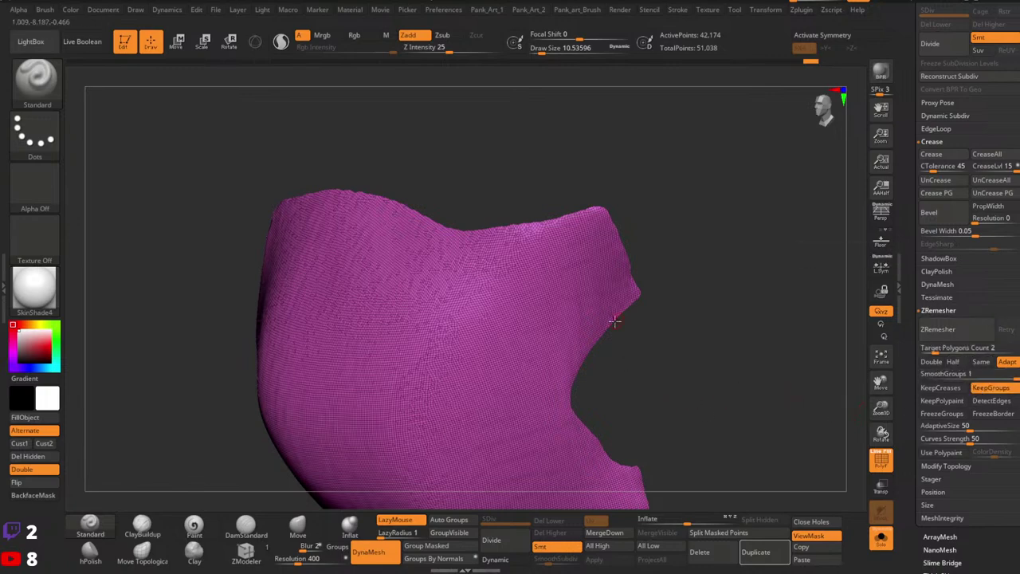
mouse_move(687, 331)
ctrl+right_down()
mouse_move(533, 353)
mouse_move(630, 325)
ctrl+right_up()
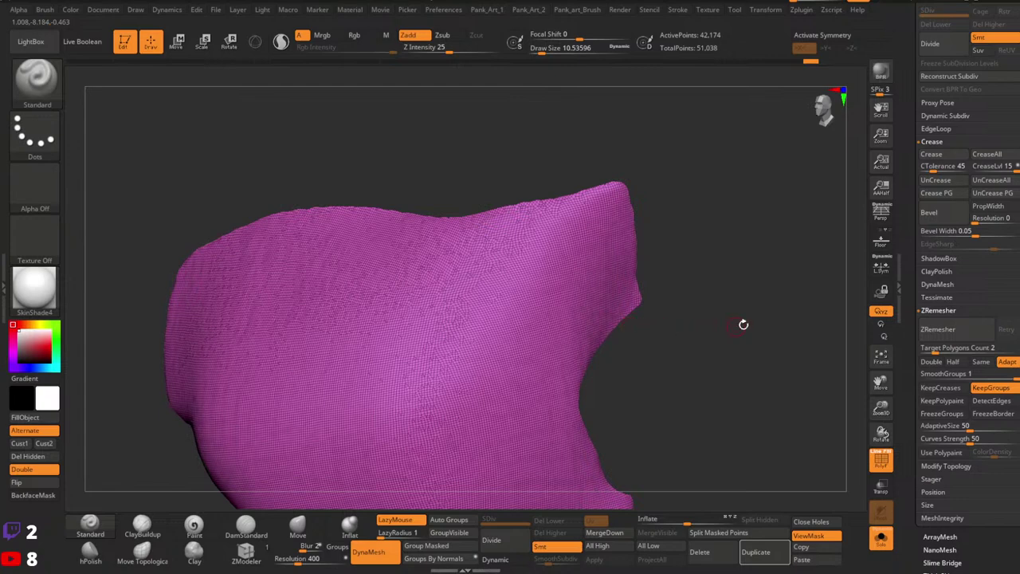
ctrl+right_drag(744, 324, 706, 325)
click(946, 329)
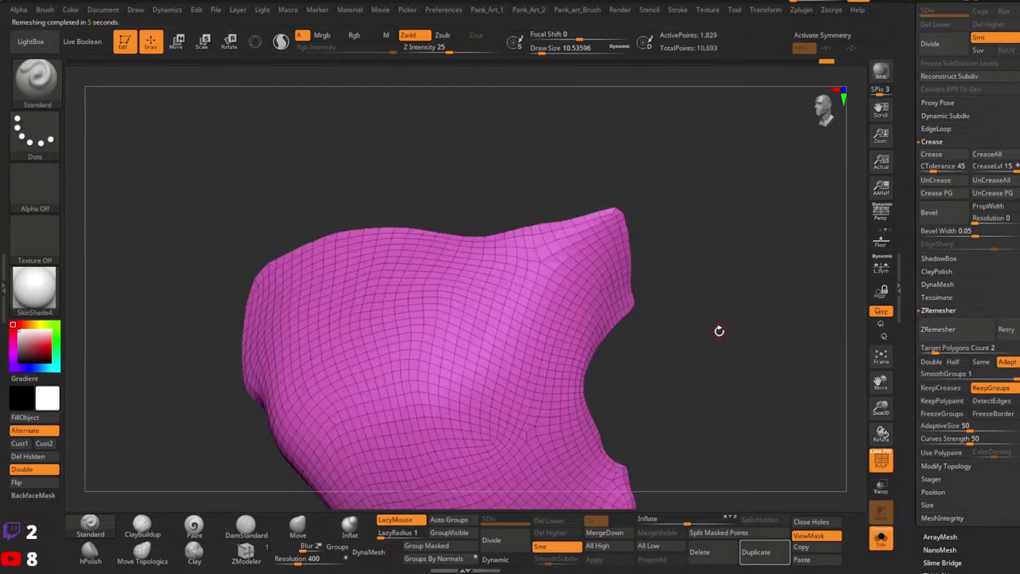
mouse_move(602, 257)
right_down()
mouse_move(661, 288)
mouse_move(630, 259)
mouse_move(599, 267)
right_up()
ctrl+right_drag(600, 267, 640, 292)
right_drag(640, 291, 688, 312)
ctrl+right_drag(551, 278, 618, 295)
Set ZRemesher to halve the shell's polygon count.
click(953, 361)
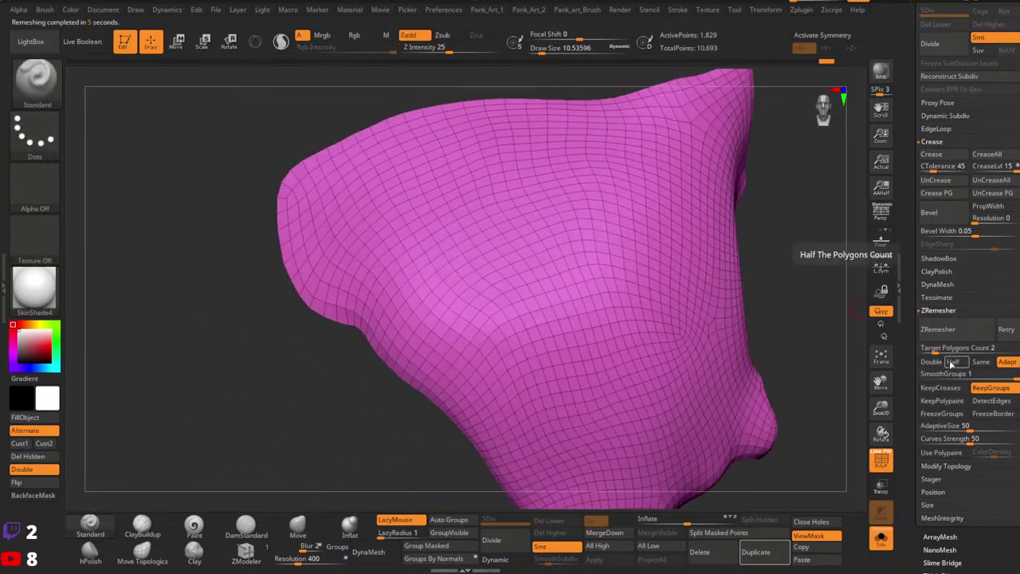
drag(1013, 375, 997, 377)
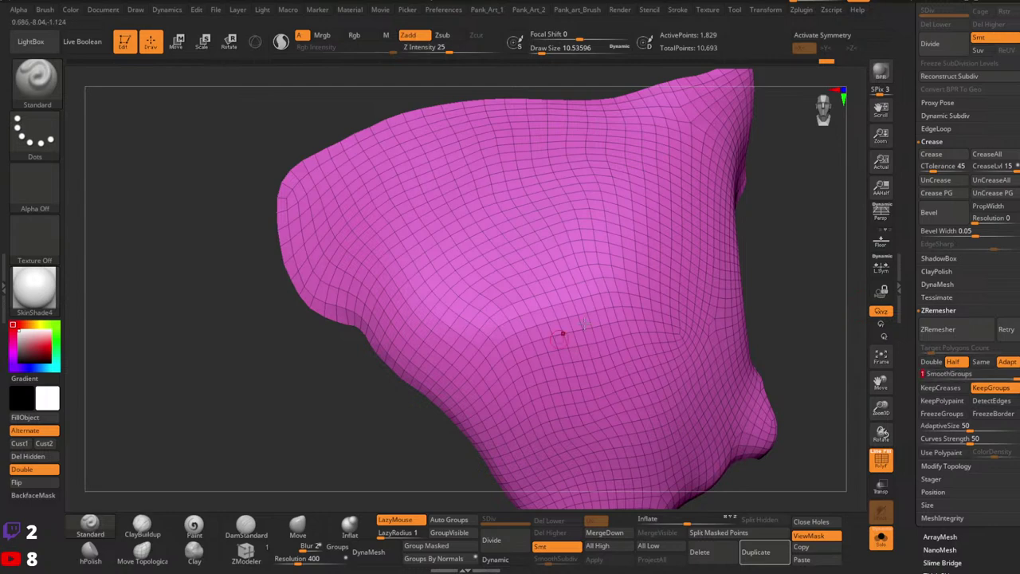
right_drag(562, 335, 414, 363)
right_drag(558, 291, 586, 284)
drag(663, 301, 686, 321)
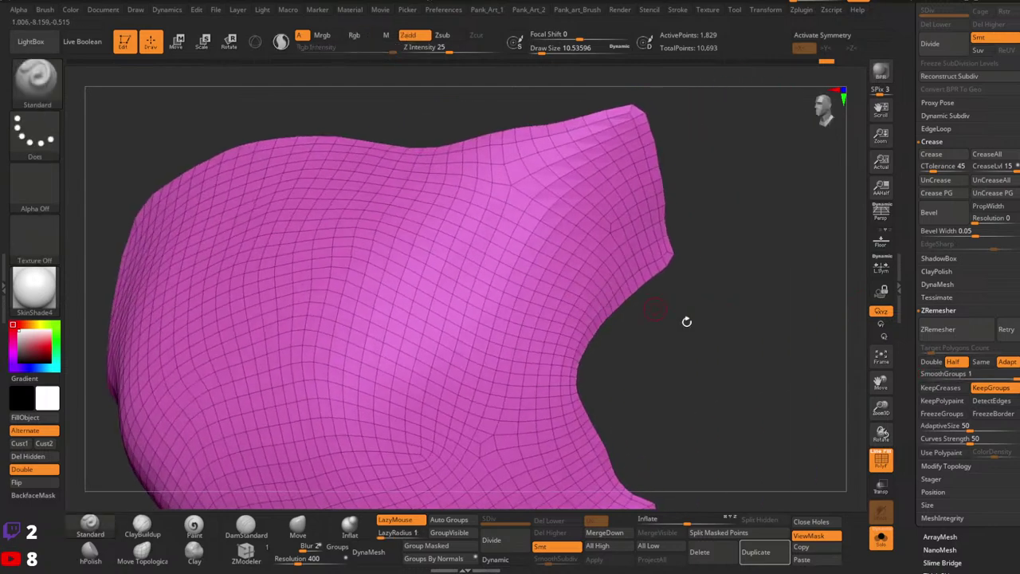
Try remeshing the shell at half its polygon count and undo that remesh.
click(937, 330)
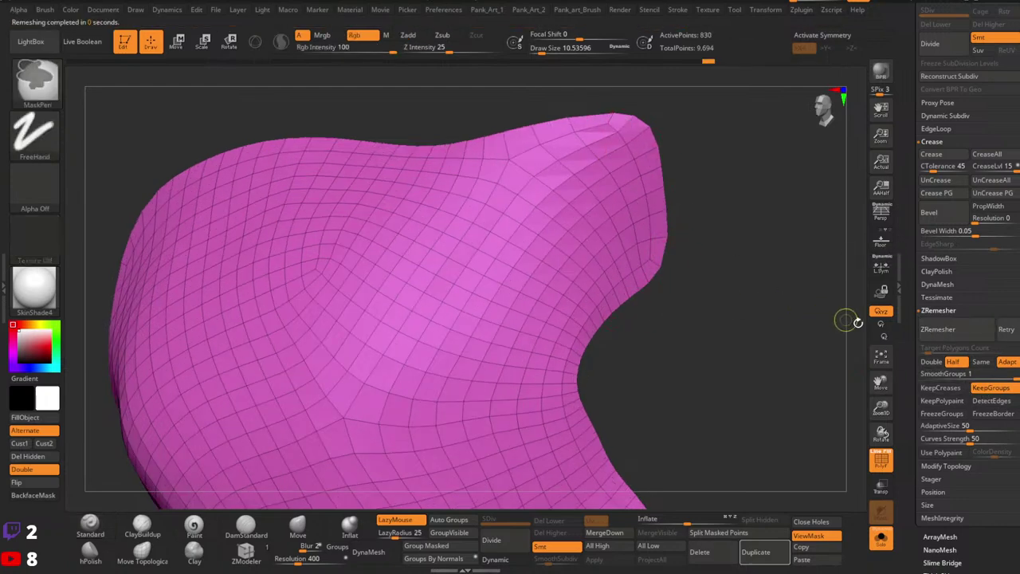
key(ctrl+z)
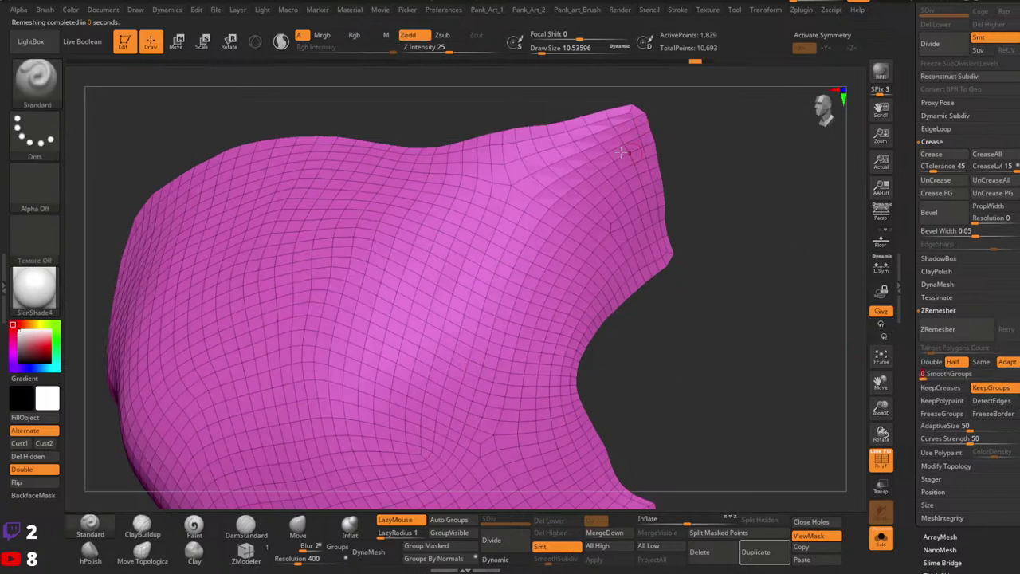
Try remeshing the shell twice at half its polygon count with SmoothGroups at 0 and undo the second remesh.
click(937, 330)
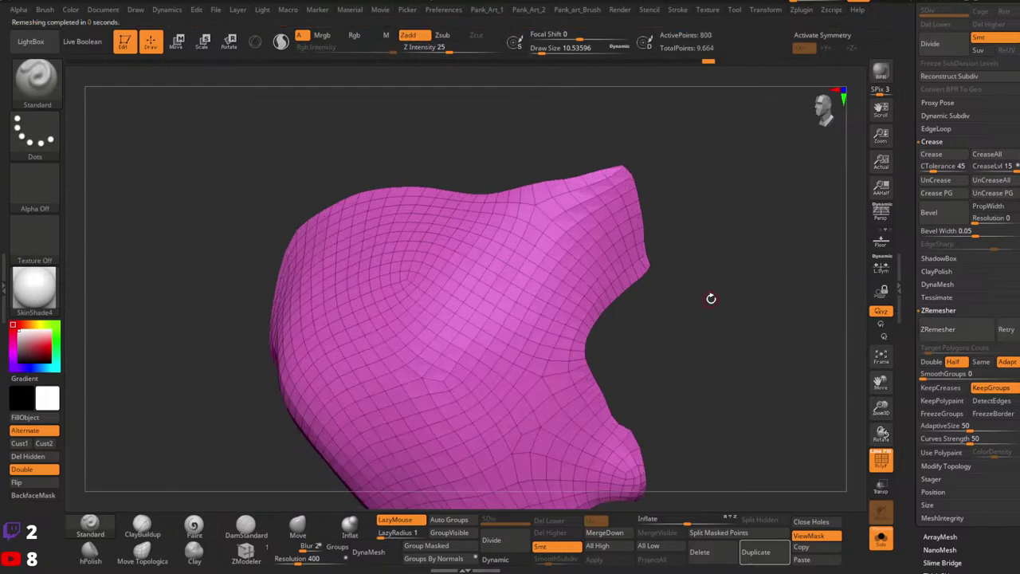
ctrl+right_drag(699, 290, 598, 275)
alt+right_drag(572, 335, 685, 319)
ctrl+right_drag(685, 319, 751, 343)
click(938, 330)
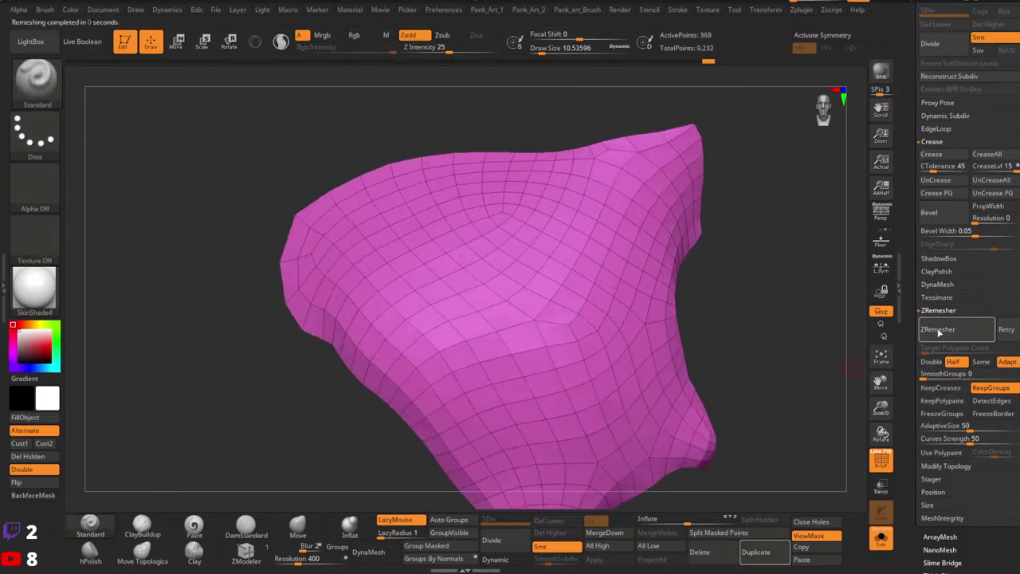
key(ctrl+z)
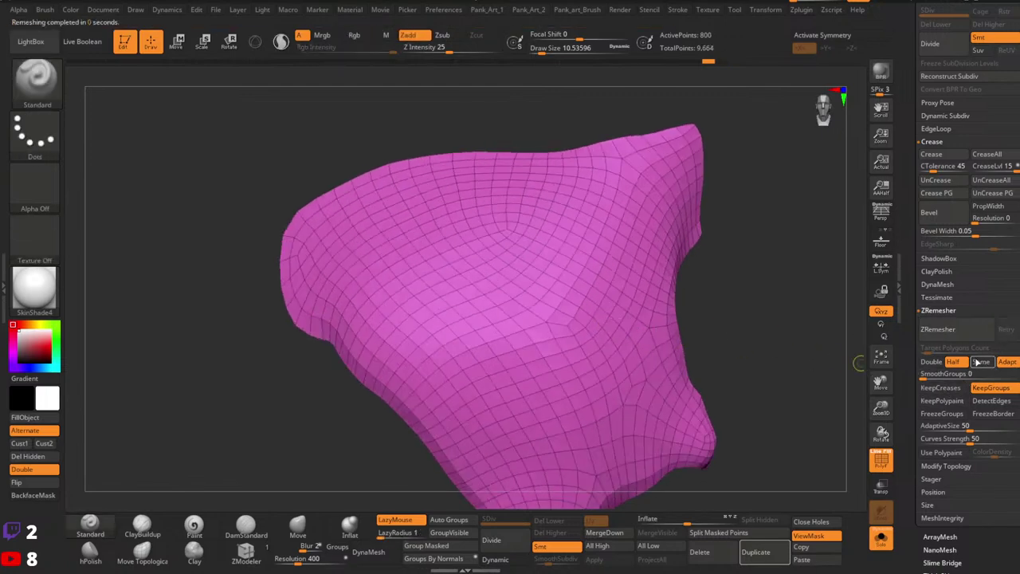
Try remeshing the halved shell at the same polygon count, then undo back to the denser mesh.
click(980, 361)
click(938, 330)
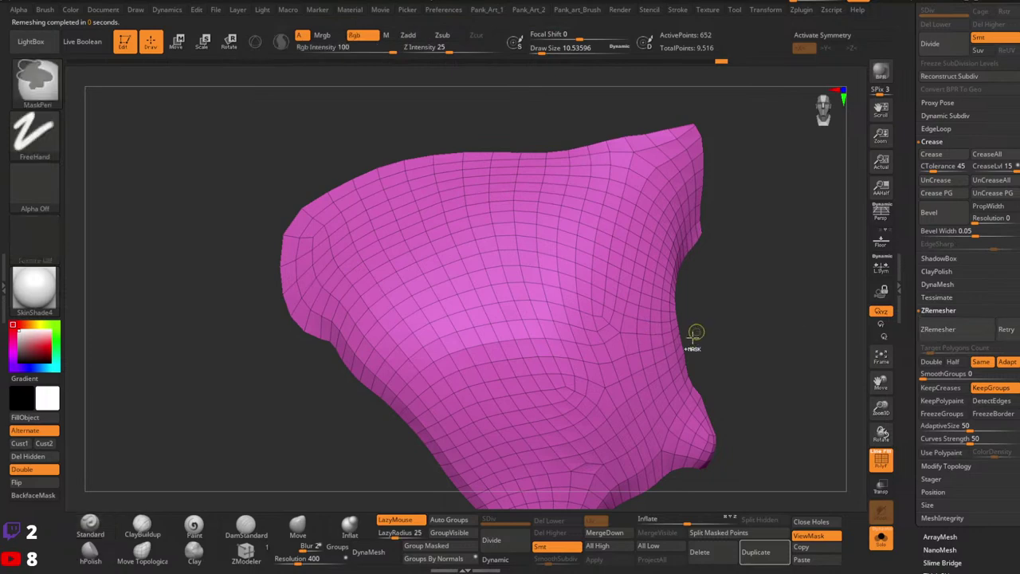
key(ctrl+z)
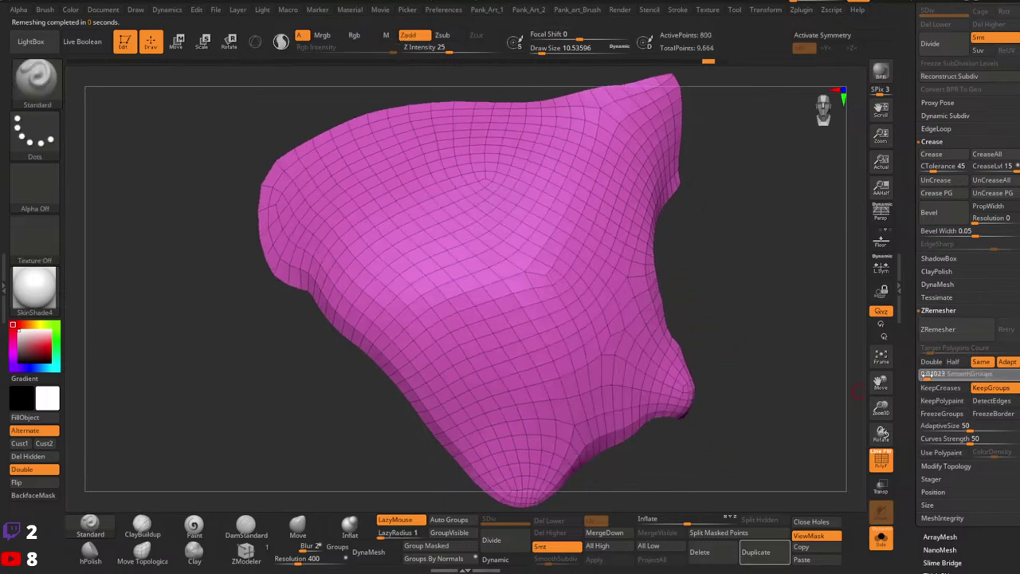
key(ctrl+z)
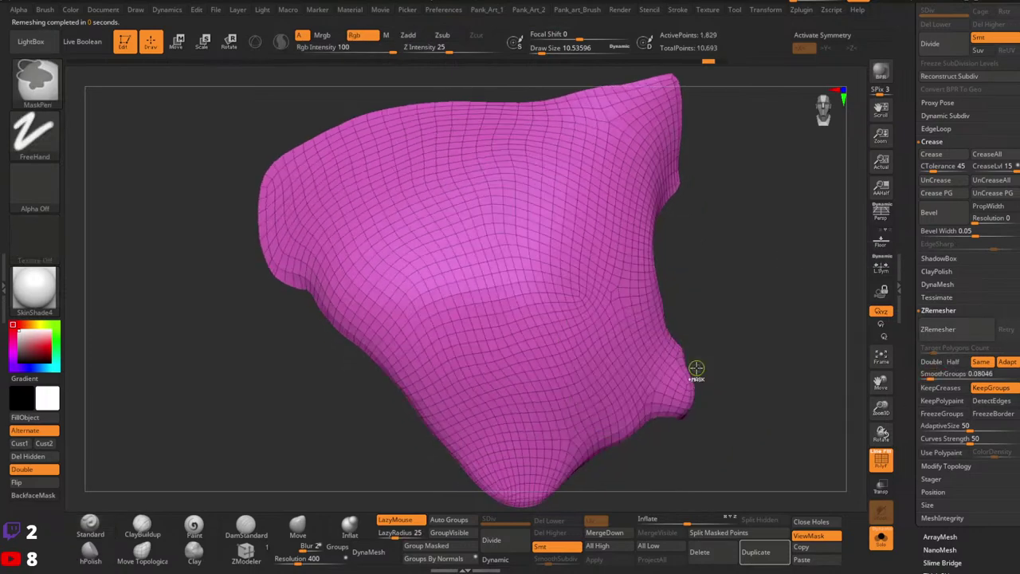
Try remeshing the shell at half its polygon count with SmoothGroups at about 0.08 and undo that remesh.
click(950, 334)
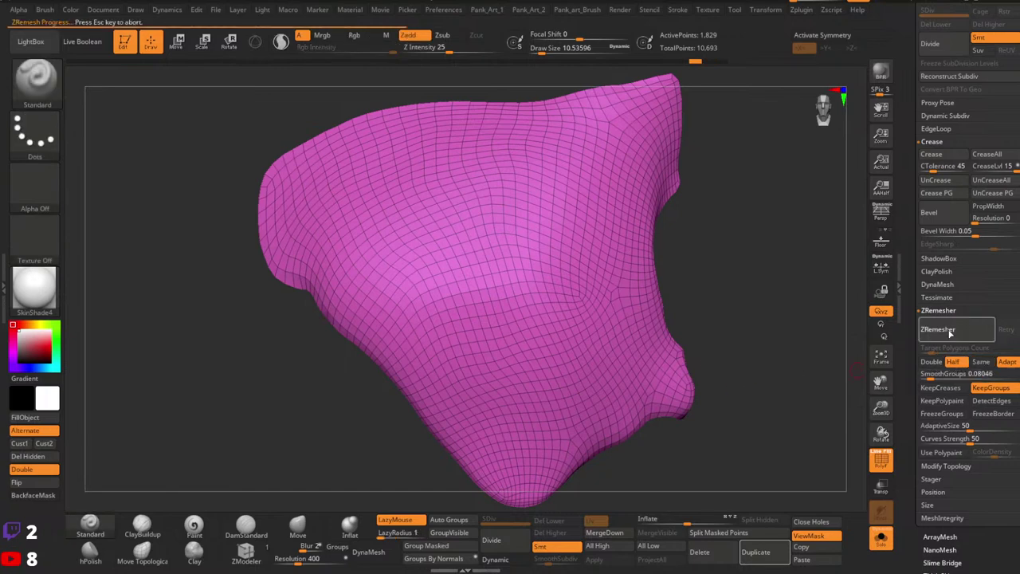
right_drag(621, 341, 761, 348)
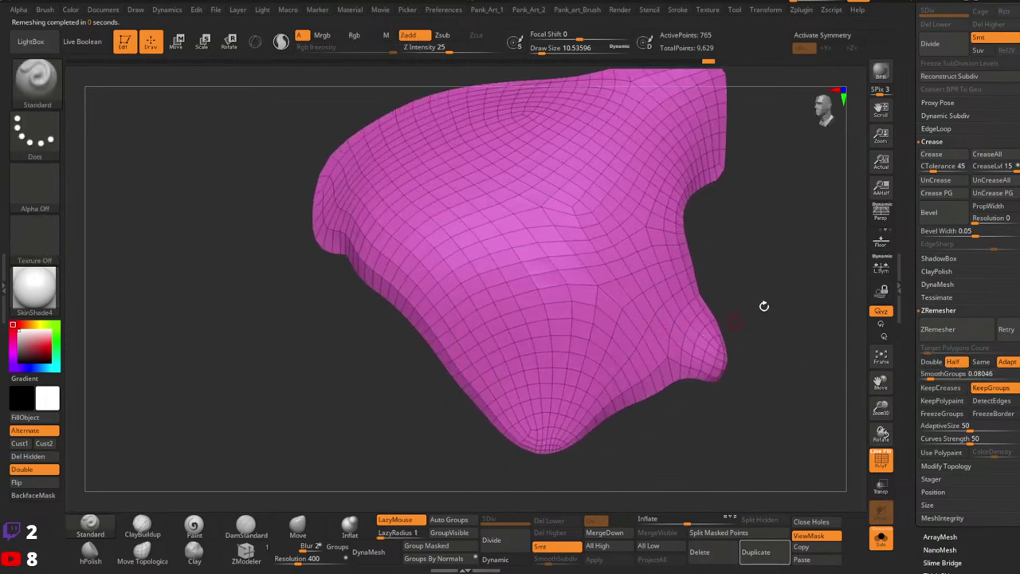
ctrl+right_drag(536, 293, 590, 295)
ctrl+right_drag(590, 294, 669, 317)
key(ctrl+z)
drag(668, 317, 773, 298)
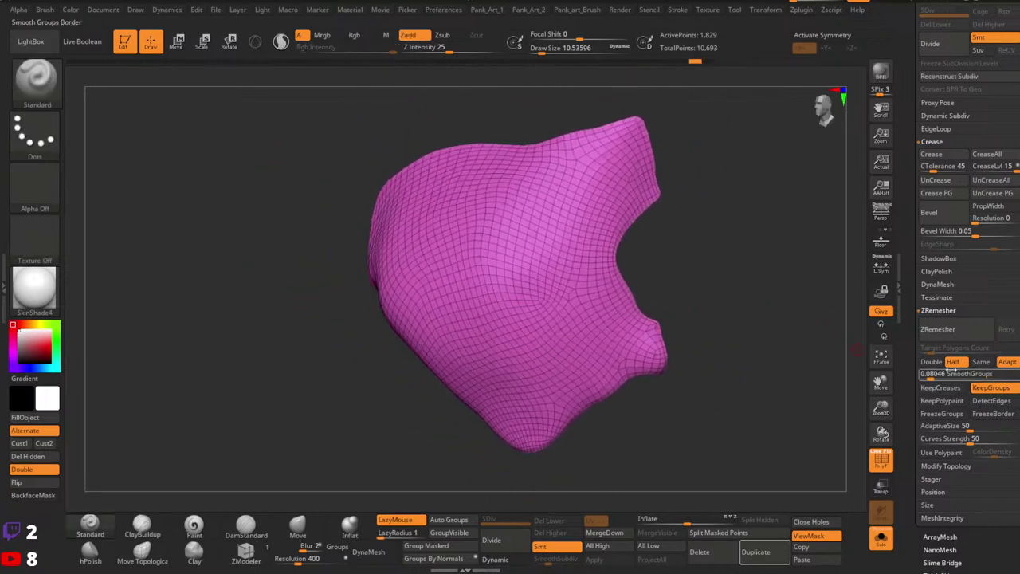
Remesh the shell with ZRemesher set to Same polygon count, KeepGroups on and SmoothGroups at 0.
click(981, 361)
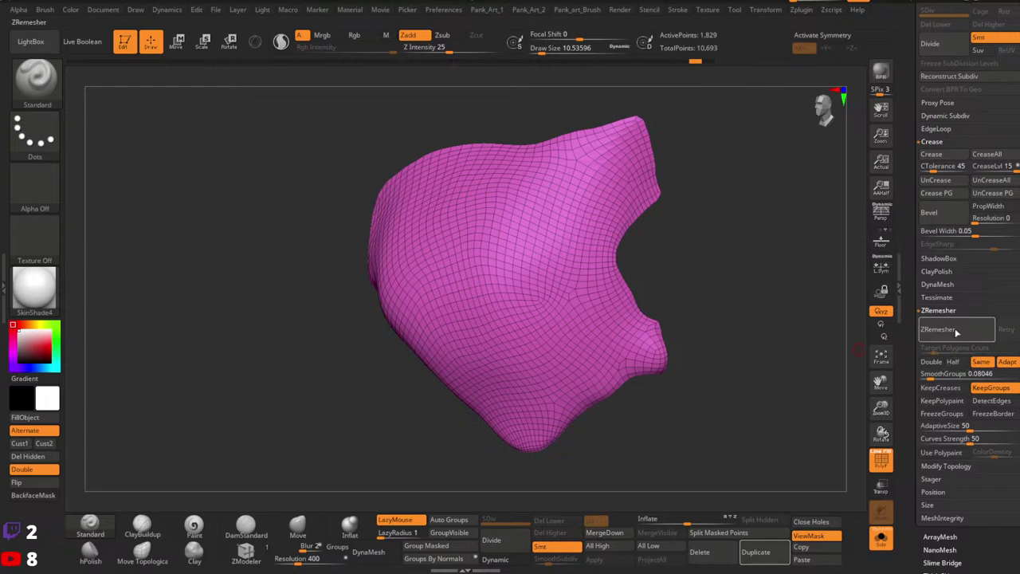
click(945, 330)
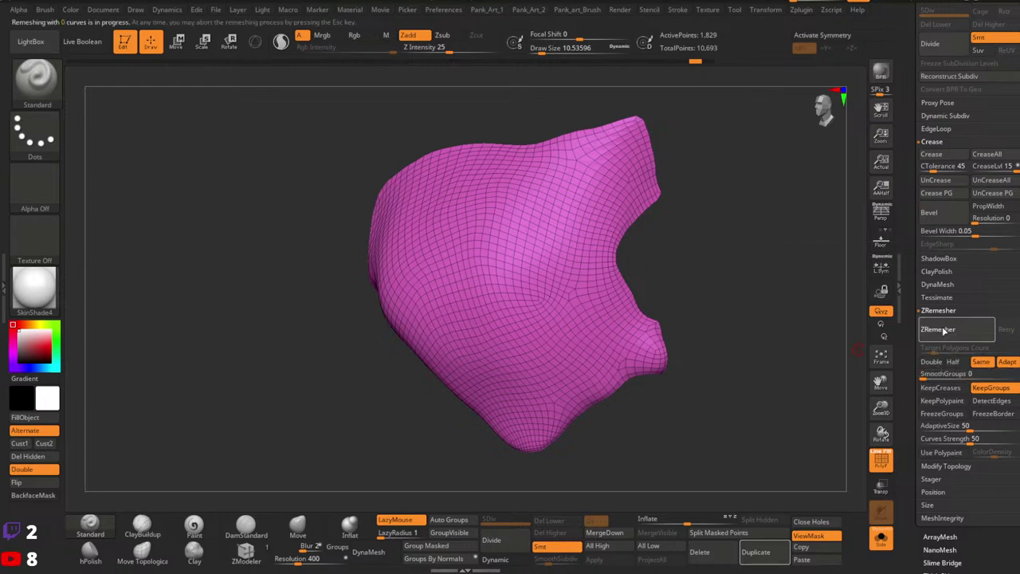
click(944, 330)
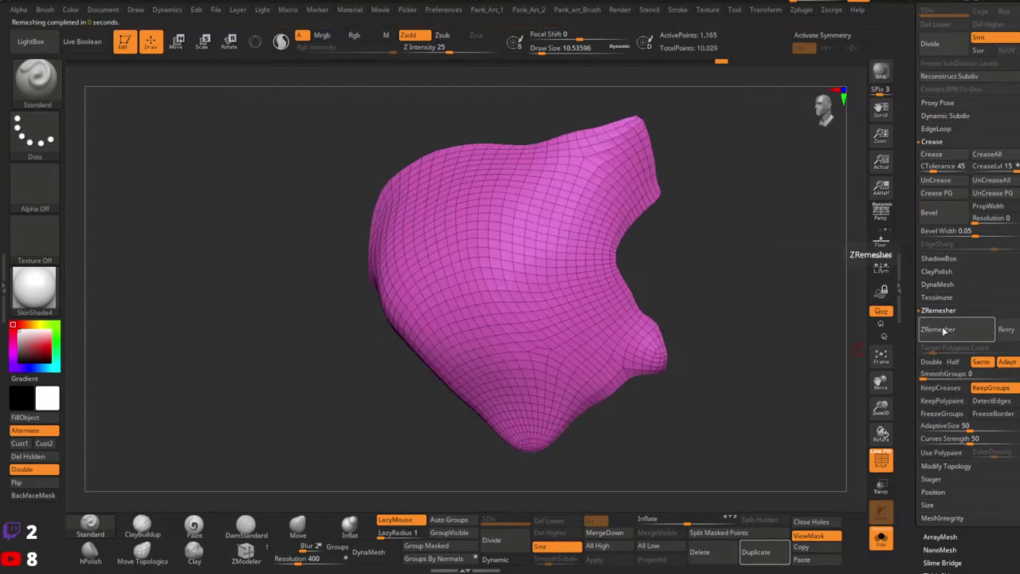
drag(767, 333, 854, 303)
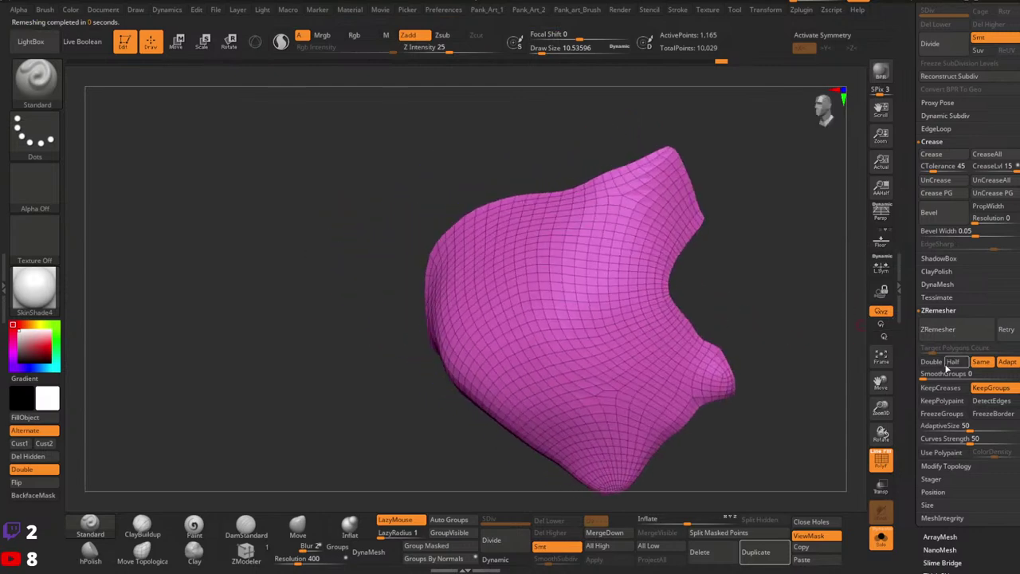
key(shift+f)
drag(757, 341, 852, 360)
key(shift+f)
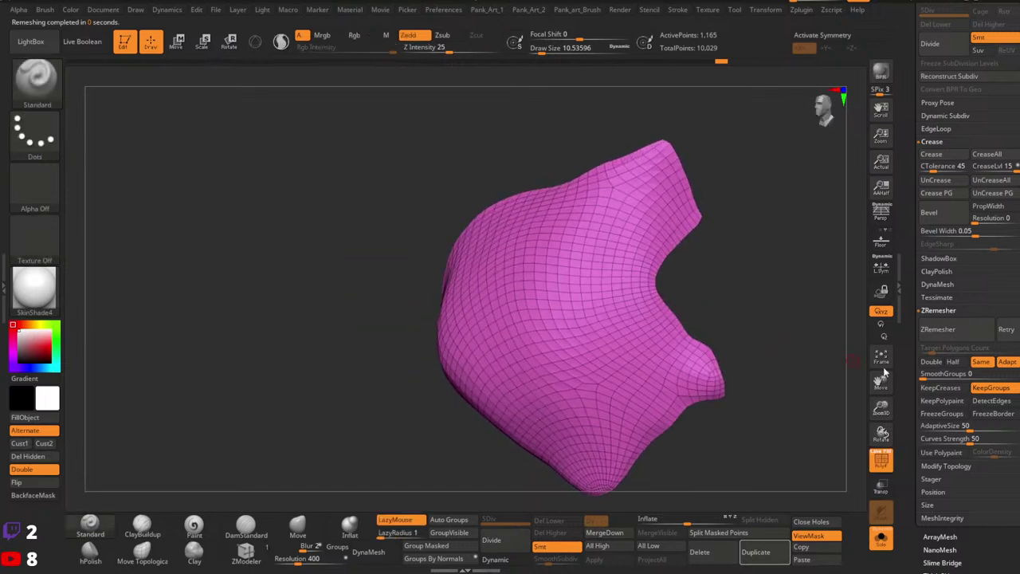
Try remeshing the shell again with SmoothGroups at 1 and undo that remesh.
click(939, 373)
text(1)
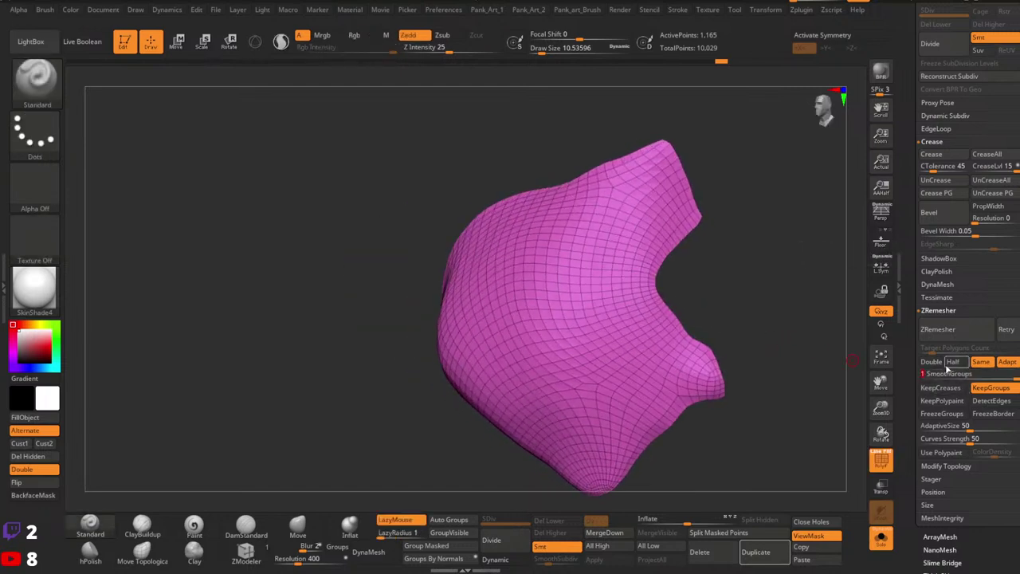
click(949, 333)
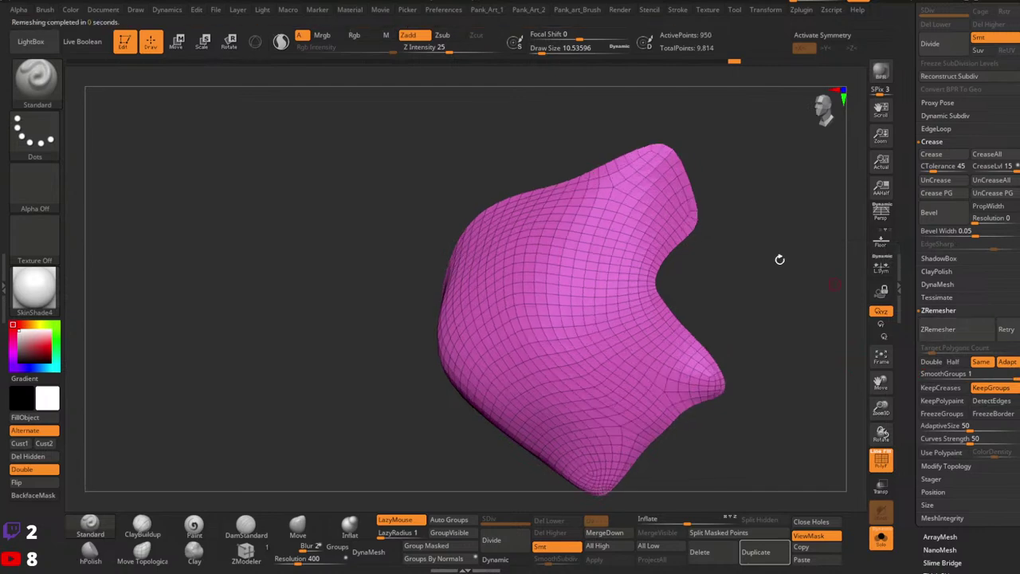
drag(702, 278, 656, 271)
key(ctrl+z)
Set the draw size to about 80 and smooth the shell's upper edge and the surface around its upper strap end.
mouse_move(731, 327)
mouse_down()
mouse_move(696, 257)
mouse_move(593, 271)
mouse_move(549, 262)
mouse_move(485, 303)
mouse_up()
key(space)
drag(529, 230, 544, 229)
alt+right_drag(561, 206, 579, 256)
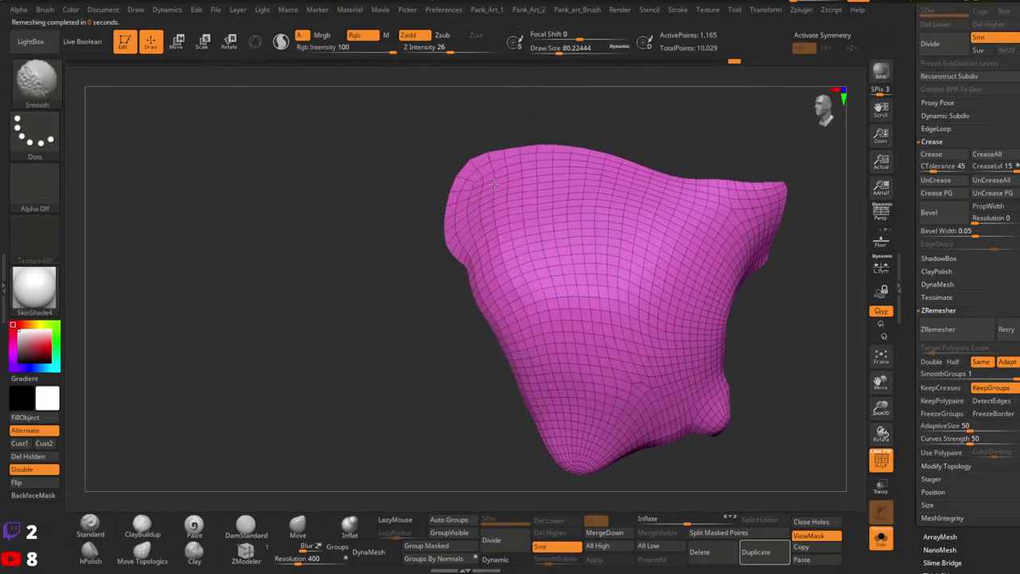
key(shift)
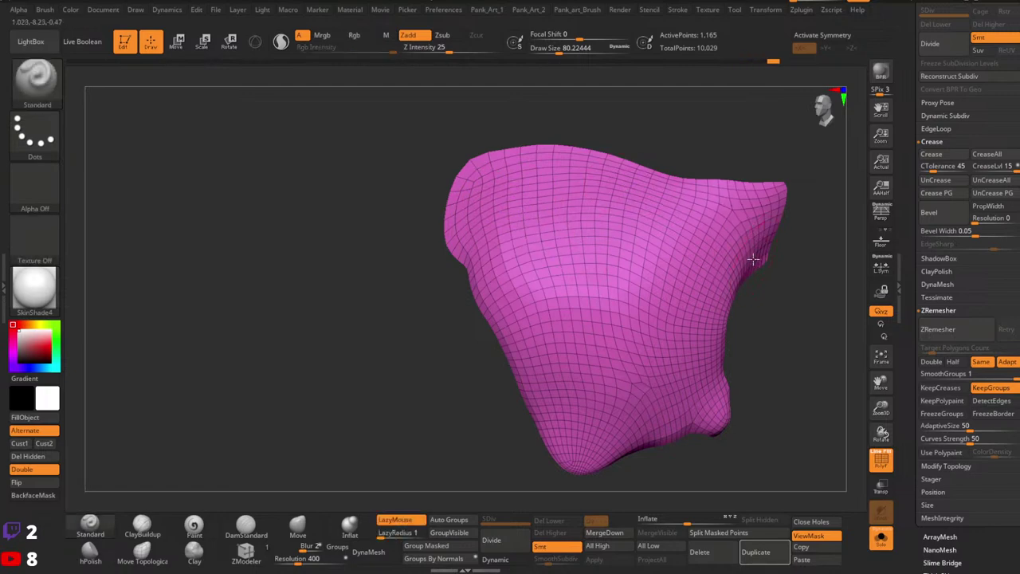
drag(758, 262, 698, 260)
key(shift)
drag(765, 280, 712, 271)
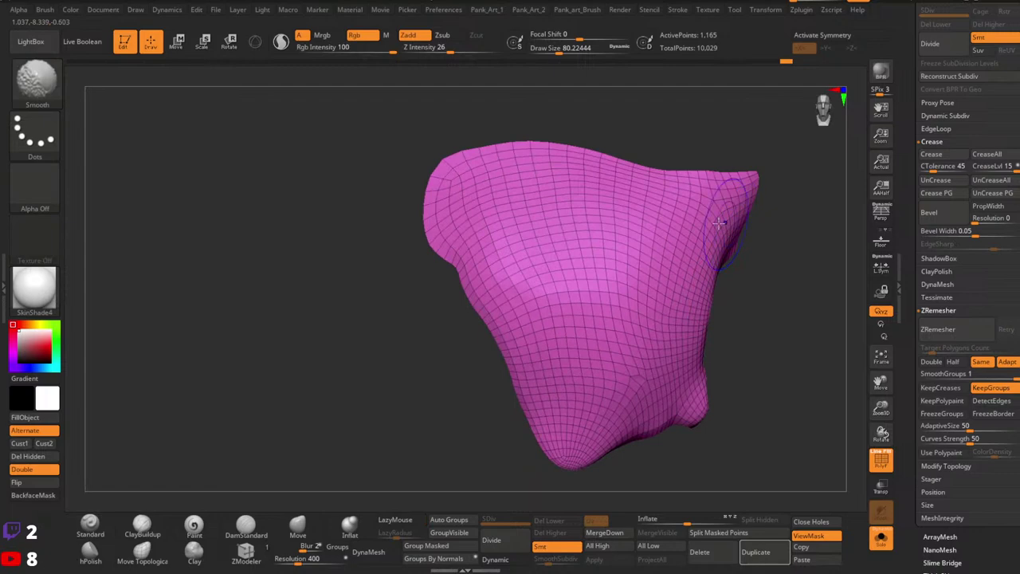
mouse_move(723, 221)
shift+mouse_down()
mouse_move(724, 267)
mouse_move(695, 275)
shift+mouse_up()
key(shift)
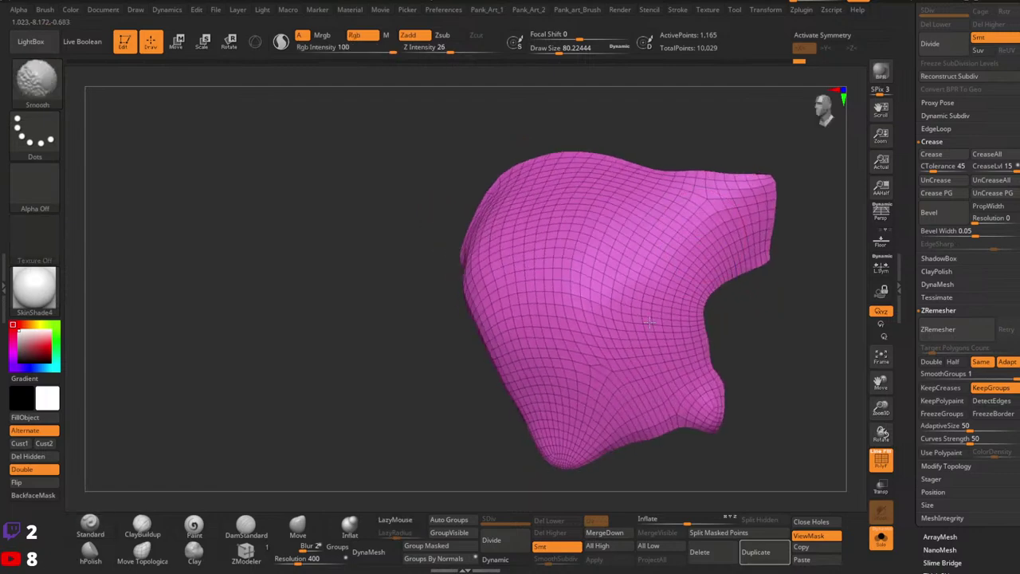
Smooth the shell's lower half above its pointed tip and the area beside the armhole curve.
drag(763, 301, 706, 304)
mouse_move(642, 316)
shift+mouse_down()
mouse_move(585, 419)
mouse_move(552, 383)
shift+mouse_up()
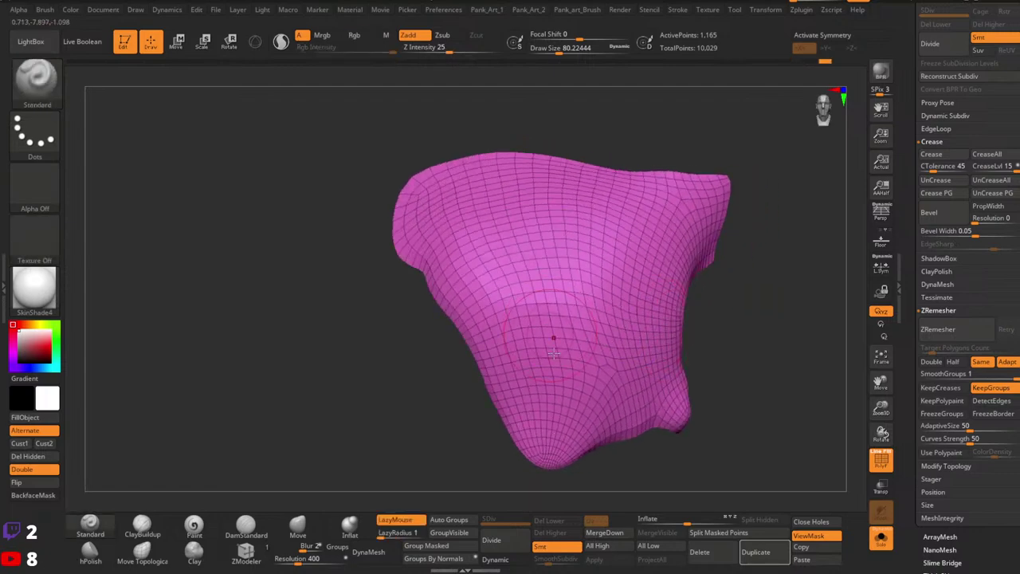
drag(726, 335, 675, 324)
mouse_move(542, 317)
shift+mouse_down()
mouse_move(530, 322)
mouse_move(532, 382)
shift+mouse_up()
drag(721, 363, 663, 357)
shift+drag(600, 341, 535, 421)
drag(727, 390, 733, 349)
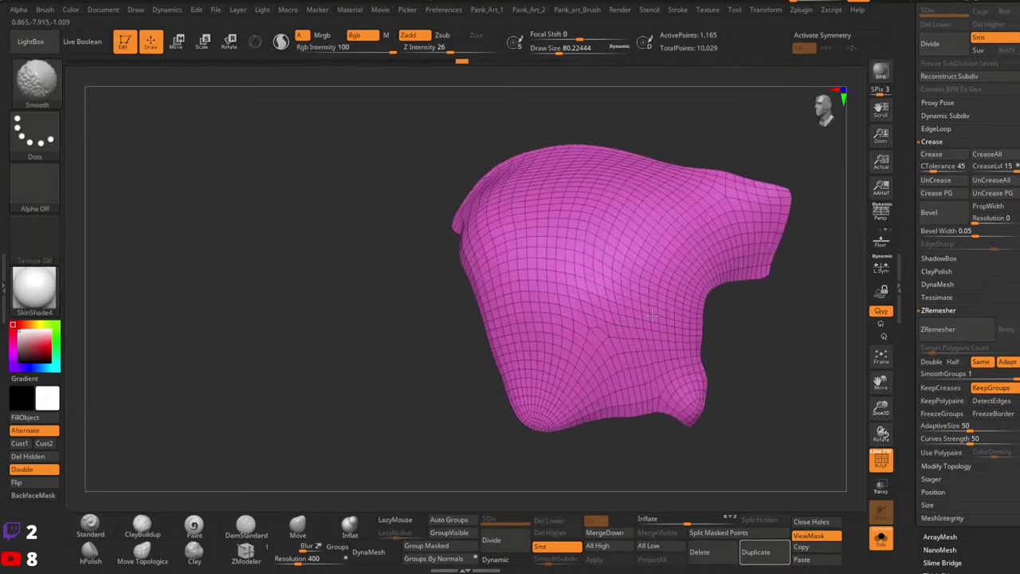
shift+drag(668, 325, 638, 342)
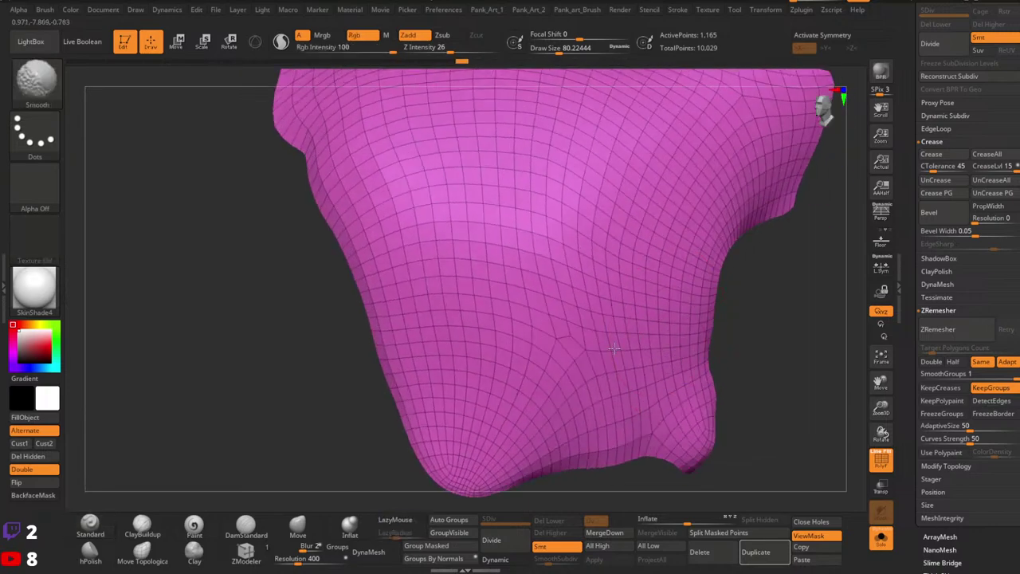
mouse_move(637, 343)
right_down()
mouse_move(603, 357)
mouse_move(579, 333)
right_up()
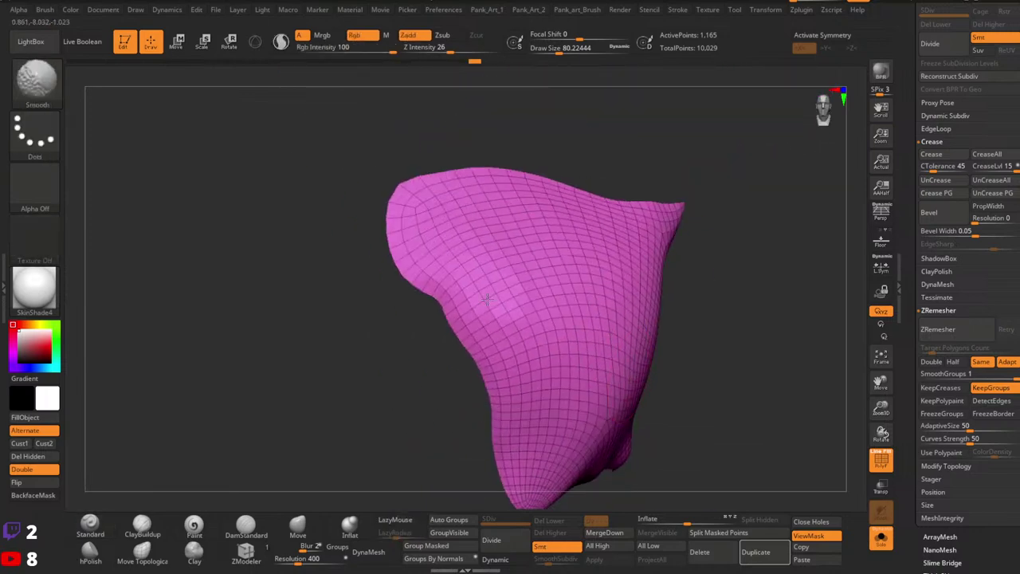
mouse_move(630, 275)
ctrl+right_down()
mouse_move(650, 186)
mouse_move(655, 282)
mouse_move(680, 316)
ctrl+right_up()
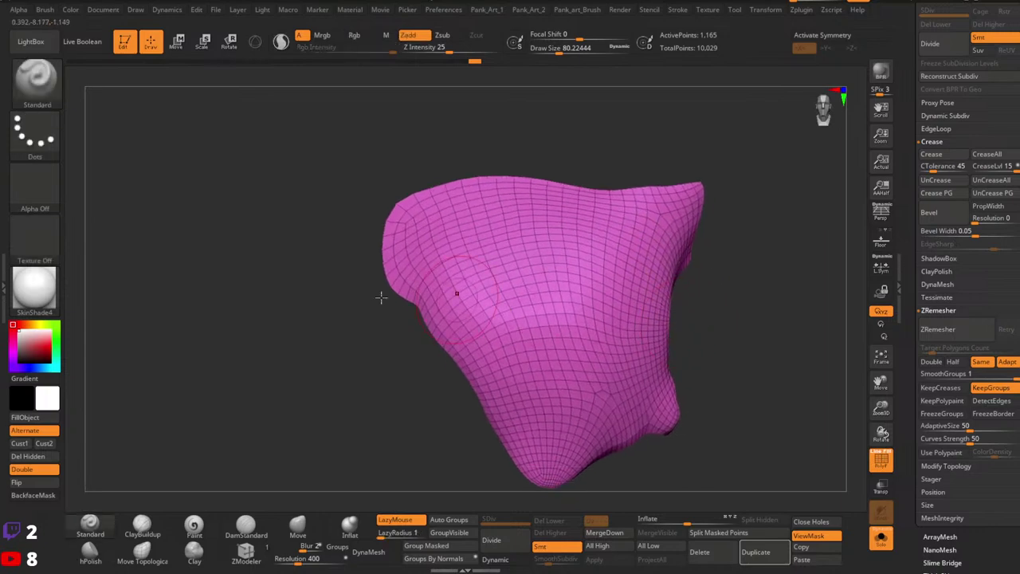
Change the shell's display material to StartupMaterial.
click(34, 288)
click(153, 332)
ctrl+right_drag(550, 319, 708, 319)
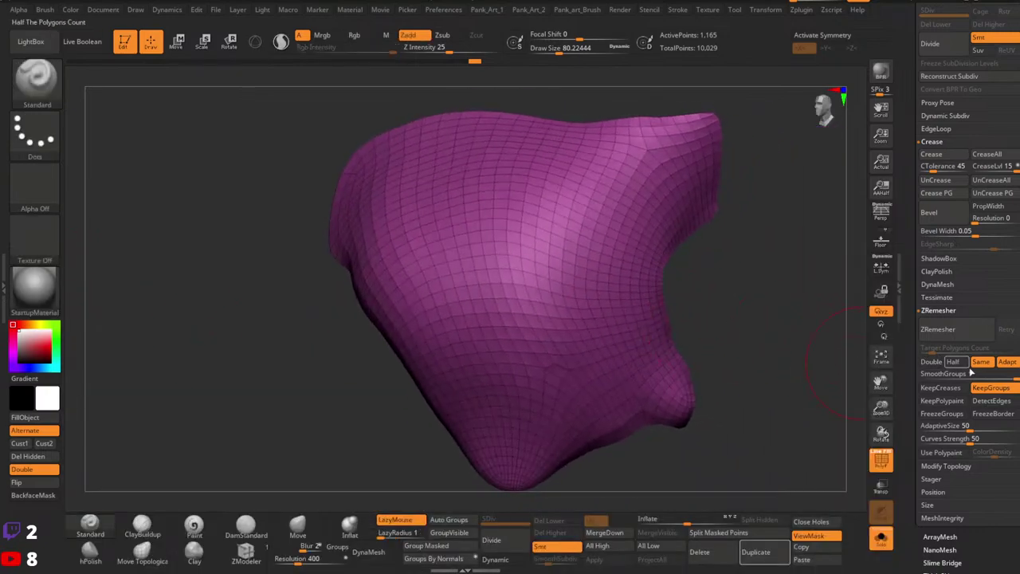
Try remeshing the smoothed shell with SmoothGroups at 1, undo it, and remesh with SmoothGroups at 0 instead.
click(957, 335)
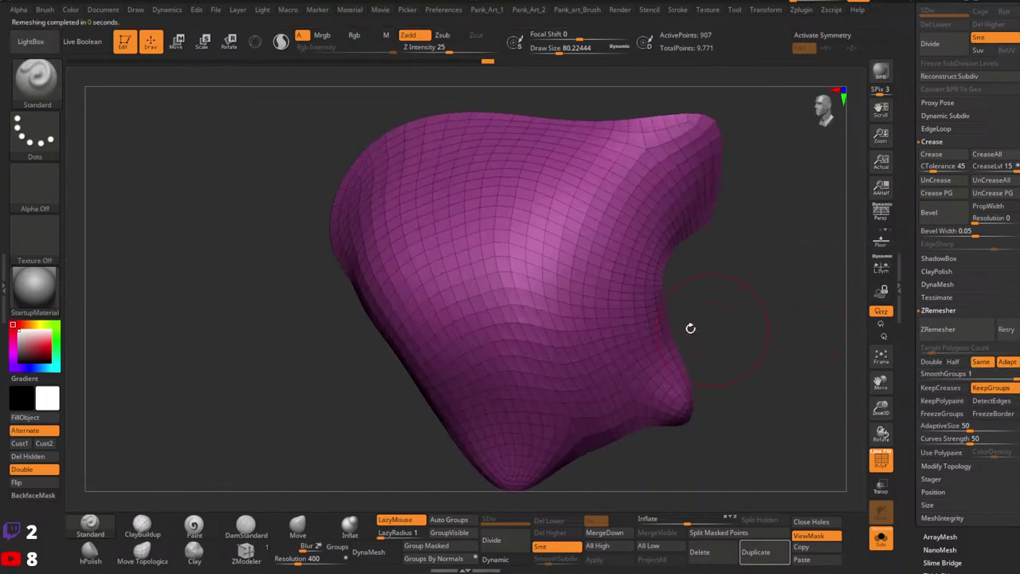
mouse_move(690, 328)
ctrl+right_down()
mouse_move(699, 333)
mouse_move(664, 320)
mouse_move(567, 342)
mouse_move(626, 396)
mouse_move(599, 355)
mouse_move(566, 346)
mouse_move(643, 334)
mouse_move(661, 346)
mouse_move(667, 337)
mouse_move(567, 341)
ctrl+right_up()
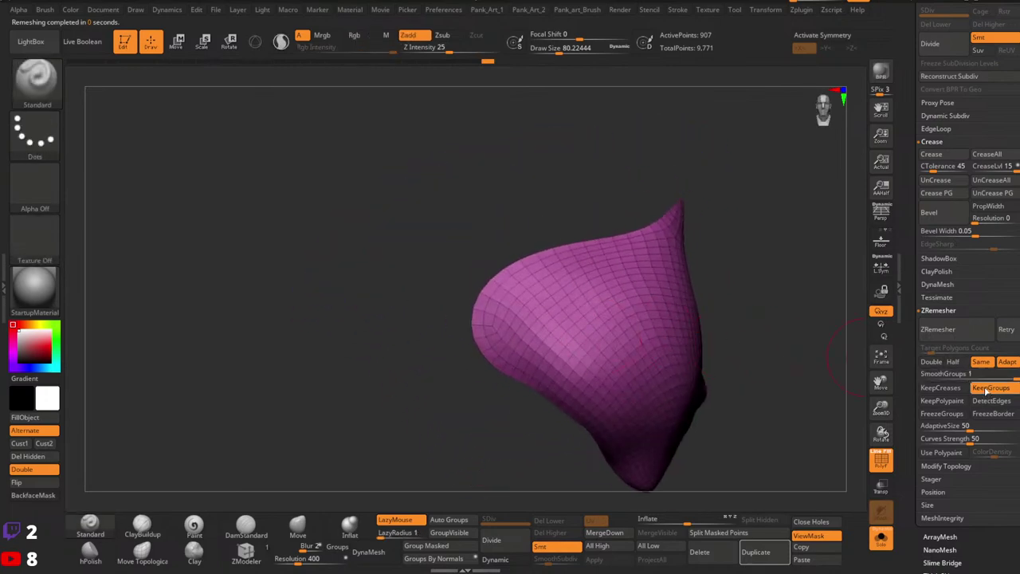
key(ctrl+z)
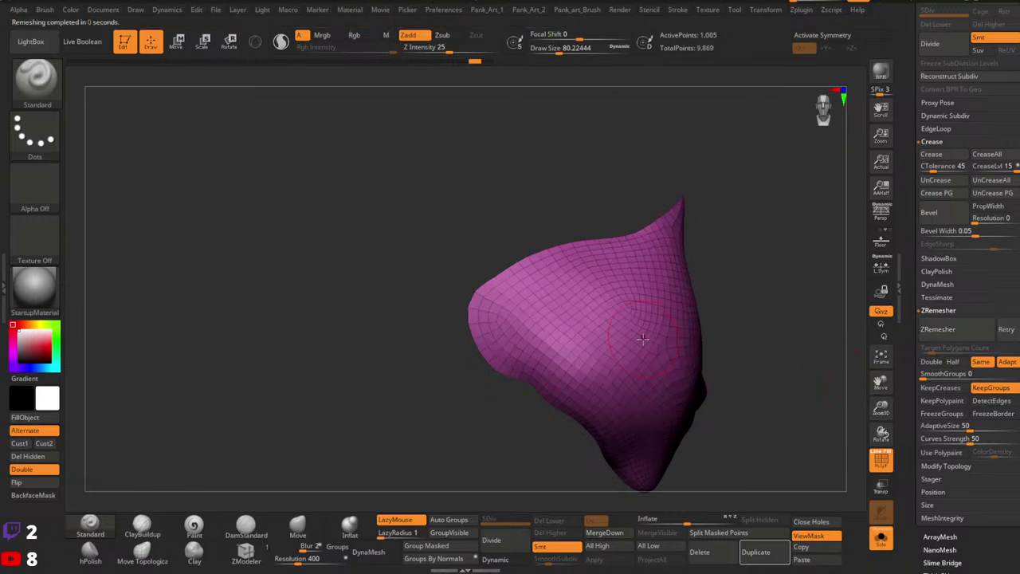
Reduce the draw size to about 5.75 and pull out the strap end's upper corner point with the Move brush.
right_drag(643, 340, 674, 330)
ctrl+right_drag(674, 330, 610, 309)
right_drag(610, 309, 351, 290)
mouse_move(539, 307)
right_down()
mouse_move(608, 247)
mouse_move(642, 342)
right_up()
alt+right_drag(643, 342, 633, 387)
key(space)
drag(598, 283, 584, 270)
key(space)
ctrl+right_drag(590, 271, 647, 320)
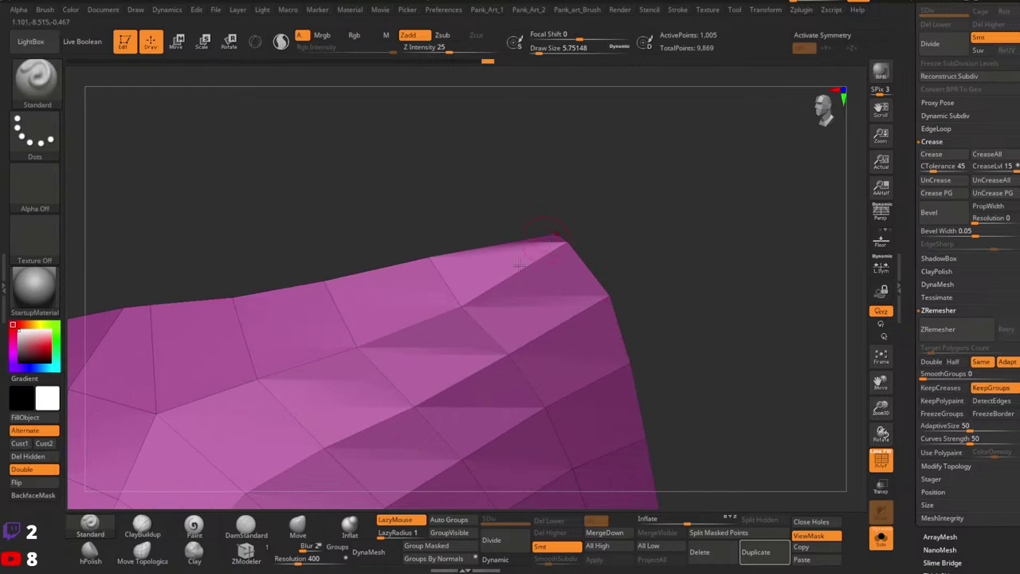
click(298, 530)
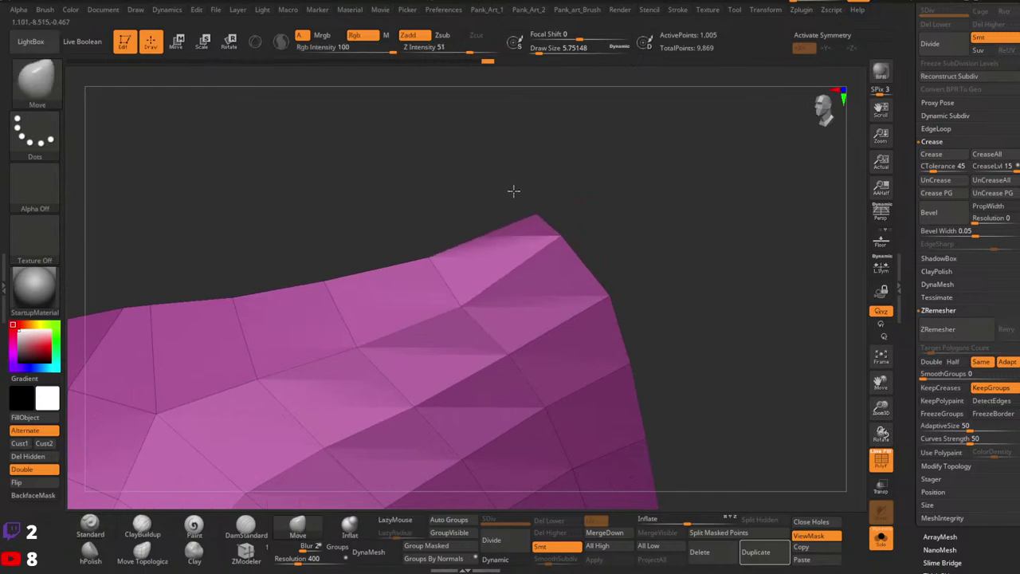
Set the draw size to 1 and finish adjusting the strap end's upper corner points.
key(space)
drag(529, 241, 513, 241)
right_drag(523, 277, 567, 302)
ctrl+right_drag(610, 247, 614, 267)
right_drag(613, 267, 584, 242)
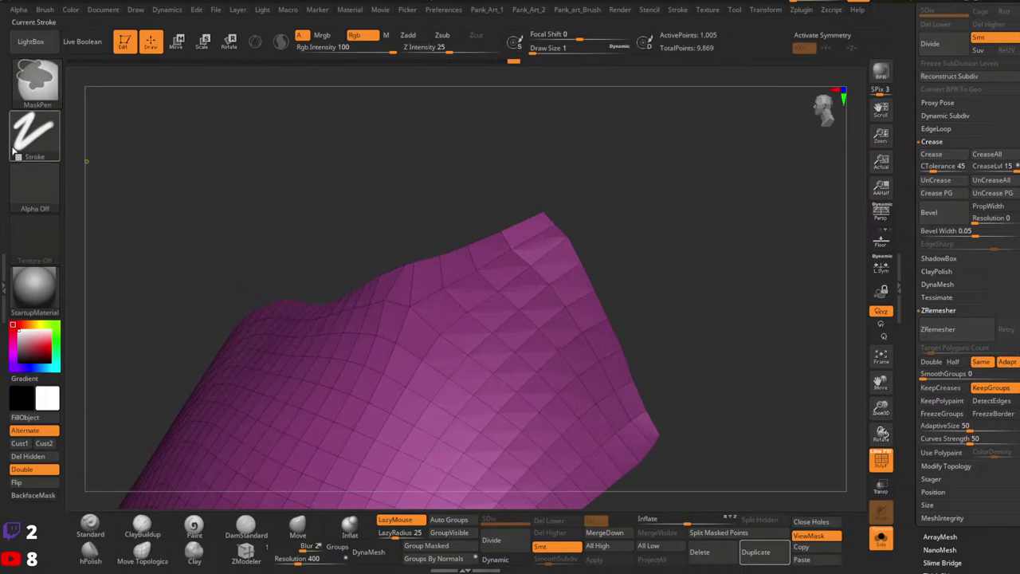
Set the masking stroke to Lasso with LazyMouse off and mask the two corner points of the upper strap end.
ctrl+click(50, 143)
ctrl+click(189, 167)
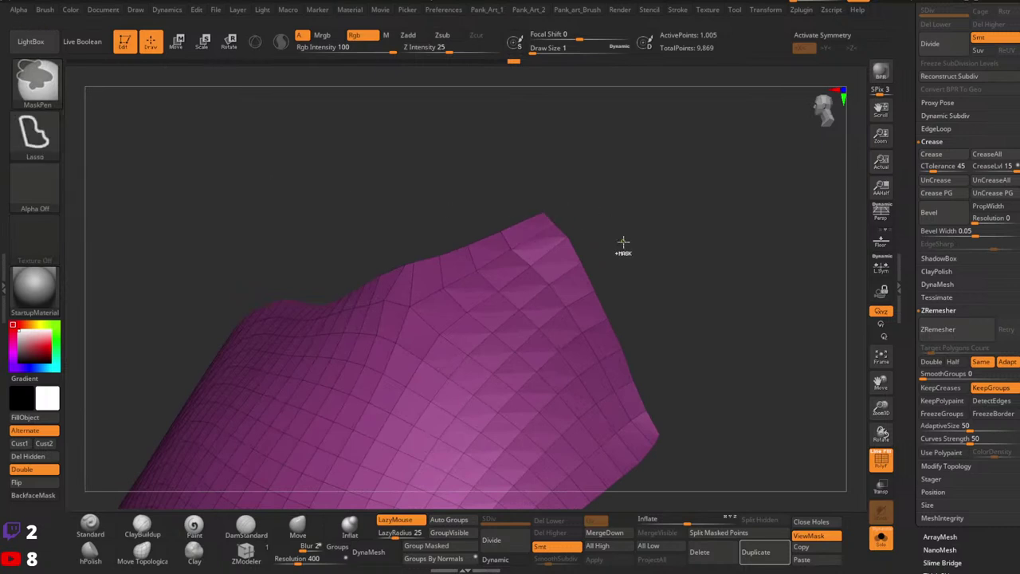
ctrl+click(406, 523)
alt+right_drag(597, 196, 575, 218)
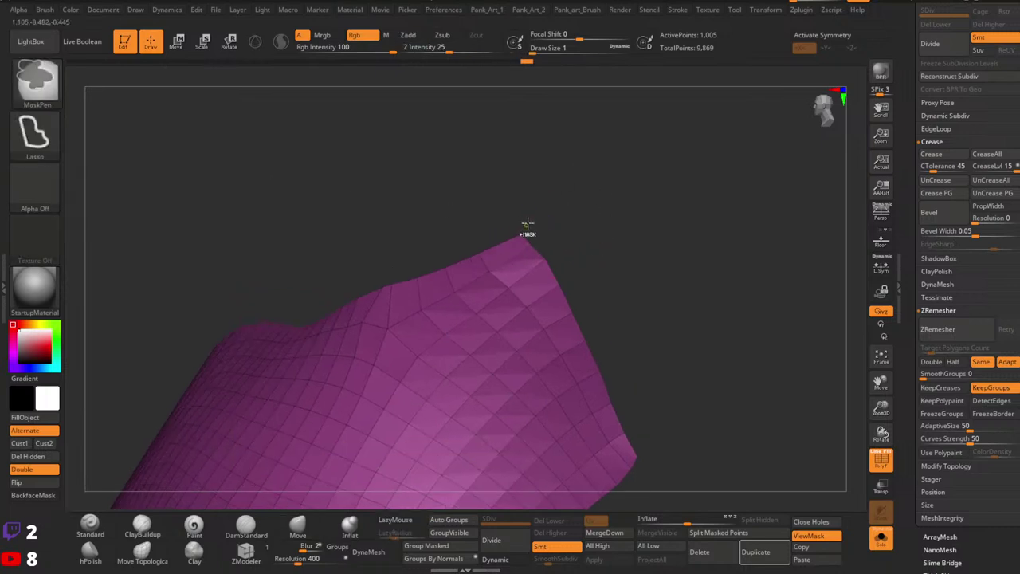
ctrl+drag(536, 241, 545, 245)
mouse_move(638, 303)
alt+right_down()
mouse_move(508, 168)
mouse_move(542, 188)
alt+right_up()
ctrl+drag(531, 305, 585, 330)
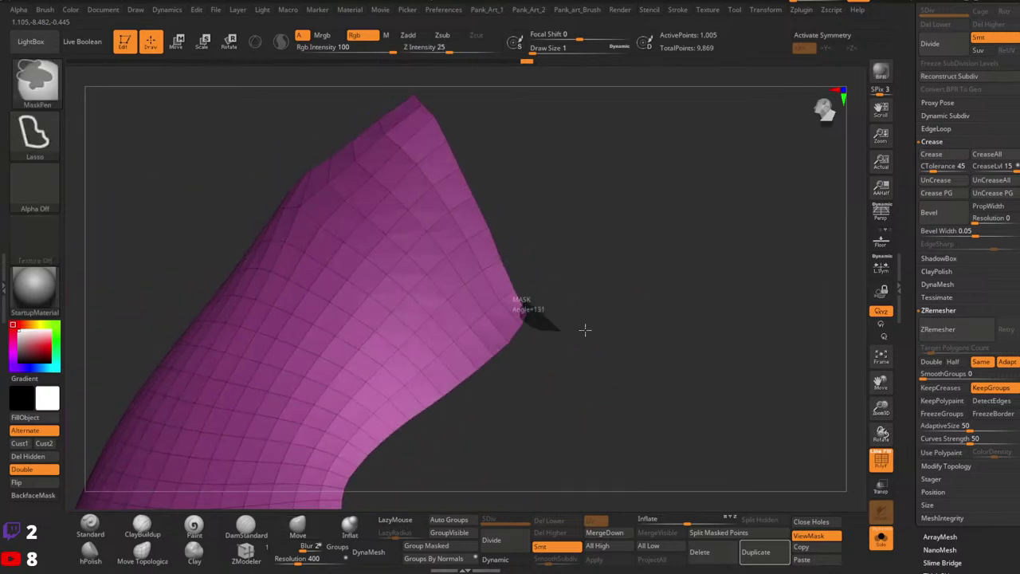
Reduce the Move brush's draw size to about 2.19 and adjust the border points at the inner notch corner below the strap.
mouse_move(585, 367)
alt+right_down()
mouse_move(506, 284)
mouse_move(551, 284)
mouse_move(524, 284)
mouse_move(509, 262)
alt+right_up()
mouse_move(509, 262)
ctrl+right_down()
mouse_move(484, 273)
mouse_move(519, 246)
mouse_move(547, 196)
mouse_move(572, 230)
mouse_move(547, 280)
ctrl+right_up()
key(space)
mouse_move(506, 247)
mouse_down()
mouse_move(521, 248)
mouse_move(496, 254)
mouse_up()
key(space)
drag(498, 257, 483, 265)
key(space)
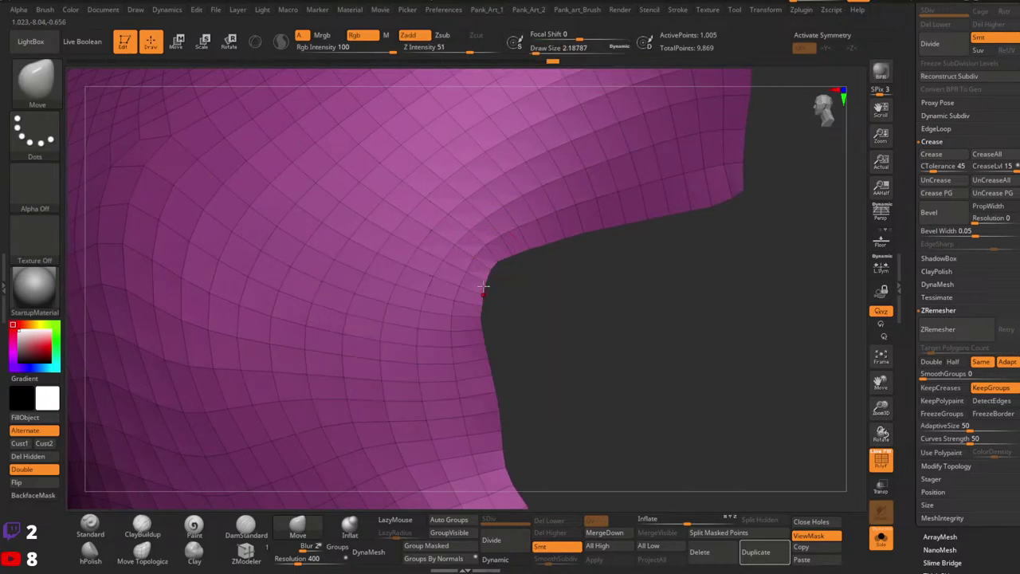
Nudge the notch's lower border points into line and set the draw size to about 8.42.
key(space)
drag(474, 309, 481, 311)
ctrl+right_drag(488, 310, 507, 285)
key(space)
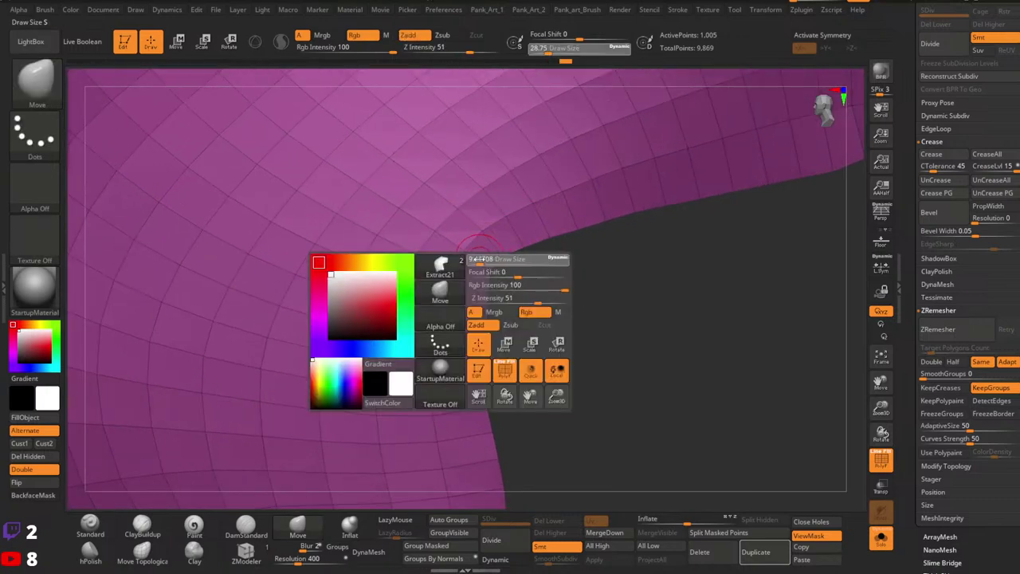
drag(507, 261, 500, 262)
mouse_move(498, 265)
ctrl+right_down()
mouse_move(549, 340)
mouse_move(561, 235)
ctrl+right_up()
alt+right_drag(468, 233, 500, 234)
ctrl+right_drag(485, 252, 489, 240)
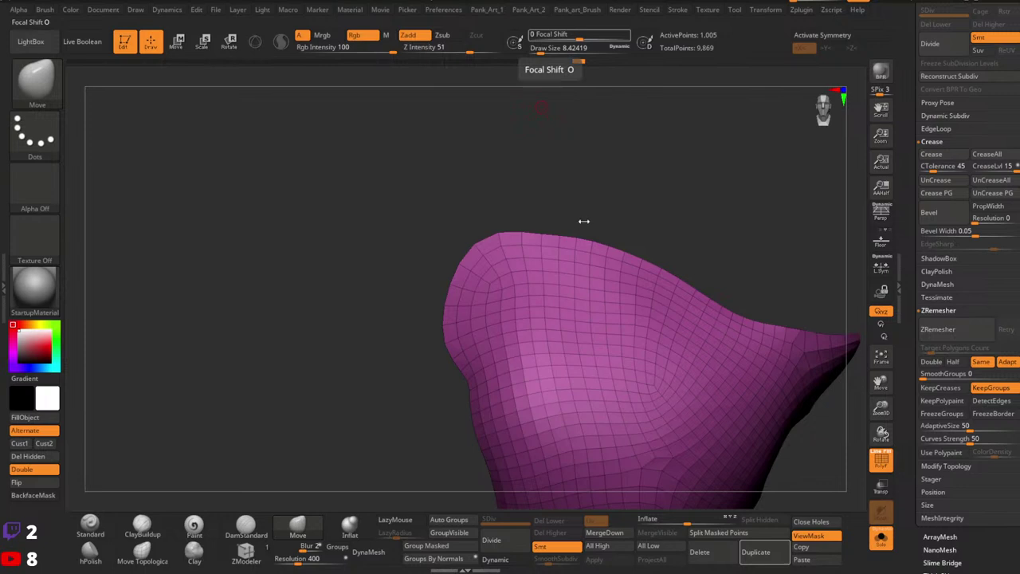
Lasso-mask the border points at the concave bend beneath the shell's rounded end.
right_drag(547, 240, 516, 233)
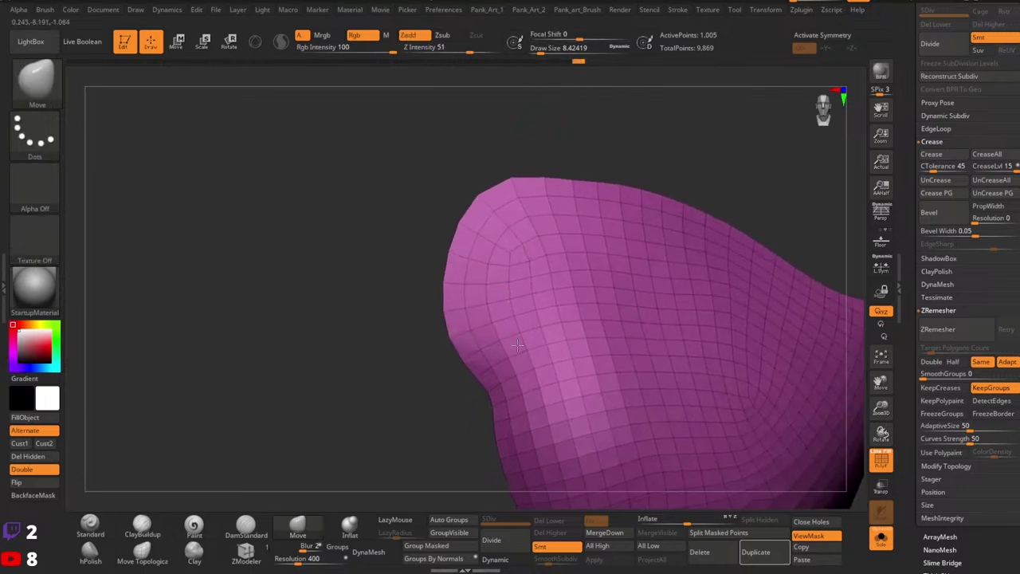
alt+right_drag(497, 360, 492, 311)
ctrl+right_drag(492, 310, 491, 297)
ctrl+drag(470, 282, 474, 331)
ctrl+right_drag(492, 345, 501, 394)
mouse_move(495, 350)
right_down()
mouse_move(451, 314)
mouse_move(467, 289)
mouse_move(472, 373)
mouse_move(473, 303)
right_up()
ctrl+right_drag(487, 362, 487, 317)
mouse_move(580, 399)
ctrl+right_down()
mouse_move(582, 357)
mouse_move(545, 319)
ctrl+right_up()
Set the draw size to about 21.62 and mask the corner points of the lower strap end and the adjoining bottom edge.
key(space)
drag(577, 251, 581, 255)
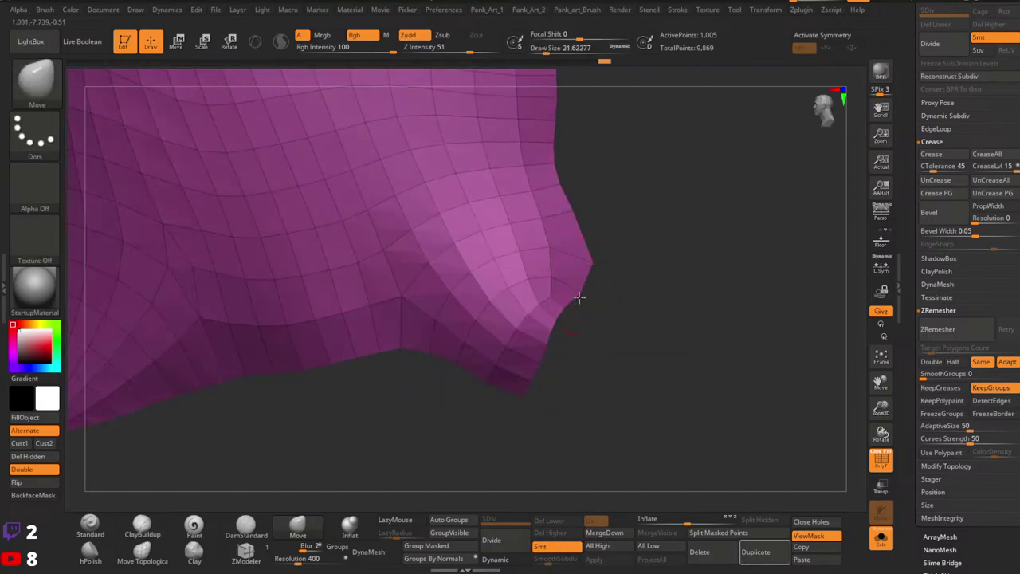
key(ctrl)
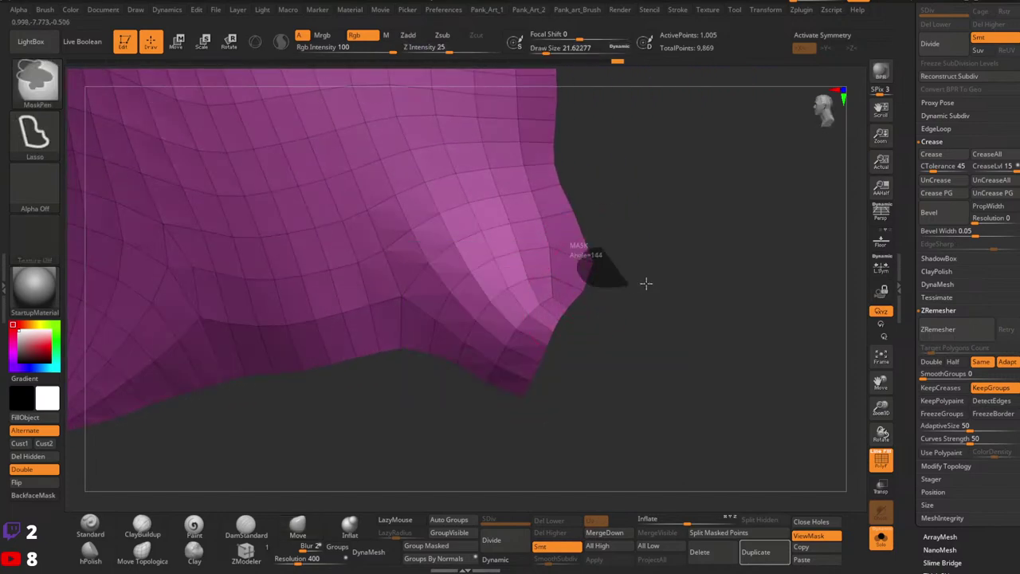
ctrl+drag(646, 283, 647, 285)
ctrl+right_drag(549, 435, 635, 368)
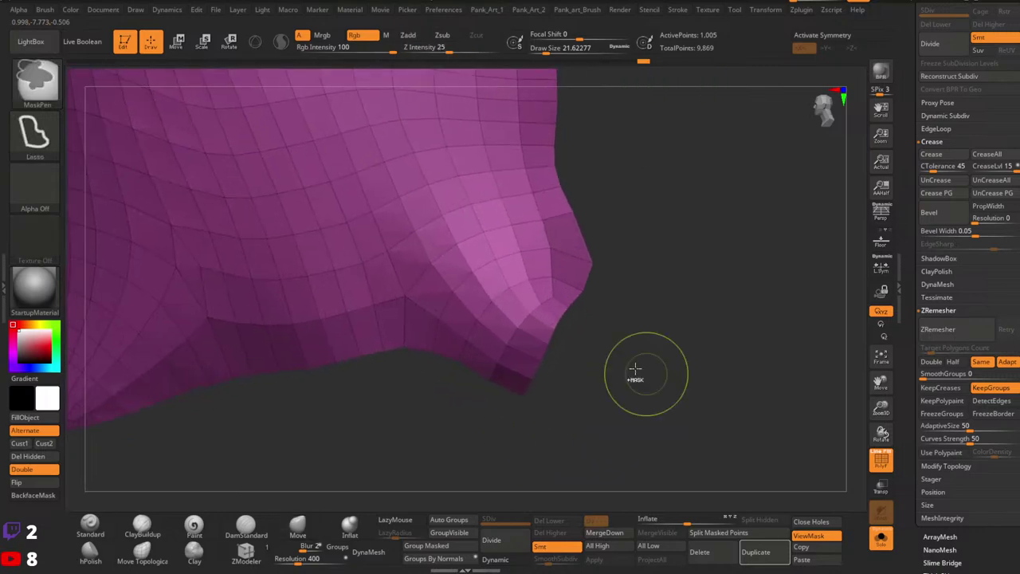
ctrl+drag(457, 356, 408, 367)
mouse_move(408, 367)
ctrl+right_down()
mouse_move(387, 367)
mouse_move(467, 367)
mouse_move(565, 279)
mouse_move(591, 347)
mouse_move(577, 338)
mouse_move(620, 350)
ctrl+right_up()
Hide the polyframe and smooth the shell with Polish By Groups at about 17.
key(1)
key(shift+f)
key(1)
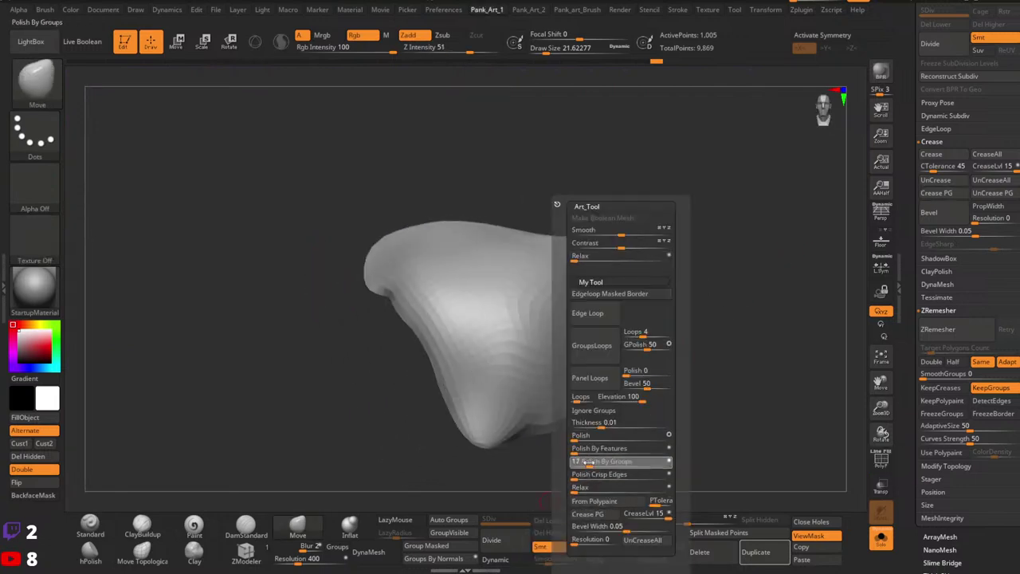
drag(589, 463, 591, 462)
key(1)
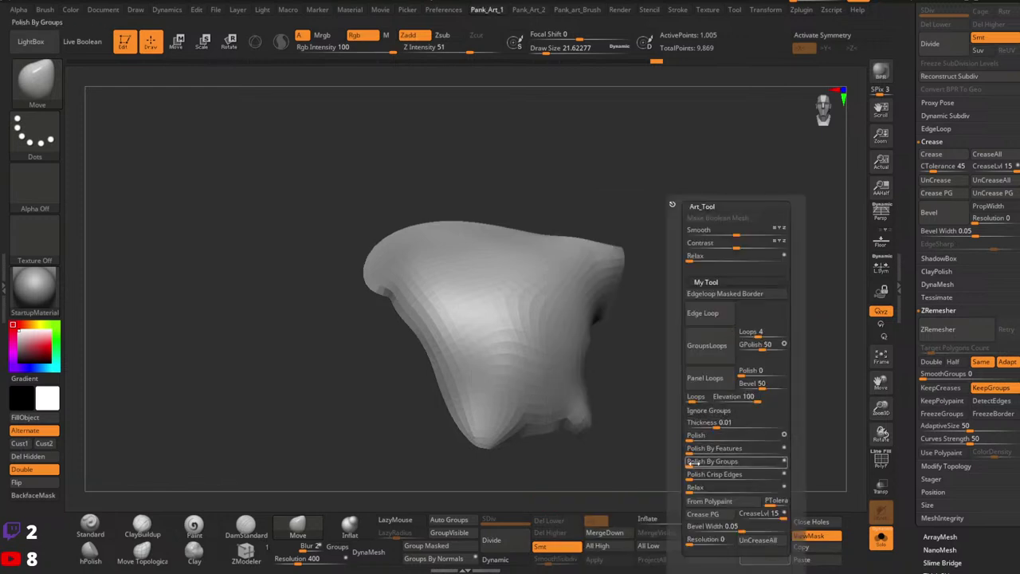
Preview the polished shell with dynamic subdivision from several angles, then turn the preview off.
right_drag(483, 389, 538, 384)
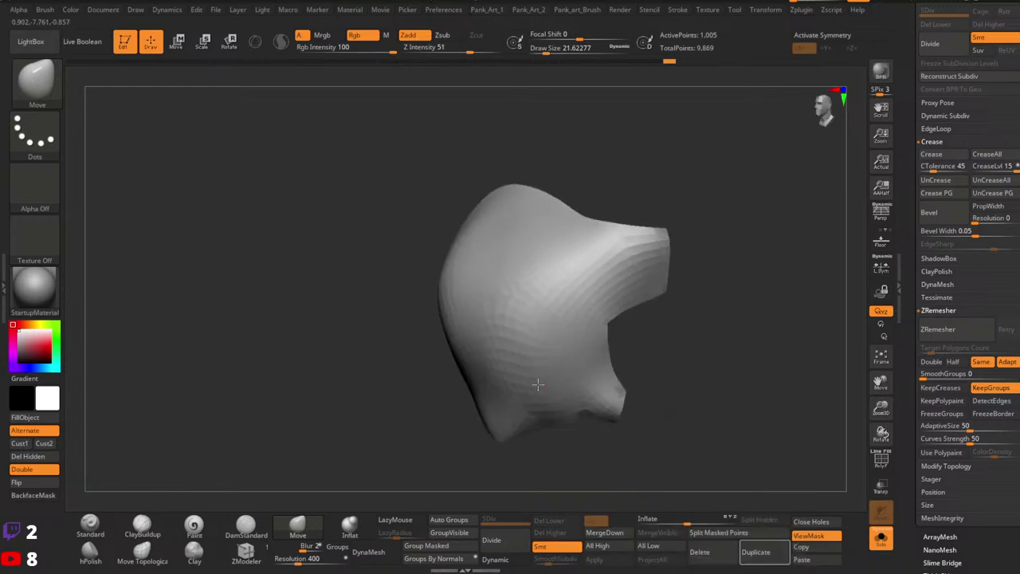
click(512, 559)
ctrl+right_drag(636, 423, 596, 381)
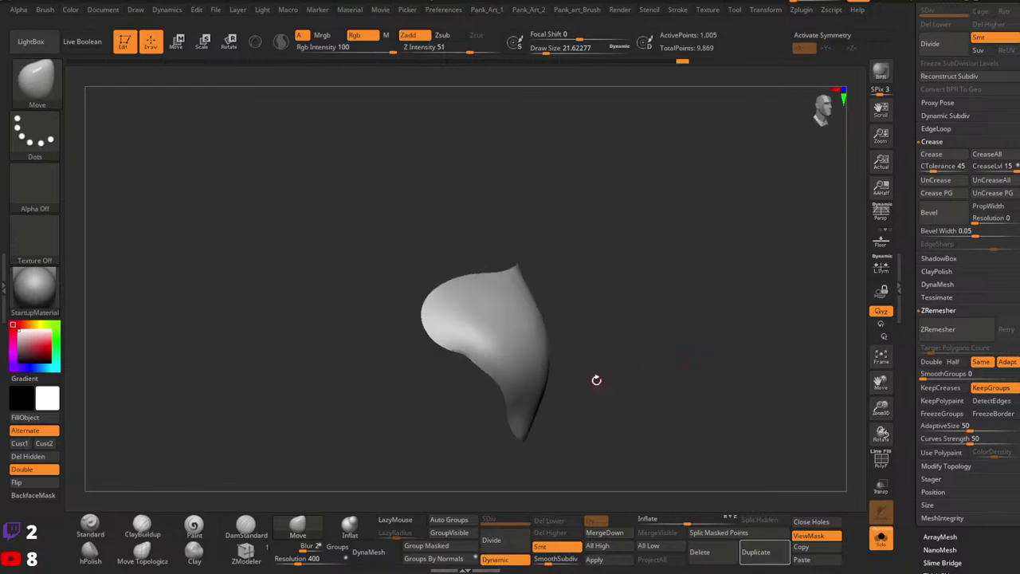
ctrl+right_drag(653, 355, 604, 381)
key(ctrl+d)
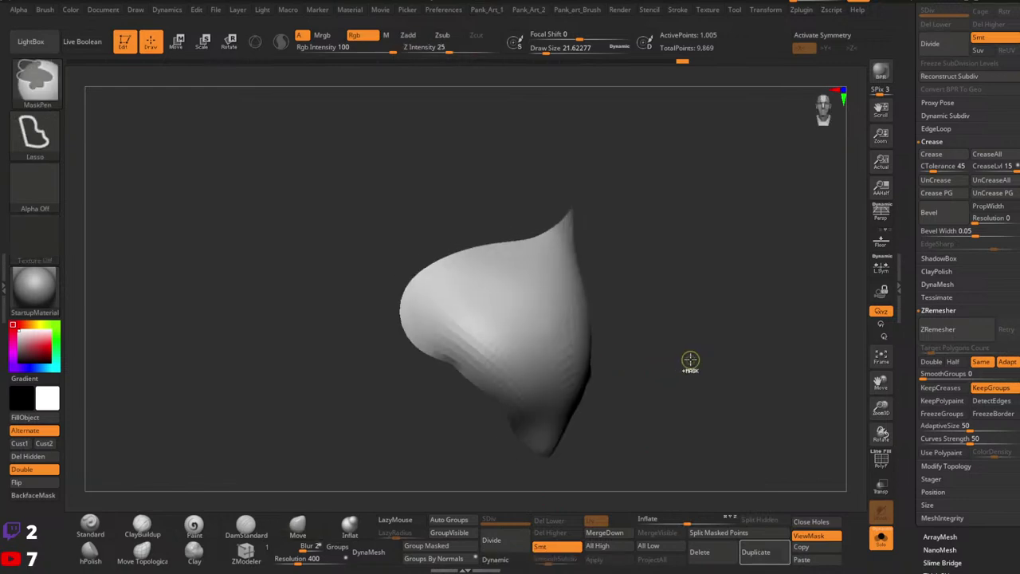
Apply another Polish By Groups pass to the unsubdivided shell.
key(1)
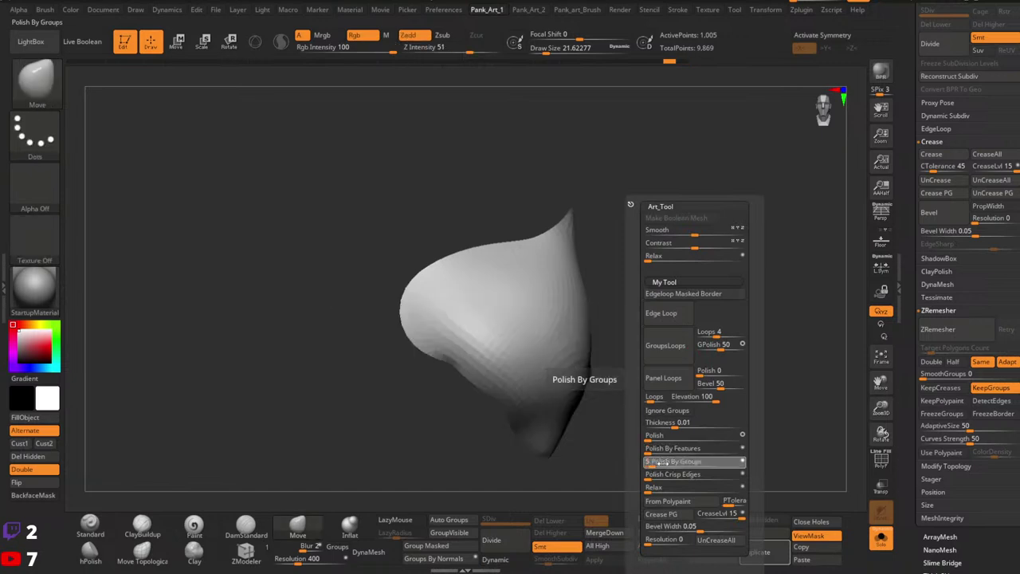
drag(662, 463, 669, 462)
right_drag(545, 418, 658, 367)
Increase the draw size to about 90.2 and smooth the front of the shell and its lower tip.
key(space)
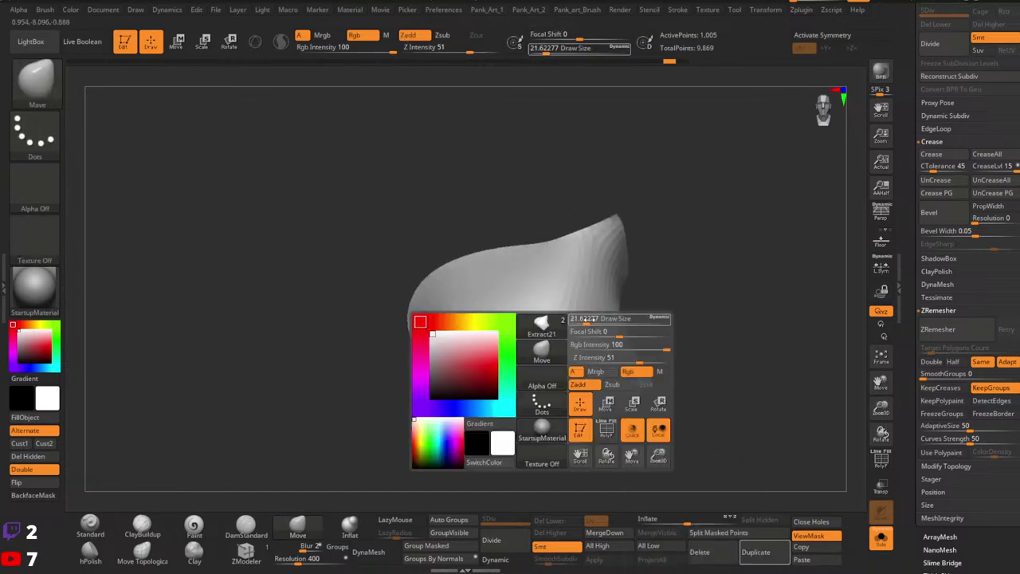
drag(586, 317, 599, 317)
right_drag(633, 312, 673, 280)
key(shift)
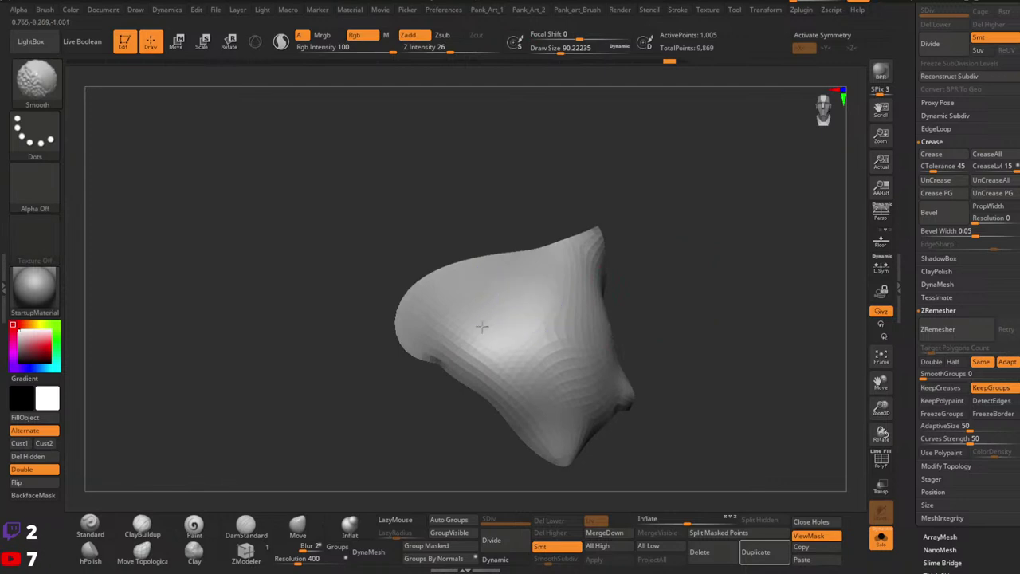
mouse_move(467, 293)
shift+mouse_down()
mouse_move(506, 310)
mouse_move(488, 325)
shift+mouse_up()
shift+drag(476, 341, 471, 350)
shift+drag(555, 438, 558, 430)
mouse_move(601, 353)
right_down()
mouse_move(643, 356)
mouse_move(576, 313)
right_up()
shift+drag(535, 324, 510, 346)
Set the draw size to about 100.8 and smooth the outer side of the shell down towards the lower strap.
mouse_move(507, 326)
right_down()
mouse_move(614, 273)
mouse_move(575, 334)
mouse_move(582, 288)
mouse_move(609, 248)
mouse_move(599, 285)
mouse_move(611, 342)
mouse_move(632, 364)
mouse_move(592, 311)
right_up()
mouse_move(551, 377)
right_down()
mouse_move(558, 358)
mouse_move(584, 375)
mouse_move(612, 266)
mouse_move(642, 337)
mouse_move(687, 326)
right_up()
mouse_move(687, 327)
alt+right_down()
mouse_move(562, 339)
mouse_move(545, 392)
alt+right_up()
key(space)
drag(601, 323, 605, 323)
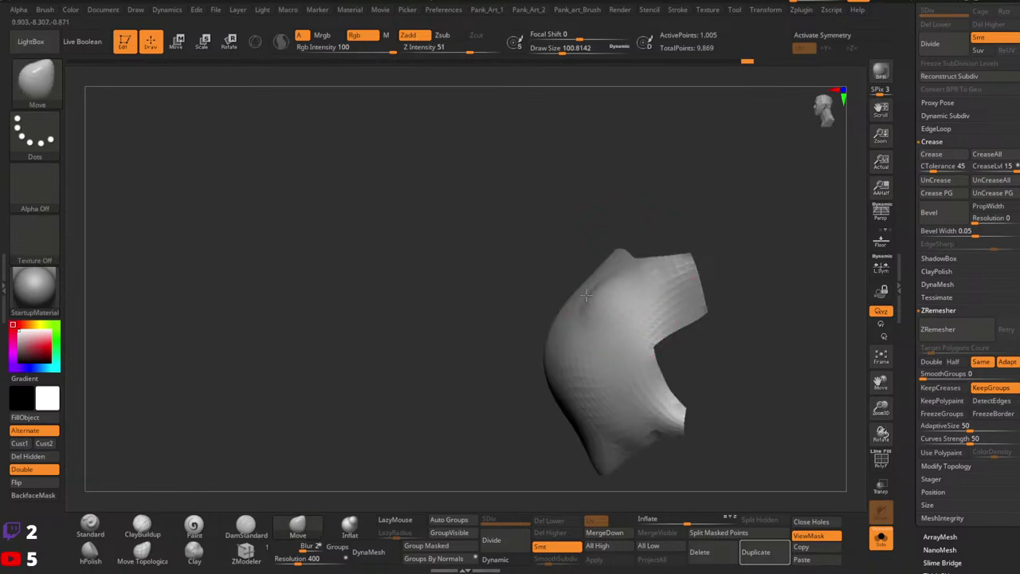
mouse_move(610, 282)
shift+mouse_down()
mouse_move(553, 347)
mouse_move(550, 382)
shift+mouse_up()
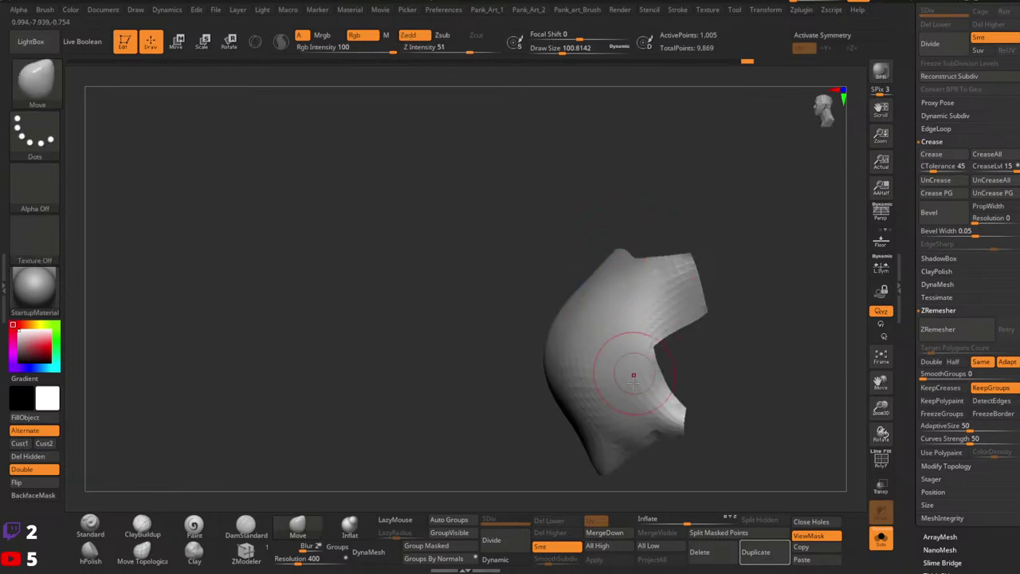
right_drag(633, 376, 674, 375)
shift+drag(620, 377, 625, 394)
shift+drag(564, 329, 571, 338)
Clear the mask from the shell and show its polyframe.
mouse_move(580, 330)
ctrl+right_down()
mouse_move(585, 350)
mouse_move(638, 361)
ctrl+right_up()
ctrl+drag(715, 362, 776, 318)
mouse_move(721, 343)
alt+right_down()
mouse_move(649, 362)
mouse_move(655, 324)
mouse_move(473, 278)
mouse_move(559, 314)
alt+right_up()
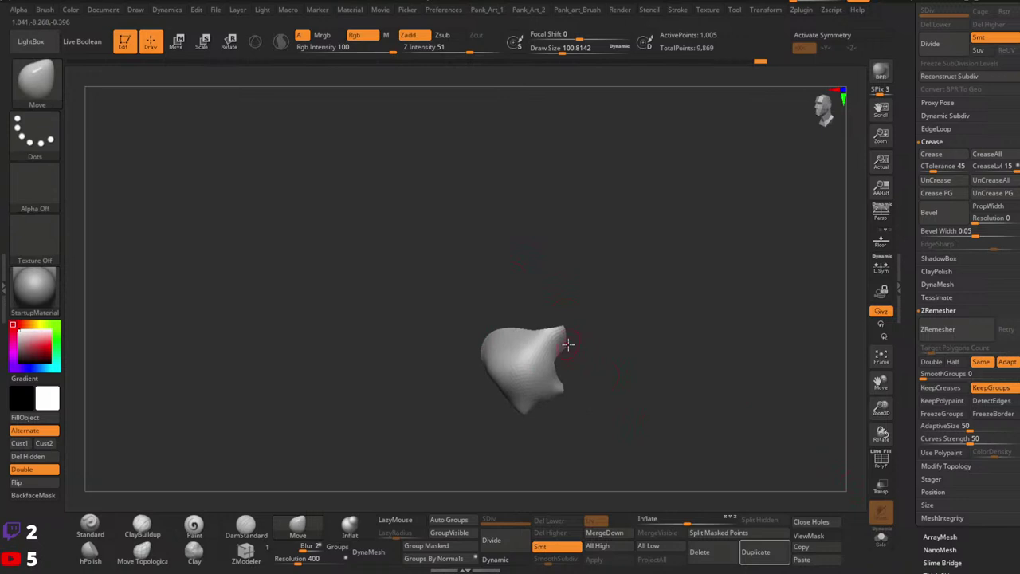
mouse_move(543, 370)
ctrl+right_down()
mouse_move(595, 371)
mouse_move(601, 358)
ctrl+right_up()
key(shift+f)
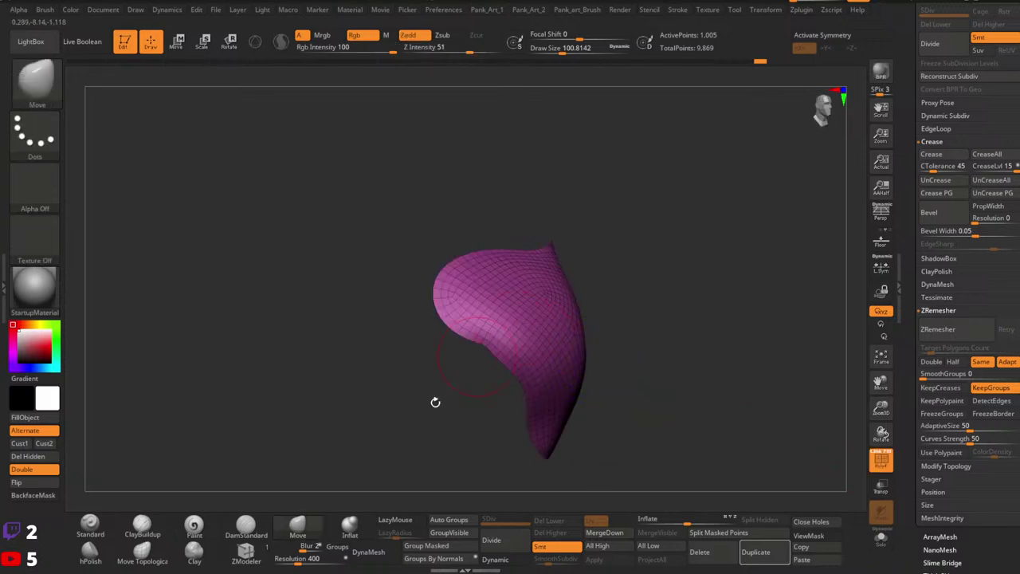
ctrl+right_drag(375, 346, 481, 376)
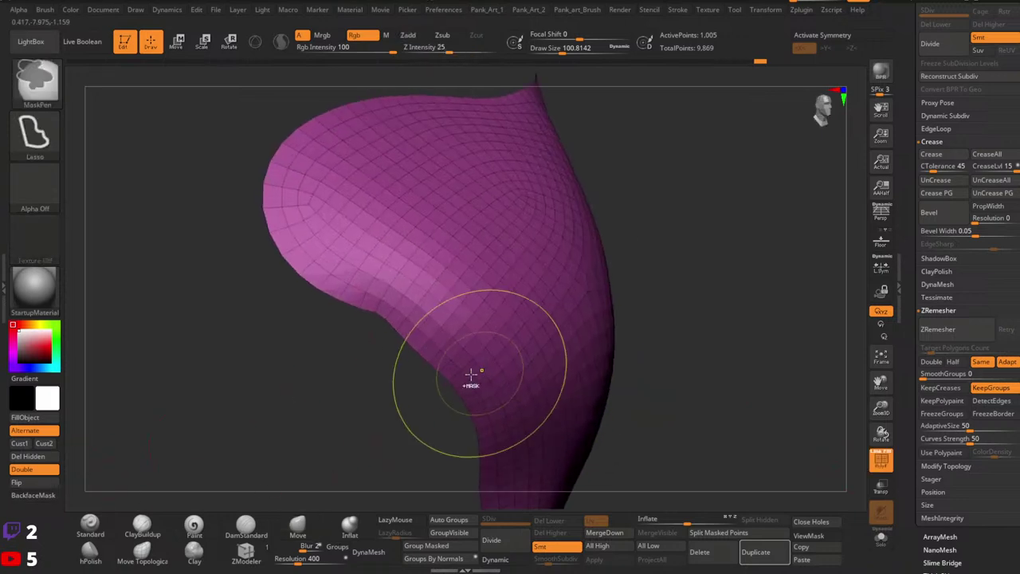
Extrude the whole shell polygroup with ZModeler to give it thickness, undoing the first attempt and extruding it again.
click(254, 561)
mouse_move(379, 212)
alt+right_down()
mouse_move(474, 303)
mouse_move(400, 322)
alt+right_up()
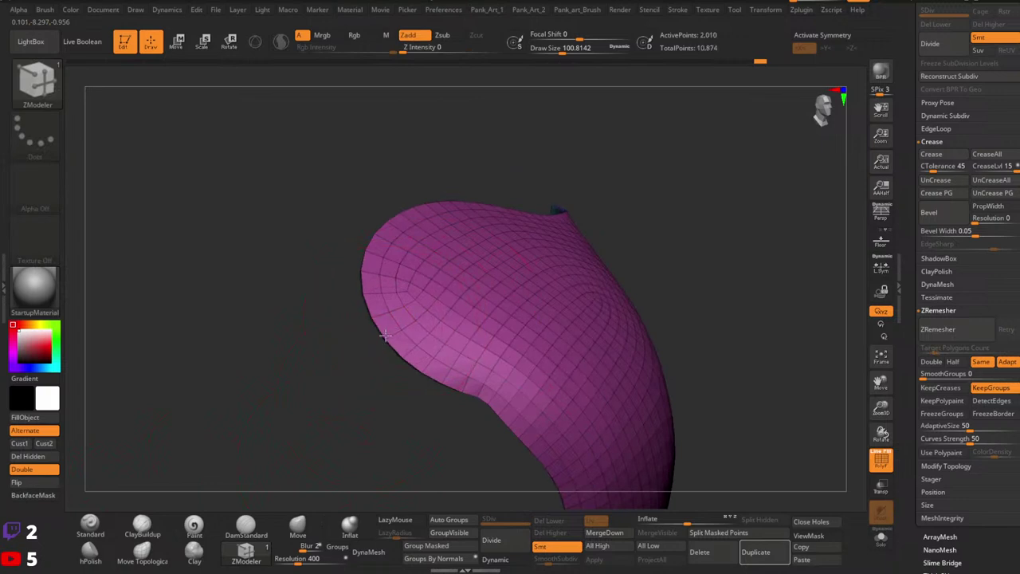
right_drag(410, 370, 594, 373)
key(ctrl+z)
drag(509, 384, 535, 403)
ctrl+right_drag(553, 392, 487, 359)
Group the thickened shell's polygons by normals and set the crease level to 2.
click(453, 559)
right_drag(507, 431, 548, 217)
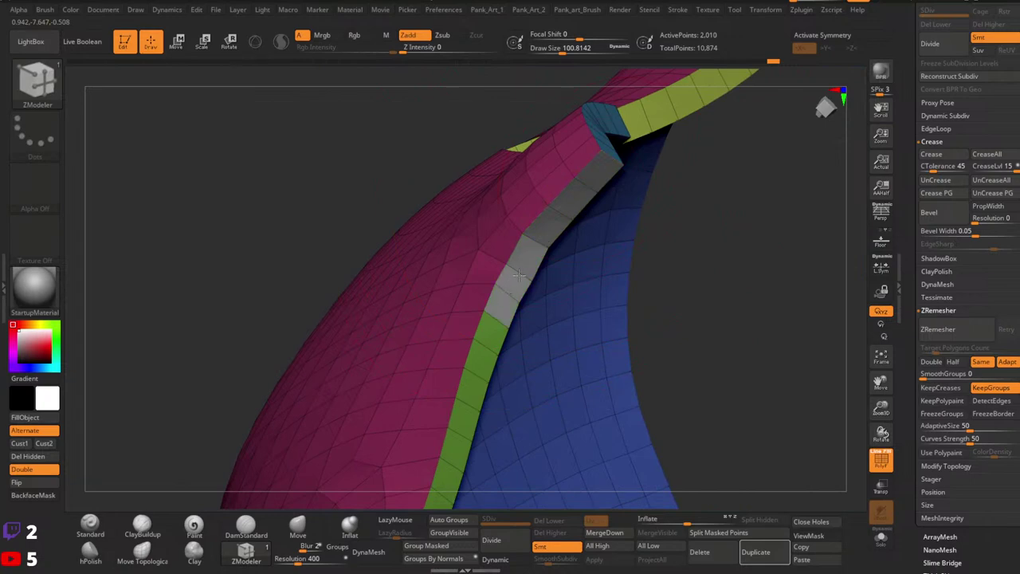
ctrl+right_drag(640, 273, 551, 344)
key(1)
click(537, 515)
key(2)
Lower the crease level to 1 and crease the shell's polygroup borders.
key(1)
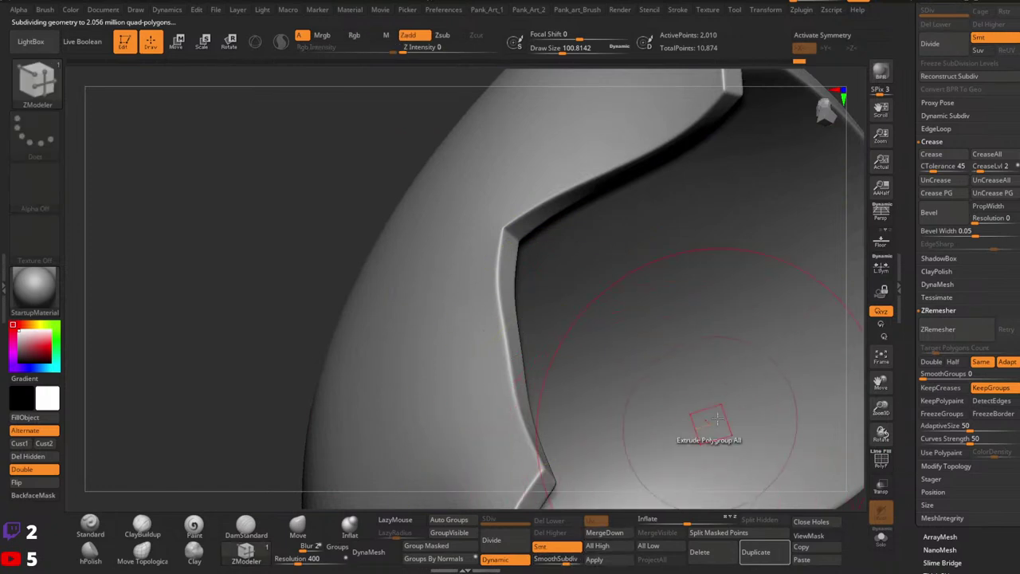
key(space)
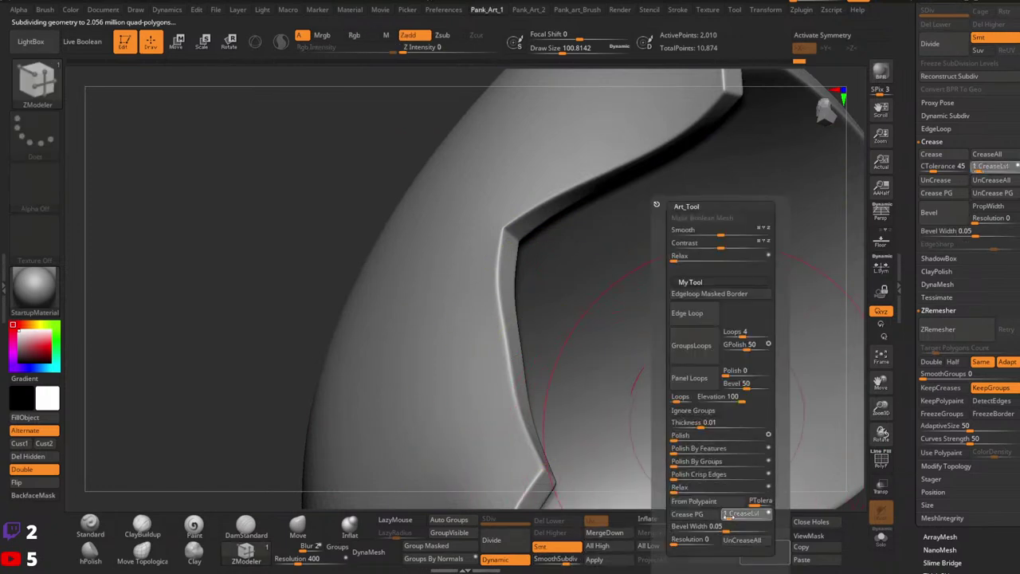
click(689, 514)
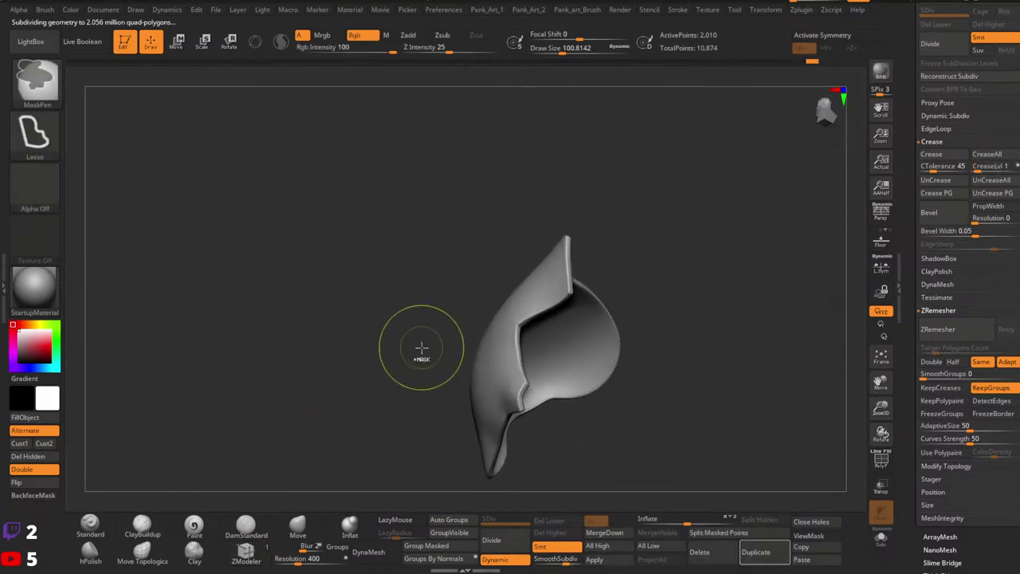
drag(420, 346, 745, 398)
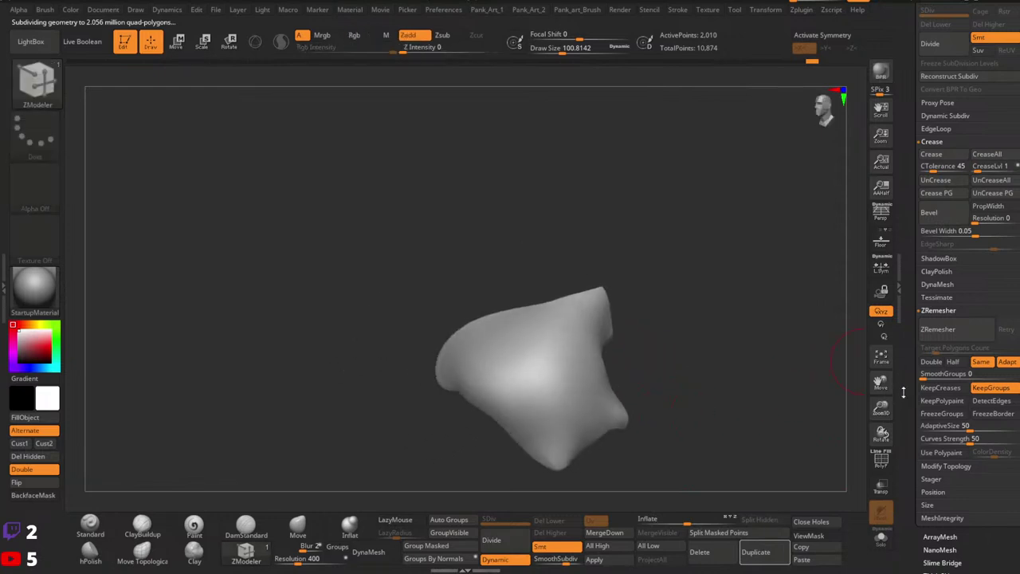
Turn off double-sided display for the shell and select the Standard brush.
drag(903, 392, 904, 181)
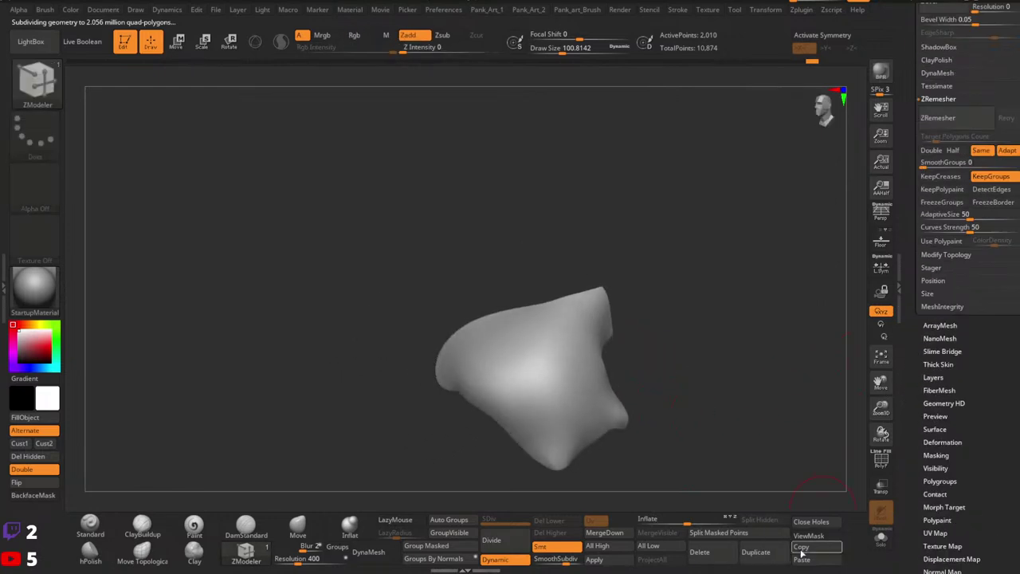
click(33, 473)
drag(673, 391, 550, 438)
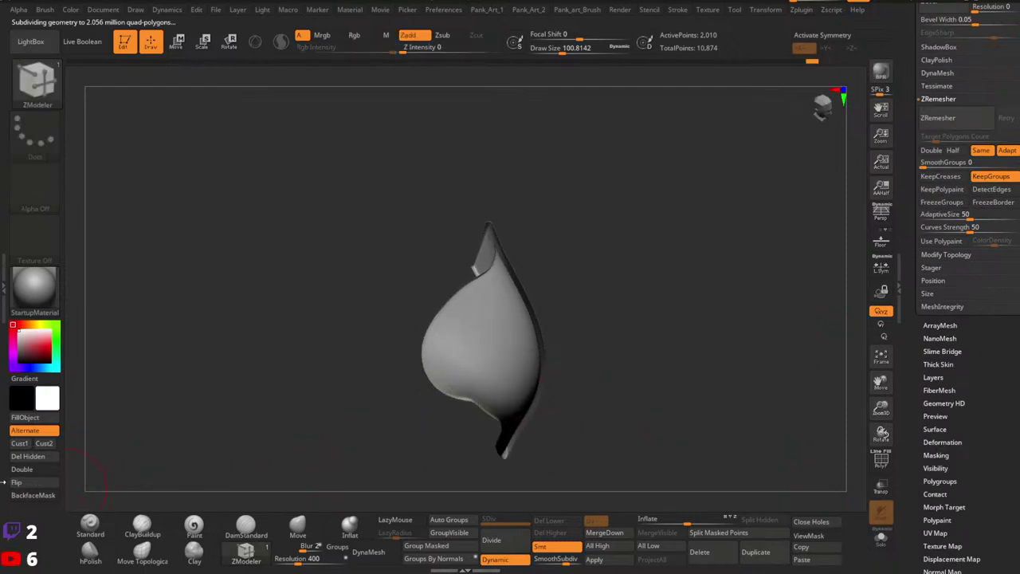
drag(604, 322, 521, 293)
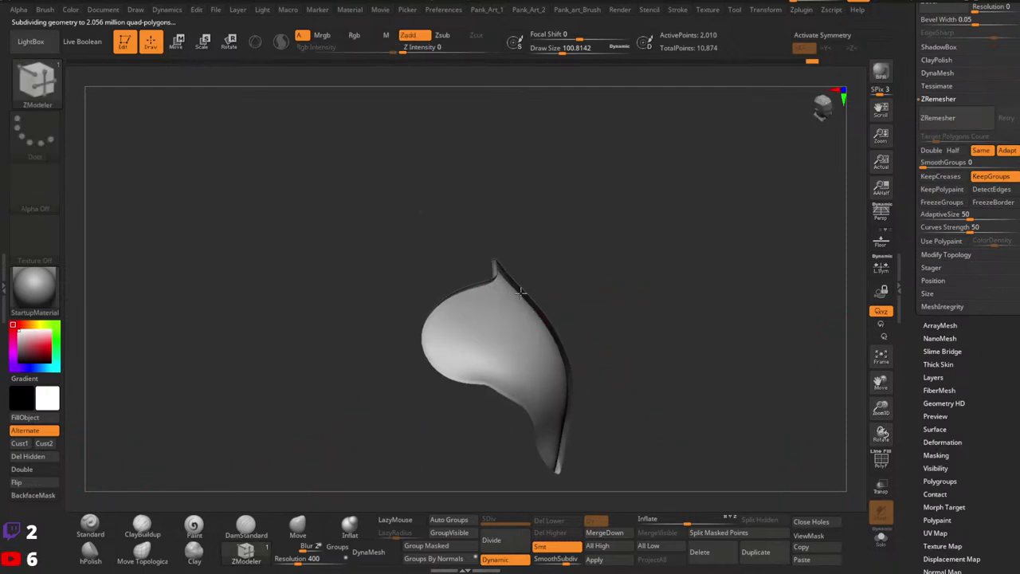
click(88, 524)
right_drag(512, 358, 470, 402)
ctrl+right_drag(655, 344, 671, 363)
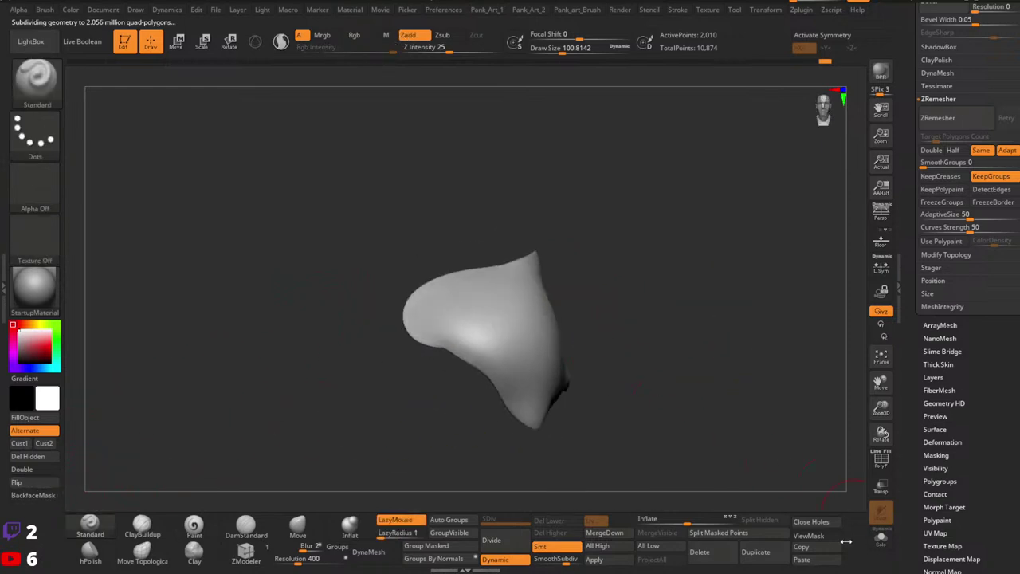
Turn off dynamic subdivision on the shell and switch back to the full character tool Extract21_01.
click(493, 560)
drag(906, 228, 916, 251)
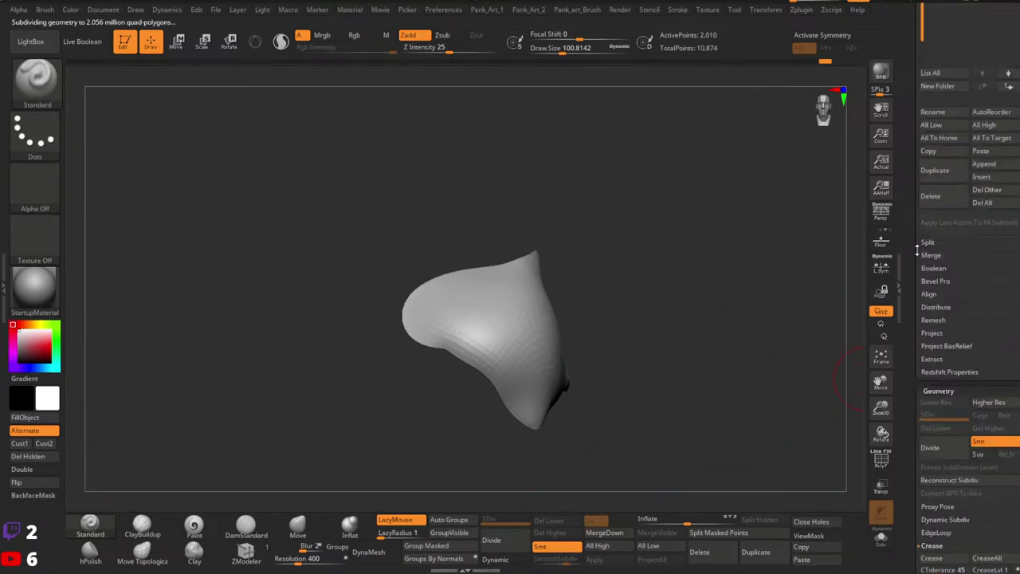
scroll(911, 137, up, 5)
click(957, 233)
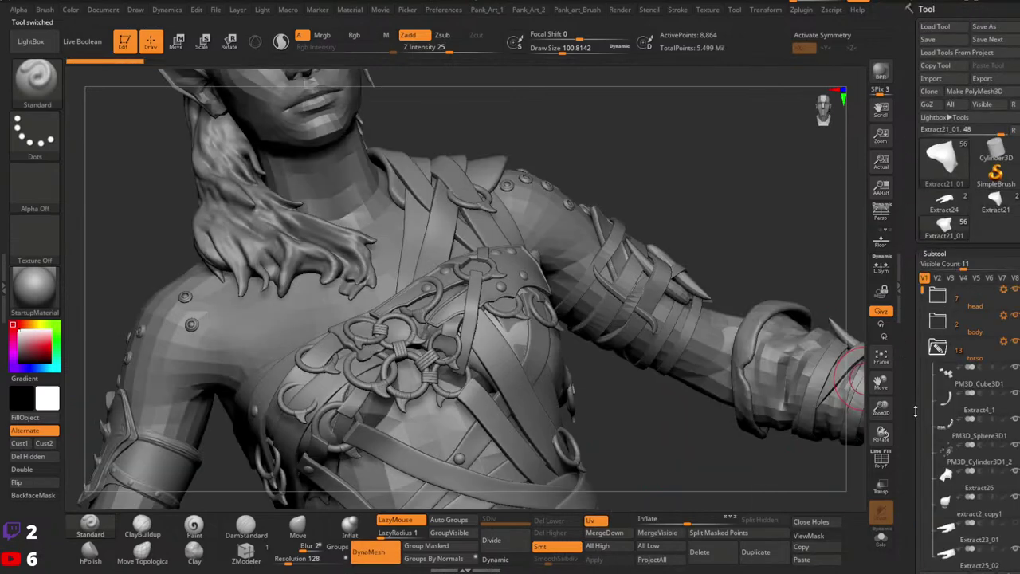
Paste the copied chest cup shell into the torso folder below Extract21_01 and hide the old cup.
drag(914, 412, 912, 300)
right_drag(495, 341, 419, 356)
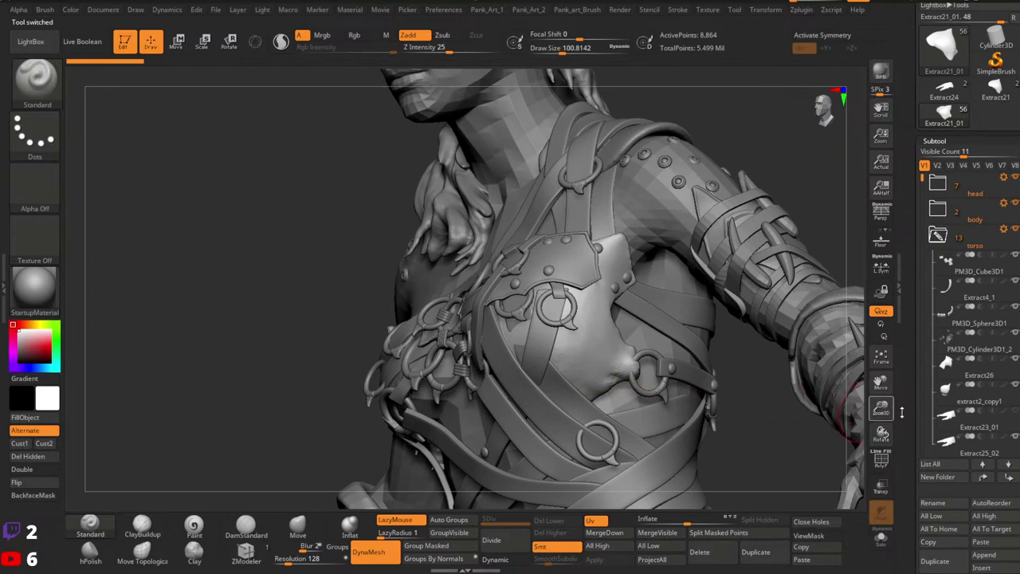
drag(924, 184, 920, 269)
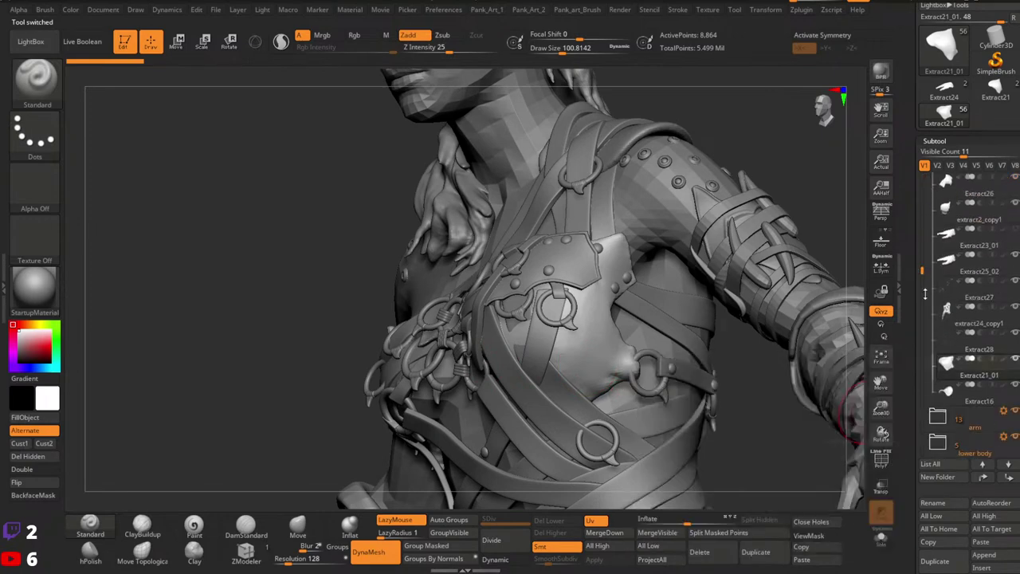
click(808, 564)
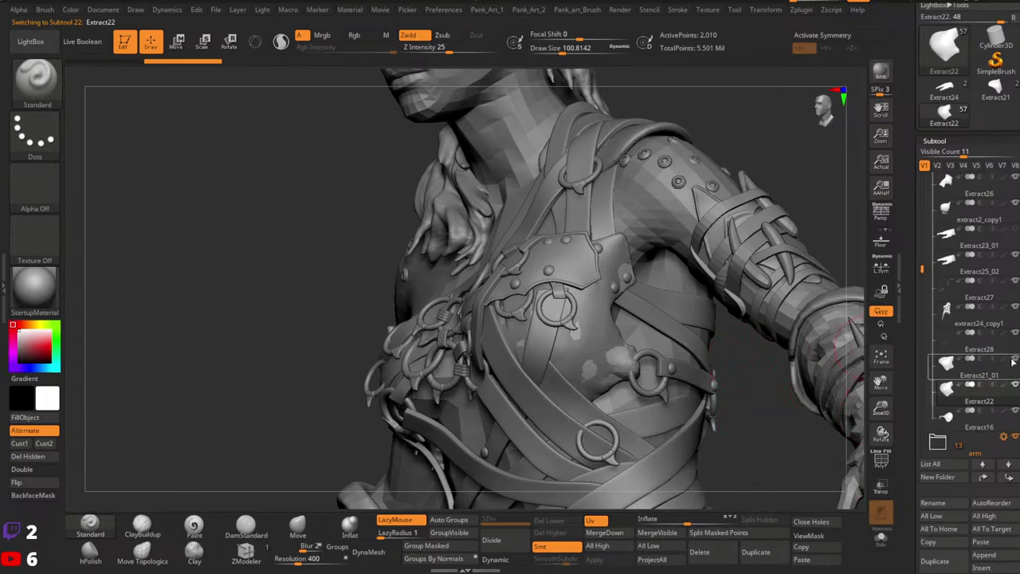
right_drag(649, 305, 640, 337)
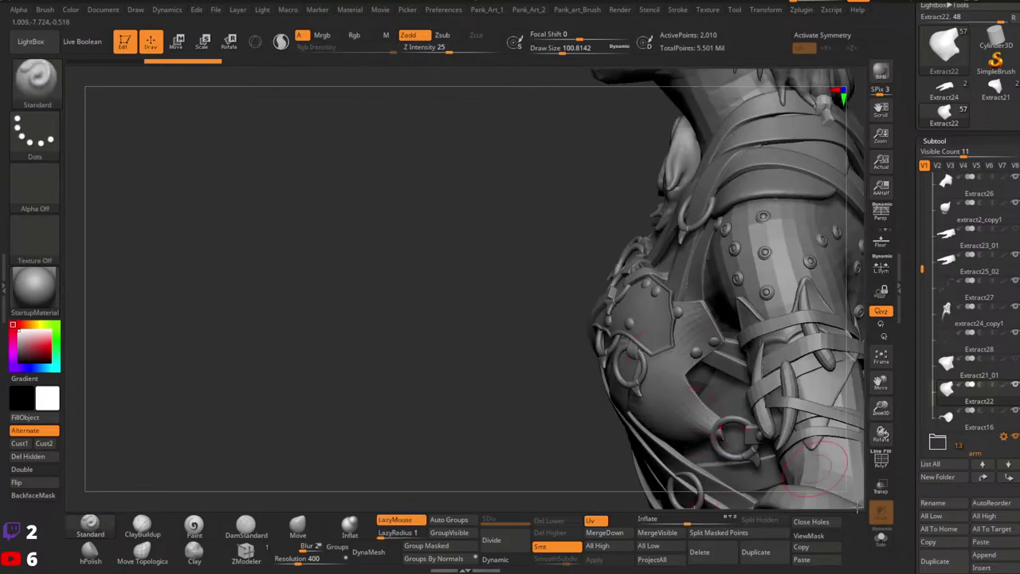
Isolate the pasted shell with its polyframe shown and remove all of its creases.
right_drag(785, 398, 741, 343)
click(882, 541)
key(shift+f)
alt+right_drag(741, 342, 615, 325)
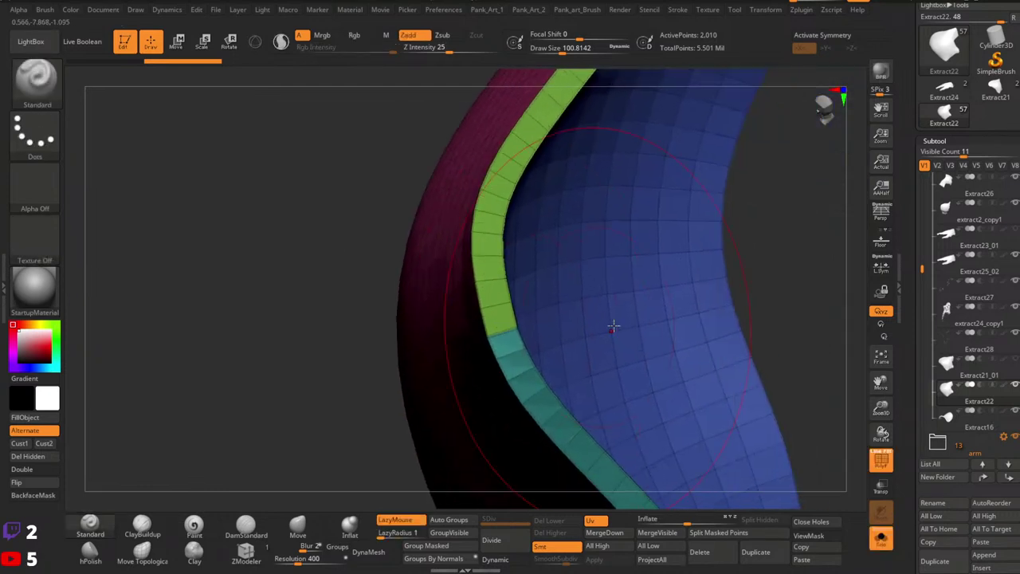
key(1)
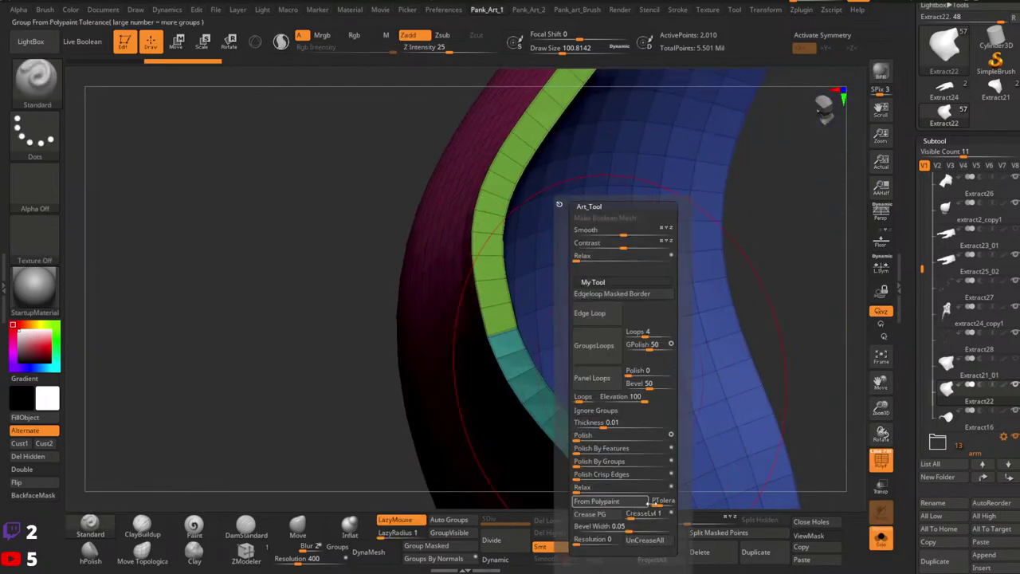
click(648, 544)
Extrude the shell's entire inner polygroup slightly inward with ZModeler, targeting Polygroup All.
ctrl+right_drag(761, 391, 541, 336)
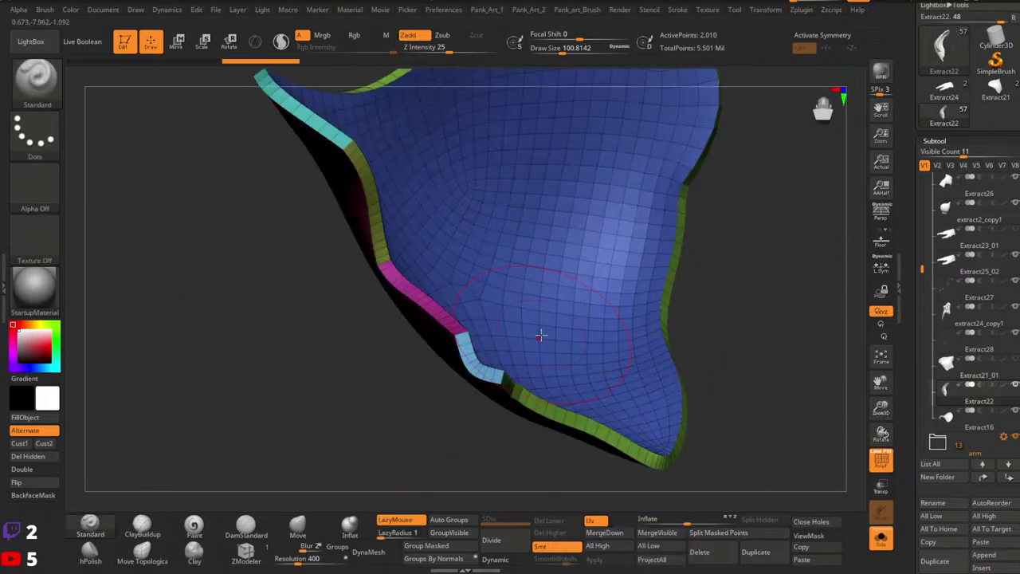
click(245, 550)
key(space)
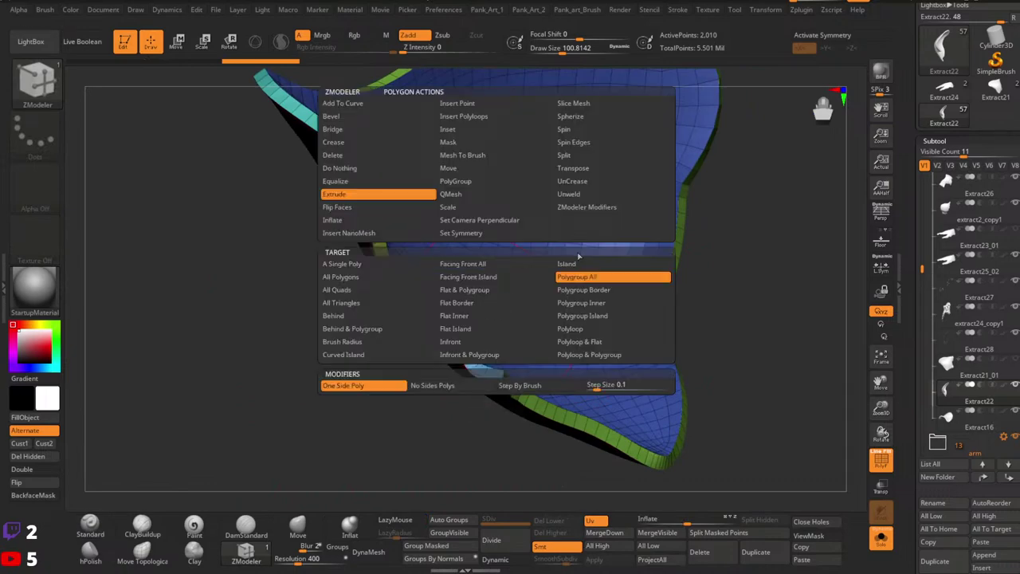
click(576, 277)
drag(501, 304, 503, 305)
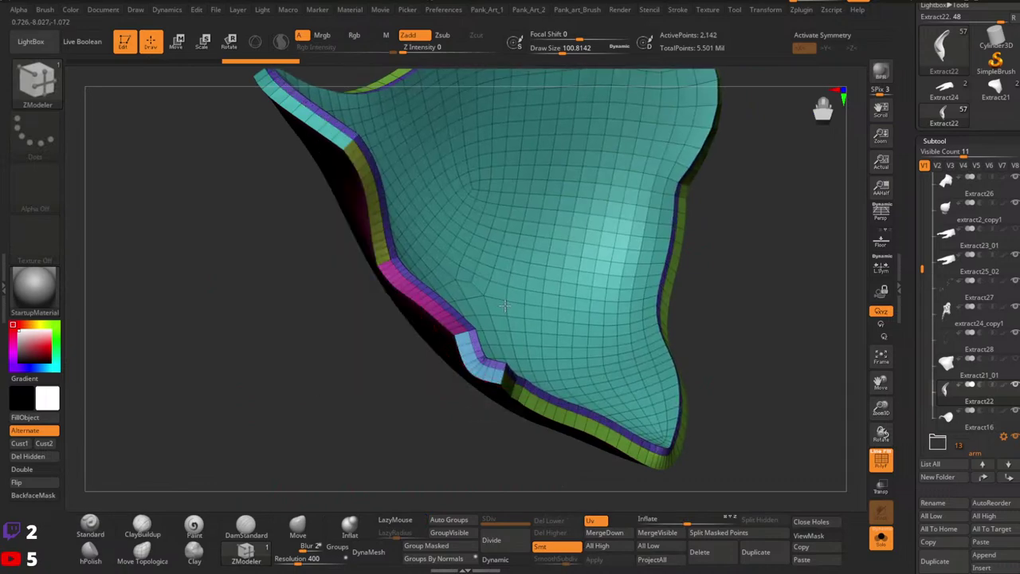
Delete the extra edge loop between the rim and the extruded band using ZModeler's edge Insert action.
mouse_move(444, 317)
alt+right_down()
mouse_move(477, 328)
mouse_move(472, 320)
alt+right_up()
key(space)
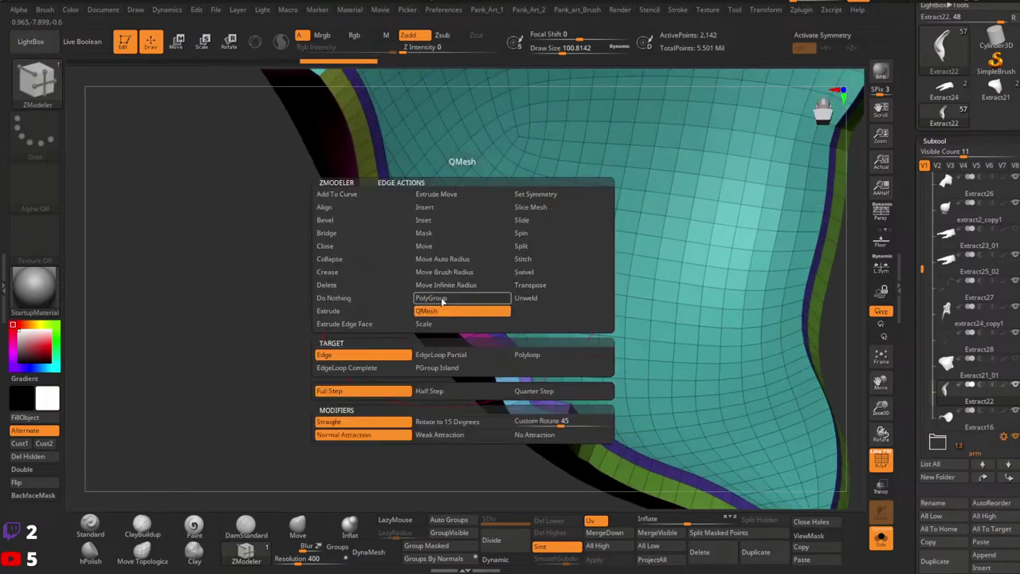
click(416, 209)
alt+click(451, 303)
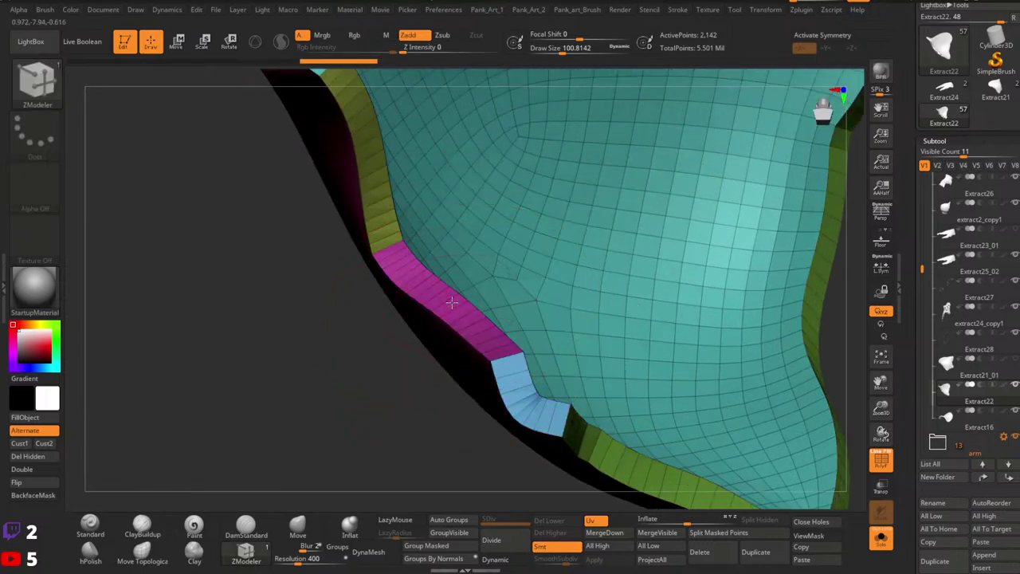
Crease the borders between the thickened shell's polygroups and adjust the crease level.
ctrl+right_drag(453, 303, 622, 335)
key(1)
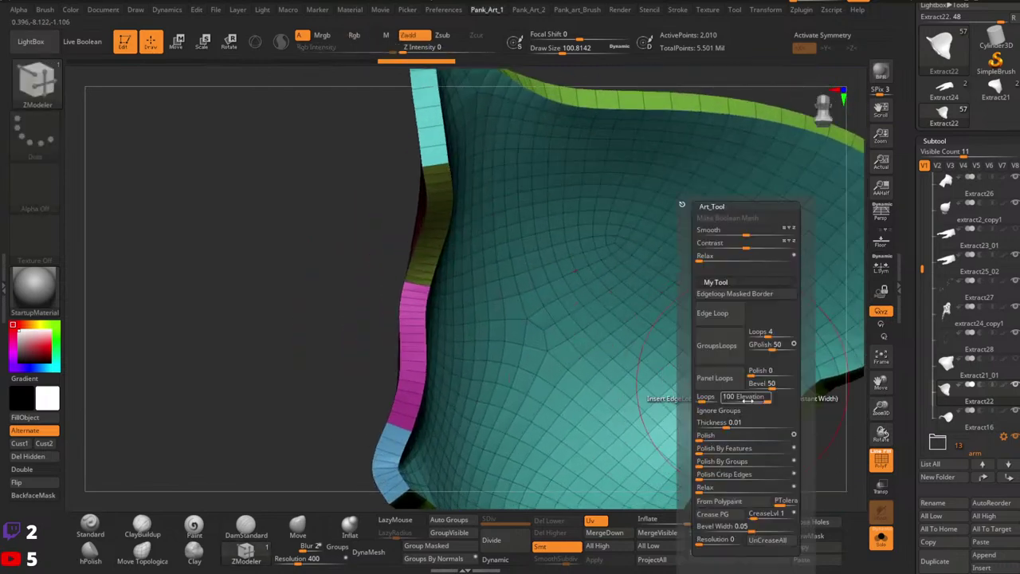
click(724, 515)
right_drag(474, 191, 518, 414)
key(space)
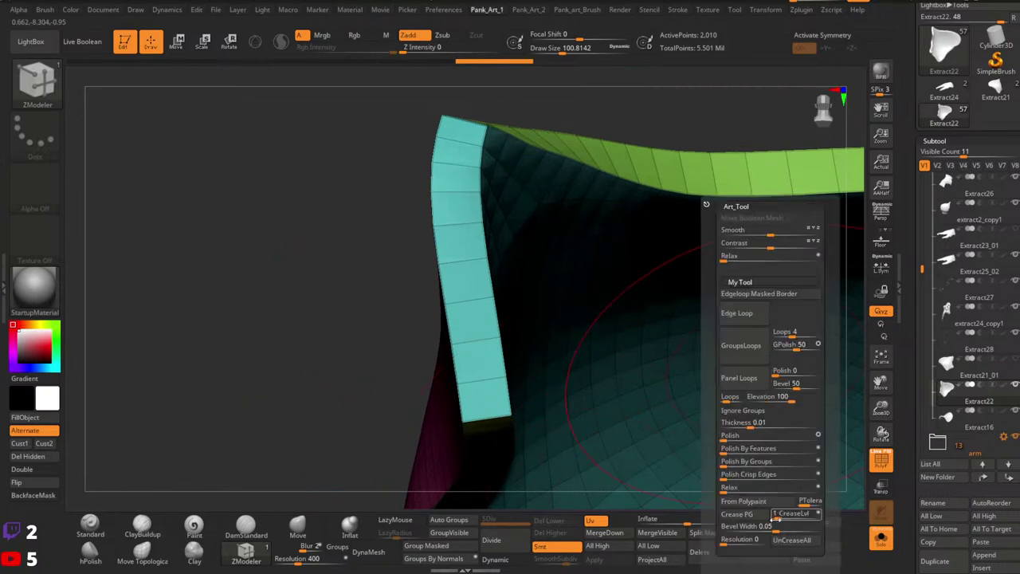
click(780, 516)
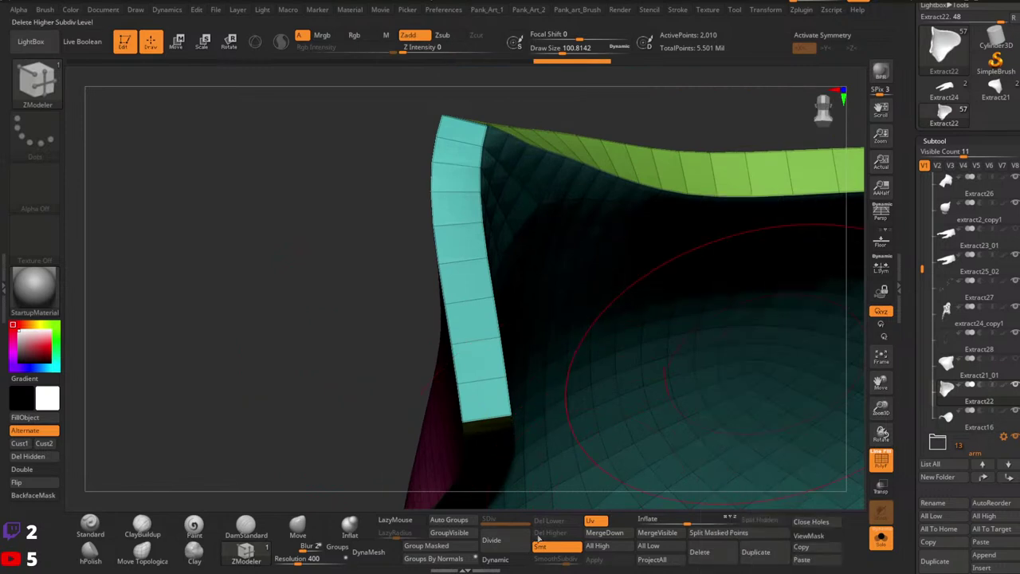
Turn on dynamic subdivision for the shell without polyframe and bring the rest of the character back into view.
click(499, 562)
key(shift+f)
ctrl+right_drag(574, 401, 489, 312)
right_drag(489, 312, 590, 369)
key(space)
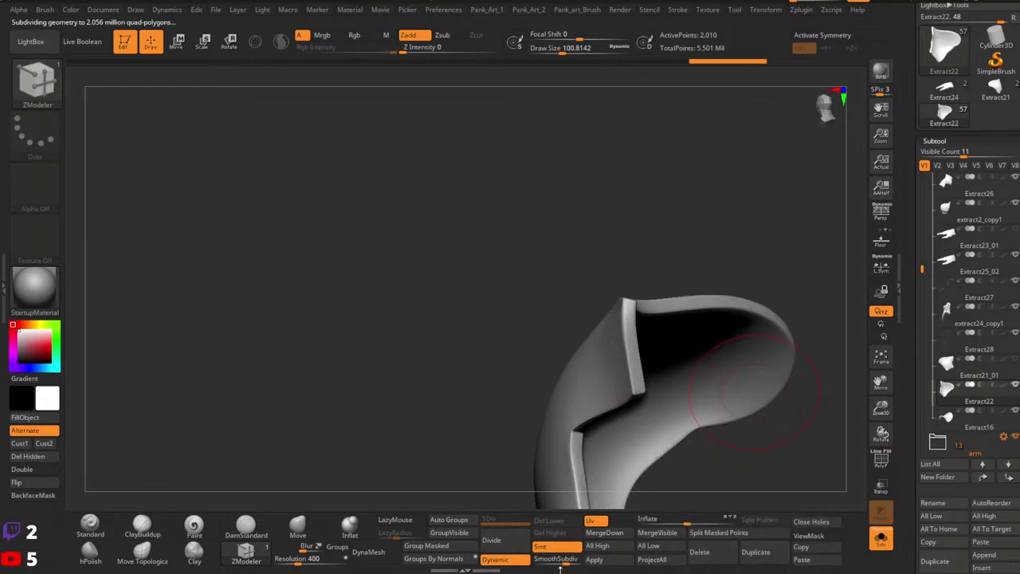
ctrl+right_drag(683, 469, 781, 405)
click(880, 538)
Select the Standard brush and raise the draw size to about 167 over the chest cup.
click(91, 526)
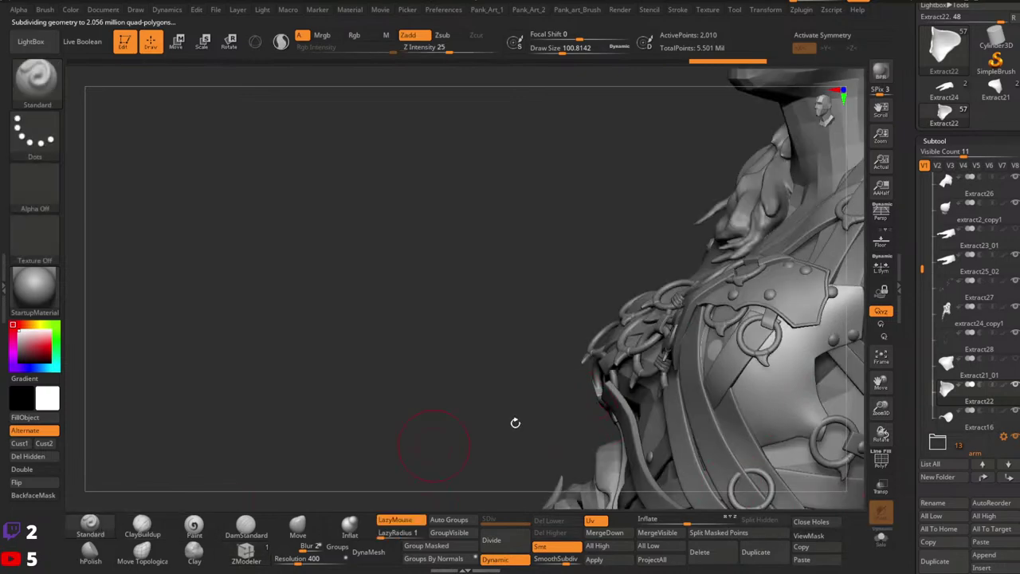
right_drag(515, 422, 717, 343)
mouse_move(717, 343)
alt+right_down()
mouse_move(528, 304)
mouse_move(483, 318)
alt+right_up()
key(space)
drag(483, 317, 490, 317)
mouse_move(491, 317)
right_down()
mouse_move(480, 300)
mouse_move(485, 329)
right_up()
key(space)
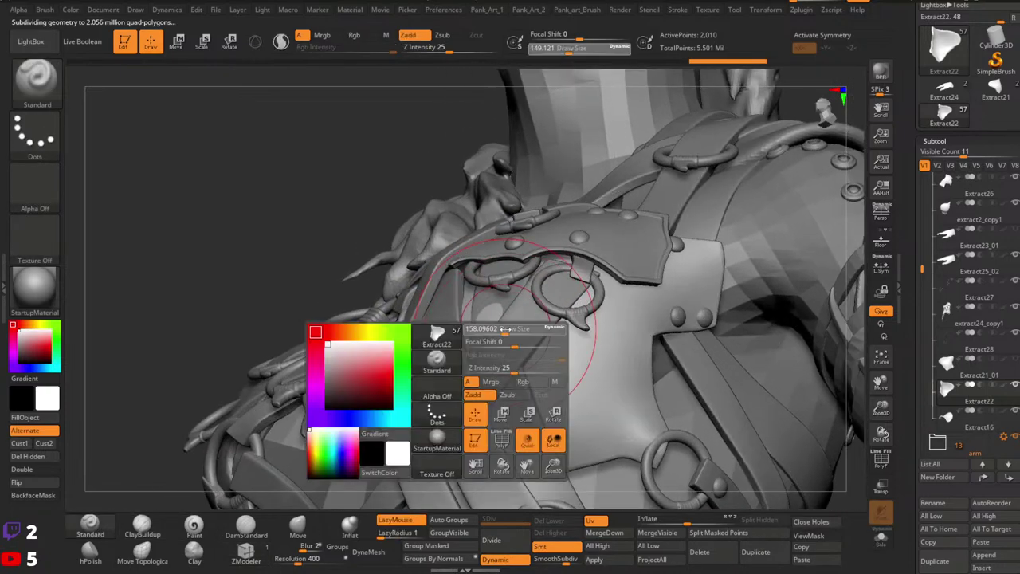
drag(485, 330, 489, 329)
mouse_move(478, 342)
right_down()
mouse_move(493, 337)
mouse_move(485, 325)
right_up()
alt+click(468, 380)
click(149, 554)
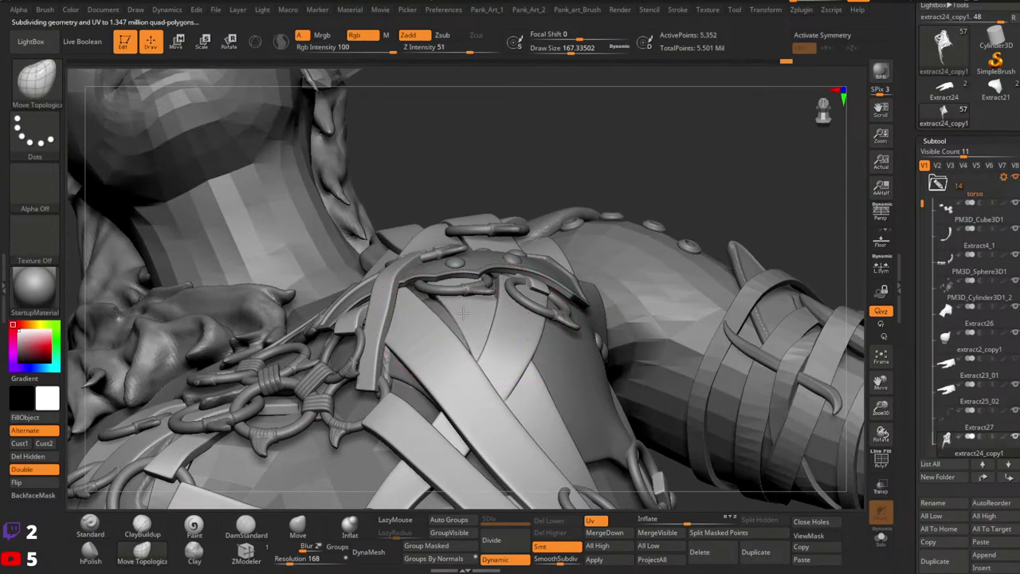
ctrl+right_drag(466, 312, 614, 398)
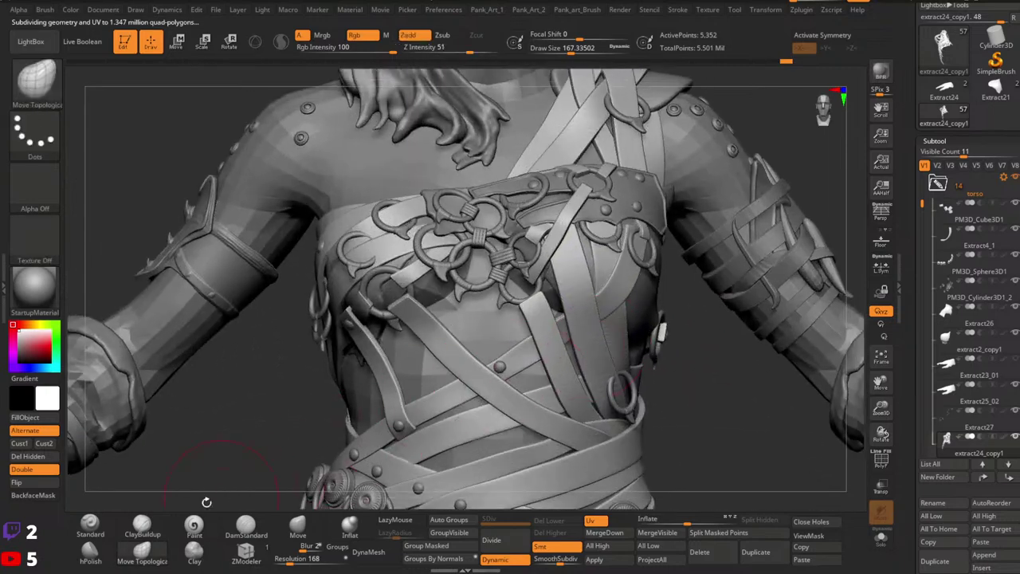
Return to the Standard brush, select the opposite chest cup extract2_copy1 and isolate it.
click(104, 529)
mouse_move(639, 298)
ctrl+right_down()
mouse_move(563, 290)
mouse_move(662, 297)
ctrl+right_up()
ctrl+right_drag(457, 303, 542, 351)
right_drag(542, 351, 492, 335)
alt+click(658, 447)
click(884, 542)
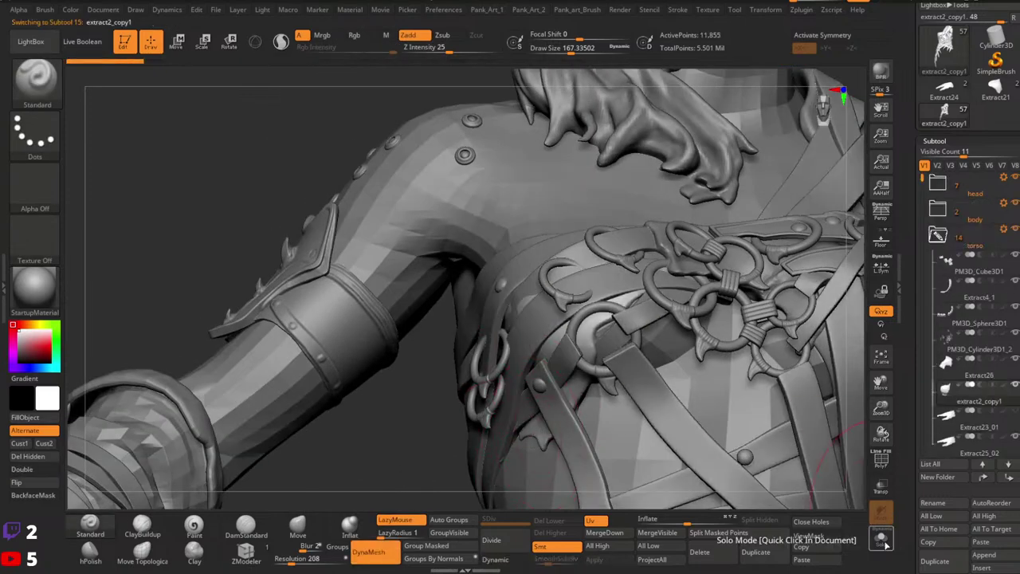
mouse_move(671, 374)
right_down()
mouse_move(627, 358)
mouse_move(663, 314)
mouse_move(574, 340)
mouse_move(553, 368)
right_up()
right_drag(553, 368, 585, 343)
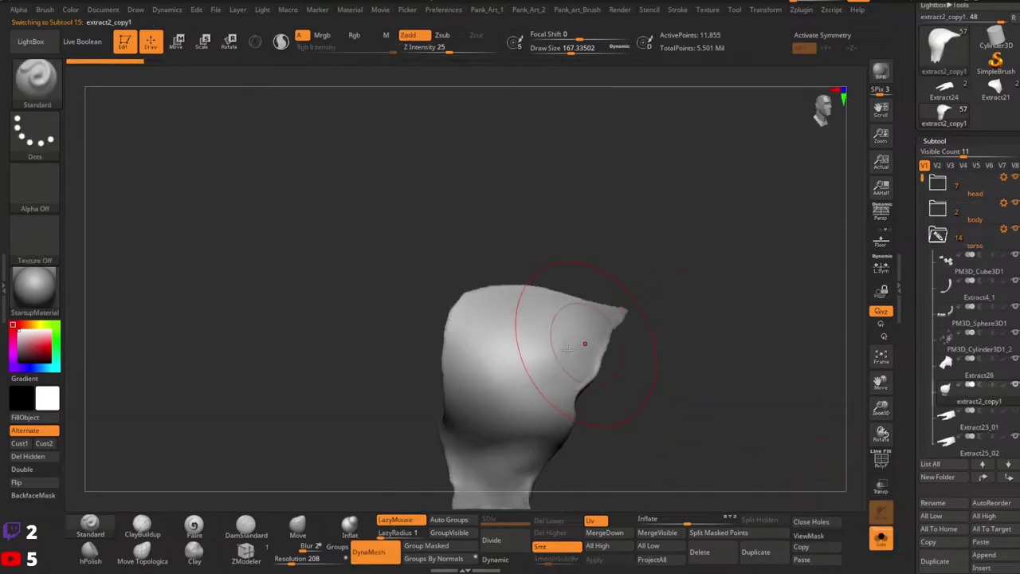
Smooth the cup's outer surface at a draw size of about 90, and reduce the draw size to about 68.
key(space)
mouse_move(585, 343)
mouse_down()
mouse_move(565, 345)
mouse_move(517, 388)
mouse_up()
mouse_move(516, 388)
right_down()
mouse_move(528, 372)
mouse_move(557, 376)
right_up()
mouse_move(556, 376)
shift+mouse_down()
mouse_move(574, 355)
mouse_move(541, 388)
shift+mouse_up()
mouse_move(540, 388)
right_down()
mouse_move(579, 346)
mouse_move(572, 300)
right_up()
shift+drag(572, 300, 550, 363)
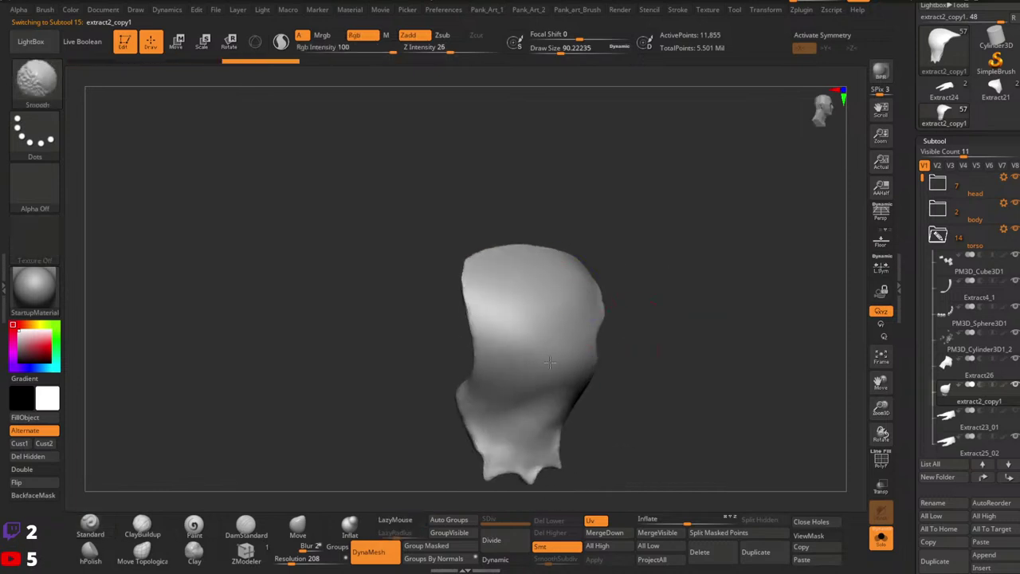
right_drag(550, 363, 573, 330)
mouse_move(572, 330)
shift+mouse_down()
mouse_move(547, 367)
mouse_move(554, 352)
mouse_move(572, 357)
mouse_move(558, 371)
shift+mouse_up()
key(space)
Examine the smoothed cup from several sides and against the rest of the armour.
right_drag(583, 330, 607, 327)
mouse_move(607, 326)
ctrl+right_down()
mouse_move(600, 296)
mouse_move(546, 346)
ctrl+right_up()
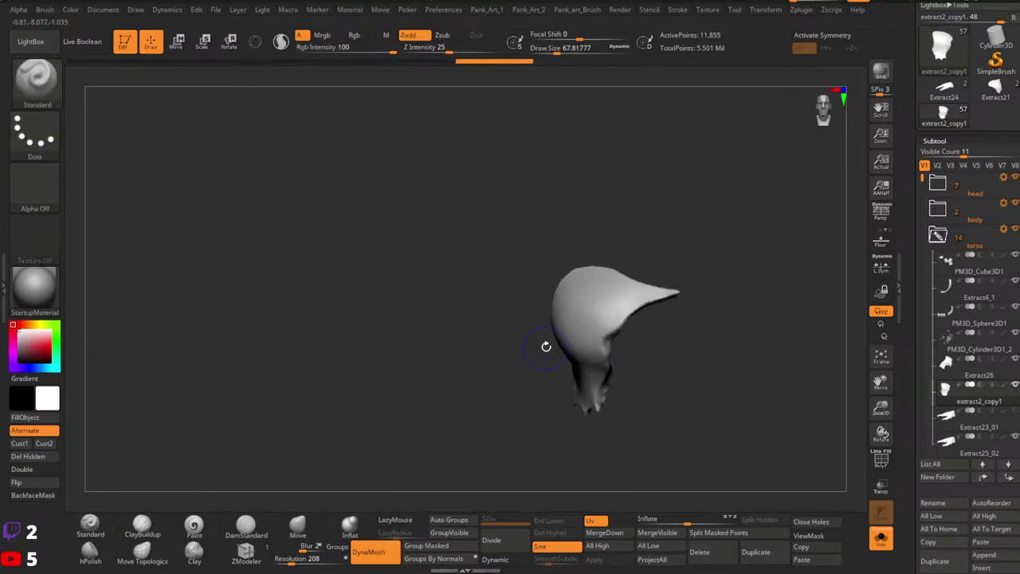
right_drag(628, 322, 643, 340)
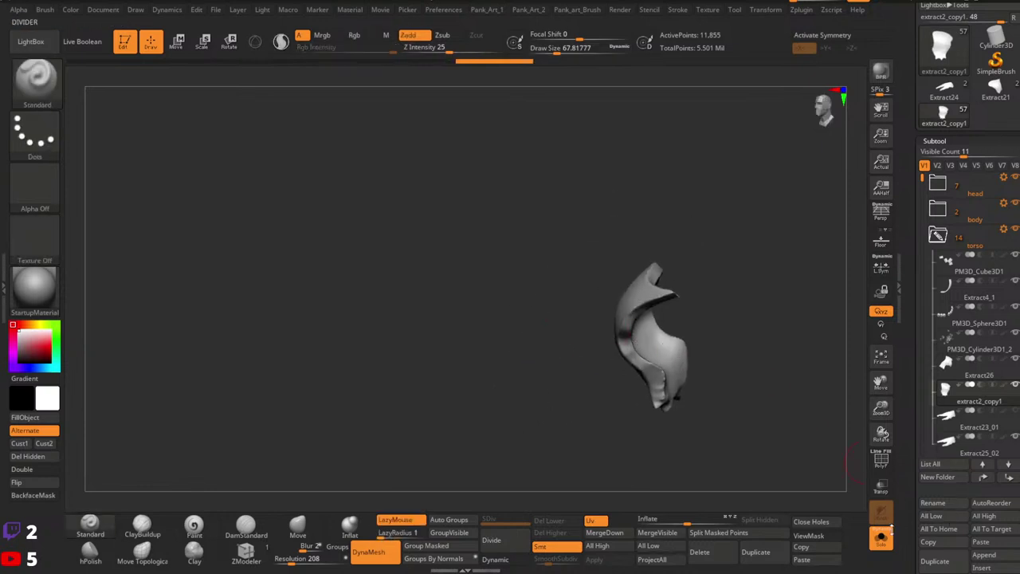
click(881, 538)
click(881, 538)
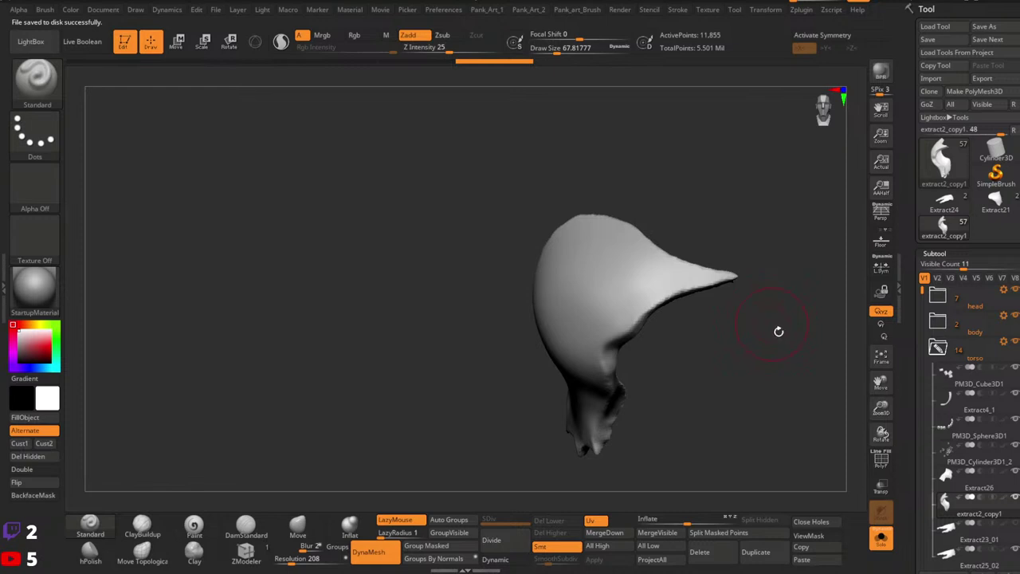
Clone the extract2_copy1 cup as a separate tool and switch to the clone.
drag(718, 341, 744, 362)
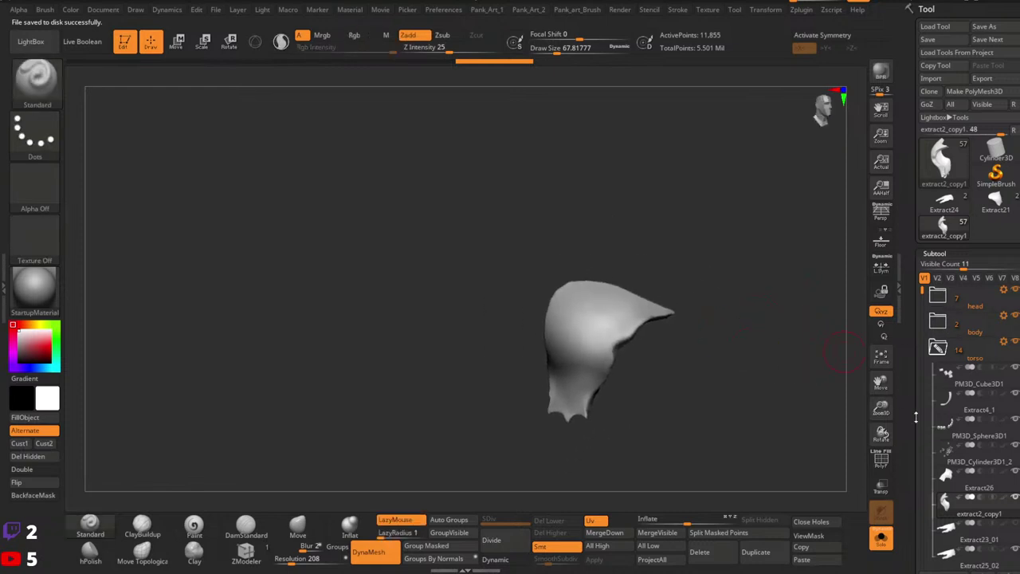
drag(914, 439, 911, 393)
scroll(910, 392, up, 2)
click(945, 227)
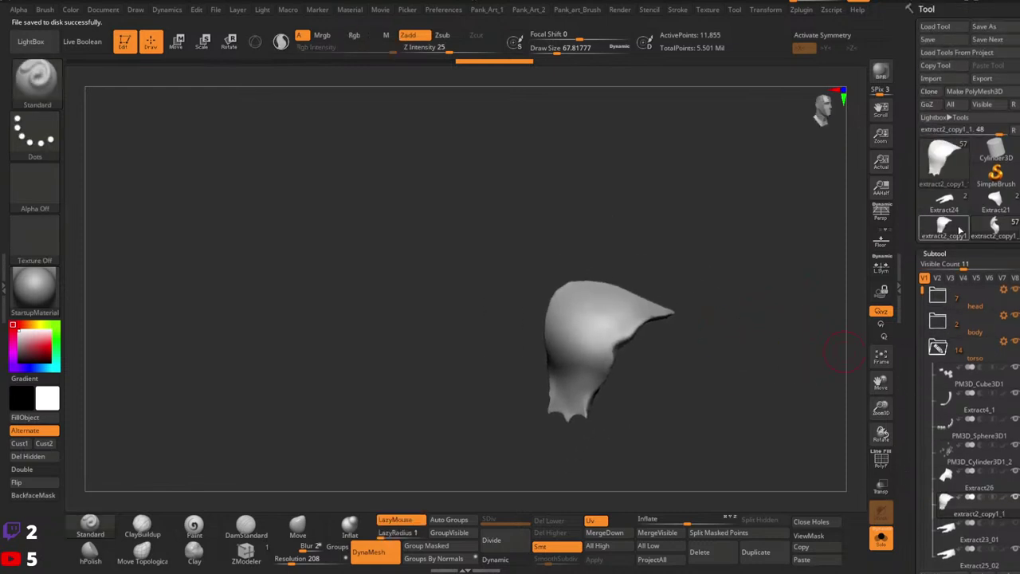
Show the cloned cup's polyframe, clear the canvas of leftovers and frame the cup.
key(shift+f)
key(shift+f)
key(shift+f)
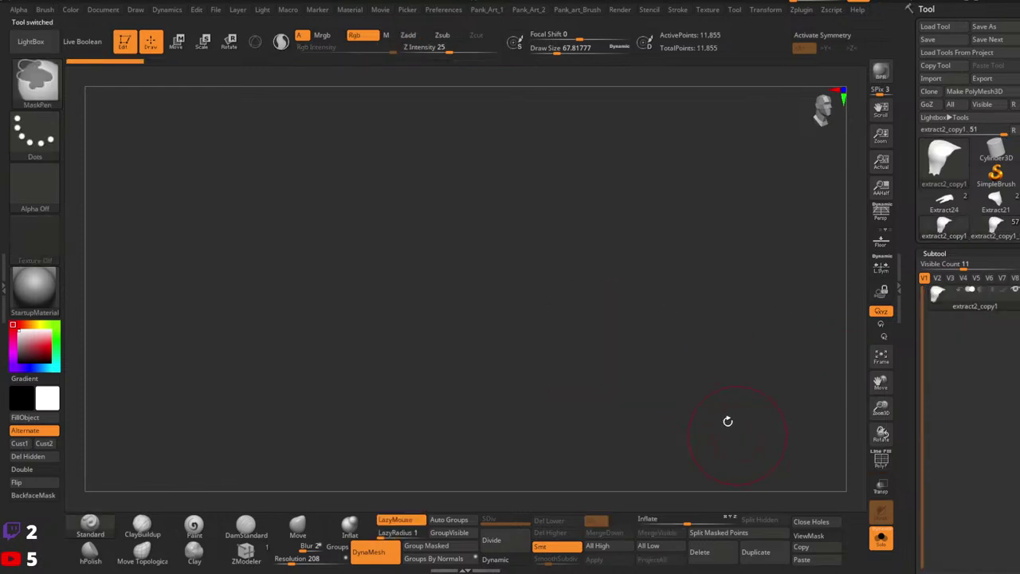
key(shift+s)
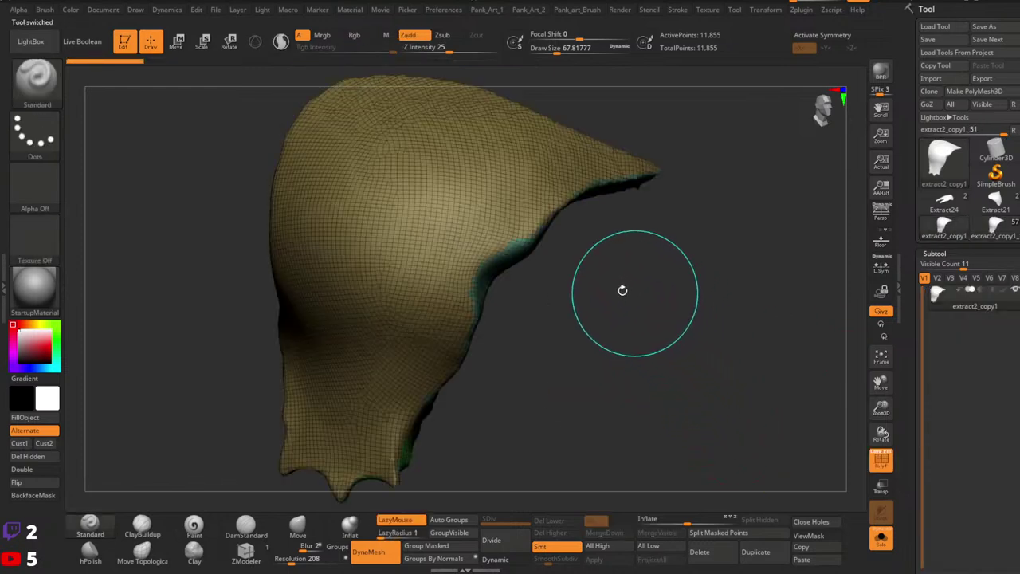
key(ctrl+n)
key(f)
Inspect the cup's rim and inner side and group all visible polygons into one polygroup.
drag(546, 312, 453, 278)
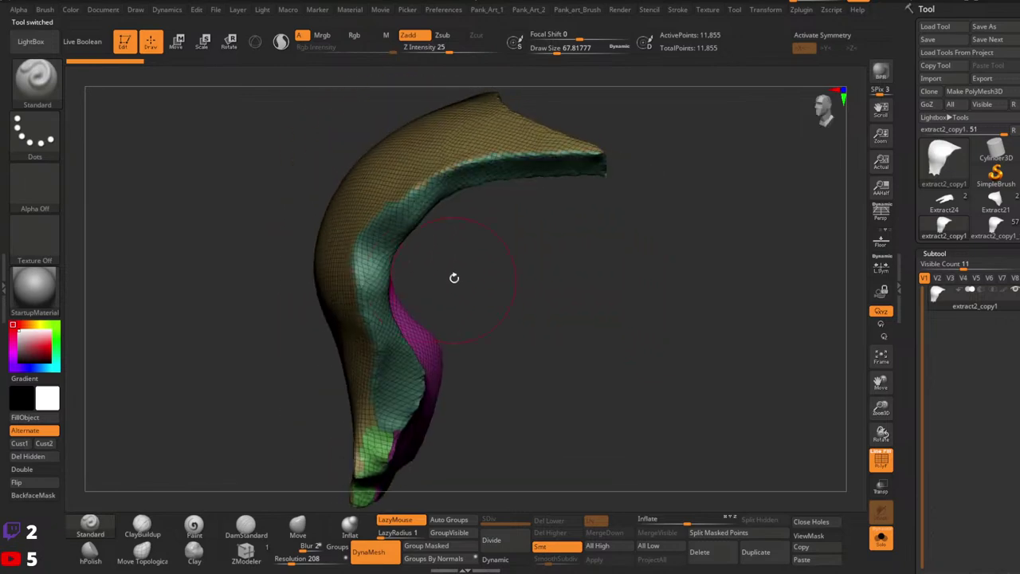
alt+drag(386, 275, 477, 279)
drag(612, 377, 461, 433)
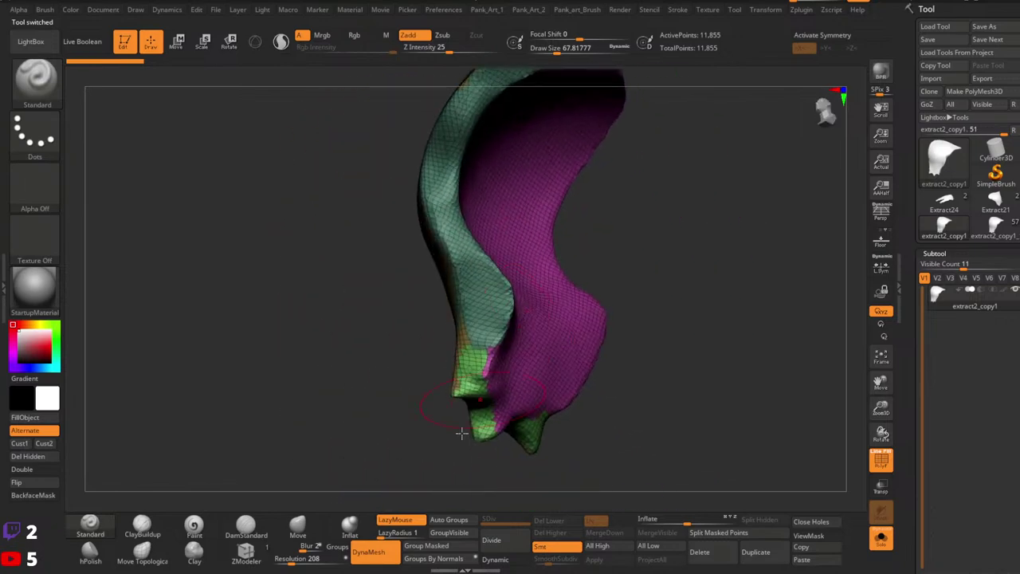
click(444, 534)
mouse_move(504, 294)
right_down()
mouse_move(494, 259)
mouse_move(506, 303)
right_up()
Hide the polyframe, smooth the cup's jagged side edge and divide the mesh once.
key(shift+f)
shift+drag(480, 279, 498, 487)
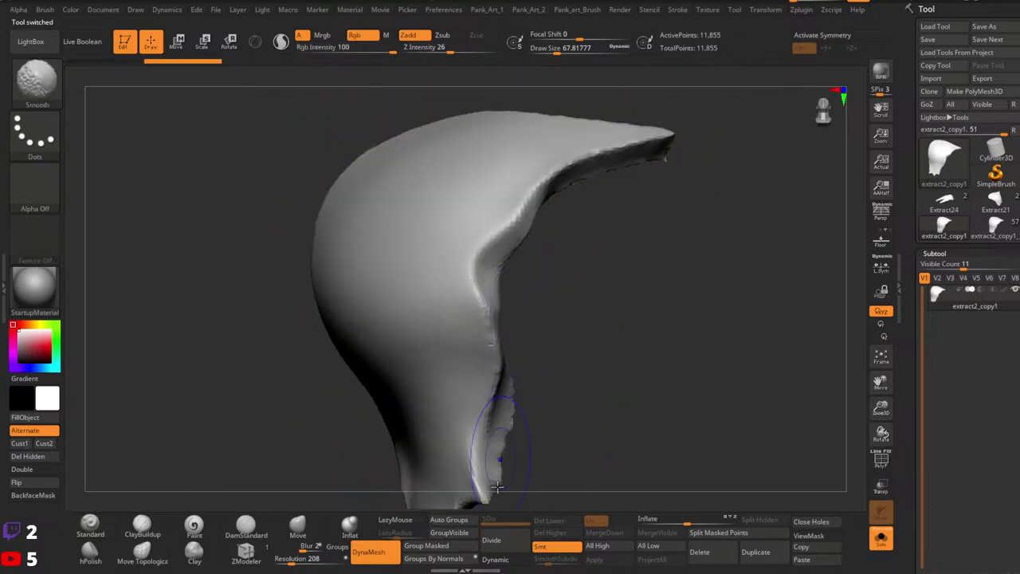
click(499, 546)
Reduce the draw size to about 5 and set the MaskPen stroke to FreeHand.
mouse_move(483, 403)
right_down()
mouse_move(513, 362)
mouse_move(462, 315)
mouse_move(563, 398)
mouse_move(519, 278)
right_up()
key(space)
drag(508, 289, 485, 285)
mouse_move(521, 230)
alt+right_down()
mouse_move(566, 303)
mouse_move(548, 298)
mouse_move(563, 242)
mouse_move(579, 268)
alt+right_up()
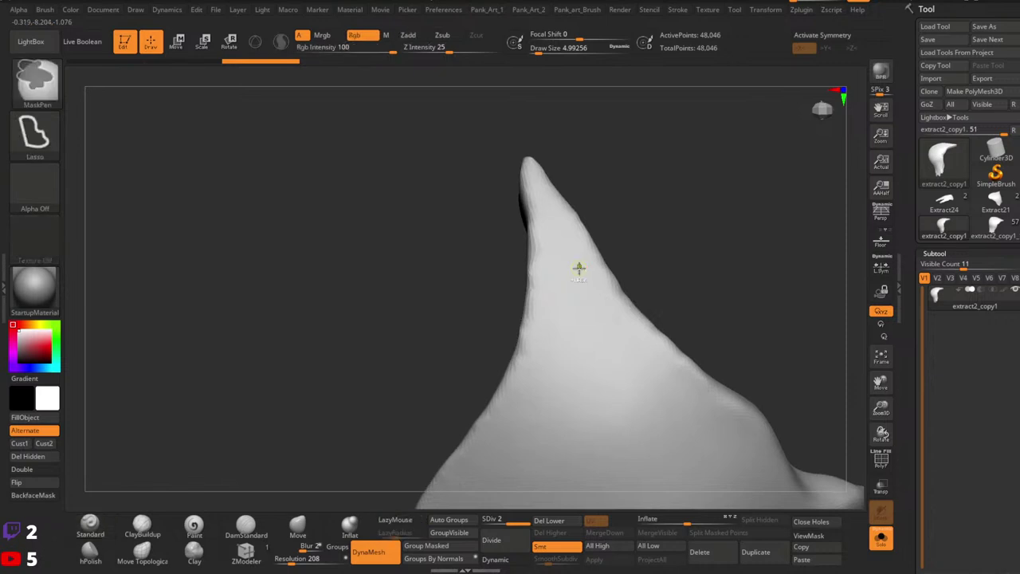
ctrl+click(34, 134)
ctrl+click(199, 141)
Mask a thin strip along the cup's inner edge from its pointed tip and divide the mesh to subdivision level 3.
mouse_move(526, 191)
right_down()
mouse_move(581, 194)
mouse_move(535, 160)
right_up()
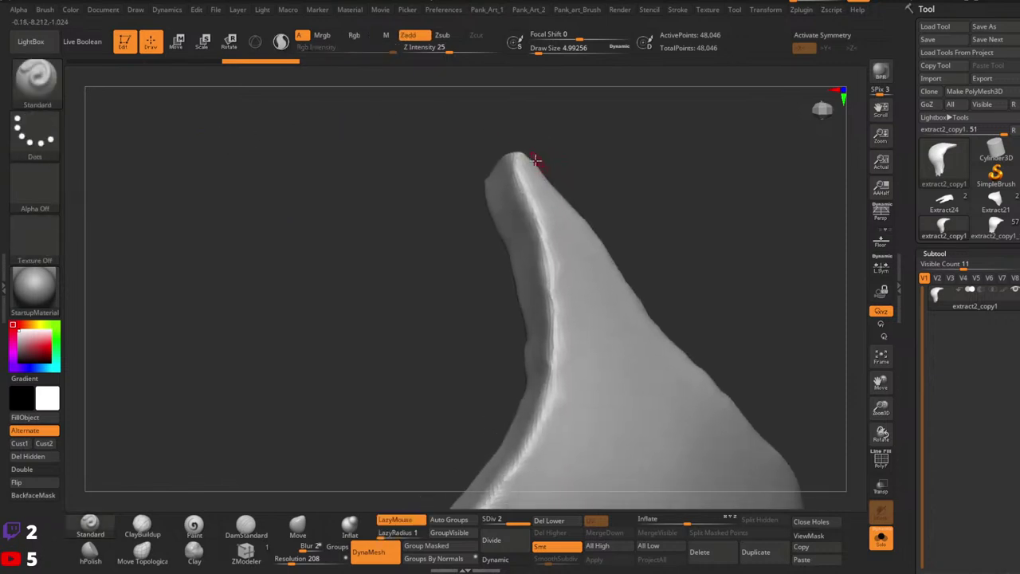
key(space)
ctrl+drag(524, 159, 532, 189)
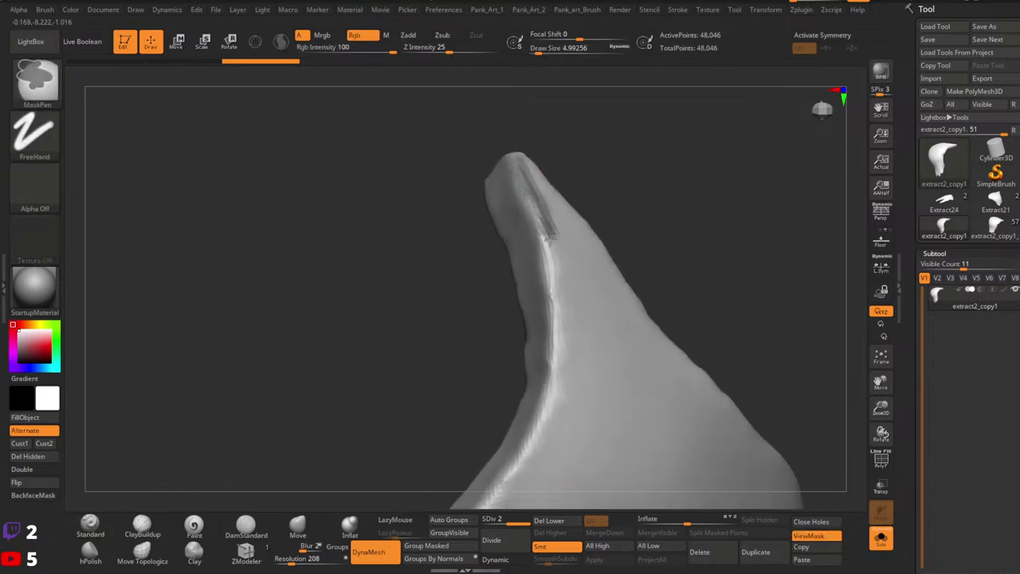
ctrl+drag(550, 237, 569, 381)
mouse_move(576, 343)
alt+right_down()
mouse_move(588, 269)
mouse_move(704, 213)
alt+right_up()
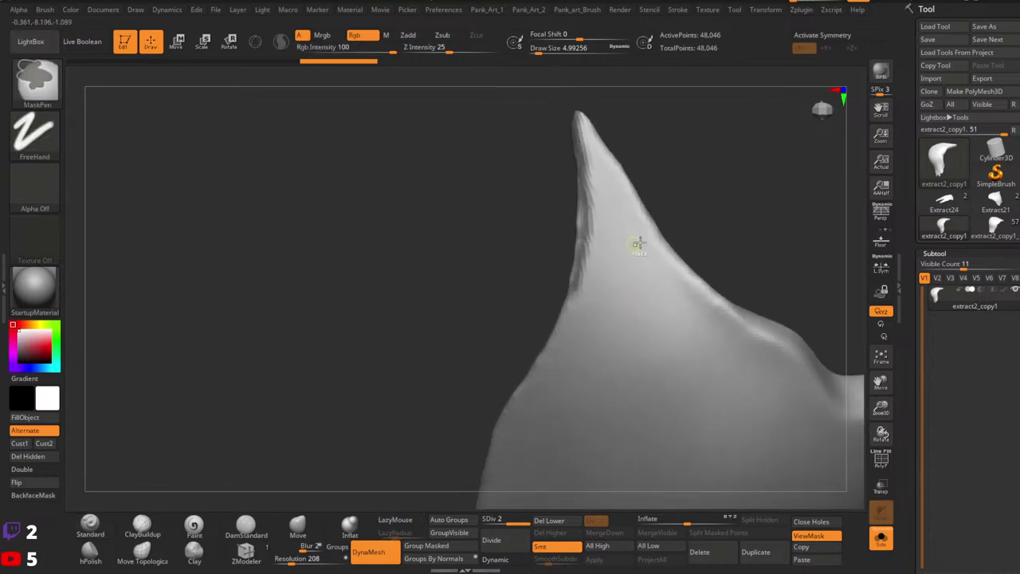
key(ctrl+h)
click(504, 539)
Extend the mask strip from below the pointed tip along the concave edge and around the cup's rounded side.
right_drag(532, 168, 612, 132)
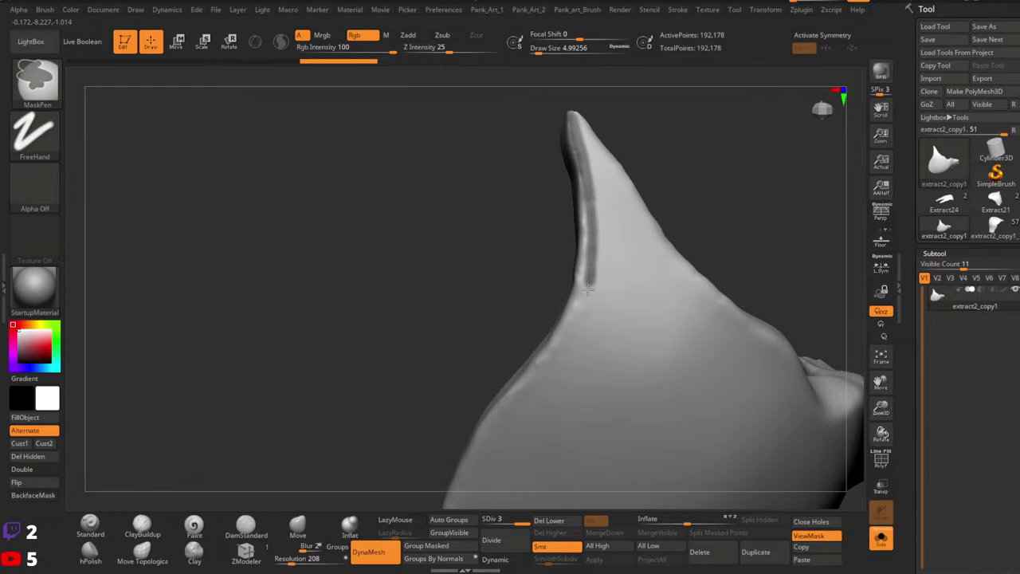
ctrl+drag(587, 290, 559, 353)
alt+right_drag(585, 324, 651, 199)
ctrl+drag(652, 192, 641, 220)
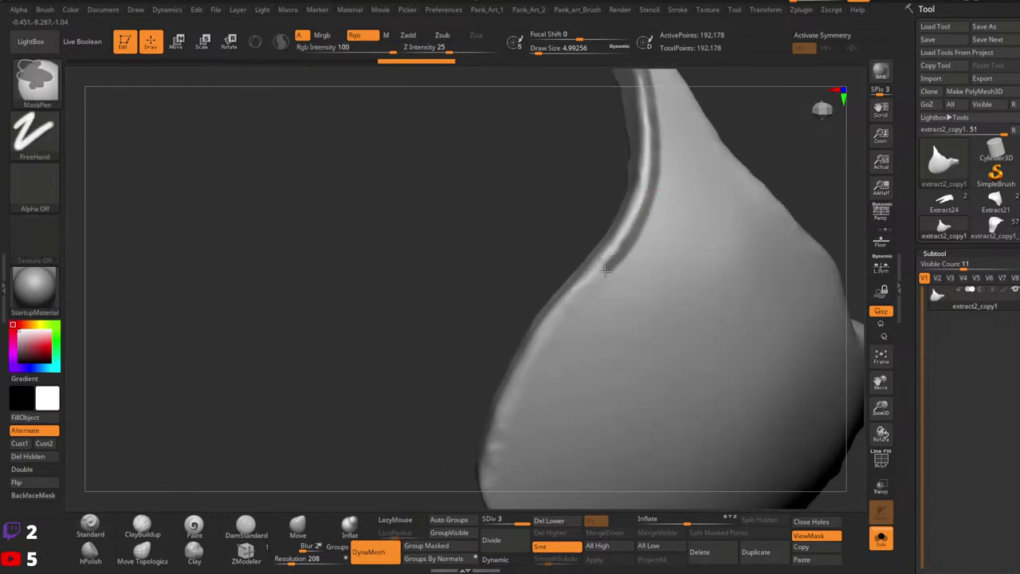
ctrl+drag(520, 380, 501, 433)
right_drag(533, 410, 560, 234)
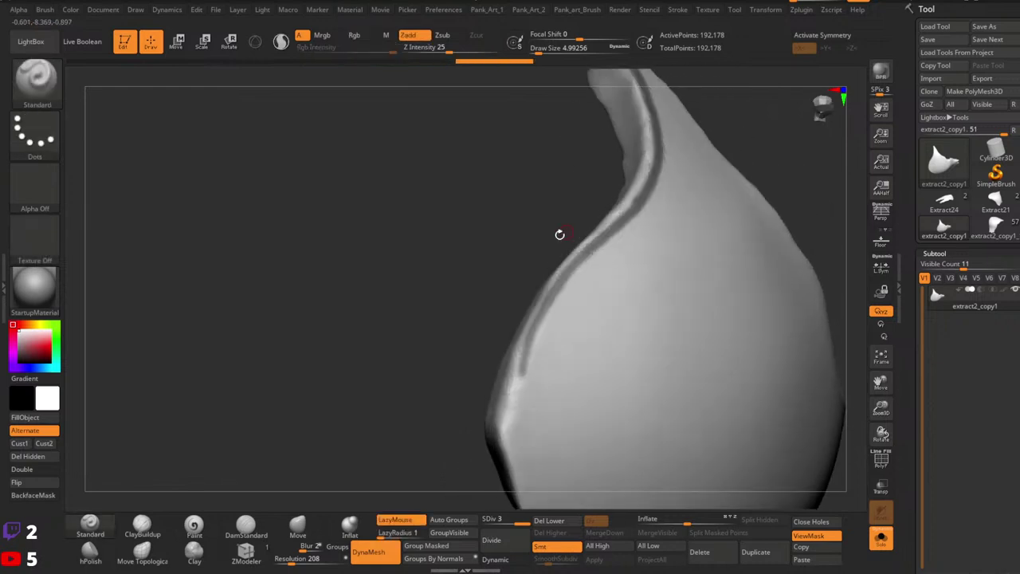
Enlarge the mask brush to between about 6.6 and 8.4 and carry the border mask around the cup's side corner.
alt+right_drag(534, 348, 543, 258)
key(ctrl)
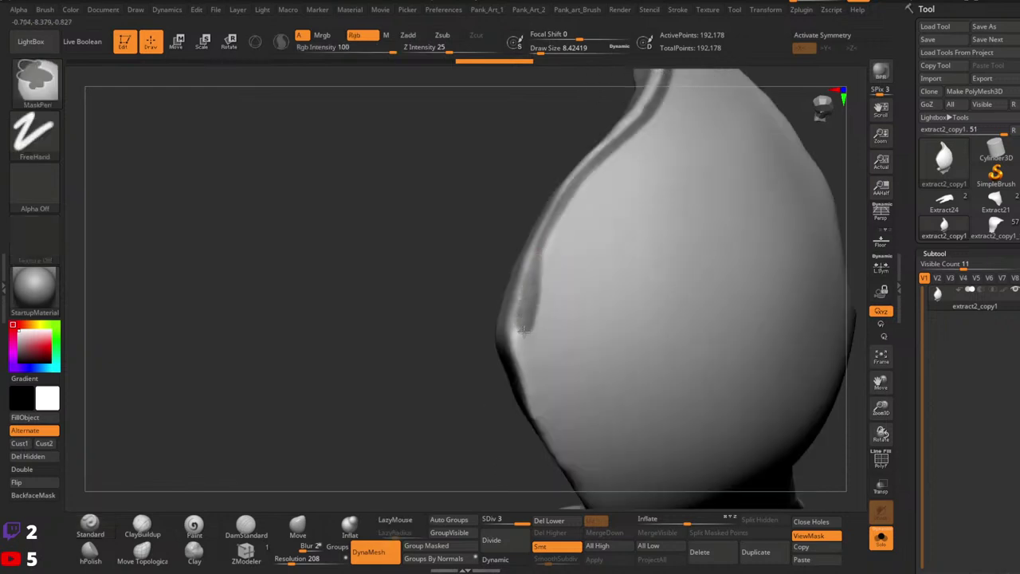
ctrl+drag(524, 332, 558, 431)
right_drag(557, 414, 502, 232)
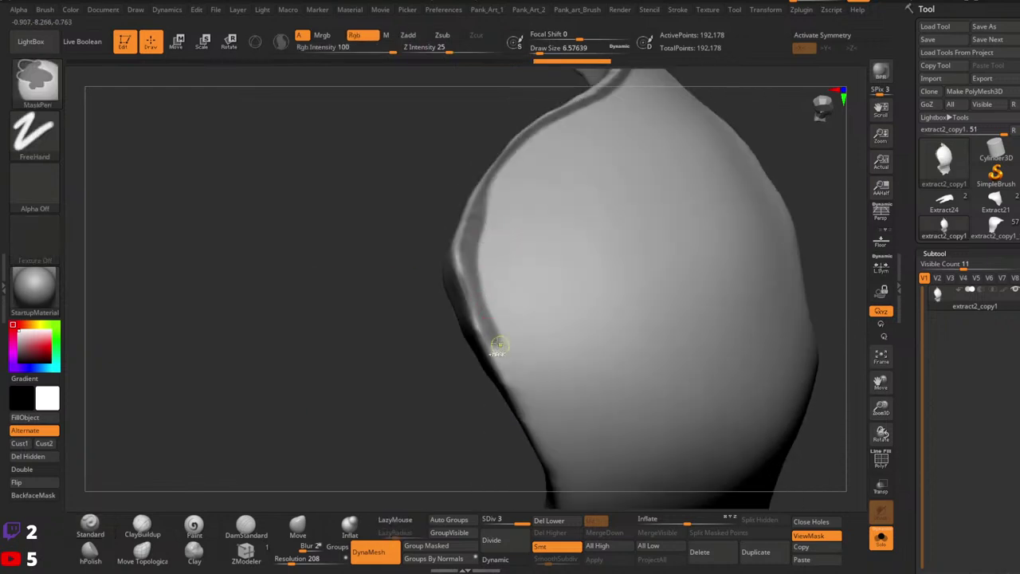
ctrl+drag(522, 388, 557, 443)
mouse_move(569, 417)
right_down()
mouse_move(516, 234)
mouse_move(498, 229)
right_up()
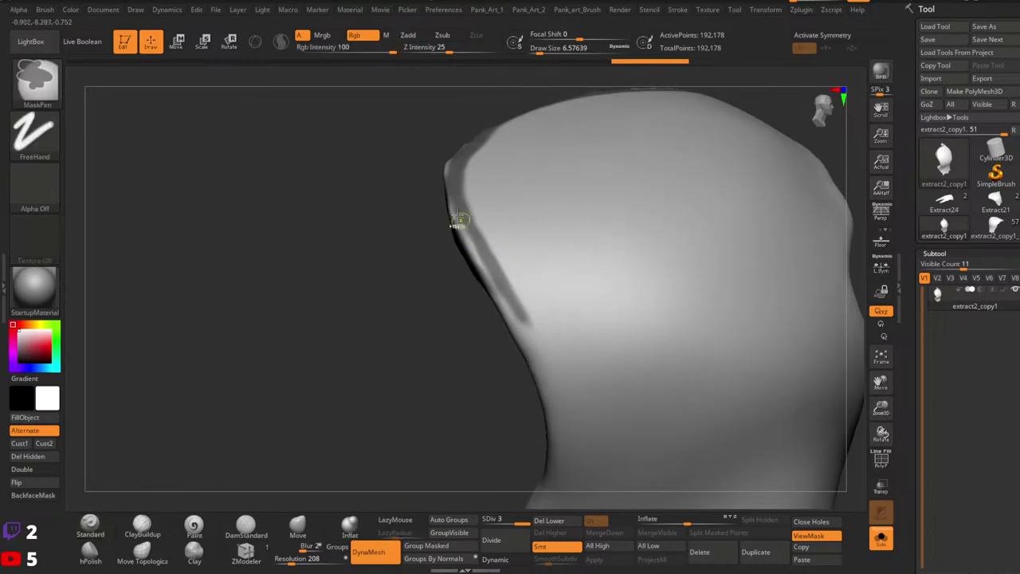
Undo the last mask stroke, set the draw size to about 8.4 and mask the side edge down to the lower corner.
key(ctrl+z)
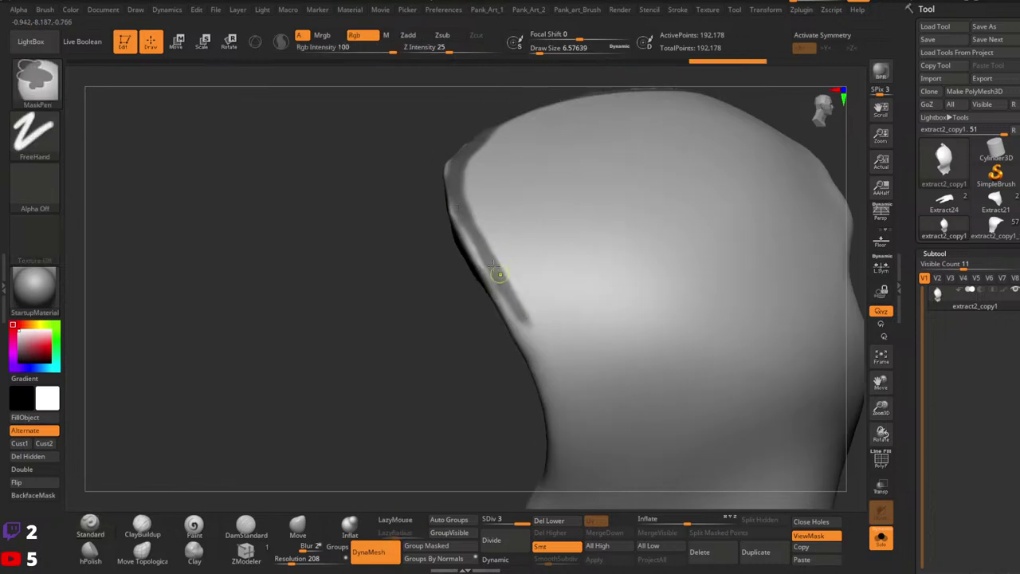
key(space)
drag(497, 273, 502, 272)
ctrl+drag(463, 217, 478, 248)
ctrl+drag(514, 316, 567, 441)
right_drag(585, 444, 599, 205)
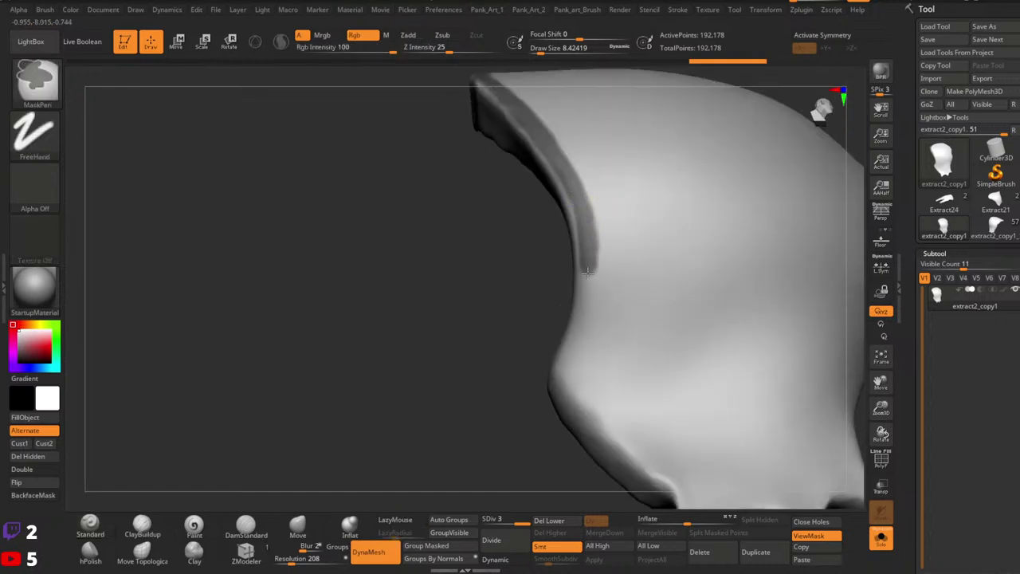
ctrl+drag(572, 381, 664, 476)
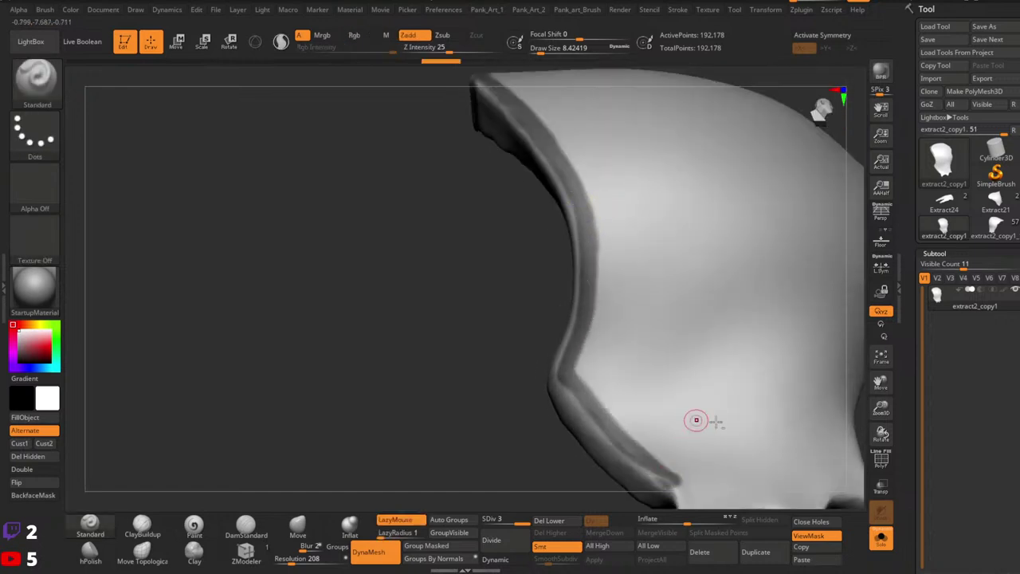
Mask the edge to the first lower spike with a draw size of about 3.7 and enable BackfaceMask.
alt+right_drag(700, 420, 606, 268)
ctrl+drag(548, 311, 562, 332)
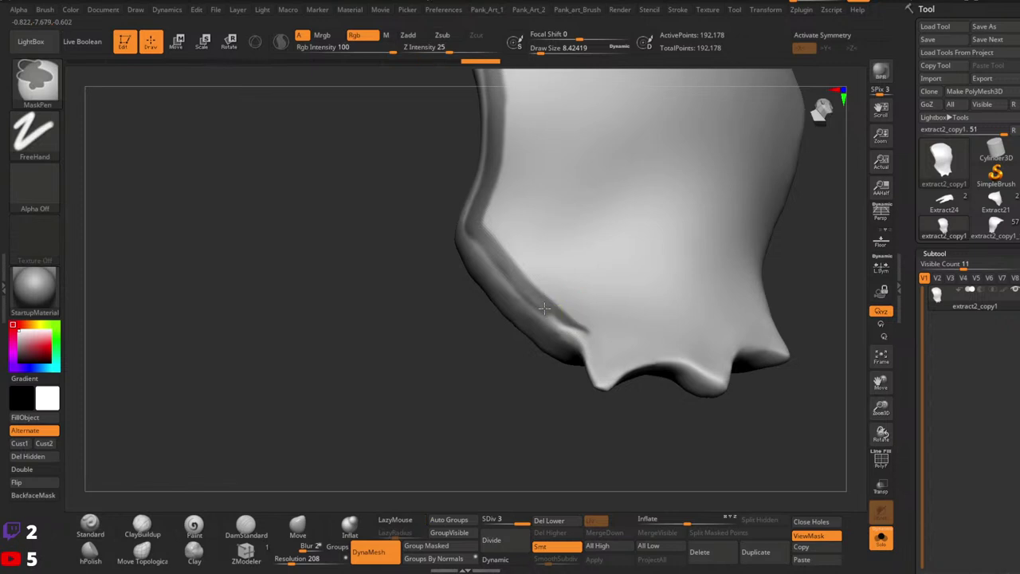
key(space)
drag(551, 375, 536, 374)
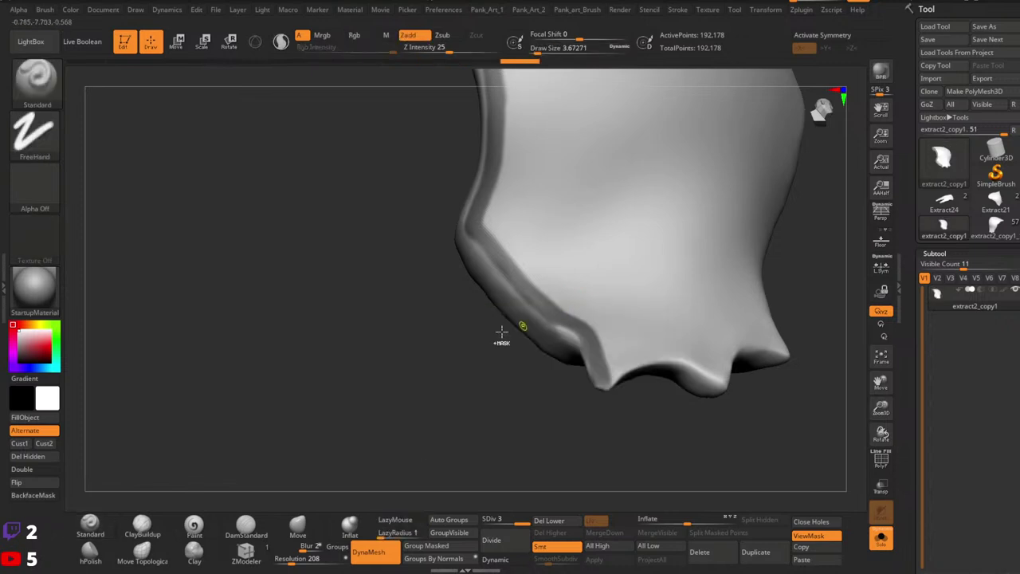
ctrl+click(50, 495)
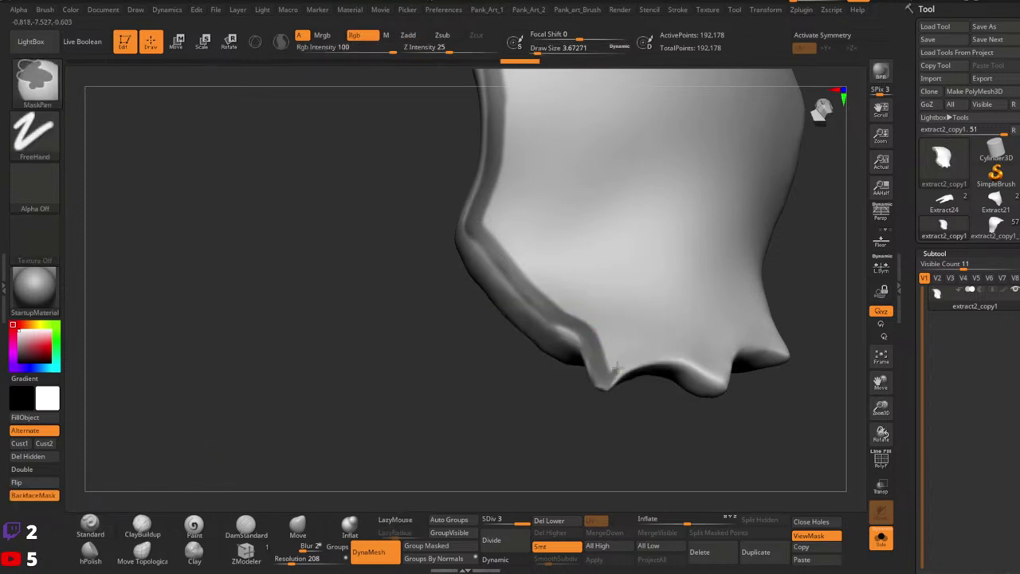
Set the draw size to about 4.3 and mask along the scalloped lower edge between the spikes.
mouse_move(625, 351)
right_down()
mouse_move(738, 298)
mouse_move(735, 248)
mouse_move(742, 312)
mouse_move(733, 304)
mouse_move(697, 366)
right_up()
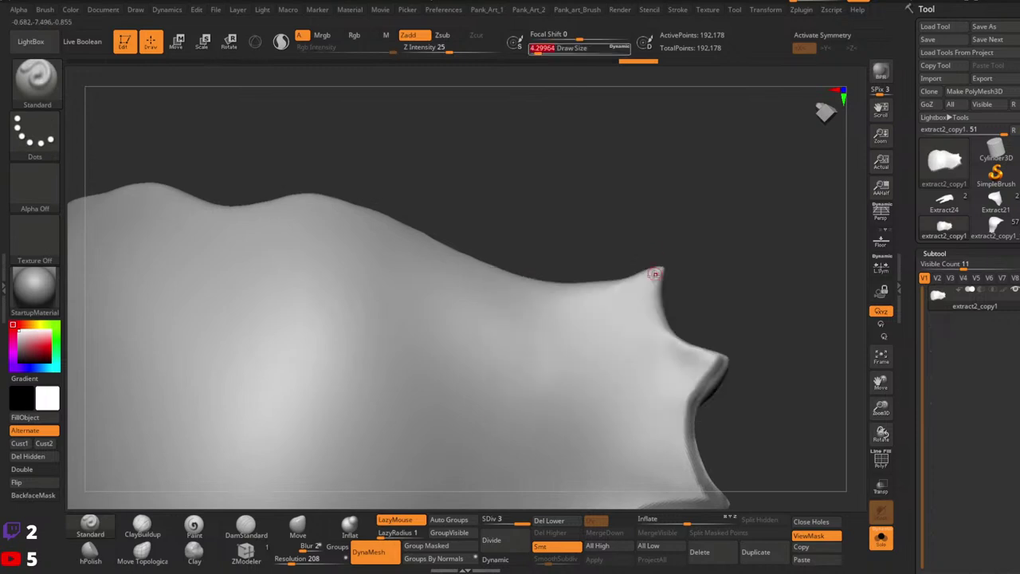
key(ctrl)
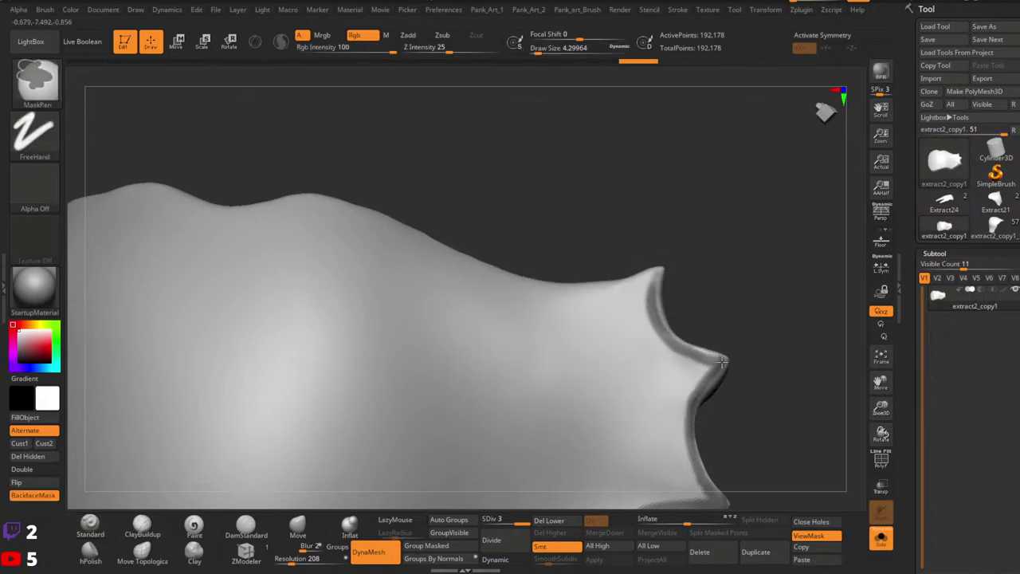
mouse_move(757, 179)
ctrl+right_down()
mouse_move(613, 255)
mouse_move(610, 226)
mouse_move(655, 263)
mouse_move(667, 185)
mouse_move(690, 186)
mouse_move(665, 173)
ctrl+right_up()
Mask the cup's opposite side edge down to the last lower spike with a draw size of about 5.75, undoing stray strokes.
key(ctrl)
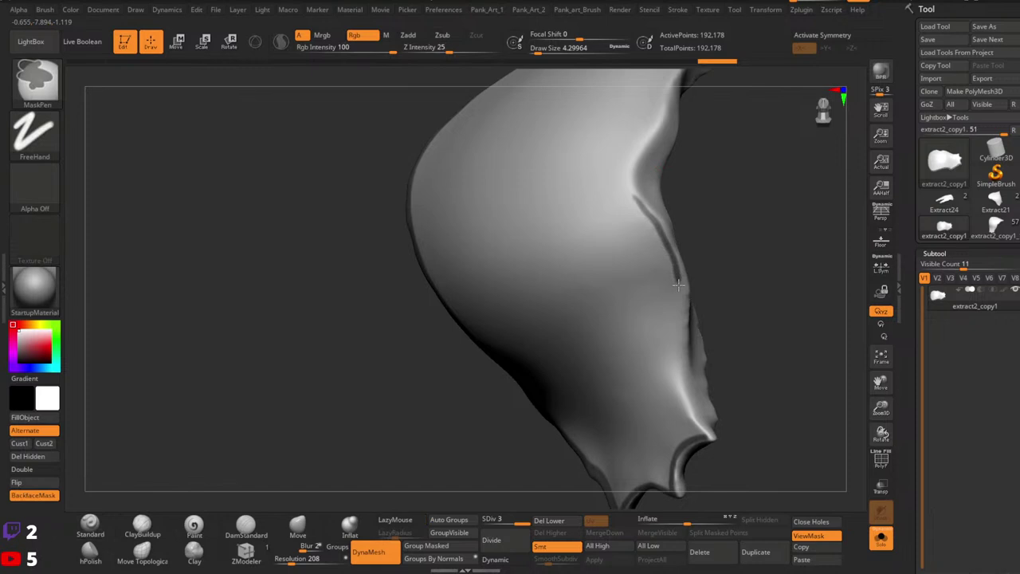
key(space)
drag(676, 285, 686, 307)
key(ctrl+z)
right_drag(692, 310, 690, 260)
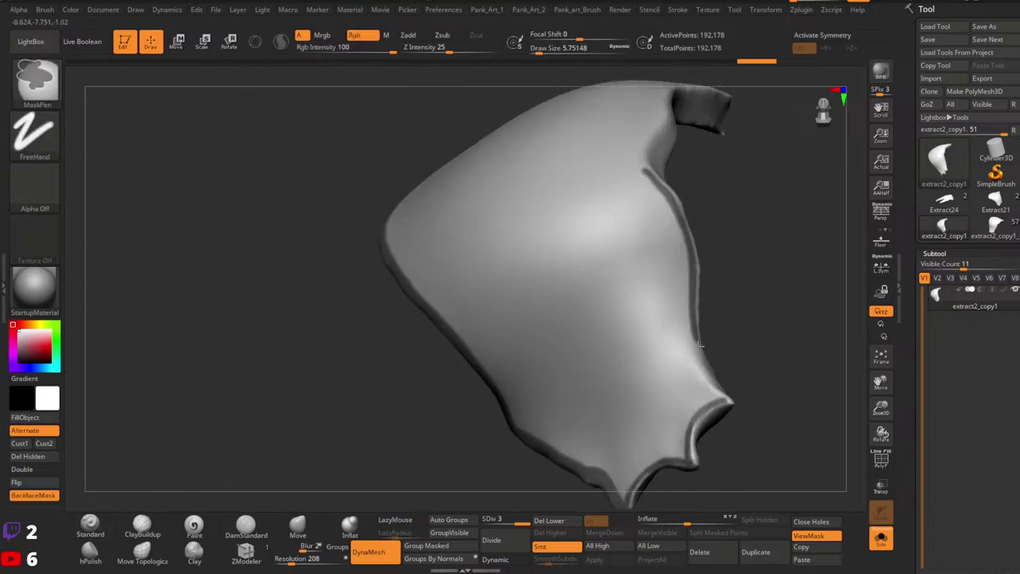
right_drag(699, 344, 696, 349)
key(ctrl+z)
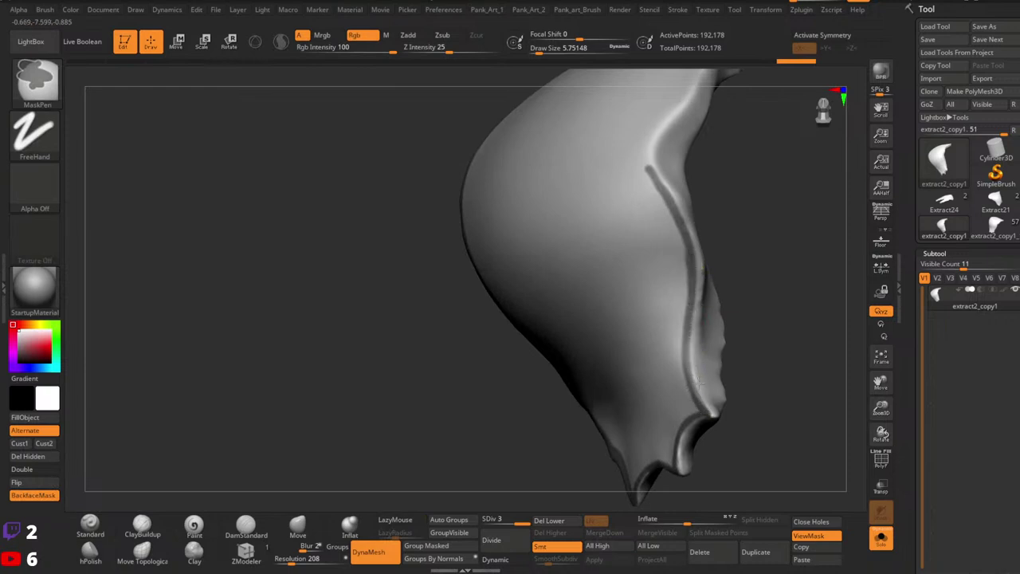
right_drag(703, 317, 710, 278)
Continue the border mask up the opposite side edge towards the cup's pointed tip.
mouse_move(677, 159)
alt+right_down()
mouse_move(674, 348)
mouse_move(683, 370)
alt+right_up()
mouse_move(684, 335)
ctrl+right_down()
mouse_move(699, 383)
mouse_move(678, 453)
ctrl+right_up()
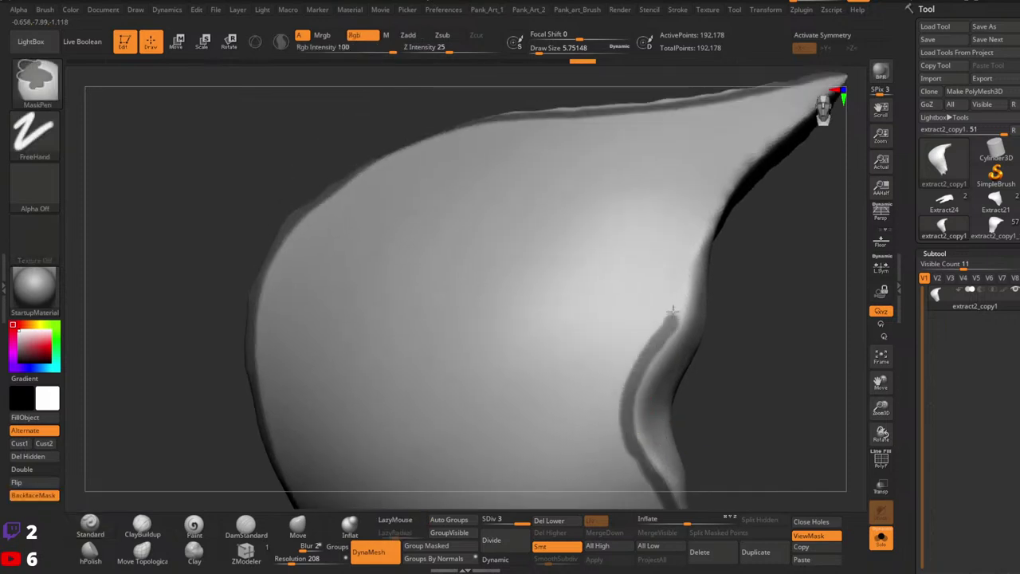
ctrl+drag(672, 311, 711, 213)
mouse_move(712, 213)
alt+right_down()
mouse_move(690, 319)
mouse_move(658, 330)
alt+right_up()
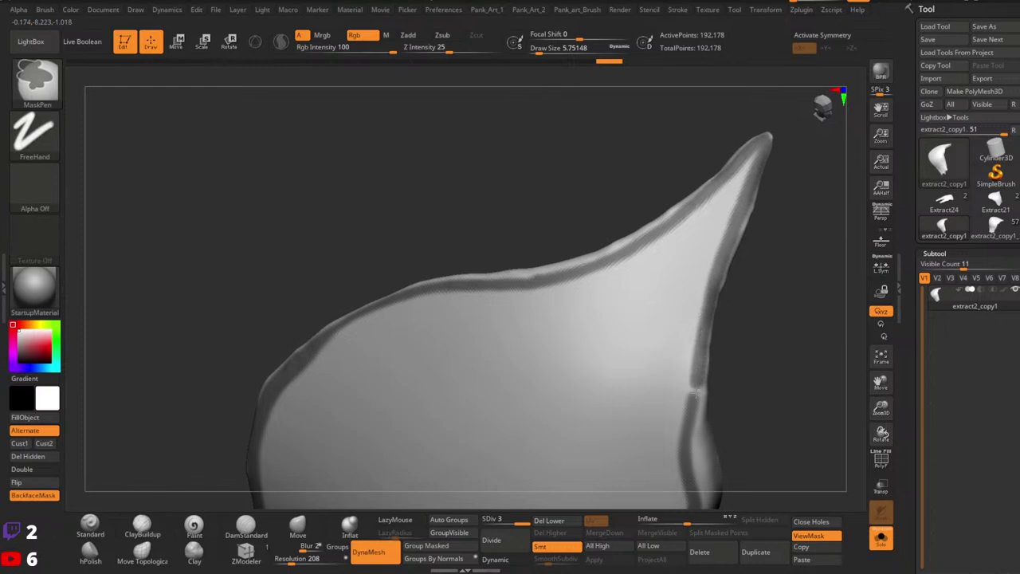
Finish masking the narrow rim around the shell's outer edge and turn the masked strip into its own polygroup.
ctrl+drag(696, 392, 691, 435)
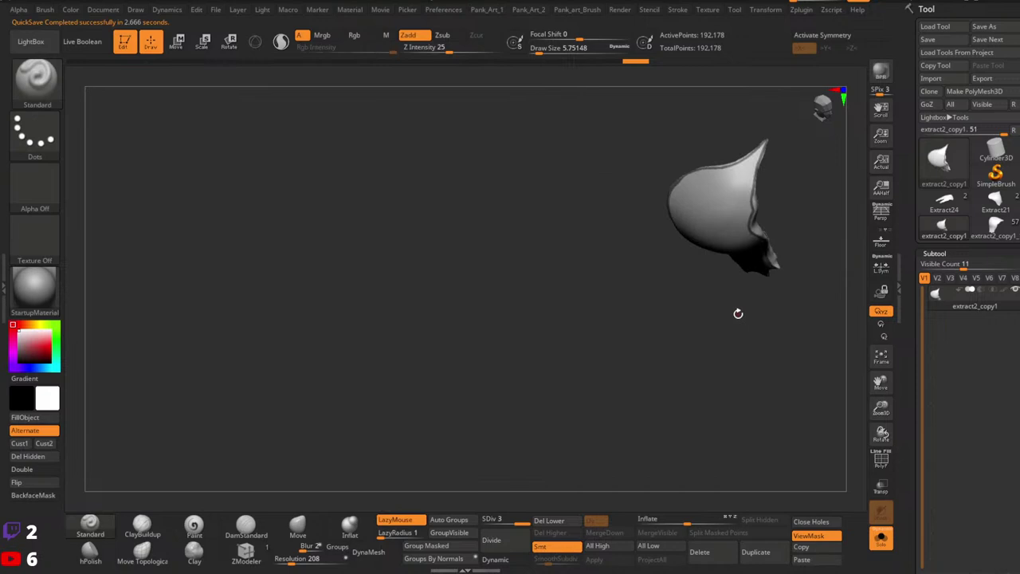
mouse_move(785, 257)
right_down()
mouse_move(774, 257)
mouse_move(829, 332)
mouse_move(810, 328)
mouse_move(753, 387)
mouse_move(737, 345)
right_up()
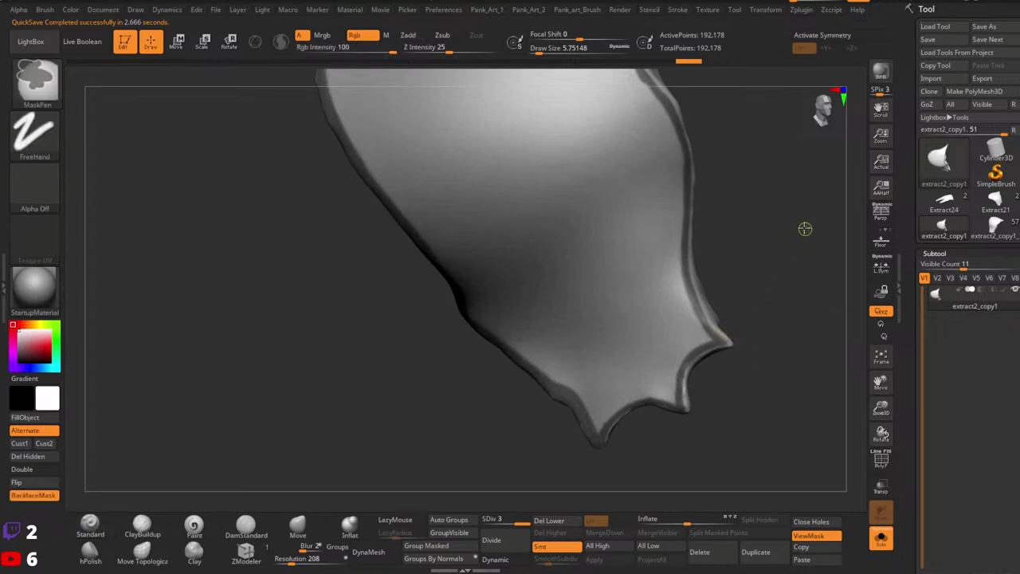
ctrl+right_drag(805, 229, 785, 163)
right_drag(785, 163, 710, 323)
key(shift+f)
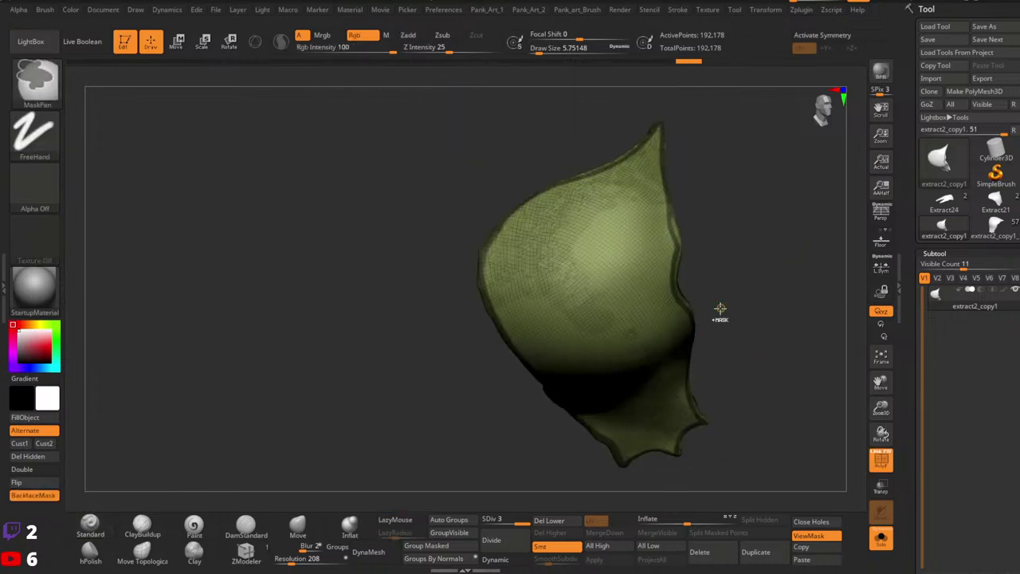
key(ctrl+z)
key(ctrl+w)
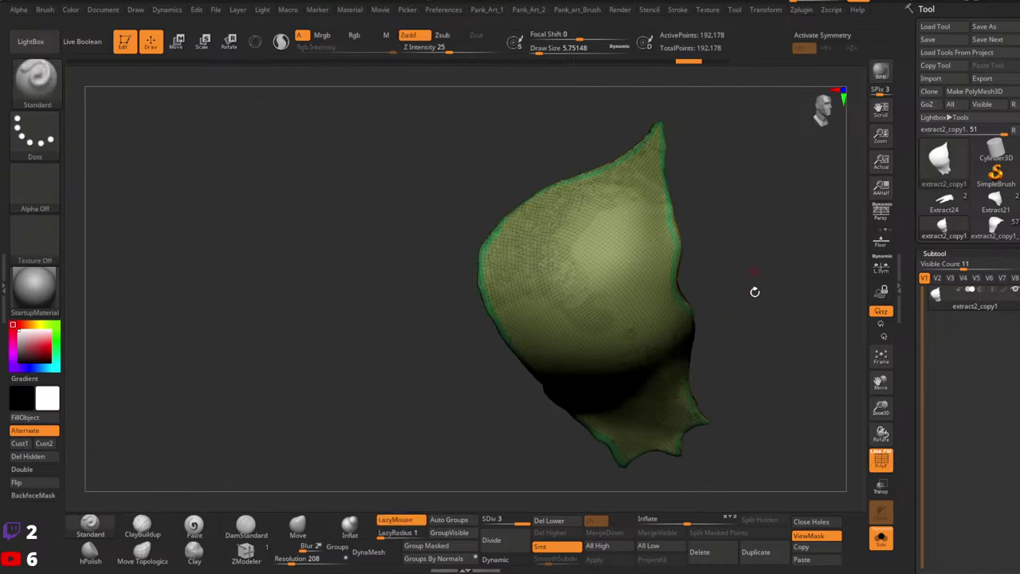
Isolate the shell without its rim group, assign automatic polygroups, show everything again and delete the lower subdivision levels.
mouse_move(754, 292)
ctrl+right_down()
mouse_move(750, 314)
mouse_move(696, 323)
ctrl+right_up()
ctrl+shift+click(530, 290)
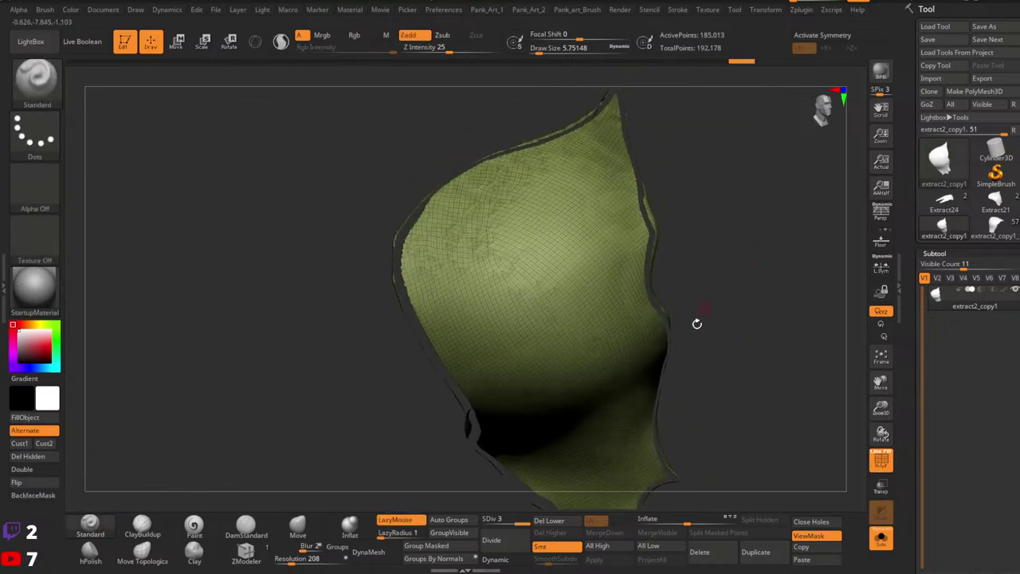
click(468, 523)
ctrl+shift+click(678, 351)
click(549, 523)
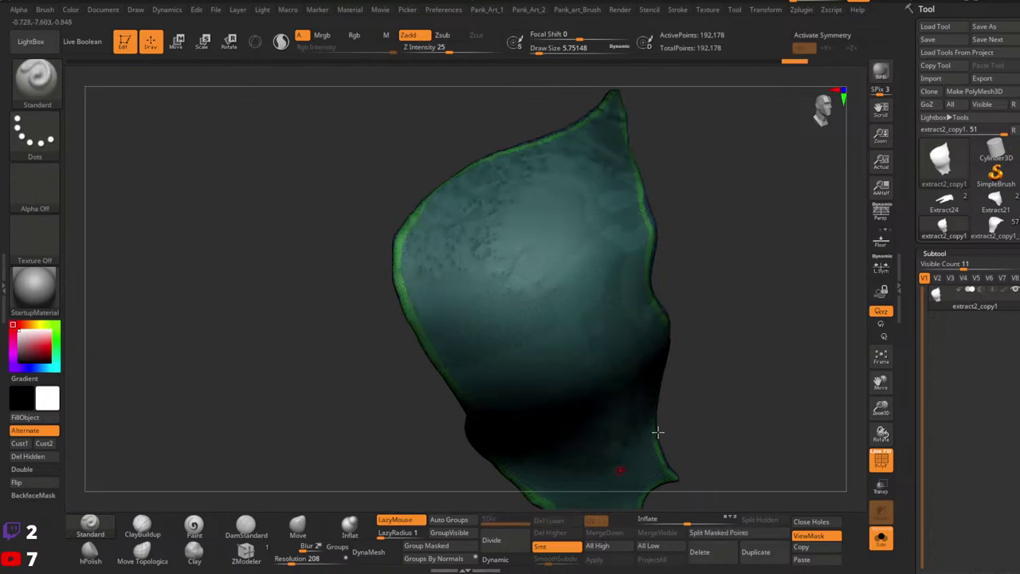
Try to isolate the shell's inner surface by hiding the outer face and rim polygroups.
right_drag(659, 432, 632, 343)
click(876, 453)
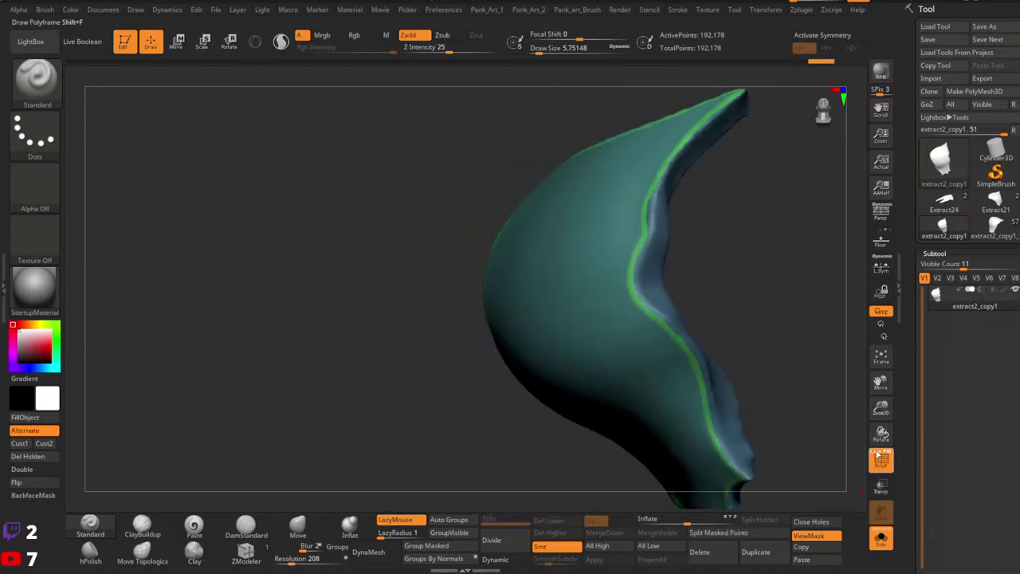
right_drag(691, 328, 631, 305)
ctrl+shift+click(607, 308)
ctrl+shift+click(606, 309)
ctrl+shift+click(632, 296)
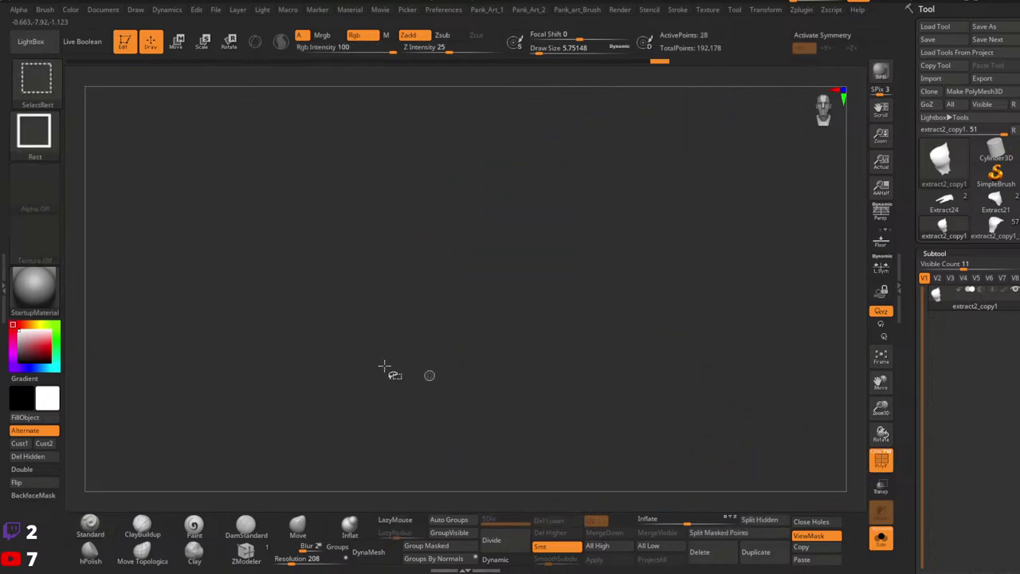
ctrl+shift+click(384, 366)
key(ctrl+z)
ctrl+shift+click(291, 341)
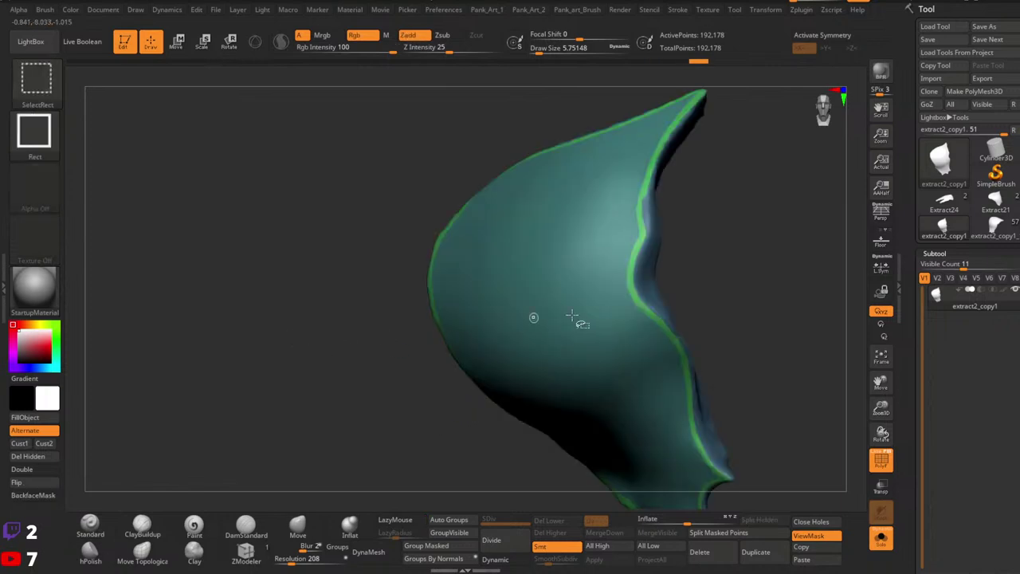
Hide the outer face and rim polygroups to isolate the inner surface, and enable double-sided display.
ctrl+shift+click(574, 318)
ctrl+shift+click(578, 321)
ctrl+shift+click(633, 300)
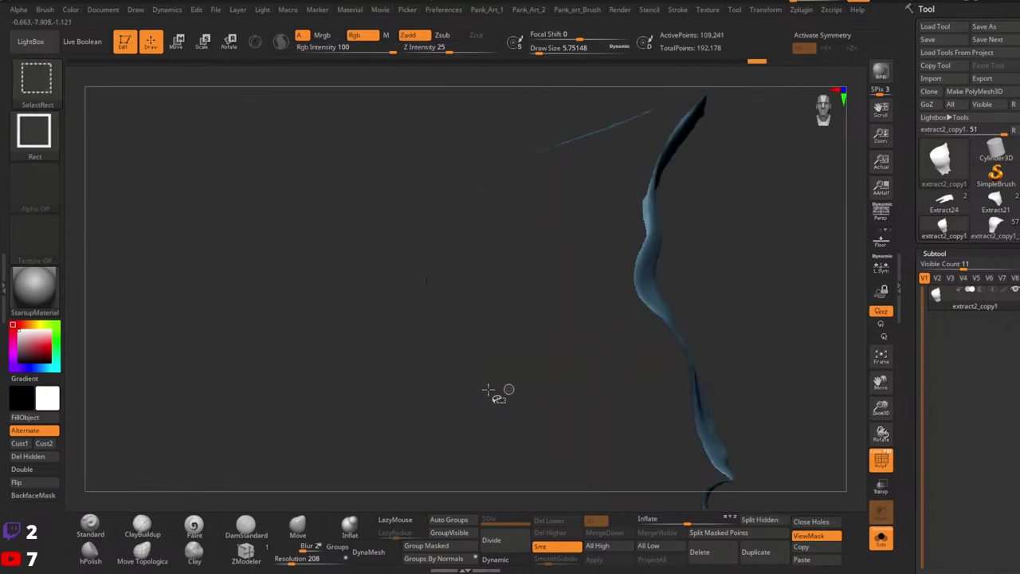
ctrl+shift+drag(345, 359, 407, 442)
ctrl+right_drag(408, 442, 609, 317)
click(23, 467)
ctrl+shift+drag(662, 310, 713, 396)
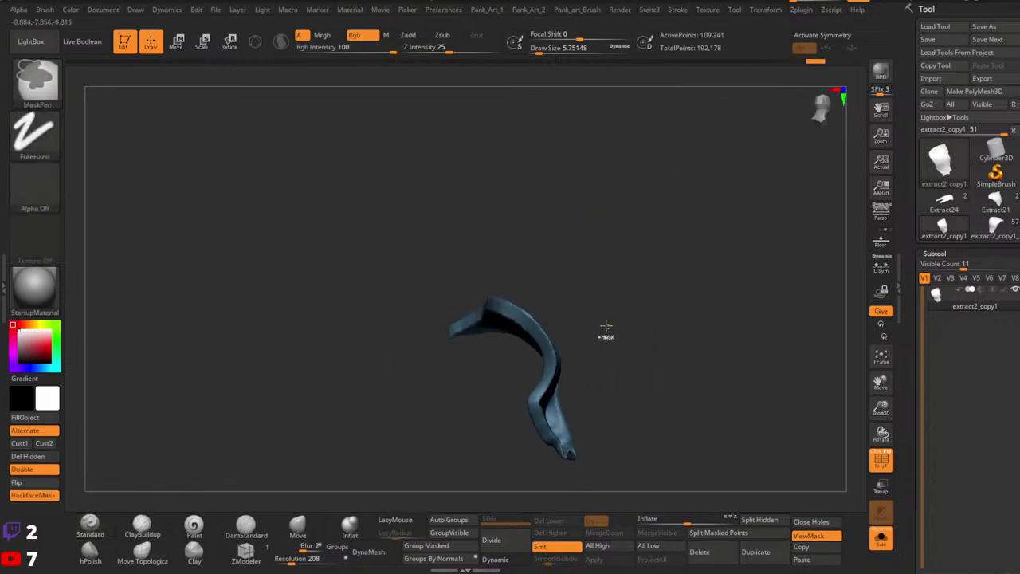
Invert visibility to the outer face and rim, delete the hidden inner surface, and merge the visible faces into one polygroup.
mouse_move(606, 326)
right_down()
mouse_move(470, 436)
mouse_move(435, 433)
mouse_move(599, 340)
mouse_move(633, 366)
right_up()
ctrl+shift+click(632, 365)
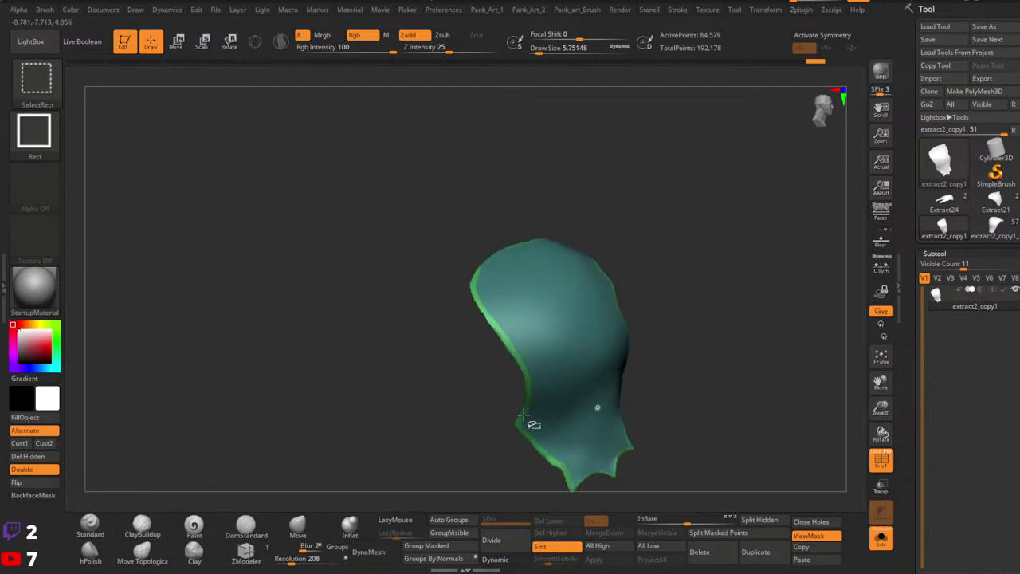
click(31, 455)
click(479, 533)
right_drag(594, 464, 629, 407)
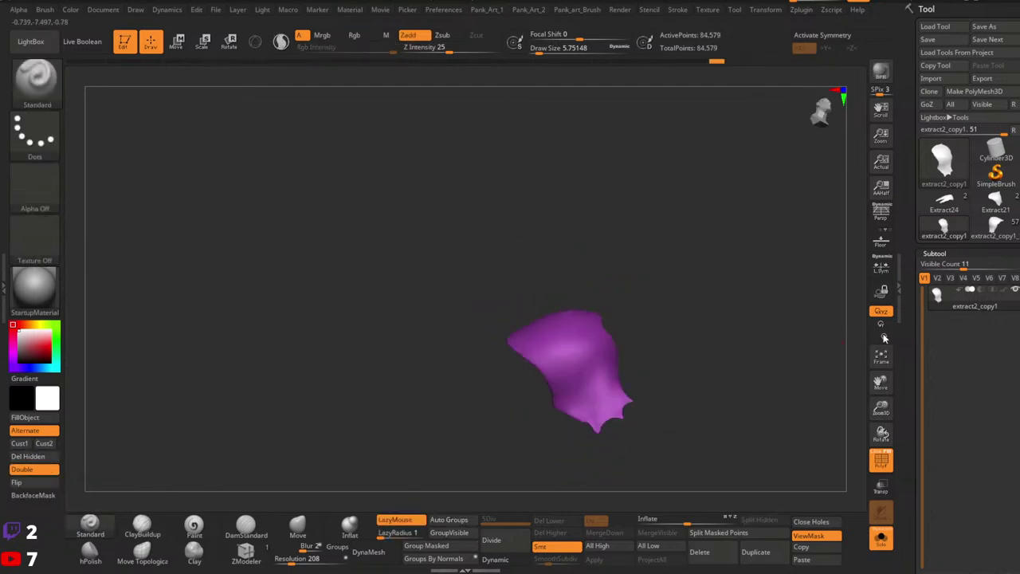
Duplicate the single-sided shell subtool, make the original active and hide the duplicate.
click(758, 553)
click(974, 306)
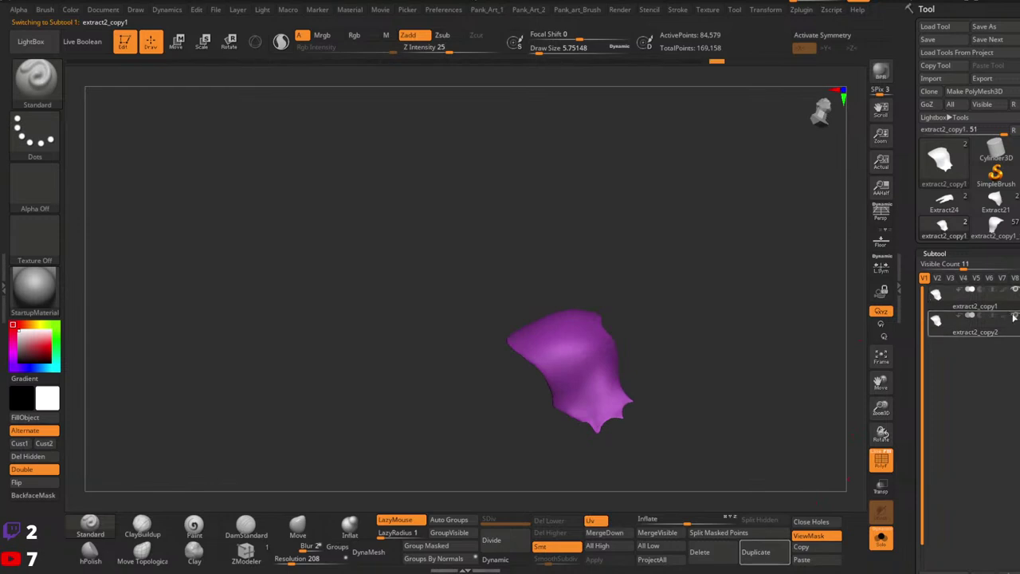
click(1016, 317)
mouse_move(598, 354)
ctrl+right_down()
mouse_move(540, 384)
mouse_move(560, 347)
mouse_move(595, 404)
mouse_move(576, 382)
mouse_move(517, 413)
mouse_move(545, 428)
mouse_move(587, 369)
mouse_move(553, 358)
mouse_move(592, 344)
mouse_move(592, 321)
mouse_move(613, 308)
mouse_move(516, 339)
mouse_move(488, 312)
ctrl+right_up()
alt+right_drag(487, 311, 501, 342)
key(shift+f)
key(shift+f)
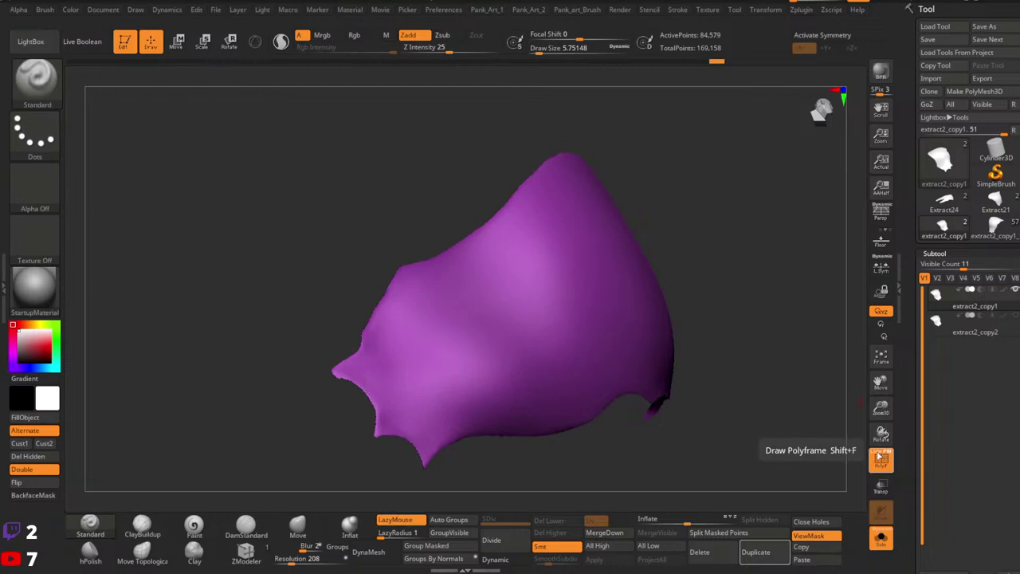
Remesh the shell with ZRemesher using a target polygon count of 2 and KeepGroups enabled.
click(875, 453)
drag(911, 489, 913, 358)
drag(912, 534, 911, 334)
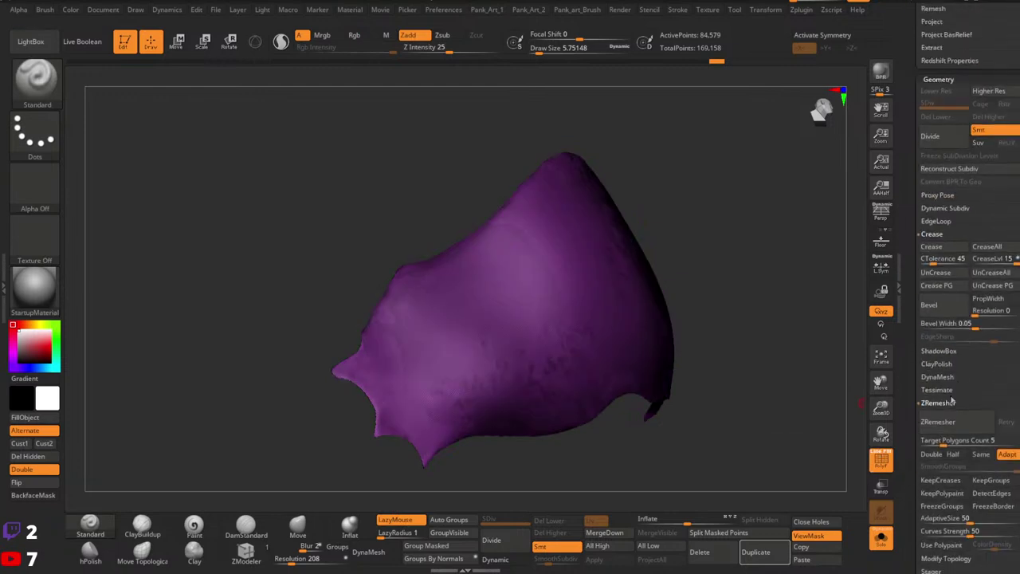
click(926, 443)
text(2)
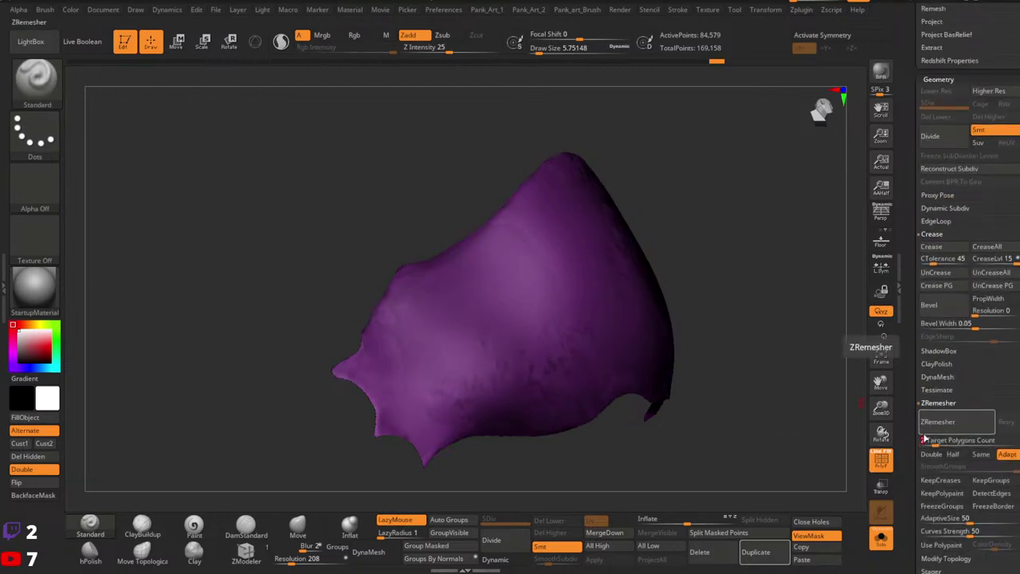
click(985, 482)
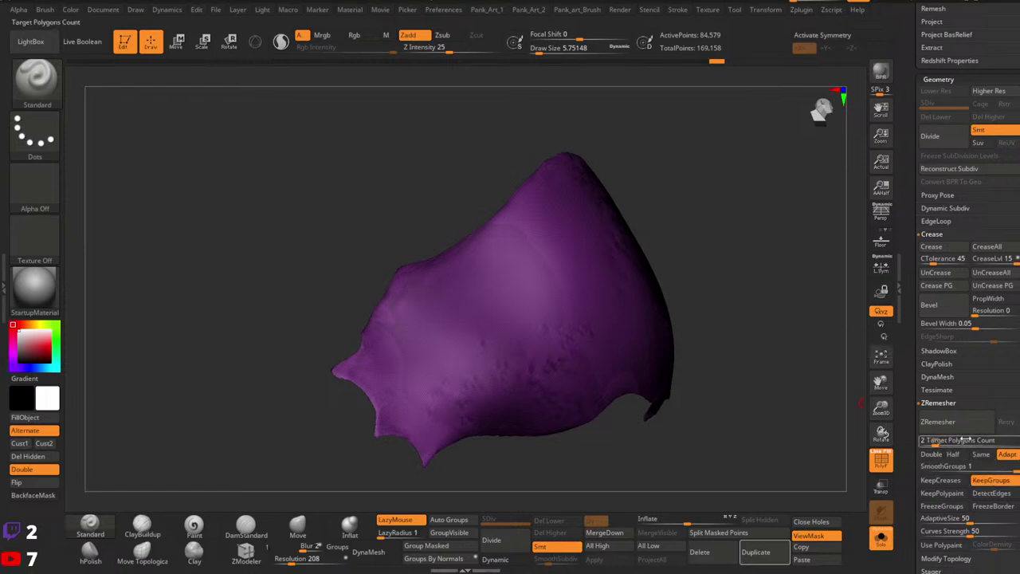
click(948, 428)
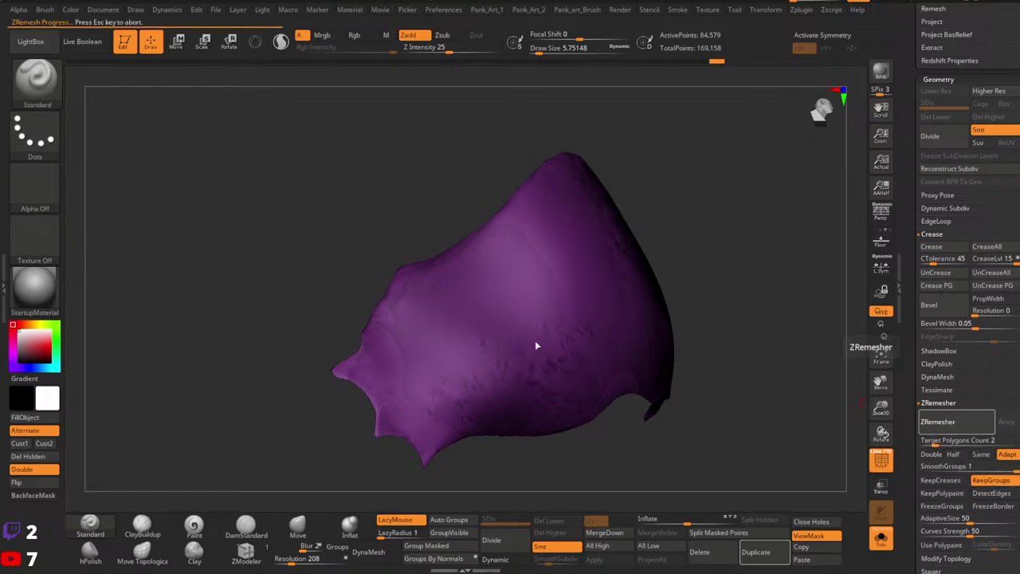
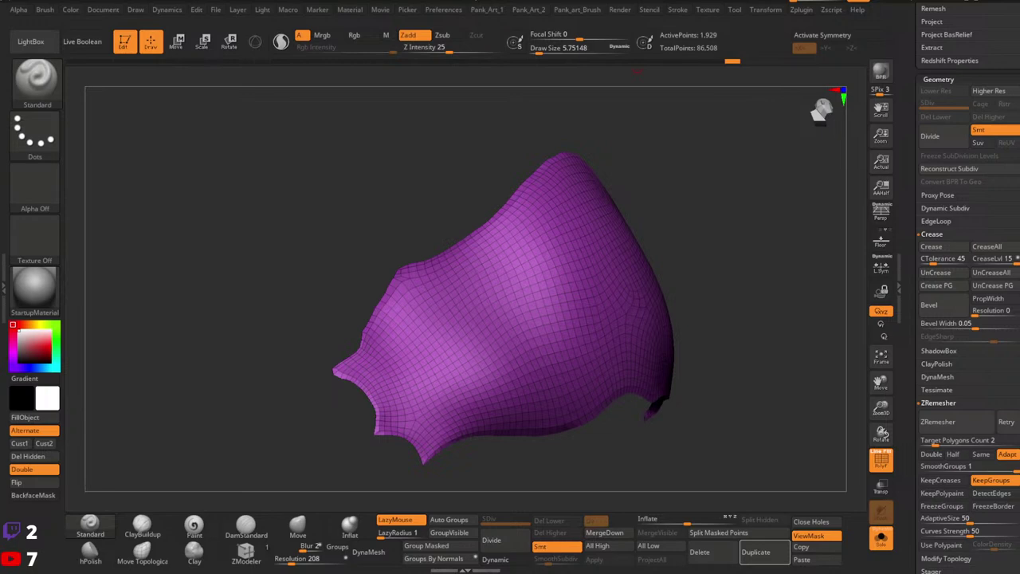
Set ZRemesher to halve the shell's polygon count.
mouse_move(394, 171)
right_down()
mouse_move(405, 273)
mouse_move(526, 351)
mouse_move(638, 269)
right_up()
drag(634, 268, 769, 248)
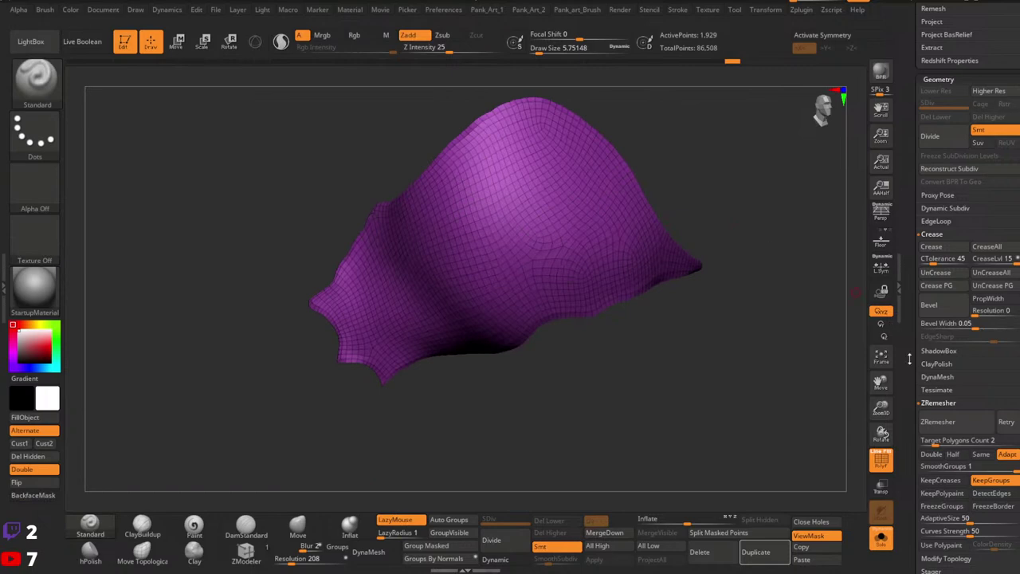
scroll(909, 359, down, 5)
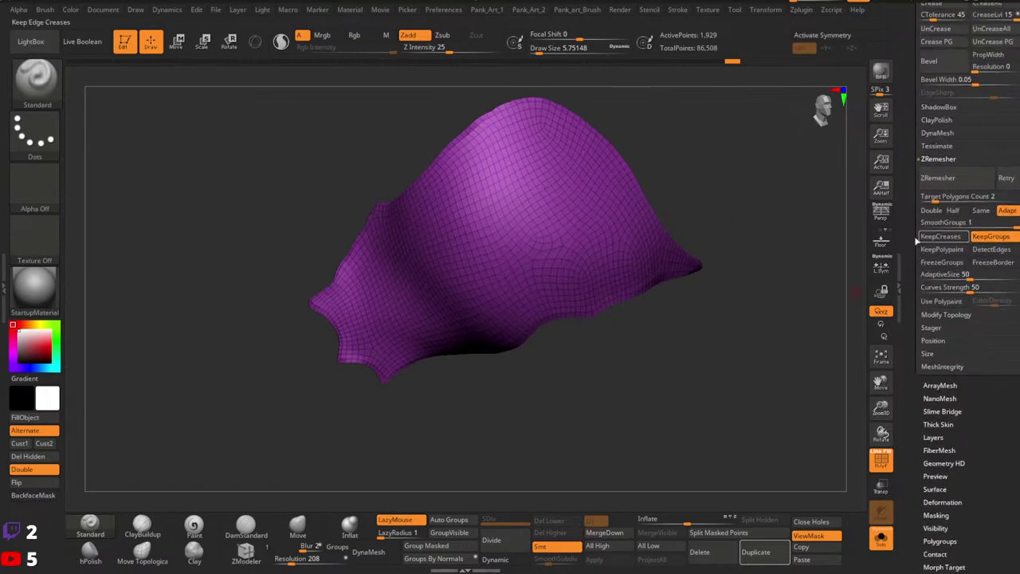
click(953, 211)
Try remeshing the shell at half its polygon count with SmoothGroups at 1, and undo the result.
click(960, 180)
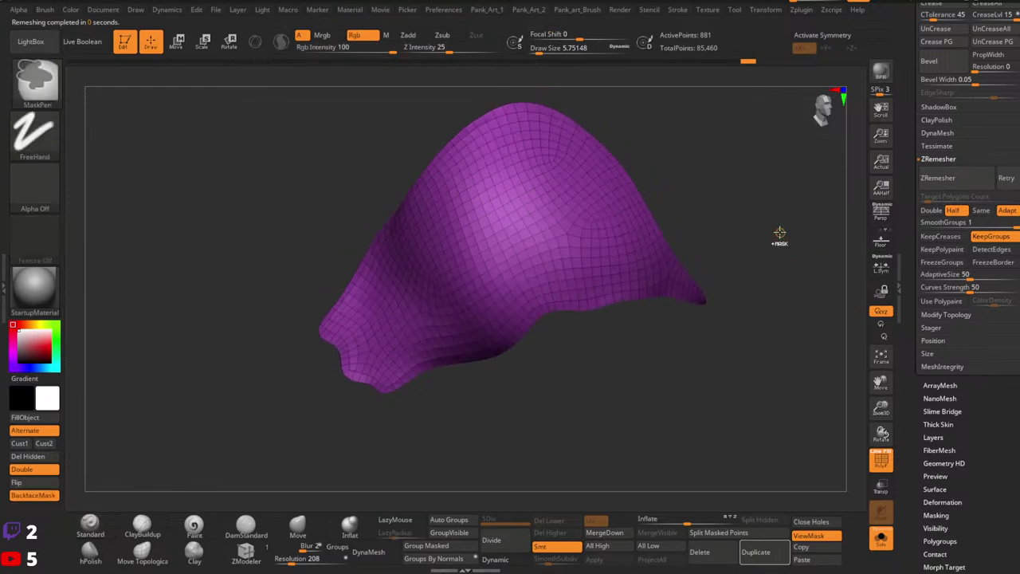
click(953, 179)
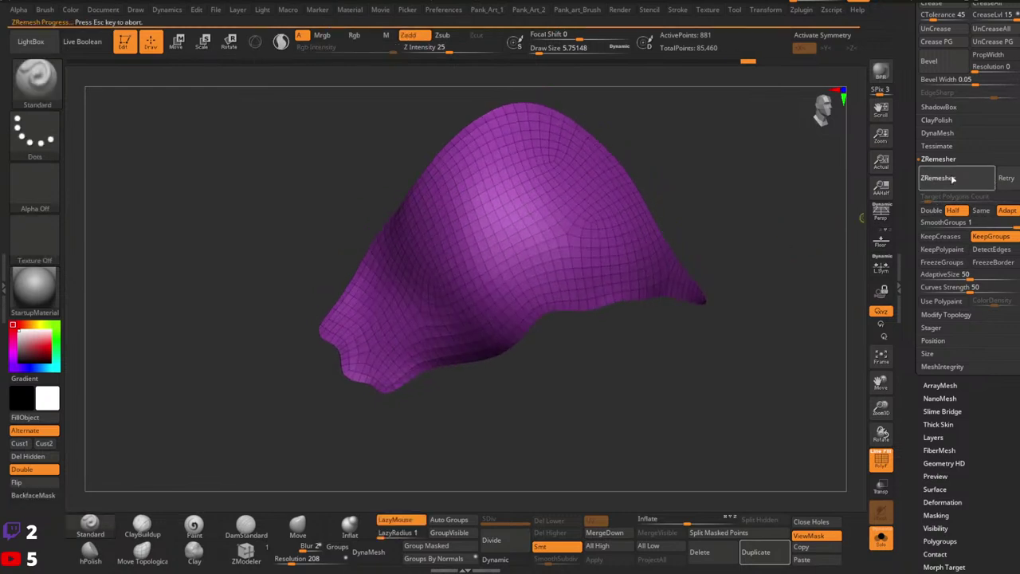
key(ctrl+z)
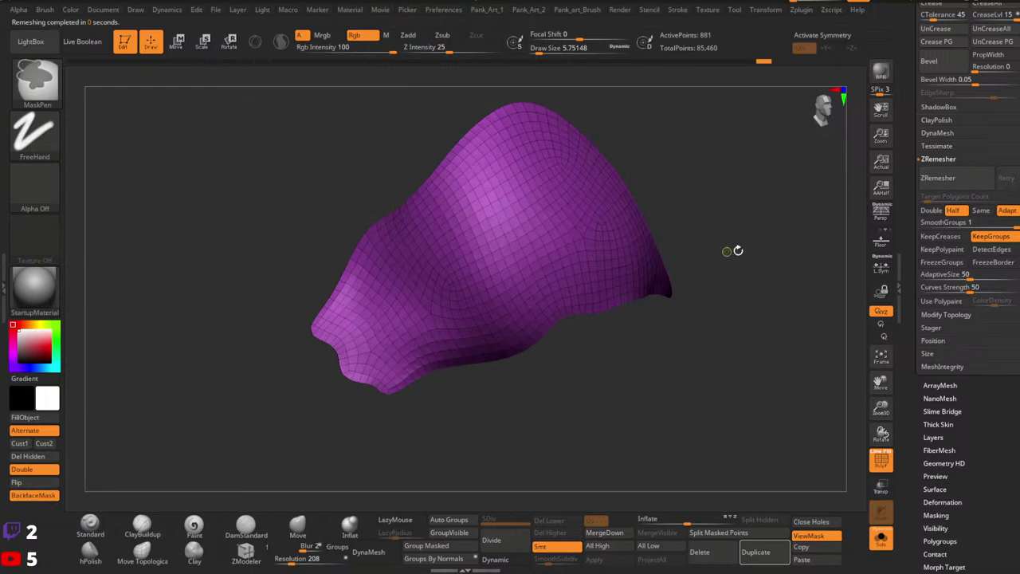
key(ctrl+z)
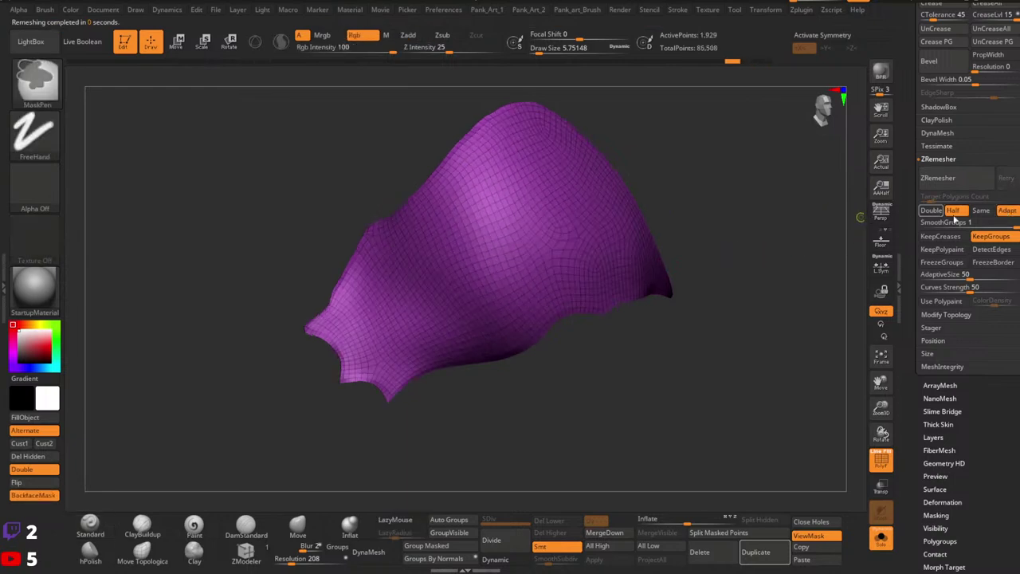
Set SmoothGroups to 0 and run ZRemesher twice on the shell at half the polygon count.
drag(966, 226, 909, 223)
click(941, 179)
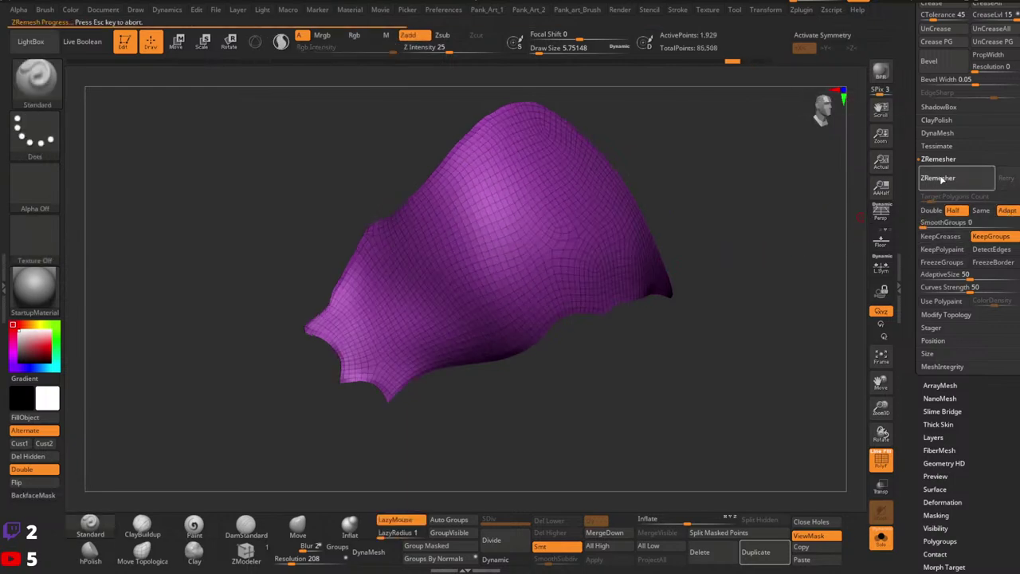
click(941, 178)
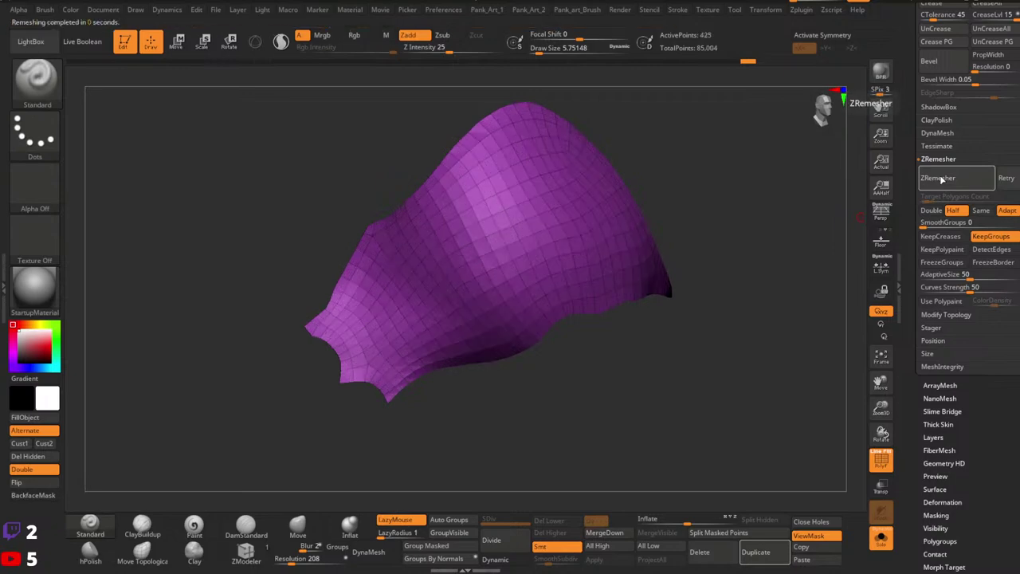
Examine the remeshed topology along the shell's borders and spiked end up close.
mouse_move(829, 223)
ctrl+right_down()
mouse_move(638, 247)
mouse_move(710, 251)
mouse_move(470, 267)
mouse_move(500, 267)
ctrl+right_up()
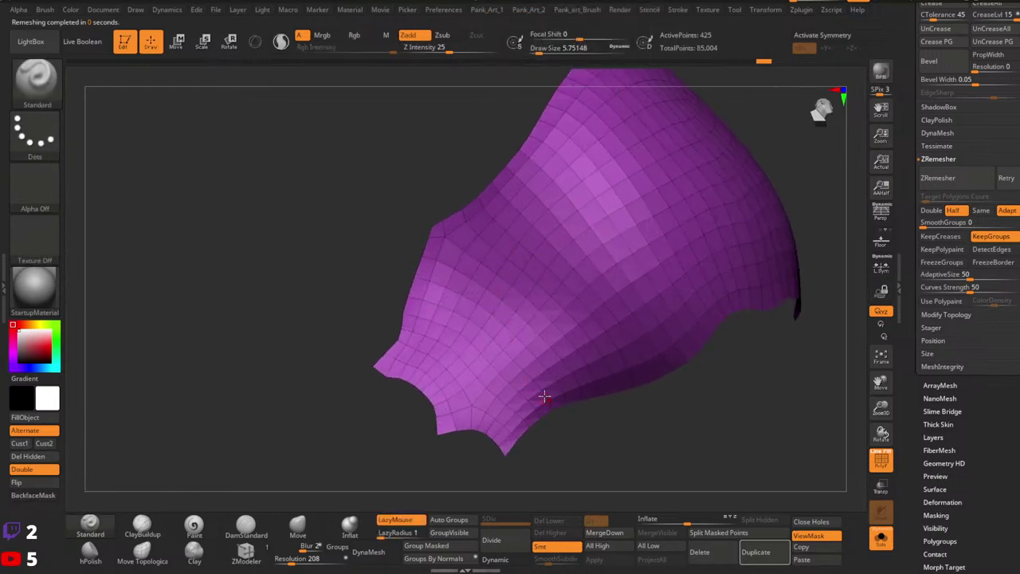
right_drag(491, 387, 460, 375)
ctrl+right_drag(526, 363, 545, 323)
ctrl+right_drag(606, 350, 538, 354)
right_drag(538, 354, 504, 381)
ctrl+right_drag(503, 381, 536, 432)
key(shift+f)
key(shift+f)
mouse_move(467, 375)
ctrl+right_down()
mouse_move(458, 412)
mouse_move(492, 391)
mouse_move(476, 396)
ctrl+right_up()
Choose the ZModeler brush, change the masking stroke to Lasso and mask the pointed corner of the spiked end.
click(246, 552)
right_drag(355, 485, 398, 311)
mouse_move(398, 311)
ctrl+right_down()
mouse_move(481, 361)
mouse_move(414, 345)
mouse_move(416, 358)
ctrl+right_up()
right_click(481, 339)
right_drag(416, 359, 414, 318)
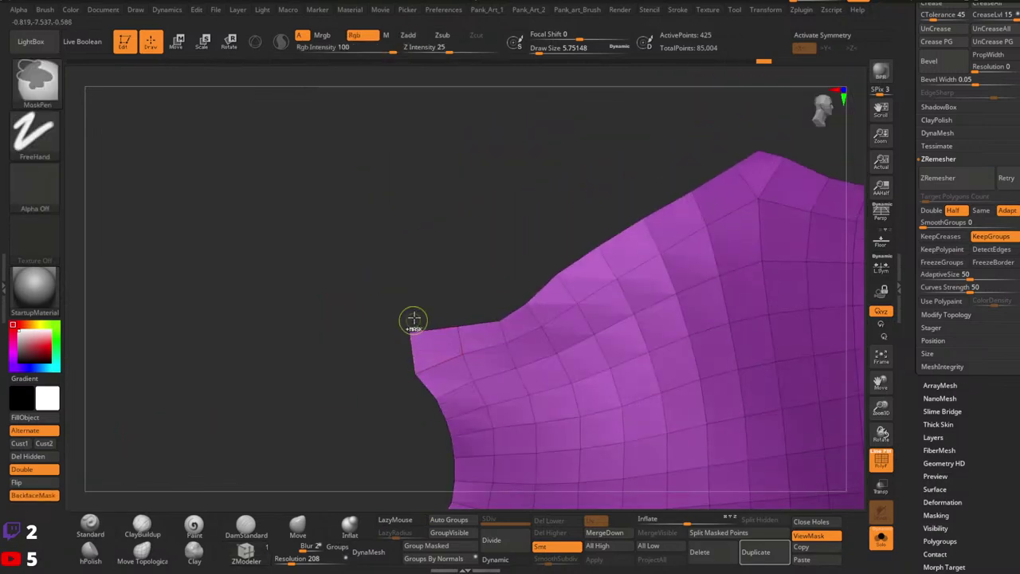
click(35, 134)
click(209, 168)
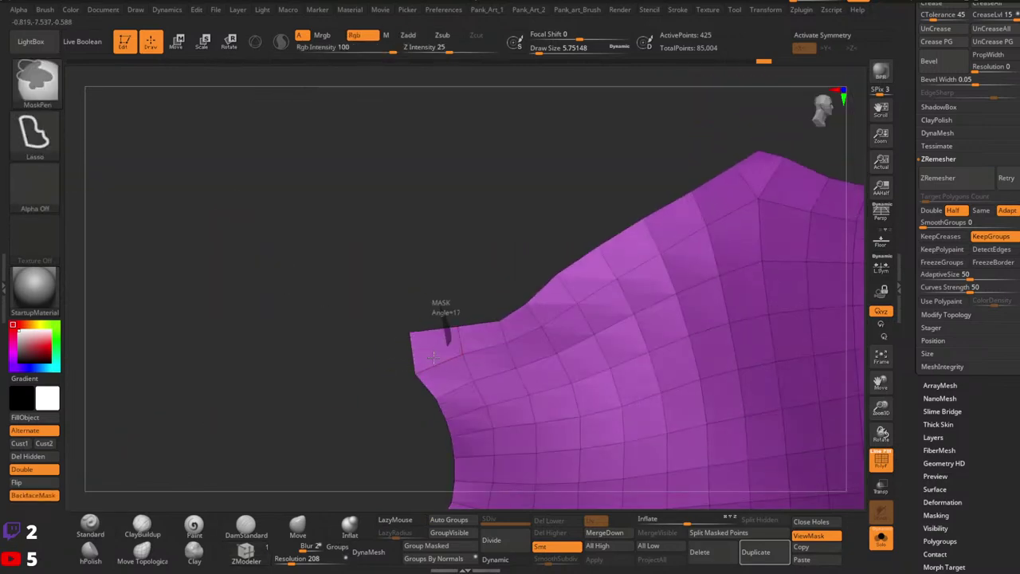
ctrl+drag(434, 357, 305, 336)
Stitch an adjacent border point to the peak vertex on the shell's edge with ZModeler's two-point Stitch, To End Point.
alt+right_drag(570, 288, 478, 348)
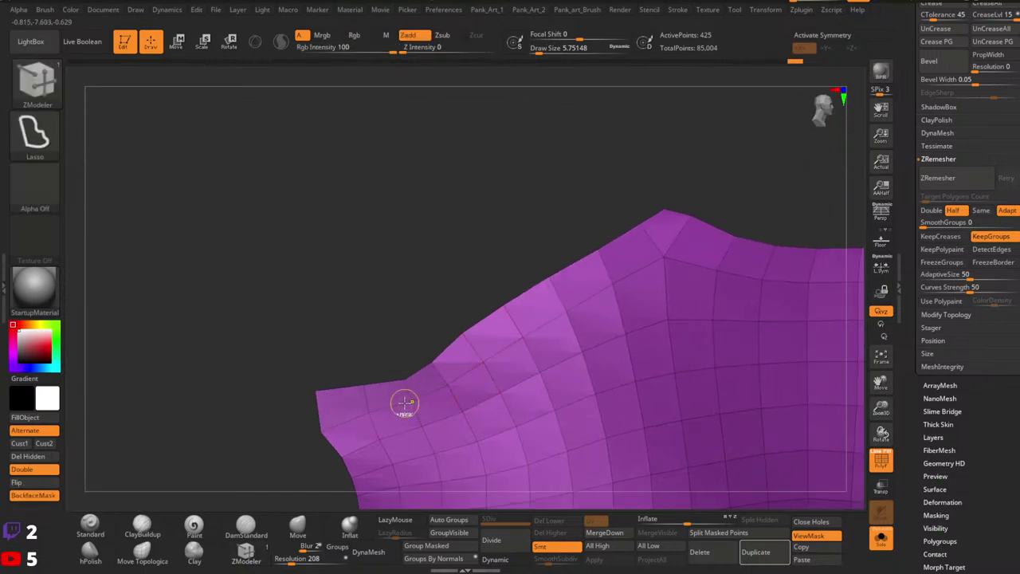
ctrl+right_drag(404, 404, 473, 306)
ctrl+right_drag(581, 268, 446, 375)
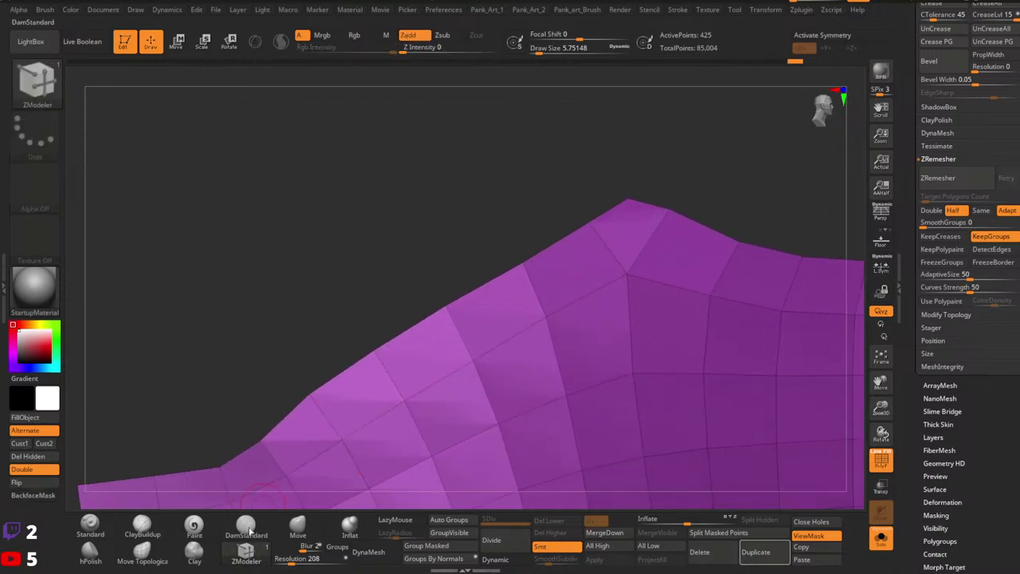
key(space)
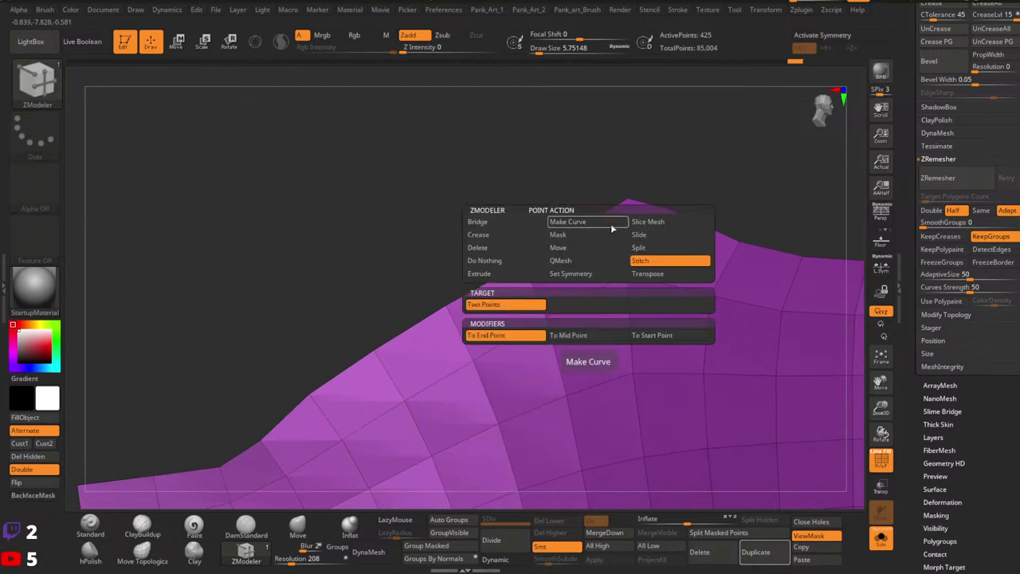
click(624, 198)
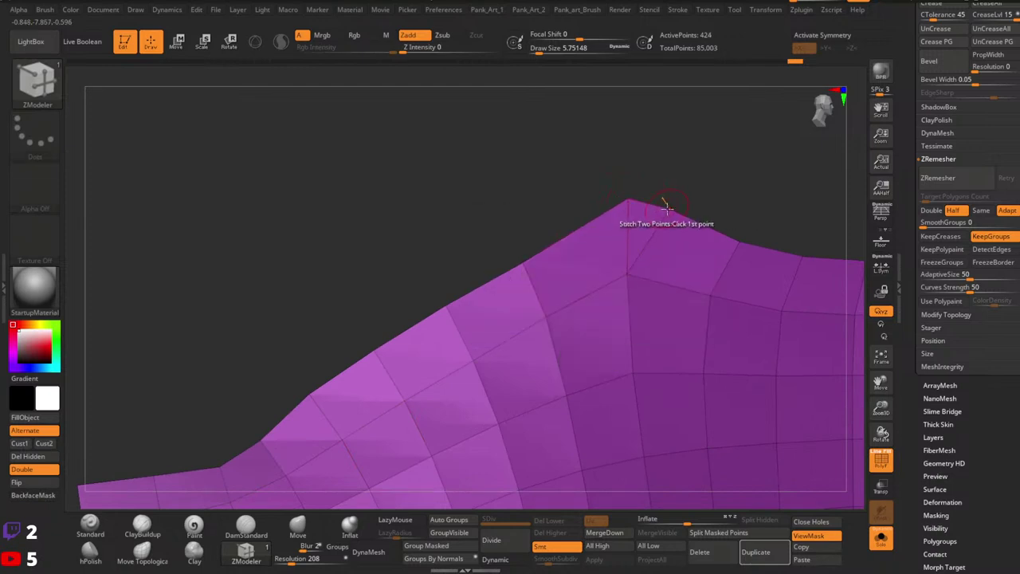
Stitch the remaining adjacent border point to the peak vertex on the shell's edge with ZModeler.
click(629, 199)
ctrl+right_drag(538, 191, 573, 213)
alt+right_drag(735, 338, 380, 330)
alt+right_drag(661, 246, 510, 285)
right_drag(510, 286, 430, 288)
Mask the corner points along the shell's border, including the peak, the notch and the spike tip, with the Lasso mask.
ctrl+right_drag(664, 306, 549, 281)
mouse_move(548, 279)
mouse_down()
mouse_move(565, 326)
mouse_move(522, 314)
mouse_move(632, 356)
mouse_up()
ctrl+right_drag(632, 356, 531, 374)
mouse_move(514, 352)
ctrl+mouse_down()
mouse_move(633, 326)
mouse_move(734, 392)
mouse_move(727, 413)
ctrl+mouse_up()
mouse_move(726, 414)
ctrl+right_down()
mouse_move(676, 342)
mouse_move(695, 318)
mouse_move(576, 310)
ctrl+right_up()
alt+right_drag(448, 246, 478, 268)
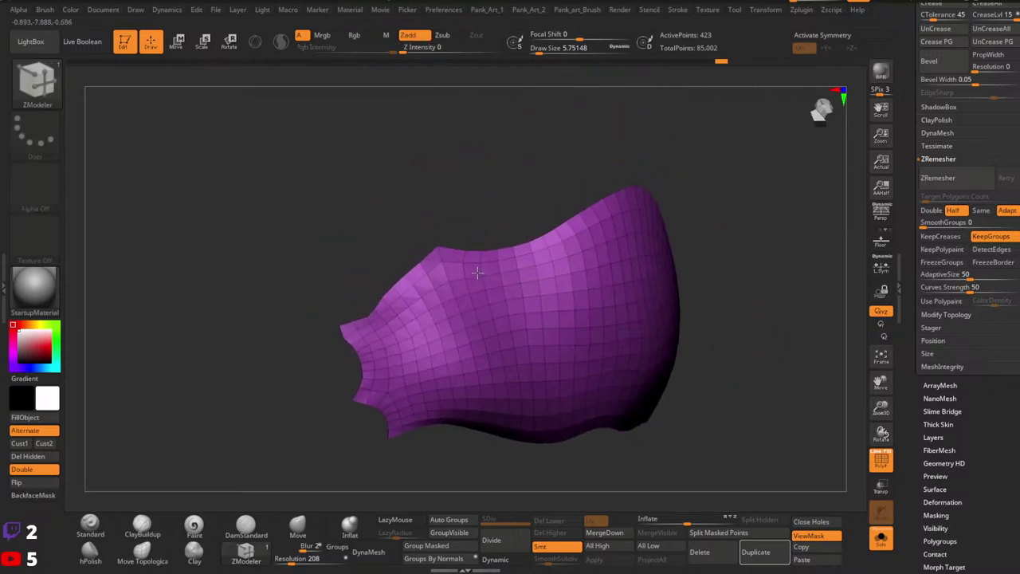
ctrl+right_drag(583, 225, 576, 227)
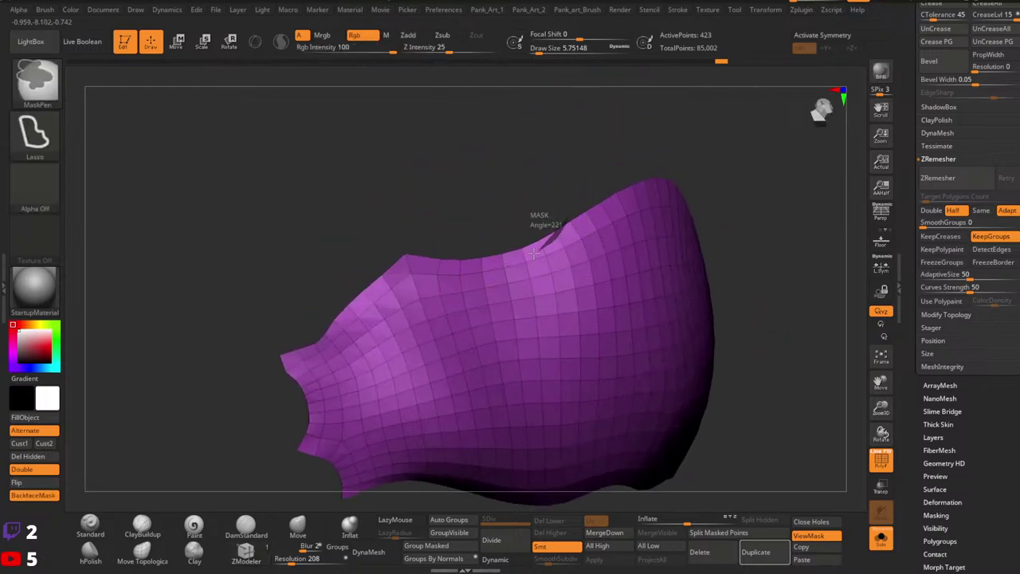
mouse_move(534, 254)
ctrl+mouse_down()
mouse_move(475, 254)
mouse_move(486, 207)
ctrl+mouse_up()
alt+right_drag(319, 306, 404, 286)
ctrl+right_drag(405, 285, 373, 337)
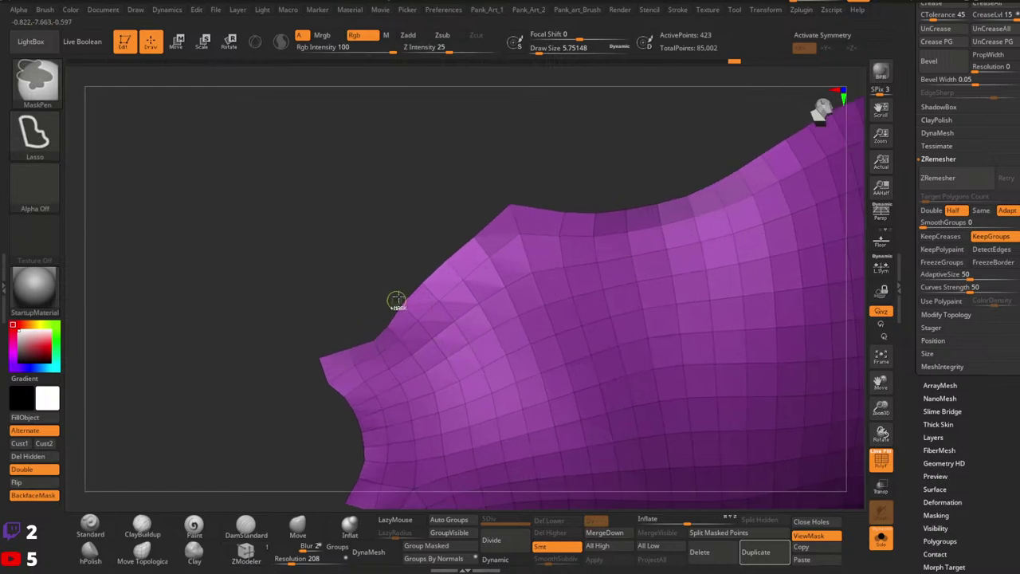
ctrl+drag(397, 329, 381, 306)
mouse_move(390, 342)
ctrl+right_down()
mouse_move(396, 323)
mouse_move(371, 368)
ctrl+right_up()
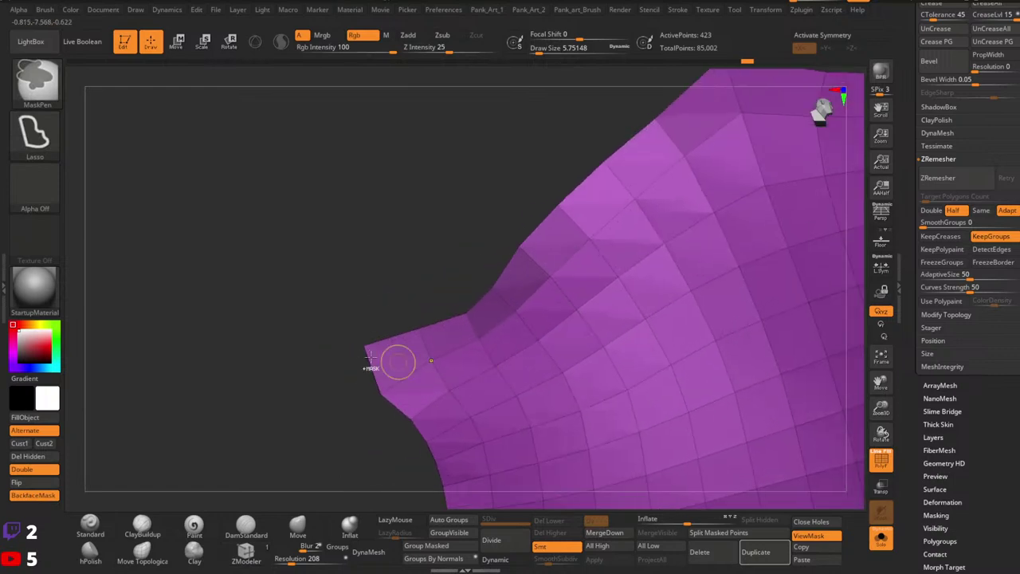
ctrl+drag(274, 351, 223, 367)
mouse_move(353, 372)
ctrl+right_down()
mouse_move(353, 353)
mouse_move(233, 298)
ctrl+right_up()
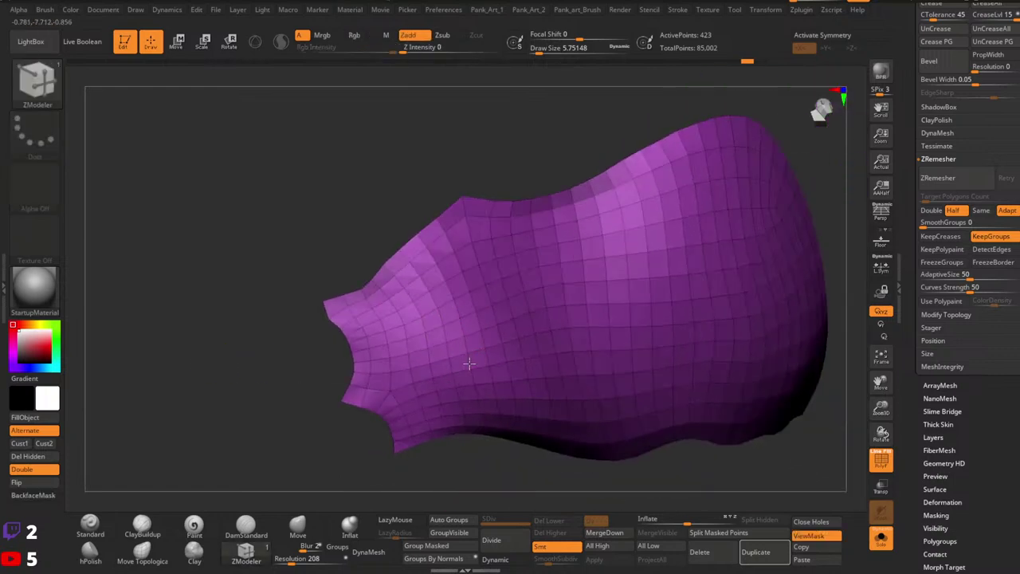
Try to smooth the shell's unmasked border with Polish By Groups.
mouse_move(471, 360)
right_down()
mouse_move(404, 322)
mouse_move(406, 356)
right_up()
key(2)
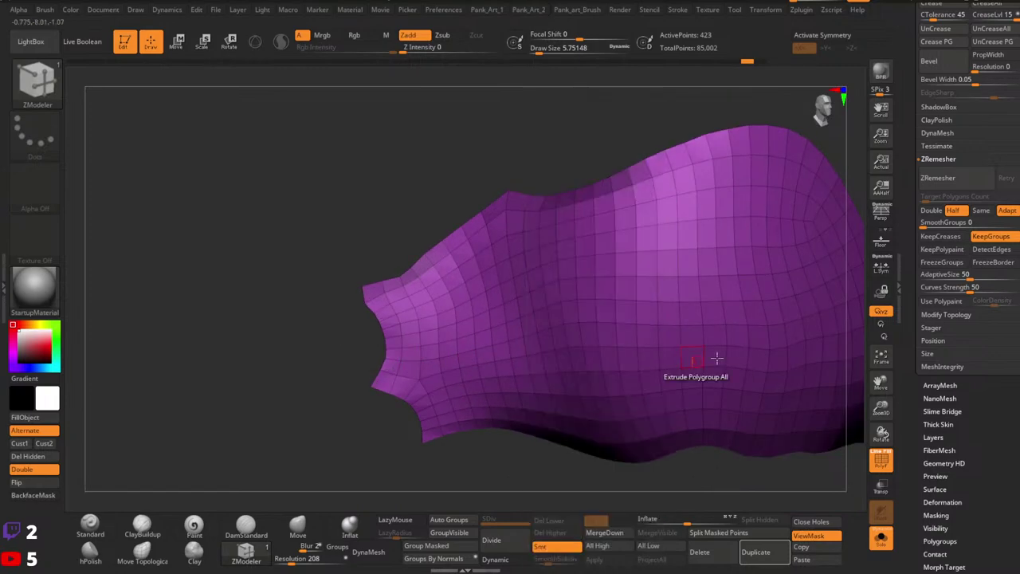
key(1)
drag(679, 461, 683, 461)
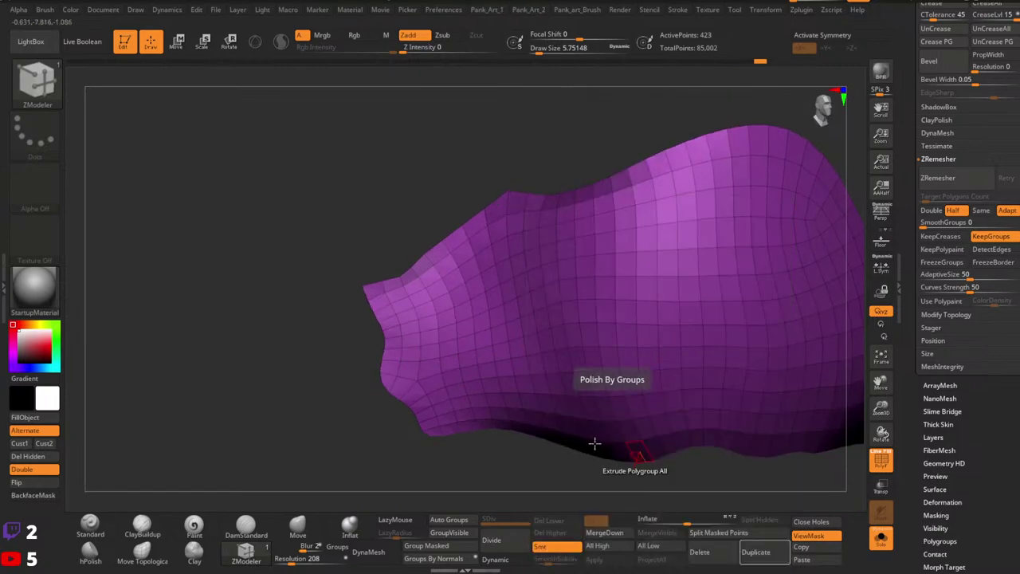
Extend the Lasso mask over the lower and upper pointed tips of the spiked end.
ctrl+right_drag(390, 393, 375, 421)
mouse_move(316, 378)
ctrl+mouse_down()
mouse_move(345, 336)
mouse_move(406, 375)
mouse_move(454, 434)
mouse_move(434, 501)
ctrl+mouse_up()
mouse_move(278, 268)
ctrl+mouse_down()
mouse_move(377, 232)
mouse_move(393, 325)
ctrl+mouse_up()
mouse_move(340, 456)
ctrl+right_down()
mouse_move(380, 380)
mouse_move(456, 322)
mouse_move(541, 340)
mouse_move(736, 342)
ctrl+right_up()
Smooth the unmasked parts of the shell with repeated Polish By Groups passes and the Smooth deformation.
key(1)
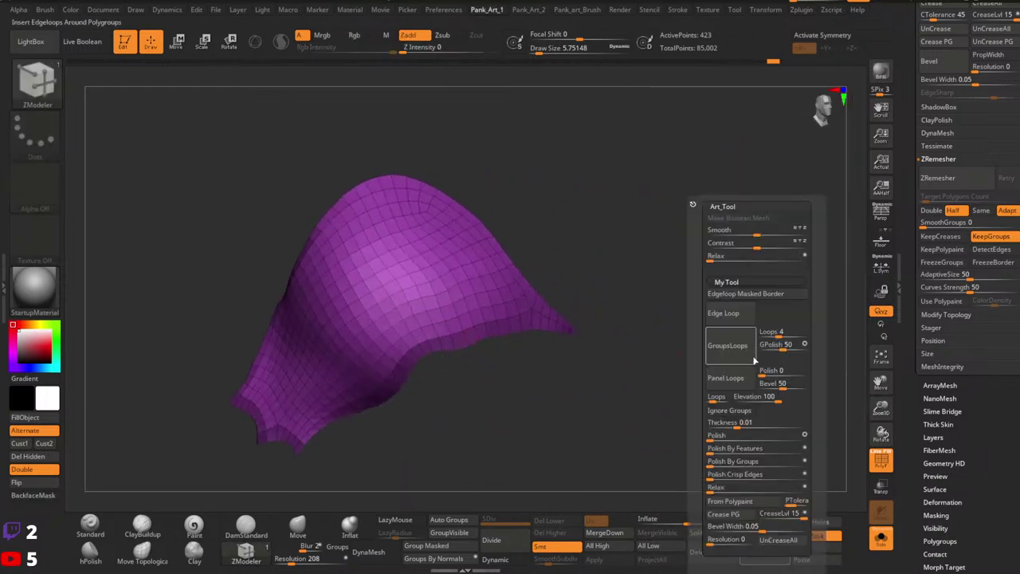
click(716, 462)
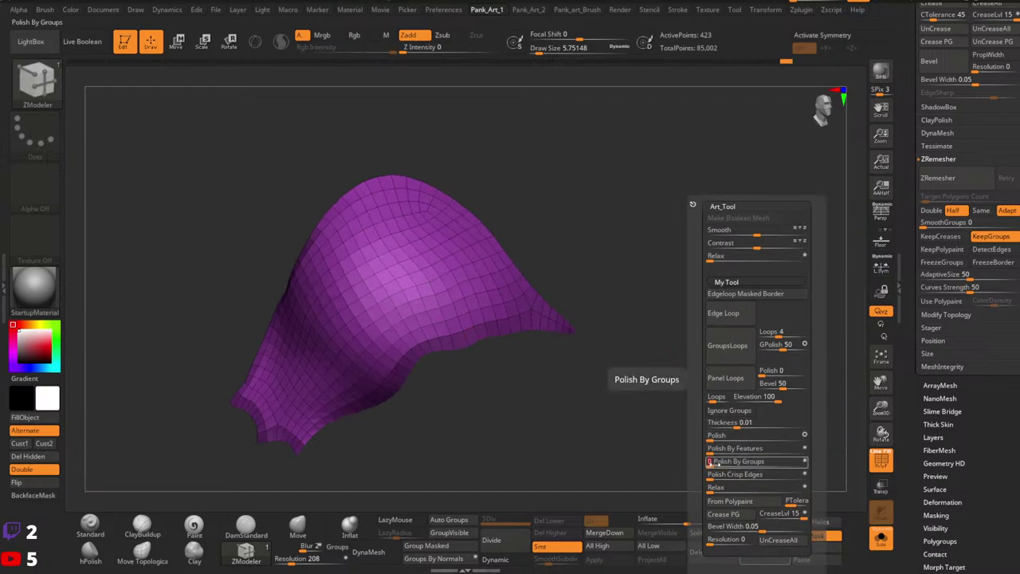
click(717, 462)
click(719, 461)
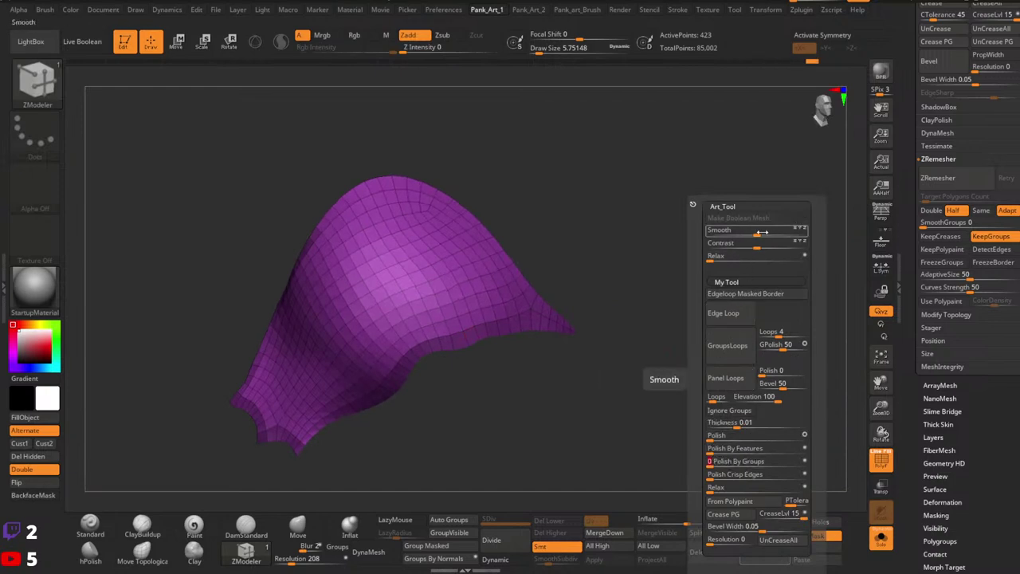
drag(763, 232, 797, 236)
Clear the mask and check the smoothed border around the spiked end with and without the polyframe.
right_drag(471, 302, 574, 239)
ctrl+drag(574, 239, 588, 259)
mouse_move(586, 275)
right_down()
mouse_move(539, 316)
mouse_move(505, 319)
right_up()
key(shift+f)
key(shift+f)
mouse_move(327, 373)
alt+right_down()
mouse_move(416, 353)
mouse_move(408, 426)
alt+right_up()
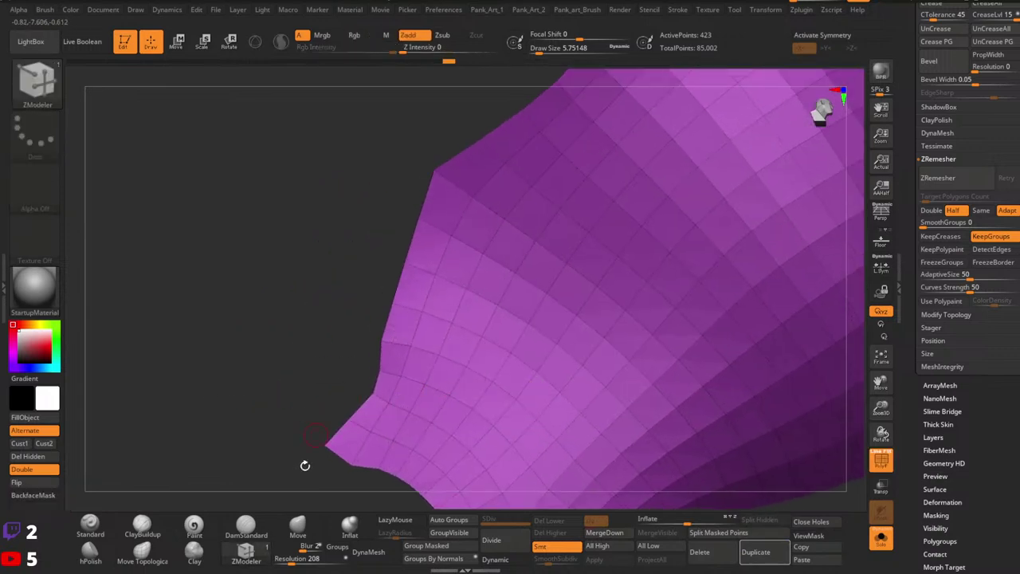
Straighten the border edge beside the spike tip with the Move brush at draw size about 12.9, comparing before and after.
click(298, 526)
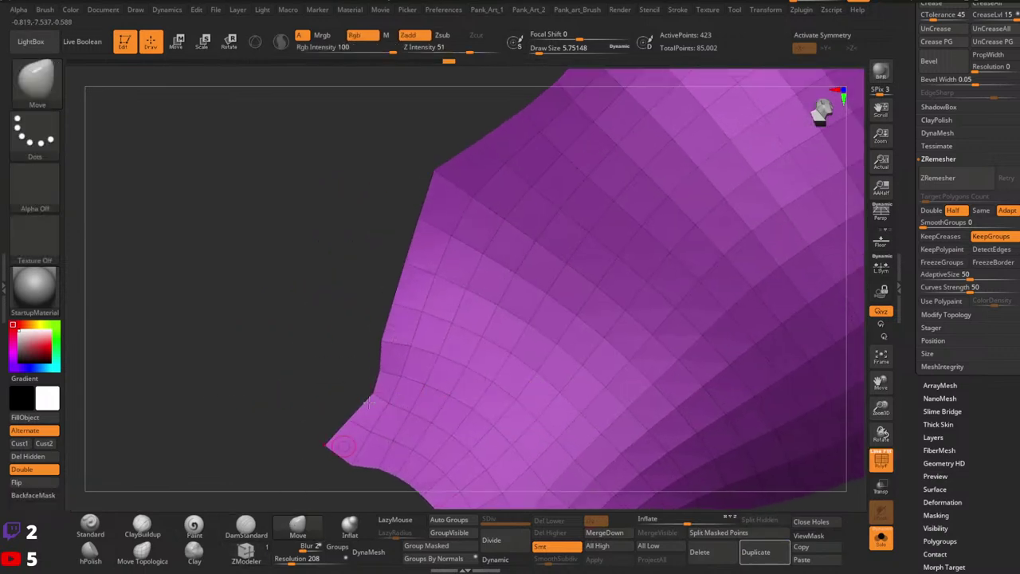
right_click(389, 338)
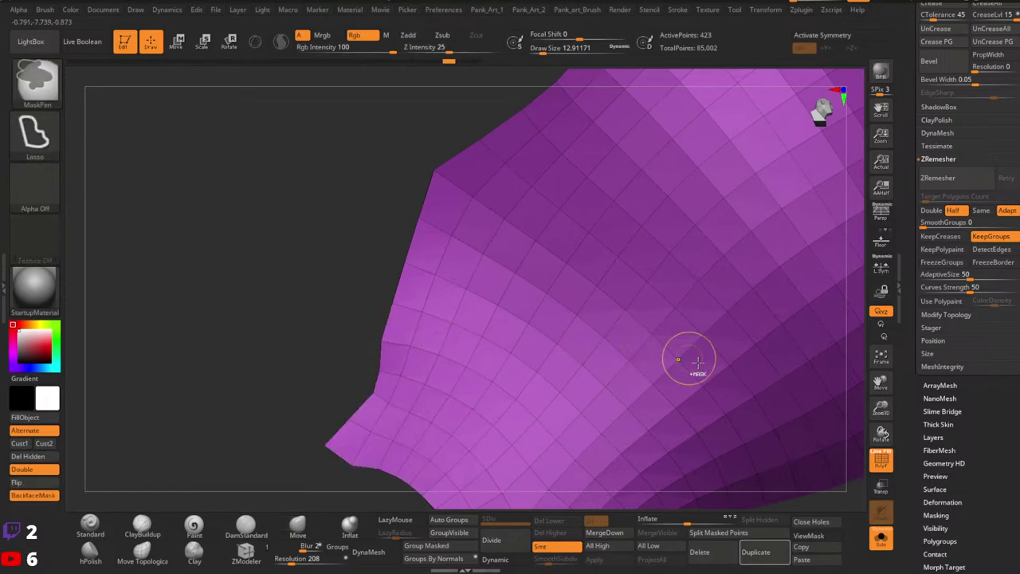
ctrl+right_drag(686, 362, 619, 347)
key(ctrl+z)
key(ctrl+z)
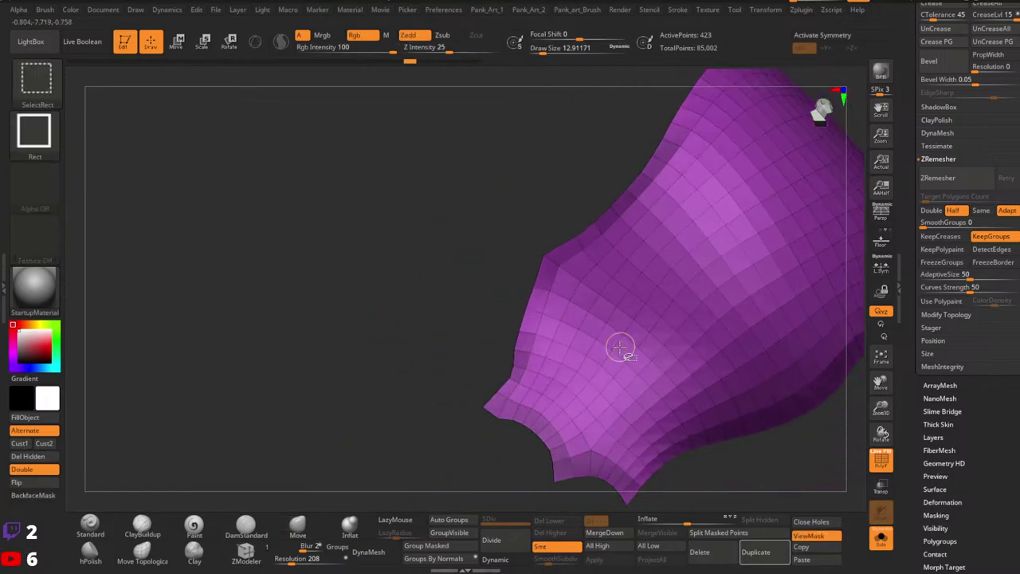
key(ctrl+shift+z)
key(ctrl+shift+z)
key(ctrl+shift+z)
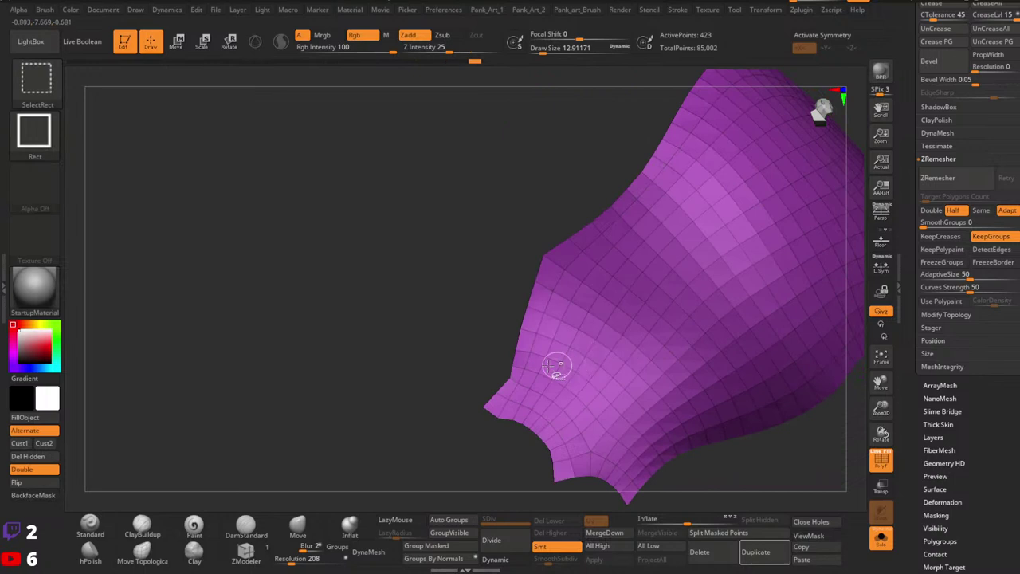
Preview the shell smoothed with Dynamic Subdiv and without the polyframe, then turn the preview off.
ctrl+right_drag(550, 365, 523, 468)
key(shift+f)
click(506, 561)
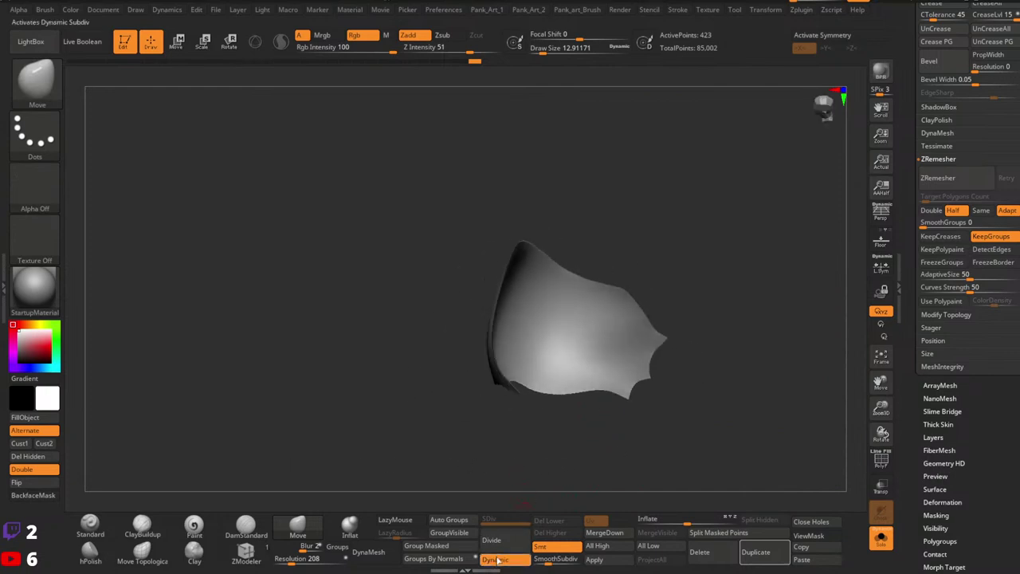
click(498, 560)
right_drag(574, 428, 669, 404)
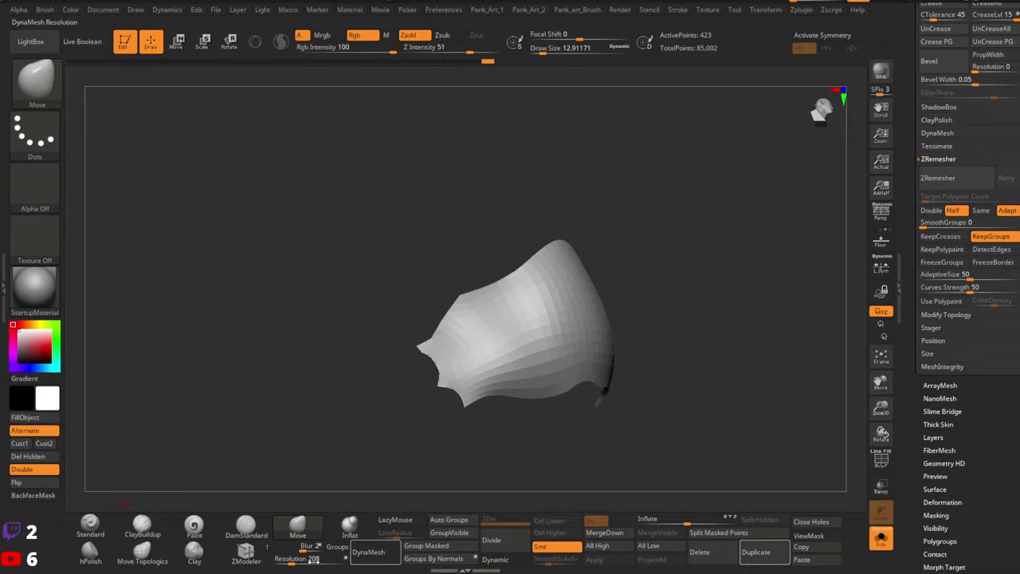
Thicken the whole shell with ZModeler's polygon Extrude set to Polygroup All and One Side Poly, redoing the first extrusion.
click(252, 563)
right_drag(424, 440, 484, 357)
mouse_move(441, 411)
right_down()
mouse_move(531, 387)
mouse_move(426, 348)
mouse_move(417, 322)
right_up()
key(space)
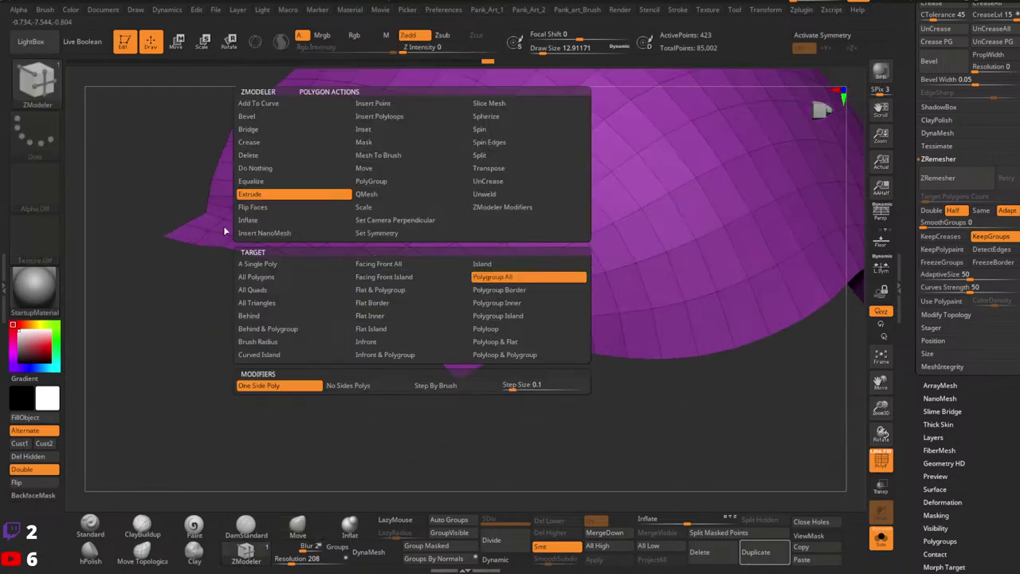
drag(428, 321, 426, 374)
ctrl+right_drag(425, 378, 568, 325)
key(ctrl+z)
drag(567, 325, 544, 353)
Crease the polygroup borders of the thickened shell with Crease PG.
ctrl+right_drag(647, 351, 576, 388)
ctrl+right_drag(575, 387, 734, 524)
key(1)
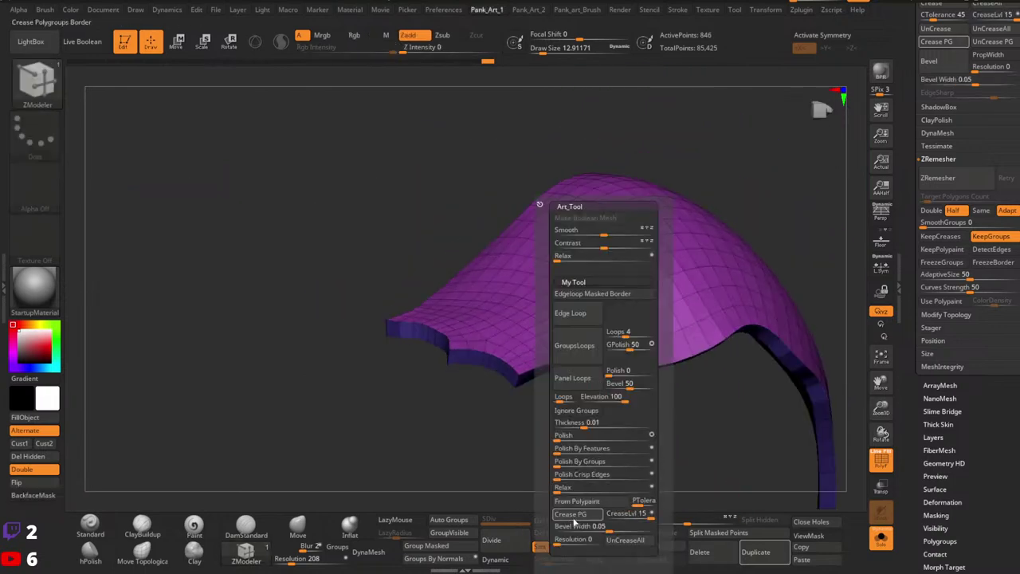
click(575, 520)
Set CreaseLvl to 2 and preview the creased shell with Dynamic Subdiv and no polyframe.
ctrl+right_drag(474, 312, 574, 392)
key(1)
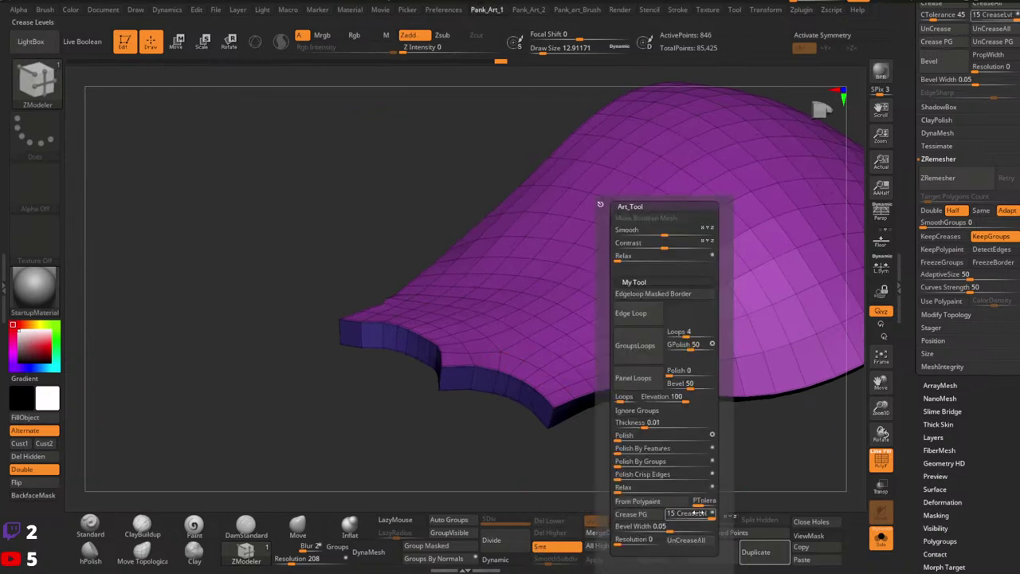
click(490, 559)
ctrl+right_drag(490, 434, 470, 407)
key(shift+f)
ctrl+right_drag(470, 406, 495, 433)
key(shift+d)
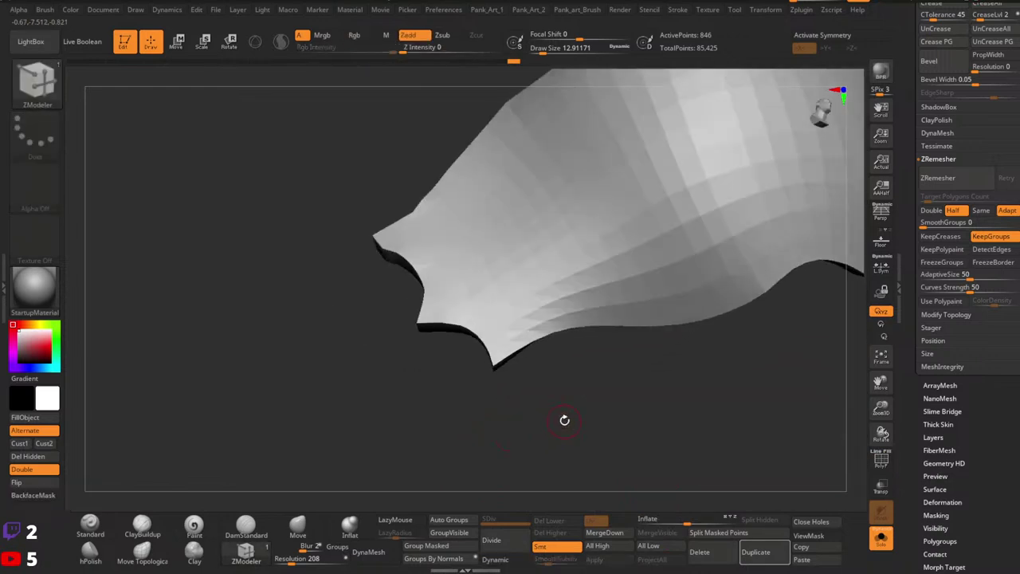
Show the polyframe again and remove all creases from the shell with UnCreaseAll.
key(shift+f)
key(1)
key(1)
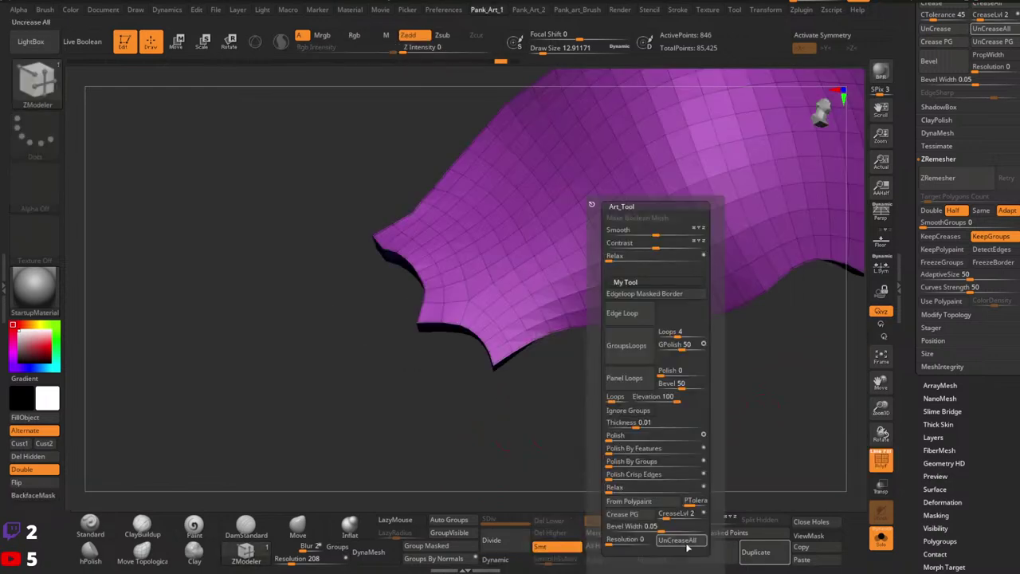
click(684, 544)
Regroup the thickened shell's faces with Groups By Normals.
right_drag(509, 402, 524, 386)
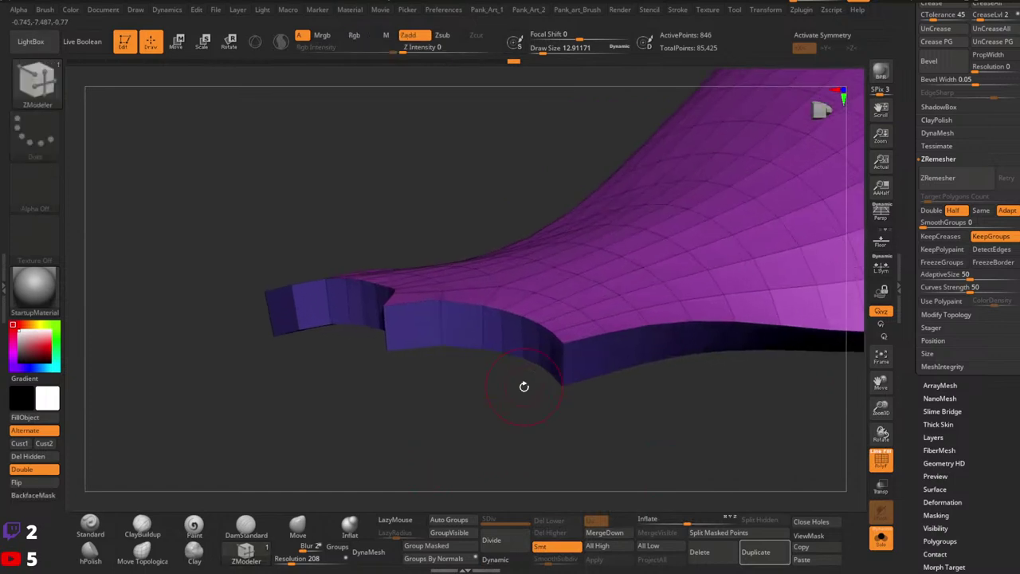
key(shift+f)
key(shift+f)
key(1)
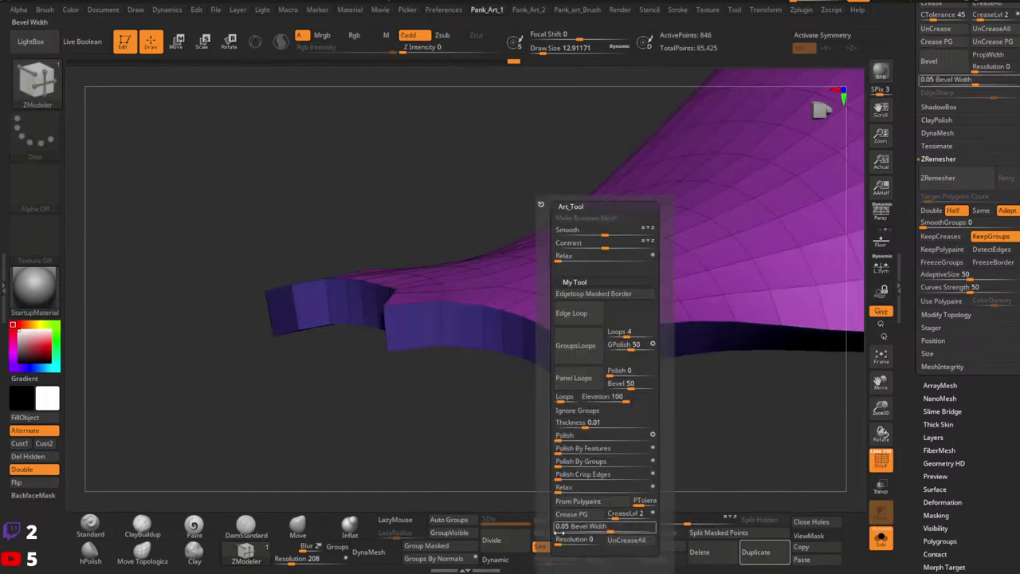
click(443, 559)
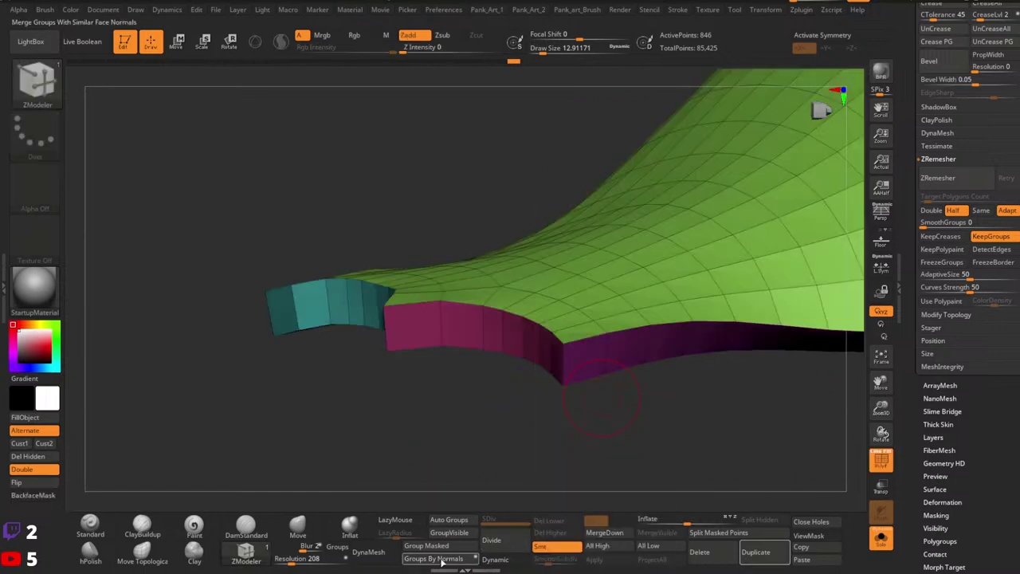
Examine how the new polygroups divide the rim and both faces of the shell from several angles.
drag(604, 455, 513, 424)
right_drag(513, 425, 547, 302)
scroll(551, 308, up, 5)
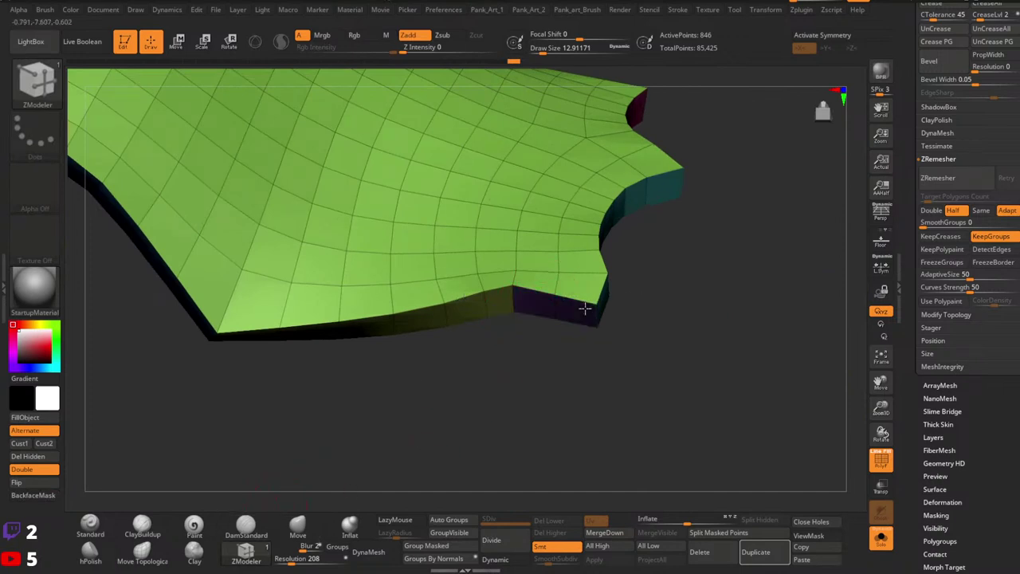
right_drag(585, 308, 468, 317)
scroll(554, 303, down, 4)
drag(467, 317, 494, 389)
right_drag(495, 390, 506, 417)
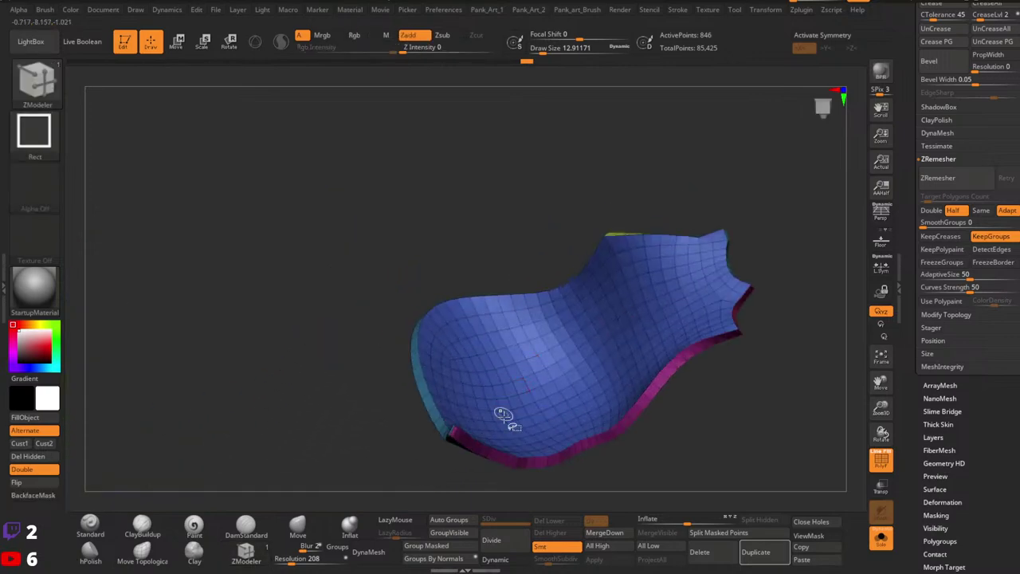
Isolate the long side rim's polygroup to inspect it, then show the whole shell again.
ctrl+shift+click(509, 462)
ctrl+shift+click(561, 422)
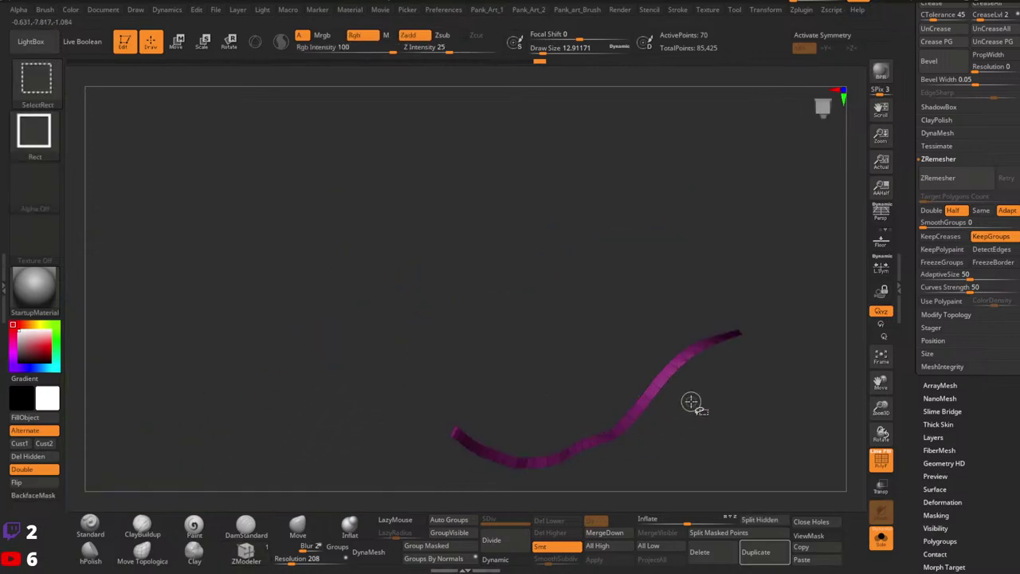
ctrl+shift+click(693, 461)
alt+right_drag(459, 429, 550, 456)
right_drag(550, 456, 448, 397)
ctrl+shift+click(313, 391)
ctrl+right_drag(314, 390, 547, 255)
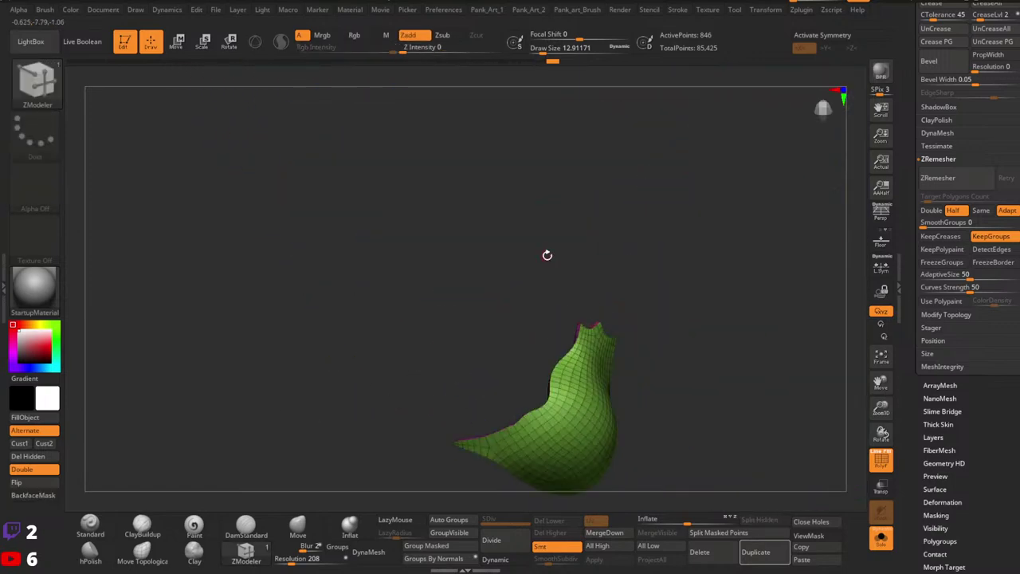
drag(546, 255, 559, 404)
mouse_move(589, 456)
mouse_down()
mouse_move(537, 419)
mouse_move(519, 371)
mouse_move(558, 369)
mouse_move(528, 371)
mouse_move(556, 273)
mouse_move(456, 394)
mouse_move(491, 403)
mouse_move(516, 454)
mouse_move(585, 467)
mouse_move(483, 376)
mouse_move(562, 314)
mouse_move(603, 379)
mouse_move(542, 390)
mouse_move(514, 434)
mouse_up()
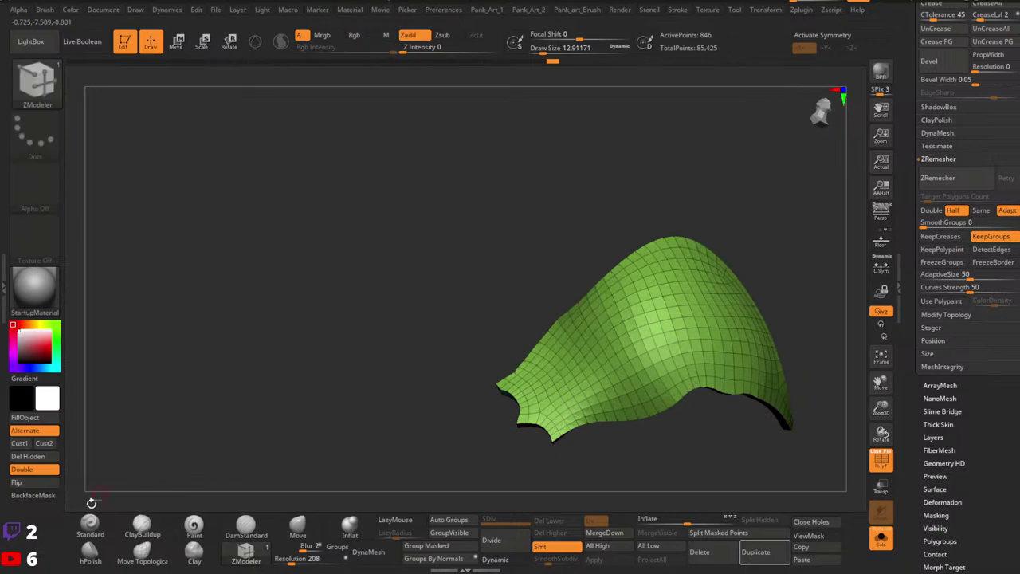
Switch to the Standard brush and crease the borders of the normal-based polygroups with Crease PG.
click(90, 526)
key(shift+f)
right_drag(573, 382, 688, 364)
key(shift+f)
alt+right_drag(833, 342, 661, 371)
key(1)
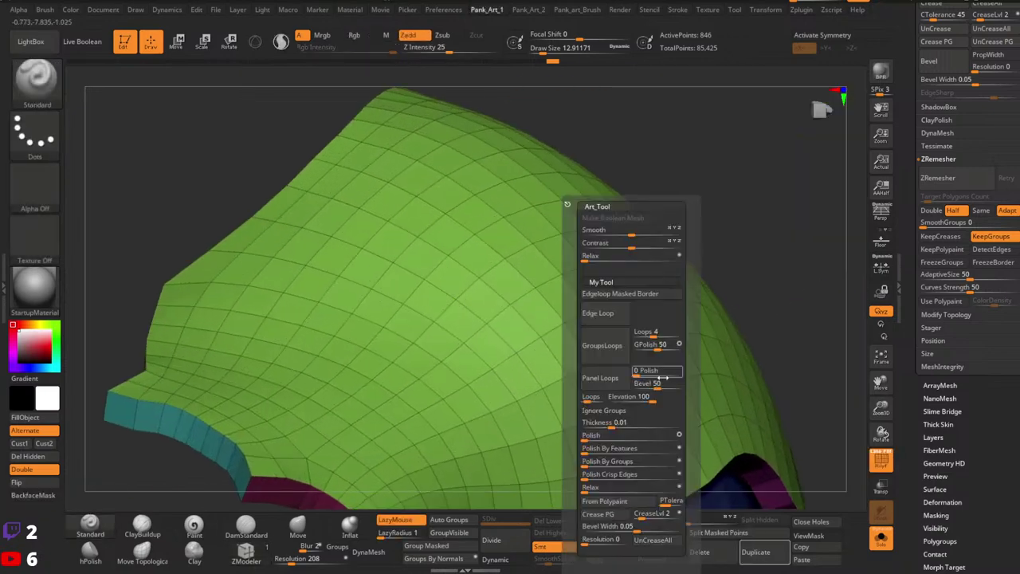
alt+right_drag(476, 433, 500, 273)
key(1)
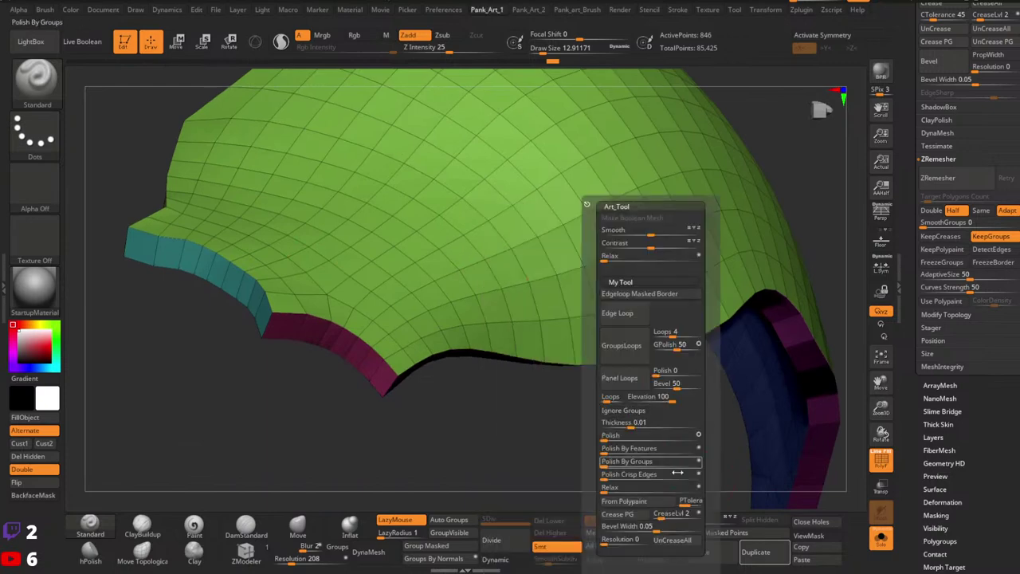
click(623, 516)
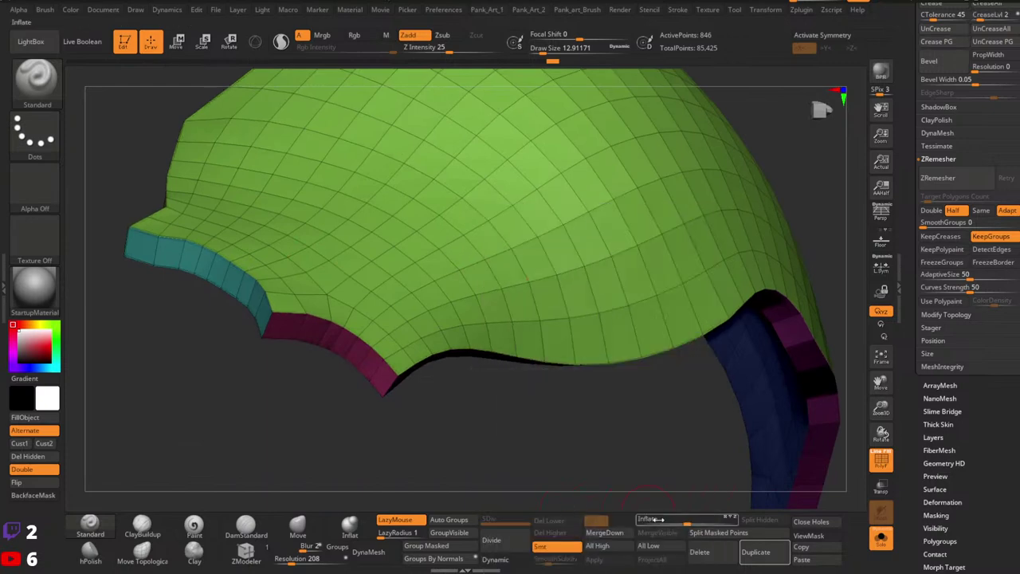
Turn on dynamic subdivision for the creased shell and set its crease level to 1.
click(498, 560)
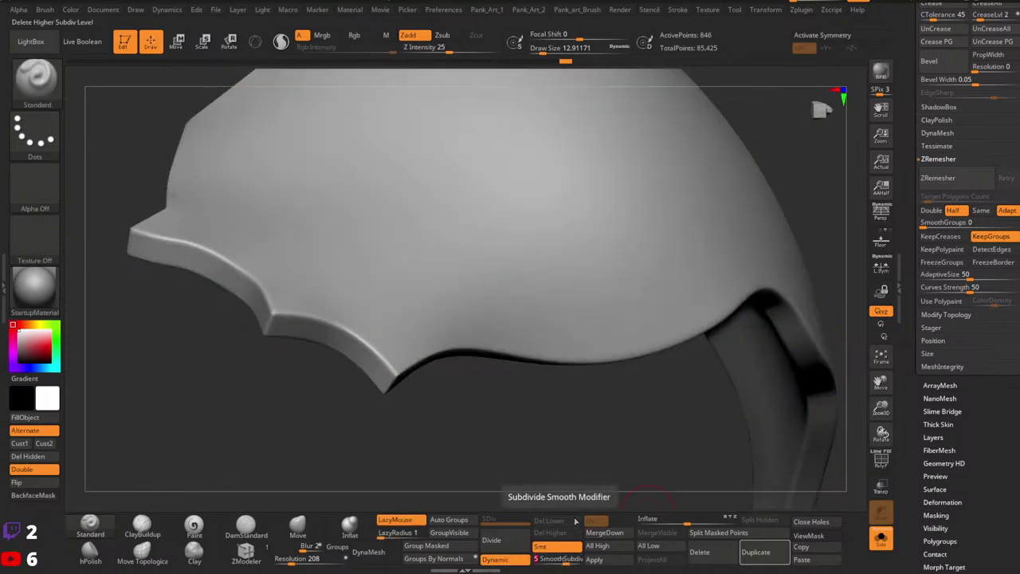
mouse_move(567, 485)
ctrl+right_down()
mouse_move(539, 360)
mouse_move(590, 375)
mouse_move(572, 488)
ctrl+right_up()
key(1)
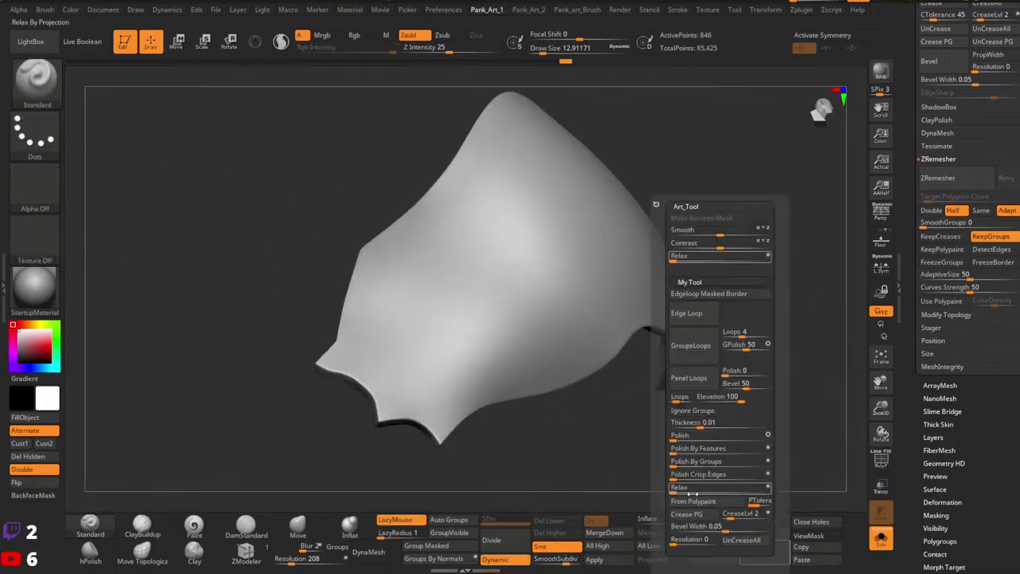
right_drag(513, 448, 504, 435)
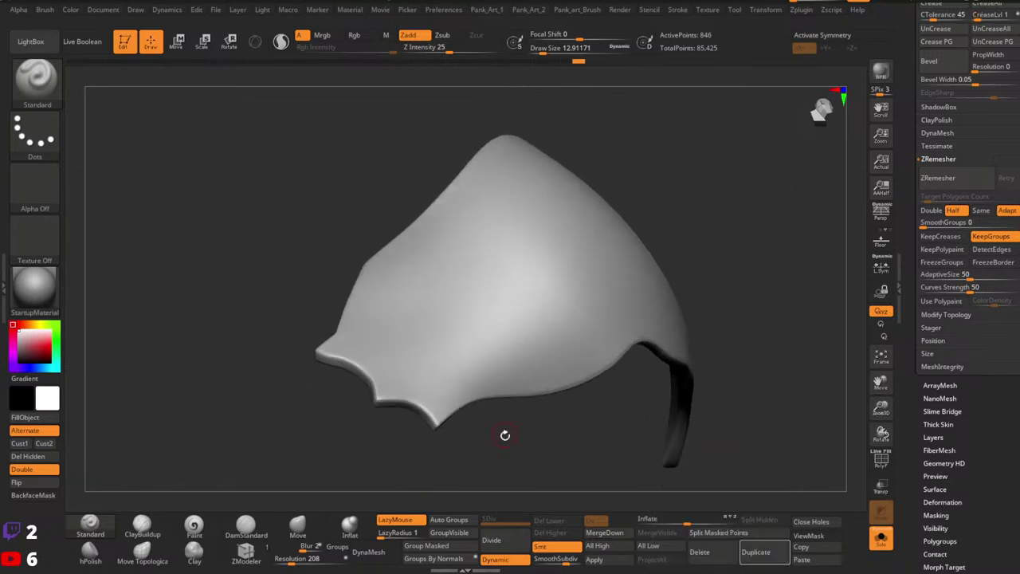
Leave solo mode and show the extract2_copy2 subtool alongside extract2_copy1.
click(881, 541)
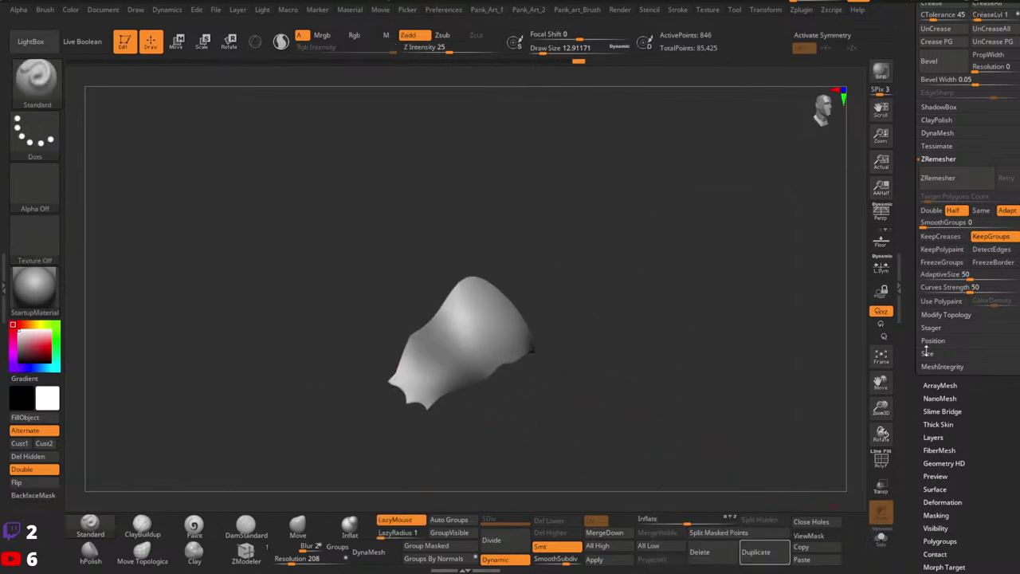
drag(919, 408, 912, 541)
drag(912, 187, 917, 317)
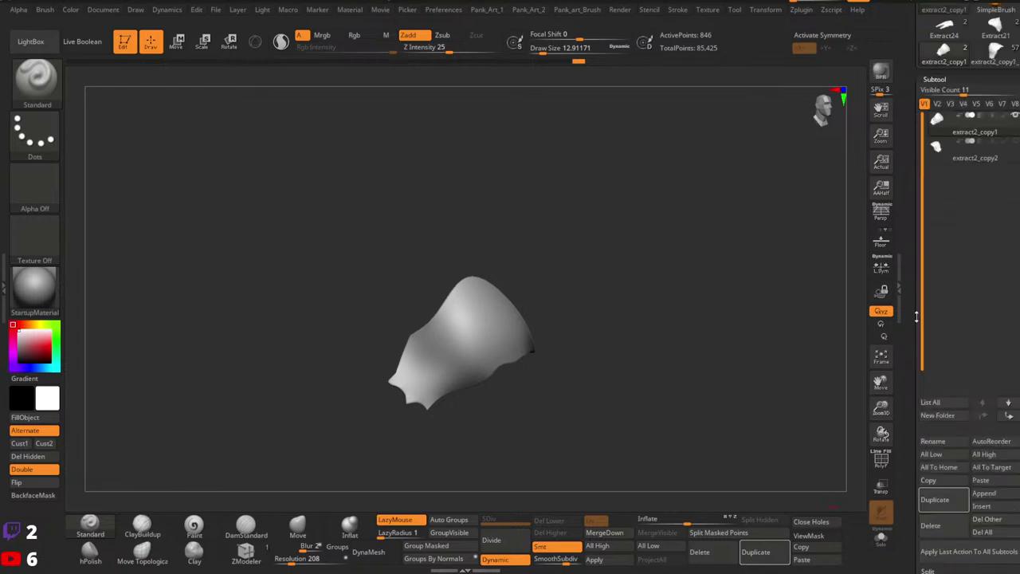
click(1014, 141)
Turn on transparency without ghosting and compare extract2_copy1 with extract2_copy2 up close, keeping extract2_copy1 active.
alt+drag(592, 359, 642, 340)
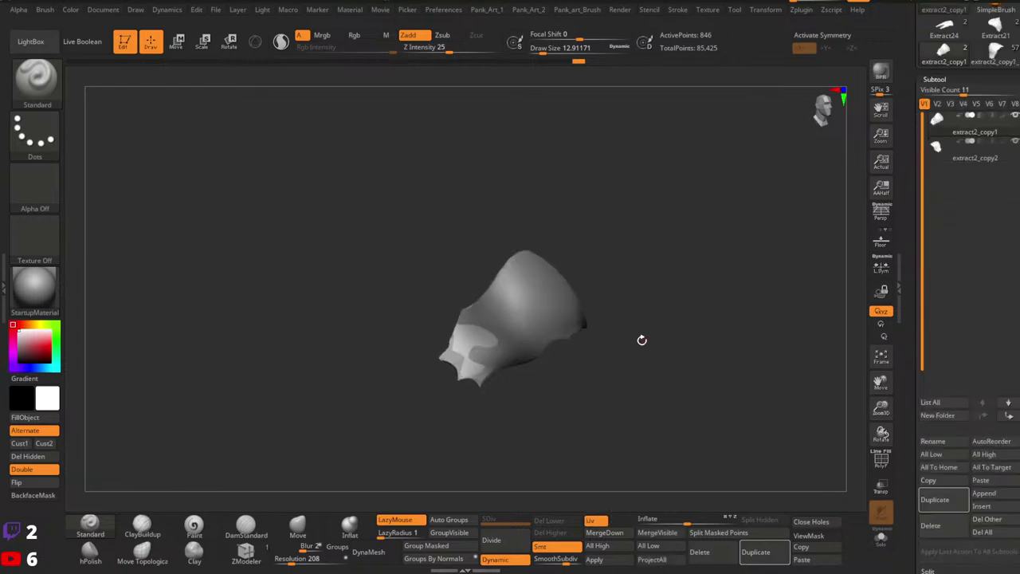
click(883, 489)
click(880, 514)
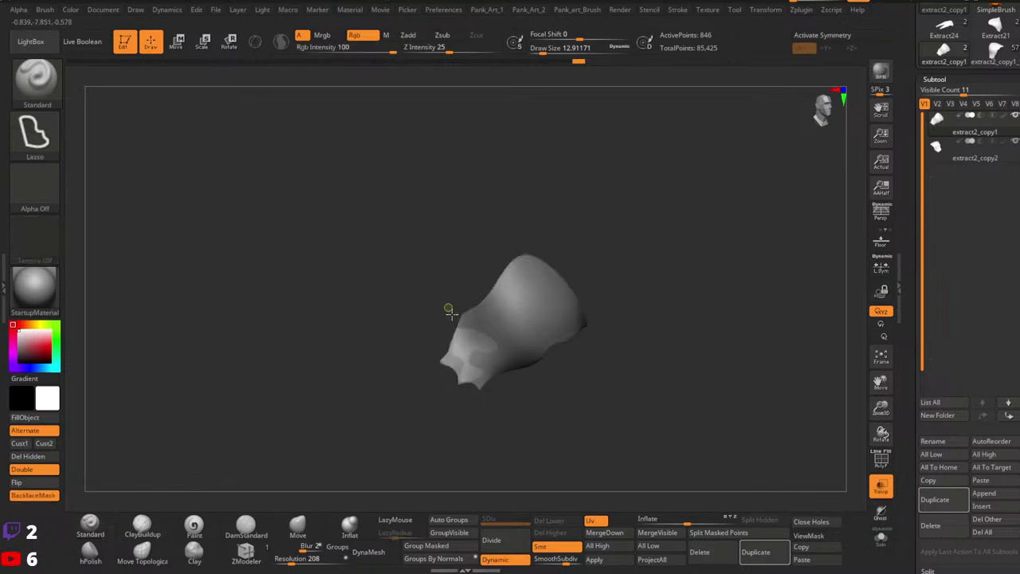
ctrl+right_drag(449, 312, 506, 328)
drag(506, 328, 454, 360)
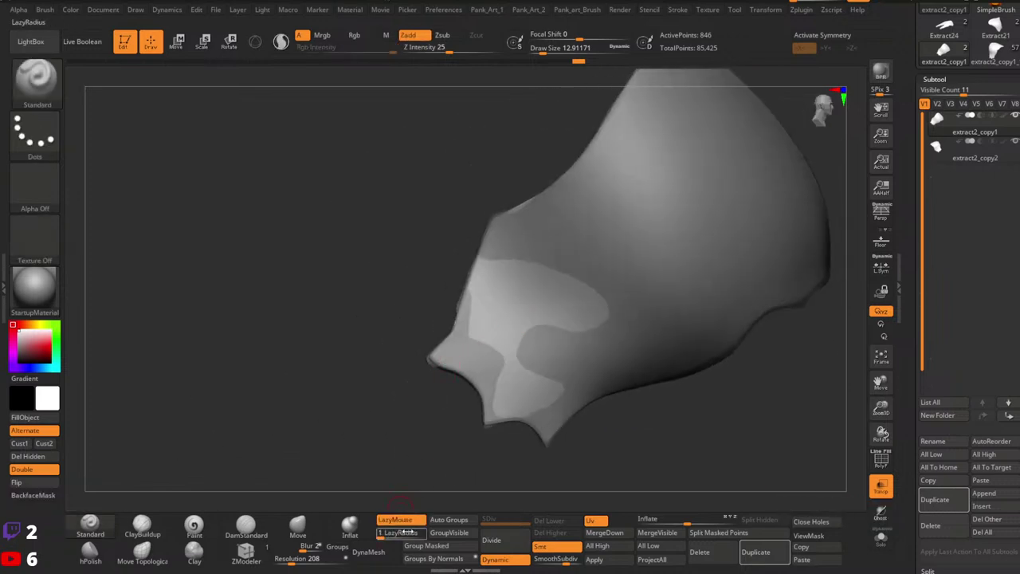
click(955, 155)
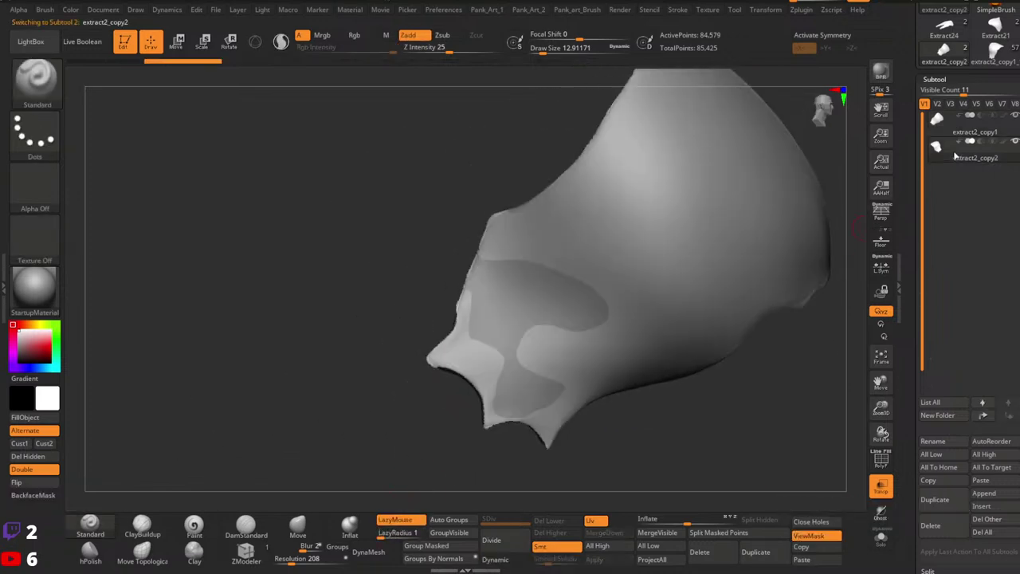
click(961, 130)
Adjust the low-poly shell's edges to match extract2_copy2 using the Move brush at draw sizes of about 23 to 56.
key(space)
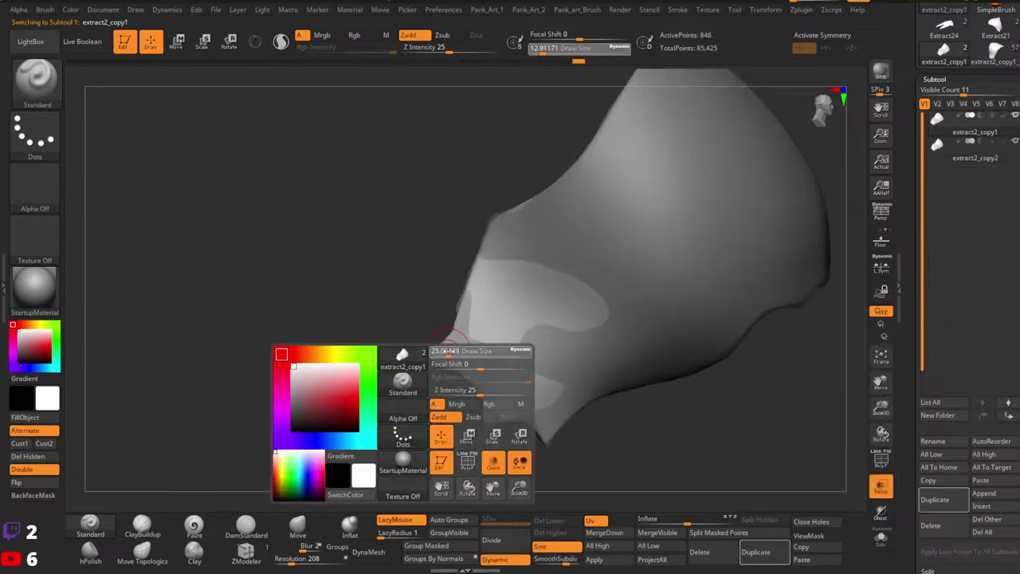
drag(446, 350, 428, 353)
click(300, 526)
key(space)
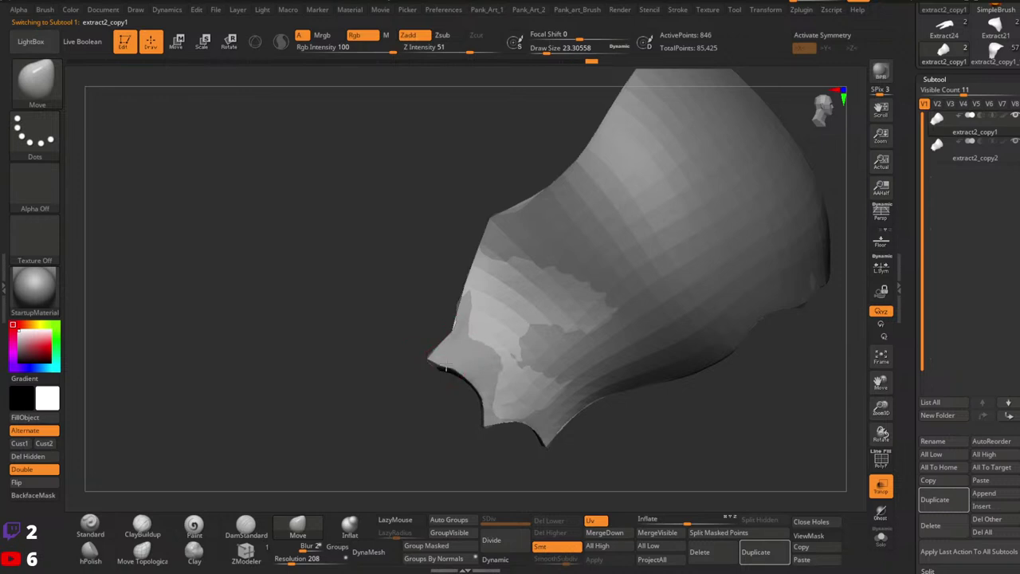
mouse_move(475, 381)
right_down()
mouse_move(454, 351)
mouse_move(646, 330)
mouse_move(570, 336)
right_up()
key(space)
drag(571, 335, 690, 375)
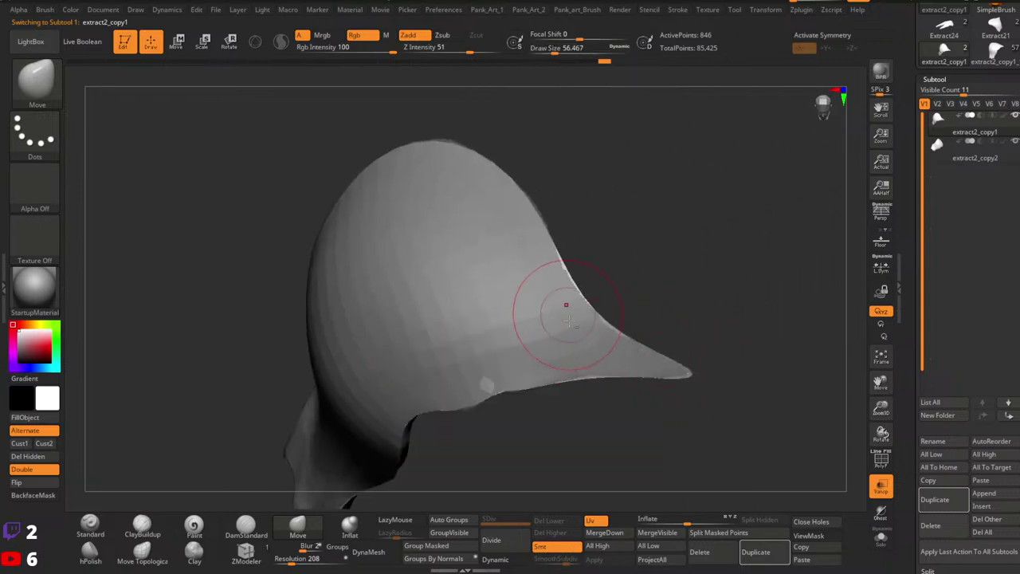
right_drag(567, 320, 697, 382)
mouse_move(721, 417)
right_down()
mouse_move(658, 444)
mouse_move(648, 320)
mouse_move(668, 317)
mouse_move(576, 376)
mouse_move(486, 283)
mouse_move(510, 267)
mouse_move(570, 275)
mouse_move(586, 199)
mouse_move(717, 203)
right_up()
Hide extract2_copy2 and preview extract2_copy1 with dynamic subdivision from several angles.
click(1016, 141)
mouse_move(749, 239)
right_down()
mouse_move(677, 291)
mouse_move(629, 350)
mouse_move(621, 407)
mouse_move(630, 343)
mouse_move(599, 401)
right_up()
click(495, 563)
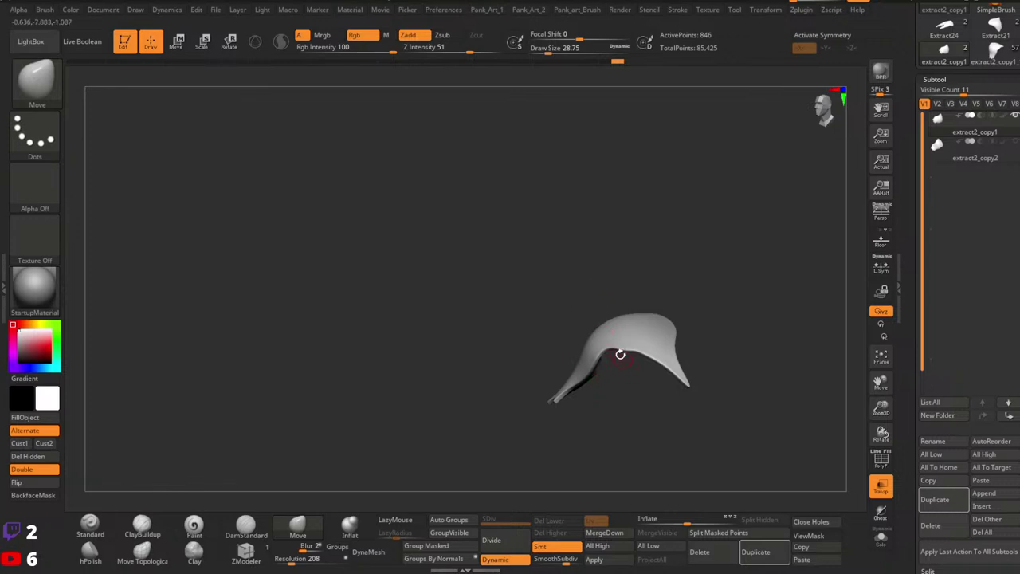
mouse_move(620, 354)
right_down()
mouse_move(630, 399)
mouse_move(565, 362)
mouse_move(594, 451)
mouse_move(576, 408)
mouse_move(589, 368)
right_up()
mouse_move(588, 368)
ctrl+right_down()
mouse_move(598, 341)
mouse_move(571, 359)
mouse_move(622, 392)
mouse_move(592, 387)
mouse_move(590, 446)
ctrl+right_up()
right_drag(590, 446, 557, 440)
ctrl+right_drag(558, 440, 676, 398)
right_drag(676, 398, 604, 381)
ctrl+right_drag(604, 381, 660, 376)
Check the shell's polygroup wireframe and apply the dynamic subdivision as real subdivision levels.
key(shift+f)
alt+right_drag(503, 407, 599, 409)
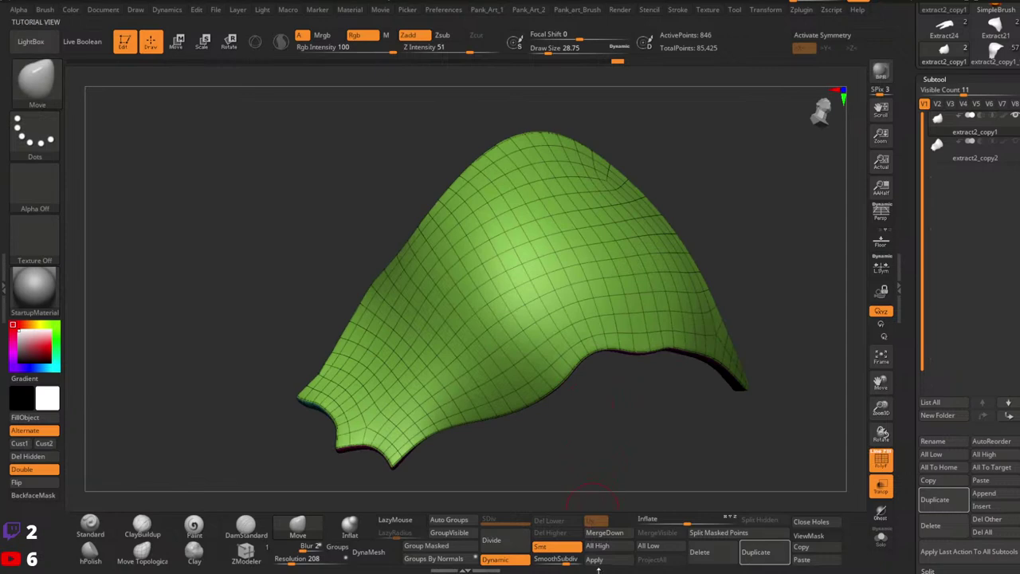
click(603, 560)
mouse_move(483, 391)
right_down()
mouse_move(405, 387)
mouse_move(397, 418)
mouse_move(383, 376)
mouse_move(359, 374)
right_up()
key(shift+f)
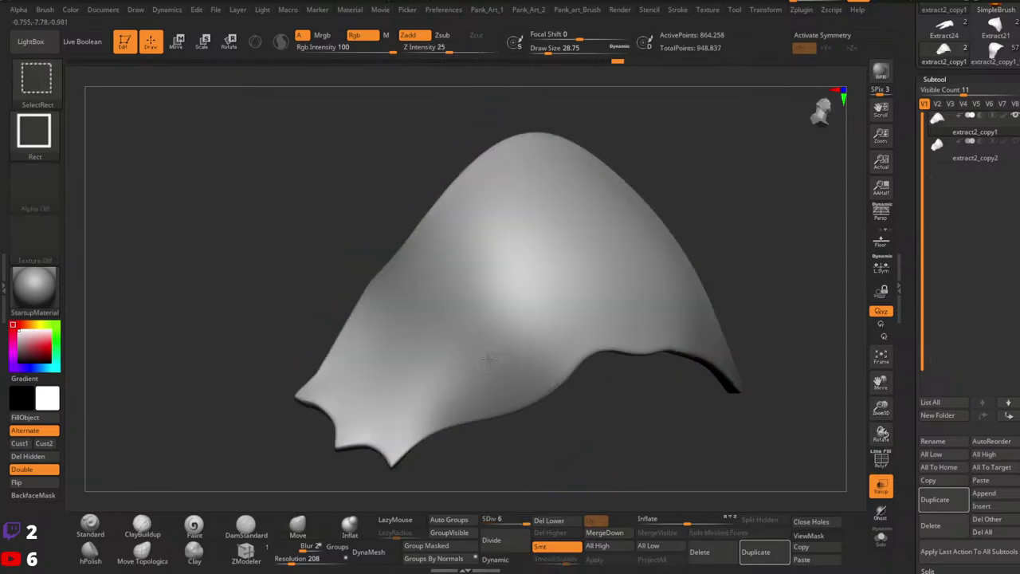
Mask the shell's outer-face polygroup, soften the mask and set the mask blur strength to 23.
ctrl+shift+click(489, 360)
ctrl+click(577, 425)
ctrl+shift+click(652, 414)
ctrl+click(653, 414)
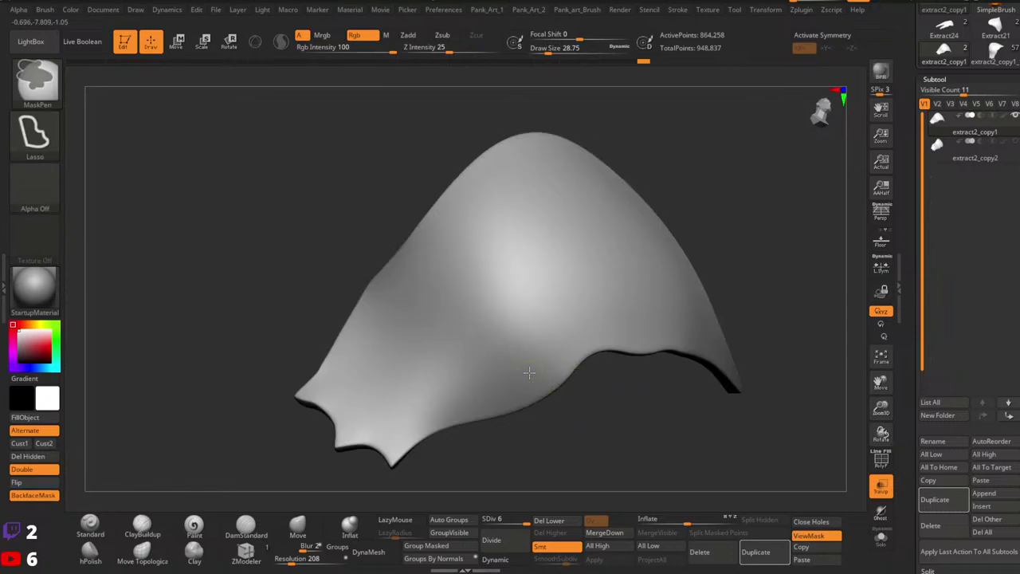
ctrl+click(543, 393)
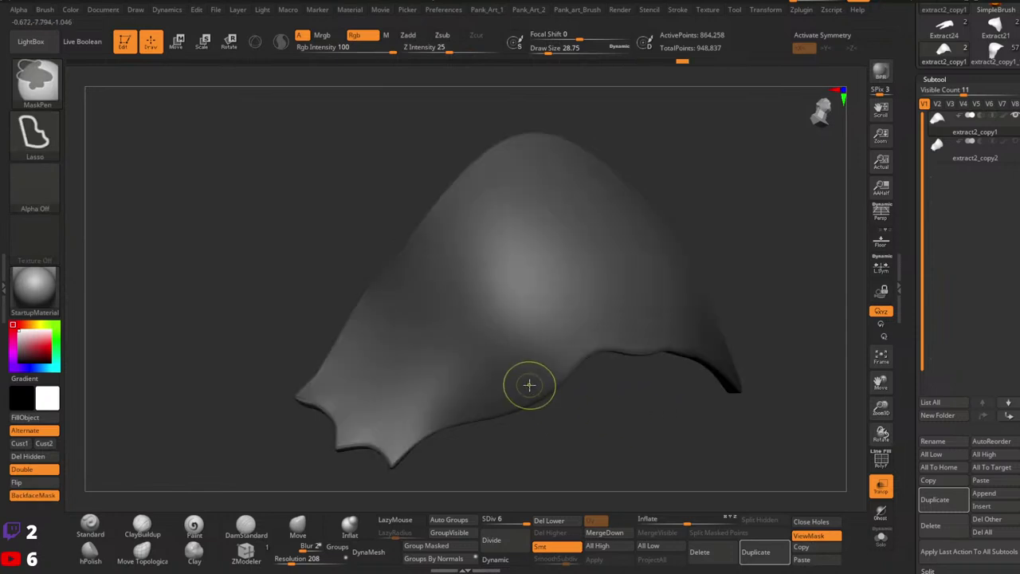
key(2)
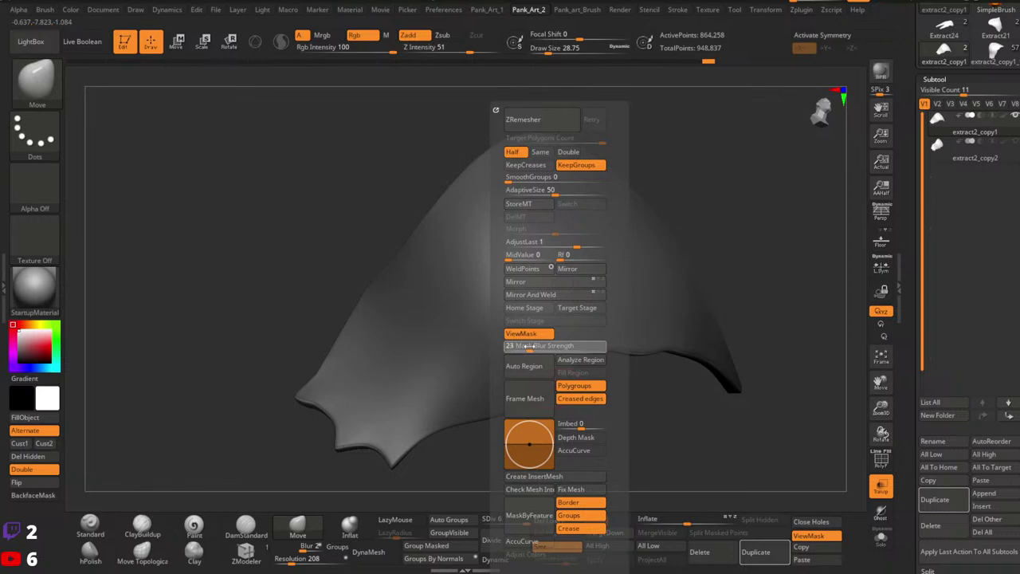
key(ctrl+h)
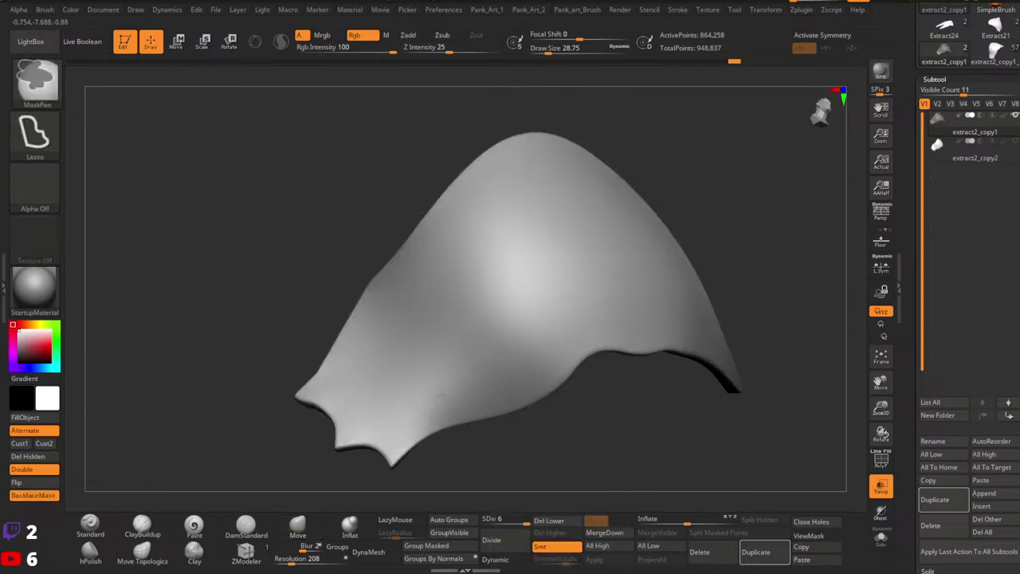
Isolate the outer-face polygroup again, mask it with a softened border and show the whole shell.
ctrl+shift+click(504, 381)
ctrl+click(590, 423)
ctrl+shift+click(642, 421)
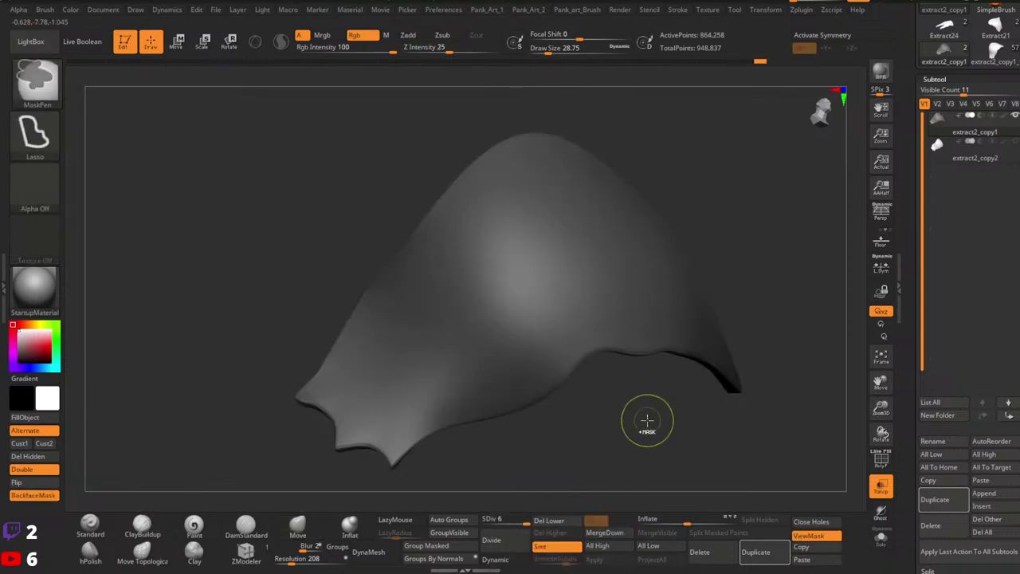
ctrl+click(646, 420)
ctrl+click(646, 420)
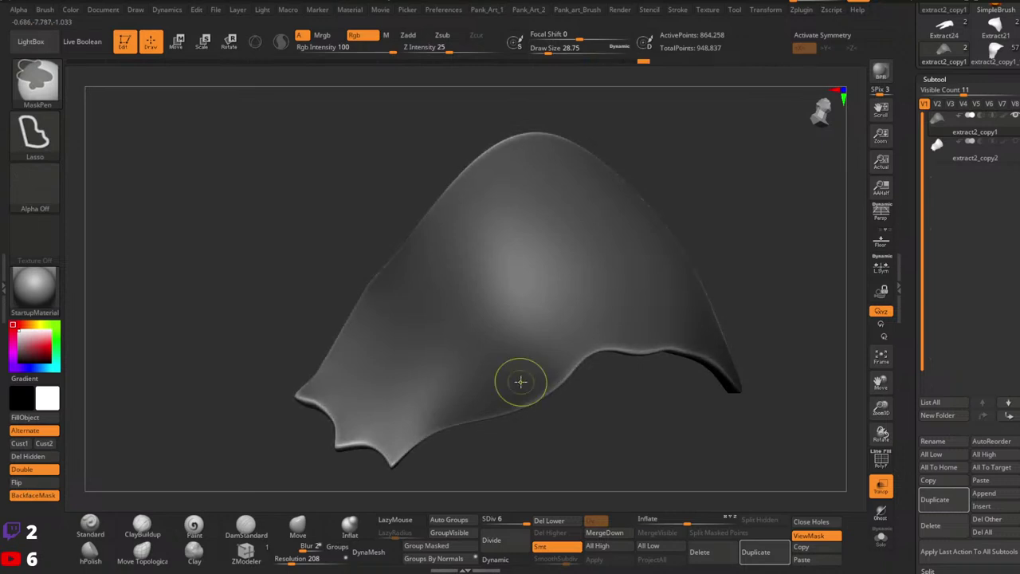
Inspect the outer-face mask from behind by hiding part of the shell, then show the whole shell again.
mouse_move(569, 438)
mouse_down()
mouse_move(555, 267)
mouse_move(599, 415)
mouse_move(607, 280)
mouse_up()
right_drag(582, 430, 608, 330)
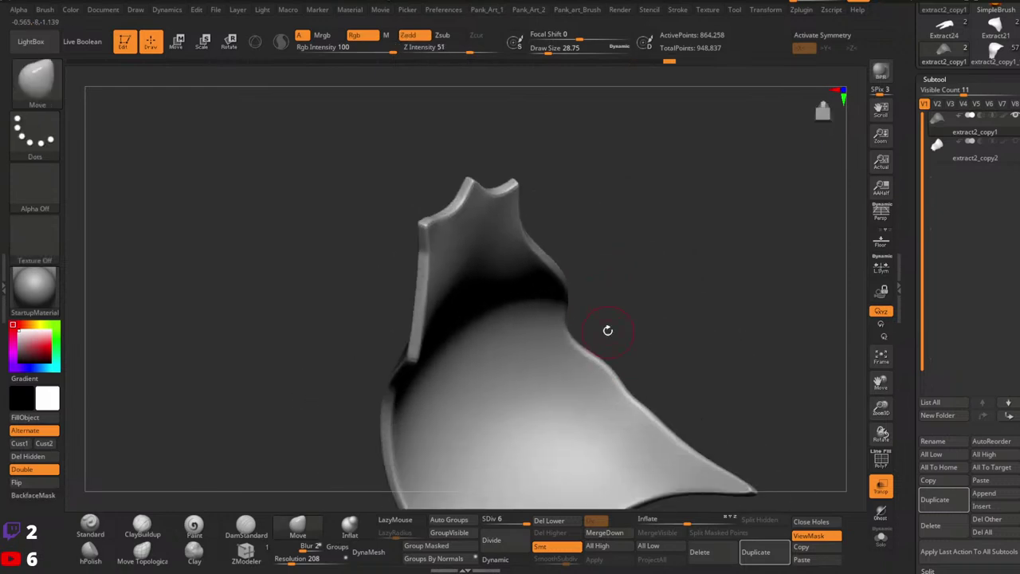
right_drag(578, 395, 647, 378)
ctrl+shift+click(622, 375)
ctrl+right_drag(481, 367, 439, 327)
ctrl+shift+drag(394, 370, 412, 393)
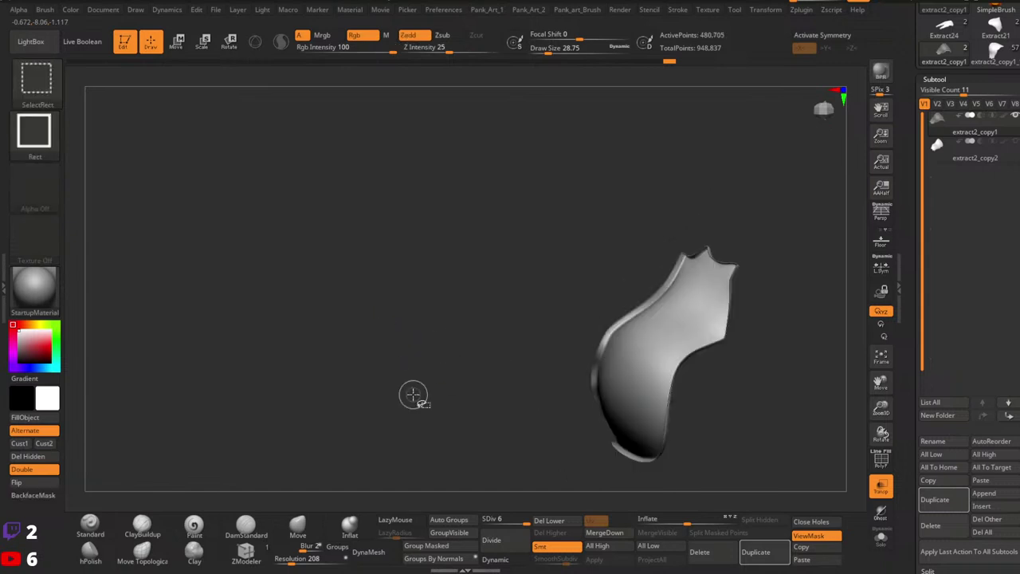
mouse_move(396, 217)
ctrl+mouse_down()
mouse_move(676, 455)
mouse_move(793, 478)
mouse_move(555, 141)
mouse_move(318, 475)
mouse_move(335, 434)
ctrl+mouse_up()
key(ctrl+z)
ctrl+shift+click(457, 317)
mouse_move(497, 335)
right_down()
mouse_move(581, 255)
mouse_move(664, 337)
right_up()
mouse_move(619, 372)
right_down()
mouse_move(608, 401)
mouse_move(595, 387)
right_up()
Try to move the unmasked rim with a Transpose line drawn across the shell's outer face.
key(w)
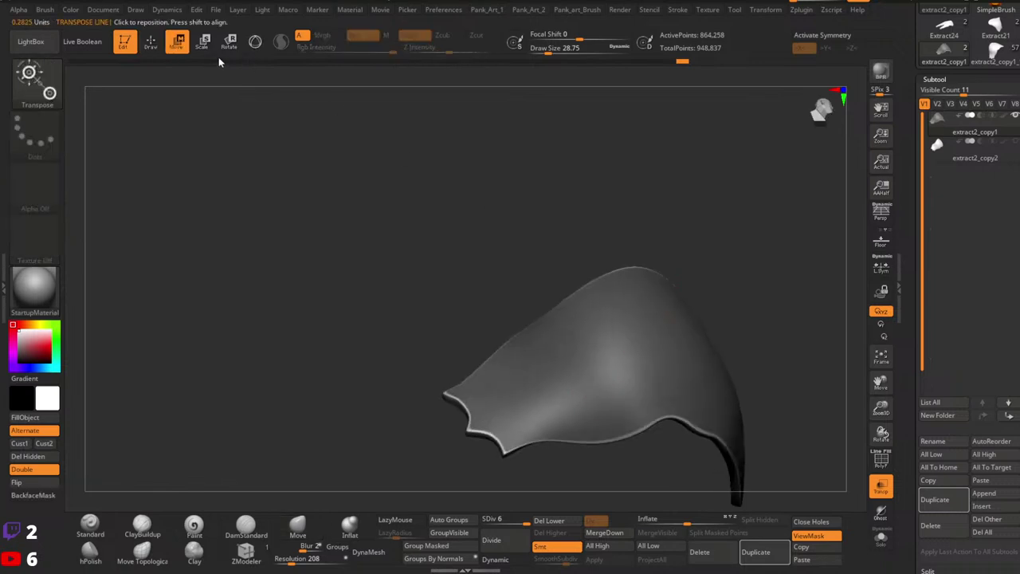
drag(629, 377, 664, 311)
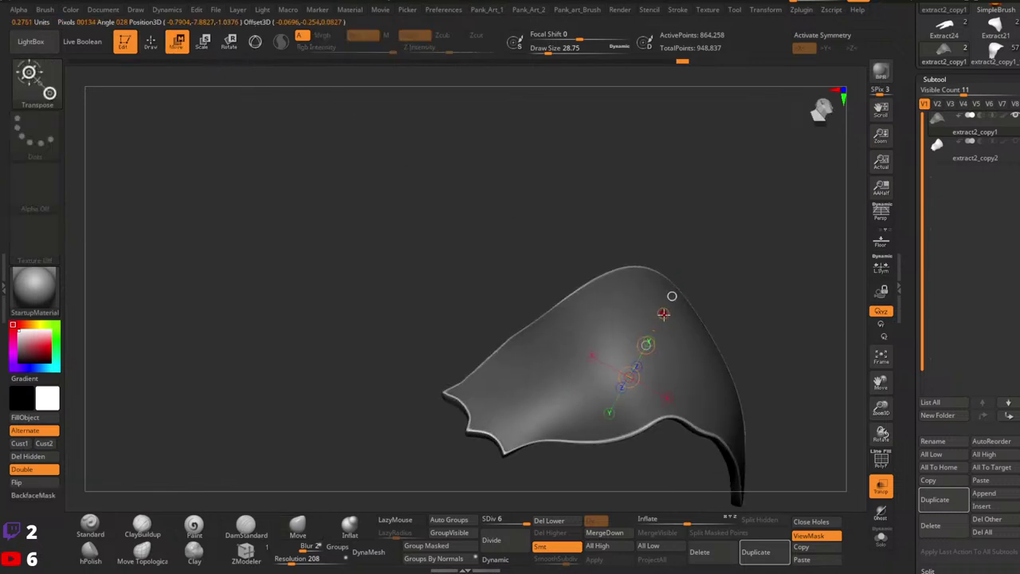
key(q)
ctrl+drag(747, 295, 753, 325)
mouse_move(752, 325)
ctrl+right_down()
mouse_move(752, 303)
mouse_move(746, 337)
mouse_move(722, 339)
mouse_move(710, 374)
ctrl+right_up()
ctrl+click(710, 374)
Show the whole shell, undo the last mask changes and blur the outer-face mask again.
right_drag(804, 398, 670, 337)
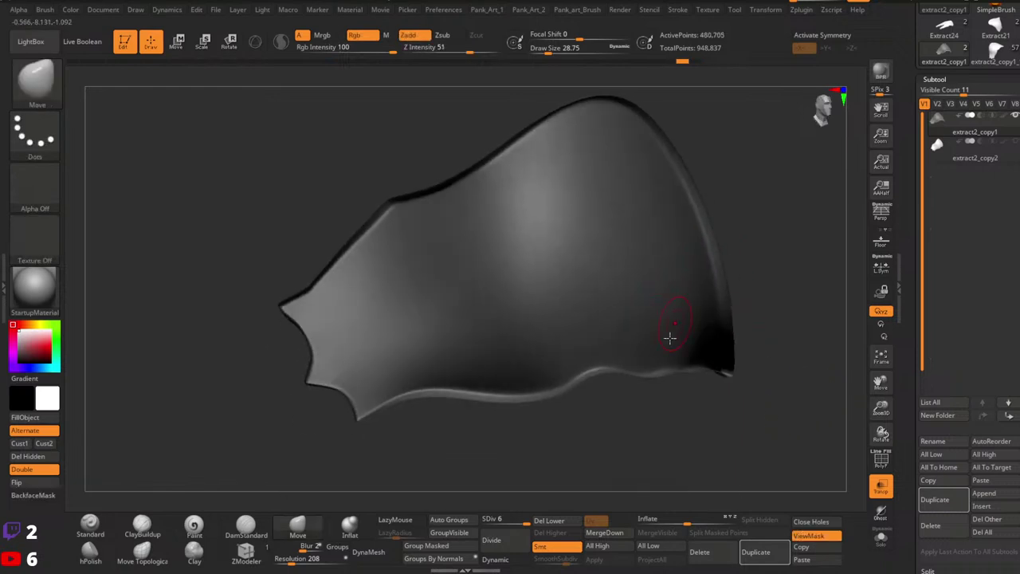
ctrl+shift+click(668, 410)
right_drag(667, 411, 635, 345)
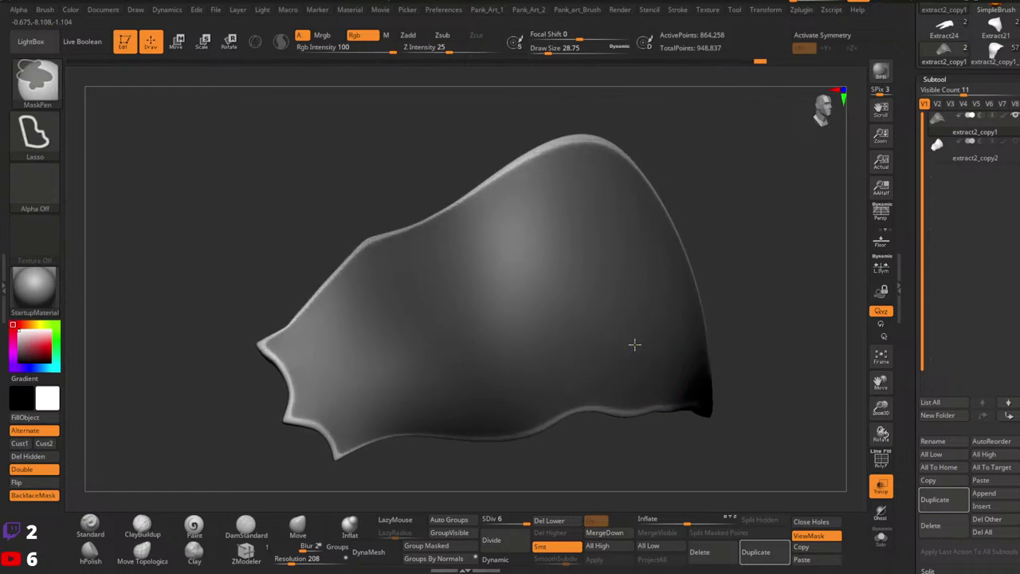
mouse_move(633, 346)
right_down()
mouse_move(610, 335)
mouse_move(633, 347)
right_up()
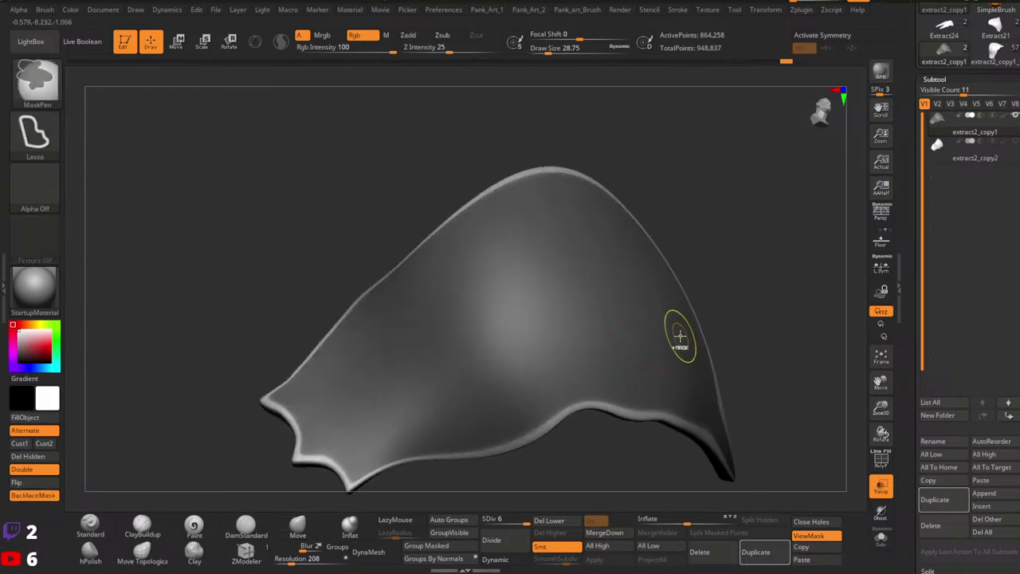
key(ctrl+z)
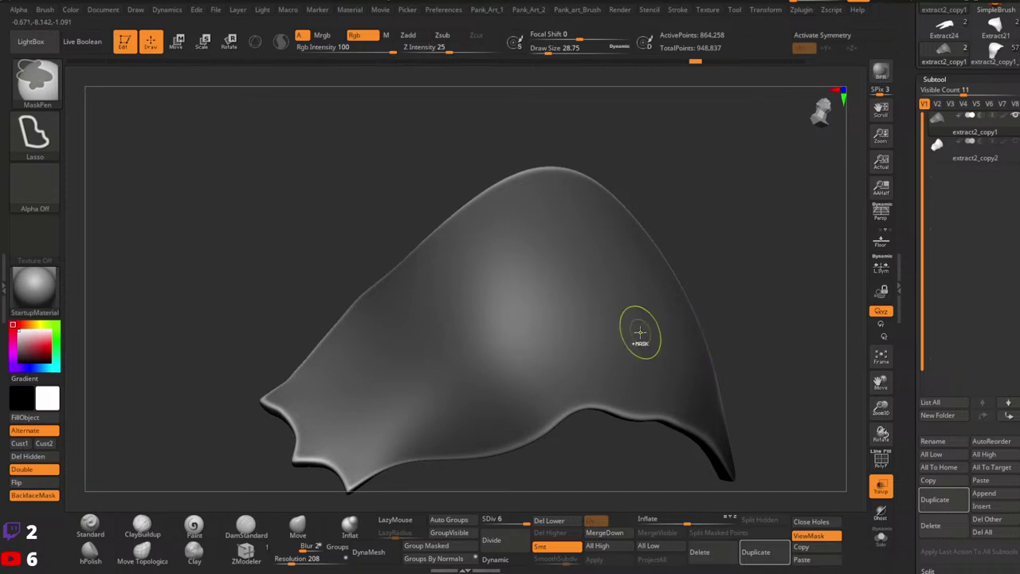
ctrl+click(640, 332)
click(644, 374)
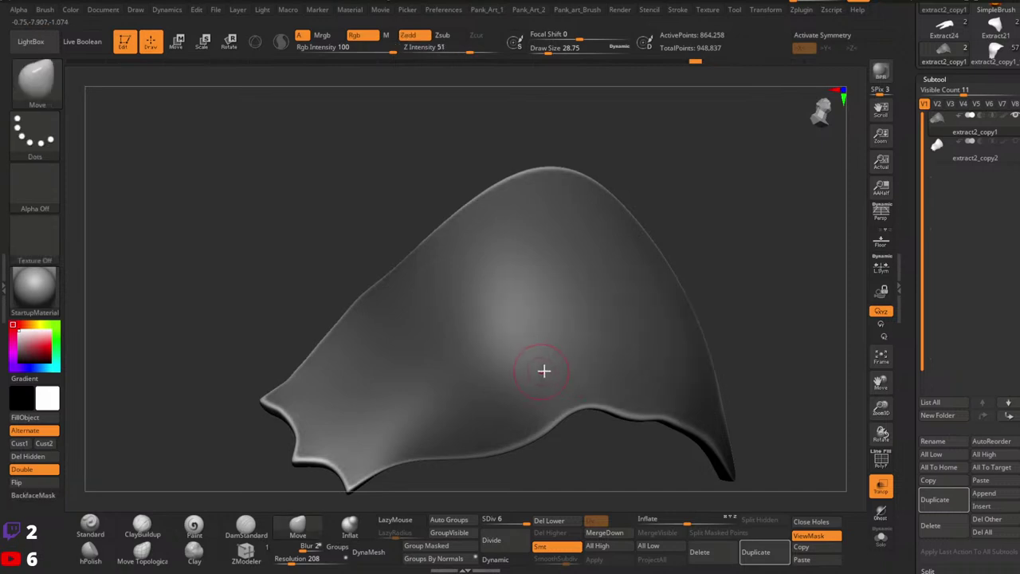
Raise the unmasked rim slightly with a Transpose move line on the outer face, then clear the mask.
ctrl+right_drag(699, 349, 658, 345)
right_drag(658, 345, 667, 353)
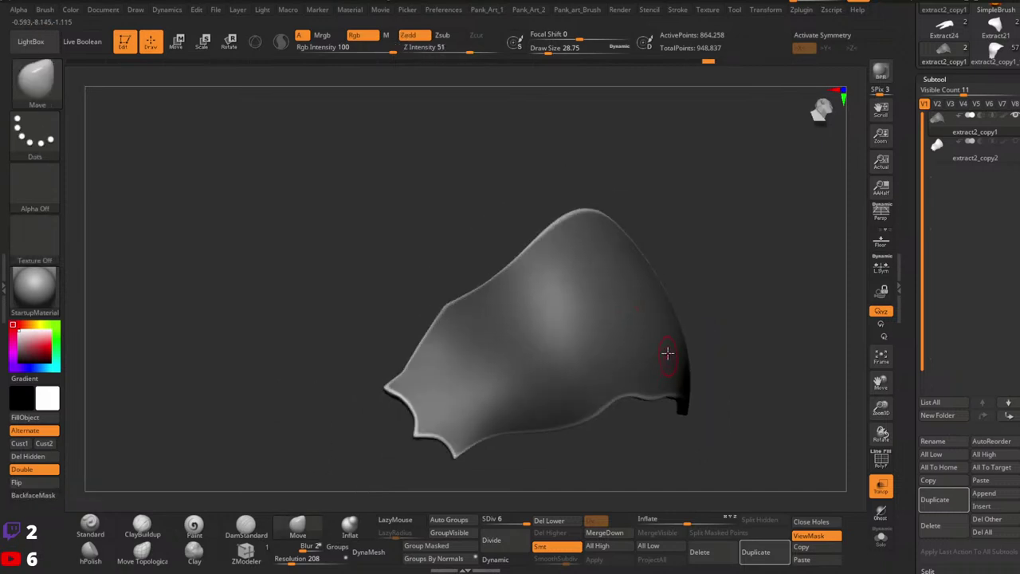
key(w)
drag(611, 281, 613, 275)
key(q)
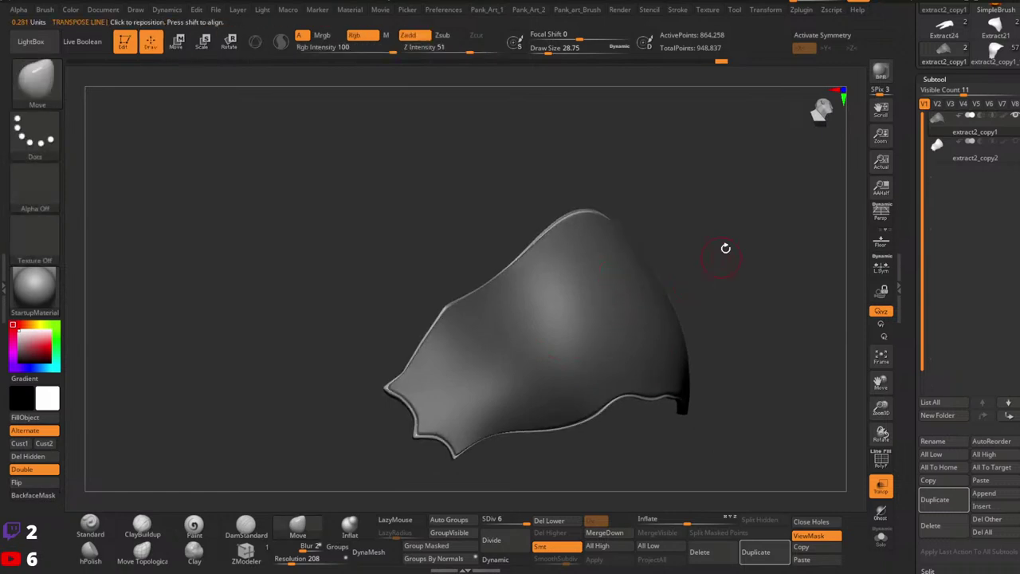
ctrl+drag(741, 243, 773, 357)
Check the raised rim around the unmasked shell and copy the extract2_copy1 subtool.
mouse_move(774, 359)
ctrl+right_down()
mouse_move(726, 344)
mouse_move(667, 353)
mouse_move(728, 372)
mouse_move(717, 346)
ctrl+right_up()
right_drag(718, 346, 745, 351)
ctrl+right_drag(745, 351, 745, 398)
mouse_move(527, 398)
ctrl+right_down()
mouse_move(601, 399)
mouse_move(661, 388)
mouse_move(659, 379)
ctrl+right_up()
alt+right_drag(659, 379, 579, 378)
click(807, 547)
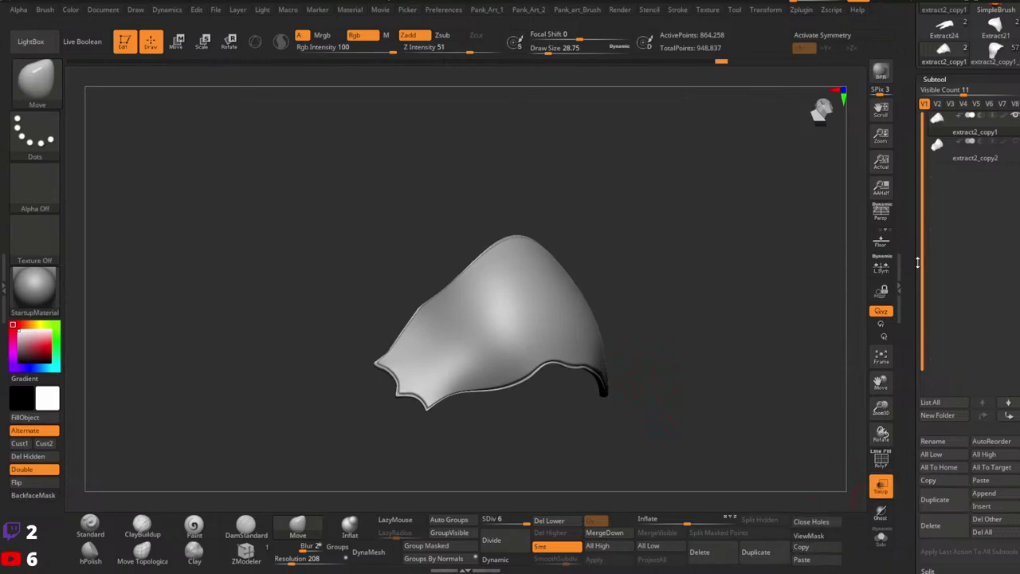
Switch to the full character tool, frame the whole figure and turn transparency off.
click(994, 53)
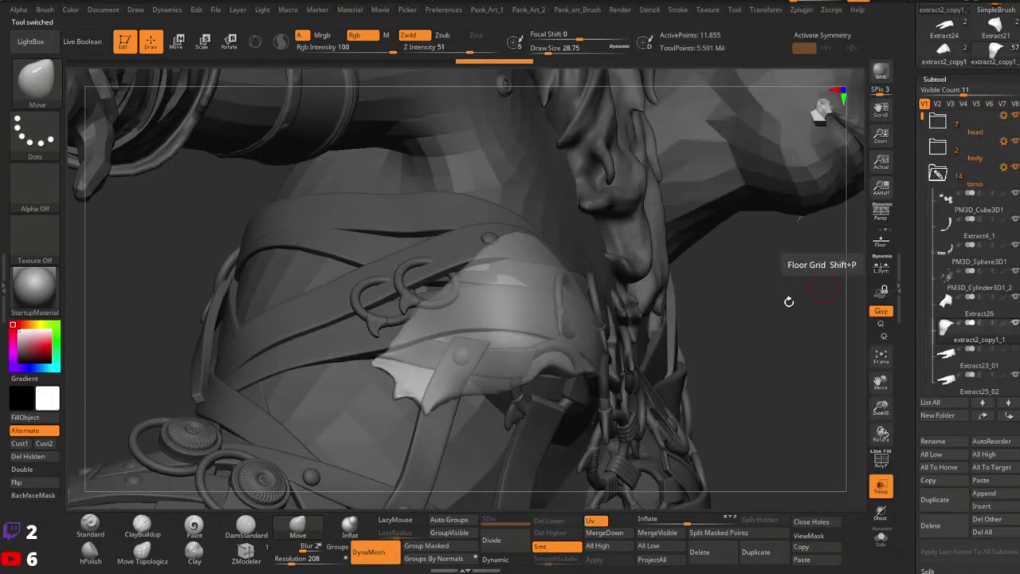
right_drag(788, 300, 630, 302)
ctrl+right_drag(629, 302, 611, 275)
click(880, 486)
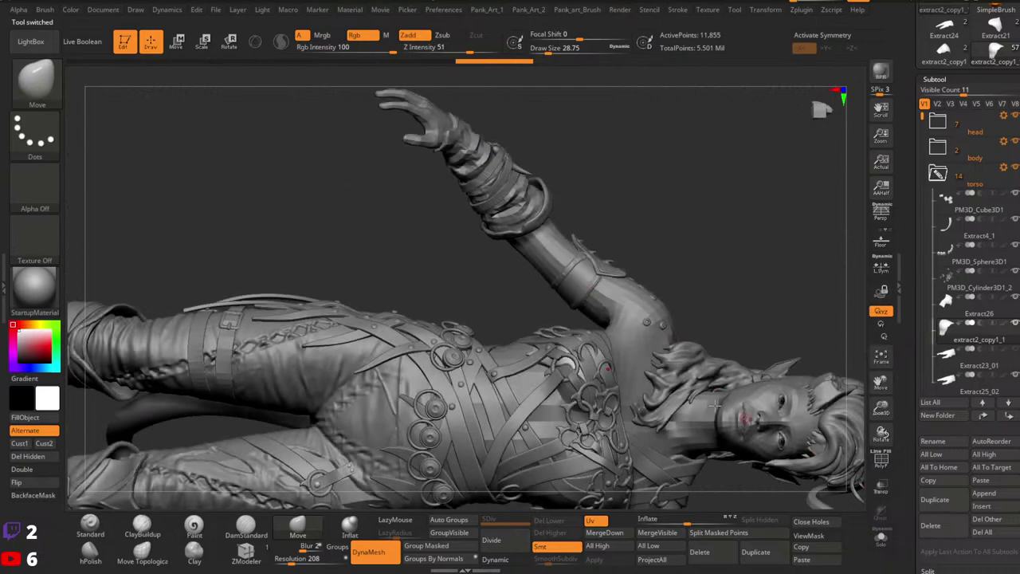
Clear any mask on the extract2_copy1 shell in its own tool, copy it and paste it as a new subtool into the full character.
mouse_move(717, 327)
right_down()
mouse_move(619, 282)
mouse_move(715, 315)
right_up()
ctrl+right_drag(645, 422, 619, 357)
right_drag(528, 343, 580, 345)
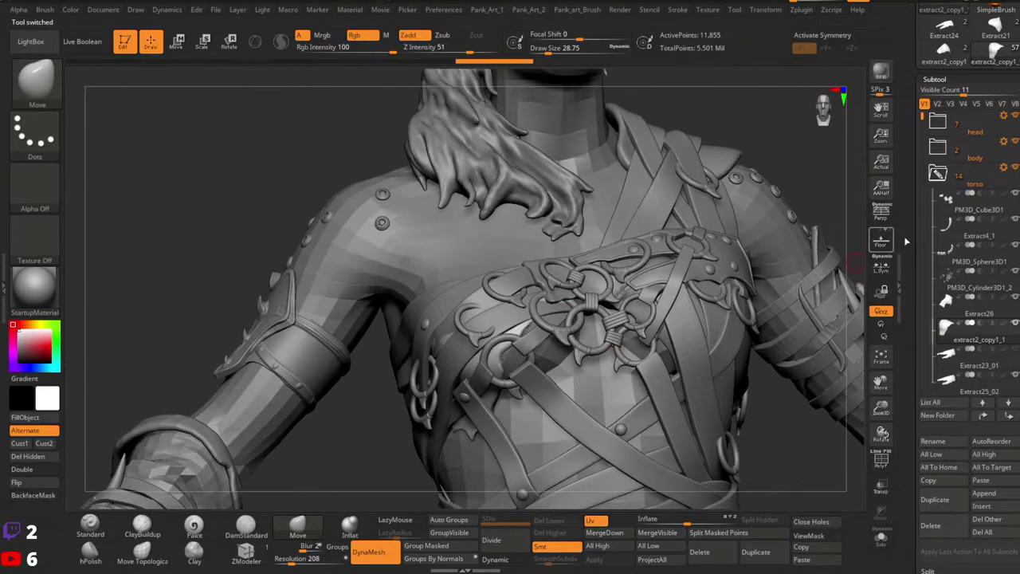
click(942, 56)
mouse_move(512, 351)
ctrl+right_down()
mouse_move(508, 375)
mouse_move(532, 378)
ctrl+right_up()
ctrl+click(542, 368)
ctrl+drag(584, 365, 617, 415)
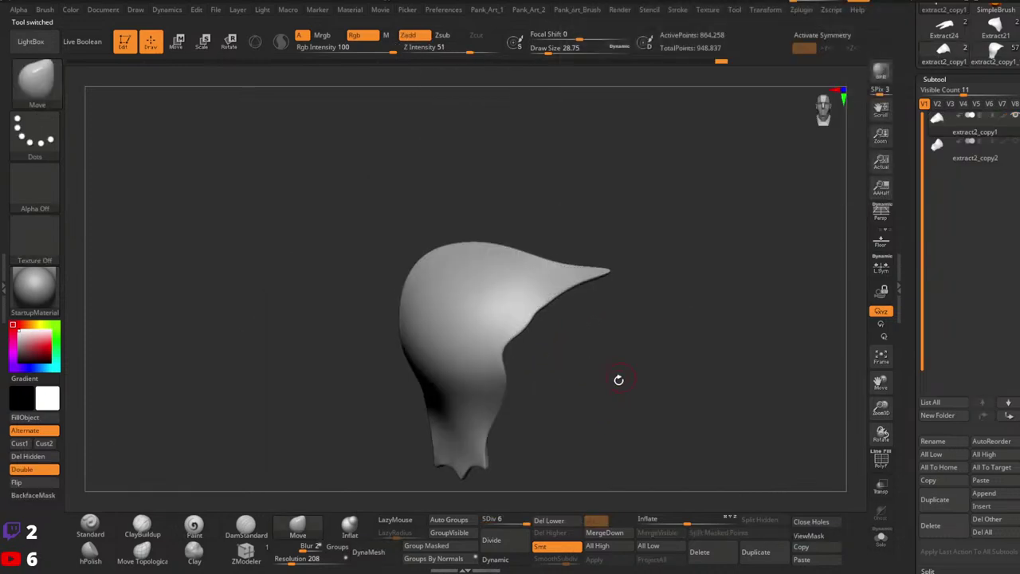
right_drag(618, 380, 647, 384)
click(805, 549)
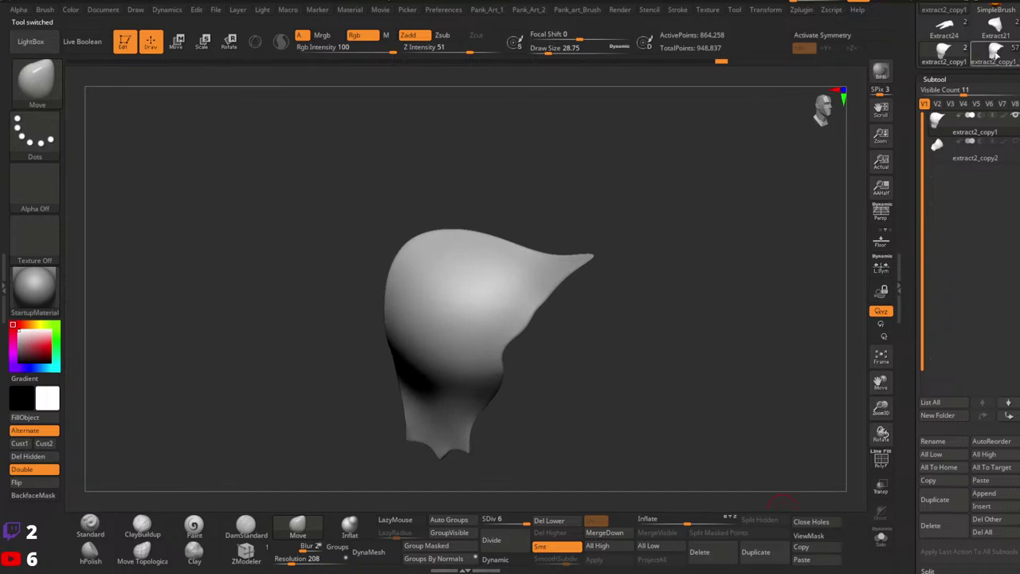
click(996, 52)
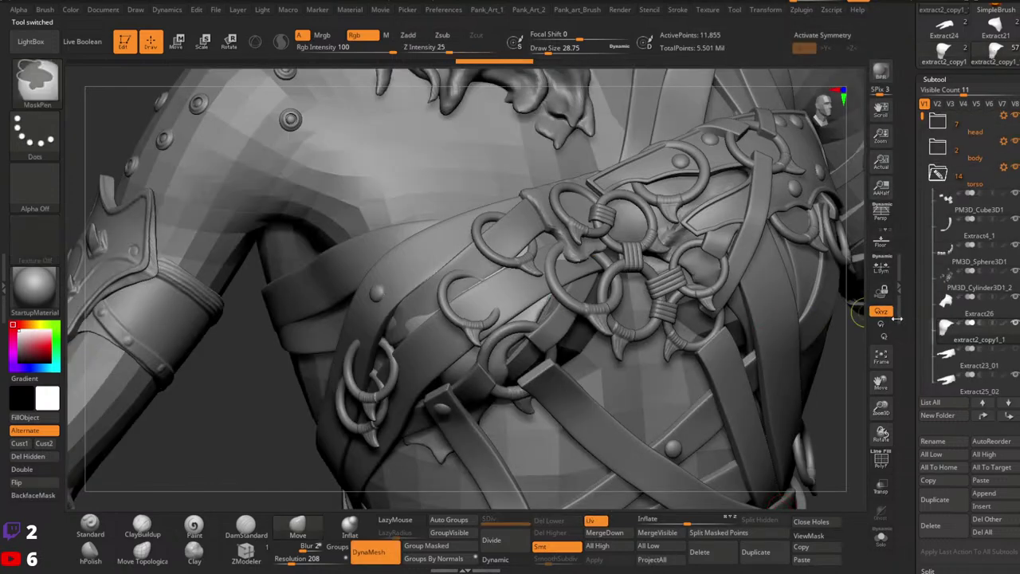
click(805, 562)
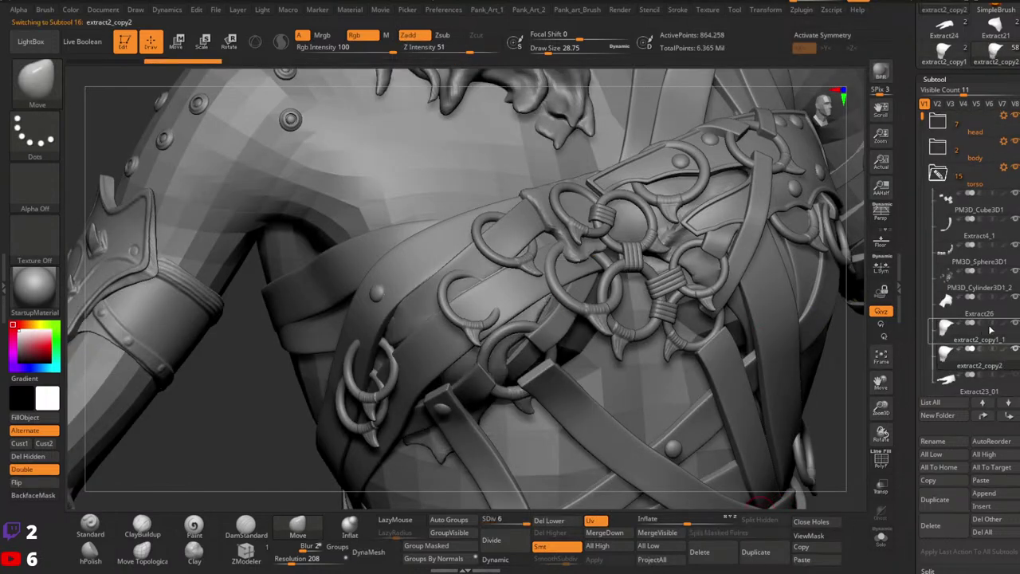
Enlarge the draw size to about 132 and examine how the pasted shell sits among the chest straps, front and back.
ctrl+right_drag(620, 346, 423, 399)
key(space)
drag(474, 307, 488, 307)
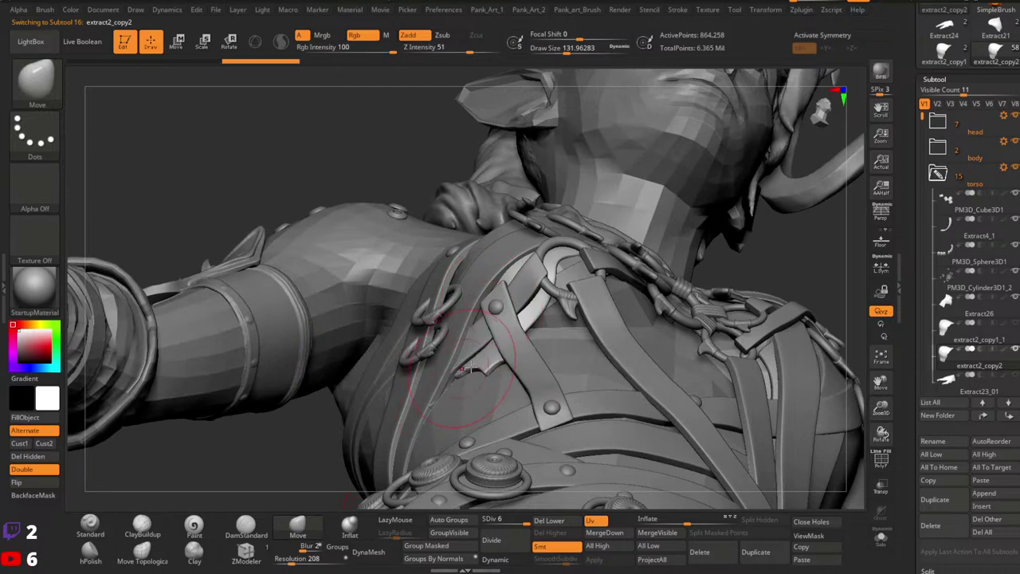
mouse_move(471, 367)
ctrl+right_down()
mouse_move(518, 307)
mouse_move(510, 364)
mouse_move(647, 321)
ctrl+right_up()
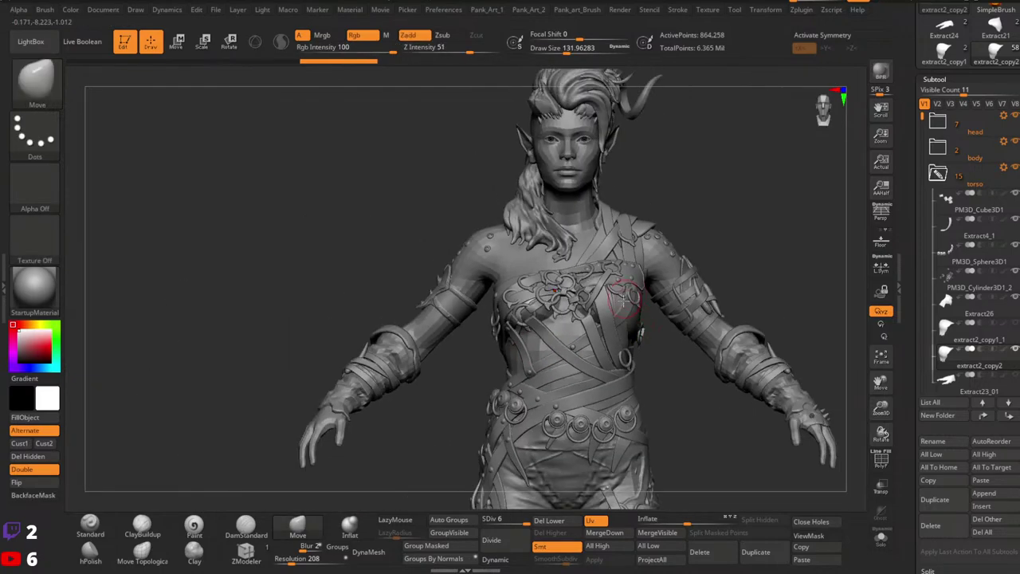
mouse_move(521, 275)
ctrl+right_down()
mouse_move(642, 203)
mouse_move(567, 268)
mouse_move(511, 274)
mouse_move(674, 292)
mouse_move(522, 300)
mouse_move(535, 246)
mouse_move(472, 286)
mouse_move(560, 308)
mouse_move(504, 336)
mouse_move(586, 281)
ctrl+right_up()
ctrl+right_drag(523, 314, 594, 311)
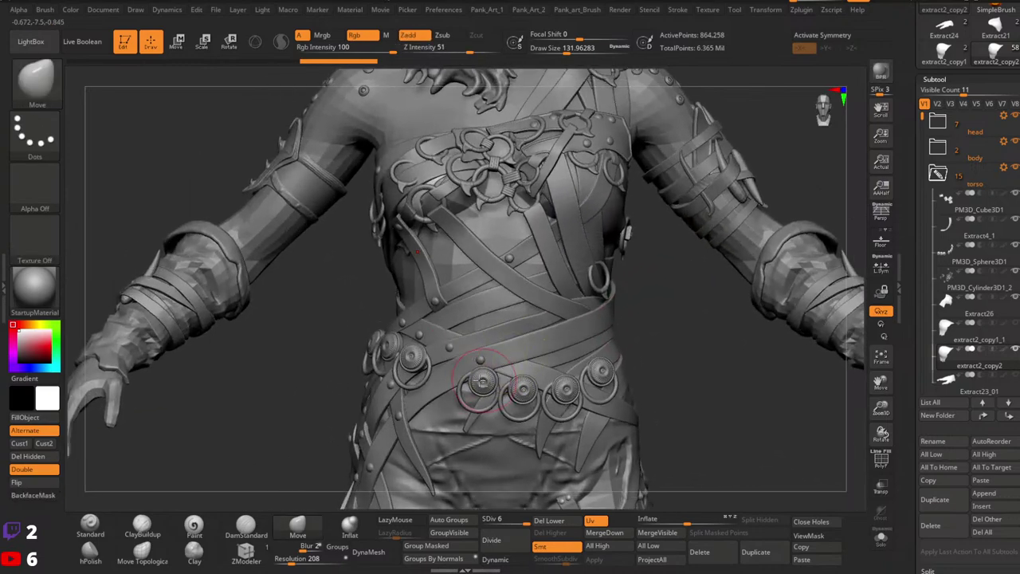
alt+right_drag(398, 151, 480, 358)
alt+right_drag(416, 333, 413, 384)
alt+right_drag(433, 318, 626, 189)
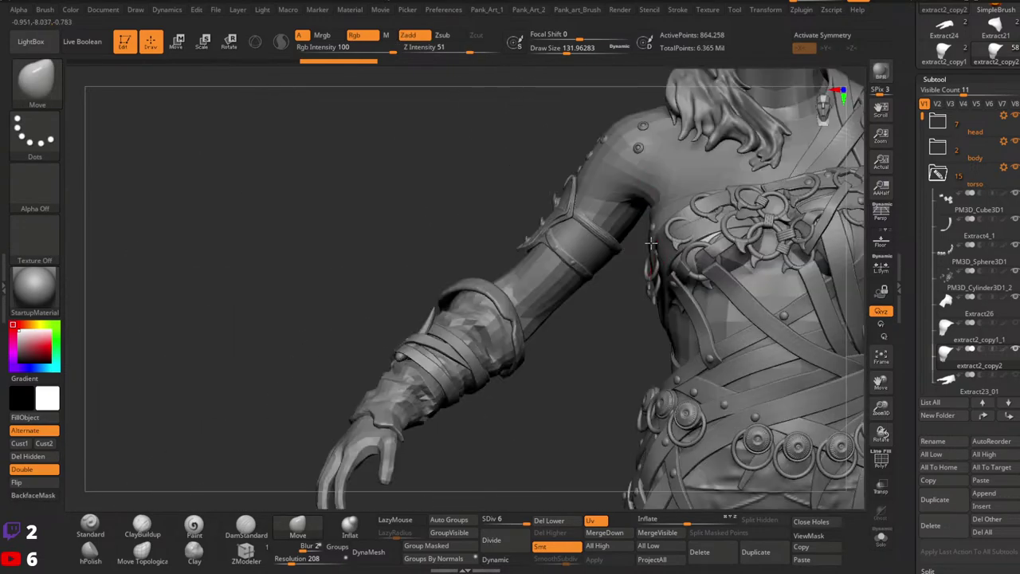
right_drag(433, 337, 526, 353)
alt+right_drag(526, 353, 314, 350)
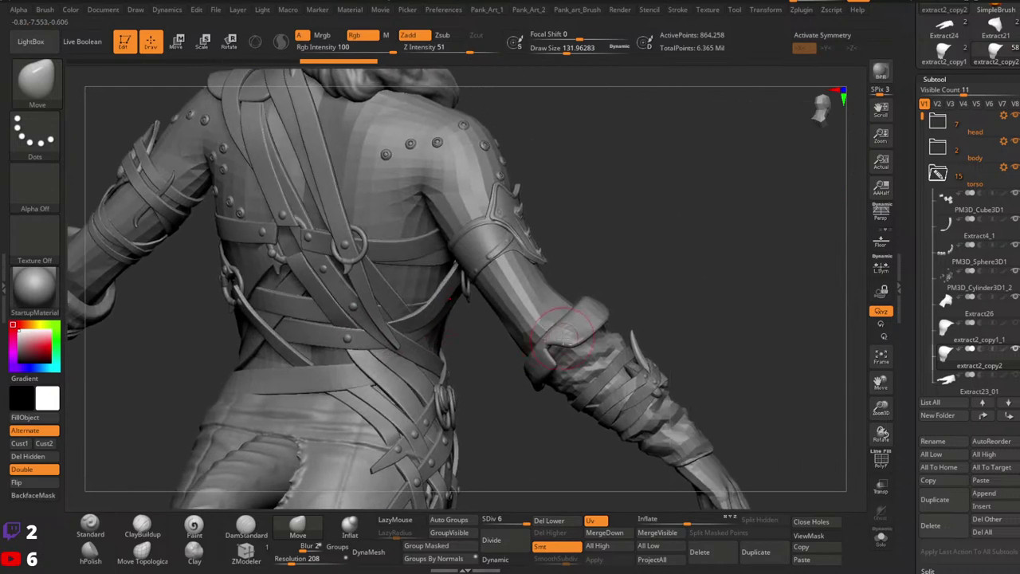
Isolate the mesh on the forearm, examine its wireframe from several angles and show the whole character again.
alt+click(674, 427)
click(883, 545)
key(shift+f)
right_drag(643, 374, 636, 421)
ctrl+right_drag(578, 403, 617, 401)
right_drag(546, 398, 733, 486)
click(880, 537)
right_drag(661, 374, 454, 341)
key(shift+f)
right_drag(511, 319, 548, 372)
Select the forearm straps Extract9_1, isolate them with polyframe on and regroup their faces by normals.
alt+click(505, 343)
key(shift+f)
right_drag(464, 336, 559, 387)
ctrl+right_drag(559, 388, 765, 388)
click(881, 538)
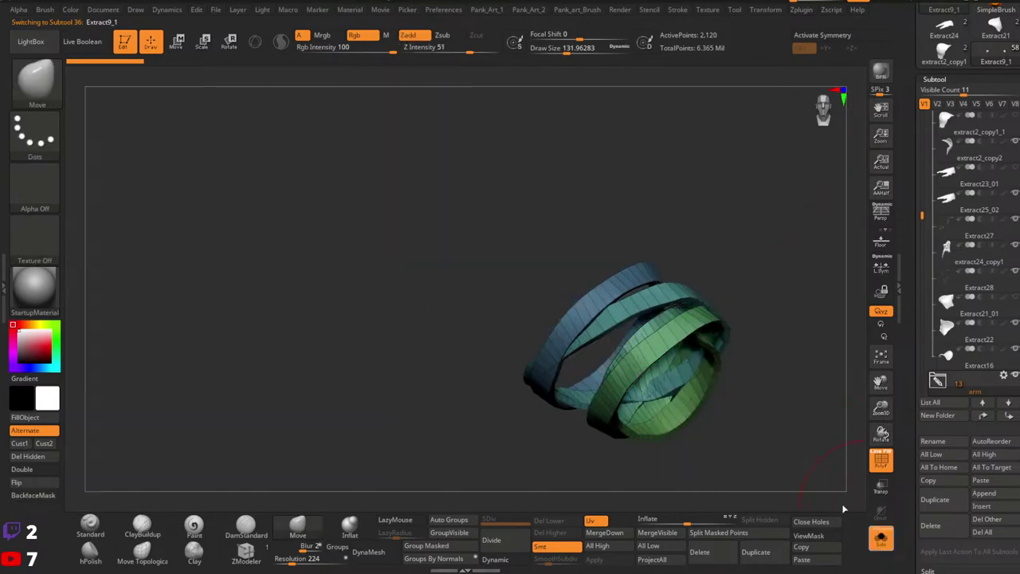
key(shift+f)
key(shift+f)
ctrl+right_drag(558, 387, 588, 388)
click(418, 561)
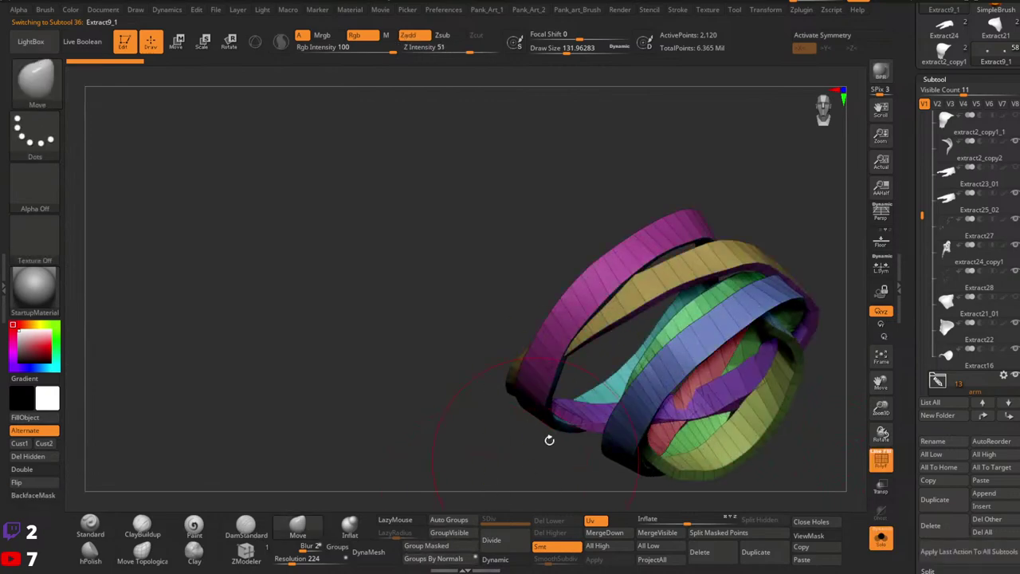
Examine the regrouped forearm straps on the arm up close, comparing the polyframe and plain shaded views.
right_drag(548, 440, 534, 415)
mouse_move(534, 415)
right_down()
mouse_move(468, 373)
mouse_move(483, 347)
mouse_move(458, 336)
mouse_move(416, 381)
mouse_move(434, 363)
mouse_move(569, 376)
mouse_move(487, 337)
mouse_move(556, 393)
mouse_move(506, 387)
right_up()
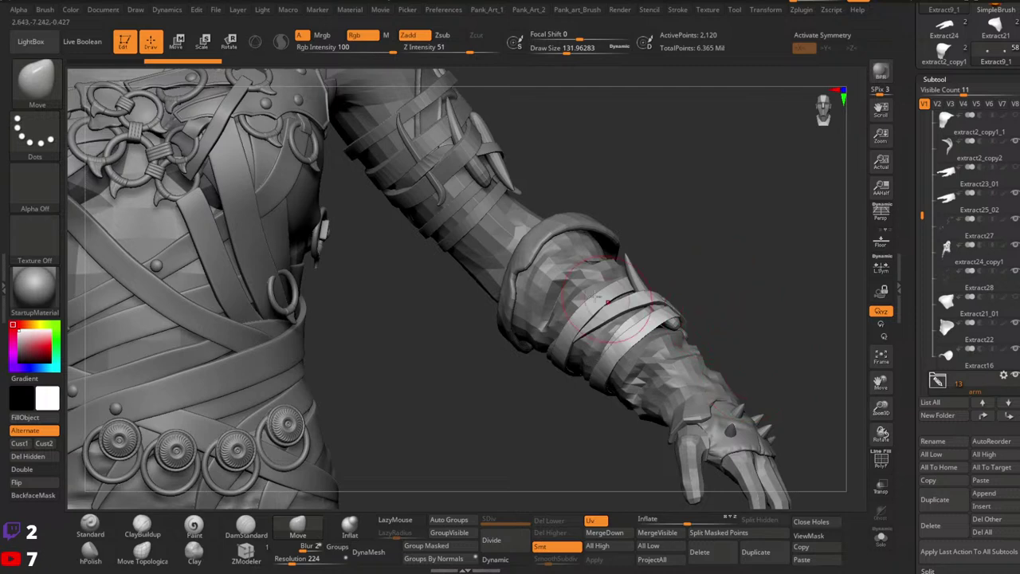
right_drag(604, 288, 634, 331)
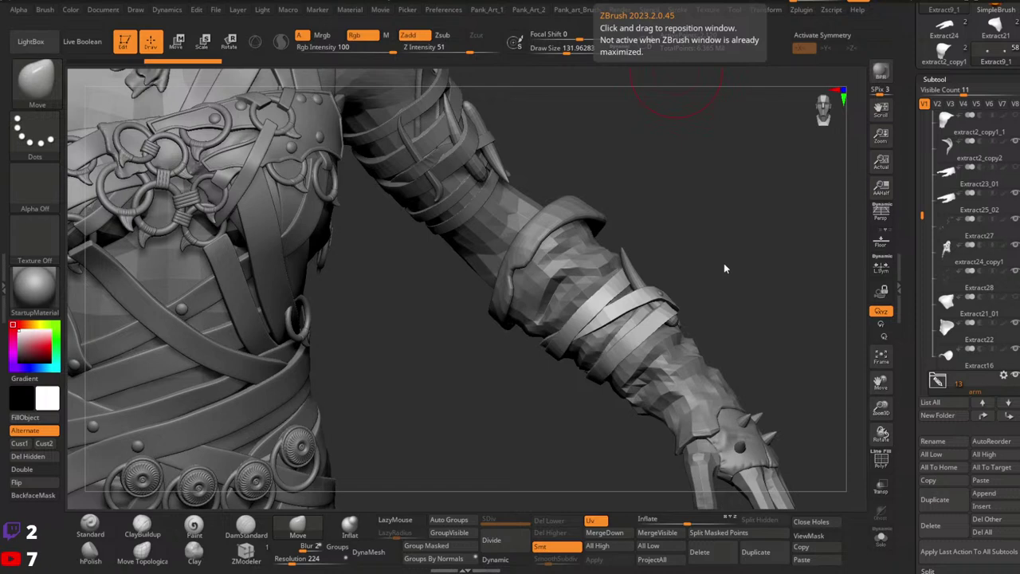
right_drag(603, 320, 732, 347)
key(shift+f)
right_drag(666, 331, 619, 345)
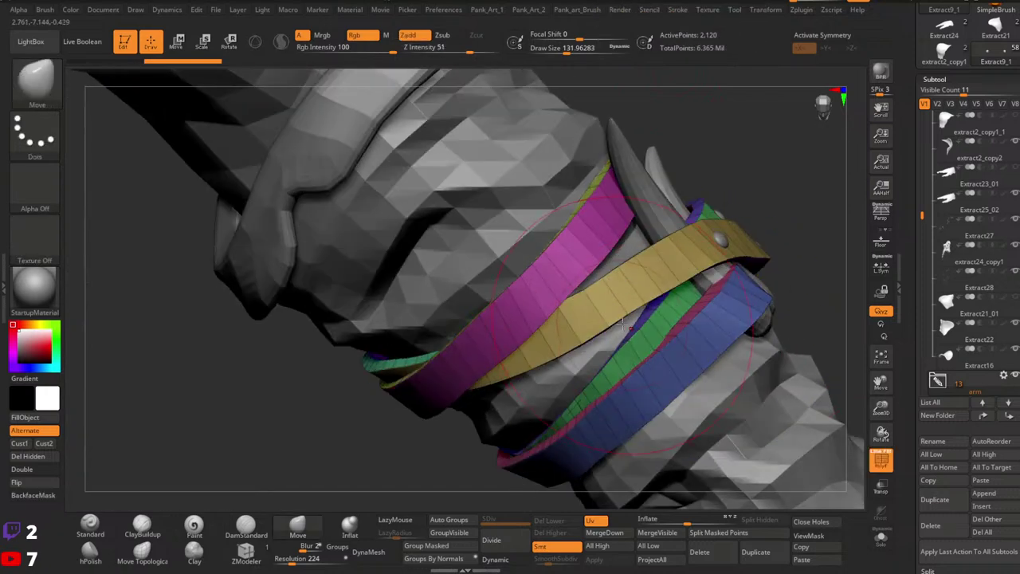
drag(623, 321, 656, 254)
mouse_move(603, 295)
right_down()
mouse_move(579, 353)
mouse_move(638, 309)
mouse_move(635, 356)
mouse_move(643, 339)
mouse_move(677, 323)
mouse_move(685, 381)
right_up()
key(shift+f)
key(shift+f)
key(shift+f)
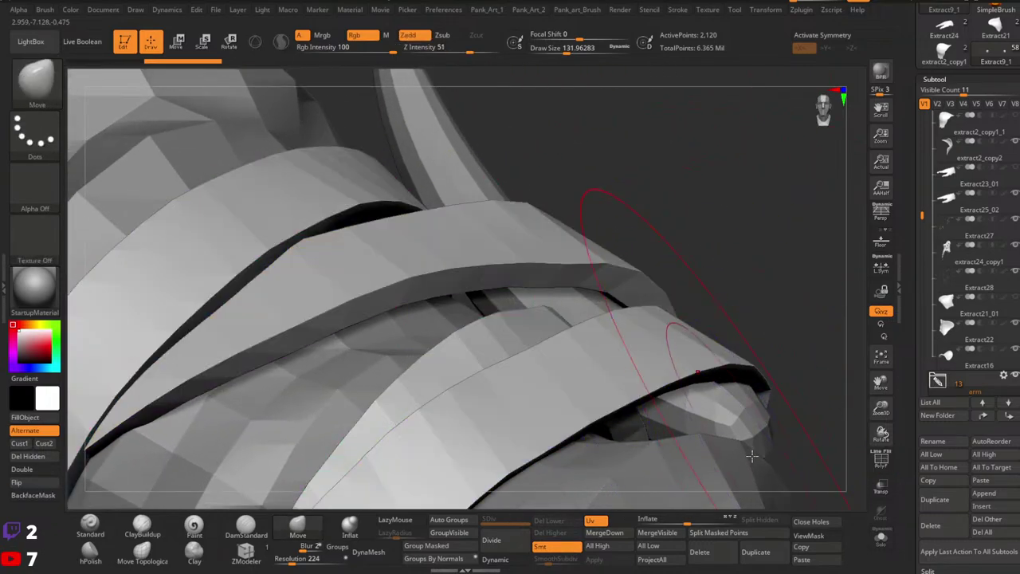
key(shift+f)
Crease the forearm straps by polygroup at crease level 2, turn on dynamic subdivision and raise its smooth level.
key(1)
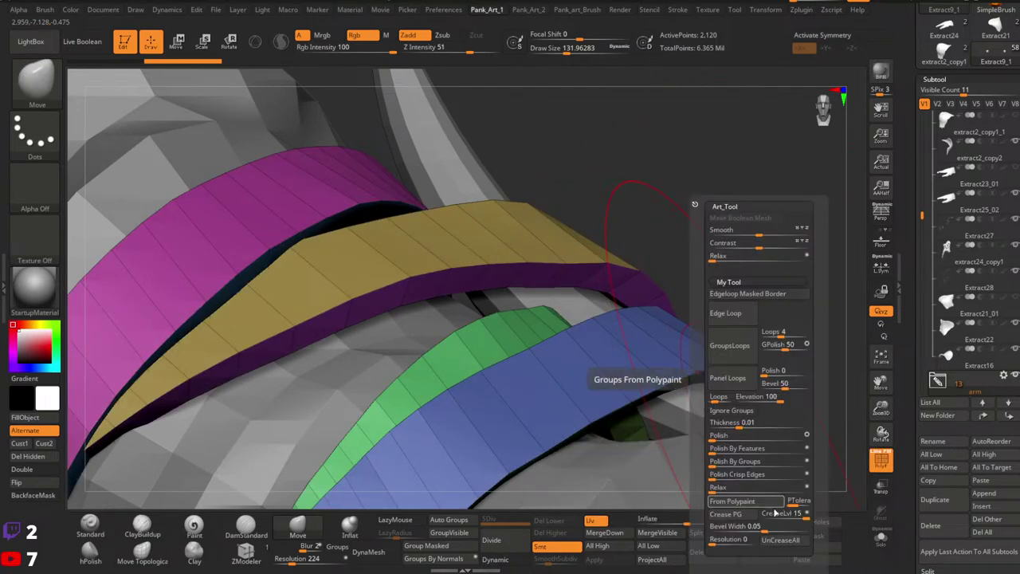
click(719, 516)
drag(784, 515, 768, 516)
click(500, 560)
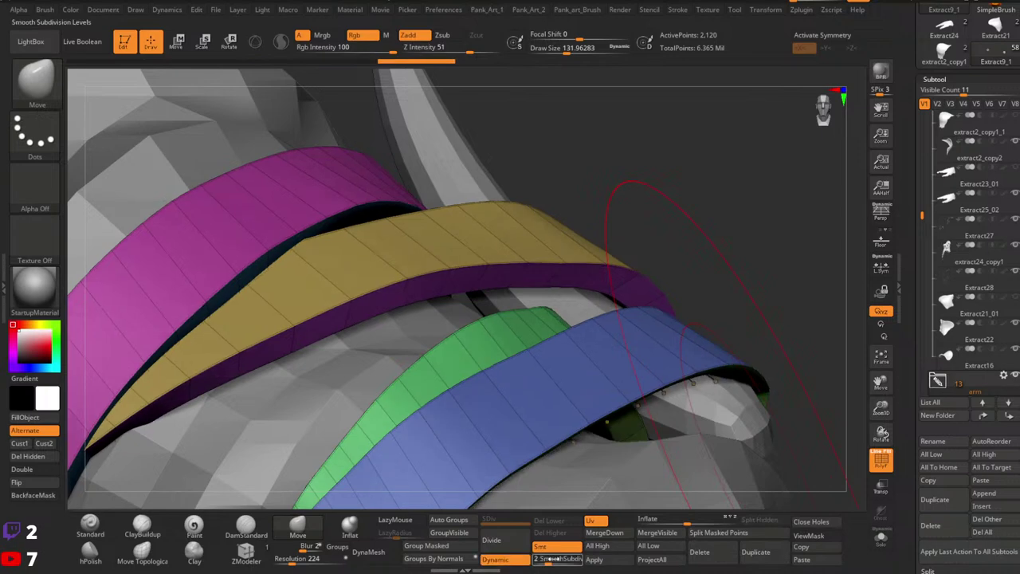
key(shift+f)
drag(550, 562, 566, 560)
Check the forearm straps' crease level and examine their smoothed edges up close and on the whole figure.
mouse_move(677, 408)
ctrl+right_down()
mouse_move(638, 405)
mouse_move(386, 260)
mouse_move(675, 468)
mouse_move(749, 433)
ctrl+right_up()
key(1)
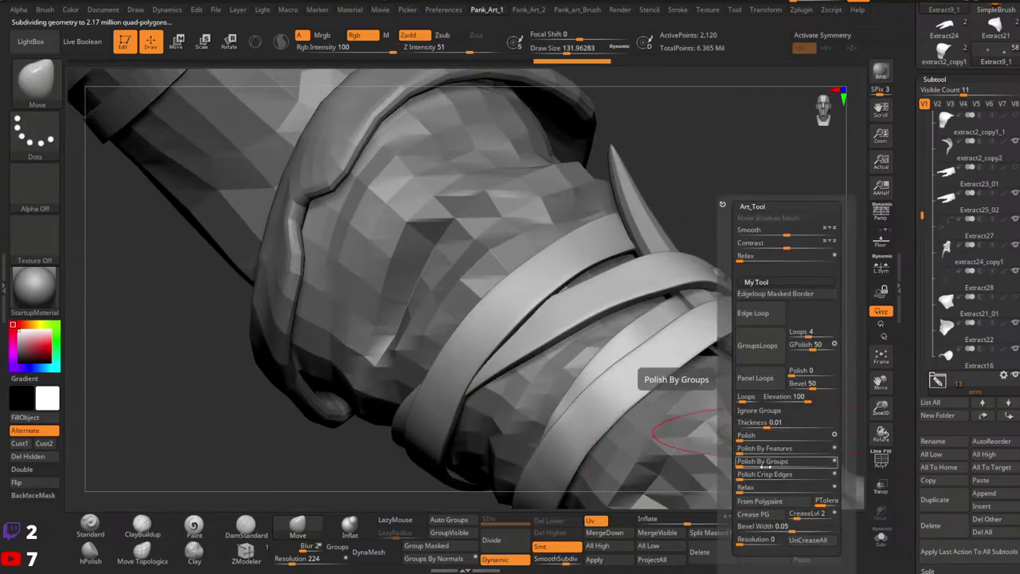
click(797, 517)
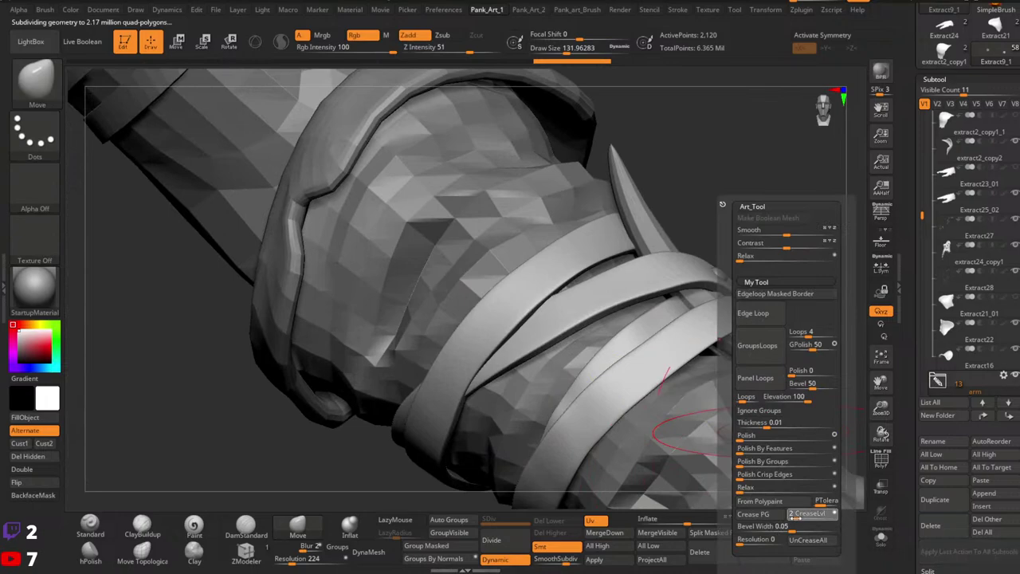
ctrl+right_drag(701, 426, 531, 363)
mouse_move(532, 363)
ctrl+right_down()
mouse_move(694, 449)
mouse_move(678, 407)
ctrl+right_up()
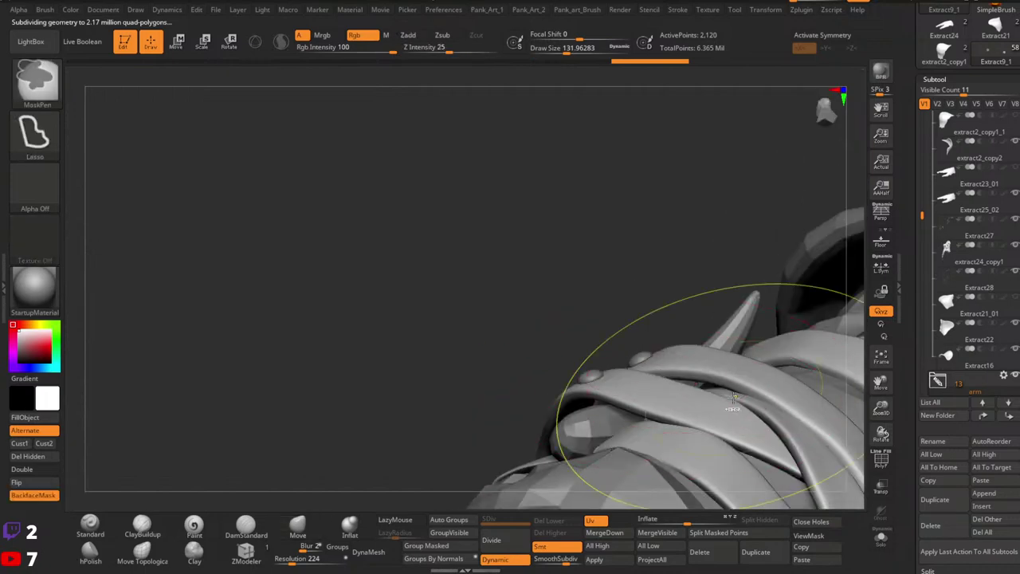
ctrl+right_drag(754, 423, 659, 386)
mouse_move(659, 385)
right_down()
mouse_move(679, 429)
mouse_move(720, 401)
mouse_move(813, 463)
mouse_move(611, 405)
right_up()
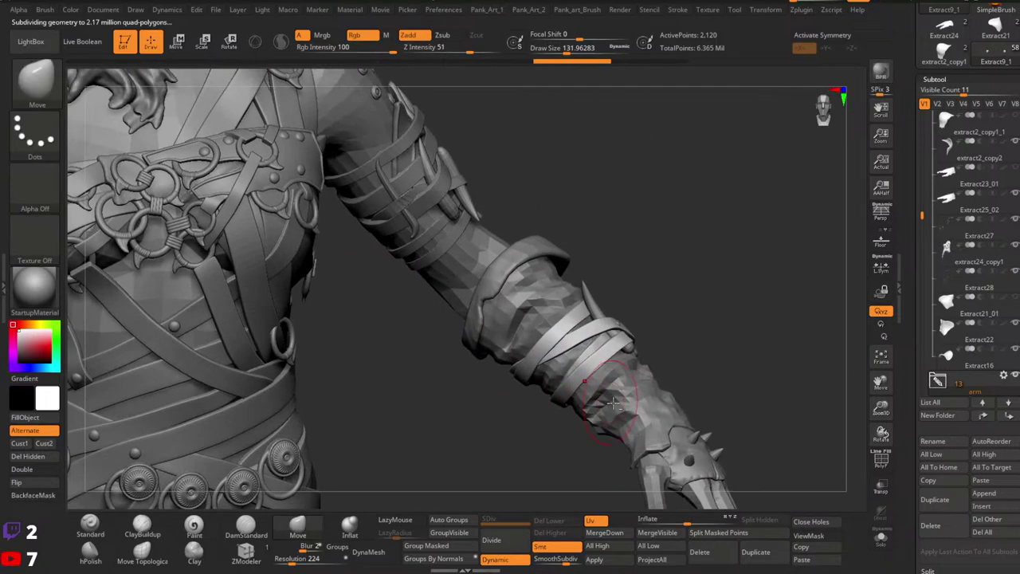
ctrl+right_drag(729, 397, 660, 388)
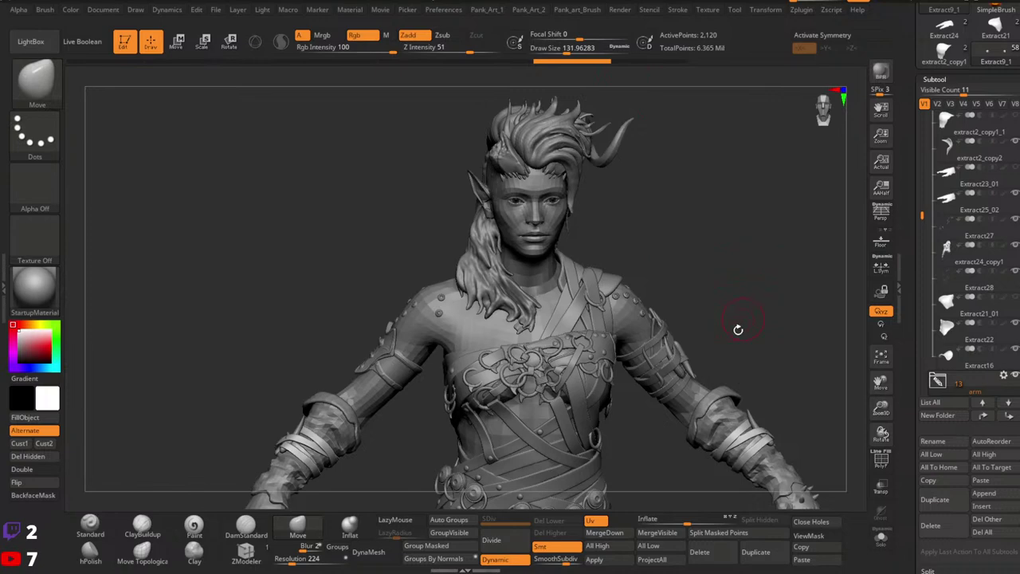
right_drag(738, 329, 742, 406)
Select the upper-arm straps karlach_02_copy1, isolate them with polyframe on and regroup their faces by normals.
alt+right_drag(650, 191, 713, 369)
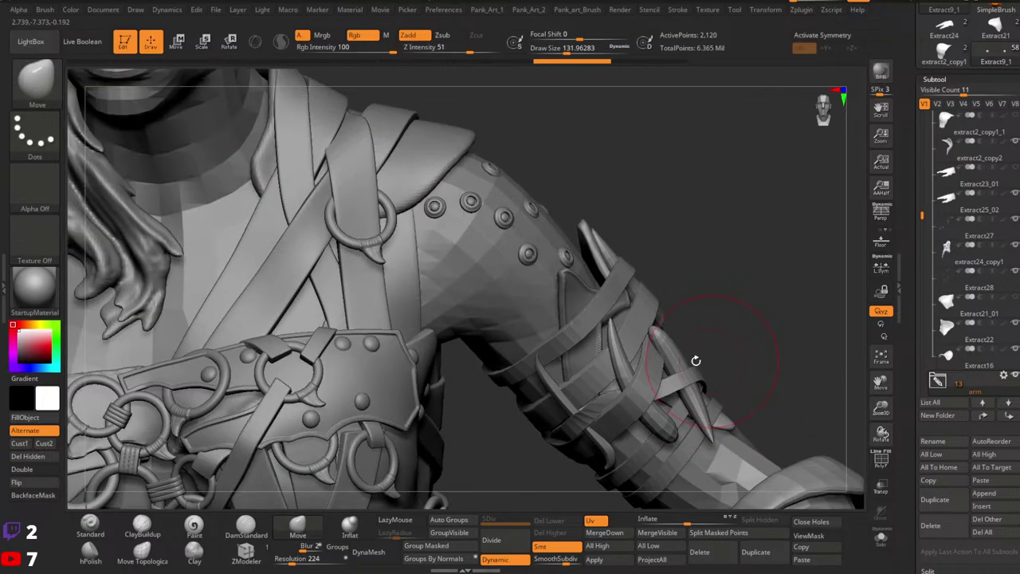
alt+click(584, 335)
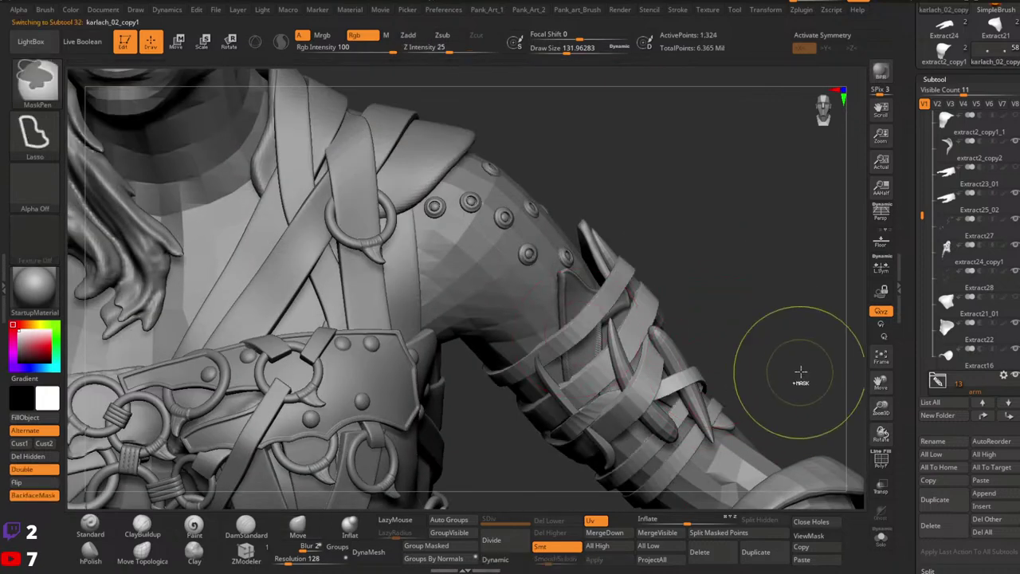
click(888, 545)
key(shift+f)
right_drag(661, 351, 542, 558)
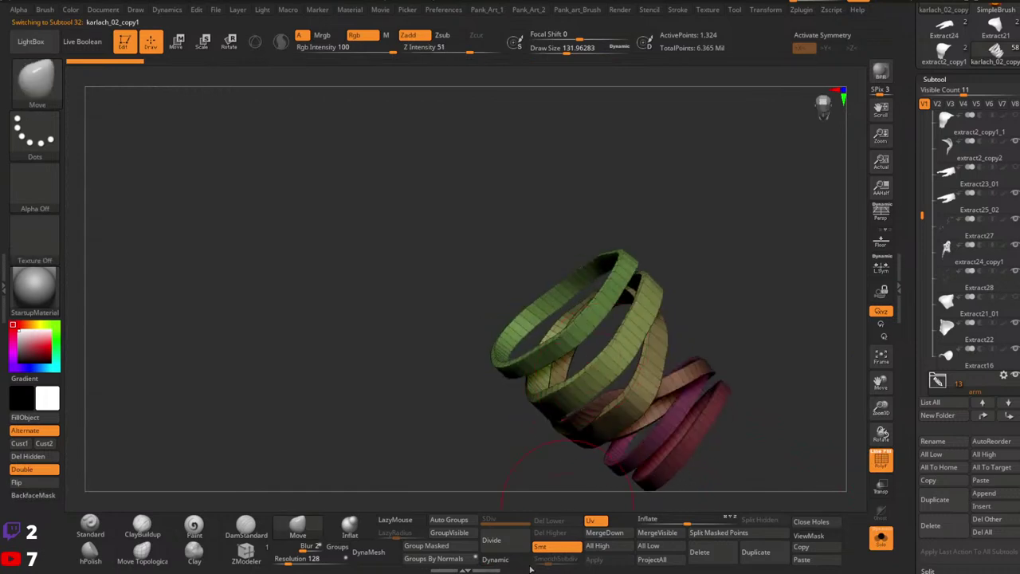
click(432, 558)
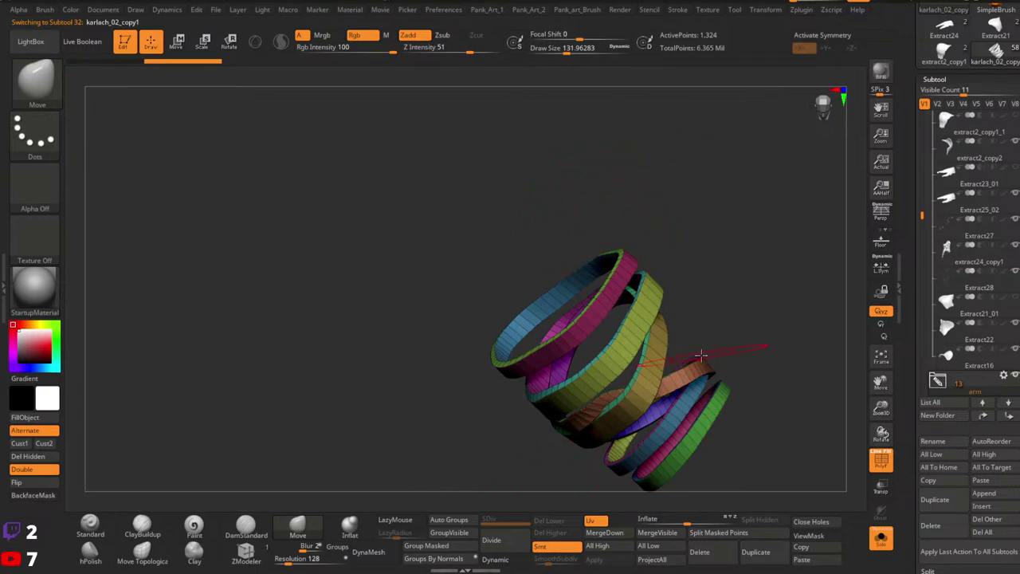
Set the ZModeler polygon action to Inset with target Polygroup All and inset the outer face of the uppermost strap.
mouse_move(719, 426)
right_down()
mouse_move(599, 334)
mouse_move(629, 323)
mouse_move(668, 443)
mouse_move(586, 305)
mouse_move(558, 341)
right_up()
click(251, 558)
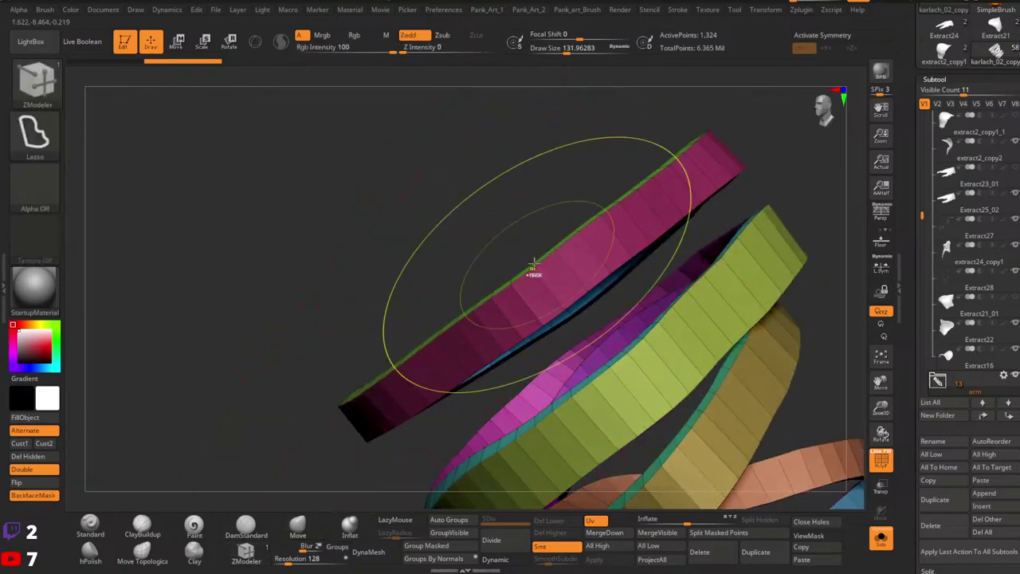
ctrl+right_drag(535, 268, 538, 293)
click(536, 287)
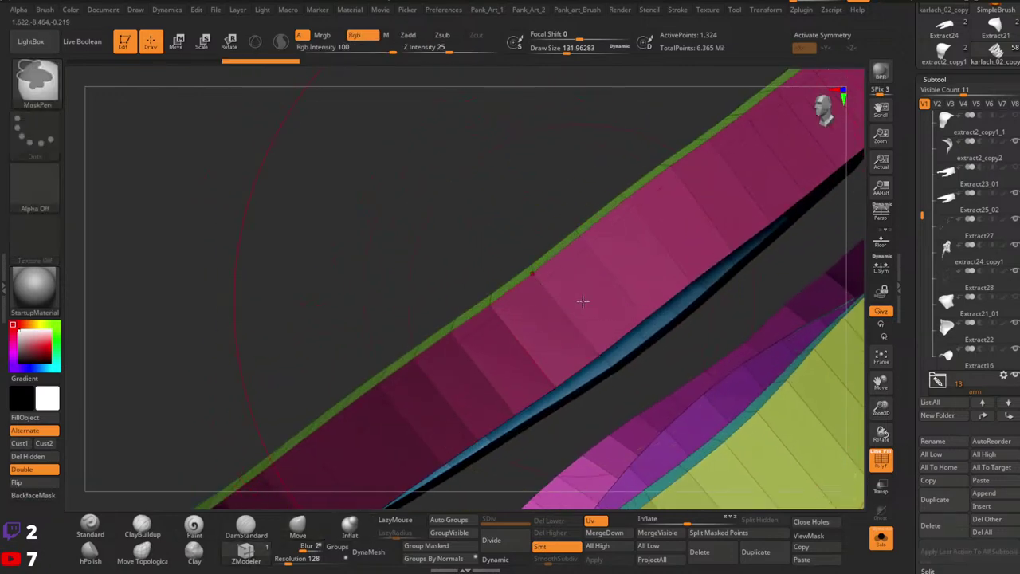
key(space)
click(535, 130)
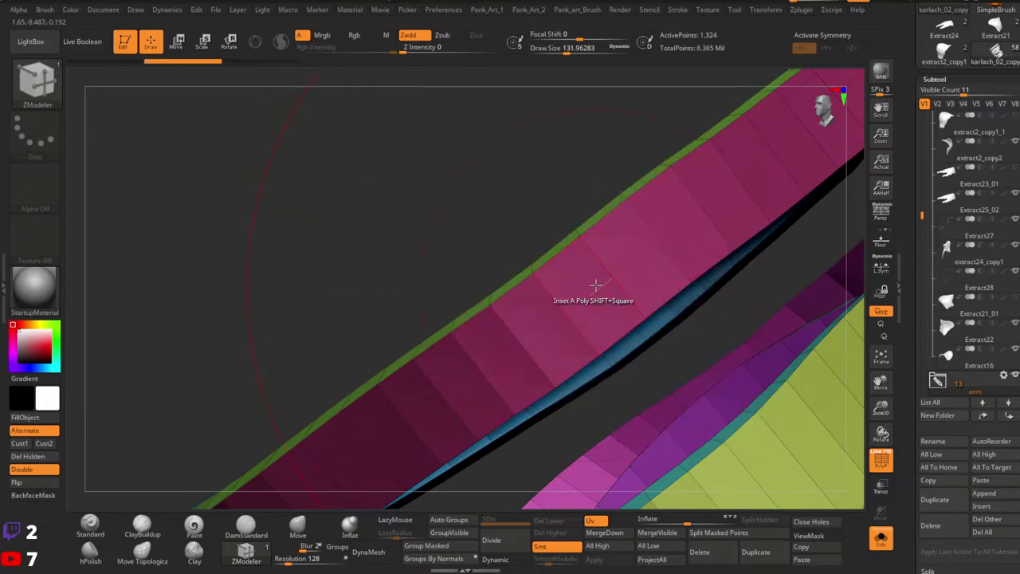
key(space)
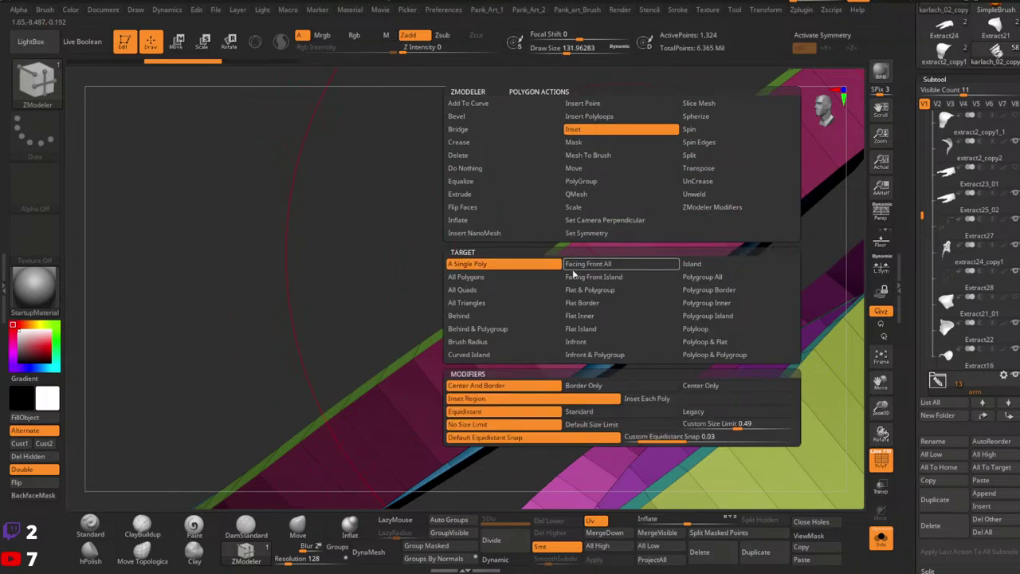
click(709, 278)
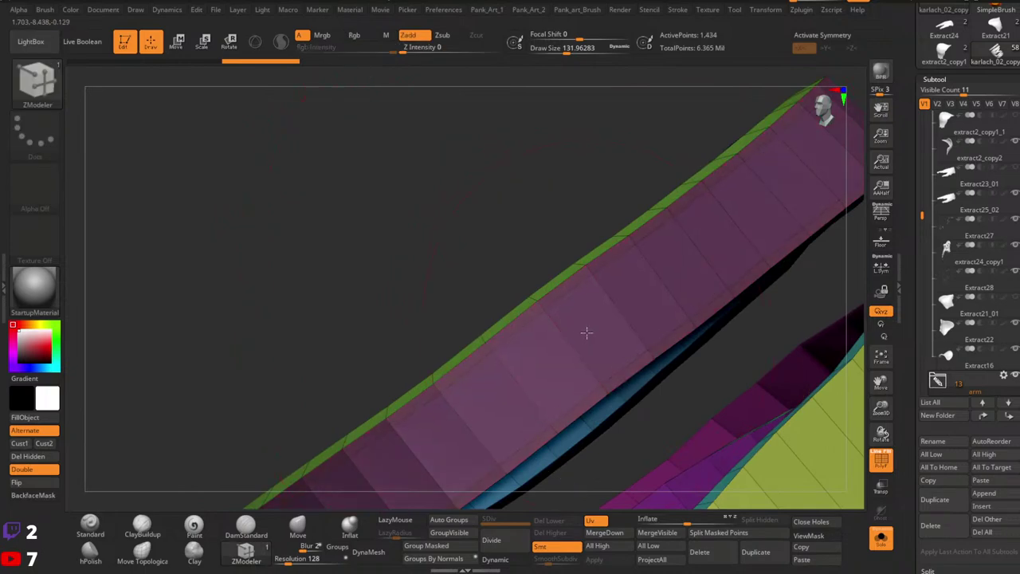
Inset the outer faces of the yellow, orange, red, teal and green upper-arm straps one after another.
ctrl+right_drag(586, 332, 710, 321)
drag(665, 388, 665, 396)
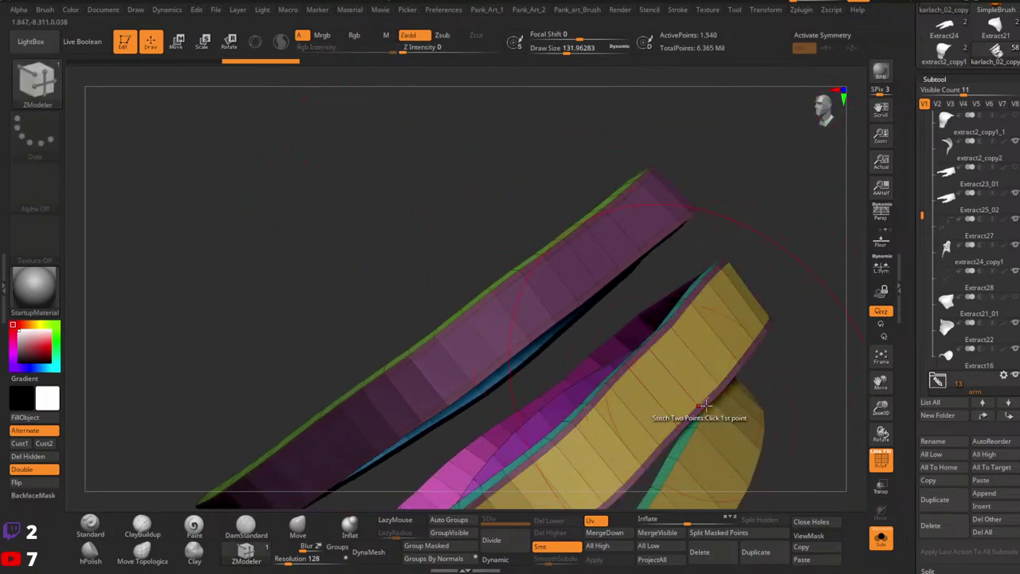
alt+right_drag(700, 410, 623, 344)
drag(645, 315, 649, 325)
alt+right_drag(701, 386, 589, 322)
drag(620, 310, 625, 327)
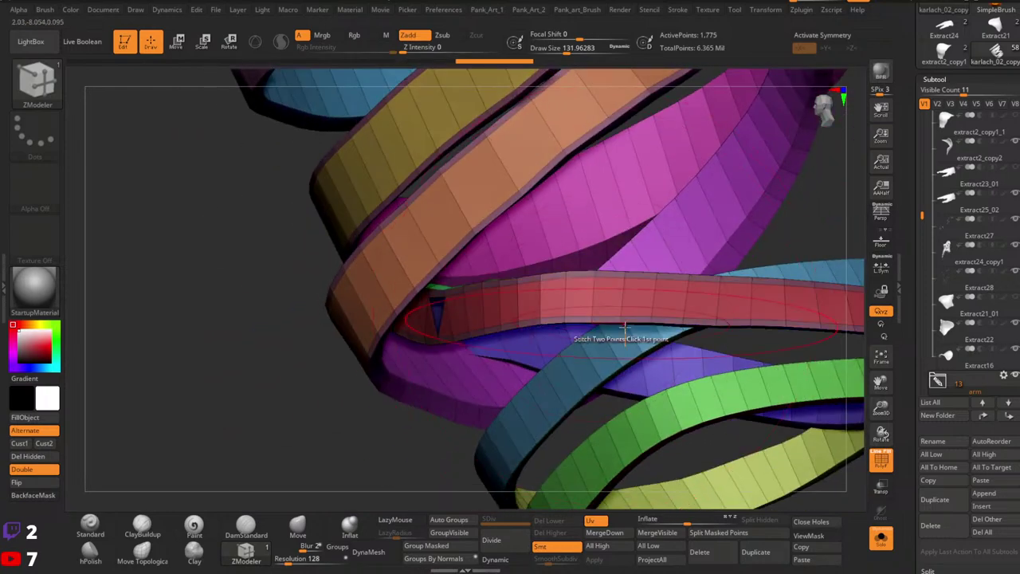
click(596, 356)
right_drag(595, 356, 649, 392)
click(773, 457)
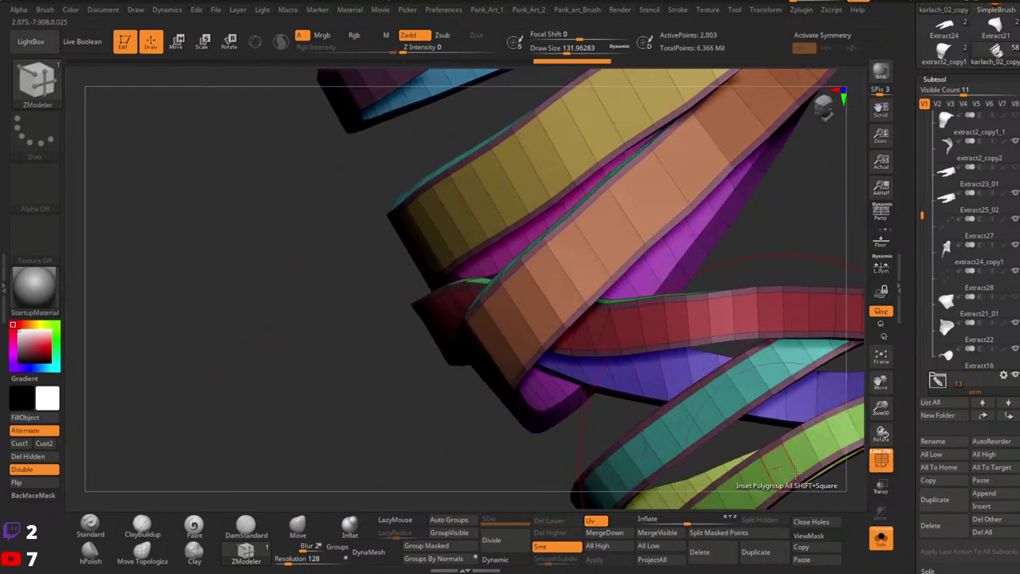
right_drag(773, 457, 676, 390)
right_drag(669, 436, 485, 239)
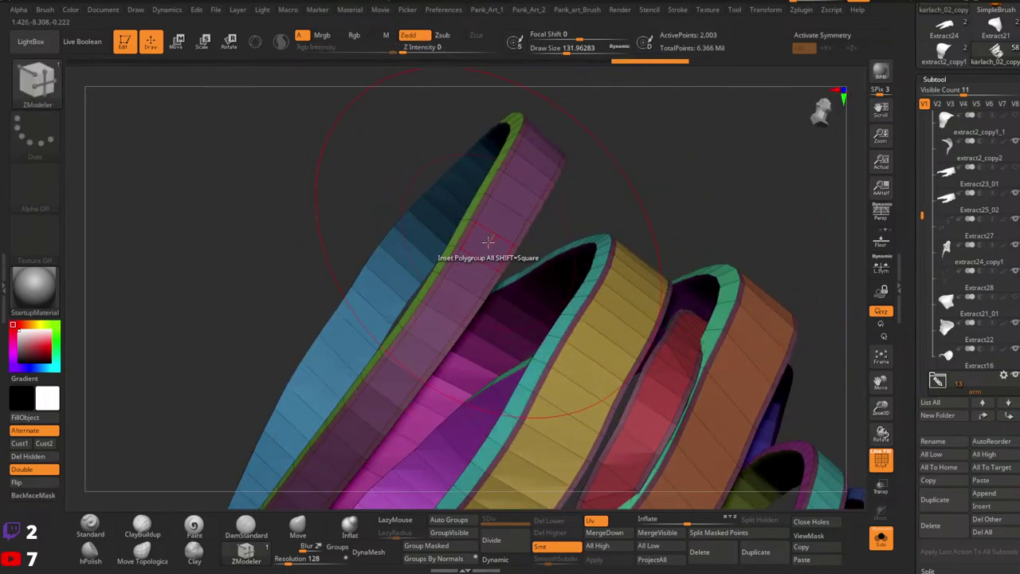
Set the ZModeler polygon action to Extrude and try extruding the uppermost strap's outer face and the inset borders.
key(space)
click(324, 196)
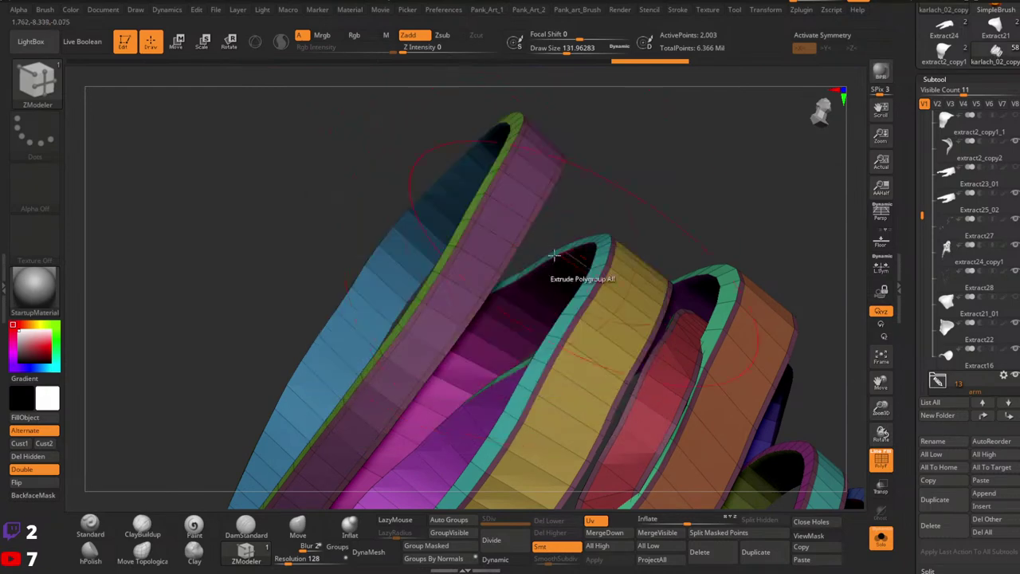
ctrl+right_drag(553, 255, 485, 271)
drag(485, 271, 487, 270)
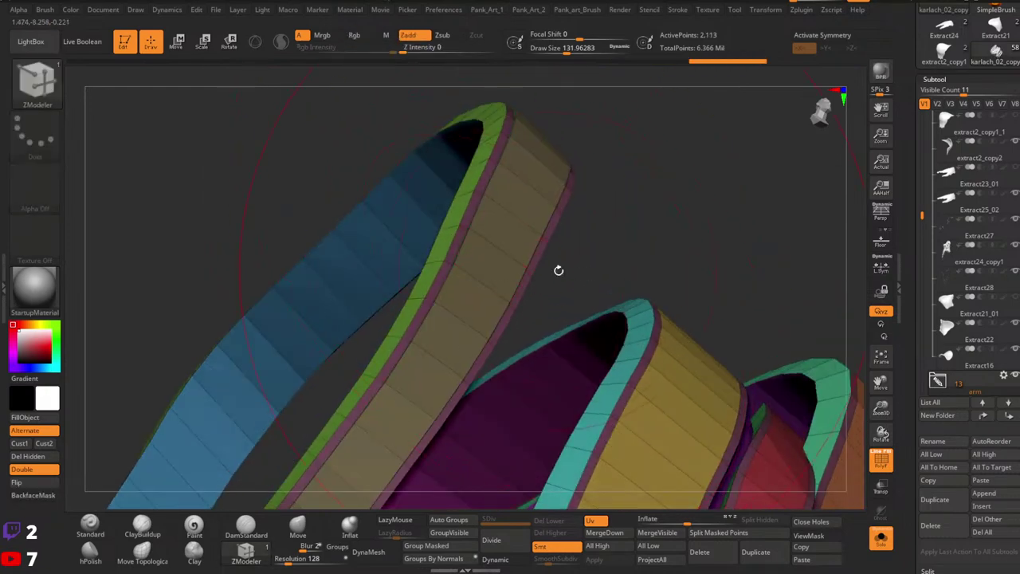
key(ctrl+z)
ctrl+right_drag(480, 276, 462, 274)
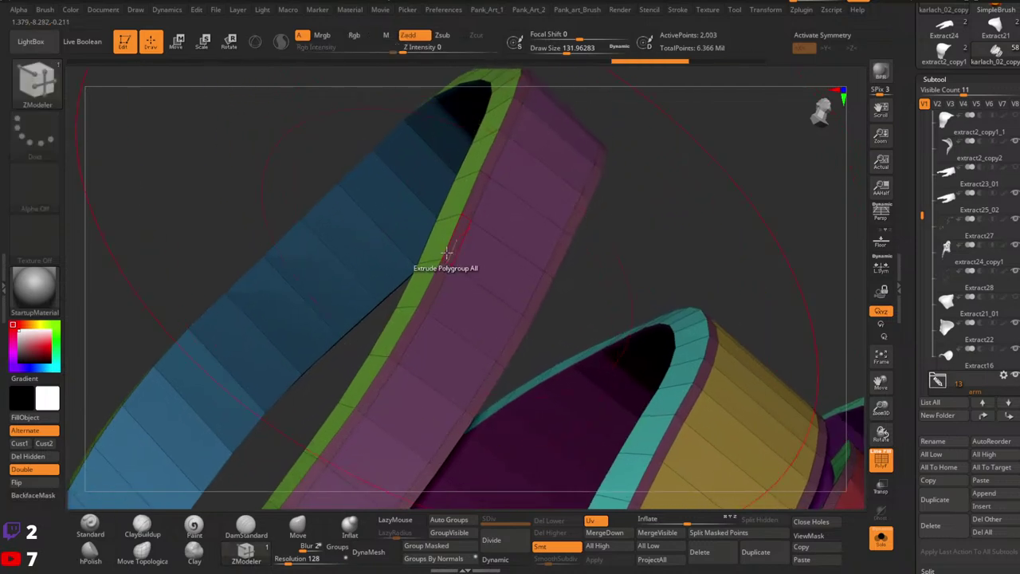
drag(454, 250, 456, 247)
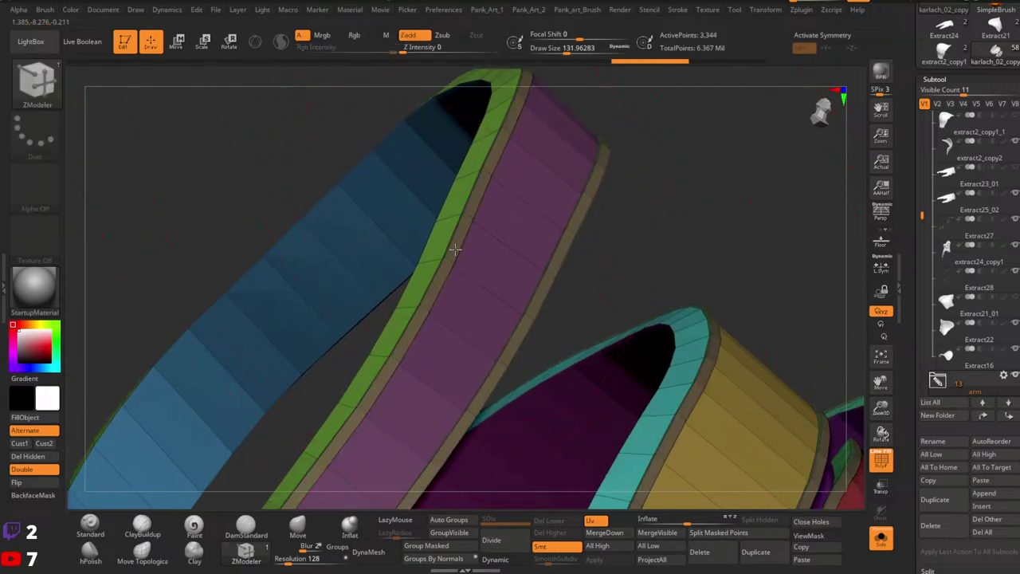
key(ctrl+z)
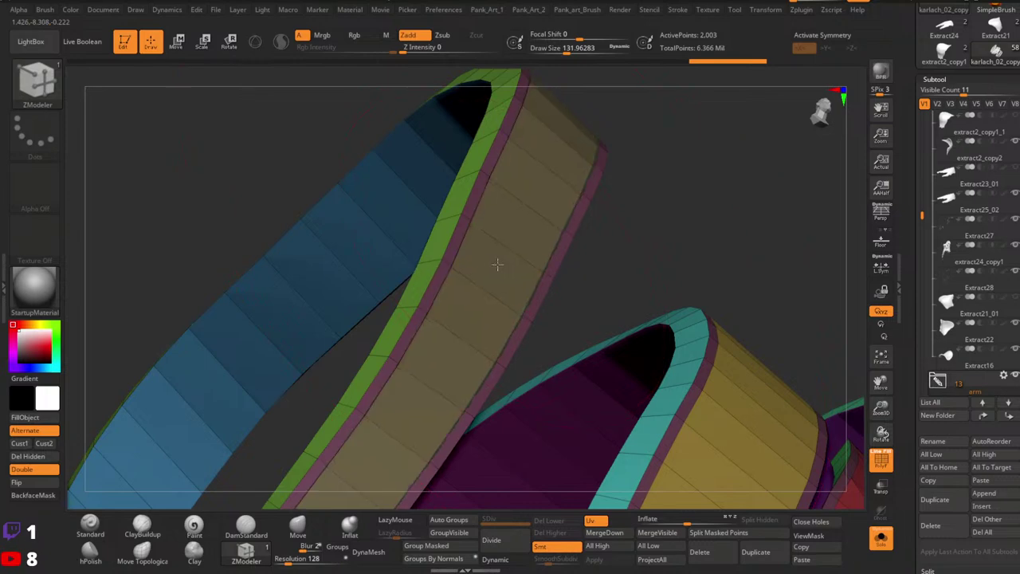
Extrude the inset outer faces of the second, red and orange straps, and undo the last two extrusions.
ctrl+right_drag(495, 268, 597, 315)
click(612, 320)
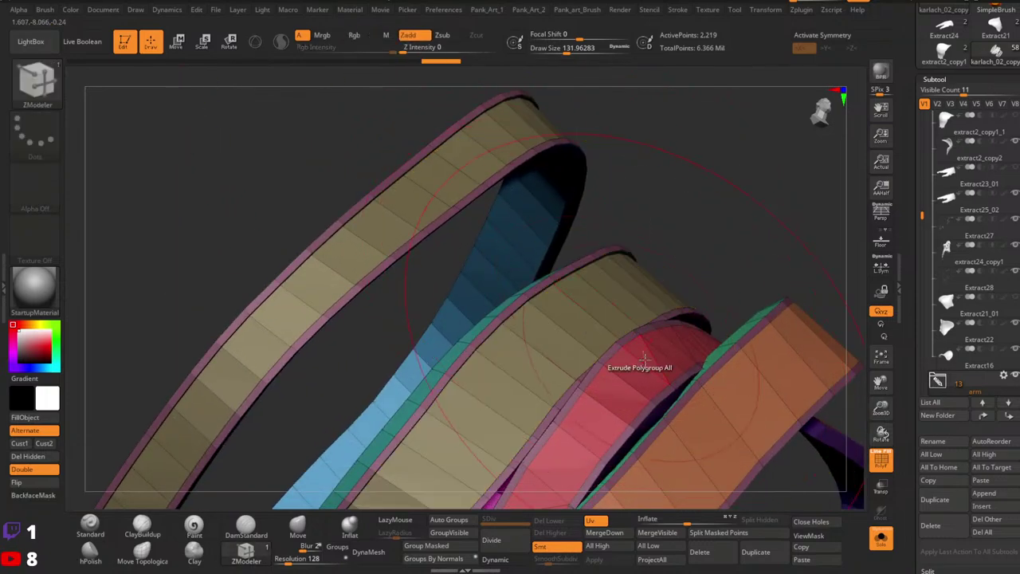
right_drag(478, 401, 560, 374)
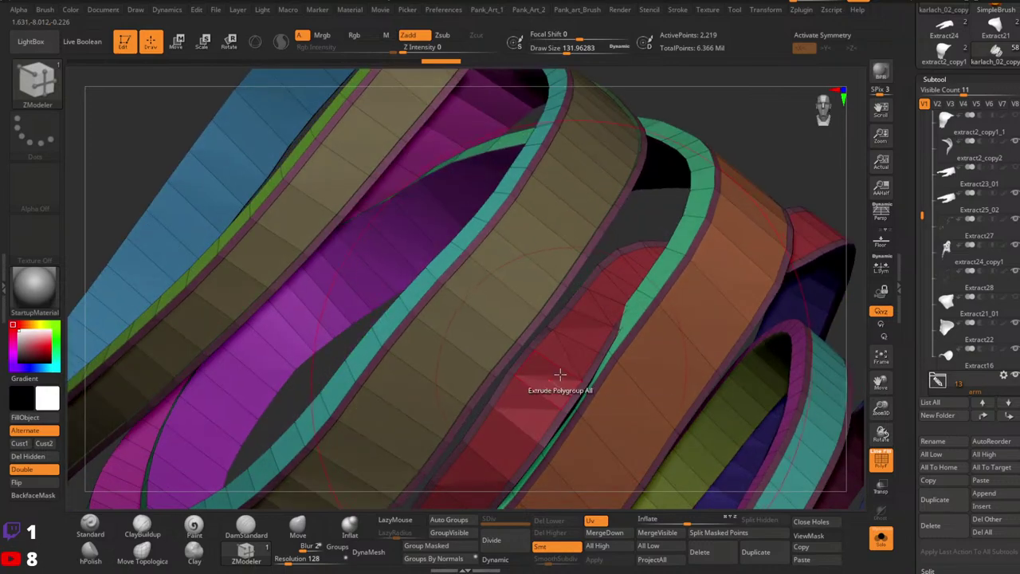
click(544, 372)
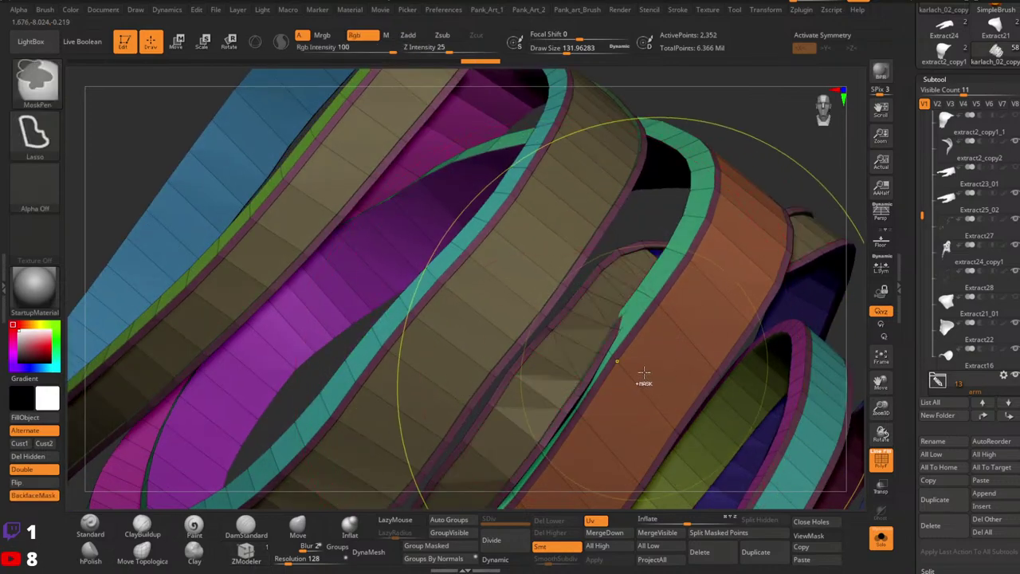
right_drag(644, 375, 631, 314)
click(632, 314)
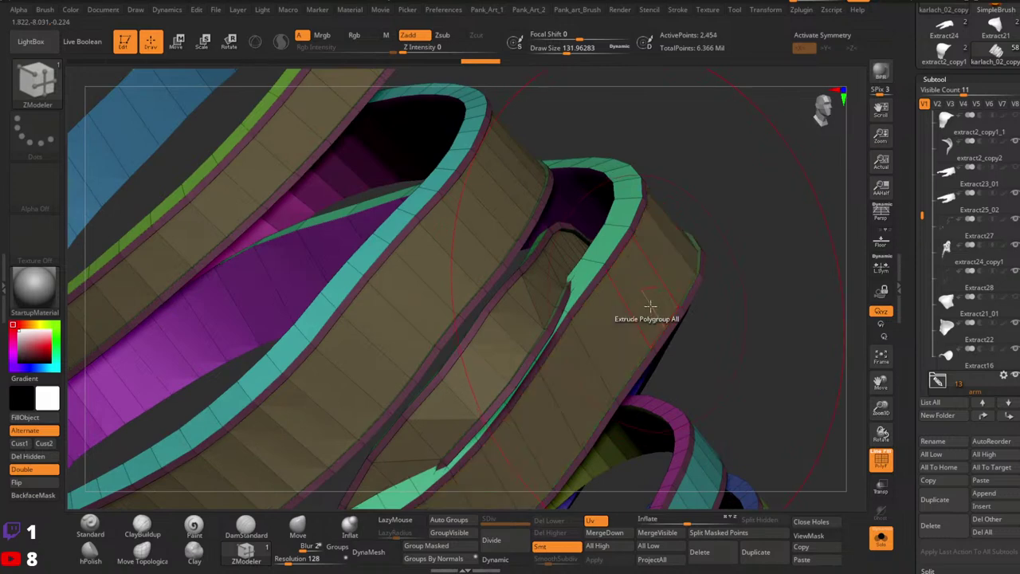
ctrl+right_drag(766, 389, 710, 335)
right_drag(644, 314, 629, 324)
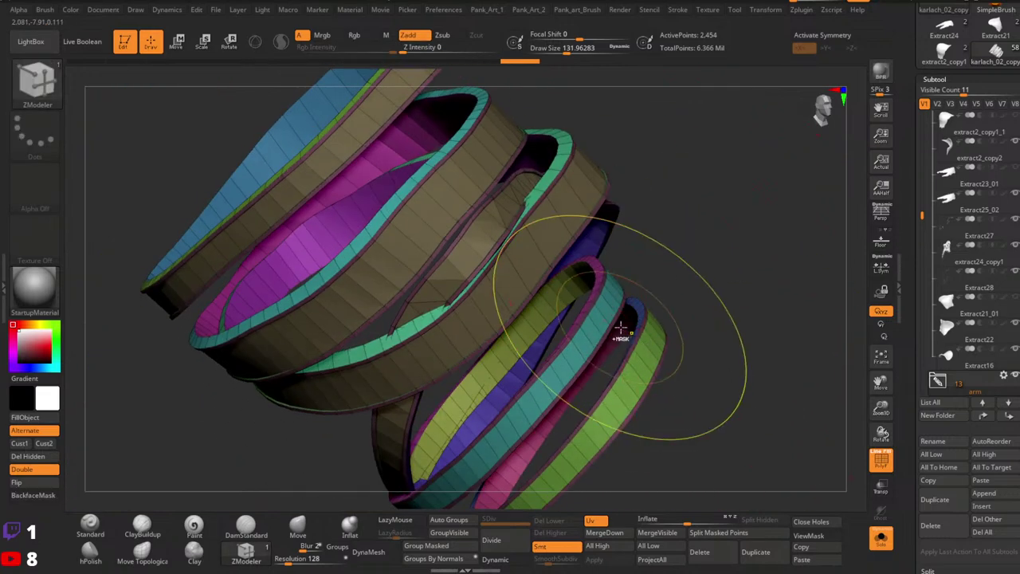
key(ctrl+z)
key(ctrl+z)
Isolate the inset border polygroup for inspection, and undo the strap extrusions along with the most recent insets.
click(104, 530)
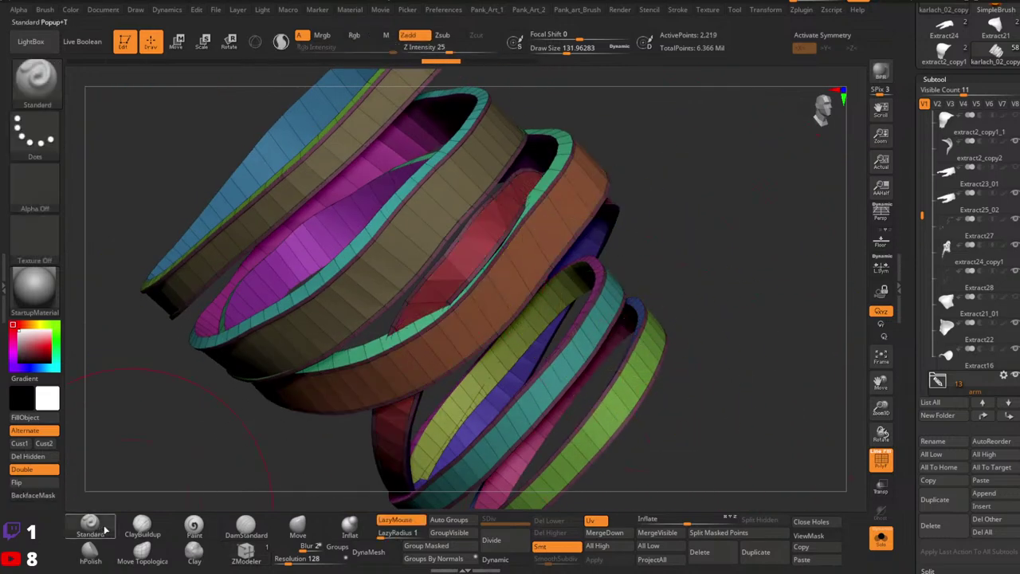
click(881, 538)
right_drag(437, 296, 473, 280)
click(882, 543)
ctrl+right_drag(439, 200, 481, 231)
ctrl+shift+click(549, 223)
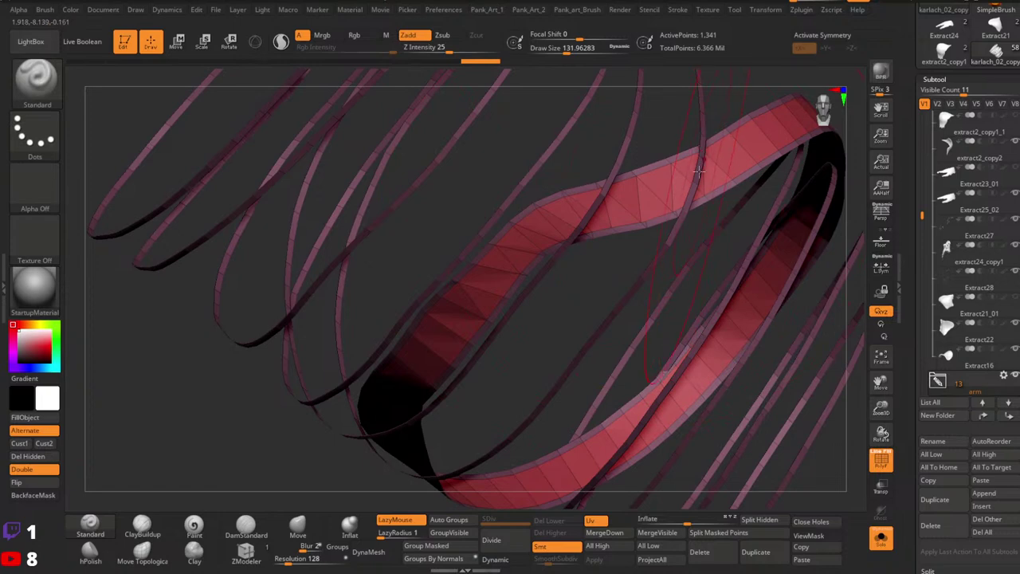
ctrl+right_drag(442, 342, 542, 312)
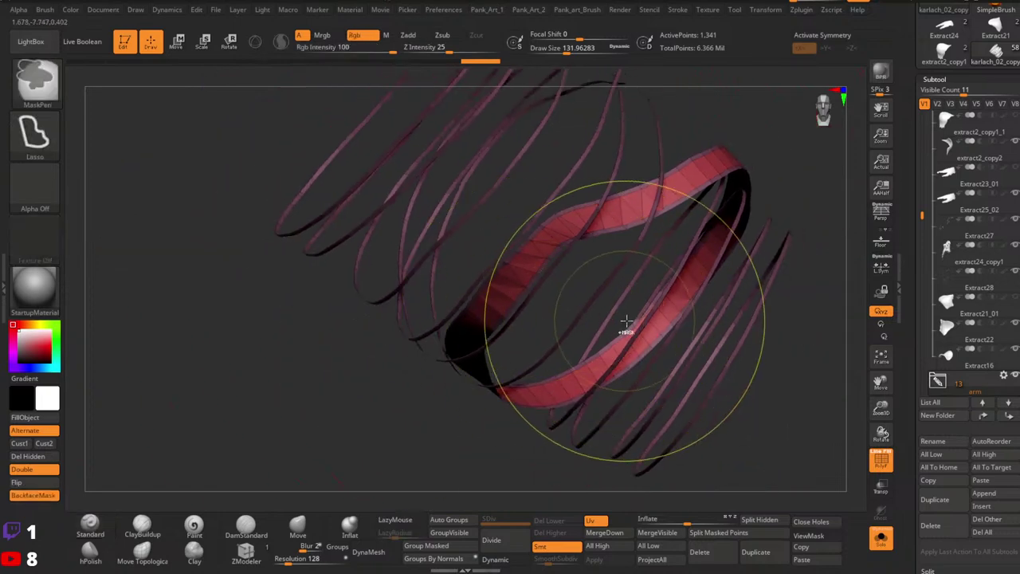
key(ctrl+z)
key(ctrl+z)
key(ctrl+z)
key(ctrl+z)
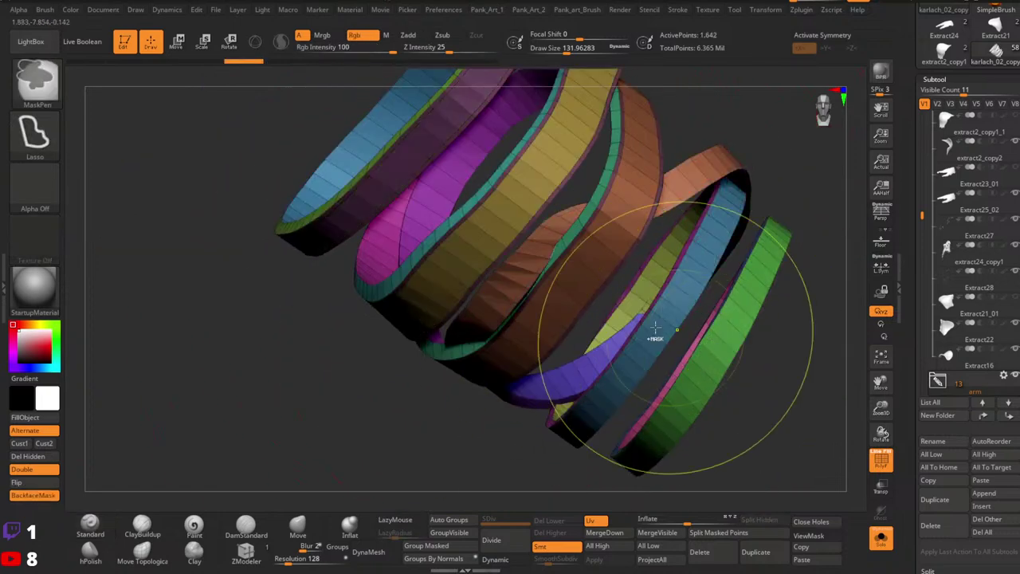
Return the ZModeler polygon action to Inset with target Polygroup All and inset the brown crossing strap's outer face.
mouse_move(655, 328)
right_down()
mouse_move(570, 259)
mouse_move(557, 279)
mouse_move(567, 303)
mouse_move(558, 315)
mouse_move(547, 289)
mouse_move(553, 294)
mouse_move(519, 305)
mouse_move(507, 296)
mouse_move(506, 327)
mouse_move(333, 383)
mouse_move(571, 266)
right_up()
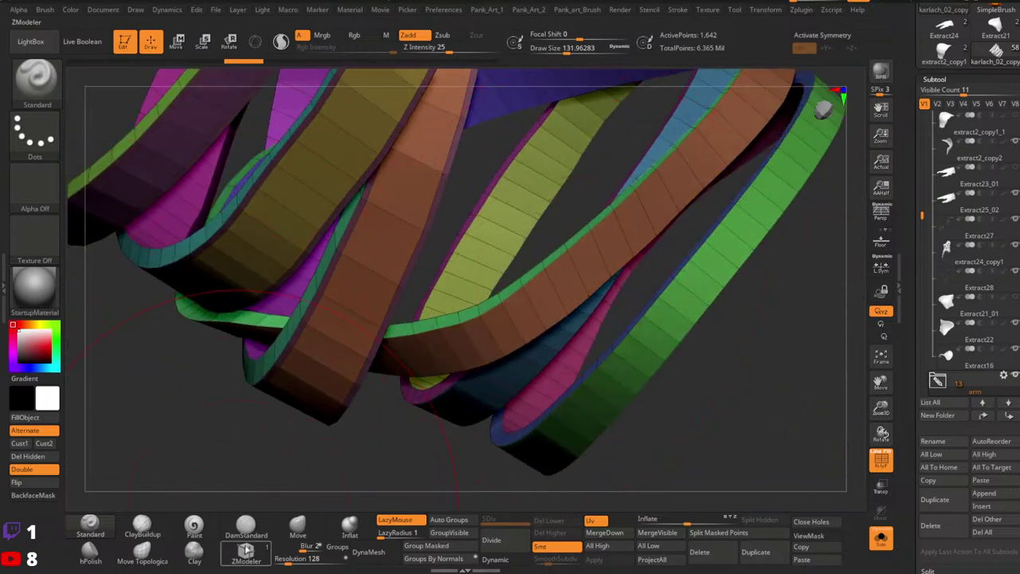
click(247, 550)
key(space)
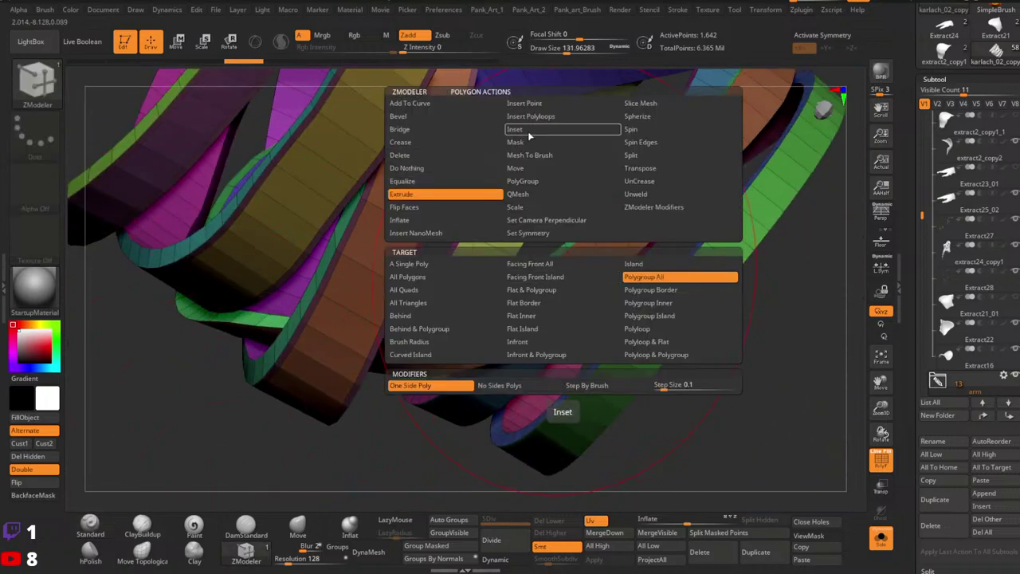
click(591, 269)
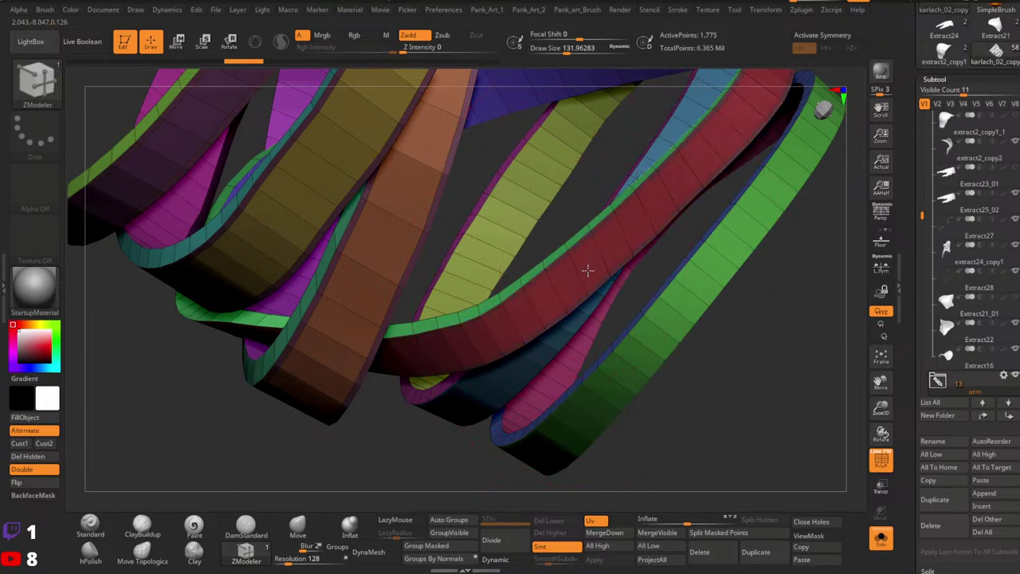
Examine the inset strap borders from several sides and together with the rest of the figure.
right_drag(617, 287, 464, 284)
drag(464, 283, 605, 242)
right_drag(606, 242, 647, 257)
right_drag(510, 280, 508, 287)
drag(508, 287, 461, 284)
right_drag(462, 284, 617, 199)
alt+right_drag(618, 200, 600, 302)
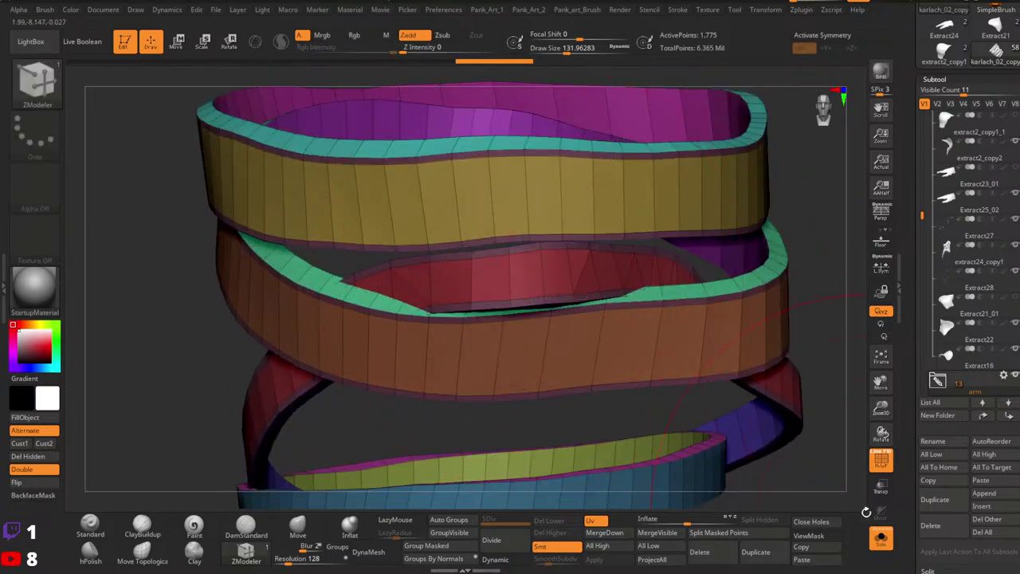
click(881, 548)
ctrl+right_drag(649, 381, 597, 442)
right_drag(598, 443, 513, 434)
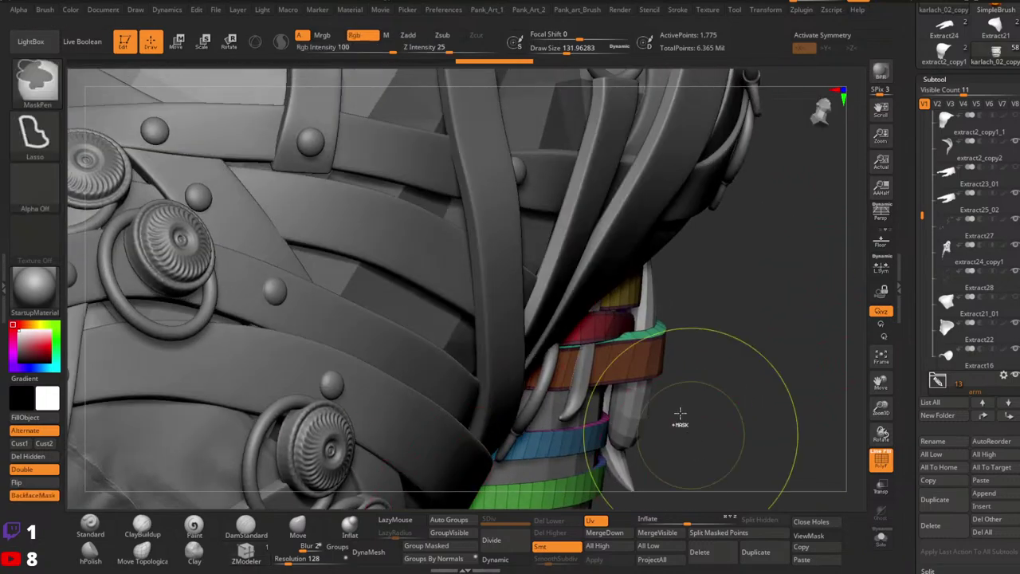
click(882, 540)
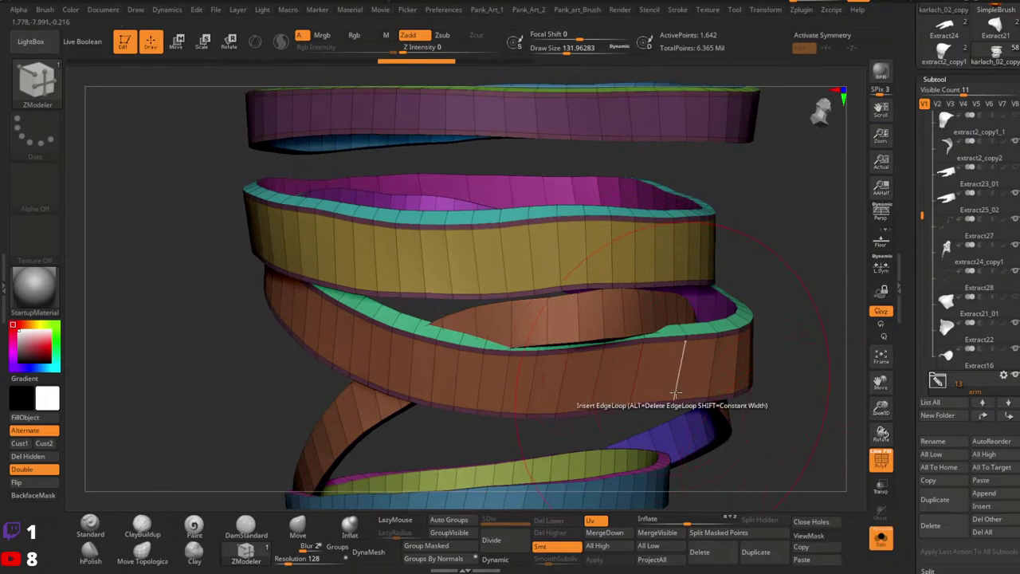
Undo the remaining strap insets and apply Polish By Groups to the upper-arm straps.
ctrl+right_drag(676, 393, 703, 373)
key(1)
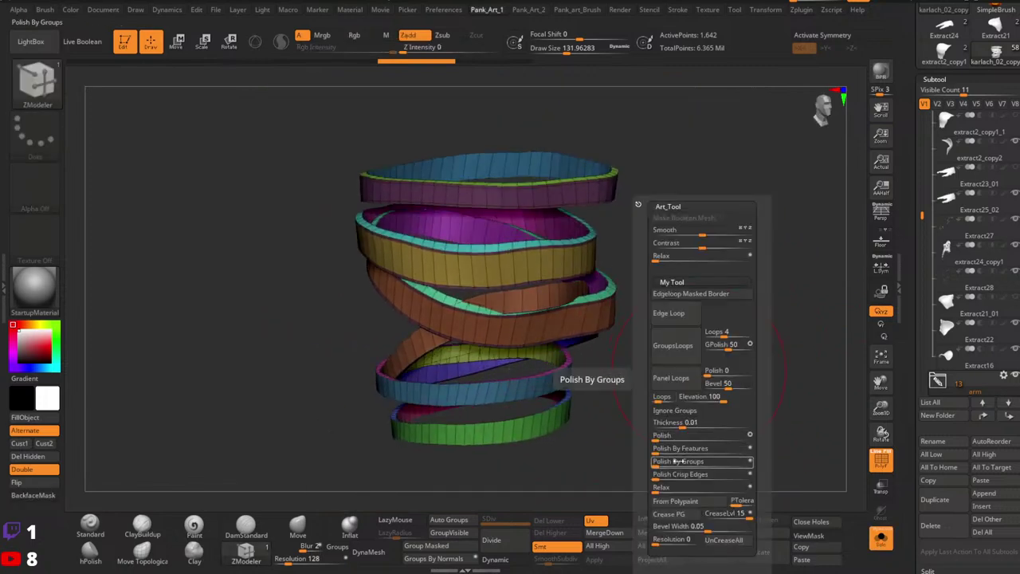
ctrl+right_drag(638, 307, 647, 342)
key(ctrl+z)
key(ctrl+z)
key(ctrl+z)
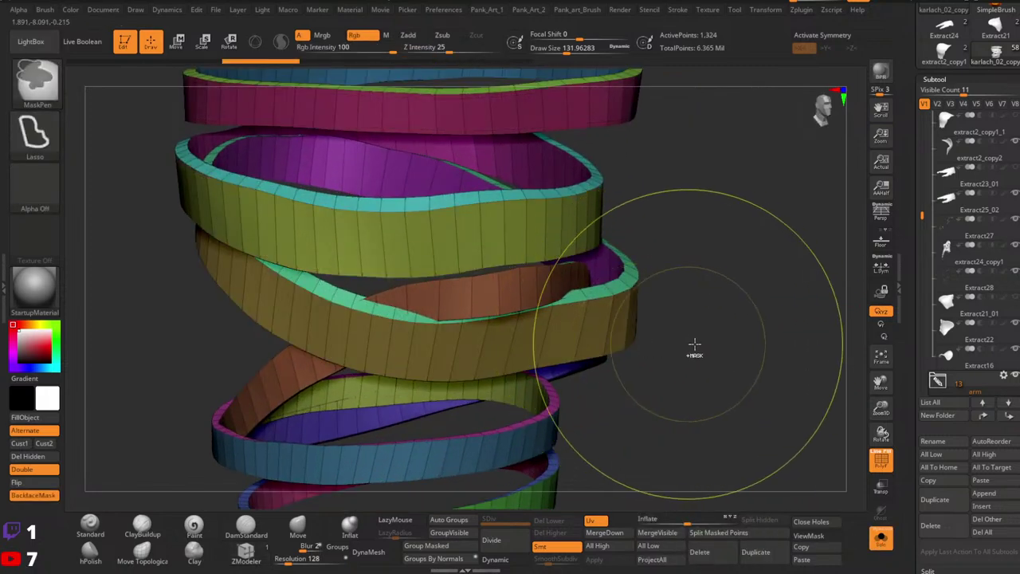
key(space)
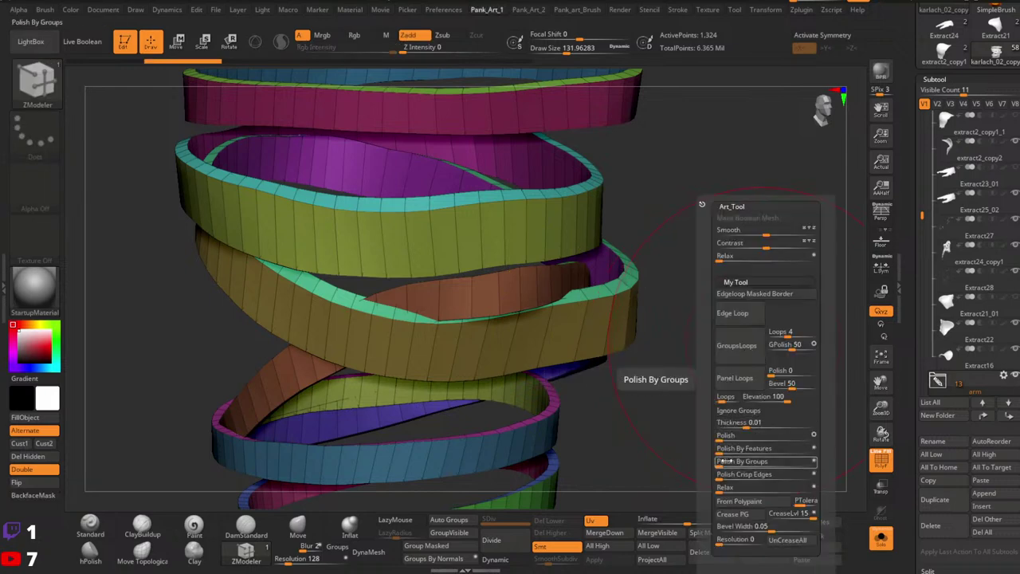
click(723, 462)
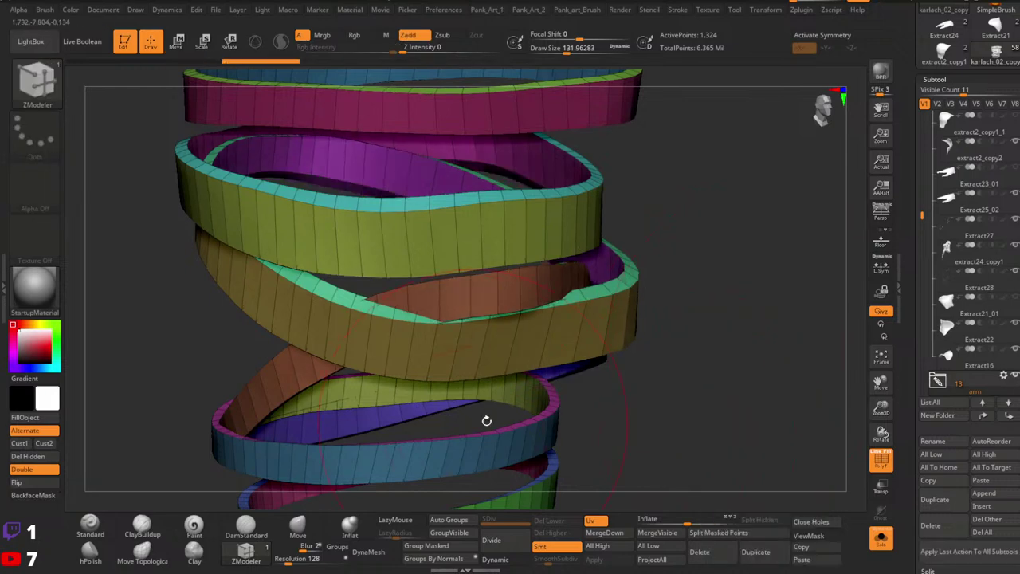
ctrl+right_drag(485, 420, 598, 327)
click(537, 311)
key(ctrl+z)
ctrl+shift+click(624, 276)
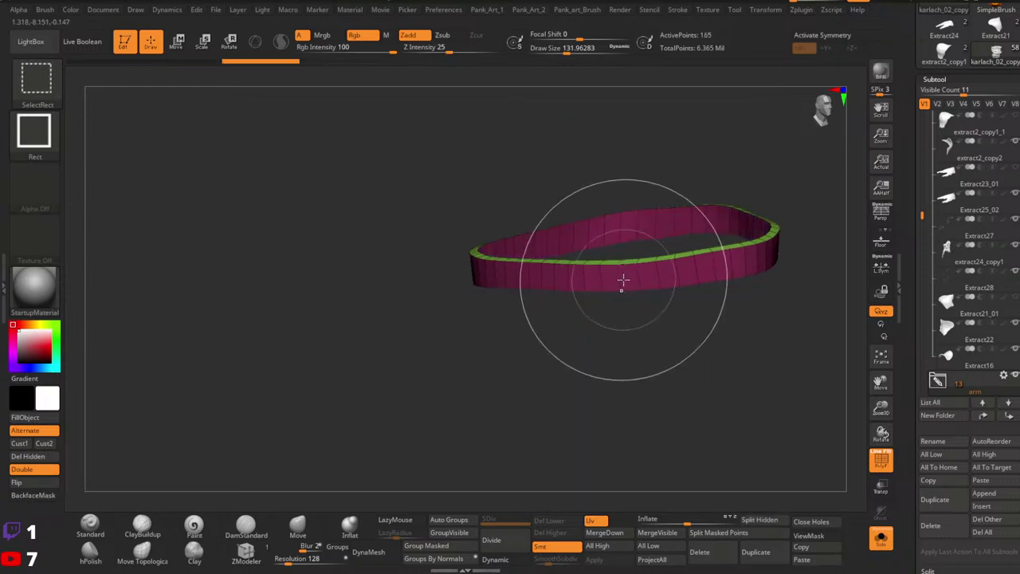
ctrl+shift+click(623, 280)
ctrl+shift+click(383, 261)
Set the selection stroke to Lasso and hide the outer-face polygroups of the five straps one by one.
ctrl+shift+click(38, 142)
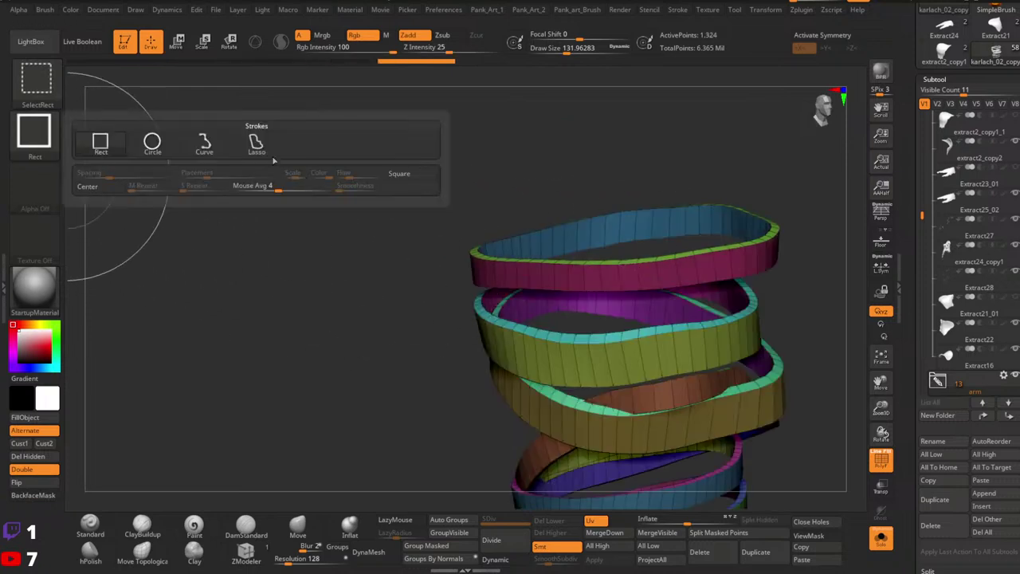
click(256, 145)
ctrl+shift+click(581, 278)
alt+right_drag(661, 355, 598, 254)
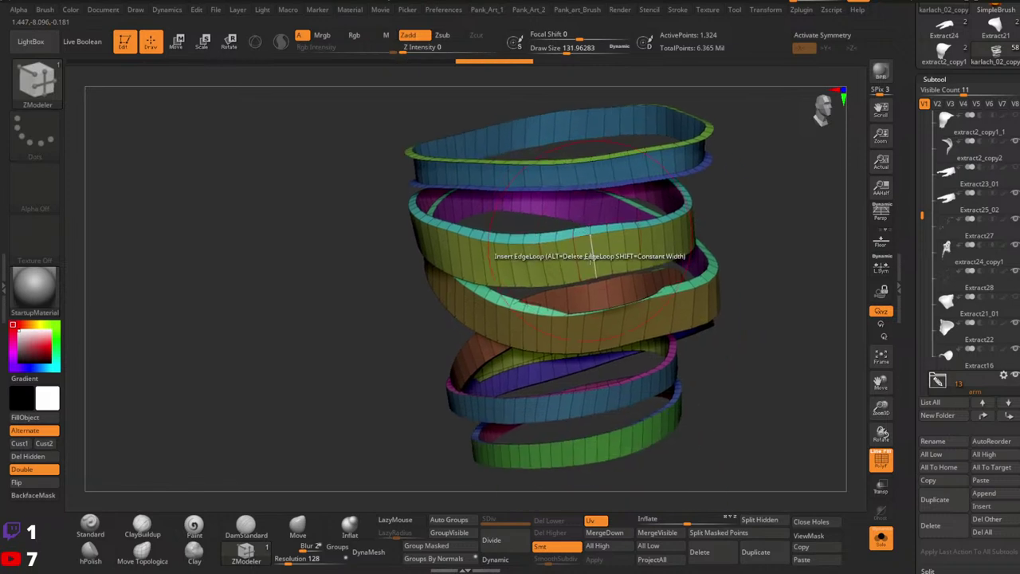
ctrl+shift+click(542, 266)
key(ctrl+shift+z)
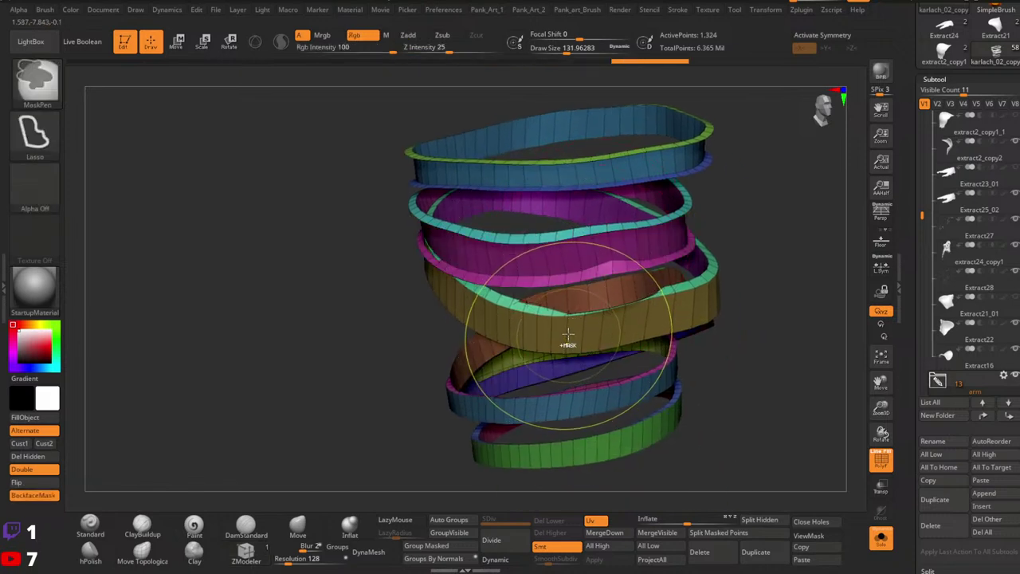
ctrl+shift+click(567, 337)
ctrl+shift+click(572, 407)
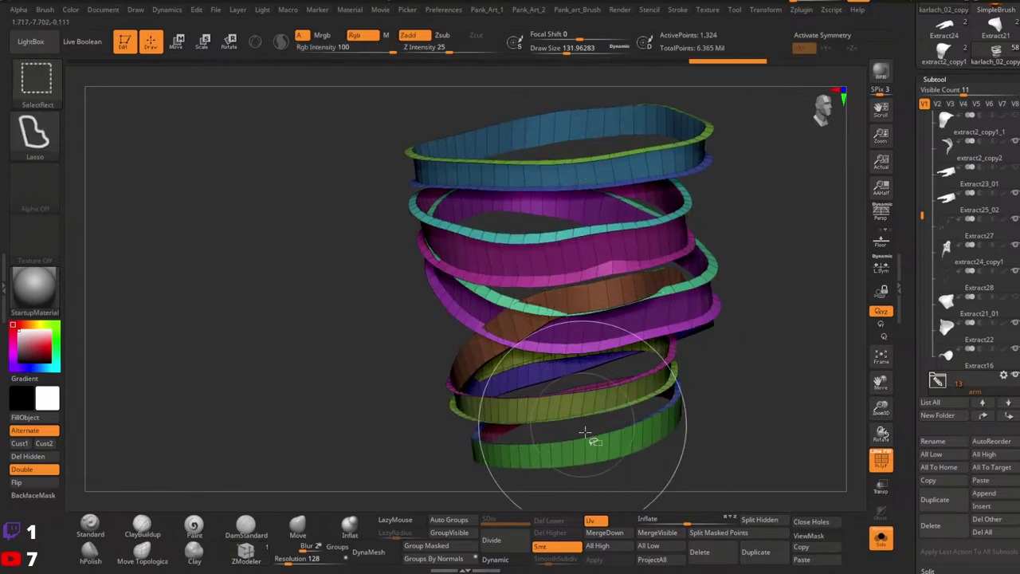
ctrl+shift+click(575, 454)
Invert the visibility so only the straps' outer faces show, and delete the hidden geometry.
ctrl+shift+drag(777, 350, 801, 448)
ctrl+right_drag(793, 419, 726, 293)
click(45, 460)
Smooth the straps' remaining outer faces by repeating Polish By Groups.
key(1)
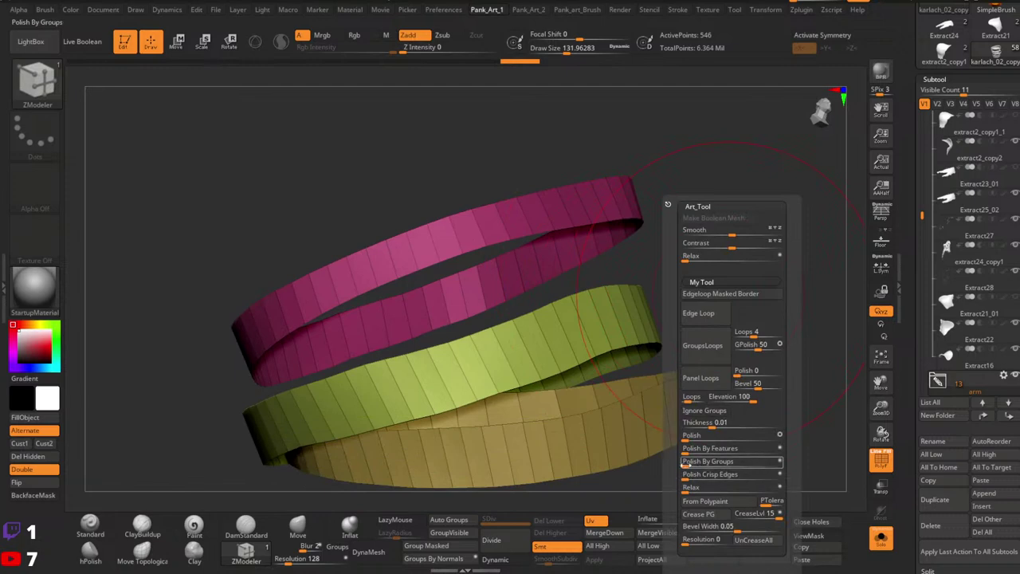
key(1)
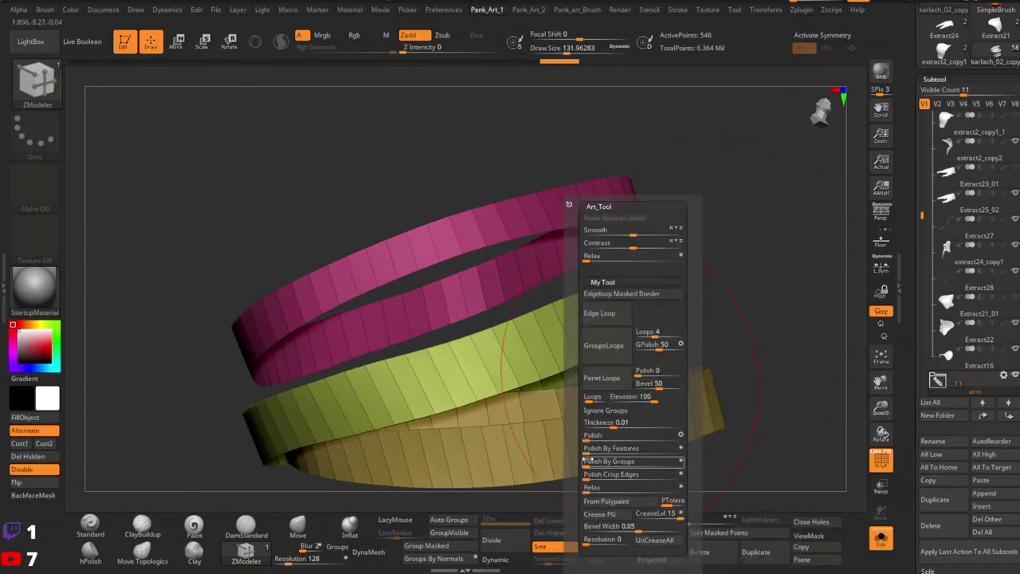
ctrl+right_drag(560, 457, 620, 320)
ctrl+right_drag(620, 321, 626, 368)
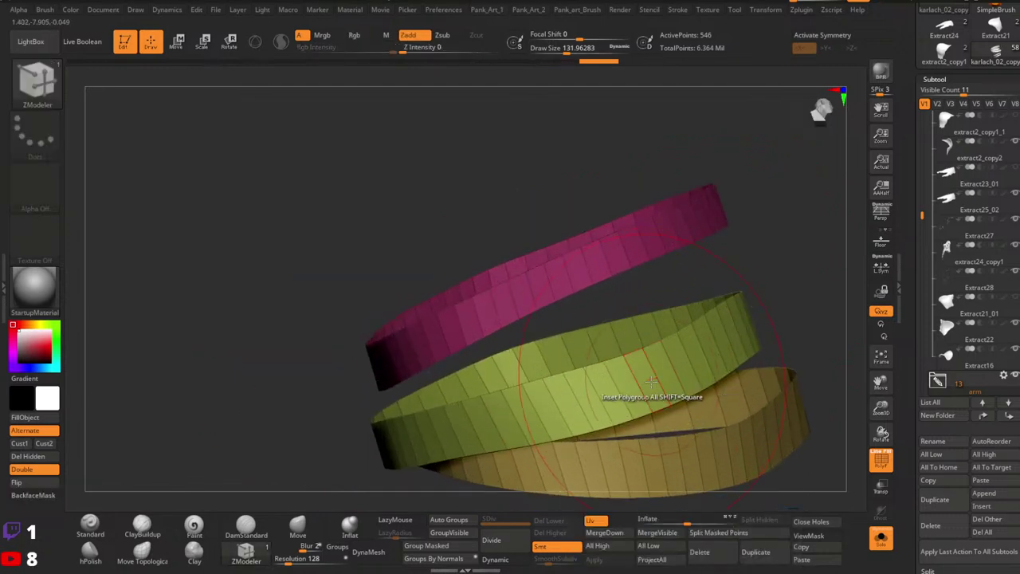
Thicken all five straps at once using the ZModeler Extrude polygon action with the All Polygons target.
key(space)
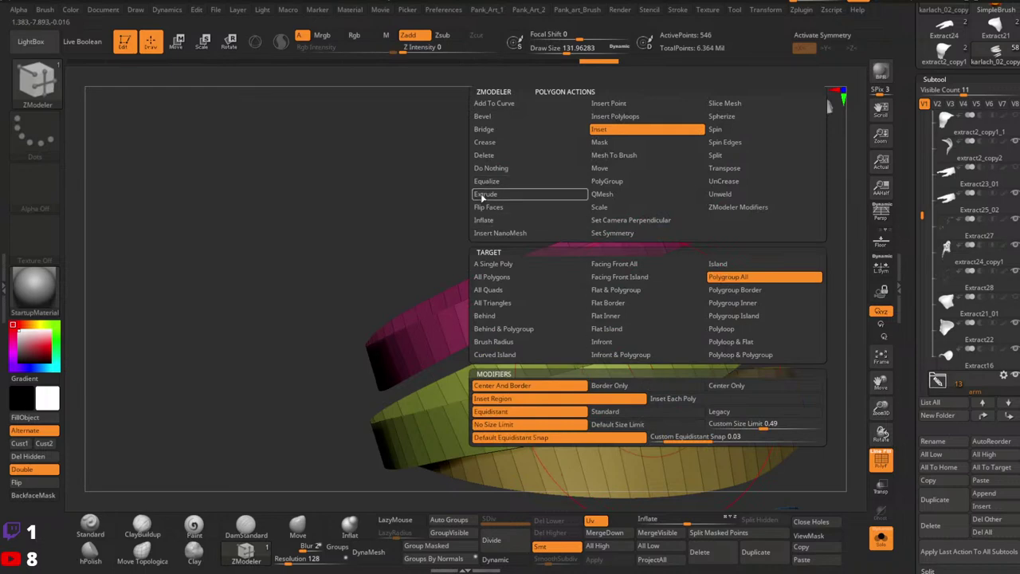
click(482, 197)
right_drag(752, 298, 686, 369)
drag(651, 390, 642, 392)
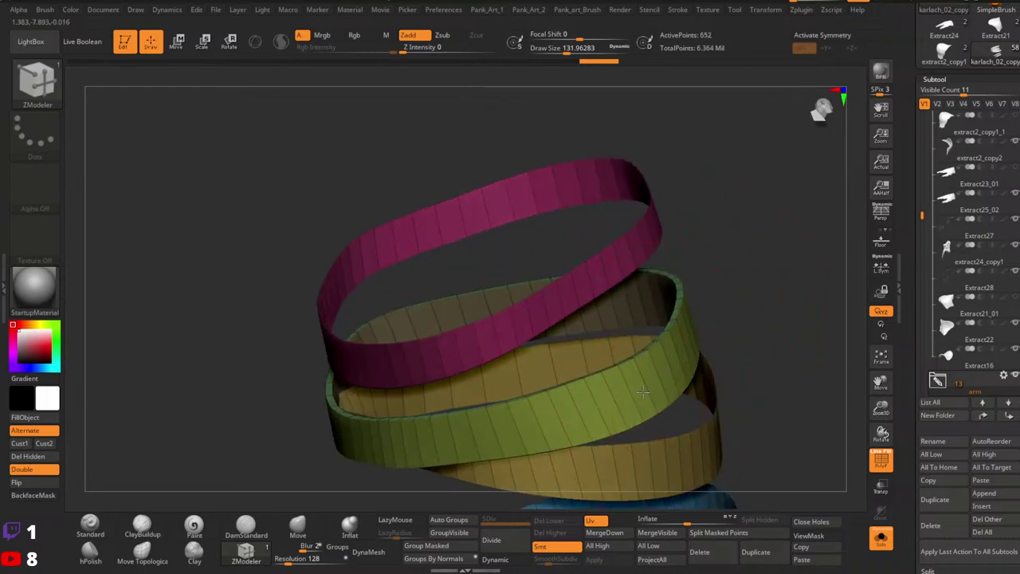
key(ctrl+z)
key(space)
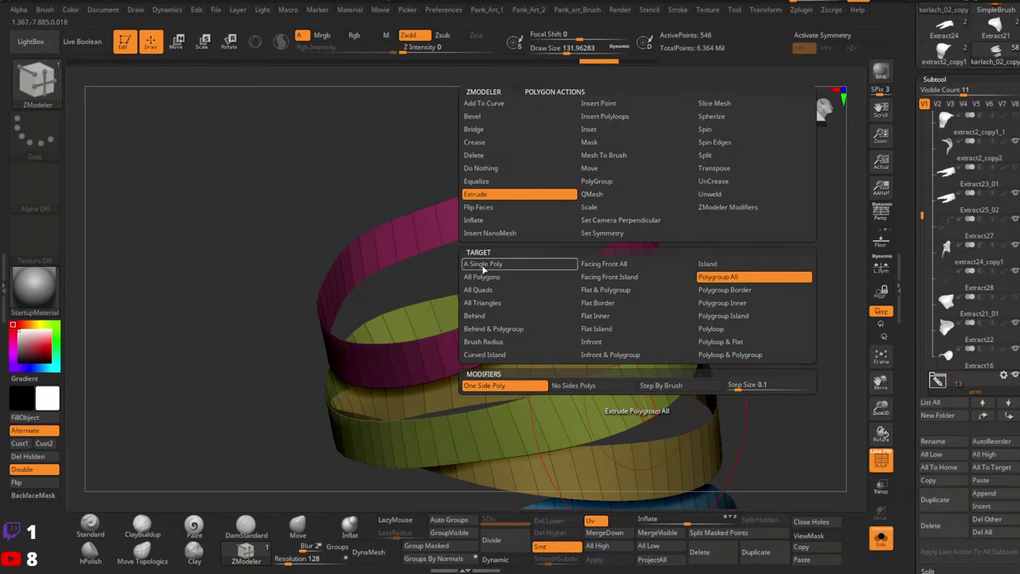
click(474, 280)
drag(647, 401, 630, 407)
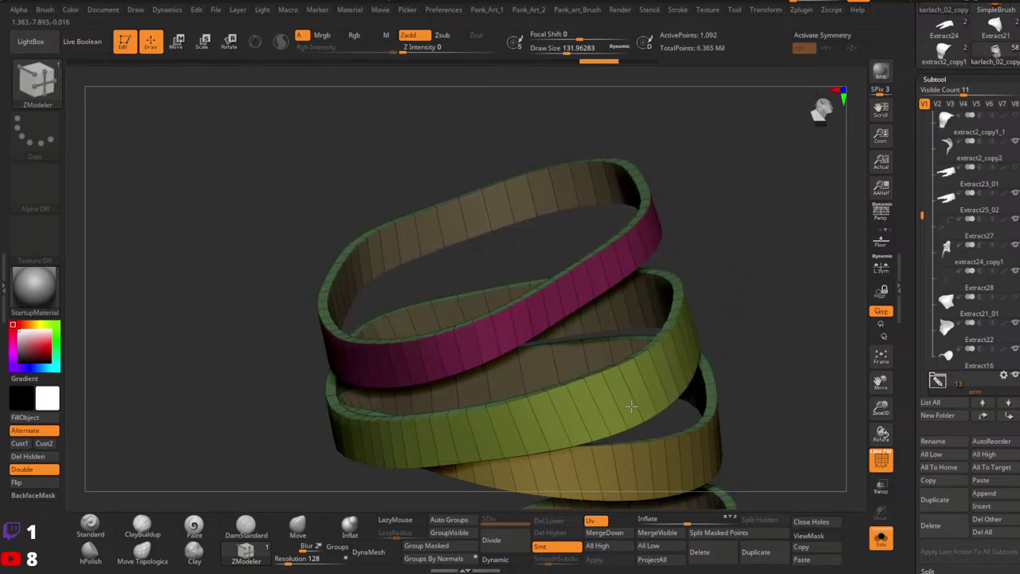
Inset the outer faces of the five thickened straps with the ZModeler Inset action targeting Polygroup All.
right_drag(629, 407, 574, 273)
key(space)
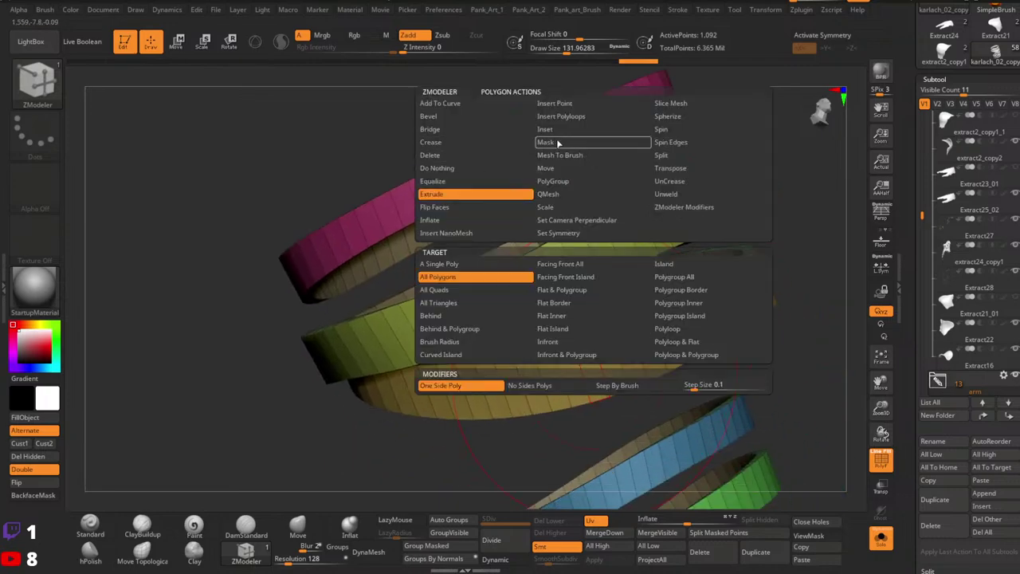
click(545, 131)
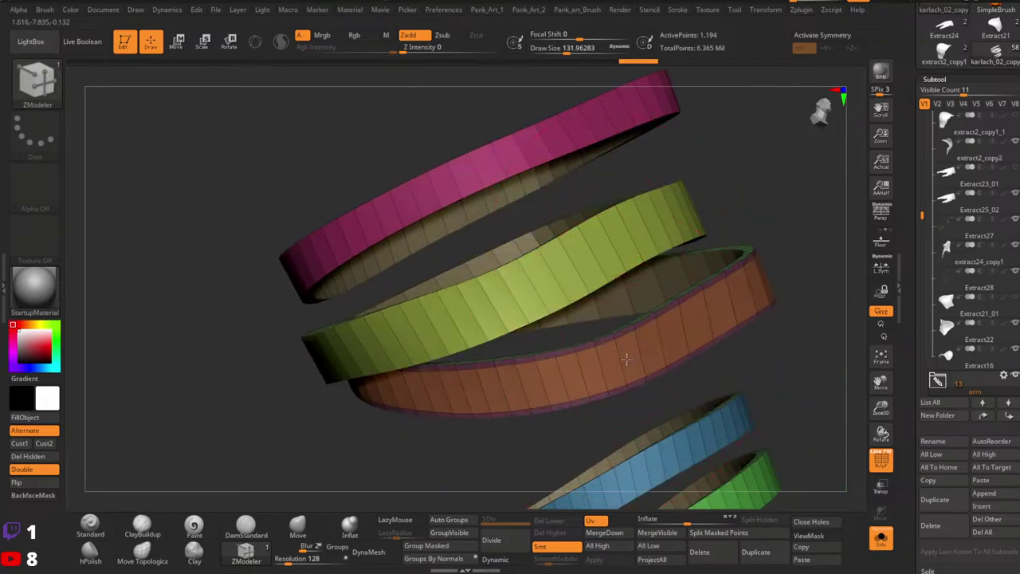
ctrl+right_drag(719, 379, 625, 357)
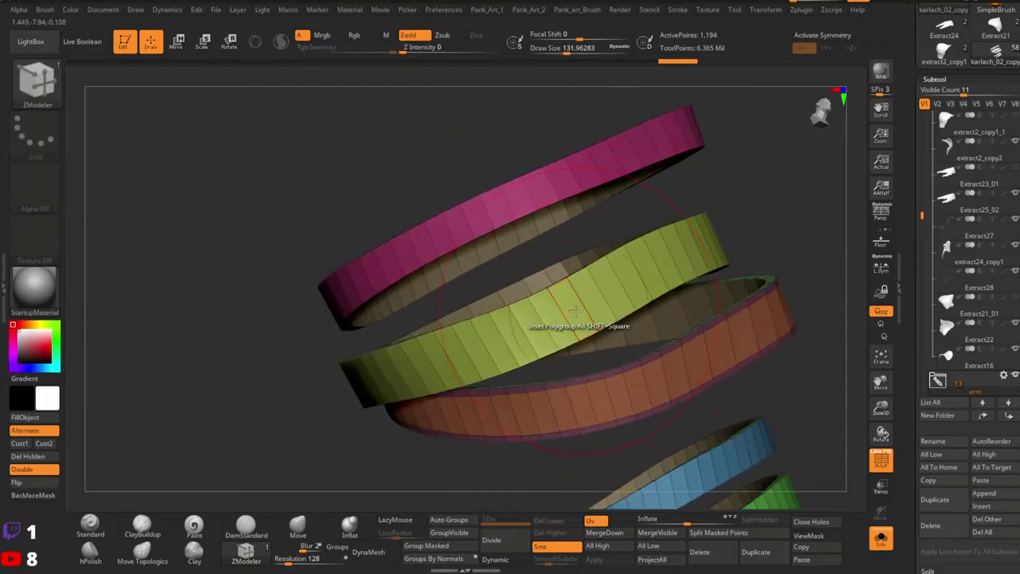
drag(582, 308, 606, 309)
alt+right_drag(731, 418, 628, 196)
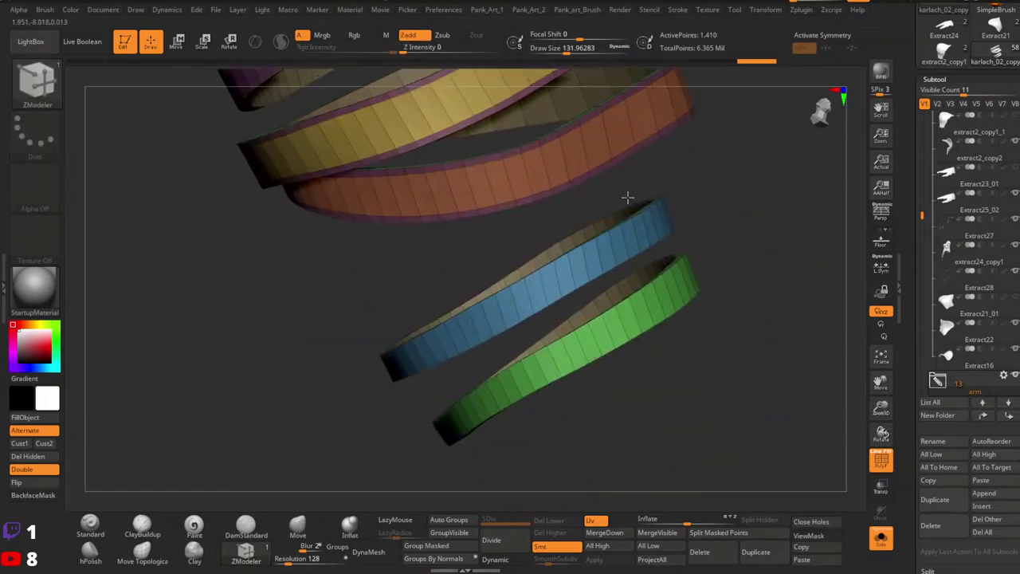
drag(607, 272, 628, 275)
drag(607, 336, 629, 337)
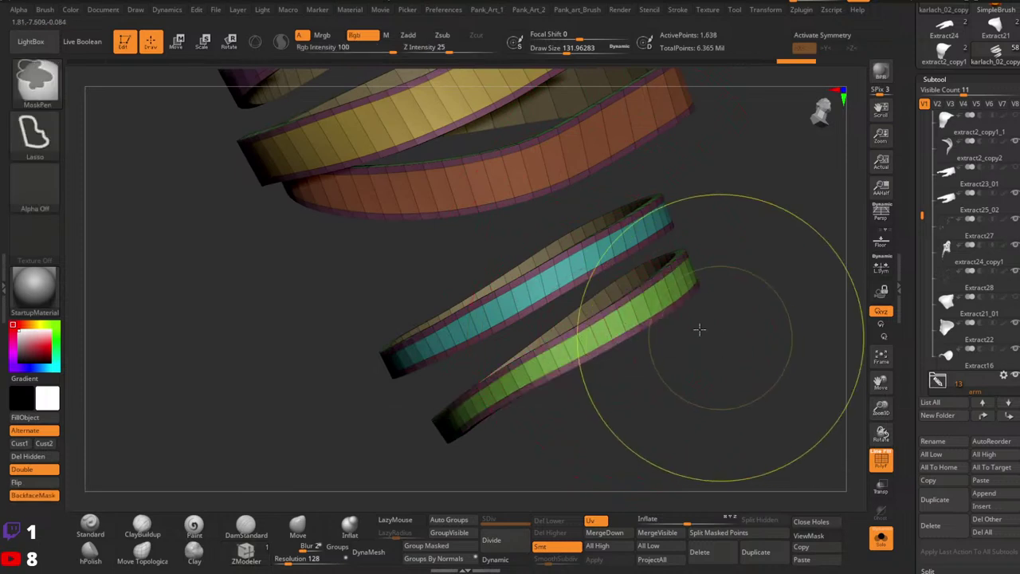
Examine the inset strap borders from several sides, with and without the polyframe.
ctrl+right_drag(699, 330, 697, 264)
alt+right_drag(697, 265, 700, 348)
right_drag(701, 347, 601, 308)
key(shift+f)
key(shift+f)
right_drag(698, 324, 609, 405)
right_drag(610, 405, 629, 311)
right_drag(629, 311, 578, 267)
right_drag(646, 280, 644, 398)
ctrl+right_drag(644, 398, 765, 414)
right_drag(765, 414, 733, 387)
Undo the strap insets and return to the state where the straps are only thickened.
key(ctrl+z)
ctrl+right_drag(826, 372, 801, 362)
key(ctrl+z)
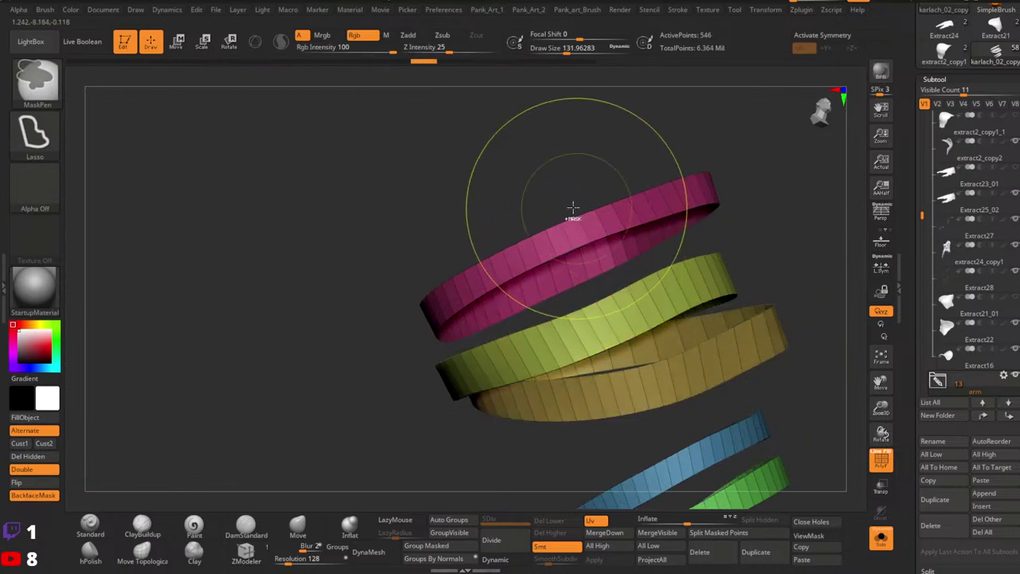
ctrl+right_drag(573, 208, 567, 253)
key(ctrl+shift+z)
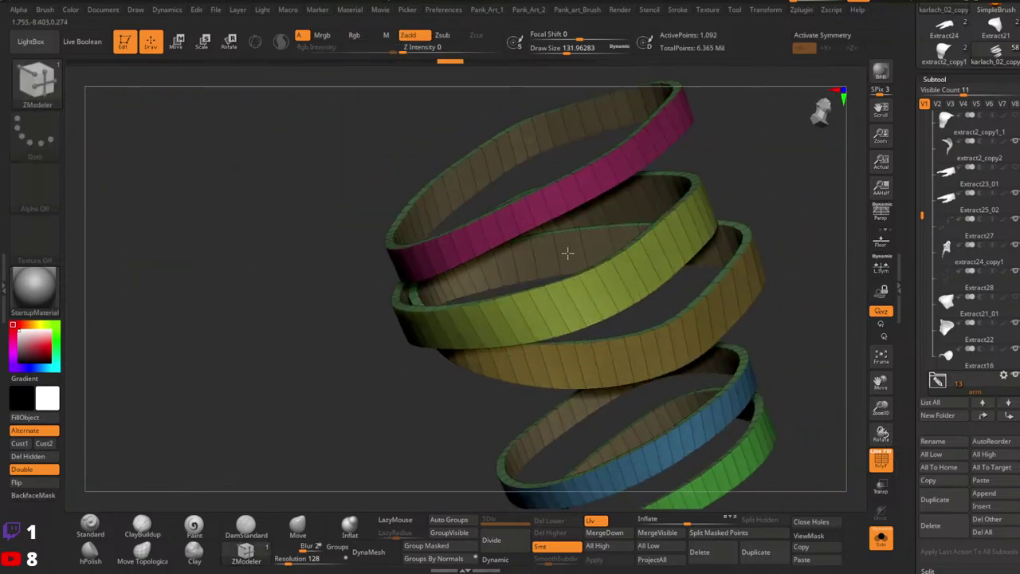
Try insetting the outer faces of the upper two straps, and undo both insets.
alt+right_drag(562, 201, 570, 222)
ctrl+right_drag(570, 221, 616, 346)
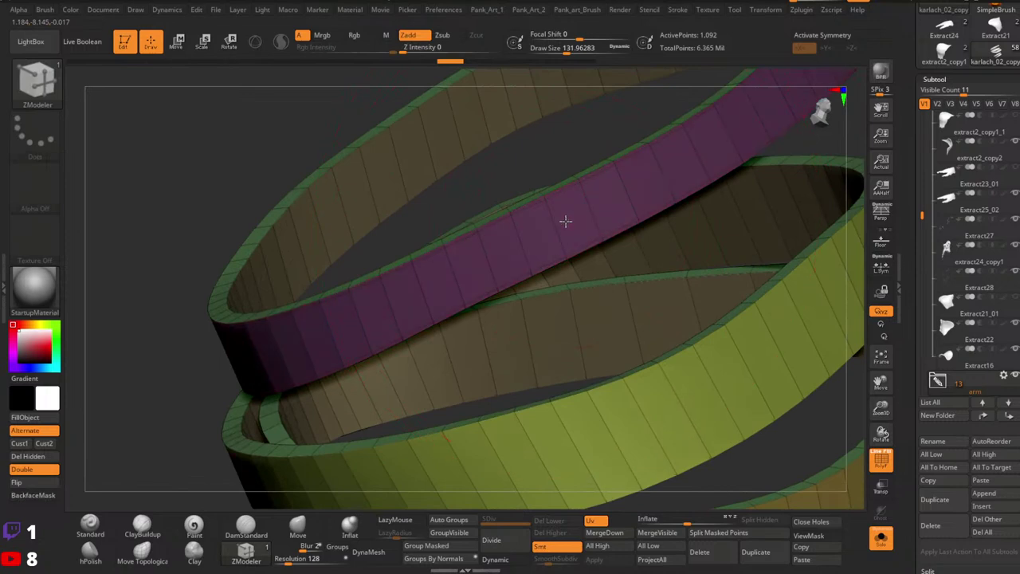
ctrl+right_drag(563, 222, 626, 263)
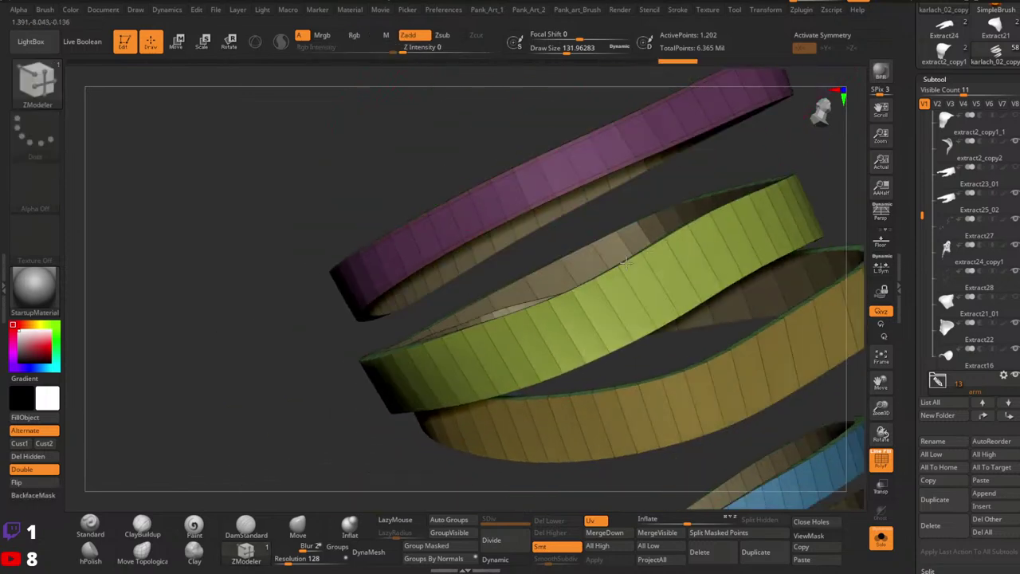
click(635, 313)
ctrl+right_drag(765, 348, 721, 279)
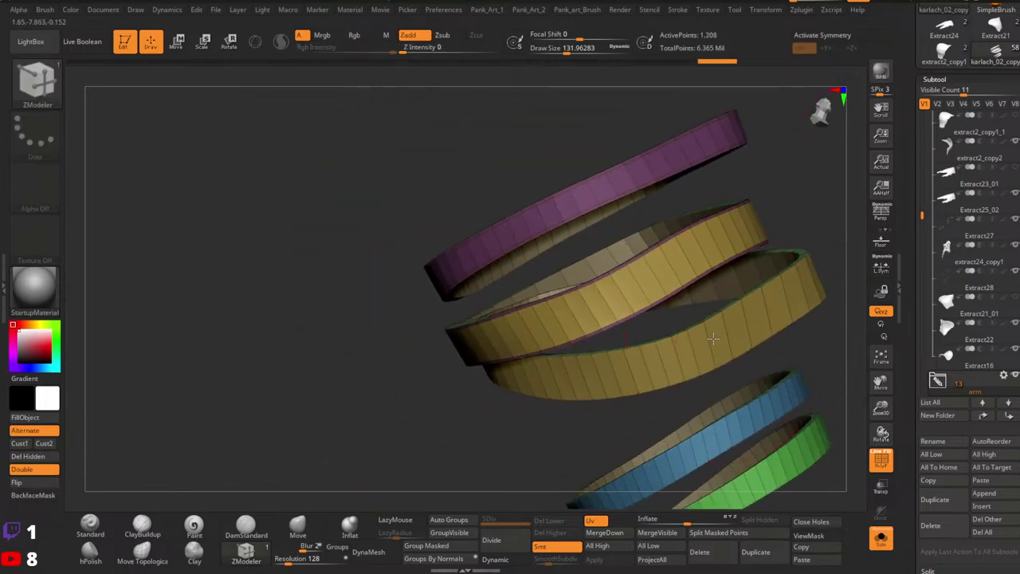
ctrl+right_drag(603, 188, 641, 264)
key(ctrl+z)
key(ctrl+z)
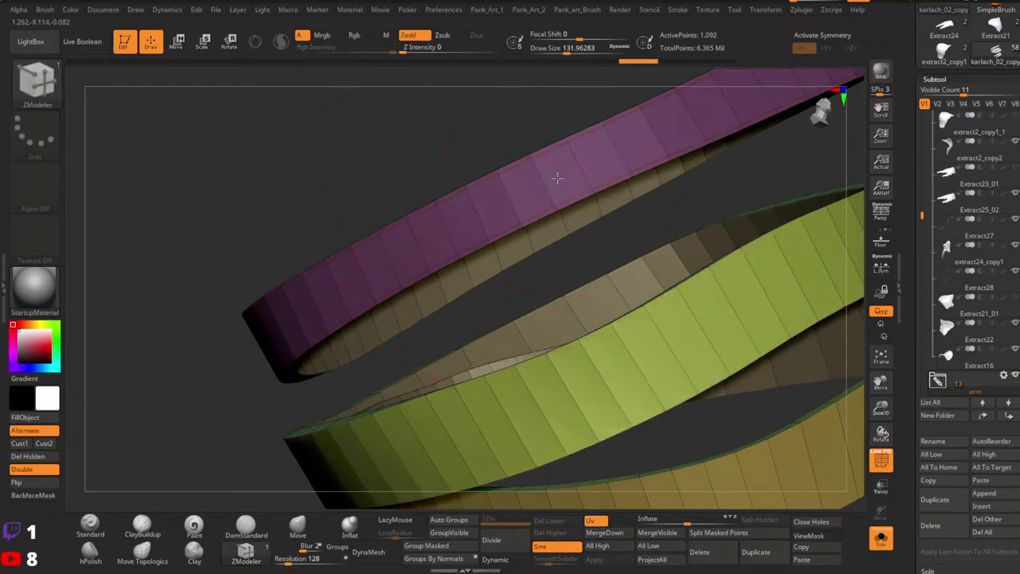
Inset the outer-face polygroup of each of the five straps, leaving a narrow border along both edges.
click(652, 374)
ctrl+right_drag(709, 411, 625, 338)
click(626, 338)
alt+right_drag(738, 379, 686, 264)
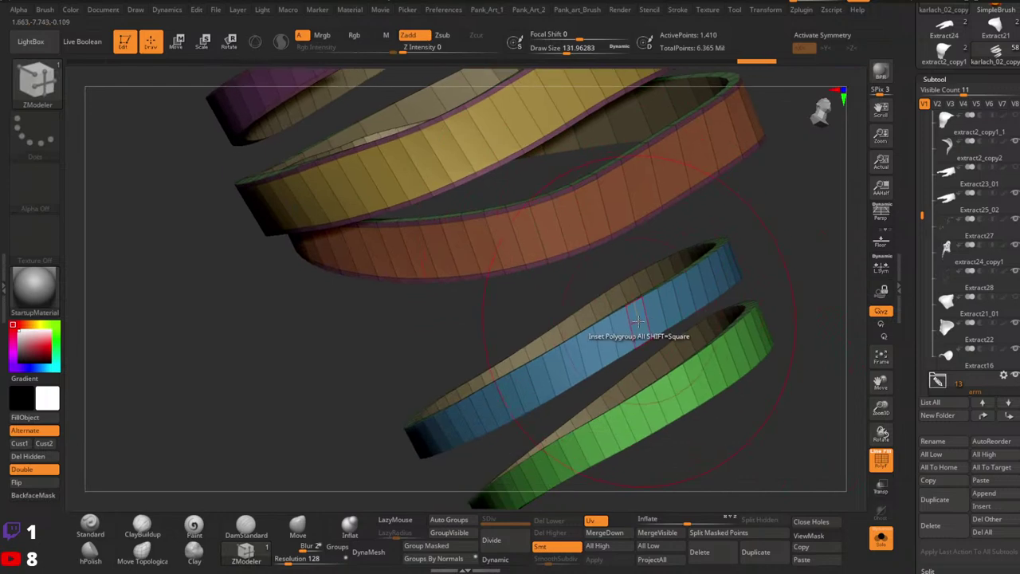
click(640, 322)
click(683, 407)
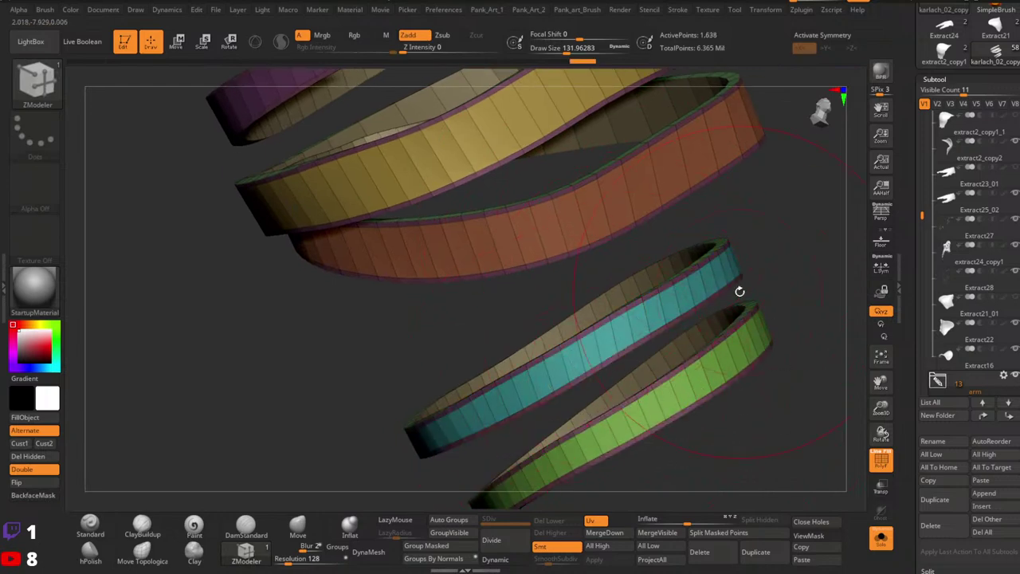
Switch the ZModeler polygon action to Extrude and undo the trial extrusion of all polygons.
alt+right_drag(521, 168, 582, 262)
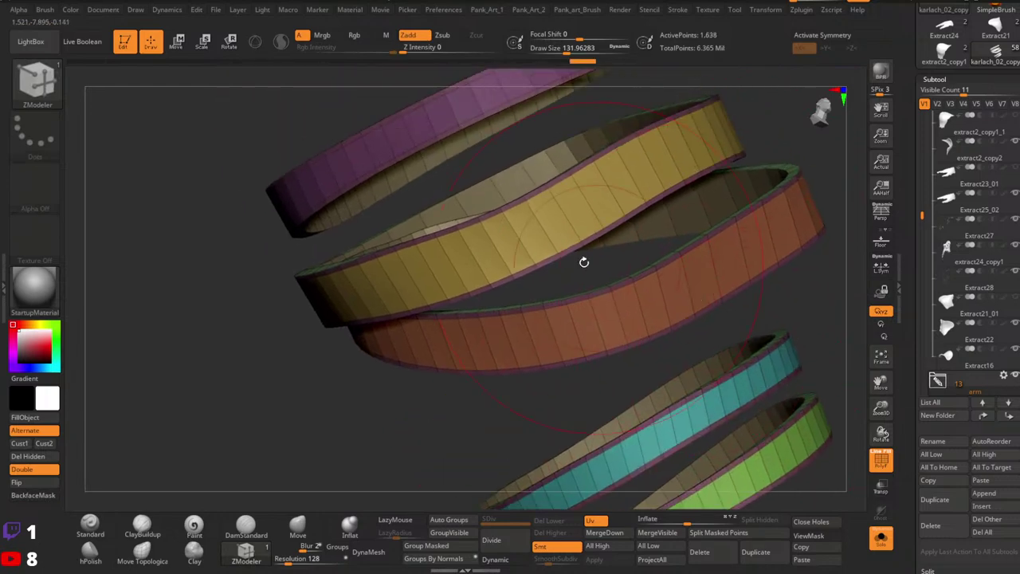
alt+right_drag(549, 231, 605, 228)
alt+right_drag(640, 145, 428, 333)
ctrl+right_drag(526, 302, 552, 253)
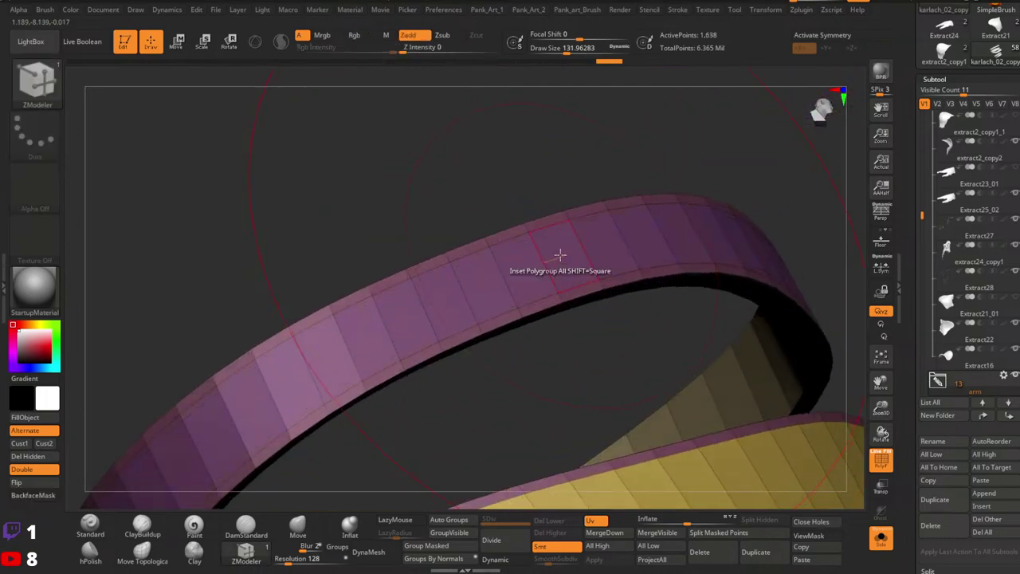
key(space)
click(402, 195)
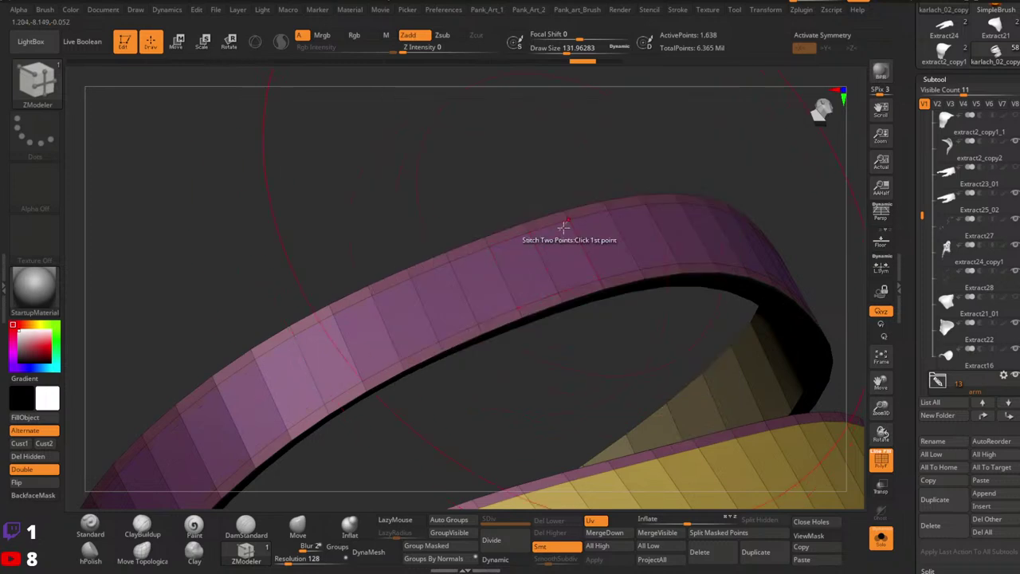
click(562, 254)
key(ctrl+z)
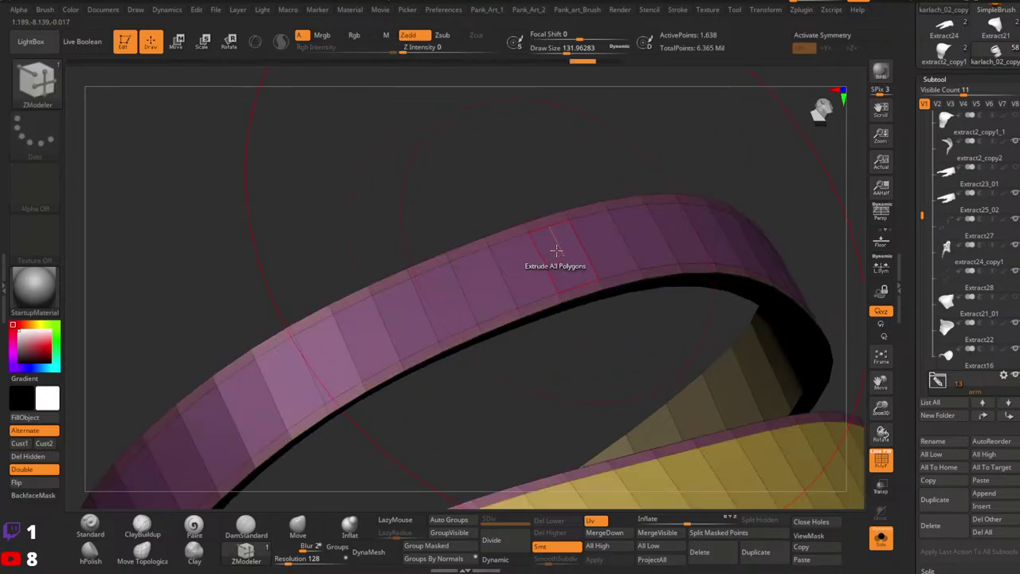
key(ctrl+z)
Set the Extrude target to Polygroup All and push the central bands of the upper four straps inward.
key(space)
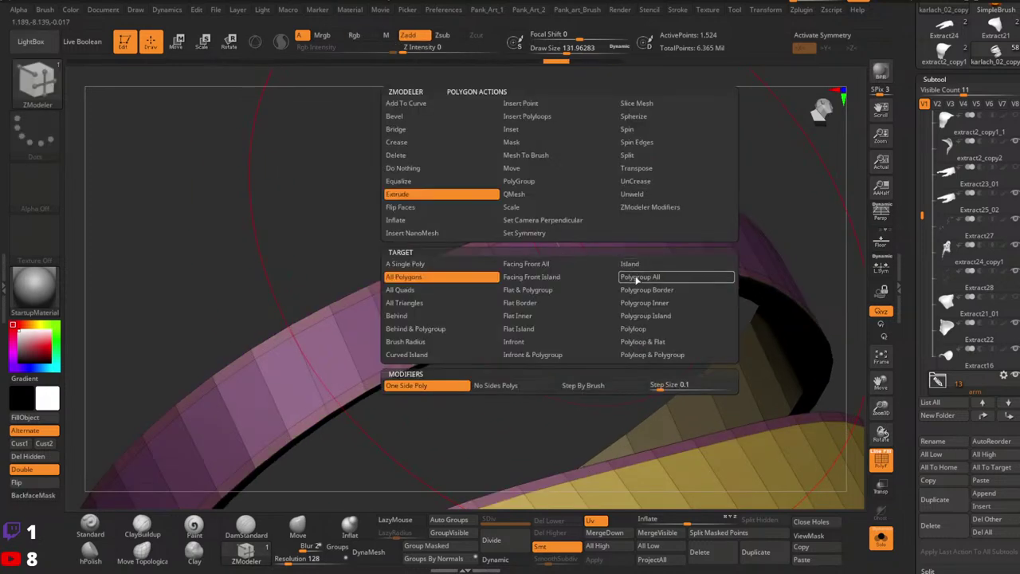
click(636, 279)
drag(557, 255, 553, 264)
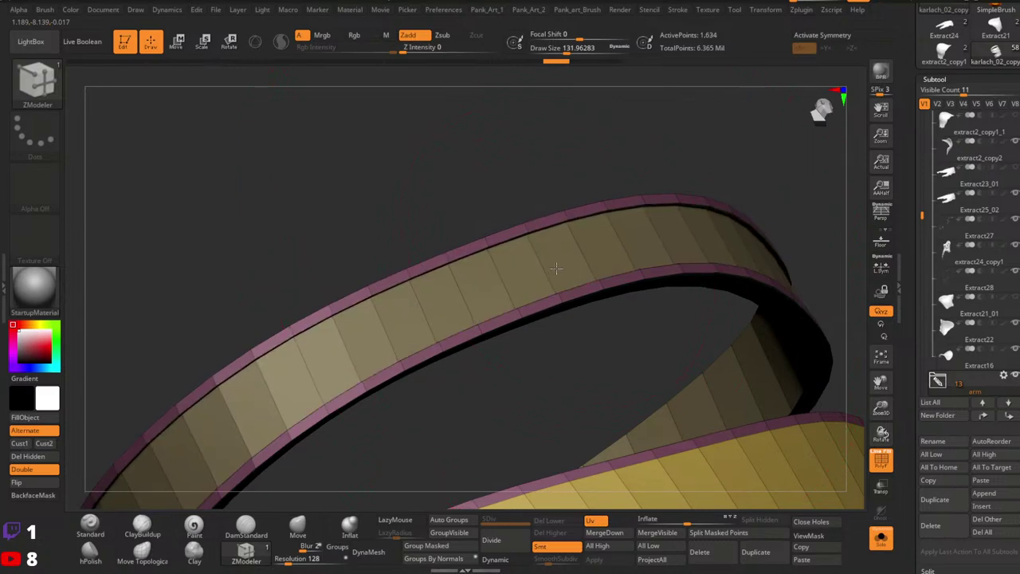
ctrl+right_drag(594, 280, 605, 231)
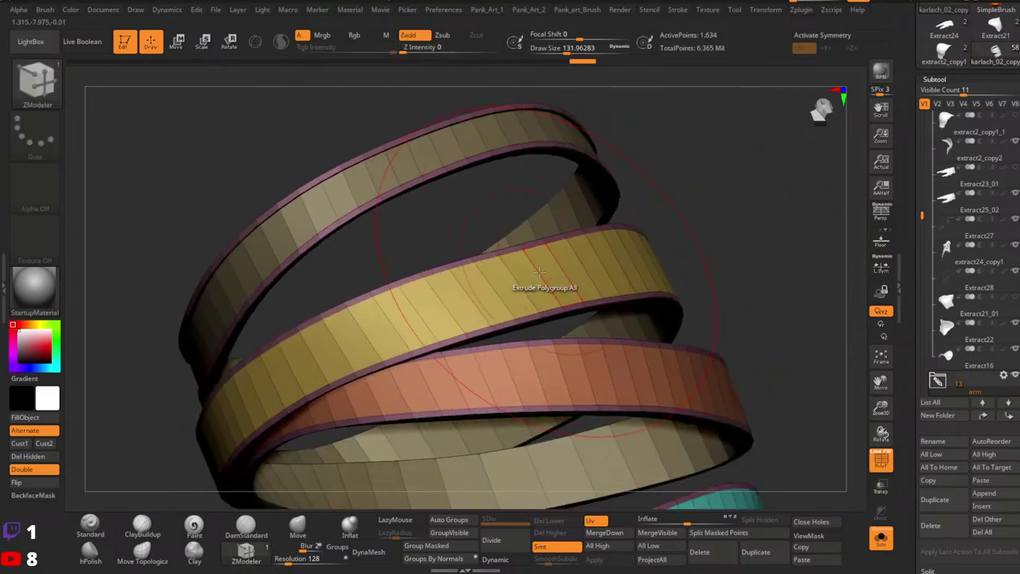
click(549, 271)
click(549, 380)
alt+right_drag(578, 473, 550, 358)
click(617, 427)
Undo the extrusion of the lowest strap's outer face and inset that face with Inset Polygroup All.
mouse_move(663, 505)
alt+right_down()
mouse_move(584, 352)
mouse_move(623, 340)
alt+right_up()
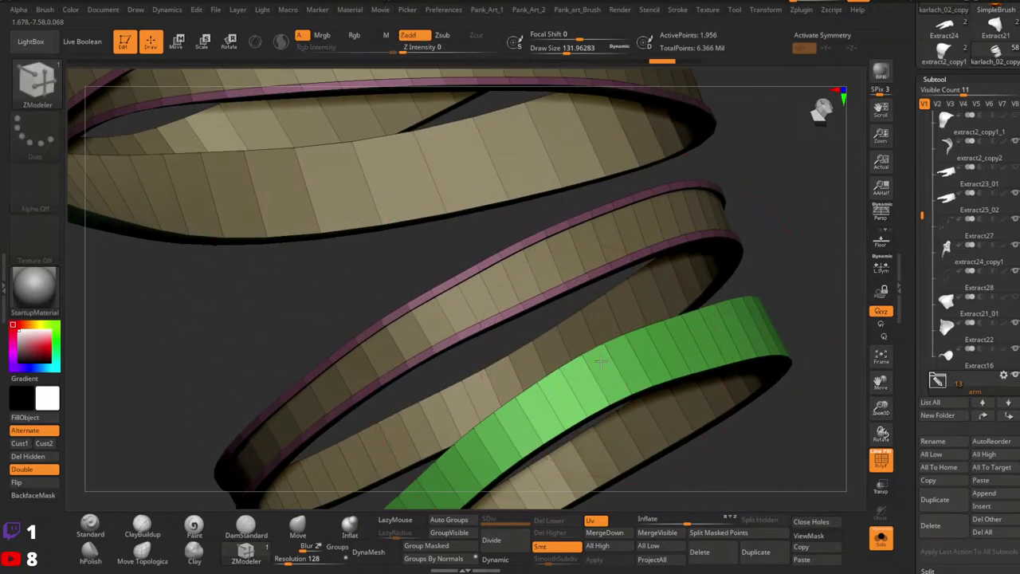
click(622, 375)
key(ctrl+z)
right_drag(604, 271, 593, 331)
key(space)
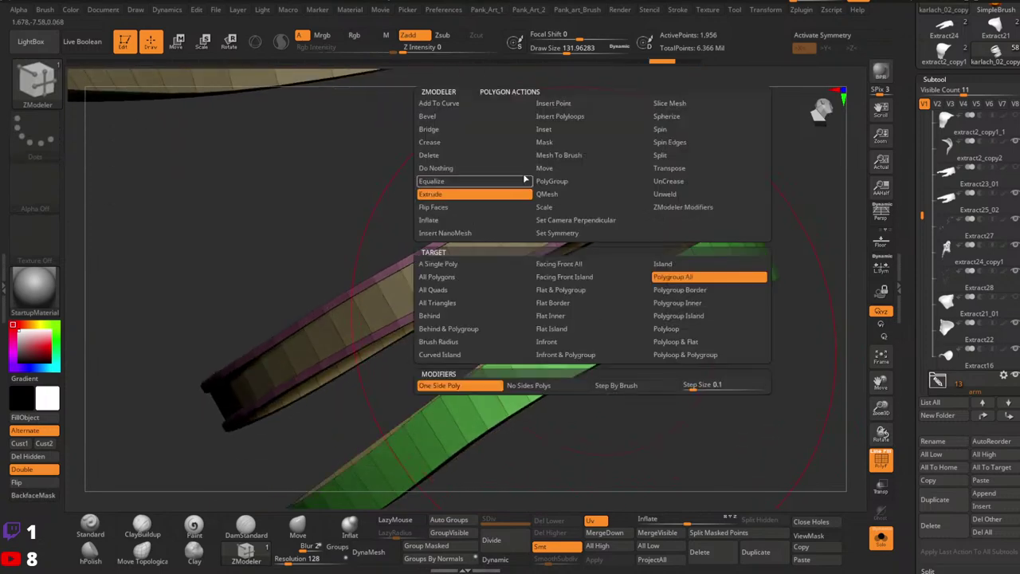
click(549, 117)
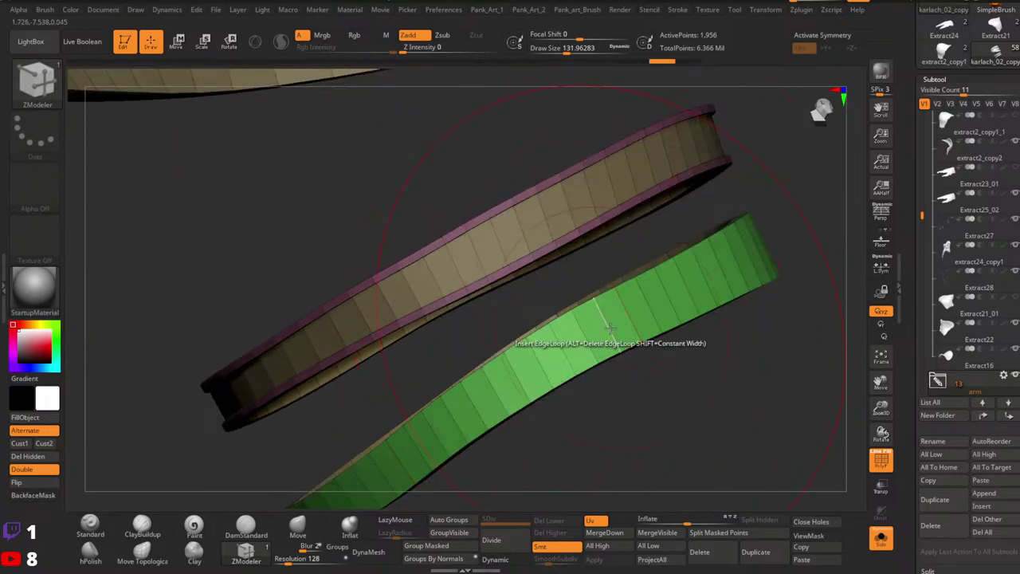
click(600, 332)
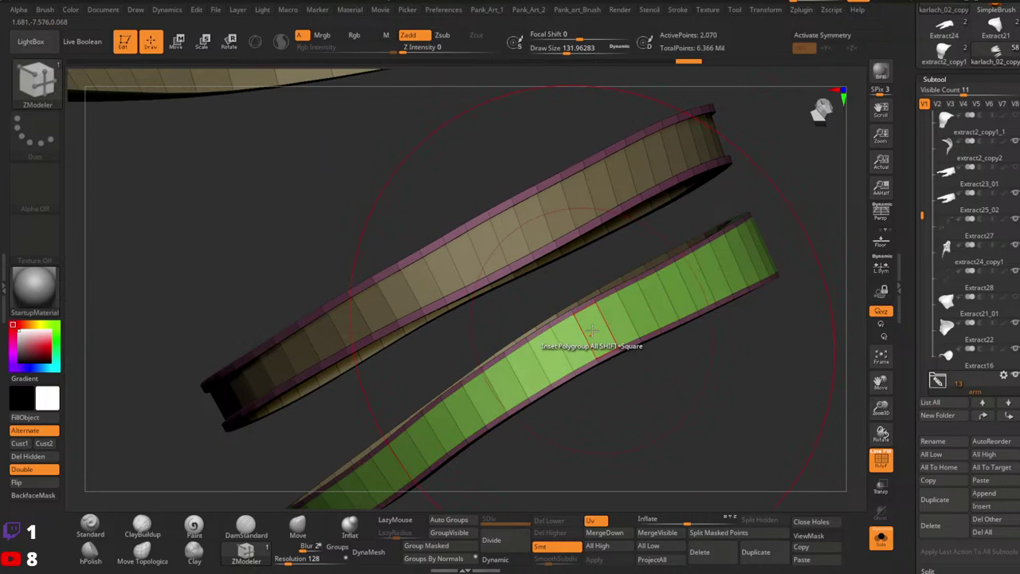
Extrude the lowest strap's central band inward between its inset borders with Extrude Polygroup All.
key(space)
click(429, 195)
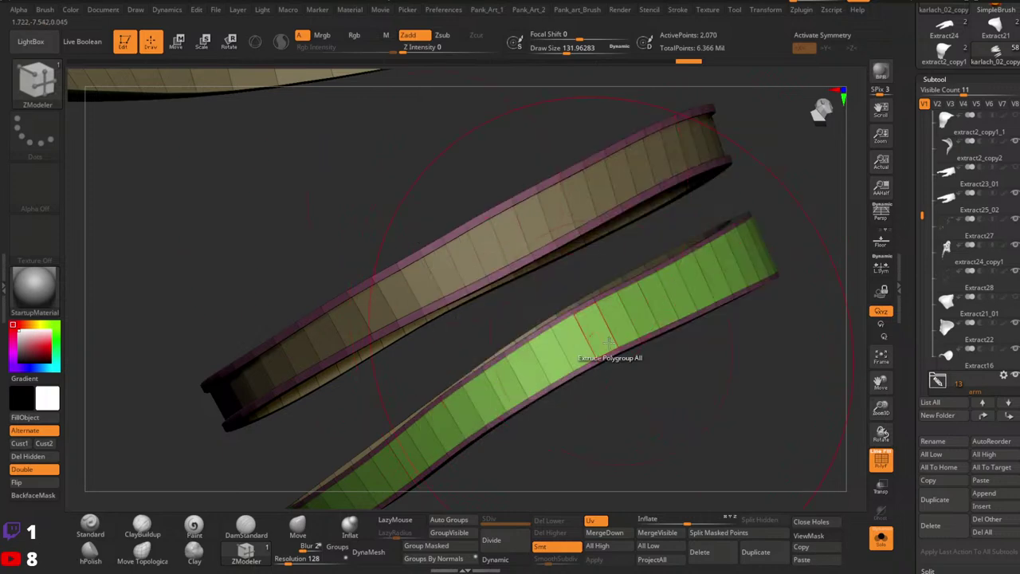
click(609, 345)
Apply Auto Groups to the straps and turn on dynamic subdivision with the polyframe hidden.
drag(772, 317, 496, 482)
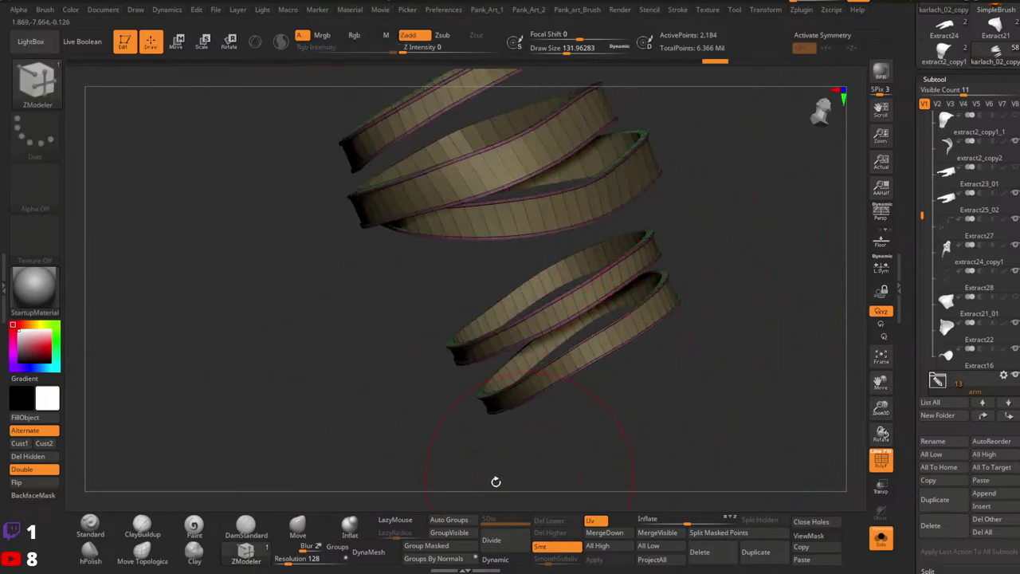
click(442, 524)
key(shift+f)
ctrl+right_drag(765, 383, 742, 406)
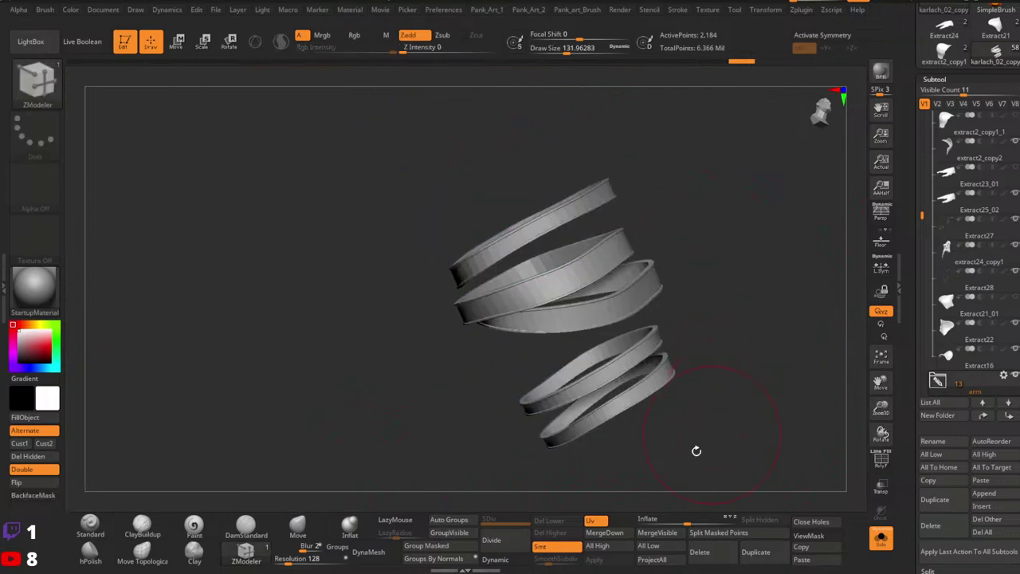
click(508, 563)
mouse_move(770, 359)
ctrl+right_down()
mouse_move(674, 338)
mouse_move(733, 375)
mouse_move(755, 371)
ctrl+right_up()
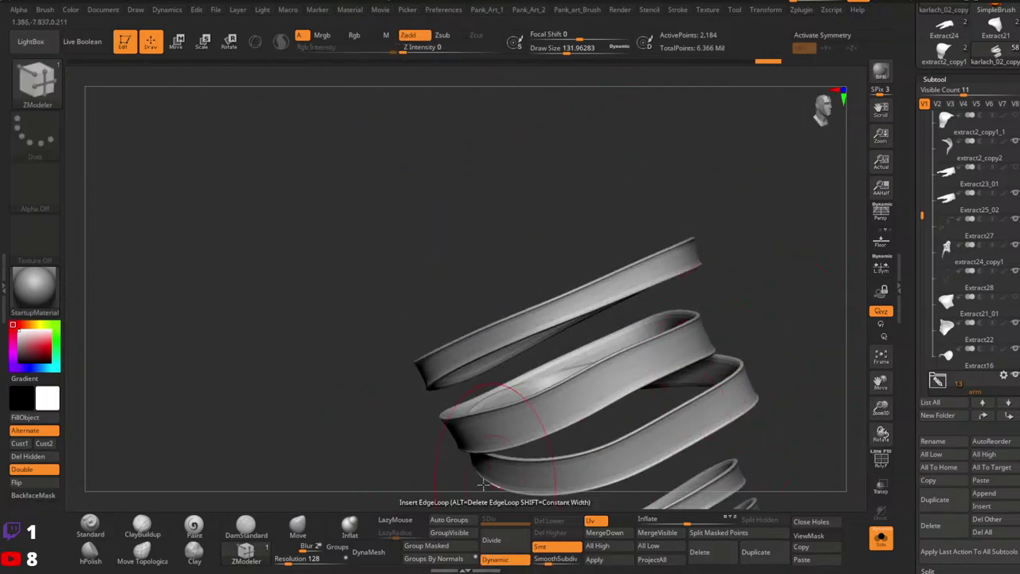
Turn off dynamic subdivision, display the polyframe and regroup the straps' faces with Groups By Normals.
alt+right_drag(784, 436, 735, 388)
click(506, 559)
key(shift+f)
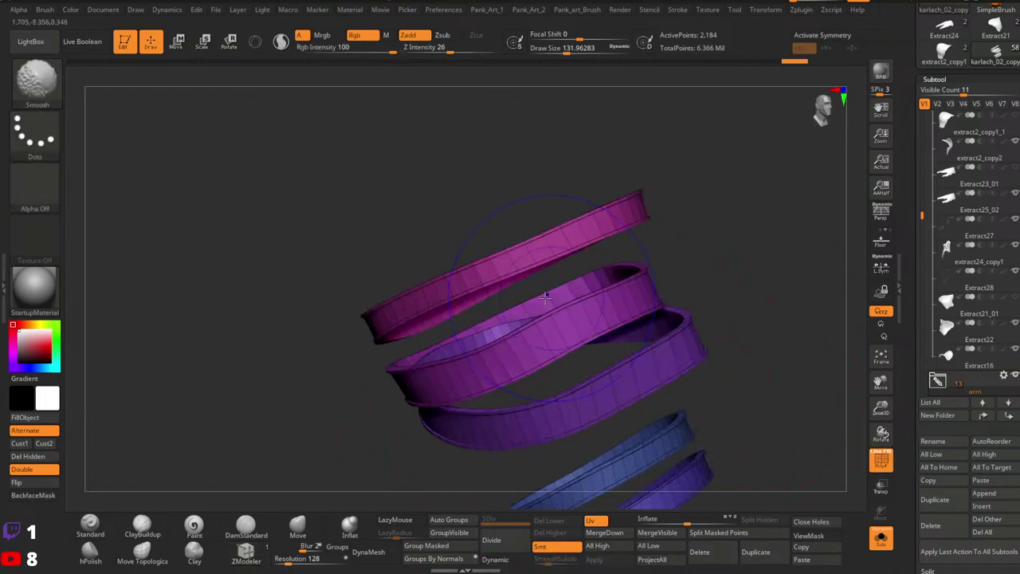
right_drag(547, 296, 524, 293)
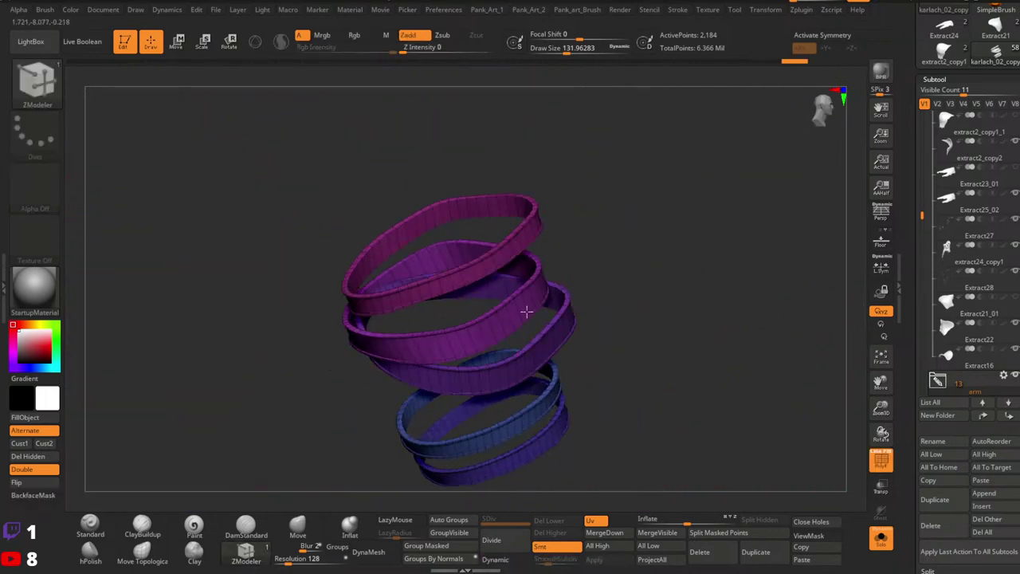
right_drag(526, 312, 536, 289)
ctrl+right_drag(536, 288, 570, 348)
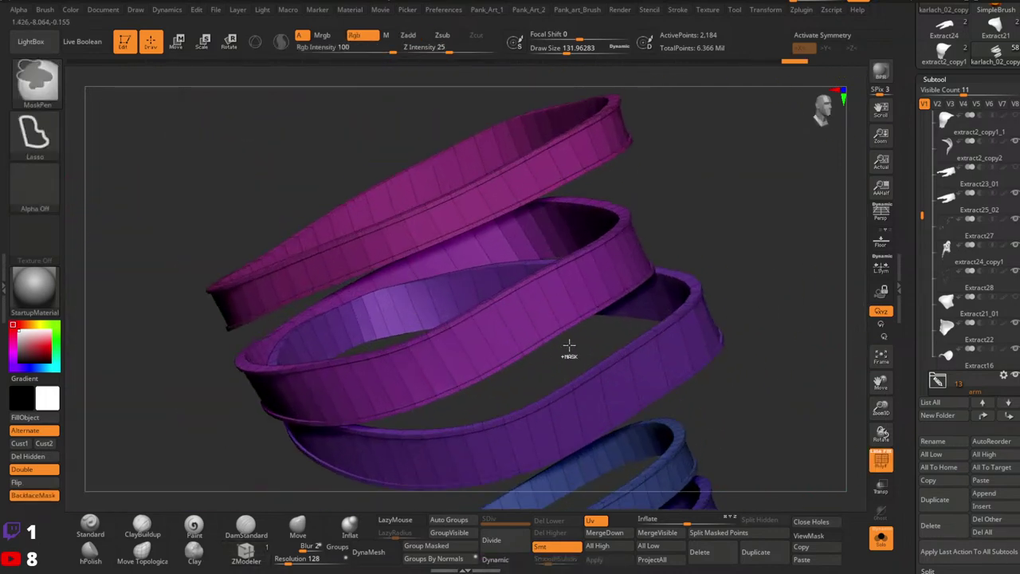
click(460, 561)
right_drag(608, 408, 561, 235)
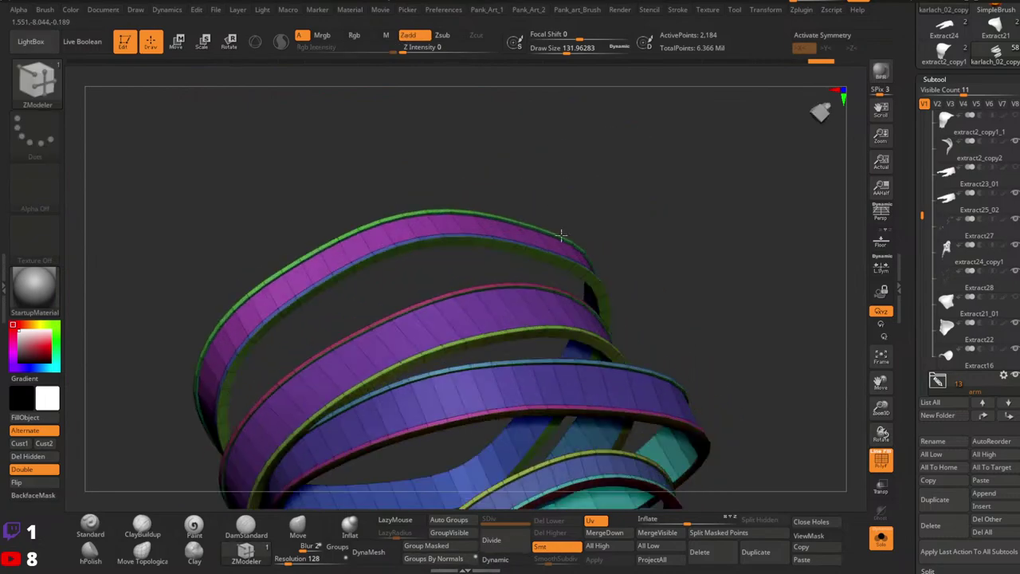
Reduce the draw size to about 14 and examine the polygroups on the straps' borders, bands and inner faces from several sides.
mouse_move(561, 235)
mouse_down()
mouse_move(587, 335)
mouse_move(574, 319)
mouse_up()
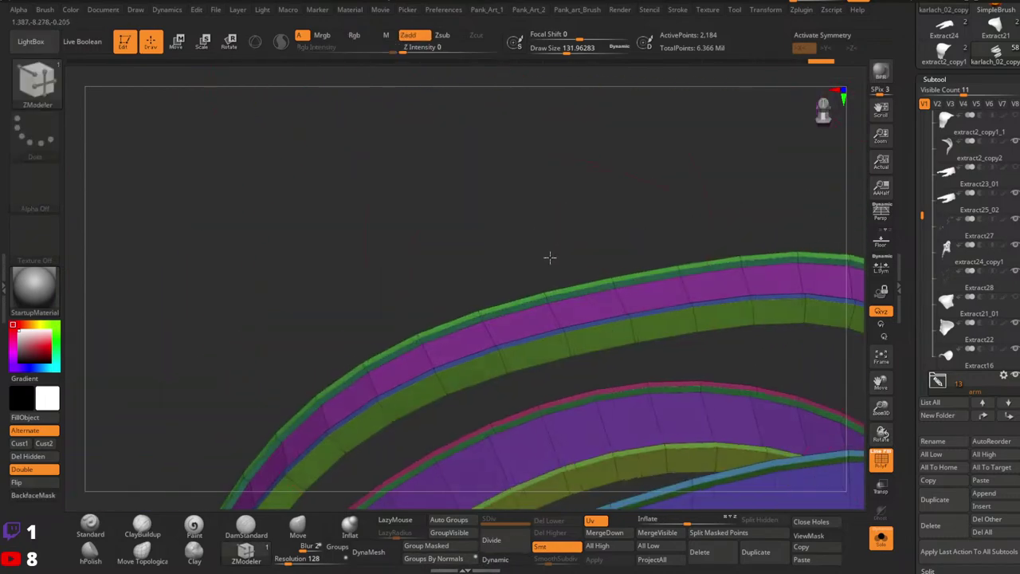
key(space)
drag(551, 236, 511, 237)
right_drag(511, 244, 638, 360)
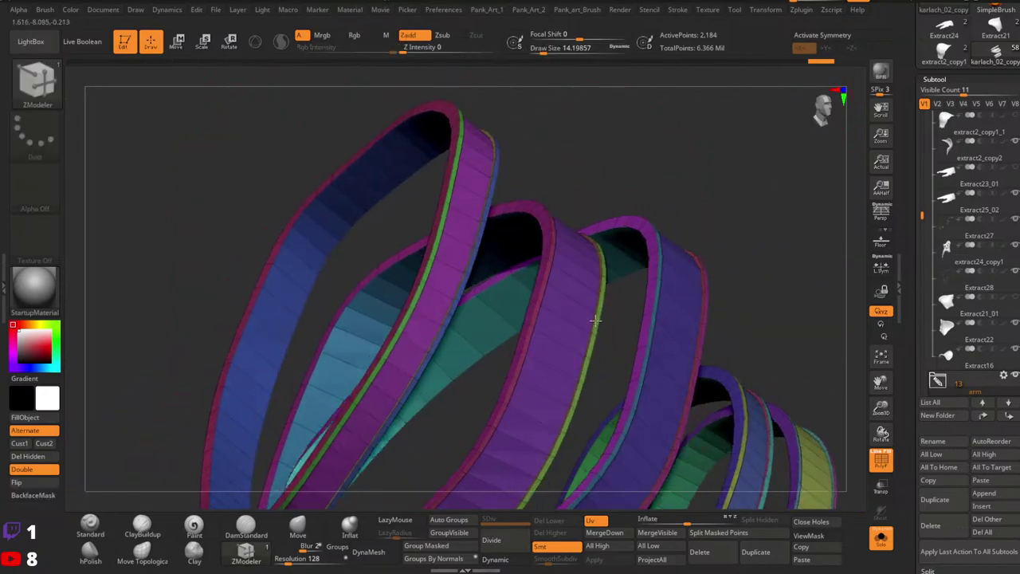
mouse_move(510, 160)
mouse_down()
mouse_move(542, 183)
mouse_move(584, 253)
mouse_up()
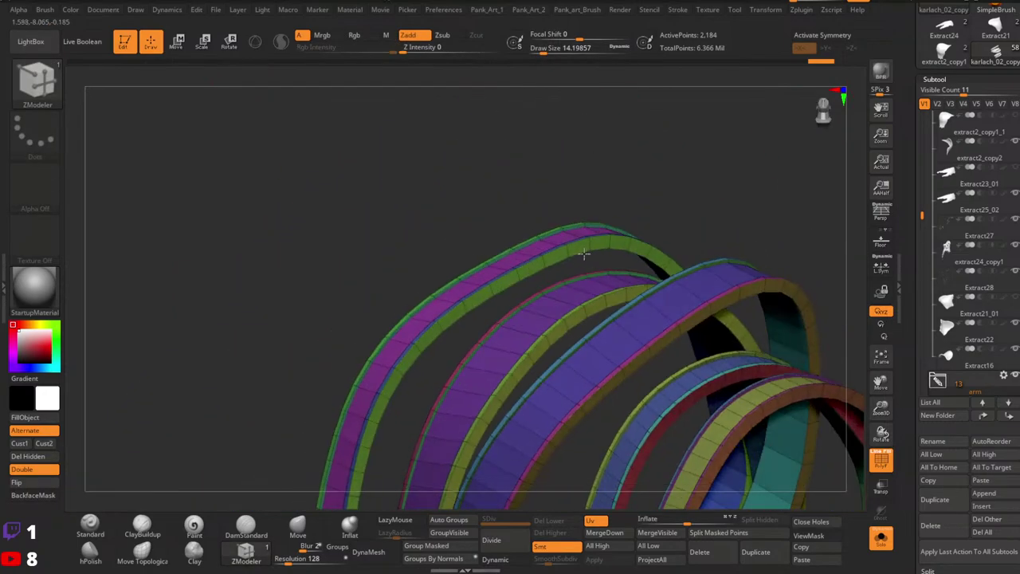
right_drag(584, 253, 525, 288)
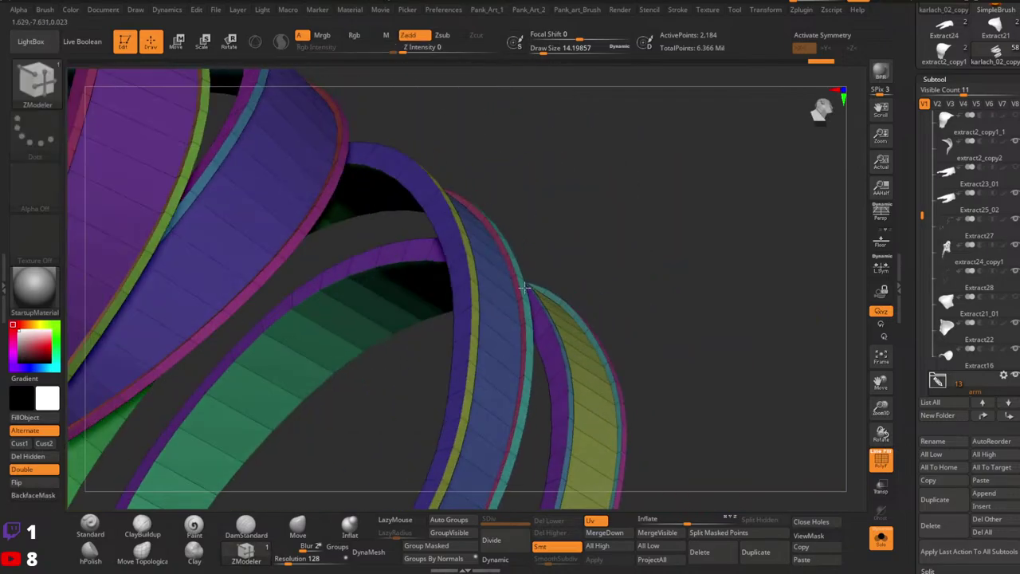
drag(525, 287, 553, 229)
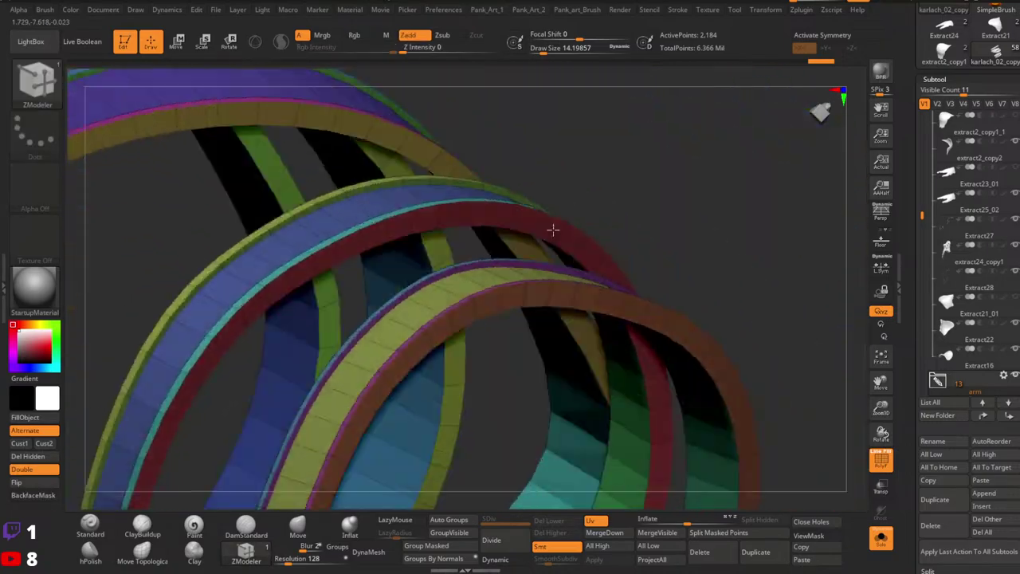
right_drag(553, 229, 544, 272)
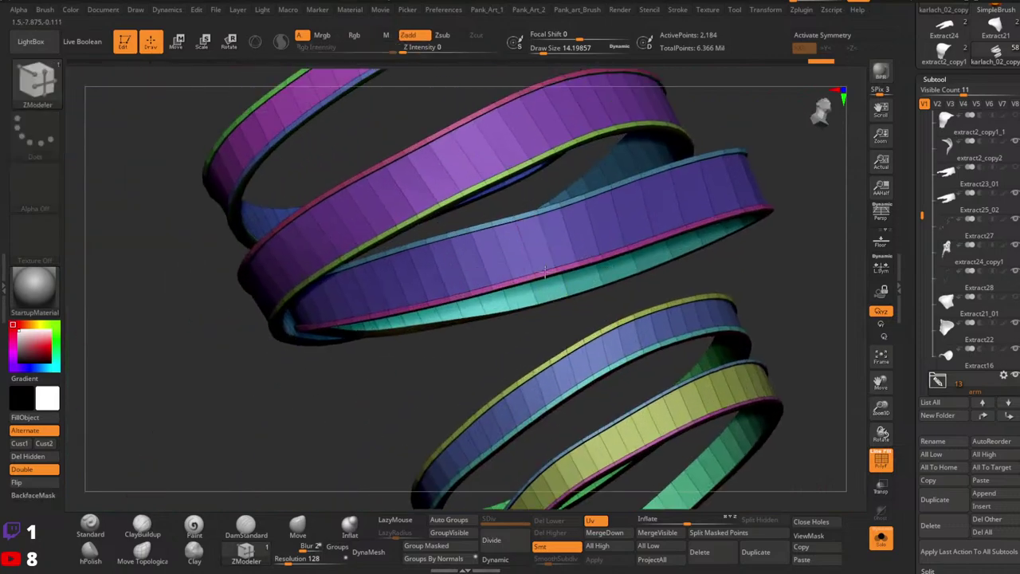
drag(544, 272, 741, 315)
right_drag(510, 398, 606, 335)
ctrl+right_drag(605, 335, 747, 320)
Set the crease level to 2 for the straps' polygroup borders and preview them with dynamic subdivision and the polyframe hidden.
key(1)
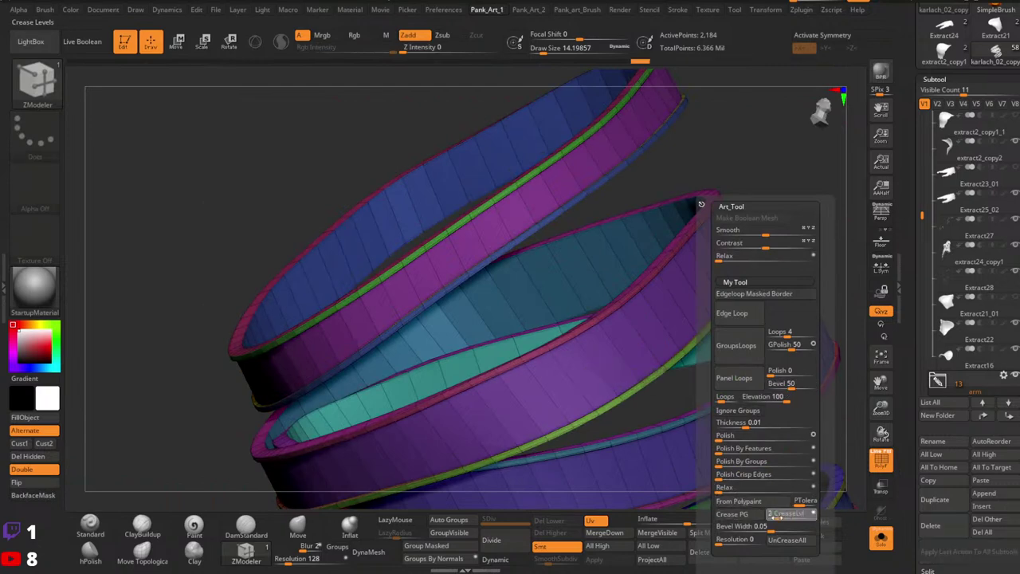
key(Return)
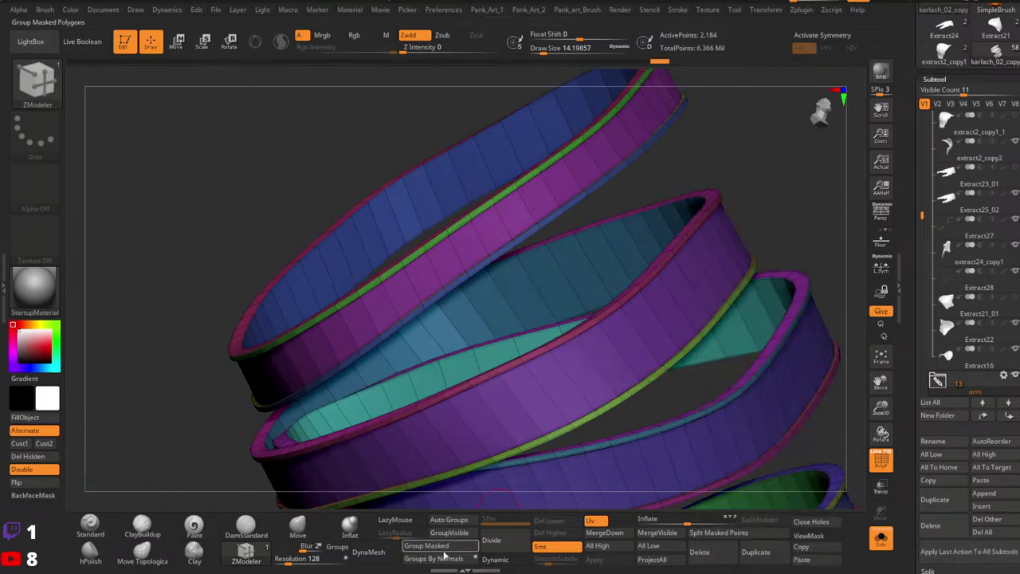
click(498, 560)
key(shift+f)
right_drag(724, 444, 590, 318)
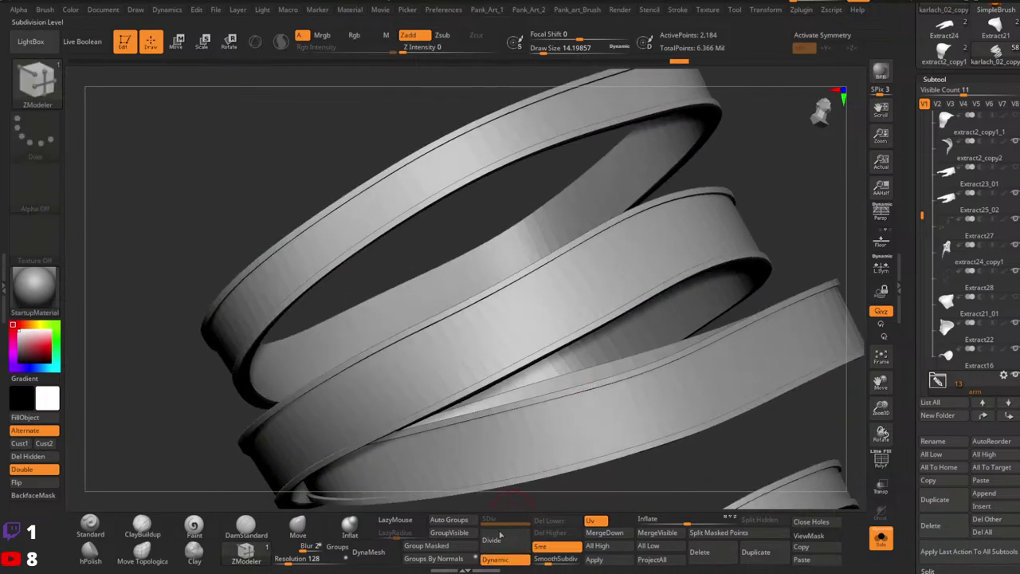
Raise the dynamic SmoothSubdiv level to 5 and lower the straps' crease level to 1.
drag(548, 560, 564, 560)
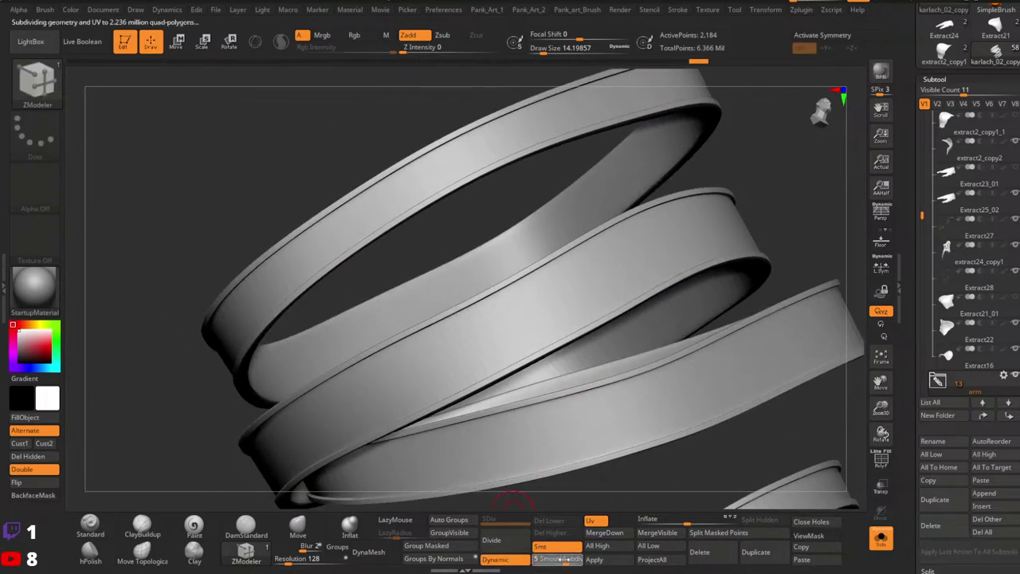
key(1)
click(773, 517)
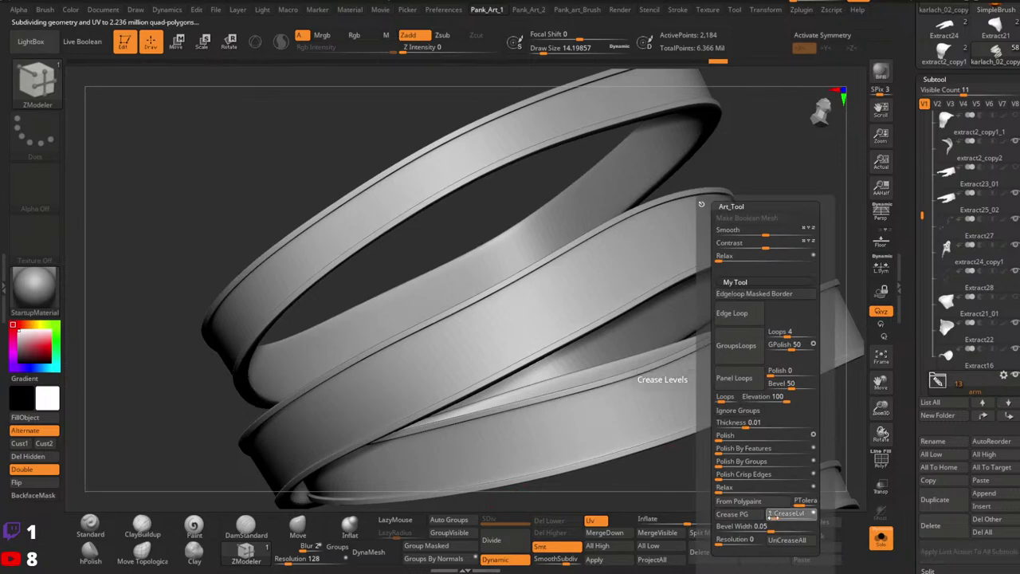
ctrl+right_drag(382, 428, 685, 386)
alt+right_drag(685, 385, 582, 314)
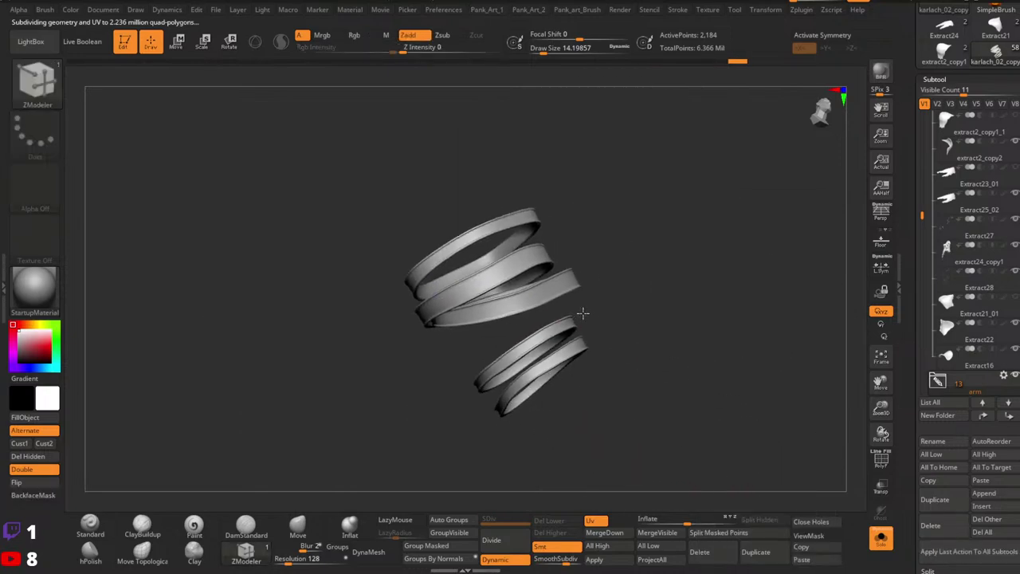
Leave Solo mode and inspect the smoothed straps on the character's arm.
click(880, 537)
shift+right_drag(688, 234, 662, 289)
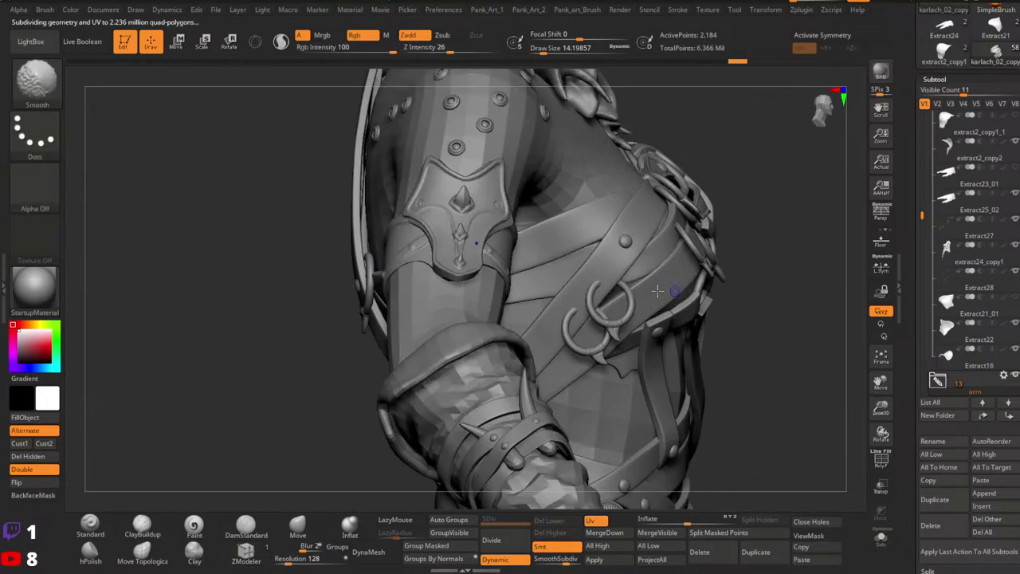
right_drag(761, 230, 701, 207)
right_drag(702, 207, 553, 286)
ctrl+right_drag(553, 285, 569, 332)
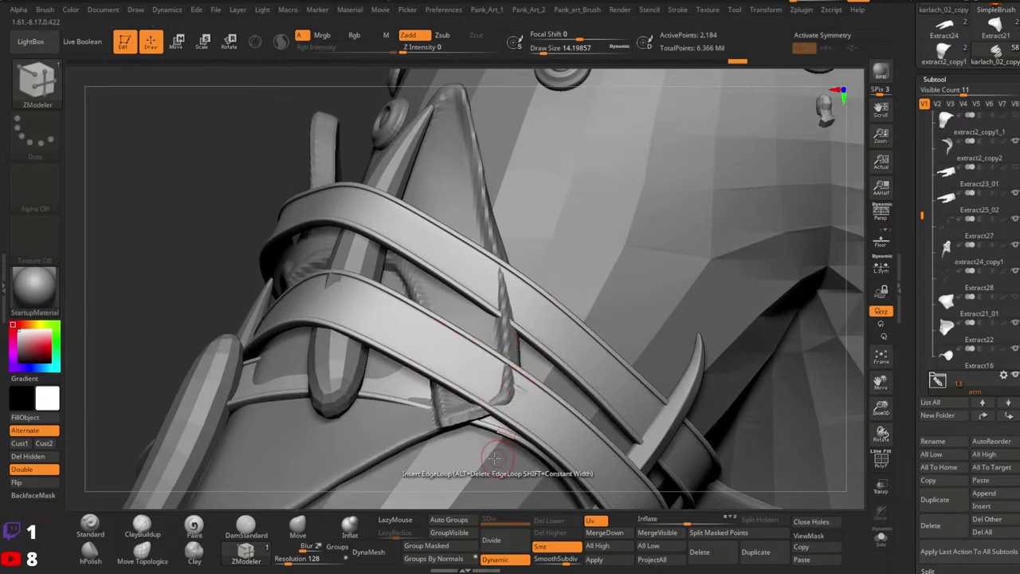
Check the straps' unsmoothed mesh and polygroups on the arm, restoring dynamic subdivision and the hidden polyframe.
click(495, 559)
key(shift+f)
right_drag(553, 360, 576, 308)
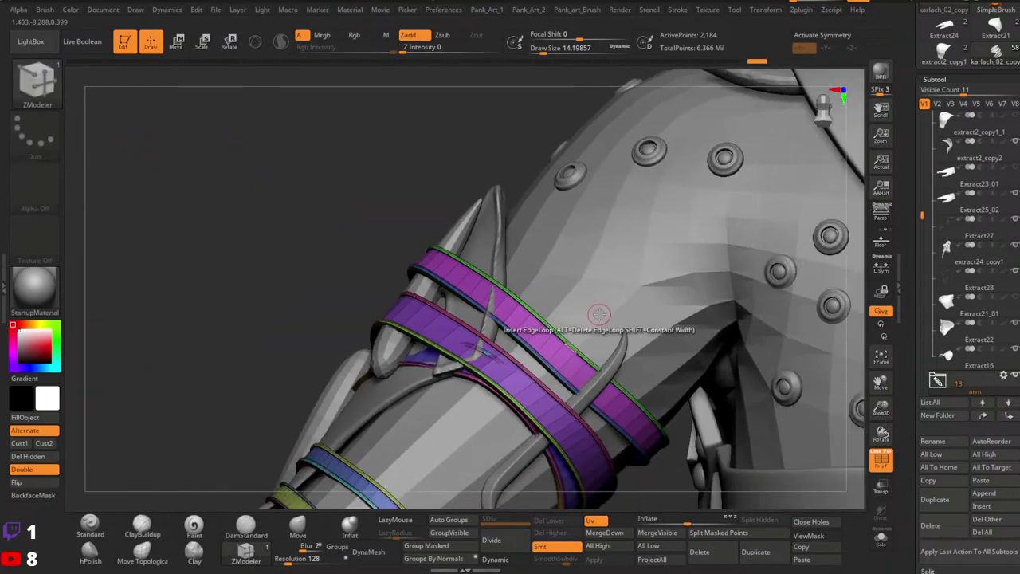
key(shift+f)
key(1)
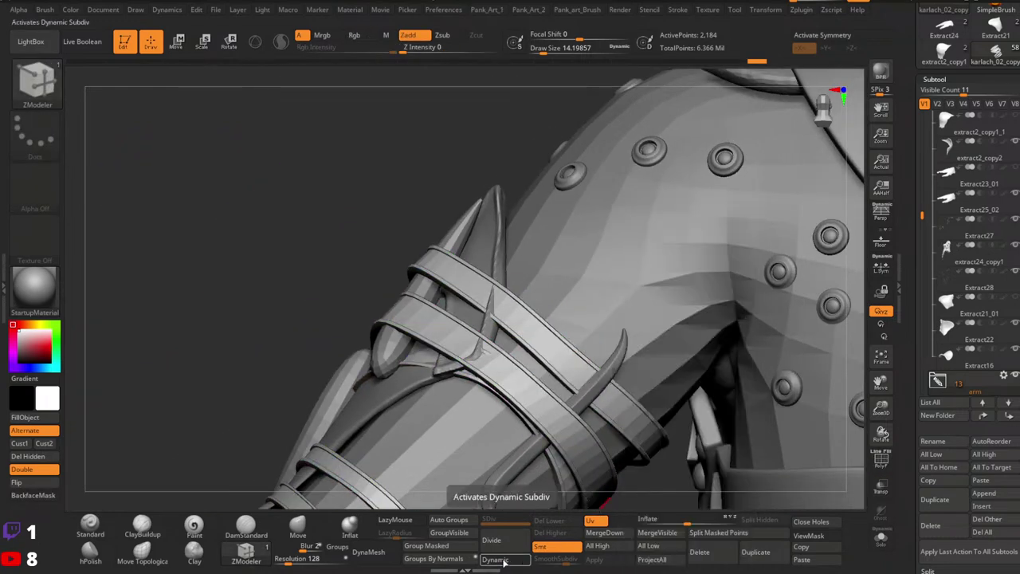
click(503, 561)
Lower the straps' crease level to 0.
key(1)
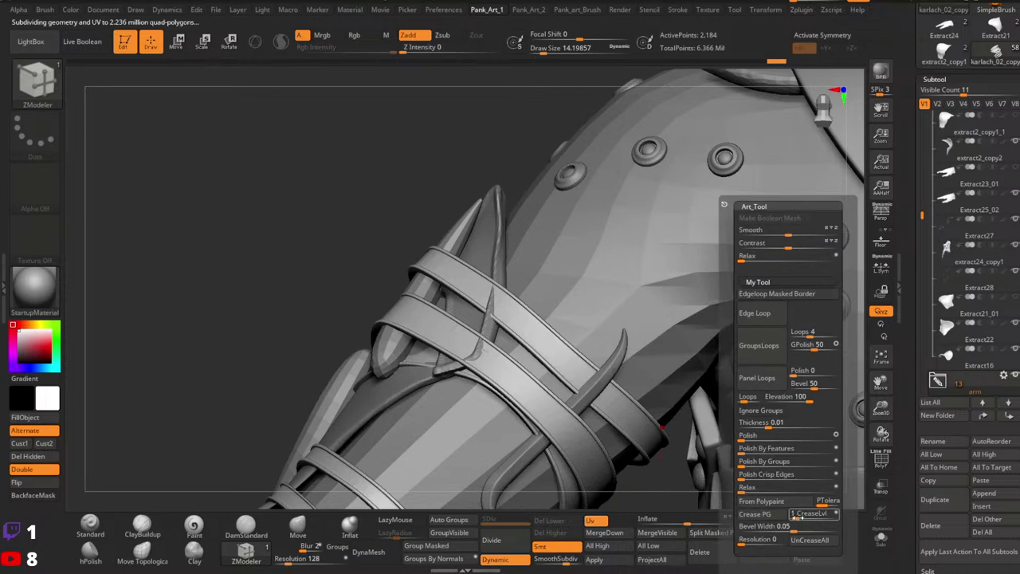
click(794, 515)
click(795, 516)
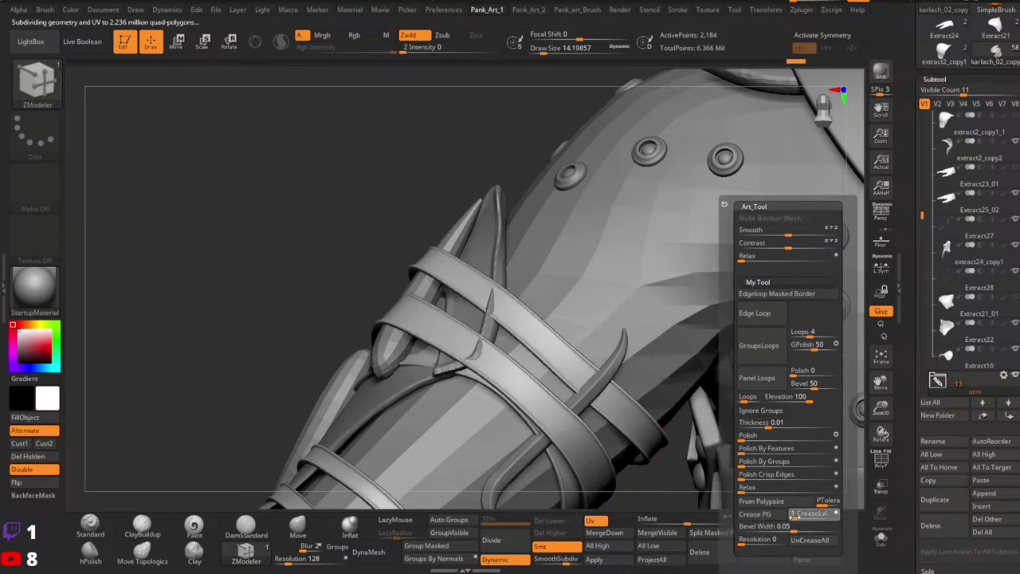
click(795, 517)
click(794, 516)
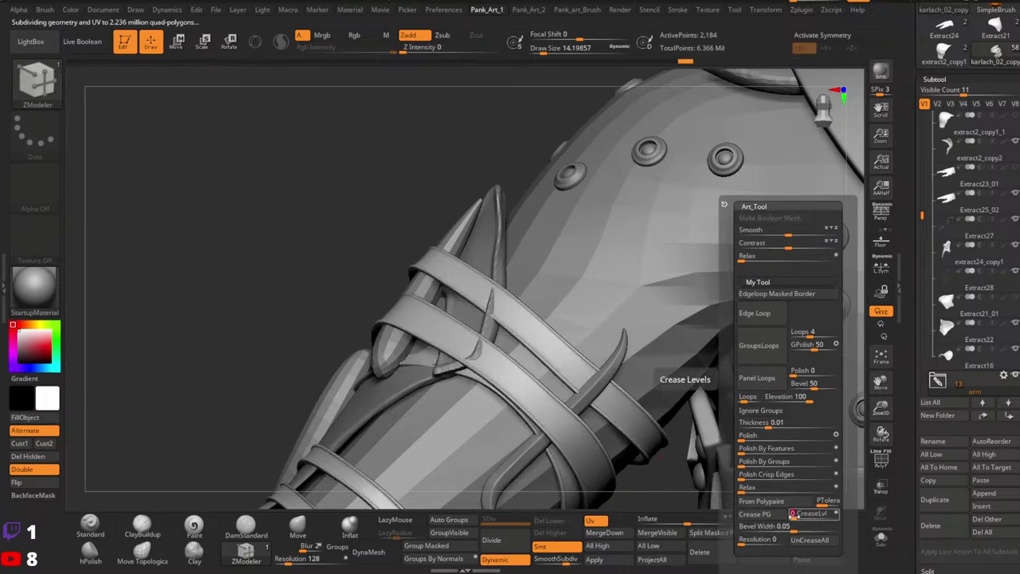
ctrl+right_drag(577, 404, 608, 378)
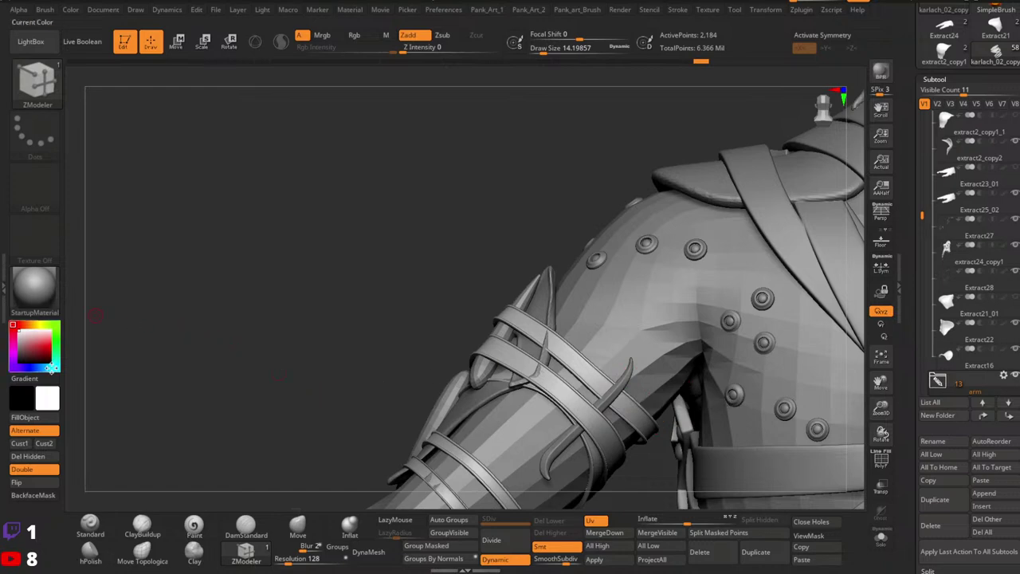
Select the Move brush with a draw size of about 54 for adjusting the upper straps around the spikes.
click(91, 530)
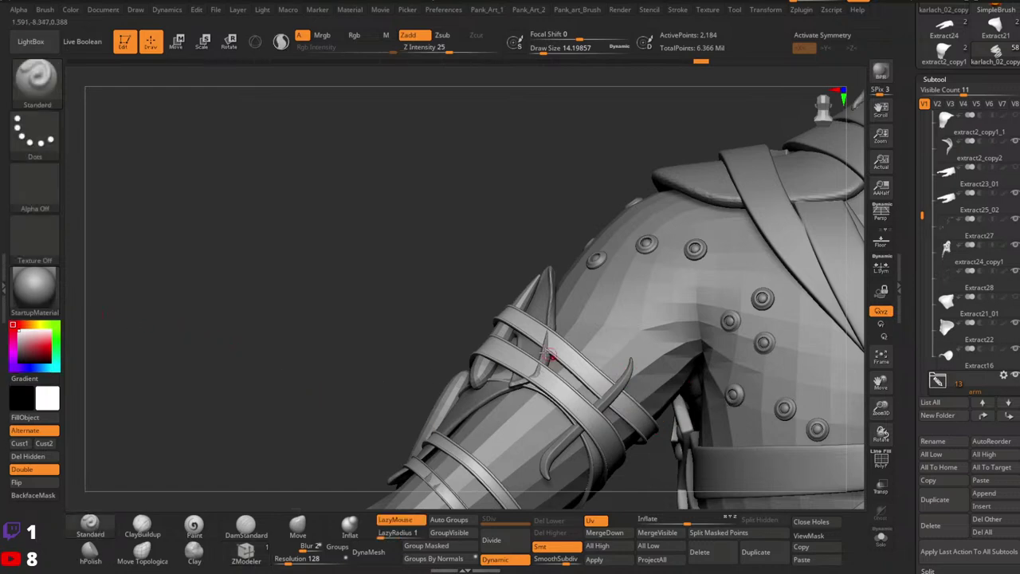
right_drag(550, 354, 375, 375)
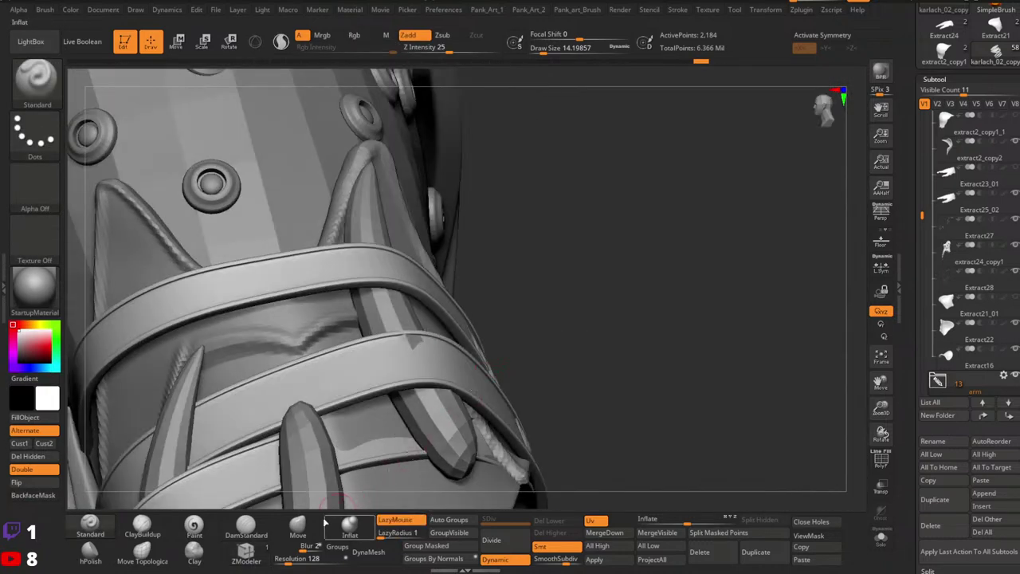
click(300, 526)
key(space)
drag(419, 323, 439, 324)
right_drag(446, 327, 425, 348)
key(space)
drag(421, 341, 407, 340)
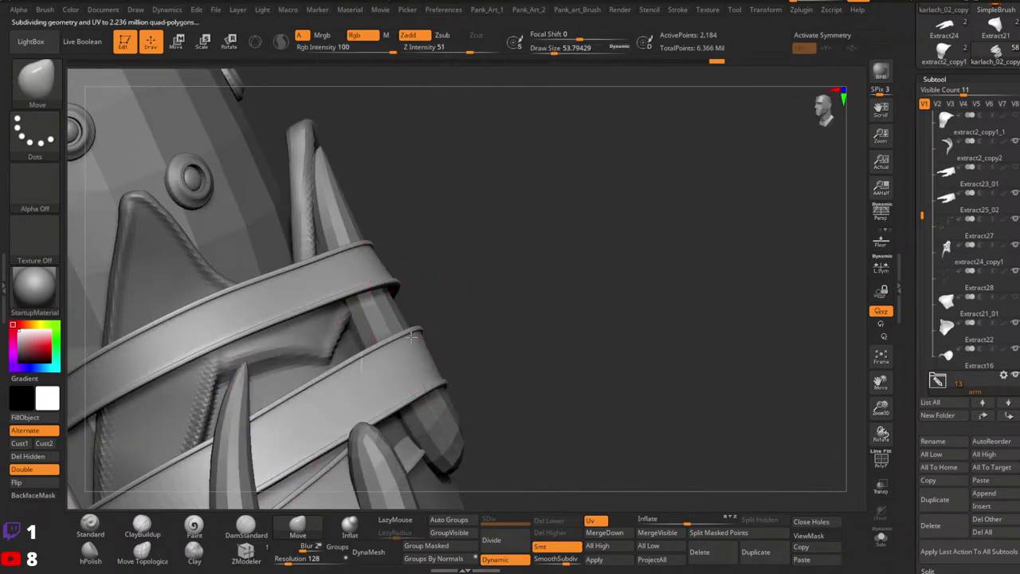
ctrl+right_drag(547, 352, 358, 484)
Adjust the upper-arm straps around the spikes with the Move Topological brush at a draw size of about 97.
click(142, 549)
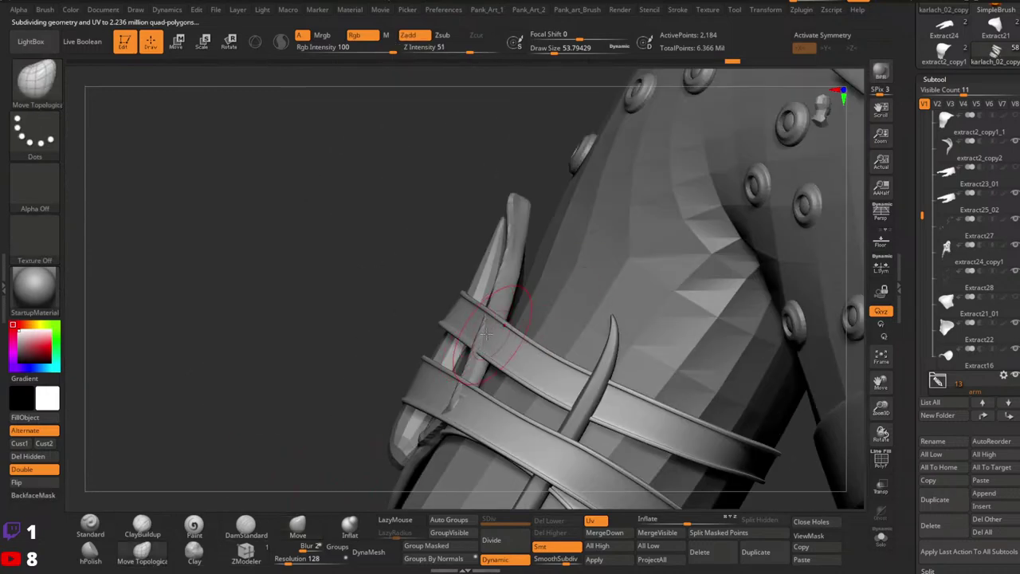
mouse_move(472, 345)
right_down()
mouse_move(553, 416)
mouse_move(536, 423)
mouse_move(446, 389)
right_up()
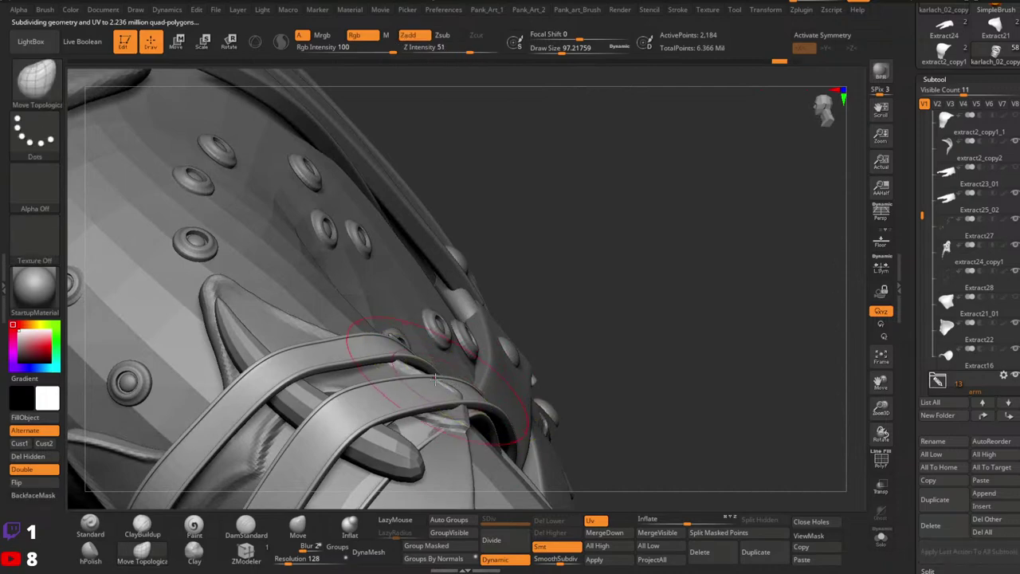
mouse_move(631, 396)
ctrl+right_down()
mouse_move(558, 343)
mouse_move(431, 399)
mouse_move(502, 408)
mouse_move(472, 410)
mouse_move(558, 384)
mouse_move(590, 271)
mouse_move(573, 342)
mouse_move(481, 263)
mouse_move(502, 275)
mouse_move(553, 274)
mouse_move(558, 291)
mouse_move(676, 278)
mouse_move(601, 291)
mouse_move(617, 331)
mouse_move(570, 323)
mouse_move(539, 369)
mouse_move(524, 346)
ctrl+right_up()
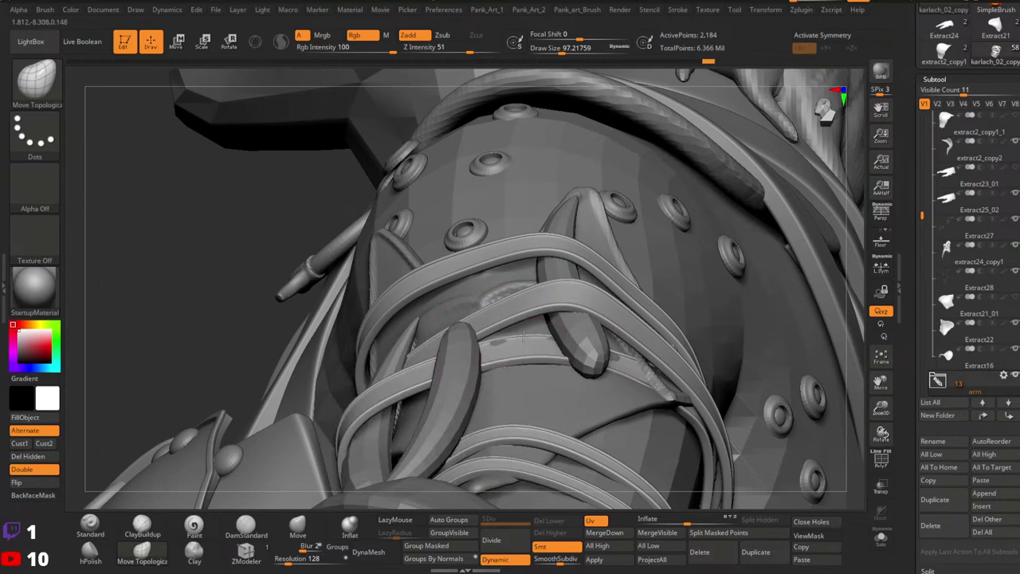
drag(513, 341, 615, 347)
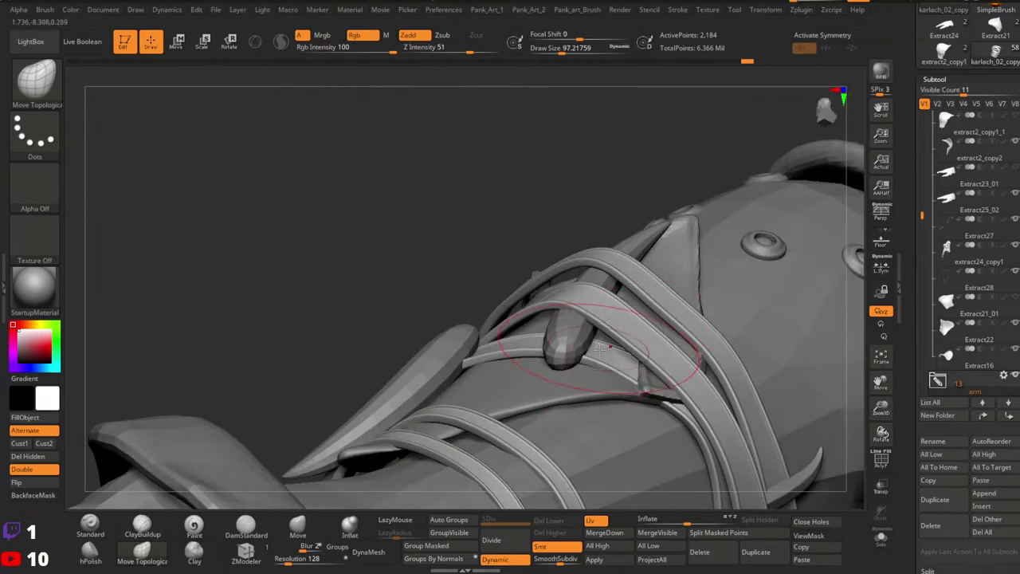
ctrl+right_drag(599, 349, 640, 355)
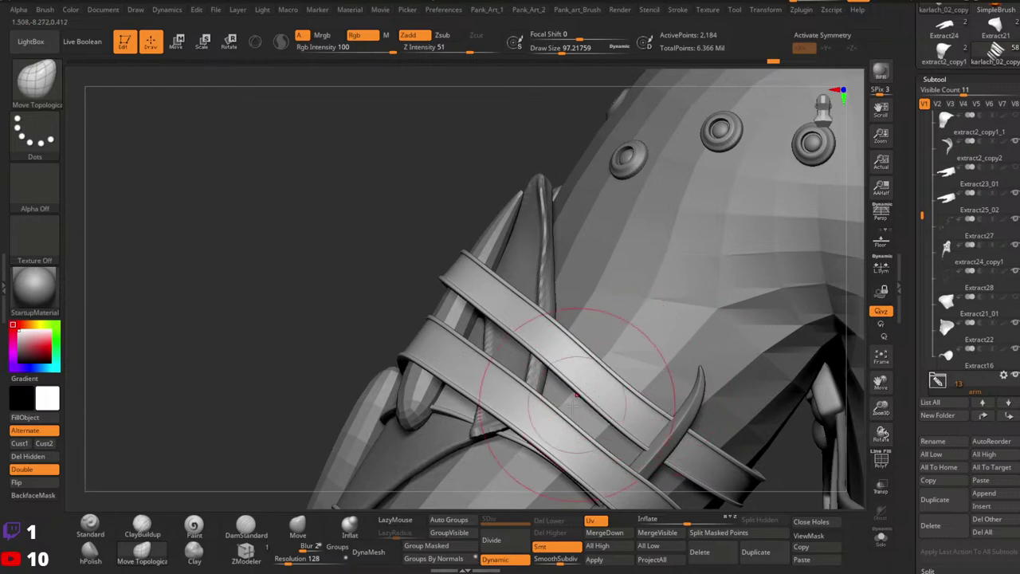
Isolate the upper-arm straps in Solo mode with the polyframe shown and dynamic subdivision turned off.
key(shift+f)
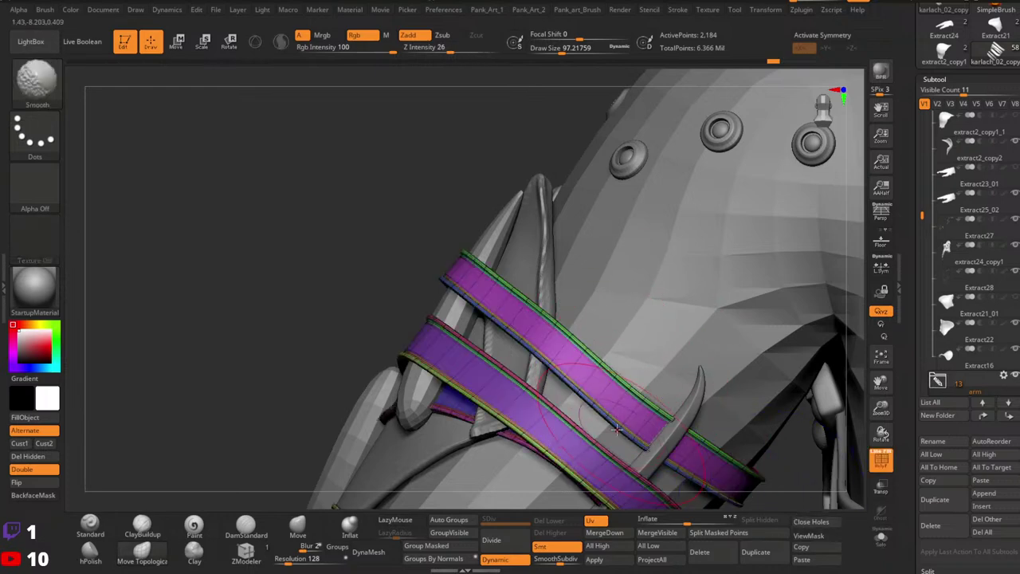
ctrl+right_drag(566, 361, 640, 510)
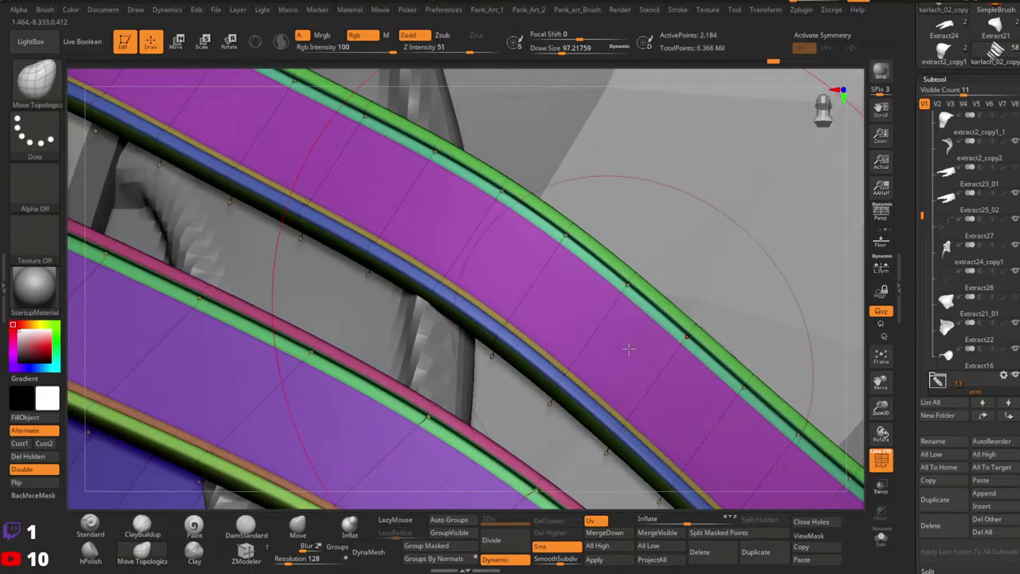
click(506, 562)
ctrl+right_drag(635, 316, 585, 319)
click(30, 293)
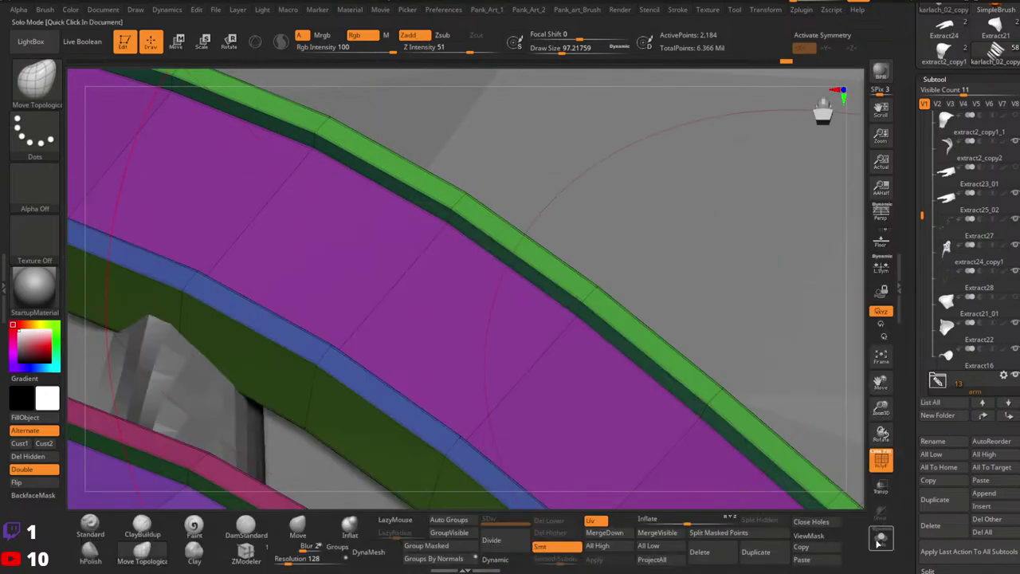
click(880, 540)
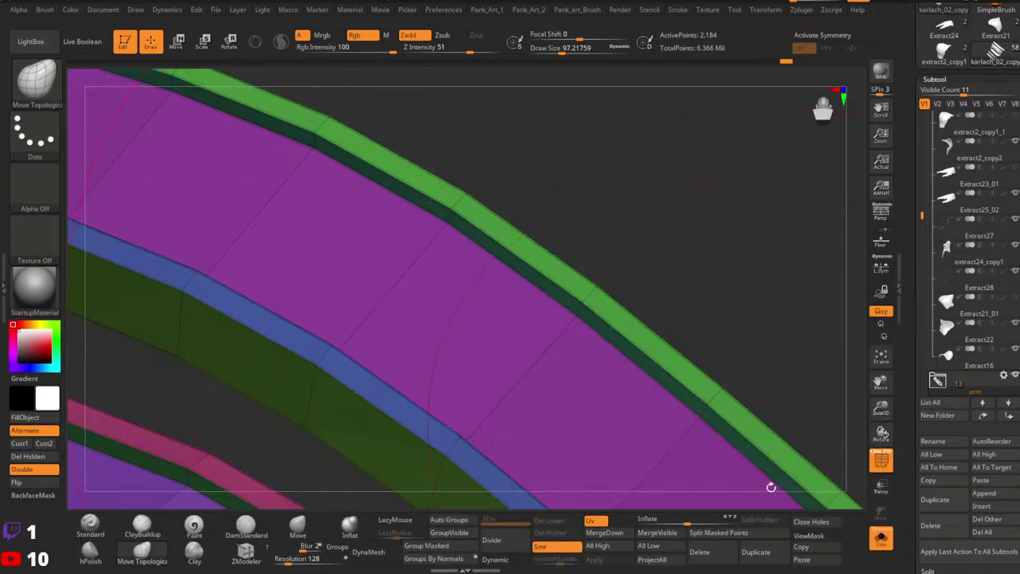
Set the draw size to about 10.5 and switch the material to SkinShade4.
key(space)
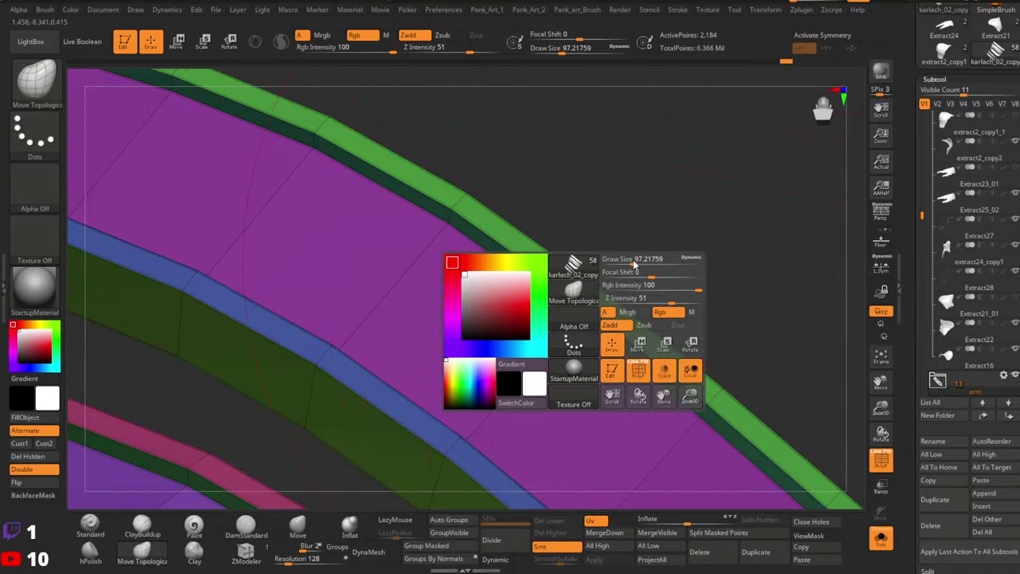
drag(636, 243, 631, 249)
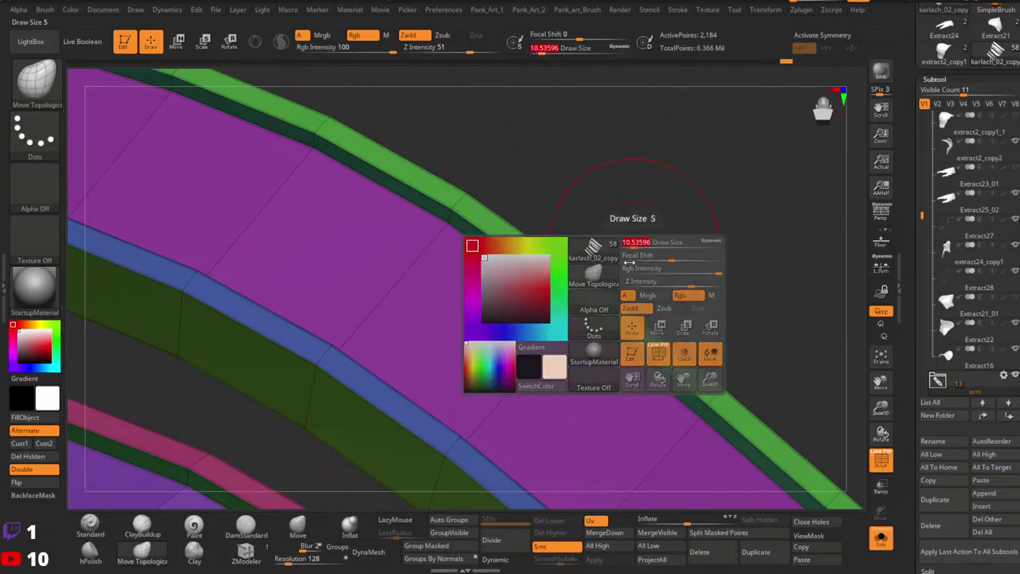
ctrl+right_drag(566, 275, 506, 314)
click(45, 304)
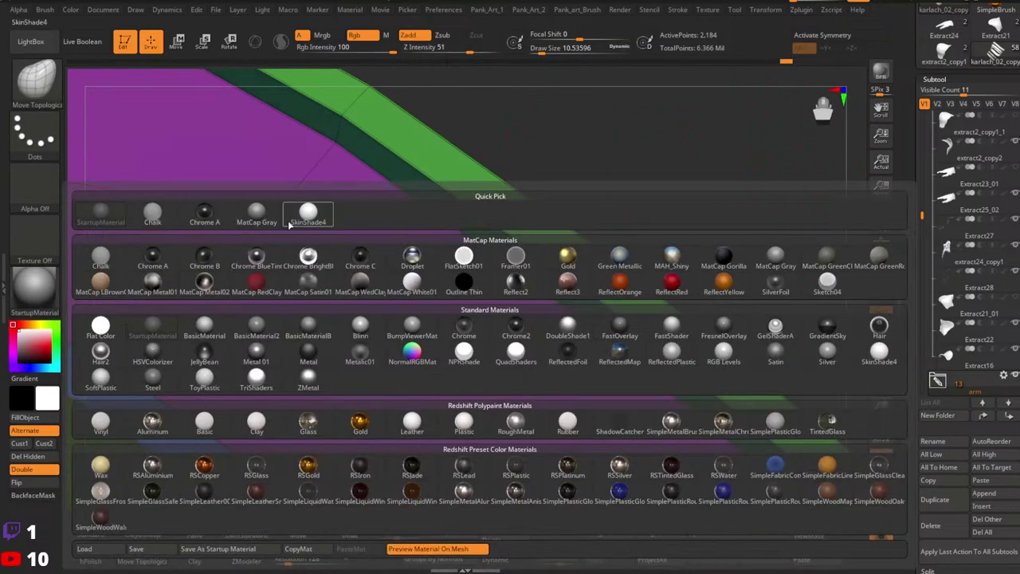
click(302, 212)
Crease the complete edge loops along the straps' raised borders with the ZModeler brush's Crease edge action.
click(93, 526)
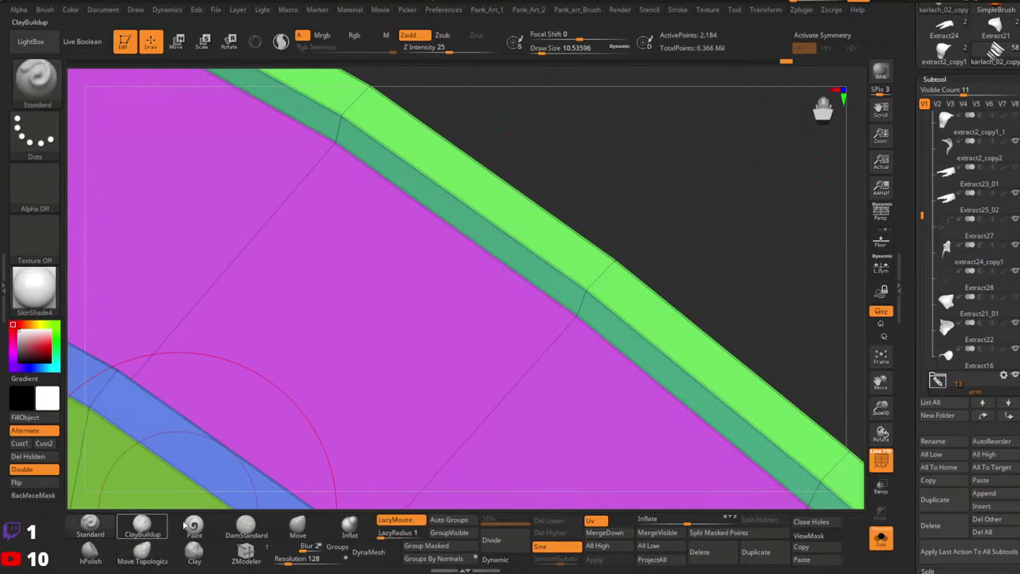
click(243, 551)
key(space)
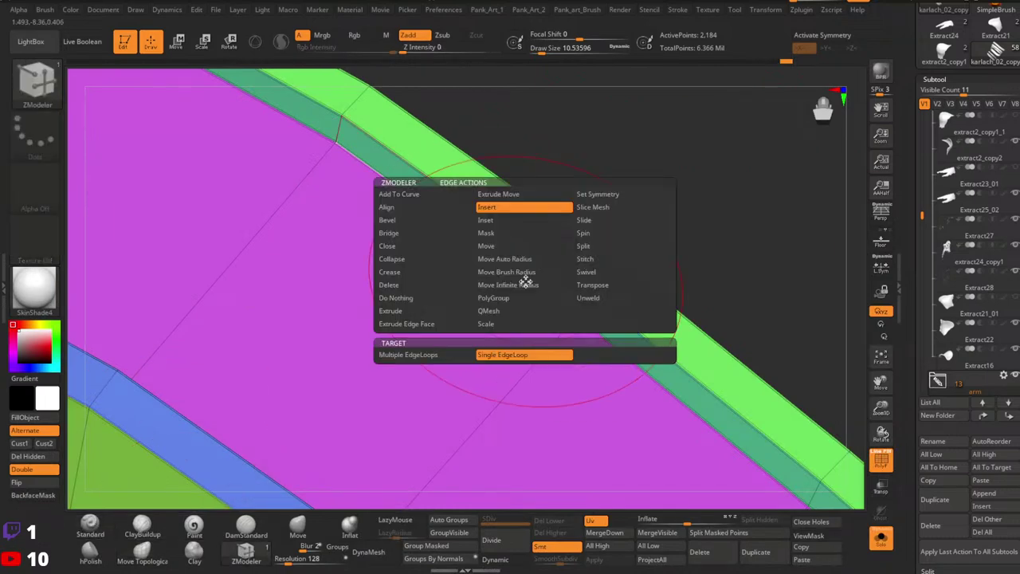
click(404, 272)
click(427, 369)
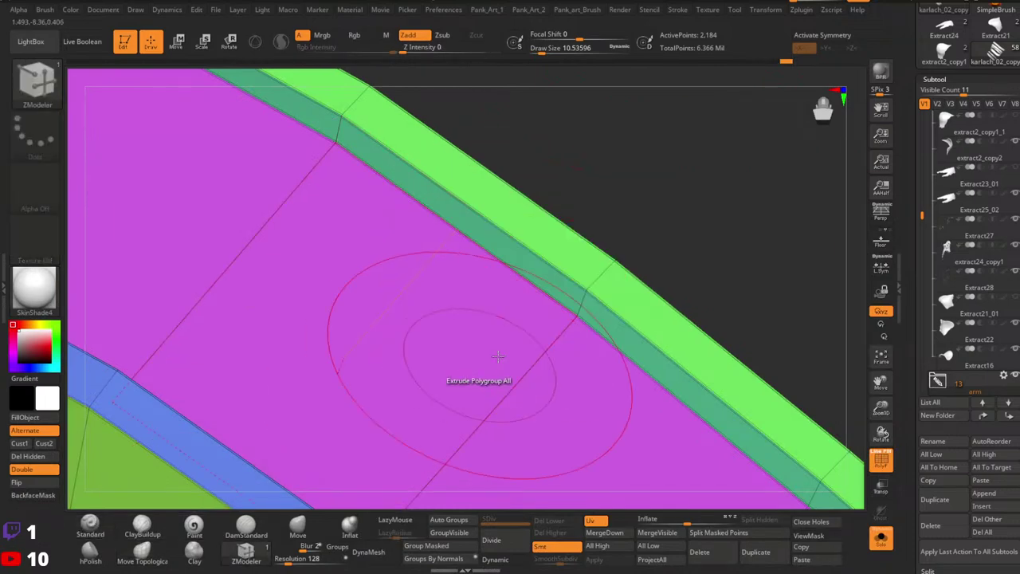
click(520, 272)
ctrl+right_drag(520, 273, 516, 219)
ctrl+right_drag(574, 248, 640, 301)
click(604, 240)
right_drag(620, 267, 584, 341)
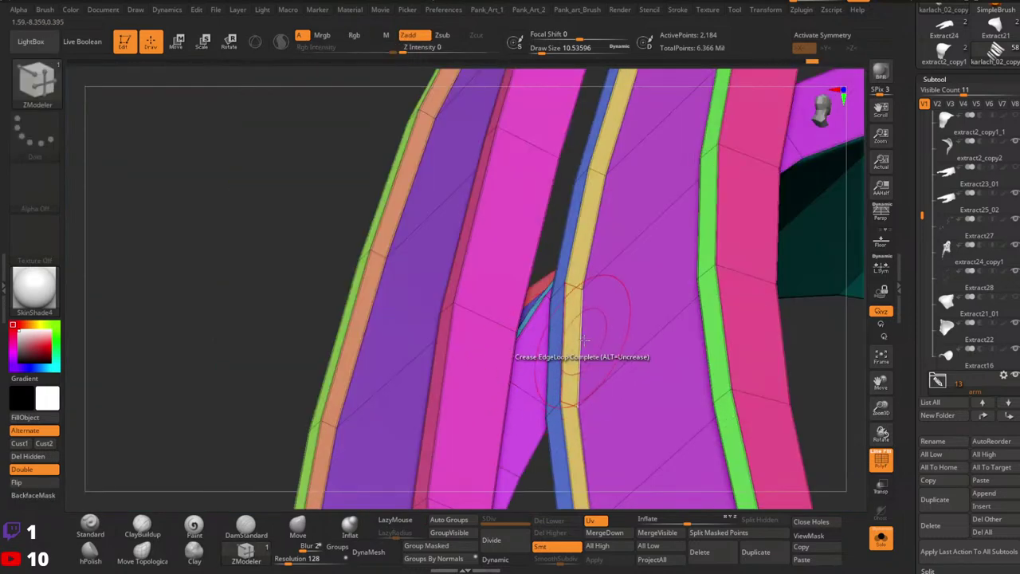
click(584, 340)
Check the creased strap borders with the polyframe hidden and dynamic subdivision turned on.
key(shift+f)
right_drag(588, 386, 638, 375)
ctrl+right_drag(637, 375, 680, 407)
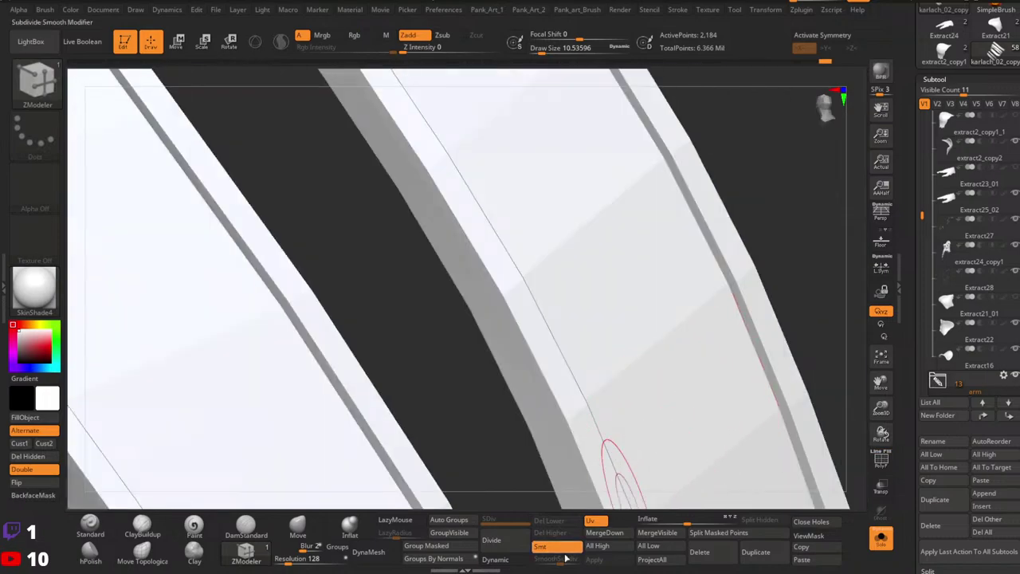
click(509, 564)
ctrl+right_drag(604, 458, 636, 294)
ctrl+right_drag(656, 239, 699, 344)
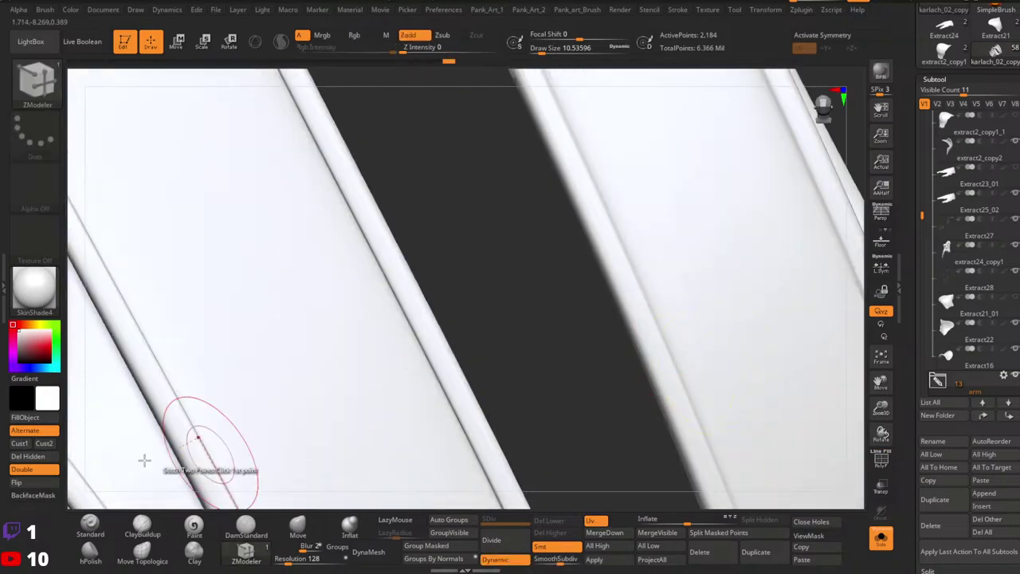
Switch the material back to StartupMaterial and look over the smoothed straps.
click(34, 290)
click(170, 334)
right_drag(547, 342, 521, 281)
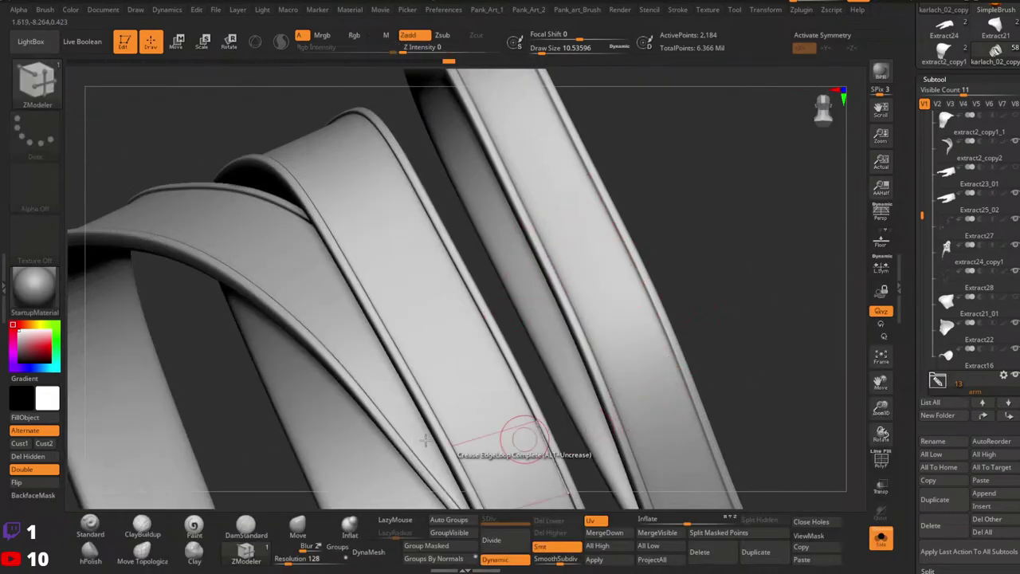
mouse_move(751, 357)
ctrl+right_down()
mouse_move(824, 337)
mouse_move(580, 293)
ctrl+right_up()
Try a ZModeler crease edit on the uppermost strap's border with dynamic subdivision off, and inspect the smoothed straps.
key(shift+f)
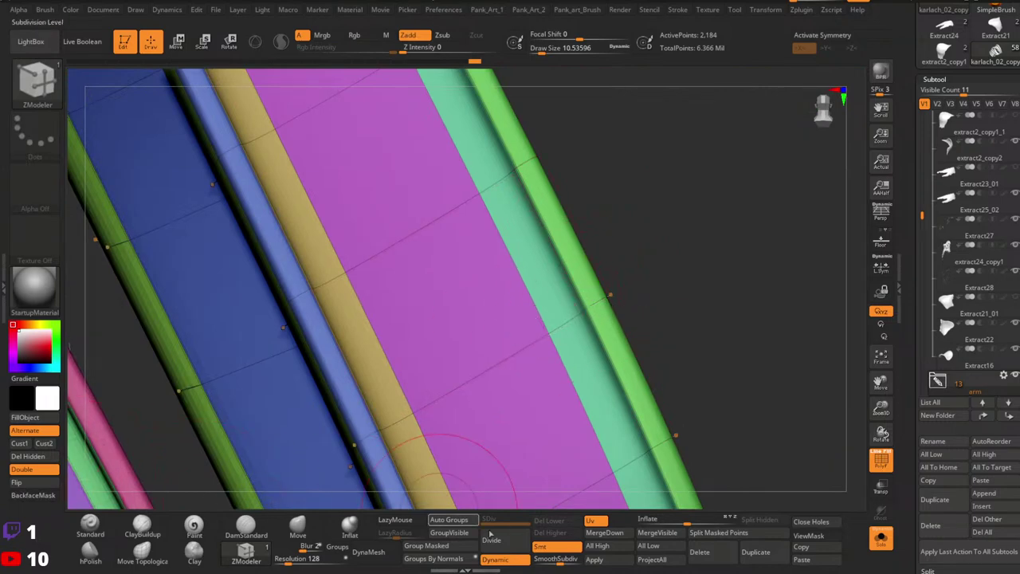
click(494, 560)
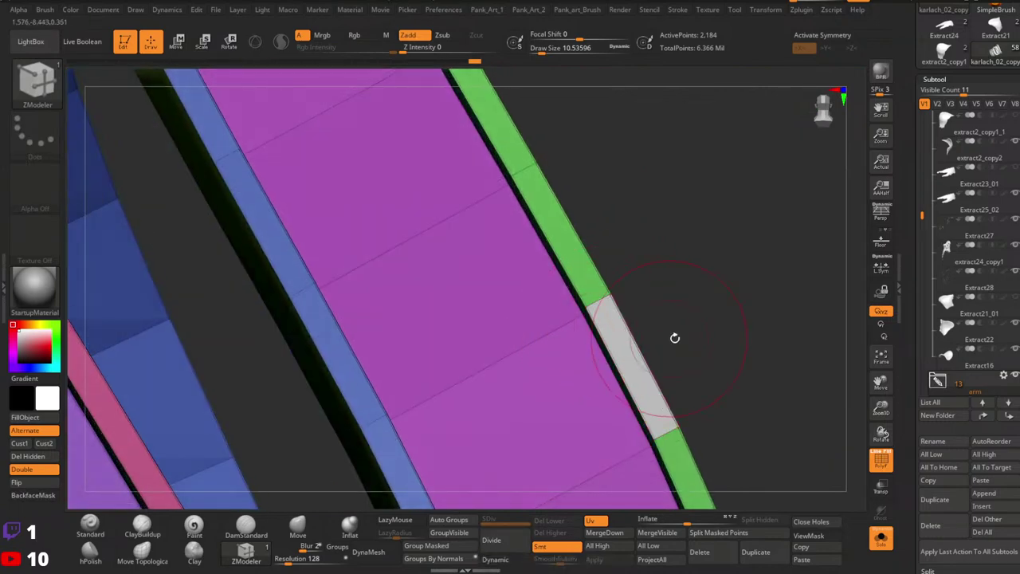
click(603, 340)
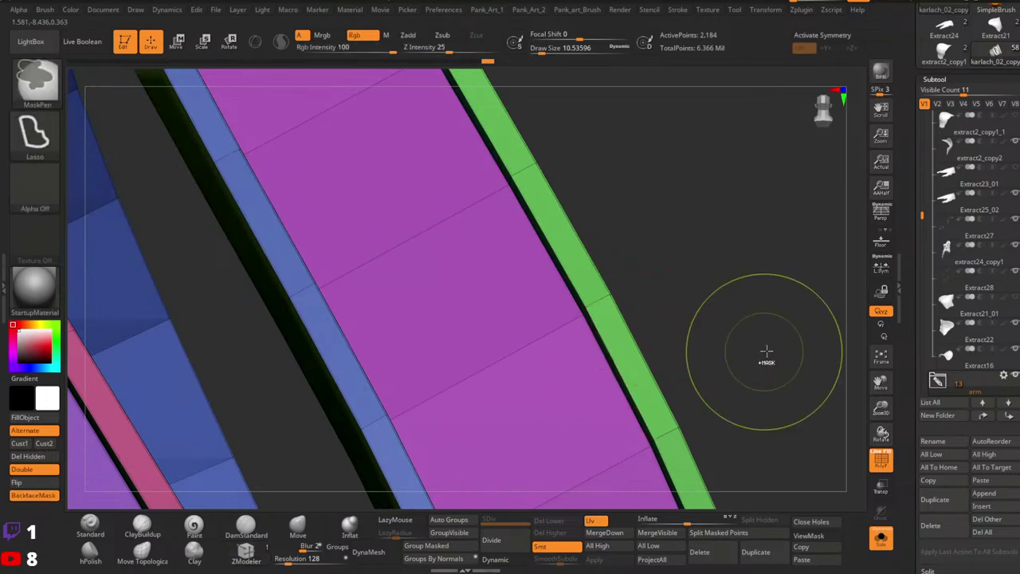
ctrl+right_drag(768, 350, 717, 319)
mouse_move(565, 417)
right_down()
mouse_move(504, 421)
mouse_move(504, 383)
mouse_move(608, 404)
mouse_move(645, 449)
mouse_move(647, 470)
right_up()
key(shift+f)
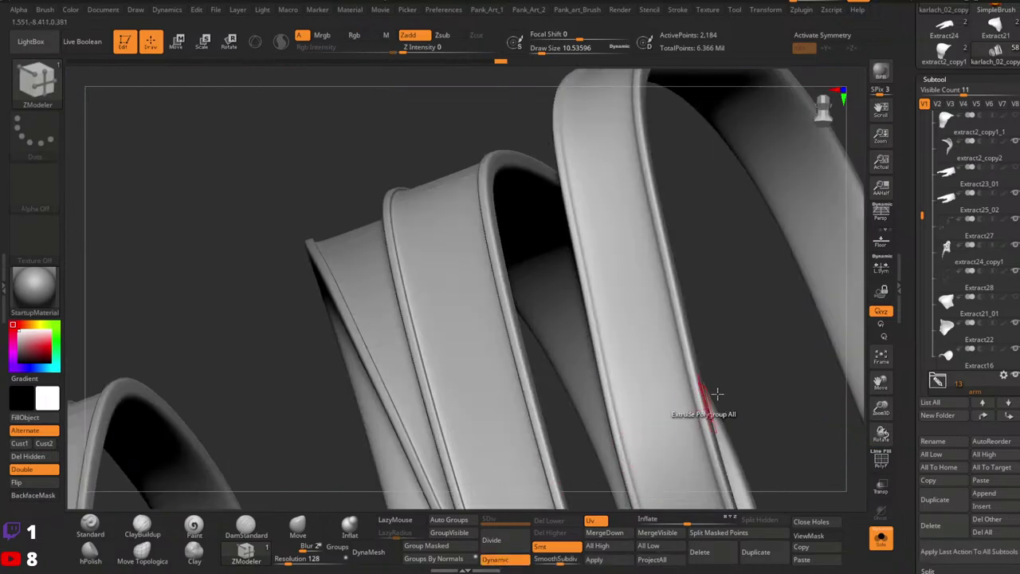
ctrl+right_drag(717, 394, 646, 296)
alt+right_drag(839, 353, 760, 248)
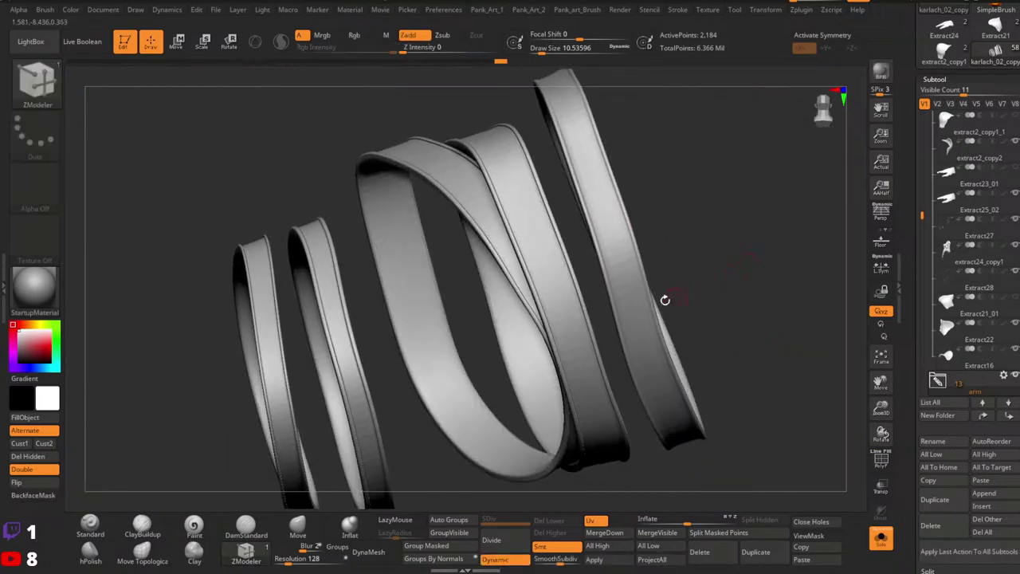
right_drag(662, 298, 749, 292)
Compare the straps' unsmoothed polygroup mesh with their dynamically subdivided shape.
key(shift+d)
key(shift+f)
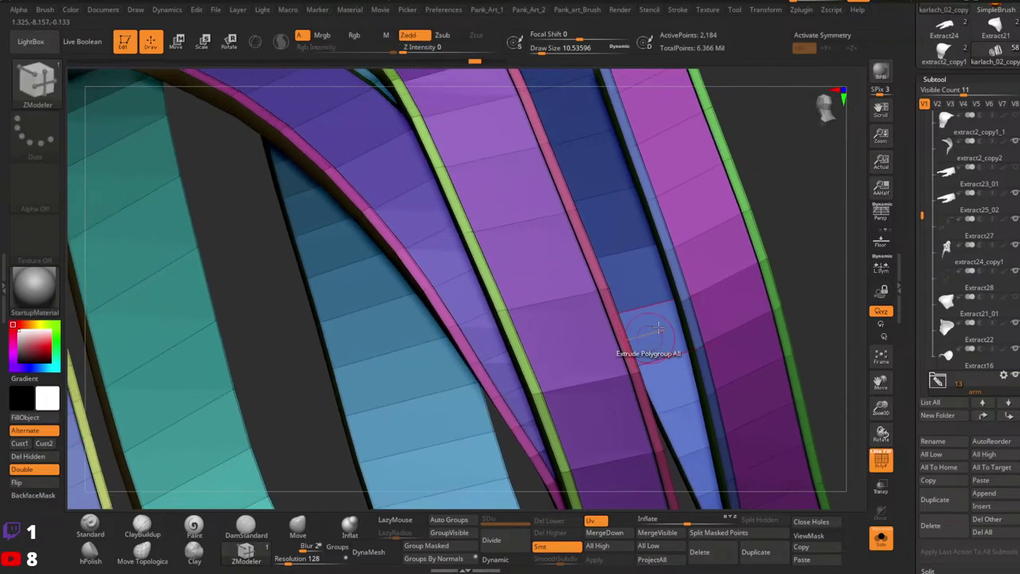
right_drag(659, 329, 662, 305)
key(shift+f)
ctrl+right_drag(740, 321, 829, 373)
click(506, 559)
mouse_move(621, 282)
alt+right_down()
mouse_move(695, 384)
mouse_move(629, 349)
mouse_move(677, 358)
mouse_move(692, 391)
mouse_move(632, 377)
mouse_move(784, 364)
mouse_move(641, 347)
mouse_move(720, 307)
mouse_move(619, 380)
mouse_move(646, 348)
mouse_move(654, 373)
mouse_move(699, 367)
mouse_move(678, 347)
mouse_move(850, 427)
mouse_move(837, 428)
alt+right_up()
Redo the last crease edit and compare the strap borders with and without dynamic subdivision.
key(ctrl+shift+z)
key(shift+f)
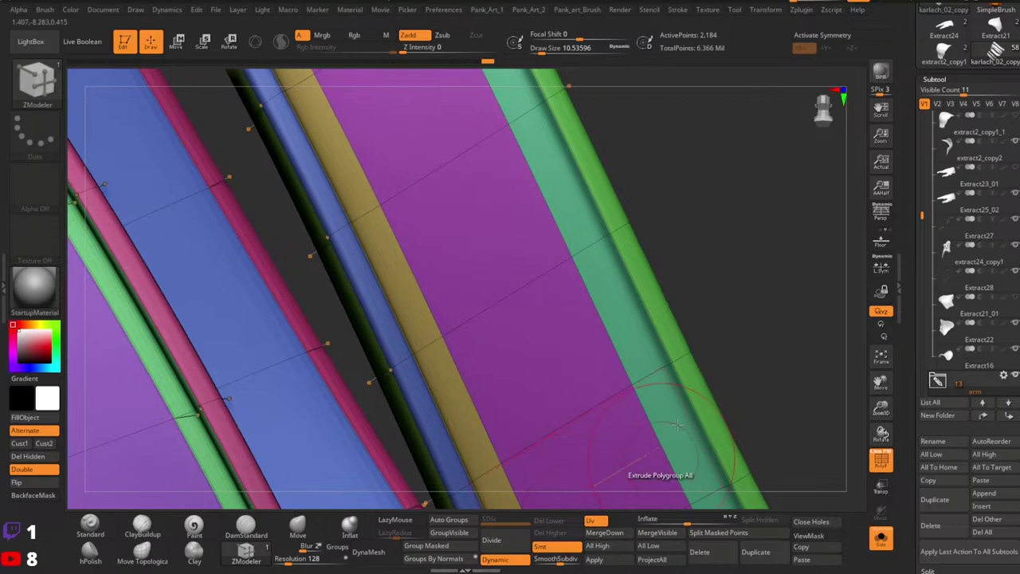
key(ctrl)
key(shift+d)
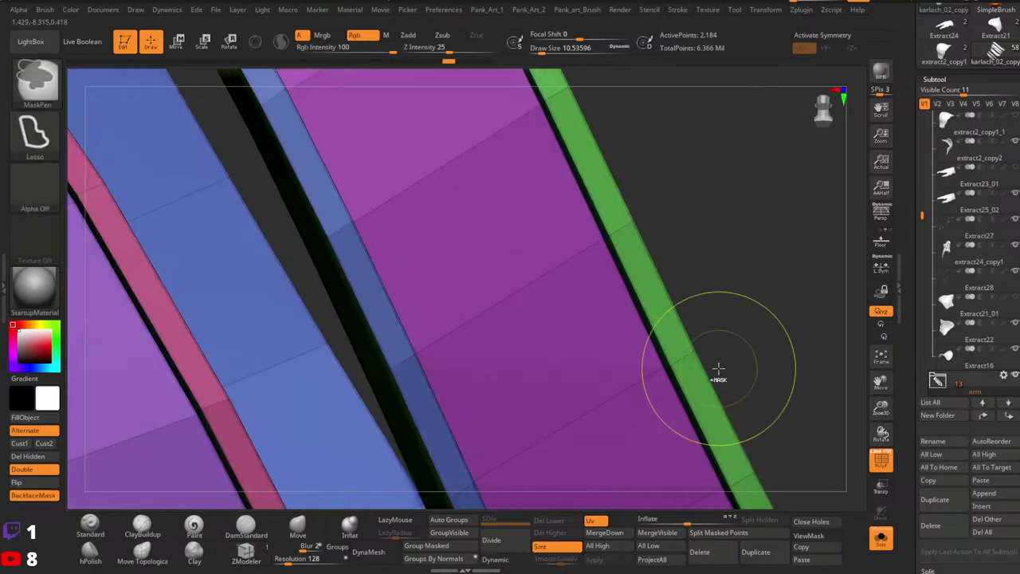
ctrl+right_drag(757, 369, 642, 373)
key(shift+f)
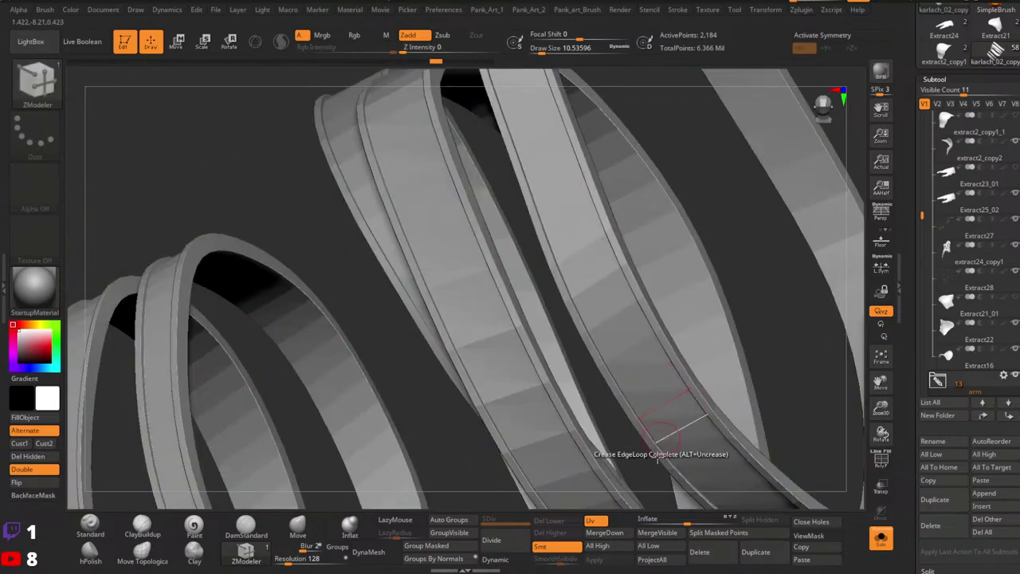
click(503, 563)
ctrl+right_drag(613, 446, 610, 326)
right_drag(609, 370, 687, 366)
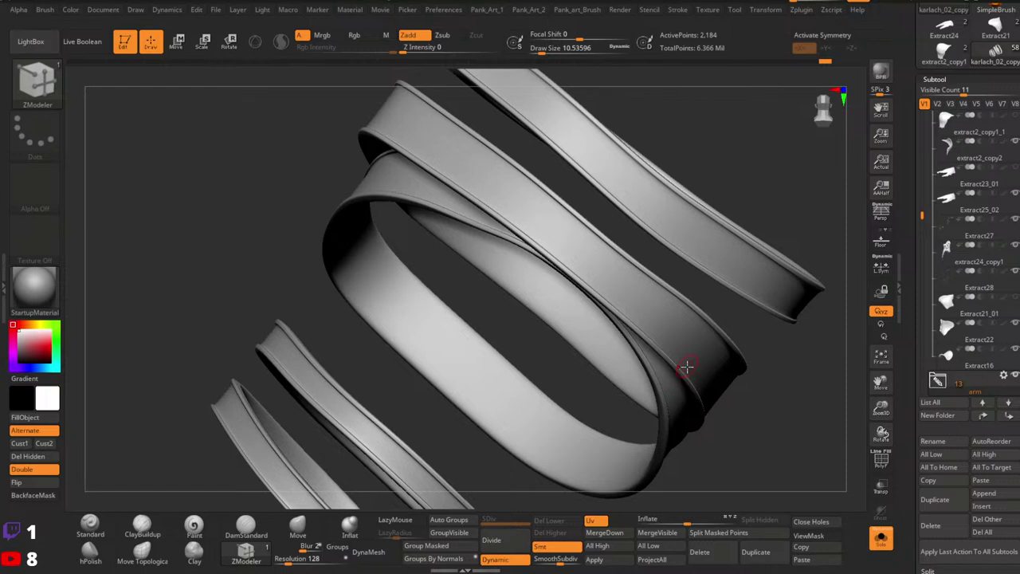
Show the straps' polyframe without dynamic subdivision and apply the SkinShade4 material to examine the border edges.
scroll(917, 363, down, 10)
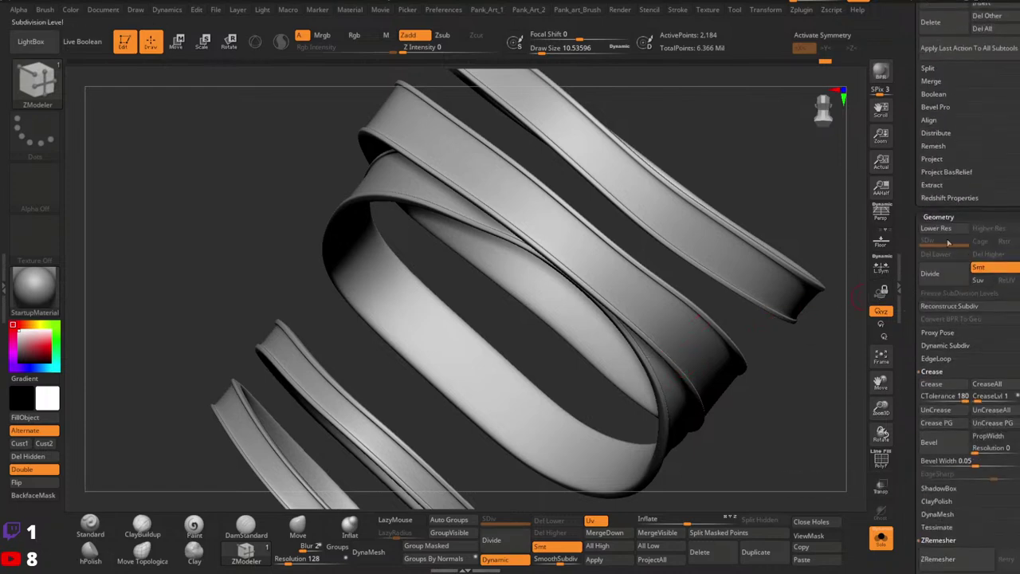
drag(912, 219, 916, 190)
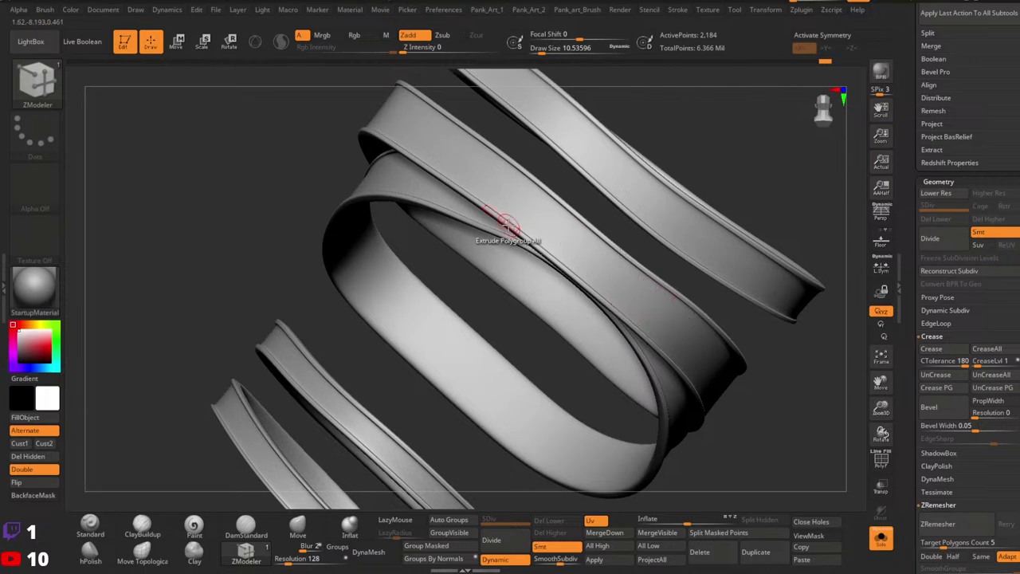
key(shift+f)
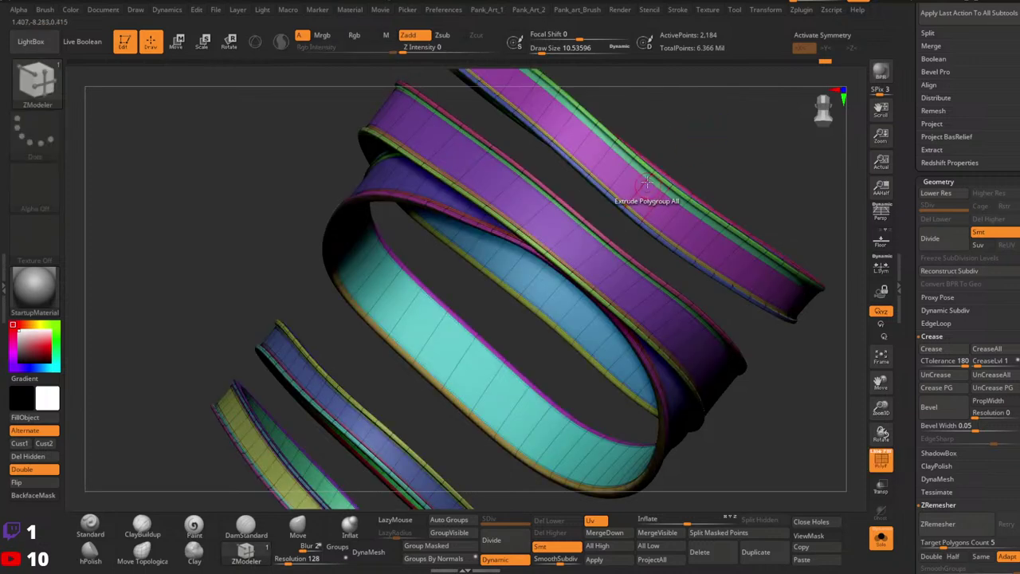
mouse_move(647, 182)
ctrl+right_down()
mouse_move(745, 221)
mouse_move(623, 317)
ctrl+right_up()
click(489, 561)
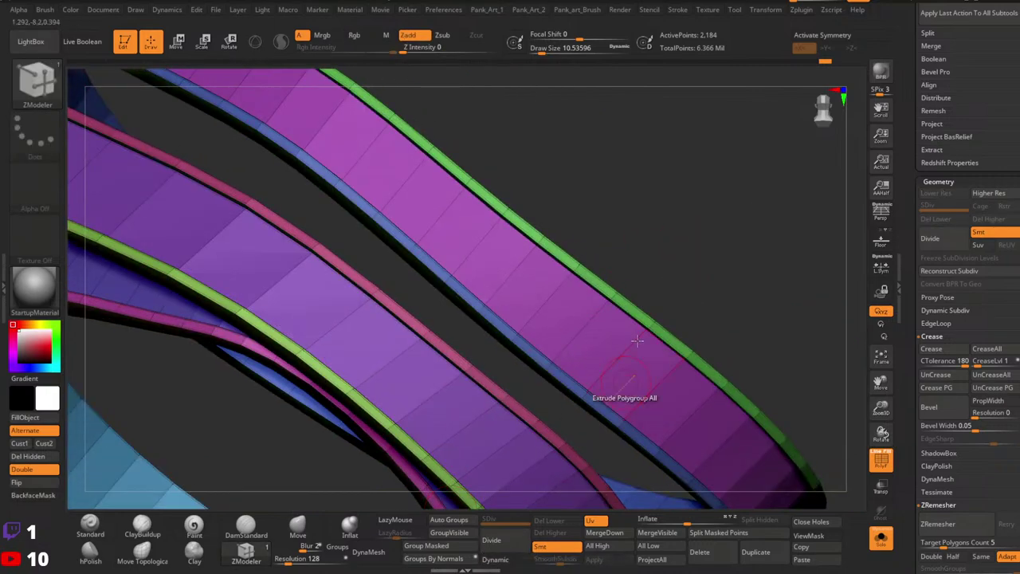
key(1)
click(40, 287)
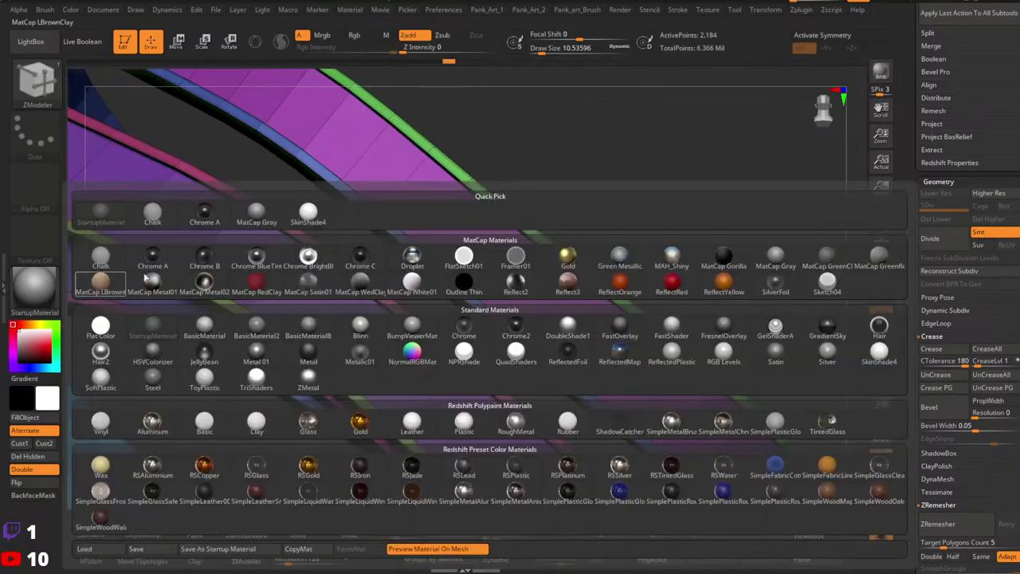
click(320, 219)
ctrl+right_drag(550, 192, 638, 304)
Remove all creases from the straps, restore dynamic subdivision and hide the polyframe.
key(1)
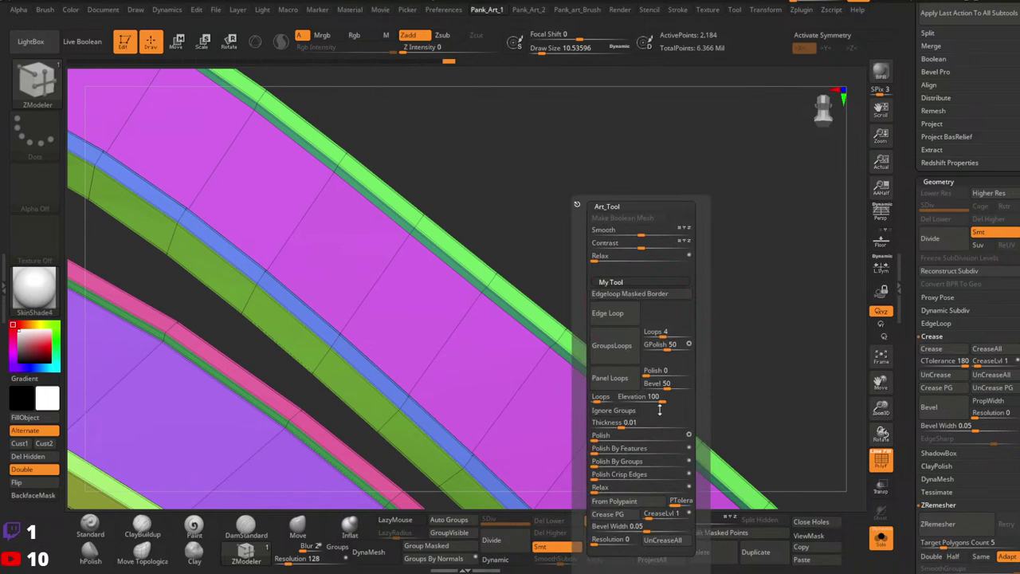
click(659, 541)
ctrl+right_drag(530, 321, 507, 307)
right_drag(507, 307, 529, 328)
click(510, 560)
key(shift+f)
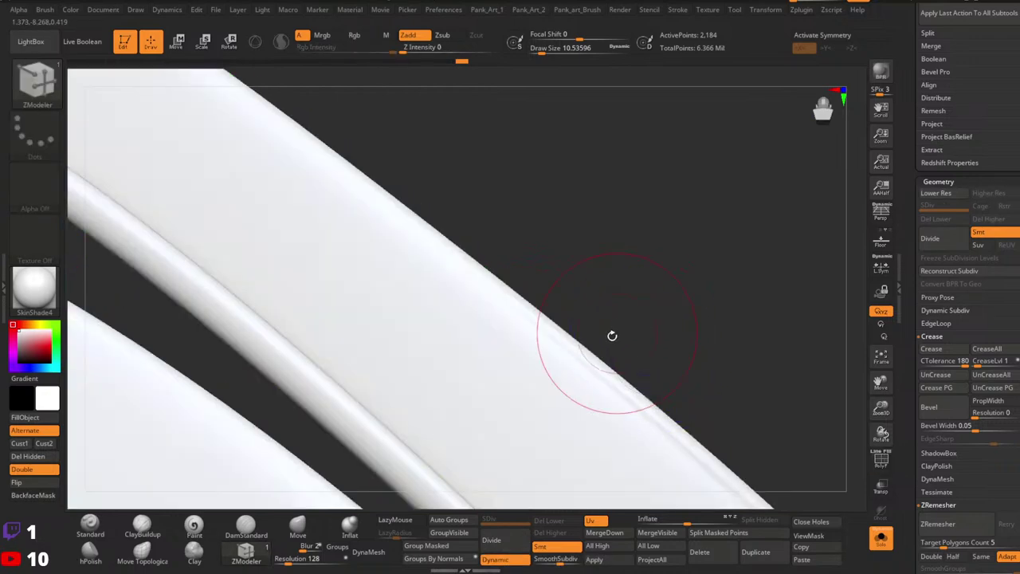
Inspect the uncreased strap borders smoothed, both plain and with the polyframe shown.
ctrl+right_drag(611, 335, 494, 364)
ctrl+right_drag(674, 324, 681, 337)
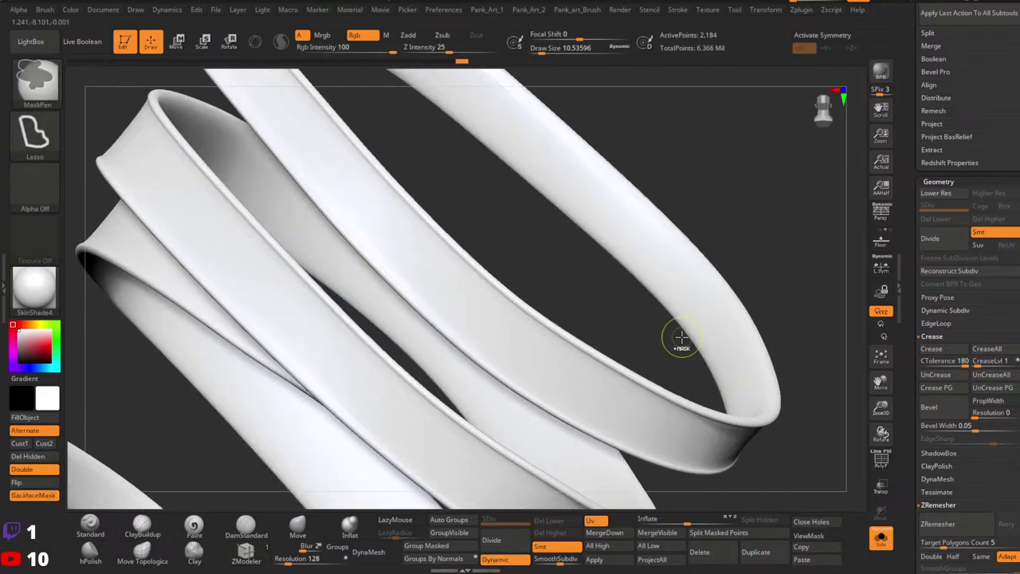
key(shift+f)
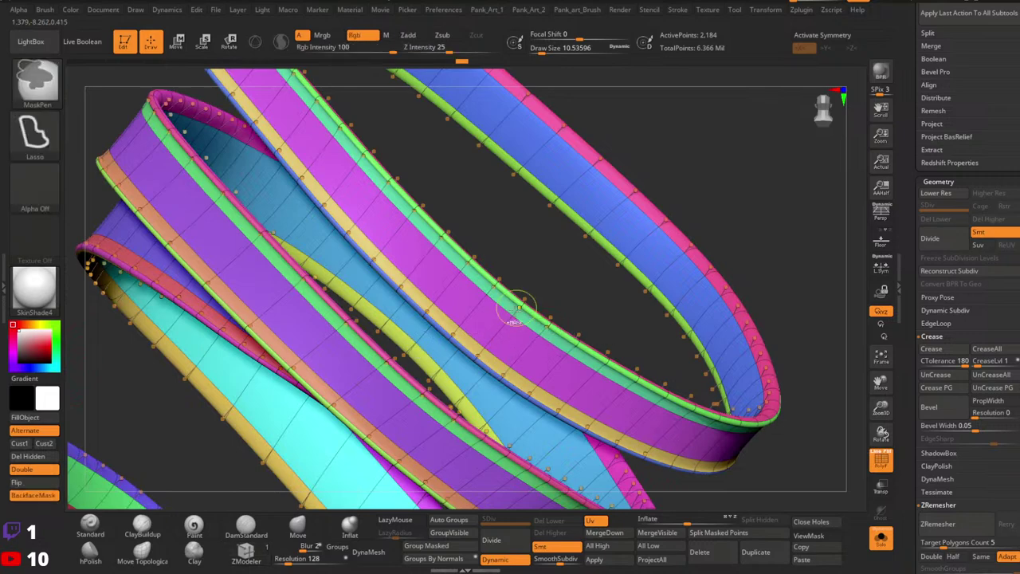
ctrl+right_drag(514, 317, 561, 431)
Return the material to StartupMaterial and turn off dynamic subdivision on the straps.
click(34, 288)
click(151, 327)
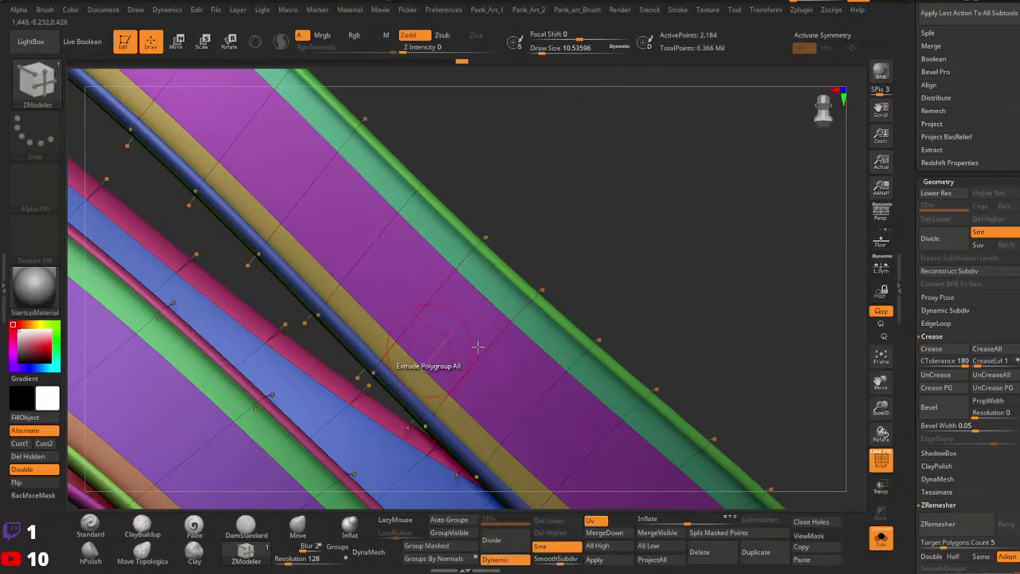
ctrl+right_drag(479, 347, 519, 507)
click(496, 559)
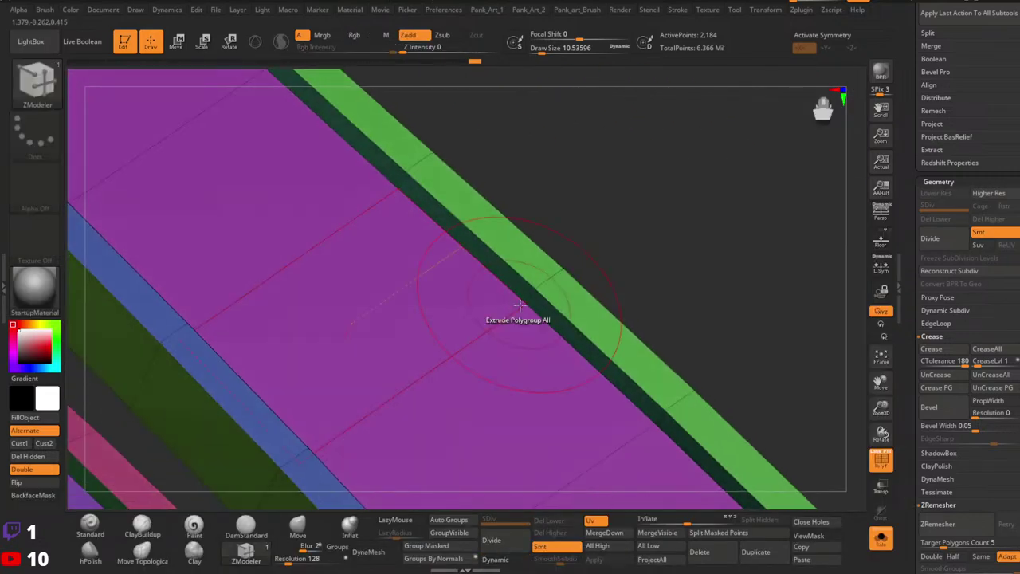
Inspect the uncreased strap borders with dynamic subdivision on and the polyframe hidden, overall and close up.
right_drag(514, 343, 361, 360)
click(408, 382)
key(shift+f)
right_drag(603, 369, 486, 327)
key(shift+f)
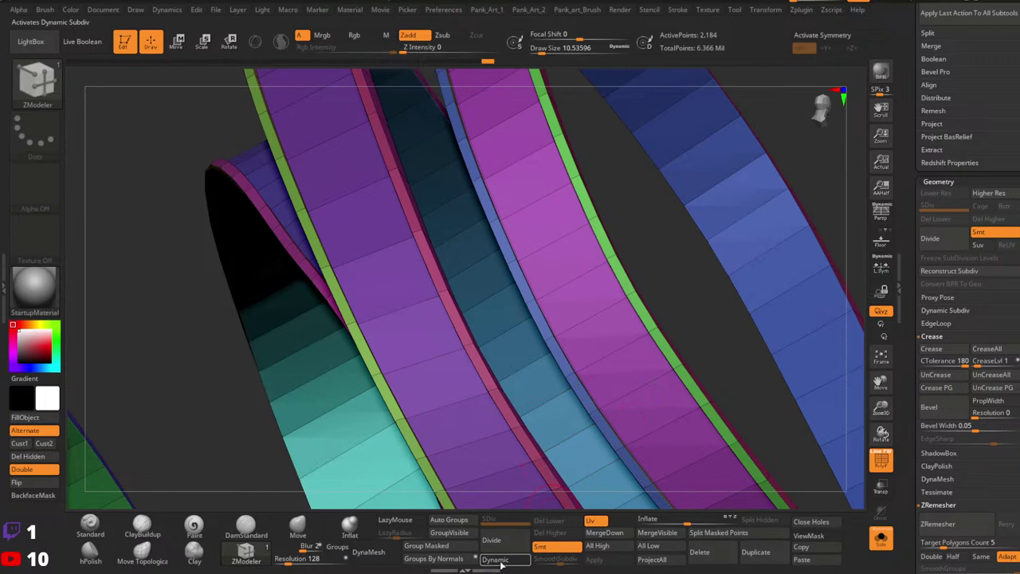
click(502, 562)
key(shift+f)
ctrl+right_drag(627, 399, 813, 330)
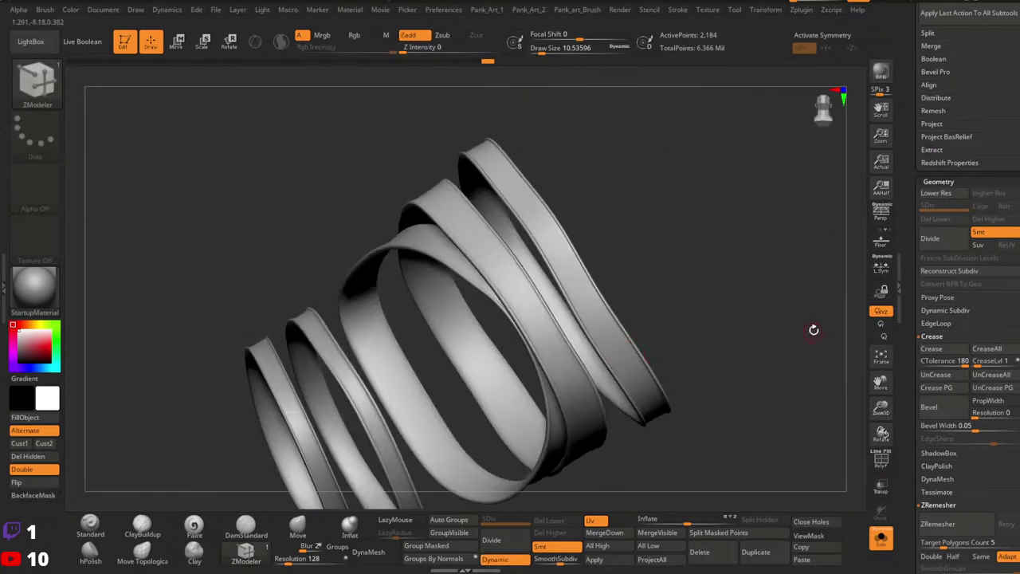
ctrl+right_drag(654, 285, 657, 355)
alt+right_drag(789, 372, 593, 287)
ctrl+right_drag(593, 287, 755, 320)
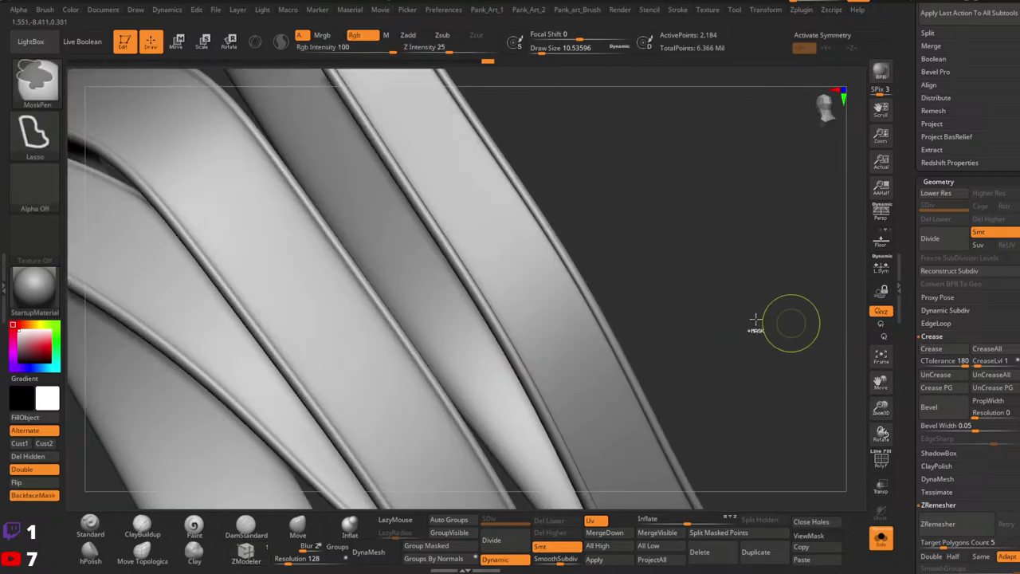
Show the polyframe, turn off dynamic subdivision and crease the straps' polygroup borders.
key(shift+f)
right_drag(690, 310, 650, 315)
key(shift+d)
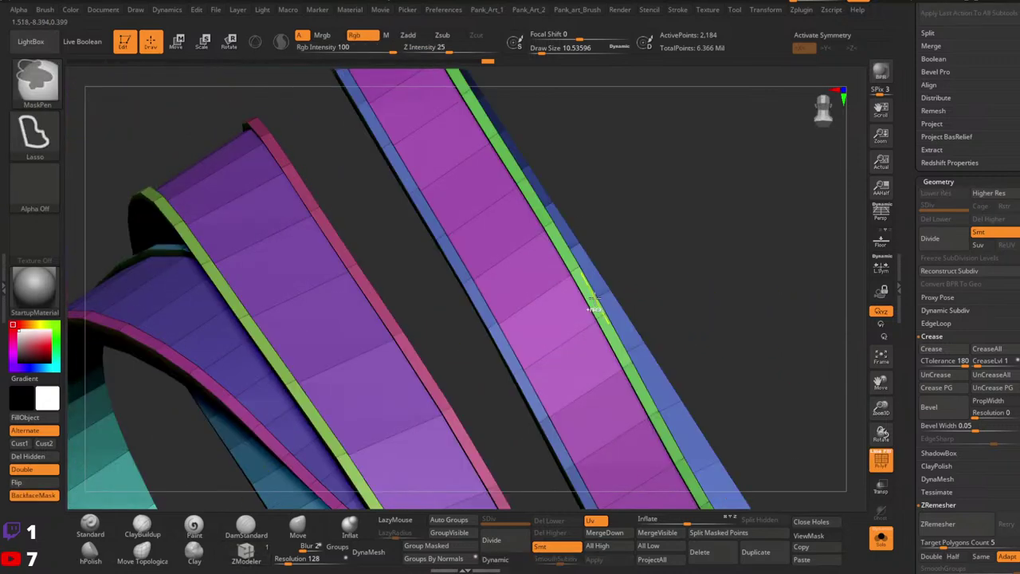
ctrl+right_drag(595, 297, 572, 316)
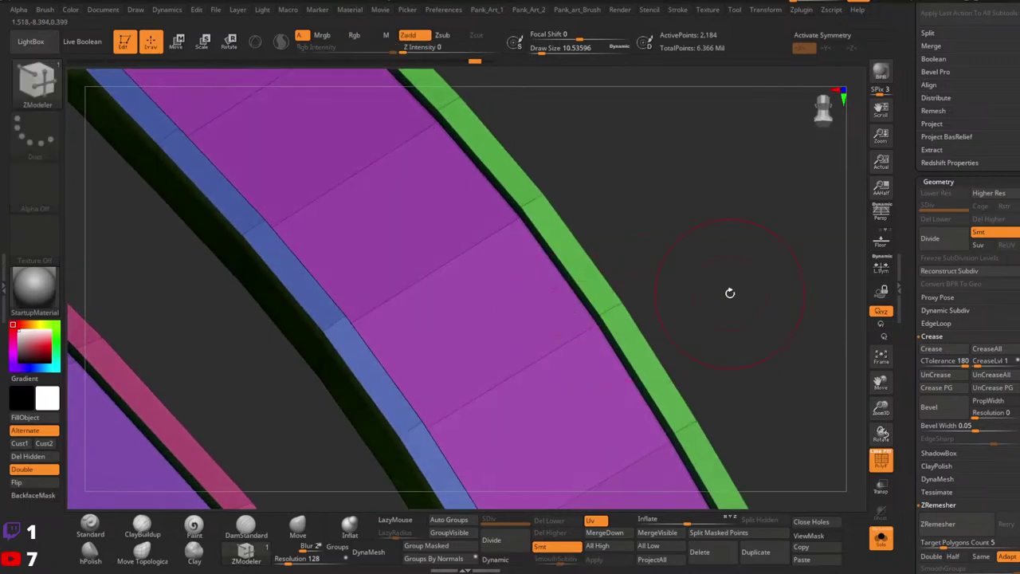
key(2)
key(1)
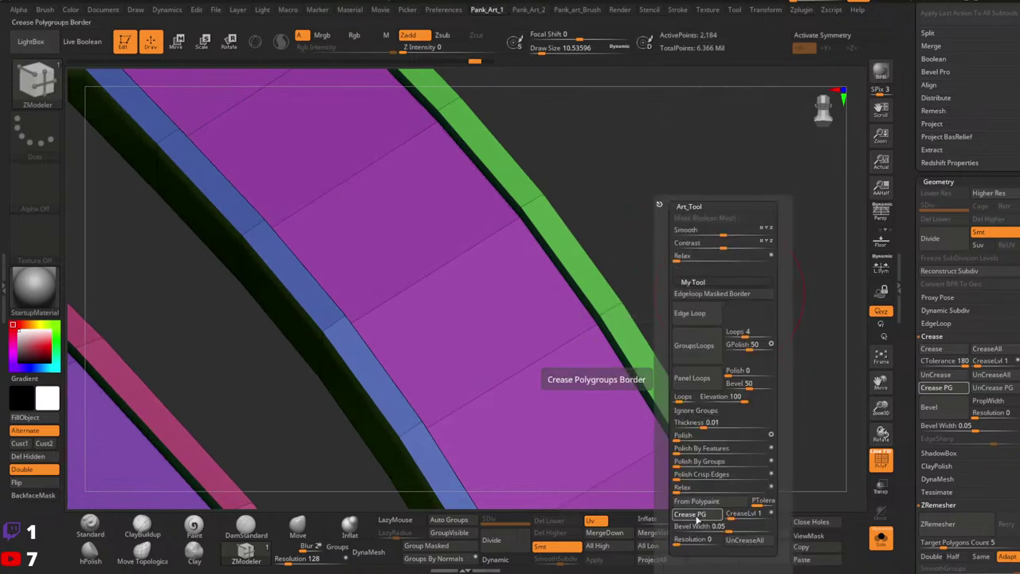
click(694, 515)
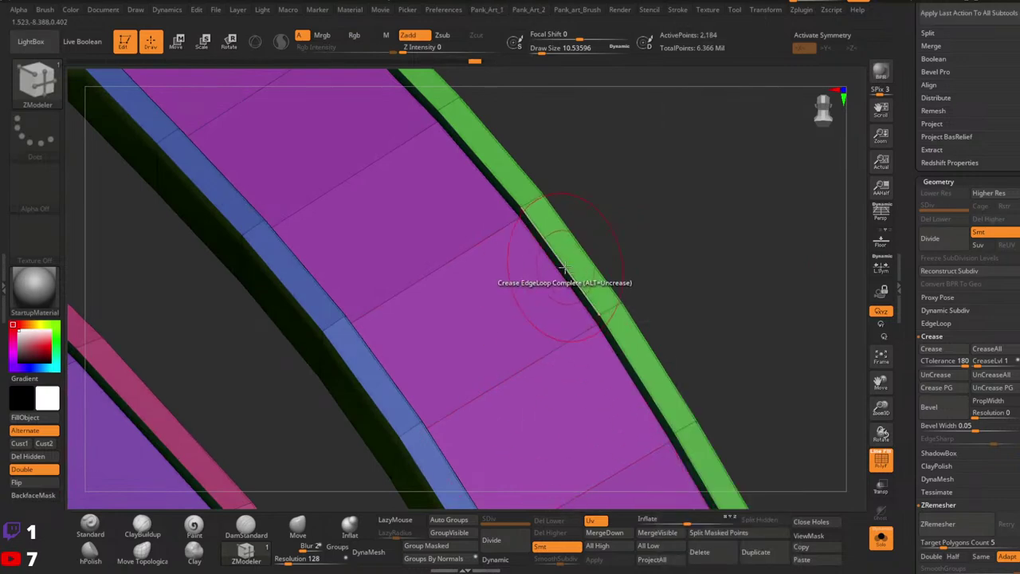
Apply the complete edge-loop crease action to the magenta strap's inner border edge and check it under dynamic subdivision.
click(383, 370)
ctrl+right_drag(545, 388, 510, 389)
right_drag(510, 389, 542, 359)
click(498, 561)
key(shift+f)
mouse_move(542, 359)
right_down()
mouse_move(475, 385)
mouse_move(483, 404)
mouse_move(510, 383)
mouse_move(633, 362)
mouse_move(535, 365)
mouse_move(592, 346)
mouse_move(548, 368)
mouse_move(573, 366)
mouse_move(620, 345)
mouse_move(569, 365)
mouse_move(550, 338)
mouse_move(649, 339)
mouse_move(392, 261)
mouse_move(584, 369)
mouse_move(581, 301)
mouse_move(614, 295)
mouse_move(603, 274)
right_up()
key(shift+f)
Compare the strap border creases without and with dynamic subdivision, from a distance and close up.
click(499, 560)
right_drag(603, 275, 620, 348)
key(shift+f)
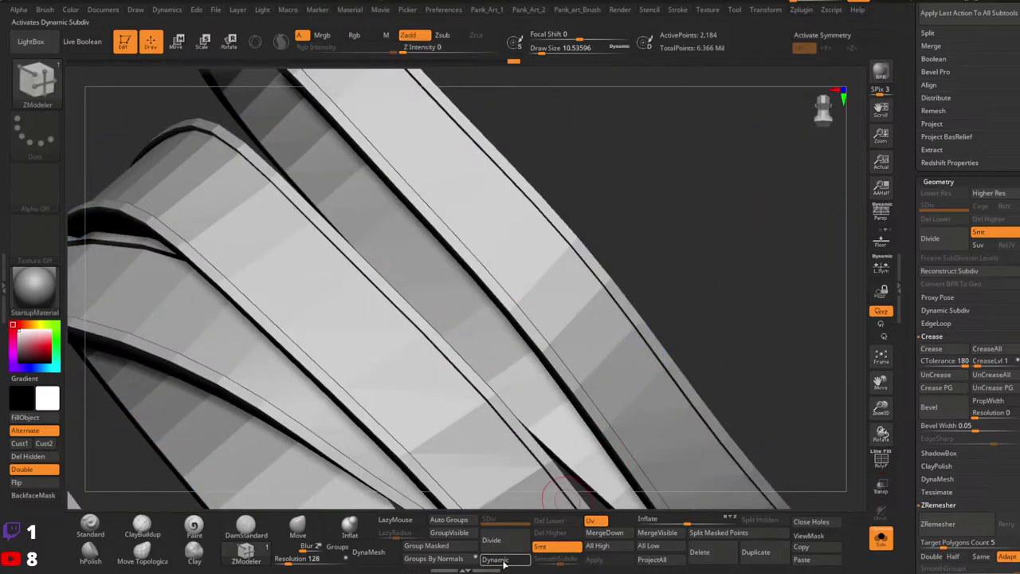
click(504, 563)
mouse_move(746, 349)
ctrl+right_down()
mouse_move(531, 366)
mouse_move(710, 383)
mouse_move(677, 317)
mouse_move(661, 333)
mouse_move(639, 309)
ctrl+right_up()
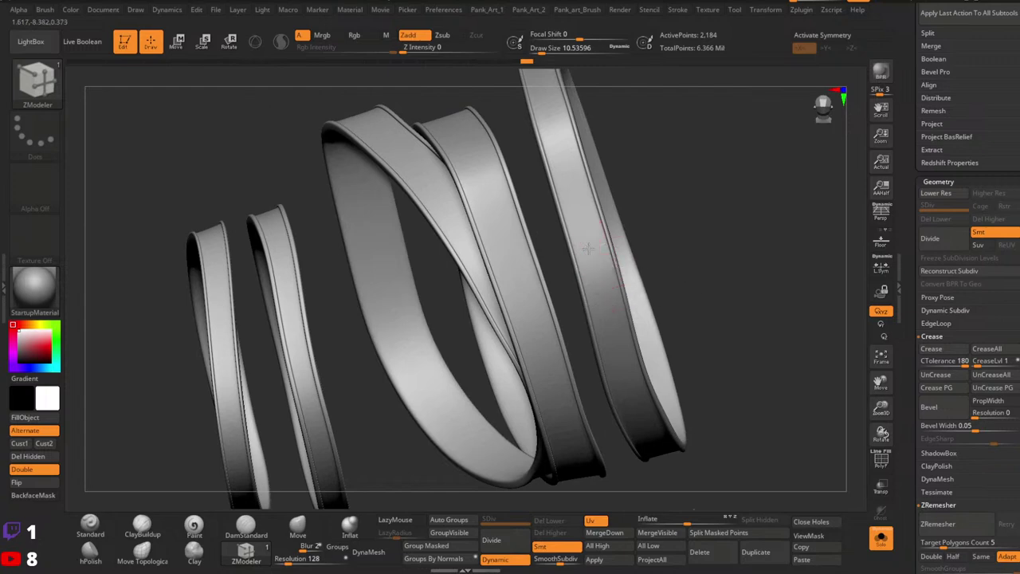
mouse_move(589, 249)
right_down()
mouse_move(579, 245)
mouse_move(610, 282)
mouse_move(577, 309)
mouse_move(621, 307)
right_up()
key(ctrl)
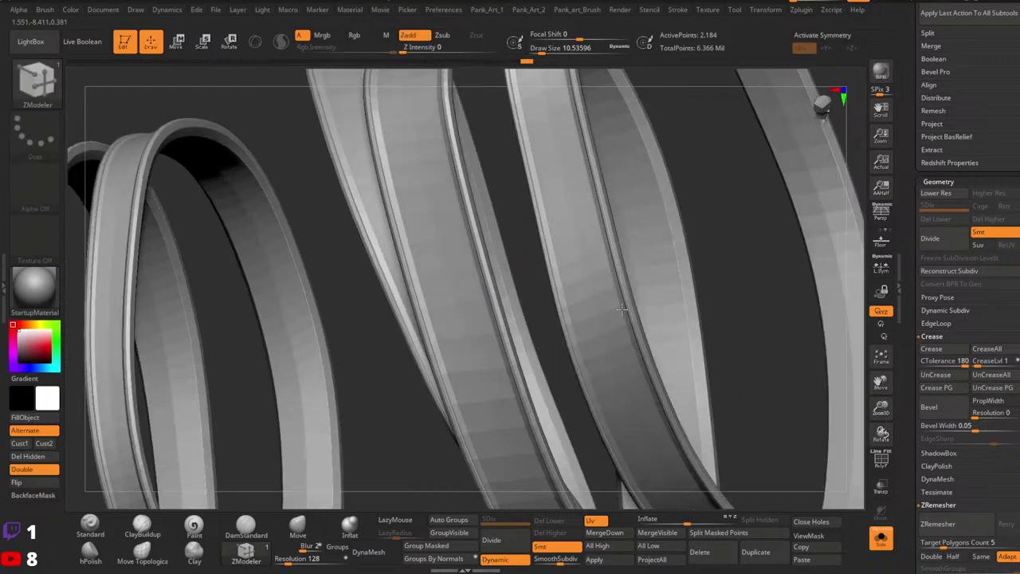
Undo the last change, check the border edge loops in polyframe, and show the straps smoothed with dynamic subdivision.
key(ctrl+z)
key(shift+f)
key(ctrl)
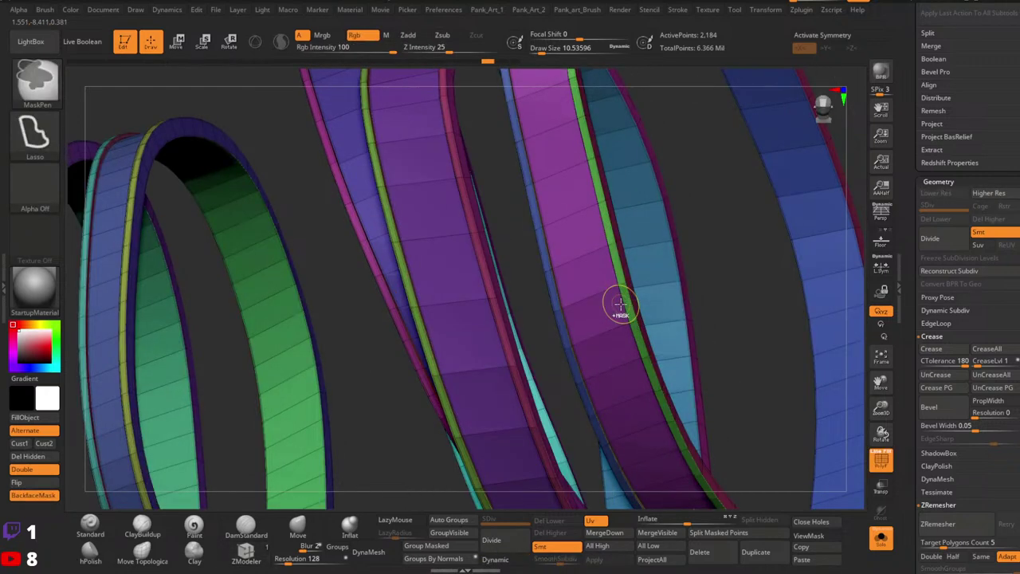
mouse_move(621, 304)
right_down()
mouse_move(620, 273)
mouse_move(615, 330)
mouse_move(447, 342)
right_up()
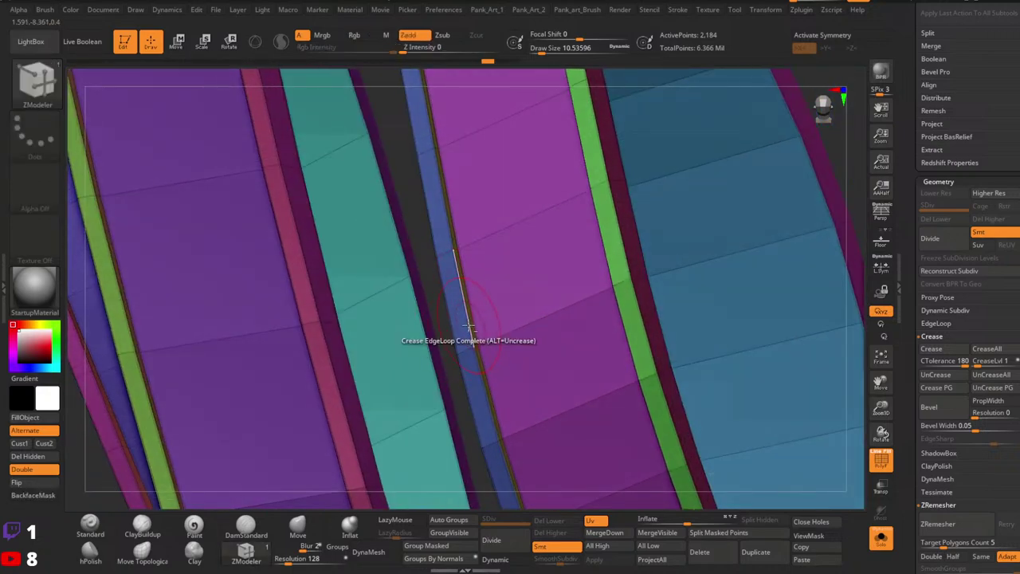
ctrl+right_drag(726, 346, 581, 338)
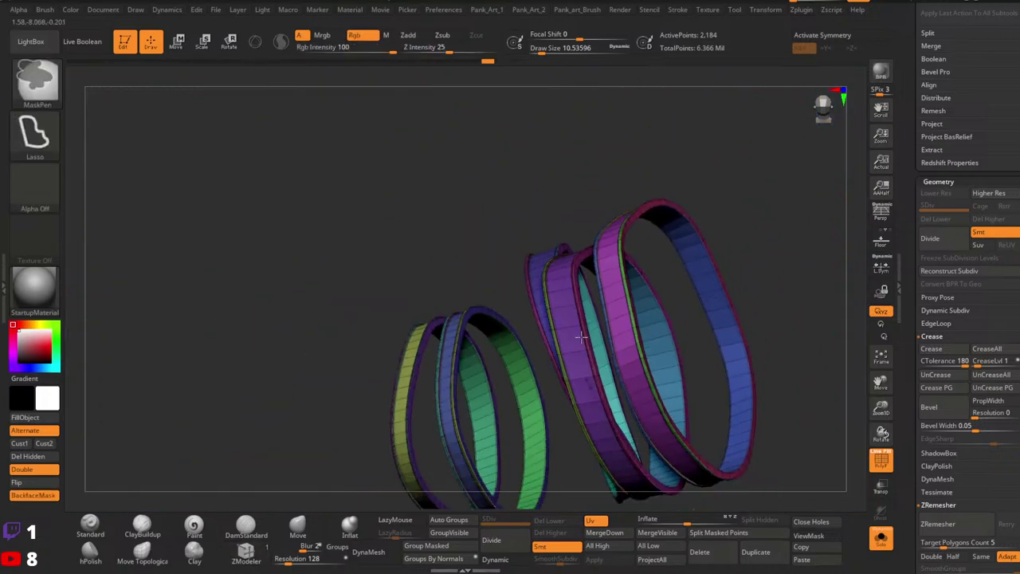
click(496, 559)
key(shift+f)
right_drag(744, 346, 742, 335)
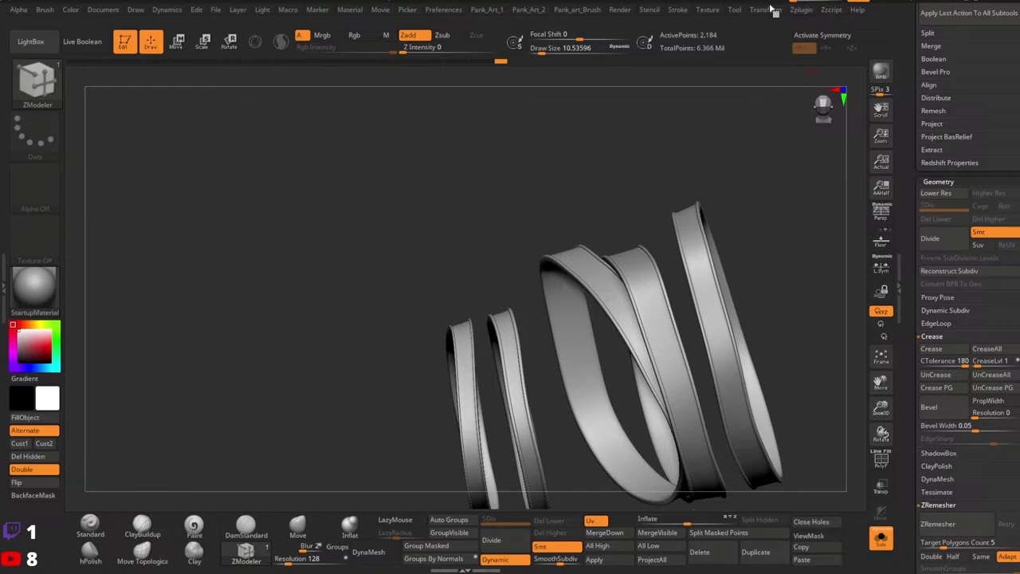
Examine the creased border edges of the purple and neighbouring straps in polyframe without dynamic subdivision.
mouse_move(702, 286)
right_down()
mouse_move(728, 298)
mouse_move(759, 363)
mouse_move(751, 314)
right_up()
mouse_move(799, 337)
right_down()
mouse_move(709, 358)
mouse_move(715, 398)
mouse_move(701, 355)
mouse_move(722, 399)
right_up()
key(shift+f)
click(506, 560)
right_drag(659, 355, 667, 302)
right_drag(565, 386, 512, 391)
ctrl+right_drag(707, 407, 647, 345)
mouse_move(647, 344)
ctrl+right_down()
mouse_move(659, 387)
mouse_move(614, 341)
mouse_move(640, 341)
ctrl+right_up()
ctrl+right_drag(640, 341, 647, 402)
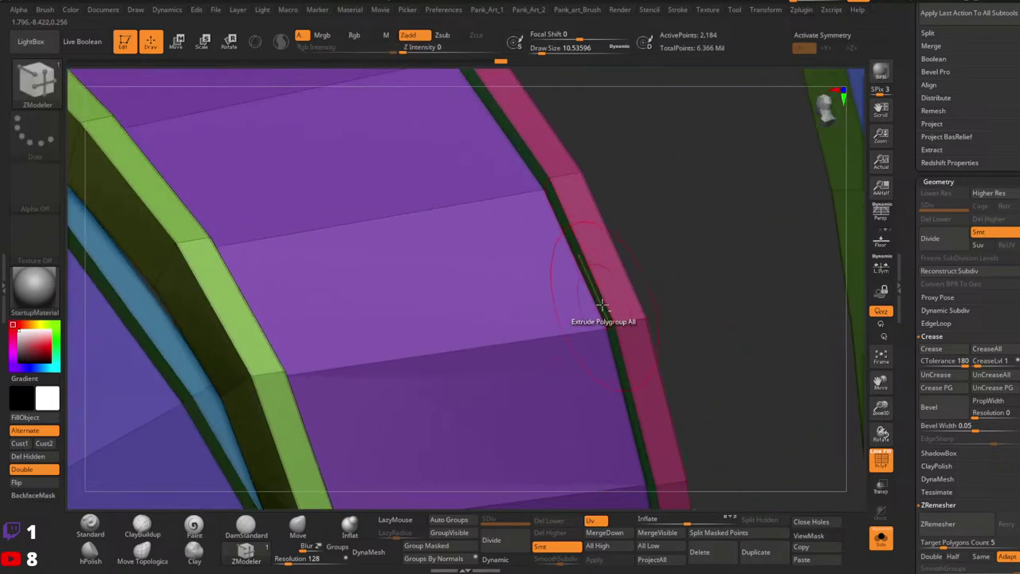
right_drag(604, 296, 567, 323)
right_drag(567, 323, 587, 376)
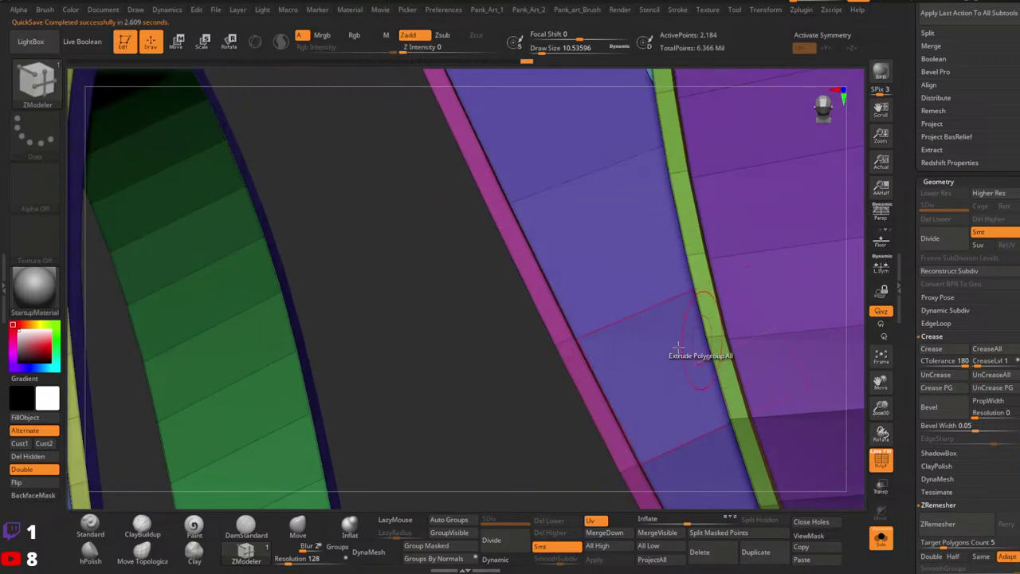
Apply the complete edge-loop crease action along the remaining straps' inner border edges, undoing a misplaced edit.
click(586, 365)
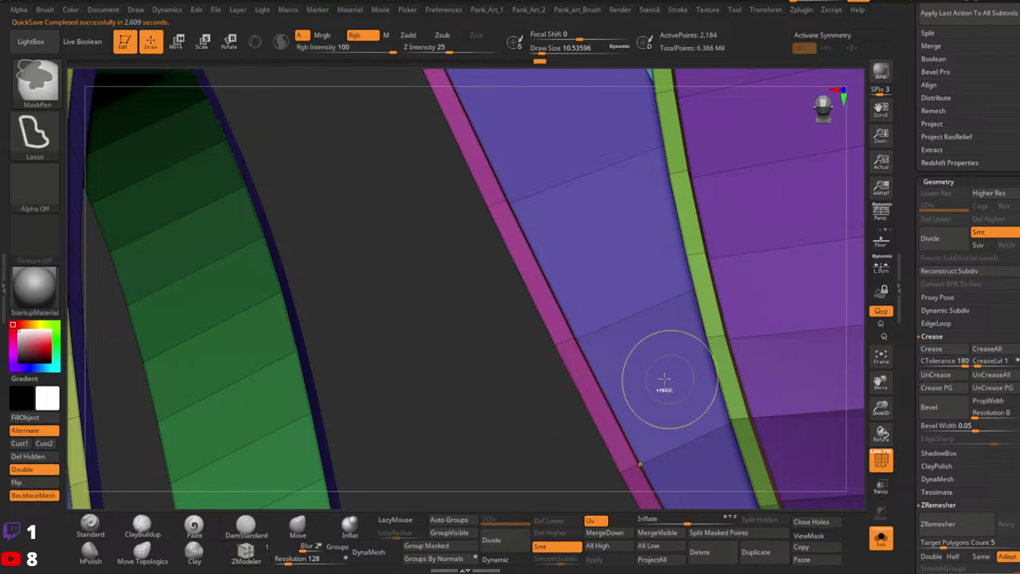
mouse_move(665, 382)
ctrl+right_down()
mouse_move(645, 366)
mouse_move(542, 340)
mouse_move(534, 317)
ctrl+right_up()
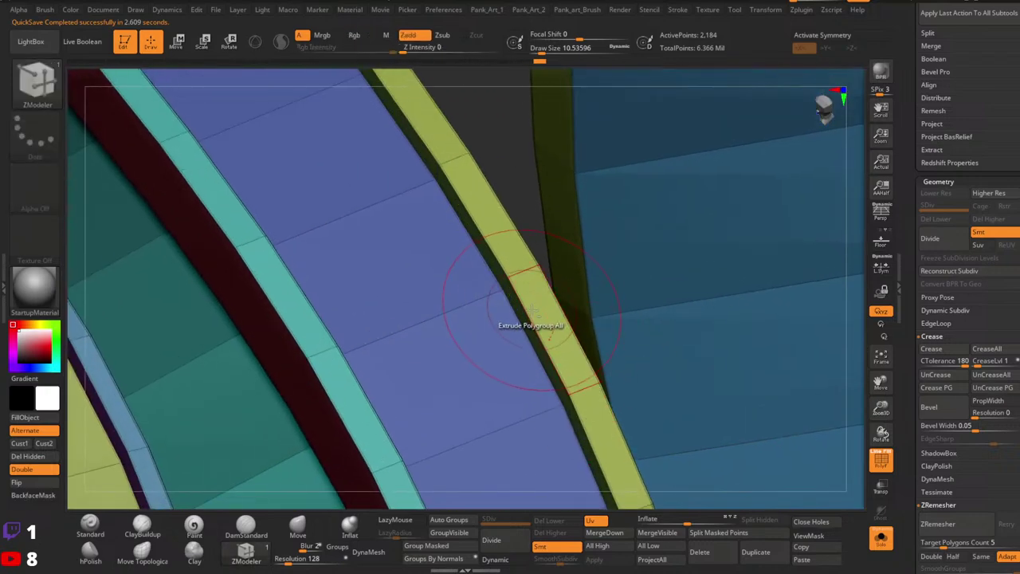
key(ctrl+z)
click(496, 261)
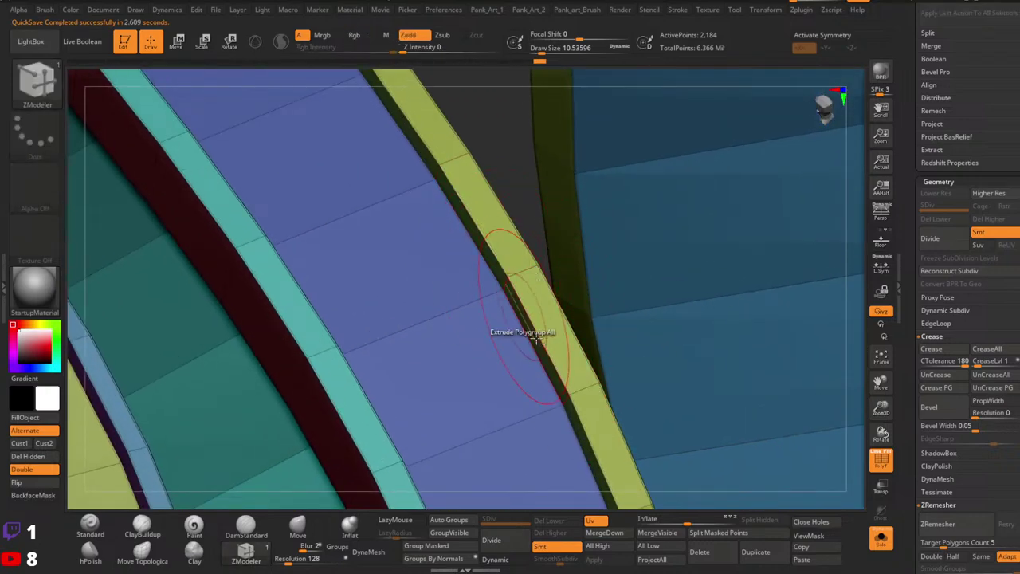
mouse_move(522, 321)
alt+right_down()
mouse_move(657, 327)
mouse_move(404, 372)
mouse_move(640, 333)
mouse_move(608, 345)
alt+right_up()
click(497, 375)
mouse_move(515, 368)
right_down()
mouse_move(455, 374)
mouse_move(508, 398)
mouse_move(515, 350)
right_up()
click(430, 382)
Inspect the two lower straps' borders under dynamic subdivision with the polyframe hidden.
key(shift+f)
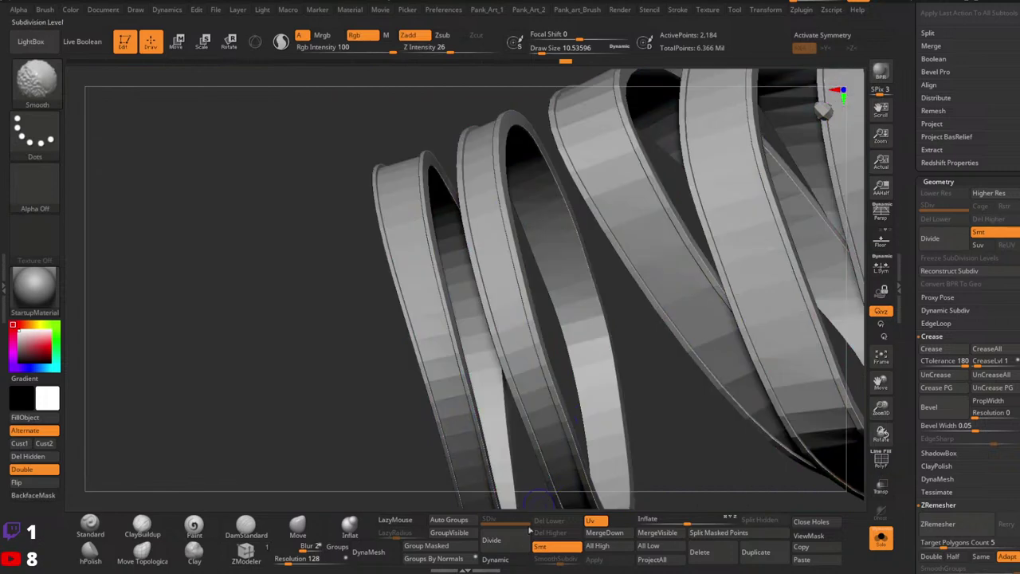
click(500, 562)
key(shift+f)
key(shift+f)
right_drag(542, 396, 588, 389)
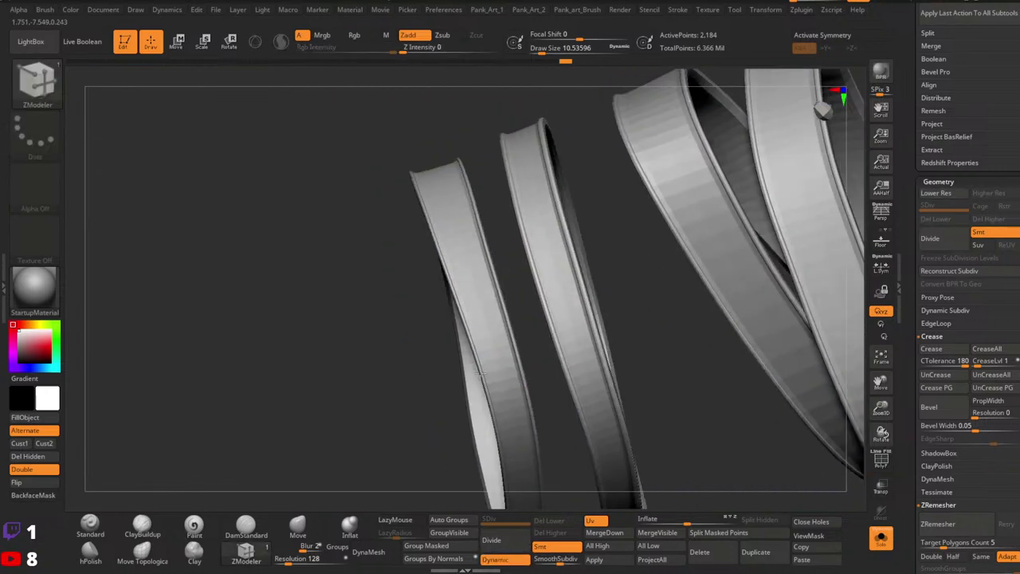
ctrl+right_drag(529, 341, 523, 385)
Turn off dynamic subdivision, set the ZModeler edge action to Insert and add an edge loop along the orange strap side.
key(shift+f)
right_drag(581, 347, 489, 346)
key(shift+d)
mouse_move(430, 370)
right_down()
mouse_move(489, 353)
mouse_move(569, 353)
mouse_move(540, 367)
mouse_move(573, 325)
mouse_move(550, 347)
right_up()
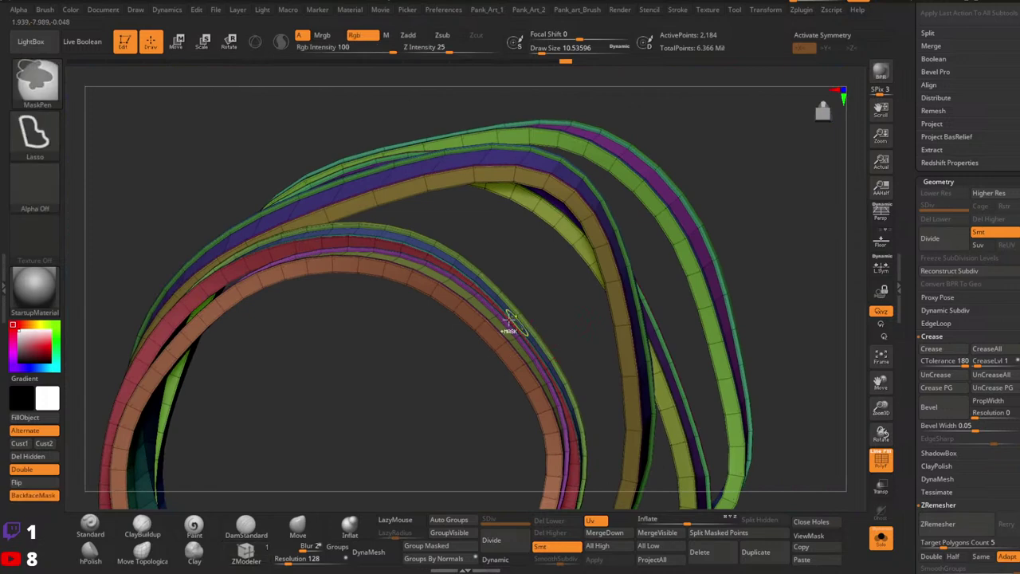
mouse_move(508, 322)
ctrl+right_down()
mouse_move(551, 340)
mouse_move(519, 356)
ctrl+right_up()
key(space)
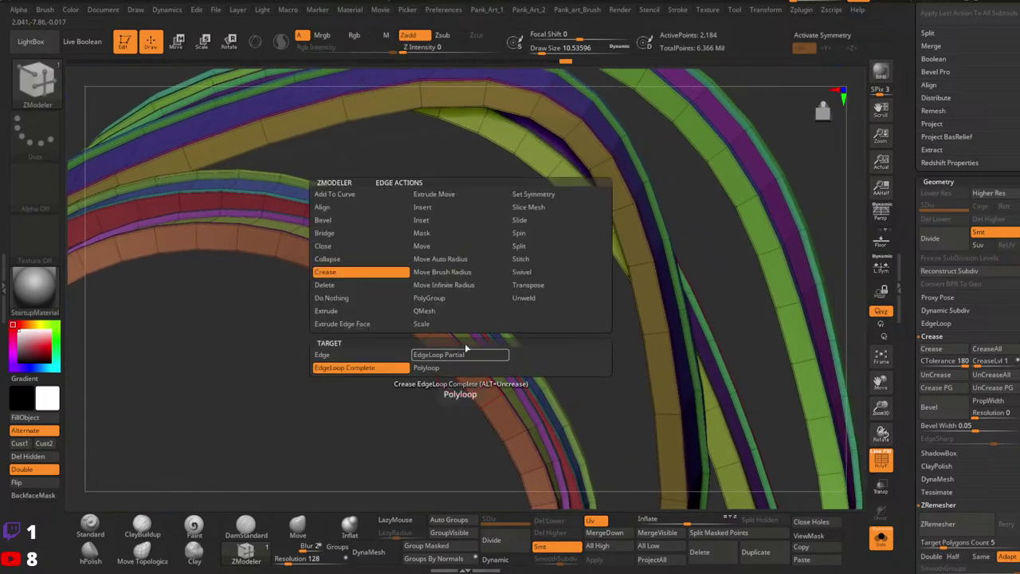
click(435, 209)
ctrl+right_drag(452, 354, 463, 366)
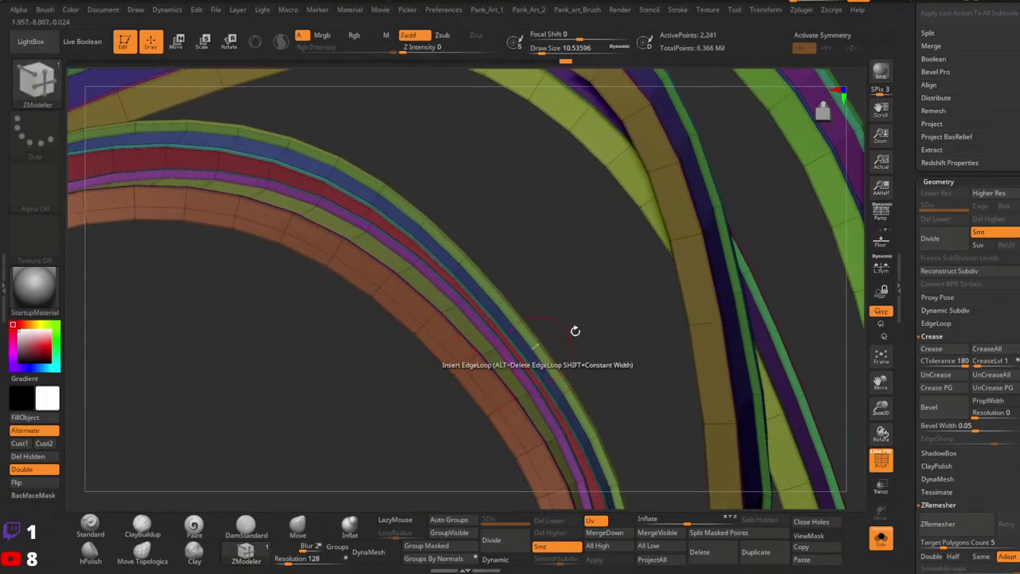
right_drag(575, 330, 478, 391)
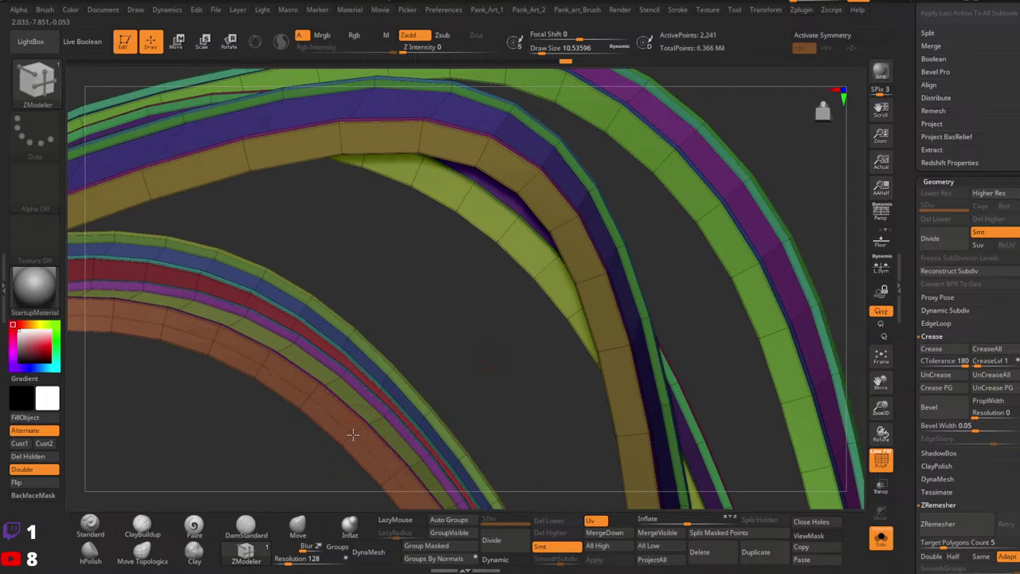
Insert edge loops along the middle of the ochre, yellow and green side faces of the upper straps.
click(588, 281)
right_drag(649, 249, 412, 385)
click(401, 378)
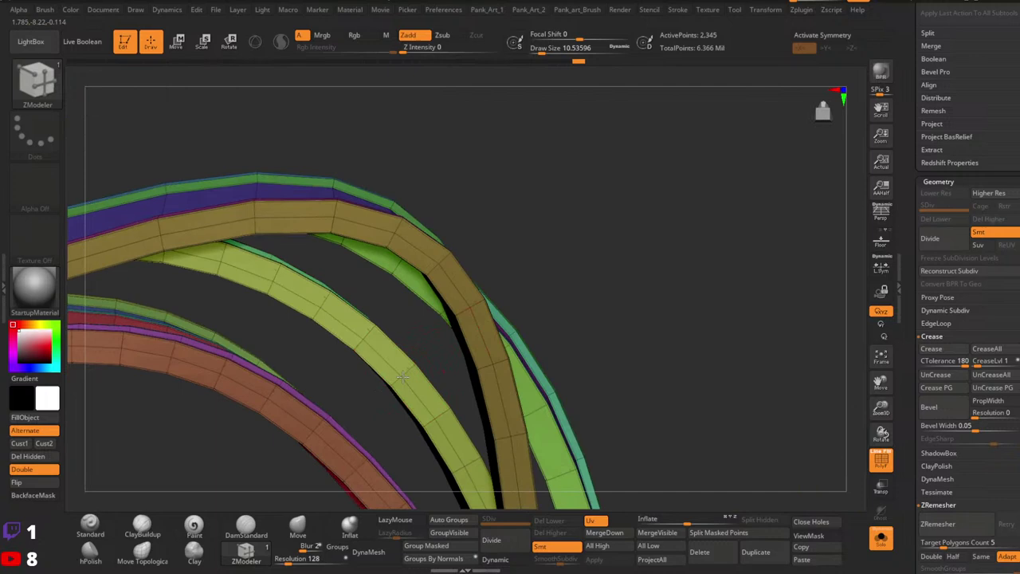
alt+right_drag(477, 327, 461, 375)
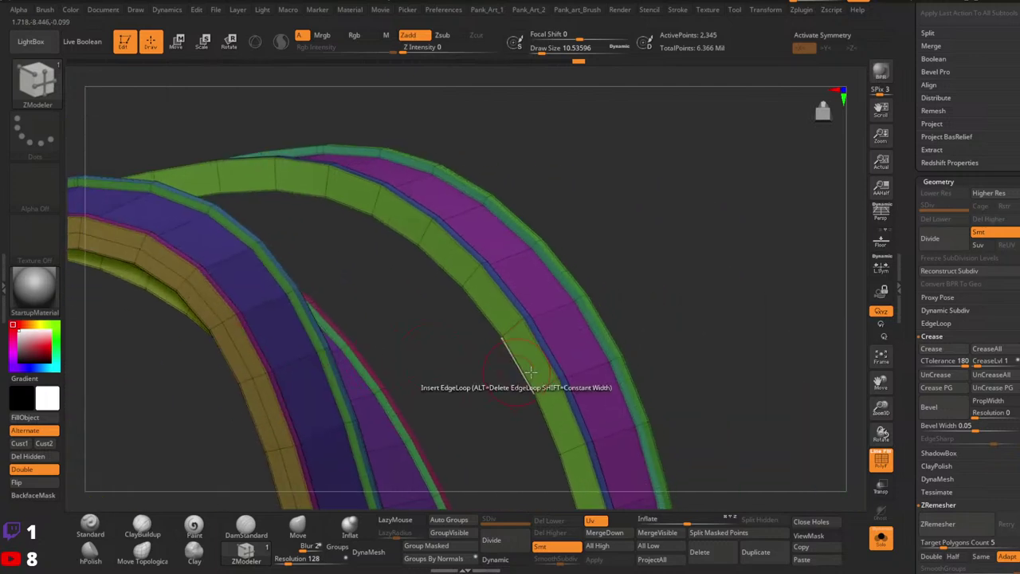
click(545, 387)
mouse_move(545, 388)
right_down()
mouse_move(550, 343)
mouse_move(599, 275)
mouse_move(508, 348)
mouse_move(586, 319)
right_up()
key(shift+f)
mouse_move(573, 373)
right_down()
mouse_move(621, 353)
mouse_move(686, 353)
mouse_move(585, 298)
mouse_move(571, 343)
right_up()
key(shift+f)
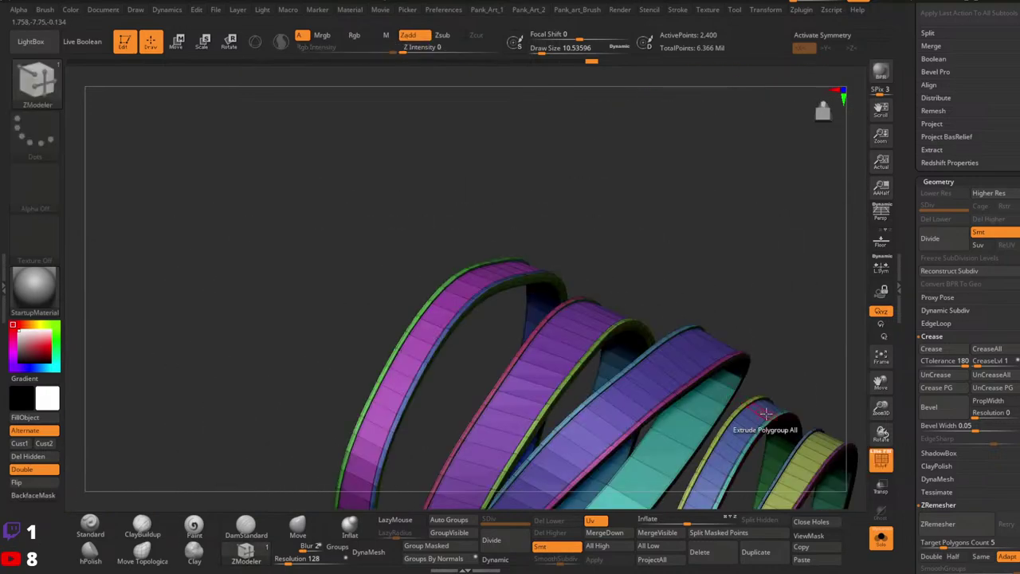
Insert an edge loop along the middle of the red side face of the neighbouring lower strap.
right_drag(742, 423, 563, 326)
mouse_move(264, 337)
ctrl+right_down()
mouse_move(454, 357)
mouse_move(467, 348)
ctrl+right_up()
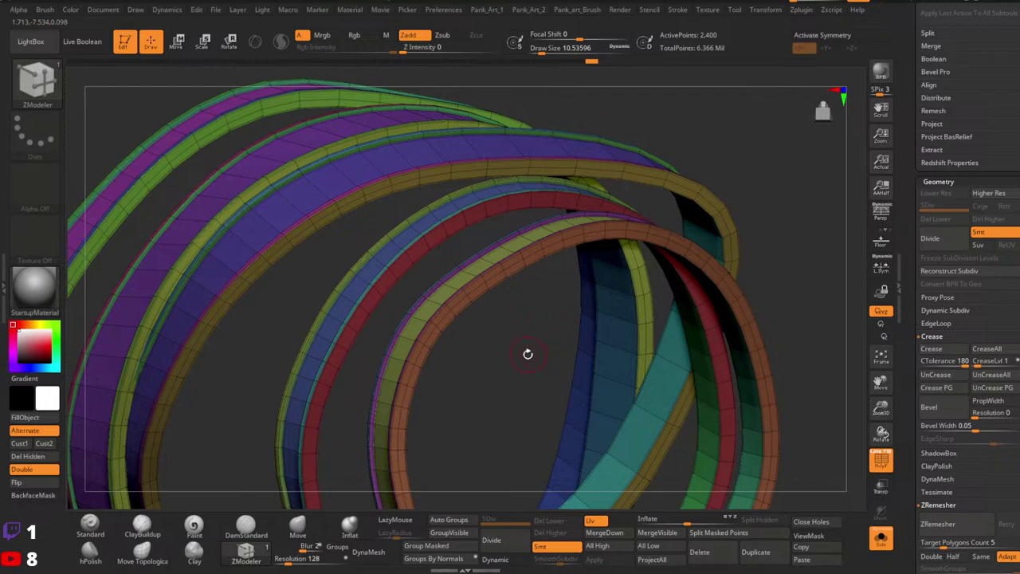
right_drag(446, 351, 459, 320)
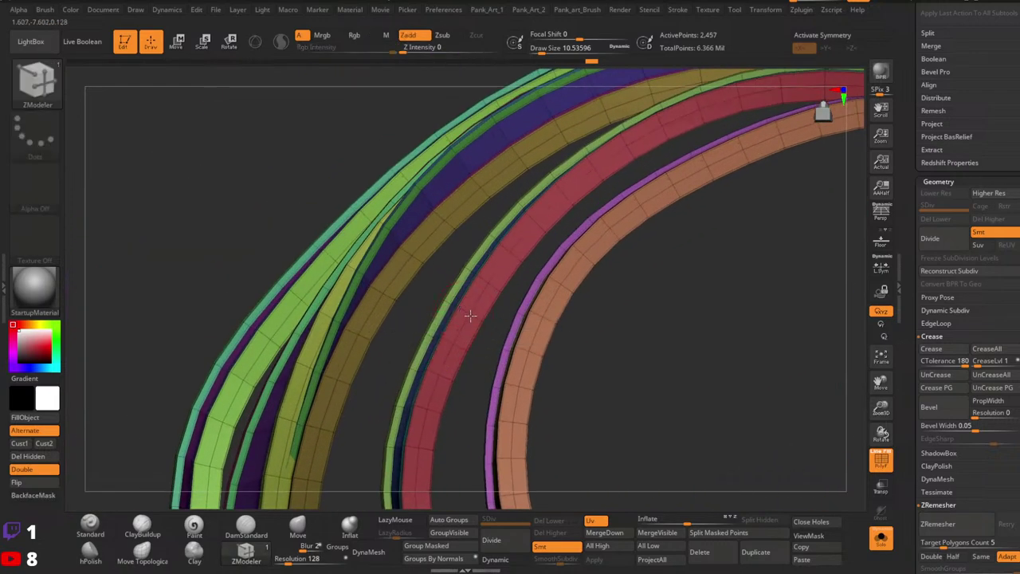
Insert edge loops along the middle of the remaining side faces on the straps' opposite side.
mouse_move(649, 326)
ctrl+right_down()
mouse_move(574, 303)
mouse_move(653, 333)
ctrl+right_up()
ctrl+right_drag(717, 333, 676, 338)
click(614, 242)
right_drag(616, 233, 593, 287)
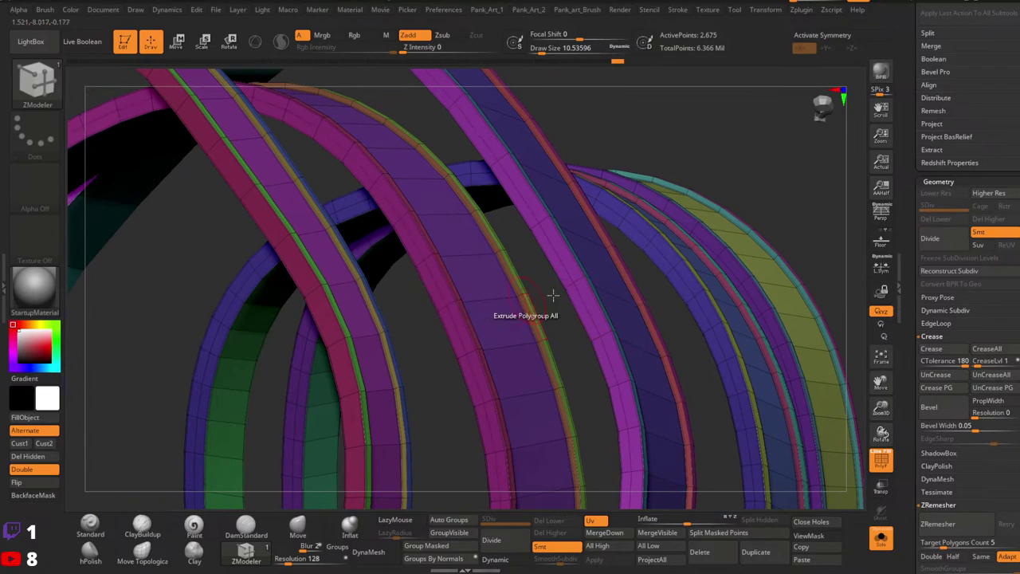
right_drag(554, 295, 542, 319)
mouse_move(542, 318)
ctrl+right_down()
mouse_move(542, 299)
mouse_move(495, 292)
mouse_move(438, 301)
ctrl+right_up()
Hide the polyframe and turn on dynamic subdivision to smooth the straps with their new edge loops.
mouse_move(583, 326)
right_down()
mouse_move(480, 313)
mouse_move(507, 321)
mouse_move(539, 326)
mouse_move(480, 299)
mouse_move(513, 290)
mouse_move(501, 279)
mouse_move(590, 289)
mouse_move(585, 304)
mouse_move(539, 279)
mouse_move(592, 339)
mouse_move(542, 465)
mouse_move(570, 426)
right_up()
key(shift+f)
click(495, 560)
right_drag(570, 426, 636, 353)
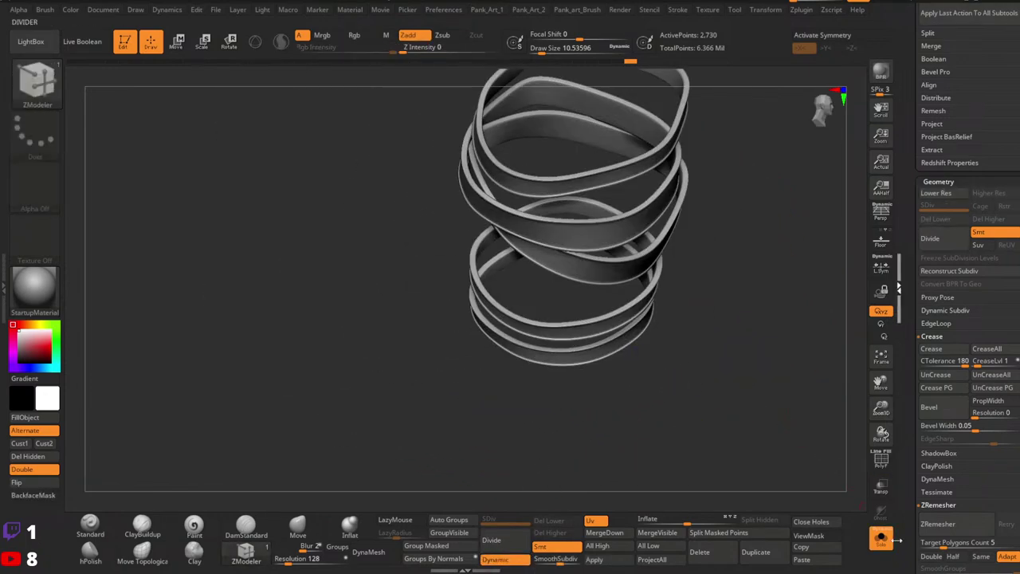
Leave solo mode to show the whole character, select the Standard brush and review the arm straps in context.
click(897, 540)
ctrl+right_drag(774, 350, 773, 295)
click(881, 540)
right_drag(785, 458, 715, 320)
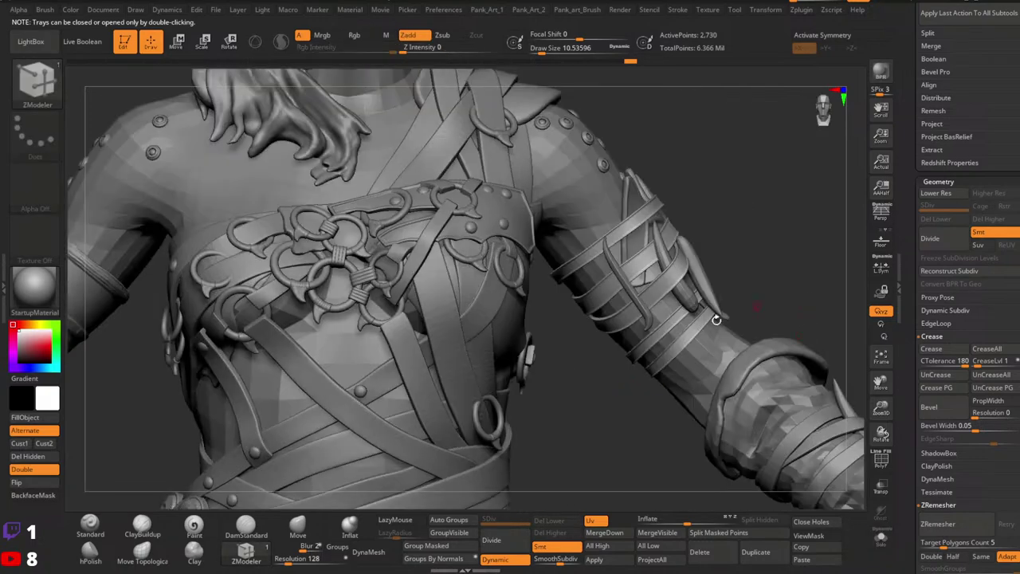
click(97, 525)
ctrl+right_drag(736, 288, 705, 291)
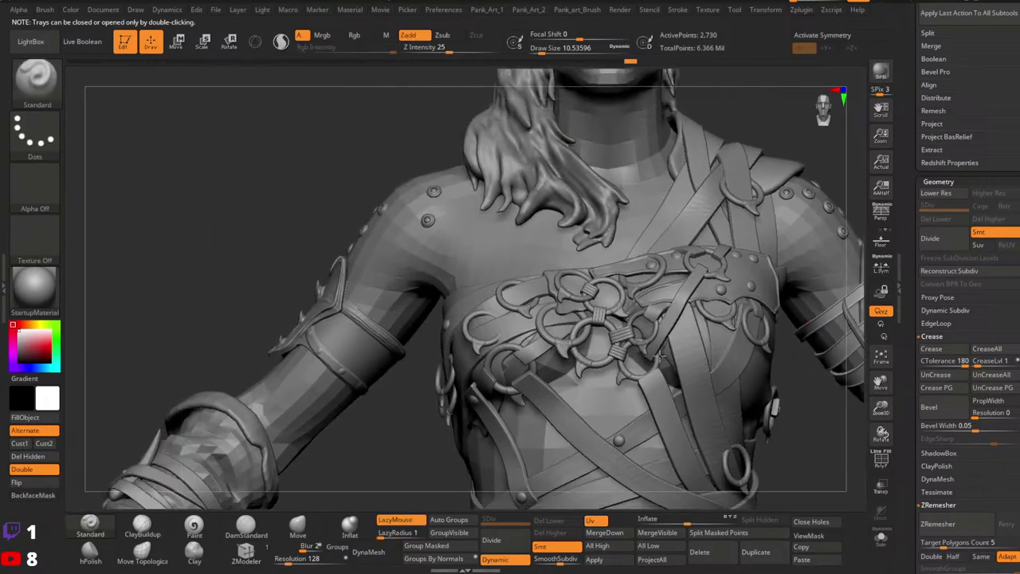
right_drag(660, 356, 524, 298)
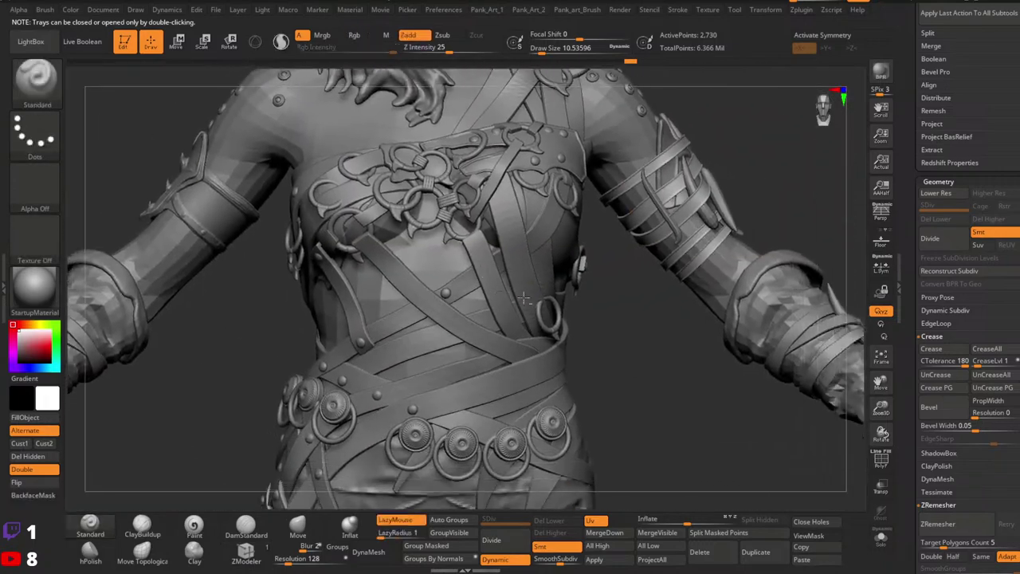
Select the forearm wraps and raise them to subdivision level 2.
alt+right_drag(683, 295, 595, 239)
alt+click(651, 320)
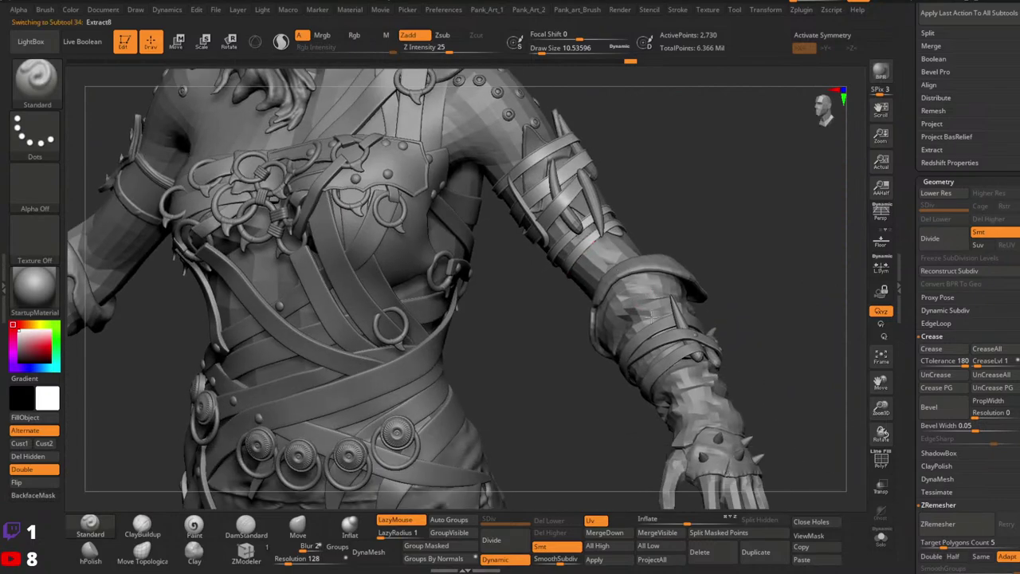
click(519, 521)
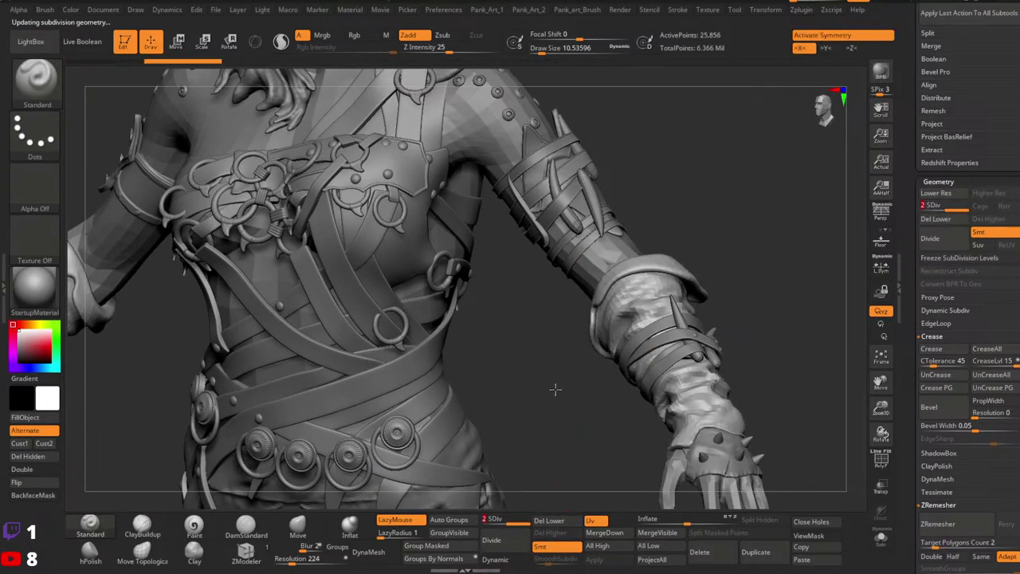
Try dividing the forearm wraps to a third subdivision level.
right_drag(556, 390, 630, 383)
ctrl+right_drag(770, 376, 631, 362)
right_drag(632, 362, 621, 386)
click(507, 550)
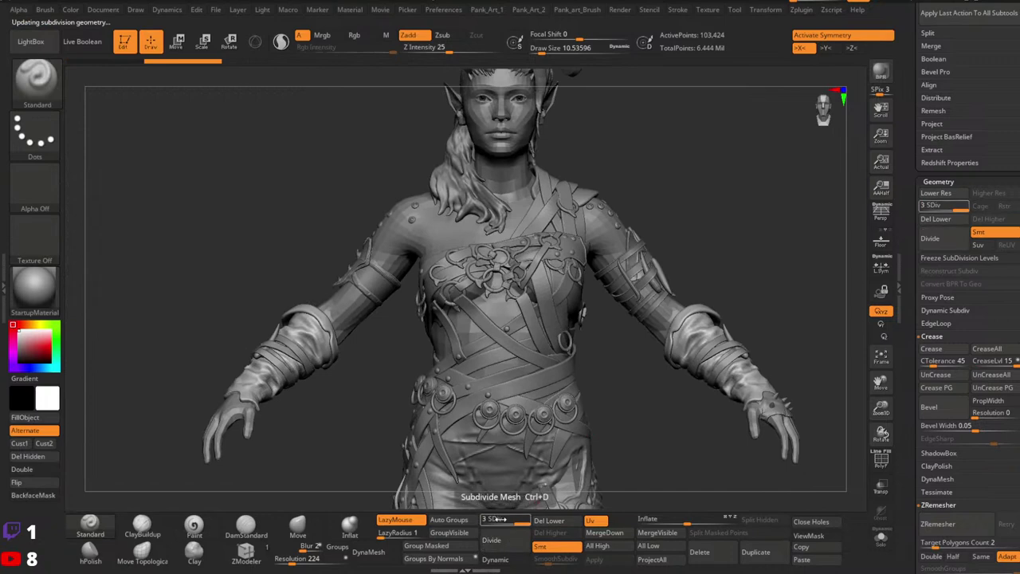
key(ctrl+z)
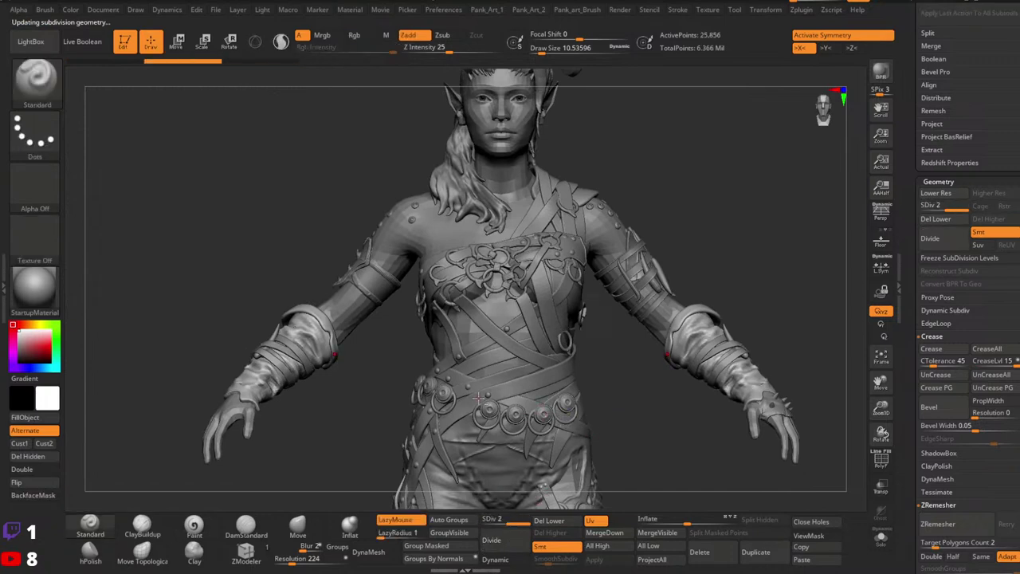
Review the character's arms from front and back, and select the spiked plate on the upper arm.
alt+right_drag(479, 395, 542, 419)
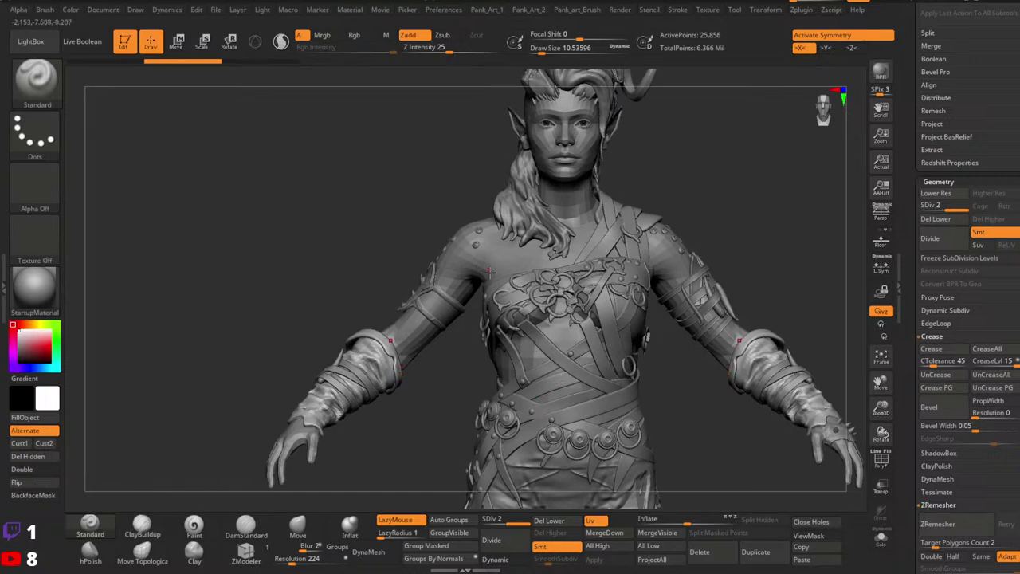
right_drag(490, 273, 579, 295)
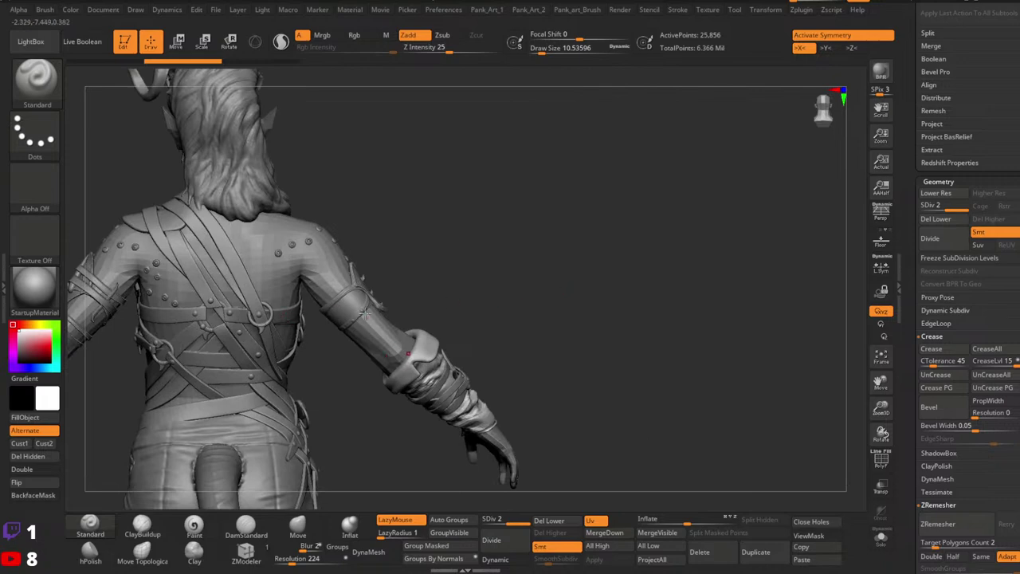
right_drag(363, 308, 393, 306)
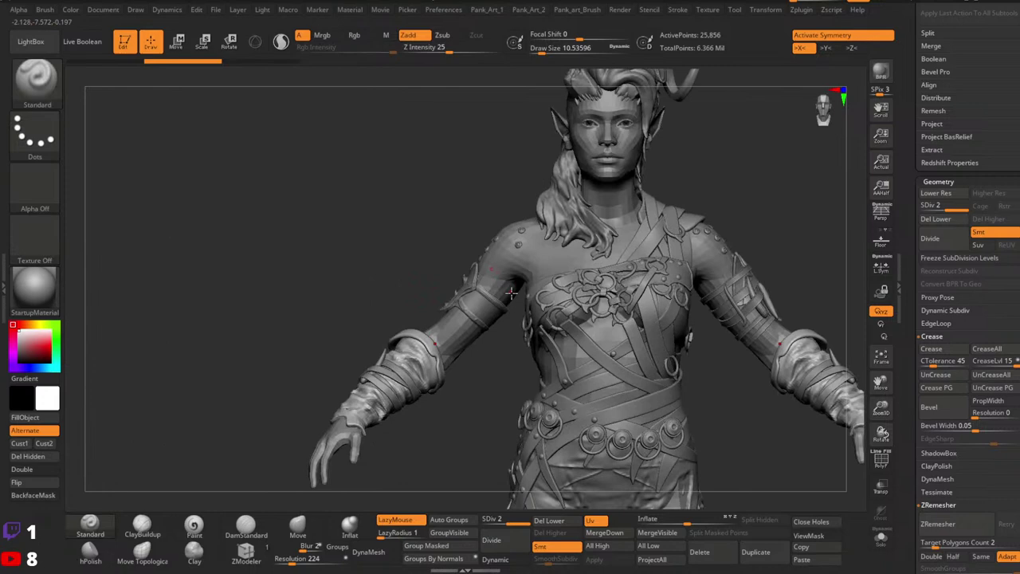
ctrl+right_drag(511, 317, 477, 332)
alt+click(349, 313)
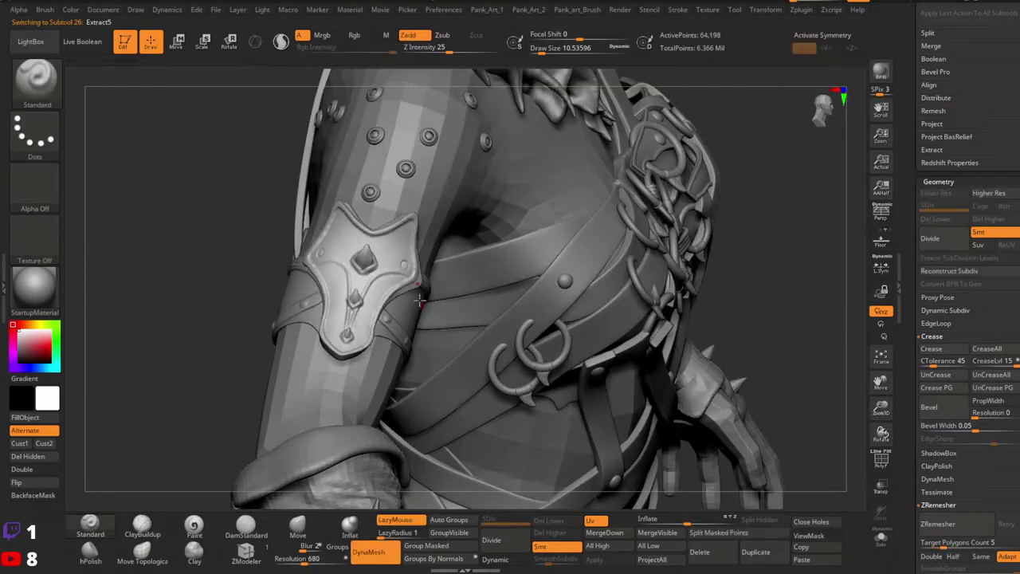
alt+right_drag(349, 313, 503, 339)
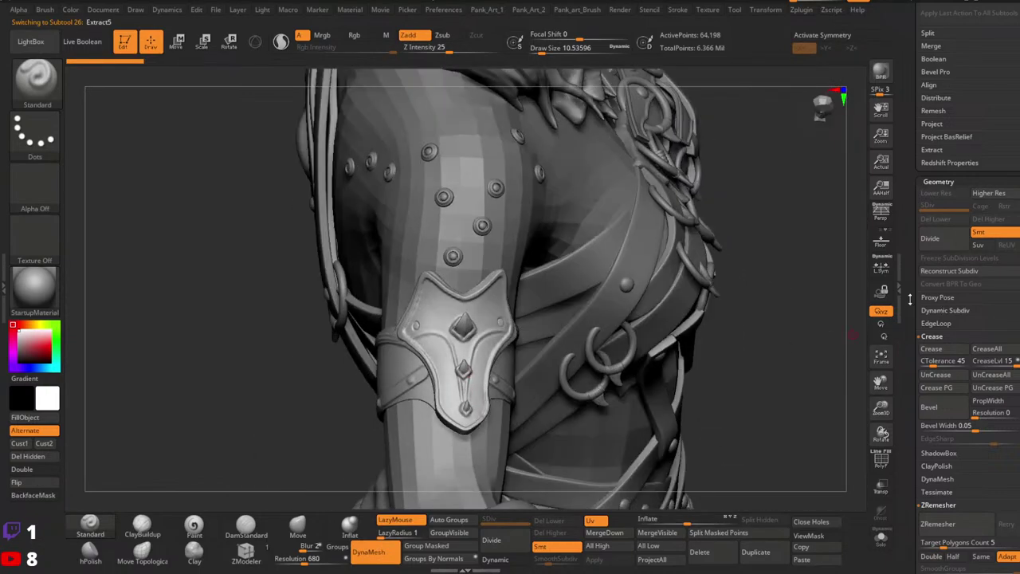
Clone the upper-arm plate as a separate tool and open that isolated copy for editing.
drag(910, 299, 906, 480)
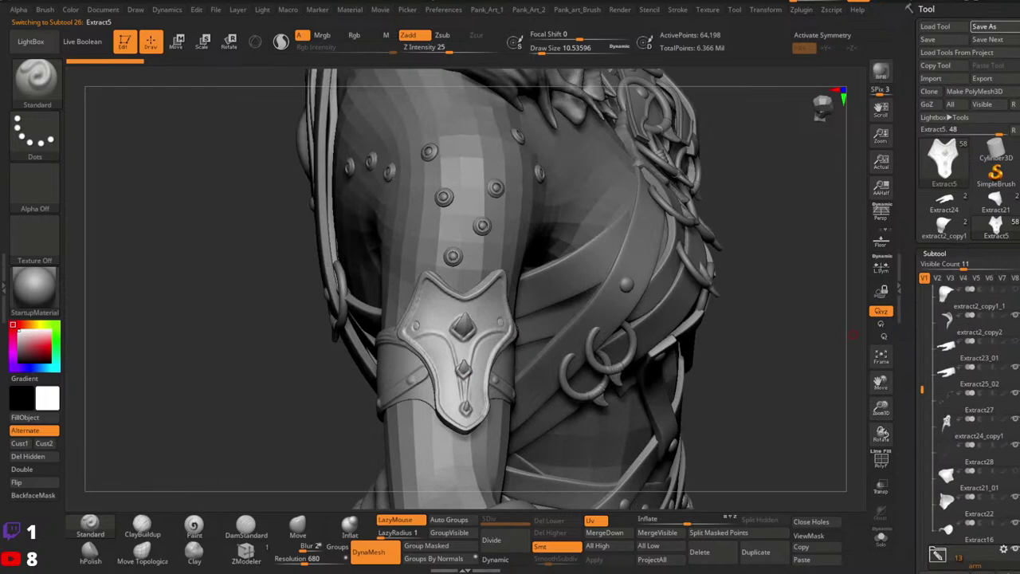
click(929, 91)
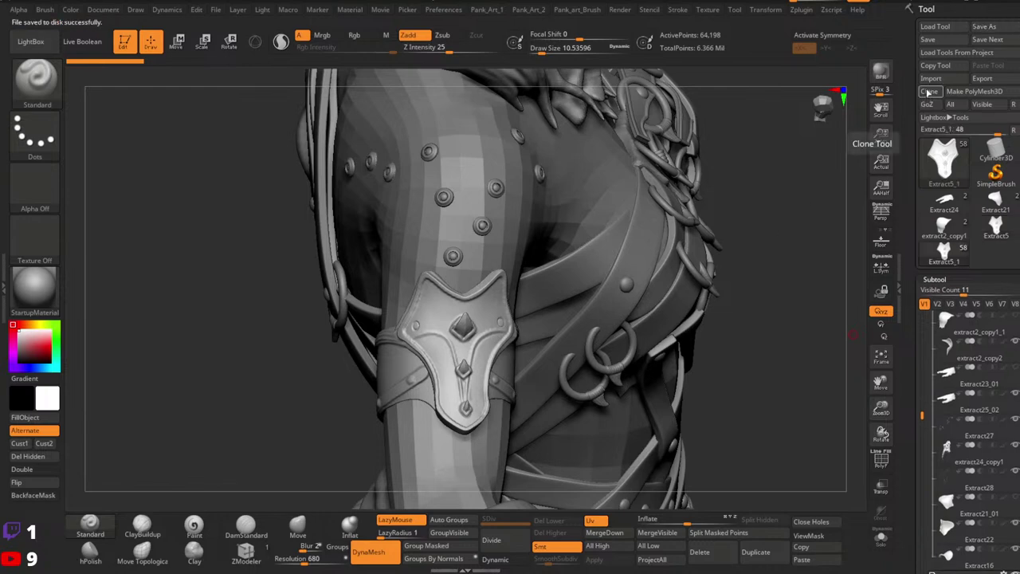
click(995, 227)
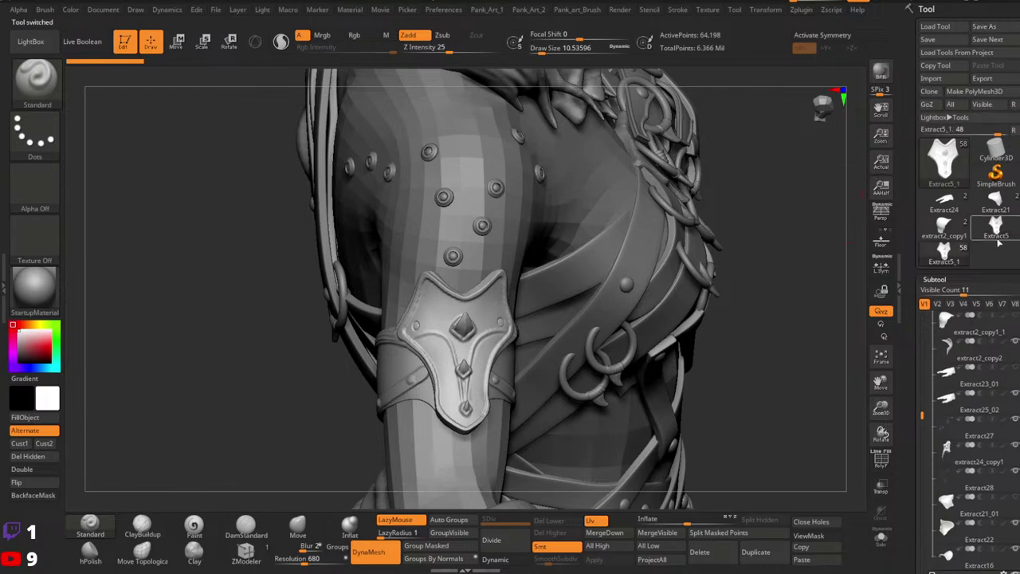
ctrl+right_drag(431, 317, 486, 375)
right_drag(486, 375, 455, 372)
ctrl+right_drag(666, 354, 642, 306)
right_drag(642, 307, 557, 285)
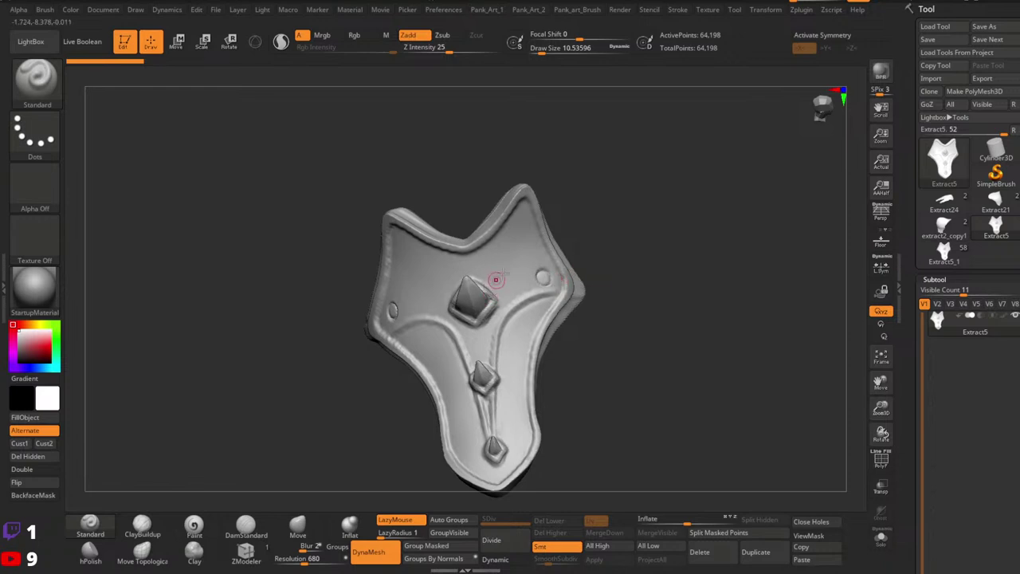
Smooth the groove inside the raised border along the plate's upper notched edge.
right_drag(452, 315, 465, 304)
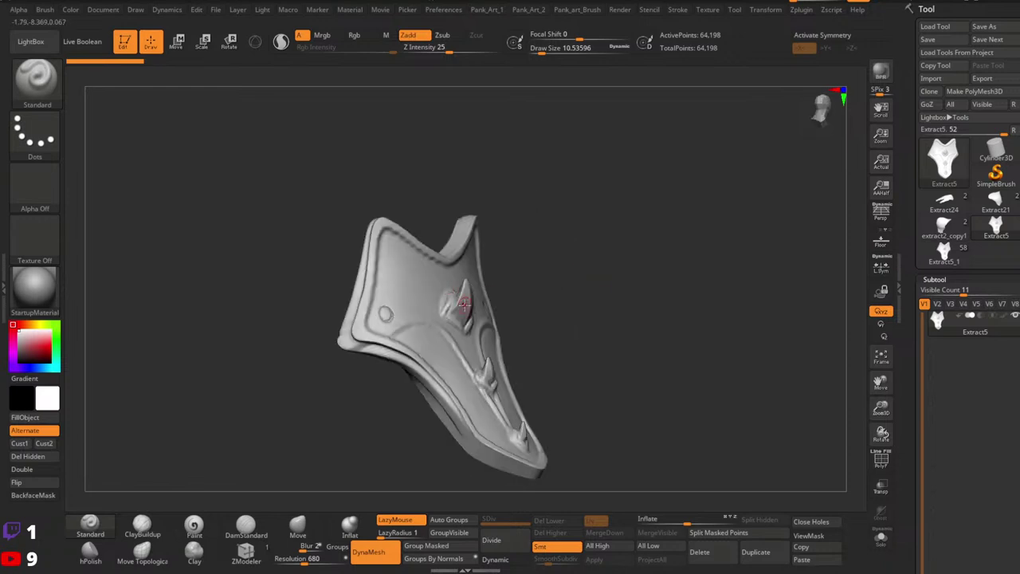
mouse_move(442, 341)
right_down()
mouse_move(483, 263)
mouse_move(478, 296)
mouse_move(507, 280)
right_up()
shift+drag(510, 233, 477, 264)
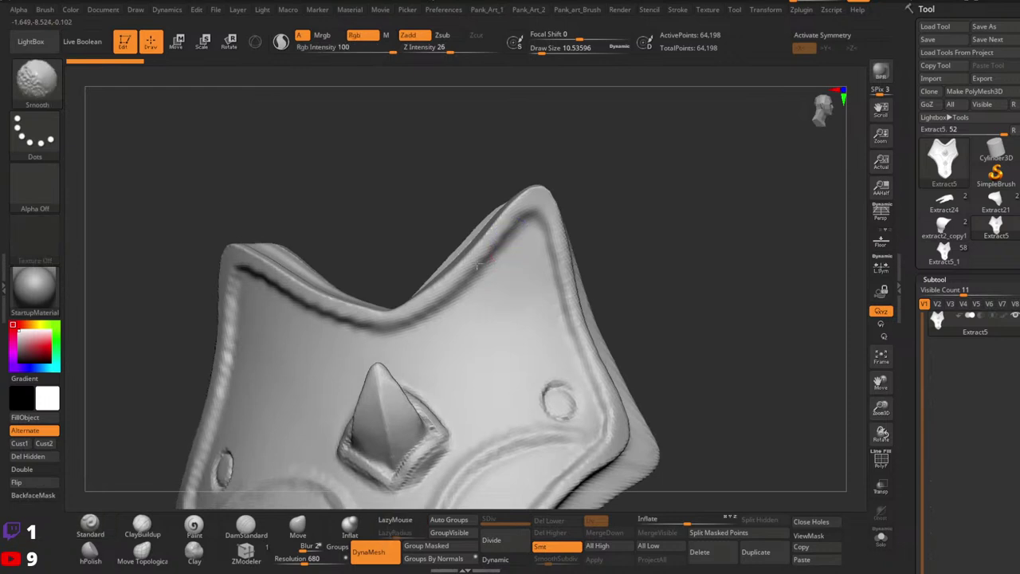
shift+drag(530, 229, 528, 226)
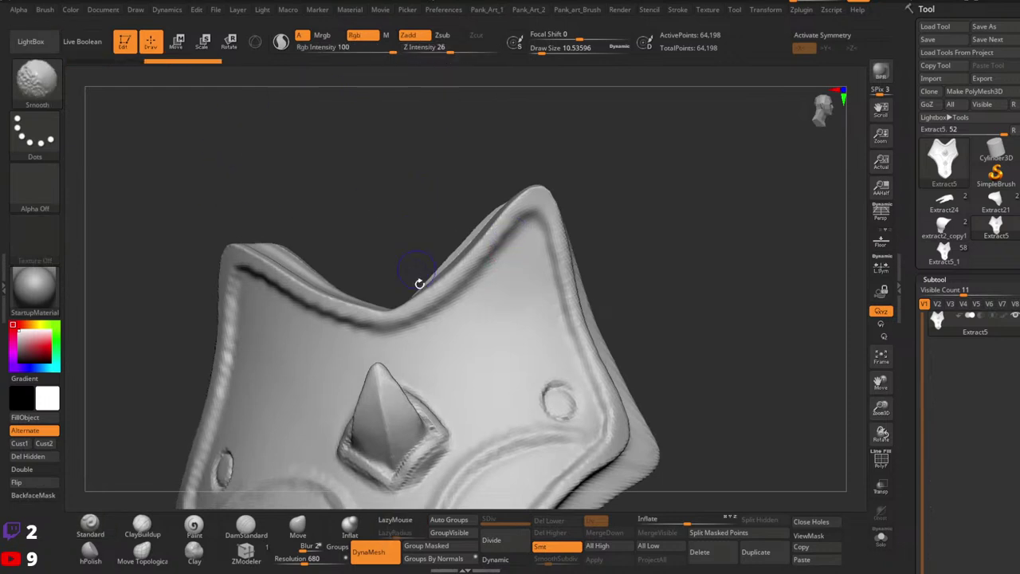
Set the Smooth brush intensity to 100 and smooth the plate's side border and curved ridge.
shift+drag(460, 49, 499, 49)
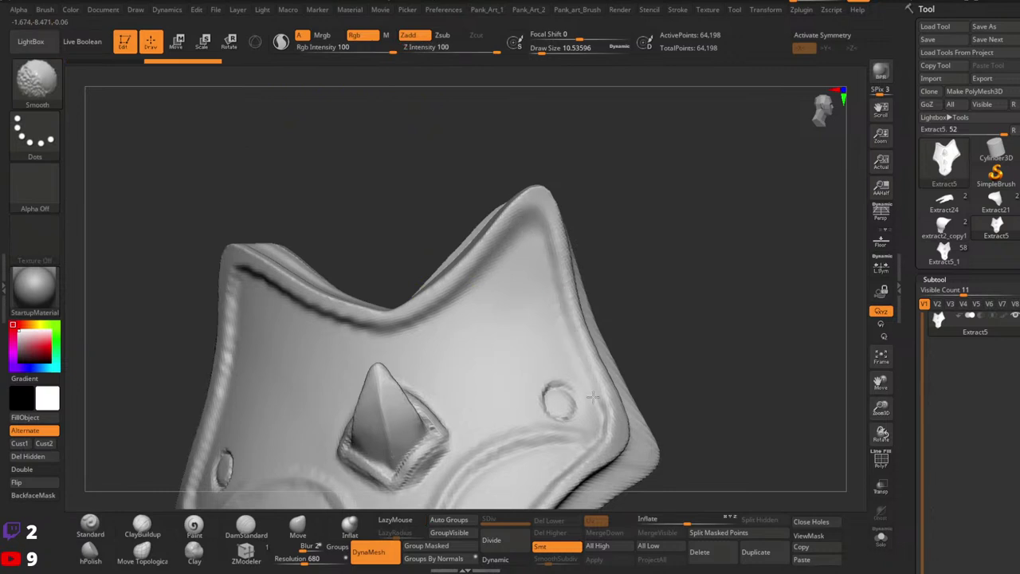
shift+drag(593, 397, 593, 403)
alt+right_drag(594, 405, 588, 335)
mouse_move(598, 328)
shift+mouse_down()
mouse_move(588, 375)
mouse_move(536, 418)
shift+mouse_up()
alt+right_drag(519, 447, 601, 295)
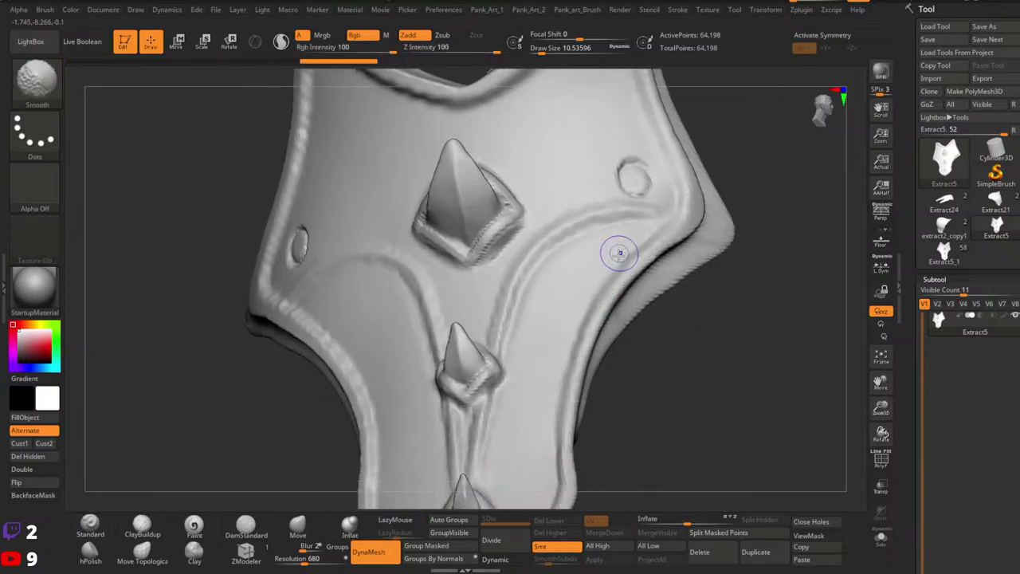
shift+drag(543, 435, 542, 445)
Duplicate the smoothed plate as a second subtool.
mouse_move(550, 430)
ctrl+right_down()
mouse_move(569, 343)
mouse_move(627, 367)
mouse_move(613, 299)
ctrl+right_up()
mouse_move(566, 305)
alt+right_down()
mouse_move(562, 356)
mouse_move(524, 363)
mouse_move(522, 335)
mouse_move(579, 351)
mouse_move(483, 344)
mouse_move(654, 350)
alt+right_up()
ctrl+right_drag(636, 390, 653, 338)
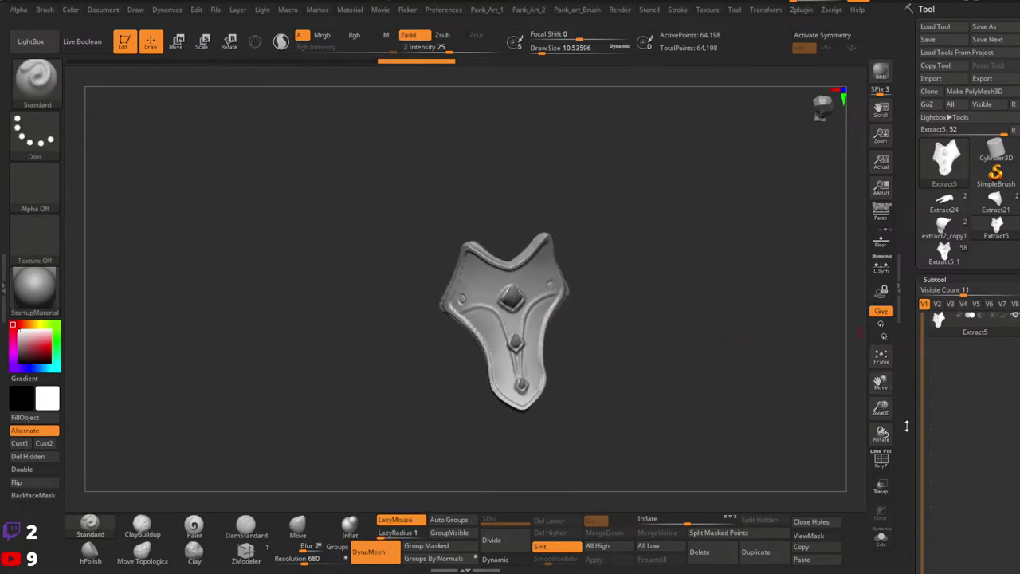
drag(907, 425, 907, 300)
ctrl+right_drag(696, 378, 717, 331)
click(749, 553)
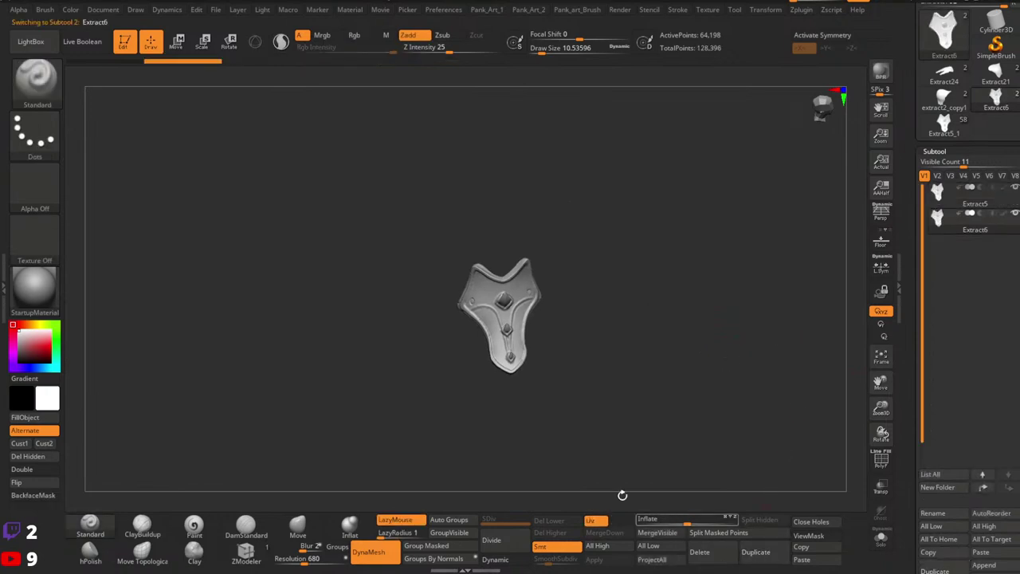
Draw a transpose line down the duplicate plate, enable the 3D gizmo and centre it on the mesh.
ctrl+right_drag(696, 379, 632, 332)
key(w)
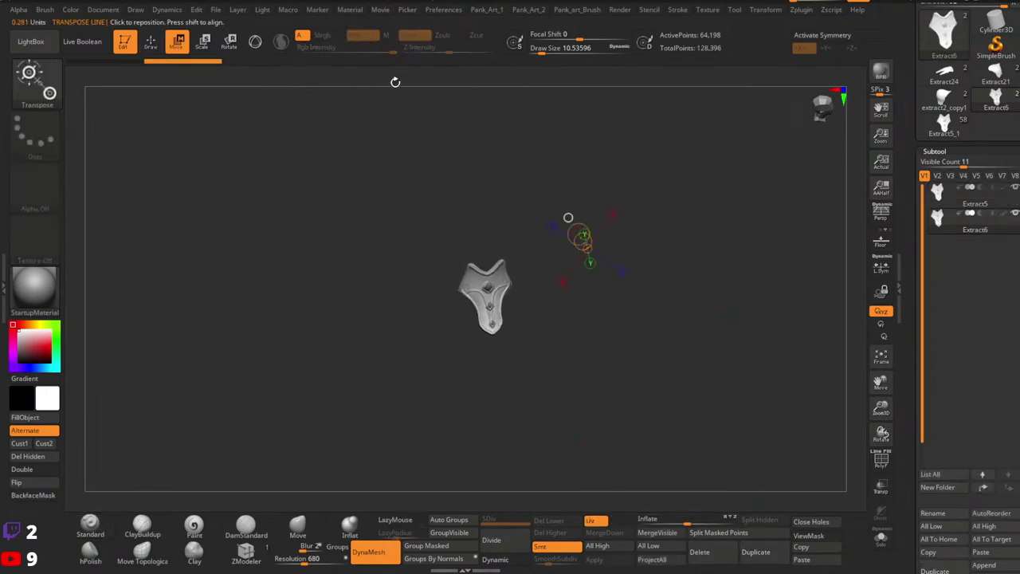
ctrl+right_drag(479, 251, 547, 278)
key(f)
right_drag(469, 170, 465, 143)
drag(475, 173, 483, 272)
click(257, 44)
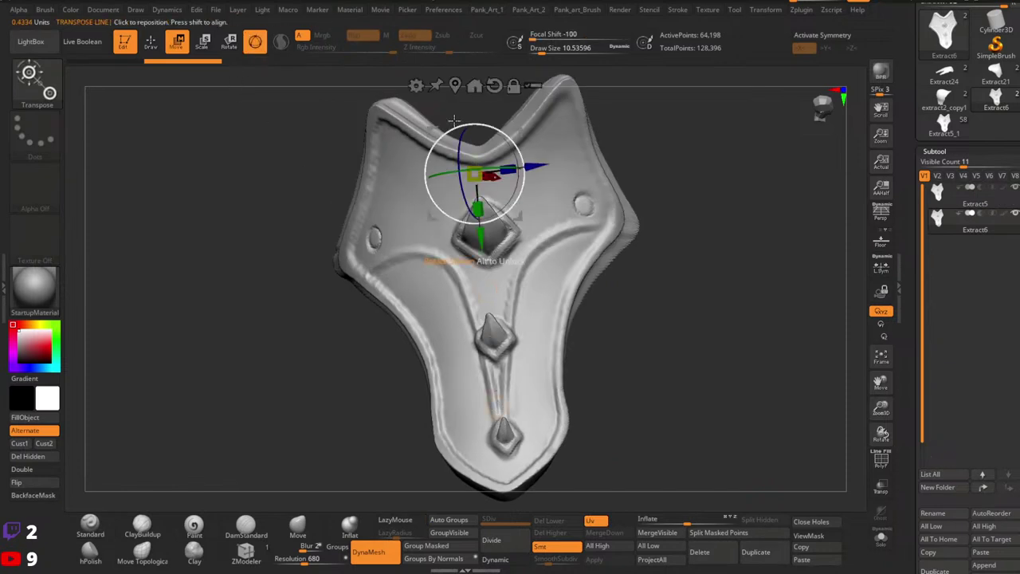
click(456, 86)
Show the floor grid and move the duplicate plate to the world axis with Mesh To Axis.
ctrl+right_drag(699, 331, 607, 293)
right_drag(607, 293, 562, 308)
alt+right_drag(561, 309, 613, 342)
right_drag(613, 342, 629, 324)
right_drag(557, 259, 682, 343)
right_drag(682, 343, 728, 271)
right_drag(728, 271, 810, 258)
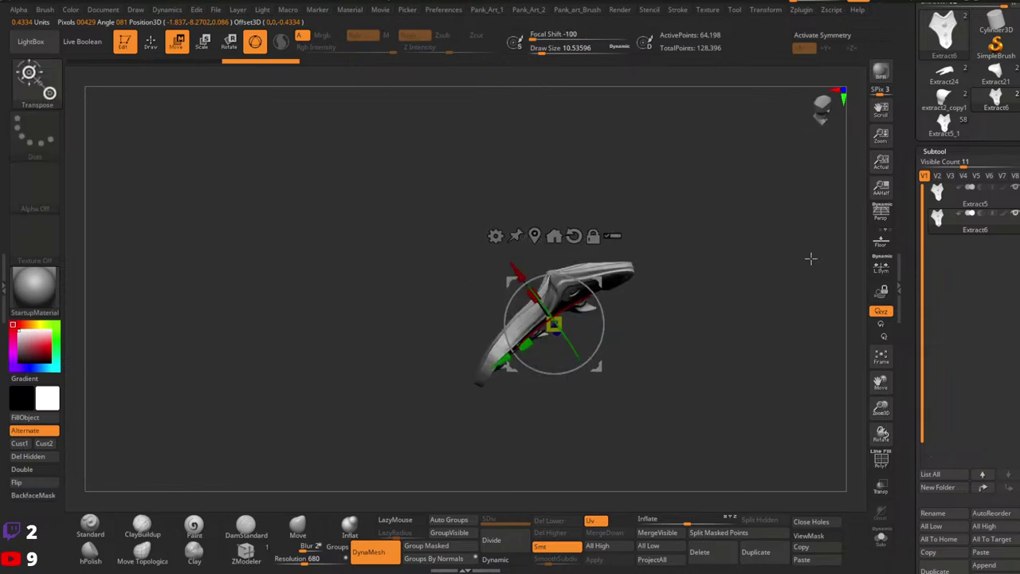
click(882, 246)
ctrl+right_drag(676, 314, 639, 285)
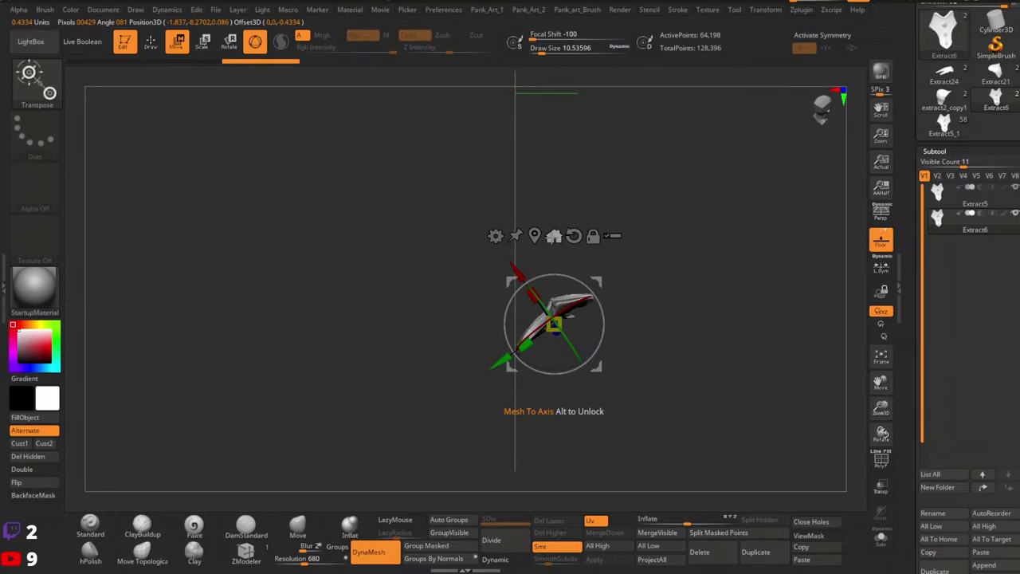
click(553, 239)
key(ctrl+z)
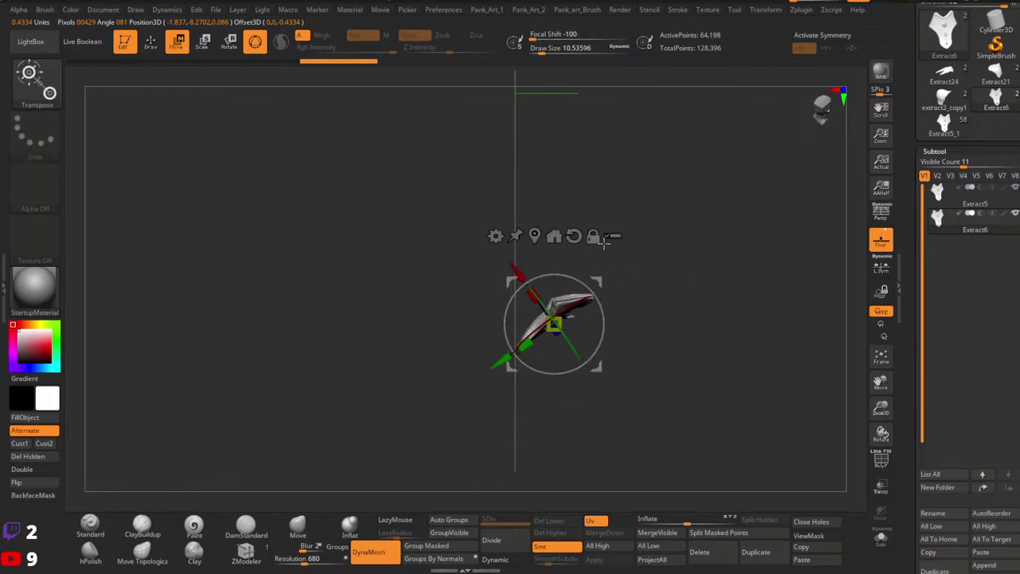
click(559, 236)
Hide the original plate subtool and frame the duplicate at the world origin.
right_drag(606, 250, 676, 258)
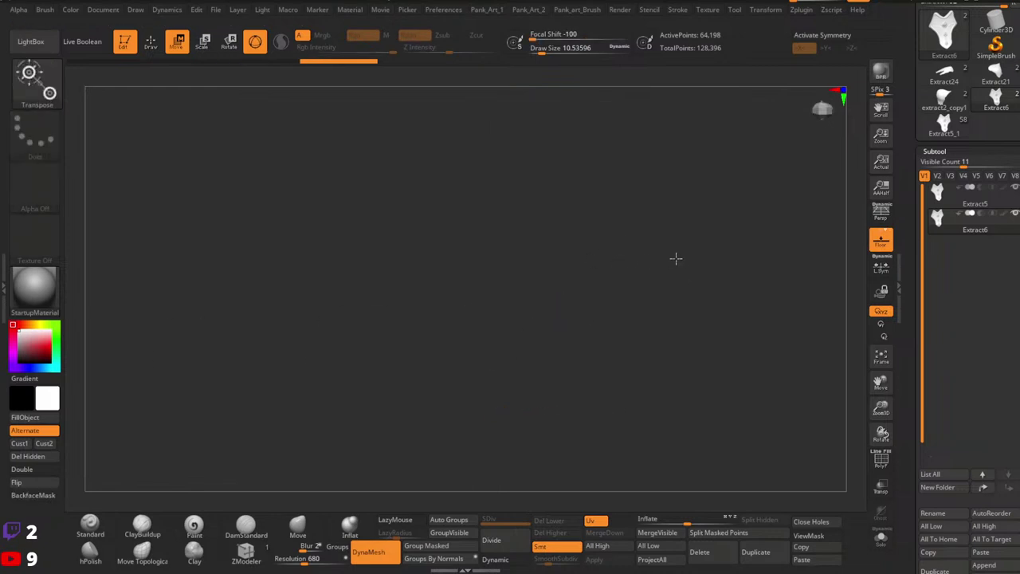
click(1015, 189)
key(f)
drag(643, 246, 701, 287)
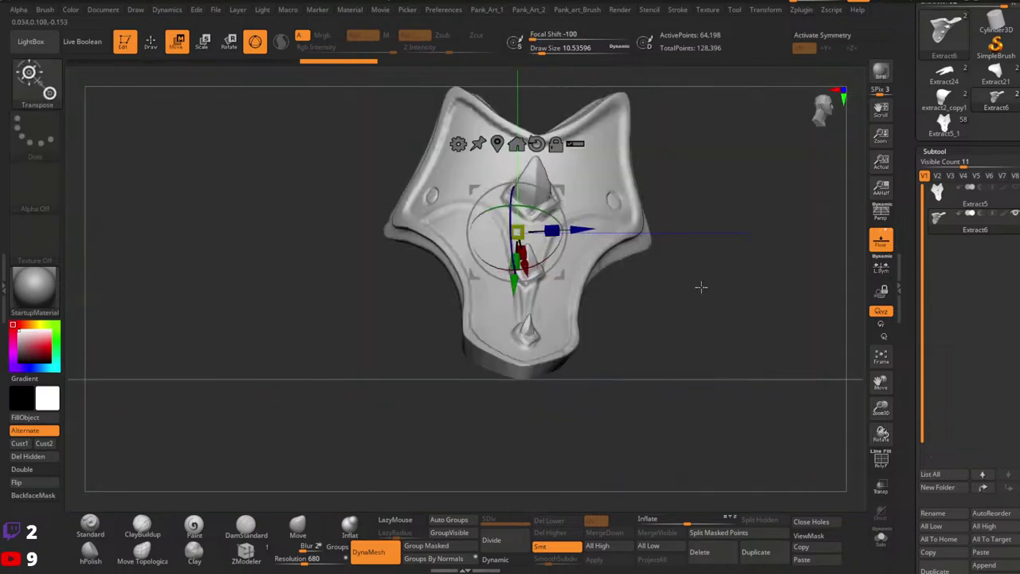
Hide the floor grid and rotate the duplicate plate about Z until it stands upright.
click(881, 243)
ctrl+right_drag(649, 291, 637, 239)
alt+right_drag(637, 239, 643, 269)
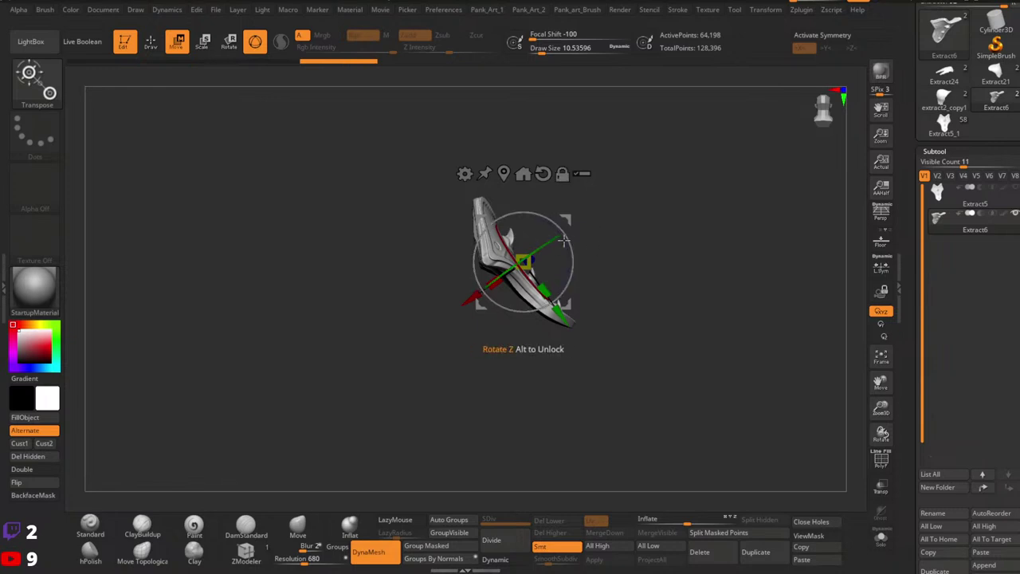
drag(566, 271, 574, 266)
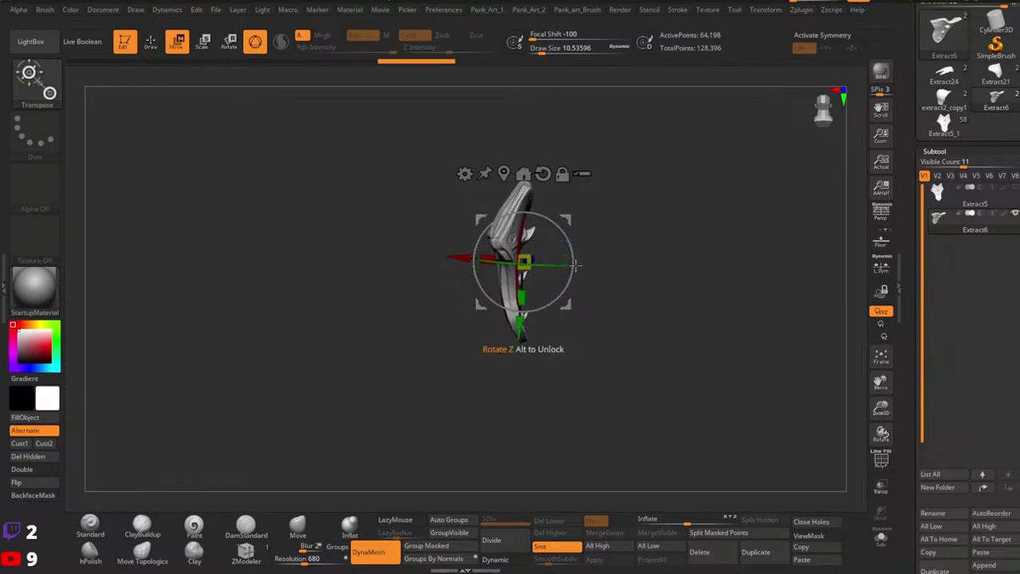
Rotate the plate in the top view to square it with the world axes, and show the floor grid.
right_drag(574, 267, 573, 313)
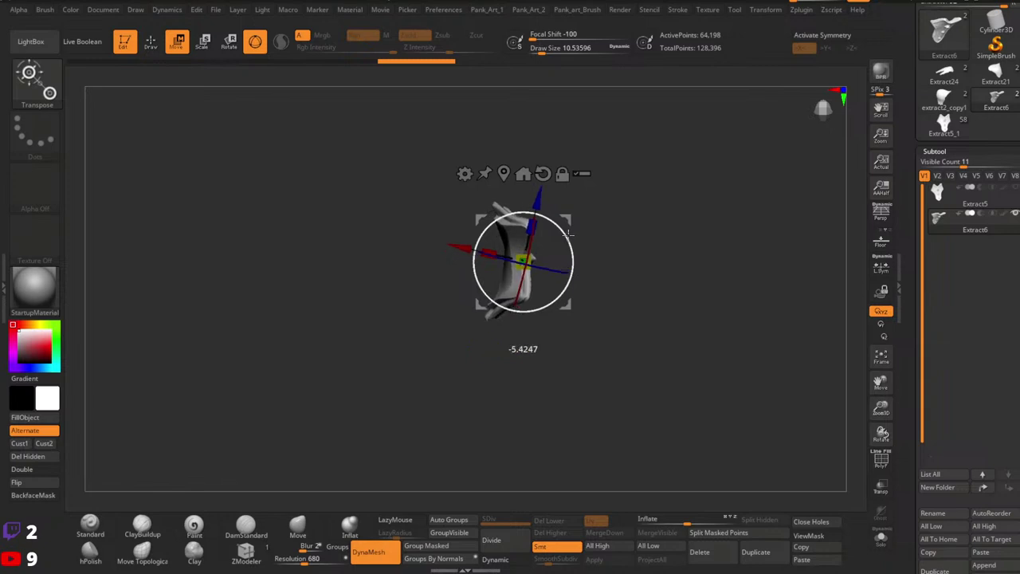
drag(567, 234, 569, 236)
click(880, 244)
ctrl+right_drag(591, 228, 585, 257)
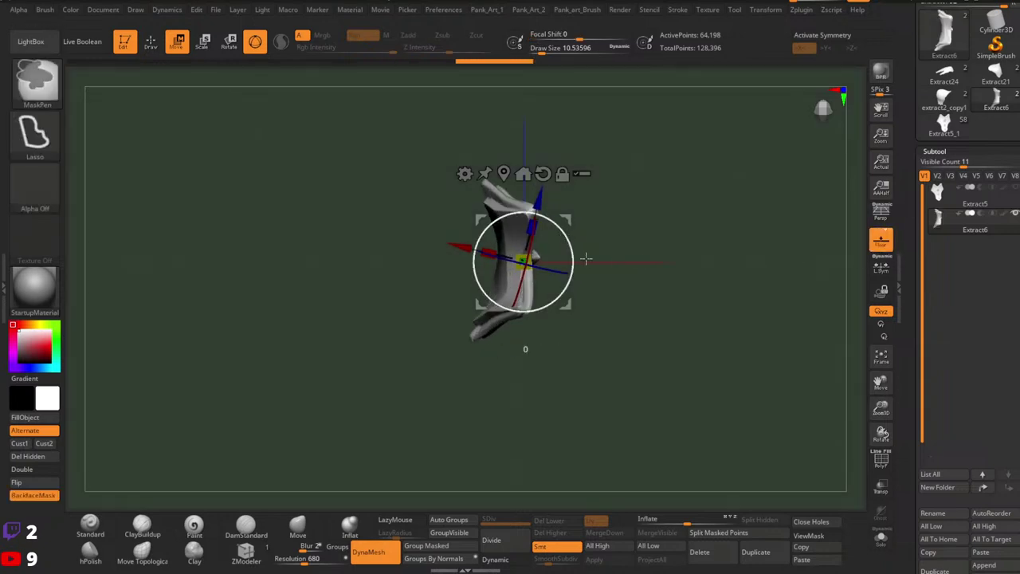
Fine-tune the duplicate plate's rotation against the grid axes, comparing its front, top and side views.
alt+right_drag(519, 244, 514, 273)
drag(565, 249, 648, 281)
alt+right_drag(614, 286, 600, 310)
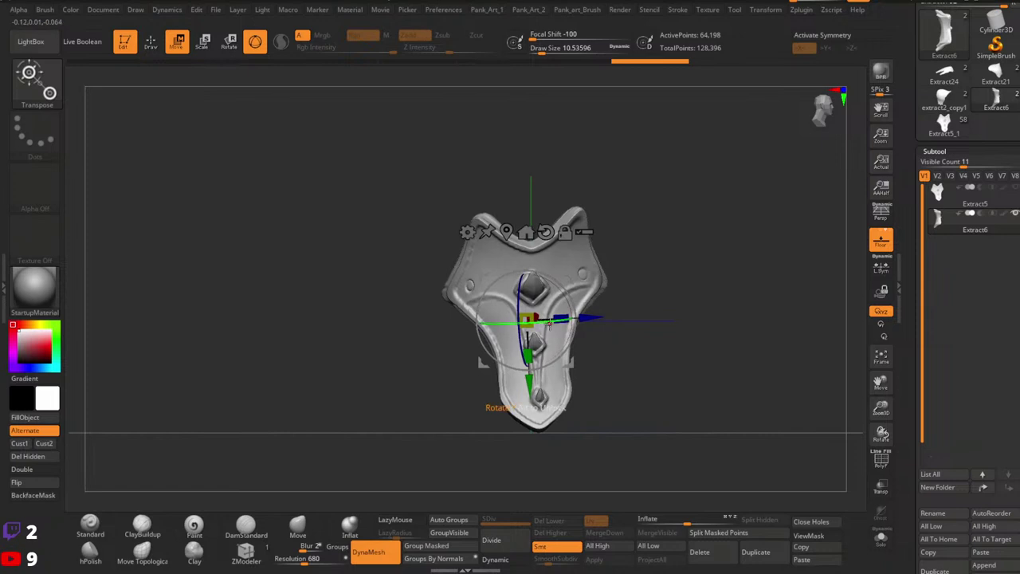
drag(529, 323, 537, 322)
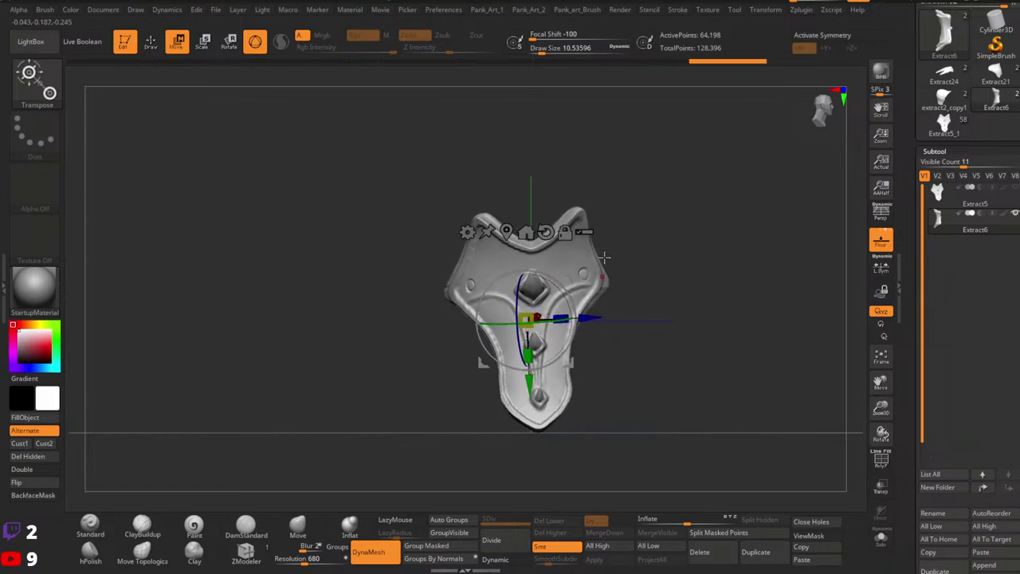
shift+drag(605, 310, 597, 353)
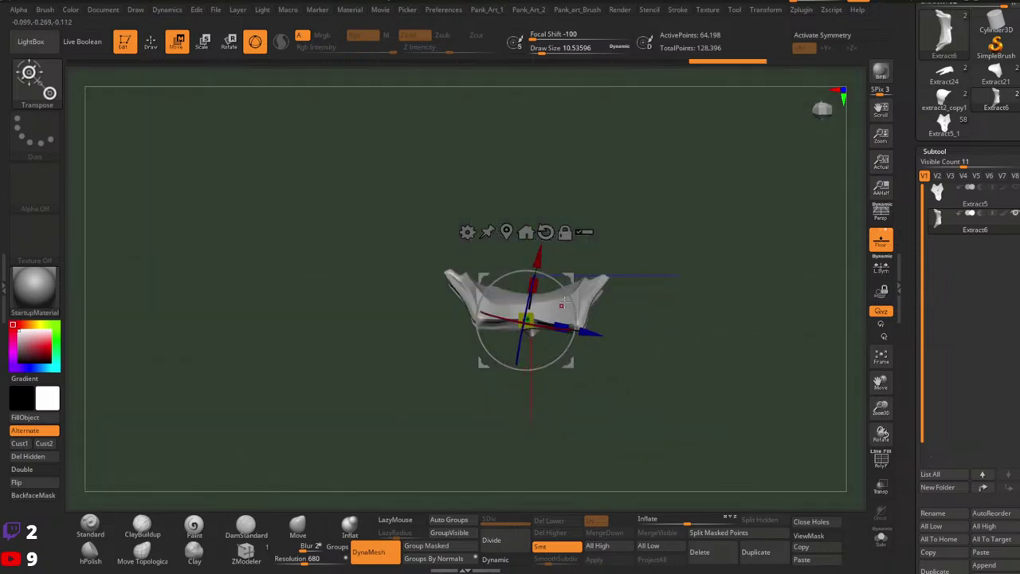
drag(569, 296, 568, 295)
drag(635, 302, 580, 298)
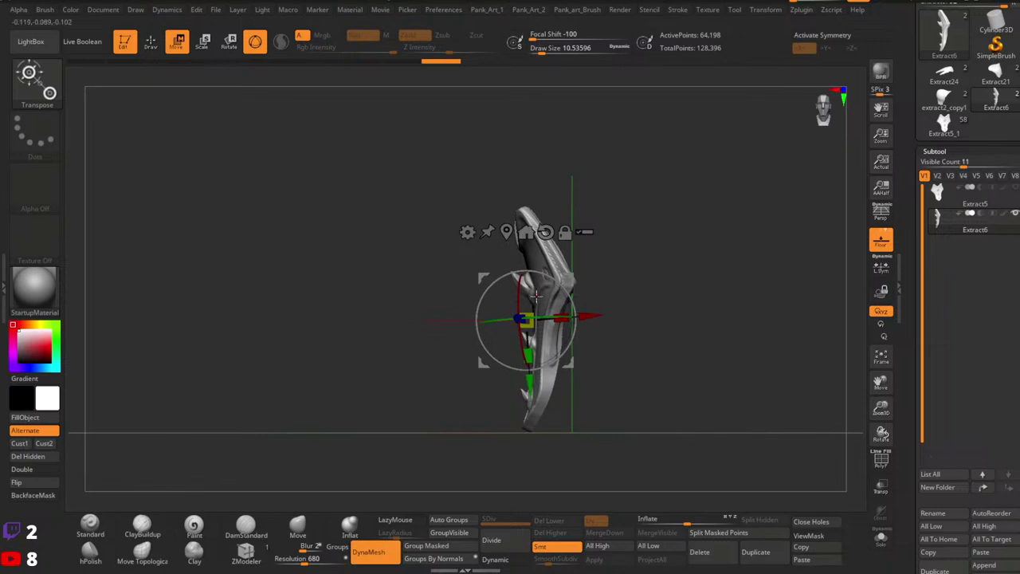
Hide the floor grid and fine-tune the duplicate plate's rotation while comparing its side and front views.
right_drag(536, 295, 721, 335)
click(881, 240)
mouse_move(630, 367)
ctrl+right_down()
mouse_move(611, 323)
mouse_move(552, 283)
mouse_move(516, 284)
mouse_move(551, 299)
ctrl+right_up()
drag(530, 281, 528, 278)
right_drag(558, 292, 524, 286)
drag(531, 280, 535, 284)
key(q)
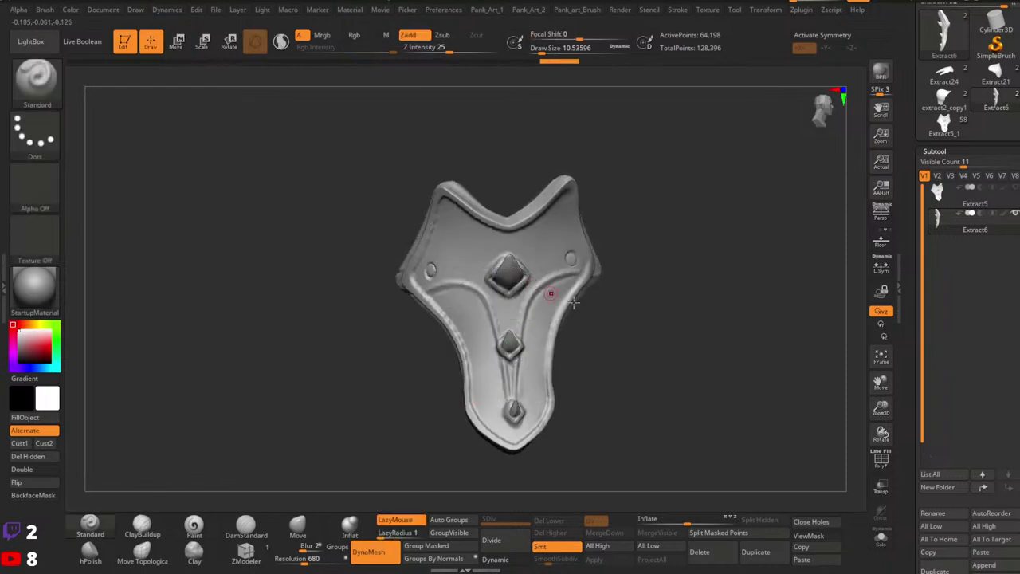
mouse_move(566, 317)
ctrl+right_down()
mouse_move(581, 314)
mouse_move(587, 326)
mouse_move(577, 323)
ctrl+right_up()
mouse_move(577, 323)
ctrl+right_down()
mouse_move(566, 301)
mouse_move(586, 267)
mouse_move(581, 232)
mouse_move(535, 296)
mouse_move(556, 292)
mouse_move(628, 333)
mouse_move(540, 287)
mouse_move(603, 332)
mouse_move(572, 309)
mouse_move(452, 299)
mouse_move(537, 287)
mouse_move(517, 255)
mouse_move(557, 279)
mouse_move(527, 306)
mouse_move(528, 370)
ctrl+right_up()
key(w)
drag(511, 311, 511, 310)
right_drag(599, 328, 605, 249)
Try Mirror And Weld on the duplicate plate and undo it.
key(2)
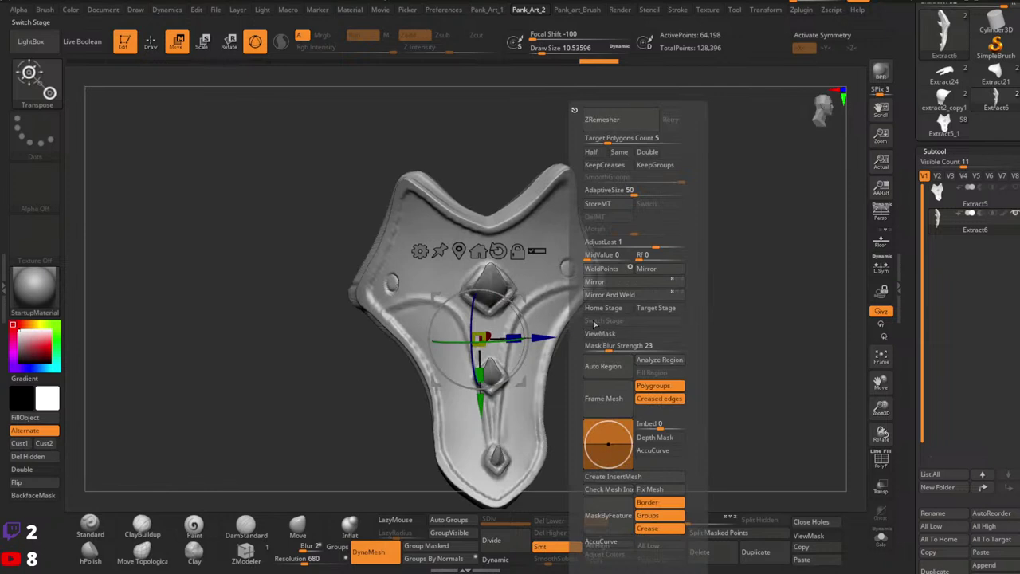
click(600, 295)
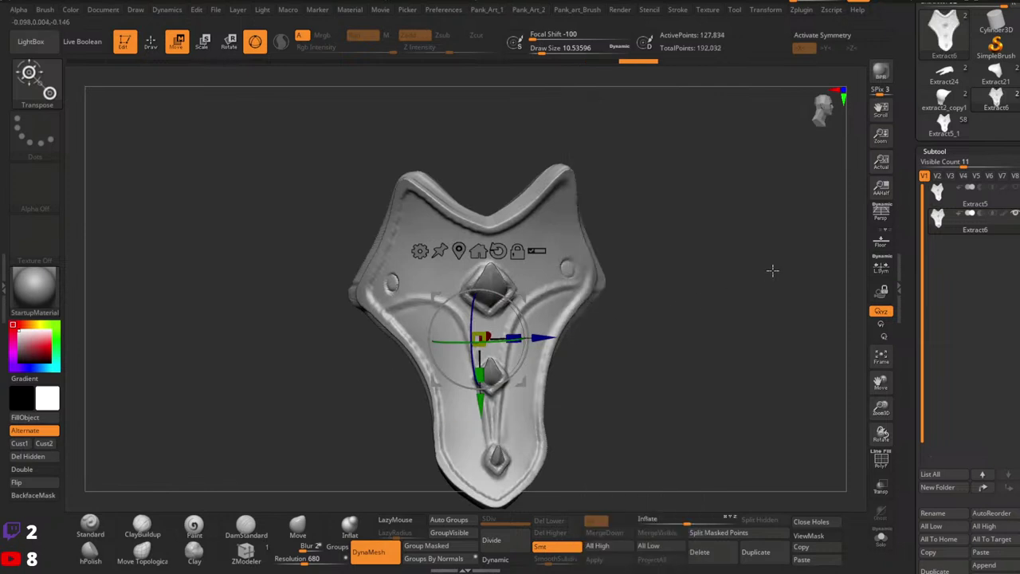
ctrl+drag(664, 257, 726, 279)
ctrl+right_drag(726, 279, 686, 299)
right_drag(685, 299, 614, 316)
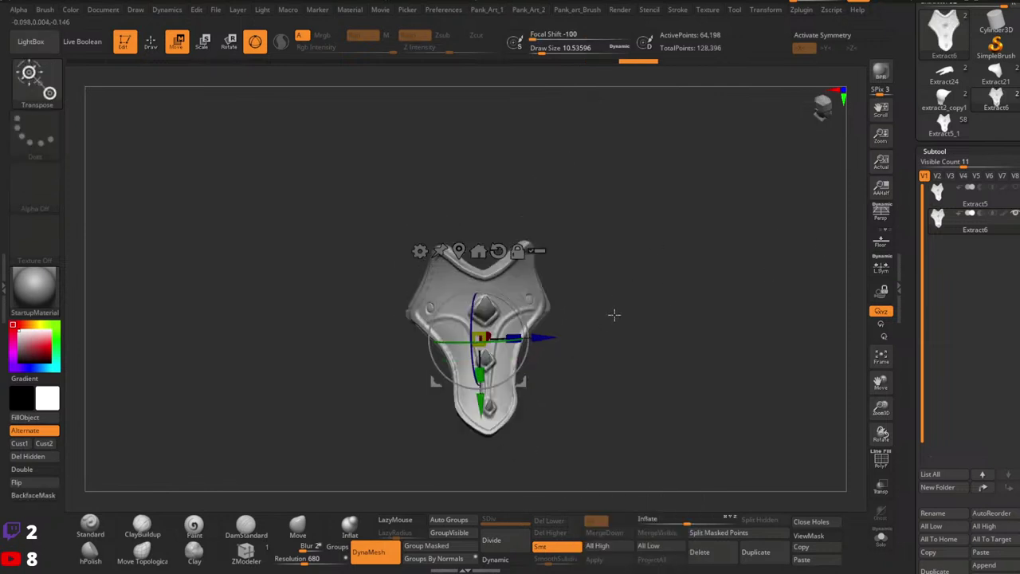
Try Mirror And Weld on the plate across a different axis and undo the result.
key(2)
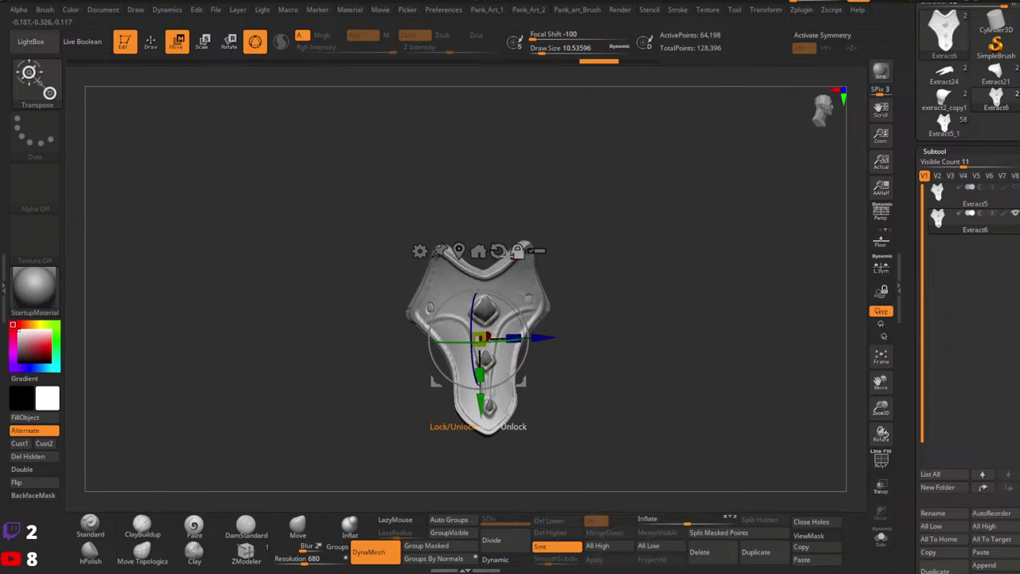
key(2)
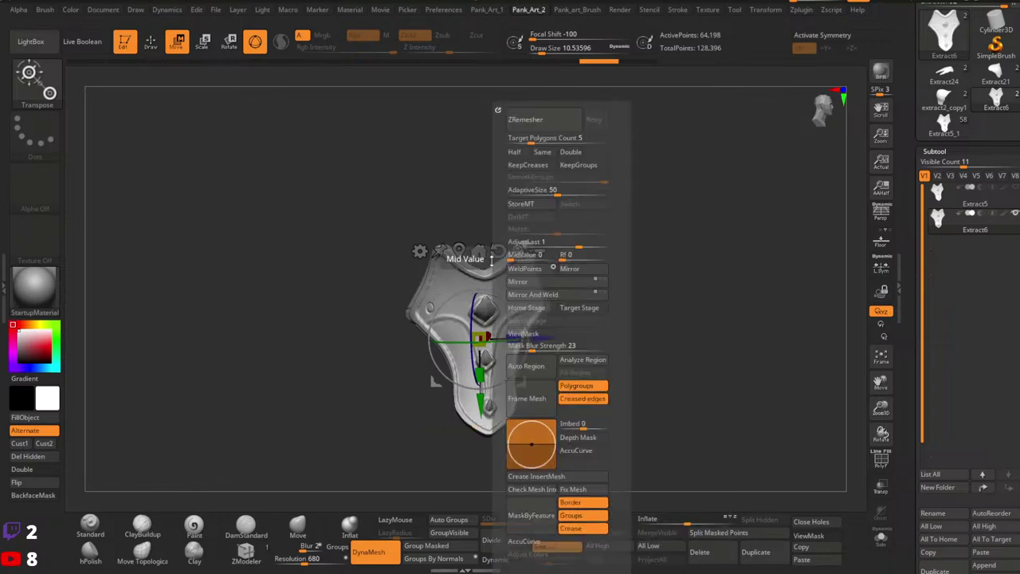
key(2)
key(2)
click(481, 256)
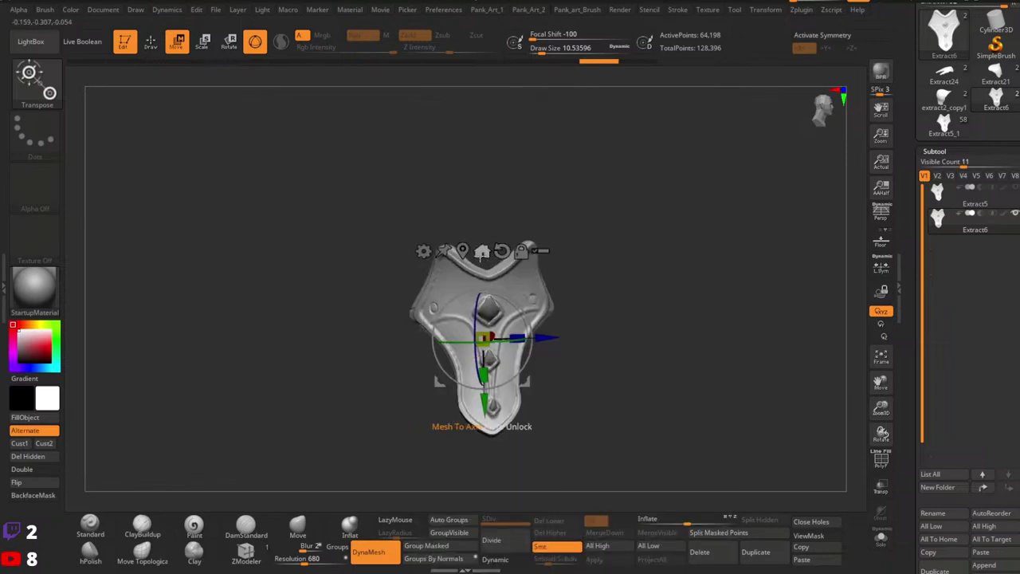
key(2)
click(536, 299)
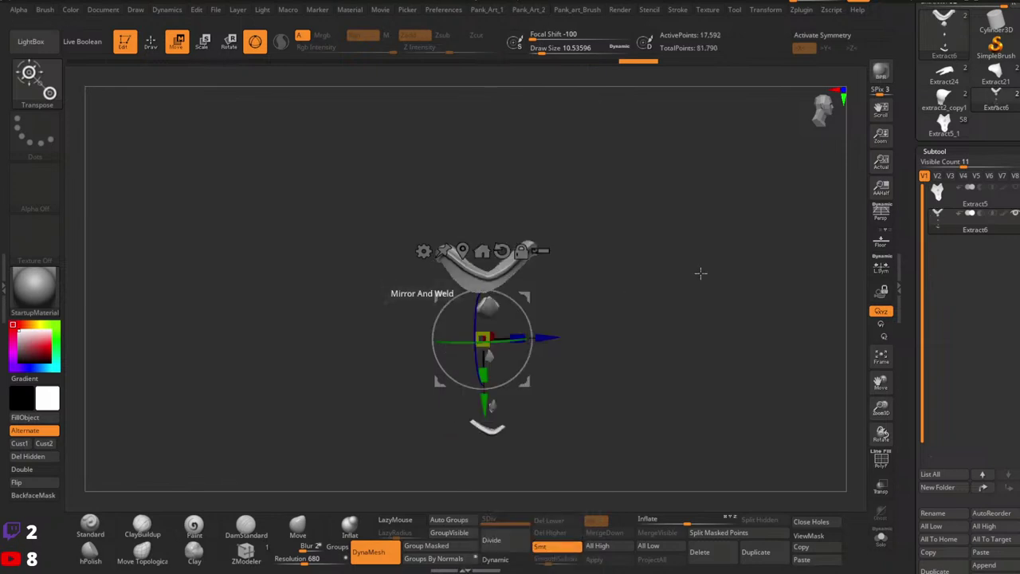
key(ctrl+z)
Unlock the transform gizmo, reset its orientation to the world axes and lock it again.
key(2)
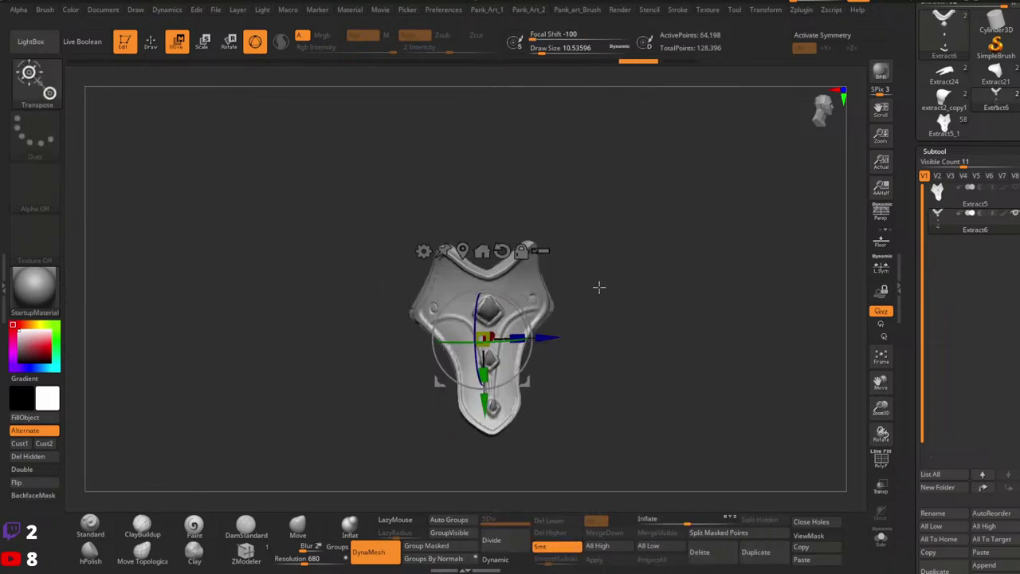
key(2)
click(521, 252)
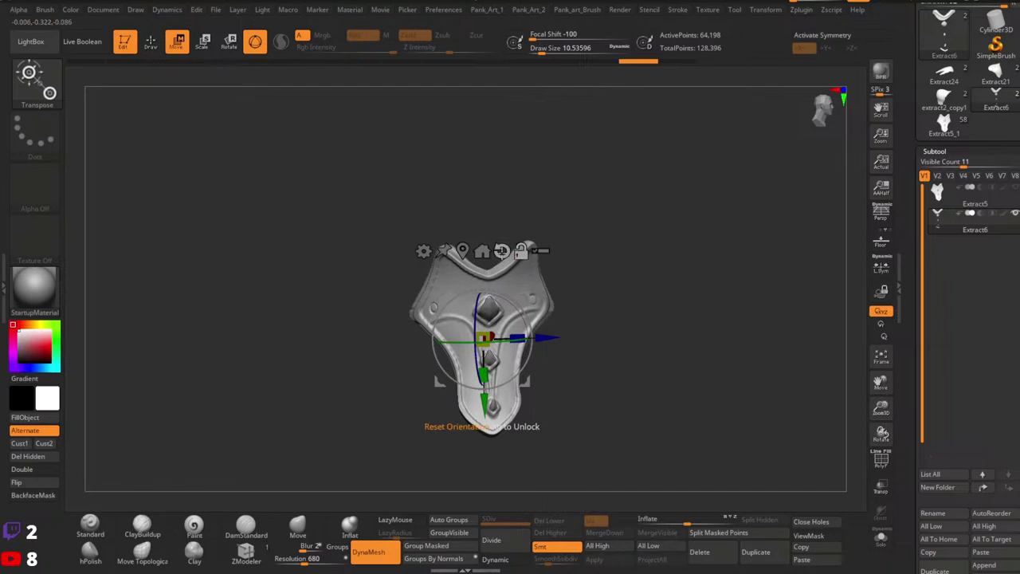
click(502, 251)
click(521, 252)
Try Mirror And Weld with the gizmo's reset orientation and undo it.
key(2)
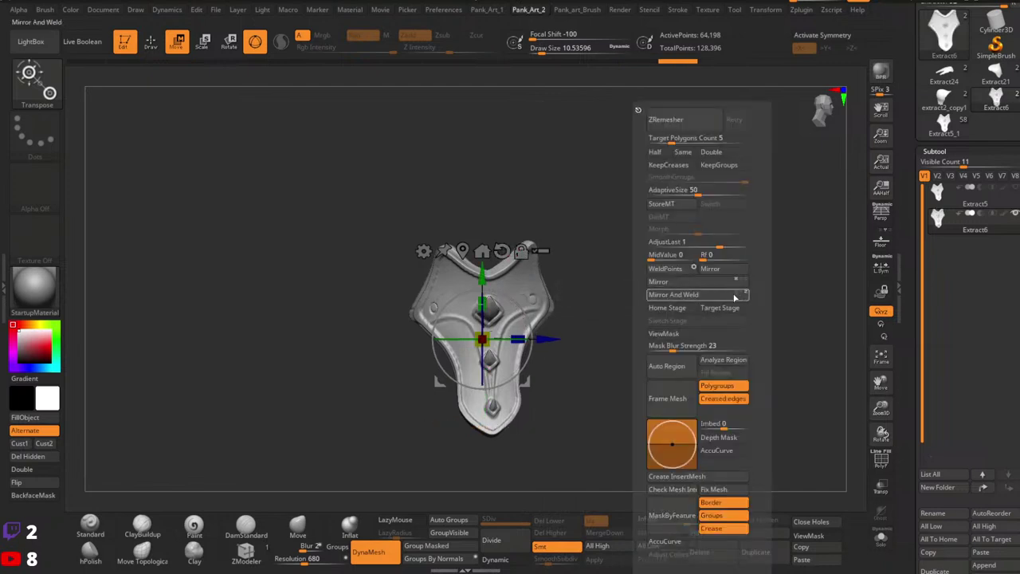
click(720, 297)
key(ctrl+z)
key(ctrl+z)
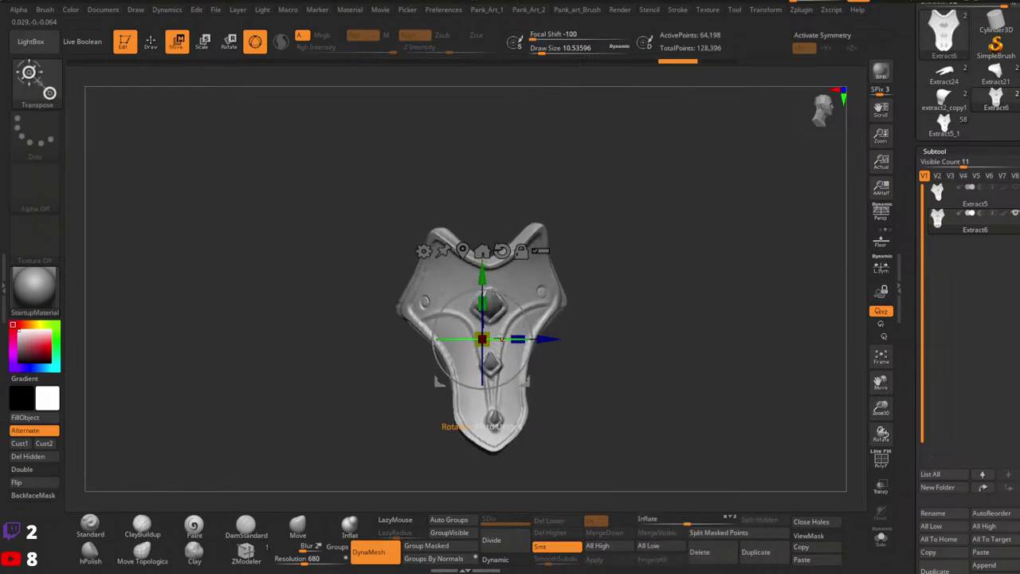
Rotate the plate slightly, try Mirror And Weld across its width and undo the mirroring.
drag(505, 338, 500, 339)
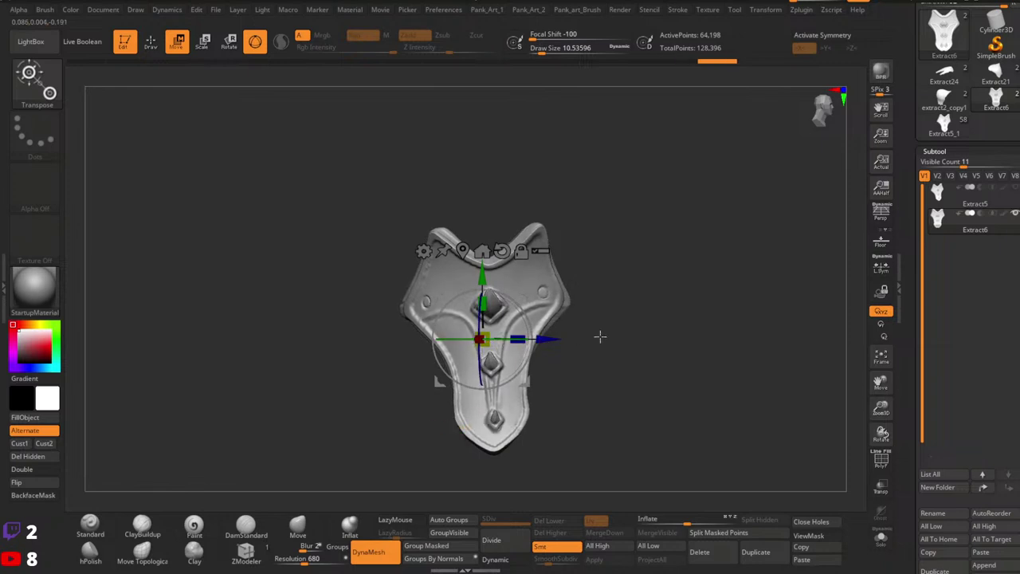
key(2)
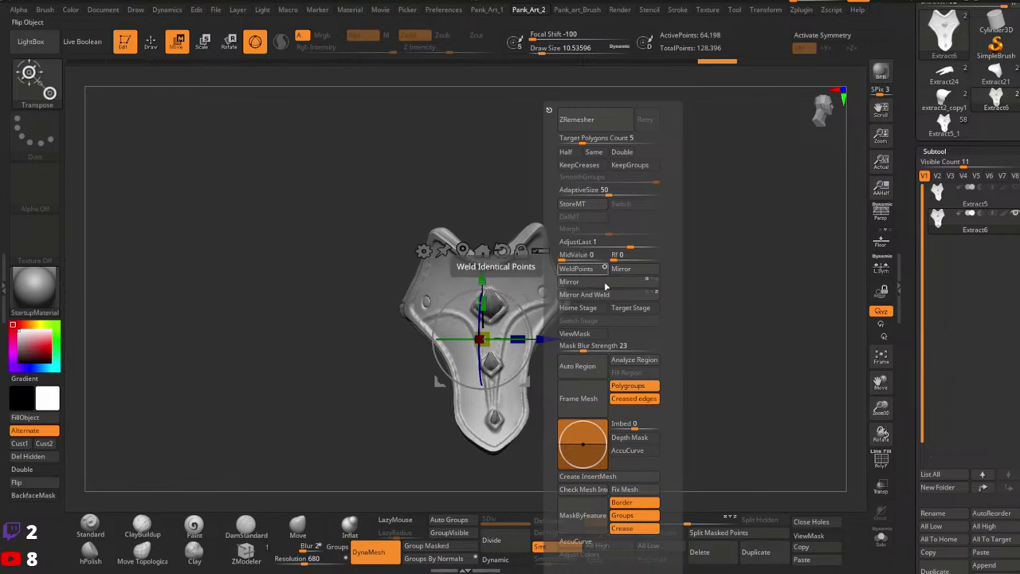
click(596, 295)
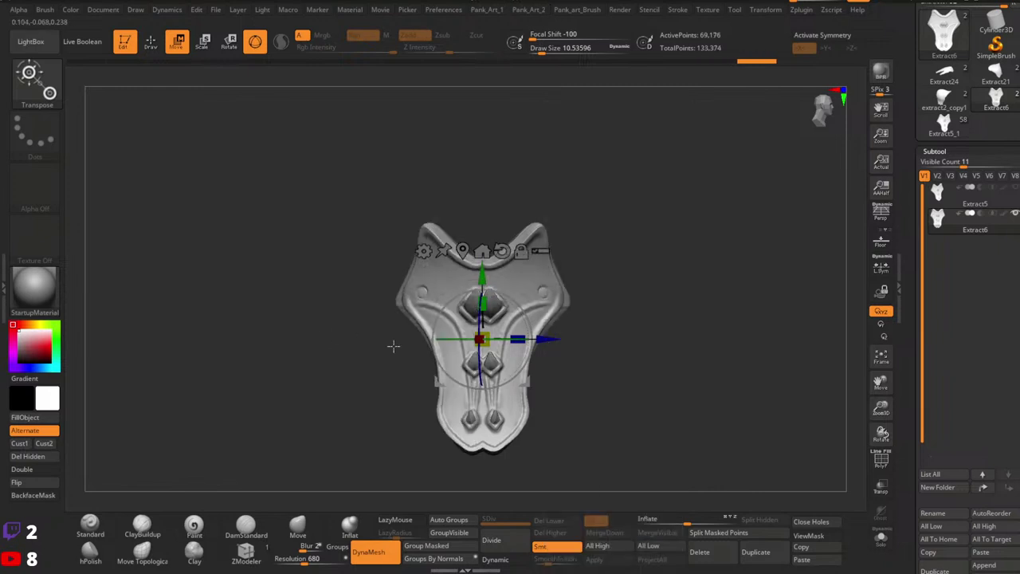
key(ctrl+z)
Show the floor grid and adjust the plate's position and rotation until its gems line up with the vertical axis line.
drag(499, 314, 532, 346)
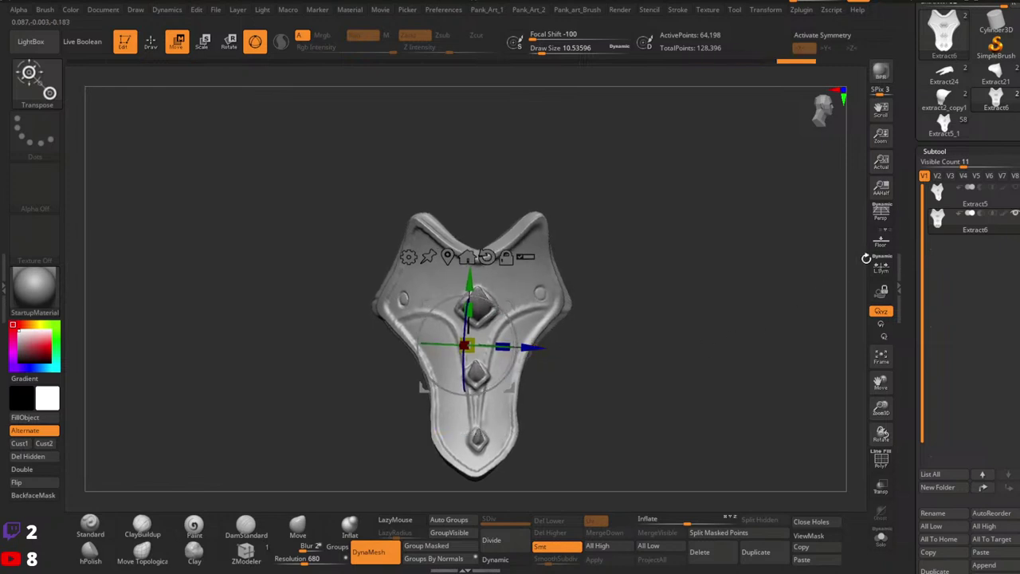
click(880, 242)
ctrl+right_drag(547, 308, 544, 318)
drag(529, 354, 523, 354)
drag(489, 314, 491, 317)
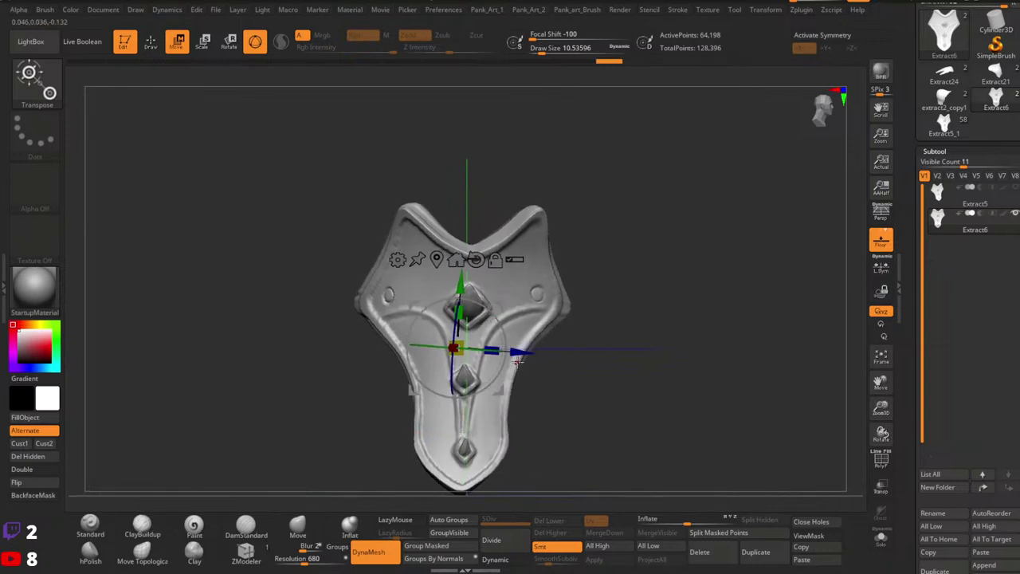
drag(517, 357, 518, 357)
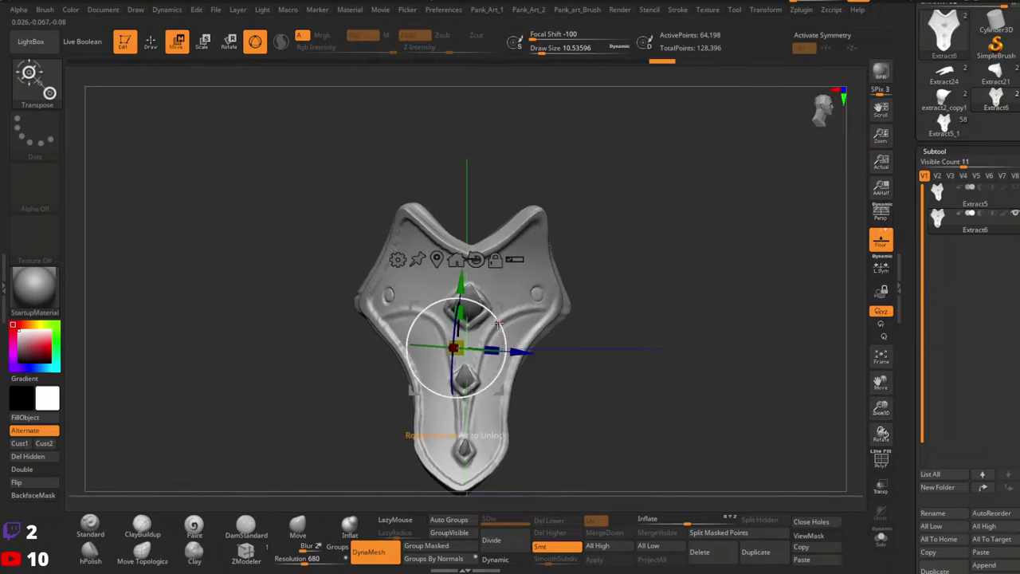
drag(498, 323, 497, 320)
Nudge the plate's lowest gem onto the centre line using the Move brush at a draw size of about 33.
key(q)
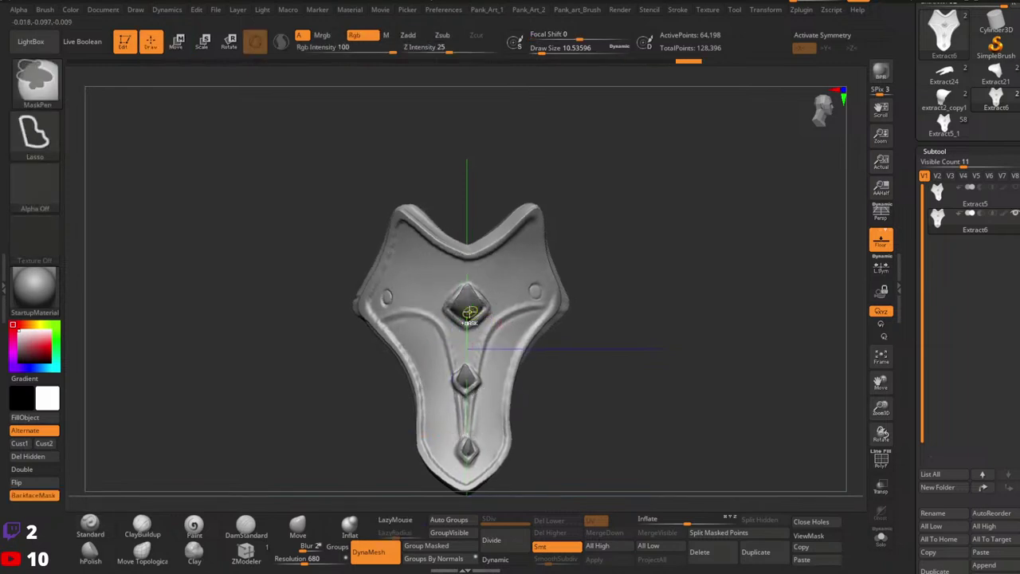
ctrl+right_drag(470, 311, 446, 350)
key(space)
mouse_move(476, 288)
mouse_down()
mouse_move(489, 289)
mouse_move(474, 322)
mouse_up()
click(301, 527)
key(space)
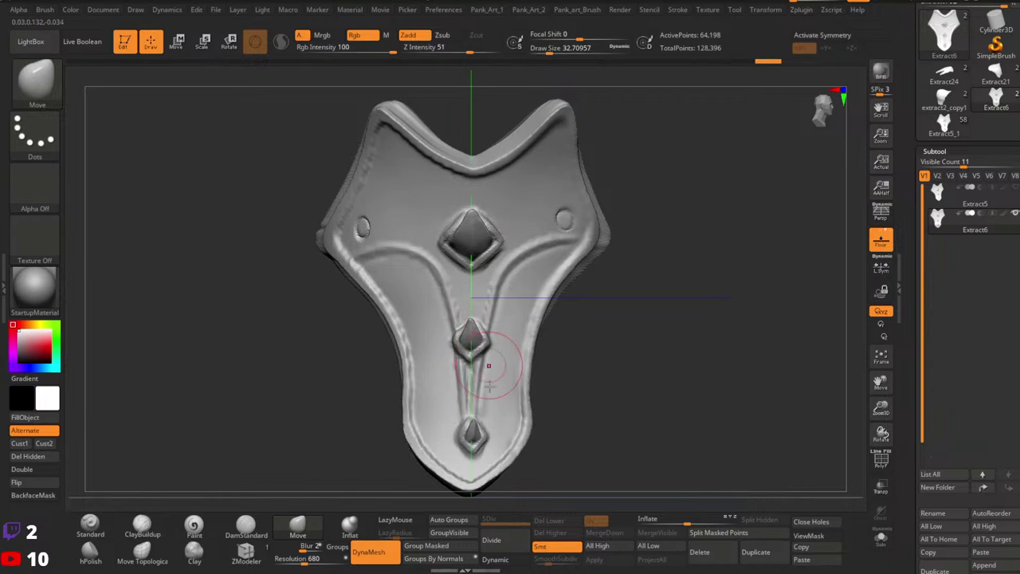
drag(473, 422, 480, 418)
Pull the plate's upper-right tip slightly outward with the Move brush at a draw size of about 83, and resize the brush to about 97.
right_drag(574, 398, 570, 359)
key(space)
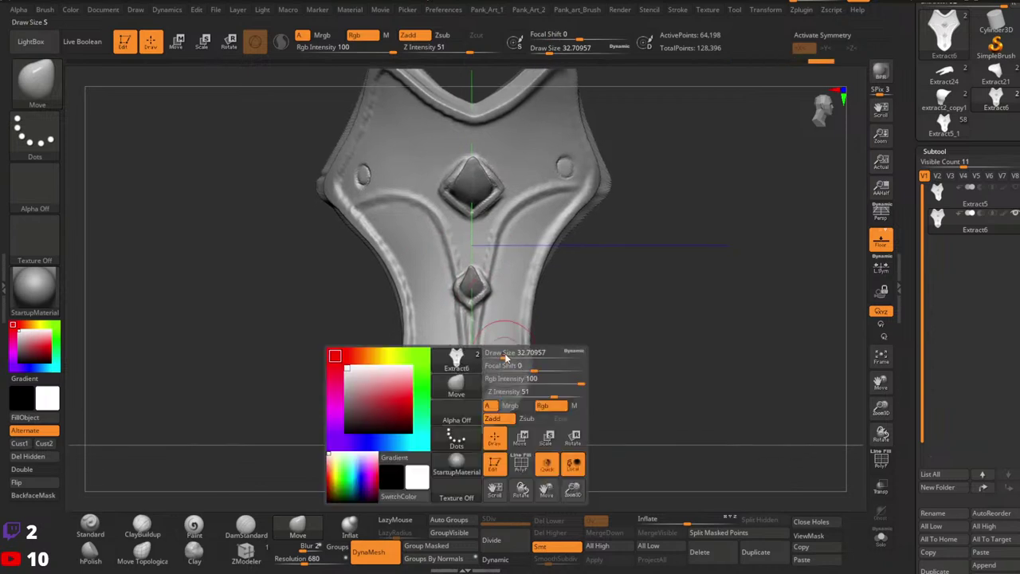
drag(505, 357, 514, 357)
right_drag(567, 335, 564, 366)
ctrl+right_drag(564, 367, 542, 363)
key(space)
drag(508, 270, 512, 270)
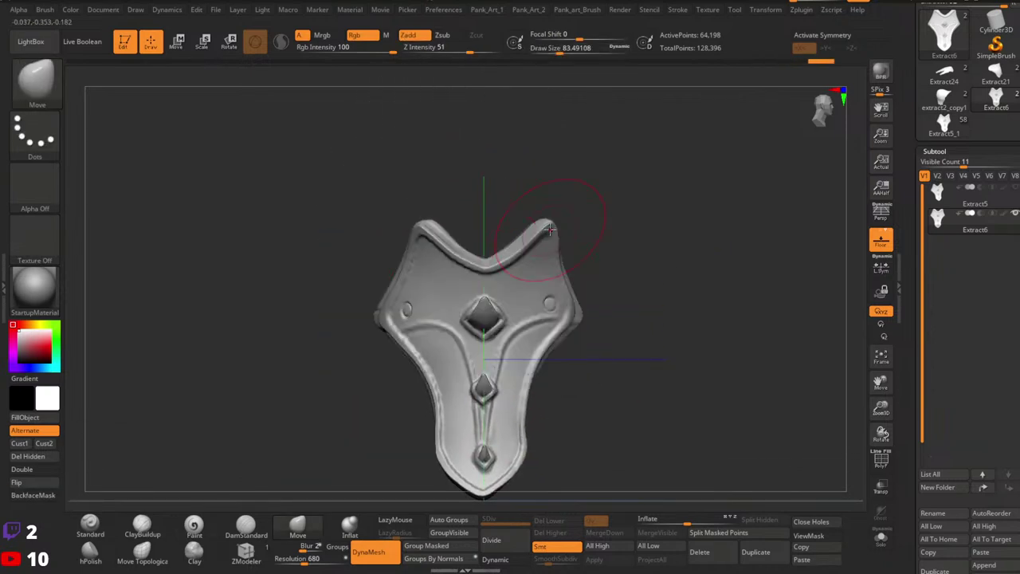
drag(549, 232, 558, 228)
key(space)
drag(532, 270, 533, 258)
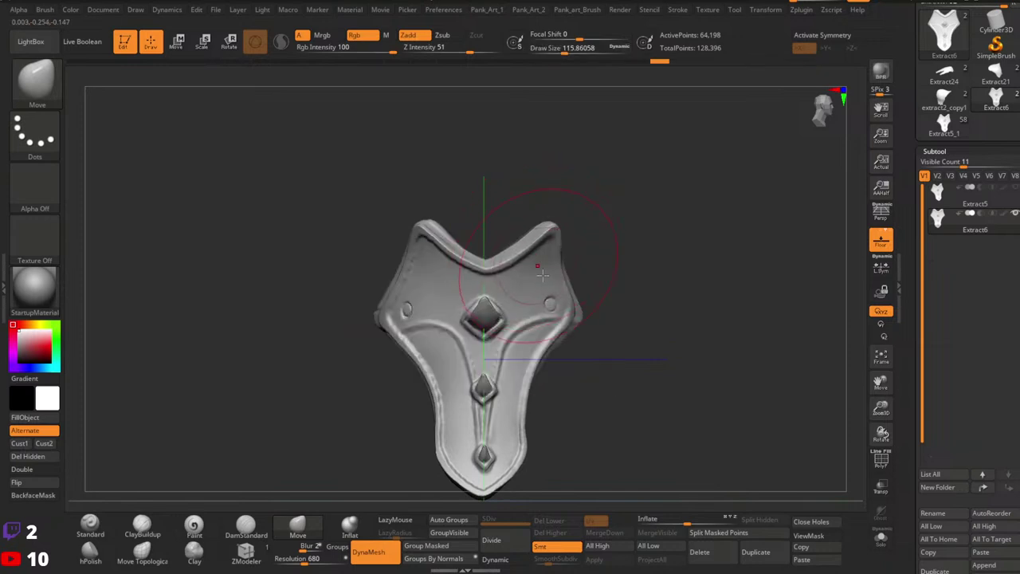
key(space)
drag(564, 317, 559, 317)
Make the plate symmetrical about its centre line with Mirror And Weld, and activate symmetry across Z.
alt+right_drag(586, 295, 578, 353)
drag(578, 353, 573, 490)
ctrl+right_drag(577, 494, 538, 236)
ctrl+right_drag(539, 236, 572, 383)
key(2)
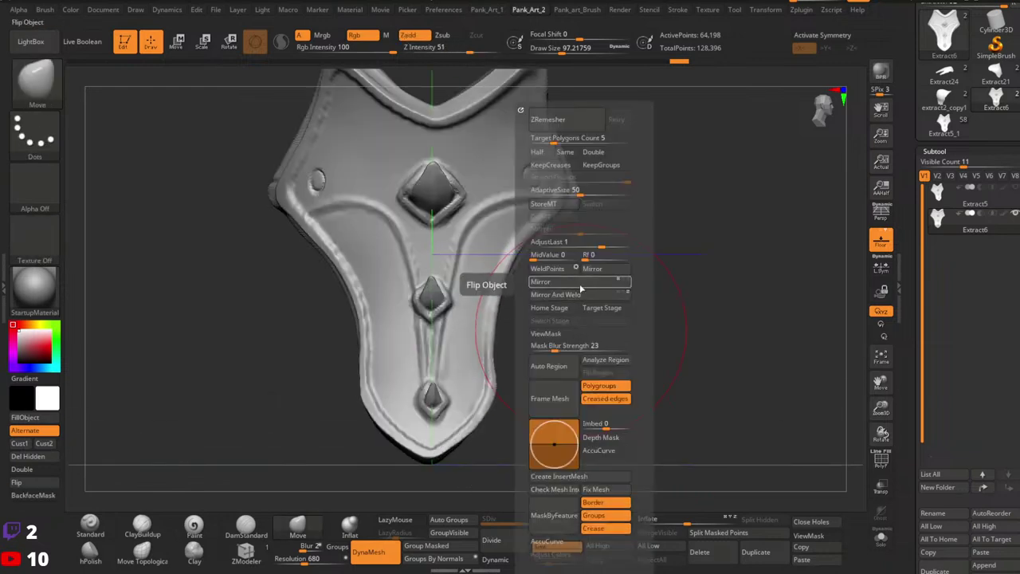
click(575, 296)
ctrl+right_drag(301, 380, 592, 268)
shift+right_drag(569, 317, 569, 263)
key(x)
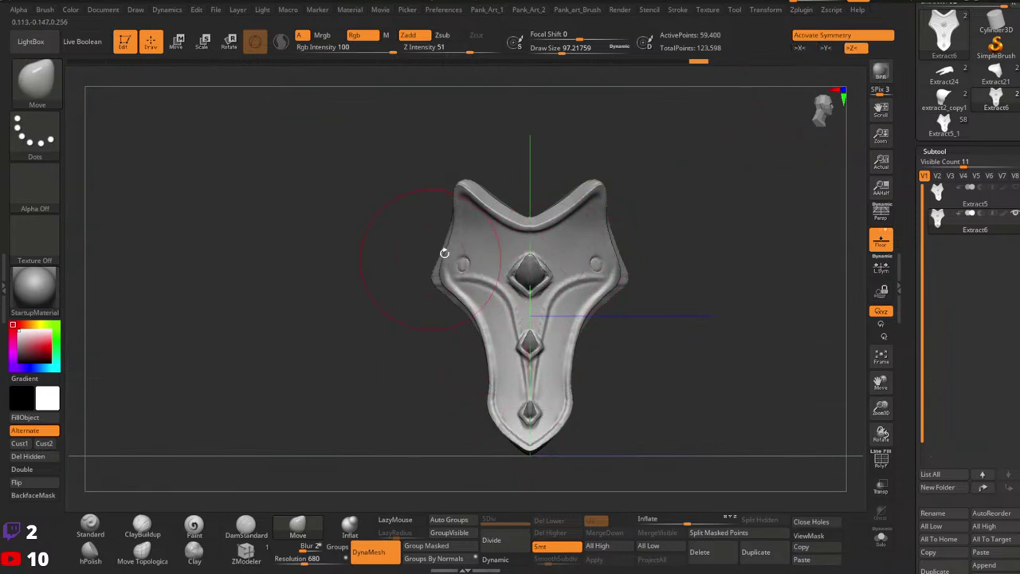
Hide the floor grid, reduce the Move brush's draw size to about 20 and examine the mirrored plate's front.
ctrl+right_drag(510, 243, 590, 275)
right_drag(590, 275, 598, 299)
ctrl+right_drag(598, 299, 603, 255)
click(880, 240)
mouse_move(683, 311)
ctrl+right_down()
mouse_move(605, 274)
mouse_move(518, 333)
ctrl+right_up()
key(space)
drag(580, 262, 564, 263)
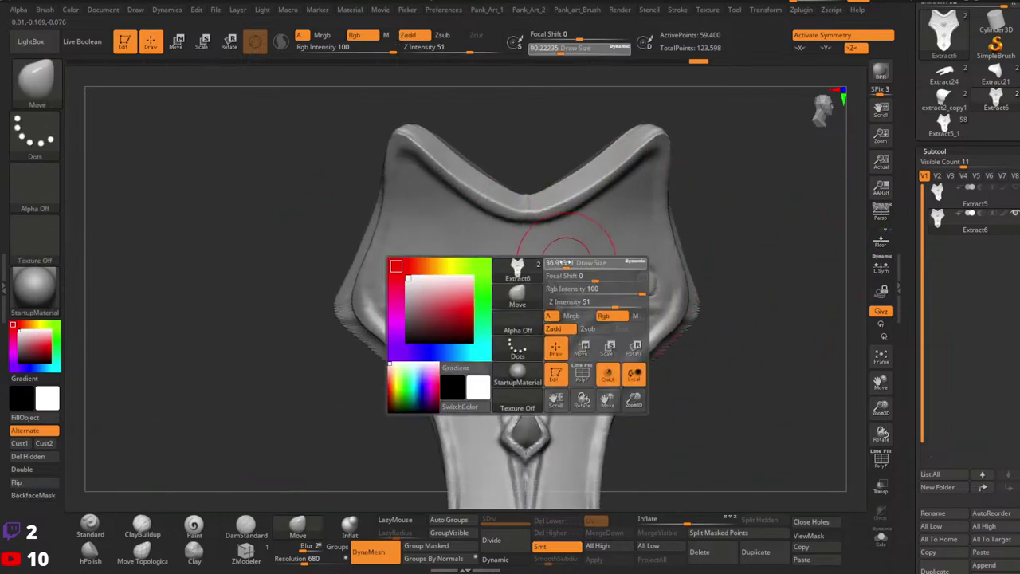
mouse_move(557, 294)
ctrl+right_down()
mouse_move(569, 269)
mouse_move(556, 289)
ctrl+right_up()
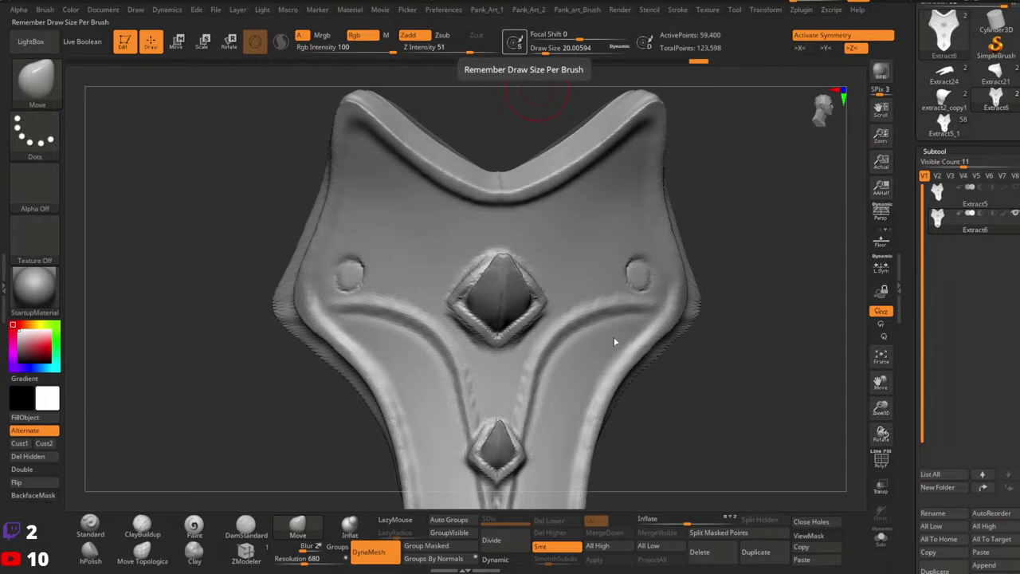
right_drag(505, 321, 490, 293)
alt+right_drag(491, 294, 476, 273)
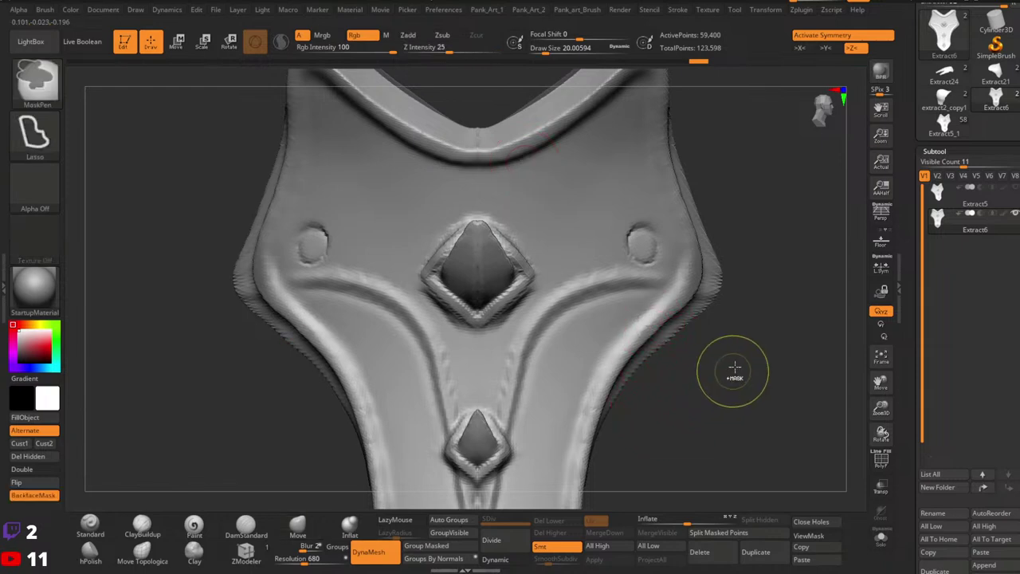
Smooth the narrow ridges between the plate's two lower gems.
ctrl+right_drag(734, 371, 602, 393)
mouse_move(601, 393)
alt+right_down()
mouse_move(685, 391)
mouse_move(670, 353)
mouse_move(714, 333)
alt+right_up()
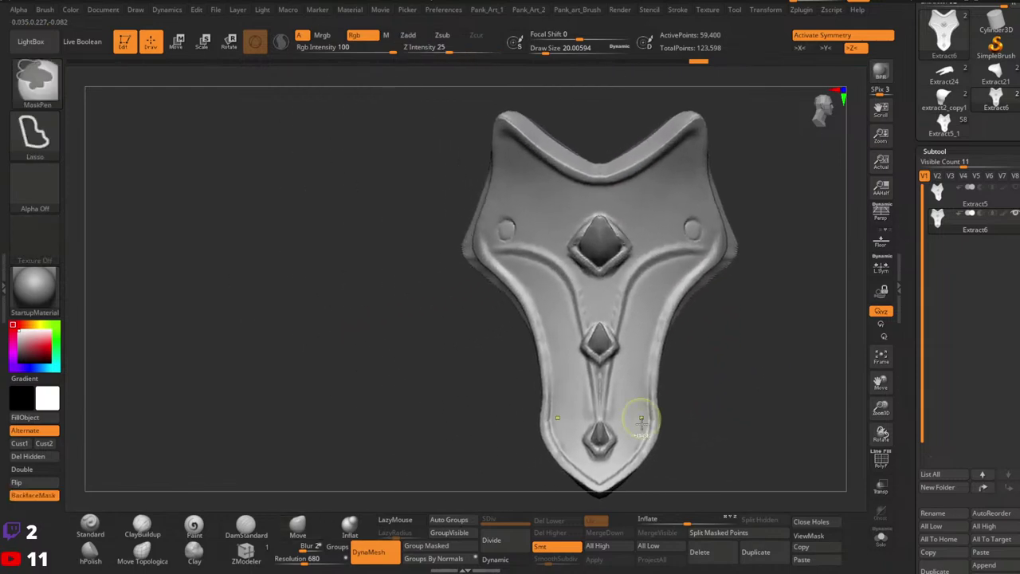
ctrl+right_drag(640, 419, 684, 482)
mouse_move(684, 482)
alt+right_down()
mouse_move(661, 390)
mouse_move(645, 406)
mouse_move(644, 391)
alt+right_up()
shift+drag(575, 400, 590, 388)
alt+right_drag(611, 351, 602, 480)
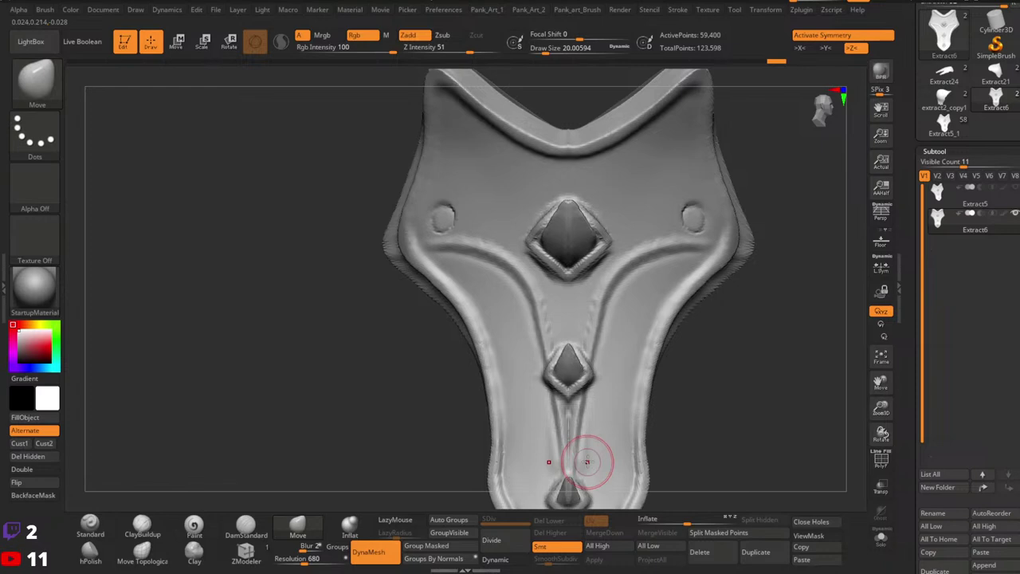
Duplicate the symmetrical plate, make the new copy the active subtool and hide its source.
key(ctrl+shift)
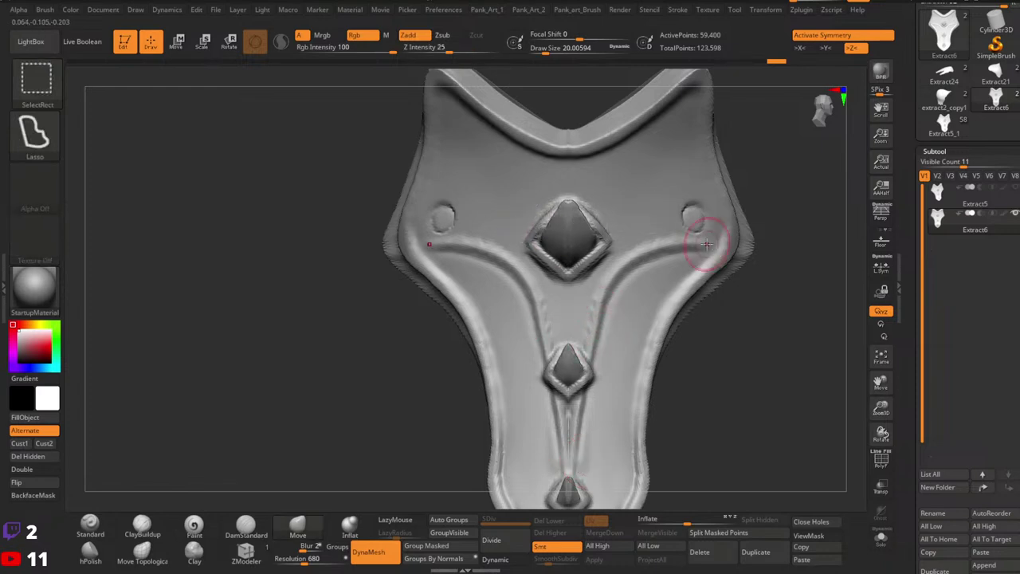
click(758, 551)
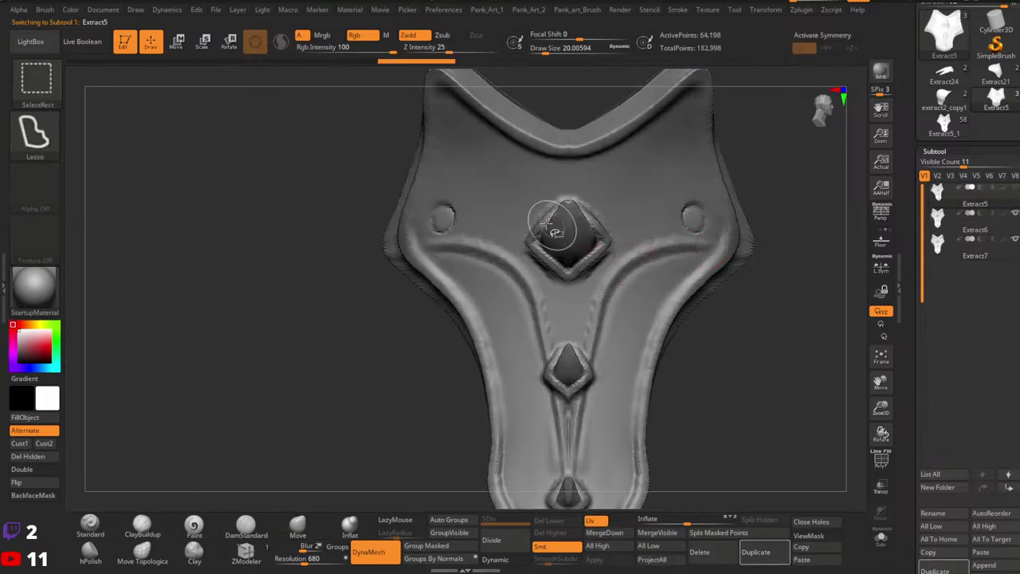
alt+click(568, 232)
click(962, 254)
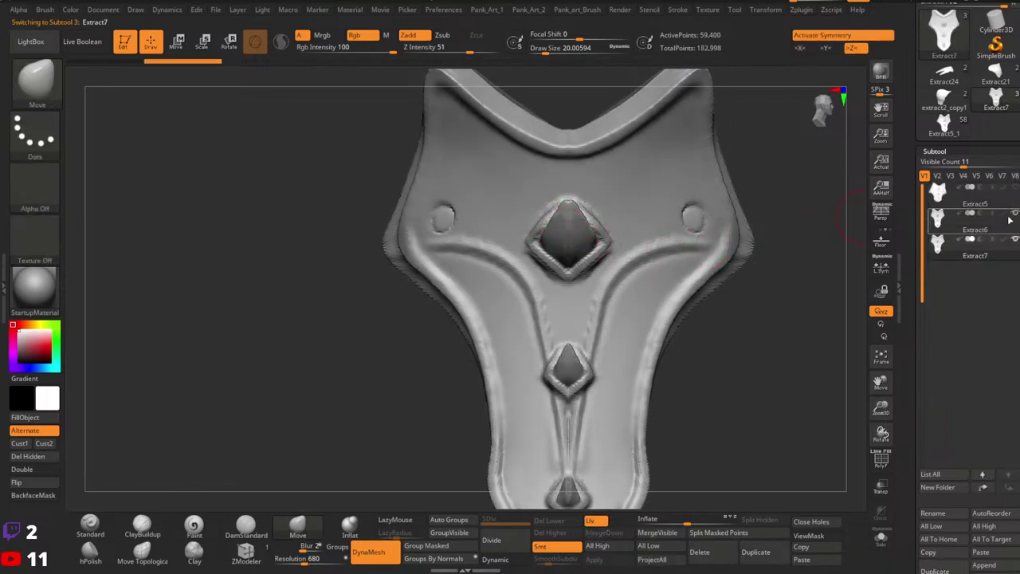
Lasso the large upper gem on the copied plate and isolate it by hiding the rest of the mesh.
key(ctrl+shift)
mouse_move(534, 203)
ctrl+shift+mouse_down()
mouse_move(549, 177)
mouse_move(615, 249)
mouse_move(550, 280)
mouse_move(510, 211)
ctrl+shift+mouse_up()
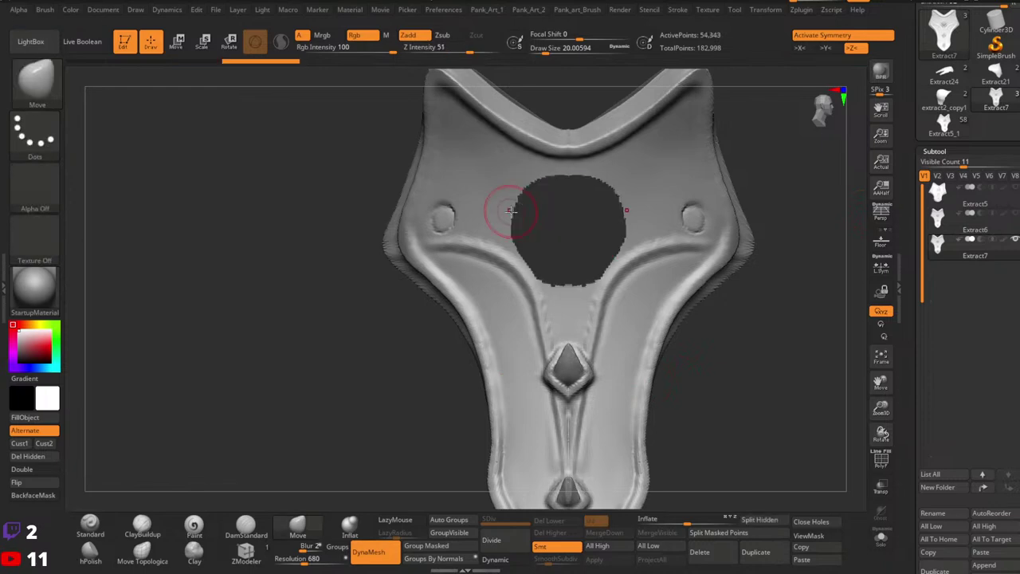
ctrl+shift+drag(679, 355, 711, 330)
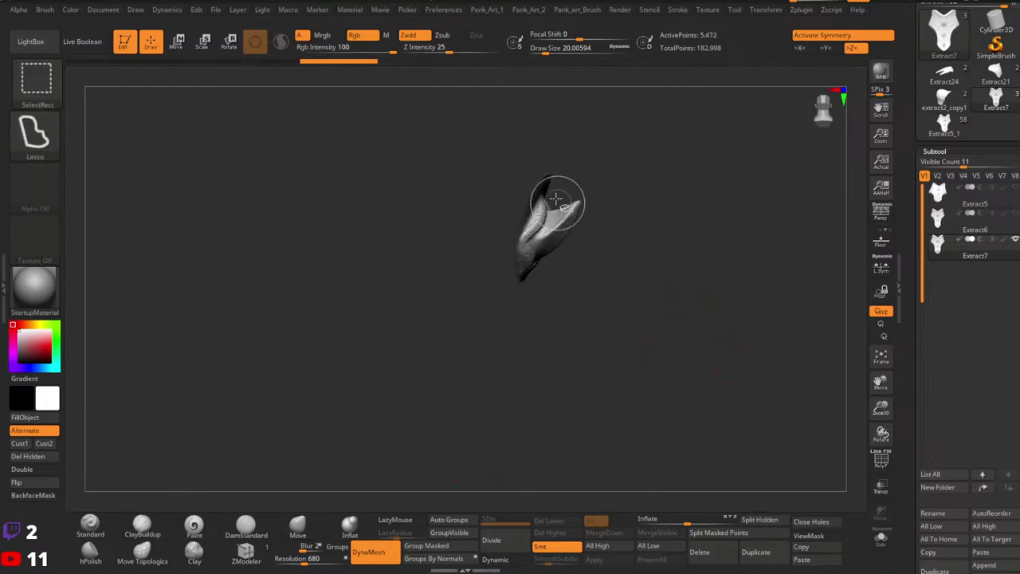
Narrow the selection to the large upper gem, invert the visibility and delete the gem's hidden polygons from the copied plate.
ctrl+shift+drag(567, 150, 561, 326)
mouse_move(744, 248)
ctrl+shift+mouse_down()
mouse_move(756, 309)
mouse_move(594, 328)
ctrl+shift+mouse_up()
key(f)
click(41, 456)
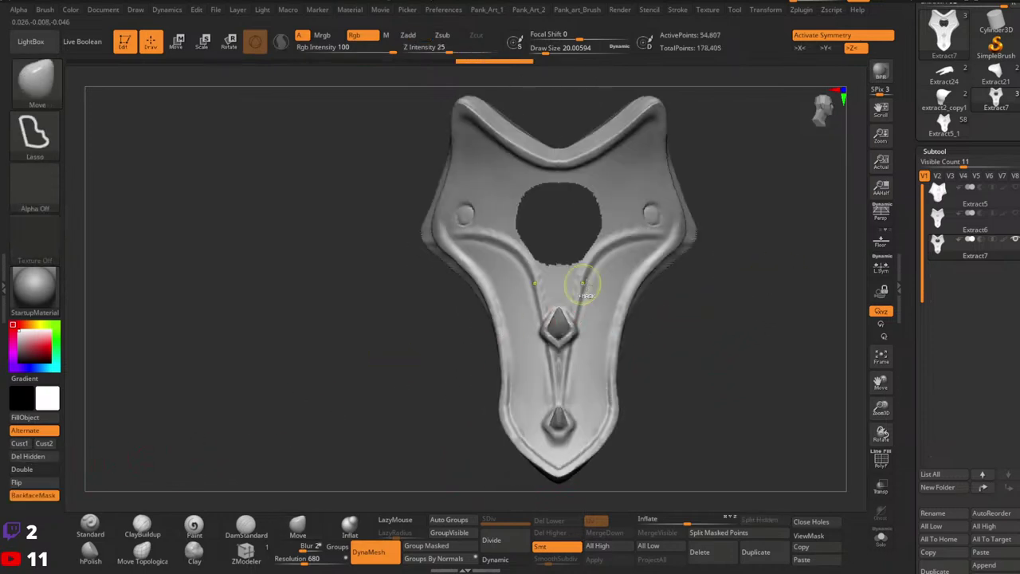
Isolate the plate's middle gem, delete its polygons from the mesh and turn on double-sided display.
ctrl+right_drag(585, 284, 590, 309)
mouse_move(546, 349)
ctrl+shift+mouse_down()
mouse_move(511, 398)
mouse_move(469, 327)
mouse_move(476, 316)
ctrl+shift+mouse_up()
drag(601, 281, 581, 334)
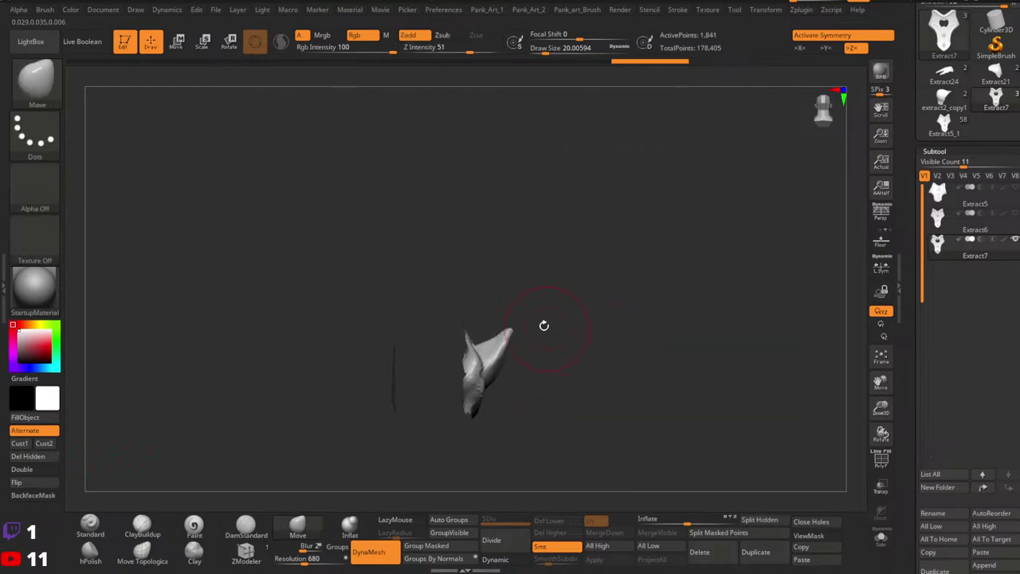
mouse_move(512, 286)
ctrl+shift+mouse_down()
mouse_move(428, 355)
mouse_move(577, 382)
ctrl+shift+mouse_up()
click(45, 459)
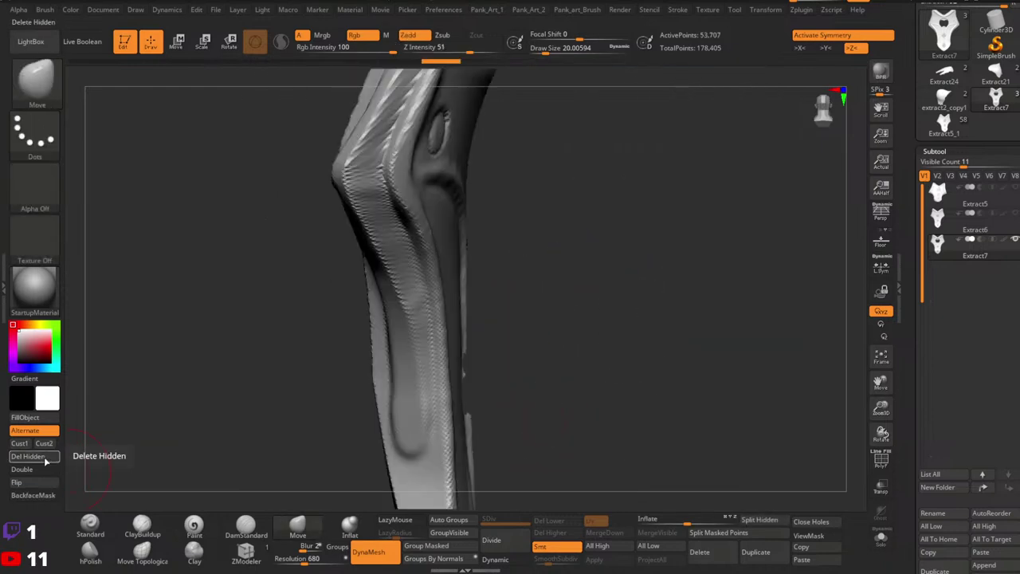
shift+drag(578, 345, 523, 353)
click(50, 474)
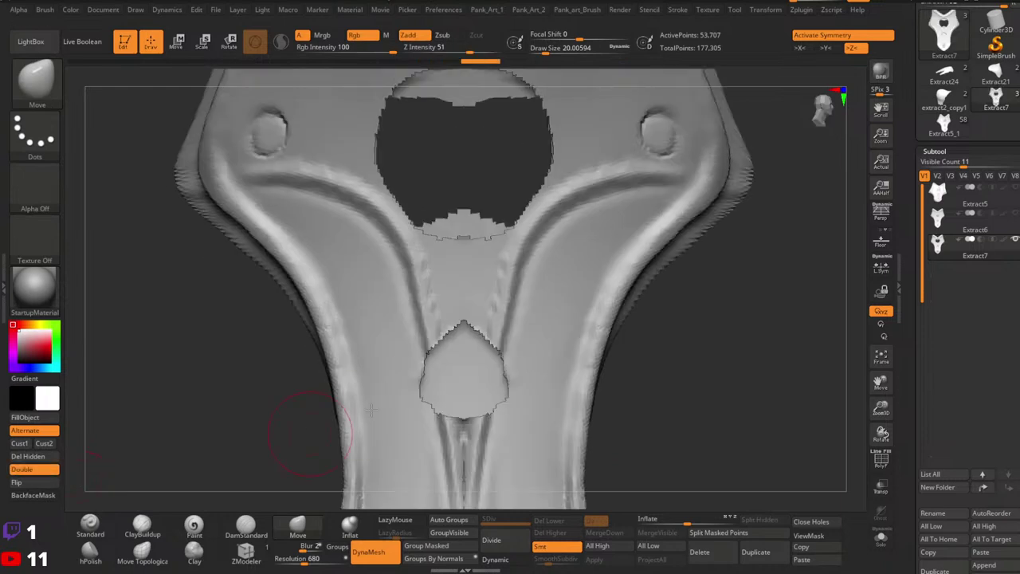
Lasso the lowest gem near the plate's tip, invert the visibility and delete the gem's polygons.
alt+right_drag(560, 397, 661, 209)
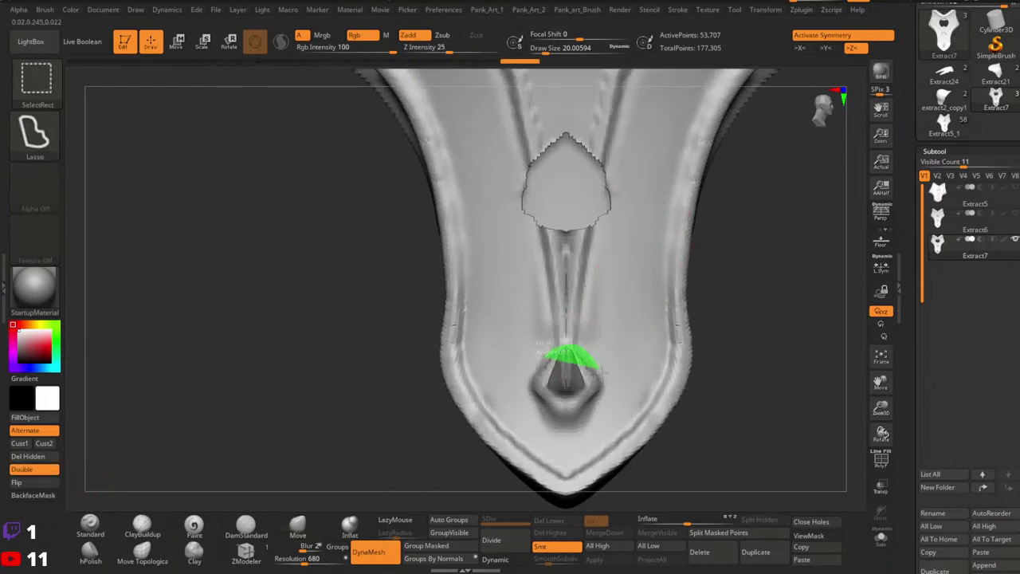
mouse_move(601, 372)
ctrl+shift+mouse_down()
mouse_move(581, 419)
mouse_move(544, 368)
ctrl+shift+mouse_up()
mouse_move(533, 380)
right_down()
mouse_move(624, 397)
mouse_move(661, 387)
right_up()
mouse_move(638, 363)
ctrl+shift+mouse_down()
mouse_move(630, 344)
mouse_move(596, 456)
ctrl+shift+mouse_up()
ctrl+shift+drag(671, 315, 691, 348)
shift+right_drag(693, 351, 593, 359)
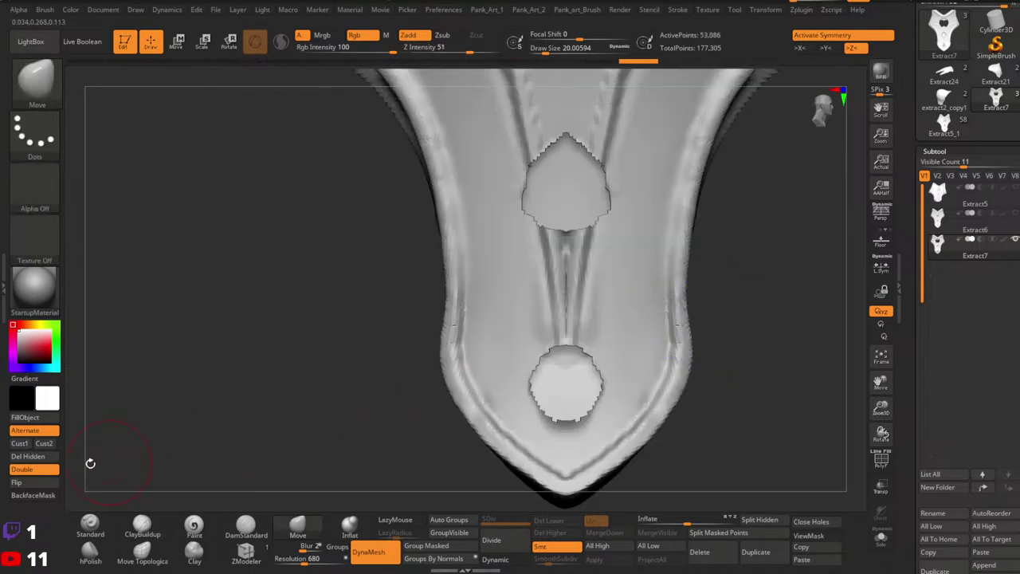
click(36, 456)
Remesh the plate with DynaMesh at resolution 680 to close the openings left by the removed gems.
ctrl+right_drag(494, 343, 510, 231)
alt+right_drag(670, 152, 671, 306)
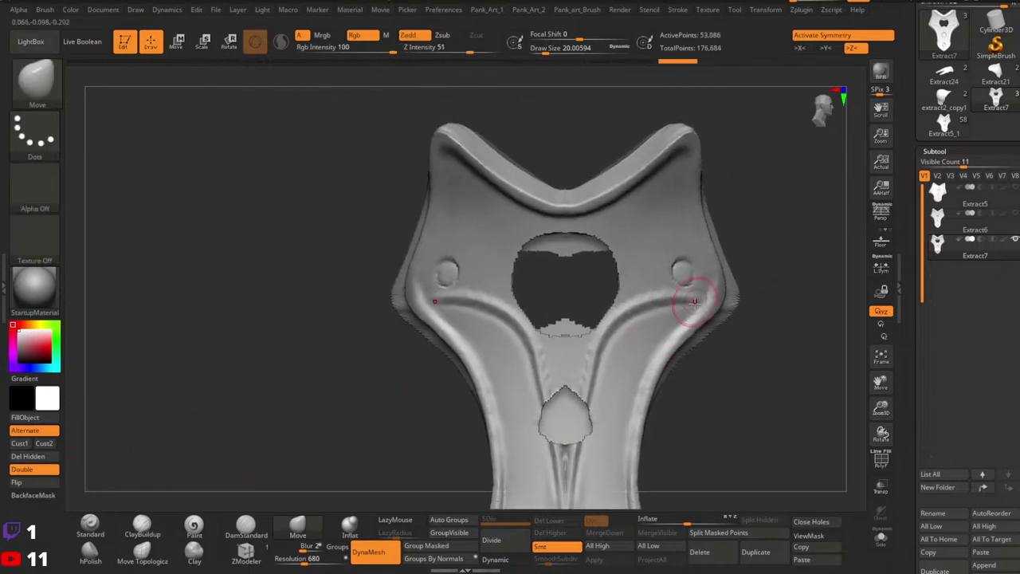
alt+right_drag(696, 363, 693, 315)
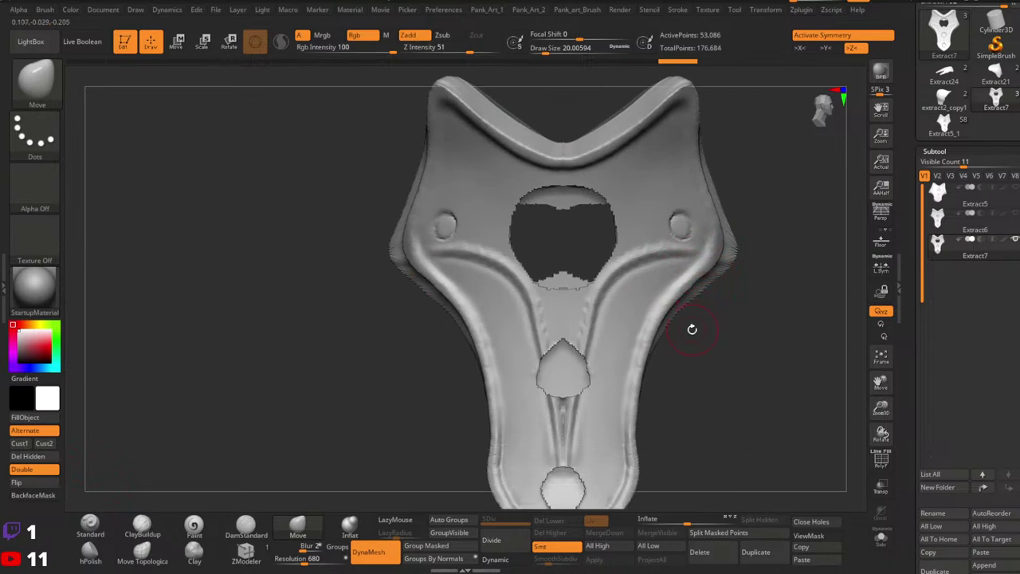
drag(691, 329, 750, 287)
ctrl+drag(459, 458, 438, 476)
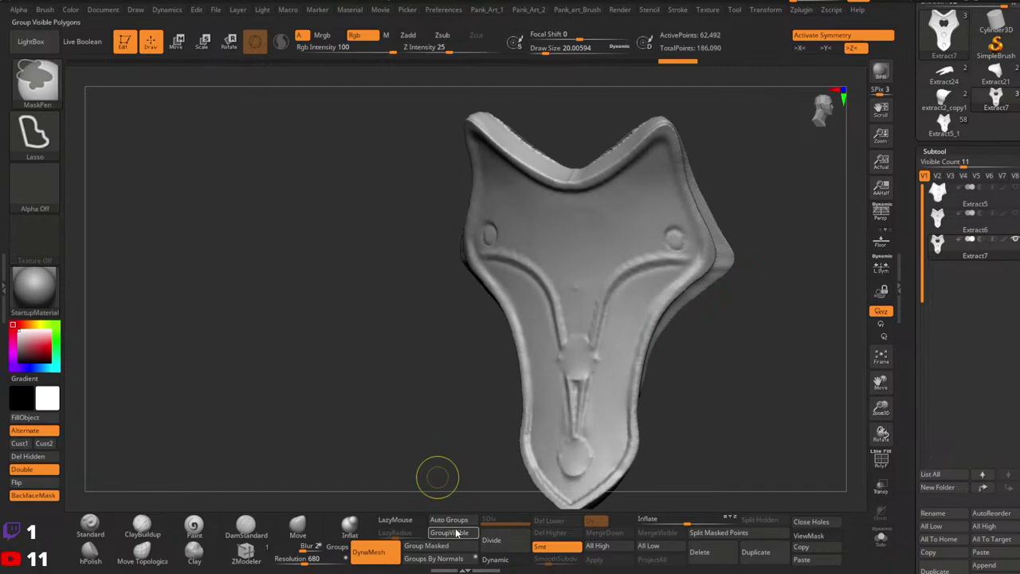
Load the Smooth Stronger brush from the LightBox Smooth brush folder as the smoothing brush.
right_drag(624, 321, 618, 302)
key(shift)
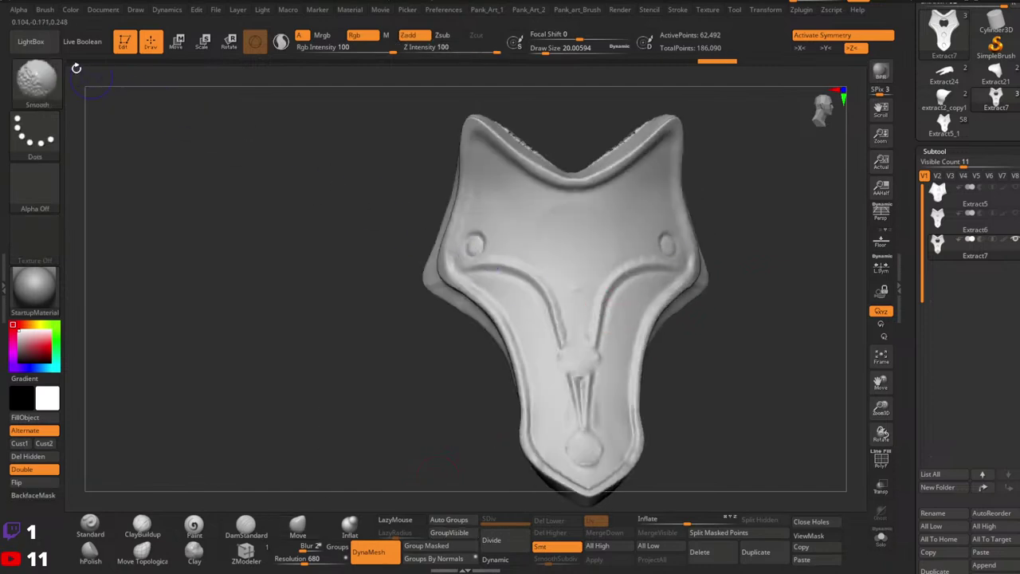
key(comma)
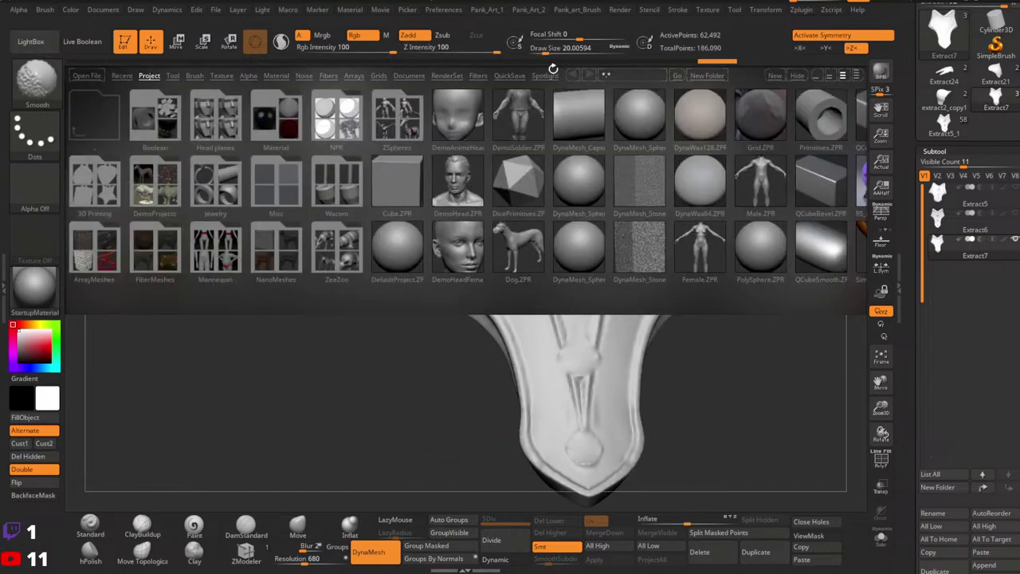
click(196, 76)
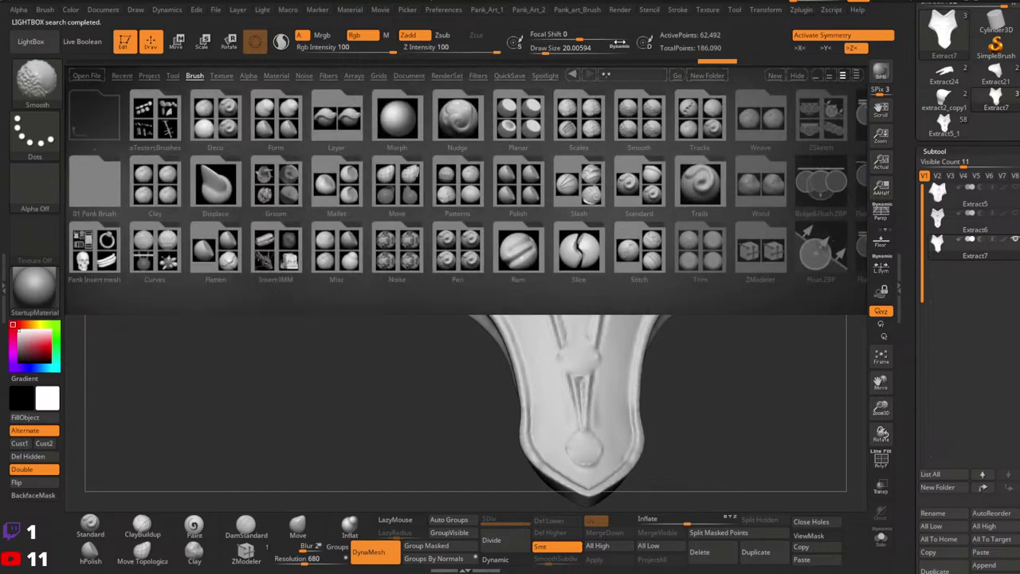
double_click(640, 119)
double_click(165, 246)
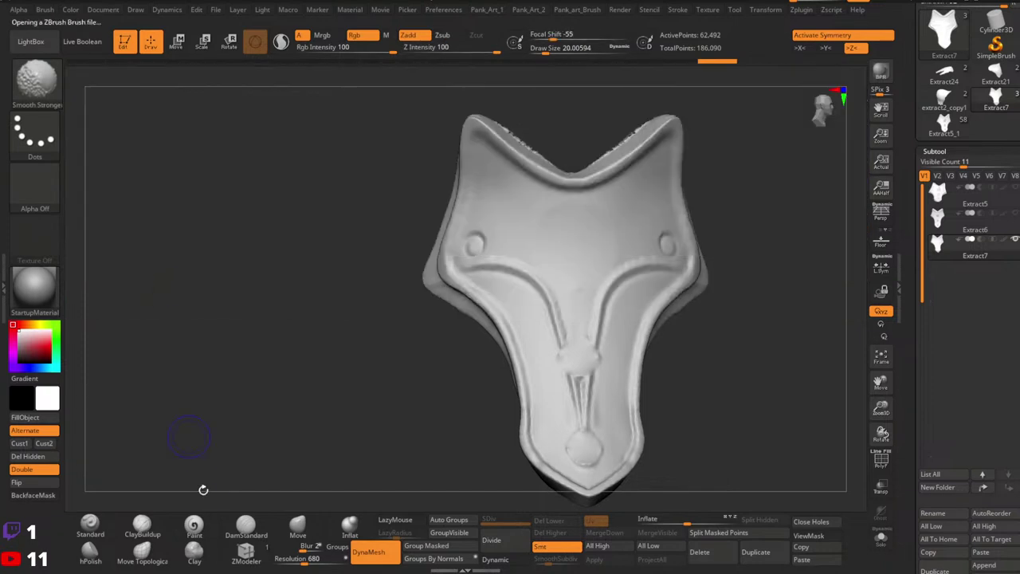
Smooth away the plate's studs, curved ridges and gem marks, reducing the draw size to about 12 near the lower tip.
shift+drag(635, 268, 598, 347)
shift+drag(508, 271, 473, 263)
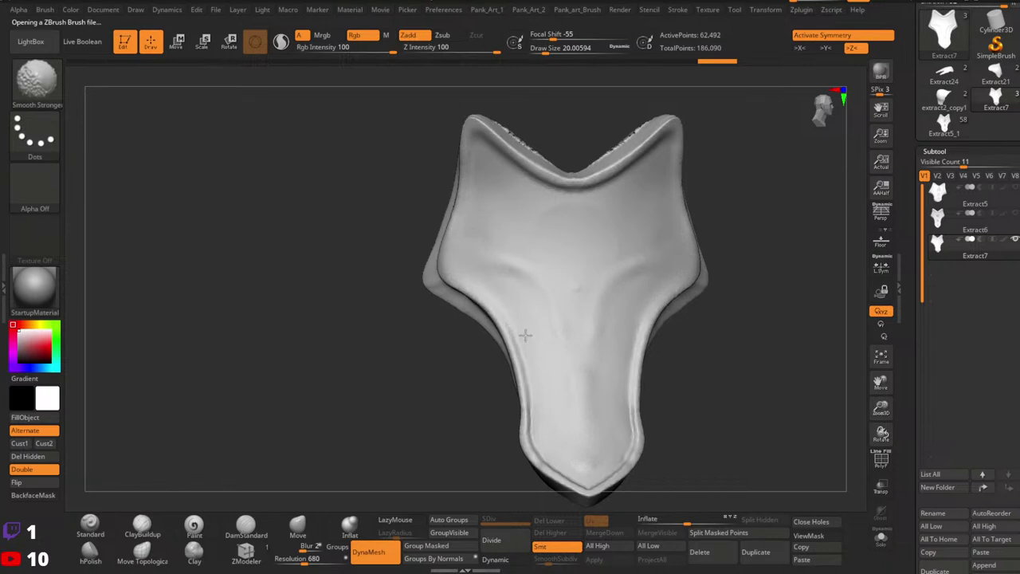
mouse_move(525, 335)
shift+mouse_down()
mouse_move(540, 387)
mouse_move(532, 418)
shift+mouse_up()
key(bracketleft)
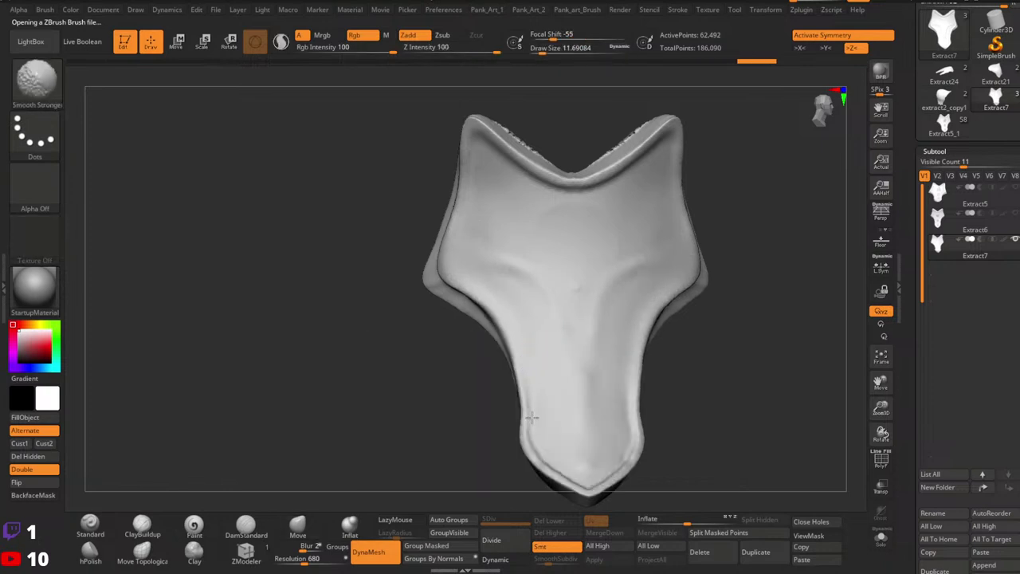
shift+drag(553, 471, 586, 478)
Enlarge the brush, smooth the raised rim and upper face of the plate, and remesh it with DynaMesh.
mouse_move(698, 299)
alt+right_down()
mouse_move(617, 369)
mouse_move(651, 292)
mouse_move(678, 268)
mouse_move(654, 292)
mouse_move(649, 266)
alt+right_up()
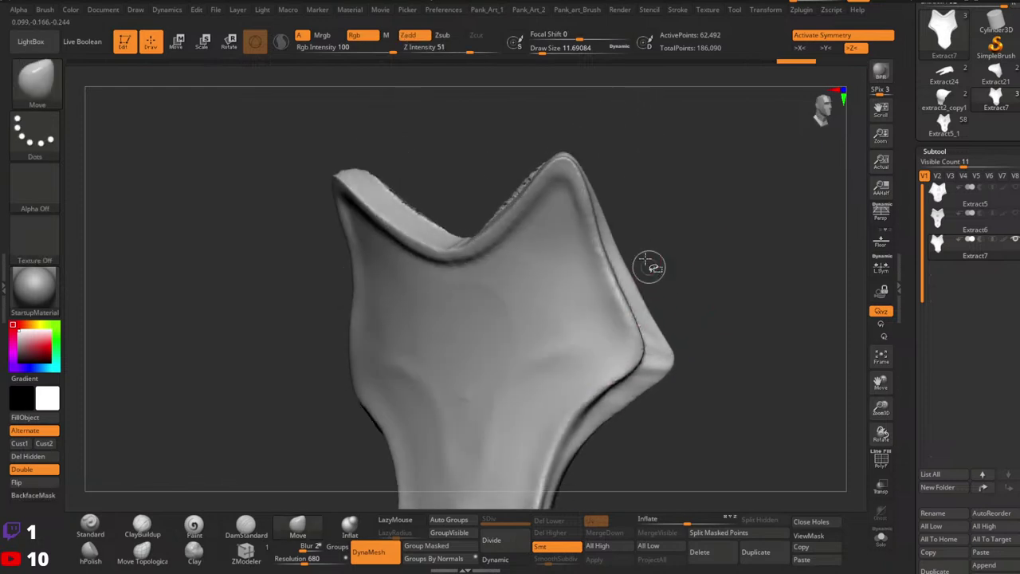
mouse_move(619, 308)
ctrl+right_down()
mouse_move(619, 348)
mouse_move(636, 318)
mouse_move(694, 317)
ctrl+right_up()
key(space)
click(561, 273)
mouse_move(634, 171)
shift+mouse_down()
mouse_move(570, 207)
mouse_move(530, 325)
shift+mouse_up()
ctrl+drag(721, 364, 741, 380)
Set the draw size to about 25 and smooth the plate's lower centre and the inside of its rim.
key(space)
click(522, 279)
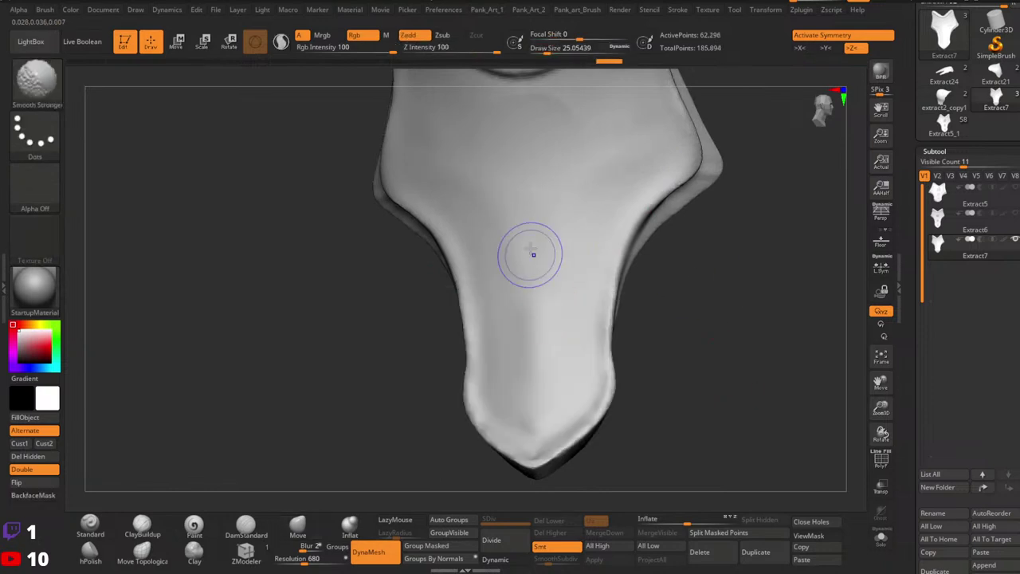
shift+drag(532, 253, 543, 331)
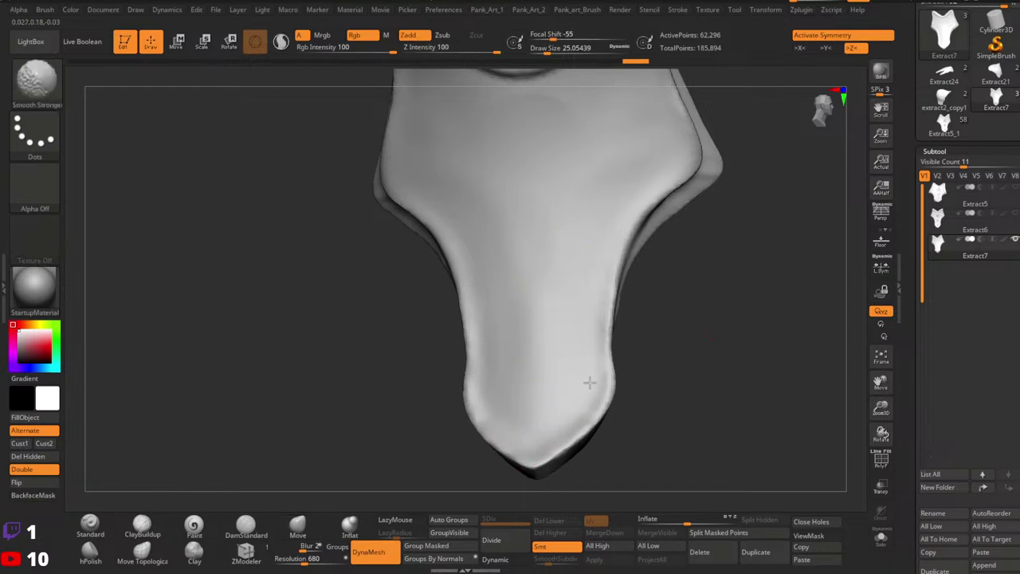
Smooth the front surface of the plate's lower tapered section and its side edges with the Smooth Stronger brush.
shift+drag(589, 382, 511, 435)
alt+right_drag(628, 247, 630, 323)
shift+drag(648, 252, 613, 342)
alt+right_drag(607, 346, 624, 253)
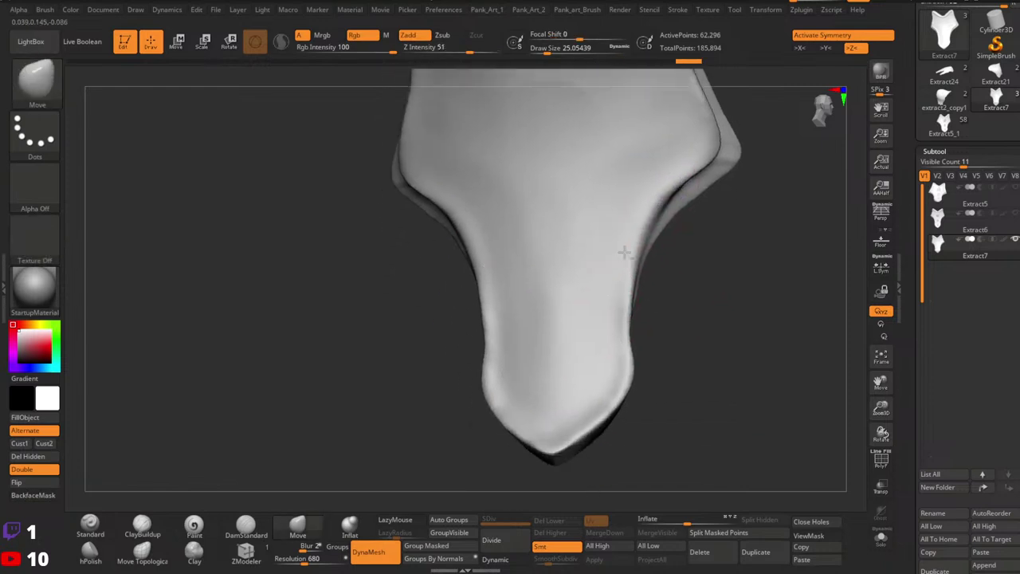
shift+drag(613, 255, 598, 345)
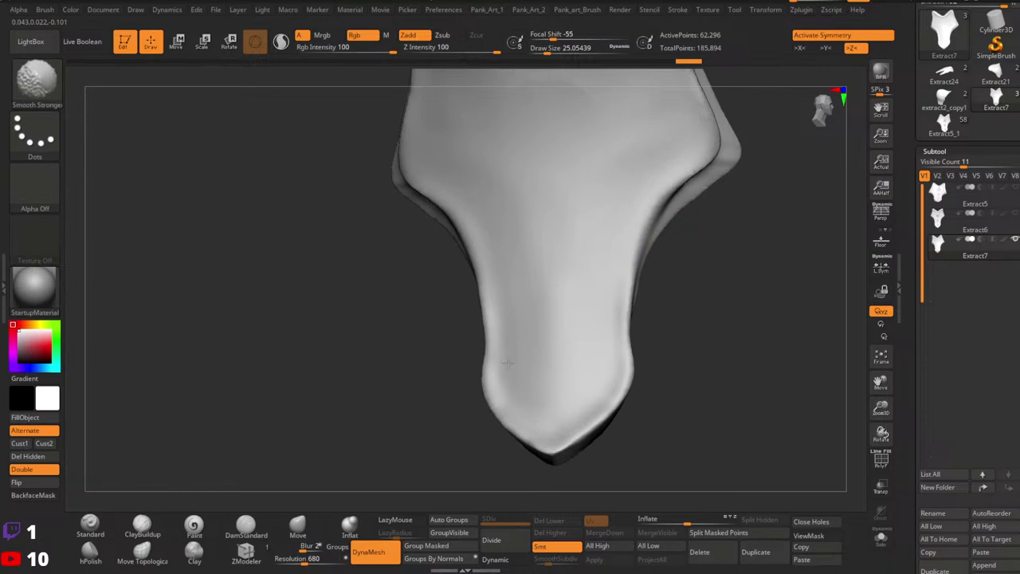
Polish the plate's upper side area and lower centre with the hPolish brush at a draw size of about 68.
mouse_move(559, 319)
ctrl+right_down()
mouse_move(620, 264)
mouse_move(585, 314)
mouse_move(560, 308)
mouse_move(588, 216)
mouse_move(611, 246)
ctrl+right_up()
click(92, 552)
key(space)
drag(593, 268, 603, 269)
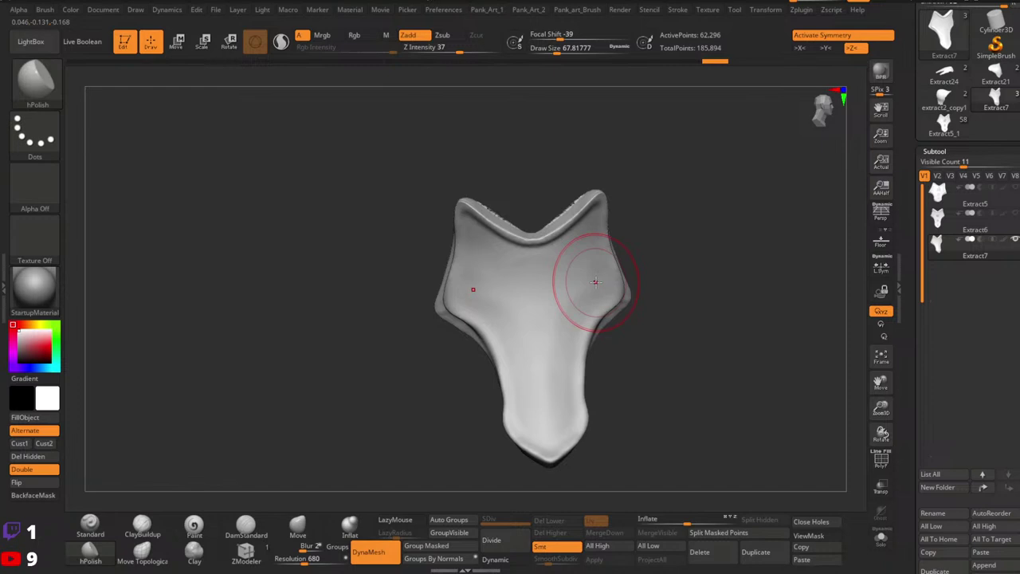
drag(595, 282, 596, 251)
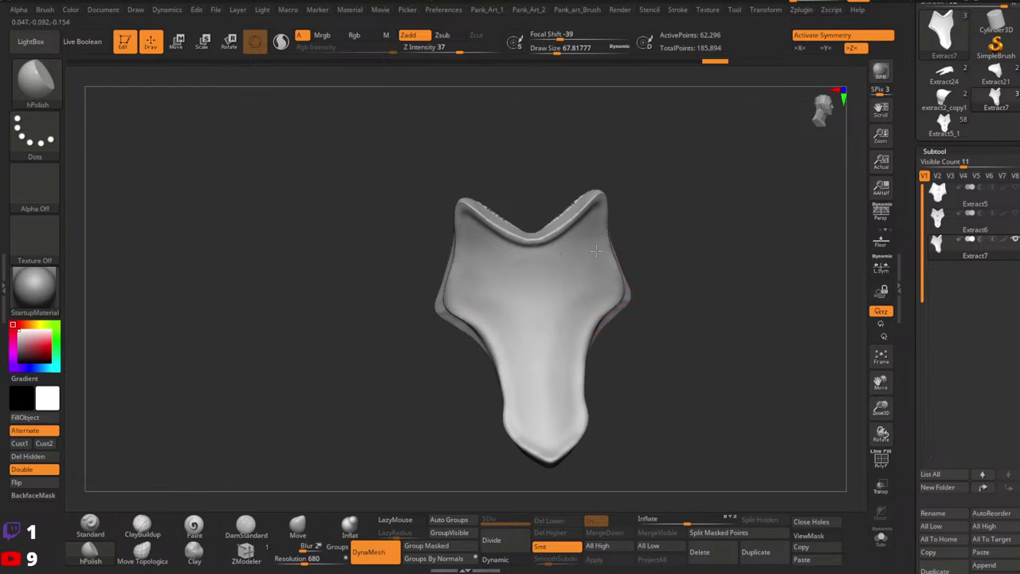
drag(532, 413, 542, 357)
Polish the plate's front at a draw size of about 51, and smooth its central and lower area.
alt+right_drag(554, 347, 576, 282)
key(space)
drag(574, 290, 564, 291)
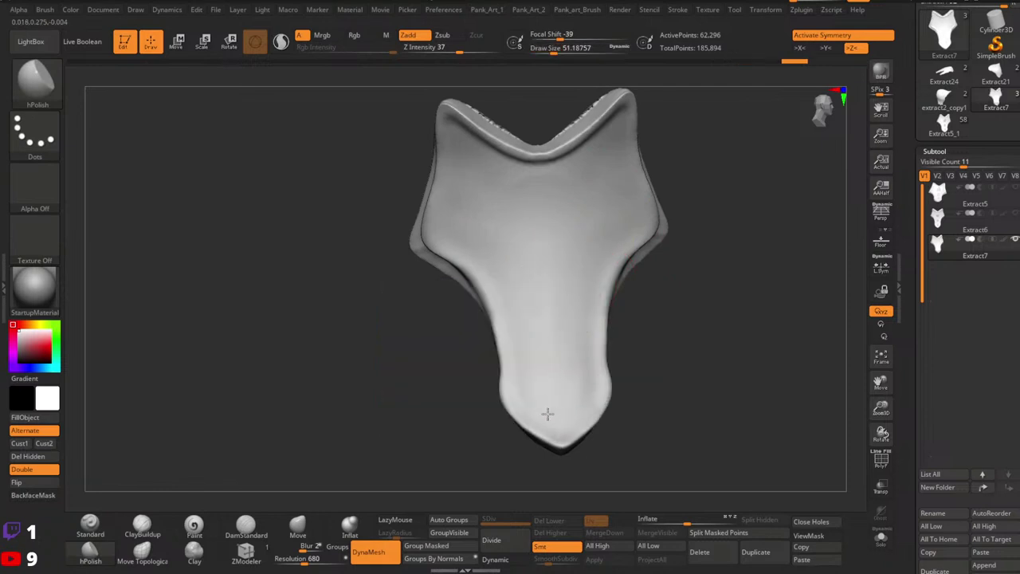
drag(562, 221, 571, 219)
alt+right_drag(607, 250, 613, 286)
drag(595, 293, 587, 420)
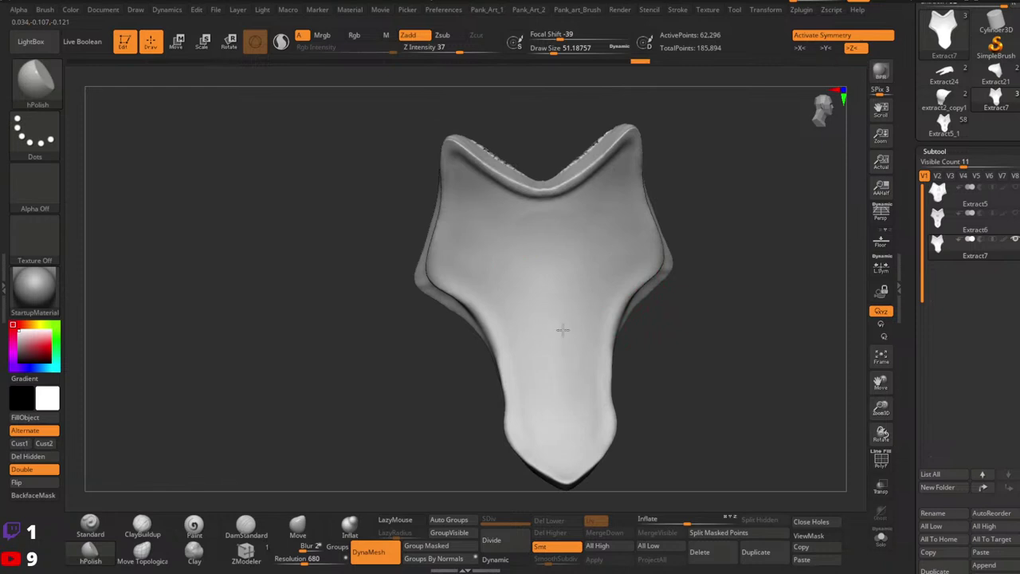
drag(562, 330, 570, 316)
shift+drag(570, 315, 575, 408)
shift+drag(555, 360, 565, 298)
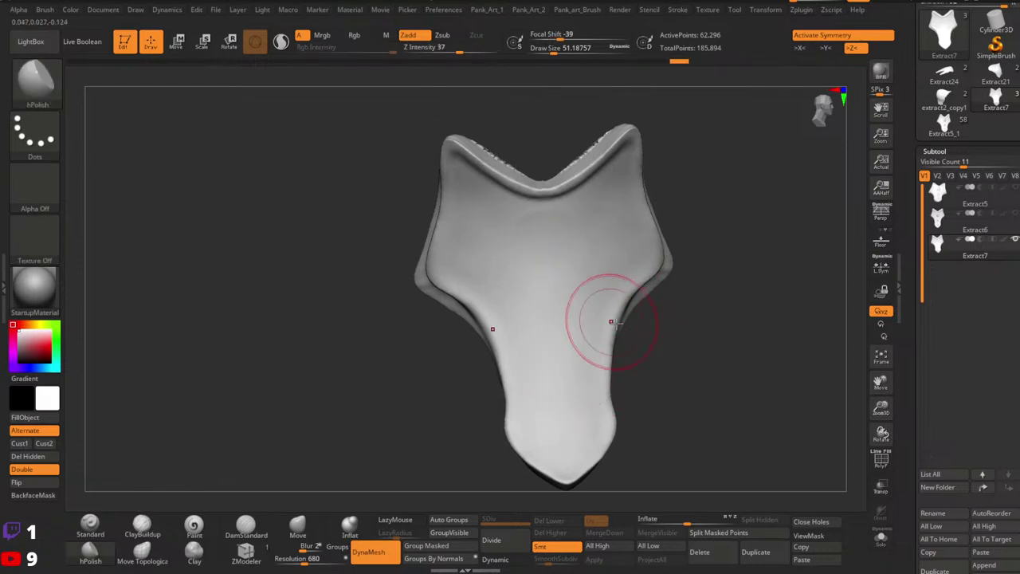
Polish the plate's side corner, middle and upper point with hPolish at a draw size of about 37.
right_drag(612, 321, 591, 327)
key(space)
key(space)
drag(636, 279, 631, 272)
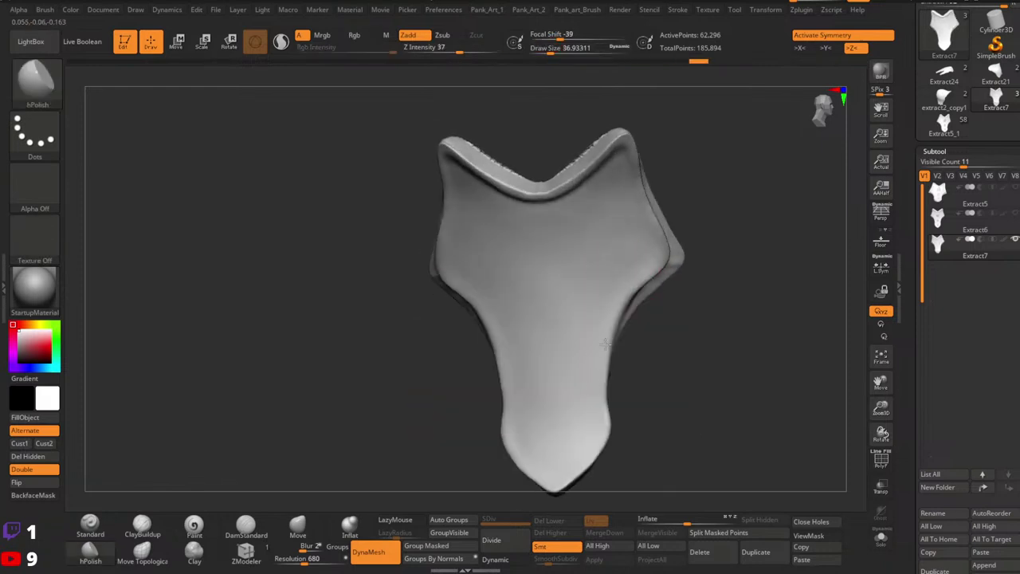
drag(581, 325, 564, 328)
drag(624, 219, 625, 198)
mouse_move(599, 216)
alt+right_down()
mouse_move(644, 279)
mouse_move(667, 237)
alt+right_up()
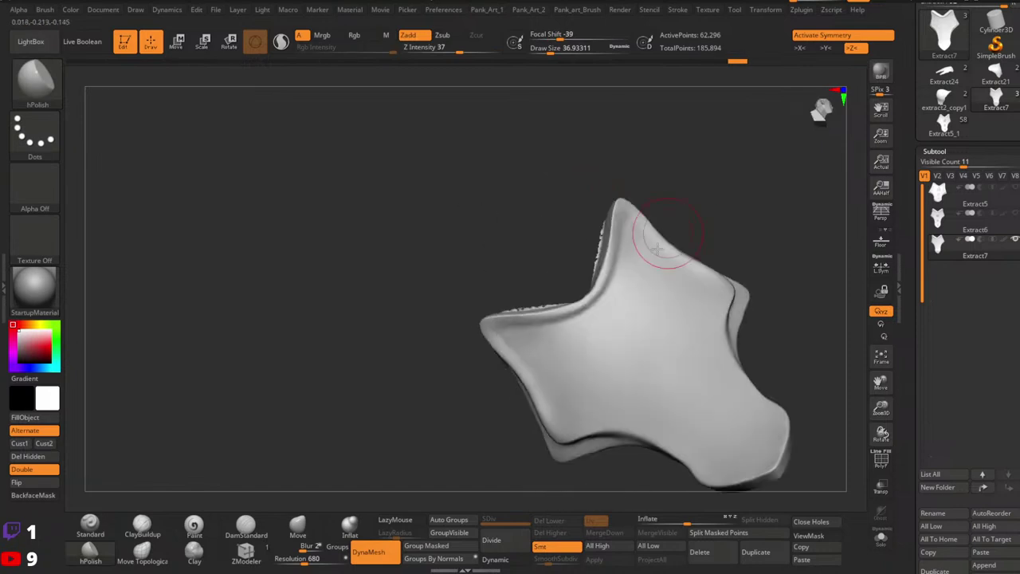
Smooth the neckline rim at a draw size of about 9.4 and both upper points at about 25.
key(space)
drag(634, 270, 619, 267)
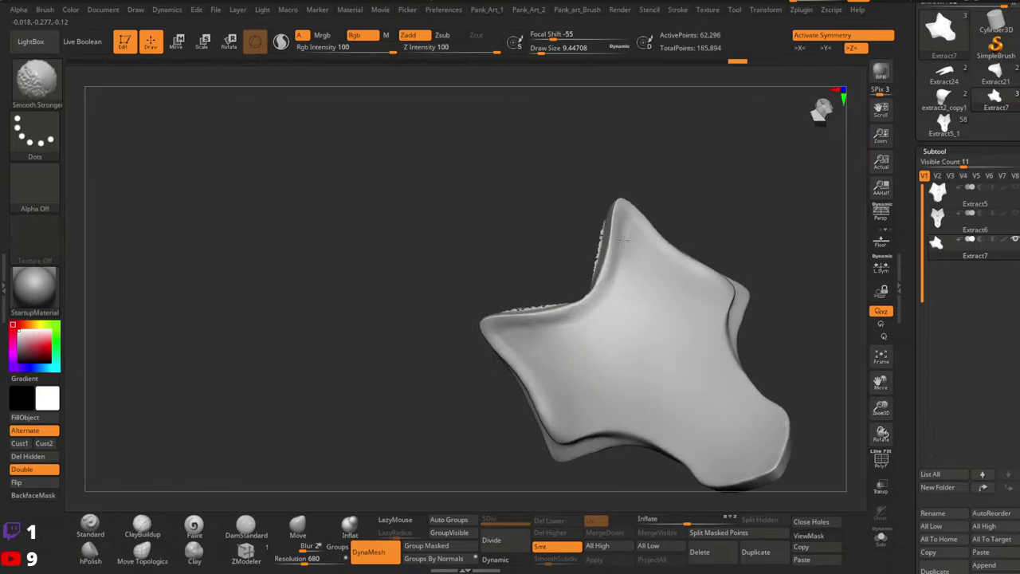
shift+drag(604, 287, 603, 276)
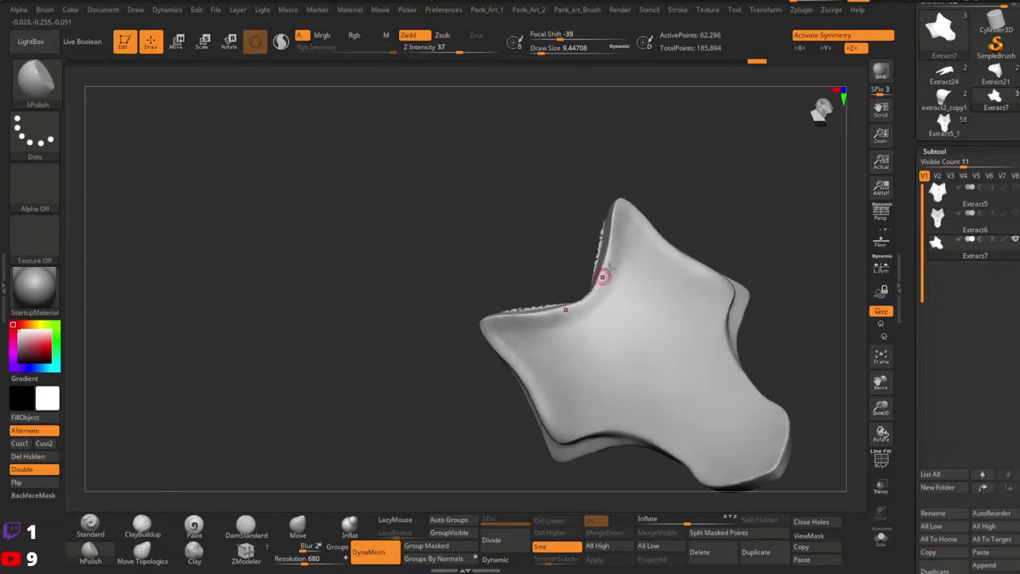
key(bracketright)
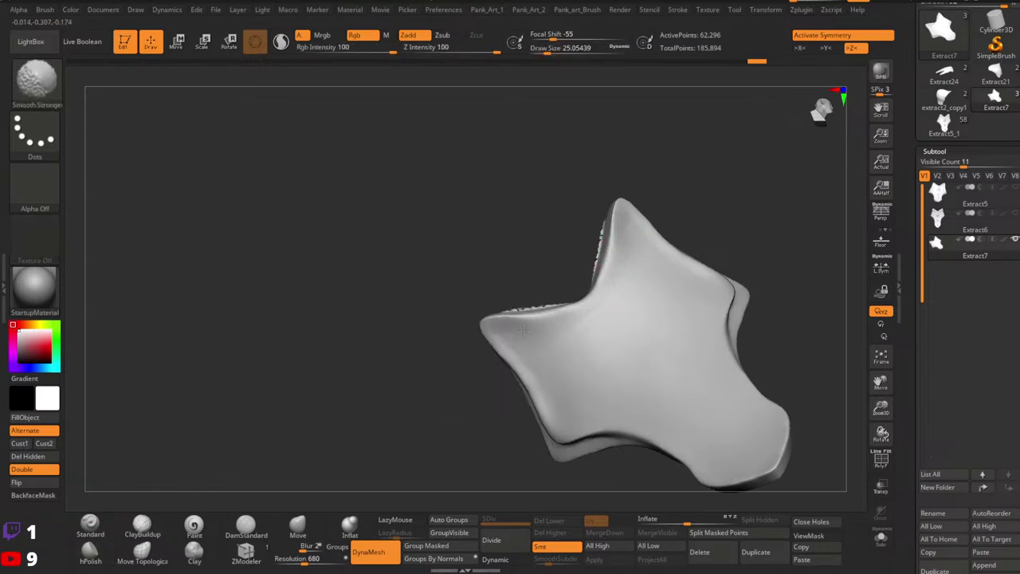
shift+drag(523, 329, 521, 322)
shift+drag(628, 244, 635, 233)
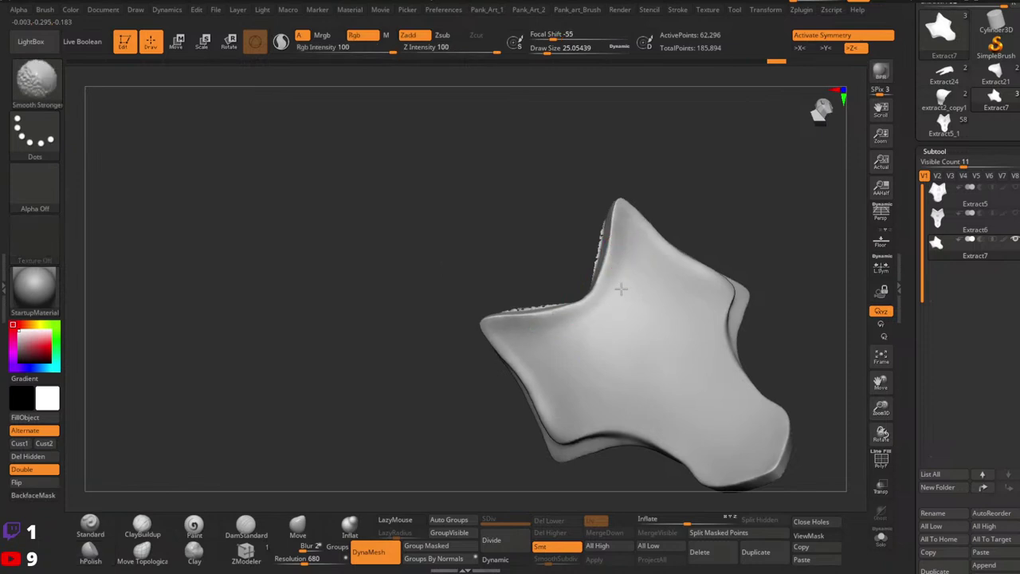
Polish the plate's upper points with hPolish at a draw size of about 37, and smooth the surface below them.
key(space)
drag(609, 270, 614, 272)
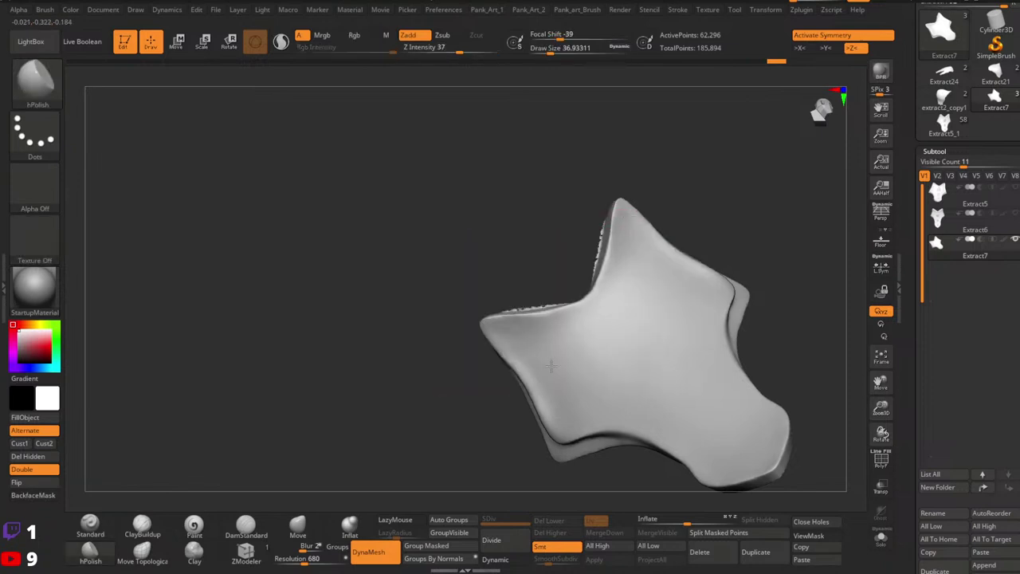
drag(501, 334, 505, 339)
right_drag(728, 293, 661, 248)
shift+drag(563, 363, 556, 372)
shift+drag(542, 329, 529, 321)
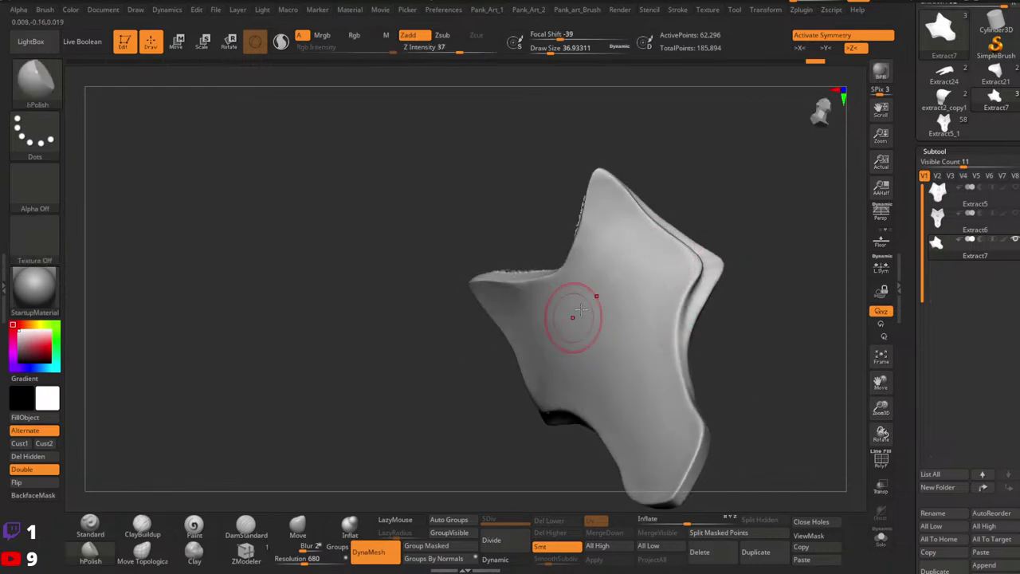
right_drag(573, 317, 599, 306)
mouse_move(521, 315)
shift+mouse_down()
mouse_move(536, 337)
mouse_move(518, 315)
shift+mouse_up()
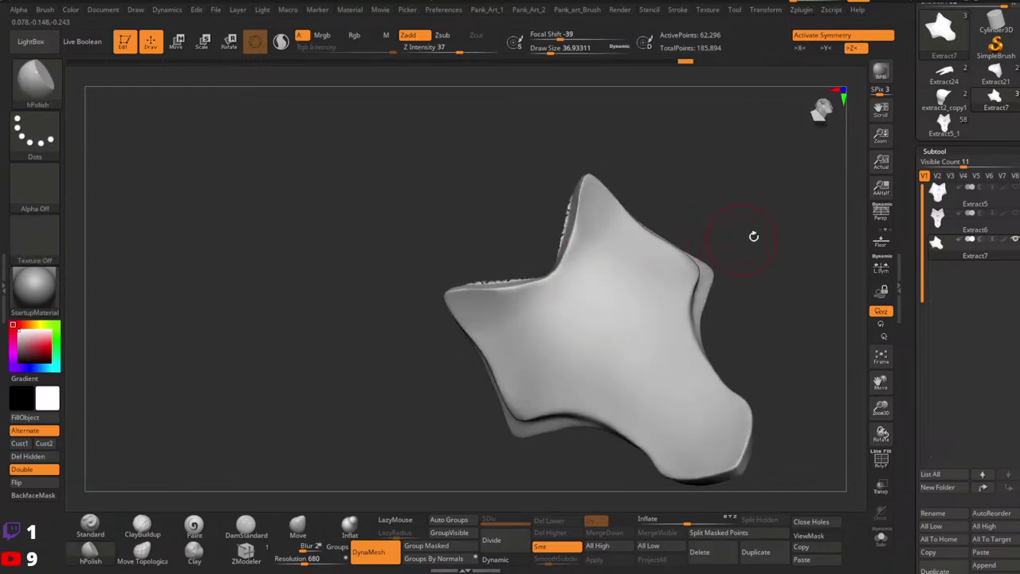
Remesh the plate with DynaMesh at a resolution of 1200.
mouse_move(754, 235)
right_down()
mouse_move(662, 341)
mouse_move(660, 320)
mouse_move(623, 342)
mouse_move(612, 315)
right_up()
right_drag(612, 315, 569, 287)
key(space)
drag(549, 280, 534, 281)
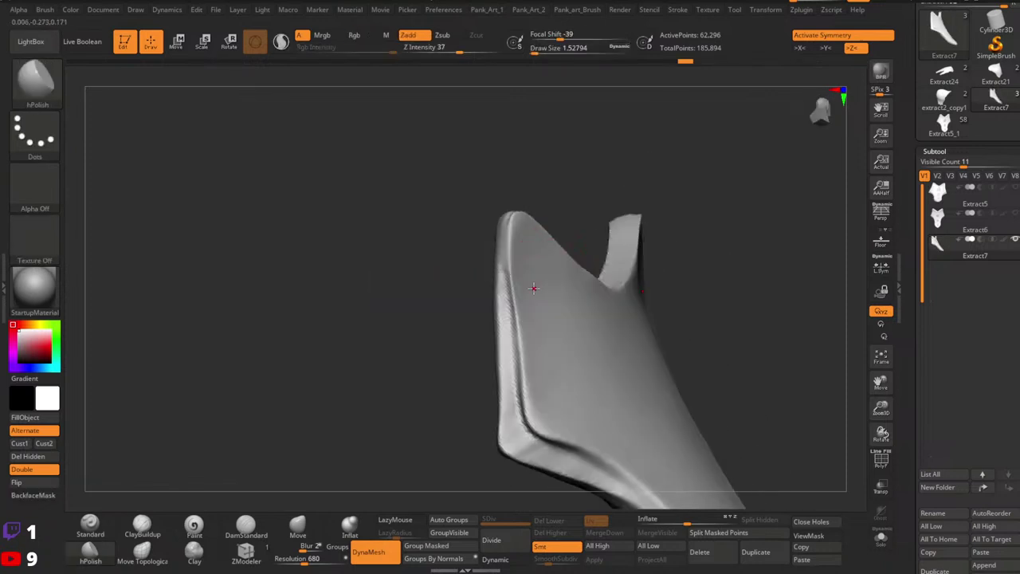
drag(311, 563, 314, 564)
ctrl+drag(358, 419, 373, 446)
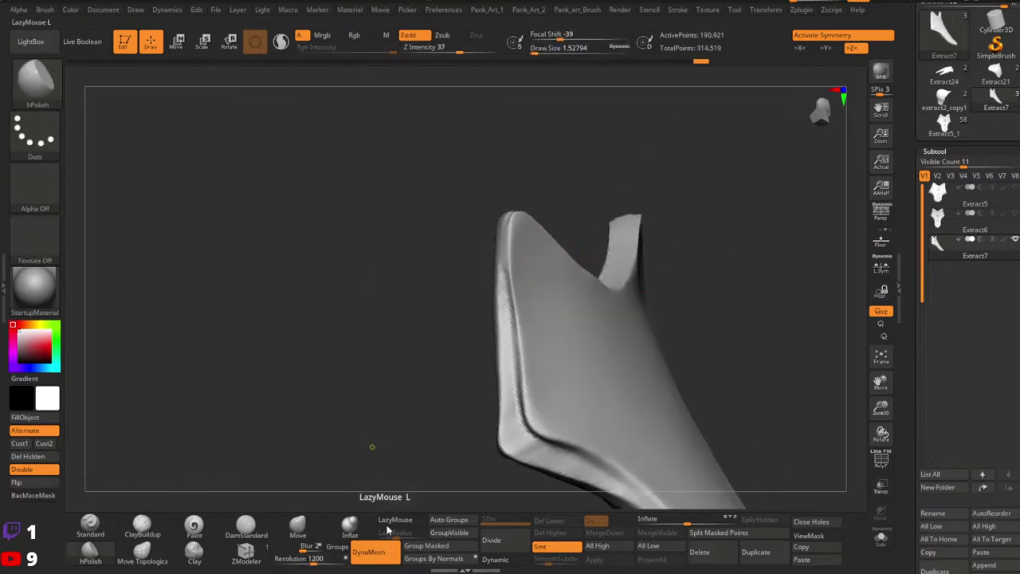
Switch the MaskPen brush to a FreeHand stroke and set the draw size to about 5.75.
right_drag(458, 294, 533, 265)
key(space)
drag(536, 240, 538, 233)
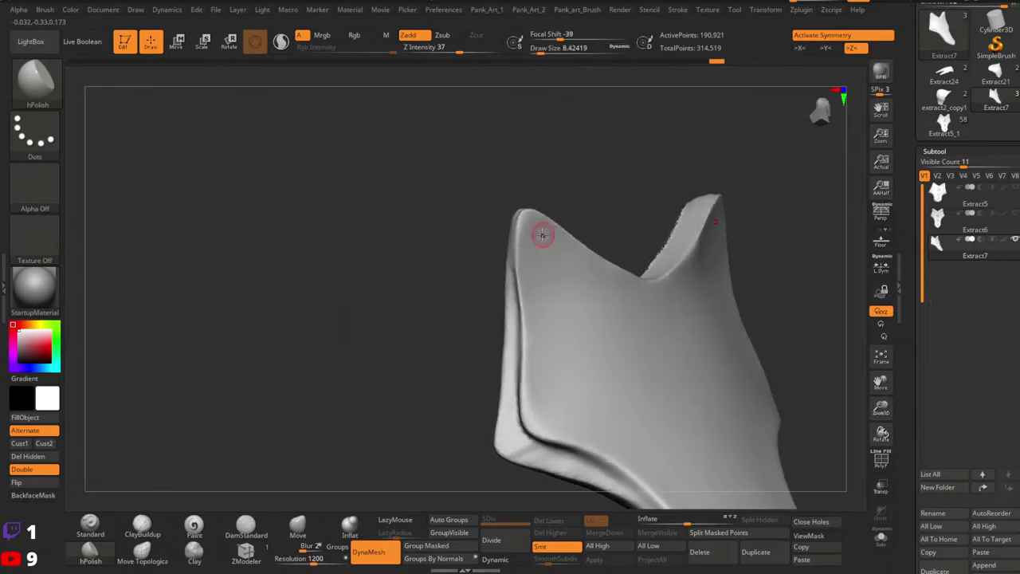
key(ctrl)
ctrl+click(36, 137)
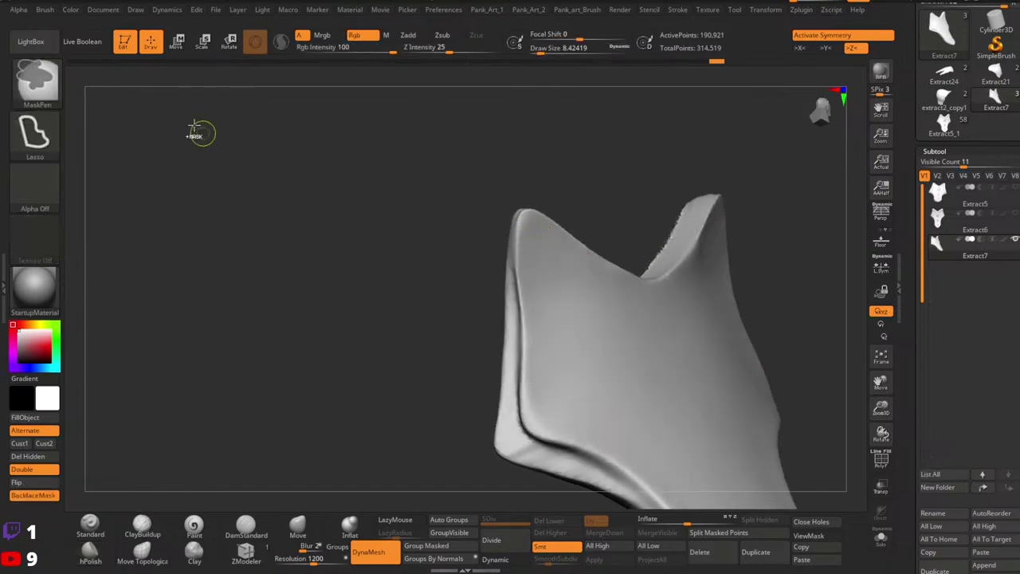
ctrl+click(39, 139)
ctrl+click(205, 144)
key(space)
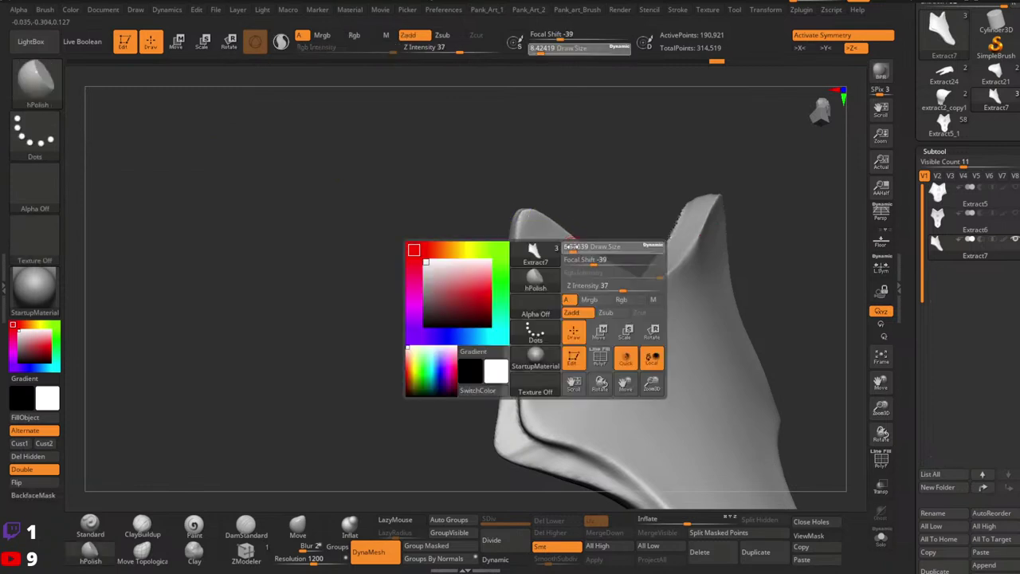
drag(582, 247, 576, 247)
Paint a thin mask band along the plate's upper side edge and neckline, undoing the faulty neckline stroke.
key(ctrl)
ctrl+drag(527, 214, 524, 245)
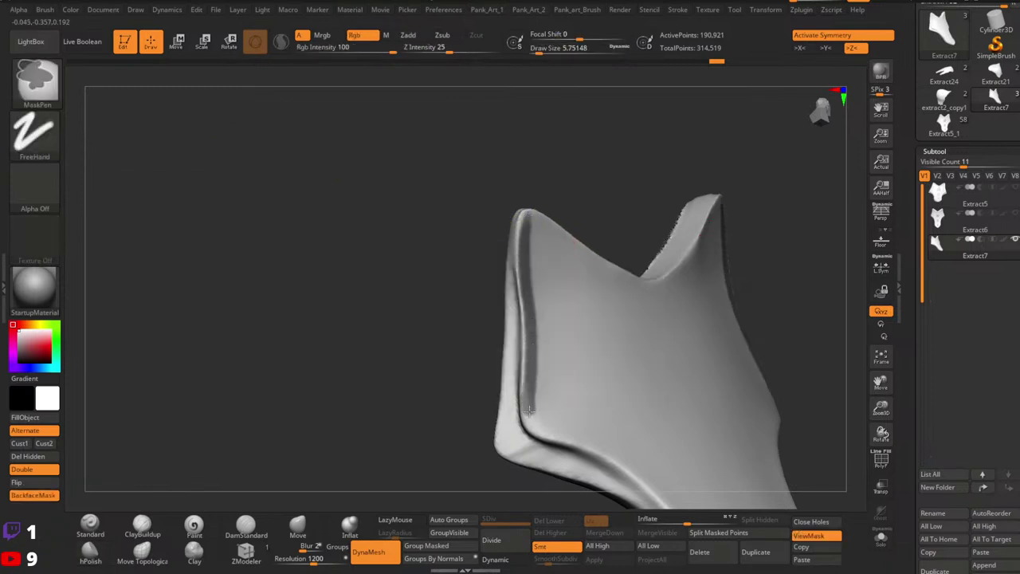
ctrl+drag(544, 432, 570, 438)
mouse_move(629, 392)
right_down()
mouse_move(571, 348)
mouse_move(551, 237)
right_up()
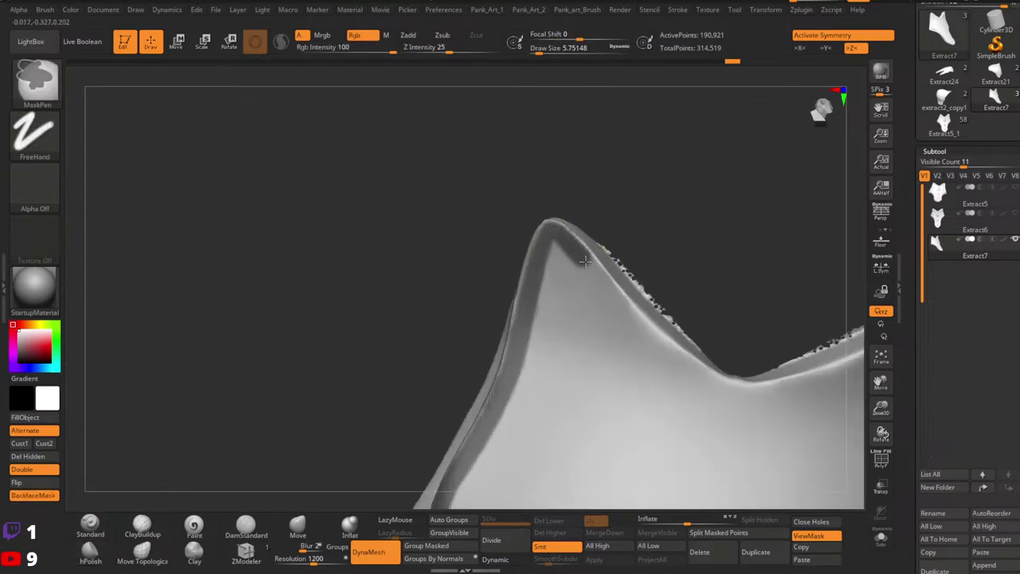
ctrl+drag(613, 300, 666, 360)
alt+right_drag(738, 328, 661, 301)
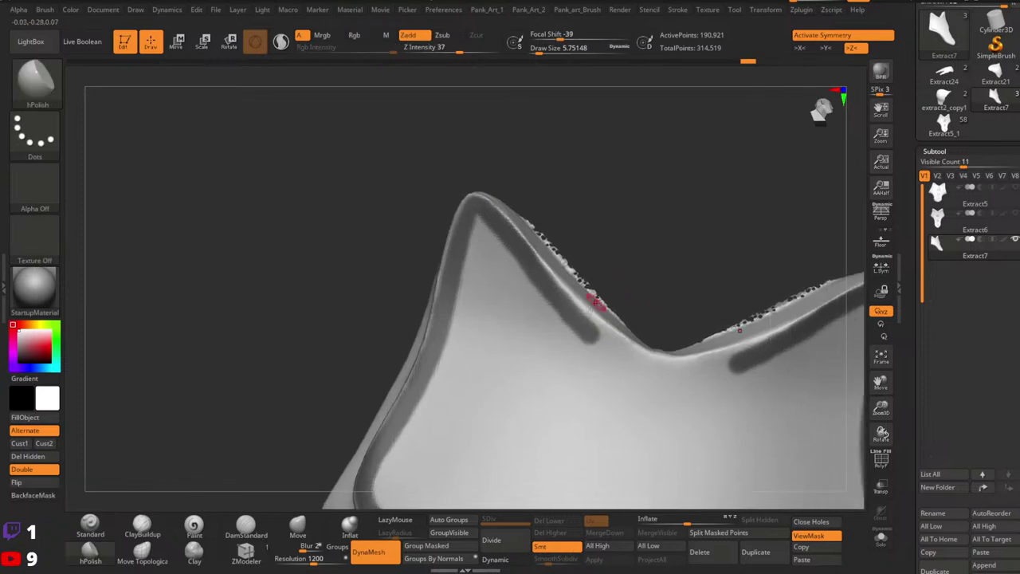
ctrl+drag(576, 308, 642, 366)
key(ctrl+z)
Extend the mask band from the plate's widest corner down its tapered side edge, redoing the stroke at the corner.
mouse_move(745, 328)
ctrl+right_down()
mouse_move(677, 348)
mouse_move(542, 240)
ctrl+right_up()
mouse_move(717, 318)
right_down()
mouse_move(670, 342)
mouse_move(678, 378)
mouse_move(717, 327)
right_up()
ctrl+right_drag(718, 327, 749, 285)
ctrl+drag(695, 260, 655, 297)
key(ctrl+z)
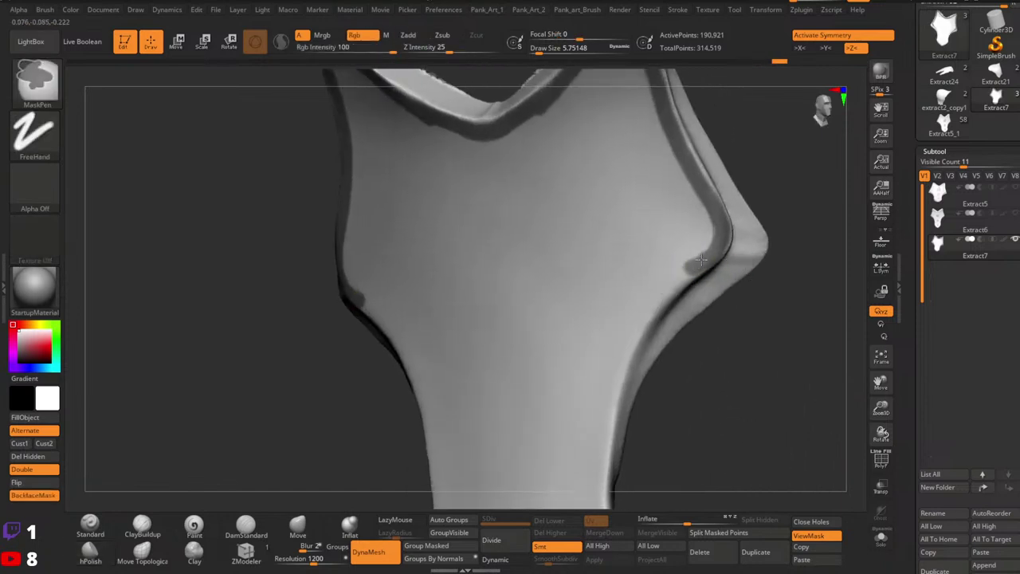
mouse_move(698, 260)
ctrl+mouse_down()
mouse_move(655, 299)
mouse_move(614, 374)
mouse_move(606, 420)
ctrl+mouse_up()
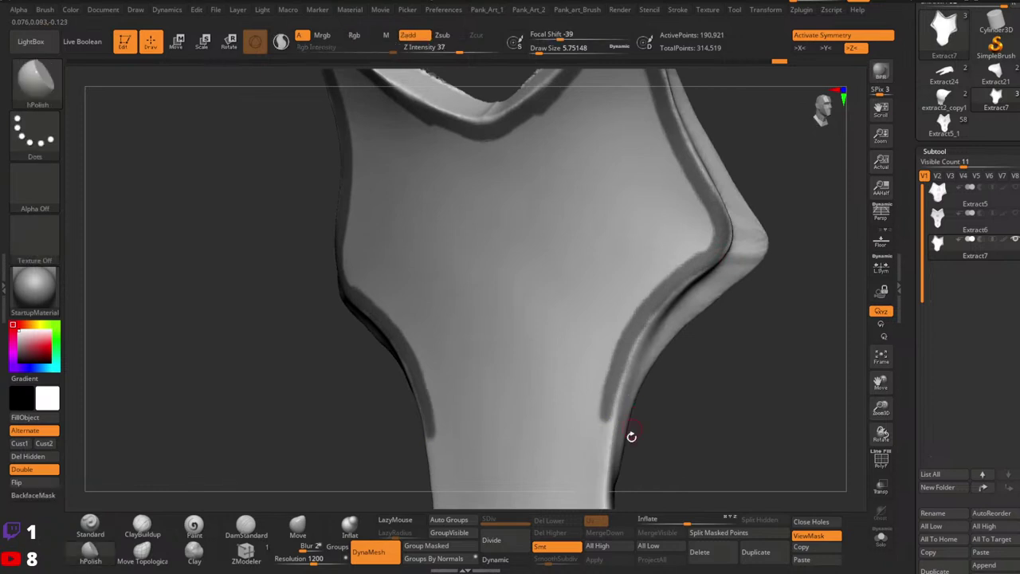
right_drag(631, 435, 653, 244)
ctrl+drag(633, 268, 623, 327)
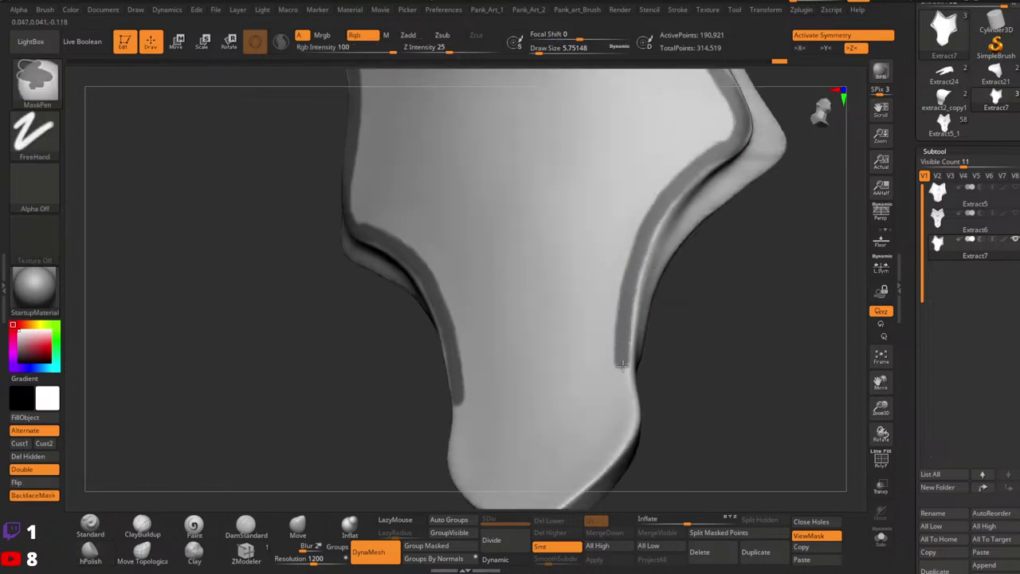
ctrl+drag(622, 364, 627, 411)
Close the mask band around the plate's pointed lower tip and check the band from the side.
right_drag(657, 415, 640, 286)
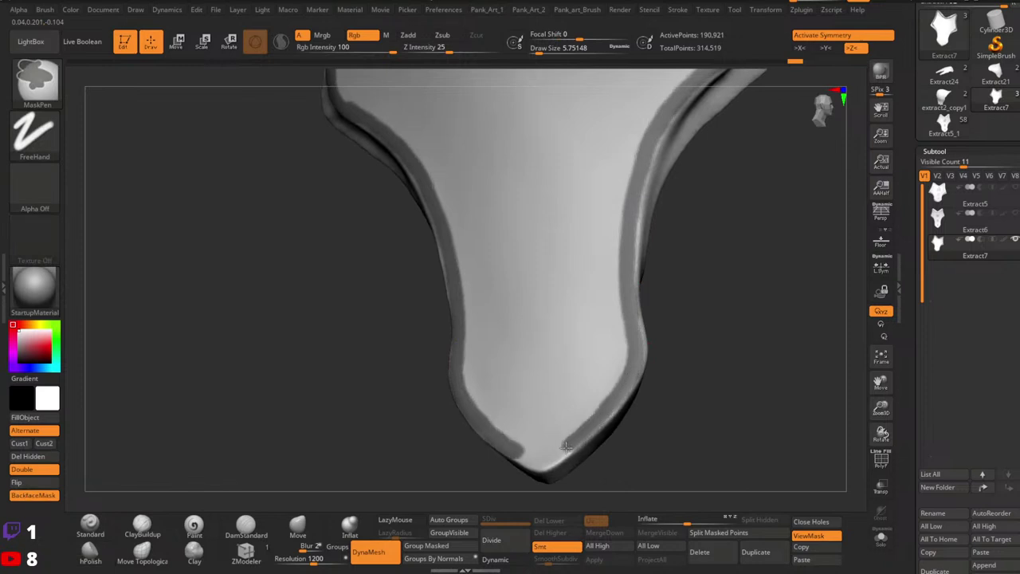
ctrl+drag(566, 447, 545, 462)
right_drag(701, 386, 646, 362)
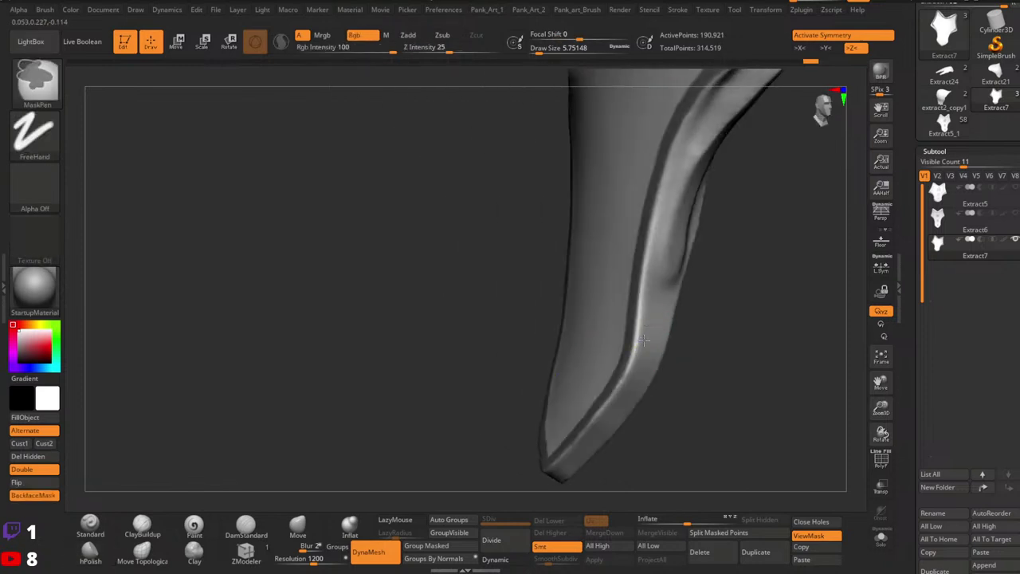
right_drag(584, 437, 650, 350)
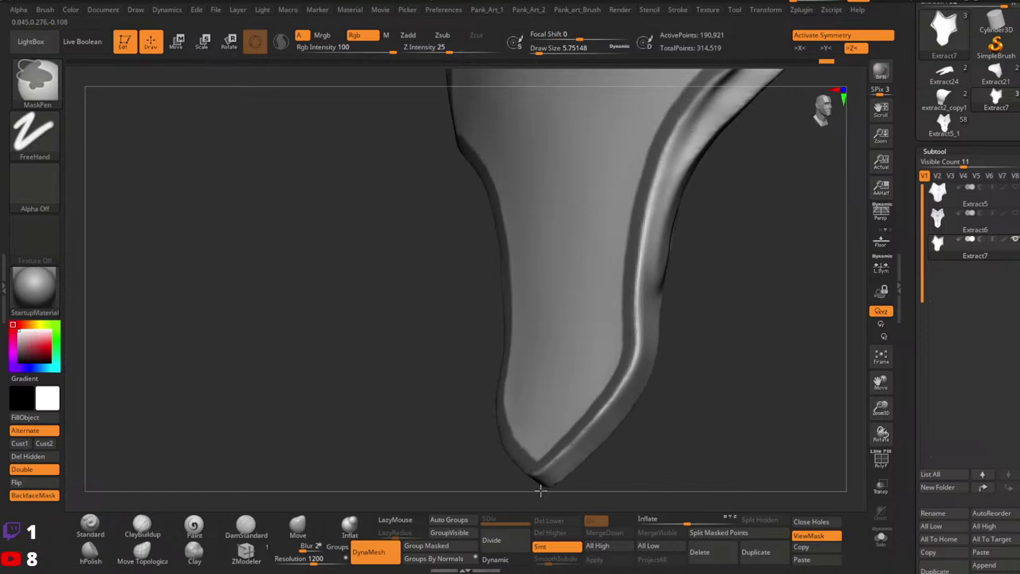
Turn on the PolyFrame display and split the plate into one polygroup for the masked border and one for the rest.
ctrl+right_drag(722, 343, 681, 347)
key(shift+f)
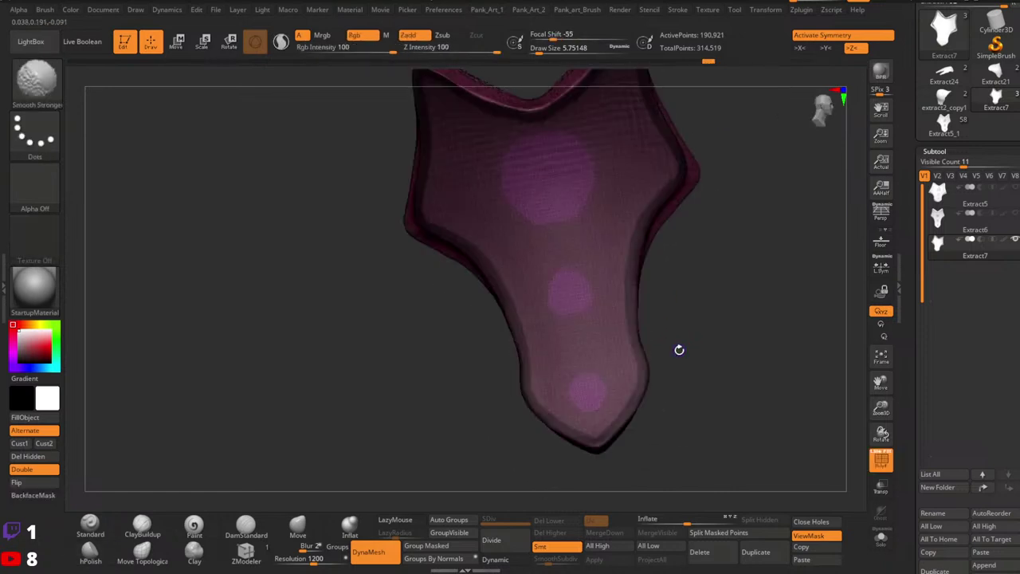
mouse_move(707, 309)
alt+right_down()
mouse_move(683, 365)
mouse_move(620, 362)
alt+right_up()
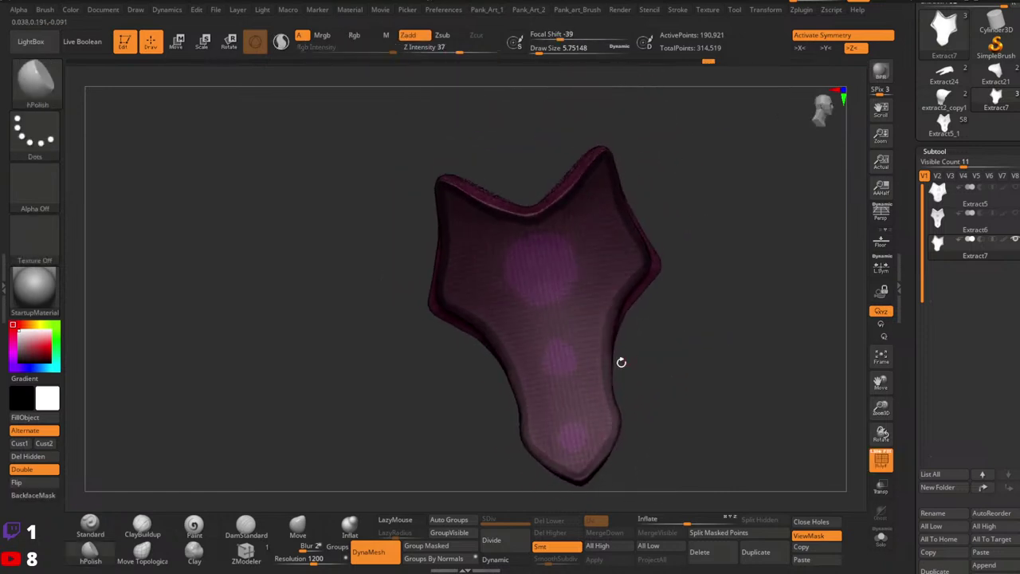
click(461, 535)
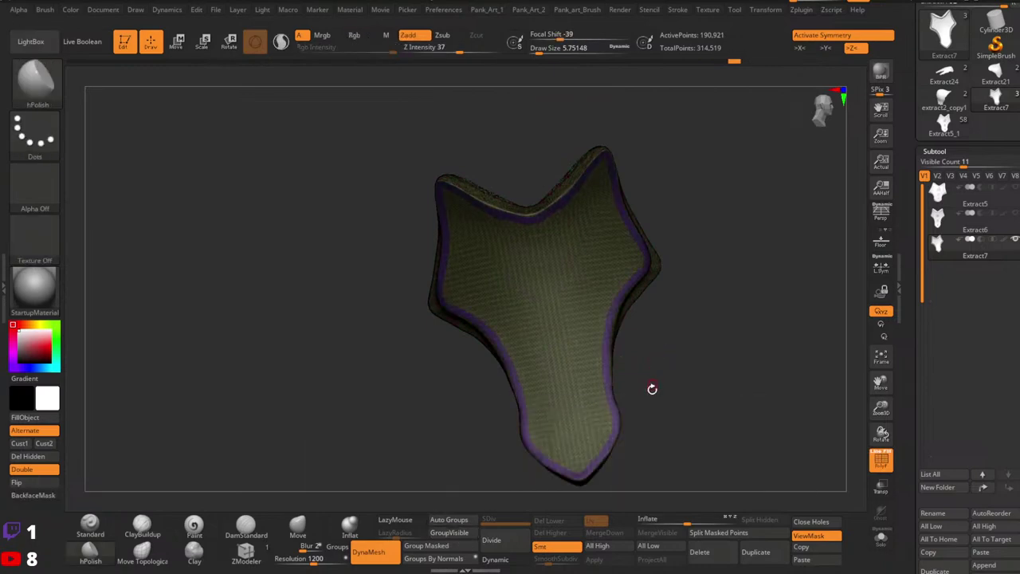
Change the SelectRect brush's selection stroke from Lasso to Rect.
key(ctrl+shift)
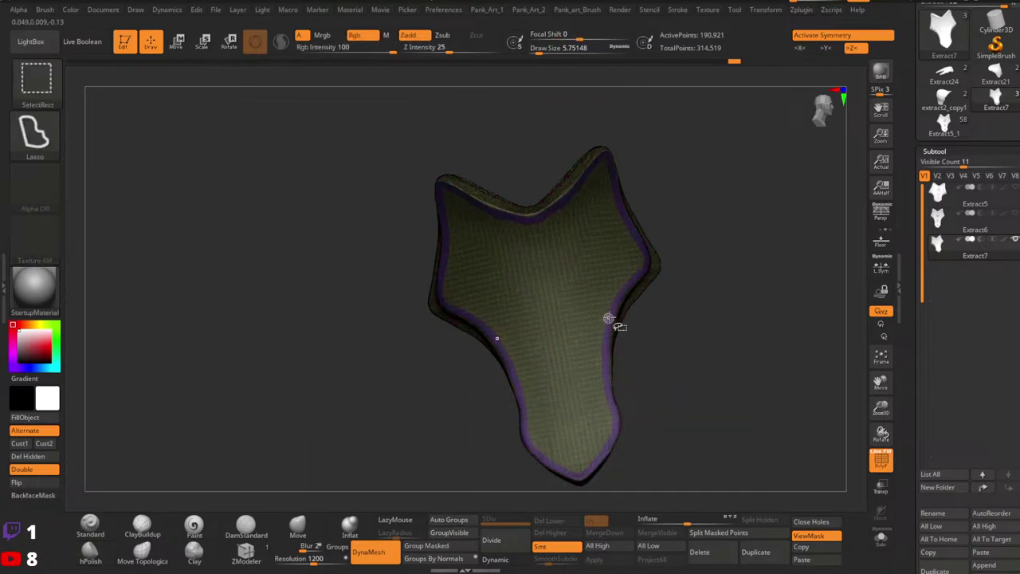
ctrl+shift+click(34, 135)
ctrl+shift+click(100, 142)
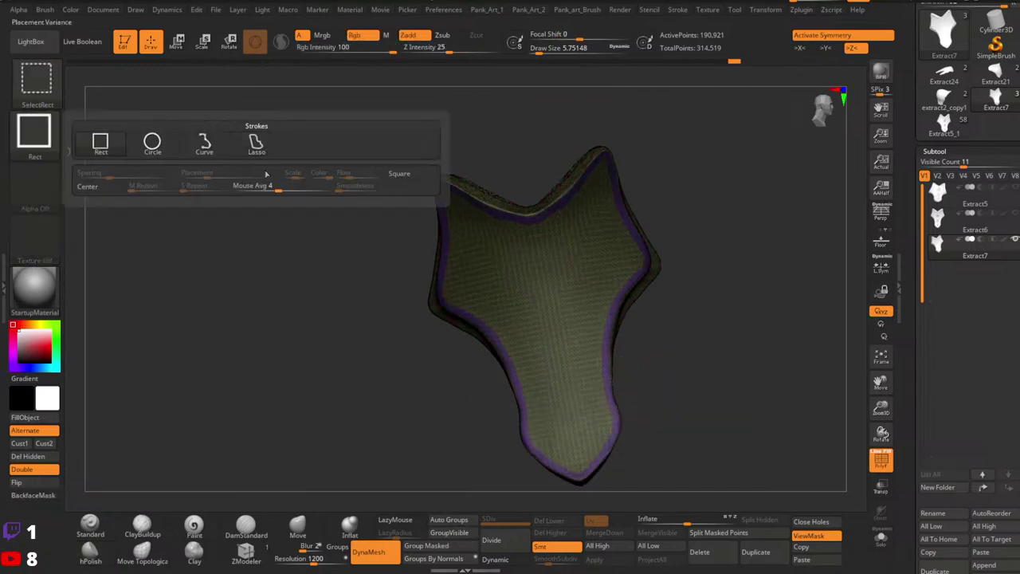
Isolate the plate's front face inside the border, regroup it with Auto Groups, and show the whole plate again.
mouse_move(556, 300)
right_down()
mouse_move(682, 307)
mouse_move(665, 227)
mouse_move(665, 294)
mouse_move(654, 306)
right_up()
ctrl+shift+click(589, 331)
click(462, 521)
ctrl+shift+click(642, 399)
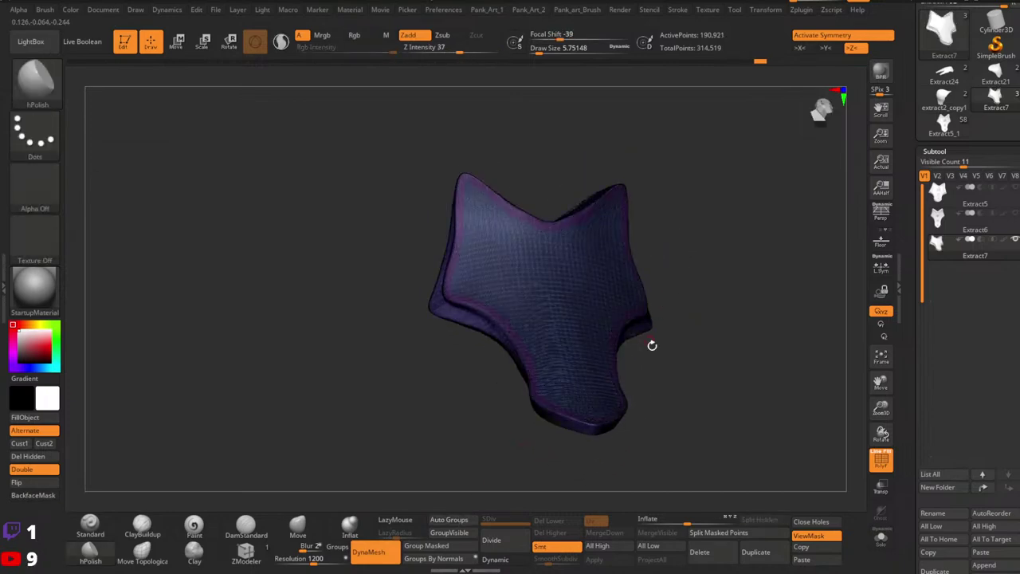
Keep only the front surface of the plate visible and delete the hidden back shell and sides.
right_drag(652, 345, 618, 327)
ctrl+shift+click(586, 320)
ctrl+shift+click(614, 185)
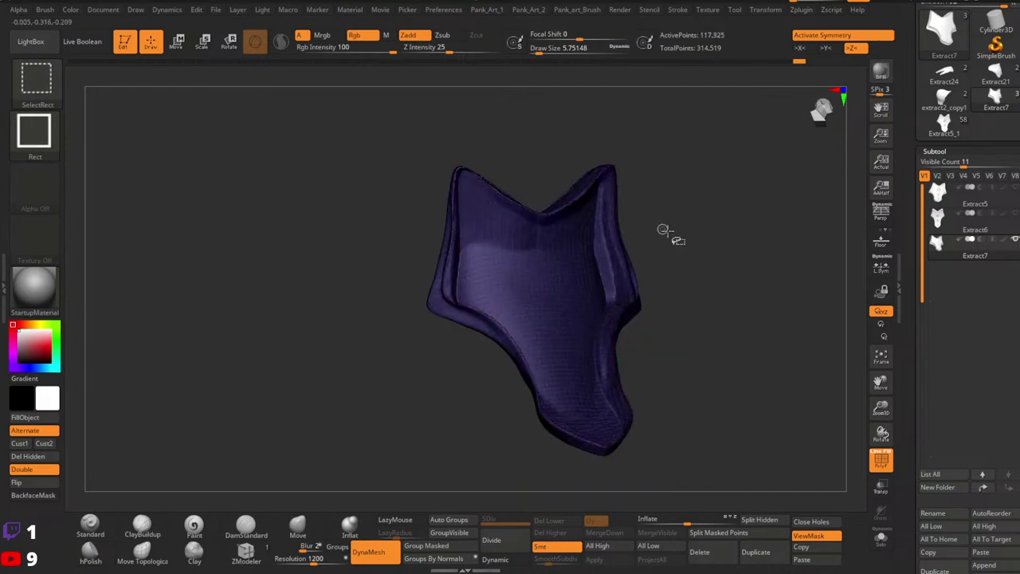
ctrl+shift+click(627, 254)
click(49, 459)
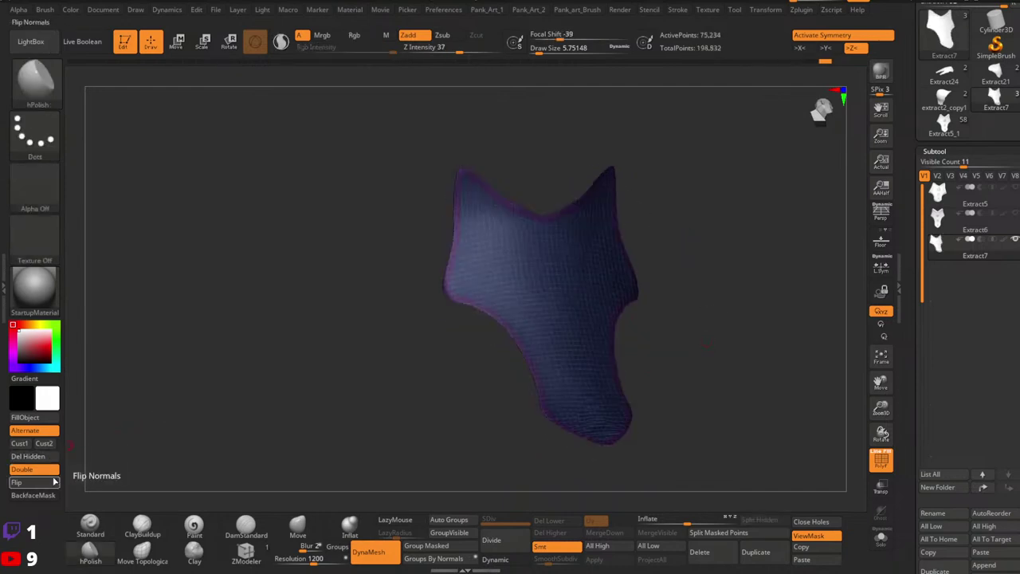
Turn off the PolyFrame display on the remaining front sheet.
mouse_move(710, 339)
right_down()
mouse_move(624, 360)
mouse_move(682, 337)
right_up()
key(shift+f)
mouse_move(682, 337)
right_down()
mouse_move(667, 323)
mouse_move(681, 360)
mouse_move(709, 351)
right_up()
key(shift+f)
key(shift+f)
Even out the front sheet's jagged outline with Polish By Groups and check the edge from several angles.
key(2)
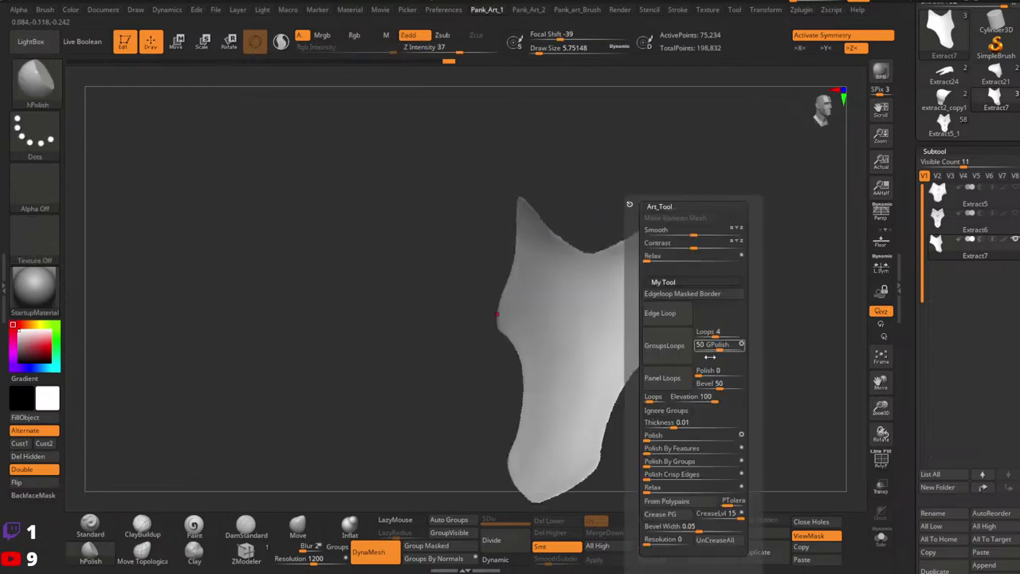
right_drag(818, 316, 793, 323)
ctrl+right_drag(793, 322, 807, 351)
alt+right_drag(806, 350, 665, 142)
key(2)
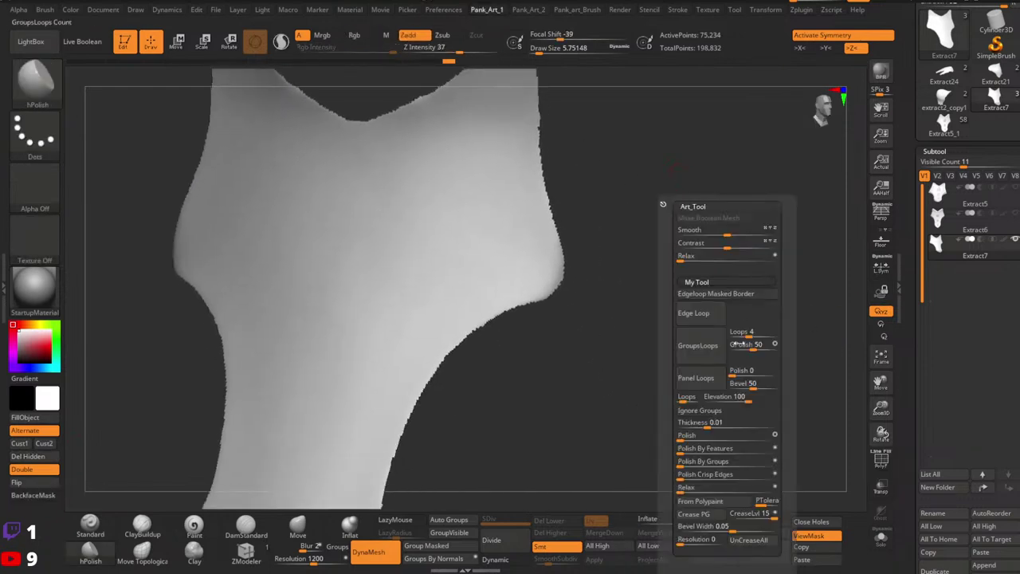
click(704, 461)
ctrl+right_drag(706, 451, 622, 479)
right_drag(590, 343, 690, 285)
mouse_move(691, 286)
right_down()
mouse_move(653, 330)
mouse_move(715, 309)
mouse_move(676, 297)
right_up()
right_drag(675, 297, 651, 305)
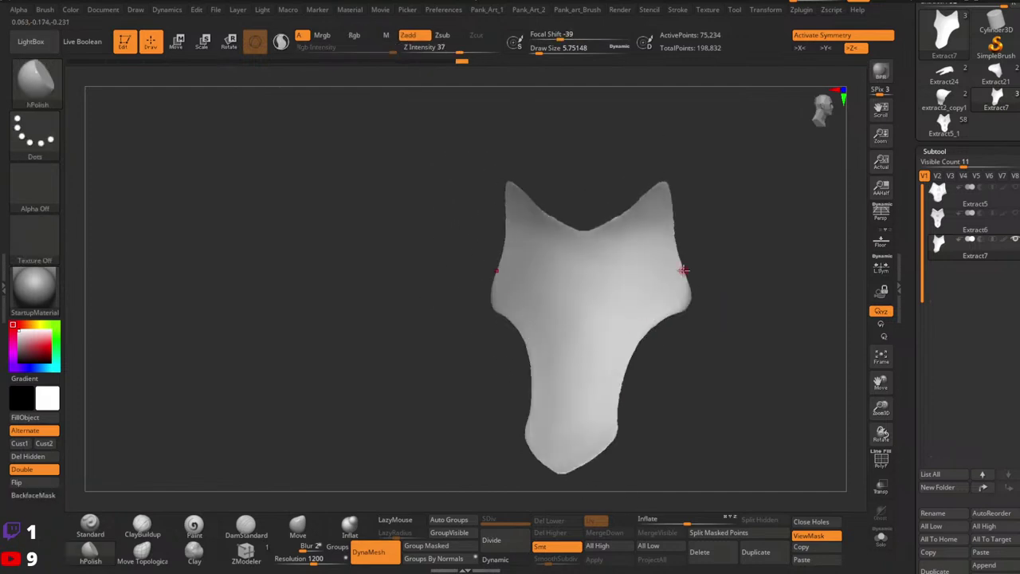
Set the draw size to about 31 and smooth the sheet along its side and narrow lower part.
mouse_move(595, 290)
right_down()
mouse_move(619, 316)
mouse_move(622, 356)
right_up()
right_drag(623, 356, 620, 341)
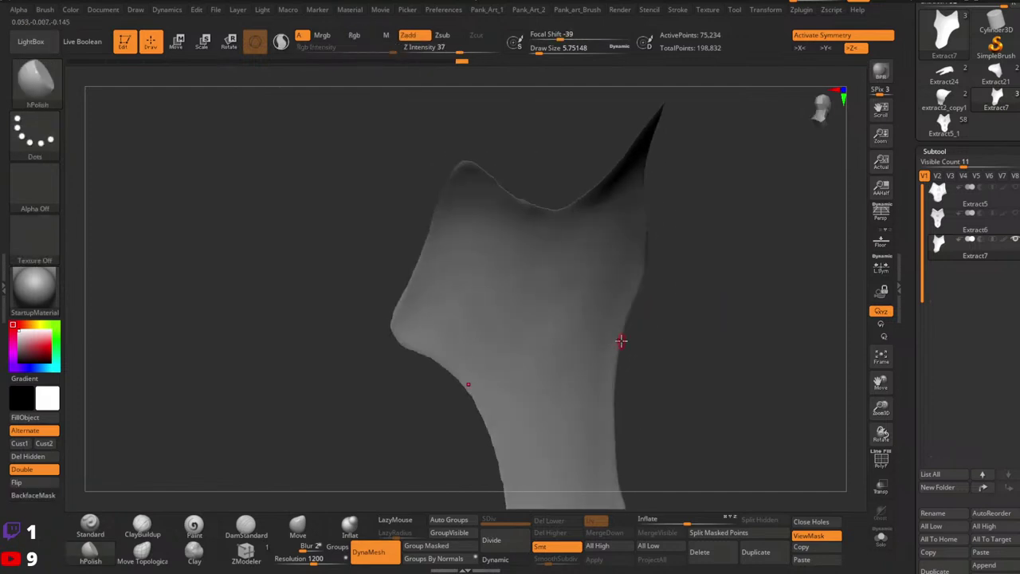
key(space)
drag(593, 276, 605, 275)
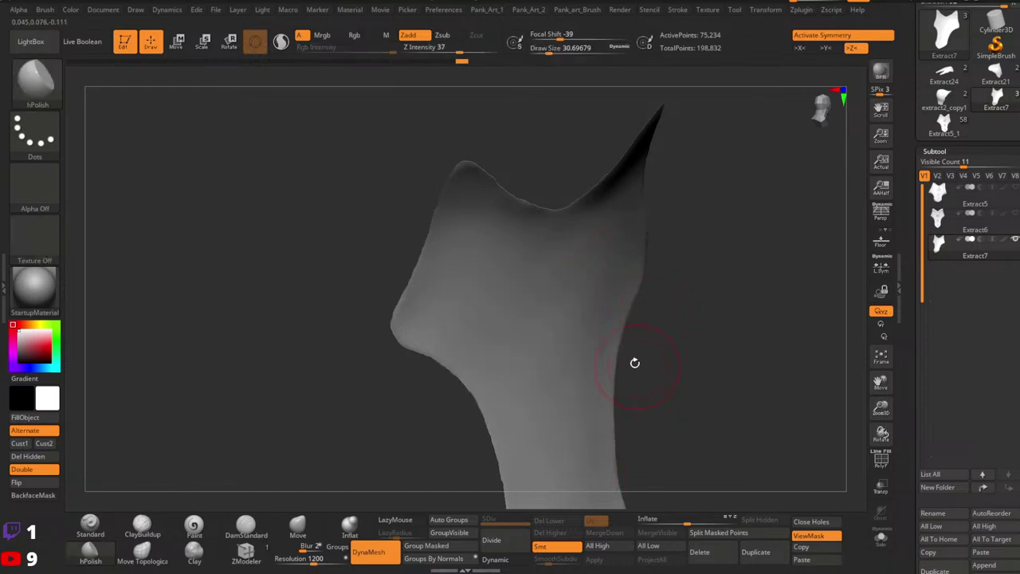
alt+drag(642, 376, 710, 179)
mouse_move(644, 239)
shift+mouse_down()
mouse_move(669, 309)
mouse_move(662, 328)
shift+mouse_up()
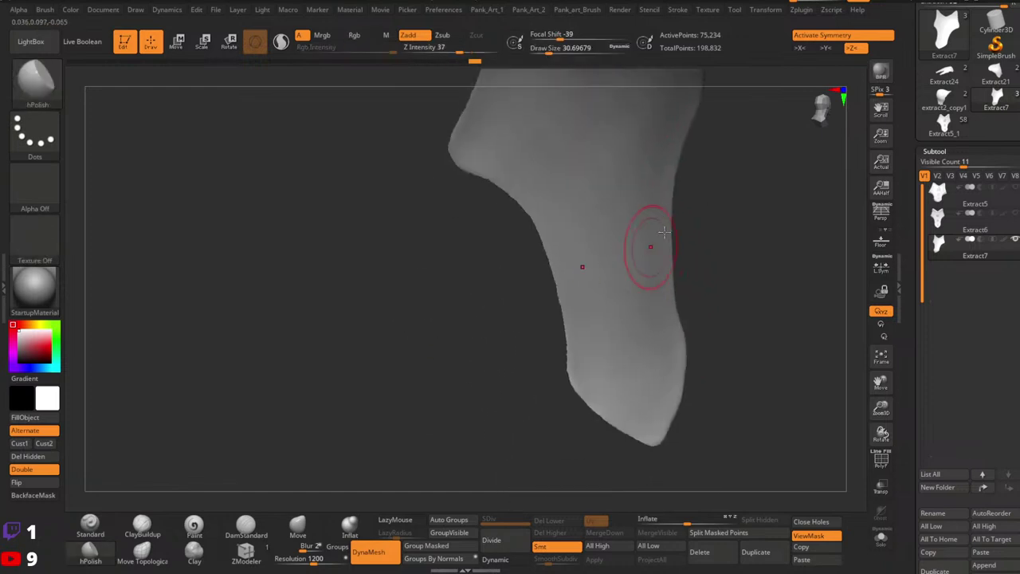
shift+drag(640, 213, 654, 370)
alt+right_drag(661, 257, 650, 430)
right_drag(649, 431, 617, 299)
mouse_move(653, 260)
shift+mouse_down()
mouse_move(610, 328)
mouse_move(529, 382)
shift+mouse_up()
Smooth the sheet around the upper notch and the bases of the two pointed horns, using a draw size of about 27.
right_drag(538, 358, 588, 275)
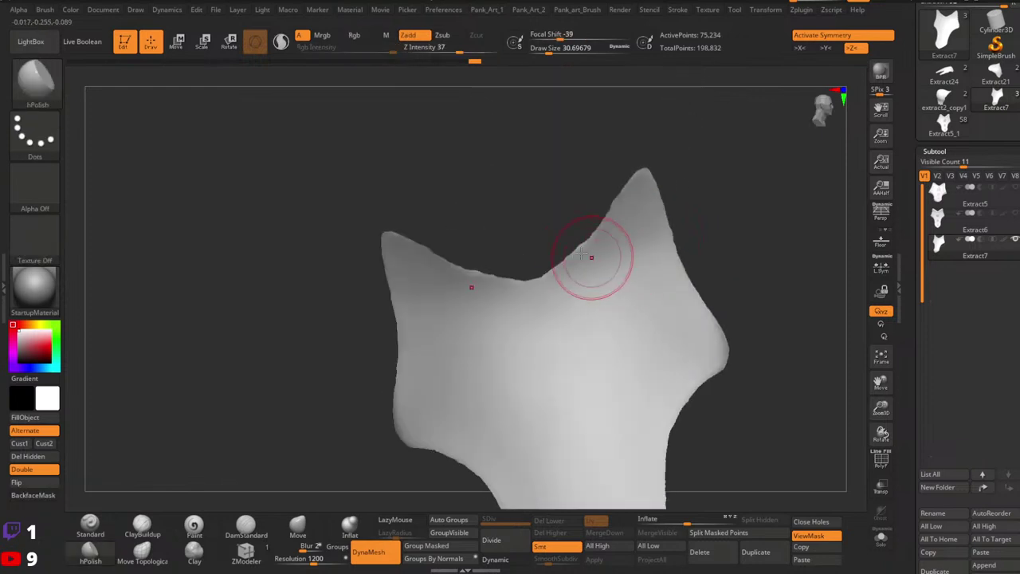
mouse_move(597, 253)
shift+mouse_down()
mouse_move(643, 203)
mouse_move(592, 279)
shift+mouse_up()
right_drag(604, 275, 681, 232)
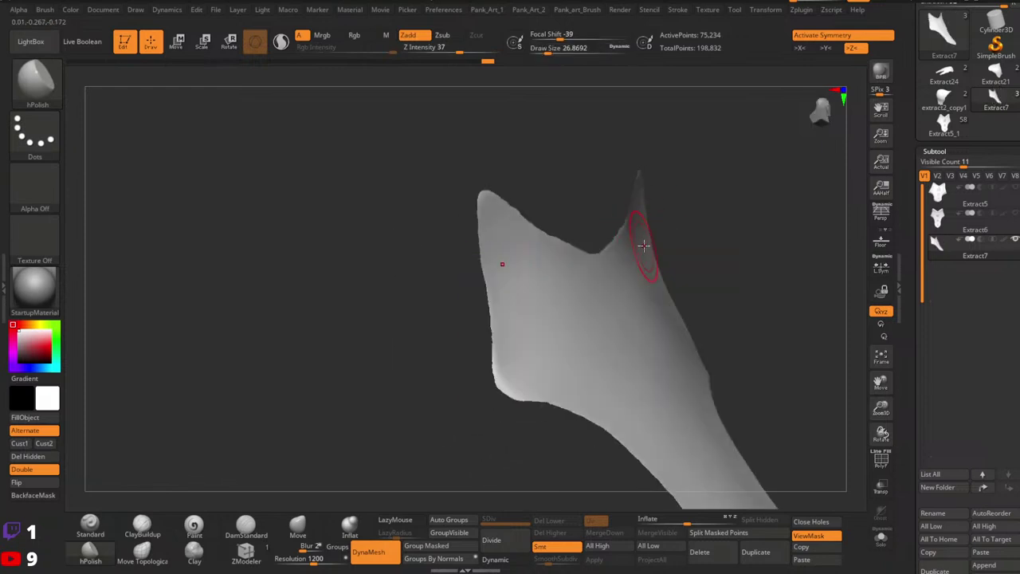
mouse_move(637, 254)
shift+mouse_down()
mouse_move(635, 244)
mouse_move(634, 273)
shift+mouse_up()
right_drag(648, 255, 630, 287)
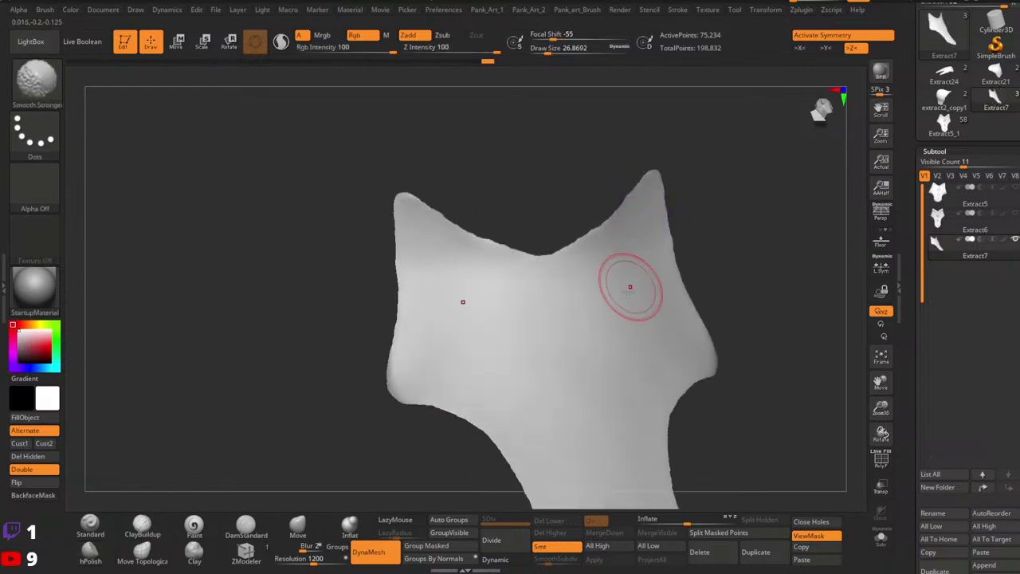
shift+drag(630, 286, 638, 313)
right_drag(679, 239, 660, 219)
mouse_move(631, 245)
shift+mouse_down()
mouse_move(603, 257)
mouse_move(597, 274)
shift+mouse_up()
ctrl+right_drag(733, 189, 653, 275)
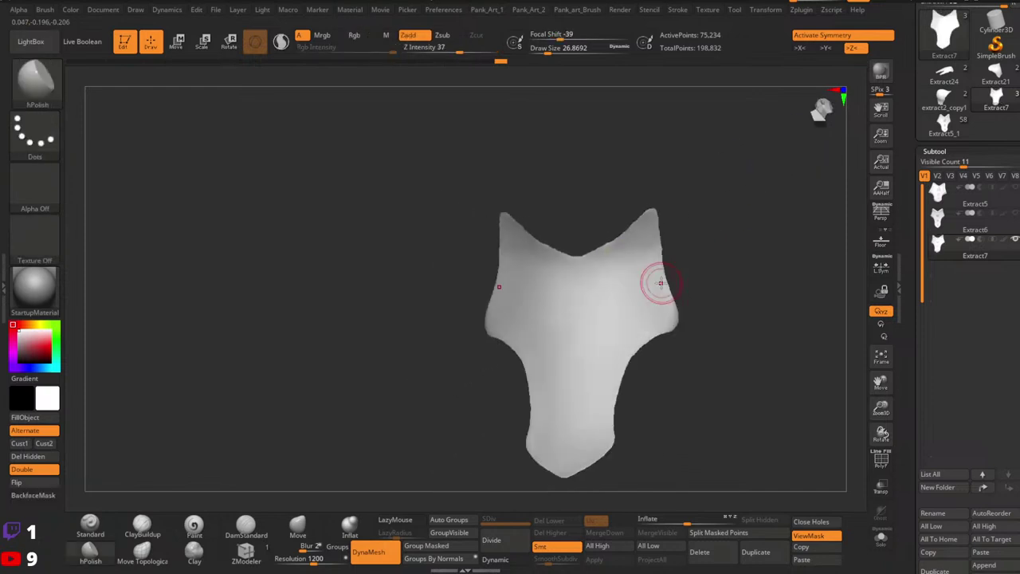
Pull the plate's widest side corners outward into sharper points with the Move brush, adjusting its size between strokes.
mouse_move(722, 255)
ctrl+right_down()
mouse_move(691, 321)
mouse_move(672, 308)
ctrl+right_up()
key(bracketleft)
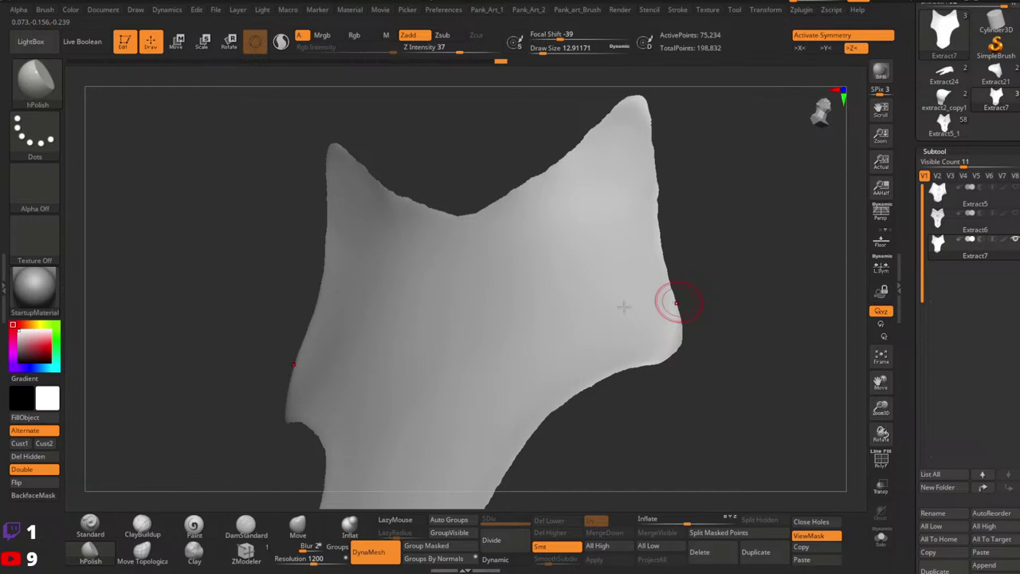
click(297, 526)
key(s)
mouse_move(683, 330)
mouse_down()
mouse_move(687, 339)
mouse_move(649, 363)
mouse_up()
key(s)
ctrl+right_drag(677, 294, 674, 267)
mouse_move(674, 267)
right_down()
mouse_move(642, 287)
mouse_move(649, 348)
mouse_move(708, 321)
right_up()
key(s)
drag(670, 323, 678, 327)
right_drag(678, 328, 677, 335)
drag(676, 325, 674, 320)
key(s)
drag(674, 320, 671, 318)
mouse_move(677, 308)
mouse_down()
mouse_move(673, 325)
mouse_move(674, 299)
mouse_up()
Set the draw size to about 17 and smooth the surface beside the reshaped side corners.
key(space)
key(space)
click(675, 296)
drag(759, 255, 729, 275)
shift+drag(648, 296, 641, 299)
drag(717, 295, 741, 275)
mouse_move(554, 346)
shift+mouse_down()
mouse_move(520, 343)
mouse_move(509, 330)
mouse_move(500, 333)
mouse_move(513, 356)
shift+mouse_up()
Reduce the Move brush's draw size to about 7.5 and inspect the plate's corner and outline up close.
key(space)
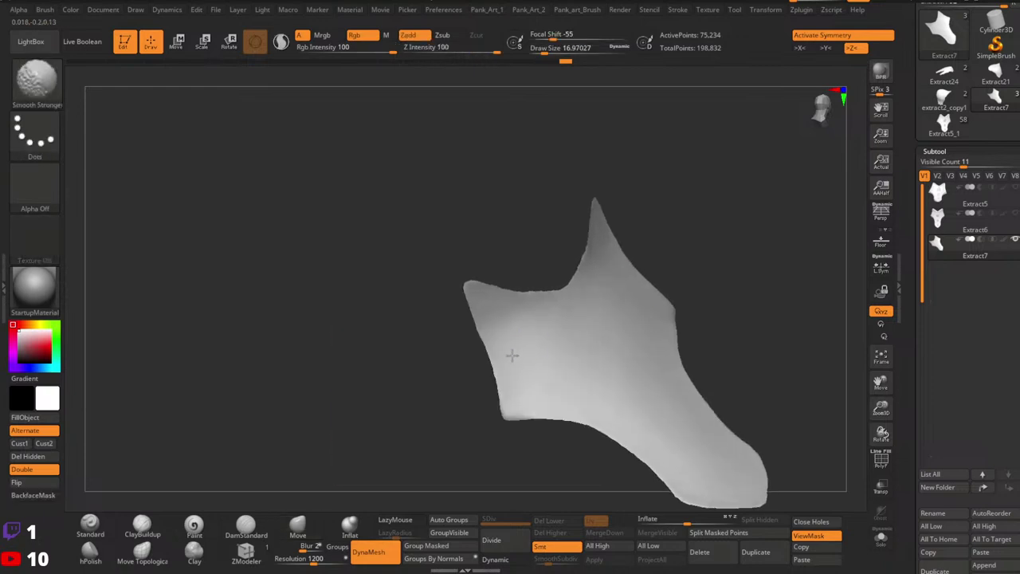
mouse_move(705, 319)
alt+mouse_down()
mouse_move(661, 295)
mouse_move(627, 335)
mouse_move(687, 298)
mouse_move(695, 325)
alt+mouse_up()
mouse_move(695, 325)
alt+mouse_down()
mouse_move(712, 381)
mouse_move(729, 359)
mouse_move(771, 338)
alt+mouse_up()
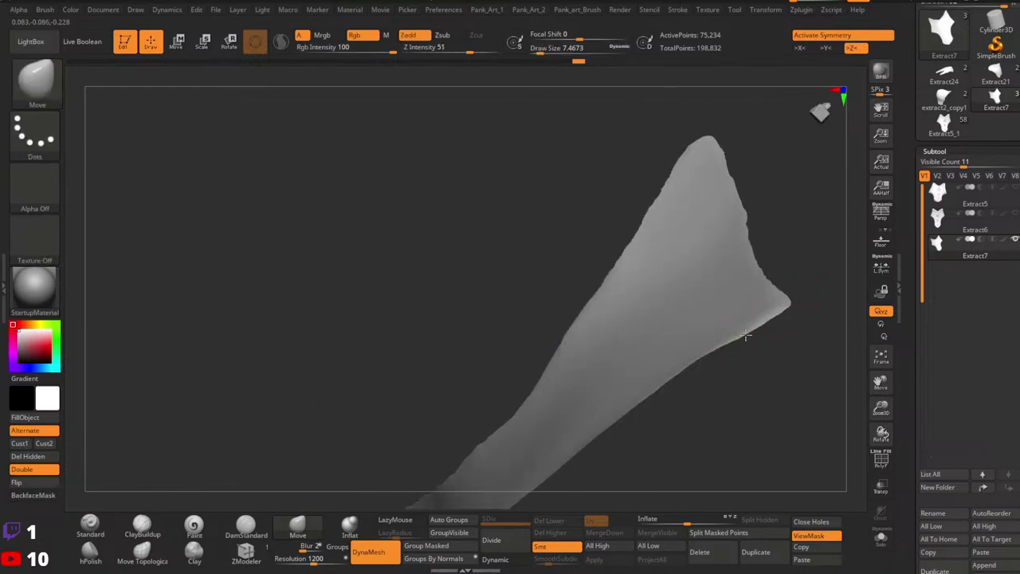
mouse_move(772, 337)
ctrl+right_down()
mouse_move(699, 321)
mouse_move(689, 362)
mouse_move(788, 353)
mouse_move(703, 333)
ctrl+right_up()
ctrl+right_drag(703, 333, 742, 325)
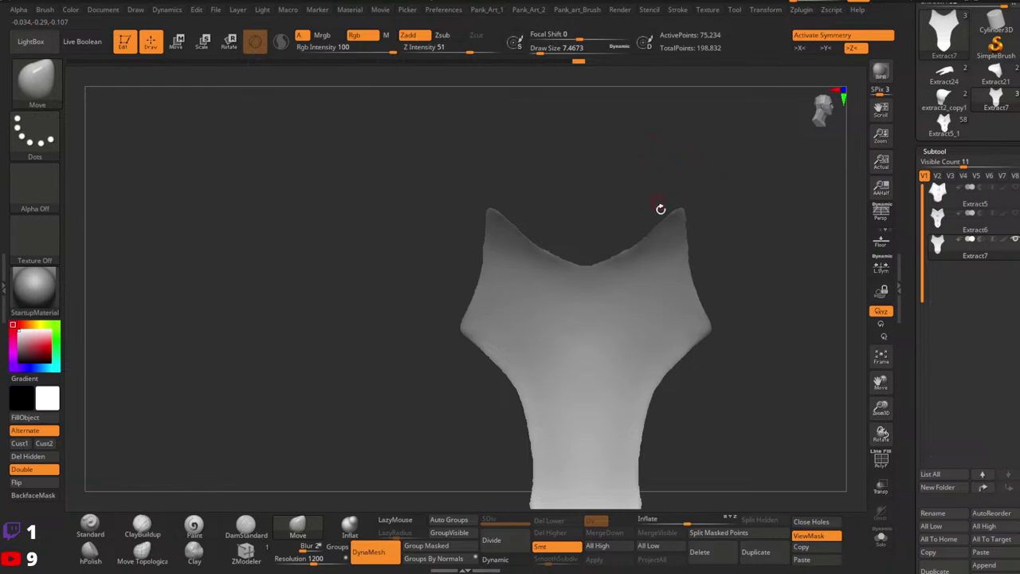
Switch to the full character tool, select the body mesh, and display it in Solo mode.
click(946, 128)
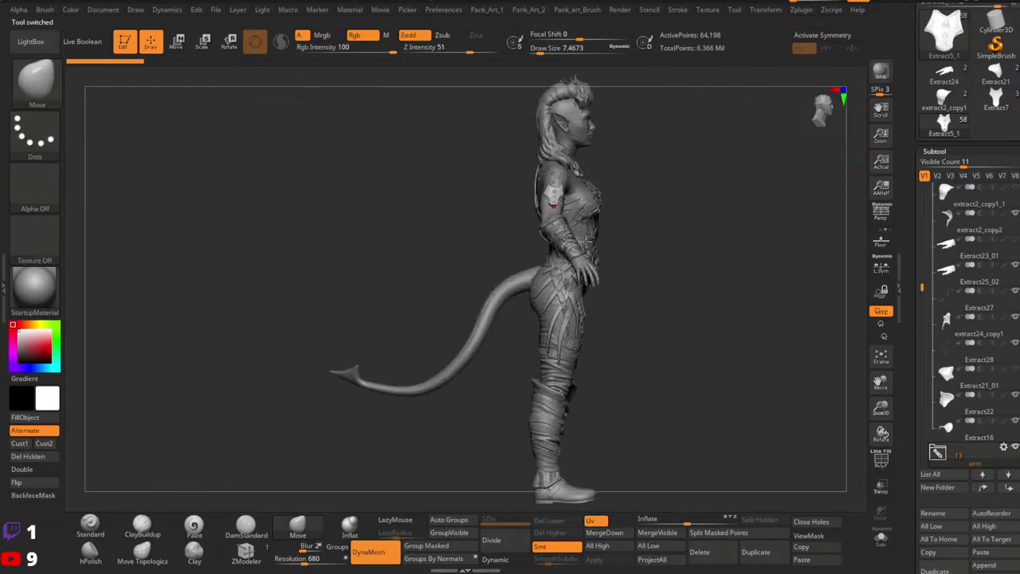
mouse_move(576, 188)
mouse_down()
mouse_move(499, 189)
mouse_move(606, 196)
mouse_up()
alt+click(587, 189)
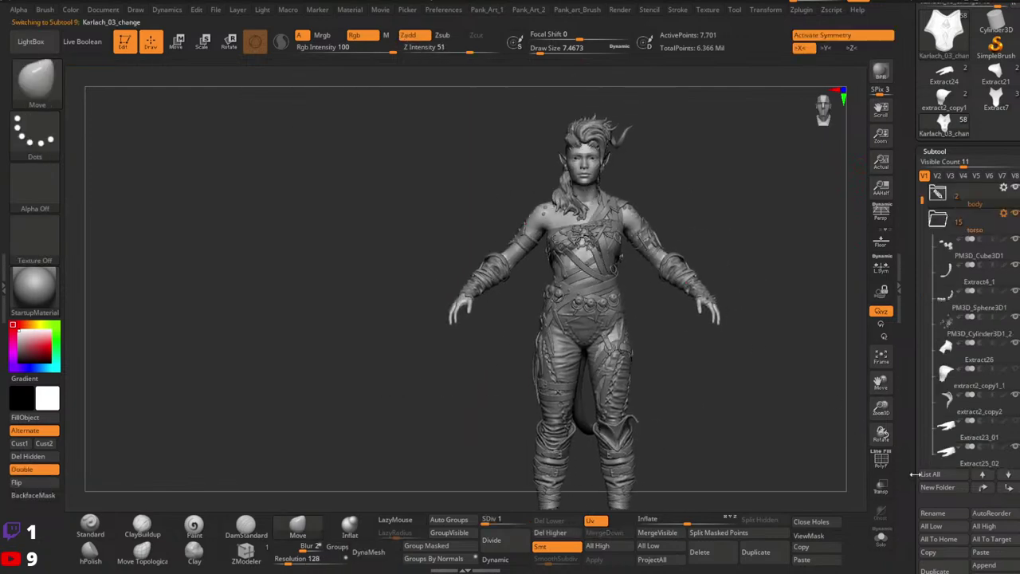
click(880, 538)
Examine the bare body from head to feet, from the front and the back.
right_drag(669, 349, 637, 285)
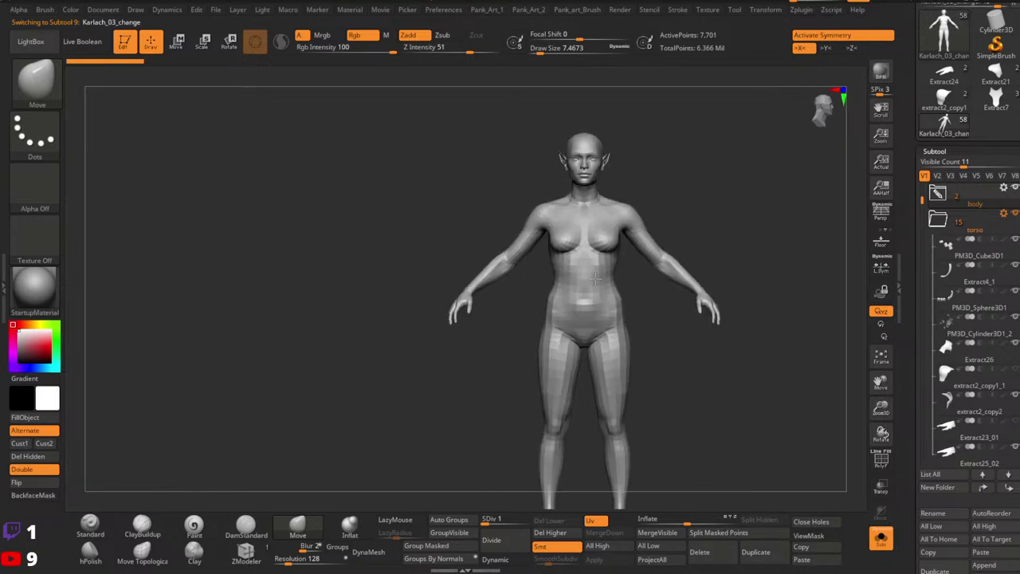
mouse_move(602, 215)
ctrl+right_down()
mouse_move(603, 160)
mouse_move(658, 143)
ctrl+right_up()
mouse_move(657, 144)
alt+right_down()
mouse_move(642, 212)
mouse_move(672, 217)
alt+right_up()
mouse_move(672, 217)
right_down()
mouse_move(643, 232)
mouse_move(679, 234)
right_up()
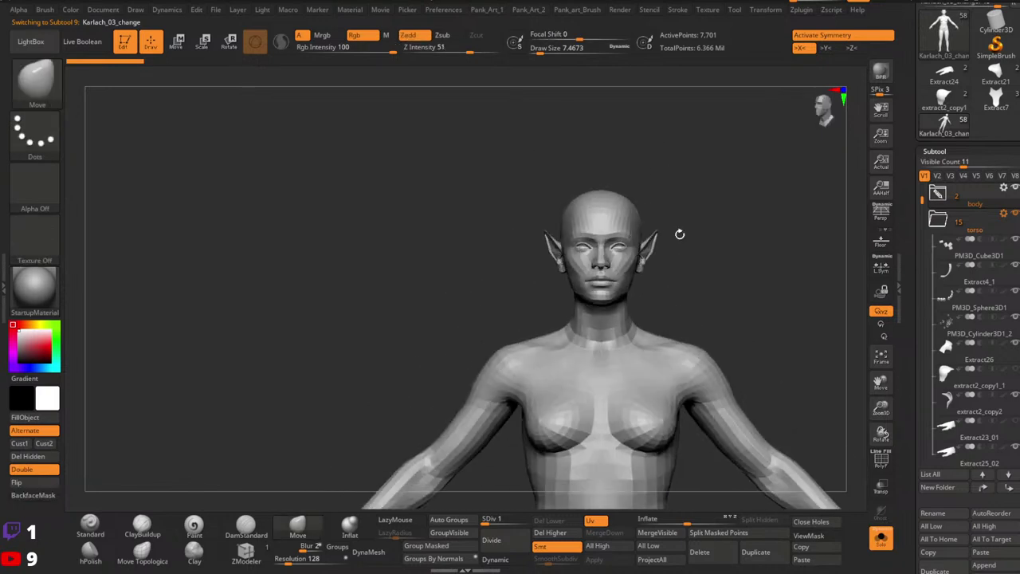
ctrl+right_drag(674, 320, 695, 231)
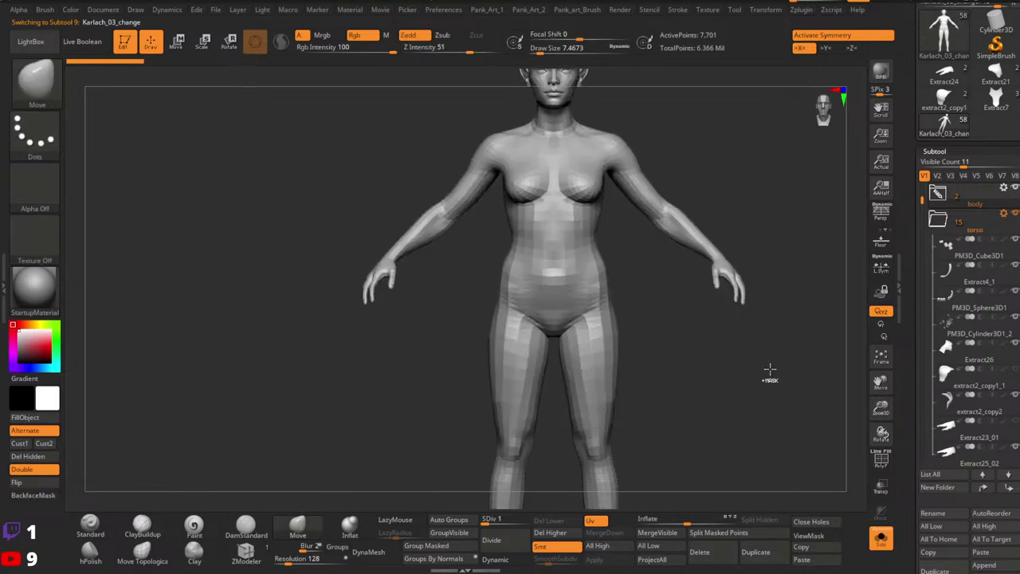
ctrl+right_drag(770, 370, 743, 378)
alt+right_drag(743, 378, 715, 317)
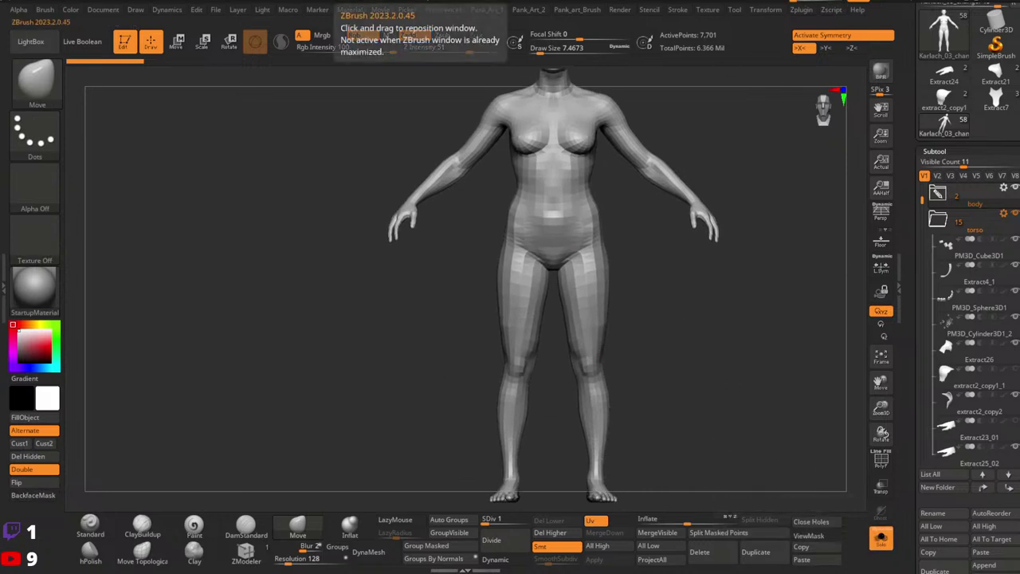
drag(623, 250, 753, 385)
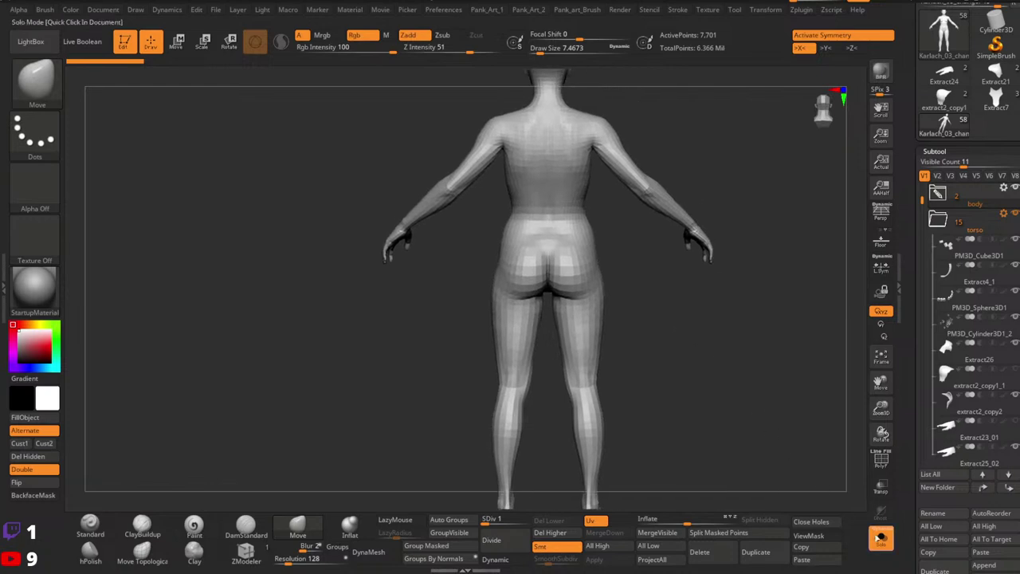
Turn off Solo mode and examine the character's full outfit, including the torso straps, belt and back.
click(880, 542)
drag(644, 338, 630, 258)
alt+drag(686, 176, 777, 313)
ctrl+right_drag(624, 271, 732, 256)
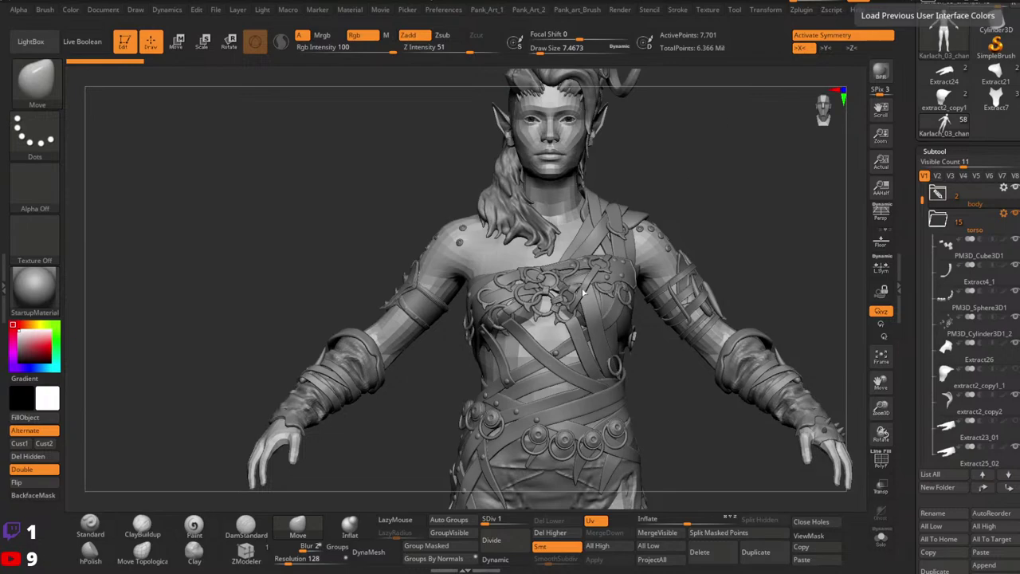
right_drag(548, 245, 585, 249)
ctrl+right_drag(586, 249, 595, 280)
mouse_move(446, 267)
right_down()
mouse_move(477, 271)
mouse_move(471, 282)
mouse_move(487, 296)
mouse_move(476, 257)
mouse_move(524, 257)
mouse_move(653, 295)
mouse_move(427, 320)
mouse_move(415, 206)
right_up()
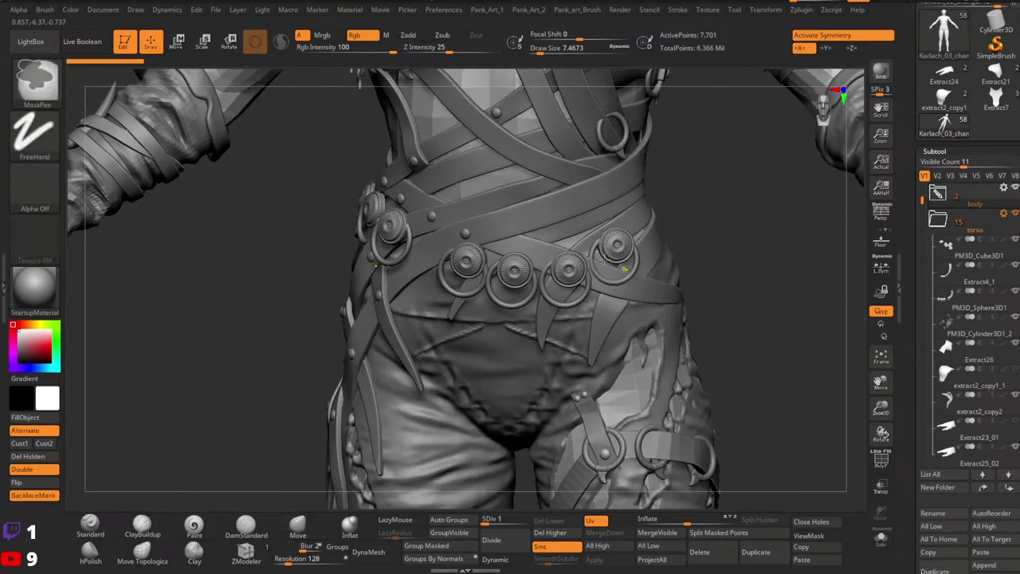
ctrl+right_drag(626, 269, 569, 272)
right_drag(383, 284, 454, 183)
alt+right_drag(743, 357, 663, 344)
ctrl+right_drag(696, 417, 701, 401)
drag(701, 401, 435, 328)
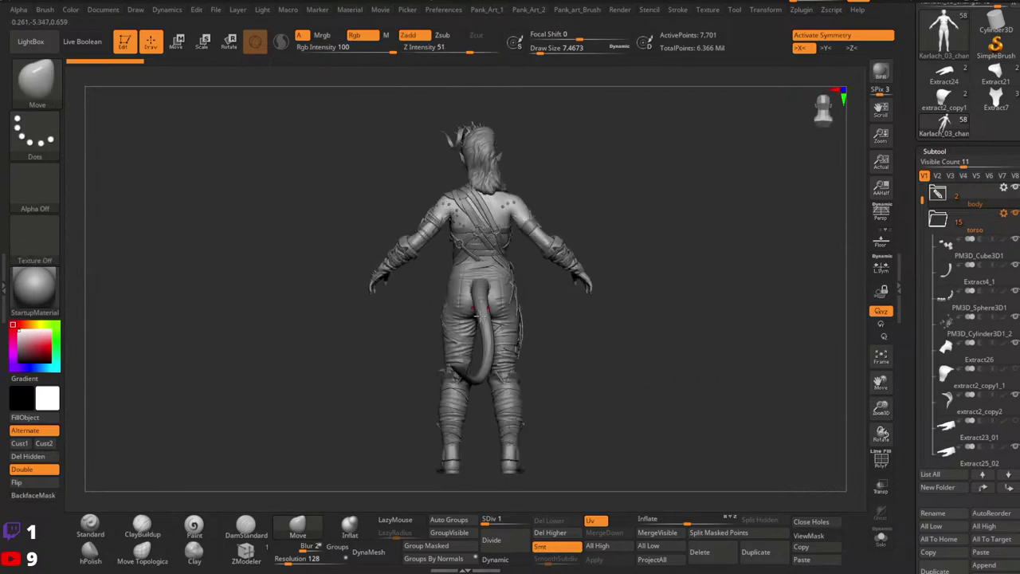
right_drag(479, 316, 658, 312)
Switch back to the Extract7 plate tool and frame the plate from the front.
click(993, 105)
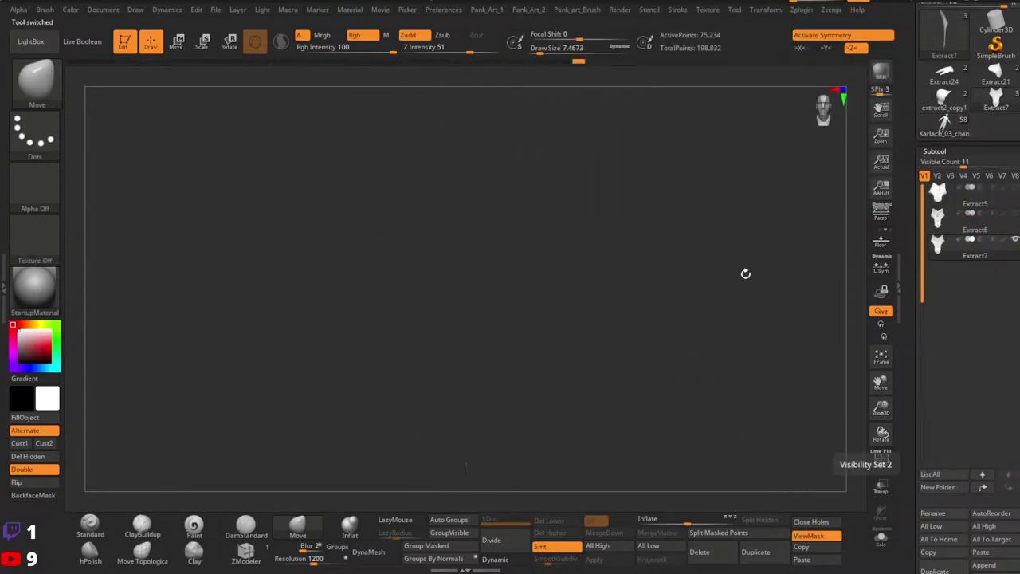
key(f)
right_drag(467, 243, 535, 254)
ctrl+right_drag(535, 253, 598, 233)
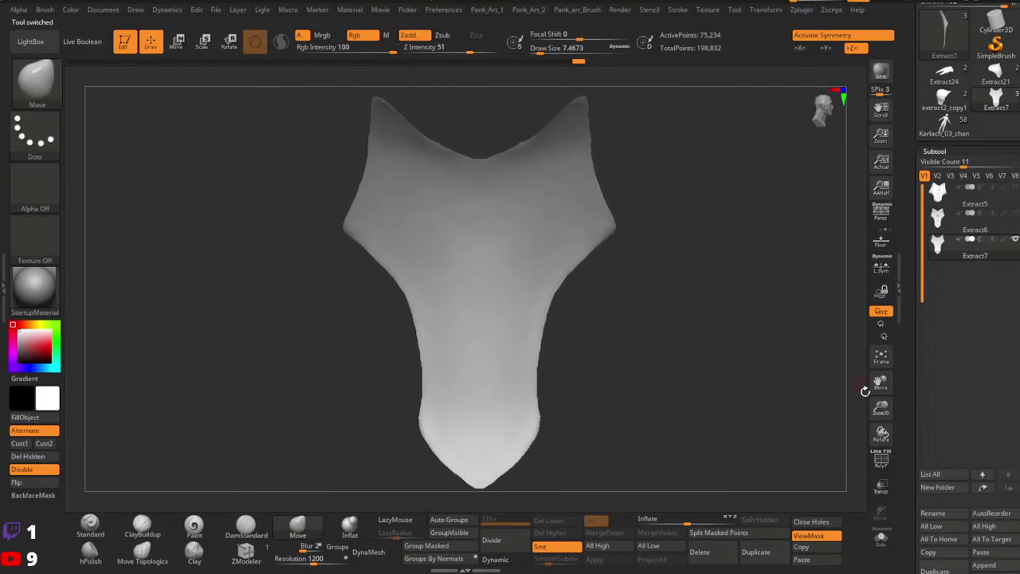
Set ZRemesher's Target Polygons Count to 2 and enable KeepGroups.
drag(917, 413, 919, 285)
scroll(905, 351, down, 5)
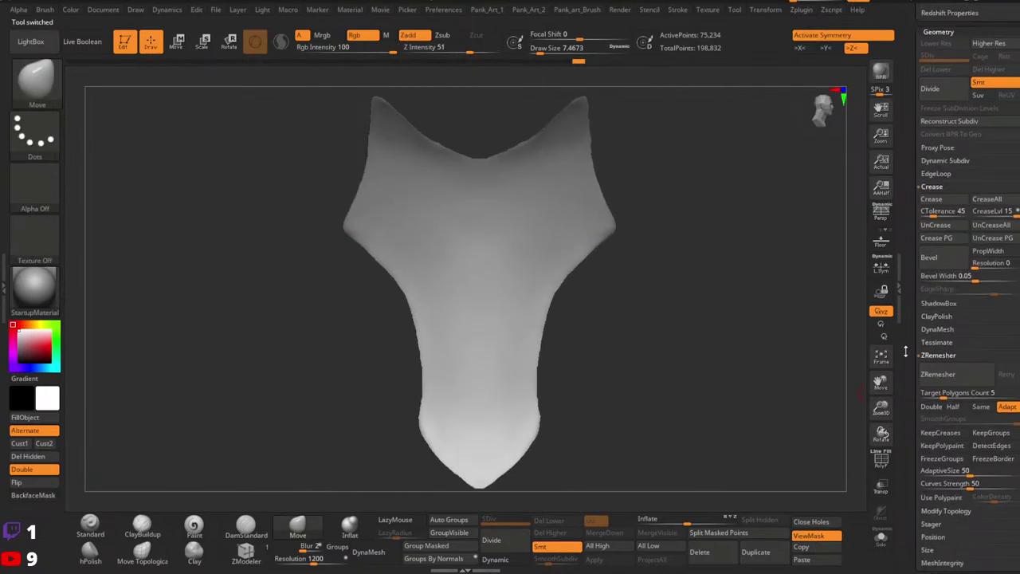
text(2)
key(Return)
alt+drag(685, 311, 717, 329)
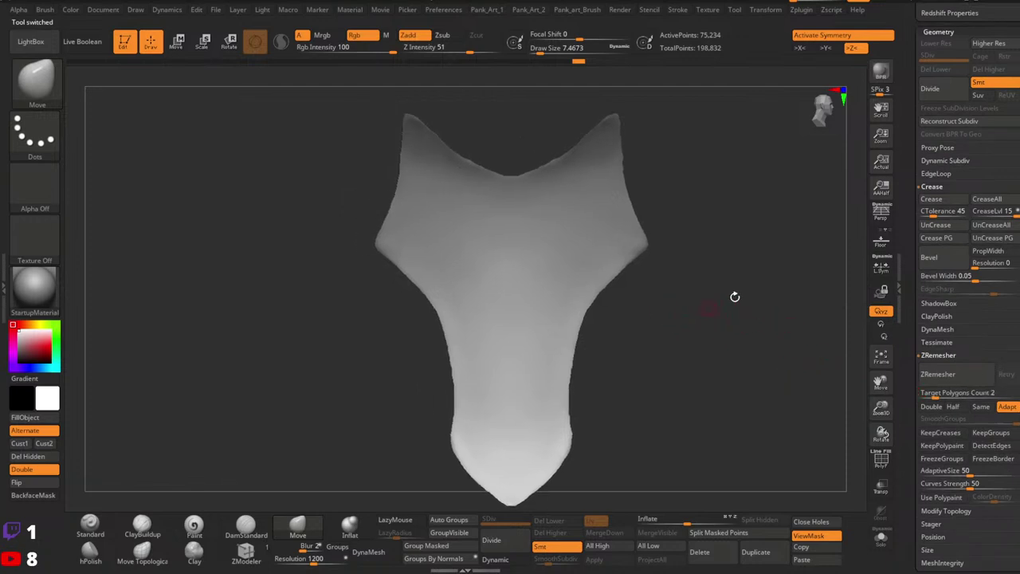
click(982, 436)
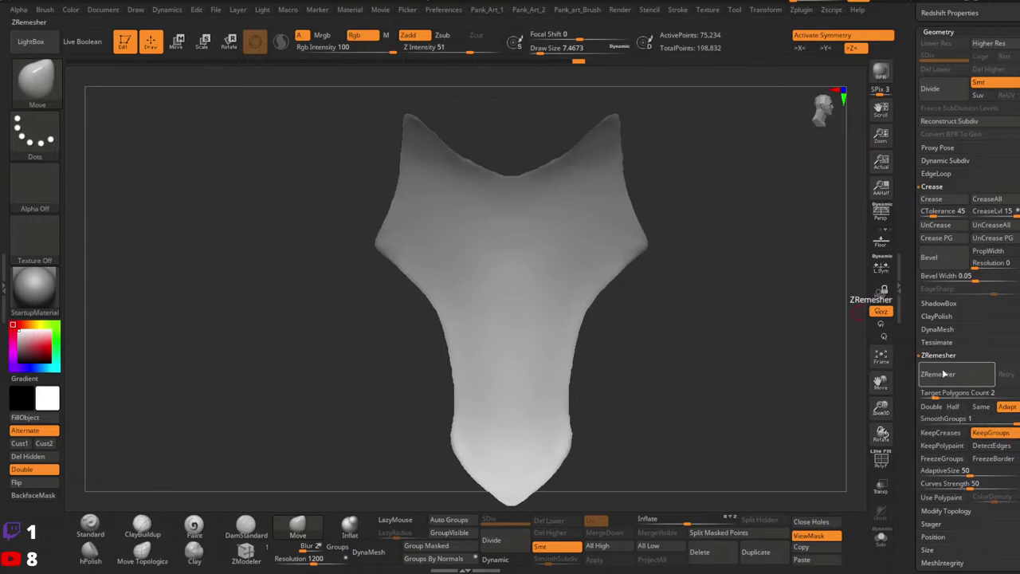
Regroup the plate with Auto Groups and remesh it with ZRemesher, with the PolyFrame display on.
key(shift+f)
alt+drag(596, 318, 514, 506)
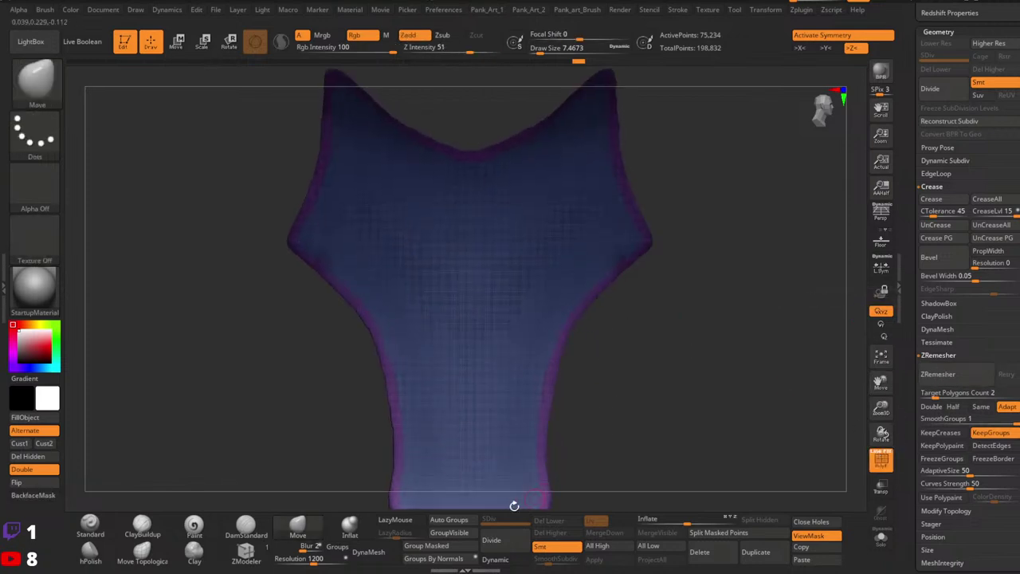
click(449, 522)
click(937, 380)
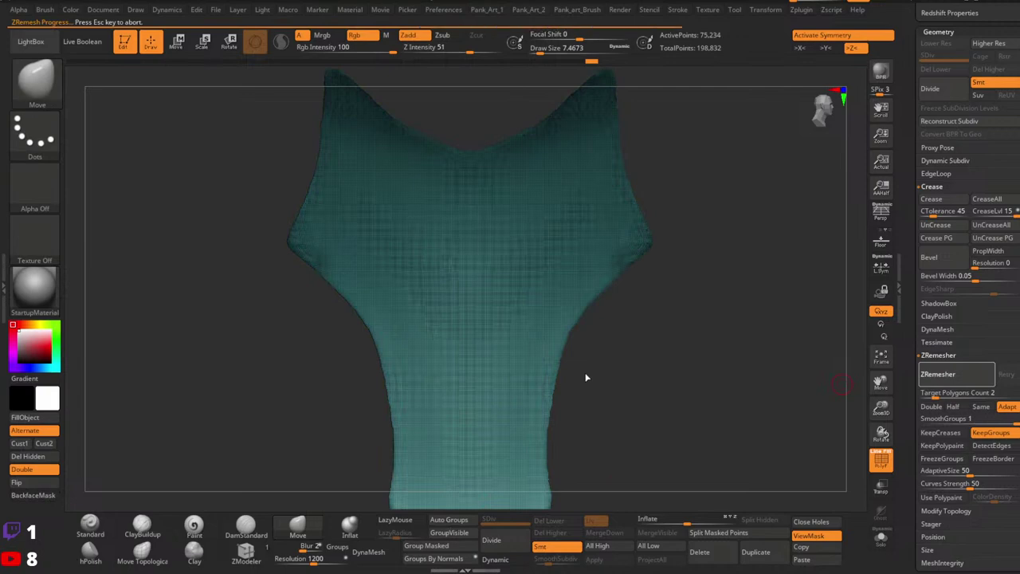
ctrl+right_drag(549, 231, 692, 275)
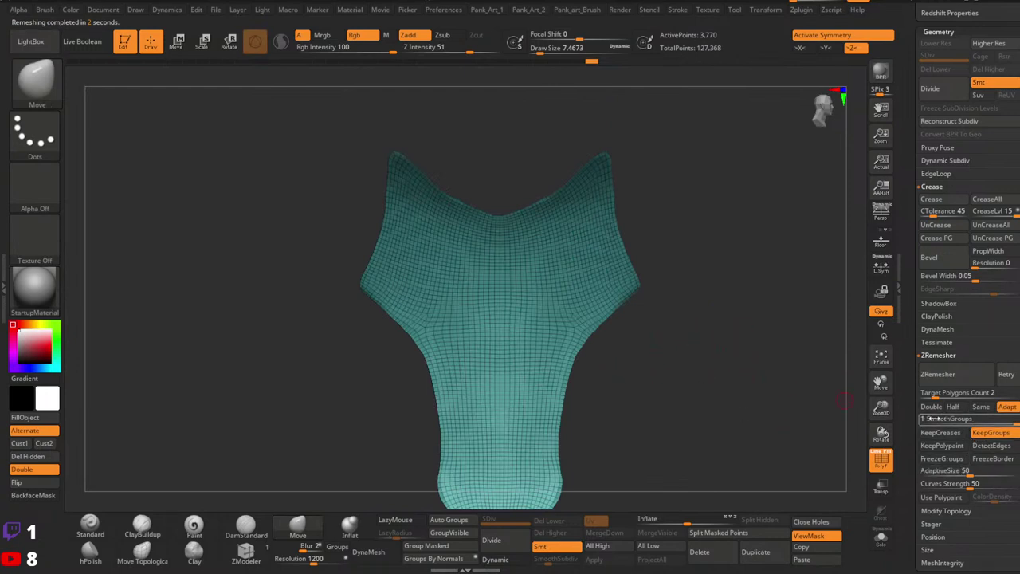
Set ZRemesher to Half with SmoothGroups at 0 and remesh the plate repeatedly to thin out its polygon grid.
click(954, 406)
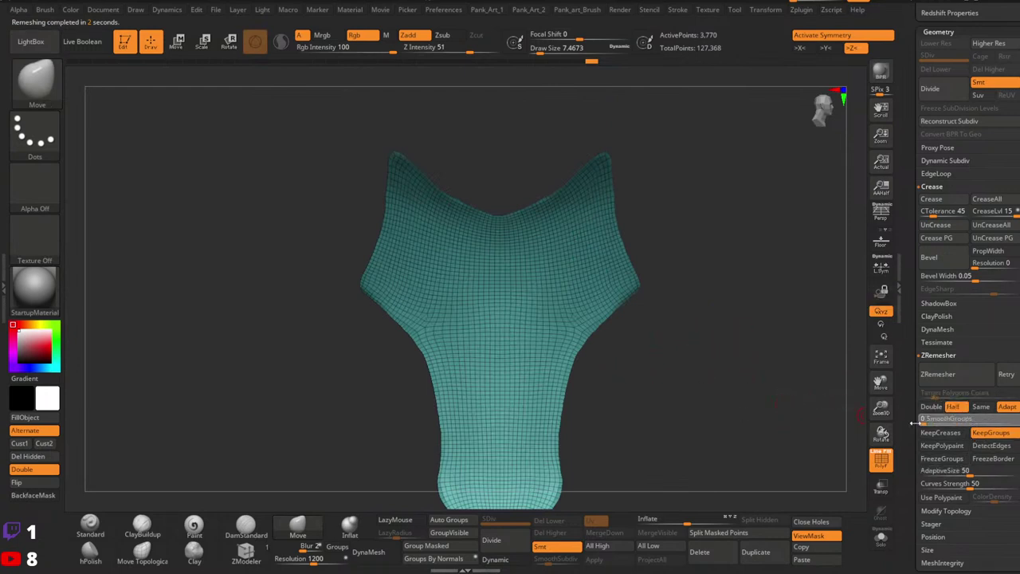
click(938, 374)
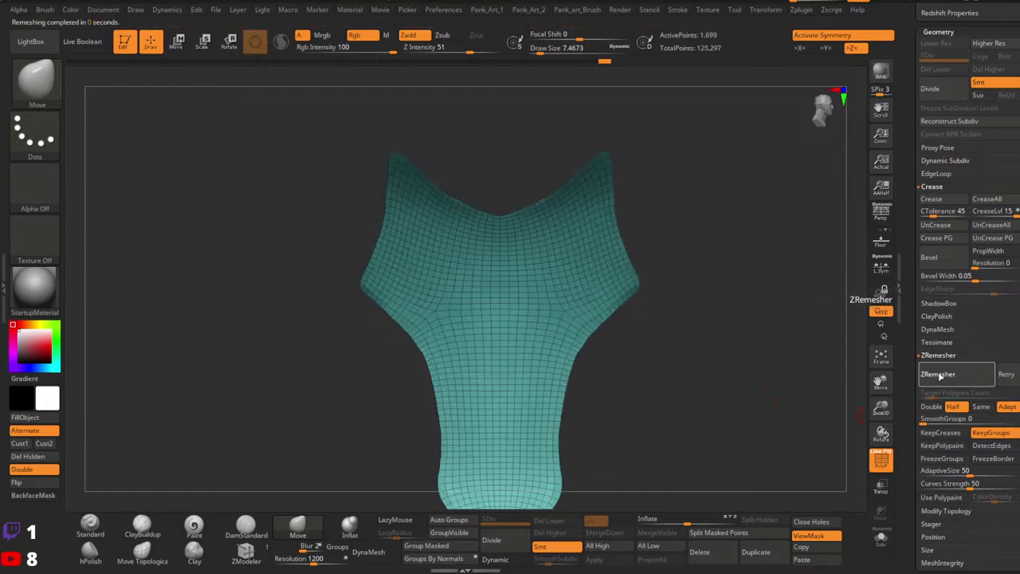
click(939, 375)
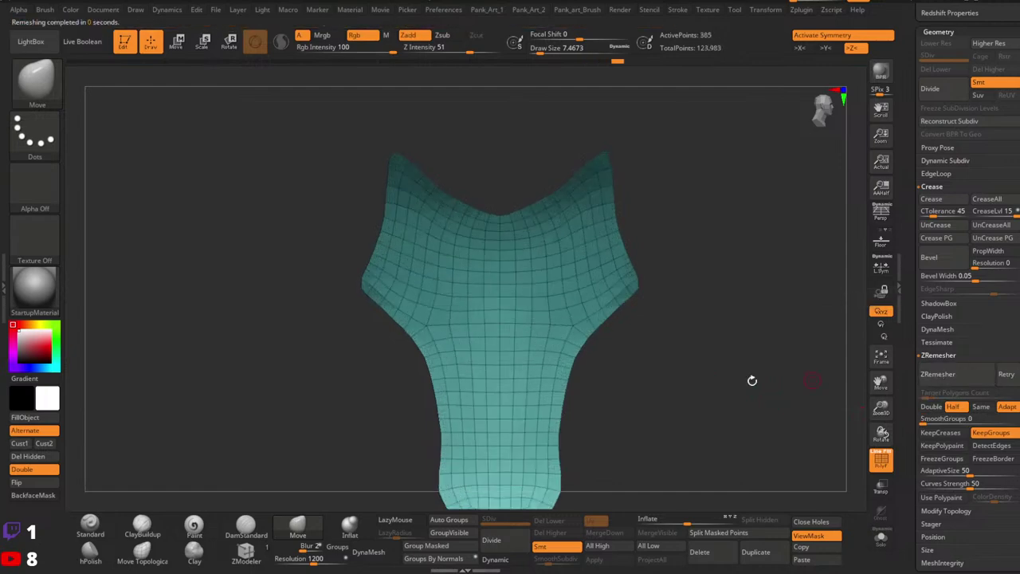
Compare the last remesh densities and try one more half-density remesh of the plate.
alt+drag(658, 399, 667, 305)
key(ctrl+z)
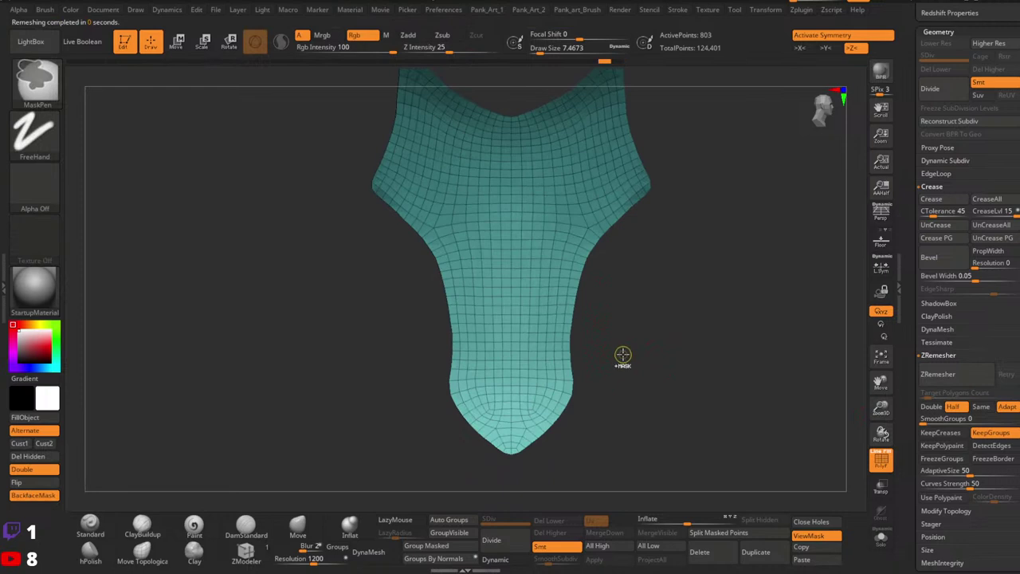
key(ctrl+shift+z)
alt+drag(635, 264, 636, 274)
key(ctrl+z)
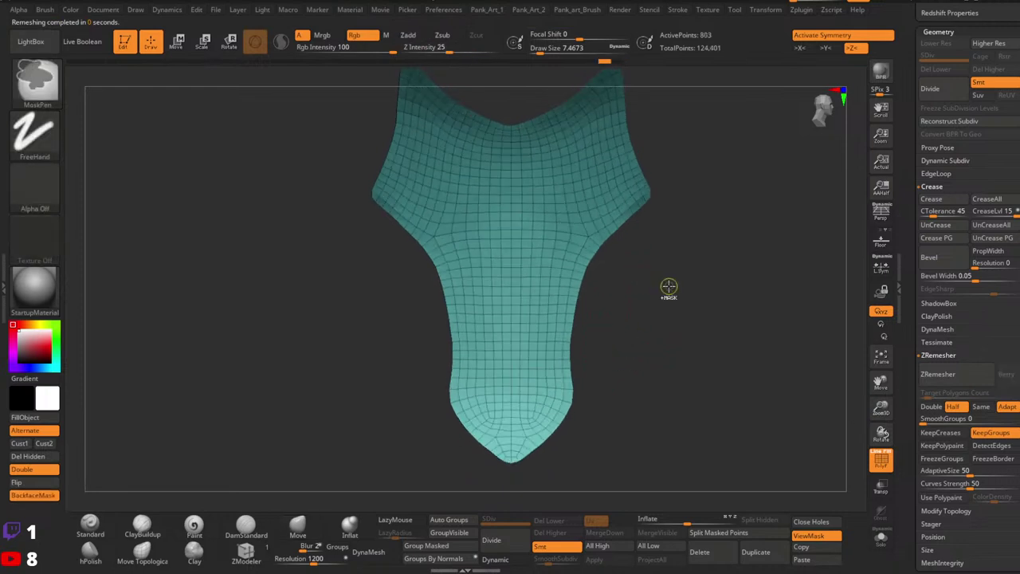
key(ctrl+shift+z)
click(948, 382)
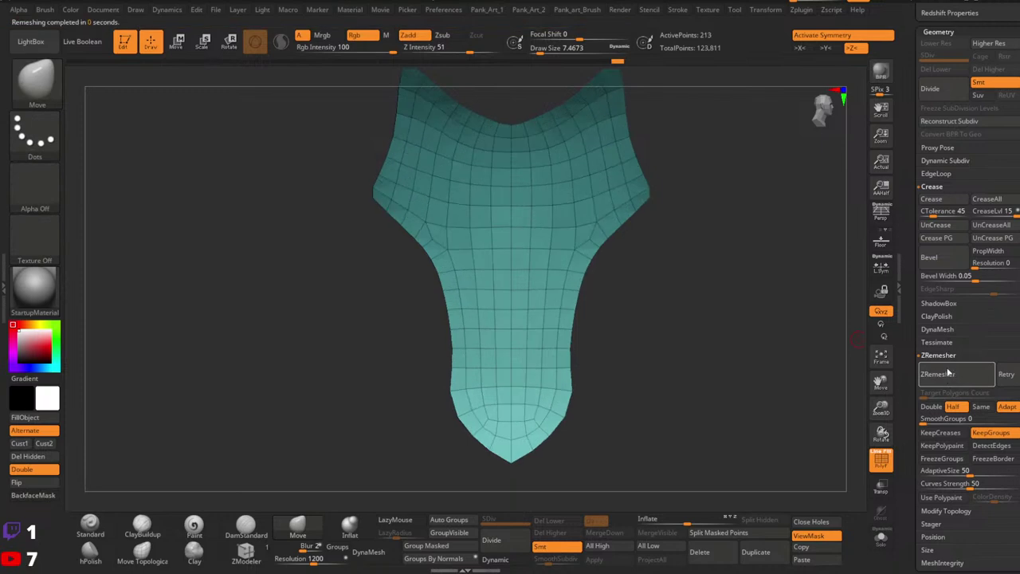
key(ctrl+z)
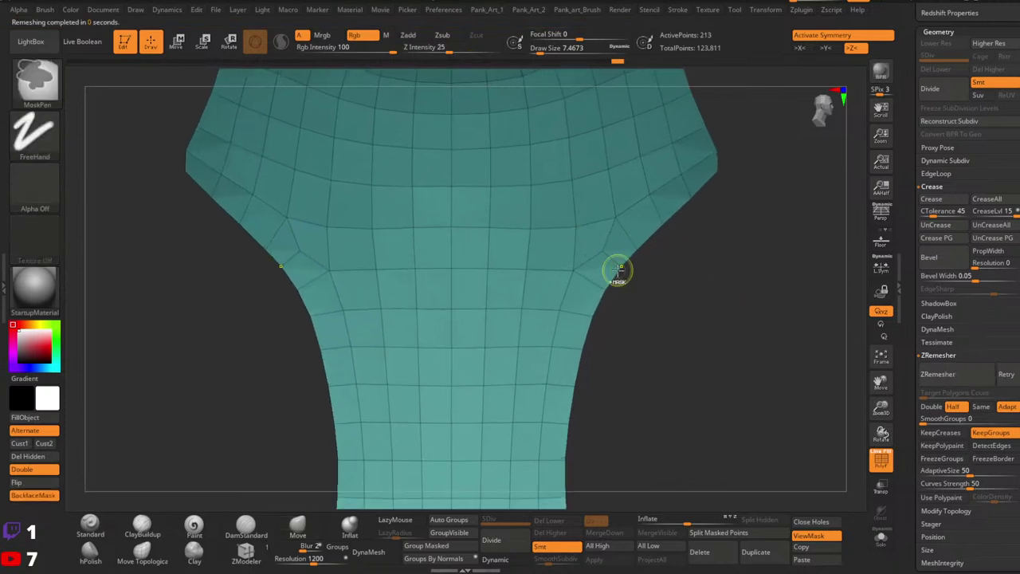
Sharpen the tips of the plate's upper horns with the Move brush at a draw size of about 17.
ctrl+right_drag(767, 343, 717, 255)
alt+right_drag(623, 257, 653, 307)
alt+right_drag(603, 168, 644, 267)
ctrl+right_drag(644, 267, 644, 326)
alt+right_drag(488, 230, 489, 208)
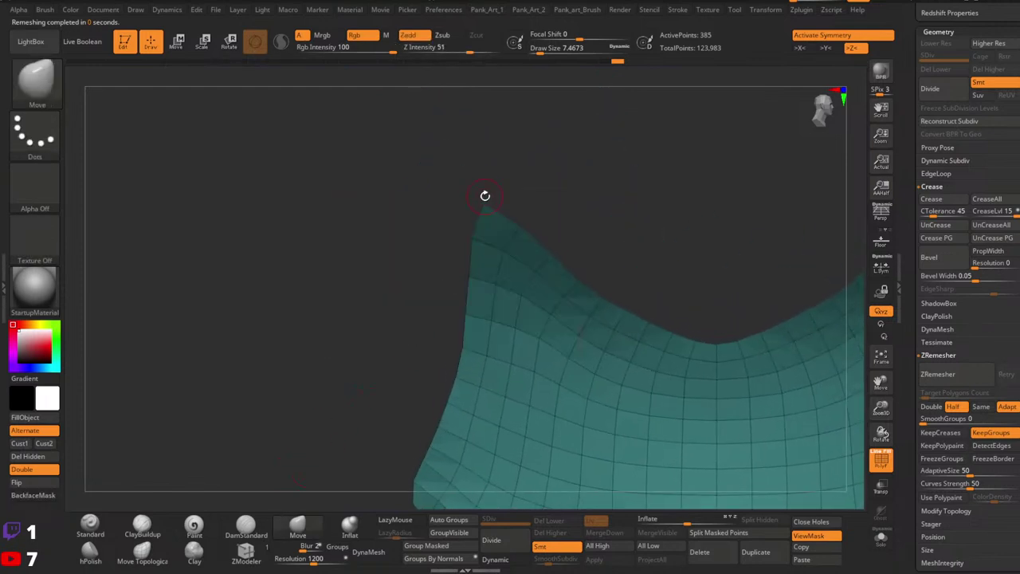
key(space)
click(485, 204)
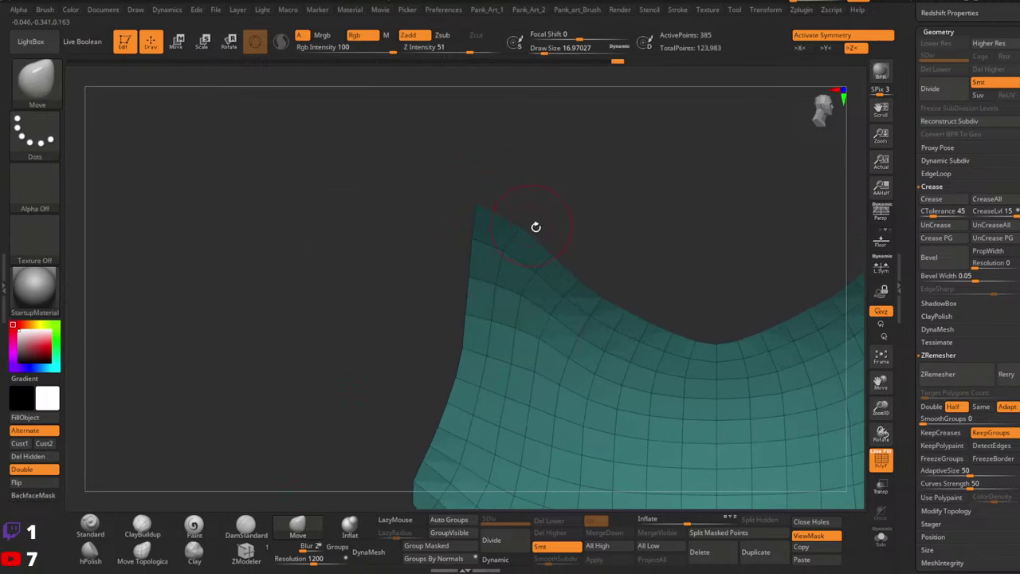
Pull the plate's side corners out into sharp points with the Move brush, using draw sizes of about 41 and 10.5.
ctrl+right_drag(704, 252, 565, 239)
mouse_move(555, 303)
alt+right_down()
mouse_move(577, 241)
mouse_move(581, 290)
alt+right_up()
key(space)
click(578, 254)
key(space)
click(572, 255)
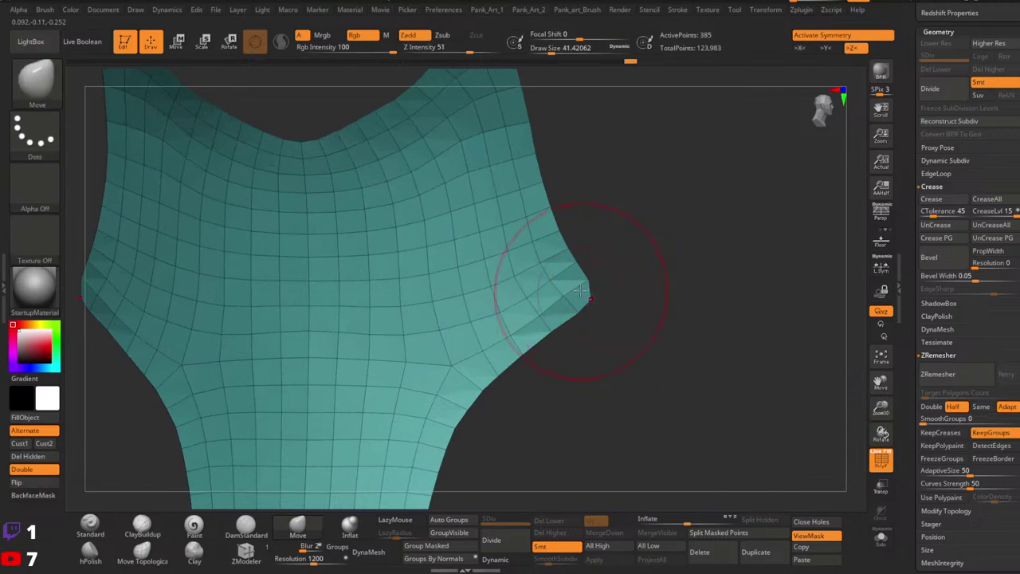
key(space)
click(570, 292)
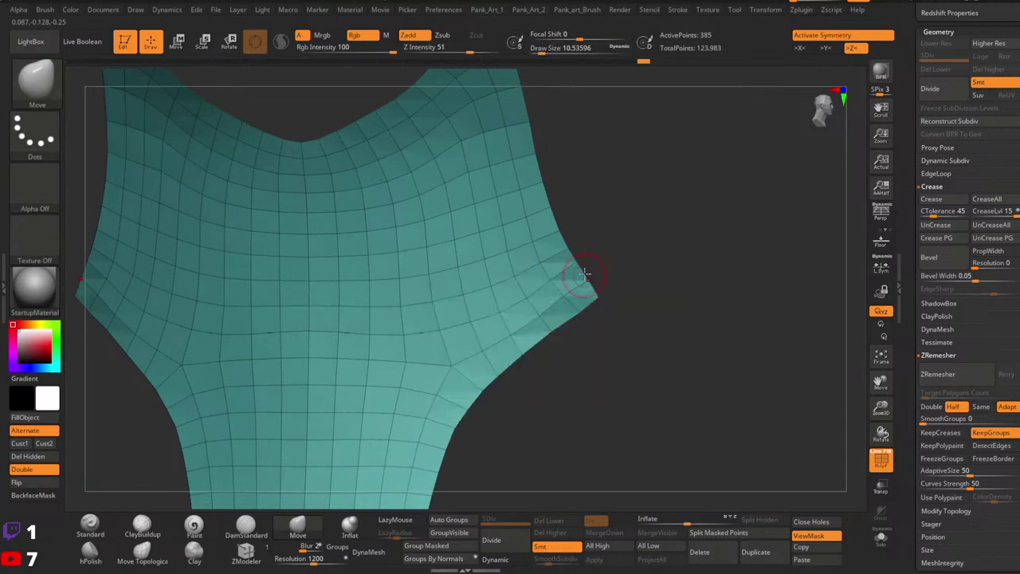
Stitch the neighbouring border points into the tips of the side corners with the ZModeler brush's Stitch point action.
ctrl+right_drag(601, 296, 590, 264)
click(257, 550)
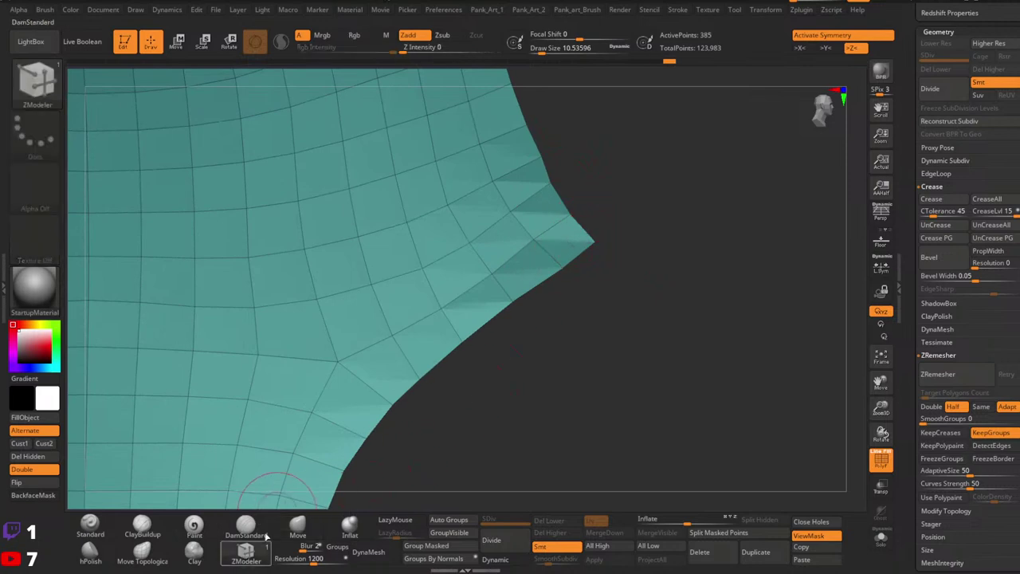
ctrl+right_drag(586, 193, 581, 212)
key(space)
click(572, 216)
key(space)
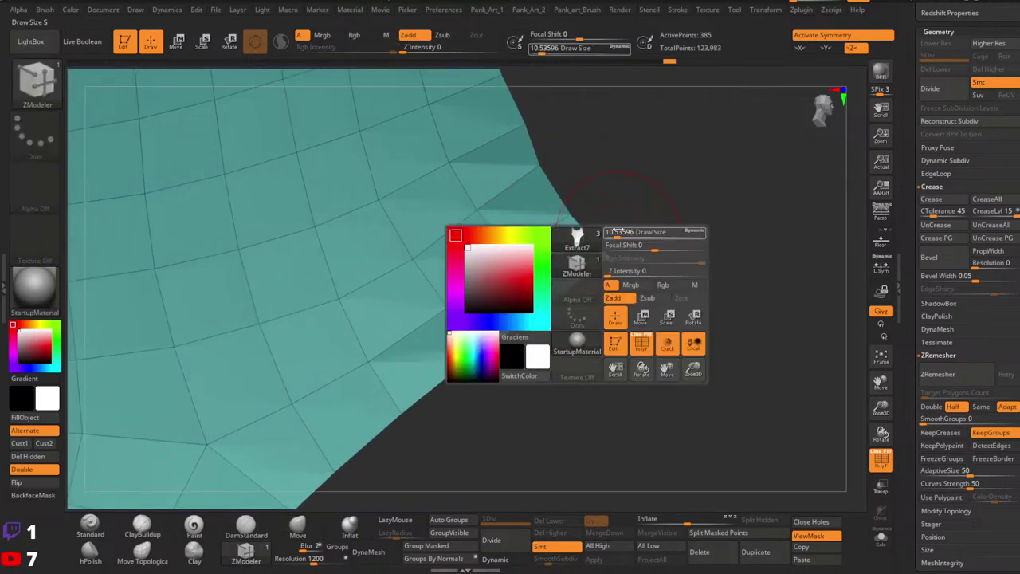
key(space)
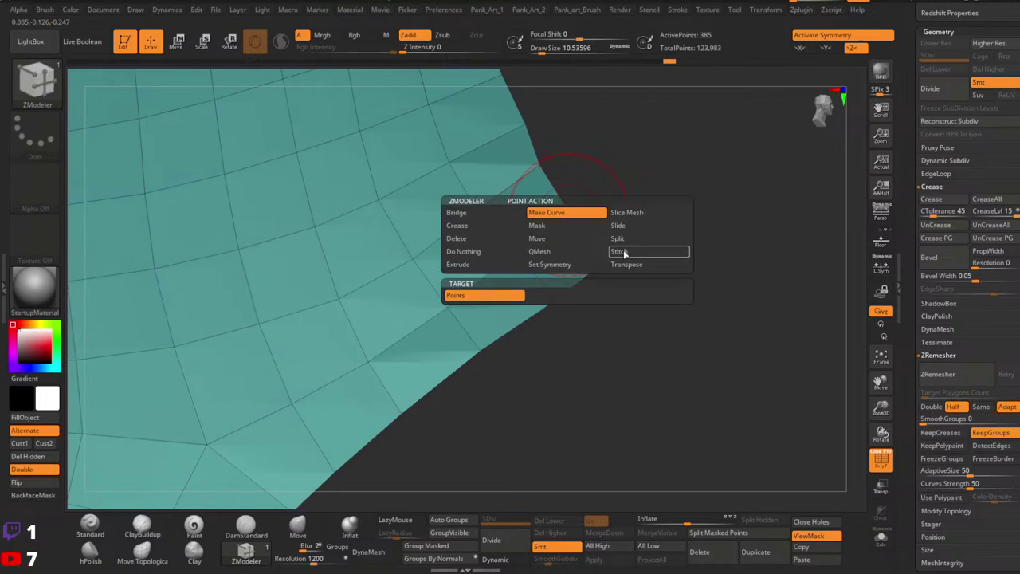
click(622, 253)
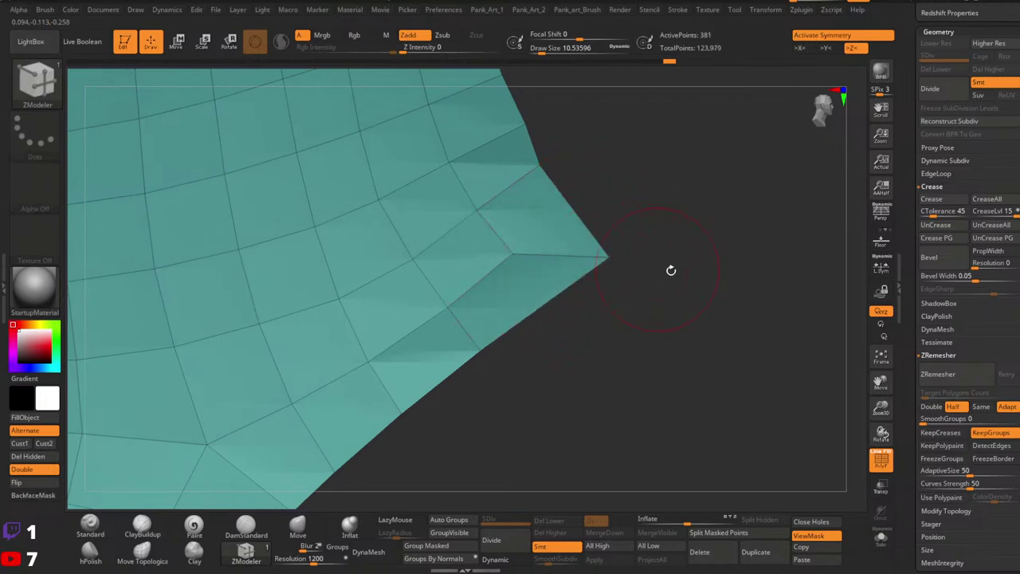
Stitch the extra border points at the upper horns into their tips with ZModeler.
ctrl+right_drag(671, 271, 662, 204)
alt+right_drag(586, 308, 622, 189)
alt+right_drag(568, 357, 617, 271)
ctrl+right_drag(614, 343, 611, 289)
alt+right_drag(558, 143, 568, 339)
alt+right_drag(485, 191, 488, 291)
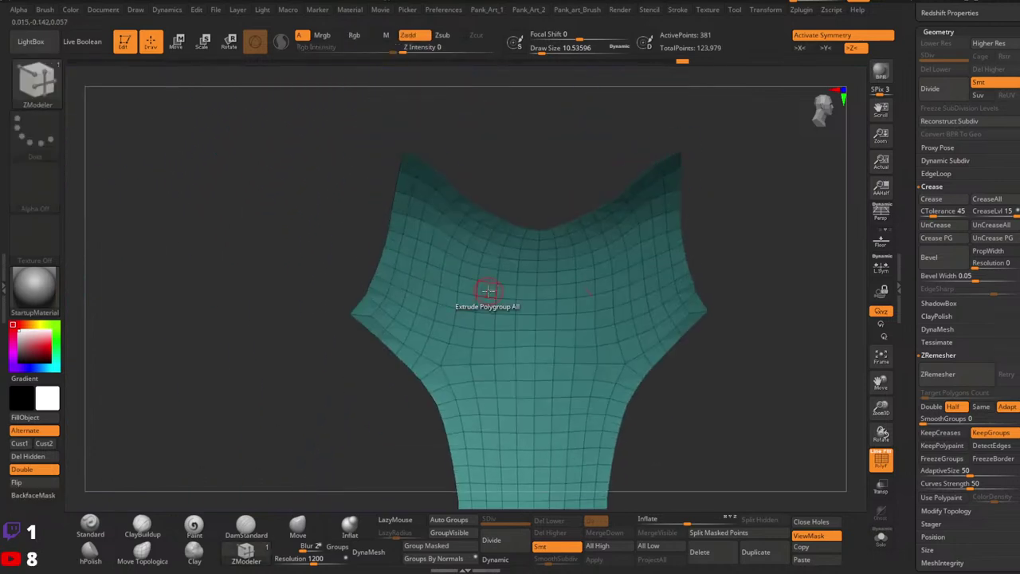
right_drag(604, 211, 541, 231)
ctrl+right_drag(574, 215, 611, 273)
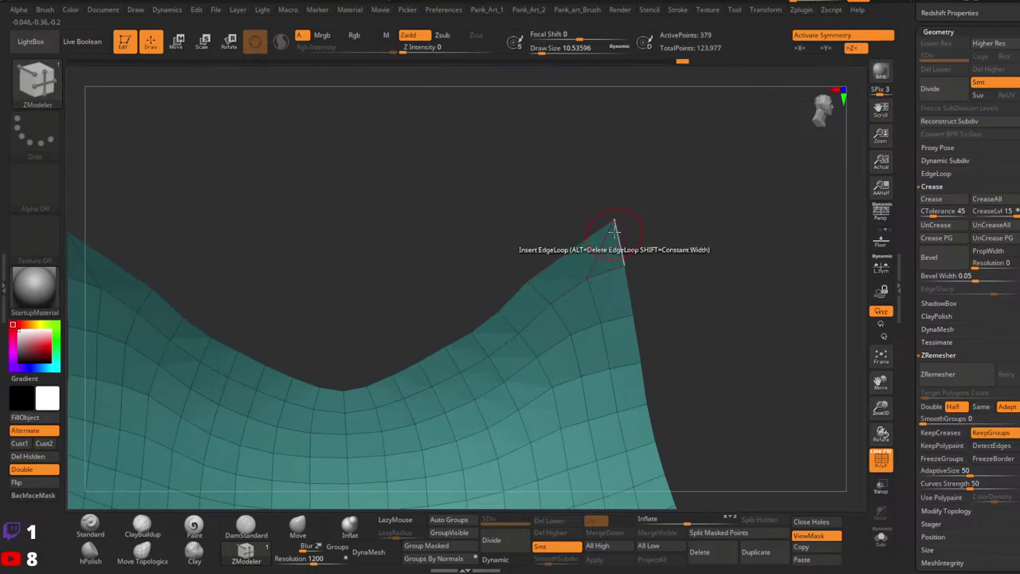
click(613, 221)
ctrl+right_drag(612, 228, 604, 169)
alt+right_drag(616, 344, 614, 235)
right_drag(616, 199, 542, 215)
alt+right_drag(430, 201, 432, 237)
right_drag(432, 236, 389, 232)
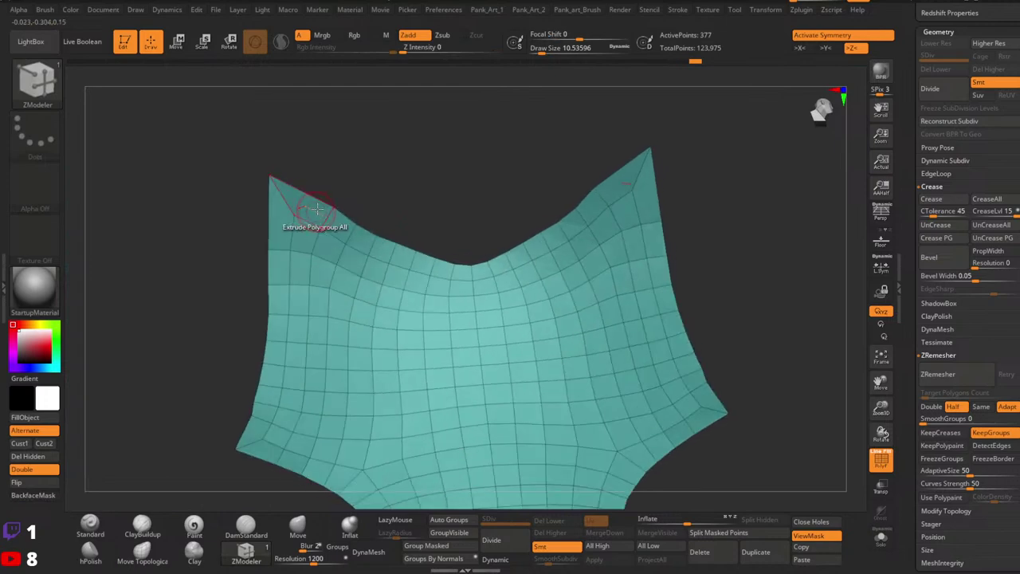
Mark the ring of polygons along the plate's whole border as a temporary polygroup with ZModeler.
right_drag(319, 207, 320, 230)
mouse_move(306, 205)
alt+mouse_down()
mouse_move(384, 246)
mouse_move(474, 263)
alt+mouse_up()
alt+right_drag(376, 263, 486, 212)
alt+click(387, 165)
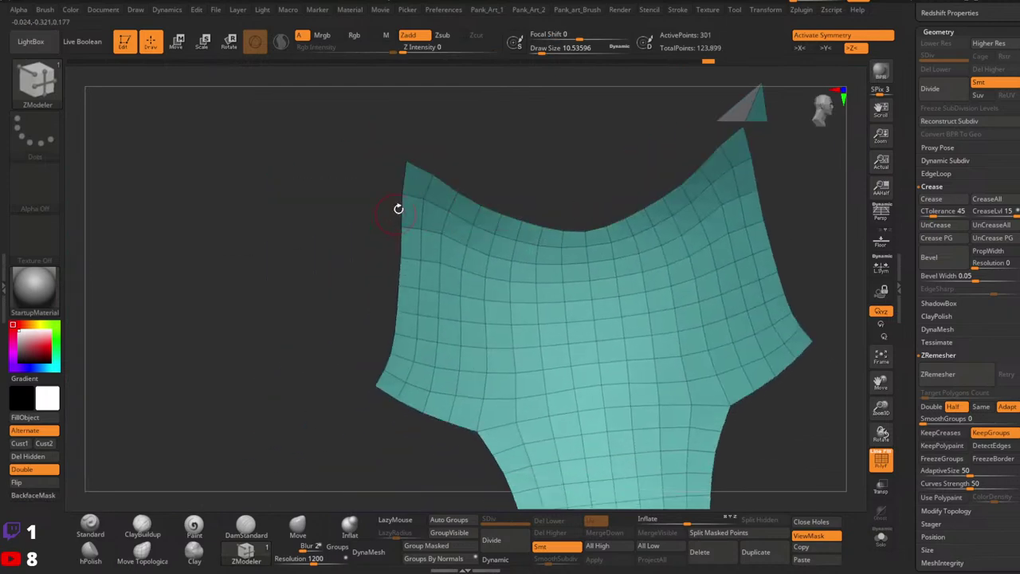
key(ctrl+z)
alt+drag(394, 175, 369, 378)
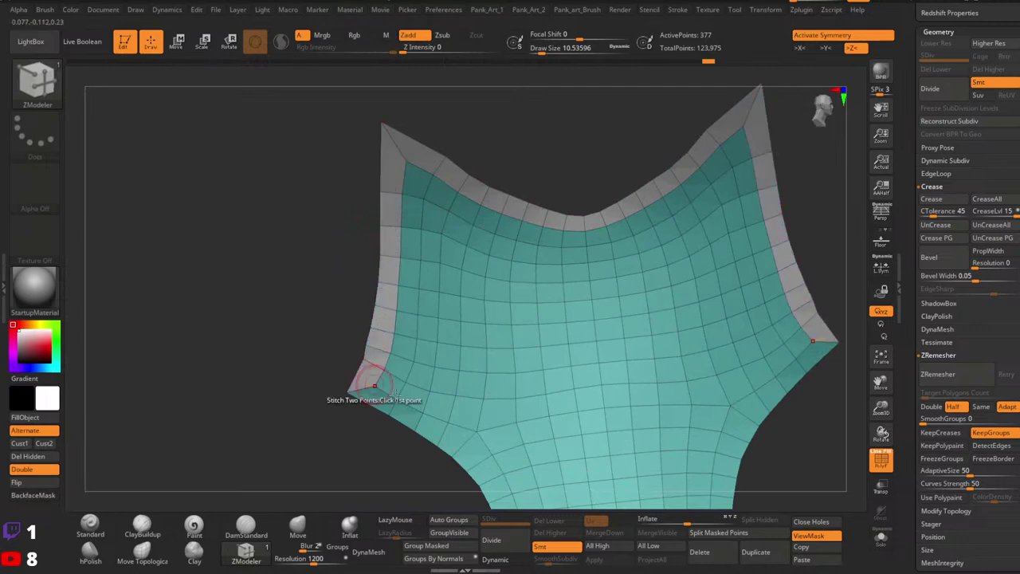
alt+right_drag(376, 384, 312, 202)
mouse_move(307, 212)
alt+mouse_down()
mouse_move(409, 274)
mouse_move(443, 329)
mouse_move(460, 387)
alt+mouse_up()
alt+right_drag(492, 388, 442, 212)
mouse_move(424, 229)
alt+mouse_down()
mouse_move(440, 351)
mouse_move(513, 393)
alt+mouse_up()
Nudge the border points at the inner waist corners with the Move brush at a draw size of about 14.
ctrl+right_drag(656, 364, 476, 327)
click(299, 526)
key(])
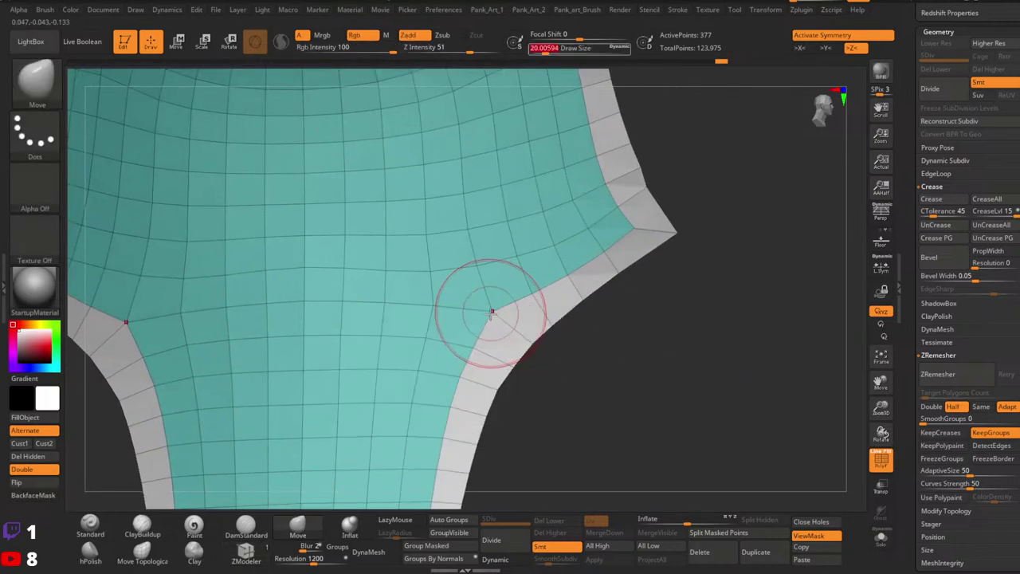
key(space)
drag(492, 312, 488, 313)
key(space)
key(space)
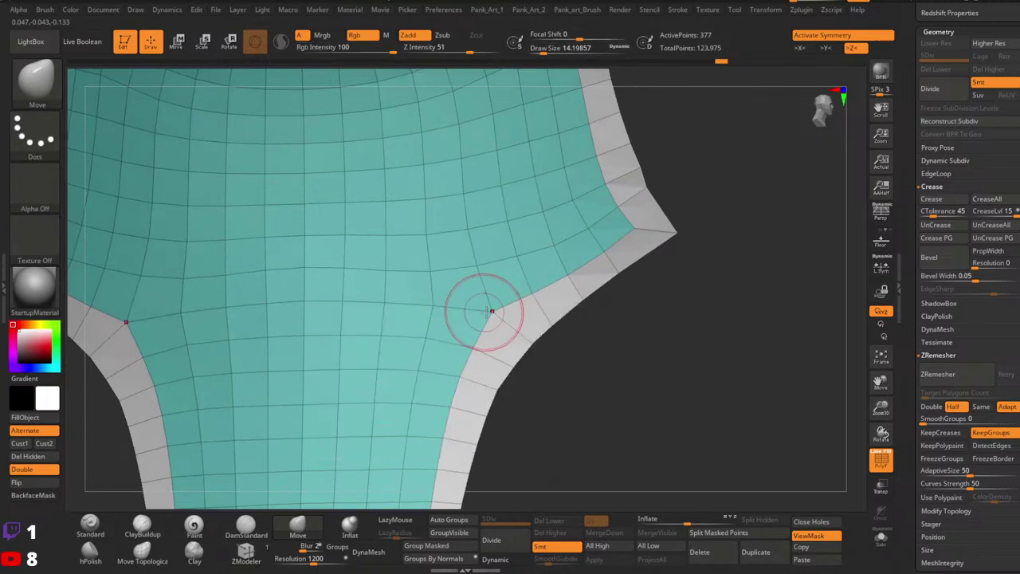
Slide the inner border points around the waist corners into a smoother curve with ZModeler's Slide action by brush radius.
click(246, 550)
key(space)
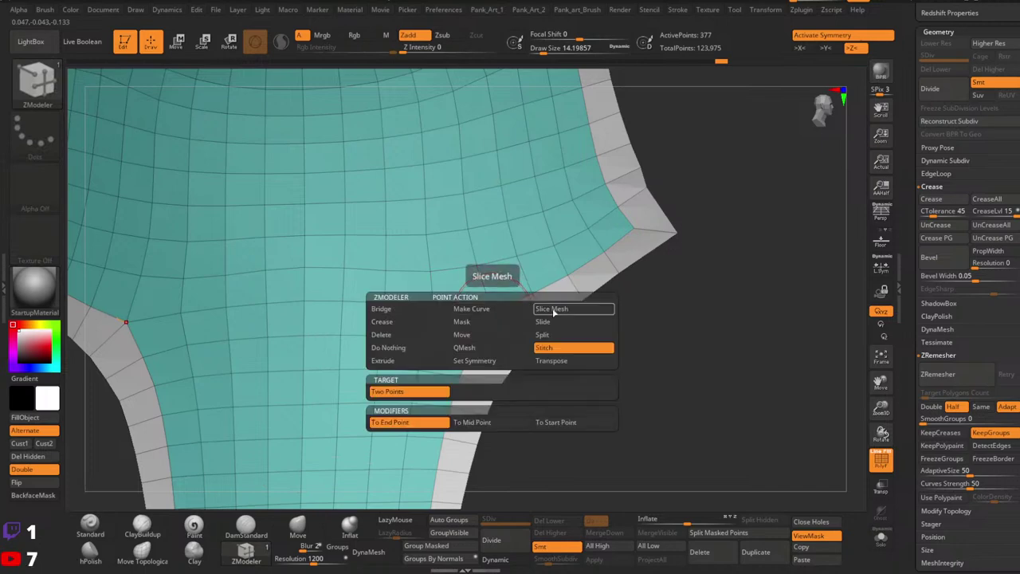
click(467, 395)
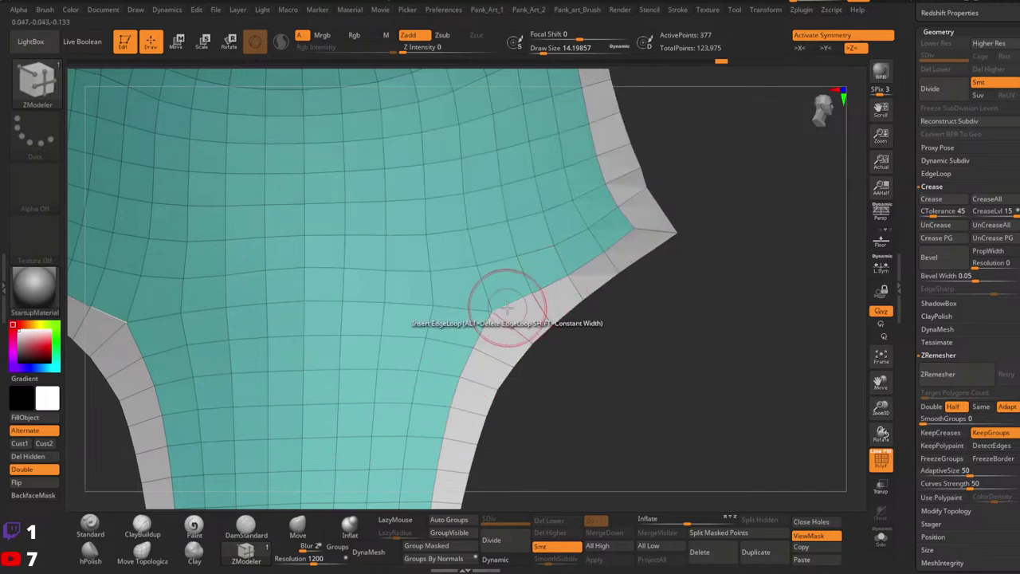
drag(470, 348, 476, 351)
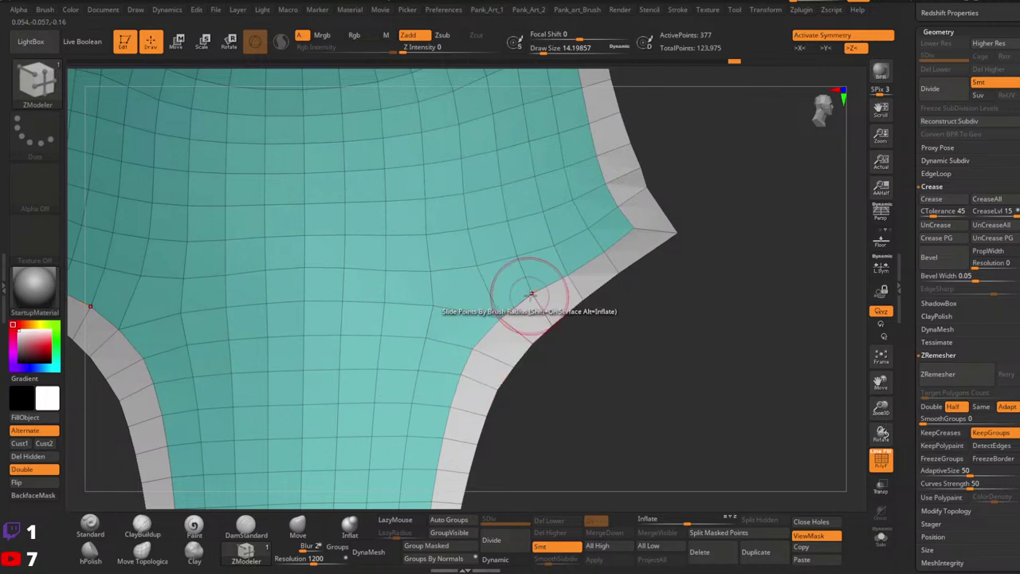
drag(531, 294, 527, 290)
right_drag(527, 289, 555, 301)
Set the MaskPen brush's stroke type to Lasso and check the border ring from the horns down to the lower tip.
key(space)
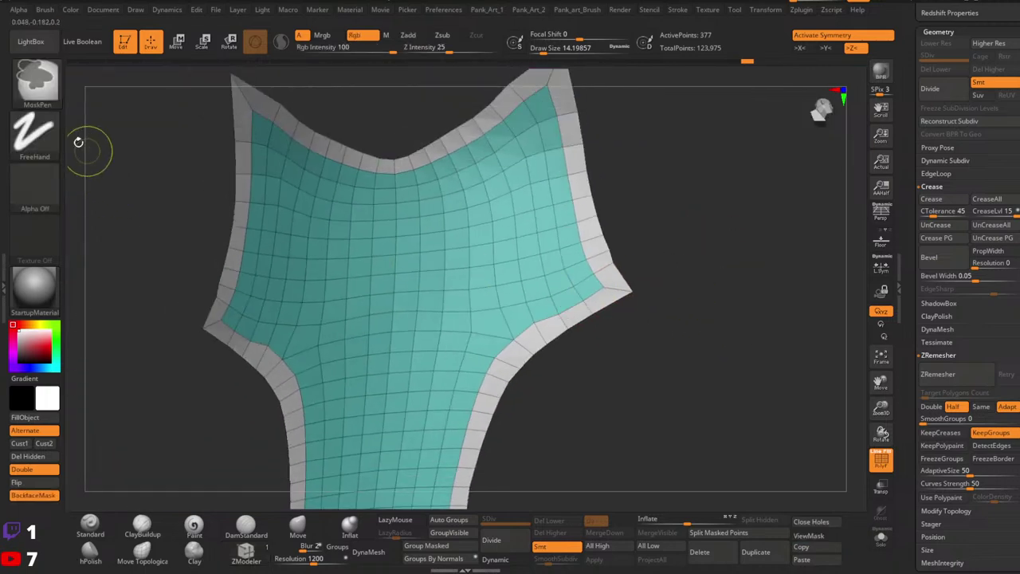
ctrl+click(34, 136)
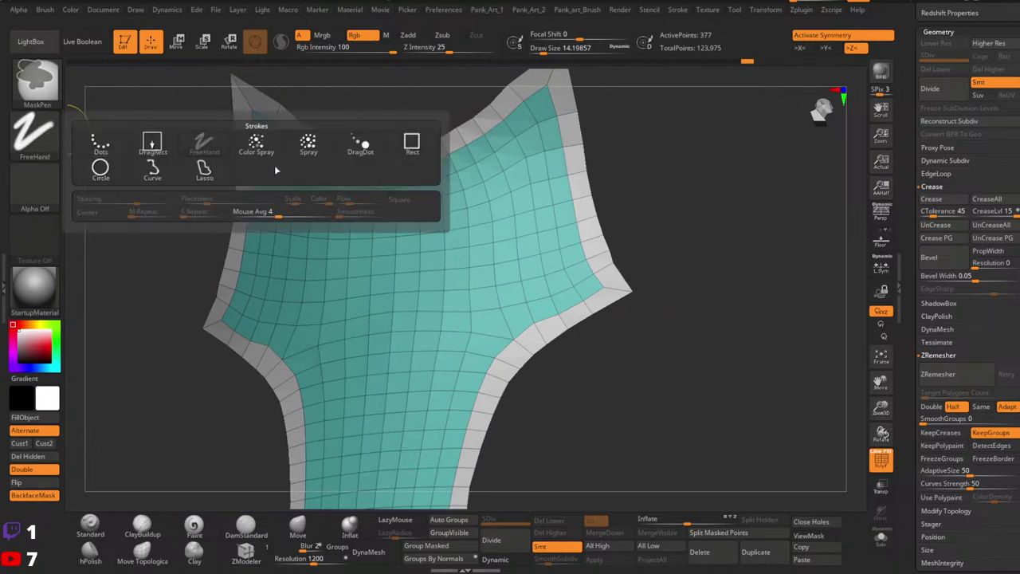
ctrl+click(204, 170)
mouse_move(564, 120)
alt+right_down()
mouse_move(558, 276)
mouse_move(546, 259)
alt+right_up()
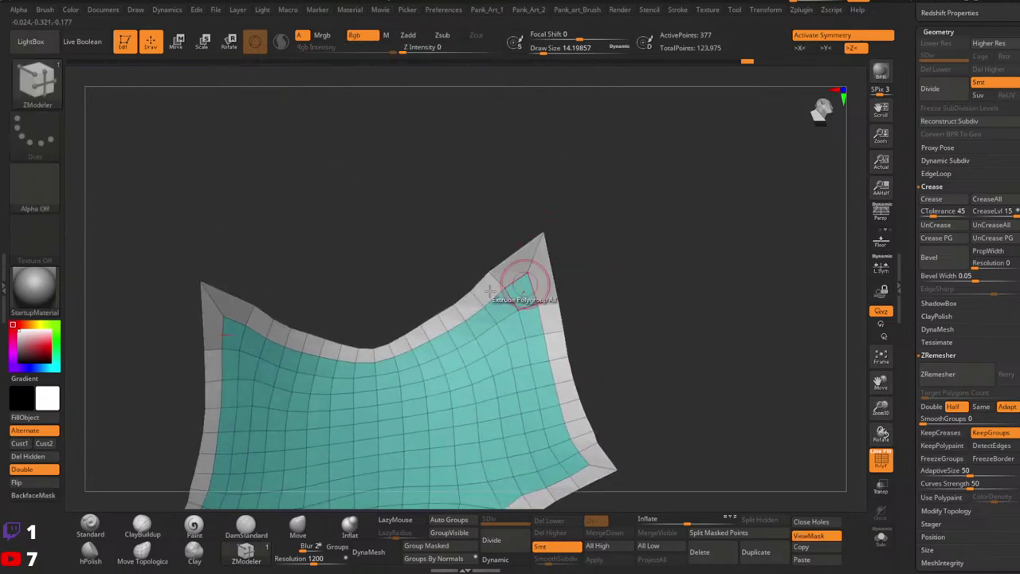
alt+right_drag(228, 316, 421, 268)
mouse_move(353, 474)
alt+right_down()
mouse_move(391, 274)
mouse_move(380, 262)
alt+right_up()
ctrl+drag(380, 262, 409, 295)
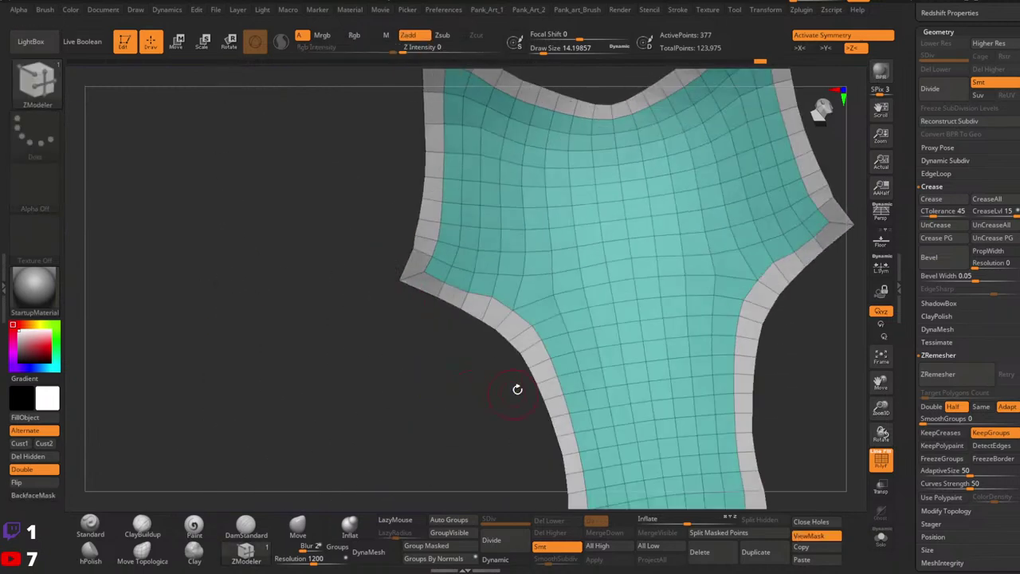
alt+right_drag(517, 390, 545, 277)
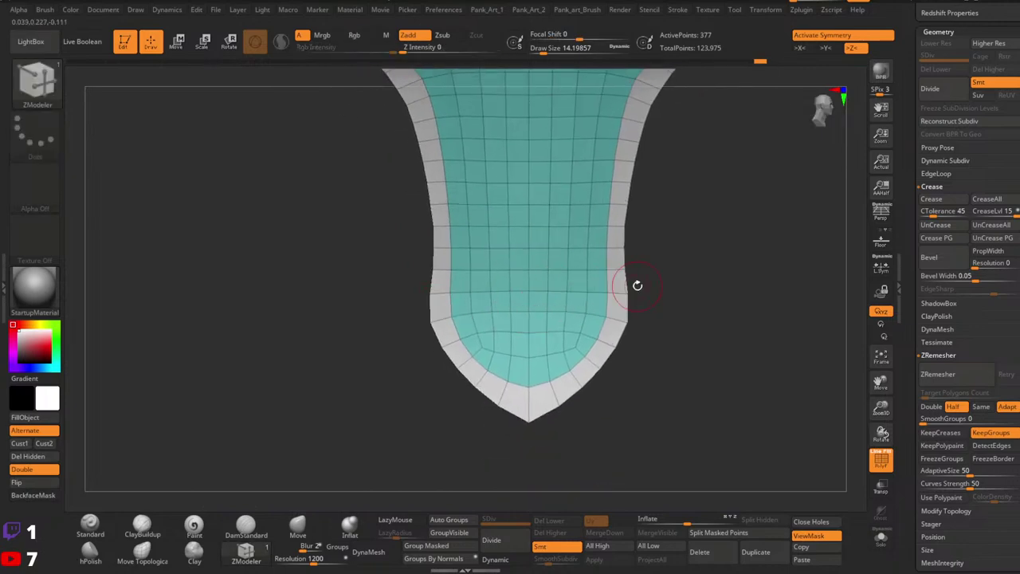
Reshape the border at the corners of the plate's lower end with the Move brush at a draw size of about 17.
click(302, 524)
ctrl+right_drag(594, 317, 582, 391)
key(space)
drag(622, 319, 635, 319)
key(space)
drag(641, 282, 636, 300)
key(space)
drag(639, 292, 636, 292)
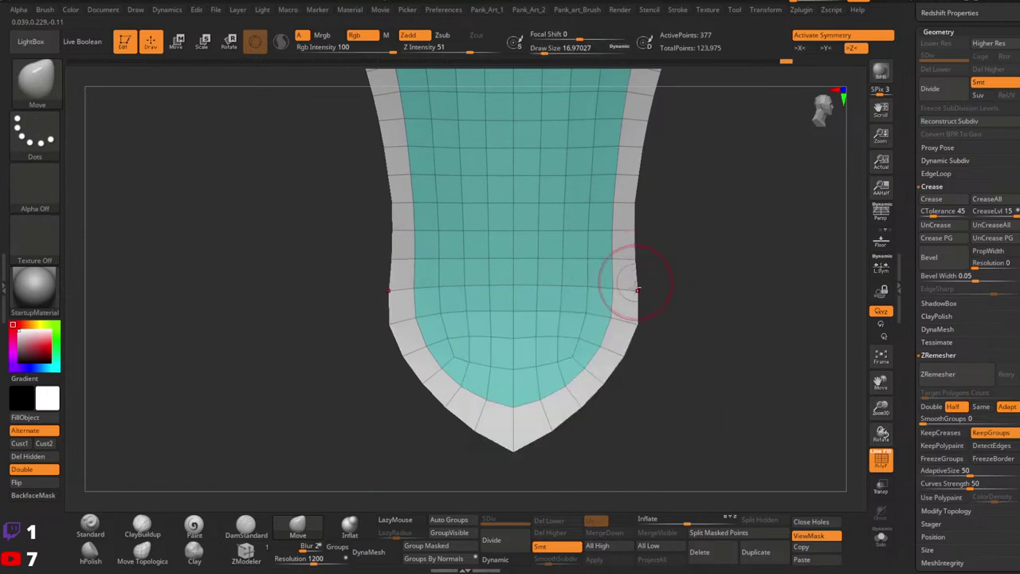
Refine the border curve from the lower corners down to the plate's bottom point.
key(ctrl)
ctrl+drag(616, 366, 713, 399)
alt+drag(568, 446, 572, 385)
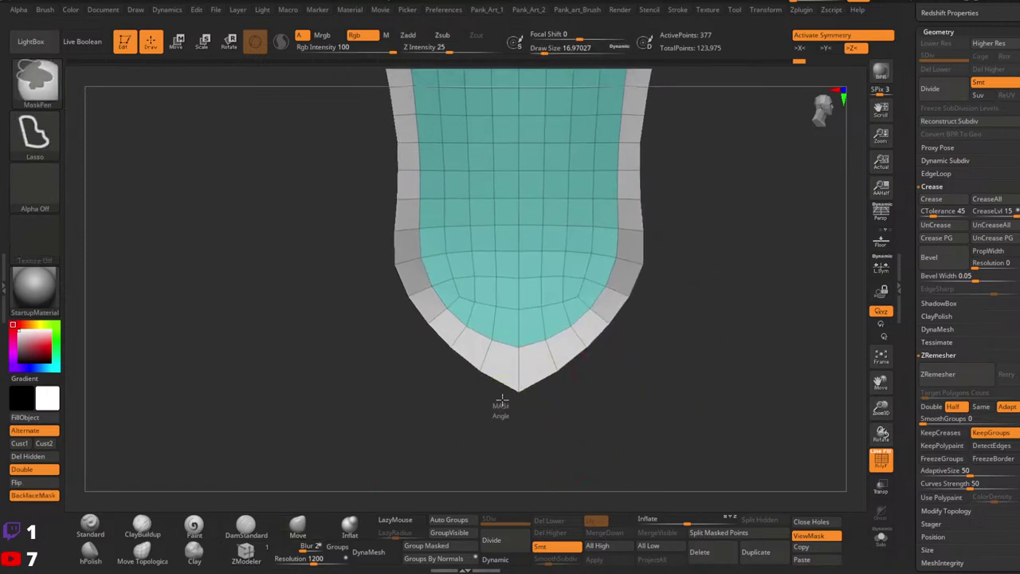
ctrl+drag(503, 401, 544, 403)
mouse_move(636, 231)
ctrl+mouse_down()
mouse_move(555, 353)
mouse_move(610, 431)
ctrl+mouse_up()
mouse_move(637, 306)
ctrl+right_down()
mouse_move(619, 263)
mouse_move(656, 390)
ctrl+right_up()
mouse_move(656, 391)
ctrl+right_down()
mouse_move(656, 353)
mouse_move(635, 337)
ctrl+right_up()
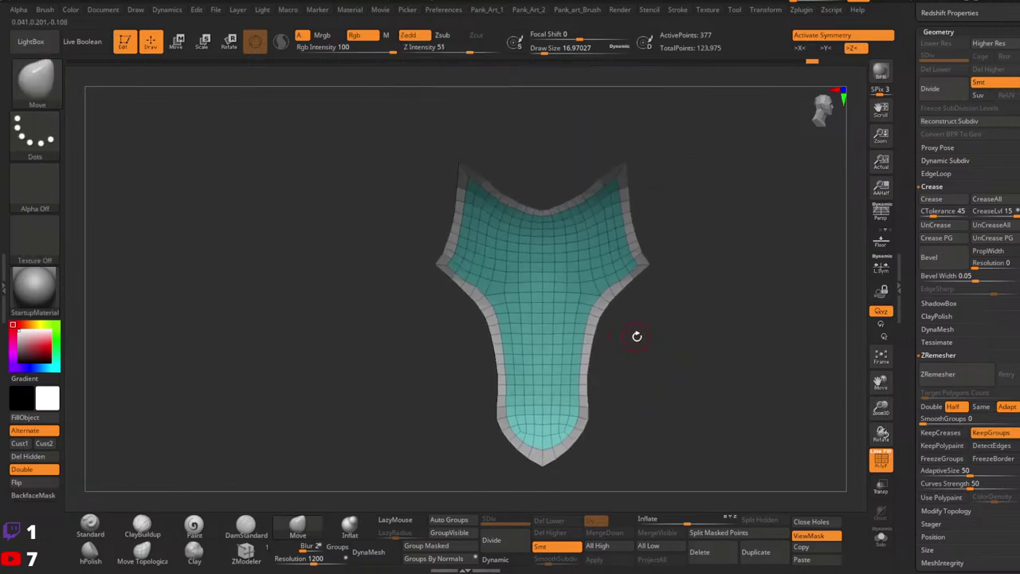
Apply Polish By Groups to the whole plate to even out the border ring and inner panel.
key(space)
key(space)
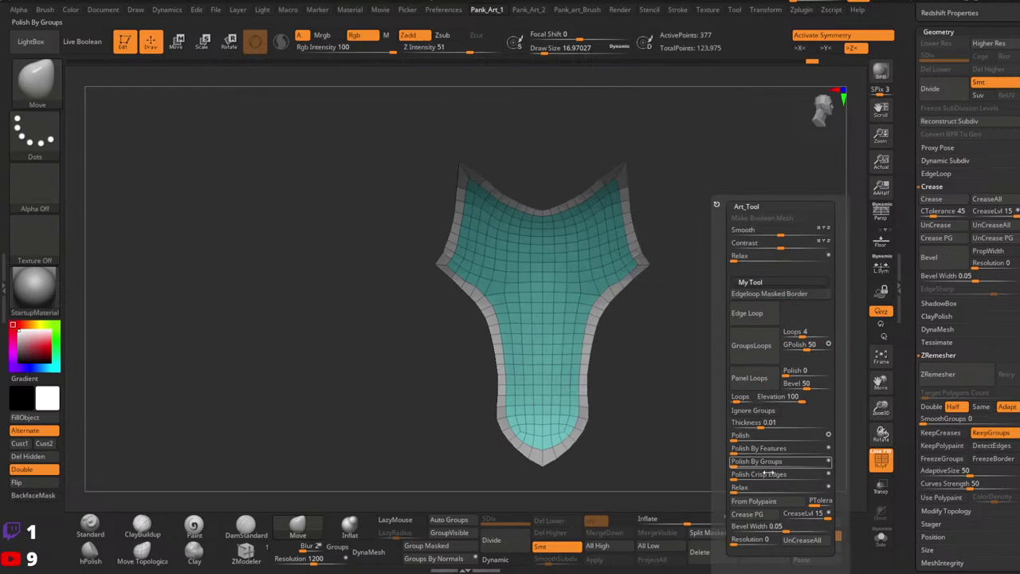
click(738, 462)
click(738, 462)
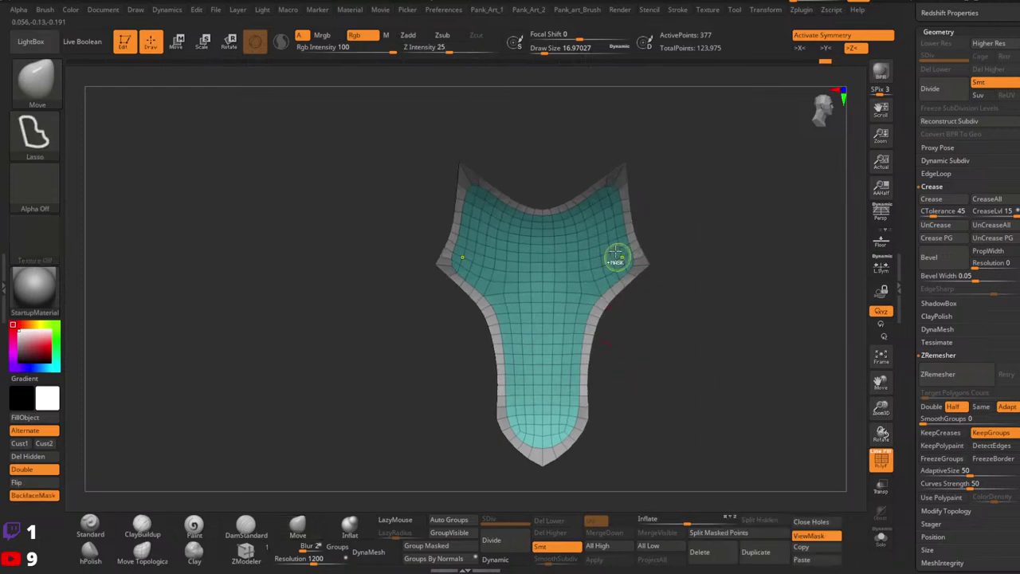
Apply Polish By Groups to the plate again to smooth the inner panel and border ring.
mouse_move(616, 253)
ctrl+right_down()
mouse_move(747, 299)
mouse_move(738, 284)
ctrl+right_up()
key(ctrl+z)
mouse_move(738, 281)
ctrl+mouse_down()
mouse_move(640, 273)
mouse_move(671, 269)
ctrl+mouse_up()
ctrl+right_drag(754, 314, 656, 103)
mouse_move(656, 103)
alt+right_down()
mouse_move(652, 294)
mouse_move(647, 259)
alt+right_up()
ctrl+drag(640, 187, 735, 216)
alt+right_drag(451, 324, 587, 68)
right_drag(381, 278, 363, 263)
ctrl+drag(289, 220, 348, 220)
mouse_move(550, 446)
ctrl+right_down()
mouse_move(526, 359)
mouse_move(470, 295)
ctrl+right_up()
right_drag(550, 297, 572, 335)
key(space)
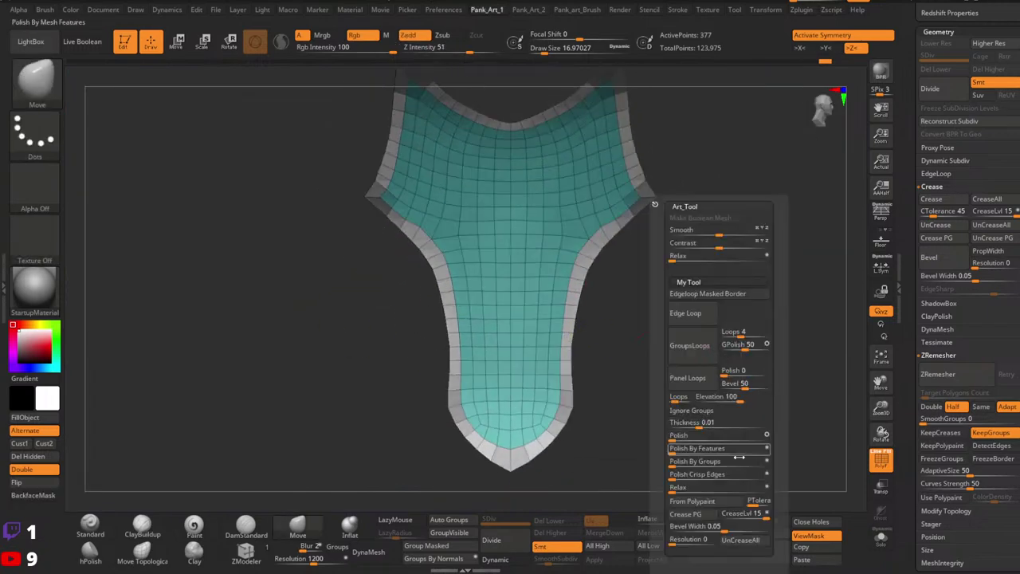
click(680, 464)
click(680, 464)
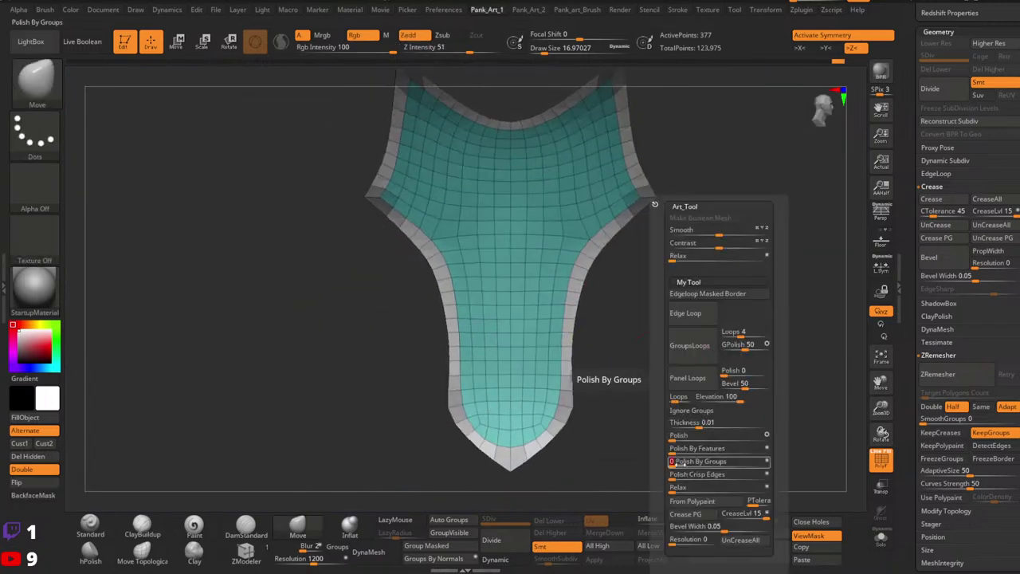
click(680, 464)
Step back and forth through the recent polish changes to compare the border shape at the plate's lower end.
mouse_move(656, 375)
ctrl+mouse_down()
mouse_move(686, 433)
mouse_move(658, 415)
mouse_move(668, 399)
ctrl+mouse_up()
key(ctrl+shift+z)
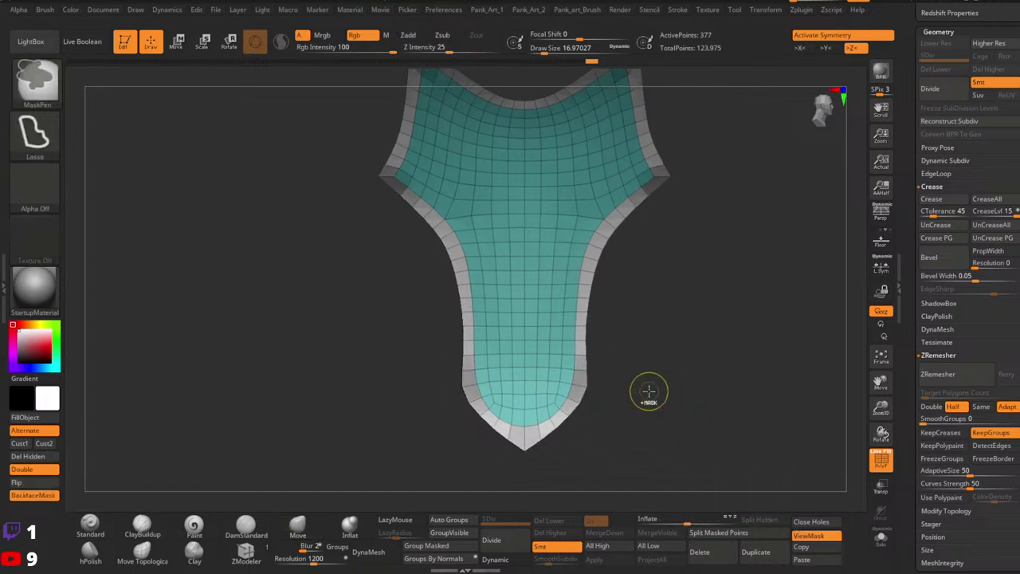
key(ctrl+z)
key(ctrl+z)
key(ctrl+z)
key(ctrl+z)
ctrl+right_drag(587, 387, 620, 403)
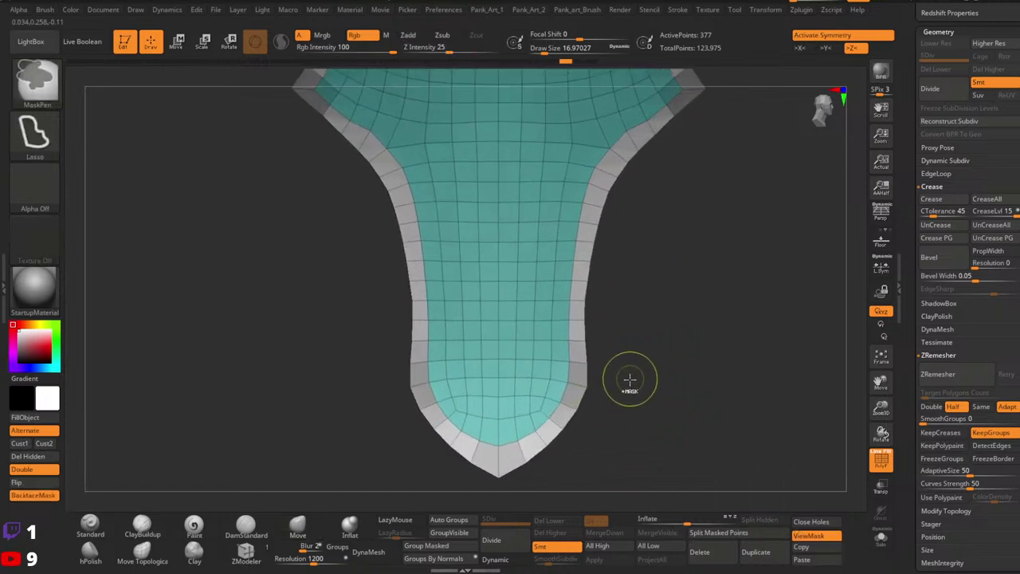
drag(630, 380, 629, 395)
key(ctrl+shift+z)
key(ctrl+shift+z)
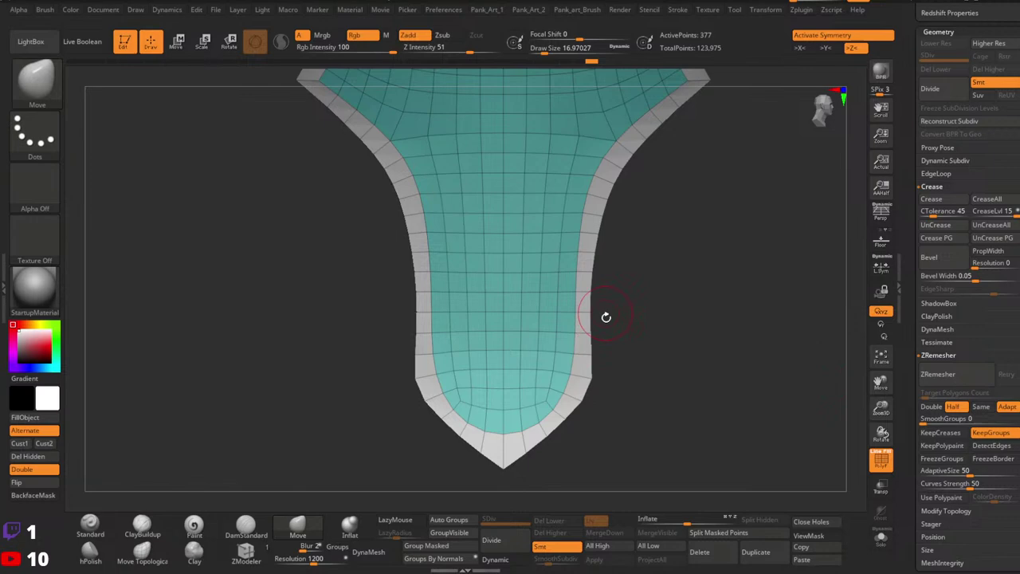
Reduce the draw size to about 3.67 and switch to the ZModeler brush.
shift+drag(671, 307, 662, 316)
alt+drag(677, 188, 708, 366)
key(space)
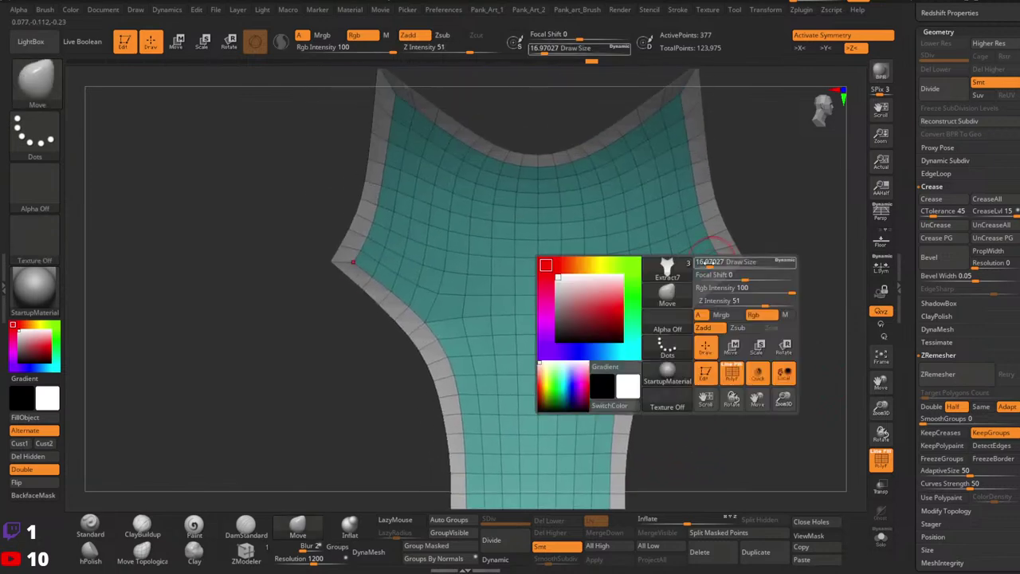
drag(709, 259, 701, 259)
drag(749, 288, 817, 301)
mouse_move(816, 301)
ctrl+right_down()
mouse_move(665, 257)
mouse_move(671, 292)
mouse_move(810, 240)
mouse_move(711, 301)
mouse_move(647, 390)
mouse_move(671, 281)
mouse_move(572, 321)
ctrl+right_up()
click(245, 554)
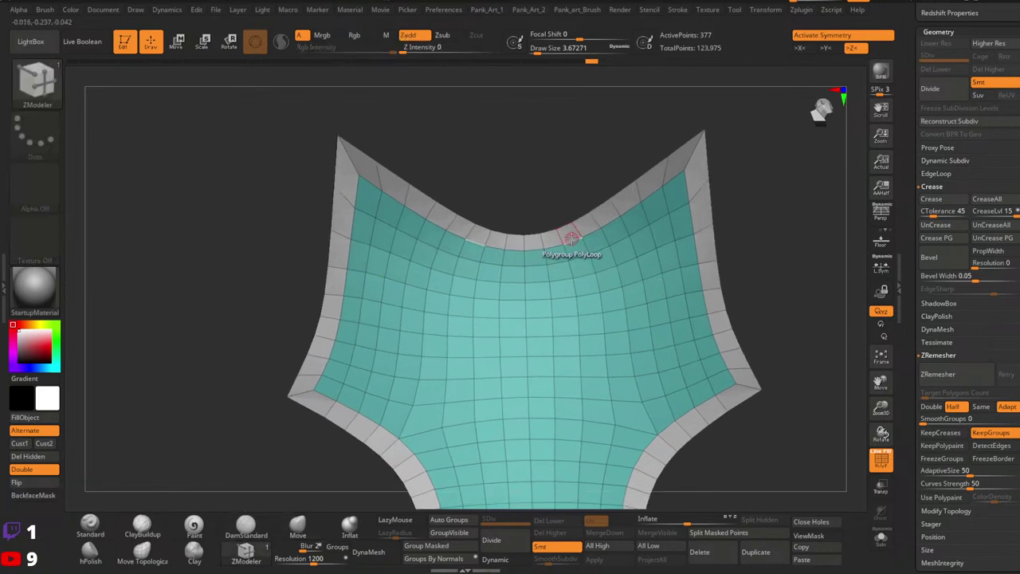
Set the ZModeler edge action to Slide with a single Edge as its target.
key(space)
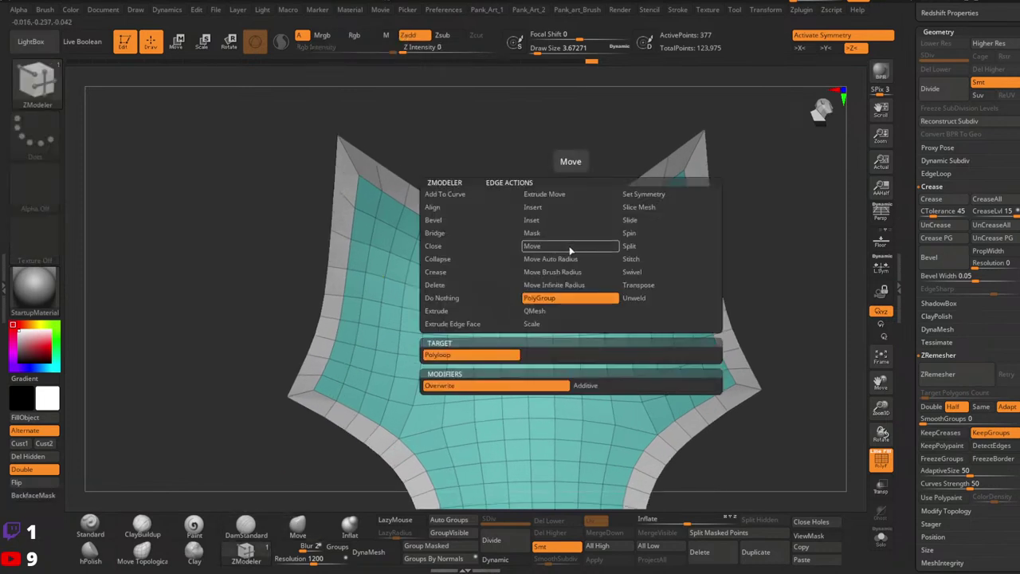
click(629, 220)
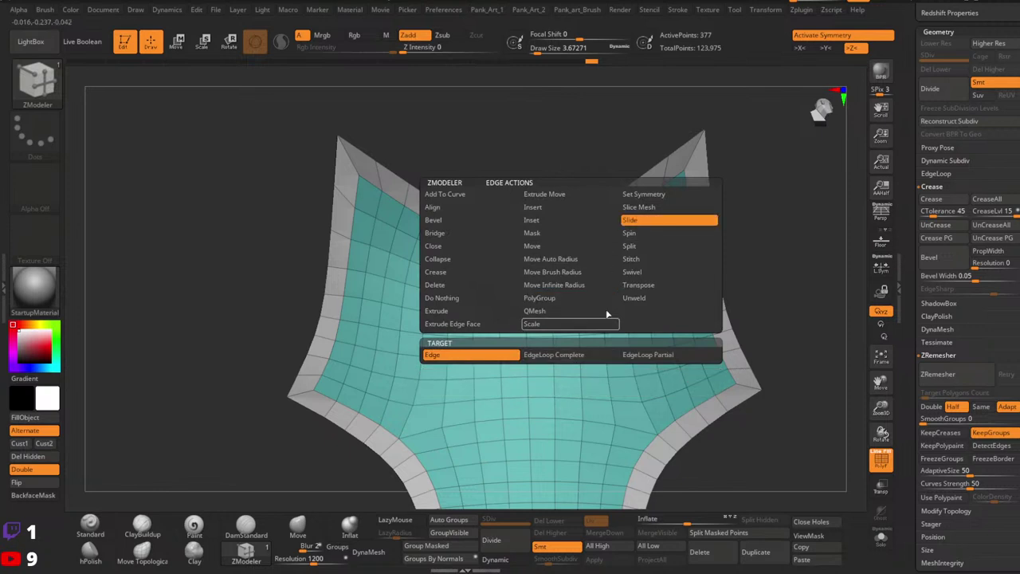
click(647, 354)
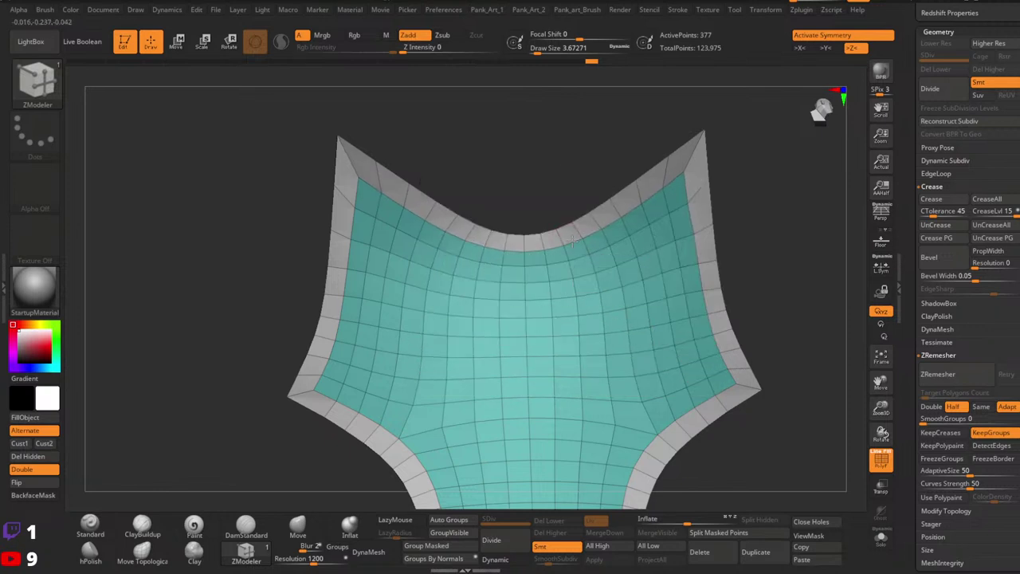
key(space)
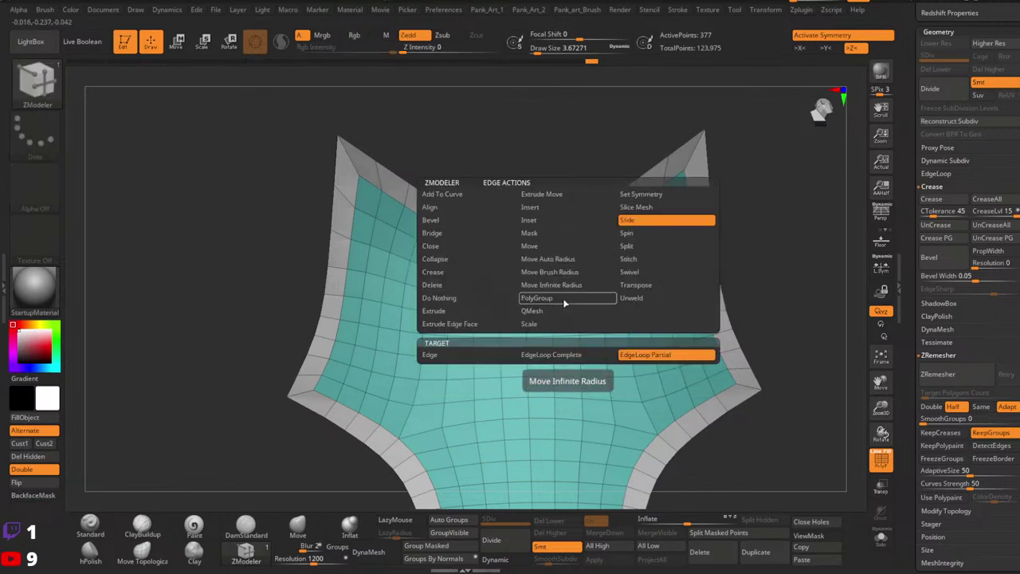
click(495, 355)
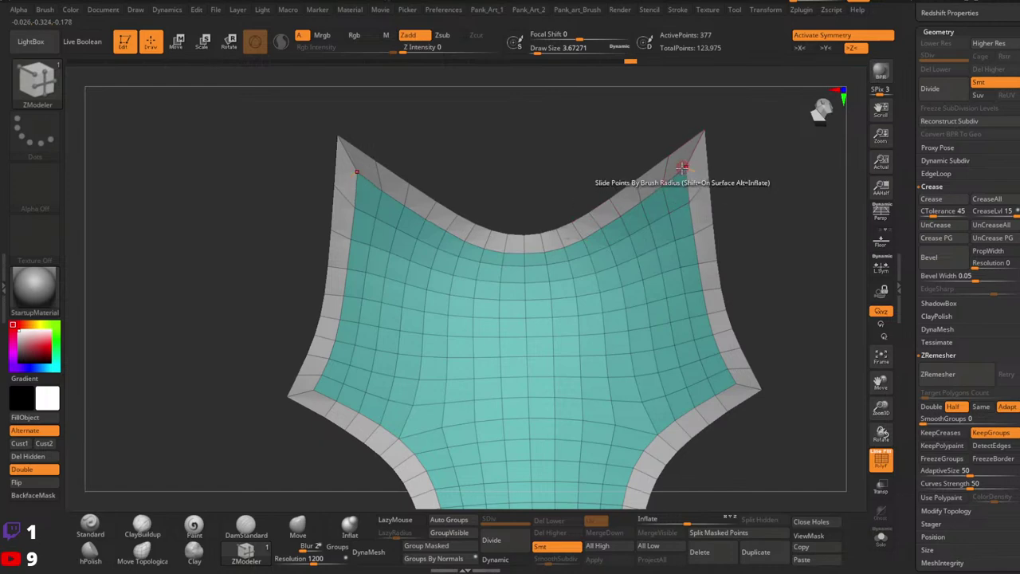
Slide the inner border points from the side corners down the plate's narrow lower part to even the border width.
alt+drag(770, 296, 725, 203)
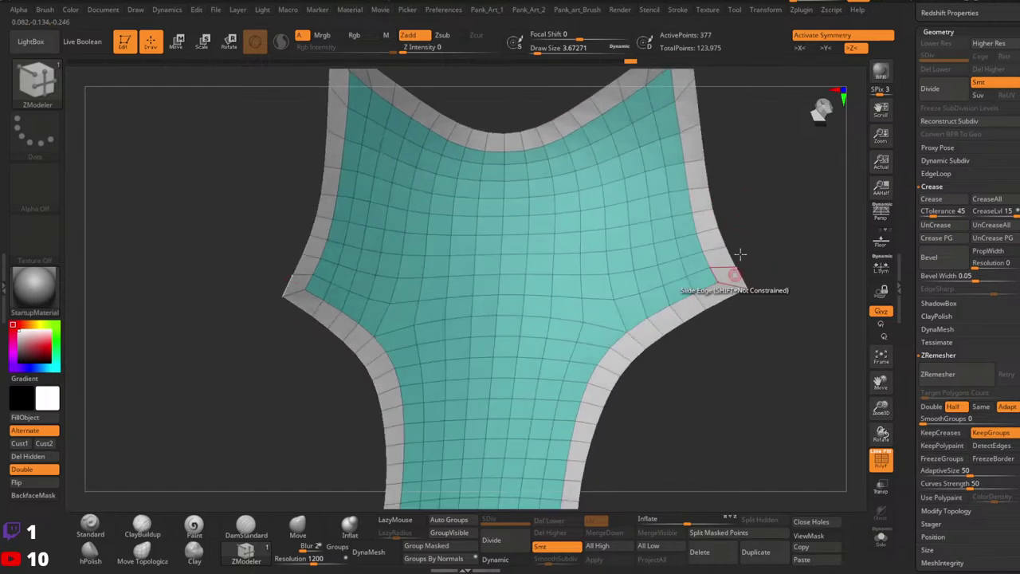
alt+drag(741, 254, 801, 146)
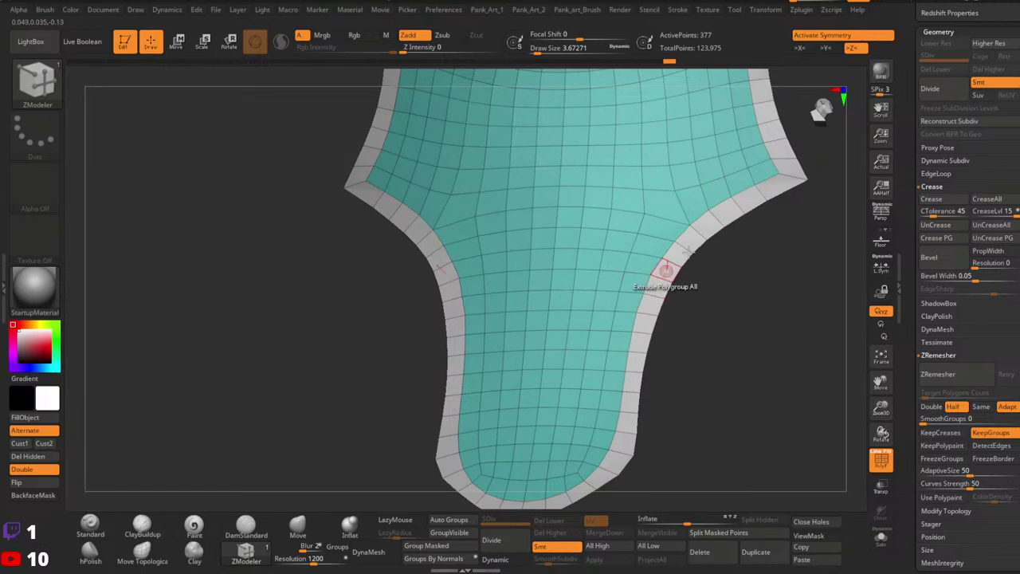
mouse_move(724, 244)
mouse_down()
mouse_move(750, 252)
mouse_move(735, 250)
mouse_up()
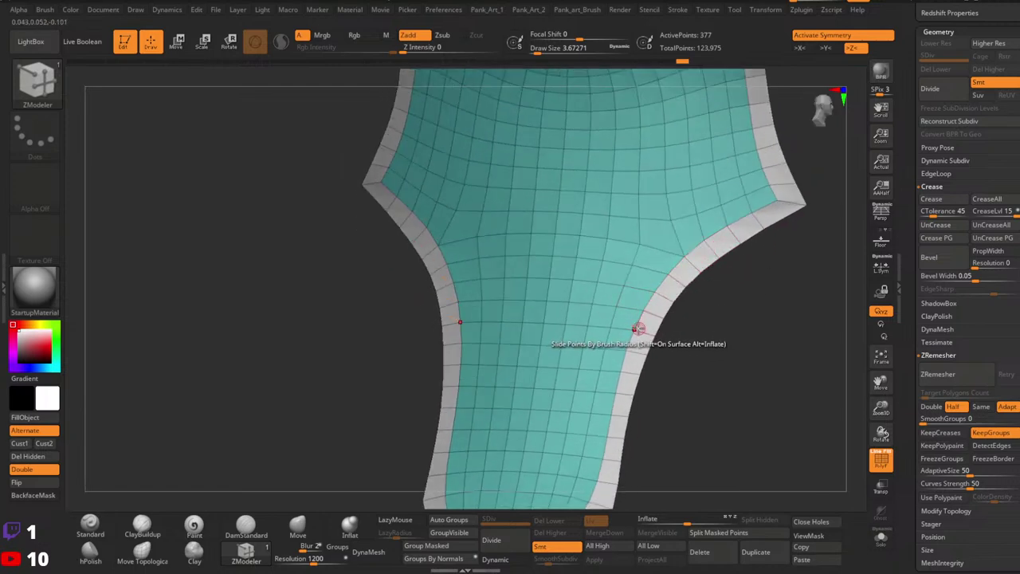
ctrl+right_drag(763, 258, 729, 291)
shift+right_drag(729, 291, 697, 321)
alt+right_drag(678, 379, 661, 310)
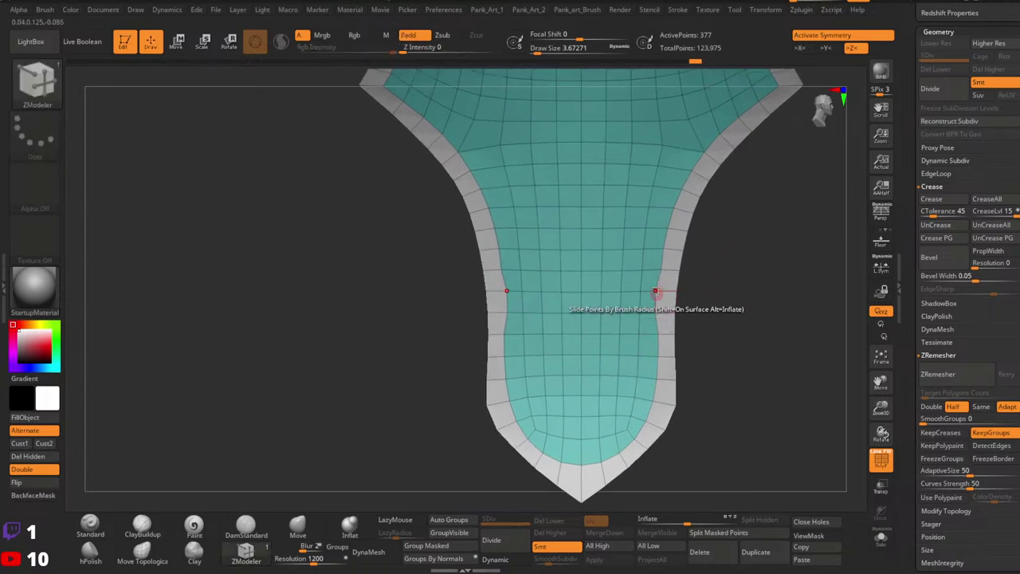
drag(658, 300, 661, 268)
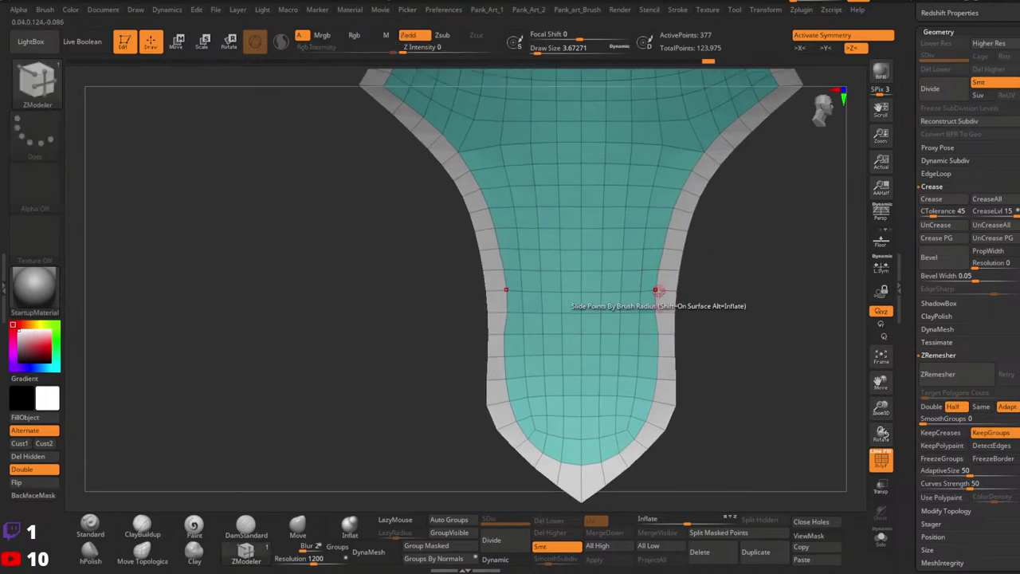
drag(659, 359, 656, 358)
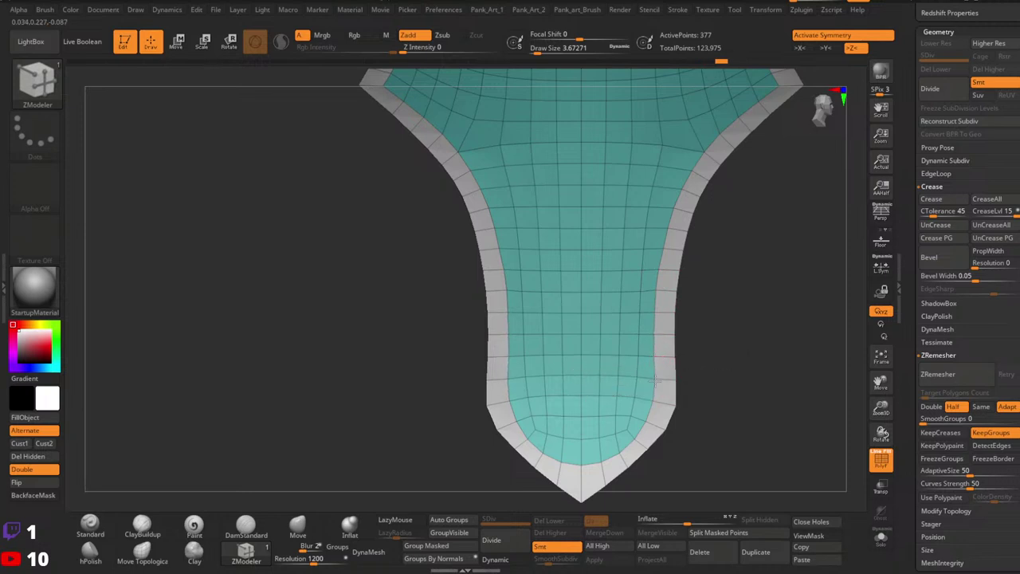
Slide the inner border points around the lower end so the panel follows the outer corners and bottom point.
mouse_move(653, 401)
mouse_down()
mouse_move(630, 437)
mouse_move(582, 471)
mouse_move(643, 416)
mouse_move(634, 437)
mouse_move(634, 412)
mouse_up()
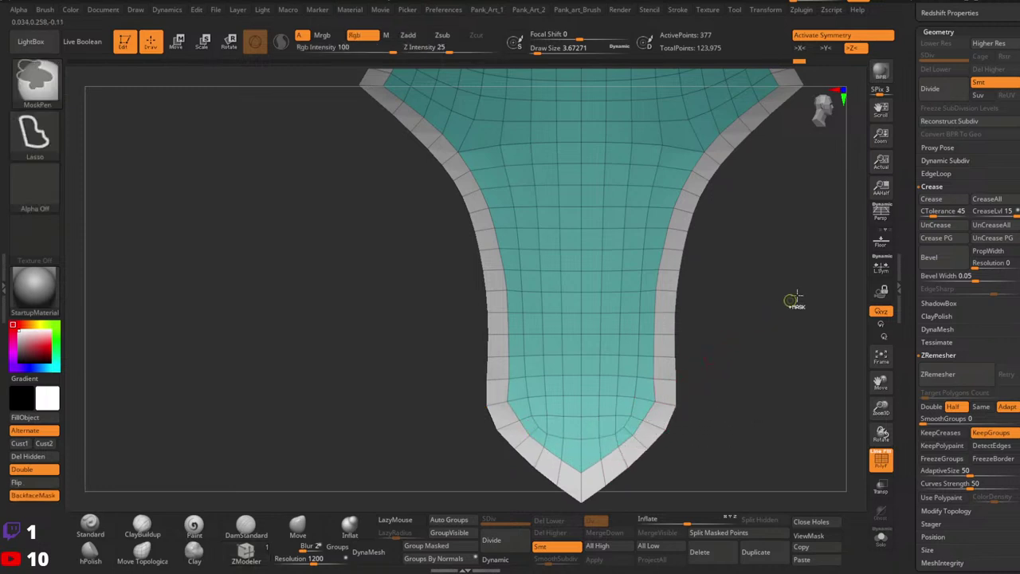
drag(795, 297, 719, 358)
ctrl+right_drag(719, 359, 684, 391)
drag(660, 388, 646, 403)
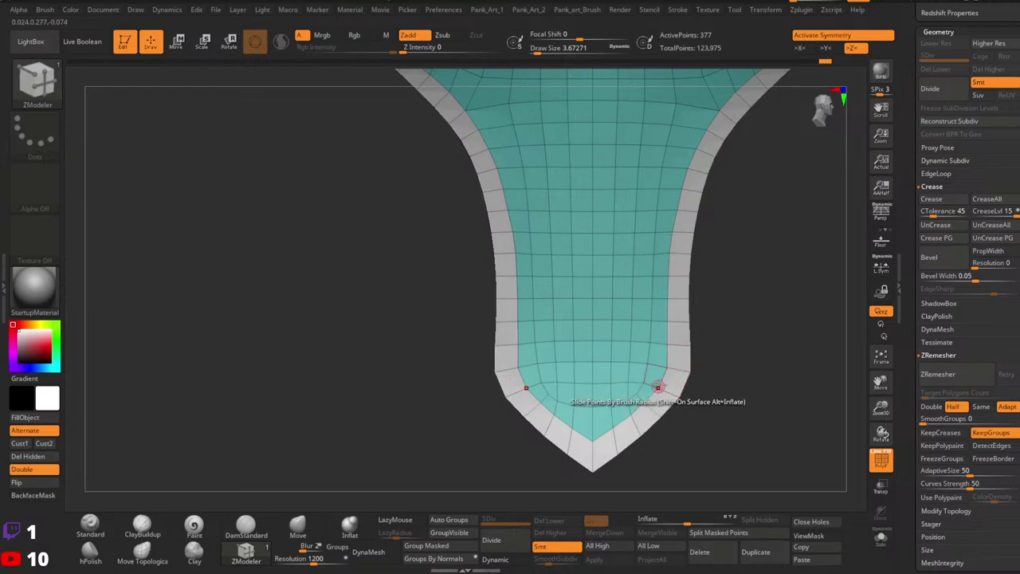
drag(641, 408, 643, 406)
Adjust the border and panel topology around the two upper horns with ZModeler's Slide action.
ctrl+right_drag(763, 323, 717, 259)
alt+right_drag(717, 259, 679, 410)
mouse_move(690, 312)
right_down()
mouse_move(674, 284)
mouse_move(687, 239)
right_up()
ctrl+right_drag(687, 239, 702, 283)
alt+right_drag(697, 223, 695, 253)
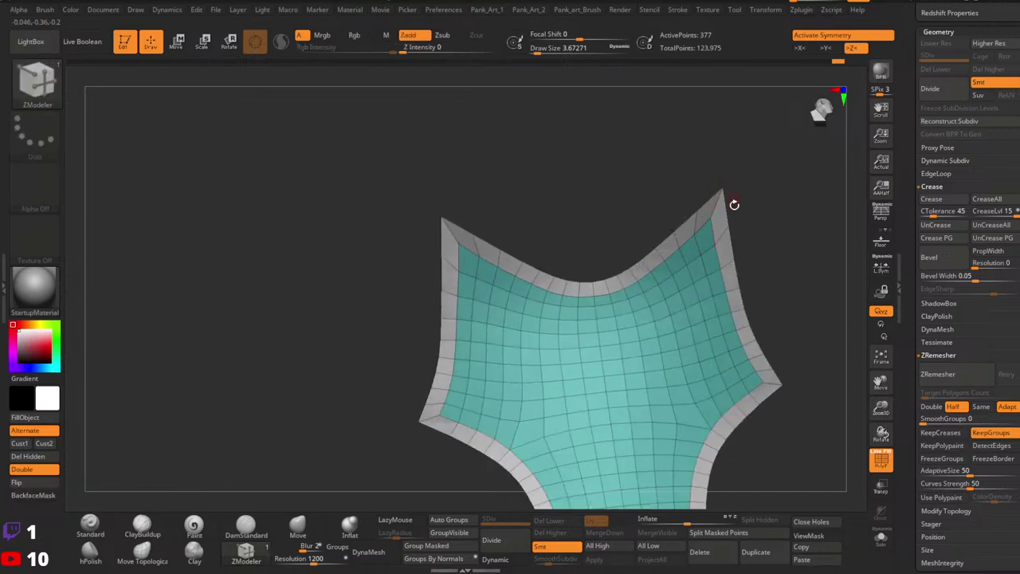
mouse_move(733, 203)
right_down()
mouse_move(744, 212)
mouse_move(736, 221)
right_up()
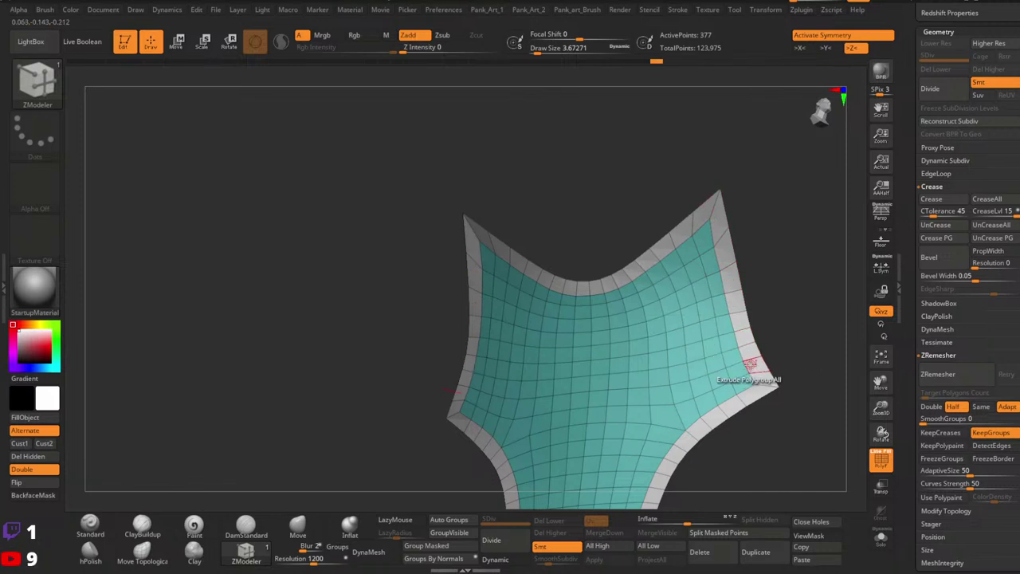
drag(776, 334, 758, 363)
alt+drag(748, 304, 749, 361)
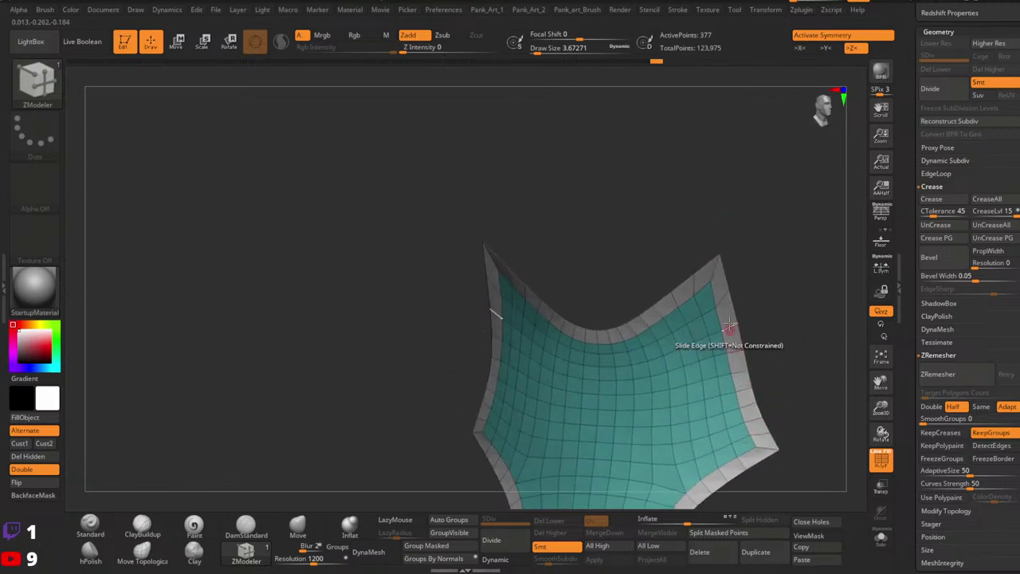
drag(749, 322, 693, 302)
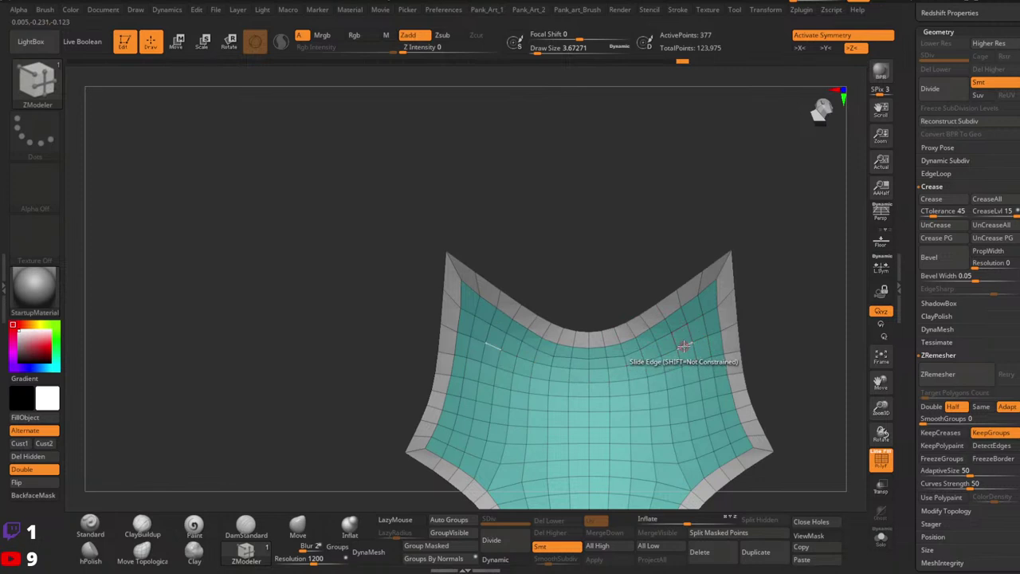
Set the Slide target to EdgeLoop Complete and adjust the edge loops in the panel below the horns.
key(space)
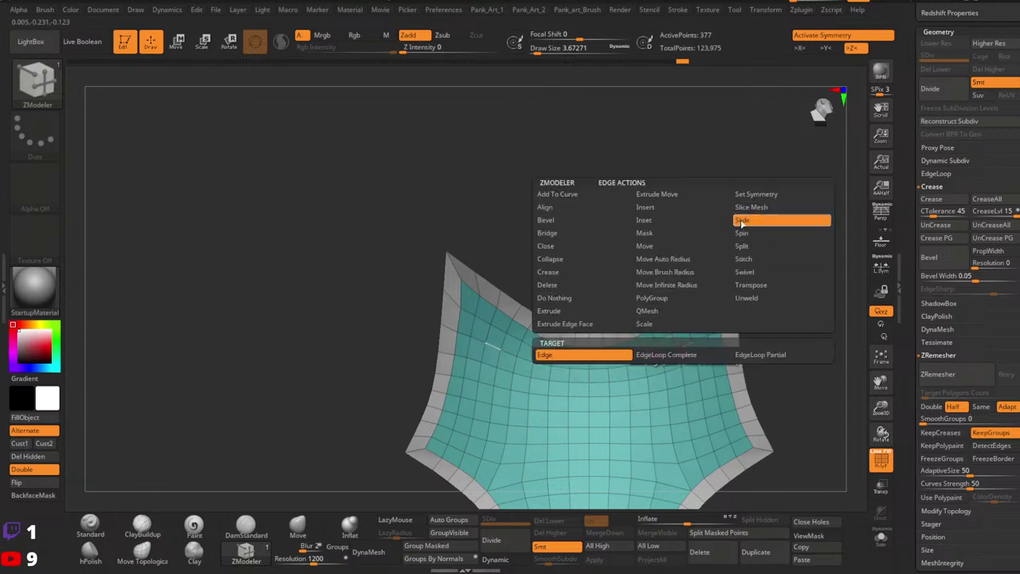
click(666, 354)
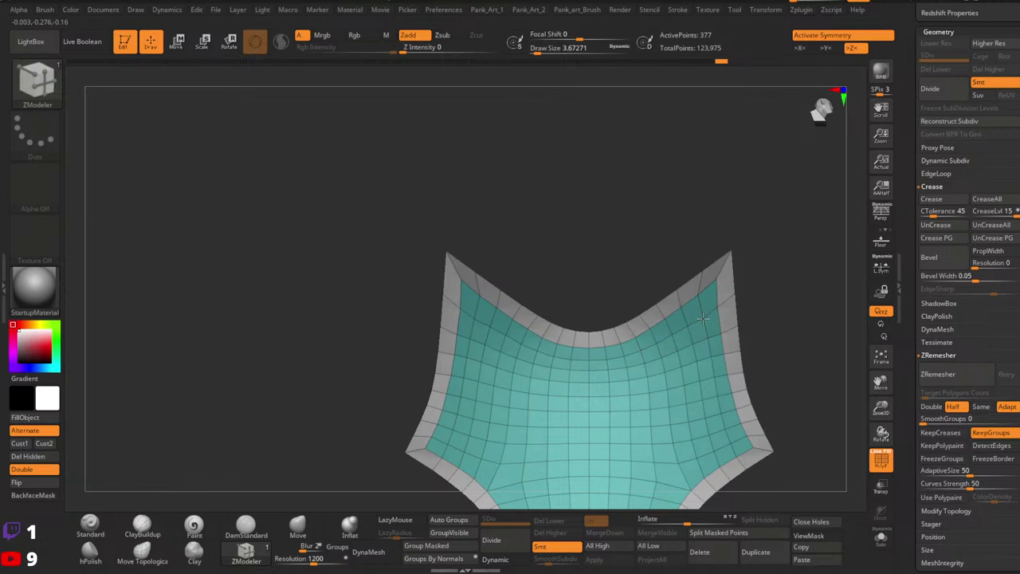
mouse_move(827, 268)
ctrl+right_down()
mouse_move(728, 307)
mouse_move(757, 310)
mouse_move(709, 285)
mouse_move(684, 339)
mouse_move(706, 305)
ctrl+right_up()
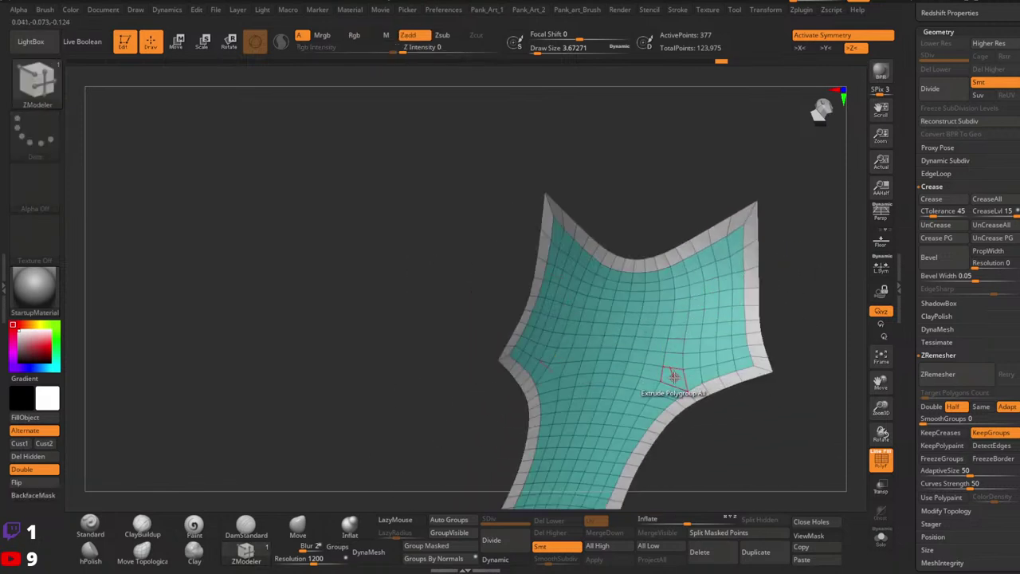
Extrude the border ring twice with the Polygroup All target to raise a thick trim around the inner panel.
key(space)
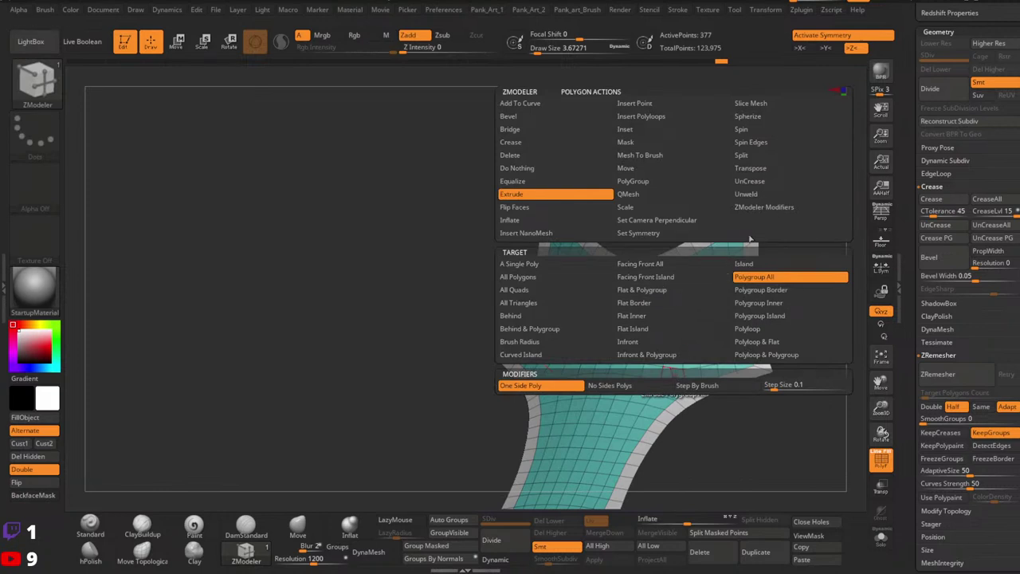
click(772, 279)
right_drag(738, 379, 736, 339)
drag(728, 382, 726, 388)
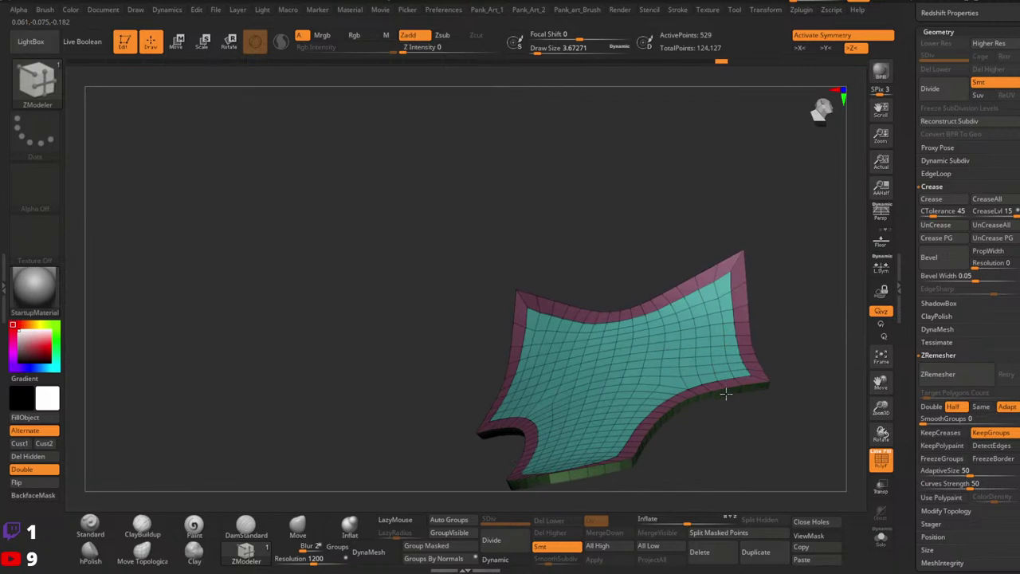
right_drag(722, 387, 749, 294)
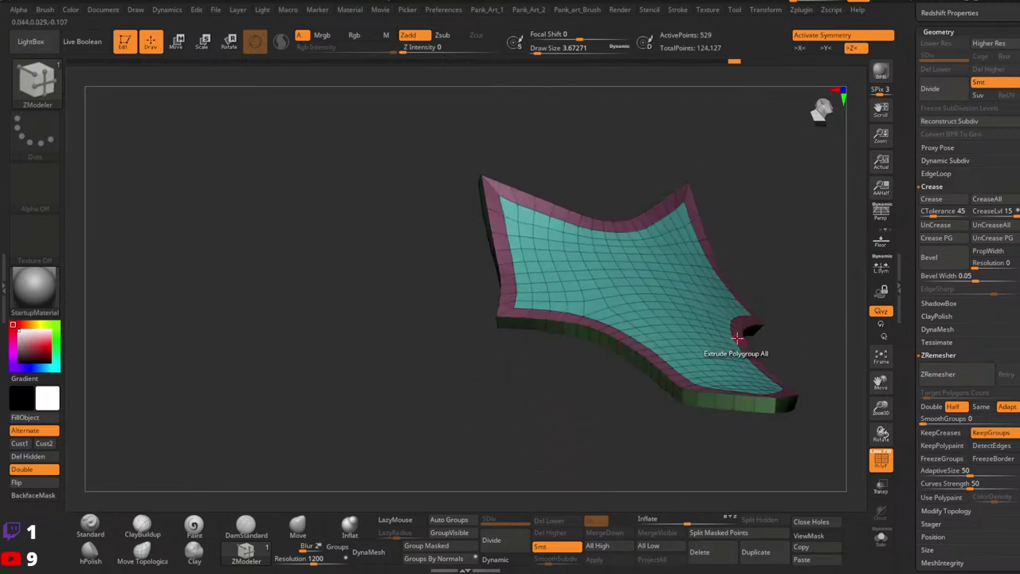
drag(742, 333, 743, 332)
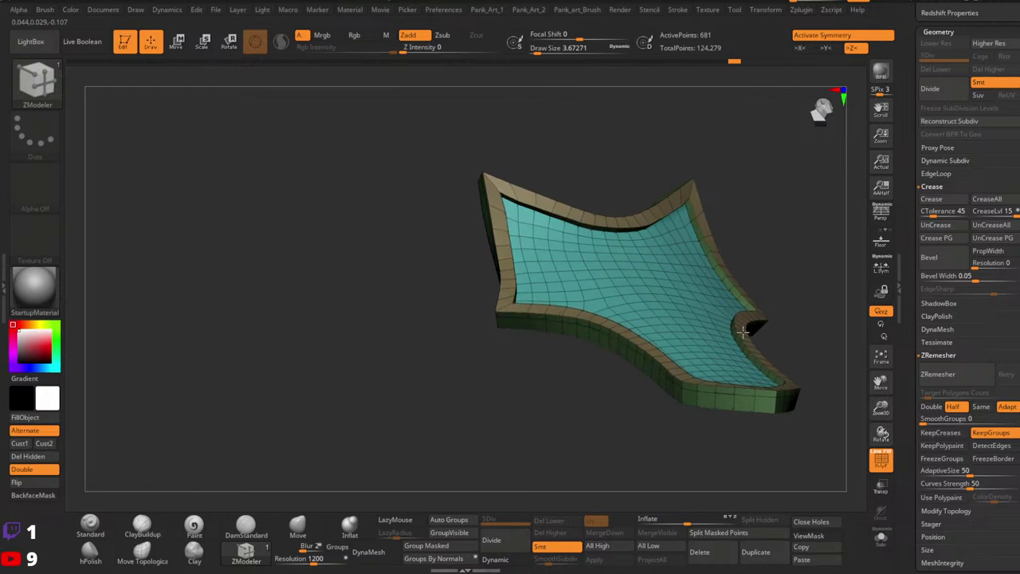
mouse_move(838, 271)
right_down()
mouse_move(785, 318)
mouse_move(786, 334)
mouse_move(715, 361)
mouse_move(781, 347)
mouse_move(765, 341)
right_up()
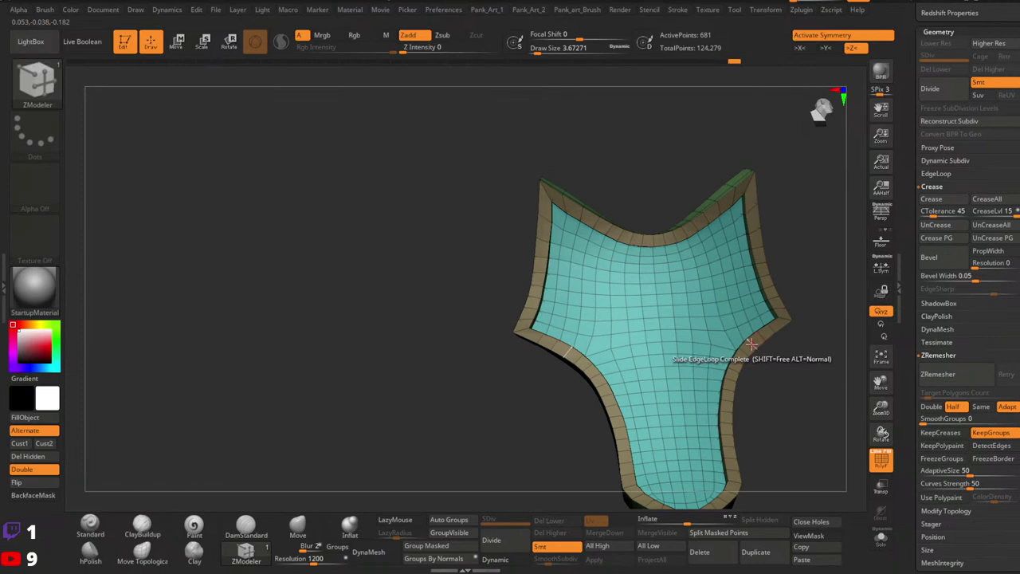
Try inserting an edge loop along the raised trim at the plate's side corner with ZModeler's Insert action.
key(space)
key(space)
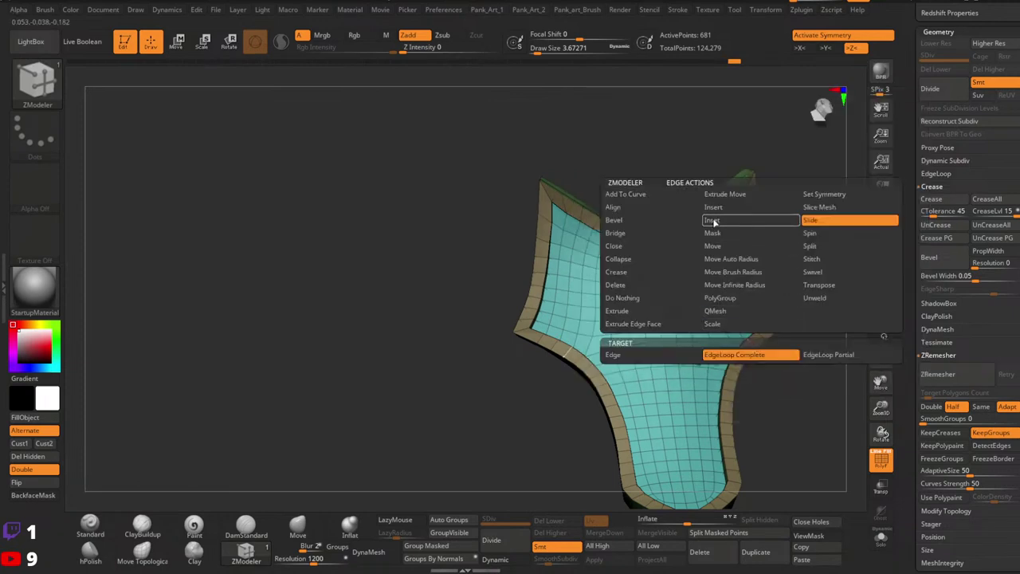
click(714, 208)
drag(784, 318, 780, 316)
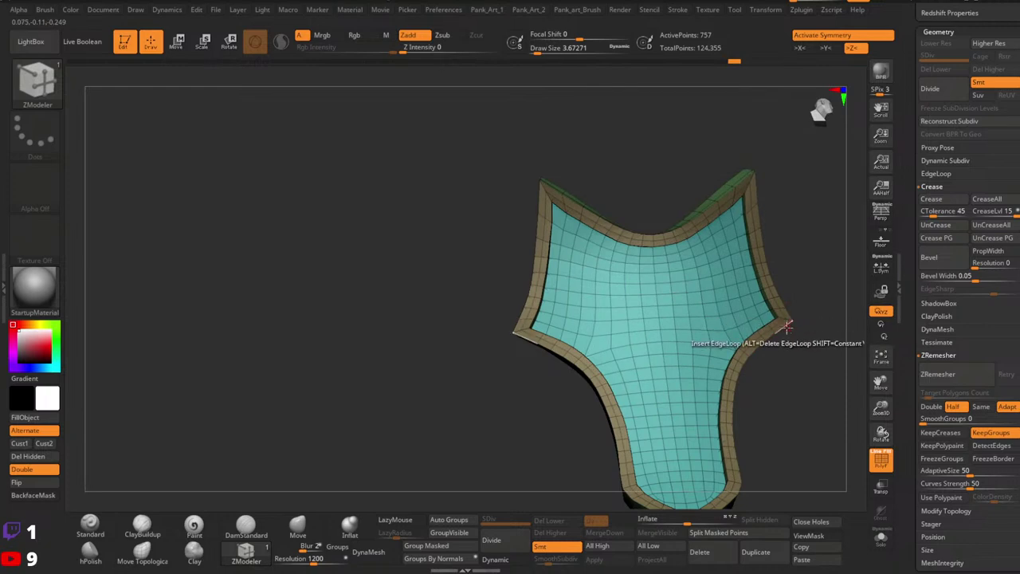
Set Insert to Multiple EdgeLoops with Keep Polygroup and Interactive Elevation, and insert a supporting edge loop around the raised trim.
mouse_move(786, 324)
right_down()
mouse_move(784, 305)
mouse_move(824, 305)
mouse_move(812, 312)
right_up()
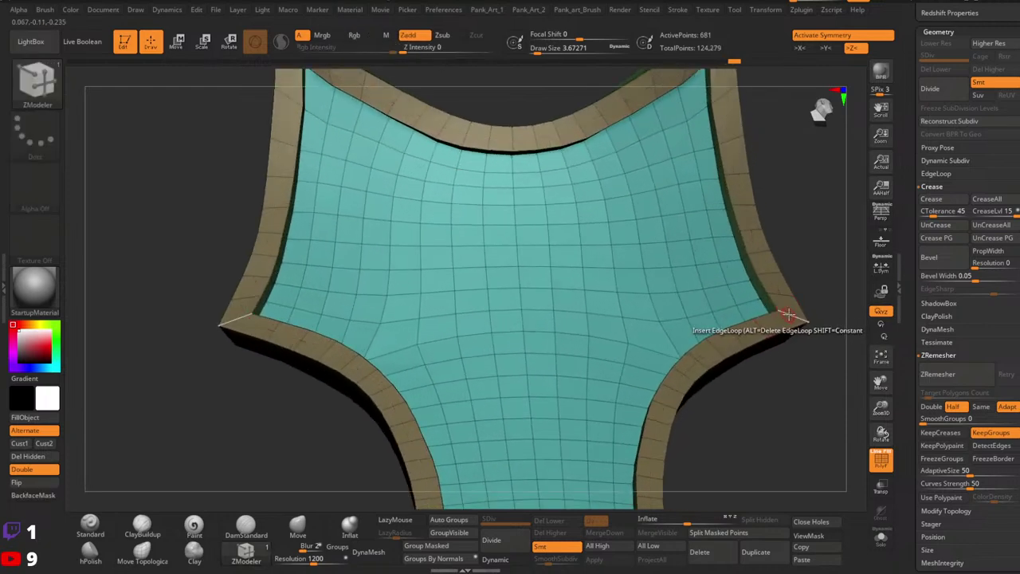
key(space)
click(690, 355)
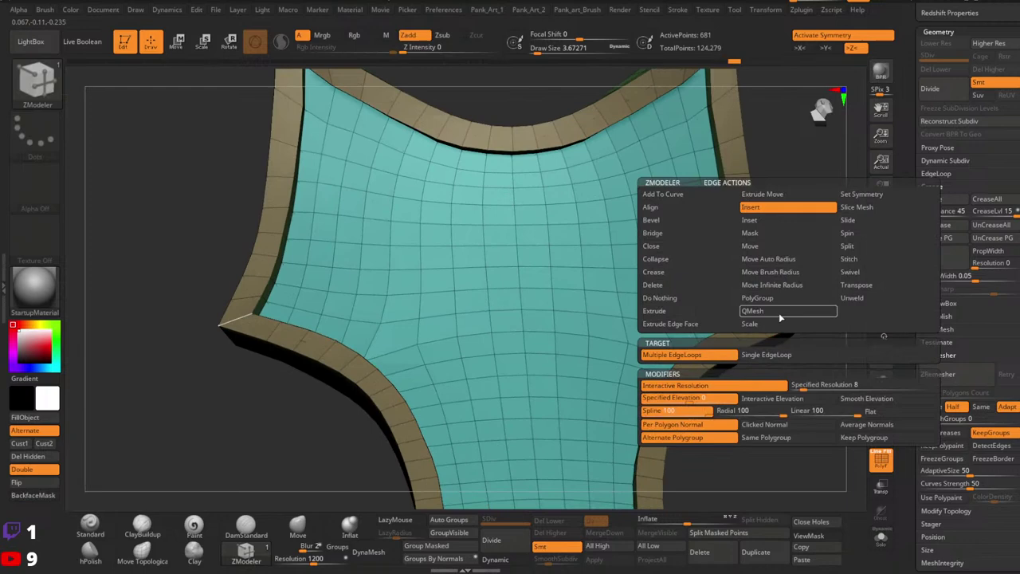
click(867, 438)
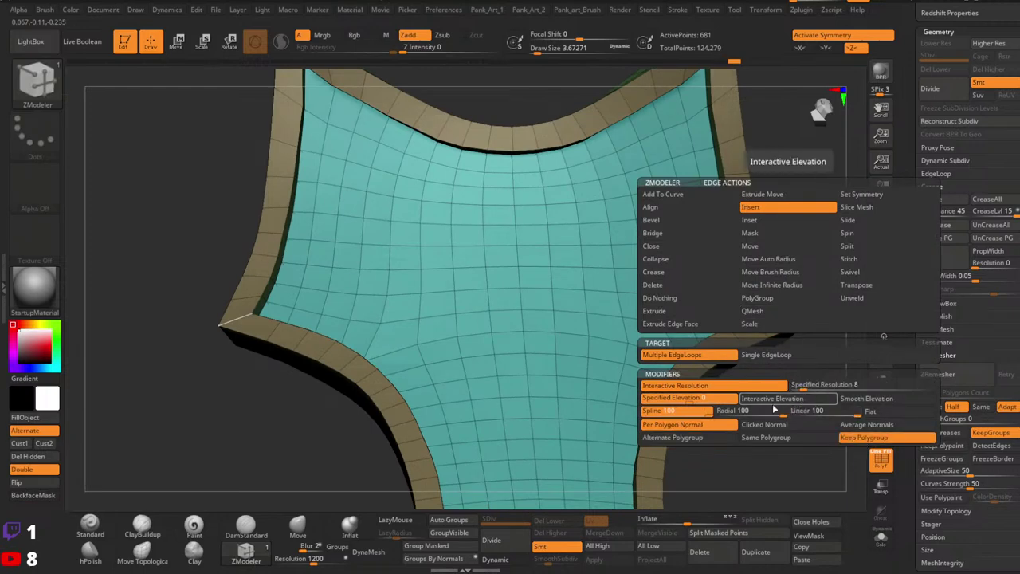
click(774, 399)
drag(788, 314, 767, 348)
right_drag(813, 339, 758, 328)
key(ctrl+z)
drag(726, 313, 753, 300)
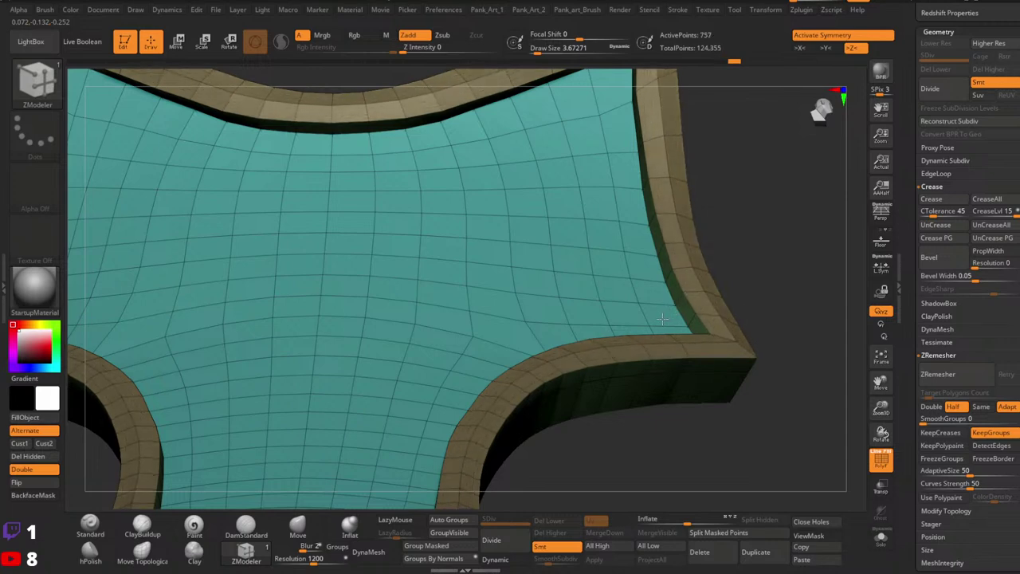
Examine the raised trim and inner panel from several angles, with and without the wireframe shown.
ctrl+right_drag(787, 313, 719, 319)
right_drag(716, 366, 736, 350)
ctrl+right_drag(736, 351, 714, 340)
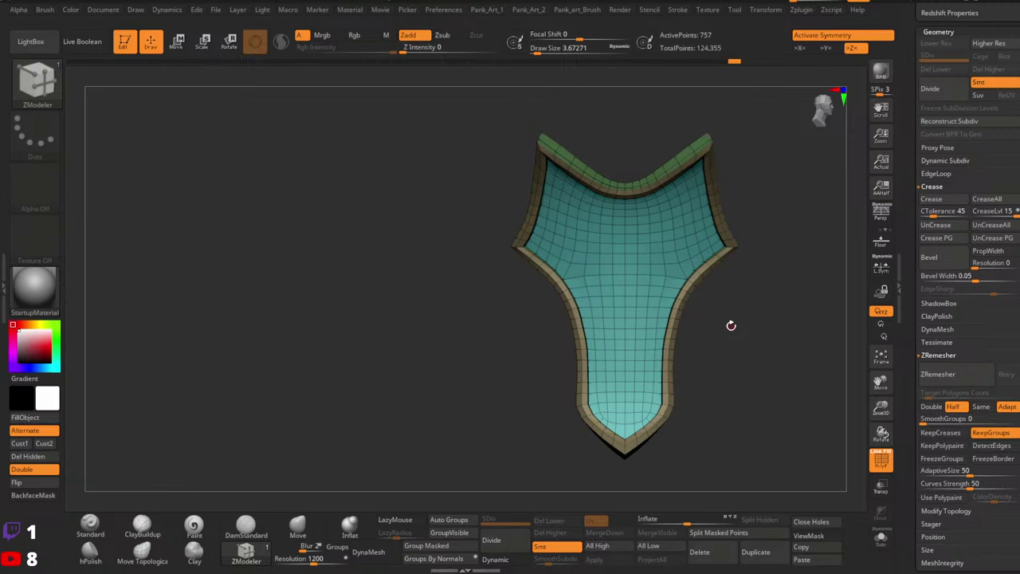
drag(731, 325, 691, 416)
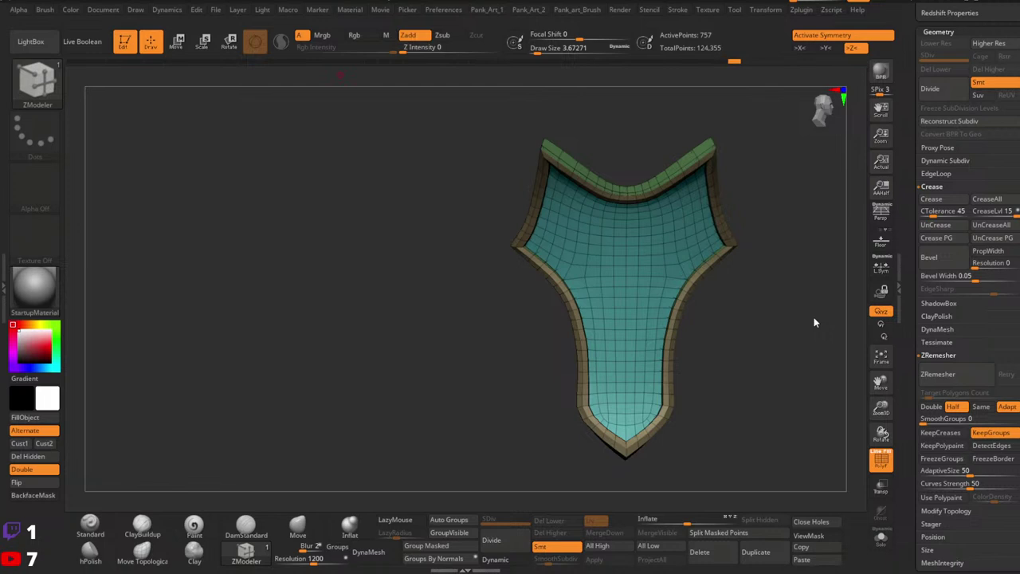
drag(677, 325, 709, 236)
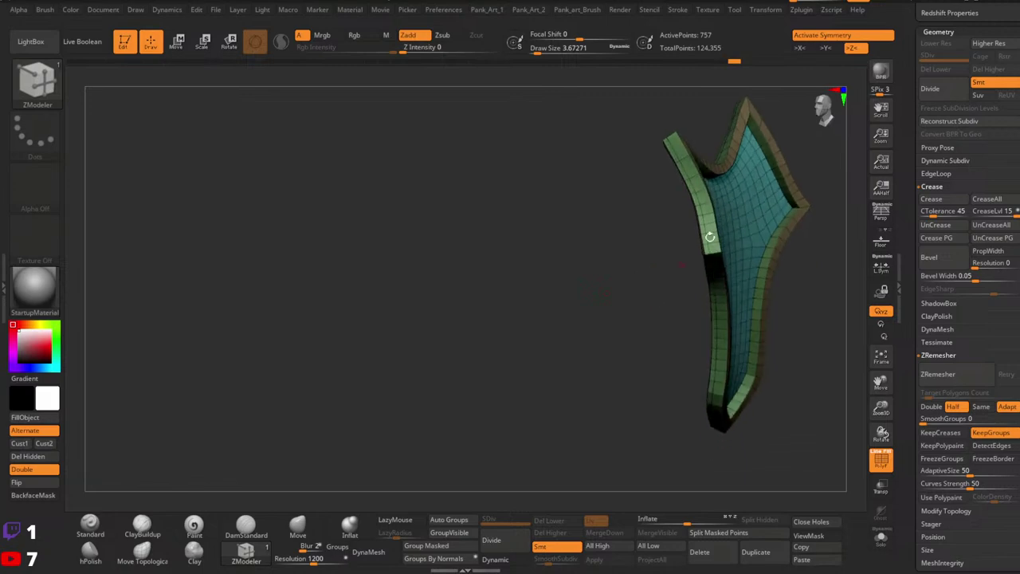
ctrl+right_drag(710, 237, 742, 216)
mouse_move(742, 215)
ctrl+right_down()
mouse_move(749, 309)
mouse_move(733, 341)
mouse_move(553, 297)
mouse_move(656, 293)
mouse_move(613, 335)
mouse_move(630, 295)
mouse_move(595, 278)
mouse_move(620, 202)
mouse_move(597, 224)
mouse_move(601, 161)
mouse_move(610, 171)
ctrl+right_up()
key(shift+f)
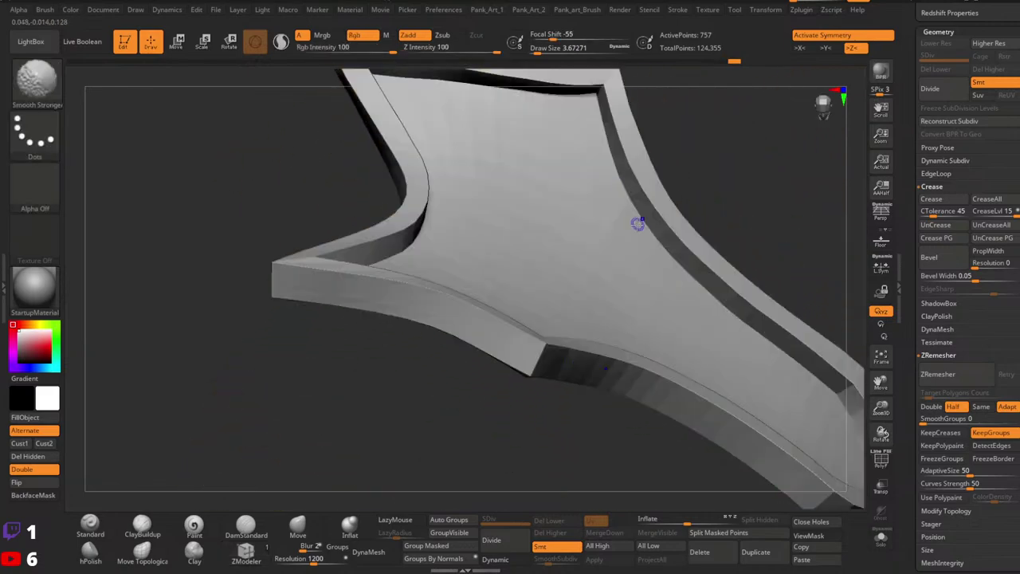
key(shift+f)
mouse_move(638, 224)
right_down()
mouse_move(656, 268)
mouse_move(640, 221)
mouse_move(636, 231)
right_up()
Try deleting edge loops on the inner panel and the trim, undoing each attempt.
key(space)
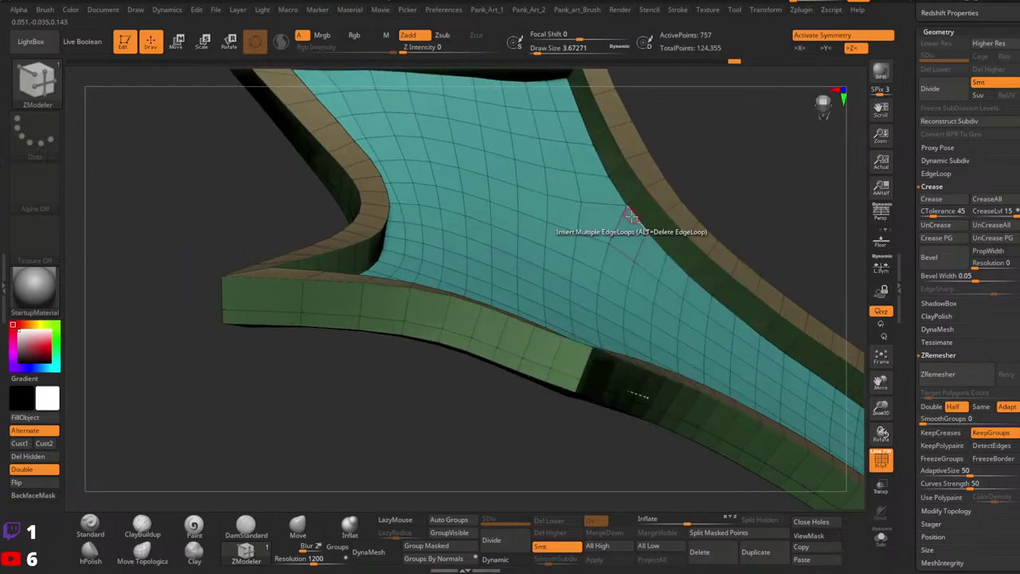
alt+click(632, 216)
key(ctrl+z)
alt+click(617, 191)
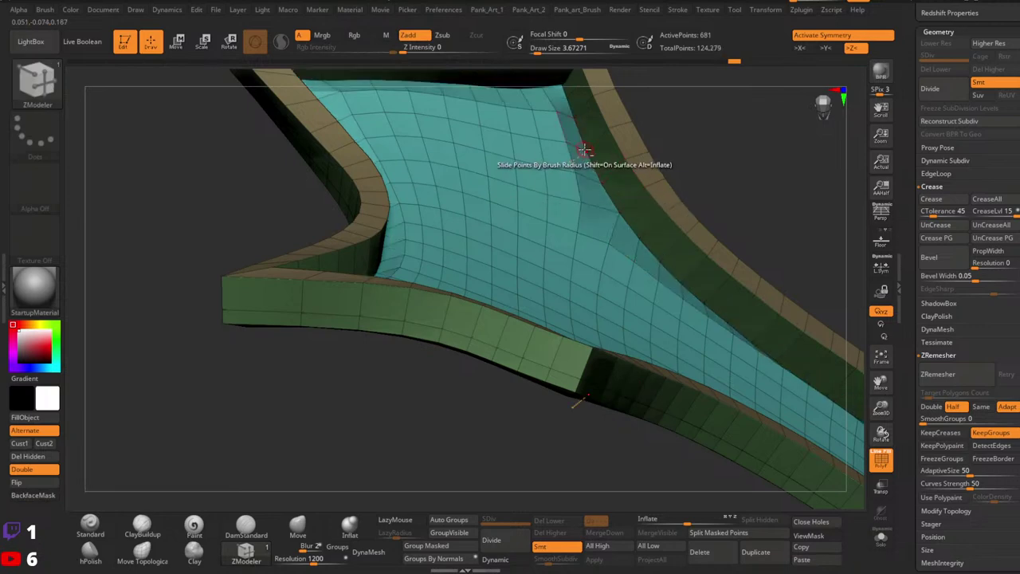
key(ctrl+z)
ctrl+right_drag(585, 150, 622, 183)
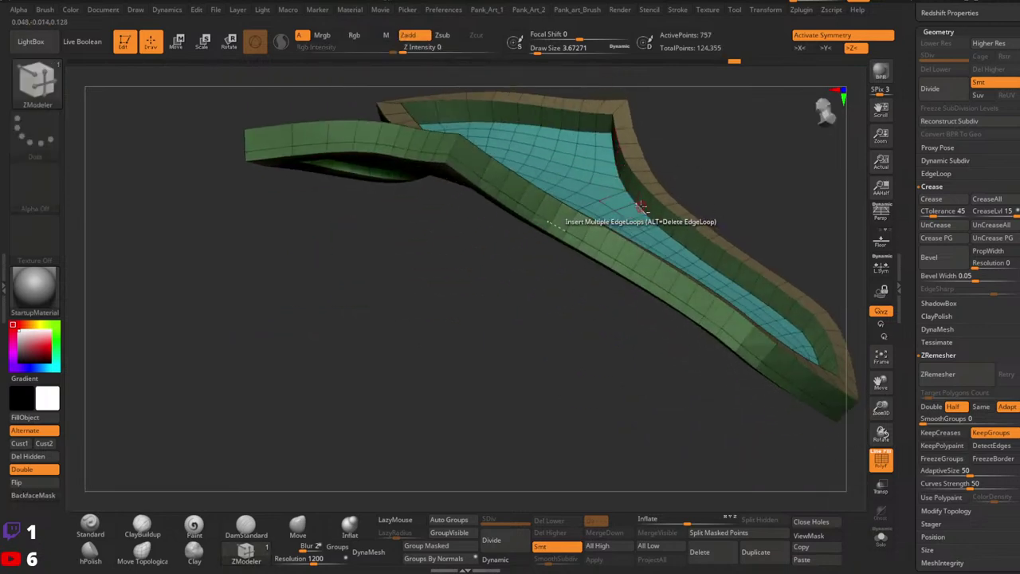
alt+click(640, 207)
mouse_move(619, 177)
right_down()
mouse_move(609, 212)
mouse_move(510, 239)
right_up()
key(ctrl+z)
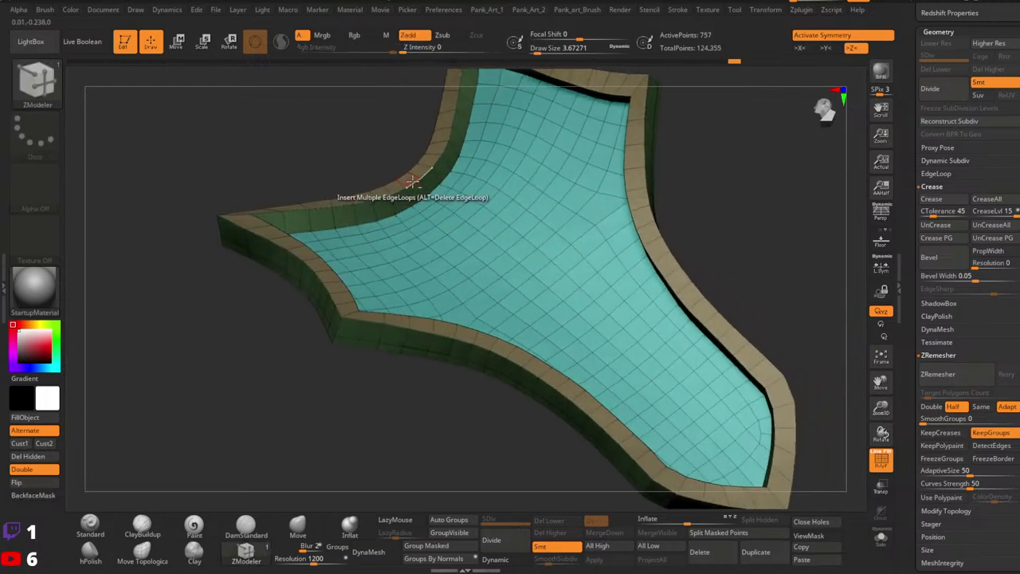
alt+click(413, 182)
mouse_move(417, 183)
right_down()
mouse_move(576, 213)
mouse_move(572, 253)
mouse_move(590, 244)
mouse_move(585, 189)
mouse_move(613, 252)
mouse_move(542, 245)
right_up()
key(ctrl+z)
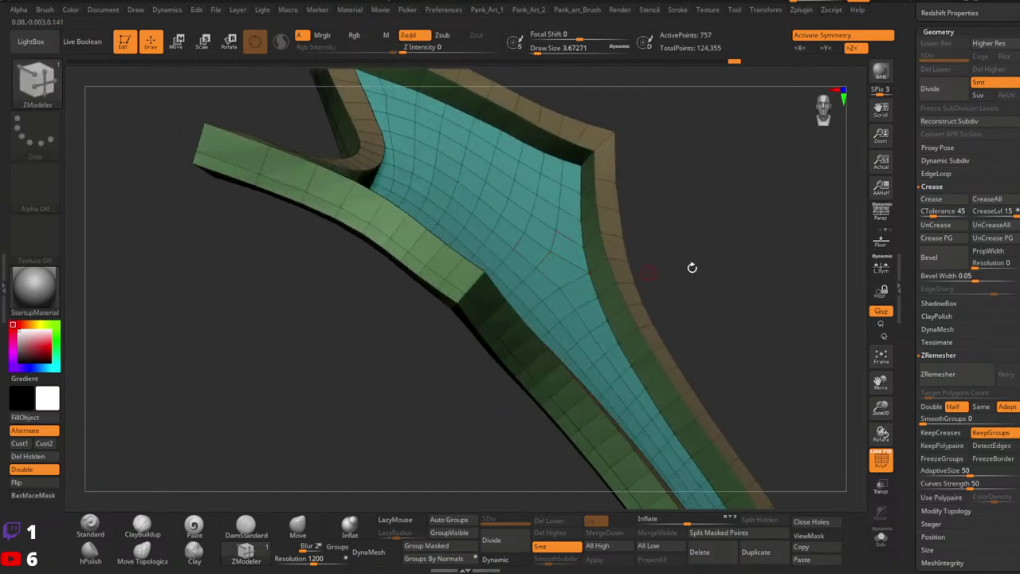
Try to preview the plate with Dynamic Subdiv and inspect the trim for smoothing.
ctrl+right_drag(691, 268, 665, 227)
right_drag(666, 227, 596, 270)
click(500, 560)
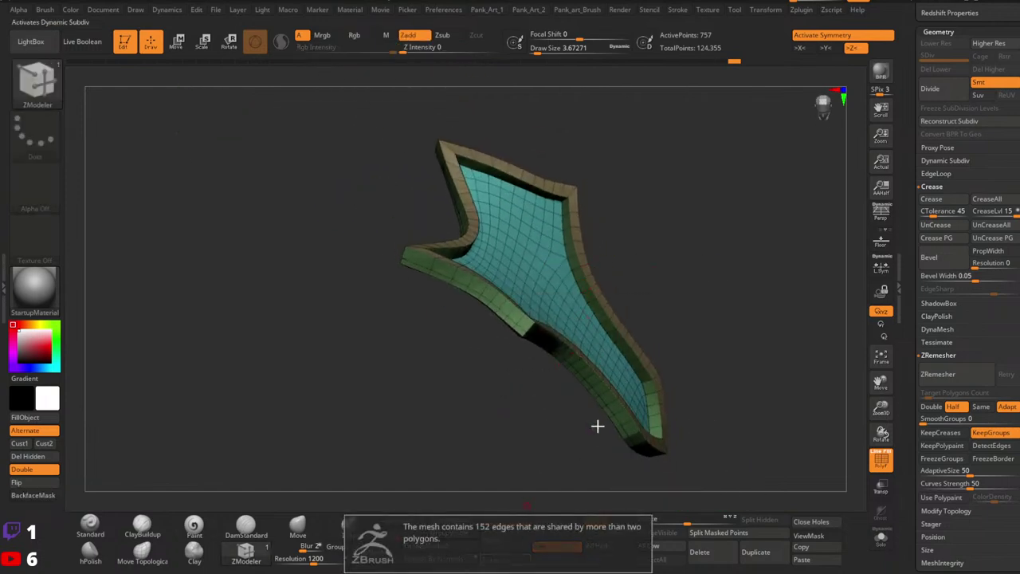
click(508, 450)
mouse_move(574, 385)
right_down()
mouse_move(677, 322)
mouse_move(662, 317)
mouse_move(638, 266)
mouse_move(644, 249)
right_up()
mouse_move(644, 248)
ctrl+right_down()
mouse_move(686, 299)
mouse_move(678, 259)
ctrl+right_up()
mouse_move(678, 259)
right_down()
mouse_move(592, 350)
mouse_move(594, 310)
mouse_move(615, 271)
right_up()
ctrl+right_drag(615, 271, 641, 370)
key(shift+d)
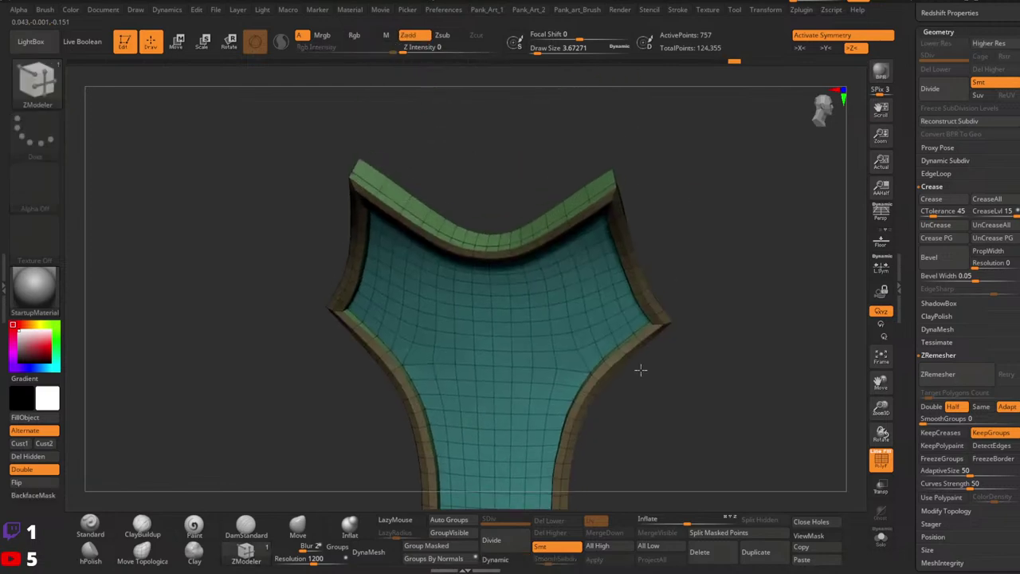
Undo the trim's edge loop and extrusions back to the single-layer panel with its flat border.
key(shift+f)
shift+right_drag(676, 304, 628, 322)
key(shift+f)
key(ctrl+z)
key(ctrl+z)
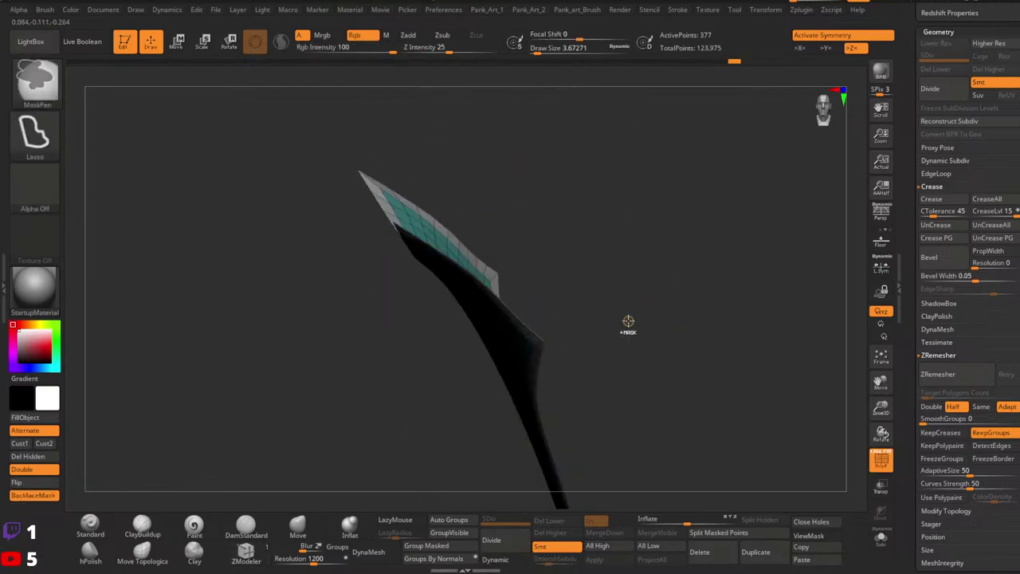
key(ctrl+z)
mouse_move(546, 332)
right_down()
mouse_move(495, 346)
mouse_move(565, 336)
mouse_move(543, 329)
mouse_move(650, 288)
right_up()
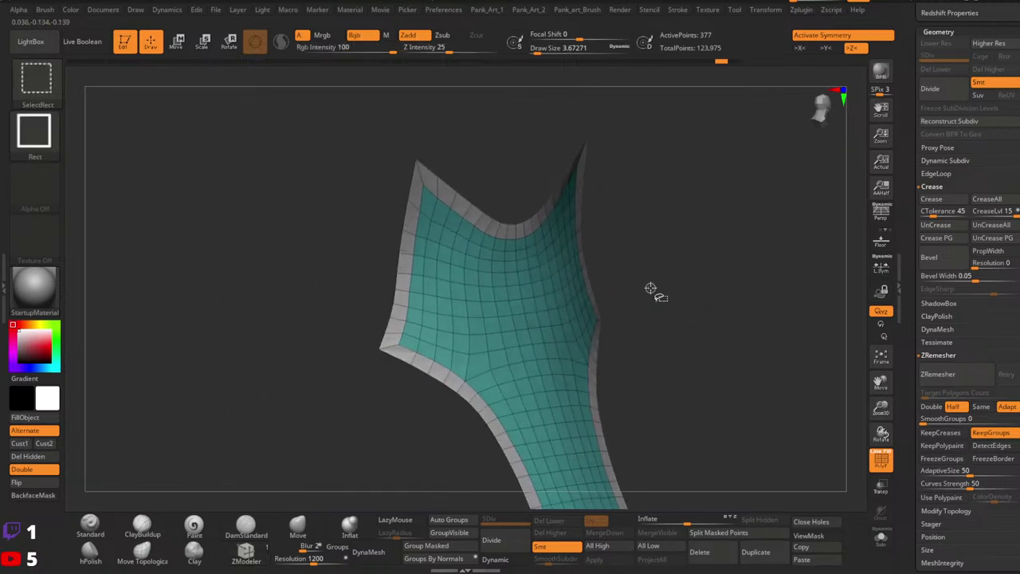
key(ctrl+shift+z)
key(ctrl+shift+z)
key(ctrl+z)
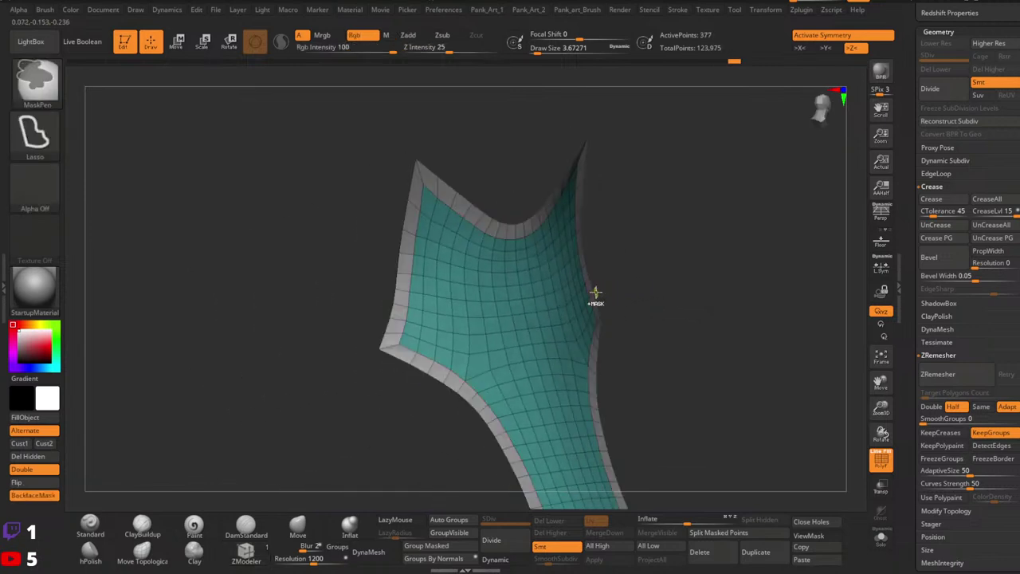
key(ctrl+z)
mouse_move(486, 305)
right_down()
mouse_move(499, 295)
mouse_move(447, 308)
right_up()
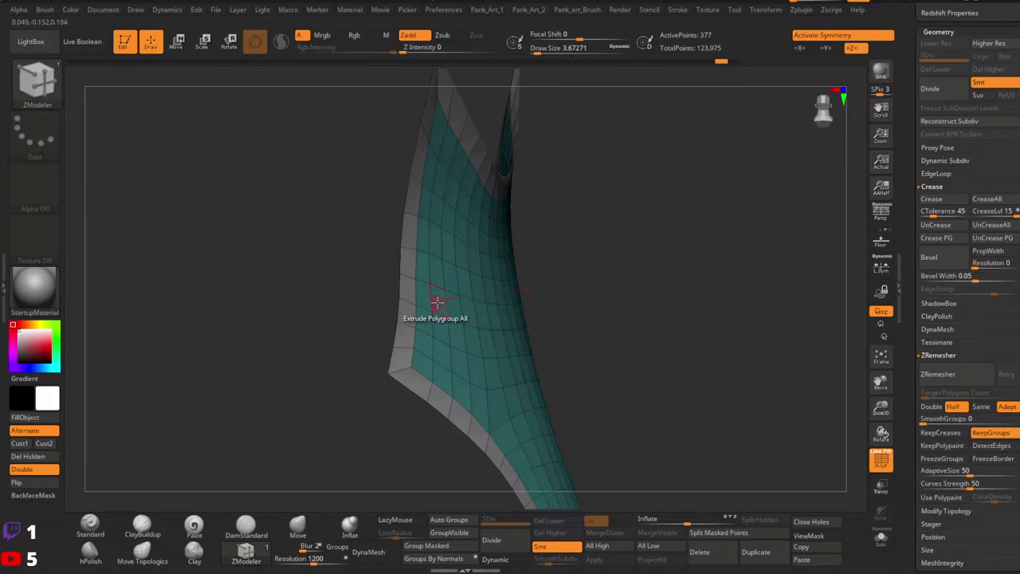
Extrude the whole plate with the All Polygons target and compare its thickness against the Extract6 subtool.
key(space)
click(297, 278)
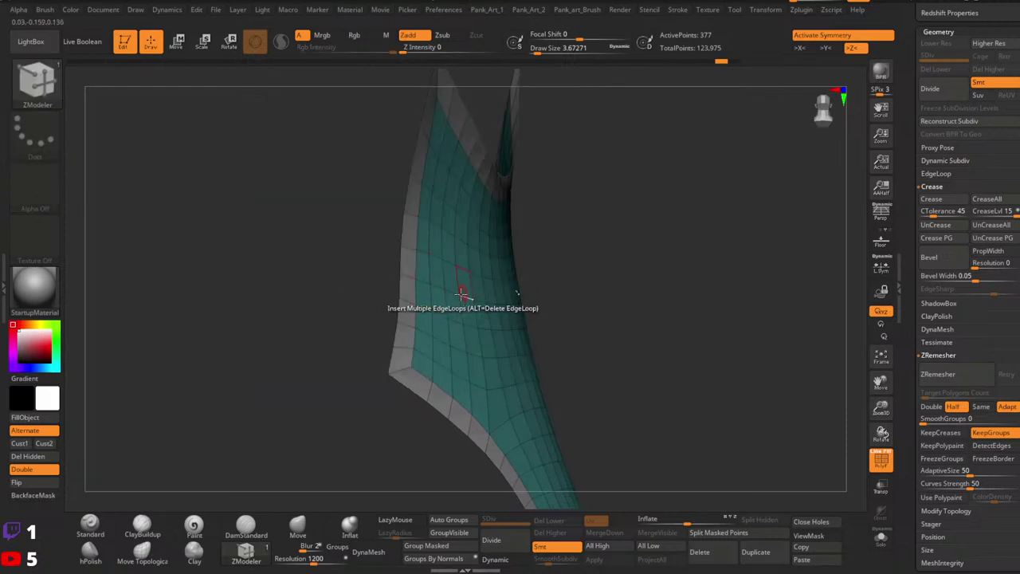
drag(437, 303, 409, 302)
drag(906, 181, 912, 296)
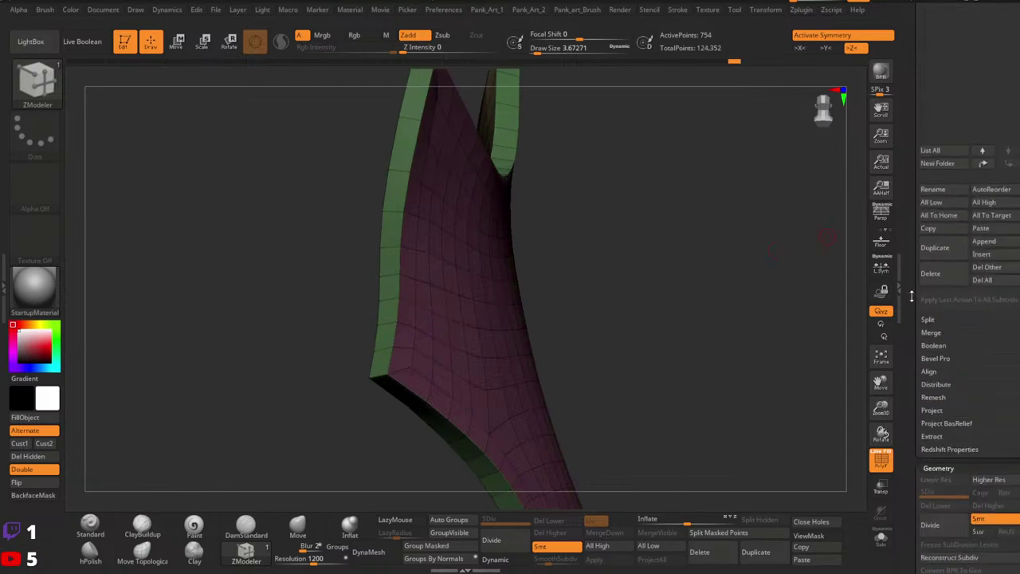
drag(907, 205, 905, 272)
click(1017, 160)
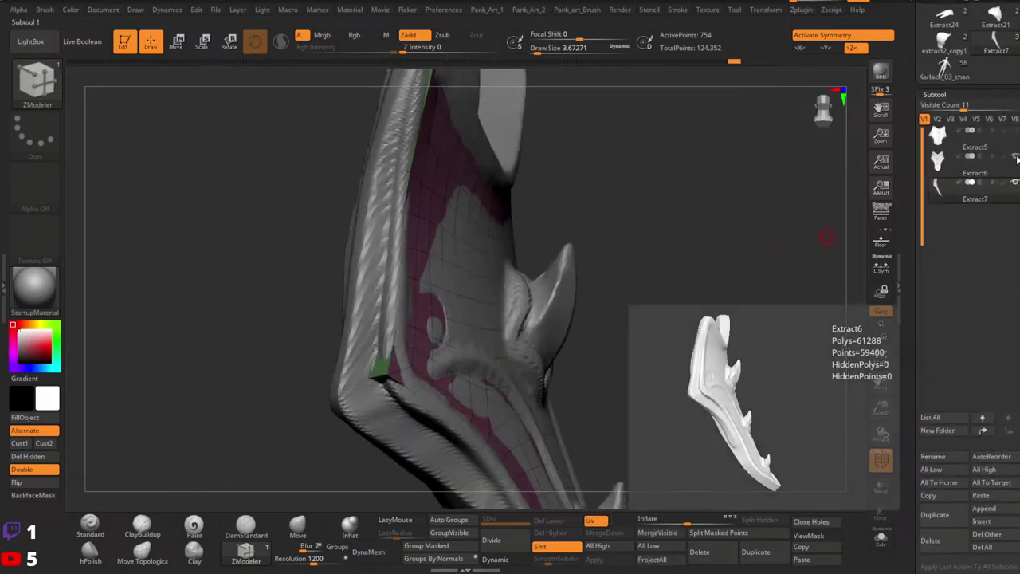
click(1016, 159)
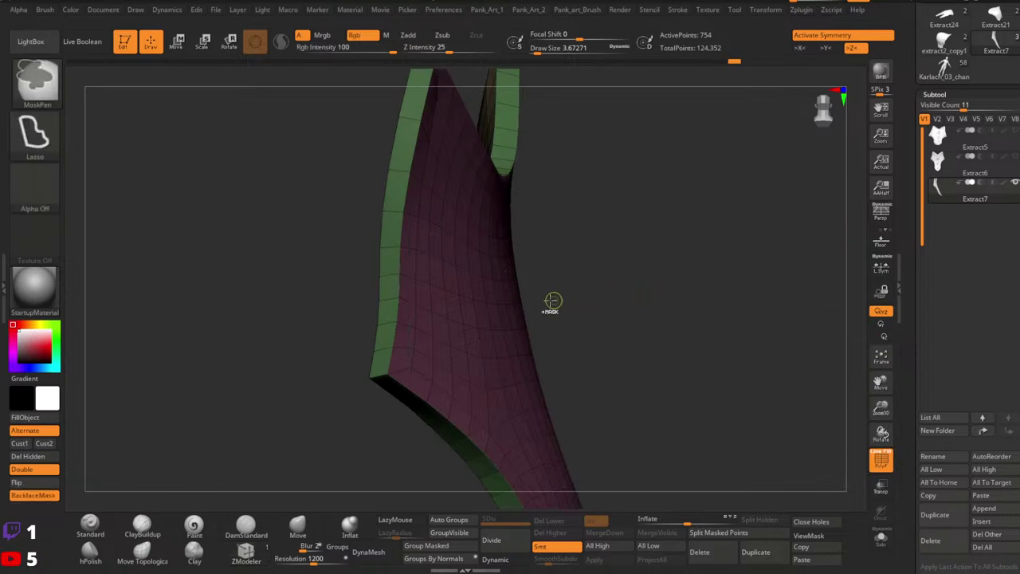
Undo the whole-plate extrusion and try extruding all polygons again, undoing each result.
key(ctrl+z)
drag(409, 292, 446, 317)
key(ctrl+z)
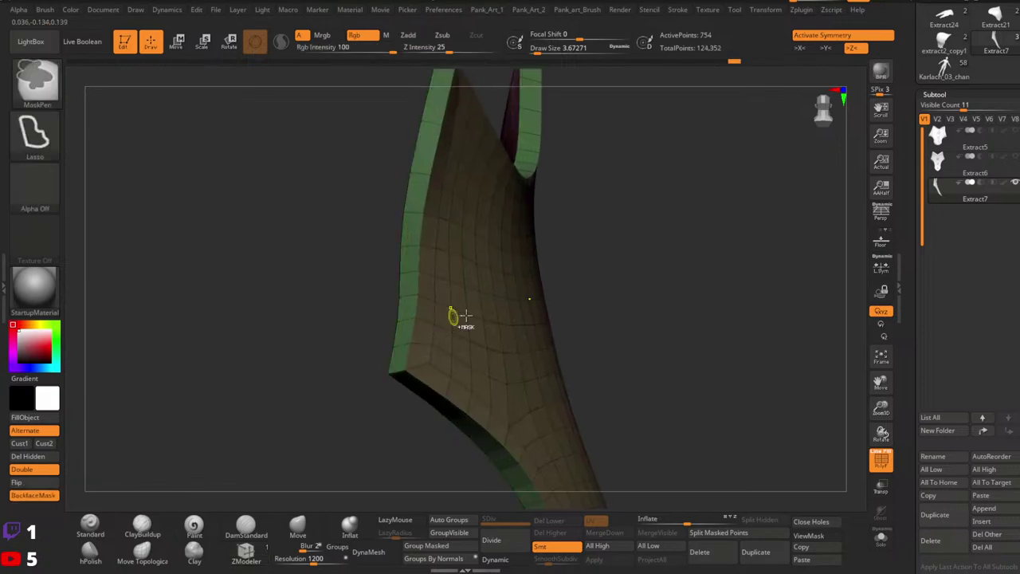
key(ctrl+z)
ctrl+right_drag(628, 301, 568, 330)
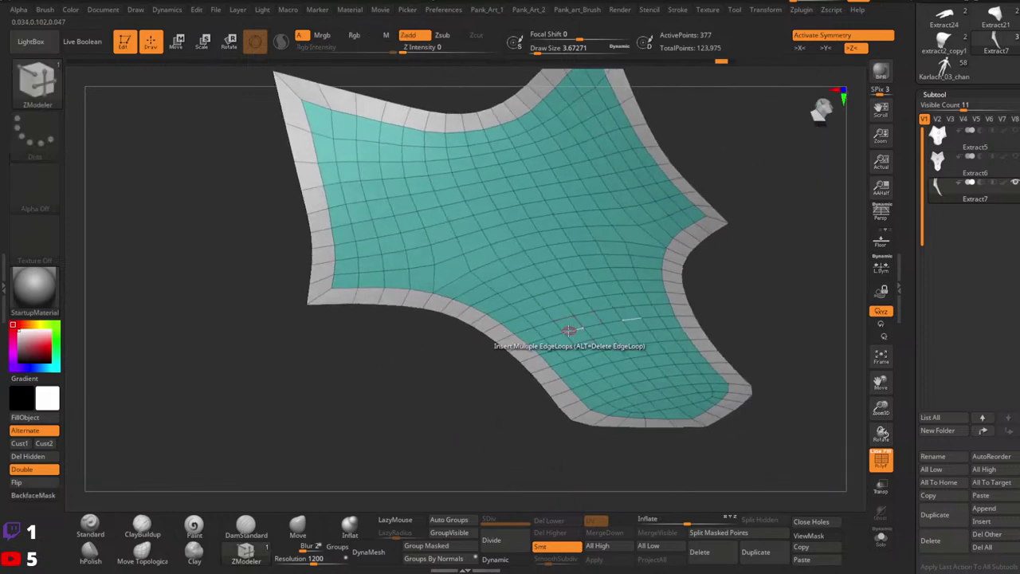
drag(569, 324, 571, 290)
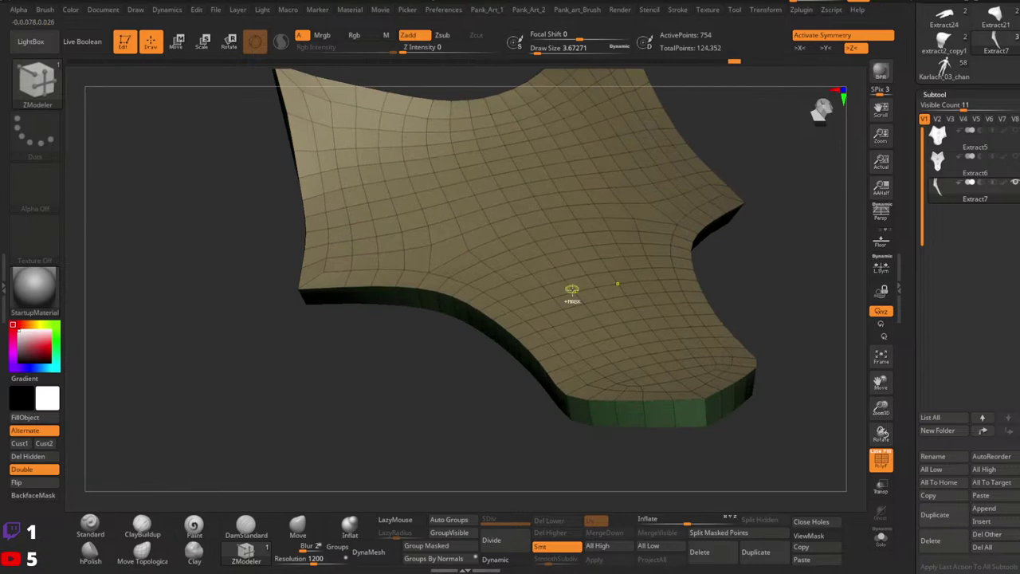
key(ctrl+z)
right_drag(571, 290, 567, 314)
key(ctrl+z)
Try raising the border ring with QMesh on A Single Poly, preview it with Dynamic Subdiv, and undo it.
key(space)
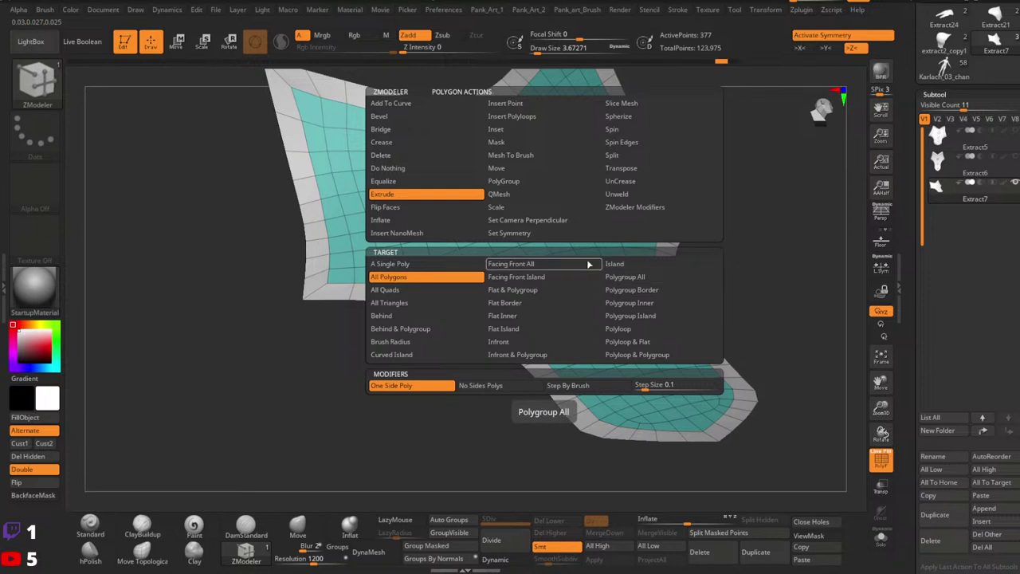
click(499, 195)
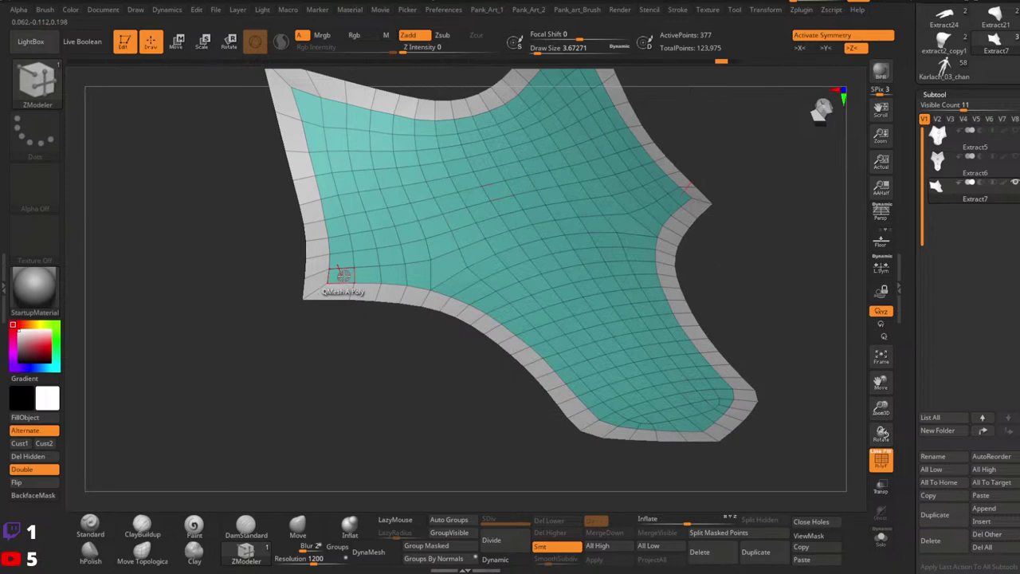
drag(336, 289, 331, 364)
right_drag(341, 357, 665, 343)
ctrl+right_drag(746, 386, 692, 297)
click(502, 561)
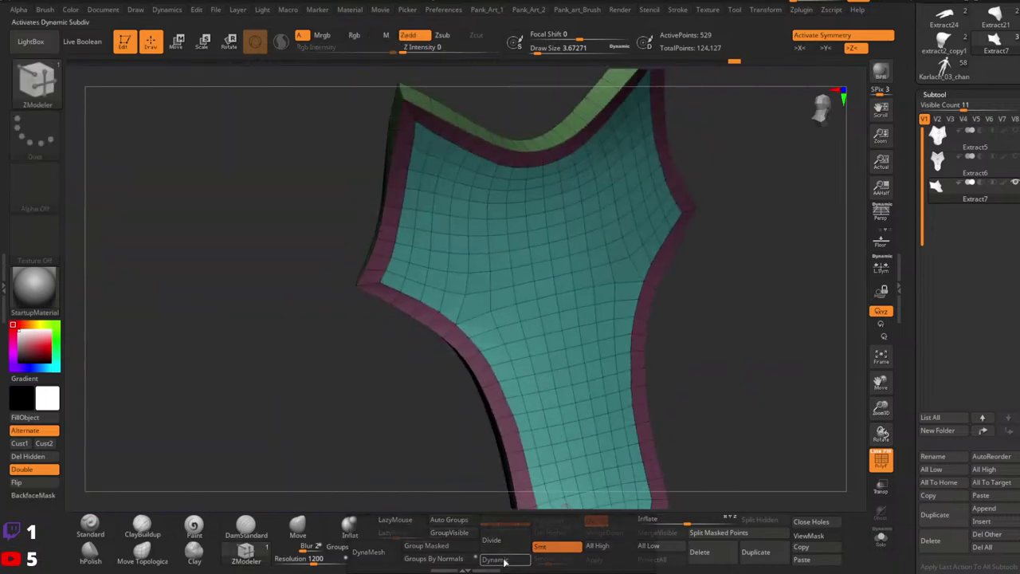
right_drag(704, 412, 628, 369)
key(shift+d)
key(ctrl+z)
drag(627, 369, 623, 355)
Try extruding the border ring with the Polygroup All target and undo the result.
key(space)
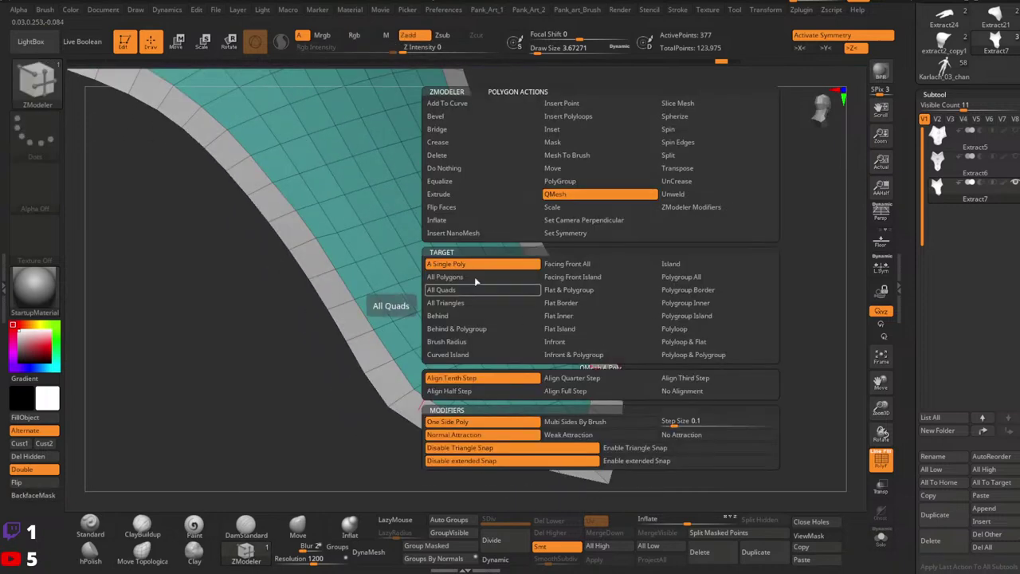
click(442, 196)
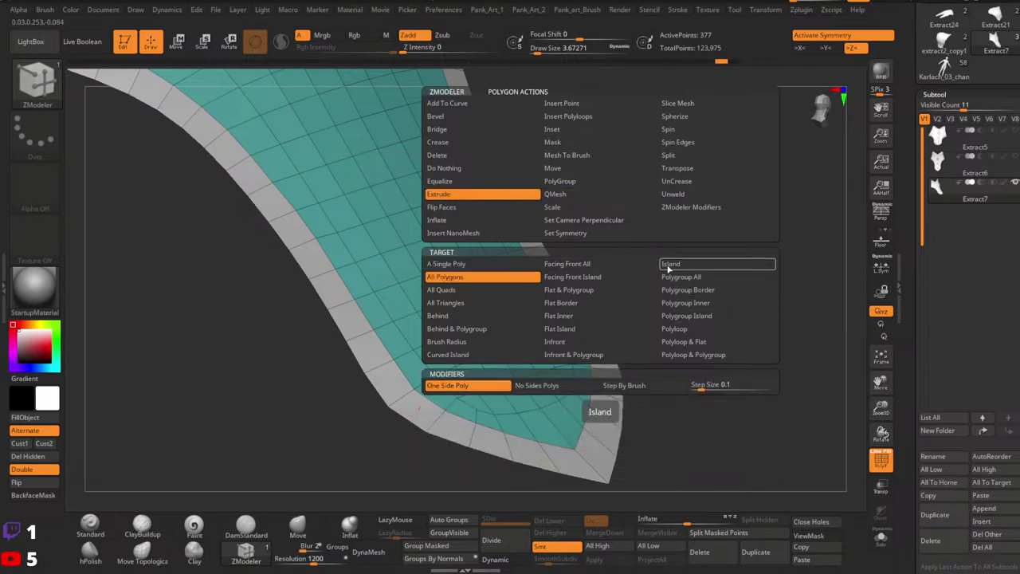
click(664, 279)
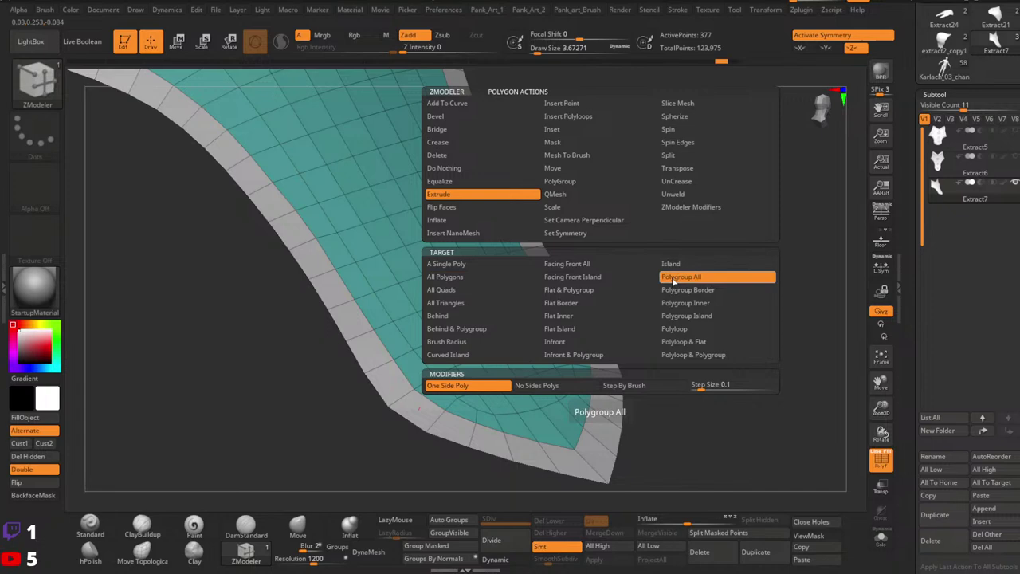
drag(608, 402, 530, 439)
key(ctrl+z)
Extrude the whole single-layer plate with the All Polygons target to give it thickness.
key(space)
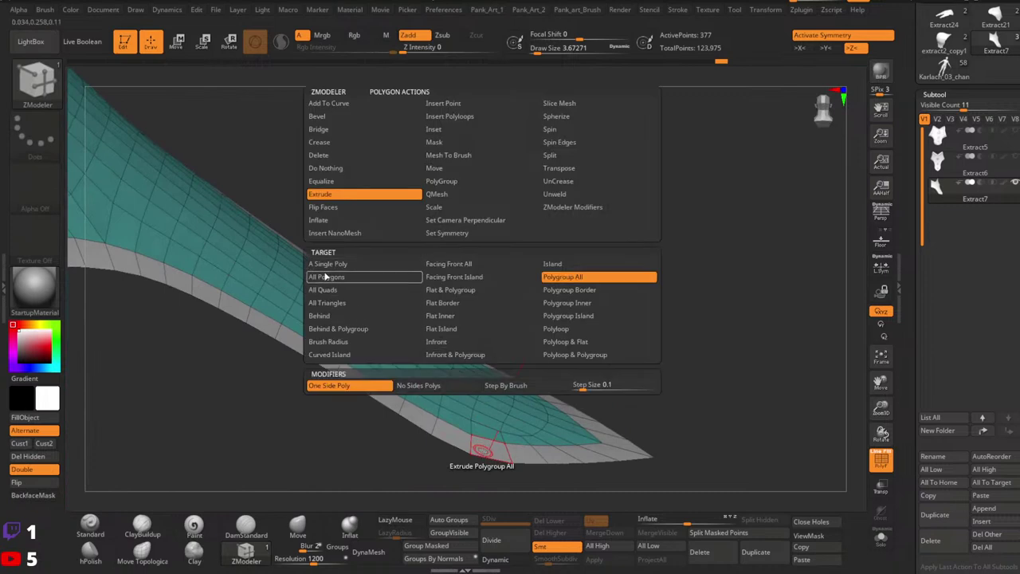
click(325, 276)
drag(388, 412, 384, 424)
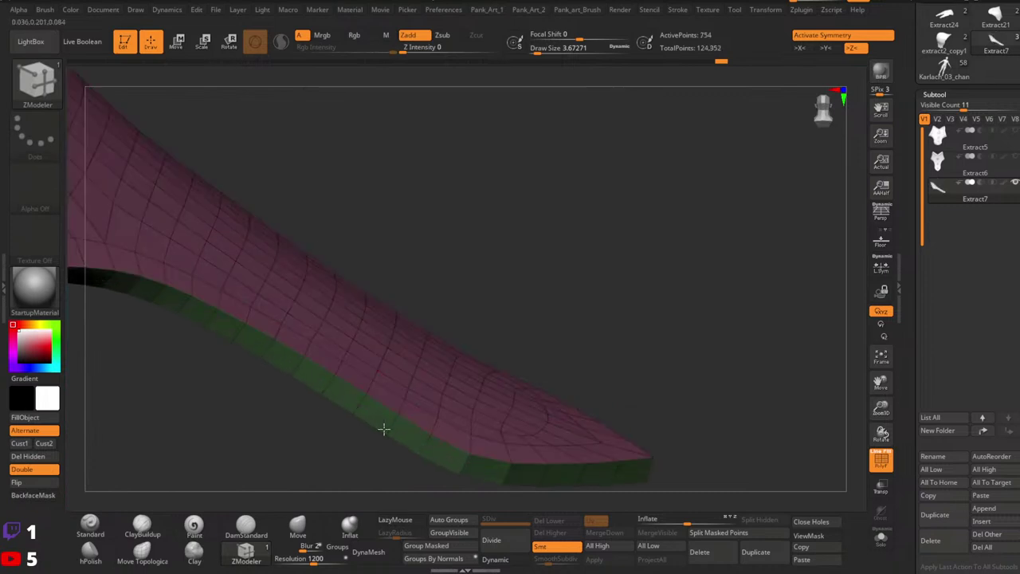
drag(547, 428, 479, 394)
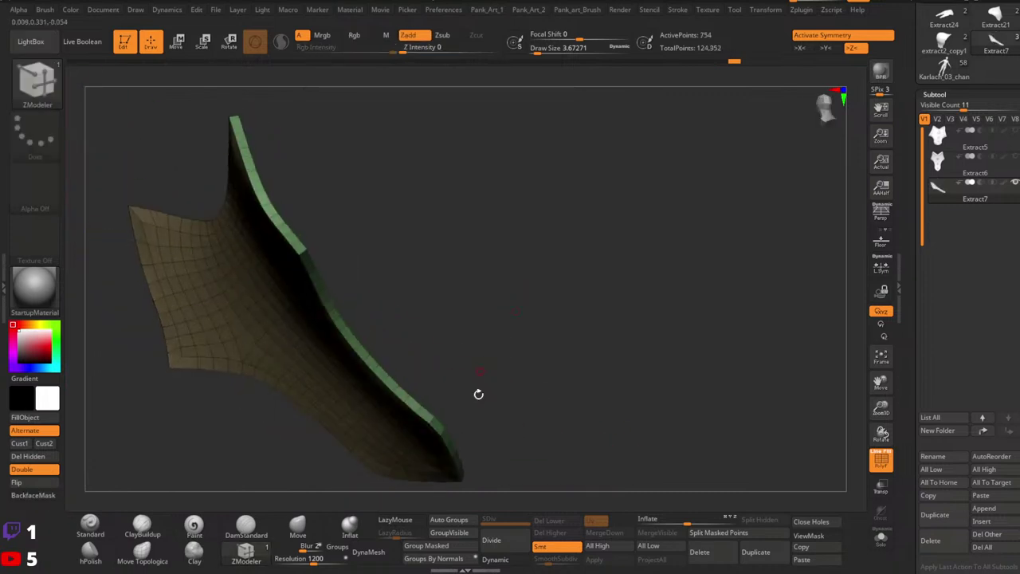
Preview the thickened plate with Dynamic Subdiv, return to the unsmoothed mesh and inspect its side walls.
click(502, 562)
drag(556, 435, 483, 422)
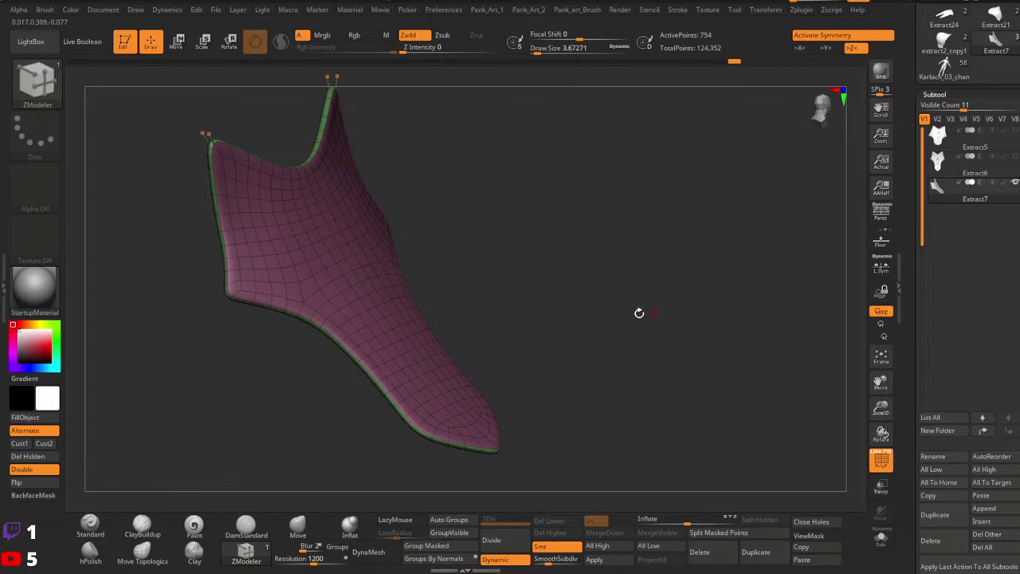
drag(452, 232, 468, 365)
key(ctrl+z)
right_drag(462, 298, 438, 388)
drag(447, 402, 473, 384)
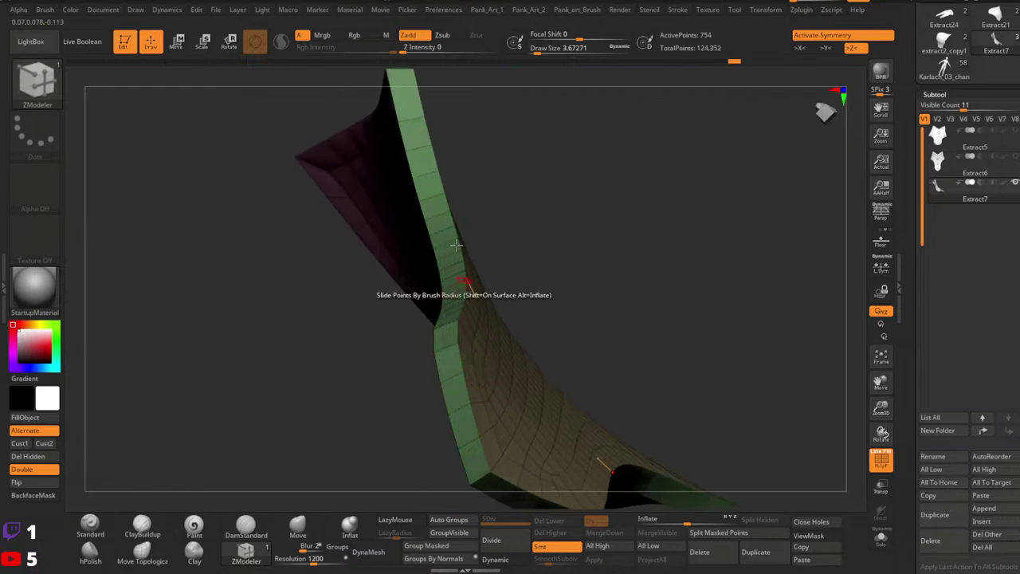
Isolate the plate's front polygroup, assign its border ring to a new polygroup using lasso selection, and show the whole plate again.
right_drag(456, 245, 544, 249)
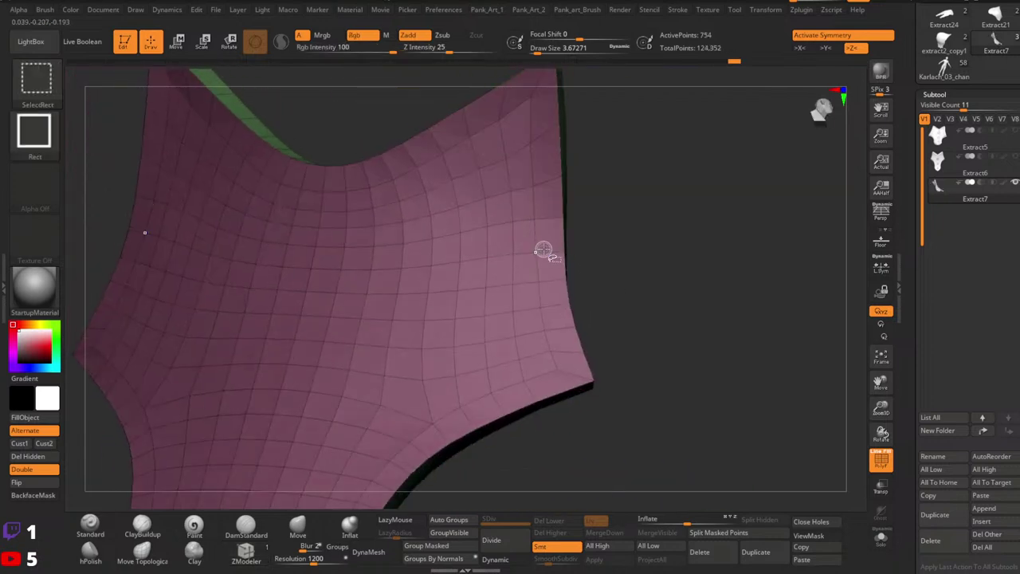
ctrl+shift+click(544, 250)
ctrl+shift+click(51, 126)
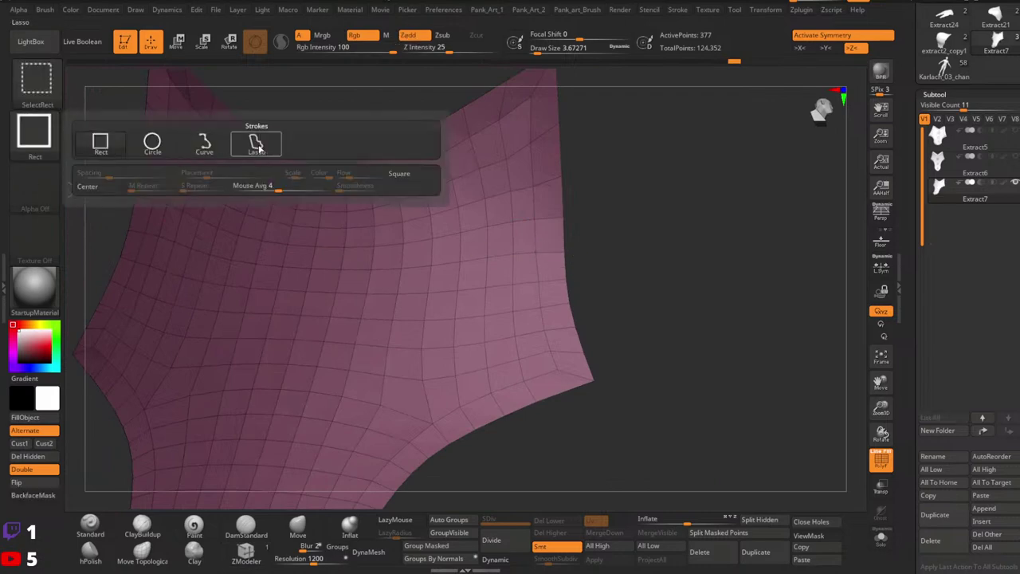
click(258, 148)
ctrl+shift+click(656, 239)
drag(656, 239, 601, 269)
ctrl+shift+click(522, 284)
mouse_move(516, 351)
mouse_down()
mouse_move(579, 314)
mouse_move(596, 318)
mouse_up()
key(ctrl+w)
ctrl+shift+click(588, 322)
right_drag(589, 322, 552, 280)
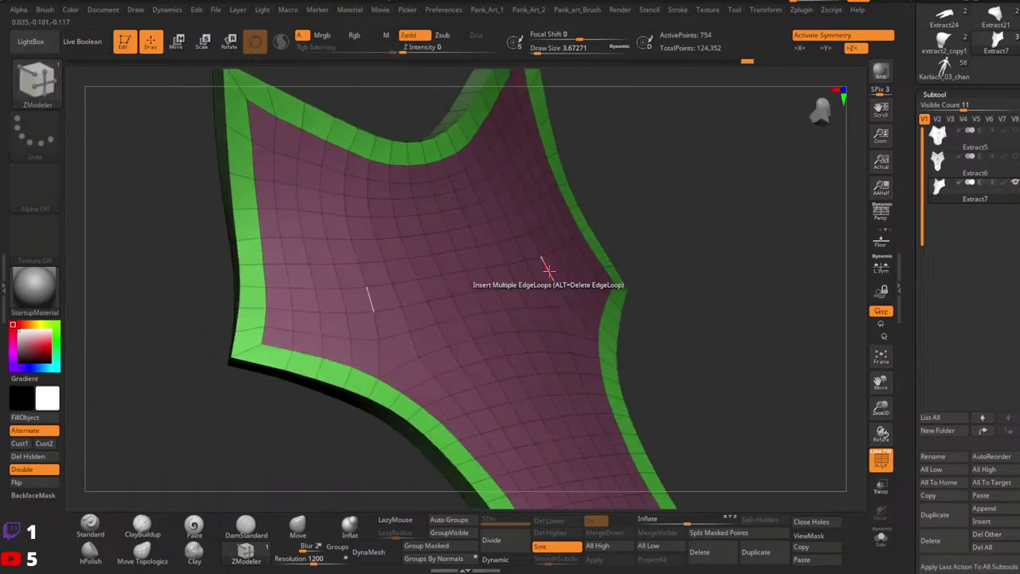
Slide the points around the plate's pointed lower end to even out the topology inside the border.
right_drag(506, 273, 494, 343)
ctrl+right_drag(494, 342, 635, 300)
alt+right_drag(538, 368, 567, 358)
ctrl+right_drag(552, 279, 549, 337)
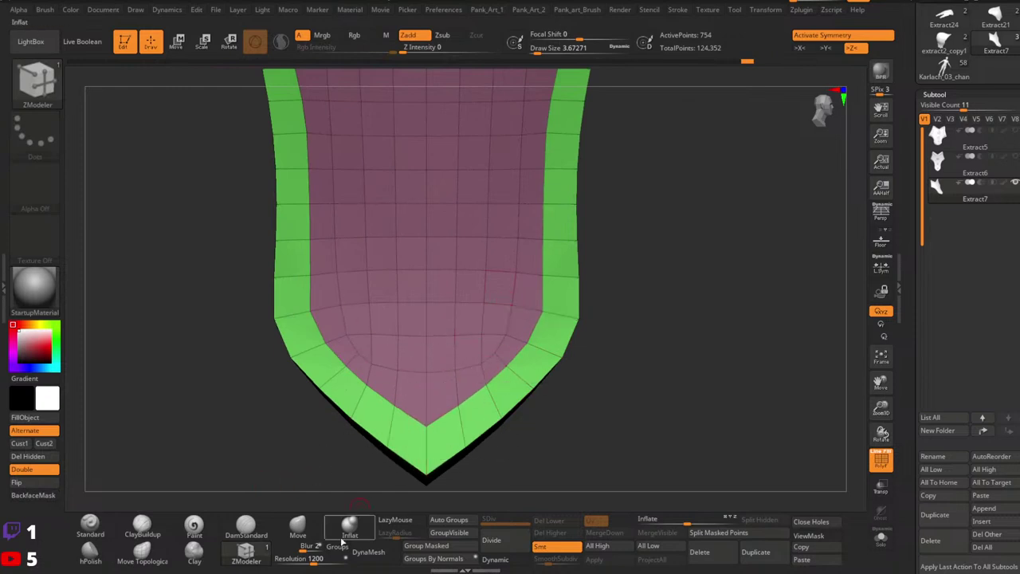
key(space)
drag(498, 347, 488, 354)
key(shift+f)
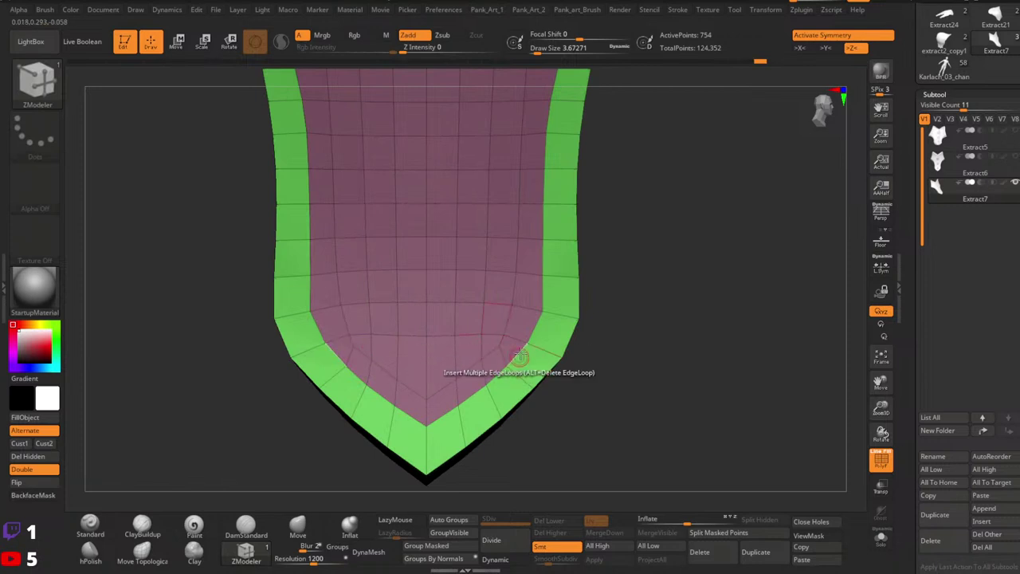
right_drag(520, 356, 525, 341)
alt+right_drag(525, 341, 549, 359)
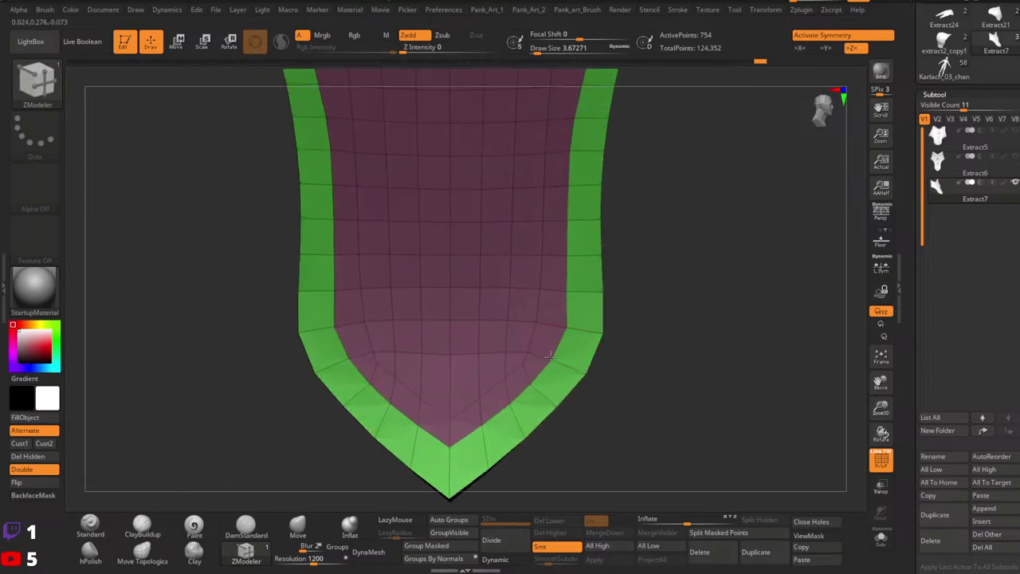
drag(566, 327, 526, 384)
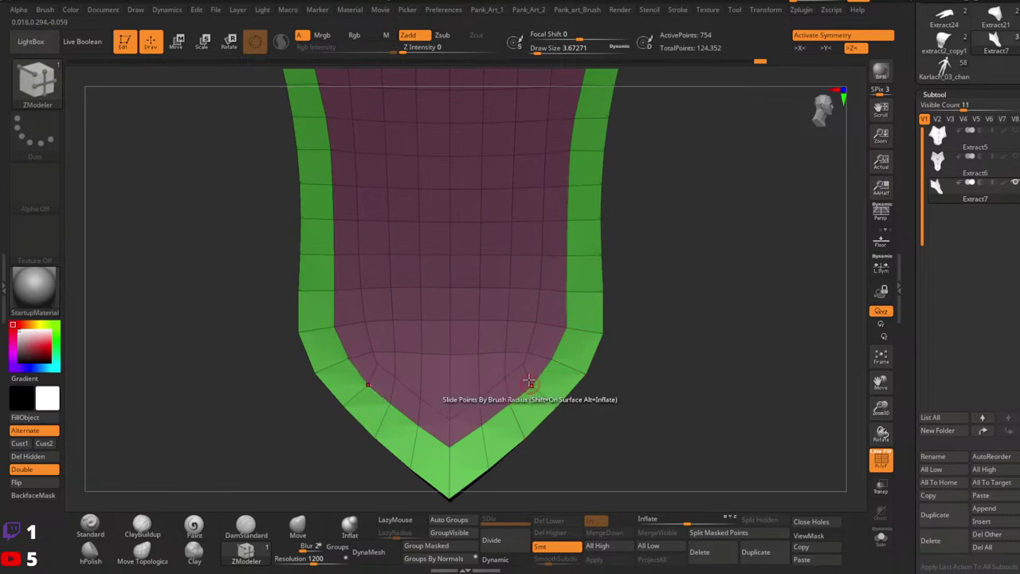
ctrl+right_drag(574, 354, 522, 382)
Extrude the front border ring outward with the Polygroup All target, redoing the extrusion at a lower height.
right_drag(522, 382, 606, 263)
alt+right_drag(605, 263, 582, 288)
key(space)
click(421, 194)
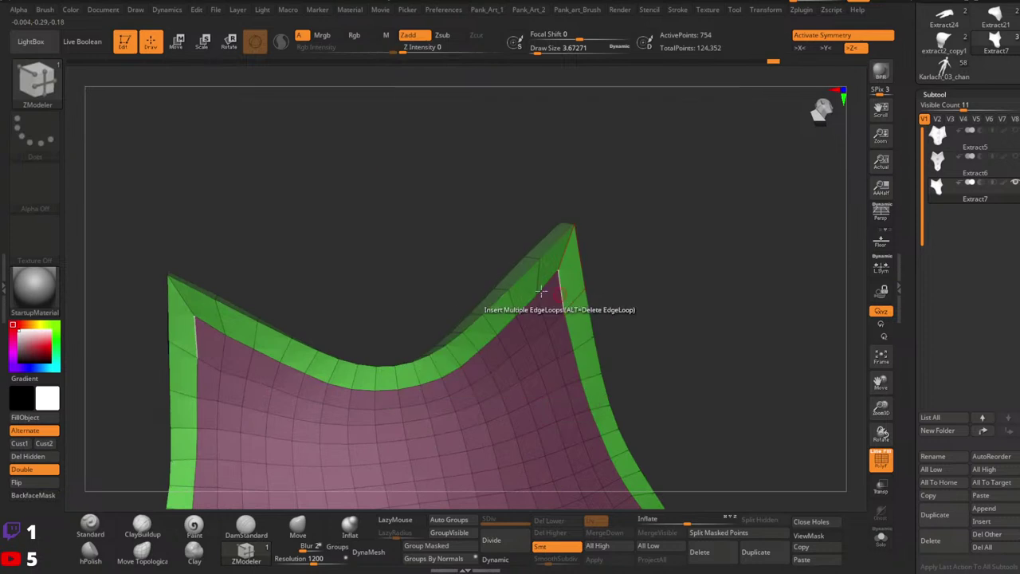
key(space)
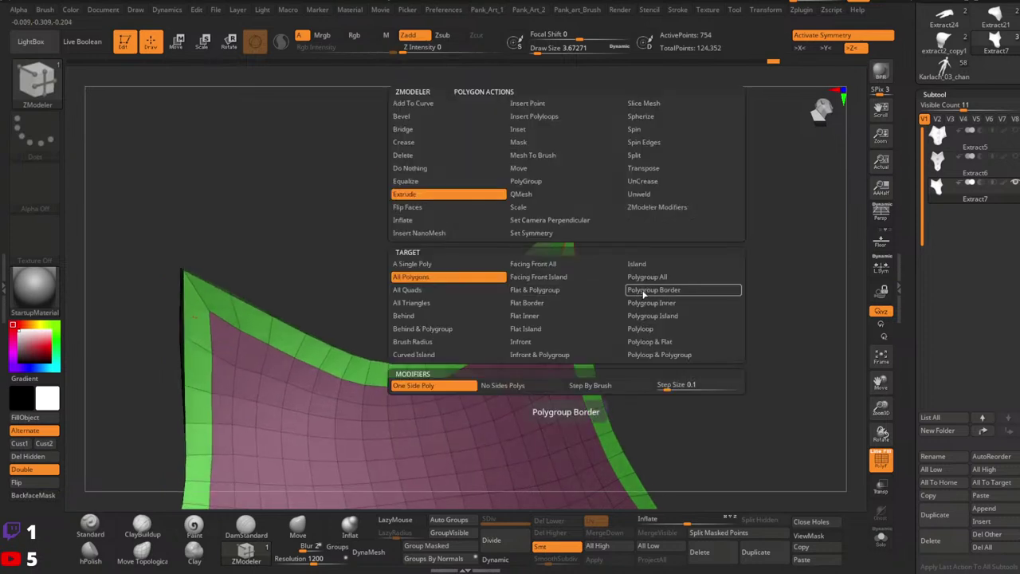
click(644, 281)
drag(567, 285, 585, 297)
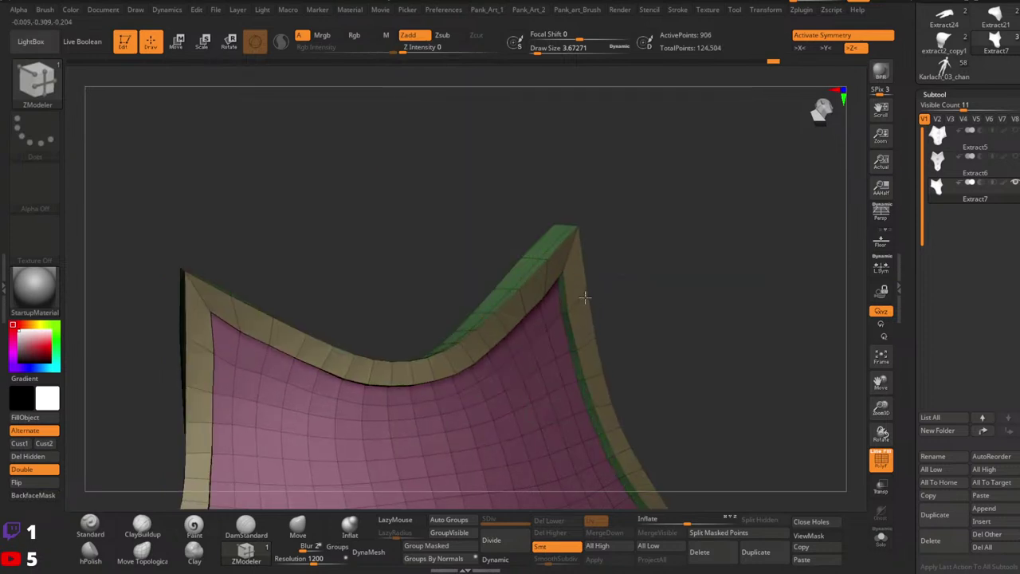
ctrl+right_drag(585, 299, 383, 312)
right_drag(522, 315, 701, 221)
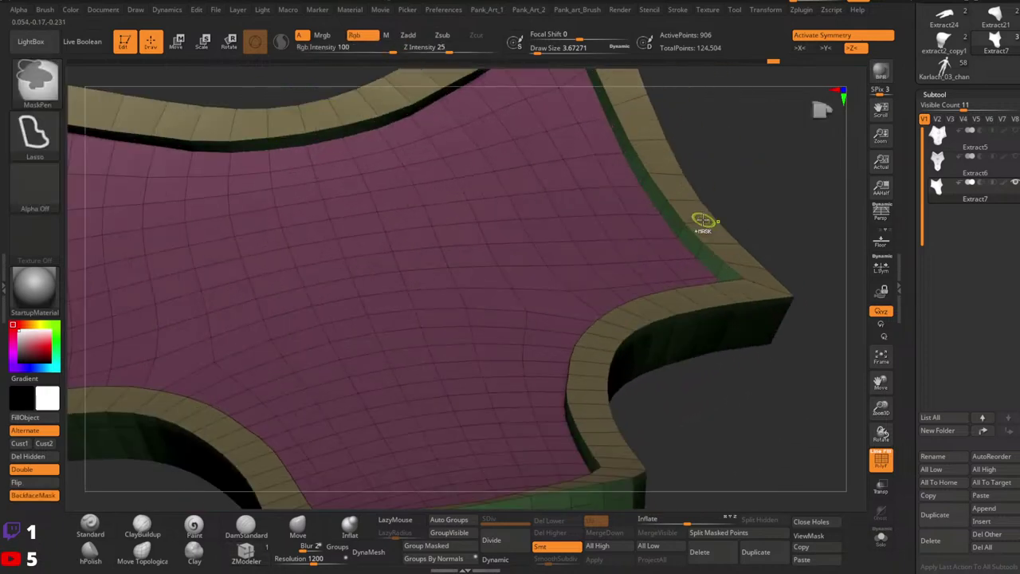
key(ctrl+z)
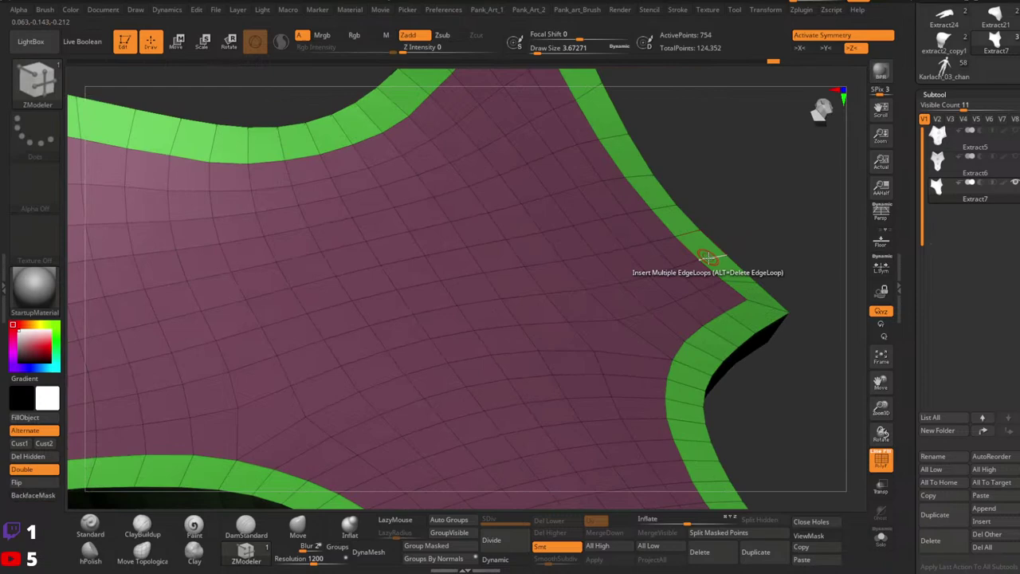
click(709, 251)
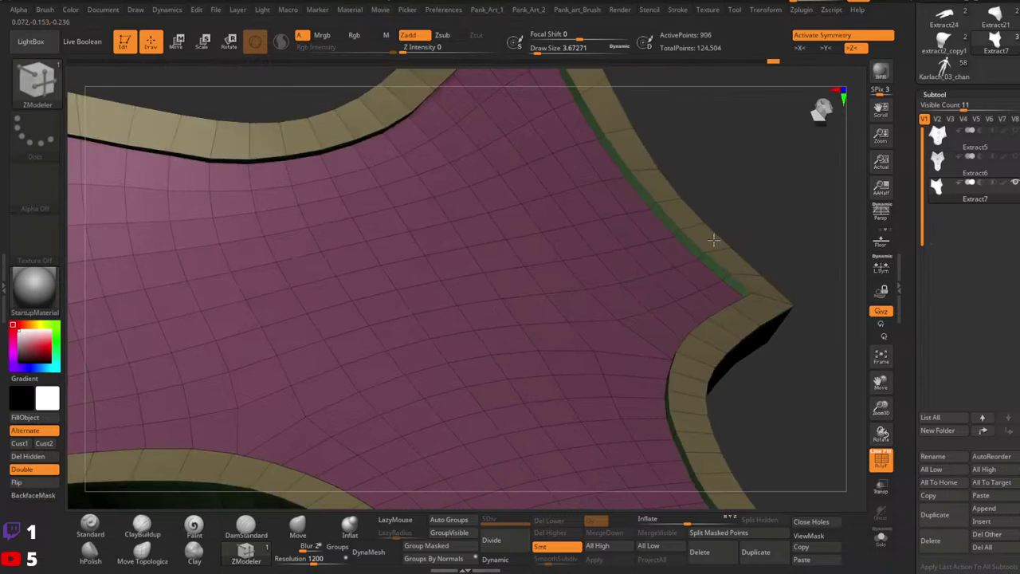
Try inserting two edge loops lengthwise along the raised border with elevation to round its profile.
alt+right_drag(758, 276, 598, 300)
key(space)
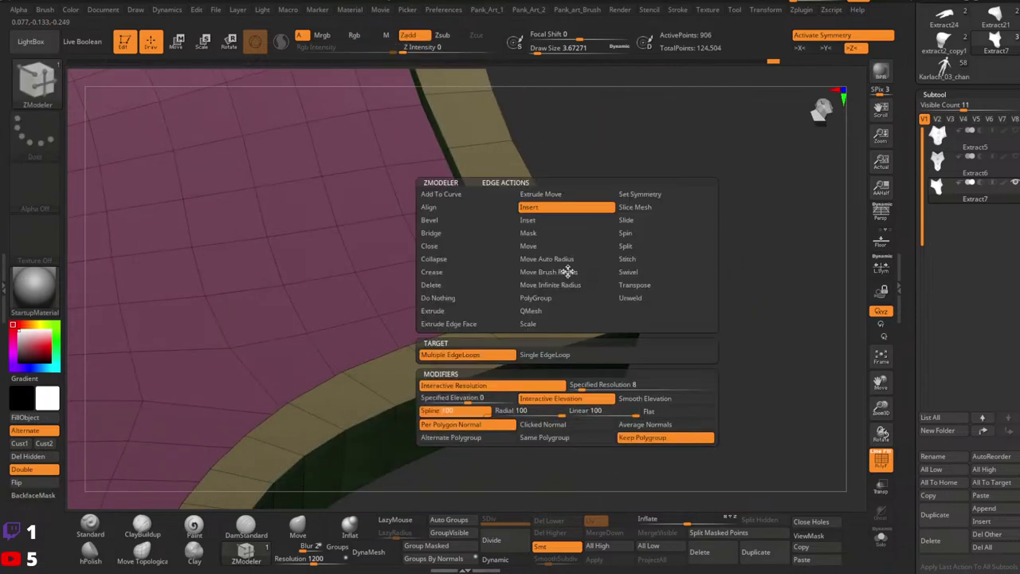
drag(658, 249, 642, 235)
drag(557, 279, 487, 300)
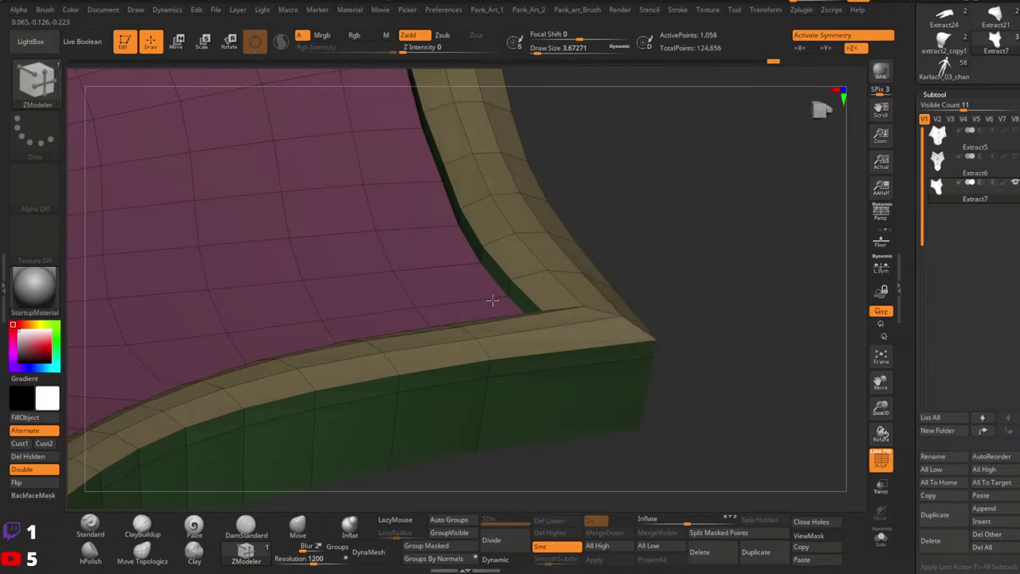
ctrl+right_drag(480, 298, 664, 319)
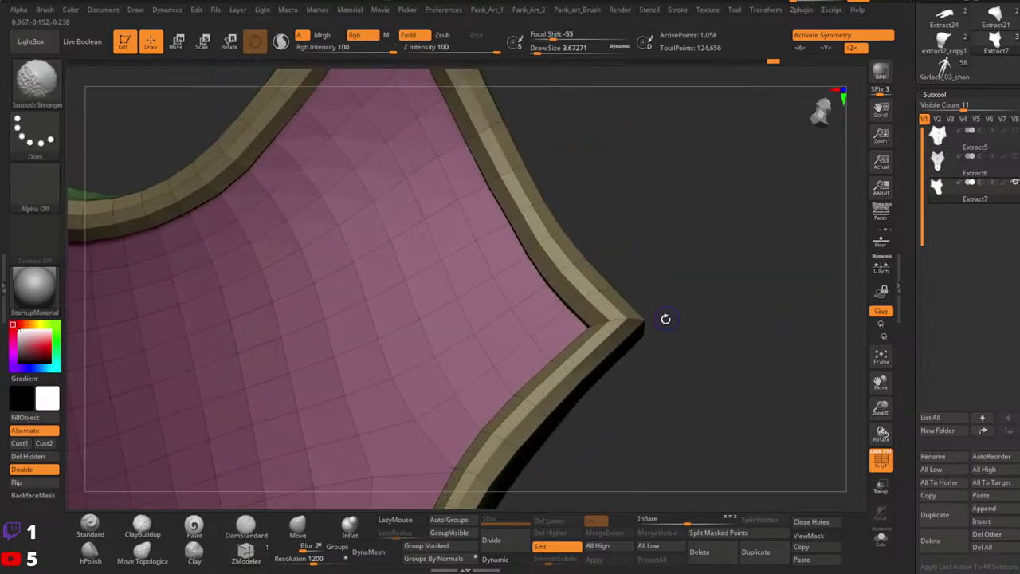
Preview the two-loop border with Dynamic Subdiv and undo its edge loops.
key(shift+f)
click(500, 565)
ctrl+right_drag(553, 449, 642, 288)
ctrl+right_drag(642, 288, 565, 348)
key(ctrl+z)
key(ctrl+z)
key(shift+f)
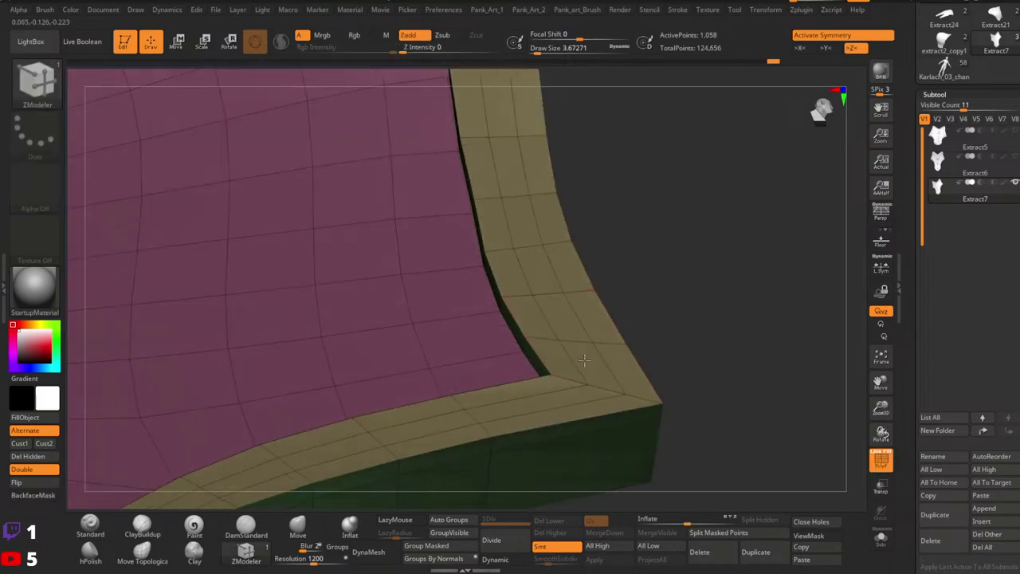
Try a single elevated edge loop along the raised border, preview it with Dynamic Subdiv, and undo it.
drag(536, 348, 450, 349)
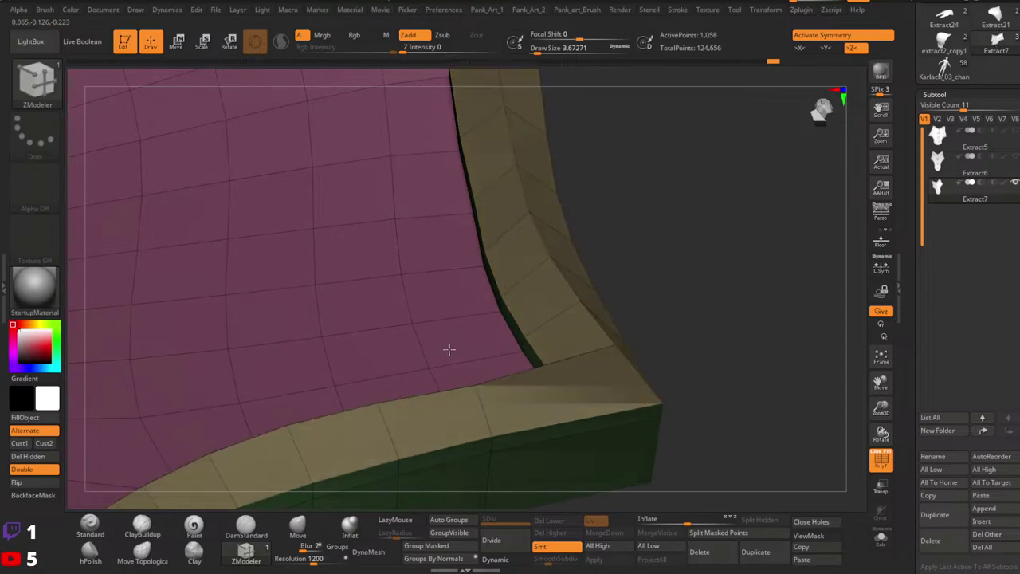
mouse_move(664, 355)
ctrl+right_down()
mouse_move(565, 364)
mouse_move(623, 398)
ctrl+right_up()
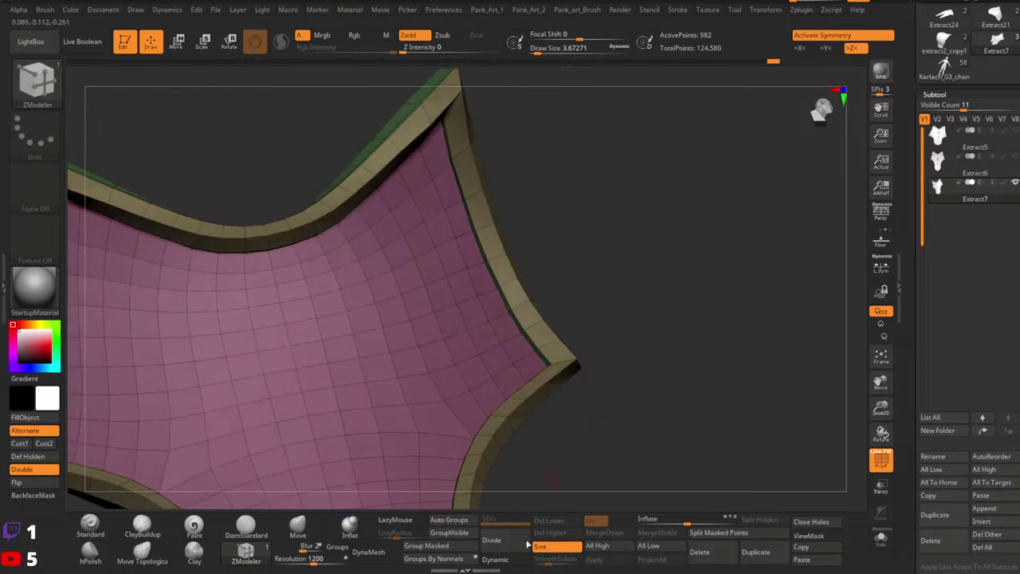
click(489, 562)
ctrl+right_drag(592, 436, 618, 351)
key(shift+d)
key(ctrl+z)
Retry the single border edge loop with elevation, inspect the side corner, and undo it.
ctrl+right_drag(527, 285, 525, 354)
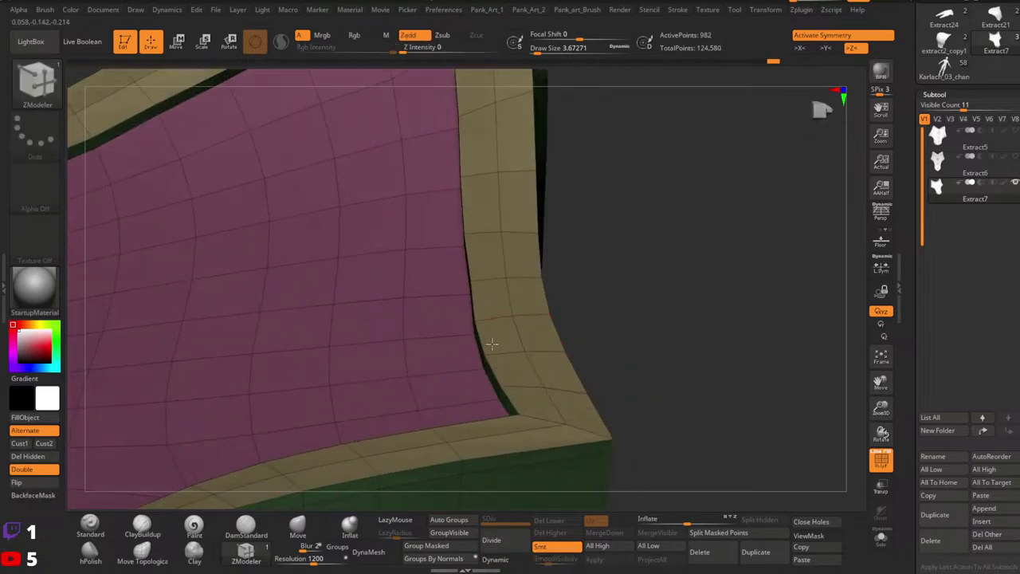
drag(491, 344, 427, 369)
ctrl+right_drag(672, 355, 638, 335)
right_drag(637, 335, 578, 340)
key(ctrl+z)
Insert two elevated edge loops along the raised border to give the trim a bevelled profile.
drag(583, 328, 495, 330)
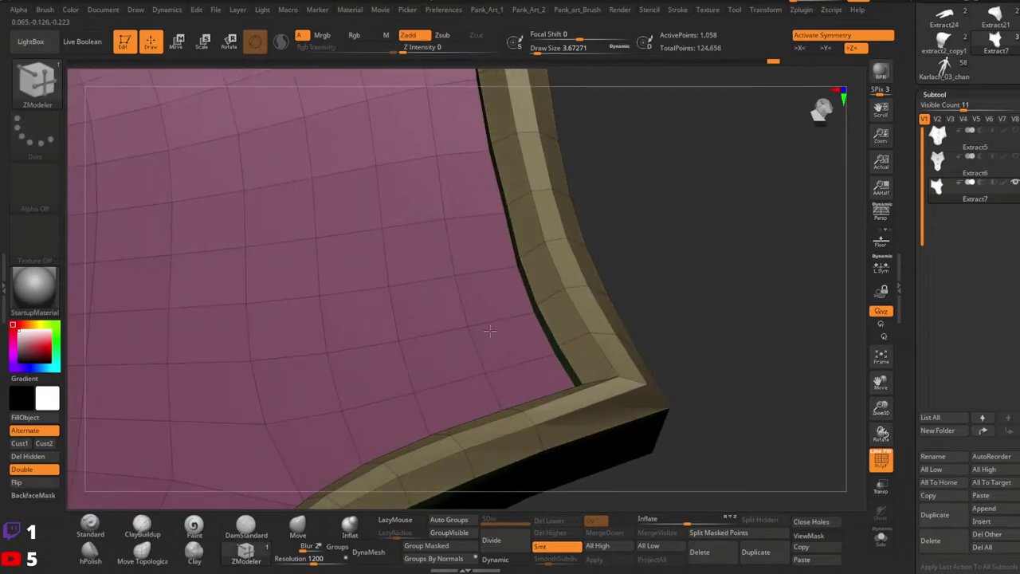
ctrl+right_drag(487, 330, 636, 311)
ctrl+right_drag(636, 311, 688, 361)
drag(689, 360, 651, 388)
Hide the wireframe and compare the plate with and without Dynamic Subdiv smoothing.
key(shift+f)
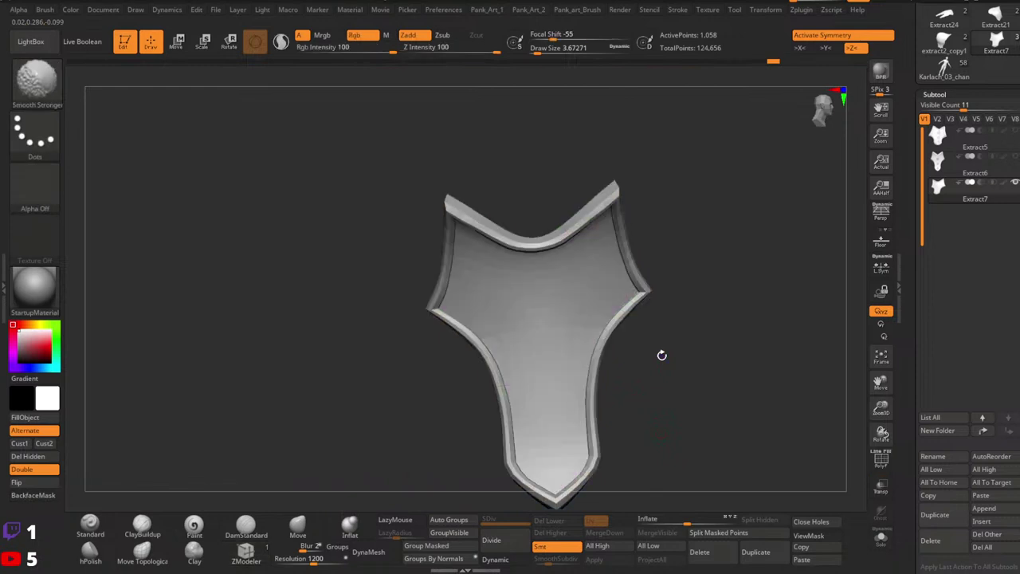
key(shift+f)
key(shift+f)
click(499, 563)
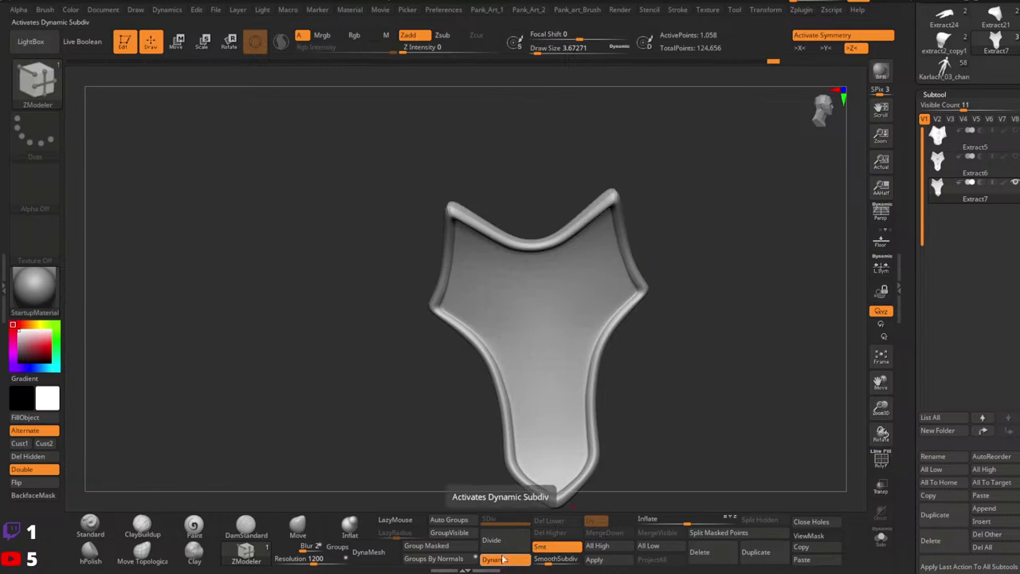
click(496, 560)
Crease the individual edges crossing the border trim at the plate's side corner, using ZModeler Crease with the Edge target.
alt+drag(615, 428, 631, 253)
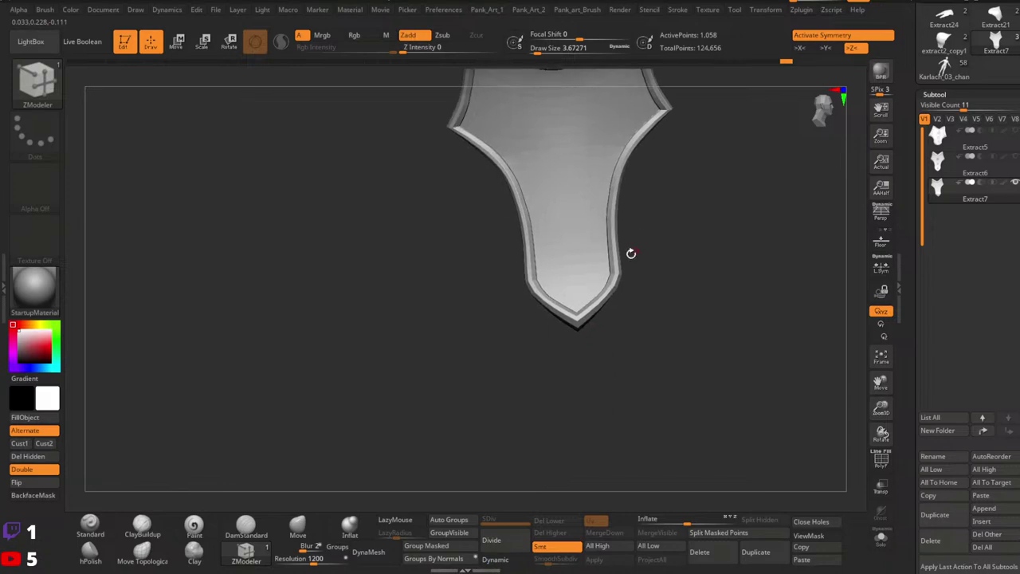
mouse_move(631, 254)
ctrl+right_down()
mouse_move(667, 361)
mouse_move(608, 308)
mouse_move(619, 259)
mouse_move(678, 255)
mouse_move(646, 285)
mouse_move(656, 384)
ctrl+right_up()
key(shift+f)
mouse_move(646, 290)
right_down()
mouse_move(667, 298)
mouse_move(633, 282)
mouse_move(664, 398)
mouse_move(595, 296)
mouse_move(520, 257)
mouse_move(437, 261)
right_up()
mouse_move(563, 266)
ctrl+right_down()
mouse_move(537, 280)
mouse_move(499, 346)
mouse_move(544, 361)
mouse_move(494, 333)
mouse_move(571, 328)
ctrl+right_up()
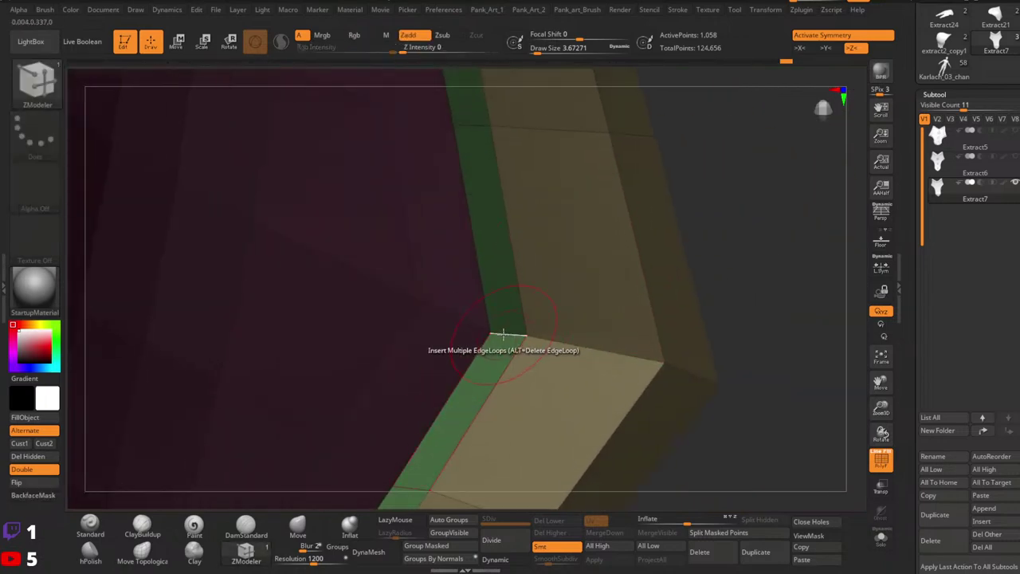
key(space)
click(368, 273)
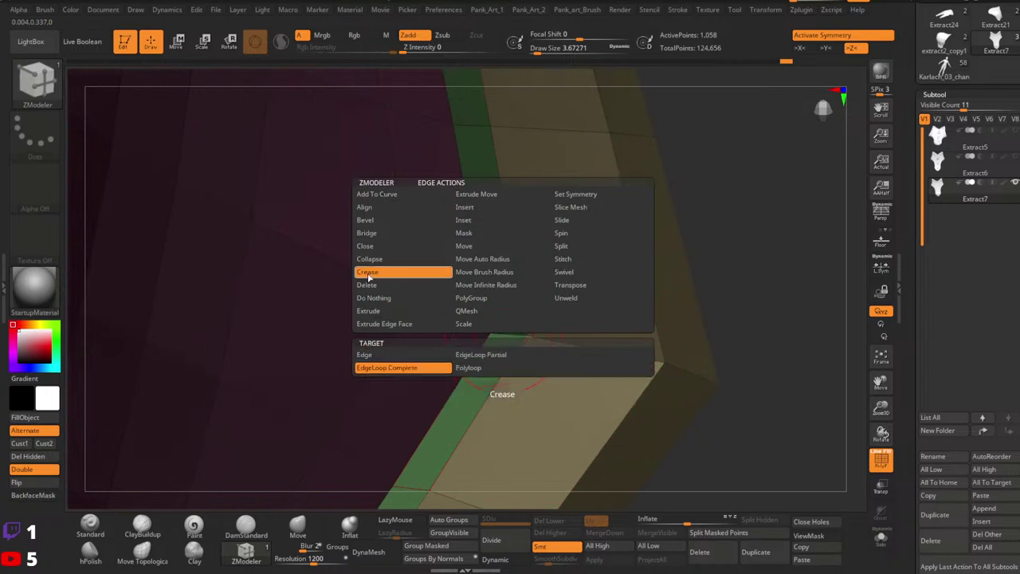
click(399, 359)
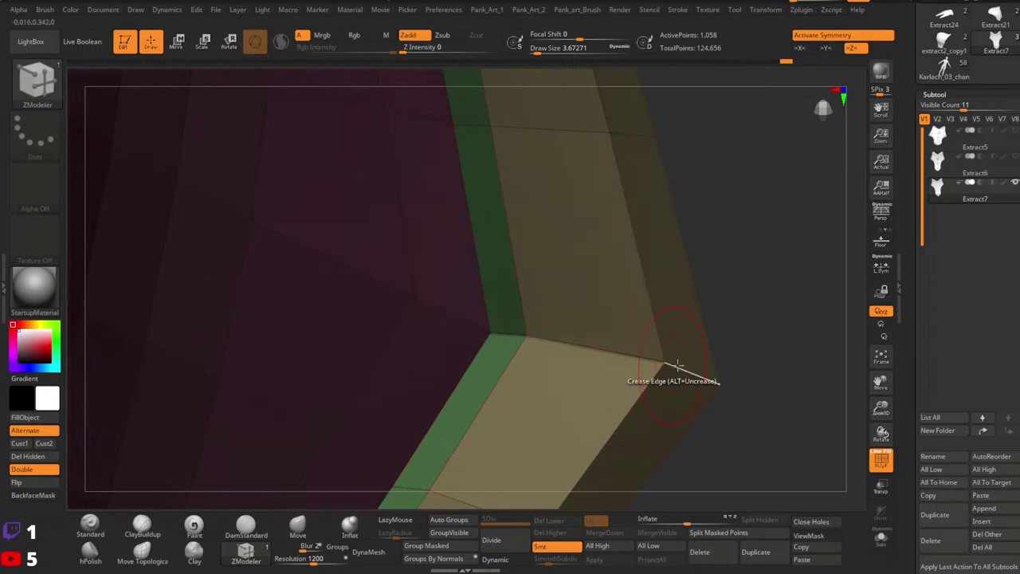
Crease the corner edges around to the trim's bottom tip and preview the plate with Dynamic Subdiv.
right_drag(775, 373, 456, 328)
mouse_move(596, 346)
ctrl+right_down()
mouse_move(569, 335)
mouse_move(422, 335)
ctrl+right_up()
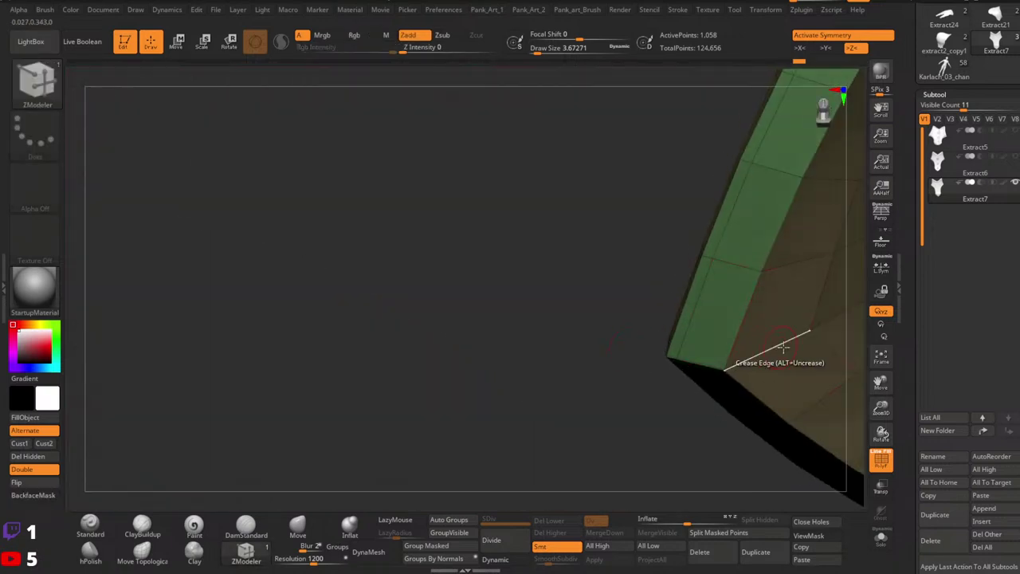
mouse_move(786, 346)
alt+right_down()
mouse_move(547, 335)
mouse_move(465, 380)
mouse_move(473, 310)
mouse_move(466, 353)
alt+right_up()
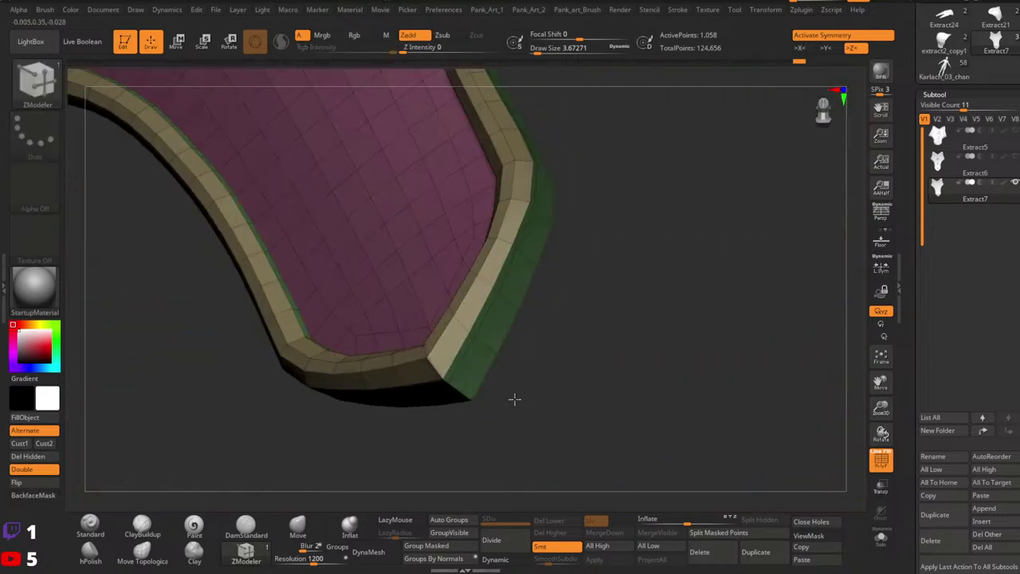
mouse_move(515, 399)
right_down()
mouse_move(449, 427)
mouse_move(656, 372)
right_up()
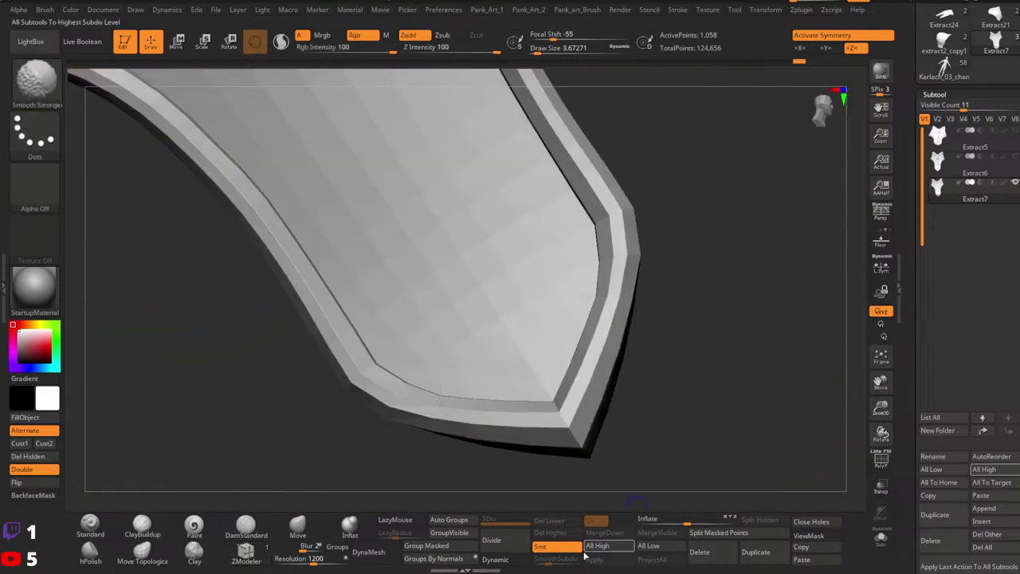
click(501, 561)
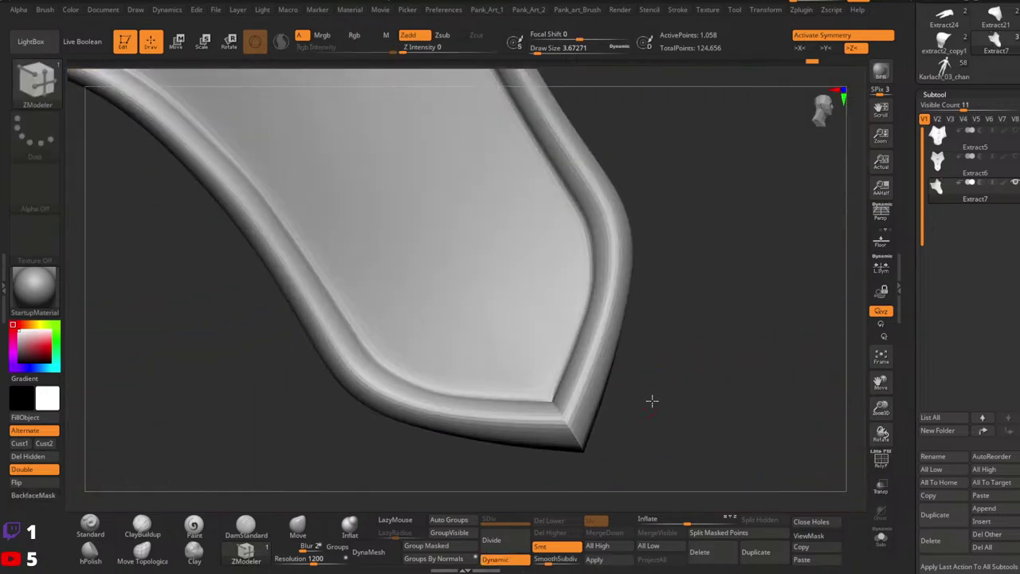
ctrl+right_drag(651, 400, 675, 419)
ctrl+right_drag(608, 422, 695, 421)
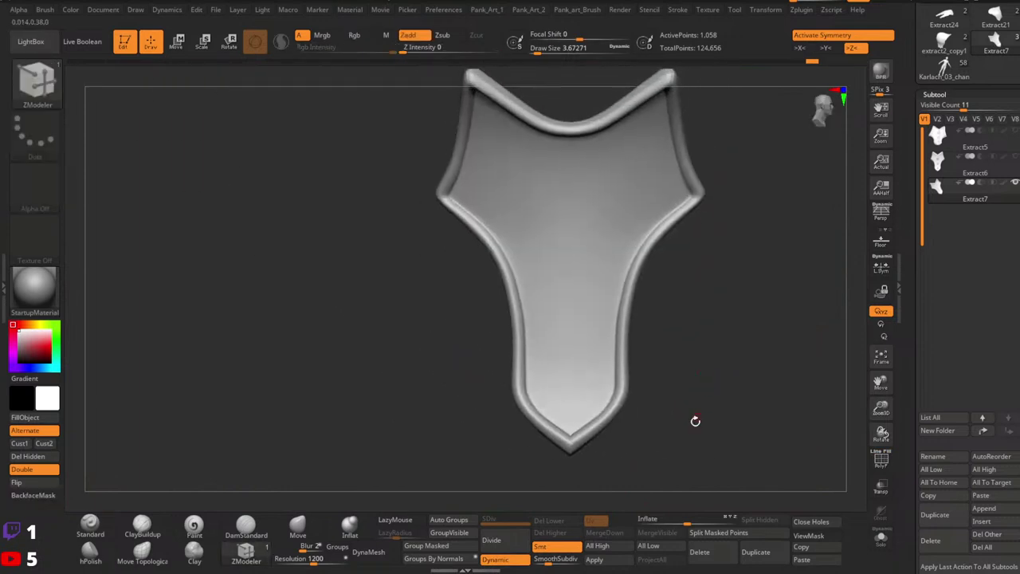
Compare the trim's upper and side corners with and without Dynamic Subdiv, checking both the shaded surface and the wireframe.
click(501, 560)
alt+right_drag(692, 346, 694, 432)
key(shift+f)
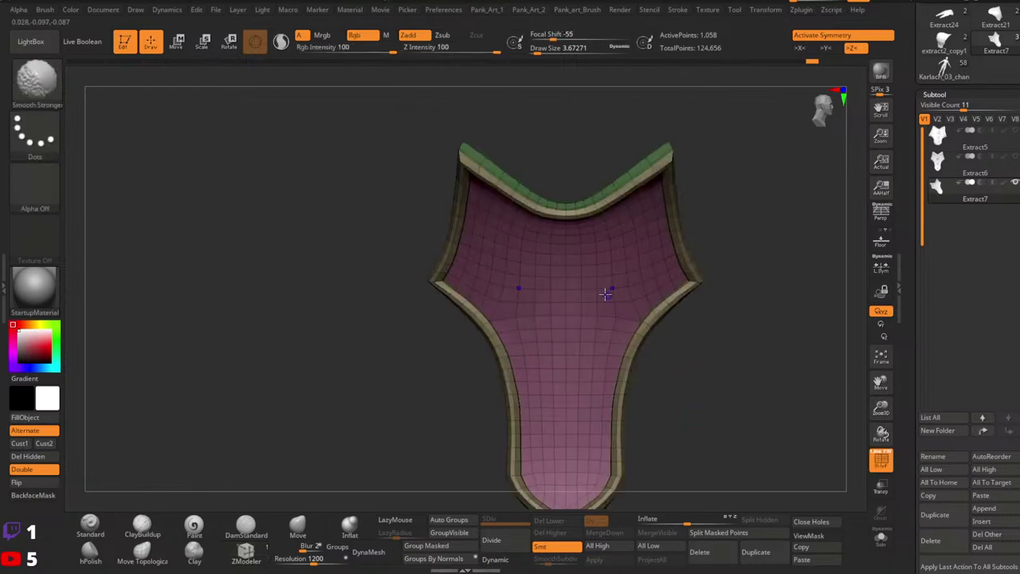
right_drag(608, 295, 732, 338)
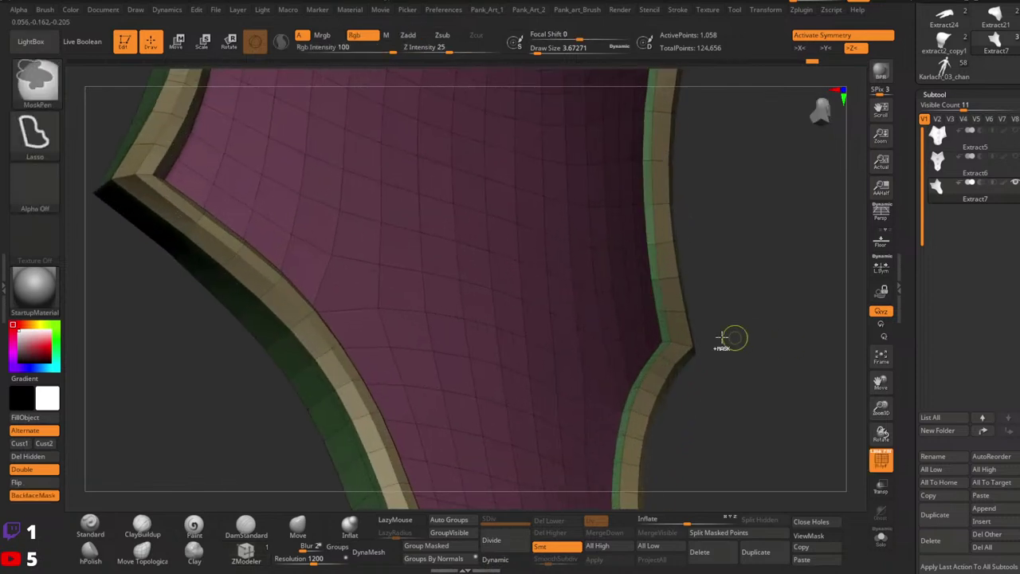
click(502, 562)
key(shift+f)
ctrl+right_drag(715, 455, 657, 439)
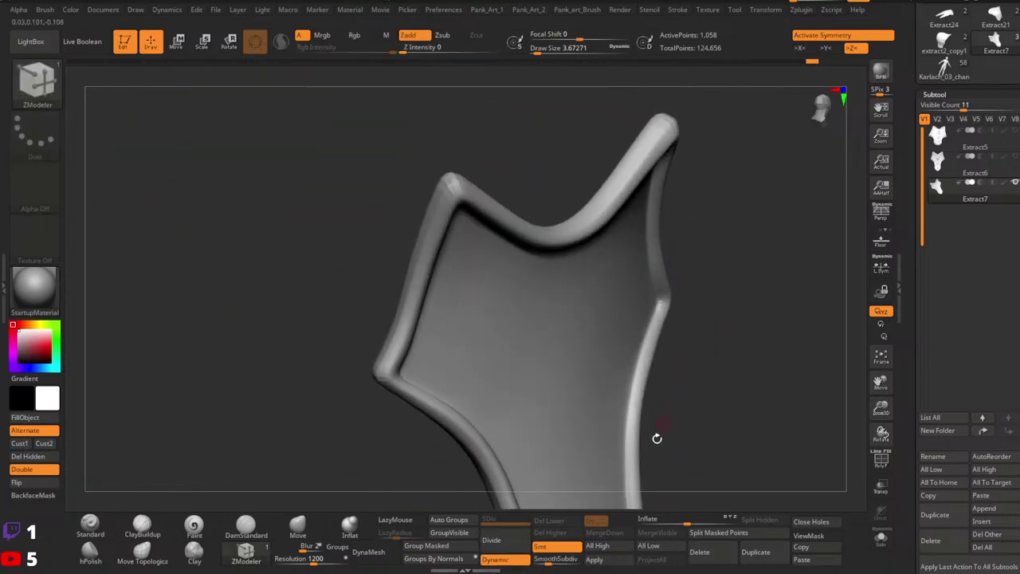
click(517, 558)
key(shift+f)
Inset the whole front panel polygroup slightly using ZModeler Inset with Polygroup All and the Standard modifier.
mouse_move(648, 353)
ctrl+right_down()
mouse_move(729, 373)
mouse_move(637, 373)
mouse_move(668, 378)
mouse_move(648, 319)
mouse_move(510, 298)
mouse_move(535, 289)
ctrl+right_up()
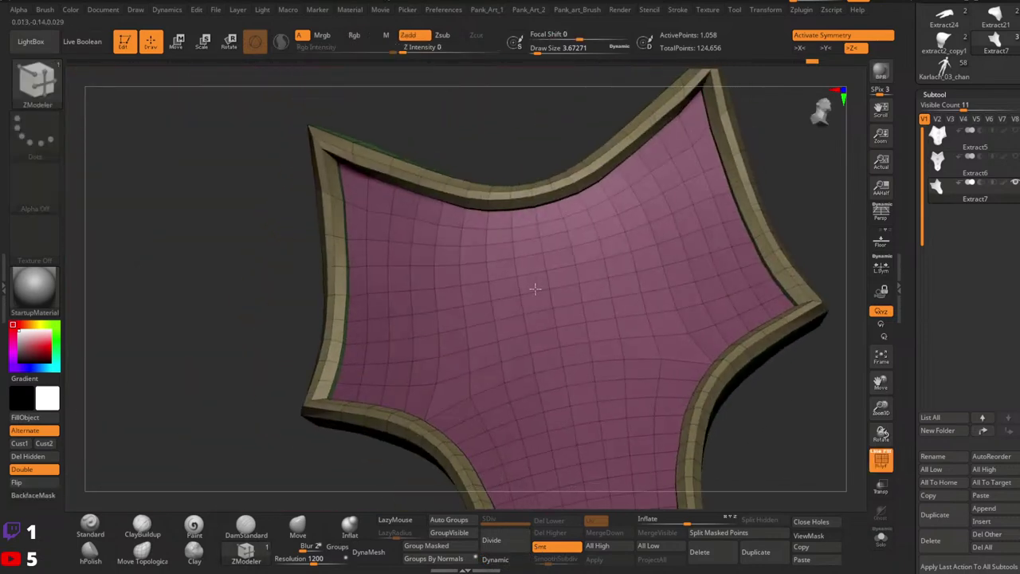
key(space)
click(484, 129)
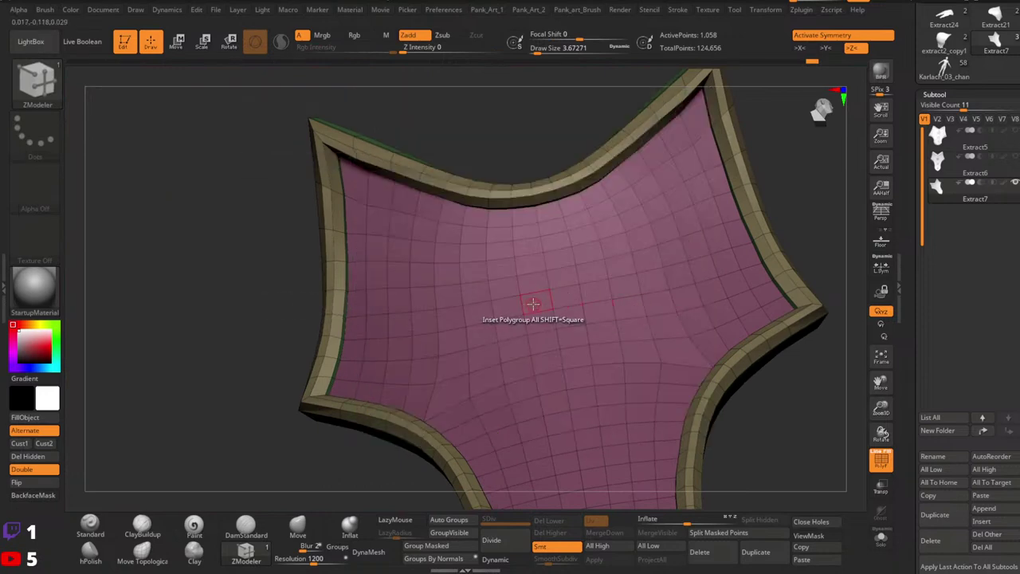
key(space)
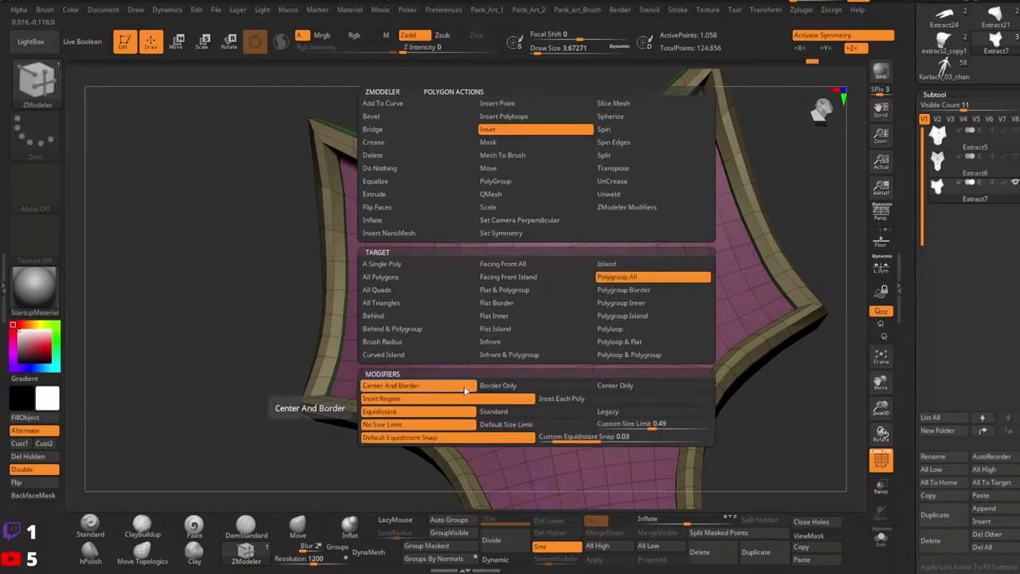
click(498, 412)
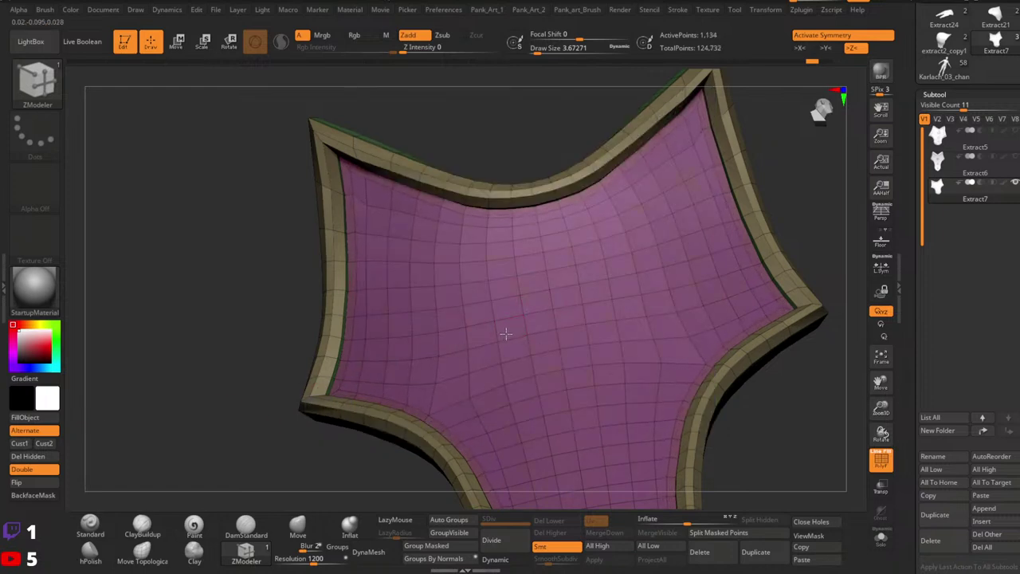
Examine the inset along the panel's border, with and without the wireframe, and check its smoothing with Dynamic Subdiv.
ctrl+right_drag(535, 329, 488, 306)
key(shift+f)
right_drag(620, 335, 626, 392)
key(shift+f)
key(ctrl+z)
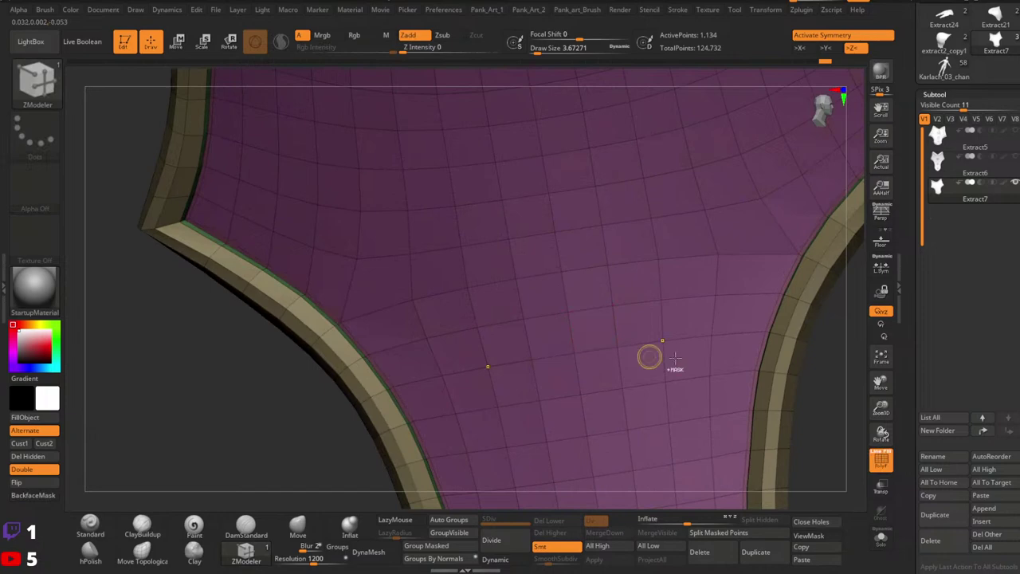
ctrl+right_drag(675, 358, 691, 338)
right_drag(691, 339, 670, 389)
right_drag(670, 388, 649, 393)
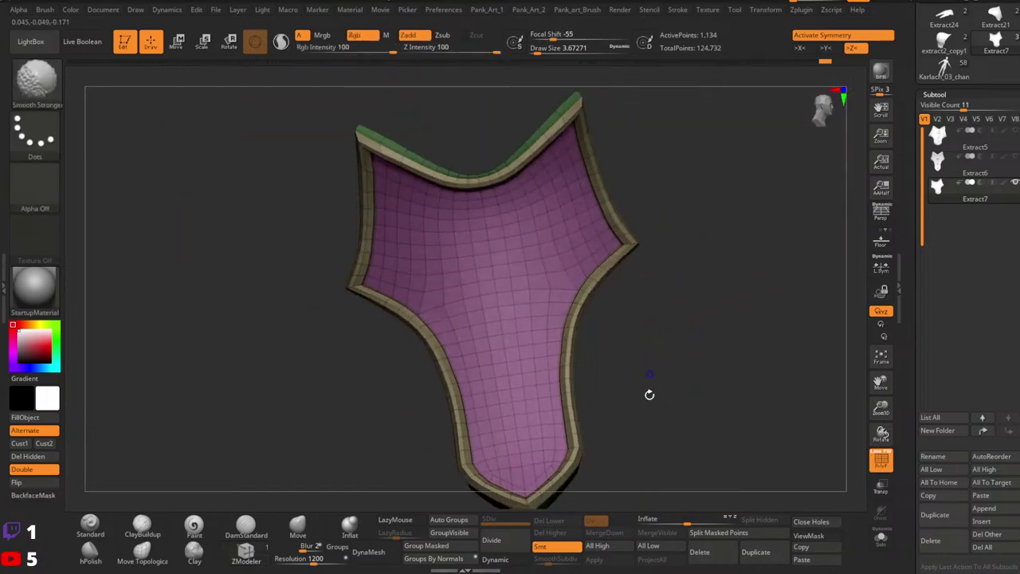
click(496, 561)
ctrl+right_drag(616, 466, 571, 346)
key(shift+f)
key(shift+f)
Insert a single edge loop along the green outer side wall near its back edge and preview the smoothing with Dynamic Subdiv.
ctrl+right_drag(571, 274, 335, 462)
key(space)
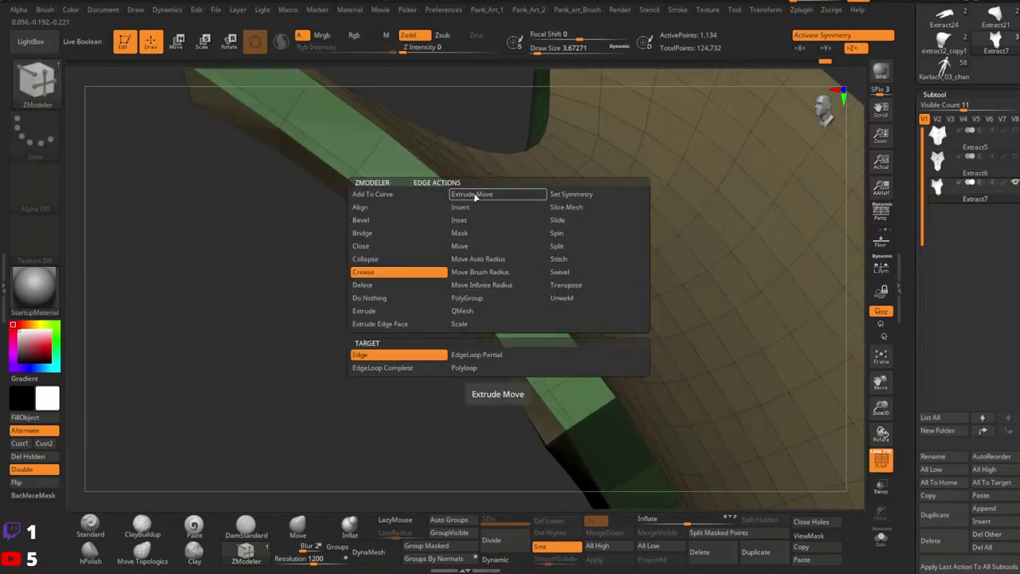
click(461, 208)
key(space)
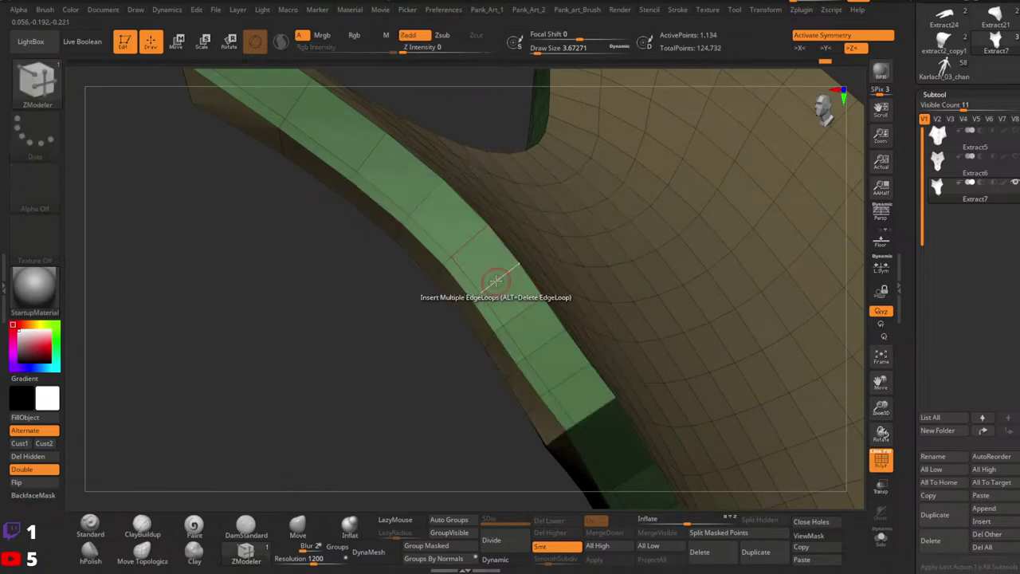
key(space)
click(476, 359)
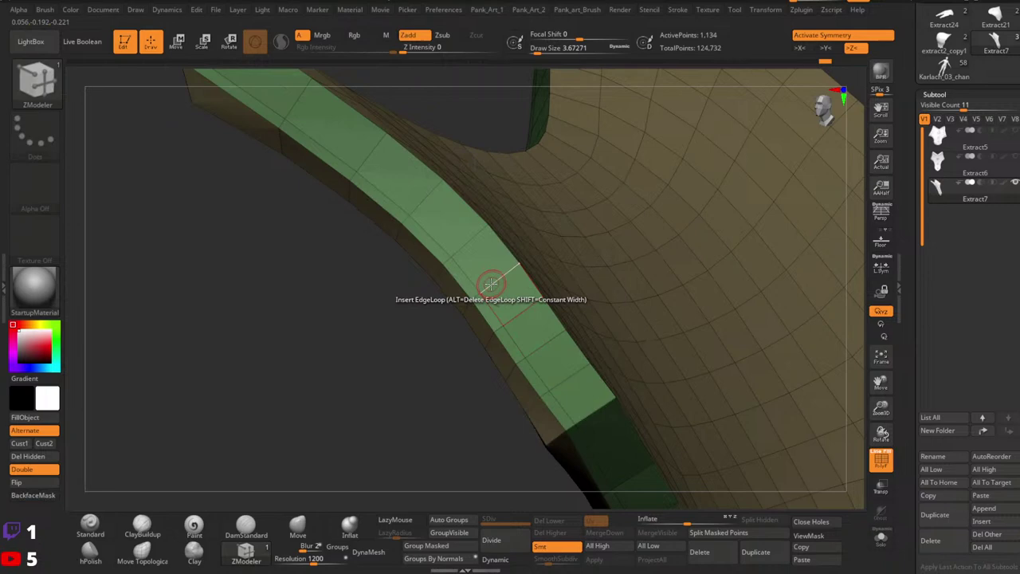
ctrl+right_drag(505, 259, 606, 175)
drag(608, 174, 646, 335)
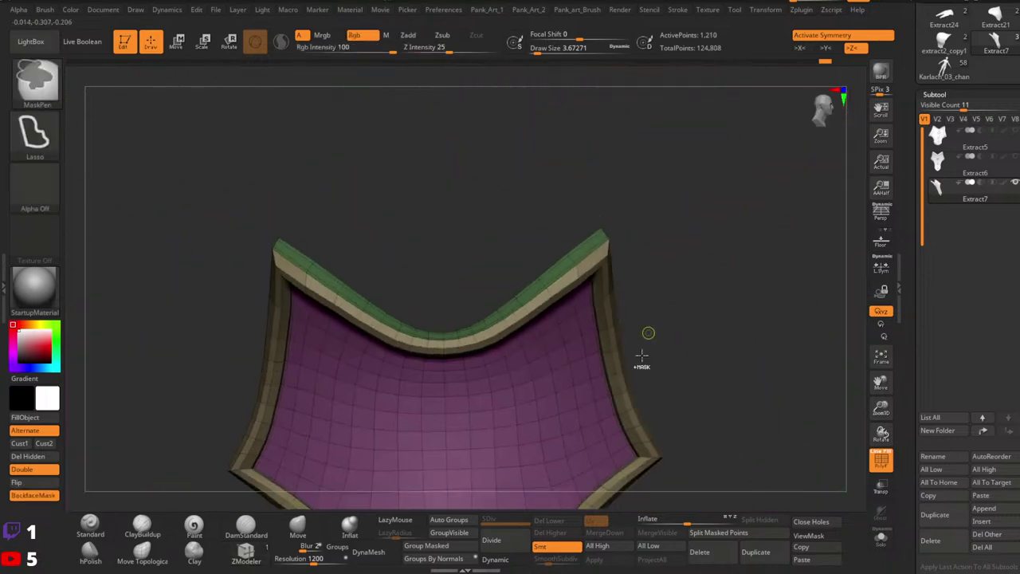
click(495, 558)
click(499, 559)
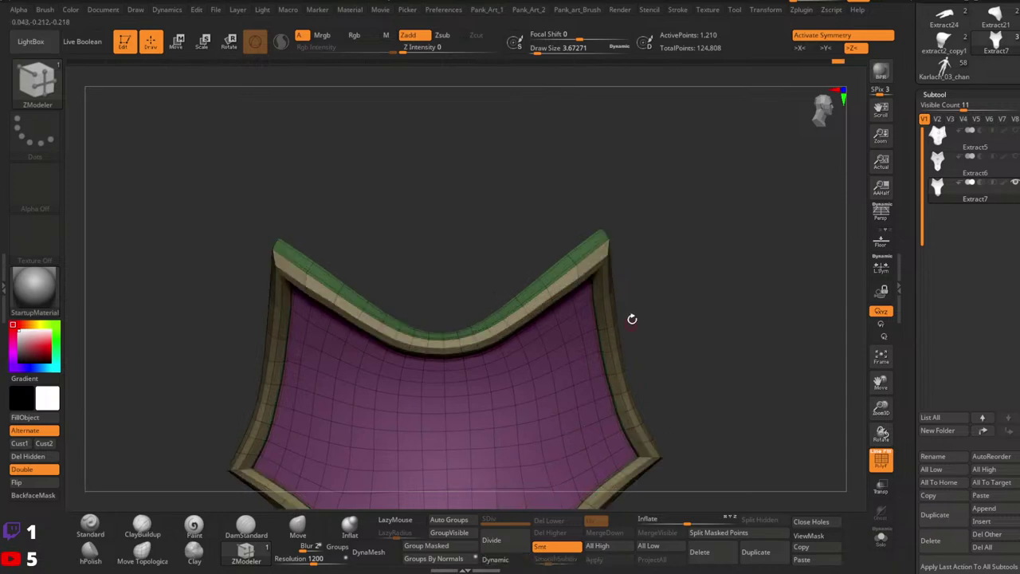
Crease the edges crossing the trim at the upper corner using ZModeler Crease with the EdgeLoop Partial target.
mouse_move(630, 319)
ctrl+right_down()
mouse_move(620, 339)
mouse_move(592, 303)
mouse_move(538, 337)
mouse_move(581, 226)
mouse_move(619, 221)
mouse_move(542, 187)
mouse_move(570, 240)
mouse_move(506, 399)
ctrl+right_up()
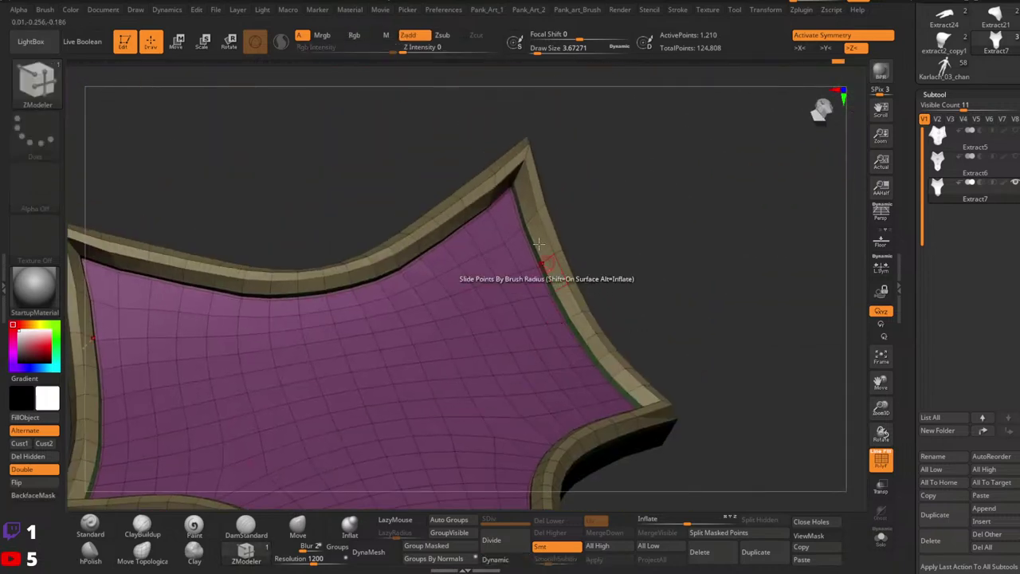
mouse_move(514, 165)
ctrl+right_down()
mouse_move(572, 187)
mouse_move(505, 280)
mouse_move(562, 335)
mouse_move(515, 291)
ctrl+right_up()
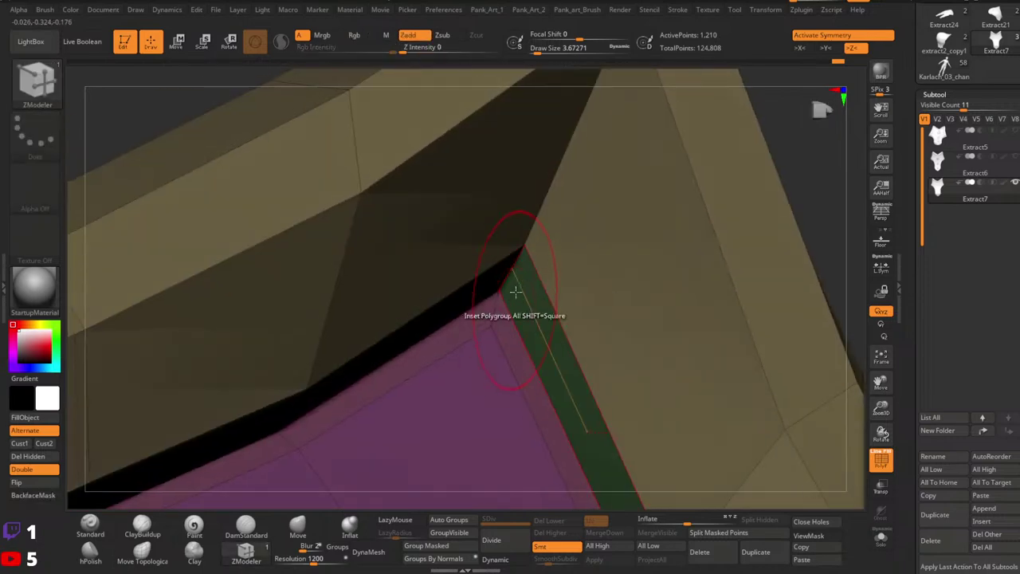
key(space)
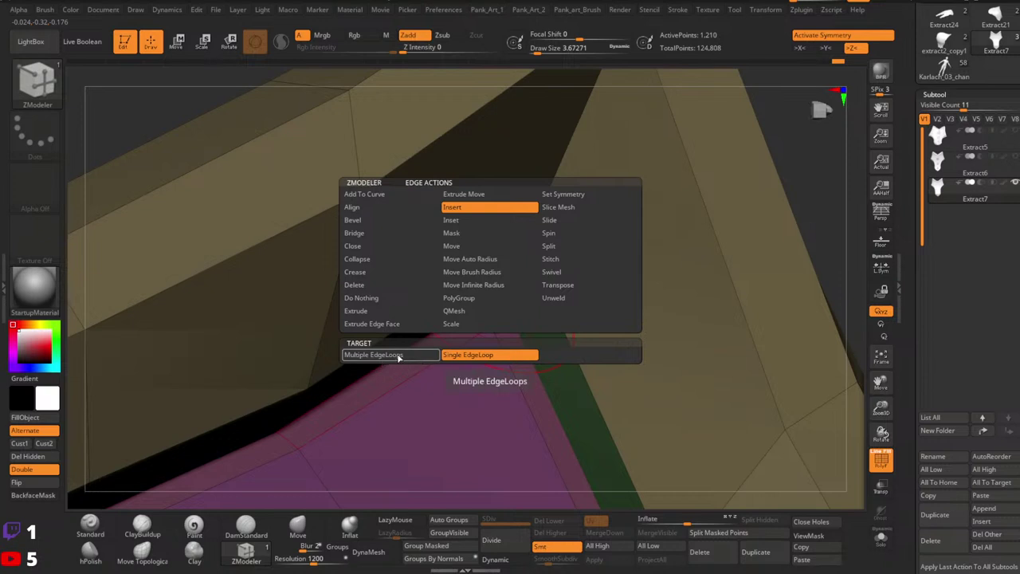
click(355, 272)
ctrl+right_drag(519, 322, 664, 300)
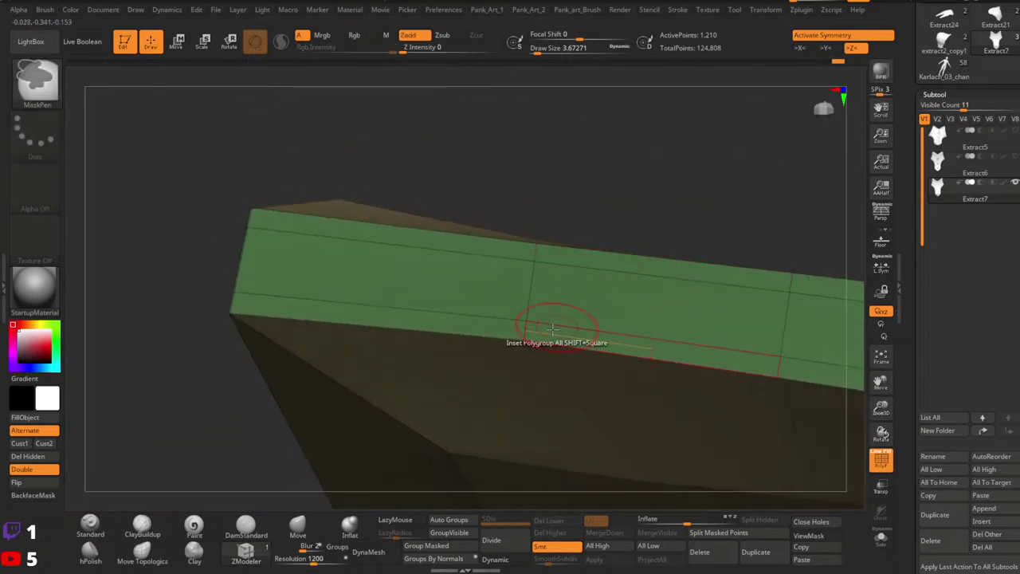
alt+right_drag(436, 344, 589, 305)
right_drag(510, 330, 518, 282)
ctrl+right_drag(606, 330, 532, 341)
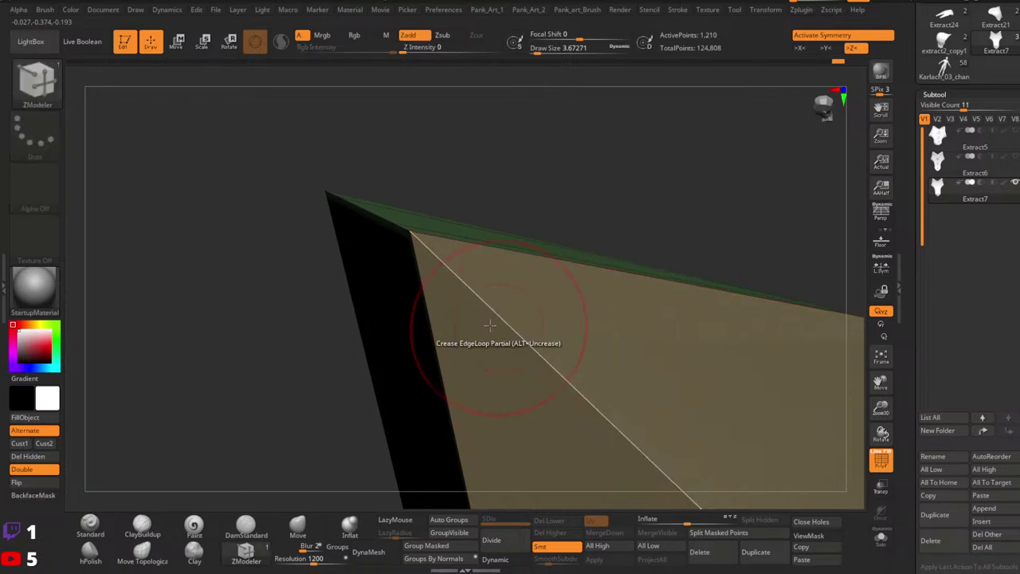
alt+right_drag(667, 316, 527, 154)
Crease the diagonal edge behind the upper corner as a single Edge and the side wall's corner edge with EdgeLoop Partial.
key(space)
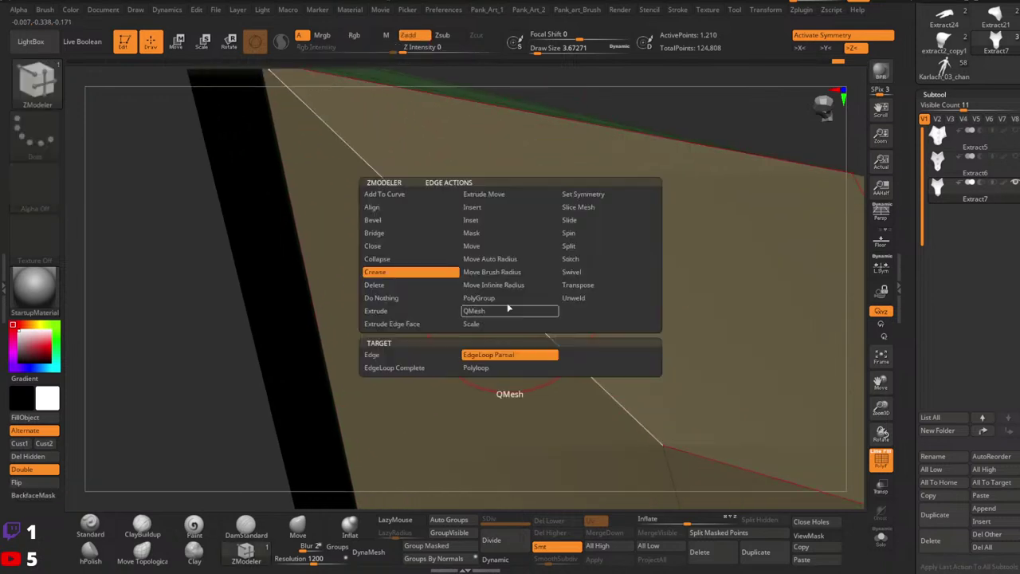
click(385, 355)
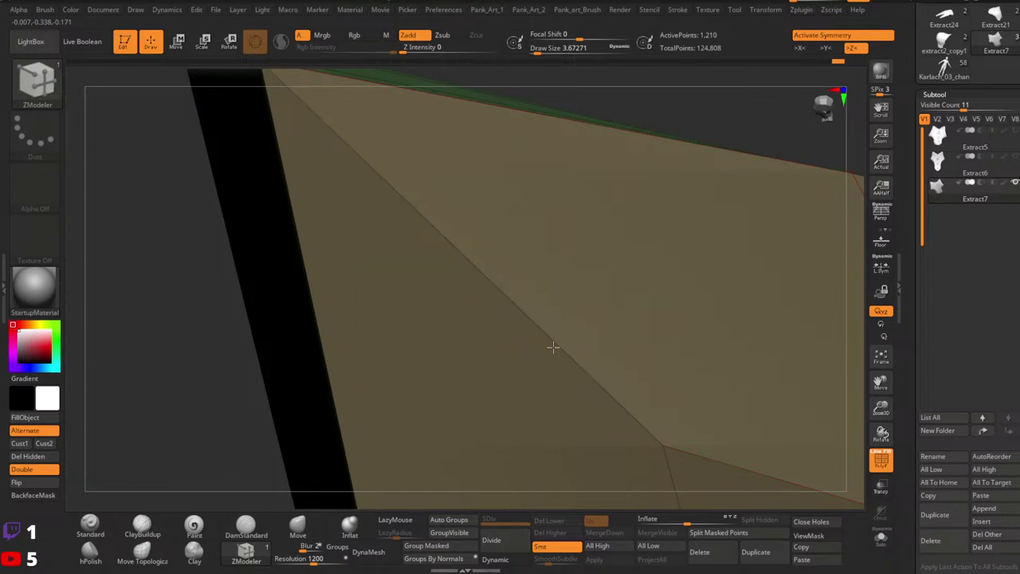
right_drag(414, 155, 429, 235)
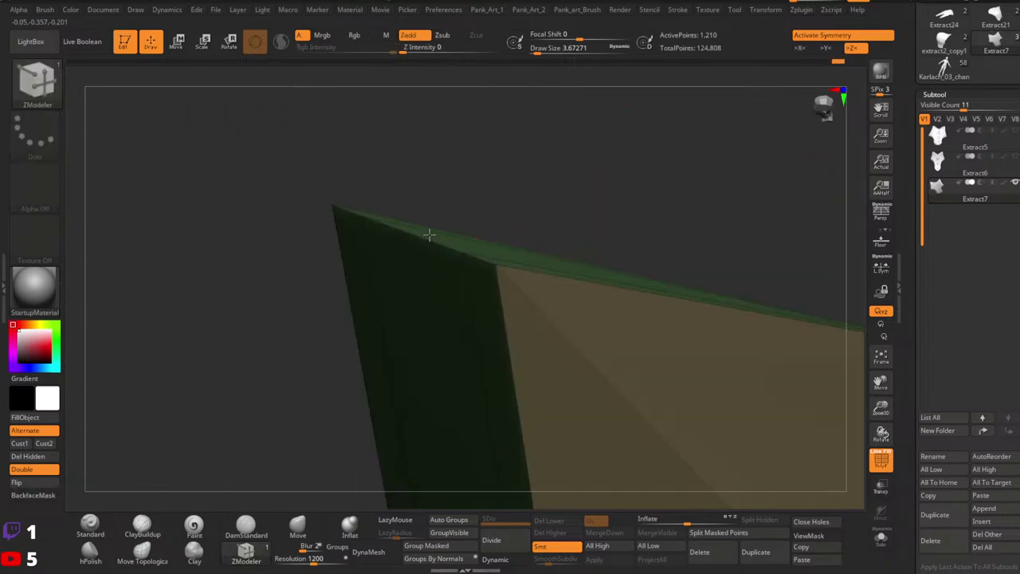
drag(429, 234, 471, 271)
key(space)
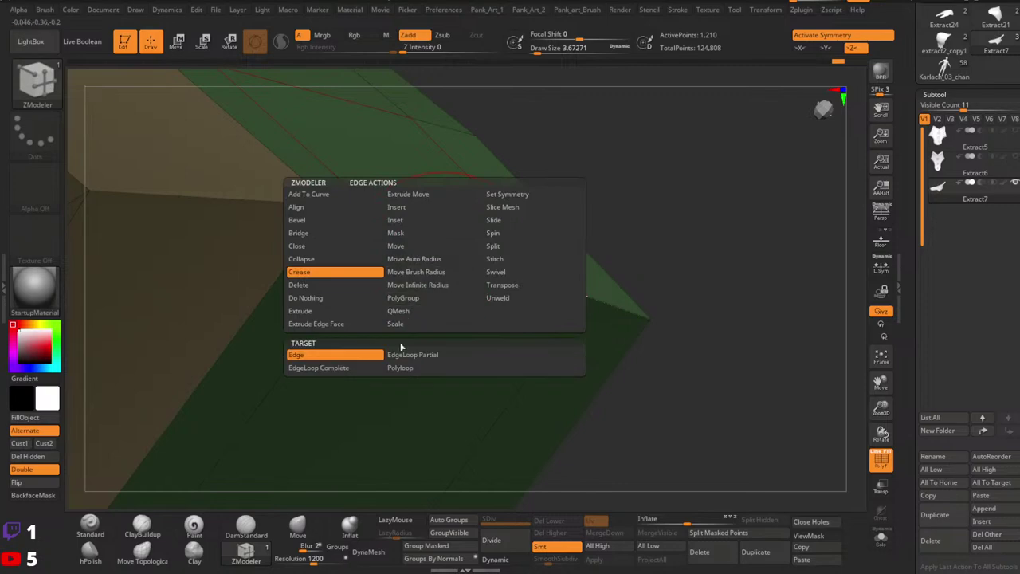
click(426, 244)
Inspect the creased corners from the front and back with Dynamic Subdiv, and return to the unsmoothed wireframe at the upper corner.
ctrl+right_drag(643, 273, 550, 254)
right_drag(550, 253, 674, 385)
key(shift+f)
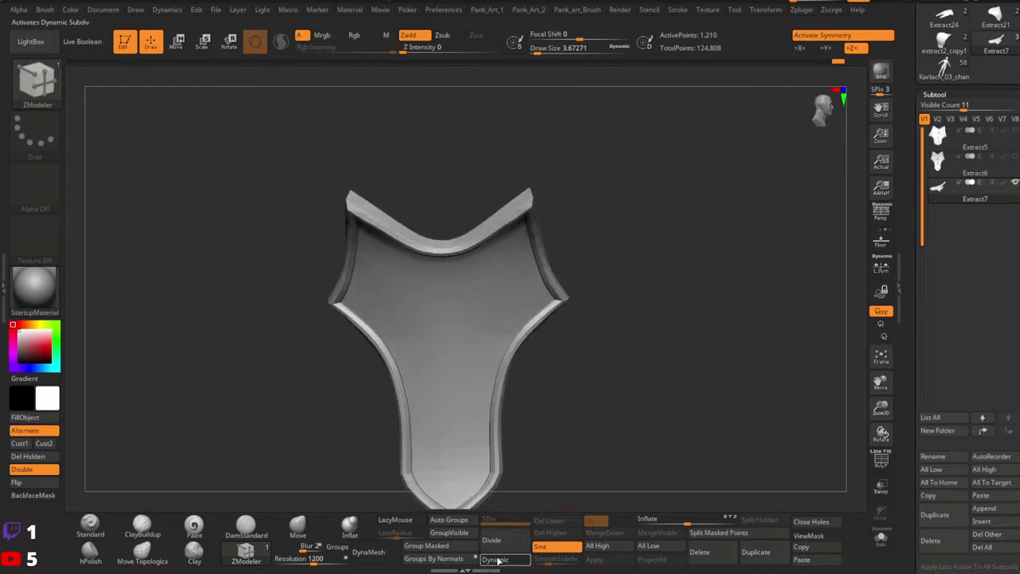
click(498, 561)
mouse_move(616, 415)
right_down()
mouse_move(610, 340)
mouse_move(632, 294)
mouse_move(620, 339)
mouse_move(517, 279)
mouse_move(528, 225)
mouse_move(607, 422)
right_up()
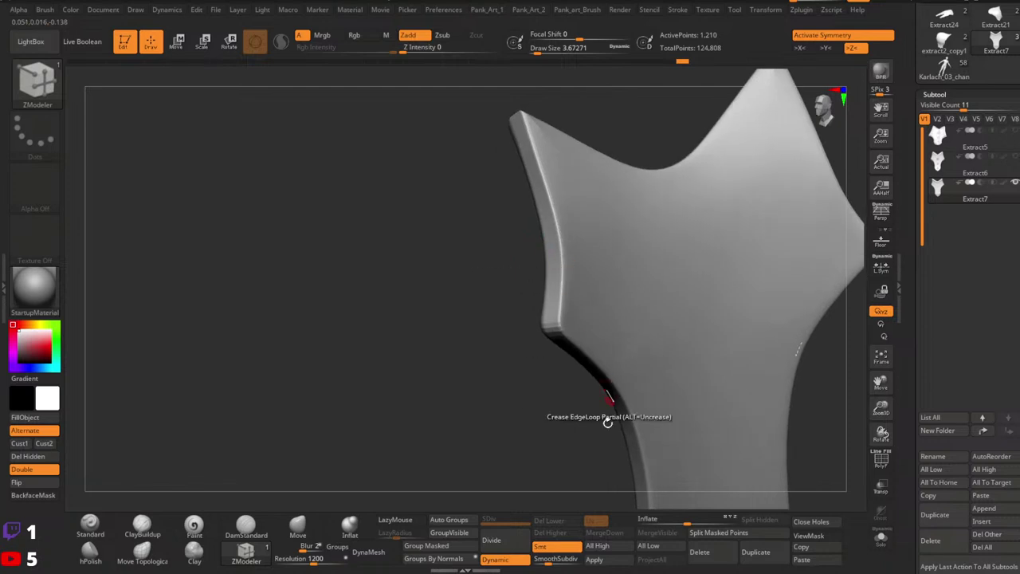
right_drag(537, 432, 590, 446)
click(503, 560)
key(shift+f)
ctrl+right_drag(607, 319, 656, 209)
alt+right_drag(656, 209, 550, 267)
right_drag(550, 267, 643, 161)
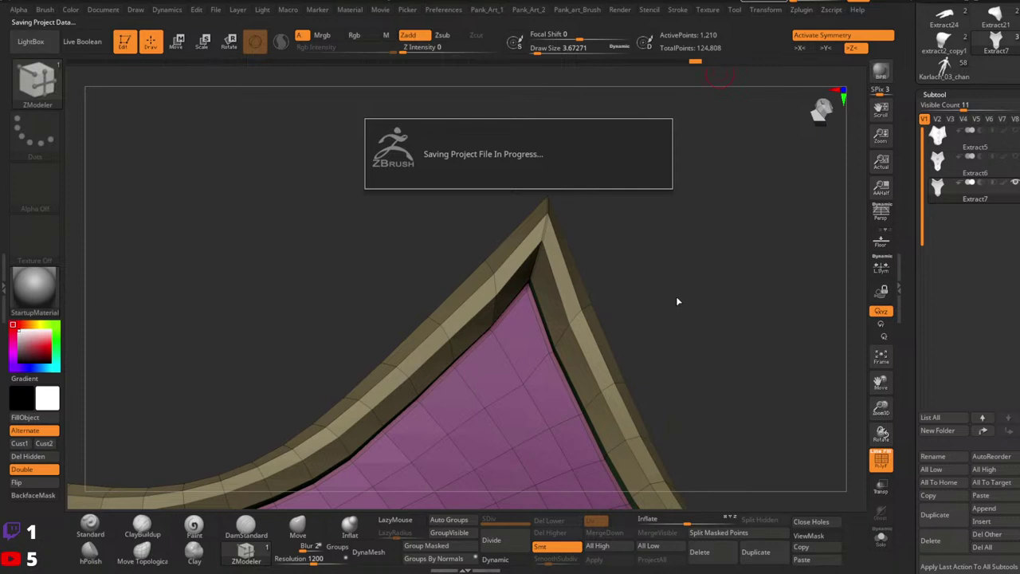
Try bevelling the creased corner edges with a bevel resolution of 1.
right_drag(665, 271, 683, 295)
drag(906, 361, 902, 191)
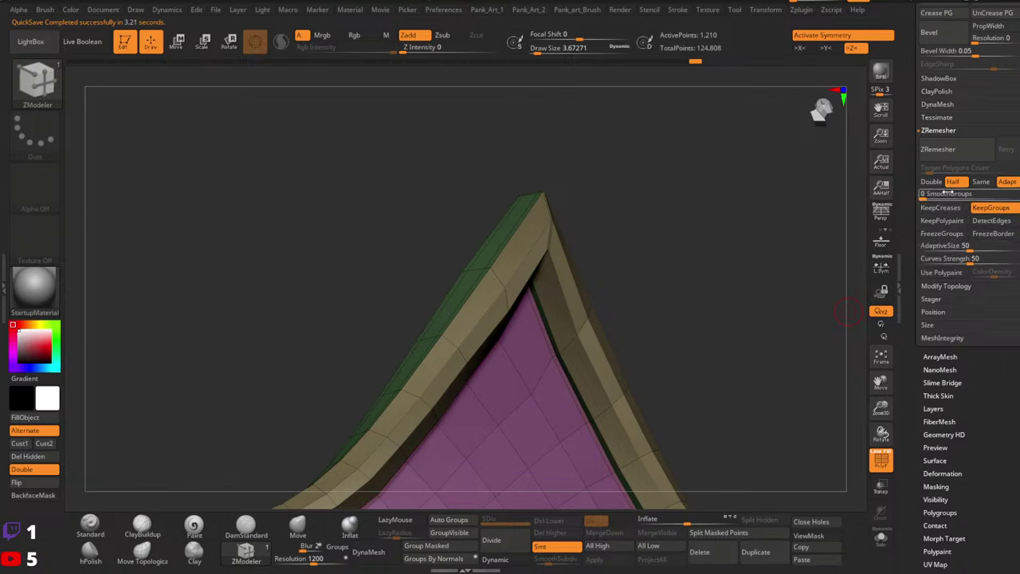
drag(911, 112, 914, 216)
click(980, 275)
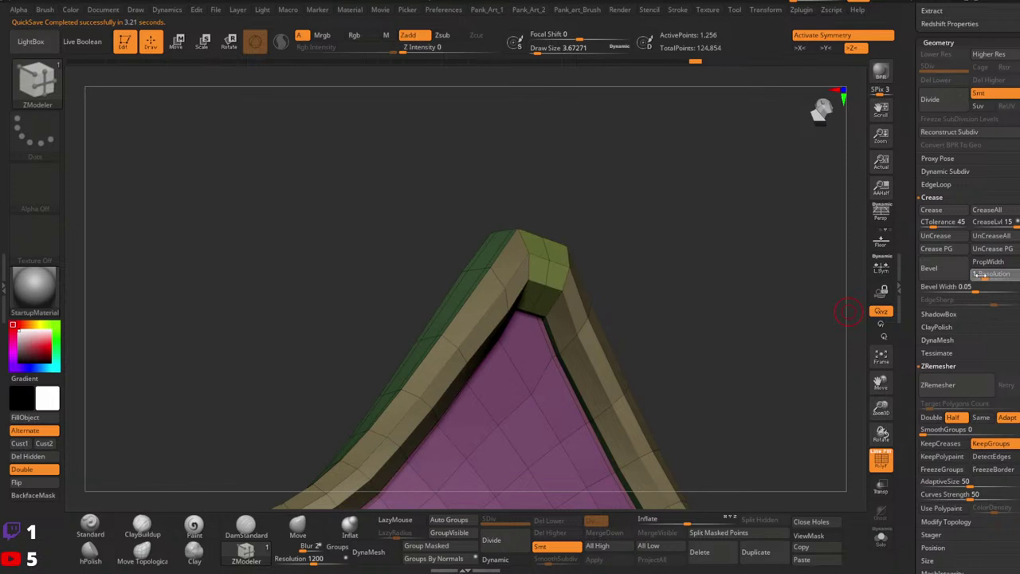
key(ctrl+z)
Bevel the creased corner edges with a resolution of 2, trying a wide bevel before reducing the bevel width to 0.00562.
key(d)
ctrl+right_drag(722, 285, 747, 289)
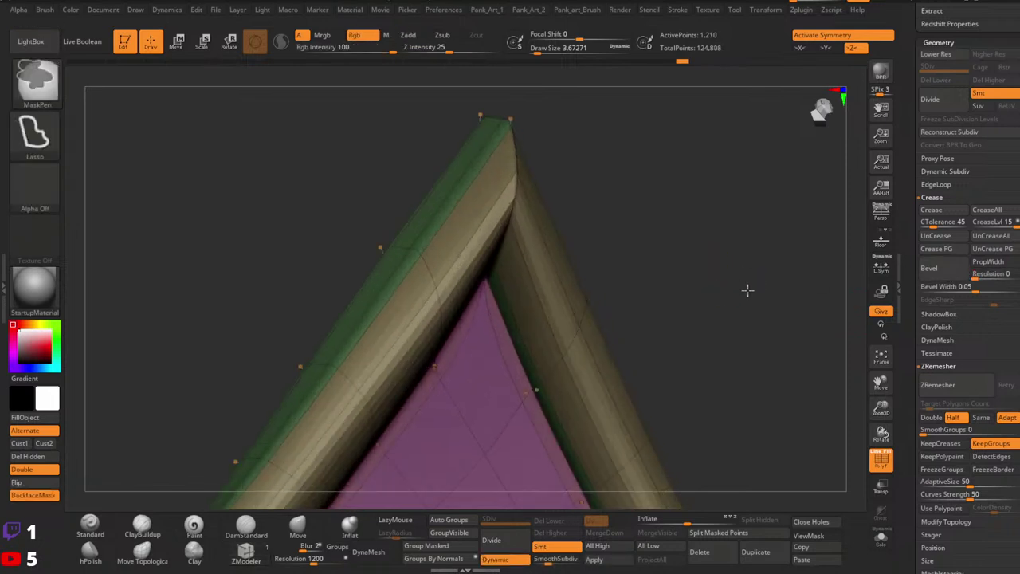
click(508, 563)
right_drag(624, 217, 643, 293)
drag(976, 291, 984, 276)
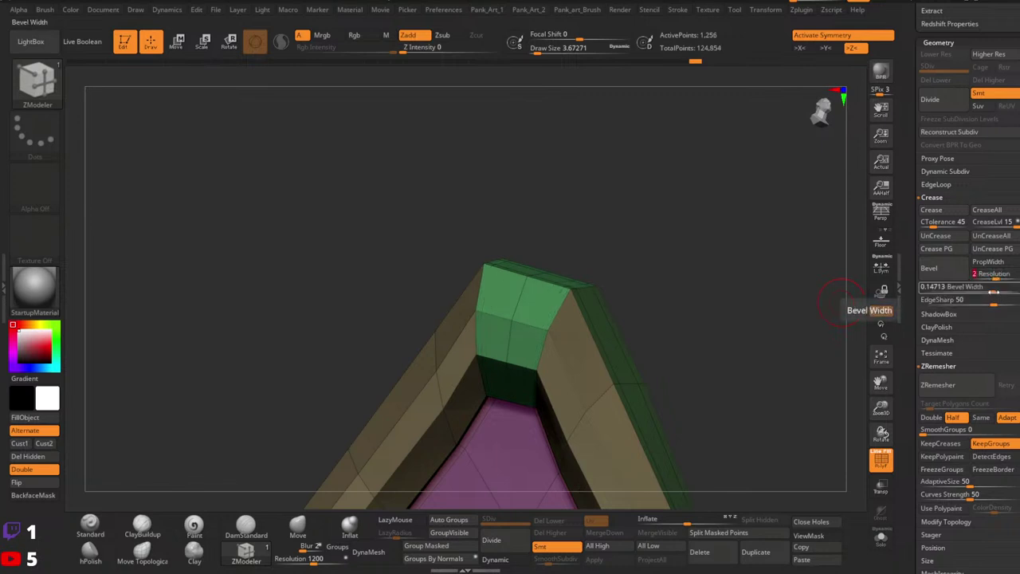
drag(993, 287, 952, 296)
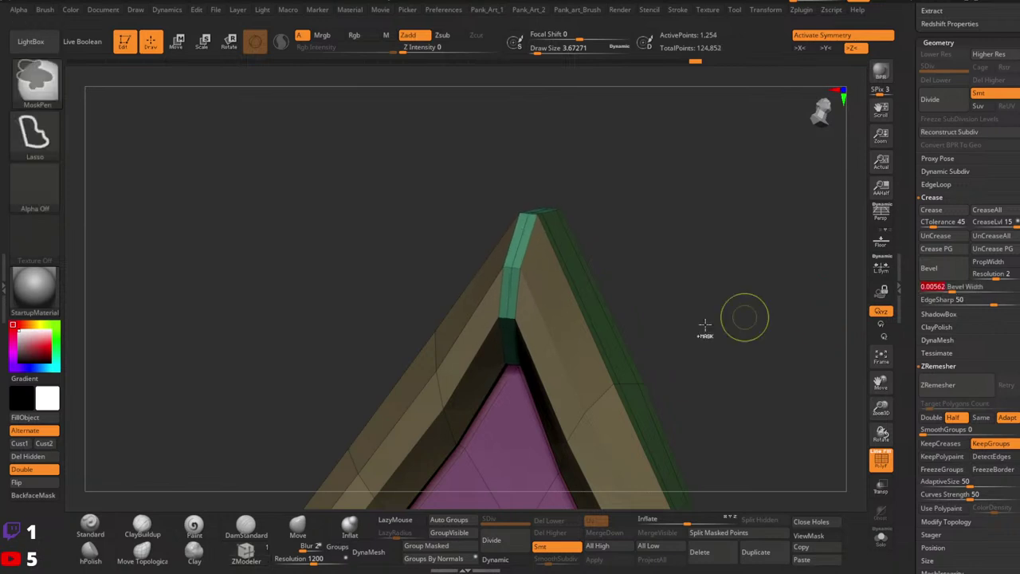
Inspect the bevelled upper corners without wireframe, comparing the shape with Dynamic Subdiv on and off.
key(shift+f)
ctrl+right_drag(704, 326, 568, 301)
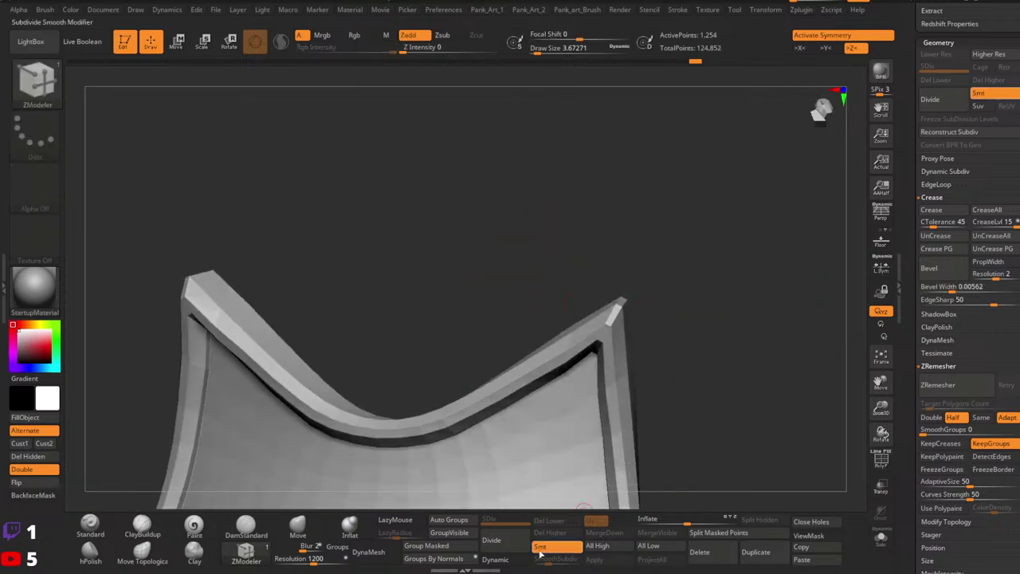
click(495, 561)
shift+right_drag(714, 421, 729, 411)
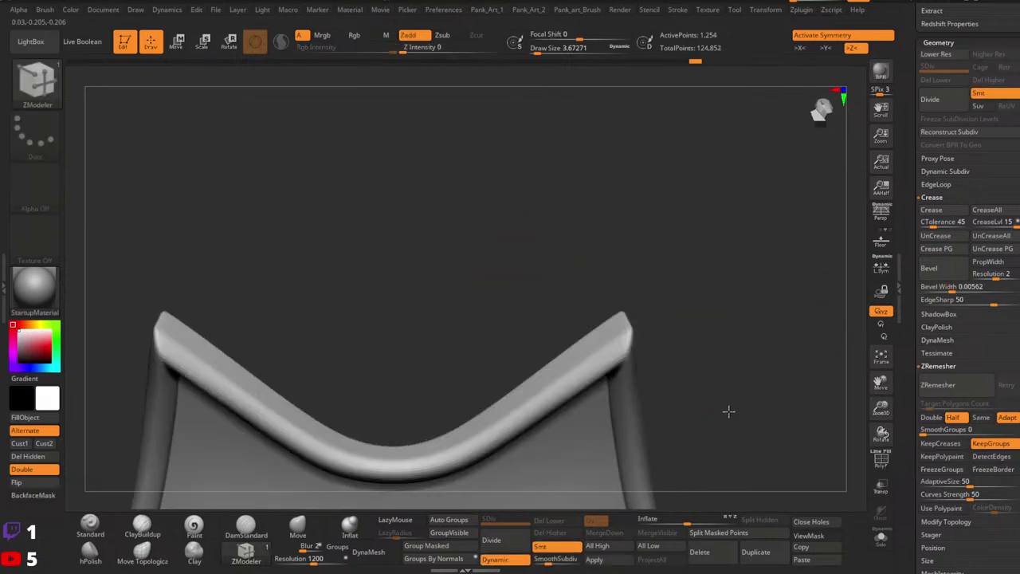
drag(727, 408, 672, 335)
click(495, 559)
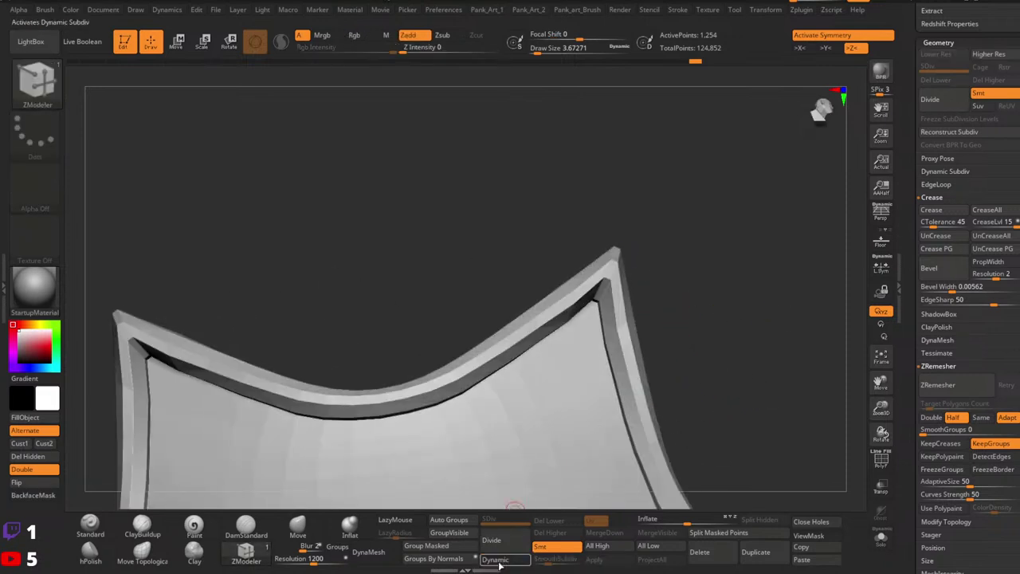
Examine the bevelled corner topology in wireframe where the trim's inner edge meets the panel.
key(shift+f)
ctrl+right_drag(606, 310, 588, 343)
ctrl+right_drag(588, 342, 701, 388)
mouse_move(510, 334)
right_down()
mouse_move(545, 348)
mouse_move(510, 319)
right_up()
right_drag(511, 319, 684, 440)
ctrl+right_drag(540, 403, 539, 337)
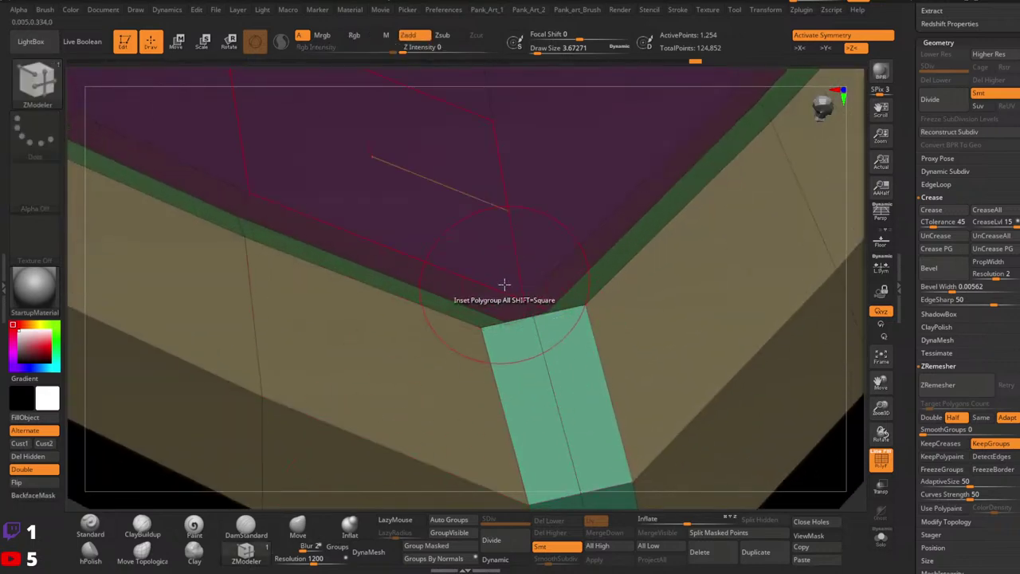
right_click(501, 288)
ctrl+right_drag(694, 274, 357, 339)
right_click(356, 340)
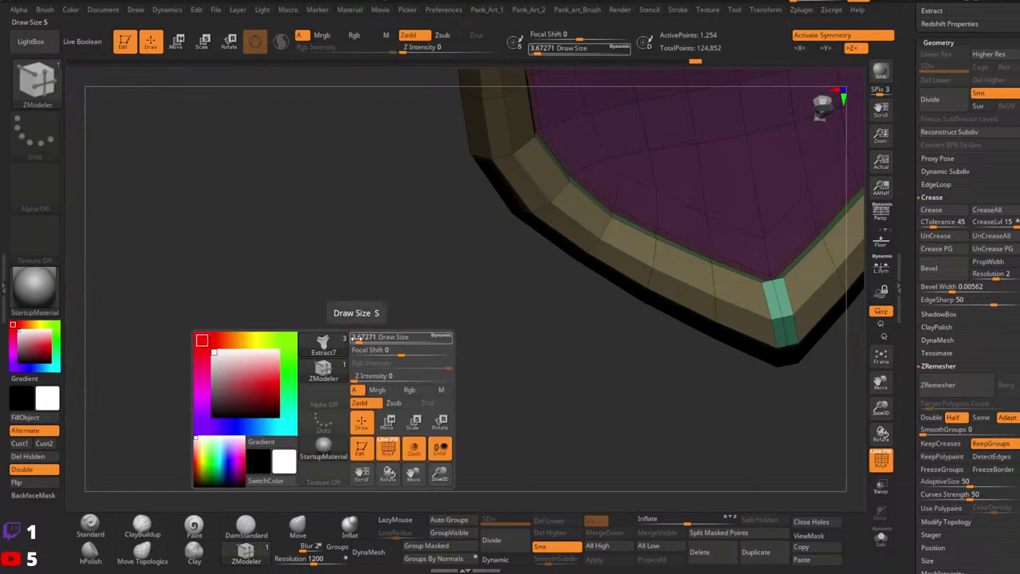
mouse_move(356, 340)
mouse_down()
mouse_move(380, 343)
mouse_move(370, 346)
mouse_up()
key(space)
alt+right_drag(815, 269, 558, 279)
mouse_move(558, 279)
ctrl+right_down()
mouse_move(562, 310)
mouse_move(585, 312)
mouse_move(621, 356)
mouse_move(560, 317)
mouse_move(576, 348)
mouse_move(560, 321)
mouse_move(598, 307)
ctrl+right_up()
ctrl+right_drag(722, 279, 733, 295)
alt+right_drag(733, 295, 610, 292)
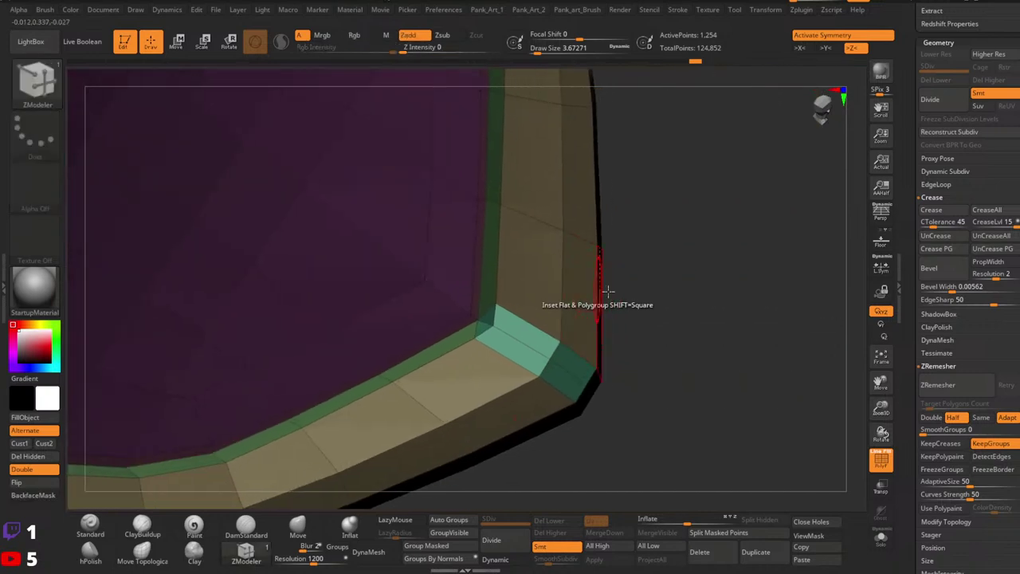
Reduce the draw size to 1 and undo the corner bevel.
key(space)
drag(701, 275, 689, 275)
ctrl+right_drag(526, 307, 571, 342)
key(ctrl+z)
key(ctrl+z)
key(ctrl+z)
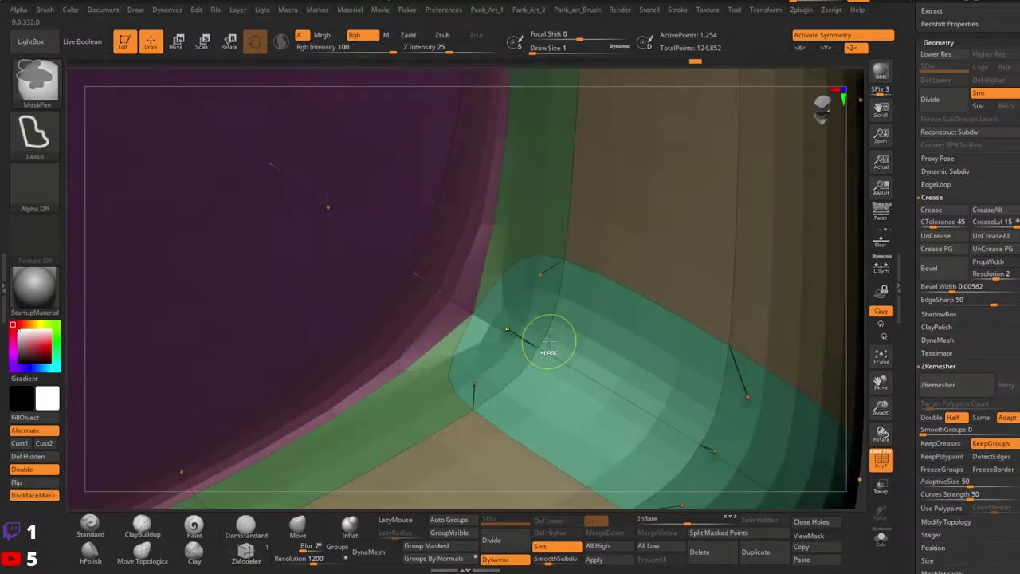
key(ctrl+z)
key(ctrl+z)
key(ctrl+z)
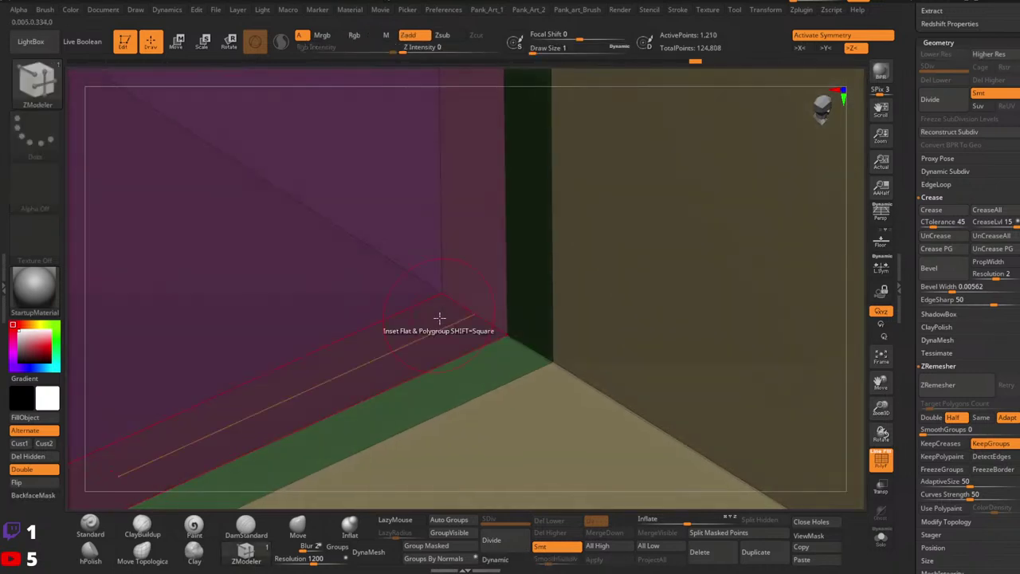
Set the ZModeler edge Crease action to the single Edge target at the trim's inner corner.
click(253, 561)
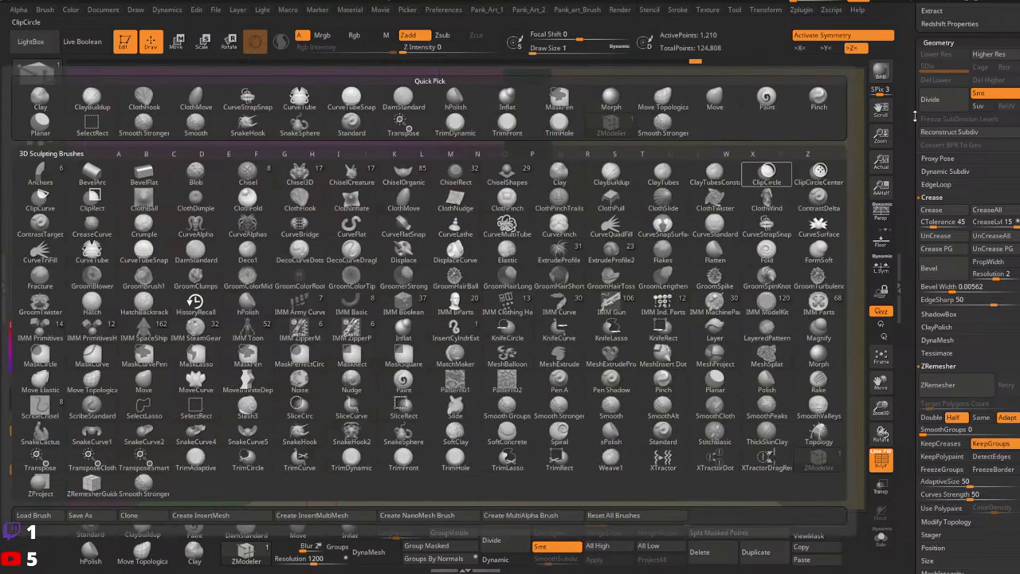
key(space)
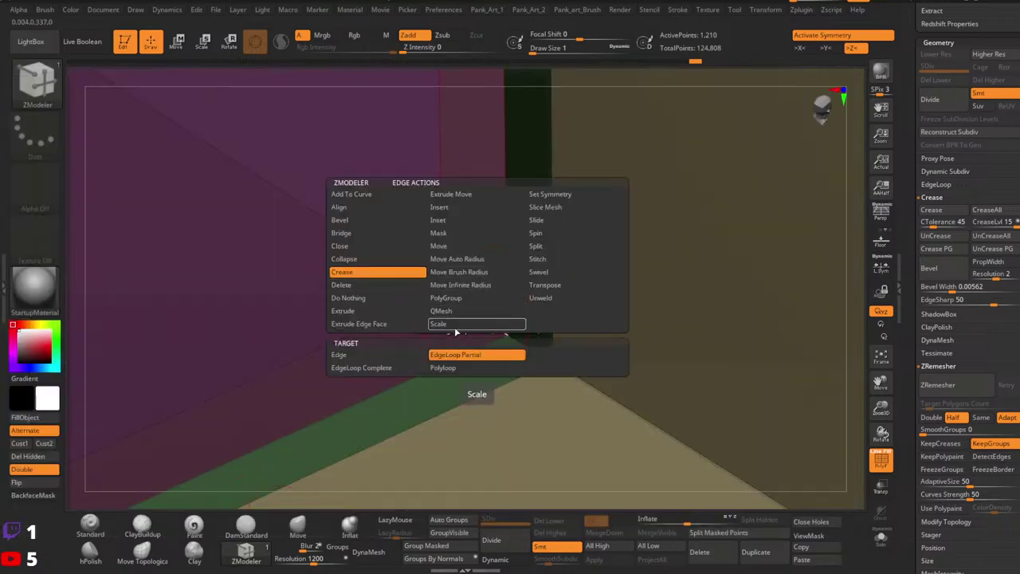
click(353, 356)
ctrl+right_drag(585, 369, 712, 289)
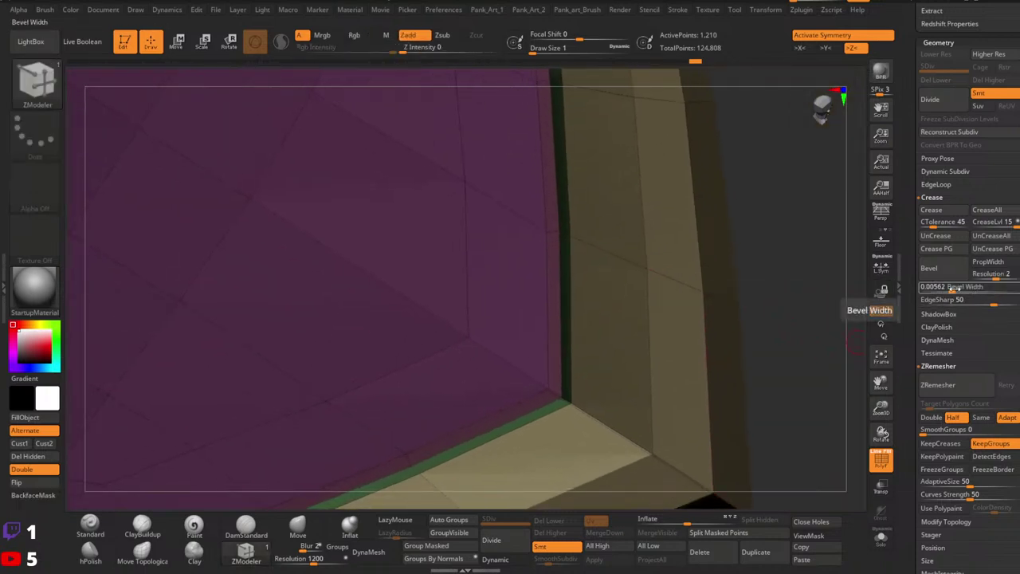
Bevel the creased corner edges with a width of 0.00239 and check the plate with Dynamic Subdiv.
drag(956, 289, 943, 288)
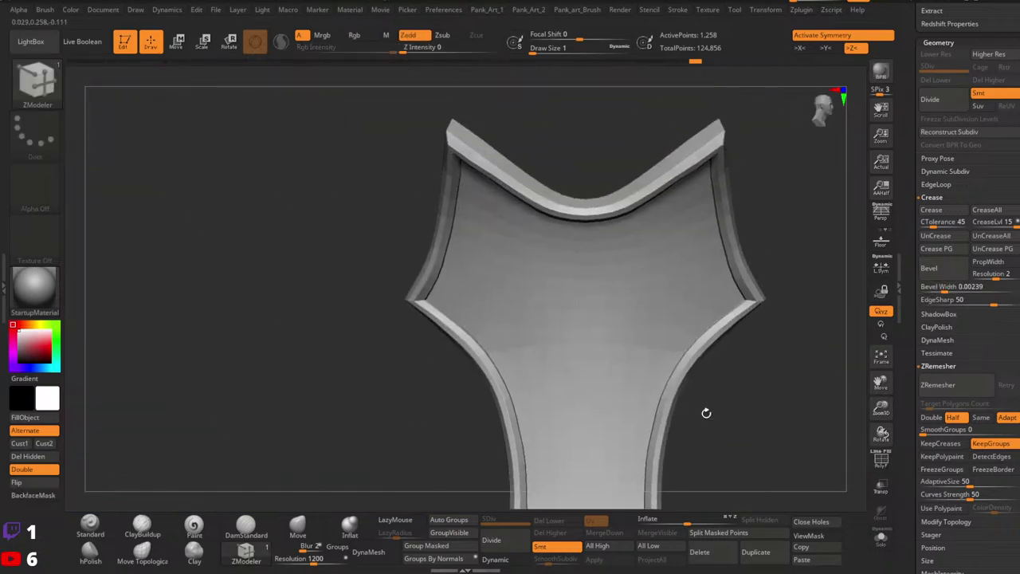
mouse_move(706, 412)
mouse_down()
mouse_move(744, 342)
mouse_move(715, 407)
mouse_up()
click(495, 559)
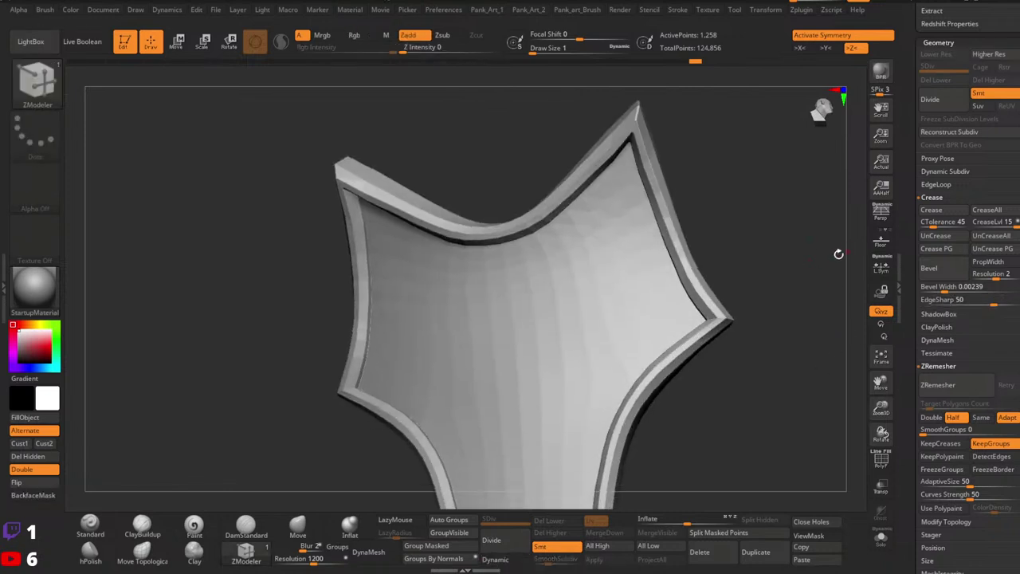
alt+drag(838, 254, 832, 316)
Try a bevel width of 0.01334, inspect the upper corner in wireframe, and undo the bevel.
drag(944, 288, 960, 288)
key(shift+f)
ctrl+right_drag(632, 185, 904, 244)
alt+right_drag(696, 209, 684, 272)
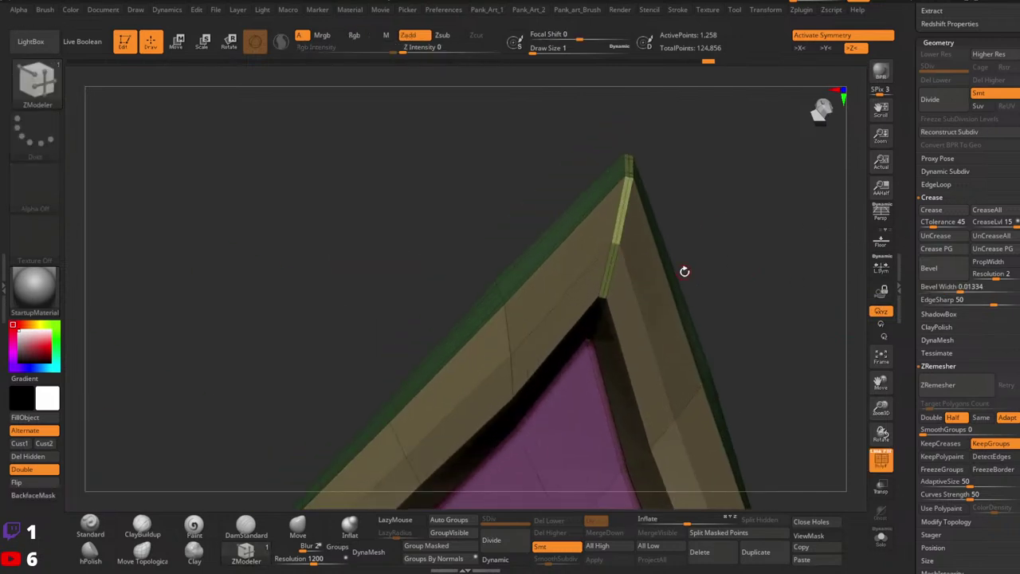
key(d)
key(ctrl+z)
key(ctrl+z)
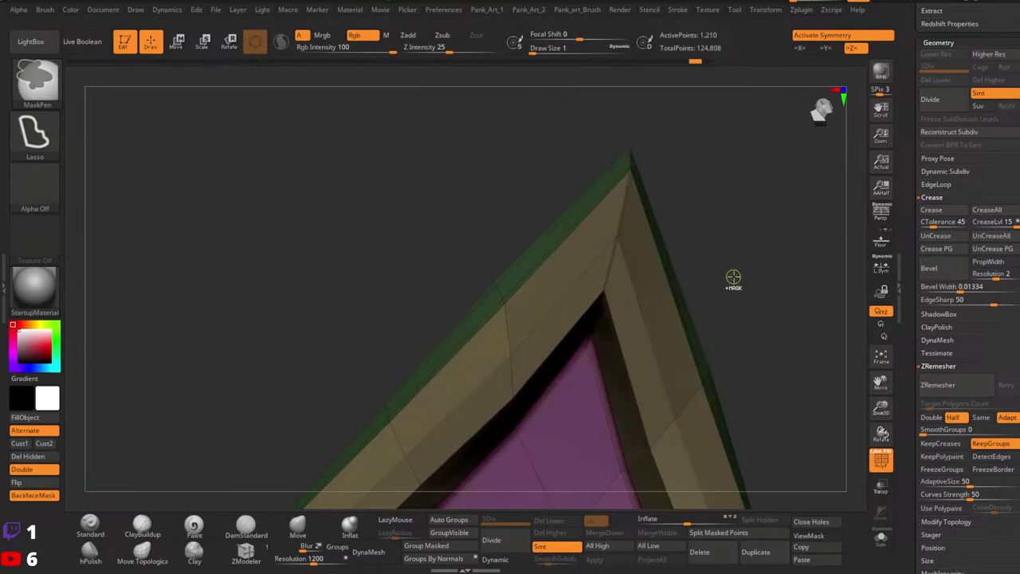
Bevel the creased corner edges with a width of 0.00635 and inspect the whole plate with Dynamic Subdiv.
drag(964, 288, 954, 289)
drag(773, 342, 720, 376)
click(490, 563)
key(shift+f)
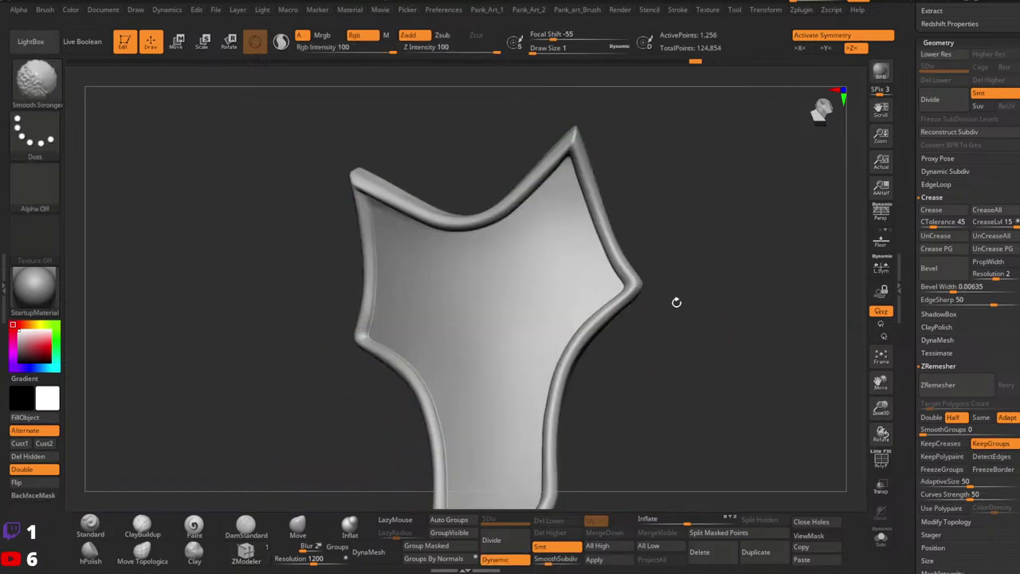
right_drag(677, 300, 637, 349)
alt+right_drag(638, 349, 740, 282)
alt+right_drag(677, 366, 696, 342)
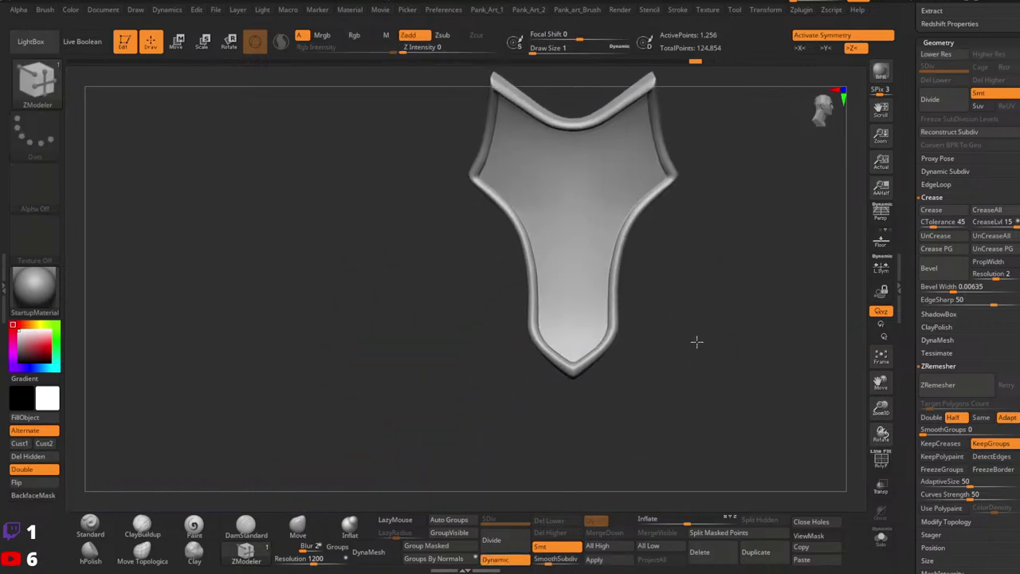
mouse_move(636, 326)
ctrl+right_down()
mouse_move(639, 361)
mouse_move(660, 351)
mouse_move(651, 391)
ctrl+right_up()
alt+right_drag(651, 390, 696, 337)
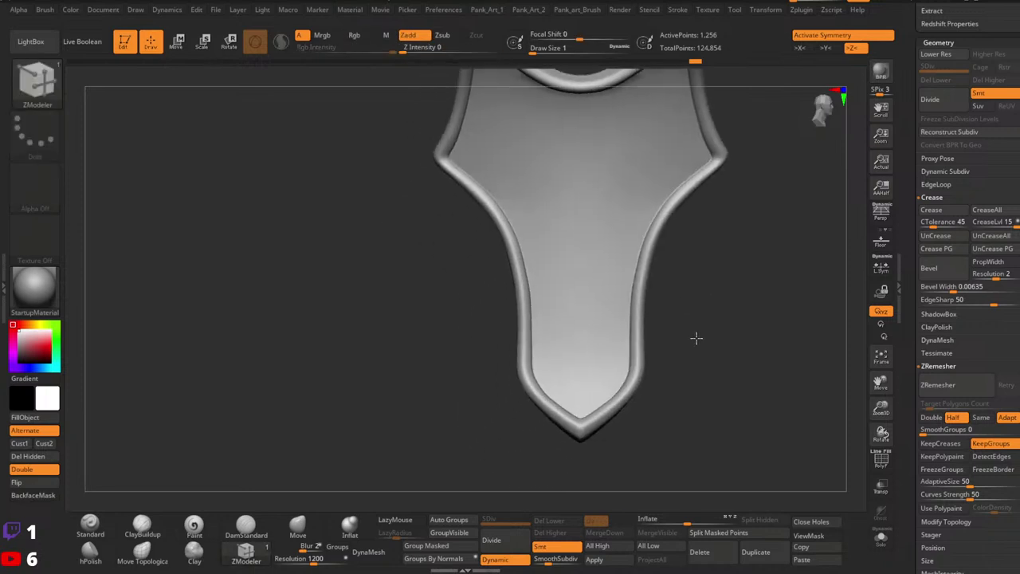
Reshape the trim's inner edge near the plate's bottom tip using the Move brush at draw sizes of about 27 and 10.5.
click(496, 562)
mouse_move(612, 368)
ctrl+right_down()
mouse_move(627, 412)
mouse_move(610, 329)
mouse_move(644, 341)
ctrl+right_up()
click(296, 532)
key(space)
drag(618, 322, 626, 322)
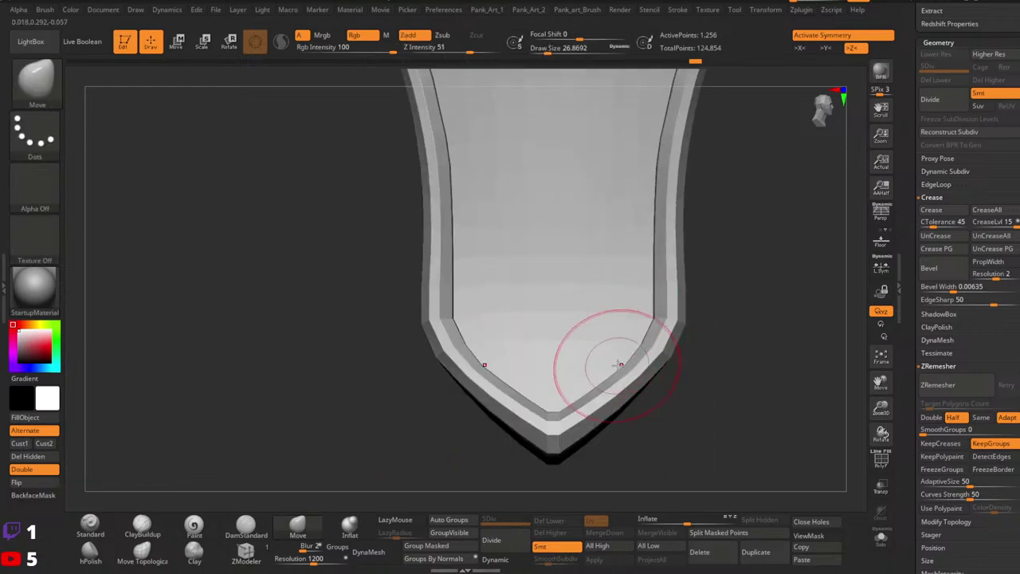
mouse_move(620, 366)
mouse_down()
mouse_move(635, 346)
mouse_move(599, 386)
mouse_up()
key(space)
key([)
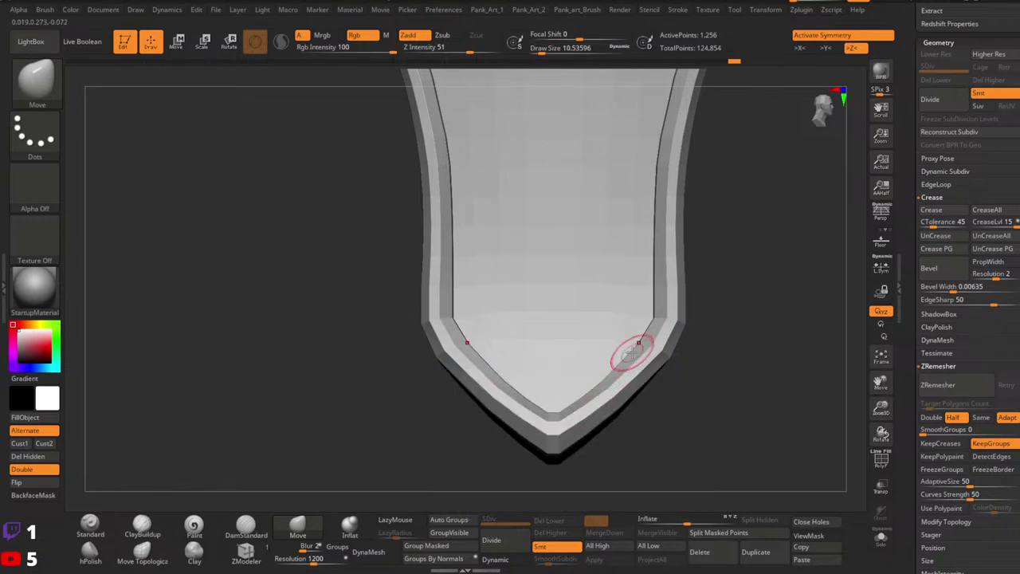
drag(652, 318, 649, 316)
Adjust the border along the plate's narrow lower body using the Move brush at a draw size of about 20.
mouse_move(661, 311)
ctrl+right_down()
mouse_move(661, 251)
mouse_move(643, 321)
ctrl+right_up()
key(space)
drag(630, 332, 638, 299)
key(space)
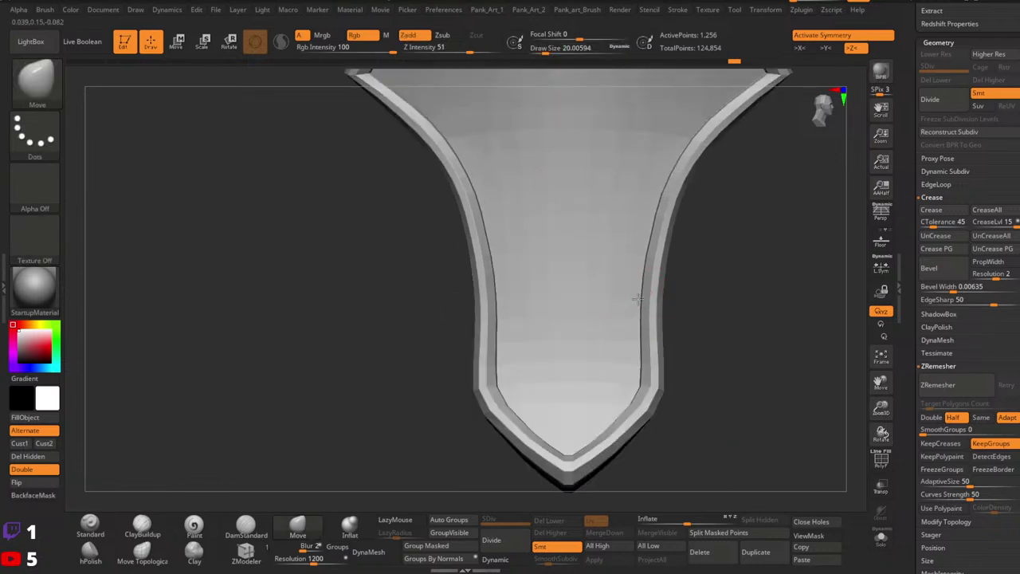
Nudge the trim's inner edge between the side corner and the upper corner using the Move brush at draw size about 13.
ctrl+right_drag(669, 306, 629, 351)
key(space)
drag(467, 322, 462, 323)
ctrl+right_drag(462, 324, 475, 330)
key(space)
drag(472, 326, 511, 351)
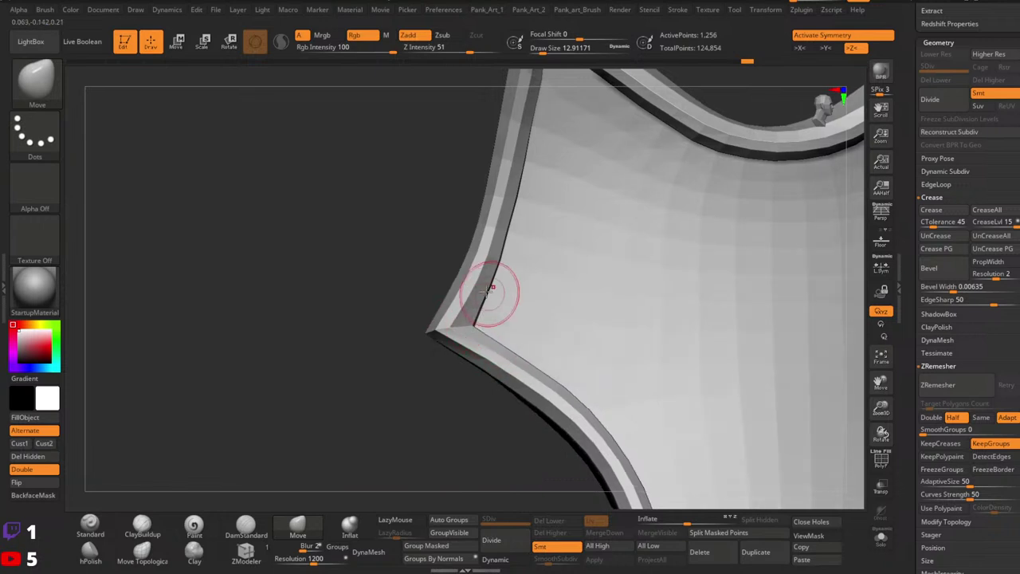
alt+right_drag(533, 242, 533, 304)
drag(508, 317, 512, 291)
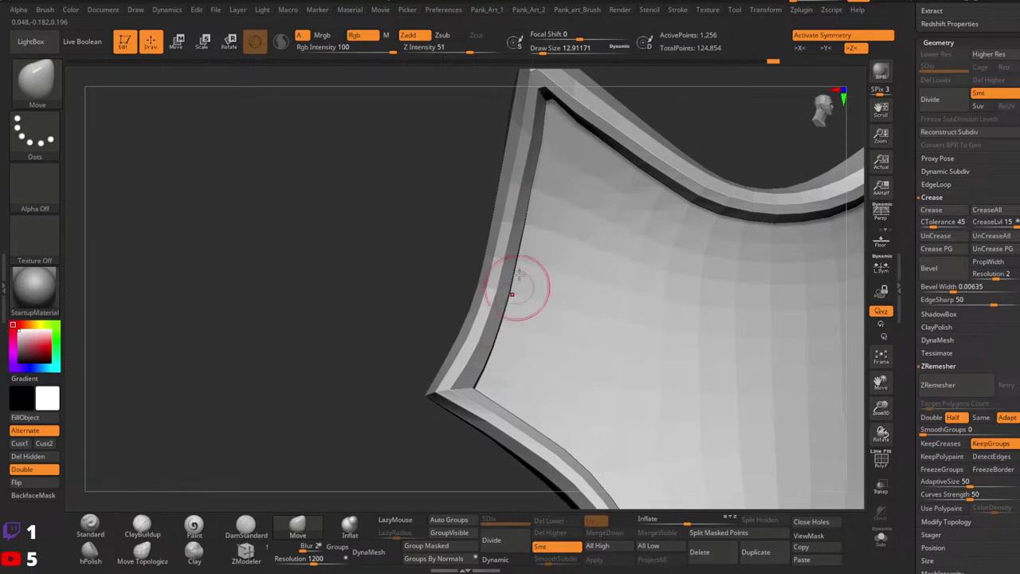
alt+right_drag(551, 177, 551, 248)
drag(536, 206, 539, 205)
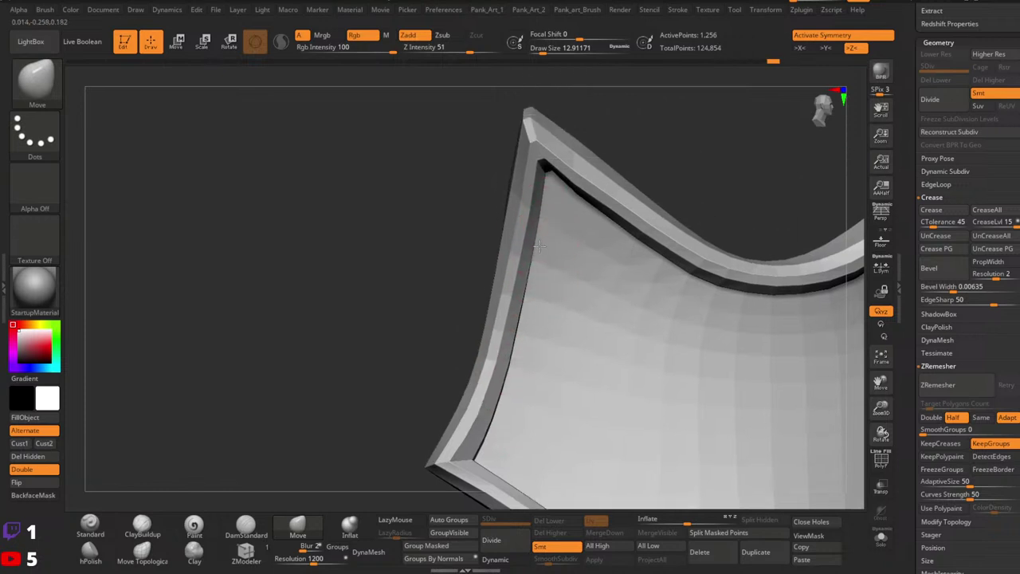
Even out the side trim with the Move brush at draw size about 25, and refine the side corner at about 10.5.
alt+right_drag(518, 337, 551, 287)
key(space)
drag(527, 285, 535, 282)
mouse_move(535, 282)
right_down()
mouse_move(532, 268)
mouse_move(518, 290)
mouse_move(532, 299)
mouse_move(535, 327)
right_up()
ctrl+right_drag(536, 326, 537, 338)
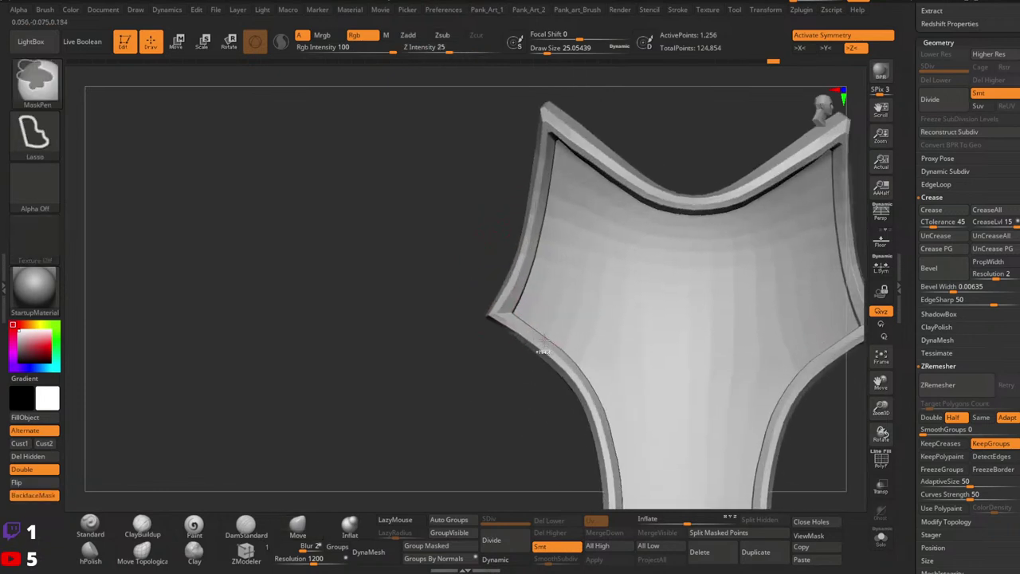
key(space)
drag(514, 316, 507, 315)
ctrl+right_drag(521, 318, 542, 328)
Apply Dynamic Subdiv to the plate as real subdivision levels and check the resulting wireframe.
alt+right_drag(712, 293, 582, 299)
mouse_move(633, 346)
ctrl+right_down()
mouse_move(648, 371)
mouse_move(691, 373)
ctrl+right_up()
mouse_move(700, 373)
right_down()
mouse_move(630, 355)
mouse_move(622, 329)
mouse_move(589, 339)
mouse_move(620, 343)
right_up()
key(shift+f)
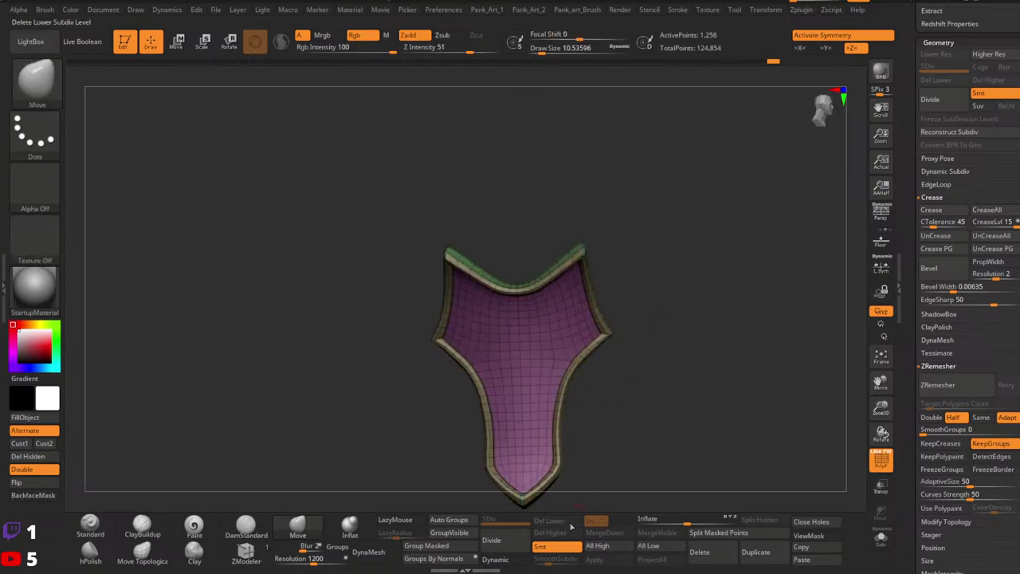
click(504, 561)
key(shift+f)
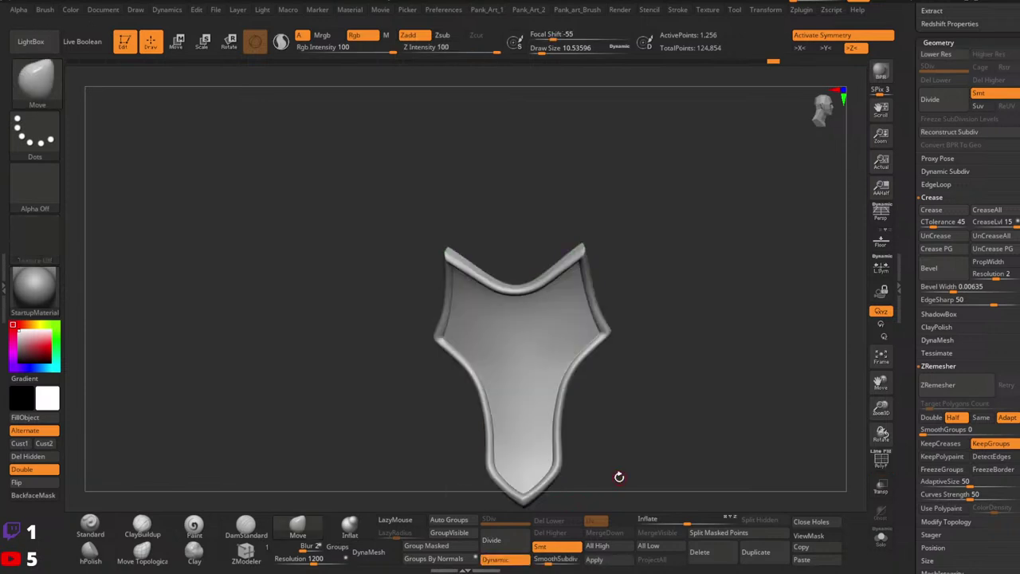
click(604, 563)
alt+right_drag(544, 287, 581, 257)
ctrl+right_drag(544, 311, 501, 297)
key(shift+f)
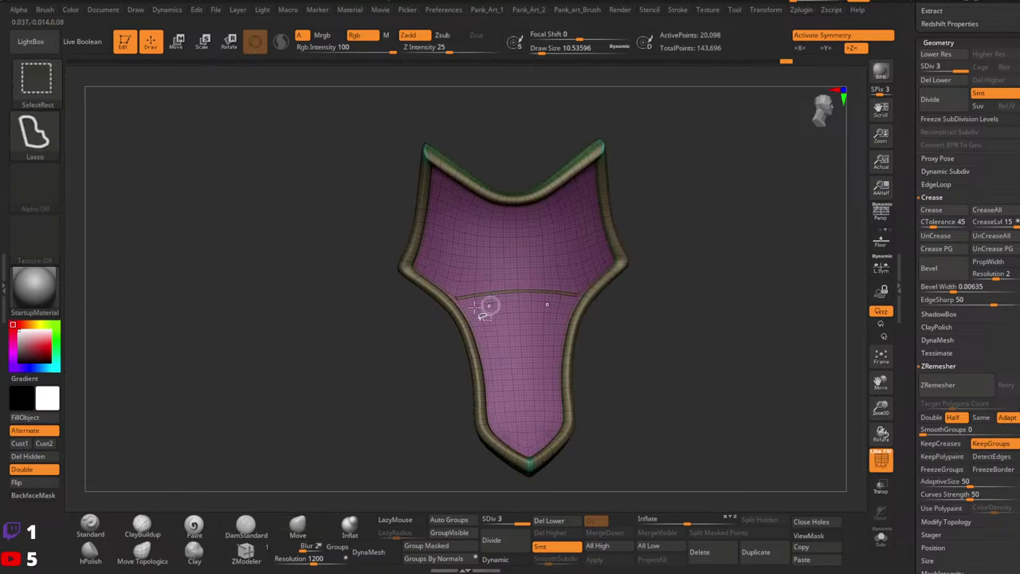
ctrl+shift+click(645, 308)
Change the MaskPen stroke to FreeHand, hide the wireframe and enlarge the draw size to about 15.6.
ctrl+click(39, 142)
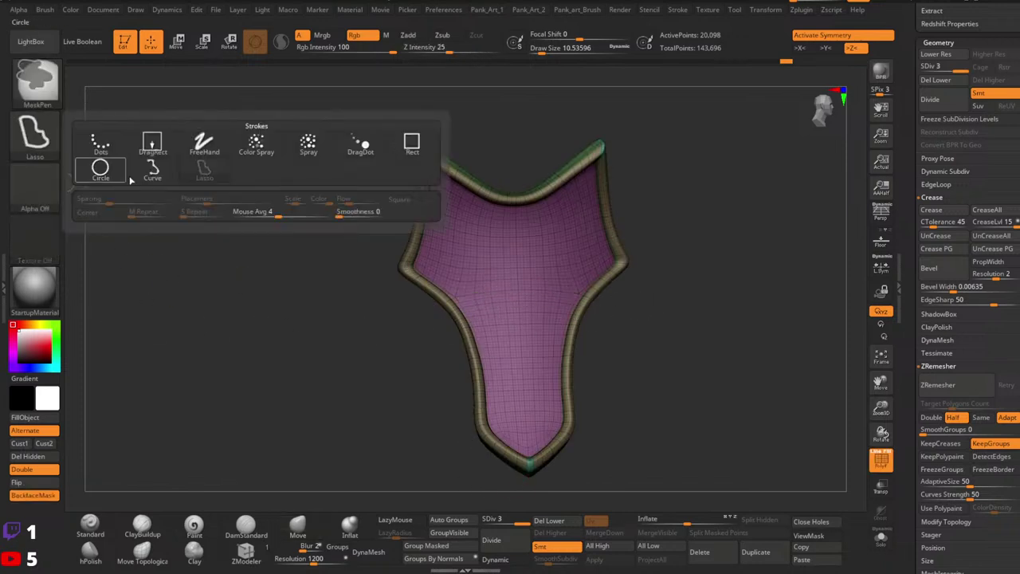
ctrl+click(208, 150)
key(shift+f)
ctrl+right_drag(542, 292, 563, 339)
ctrl+drag(326, 337, 94, 268)
key(])
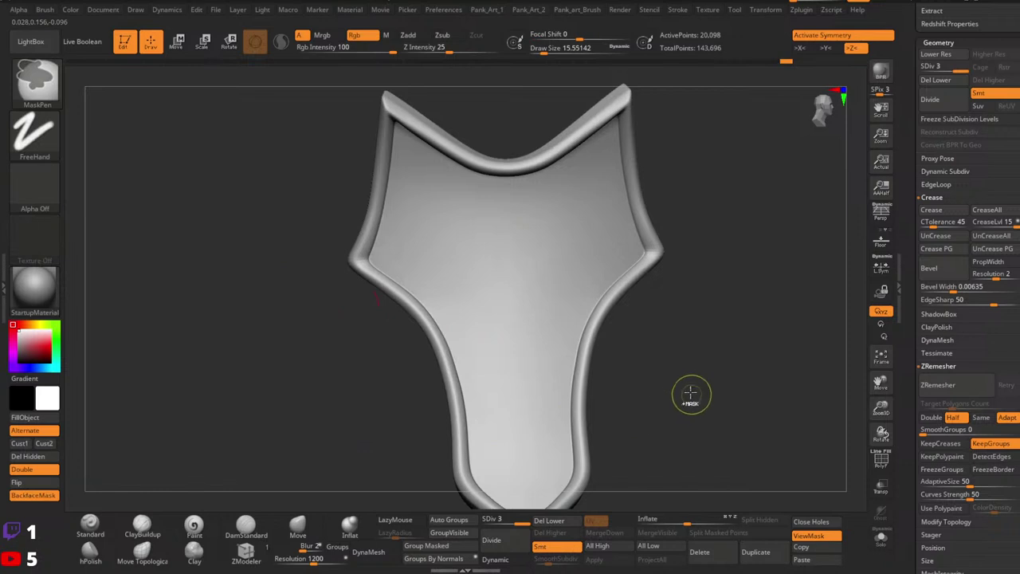
Undo the plate's conversion to subdivision levels and turn off its double-sided display.
ctrl+right_drag(720, 377, 664, 375)
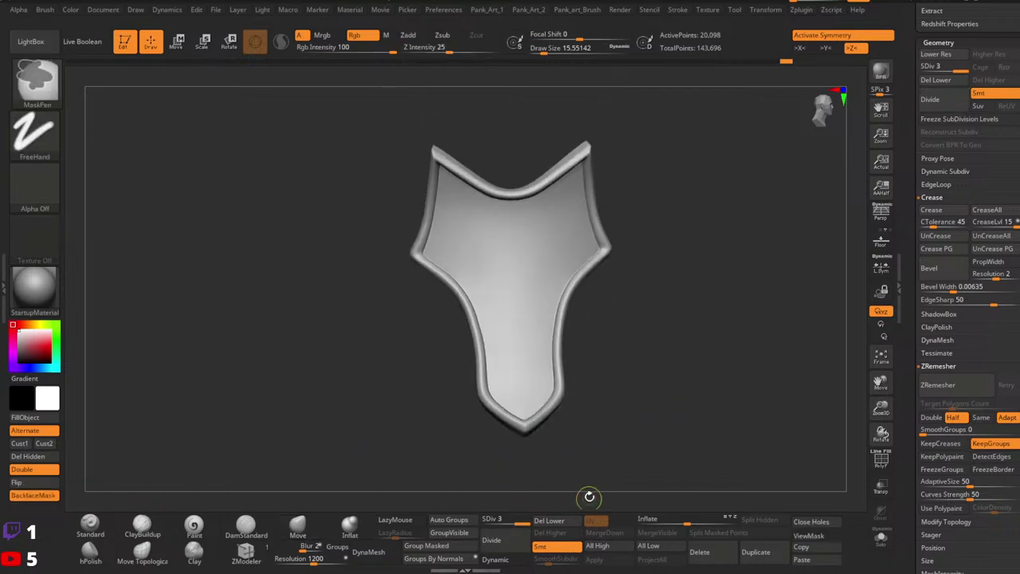
key(ctrl+z)
key(ctrl+z)
key(ctrl+z)
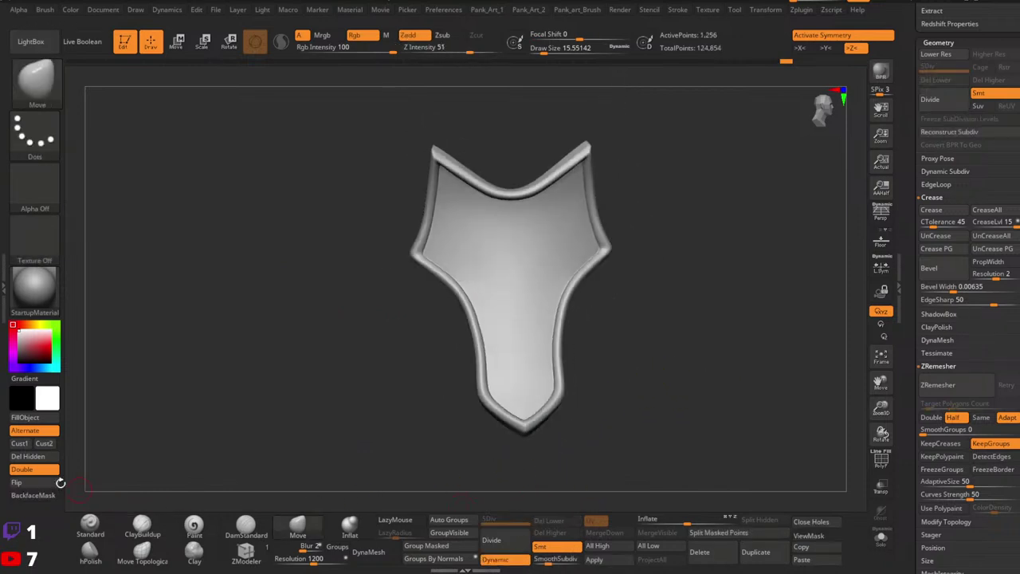
click(47, 471)
Check the plate's wireframe, apply Dynamic Subdiv again, bring the plate to SDiv 5, and hide the wireframe.
key(shift+f)
right_drag(592, 374, 618, 365)
click(30, 482)
right_drag(455, 422, 532, 434)
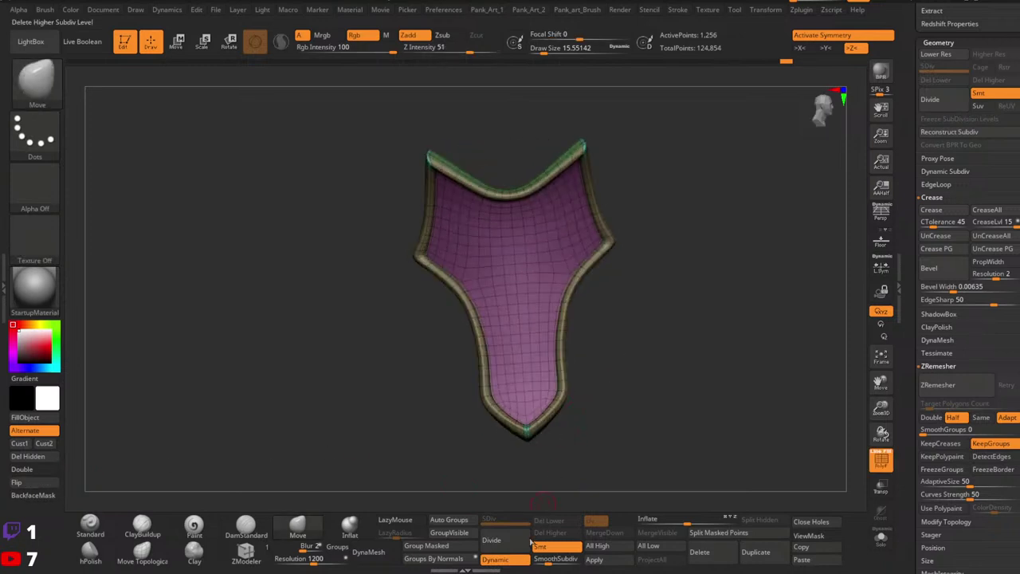
click(596, 559)
key(shift+f)
Try to paint a freehand mask down the middle of the plate.
ctrl+right_drag(584, 326, 537, 296)
mouse_move(517, 243)
ctrl+mouse_down()
mouse_move(587, 251)
mouse_move(550, 502)
ctrl+mouse_up()
ctrl+right_drag(670, 417, 651, 343)
mouse_move(545, 253)
alt+right_down()
mouse_move(566, 296)
mouse_move(531, 353)
alt+right_up()
key(space)
mouse_move(574, 281)
mouse_down()
mouse_move(556, 277)
mouse_move(563, 442)
mouse_up()
key(ctrl+z)
ctrl+drag(663, 369, 628, 341)
Isolate the plate's inner panel by hiding the border trim.
alt+right_drag(602, 314, 617, 342)
ctrl+right_drag(616, 342, 581, 333)
ctrl+right_drag(649, 339, 520, 319)
ctrl+shift+click(518, 281)
right_drag(520, 319, 462, 287)
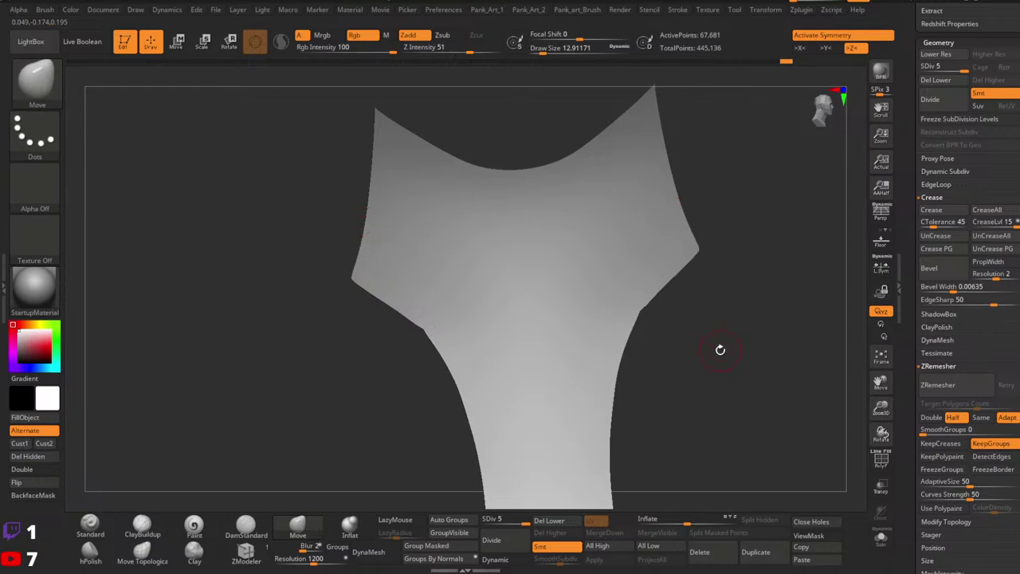
Using MaskPen with the Lasso stroke, mask the panel's upper area with curved lower edges tapering symmetrically toward the tip.
ctrl+right_drag(762, 374, 777, 395)
right_drag(777, 395, 765, 238)
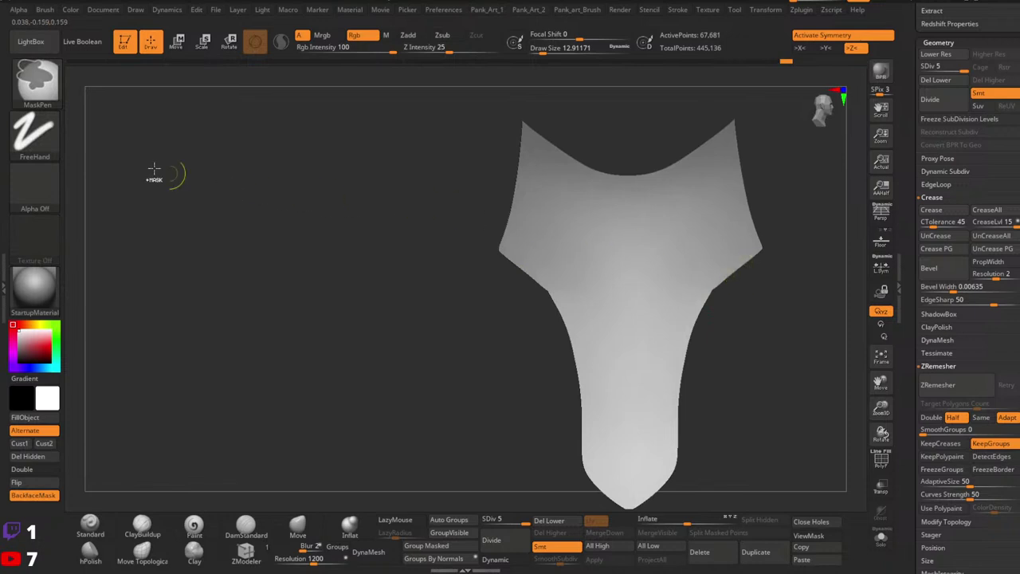
ctrl+click(36, 137)
ctrl+click(205, 169)
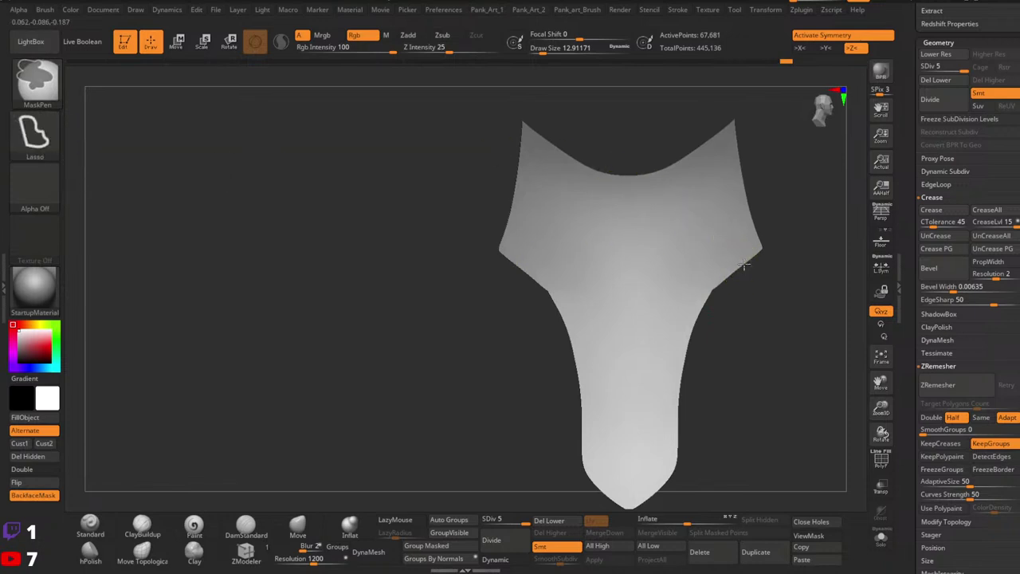
mouse_move(713, 255)
ctrl+mouse_down()
mouse_move(655, 298)
mouse_move(640, 451)
mouse_move(637, 235)
ctrl+mouse_up()
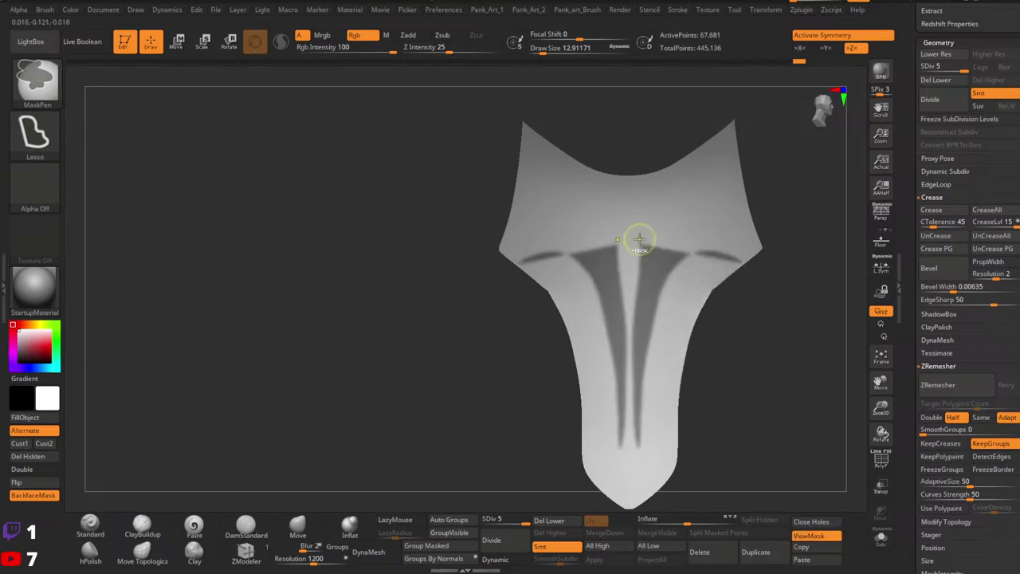
mouse_move(632, 351)
ctrl+mouse_down()
mouse_move(632, 141)
mouse_move(802, 133)
mouse_move(802, 255)
mouse_move(777, 287)
mouse_move(743, 259)
mouse_move(711, 253)
mouse_move(674, 259)
mouse_move(646, 304)
ctrl+mouse_up()
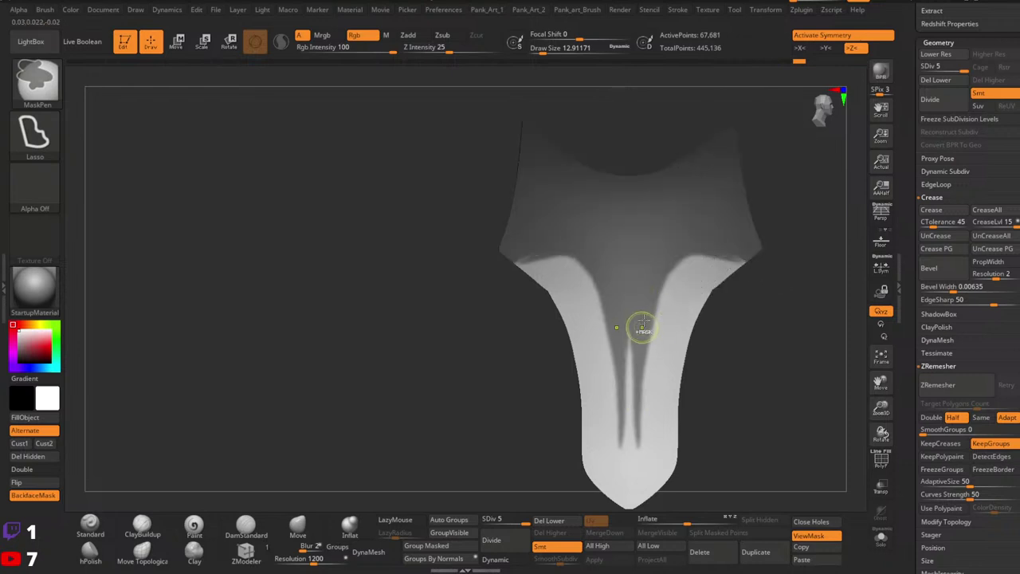
Switch the MaskPen stroke to FreeHand, turn LazyMouse on and set the draw size to about 11.7.
key(space)
click(675, 286)
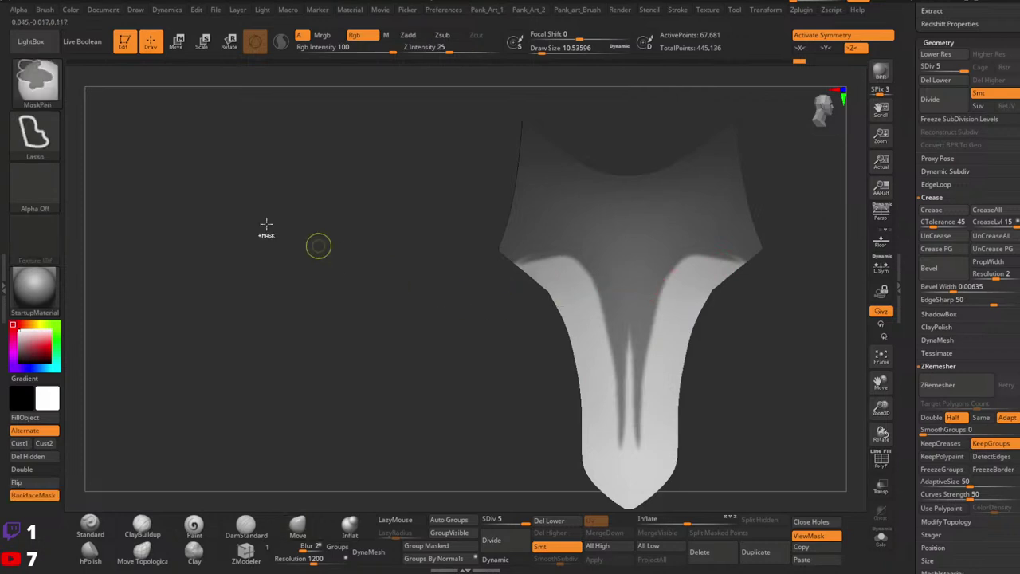
ctrl+click(38, 137)
ctrl+click(206, 143)
ctrl+click(407, 518)
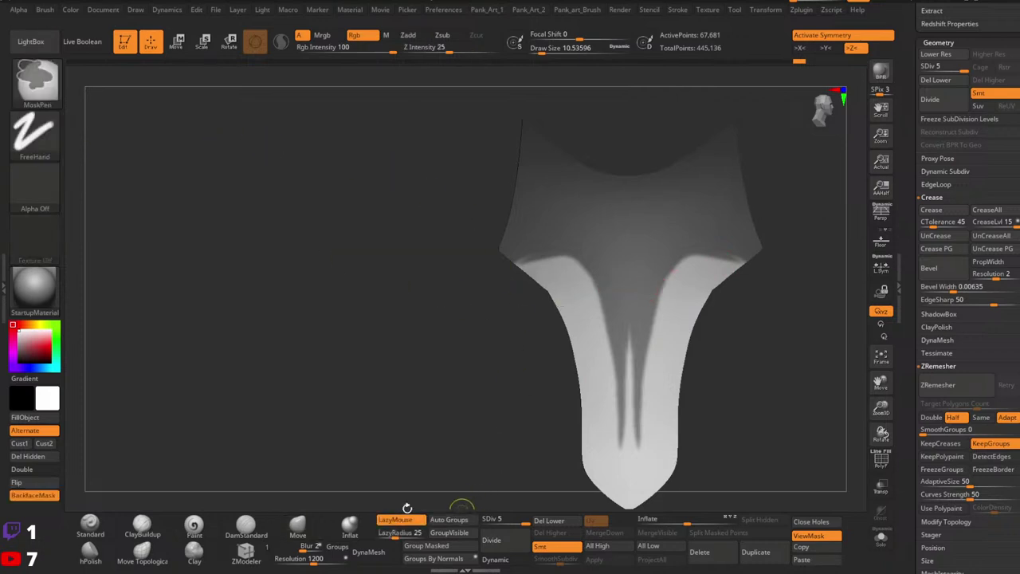
key(space)
click(675, 289)
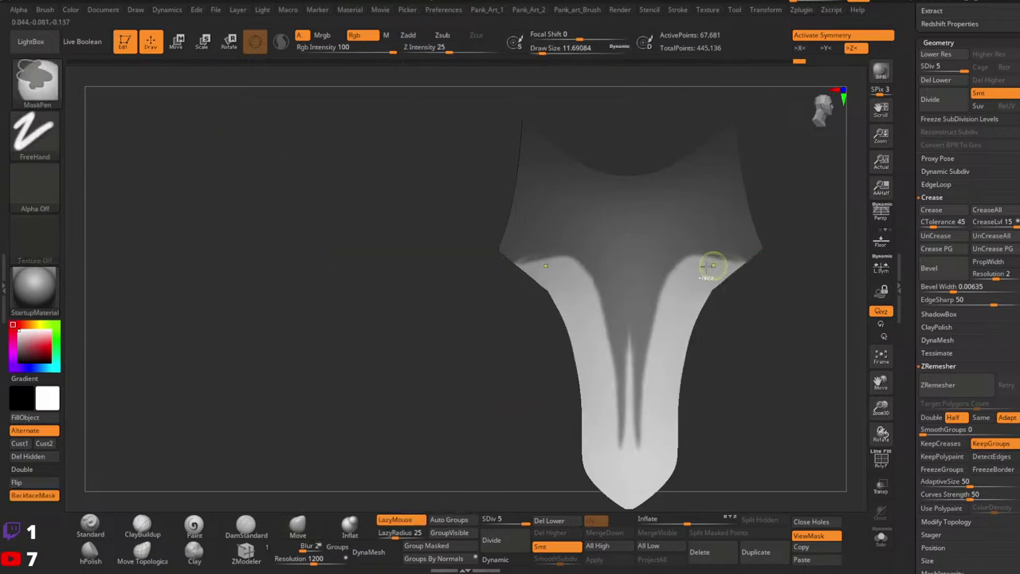
Try to paint the mask's curved edge out to the panel's side corner.
ctrl+drag(749, 261, 758, 262)
key(space)
click(714, 262)
key(ctrl+z)
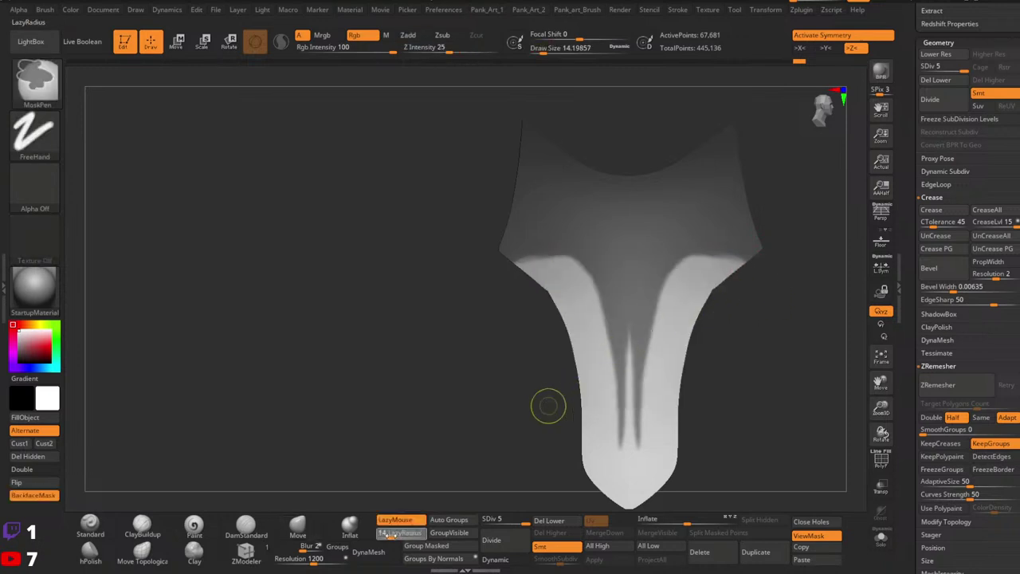
Set LazyRadius to 10 and repaint the curved mask edge at draw size about 12.9.
key(space)
click(707, 248)
key(space)
click(686, 264)
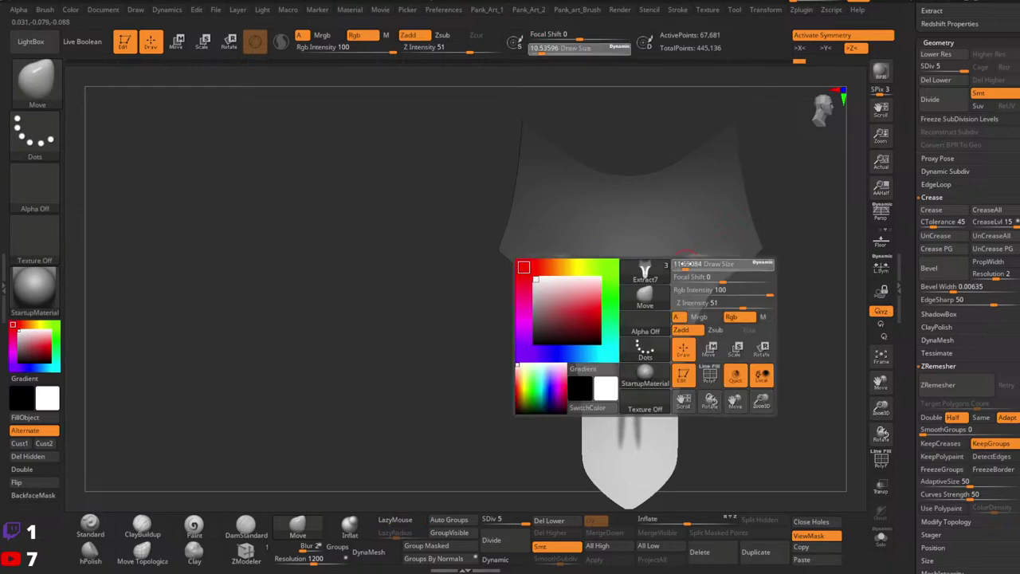
drag(686, 264, 688, 264)
ctrl+drag(645, 315, 679, 255)
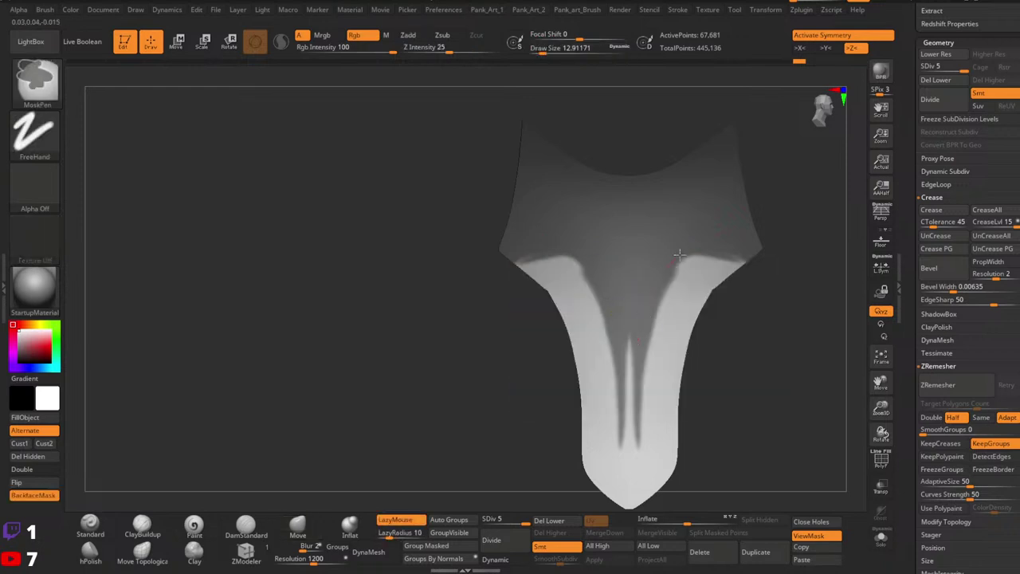
Smooth the mask's rounded edge out to the side corners by painting and unmasking with different draw sizes.
key(space)
click(730, 247)
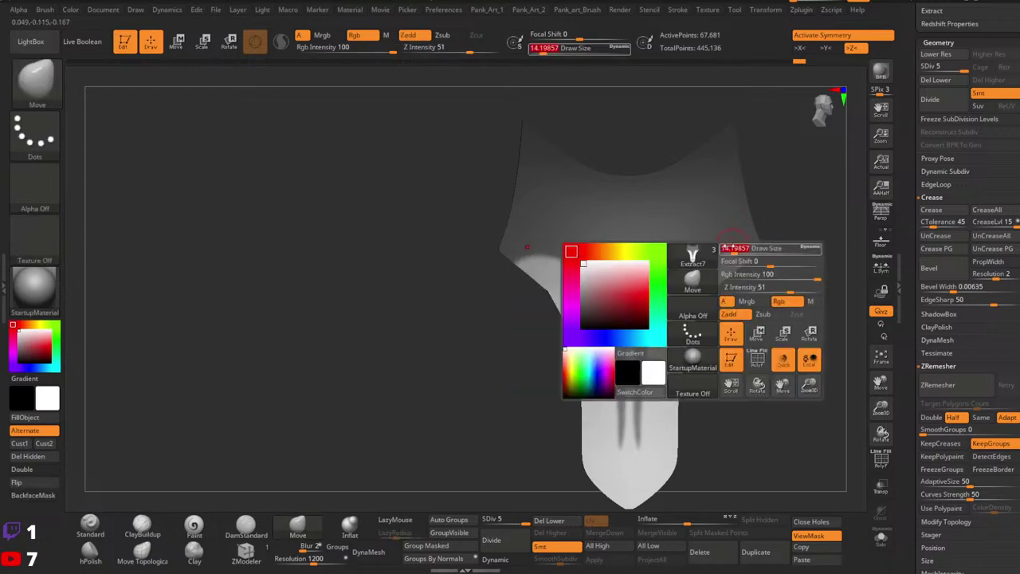
key([)
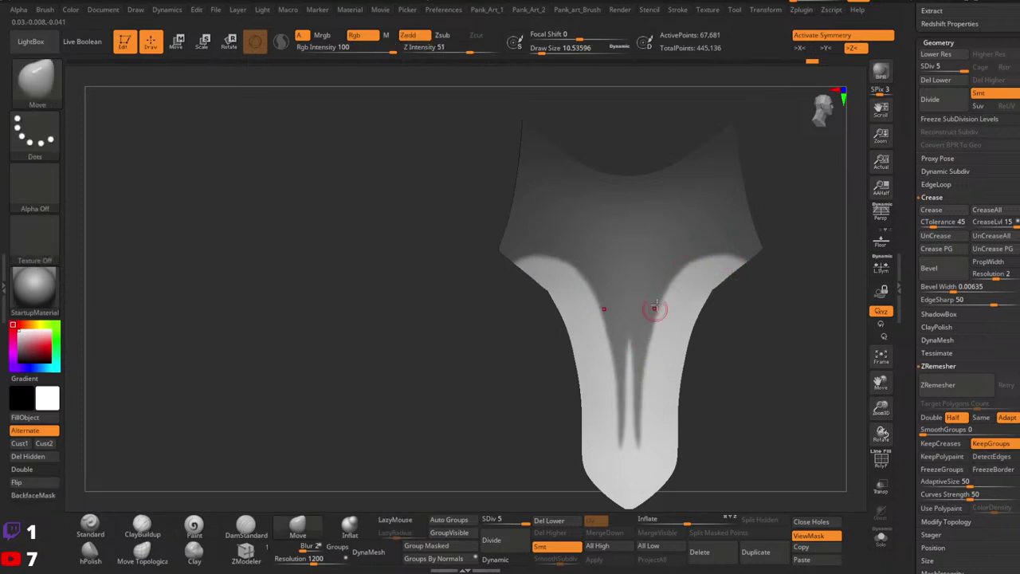
key([)
ctrl+alt+drag(693, 263, 757, 260)
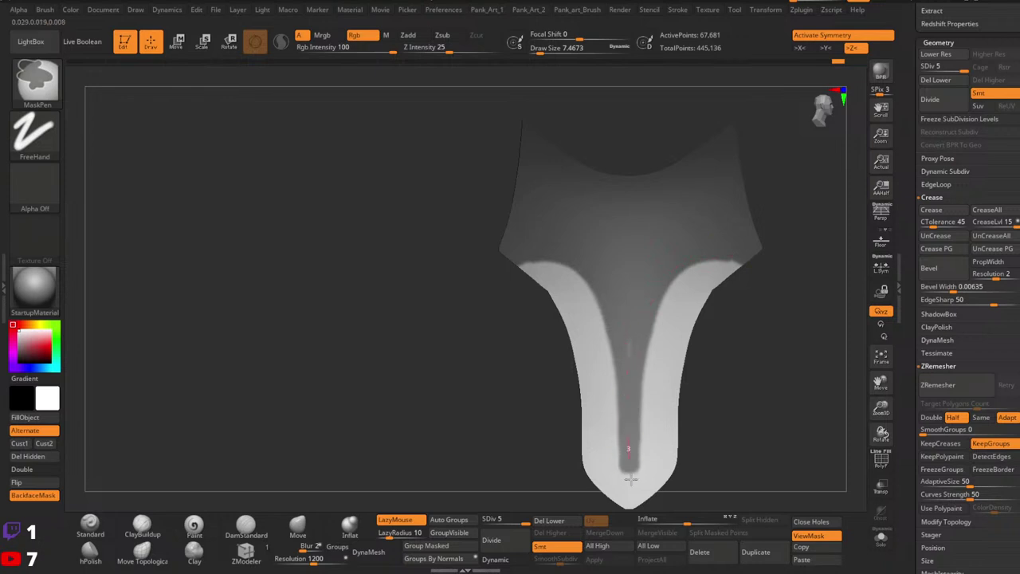
ctrl+drag(718, 256, 745, 260)
Unmask both sides of the central strip so it tapers narrowly toward the panel's lower tip.
ctrl+alt+drag(646, 367, 637, 499)
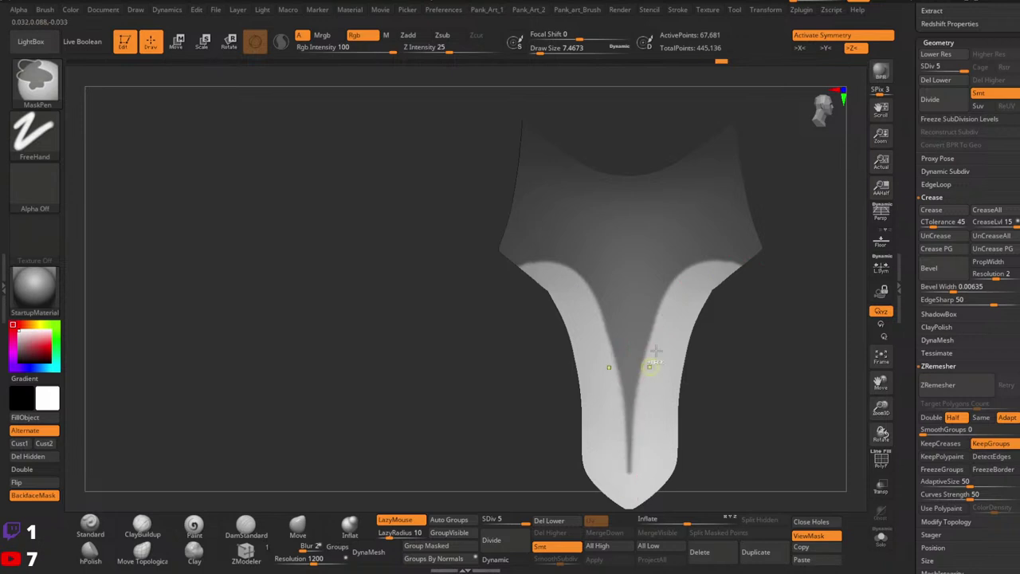
key(ctrl+z)
ctrl+alt+drag(671, 284, 642, 460)
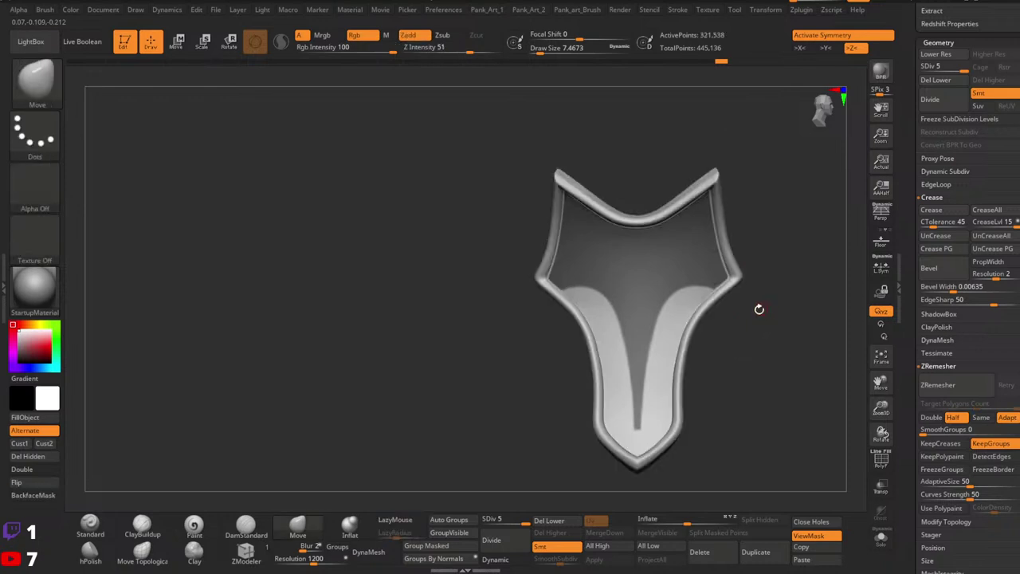
Unhide the border trim and reduce the draw size to about 5.75 for work on the mask edge.
mouse_move(729, 306)
ctrl+right_down()
mouse_move(747, 298)
mouse_move(734, 299)
ctrl+right_up()
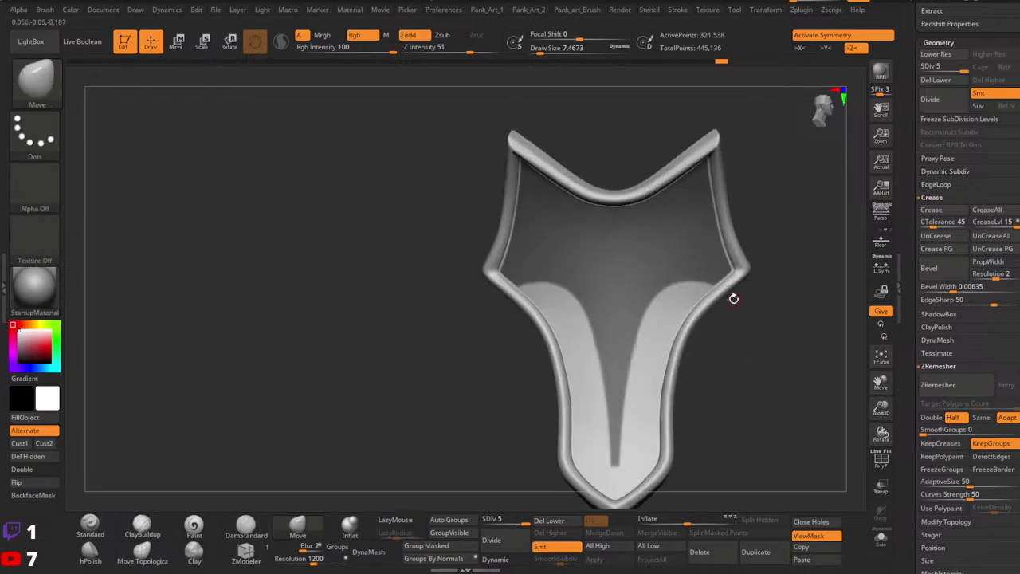
ctrl+right_drag(649, 300, 653, 294)
key(space)
drag(653, 294, 642, 295)
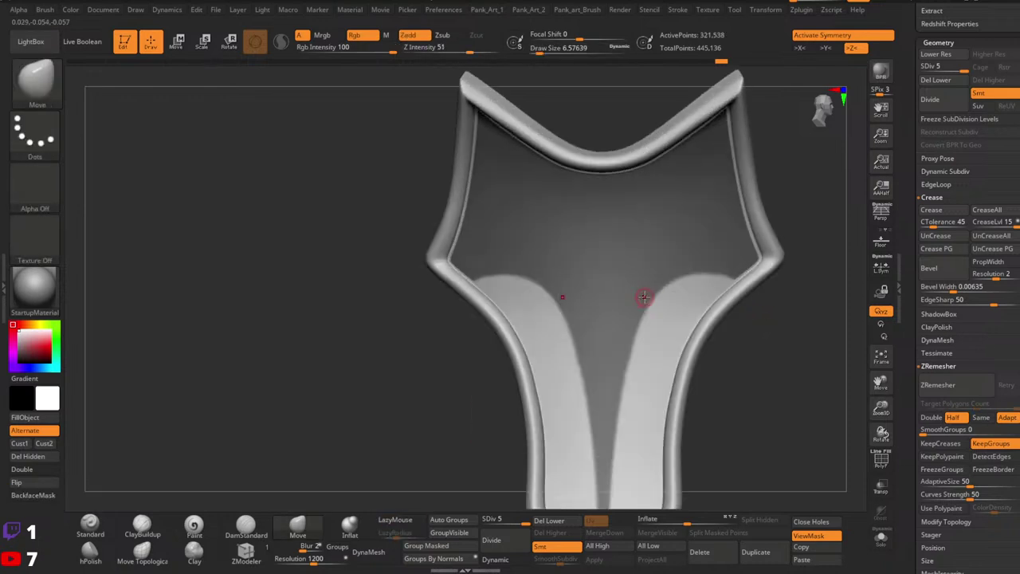
key(space)
key(ctrl)
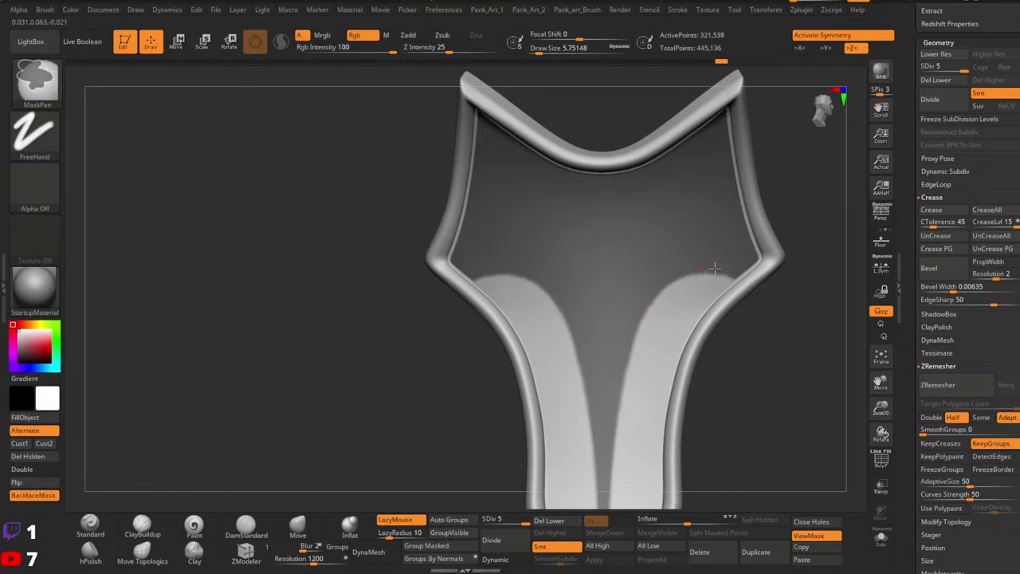
Change the SelectRect stroke from Lasso to Rect and isolate the plate's inner panel.
key(ctrl+shift)
key(ctrl+shift)
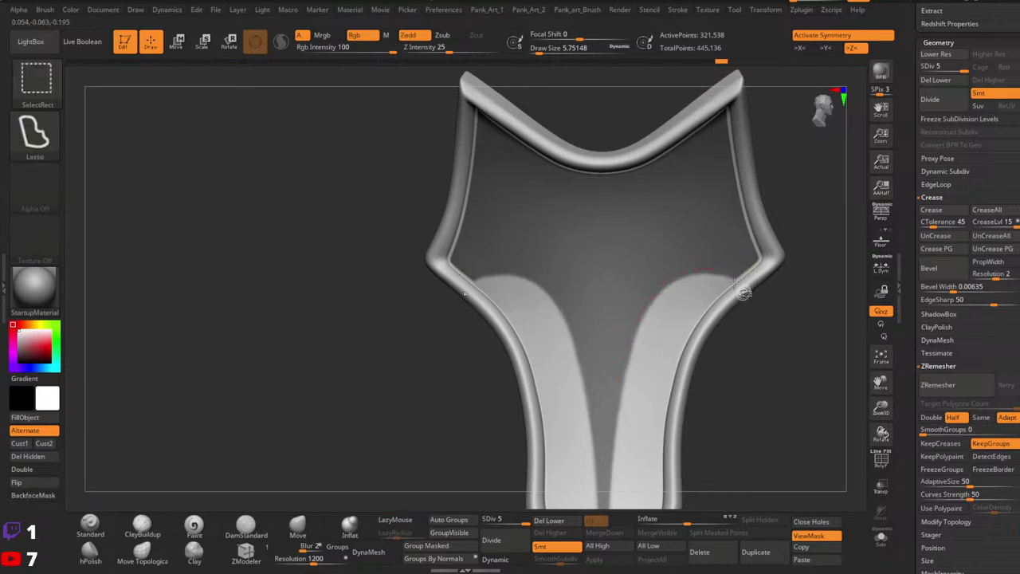
ctrl+shift+click(724, 269)
ctrl+shift+click(773, 286)
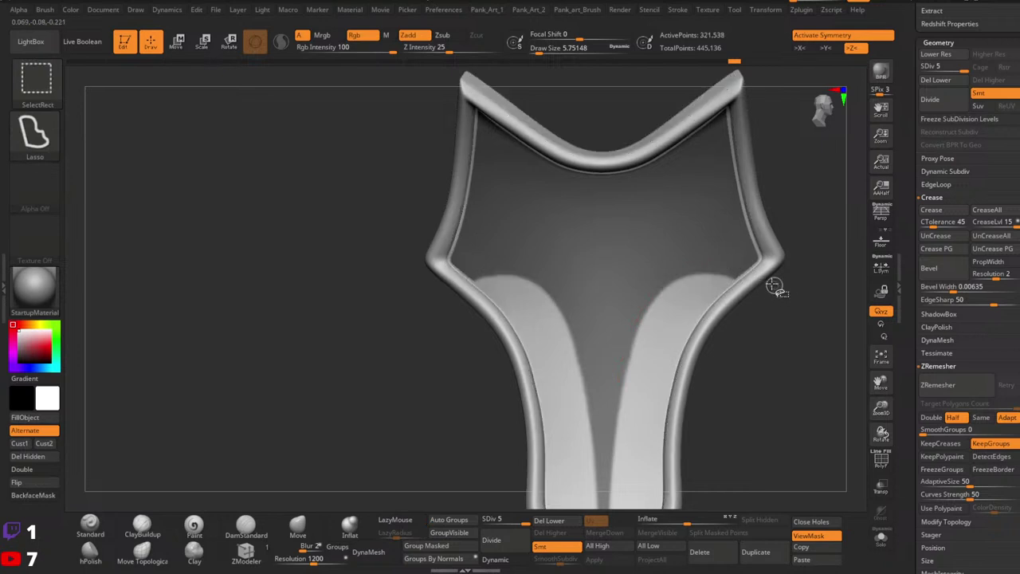
click(34, 134)
ctrl+shift+click(116, 152)
ctrl+shift+click(741, 258)
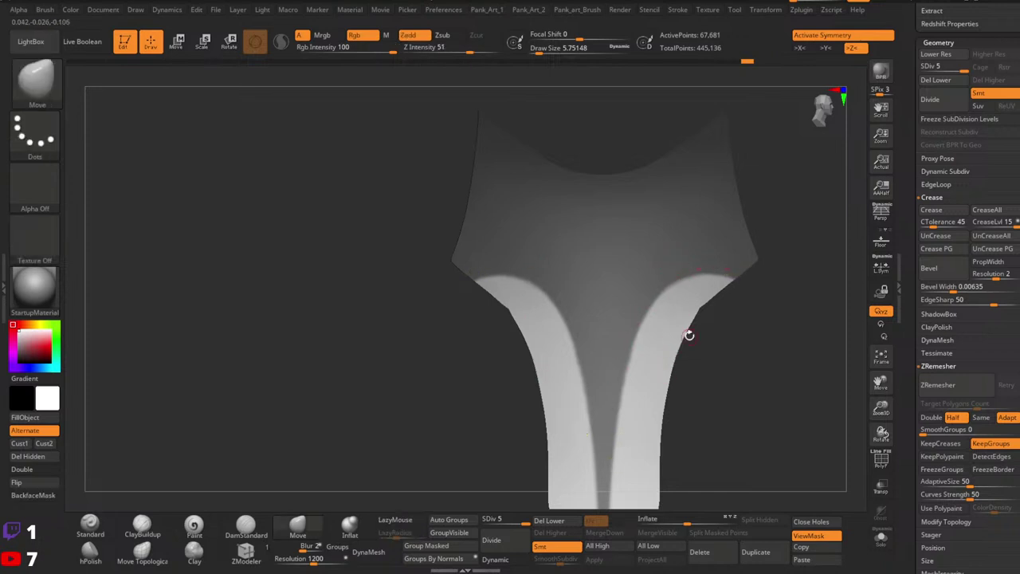
Clean up the curved edges of the central mask strip by unmasking at draw size about 3.1.
alt+right_drag(663, 304, 695, 223)
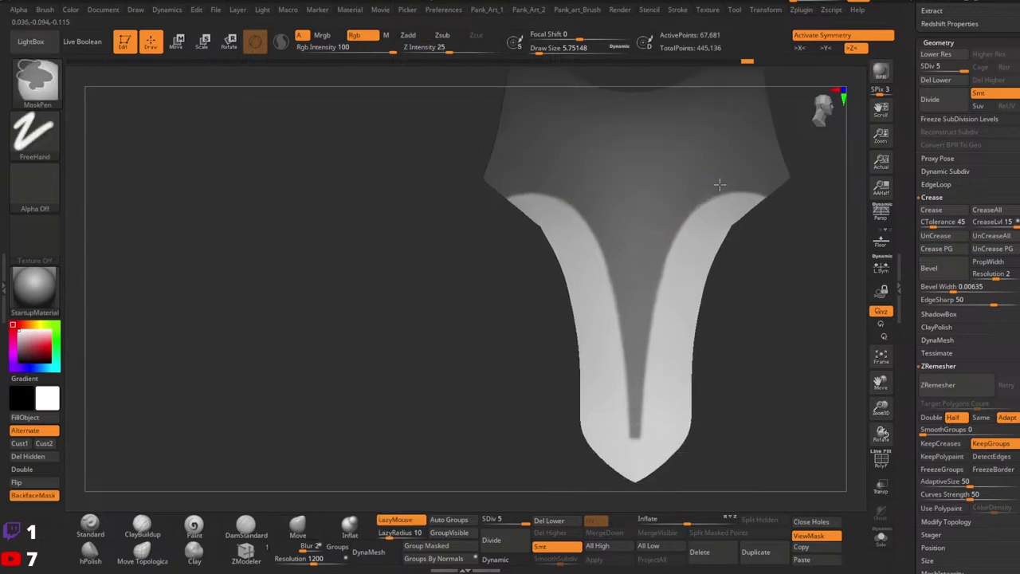
key(space)
click(674, 232)
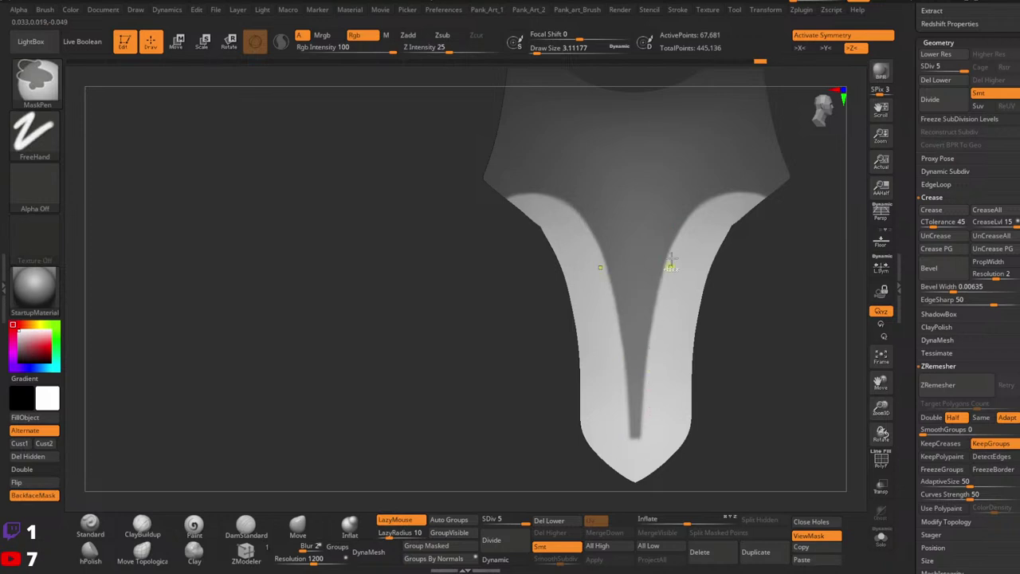
ctrl+alt+drag(653, 313, 646, 438)
key(ctrl+z)
ctrl+alt+drag(678, 239, 670, 271)
Unhide the whole plate, review the mask down to the tip and set the draw size to about 8.4.
ctrl+right_drag(699, 286, 728, 310)
ctrl+shift+click(753, 368)
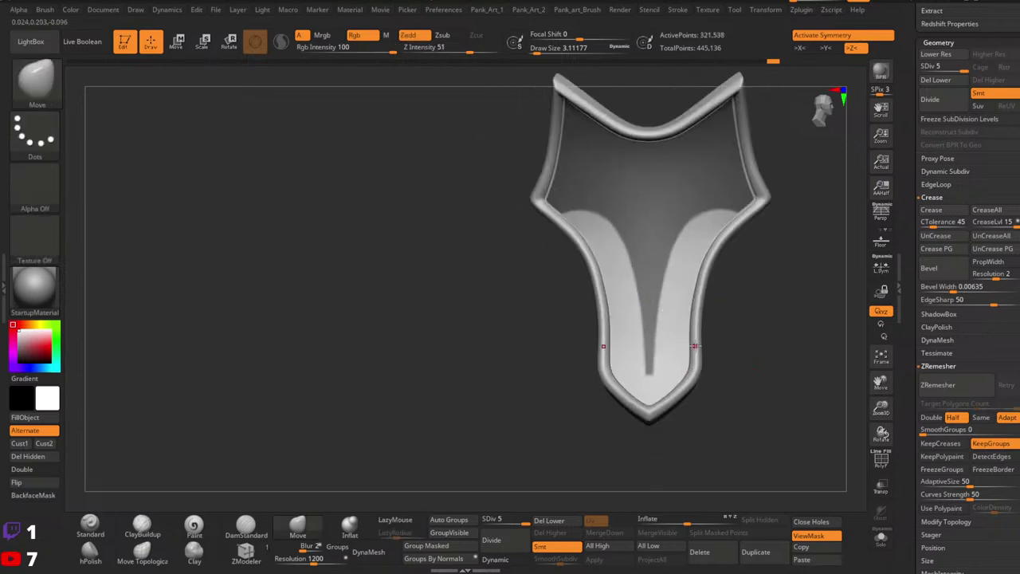
ctrl+right_drag(694, 346, 680, 363)
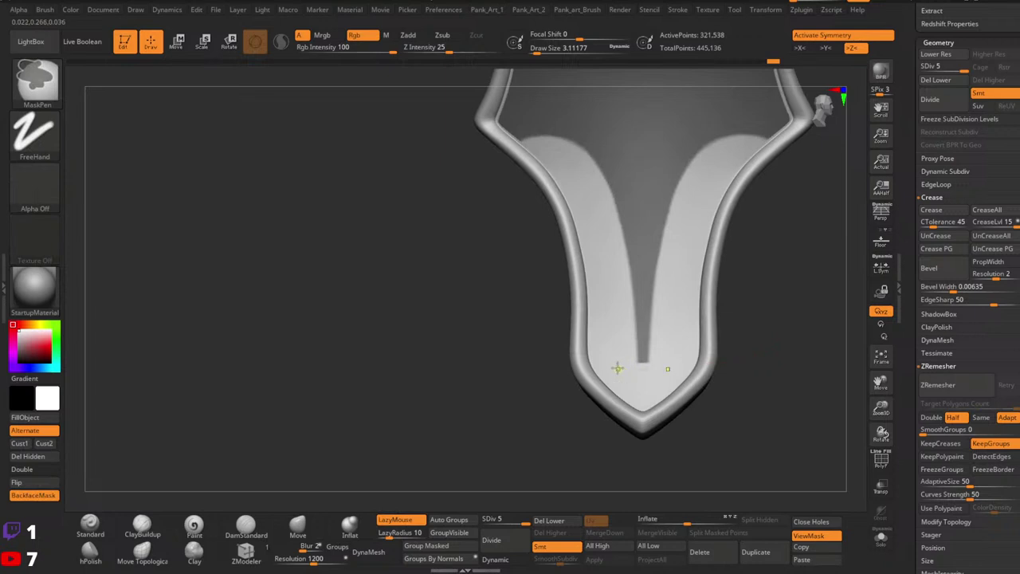
key(space)
click(699, 349)
mouse_move(722, 289)
alt+right_down()
mouse_move(706, 382)
mouse_move(760, 307)
mouse_move(766, 279)
alt+right_up()
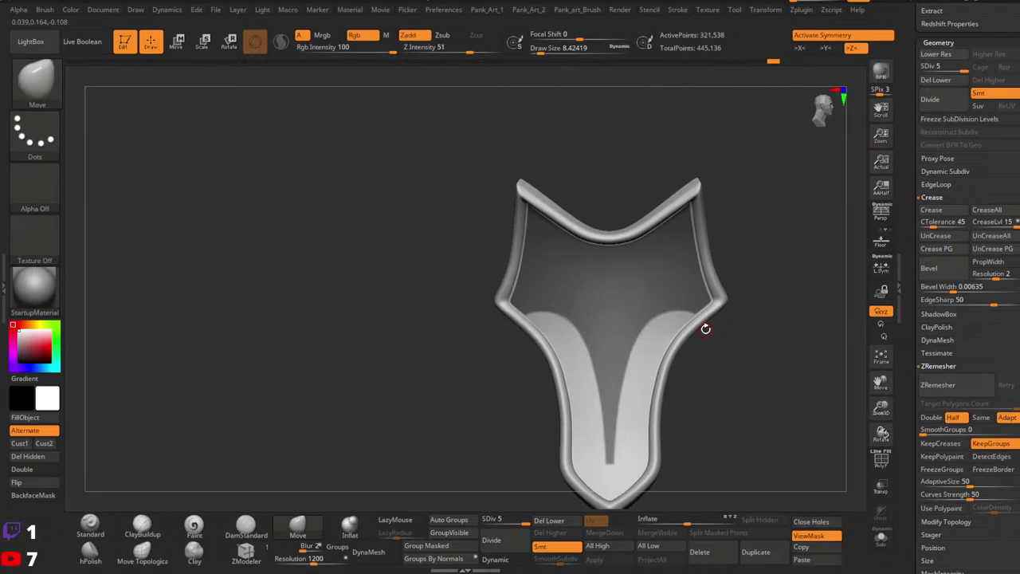
Isolate the inner panel together with the thin border strip around it, keeping the outer trim hidden.
ctrl+right_drag(706, 325, 716, 354)
ctrl+shift+click(708, 273)
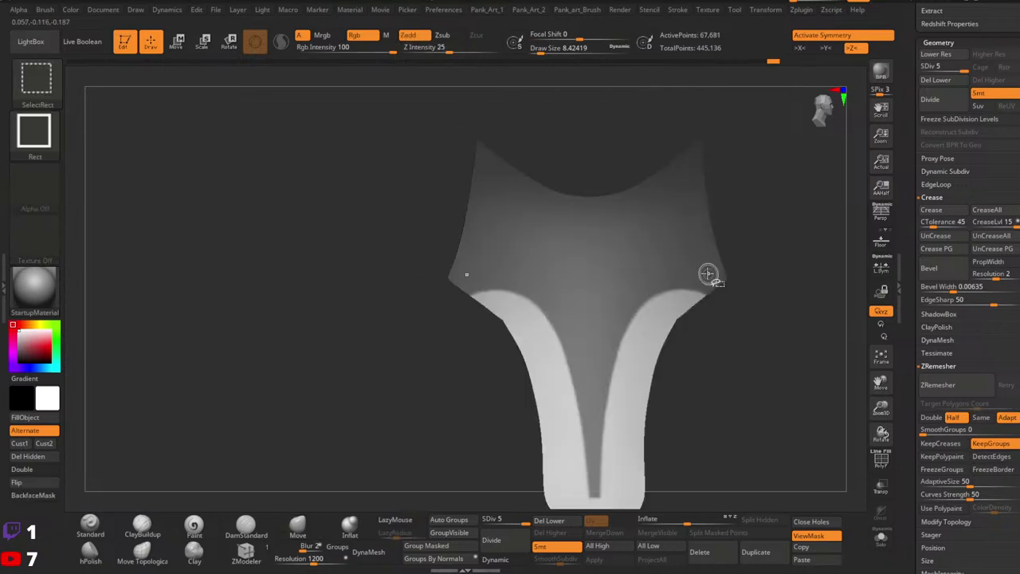
ctrl+shift+drag(722, 341, 732, 354)
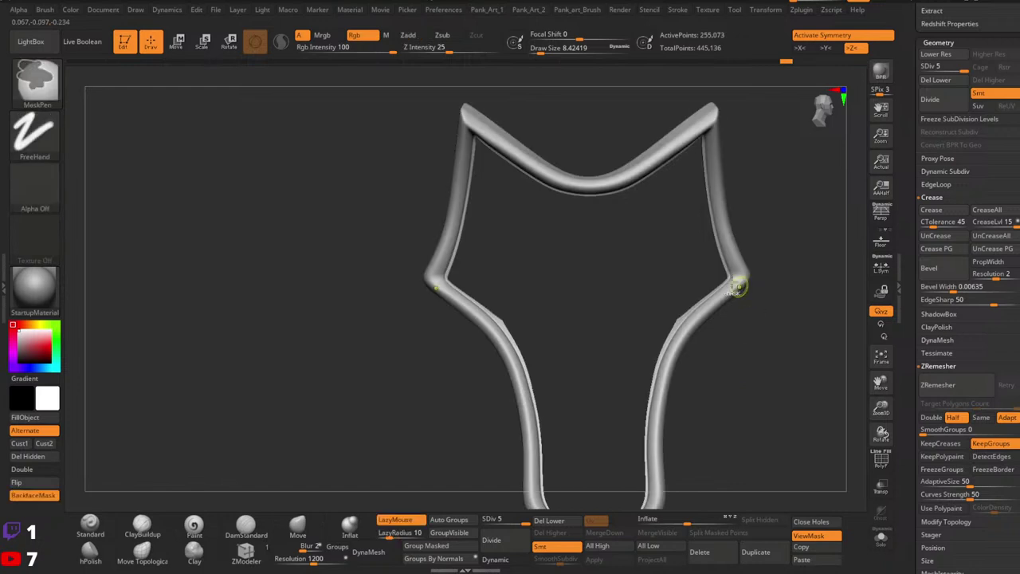
ctrl+right_drag(735, 287, 723, 325)
ctrl+shift+click(616, 345)
ctrl+shift+drag(723, 339, 736, 364)
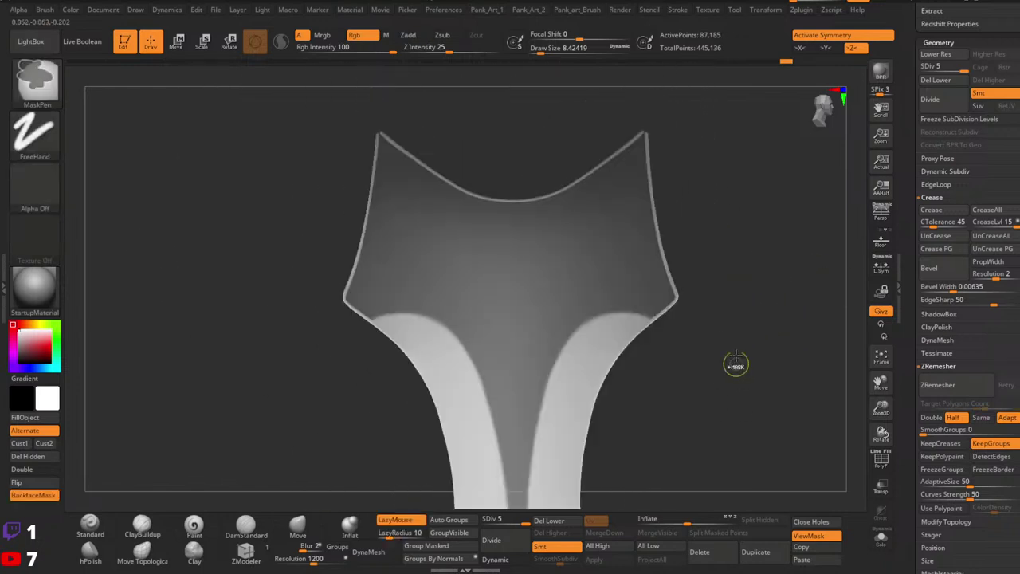
Switch the MaskPen stroke to Lasso and extend the mask over the thin border strip around the panel's upper area.
alt+right_drag(658, 324, 735, 312)
ctrl+click(35, 133)
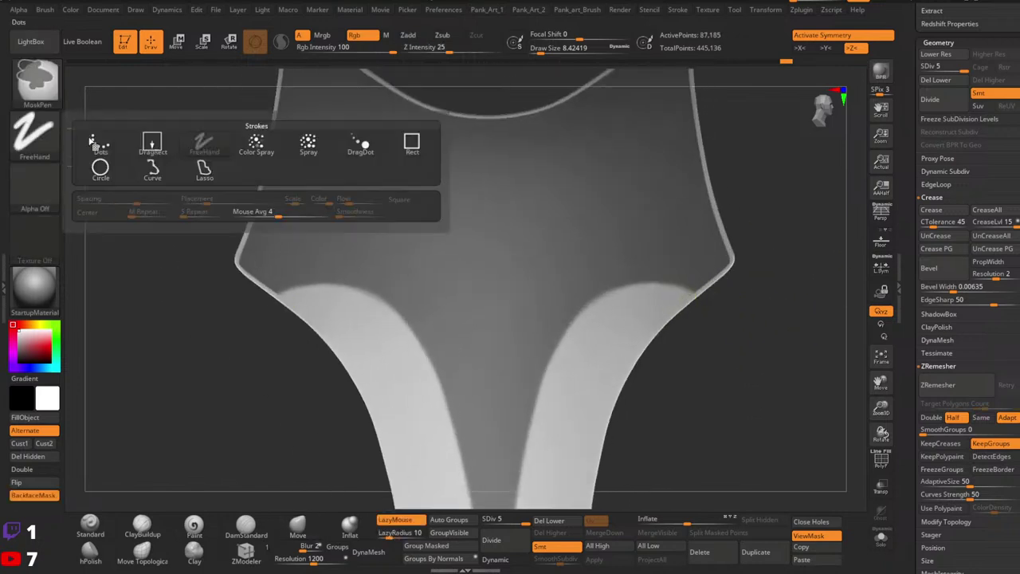
ctrl+click(204, 169)
mouse_move(695, 296)
ctrl+mouse_down()
mouse_move(707, 164)
mouse_move(690, 166)
ctrl+mouse_up()
alt+right_drag(733, 169, 735, 337)
mouse_move(450, 232)
ctrl+mouse_down()
mouse_move(727, 125)
mouse_move(400, 348)
mouse_move(348, 307)
ctrl+mouse_up()
mouse_move(754, 269)
ctrl+mouse_down()
mouse_move(800, 400)
mouse_move(838, 341)
ctrl+mouse_up()
mouse_move(741, 343)
ctrl+right_down()
mouse_move(684, 355)
mouse_move(678, 183)
ctrl+right_up()
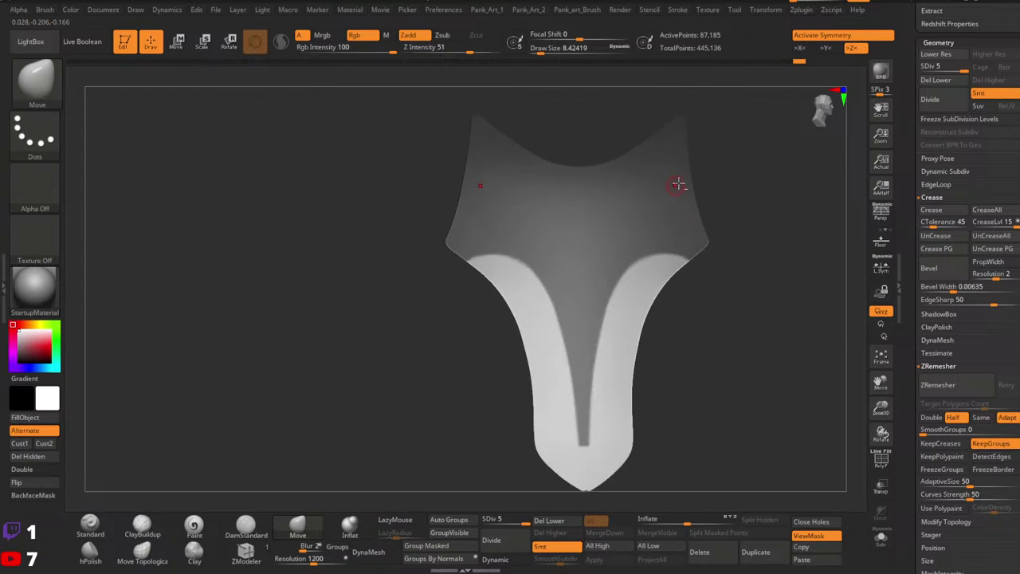
Unhide the plate's outer trim, try inverting the mask and undo the inversion.
ctrl+shift+click(728, 360)
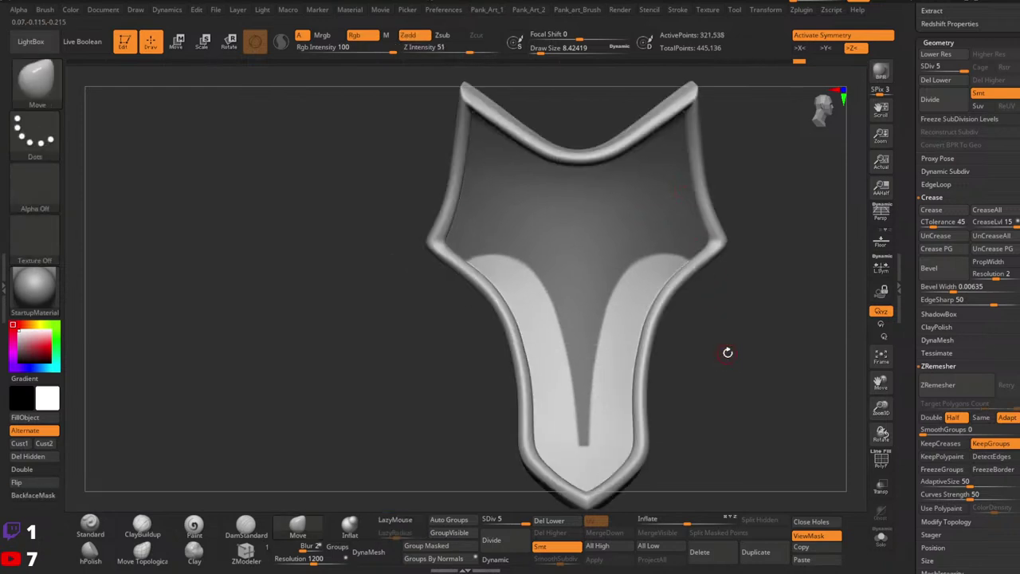
right_drag(756, 327, 625, 343)
ctrl+shift+click(620, 351)
ctrl+click(705, 385)
ctrl+shift+click(724, 371)
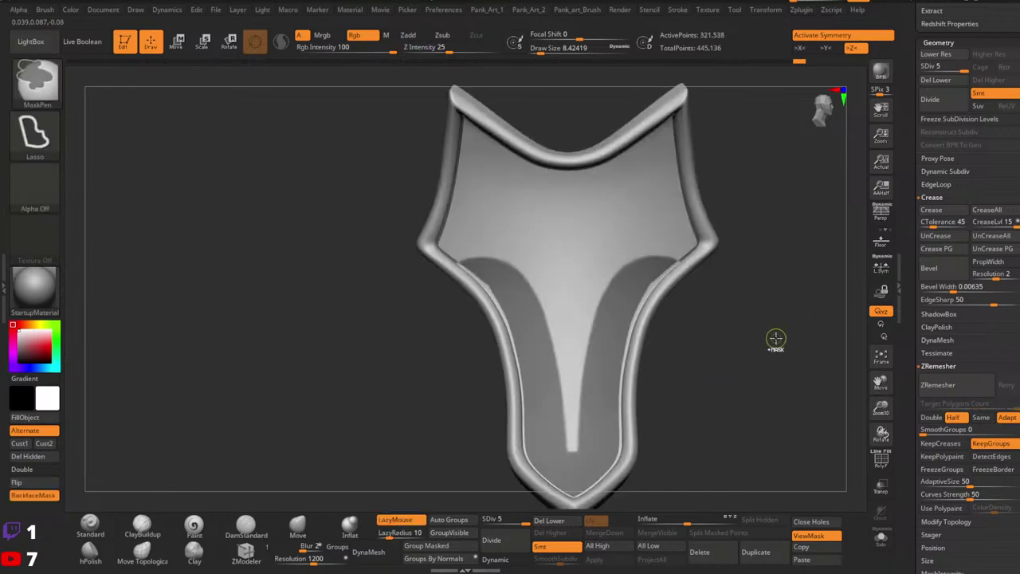
key(ctrl+z)
key(ctrl+z)
ctrl+shift+click(776, 338)
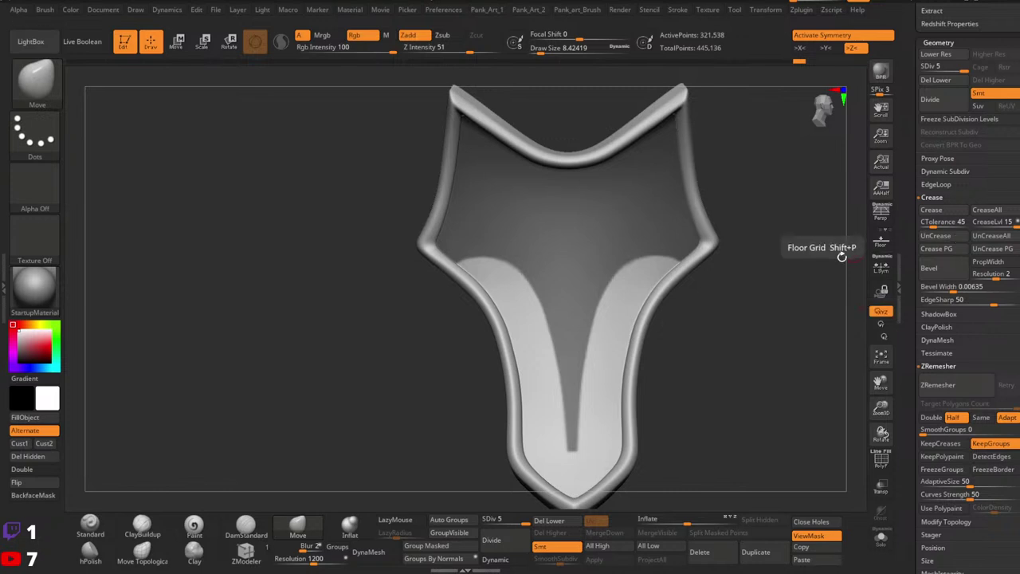
Examine the masked tapering design on the whole plate from several angles and distances.
mouse_move(709, 277)
ctrl+right_down()
mouse_move(683, 273)
mouse_move(671, 335)
ctrl+right_up()
mouse_move(671, 334)
right_down()
mouse_move(664, 348)
mouse_move(664, 334)
mouse_move(704, 383)
mouse_move(690, 319)
right_up()
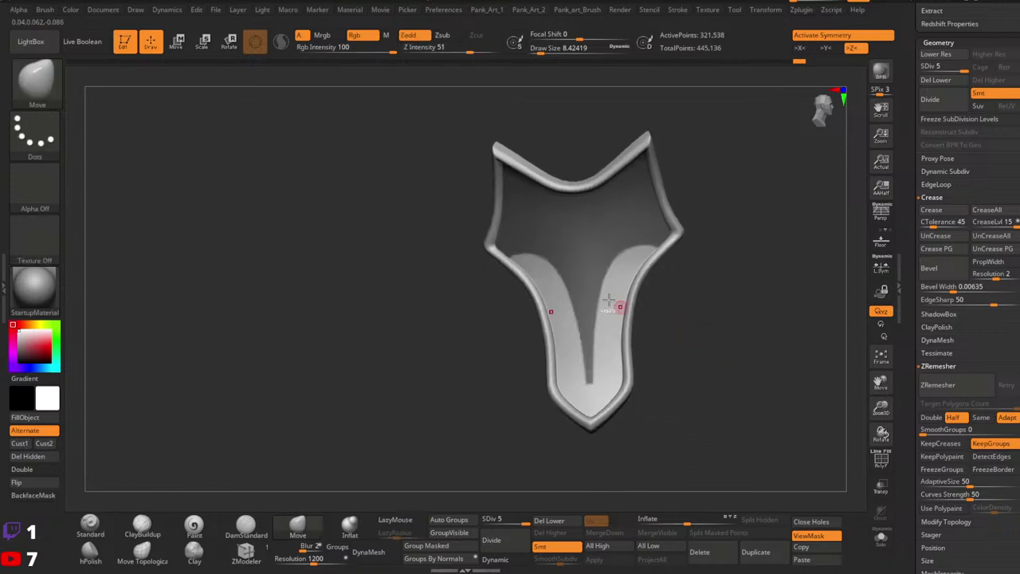
mouse_move(614, 305)
ctrl+right_down()
mouse_move(701, 349)
mouse_move(703, 311)
mouse_move(695, 321)
ctrl+right_up()
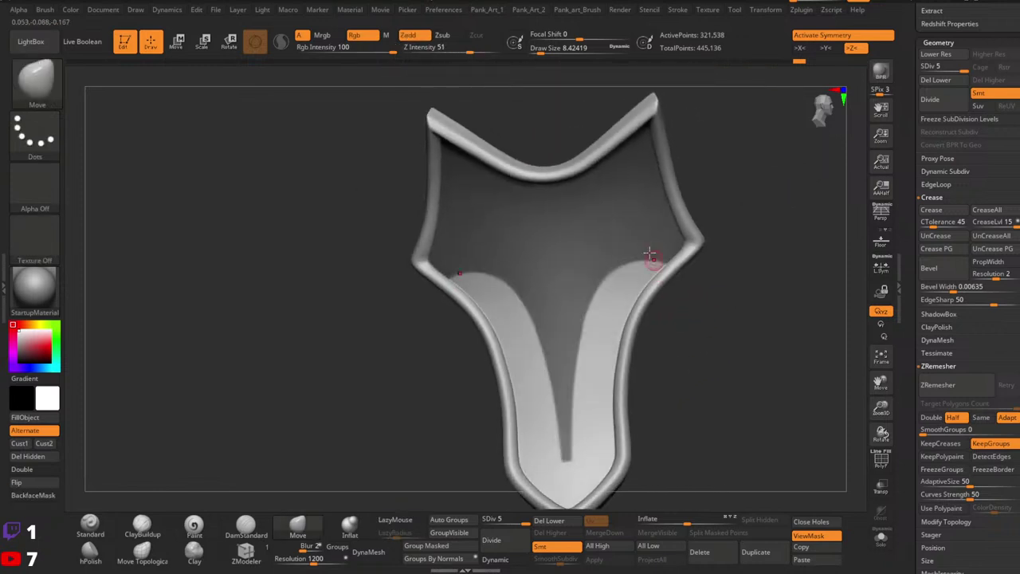
mouse_move(651, 255)
right_down()
mouse_move(646, 294)
mouse_move(623, 310)
mouse_move(617, 265)
mouse_move(688, 287)
right_up()
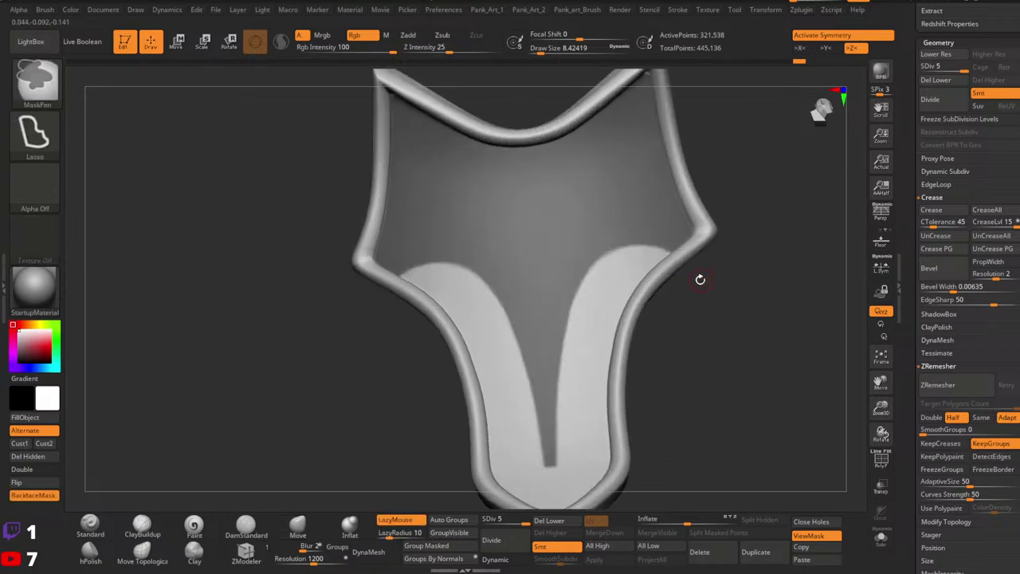
ctrl+right_drag(670, 398, 678, 285)
mouse_move(678, 286)
alt+right_down()
mouse_move(724, 316)
mouse_move(726, 291)
mouse_move(684, 315)
alt+right_up()
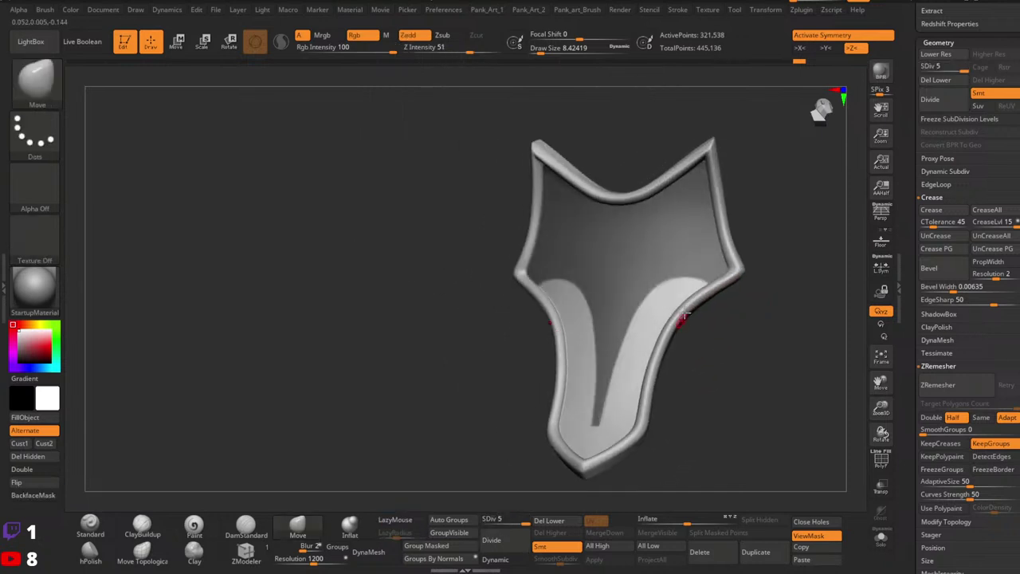
right_drag(711, 239, 666, 297)
Set the draw size to about 2.6 and switch the MaskPen stroke to FreeHand for the panel's unmasked upper corner.
mouse_move(724, 212)
ctrl+right_down()
mouse_move(861, 312)
mouse_move(848, 303)
ctrl+right_up()
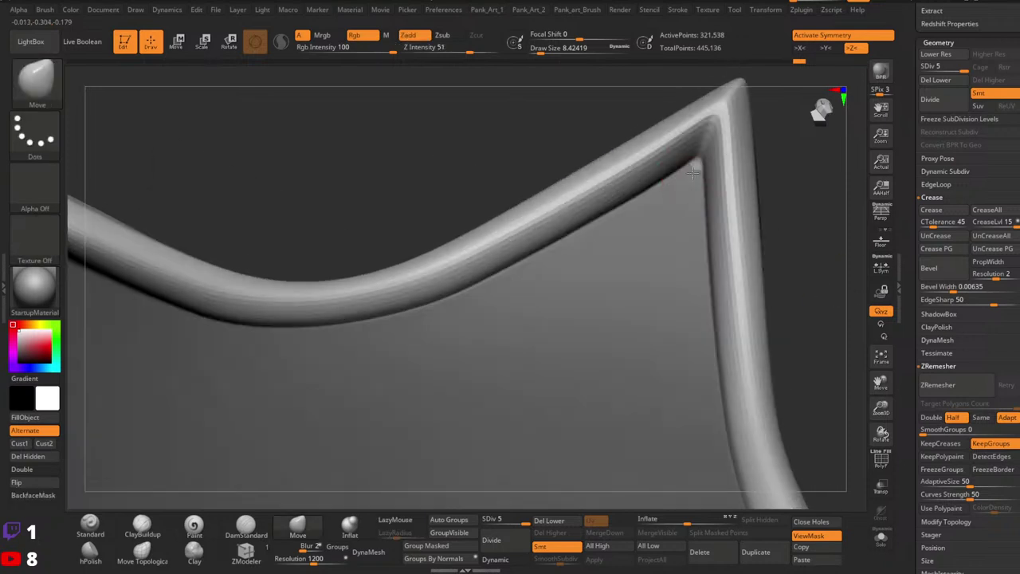
key(space)
drag(696, 174, 690, 175)
ctrl+right_drag(695, 170, 680, 173)
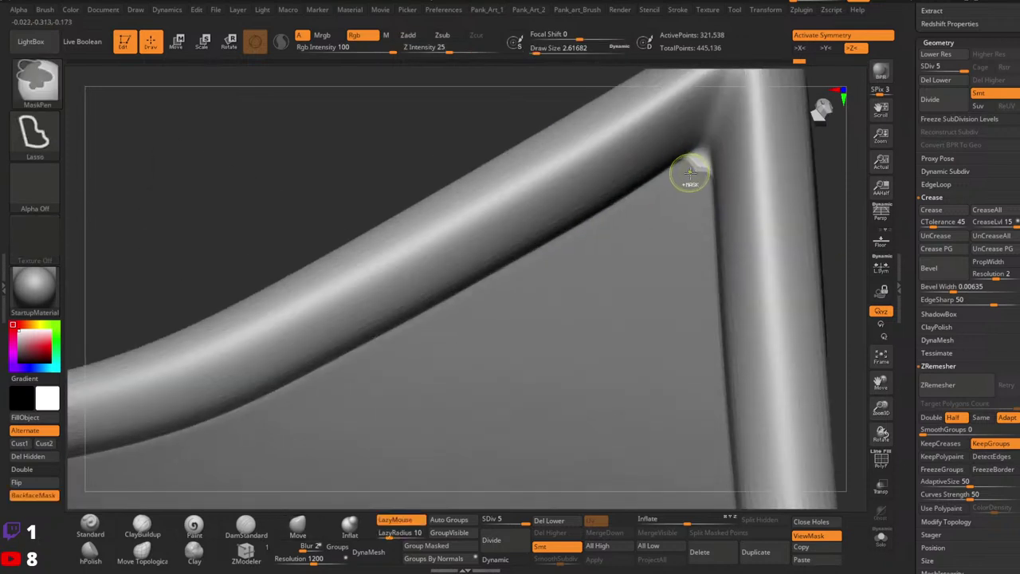
ctrl+click(36, 139)
ctrl+click(204, 145)
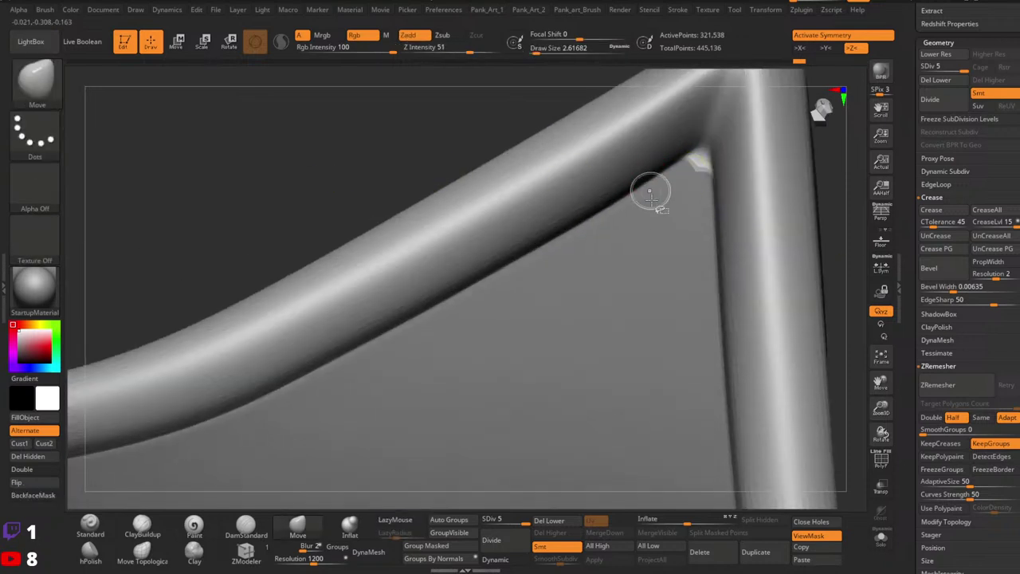
ctrl+shift+click(653, 197)
ctrl+shift+click(679, 194)
key(ctrl+z)
ctrl+shift+drag(731, 198, 733, 238)
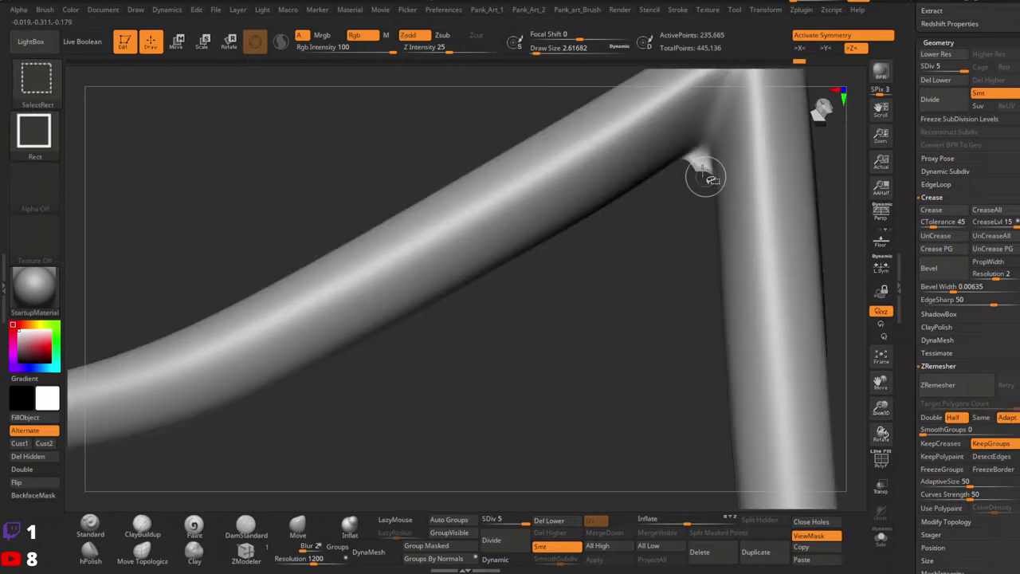
ctrl+shift+click(698, 164)
key(ctrl+z)
ctrl+shift+click(698, 169)
ctrl+shift+click(686, 230)
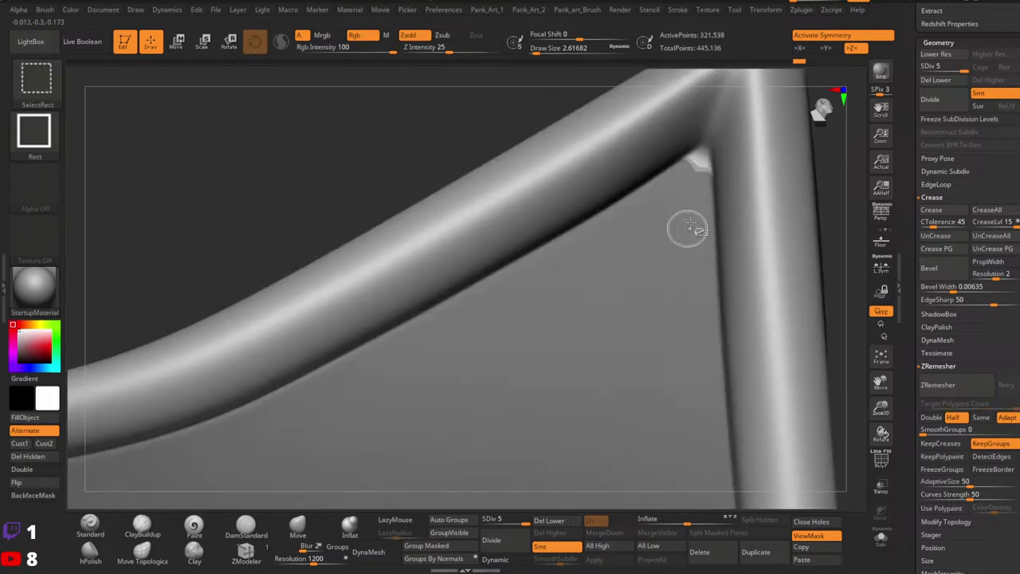
Set the draw size to about 1.8 and mask the missed spot in the panel's upper corner.
key(space)
click(691, 175)
key(space)
click(694, 171)
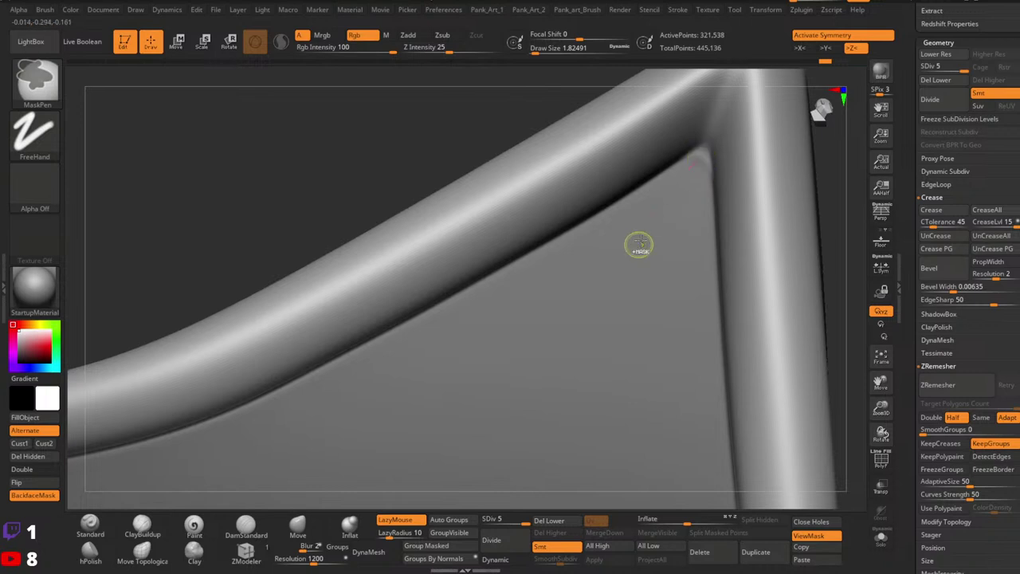
mouse_move(640, 243)
ctrl+right_down()
mouse_move(487, 221)
mouse_move(334, 235)
mouse_move(446, 263)
mouse_move(618, 260)
mouse_move(642, 294)
ctrl+right_up()
Invert the mask and draw a Transpose move line across the panel's upper area with symmetry off.
ctrl+click(690, 326)
key(w)
right_drag(677, 241, 661, 258)
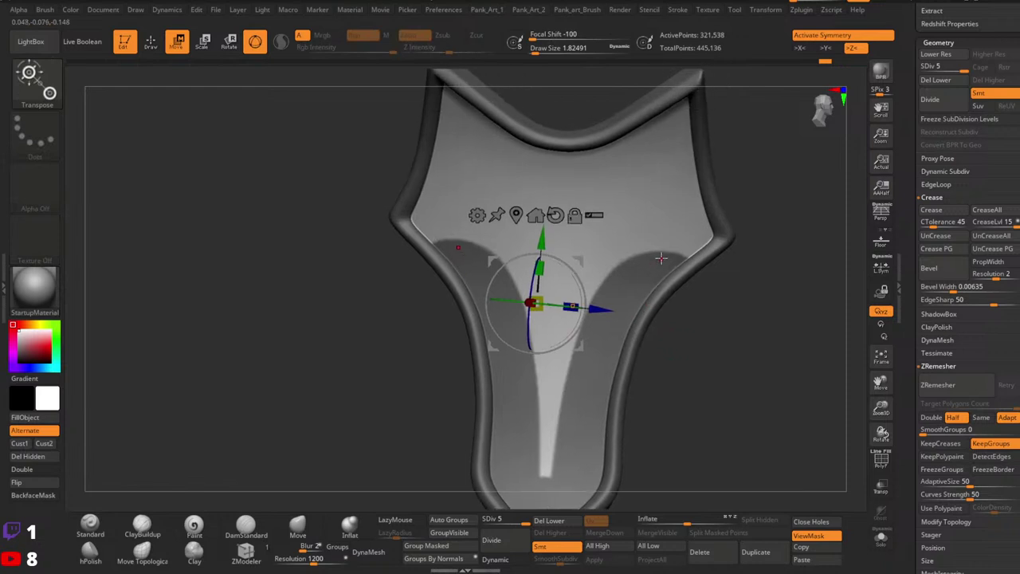
click(255, 41)
key(x)
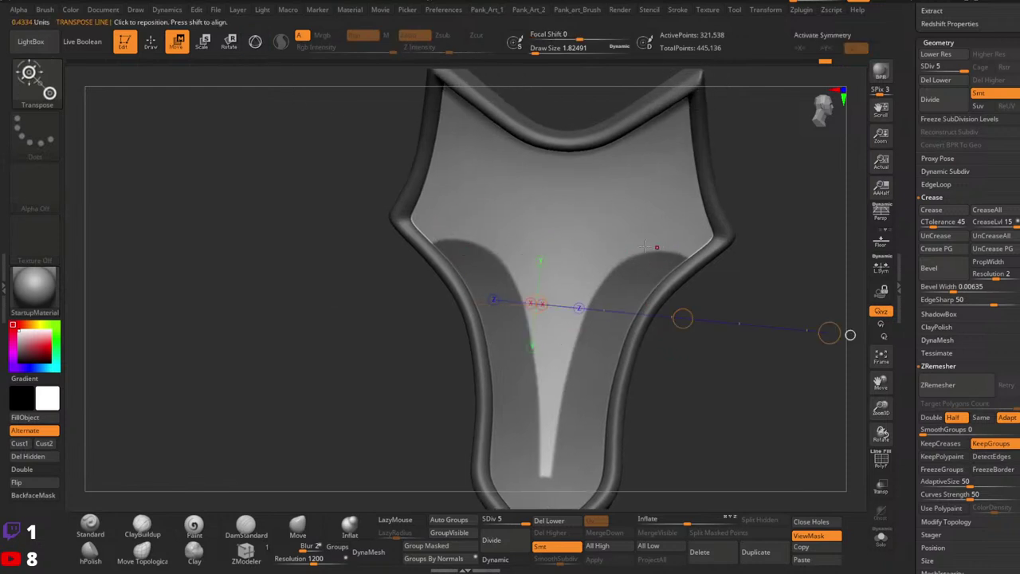
drag(573, 237, 694, 197)
Try to move the unmasked central panel slightly along the Transpose line, and undo the move.
right_drag(694, 196, 690, 188)
drag(691, 188, 695, 189)
key(ctrl+z)
key(q)
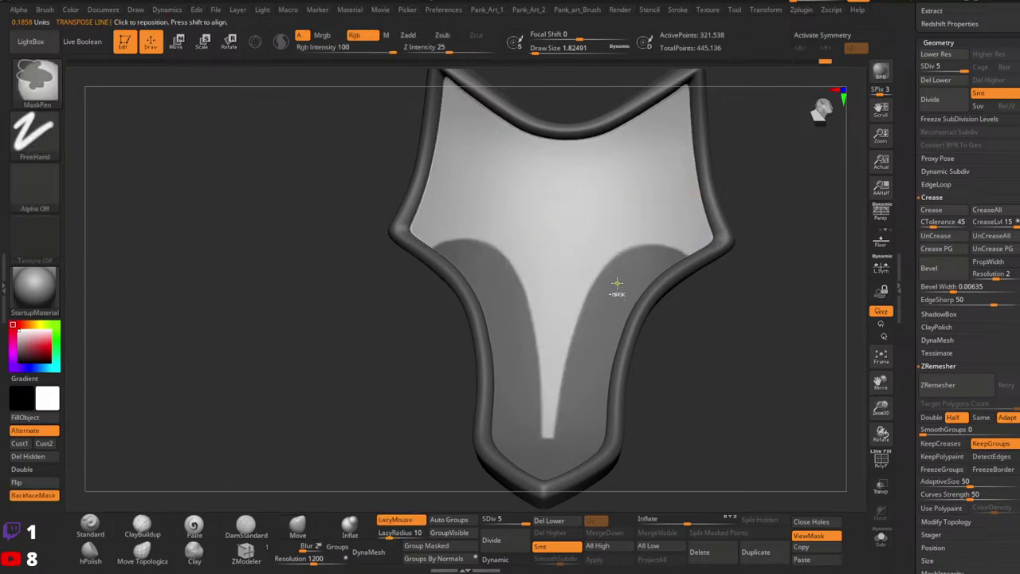
Check the mask in both inverted states, retry a small Transpose move of the central panel and undo it.
ctrl+click(705, 315)
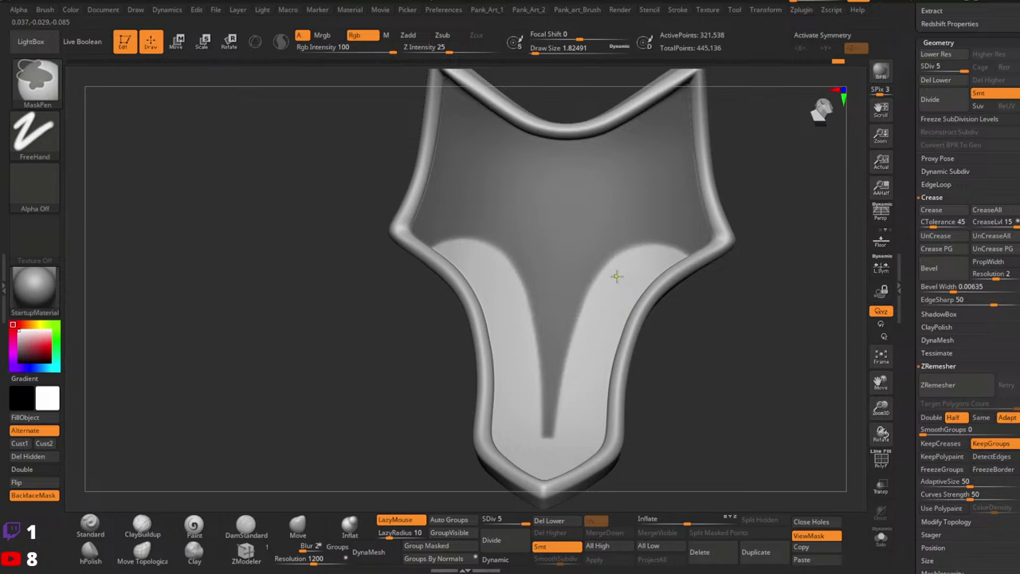
ctrl+click(771, 284)
key(w)
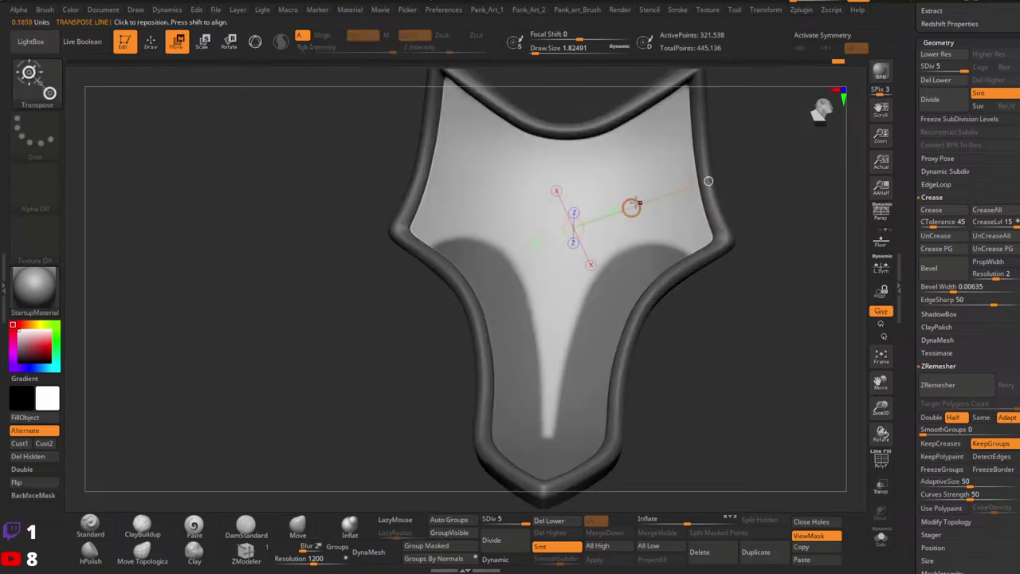
mouse_move(690, 189)
mouse_down()
mouse_move(707, 202)
mouse_move(691, 189)
mouse_up()
key(ctrl+z)
key(ctrl+z)
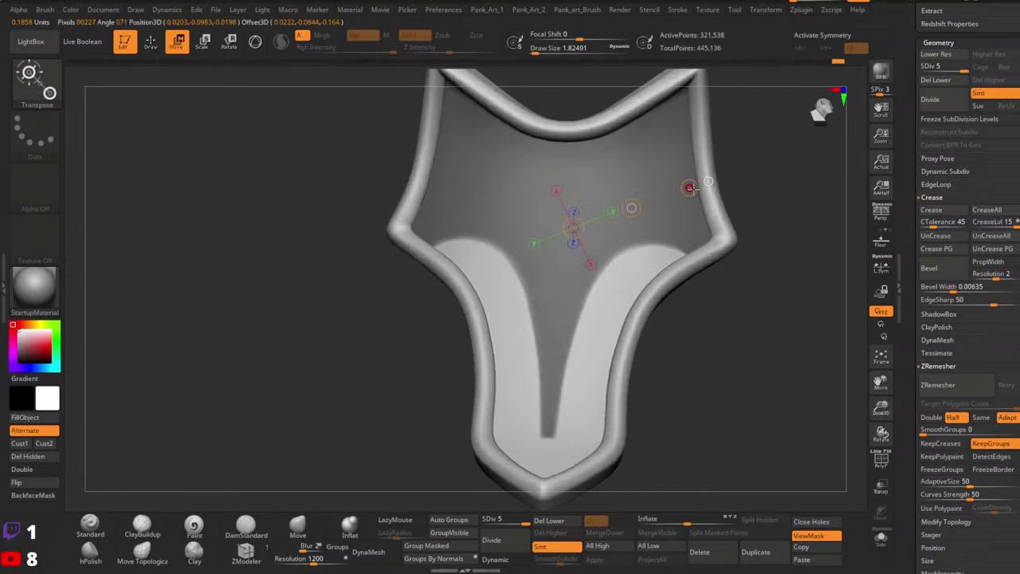
key(ctrl+z)
Invert the mask so the central panel is free, and raise it slightly along the Transpose line.
ctrl+click(779, 279)
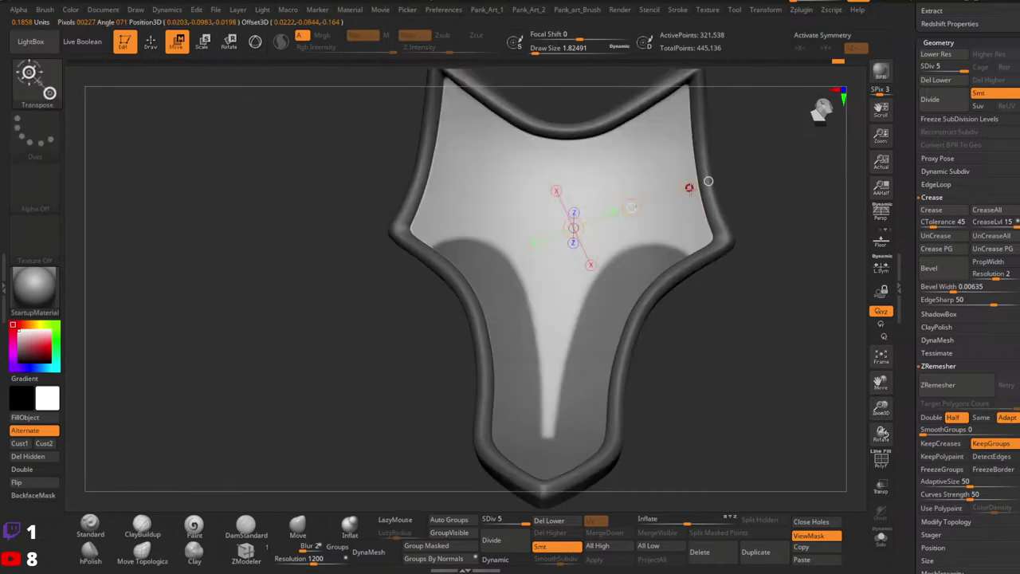
mouse_move(690, 188)
ctrl+right_down()
mouse_move(704, 212)
mouse_move(635, 234)
mouse_move(664, 260)
mouse_move(699, 250)
ctrl+right_up()
key(q)
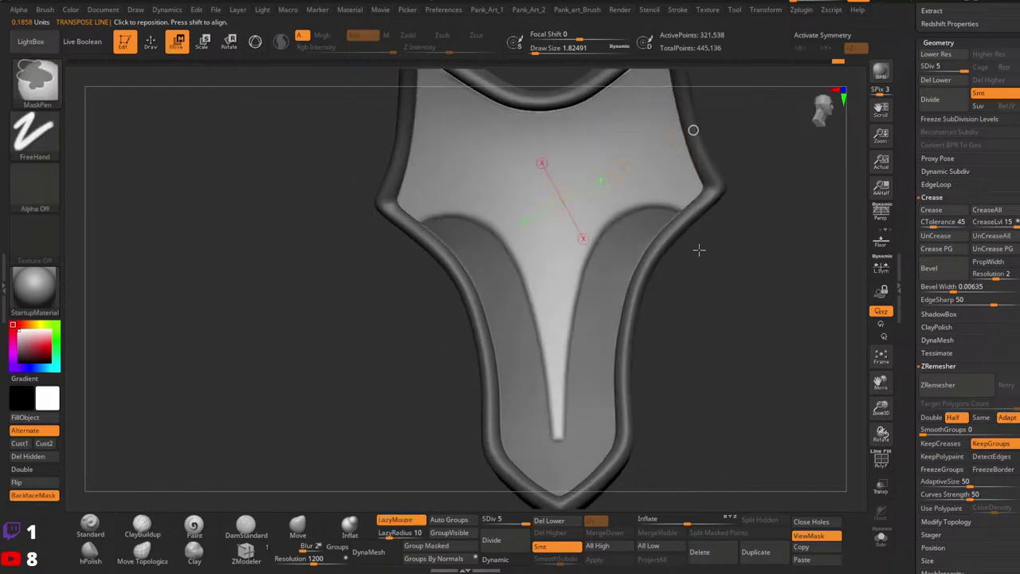
key(w)
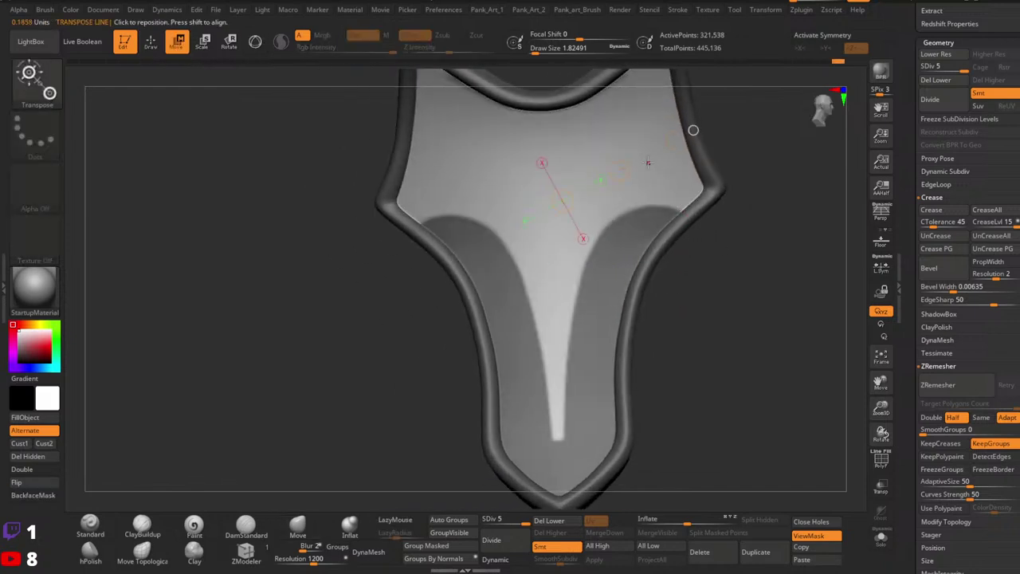
drag(675, 140, 677, 141)
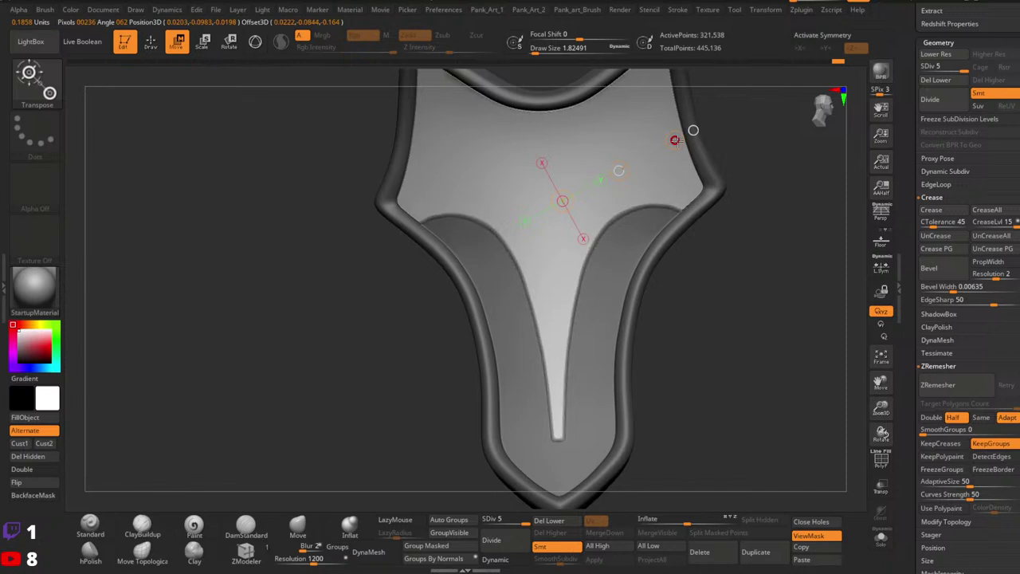
Return to Draw mode and clear the mask to check the raised panel on the whole plate.
ctrl+click(810, 342)
ctrl+right_drag(808, 346, 732, 310)
key(q)
ctrl+drag(708, 293, 757, 366)
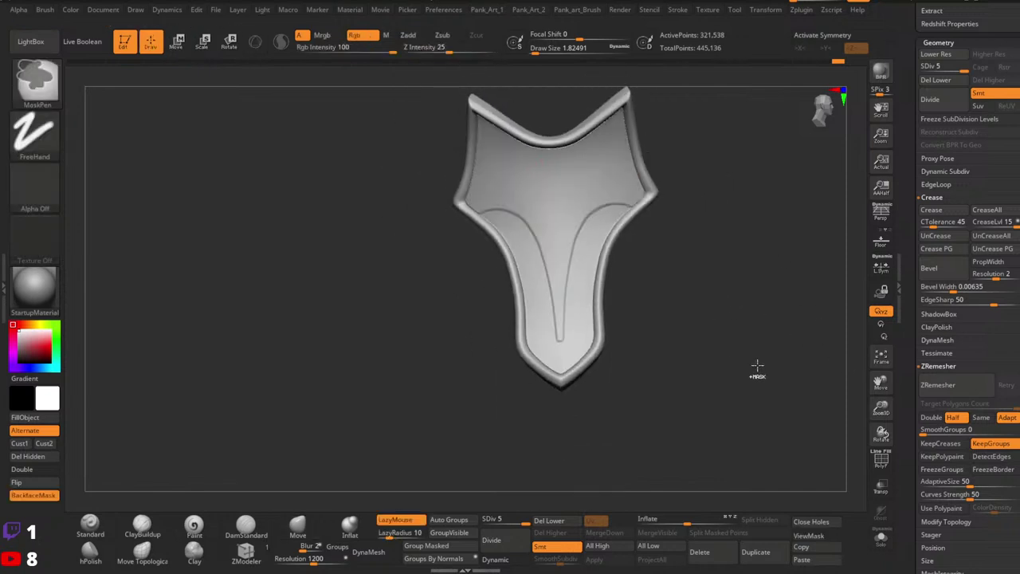
Undo back to the flat masked panel, blur the mask's edges and leave the central panel unmasked.
ctrl+right_drag(757, 366, 685, 315)
key(ctrl+z)
ctrl+click(660, 283)
ctrl+right_drag(659, 255, 712, 274)
alt+right_drag(711, 274, 739, 228)
ctrl+click(628, 281)
ctrl+click(757, 288)
alt+right_drag(739, 228, 711, 280)
ctrl+click(748, 284)
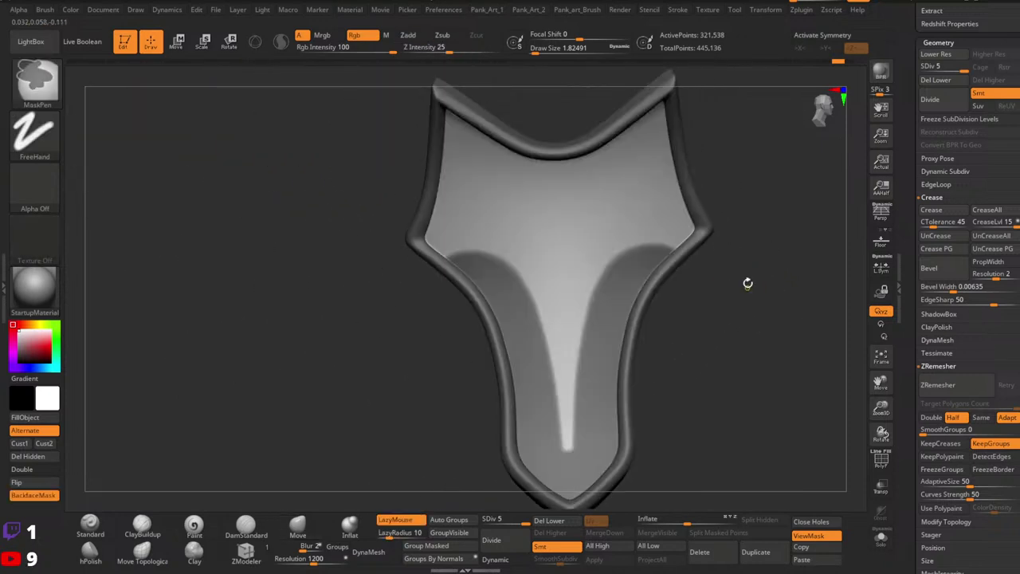
Try to raise the central panel with the softened mask along the Transpose line, and undo it.
key(w)
right_drag(671, 187, 682, 186)
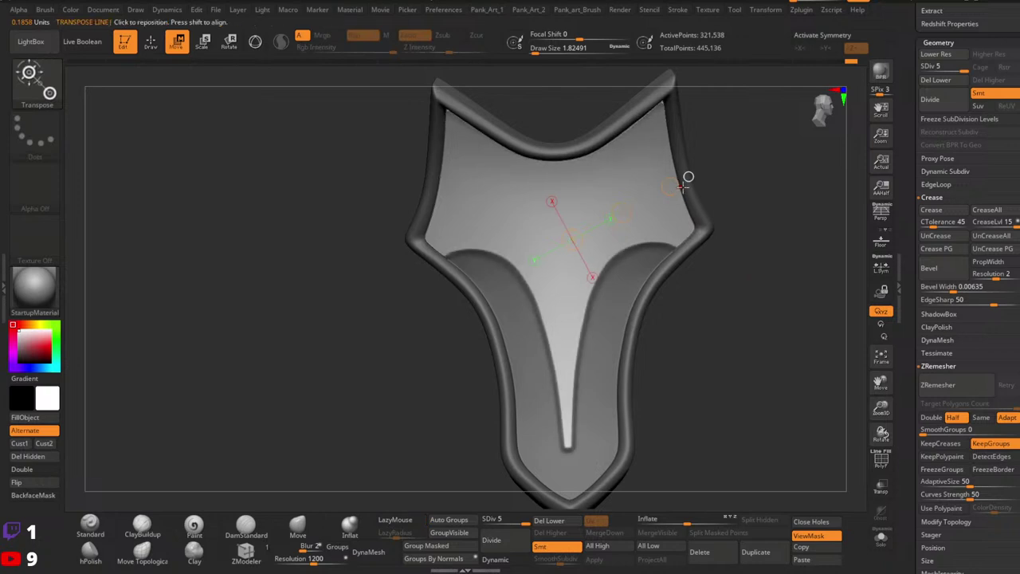
ctrl+click(733, 236)
key(ctrl+z)
key(ctrl+z)
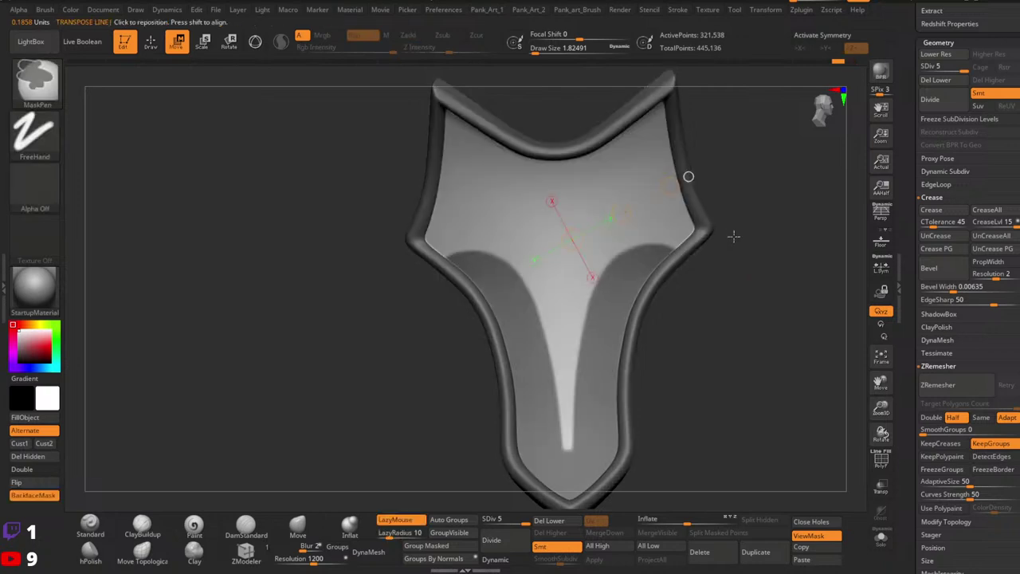
Check the inverted mask, free the central panel again and raise it slightly with Transpose.
ctrl+click(756, 250)
right_drag(671, 186, 673, 175)
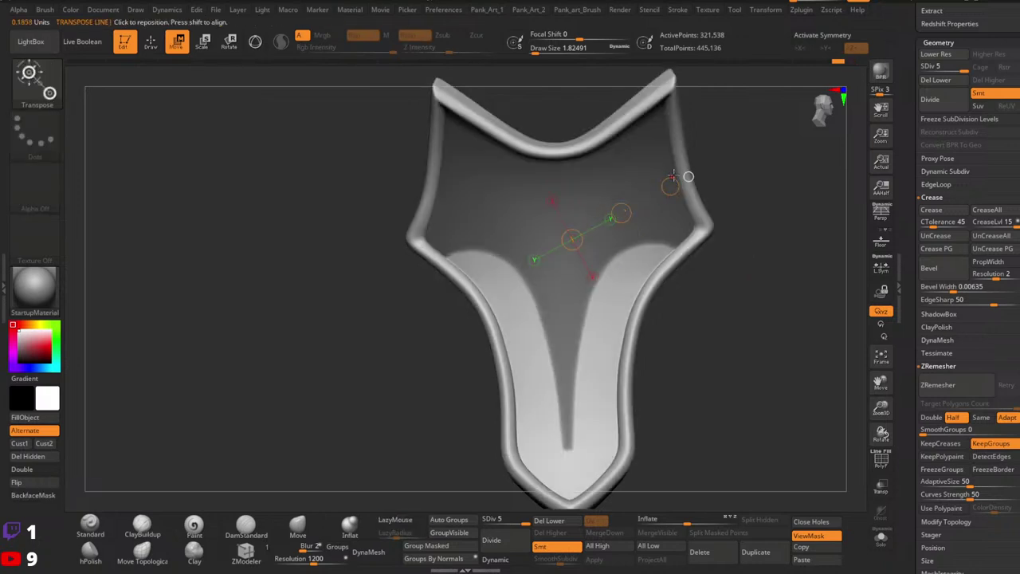
ctrl+click(751, 228)
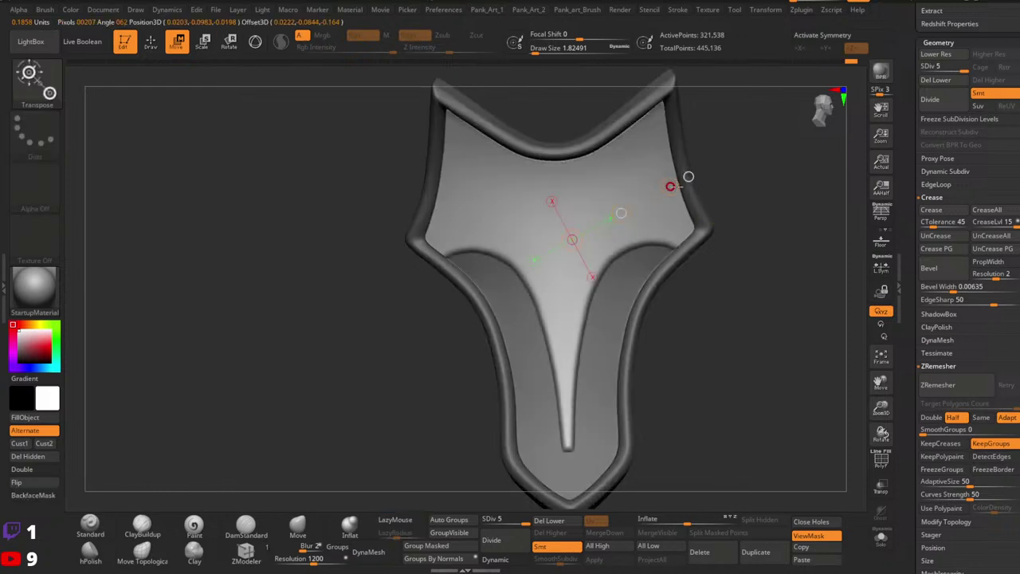
Examine the raised panel's edges along the tapering strip and the plate's tip.
ctrl+right_drag(753, 248, 742, 219)
ctrl+drag(757, 295, 786, 337)
mouse_move(678, 288)
alt+right_down()
mouse_move(719, 294)
mouse_move(697, 287)
mouse_move(677, 325)
alt+right_up()
key(q)
right_drag(677, 325, 640, 263)
mouse_move(640, 263)
ctrl+right_down()
mouse_move(659, 275)
mouse_move(660, 241)
ctrl+right_up()
mouse_move(660, 241)
ctrl+right_down()
mouse_move(712, 276)
mouse_move(695, 335)
mouse_move(664, 298)
mouse_move(653, 243)
ctrl+right_up()
mouse_move(751, 269)
ctrl+right_down()
mouse_move(640, 264)
mouse_move(762, 257)
ctrl+right_up()
key(ctrl+h)
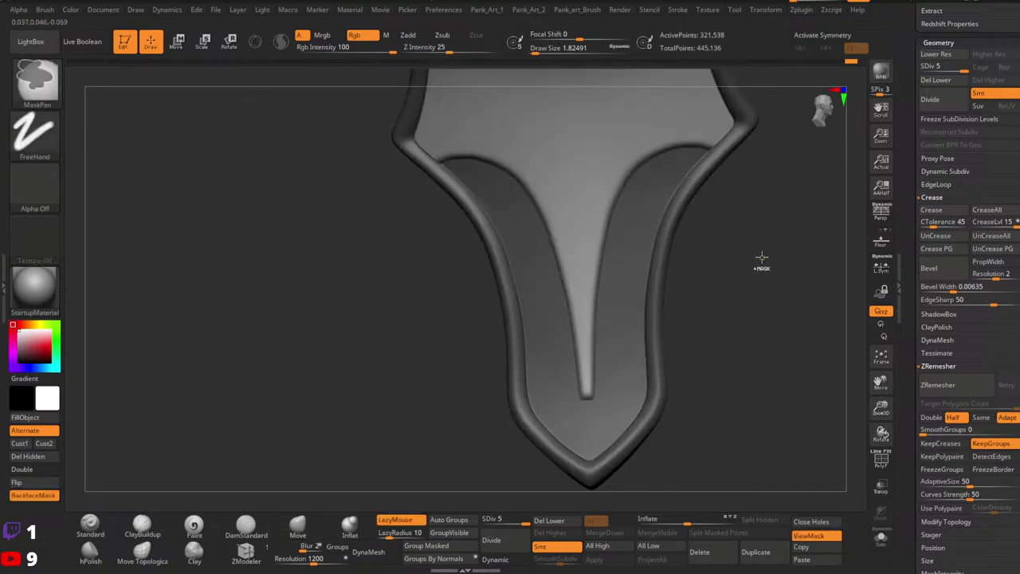
Return the central panel to its flat state and invert the mask so it covers the panel.
ctrl+click(748, 250)
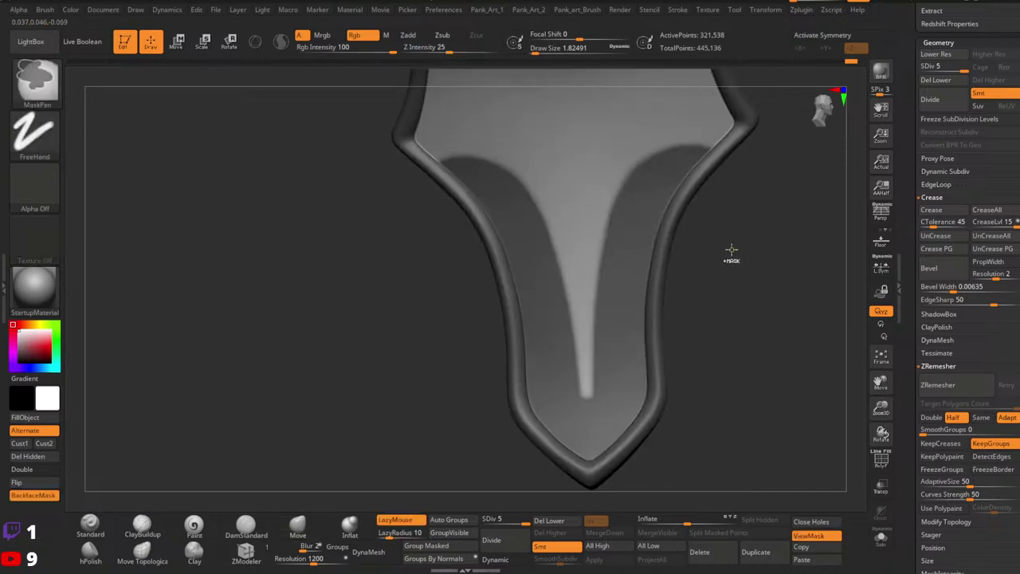
ctrl+click(731, 249)
ctrl+click(722, 250)
ctrl+click(676, 250)
alt+drag(752, 179, 731, 252)
Invert the mask, try another slight Transpose move on the central panel and undo it.
key(w)
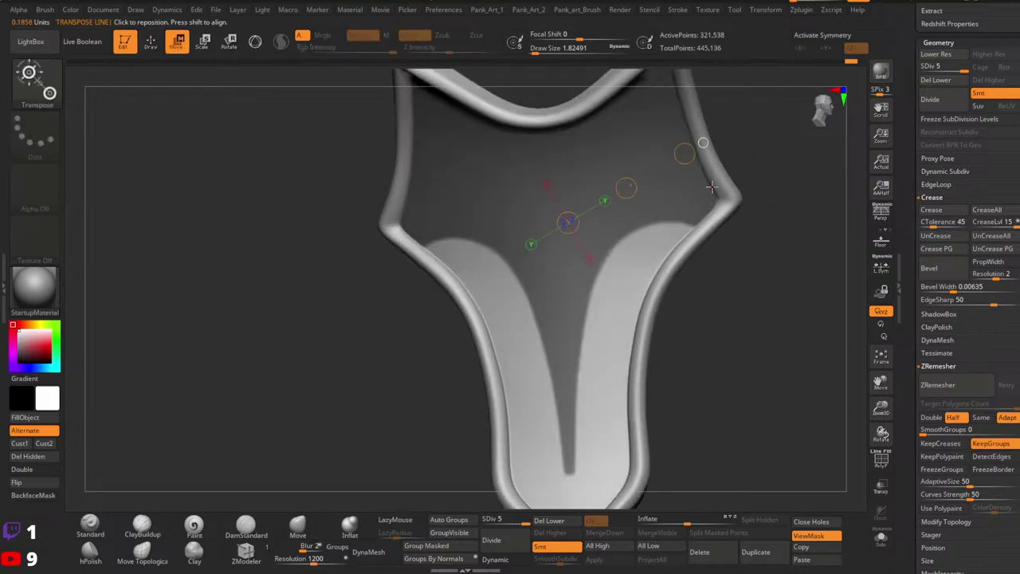
ctrl+click(778, 172)
drag(685, 154, 696, 151)
key(ctrl+z)
Adjust the mask around the central panel, raise the panel slightly once more and undo the raise.
ctrl+click(744, 192)
ctrl+click(744, 193)
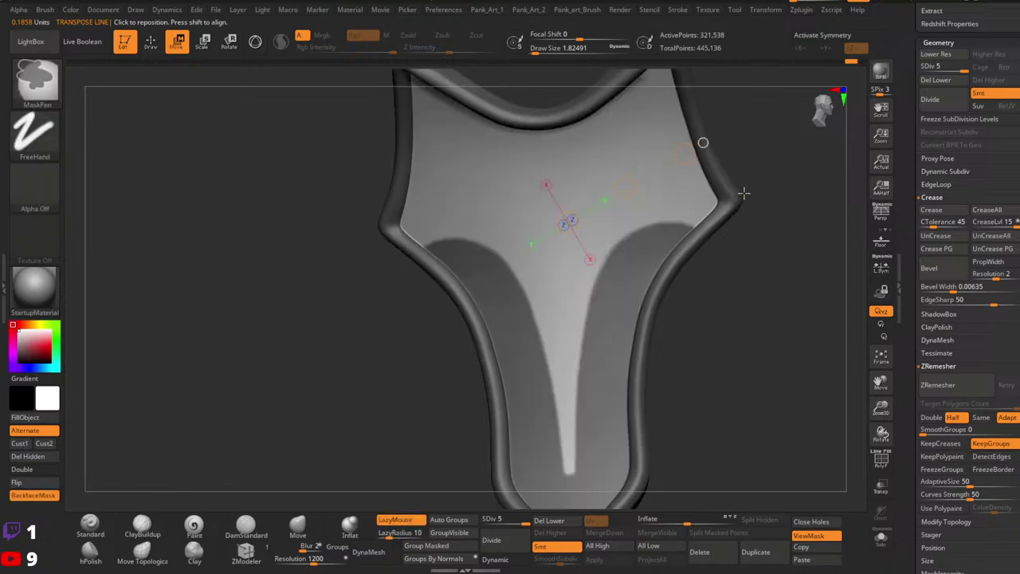
drag(686, 154, 693, 153)
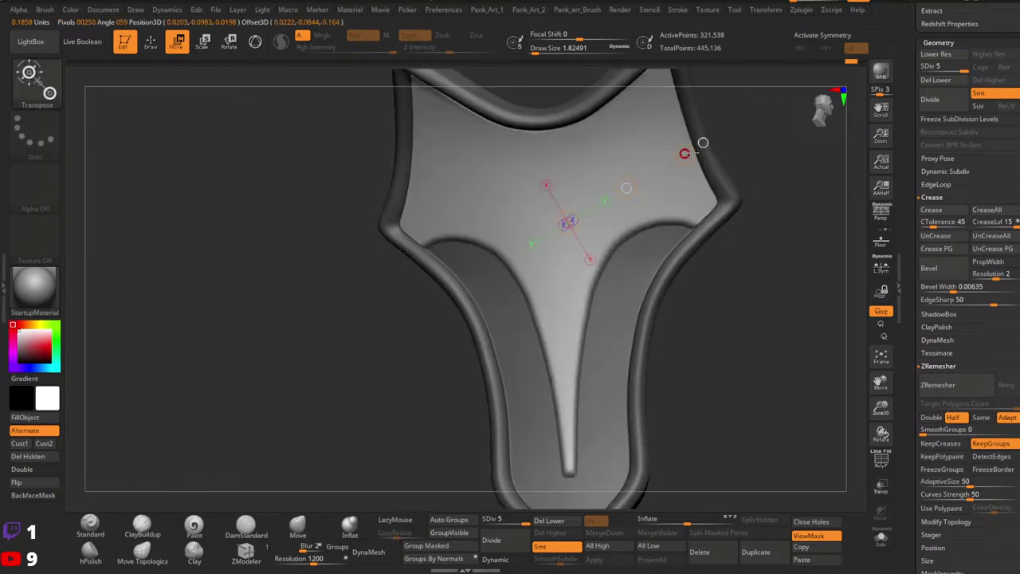
key(ctrl+z)
Lower the mask blur strength, adjust the mask's edge, raise the central panel slightly with the Transpose move and clear the mask.
key(2)
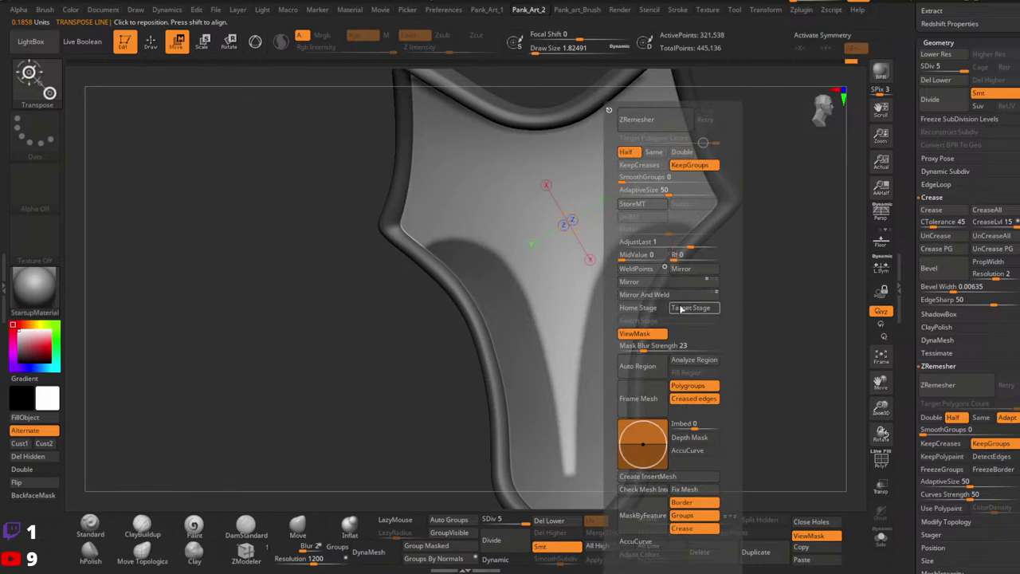
drag(638, 346, 623, 347)
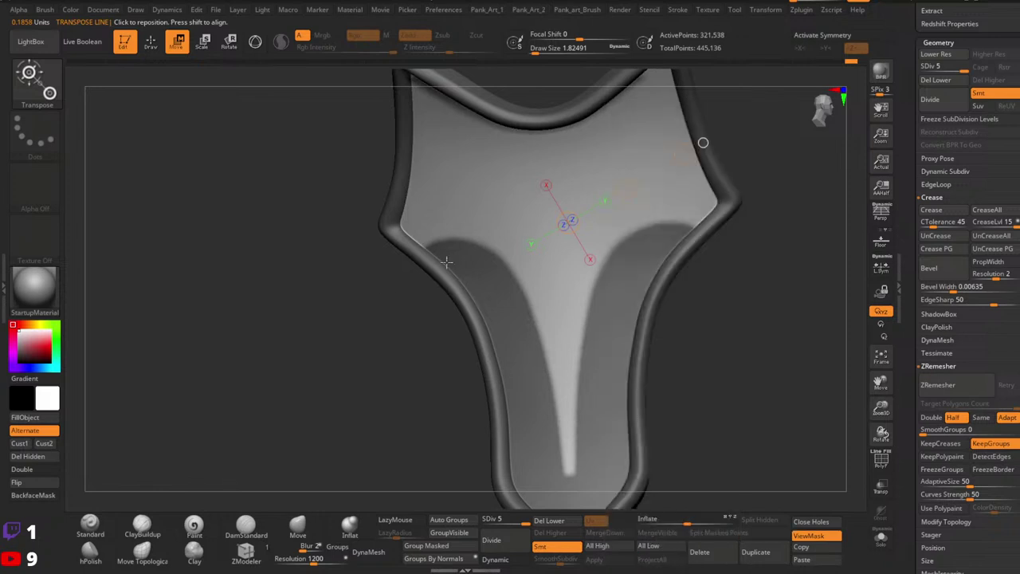
ctrl+click(621, 283)
drag(685, 153, 695, 150)
ctrl+click(703, 142)
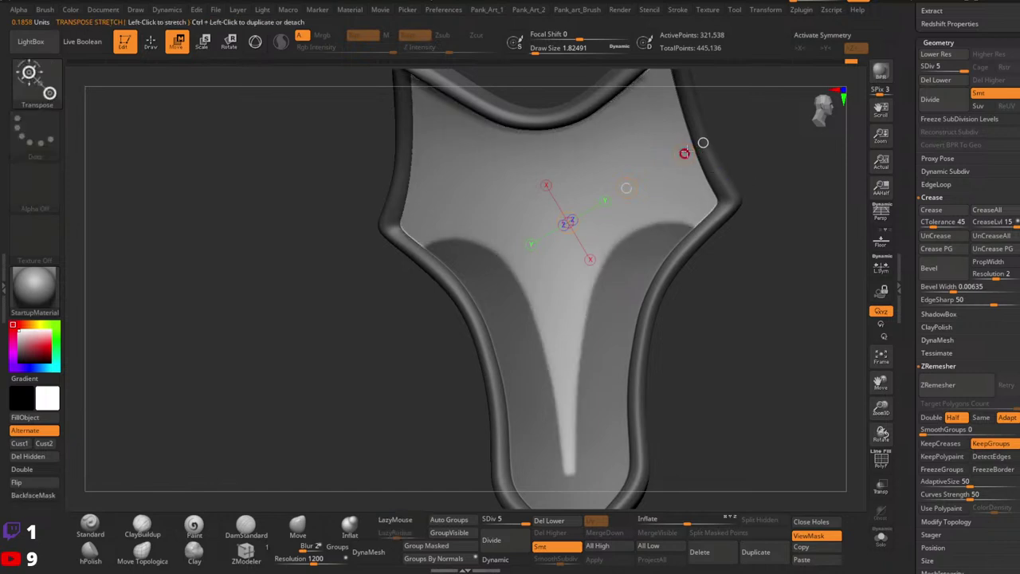
drag(684, 153, 689, 156)
mouse_move(692, 159)
ctrl+right_down()
mouse_move(735, 228)
mouse_move(738, 275)
ctrl+right_up()
ctrl+drag(725, 302, 740, 326)
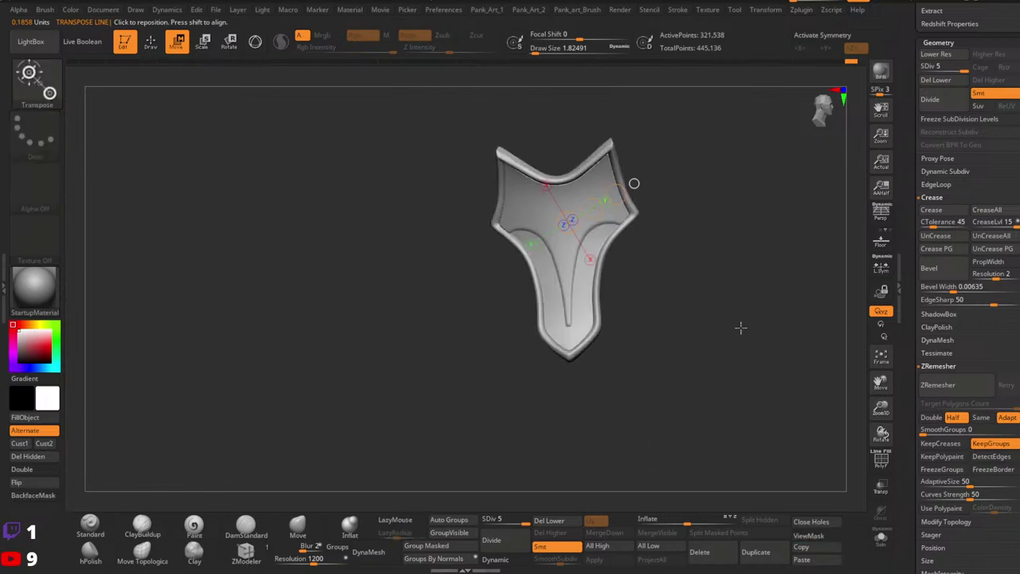
Drop the plate to subdivision level 1 and display its polygroup wireframe.
key(q)
mouse_move(693, 297)
right_down()
mouse_move(679, 289)
mouse_move(739, 277)
mouse_move(690, 278)
mouse_move(694, 264)
mouse_move(704, 301)
mouse_move(699, 266)
mouse_move(731, 286)
mouse_move(727, 315)
mouse_move(693, 332)
mouse_move(695, 353)
right_up()
click(488, 519)
key(shift+f)
mouse_move(751, 303)
right_down()
mouse_move(760, 242)
mouse_move(706, 352)
mouse_move(708, 285)
mouse_move(706, 312)
right_up()
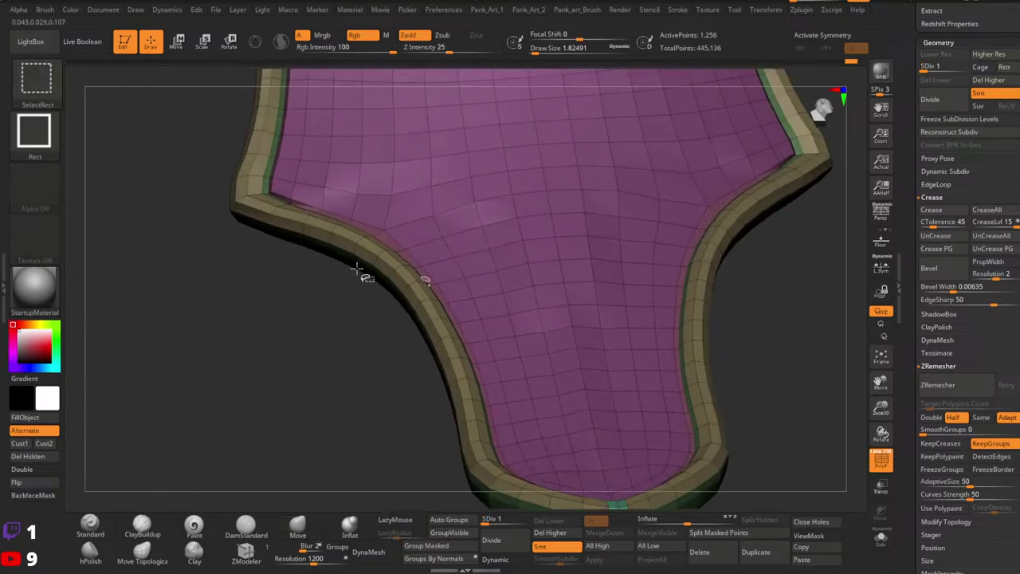
Isolate the rim's front strip polygroup and mask the rest of the full plate, leaving only that strip unmasked.
ctrl+shift+click(42, 134)
click(256, 144)
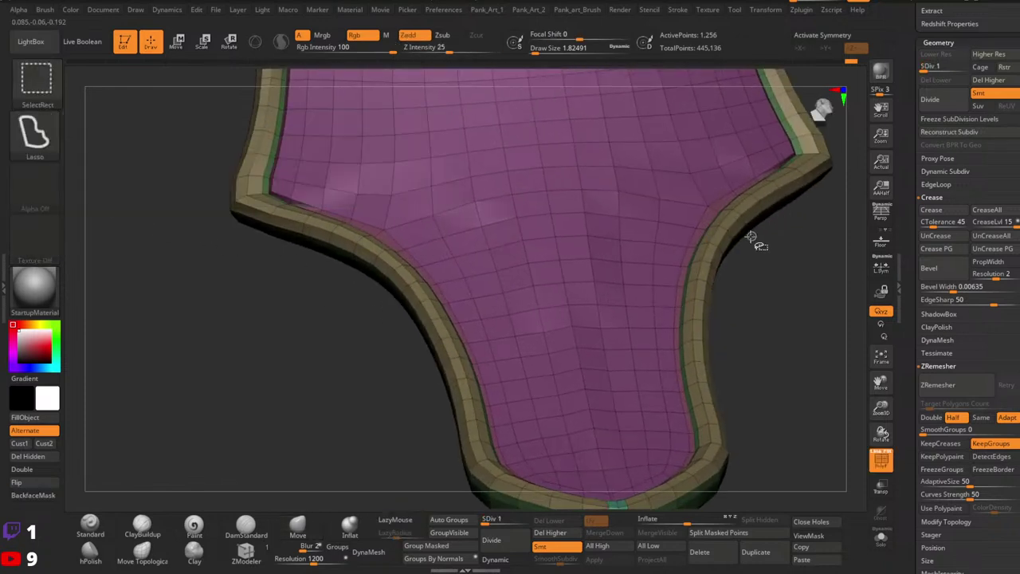
ctrl+shift+click(708, 261)
ctrl+shift+drag(770, 277, 791, 310)
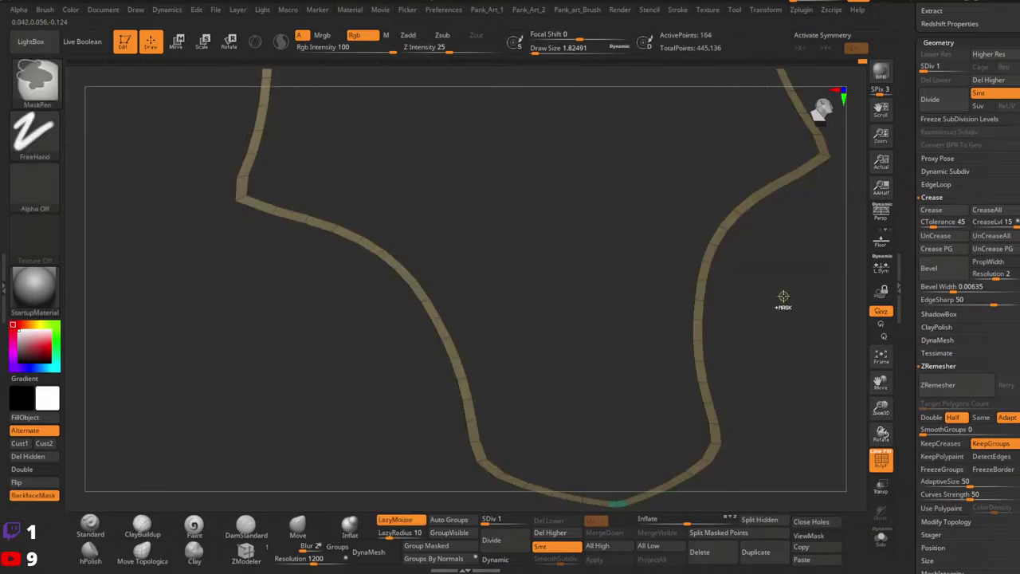
ctrl+click(784, 296)
ctrl+shift+click(795, 285)
ctrl+click(794, 285)
Activate the Gizmo for moving the unmasked rim strip, unlock it and reset its orientation.
key(w)
right_drag(720, 287, 582, 226)
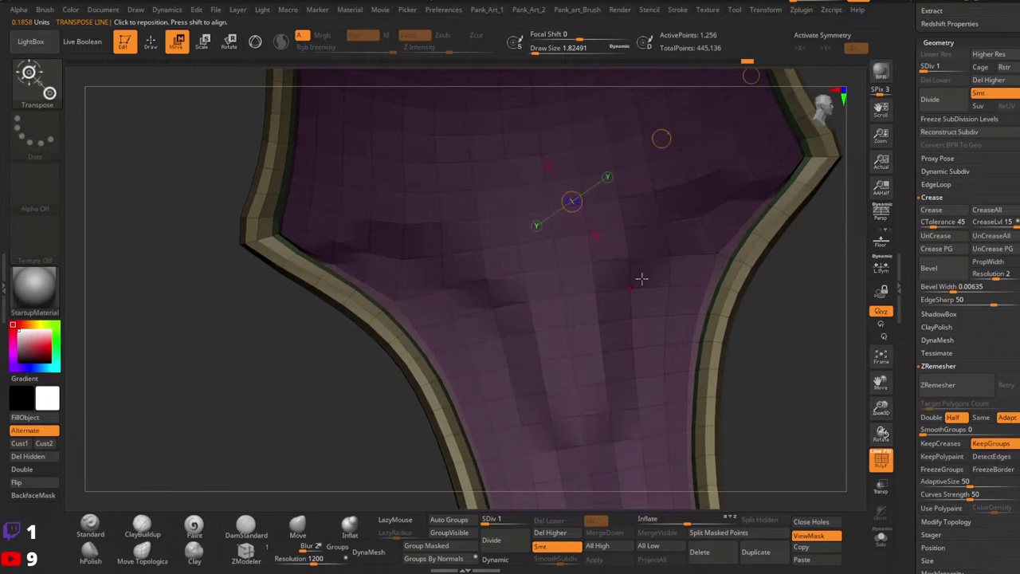
mouse_move(765, 282)
ctrl+right_down()
mouse_move(729, 231)
mouse_move(679, 279)
mouse_move(677, 269)
mouse_move(711, 268)
ctrl+right_up()
click(255, 47)
alt+right_drag(586, 171, 528, 248)
click(642, 177)
click(622, 177)
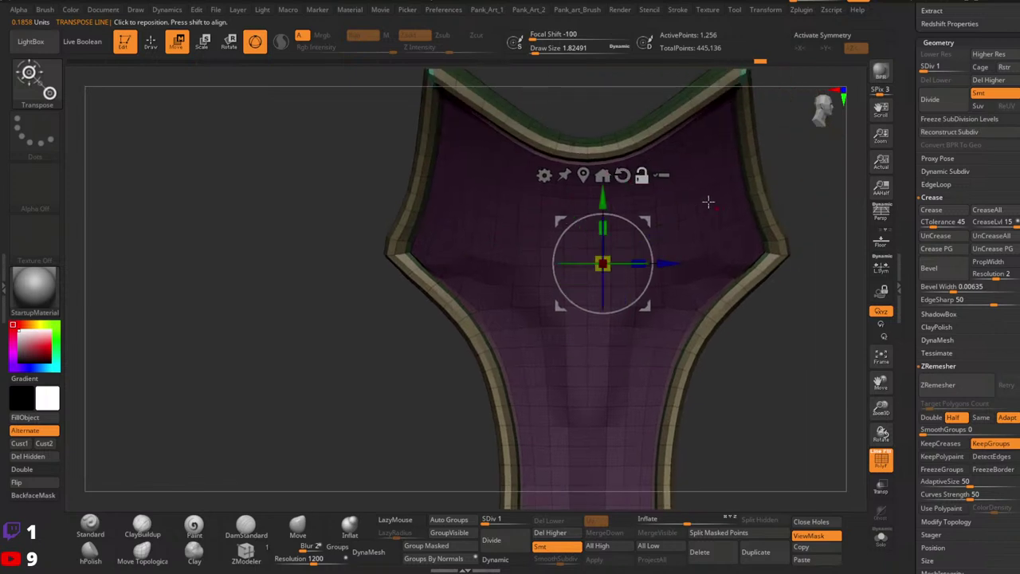
Move the rim's unmasked front strip slightly along the Gizmo's X axis.
right_drag(708, 202, 639, 215)
alt+right_drag(707, 249, 669, 191)
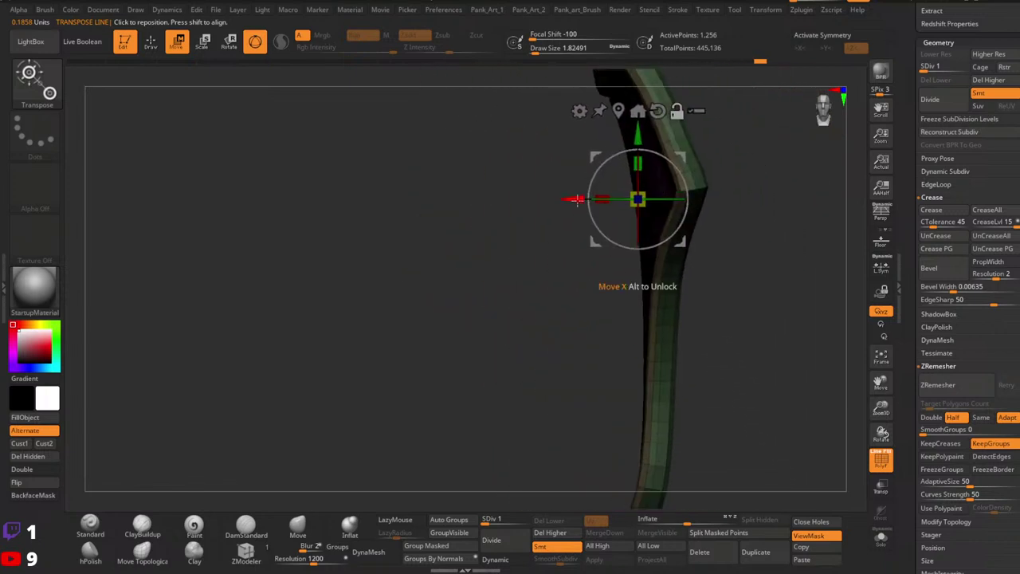
drag(571, 200, 573, 199)
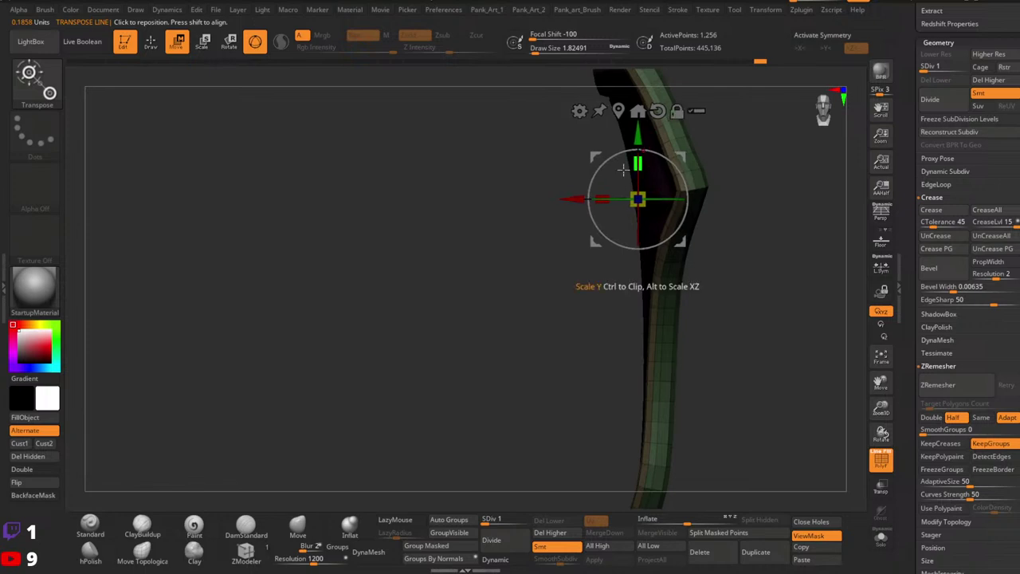
drag(565, 200, 568, 200)
mouse_move(735, 190)
mouse_down()
mouse_move(711, 201)
mouse_move(719, 125)
mouse_move(685, 219)
mouse_move(691, 200)
mouse_up()
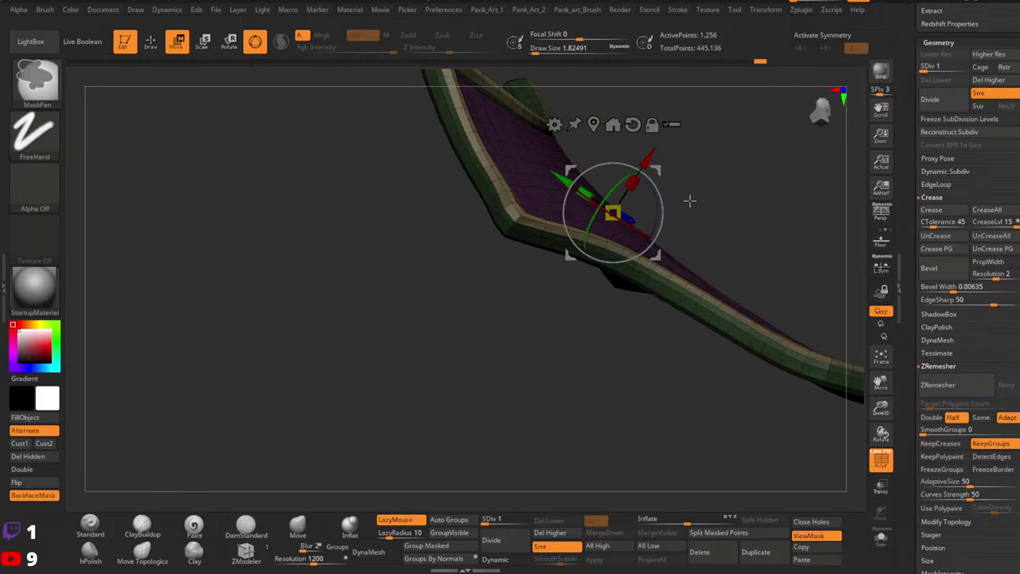
drag(646, 163, 649, 159)
Clear the mask, return the plate to subdivision level 5 and hide the polygroup wireframe.
key(q)
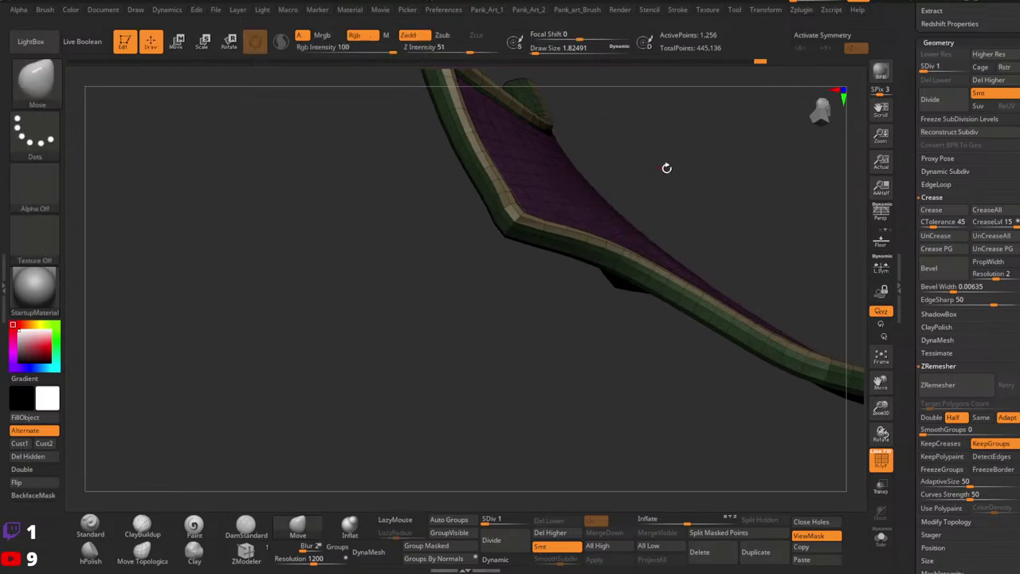
mouse_move(667, 166)
right_down()
mouse_move(654, 215)
mouse_move(677, 195)
right_up()
ctrl+drag(750, 196, 756, 209)
ctrl+right_drag(741, 203, 710, 296)
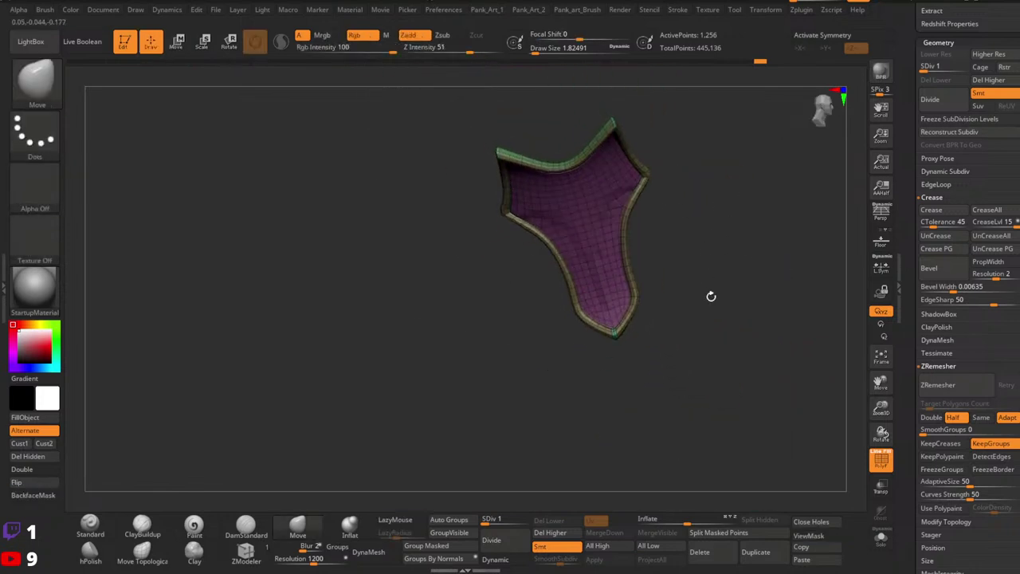
drag(489, 522, 527, 523)
key(shift+f)
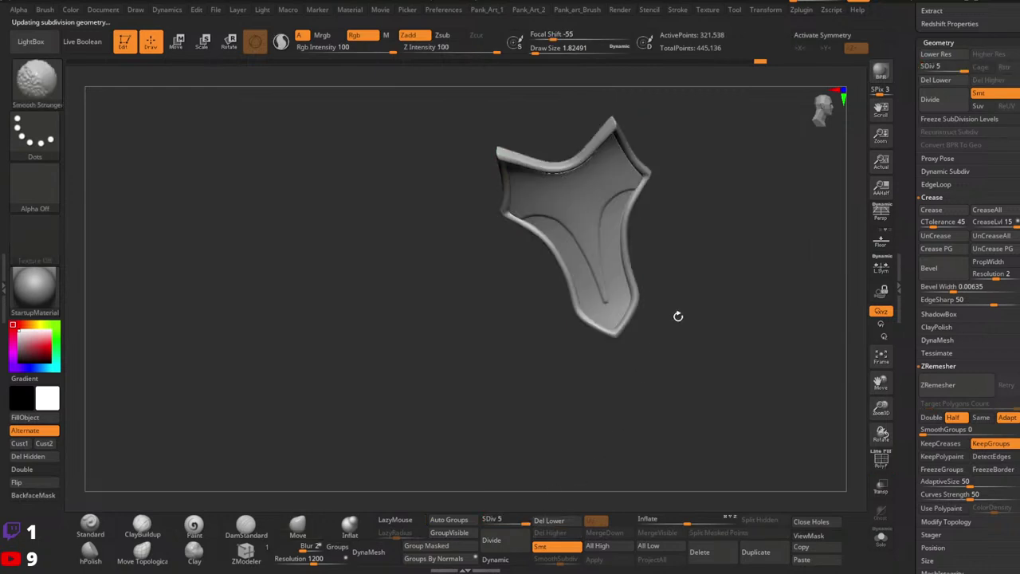
Examine the plate's rim and raised central panel from several angles and distances.
ctrl+right_drag(678, 317, 698, 201)
ctrl+right_drag(698, 201, 699, 275)
right_drag(622, 246, 652, 206)
mouse_move(651, 206)
alt+right_down()
mouse_move(629, 253)
mouse_move(658, 289)
mouse_move(679, 297)
mouse_move(703, 244)
alt+right_up()
ctrl+right_drag(703, 244, 639, 238)
right_drag(638, 289, 669, 296)
shift+right_drag(669, 296, 671, 318)
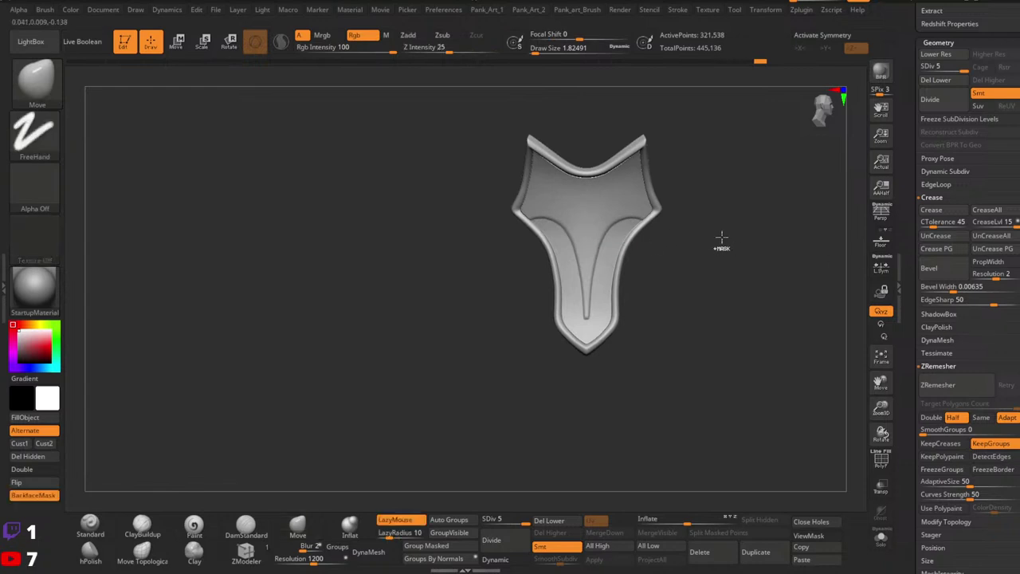
ctrl+right_drag(722, 239, 716, 227)
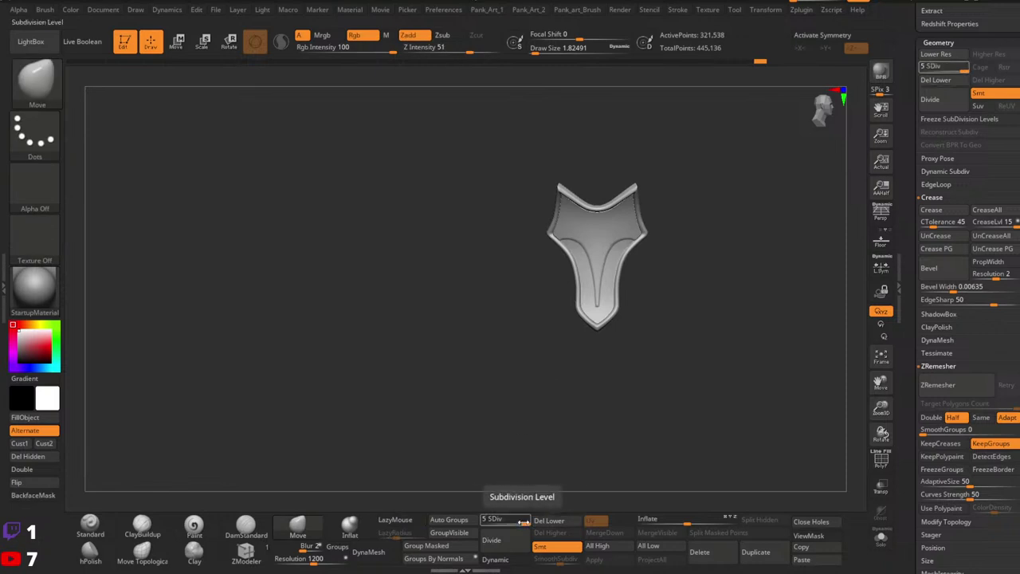
key(w)
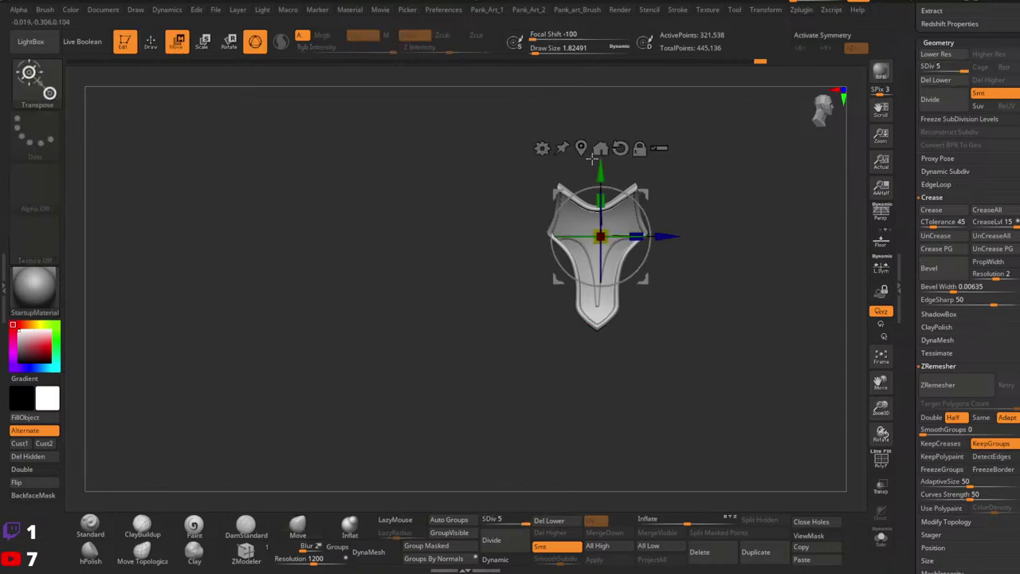
ctrl+right_drag(791, 307, 706, 315)
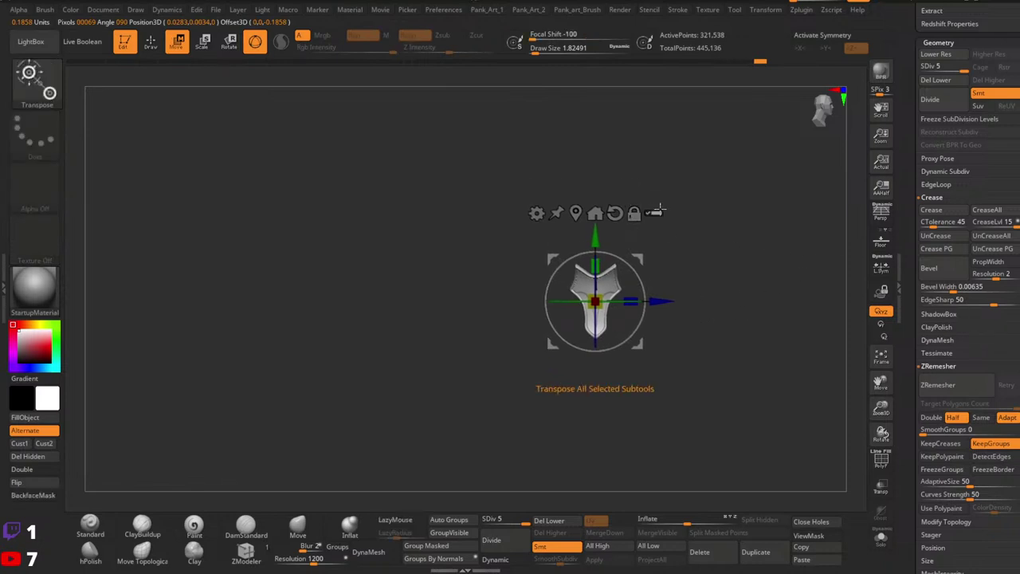
key(q)
Open the full Karlach character model and examine the existing armour plate on its upper arm.
drag(909, 245, 900, 416)
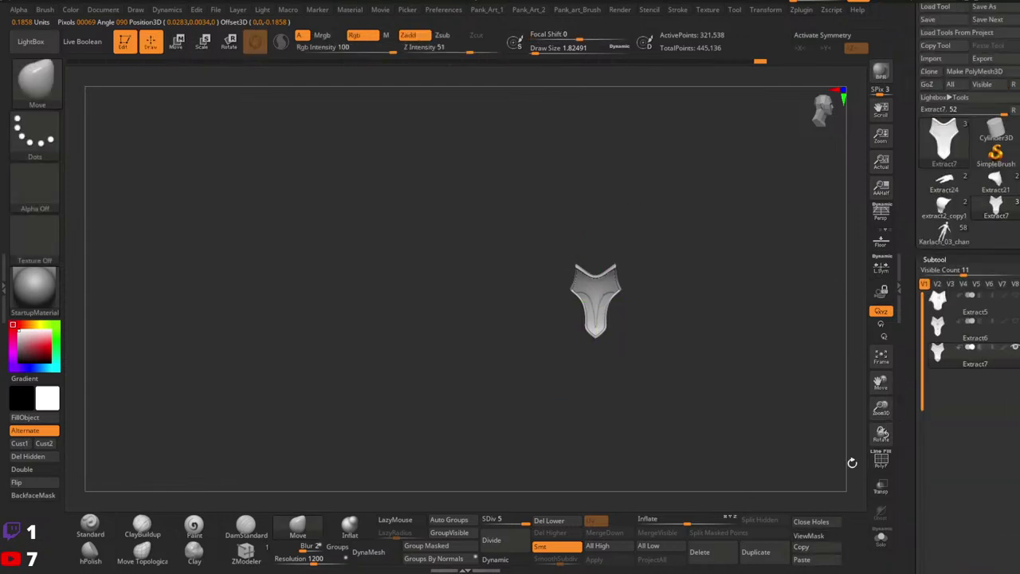
click(945, 233)
drag(913, 376, 910, 324)
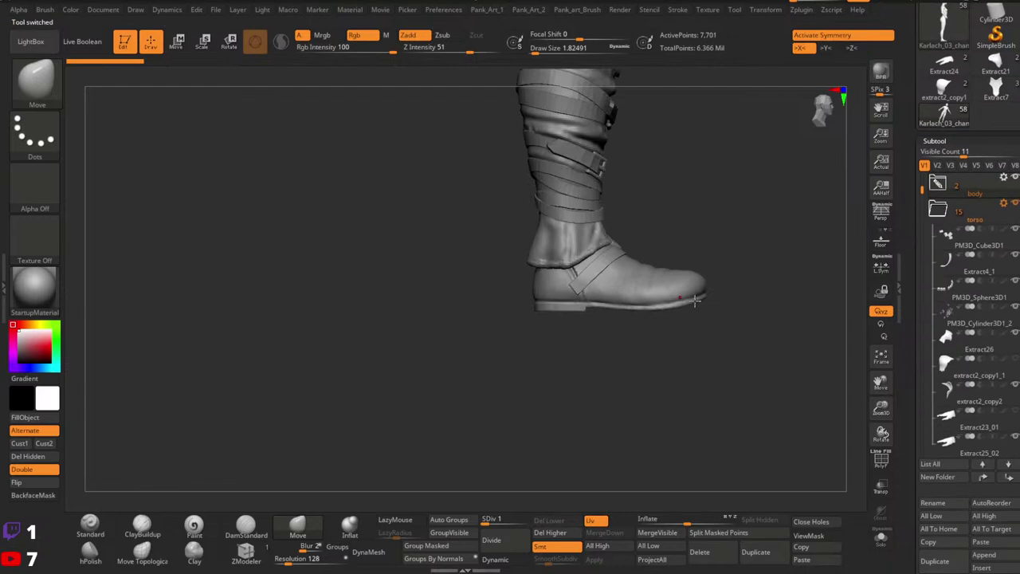
ctrl+right_drag(749, 297, 647, 343)
alt+right_drag(647, 343, 655, 558)
shift+right_drag(678, 275, 540, 258)
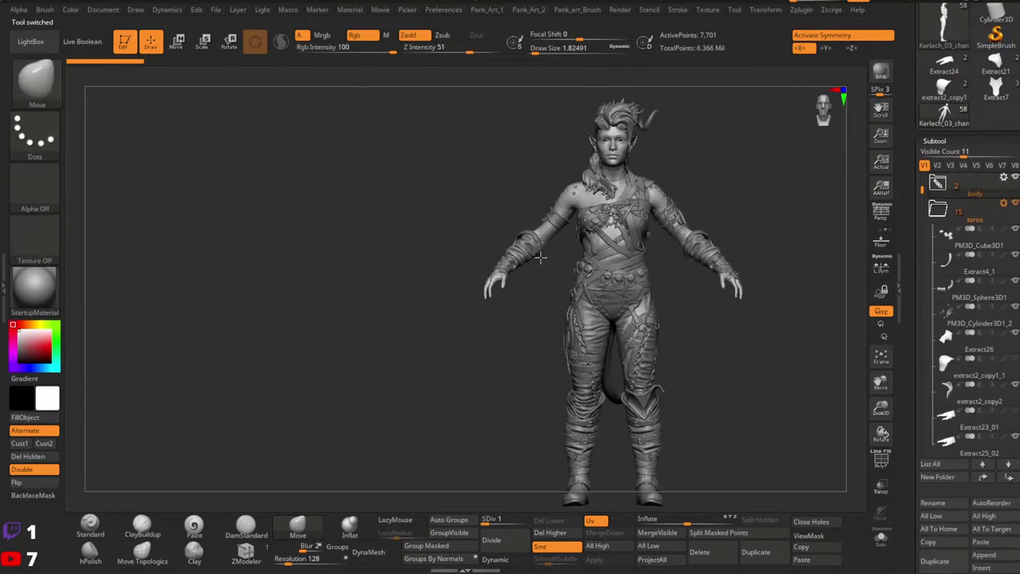
alt+click(560, 221)
ctrl+right_drag(530, 212, 549, 223)
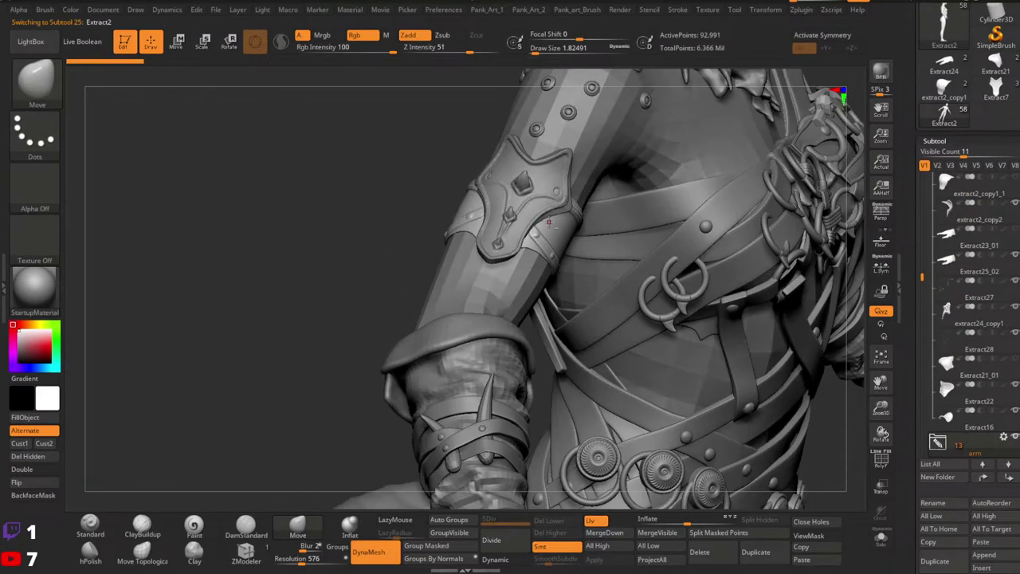
alt+click(529, 206)
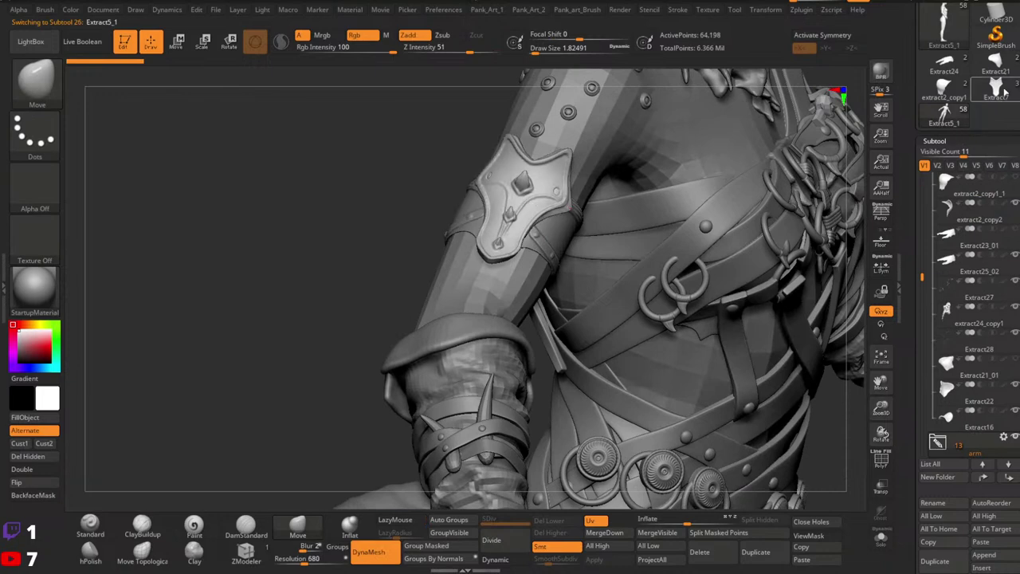
Switch back to the Extract7 plate, frame it from the front and save the work.
click(1006, 94)
key(f)
shift+right_drag(566, 262, 537, 268)
alt+right_drag(662, 278, 716, 277)
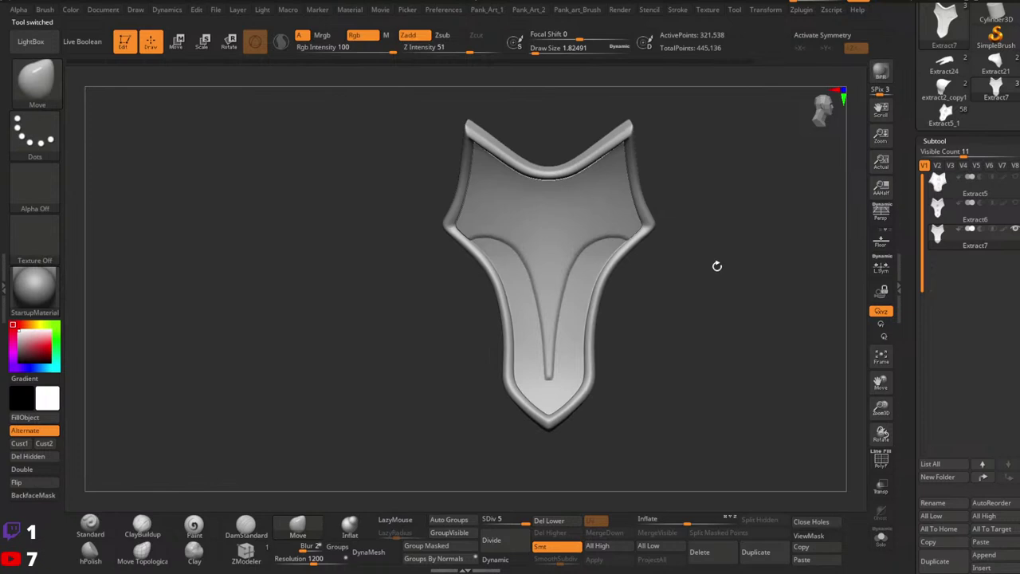
drag(913, 385, 911, 256)
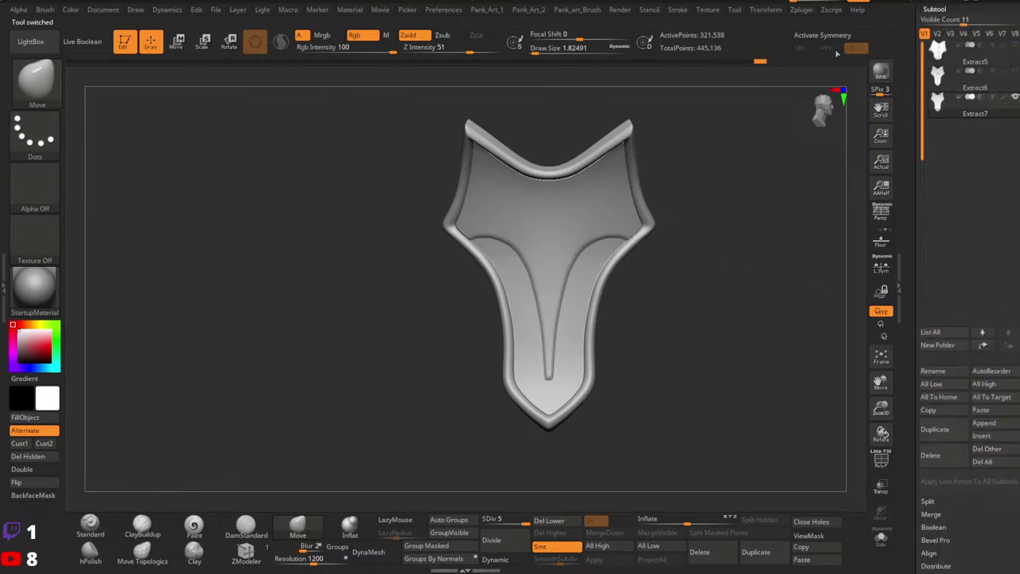
key(ctrl+s)
Examine the plate's front relief and the thickness and corner of its rim from the side.
right_drag(711, 279, 821, 295)
drag(910, 250, 909, 167)
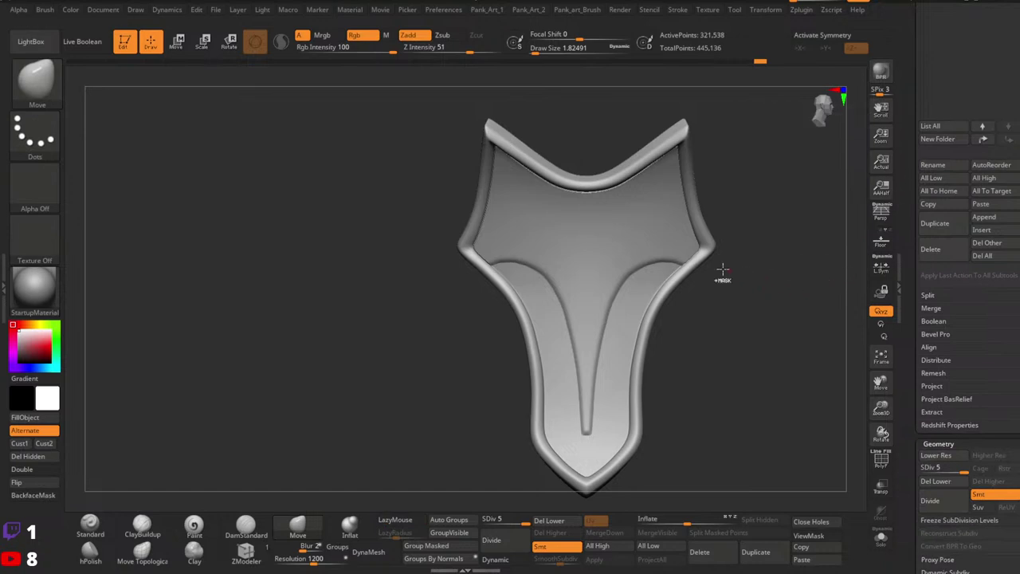
mouse_move(723, 270)
ctrl+right_down()
mouse_move(754, 287)
mouse_move(763, 253)
mouse_move(792, 252)
mouse_move(730, 255)
ctrl+right_up()
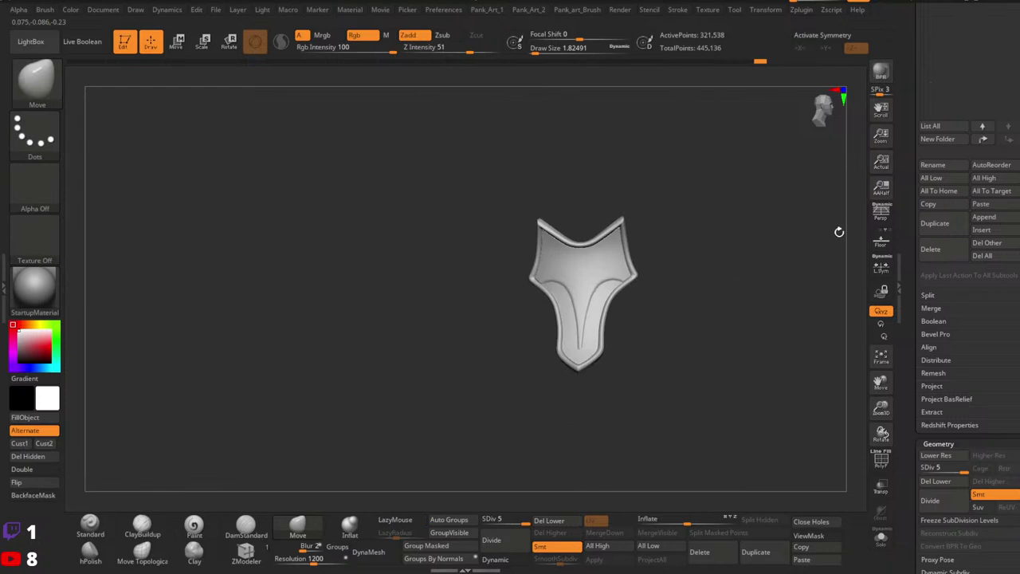
mouse_move(632, 282)
right_down()
mouse_move(642, 305)
mouse_move(636, 295)
mouse_move(703, 293)
mouse_move(672, 276)
mouse_move(726, 322)
mouse_move(674, 291)
mouse_move(742, 296)
mouse_move(662, 280)
mouse_move(717, 234)
mouse_move(712, 287)
mouse_move(635, 316)
mouse_move(643, 313)
right_up()
key(shift+f)
key(shift+f)
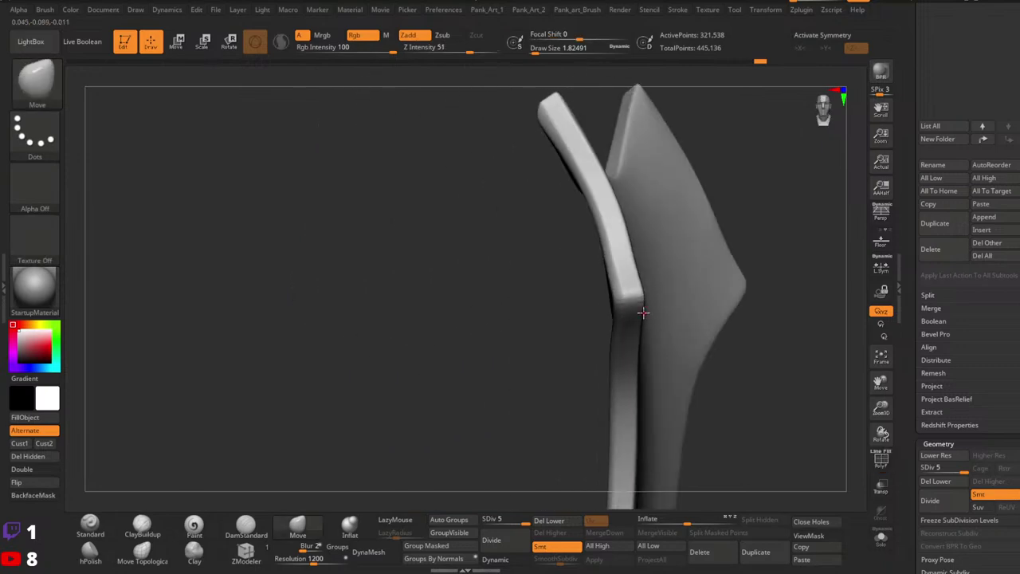
drag(652, 309, 679, 273)
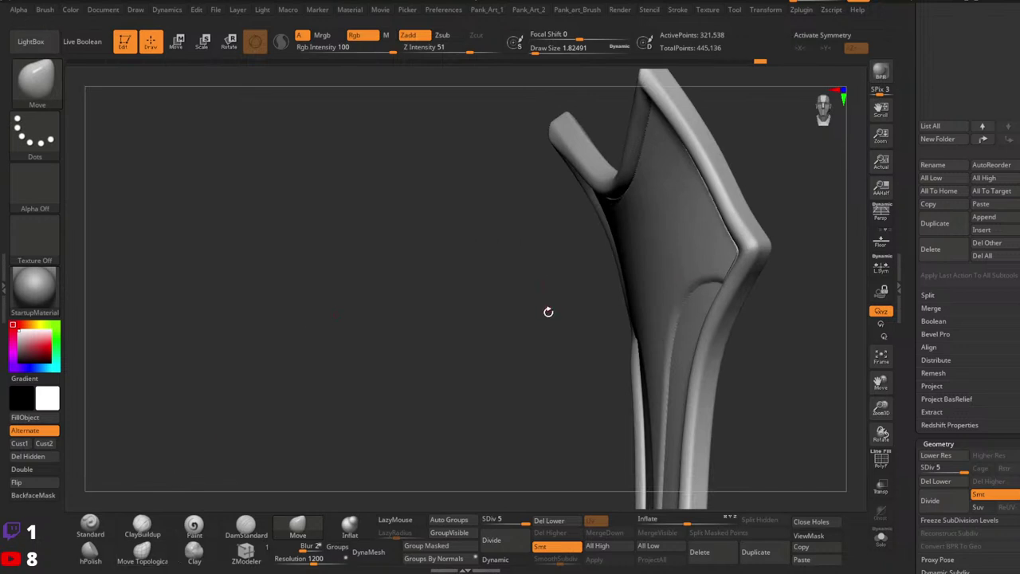
Choose the Pinch brush and set its draw size to about 11.7 for the rim's side corner.
key(b)
click(535, 409)
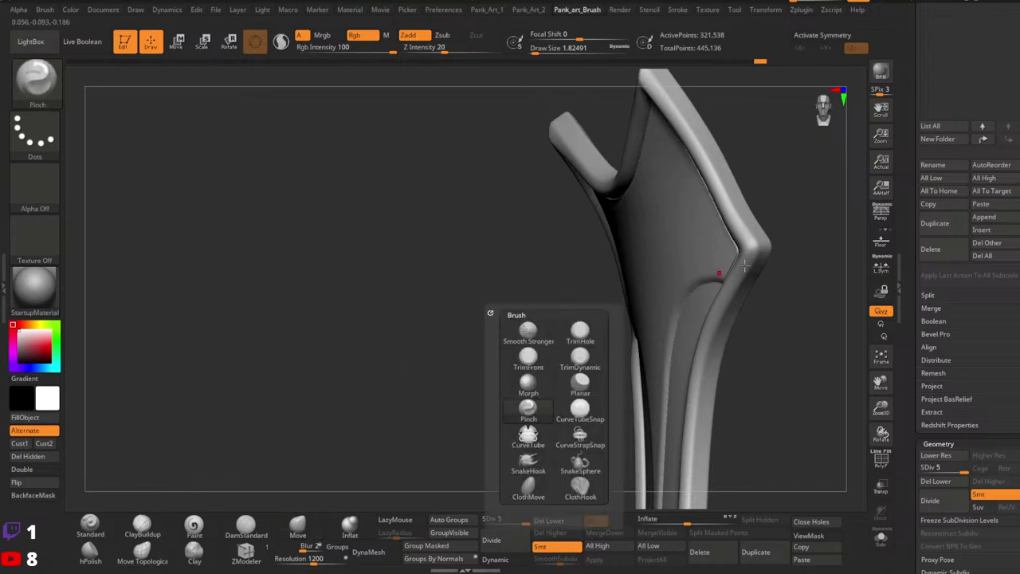
right_drag(763, 274, 788, 265)
ctrl+right_drag(787, 264, 781, 246)
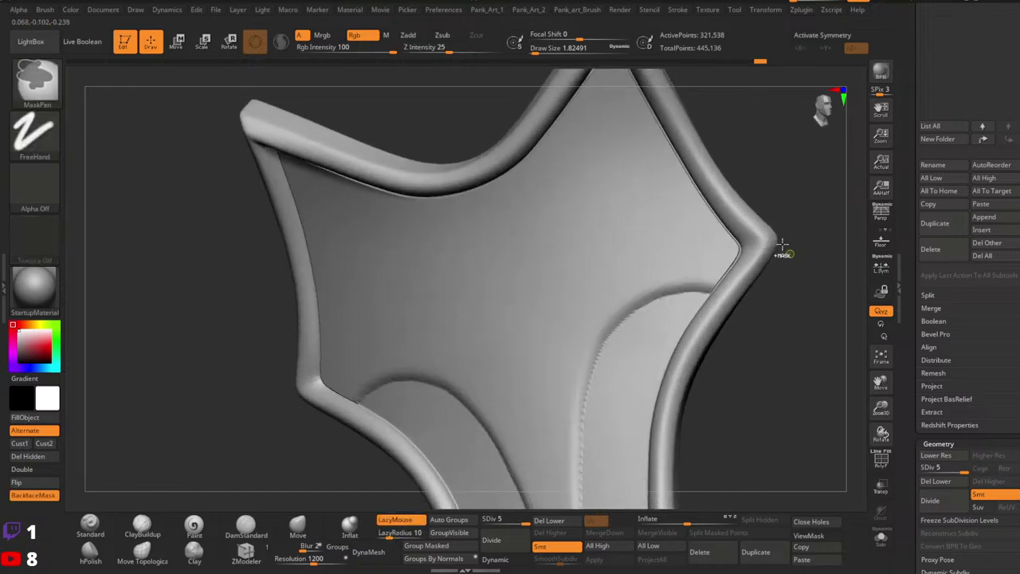
key(space)
drag(758, 242, 766, 243)
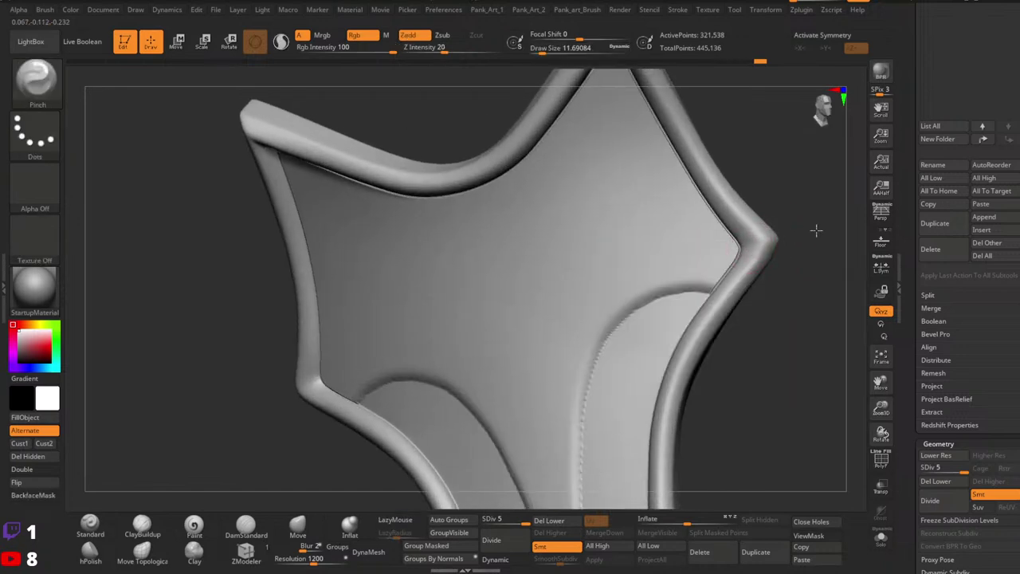
drag(816, 231, 757, 276)
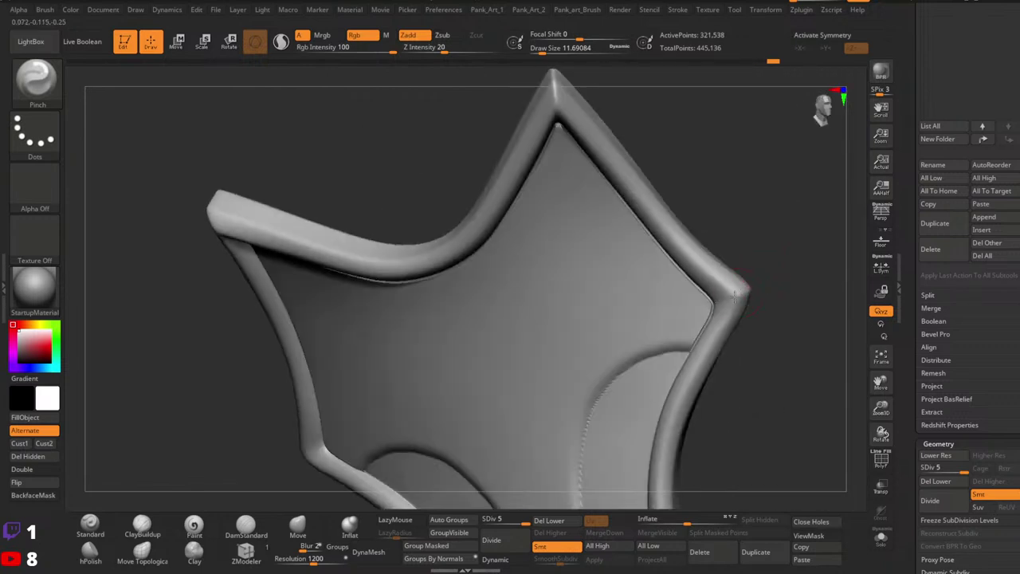
Reduce the Pinch brush draw size to about 10.5 and pinch the rim's side corner into a sharper point.
mouse_move(829, 276)
ctrl+right_down()
mouse_move(788, 264)
mouse_move(777, 308)
mouse_move(704, 228)
mouse_move(728, 278)
ctrl+right_up()
key(space)
drag(726, 292, 710, 298)
mouse_move(710, 298)
right_down()
mouse_move(701, 275)
mouse_move(704, 286)
right_up()
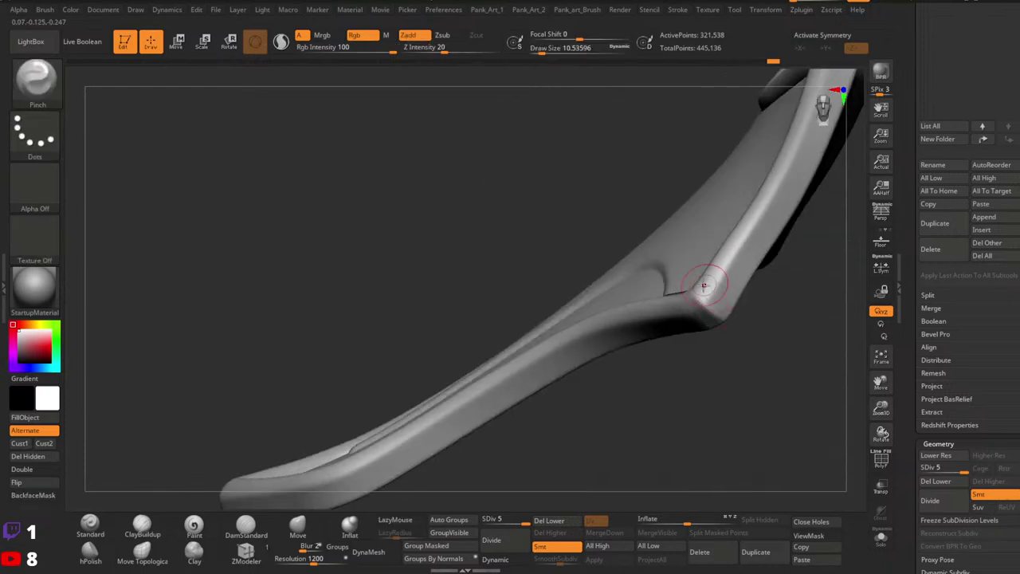
drag(698, 298, 727, 333)
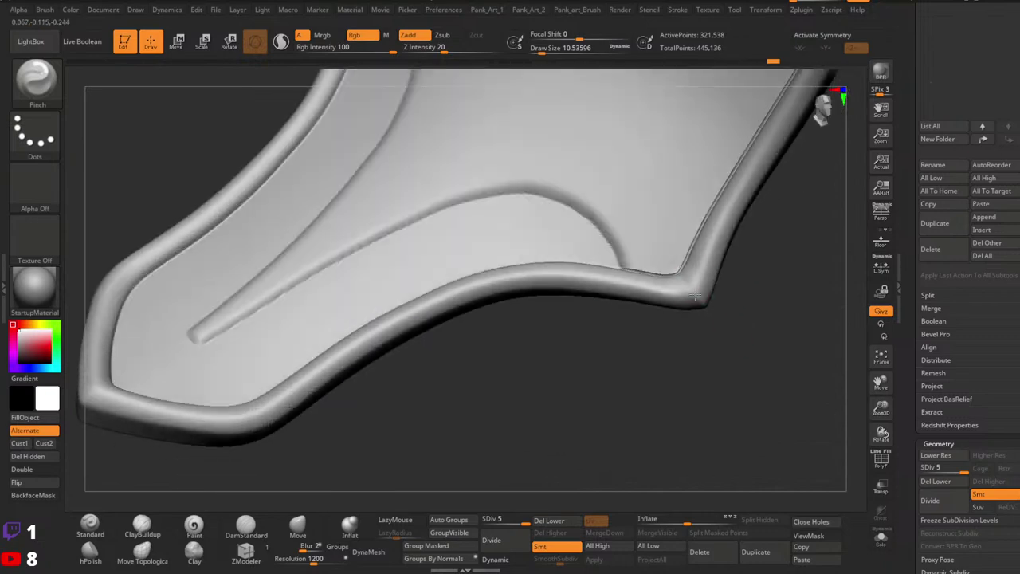
ctrl+right_drag(756, 260, 728, 231)
mouse_move(720, 278)
right_down()
mouse_move(701, 369)
mouse_move(741, 306)
right_up()
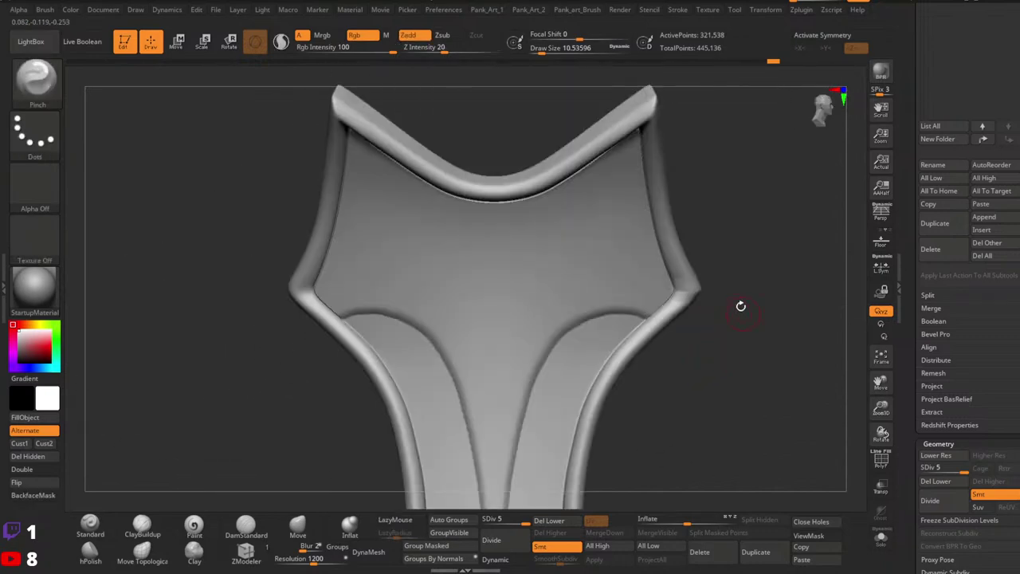
right_drag(663, 323, 776, 322)
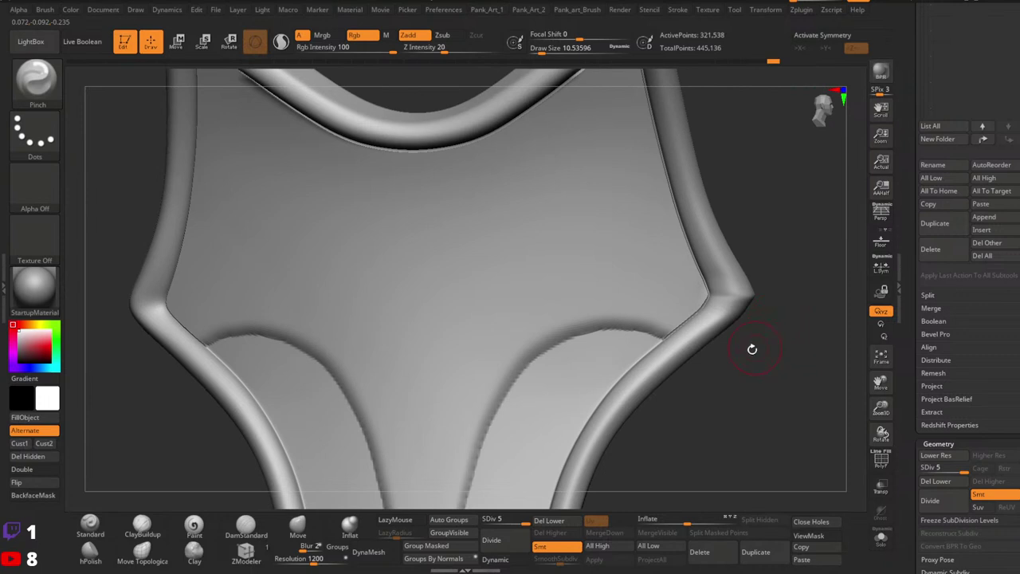
Lower the plate to subdivision level 3 and reshape the rim's side corner using the Move brush at draw size about 10.5.
click(506, 521)
key(space)
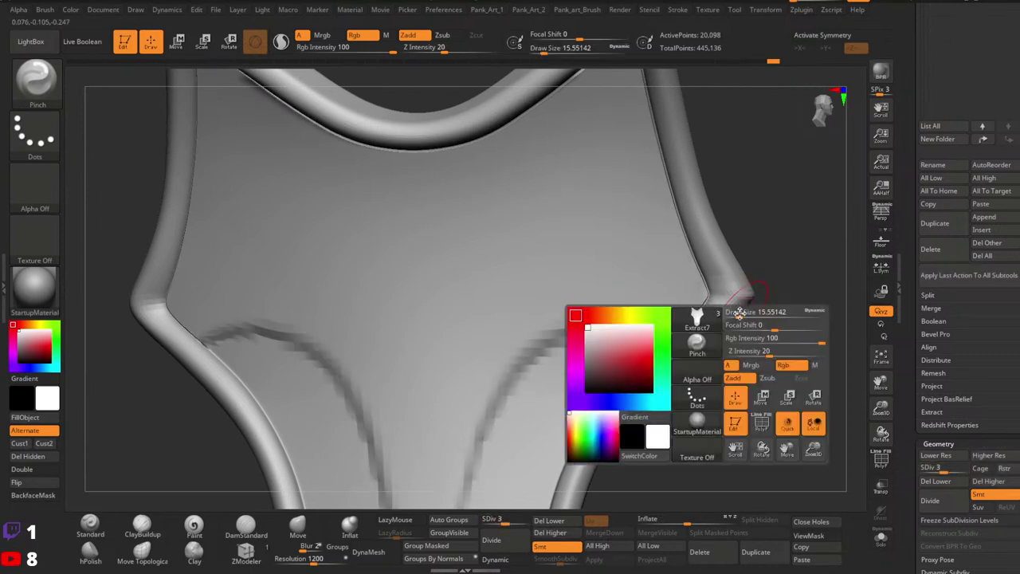
click(737, 314)
click(298, 526)
key(space)
key(space)
click(738, 318)
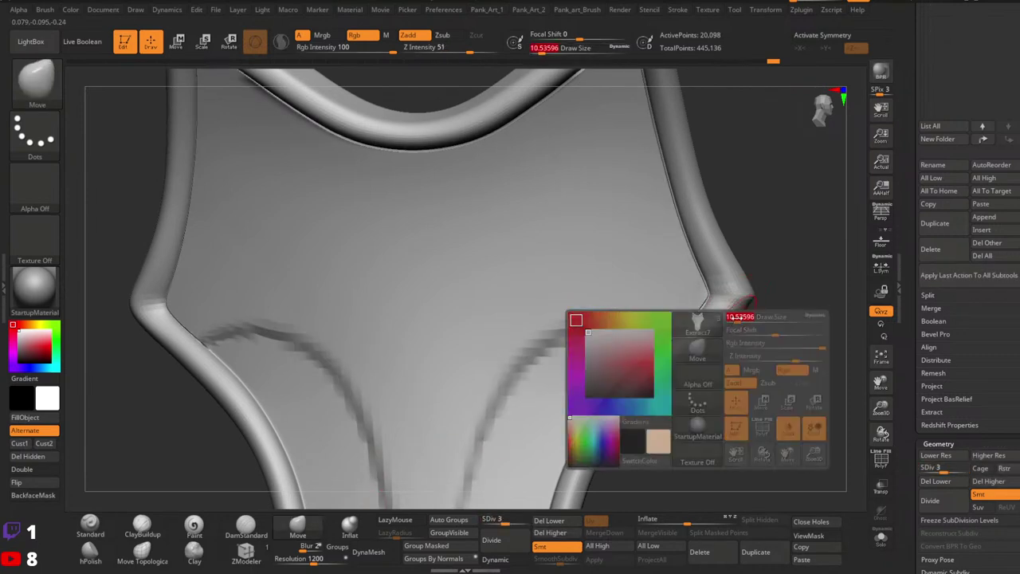
drag(726, 332, 738, 321)
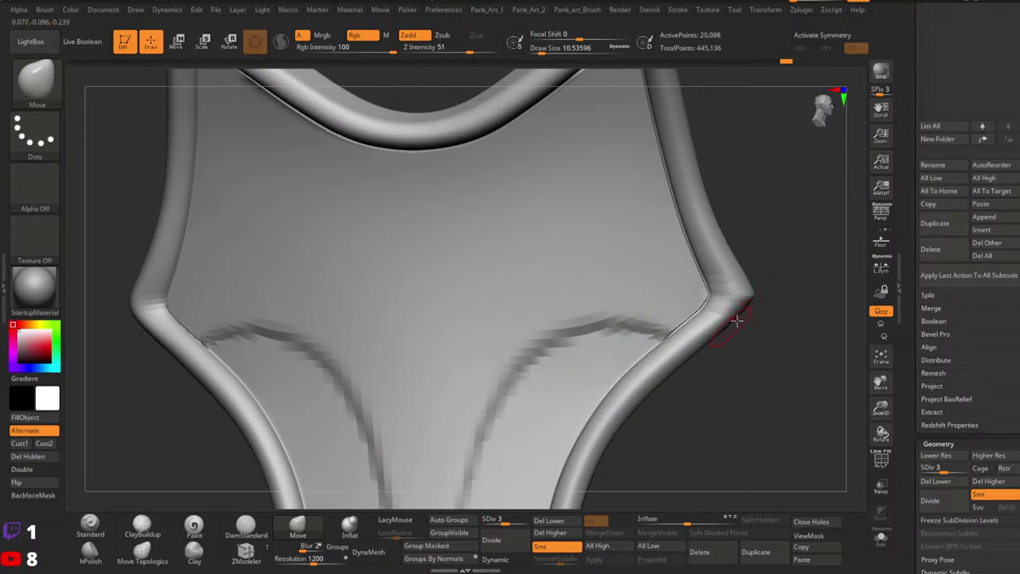
Return the plate to subdivision level 5 and compare the rim's side corners between subdivision levels.
mouse_move(829, 274)
ctrl+right_down()
mouse_move(733, 293)
mouse_move(703, 338)
ctrl+right_up()
click(519, 519)
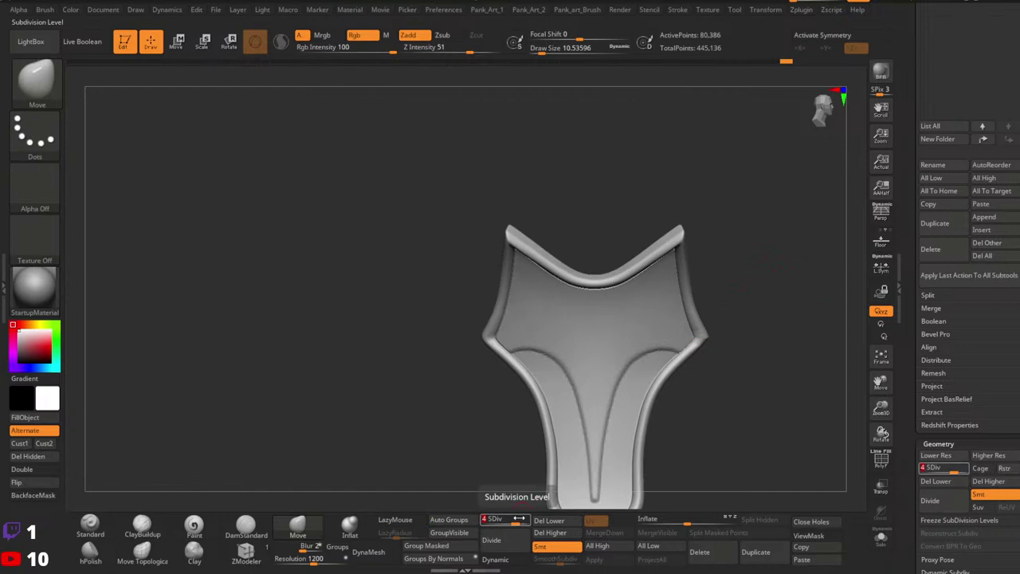
click(528, 519)
ctrl+right_drag(813, 354, 895, 323)
key(shift+d)
key(shift+d)
key(d)
key(d)
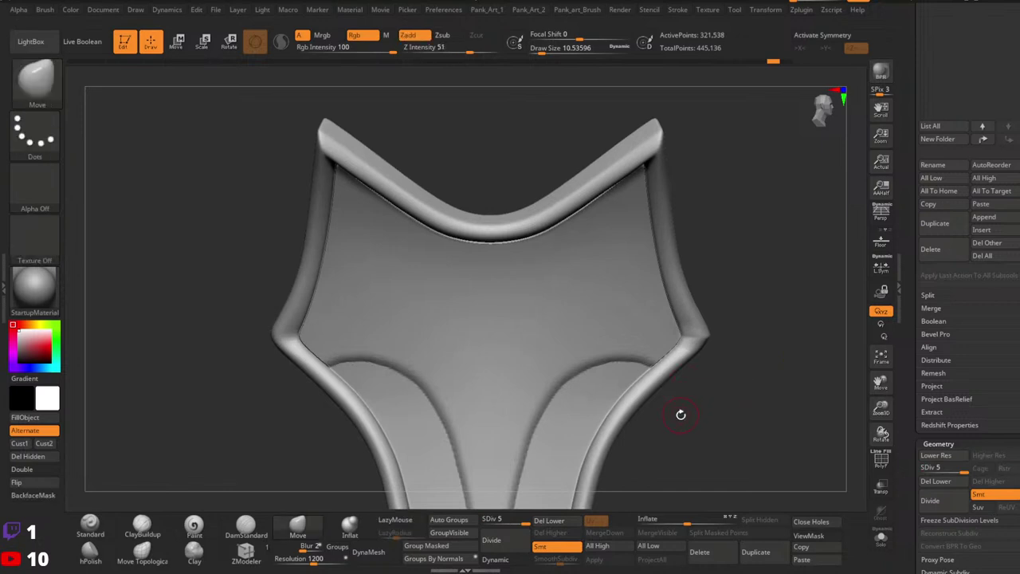
key(ctrl)
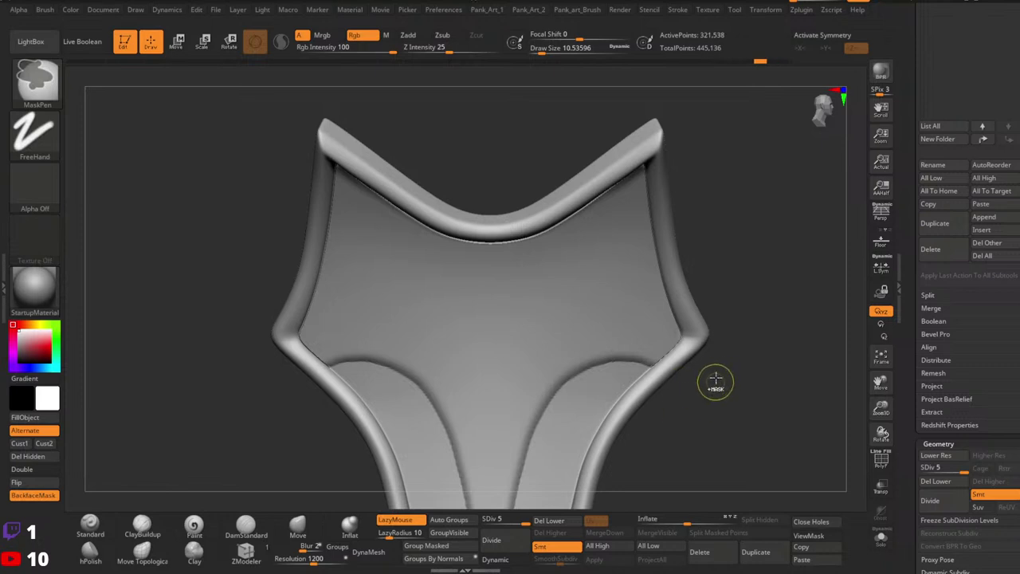
Drop the plate to subdivision level 1.
key(shift+d)
key(shift+d)
key(shift+d)
key(shift+d)
ctrl+right_drag(741, 358, 723, 346)
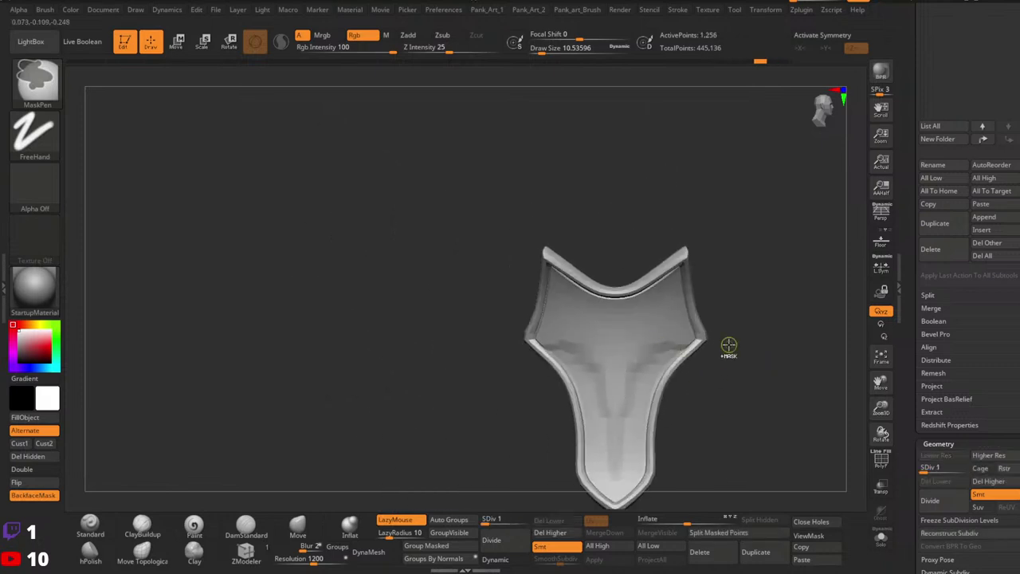
Open the full Karlach character model and raise its body to subdivision level 5.
drag(916, 204, 918, 273)
click(945, 95)
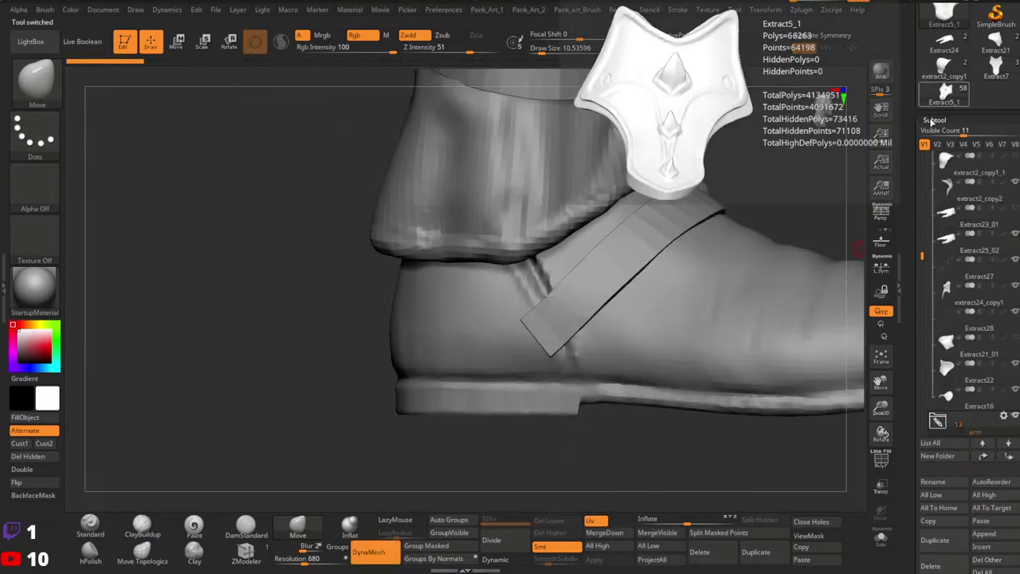
ctrl+right_drag(544, 207, 535, 256)
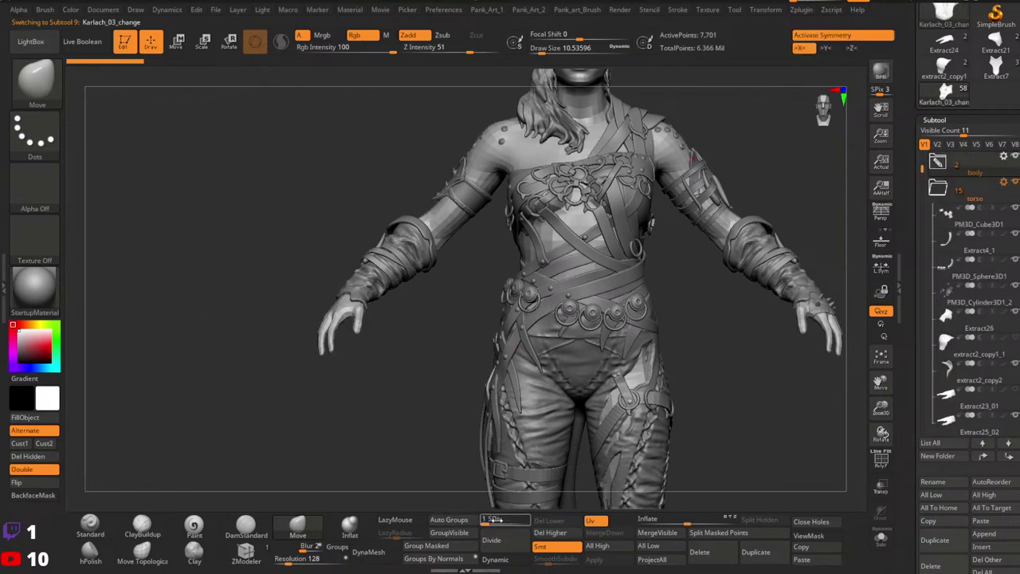
alt+drag(703, 290, 683, 345)
right_drag(683, 345, 707, 351)
alt+right_drag(612, 458, 606, 306)
right_drag(553, 326, 696, 322)
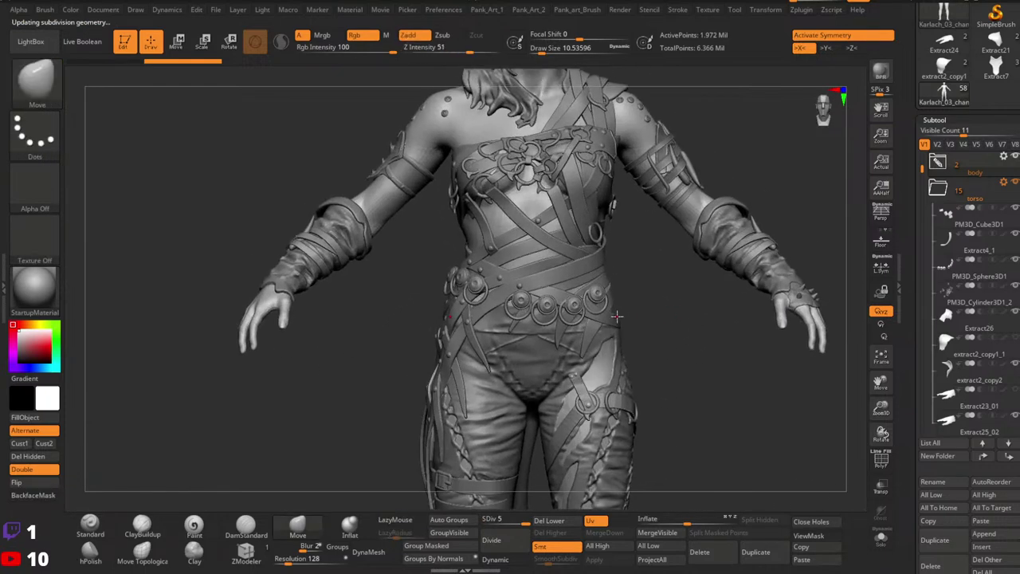
Examine the character's head, torso, arms and legs from the front and the whole figure from behind.
ctrl+right_drag(563, 377, 522, 379)
alt+right_drag(619, 430, 550, 259)
alt+right_drag(550, 259, 514, 299)
right_drag(514, 299, 565, 298)
mouse_move(565, 297)
mouse_down()
mouse_move(615, 302)
mouse_move(576, 337)
mouse_move(562, 336)
mouse_up()
mouse_move(563, 335)
right_down()
mouse_move(588, 334)
mouse_move(558, 334)
mouse_move(586, 278)
mouse_move(592, 399)
mouse_move(546, 351)
mouse_move(514, 339)
mouse_move(561, 295)
mouse_move(562, 356)
right_up()
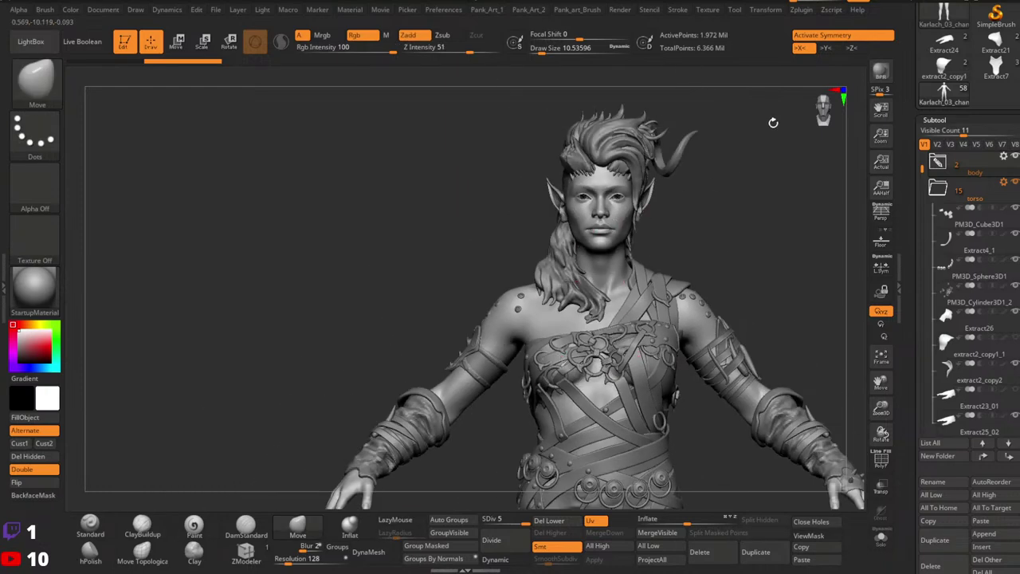
ctrl+right_drag(685, 217, 627, 136)
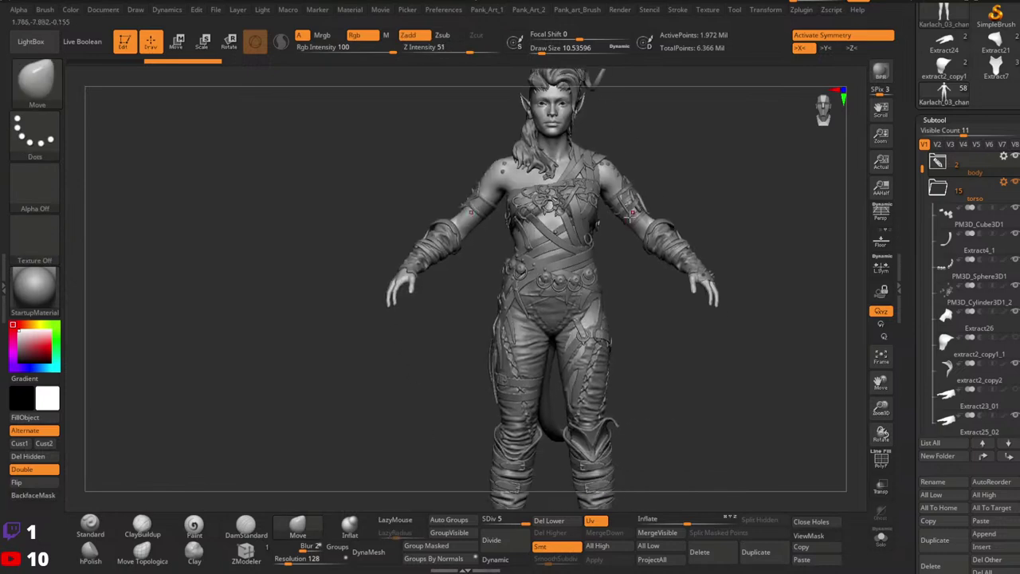
right_drag(629, 215, 514, 230)
alt+right_drag(720, 261, 665, 206)
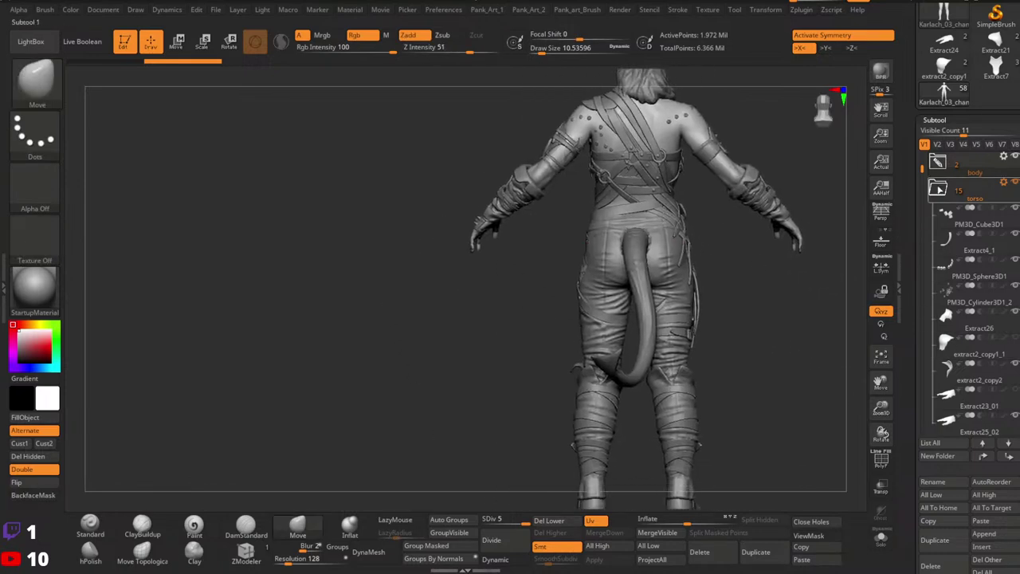
Collapse the torso folder in the character's subtool list and switch back to the Extract7 plate.
click(937, 190)
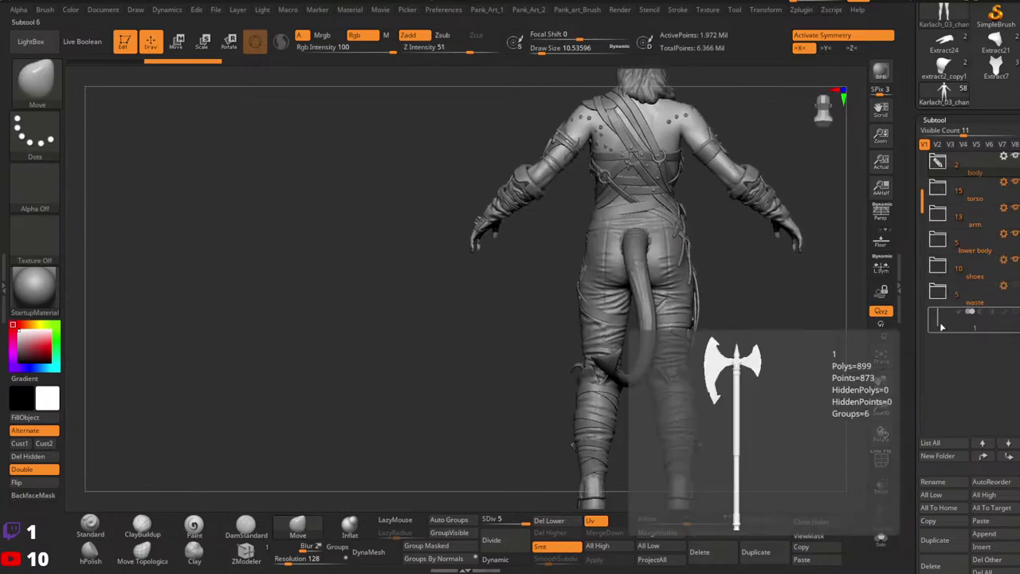
right_drag(629, 246, 721, 238)
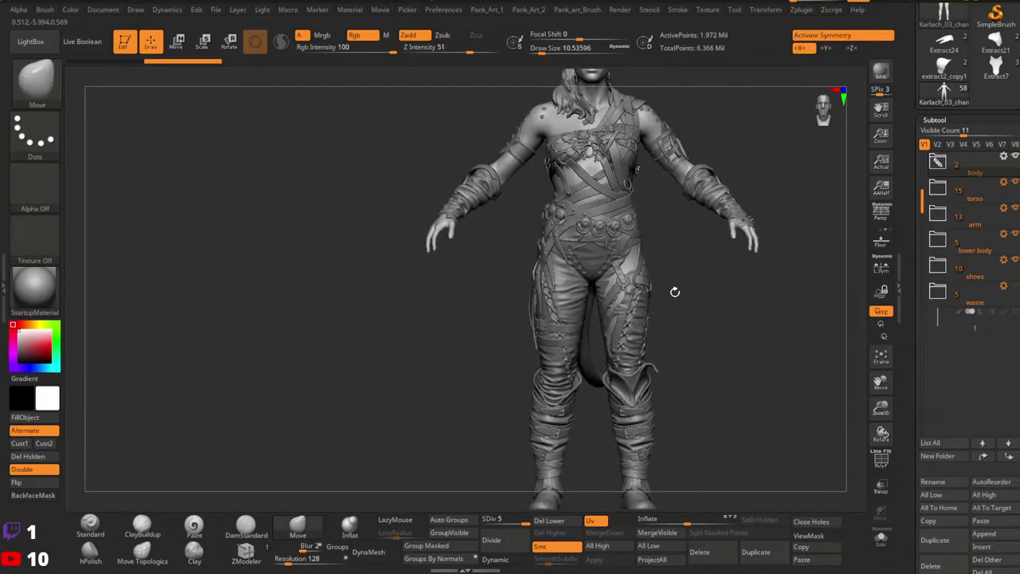
right_drag(675, 291, 598, 295)
drag(753, 324, 598, 318)
alt+drag(765, 271, 729, 383)
click(1006, 76)
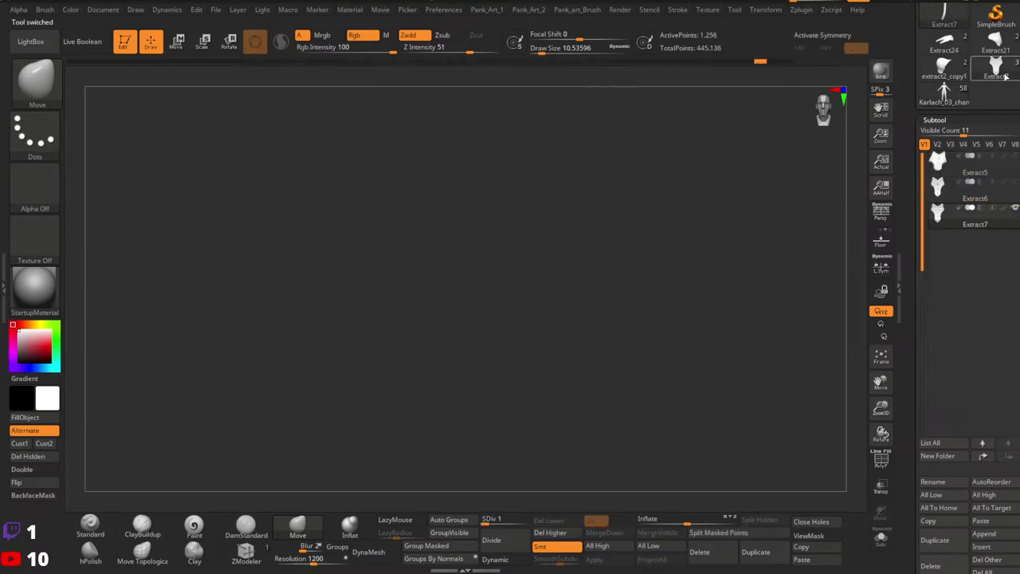
Examine the chest plate's topology in wireframe and its smooth surface at subdivision level 5.
key(f)
right_drag(471, 250, 708, 324)
key(shift+f)
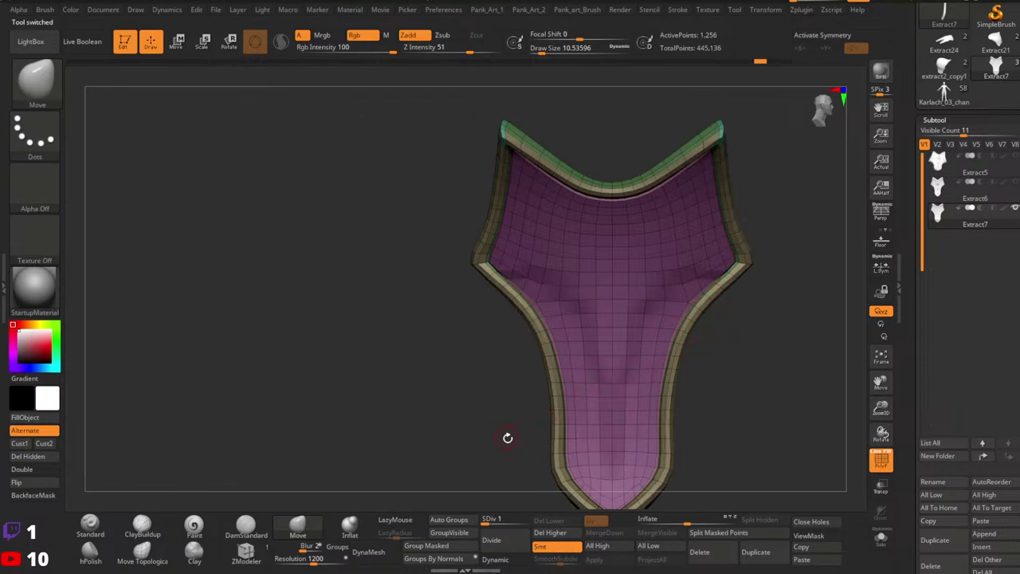
click(525, 522)
ctrl+right_drag(708, 298, 697, 327)
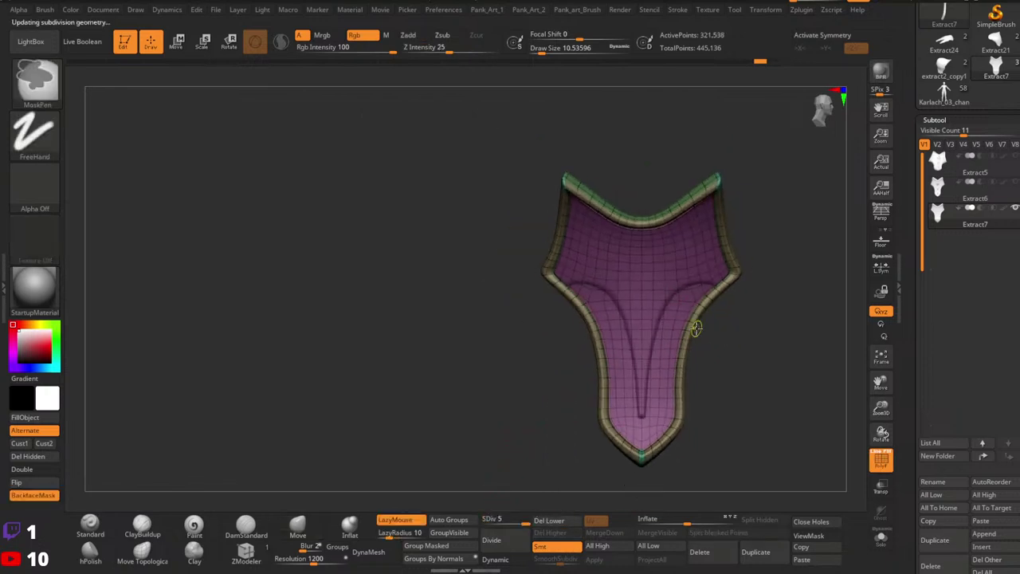
key(shift+f)
mouse_move(714, 283)
ctrl+right_down()
mouse_move(770, 281)
mouse_move(721, 288)
ctrl+right_up()
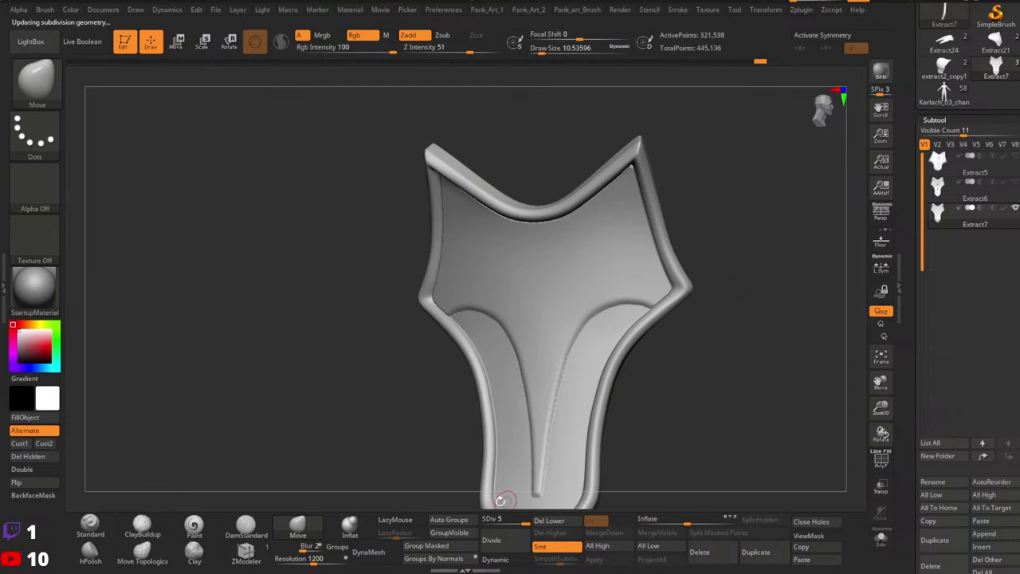
Lower the chest plate to subdivision level 1 and set the ZModeler edge action to Slide at its side corner.
drag(504, 522, 483, 522)
key(shift+f)
mouse_move(692, 280)
ctrl+right_down()
mouse_move(750, 322)
mouse_move(713, 299)
mouse_move(700, 303)
mouse_move(710, 291)
ctrl+right_up()
ctrl+right_drag(710, 291, 730, 297)
mouse_move(731, 298)
alt+right_down()
mouse_move(831, 321)
mouse_move(719, 307)
mouse_move(667, 319)
mouse_move(695, 298)
mouse_move(776, 309)
mouse_move(581, 289)
mouse_move(572, 314)
mouse_move(540, 295)
alt+right_up()
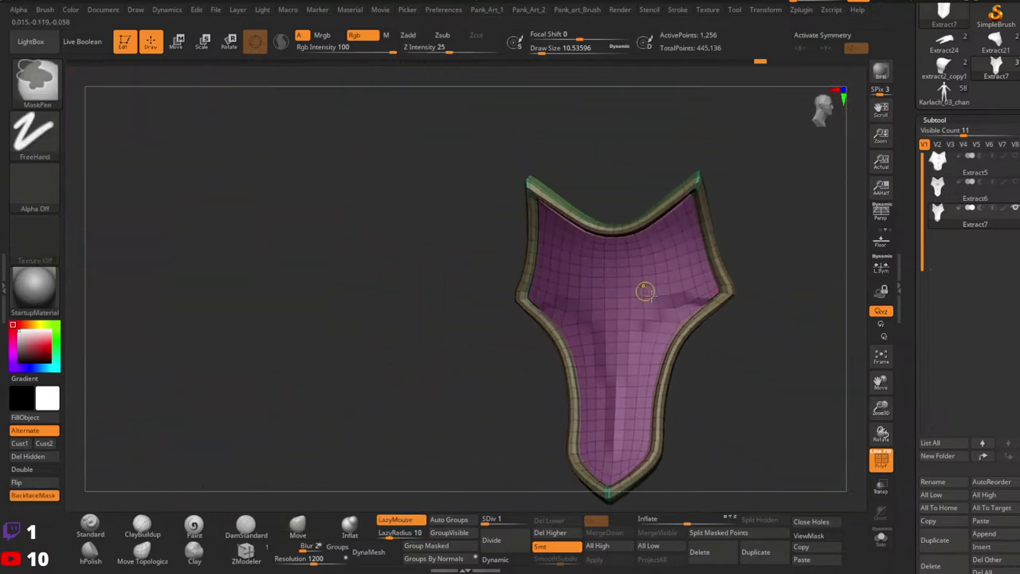
ctrl+right_drag(645, 289, 760, 287)
mouse_move(759, 286)
alt+right_down()
mouse_move(651, 311)
mouse_move(751, 326)
alt+right_up()
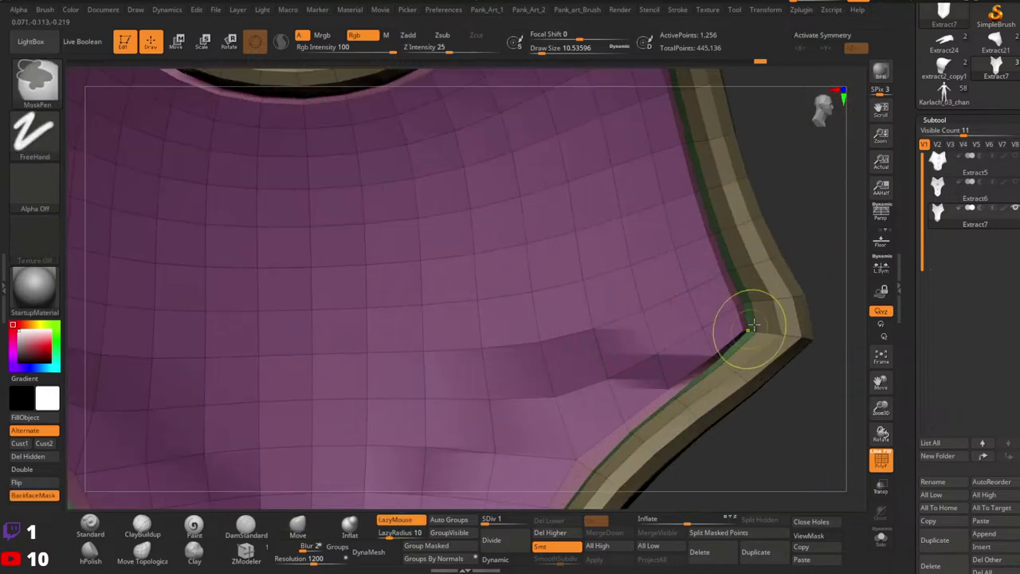
click(250, 560)
key(space)
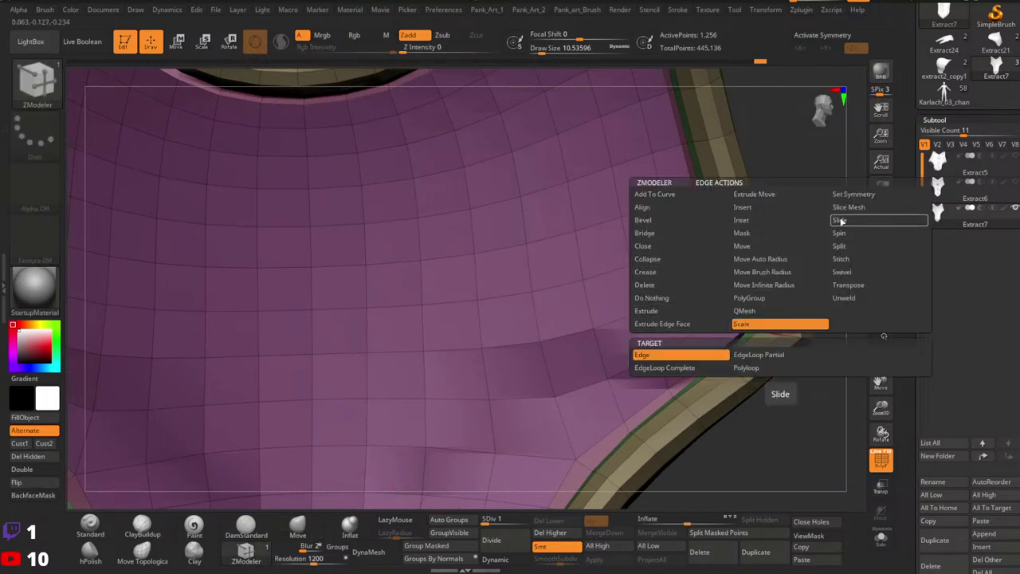
click(842, 222)
Try sliding the edge loop at the plate's side corner, previewing the plate at subdivision level 5.
mouse_move(784, 301)
mouse_down()
mouse_move(785, 328)
mouse_move(785, 317)
mouse_up()
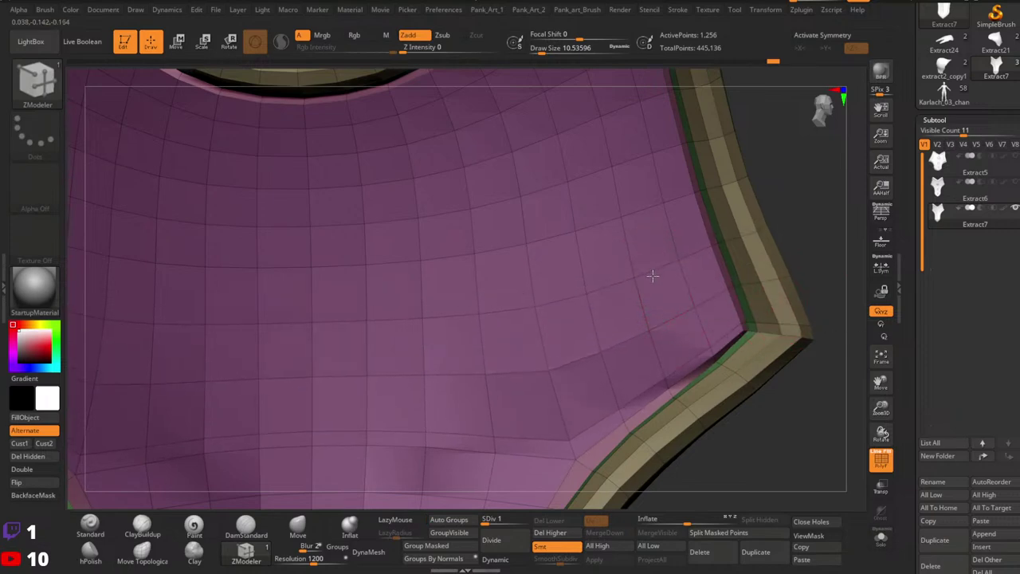
mouse_move(637, 221)
ctrl+right_down()
mouse_move(592, 296)
mouse_move(595, 310)
mouse_move(640, 320)
ctrl+right_up()
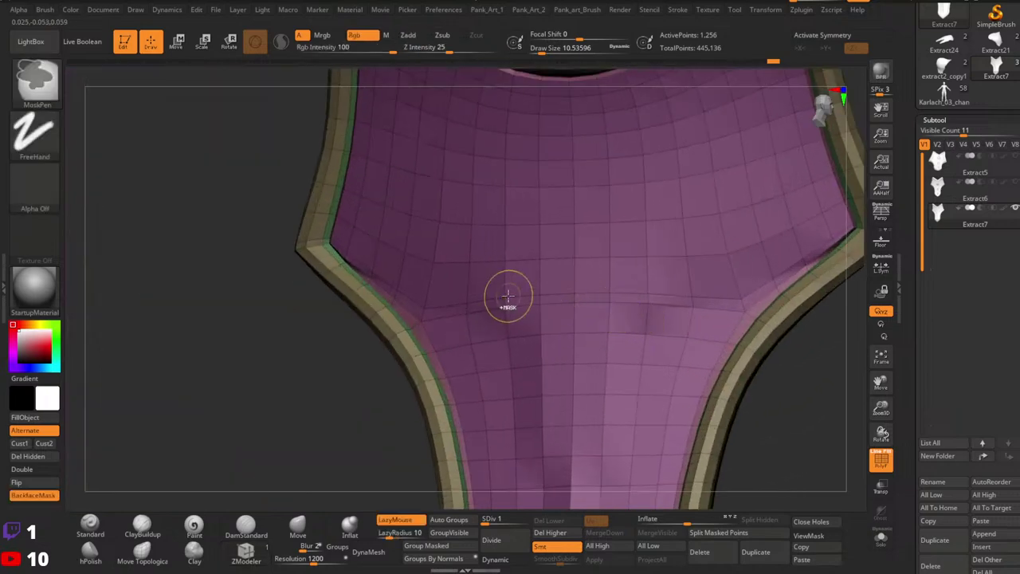
key(d)
key(d)
key(d)
key(d)
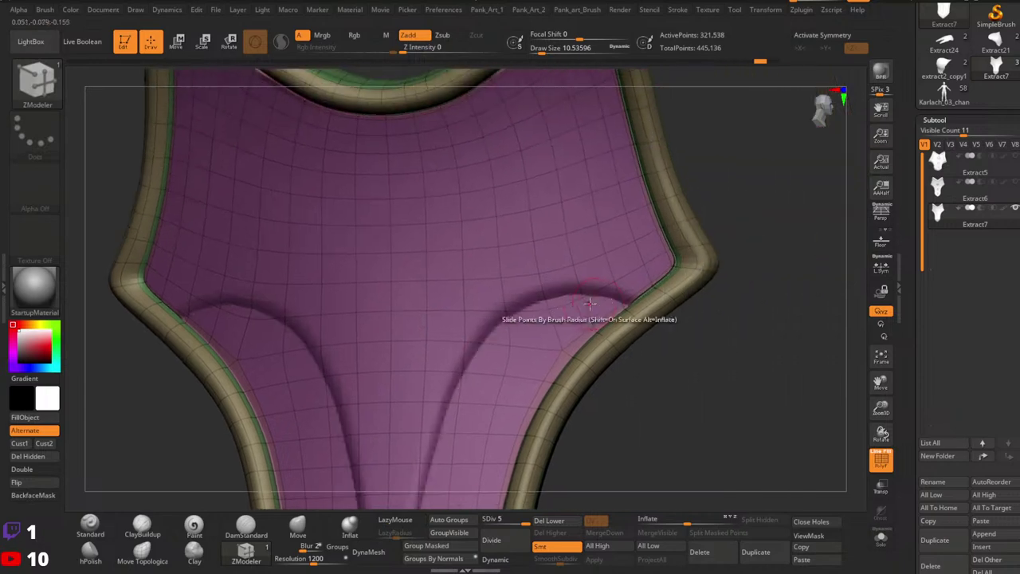
Return the plate to subdivision level 1 and set the MaskPen stroke to Lasso for masking the side corner.
key(shift+d)
key(shift+d)
key(shift+d)
key(shift+d)
ctrl+right_drag(719, 285, 769, 276)
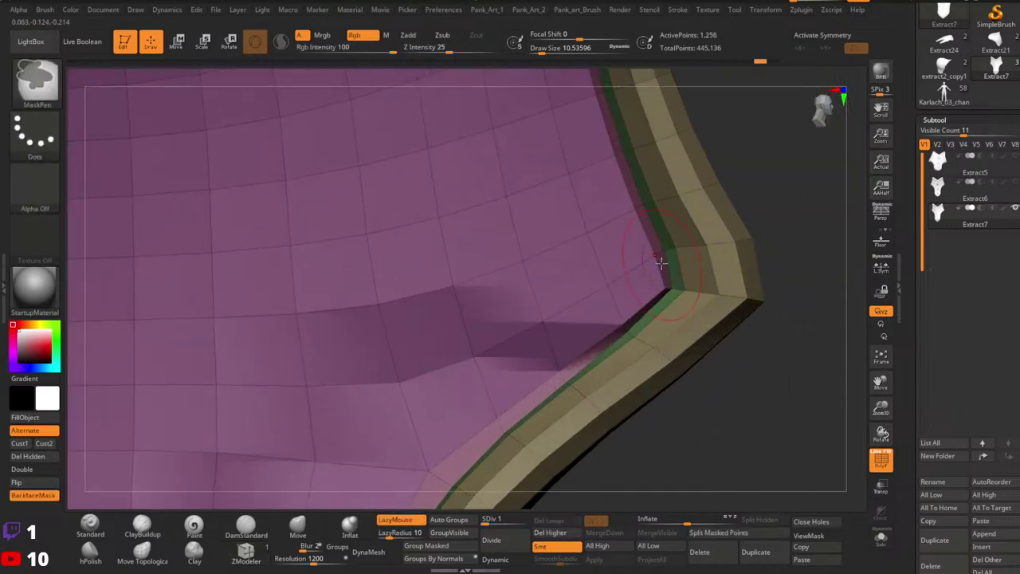
ctrl+right_drag(664, 244, 677, 271)
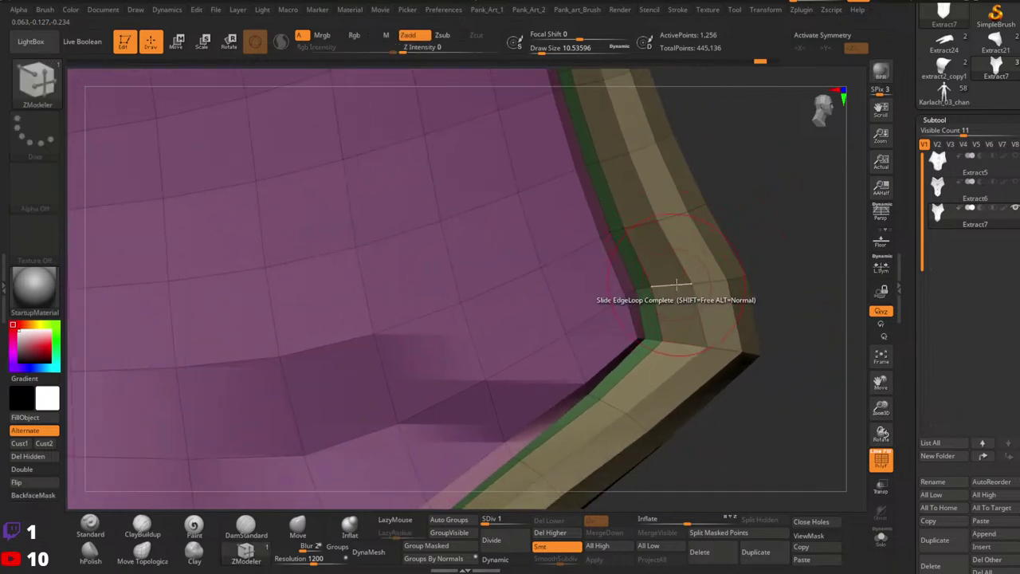
right_drag(666, 284, 747, 260)
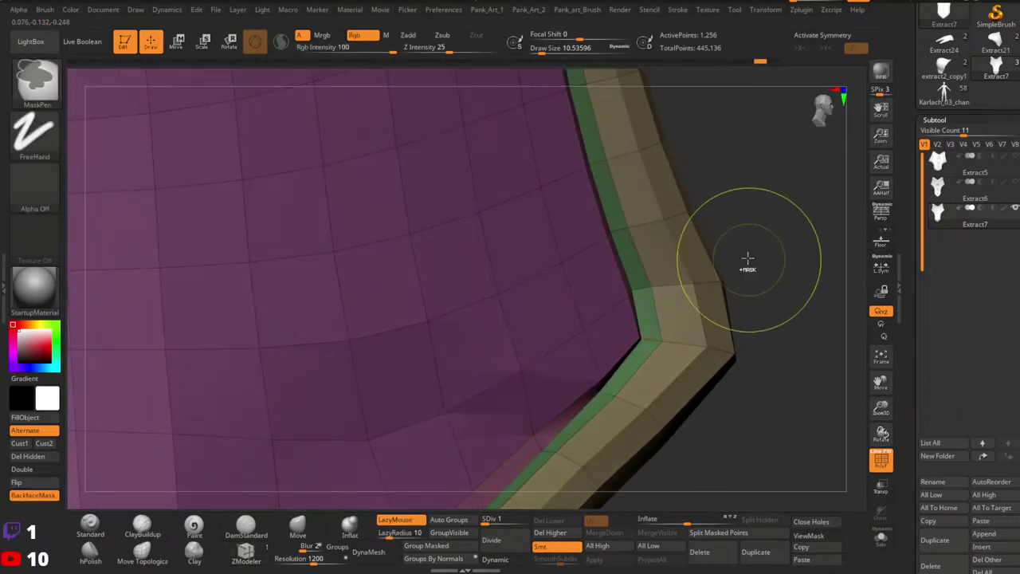
ctrl+click(34, 136)
ctrl+click(208, 169)
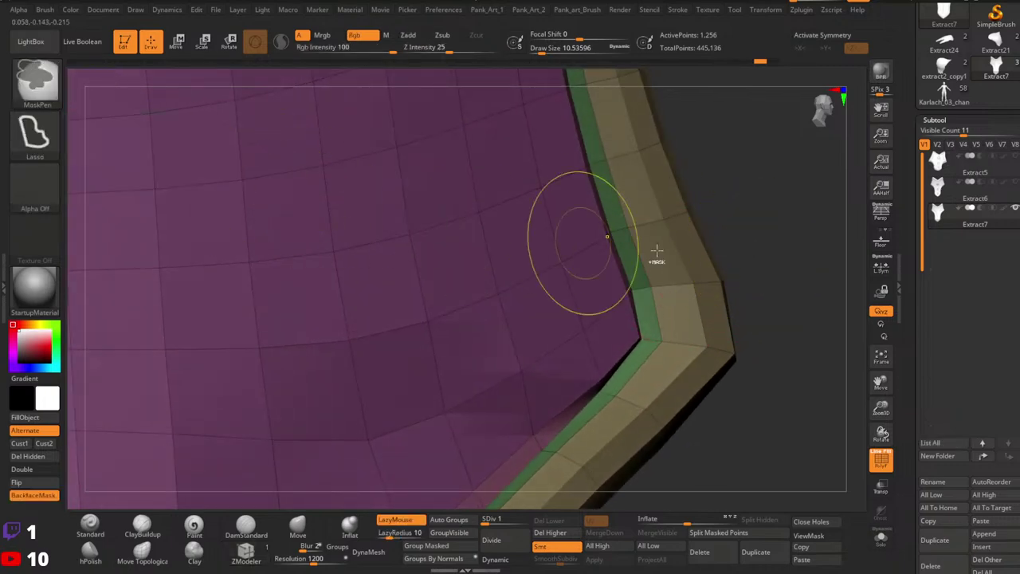
Mask everything except the edge points beside the side corner and slide their edge loop towards the corner.
key(ctrl+d)
key(ctrl+shift+d)
ctrl+drag(778, 254, 628, 281)
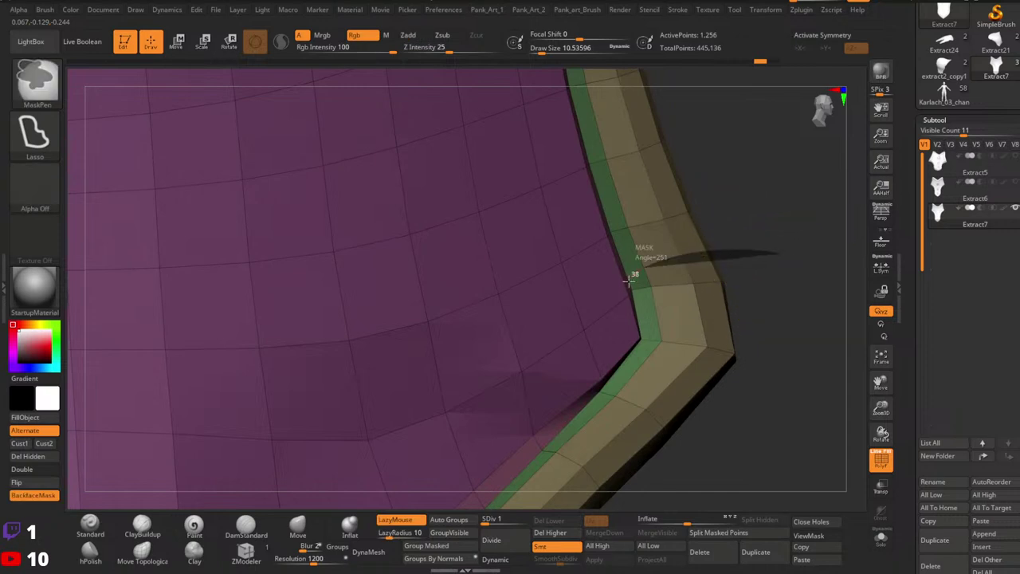
ctrl+drag(769, 303, 829, 295)
ctrl+click(788, 298)
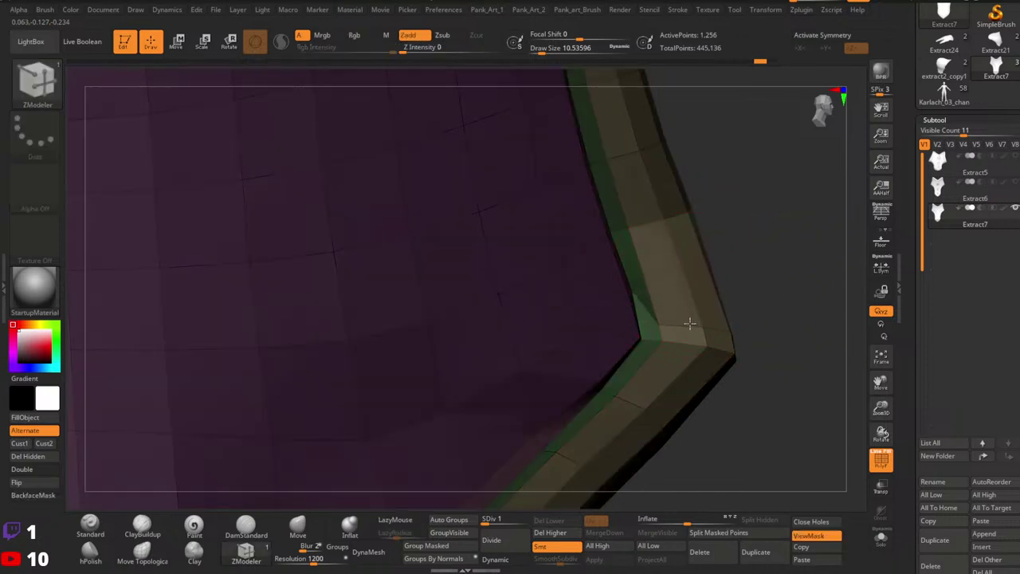
Undo the masked edge slide at the side corner and activate symmetry on the Z axis.
right_drag(691, 324, 616, 304)
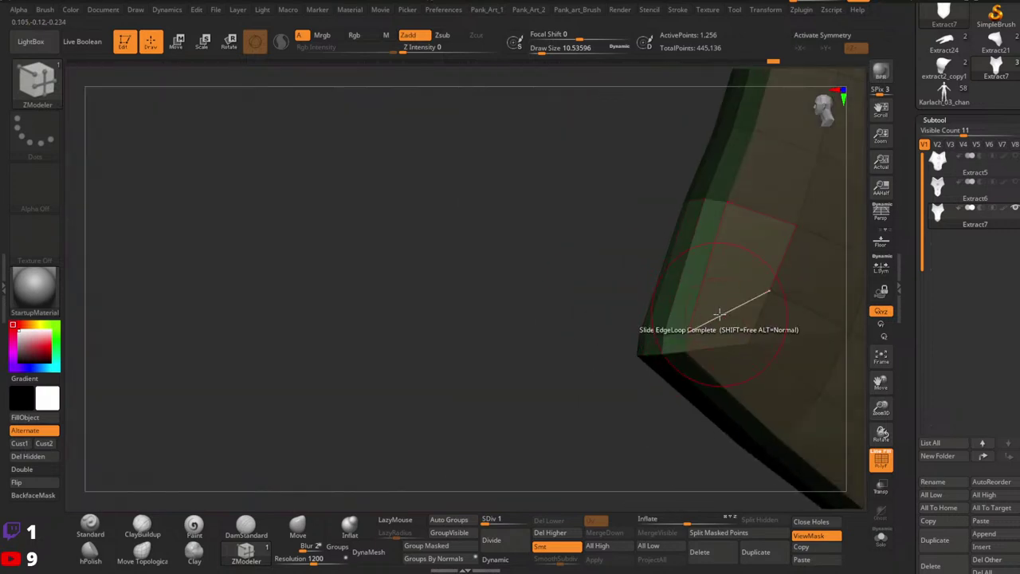
key(ctrl+z)
mouse_move(631, 305)
ctrl+right_down()
mouse_move(820, 284)
mouse_move(798, 302)
mouse_move(803, 294)
mouse_move(715, 300)
mouse_move(673, 276)
ctrl+right_up()
key(x)
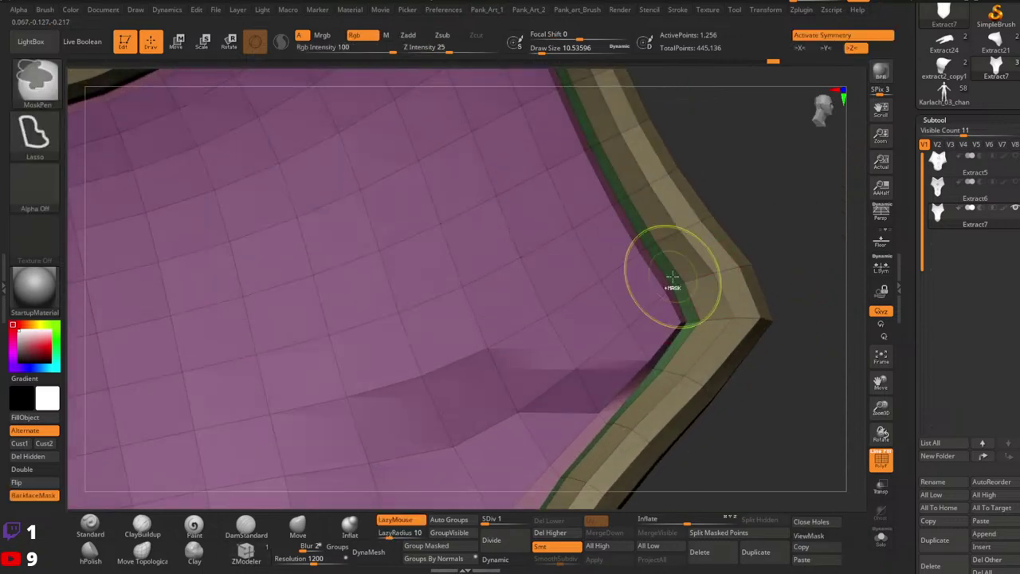
Isolate the side corner's rim points with an inverted lasso mask, slide their edge loop to the corner, and clear the mask.
ctrl+right_drag(791, 278, 585, 280)
ctrl+right_drag(708, 285, 739, 290)
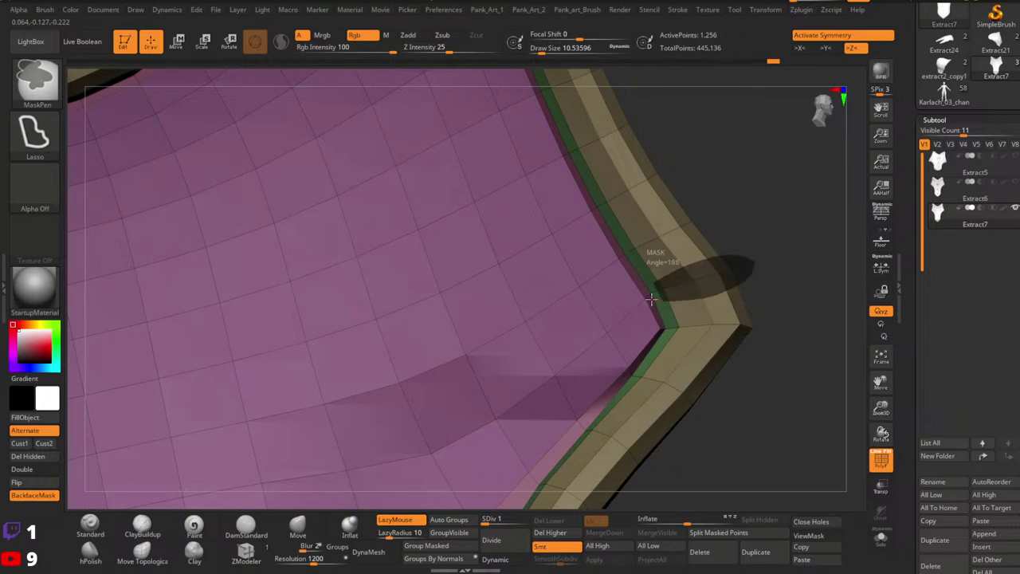
ctrl+drag(651, 300, 656, 298)
ctrl+click(790, 270)
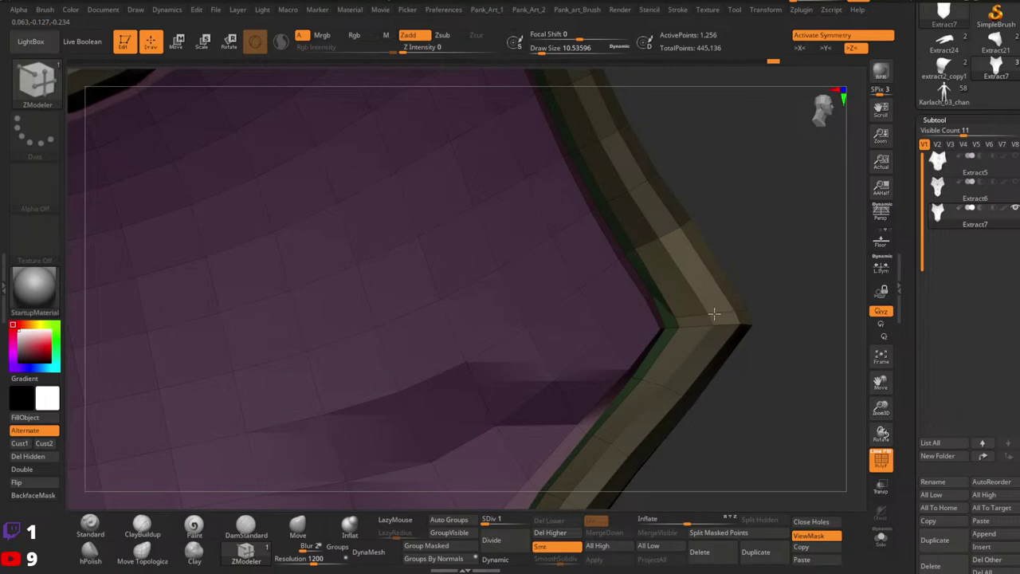
ctrl+right_drag(677, 304, 642, 301)
ctrl+right_drag(745, 290, 747, 273)
ctrl+drag(780, 226, 774, 285)
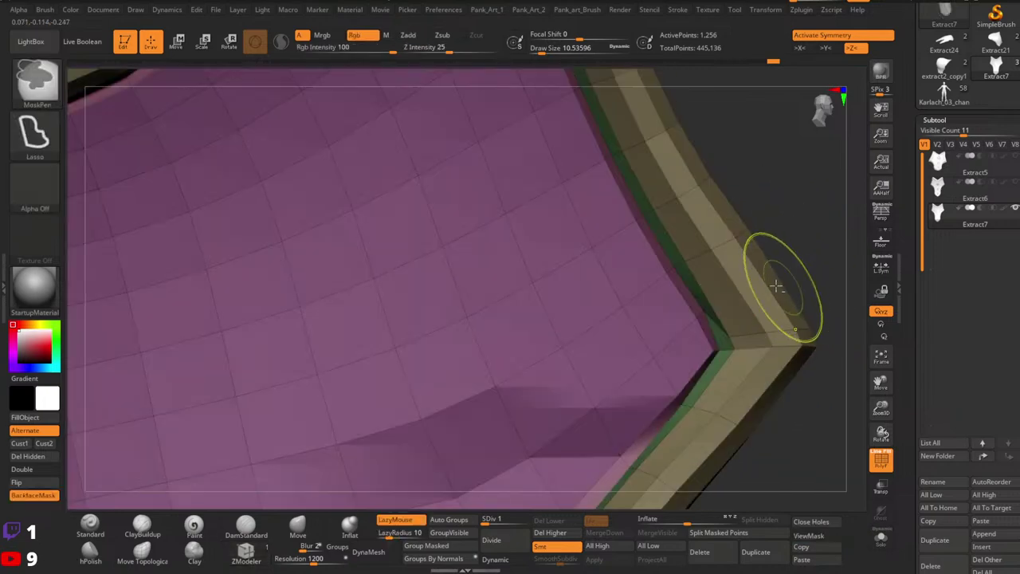
Set the draw size to 1 and slide the inner corner points with the ZModeler point Slide target Infinite XYZ.
ctrl+right_drag(774, 286, 608, 277)
key(s)
drag(765, 176, 746, 180)
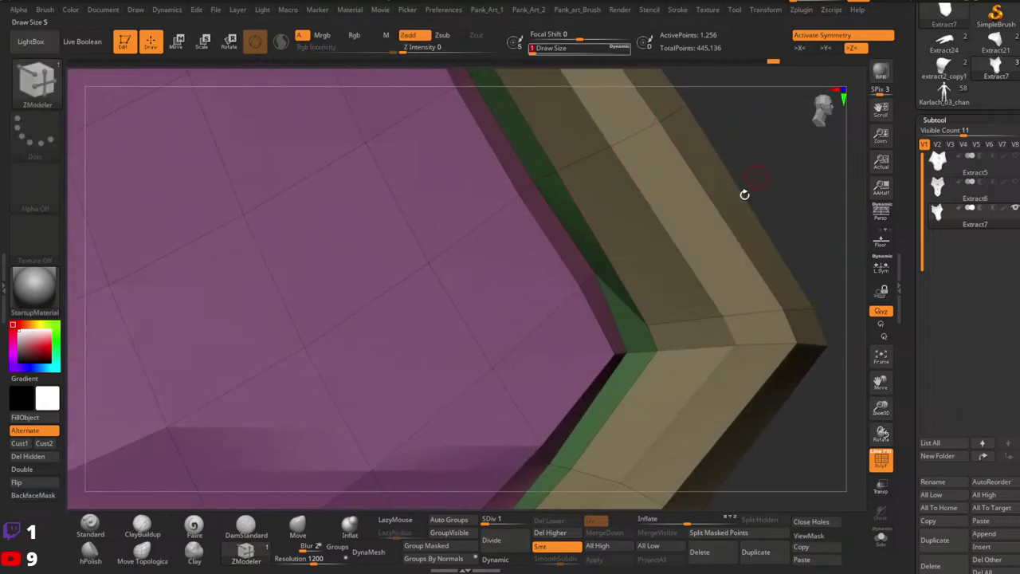
key(space)
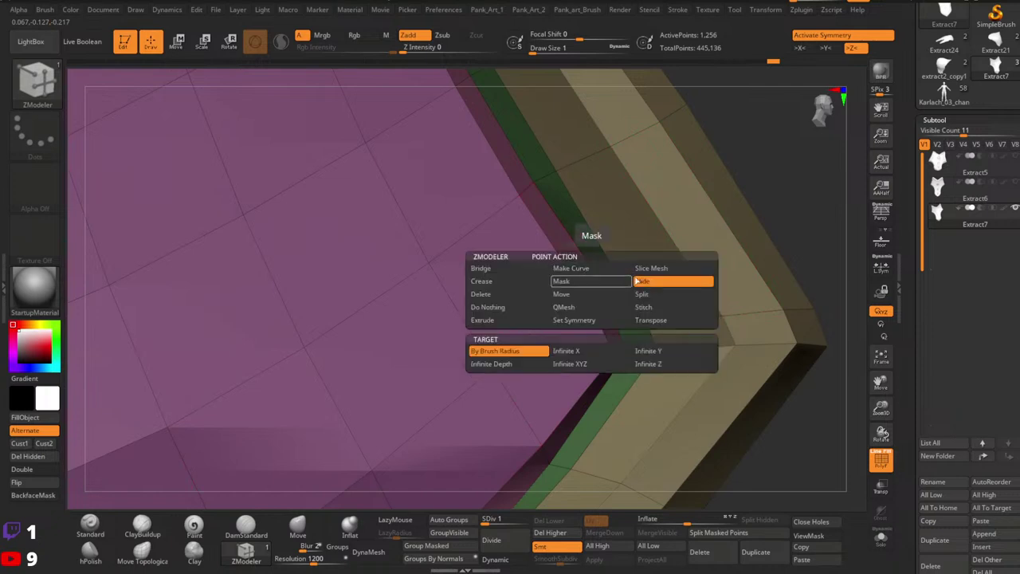
click(584, 363)
drag(594, 275, 602, 302)
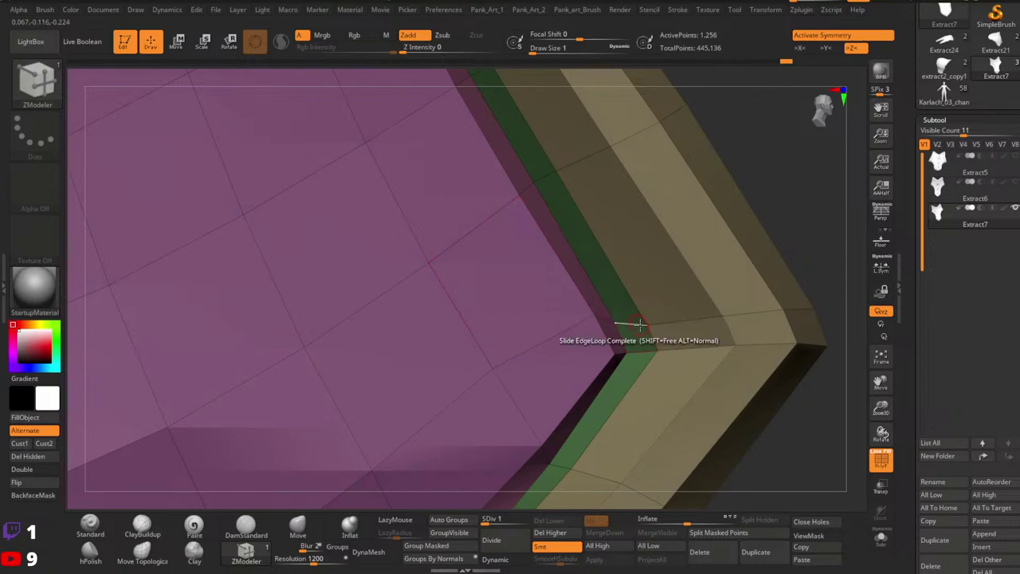
Examine the tightened side corners of the plate at higher subdivision levels, up to 5, from several angles.
ctrl+right_drag(785, 330, 770, 295)
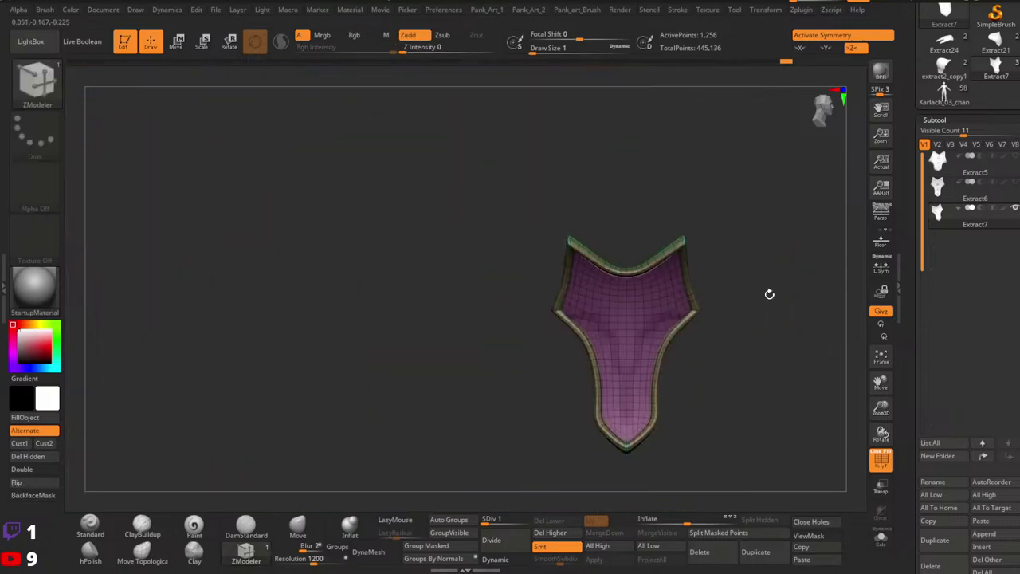
key(shift+f)
drag(490, 520, 506, 520)
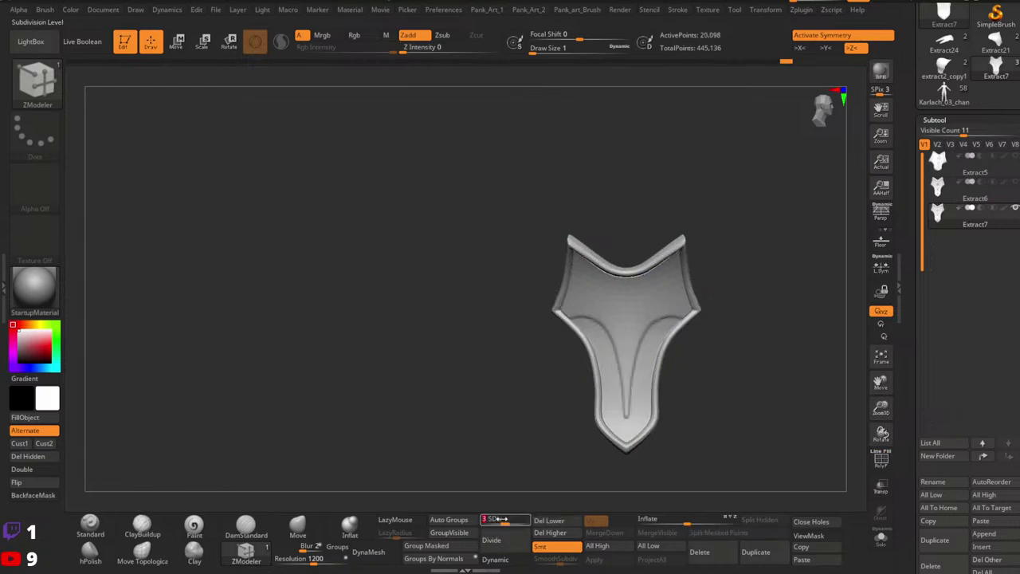
alt+right_drag(743, 362, 657, 398)
drag(495, 520, 531, 519)
mouse_move(612, 347)
ctrl+right_down()
mouse_move(619, 404)
mouse_move(653, 394)
mouse_move(605, 306)
ctrl+right_up()
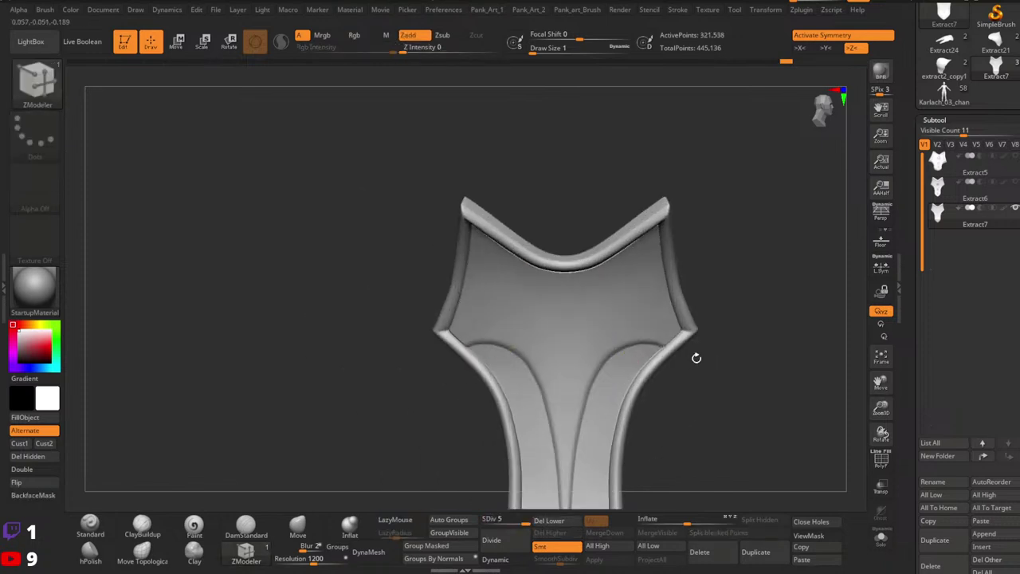
right_drag(697, 358, 736, 352)
mouse_move(586, 355)
right_down()
mouse_move(613, 365)
mouse_move(619, 407)
right_up()
right_drag(656, 349, 576, 353)
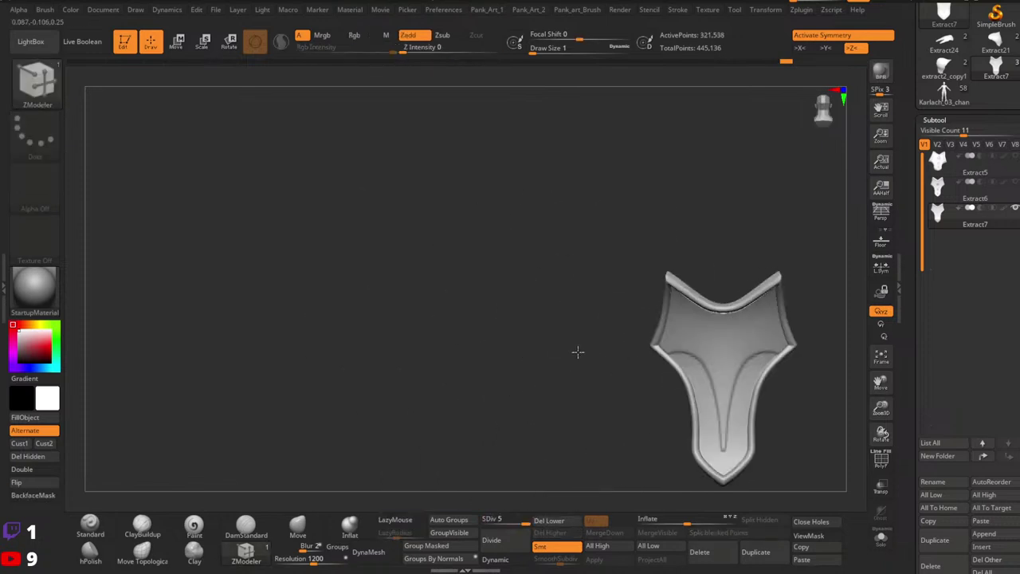
alt+right_drag(709, 351, 495, 357)
ctrl+right_drag(613, 345, 620, 317)
mouse_move(644, 350)
right_down()
mouse_move(685, 367)
mouse_move(643, 340)
right_up()
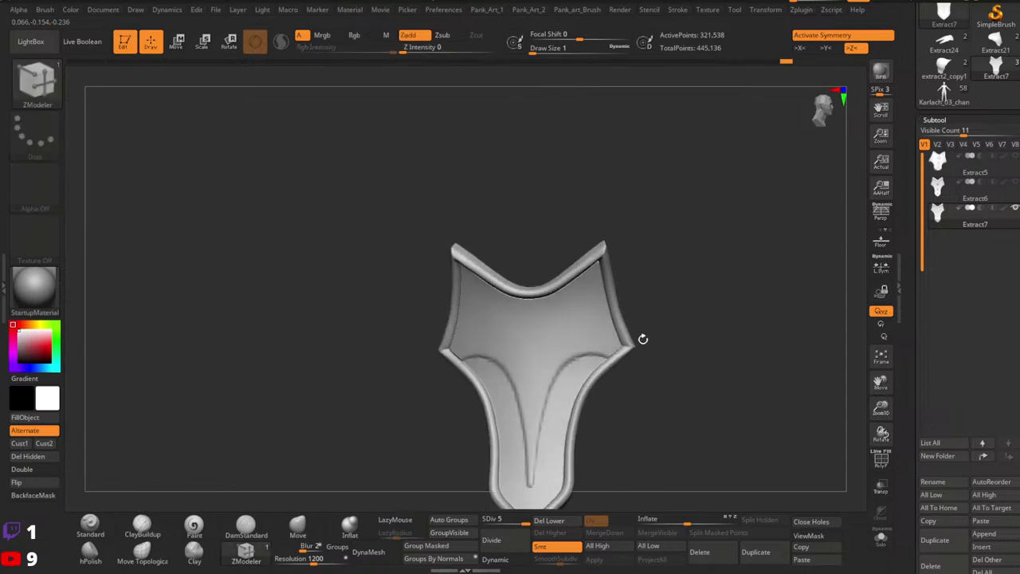
key(shift+f)
key(shift+f)
right_drag(655, 351, 642, 356)
mouse_move(661, 375)
ctrl+right_down()
mouse_move(678, 353)
mouse_move(677, 383)
ctrl+right_up()
mouse_move(709, 332)
right_down()
mouse_move(685, 340)
mouse_move(728, 337)
right_up()
alt+right_drag(673, 359, 703, 351)
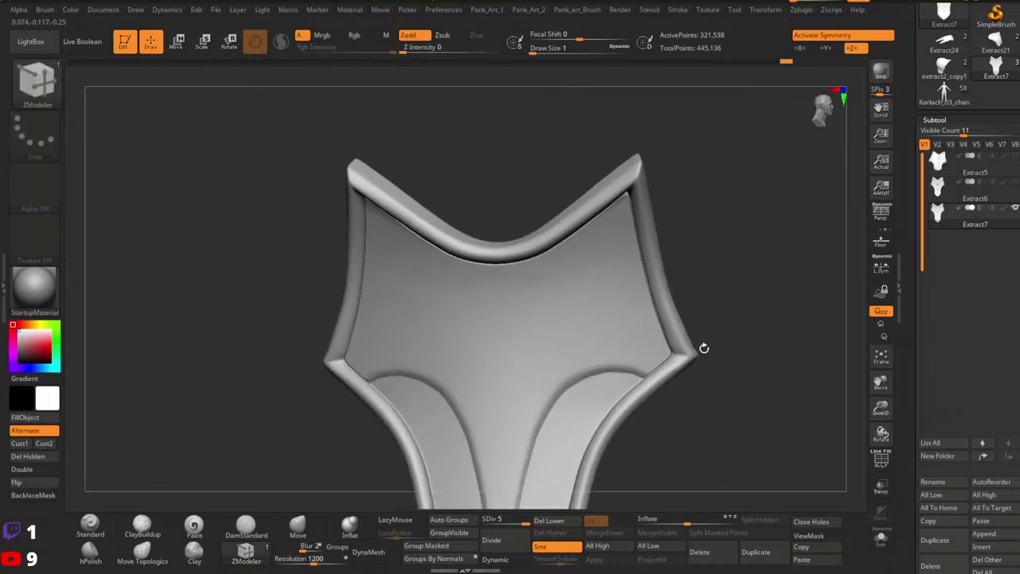
Return to subdivision level 1 in wireframe and undo all the edge, point and mask changes at the side corners.
drag(511, 520, 488, 516)
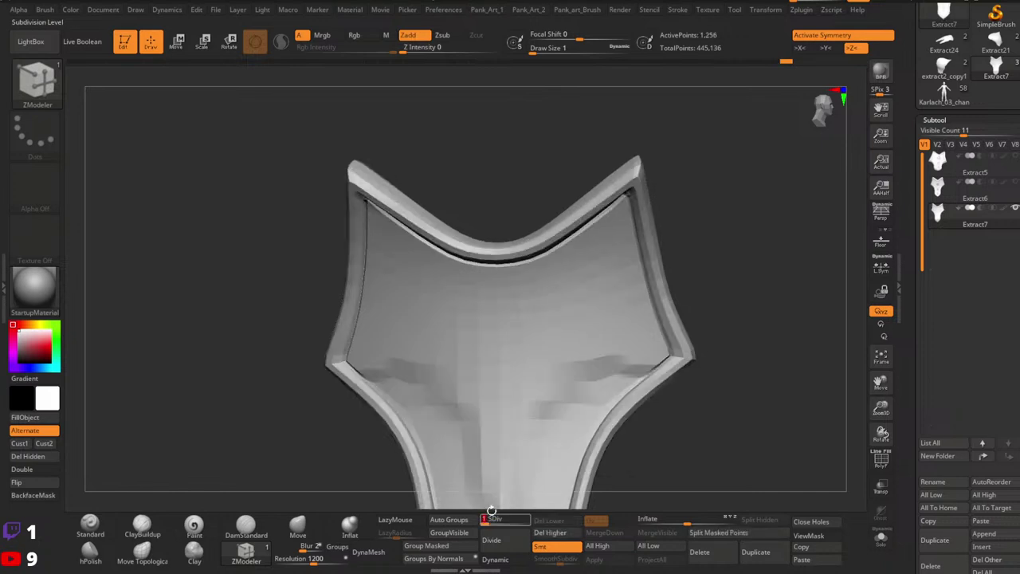
key(shift+f)
mouse_move(695, 367)
right_down()
mouse_move(706, 375)
mouse_move(668, 373)
mouse_move(739, 373)
right_up()
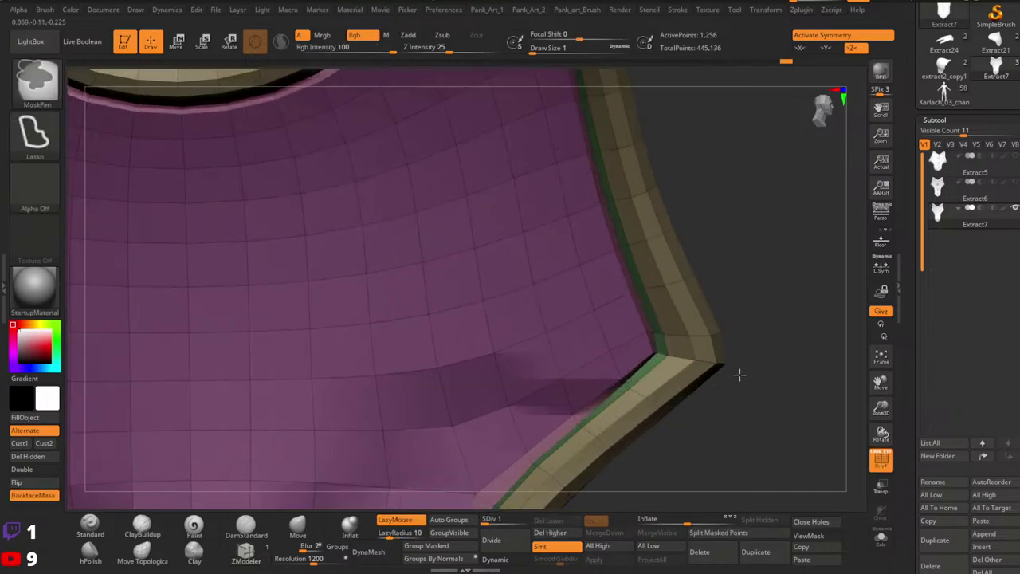
key(ctrl+z)
key(ctrl+z)
key(ctrl+z)
key(ctrl+z)
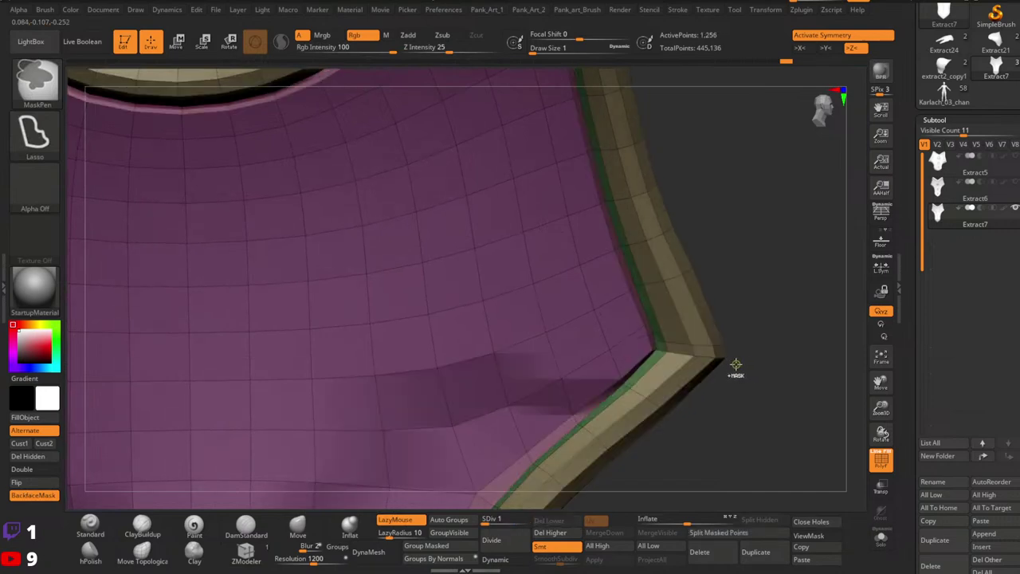
key(ctrl+z)
key(ctrl+z)
key(ctrl+z)
key(ctrl+z)
key(ctrl+z)
key(ctrl+z)
key(ctrl+z)
key(ctrl+z)
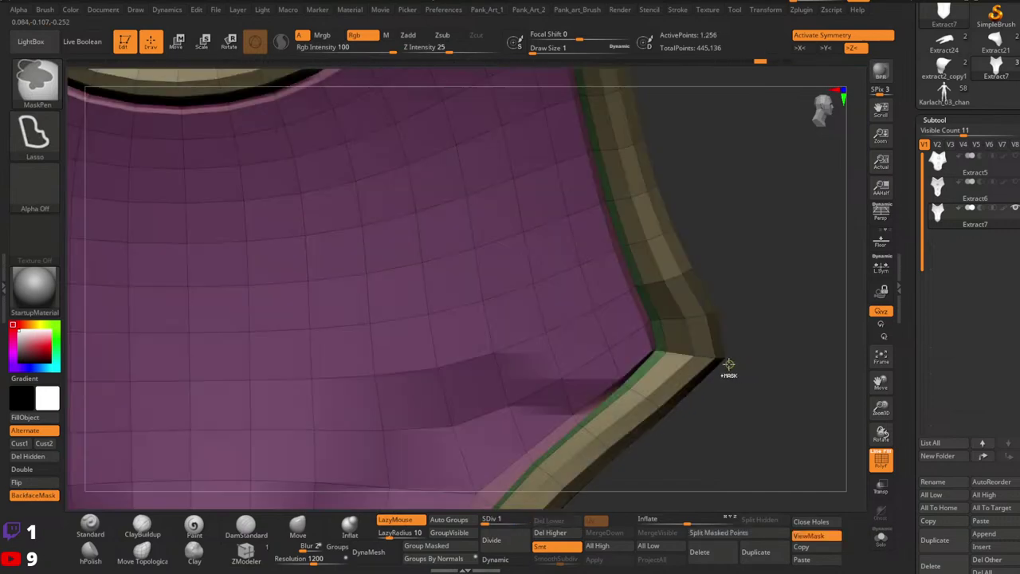
key(ctrl+z)
ctrl+right_drag(750, 396, 683, 351)
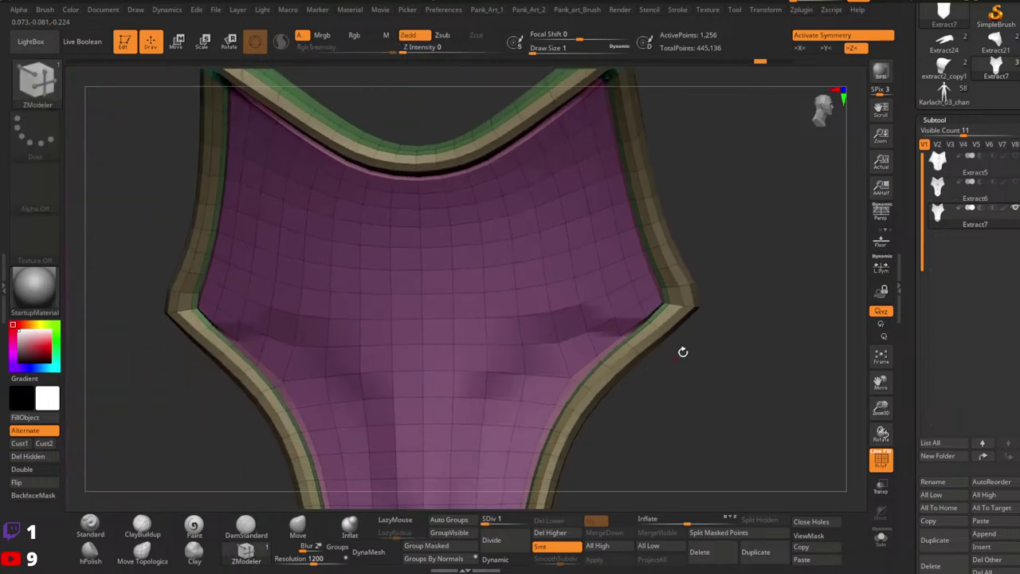
ctrl+right_drag(669, 292, 727, 336)
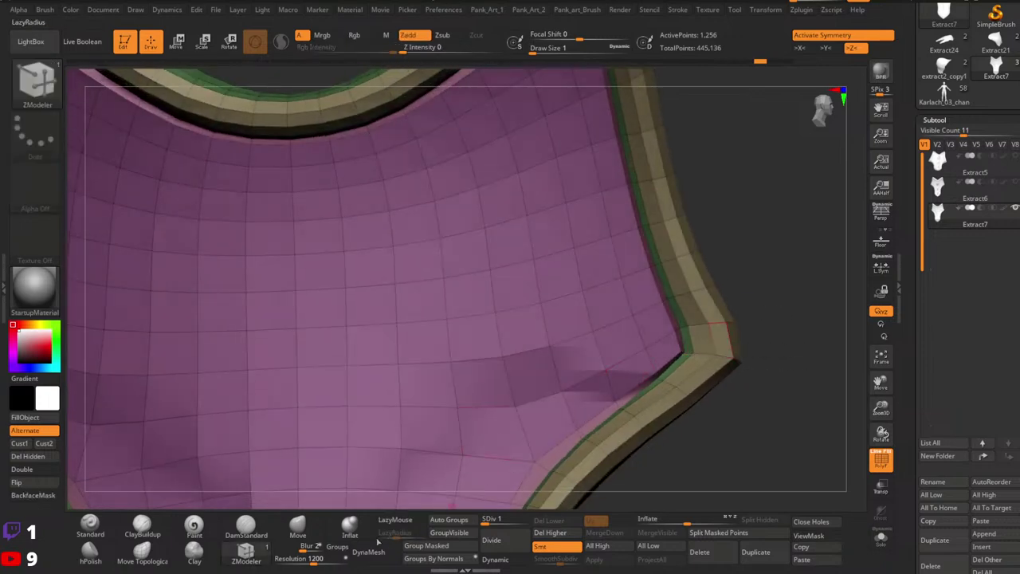
Roll the plate's undo history far back to the clean low-poly version without subdivision levels.
ctrl+right_drag(629, 405, 627, 337)
key(shift+f)
ctrl+right_drag(757, 399, 720, 137)
key(shift+f)
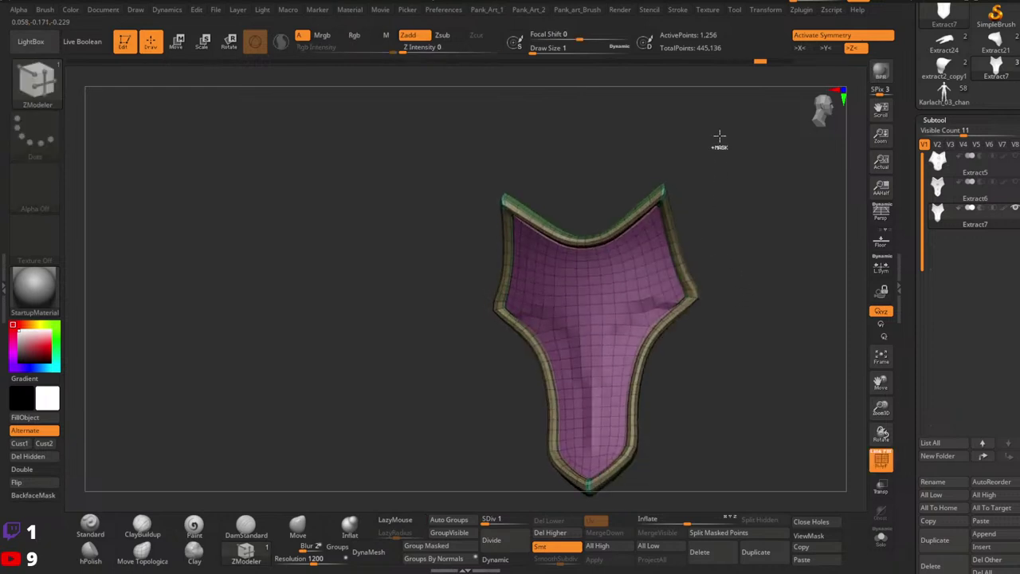
mouse_move(758, 60)
mouse_down()
mouse_move(502, 108)
mouse_move(522, 107)
mouse_move(512, 111)
mouse_up()
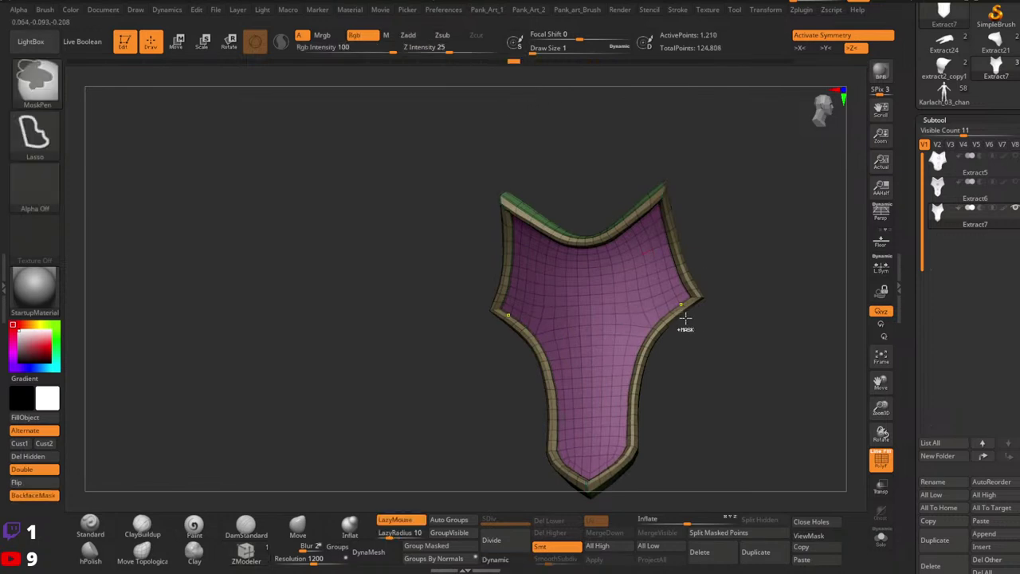
Switch the material to SkinShade4 and bring the plate's side corner into close view.
ctrl+right_drag(698, 302, 684, 251)
right_click(751, 238)
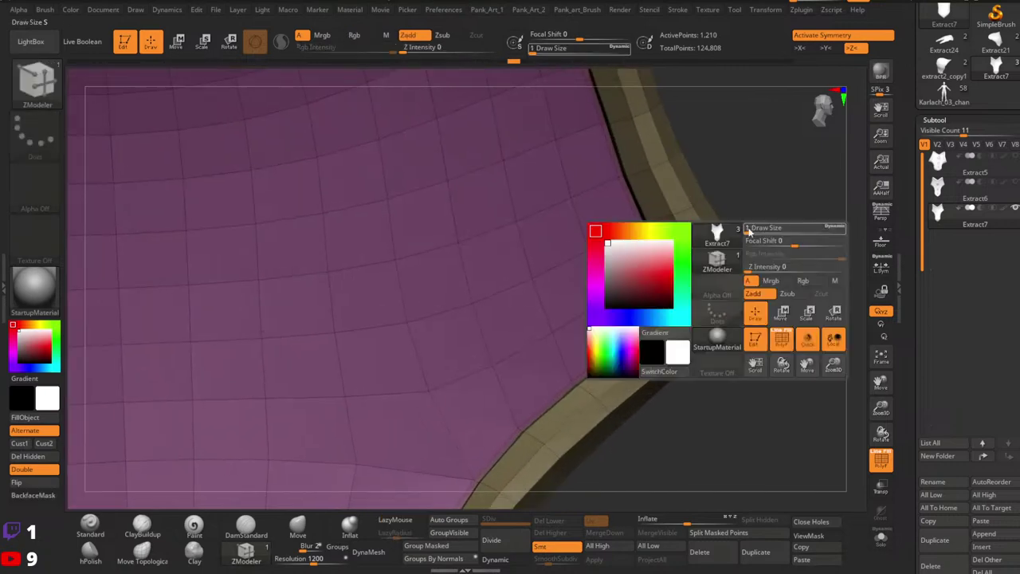
click(35, 287)
click(309, 216)
right_drag(758, 221, 647, 206)
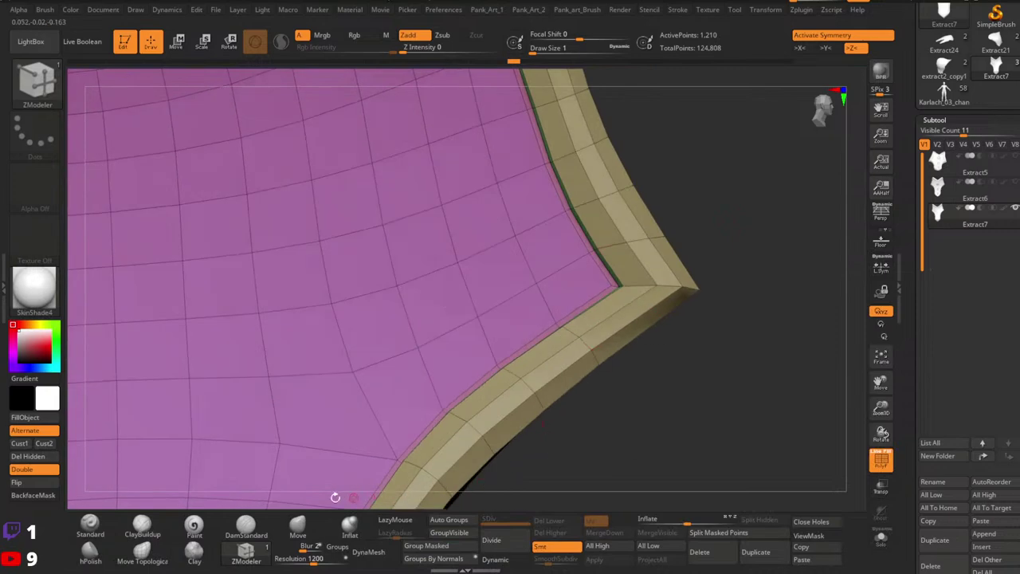
Adjust the inner rim points at the side corner with the Move brush, reducing the draw size to about 5.75 and accepting the undo history removal.
click(297, 526)
key(space)
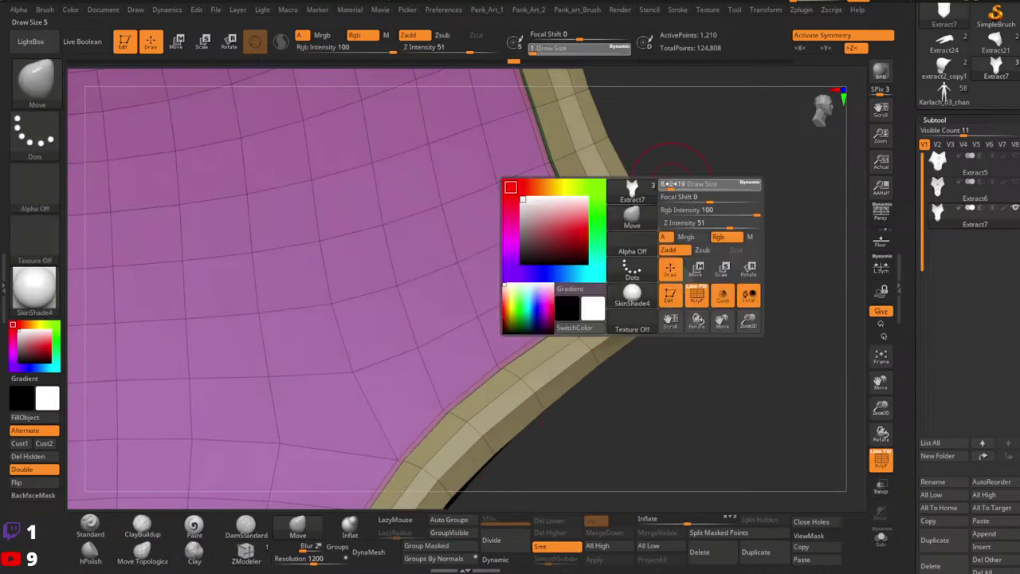
key(])
key(])
key(])
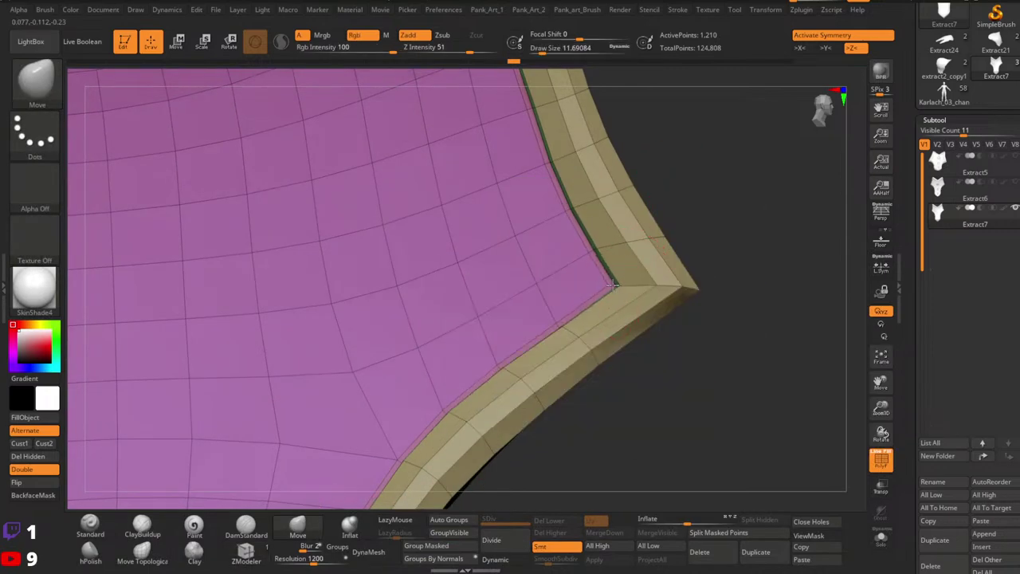
drag(603, 283, 615, 285)
click(602, 327)
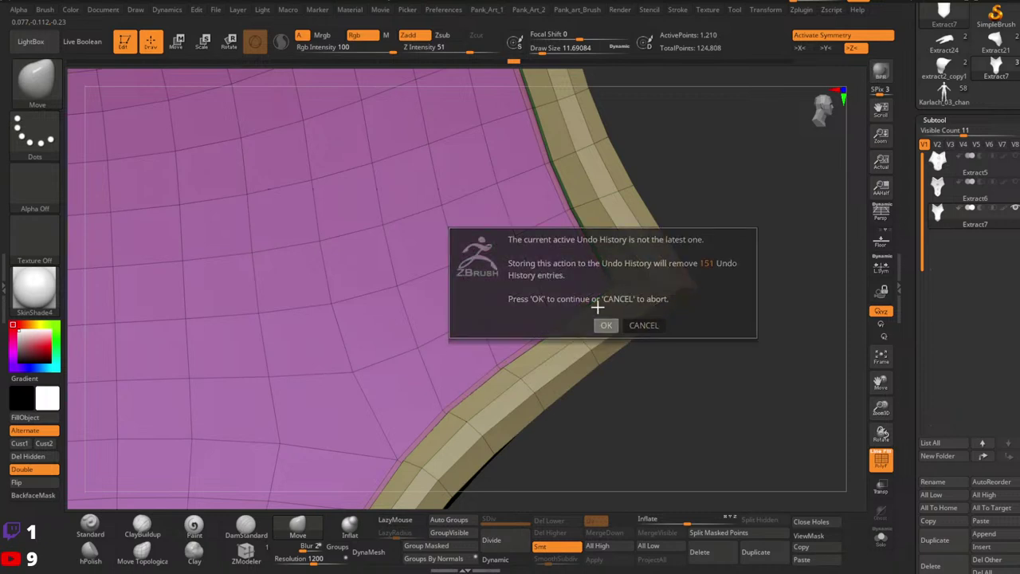
key(space)
drag(592, 235, 588, 236)
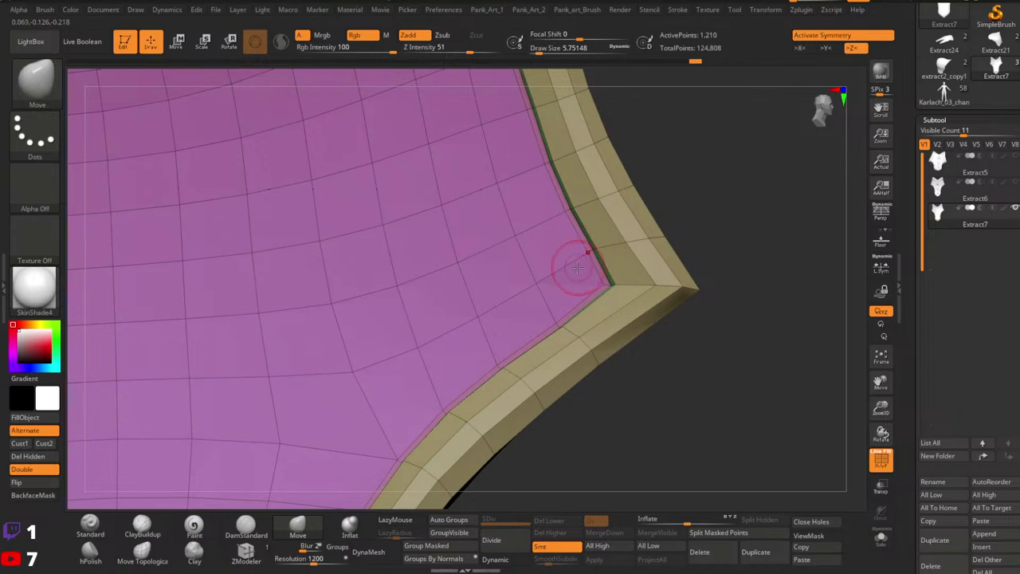
right_drag(566, 242, 605, 260)
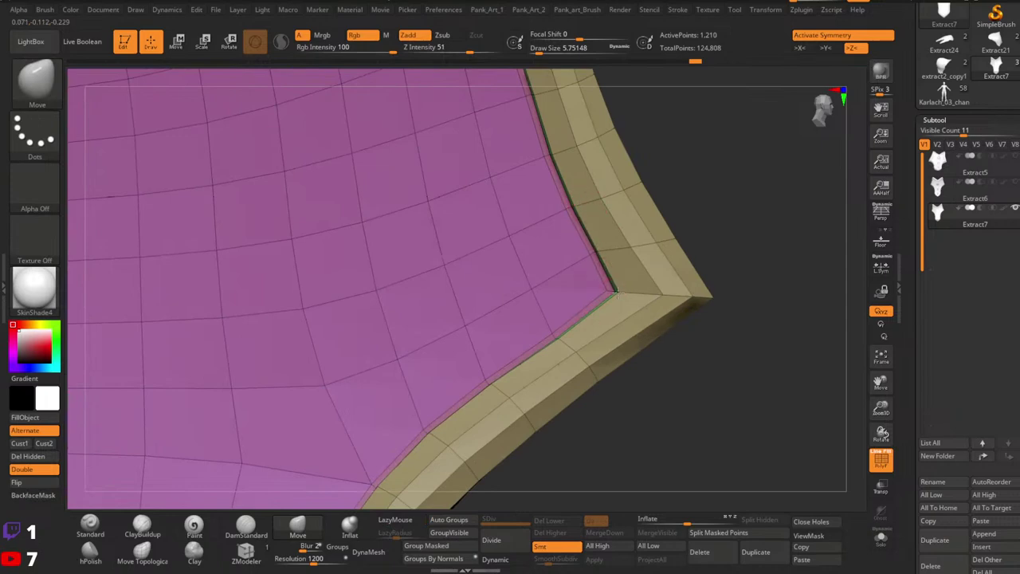
mouse_move(550, 336)
ctrl+right_down()
mouse_move(584, 287)
mouse_move(575, 316)
ctrl+right_up()
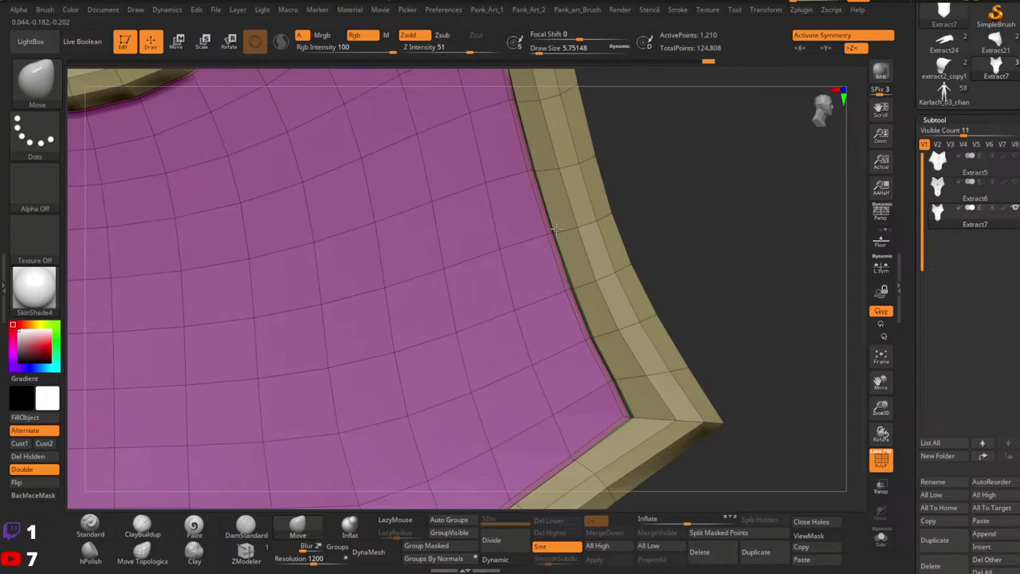
Nudge the rim edges above the side corner with the Move brush at draw sizes of about 11.7 and 17.
key(s)
drag(542, 236, 546, 237)
mouse_move(647, 336)
ctrl+right_down()
mouse_move(637, 279)
mouse_move(630, 307)
ctrl+right_up()
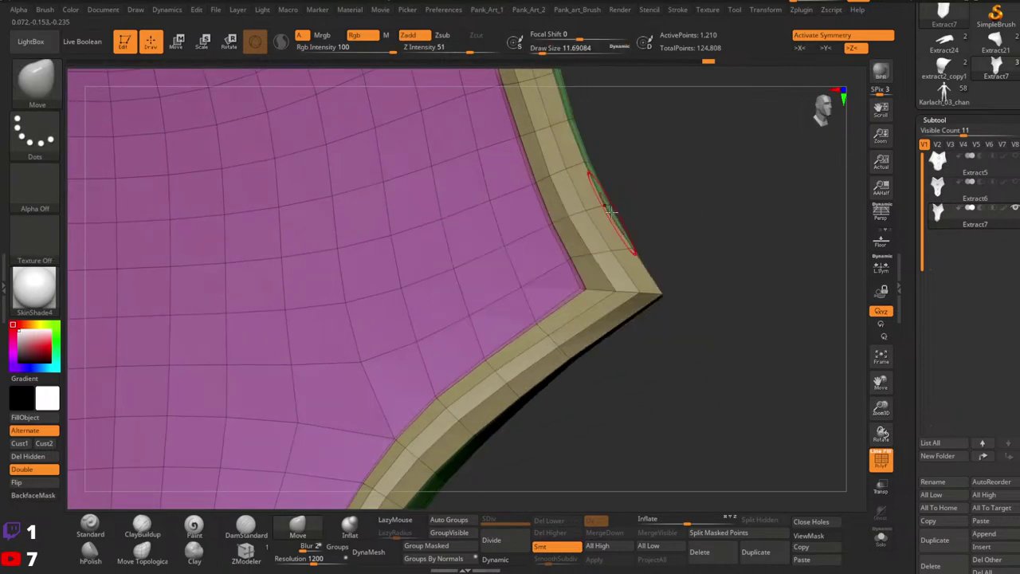
right_drag(610, 211, 624, 234)
key(space)
drag(619, 232, 632, 253)
key(space)
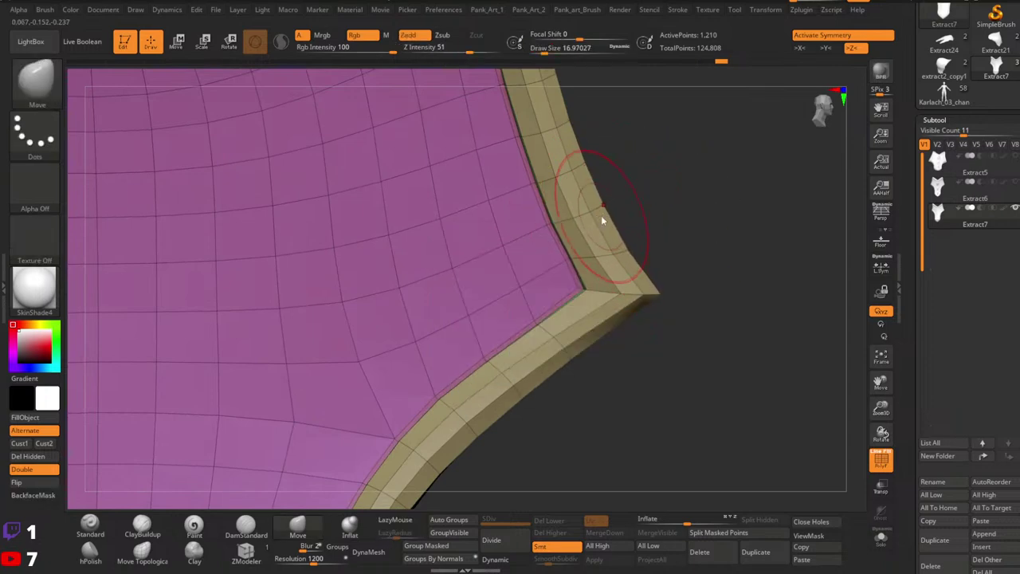
Even out the rim's edge flow up to the plate's top corner with the Move brush at draw sizes of about 10.5 and 11.7.
mouse_move(608, 204)
ctrl+right_down()
mouse_move(587, 198)
mouse_move(630, 228)
mouse_move(606, 154)
mouse_move(614, 250)
mouse_move(570, 216)
mouse_move(582, 223)
ctrl+right_up()
key(space)
drag(583, 223, 580, 233)
key(space)
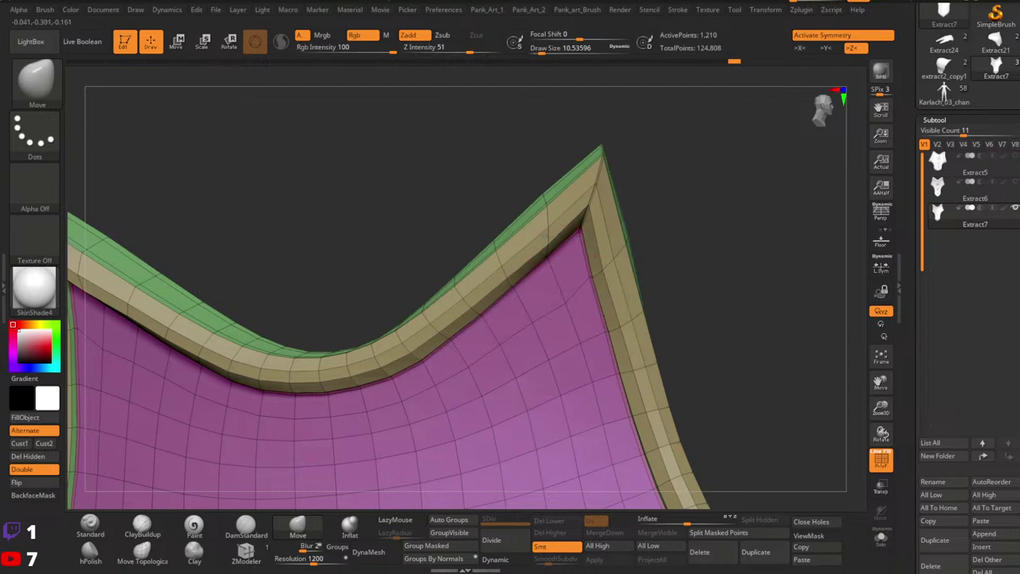
mouse_move(685, 234)
ctrl+right_down()
mouse_move(626, 194)
mouse_move(569, 185)
mouse_move(568, 151)
ctrl+right_up()
key(space)
drag(568, 151, 570, 151)
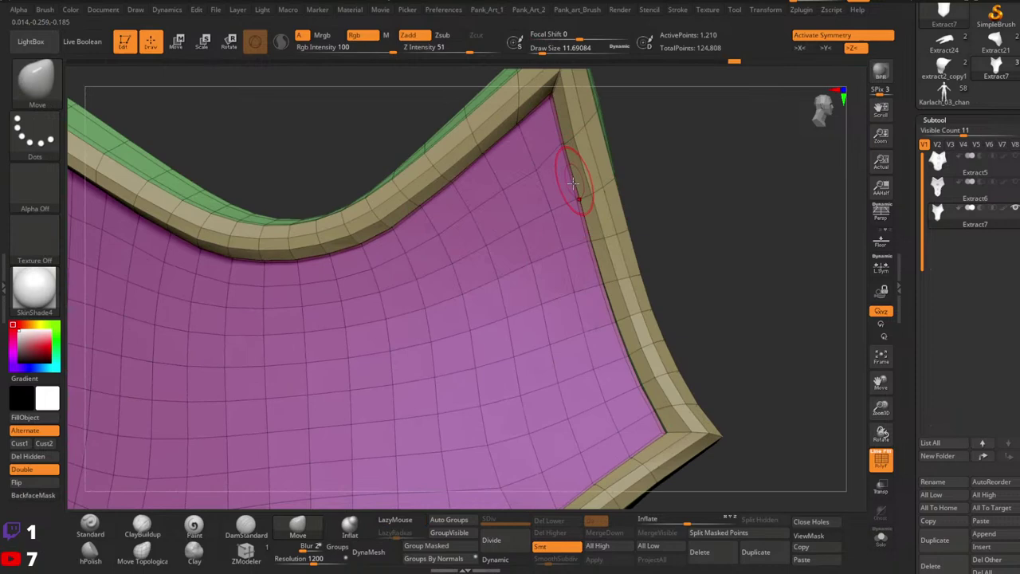
Crease the edges running across the rim at the plate's corners using ZModeler Crease with target EdgeLoop Partial and draw size about 1.5.
ctrl+right_drag(642, 227, 556, 273)
key(space)
drag(741, 182, 732, 183)
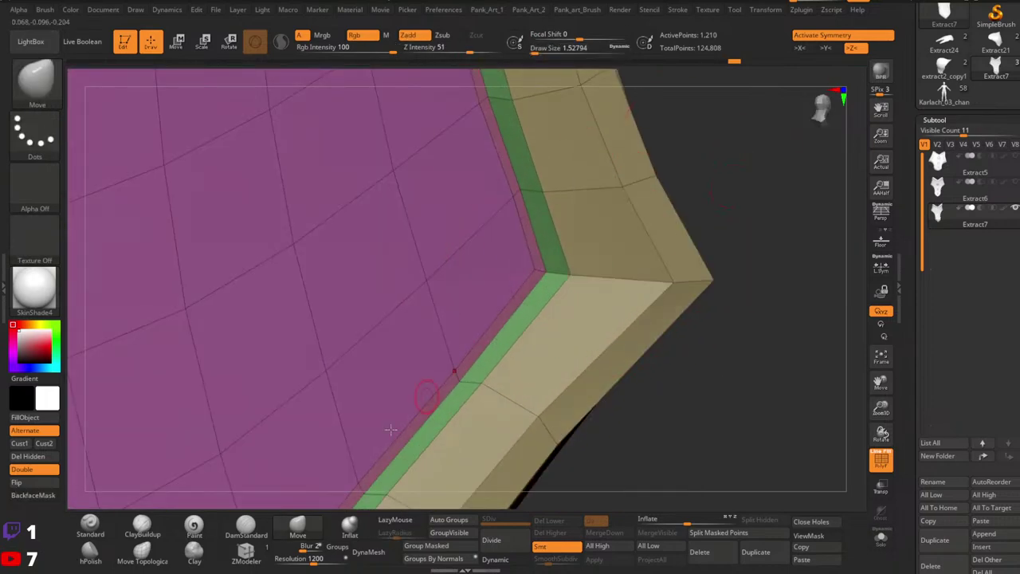
click(239, 553)
key(space)
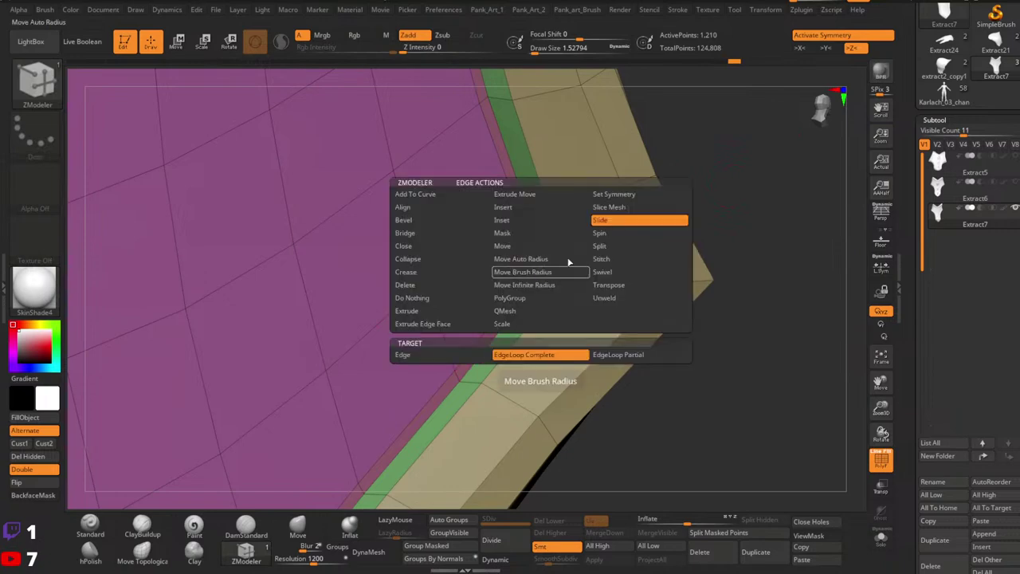
click(422, 272)
click(518, 355)
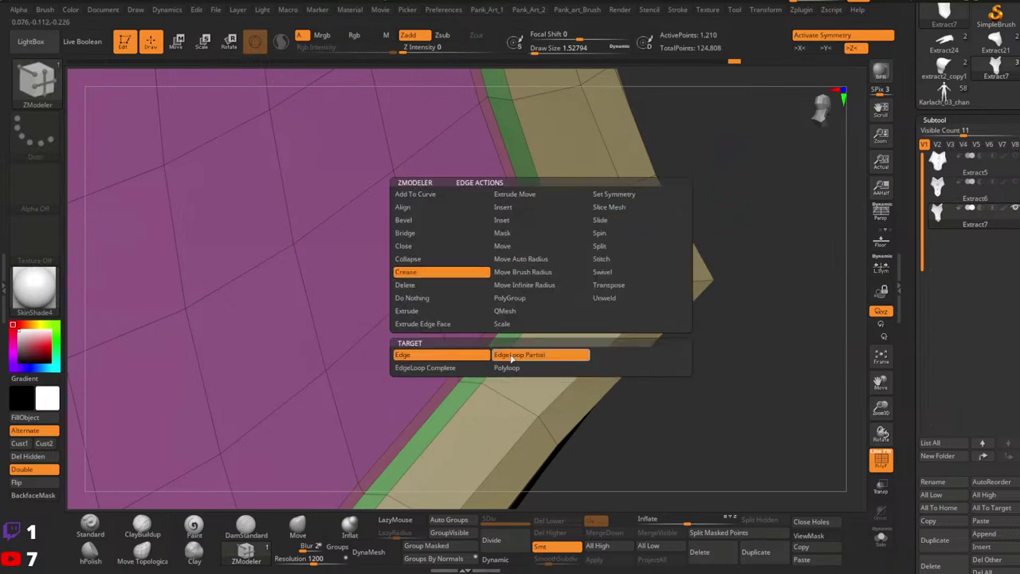
ctrl+right_drag(701, 319, 646, 247)
ctrl+right_drag(646, 247, 563, 279)
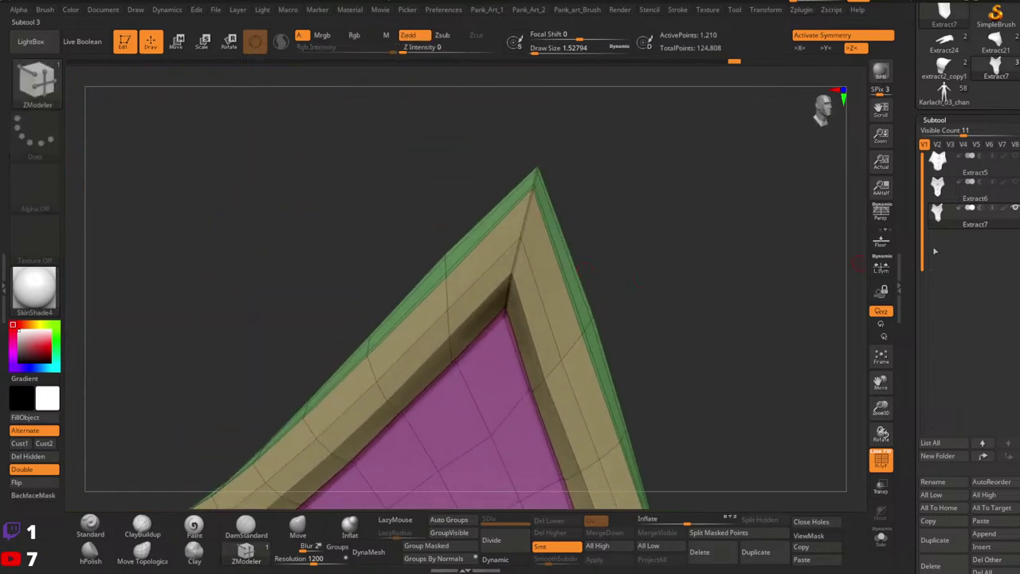
Try bevelling the creased corner edges at bevel widths 0.00635 and 0.00468, undoing each attempt.
drag(914, 310, 919, 162)
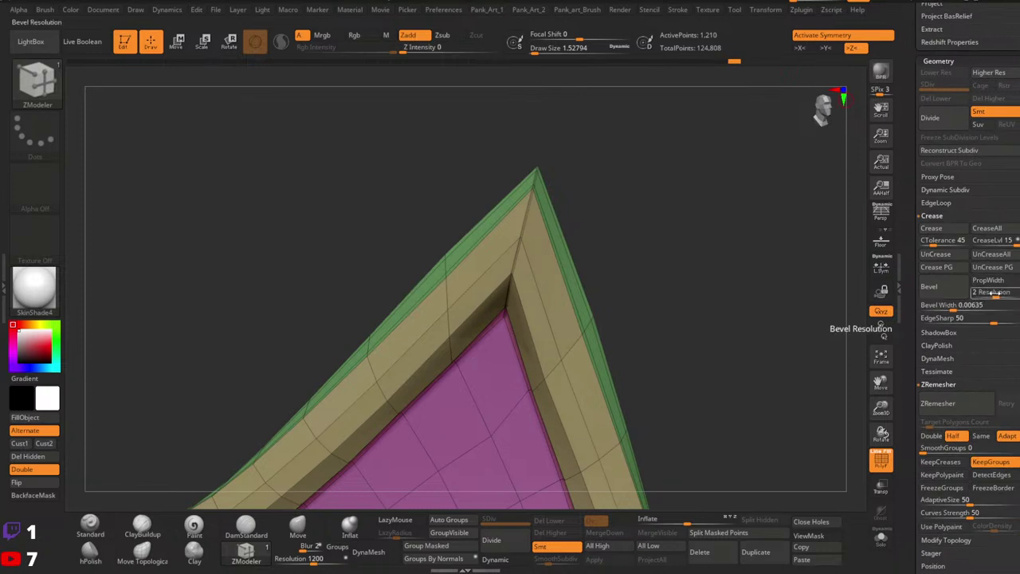
drag(953, 306, 957, 306)
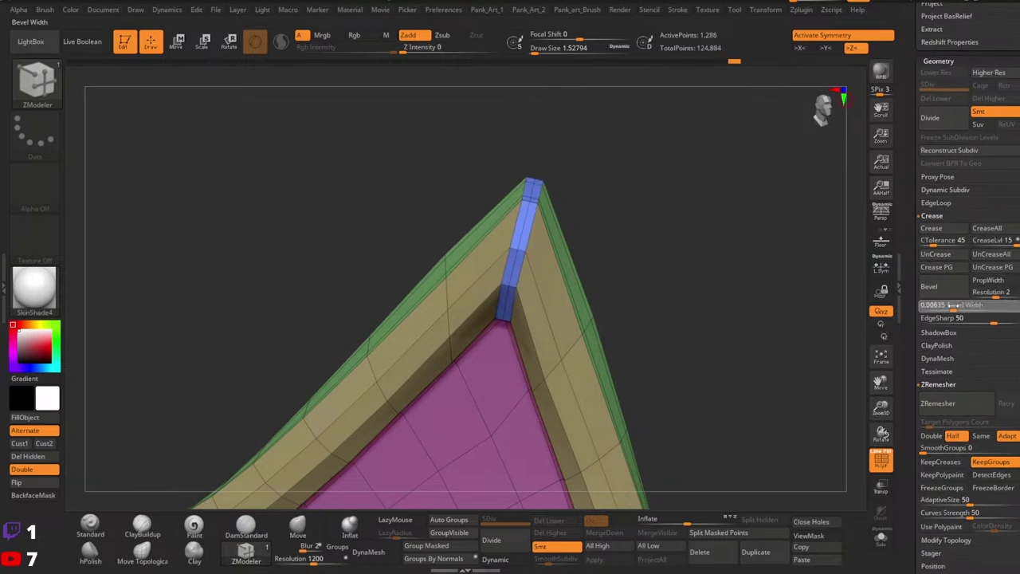
drag(695, 282, 690, 253)
key(ctrl+z)
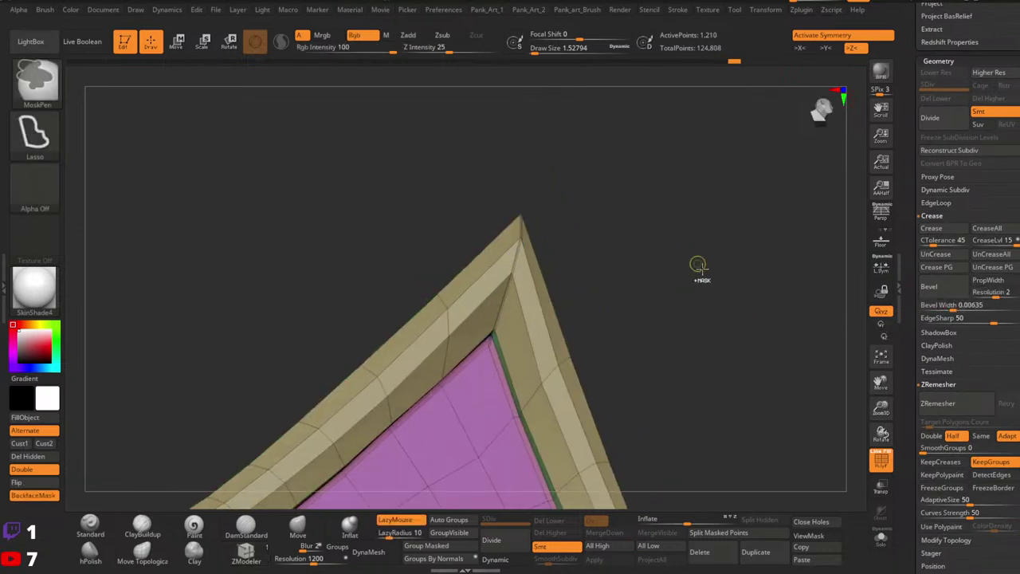
drag(948, 304, 954, 305)
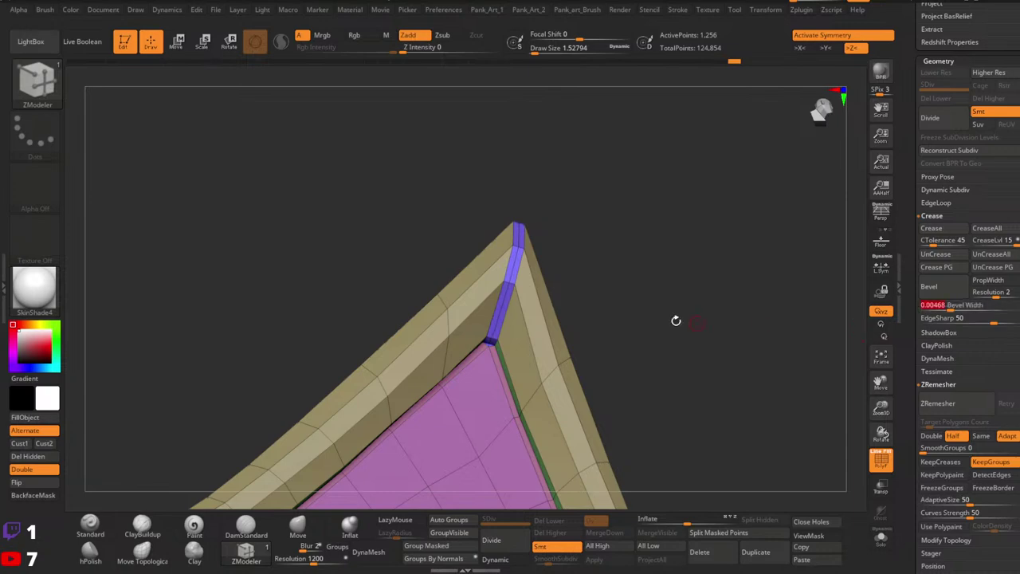
ctrl+right_drag(676, 319, 612, 262)
drag(612, 262, 596, 297)
ctrl+right_drag(596, 297, 692, 332)
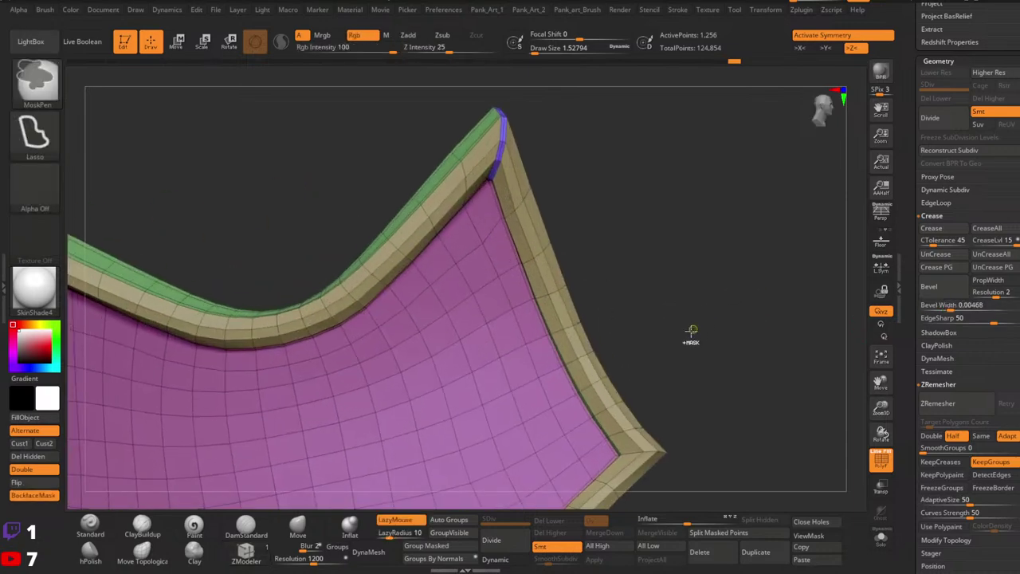
key(ctrl+z)
Bevel the creased corner edges at resolution 2, narrowing the bevel width from 0.00468 to 0.00343.
drag(692, 332, 606, 357)
ctrl+right_drag(584, 351, 571, 152)
right_drag(564, 248, 571, 309)
alt+right_drag(571, 309, 629, 327)
right_drag(686, 271, 672, 204)
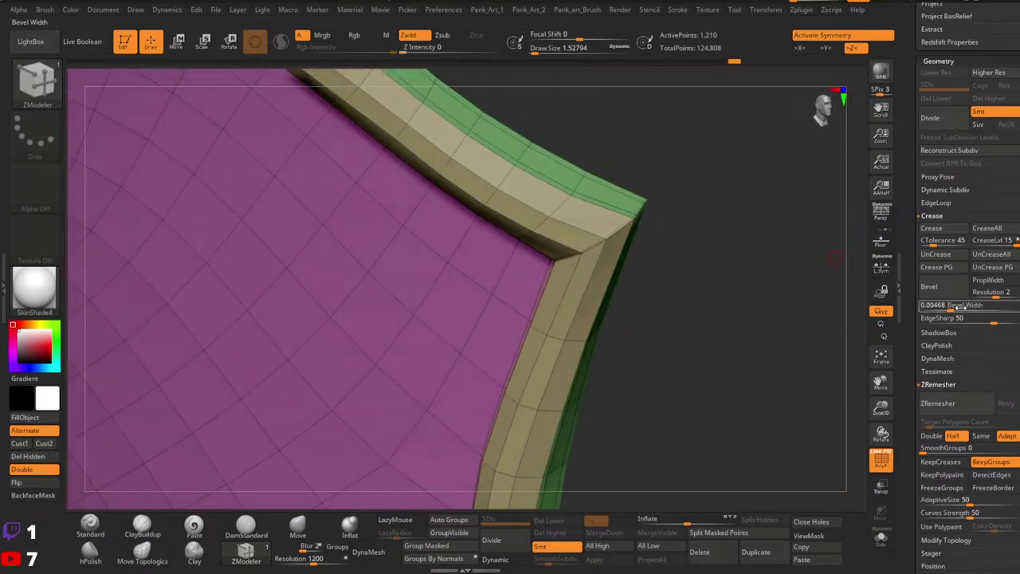
drag(960, 308, 950, 307)
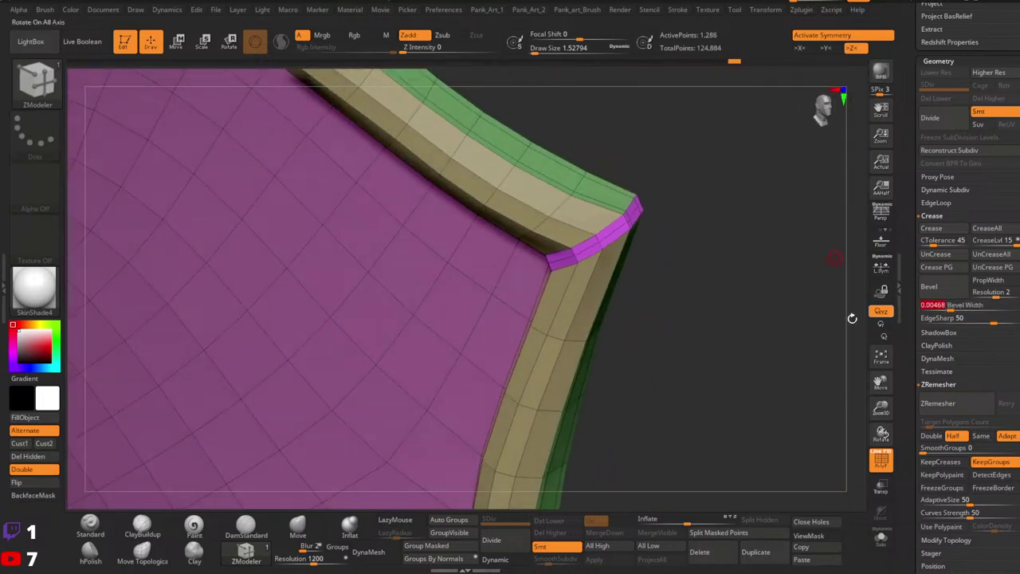
right_drag(709, 297, 757, 280)
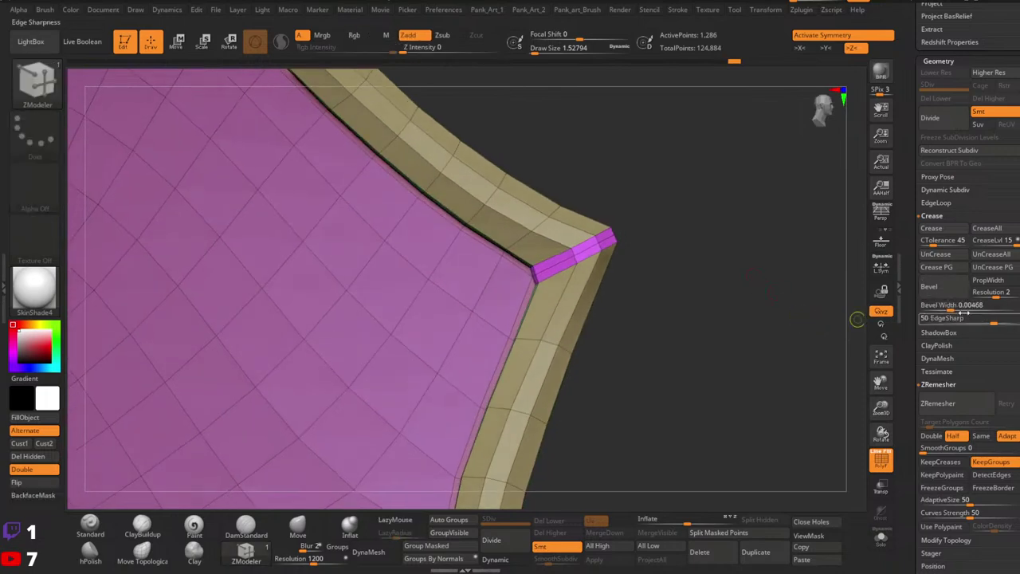
drag(950, 309, 950, 308)
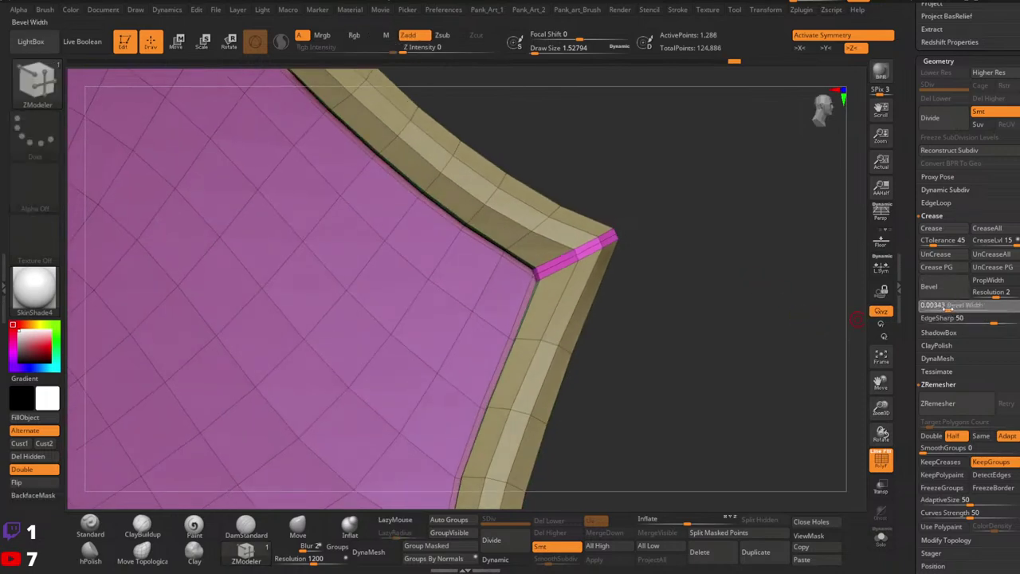
Turn on Dynamic Subdiv with the wireframe hidden and inspect the plate's smoothed corners from several angles.
ctrl+right_drag(785, 291, 713, 321)
key(shift+f)
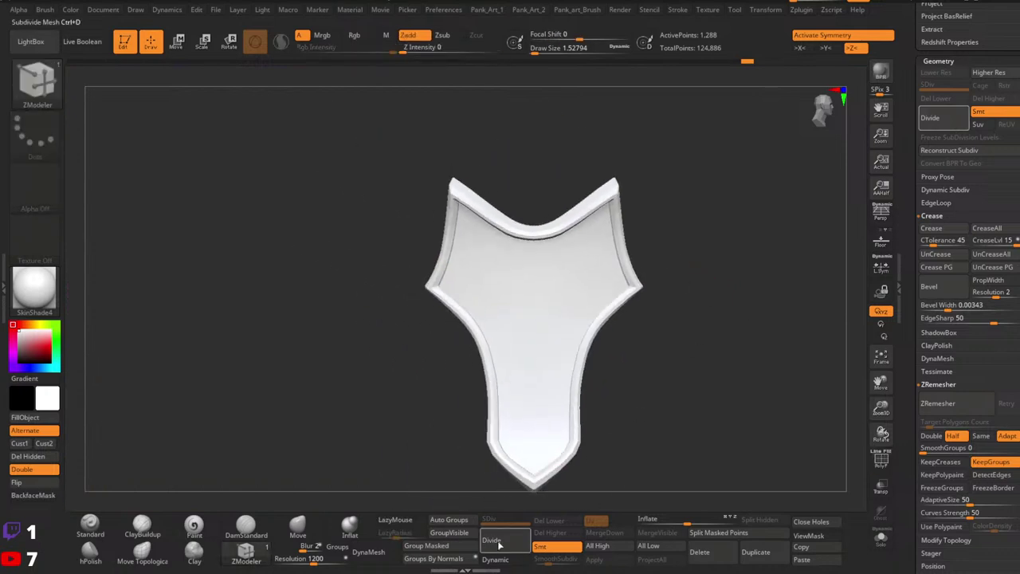
click(500, 558)
right_drag(723, 363, 738, 321)
right_drag(738, 321, 757, 319)
right_drag(668, 323, 737, 326)
mouse_move(737, 326)
ctrl+right_down()
mouse_move(724, 324)
mouse_move(760, 318)
mouse_move(673, 308)
mouse_move(699, 310)
mouse_move(738, 348)
mouse_move(683, 312)
mouse_move(717, 316)
mouse_move(726, 333)
ctrl+right_up()
key(shift+f)
key(shift+f)
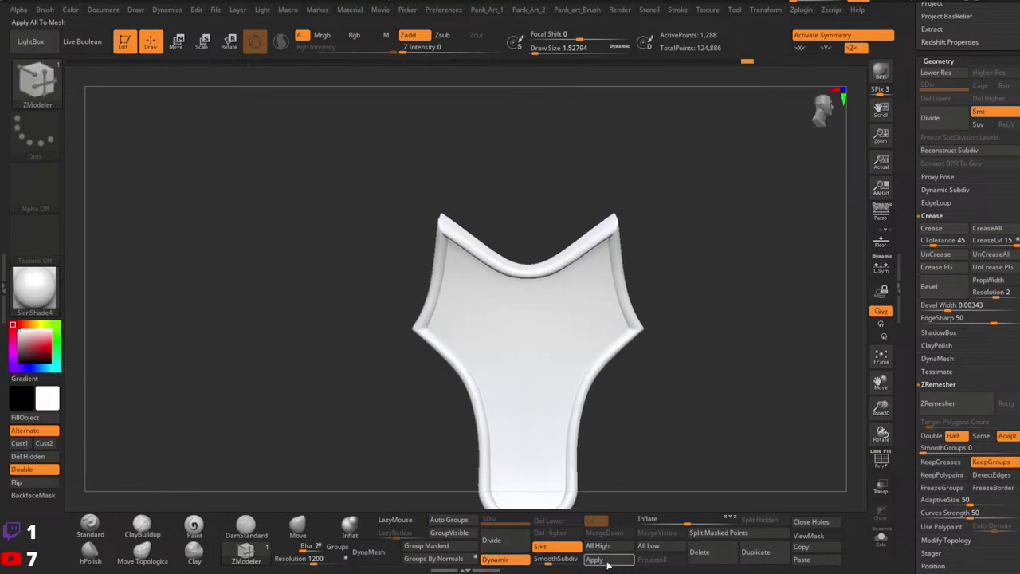
alt+right_drag(647, 366, 687, 341)
ctrl+right_drag(686, 340, 711, 381)
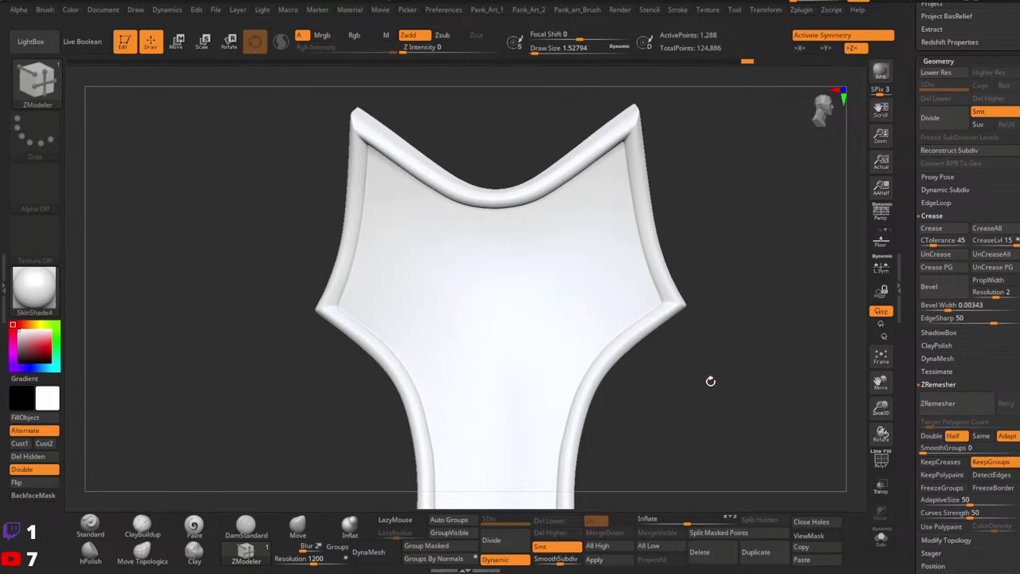
Apply the dynamic subdivision to the mesh and switch the material back to StartupMaterial.
click(604, 561)
click(35, 290)
click(157, 324)
mouse_move(621, 363)
ctrl+right_down()
mouse_move(583, 337)
mouse_move(595, 325)
ctrl+right_up()
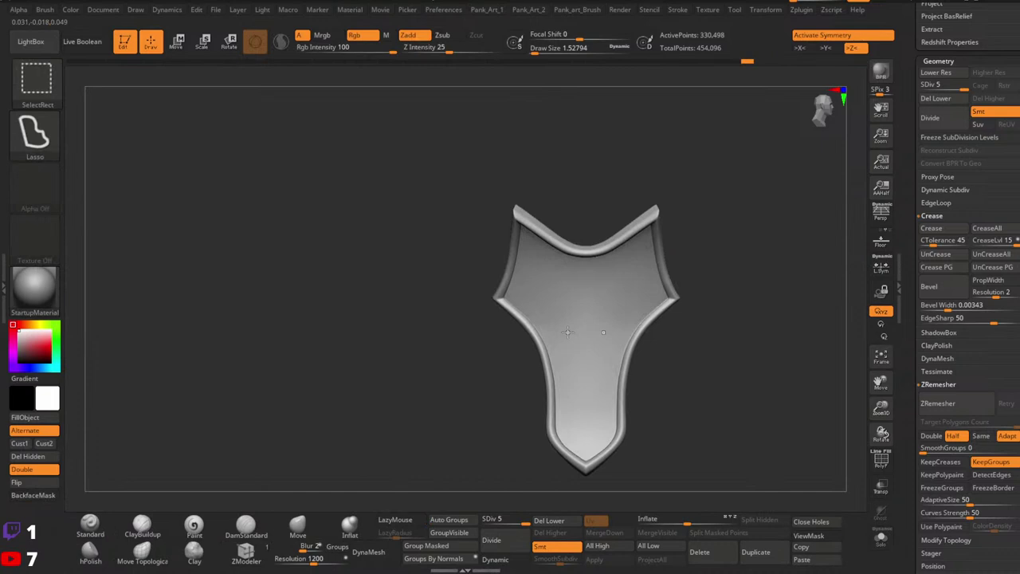
Isolate the plate's inner panel polygroup, and invert the visibility to hide that panel instead.
ctrl+shift+click(594, 343)
alt+right_drag(697, 339, 652, 350)
ctrl+right_drag(572, 337, 696, 364)
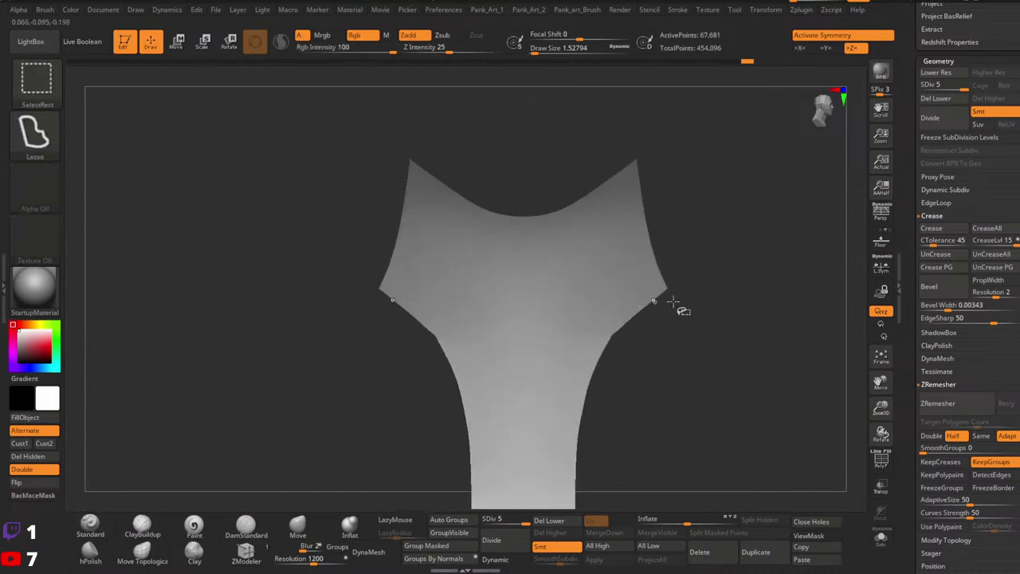
ctrl+shift+drag(672, 300, 754, 357)
ctrl+right_drag(677, 185, 714, 272)
mouse_move(656, 341)
ctrl+right_down()
mouse_move(754, 309)
mouse_move(743, 296)
ctrl+right_up()
alt+right_drag(742, 297, 683, 371)
Set the selection stroke to Rect, hide the thin strip bordering the inner panel as well, and invert the visibility.
click(26, 142)
click(100, 143)
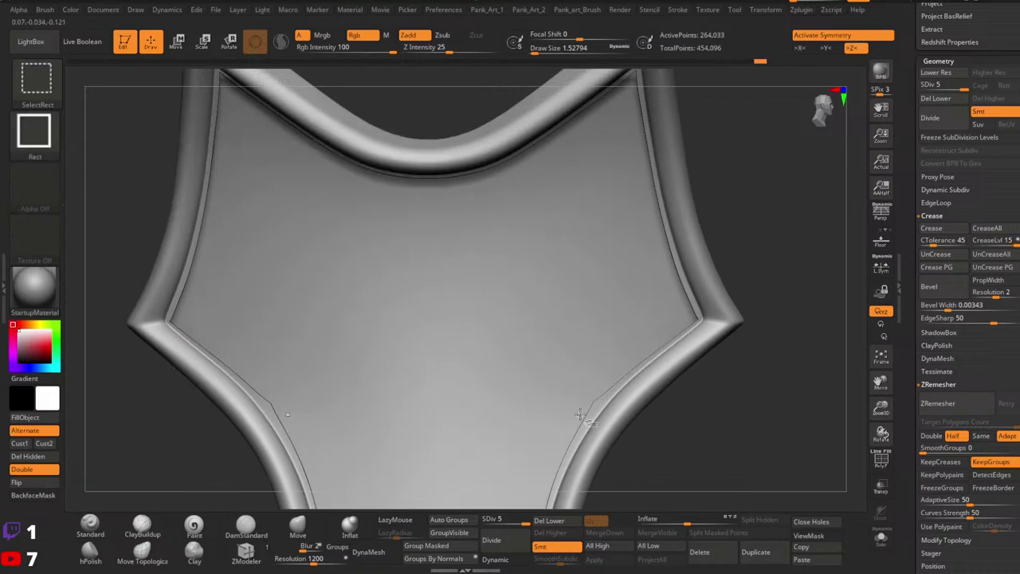
ctrl+shift+click(600, 402)
right_drag(637, 319, 633, 204)
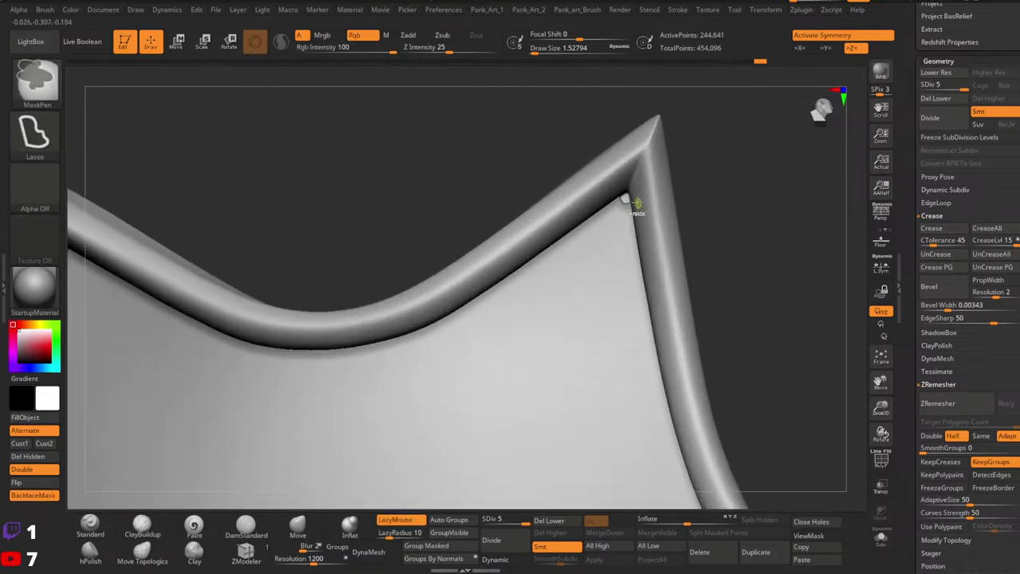
ctrl+right_drag(776, 255, 736, 253)
ctrl+shift+drag(736, 253, 763, 319)
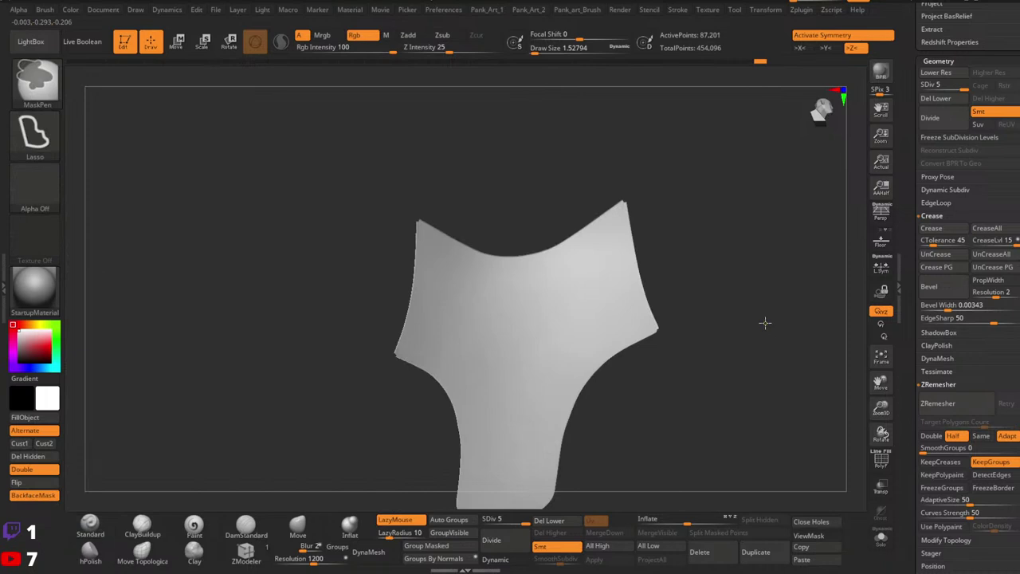
Mask the plate's inner panel and bring the rest of the plate back into view unmasked.
ctrl+click(765, 322)
ctrl+shift+click(781, 265)
ctrl+click(775, 275)
right_drag(767, 292, 693, 289)
ctrl+click(736, 294)
mouse_move(693, 289)
right_down()
mouse_move(659, 286)
mouse_move(665, 268)
mouse_move(658, 276)
mouse_move(683, 291)
right_up()
ctrl+shift+click(644, 267)
ctrl+shift+click(710, 317)
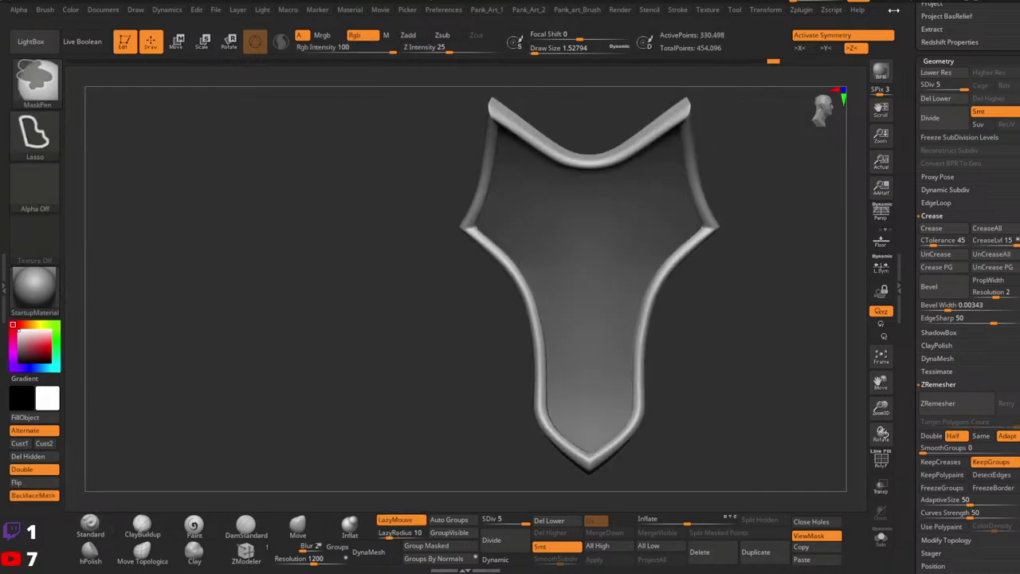
Lasso curved bands along the inner panel's lower sides out of the mask, and undo the extra trims near the tip.
mouse_move(642, 260)
ctrl+mouse_down()
mouse_move(615, 321)
mouse_move(603, 398)
mouse_move(840, 451)
ctrl+mouse_up()
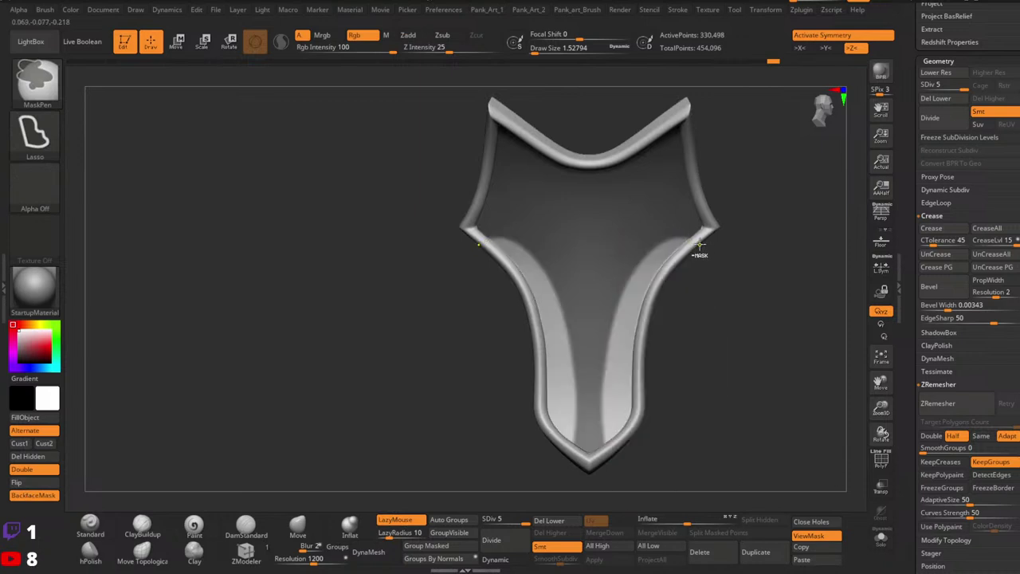
mouse_move(624, 277)
ctrl+alt+mouse_down()
mouse_move(597, 361)
mouse_move(661, 569)
ctrl+alt+mouse_up()
ctrl+alt+drag(644, 426, 549, 567)
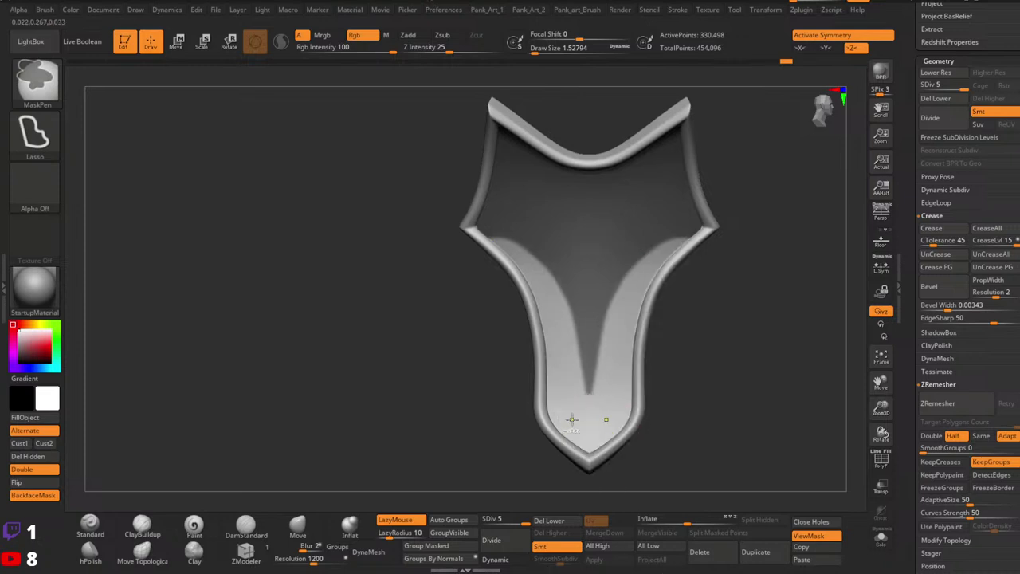
key(ctrl+z)
key(ctrl+z)
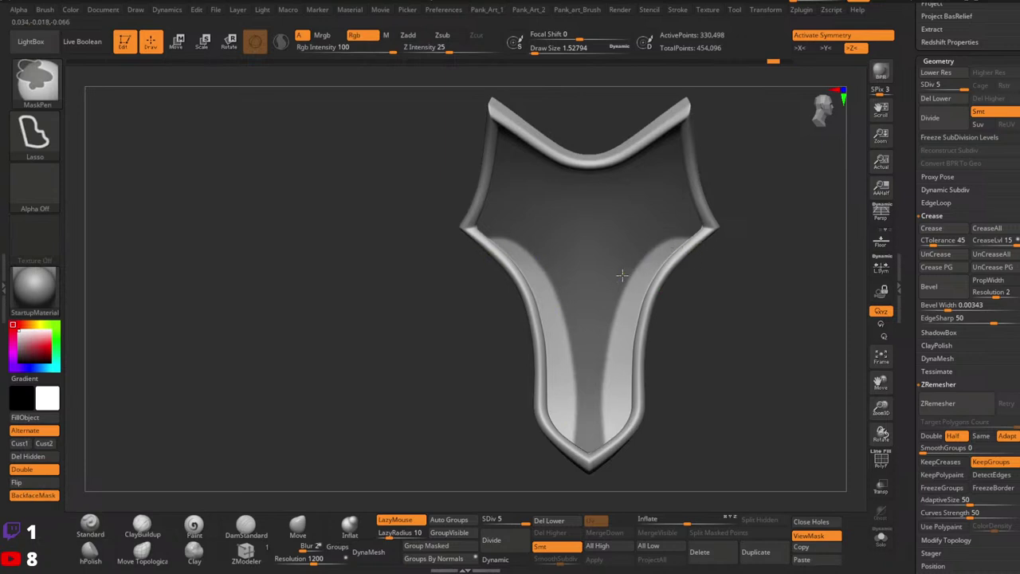
Undo the trial lasso masking on the upper panel, and isolate the inner panel together with the thin strip bordering it.
mouse_move(624, 241)
ctrl+mouse_down()
mouse_move(685, 254)
mouse_move(774, 219)
mouse_move(628, 166)
ctrl+mouse_up()
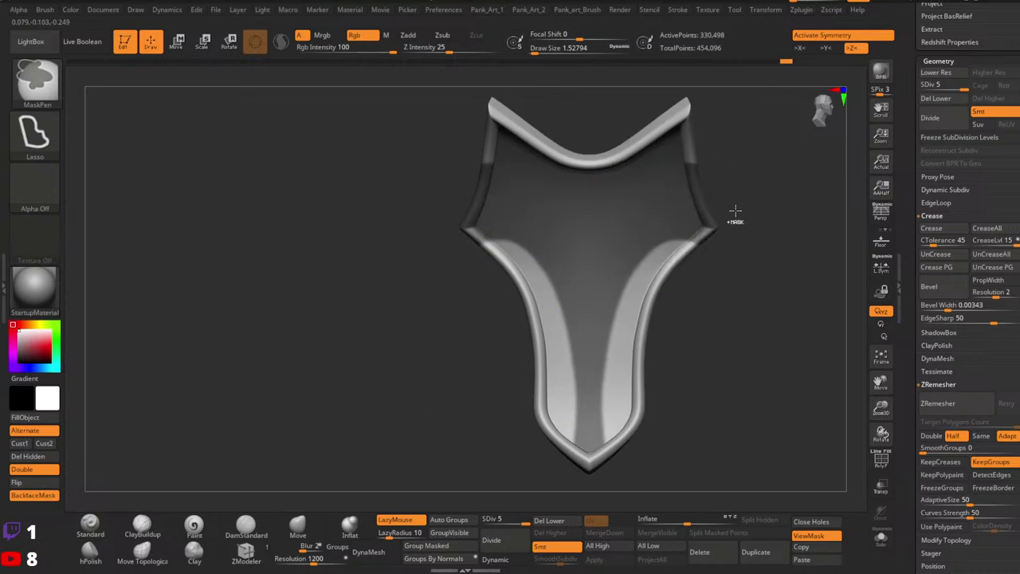
key(ctrl+z)
ctrl+shift+click(691, 224)
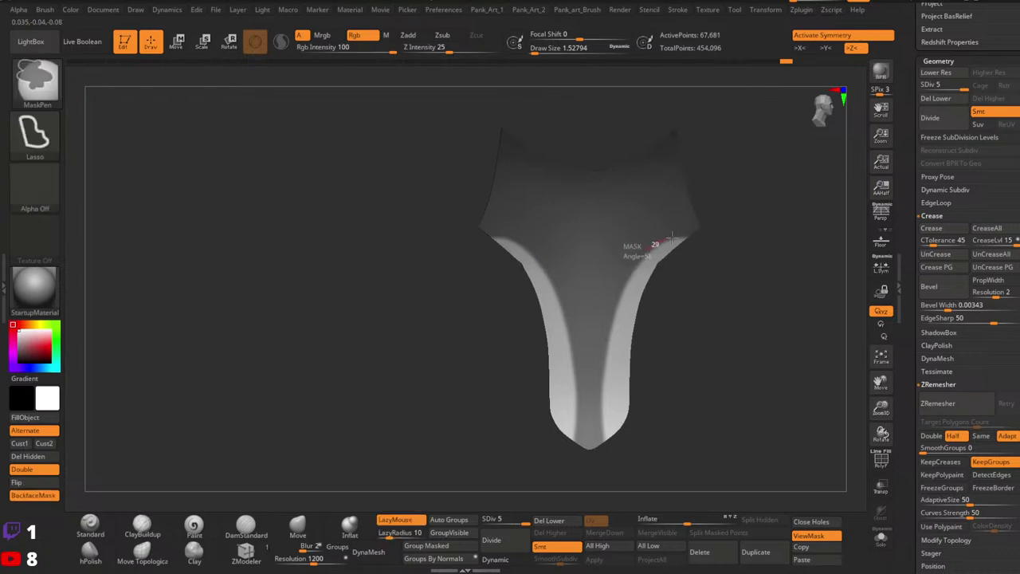
key(ctrl+z)
ctrl+shift+click(666, 250)
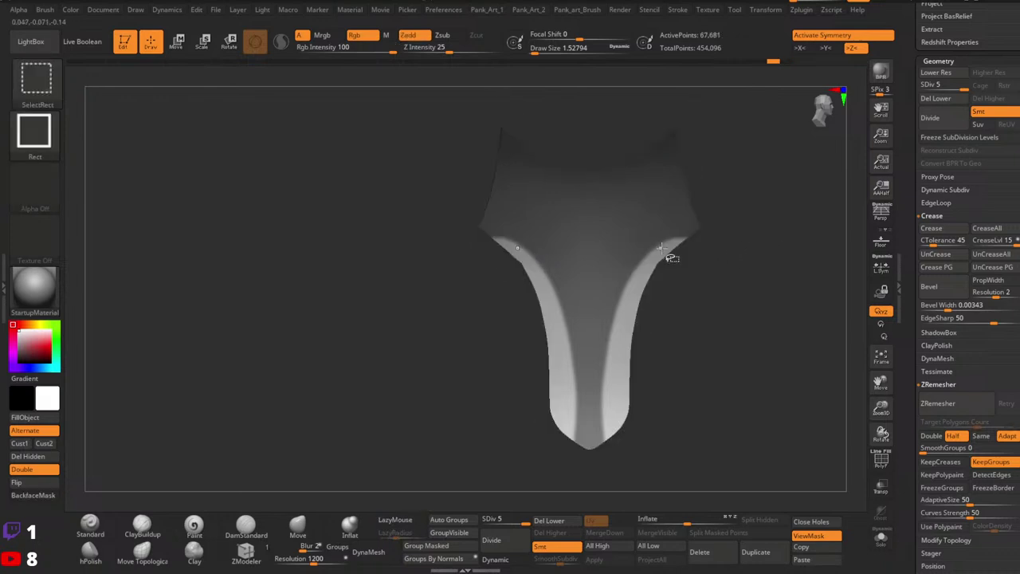
ctrl+shift+click(664, 249)
ctrl+shift+click(658, 259)
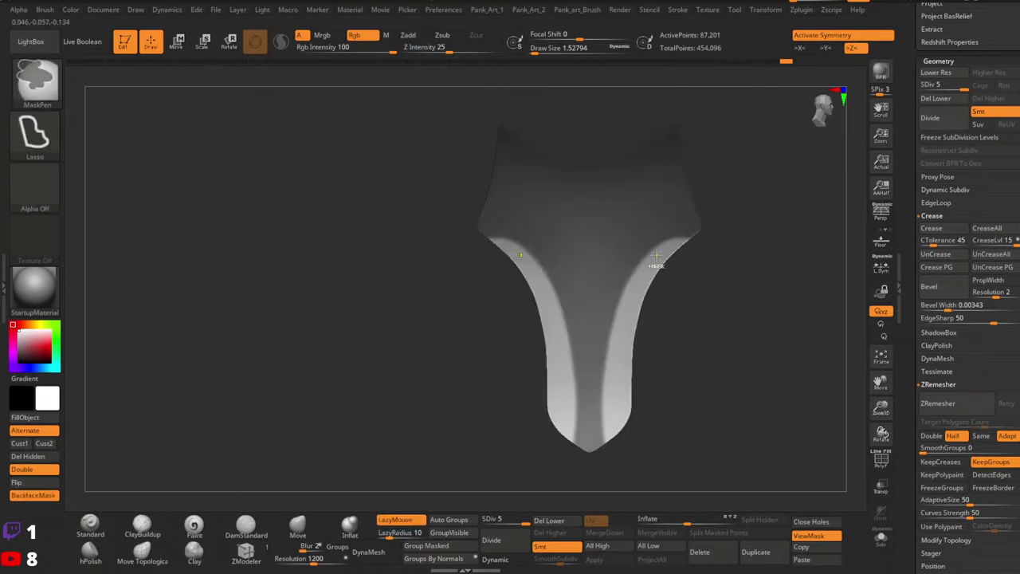
Reshape the mask with lassos: cover the bands' upper ends, then clear more towards the centre and the whole bottom tip.
mouse_move(687, 247)
ctrl+mouse_down()
mouse_move(614, 248)
mouse_move(836, 192)
ctrl+mouse_up()
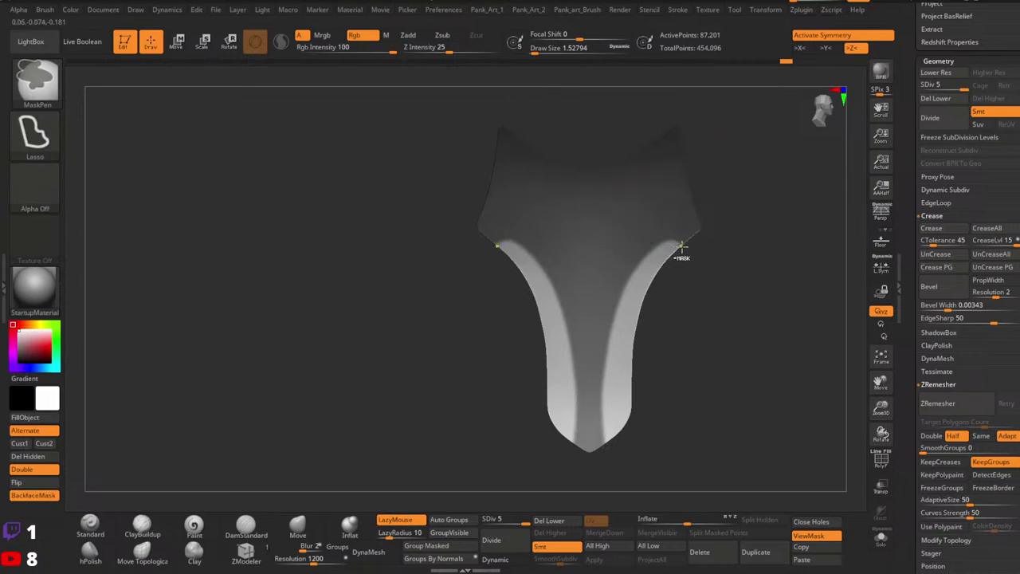
mouse_move(641, 255)
ctrl+alt+mouse_down()
mouse_move(606, 314)
mouse_move(595, 420)
mouse_move(634, 499)
ctrl+alt+mouse_up()
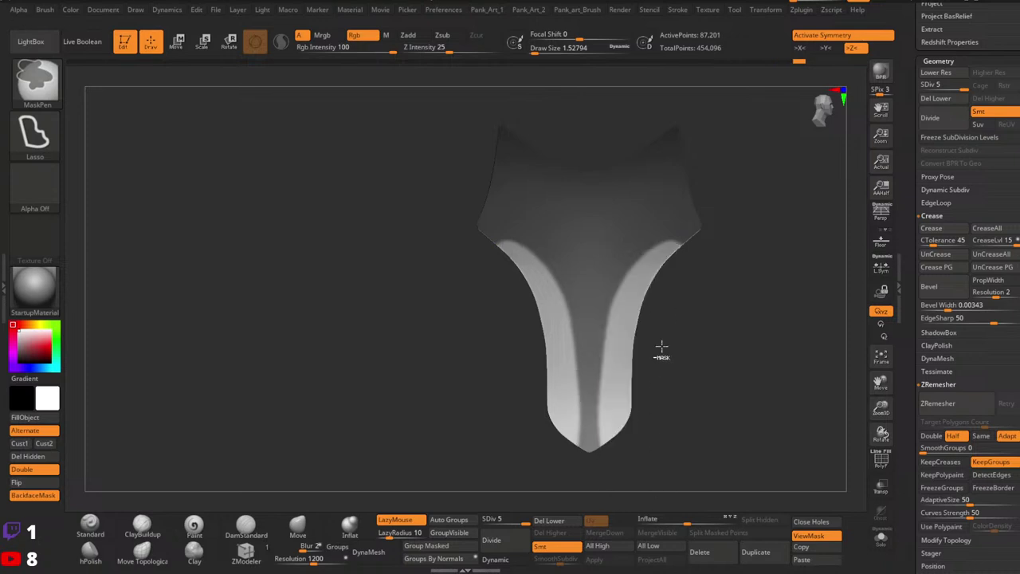
mouse_move(643, 252)
ctrl+alt+mouse_down()
mouse_move(606, 316)
mouse_move(596, 410)
mouse_move(641, 539)
ctrl+alt+mouse_up()
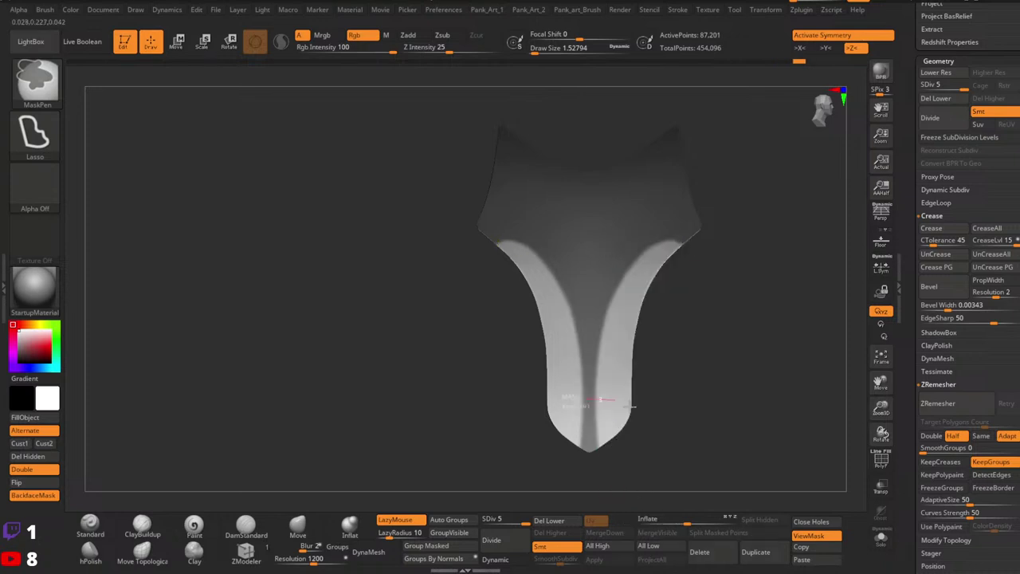
mouse_move(630, 405)
ctrl+alt+mouse_down()
mouse_move(594, 502)
mouse_move(585, 485)
ctrl+alt+mouse_up()
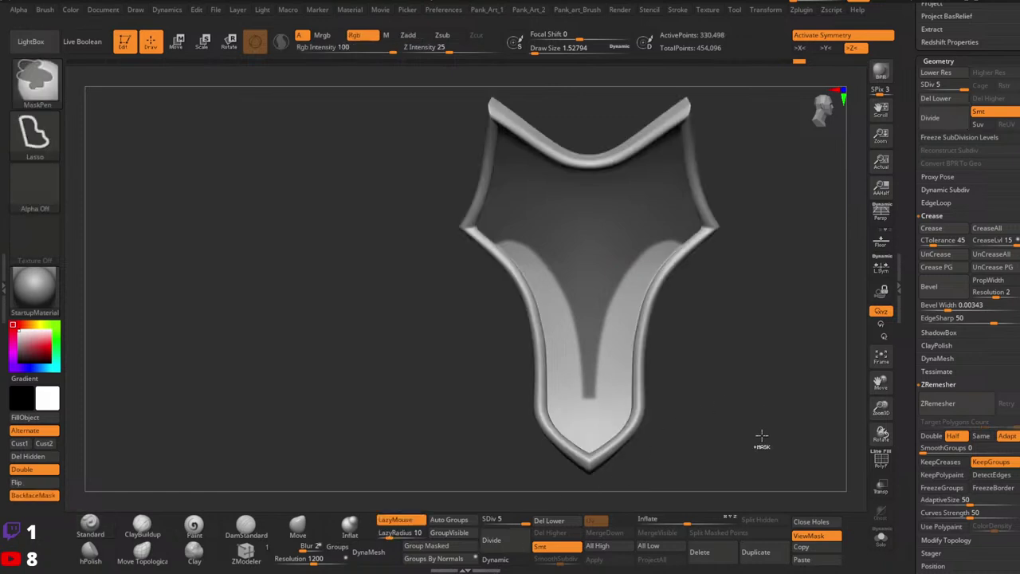
alt+drag(677, 331, 695, 384)
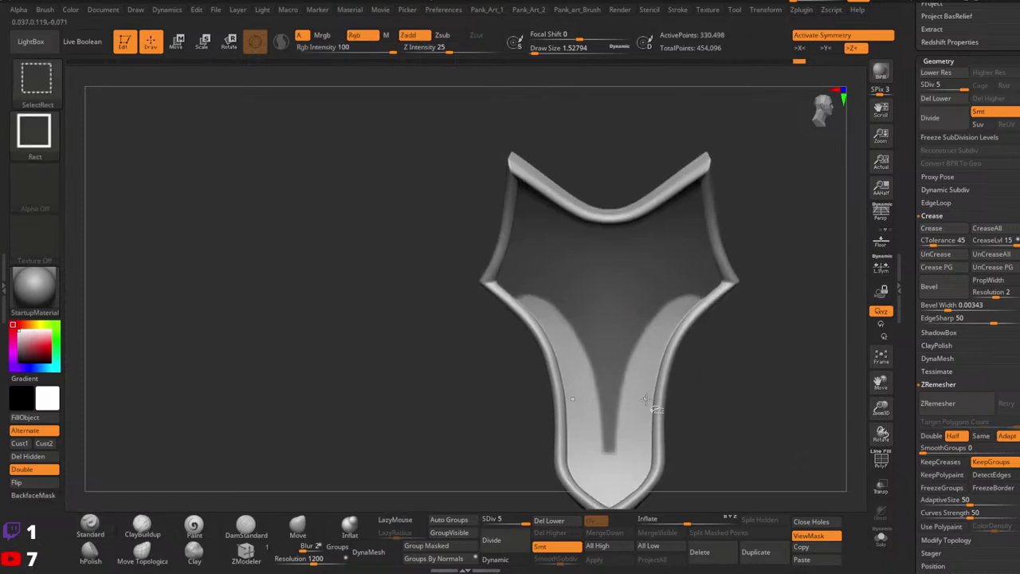
Isolate the inner panel, and set the masking brush to the FreeHand stroke with a draw size of about 8.4.
ctrl+shift+click(646, 397)
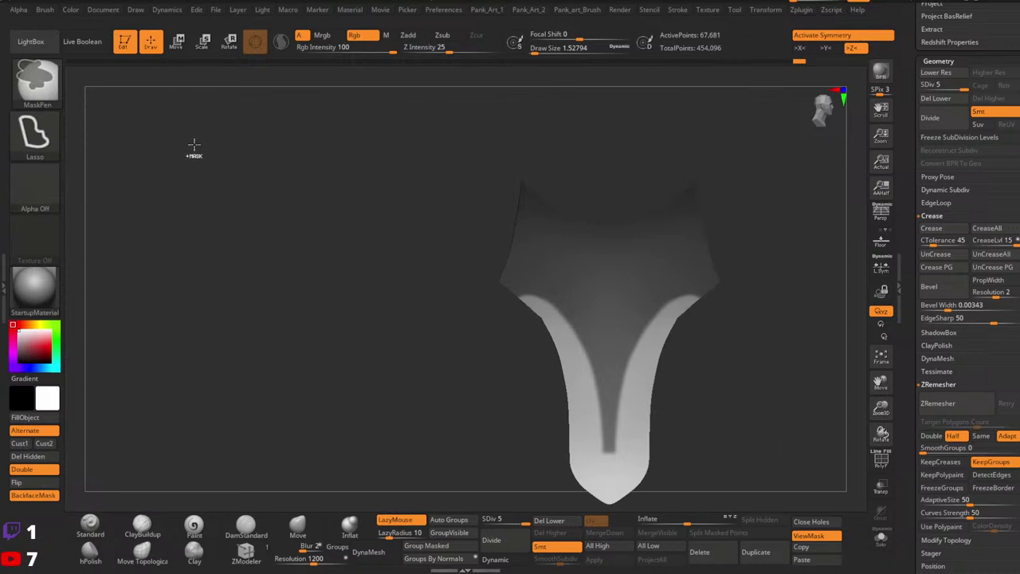
ctrl+click(37, 138)
ctrl+click(205, 143)
key(space)
drag(632, 349, 661, 322)
ctrl+shift+click(620, 451)
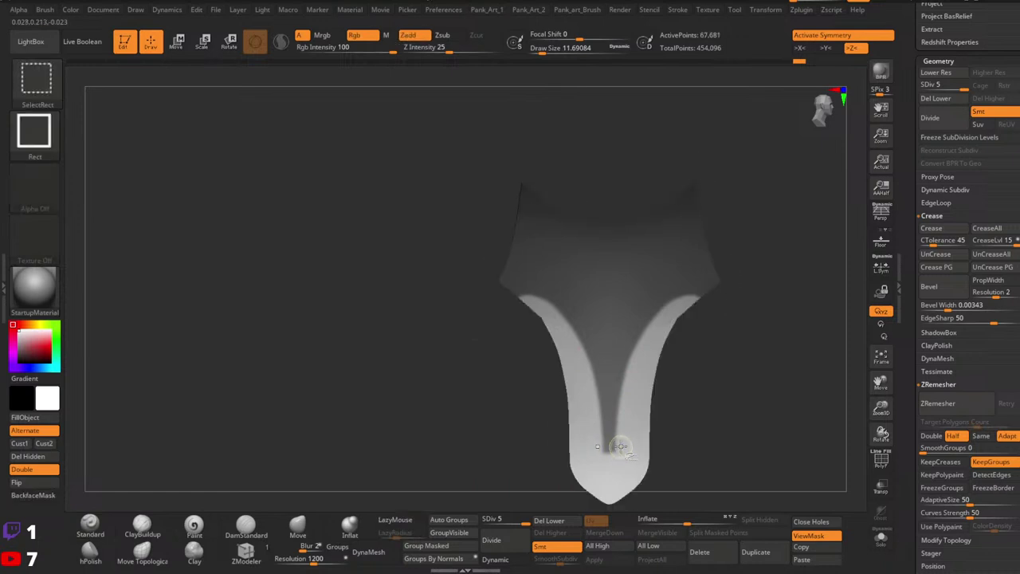
ctrl+drag(648, 325, 684, 295)
key(space)
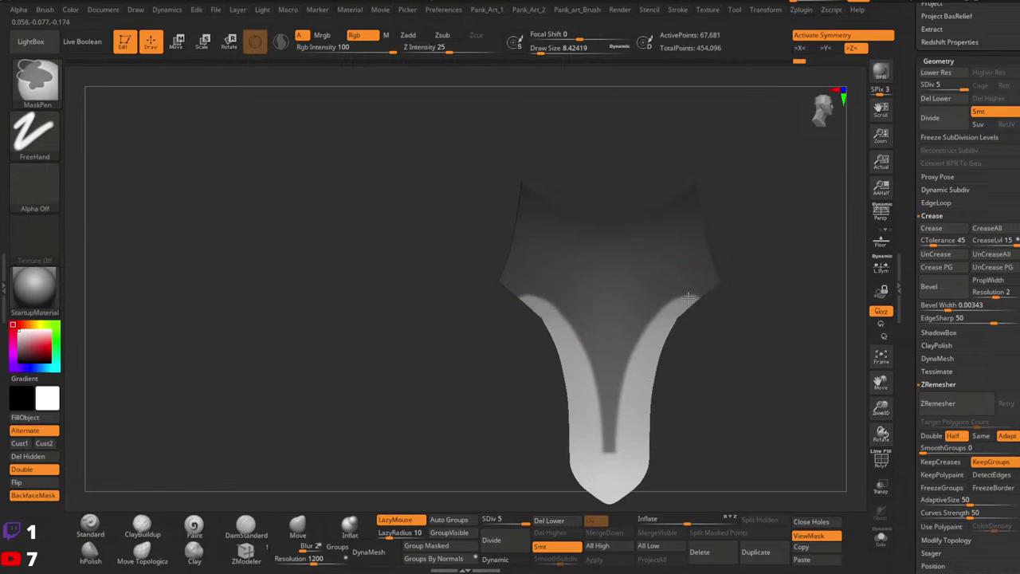
Show the whole plate, turn off its double-sided display and flip its normals.
ctrl+shift+click(720, 388)
ctrl+right_drag(804, 328, 694, 348)
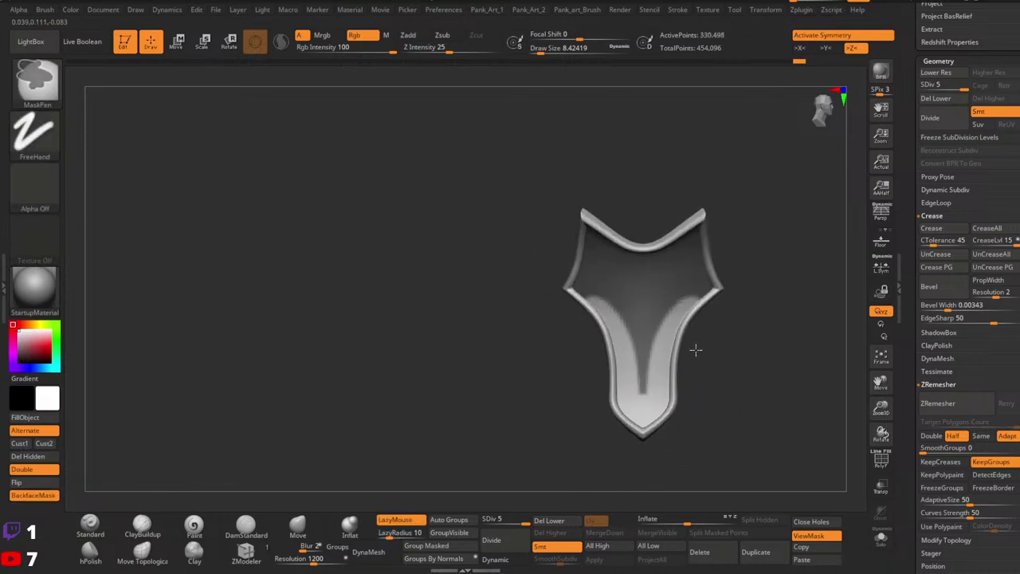
click(46, 471)
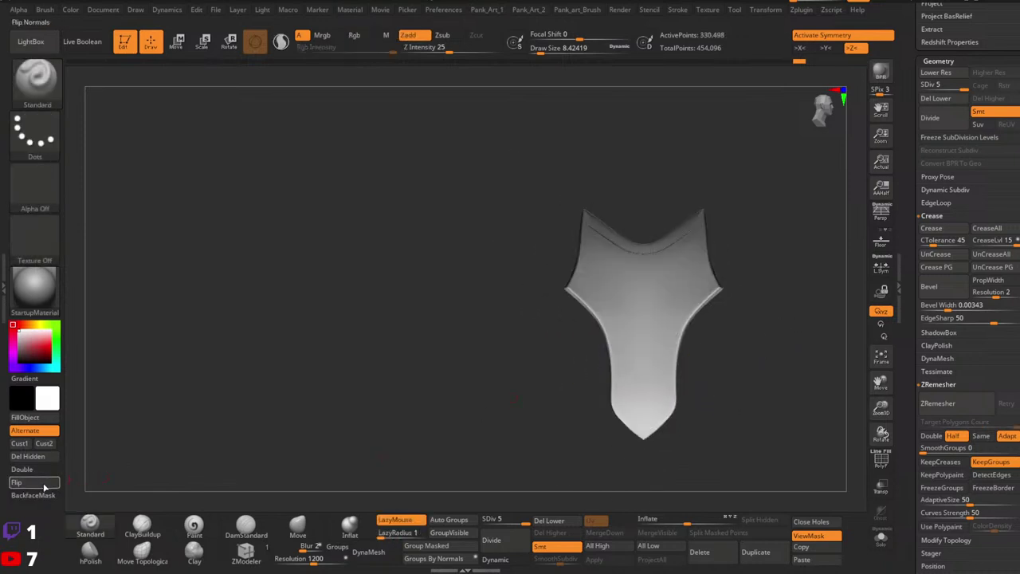
click(45, 484)
Isolate the inner panel and erase the mask freehand along the inner edges of the unmasked side bands.
ctrl+right_drag(712, 285, 813, 292)
ctrl+shift+click(643, 346)
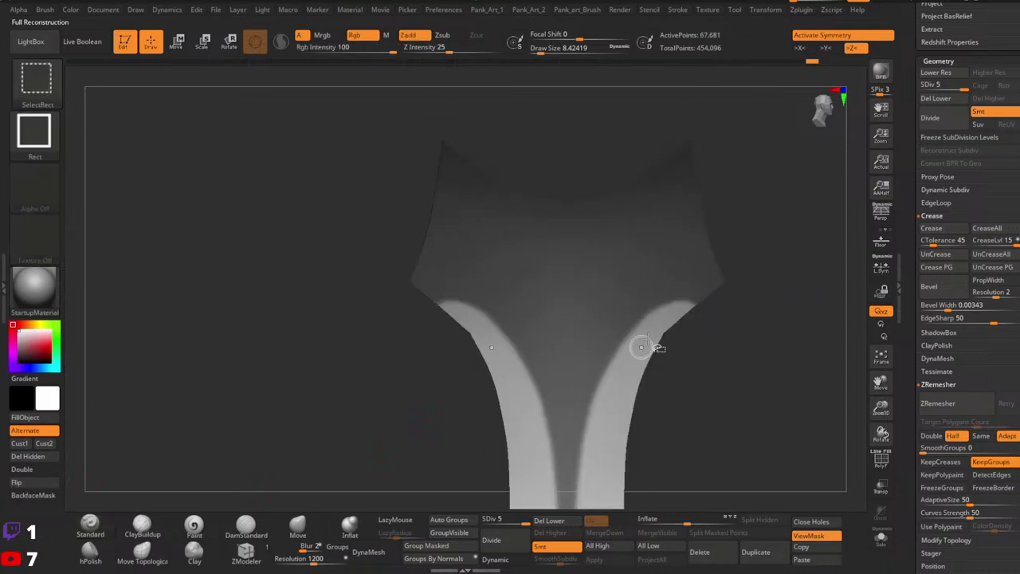
ctrl+alt+drag(649, 318, 590, 414)
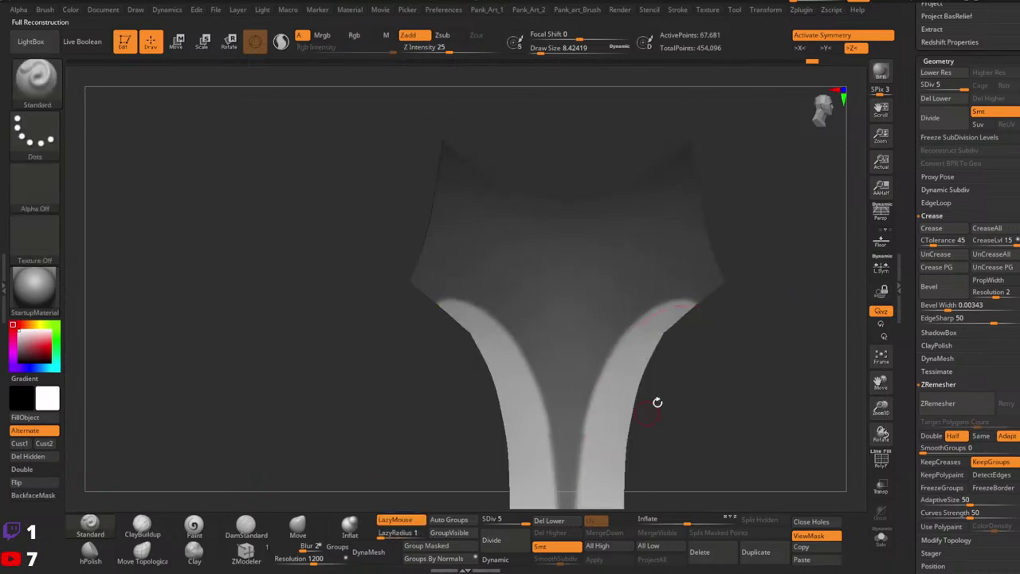
alt+right_drag(656, 403, 681, 319)
Show the whole plate again and isolate the inner panel with its thin bordering strip.
ctrl+shift+click(696, 365)
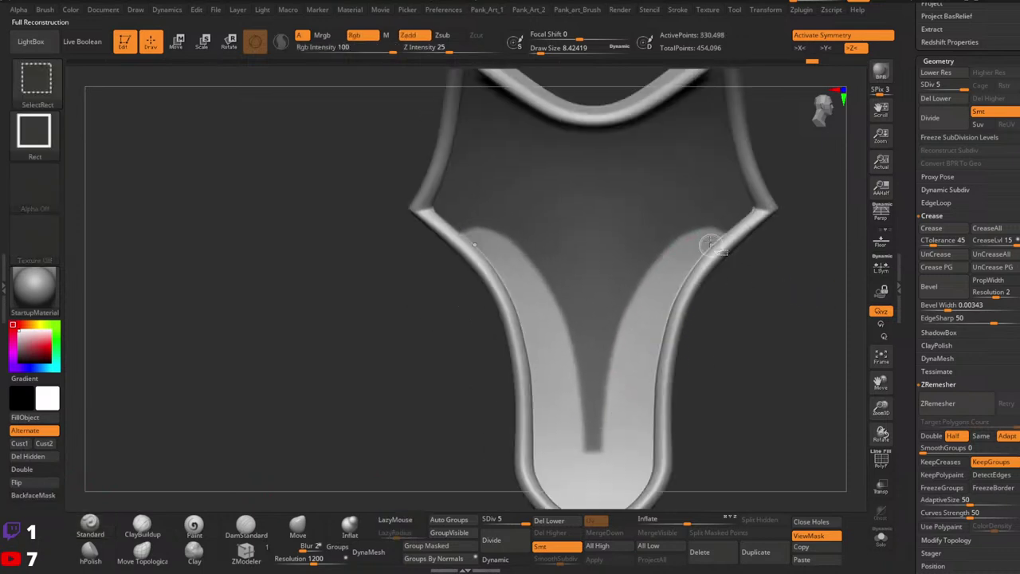
ctrl+shift+click(677, 270)
ctrl+shift+click(663, 278)
ctrl+shift+click(689, 276)
ctrl+shift+drag(738, 282, 750, 299)
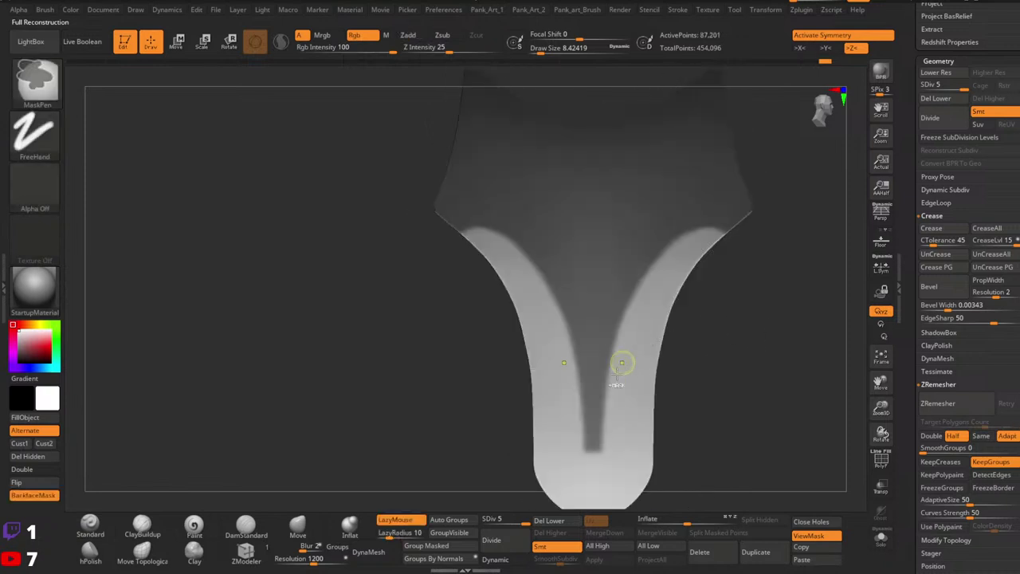
Refine the curved mask edges freehand from the bands' upper ends down to the narrow central point.
ctrl+alt+drag(609, 450, 624, 304)
key(ctrl+z)
shift+drag(618, 360, 661, 261)
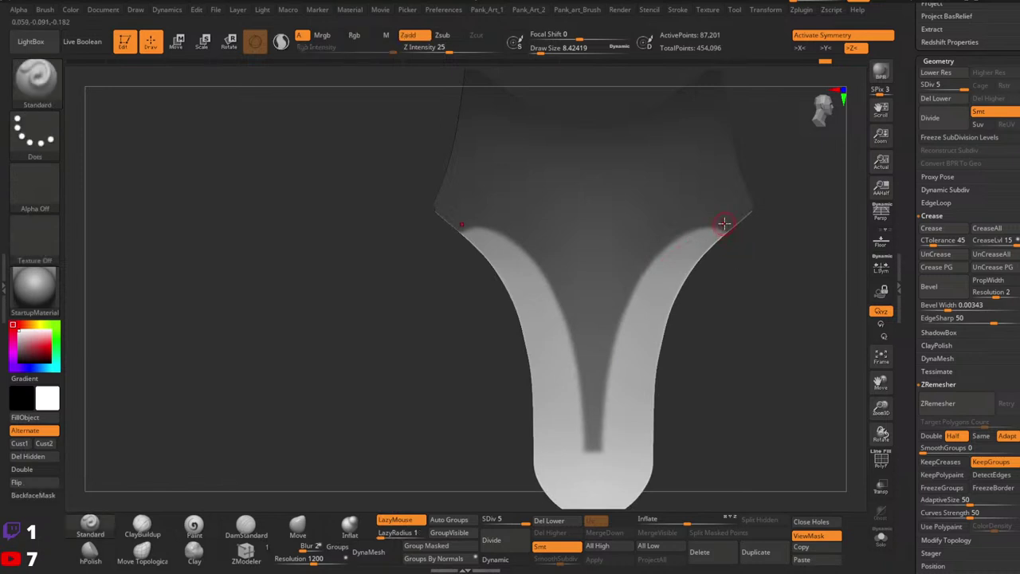
ctrl+drag(721, 232, 691, 237)
ctrl+alt+drag(641, 284, 605, 508)
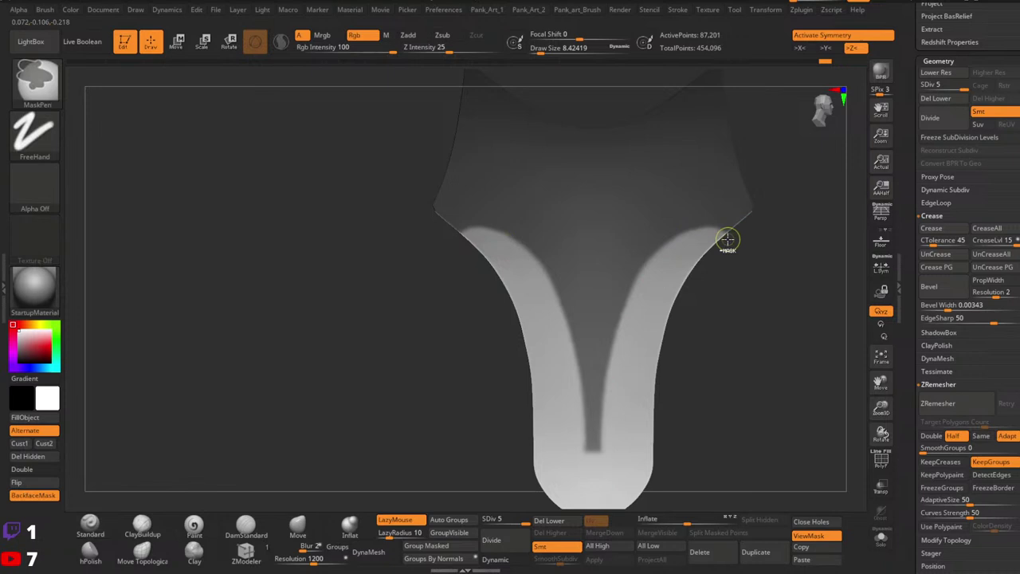
Try erasing more of the mask around the upper inner curve of the side bands, and undo both strokes.
ctrl+alt+drag(686, 234, 633, 285)
key(ctrl+z)
ctrl+alt+drag(698, 230, 651, 256)
key(ctrl+z)
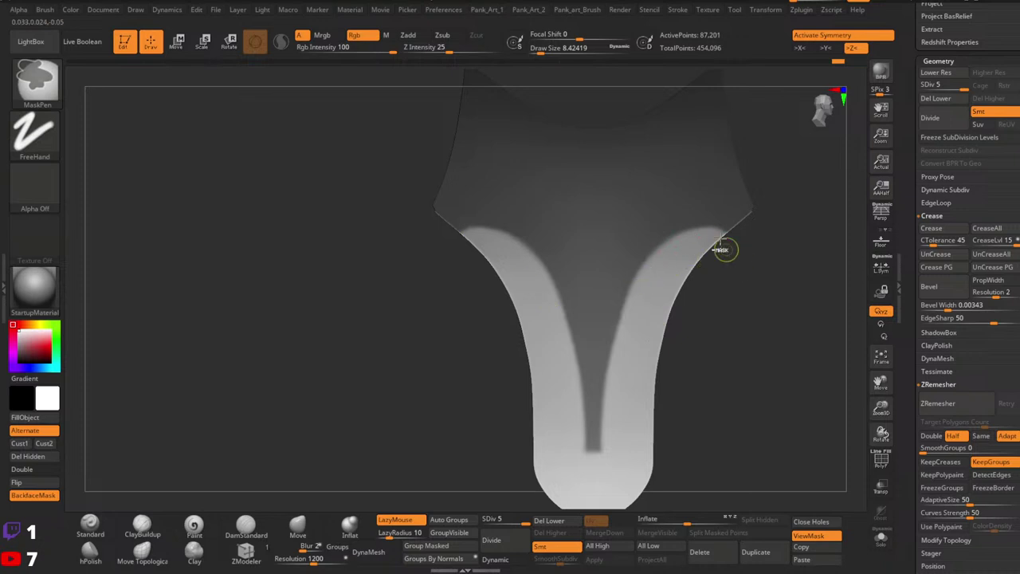
Paint mask along the inner edges of both side bands to smooth the curve, and reduce the draw size to about 5.75.
ctrl+drag(602, 342, 604, 334)
right_click(605, 331)
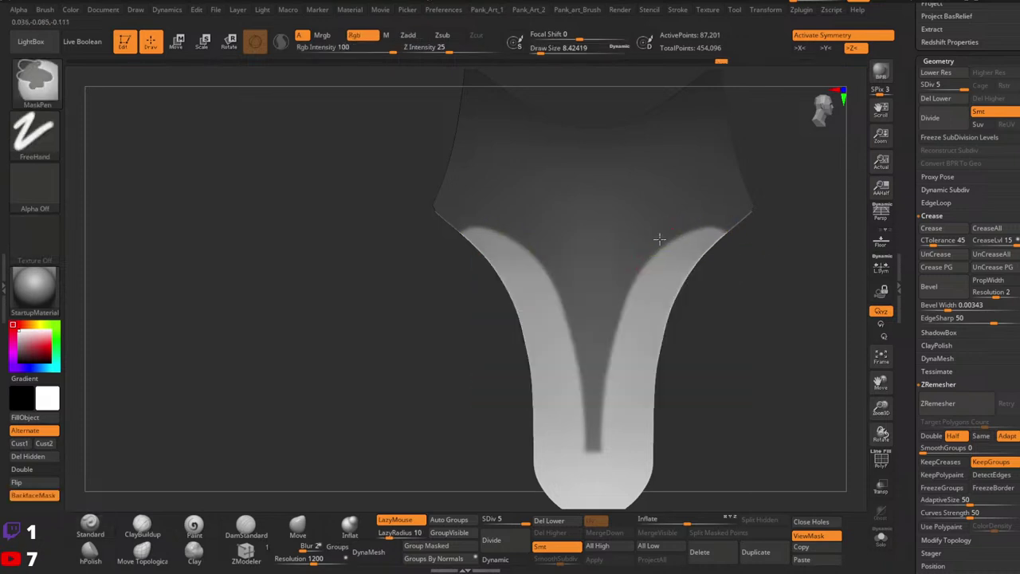
ctrl+drag(659, 238, 600, 361)
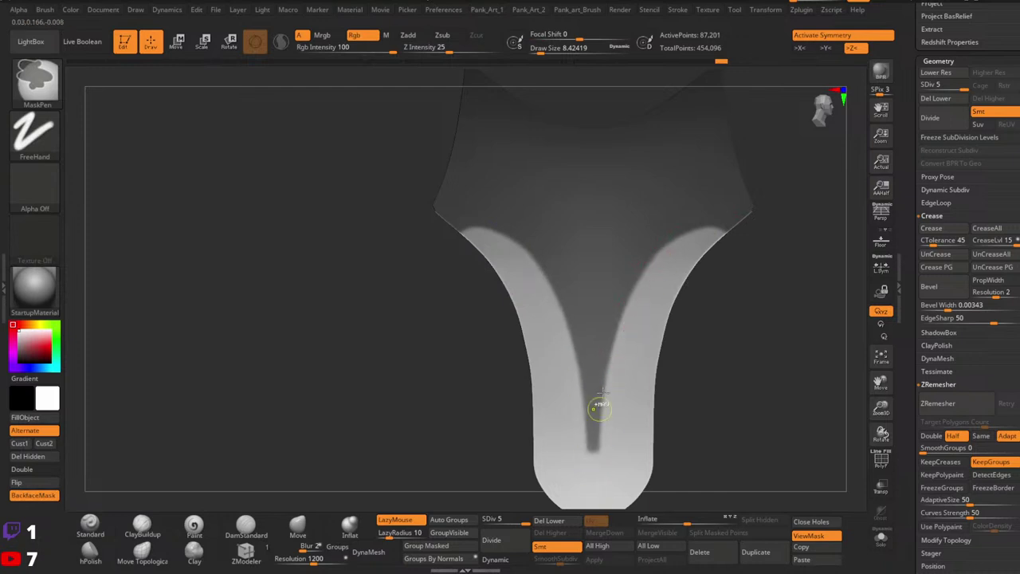
key(space)
key(space)
click(619, 311)
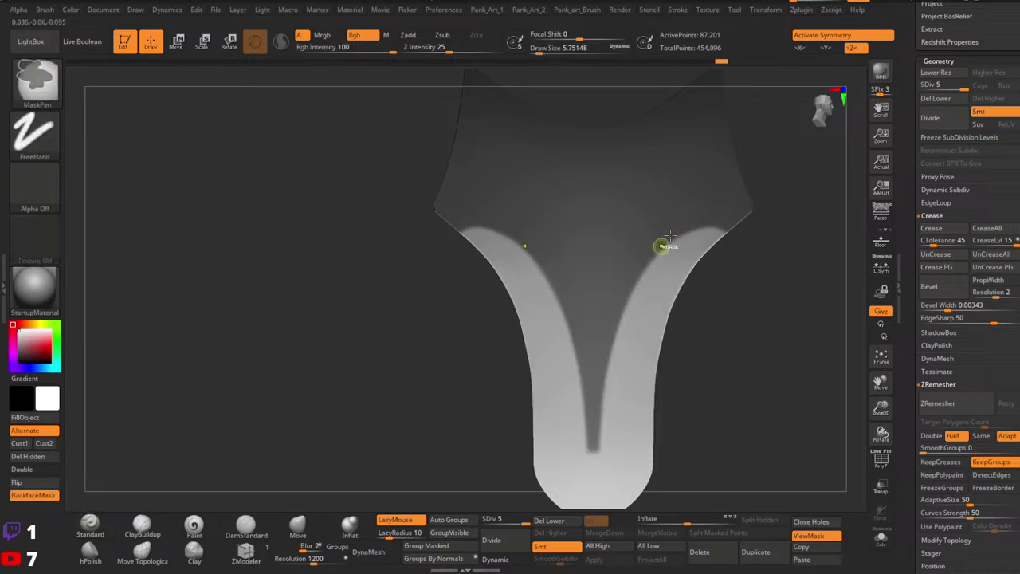
Try one more mask-erasing stroke along the bands' inner curve and undo it.
ctrl+right_drag(779, 224, 707, 261)
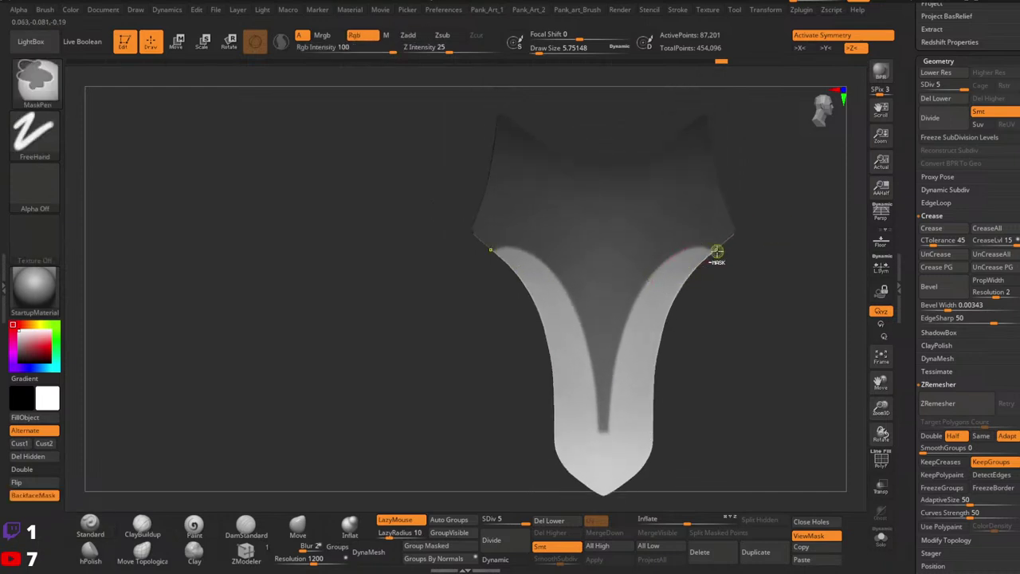
ctrl+right_drag(784, 239, 701, 271)
mouse_move(701, 270)
right_down()
mouse_move(694, 247)
mouse_move(718, 254)
right_up()
ctrl+alt+drag(665, 258, 669, 328)
key(ctrl+z)
Show the whole plate, focus on the inner panel's upper corner, and turn off LazyMouse for the masking brush.
mouse_move(777, 293)
ctrl+right_down()
mouse_move(726, 248)
mouse_move(738, 266)
mouse_move(712, 271)
mouse_move(749, 298)
mouse_move(709, 446)
mouse_move(796, 311)
mouse_move(729, 222)
mouse_move(726, 203)
ctrl+right_up()
ctrl+shift+click(750, 303)
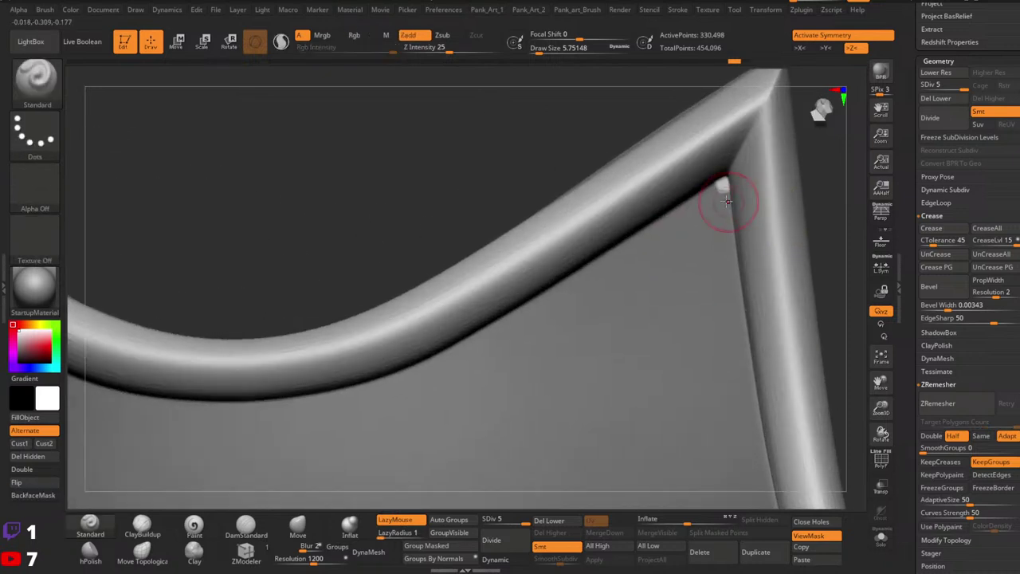
key(space)
drag(726, 200, 711, 199)
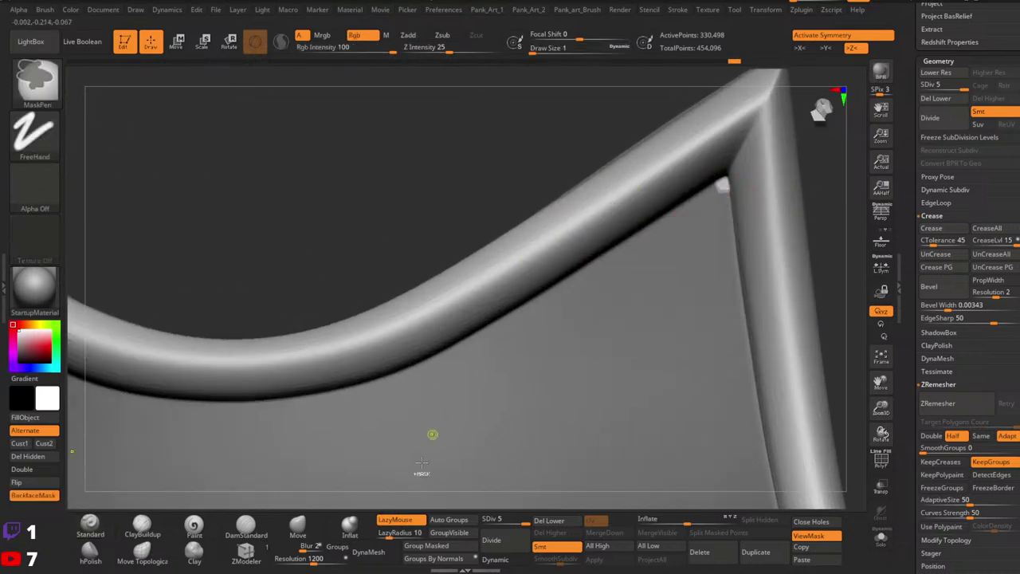
ctrl+click(402, 520)
Paint mask over the tiny gaps in the inner panel's upper and side corners, using draw sizes of about 1.53 and 1.03.
key(space)
click(724, 184)
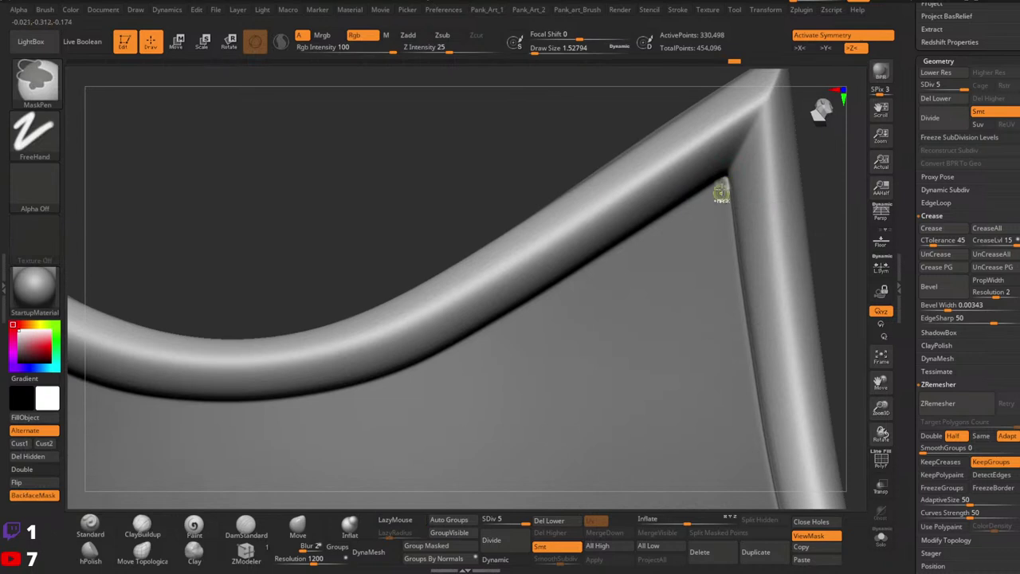
right_drag(752, 175, 759, 182)
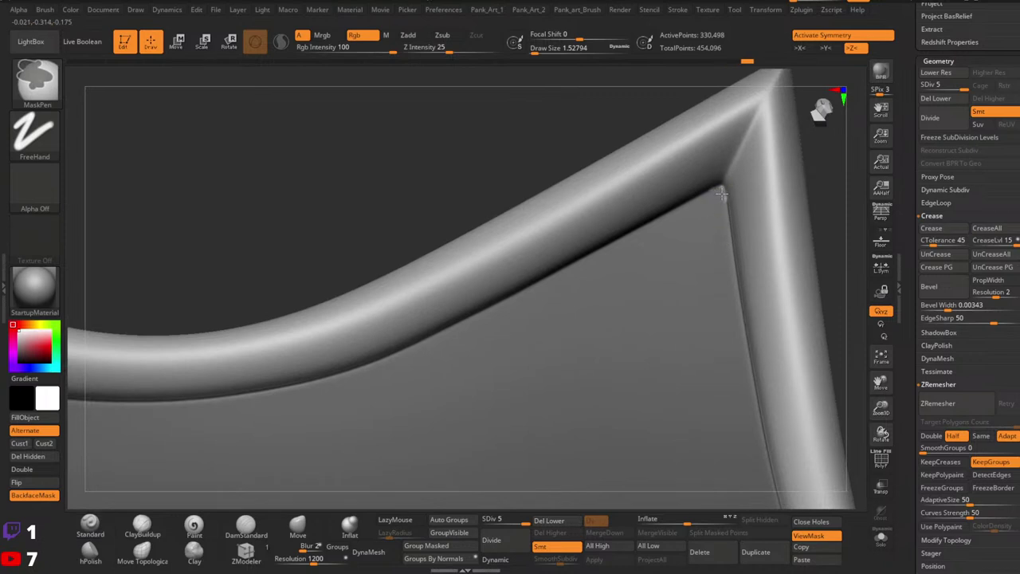
ctrl+right_drag(722, 258, 684, 269)
right_click(684, 270)
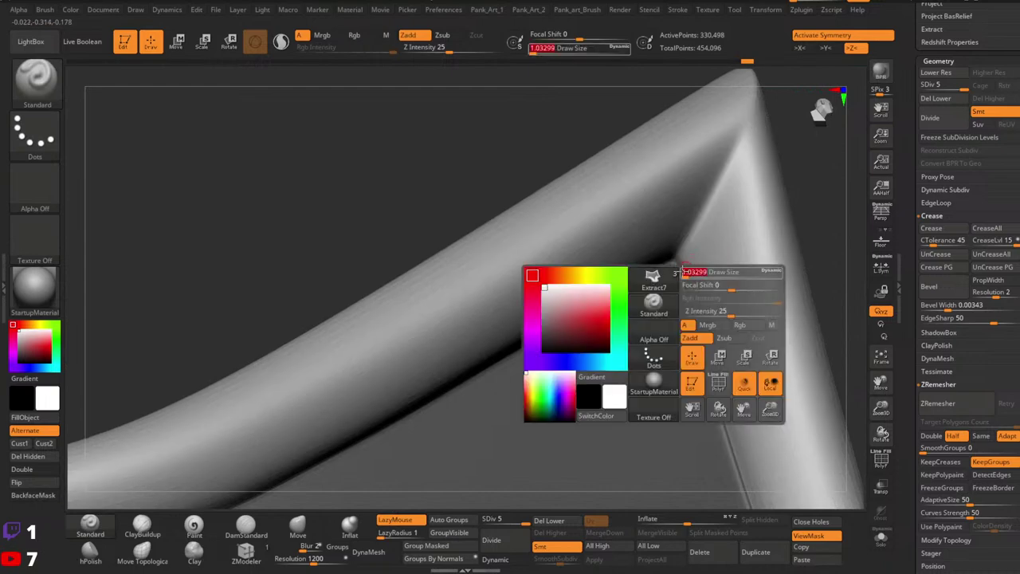
key(ctrl)
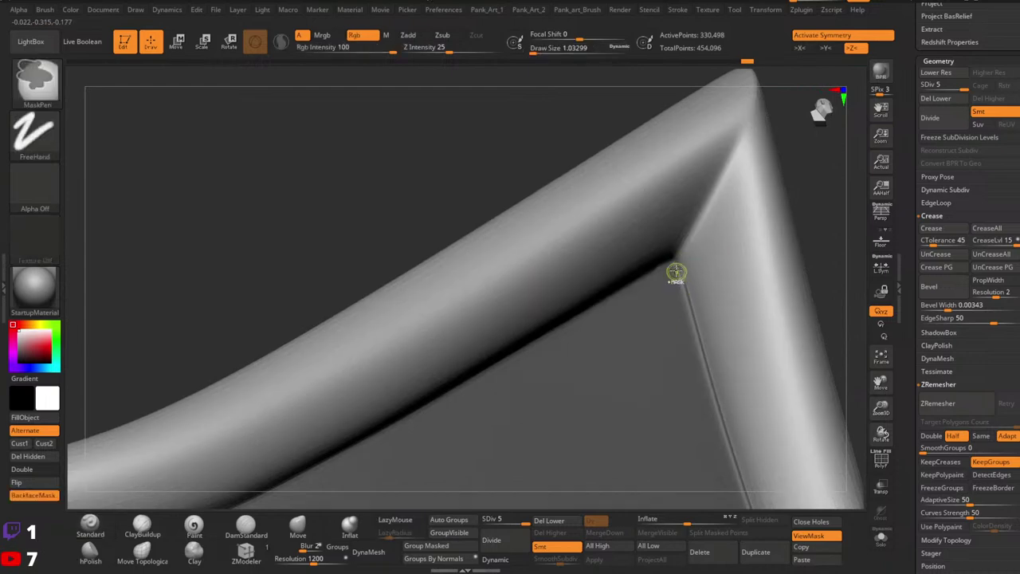
mouse_move(839, 199)
ctrl+right_down()
mouse_move(767, 342)
mouse_move(797, 227)
mouse_move(781, 295)
mouse_move(746, 334)
mouse_move(777, 240)
ctrl+right_up()
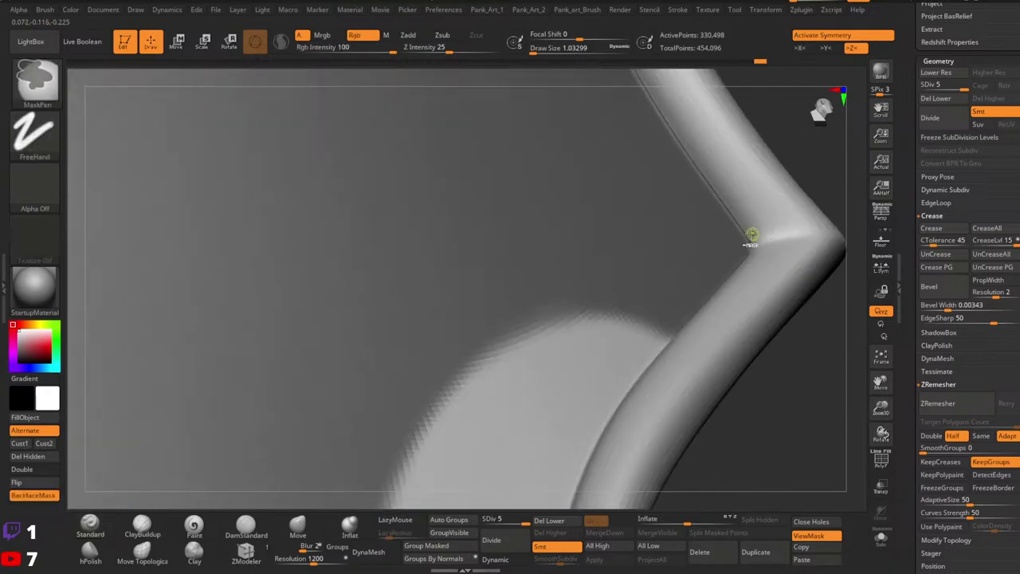
ctrl+right_drag(743, 281, 702, 343)
alt+right_drag(701, 263, 703, 337)
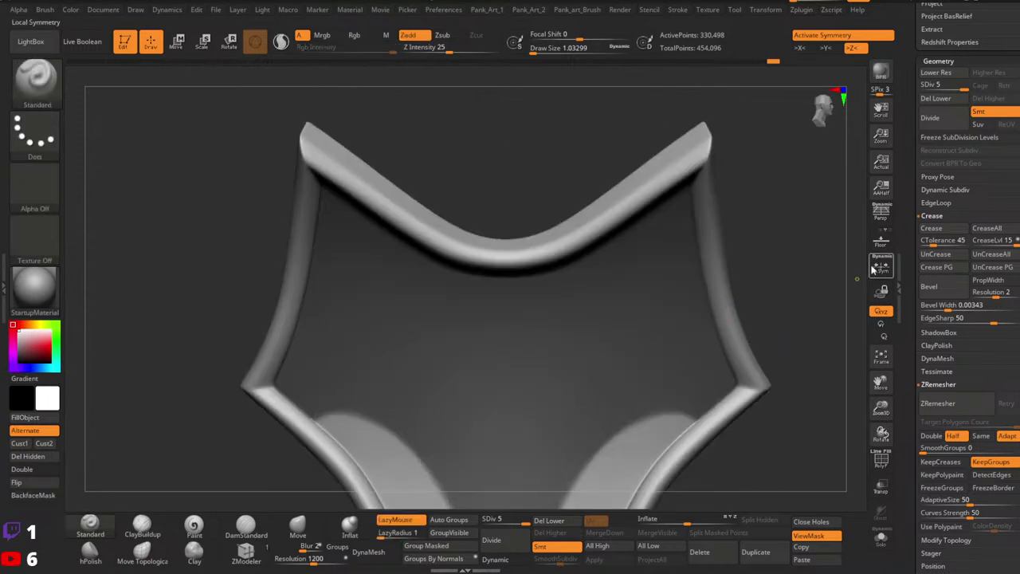
Isolate the inner panel and the border frame to check the mask's edges, and show the whole plate again.
ctrl+shift+click(629, 356)
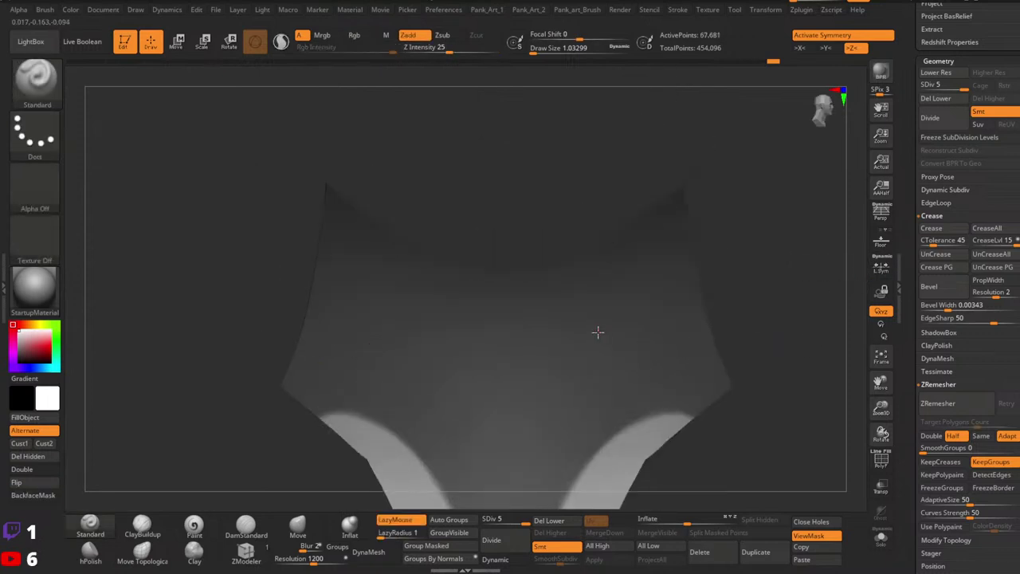
right_drag(597, 333, 653, 311)
ctrl+shift+click(745, 341)
ctrl+shift+click(655, 303)
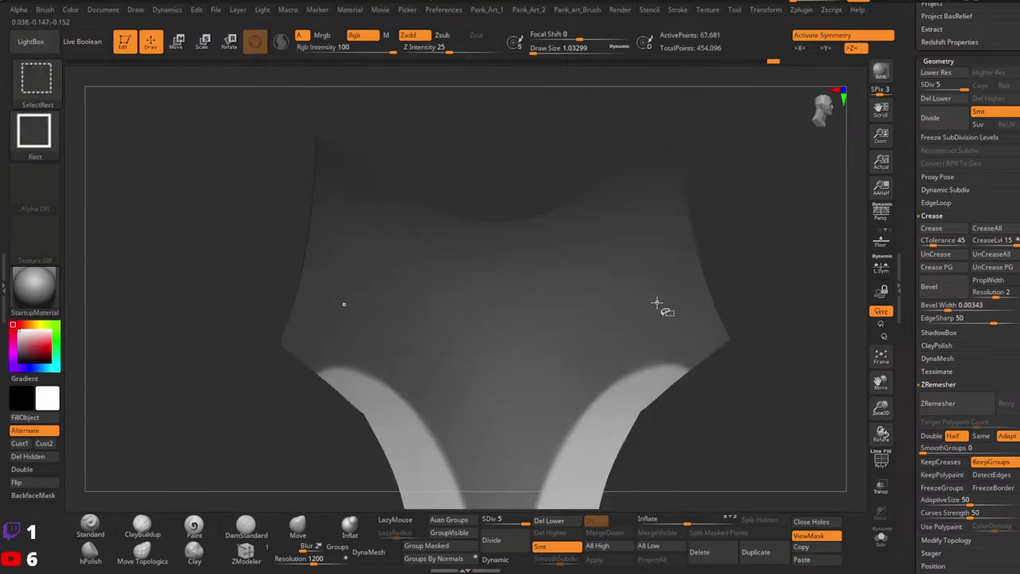
ctrl+shift+click(657, 303)
ctrl+shift+drag(778, 378, 792, 422)
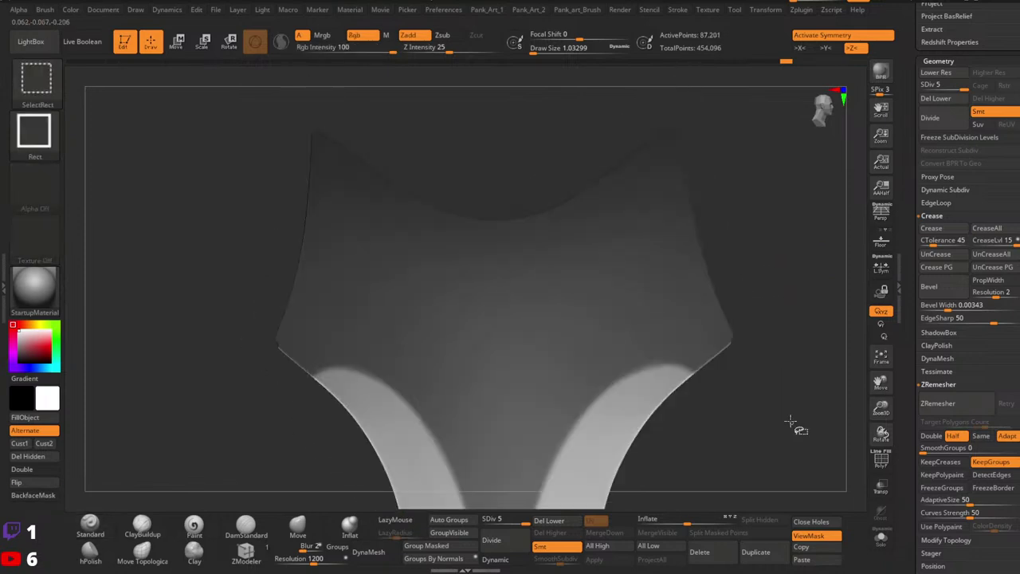
ctrl+shift+drag(770, 374, 778, 398)
ctrl+right_drag(682, 373, 546, 364)
ctrl+drag(467, 261, 805, 561)
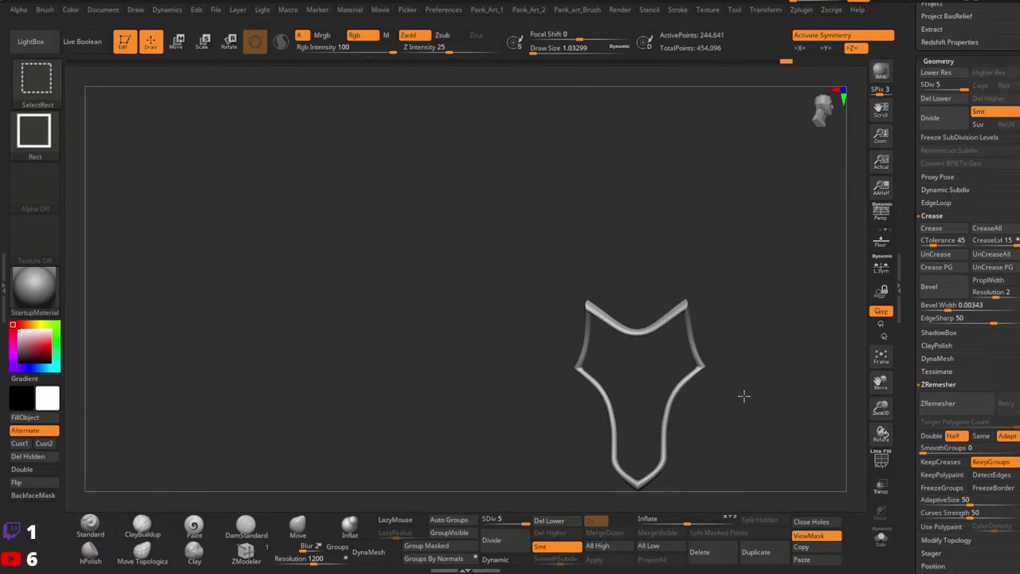
ctrl+shift+click(742, 396)
mouse_move(742, 396)
ctrl+right_down()
mouse_move(797, 407)
mouse_move(799, 366)
ctrl+right_up()
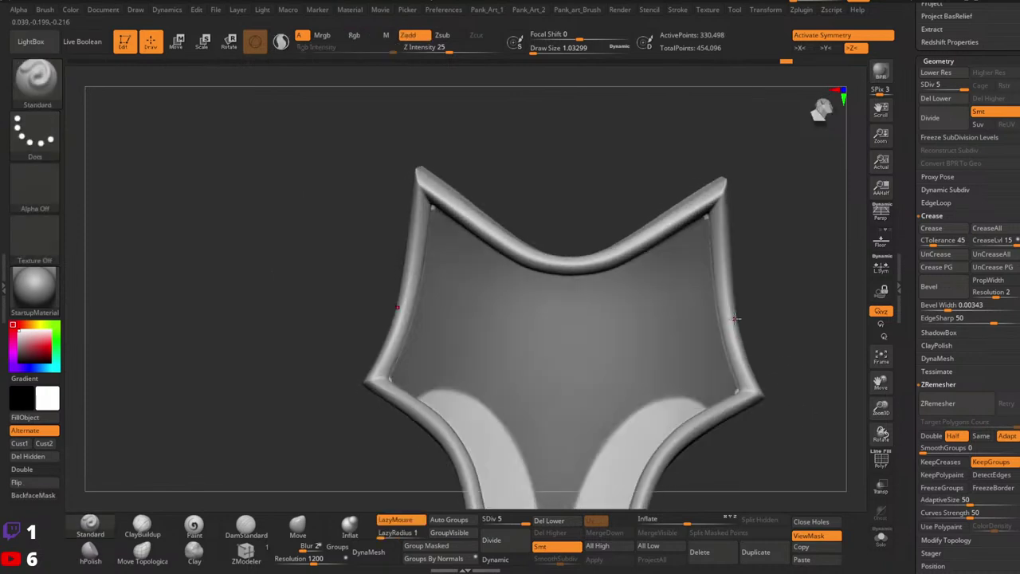
Mask the remaining light specks in the panel's upper and side corners with a draw size of about 2.19.
alt+right_drag(703, 250, 696, 329)
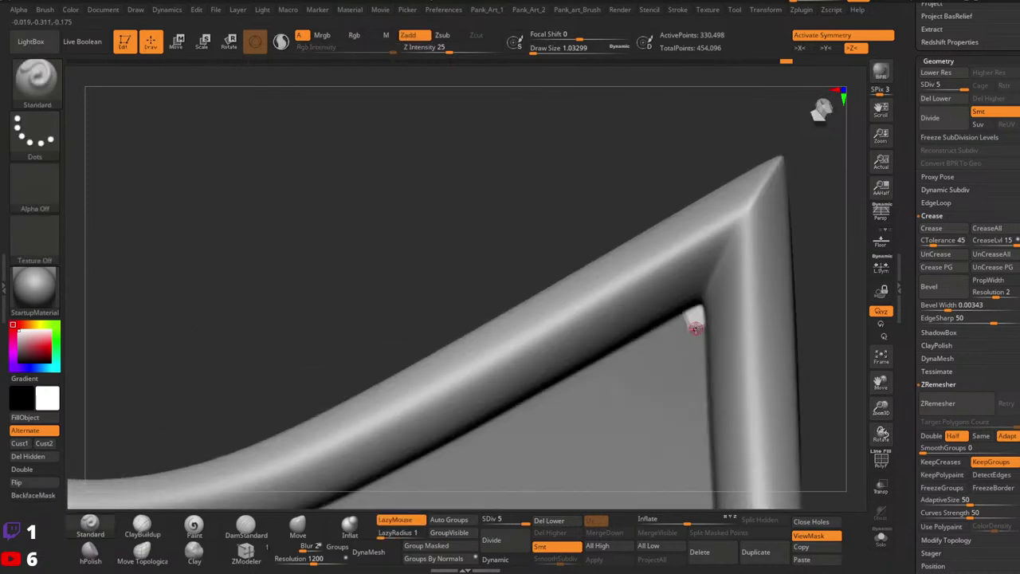
key(space)
drag(696, 328, 698, 313)
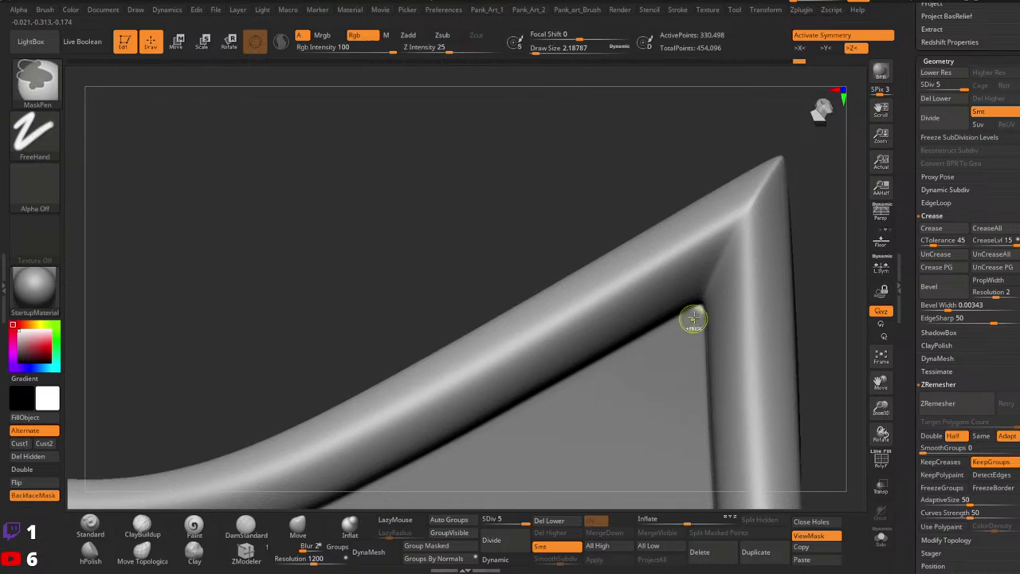
key(space)
ctrl+right_drag(695, 322, 692, 259)
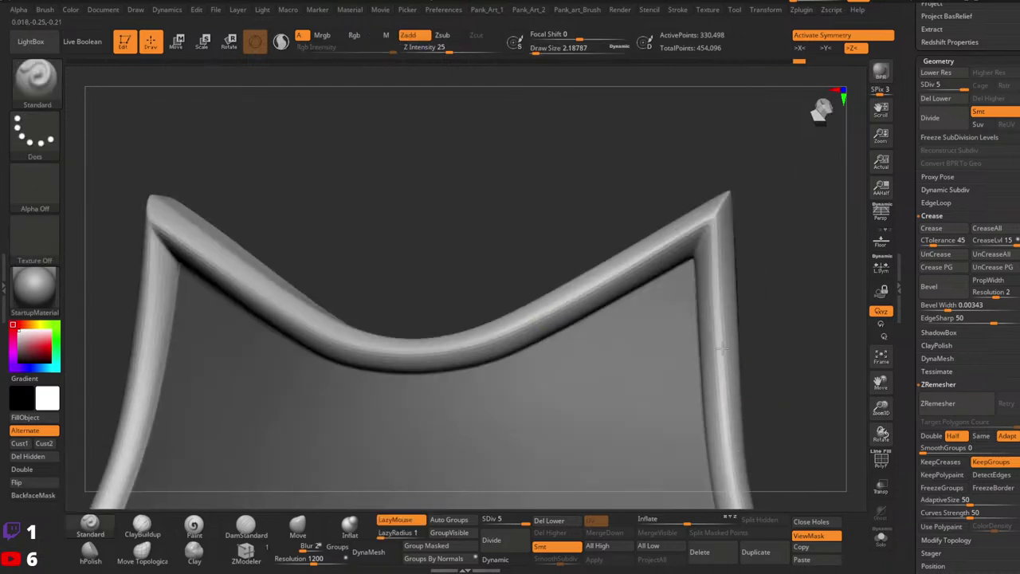
alt+right_drag(692, 351, 685, 144)
right_drag(685, 350, 694, 416)
ctrl+drag(694, 407, 692, 405)
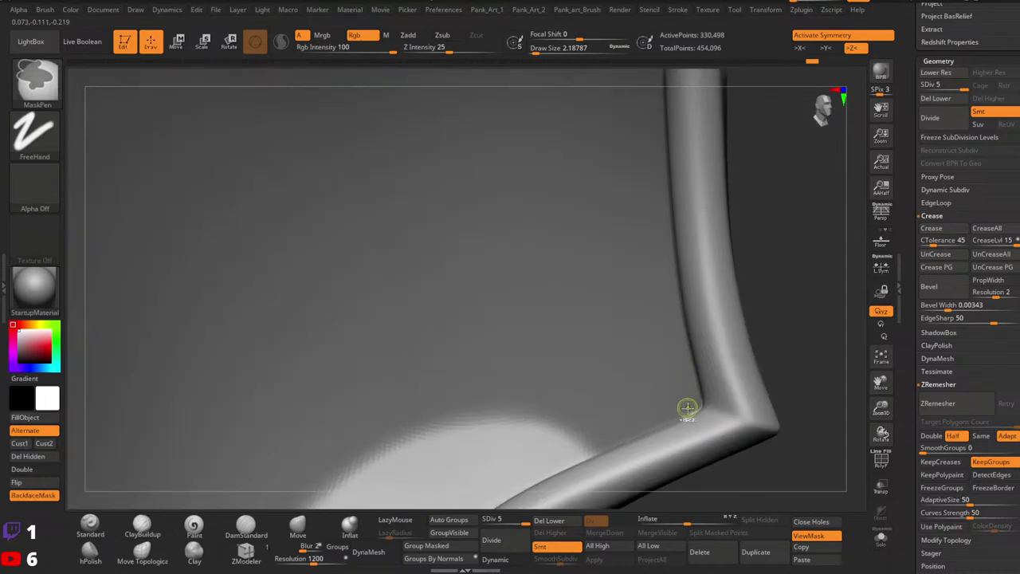
Invert the mask, turn symmetry off, and shift the unmasked centre panel in depth with the Transpose line to form a step along the bands.
right_drag(688, 408, 592, 346)
shift+right_drag(591, 347, 617, 320)
ctrl+right_drag(618, 321, 702, 324)
ctrl+click(735, 335)
key(w)
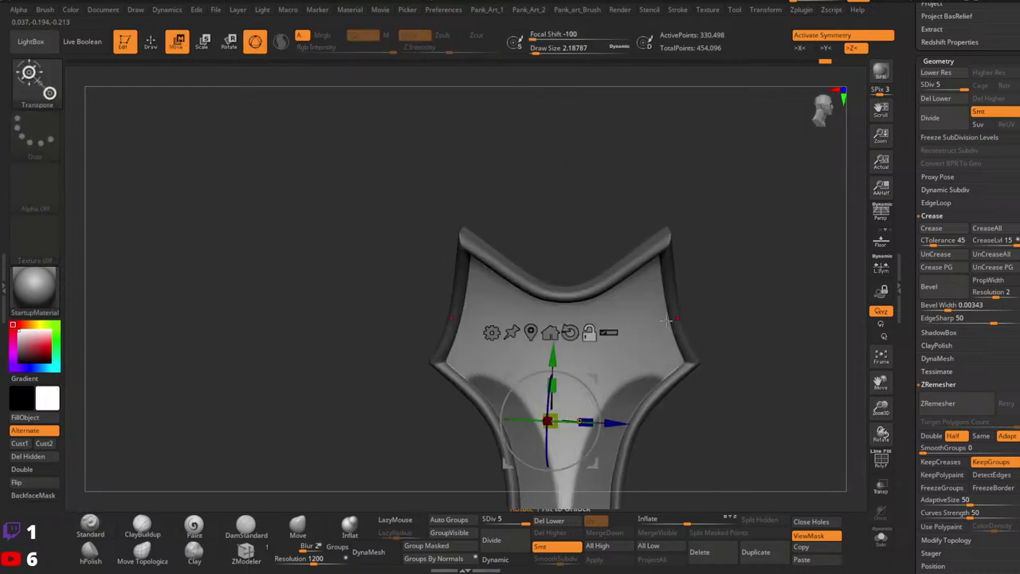
click(256, 42)
click(595, 376)
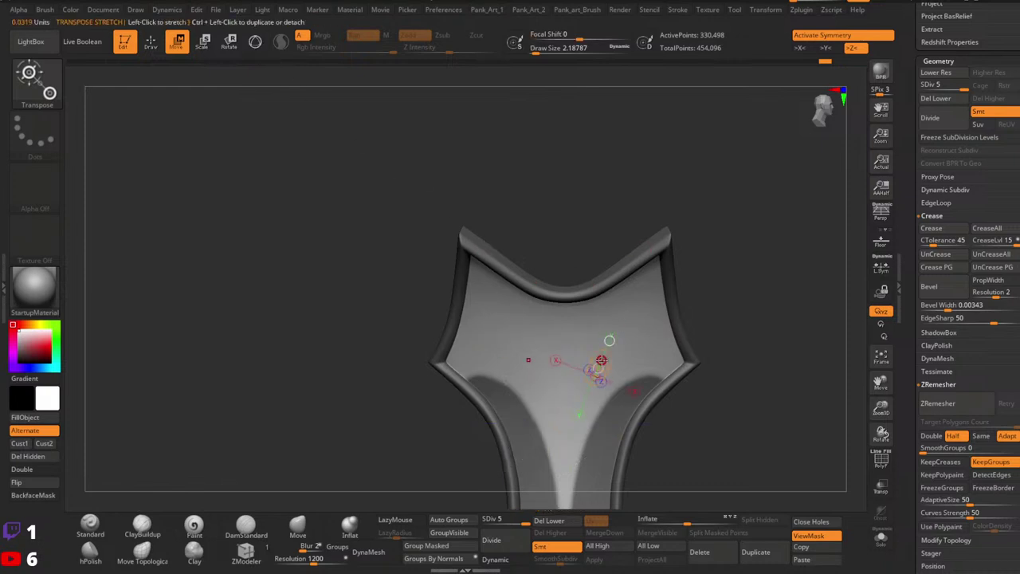
key(x)
mouse_move(560, 399)
mouse_down()
mouse_move(688, 322)
mouse_move(704, 353)
mouse_move(684, 369)
mouse_up()
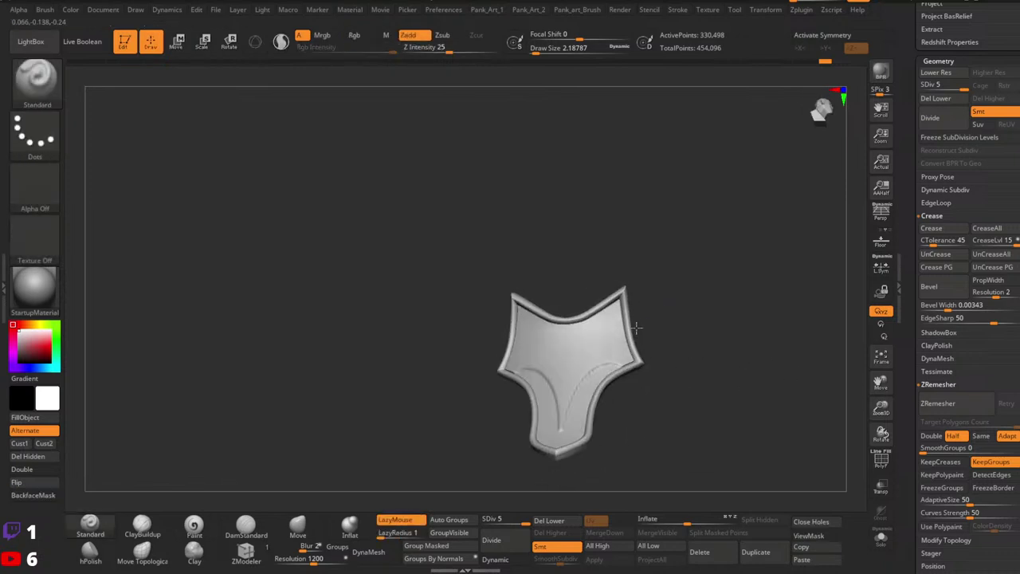
Choose the Move brush, set its draw size to about 23.3, and hide the mask shading on the plate.
ctrl+right_drag(611, 376, 699, 360)
drag(699, 360, 670, 339)
mouse_move(702, 372)
alt+right_down()
mouse_move(699, 351)
mouse_move(661, 348)
alt+right_up()
key(ctrl+h)
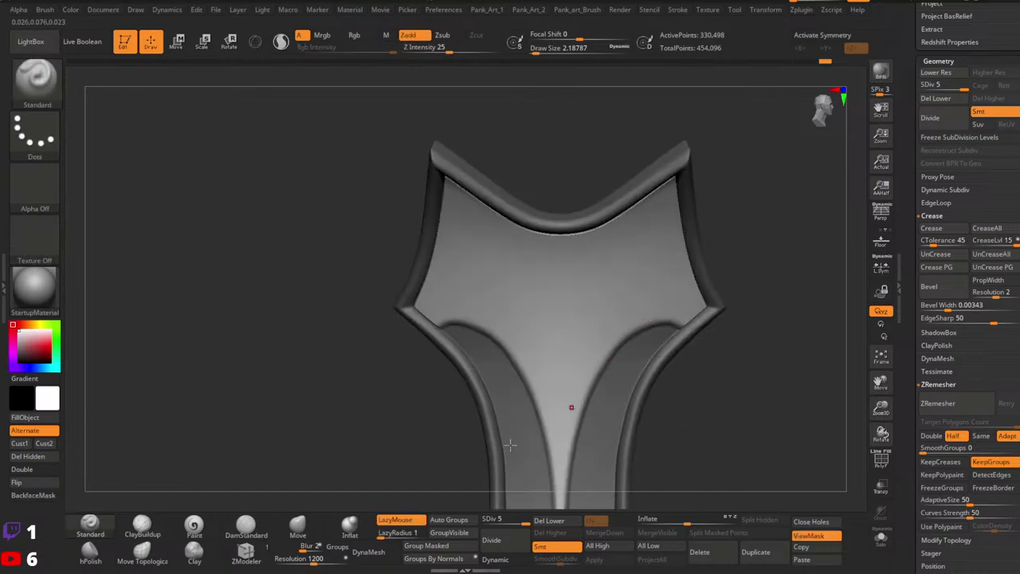
click(298, 527)
key(space)
drag(612, 289, 618, 289)
right_drag(624, 301, 635, 318)
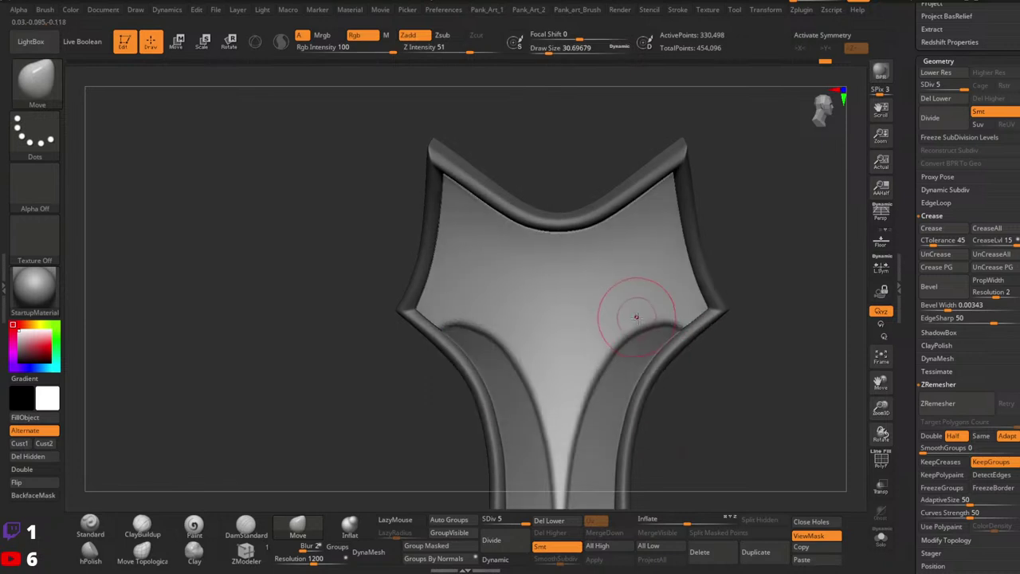
key(space)
drag(636, 317, 633, 319)
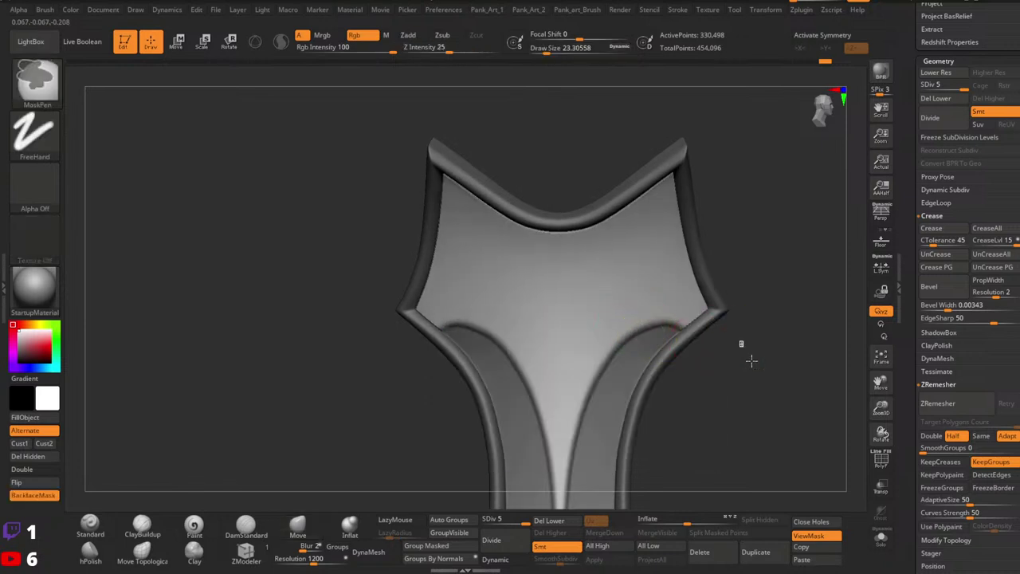
key(ctrl+h)
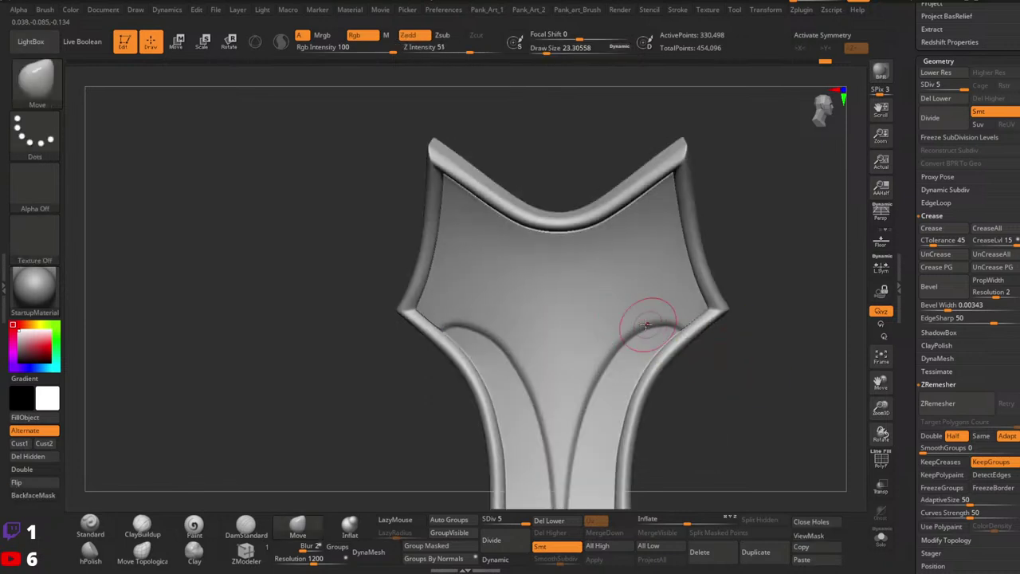
Activate symmetry, reduce the Move brush's draw size to about 16.97 over the side bands' upper curve, and QuickSave the project.
key(x)
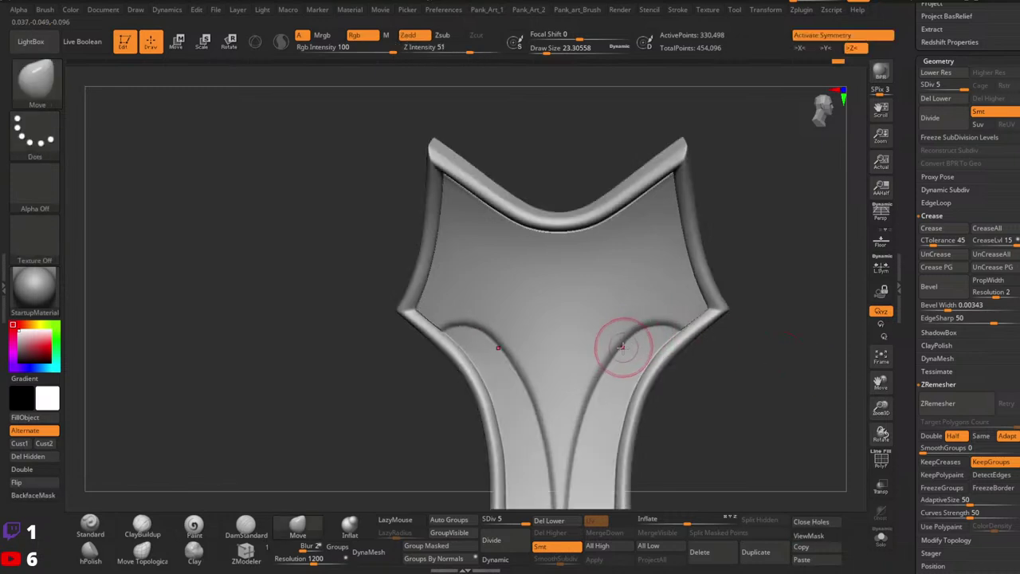
mouse_move(625, 345)
right_down()
mouse_move(643, 334)
mouse_move(645, 305)
mouse_move(708, 360)
mouse_move(674, 410)
right_up()
key([)
key(space)
click(639, 324)
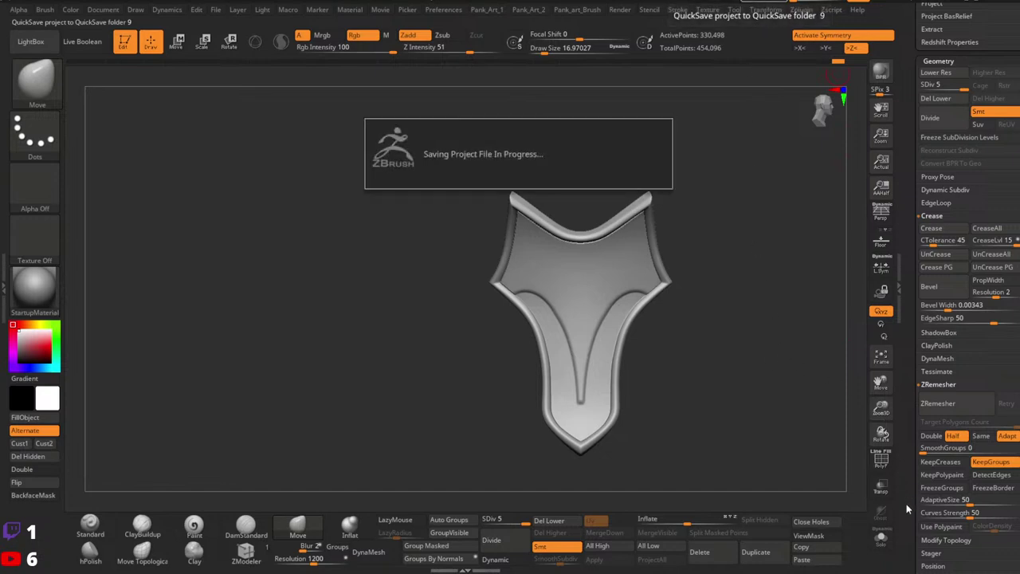
Choose the IMM Teeth insert-mesh brush.
mouse_move(907, 510)
mouse_down()
mouse_move(898, 367)
mouse_move(904, 496)
mouse_up()
scroll(907, 510, up, 1)
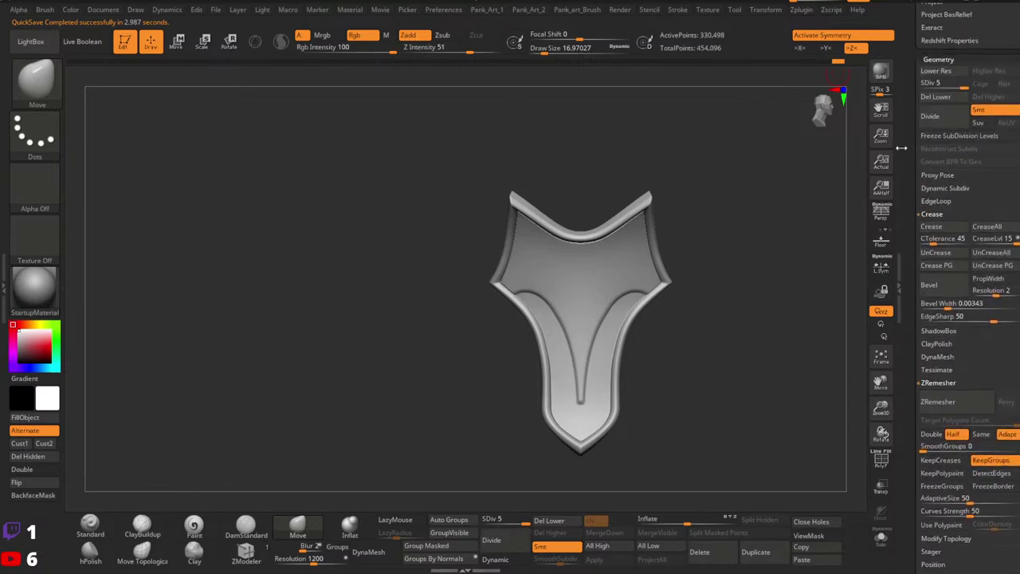
scroll(916, 330, up, 7)
click(45, 87)
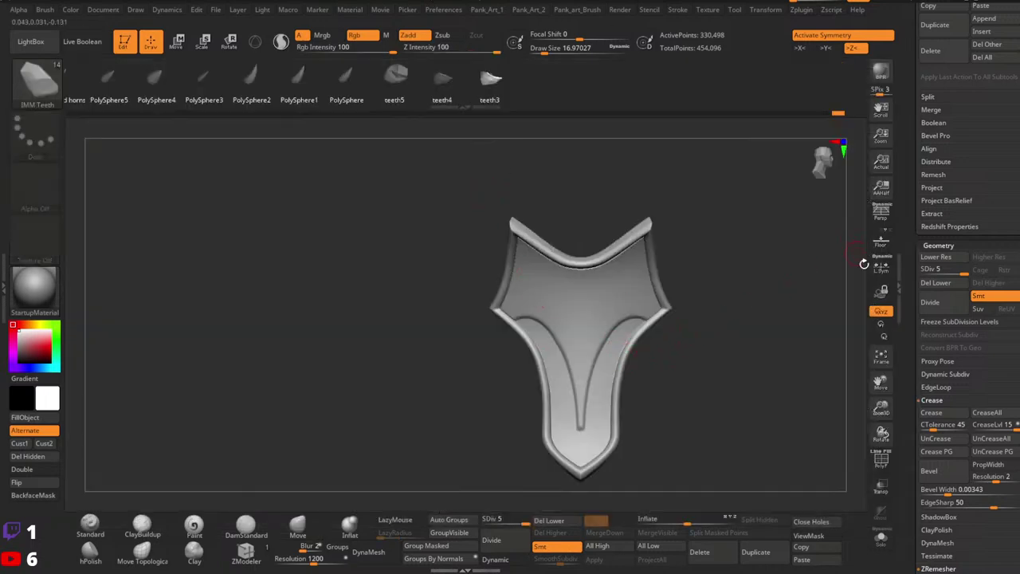
Select the Extract6 subtool and show it alone with Solo.
drag(909, 342, 906, 558)
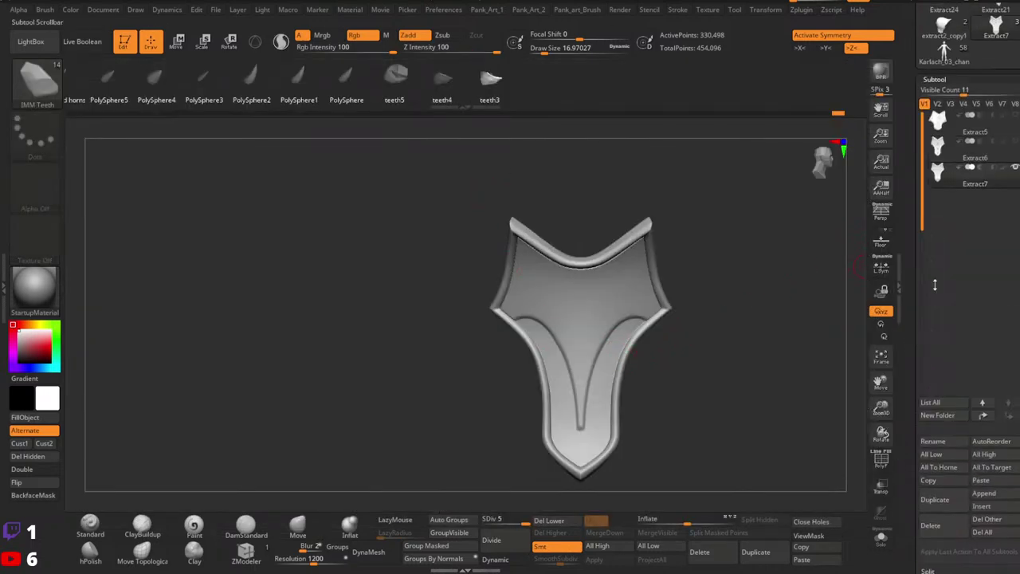
click(959, 158)
click(882, 547)
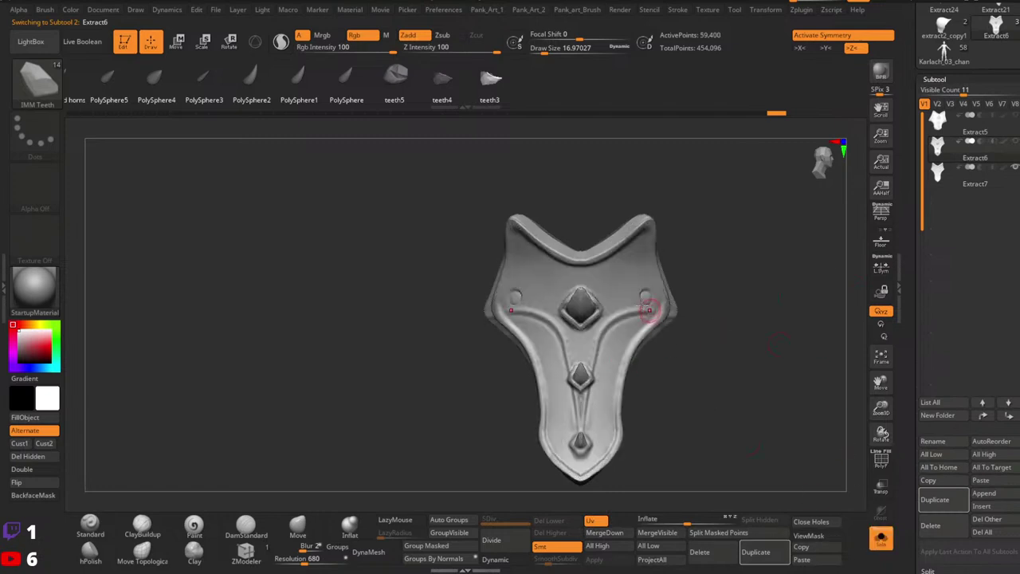
Try inserting the PolySphere4 tooth mesh over the large upper gem with symmetry off, inspect it from the side, and undo the insertion.
ctrl+right_drag(650, 309, 572, 266)
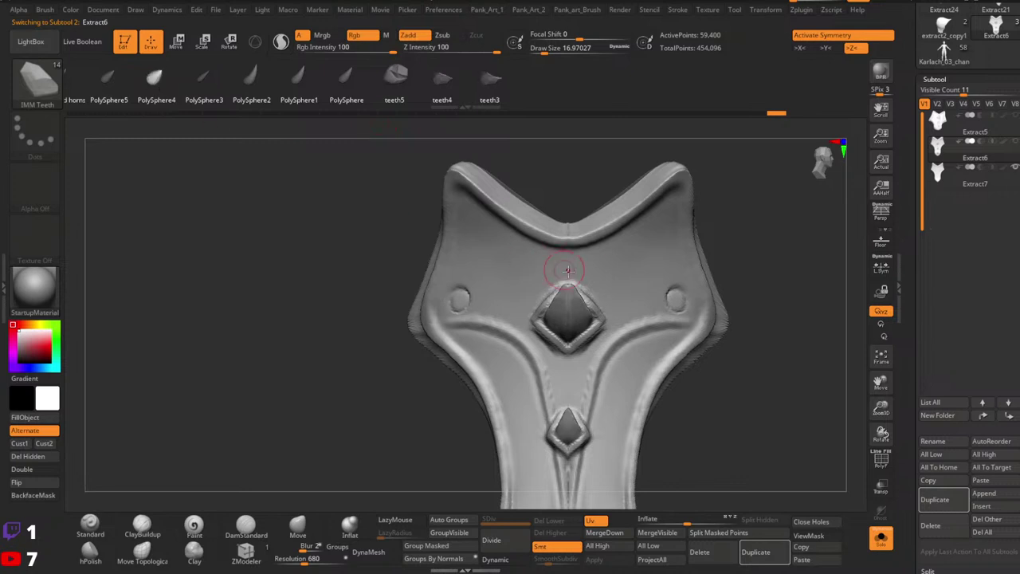
key(x)
drag(566, 269, 569, 316)
right_drag(569, 311, 663, 301)
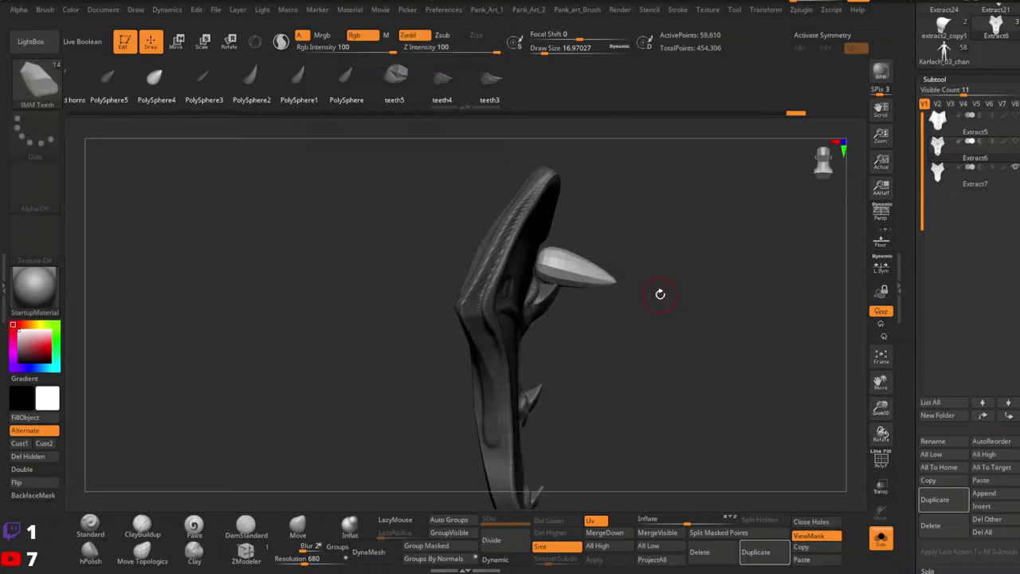
right_drag(592, 297, 530, 291)
ctrl+right_drag(602, 271, 585, 284)
key(ctrl+z)
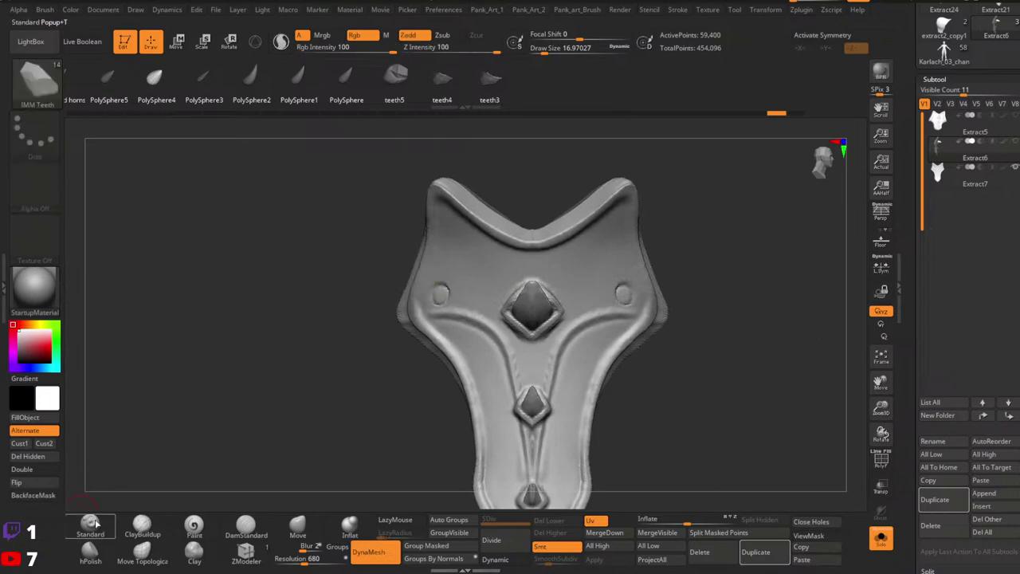
Switch to the Standard brush and set the visibility selection to the Lasso stroke.
click(94, 524)
mouse_move(610, 323)
ctrl+right_down()
mouse_move(620, 287)
mouse_move(617, 323)
ctrl+right_up()
mouse_move(546, 329)
right_down()
mouse_move(433, 328)
mouse_move(478, 321)
mouse_move(537, 269)
mouse_move(451, 325)
mouse_move(499, 326)
mouse_move(482, 311)
right_up()
ctrl+shift+click(34, 132)
ctrl+shift+click(258, 145)
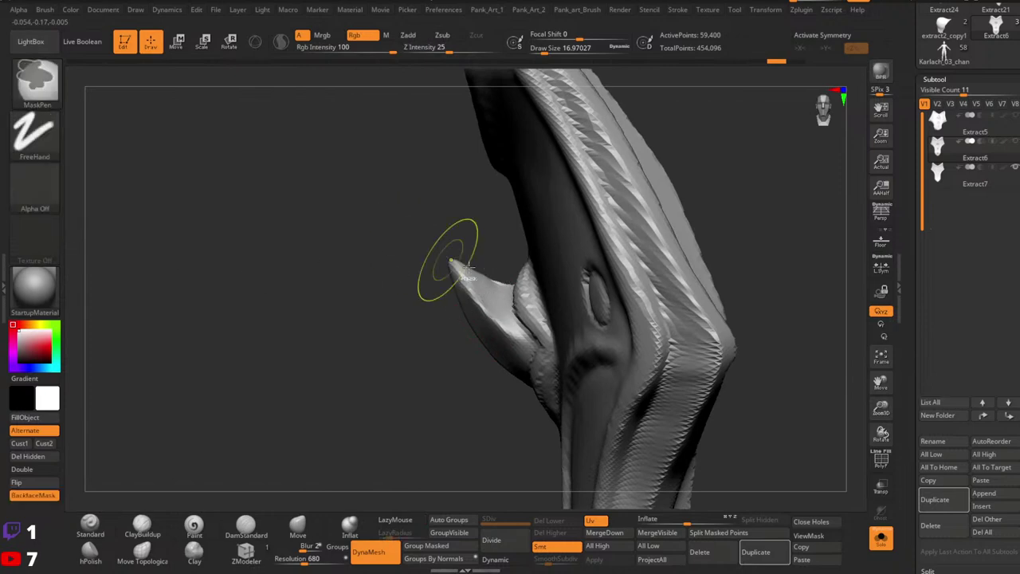
Isolate the large upper gem's spike with a lasso selection and hide leftover geometry around its base.
ctrl+right_drag(450, 260, 467, 291)
mouse_move(468, 292)
right_down()
mouse_move(526, 296)
mouse_move(594, 329)
right_up()
mouse_move(594, 329)
ctrl+right_down()
mouse_move(527, 272)
mouse_move(542, 278)
ctrl+right_up()
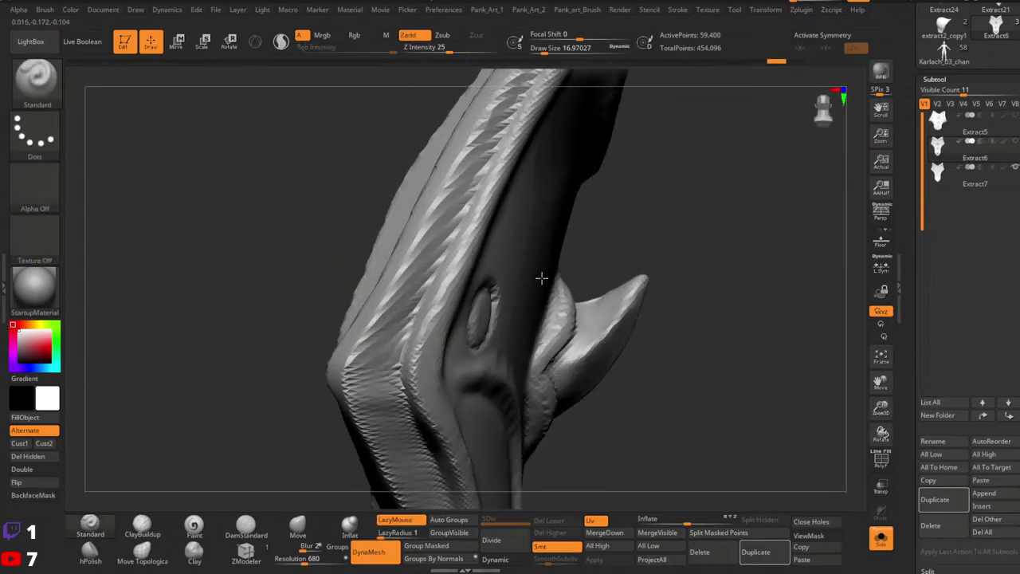
mouse_move(663, 265)
ctrl+shift+mouse_down()
mouse_move(593, 271)
mouse_move(563, 342)
mouse_move(631, 476)
mouse_move(773, 334)
ctrl+shift+mouse_up()
mouse_move(765, 331)
right_down()
mouse_move(629, 361)
mouse_move(534, 360)
mouse_move(480, 346)
right_up()
ctrl+right_drag(479, 346, 487, 373)
mouse_move(594, 276)
ctrl+alt+shift+mouse_down()
mouse_move(554, 252)
mouse_move(544, 306)
ctrl+alt+shift+mouse_up()
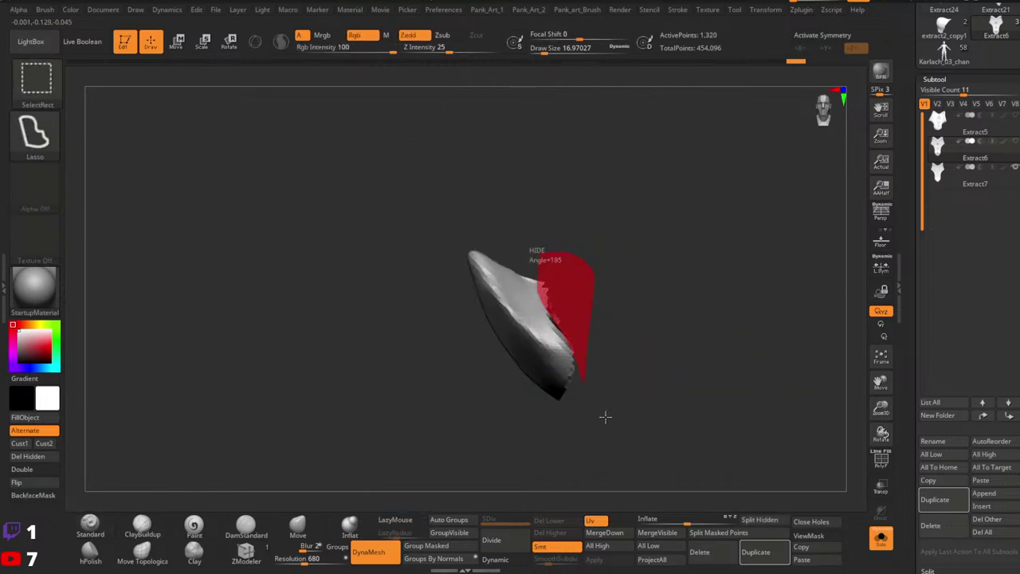
ctrl+alt+shift+drag(606, 417, 609, 421)
mouse_move(607, 416)
ctrl+right_down()
mouse_move(594, 373)
mouse_move(601, 398)
mouse_move(635, 362)
mouse_move(603, 313)
ctrl+right_up()
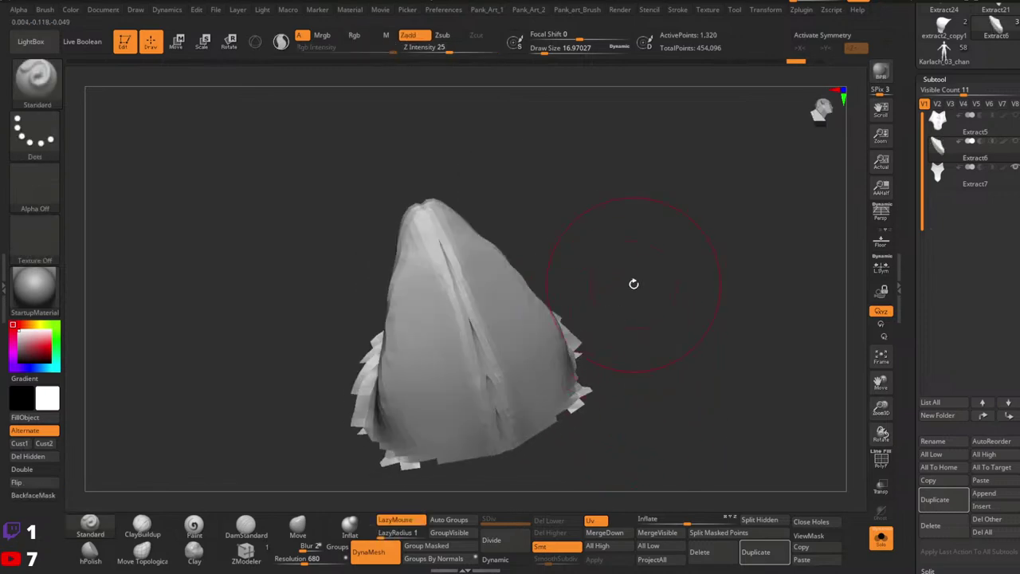
Invert the visibility so the spike is hidden, split it off the plate into its own subtool, and check the opening left behind.
ctrl+shift+drag(634, 283, 627, 364)
right_drag(626, 364, 369, 282)
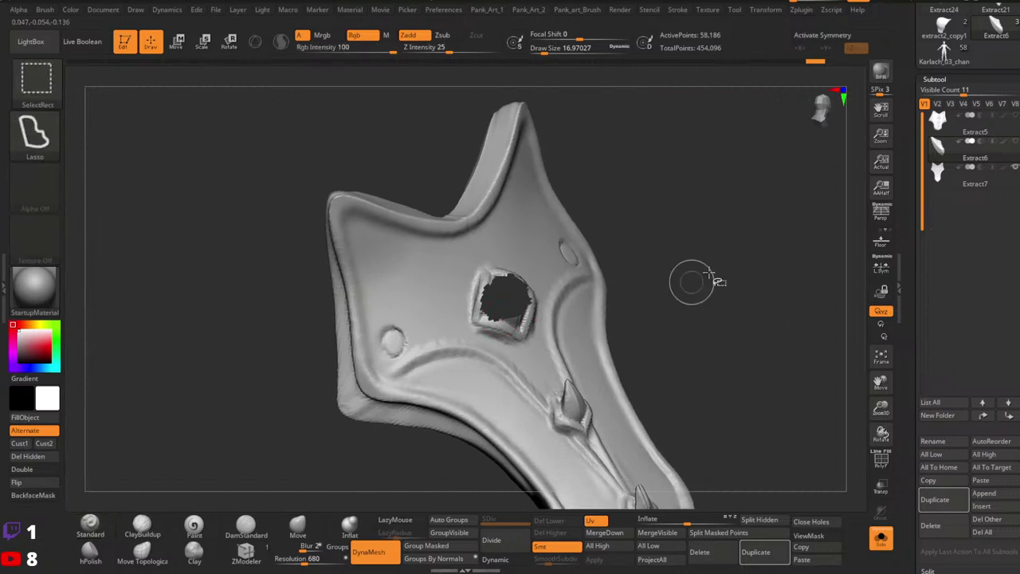
ctrl+shift+drag(708, 273, 717, 454)
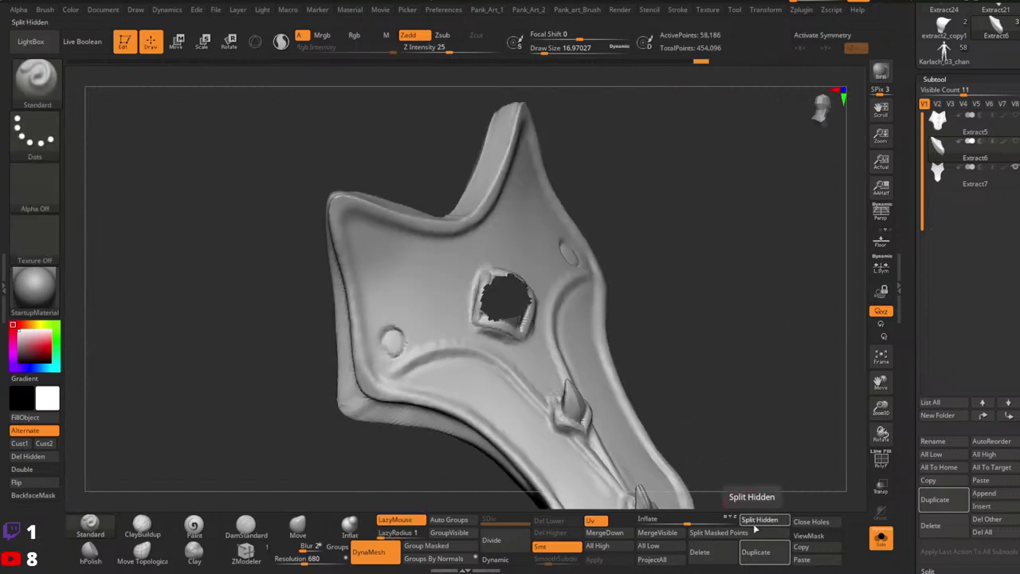
click(755, 521)
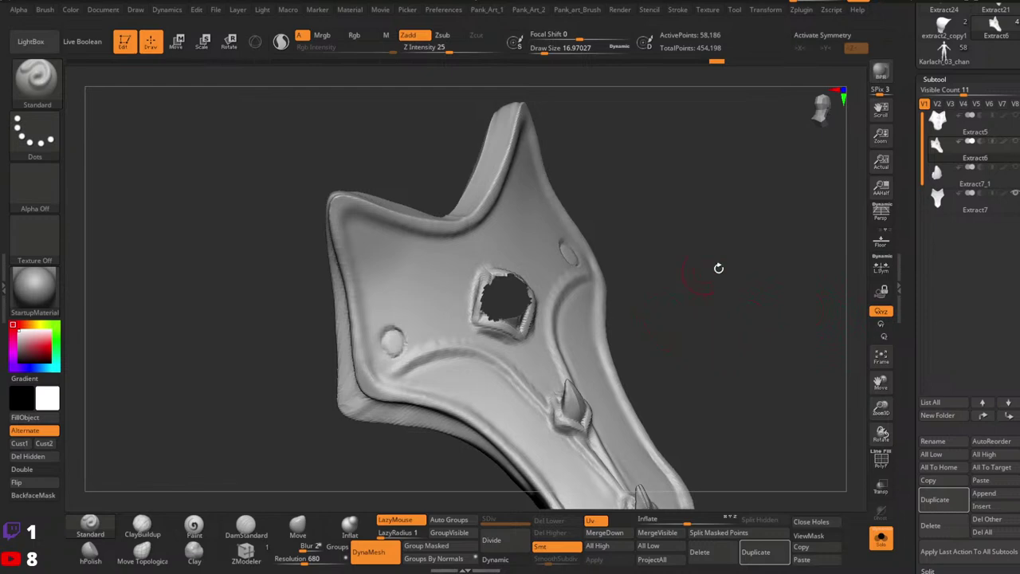
drag(624, 337, 588, 343)
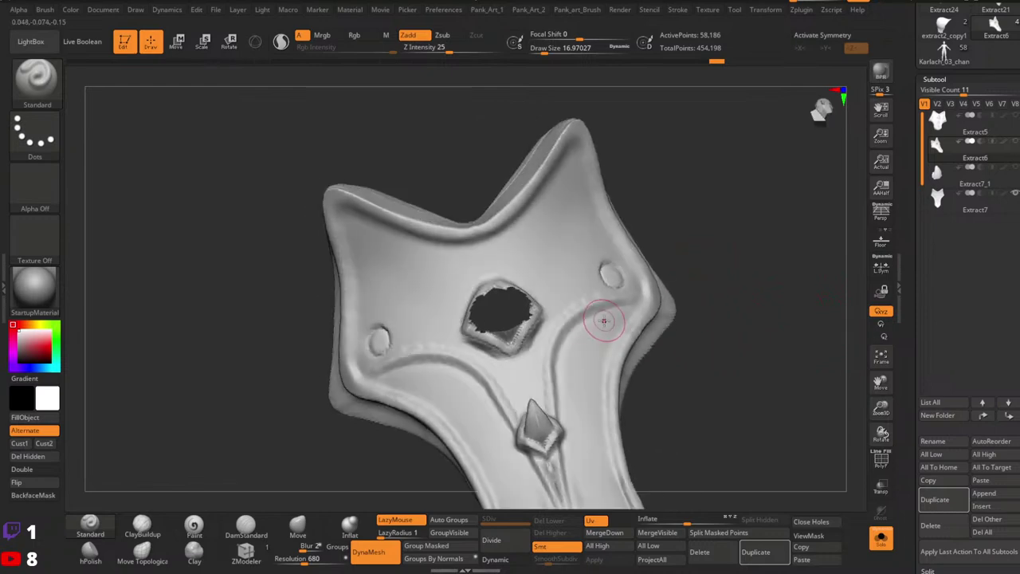
shift+right_drag(602, 288, 602, 310)
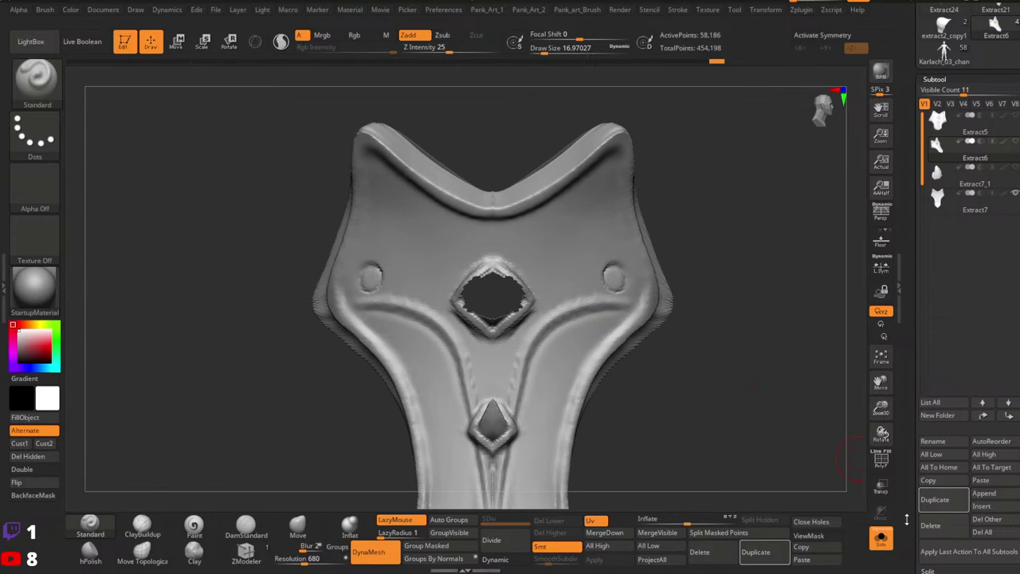
Select the split-off spike subtool and show it alone with PolyFrame and double-sided display turned on.
click(882, 539)
click(882, 539)
click(944, 179)
ctrl+right_drag(530, 281, 528, 391)
key(shift+f)
alt+right_drag(688, 364, 575, 382)
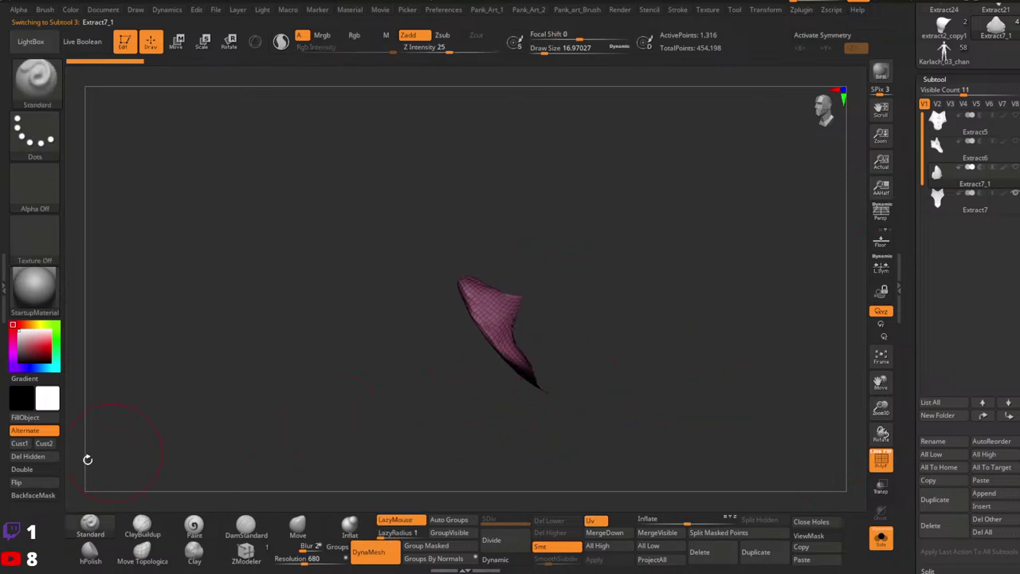
click(42, 470)
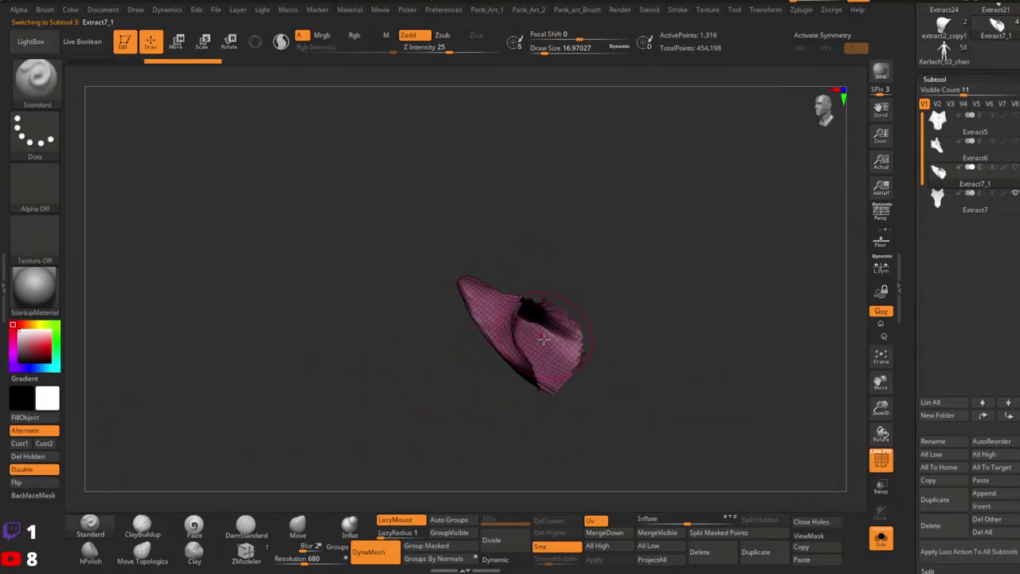
drag(542, 339, 626, 439)
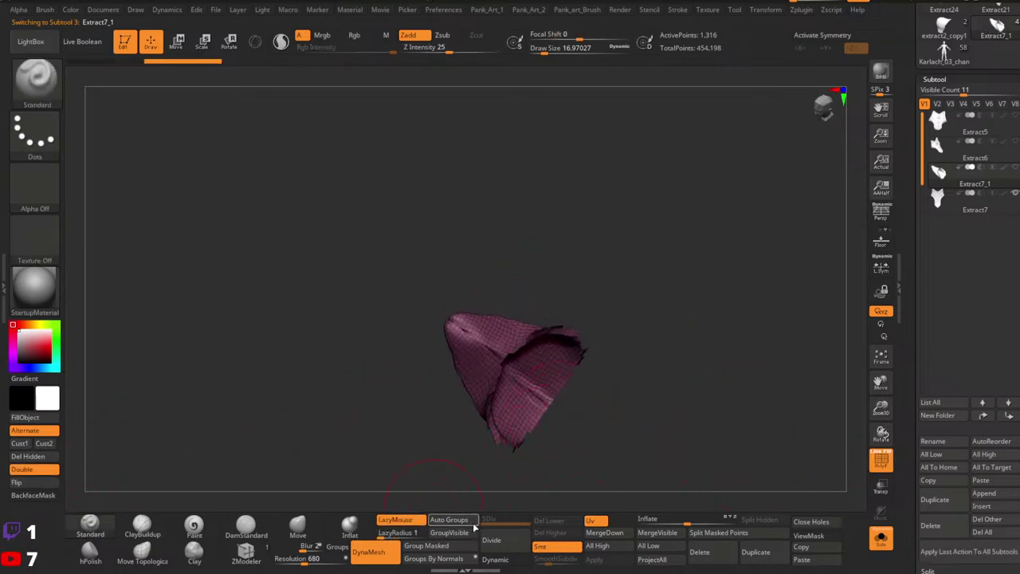
Close the spike's open base, set the visibility selection to the Rect stroke, and mask everything except the new cap.
click(815, 521)
right_drag(500, 329, 521, 369)
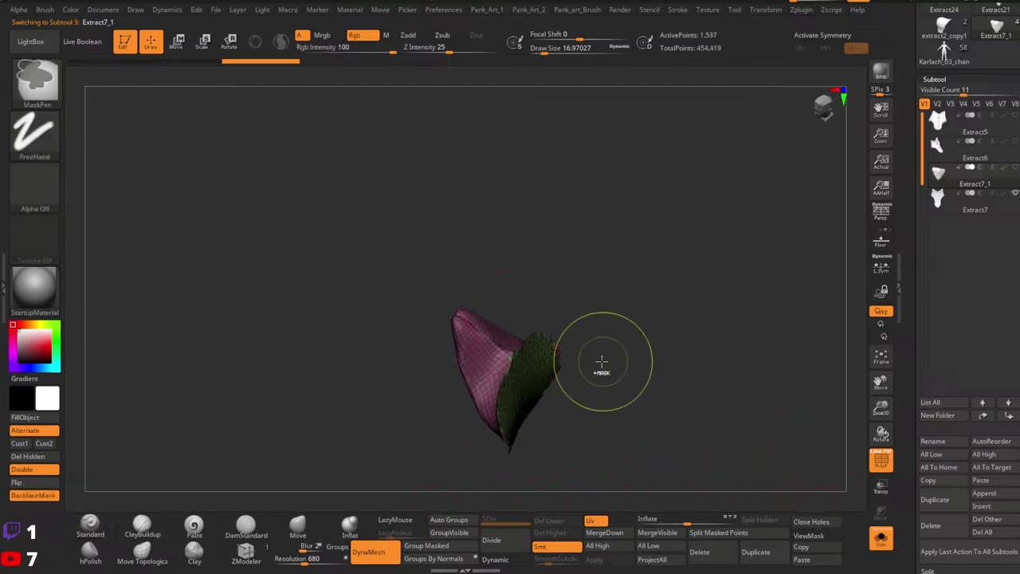
ctrl+shift+click(37, 136)
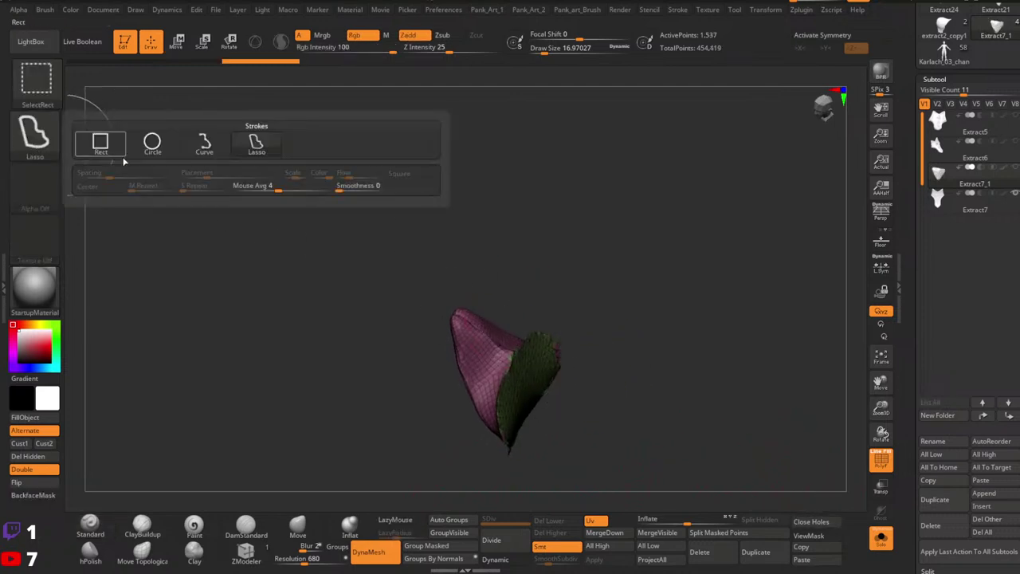
ctrl+shift+click(102, 145)
ctrl+shift+click(528, 387)
ctrl+click(606, 367)
ctrl+shift+click(674, 341)
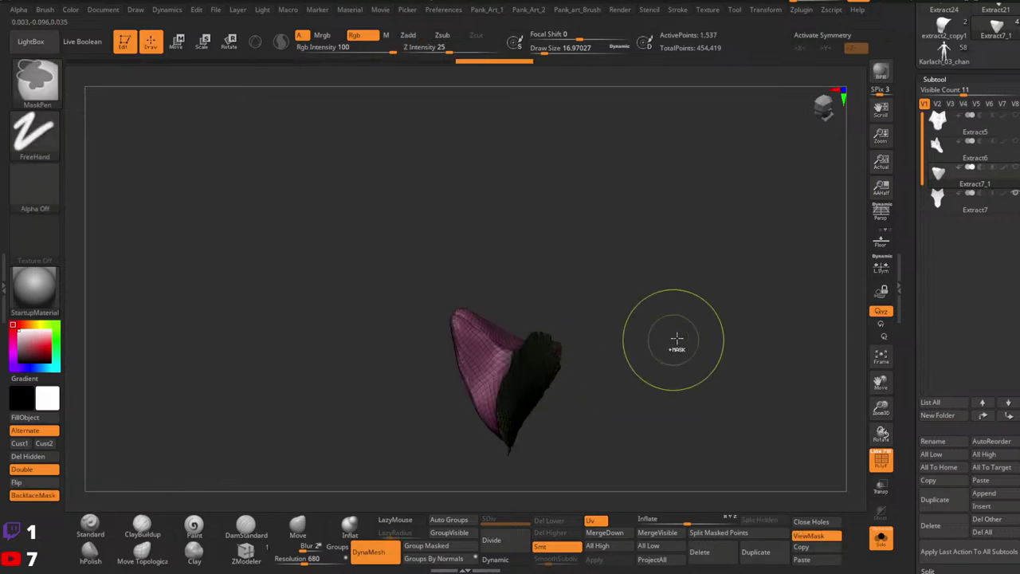
ctrl+click(677, 339)
Try moving the spike's base cap outward, first with the Transpose line and with the Gizmo instead, and clear the mask.
right_drag(654, 346, 530, 408)
mouse_move(529, 408)
alt+right_down()
mouse_move(510, 369)
mouse_move(499, 369)
mouse_move(521, 398)
mouse_move(472, 275)
mouse_move(439, 268)
alt+right_up()
key(w)
key(ctrl+z)
key(ctrl+z)
key(ctrl+shift+z)
drag(435, 259, 479, 316)
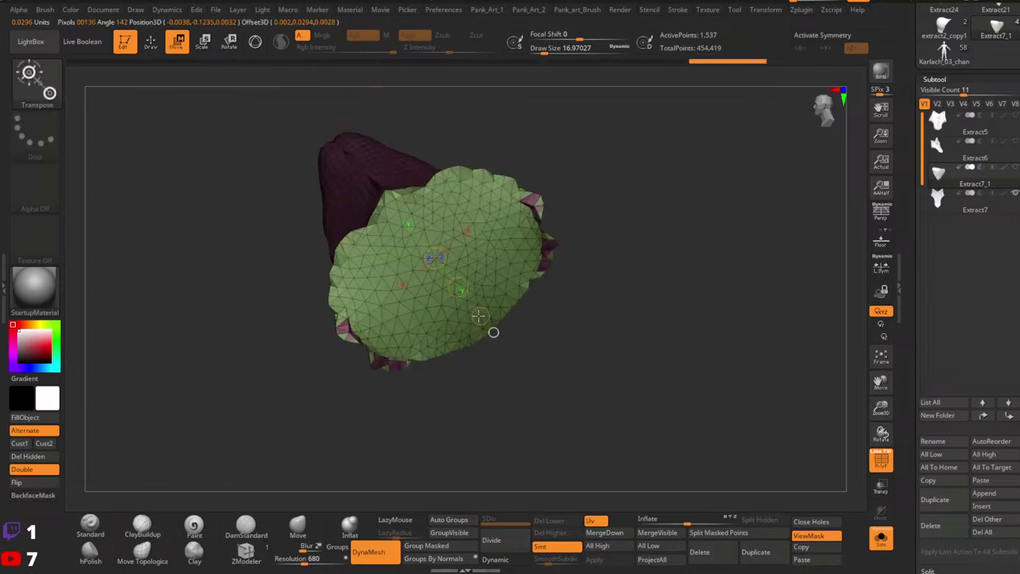
key(ctrl+z)
click(256, 42)
right_drag(383, 196, 494, 214)
alt+right_drag(493, 214, 513, 257)
drag(513, 251, 534, 259)
key(q)
ctrl+drag(653, 295, 685, 319)
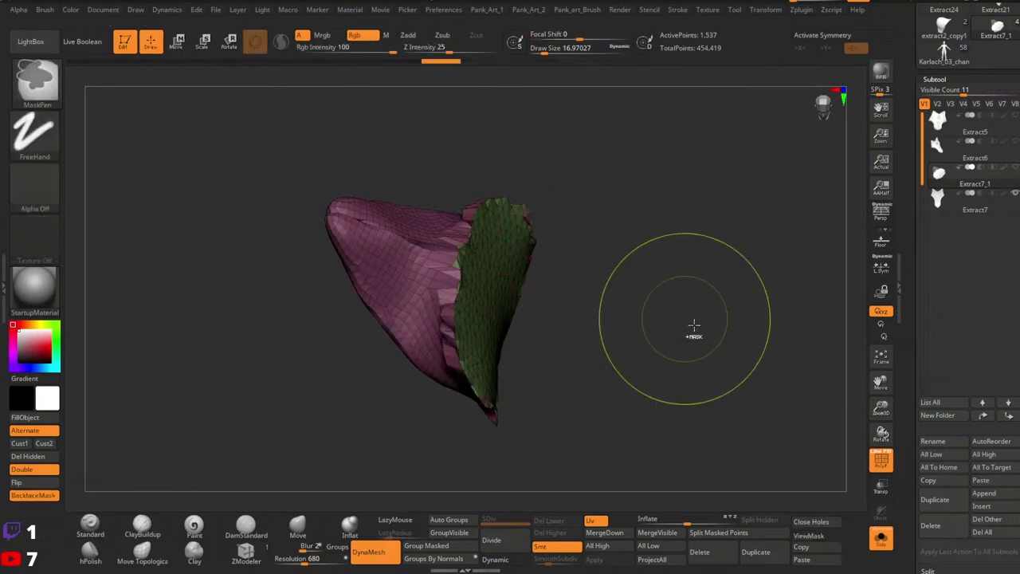
Try smoothing the extended spike, reduce the draw size to 7.4673, and undo the last changes to its base.
ctrl+right_drag(694, 325, 630, 271)
right_drag(629, 271, 538, 271)
ctrl+right_drag(538, 271, 566, 342)
right_drag(566, 343, 574, 340)
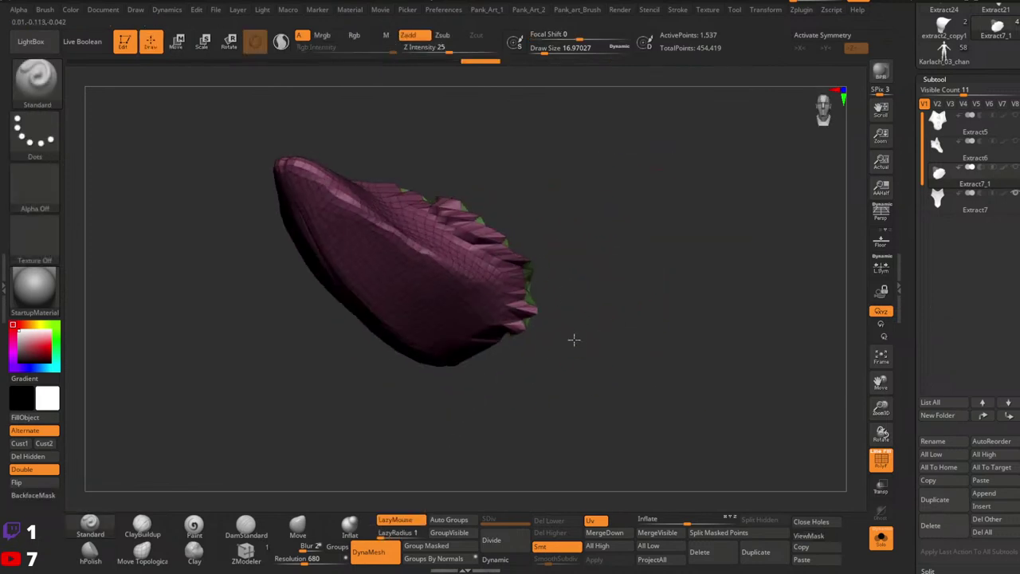
drag(574, 340, 652, 329)
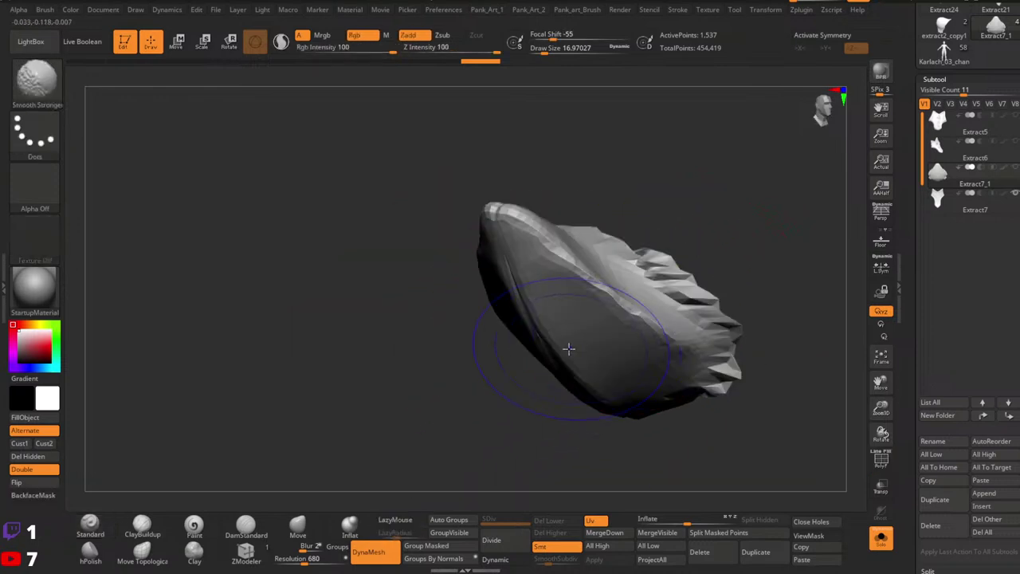
mouse_move(510, 343)
mouse_down()
mouse_move(654, 400)
mouse_move(588, 355)
mouse_up()
key(space)
drag(619, 255, 610, 256)
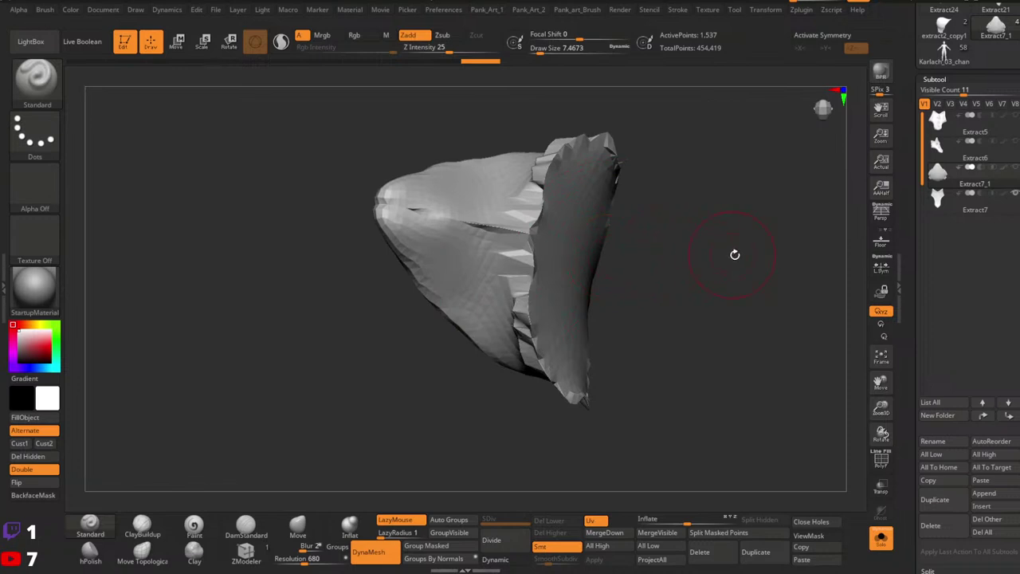
right_drag(652, 250, 622, 279)
mouse_move(622, 279)
ctrl+right_down()
mouse_move(636, 335)
mouse_move(588, 281)
mouse_move(567, 291)
ctrl+right_up()
key(ctrl+z)
key(ctrl+z)
Isolate the base cap's polygroup with PolyFrame on, even out its jagged border with added loops, and clear the mask.
key(shift+f)
ctrl+right_drag(712, 339, 723, 324)
ctrl+shift+click(585, 287)
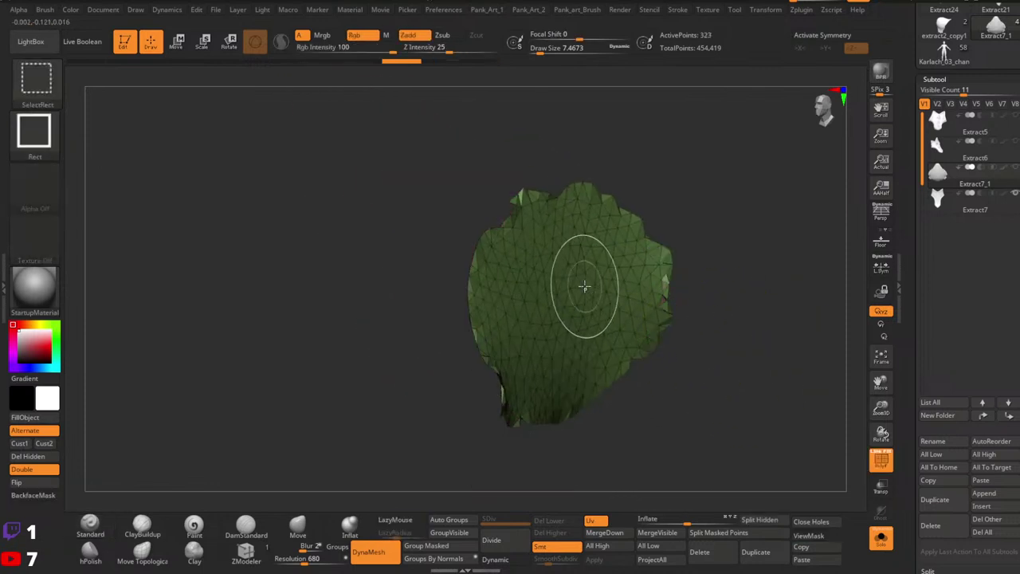
key(1)
click(679, 351)
ctrl+drag(586, 305, 593, 378)
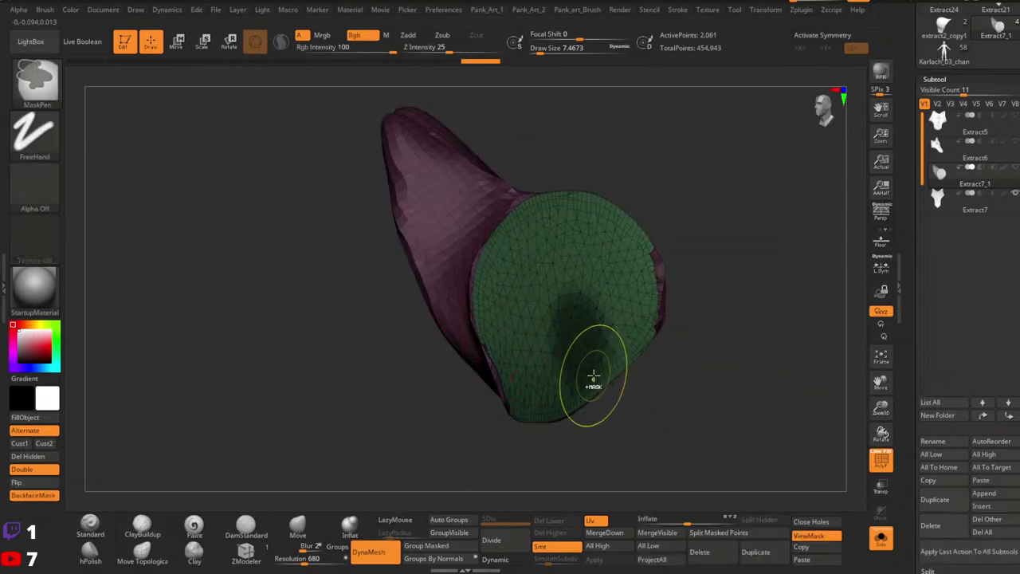
ctrl+drag(746, 288, 758, 361)
Mask the spike except for its base cap and move the cap outward to extend the base.
ctrl+shift+click(626, 323)
ctrl+click(765, 294)
ctrl+click(766, 295)
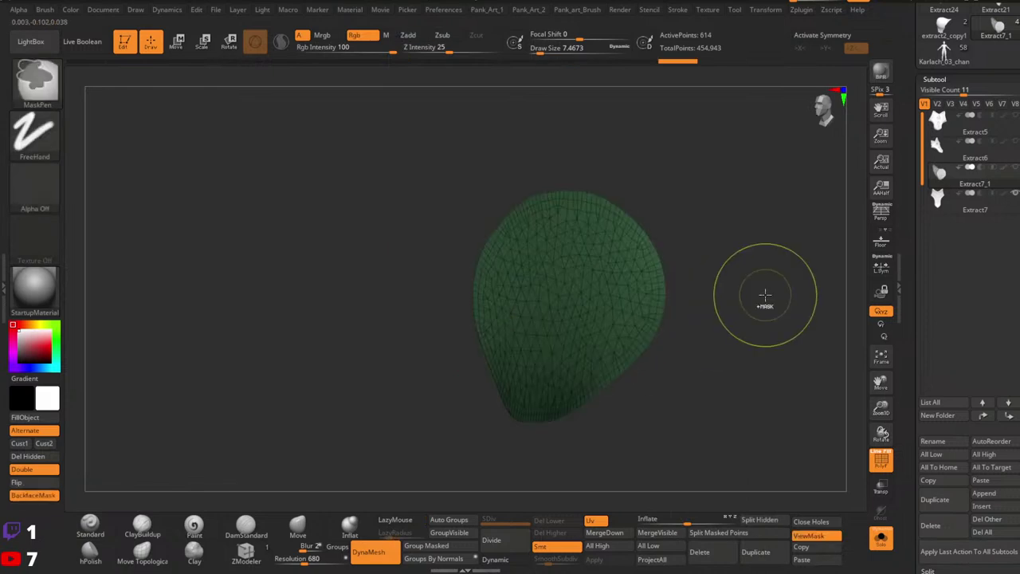
ctrl+click(766, 295)
ctrl+shift+click(775, 285)
ctrl+click(773, 286)
key(w)
right_drag(629, 322, 686, 298)
mouse_move(686, 299)
mouse_down()
mouse_move(704, 308)
mouse_move(789, 247)
mouse_up()
key(q)
Turn PolyFrame off, set the DynaMesh resolution to 1200, and remesh the extended spike.
mouse_move(785, 259)
ctrl+right_down()
mouse_move(769, 328)
mouse_move(709, 301)
ctrl+right_up()
ctrl+right_drag(709, 301, 699, 387)
key(shift+f)
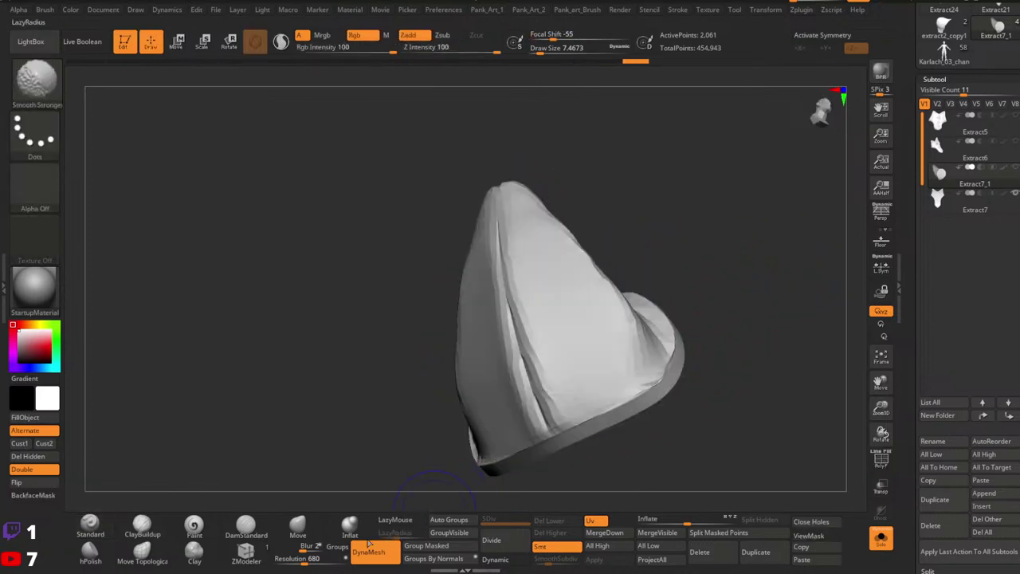
click(309, 559)
ctrl+drag(371, 375, 415, 465)
Clip the protruding rim off the back of the spike with a curved ClipCurve cut and remesh it.
mouse_move(428, 464)
right_down()
mouse_move(495, 456)
mouse_move(562, 430)
mouse_move(611, 393)
mouse_move(648, 351)
mouse_move(603, 325)
right_up()
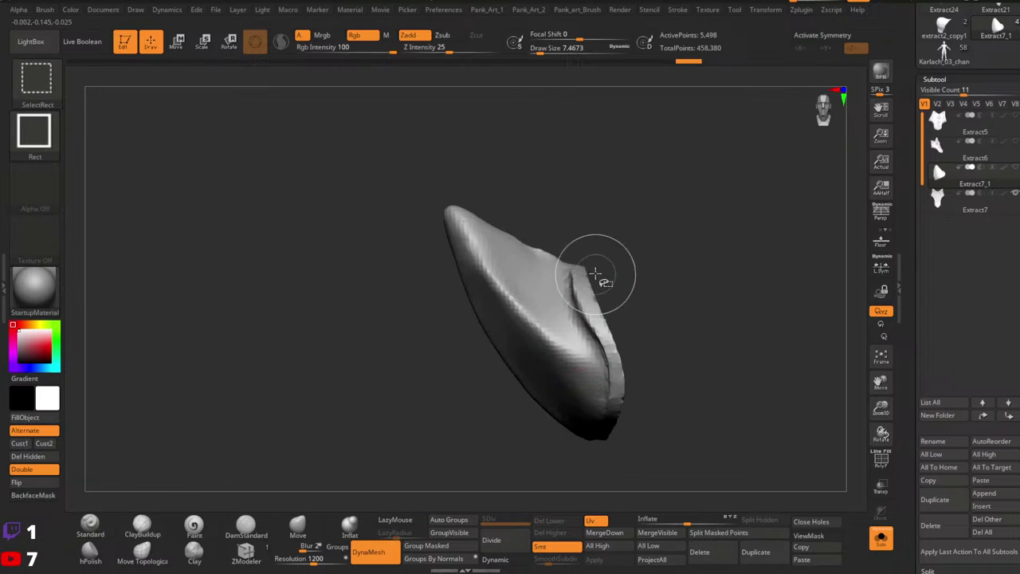
ctrl+shift+click(38, 89)
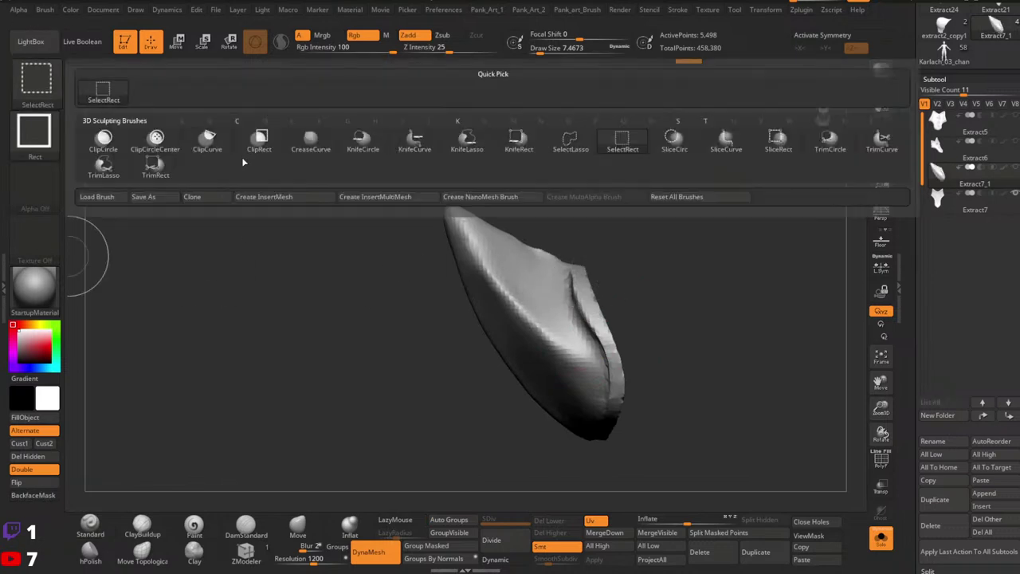
click(207, 143)
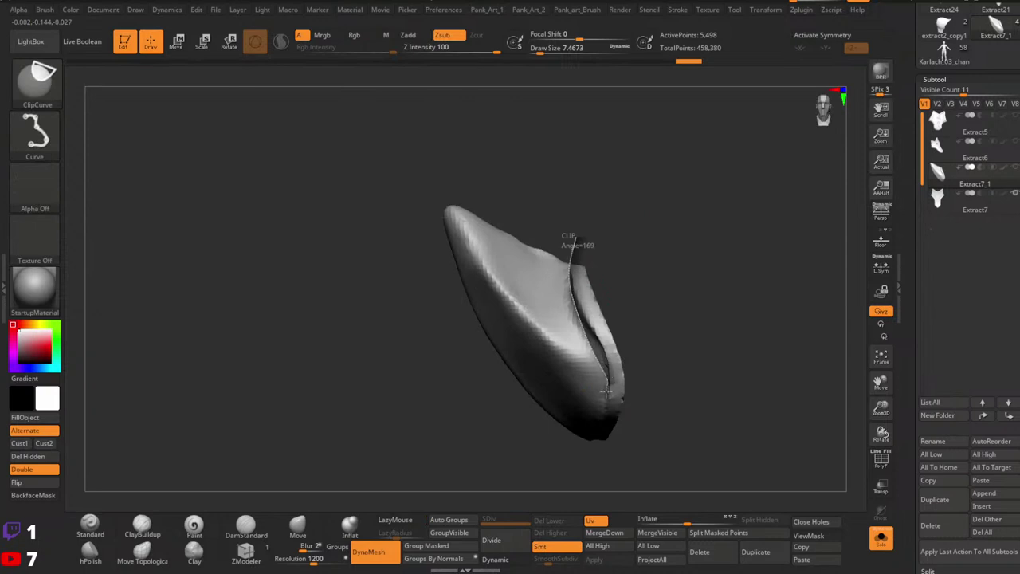
ctrl+shift+drag(581, 454, 577, 462)
ctrl+right_drag(700, 459, 679, 311)
ctrl+drag(685, 301, 695, 328)
Set the draw size to 1 and switch the visibility selection to SelectRect with the Lasso stroke.
mouse_move(651, 298)
mouse_down()
mouse_move(561, 298)
mouse_move(615, 300)
mouse_move(590, 282)
mouse_up()
right_click(594, 282)
mouse_move(590, 282)
right_down()
mouse_move(573, 255)
mouse_move(582, 315)
right_up()
click(48, 100)
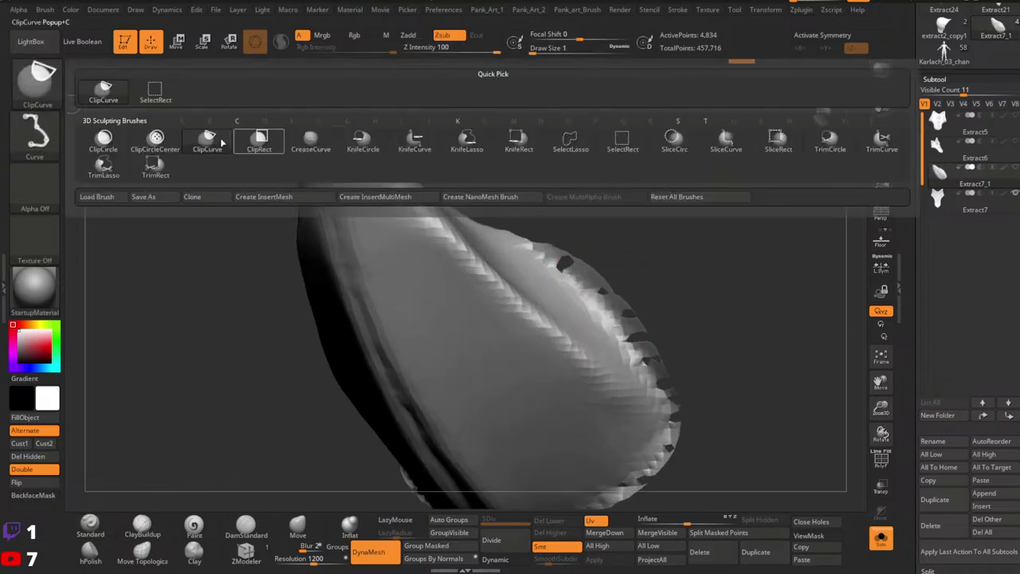
click(155, 91)
click(35, 132)
click(255, 141)
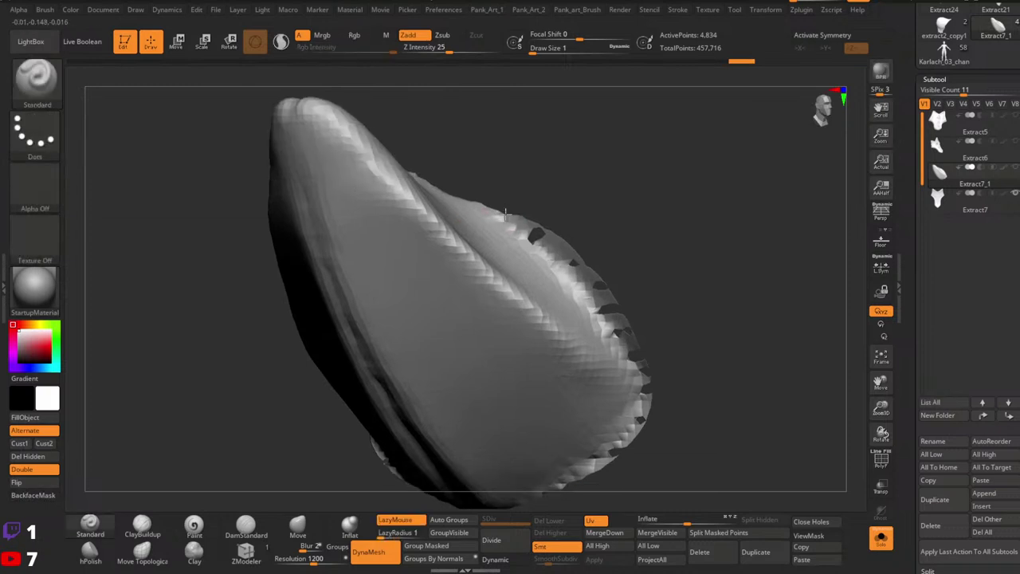
Hide the thin jagged fringe along one side of the spike's base with lasso selections.
alt+right_drag(505, 214, 498, 210)
ctrl+alt+shift+drag(576, 295, 626, 334)
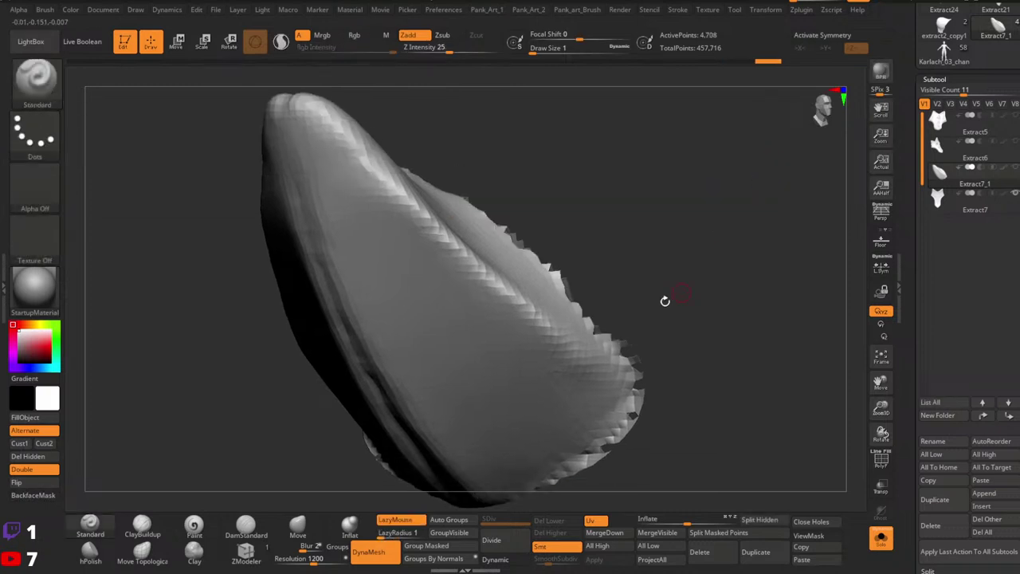
right_drag(665, 301, 649, 269)
ctrl+alt+shift+drag(645, 241, 610, 244)
mouse_move(602, 355)
ctrl+alt+shift+mouse_down()
mouse_move(867, 413)
mouse_move(860, 408)
ctrl+alt+shift+mouse_up()
mouse_move(526, 319)
right_down()
mouse_move(630, 301)
mouse_move(690, 321)
right_up()
key(x)
right_drag(419, 310, 494, 260)
key(x)
Hide the remaining fringe on the other side of the spike's base and delete all hidden geometry.
mouse_move(474, 193)
ctrl+alt+shift+mouse_down()
mouse_move(329, 226)
mouse_move(343, 220)
ctrl+alt+shift+mouse_up()
alt+right_drag(382, 257, 390, 214)
mouse_move(390, 215)
ctrl+alt+shift+mouse_down()
mouse_move(381, 234)
mouse_move(346, 210)
ctrl+alt+shift+mouse_up()
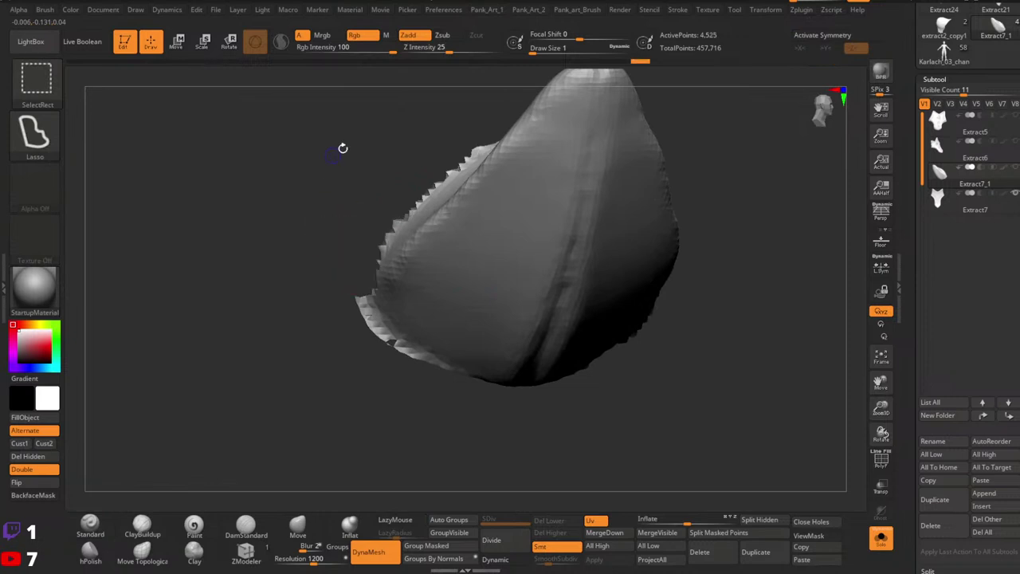
mouse_move(375, 296)
alt+right_down()
mouse_move(358, 246)
mouse_move(335, 269)
alt+right_up()
ctrl+alt+shift+drag(309, 289, 305, 241)
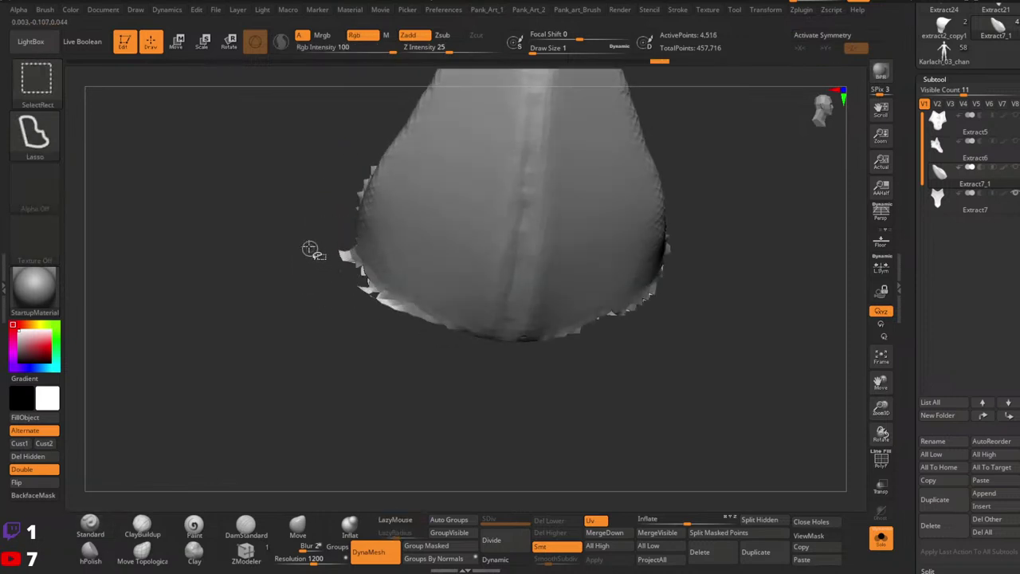
ctrl+alt+shift+drag(363, 396, 328, 382)
click(32, 459)
mouse_move(375, 360)
right_down()
mouse_move(497, 317)
mouse_move(506, 360)
right_up()
drag(505, 359, 491, 313)
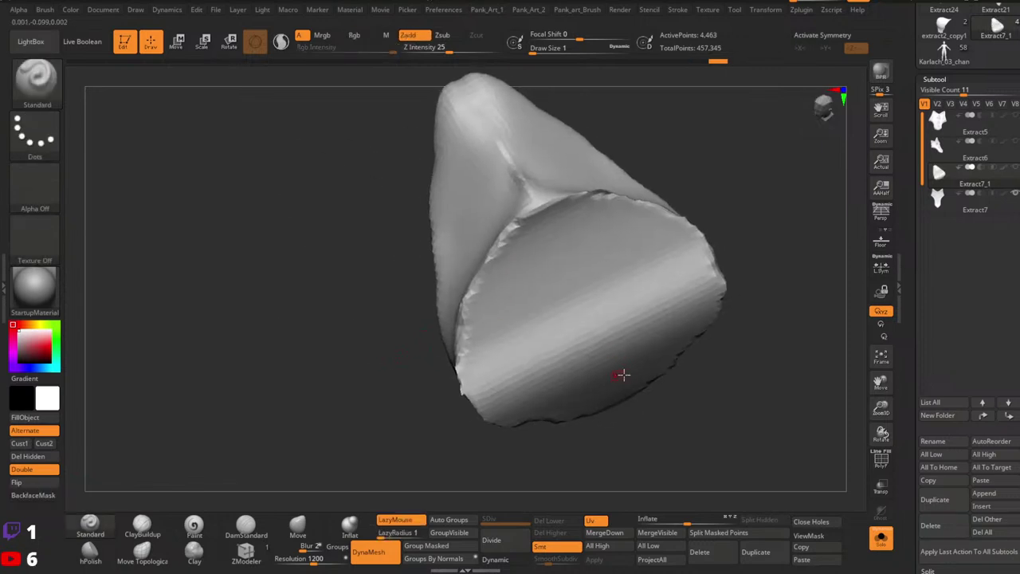
Reset the Gizmo orientation, activate symmetry on Z, mirror and weld the spike, and remesh it with DynaMesh.
right_drag(619, 379, 682, 349)
ctrl+right_drag(681, 349, 691, 328)
key(w)
click(641, 239)
click(627, 236)
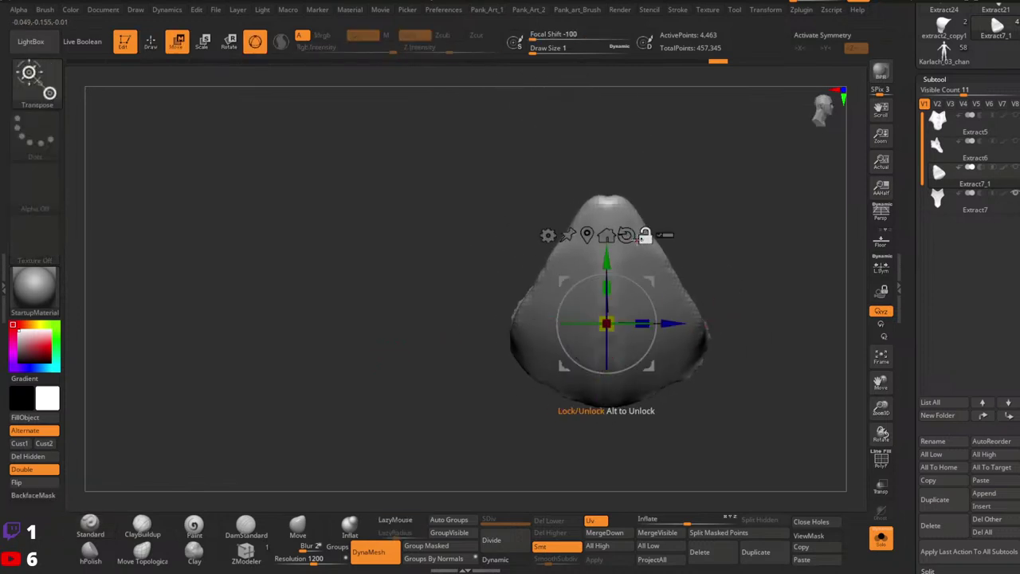
key(x)
key(2)
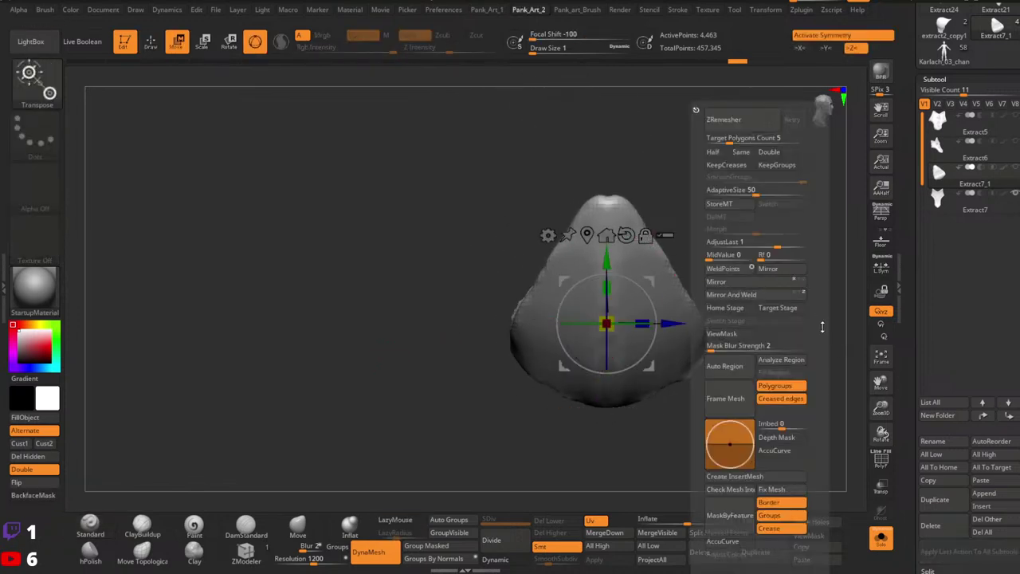
click(772, 294)
key(q)
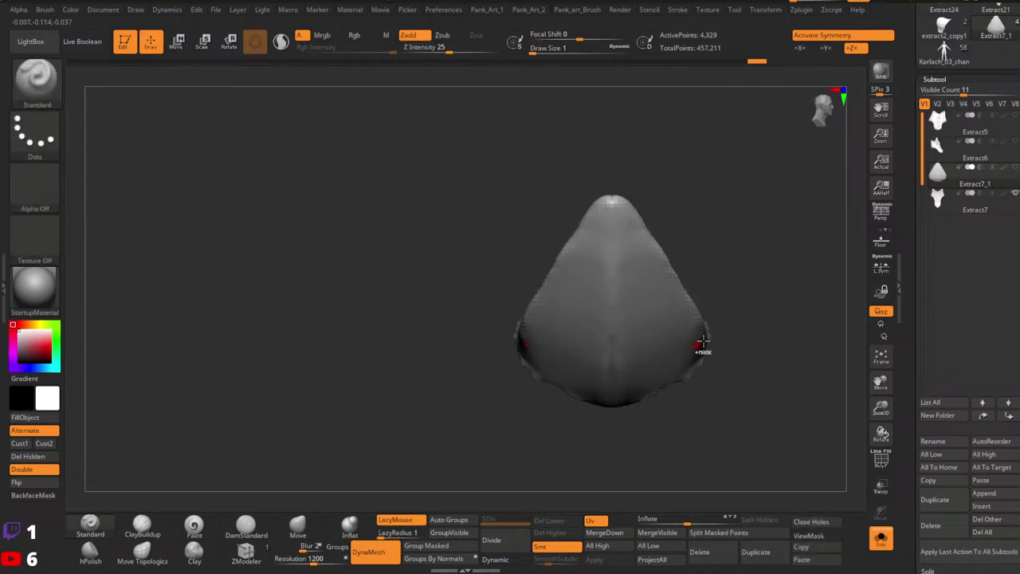
right_drag(664, 371, 701, 342)
ctrl+right_drag(701, 342, 767, 369)
ctrl+drag(776, 306, 779, 343)
Set the draw size to 7.4673, switch to ClayBuildup, and smooth the crease on the spike's body near its base.
key(space)
drag(592, 312, 598, 313)
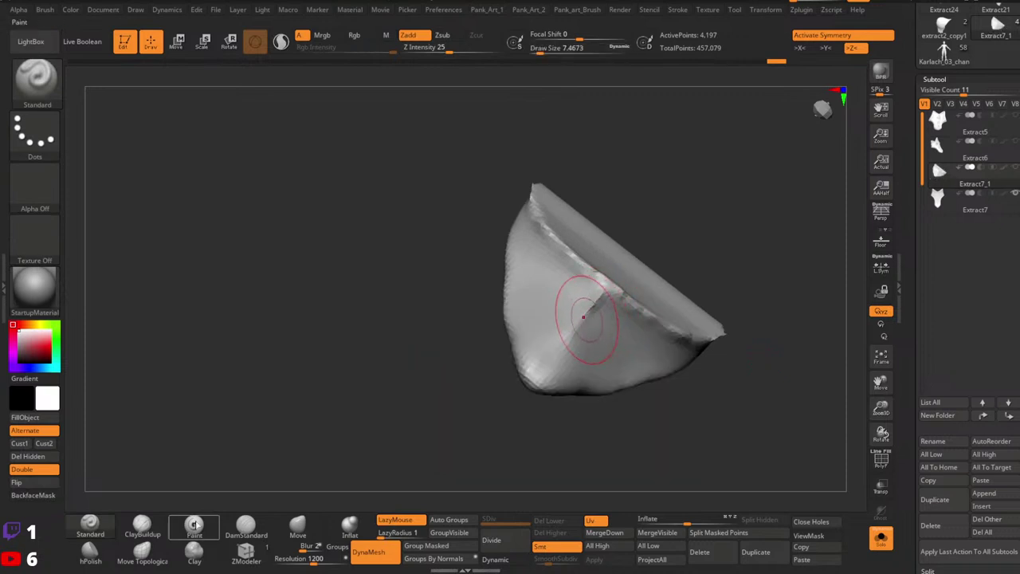
click(143, 525)
shift+drag(603, 285, 546, 360)
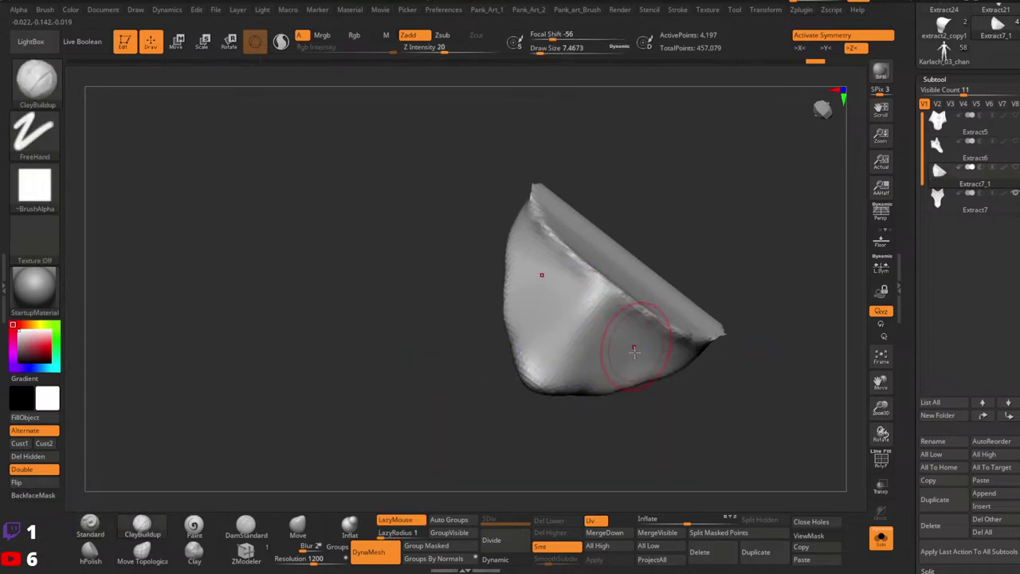
Switch the smoothing brush to Smooth, soften the jagged rim of the spike's base, and remesh it with DynaMesh.
right_drag(634, 351, 653, 522)
shift+click(50, 90)
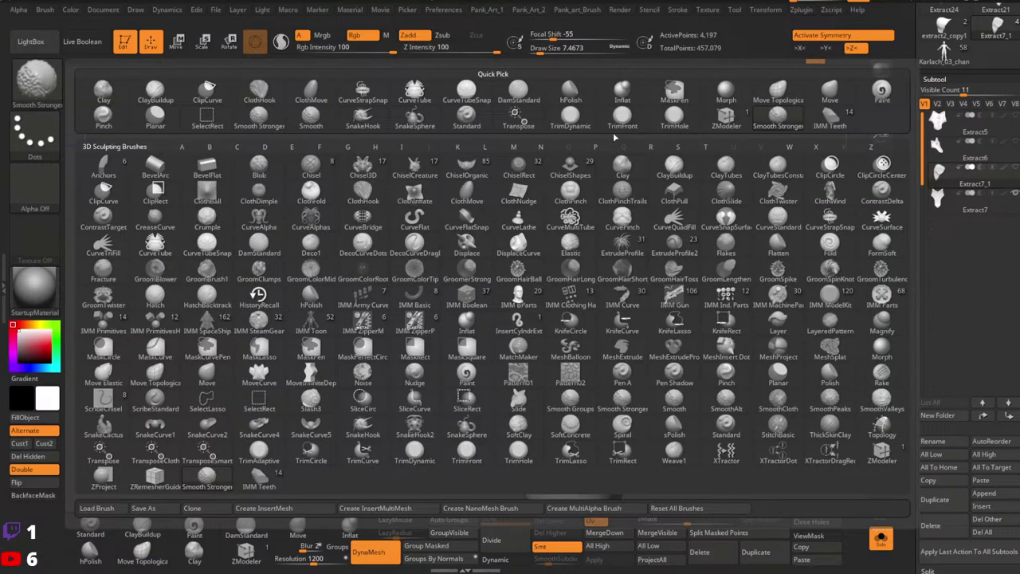
click(310, 118)
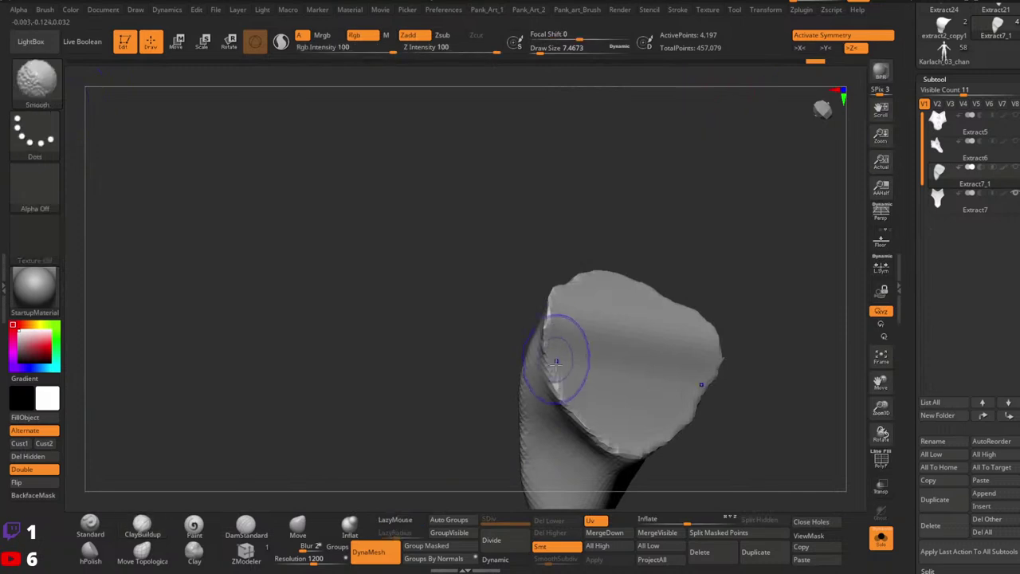
mouse_move(544, 313)
mouse_down()
mouse_move(614, 357)
mouse_move(571, 379)
mouse_up()
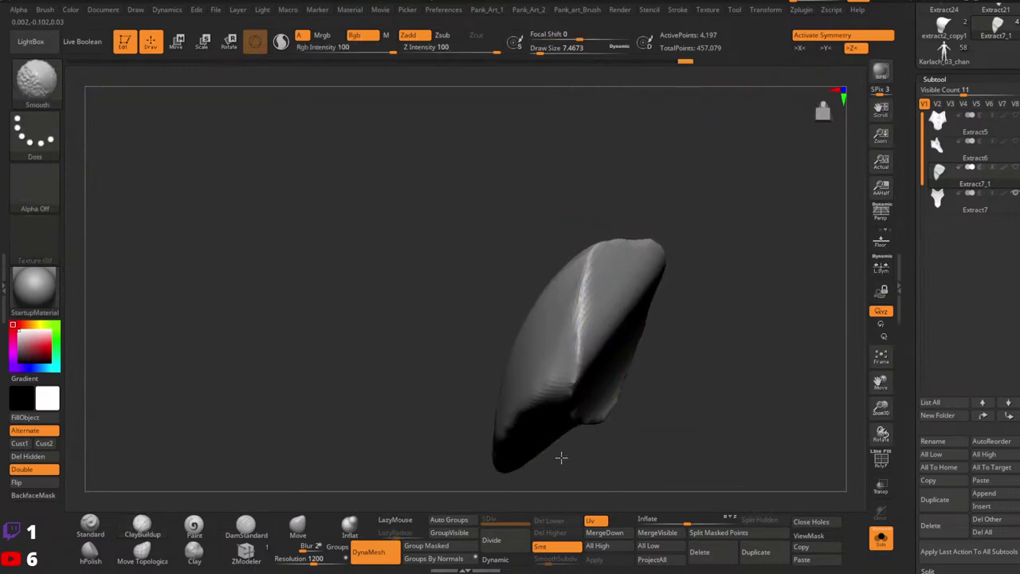
ctrl+drag(613, 450, 705, 390)
Smooth the spike's front ridge and push its side contours outward with the Move brush at draw size 8.42419.
right_drag(715, 376, 658, 241)
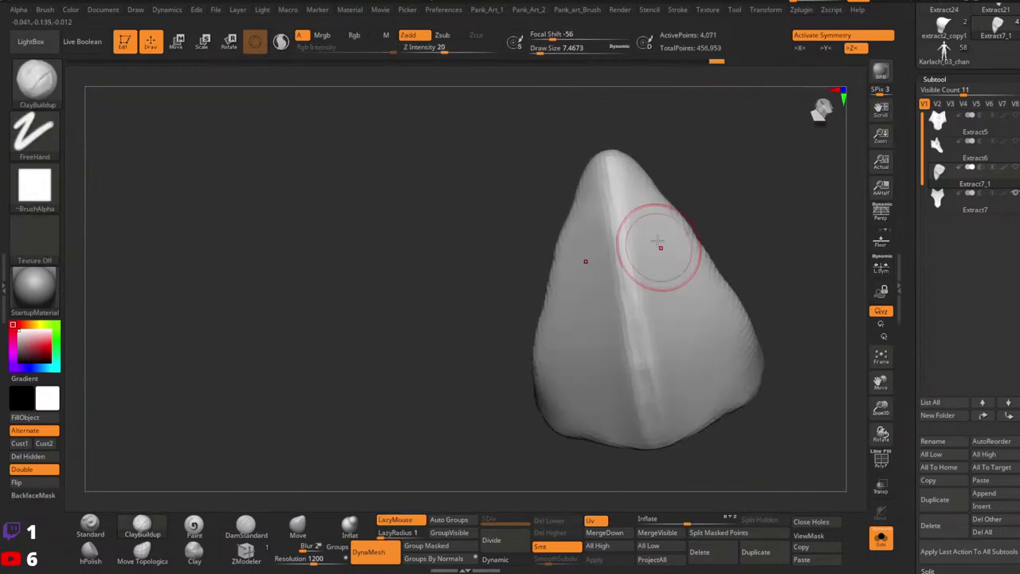
shift+drag(643, 263, 646, 359)
click(298, 526)
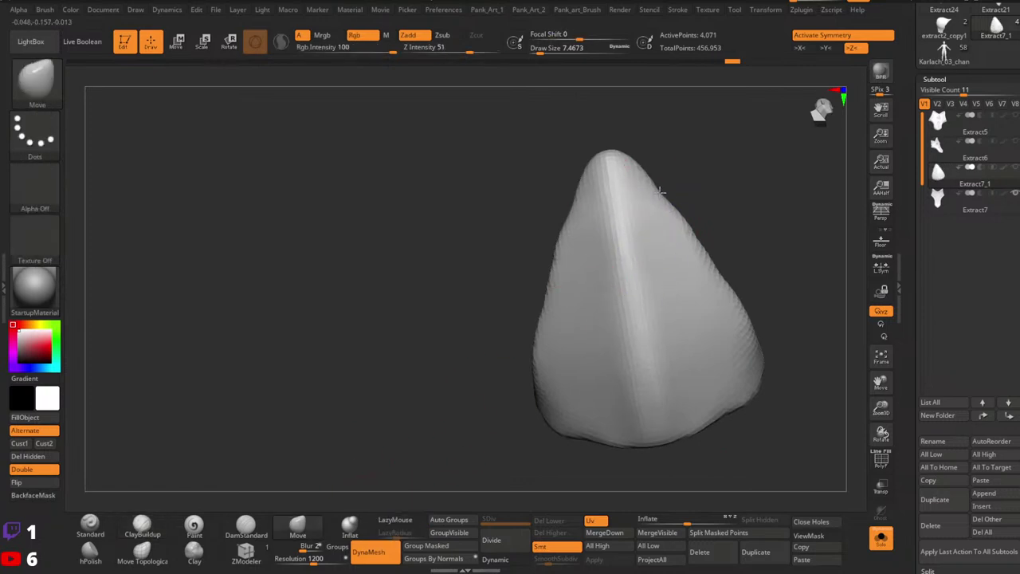
key(space)
drag(660, 191, 664, 189)
key(space)
drag(677, 306, 684, 306)
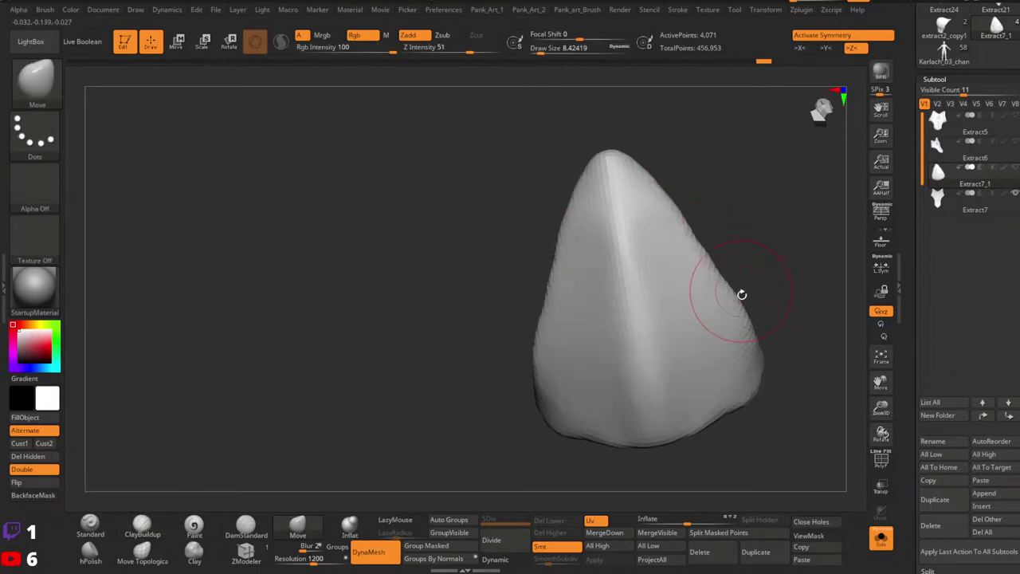
Sharpen the spike's central ridge with the DamStandard brush at draw size 20.00594.
mouse_move(776, 277)
ctrl+right_down()
mouse_move(770, 235)
mouse_move(755, 239)
ctrl+right_up()
click(247, 526)
key(space)
drag(598, 269, 613, 269)
alt+drag(577, 231, 611, 483)
mouse_move(615, 374)
right_down()
mouse_move(640, 332)
mouse_move(664, 380)
mouse_move(691, 328)
mouse_move(687, 301)
right_up()
mouse_move(622, 341)
right_down()
mouse_move(574, 379)
mouse_move(611, 393)
mouse_move(624, 264)
right_up()
alt+right_drag(612, 377, 625, 341)
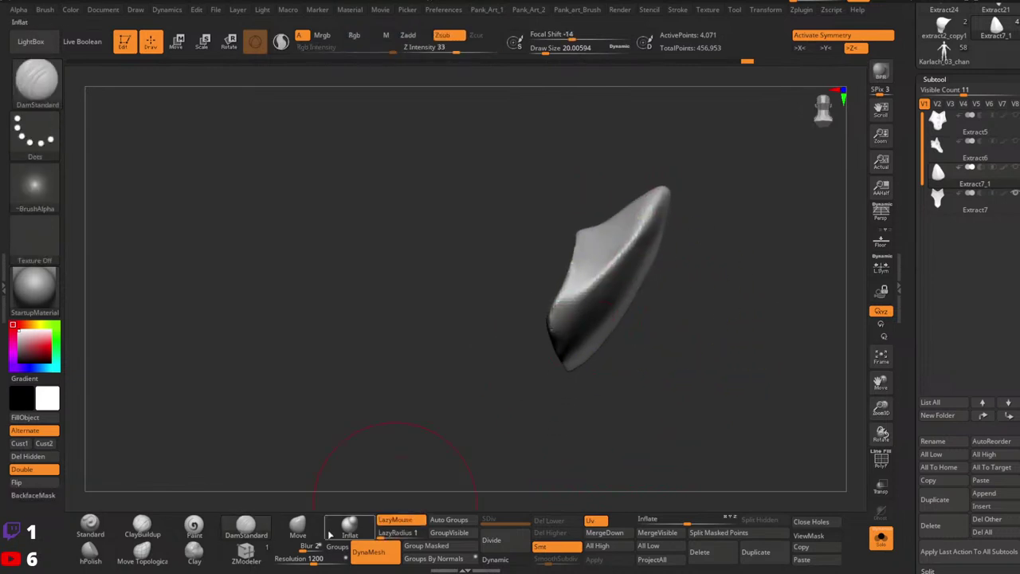
Reshape the spike's side profile toward its lower point with the Move brush and undo the last pull.
click(297, 526)
key(space)
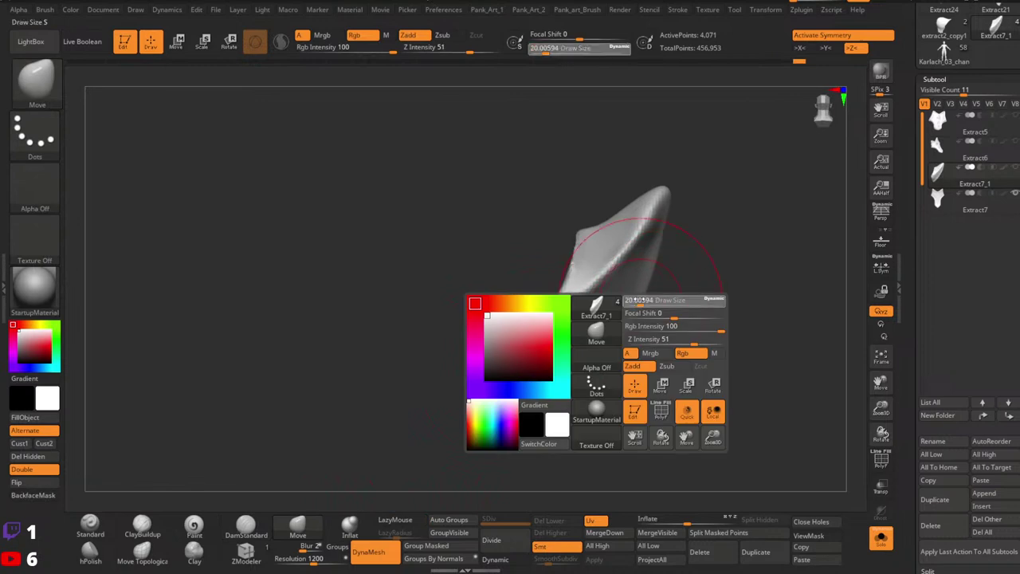
drag(640, 301, 638, 301)
mouse_move(638, 297)
mouse_down()
mouse_move(656, 285)
mouse_move(664, 236)
mouse_up()
key(space)
mouse_move(659, 238)
mouse_down()
mouse_move(666, 261)
mouse_move(649, 283)
mouse_move(666, 239)
mouse_up()
key(space)
key(space)
key(ctrl+z)
Round out the spike's outer edge in side view with the Move brush at draw size 11.69084.
key(space)
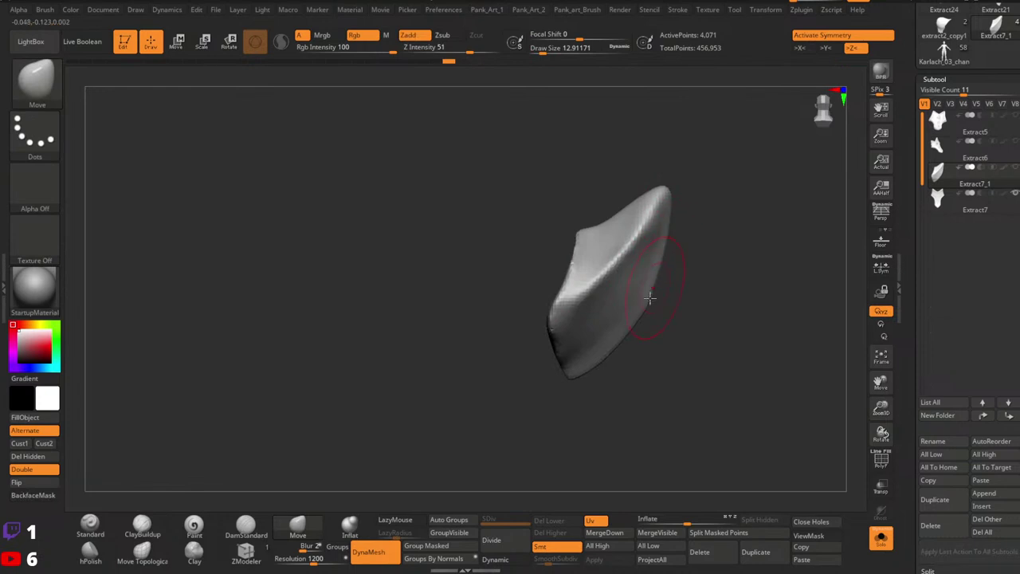
key(space)
drag(643, 311, 640, 311)
drag(647, 295, 653, 292)
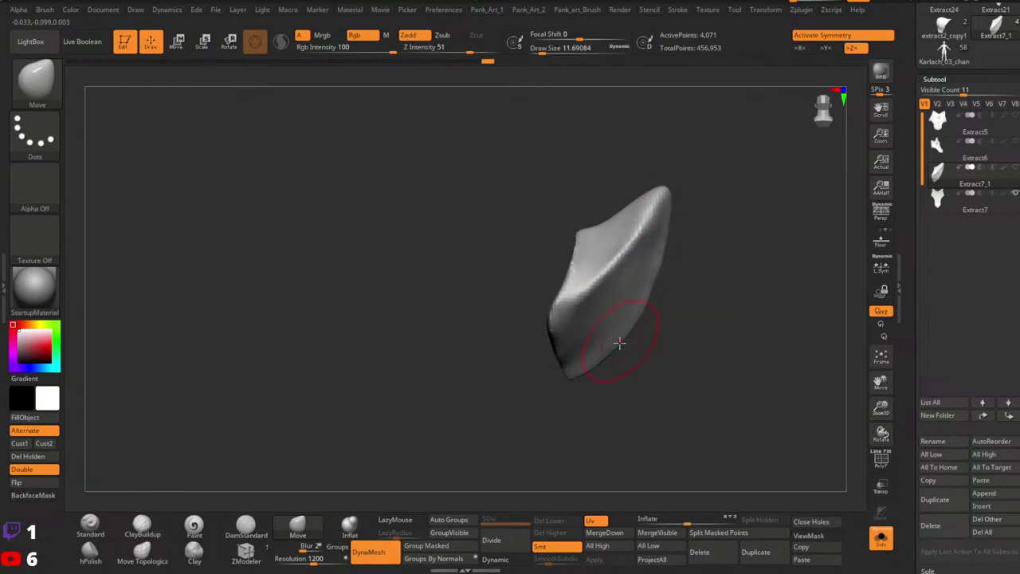
drag(620, 342, 625, 346)
drag(710, 303, 644, 287)
mouse_move(731, 253)
alt+mouse_down()
mouse_move(683, 276)
mouse_move(613, 258)
alt+mouse_up()
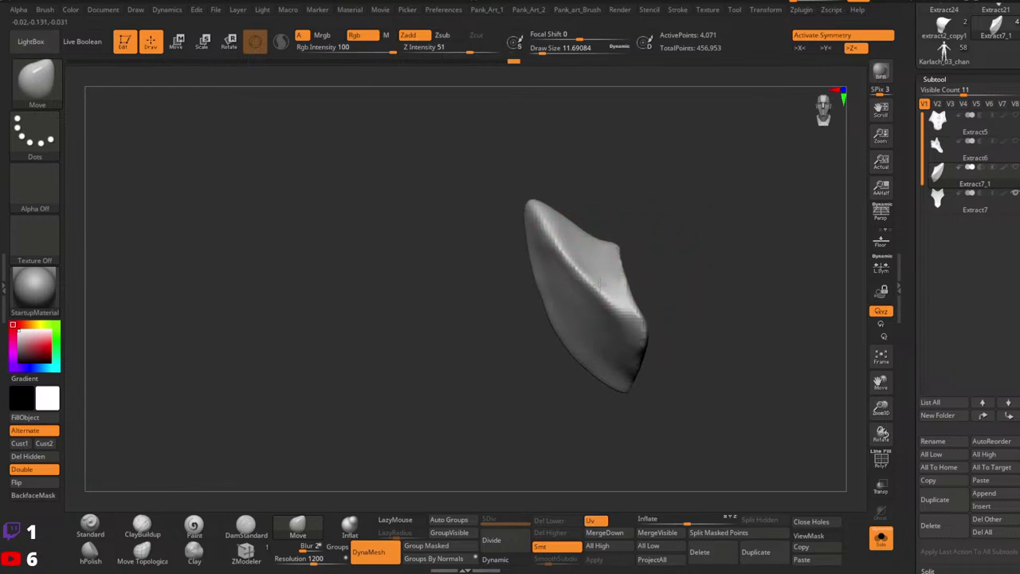
Crease the ridge between the spike's tip and its base with DamStandard at draw size 16.97027.
key(space)
drag(612, 304, 549, 296)
click(246, 526)
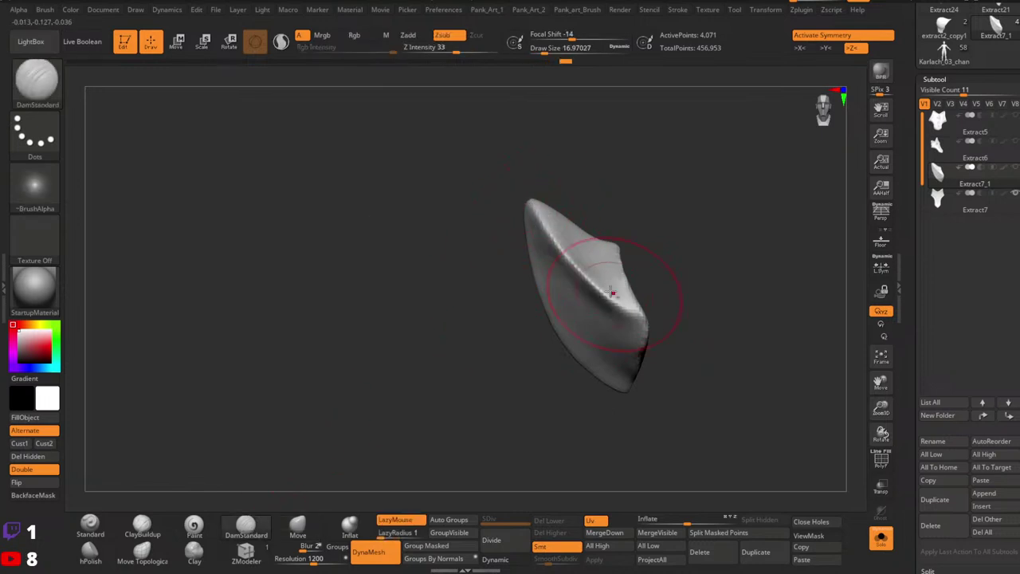
drag(647, 275, 625, 223)
drag(565, 234, 577, 259)
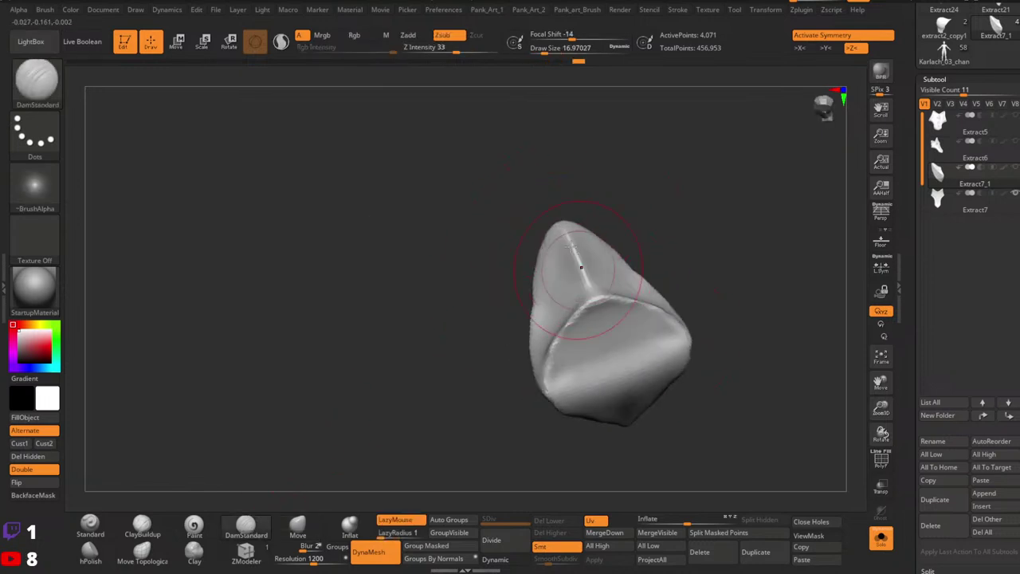
mouse_move(660, 204)
mouse_down()
mouse_move(682, 262)
mouse_move(668, 239)
mouse_up()
Refine the shape of the spike's tip using the Move brush at draw sizes 7.4673 and 6.57639.
click(298, 526)
key(space)
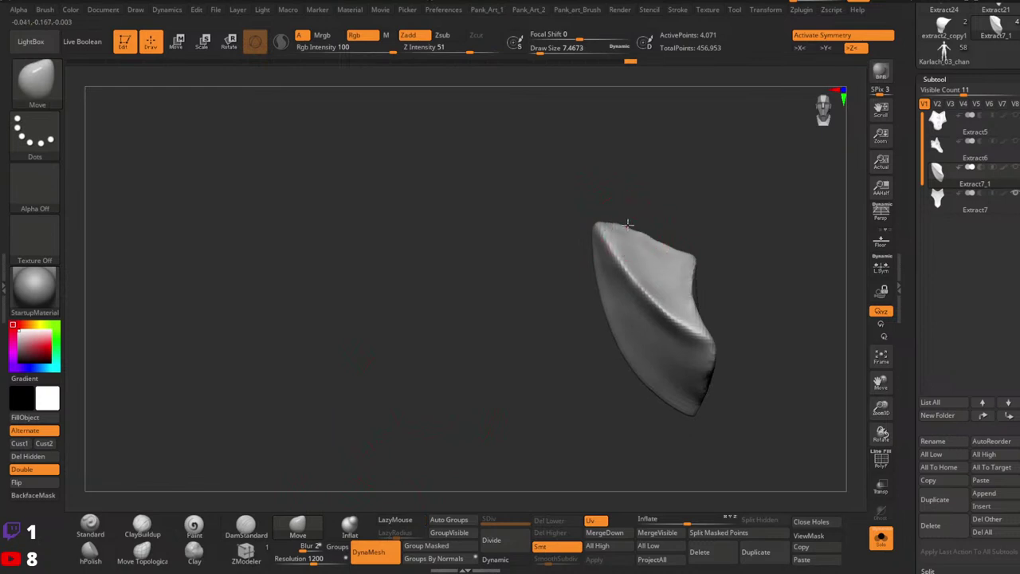
key(shift)
mouse_move(733, 205)
right_down()
mouse_move(747, 180)
mouse_move(701, 269)
mouse_move(690, 266)
mouse_move(715, 286)
mouse_move(728, 250)
mouse_move(701, 231)
right_up()
drag(725, 254, 729, 303)
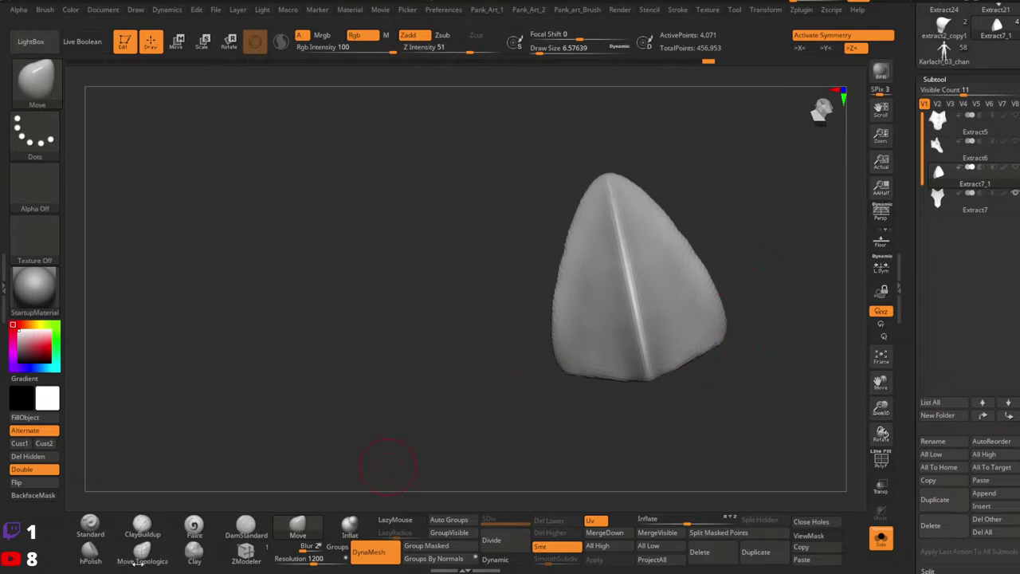
Flatten the spike's face beside the ridge with the hPolish brush at draw size 8.42419.
click(93, 553)
mouse_move(690, 283)
right_down()
mouse_move(706, 264)
mouse_move(635, 279)
mouse_move(683, 297)
mouse_move(670, 270)
right_up()
key(space)
drag(670, 269, 674, 239)
key(space)
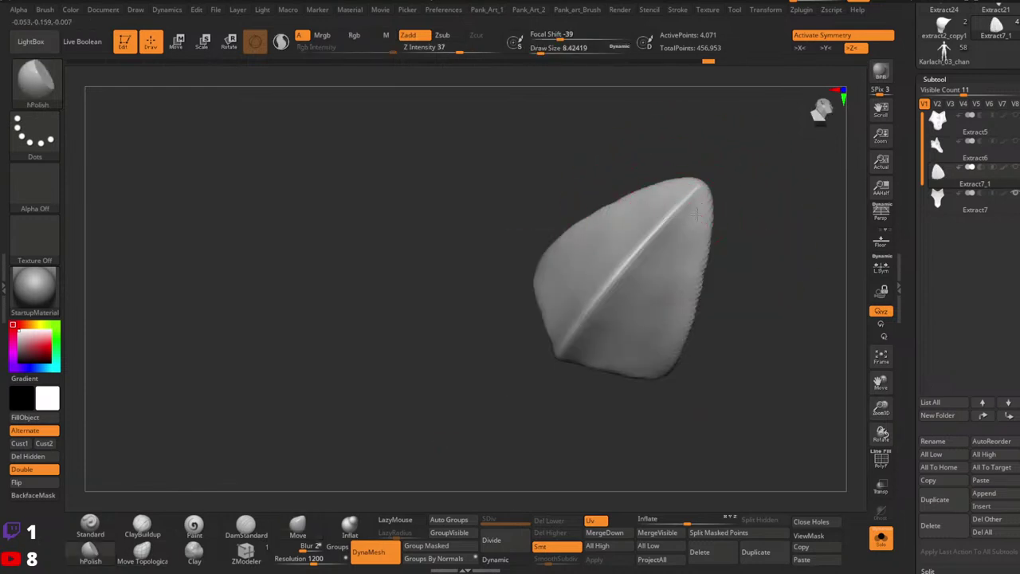
Set the draw size to 14.19857 and polish the spike's broad side faces and the area near the tip.
right_drag(643, 316, 664, 271)
key(space)
drag(665, 273, 668, 281)
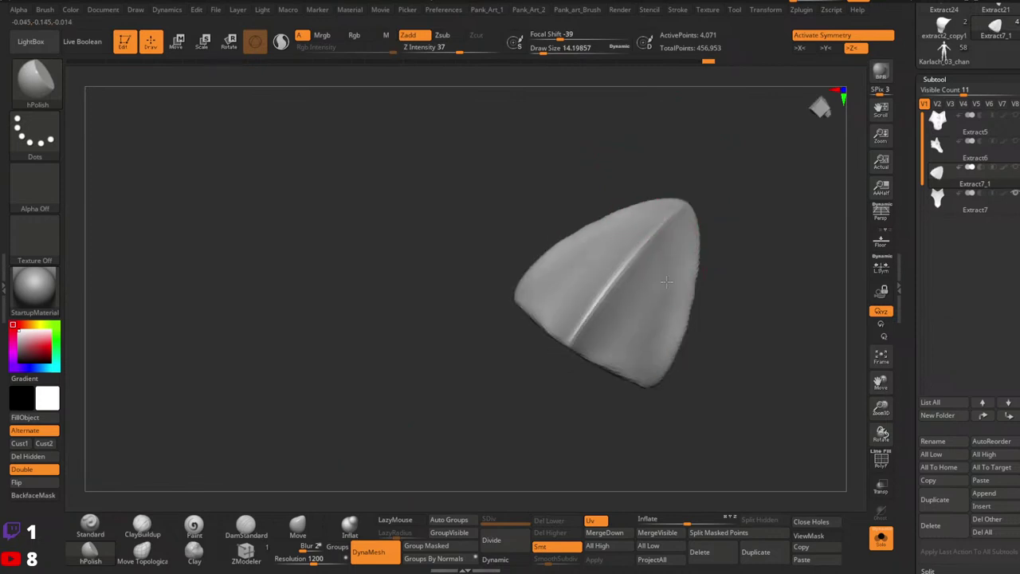
right_drag(650, 292, 641, 301)
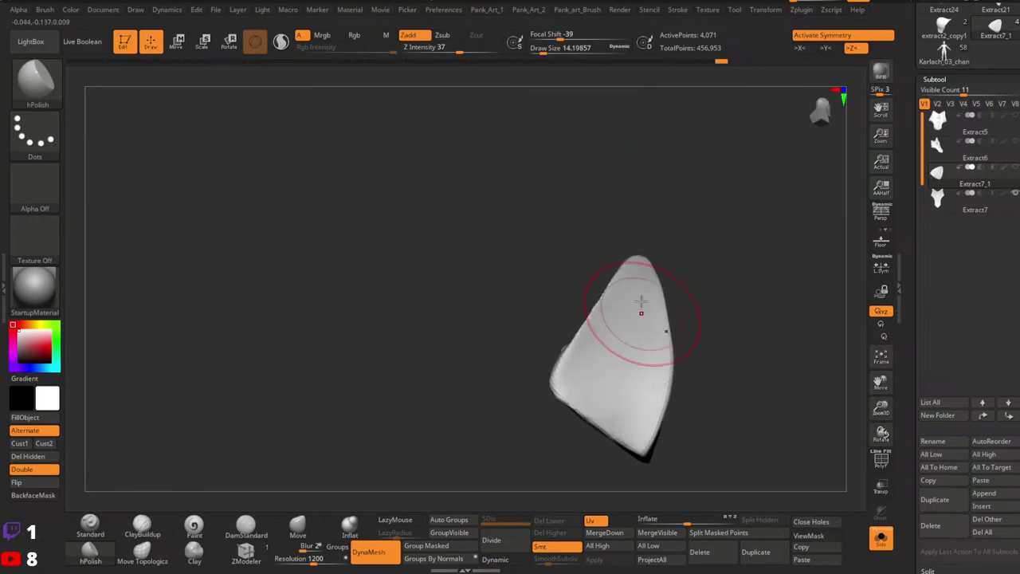
drag(595, 396, 628, 322)
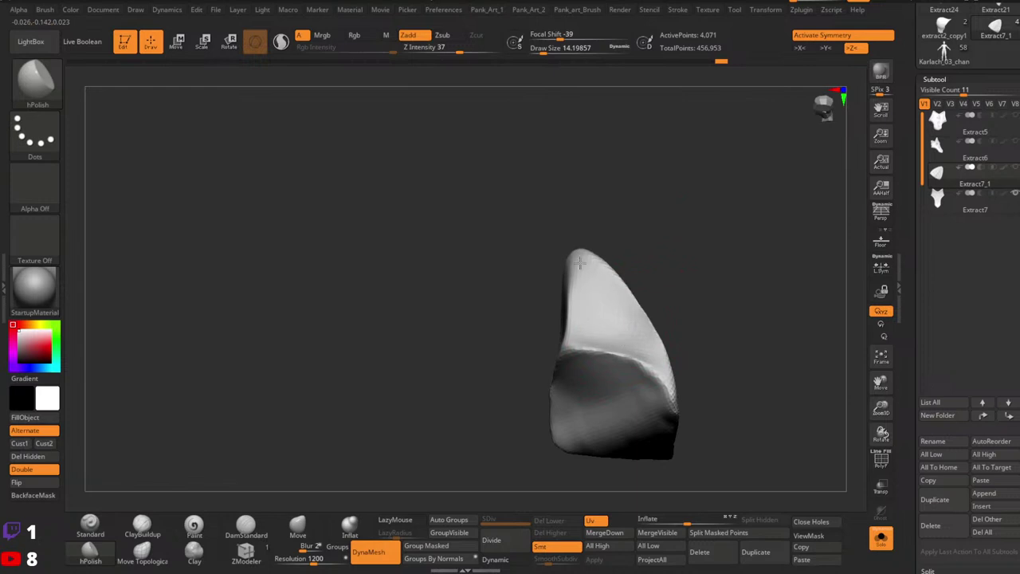
drag(580, 263, 579, 272)
right_drag(582, 275, 626, 278)
drag(675, 333, 580, 309)
Polish and smooth the spike's upper face at draw size 11.69084, and remesh the spike with DynaMesh.
key(space)
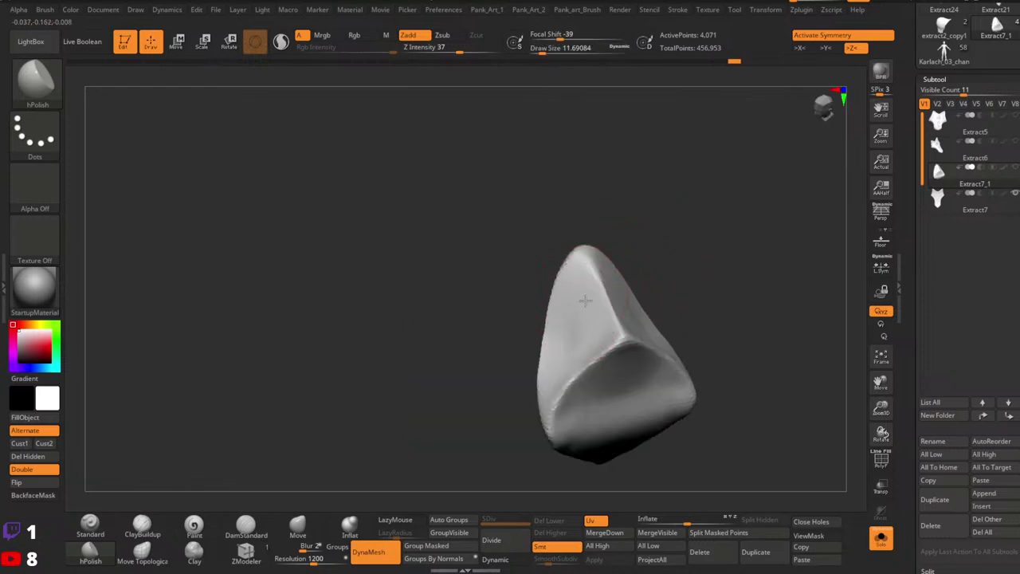
right_drag(607, 249, 604, 263)
shift+drag(584, 267, 570, 269)
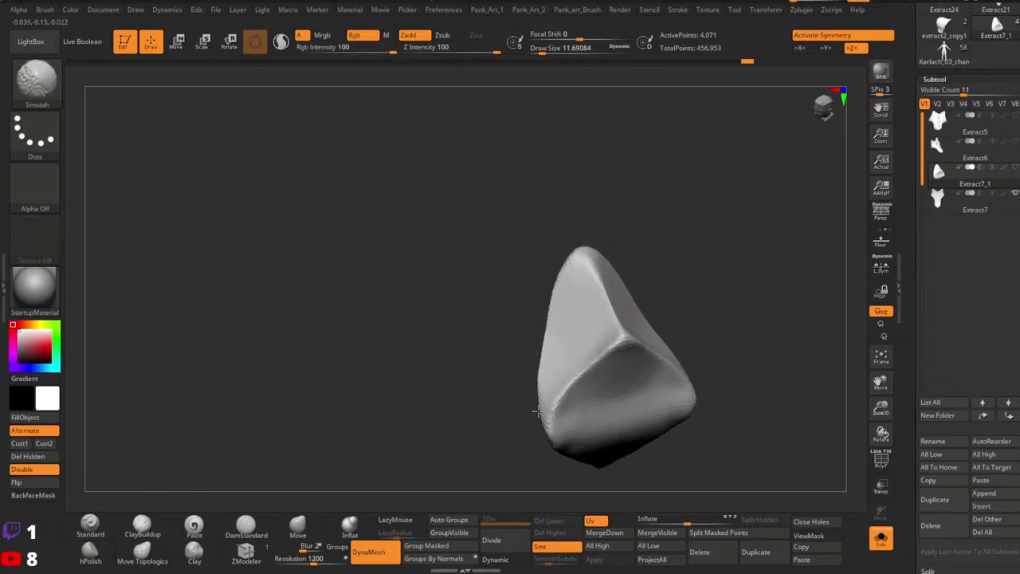
mouse_move(710, 335)
ctrl+mouse_down()
mouse_move(725, 310)
mouse_move(669, 323)
ctrl+mouse_up()
mouse_move(721, 267)
mouse_down()
mouse_move(738, 303)
mouse_move(703, 274)
mouse_move(711, 265)
mouse_up()
Adjust the spike's silhouette with the Move brush and sharpen the ridge up to its tip with DamStandard at draw size 9.44708.
click(311, 529)
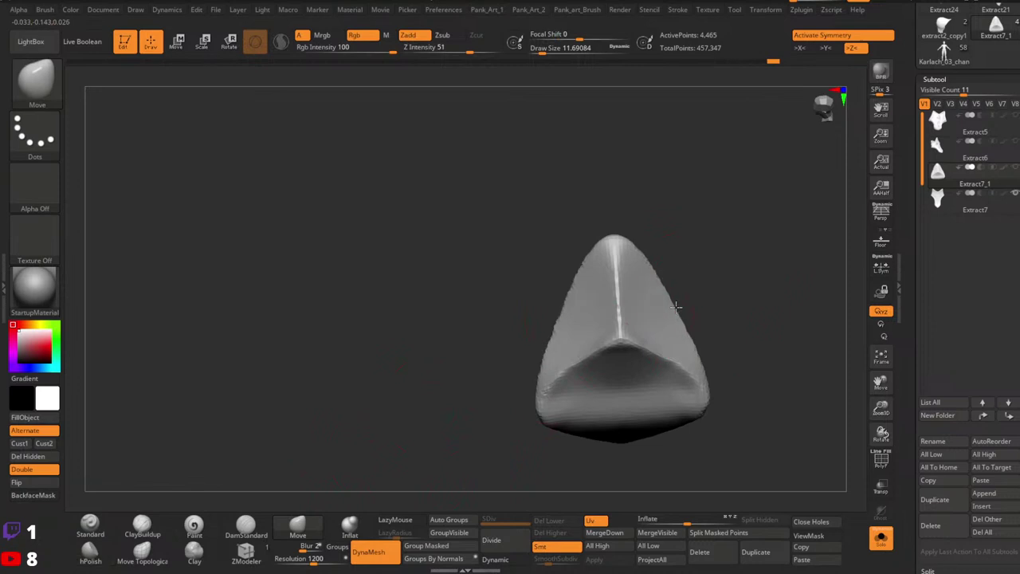
mouse_move(655, 269)
right_down()
mouse_move(642, 221)
mouse_move(636, 254)
mouse_move(624, 258)
right_up()
click(243, 526)
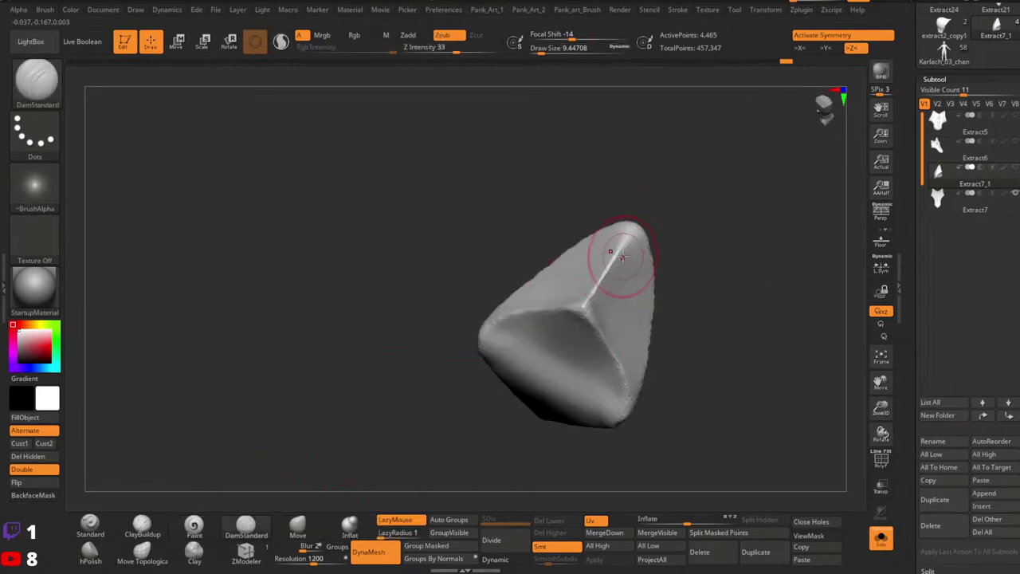
shift+drag(537, 418, 597, 320)
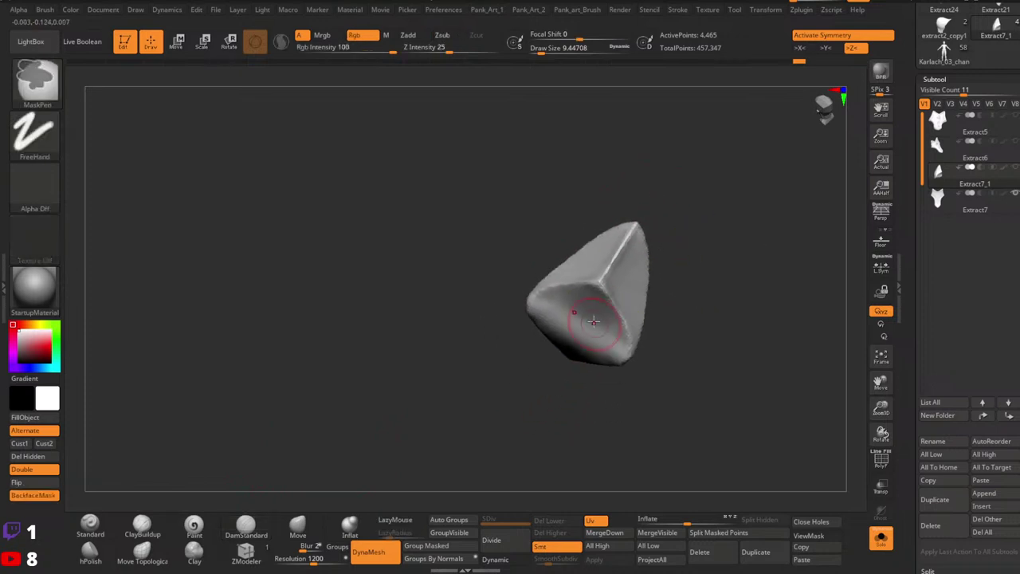
Smooth the flat base surface of the spike.
mouse_move(597, 320)
right_down()
mouse_move(604, 295)
mouse_move(555, 324)
right_up()
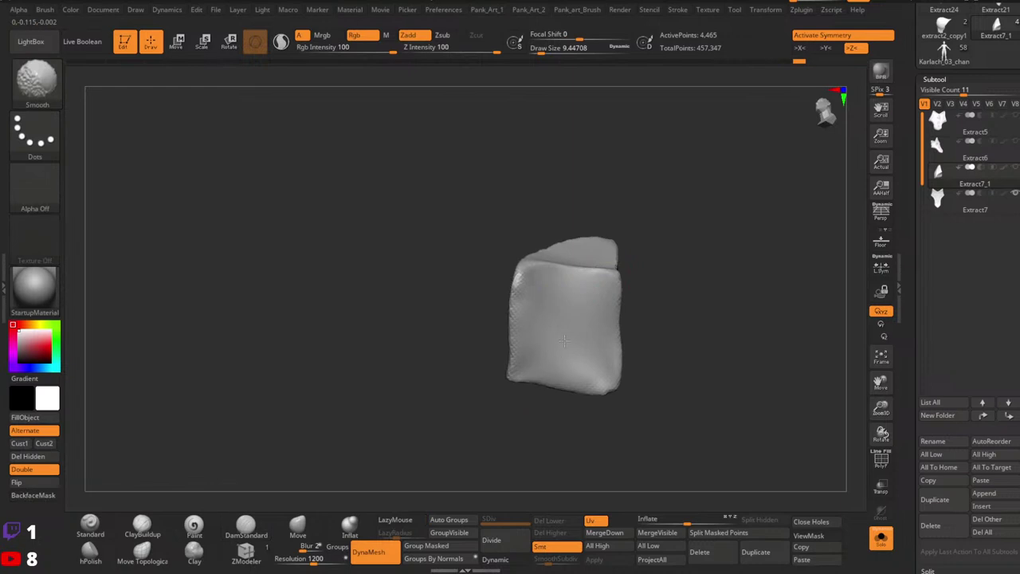
shift+drag(565, 341, 562, 333)
mouse_move(563, 332)
right_down()
mouse_move(633, 414)
mouse_move(662, 344)
mouse_move(663, 311)
mouse_move(687, 306)
right_up()
Show the chest plate beside the spike, adjust the spike's profile with Move at draw size 21.62277, and isolate the spike again.
key(space)
drag(648, 297, 655, 297)
ctrl+right_drag(656, 290, 647, 314)
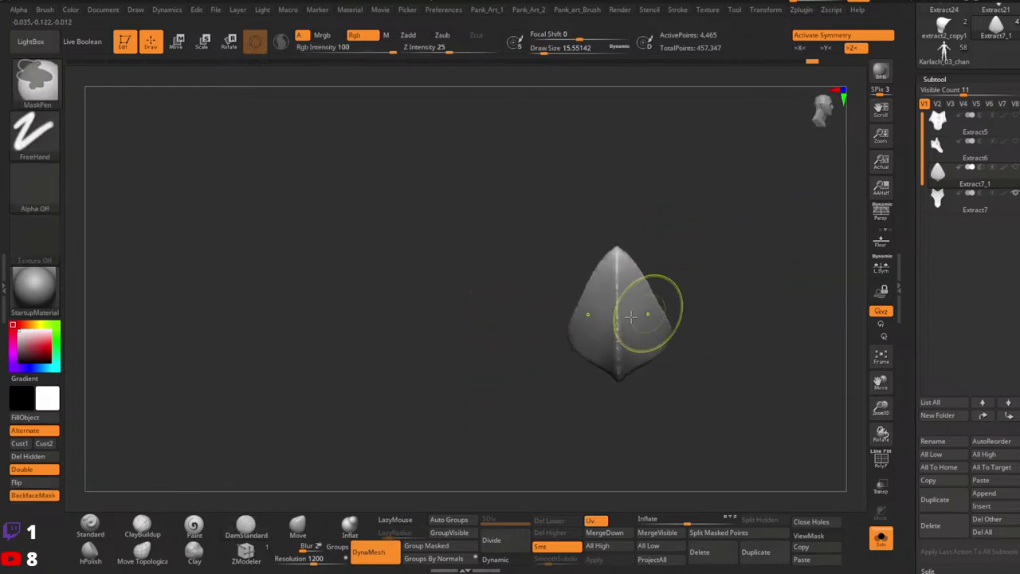
click(881, 539)
mouse_move(702, 430)
ctrl+right_down()
mouse_move(658, 375)
mouse_move(734, 396)
mouse_move(805, 351)
ctrl+right_up()
key(space)
mouse_move(711, 305)
mouse_down()
mouse_move(724, 305)
mouse_move(714, 311)
mouse_up()
click(304, 530)
key(space)
key(space)
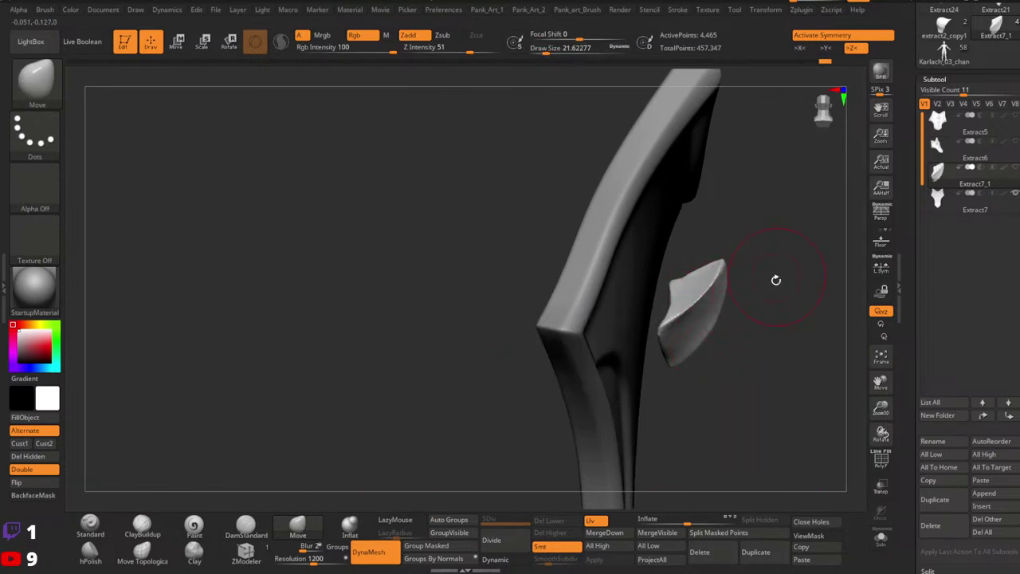
right_drag(776, 280, 826, 359)
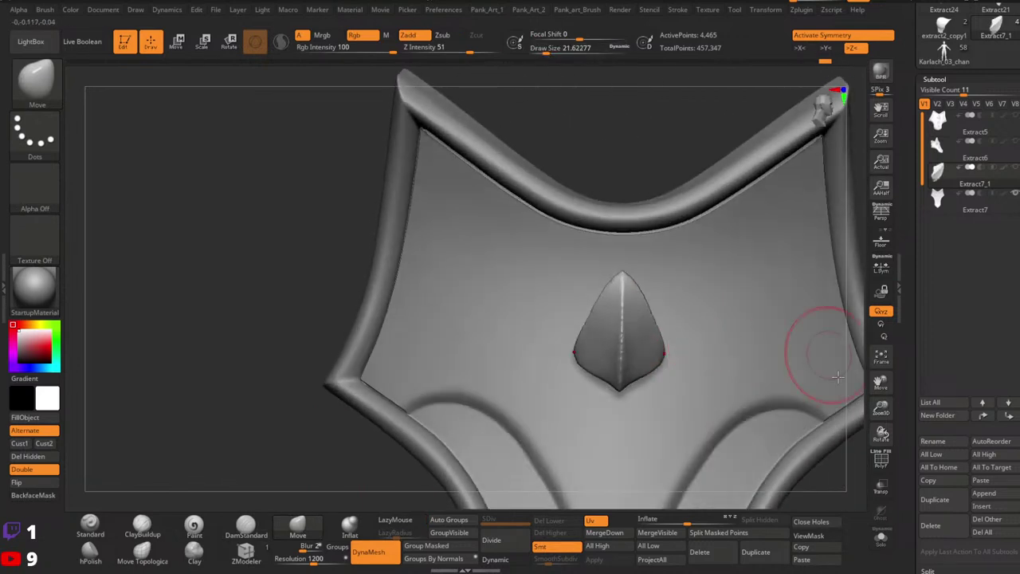
click(880, 537)
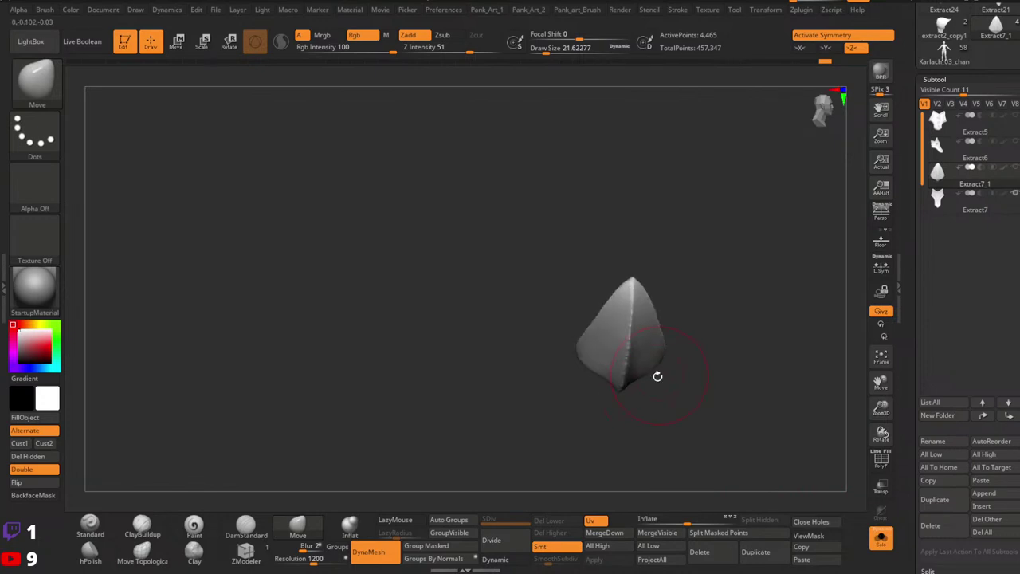
Reshape the isolated spike's sides and lower contour with the Move brush, reducing the draw size to 8.42419.
mouse_move(649, 377)
right_down()
mouse_move(640, 377)
mouse_move(671, 337)
right_up()
key(space)
mouse_move(657, 336)
mouse_down()
mouse_move(624, 377)
mouse_move(637, 349)
mouse_move(658, 346)
mouse_up()
key(space)
key(space)
key(space)
mouse_move(644, 362)
mouse_down()
mouse_move(694, 327)
mouse_move(681, 336)
mouse_move(696, 338)
mouse_up()
key(space)
key(space)
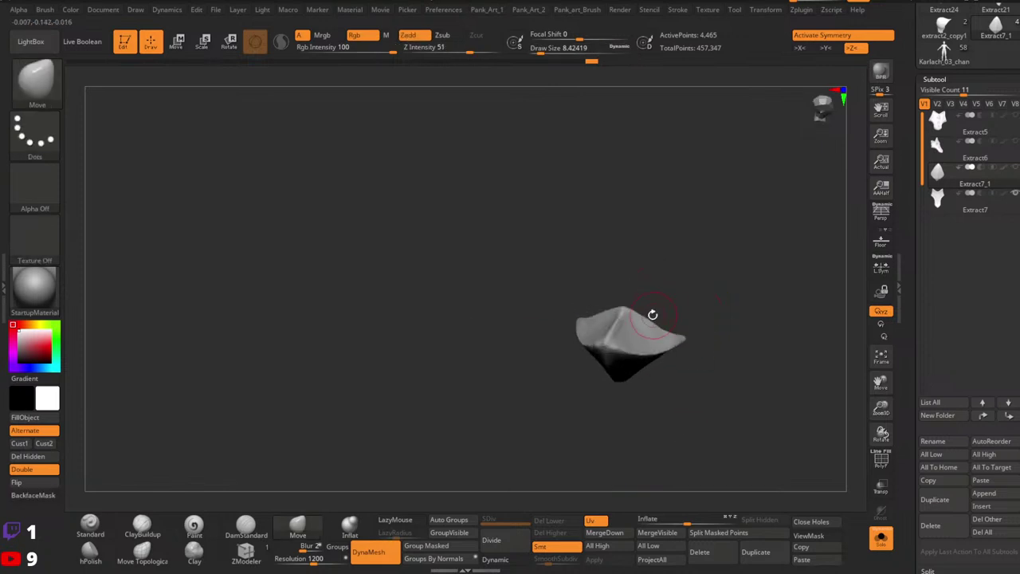
Raise the ridge and adjust the spike's outline from several angles with the Move brush at draw size 15.55142.
key(space)
click(647, 319)
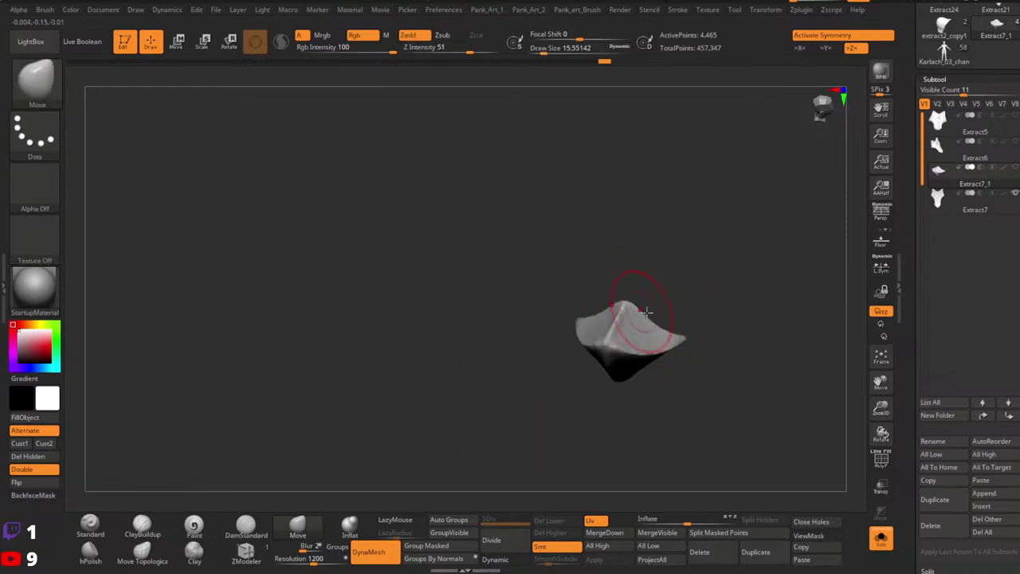
drag(666, 320, 647, 282)
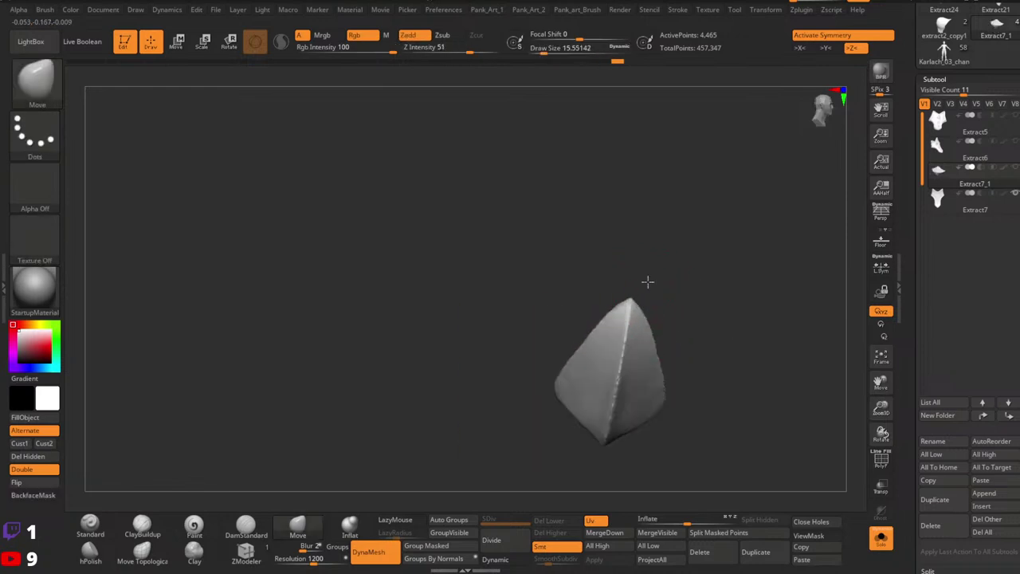
key(space)
mouse_move(660, 325)
mouse_down()
mouse_move(679, 328)
mouse_move(674, 336)
mouse_move(618, 314)
mouse_up()
shift+drag(619, 390, 625, 379)
drag(679, 371, 654, 361)
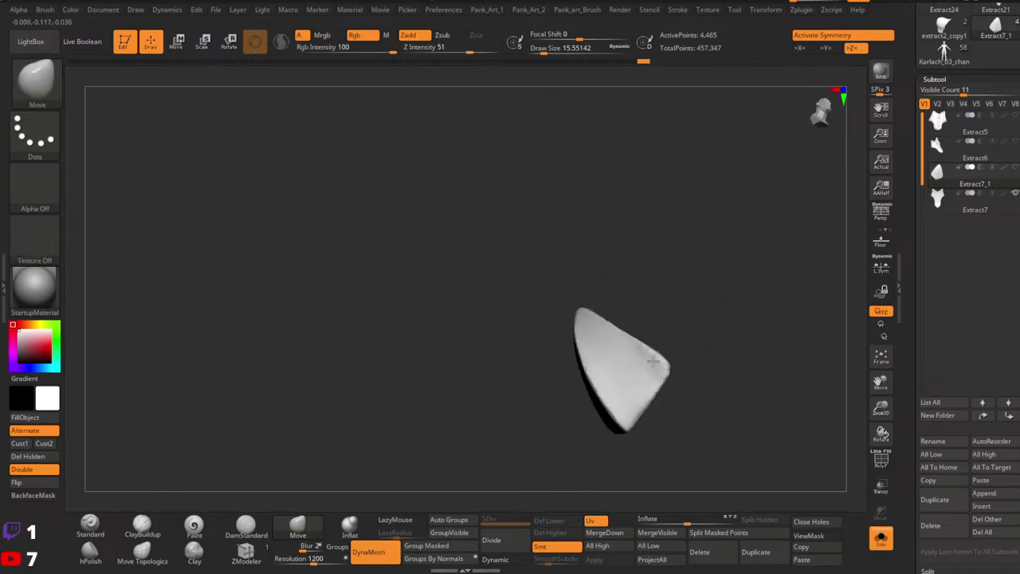
Flatten the spike's base with hPolish and sharpen its bordering edges with DamStandard at draw size 8.42419.
click(97, 552)
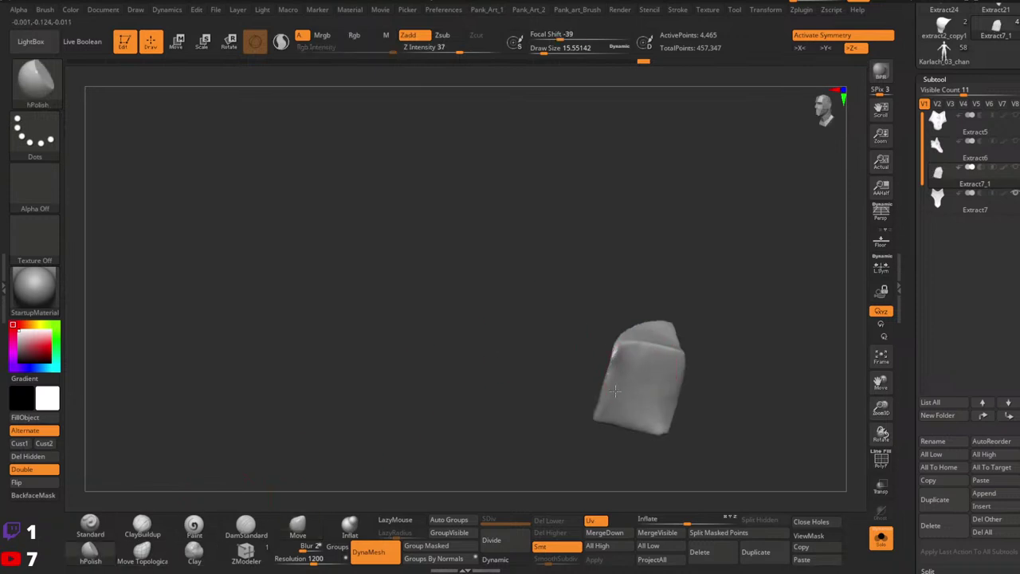
mouse_move(626, 396)
right_down()
mouse_move(645, 373)
mouse_move(644, 405)
mouse_move(652, 403)
mouse_move(634, 383)
right_up()
click(248, 526)
key(space)
drag(640, 365, 632, 410)
mouse_move(708, 344)
right_down()
mouse_move(611, 399)
mouse_move(689, 316)
right_up()
drag(678, 404, 710, 368)
right_drag(650, 324, 700, 349)
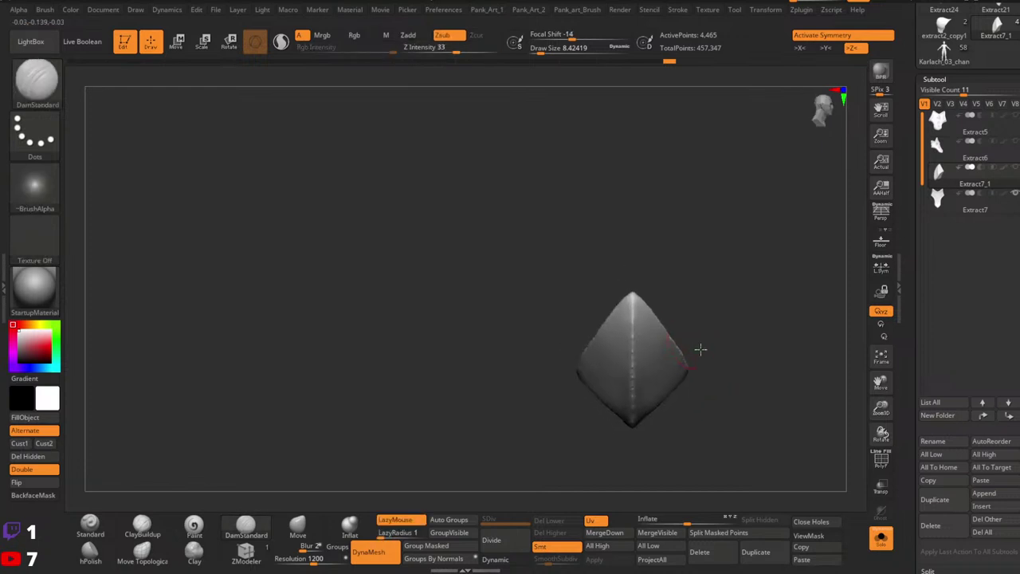
Build up the spike's front faces on both sides of the ridge with ClayBuildup at draw sizes 15.55142 and 18.45511.
key(space)
mouse_move(675, 339)
mouse_down()
mouse_move(757, 355)
mouse_move(729, 351)
mouse_move(697, 376)
mouse_move(720, 429)
mouse_up()
right_drag(721, 430, 749, 362)
mouse_move(749, 362)
alt+right_down()
mouse_move(690, 357)
mouse_move(740, 376)
mouse_move(701, 362)
alt+right_up()
click(149, 538)
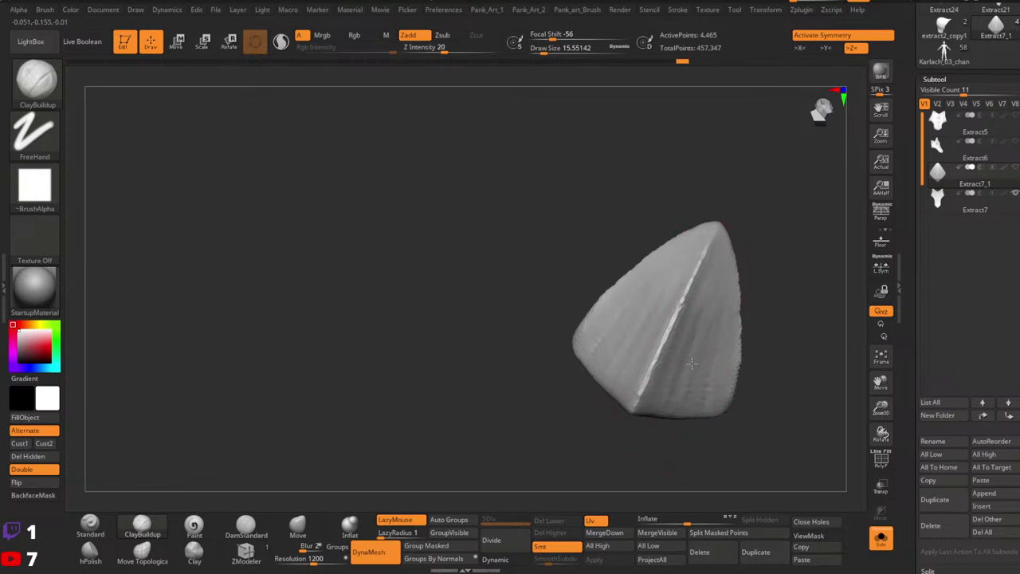
drag(665, 363, 658, 379)
right_drag(664, 362, 710, 276)
key(space)
mouse_move(706, 316)
mouse_down()
mouse_move(722, 290)
mouse_move(674, 443)
mouse_up()
key(space)
right_drag(703, 300, 717, 271)
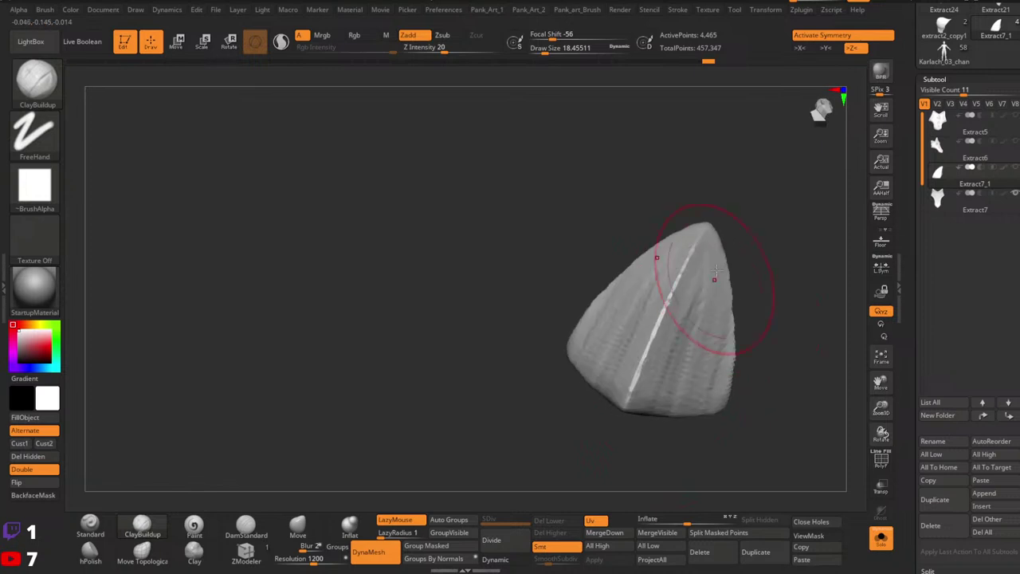
drag(659, 385, 656, 396)
Smooth the clay strokes on the spike's front faces, reducing the draw size to 6.57639 and 4.99256.
key(space)
drag(704, 306, 660, 396)
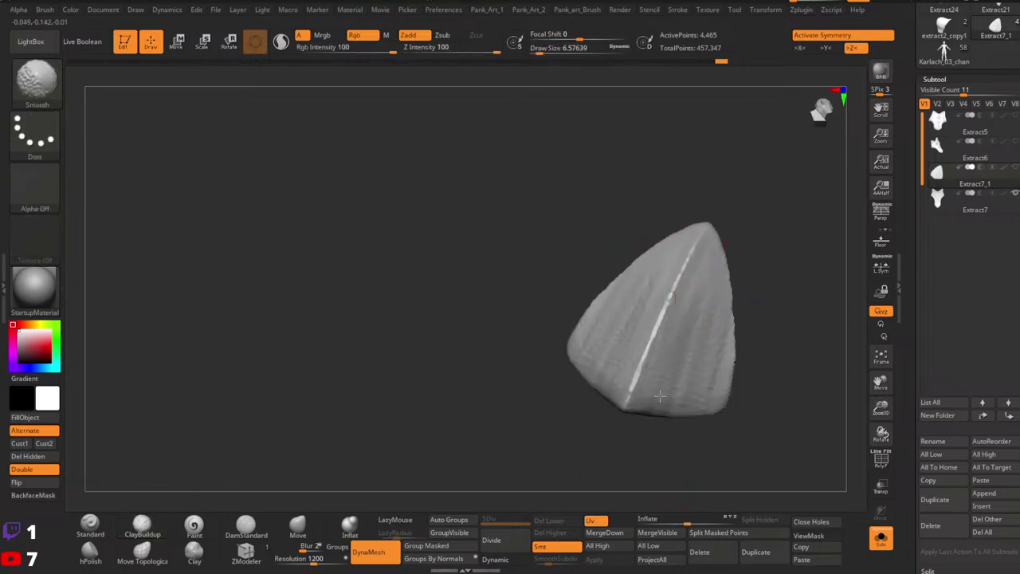
shift+drag(691, 323, 662, 372)
key(space)
drag(703, 306, 698, 306)
shift+drag(686, 319, 713, 251)
Divide the spike mesh twice, up to subdivision level 3.
ctrl+right_drag(713, 264, 714, 327)
mouse_move(715, 326)
right_down()
mouse_move(717, 358)
mouse_move(729, 338)
right_up()
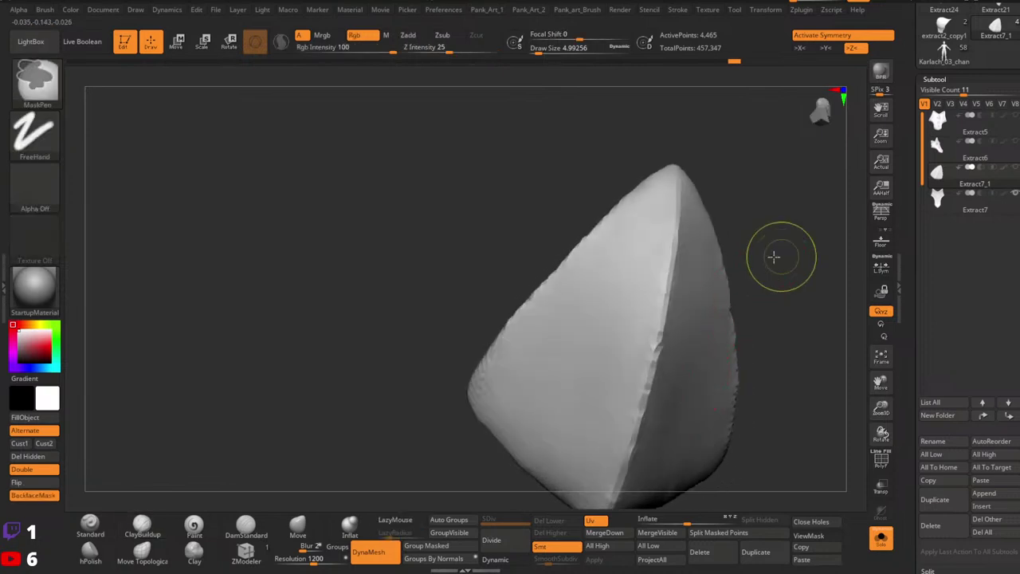
ctrl+right_drag(774, 257, 729, 263)
mouse_move(729, 263)
right_down()
mouse_move(680, 268)
mouse_move(621, 224)
right_up()
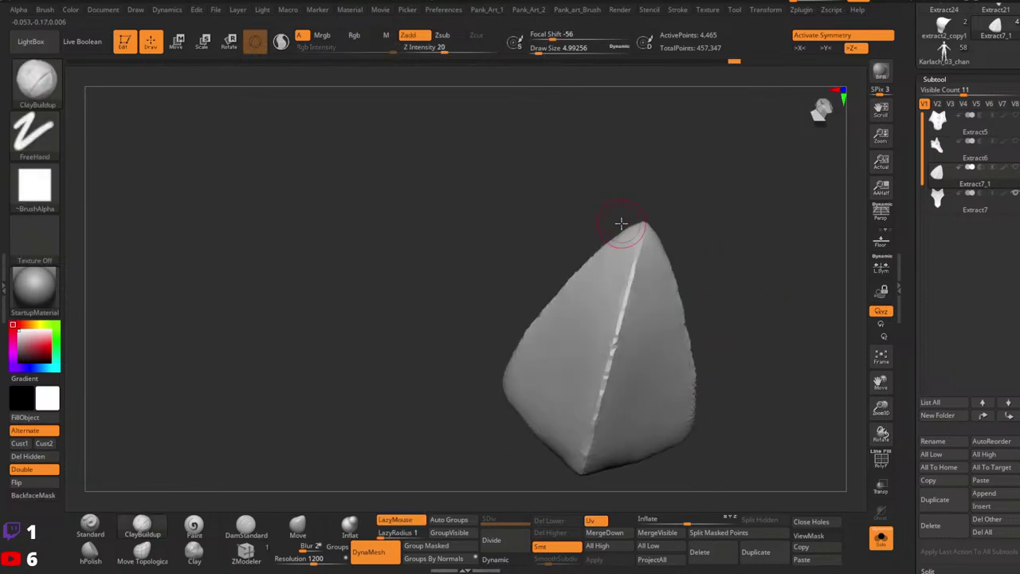
click(505, 541)
click(507, 541)
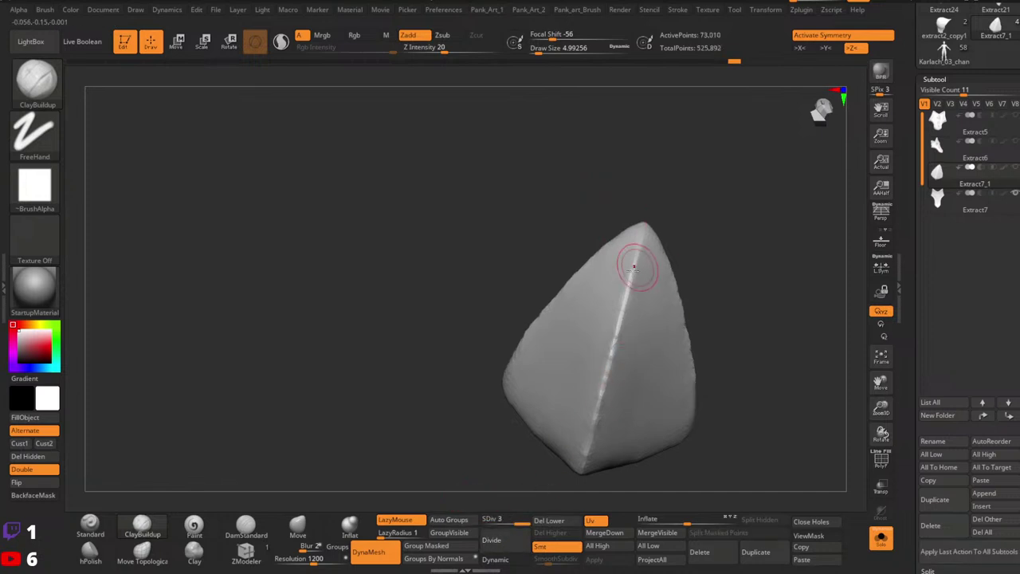
Try to mask narrow strips along both sides of the spike's ridge with MaskPen at draw size 1.03299.
key(space)
drag(636, 273, 628, 274)
mouse_move(670, 254)
right_down()
mouse_move(643, 266)
mouse_move(655, 319)
mouse_move(678, 285)
mouse_move(639, 244)
right_up()
key(space)
drag(637, 231, 628, 232)
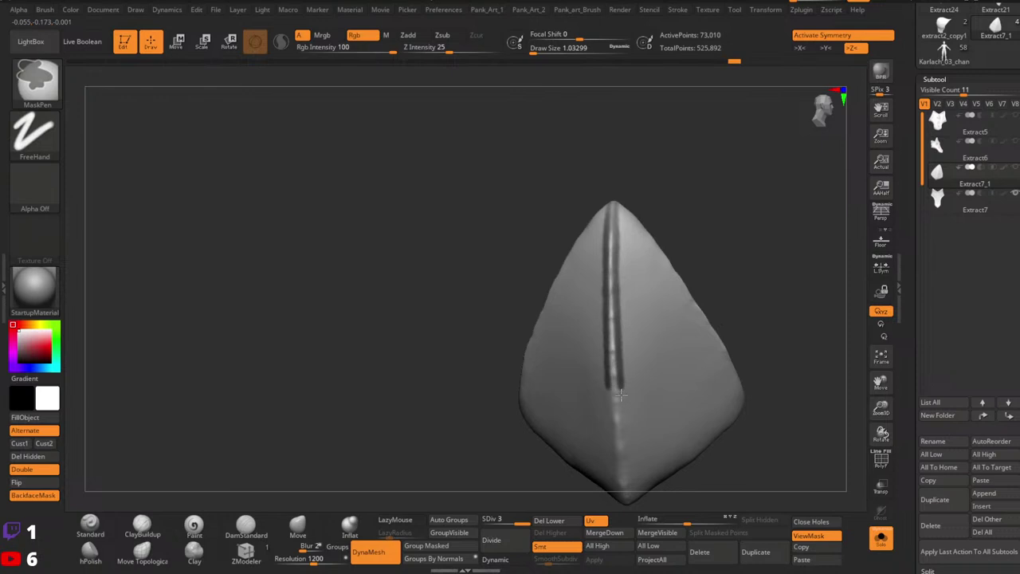
mouse_move(660, 373)
alt+right_down()
mouse_move(642, 353)
mouse_move(635, 282)
mouse_move(630, 332)
mouse_move(658, 363)
mouse_move(634, 312)
mouse_move(581, 319)
alt+right_up()
key(ctrl+h)
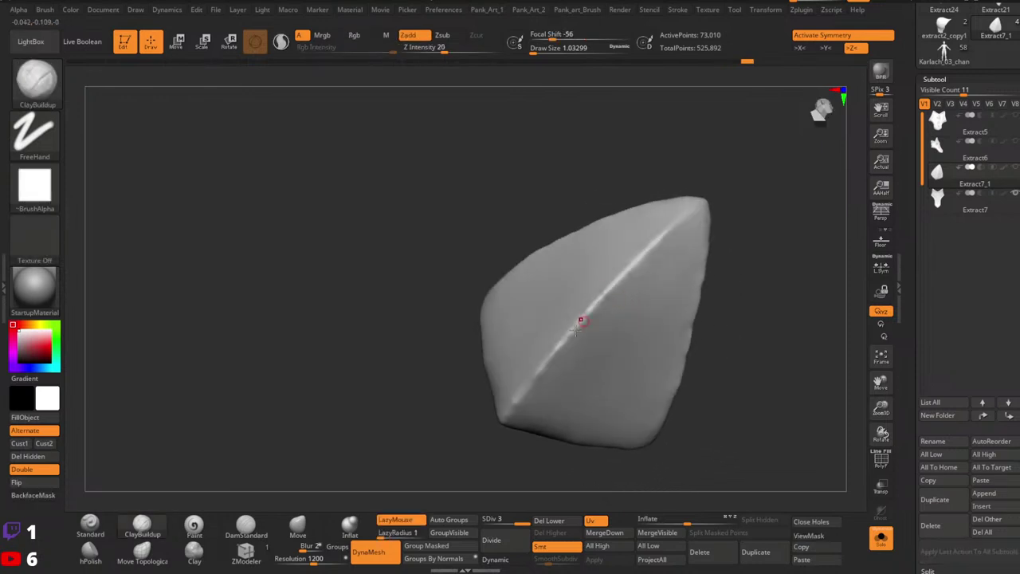
key(ctrl+z)
ctrl+drag(629, 279, 691, 218)
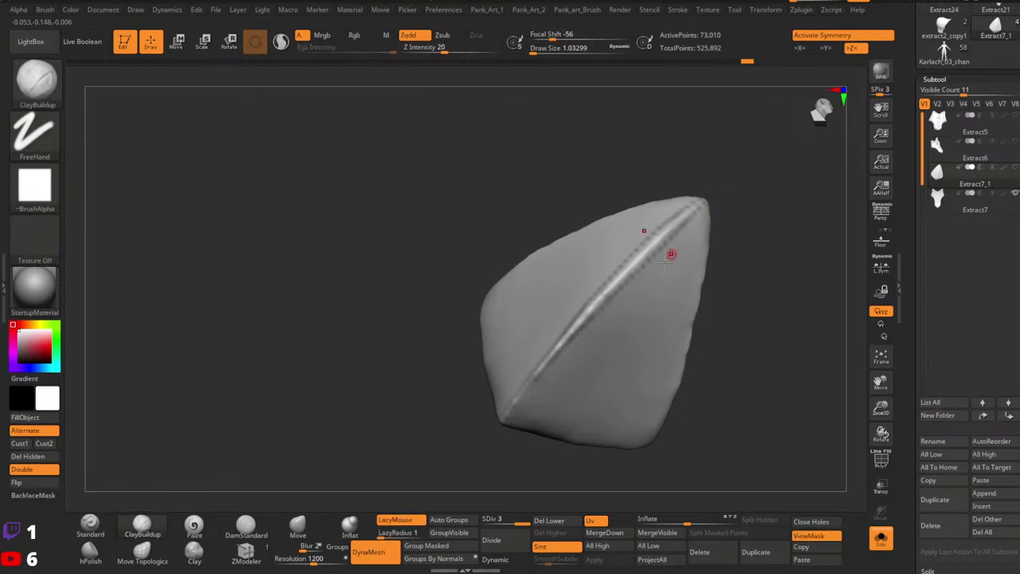
shift+right_drag(671, 255, 649, 353)
key(ctrl+z)
Turn off symmetry, mask one half of the spike up to the ridge, and assign that half its own polygroup.
key(x)
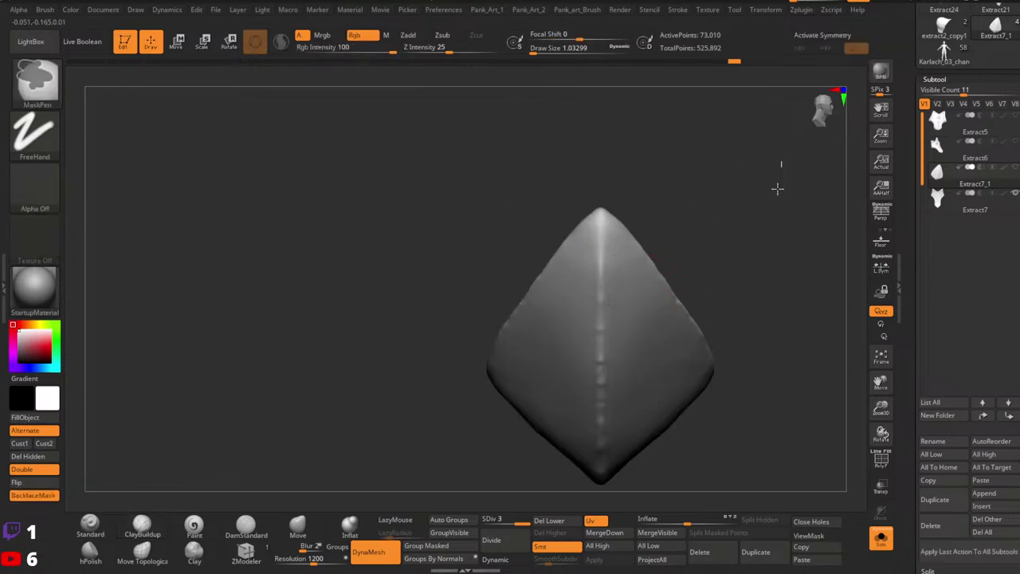
ctrl+drag(781, 162, 602, 520)
key(ctrl+w)
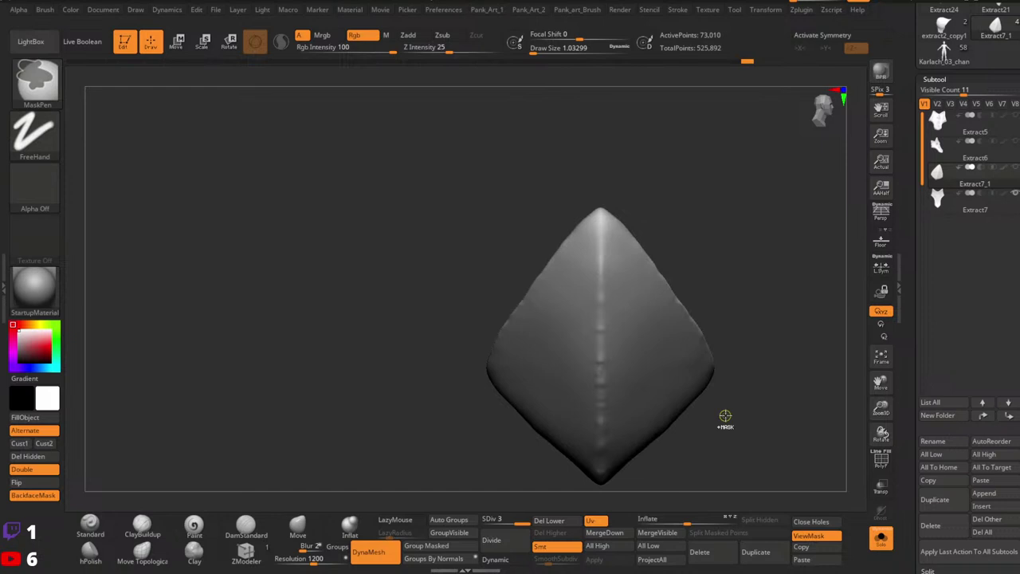
key(shift+f)
right_drag(750, 388, 777, 351)
mouse_move(777, 351)
ctrl+right_down()
mouse_move(858, 326)
mouse_move(844, 344)
mouse_move(678, 380)
mouse_move(699, 418)
mouse_move(695, 452)
mouse_move(630, 486)
mouse_move(713, 420)
mouse_move(754, 363)
mouse_move(673, 365)
mouse_move(717, 380)
ctrl+right_up()
ctrl+right_drag(751, 346, 691, 368)
mouse_move(692, 368)
right_down()
mouse_move(736, 385)
mouse_move(705, 372)
mouse_move(706, 361)
mouse_move(729, 369)
mouse_move(694, 302)
mouse_move(752, 322)
mouse_move(776, 430)
mouse_move(676, 408)
mouse_move(697, 377)
mouse_move(644, 366)
mouse_move(662, 349)
mouse_move(717, 380)
mouse_move(662, 351)
mouse_move(669, 367)
mouse_move(685, 341)
right_up()
key(shift+f)
key(shift+f)
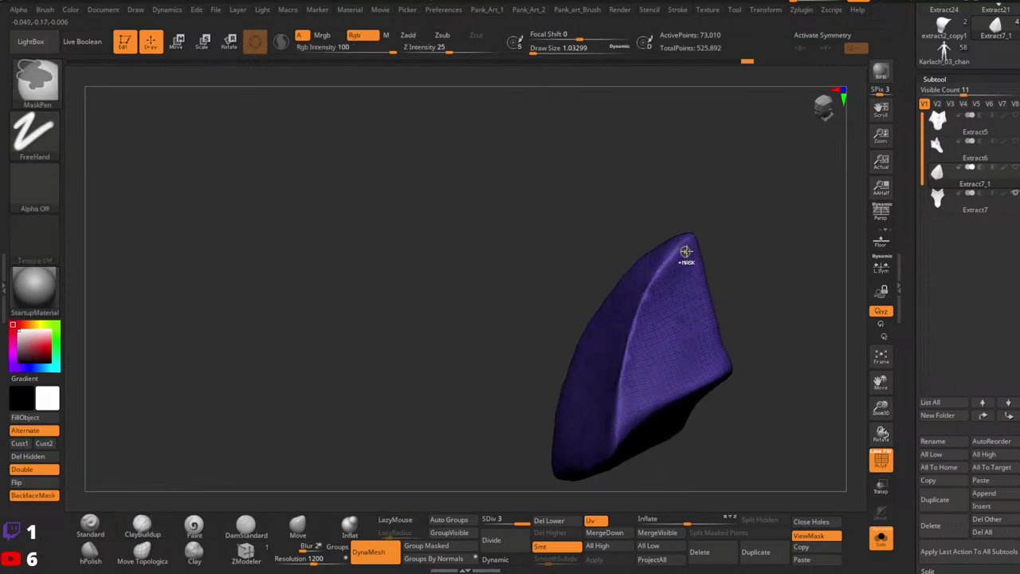
Lower the spike to subdivision level 2 and mask along the side face's edges with MaskPen at draw sizes 2.18787 and 2.61682.
key(shift+f)
key(shift+d)
key(space)
drag(690, 241, 695, 237)
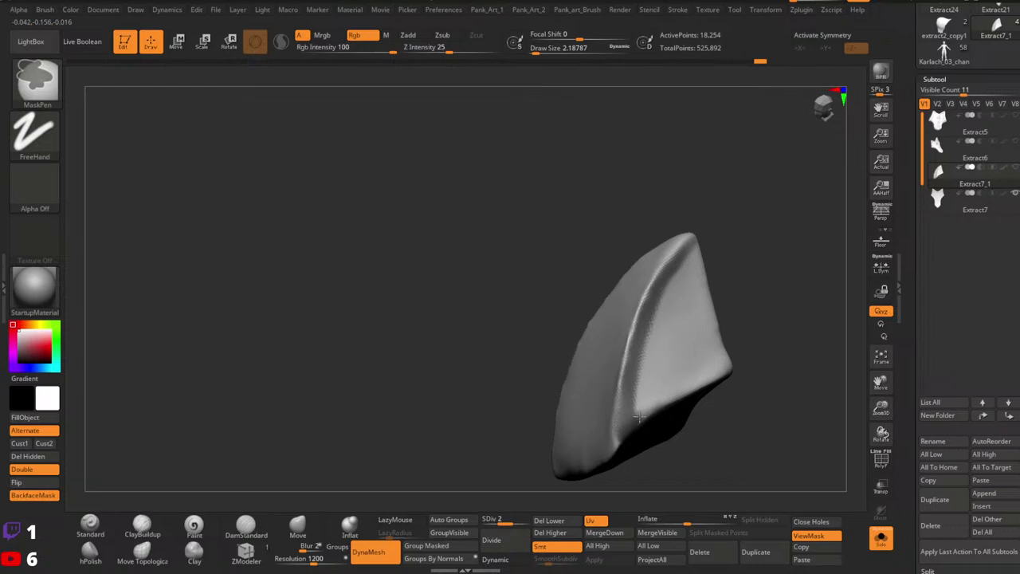
right_drag(703, 359, 713, 256)
key(space)
drag(695, 253, 699, 252)
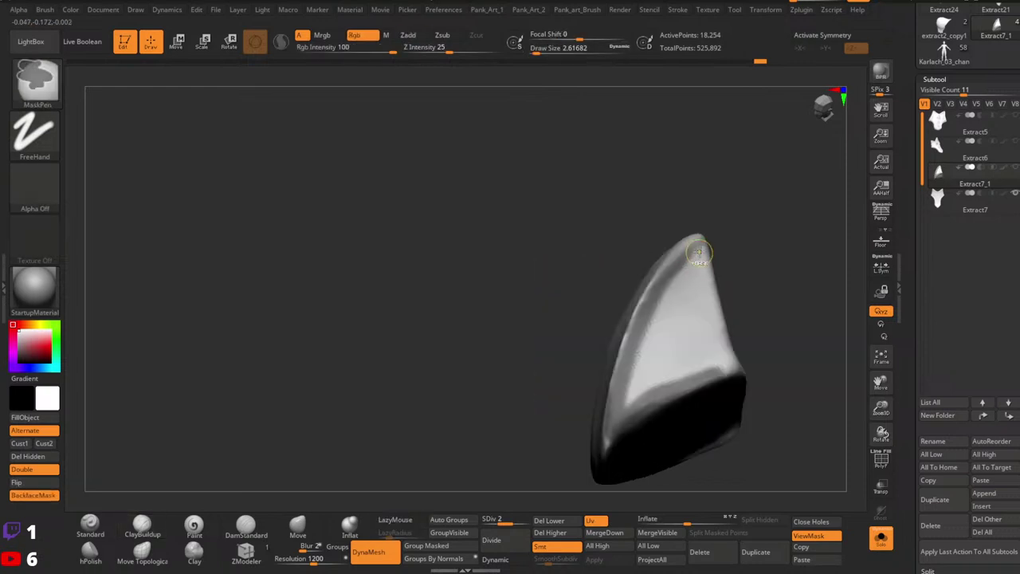
ctrl+drag(707, 290, 720, 332)
mouse_move(752, 281)
right_down()
mouse_move(733, 309)
mouse_move(762, 276)
right_up()
Isolate one half of the spike and fill the mask further across its side face with MaskPen.
ctrl+shift+click(717, 341)
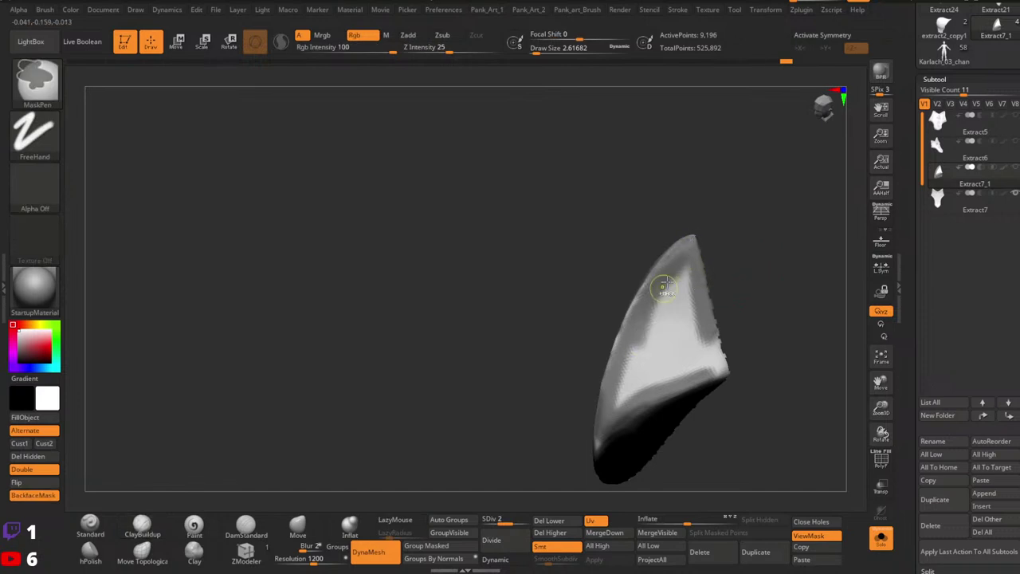
ctrl+drag(715, 364, 728, 359)
right_drag(730, 358, 711, 309)
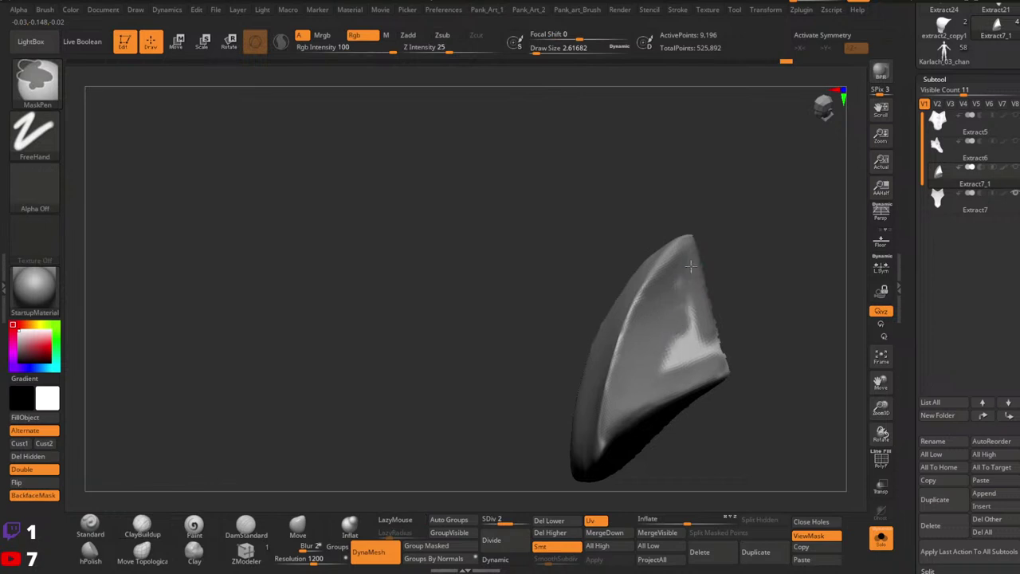
Refine the side face's mask at the tip and along the ridge with MaskPen at draw size 1.29696.
right_drag(667, 327, 650, 275)
right_click(671, 282)
ctrl+right_drag(650, 275, 666, 263)
right_click(660, 264)
drag(662, 264, 701, 254)
right_click(668, 241)
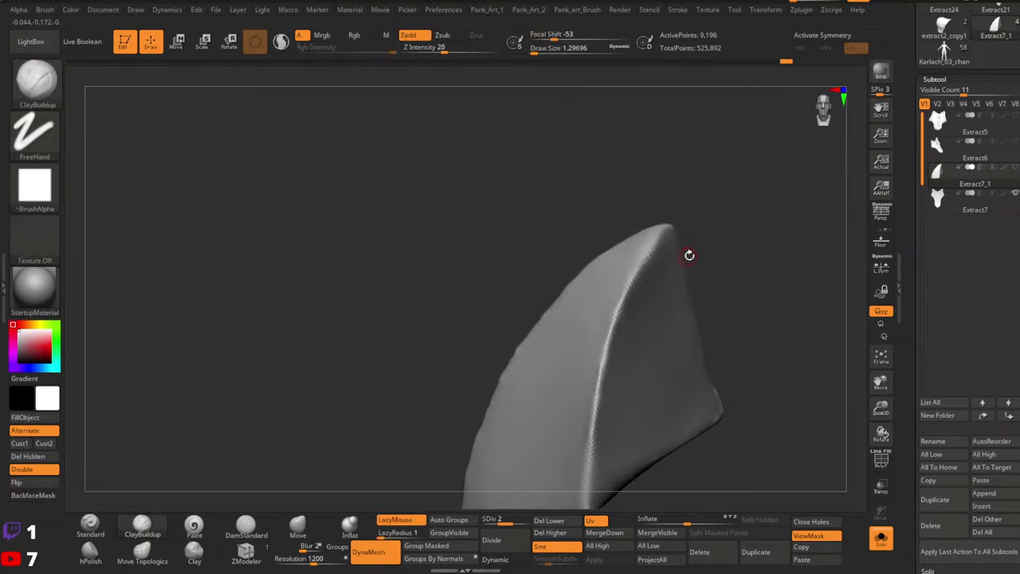
ctrl+right_click(690, 255)
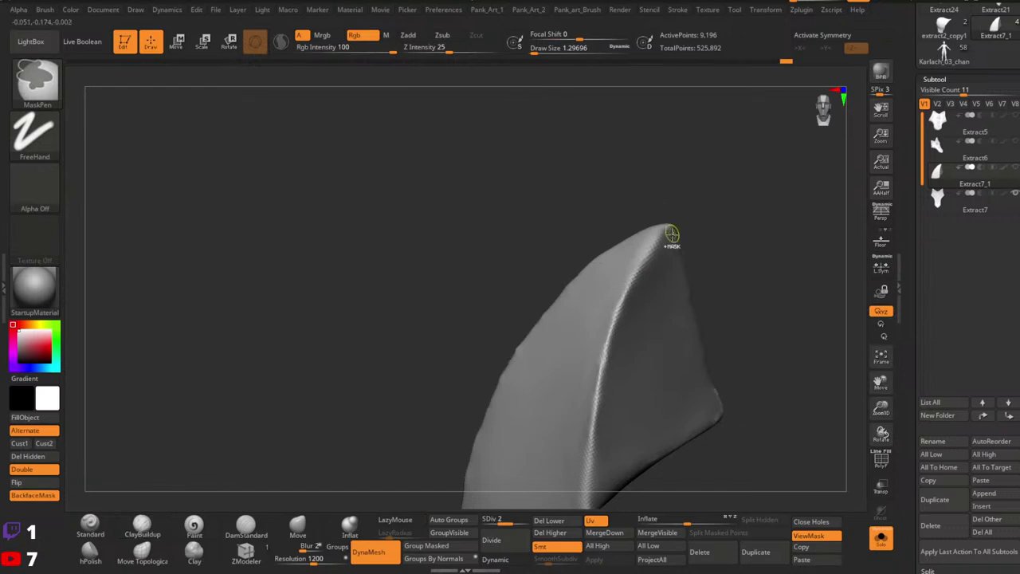
alt+right_drag(618, 376, 647, 294)
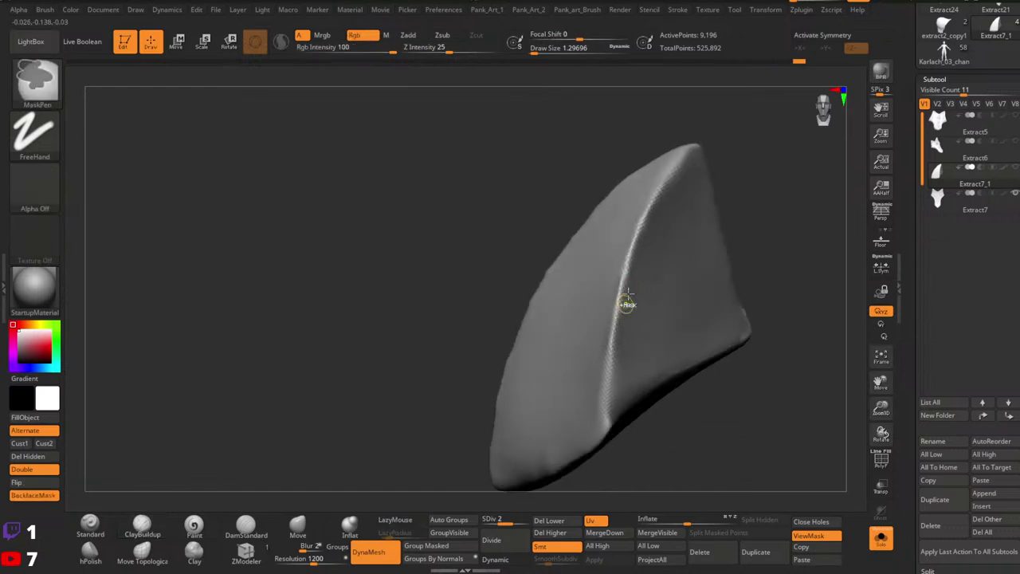
Restore the whole spike, display its polygroups, and isolate one half to adjust its mask.
ctrl+right_drag(736, 280, 704, 312)
right_drag(704, 313, 704, 422)
ctrl+shift+click(726, 368)
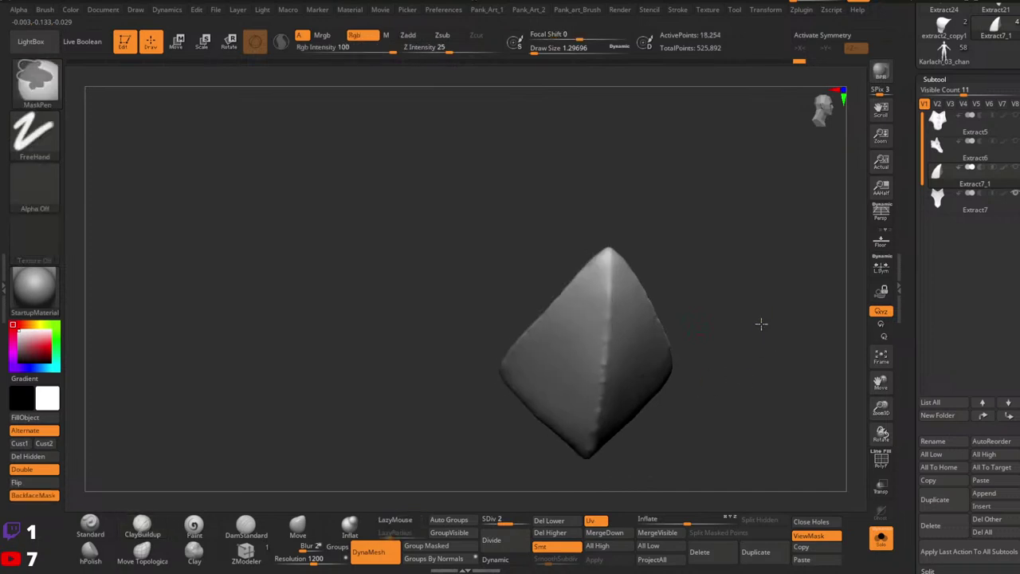
right_drag(760, 323, 658, 462)
key(shift+f)
alt+right_drag(651, 414, 760, 373)
right_drag(702, 391, 692, 419)
ctrl+shift+click(679, 391)
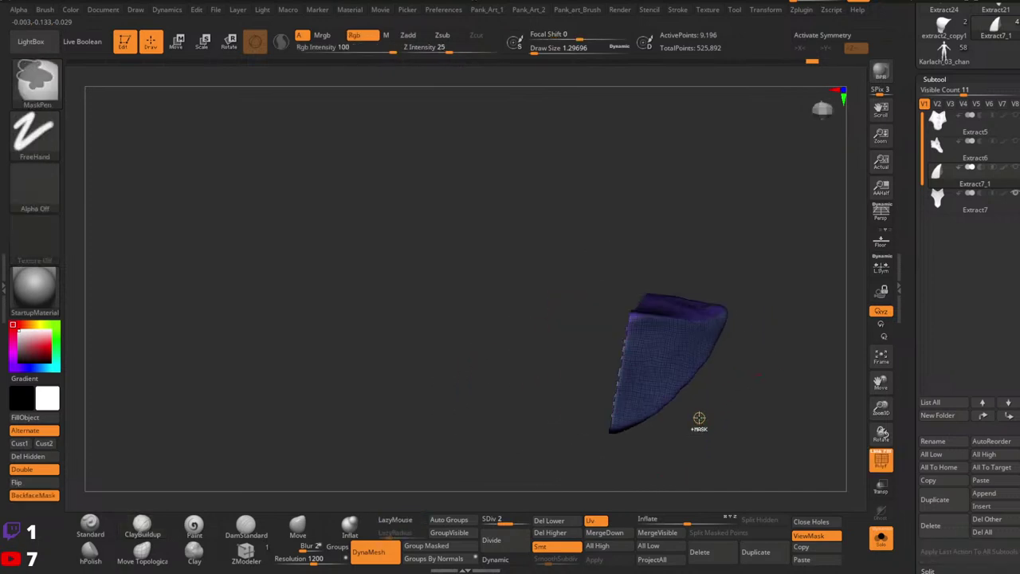
ctrl+click(696, 401)
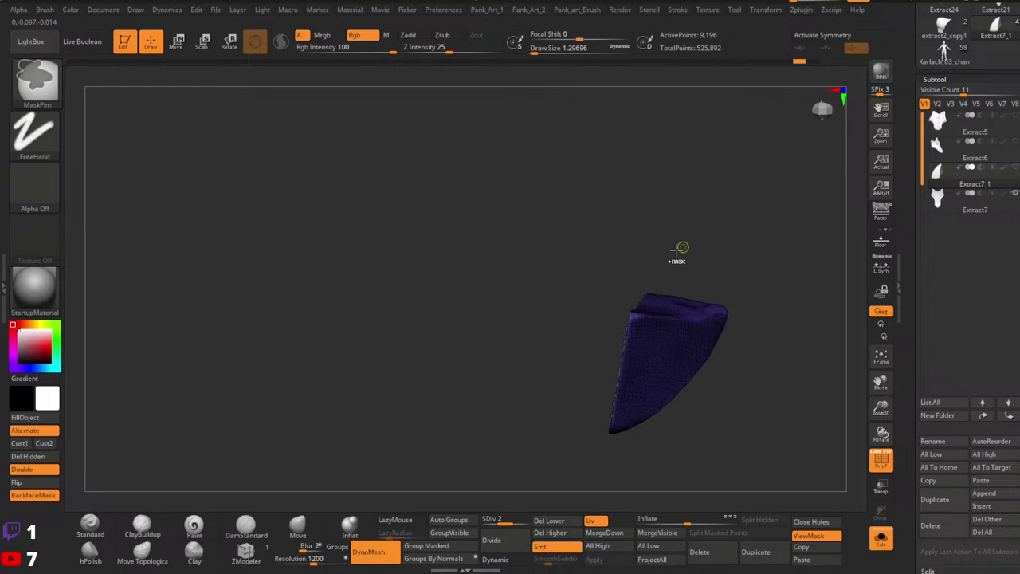
Show the whole spike without the wireframe and mask the side face along its edge with the base using MaskPen.
ctrl+shift+click(736, 344)
right_drag(736, 343, 728, 318)
key(shift+f)
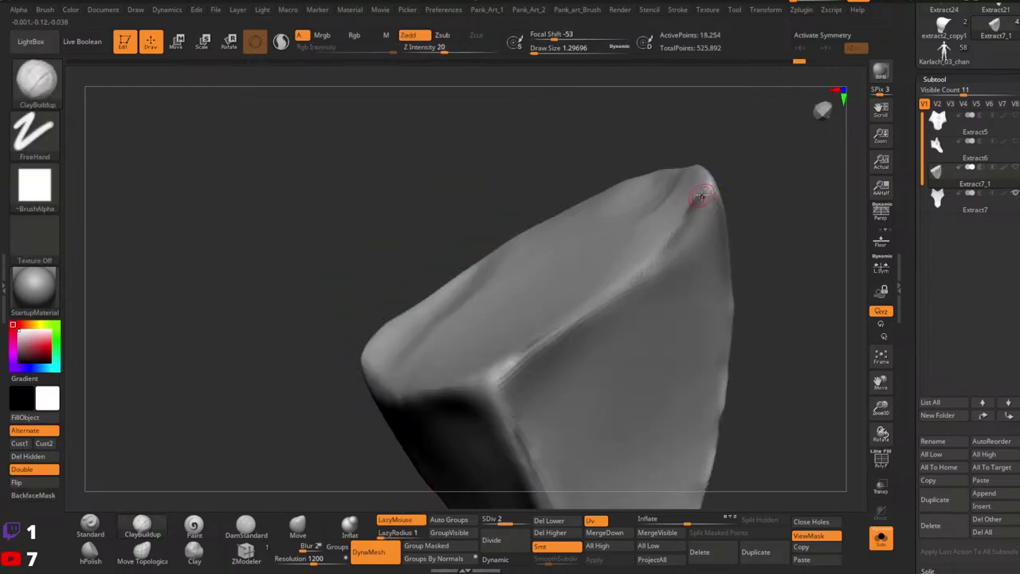
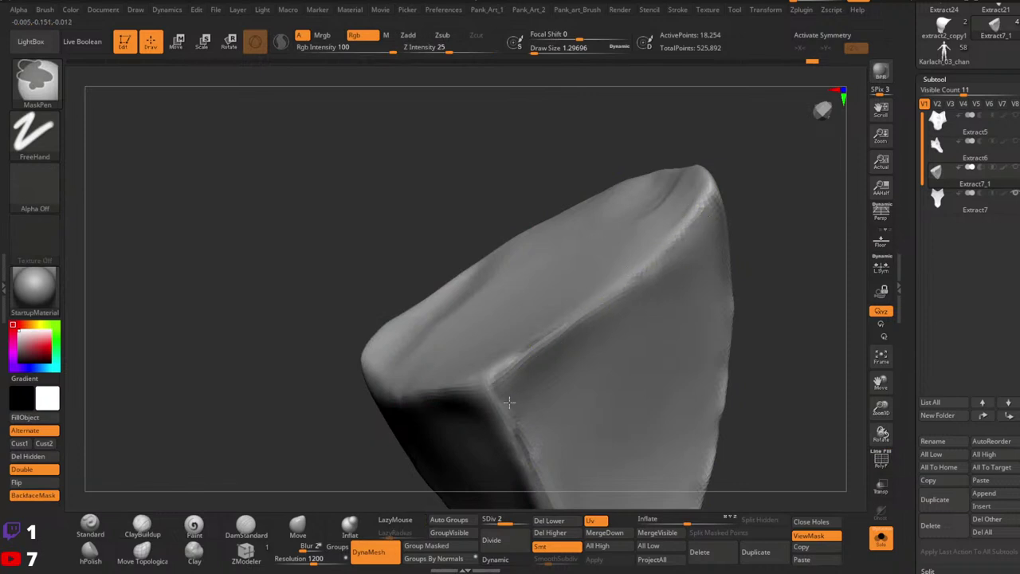
right_drag(530, 439, 505, 359)
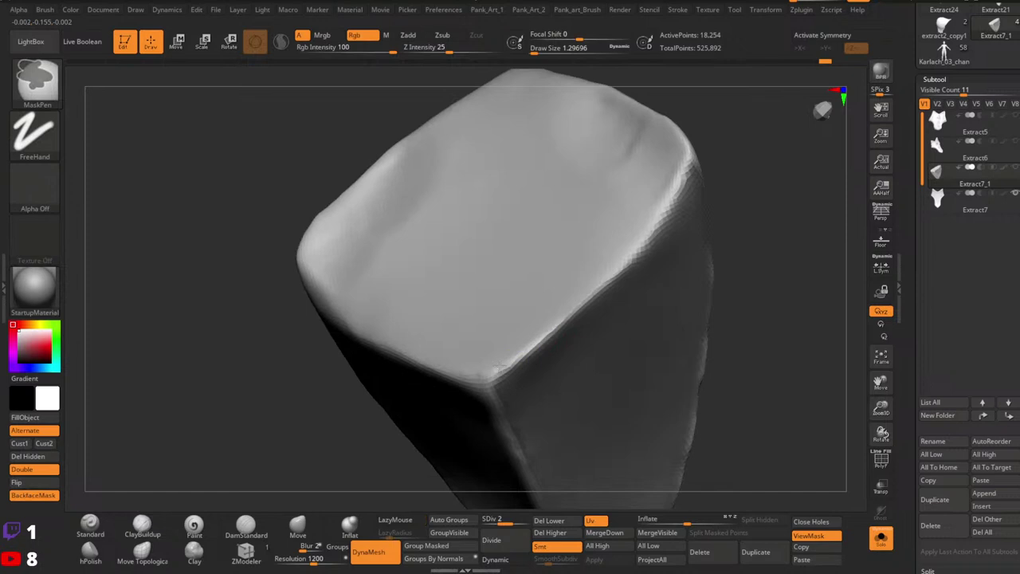
alt+right_drag(807, 278, 713, 308)
ctrl+drag(712, 308, 774, 302)
ctrl+right_drag(774, 302, 658, 347)
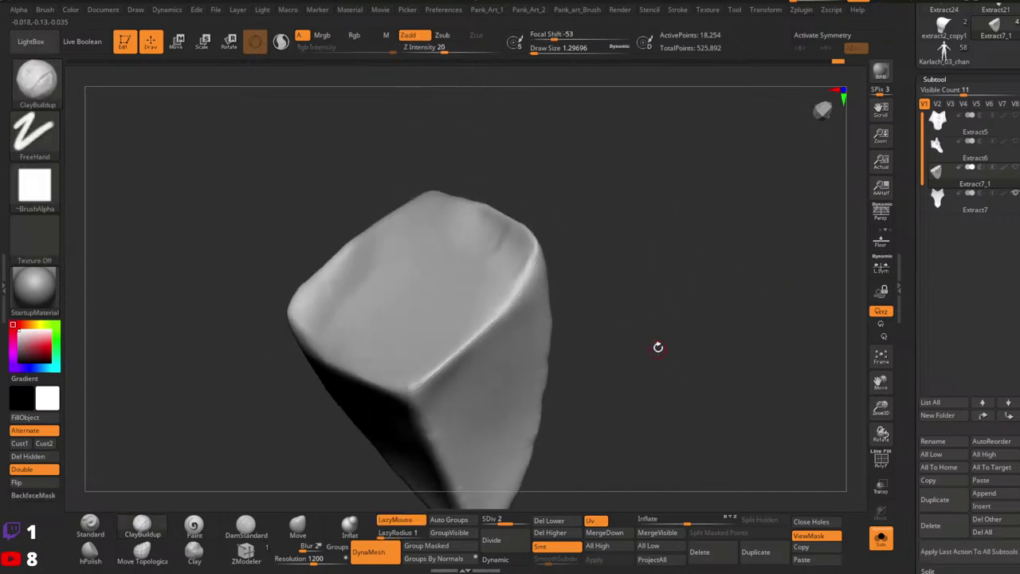
Display the spike's polygroups and hide the pink side-face polygroup.
key(shift+f)
mouse_move(606, 397)
right_down()
mouse_move(709, 263)
mouse_move(666, 263)
mouse_move(670, 409)
mouse_move(635, 406)
mouse_move(653, 372)
right_up()
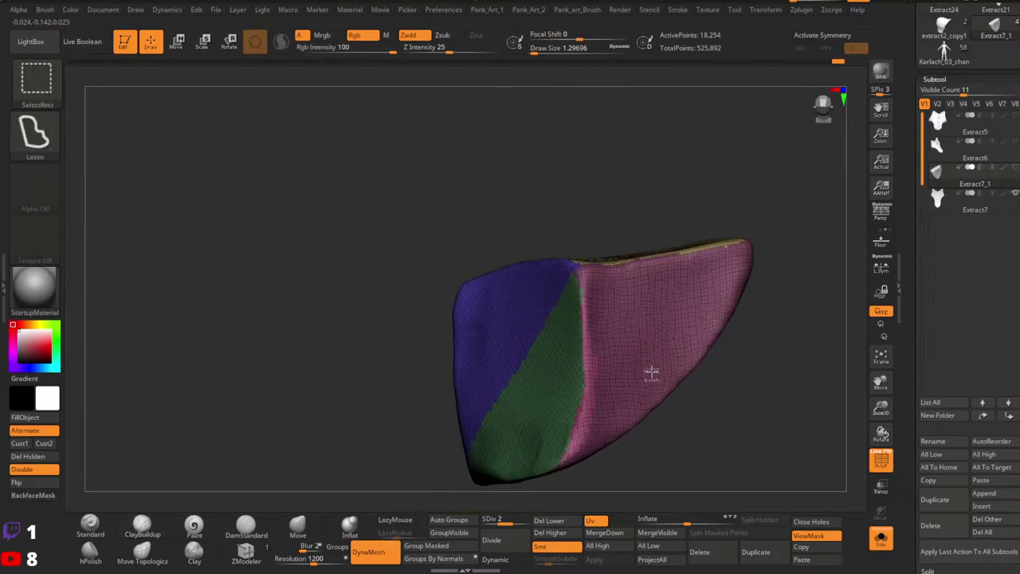
ctrl+shift+click(650, 376)
ctrl+shift+click(638, 380)
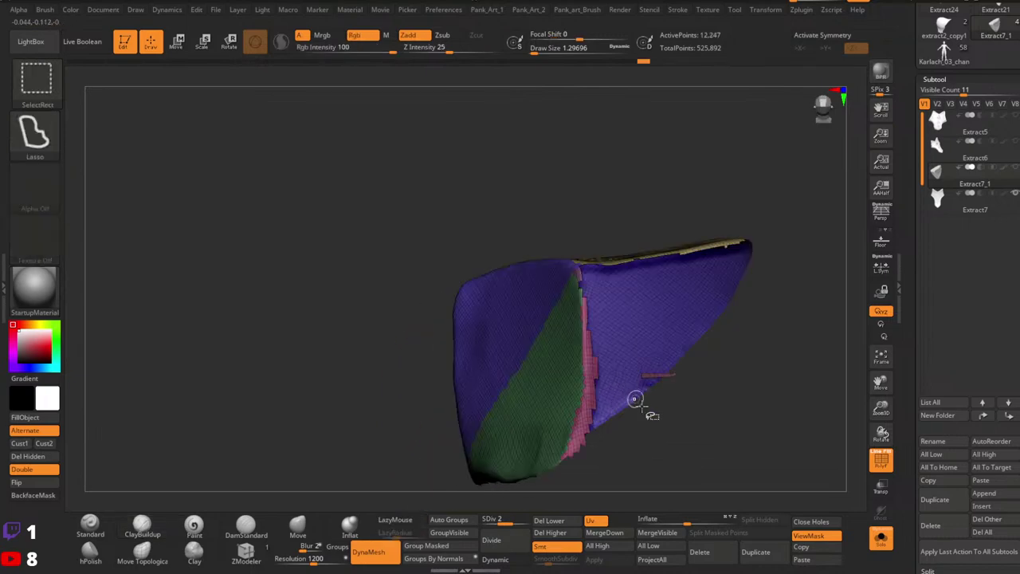
ctrl+shift+click(640, 406)
Hide the green base polygroup and the leftover pink border pieces, and invert the visibility to show the side face.
mouse_move(637, 379)
right_down()
mouse_move(672, 421)
mouse_move(615, 423)
right_up()
ctrl+shift+click(603, 438)
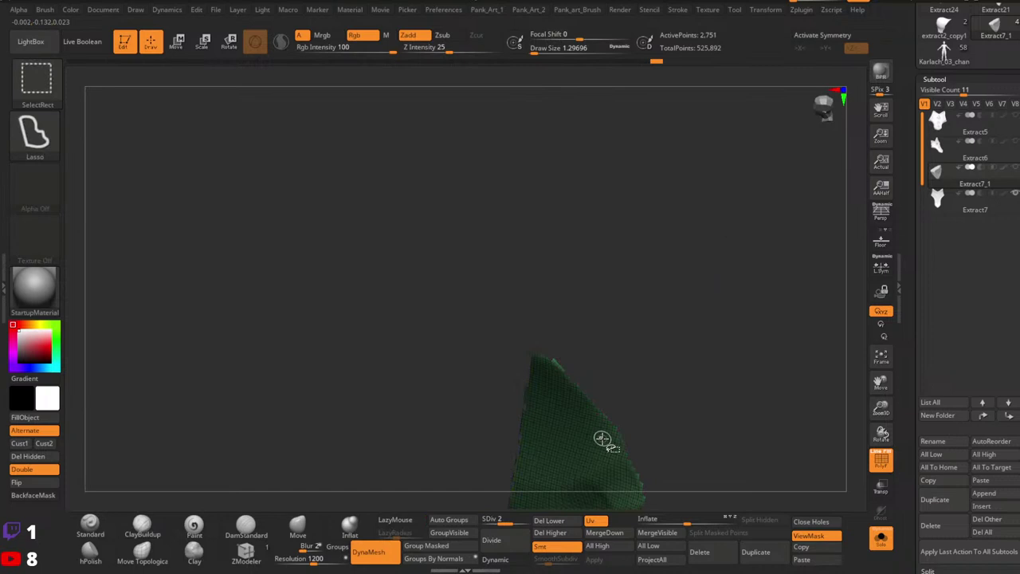
ctrl+shift+click(608, 423)
ctrl+shift+click(620, 405)
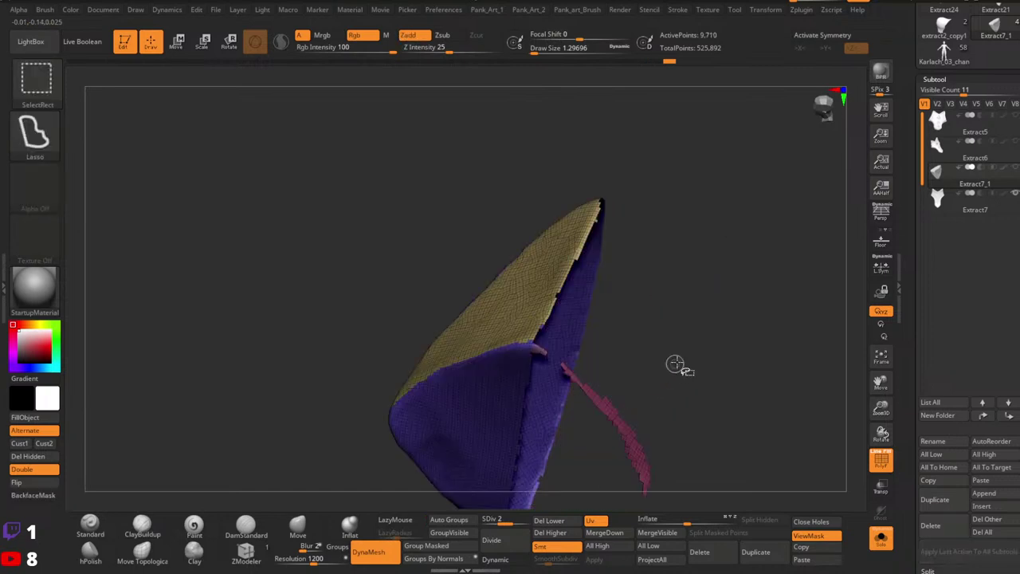
key(ctrl+z)
ctrl+shift+click(624, 423)
ctrl+alt+shift+click(628, 422)
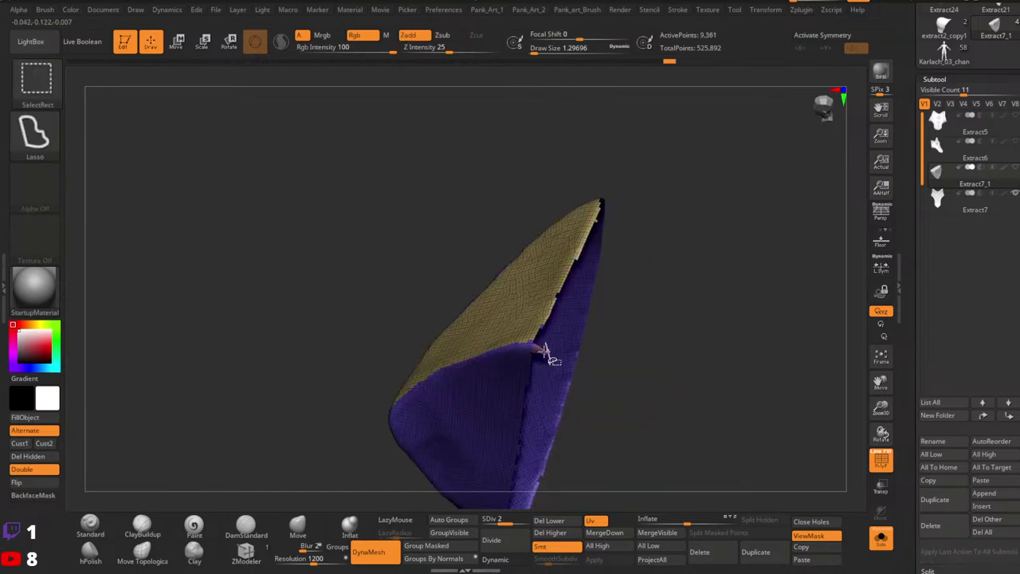
mouse_move(722, 340)
ctrl+shift+mouse_down()
mouse_move(759, 341)
mouse_move(660, 364)
mouse_move(606, 397)
mouse_move(631, 333)
mouse_move(632, 262)
ctrl+shift+mouse_up()
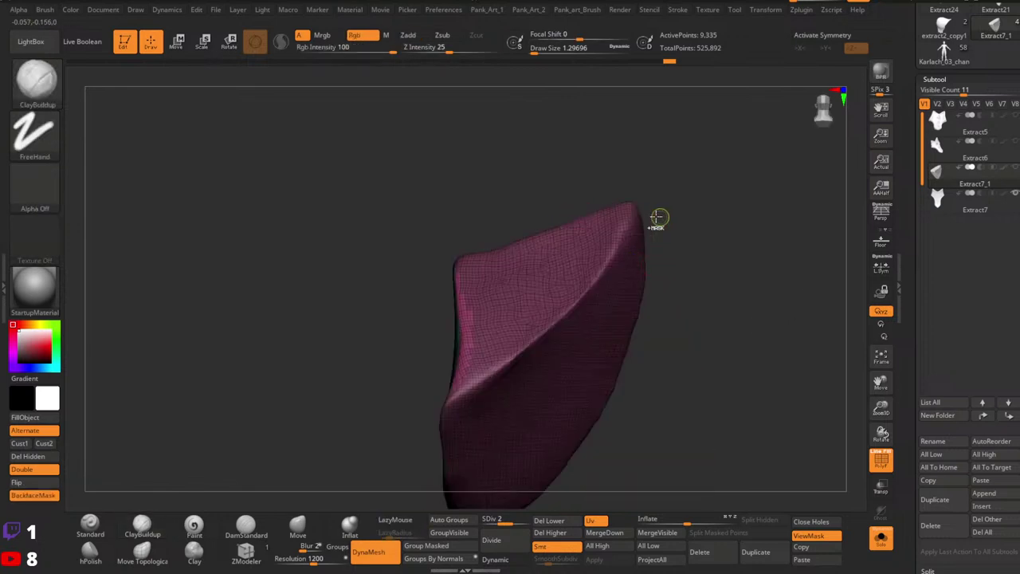
Mask the spike's pink side face with a lasso stroke, trim the mask along its border, group the masked area, and show the whole spike.
ctrl+click(41, 137)
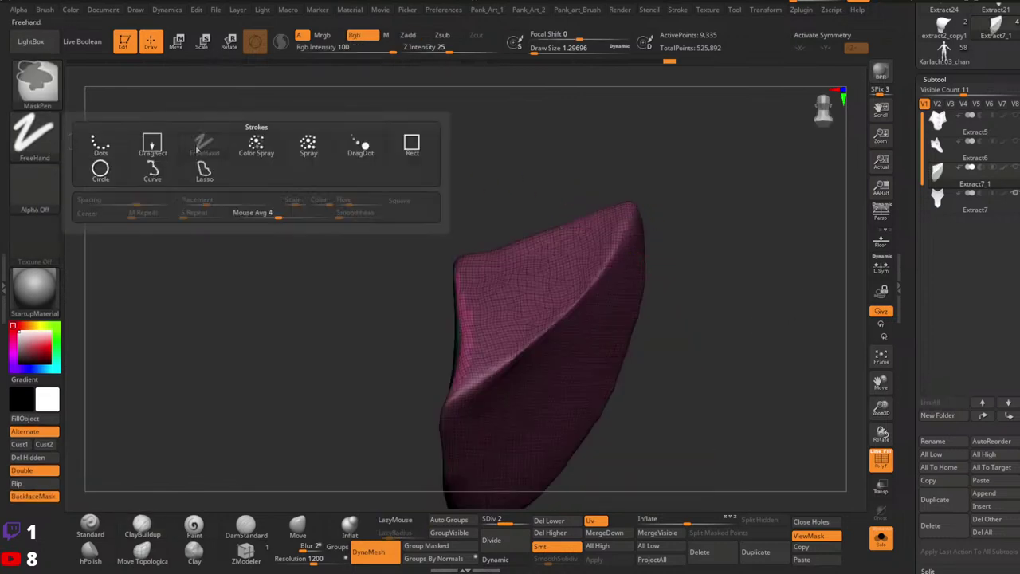
ctrl+click(206, 170)
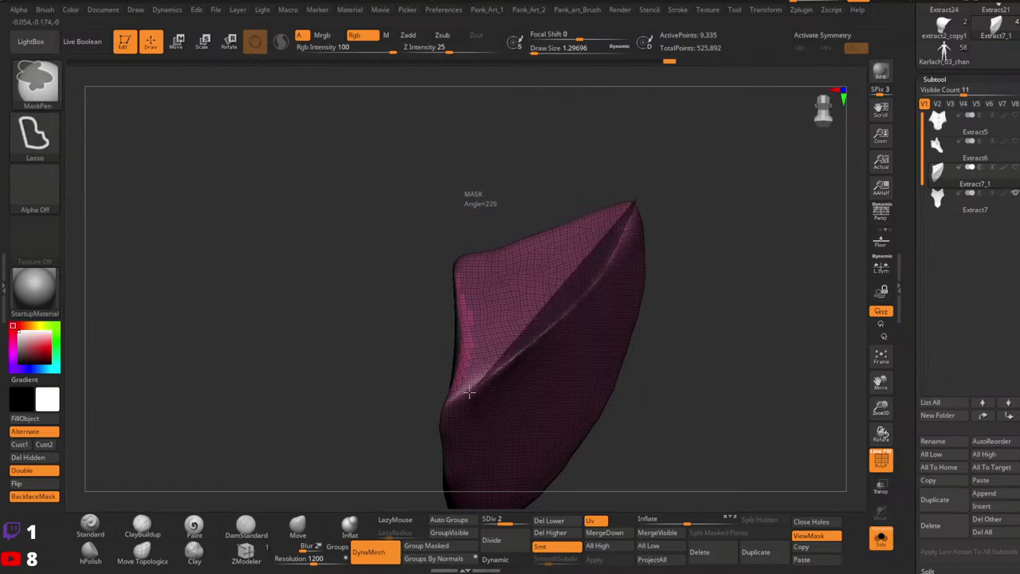
mouse_move(470, 392)
ctrl+mouse_down()
mouse_move(426, 417)
mouse_move(636, 75)
ctrl+mouse_up()
mouse_move(692, 271)
mouse_down()
mouse_move(630, 313)
mouse_move(560, 248)
mouse_move(541, 269)
mouse_move(552, 271)
mouse_up()
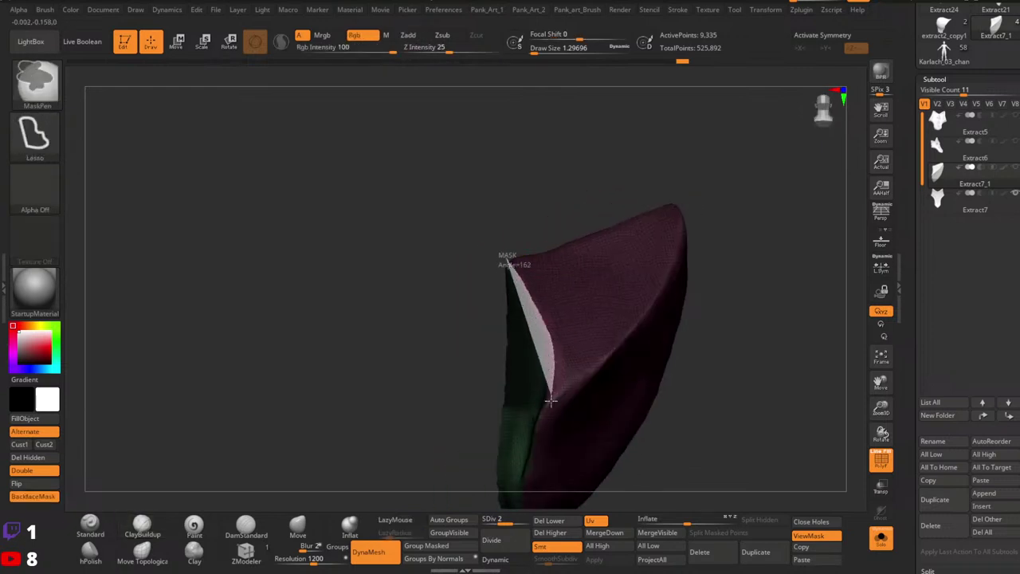
ctrl+alt+drag(551, 401, 446, 495)
key(ctrl+w)
ctrl+shift+click(676, 402)
Switch the selection to SelectRect with the Rect stroke and isolate the light green side face, its adjoining base half and the pink border strip.
drag(702, 379, 760, 319)
mouse_move(645, 299)
right_down()
mouse_move(609, 328)
mouse_move(589, 375)
right_up()
ctrl+shift+click(48, 135)
ctrl+shift+click(105, 147)
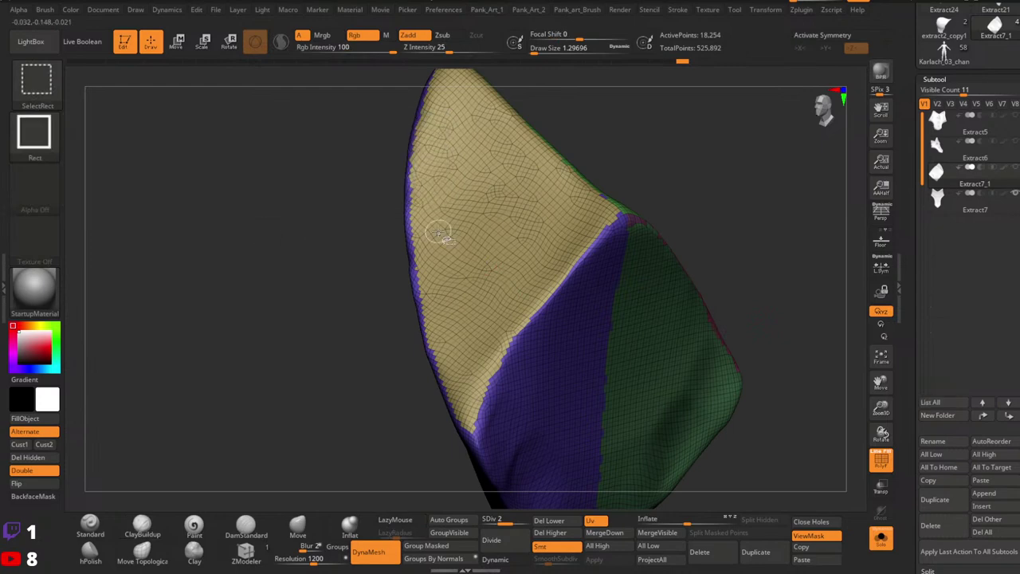
ctrl+shift+click(448, 242)
ctrl+shift+click(451, 245)
mouse_move(450, 244)
right_down()
mouse_move(487, 277)
mouse_move(587, 276)
right_up()
ctrl+shift+click(533, 279)
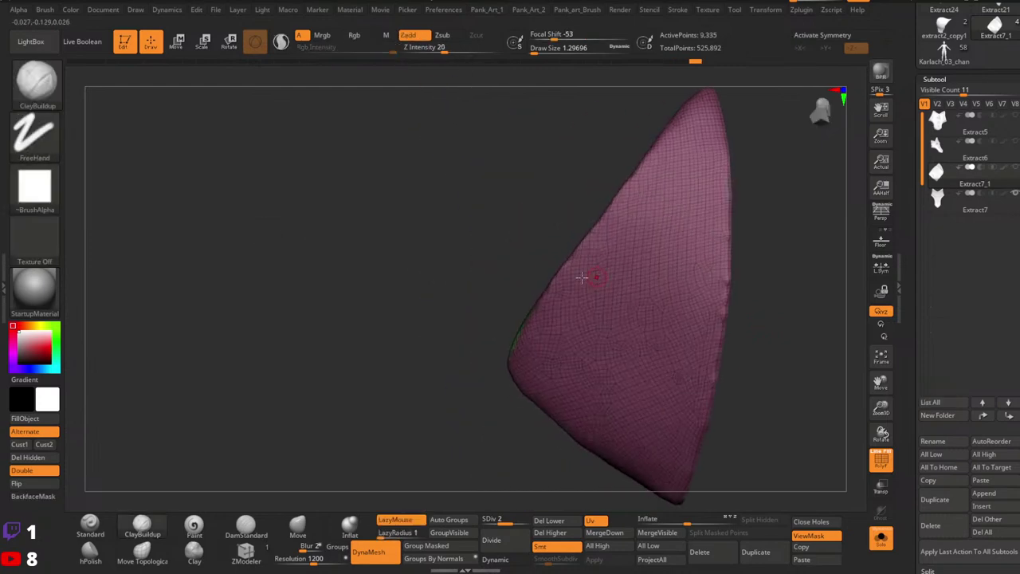
ctrl+shift+click(589, 277)
right_drag(676, 308, 630, 299)
ctrl+right_drag(720, 282, 717, 255)
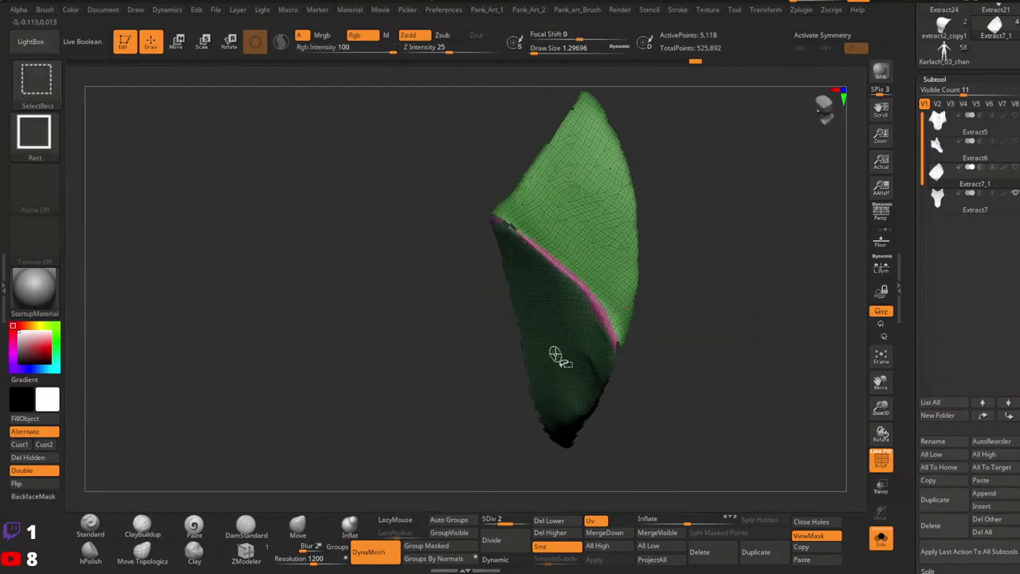
Hide the light green side face, merge the base half and pink border strip into one polygroup, and restore the whole spike.
ctrl+shift+click(555, 355)
key(ctrl+z)
ctrl+shift+click(622, 252)
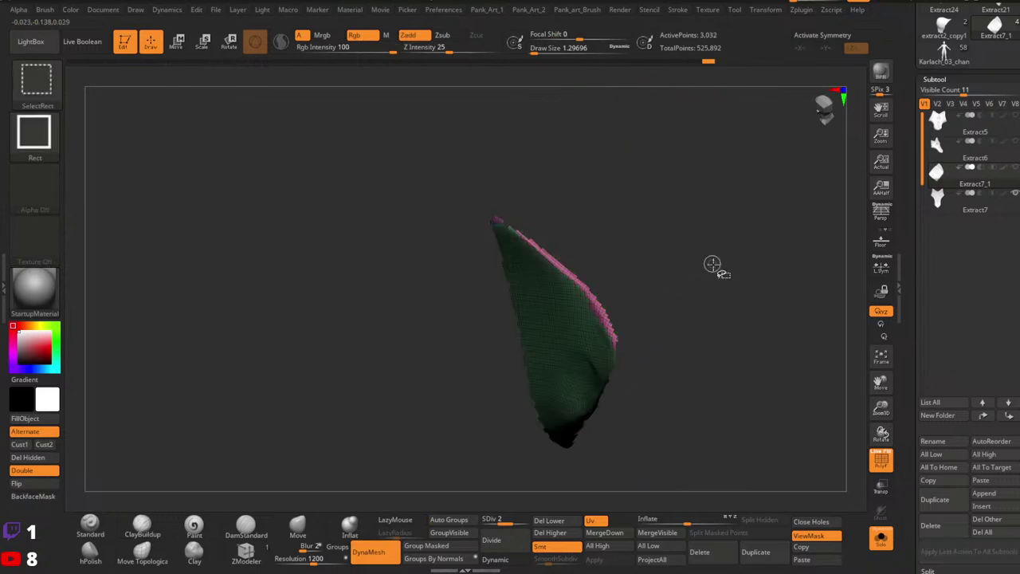
key(ctrl+w)
ctrl+shift+click(729, 279)
ctrl+right_drag(744, 294, 741, 315)
right_drag(633, 300, 674, 307)
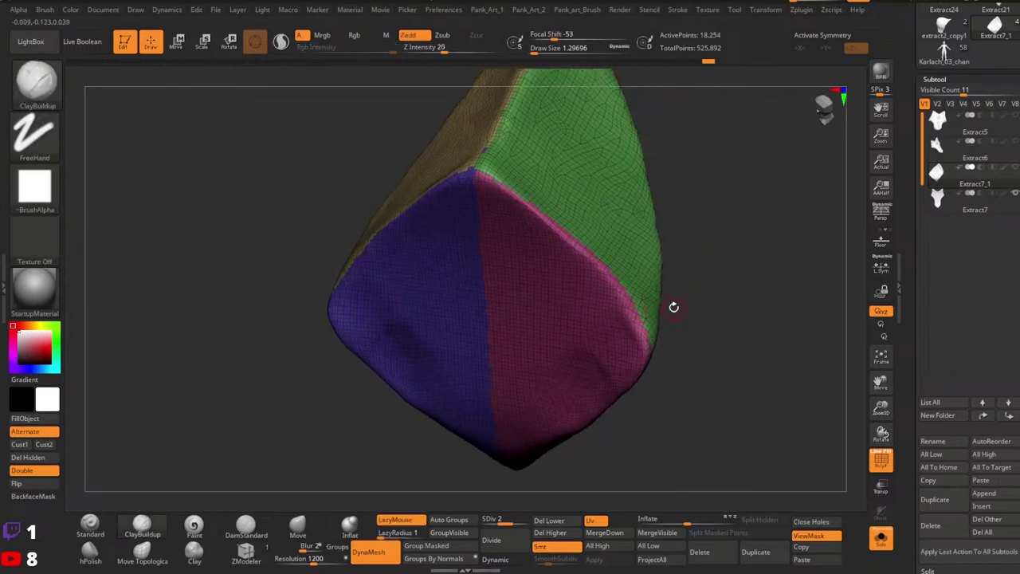
Smooth the spike's polygroup borders with Polish By Groups.
key(2)
key(1)
click(674, 461)
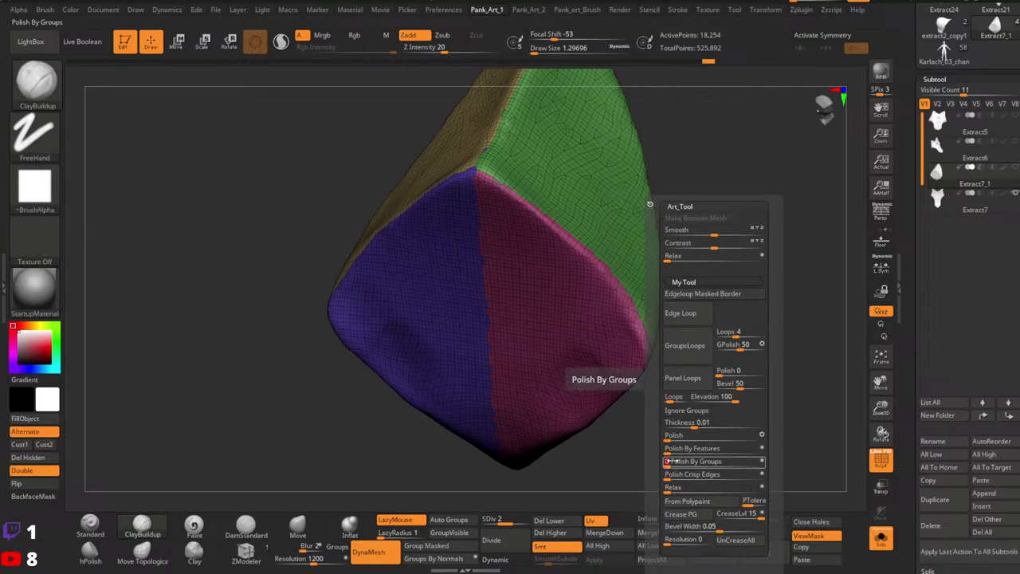
click(672, 461)
right_drag(595, 236, 585, 274)
right_drag(585, 275, 562, 295)
alt+right_drag(676, 281, 515, 324)
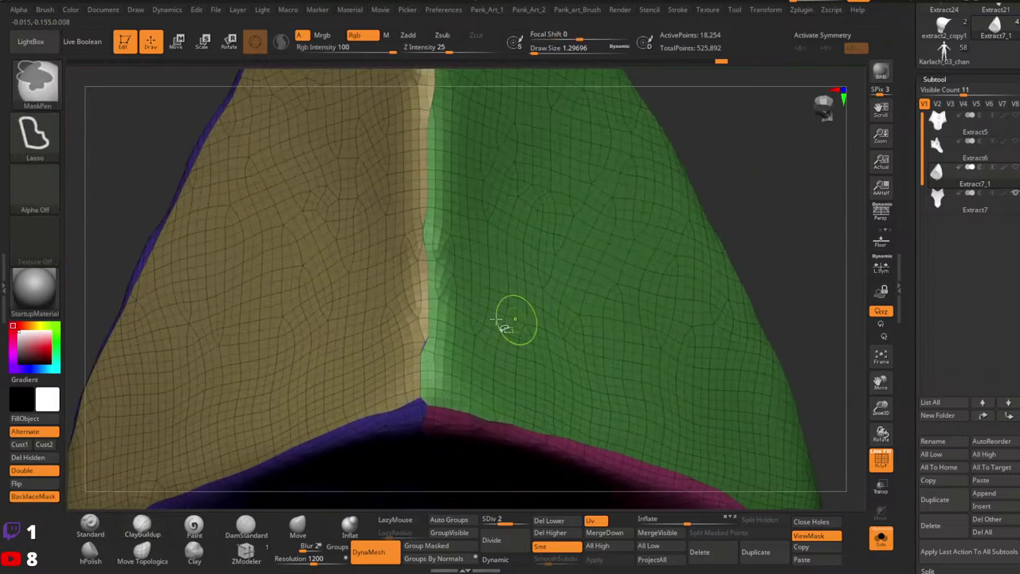
Check the ridge between the side faces by toggling polygroup visibility, and run Auto Groups on the isolated blue polygroup.
ctrl+shift+click(491, 320)
ctrl+shift+click(462, 352)
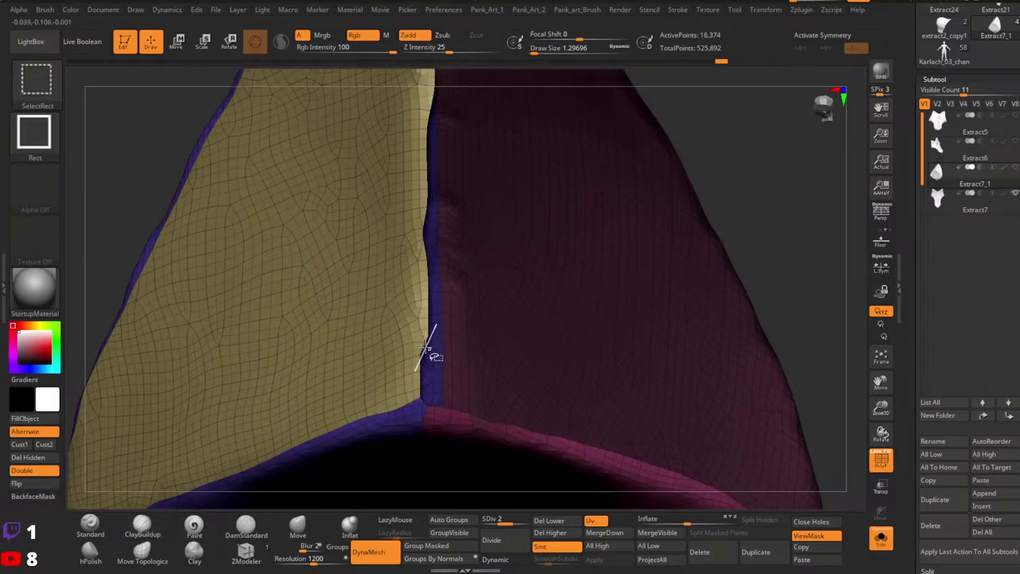
ctrl+shift+click(426, 348)
ctrl+shift+click(738, 235)
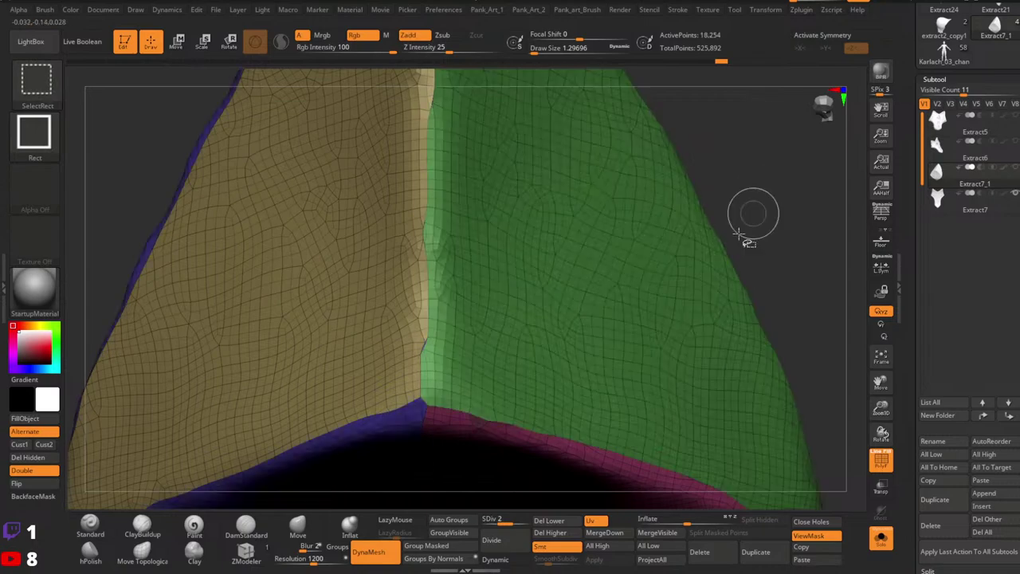
ctrl+shift+click(396, 441)
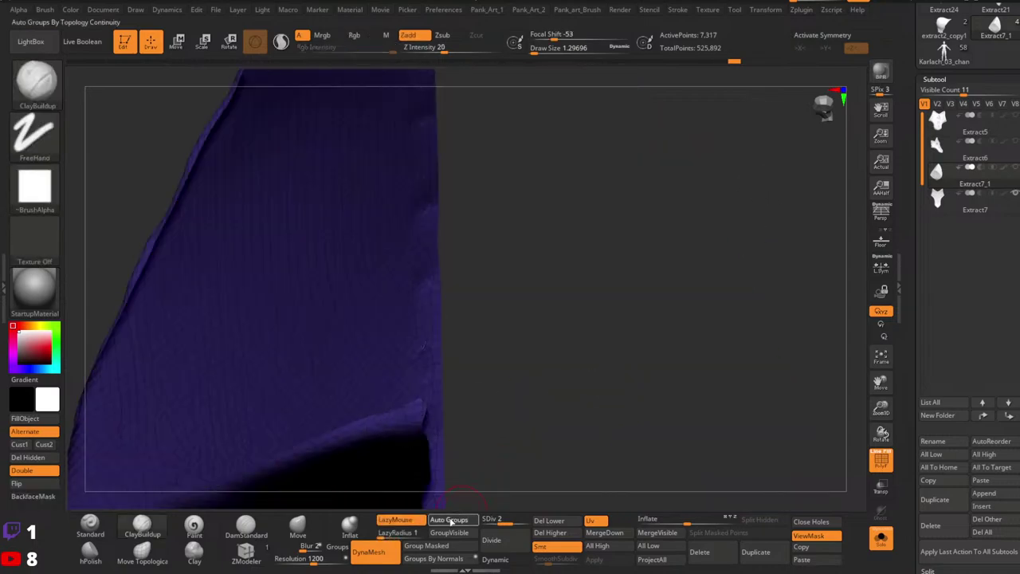
click(451, 522)
ctrl+shift+click(526, 375)
Isolate the green side face beside the ridge, assign it a new polygroup, and show the whole spike.
right_drag(526, 375, 431, 373)
ctrl+shift+click(431, 364)
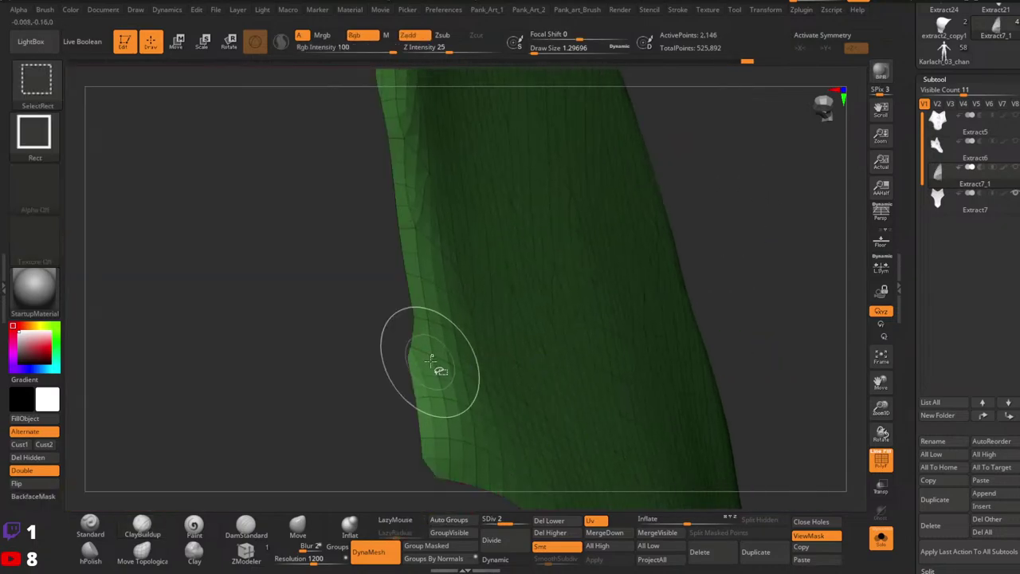
ctrl+shift+click(430, 361)
ctrl+shift+click(409, 342)
key(ctrl+z)
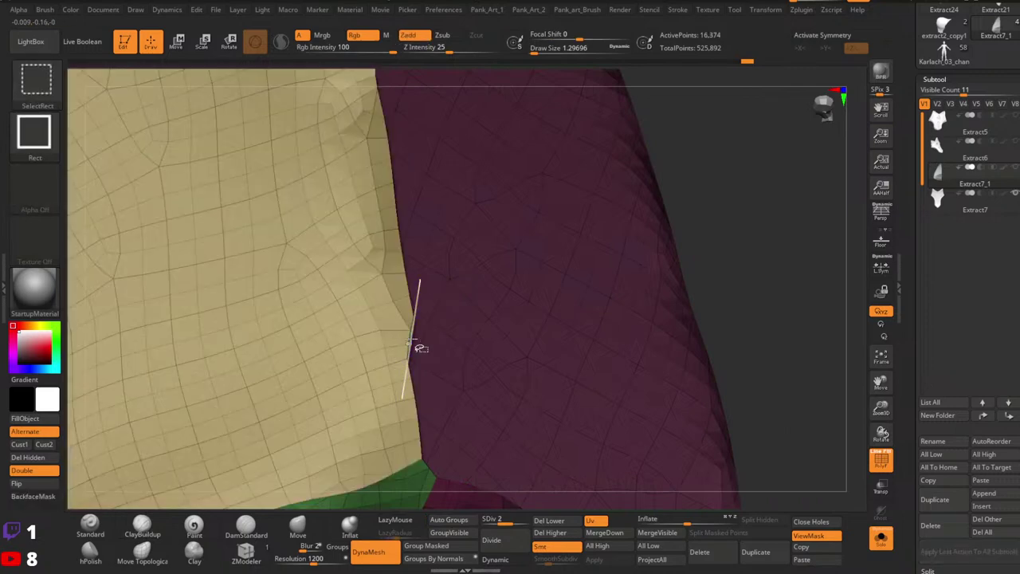
ctrl+shift+drag(726, 297, 759, 291)
key(ctrl+w)
ctrl+shift+click(773, 260)
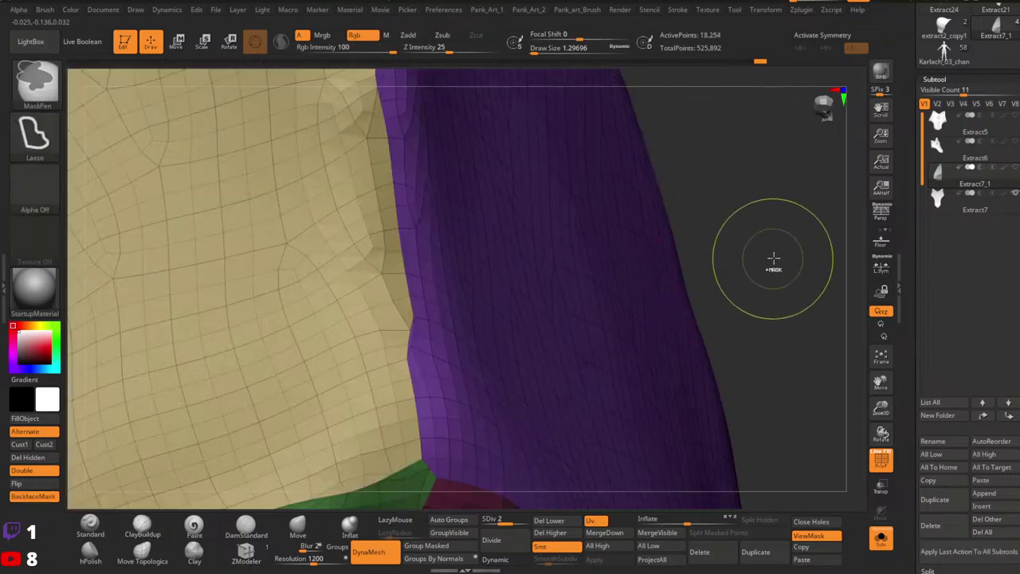
Turn off the polygroup wireframe display and smooth the spike's surfaces and edges with Polish By Features.
ctrl+right_drag(773, 260, 501, 284)
drag(501, 284, 623, 259)
mouse_move(616, 267)
right_down()
mouse_move(608, 295)
mouse_move(544, 200)
mouse_move(553, 282)
mouse_move(565, 283)
mouse_move(561, 319)
mouse_move(597, 337)
mouse_move(555, 268)
mouse_move(597, 318)
right_up()
ctrl+right_drag(598, 319, 691, 327)
key(shift+f)
right_drag(691, 327, 623, 302)
key(1)
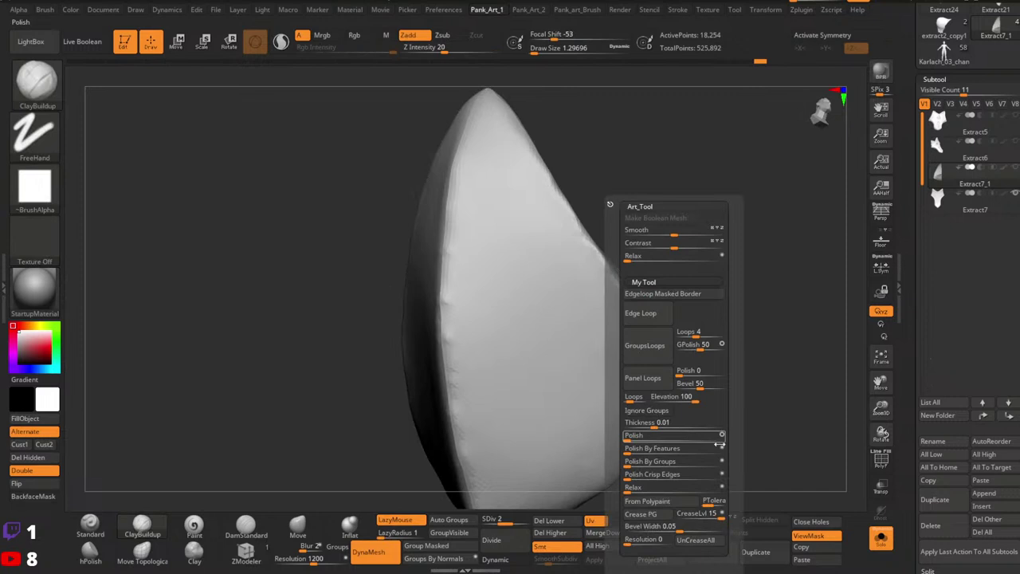
click(635, 450)
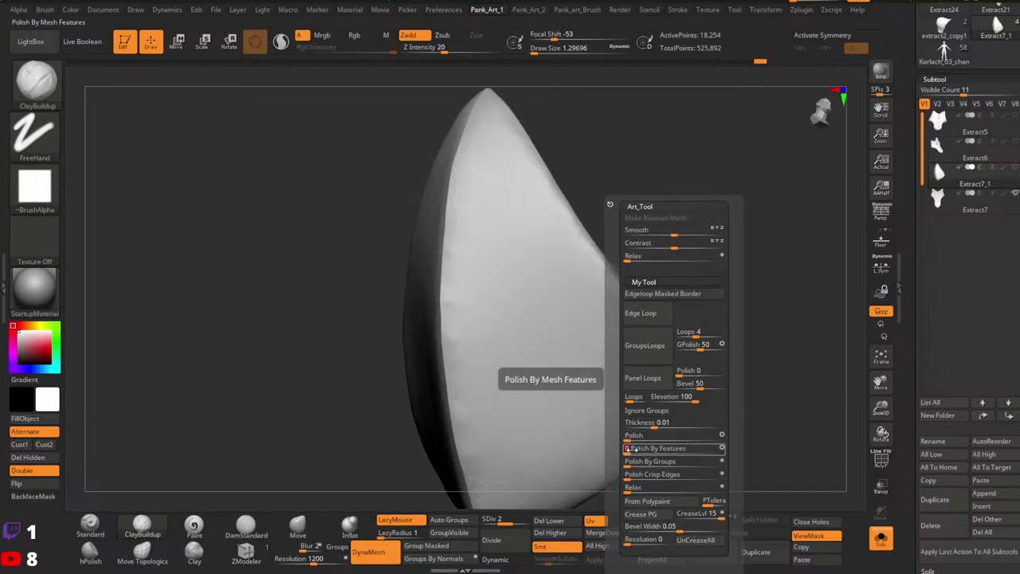
ctrl+right_drag(524, 432, 648, 344)
key(1)
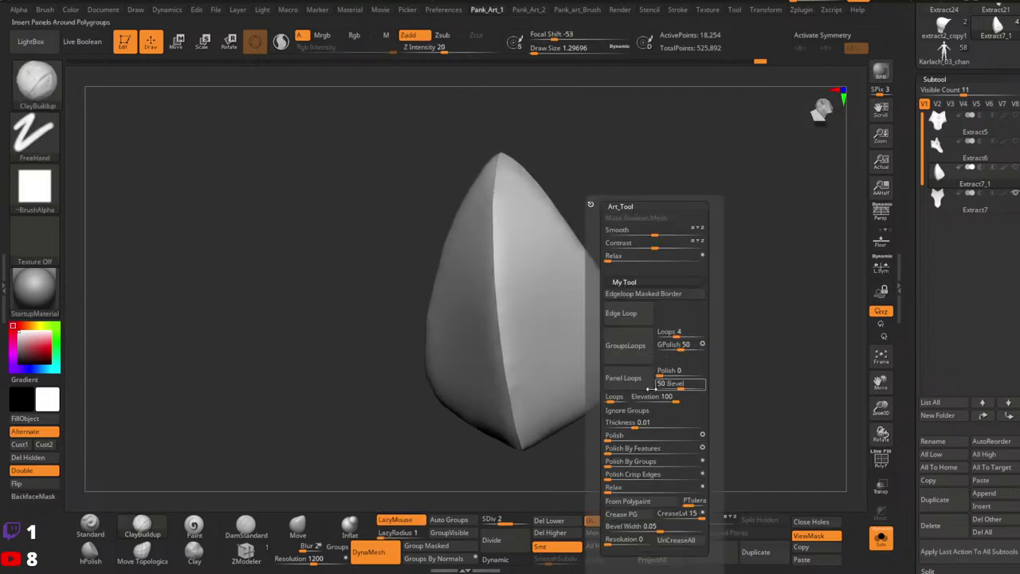
drag(609, 451, 612, 451)
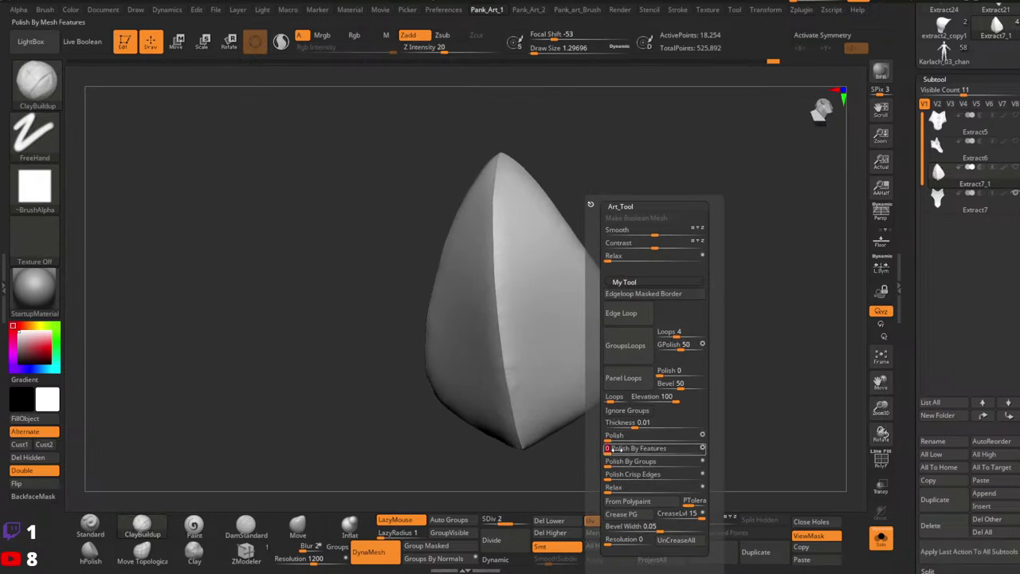
mouse_move(588, 393)
right_down()
mouse_move(529, 363)
mouse_move(579, 343)
mouse_move(517, 350)
mouse_move(550, 338)
right_up()
Set the draw size to about 7.47 and smooth the spike's base surface with the Smooth brush.
ctrl+shift+click(505, 316)
ctrl+shift+click(515, 355)
mouse_move(621, 334)
right_down()
mouse_move(654, 398)
mouse_move(717, 396)
mouse_move(600, 302)
mouse_move(549, 385)
right_up()
key(space)
drag(582, 320, 587, 319)
shift+drag(525, 366, 501, 361)
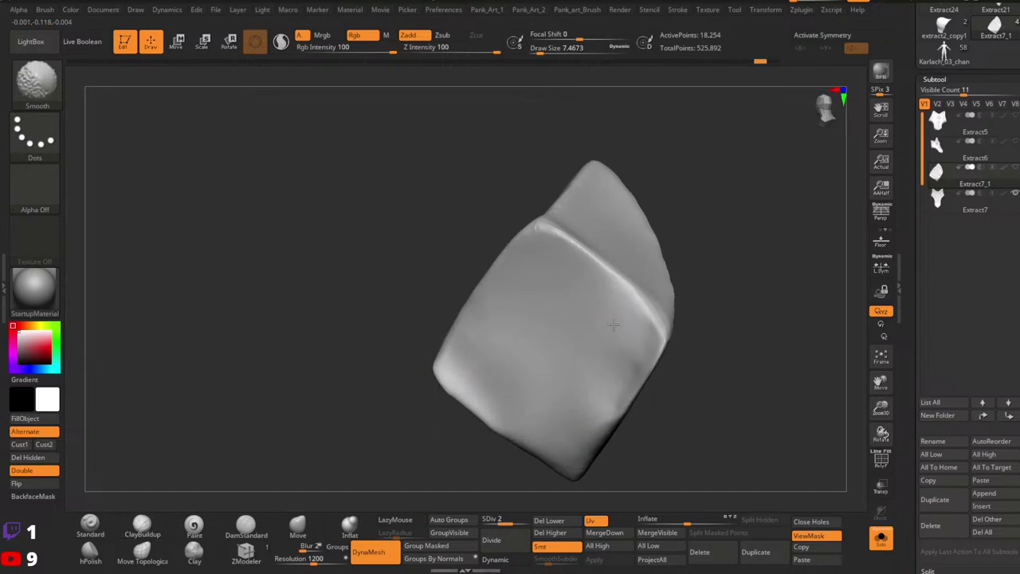
mouse_move(550, 365)
right_down()
mouse_move(611, 258)
mouse_move(568, 341)
right_up()
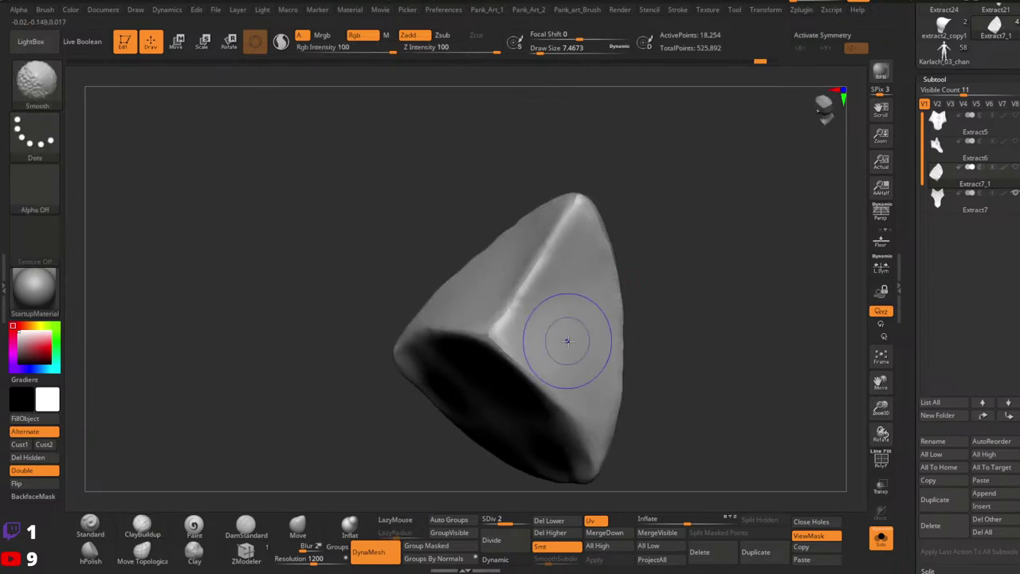
Activate Z-axis symmetry, apply Mirror And Weld to the spike, and delete its lower subdivision levels.
key(x)
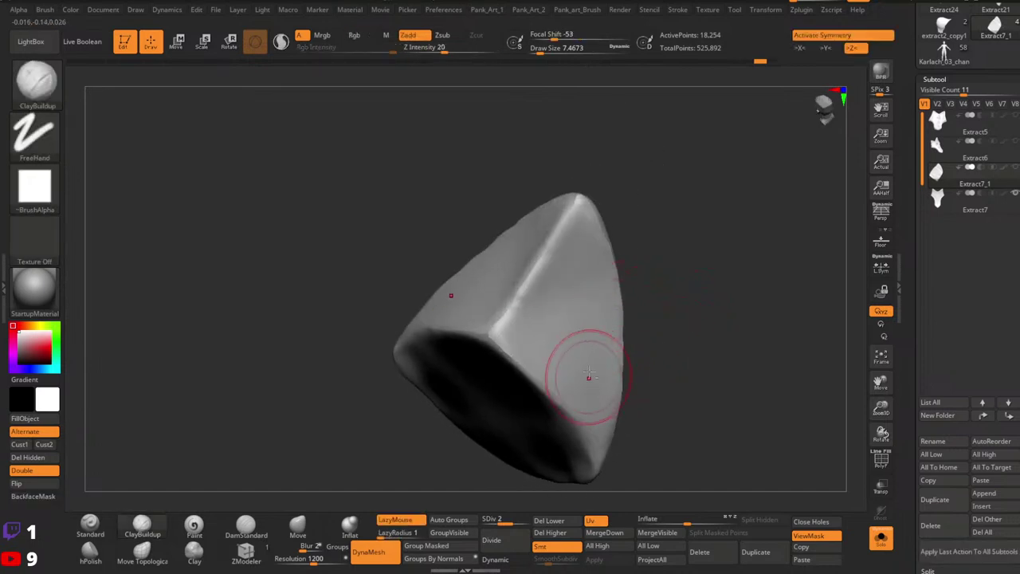
right_drag(589, 374, 611, 300)
key(2)
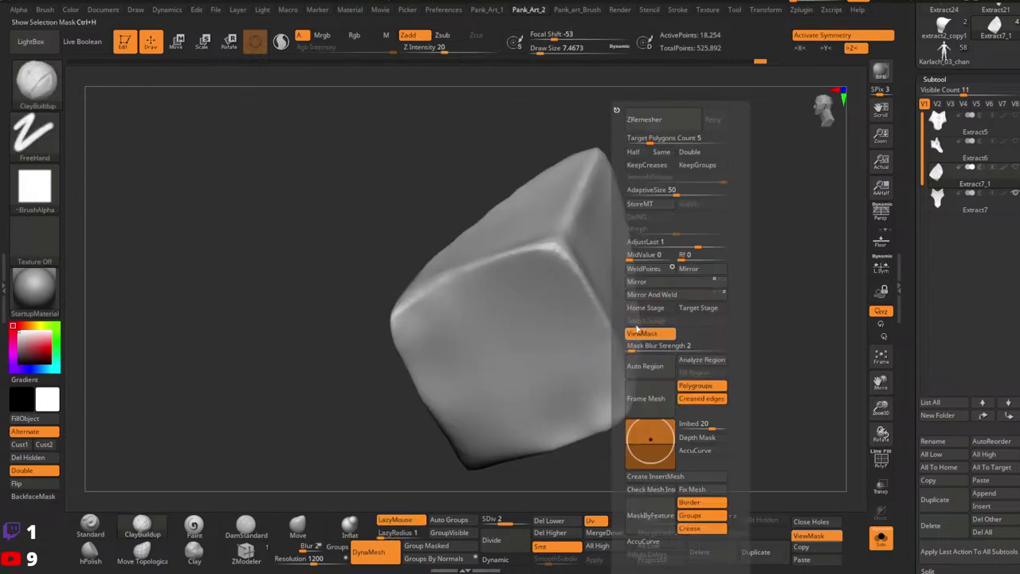
click(646, 295)
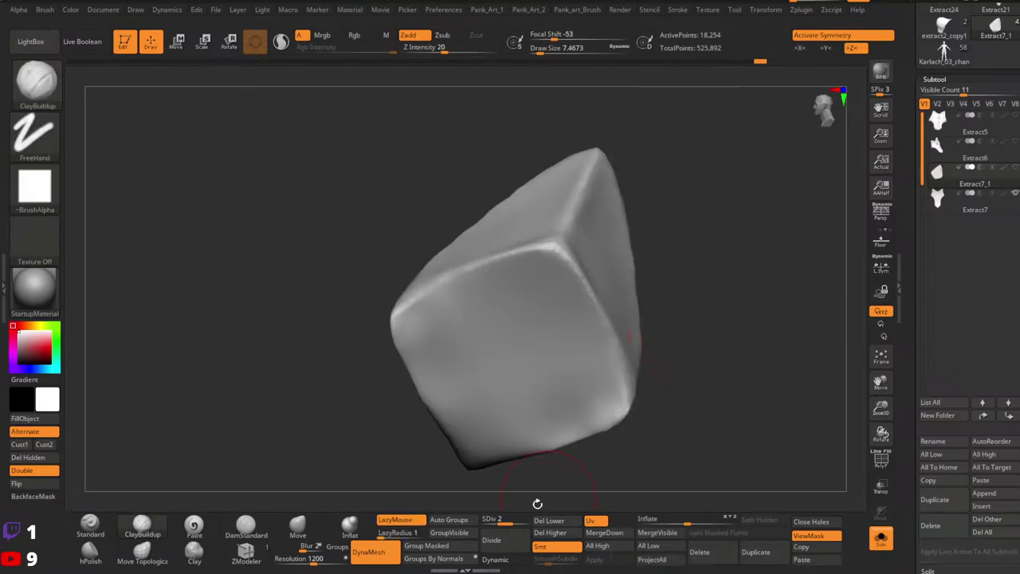
click(554, 526)
Display the spike's polygroups and set ZRemesher to a target polygons count of 2 with KeepGroups enabled.
key(1)
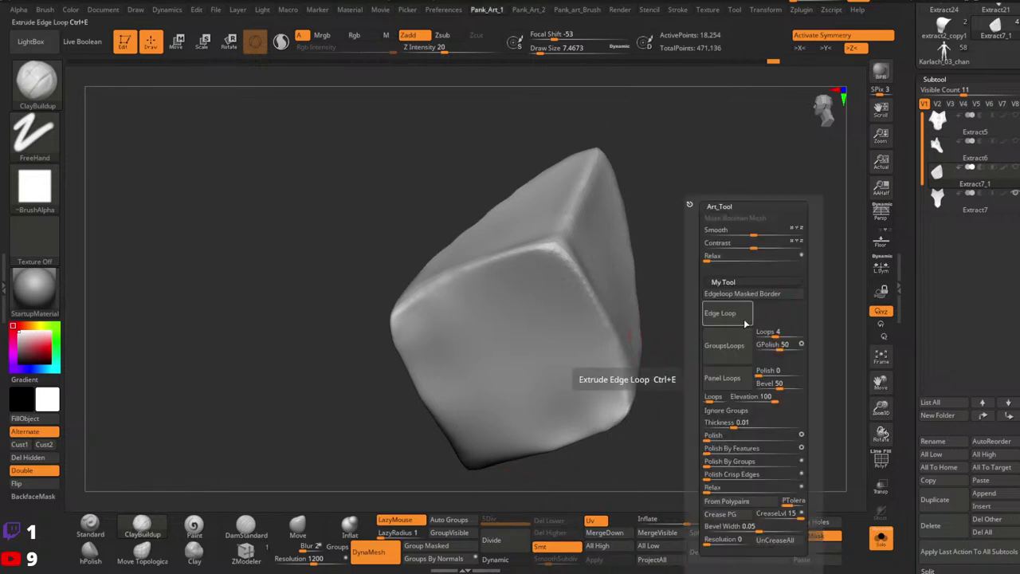
right_drag(609, 344, 486, 343)
key(shift+f)
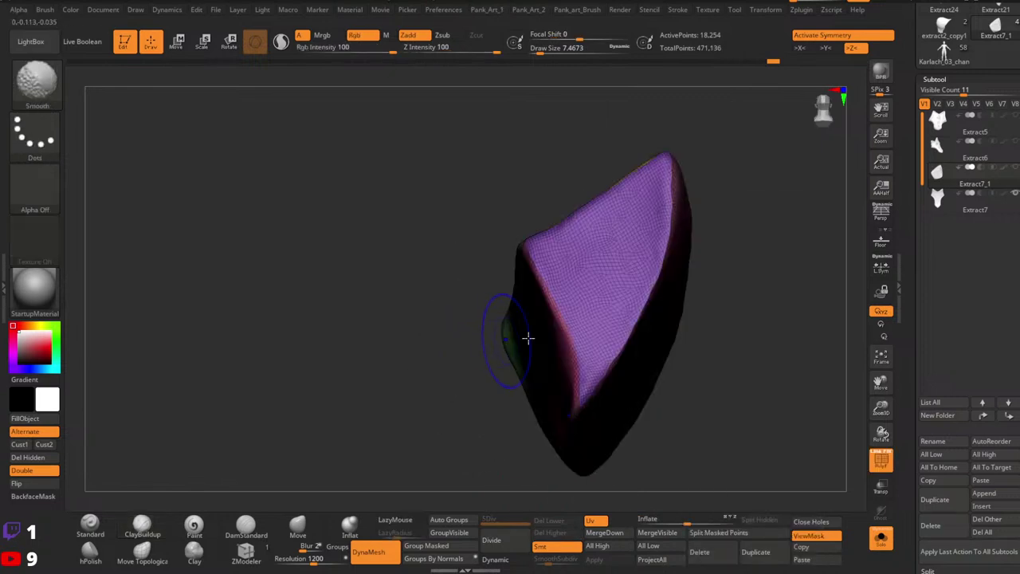
right_drag(693, 327, 558, 322)
key(f)
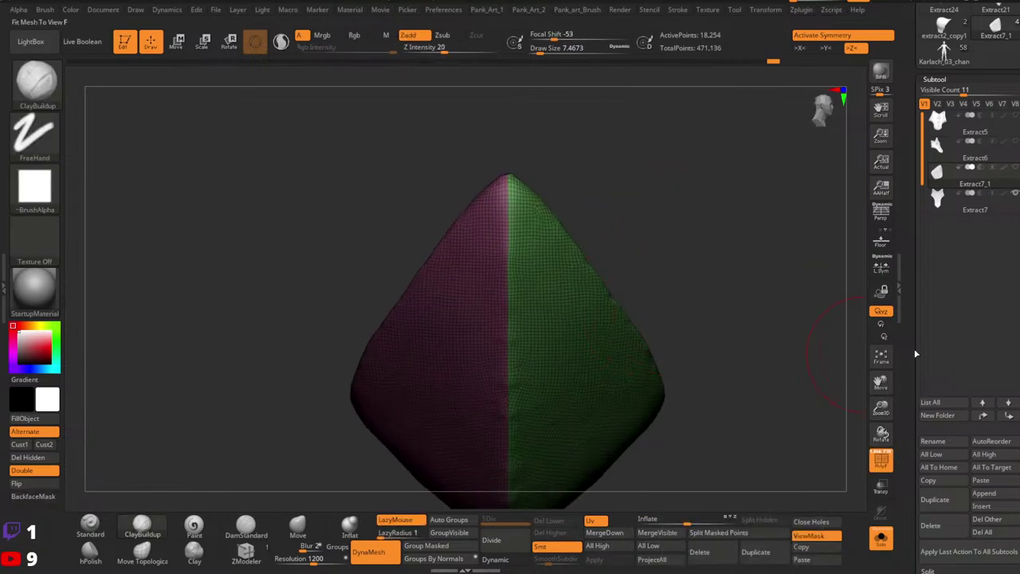
drag(909, 372, 909, 280)
key(1)
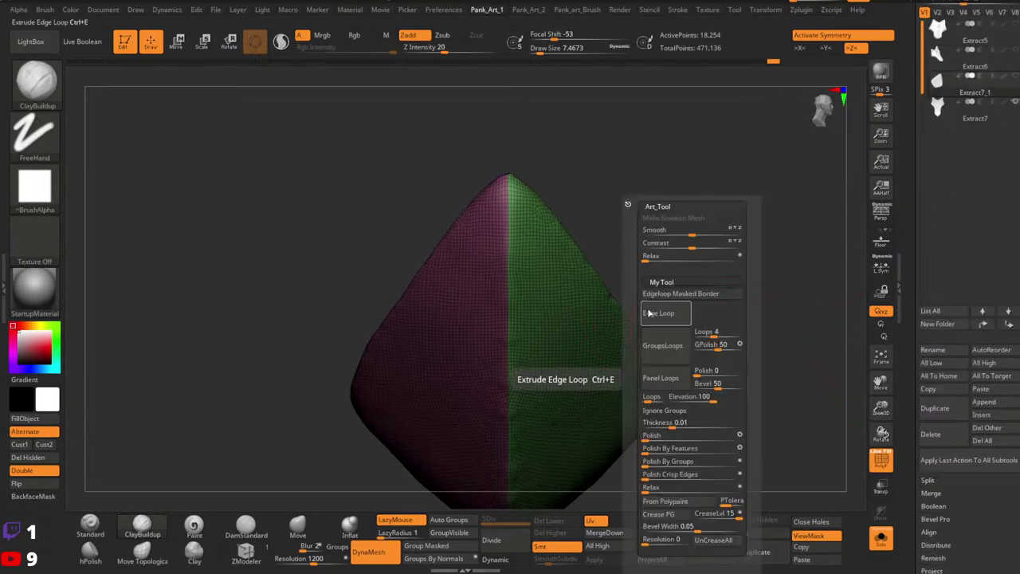
key(2)
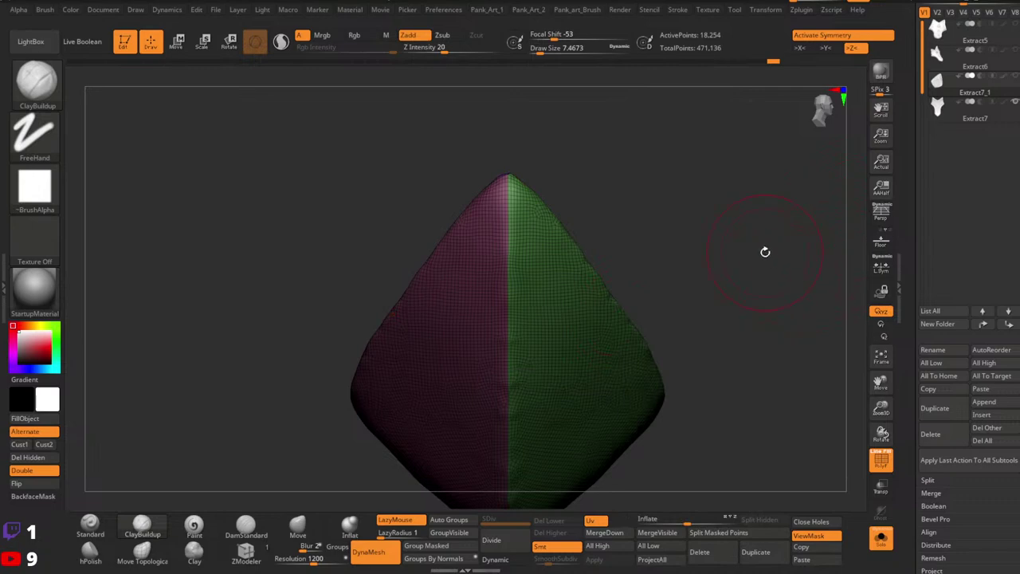
key(space)
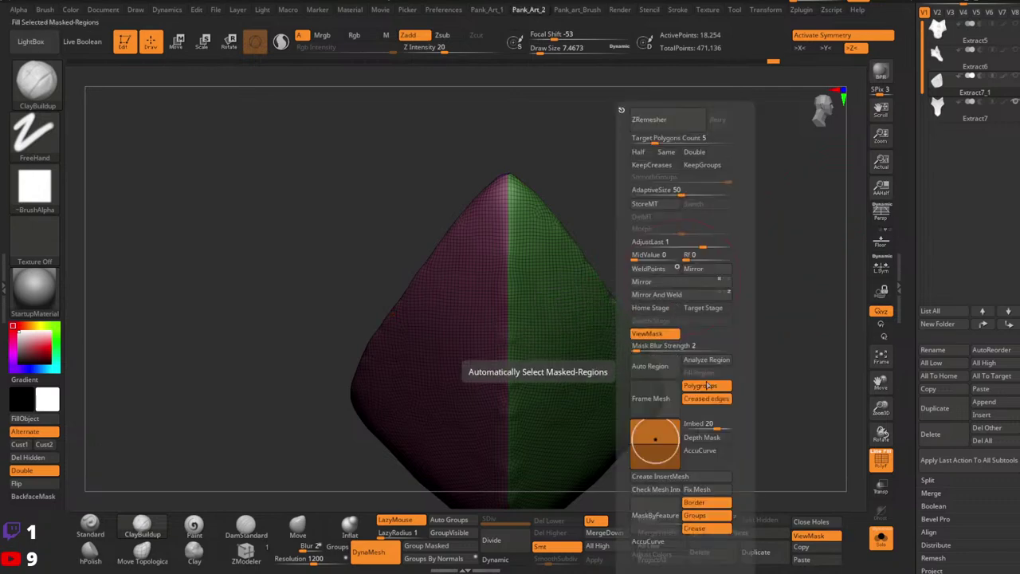
drag(910, 399, 909, 248)
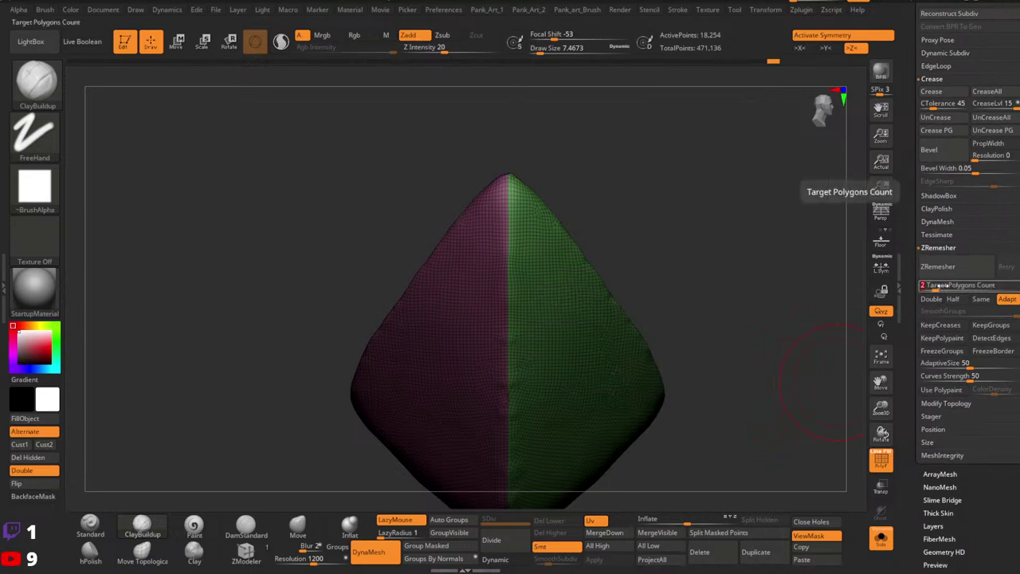
click(989, 326)
Try remeshing the spike with ZRemesher, inspect the border between its faces, and undo the remesh.
click(934, 270)
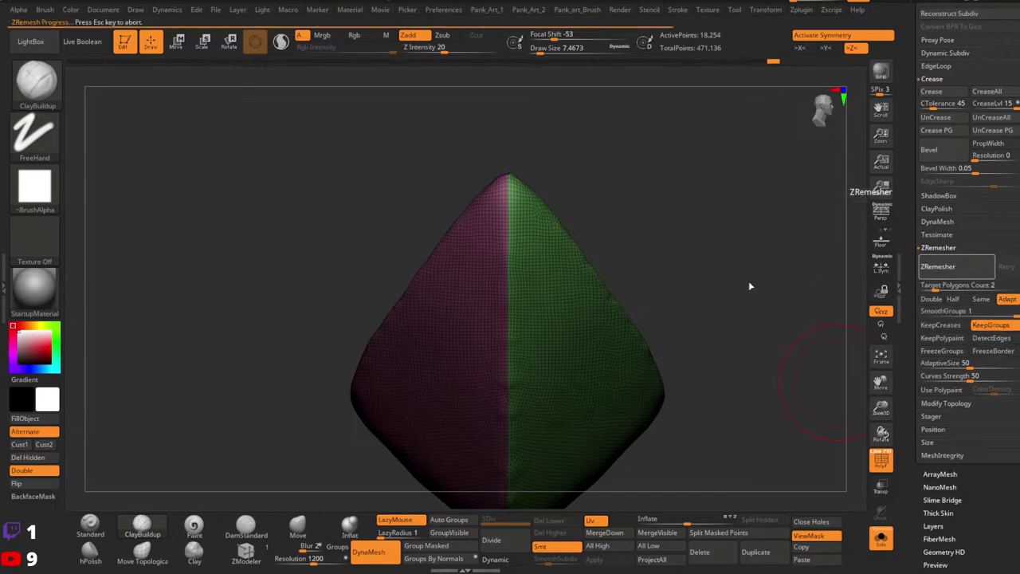
alt+drag(641, 315, 635, 436)
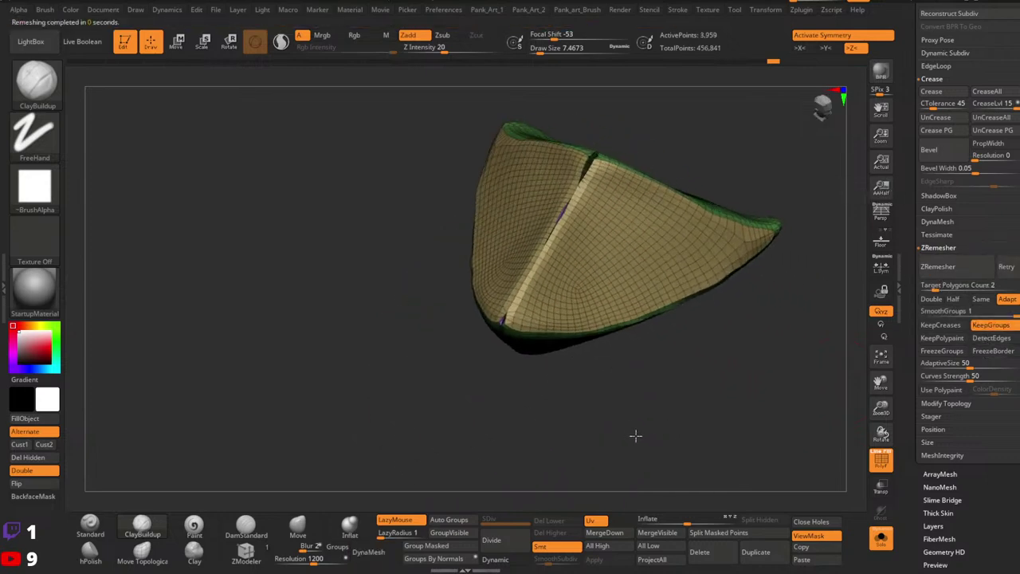
key(ctrl+z)
ctrl+right_drag(613, 311, 637, 263)
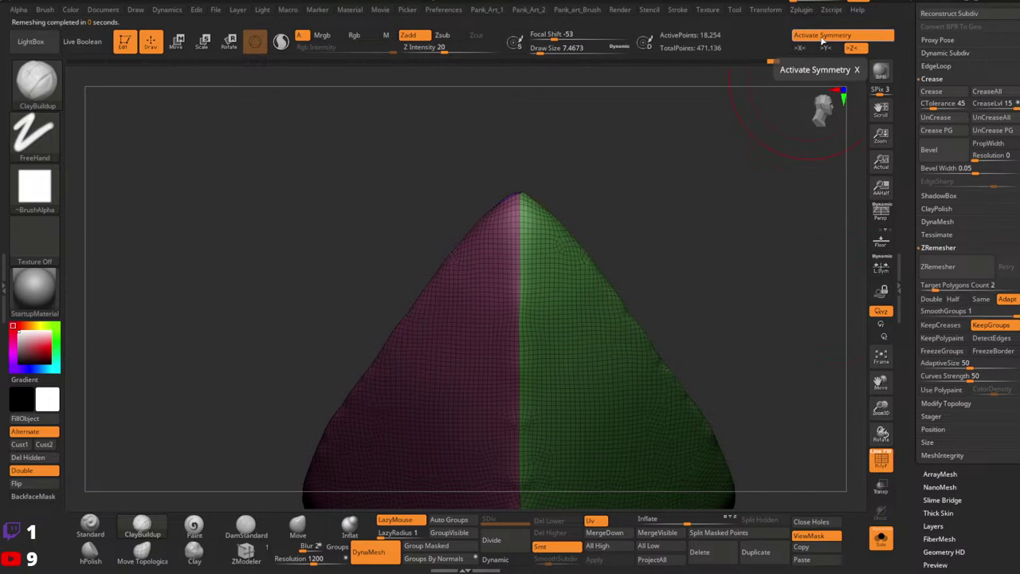
Turn symmetry off, try remeshing the spike with ZRemesher at a target polygons count of 2, and undo the remesh.
click(822, 37)
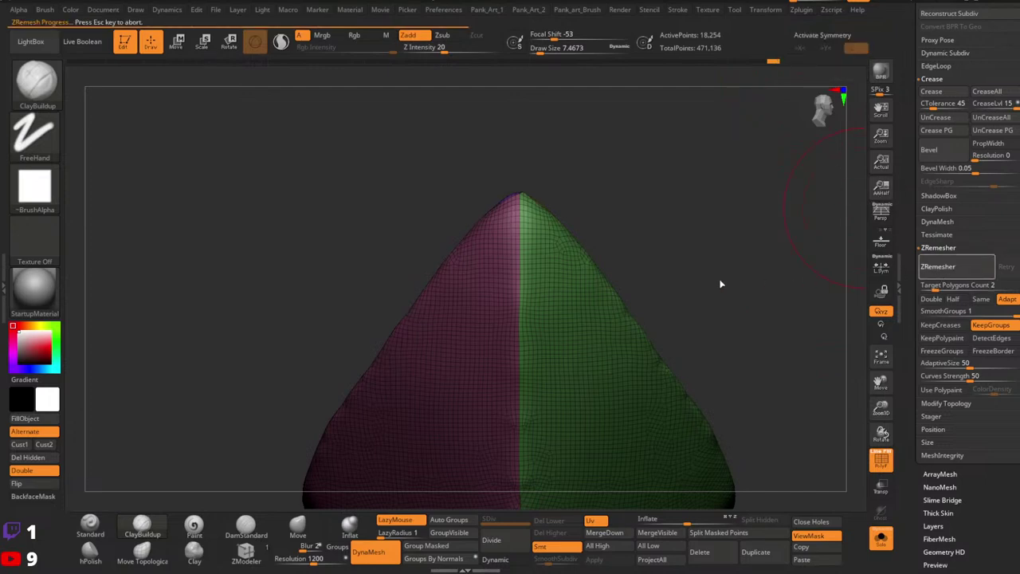
ctrl+right_drag(717, 280, 695, 314)
key(ctrl+z)
right_drag(802, 298, 716, 296)
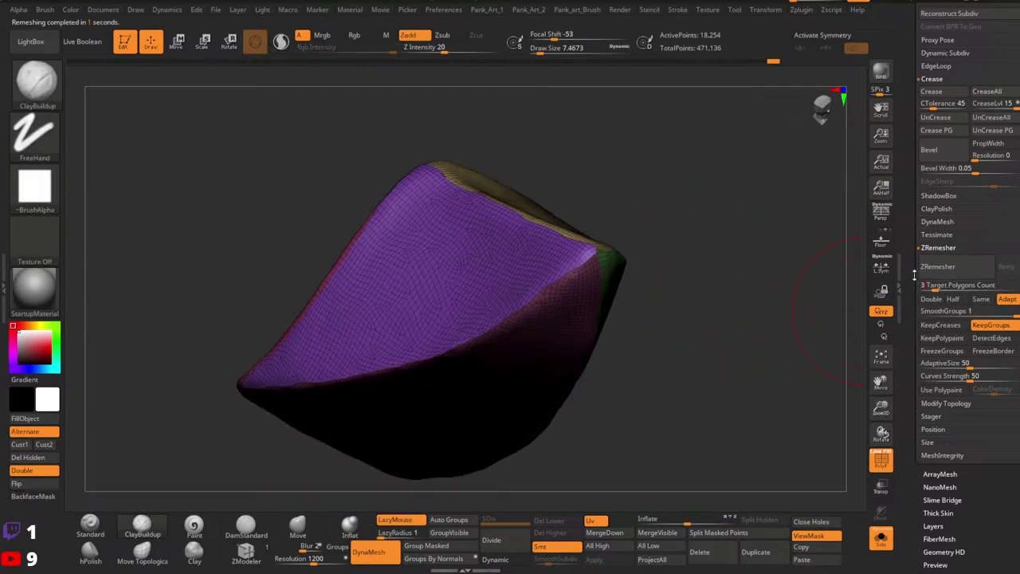
Try remeshing the spike without symmetry at a target polygons count of 3, check its topology, and undo the remesh.
click(939, 269)
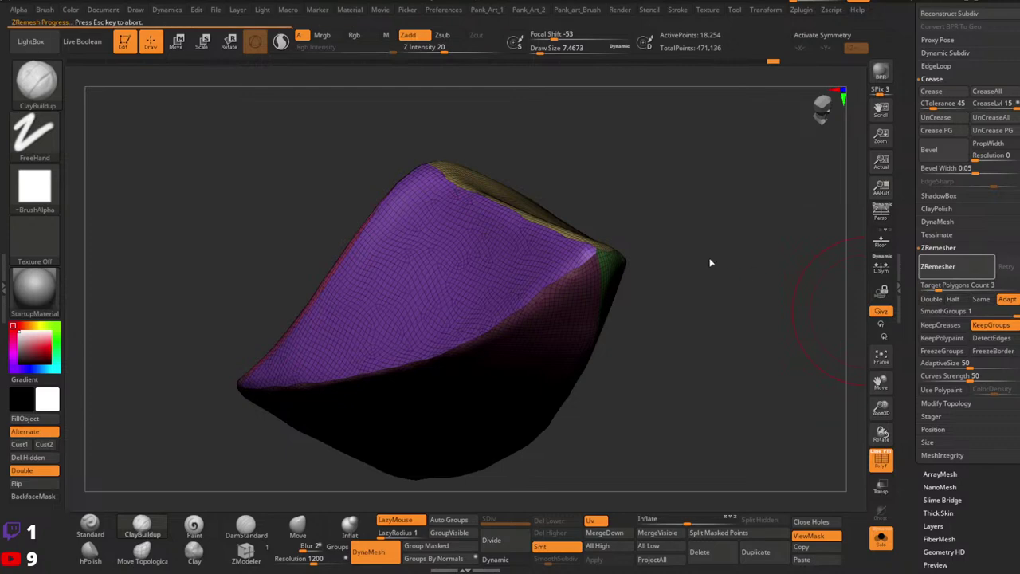
mouse_move(631, 280)
ctrl+right_down()
mouse_move(564, 284)
mouse_move(626, 316)
mouse_move(612, 265)
ctrl+right_up()
key(space)
drag(593, 241, 600, 242)
mouse_move(599, 242)
right_down()
mouse_move(638, 271)
mouse_move(624, 252)
mouse_move(635, 267)
mouse_move(625, 270)
right_up()
drag(625, 269, 722, 285)
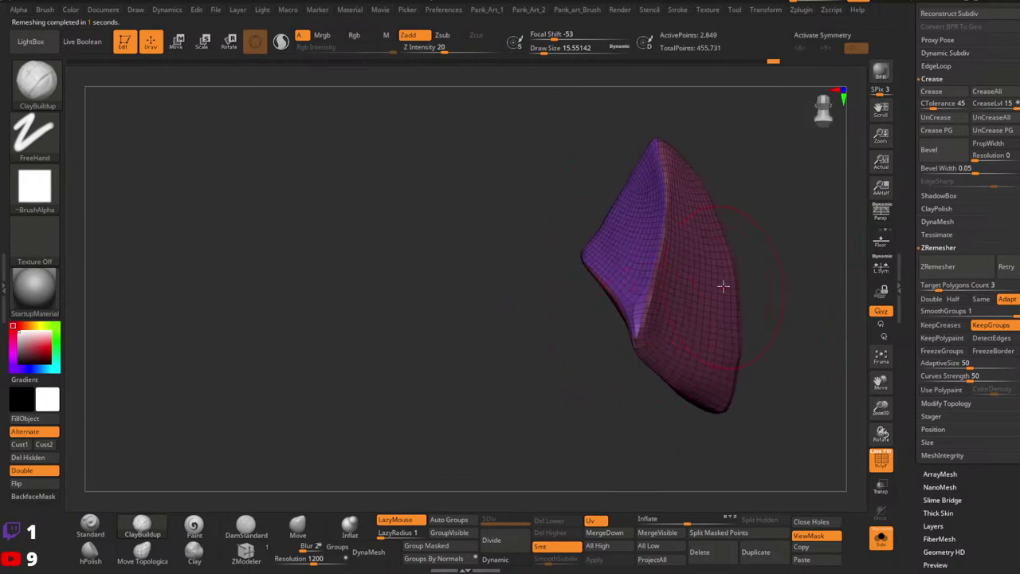
ctrl+right_drag(728, 282, 735, 278)
key(1)
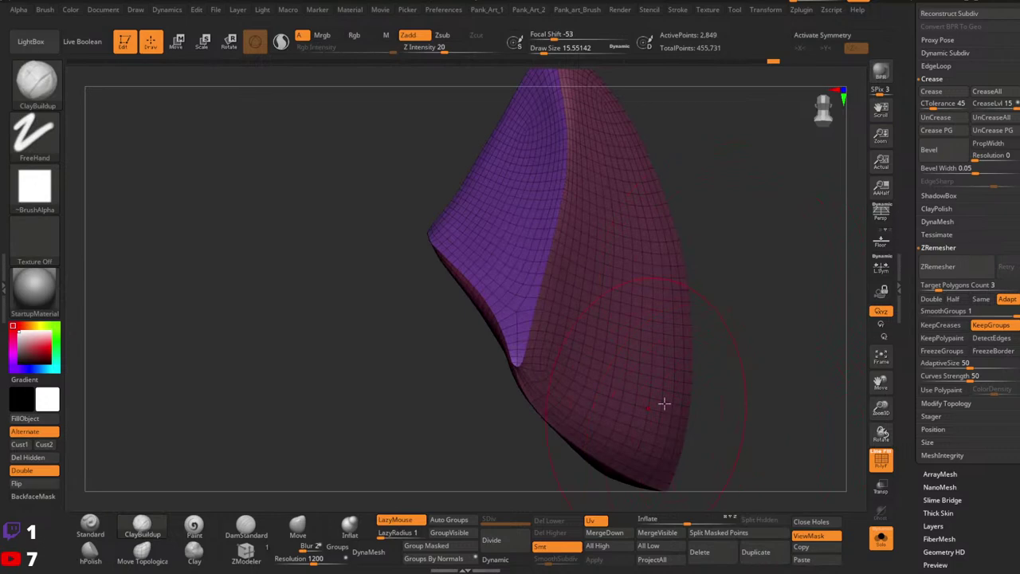
ctrl+right_drag(752, 376, 748, 339)
right_drag(748, 338, 674, 334)
key(ctrl+d)
Set the draw size to about 6.58, reactivate Z-axis symmetry, and smooth the ridge between the spike's green and tan faces.
right_drag(675, 334, 693, 354)
right_drag(752, 319, 660, 328)
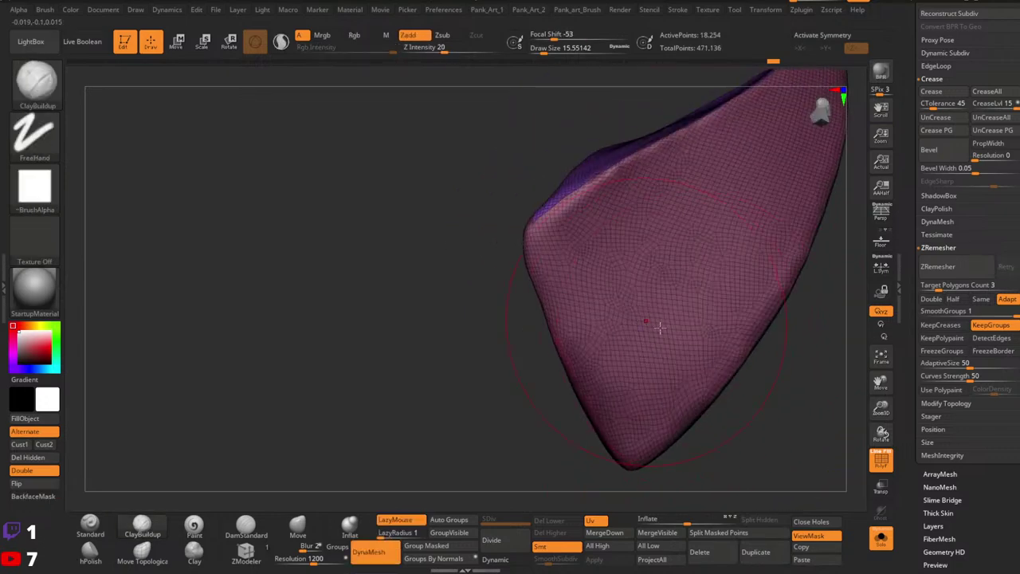
drag(659, 327, 632, 323)
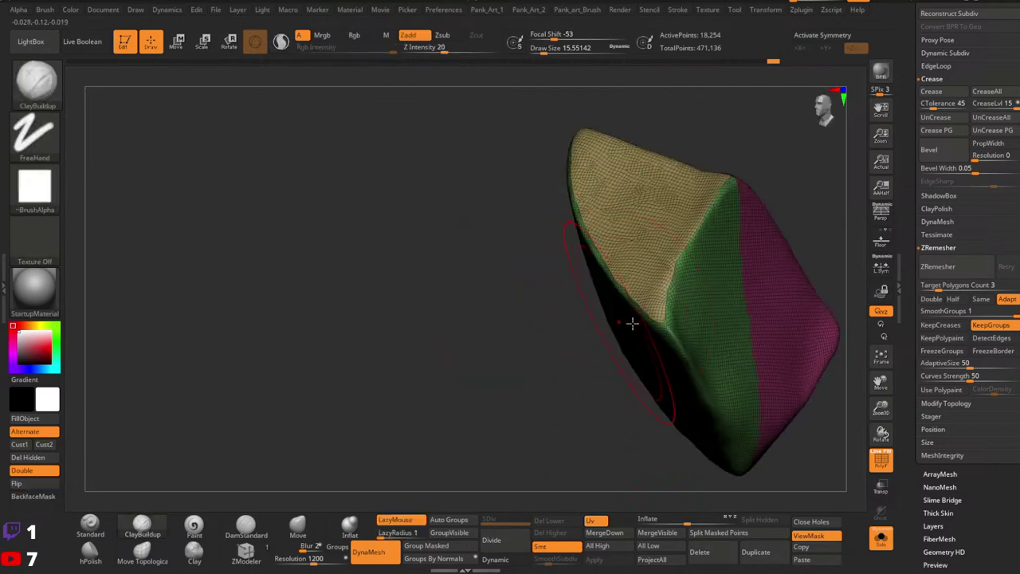
right_drag(632, 323, 707, 314)
mouse_move(647, 266)
alt+right_down()
mouse_move(621, 342)
mouse_move(624, 313)
mouse_move(573, 304)
mouse_move(576, 249)
mouse_move(585, 271)
mouse_move(628, 280)
alt+right_up()
key([)
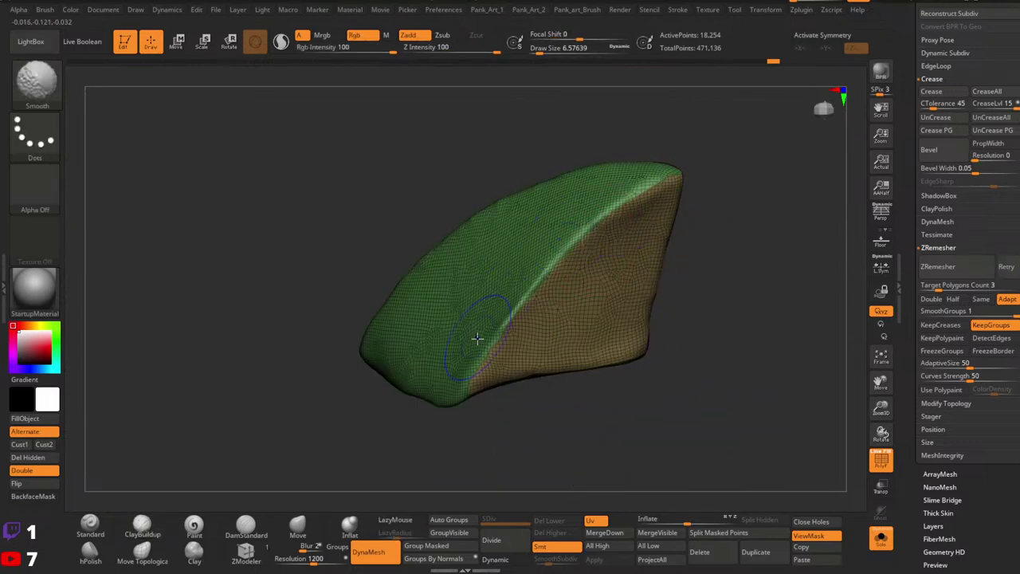
key(x)
shift+drag(495, 320, 638, 200)
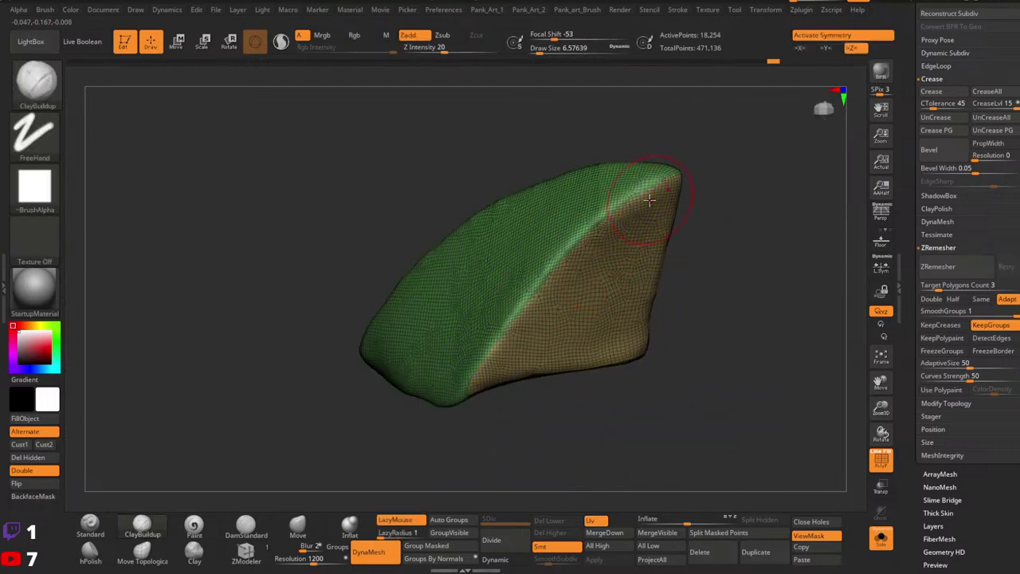
Hide the polygroup display, set the draw size to about 4.99, and smooth along the spike's long side ridge.
key([)
key(shift+f)
right_drag(746, 205, 737, 181)
shift+drag(518, 297, 480, 373)
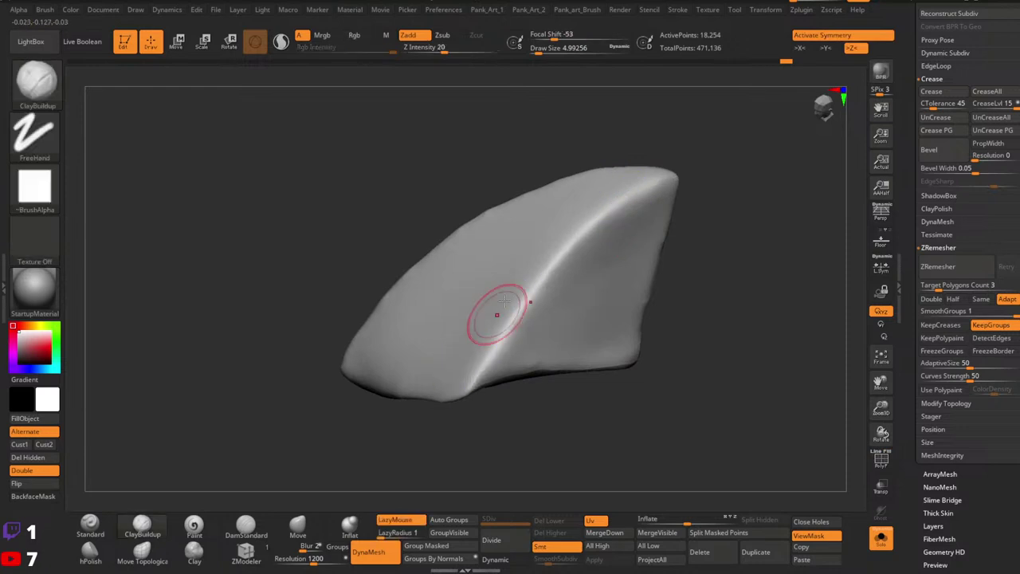
right_drag(497, 314, 584, 341)
shift+drag(569, 182, 474, 419)
Smooth the ridges bordering the spike's diamond-shaped face on both sides with the Smooth brush.
mouse_move(555, 182)
right_down()
mouse_move(557, 289)
mouse_move(538, 329)
right_up()
key(f)
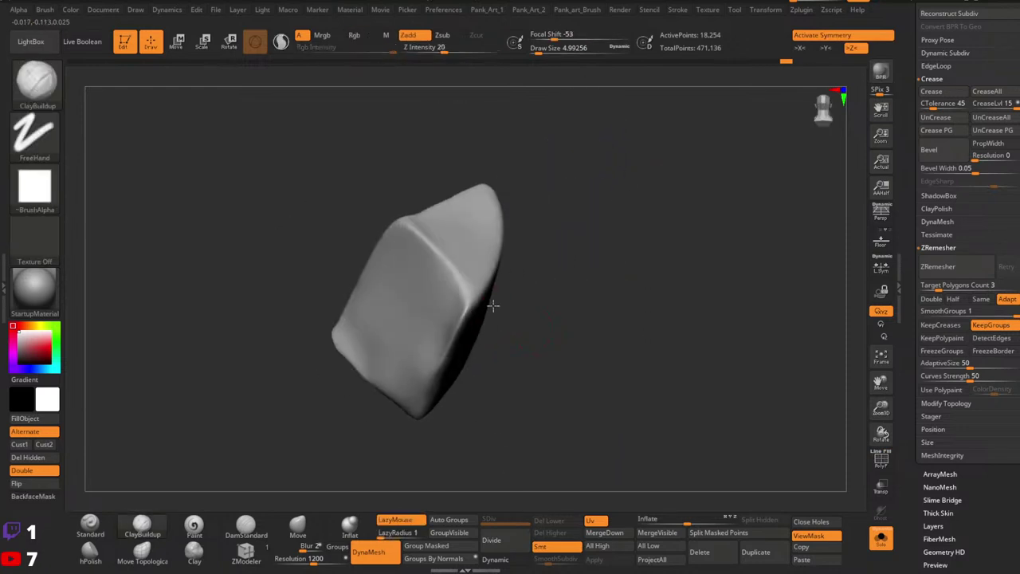
shift+drag(476, 301, 442, 357)
right_drag(442, 320, 452, 276)
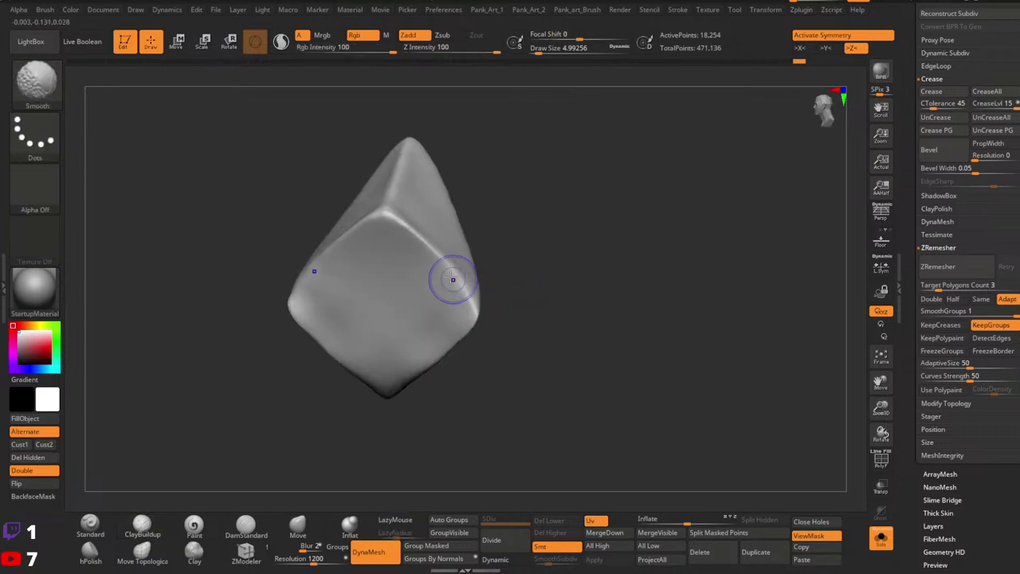
shift+right_drag(395, 241, 471, 246)
Show the polygroups, try remeshing the smoothed spike symmetrically at a target polygons count of 2, and undo the remesh.
key(shift+f)
right_drag(642, 223, 844, 296)
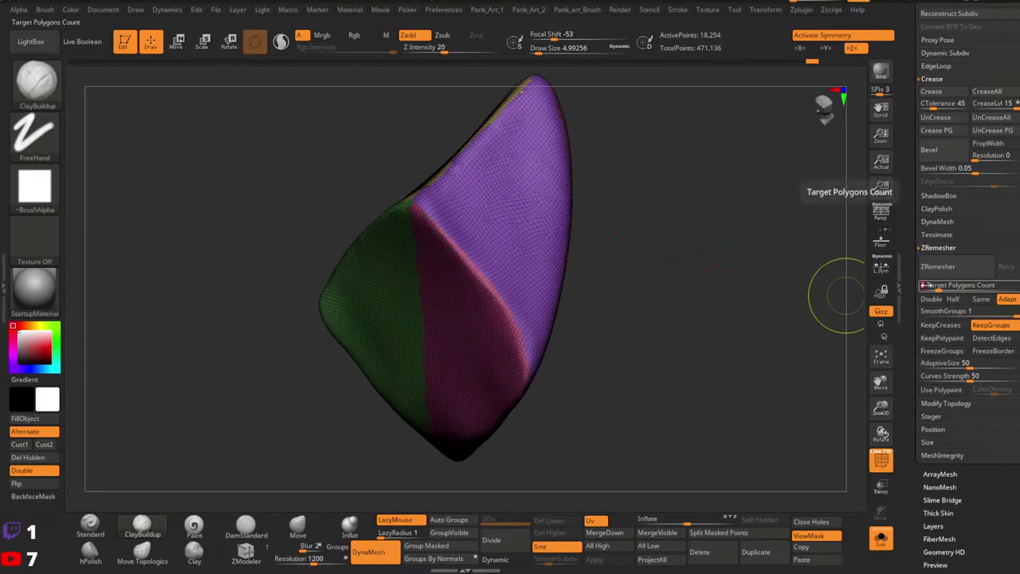
click(955, 265)
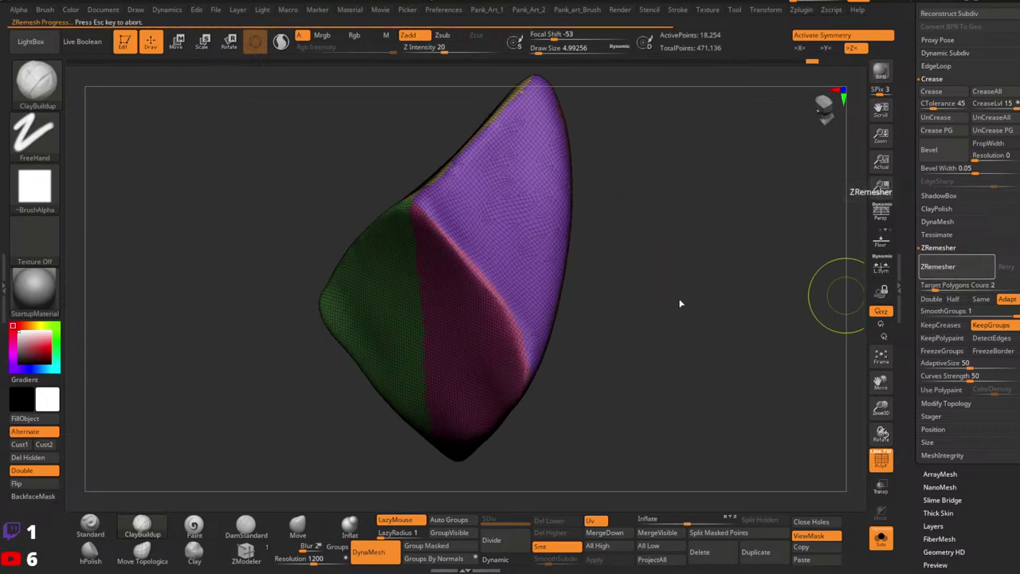
drag(649, 296, 757, 323)
key(ctrl+z)
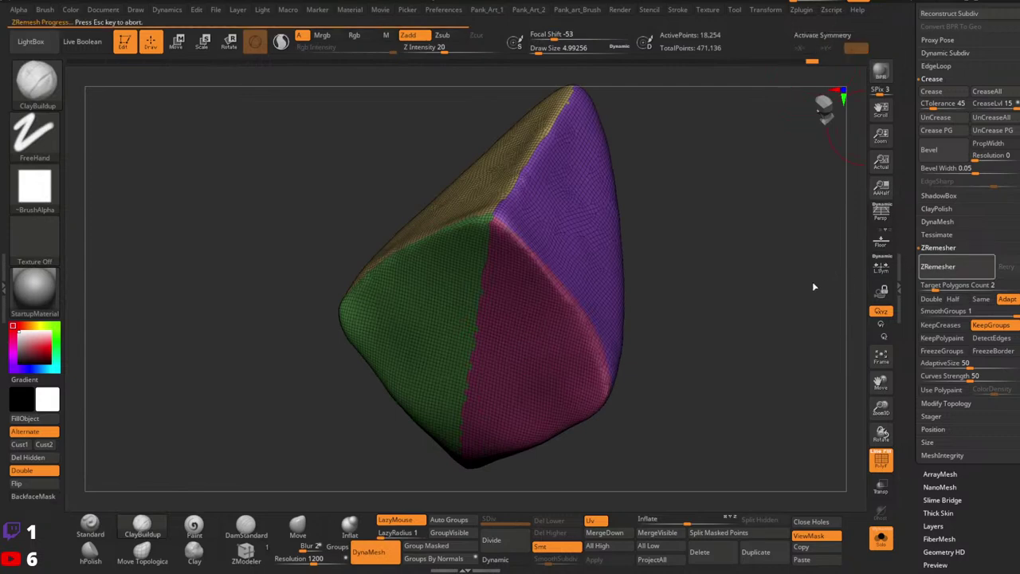
Try remeshing without symmetry at a target count of 2, continue with Half and SmoothGroups 0, and undo the last pass.
ctrl+right_drag(675, 310, 640, 321)
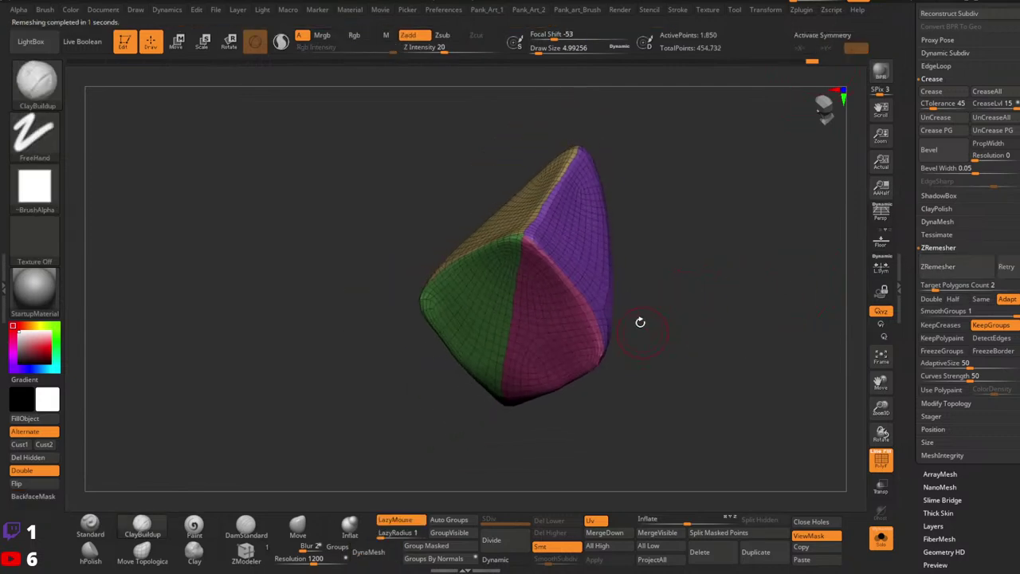
drag(640, 321, 660, 318)
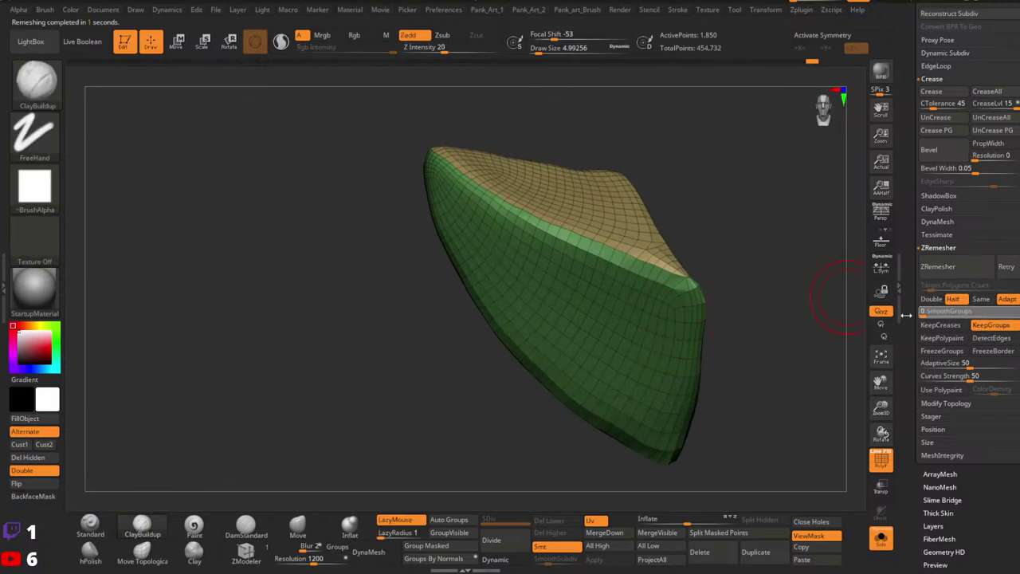
click(945, 269)
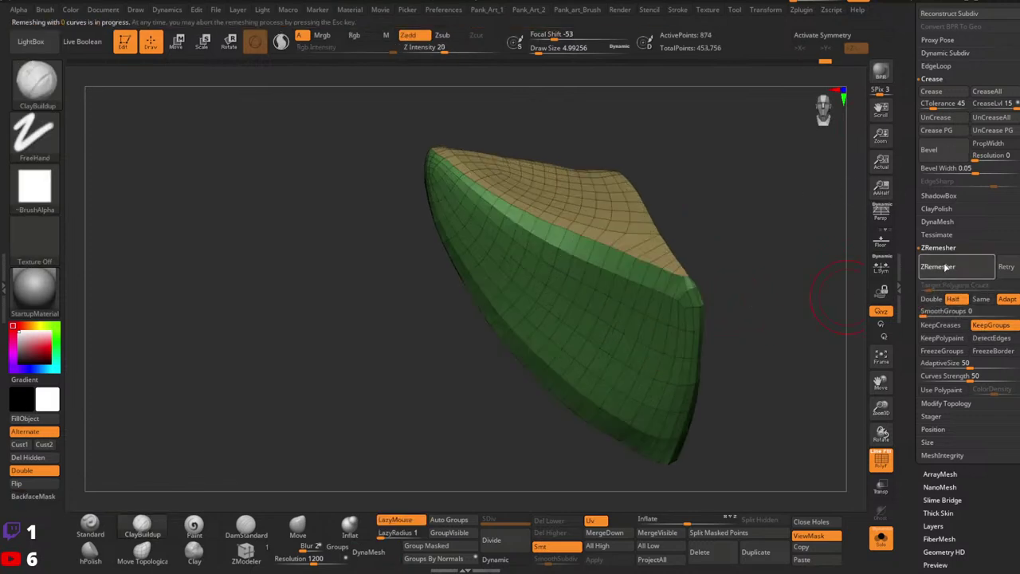
right_drag(701, 297, 626, 333)
key(ctrl+z)
alt+right_drag(777, 274, 717, 375)
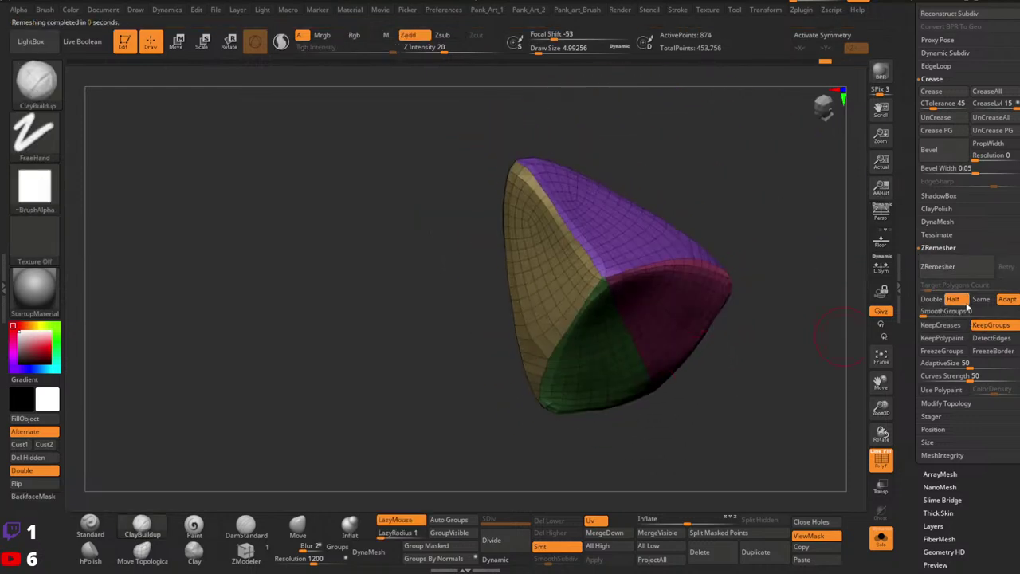
Try two more ZRemesher passes on the spike using the Same option, and undo the second pass.
click(945, 272)
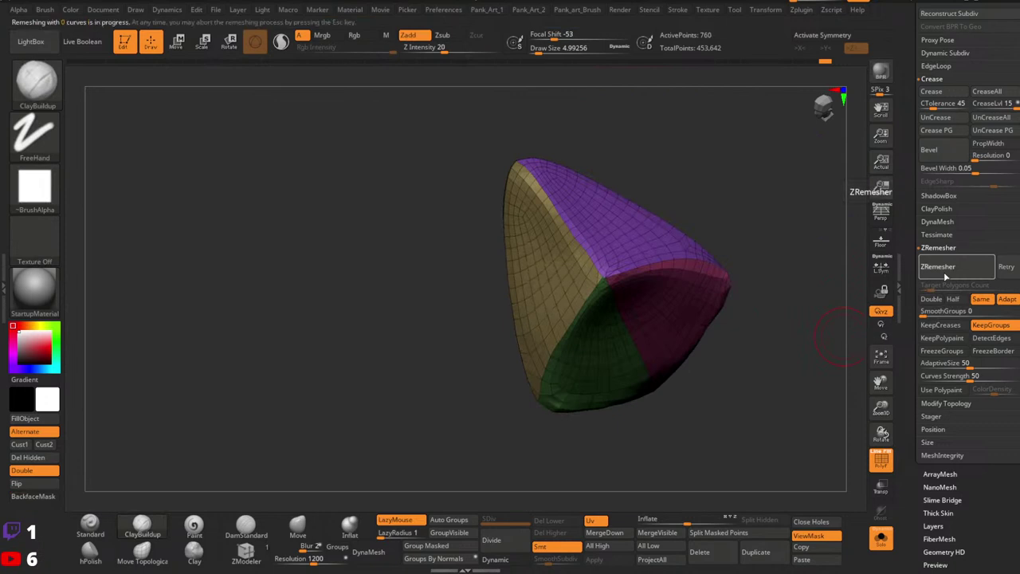
click(944, 271)
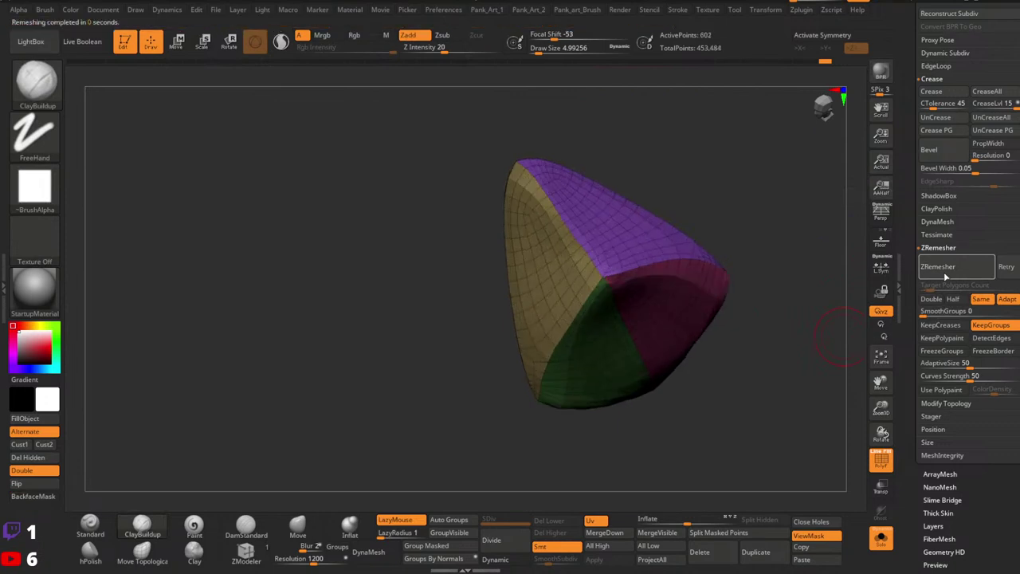
drag(797, 341, 588, 334)
right_drag(589, 334, 680, 348)
key(ctrl+z)
alt+right_drag(680, 347, 751, 323)
drag(751, 323, 709, 357)
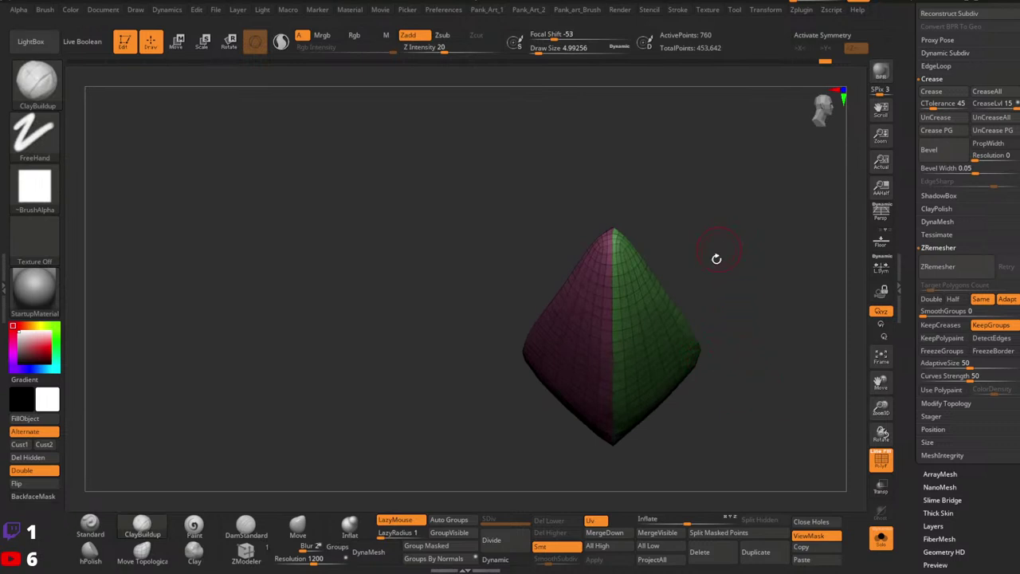
Inspect the remeshed spike from several sides and undo the ZRemesher passes back to the dense mesh.
drag(717, 258, 662, 231)
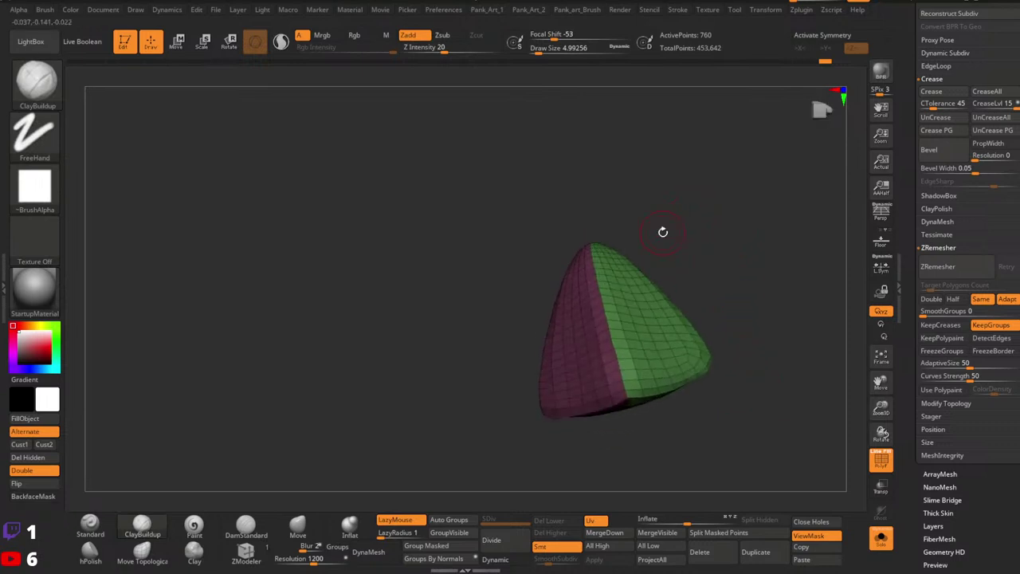
drag(721, 339, 570, 334)
key(ctrl+z)
key(ctrl+z)
key(ctrl+z)
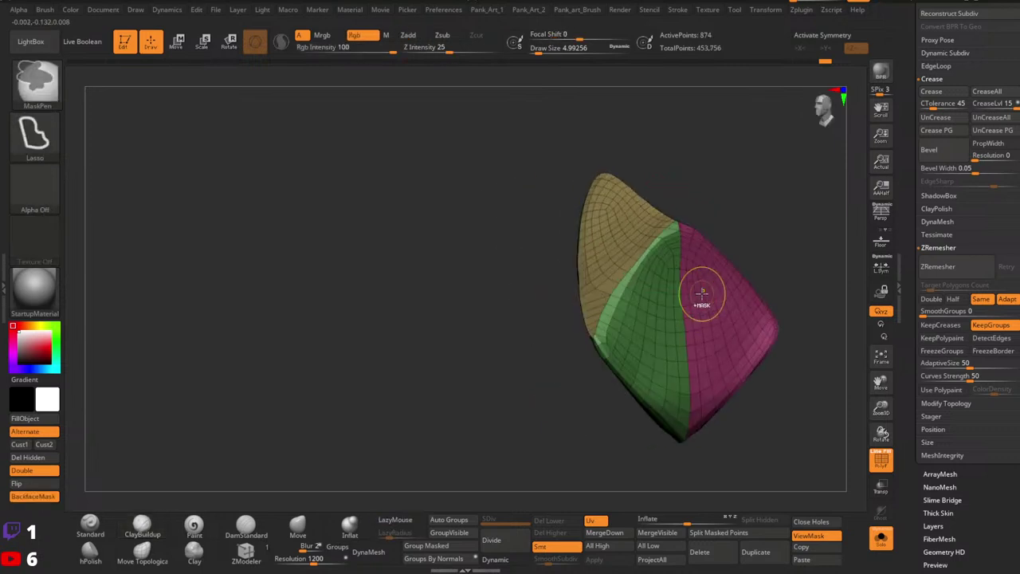
Cut the spike's rounded back clean from a side view with a curved ClipCurve line.
mouse_move(701, 292)
right_down()
mouse_move(703, 302)
mouse_move(747, 298)
right_up()
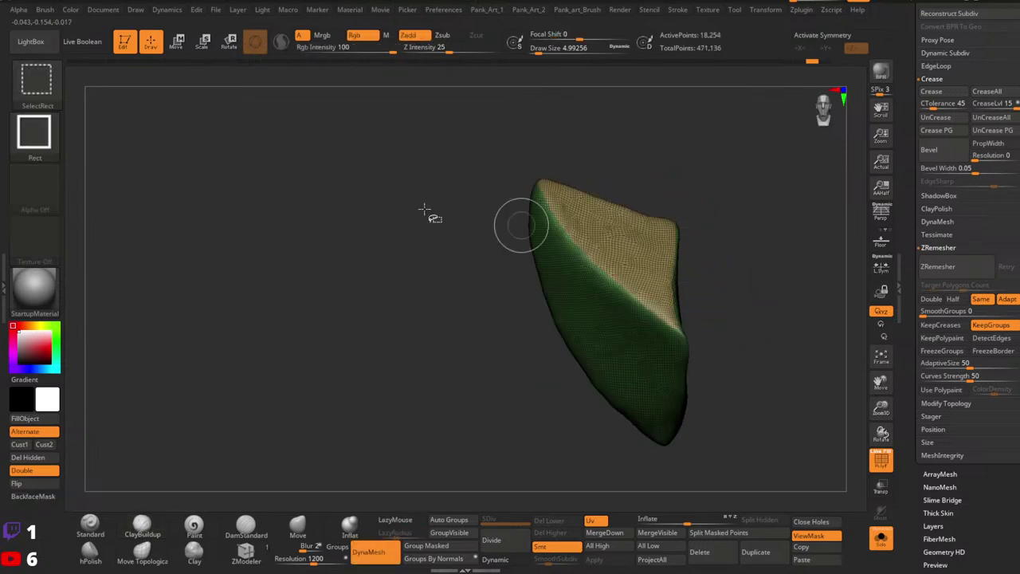
click(32, 102)
click(103, 94)
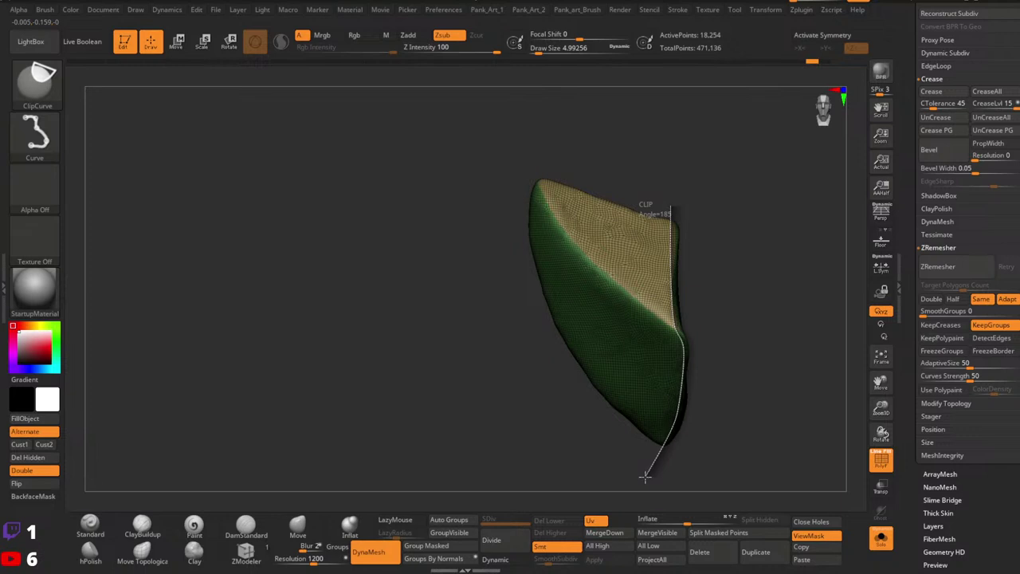
ctrl+shift+drag(651, 463, 653, 464)
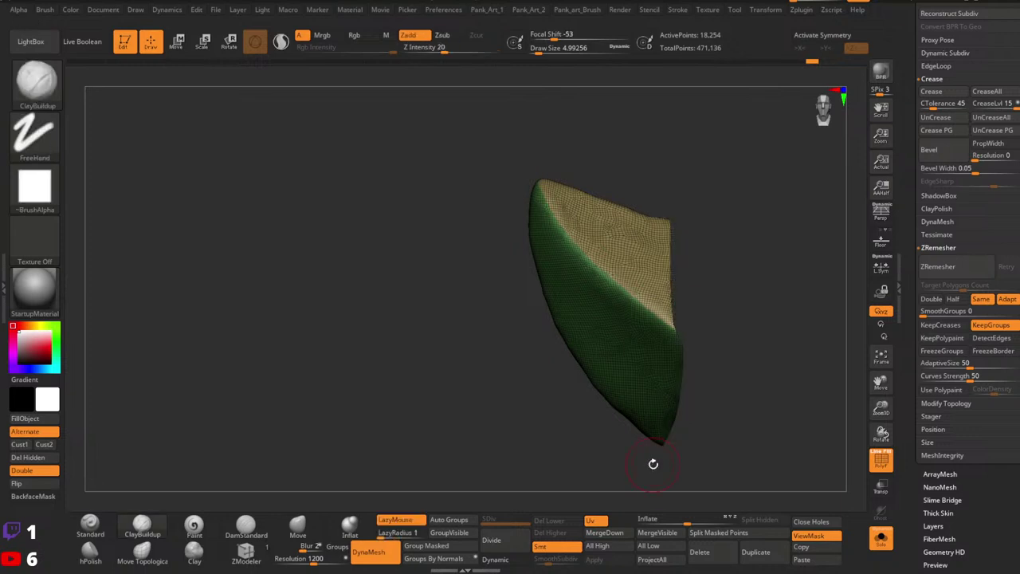
Examine the clipped back and edges of the spike with the polygroup display toggled off and on.
right_drag(724, 349, 698, 341)
alt+right_drag(698, 341, 726, 287)
ctrl+drag(728, 292, 756, 346)
right_drag(757, 349, 654, 395)
key(shift+f)
key(shift+f)
mouse_move(540, 435)
right_down()
mouse_move(503, 354)
mouse_move(537, 244)
mouse_move(529, 193)
mouse_move(558, 230)
mouse_move(652, 239)
mouse_move(638, 216)
right_up()
Try remeshing the clipped spike with the Same option and SmoothGroups 0, and undo the remesh.
right_drag(638, 215, 637, 274)
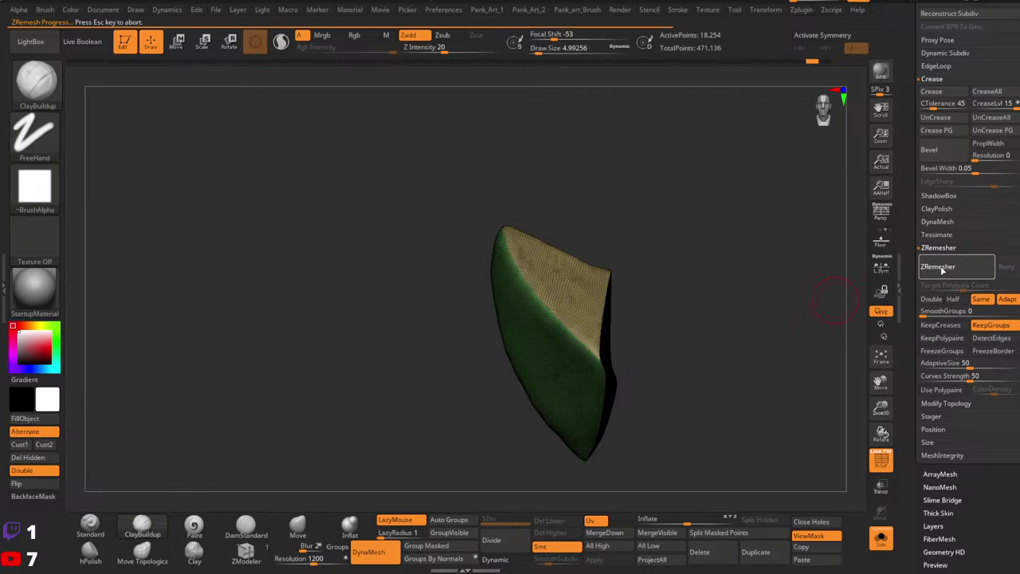
right_drag(706, 314, 623, 343)
key(ctrl+z)
right_drag(700, 309, 672, 338)
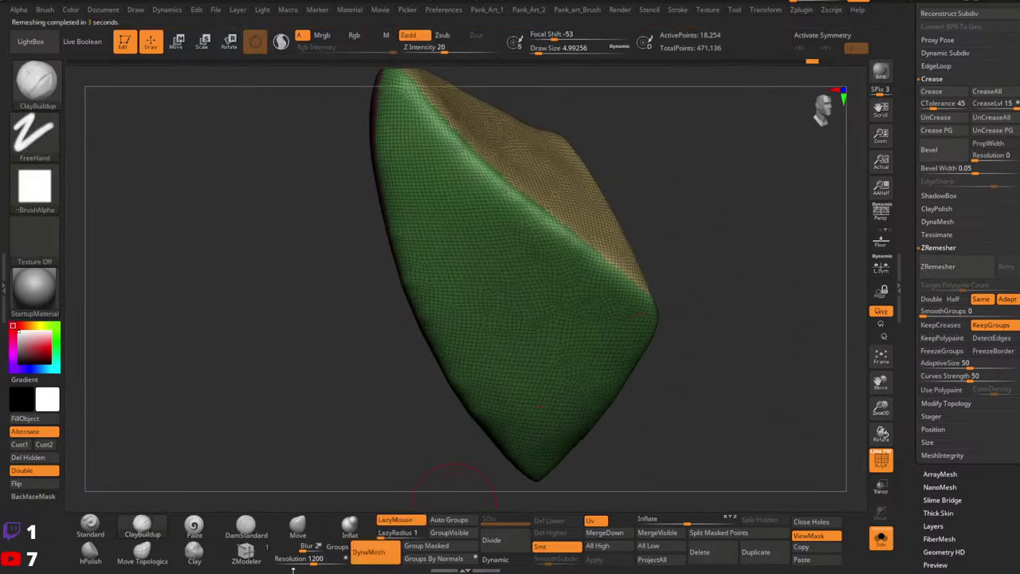
Set the DynaMesh resolution to 1616, rebuild the spike with DynaMesh, and check its surface without the polygroup display.
drag(314, 562, 319, 562)
ctrl+drag(327, 401, 371, 423)
key(shift+f)
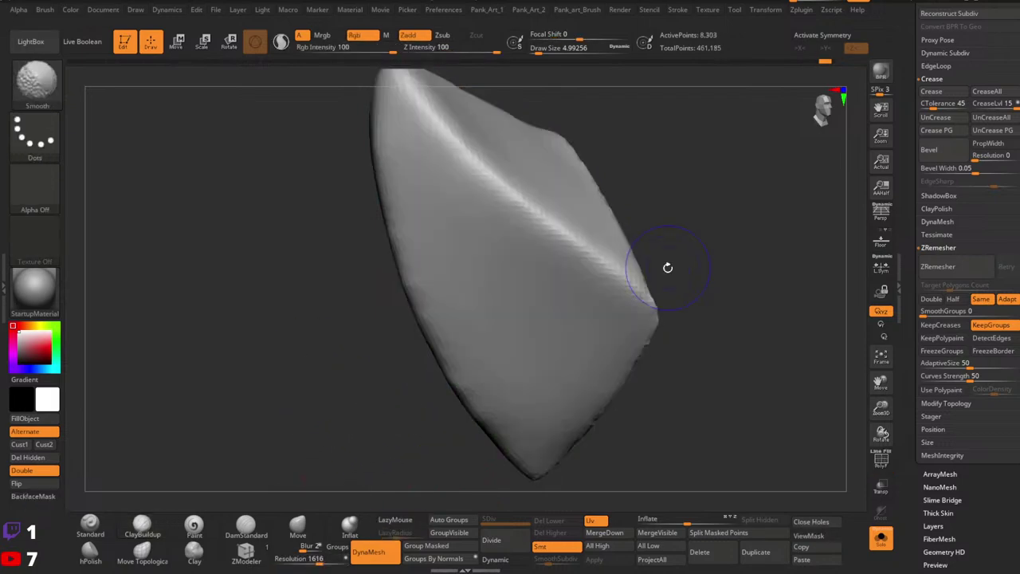
ctrl+right_drag(777, 279, 694, 252)
drag(693, 252, 833, 310)
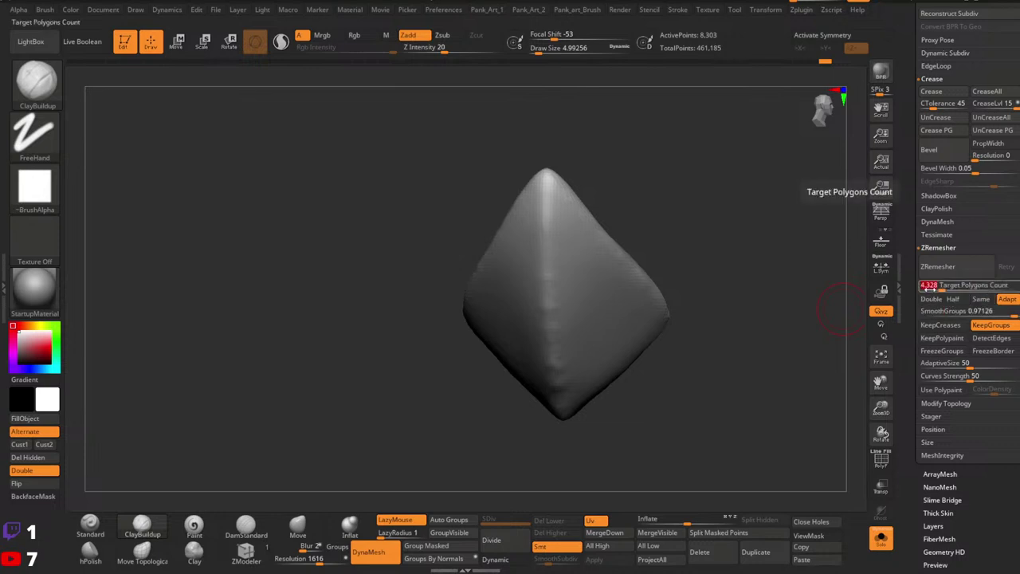
Try ZRemesher with a target polygons count of 4.328 and SmoothGroups 0.97126, and isolate the resulting polygroups for inspection.
click(938, 266)
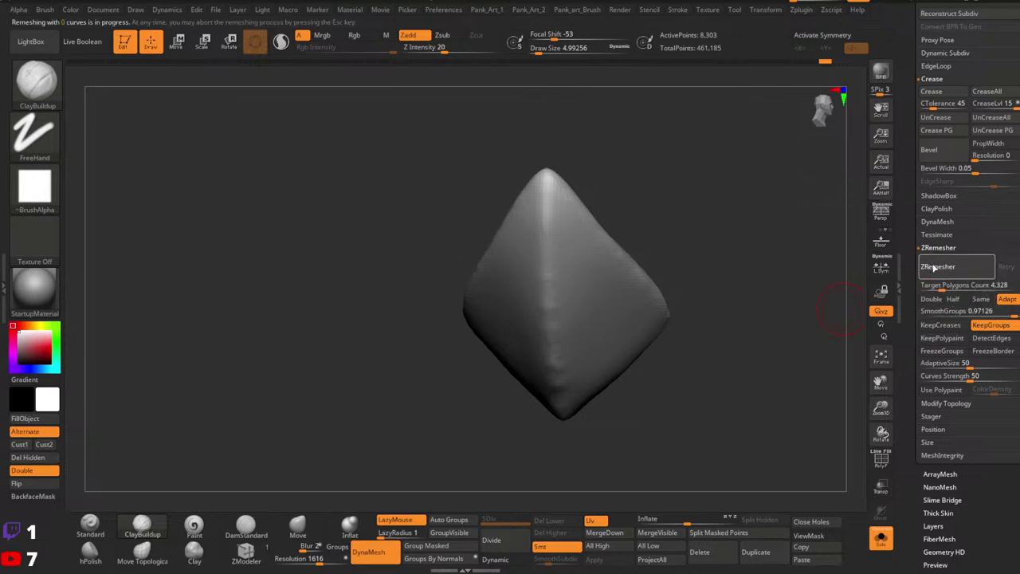
key(shift+f)
right_drag(703, 239, 653, 297)
ctrl+right_drag(766, 307, 707, 266)
ctrl+shift+click(658, 348)
right_drag(724, 343, 672, 322)
ctrl+shift+click(569, 375)
Restore the hidden polygroups and undo both the ZRemesher and DynaMesh results on the spike.
key(ctrl+z)
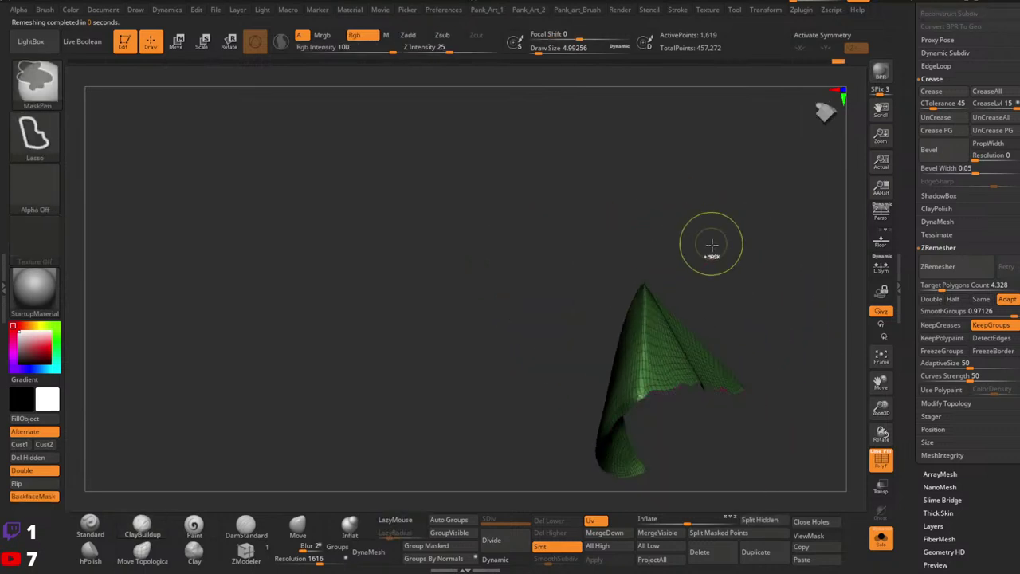
drag(710, 244, 699, 287)
key(ctrl+z)
key(ctrl+z)
key(ctrl+z)
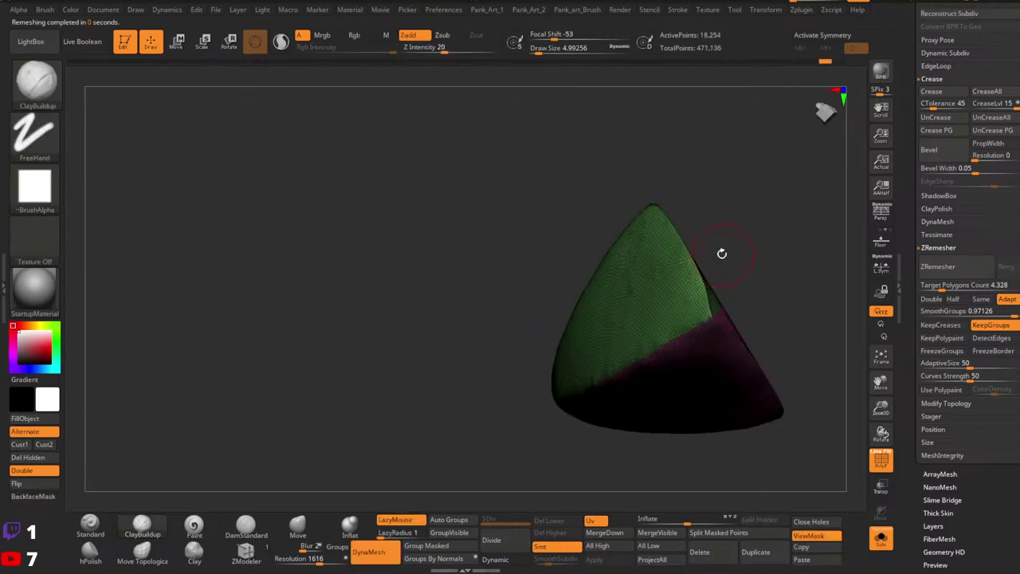
Compare the clipped spike with polygroups hidden and shown, and set the DynaMesh resolution to 2584.
drag(722, 253, 690, 292)
key(shift+f)
shift+right_drag(604, 323, 752, 322)
key(shift+f)
key(ctrl+shift+z)
key(ctrl+z)
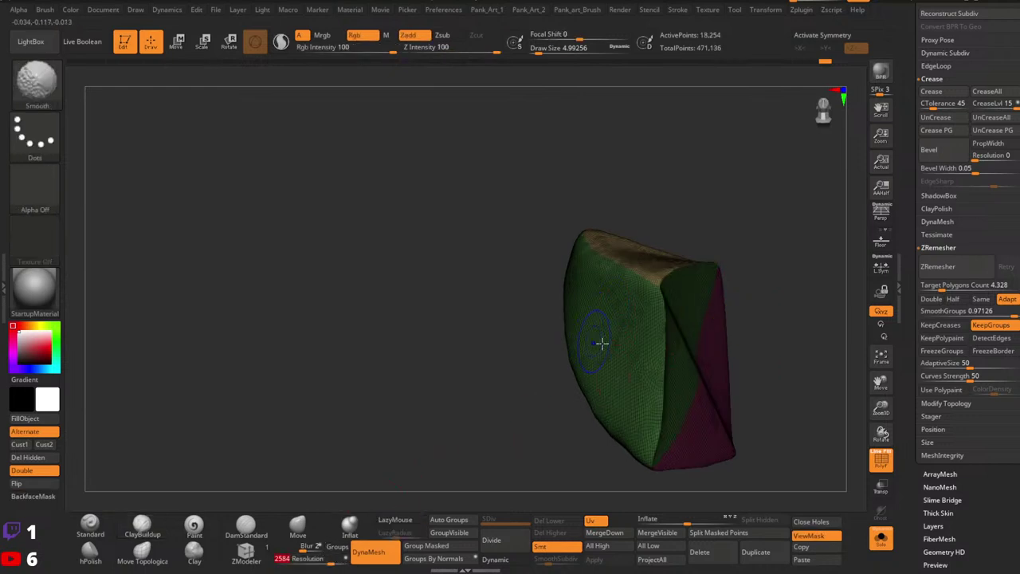
Rebuild the spike with DynaMesh at resolution 2584 and activate symmetry along the Z axis.
key(Return)
ctrl+drag(451, 322, 488, 387)
right_drag(574, 345, 704, 324)
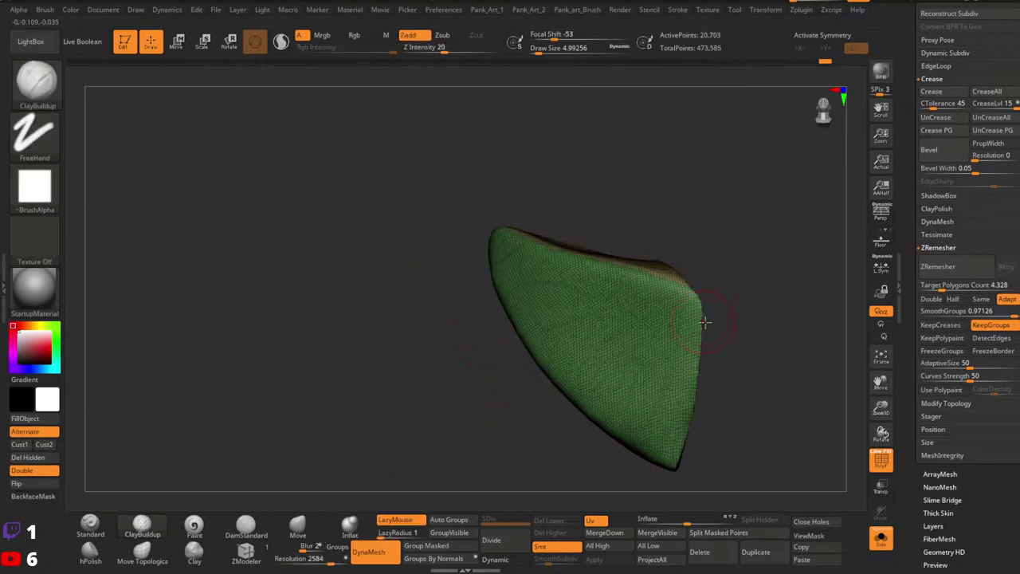
key(space)
key(x)
Slice the spike with SliceCurve along the outline of its back edge and compare it with polygroups hidden and shown.
right_drag(736, 237, 692, 297)
ctrl+right_drag(692, 297, 629, 232)
key(shift+f)
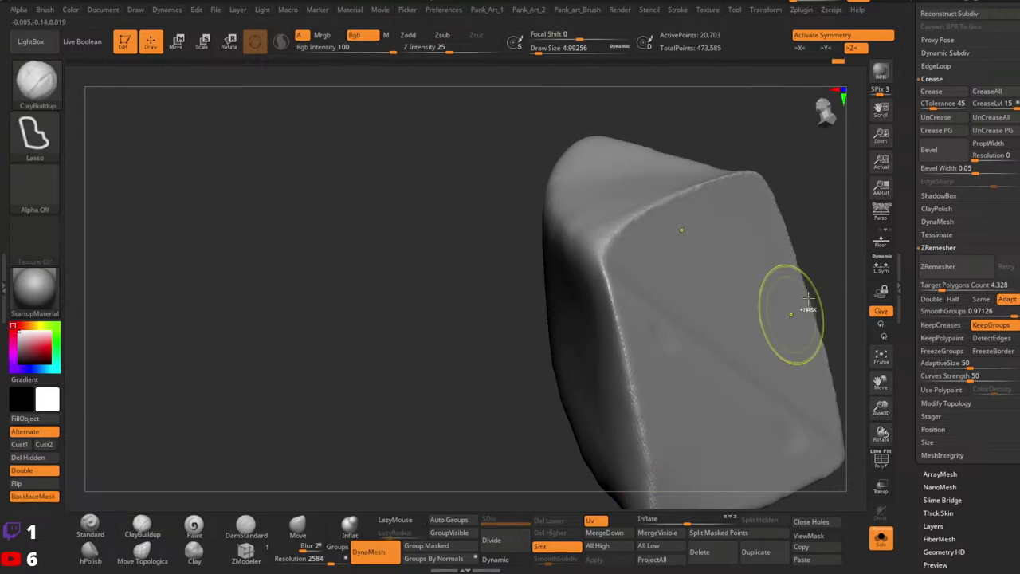
mouse_move(792, 314)
ctrl+right_down()
mouse_move(722, 220)
mouse_move(710, 353)
mouse_move(717, 332)
mouse_move(694, 374)
mouse_move(773, 366)
mouse_move(694, 356)
mouse_move(703, 365)
mouse_move(679, 374)
mouse_move(688, 347)
mouse_move(704, 354)
ctrl+right_up()
key(shift+f)
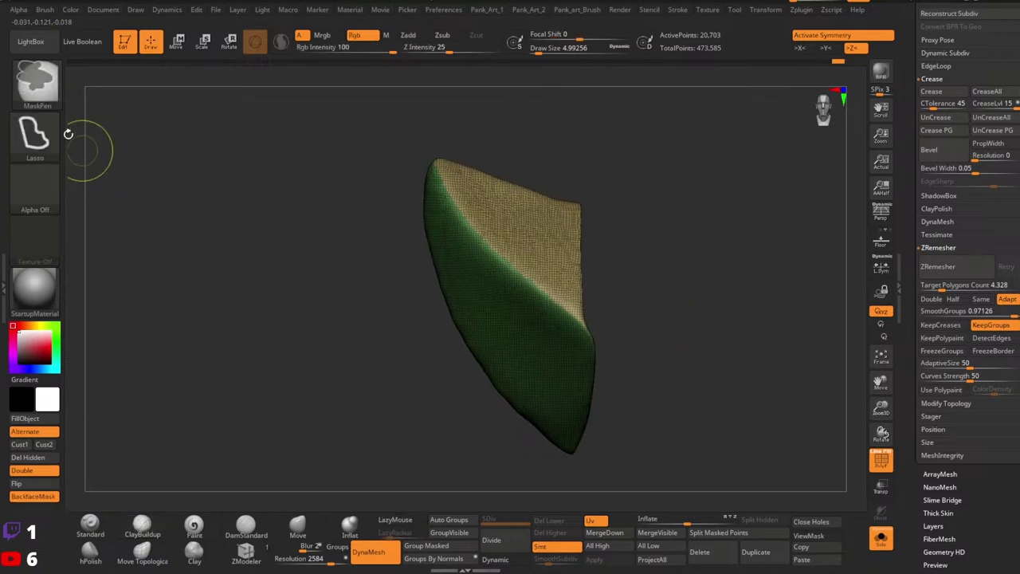
ctrl+click(41, 89)
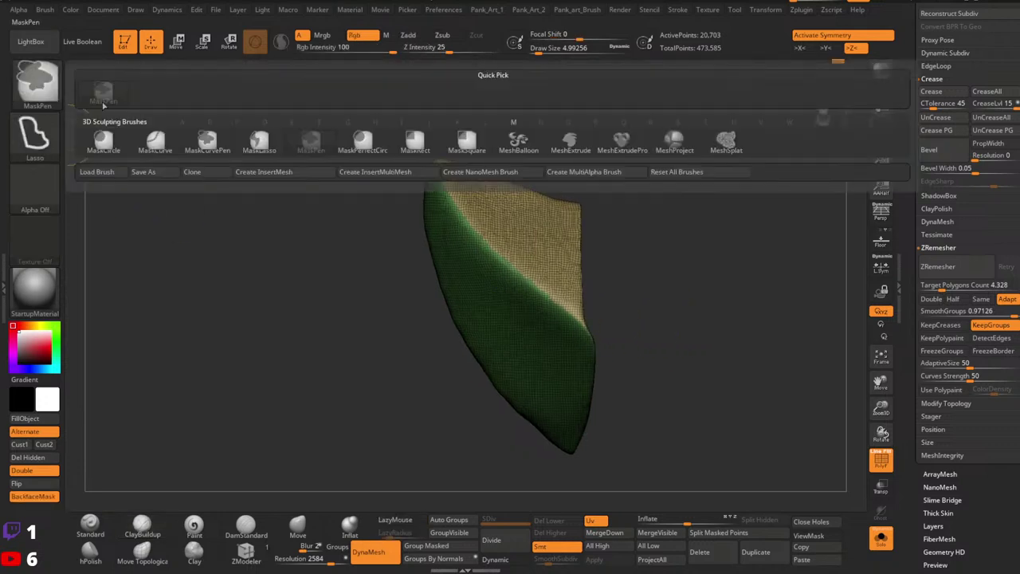
ctrl+shift+click(50, 91)
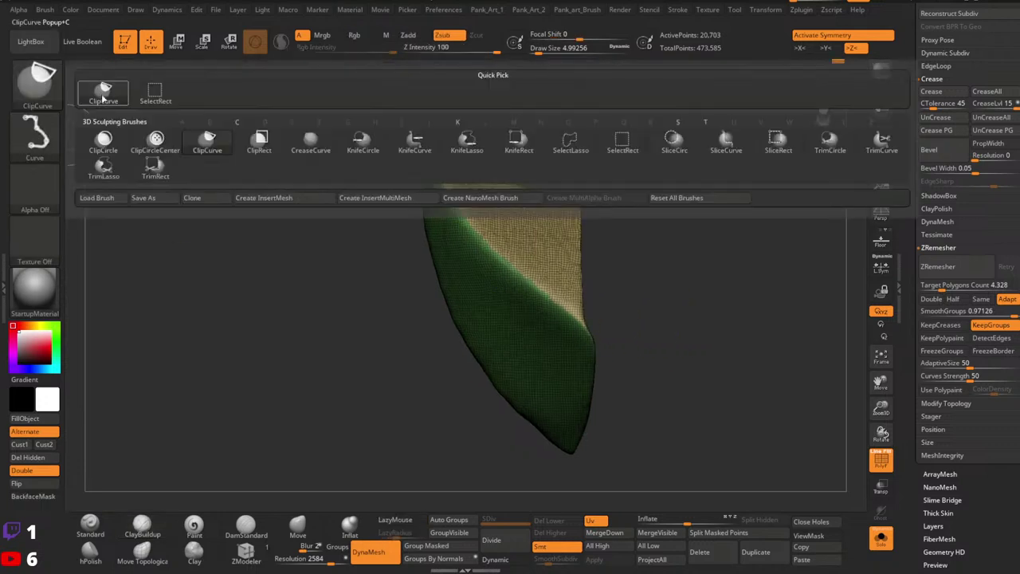
click(726, 144)
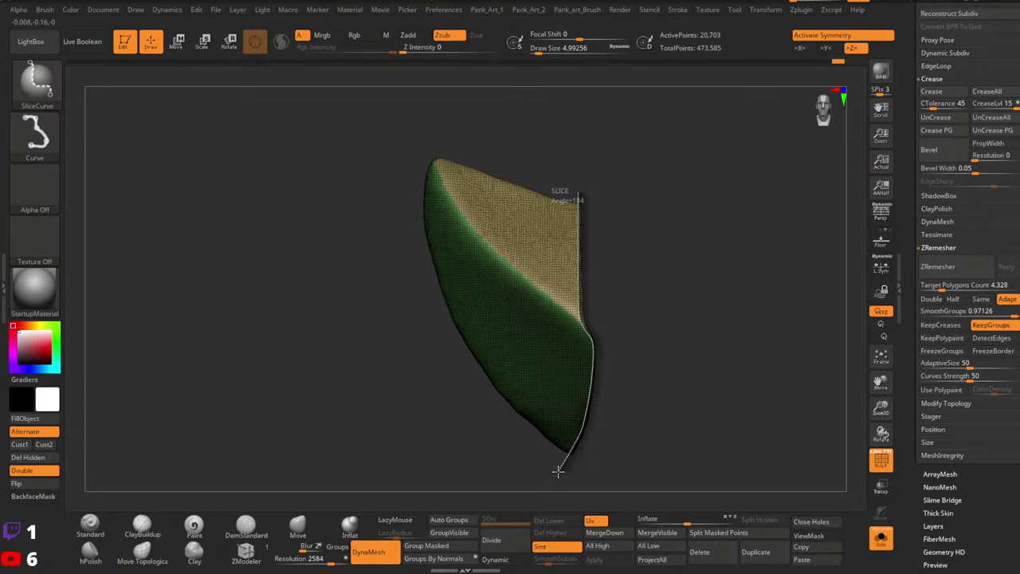
ctrl+shift+drag(561, 471, 558, 472)
key(shift+f)
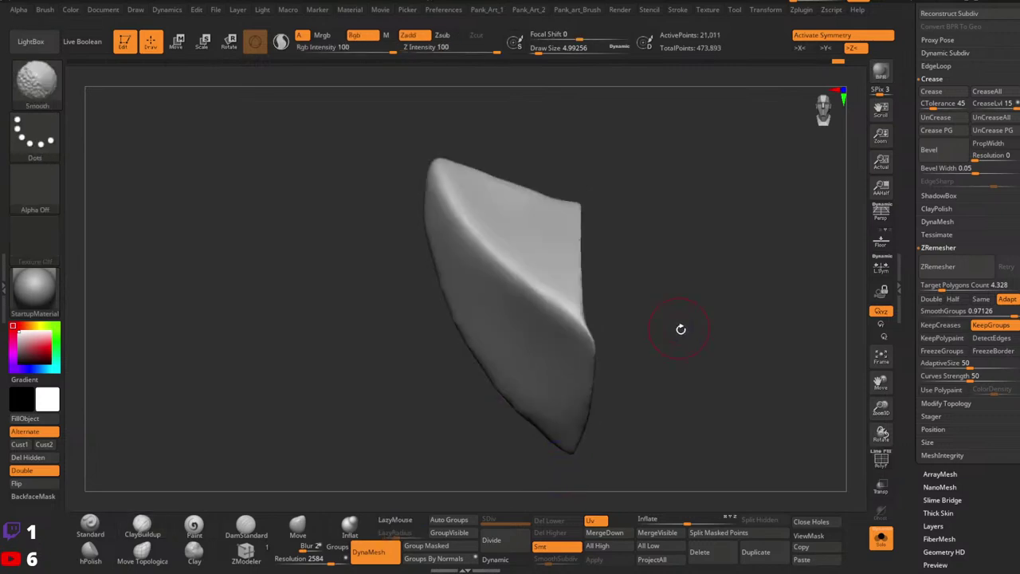
key(shift+f)
Switch the selection brush to SelectRect and hide the spike's front polygroups so that only the back-side polygroups stay visible.
drag(683, 329, 655, 360)
ctrl+right_drag(663, 313, 568, 302)
right_drag(568, 302, 380, 278)
ctrl+shift+click(39, 89)
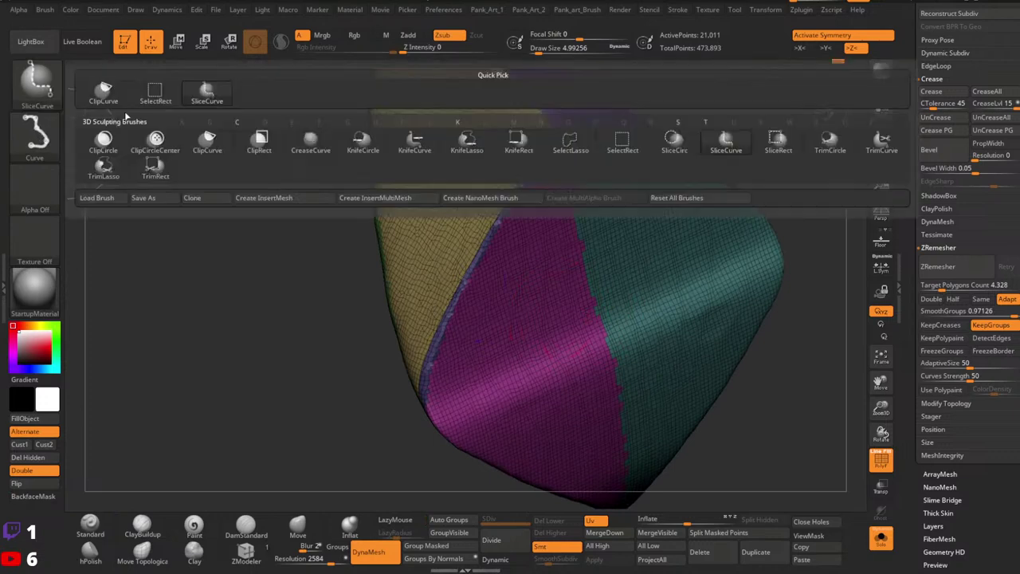
click(163, 100)
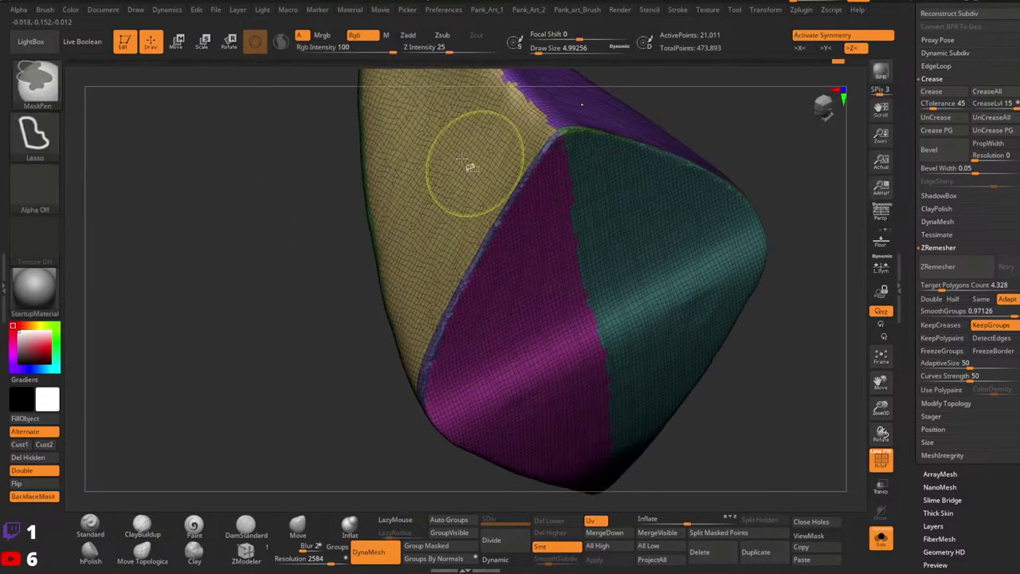
ctrl+shift+click(460, 159)
ctrl+shift+click(457, 156)
ctrl+shift+click(562, 114)
ctrl+right_drag(685, 170, 621, 179)
right_drag(622, 180, 530, 195)
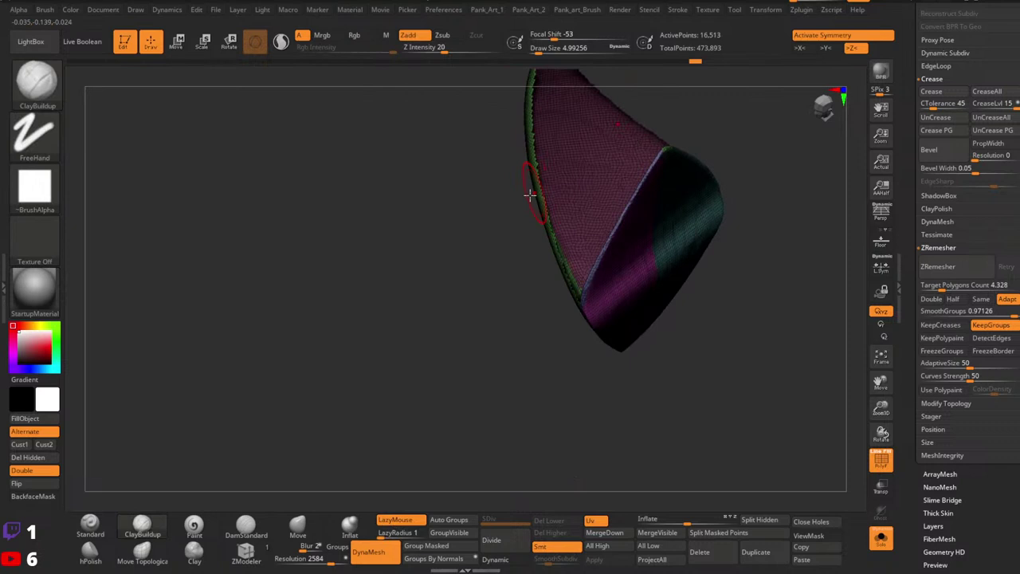
ctrl+shift+click(563, 193)
ctrl+alt+shift+click(534, 195)
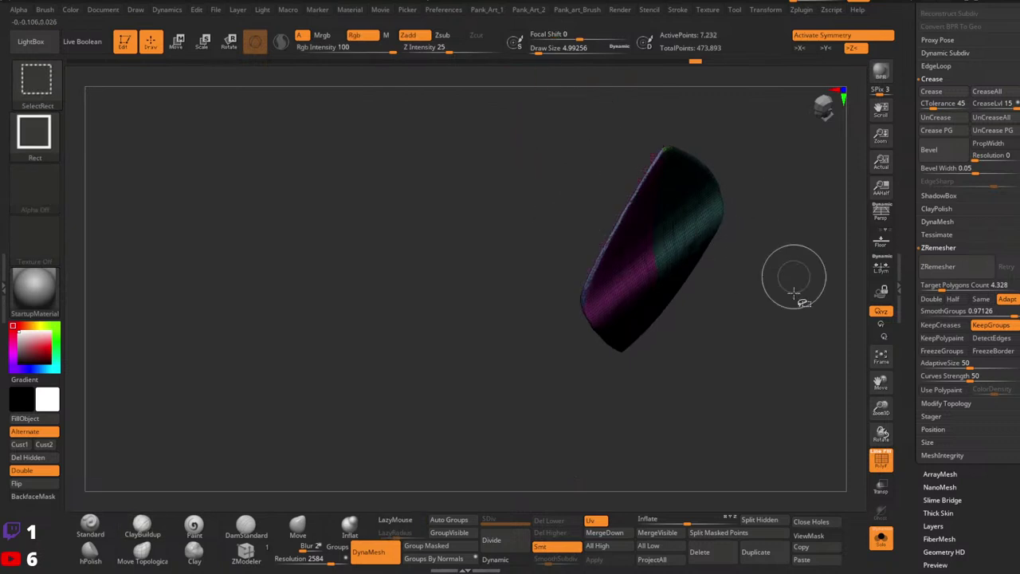
Merge the visible back-side polygroups into one new polygroup and unhide the rest of the spike.
ctrl+shift+drag(778, 261, 793, 325)
ctrl+shift+drag(778, 234, 784, 285)
key(ctrl+w)
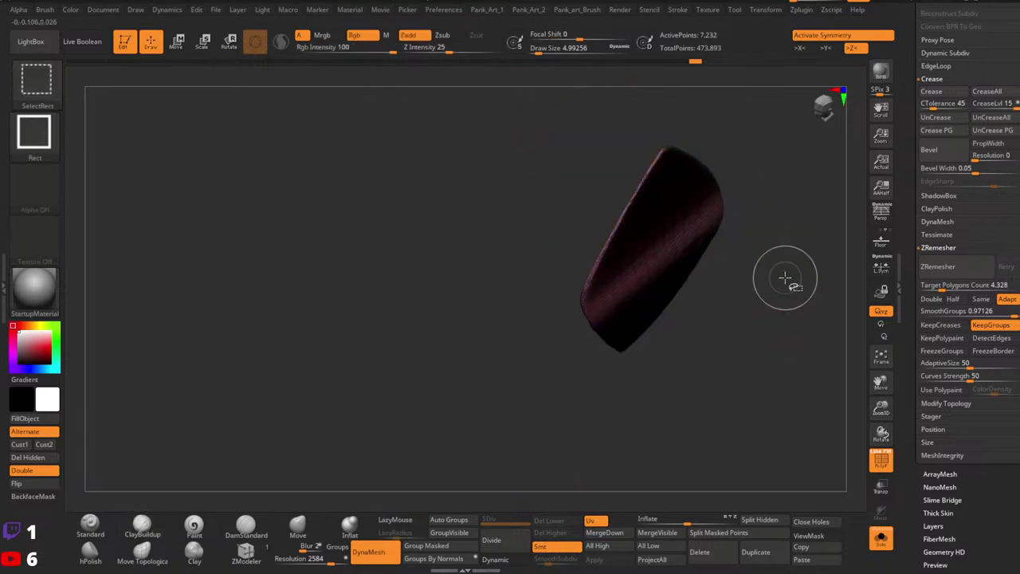
ctrl+shift+click(785, 277)
right_drag(757, 274, 780, 290)
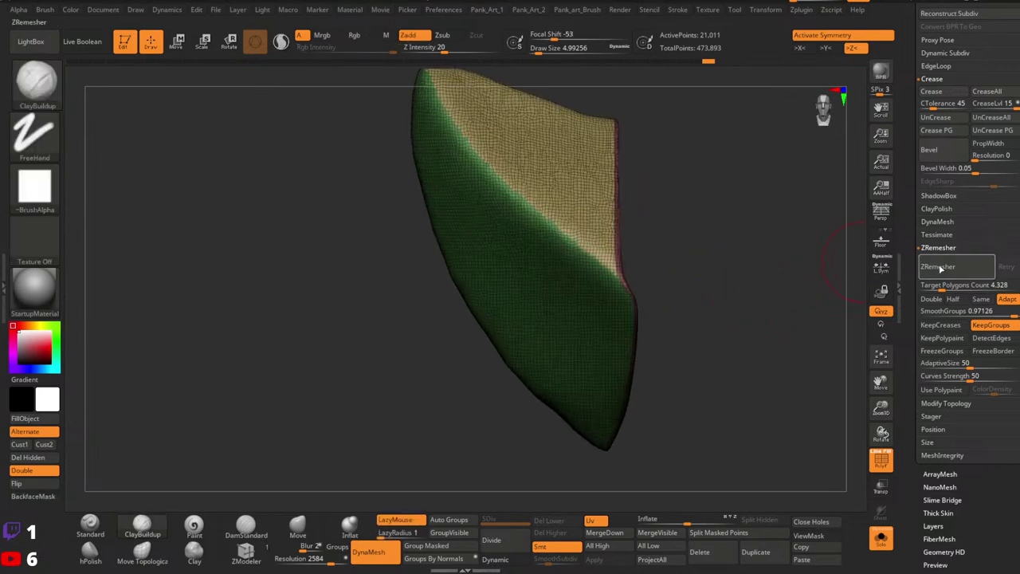
Undo the previous remesh and try ZRemesher with a target polygons count of 3 on the spike.
key(ctrl+z)
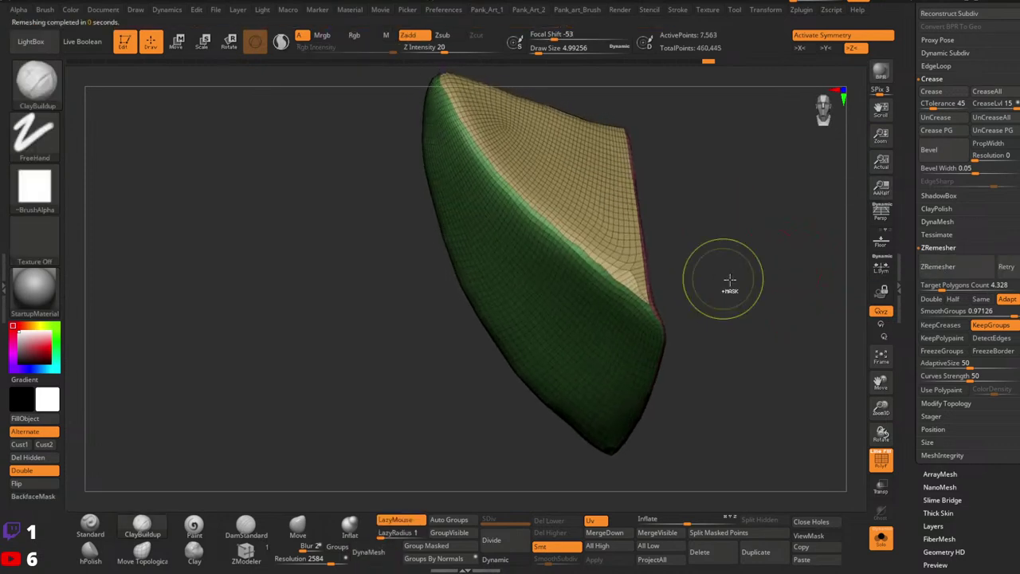
text(3)
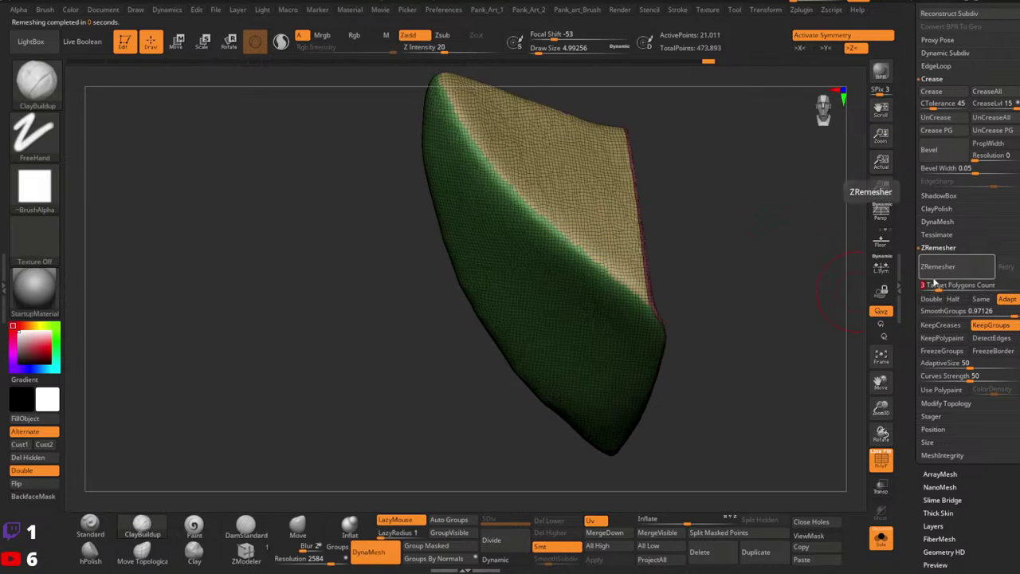
click(938, 267)
drag(712, 268, 675, 290)
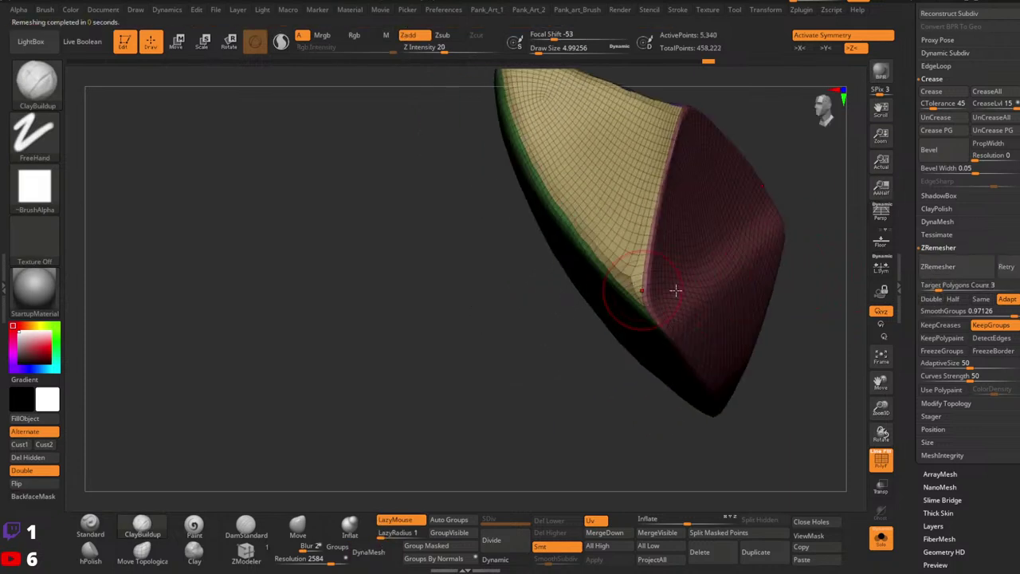
mouse_move(711, 291)
right_down()
mouse_move(740, 257)
mouse_move(770, 277)
right_up()
mouse_move(769, 277)
ctrl+right_down()
mouse_move(798, 278)
mouse_move(713, 303)
ctrl+right_up()
Run ZRemesher on the spike again and undo the remeshing results.
click(949, 269)
key(ctrl+z)
key(ctrl+z)
key(ctrl+z)
mouse_move(751, 282)
mouse_down()
mouse_move(672, 338)
mouse_move(846, 467)
mouse_up()
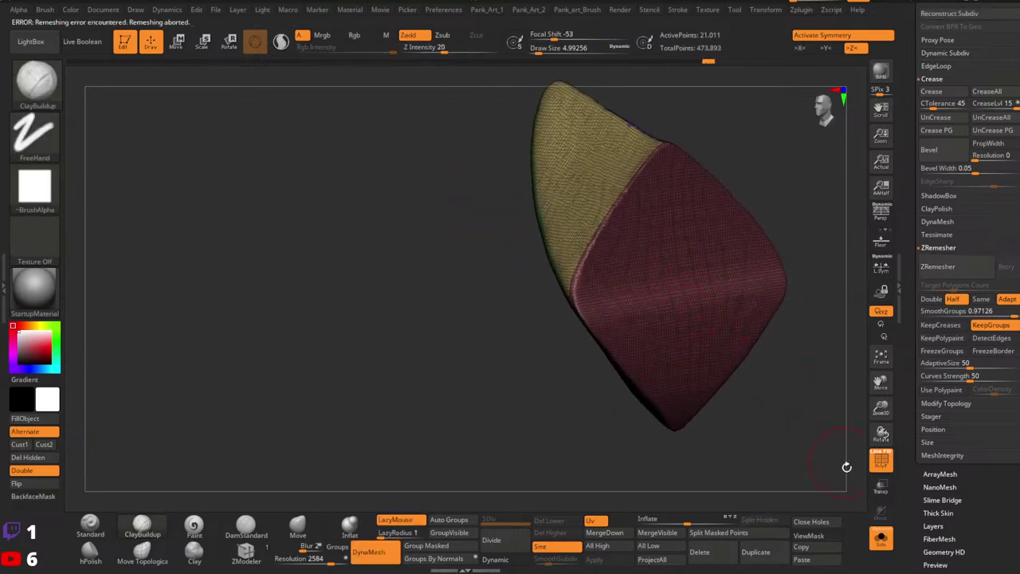
Isolate the spike's polygroups one after another to inspect their borders, and show the whole mesh again.
right_drag(629, 295, 692, 288)
ctrl+shift+click(580, 214)
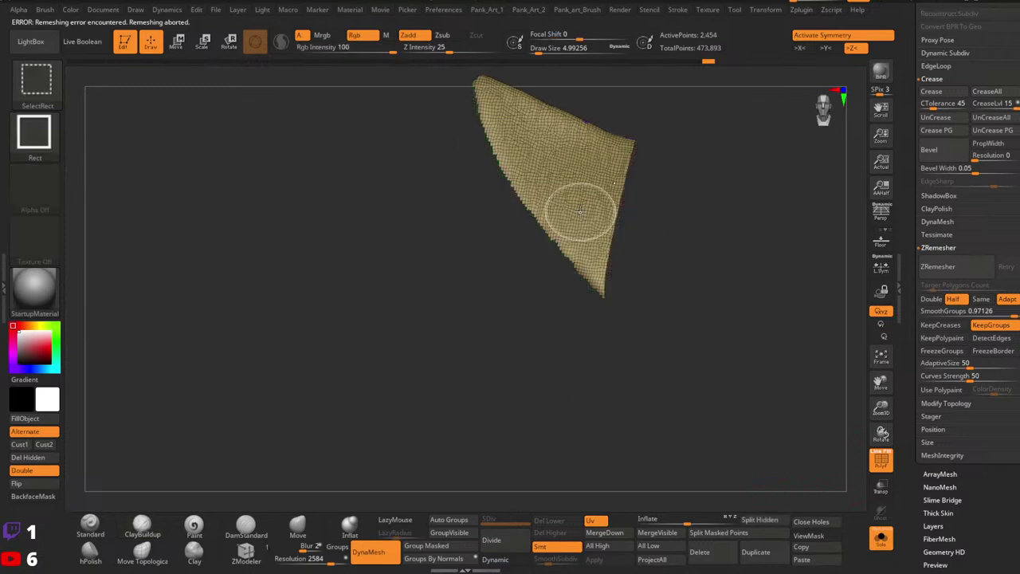
ctrl+shift+click(579, 212)
ctrl+shift+click(552, 288)
ctrl+shift+click(560, 249)
ctrl+shift+click(582, 165)
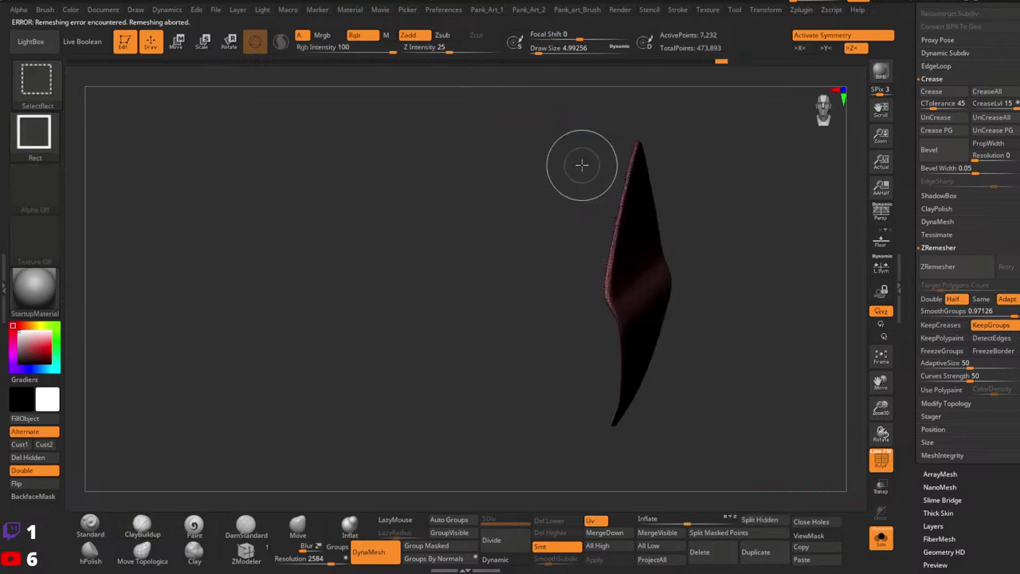
mouse_move(686, 185)
ctrl+shift+mouse_down()
mouse_move(767, 259)
mouse_move(771, 311)
ctrl+shift+mouse_up()
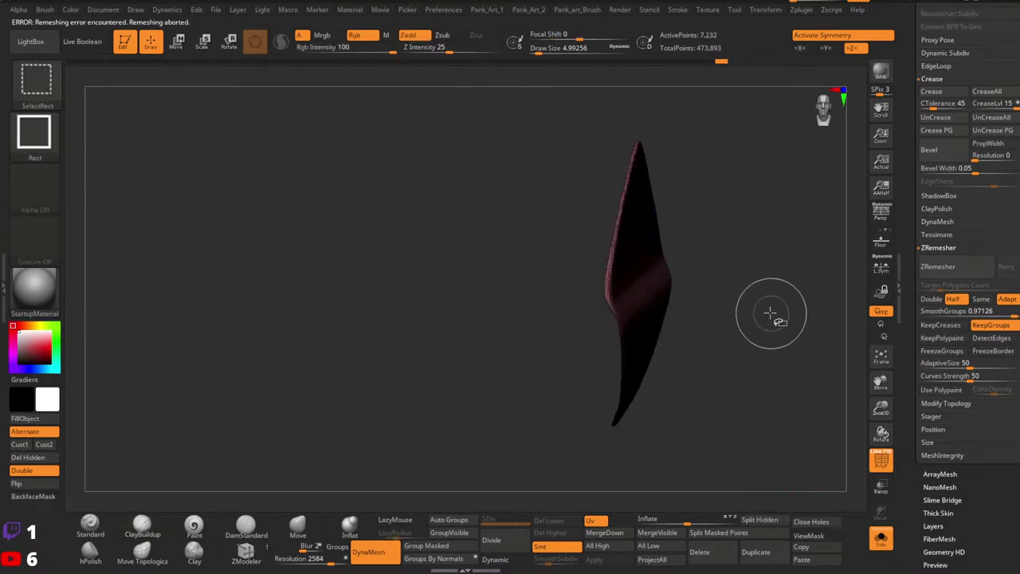
ctrl+shift+click(785, 311)
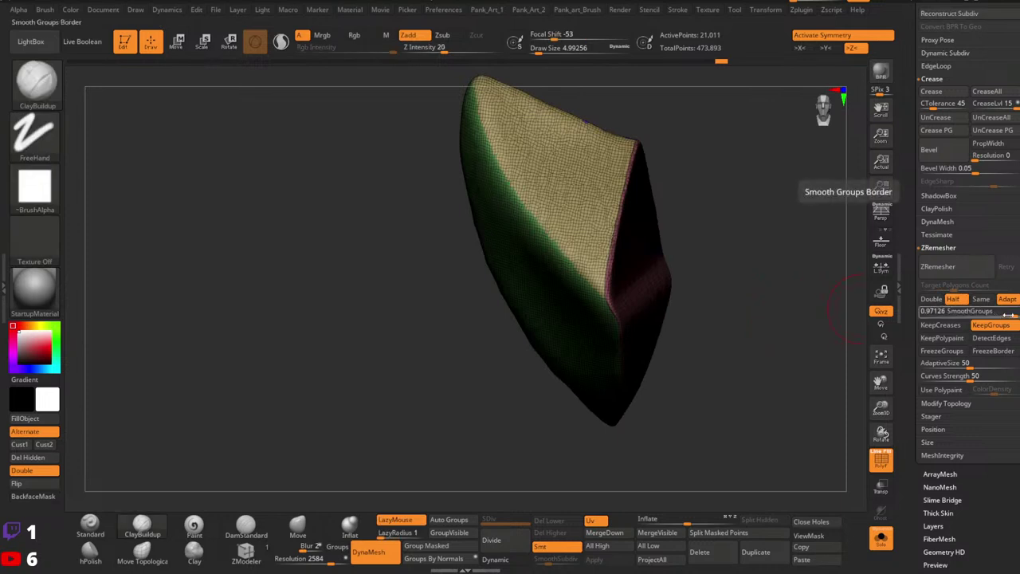
Set SmoothGroups to 1, try ZRemesher with a target polygons count of 2 and a Half pass, and undo the remeshing.
drag(1009, 313, 1019, 313)
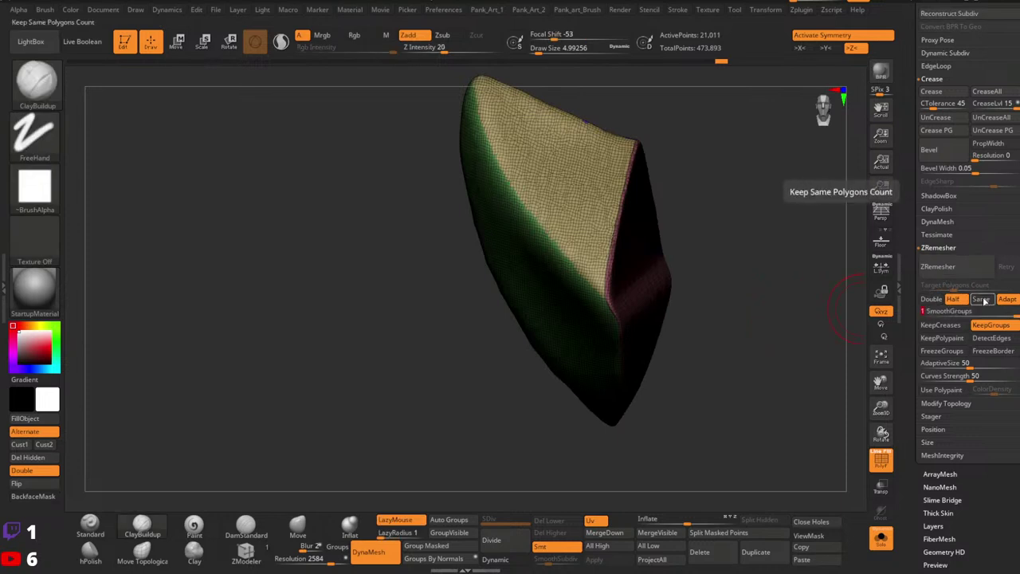
click(952, 299)
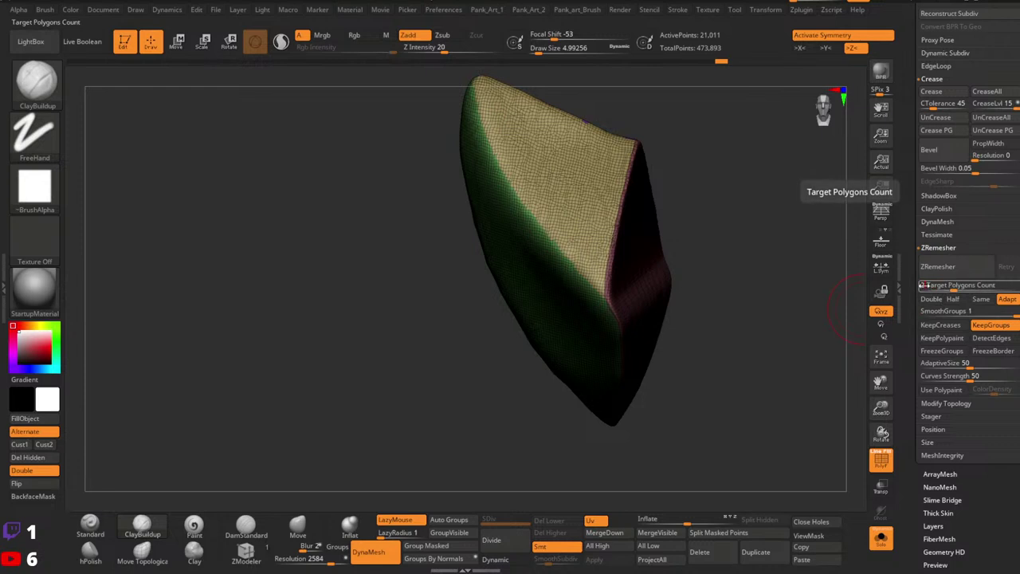
text(2)
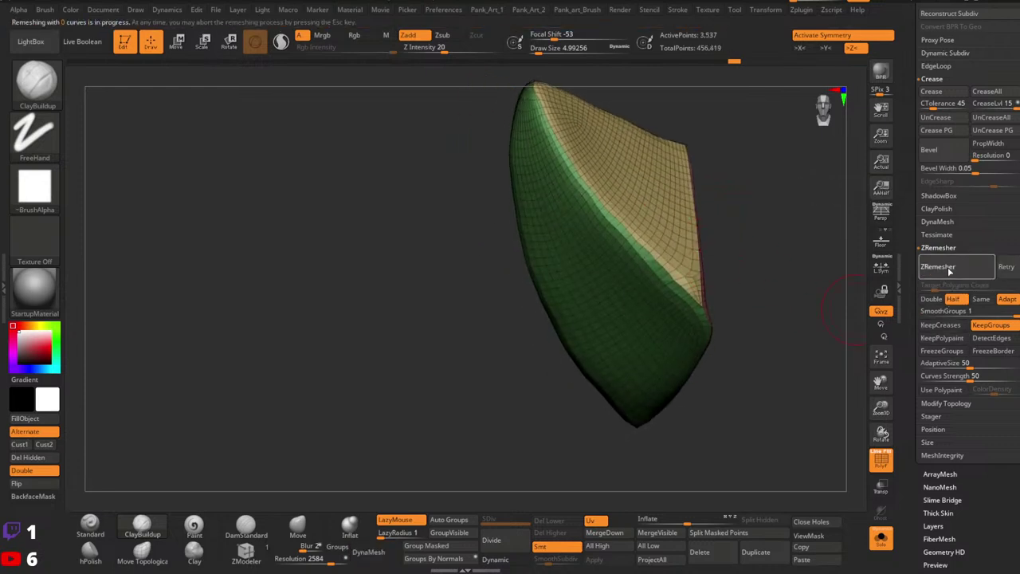
right_drag(597, 271, 582, 289)
alt+right_drag(582, 288, 665, 251)
key(ctrl+z)
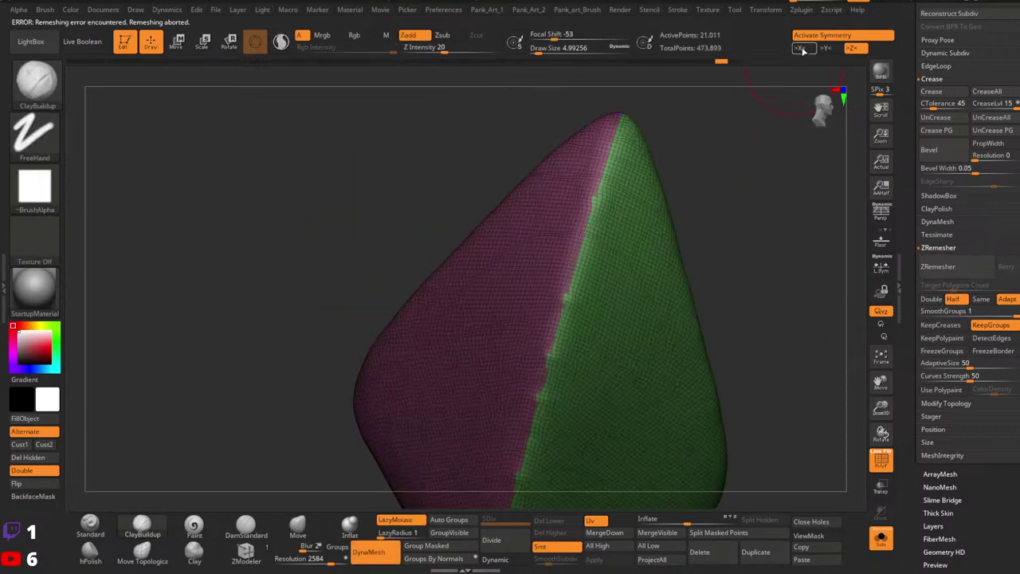
Turn off symmetry and remesh the spike with ZRemesher using a target polygons count of 2 instead of Half.
click(952, 303)
click(927, 286)
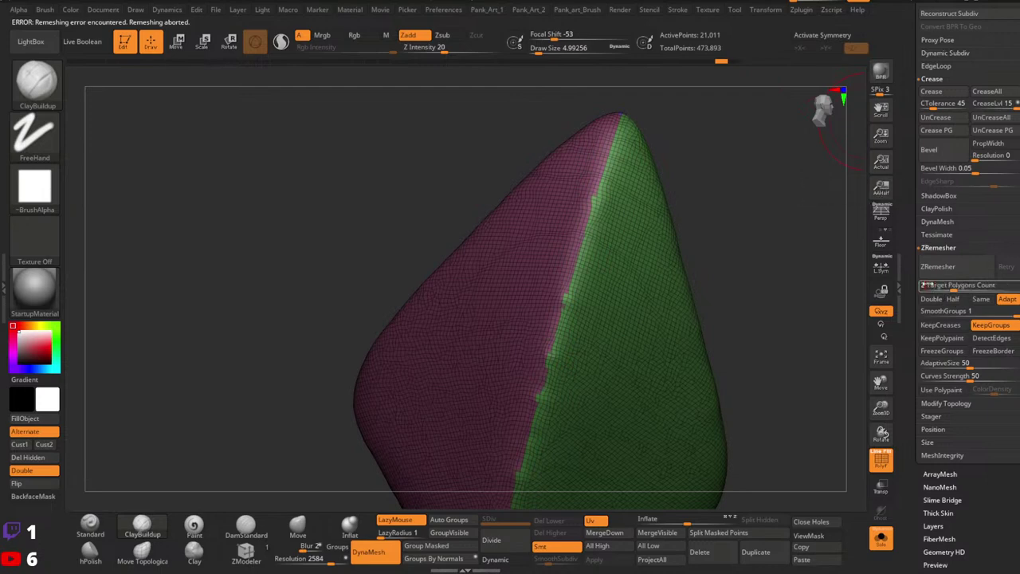
text(2)
click(925, 266)
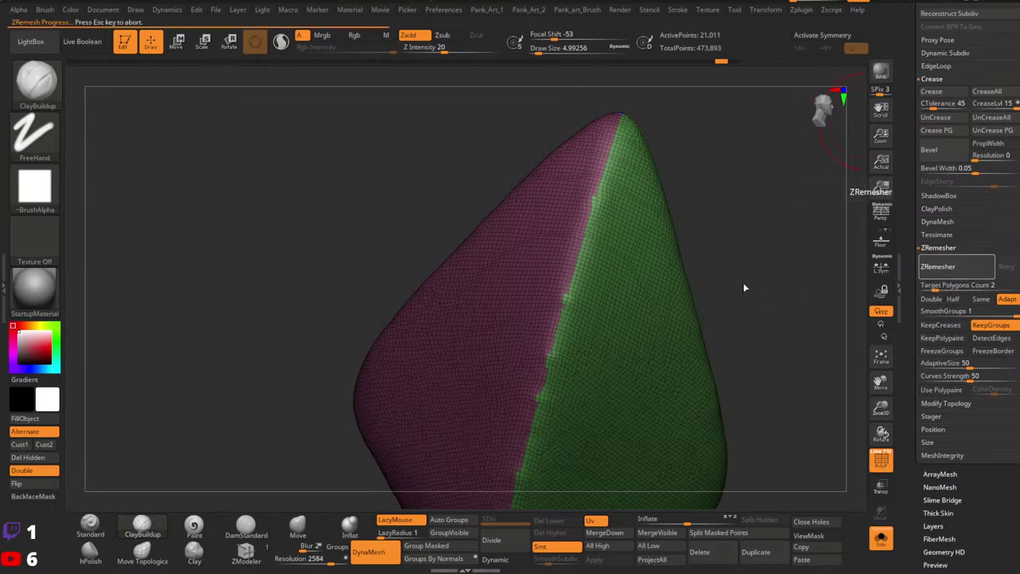
ctrl+right_drag(726, 311, 764, 310)
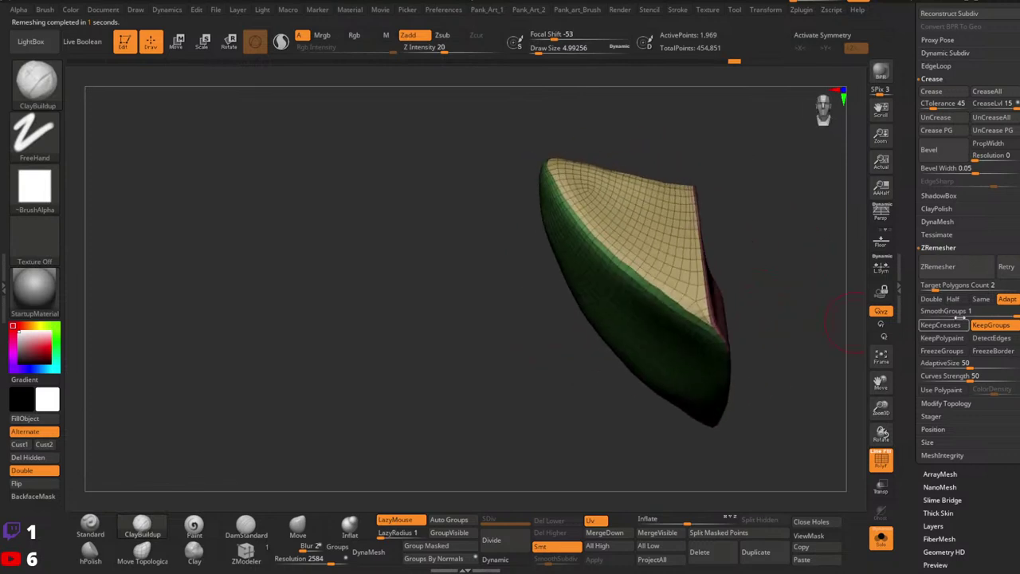
Remesh the spike further with ZRemesher's Half option and check its shape without the polygroup display.
click(948, 274)
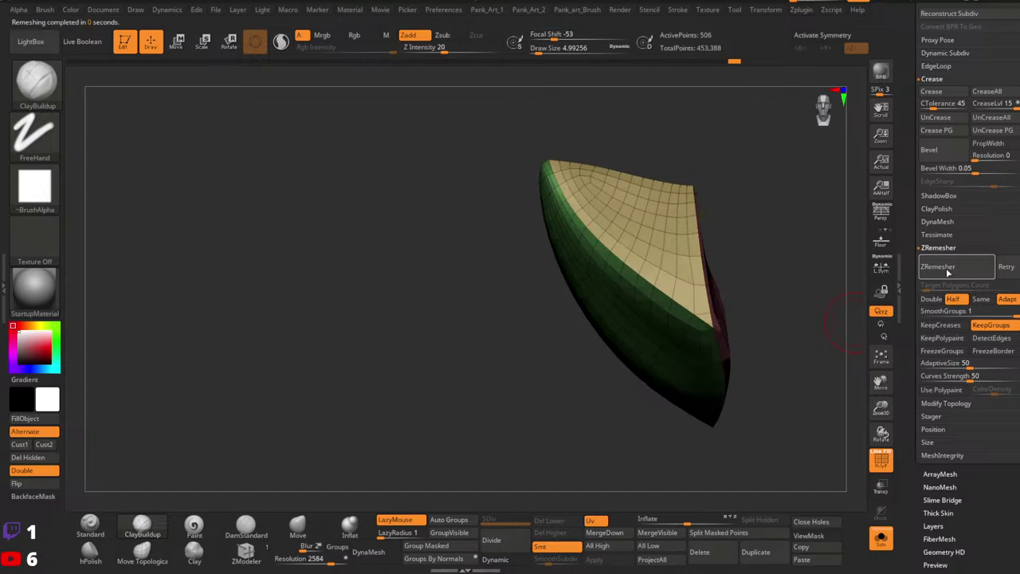
right_drag(643, 255, 643, 282)
key(shift+f)
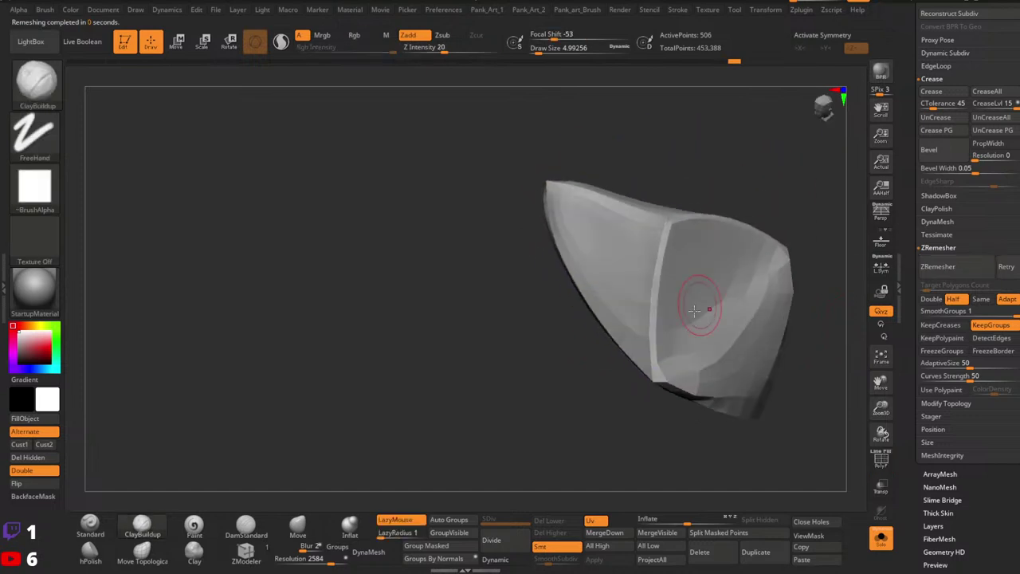
drag(695, 311, 752, 503)
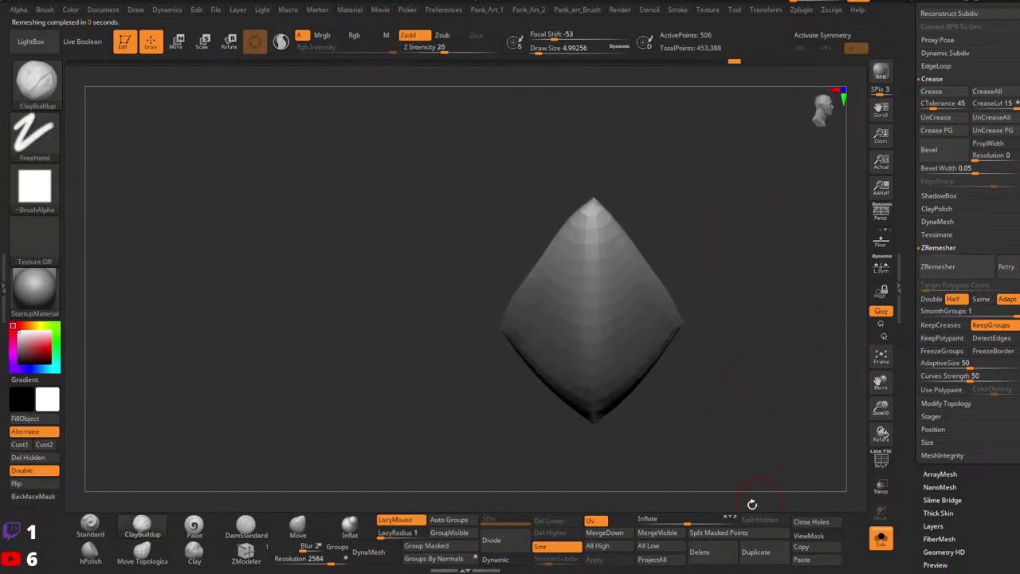
Preview the spike with dynamic subdivision, undo the last change, and remesh it with ZRemesher's Same option.
click(502, 561)
drag(688, 414, 772, 312)
key(ctrl+z)
key(shift+f)
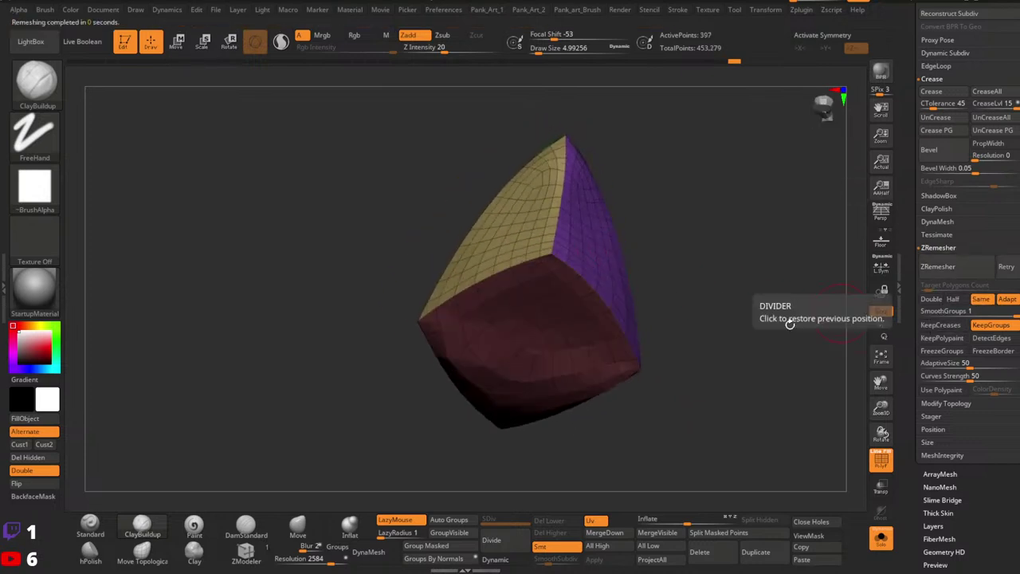
Examine the remeshed spike with dynamic subdivision, with polygroups hidden and shown, and turn the subdivision preview off.
drag(790, 324, 683, 389)
click(506, 560)
key(shift+f)
alt+drag(749, 342, 612, 353)
key(shift+f)
key(shift+d)
Stitch two neighbouring points together at the spike's tip with ZModeler's Stitch point action.
ctrl+right_drag(537, 242, 579, 269)
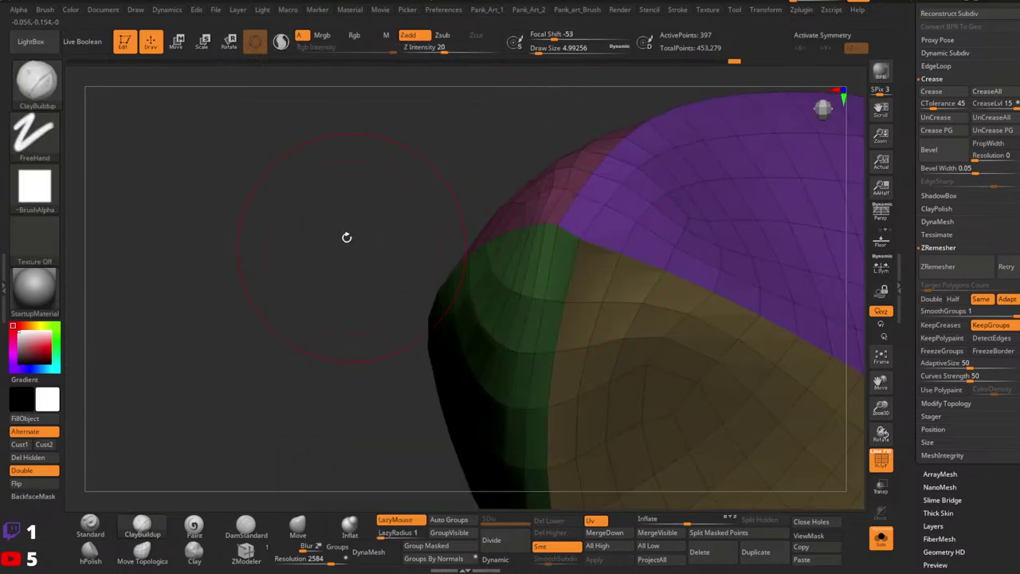
key(space)
click(248, 548)
right_drag(510, 240, 589, 228)
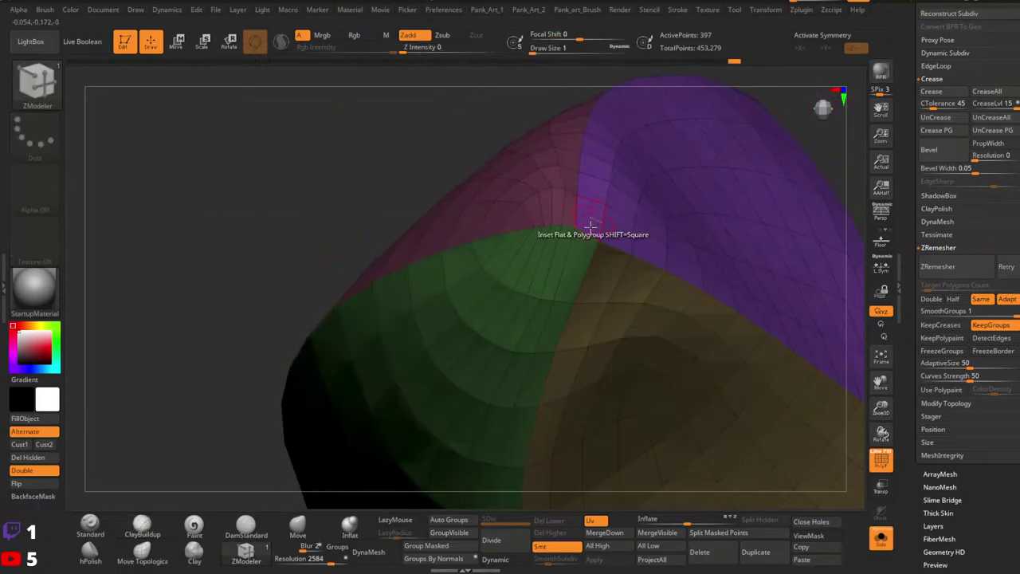
key(space)
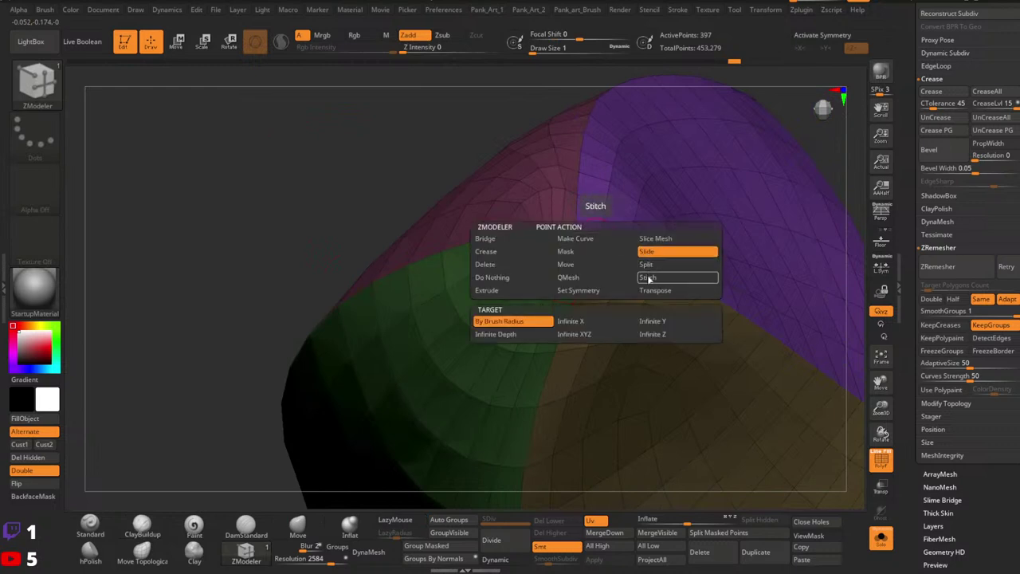
click(649, 279)
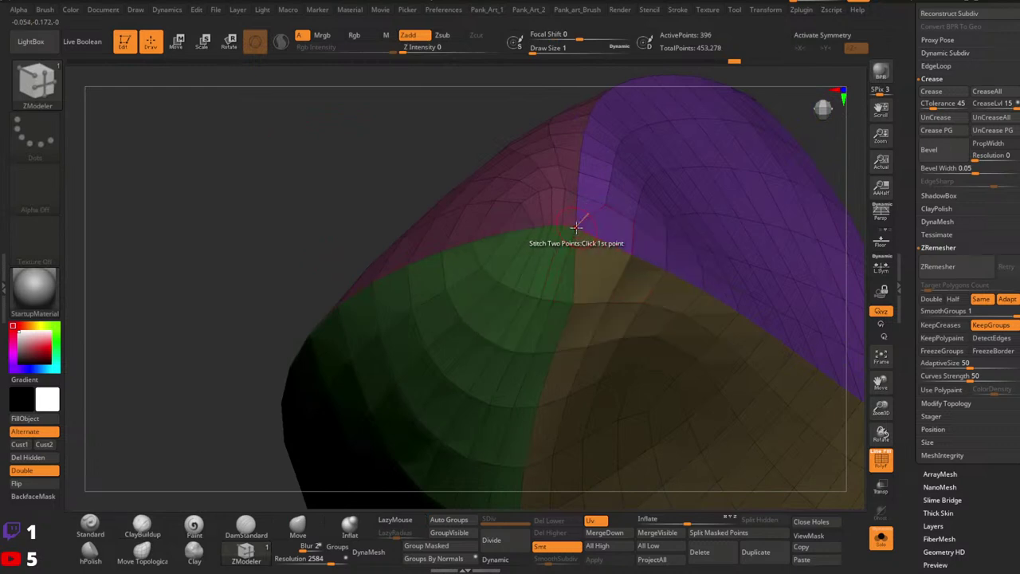
Remesh the stitched spike with ZRemesher's Same option and smooth its faces with Polish By Groups.
mouse_move(633, 267)
ctrl+right_down()
mouse_move(598, 255)
mouse_move(630, 278)
mouse_move(685, 271)
ctrl+right_up()
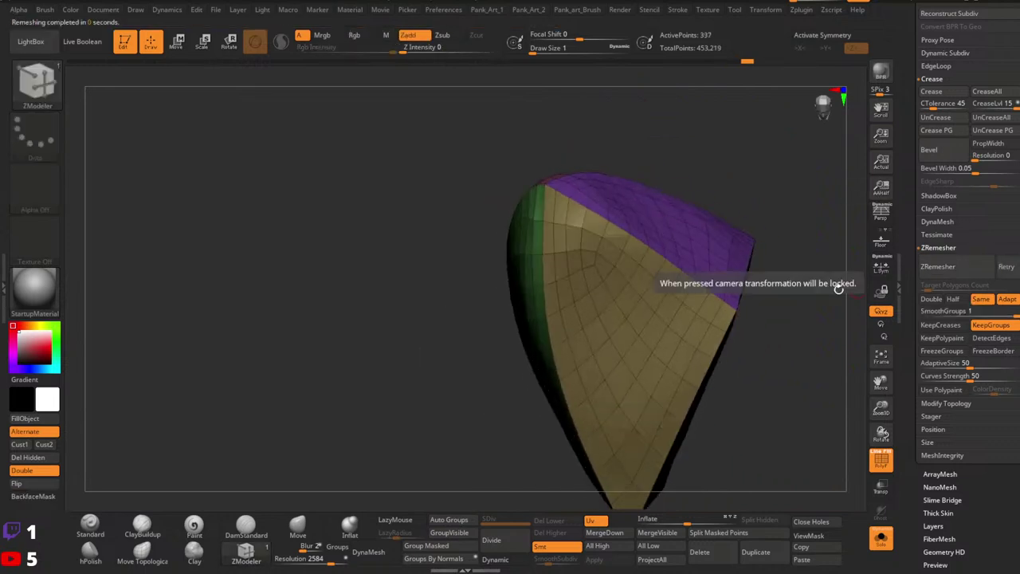
right_drag(785, 285, 668, 318)
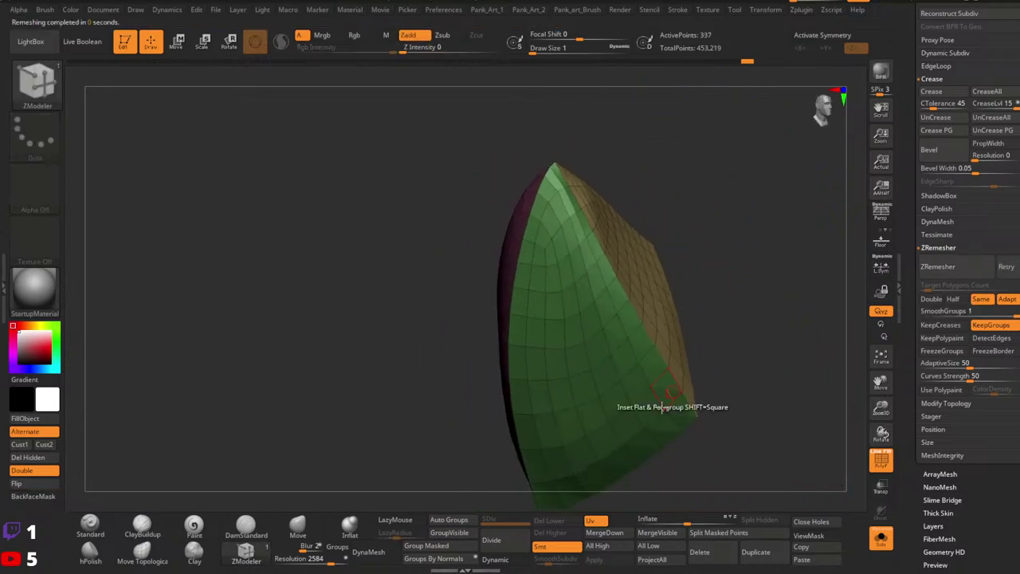
key(1)
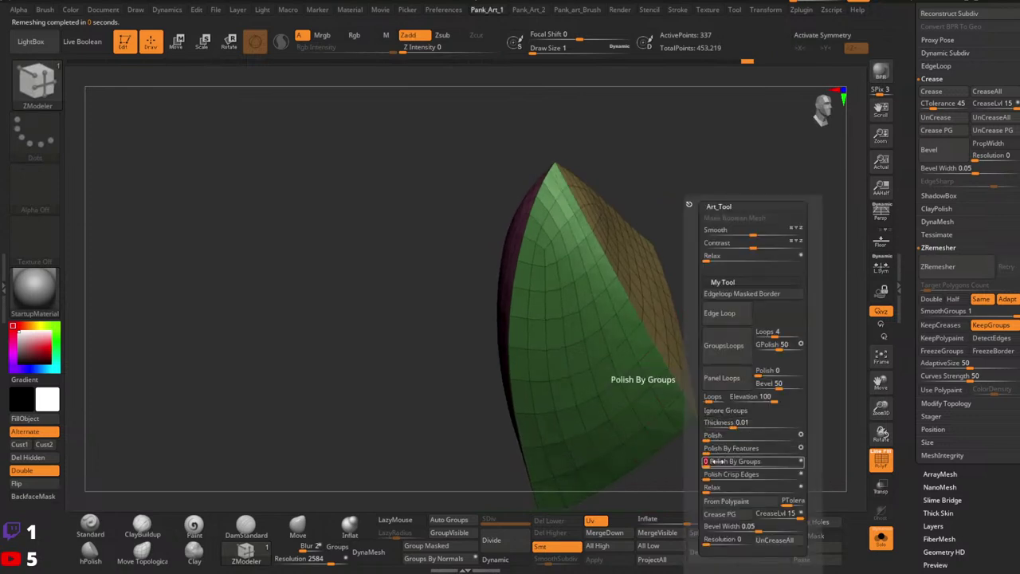
right_drag(720, 461, 747, 357)
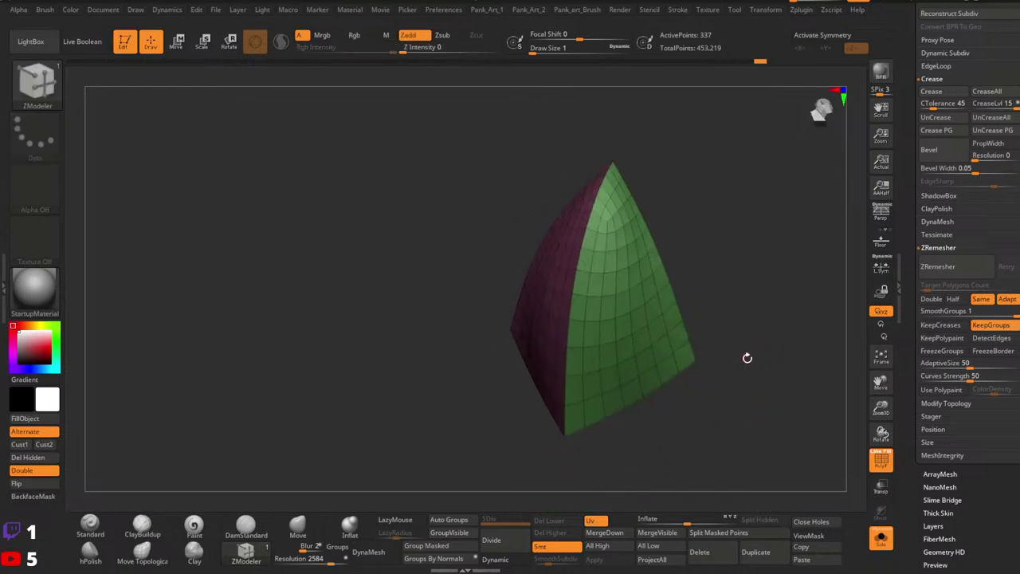
key(1)
right_drag(726, 458, 713, 340)
alt+right_drag(761, 312, 744, 376)
Preview the polished spike with dynamic subdivision, with the polygroup display hidden.
key(shift+f)
right_drag(732, 340, 692, 327)
click(506, 561)
drag(781, 438, 763, 330)
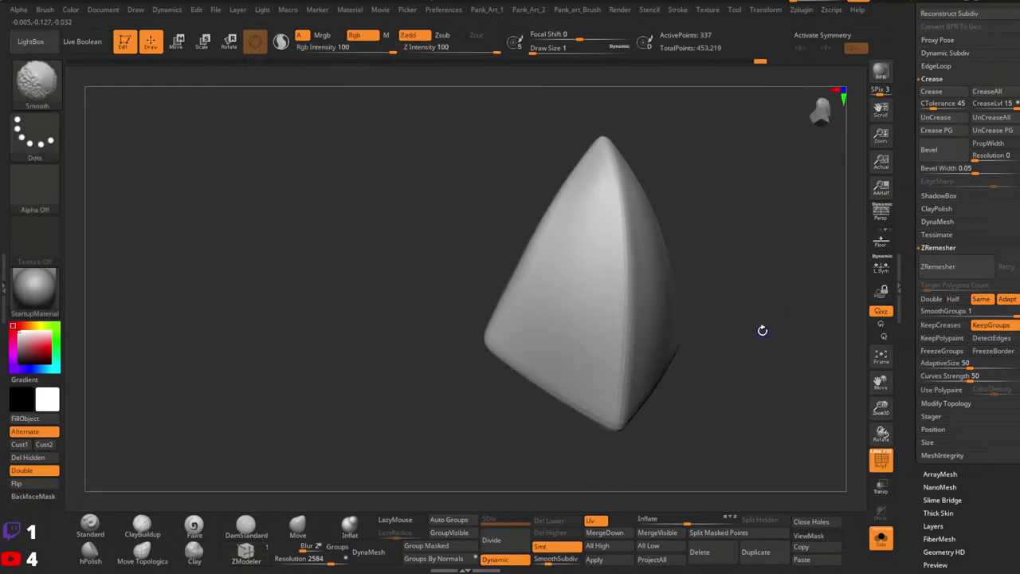
key(shift+f)
key(shift+f)
Activate Z symmetry, switch to the ClayBuildup brush and show the polygroups on the spike.
key(2)
key(x)
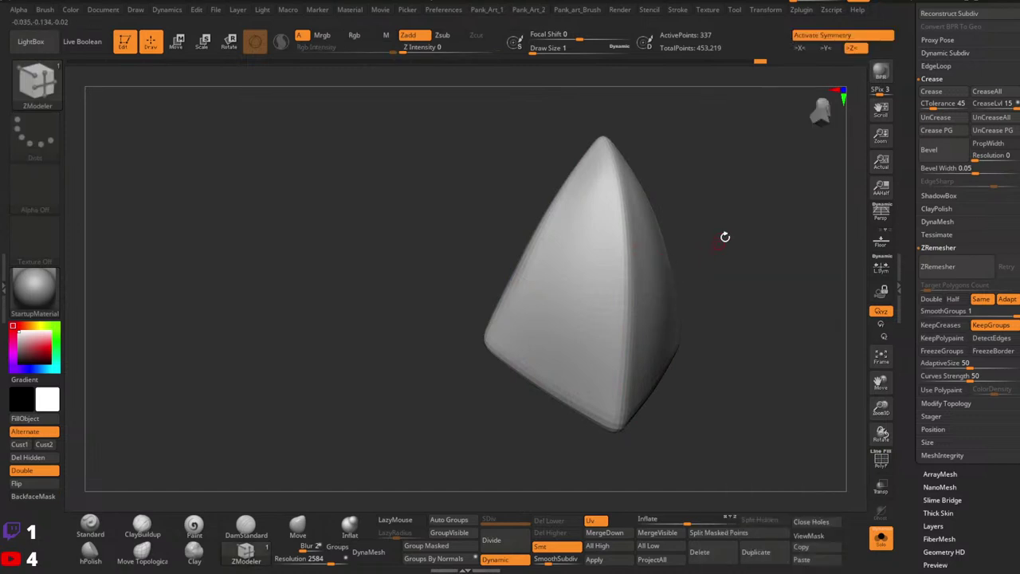
drag(666, 215, 382, 394)
click(142, 526)
key(shift+f)
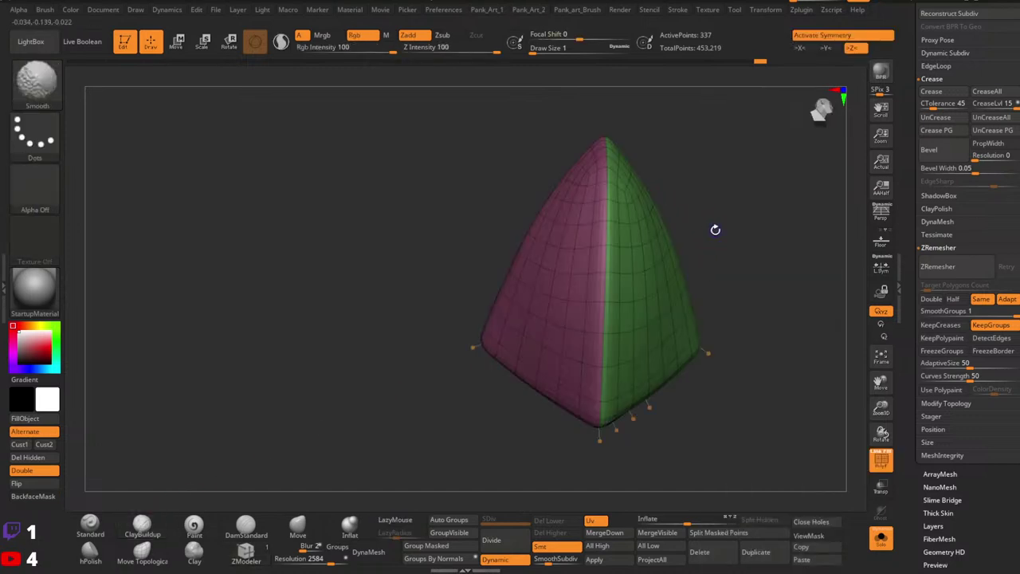
Turn off the dynamic subdivision preview and apply Mirror And Weld to the spike.
mouse_move(714, 228)
mouse_down()
mouse_move(697, 168)
mouse_move(714, 162)
mouse_up()
key(space)
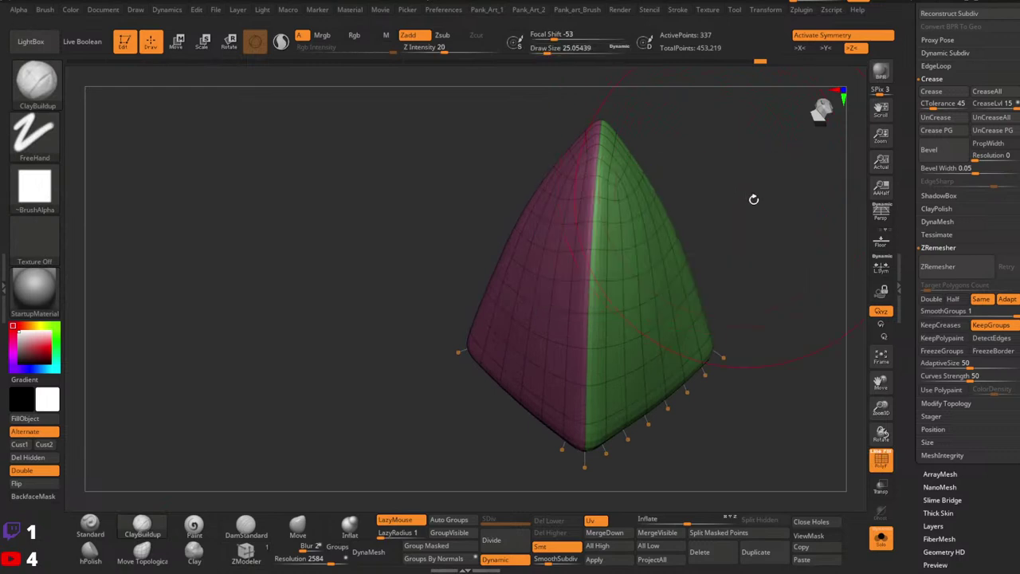
alt+drag(754, 200, 698, 194)
key(space)
click(494, 559)
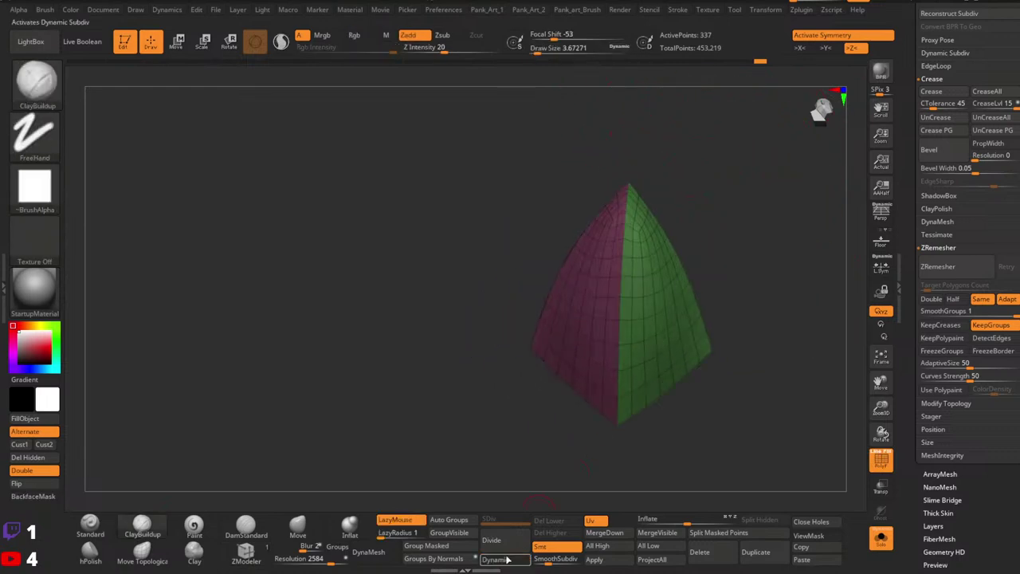
key(2)
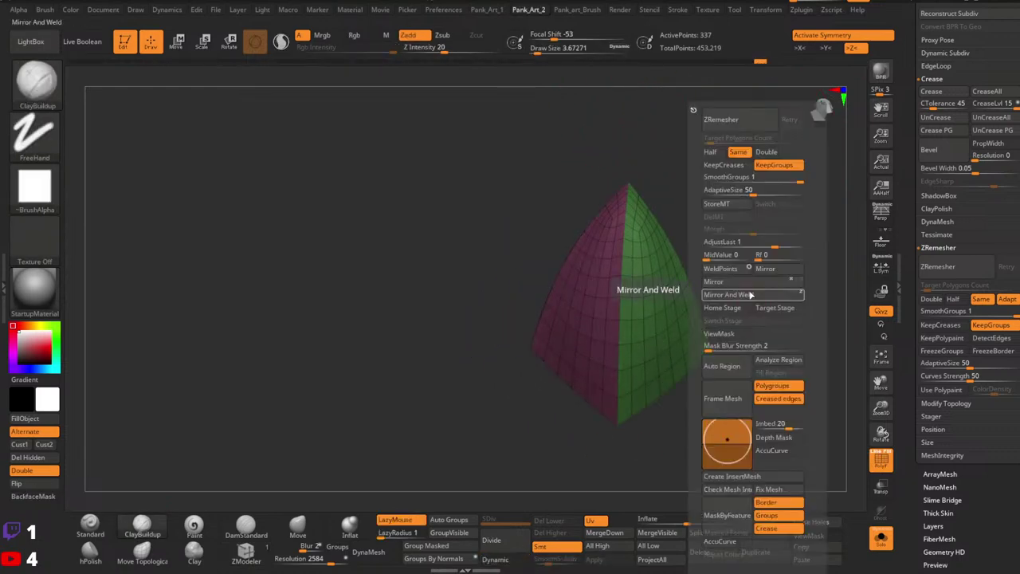
click(748, 295)
mouse_move(644, 255)
right_down()
mouse_move(663, 261)
mouse_move(642, 274)
right_up()
ctrl+right_drag(602, 221, 669, 267)
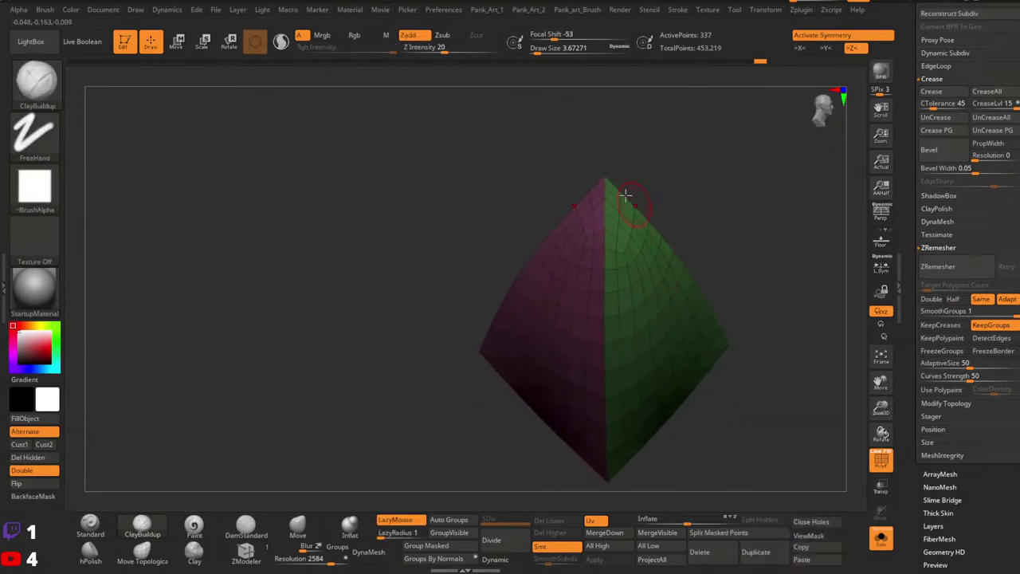
Mask the spike's centre ridge with a rectangular mask stroke and invert the mask.
click(28, 135)
click(412, 144)
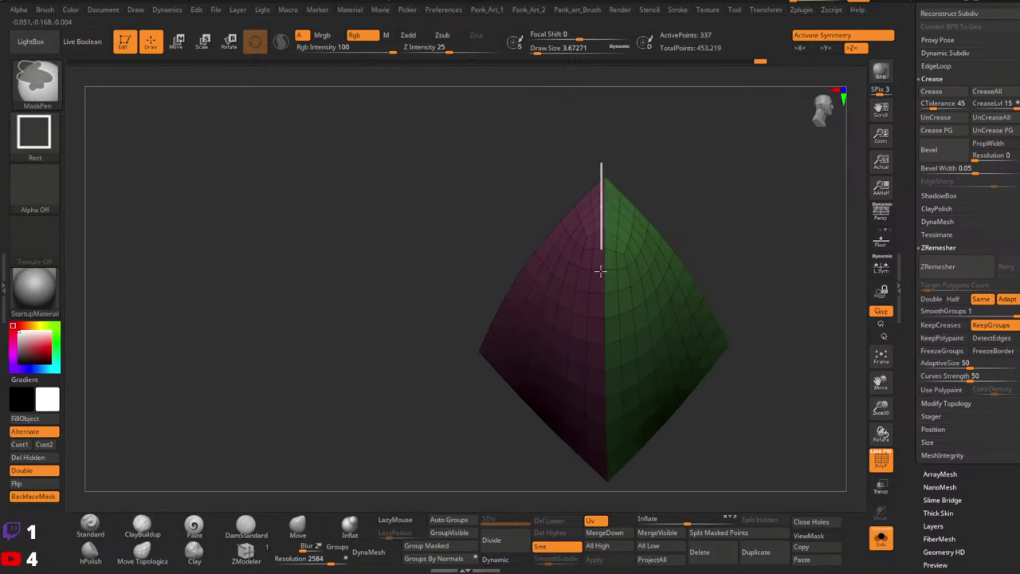
drag(599, 271, 611, 515)
ctrl+click(752, 193)
Centre the gizmo on the unmasked ridge points and flatten them into a straight seam by scaling along Z.
key(w)
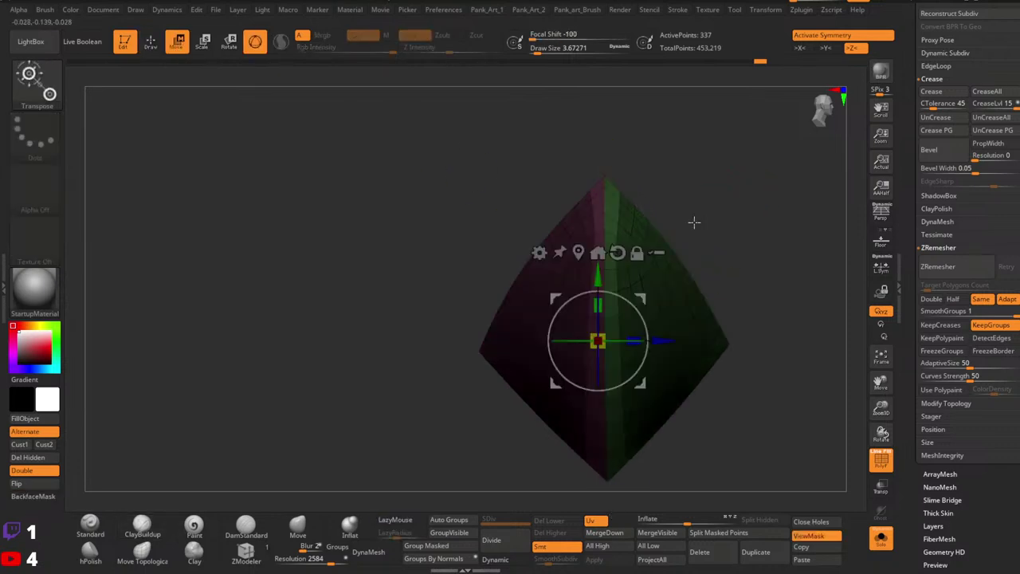
key(r)
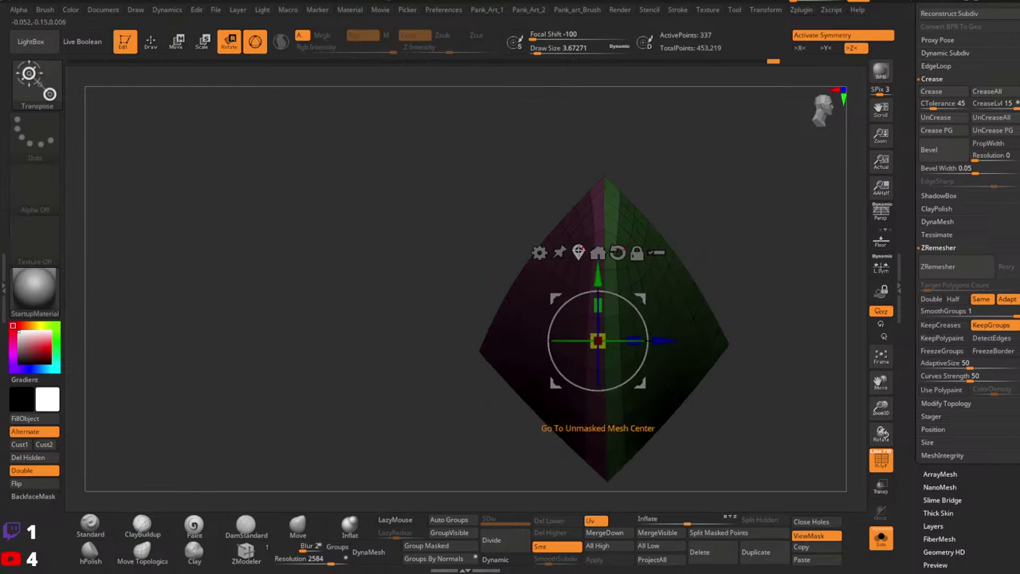
click(578, 252)
drag(651, 328, 552, 335)
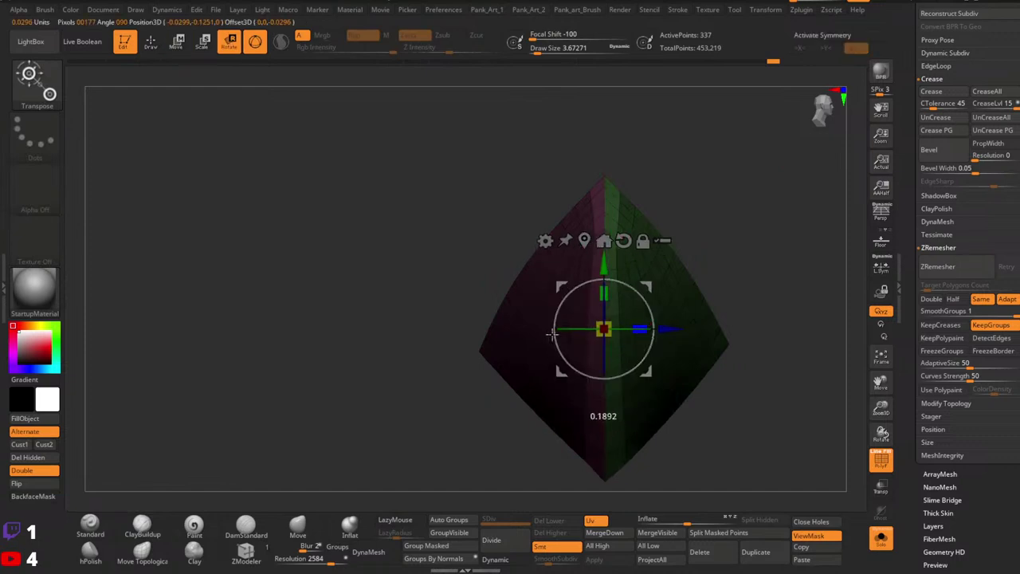
drag(643, 328, 417, 334)
key(ctrl+z)
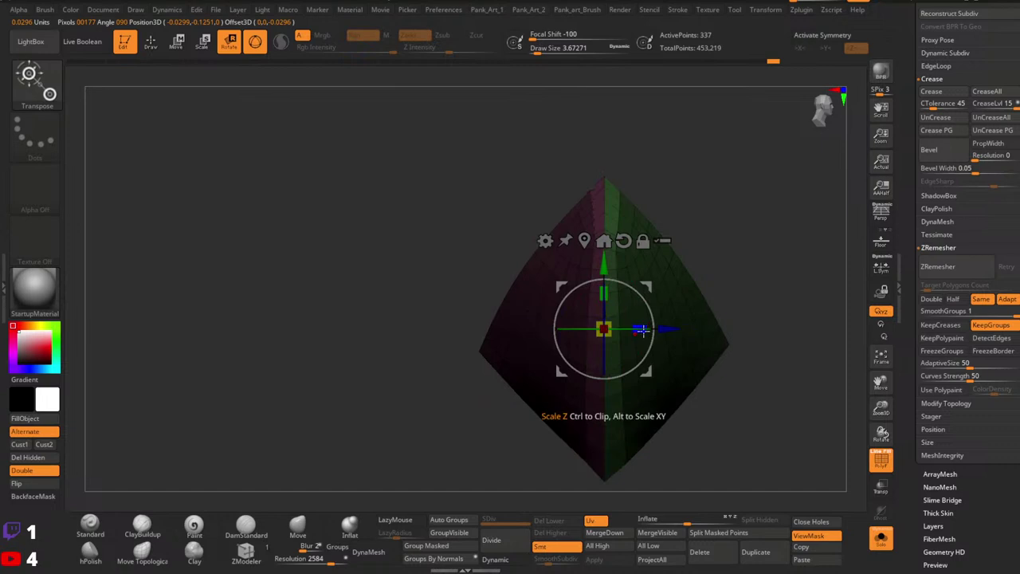
Clear the mask and apply Mirror And Weld to the spike.
key(q)
ctrl+drag(746, 265, 763, 290)
key(1)
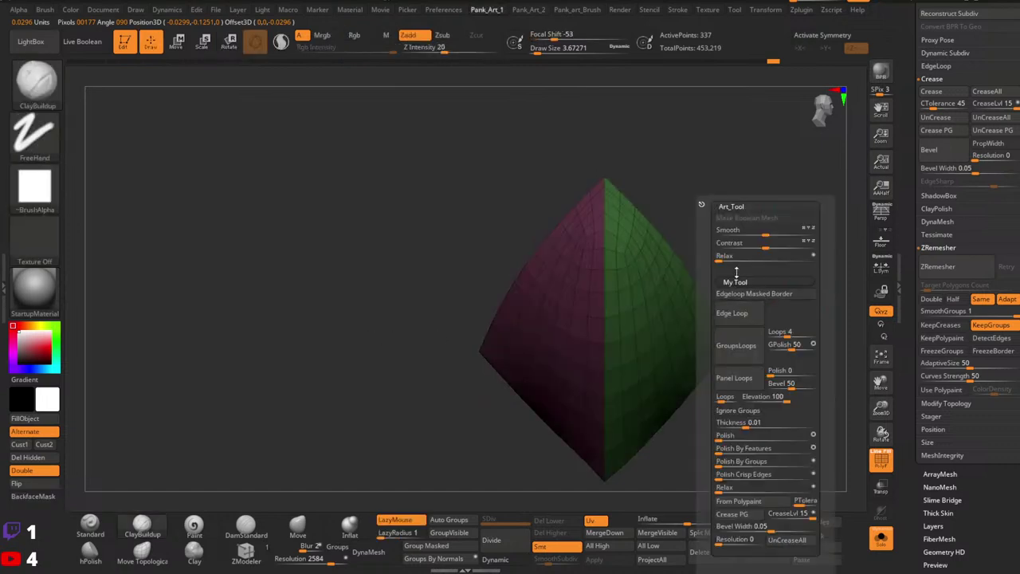
key(2)
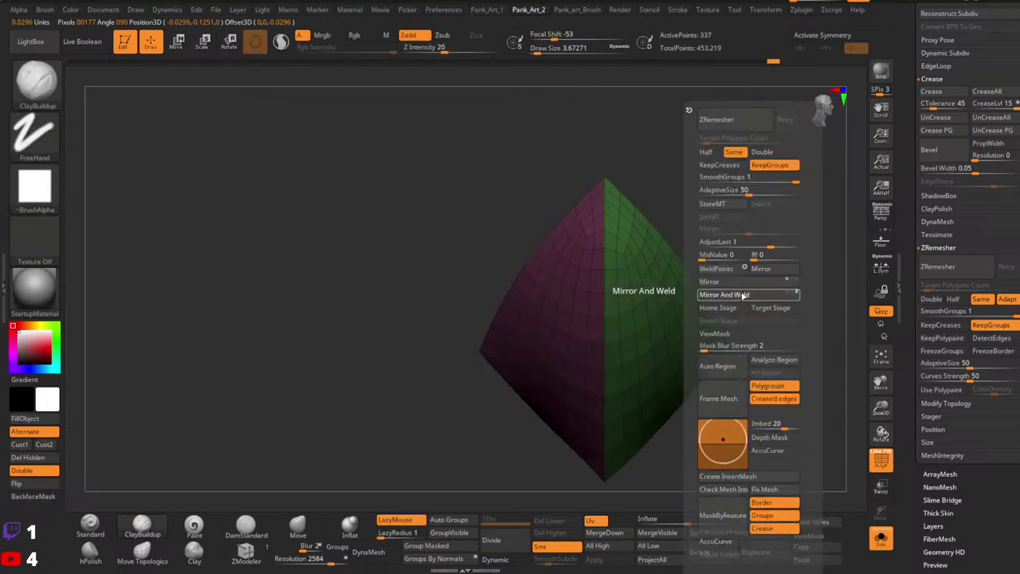
click(741, 295)
Isolate the green front faces, hide one half, and assign the remaining half its own polygroup.
drag(726, 285, 643, 279)
ctrl+shift+click(591, 281)
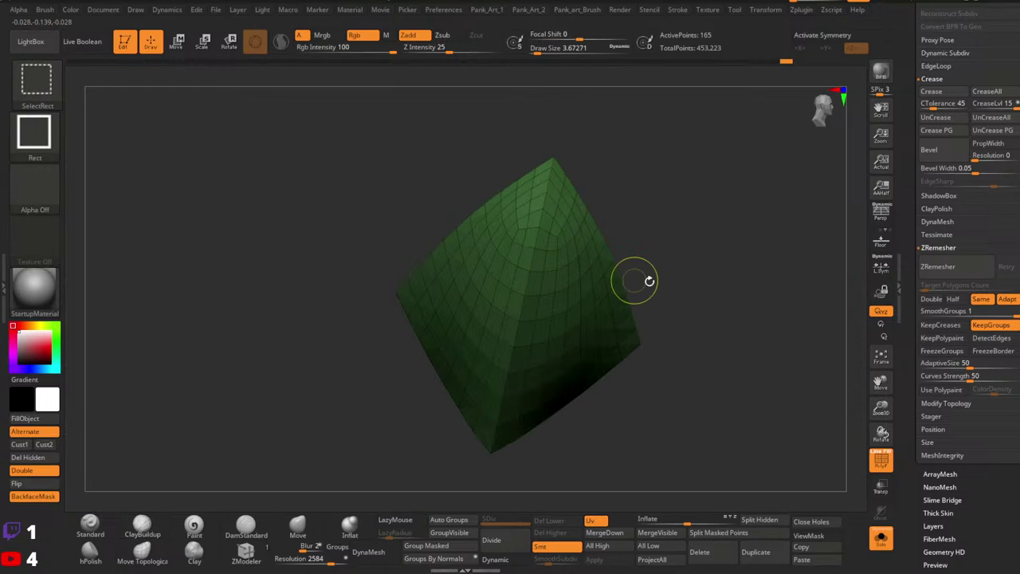
mouse_move(649, 280)
shift+mouse_down()
mouse_move(677, 260)
mouse_move(703, 316)
shift+mouse_up()
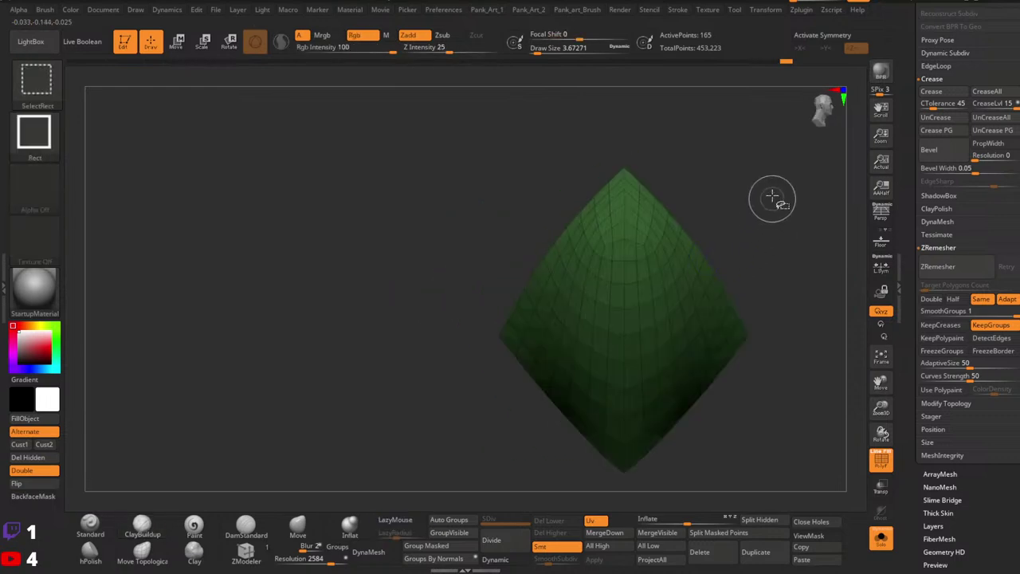
ctrl+shift+drag(785, 157, 630, 506)
ctrl+shift+click(766, 276)
ctrl+shift+click(618, 241)
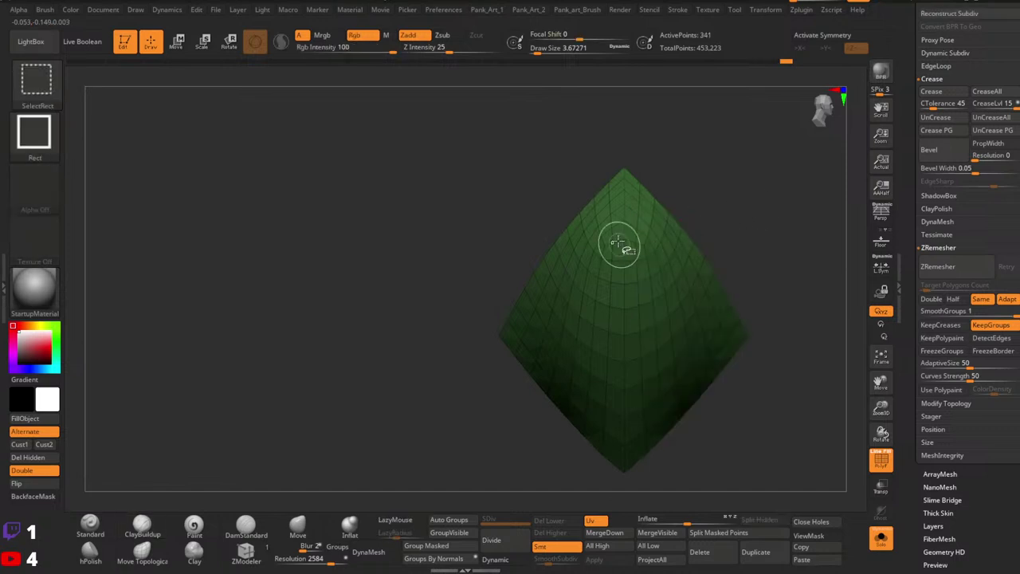
ctrl+alt+shift+drag(727, 389, 624, 524)
key(ctrl+w)
ctrl+shift+click(740, 343)
Isolate the yellow side faces, hide one half, and give the remaining side its own polygroup.
right_drag(739, 342, 663, 203)
ctrl+shift+click(678, 134)
ctrl+shift+drag(730, 110, 574, 418)
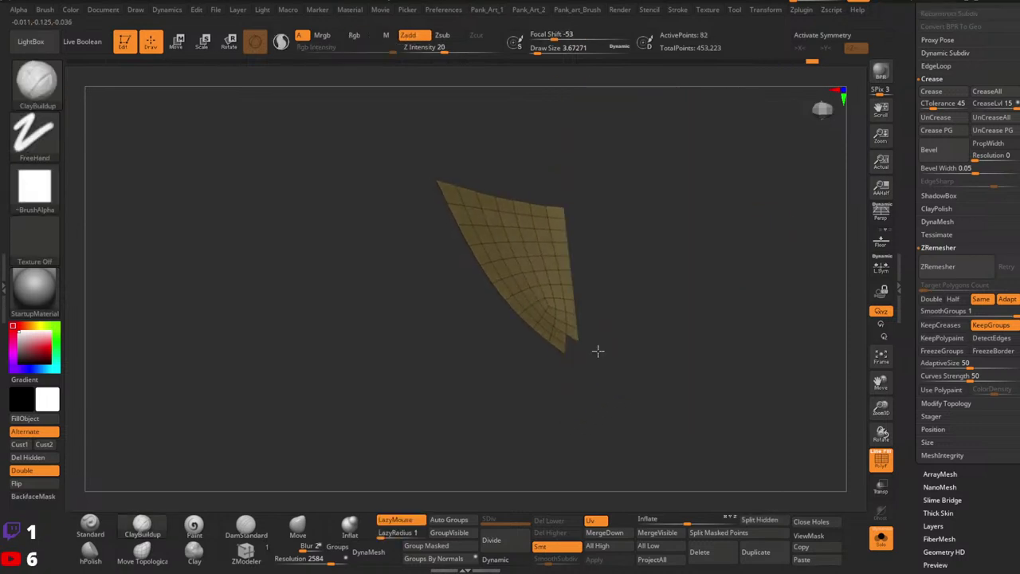
mouse_move(598, 352)
right_down()
mouse_move(581, 353)
mouse_move(625, 312)
mouse_move(615, 297)
mouse_move(591, 343)
right_up()
key(ctrl+z)
ctrl+alt+shift+drag(774, 125, 580, 386)
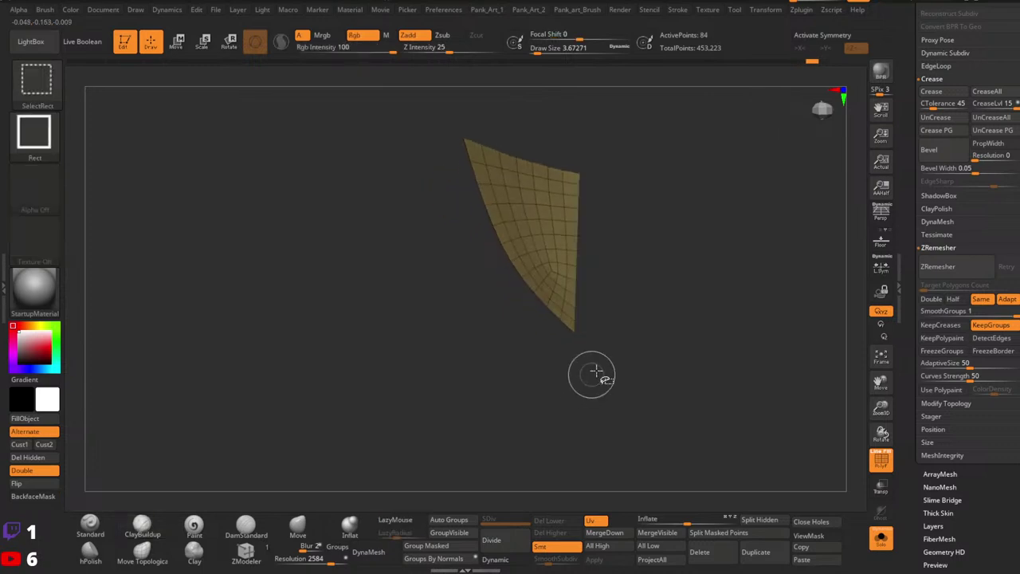
ctrl+click(663, 323)
ctrl+shift+click(660, 379)
Check the regrouped spike from several sides and isolate its base polygroup.
right_drag(656, 394, 626, 339)
drag(626, 340, 676, 302)
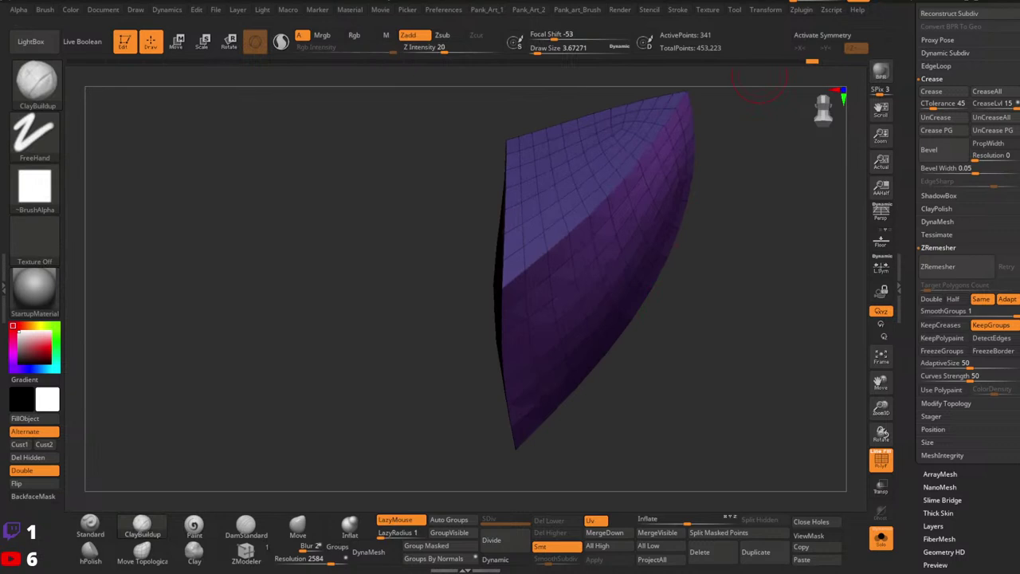
right_drag(503, 266, 569, 290)
drag(569, 289, 480, 288)
mouse_move(480, 288)
right_down()
mouse_move(577, 314)
mouse_move(572, 297)
mouse_move(537, 305)
mouse_move(553, 383)
mouse_move(596, 349)
mouse_move(511, 223)
right_up()
ctrl+shift+click(574, 317)
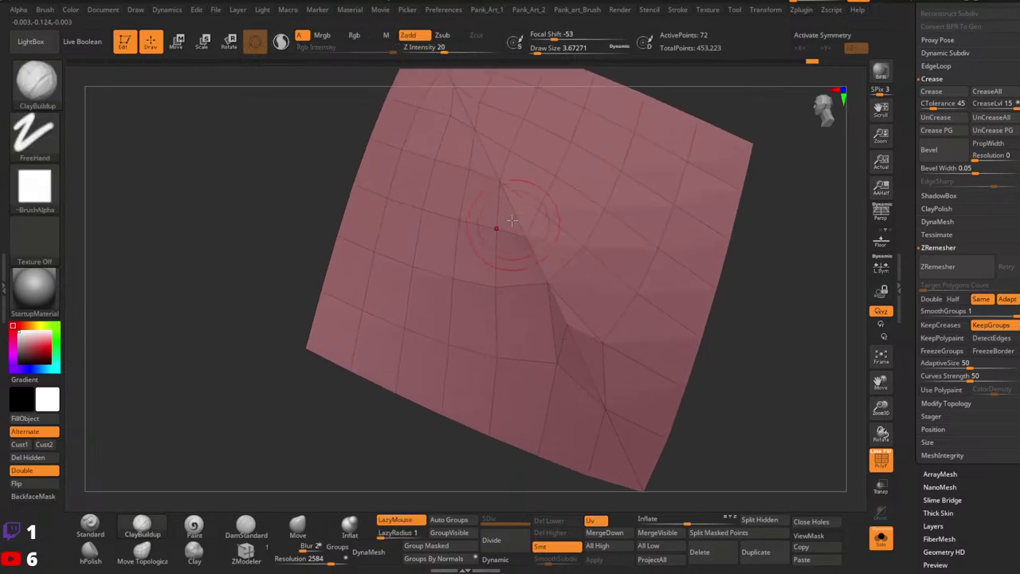
Stitch stray points along the base's central fold with ZModeler's Stitch point action using To End Point.
right_click(510, 222)
click(247, 552)
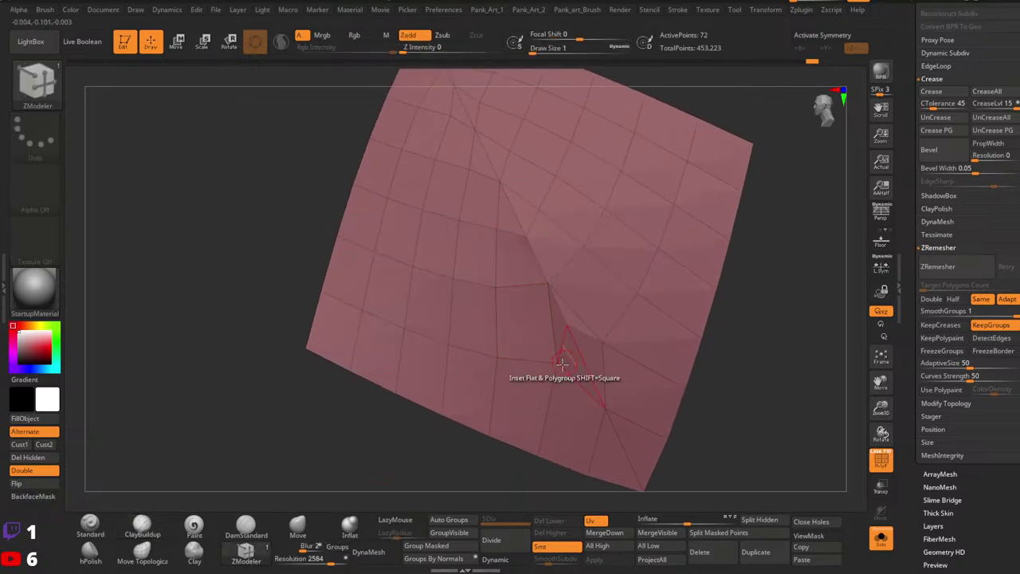
key(space)
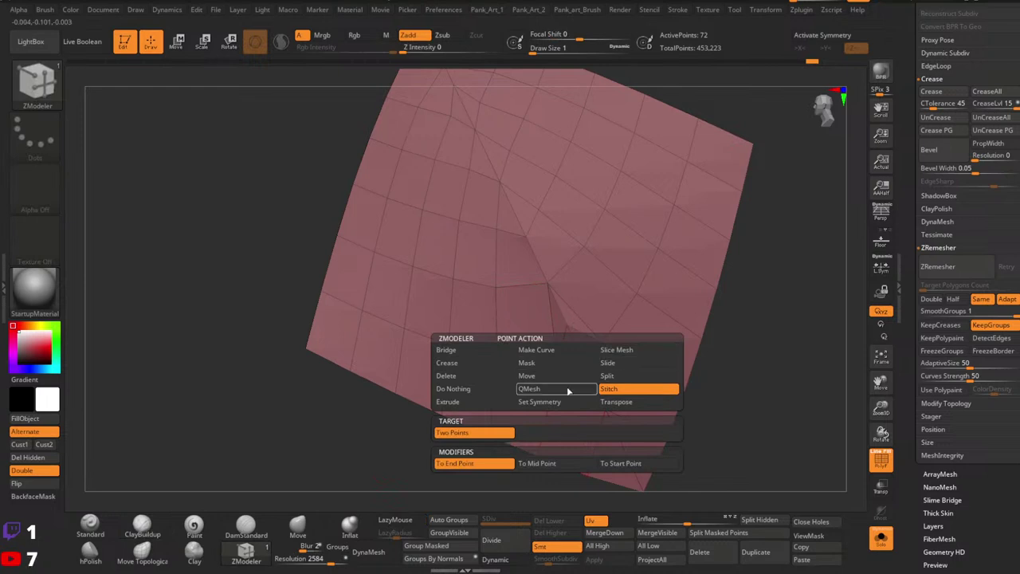
click(622, 390)
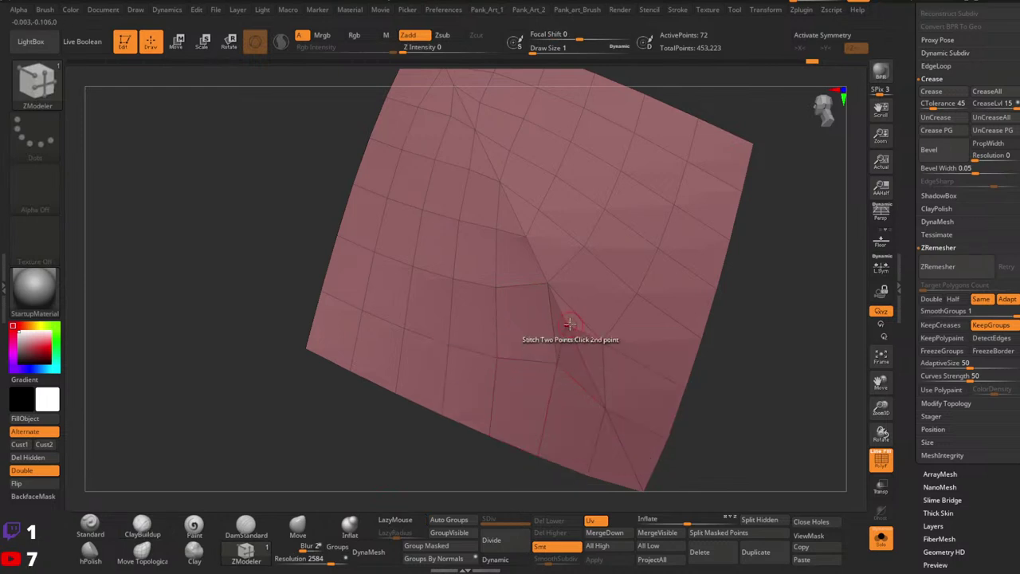
click(570, 323)
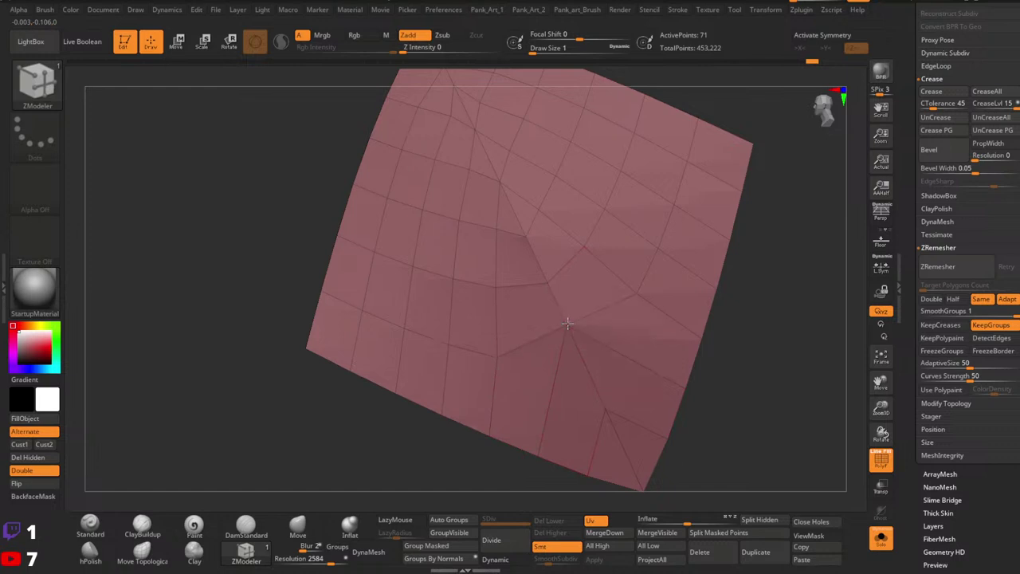
right_drag(591, 312, 585, 361)
click(584, 360)
Try ZModeler's Slide point action on the base, then stitch the stray point near the upper end of its central fold.
key(space)
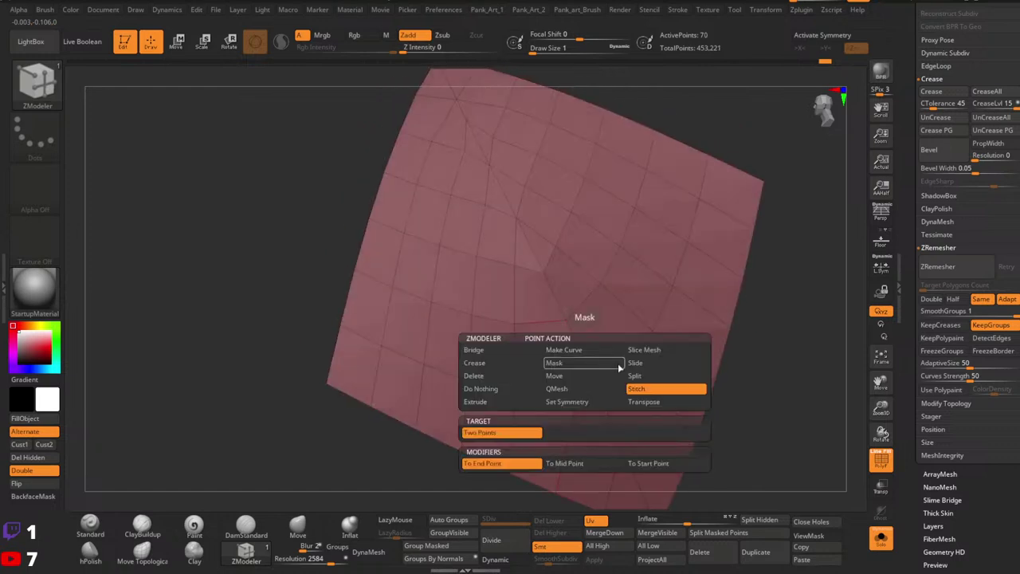
click(635, 365)
right_drag(596, 323, 561, 383)
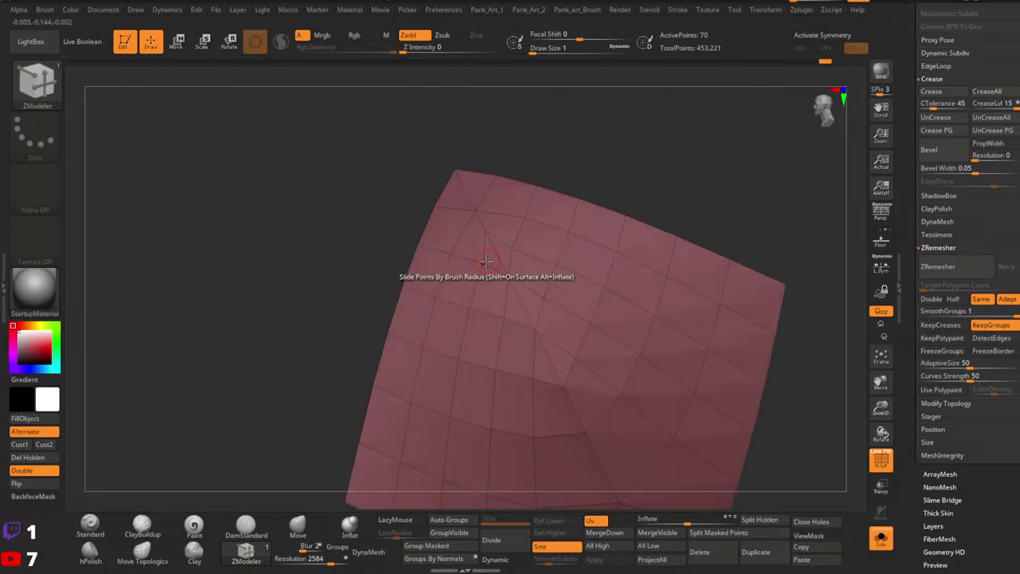
key(space)
click(528, 298)
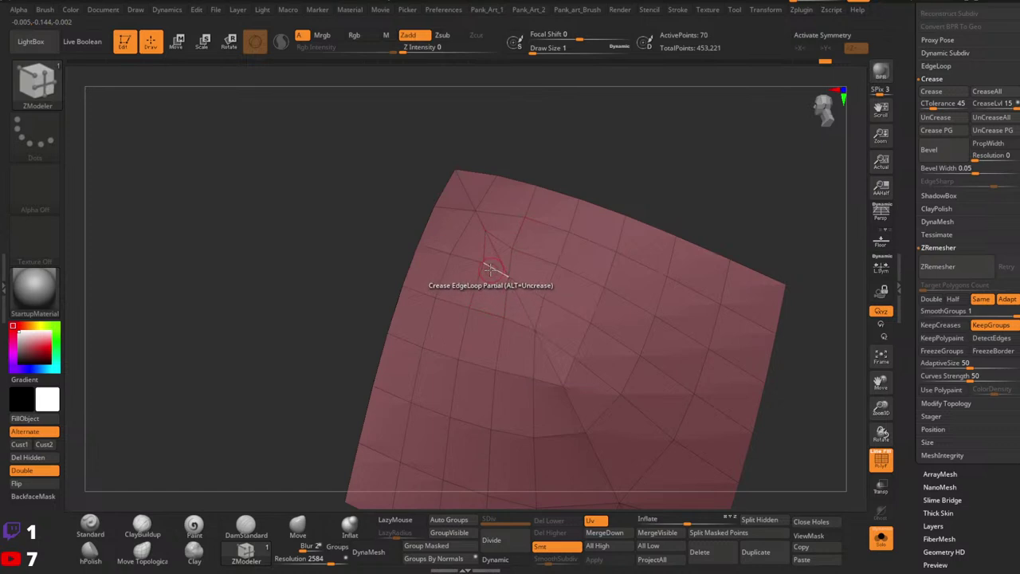
click(507, 275)
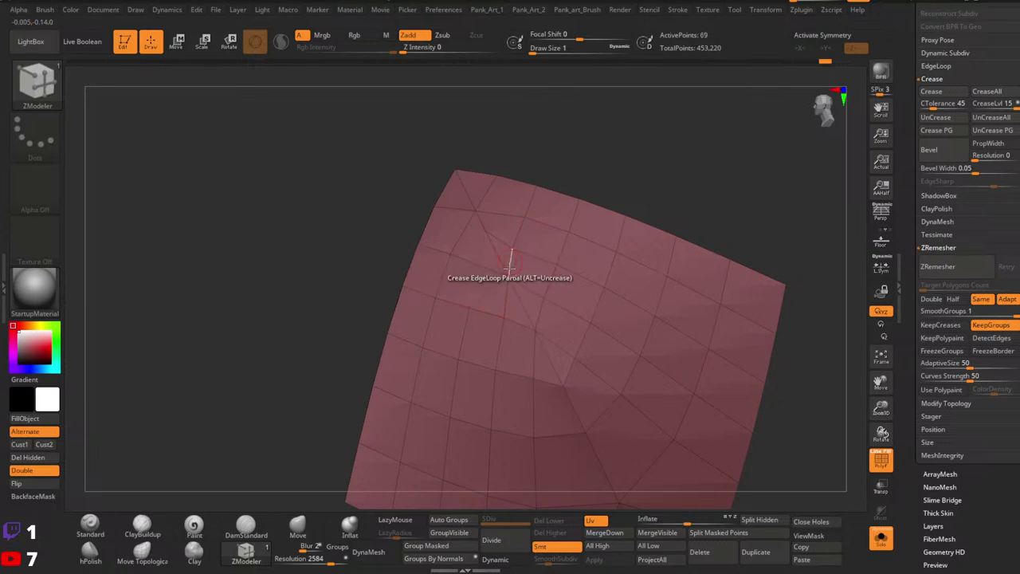
Bring back the whole spike on its own and turn on its Dynamic Subdivision preview.
ctrl+right_drag(512, 280, 578, 307)
key(shift+f)
click(880, 537)
ctrl+right_drag(577, 306, 599, 317)
key(ctrl+d)
right_drag(599, 317, 665, 323)
click(884, 538)
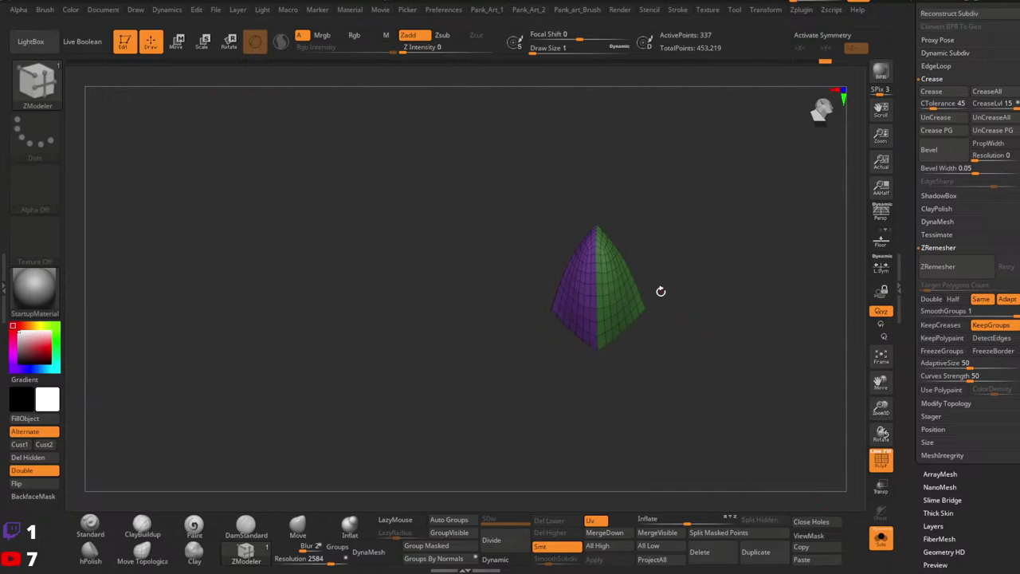
right_drag(630, 319, 736, 419)
click(497, 556)
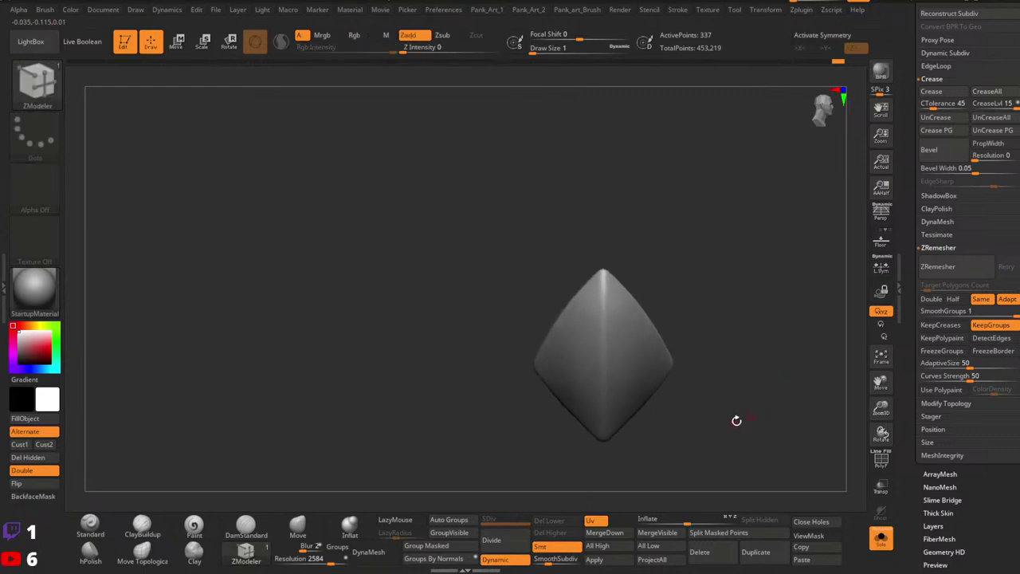
Hide the polyframe, show the full chest armour, and review the smoothed spike in place with the Standard brush active.
key(shift+f)
key(shift+f)
click(880, 536)
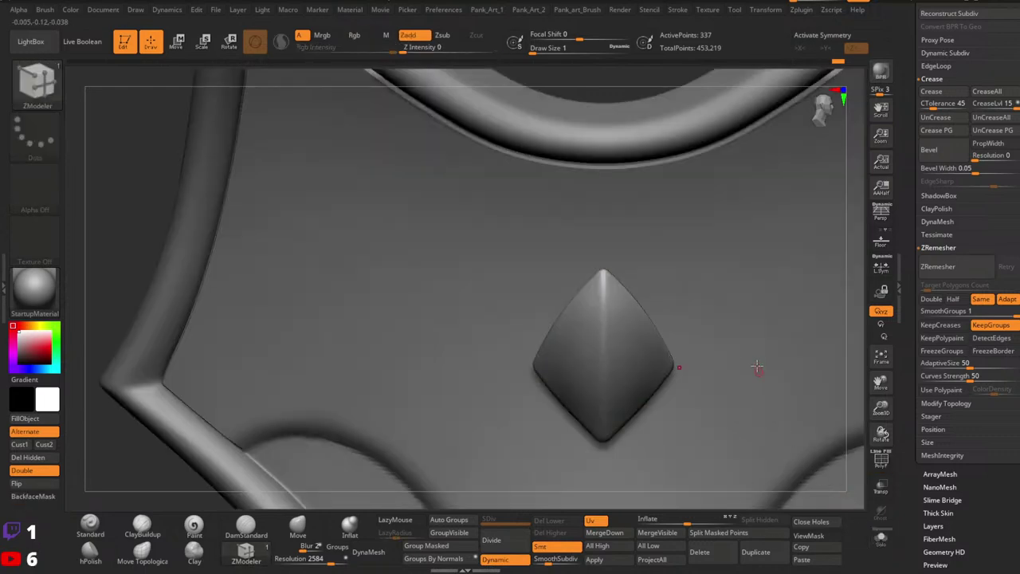
click(101, 528)
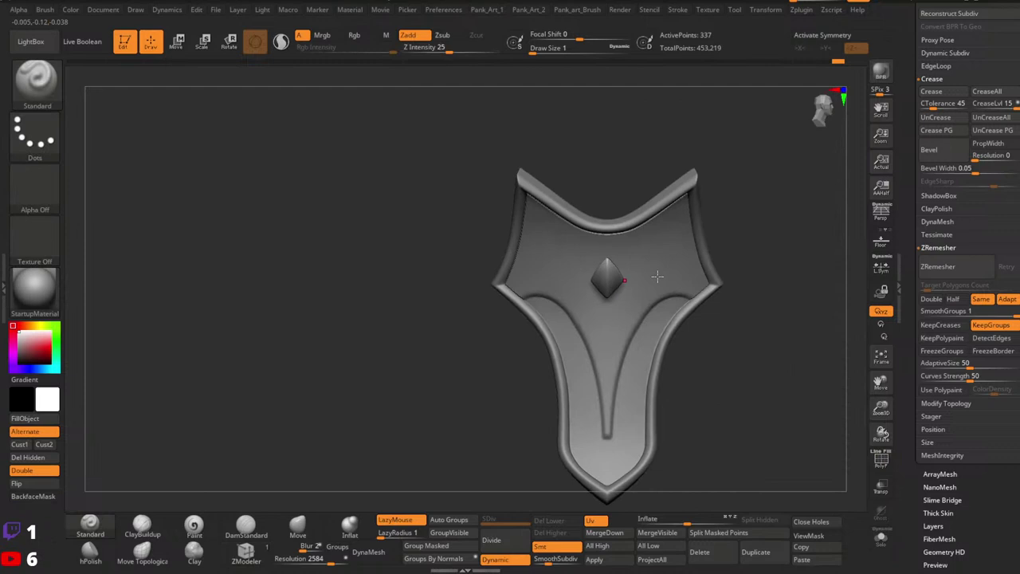
mouse_move(656, 278)
ctrl+right_down()
mouse_move(683, 283)
mouse_move(649, 317)
ctrl+right_up()
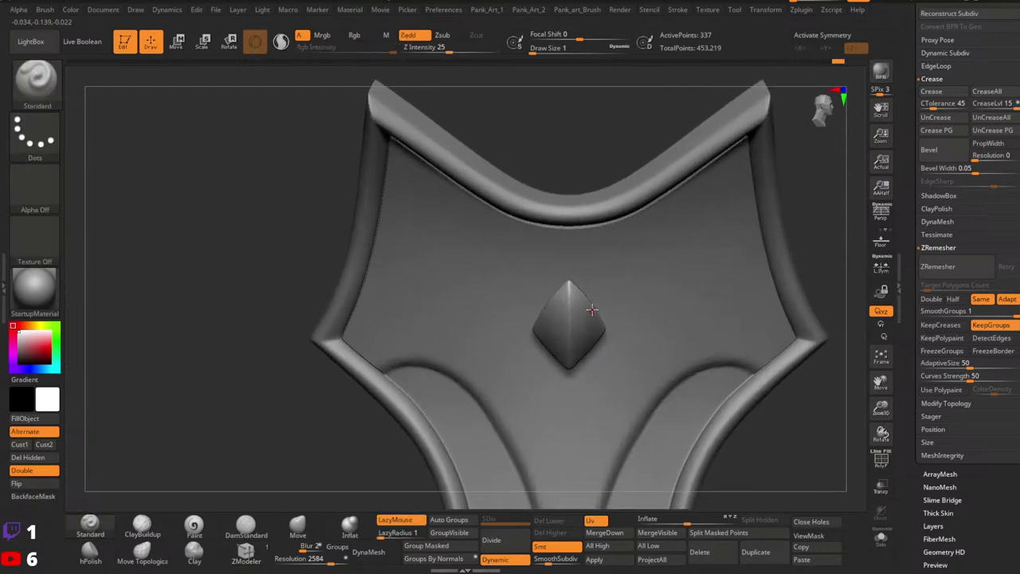
right_drag(694, 326, 748, 463)
Isolate the spike with its polyframe shown and turn off Dynamic Subdivision to inspect the raw mesh from several sides.
click(884, 544)
key(shift+f)
right_drag(603, 365, 693, 346)
ctrl+right_drag(631, 342, 654, 358)
right_drag(654, 358, 605, 339)
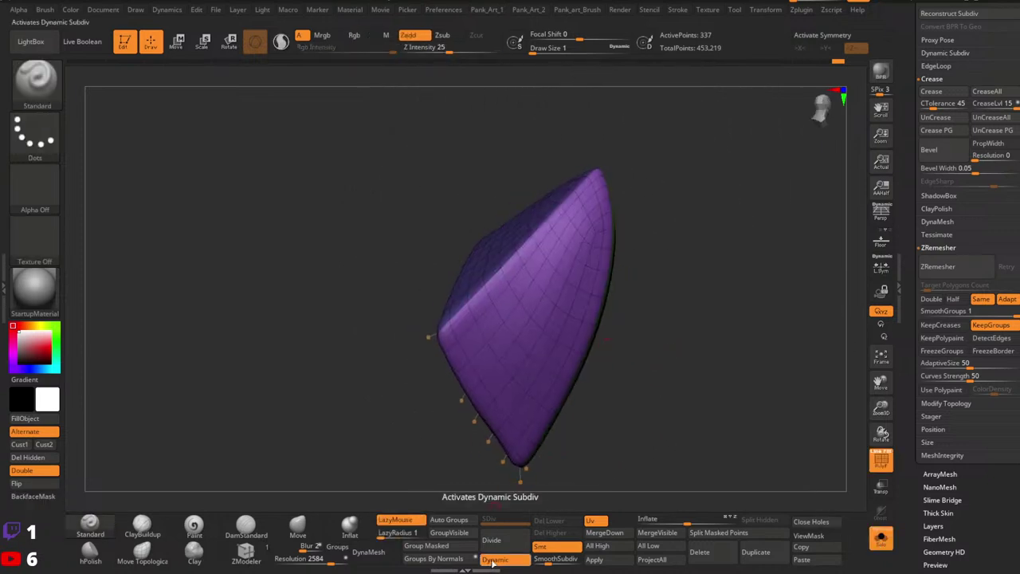
click(492, 563)
right_drag(550, 388, 572, 333)
right_drag(560, 240, 554, 202)
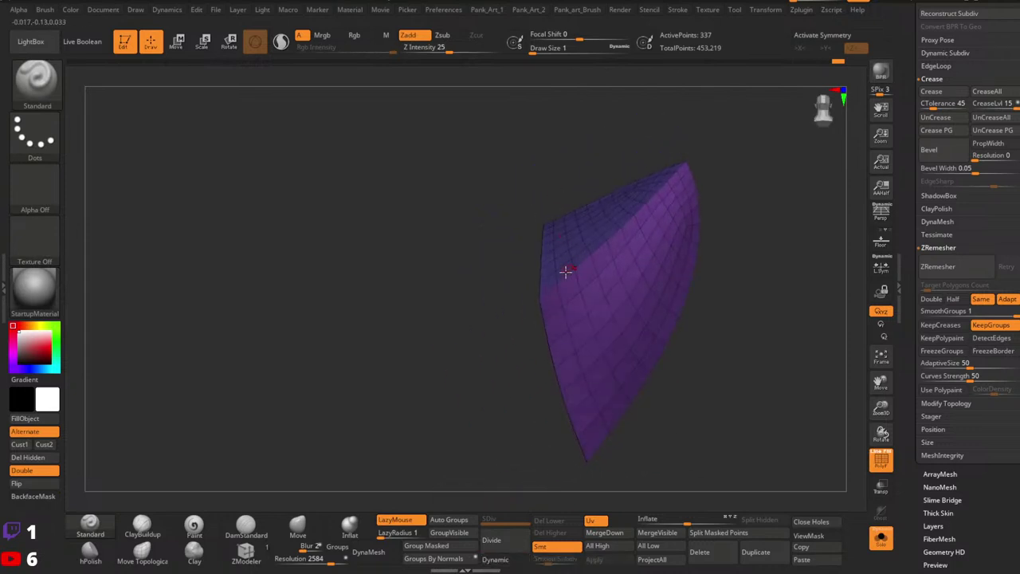
right_drag(565, 272, 594, 253)
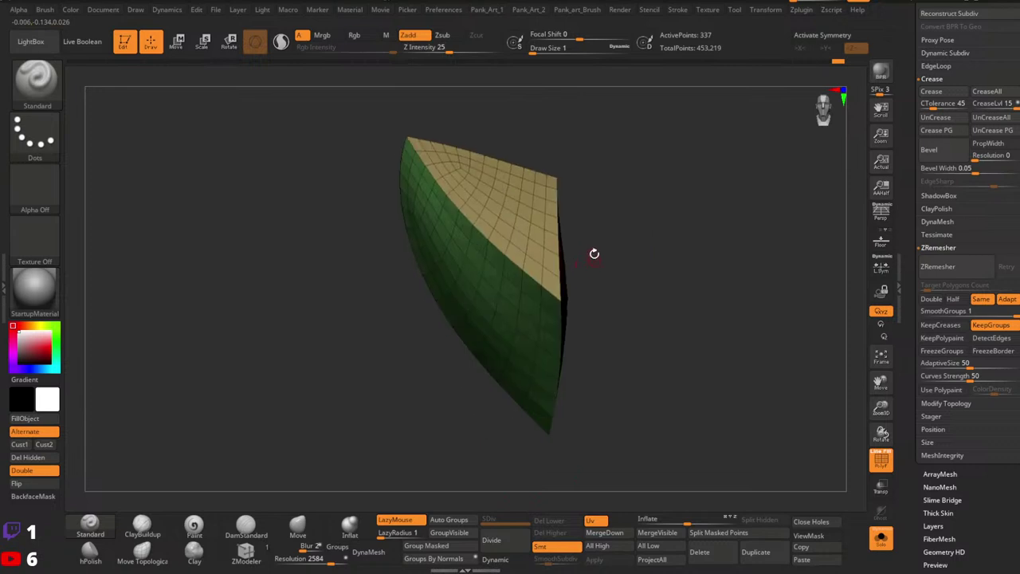
Mask the whole spike except the strip of faces along its flat back edge.
alt+right_drag(578, 192, 563, 182)
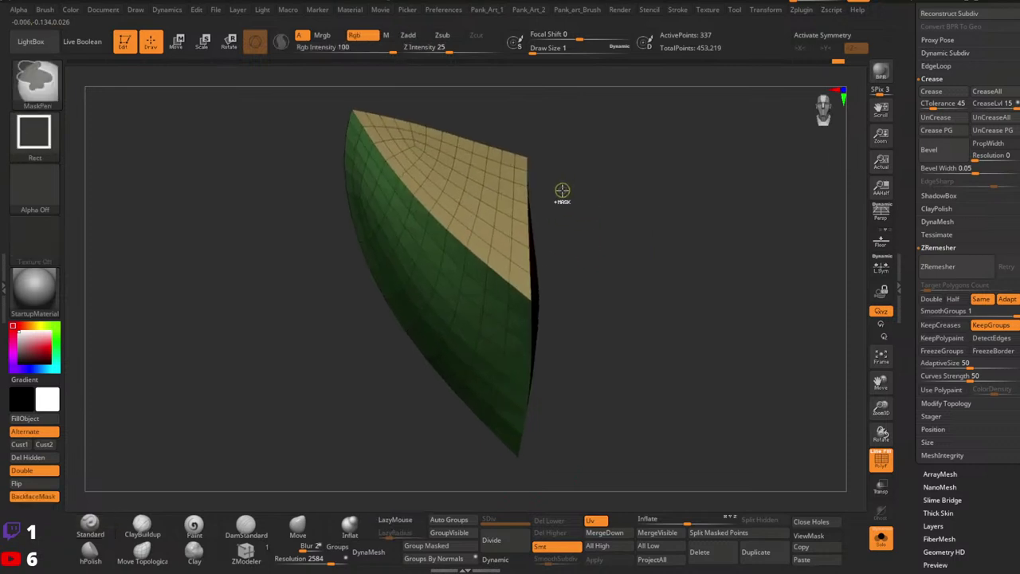
alt+right_drag(565, 300, 562, 279)
right_drag(502, 350, 594, 279)
ctrl+shift+click(595, 282)
ctrl+shift+click(727, 256)
right_drag(671, 287, 683, 273)
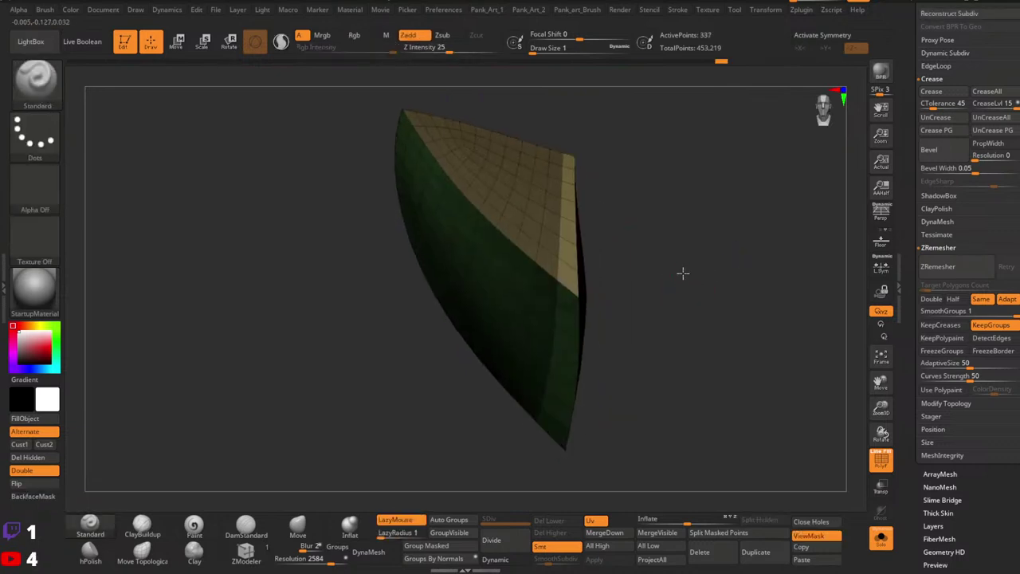
Move the unmasked back edge about 0.0022 outward along the X axis and clear the mask.
key(w)
click(471, 191)
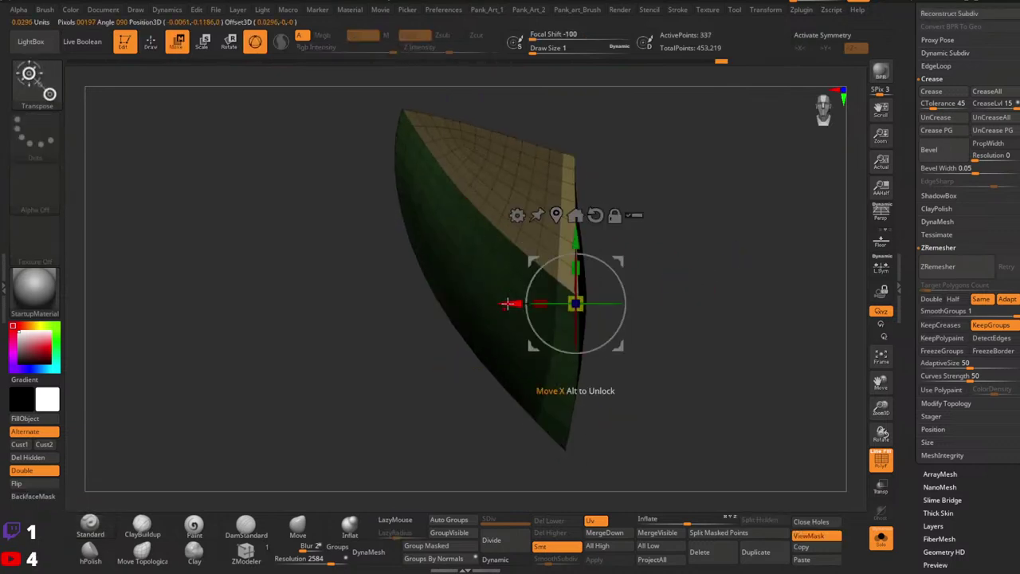
drag(508, 302, 517, 304)
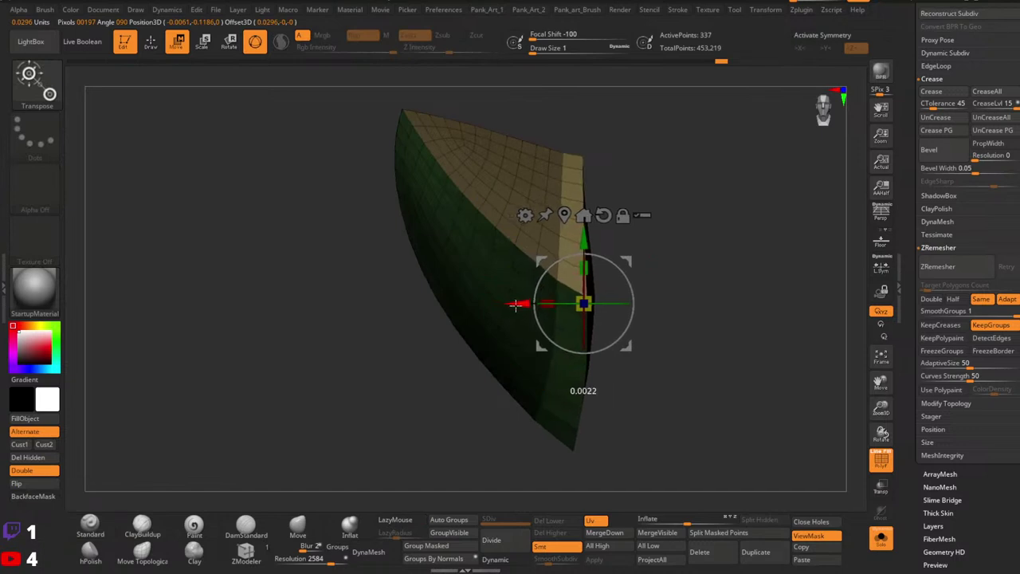
key(q)
ctrl+drag(693, 285, 710, 300)
Activate symmetry across the Z axis for the spike.
right_drag(654, 299, 598, 273)
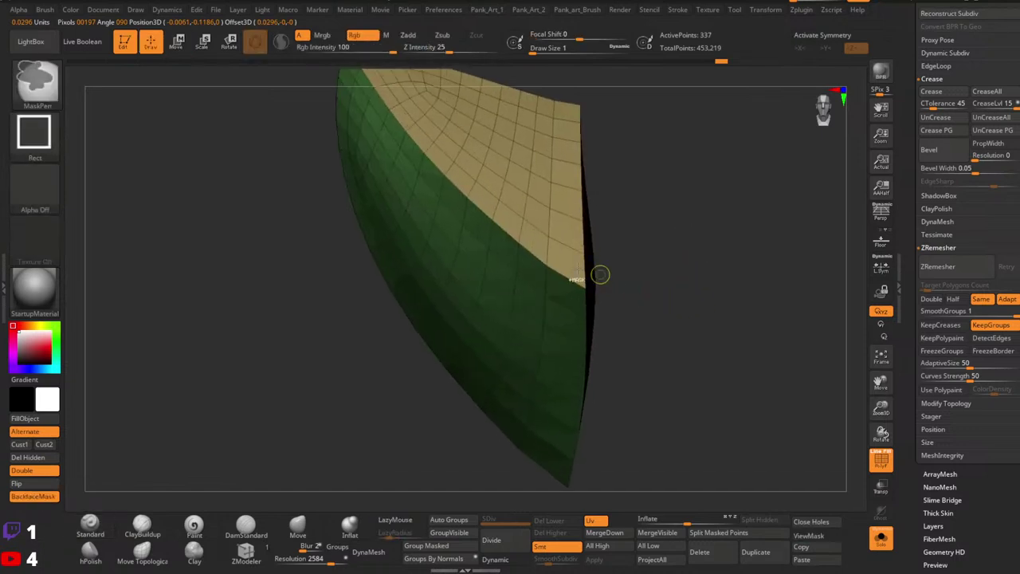
key(x)
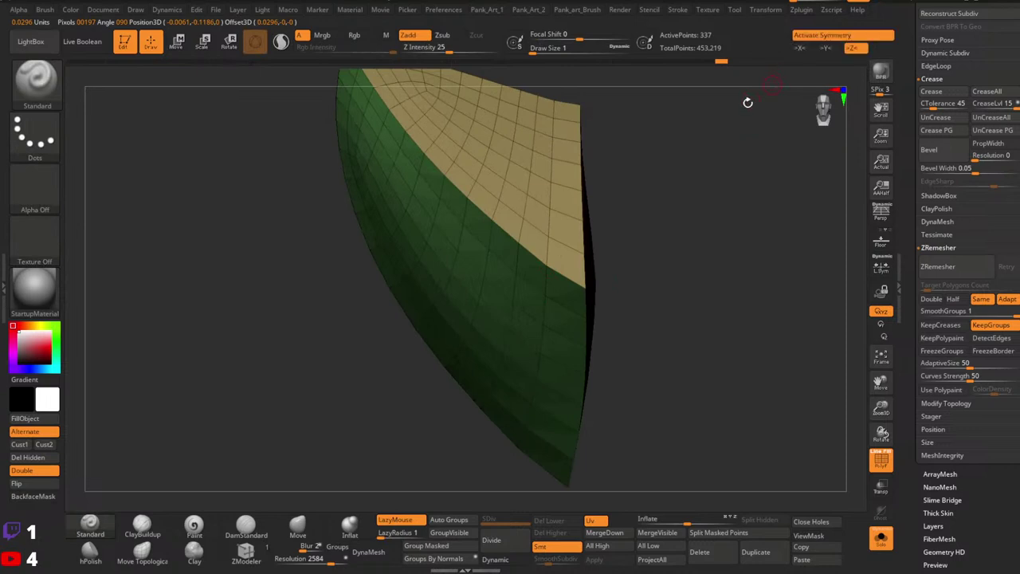
ctrl+shift+click(566, 246)
ctrl+shift+click(635, 243)
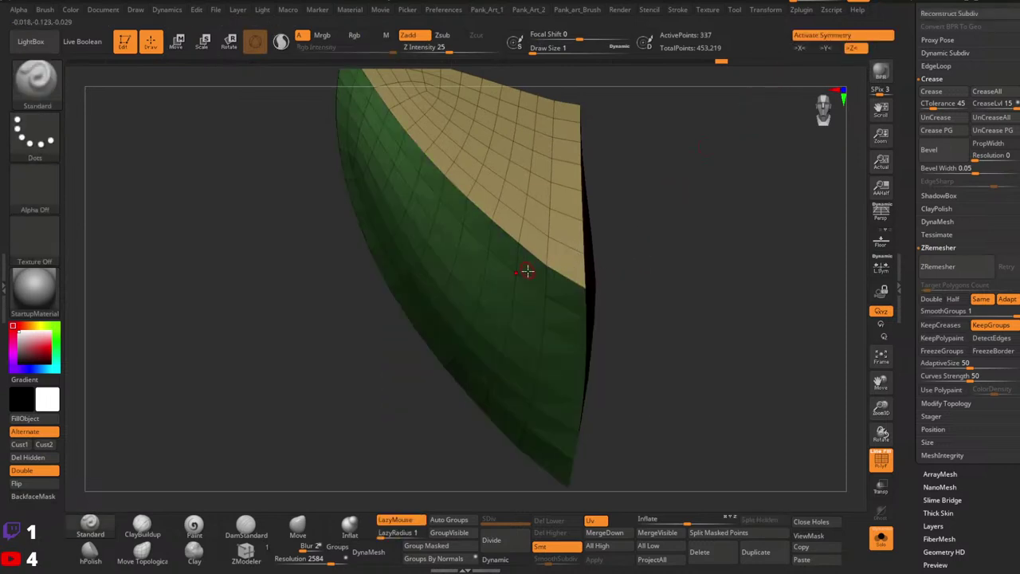
key(space)
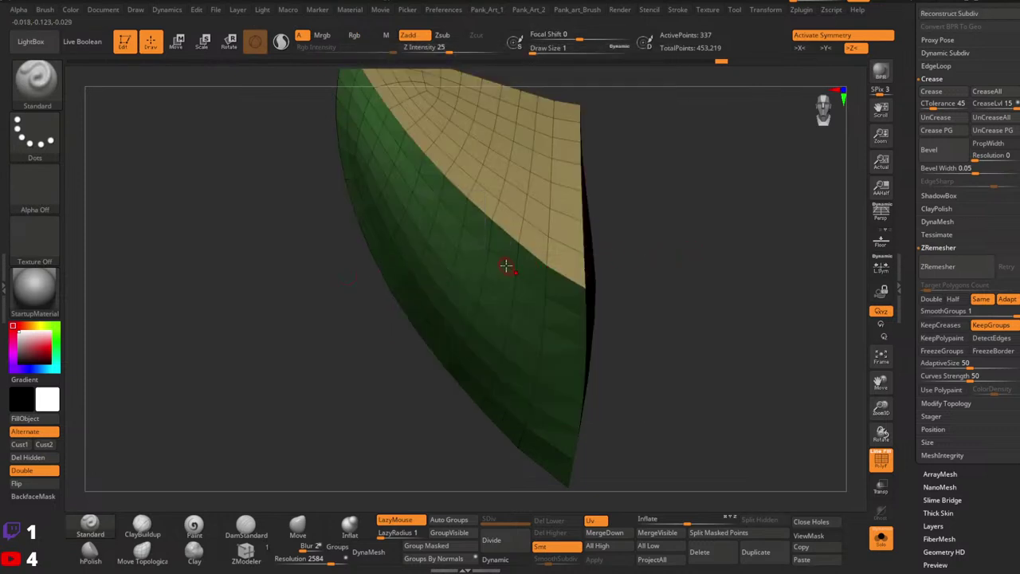
alt+right_drag(545, 251, 550, 267)
mouse_move(622, 259)
ctrl+right_down()
mouse_move(618, 277)
mouse_move(589, 295)
mouse_move(592, 203)
mouse_move(548, 212)
ctrl+right_up()
key(space)
ctrl+right_drag(549, 212, 526, 276)
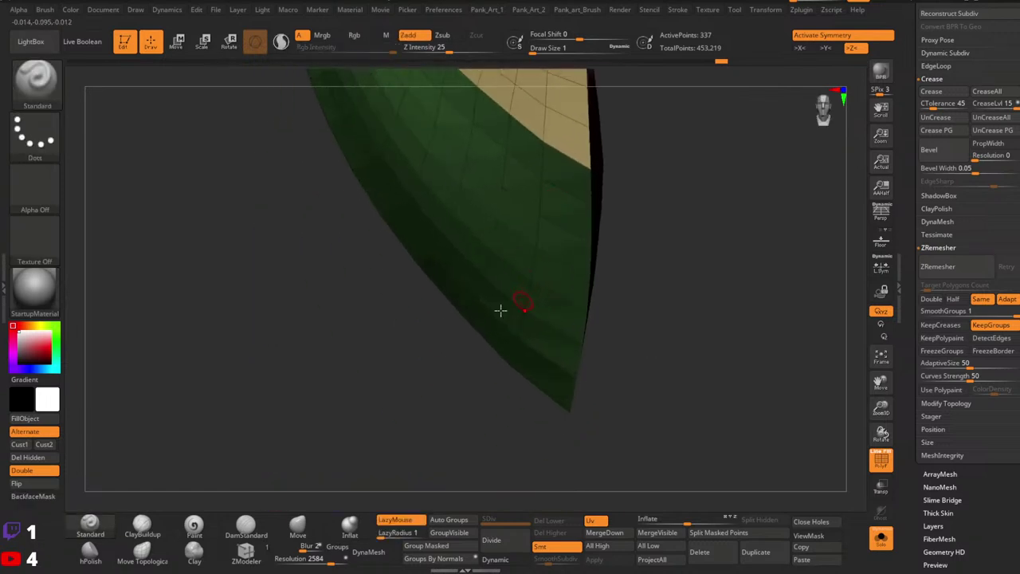
Switch to the ZModeler brush, set its edge action to Slide, and slide an edge near the wedge's lower tip.
click(257, 555)
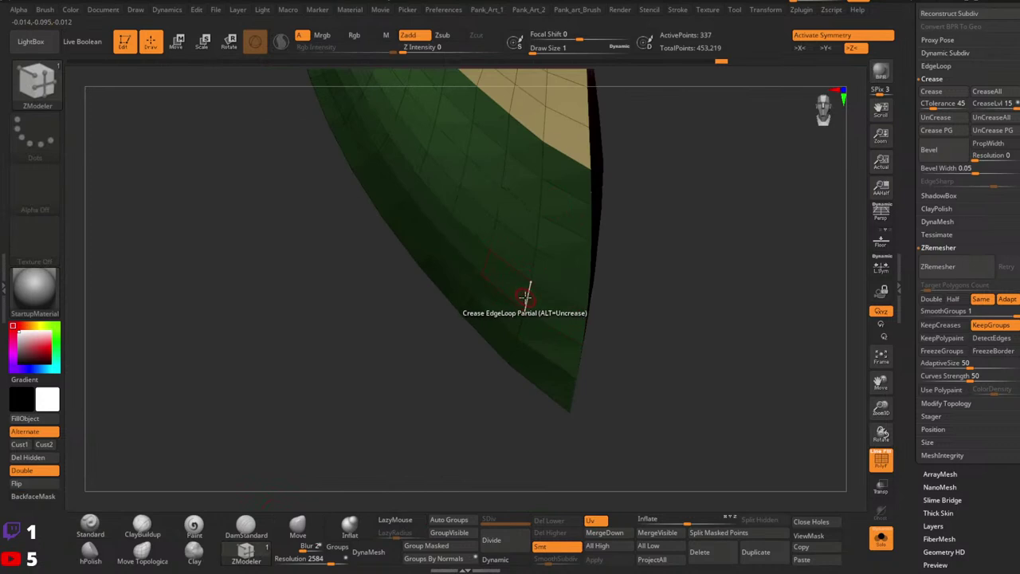
key(space)
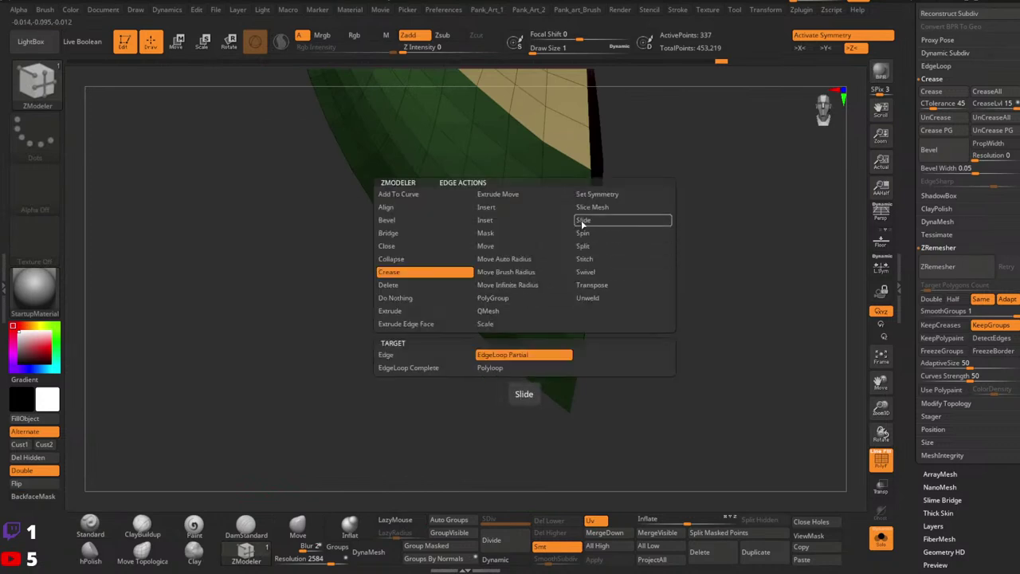
click(583, 221)
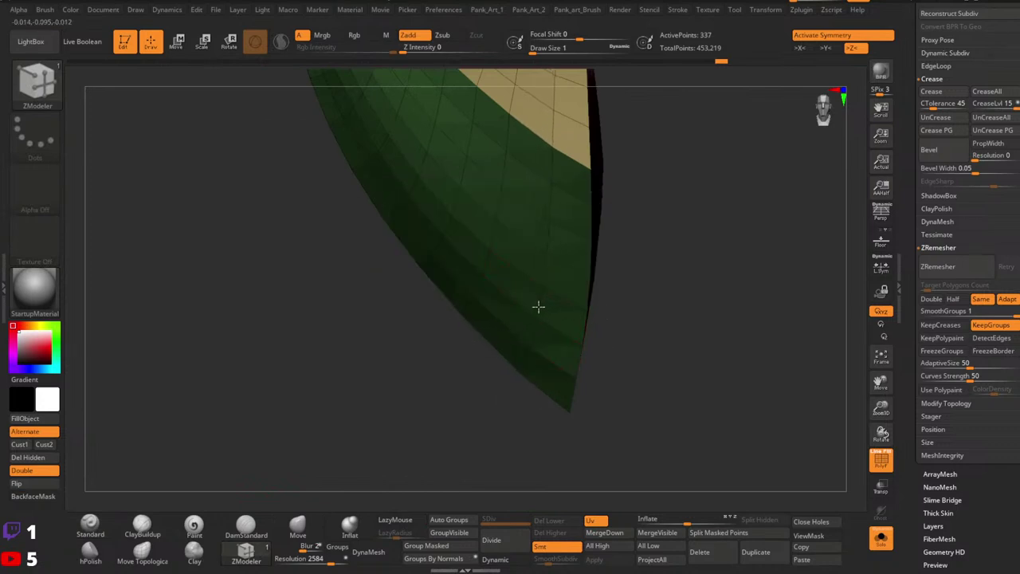
drag(538, 307, 542, 307)
Set the ZModeler point action to Slide with the Brush Radius target.
mouse_move(579, 314)
ctrl+right_down()
mouse_move(548, 334)
mouse_move(573, 266)
ctrl+right_up()
alt+right_drag(560, 369, 560, 295)
ctrl+right_drag(561, 295, 577, 349)
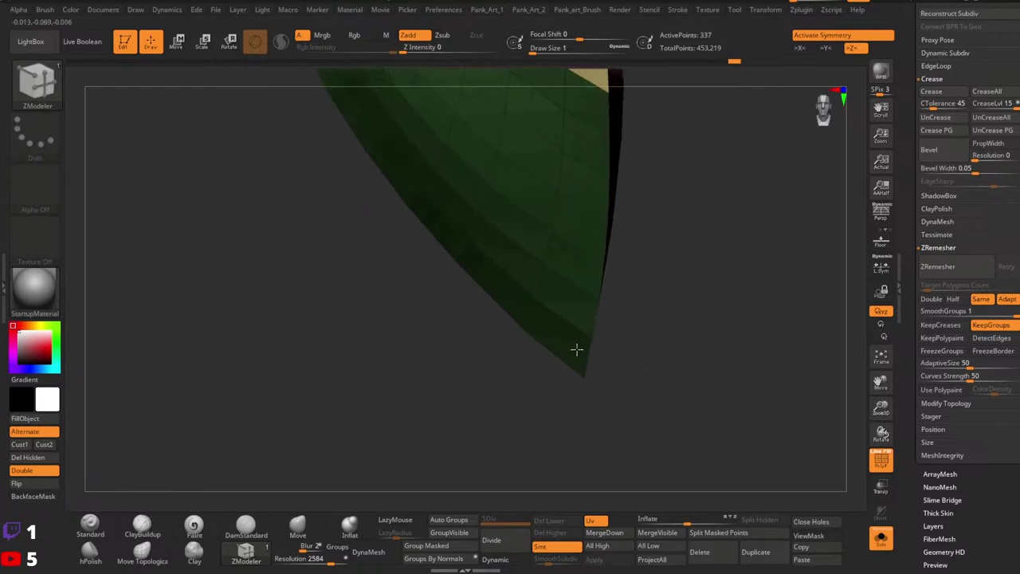
key(space)
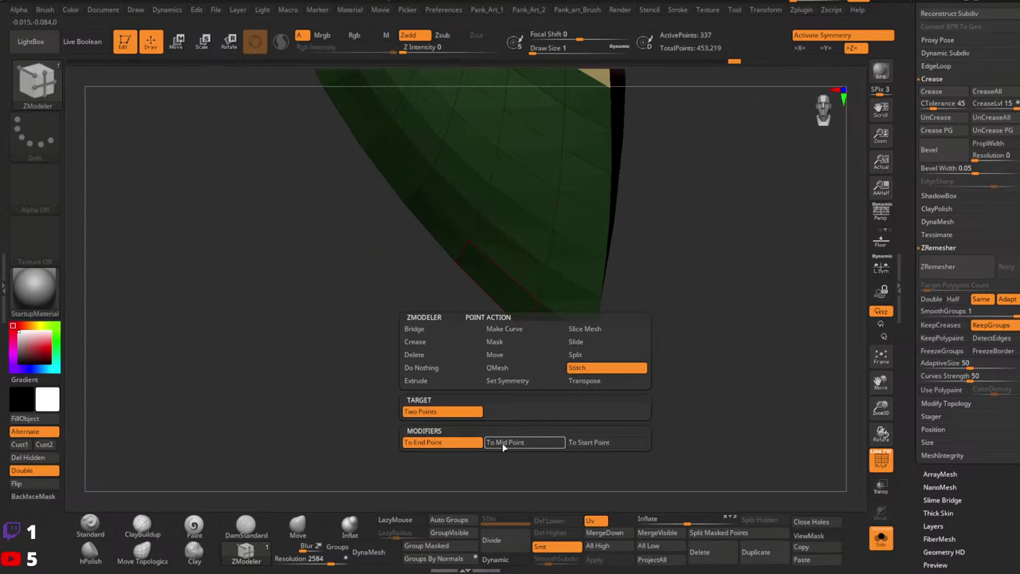
click(576, 341)
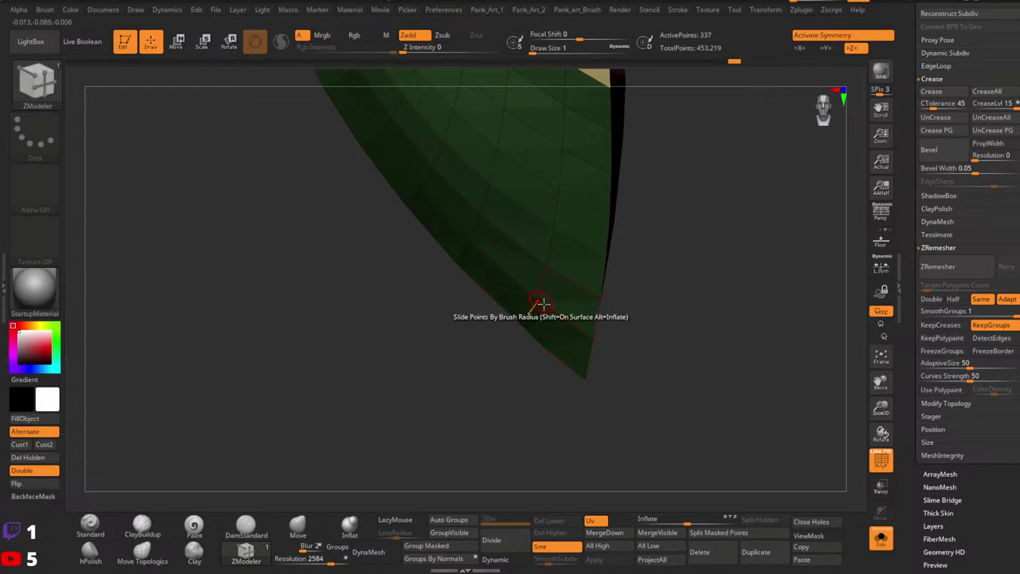
Change the model's material to SkinShade4.
alt+right_drag(557, 271, 552, 327)
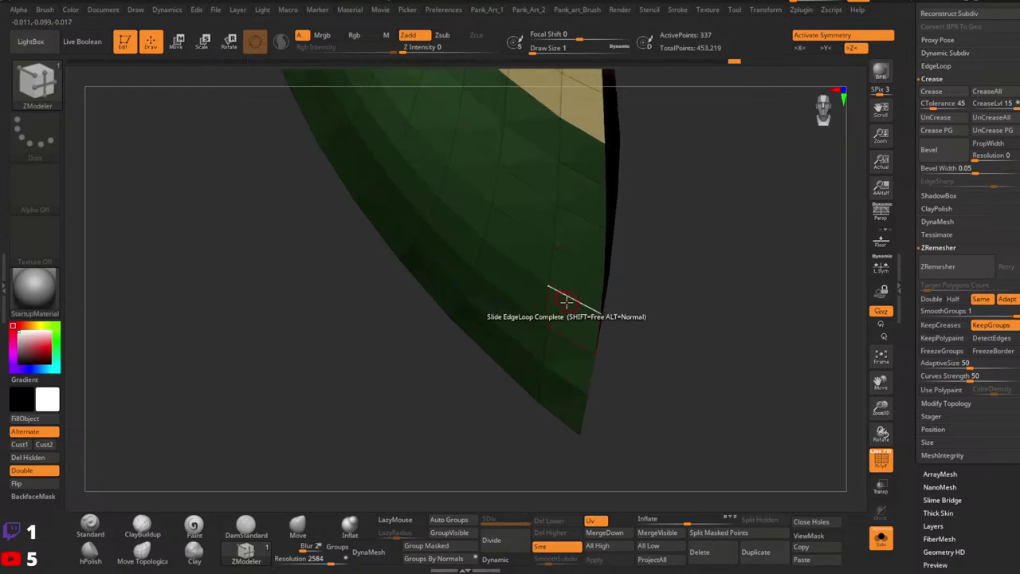
key(space)
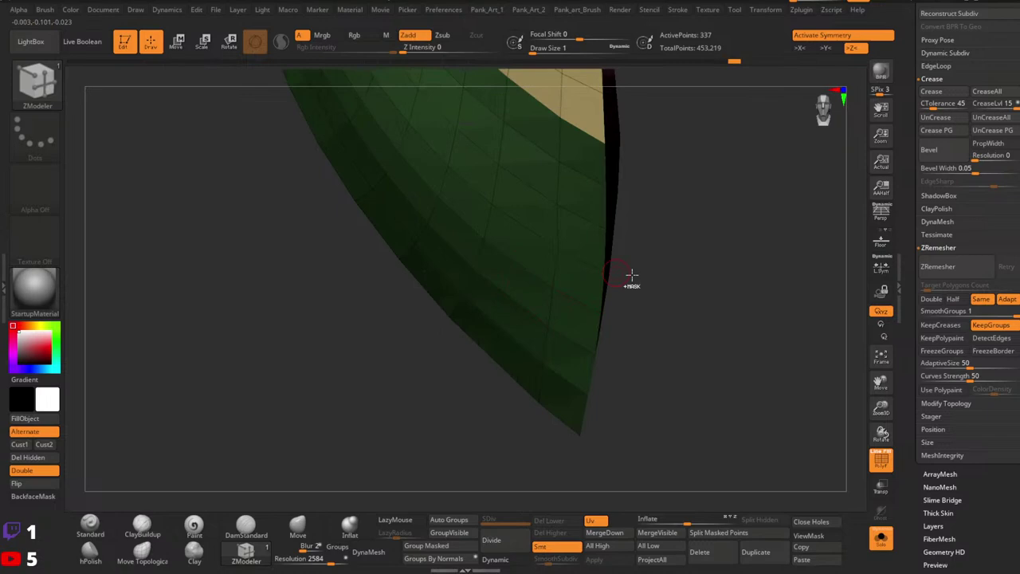
drag(631, 275, 568, 288)
click(43, 292)
click(314, 214)
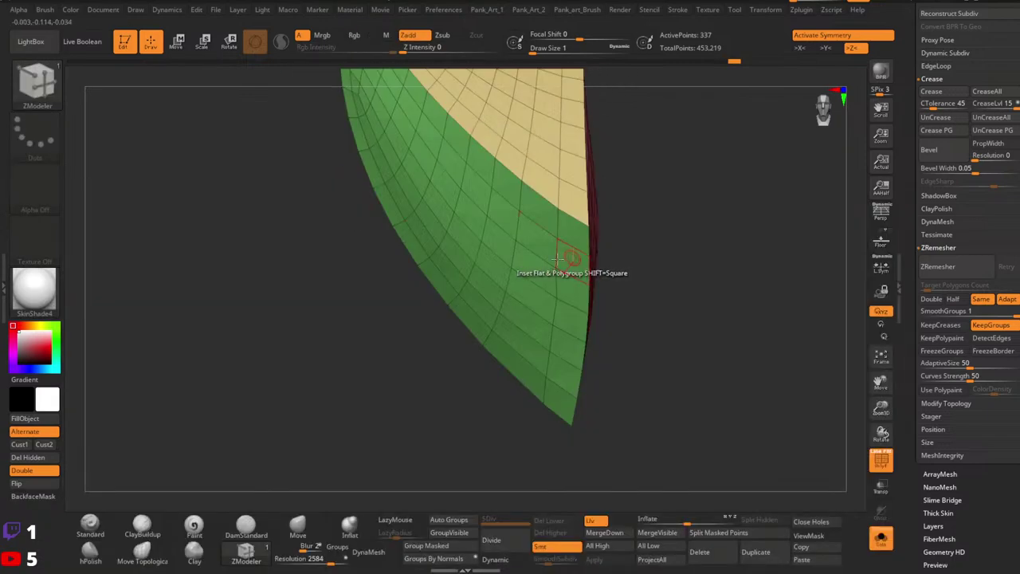
Slide the points and edges near the green side's lower tip to even out the edge spacing.
ctrl+right_drag(568, 258, 560, 289)
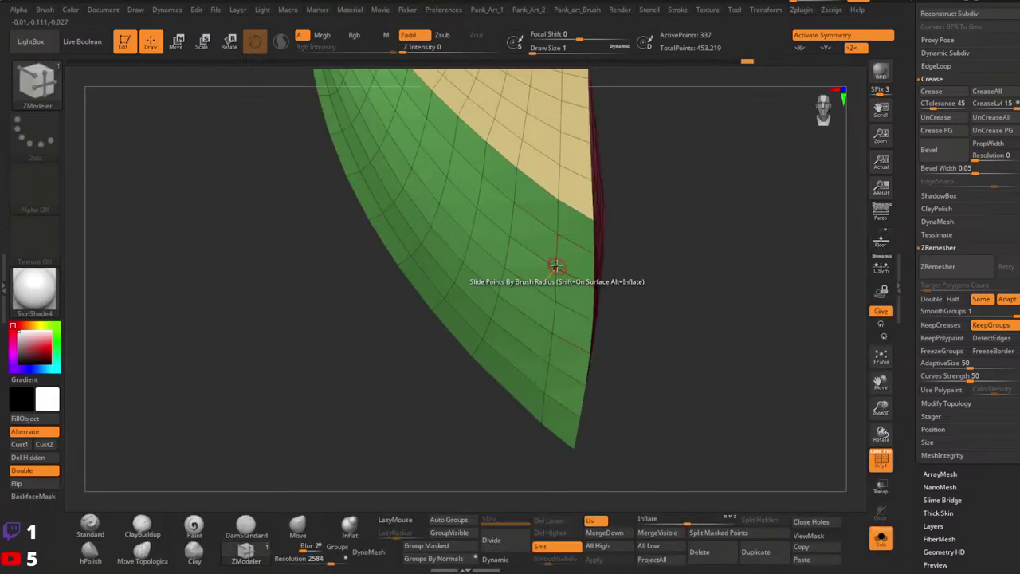
drag(652, 330, 567, 302)
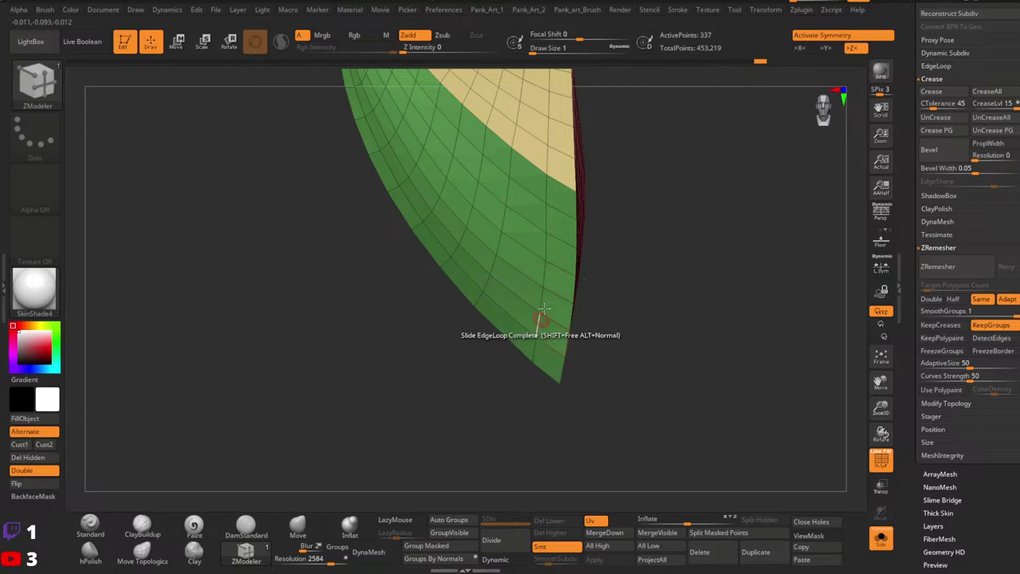
alt+right_drag(563, 183, 518, 331)
key(space)
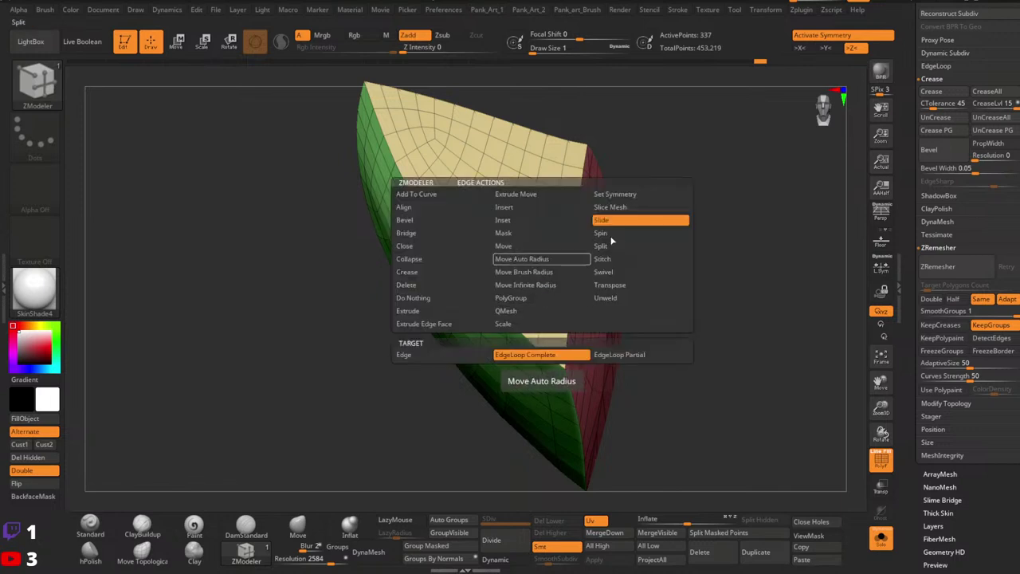
click(481, 353)
right_drag(547, 261, 545, 297)
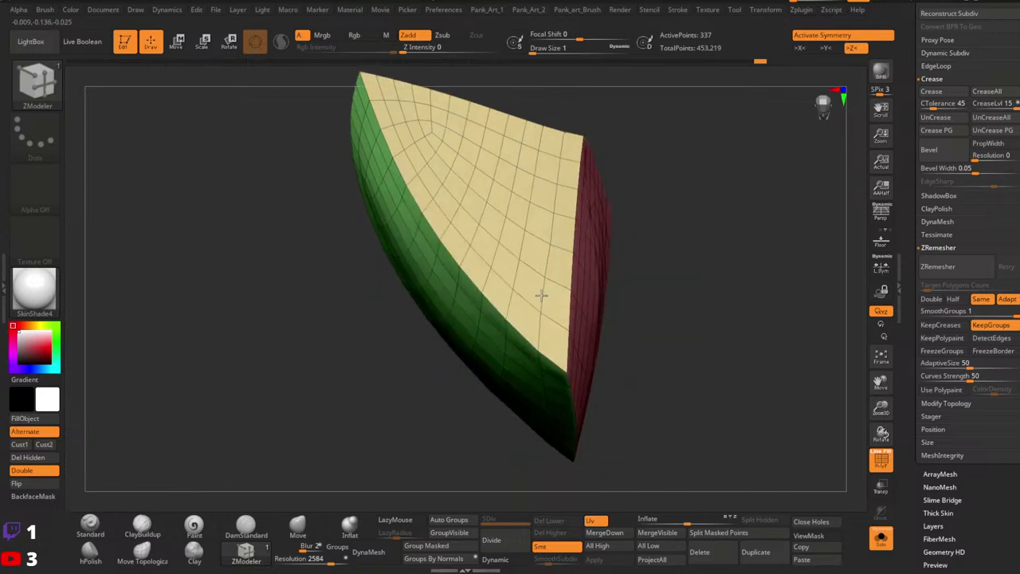
alt+right_drag(554, 258, 554, 300)
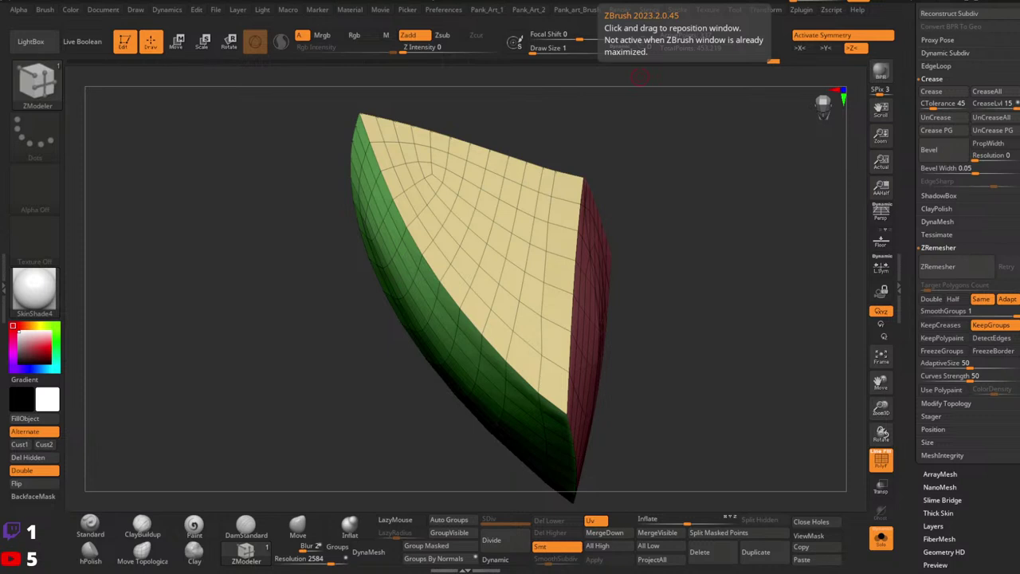
Slide the points of the edge loop running beside the red face on the beige side to even its spacing.
mouse_move(648, 251)
right_down()
mouse_move(521, 287)
mouse_move(549, 314)
right_up()
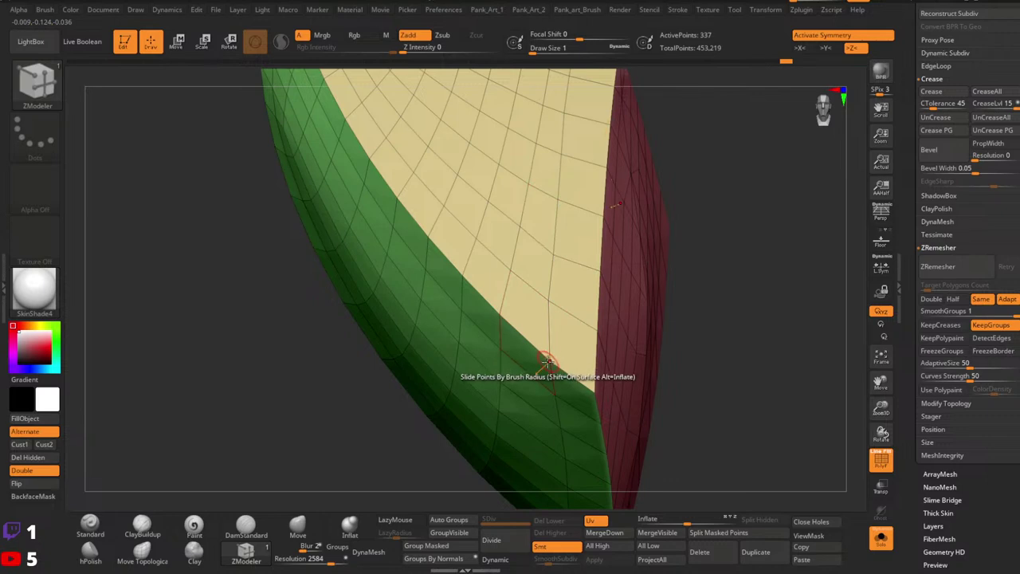
alt+right_drag(581, 166, 578, 325)
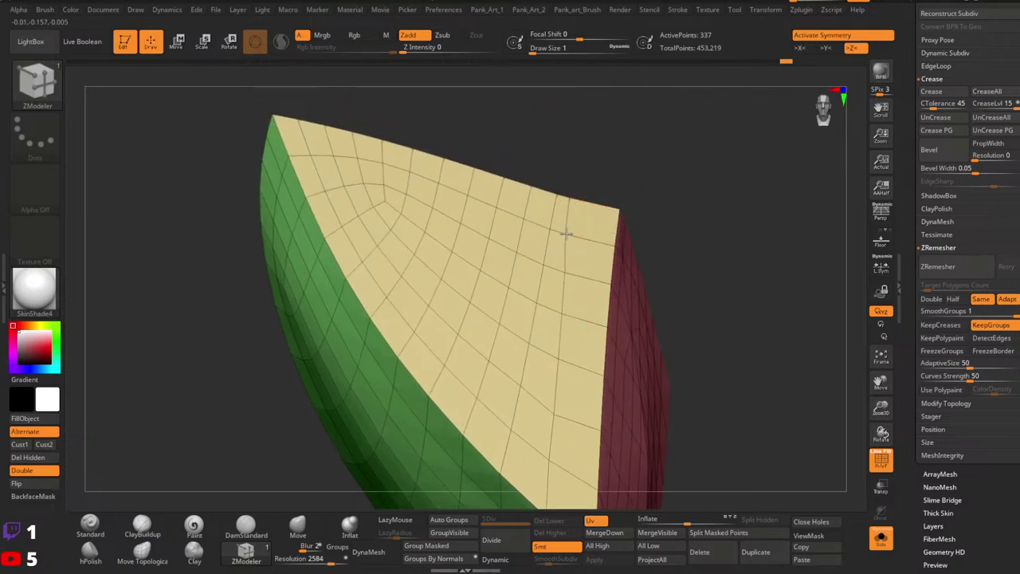
alt+right_drag(578, 300, 575, 244)
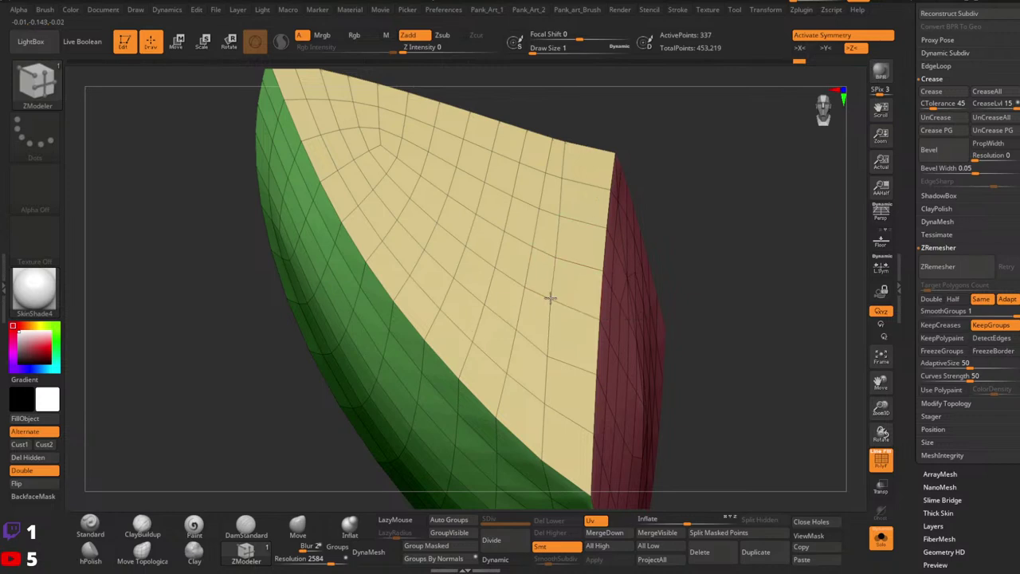
alt+right_drag(564, 154, 562, 183)
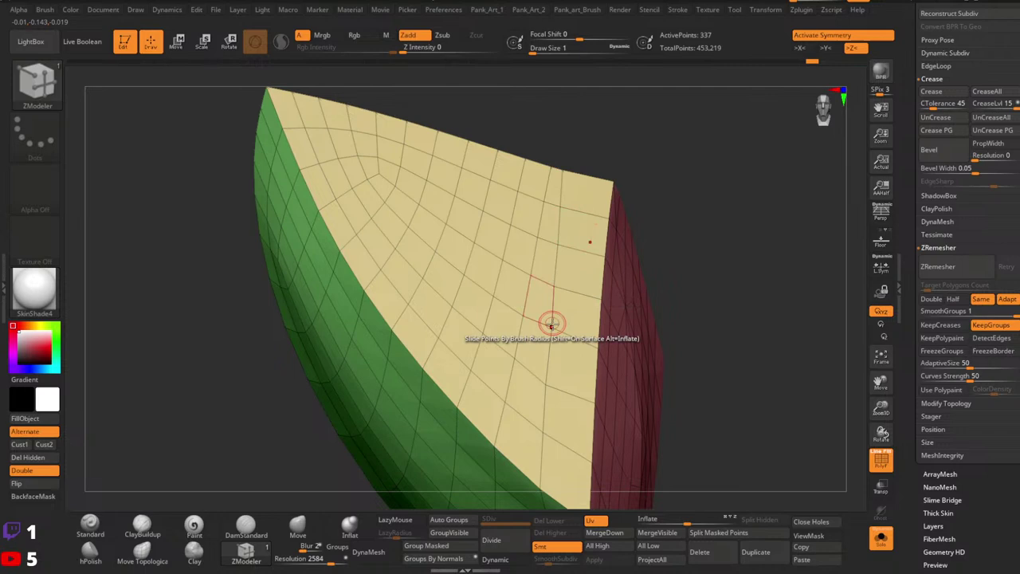
Isolate the polygon loop bordering the red face with the Lasso selection, assign it its own polygroup, and show the full mesh.
mouse_move(674, 332)
ctrl+right_down()
mouse_move(609, 256)
mouse_move(569, 346)
mouse_move(549, 299)
mouse_move(508, 305)
ctrl+right_up()
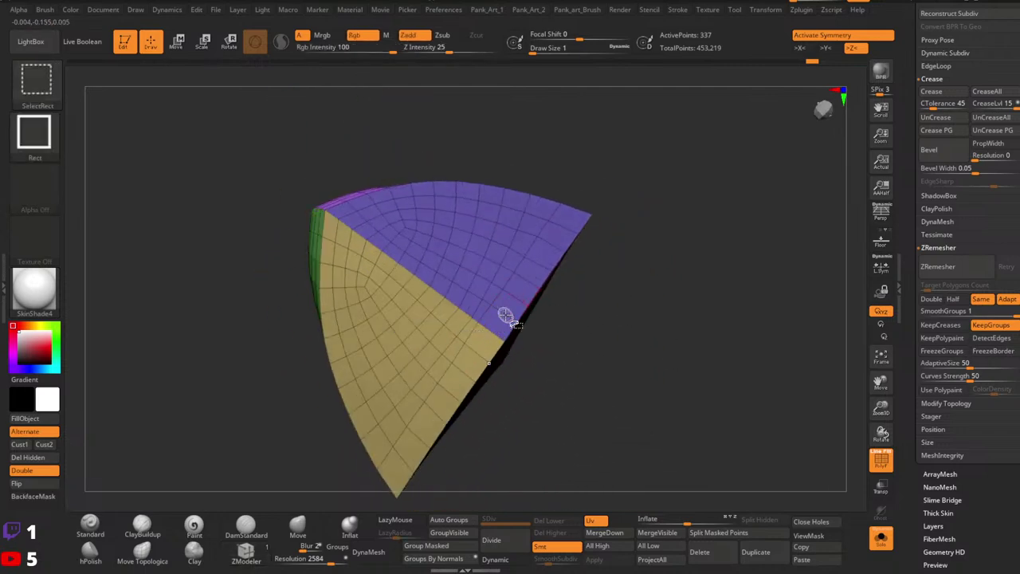
click(35, 134)
click(256, 145)
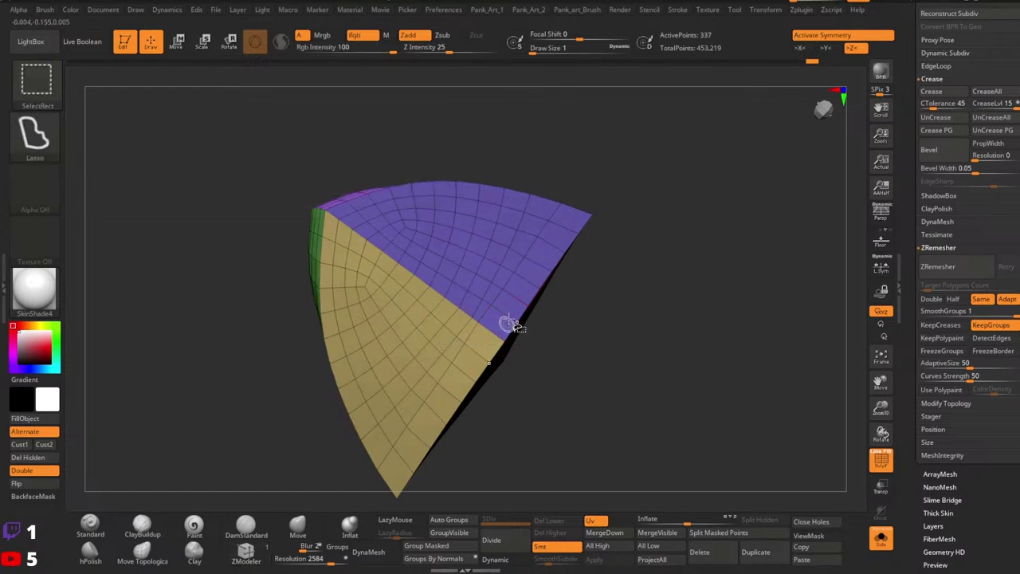
ctrl+shift+click(510, 319)
right_drag(515, 316, 637, 299)
ctrl+shift+drag(655, 279, 683, 291)
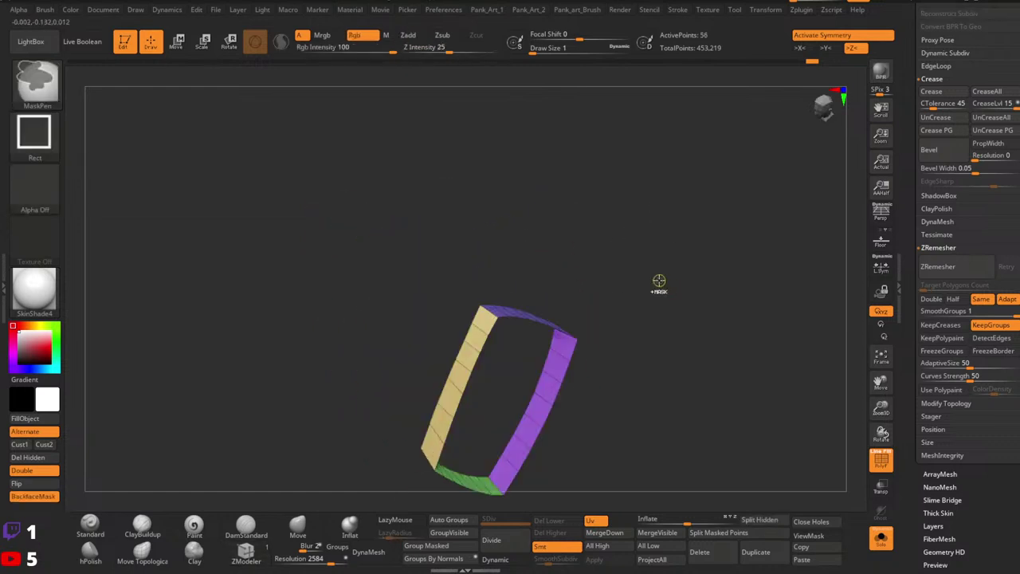
key(ctrl+w)
key(ctrl+w)
ctrl+shift+click(672, 307)
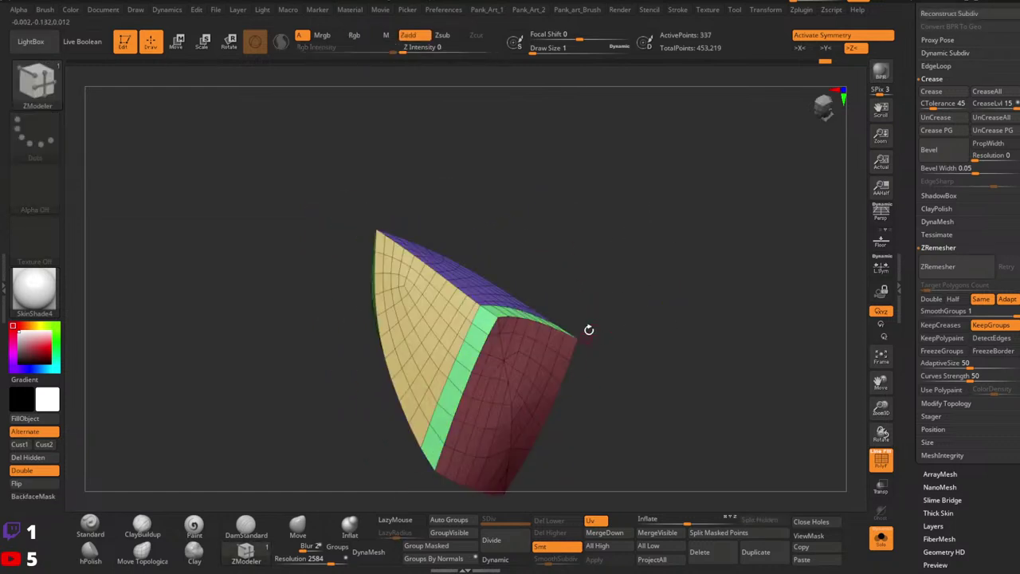
Slide the points along the inner edge of the light green border to straighten it toward the lower tip.
shift+right_drag(589, 330, 621, 215)
ctrl+right_drag(551, 268, 621, 323)
alt+right_drag(622, 323, 581, 232)
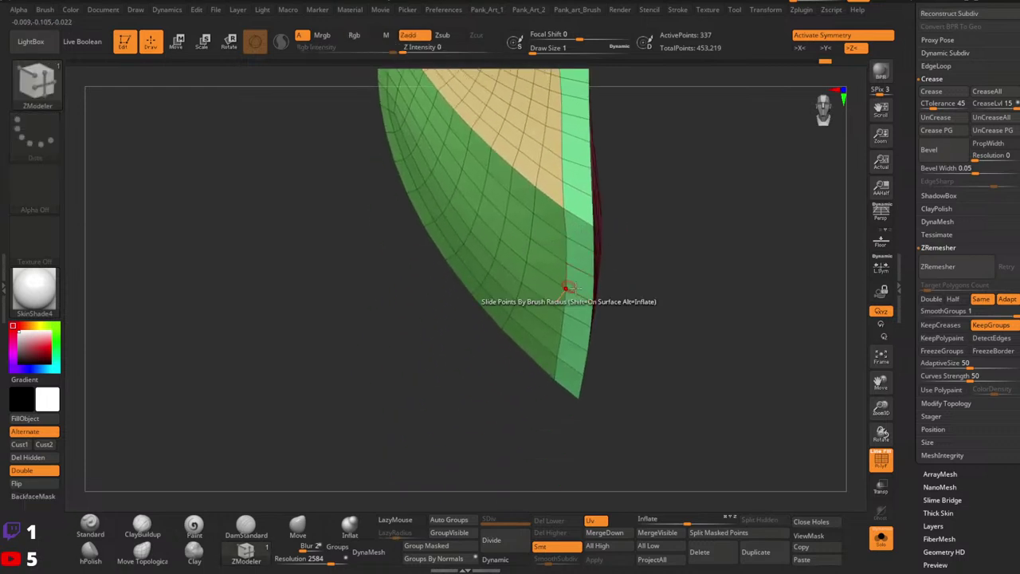
right_drag(574, 288, 527, 271)
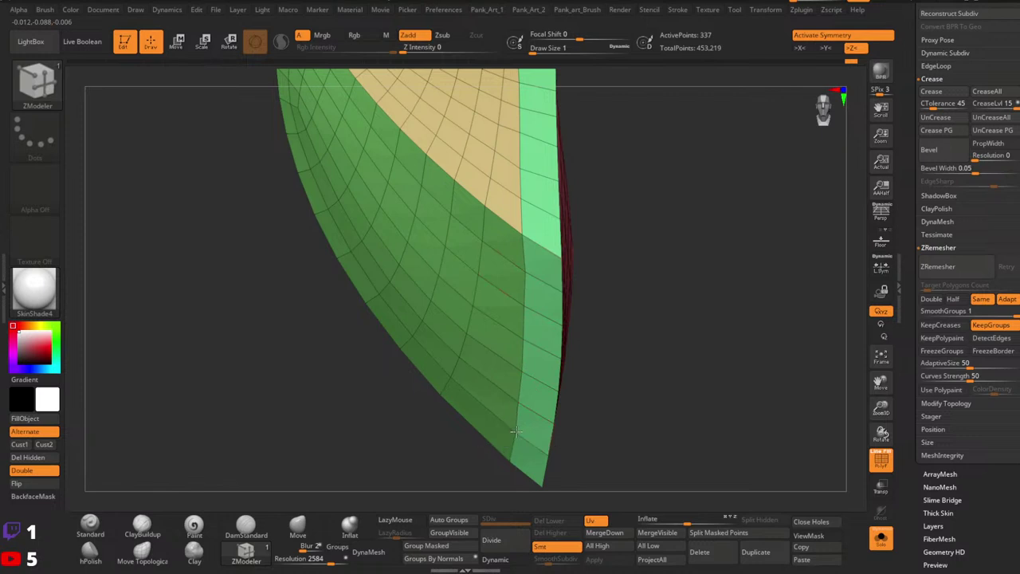
alt+right_drag(524, 430, 540, 389)
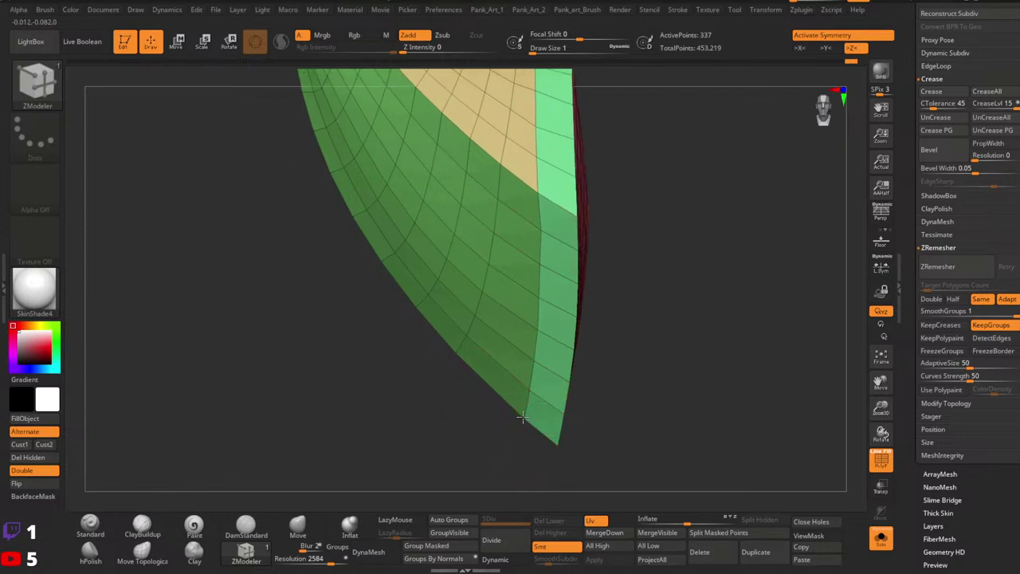
mouse_move(523, 423)
ctrl+right_down()
mouse_move(560, 283)
mouse_move(555, 295)
ctrl+right_up()
ctrl+right_drag(555, 295, 555, 317)
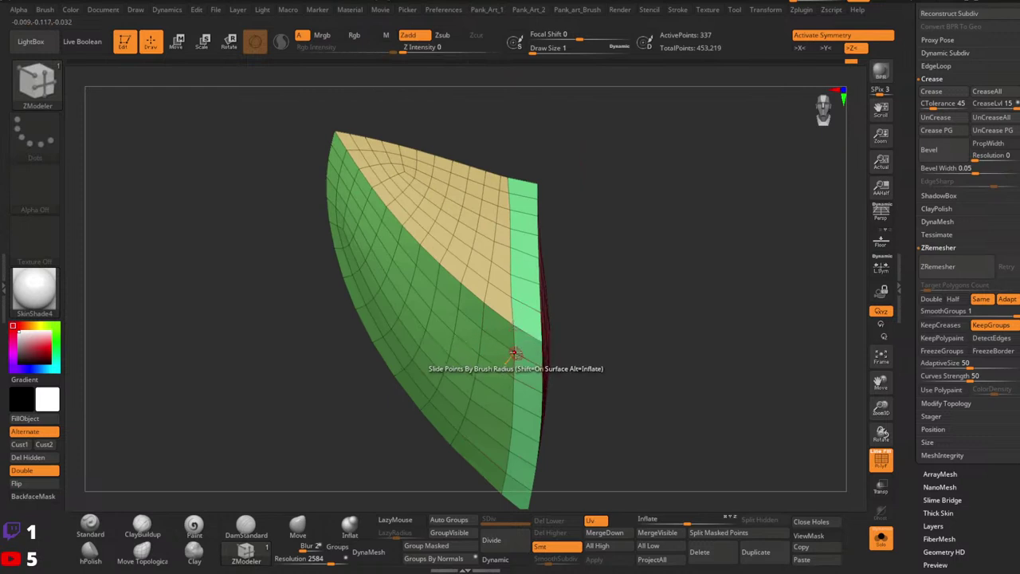
Extrude the light green border outward with the ZModeler polygon action set to Extrude and the Polygroup All target.
right_drag(531, 348, 536, 299)
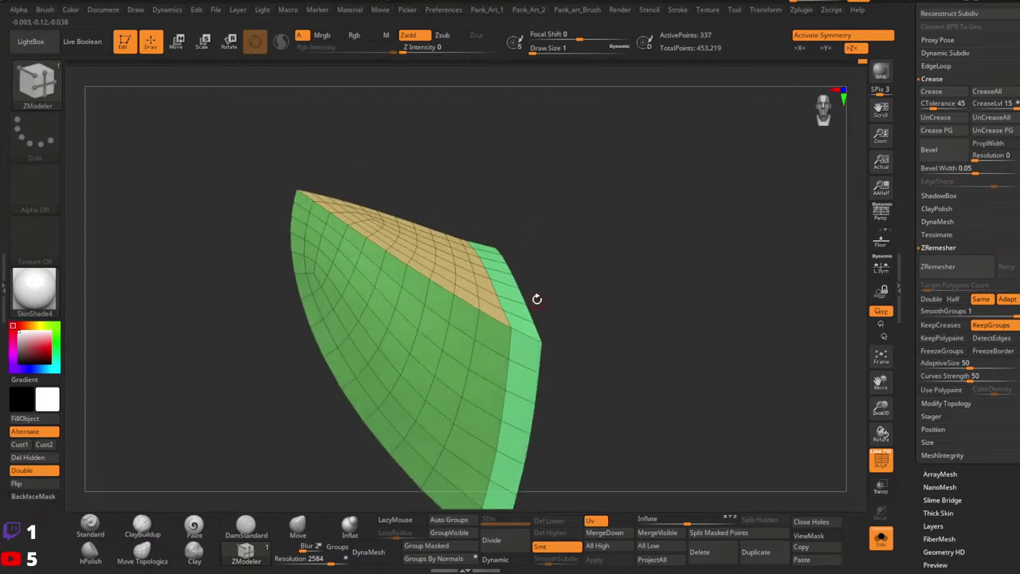
key(space)
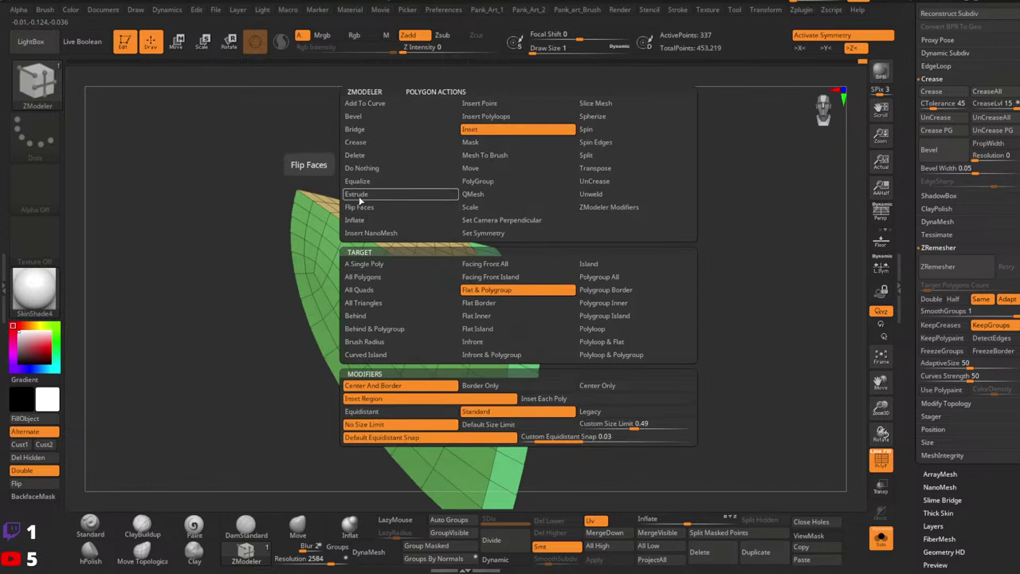
click(360, 197)
click(613, 278)
drag(513, 304, 527, 294)
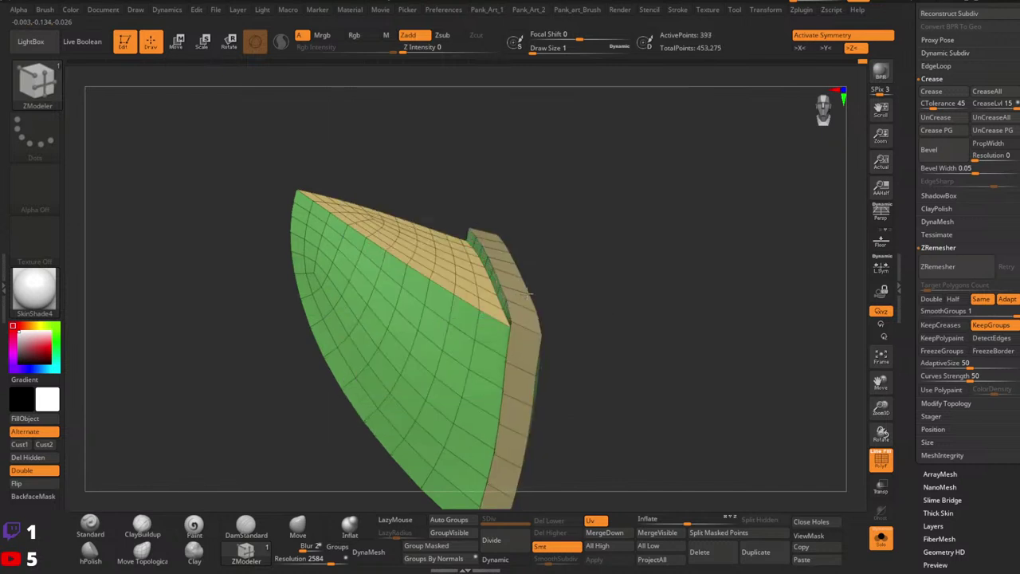
Undo the border extrusion and extrude the border polygroup outward again to form the raised rim.
right_drag(535, 292, 650, 305)
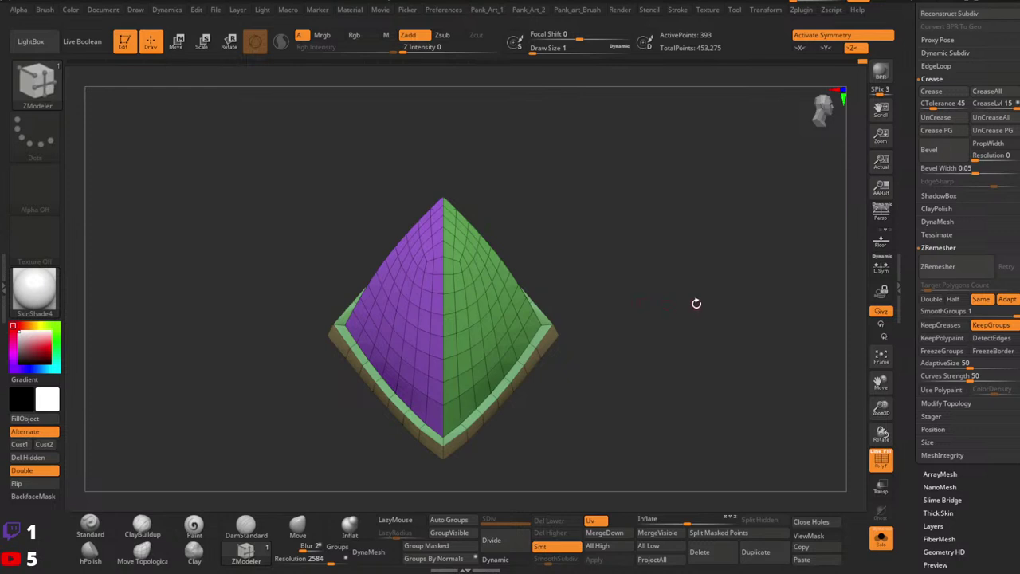
mouse_move(511, 347)
ctrl+right_down()
mouse_move(532, 365)
mouse_move(620, 381)
mouse_move(674, 278)
ctrl+right_up()
key(ctrl+z)
drag(558, 308, 599, 336)
ctrl+right_drag(615, 349, 640, 333)
ctrl+right_drag(640, 333, 613, 278)
right_drag(637, 348, 621, 296)
alt+drag(628, 290, 485, 437)
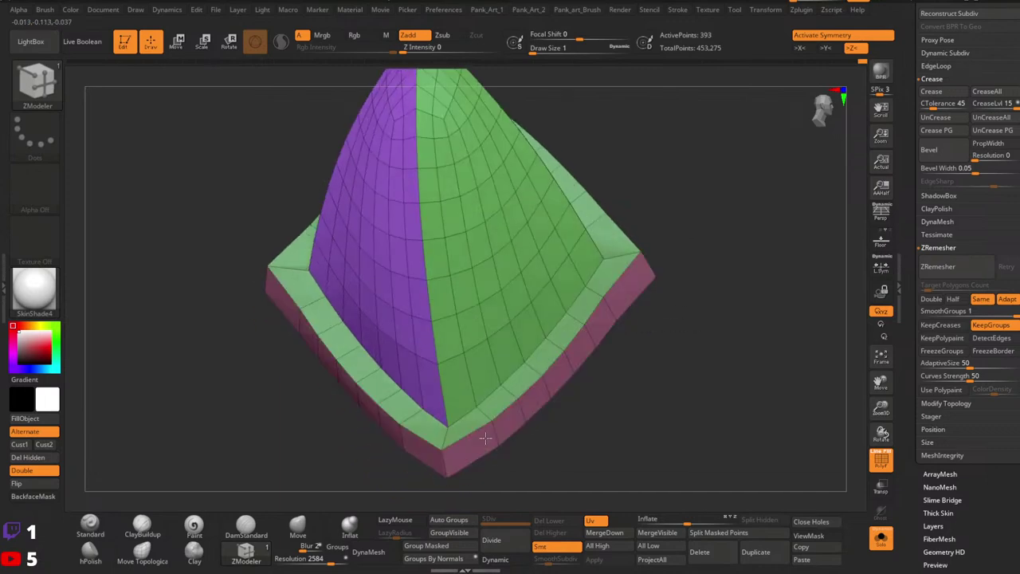
Isolate the outer strip of the extruded rim so only that polygroup stays visible.
right_drag(484, 438, 544, 257)
ctrl+shift+double_click(539, 262)
right_drag(583, 298, 617, 279)
ctrl+shift+drag(649, 298, 680, 326)
alt+right_drag(610, 356, 590, 335)
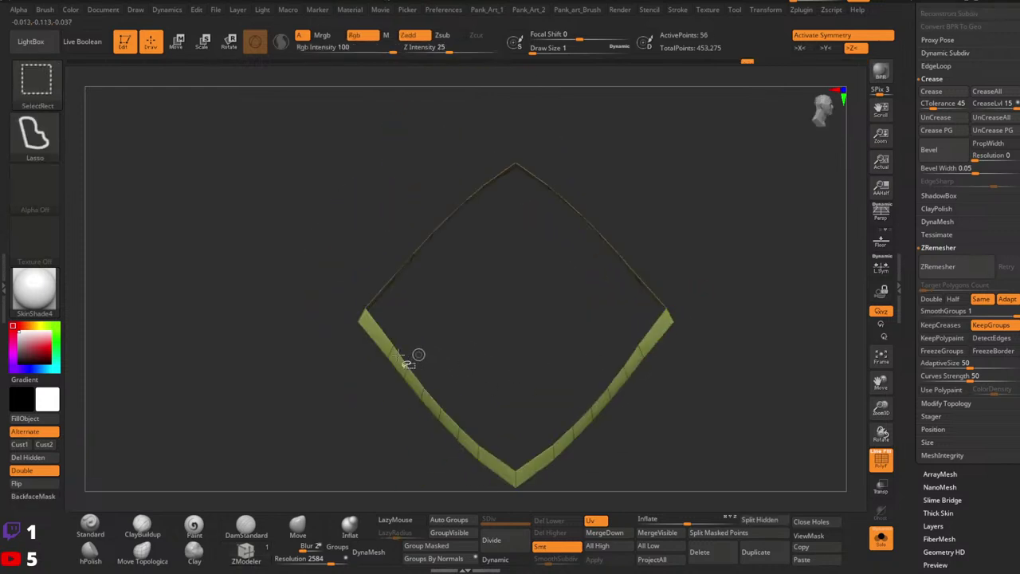
mouse_move(519, 145)
ctrl+shift+mouse_down()
mouse_move(656, 438)
mouse_move(746, 568)
ctrl+shift+mouse_up()
key(ctrl+z)
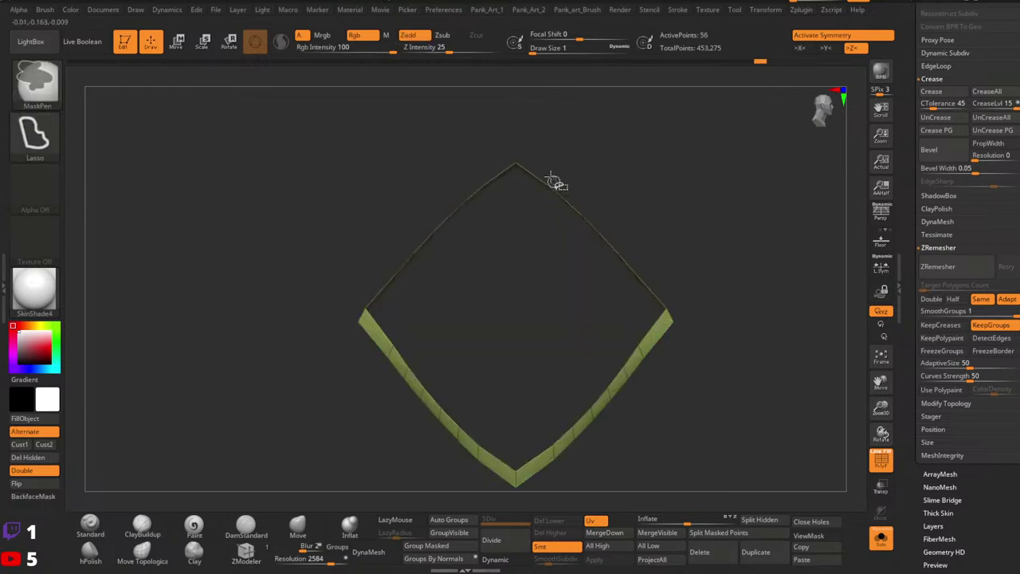
mouse_move(533, 157)
ctrl+alt+shift+mouse_down()
mouse_move(516, 423)
mouse_move(788, 292)
mouse_move(836, 56)
ctrl+alt+shift+mouse_up()
key(ctrl+z)
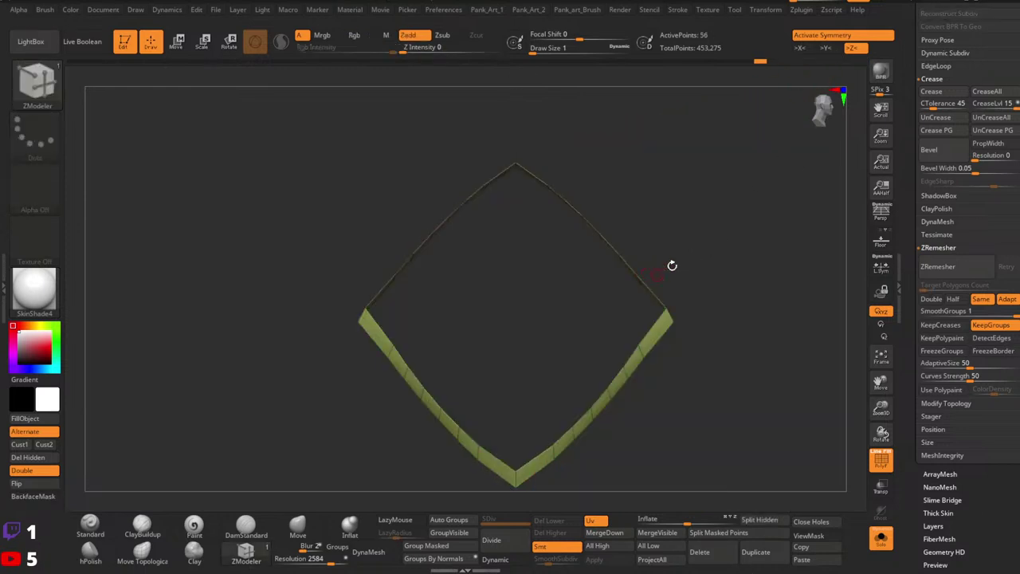
Show the extruded rim's side faces together with its outer strip, keeping the rest of the mesh hidden.
ctrl+shift+click(702, 263)
right_drag(703, 265, 629, 275)
ctrl+shift+click(603, 263)
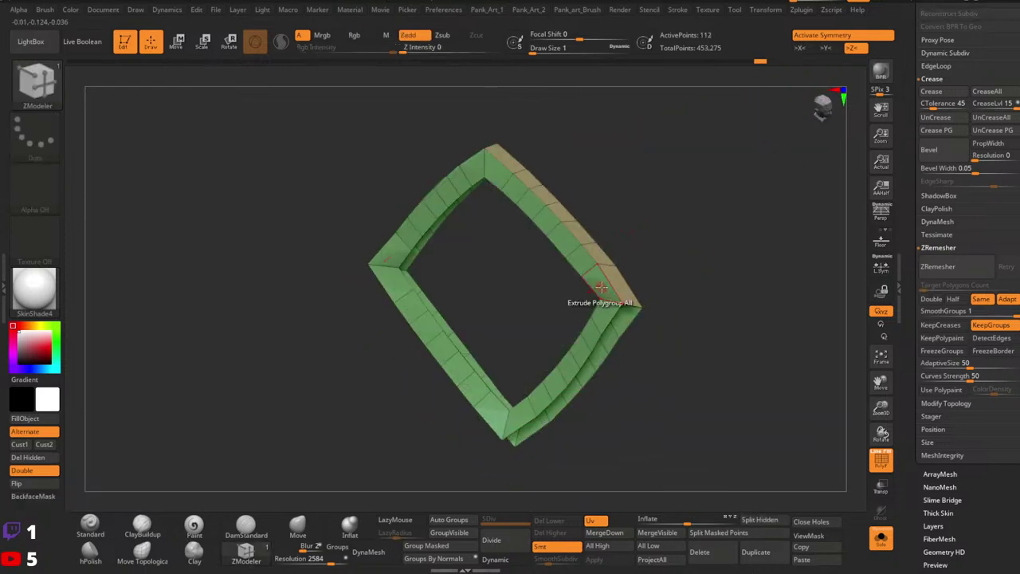
Turn off symmetry, isolate the rim's two adjoining outer sides, assign one side its own polygroup, and show the whole mesh.
mouse_move(597, 282)
shift+right_down()
mouse_move(585, 273)
mouse_move(601, 221)
shift+right_up()
ctrl+shift+click(581, 275)
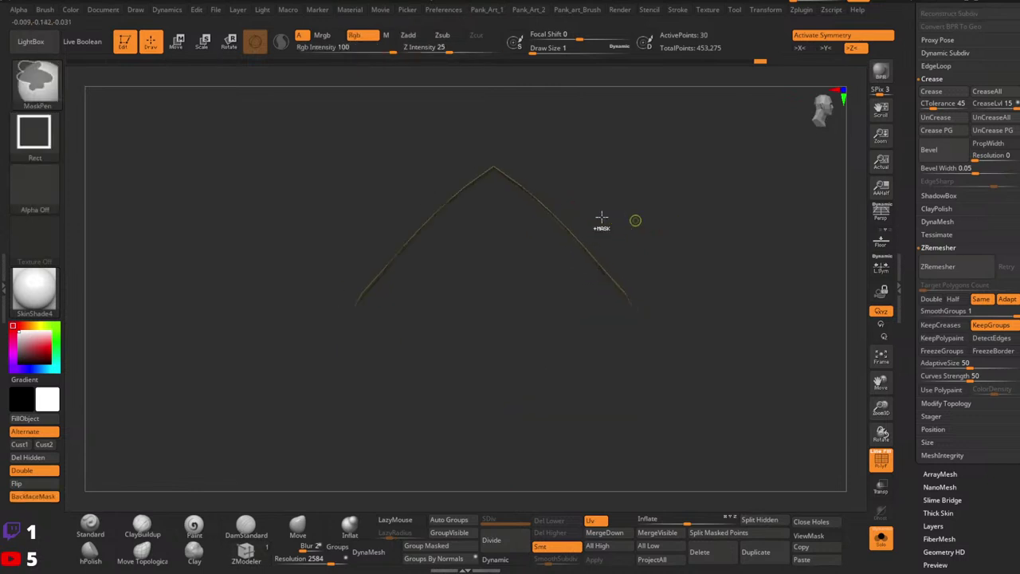
key(x)
ctrl+alt+shift+drag(504, 151, 558, 300)
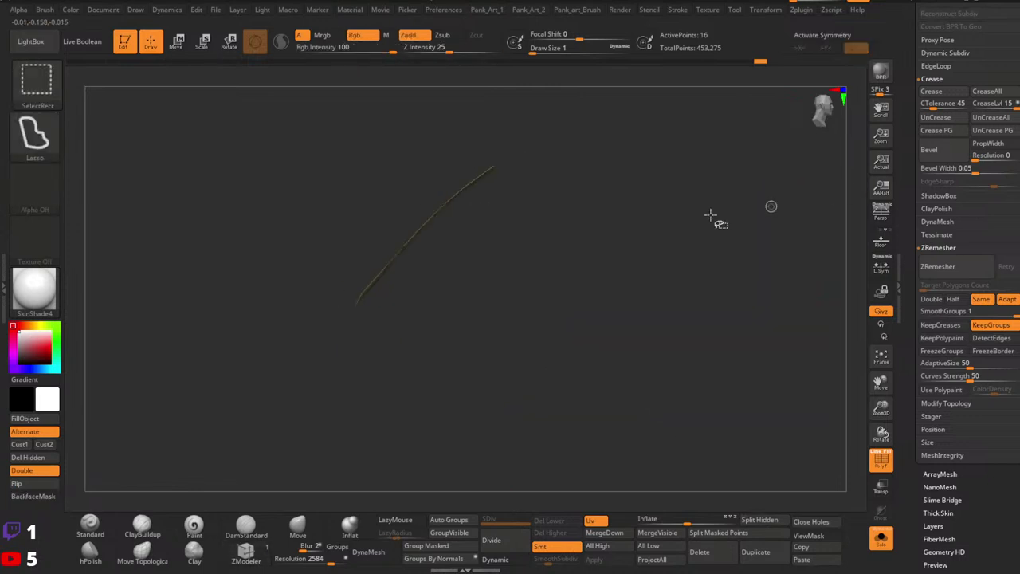
right_drag(562, 223, 553, 300)
key(ctrl+w)
ctrl+shift+click(626, 313)
mouse_move(630, 314)
right_down()
mouse_move(573, 233)
mouse_move(614, 308)
mouse_move(569, 266)
right_up()
mouse_move(569, 266)
ctrl+right_down()
mouse_move(604, 307)
mouse_move(581, 276)
ctrl+right_up()
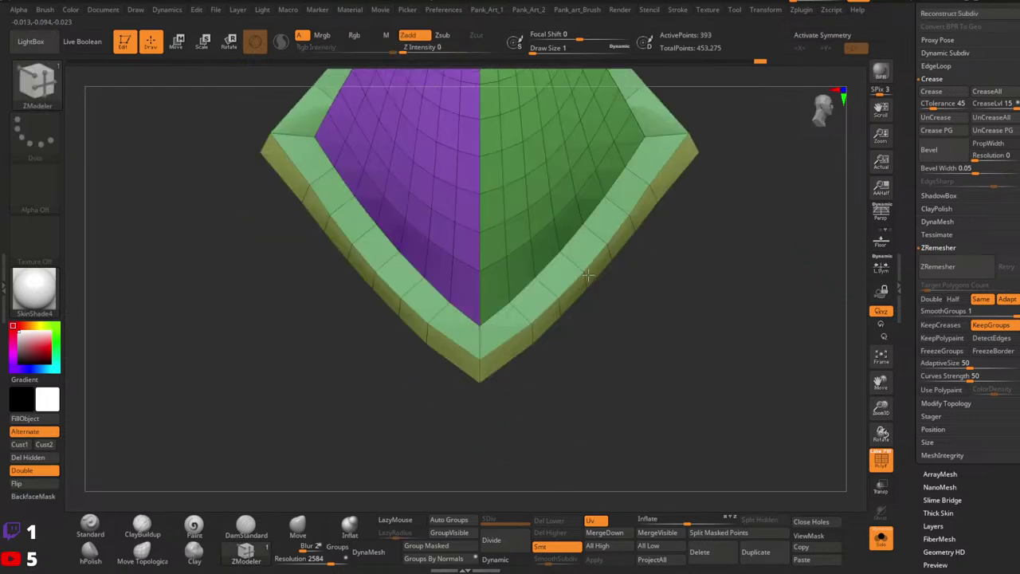
Assign a separate polygroup to one of the two yellow outer sides of the rim.
ctrl+shift+click(522, 342)
right_drag(518, 343, 618, 275)
shift+right_drag(618, 274, 614, 235)
alt+right_drag(618, 173, 612, 252)
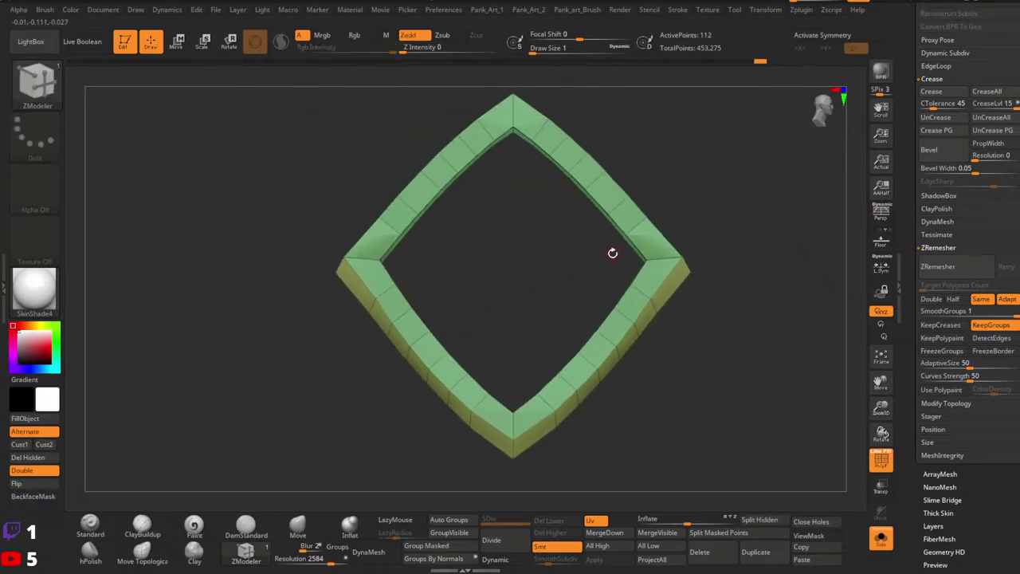
ctrl+shift+click(685, 193)
right_drag(686, 194, 475, 256)
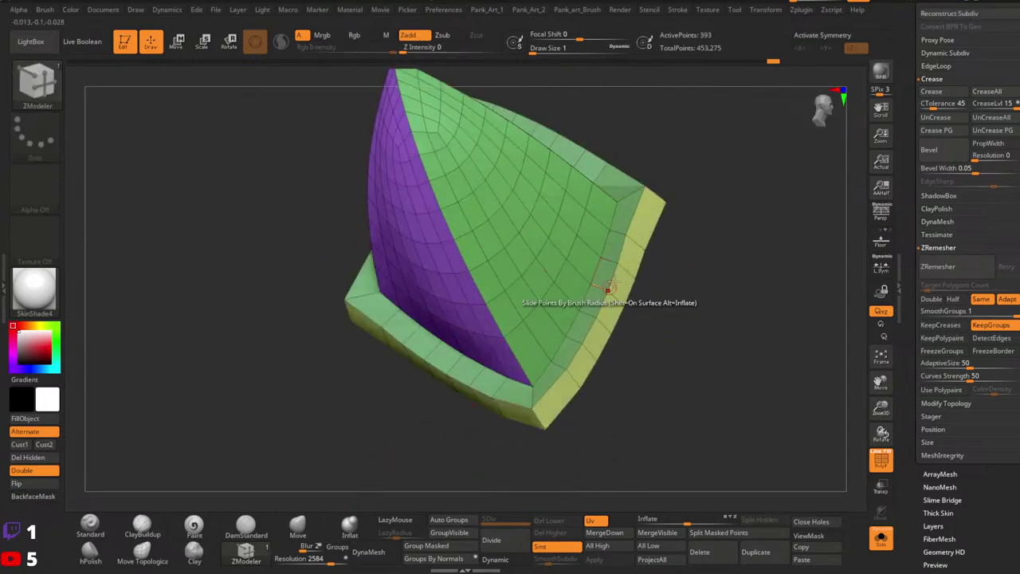
alt+drag(590, 359, 554, 404)
click(554, 404)
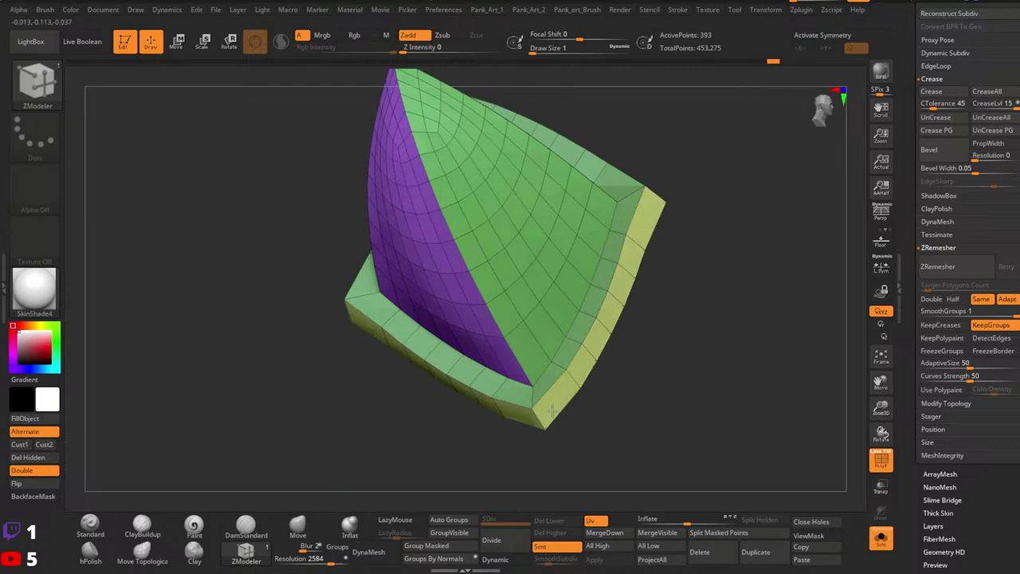
key(alt)
right_drag(536, 378, 584, 282)
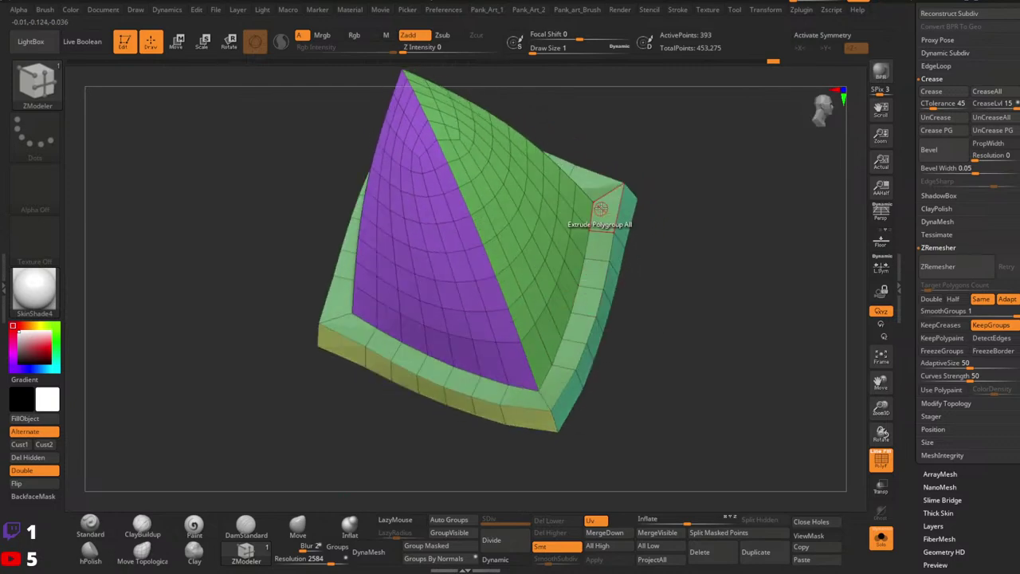
Assign separate polygroups to two opposite sides of the light green strip on the rim's front face.
alt+click(561, 383)
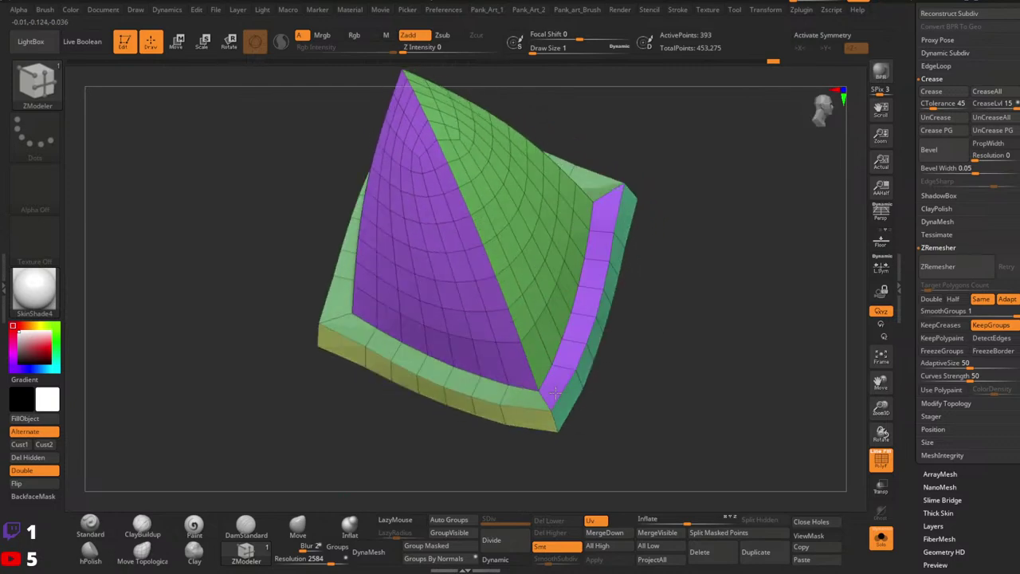
right_drag(484, 377, 460, 294)
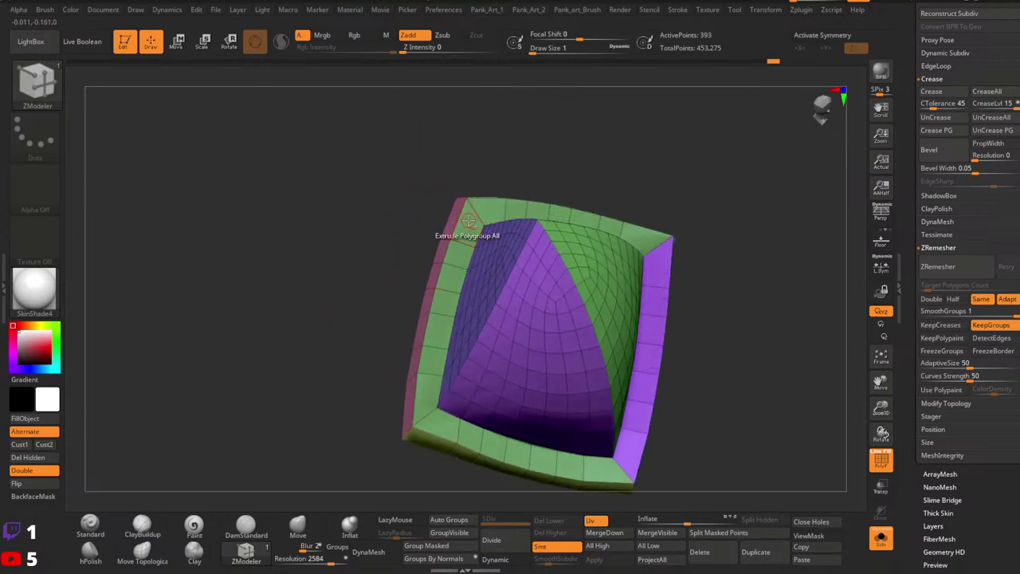
alt+click(423, 405)
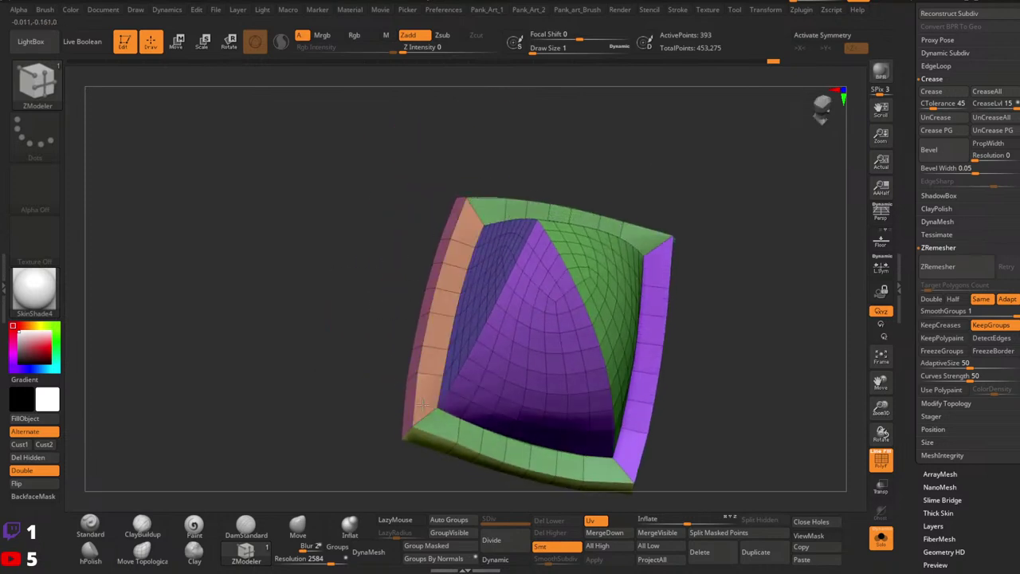
ctrl+right_drag(479, 383, 451, 343)
mouse_move(451, 343)
right_down()
mouse_move(499, 416)
mouse_move(542, 353)
mouse_move(457, 353)
right_up()
mouse_move(421, 302)
right_down()
mouse_move(475, 275)
mouse_move(468, 278)
right_up()
Isolate the base cap with its surrounding green border to inspect them, and restore the full mesh.
ctrl+shift+click(465, 280)
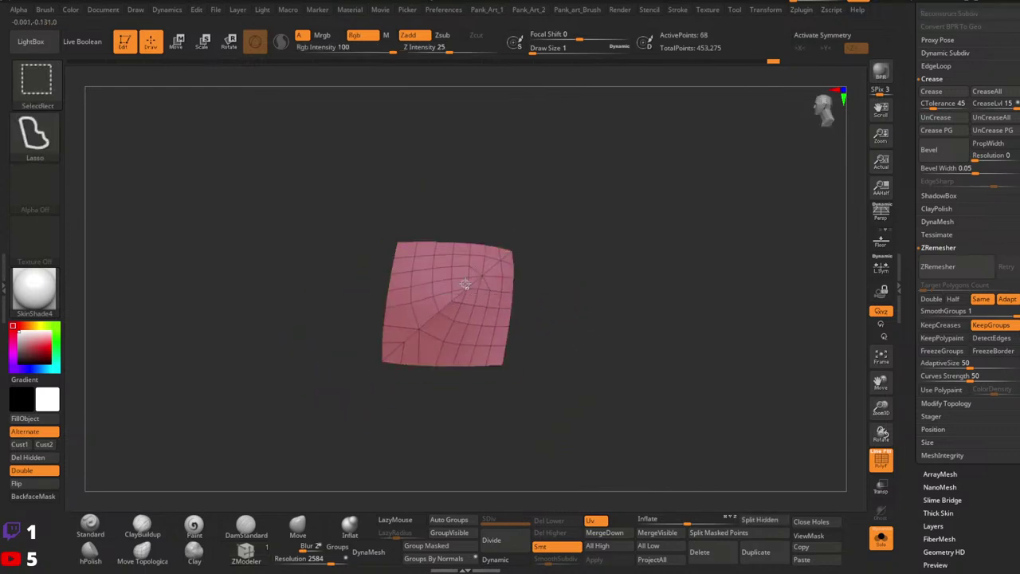
ctrl+shift+click(463, 276)
ctrl+shift+click(455, 239)
ctrl+shift+drag(558, 287, 658, 316)
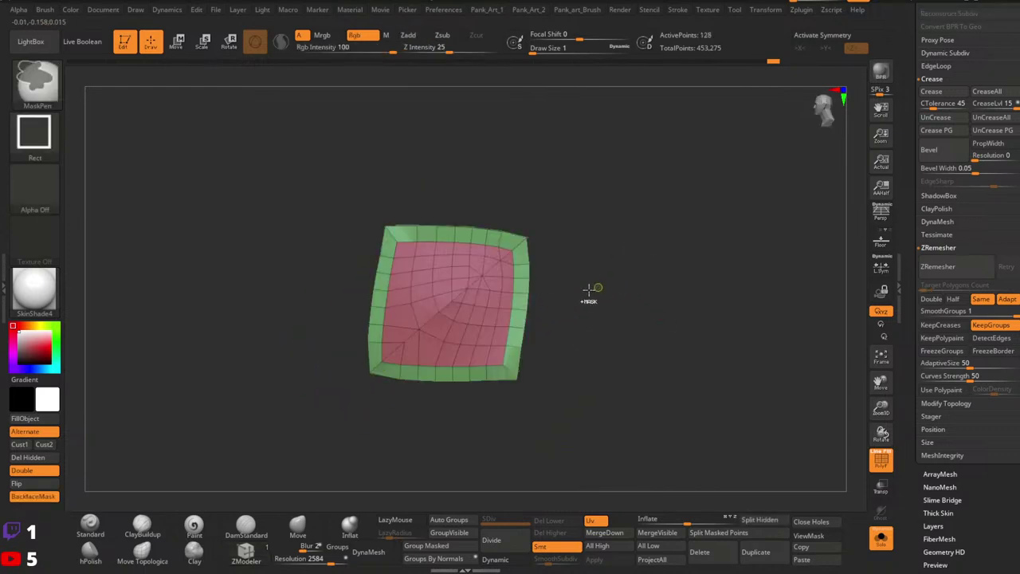
right_drag(590, 292, 583, 305)
right_drag(440, 237, 472, 297)
ctrl+shift+click(528, 283)
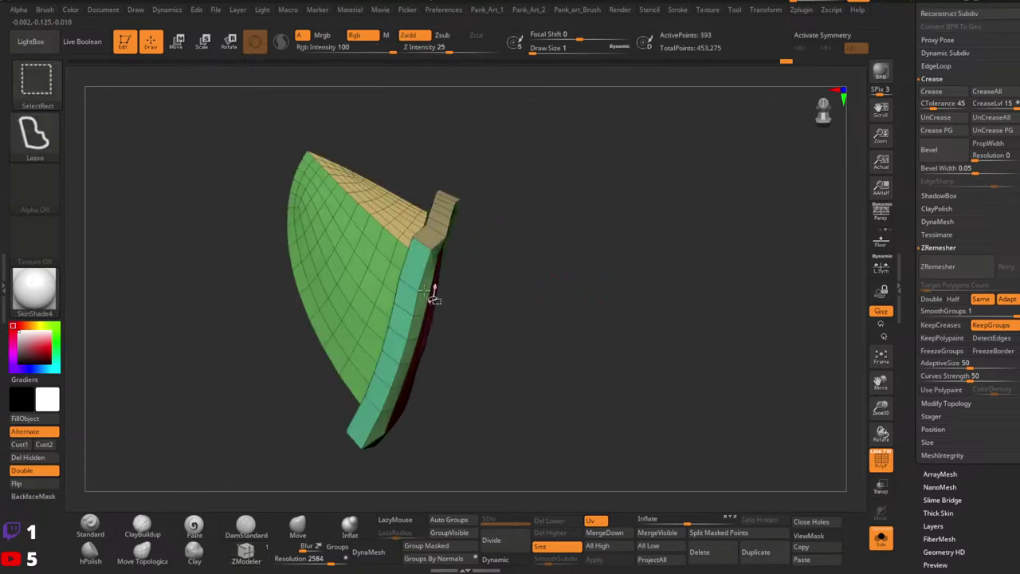
Isolate the narrow border on the rim's back to examine it from several angles, and restore the full mesh.
ctrl+shift+click(426, 291)
ctrl+shift+click(426, 291)
ctrl+shift+drag(553, 304, 528, 376)
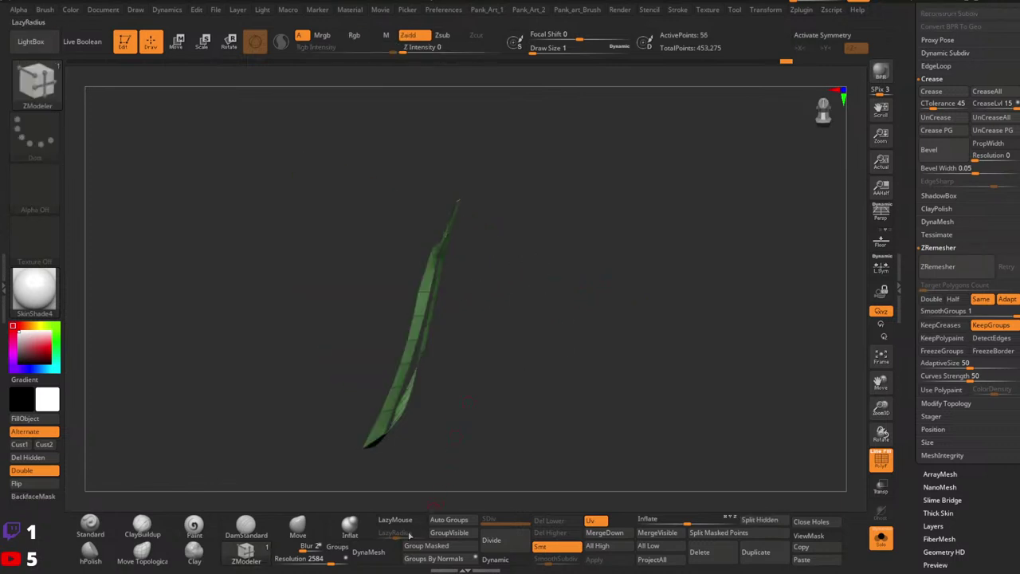
right_drag(454, 504, 505, 401)
drag(505, 401, 465, 508)
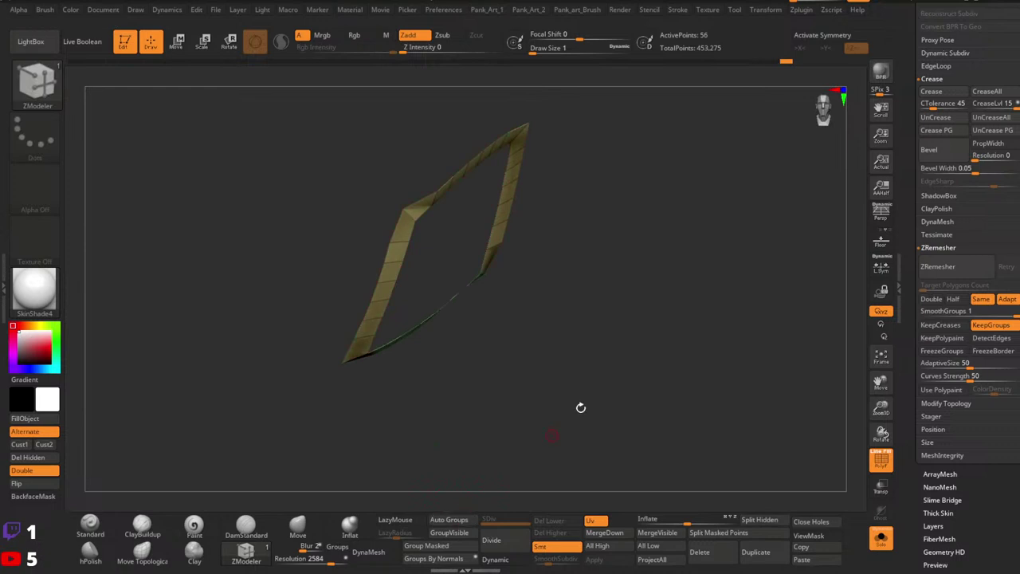
ctrl+shift+click(581, 408)
right_drag(581, 407, 526, 455)
Isolate the rim's back border, merge it into a single polygroup, and show the whole mesh.
ctrl+shift+double_click(424, 249)
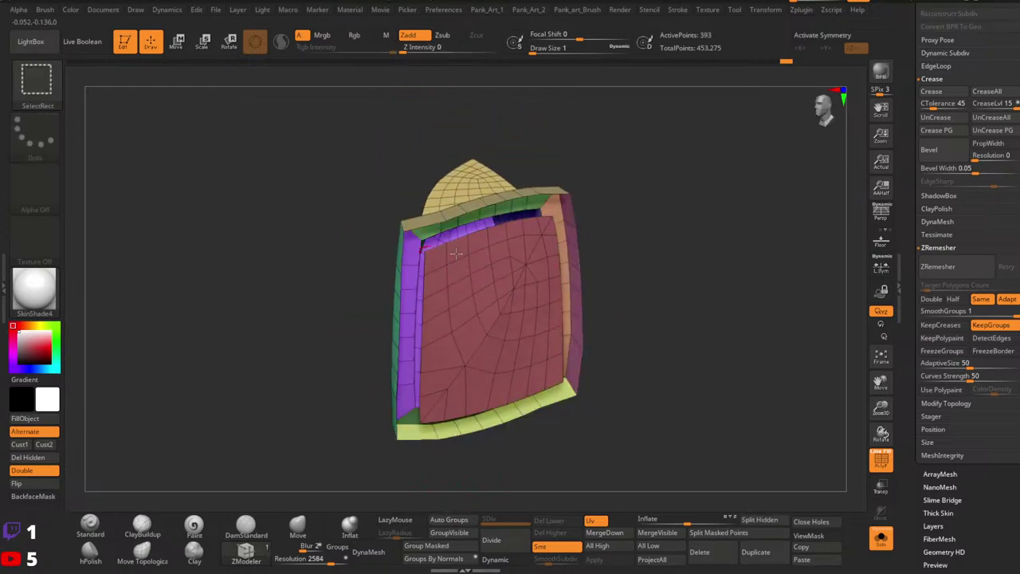
ctrl+shift+drag(648, 268, 628, 276)
key(ctrl+w)
ctrl+shift+click(659, 282)
right_drag(658, 282, 485, 302)
Isolate the base cap together with the rim's back border, combine them into one polygroup, and show the whole mesh.
ctrl+shift+double_click(486, 297)
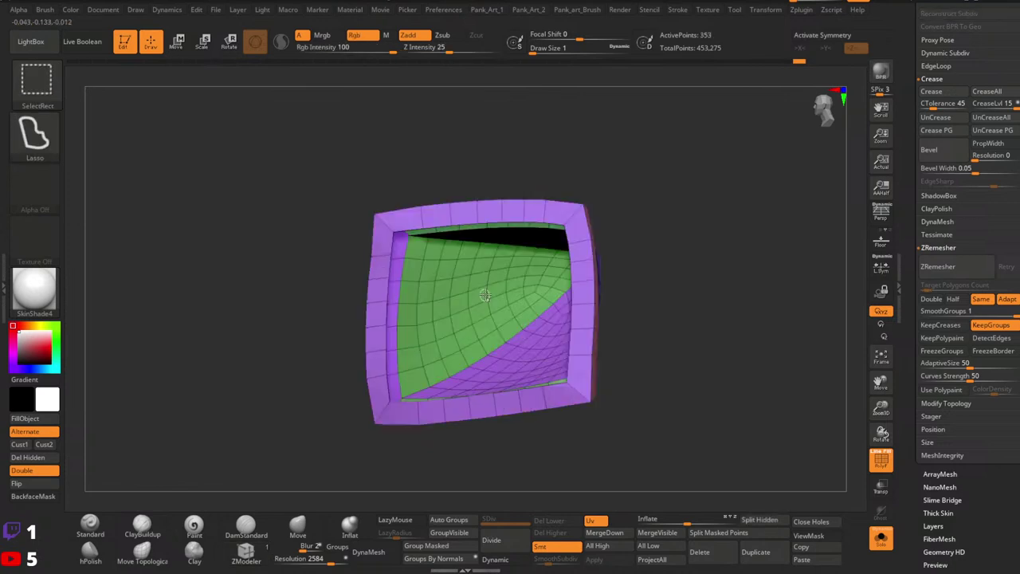
ctrl+shift+click(559, 220)
ctrl+shift+drag(619, 232, 630, 279)
key(ctrl+w)
ctrl+shift+click(741, 283)
mouse_move(746, 282)
right_down()
mouse_move(571, 326)
mouse_move(680, 342)
right_up()
mouse_move(779, 338)
right_down()
mouse_move(597, 345)
mouse_move(527, 302)
mouse_move(577, 318)
mouse_move(573, 343)
right_up()
right_drag(574, 343, 581, 339)
Apply Polish By Features to the mesh and check the surface with the polyframe hidden.
key(1)
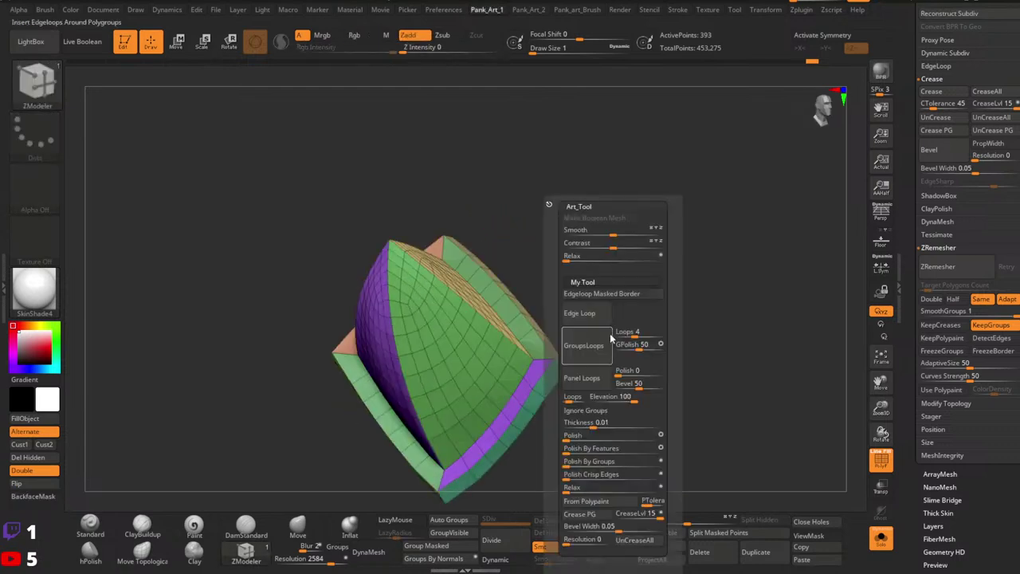
click(569, 451)
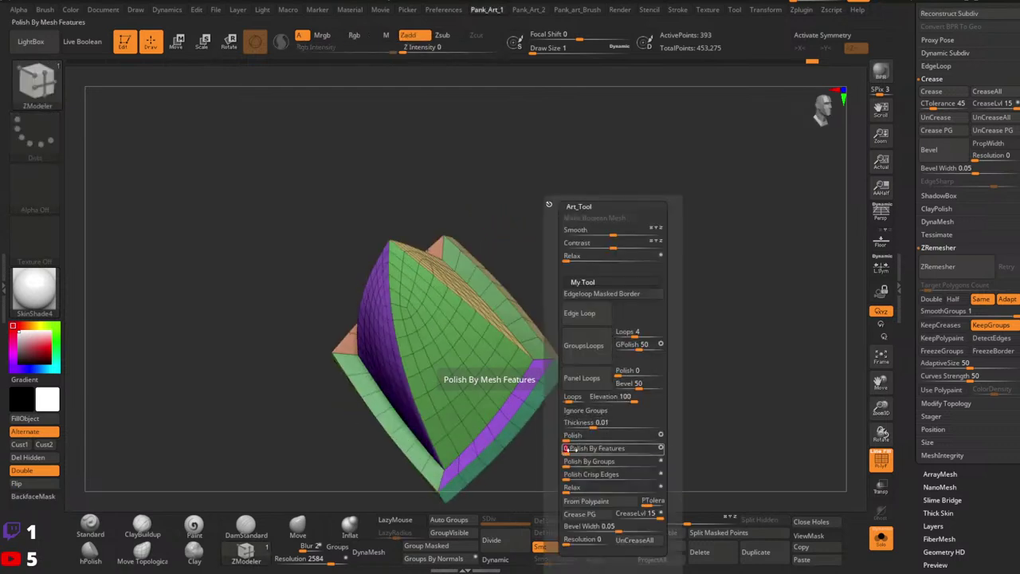
ctrl+right_drag(563, 447, 526, 422)
key(shift+f)
right_drag(526, 422, 517, 344)
right_drag(664, 360, 591, 354)
ctrl+right_drag(591, 355, 613, 363)
key(shift+f)
Change the mesh material to StartupMaterial and bring the rim's outer side into close view.
click(34, 288)
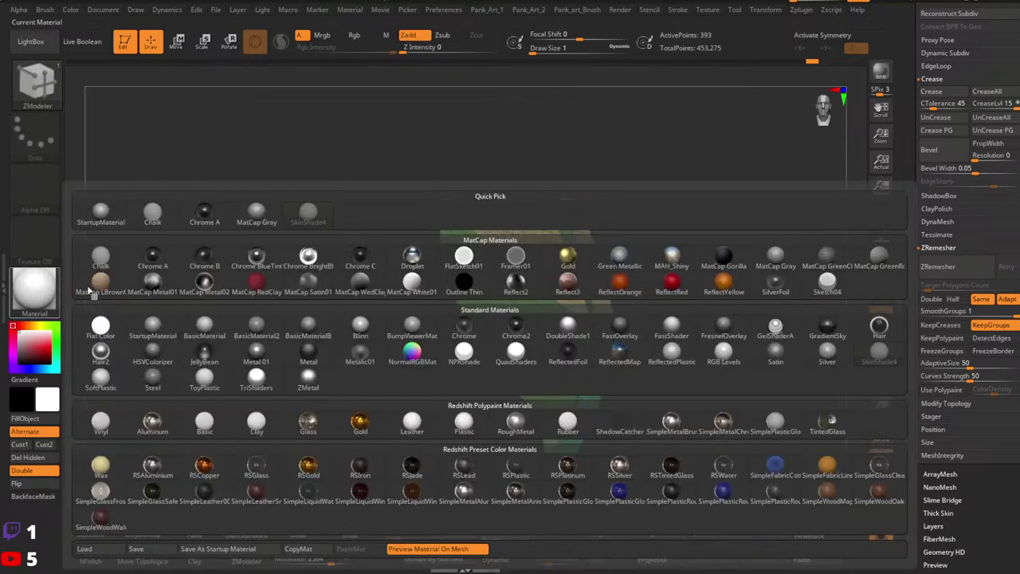
click(153, 338)
ctrl+shift+click(678, 346)
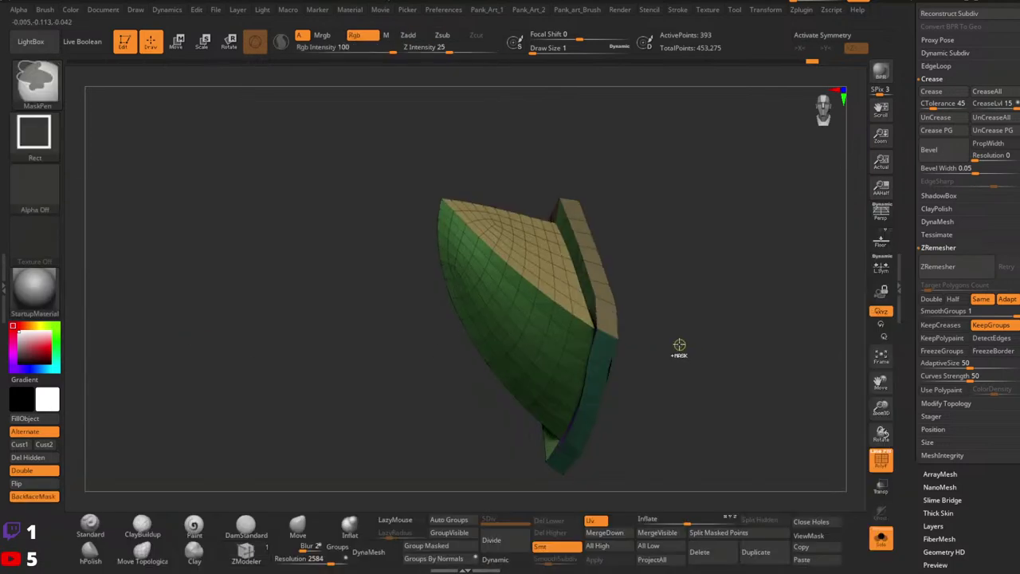
mouse_move(678, 347)
alt+right_down()
mouse_move(661, 313)
mouse_move(556, 340)
mouse_move(559, 320)
alt+right_up()
key(1)
key(1)
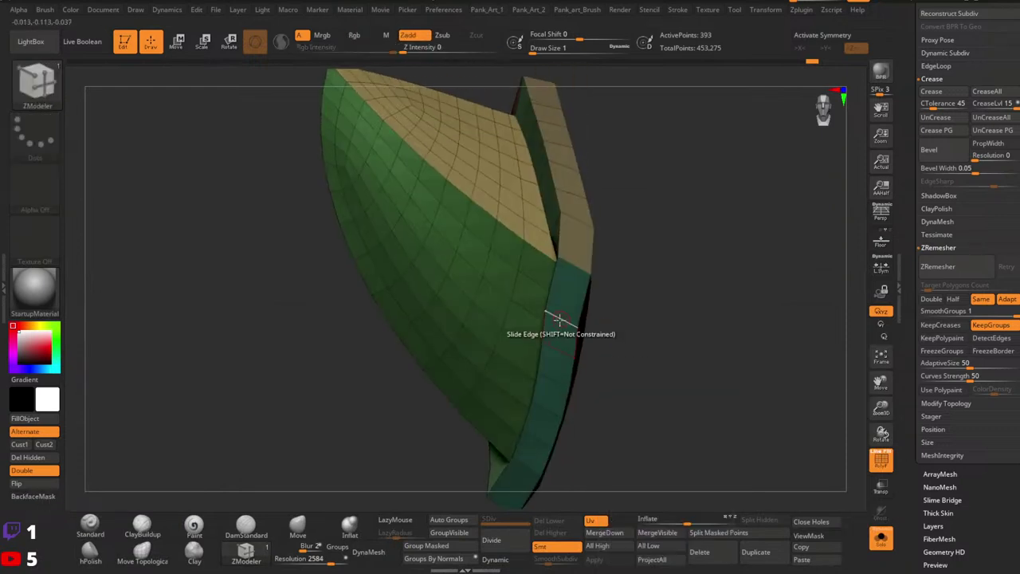
Switch to the Move brush and set its draw size to about 3.67 for adjusting the rim.
click(297, 523)
key(space)
drag(566, 282, 572, 283)
right_drag(567, 285, 565, 303)
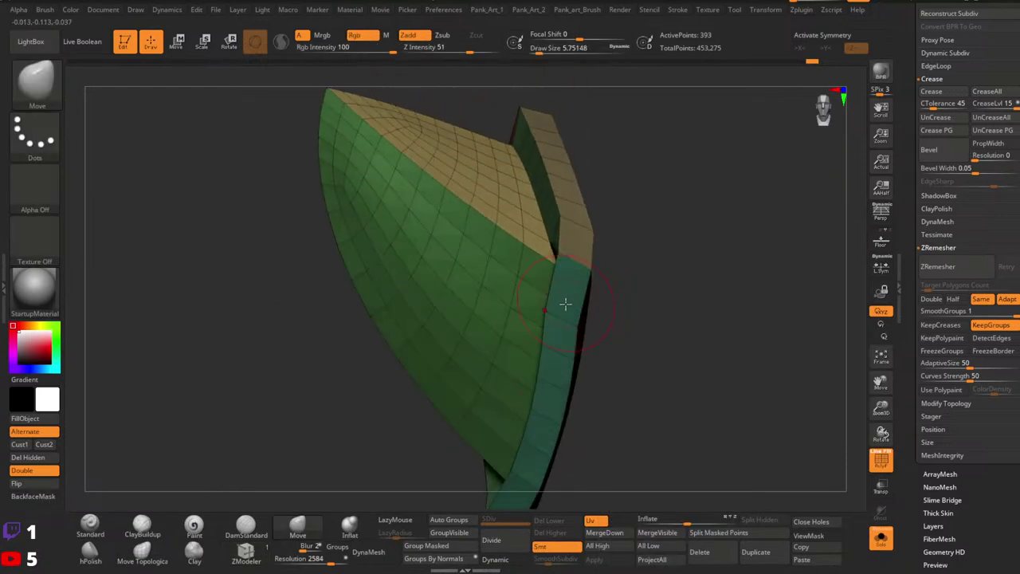
key(space)
drag(557, 305, 556, 307)
right_drag(557, 316, 560, 320)
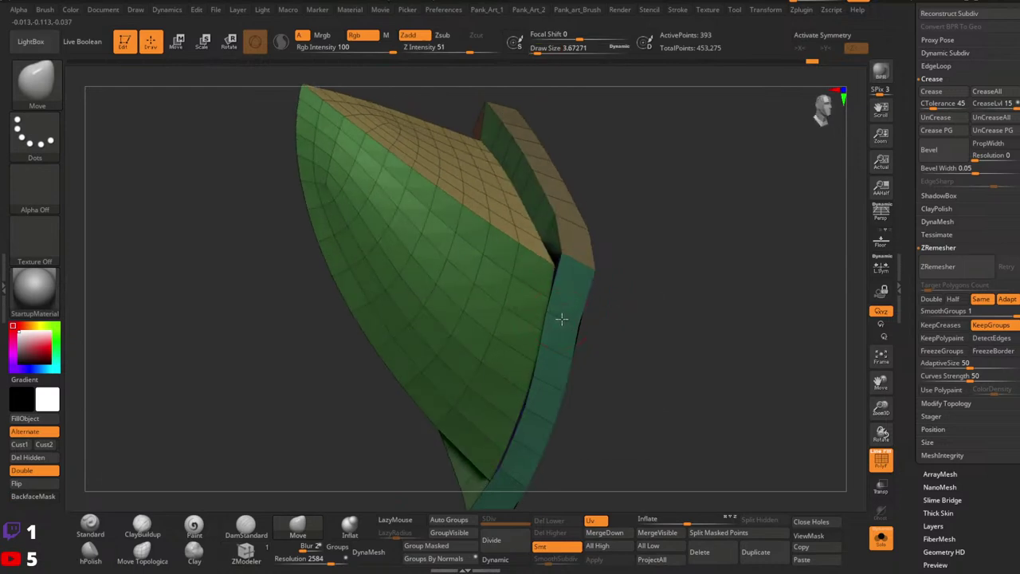
Inspect the rim's side, undo and redo the last edit, restore full visibility, and turn on Z symmetry.
mouse_move(553, 399)
alt+right_down()
mouse_move(563, 323)
mouse_move(571, 326)
alt+right_up()
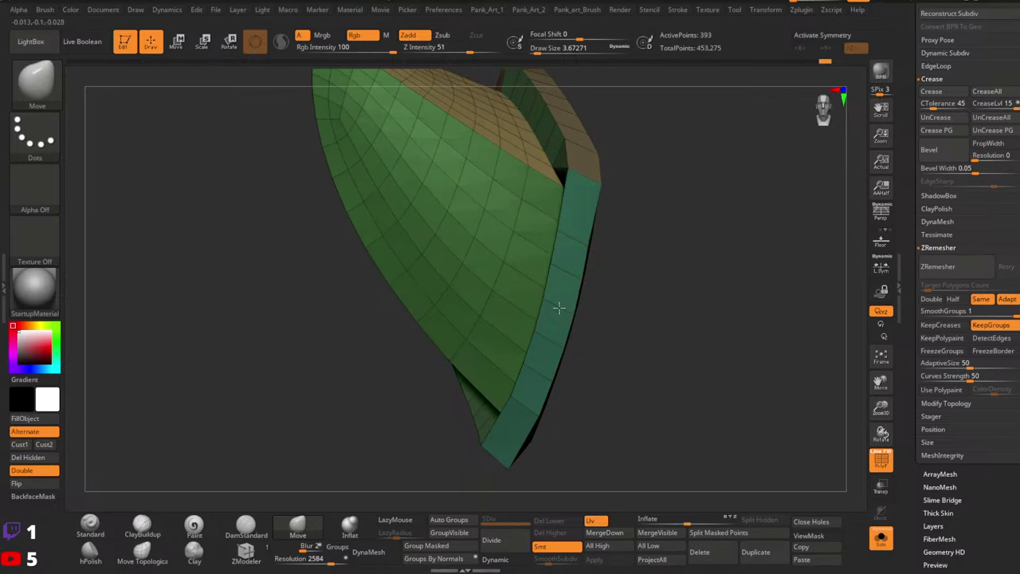
right_drag(571, 366, 588, 299)
ctrl+right_drag(588, 300, 566, 330)
key(ctrl)
right_drag(628, 309, 610, 300)
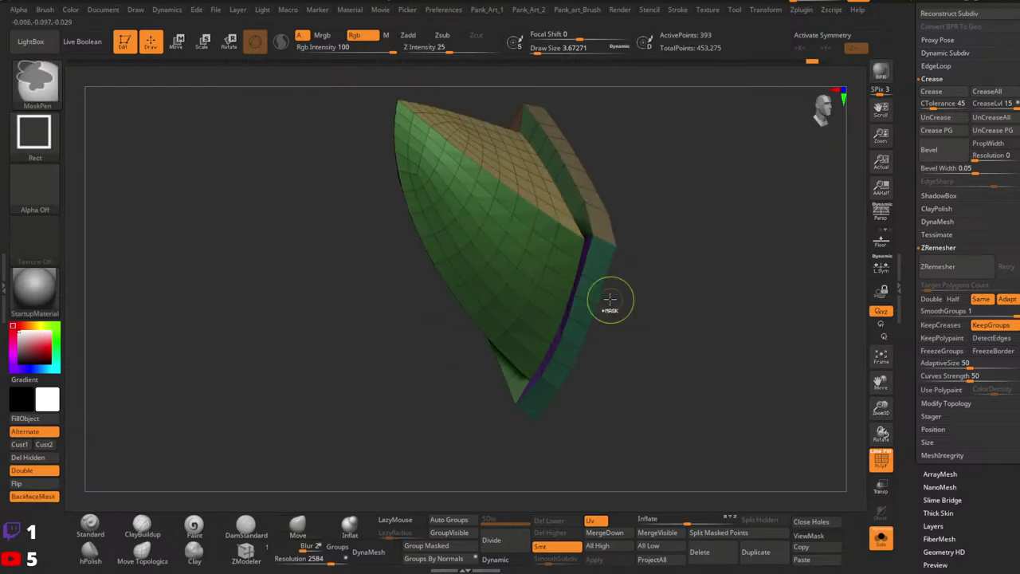
key(ctrl+z)
key(ctrl+shift+z)
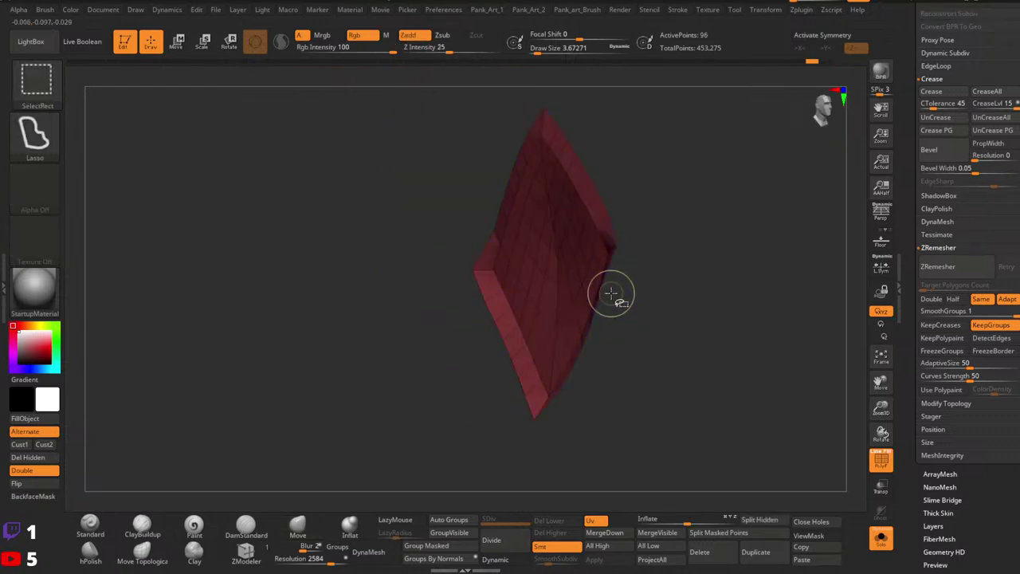
ctrl+shift+click(647, 291)
key(x)
Nudge the upper side edge of the rim slightly outward with the Move brush under symmetry.
right_drag(606, 280, 576, 272)
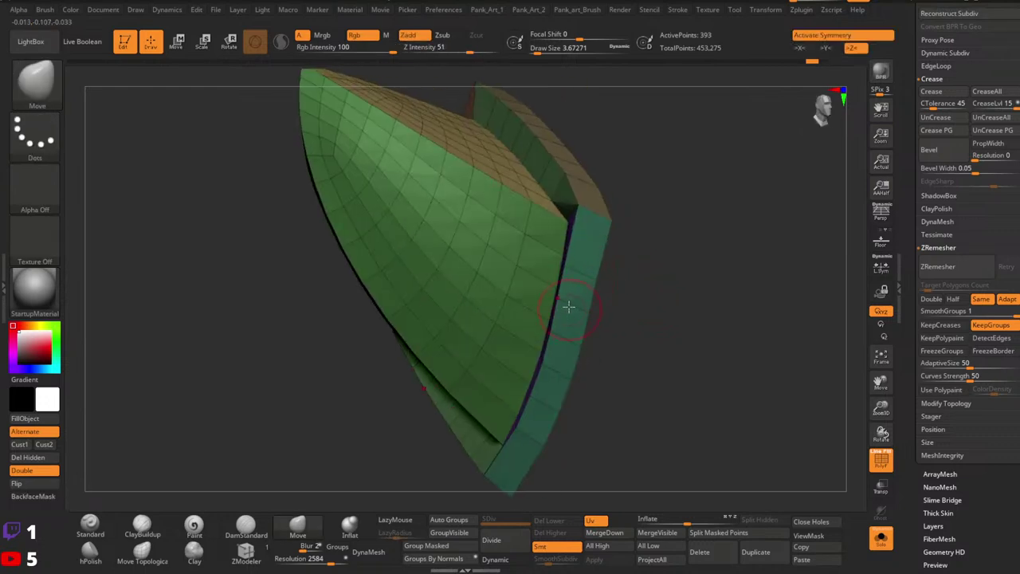
right_drag(578, 321, 564, 349)
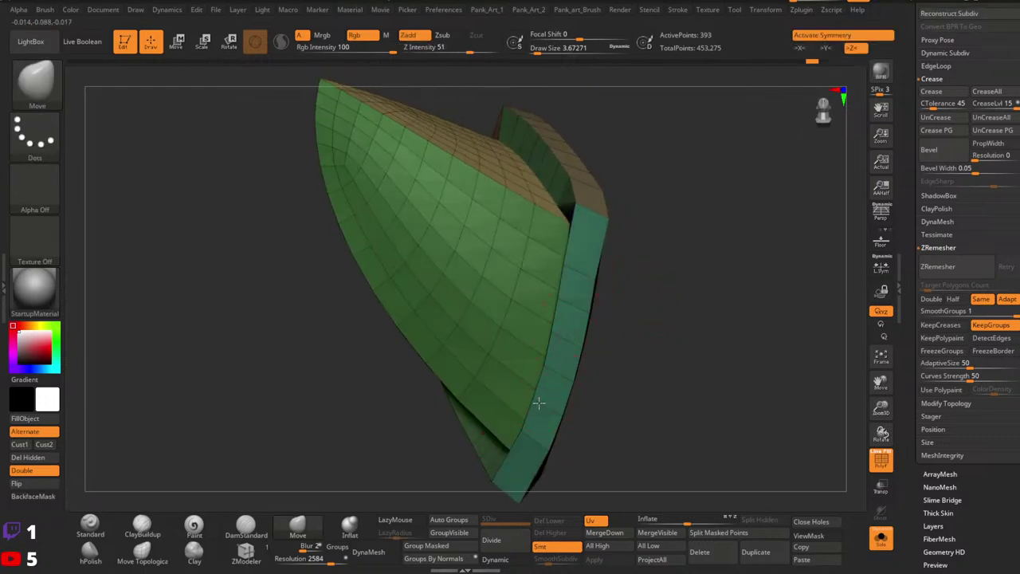
mouse_move(538, 403)
alt+right_down()
mouse_move(567, 281)
mouse_move(585, 274)
mouse_move(596, 300)
mouse_move(586, 302)
mouse_move(569, 372)
mouse_move(562, 283)
mouse_move(588, 261)
mouse_move(572, 320)
mouse_move(582, 322)
alt+right_up()
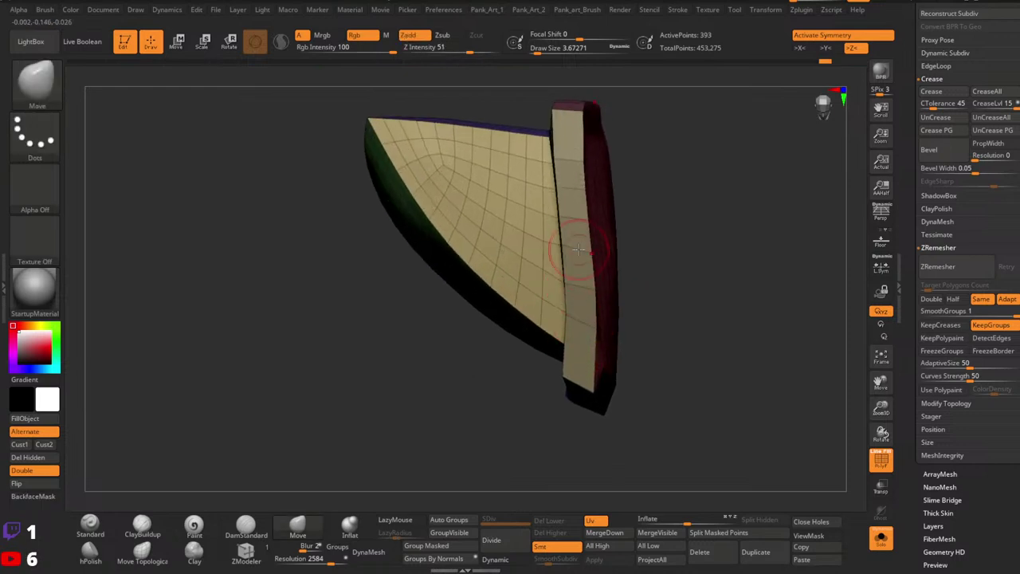
alt+right_drag(562, 221, 572, 293)
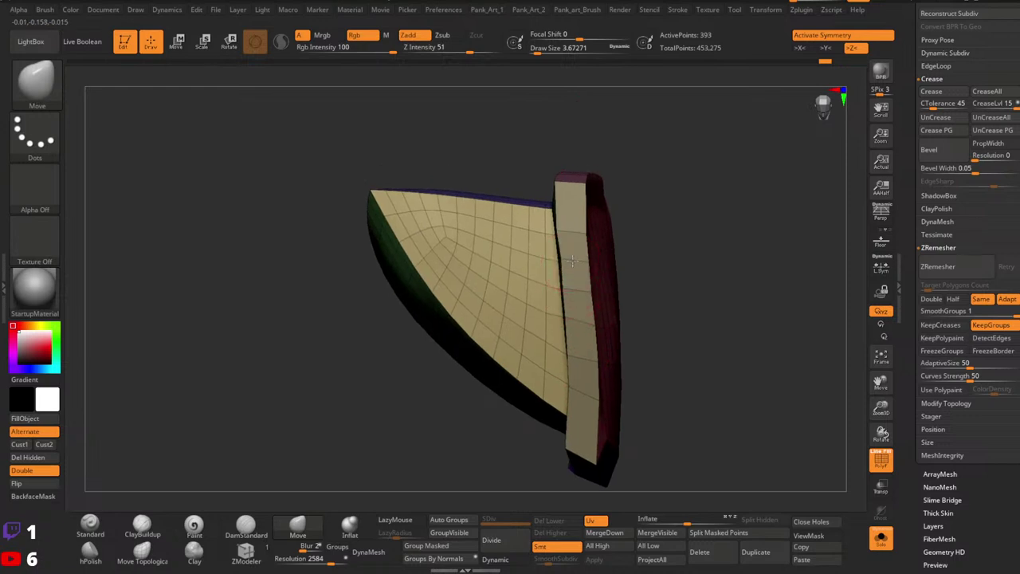
drag(570, 232, 575, 235)
Hide the polyframe and smooth the mesh with Polish By Groups, repeating it at a value of 11.
mouse_move(609, 333)
ctrl+right_down()
mouse_move(608, 308)
mouse_move(668, 354)
mouse_move(669, 319)
ctrl+right_up()
key(shift+f)
key(shift+f)
key(shift+f)
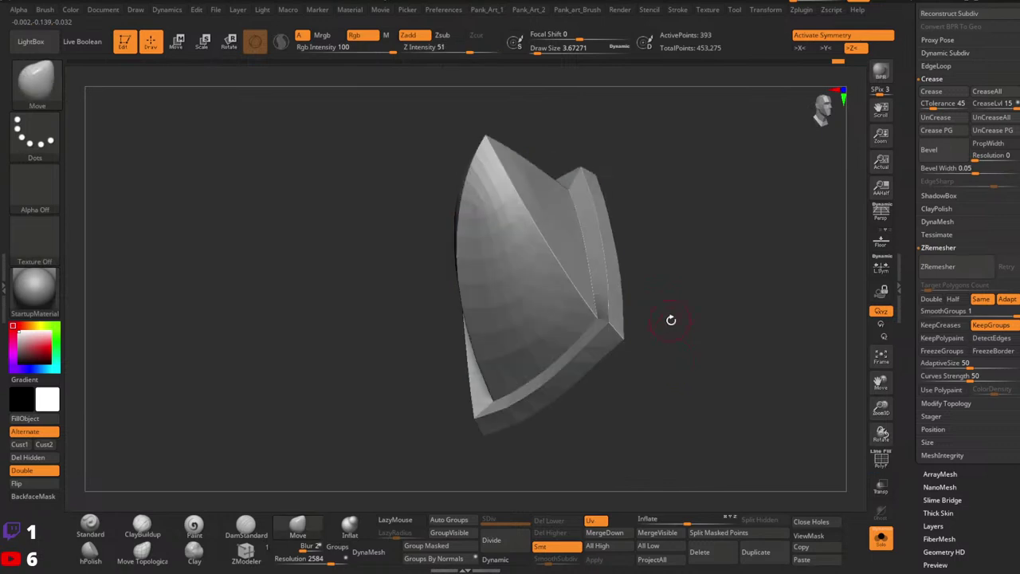
key(1)
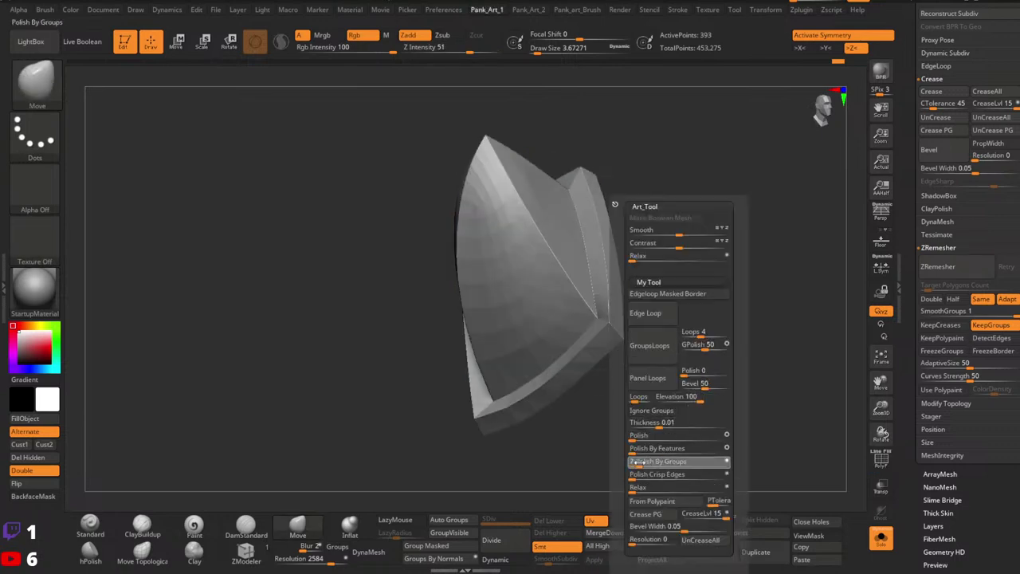
right_drag(597, 406, 734, 338)
key(space)
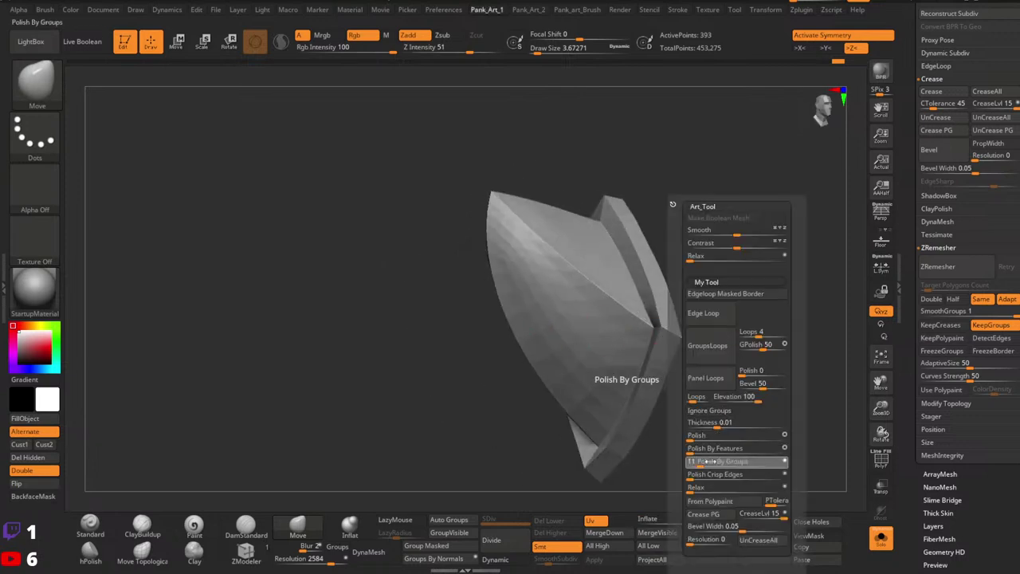
drag(710, 461, 711, 461)
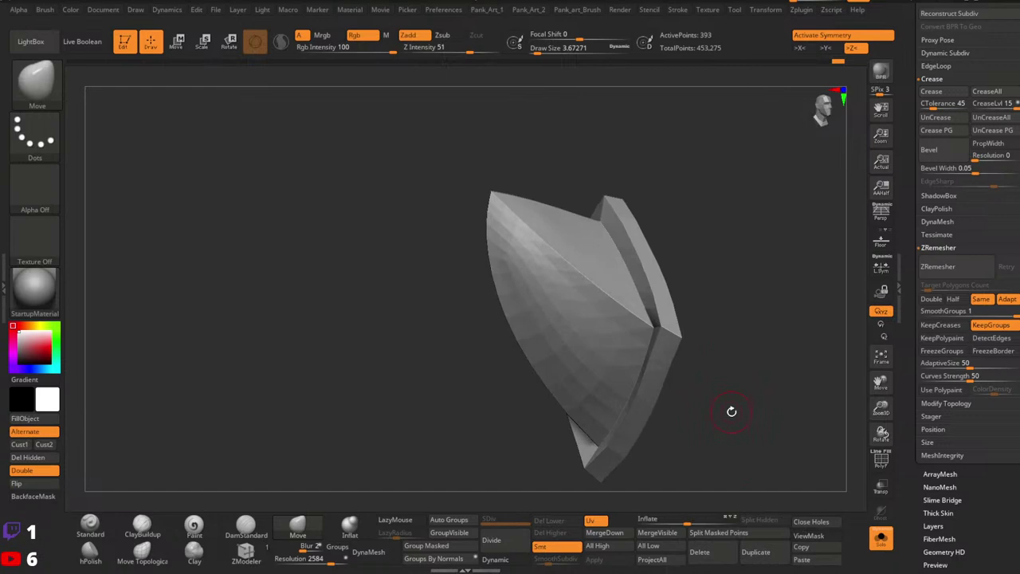
Smooth the spike and its rim with Polish By Features and Polish By Groups.
key(space)
drag(702, 449, 703, 449)
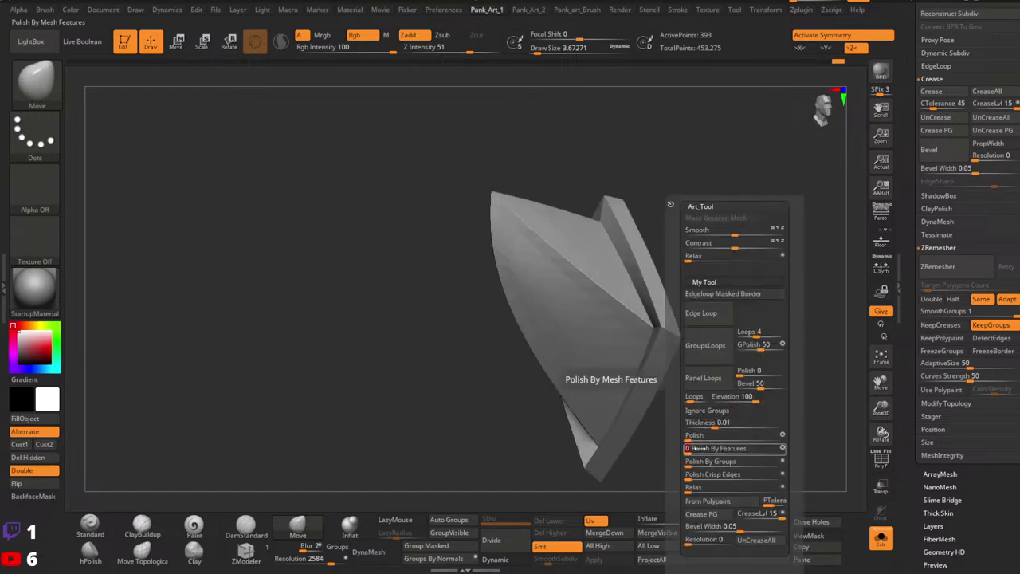
right_drag(550, 383, 618, 371)
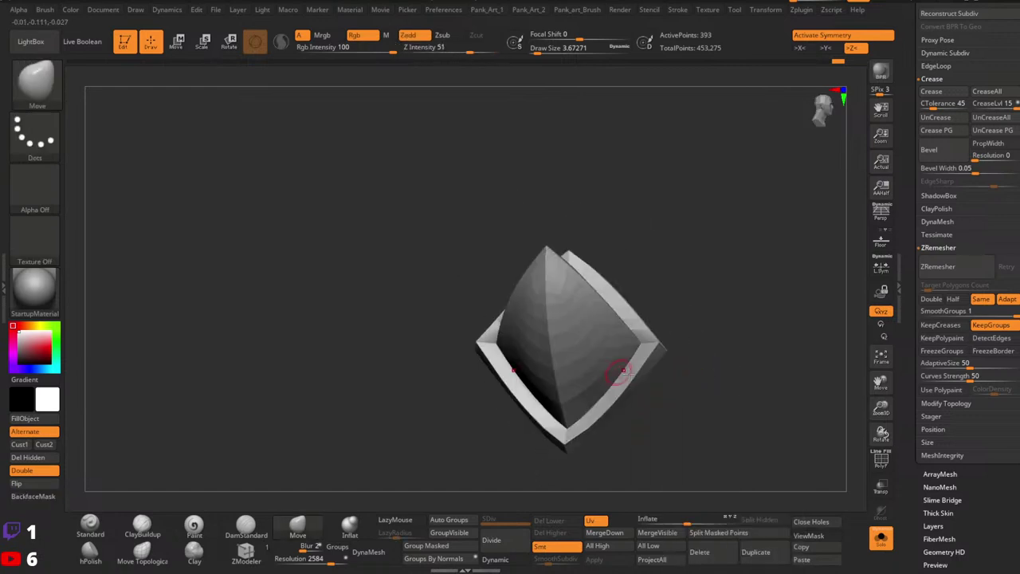
key(space)
right_drag(690, 339, 626, 343)
key(space)
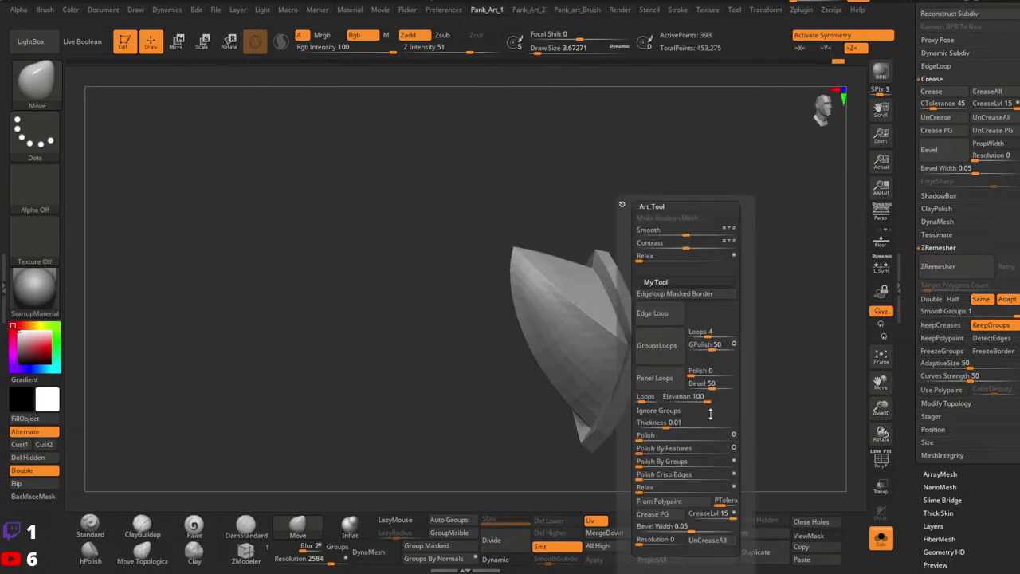
drag(682, 462, 682, 462)
ctrl+right_drag(611, 457, 721, 444)
key(shift+f)
key(shift+f)
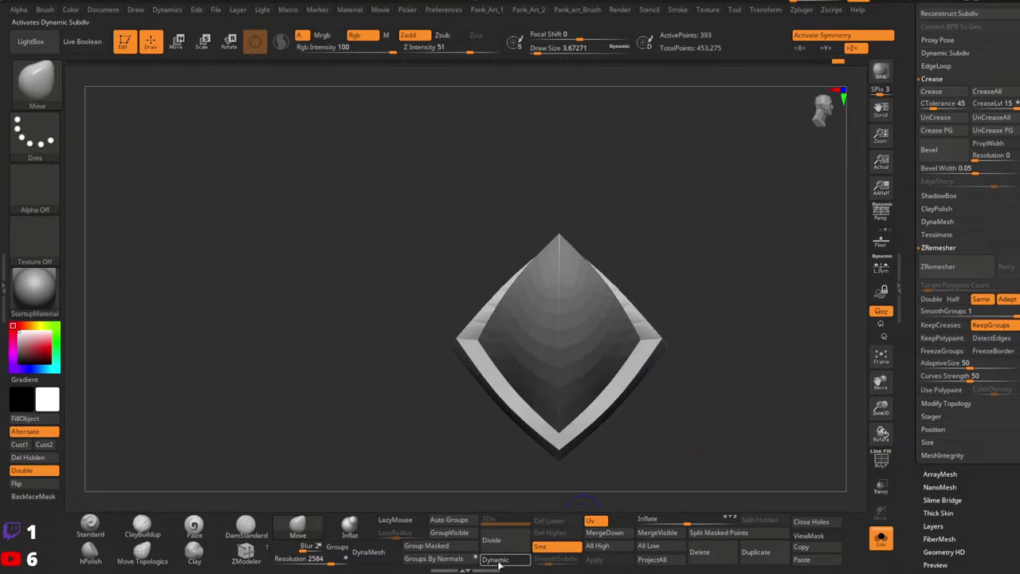
Preview the mesh's rounded shape with Dynamic Subdivision, turn it off again, and show the polyframe.
click(499, 561)
right_drag(635, 426, 717, 416)
drag(716, 416, 600, 403)
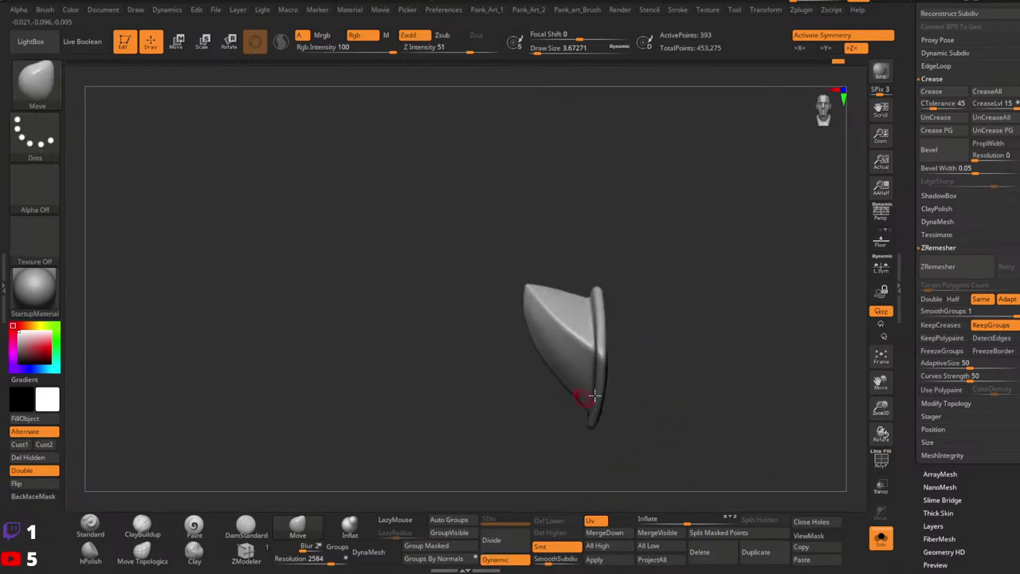
right_drag(660, 394, 690, 352)
click(497, 562)
key(shift+f)
Crease the mesh along its polygroup borders with the crease level set to 2.
key(1)
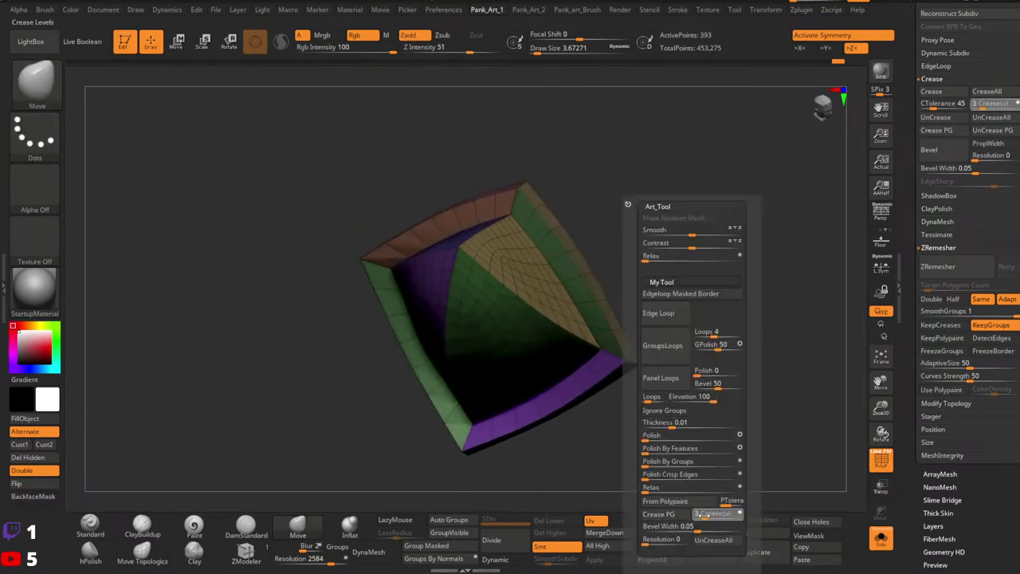
key(Return)
ctrl+right_drag(628, 403, 655, 435)
right_drag(655, 435, 659, 343)
key(shift+f)
key(shift+f)
key(shift+f)
key(shift+f)
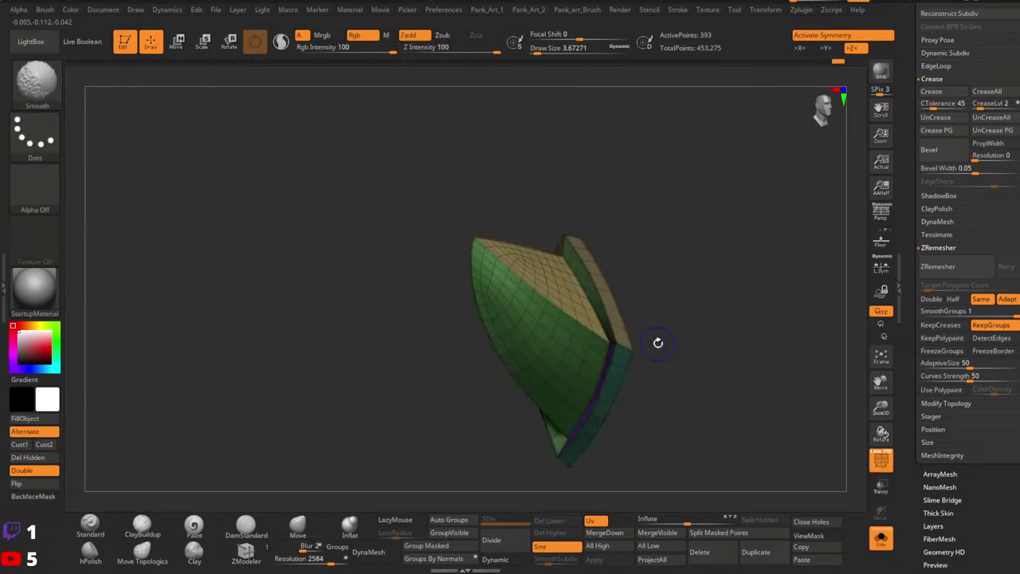
Examine the topology and shading of the spike's faces from several sides, with and without the polyframe.
mouse_move(658, 343)
mouse_down()
mouse_move(530, 346)
mouse_move(546, 357)
mouse_move(521, 326)
mouse_move(456, 293)
mouse_up()
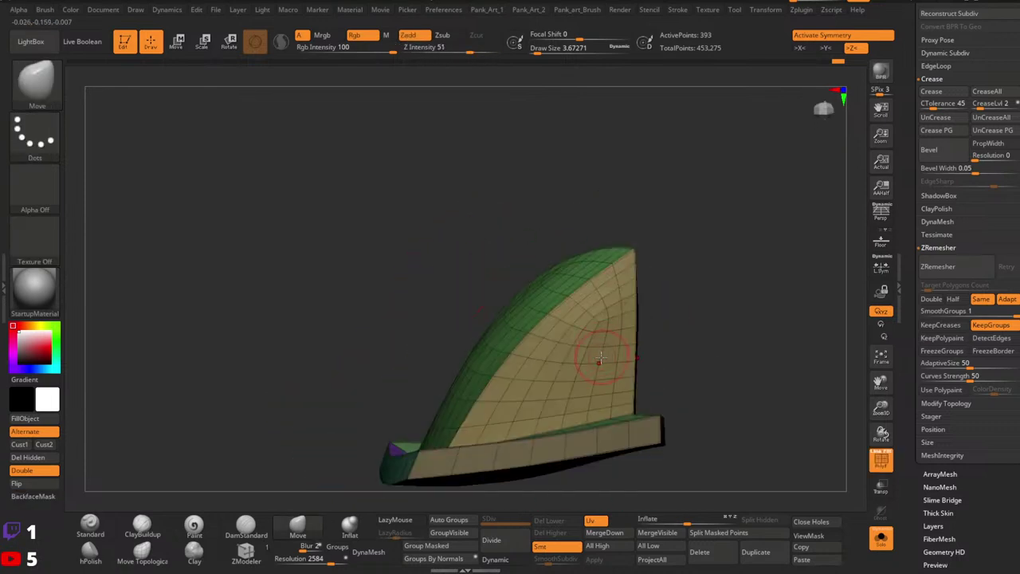
mouse_move(597, 361)
right_down()
mouse_move(695, 352)
mouse_move(698, 298)
mouse_move(666, 300)
right_up()
key(shift+f)
key(shift+f)
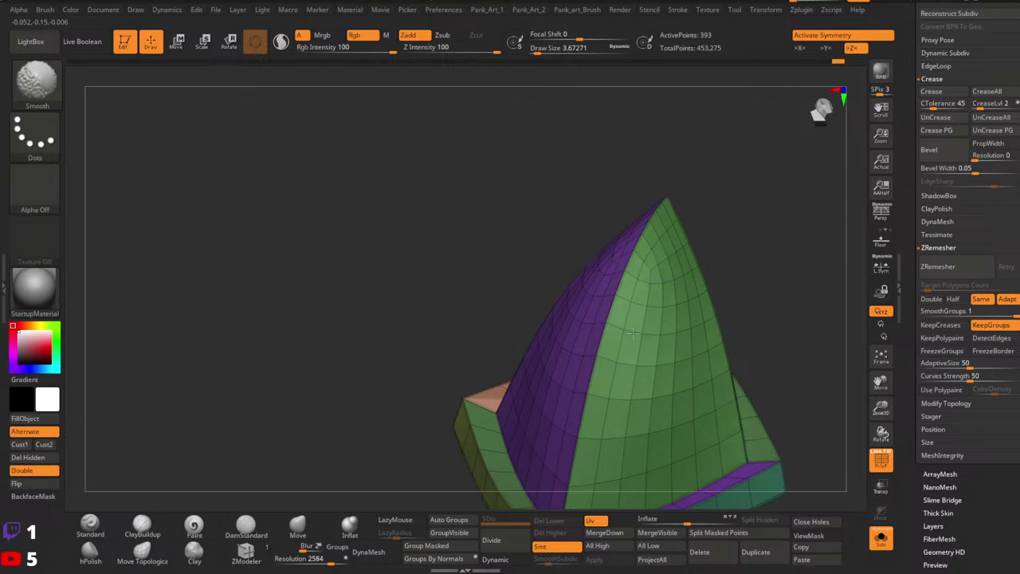
right_drag(633, 334, 669, 306)
key(shift+f)
mouse_move(626, 372)
right_down()
mouse_move(706, 330)
mouse_move(732, 340)
right_up()
key(shift)
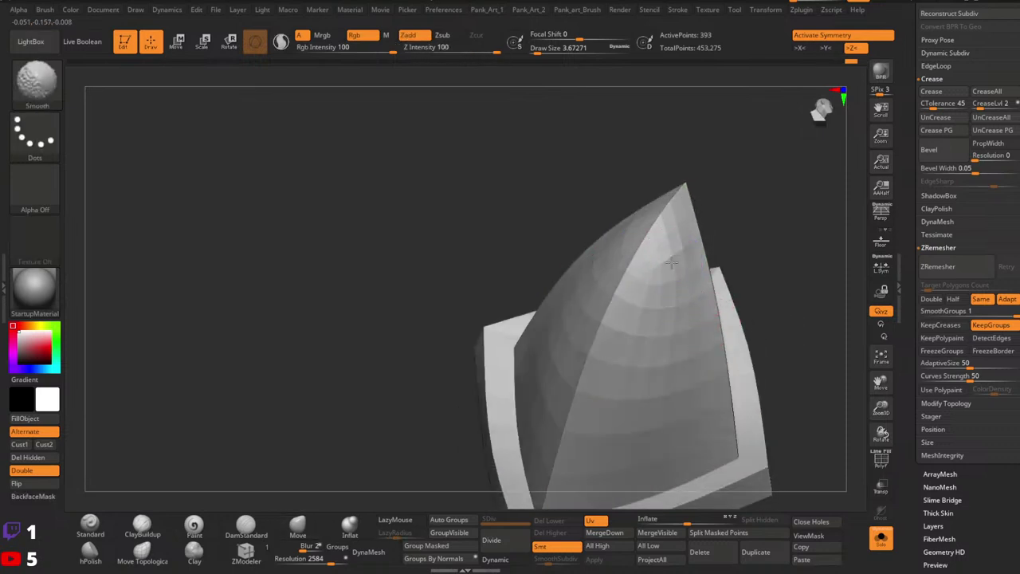
mouse_move(627, 379)
ctrl+right_down()
mouse_move(638, 343)
mouse_move(720, 309)
ctrl+right_up()
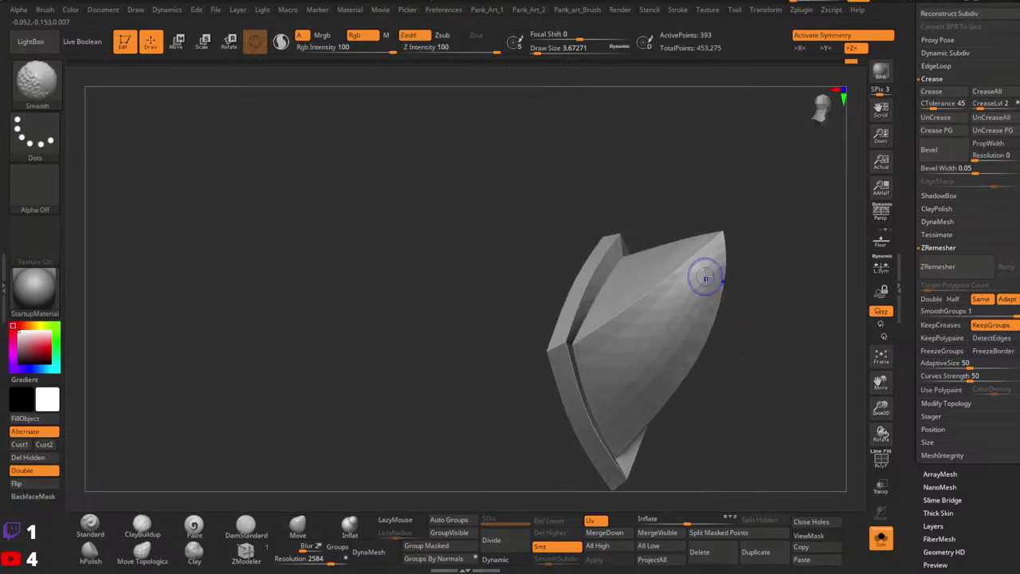
Even out the spike's curved front faces with the Smooth brush from the tip towards the base, undoing one stroke.
mouse_move(706, 278)
shift+mouse_down()
mouse_move(687, 295)
mouse_move(711, 265)
mouse_move(699, 274)
shift+mouse_up()
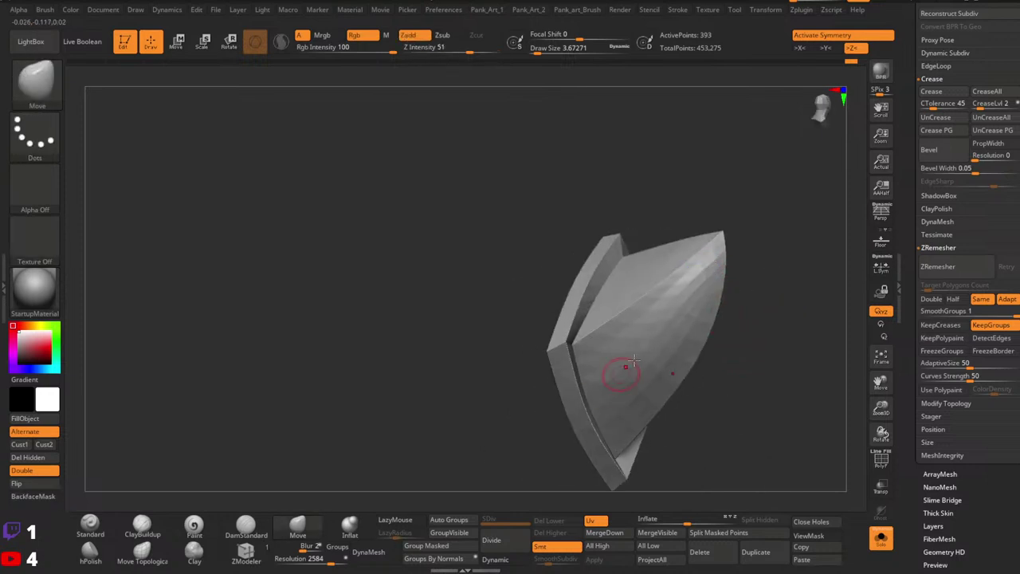
key(shift)
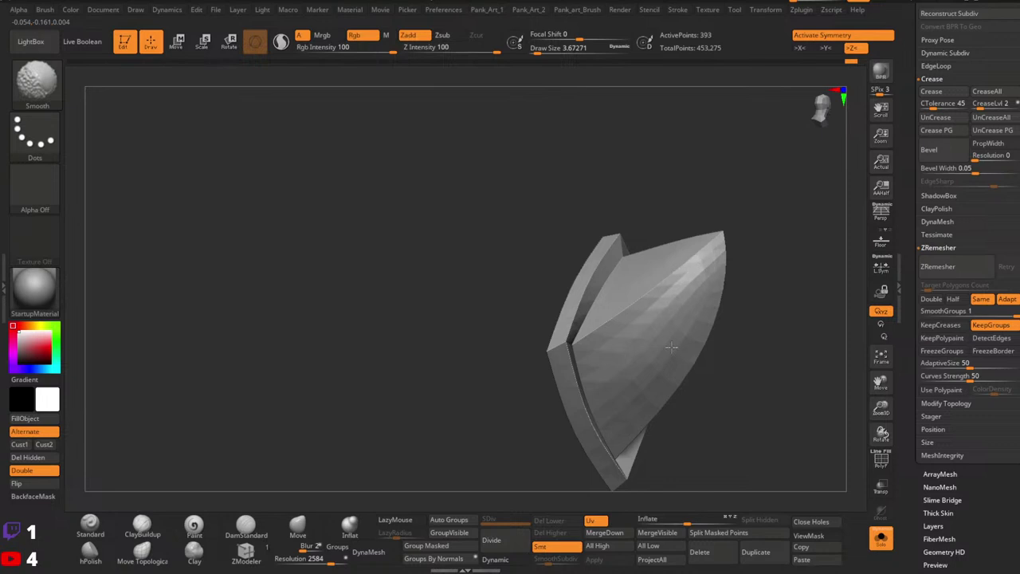
shift+drag(663, 302, 677, 348)
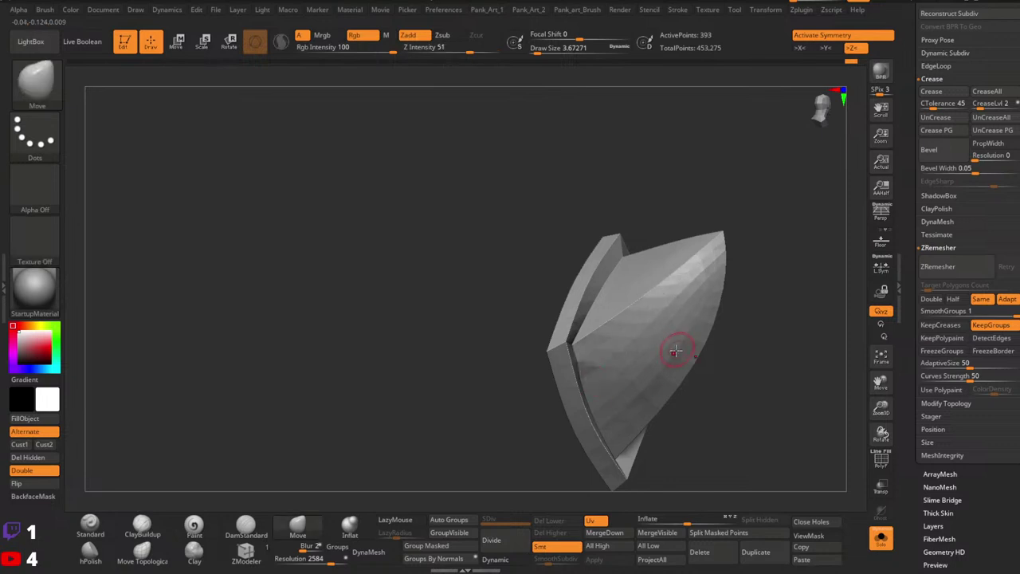
mouse_move(677, 348)
right_down()
mouse_move(660, 333)
mouse_move(692, 289)
right_up()
drag(693, 279, 646, 313)
key(ctrl+z)
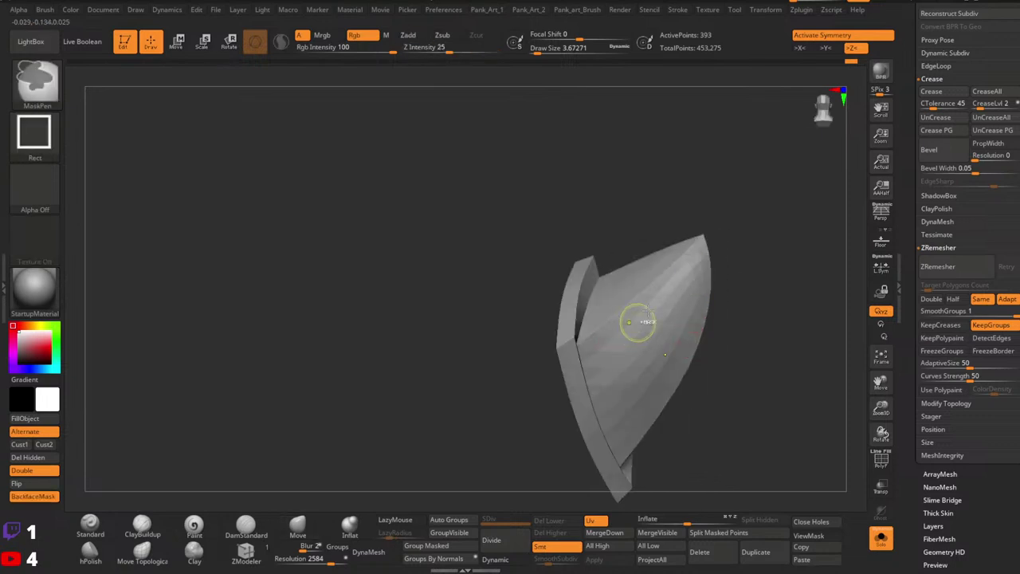
shift+drag(687, 275, 611, 347)
Turn on Dynamic Subdivision and keep smoothing the spike's front faces, raising the draw size to about 4.3.
right_drag(669, 324, 638, 334)
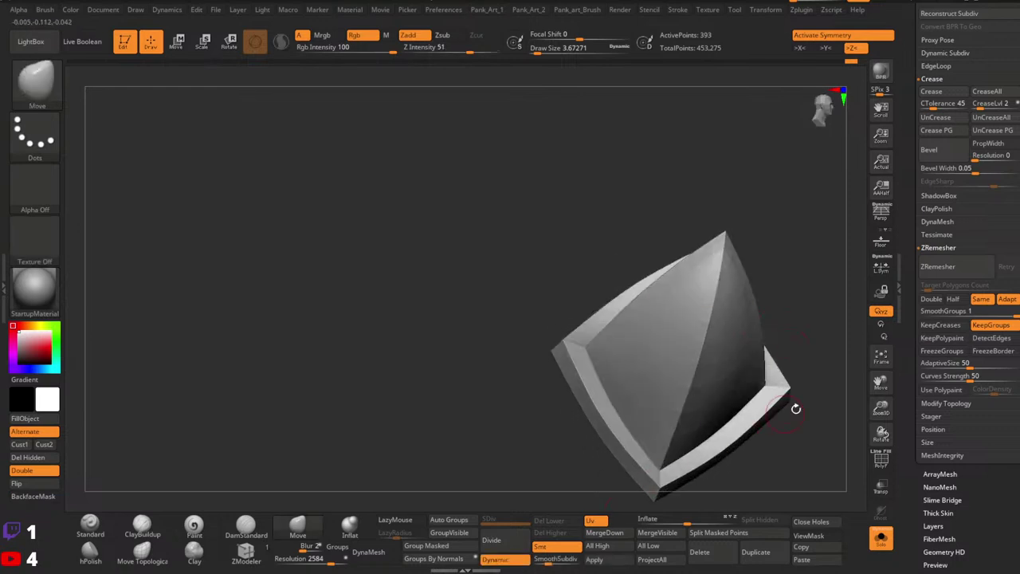
right_drag(795, 408, 751, 444)
mouse_move(783, 384)
right_down()
mouse_move(721, 364)
mouse_move(712, 347)
right_up()
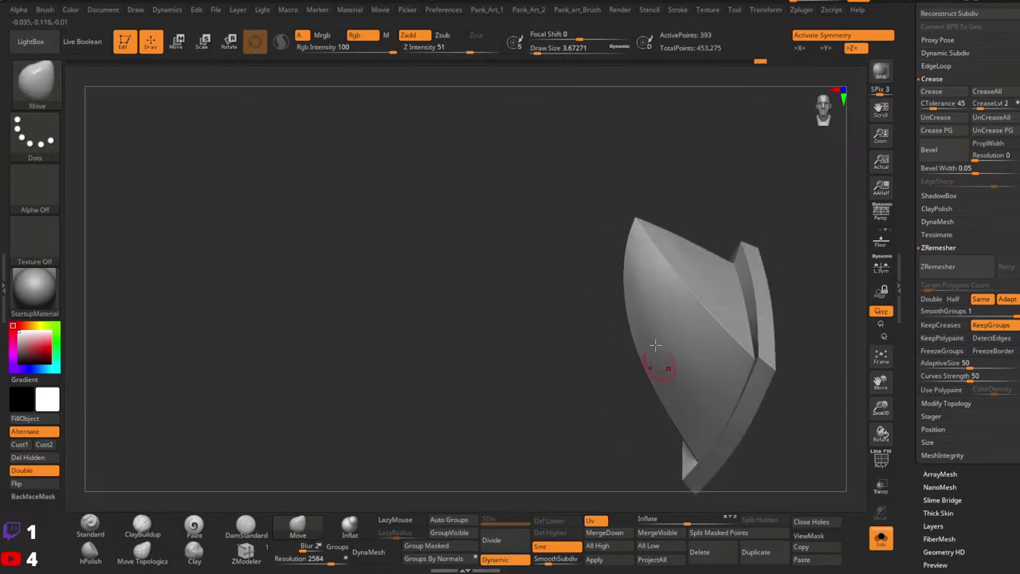
shift+drag(640, 250, 651, 332)
right_drag(673, 328, 737, 299)
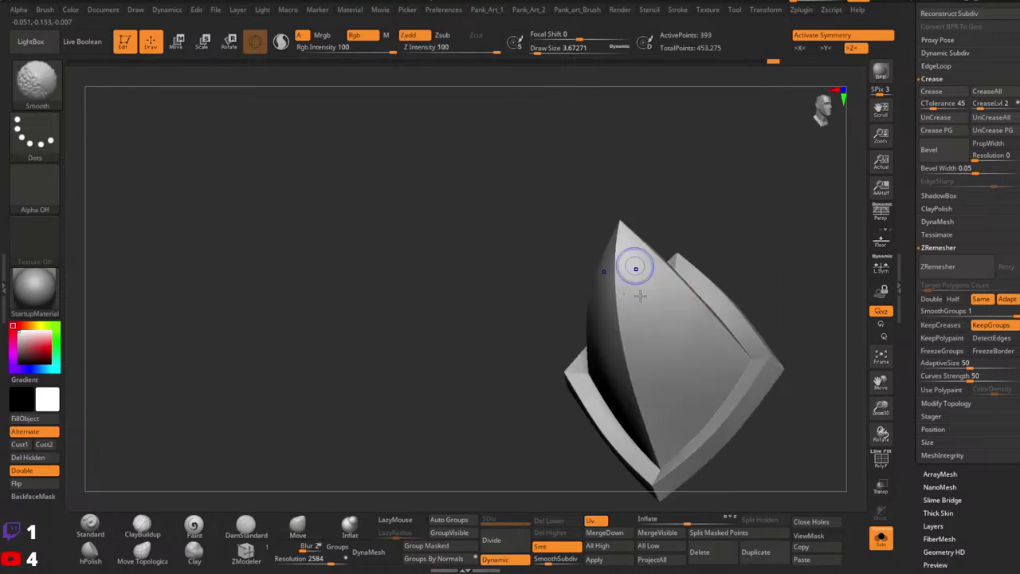
mouse_move(713, 267)
ctrl+right_down()
mouse_move(718, 237)
mouse_move(753, 247)
mouse_move(721, 314)
ctrl+right_up()
right_click(717, 318)
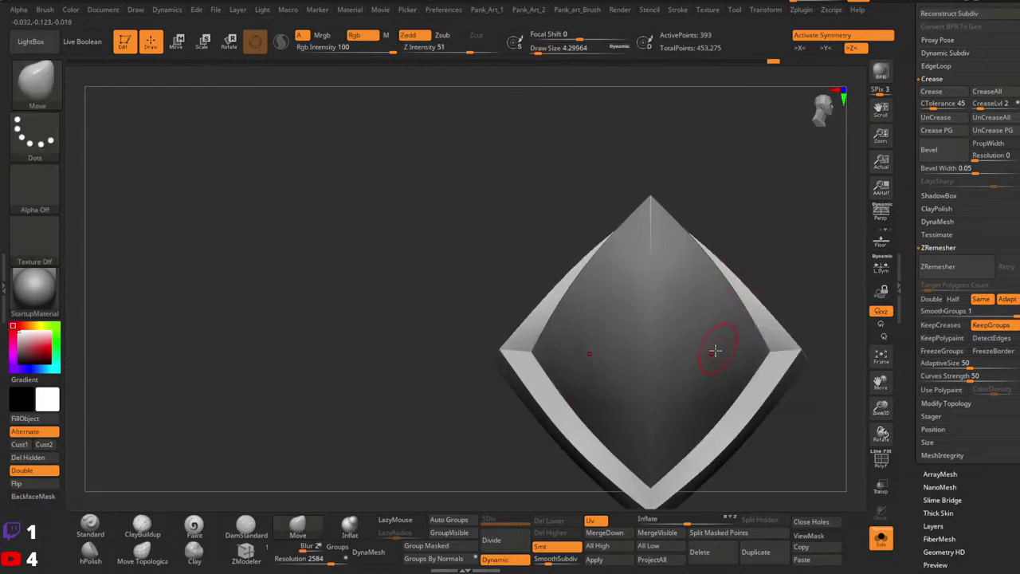
key(shift)
key(shift)
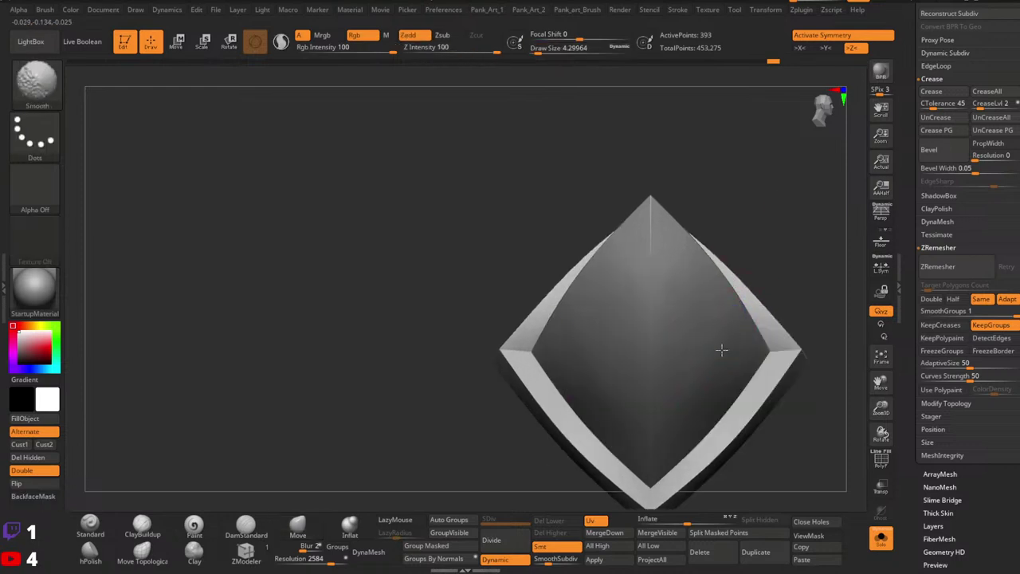
key(shift)
Set the smooth subdivision level to 3 and check the result with the polyframe shown and hidden.
ctrl+right_drag(743, 279, 639, 306)
ctrl+right_drag(639, 306, 683, 352)
mouse_move(683, 351)
right_down()
mouse_move(674, 373)
mouse_move(706, 348)
mouse_move(656, 400)
right_up()
key(shift+f)
right_drag(657, 401, 702, 403)
drag(557, 560, 560, 560)
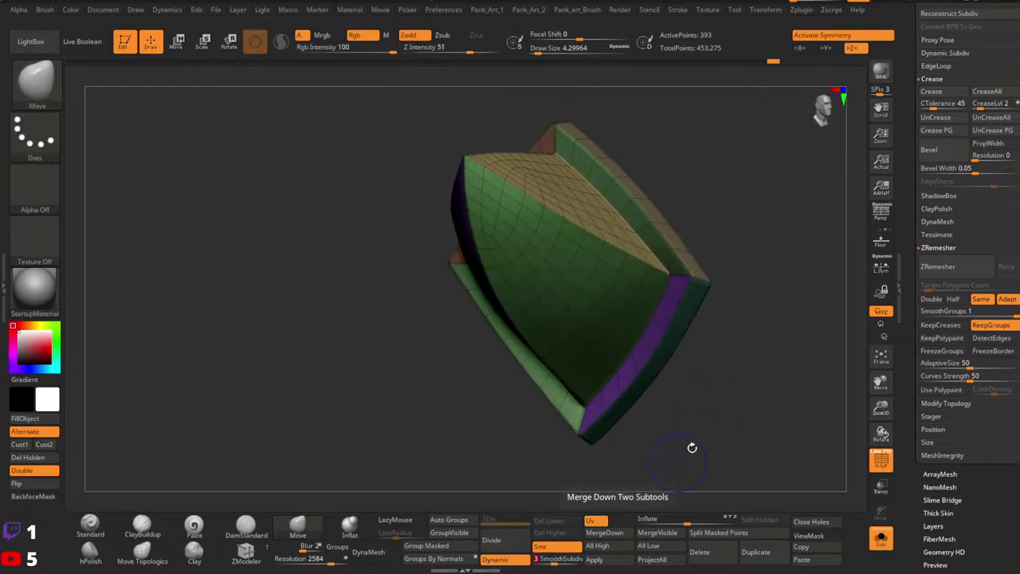
key(shift+f)
ctrl+right_drag(739, 417, 724, 411)
right_drag(723, 410, 707, 404)
Try a crease level of 1 with the smooth subdivision level at 3.
key(2)
key(2)
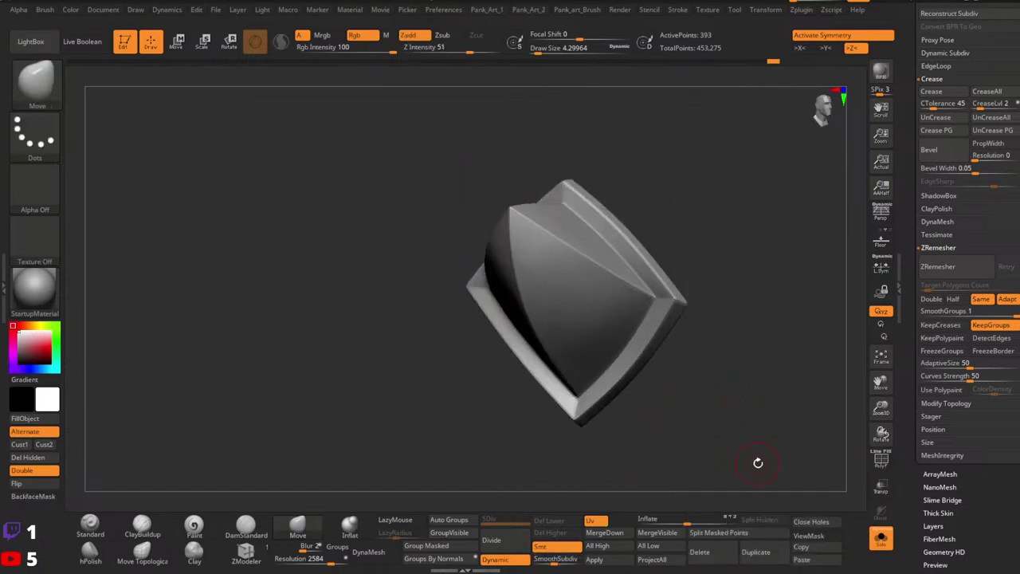
key(1)
drag(769, 517, 767, 517)
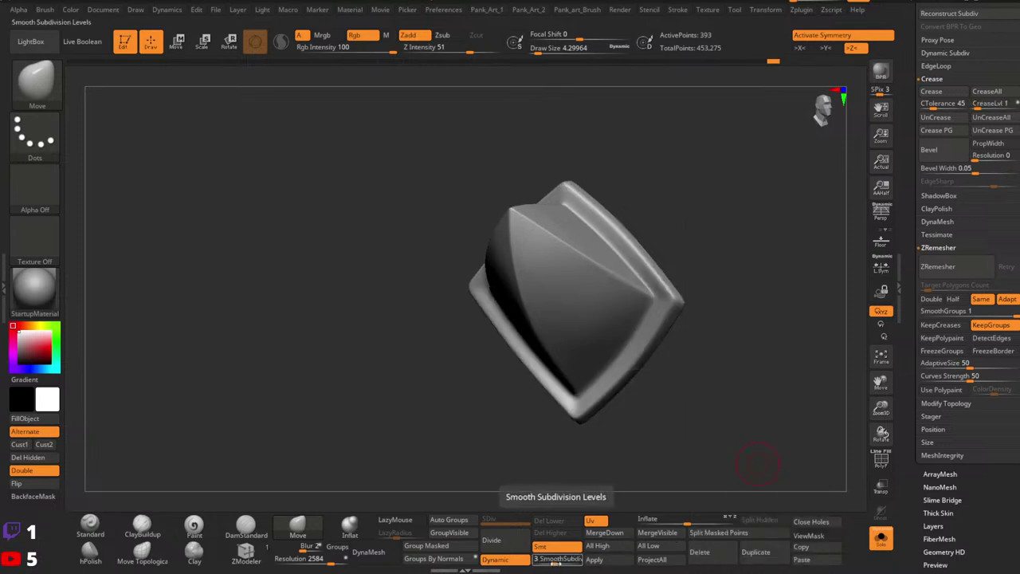
drag(554, 562, 555, 562)
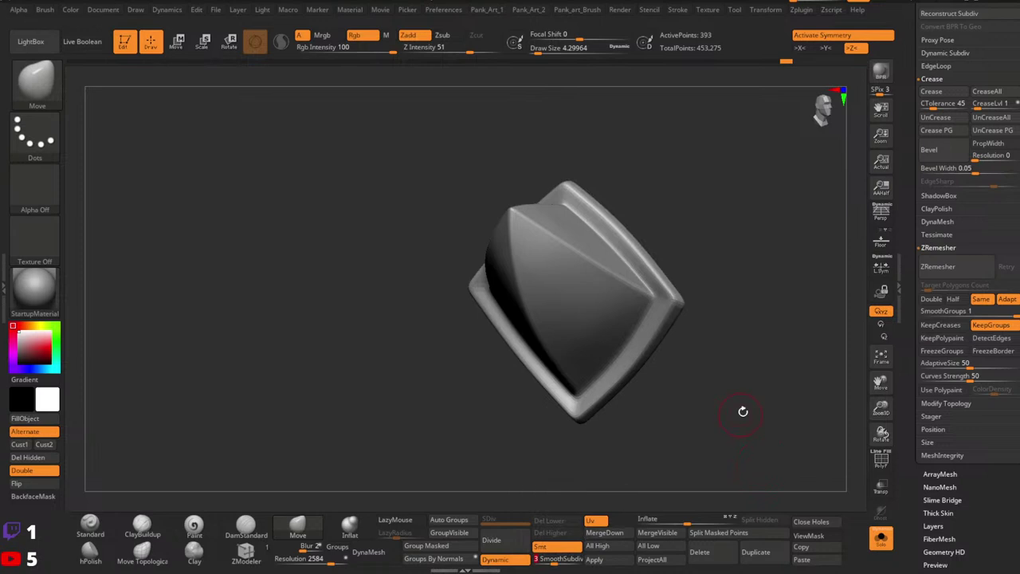
Set the crease level back to 2 and compare the edge sharpness by undoing and redoing.
key(1)
key(Return)
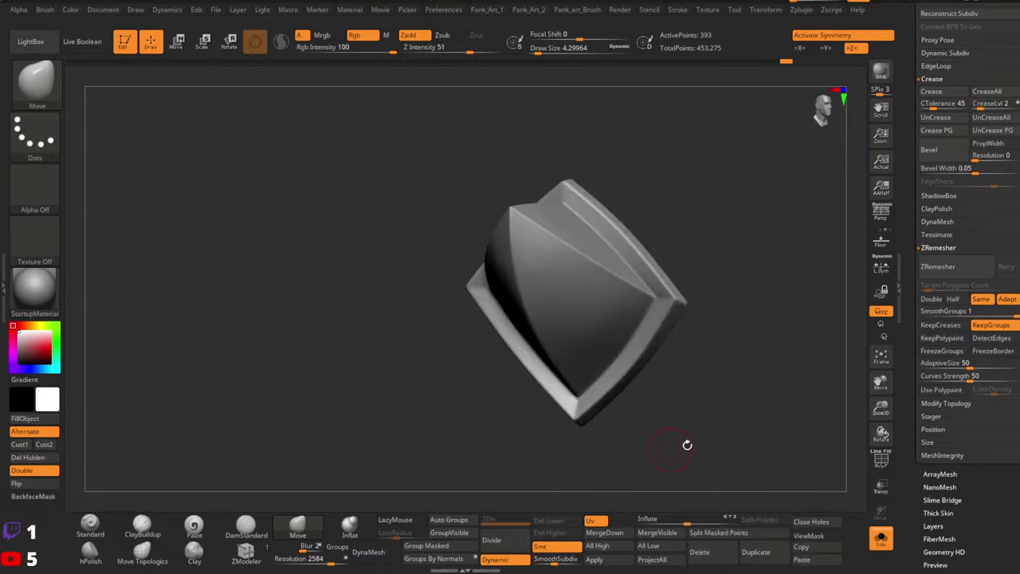
alt+drag(688, 443, 733, 446)
drag(713, 389, 729, 428)
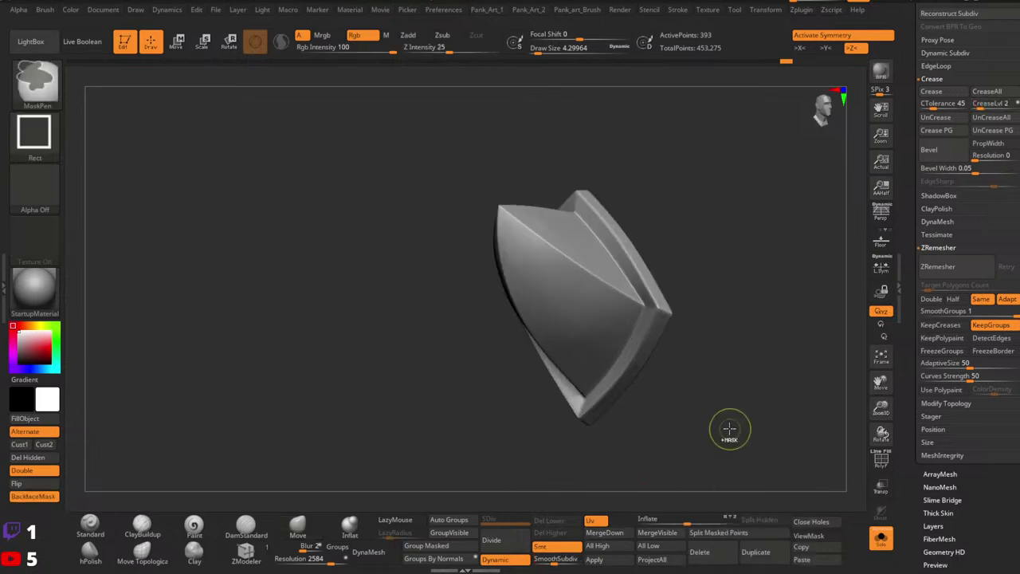
key(ctrl+z)
key(ctrl+z)
key(ctrl+shift+z)
key(ctrl+shift+z)
mouse_move(728, 428)
ctrl+right_down()
mouse_move(742, 425)
mouse_move(690, 467)
ctrl+right_up()
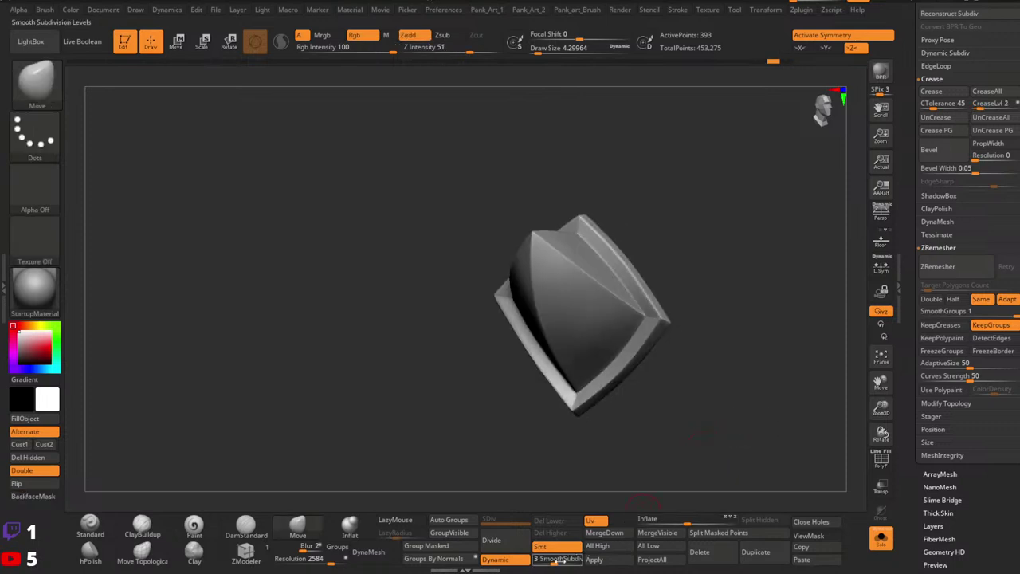
Set the smooth subdivision level to 4 and check the creased spike from the opposite side.
drag(557, 562, 566, 562)
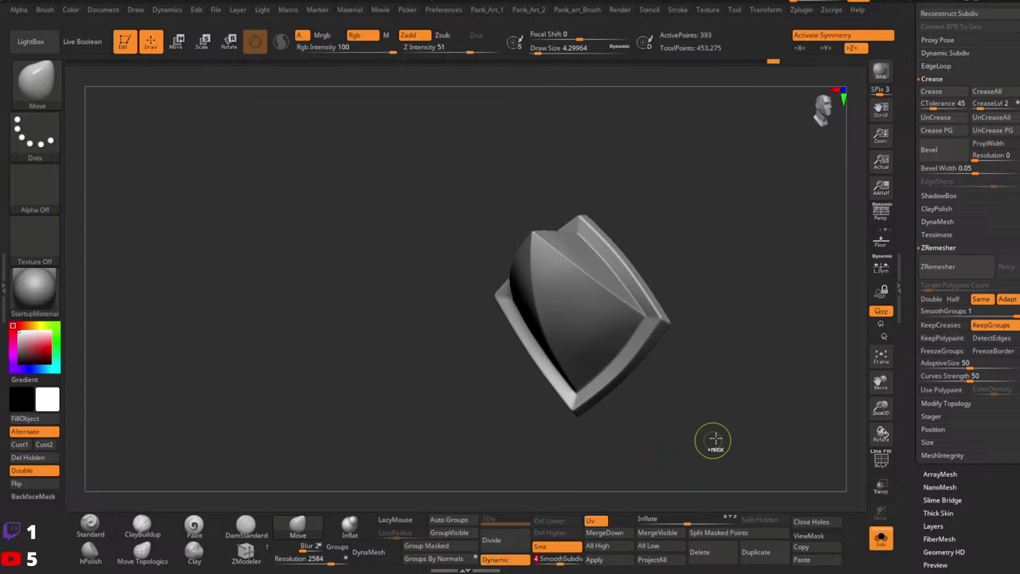
shift+right_drag(714, 439, 701, 401)
alt+right_drag(701, 400, 751, 401)
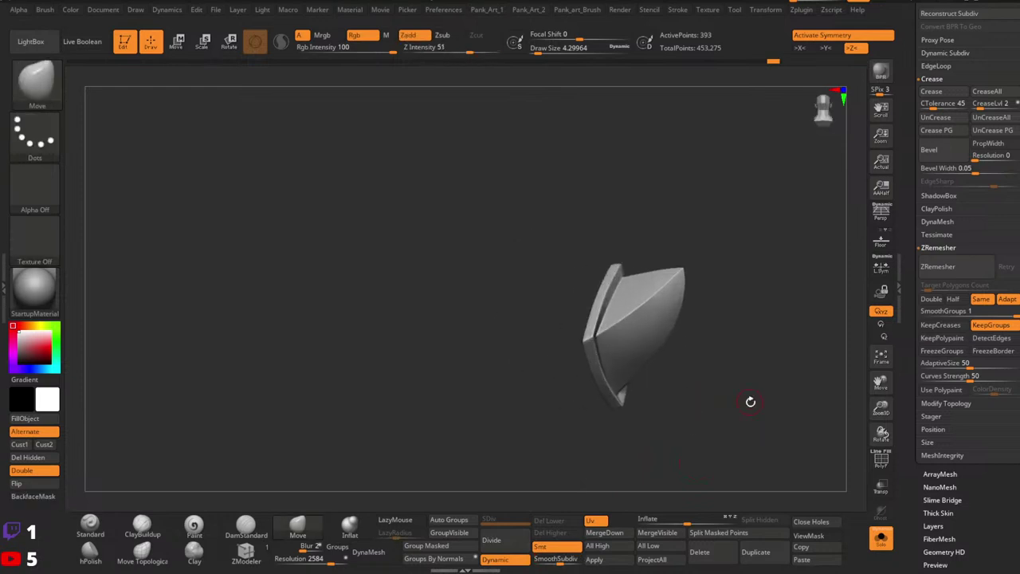
Remove the creases, check the softened spike, turn off Dynamic Subdivision, and show the polyframe.
key(1)
mouse_move(696, 454)
ctrl+right_down()
mouse_move(704, 448)
mouse_move(601, 383)
mouse_move(575, 383)
ctrl+right_up()
ctrl+right_drag(575, 382, 639, 398)
right_drag(639, 398, 652, 426)
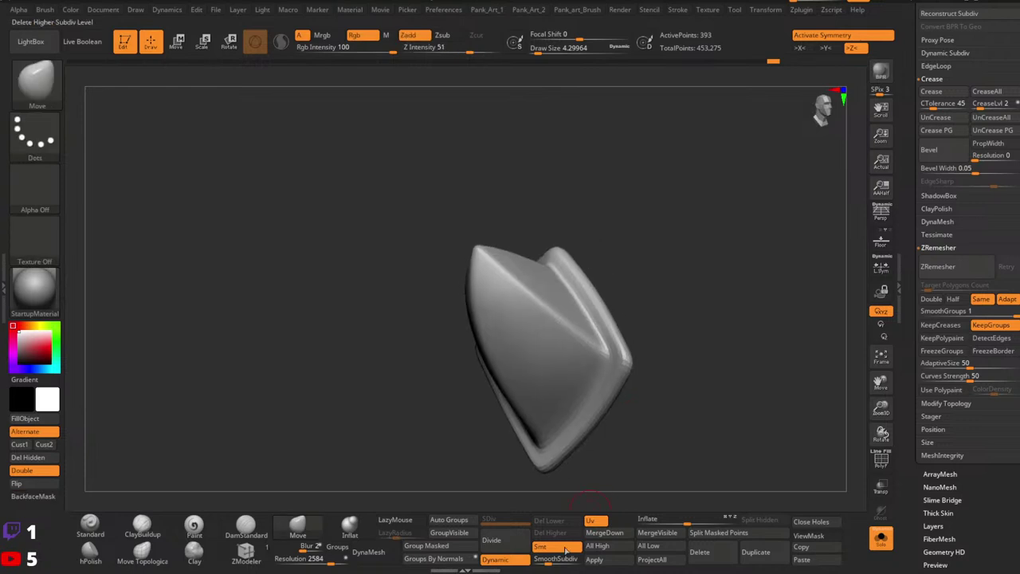
click(498, 562)
key(shift+f)
Set the ZModeler edge action to Insert and add edge loops along the rim's sloped face.
ctrl+right_drag(619, 365, 650, 383)
right_drag(649, 383, 608, 373)
mouse_move(609, 373)
ctrl+right_down()
mouse_move(617, 389)
mouse_move(588, 358)
mouse_move(596, 370)
ctrl+right_up()
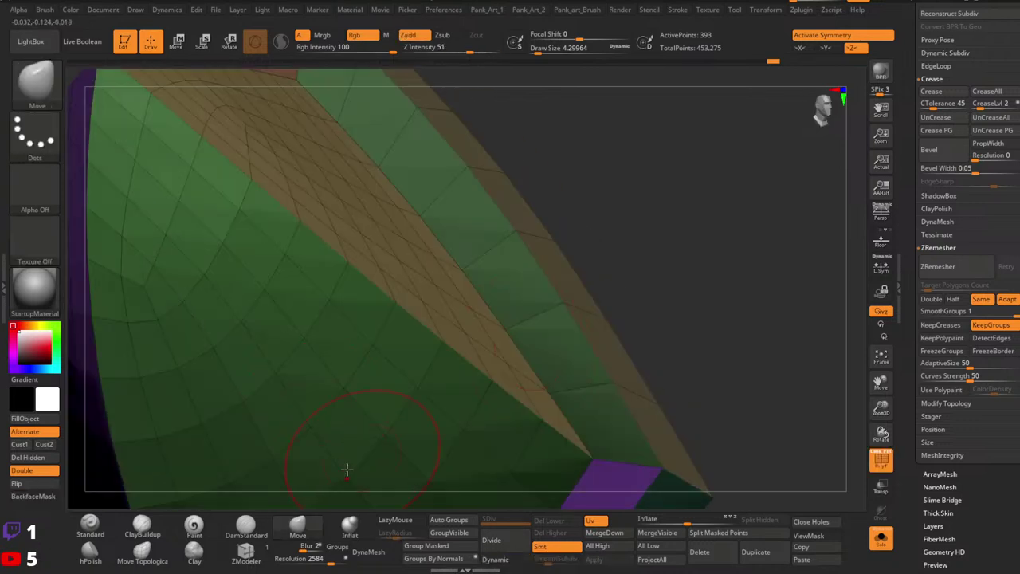
click(247, 552)
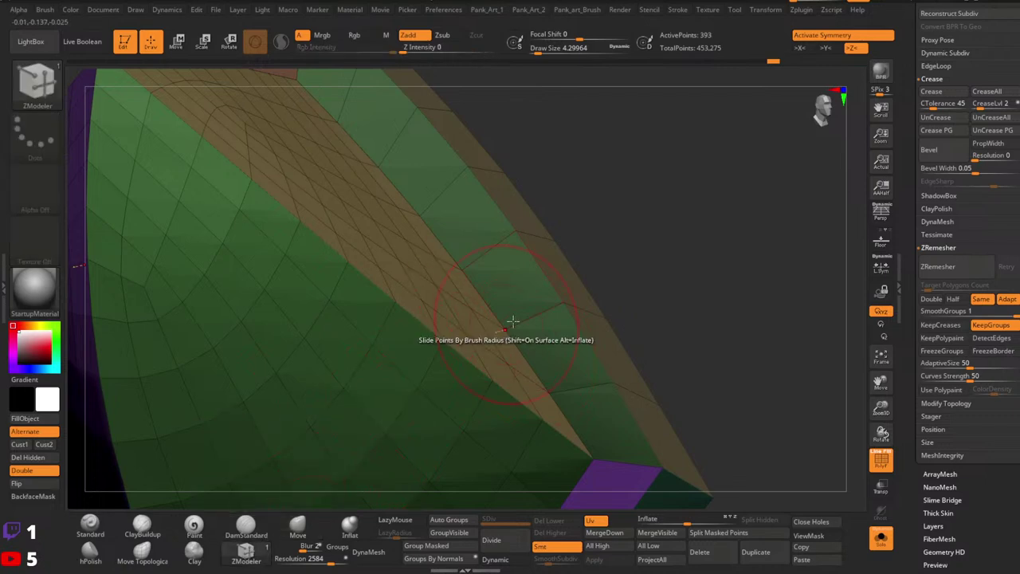
key(space)
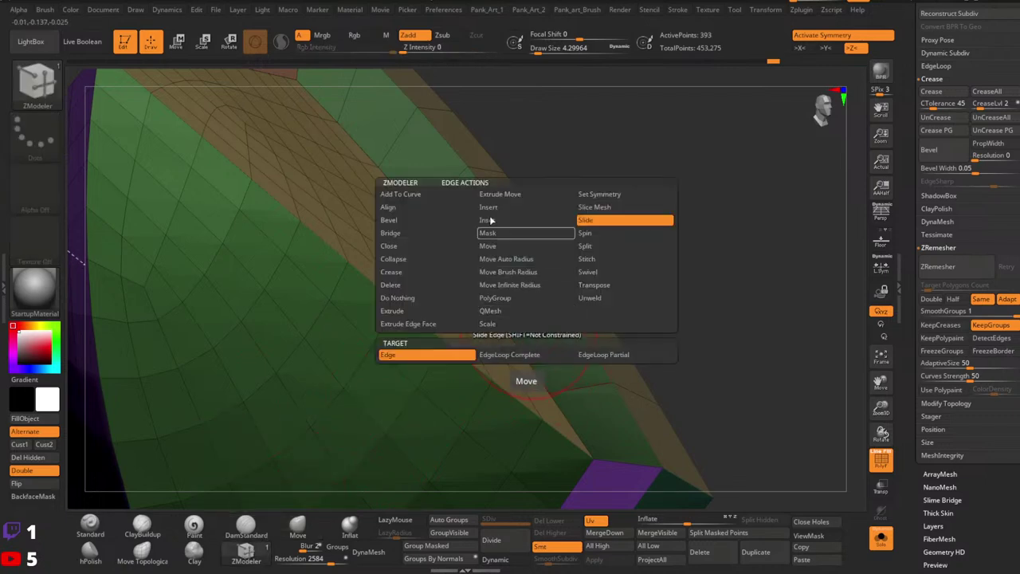
click(494, 209)
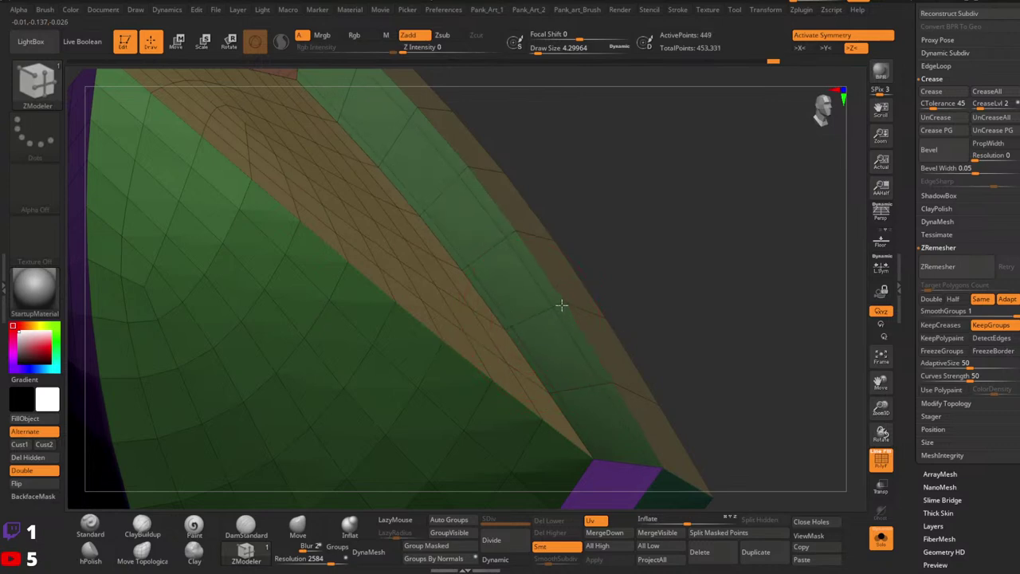
Insert further edge loops around the rim's outer side, close to its borders.
mouse_move(562, 306)
right_down()
mouse_move(574, 342)
mouse_move(556, 313)
right_up()
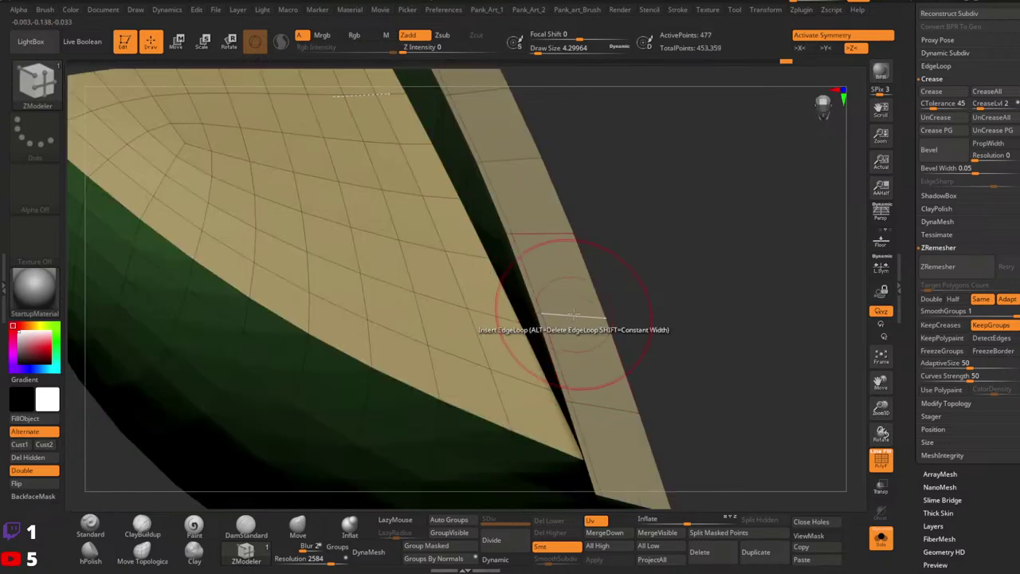
ctrl+right_drag(709, 326, 692, 335)
right_drag(691, 335, 628, 433)
key(shift+f)
key(shift+f)
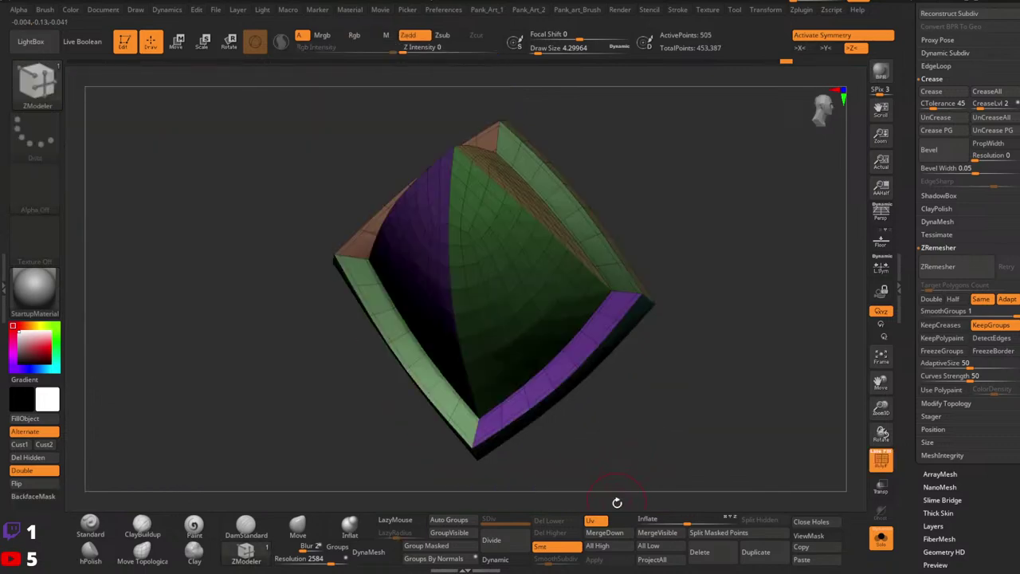
Turn on Dynamic Subdivision, hide the polyframe, and compare the looped spike with its unsmoothed mesh.
click(495, 563)
key(shift+f)
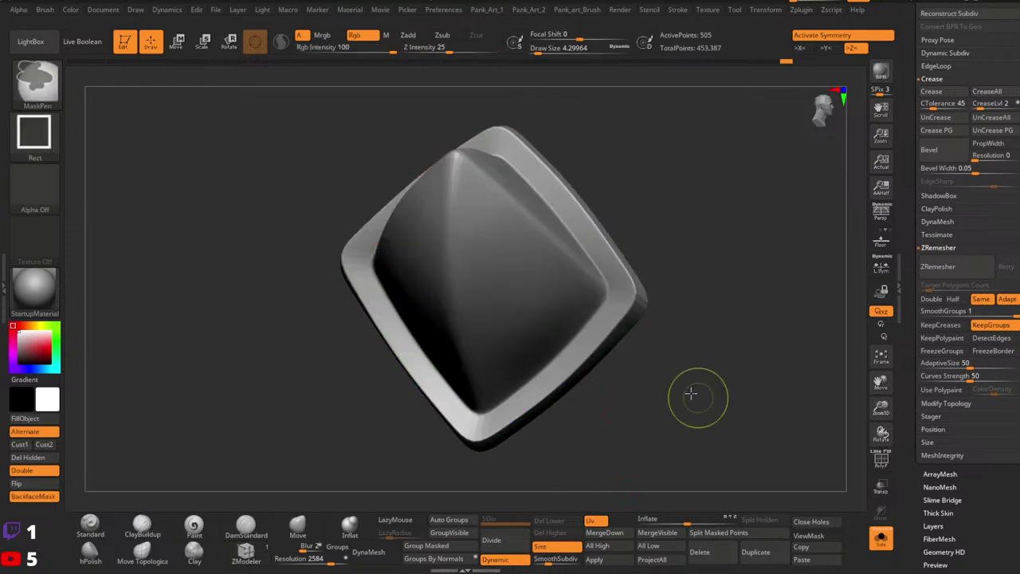
ctrl+right_drag(694, 393, 675, 363)
shift+right_drag(674, 363, 651, 364)
key(shift+d)
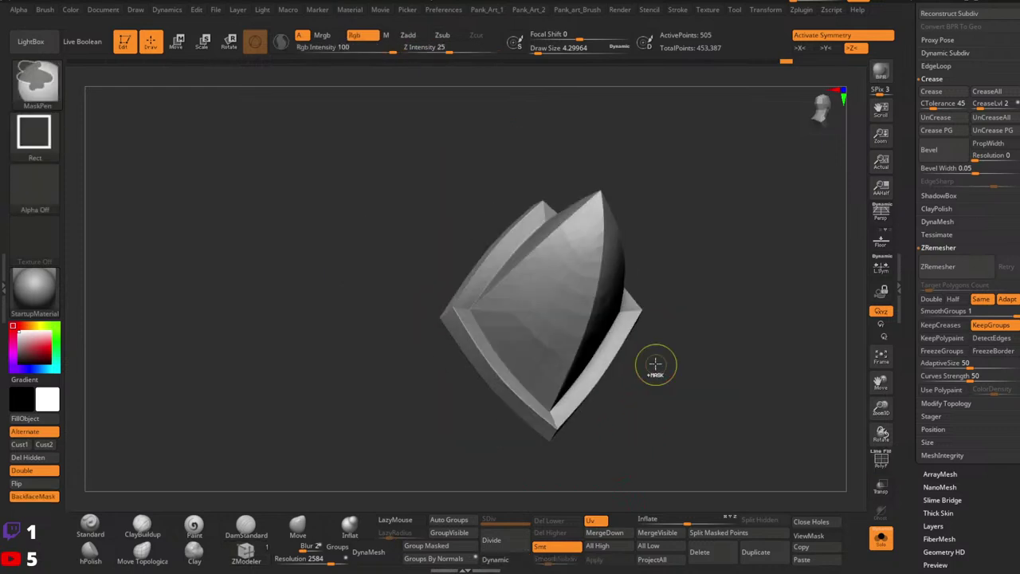
Take back the inserted edge loops and check the spike with Dynamic Subdivision and the polyframe on.
key(shift+f)
right_drag(467, 328, 472, 333)
ctrl+right_drag(472, 333, 589, 336)
alt+click(487, 344)
key(d)
ctrl+right_drag(590, 336, 648, 326)
alt+right_drag(647, 325, 667, 340)
key(shift+f)
key(shift+f)
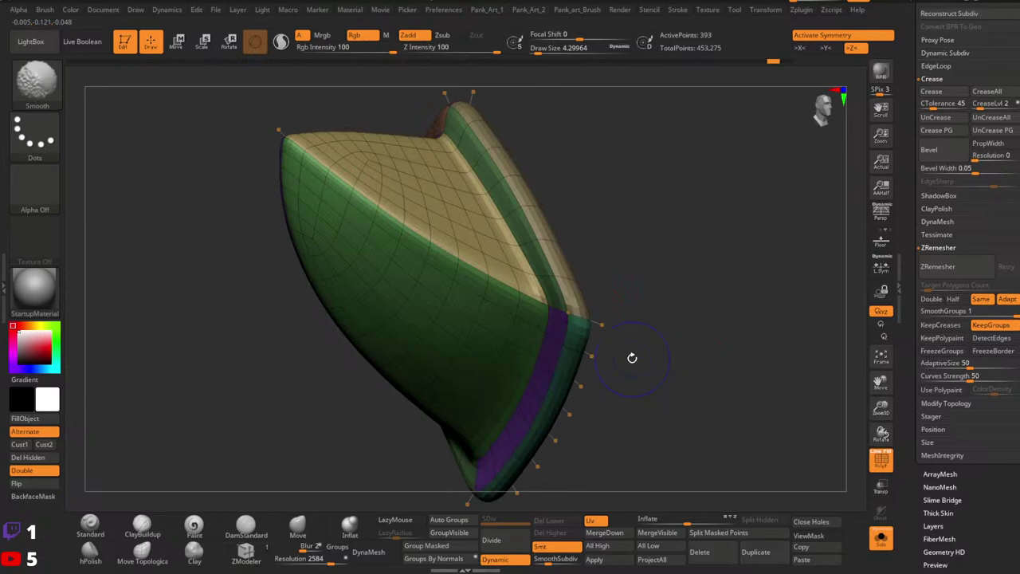
Examine the rim corner and spike edges with Dynamic Subdivision and the polyframe switched on and off.
click(496, 559)
ctrl+right_drag(583, 328, 604, 336)
key(shift+f)
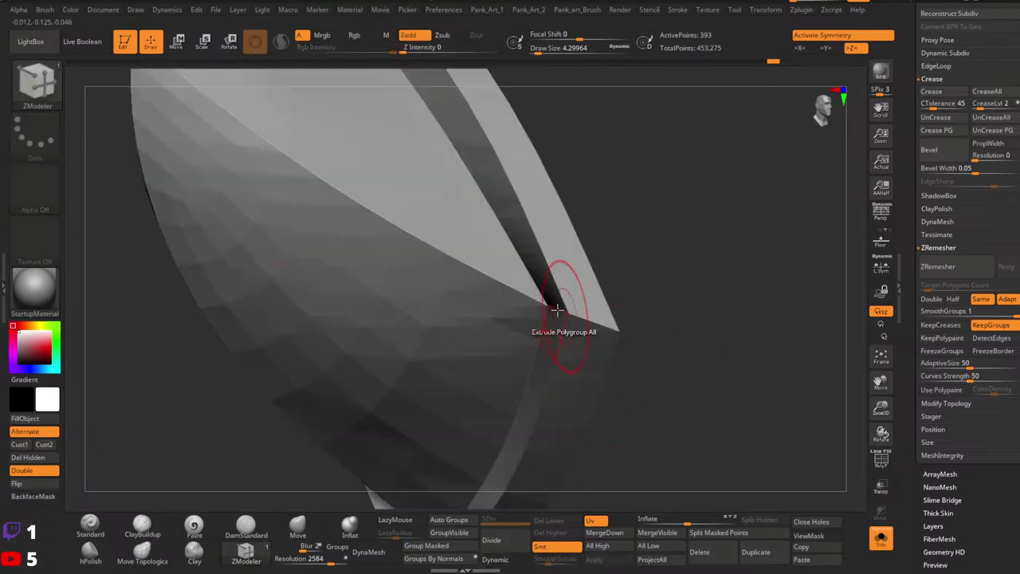
alt+right_drag(557, 310, 590, 338)
key(shift+f)
click(493, 562)
mouse_move(684, 384)
right_down()
mouse_move(709, 381)
mouse_move(665, 380)
mouse_move(628, 361)
mouse_move(670, 384)
right_up()
key(shift+f)
click(505, 558)
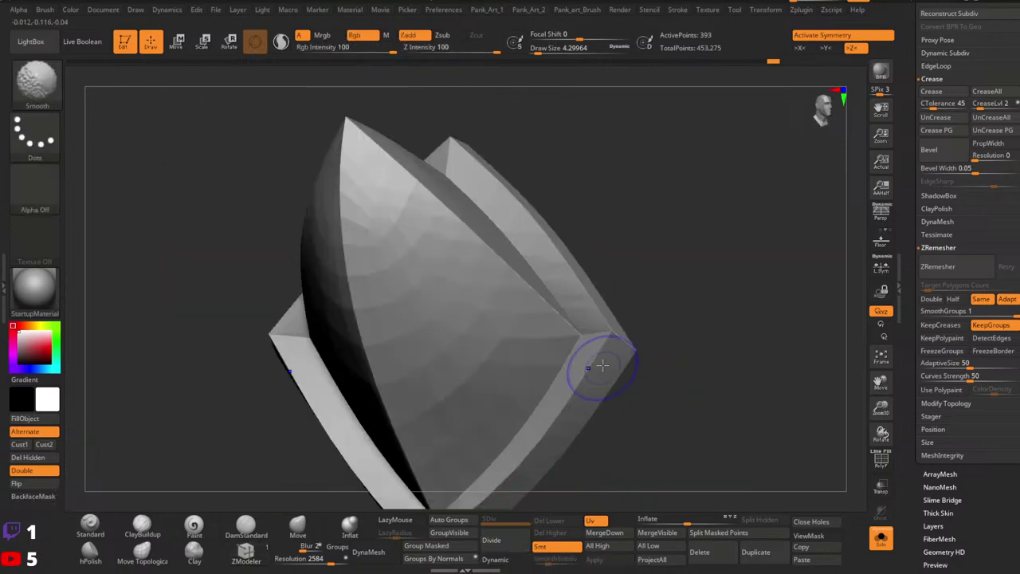
key(shift+f)
right_drag(603, 364, 628, 338)
mouse_move(628, 339)
right_down()
mouse_move(622, 348)
mouse_move(632, 353)
right_up()
Crease the polygroup borders at crease level 2 and preview the spike with Dynamic Subdivision.
key(1)
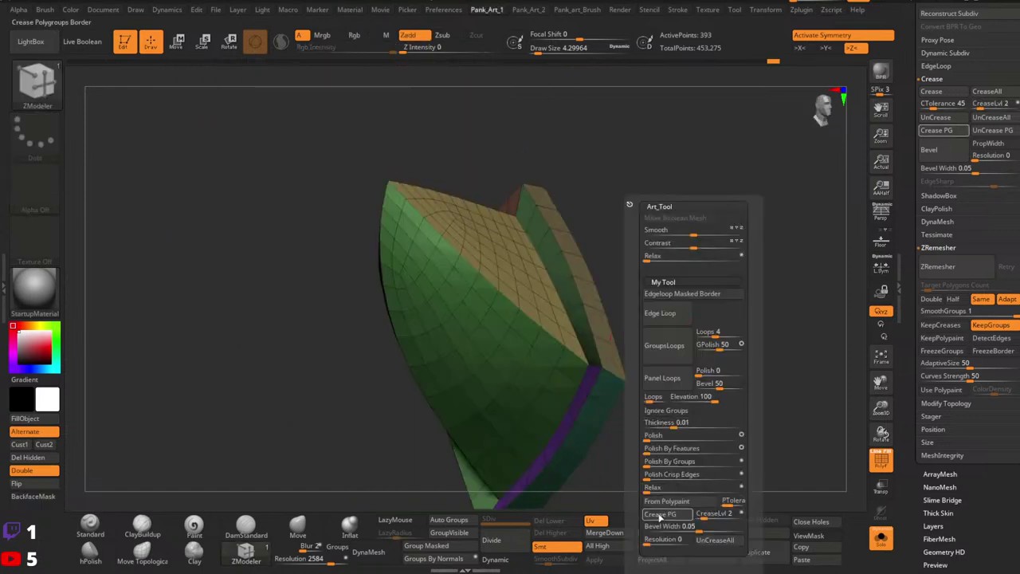
click(663, 516)
key(shift+f)
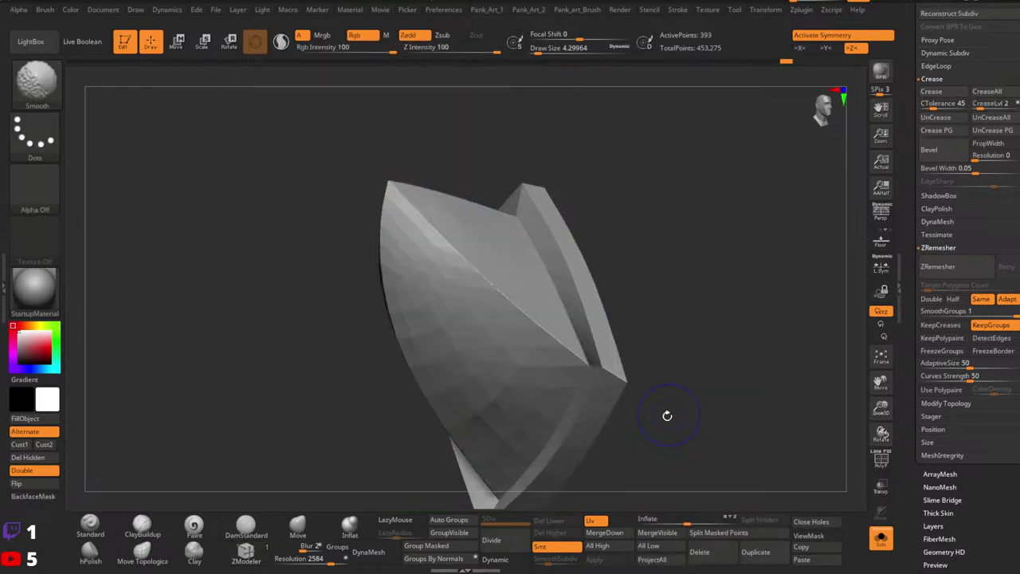
click(500, 560)
ctrl+right_drag(662, 471, 720, 403)
key(2)
Lower the crease level to 1 and set the smooth subdivision level to 5.
key(1)
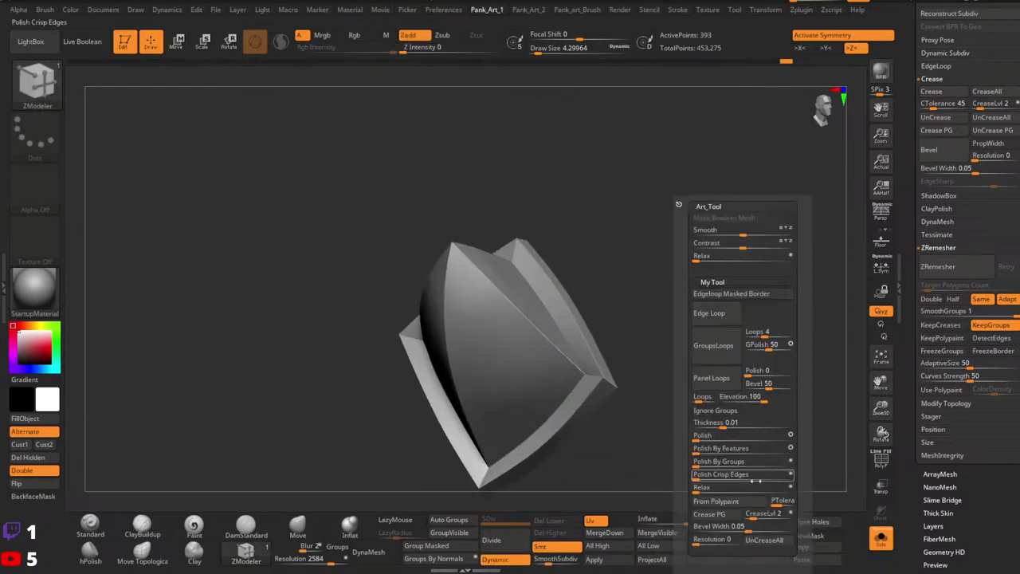
click(750, 516)
click(750, 514)
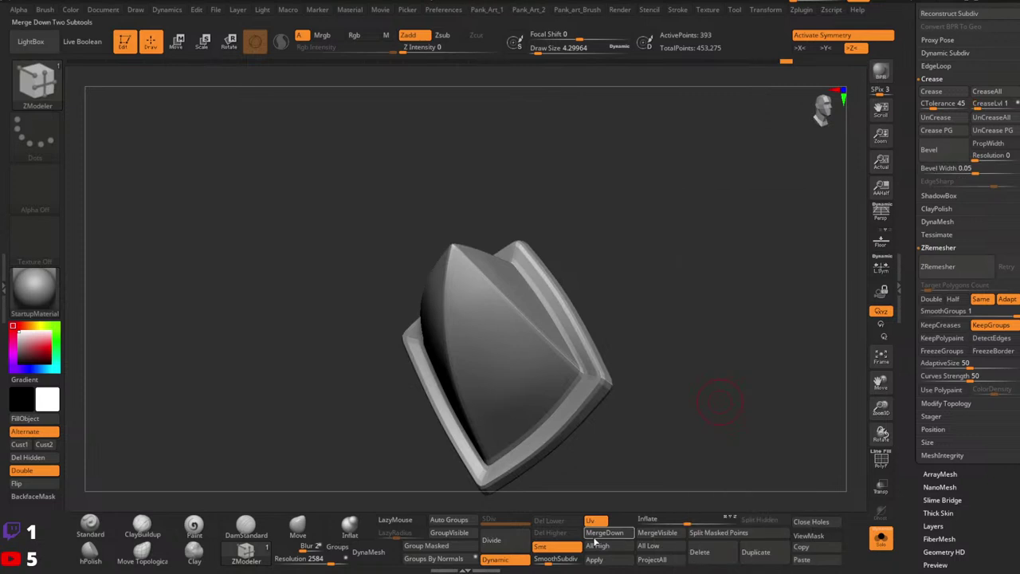
click(561, 559)
click(566, 559)
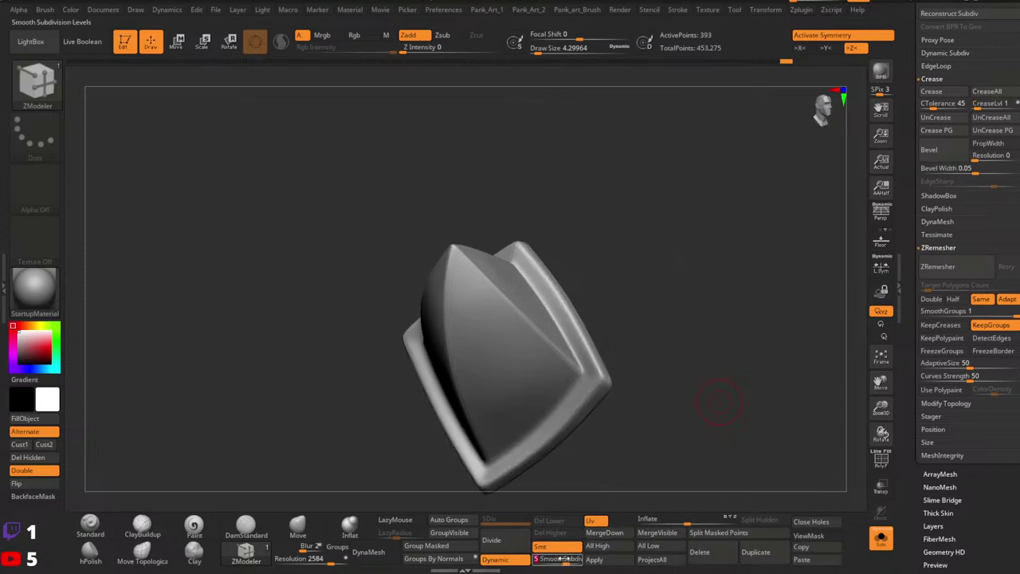
Set the crease level to 2 and view the creased rim from the front.
key(1)
drag(726, 514, 730, 513)
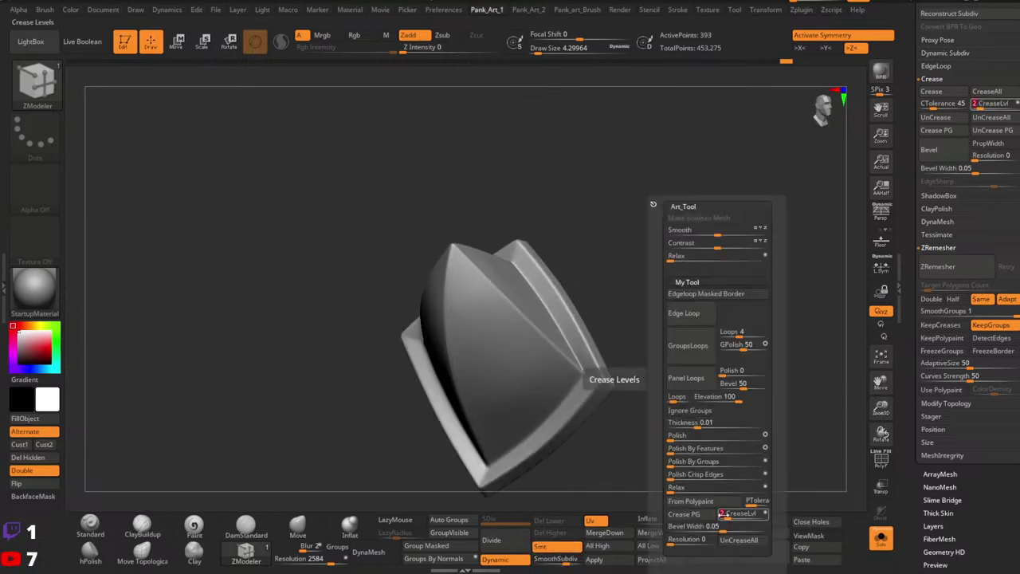
drag(624, 422, 604, 403)
Compare the spike's polyframe and surface without Dynamic Subdivision, and switch the subdivision preview back on.
key(shift+f)
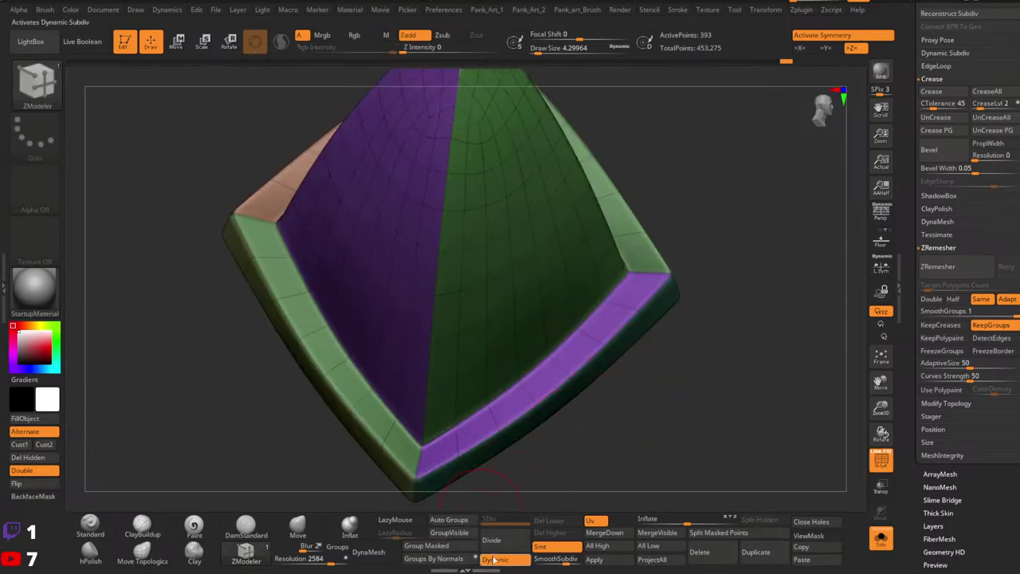
click(493, 560)
drag(687, 372, 626, 389)
alt+right_drag(579, 354, 524, 303)
drag(524, 303, 617, 303)
key(shift+f)
shift+right_drag(617, 304, 601, 424)
click(495, 561)
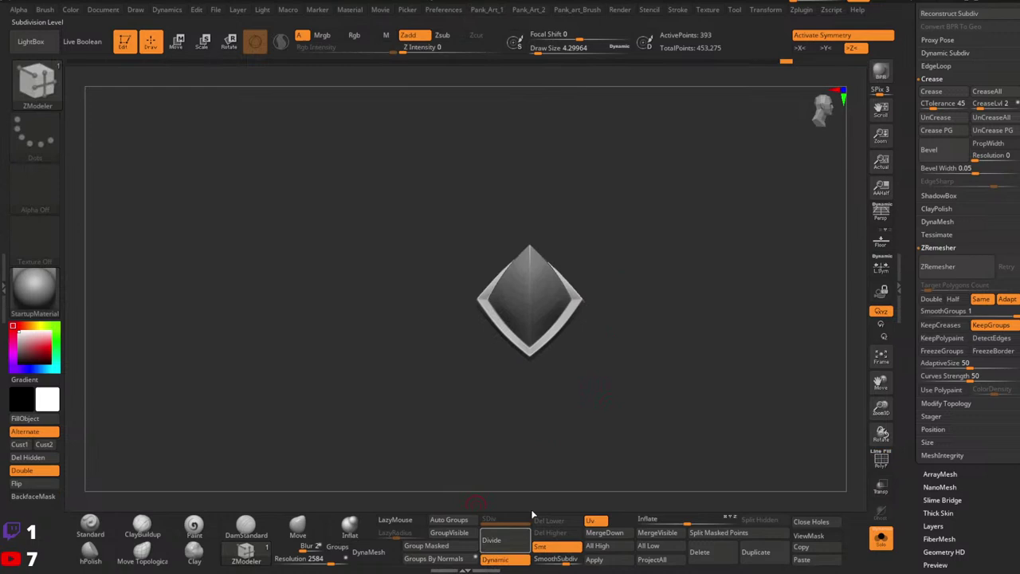
Show the surrounding plate again and move the spike back toward the plate's surface.
drag(620, 396, 678, 425)
click(882, 548)
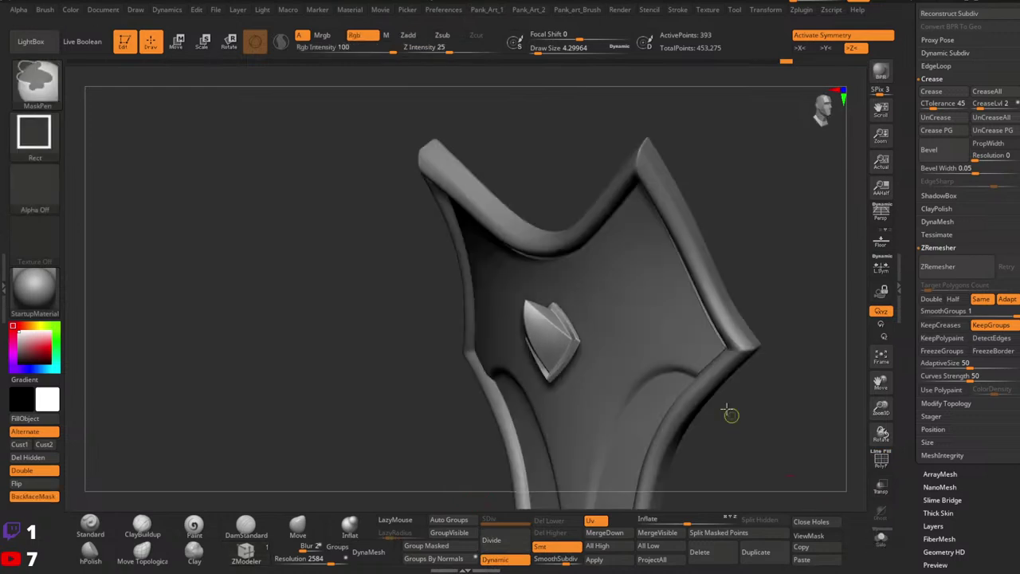
shift+right_drag(730, 413, 604, 369)
key(w)
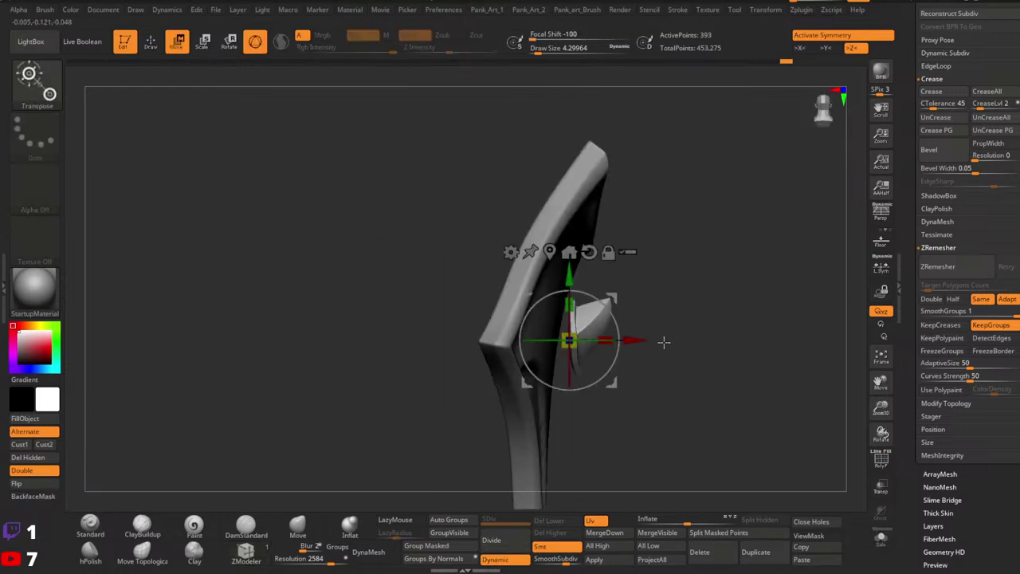
drag(640, 344, 612, 351)
key(q)
mouse_move(612, 352)
ctrl+right_down()
mouse_move(653, 362)
mouse_move(542, 354)
mouse_move(647, 390)
mouse_move(571, 334)
ctrl+right_up()
key(w)
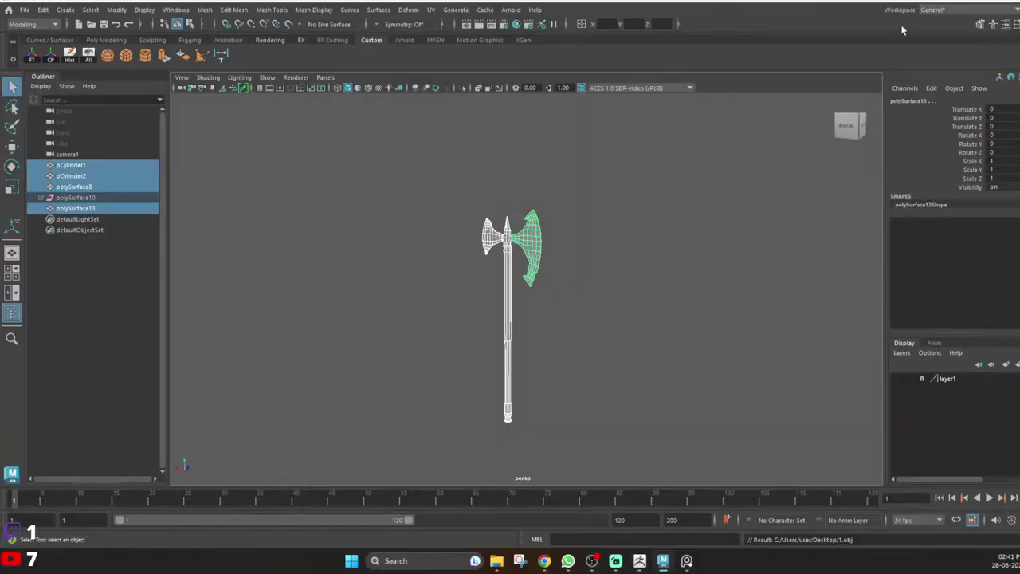
Switch to Maya and close it without saving the axe scene.
click(1018, 2)
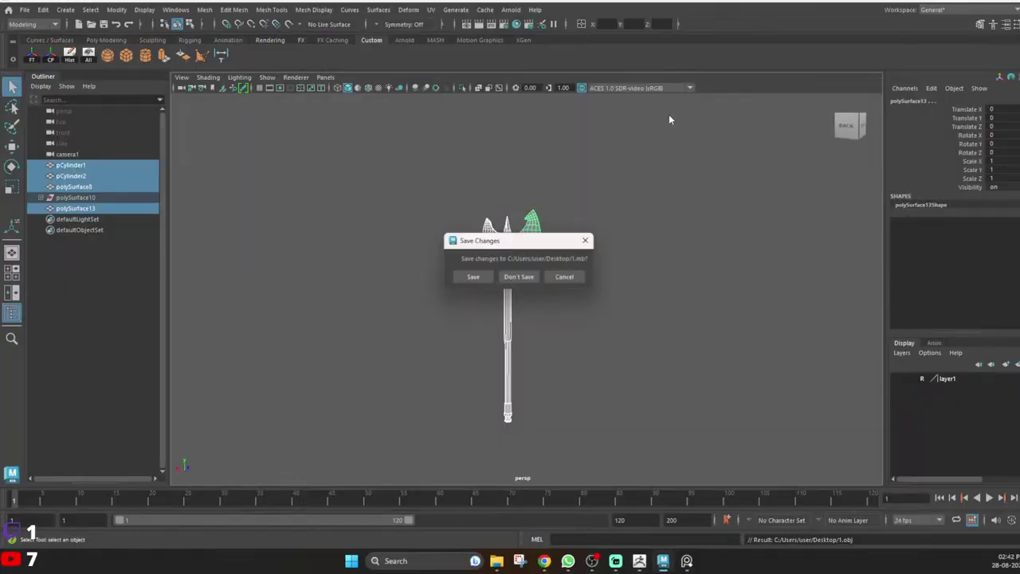
click(516, 279)
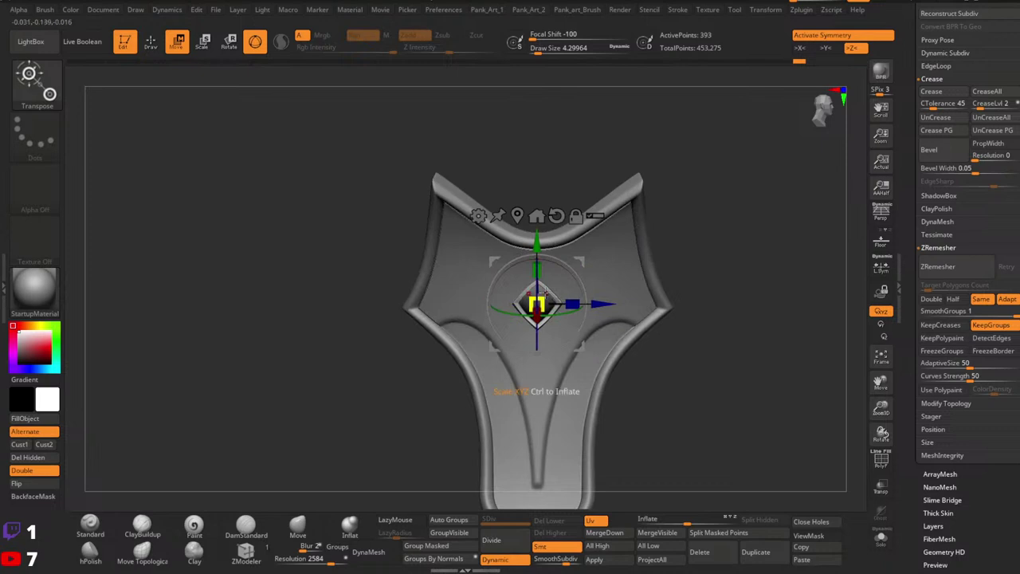
Turn off symmetry, scale the spike uniformly, and move it down along the plate.
key(x)
drag(547, 301, 549, 299)
drag(534, 246, 534, 270)
right_drag(530, 275, 565, 314)
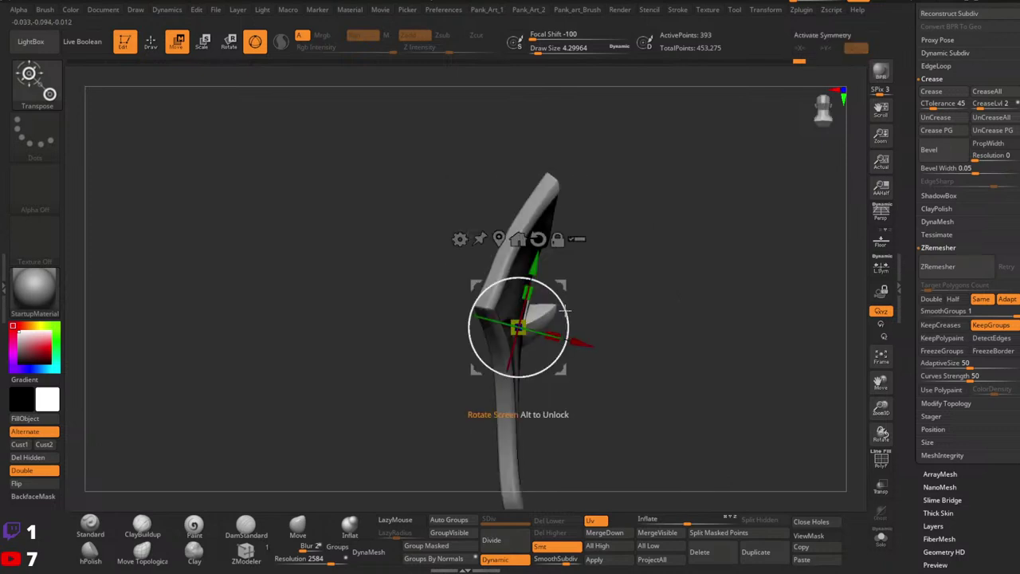
Fine-tune the spike's height, depth and tilt so it follows the plate's curved surface.
drag(530, 261, 529, 263)
drag(575, 336, 577, 337)
ctrl+right_drag(574, 314, 566, 311)
drag(567, 310, 564, 304)
key(q)
mouse_move(564, 304)
ctrl+right_down()
mouse_move(523, 317)
mouse_move(538, 313)
mouse_move(535, 302)
ctrl+right_up()
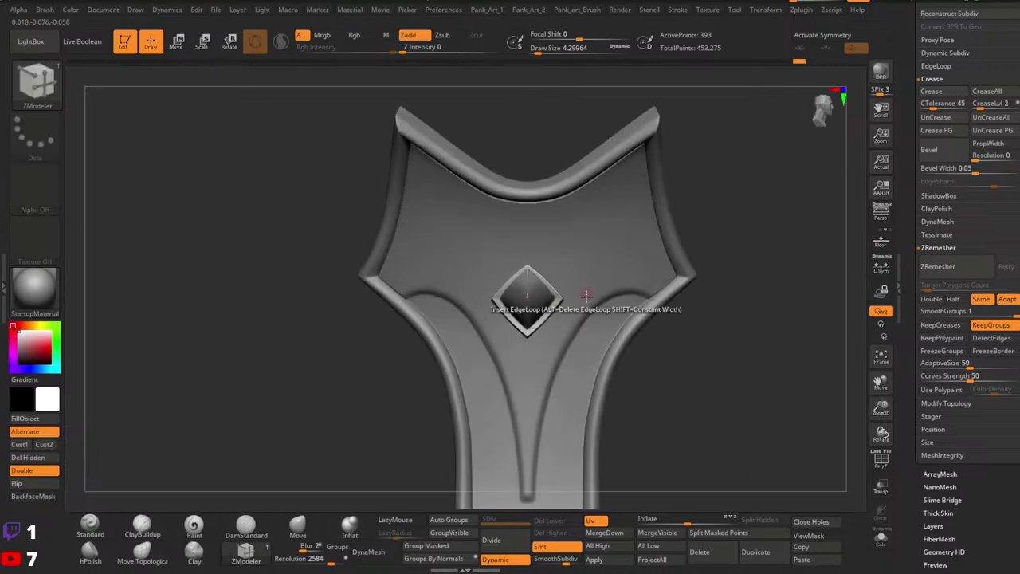
Turn off Dynamic Subdivision, isolate the spike, and show the polyframe of its back.
click(505, 564)
click(881, 542)
key(shift+f)
mouse_move(567, 337)
right_down()
mouse_move(494, 338)
mouse_move(514, 311)
mouse_move(478, 323)
right_up()
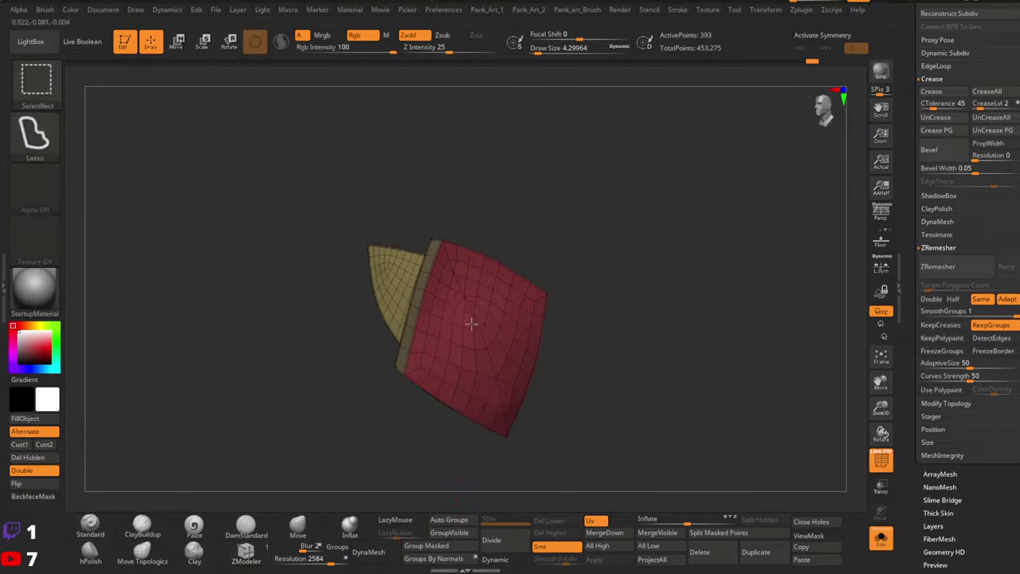
ctrl+shift+click(471, 323)
ctrl+shift+click(592, 307)
ctrl+shift+click(477, 316)
ctrl+click(632, 309)
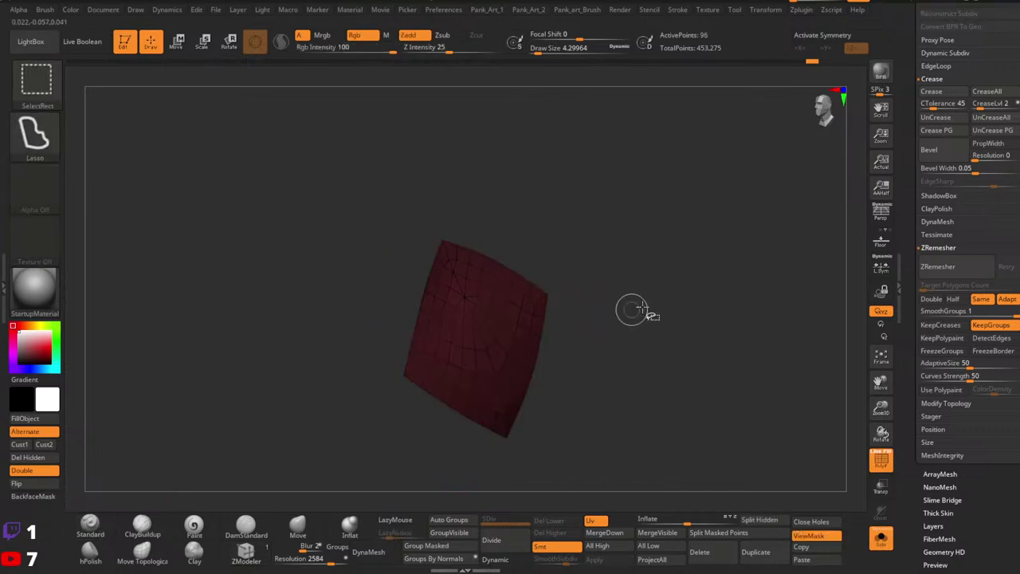
ctrl+click(642, 306)
shift+right_drag(646, 303, 571, 312)
key(w)
right_drag(475, 322, 535, 324)
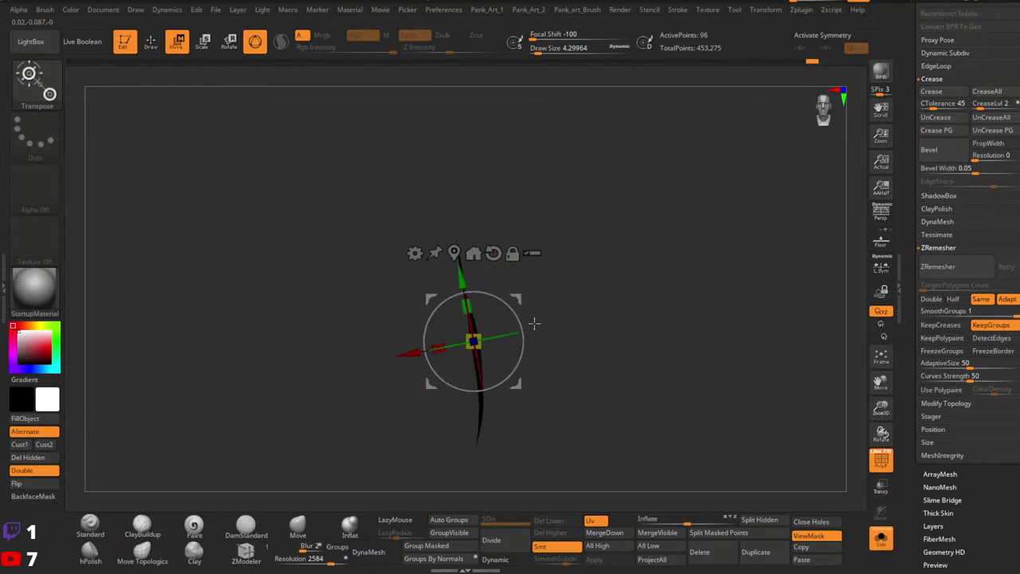
ctrl+shift+click(633, 312)
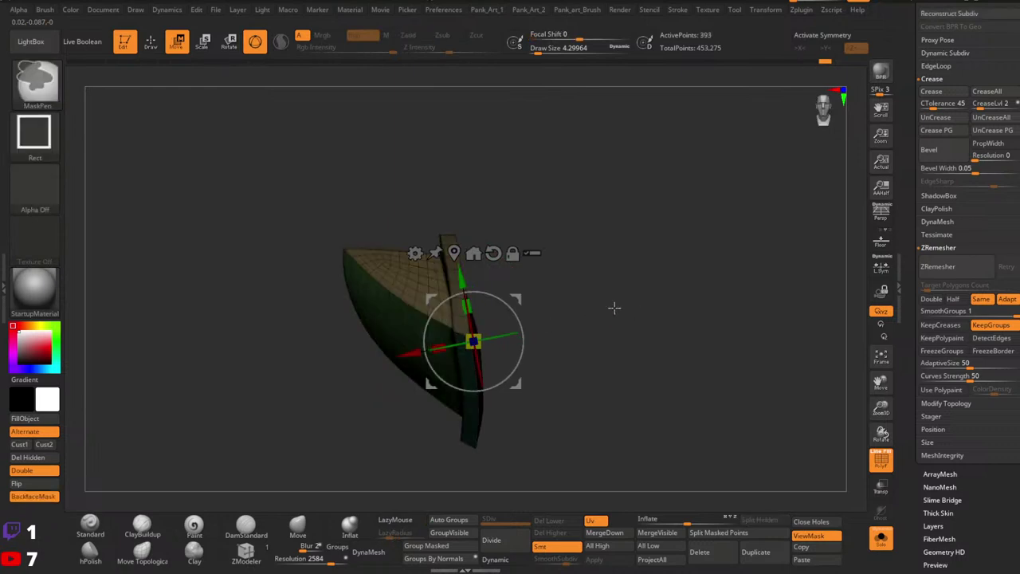
mouse_move(615, 308)
right_down()
mouse_move(503, 327)
mouse_move(533, 344)
right_up()
ctrl+drag(634, 316, 647, 353)
key(q)
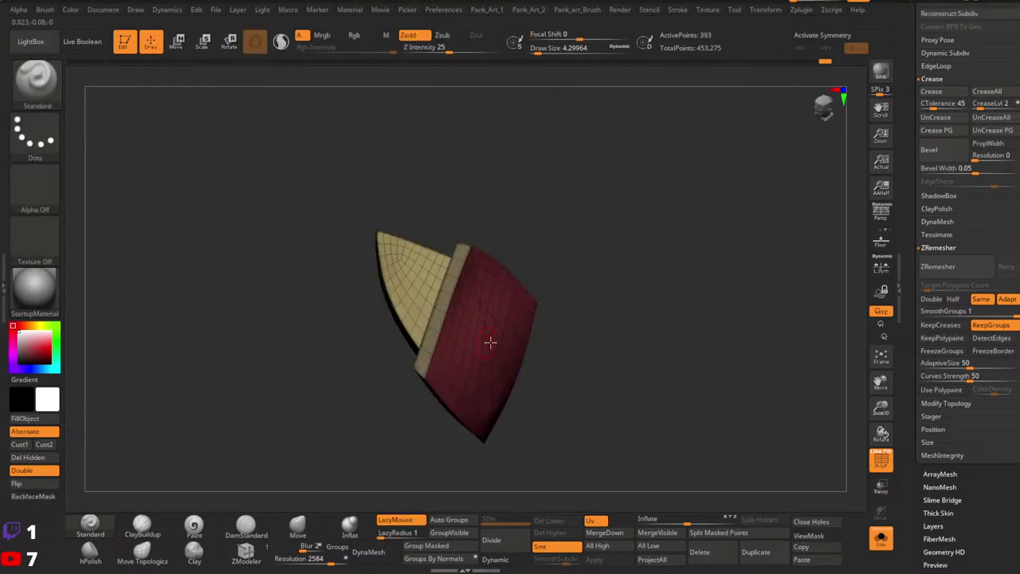
Mask the whole spike except its back-face polygroup.
ctrl+shift+click(514, 350)
ctrl+click(616, 349)
ctrl+shift+click(683, 331)
ctrl+click(690, 329)
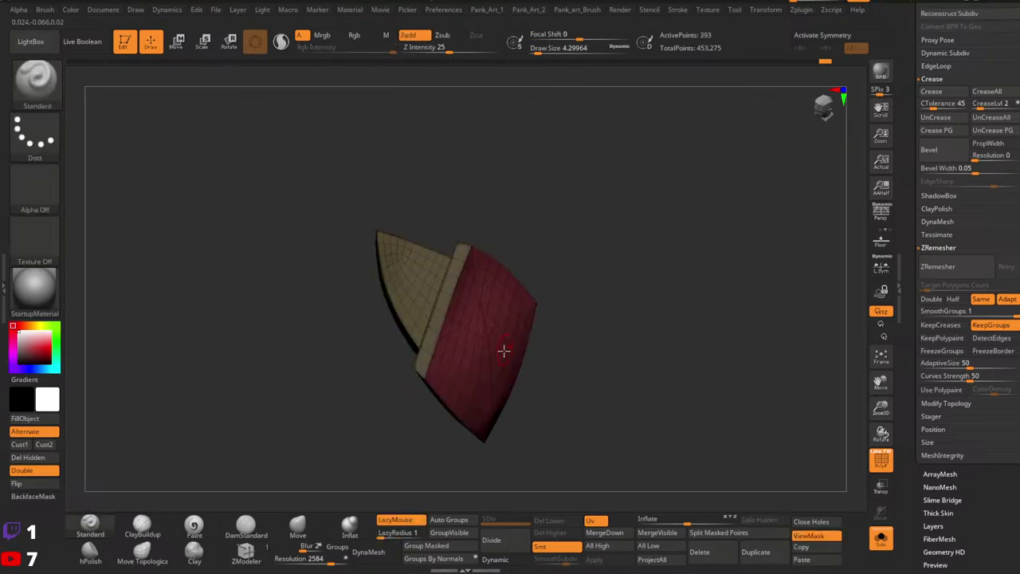
Move the unmasked back face away from the tip to deepen the spike's base, and clear the mask.
right_drag(503, 350, 529, 349)
key(w)
drag(421, 343, 436, 350)
key(q)
ctrl+right_drag(571, 398, 581, 369)
ctrl+drag(580, 369, 591, 379)
right_drag(550, 363, 607, 356)
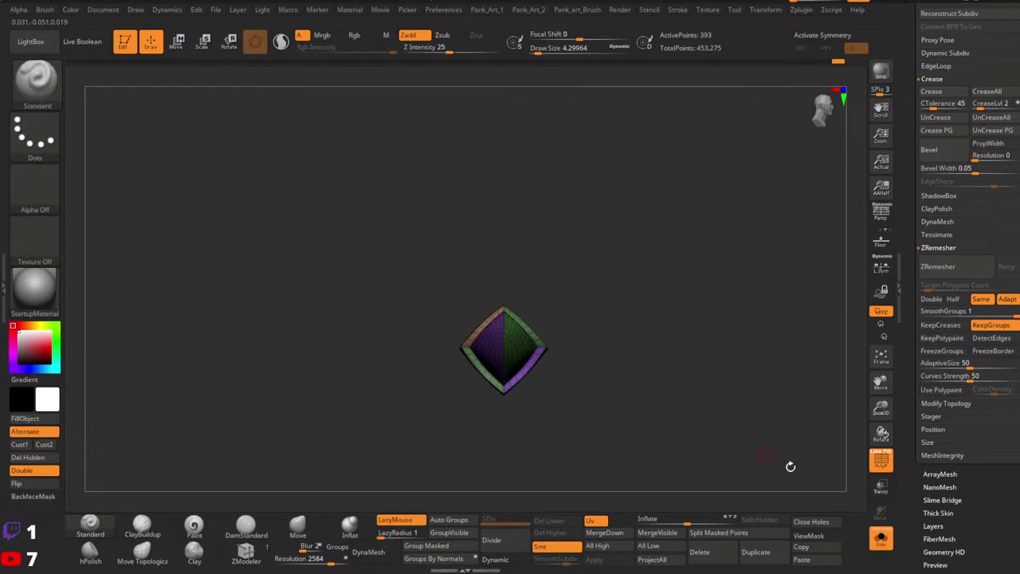
Show the plate again, push the spike slightly into its surface, and check the fit from the front.
click(892, 542)
mouse_move(610, 376)
mouse_down()
mouse_move(599, 355)
mouse_move(571, 367)
mouse_move(585, 400)
mouse_move(578, 353)
mouse_move(597, 349)
mouse_up()
key(w)
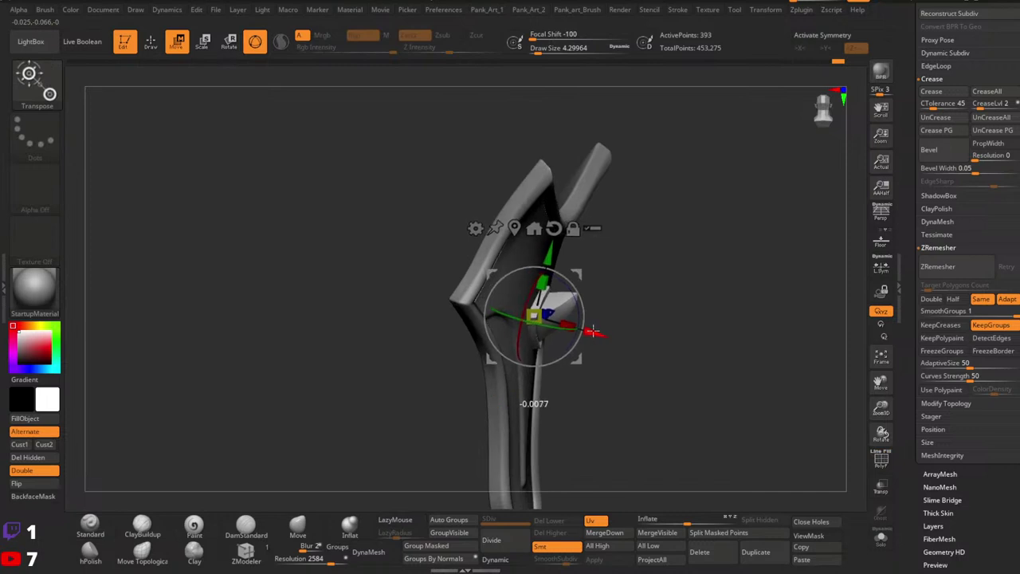
drag(589, 330, 590, 330)
key(q)
mouse_move(614, 359)
ctrl+right_down()
mouse_move(622, 337)
mouse_move(550, 331)
mouse_move(584, 343)
mouse_move(553, 310)
ctrl+right_up()
key(w)
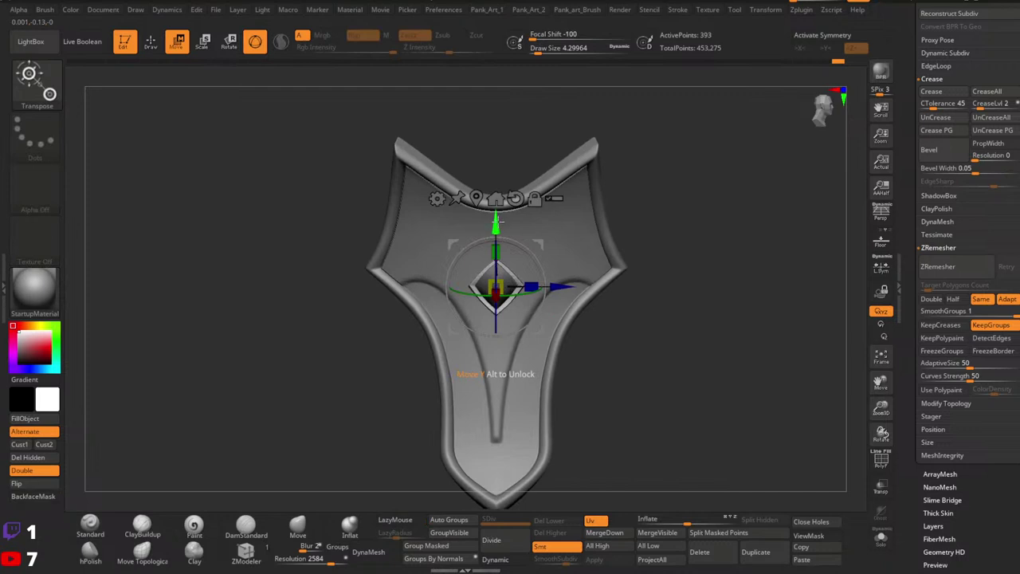
Add a smaller copy of the diamond spike below the first one, seated against the plate's surface.
right_drag(470, 269, 492, 259)
ctrl+drag(487, 219, 488, 301)
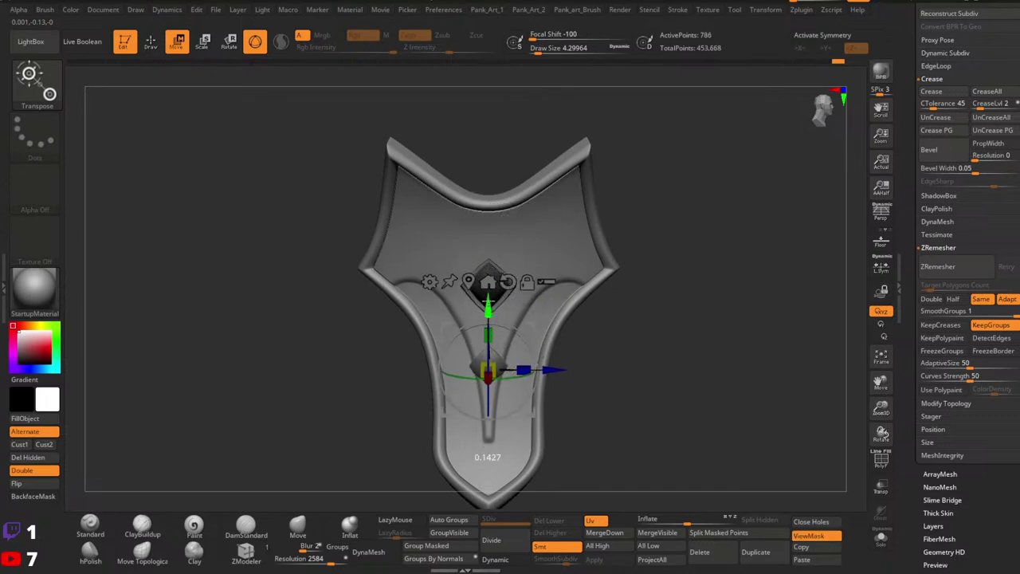
right_drag(490, 330, 497, 316)
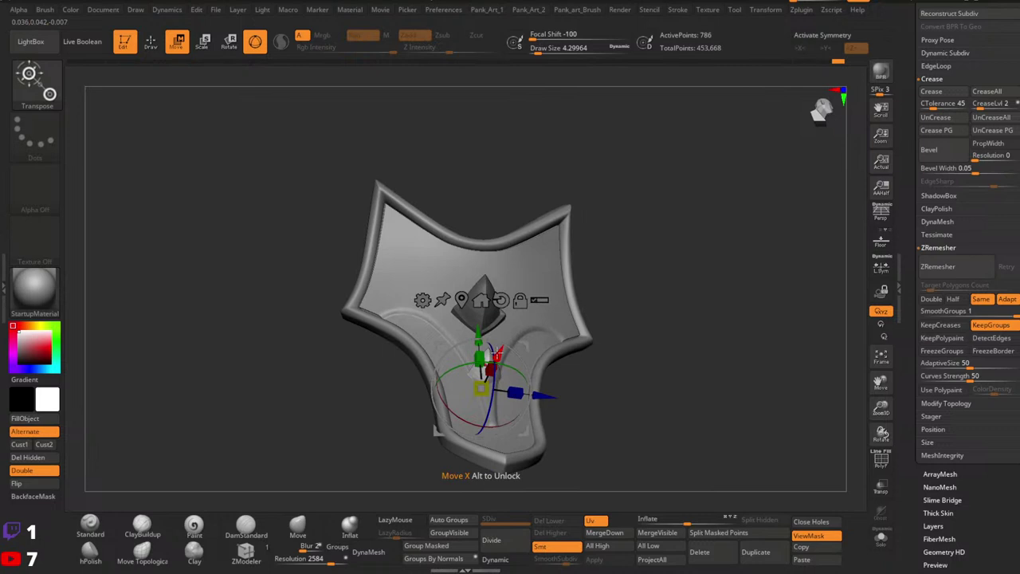
drag(498, 354, 501, 344)
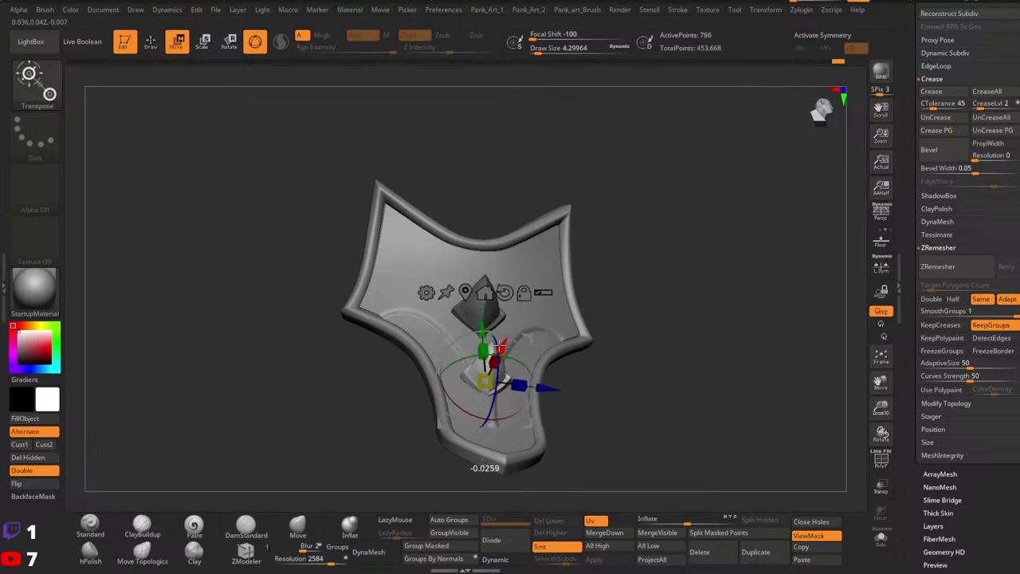
mouse_move(499, 348)
right_down()
mouse_move(514, 381)
mouse_move(491, 414)
mouse_move(508, 368)
mouse_move(551, 348)
mouse_move(457, 315)
mouse_move(455, 330)
mouse_move(440, 335)
mouse_move(461, 332)
right_up()
key(q)
key(w)
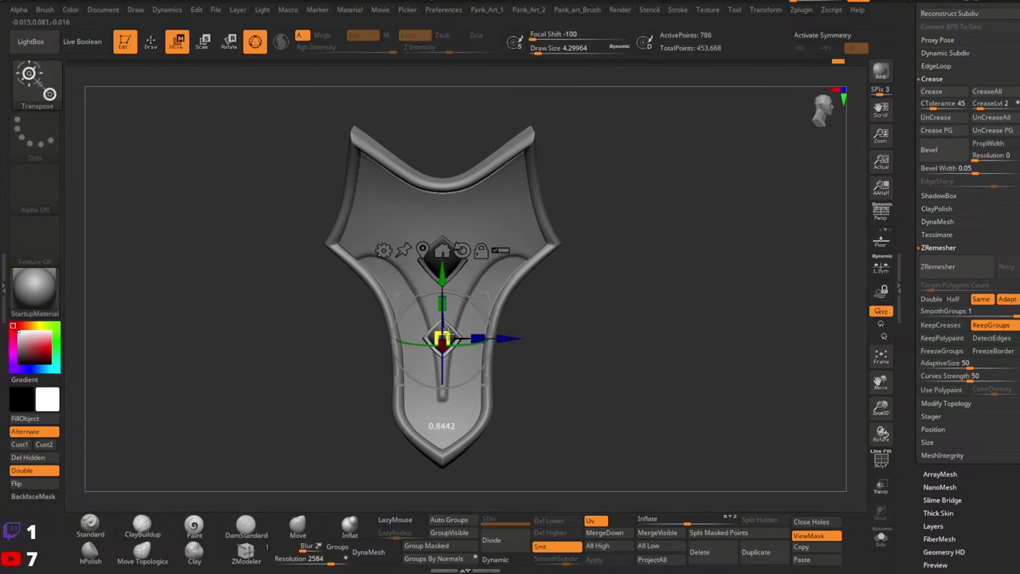
Add a third, smaller spike near the plate's lower tip, tilt it to follow the surface, and clear the mask.
ctrl+drag(442, 263, 443, 317)
right_drag(444, 392, 498, 388)
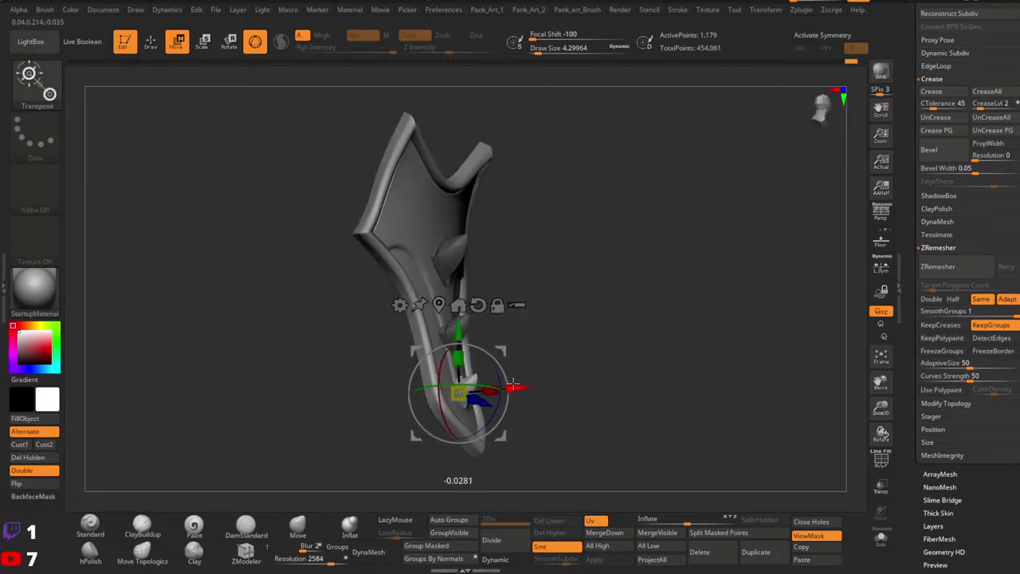
drag(513, 384, 511, 384)
right_drag(511, 384, 481, 366)
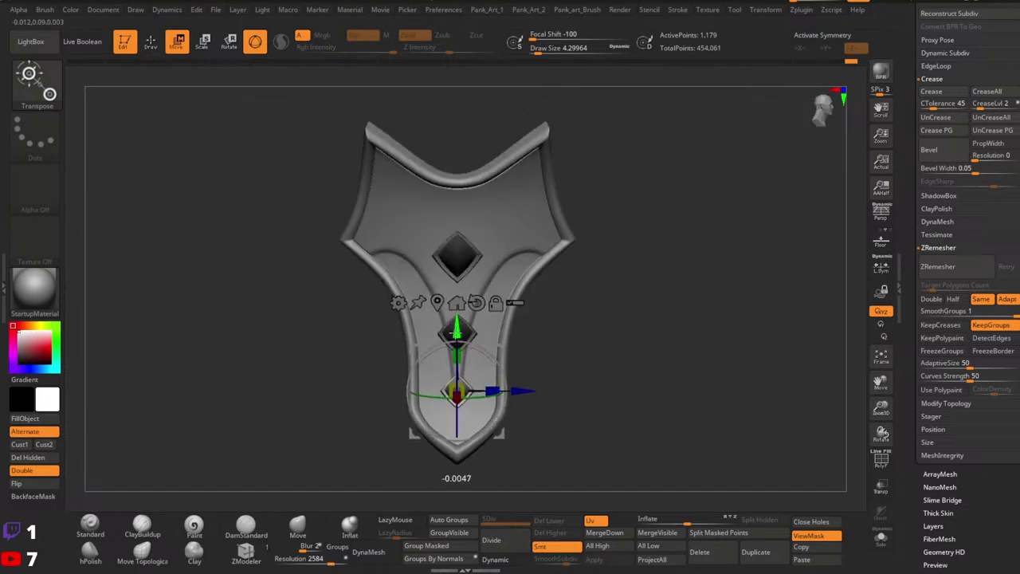
drag(457, 338, 456, 347)
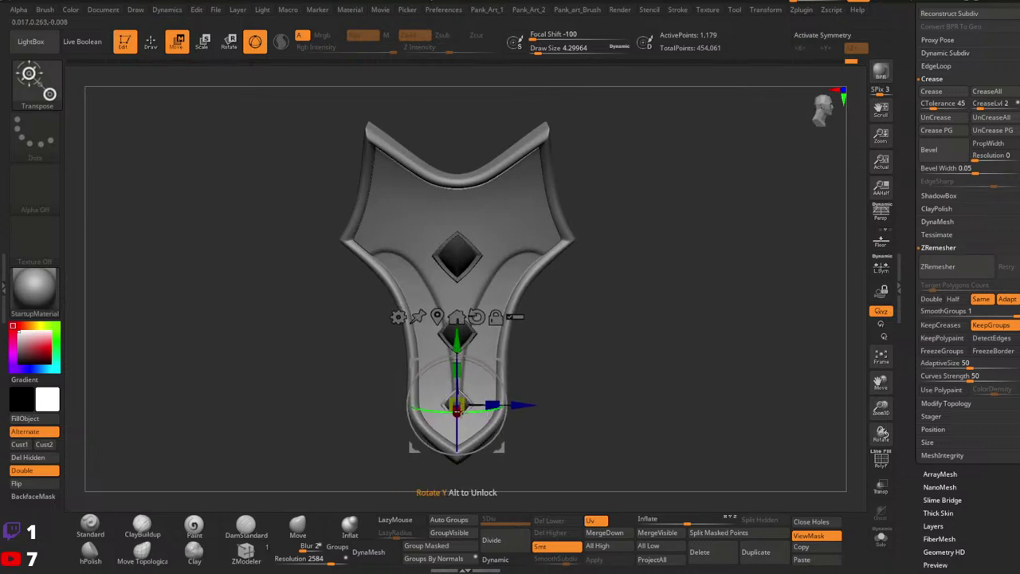
drag(466, 399, 455, 402)
ctrl+right_drag(454, 402, 492, 391)
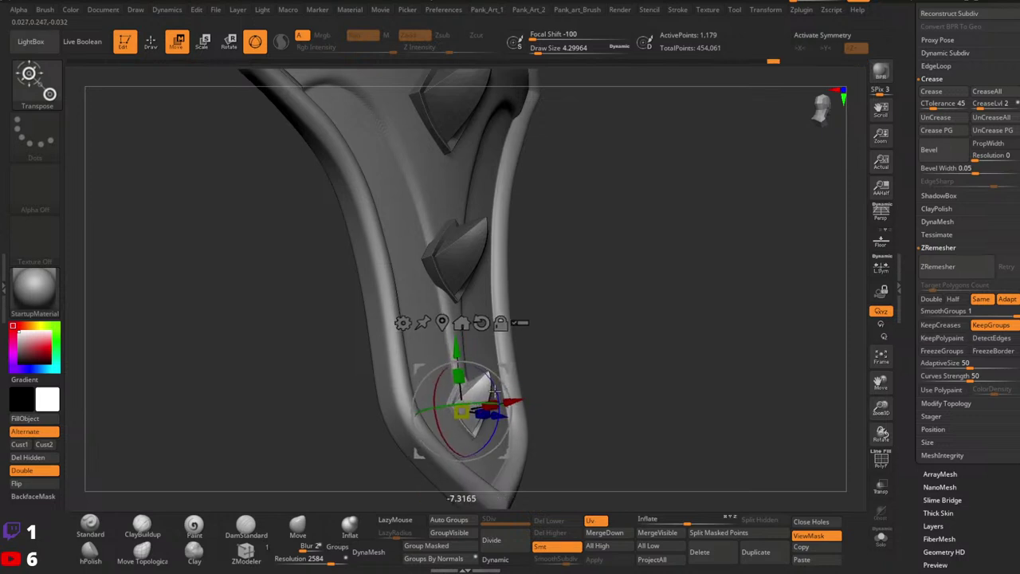
key(q)
mouse_move(603, 377)
ctrl+right_down()
mouse_move(463, 353)
mouse_move(597, 391)
mouse_move(570, 391)
mouse_move(623, 360)
ctrl+right_up()
ctrl+drag(623, 360, 640, 407)
Choose the TrimHole brush, turn on symmetry and set the draw size to about 7.47.
right_drag(639, 407, 581, 367)
mouse_move(482, 348)
ctrl+right_down()
mouse_move(575, 369)
mouse_move(522, 353)
mouse_move(583, 320)
ctrl+right_up()
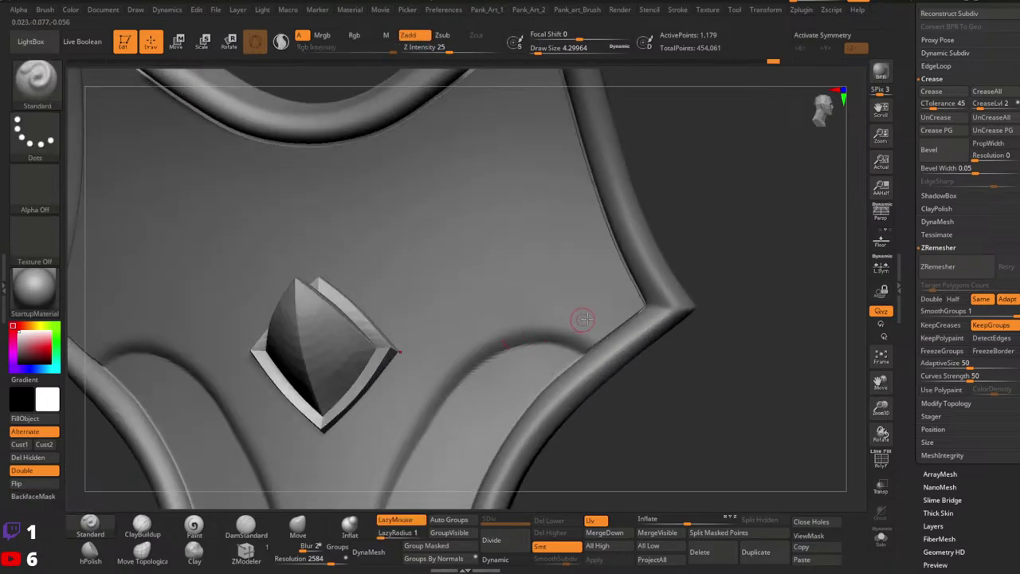
click(25, 86)
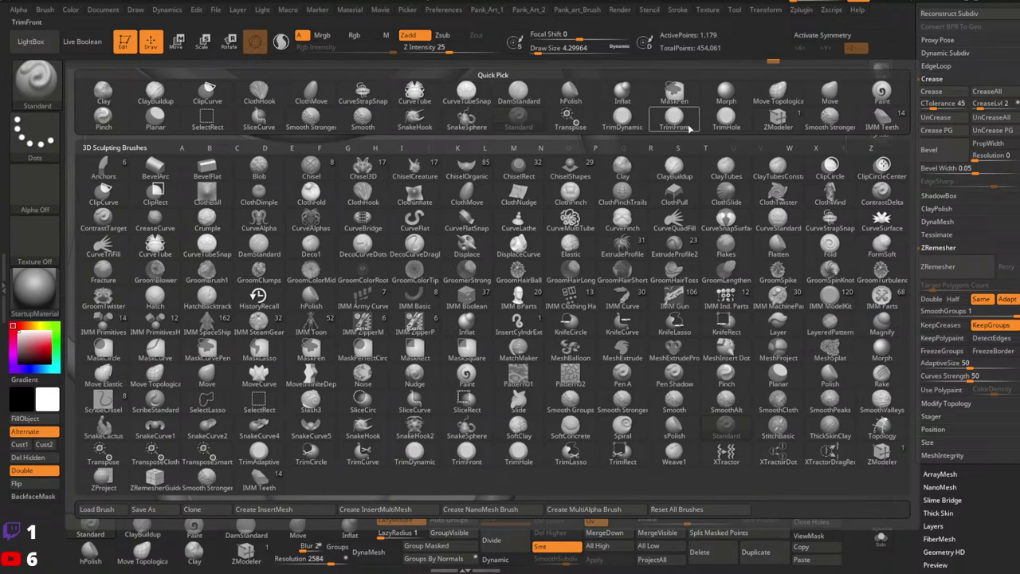
click(729, 130)
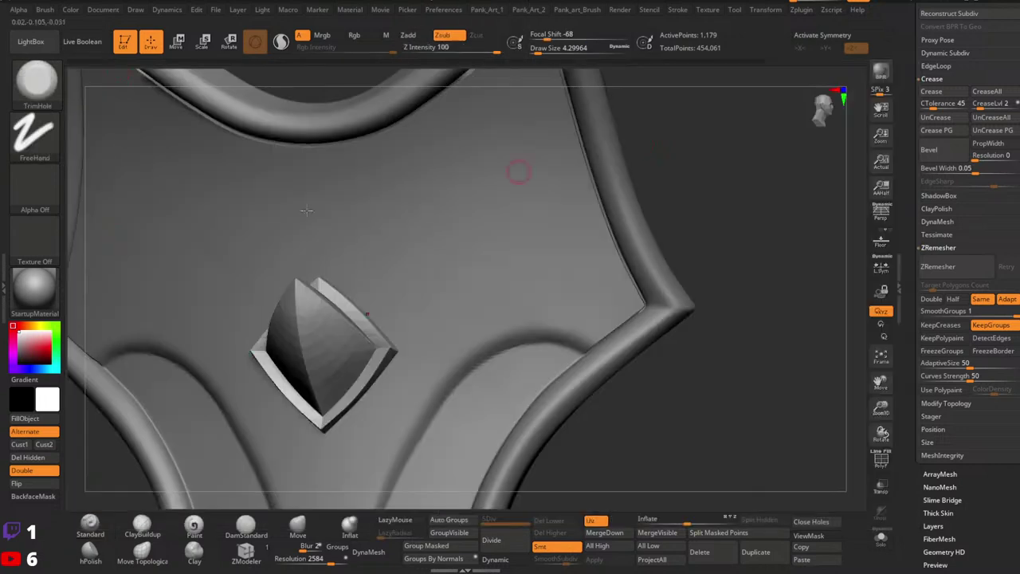
mouse_move(519, 207)
right_down()
mouse_move(487, 258)
mouse_move(510, 311)
right_up()
key(space)
drag(571, 250, 576, 250)
mouse_move(586, 252)
right_down()
mouse_move(625, 255)
mouse_move(595, 256)
right_up()
key(space)
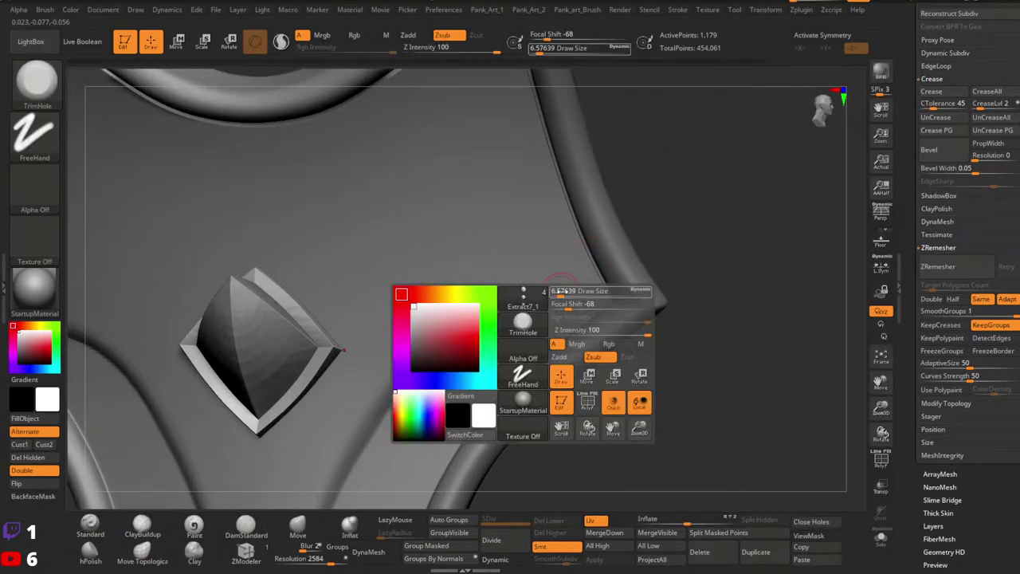
key(x)
drag(561, 292, 553, 287)
key(space)
key(space)
key(space)
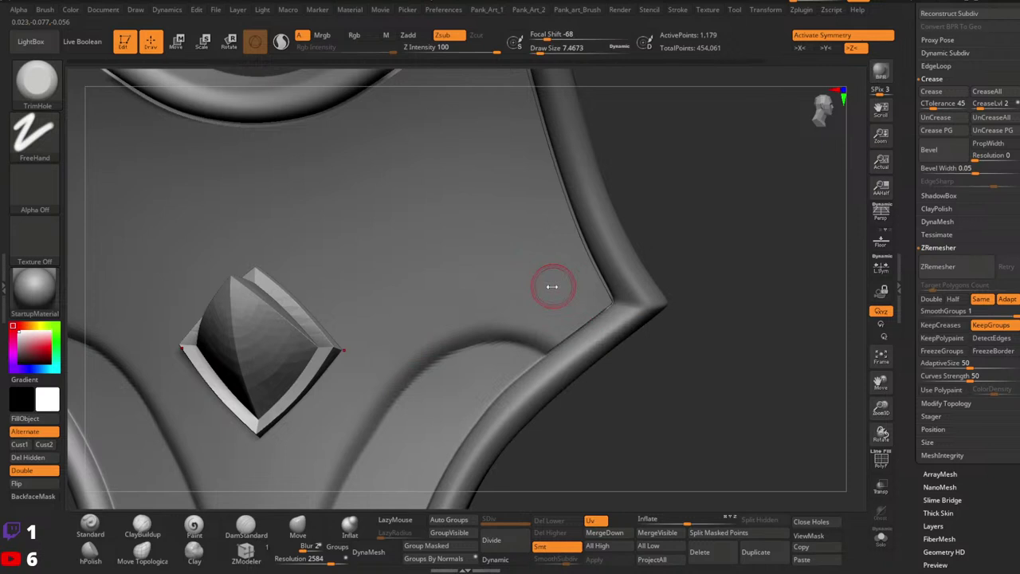
Select the plate and stamp round TrimHole recesses into its pointed side corners, reducing the draw size to about 6.58.
alt+click(555, 292)
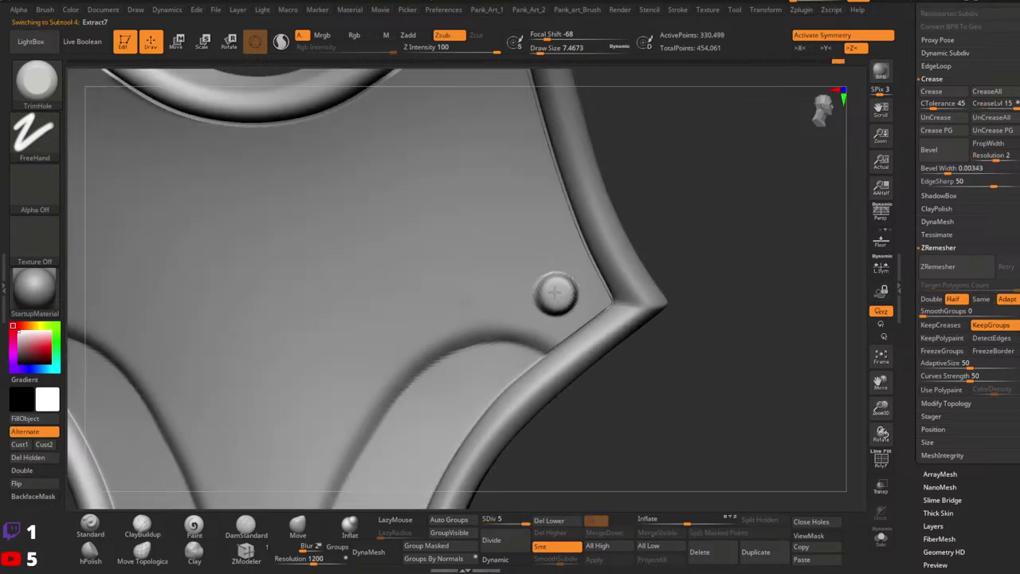
key(ctrl+z)
drag(552, 292, 557, 295)
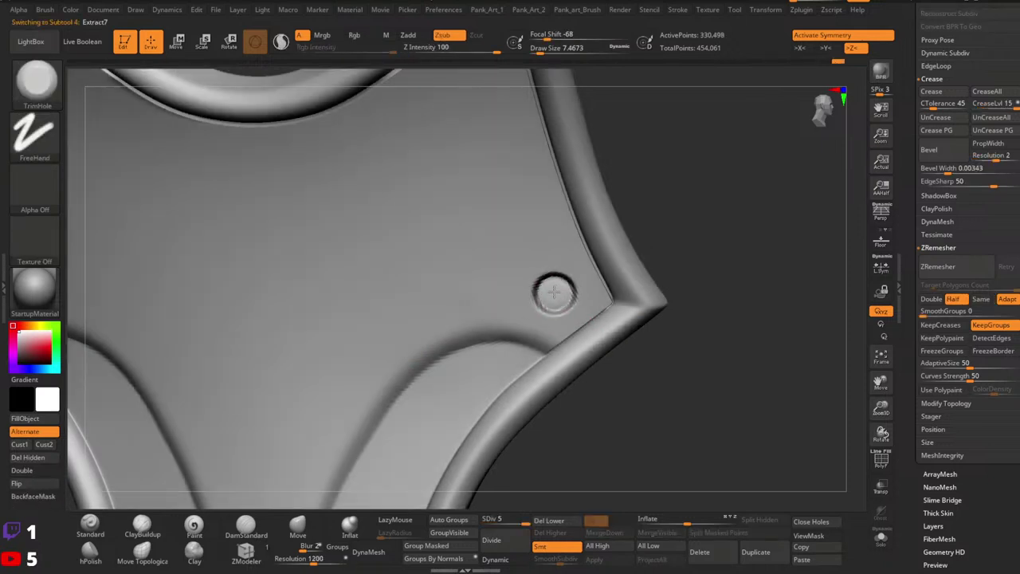
ctrl+right_drag(825, 205, 609, 270)
mouse_move(609, 279)
alt+right_down()
mouse_move(674, 287)
mouse_move(675, 299)
mouse_move(696, 285)
mouse_move(767, 292)
alt+right_up()
key(ctrl+z)
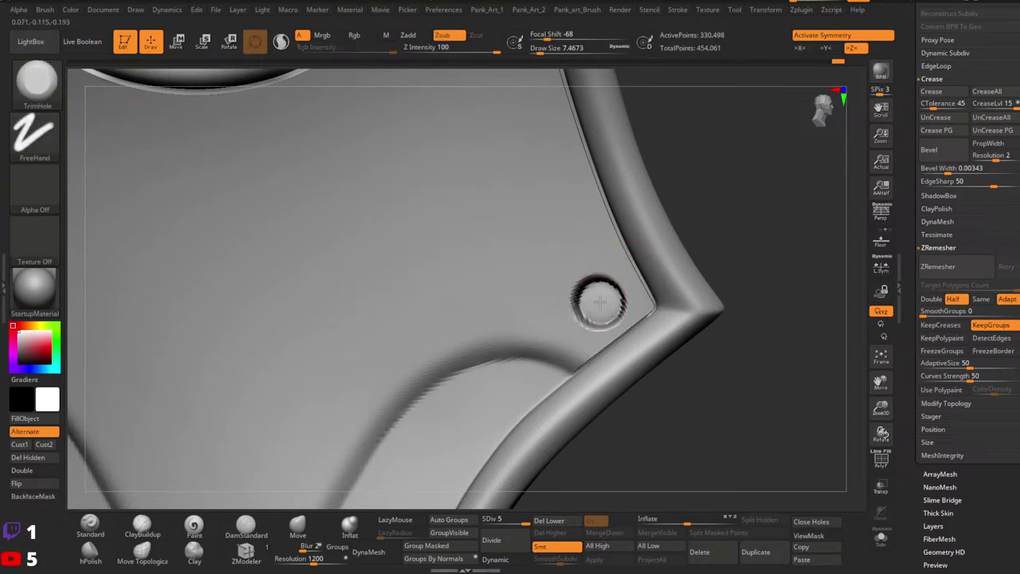
key(space)
drag(606, 296, 602, 296)
click(601, 300)
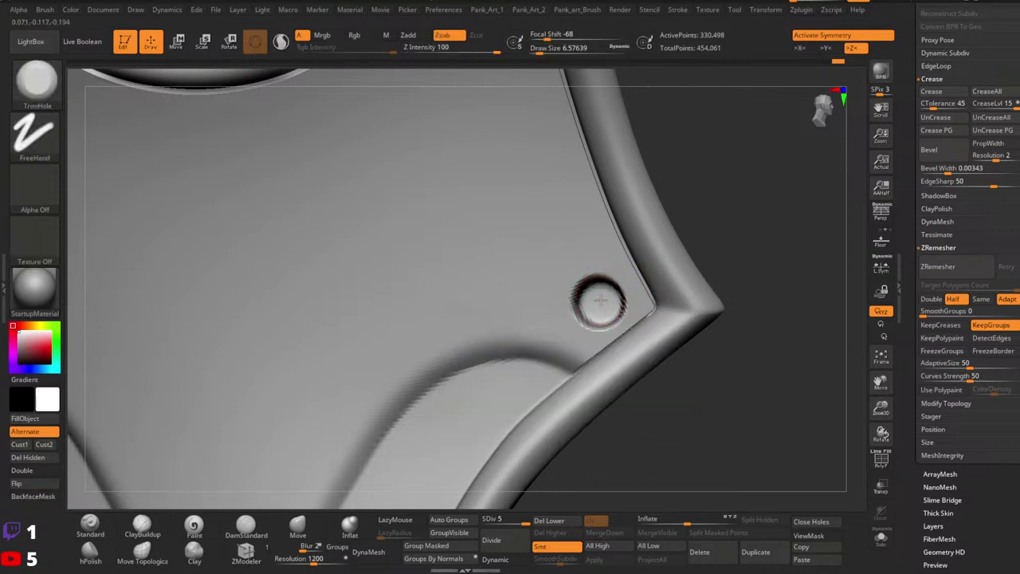
Show the spikes again and check them together with the stamped plate from the front.
ctrl+right_drag(757, 239, 721, 302)
ctrl+right_drag(644, 280, 692, 324)
ctrl+right_drag(692, 323, 645, 320)
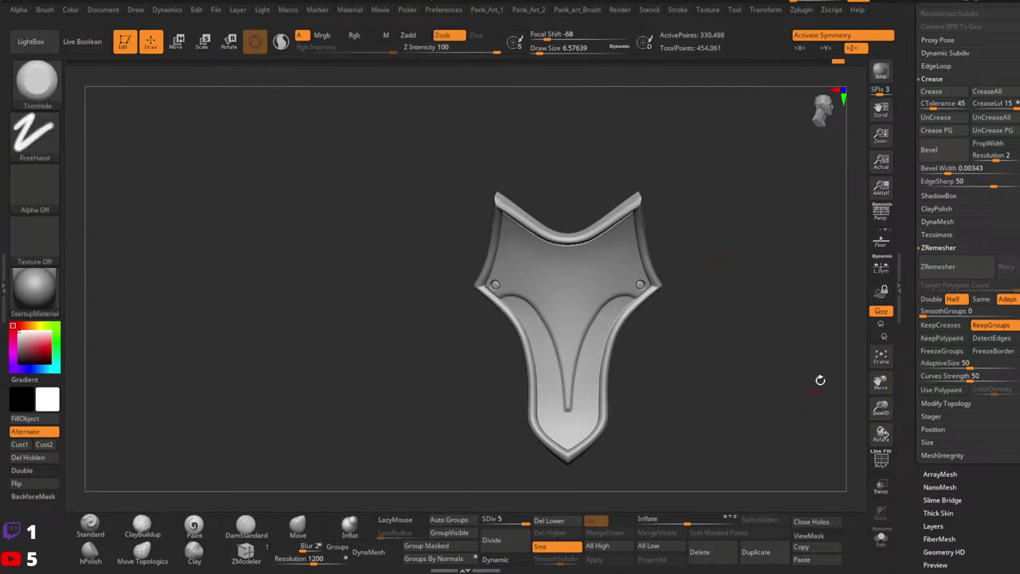
drag(911, 272, 912, 411)
drag(911, 206, 911, 296)
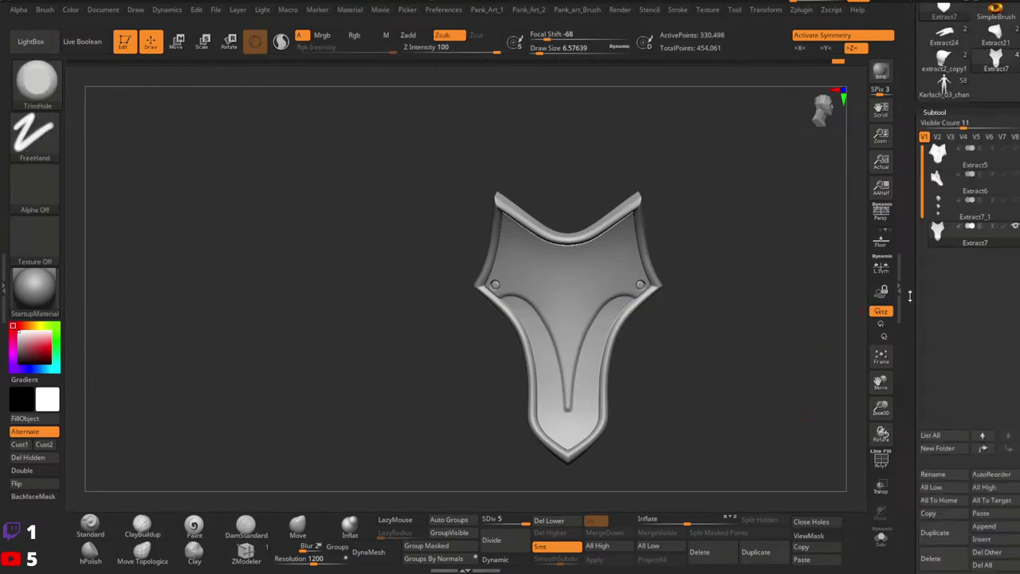
click(1015, 201)
ctrl+right_drag(765, 329, 678, 353)
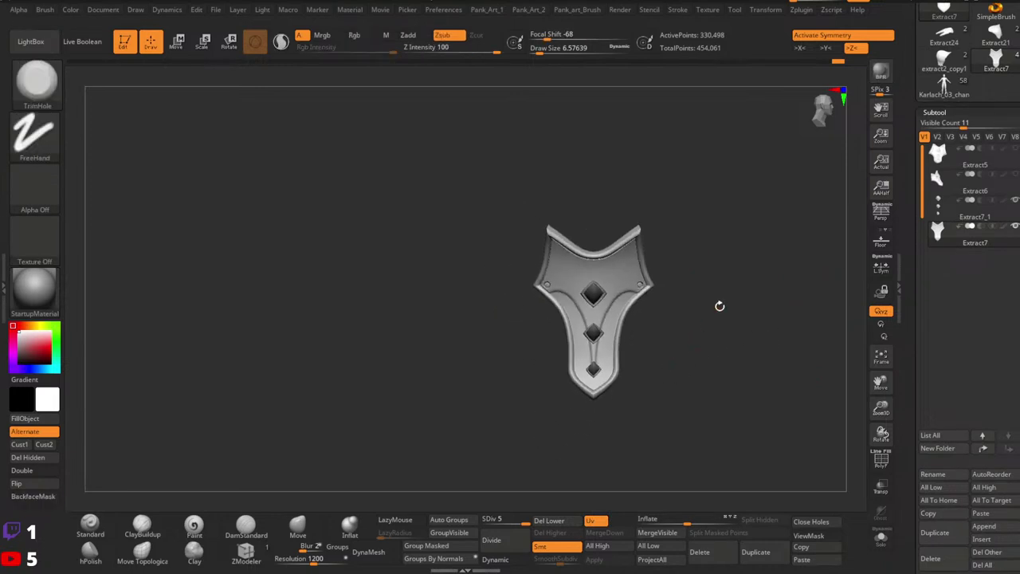
ctrl+right_drag(644, 281, 610, 244)
alt+right_drag(610, 244, 599, 305)
Switch to the Standard brush, drop the plate to subdivision level 1 and display its polyframe.
click(98, 527)
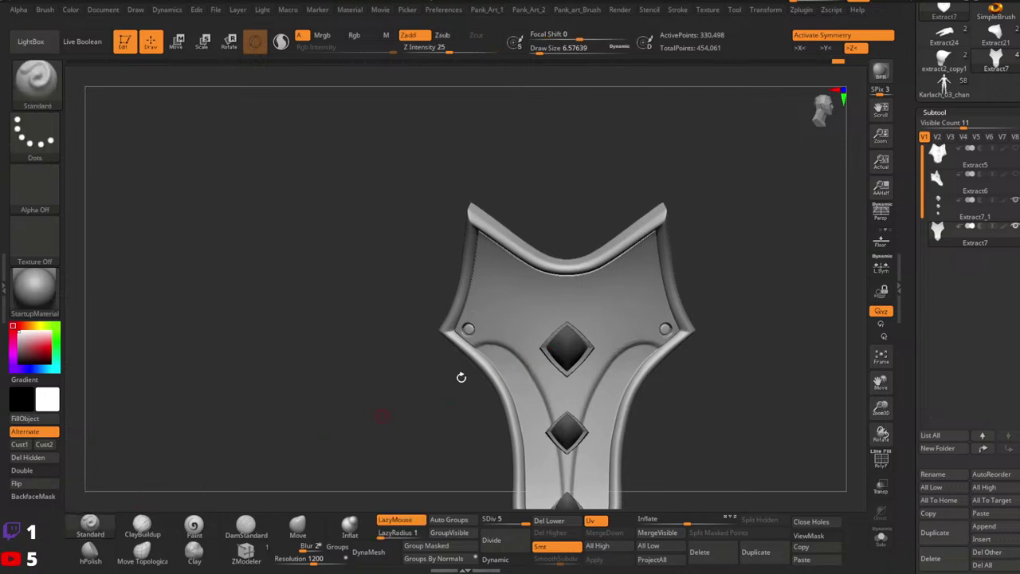
mouse_move(600, 353)
right_down()
mouse_move(604, 375)
mouse_move(594, 359)
right_up()
click(483, 521)
key(shift+f)
mouse_move(594, 359)
ctrl+right_down()
mouse_move(637, 291)
mouse_move(561, 311)
mouse_move(606, 338)
mouse_move(638, 341)
ctrl+right_up()
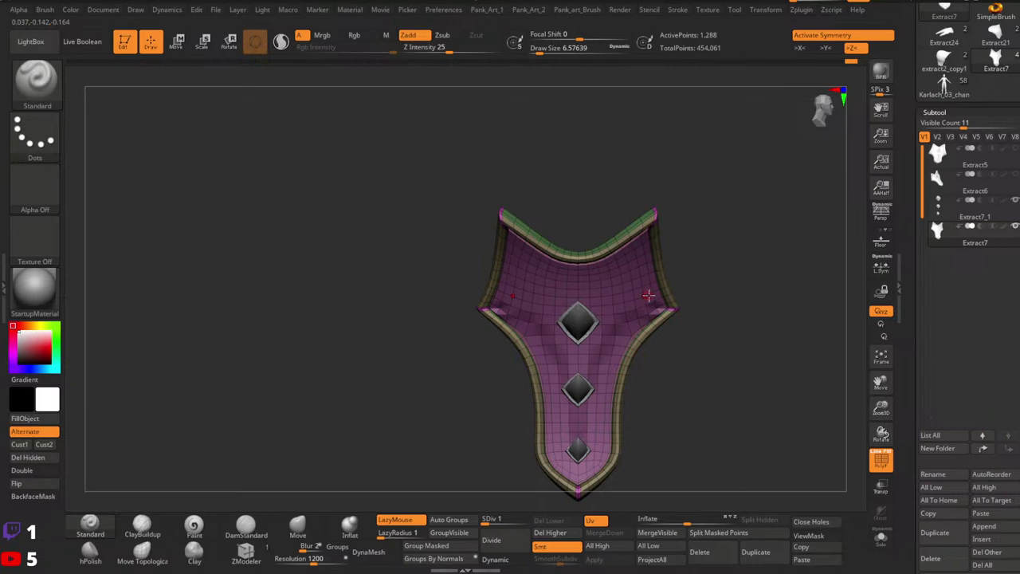
Set the masking pen to a Lasso stroke and mask everything except the middle of the plate's upper rim.
ctrl+right_drag(576, 273, 571, 350)
right_drag(570, 351, 567, 241)
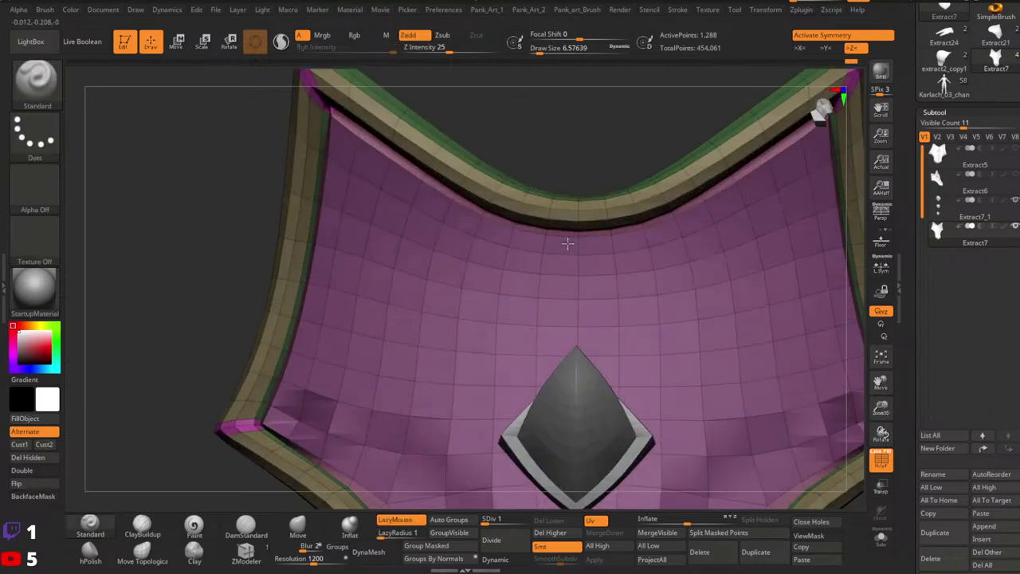
ctrl+click(46, 145)
ctrl+click(205, 170)
mouse_move(591, 184)
ctrl+mouse_down()
mouse_move(595, 228)
mouse_move(569, 257)
mouse_move(561, 185)
ctrl+mouse_up()
ctrl+click(583, 156)
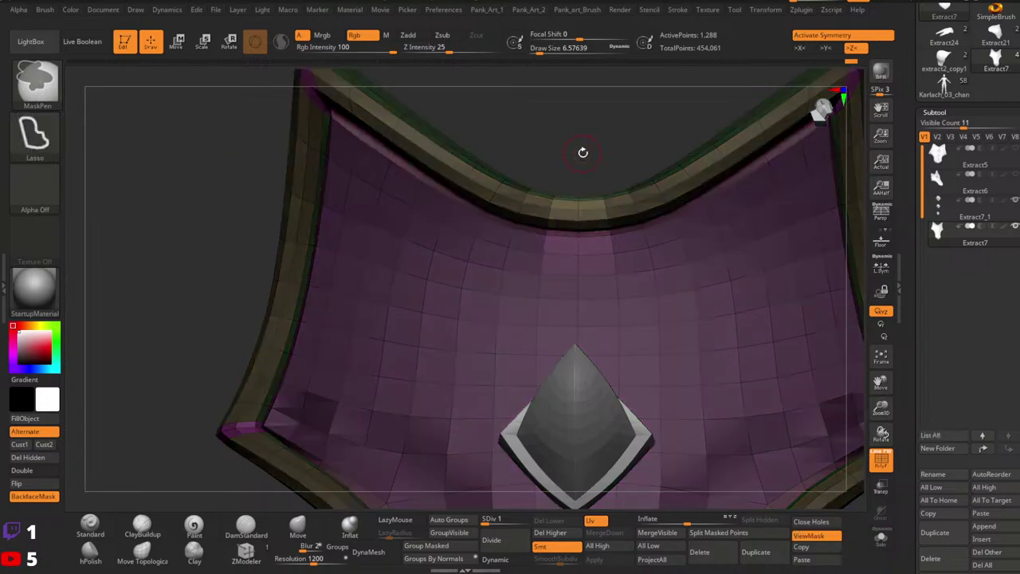
Place the gizmo on the middle of the upper rim, then undo the mask and turn off symmetry.
key(w)
right_drag(579, 205, 577, 292)
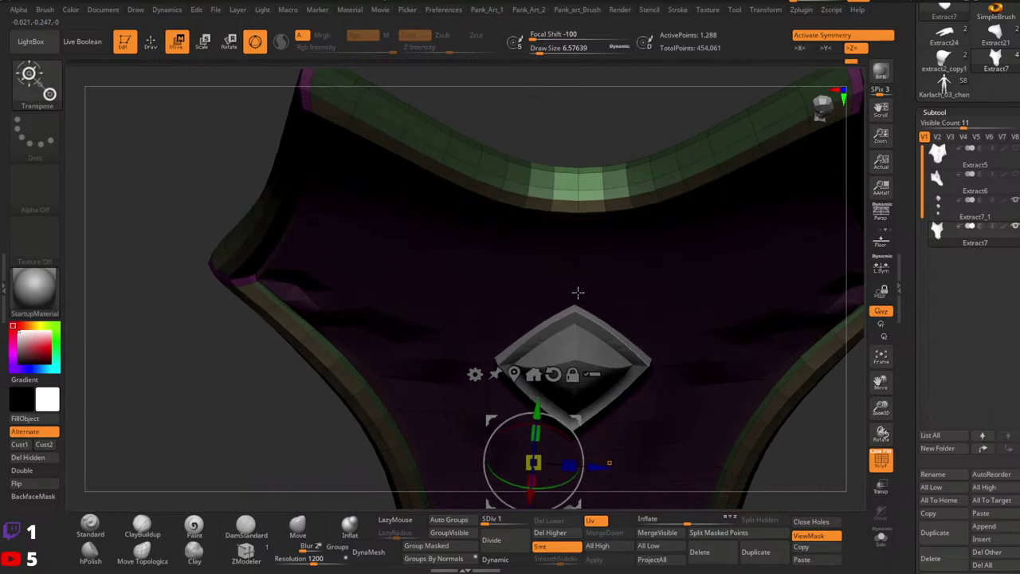
alt+click(578, 190)
right_drag(604, 222, 584, 135)
mouse_move(571, 108)
mouse_down()
mouse_move(572, 126)
mouse_move(597, 141)
mouse_up()
key(ctrl+z)
key(x)
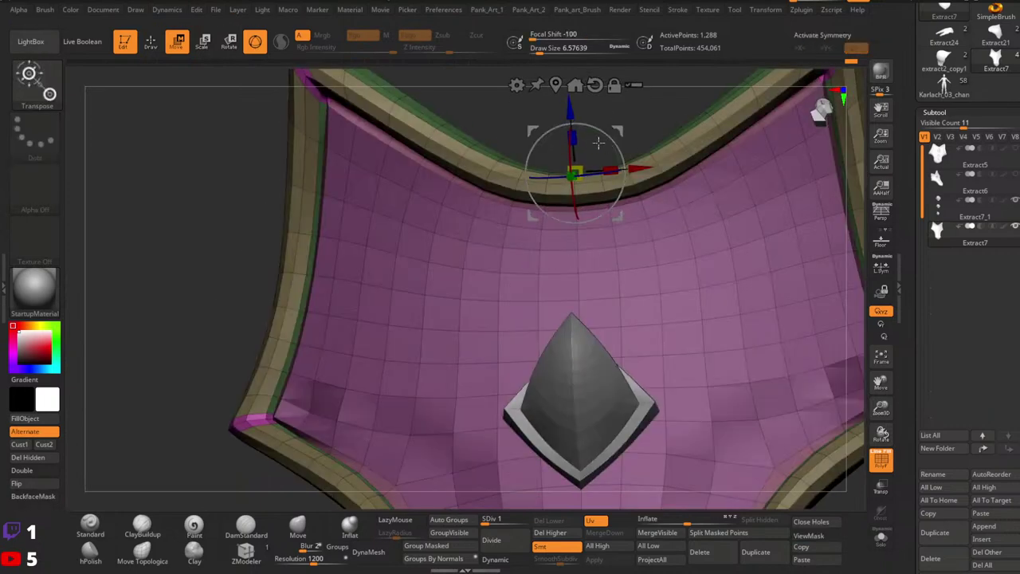
Lasso-mask all but the center edge line of the upper rim and move it down to form a V notch.
key(q)
mouse_move(597, 141)
right_down()
mouse_move(594, 231)
mouse_move(590, 194)
mouse_move(610, 195)
right_up()
ctrl+right_drag(609, 196, 715, 239)
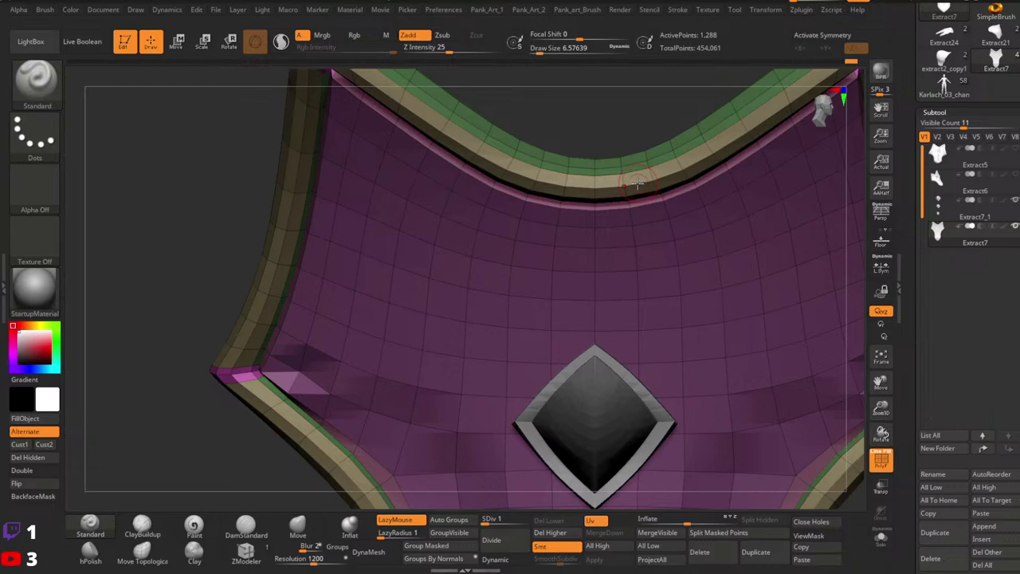
ctrl+right_drag(606, 215, 586, 219)
right_drag(586, 219, 550, 209)
ctrl+right_drag(550, 209, 629, 209)
right_drag(629, 208, 572, 208)
mouse_move(572, 209)
ctrl+right_down()
mouse_move(589, 231)
mouse_move(663, 254)
mouse_move(601, 212)
mouse_move(614, 237)
mouse_move(583, 231)
mouse_move(585, 182)
mouse_move(586, 259)
mouse_move(647, 273)
mouse_move(574, 233)
mouse_move(575, 269)
mouse_move(575, 231)
ctrl+right_up()
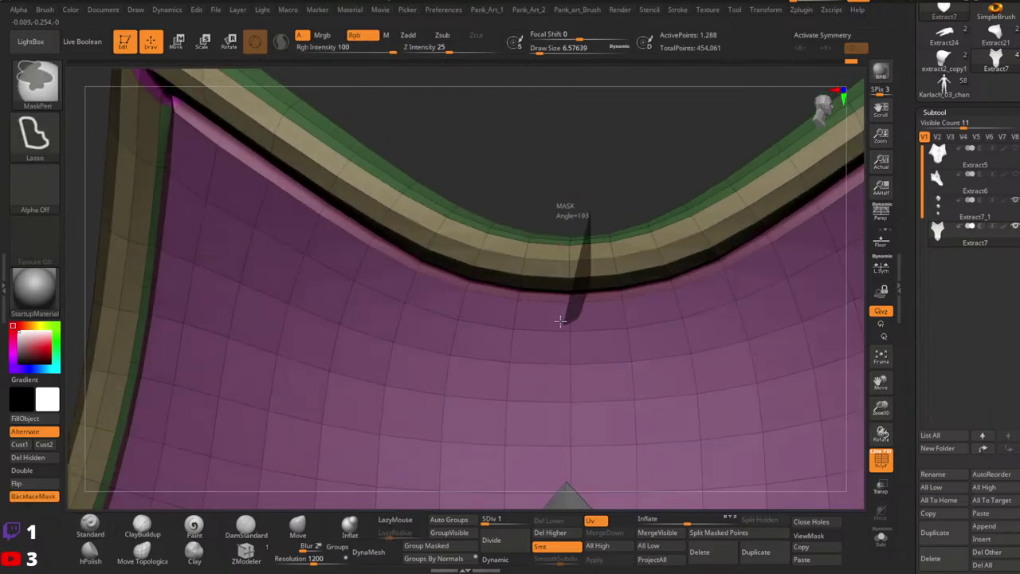
ctrl+drag(560, 321, 562, 214)
ctrl+click(590, 176)
key(w)
drag(566, 173, 565, 195)
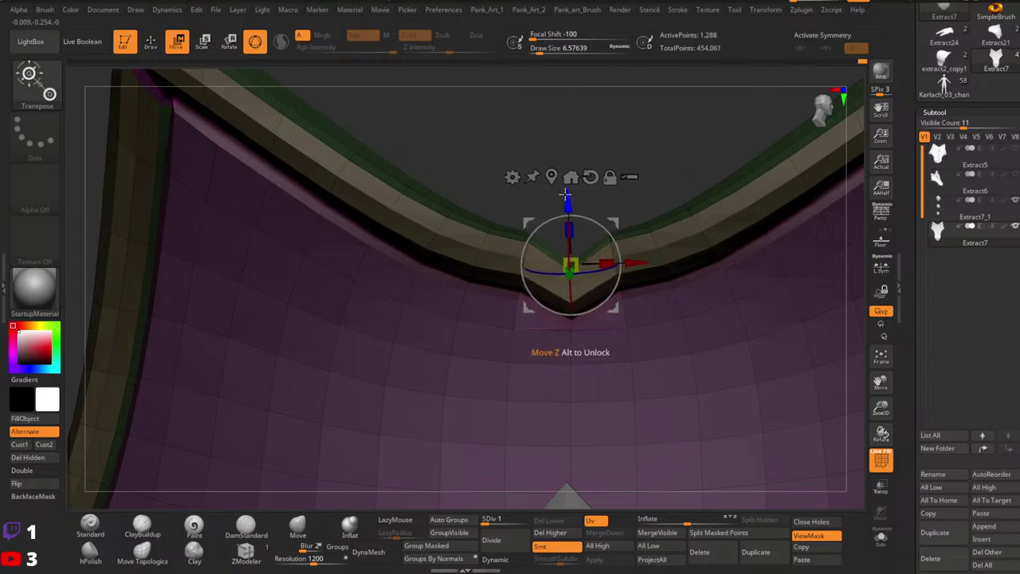
key(q)
With symmetry on, mask all but the edge lines around the notch and move them down to widen the V.
mouse_move(590, 204)
ctrl+right_down()
mouse_move(635, 266)
mouse_move(596, 231)
mouse_move(582, 166)
ctrl+right_up()
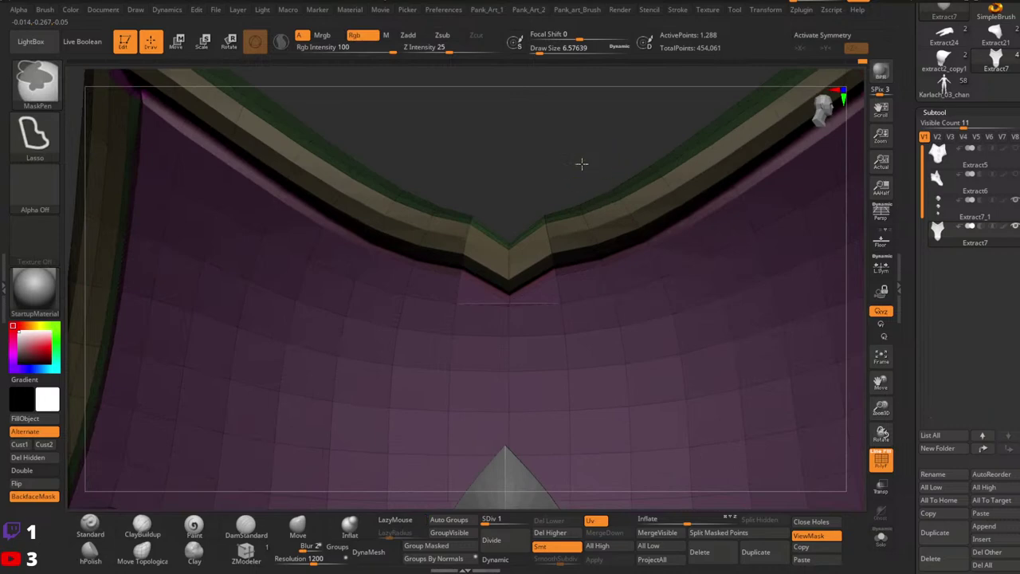
ctrl+drag(581, 165, 572, 244)
key(x)
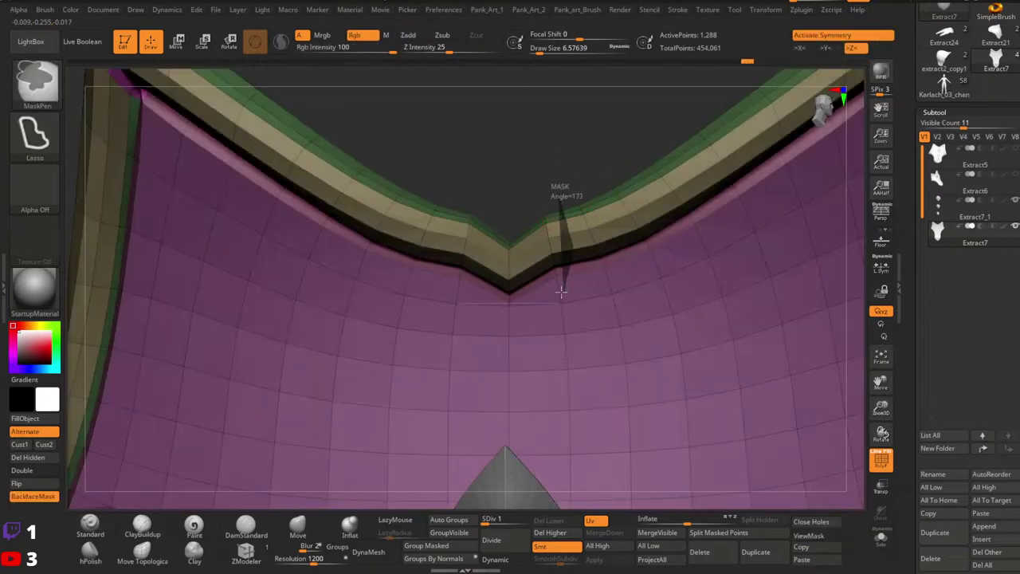
key(ctrl+h)
key(w)
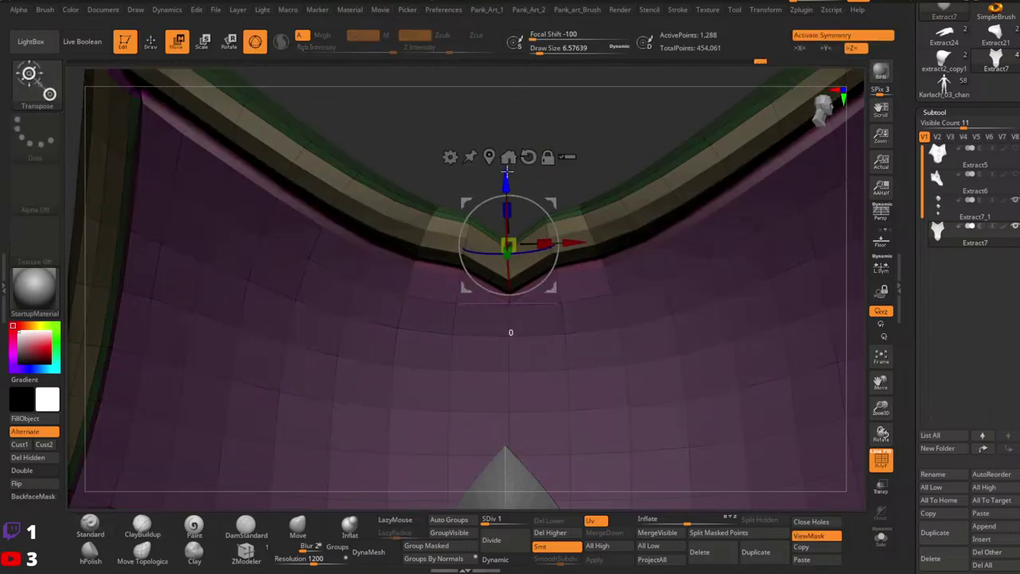
mouse_move(507, 170)
mouse_down()
mouse_move(505, 180)
mouse_move(586, 202)
mouse_up()
key(q)
Try pulling the surface point just below the V notch's tip down with the Move brush at draw size 1.
mouse_move(586, 202)
right_down()
mouse_move(492, 246)
mouse_move(487, 260)
right_up()
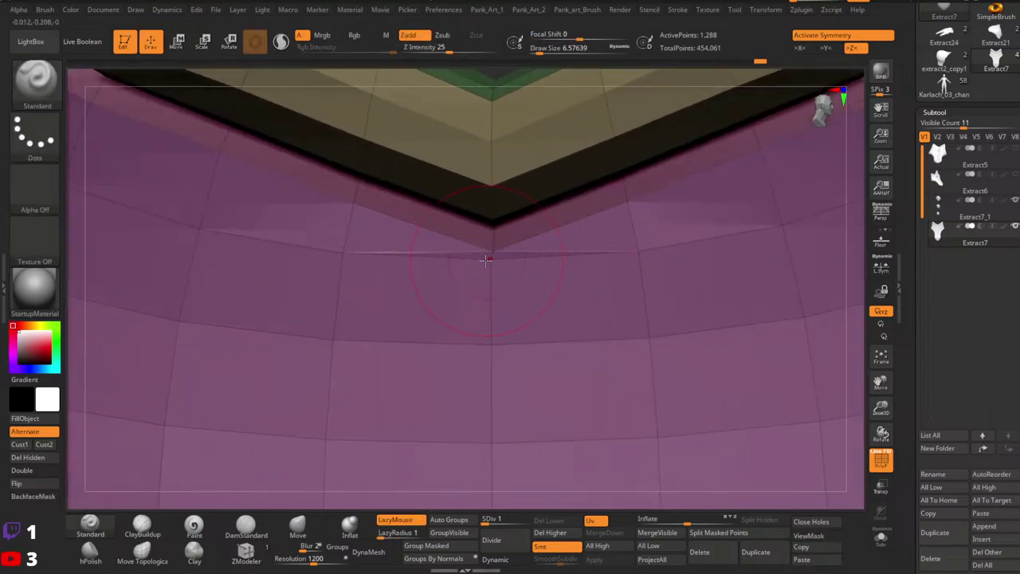
key(space)
drag(486, 260, 480, 258)
key(space)
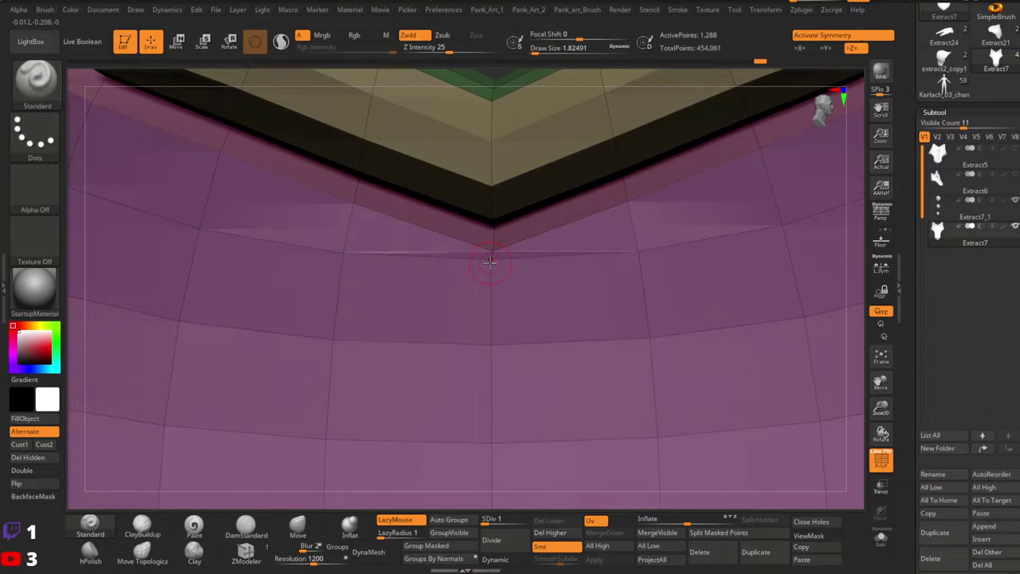
click(302, 530)
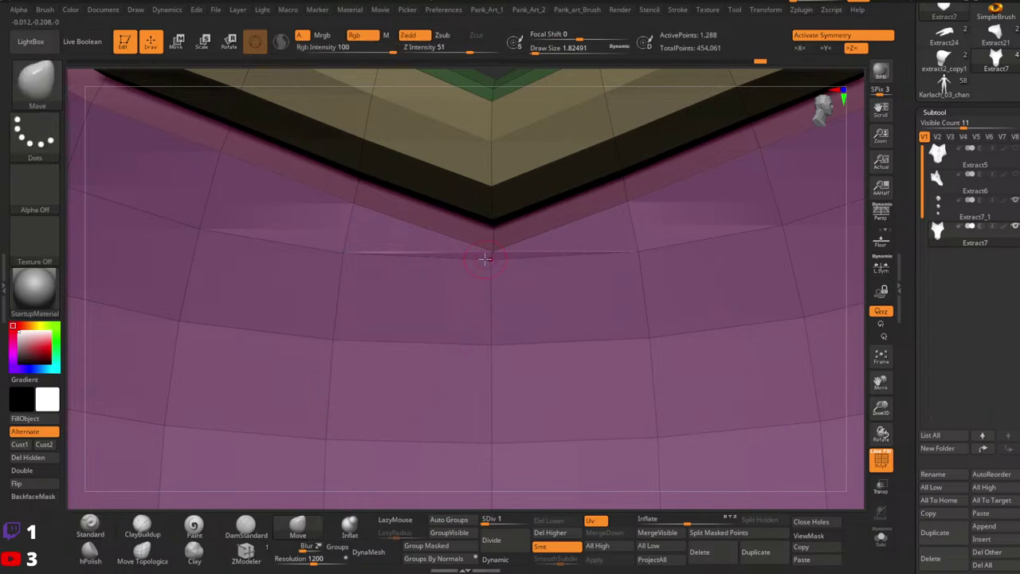
drag(485, 259, 487, 282)
right_drag(487, 283, 478, 292)
key(ctrl+z)
key(space)
click(492, 272)
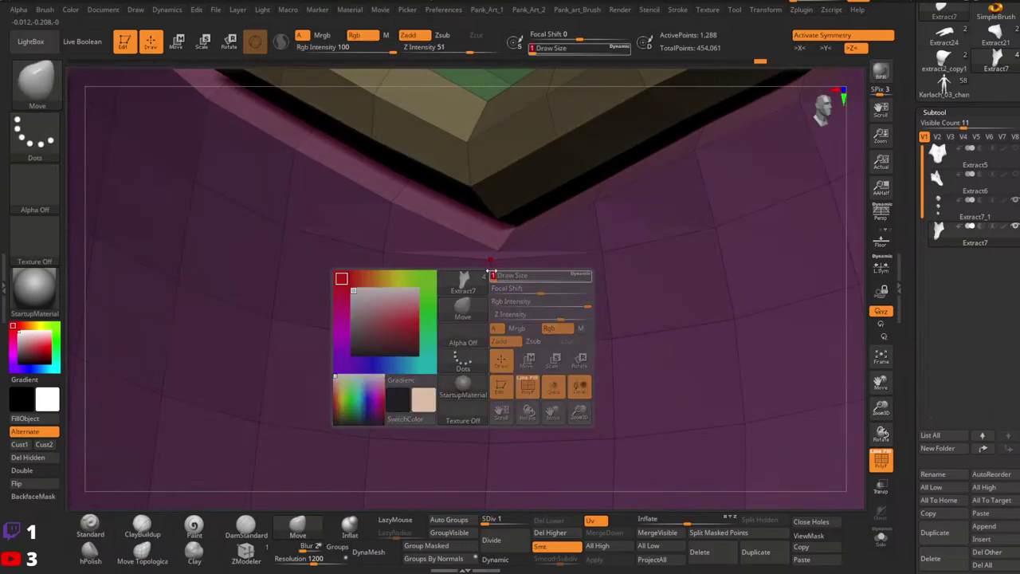
drag(490, 260, 489, 272)
mouse_move(497, 283)
right_down()
mouse_move(537, 282)
mouse_move(502, 281)
mouse_move(513, 296)
mouse_move(487, 276)
mouse_move(614, 271)
mouse_move(641, 291)
mouse_move(642, 308)
right_up()
Preview the notched plate with dynamic subdivision and the polyframe hidden.
key(shift+f)
key(shift+f)
key(space)
mouse_move(582, 258)
mouse_down()
mouse_move(594, 259)
mouse_move(577, 261)
mouse_up()
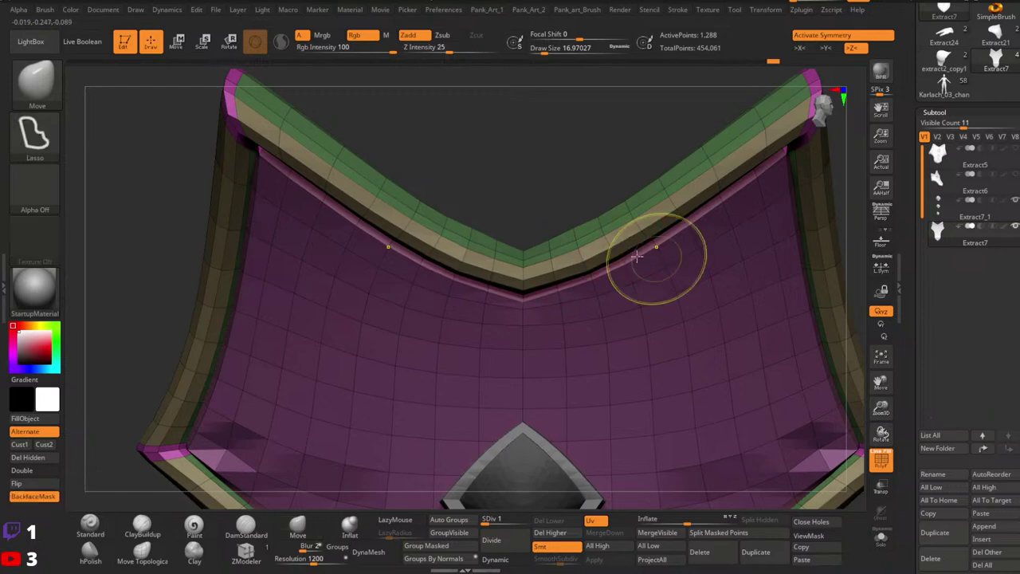
ctrl+right_drag(656, 253, 655, 219)
click(495, 559)
key(shift+f)
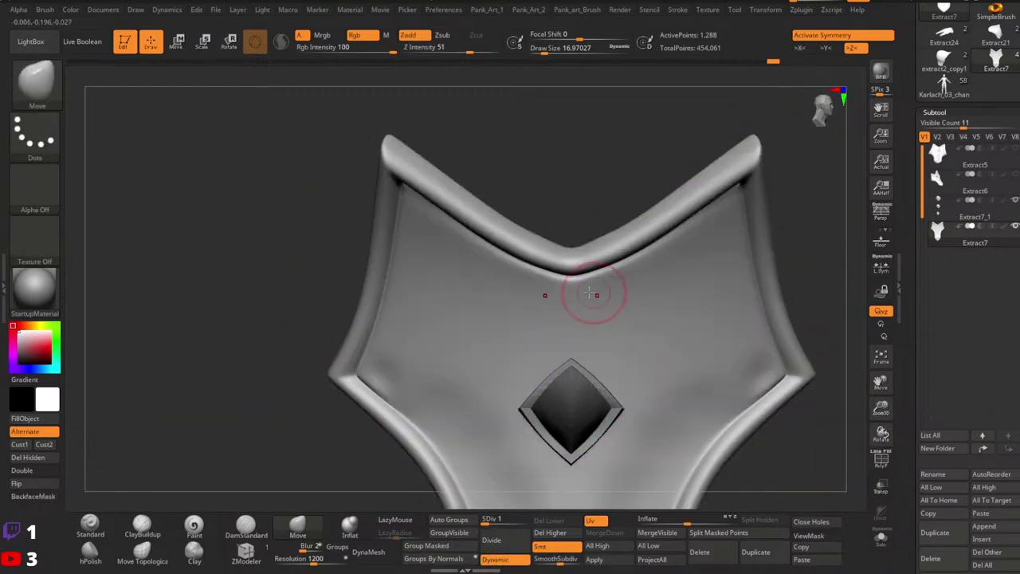
ctrl+right_drag(596, 295, 523, 273)
ctrl+right_drag(656, 287, 721, 308)
Undo the dynamic subdivision preview and raise the plate to subdivision level 5.
key(ctrl+z)
key(ctrl+z)
key(ctrl+z)
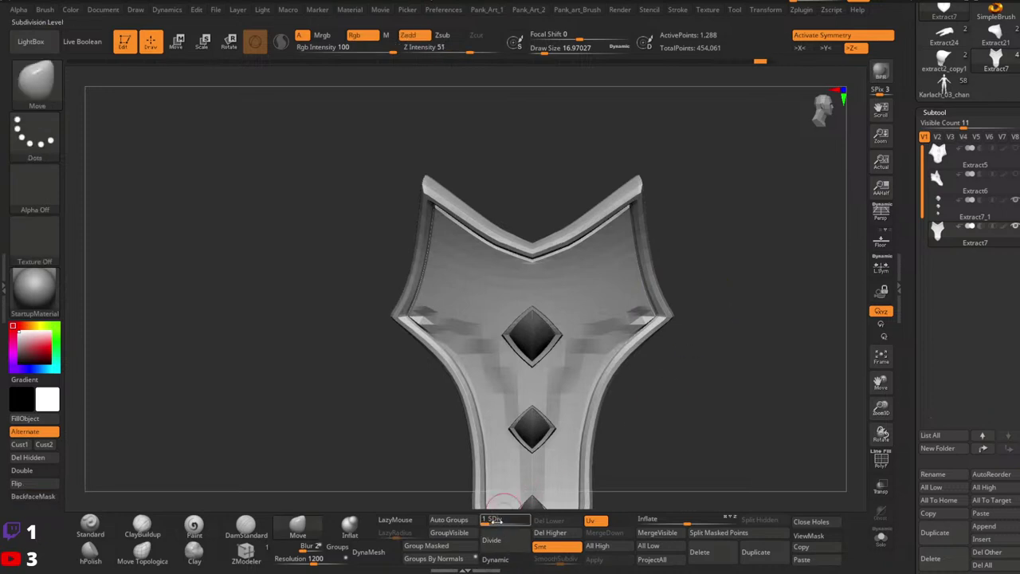
drag(496, 520, 545, 519)
alt+right_drag(612, 268, 604, 294)
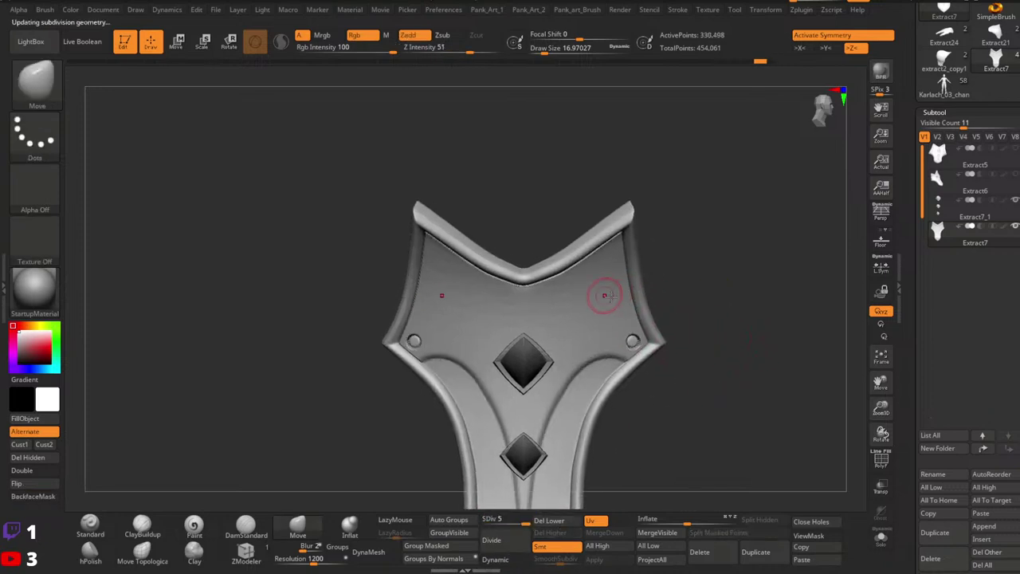
Undo the latest notch edits on the plate step by step.
key(ctrl+z)
key(ctrl+z)
key(ctrl+z)
key(ctrl+z)
key(ctrl+z)
key(ctrl+z)
key(ctrl+z)
key(ctrl+z)
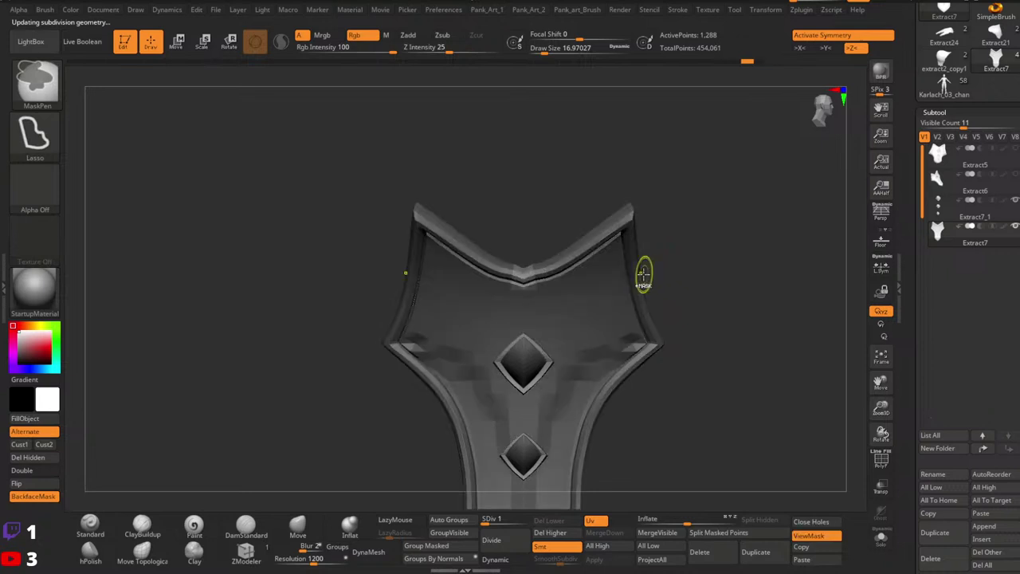
ctrl+right_drag(643, 273, 653, 270)
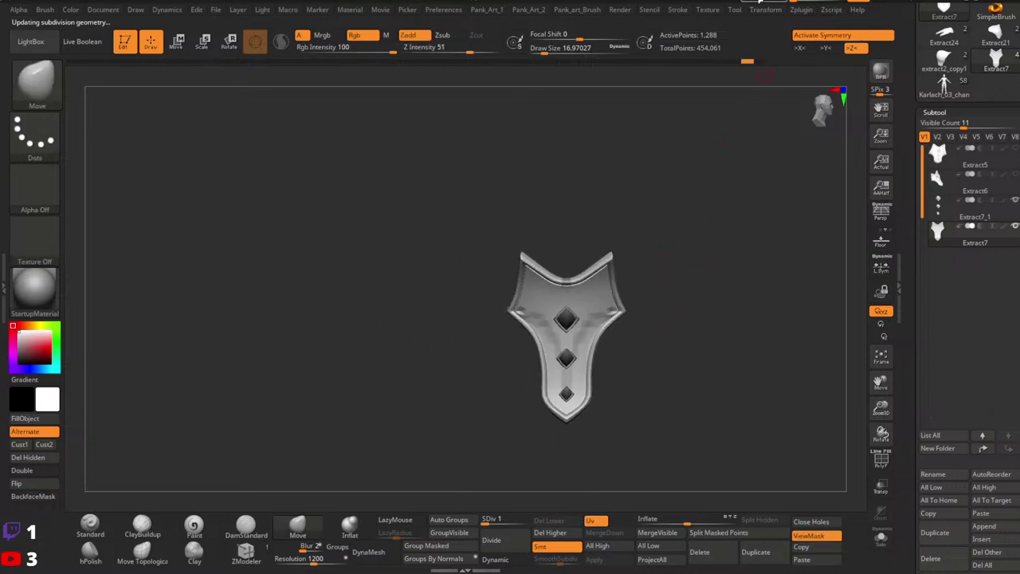
Rewind the plate's undo history to state 338, before its thickness was added, and show the polyframe without dynamic subdivision.
key(ctrl+s)
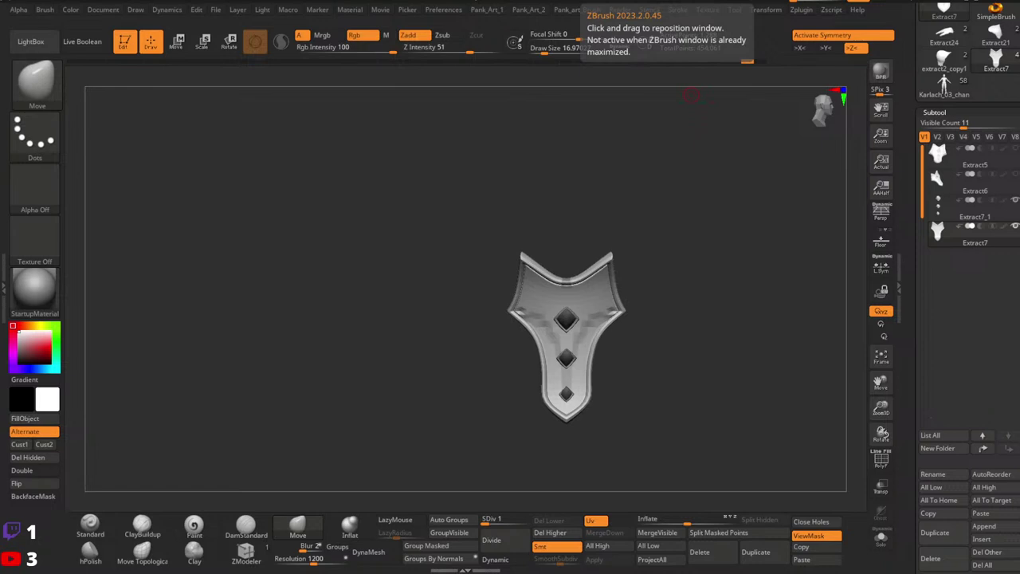
key(F5)
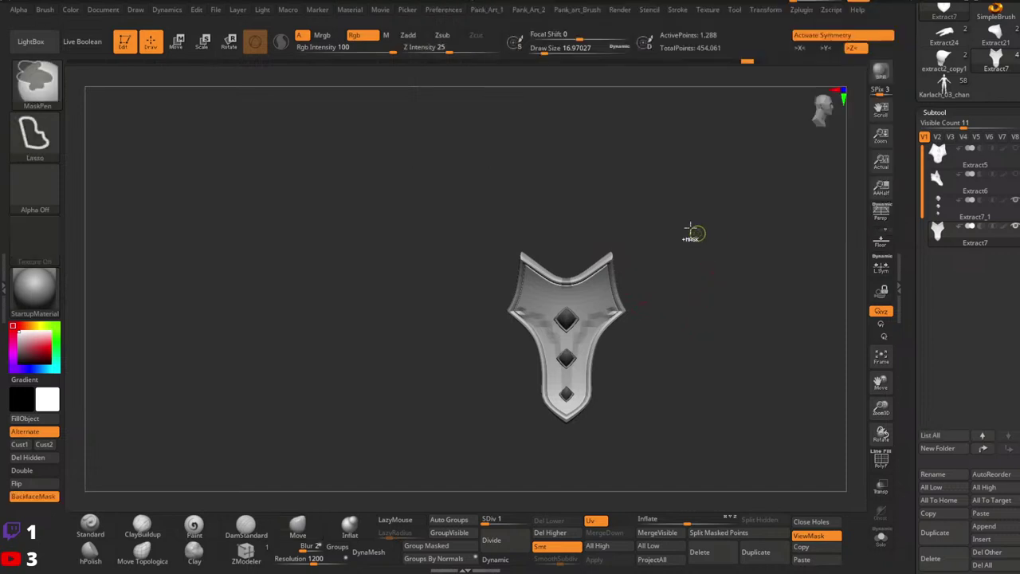
ctrl+right_drag(693, 231, 741, 268)
mouse_move(740, 68)
mouse_down()
mouse_move(559, 72)
mouse_move(436, 95)
mouse_move(687, 99)
mouse_move(718, 84)
mouse_move(687, 70)
mouse_move(580, 68)
mouse_move(427, 82)
mouse_move(451, 82)
mouse_move(439, 80)
mouse_up()
key(shift+d)
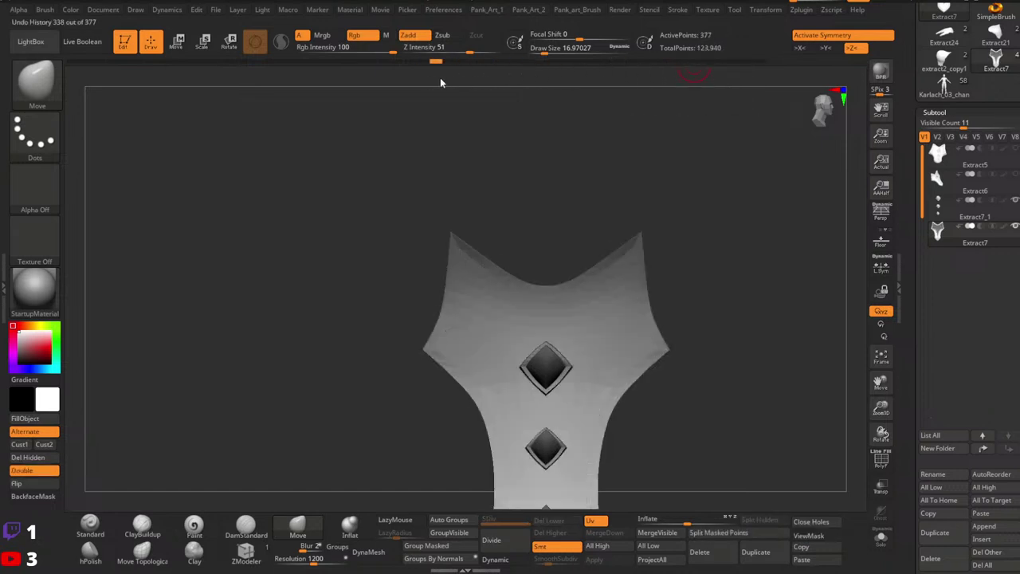
key(shift+f)
drag(605, 198, 558, 335)
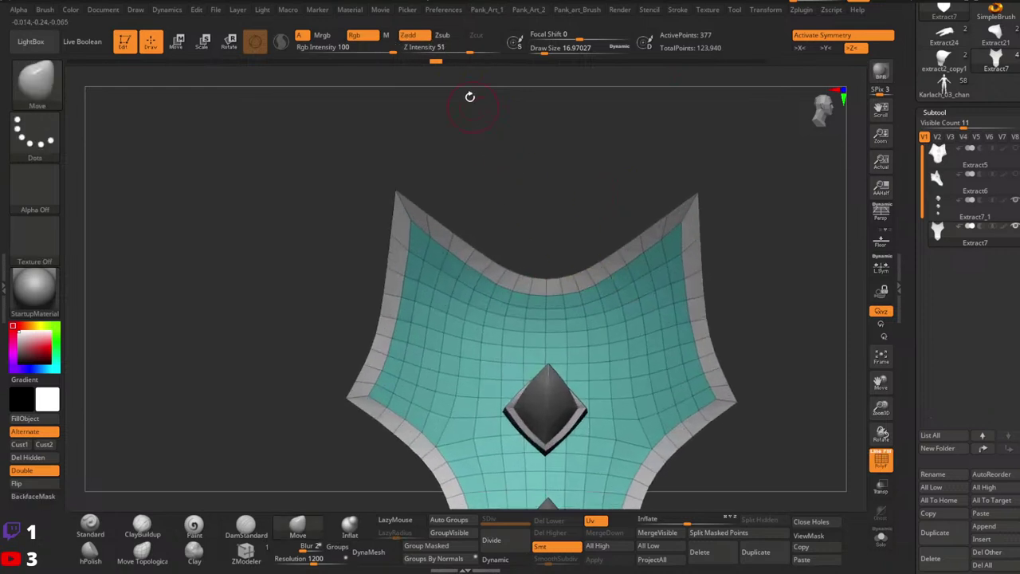
mouse_move(445, 65)
mouse_down()
mouse_move(471, 68)
mouse_move(444, 72)
mouse_up()
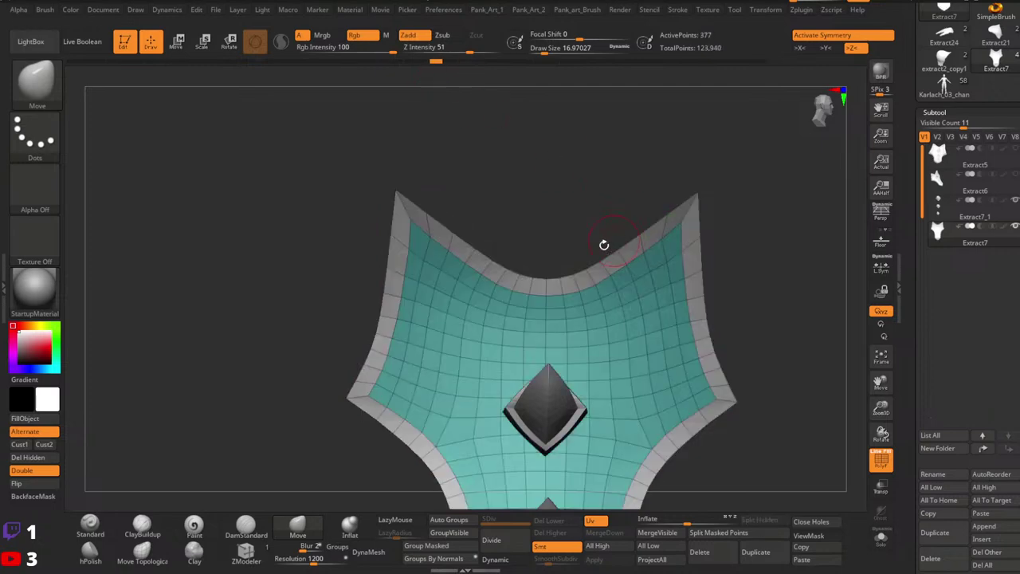
drag(603, 243, 550, 258)
mouse_move(550, 258)
right_down()
mouse_move(459, 202)
mouse_move(454, 177)
mouse_move(452, 202)
right_up()
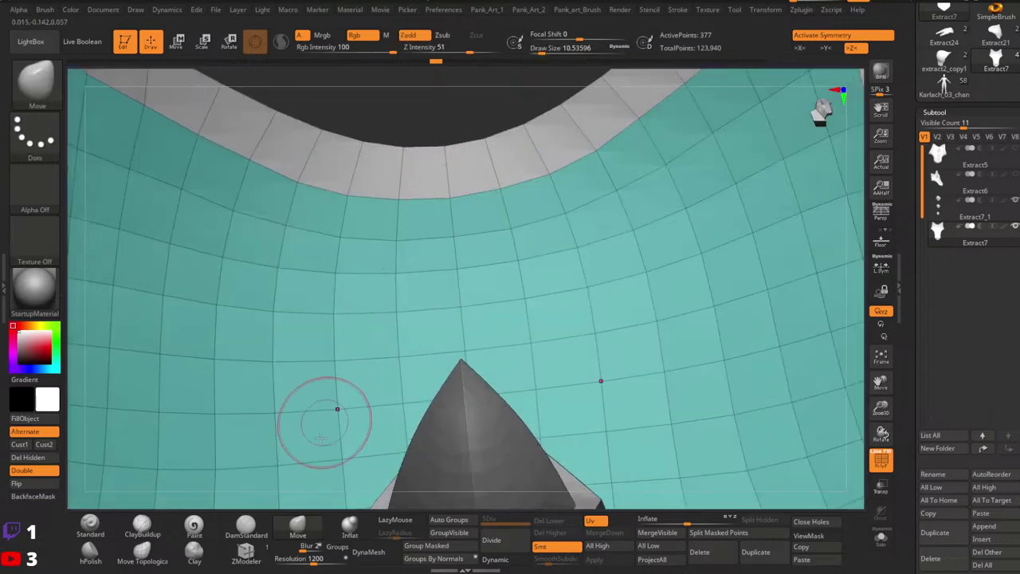
Pull the middle of the upper rim down into a point with the Move brush, reducing the draw size from about 17 to 7.
click(245, 551)
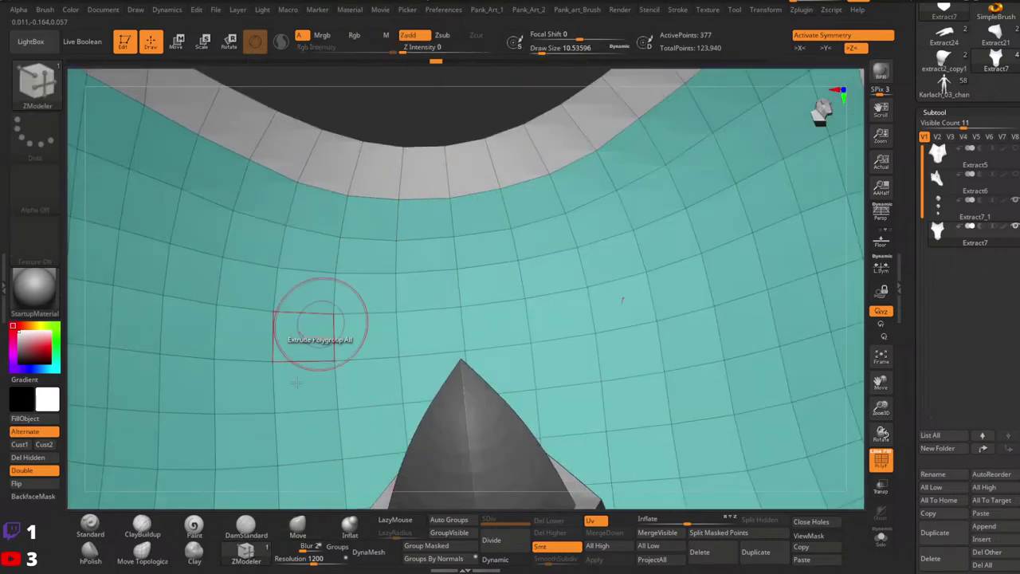
click(297, 525)
alt+right_drag(427, 150, 448, 189)
key(space)
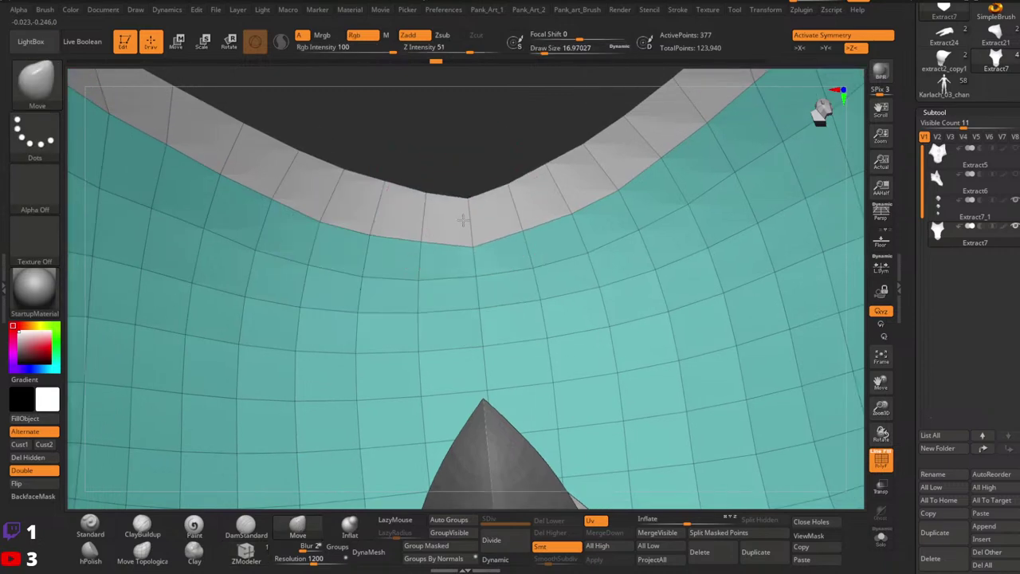
click(464, 219)
click(467, 261)
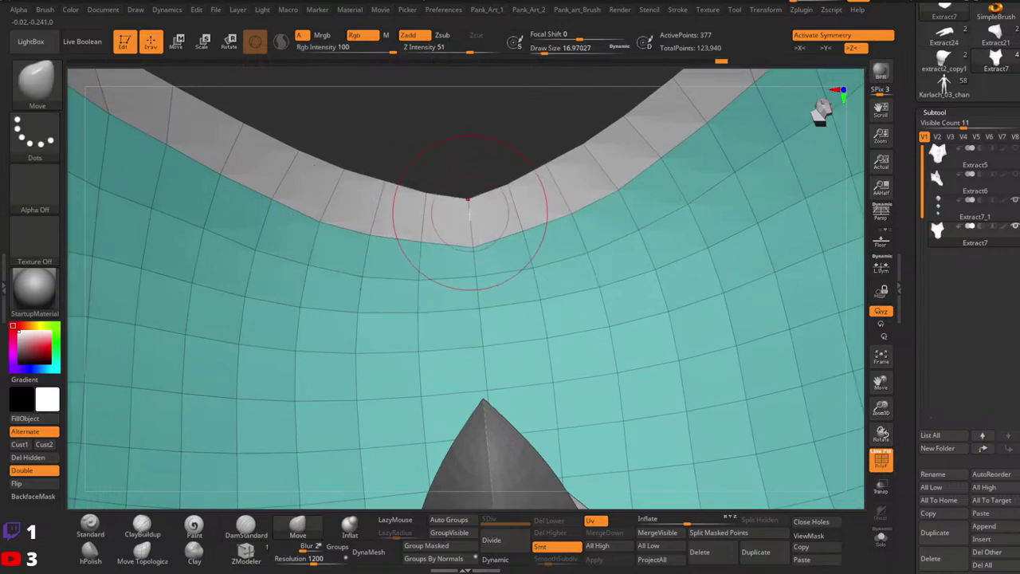
key(s)
click(467, 212)
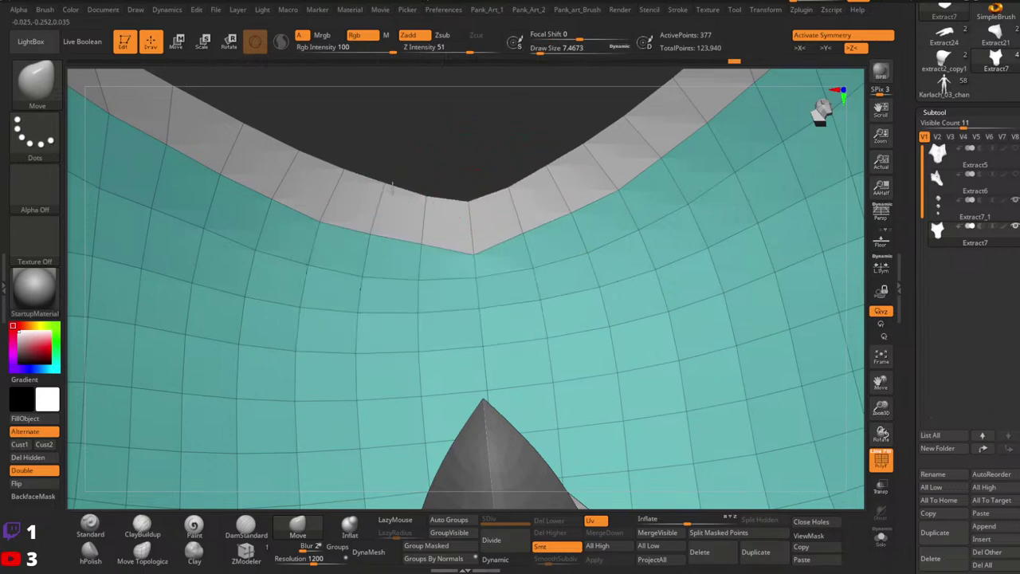
Show the Extract6 subtool to compare it with the reshaped plate, then isolate the plate with Solo.
ctrl+right_drag(393, 188, 521, 196)
key(space)
click(545, 209)
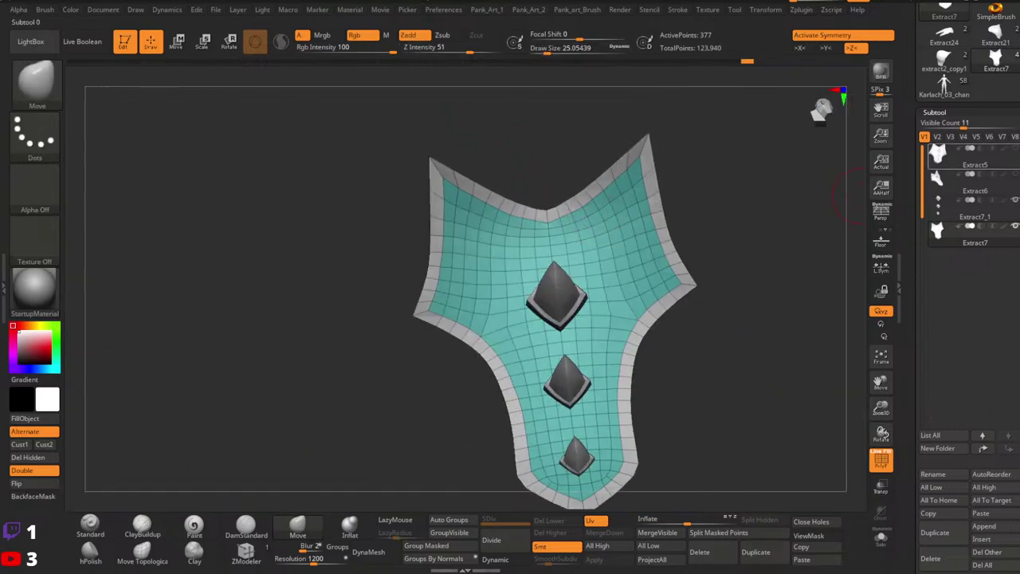
click(1016, 175)
mouse_move(614, 208)
ctrl+right_down()
mouse_move(560, 216)
mouse_move(638, 219)
mouse_move(611, 225)
ctrl+right_up()
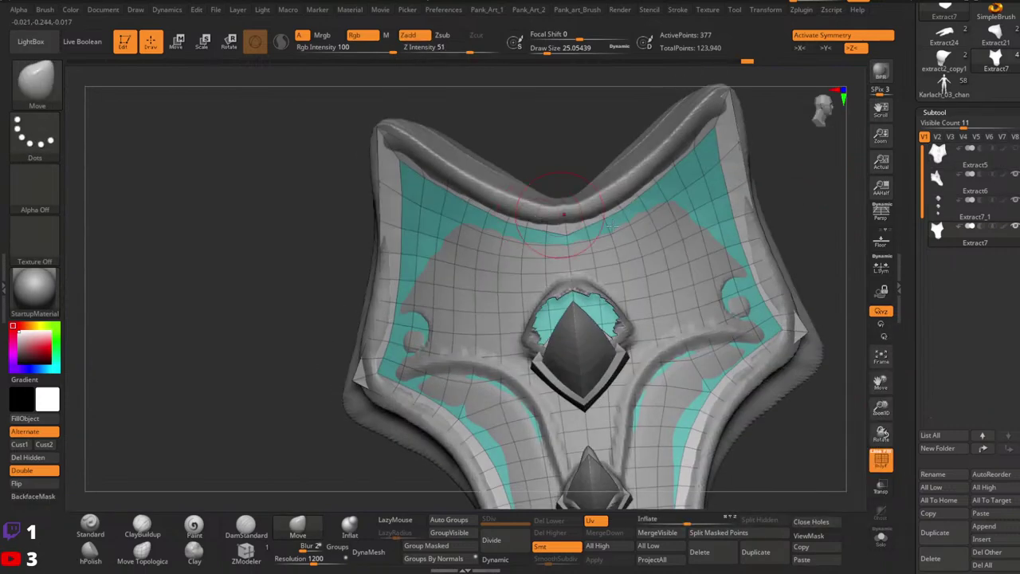
click(882, 545)
Pull the upper rim beside the V point down symmetrically with the Move brush at a draw size of about 37.
mouse_move(569, 255)
ctrl+right_down()
mouse_move(556, 261)
mouse_move(643, 216)
mouse_move(587, 248)
ctrl+right_up()
key(s)
click(590, 255)
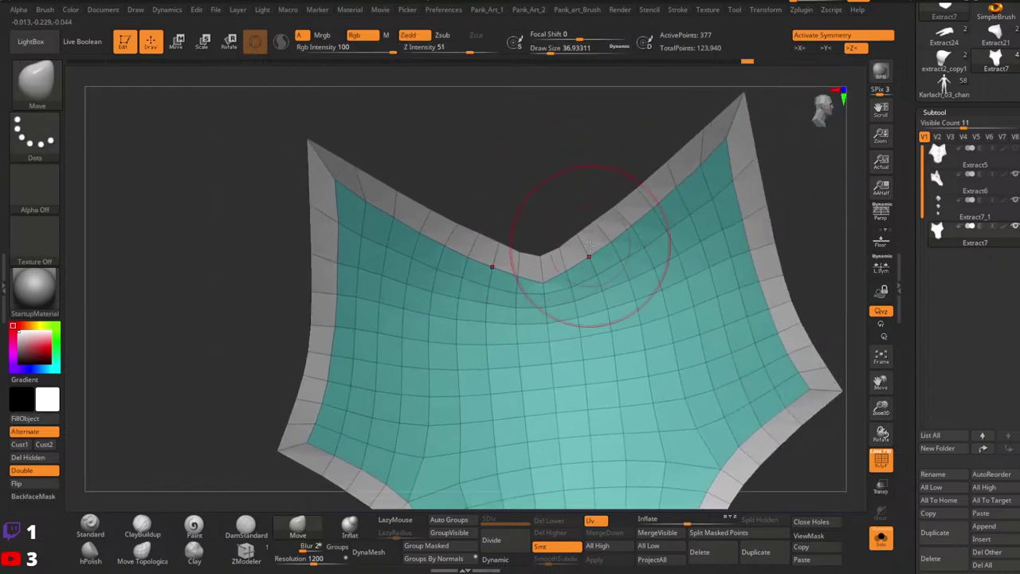
drag(585, 244, 588, 259)
mouse_move(583, 295)
alt+right_down()
mouse_move(574, 268)
mouse_move(567, 275)
mouse_move(613, 270)
mouse_move(599, 230)
mouse_move(631, 287)
mouse_move(624, 220)
mouse_move(622, 273)
alt+right_up()
key(space)
click(567, 285)
key(space)
click(539, 275)
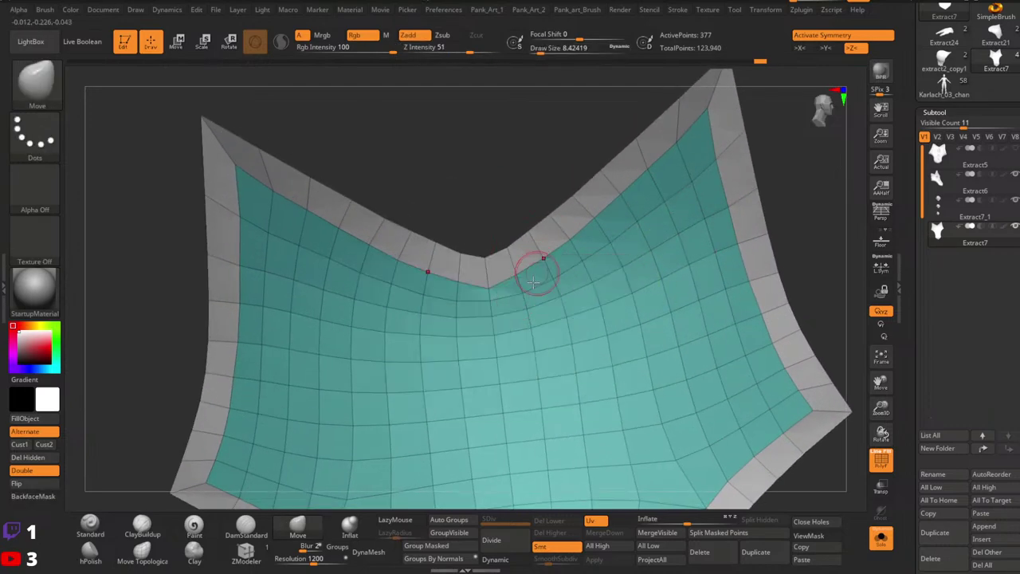
Nudge both upper corner tips of the plate inward with the Move brush at a draw size of about 71.
mouse_move(537, 273)
right_down()
mouse_move(519, 314)
mouse_move(526, 328)
mouse_move(535, 293)
mouse_move(552, 283)
mouse_move(497, 275)
mouse_move(564, 268)
mouse_move(485, 220)
mouse_move(584, 232)
mouse_move(552, 234)
right_up()
key(space)
click(526, 210)
key(space)
click(604, 198)
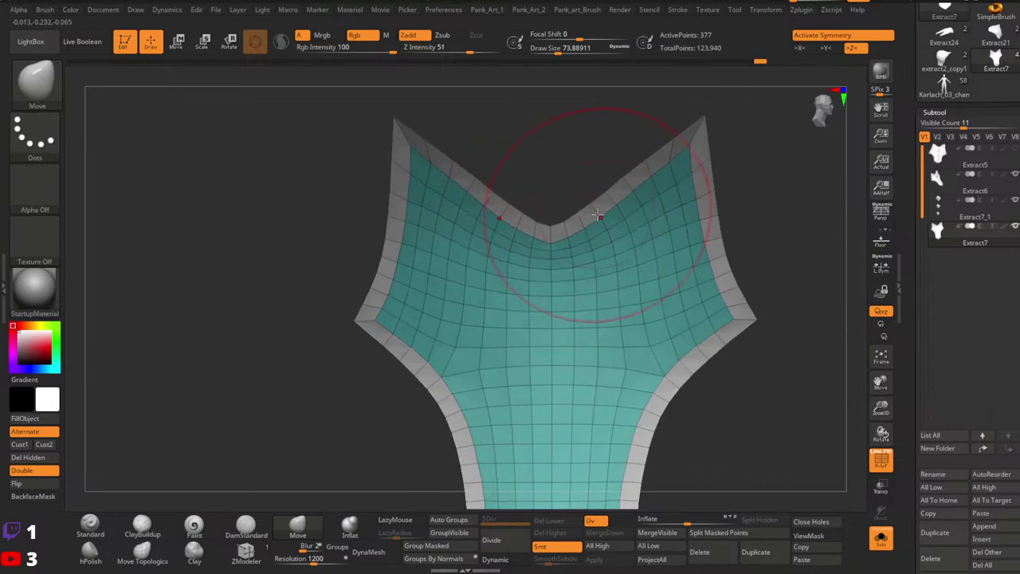
key(space)
click(641, 176)
alt+right_drag(669, 158, 628, 208)
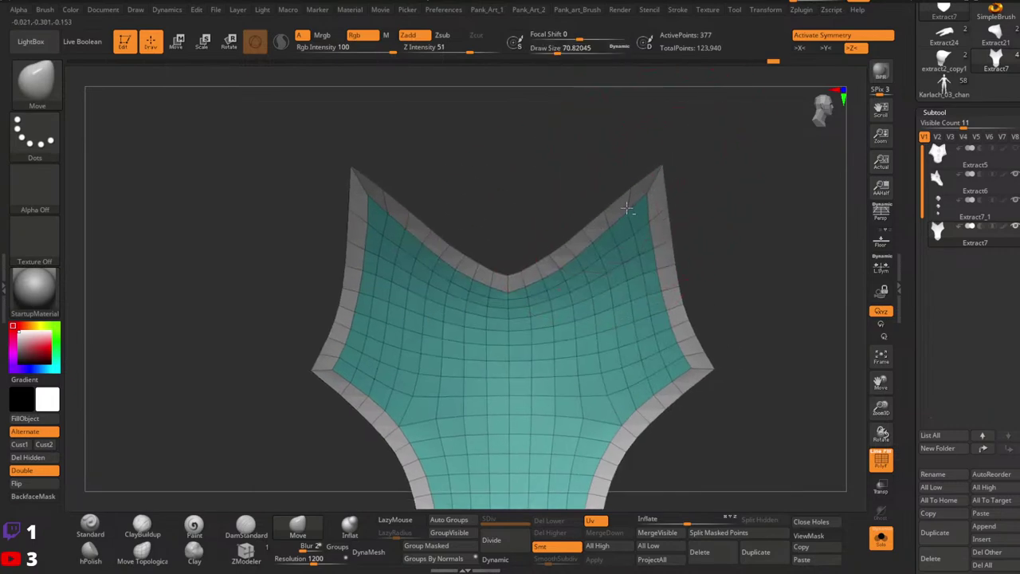
drag(654, 163, 651, 164)
key(space)
click(650, 164)
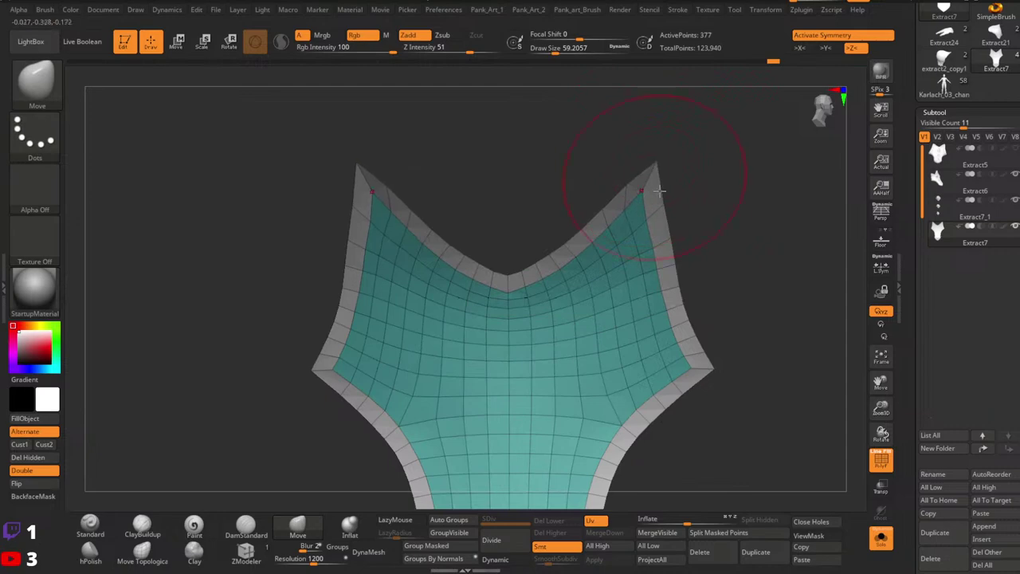
Adjust the plate's outer side edges below the upper corner tips inward with progressively smaller Move brush strokes.
key(space)
click(654, 201)
drag(667, 261, 665, 261)
key(space)
click(676, 294)
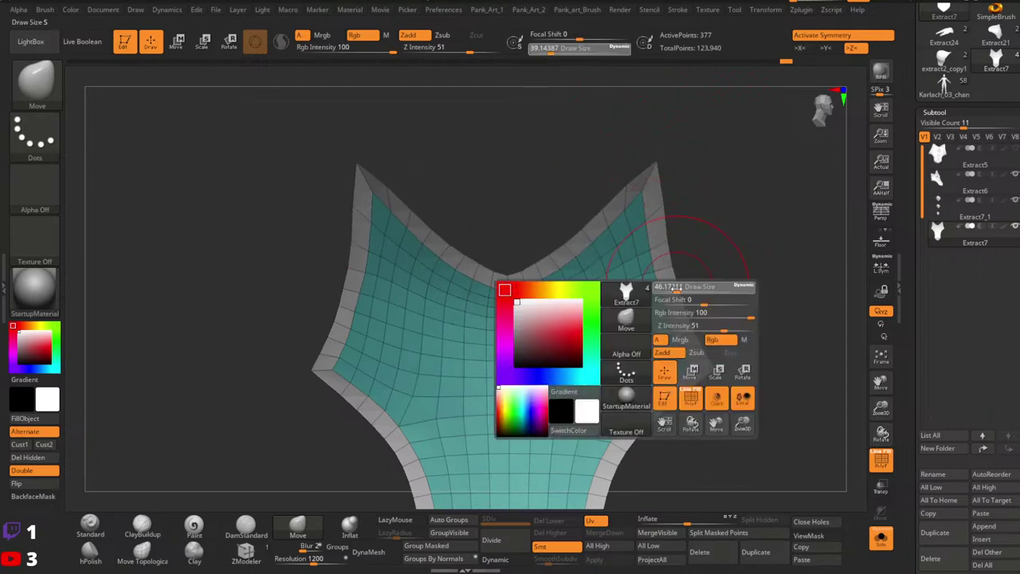
drag(679, 296, 675, 296)
key(space)
click(668, 309)
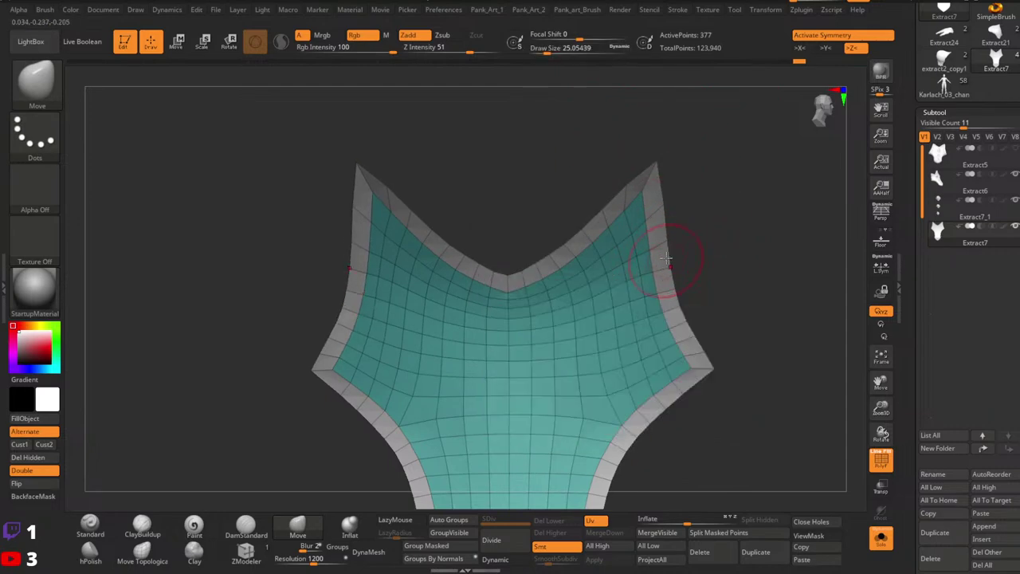
Extend the two upper corner tips slightly upward with the Move brush at a draw size of about 20.
key(space)
click(660, 212)
key(space)
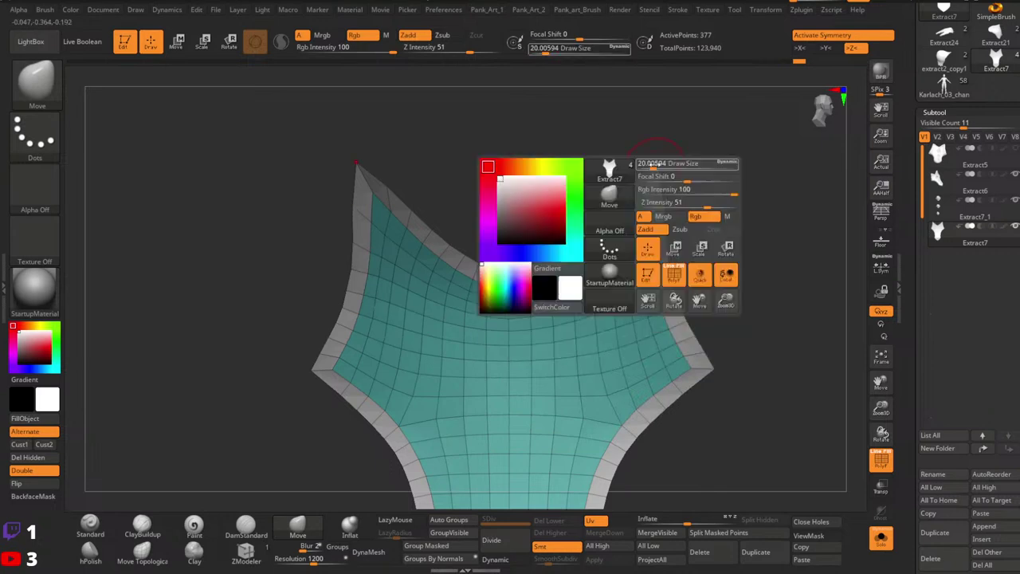
click(655, 164)
drag(654, 163, 649, 154)
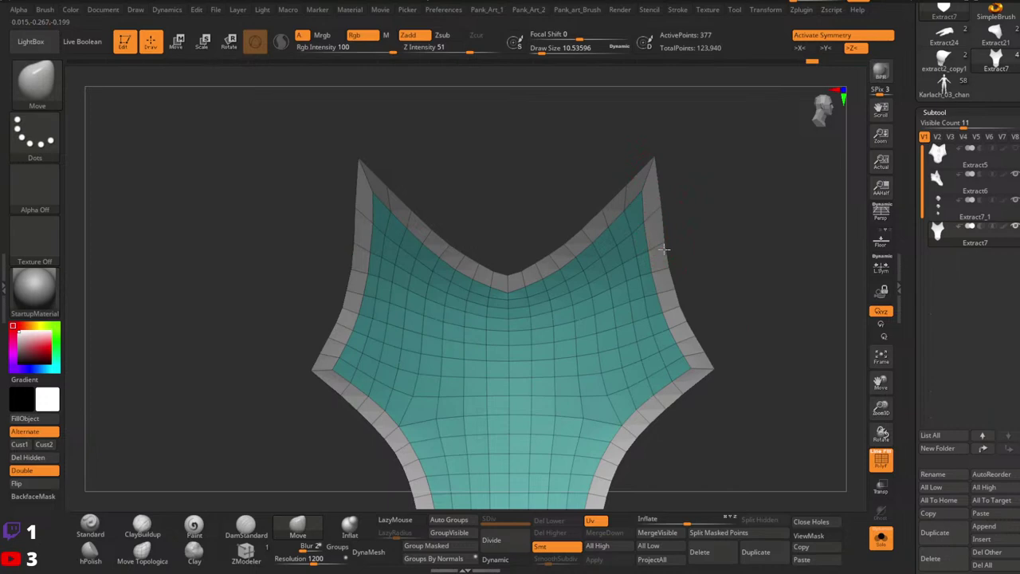
Deepen the rim's slopes on both sides of the V point with the Move brush at a draw size of about 56.
key(space)
click(644, 275)
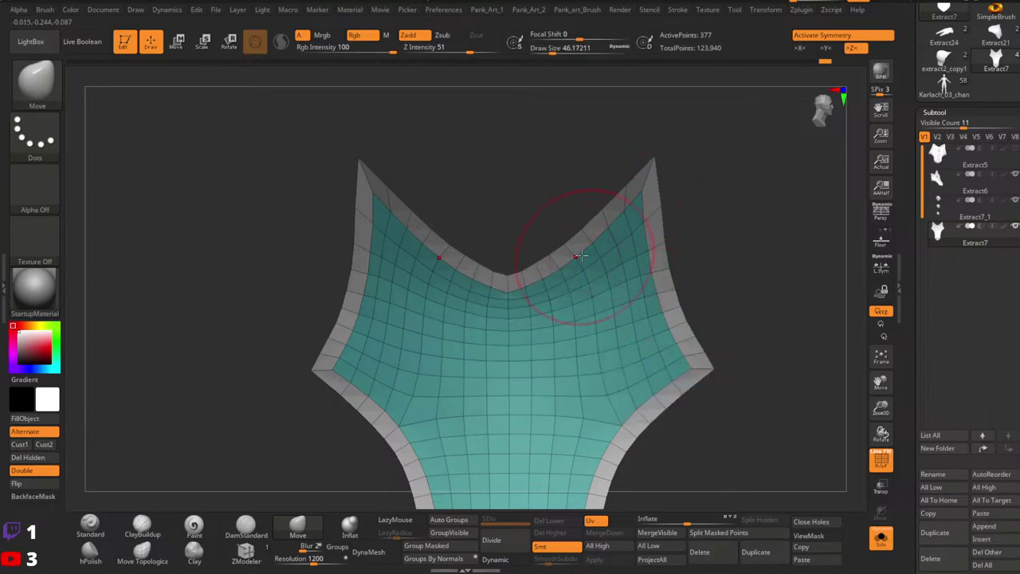
mouse_move(583, 258)
right_down()
mouse_move(591, 241)
mouse_move(566, 221)
mouse_move(588, 257)
mouse_move(576, 259)
mouse_move(573, 234)
mouse_move(572, 243)
right_up()
key(space)
click(571, 246)
key(space)
click(582, 242)
drag(571, 240, 576, 248)
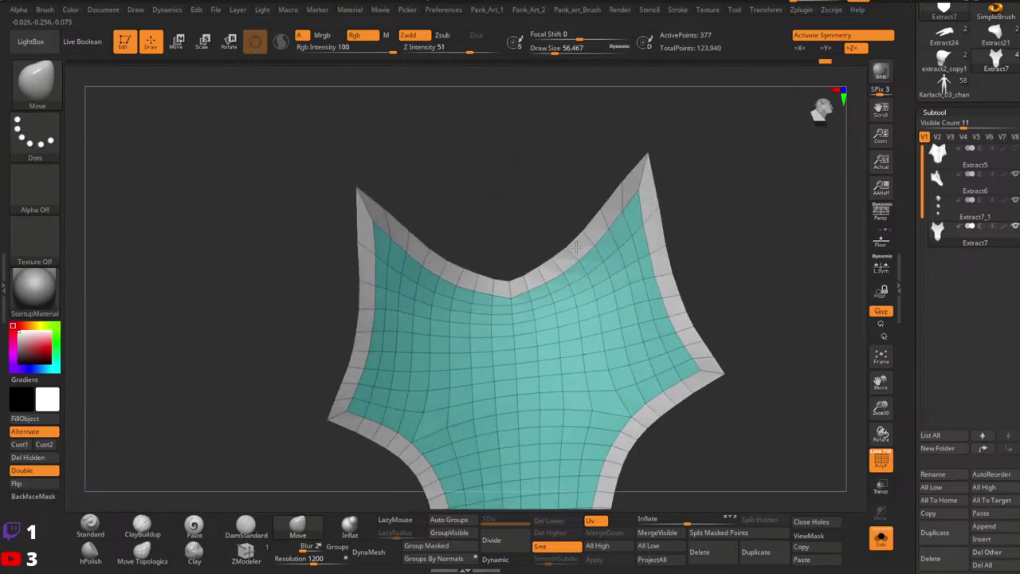
Shift the upper corner tips slightly inward again with the Move brush at a draw size of about 71.
key(space)
click(561, 244)
key(space)
click(585, 226)
drag(646, 174, 642, 174)
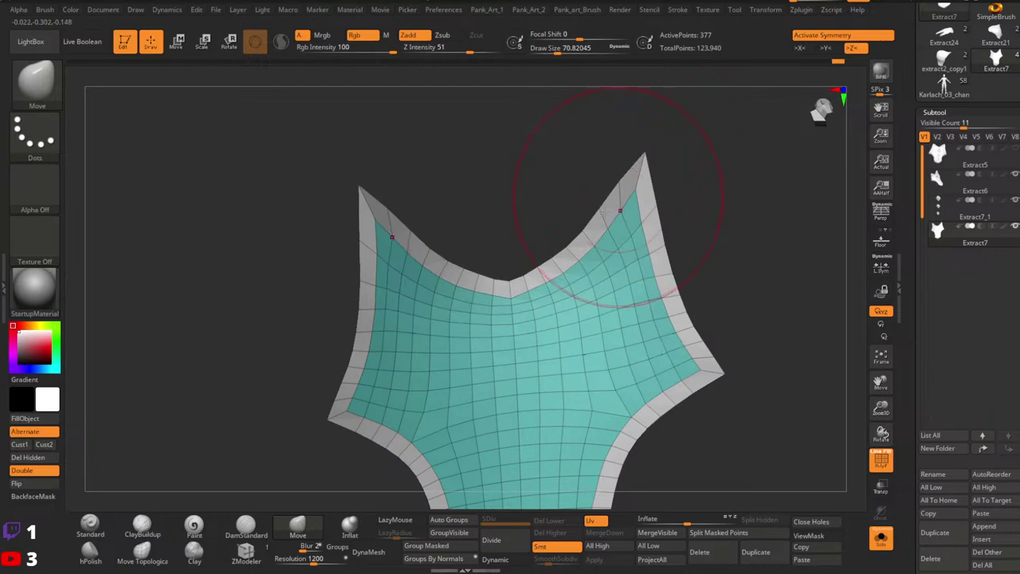
Fine-tune the rim points beside the V point with the Move brush, reducing the draw size to about 6.6.
key(space)
click(529, 285)
right_drag(540, 269, 550, 256)
ctrl+right_drag(550, 255, 616, 233)
key(space)
click(458, 222)
right_drag(616, 232, 679, 209)
key(space)
click(647, 211)
shift+right_drag(678, 212, 609, 244)
key(space)
click(606, 271)
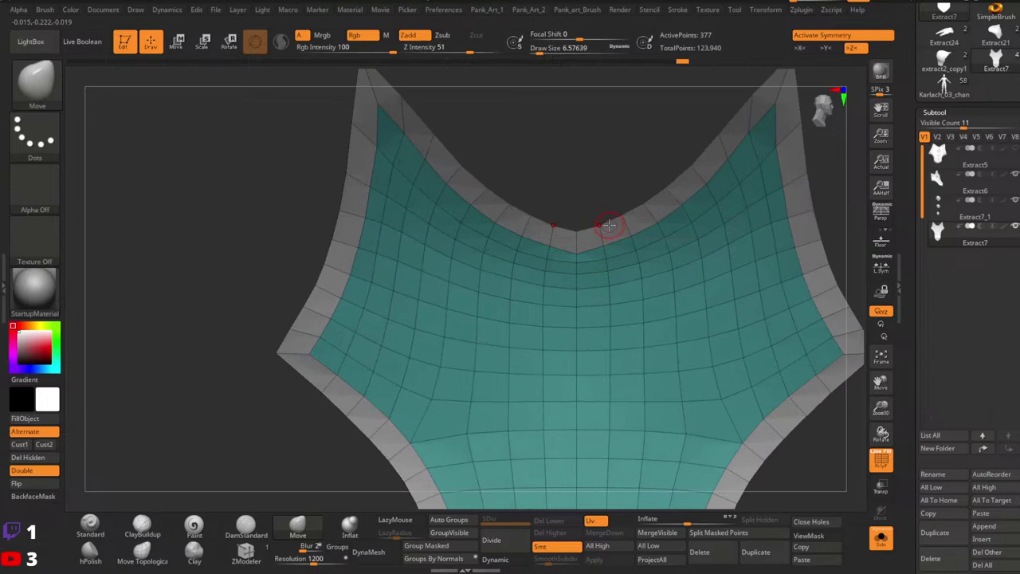
Delete the extra edge loop just below the V rim with ZModeler and slide nearby points by brush radius.
click(247, 551)
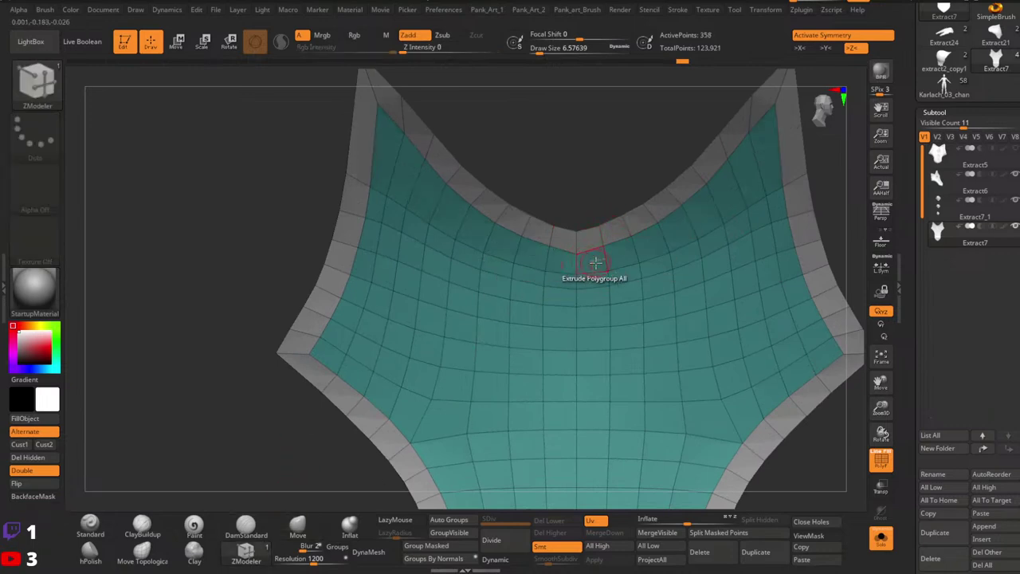
key(space)
key(space)
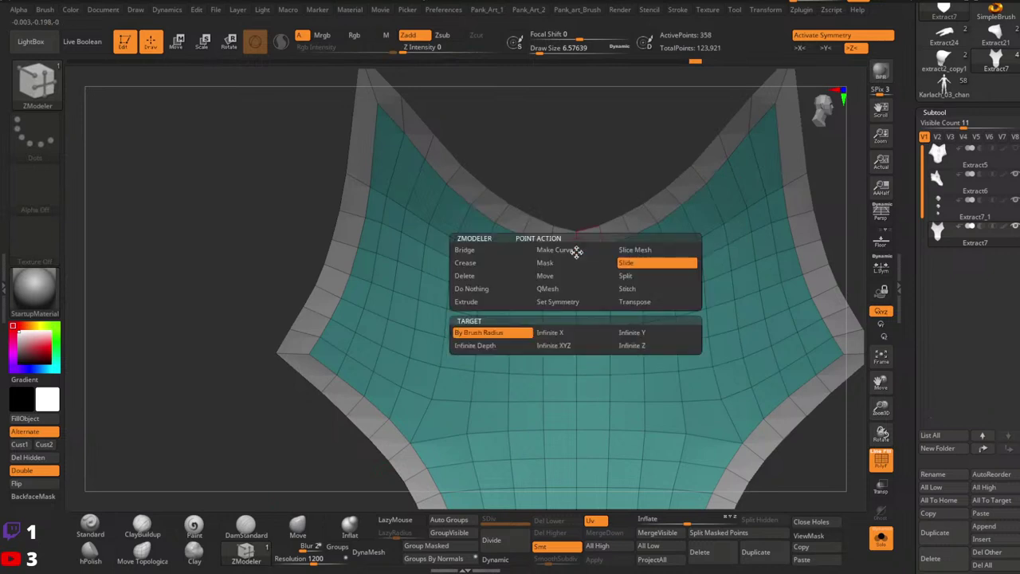
click(626, 266)
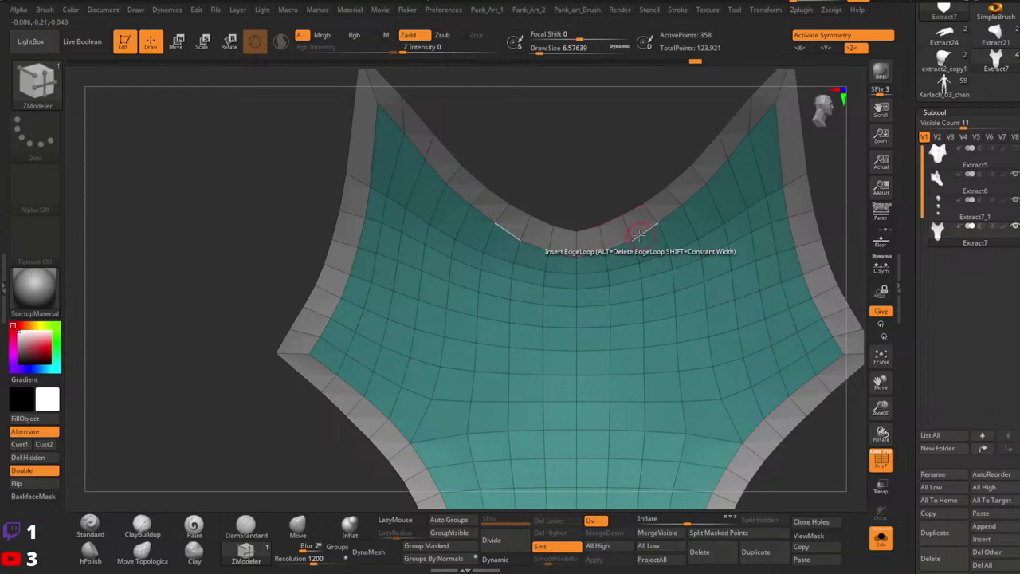
alt+right_drag(701, 213, 677, 244)
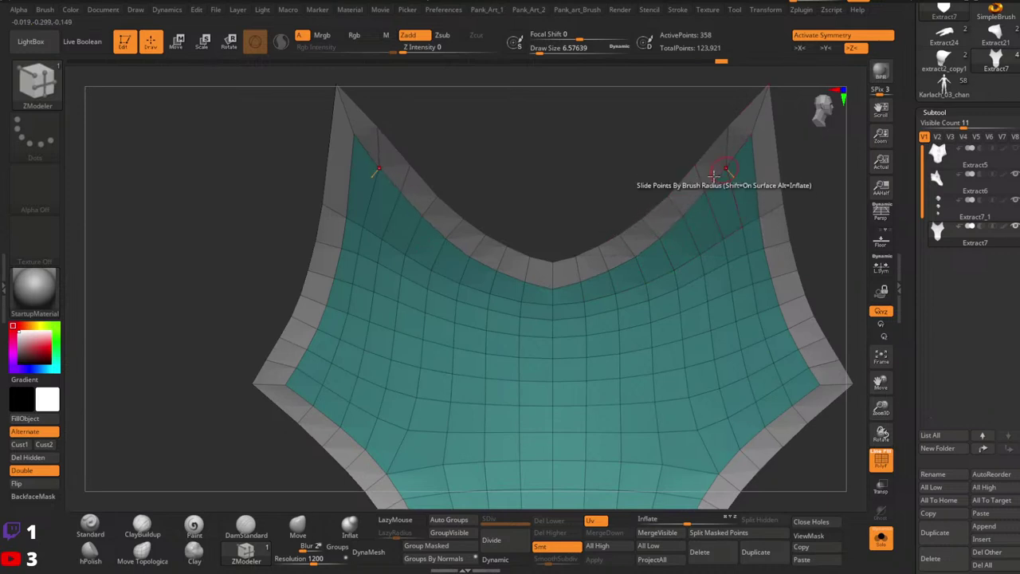
Straighten the rim's slopes on both sides of the V point with the Move brush, adjusting the draw size between about 27 and 14.
alt+right_drag(630, 272, 520, 234)
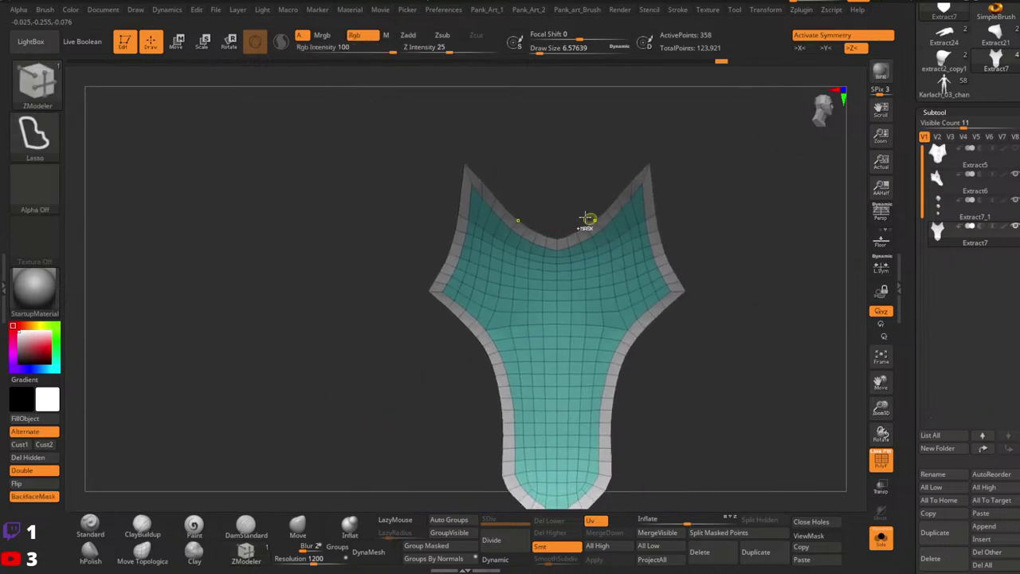
ctrl+right_drag(588, 221, 524, 223)
click(299, 525)
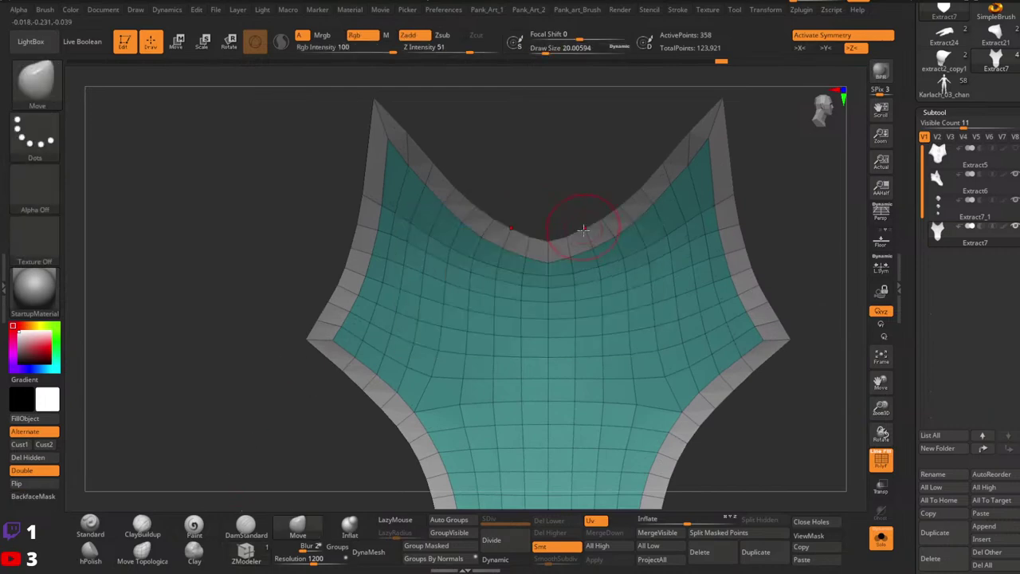
key(space)
drag(586, 234, 615, 211)
key(space)
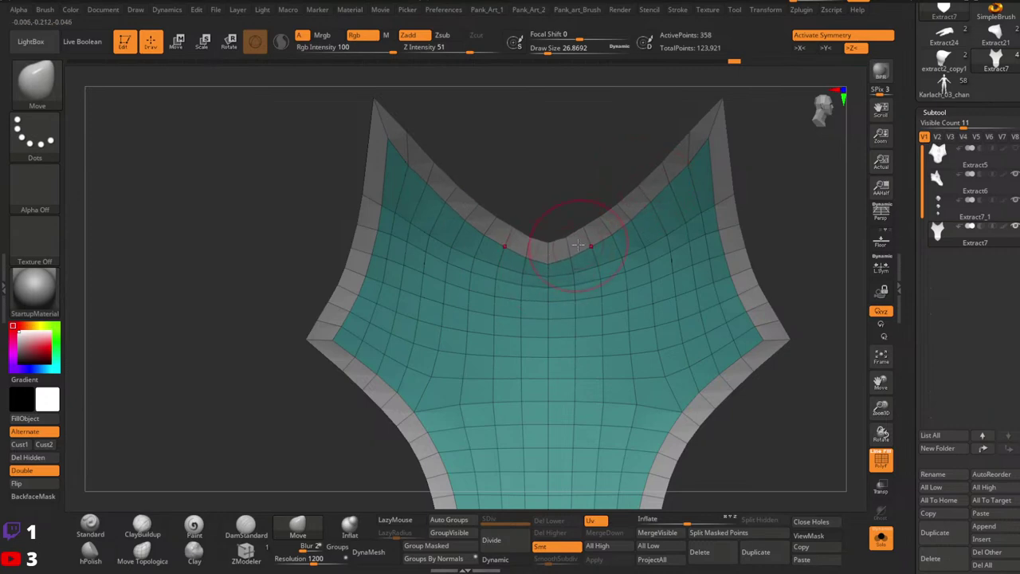
key(ctrl+z)
key(space)
drag(550, 267, 561, 245)
key(space)
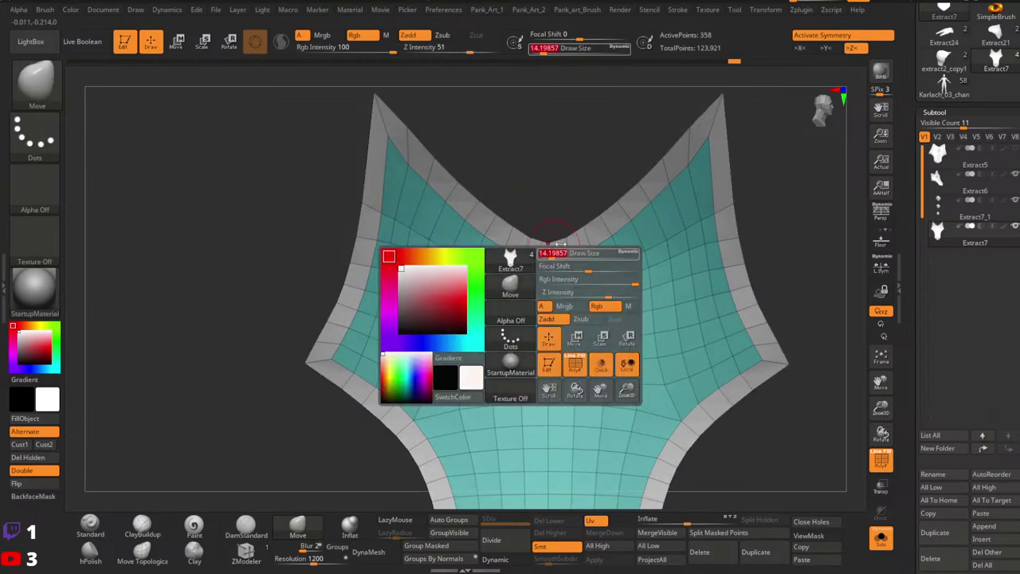
Slide the edge loop beneath the V point with ZModeler's EdgeLoop Complete target at a draw size of about 9.4.
mouse_move(590, 237)
right_down()
mouse_move(625, 257)
mouse_move(619, 227)
mouse_move(597, 268)
mouse_move(518, 265)
right_up()
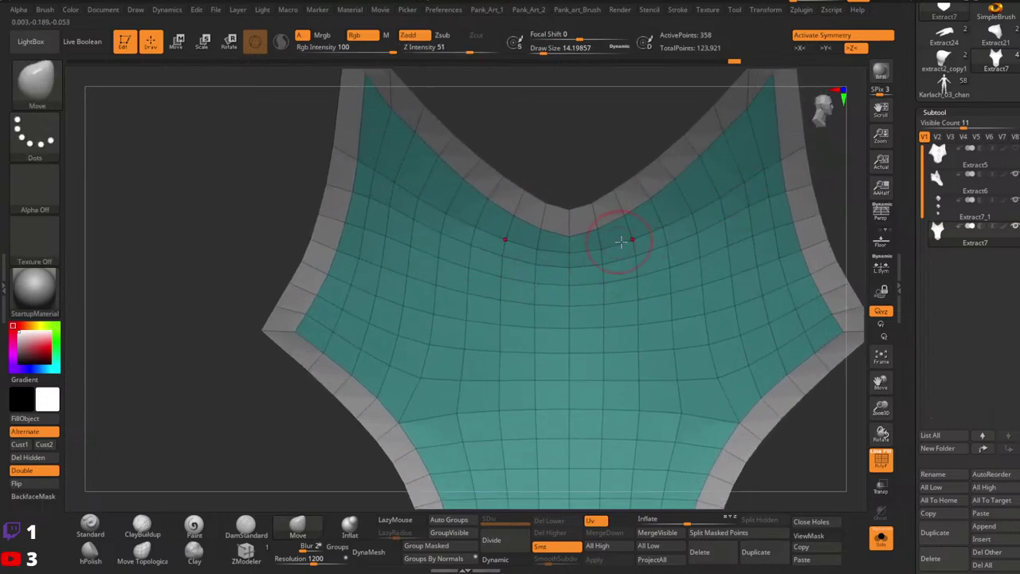
mouse_move(724, 227)
ctrl+right_down()
mouse_move(644, 222)
mouse_move(643, 212)
ctrl+right_up()
mouse_move(704, 210)
alt+right_down()
mouse_move(658, 228)
mouse_move(698, 213)
alt+right_up()
alt+right_drag(565, 275, 613, 275)
key(space)
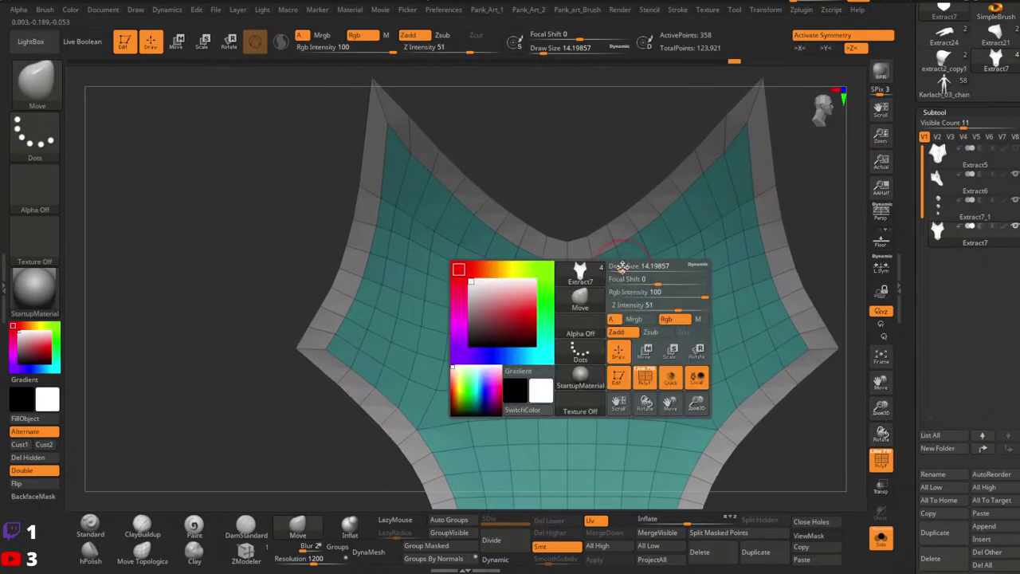
key(space)
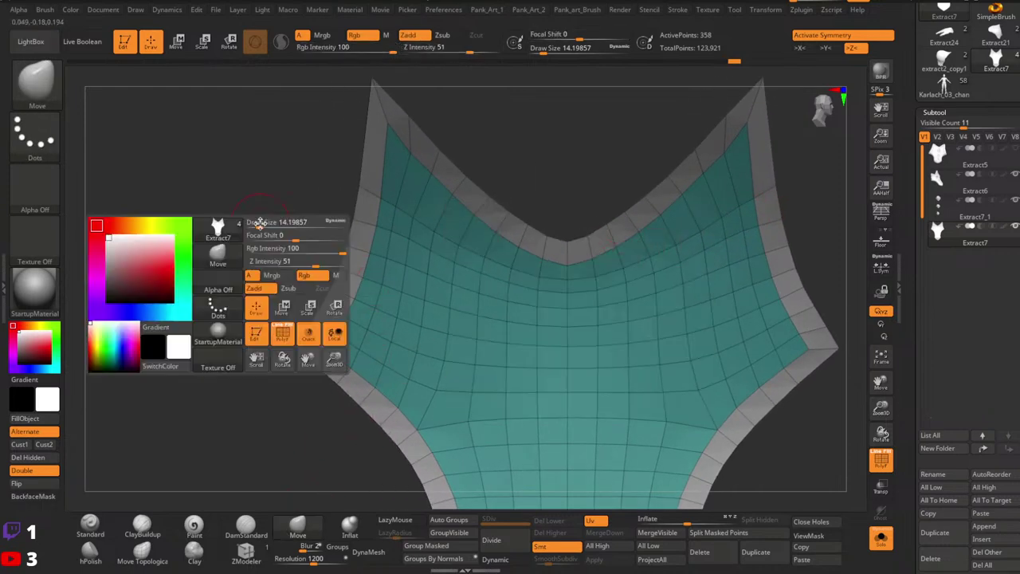
drag(260, 224, 255, 224)
click(247, 552)
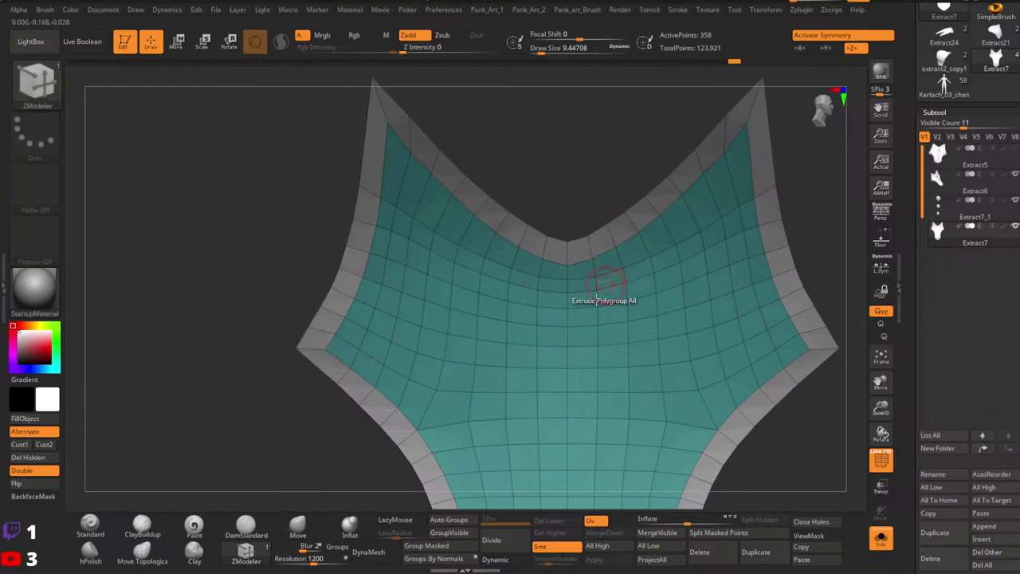
key(space)
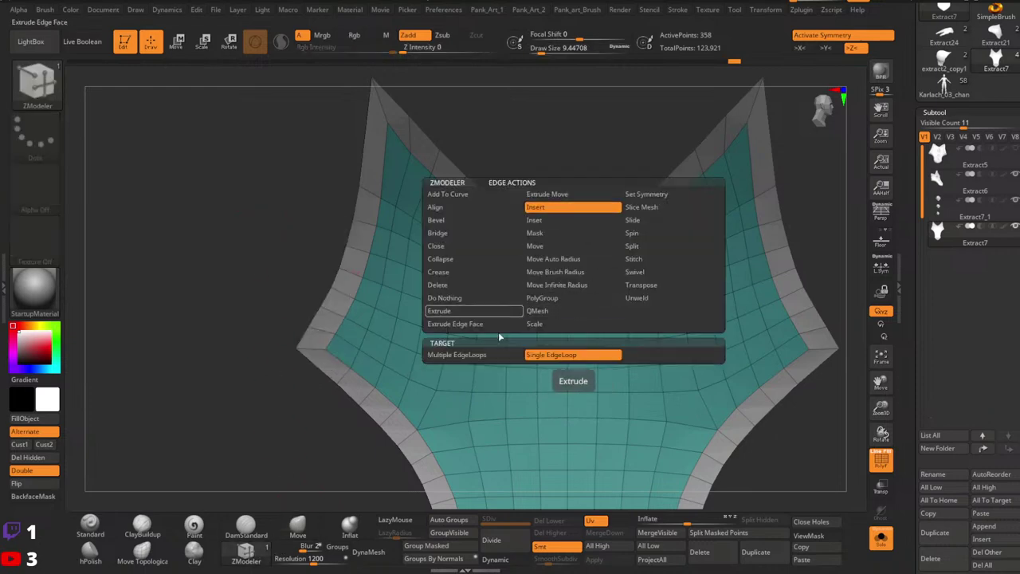
click(634, 223)
click(556, 354)
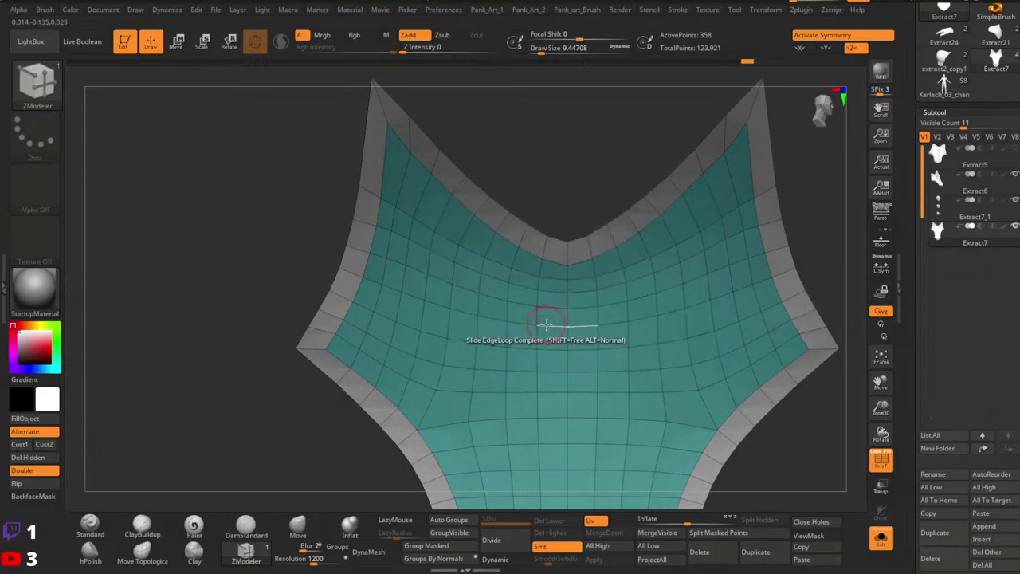
drag(549, 308, 553, 299)
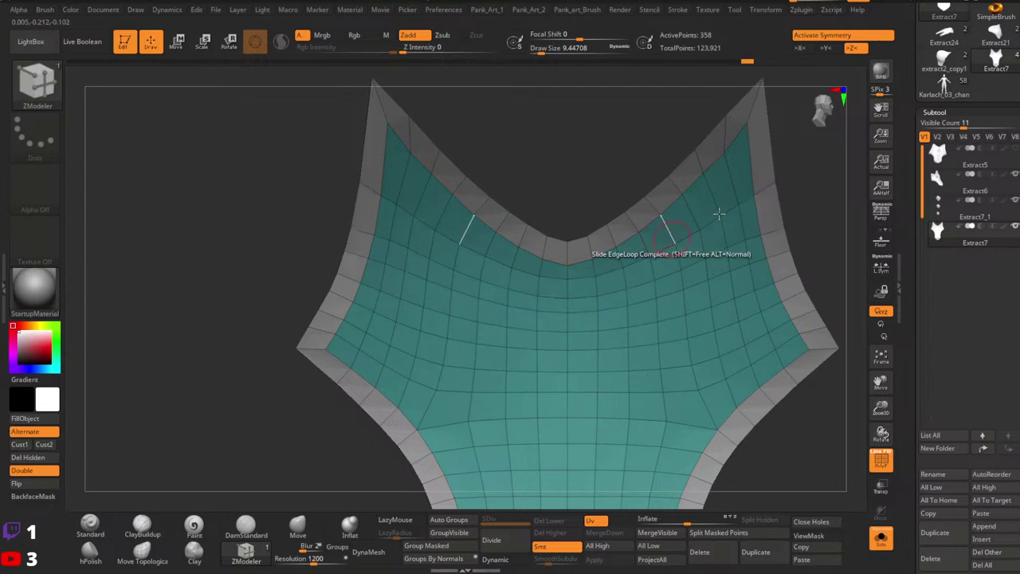
Even out the spacing of the inner edge loops and points under the V notch with ZModeler slides.
alt+right_drag(727, 209, 705, 241)
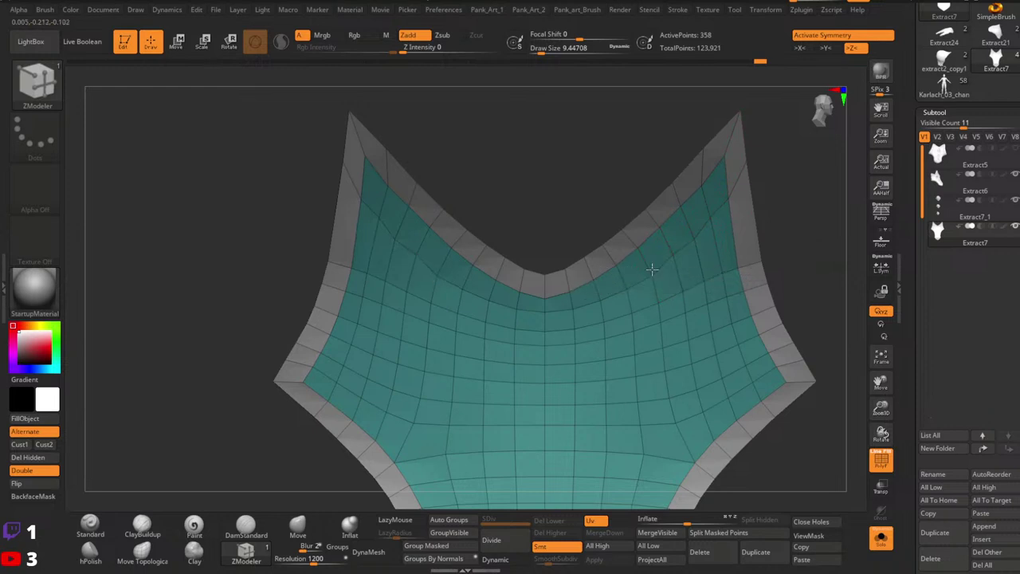
drag(544, 315, 544, 314)
mouse_move(743, 271)
ctrl+right_down()
mouse_move(695, 267)
mouse_move(757, 268)
ctrl+right_up()
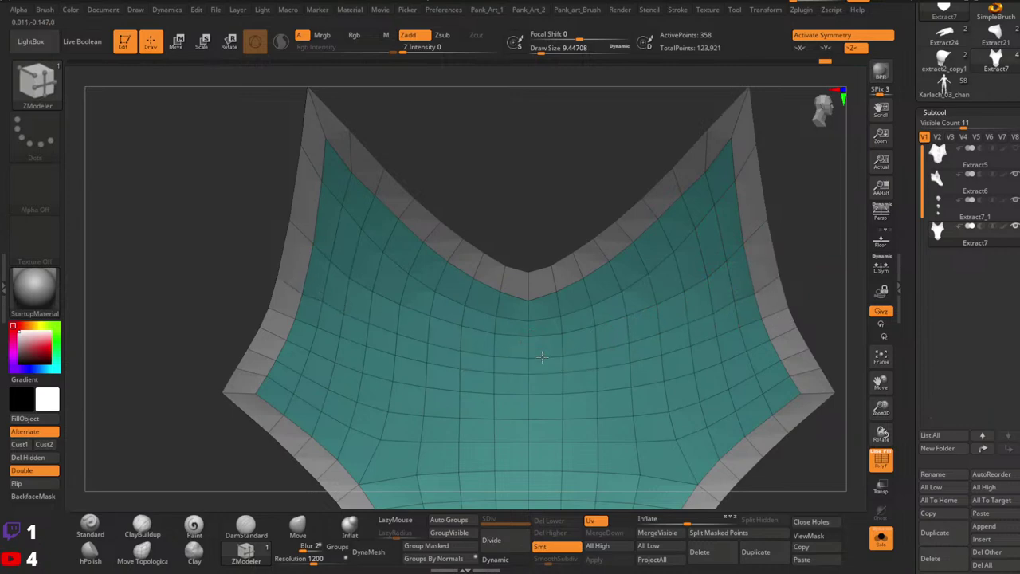
Mask the plate's upper corner tips, side corners and lower pointed end with symmetrical lasso masks.
mouse_move(769, 199)
alt+right_down()
mouse_move(680, 188)
mouse_move(690, 145)
alt+right_up()
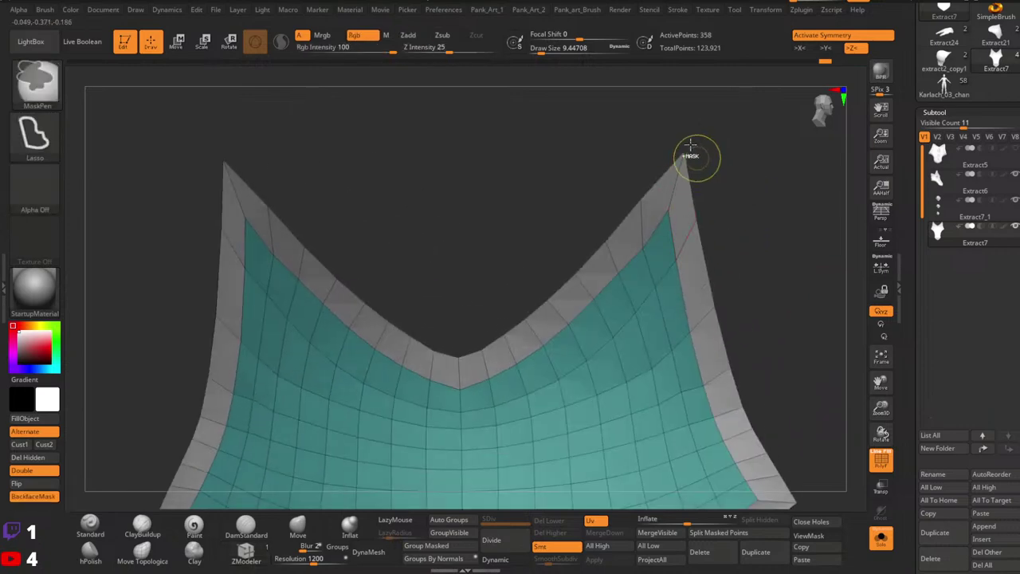
ctrl+drag(658, 226, 712, 191)
alt+right_drag(749, 379, 693, 255)
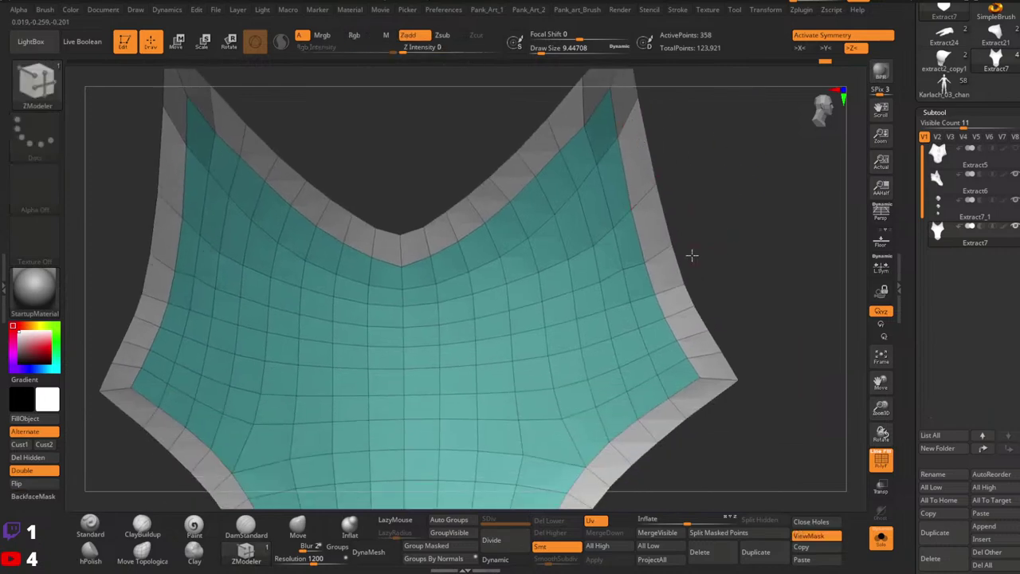
ctrl+drag(692, 369, 735, 385)
alt+right_drag(735, 391, 746, 179)
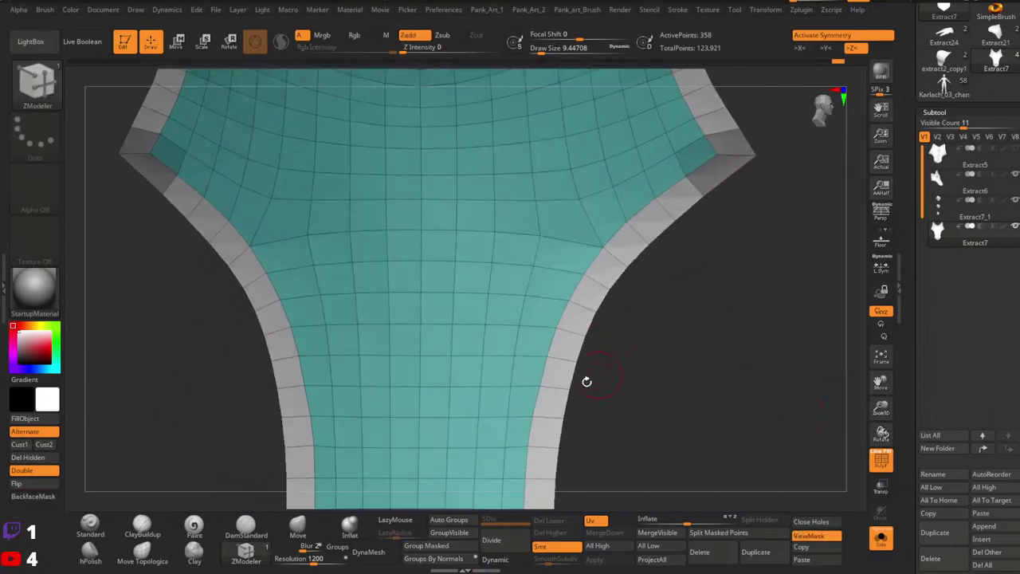
alt+right_drag(585, 381, 598, 279)
mouse_move(657, 357)
ctrl+mouse_down()
mouse_move(588, 306)
mouse_move(548, 387)
mouse_move(454, 460)
mouse_move(663, 370)
ctrl+mouse_up()
Slide the innermost points at the plate's lower end downward so that row follows the pointed rim.
ctrl+right_drag(658, 366, 550, 275)
alt+right_drag(550, 275, 576, 391)
alt+right_drag(502, 258, 510, 287)
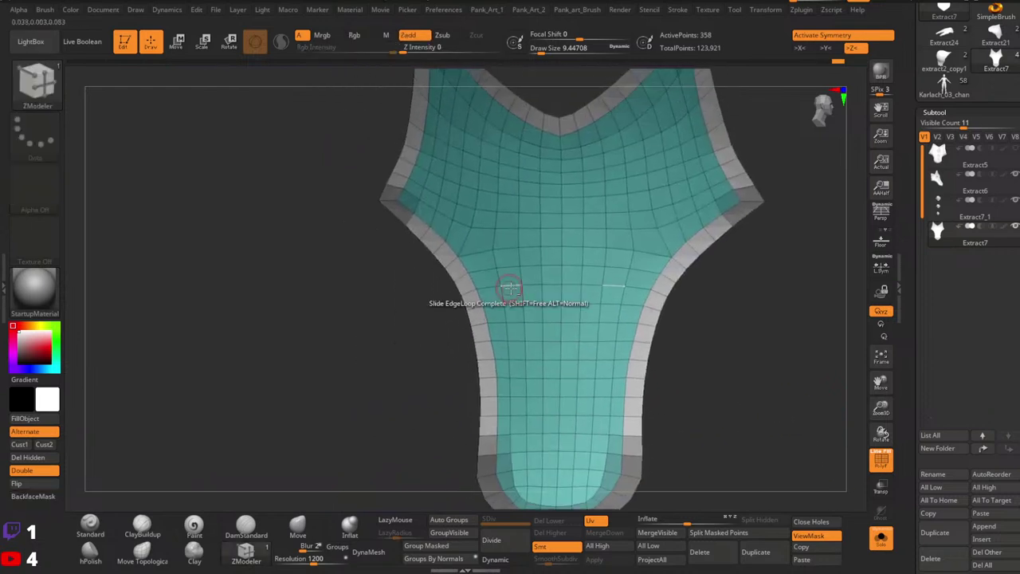
alt+right_drag(598, 400, 587, 300)
alt+right_drag(539, 338, 491, 311)
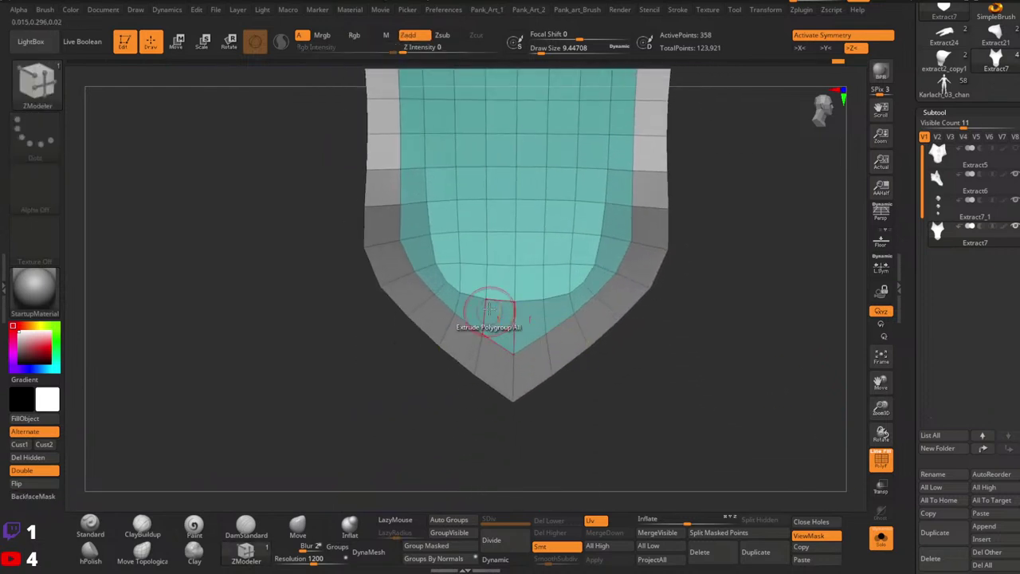
drag(514, 301, 514, 336)
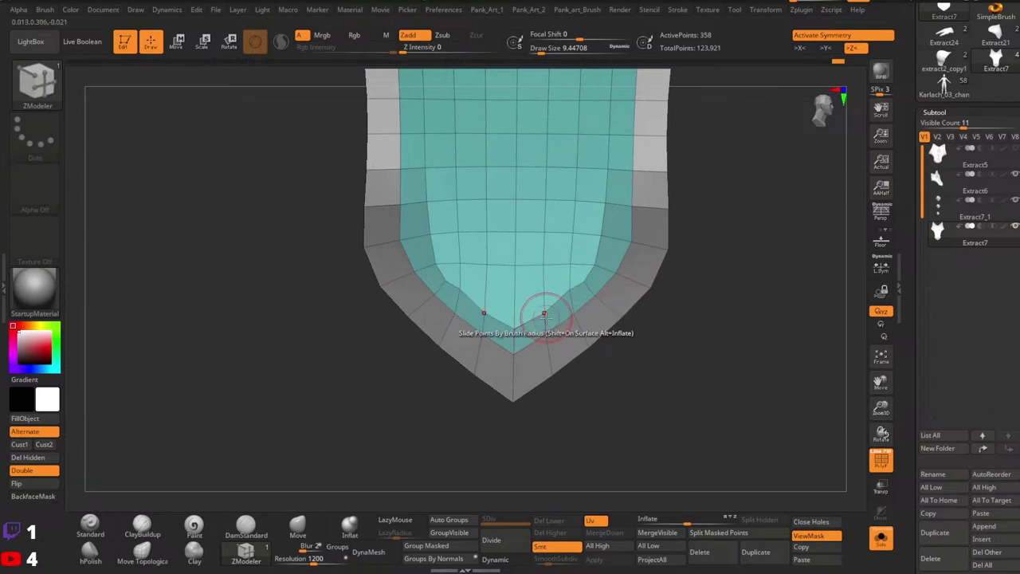
drag(546, 318, 544, 307)
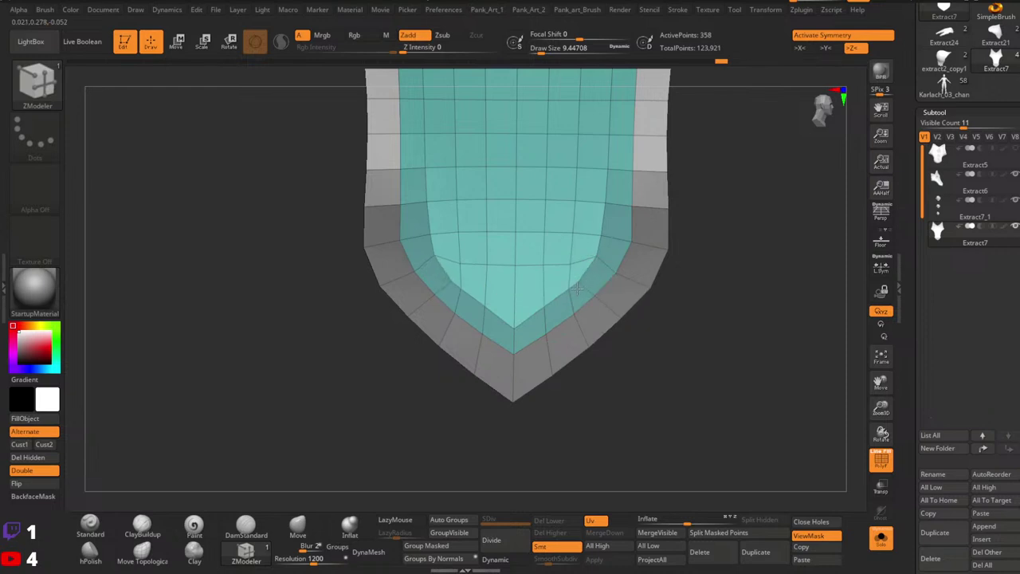
Adjust the inner points on both sides of the lower tip with ZModeler slides, reducing the draw size to about 5.
drag(569, 264, 569, 259)
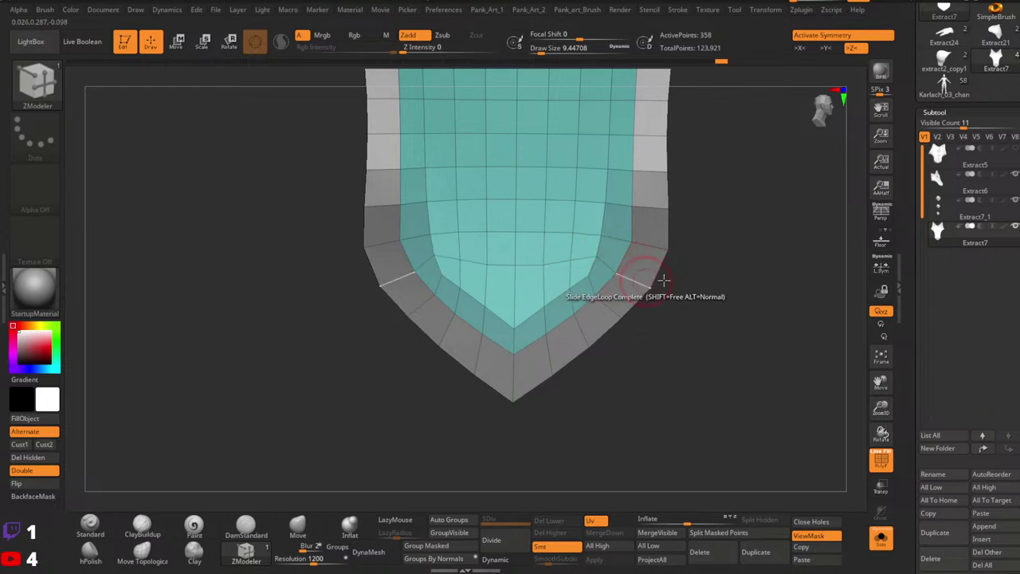
drag(597, 256, 567, 290)
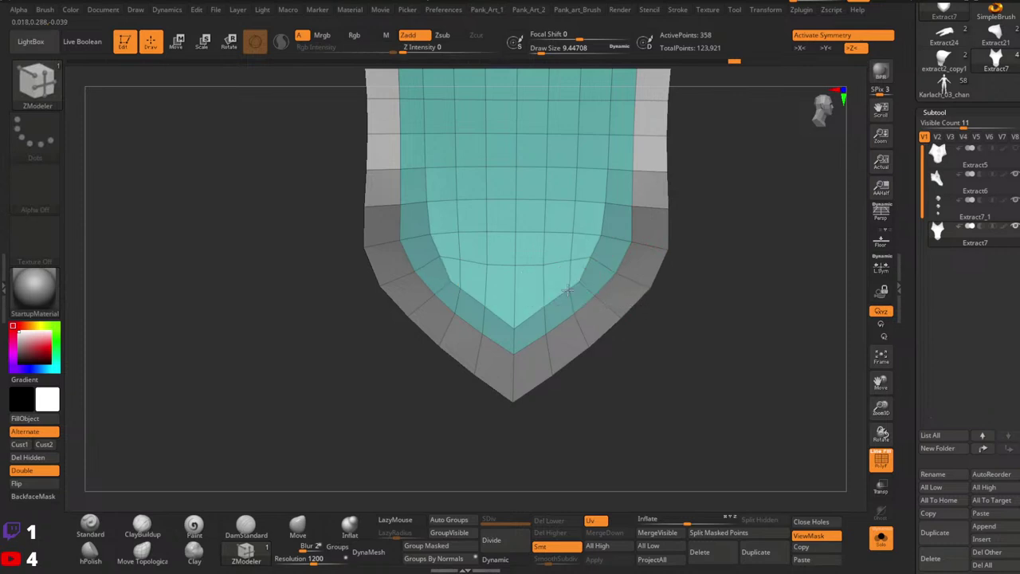
key(space)
drag(688, 264, 678, 265)
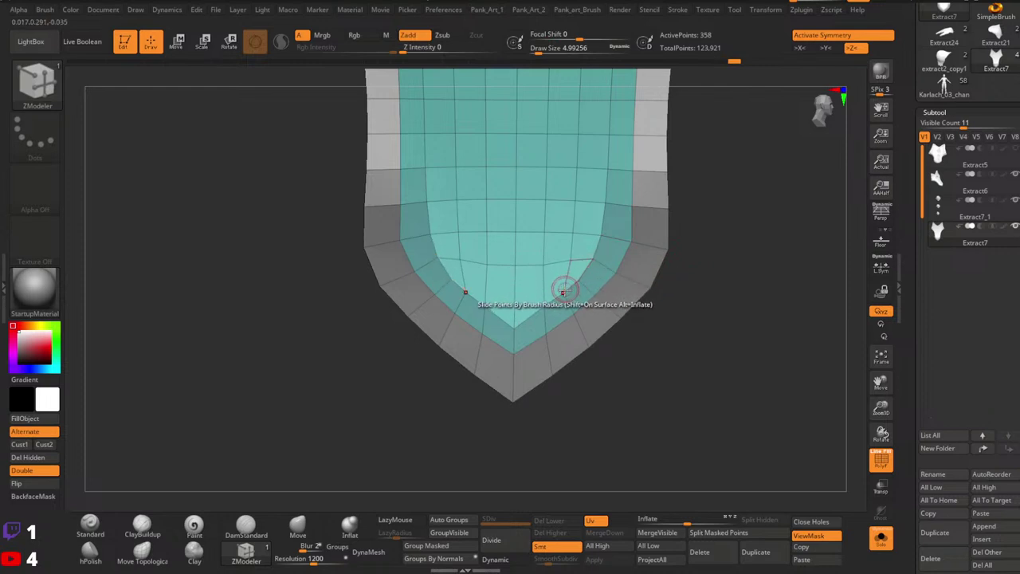
drag(562, 297, 570, 319)
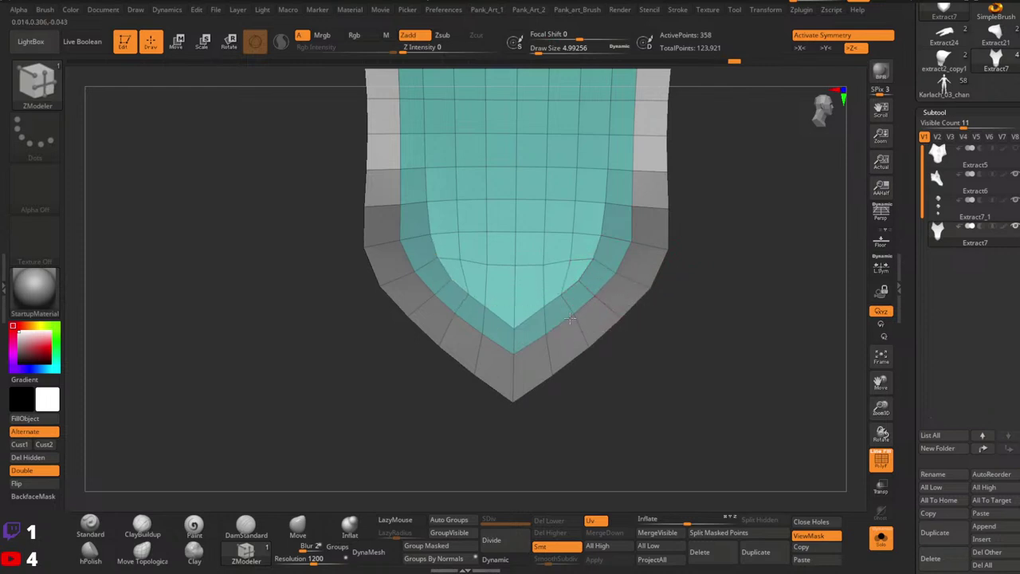
Invert the mask on the plate, then clear it completely.
ctrl+click(678, 324)
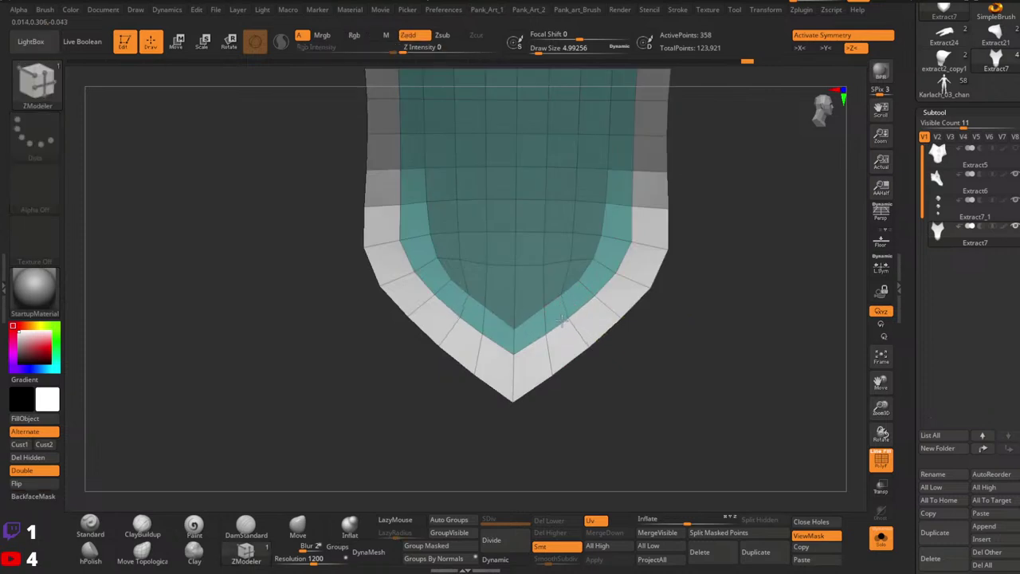
drag(590, 348, 673, 338)
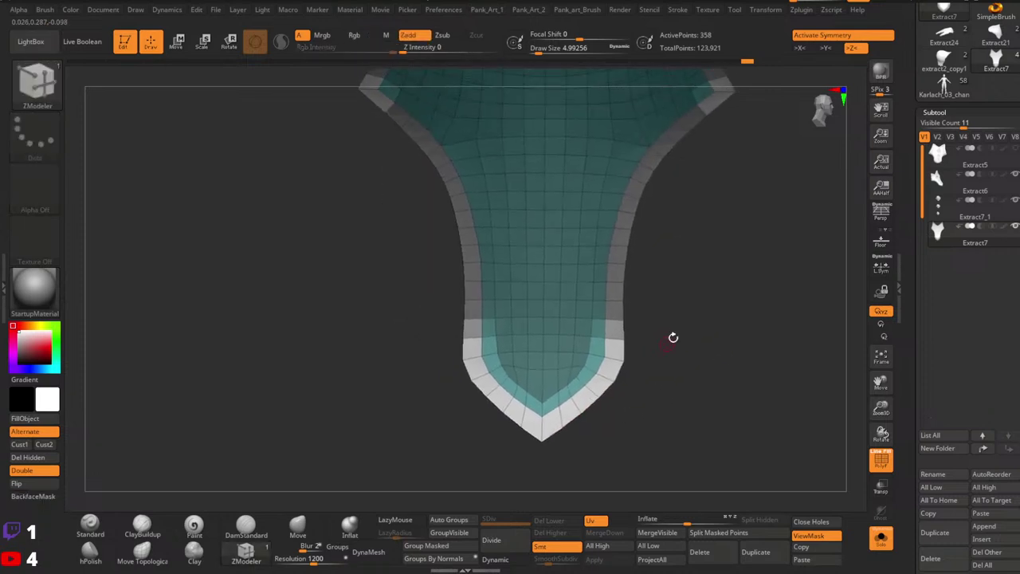
alt+drag(737, 300, 686, 338)
ctrl+drag(717, 301, 732, 336)
alt+drag(735, 275, 740, 319)
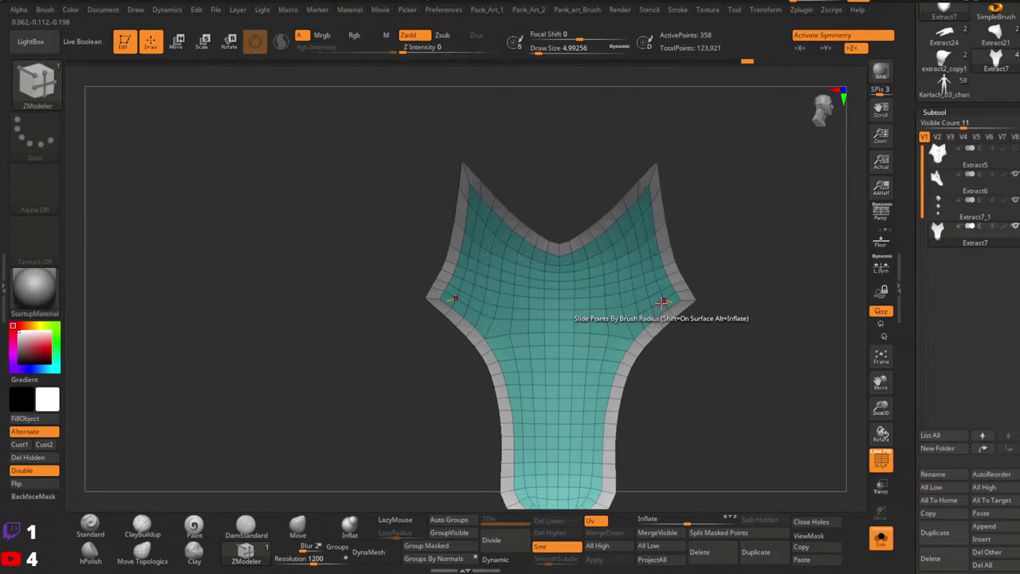
Set the ZModeler edge Slide action to target single edges instead of complete edge loops.
drag(719, 279, 709, 280)
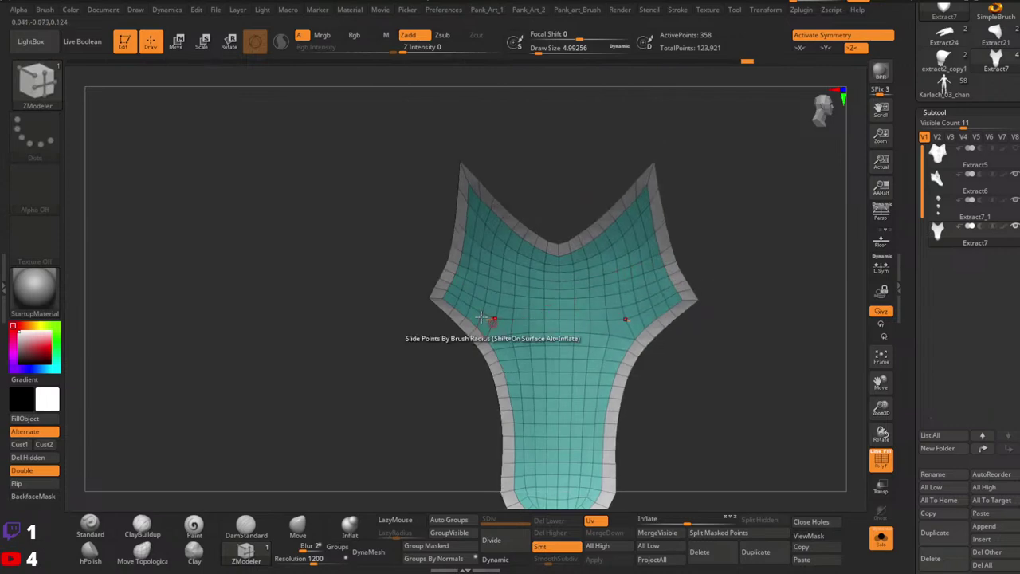
ctrl+right_drag(482, 317, 437, 293)
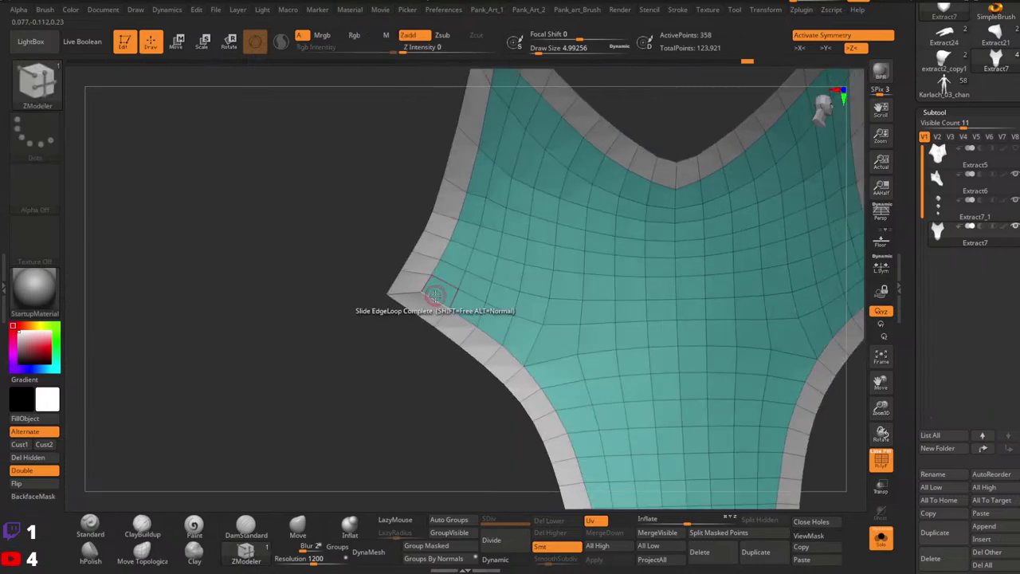
key(space)
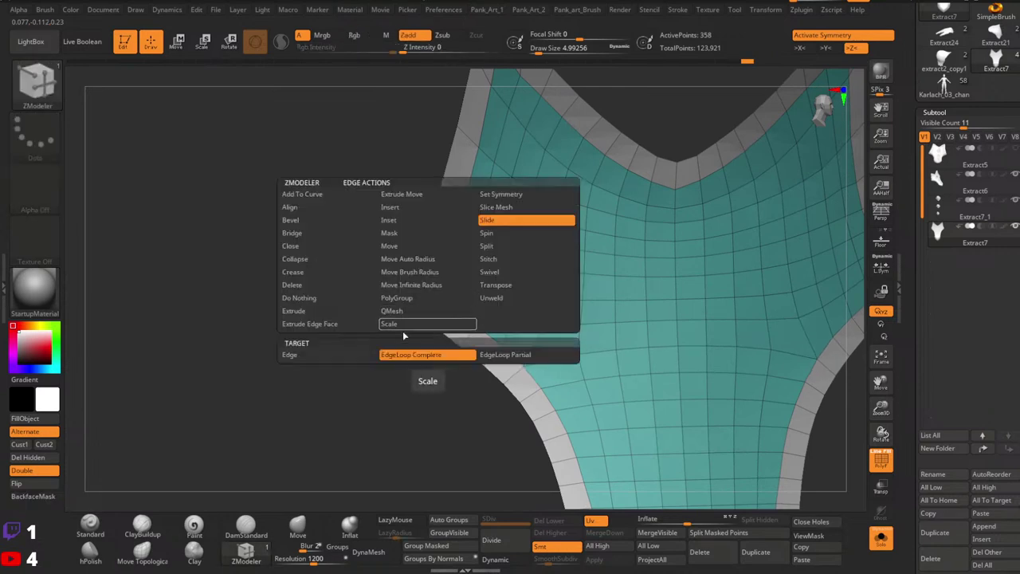
click(365, 353)
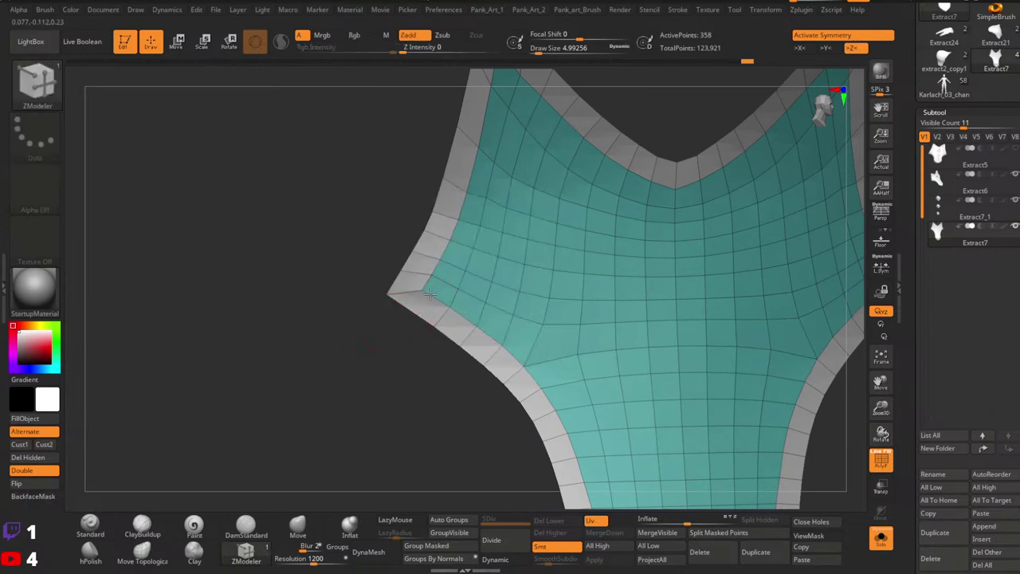
alt+right_drag(673, 237, 646, 180)
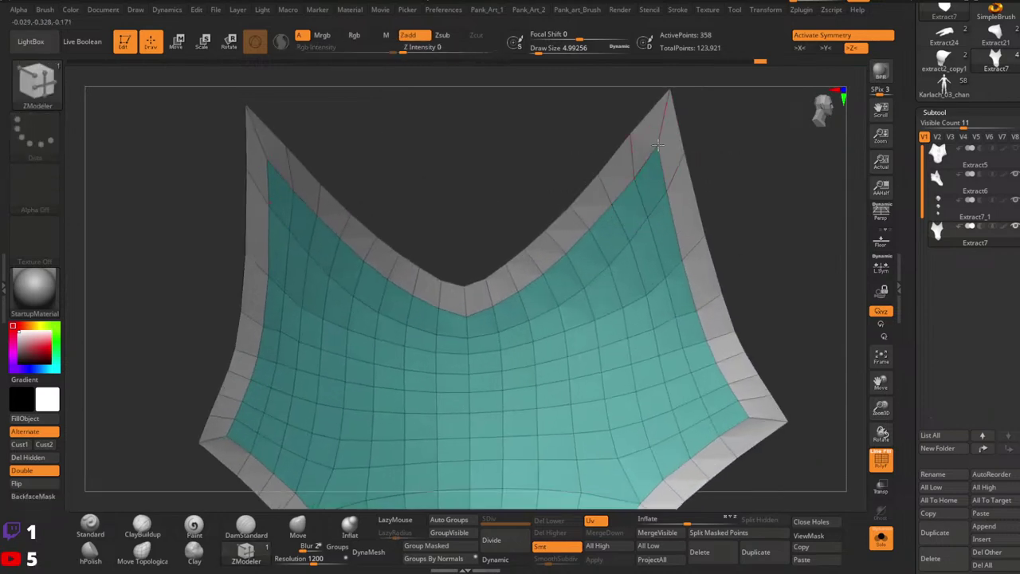
Mask the plate's upper tips, side corners and lower pointed end with symmetrical lasso masks.
mouse_move(695, 212)
right_down()
mouse_move(677, 210)
mouse_move(666, 273)
mouse_move(627, 272)
mouse_move(674, 230)
mouse_move(668, 261)
right_up()
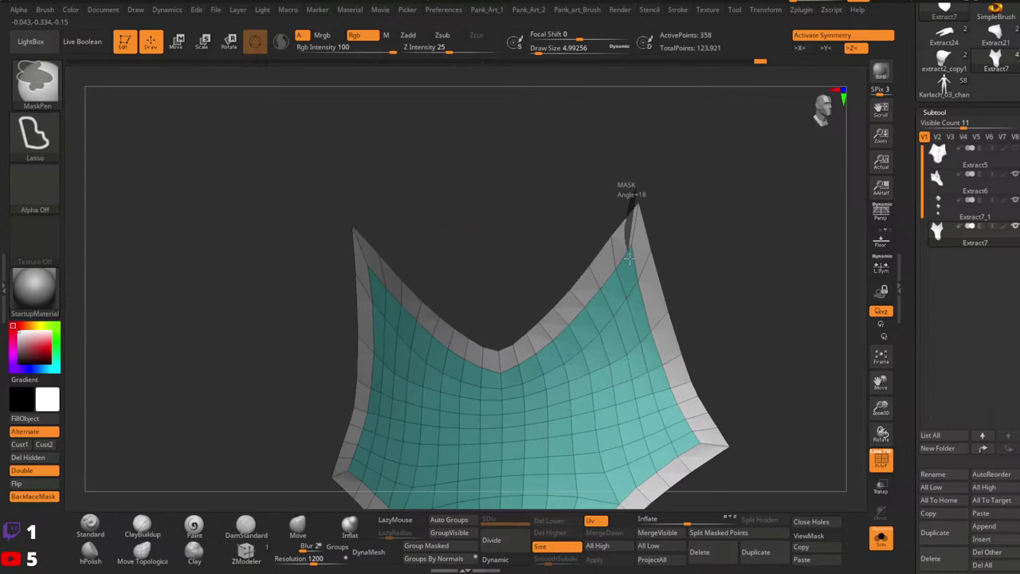
ctrl+drag(630, 258, 676, 192)
mouse_move(668, 307)
alt+right_down()
mouse_move(617, 171)
mouse_move(689, 307)
alt+right_up()
ctrl+drag(689, 307, 671, 363)
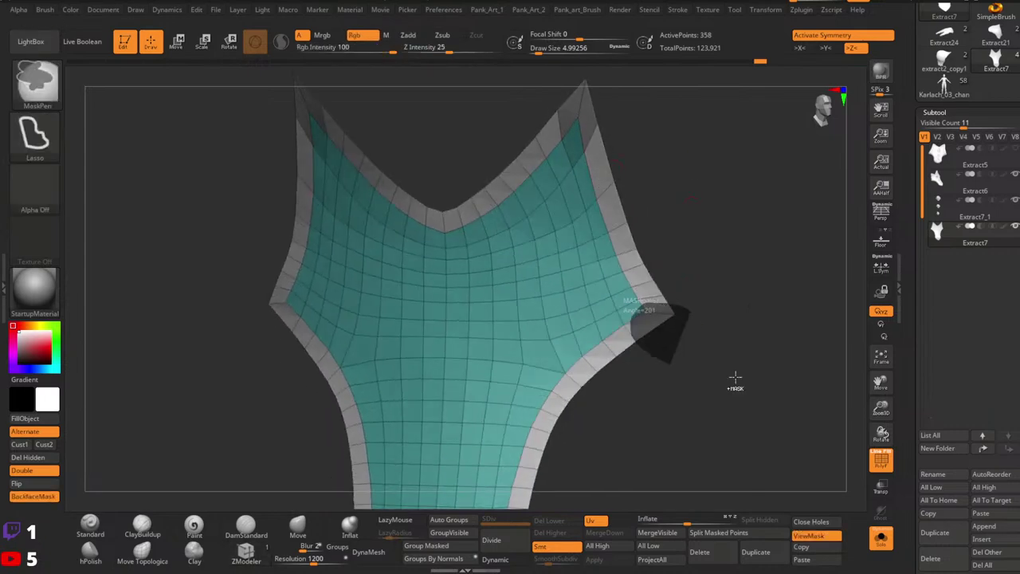
mouse_move(735, 377)
alt+right_down()
mouse_move(624, 271)
mouse_move(678, 292)
alt+right_up()
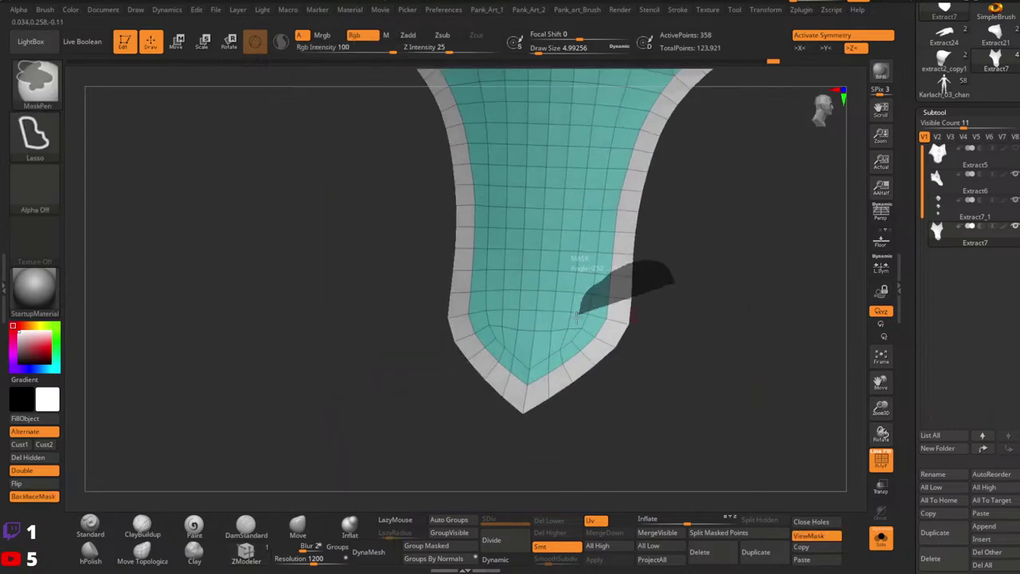
mouse_move(576, 316)
ctrl+mouse_down()
mouse_move(494, 441)
mouse_move(658, 373)
ctrl+mouse_up()
mouse_move(670, 370)
ctrl+right_down()
mouse_move(661, 312)
mouse_move(660, 458)
ctrl+right_up()
alt+right_drag(601, 334, 611, 278)
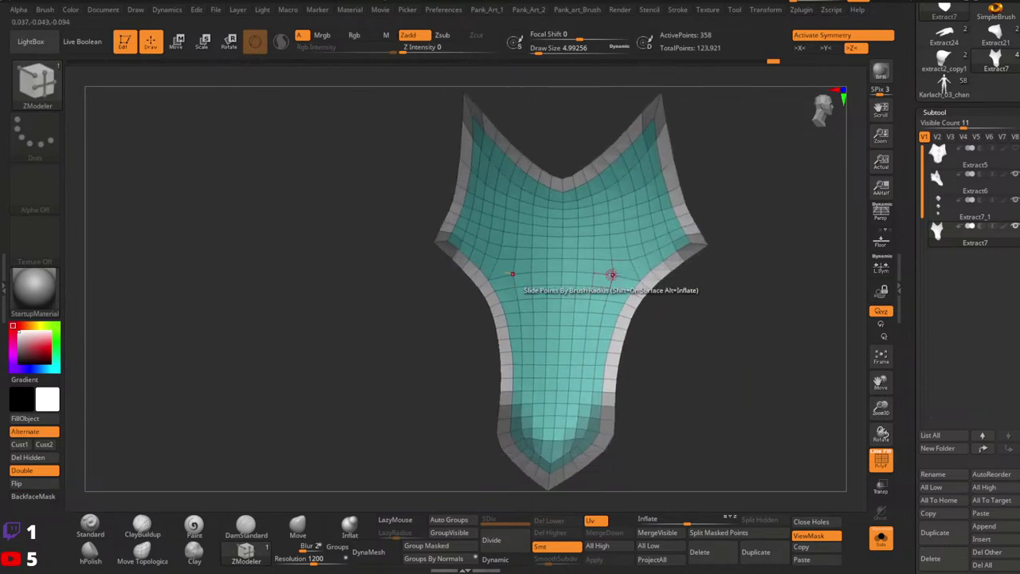
Try Polish By Groups on the plate with its corners masked, clear the mask and check the shaded surface.
key(1)
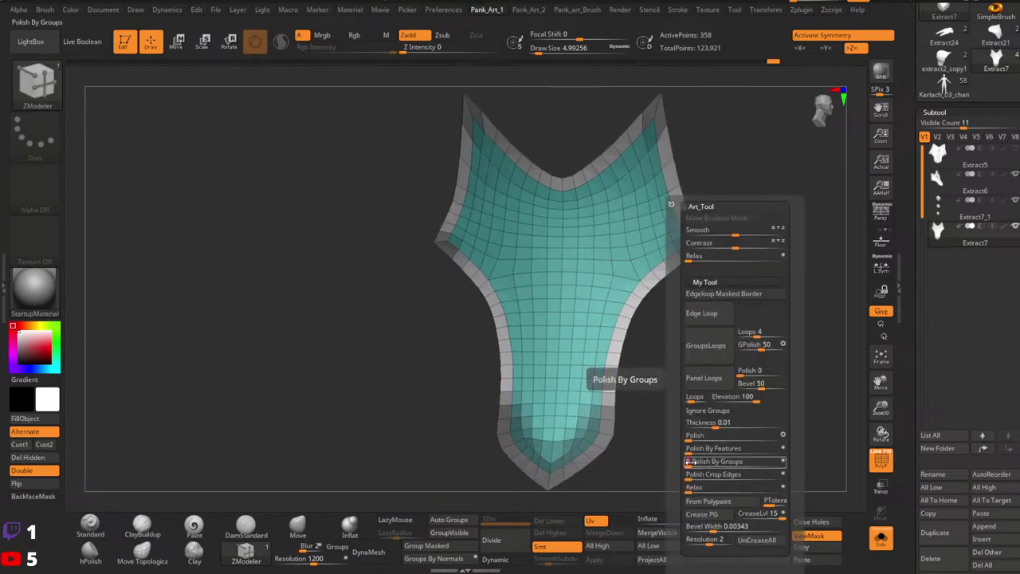
ctrl+drag(735, 356, 768, 396)
ctrl+right_drag(768, 396, 710, 308)
key(shift+f)
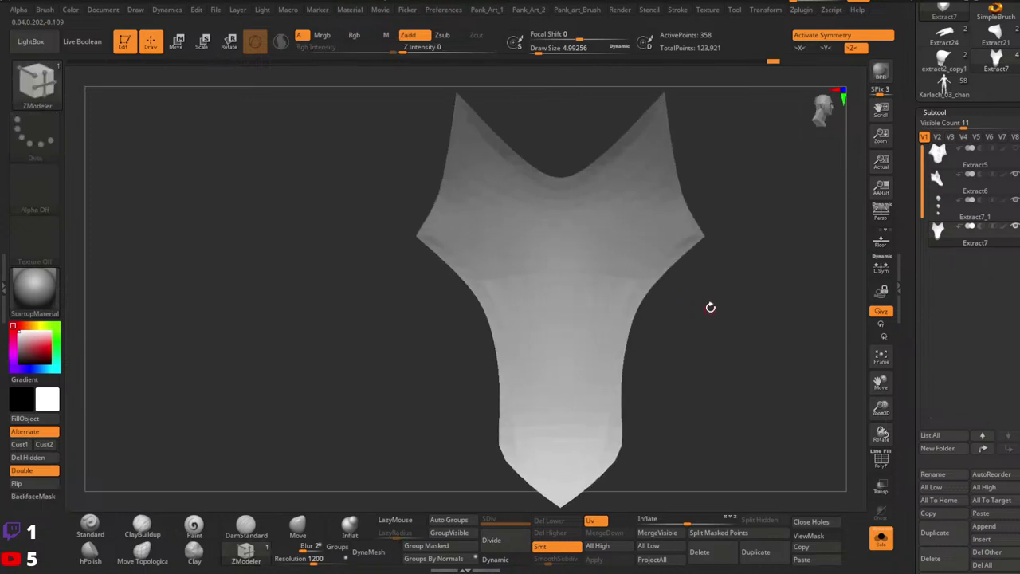
key(shift+f)
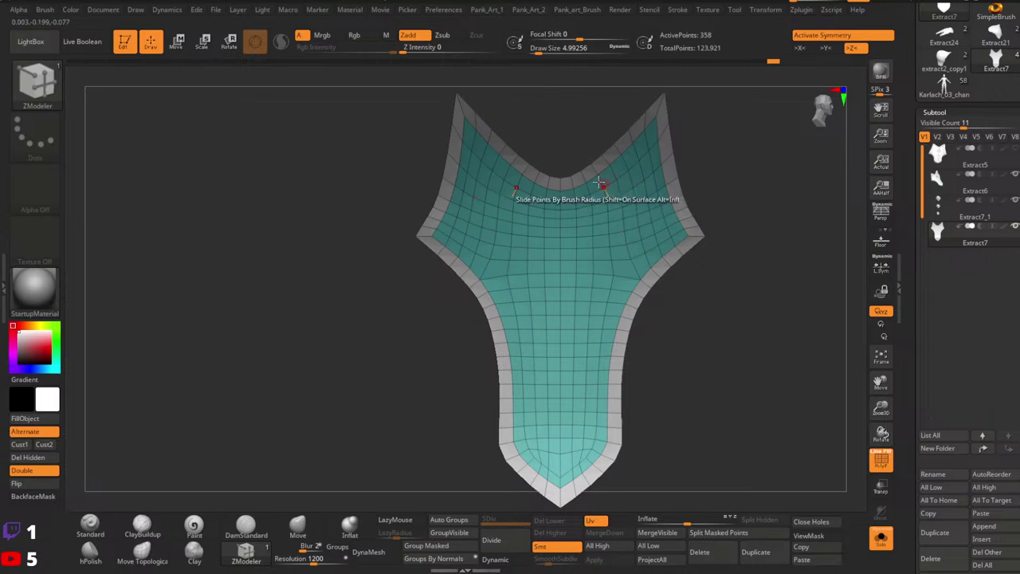
Add a lasso mask over the centre point of the V notch alongside the masked corners and lower end.
mouse_move(598, 182)
ctrl+right_down()
mouse_move(619, 187)
mouse_move(676, 319)
ctrl+right_up()
ctrl+right_drag(617, 207, 590, 199)
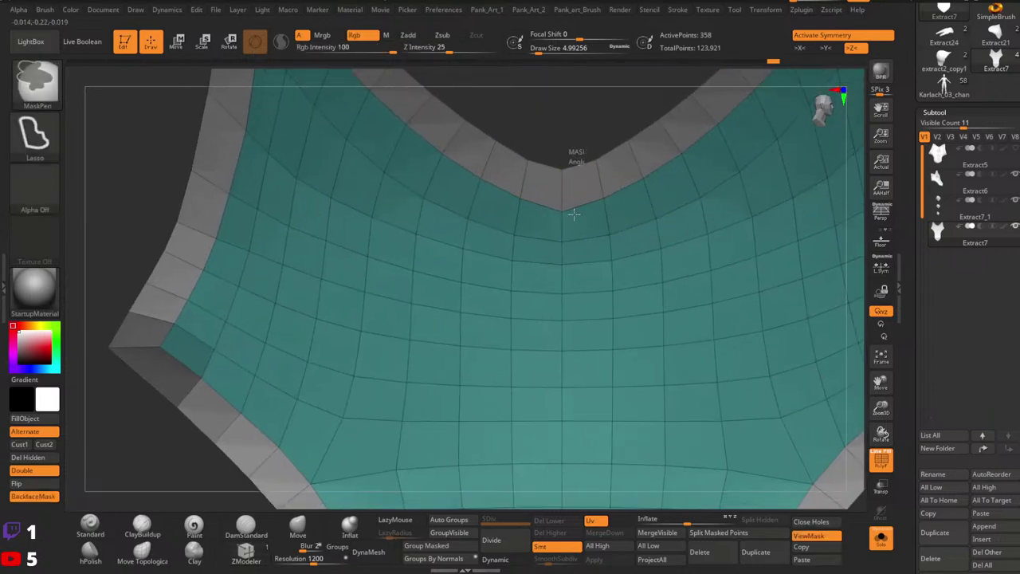
ctrl+drag(547, 134, 566, 143)
ctrl+right_drag(590, 164, 608, 189)
mouse_move(757, 212)
alt+right_down()
mouse_move(690, 212)
mouse_move(729, 219)
alt+right_up()
alt+right_drag(729, 219, 736, 192)
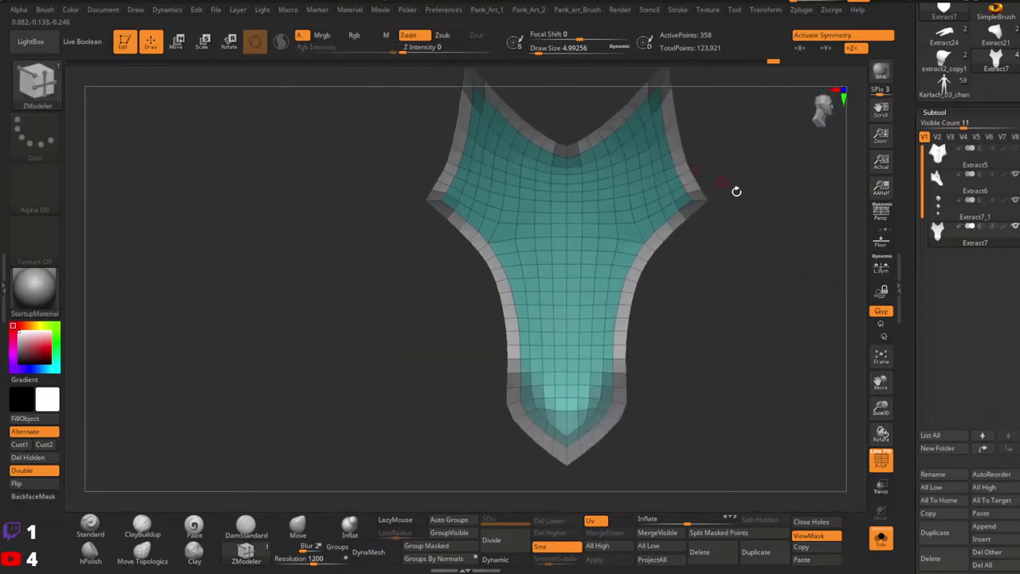
Apply Polish By Groups to the plate with the corners and notch point masked, then clear the mask.
key(1)
click(713, 452)
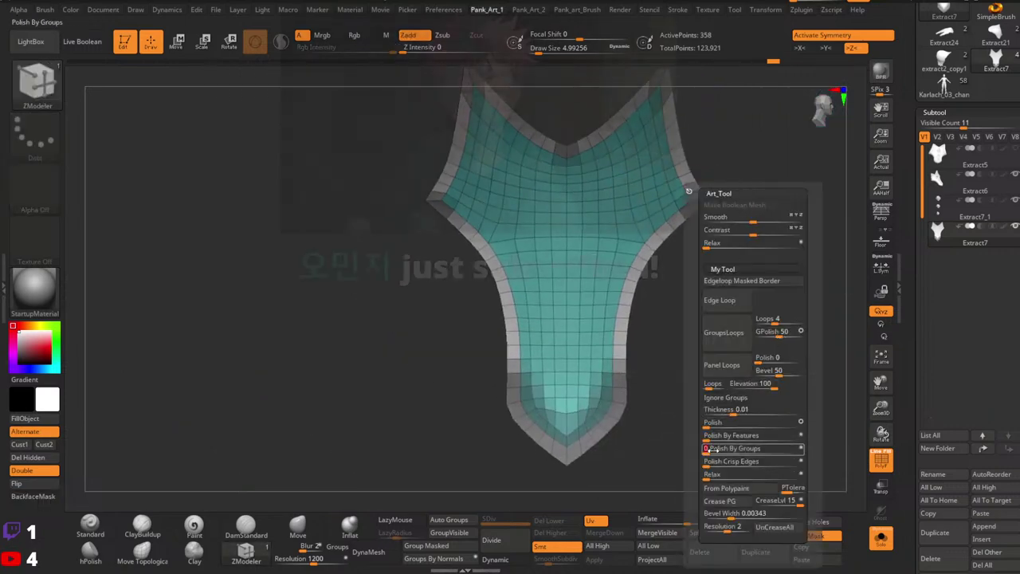
ctrl+drag(671, 425, 740, 383)
mouse_move(741, 382)
ctrl+right_down()
mouse_move(685, 300)
mouse_move(688, 316)
mouse_move(710, 292)
mouse_move(677, 278)
mouse_move(774, 291)
mouse_move(731, 276)
mouse_move(686, 315)
ctrl+right_up()
key(shift+f)
key(shift+f)
Extrude all polygons of the plate with ZModeler to give the thin mesh thickness.
ctrl+right_drag(685, 315, 666, 383)
ctrl+right_drag(524, 314, 530, 350)
drag(571, 311, 550, 332)
key(ctrl+z)
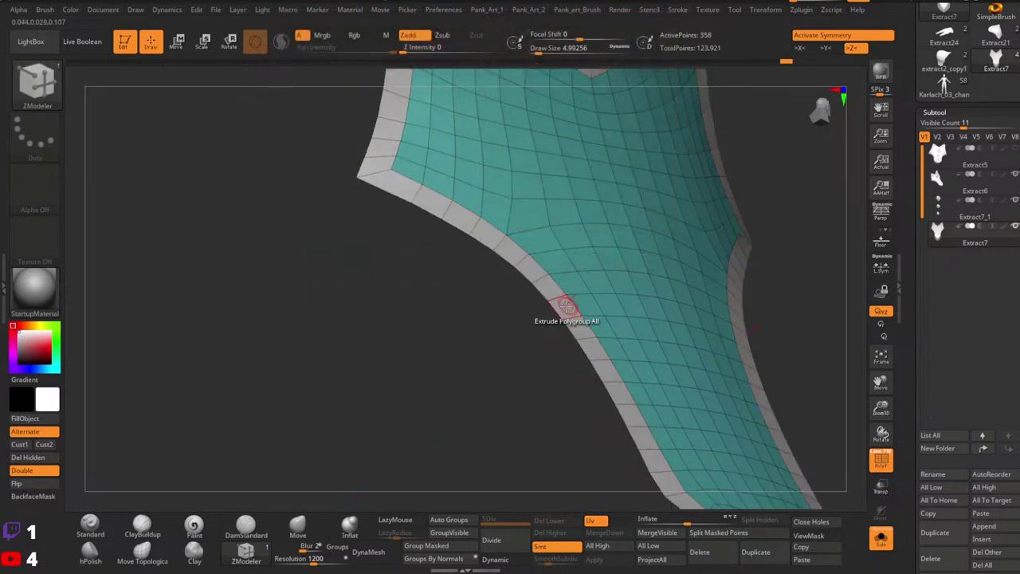
key(space)
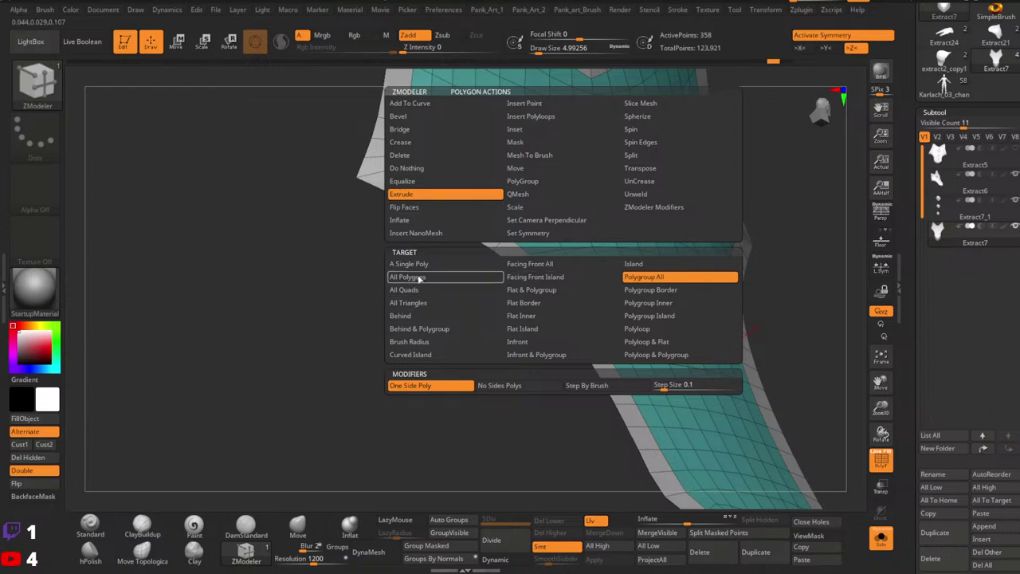
click(419, 277)
drag(588, 308, 552, 332)
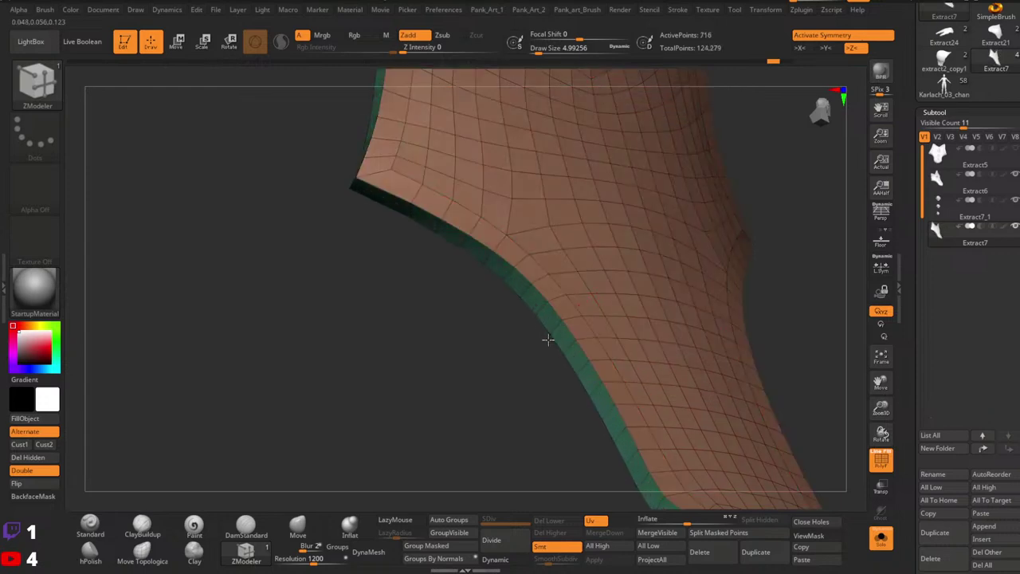
Turn off double-sided display and flip the thickened plate's normals.
click(34, 475)
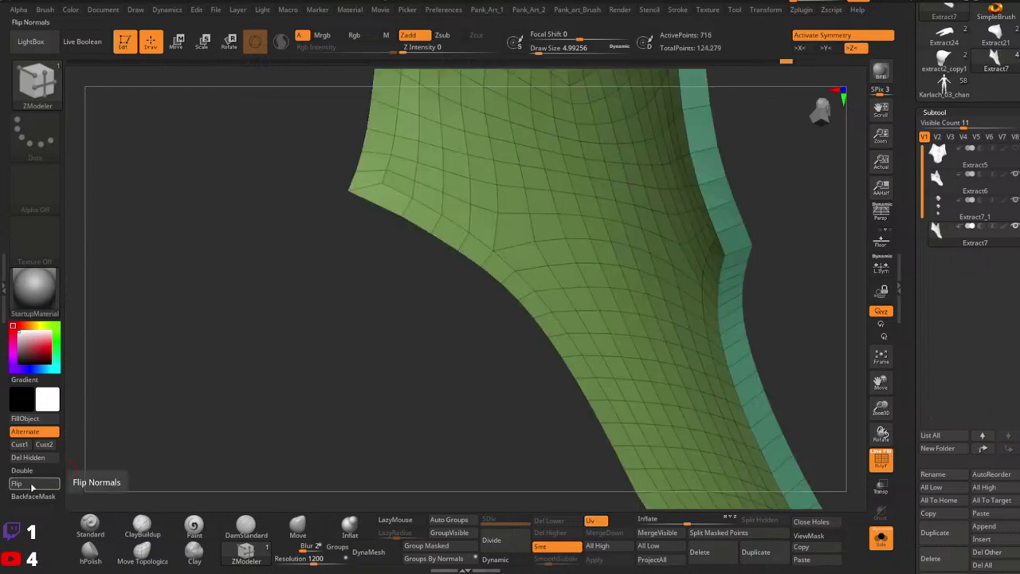
click(32, 487)
alt+right_drag(638, 364, 586, 326)
mouse_move(583, 262)
right_down()
mouse_move(532, 307)
mouse_move(544, 308)
right_up()
Isolate the border band on the plate's front face, assign it its own polygroup, and show the whole mesh again.
ctrl+shift+click(517, 315)
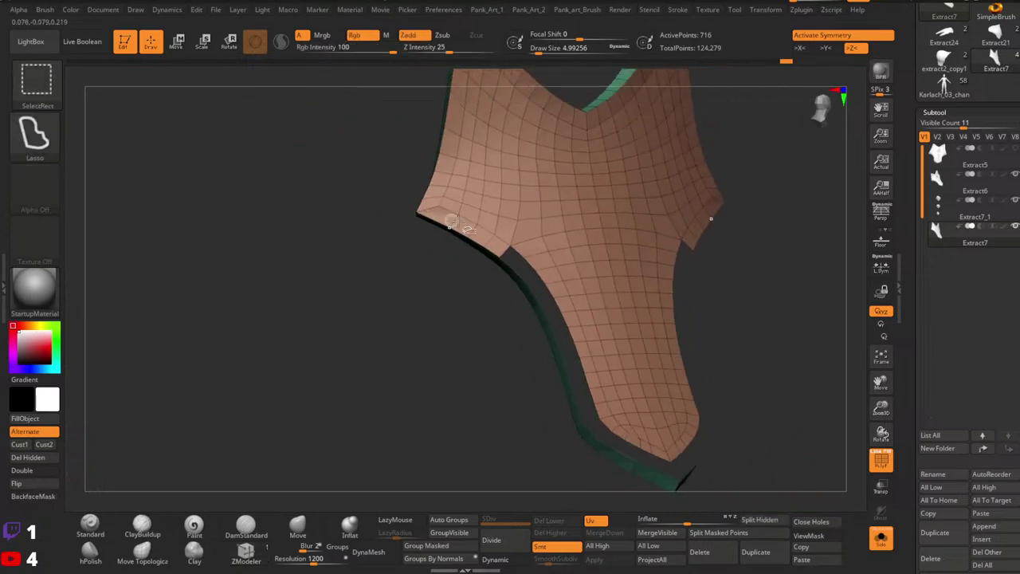
ctrl+shift+click(451, 226)
ctrl+shift+drag(421, 357, 442, 353)
ctrl+right_drag(447, 351, 614, 295)
key(ctrl+shift+x)
ctrl+shift+click(613, 294)
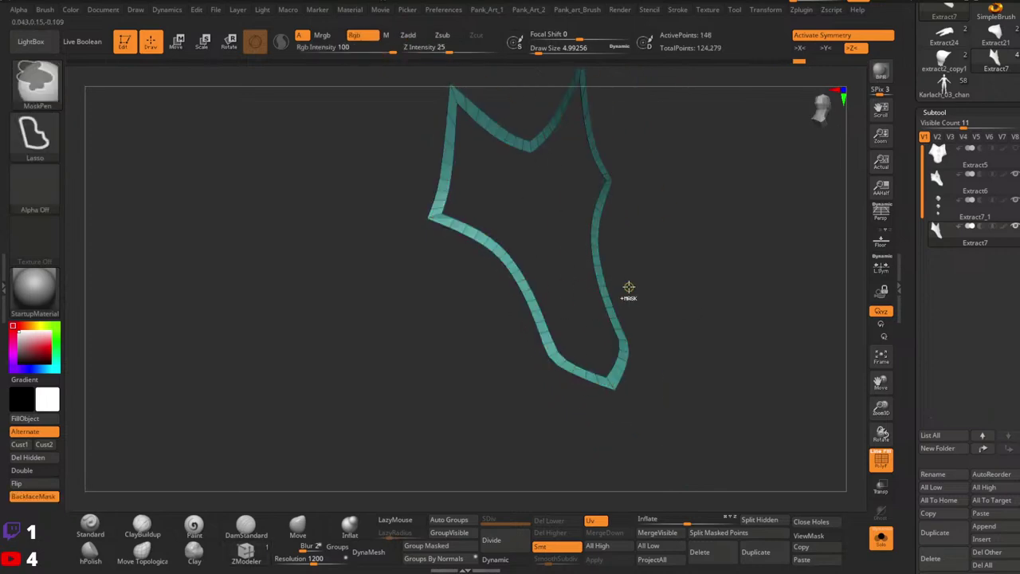
key(ctrl+w)
ctrl+shift+click(698, 276)
ctrl+right_drag(696, 277, 606, 270)
Extrude the front border band with the Polygroup All target to form a raised rim around the plate.
ctrl+right_drag(606, 271, 543, 326)
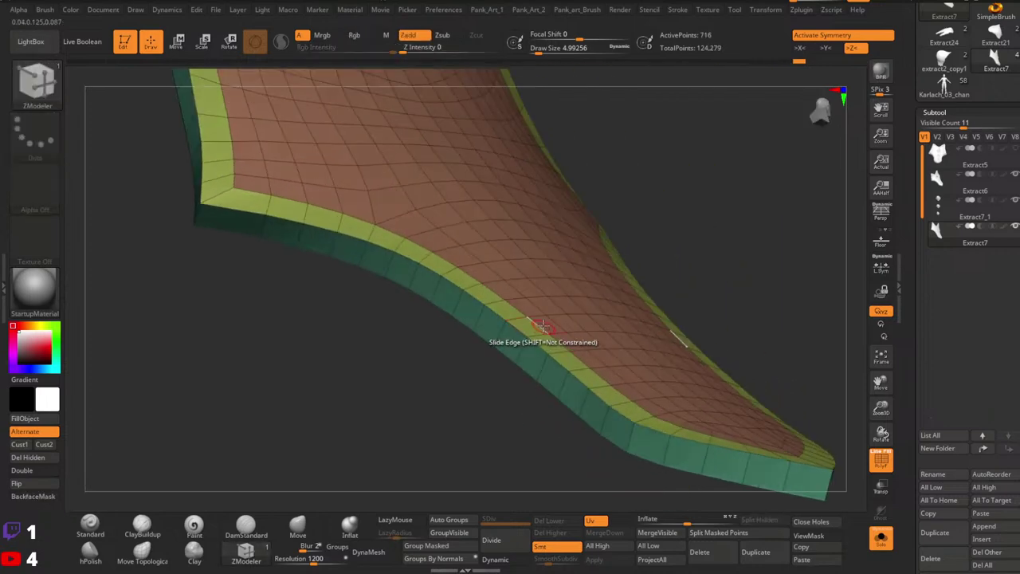
drag(530, 329, 528, 323)
key(ctrl+z)
key(space)
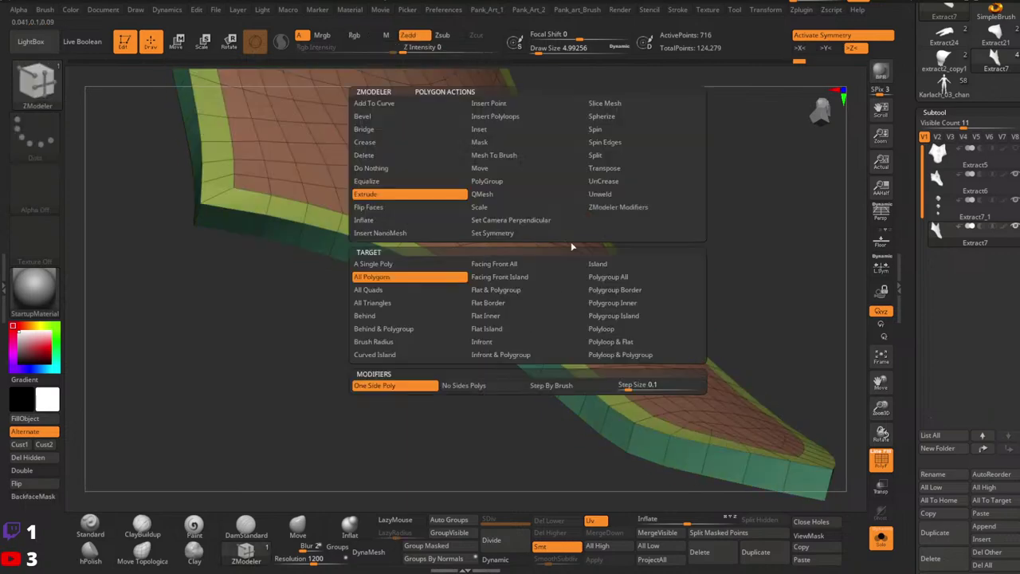
click(612, 277)
drag(566, 357, 574, 357)
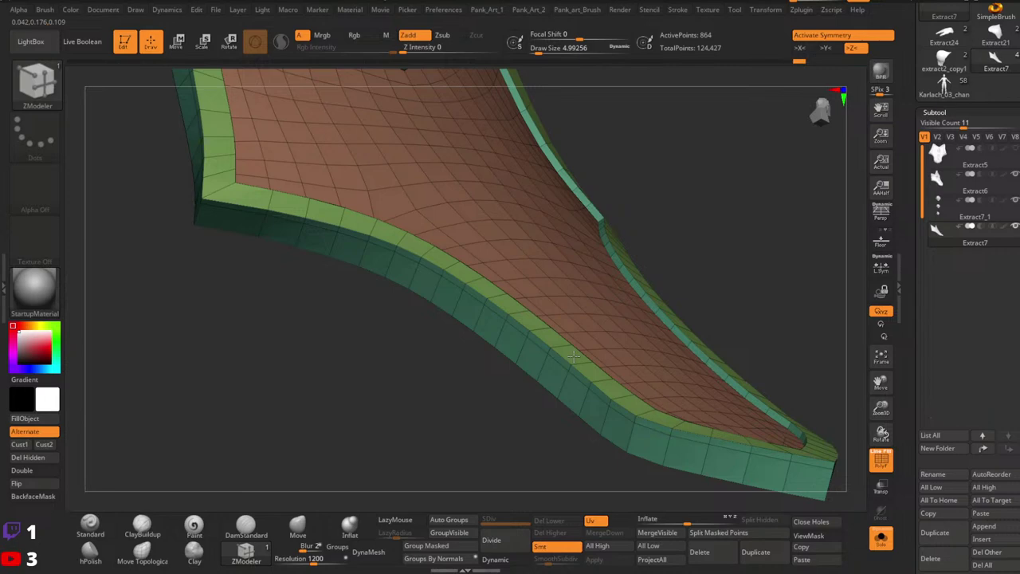
Insert an edge loop along the middle of the raised rim and lift it into a ridge.
drag(693, 326, 614, 343)
drag(611, 333, 574, 303)
key(space)
click(481, 208)
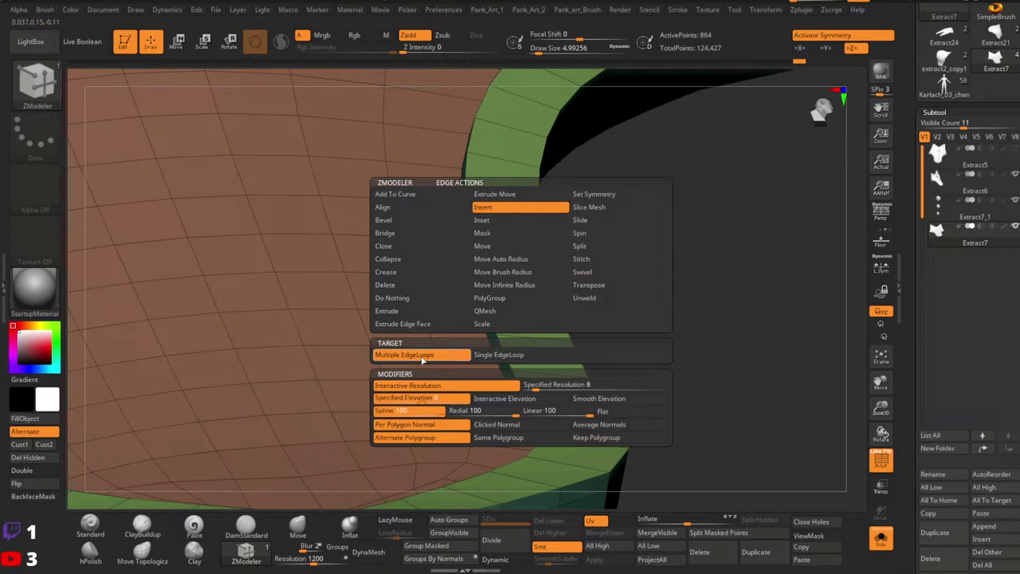
click(496, 401)
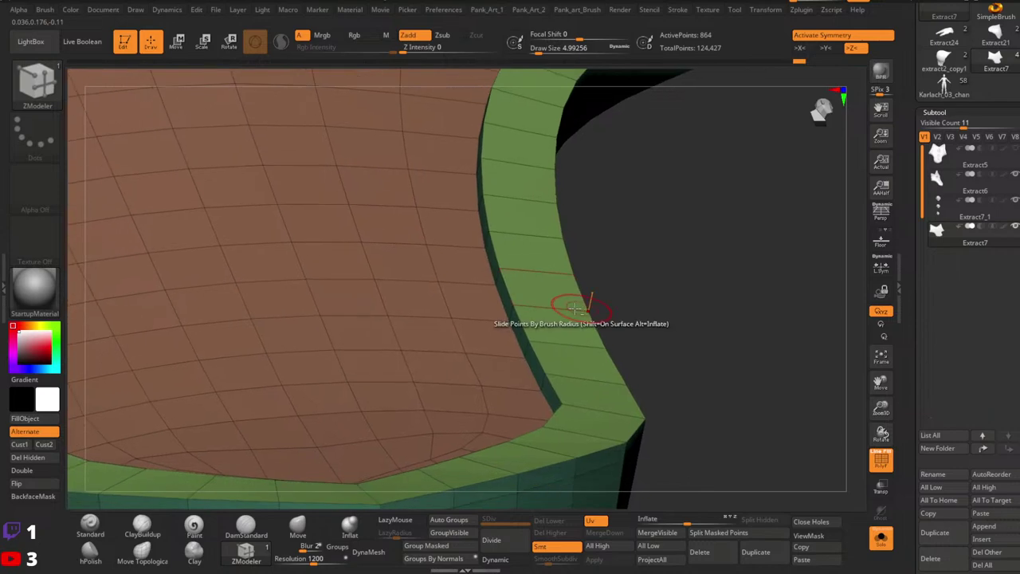
right_drag(574, 308, 553, 312)
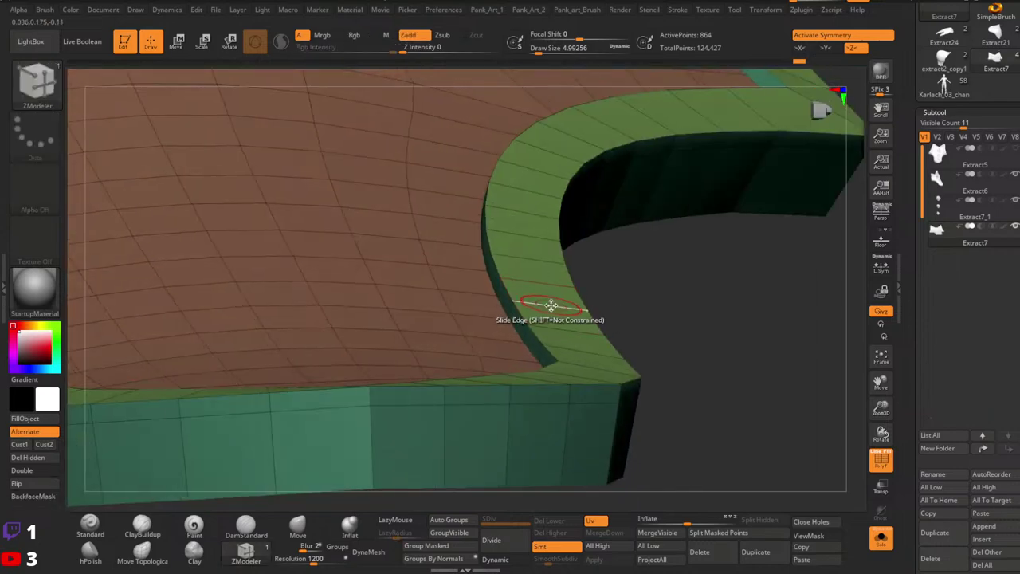
key(space)
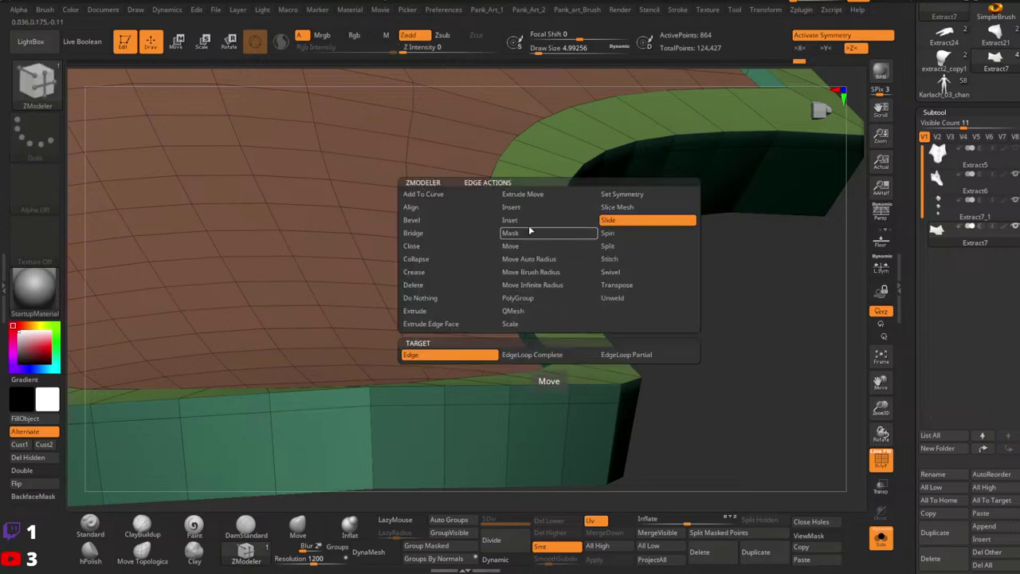
click(511, 207)
click(460, 363)
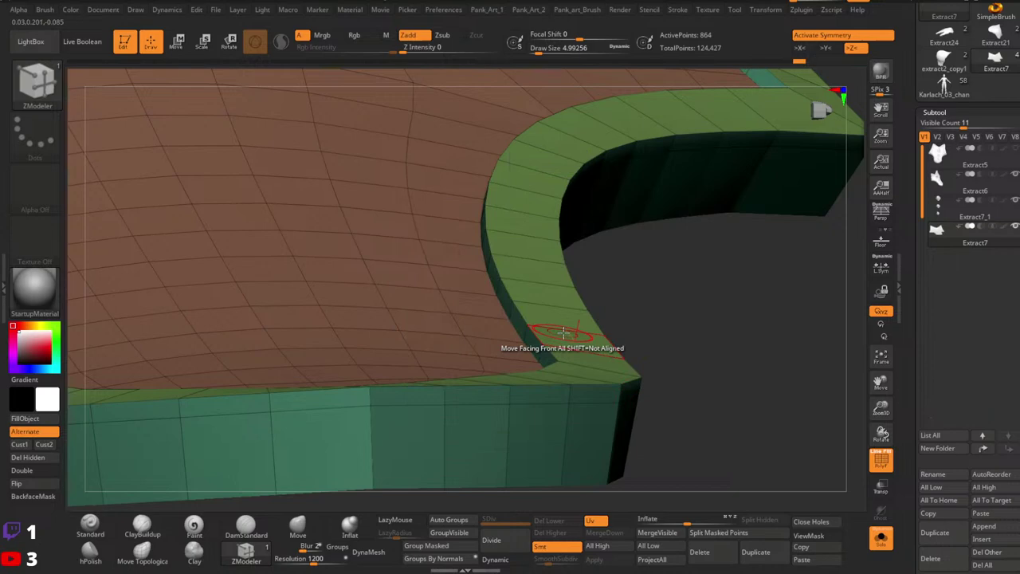
click(573, 325)
drag(573, 326, 660, 339)
click(658, 344)
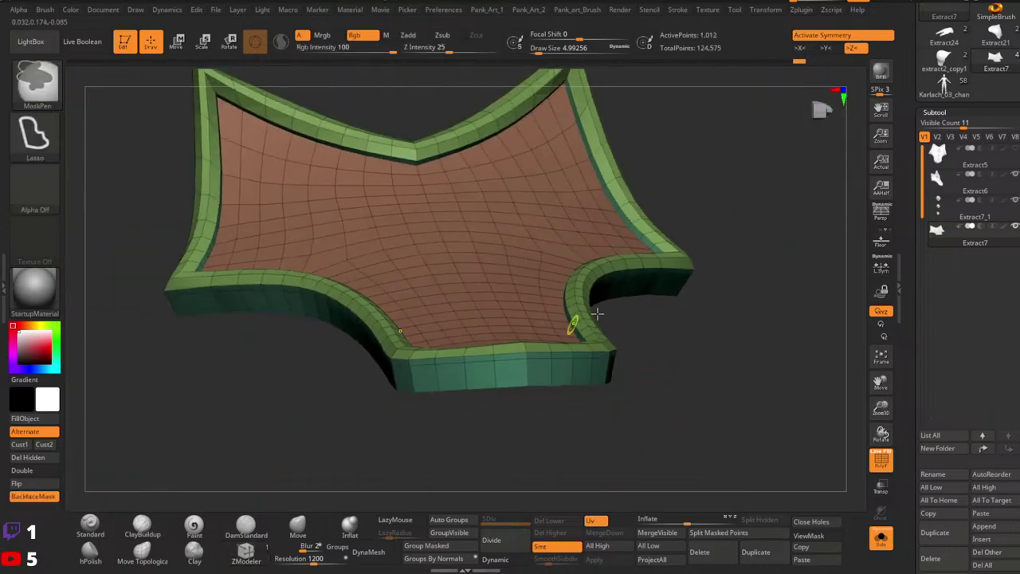
Hide the wireframe and preview the plate with dynamic subdivision, then switch the subdivision preview off.
right_drag(598, 314, 680, 349)
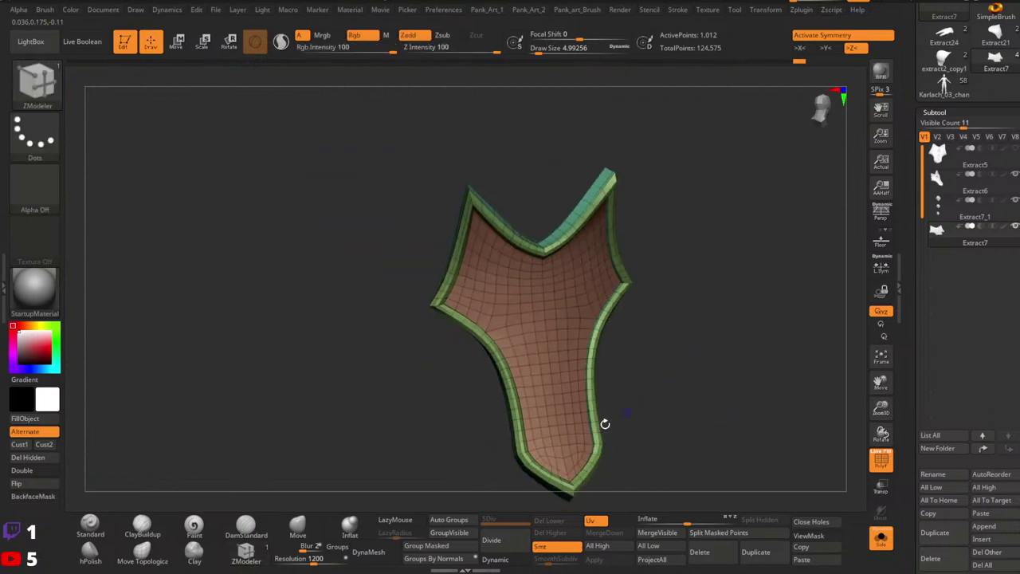
key(shift+f)
click(494, 559)
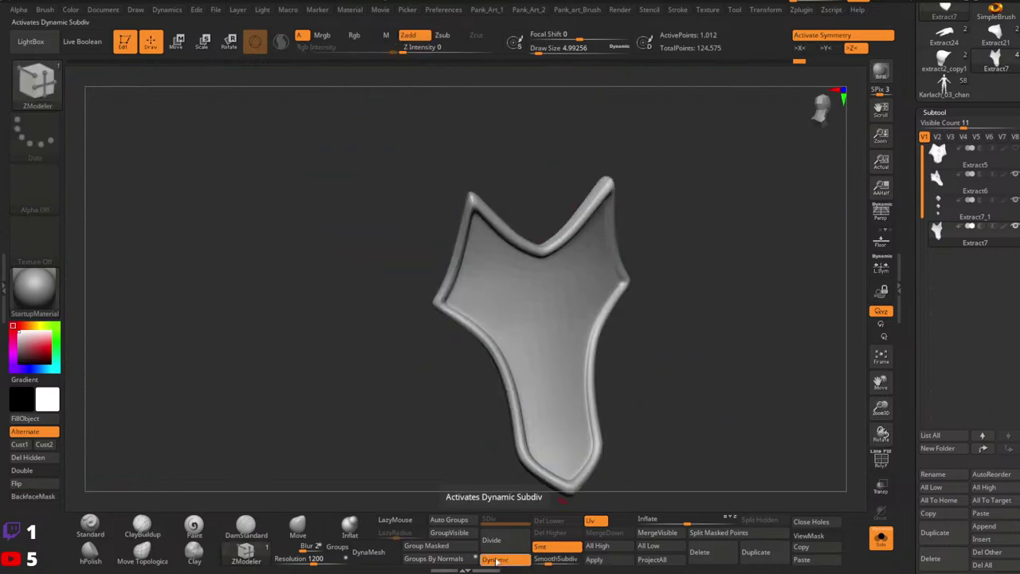
right_drag(618, 472, 677, 446)
right_drag(657, 412, 598, 321)
click(495, 563)
Reshape the plate's two upper tips and outer edges symmetrically with the Move brush, using draw sizes between about 54 and 101.
click(297, 526)
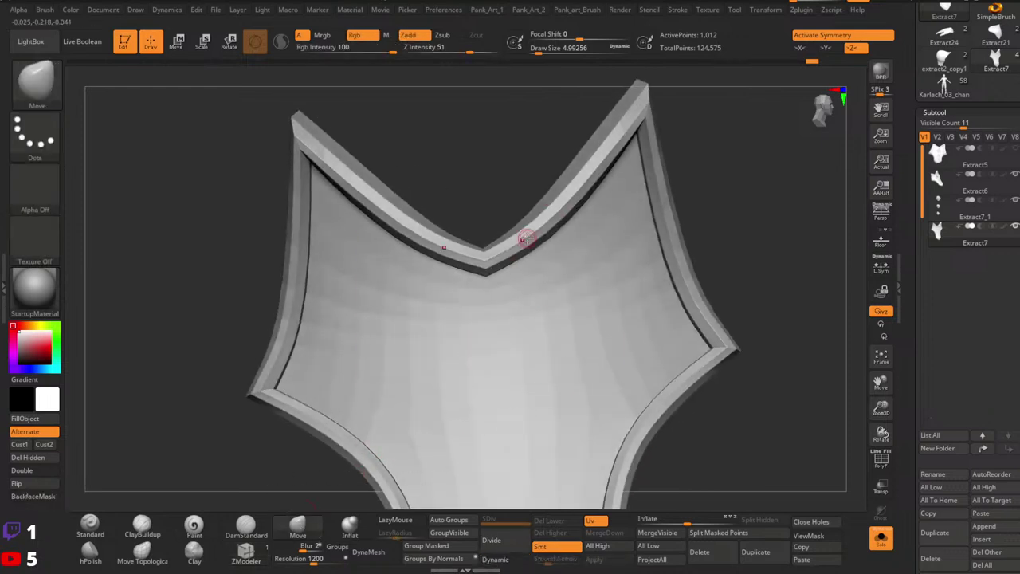
key(space)
drag(582, 216, 588, 215)
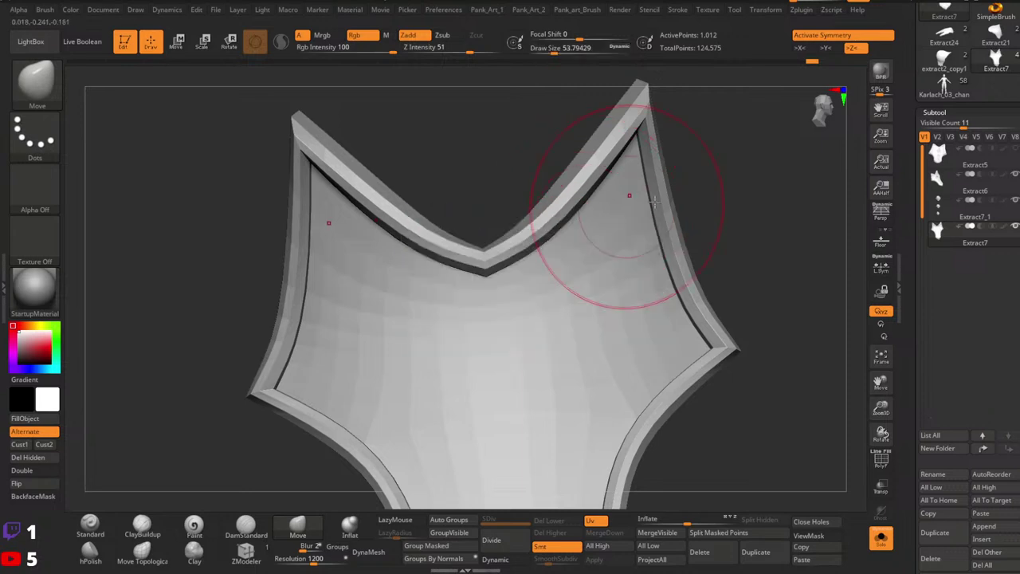
ctrl+right_drag(628, 209, 627, 220)
ctrl+right_drag(701, 221, 653, 234)
scroll(650, 235, up, 3)
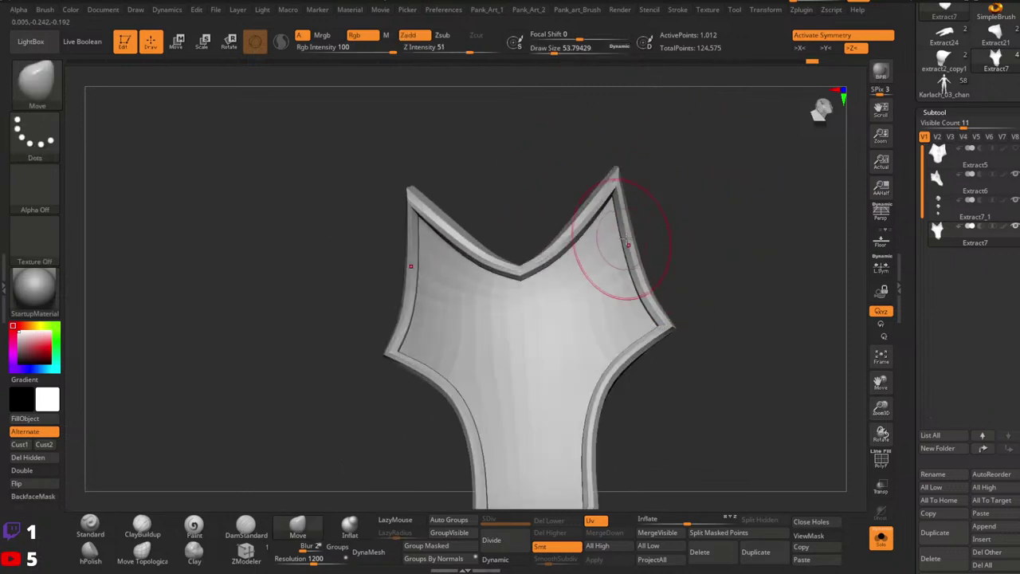
key(space)
drag(623, 198, 631, 197)
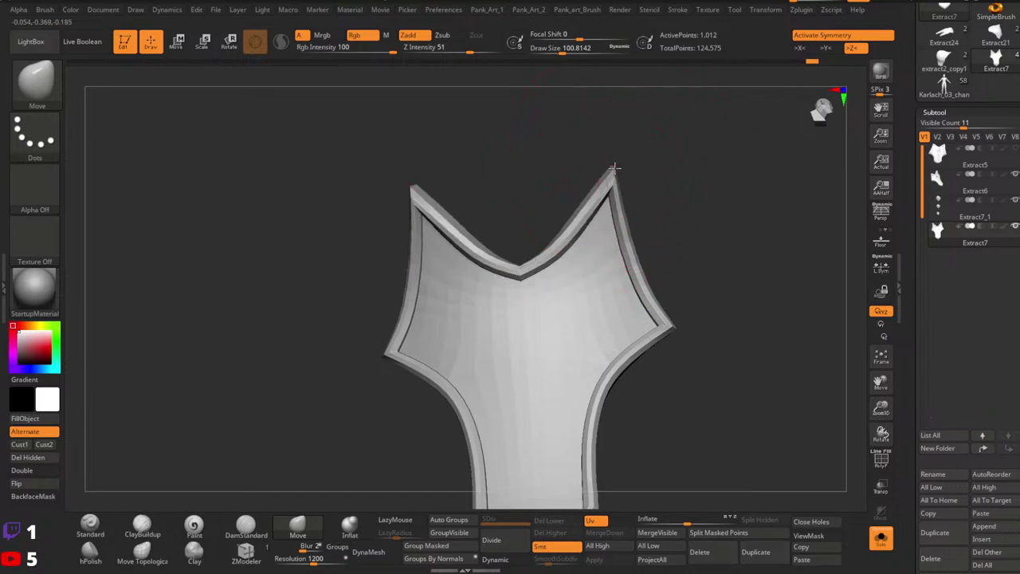
key(space)
drag(637, 250, 628, 250)
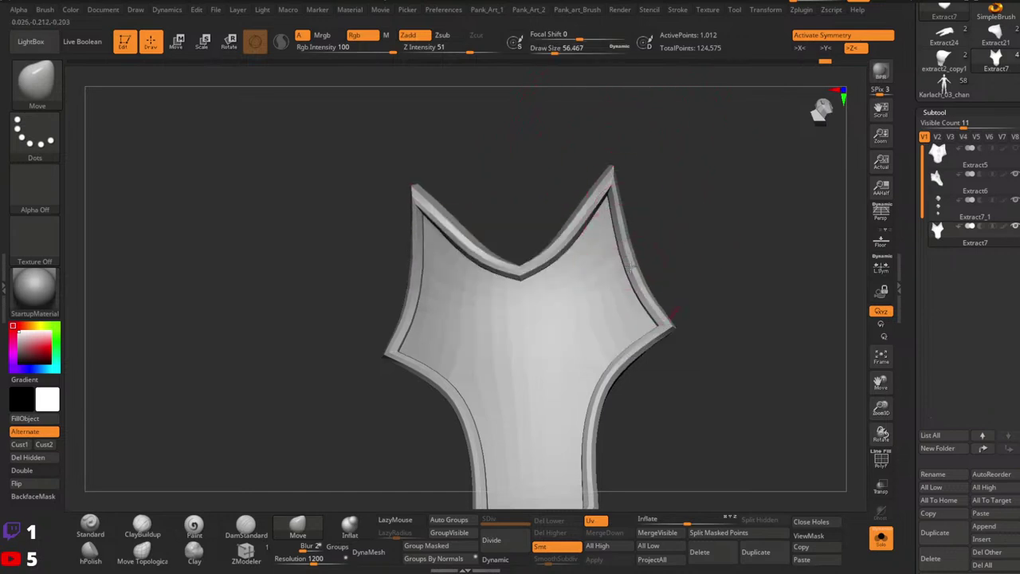
Refine the rim around the V-notch with the Move brush at a draw size of about 27.
mouse_move(631, 259)
right_down()
mouse_move(655, 247)
mouse_move(621, 256)
mouse_move(633, 285)
mouse_move(681, 283)
mouse_move(689, 307)
right_up()
key(space)
drag(569, 216, 565, 218)
key(space)
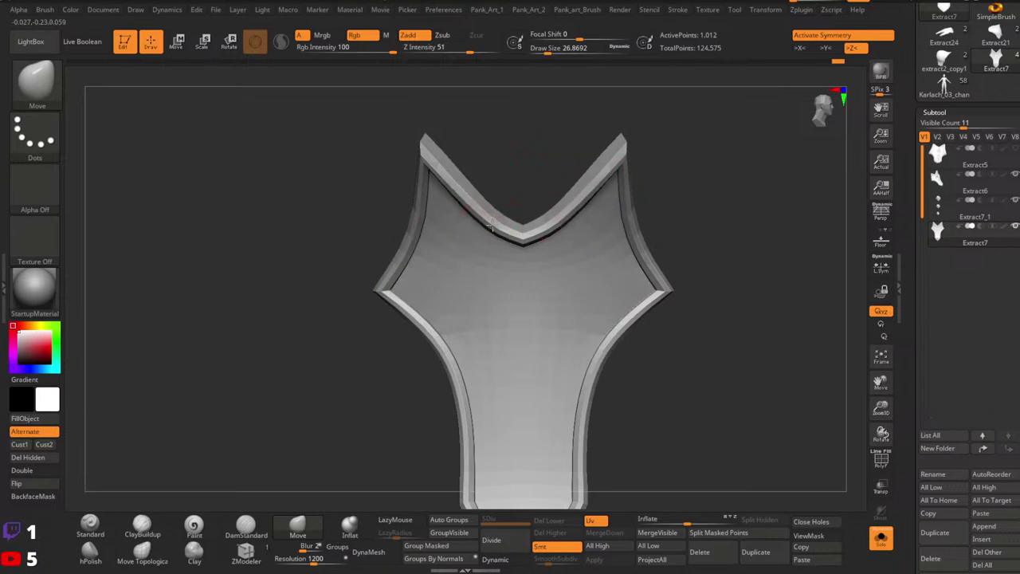
mouse_move(647, 240)
ctrl+right_down()
mouse_move(642, 209)
mouse_move(683, 278)
ctrl+right_up()
key(shift+f)
key(shift+f)
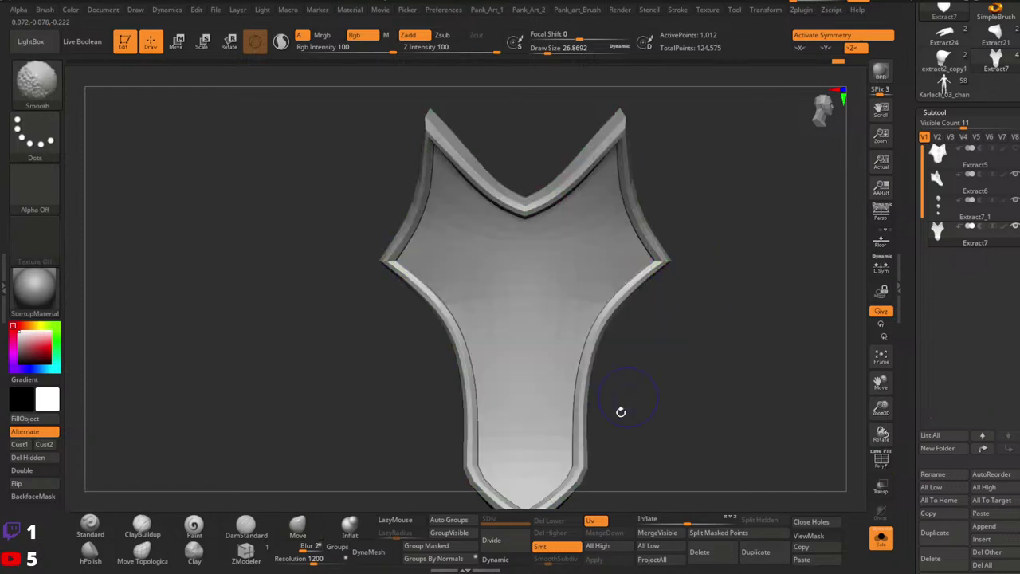
Preview the reshaped plate with dynamic subdivision, then switch the preview off.
click(512, 556)
ctrl+right_drag(667, 416, 668, 326)
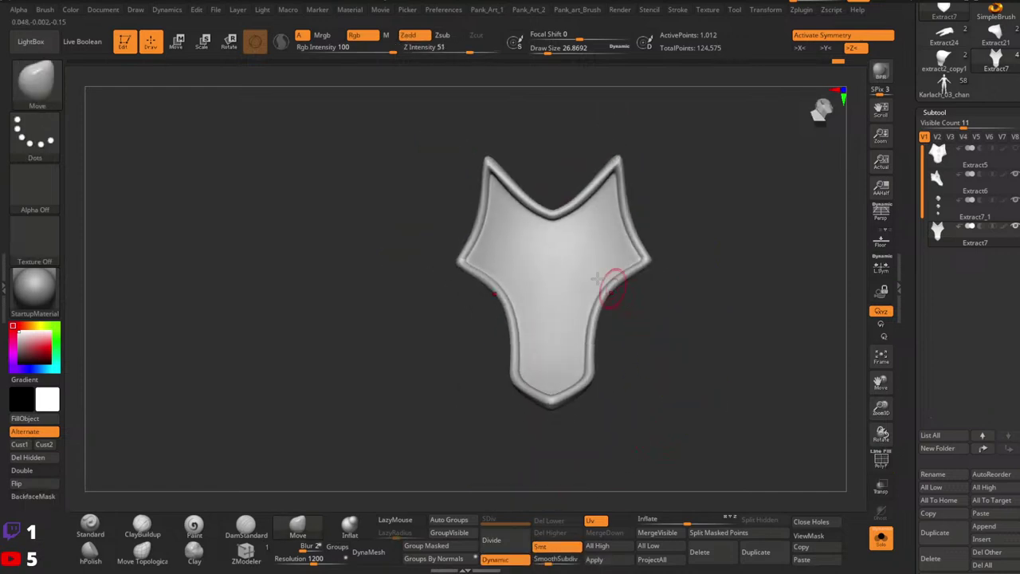
ctrl+right_drag(621, 287, 650, 320)
right_drag(649, 320, 626, 431)
key(shift+f)
key(shift+f)
click(502, 559)
Reduce the brush draw size to about 3.7 and change the plate's material to SkinShade4.
alt+right_drag(621, 225, 612, 271)
ctrl+right_drag(612, 271, 665, 235)
key(shift+f)
right_drag(644, 303, 650, 259)
mouse_move(650, 259)
ctrl+right_down()
mouse_move(672, 294)
mouse_move(667, 316)
mouse_move(640, 271)
ctrl+right_up()
key(space)
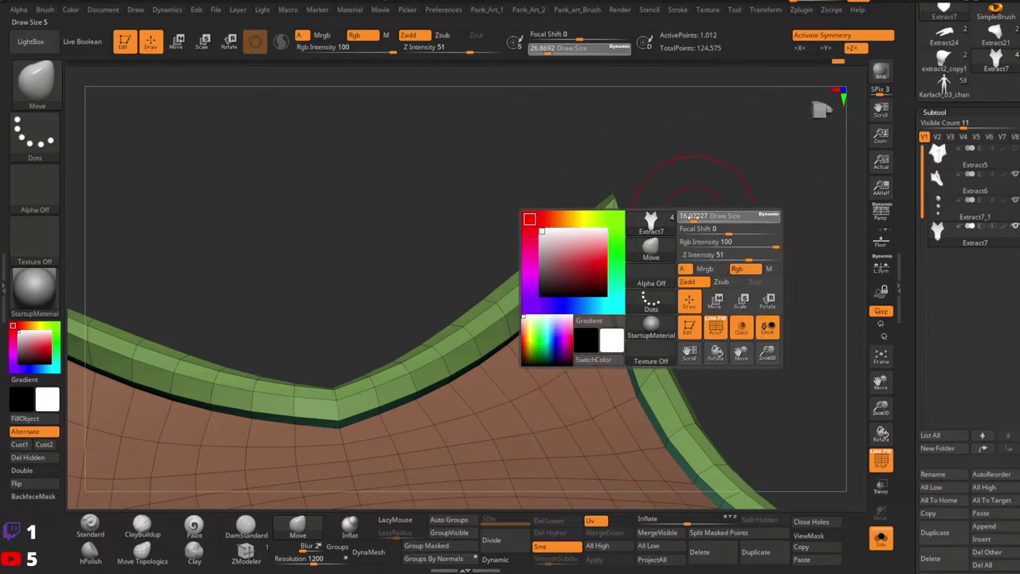
drag(698, 220, 688, 220)
mouse_move(692, 228)
ctrl+right_down()
mouse_move(710, 275)
mouse_move(677, 231)
ctrl+right_up()
right_drag(569, 378, 573, 351)
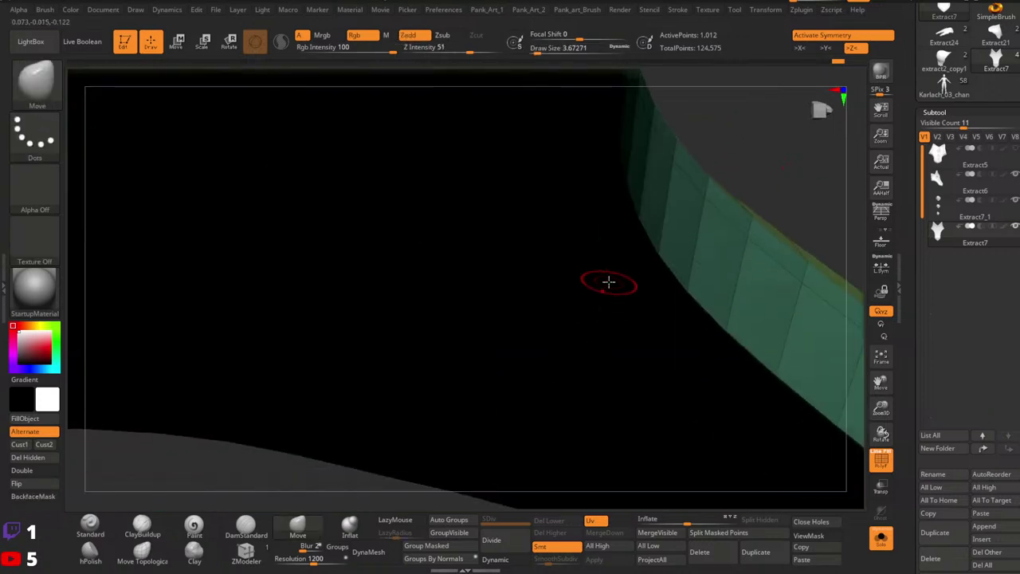
right_drag(608, 282, 574, 317)
click(34, 288)
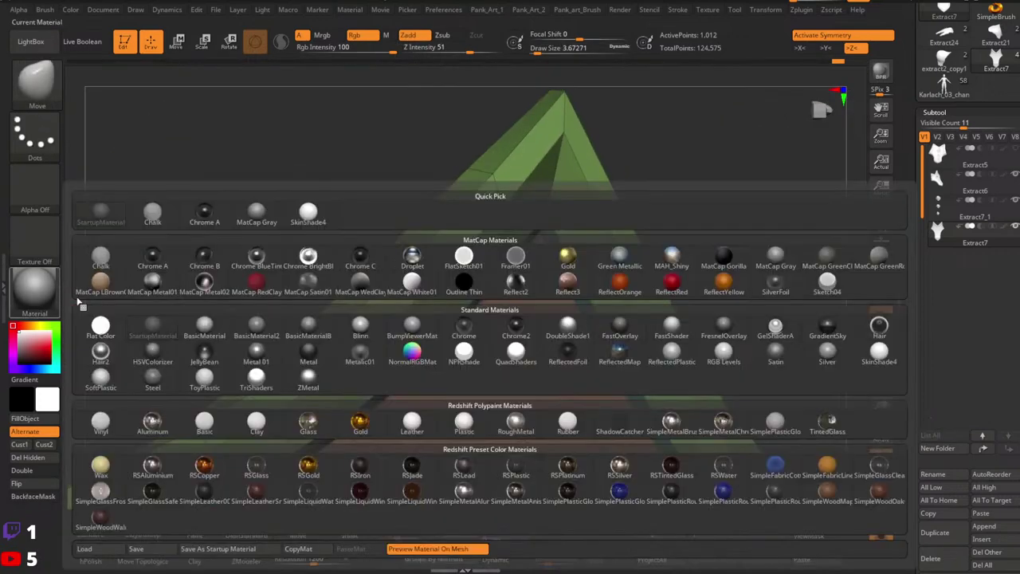
click(307, 212)
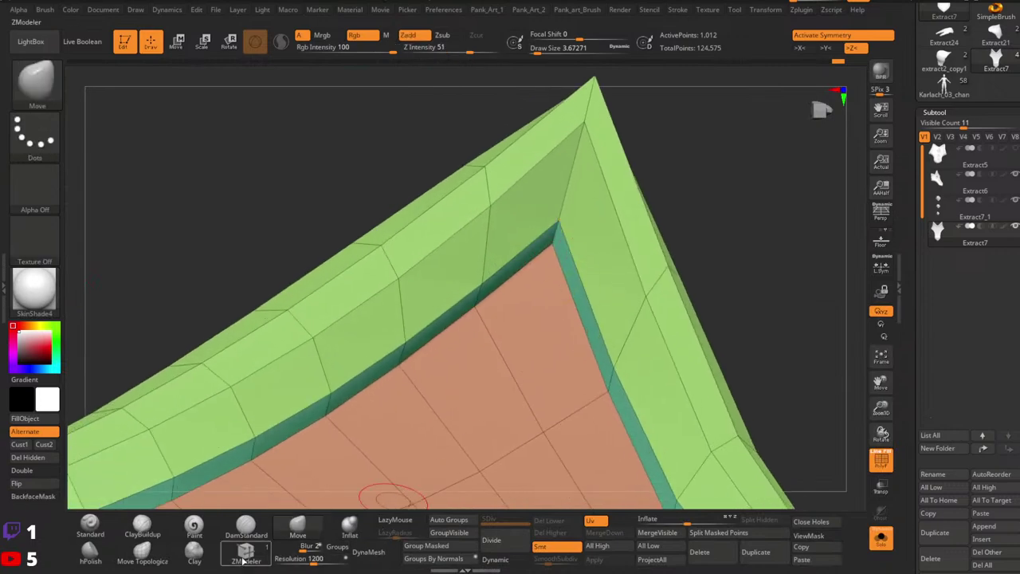
Set the ZModeler edge action to Crease with the EdgeLoop Partial target and work around the rim's corner edges.
click(243, 560)
mouse_move(549, 279)
right_down()
mouse_move(611, 255)
mouse_move(616, 264)
mouse_move(586, 255)
right_up()
key(space)
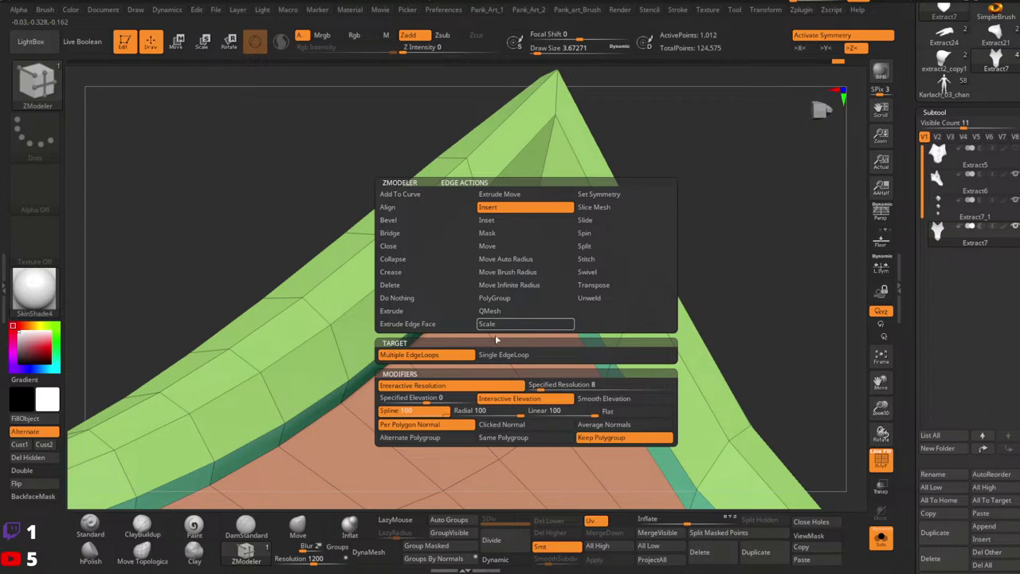
click(397, 274)
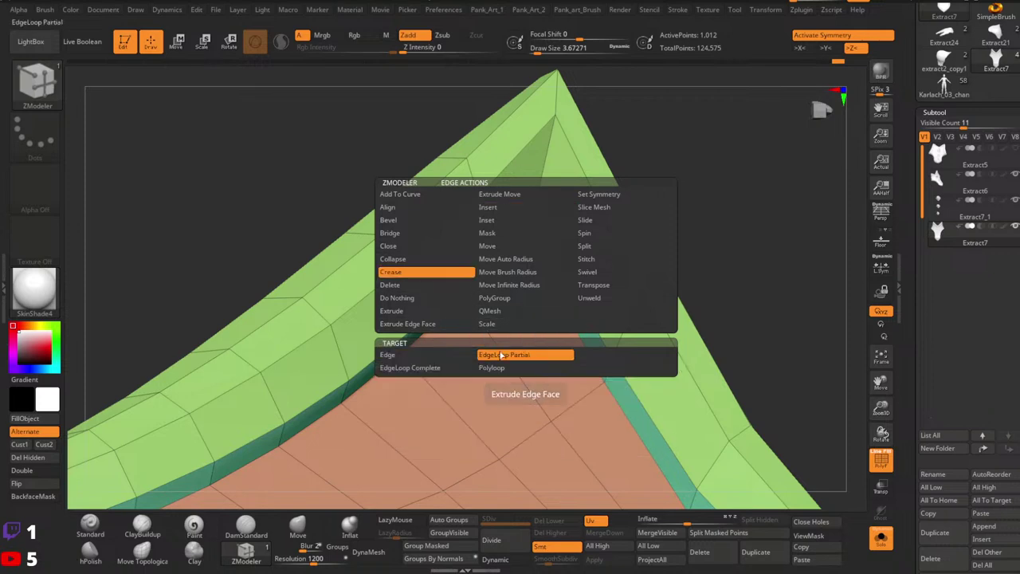
ctrl+right_drag(630, 212, 639, 309)
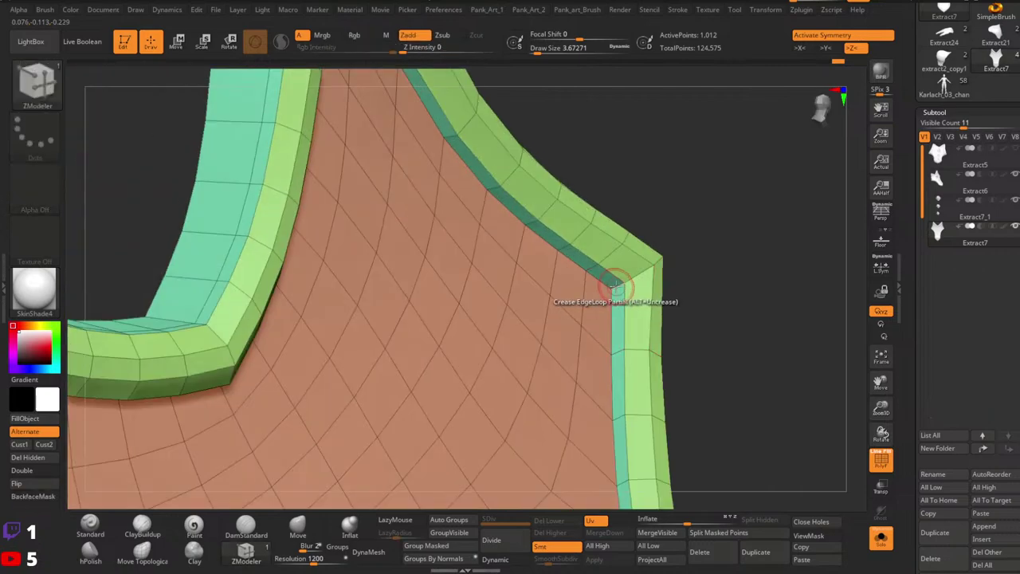
ctrl+right_drag(743, 310, 682, 336)
ctrl+right_drag(517, 292, 606, 358)
ctrl+right_drag(535, 197, 577, 243)
ctrl+right_drag(577, 244, 477, 182)
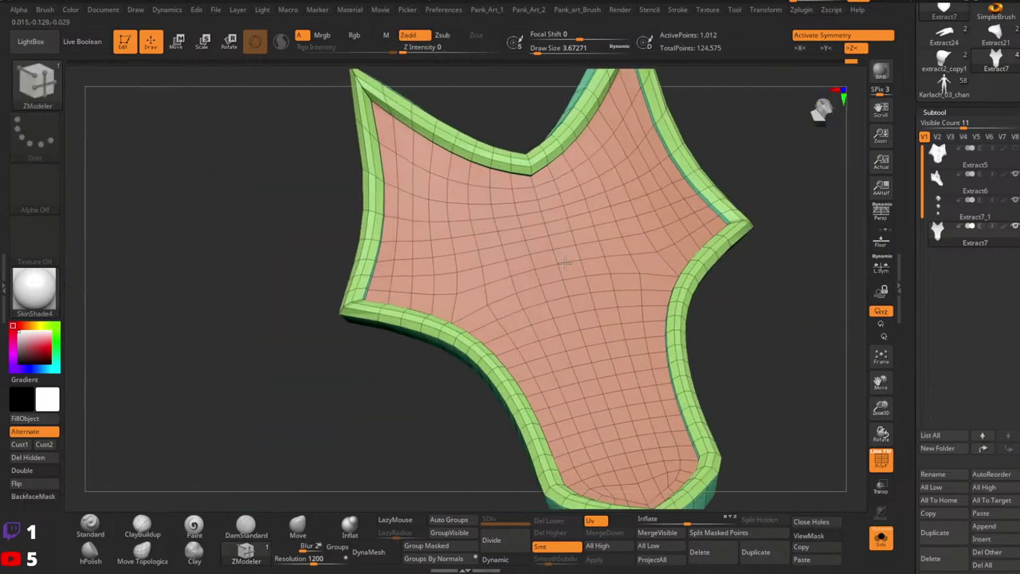
Inset the plate's front face slightly with the Polygroup All target, leaving a narrow band along the inside of the rim.
ctrl+right_drag(666, 239, 576, 262)
key(space)
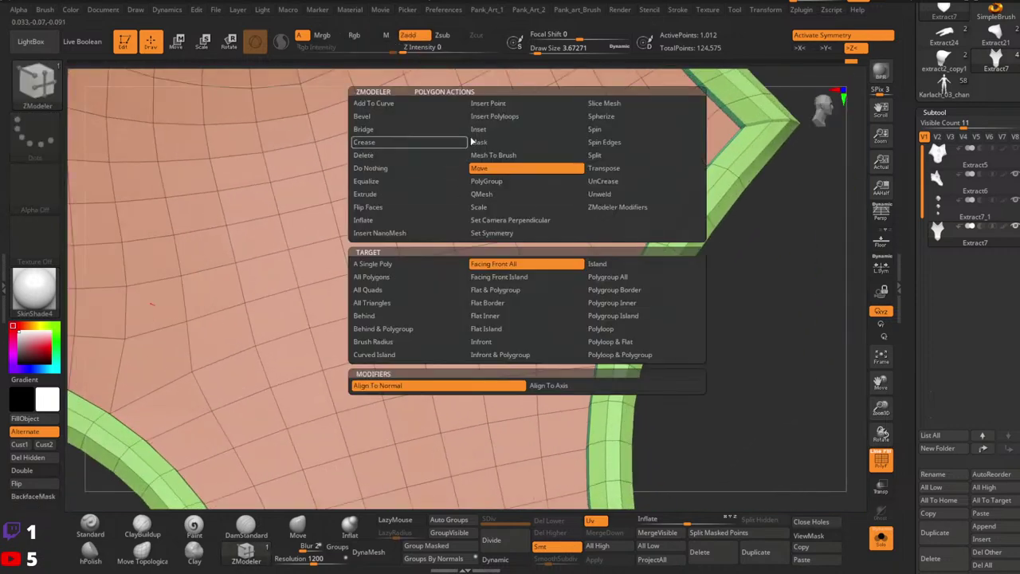
click(479, 129)
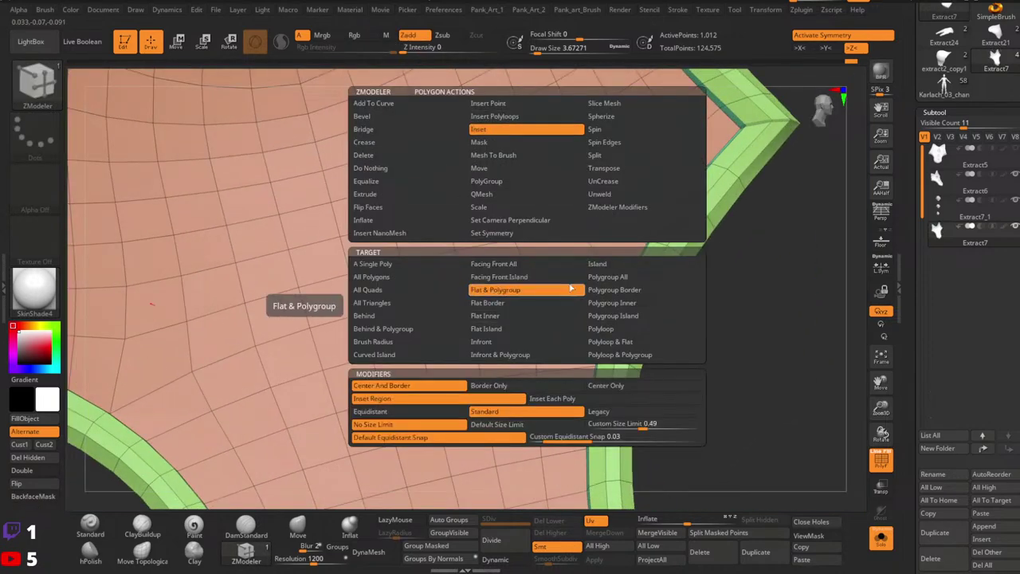
click(608, 279)
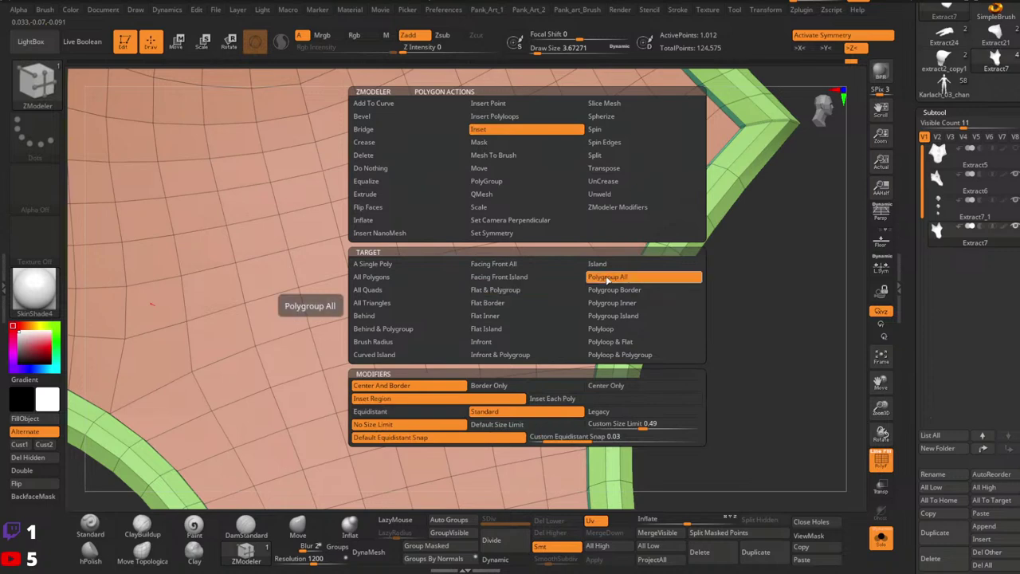
drag(550, 257, 542, 259)
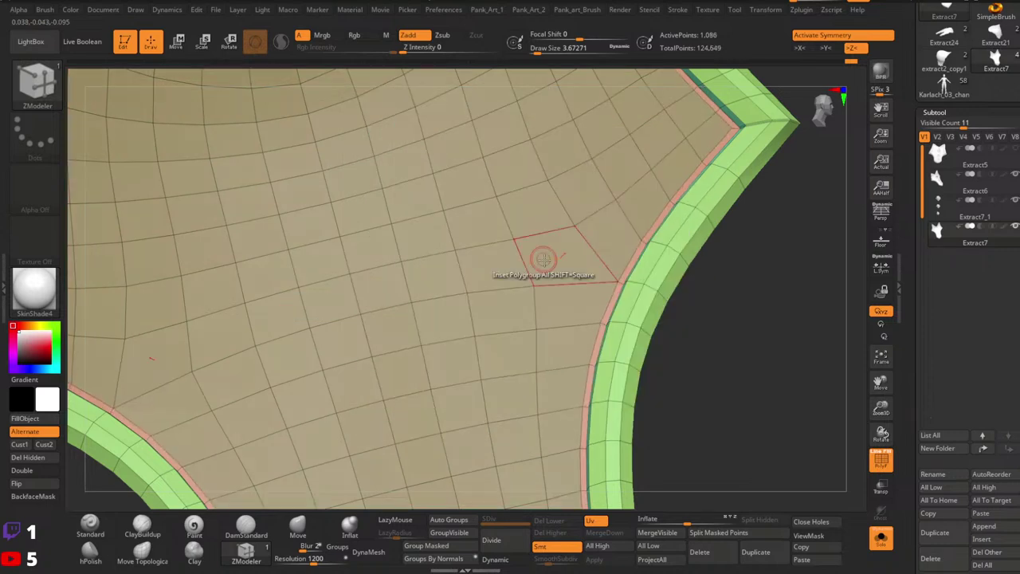
ctrl+right_drag(544, 259, 534, 242)
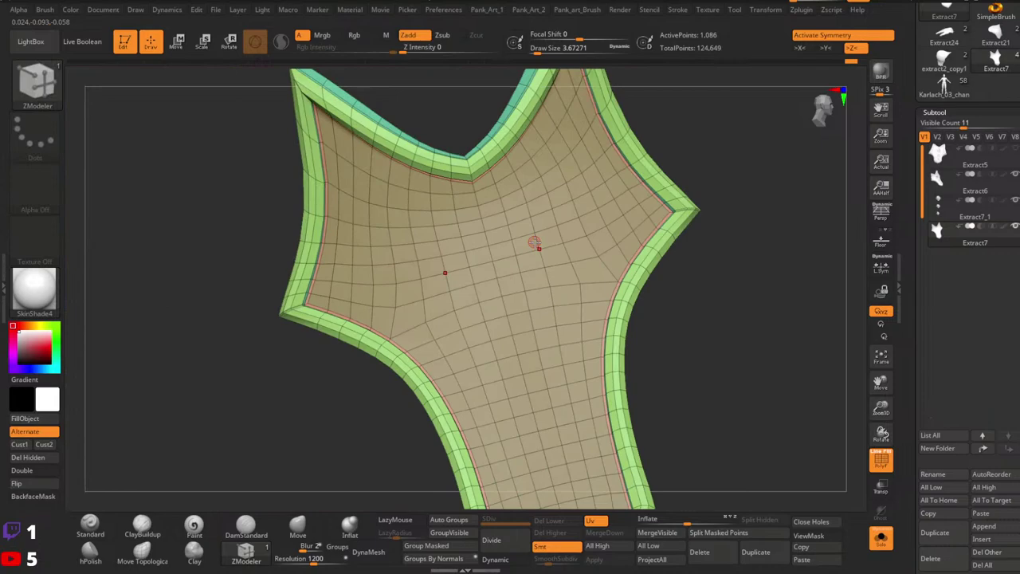
Set the Crease target to single Edge and crease the corner edges running across the rim at the V-notch.
right_drag(598, 209, 489, 221)
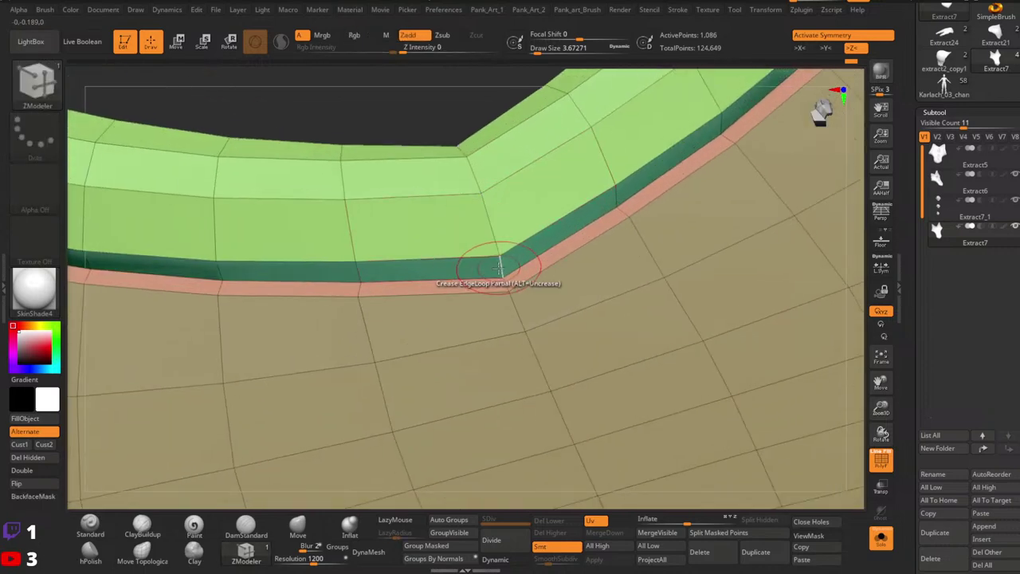
key(space)
click(385, 356)
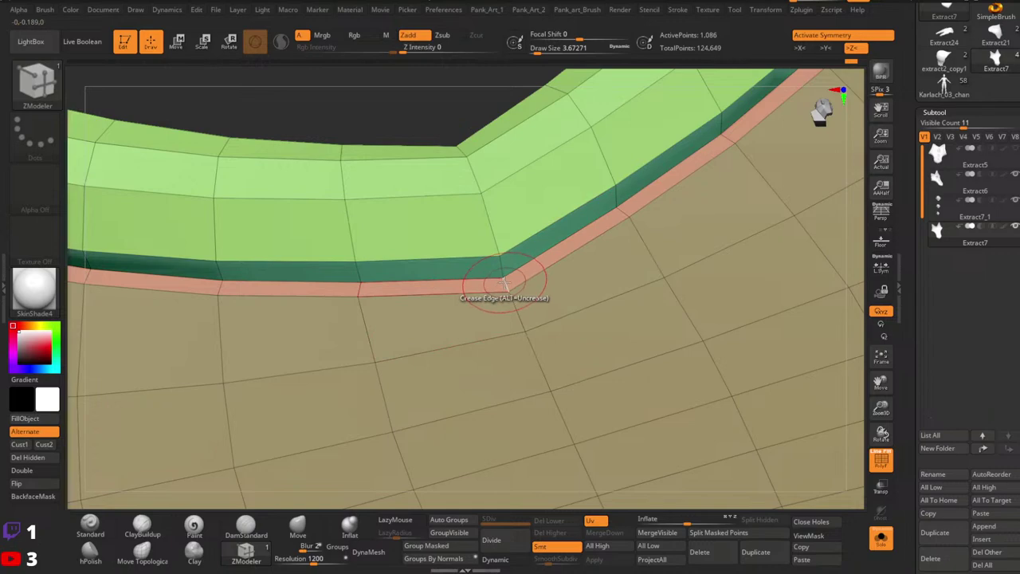
ctrl+right_drag(709, 235, 692, 159)
alt+right_drag(487, 307, 637, 180)
right_drag(638, 179, 627, 319)
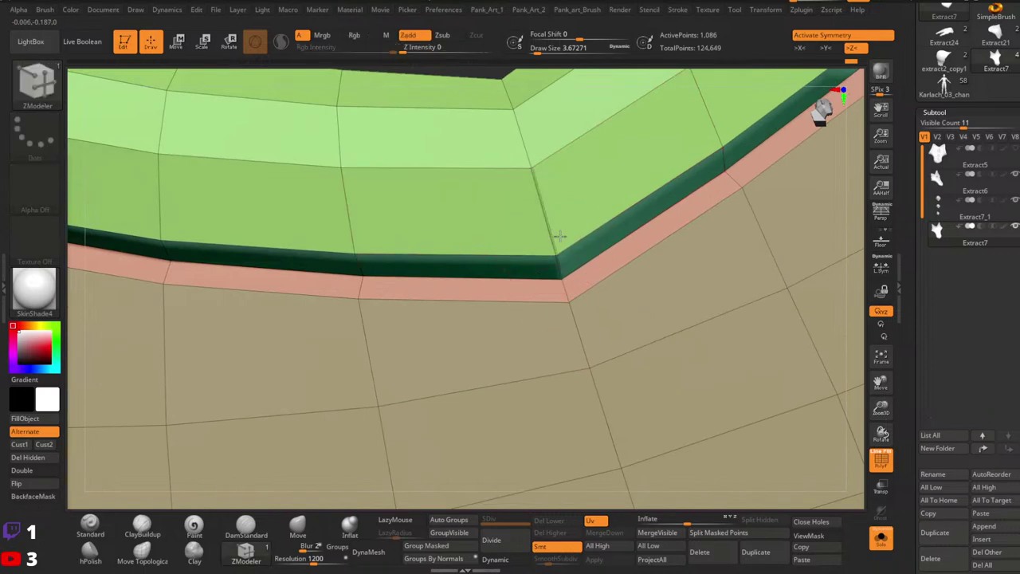
mouse_move(560, 236)
ctrl+right_down()
mouse_move(559, 204)
mouse_move(556, 234)
ctrl+right_up()
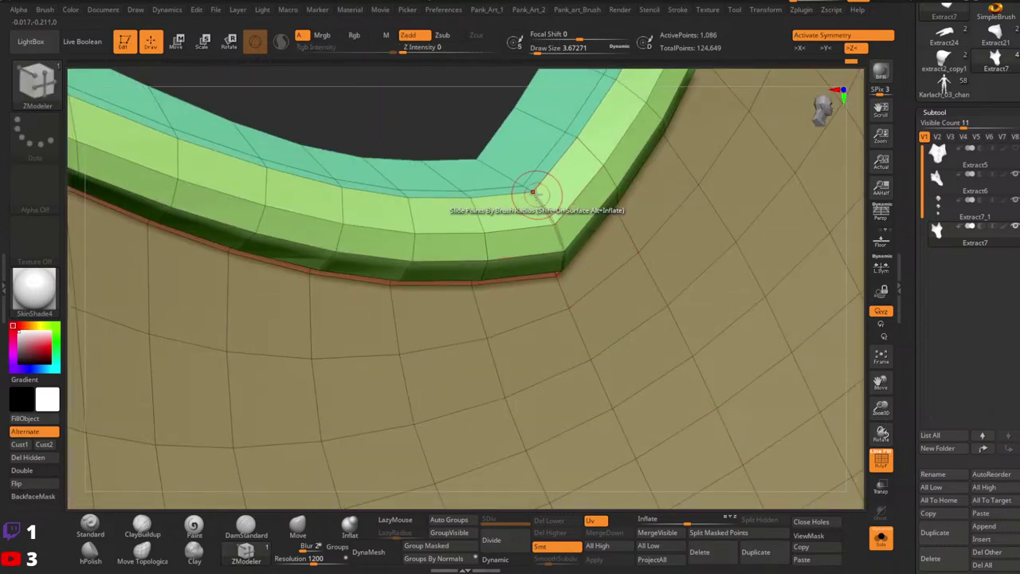
right_drag(544, 186, 598, 277)
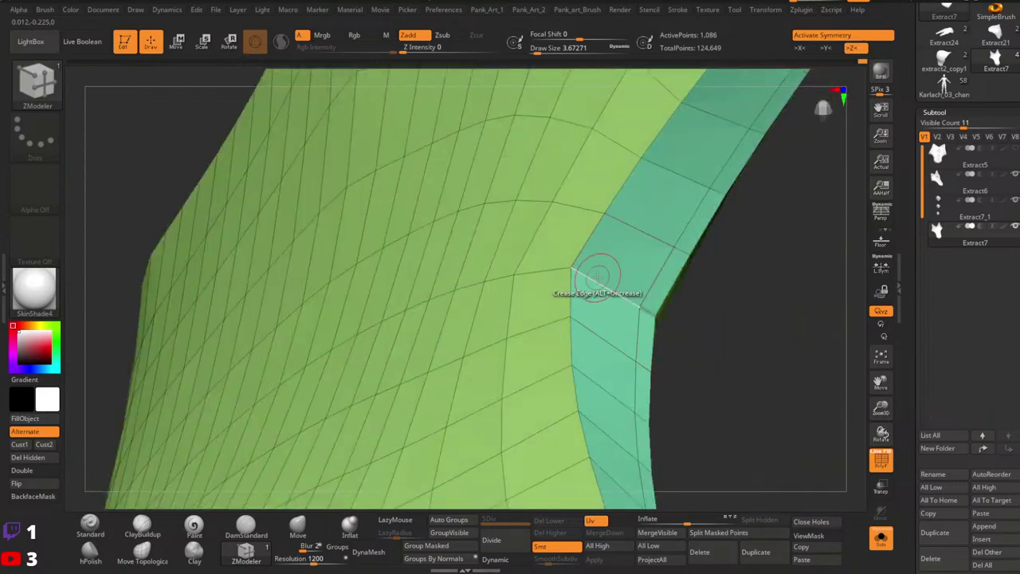
ctrl+right_drag(499, 279, 709, 351)
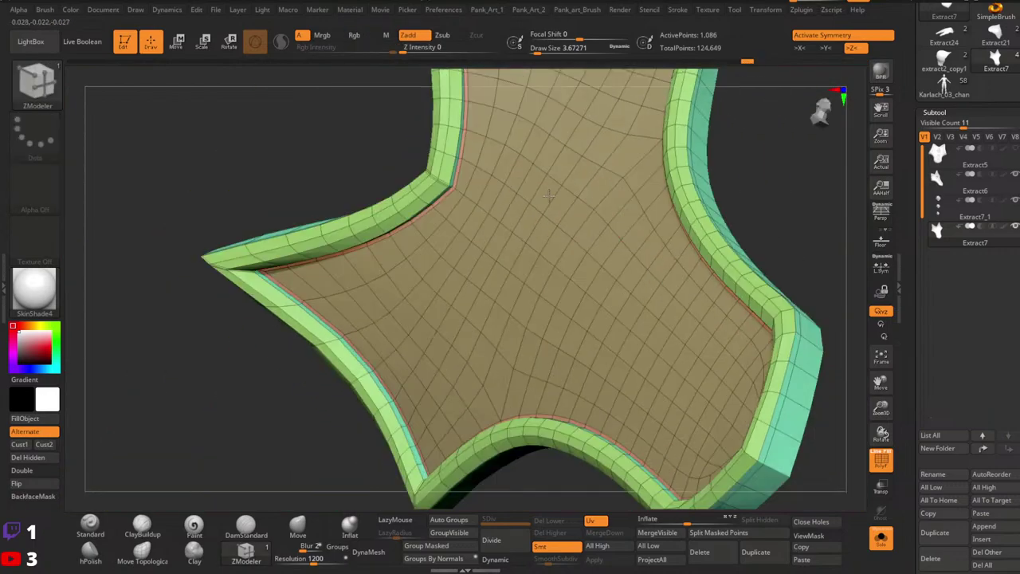
Crease the edges running across the rim at the plate's remaining sharp corners.
alt+right_drag(765, 462, 749, 279)
mouse_move(749, 279)
ctrl+right_down()
mouse_move(784, 338)
mouse_move(578, 240)
ctrl+right_up()
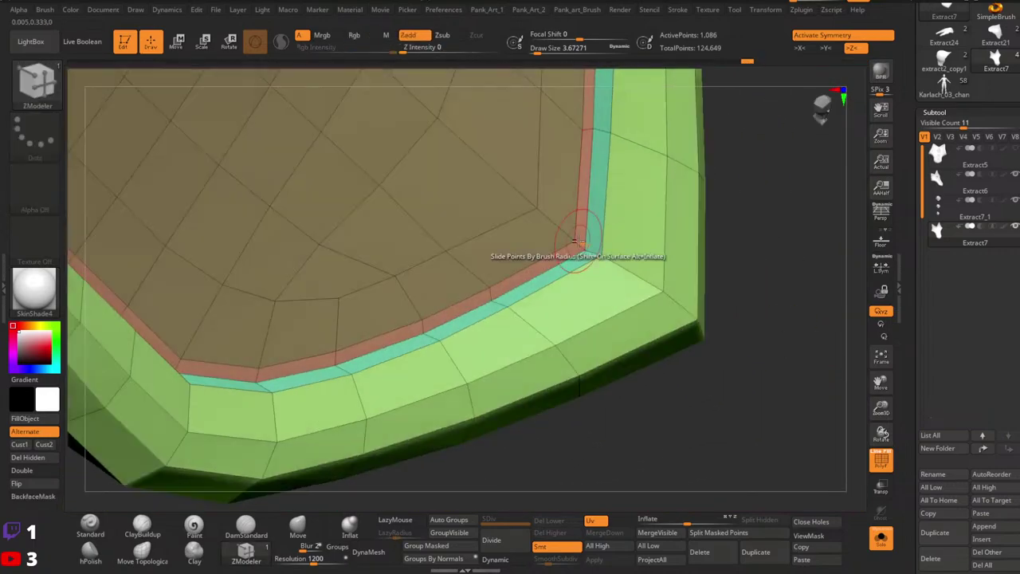
right_drag(738, 308, 661, 294)
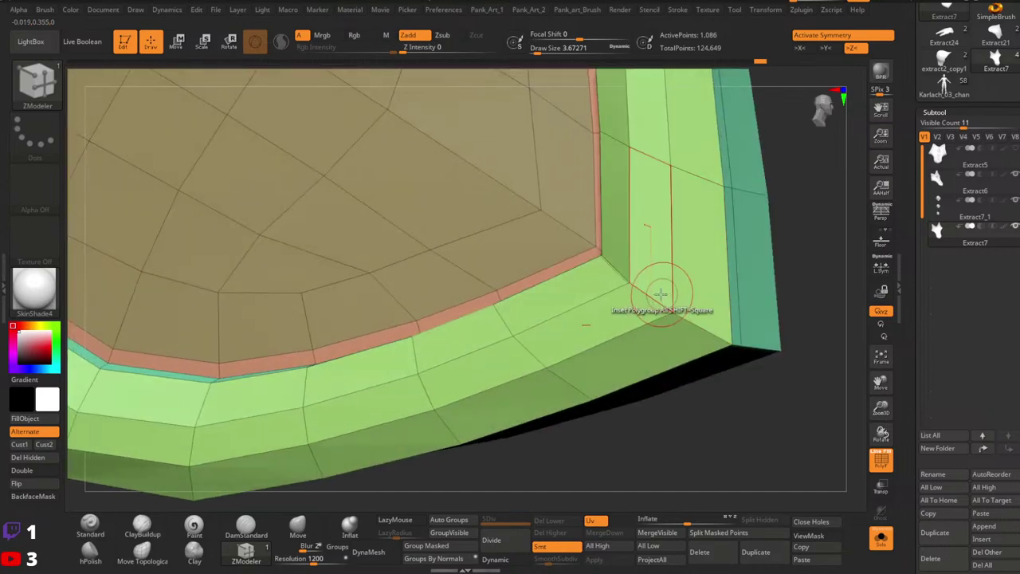
right_drag(767, 332, 662, 318)
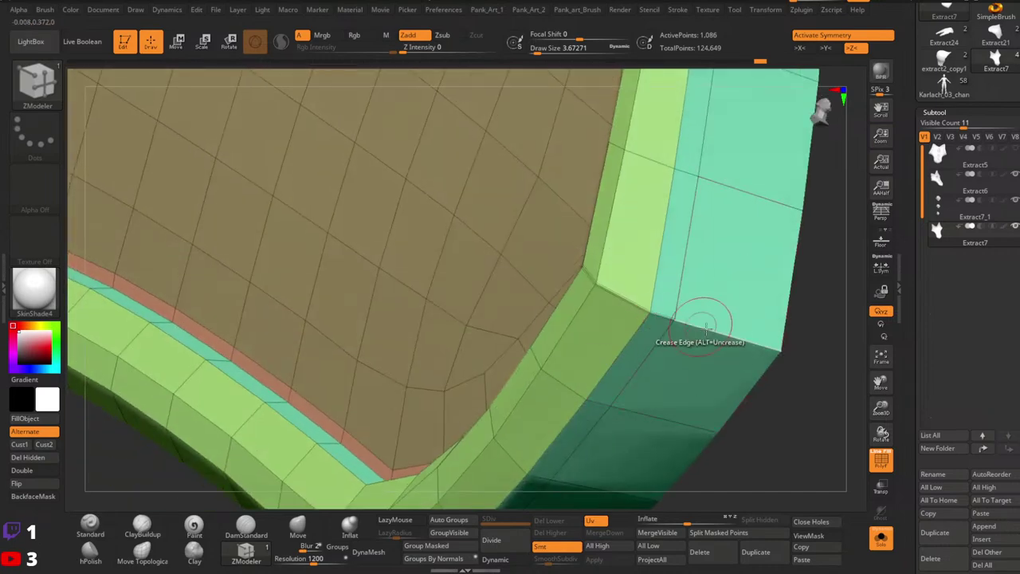
alt+right_drag(757, 322, 518, 269)
mouse_move(599, 291)
ctrl+right_down()
mouse_move(670, 266)
mouse_move(576, 296)
mouse_move(587, 316)
mouse_move(623, 274)
mouse_move(747, 316)
mouse_move(582, 342)
mouse_move(667, 312)
mouse_move(699, 231)
mouse_move(517, 365)
ctrl+right_up()
ctrl+right_drag(516, 365, 647, 330)
Hide the wireframe and turn on dynamic subdivision to inspect the plate with its creased corners.
key(d)
key(shift+f)
key(shift+f)
key(shift+d)
right_drag(722, 294, 706, 380)
click(500, 562)
key(shift+f)
alt+right_drag(706, 380, 724, 361)
mouse_move(724, 360)
right_down()
mouse_move(638, 346)
mouse_move(734, 343)
right_up()
mouse_move(734, 344)
ctrl+right_down()
mouse_move(758, 335)
mouse_move(728, 359)
ctrl+right_up()
right_drag(728, 359, 726, 384)
mouse_move(741, 339)
alt+right_down()
mouse_move(728, 384)
mouse_move(742, 358)
alt+right_up()
alt+right_drag(751, 396, 735, 343)
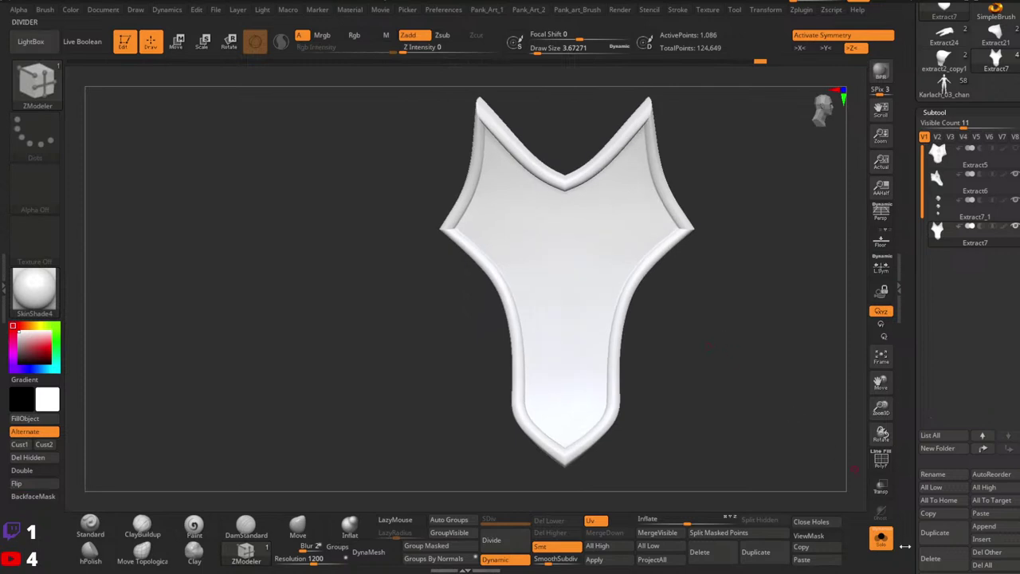
Toggle Solo mode repeatedly to compare the new plate with the other visible armor pieces, ending with the plate isolated.
click(882, 540)
click(881, 540)
click(881, 540)
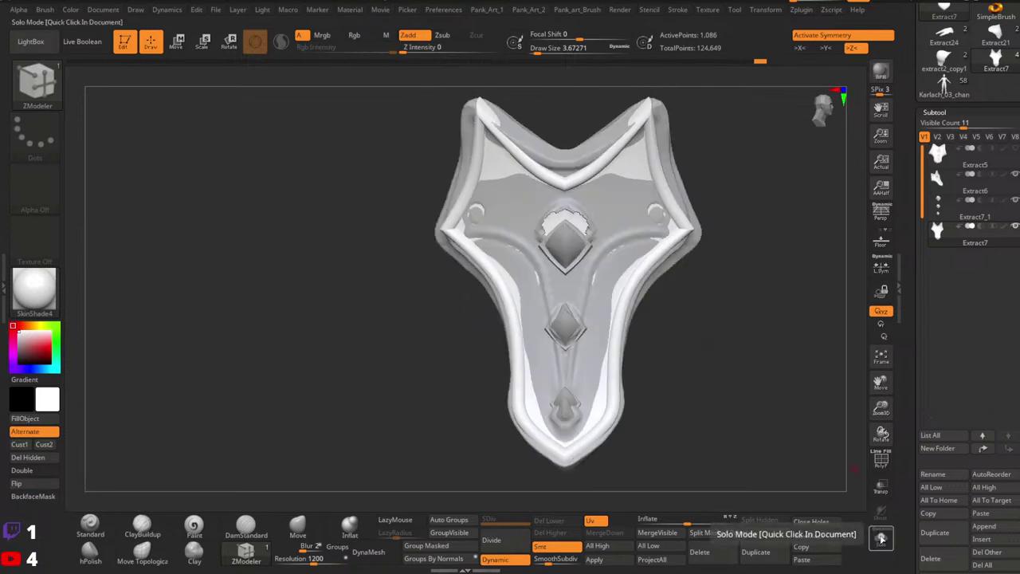
click(882, 540)
click(881, 539)
click(881, 540)
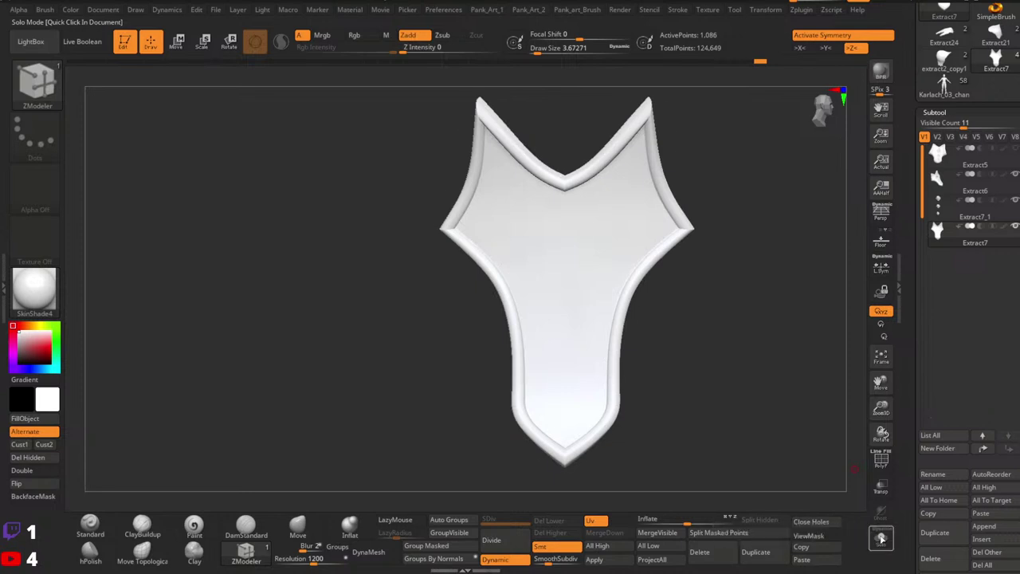
click(881, 539)
click(881, 539)
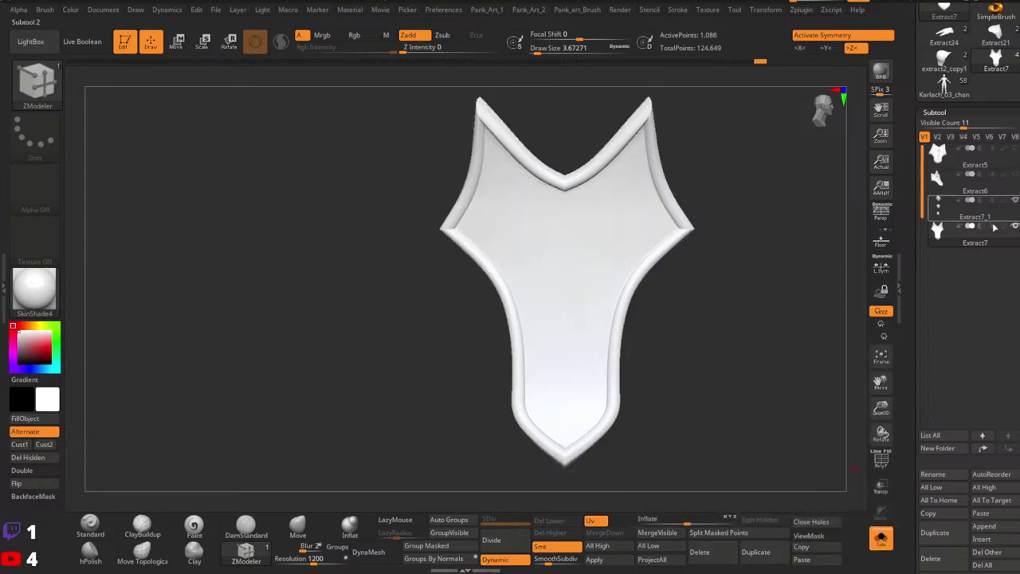
ctrl+right_drag(730, 259, 712, 372)
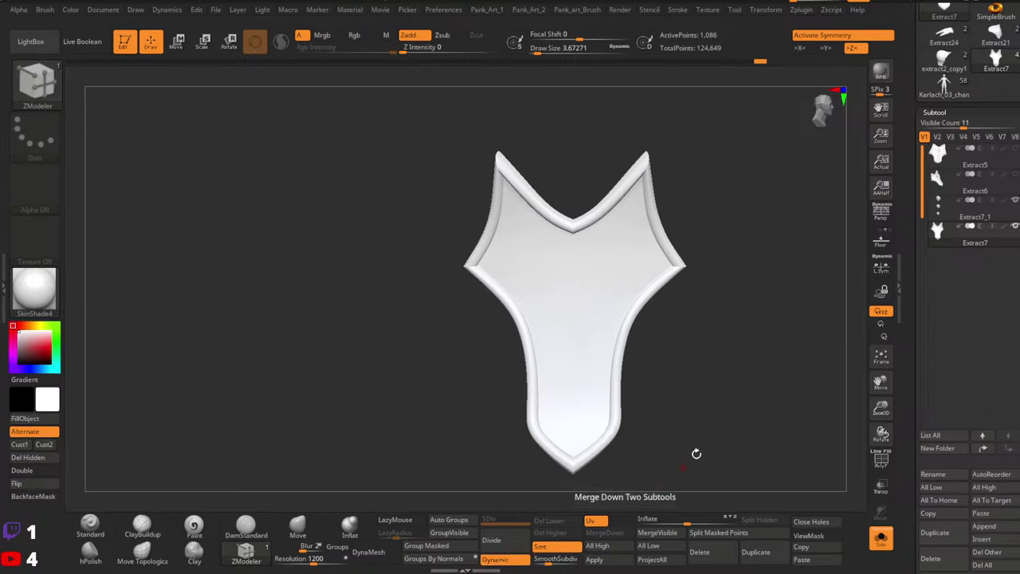
Choose the Move brush at a draw size of about 37 and examine the plate's corners and polygroups in wireframe.
ctrl+right_drag(623, 236, 654, 268)
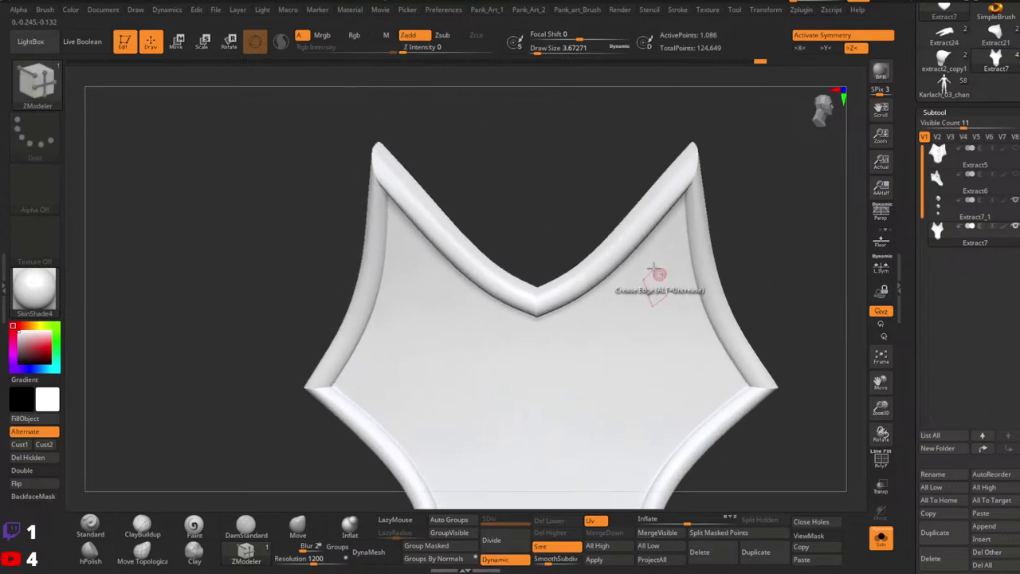
click(298, 526)
key(space)
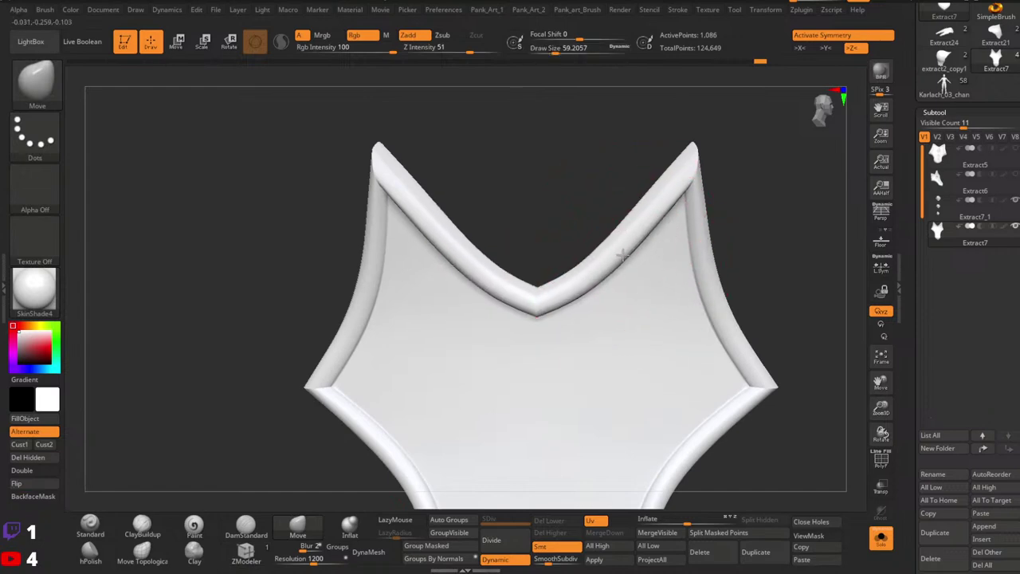
key(space)
drag(615, 263, 607, 264)
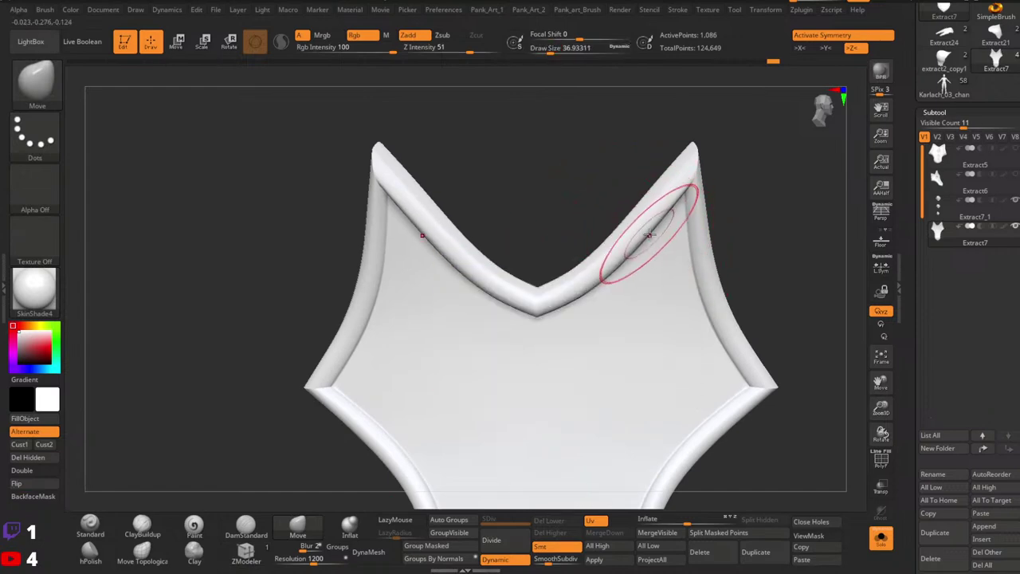
ctrl+right_drag(757, 241, 671, 249)
mouse_move(671, 249)
ctrl+right_down()
mouse_move(651, 284)
mouse_move(658, 365)
mouse_move(645, 334)
ctrl+right_up()
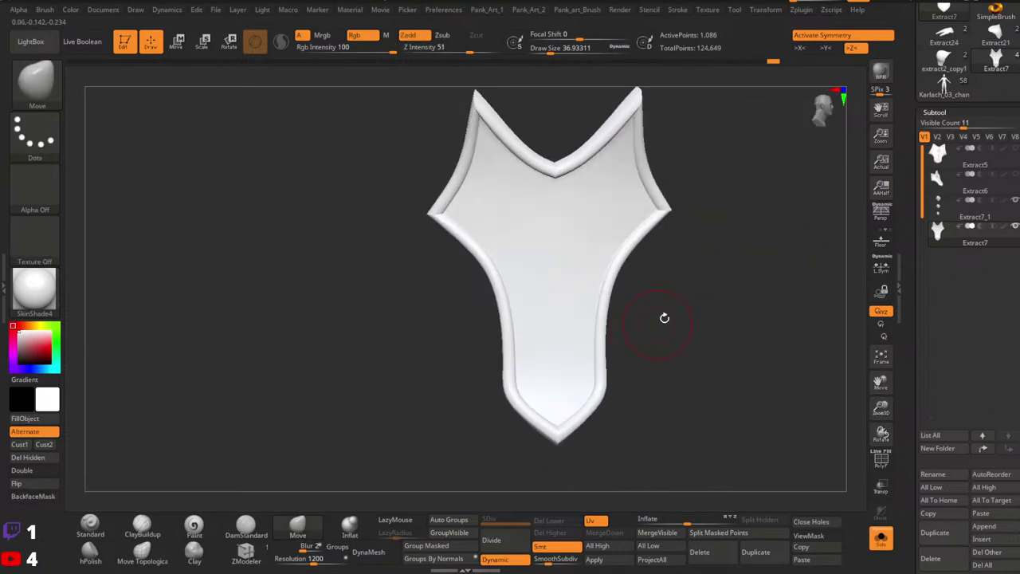
shift+right_drag(717, 273, 663, 261)
key(shift+f)
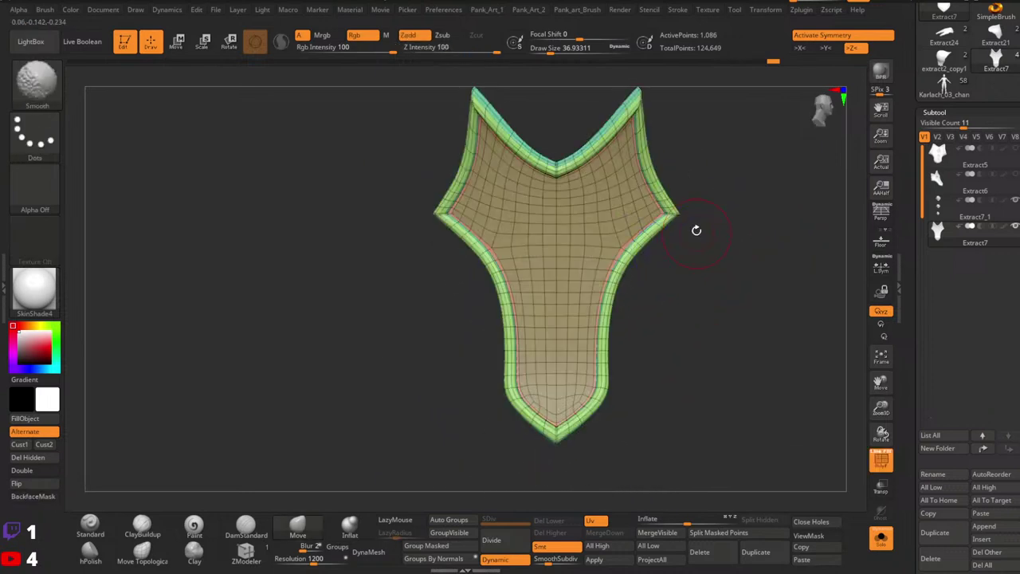
alt+right_drag(668, 167, 585, 307)
Switch the material to StartupMaterial, turn off dynamic subdivision and quick-save the project.
click(46, 300)
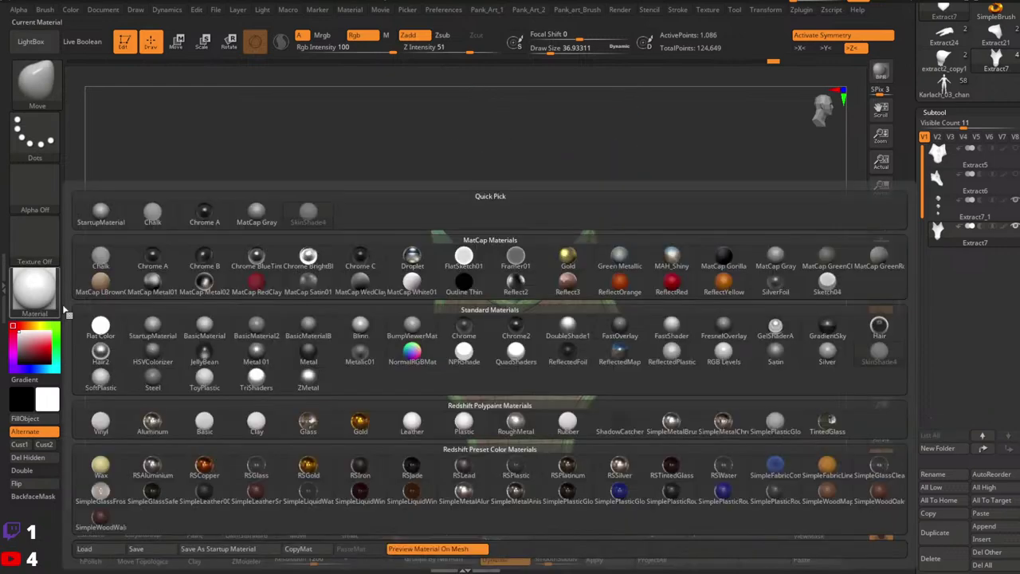
click(153, 328)
key(shift+f)
mouse_move(656, 299)
right_down()
mouse_move(661, 324)
mouse_move(749, 339)
right_up()
mouse_move(750, 339)
alt+right_down()
mouse_move(651, 275)
mouse_move(605, 216)
alt+right_up()
ctrl+right_drag(670, 330, 710, 359)
click(505, 563)
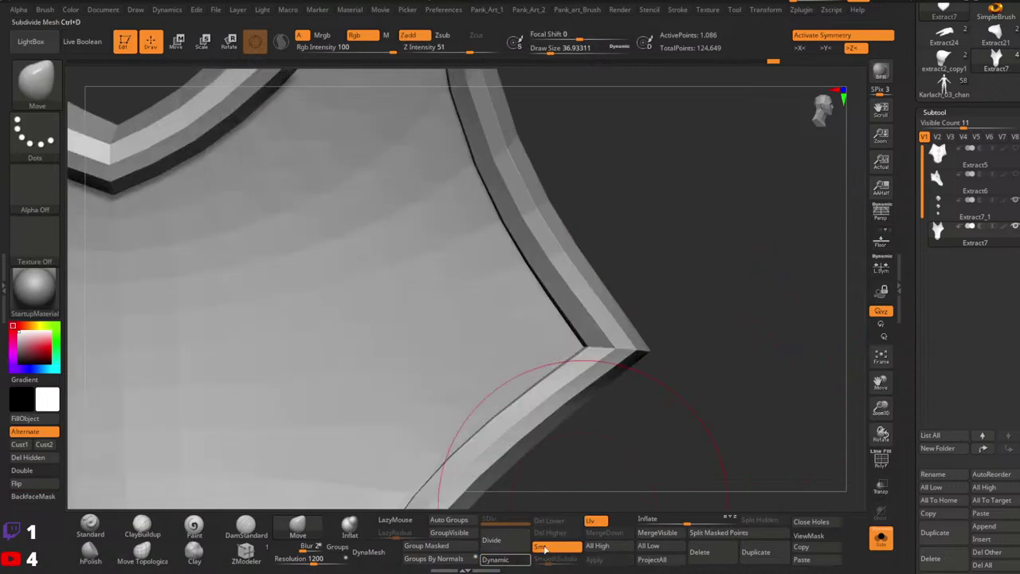
key(shift+f)
click(757, 4)
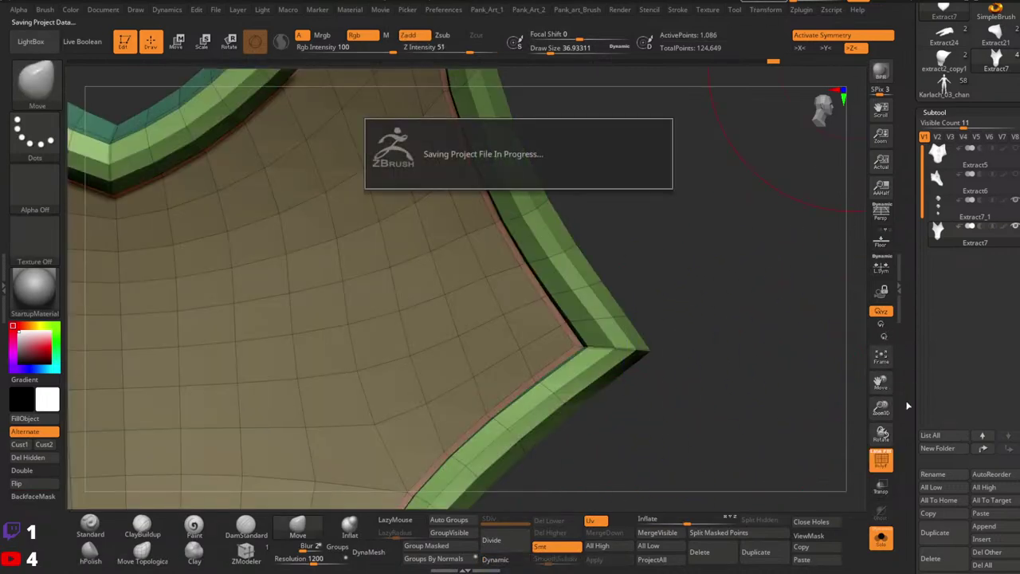
Try beveling the plate's creased corner edges with a bevel width of 0.00343.
drag(909, 416, 905, 264)
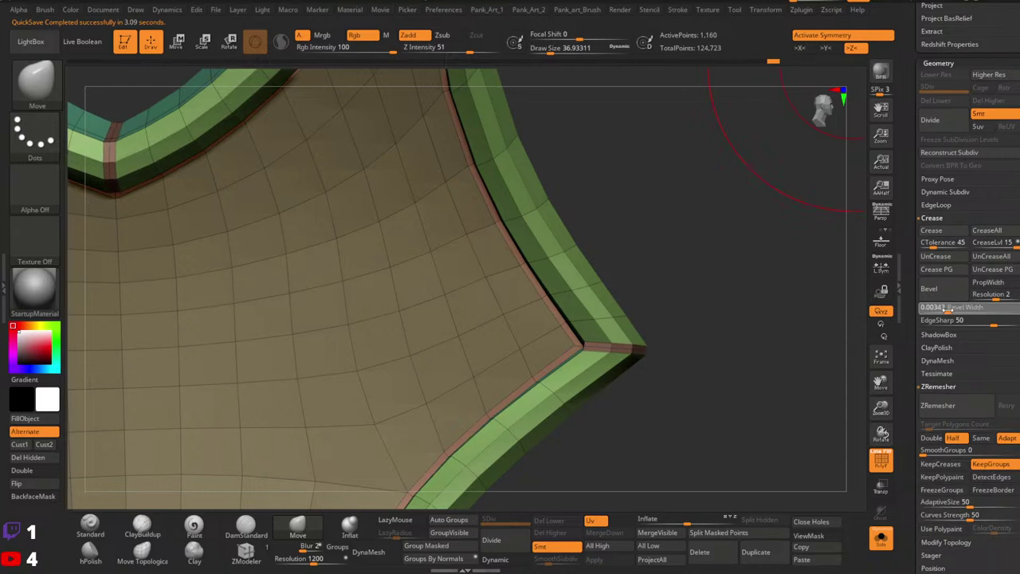
mouse_move(788, 346)
right_down()
mouse_move(627, 358)
mouse_move(707, 362)
mouse_move(635, 346)
mouse_move(553, 346)
right_up()
key(ctrl+z)
ctrl+right_drag(674, 347, 596, 316)
ctrl+right_drag(575, 283, 644, 303)
key(ctrl+z)
key(ctrl+z)
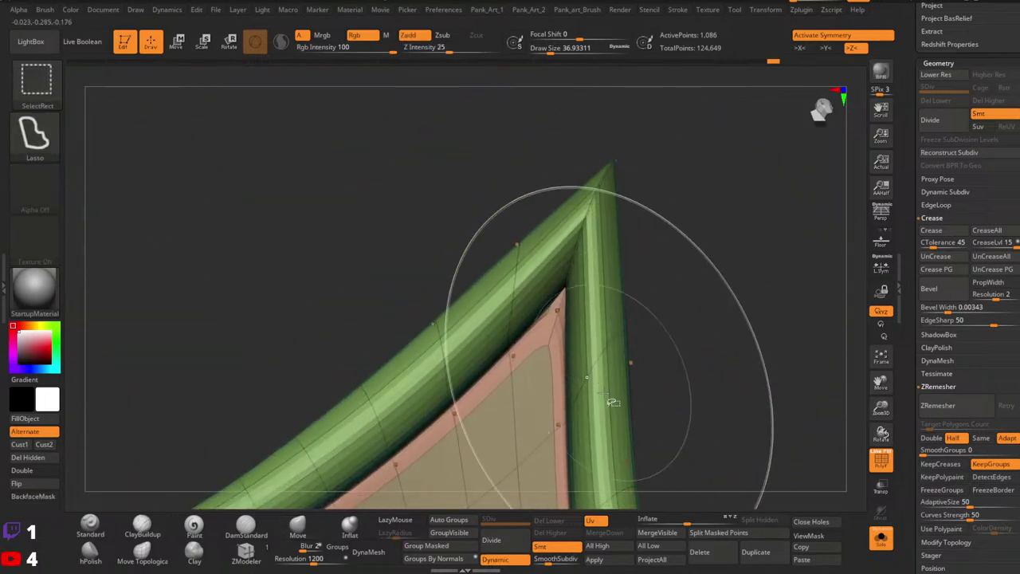
Turn off dynamic subdivision again and try the crease bevel with a bevel width of 0.00635.
key(shift+d)
mouse_move(595, 412)
right_down()
mouse_move(554, 369)
mouse_move(614, 351)
right_up()
ctrl+right_drag(613, 351, 694, 365)
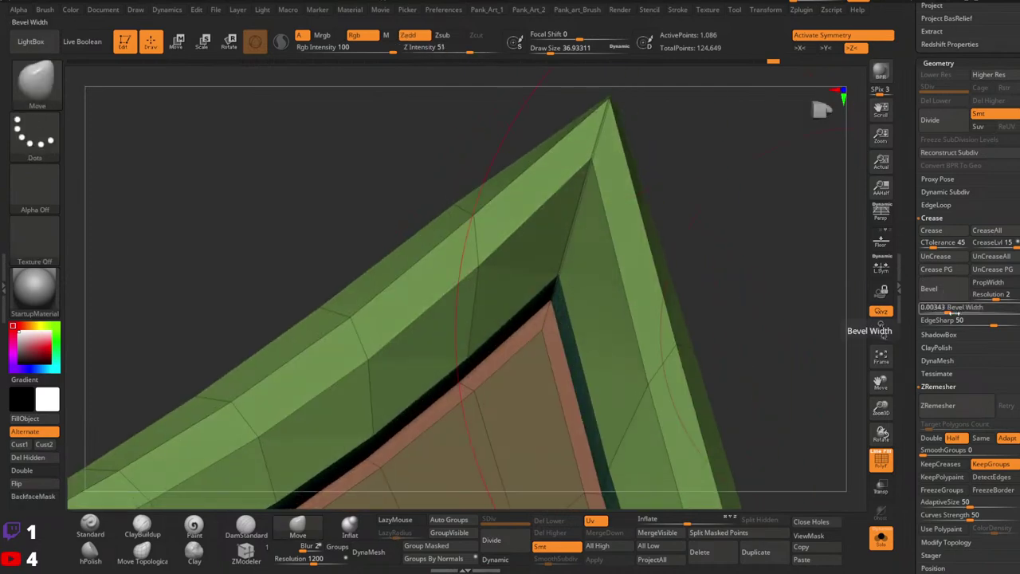
click(952, 309)
drag(955, 308, 953, 309)
key(ctrl+z)
Crease the short edges across the inner panel's border strip at the plate's corners with ZModeler.
right_drag(754, 335, 557, 359)
click(246, 550)
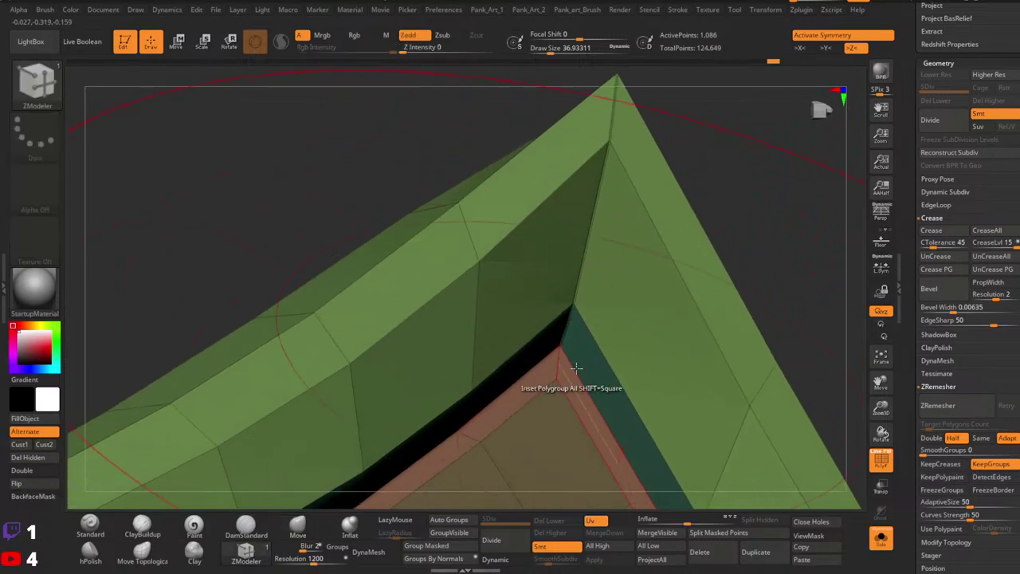
key(space)
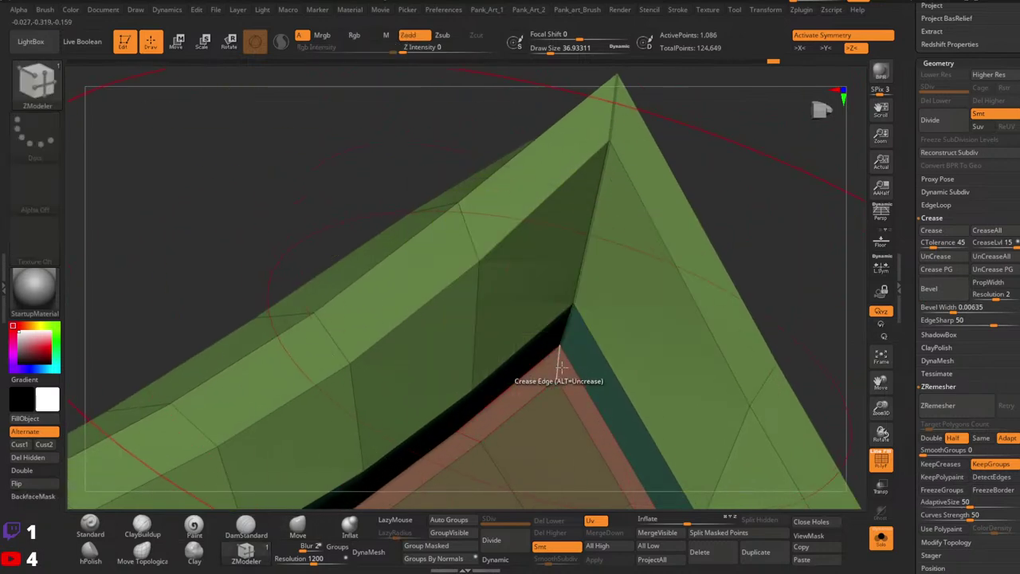
mouse_move(608, 384)
ctrl+right_down()
mouse_move(591, 247)
mouse_move(651, 310)
mouse_move(631, 346)
mouse_move(572, 250)
mouse_move(618, 285)
ctrl+right_up()
ctrl+right_drag(690, 378, 670, 152)
mouse_move(612, 425)
right_down()
mouse_move(624, 399)
mouse_move(506, 183)
mouse_move(510, 263)
mouse_move(532, 353)
mouse_move(514, 344)
right_up()
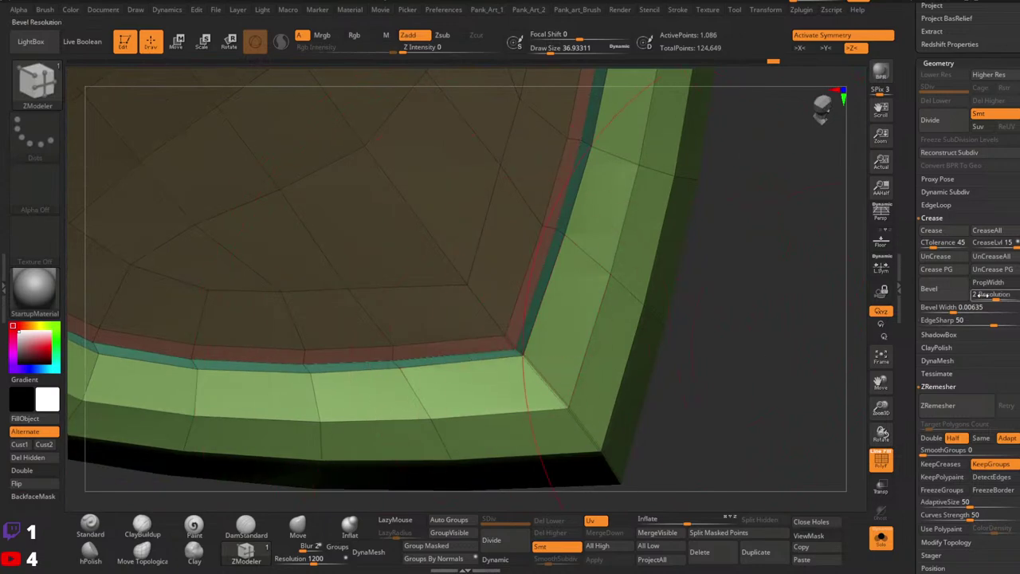
Try beveling the newly creased corner edges using an adjusted bevel width.
click(957, 308)
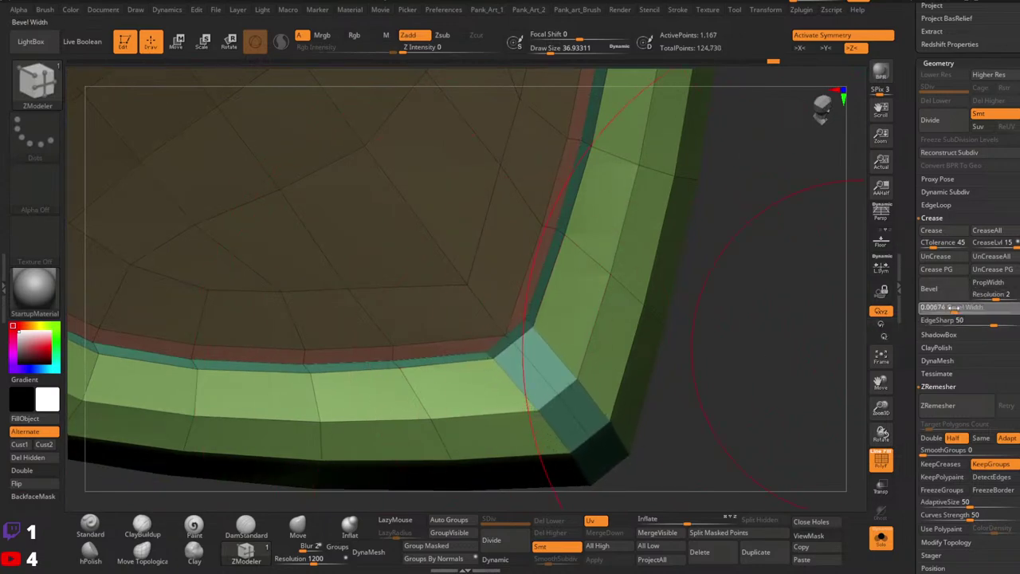
ctrl+right_drag(765, 339, 729, 243)
key(ctrl+z)
Bevel the creased corner edges around the plate with a bevel width of 0.00468.
right_drag(553, 247, 510, 418)
mouse_move(471, 311)
right_down()
mouse_move(468, 303)
mouse_move(483, 320)
right_up()
ctrl+right_drag(483, 320, 513, 361)
ctrl+right_drag(611, 359, 669, 328)
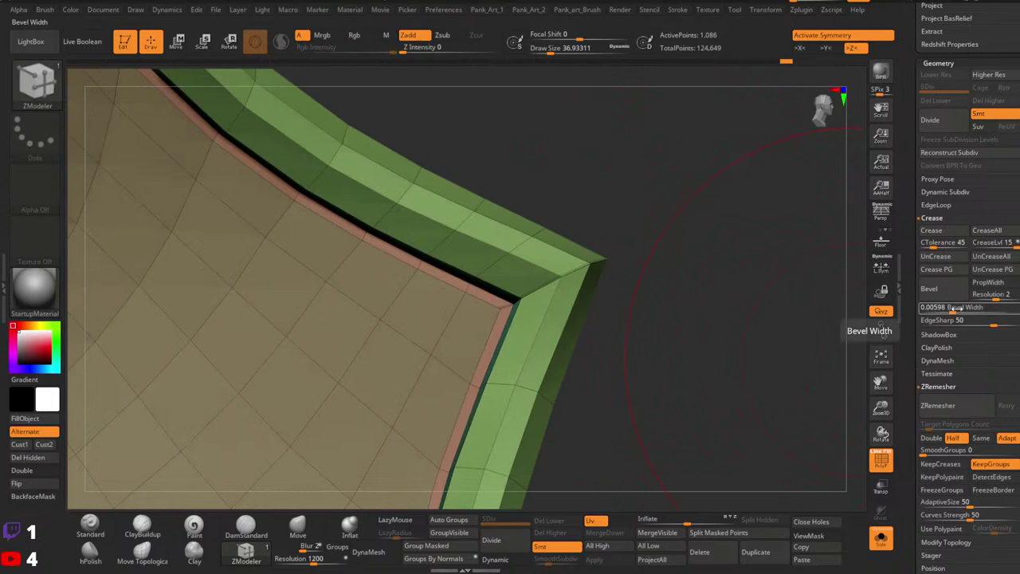
drag(950, 308, 957, 309)
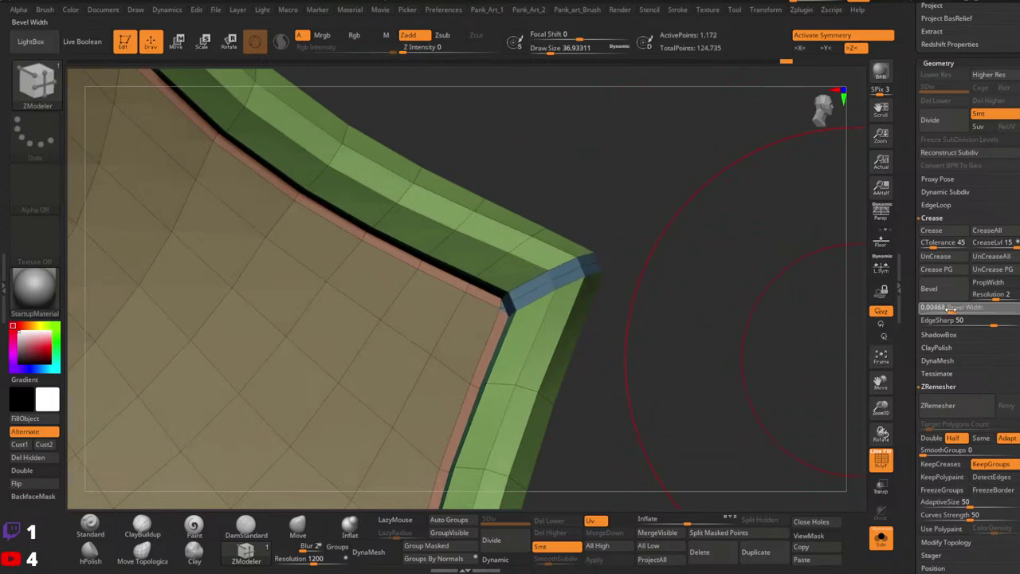
Hide the wireframe and turn on dynamic subdivision to inspect the beveled corners.
ctrl+right_drag(848, 319, 574, 259)
key(shift+f)
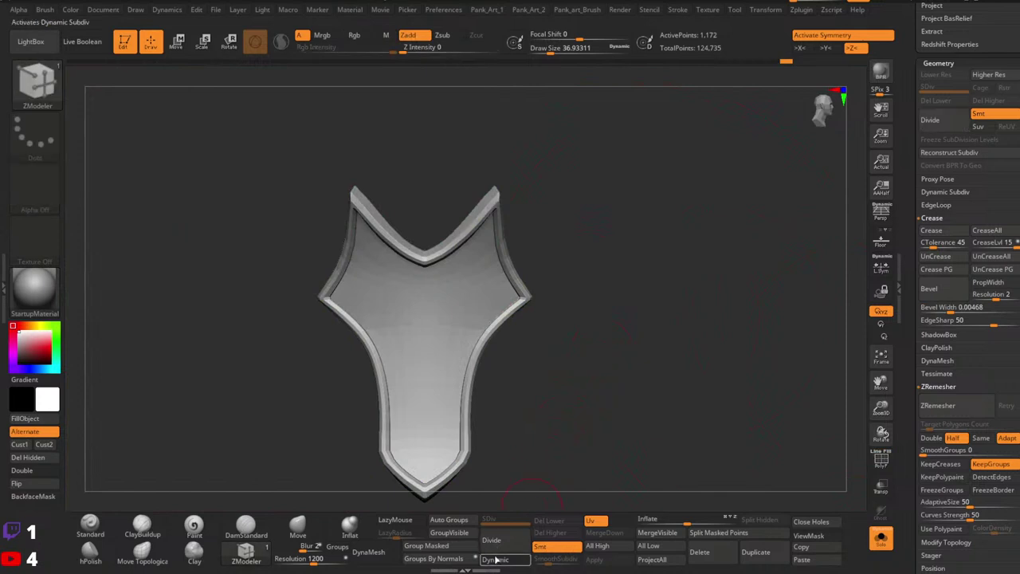
click(496, 560)
right_drag(572, 431, 592, 341)
alt+right_drag(591, 341, 676, 331)
right_drag(608, 227, 672, 272)
ctrl+right_drag(672, 271, 642, 285)
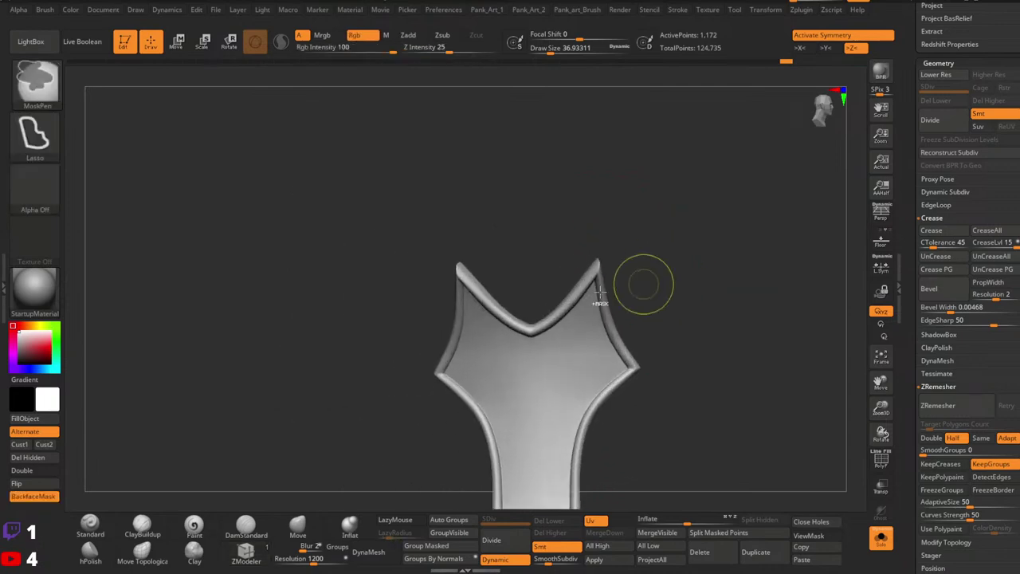
Switch the material to SkinShade4, frame the whole plate and select the Standard brush.
click(35, 288)
click(307, 215)
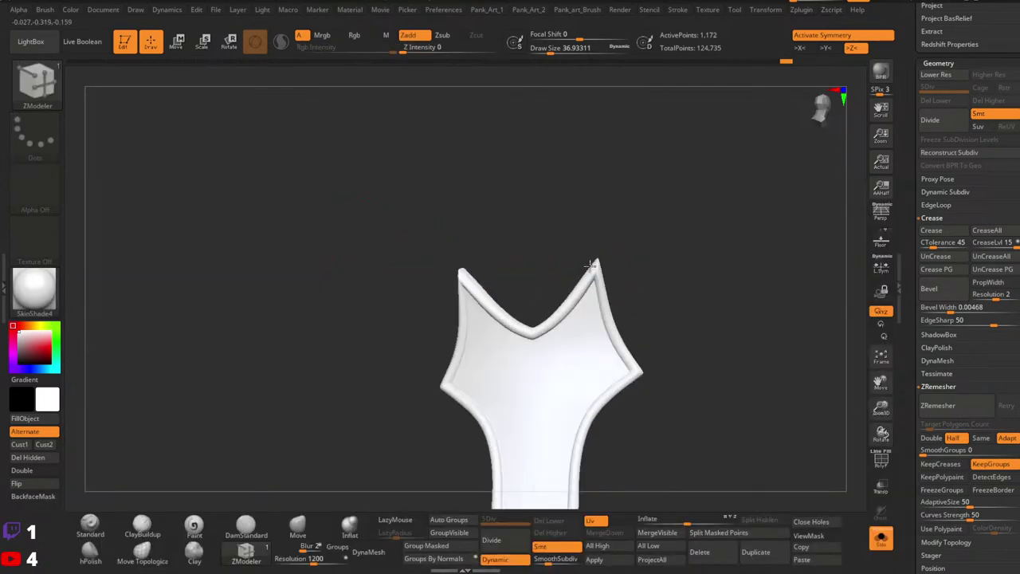
key(f)
click(99, 525)
mouse_move(684, 292)
alt+right_down()
mouse_move(742, 291)
mouse_move(704, 342)
alt+right_up()
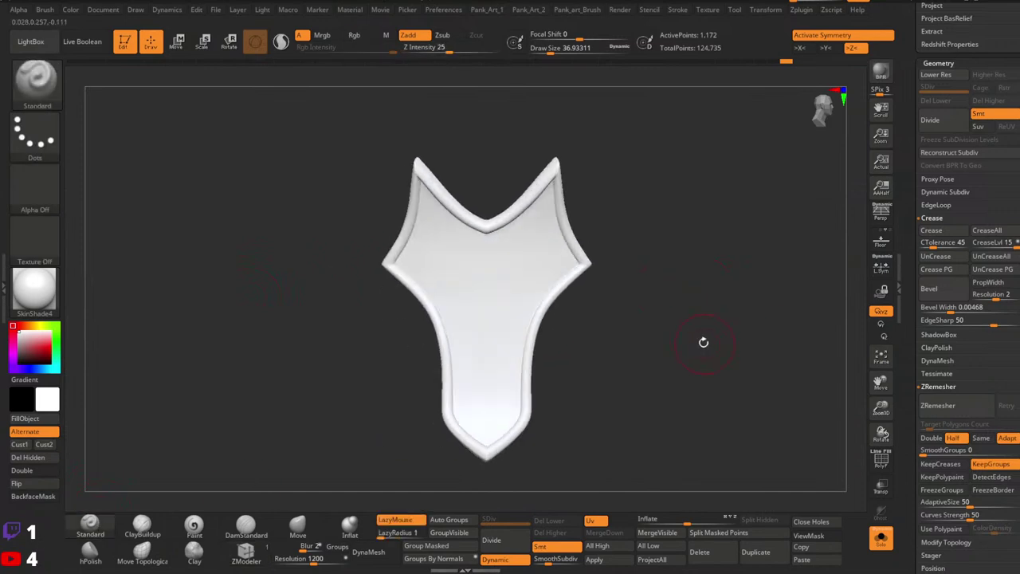
Apply the dynamic subdivision to the plate as real geometry and divide it once more to level 5.
key(shift+f)
mouse_move(568, 287)
alt+right_down()
mouse_move(691, 308)
mouse_move(534, 374)
alt+right_up()
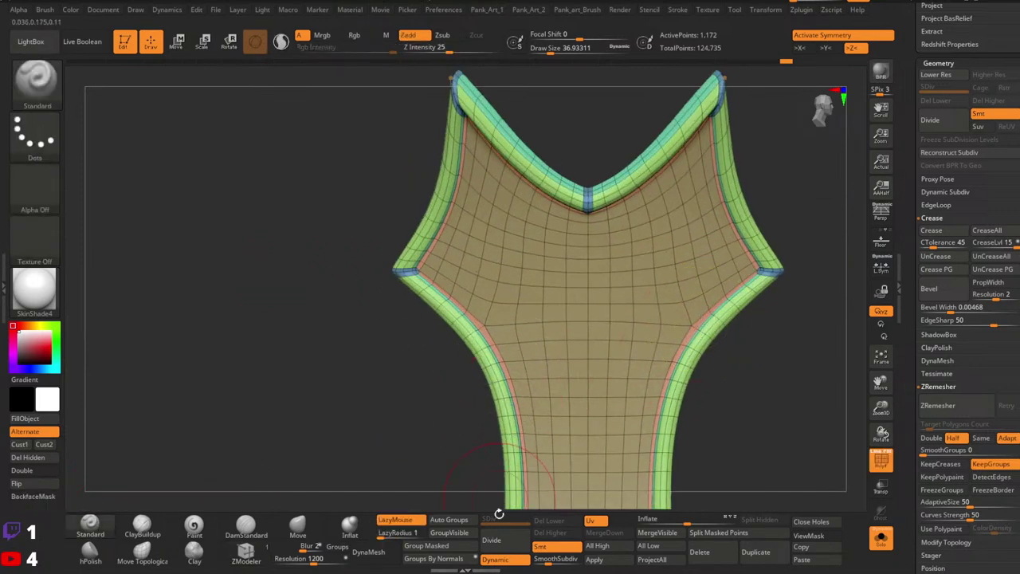
click(595, 560)
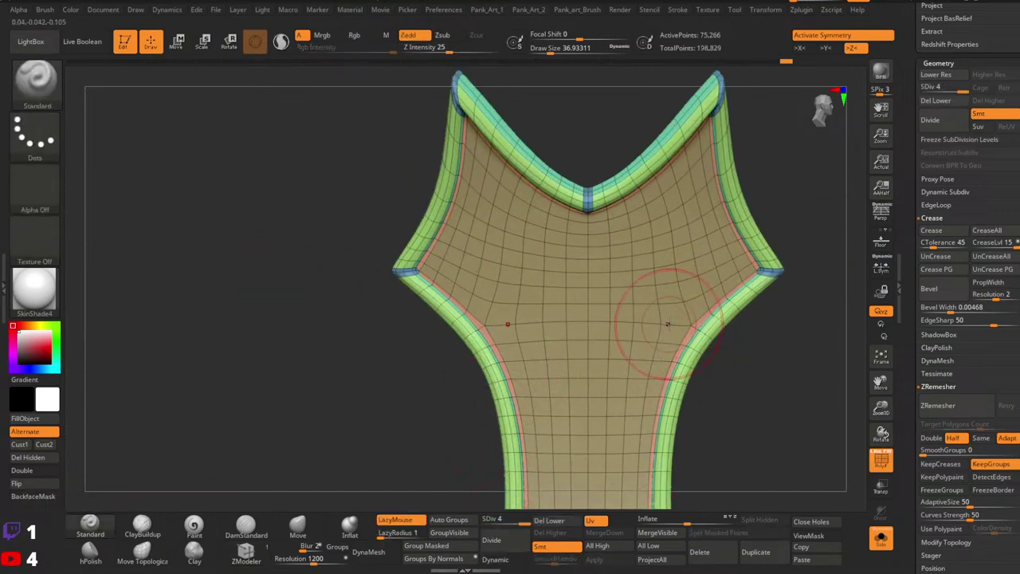
click(511, 547)
key(shift+f)
alt+right_drag(745, 356, 692, 337)
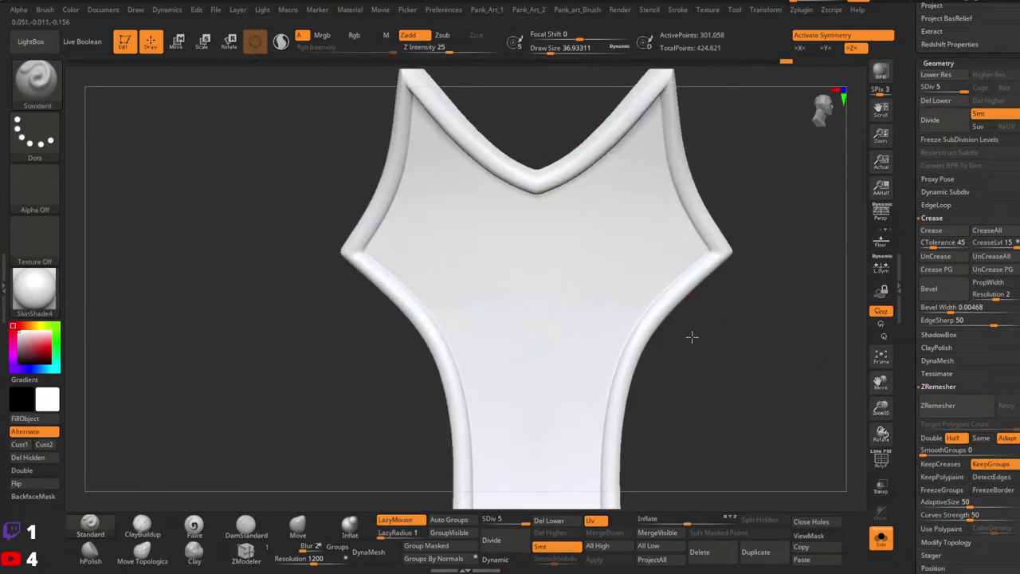
Hide the plate's inner panel polygroup and set the visibility-selection stroke to Rect.
ctrl+shift+click(584, 275)
ctrl+shift+click(584, 275)
ctrl+right_drag(704, 294, 617, 305)
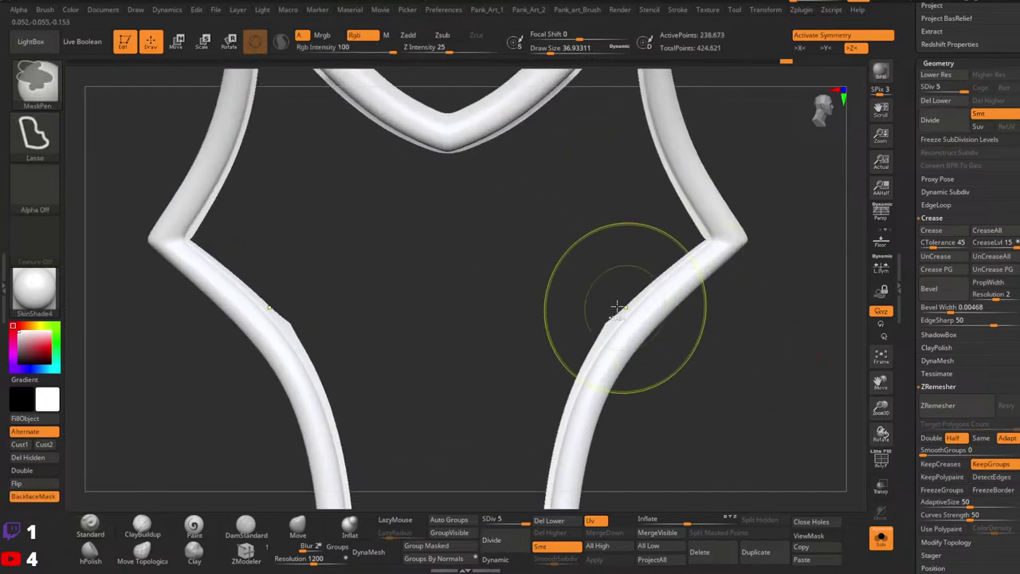
ctrl+shift+click(606, 319)
click(34, 135)
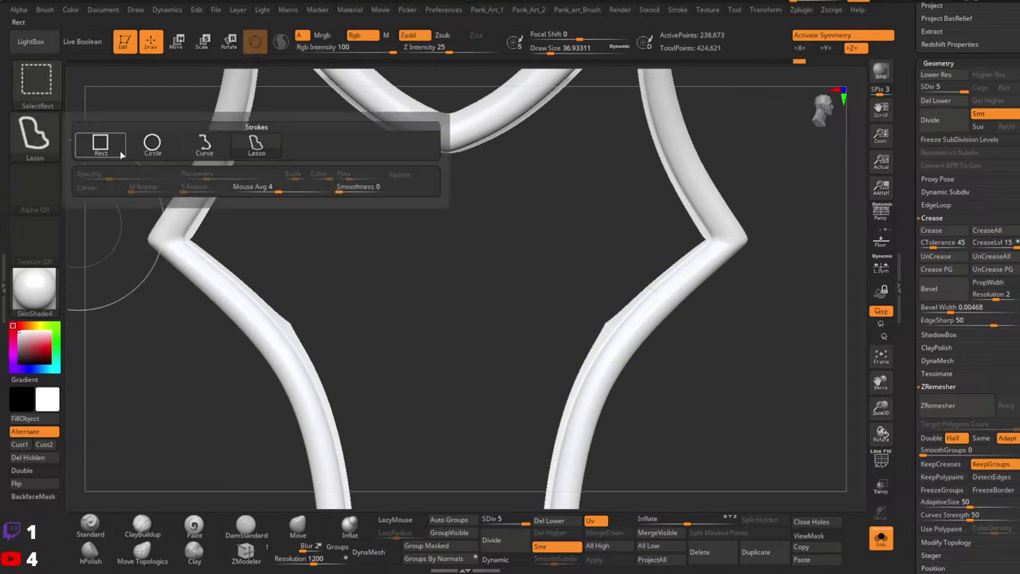
click(91, 141)
Isolate the plate's recessed inner panel, mask it completely and unhide the rest of the plate.
ctrl+shift+click(605, 322)
ctrl+shift+drag(765, 344, 781, 383)
ctrl+right_drag(755, 374, 720, 271)
ctrl+shift+drag(721, 274, 737, 296)
ctrl+shift+drag(742, 245, 750, 314)
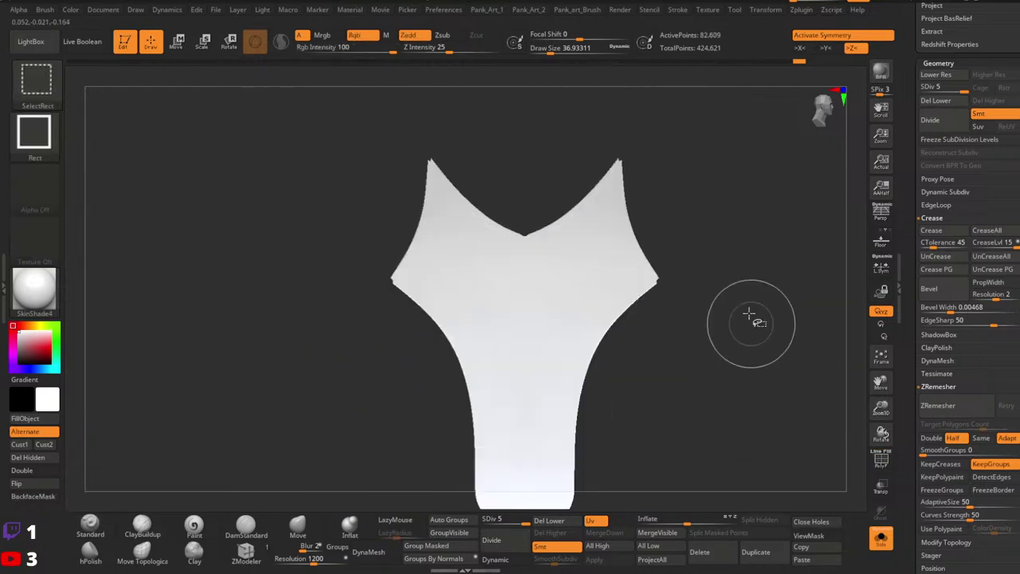
ctrl+click(731, 252)
ctrl+shift+click(755, 246)
Prepare the MaskPen with a FreeHand stroke and a draw size of about 1.13, using StartupMaterial to see the unmasked corner gap.
mouse_move(708, 206)
ctrl+right_down()
mouse_move(681, 241)
mouse_move(663, 405)
mouse_move(587, 269)
mouse_move(596, 299)
ctrl+right_up()
key(space)
drag(596, 242, 584, 243)
ctrl+right_drag(586, 240, 596, 255)
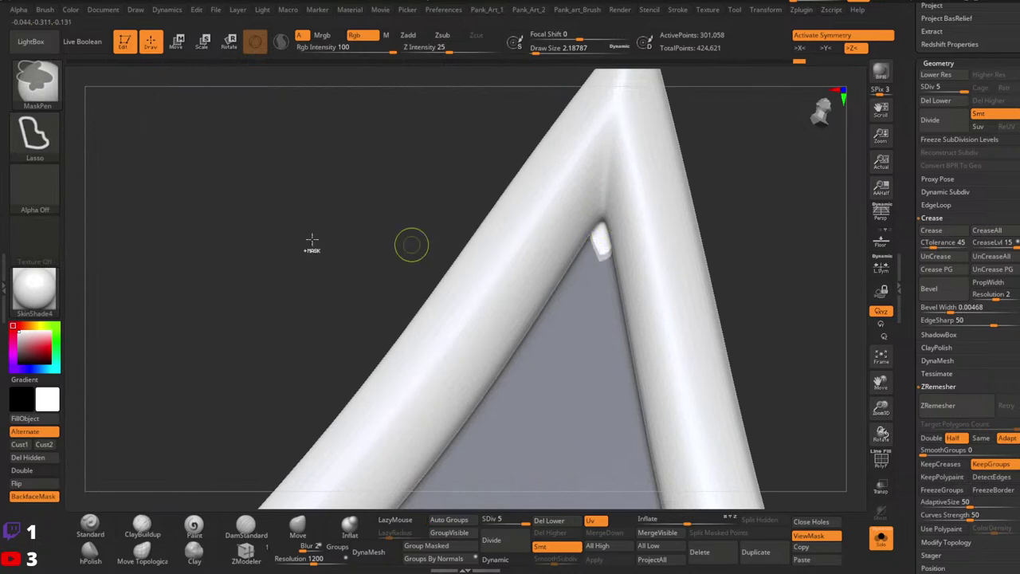
click(36, 290)
click(150, 330)
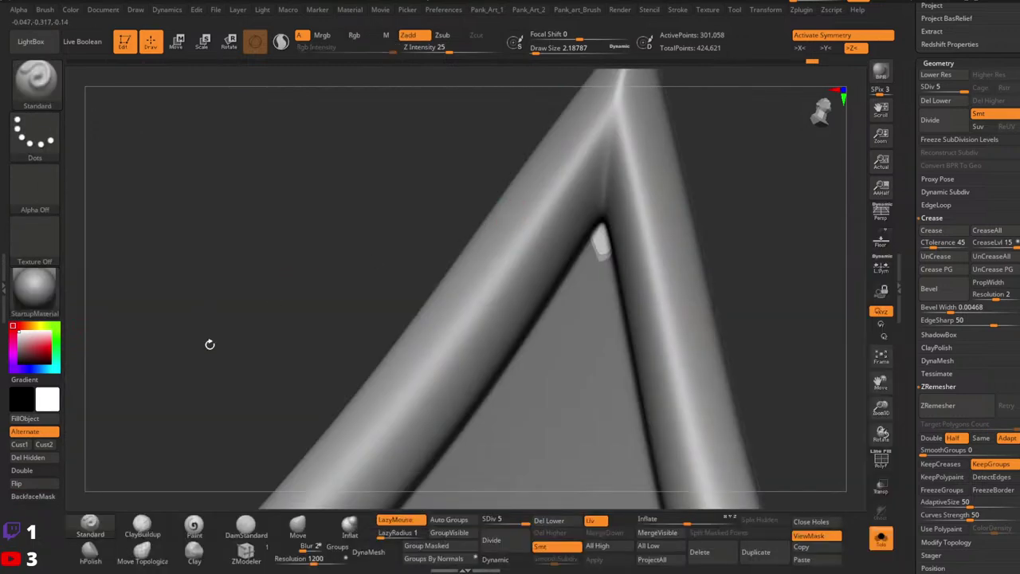
key(space)
drag(552, 247, 546, 247)
ctrl+click(37, 137)
ctrl+click(214, 152)
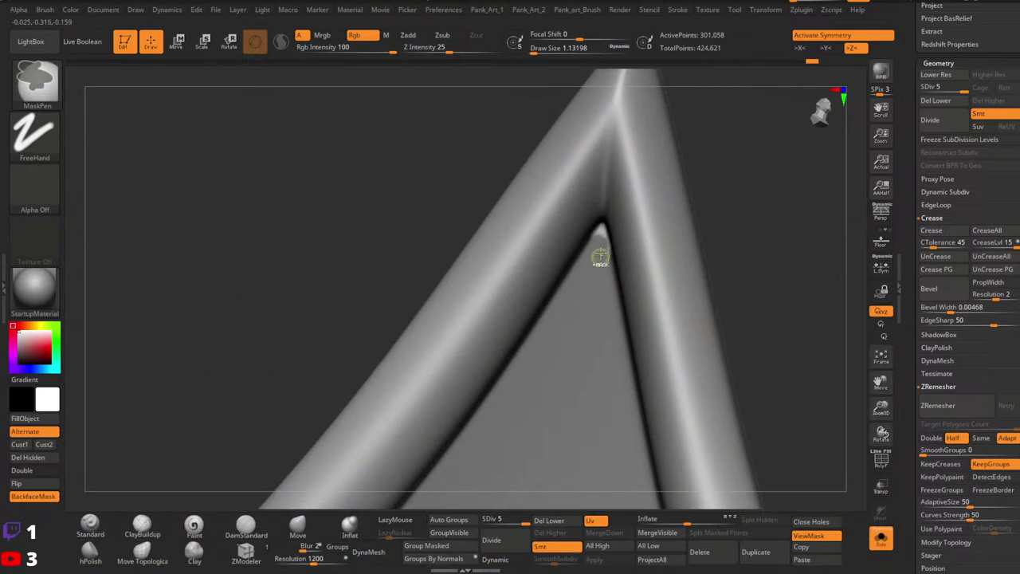
Paint the mask into the unmasked gaps at the inner panel's upper tip and side corner.
right_drag(620, 262, 617, 250)
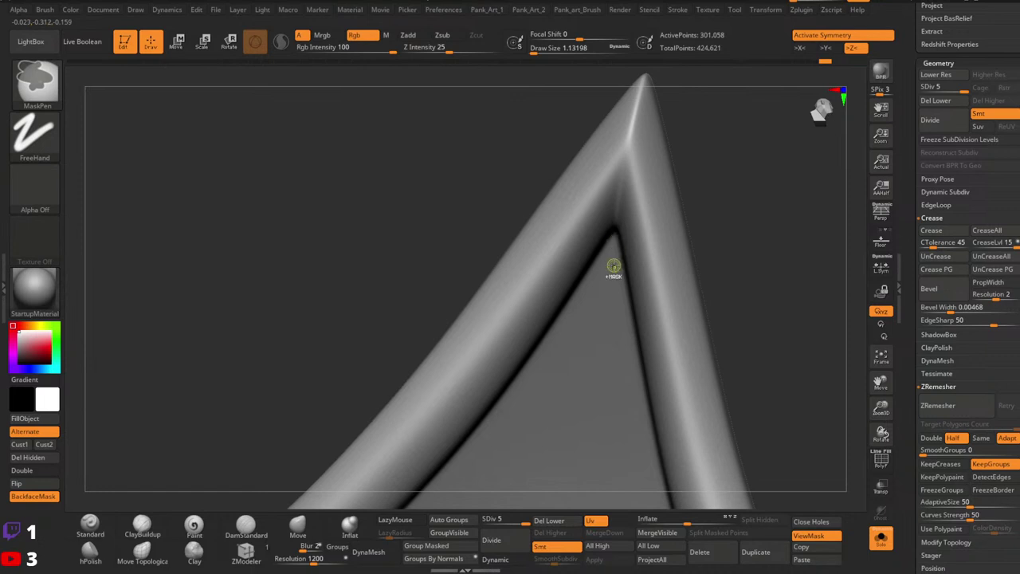
mouse_move(613, 265)
ctrl+right_down()
mouse_move(545, 300)
mouse_move(569, 250)
mouse_move(710, 292)
mouse_move(621, 262)
ctrl+right_up()
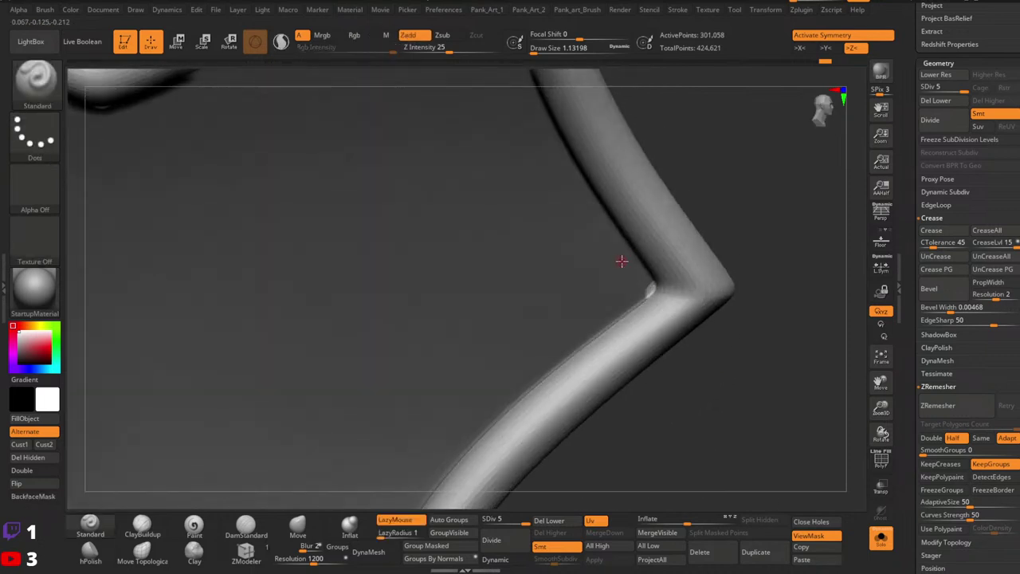
key(ctrl)
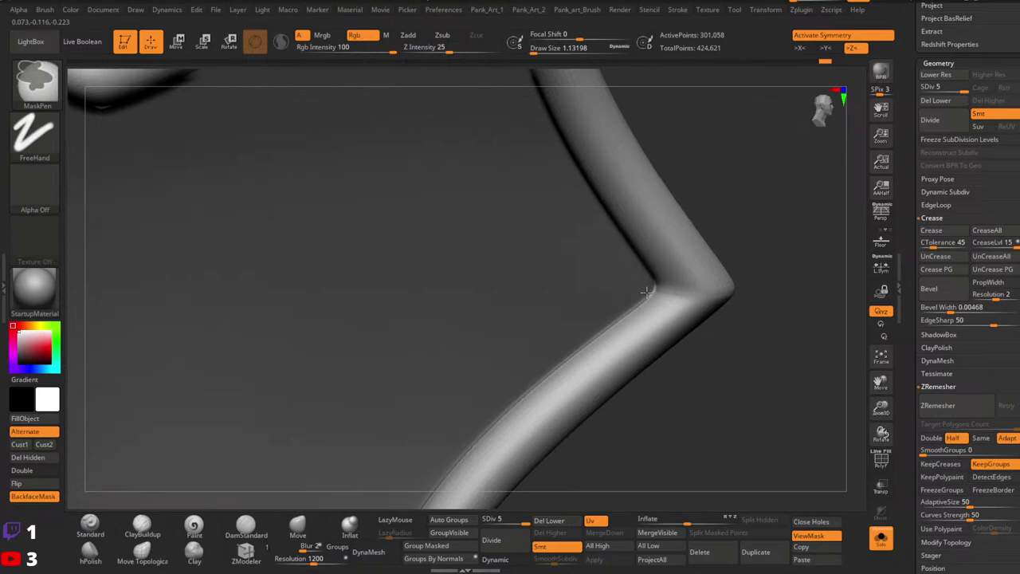
Paint the mask over the remaining gap at the inner panel's lower point and check the whole panel.
mouse_move(649, 290)
ctrl+right_down()
mouse_move(542, 294)
mouse_move(510, 343)
ctrl+right_up()
mouse_move(511, 343)
alt+right_down()
mouse_move(544, 234)
mouse_move(494, 311)
alt+right_up()
ctrl+right_drag(494, 311, 578, 330)
mouse_move(413, 375)
alt+right_down()
mouse_move(492, 290)
mouse_move(549, 307)
mouse_move(537, 285)
alt+right_up()
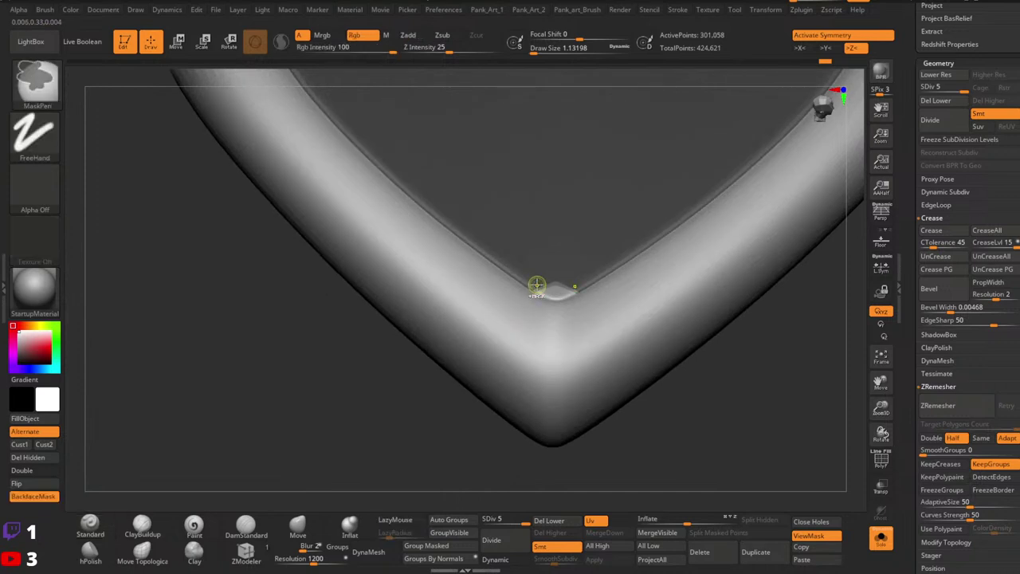
ctrl+right_drag(612, 295, 558, 243)
right_drag(558, 243, 624, 289)
ctrl+right_drag(538, 269, 573, 285)
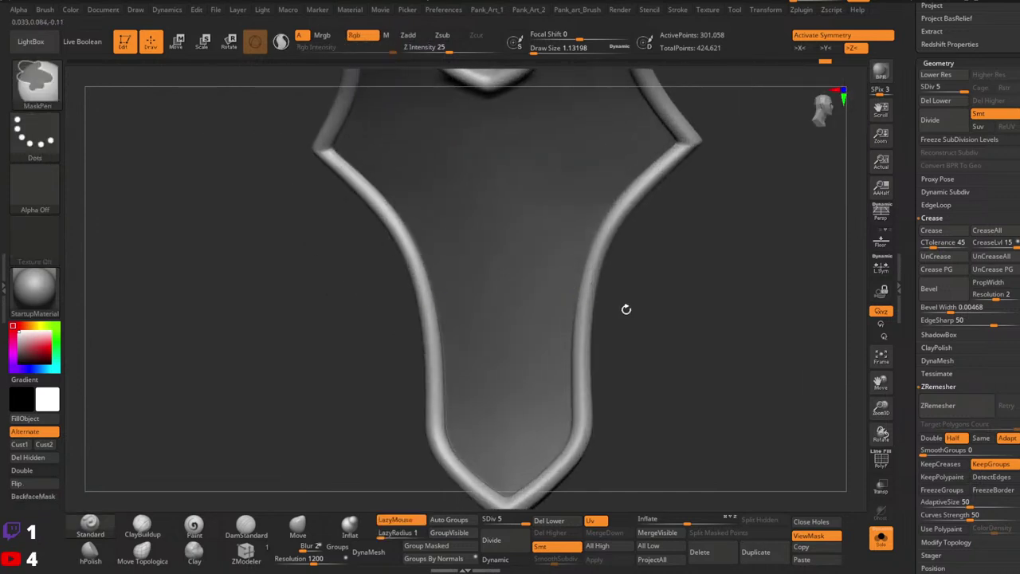
Examine the side corner where the inner panel meets the rim, alternately hiding and showing the panel.
right_drag(626, 310, 597, 247)
alt+right_drag(595, 182, 494, 309)
ctrl+right_drag(494, 310, 617, 304)
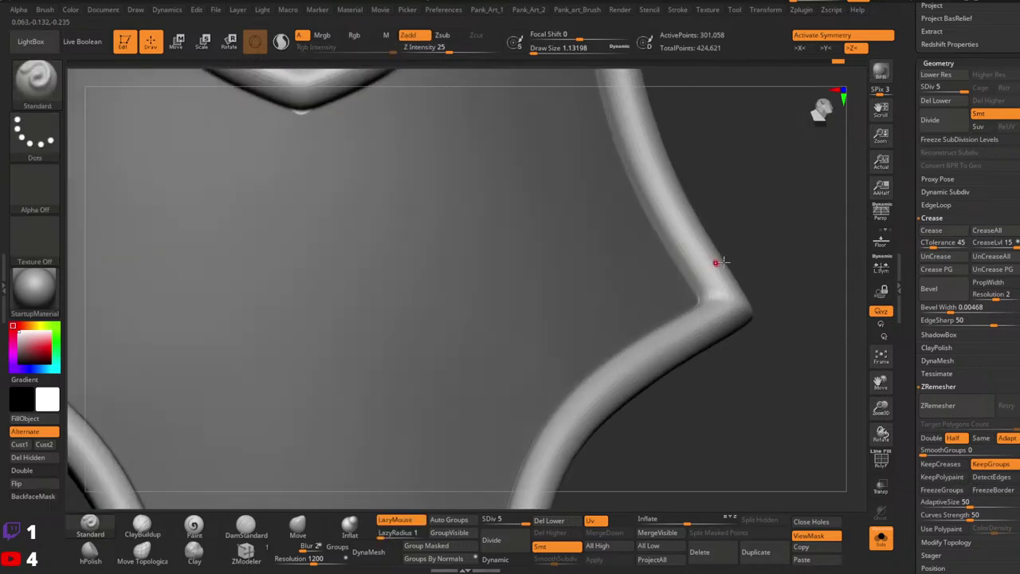
ctrl+right_drag(767, 320, 738, 295)
ctrl+shift+click(564, 280)
ctrl+shift+drag(749, 299, 773, 364)
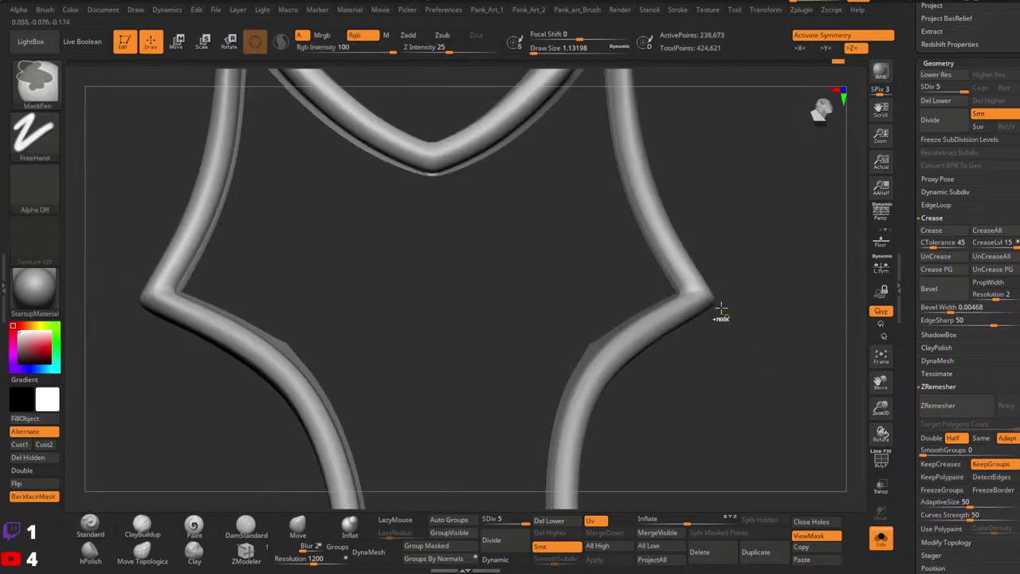
ctrl+right_drag(707, 311, 710, 317)
ctrl+shift+click(708, 314)
ctrl+shift+click(662, 293)
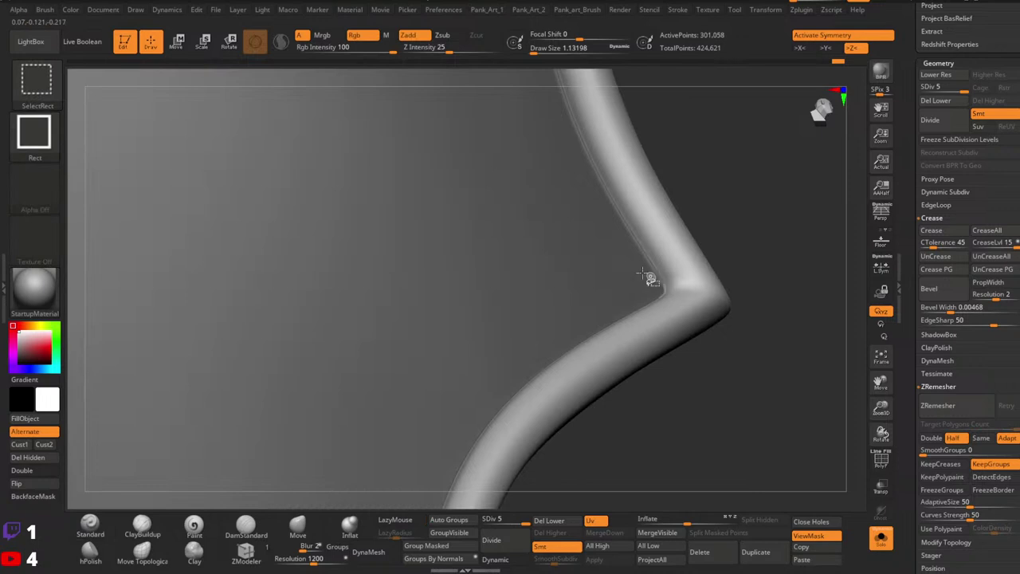
ctrl+shift+click(618, 272)
right_drag(654, 263, 675, 259)
ctrl+shift+drag(702, 262, 726, 309)
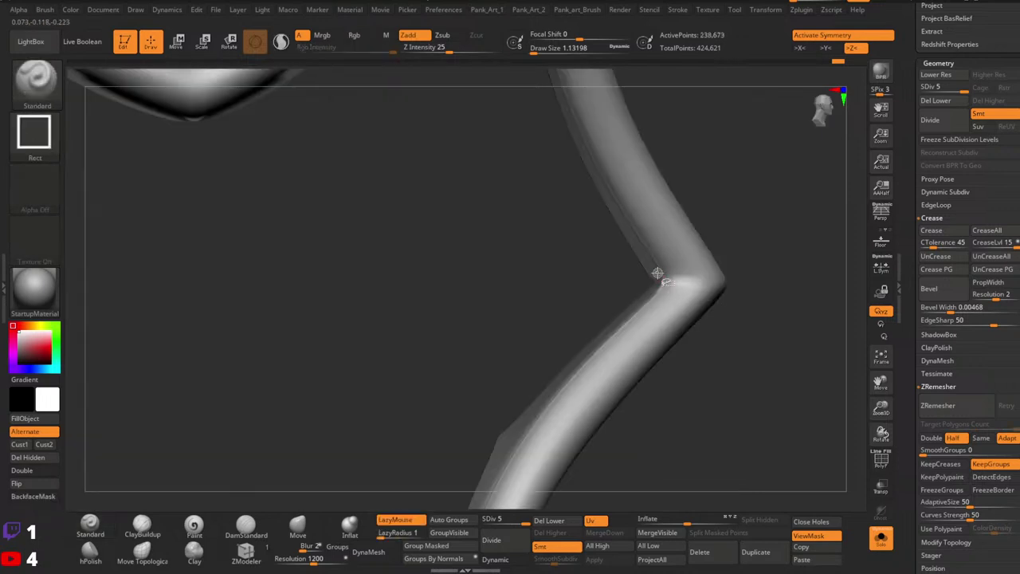
ctrl+shift+click(674, 296)
ctrl+shift+click(679, 288)
ctrl+right_drag(751, 286, 749, 321)
ctrl+shift+click(752, 323)
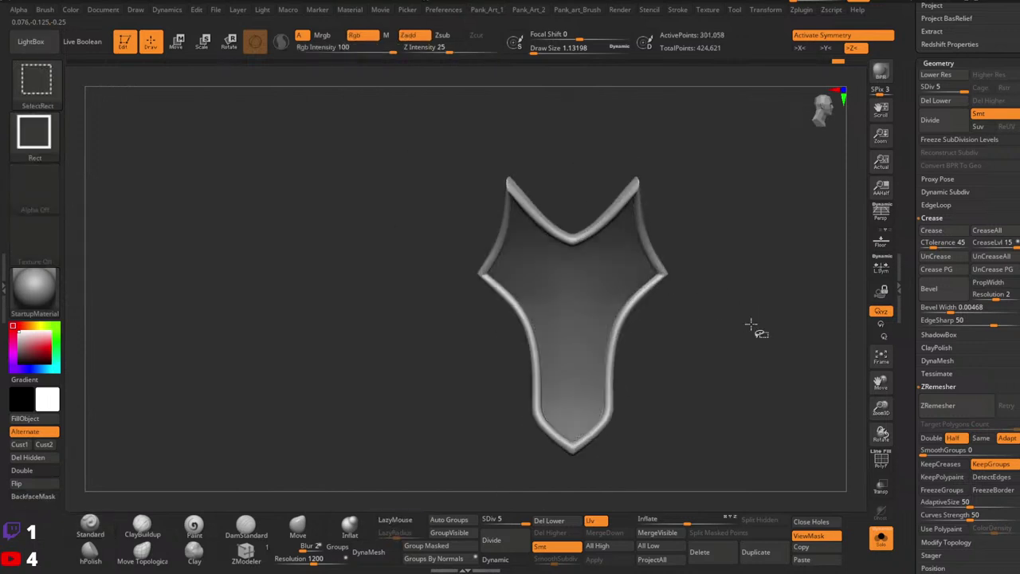
Hide the raised rim, leaving only the inner panel and its thin border strip visible.
ctrl+shift+click(596, 311)
ctrl+right_drag(675, 303, 690, 312)
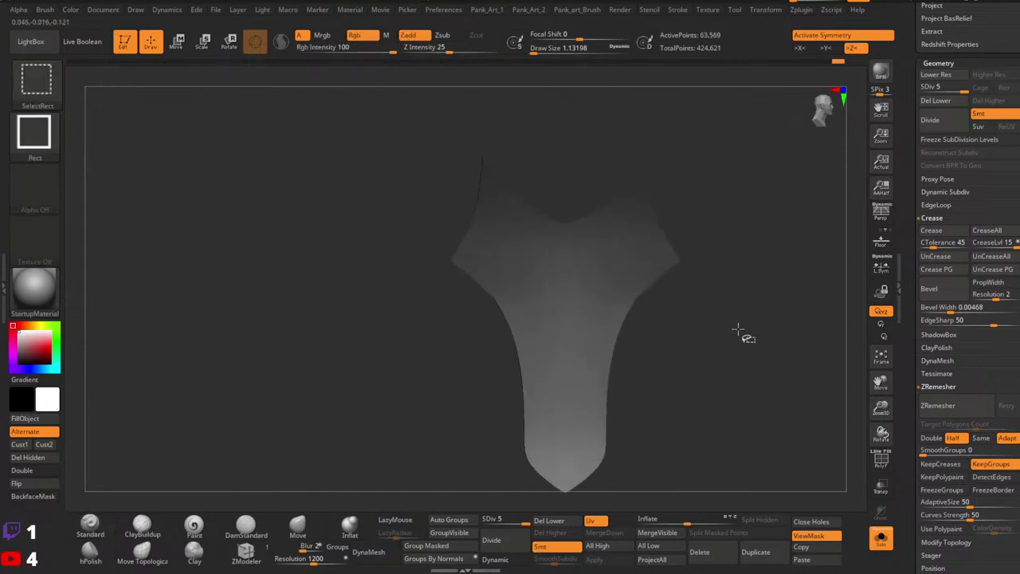
ctrl+shift+click(738, 328)
ctrl+shift+click(675, 282)
ctrl+shift+click(724, 315)
ctrl+shift+click(598, 282)
ctrl+shift+click(609, 291)
ctrl+right_drag(676, 283, 705, 307)
ctrl+shift+click(644, 336)
ctrl+shift+drag(726, 310, 754, 368)
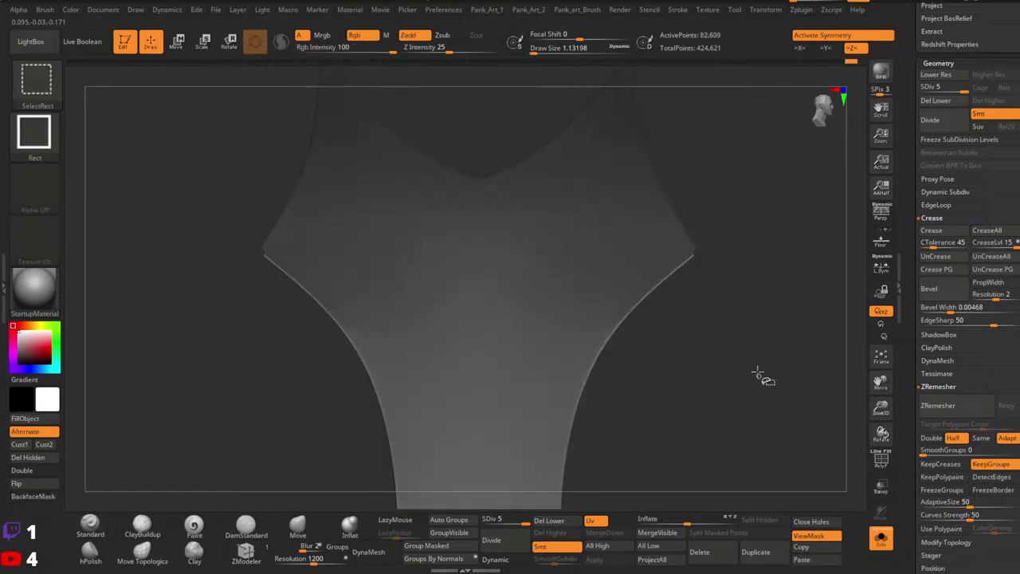
ctrl+right_drag(754, 368, 754, 306)
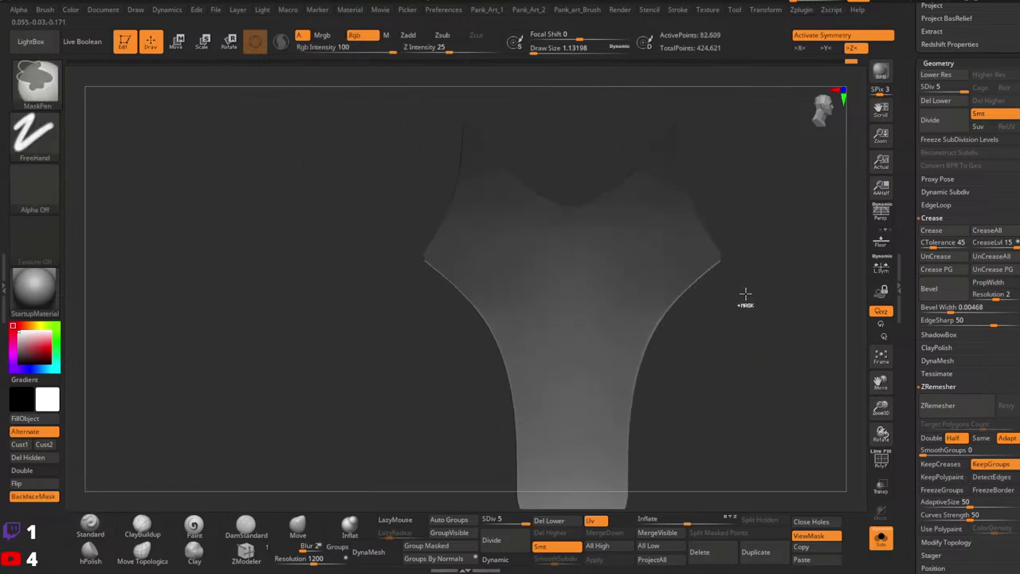
Unmask curved flank areas down both sides of the inner panel with a Lasso MaskPen, and turn off Solo mode.
right_drag(710, 271, 741, 287)
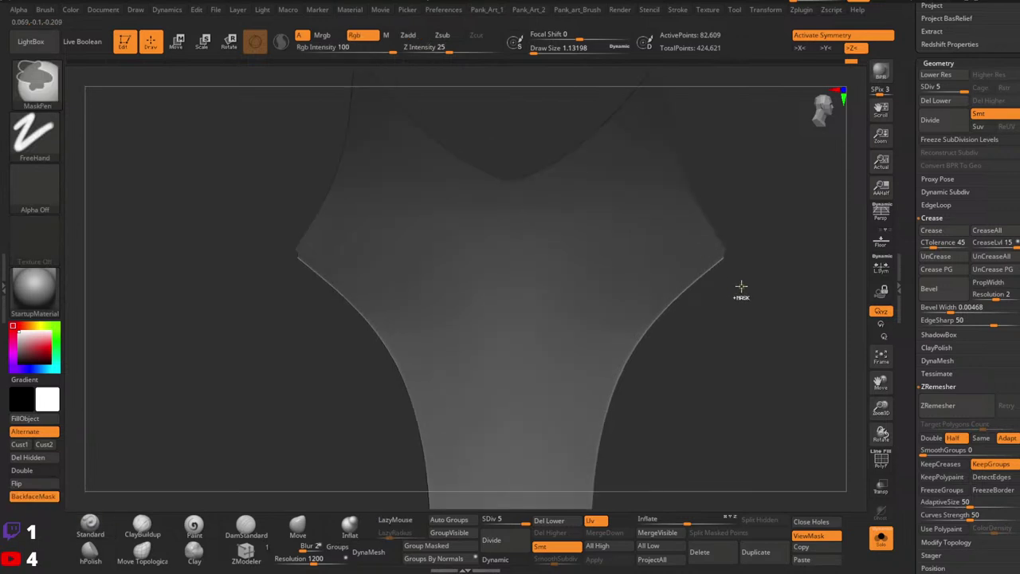
ctrl+click(34, 135)
ctrl+click(205, 169)
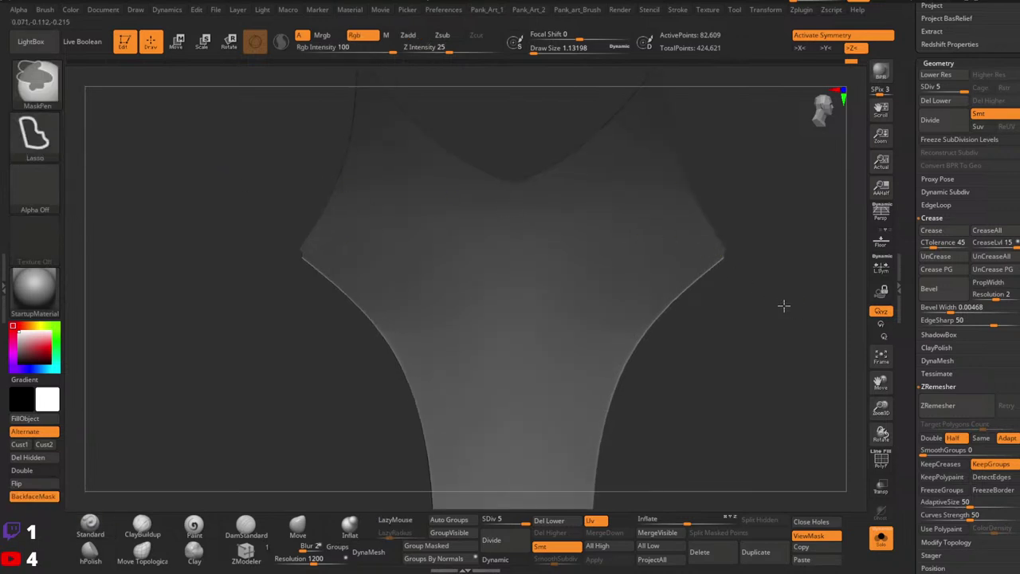
ctrl+right_drag(784, 306, 689, 382)
alt+right_drag(689, 382, 706, 305)
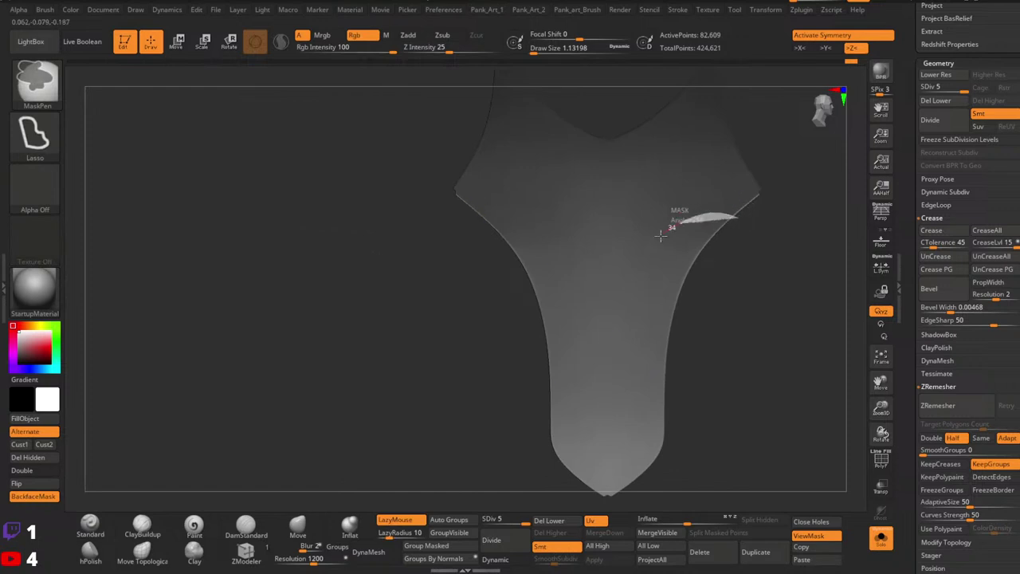
mouse_move(614, 410)
ctrl+alt+mouse_down()
mouse_move(673, 534)
mouse_move(864, 385)
ctrl+alt+mouse_up()
ctrl+alt+drag(658, 436, 363, 567)
ctrl+right_drag(785, 446, 812, 348)
click(886, 539)
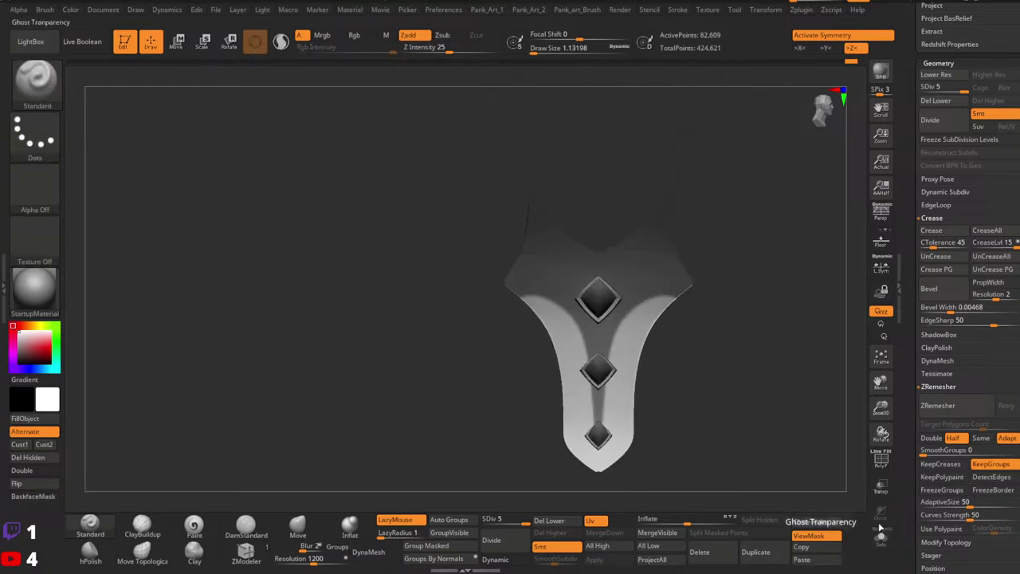
Try to reshape the unmasked flanks' curved inner edge with lasso strokes from the side corner toward the middle diamond.
ctrl+right_drag(642, 282, 806, 239)
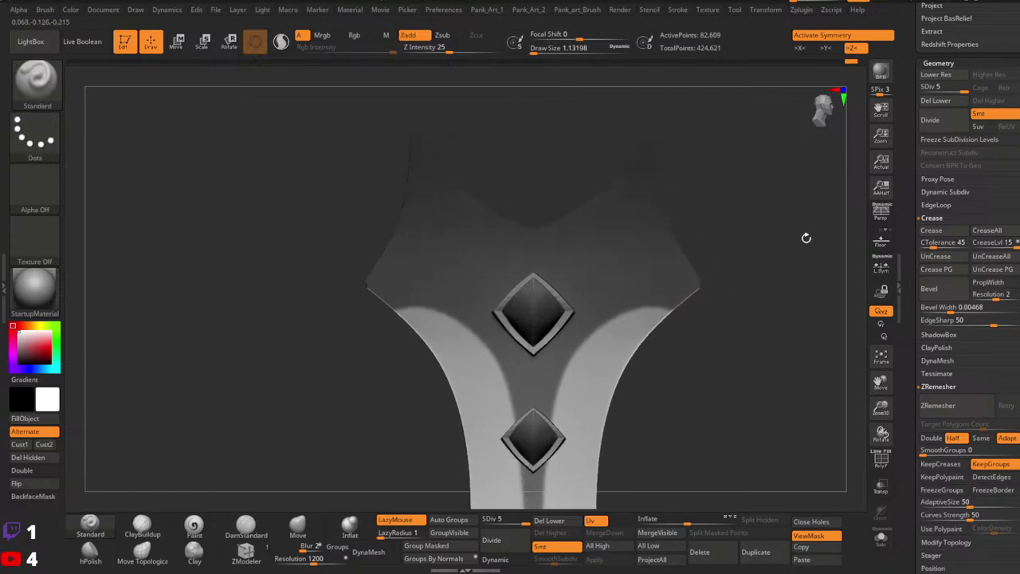
key(ctrl)
mouse_move(576, 343)
ctrl+alt+mouse_down()
mouse_move(609, 311)
mouse_move(662, 289)
mouse_move(684, 357)
ctrl+alt+mouse_up()
key(ctrl+z)
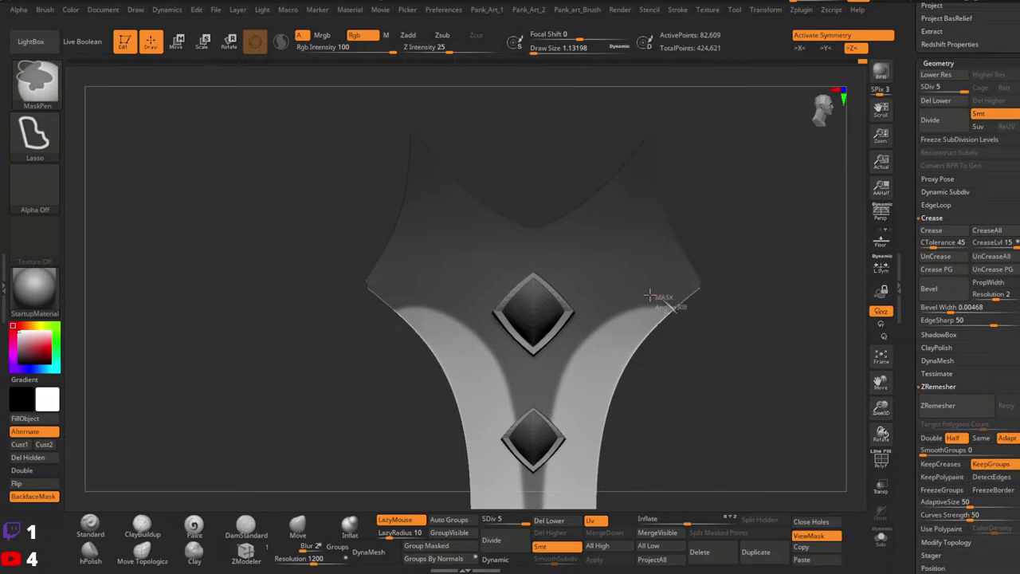
mouse_move(649, 295)
ctrl+alt+mouse_down()
mouse_move(580, 335)
mouse_move(556, 388)
ctrl+alt+mouse_up()
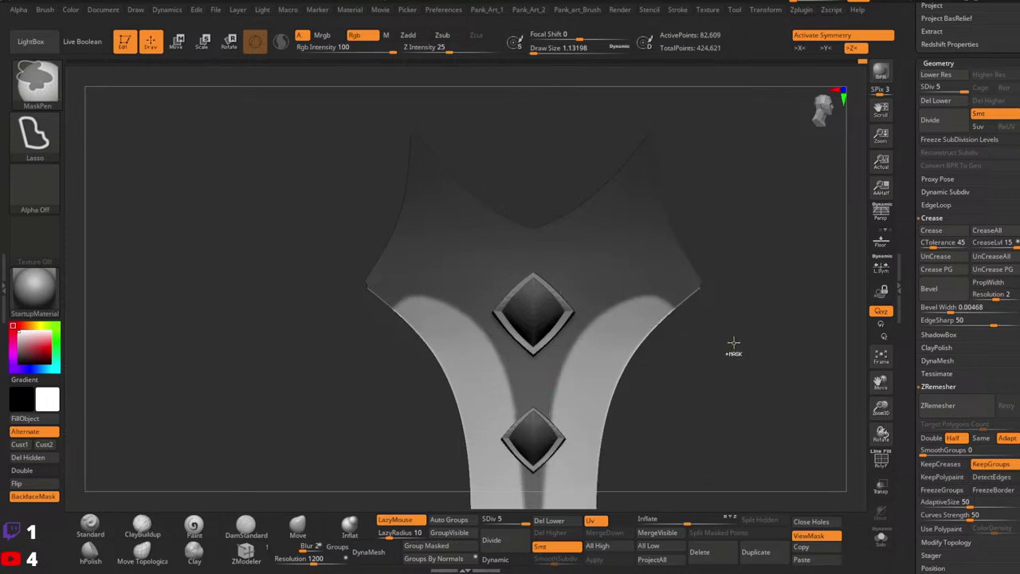
key(ctrl+z)
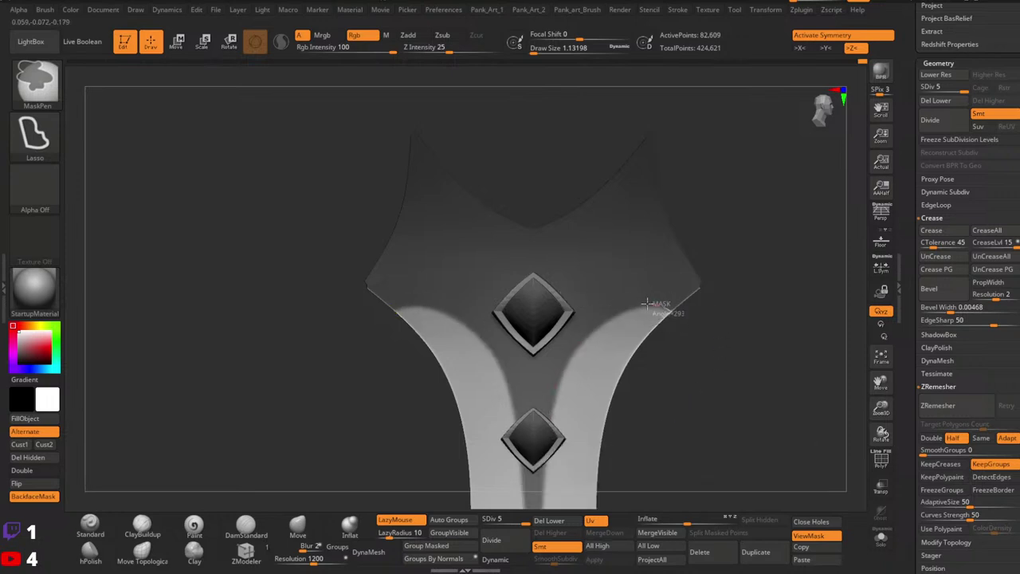
Lasso-unmask the flanks' curved inner edge once more, between the panel's side corner and the middle diamond.
mouse_move(647, 304)
ctrl+alt+mouse_down()
mouse_move(566, 363)
mouse_move(555, 392)
ctrl+alt+mouse_up()
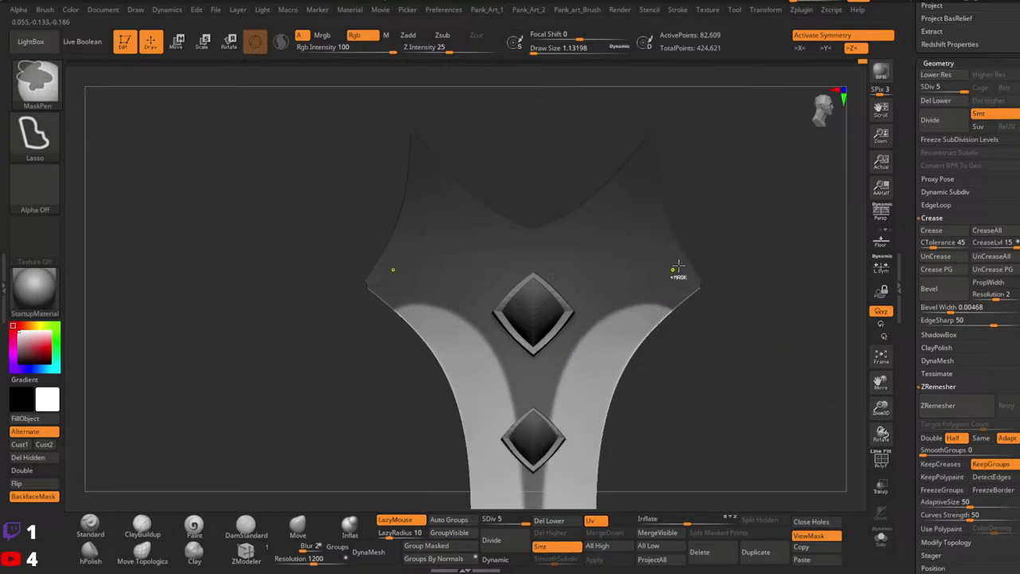
ctrl+right_drag(841, 257, 685, 290)
alt+right_drag(710, 385, 729, 323)
ctrl+right_drag(608, 290, 677, 309)
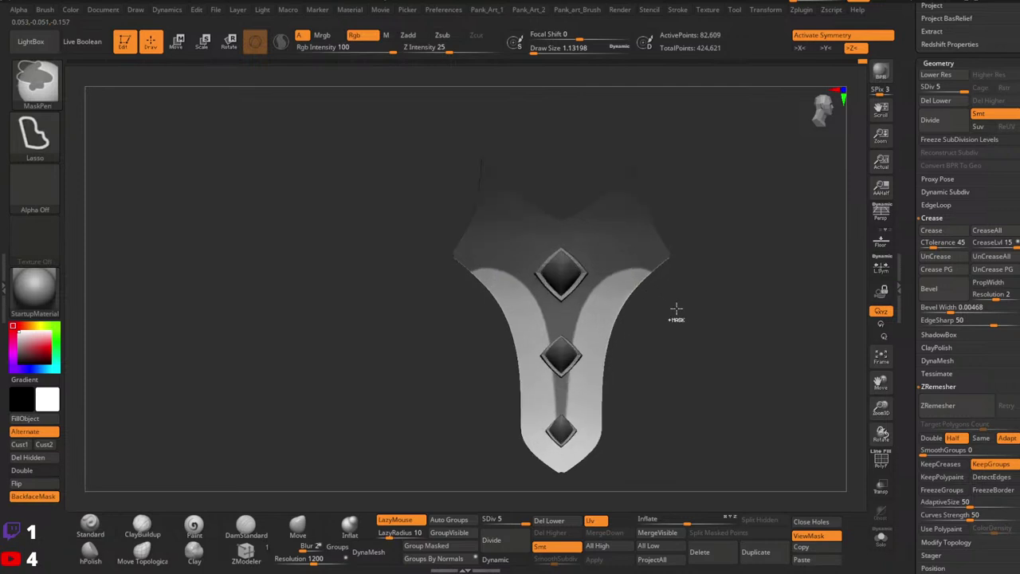
Undo a trial lasso mask beside the top diamond and invert the mask on the isolated inner panel.
ctrl+right_drag(603, 319, 636, 299)
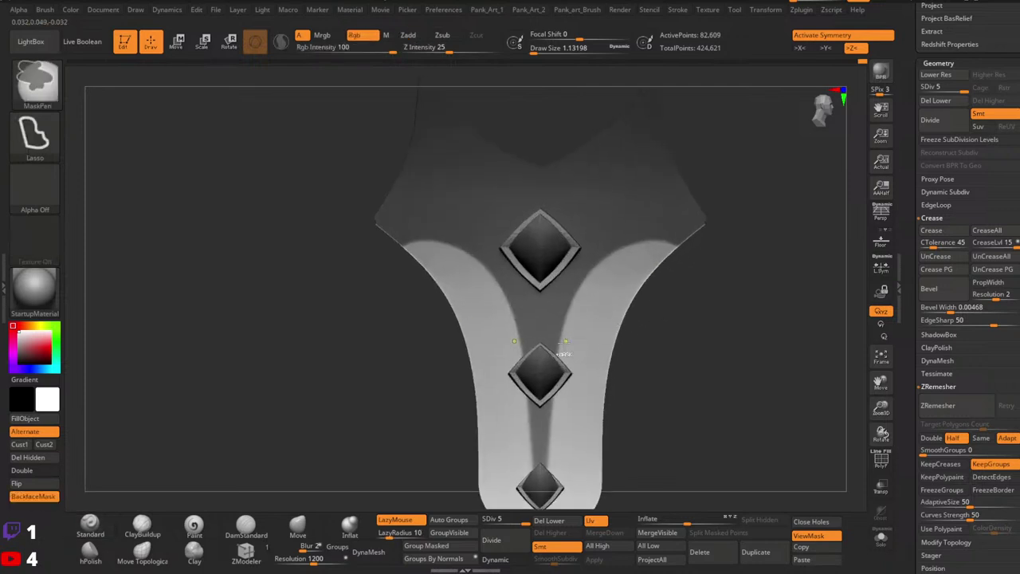
mouse_move(581, 289)
ctrl+mouse_down()
mouse_move(603, 262)
mouse_move(644, 245)
mouse_move(609, 197)
mouse_move(555, 219)
ctrl+mouse_up()
key(ctrl+z)
mouse_move(718, 281)
ctrl+right_down()
mouse_move(668, 292)
mouse_move(691, 312)
mouse_move(706, 309)
ctrl+right_up()
ctrl+click(669, 308)
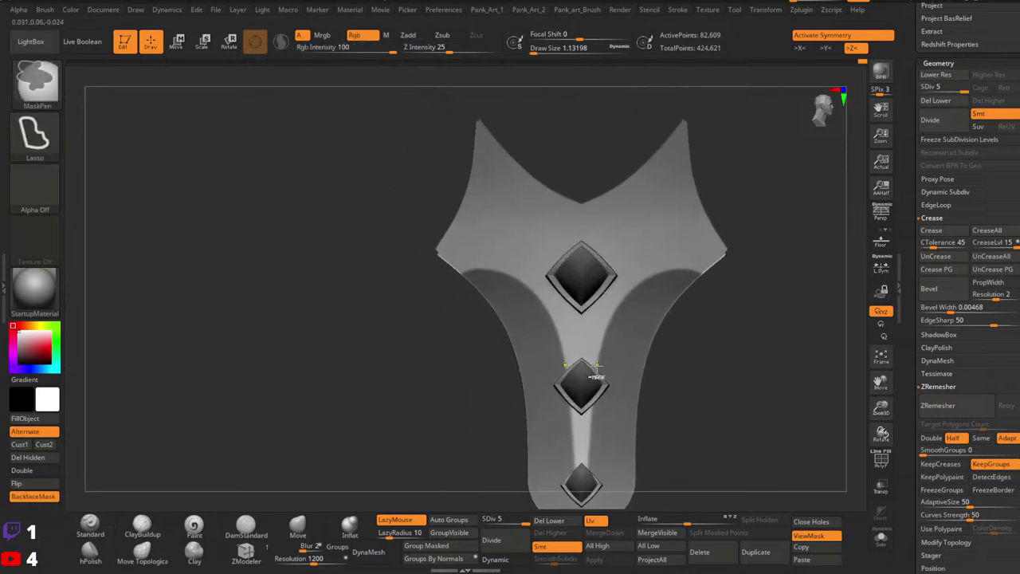
Try unmasking the flank's inner curve beside the top diamond with lasso strokes.
ctrl+alt+drag(609, 319, 679, 267)
key(ctrl+z)
ctrl+alt+drag(618, 308, 657, 260)
key(ctrl+z)
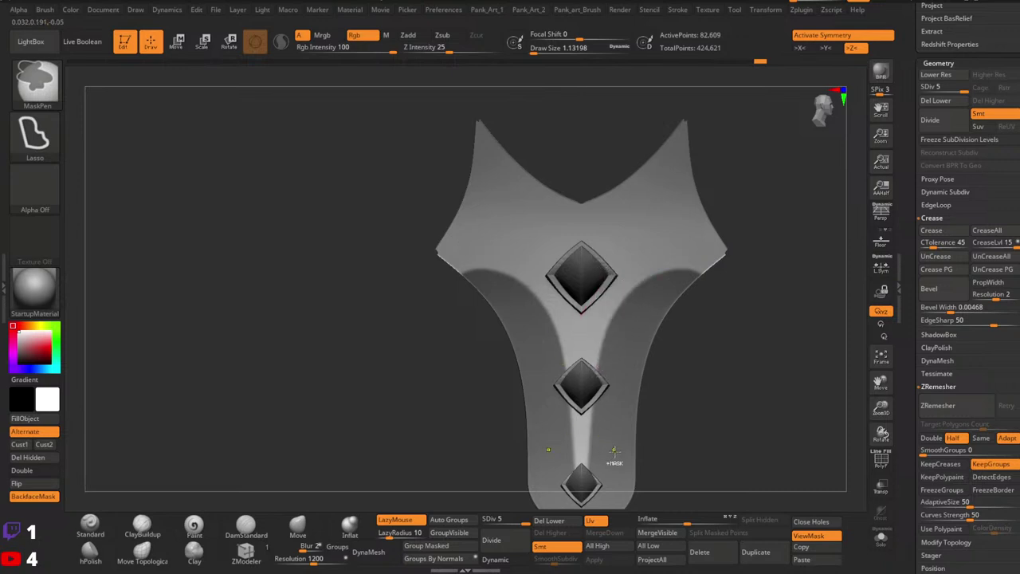
Set the MaskPen to a FreeHand stroke with a LazyRadius of 32 and a draw size of about 10.54.
click(34, 134)
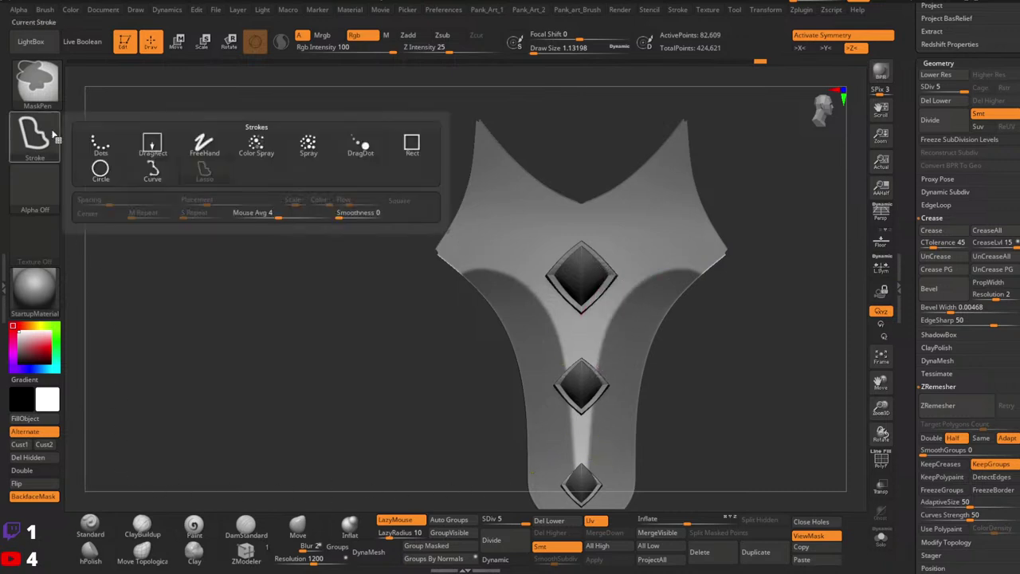
click(199, 145)
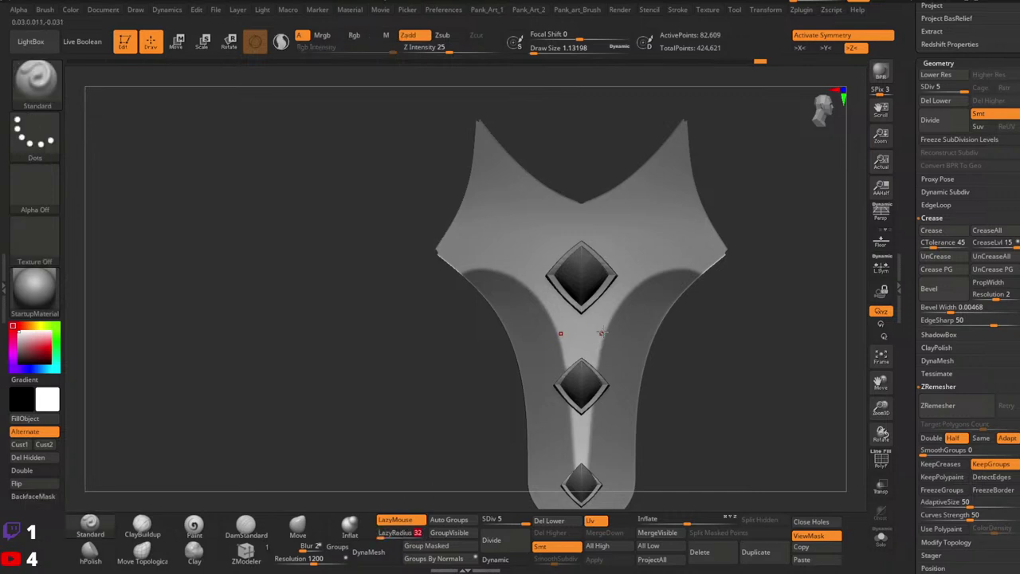
key(space)
key(ctrl)
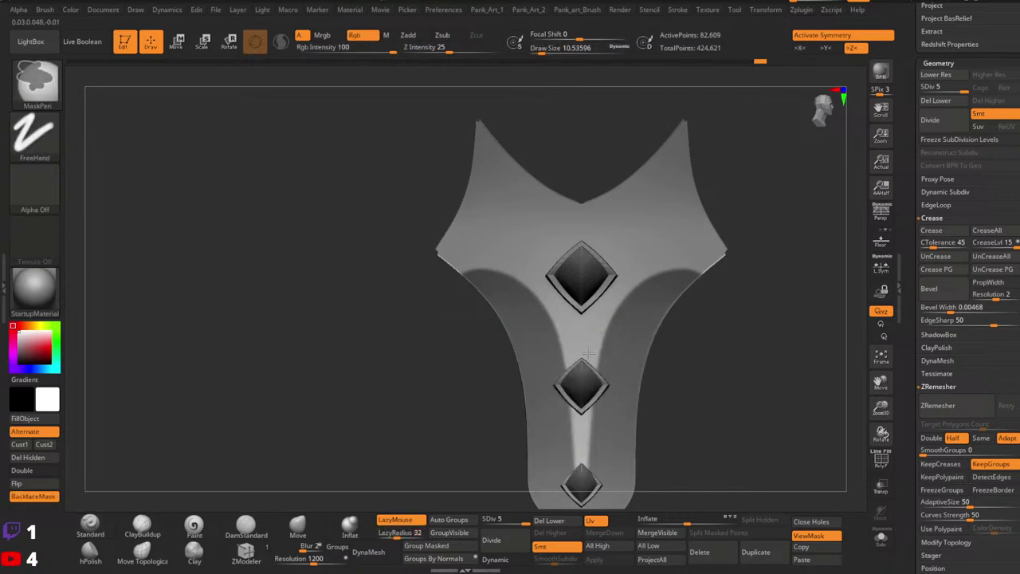
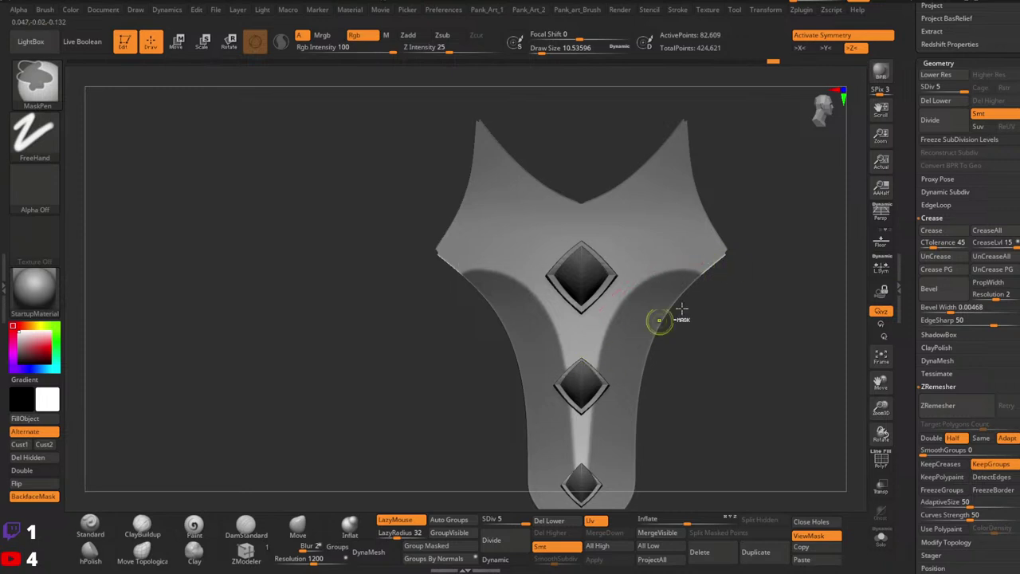
alt+right_drag(660, 309, 707, 321)
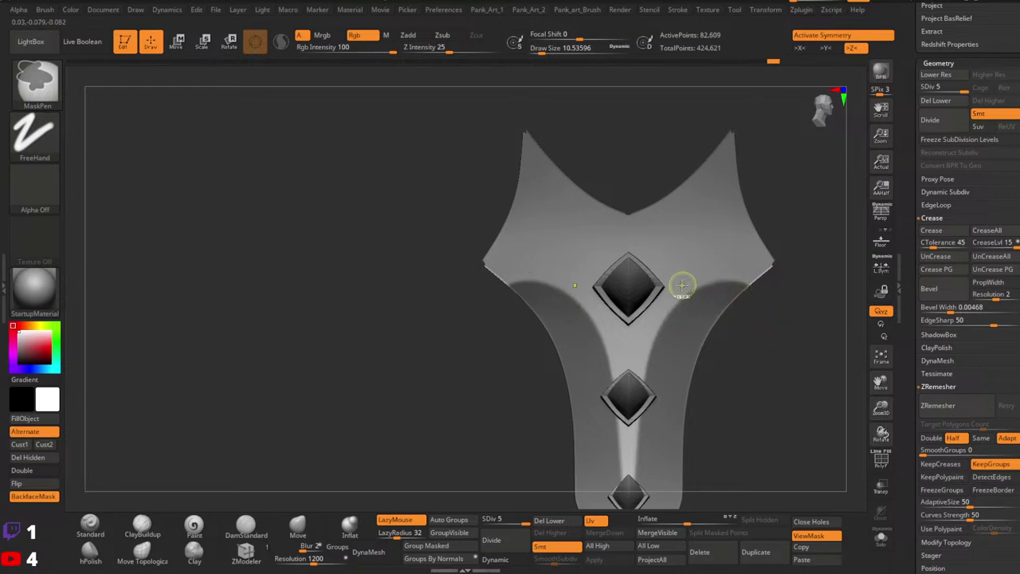
Isolate the inner panel again, invert the mask on it alone and unhide the rest of the plate.
mouse_move(823, 259)
ctrl+right_down()
mouse_move(695, 330)
mouse_move(728, 323)
ctrl+right_up()
ctrl+shift+click(745, 329)
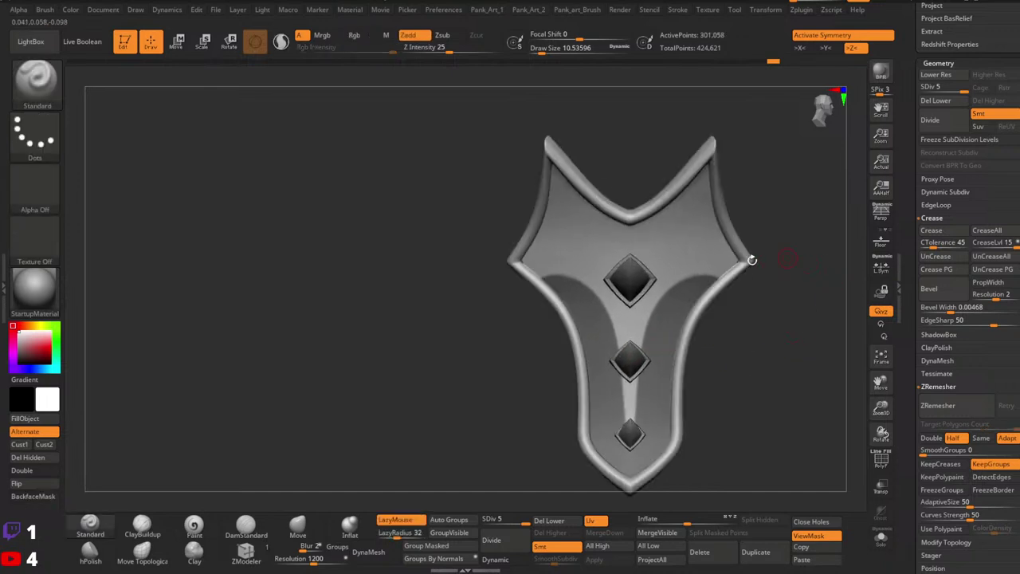
right_drag(752, 260, 648, 316)
ctrl+shift+click(648, 316)
ctrl+click(756, 362)
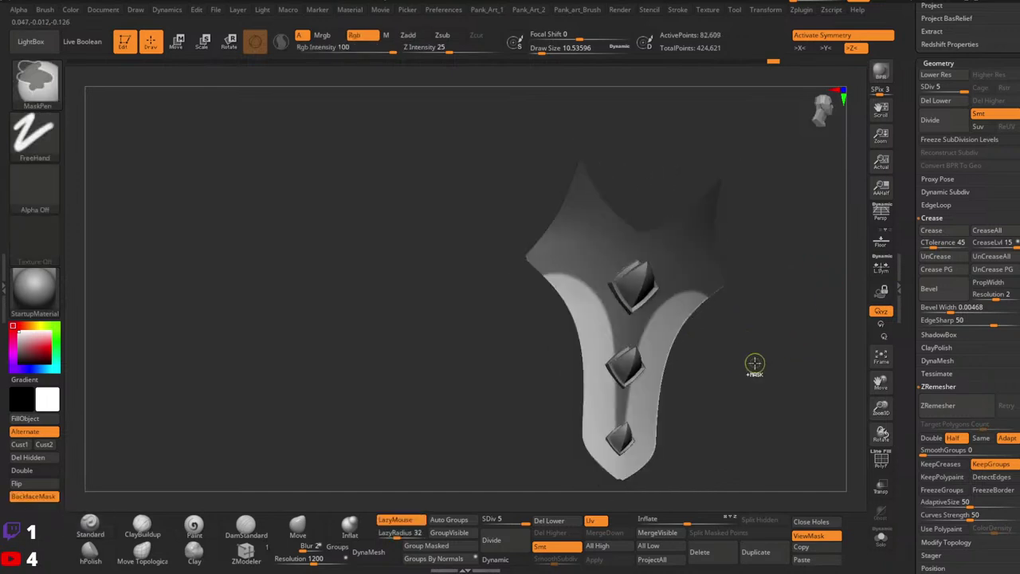
ctrl+shift+click(764, 362)
right_drag(770, 362, 727, 367)
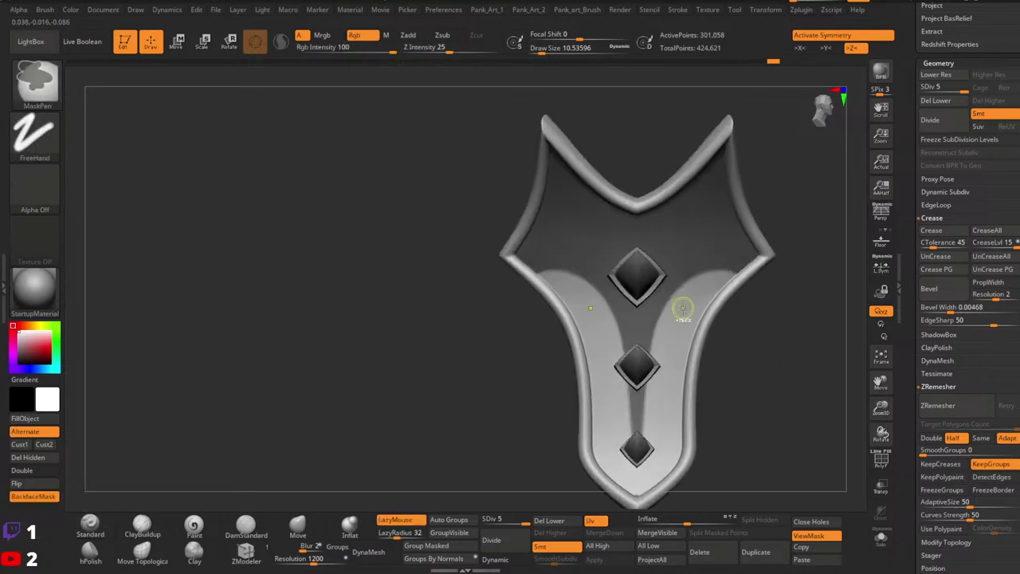
Invert the mask across the whole plate to protect the rim and lower flanks, and switch to Move mode.
ctrl+click(775, 322)
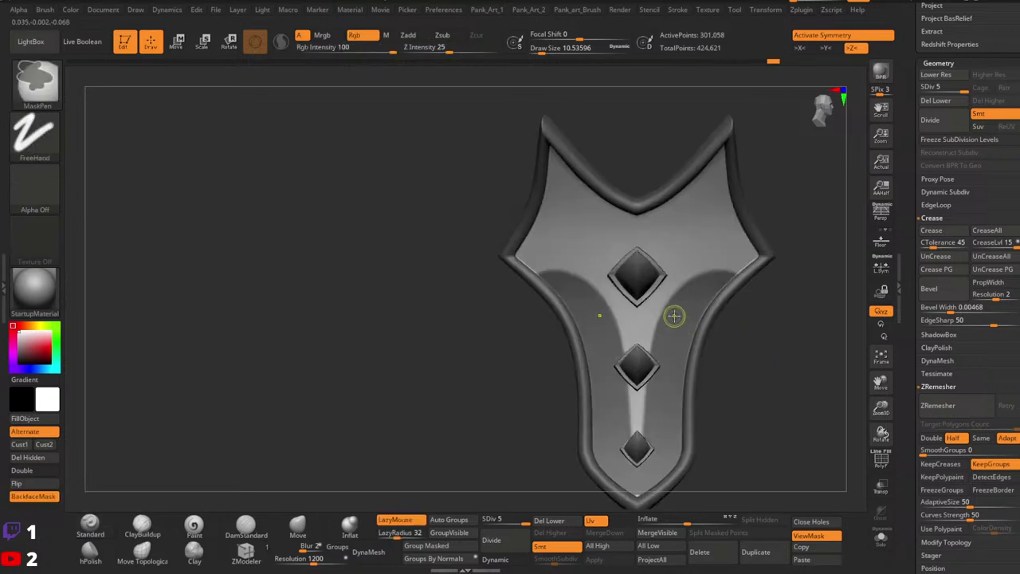
ctrl+click(765, 344)
alt+right_drag(782, 334, 737, 354)
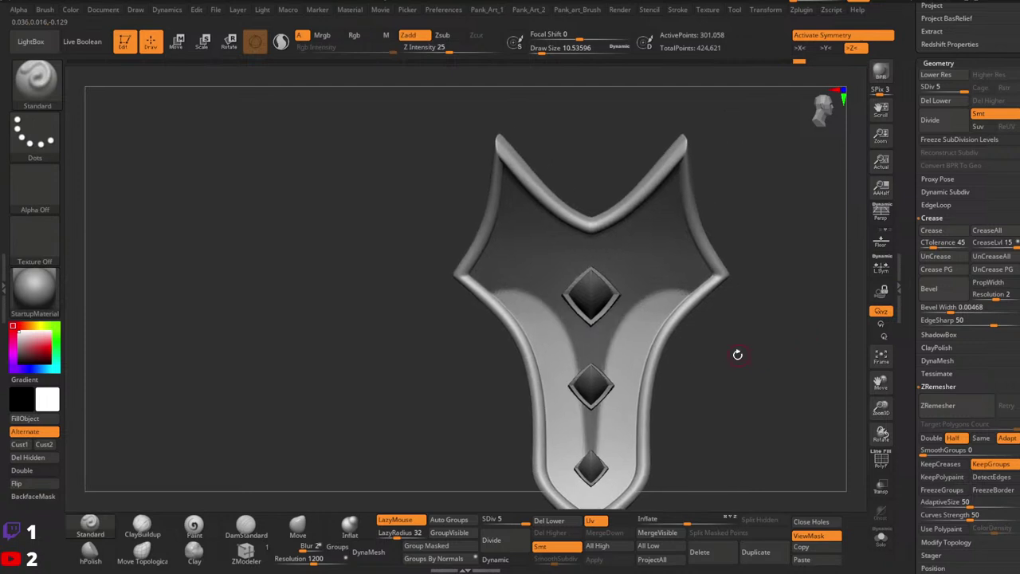
key(w)
ctrl+click(733, 328)
Turn off symmetry and place a transpose line about 0.126 units long from beside the top diamond toward the side rim.
click(255, 42)
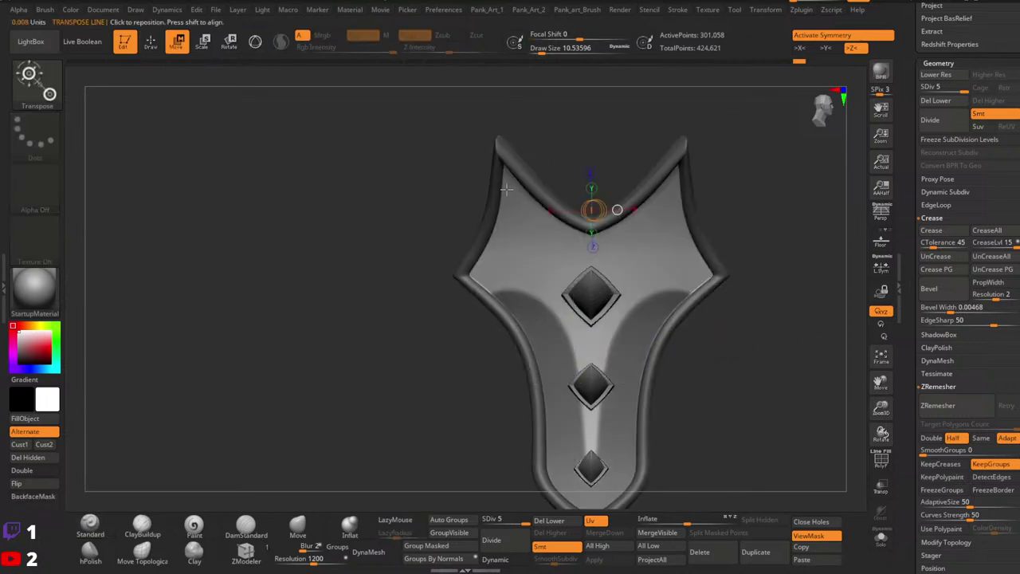
key(x)
drag(636, 281, 680, 233)
right_drag(682, 232, 687, 231)
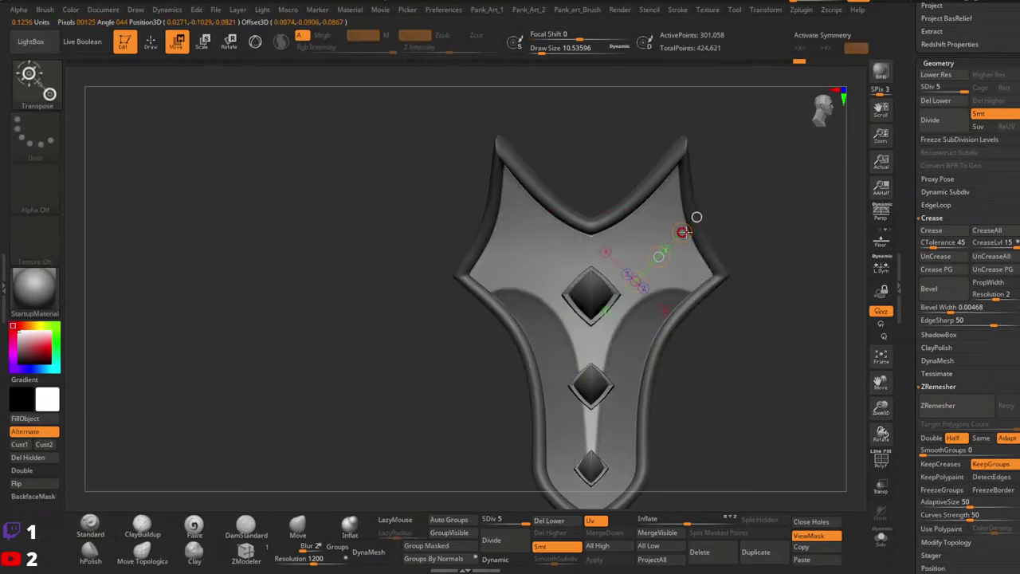
ctrl+right_drag(800, 266, 778, 259)
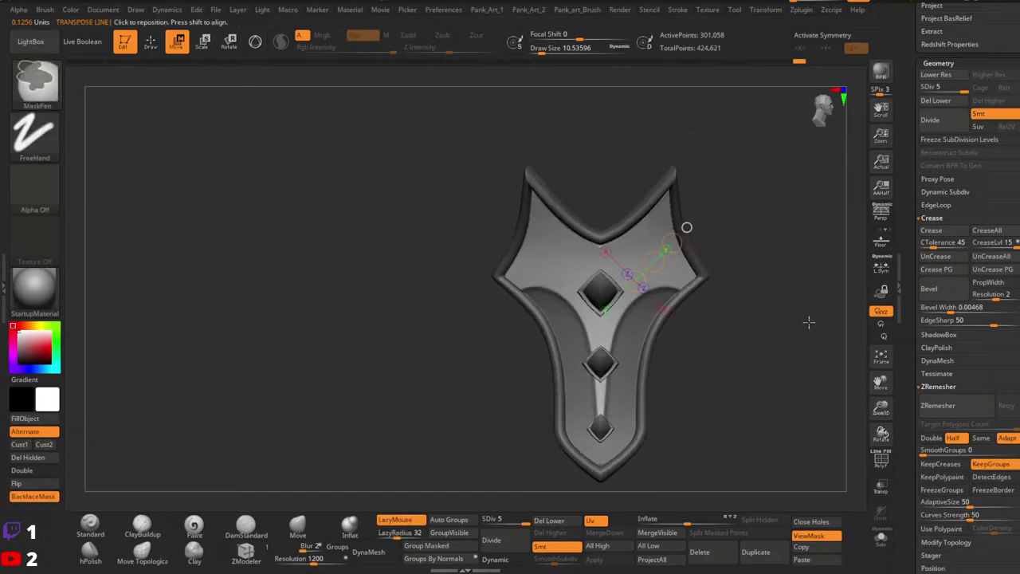
Try clearing the plate's mask and undo the change.
ctrl+drag(809, 321, 796, 344)
mouse_move(785, 363)
alt+right_down()
mouse_move(761, 372)
mouse_move(745, 344)
alt+right_up()
key(ctrl+z)
key(ctrl+z)
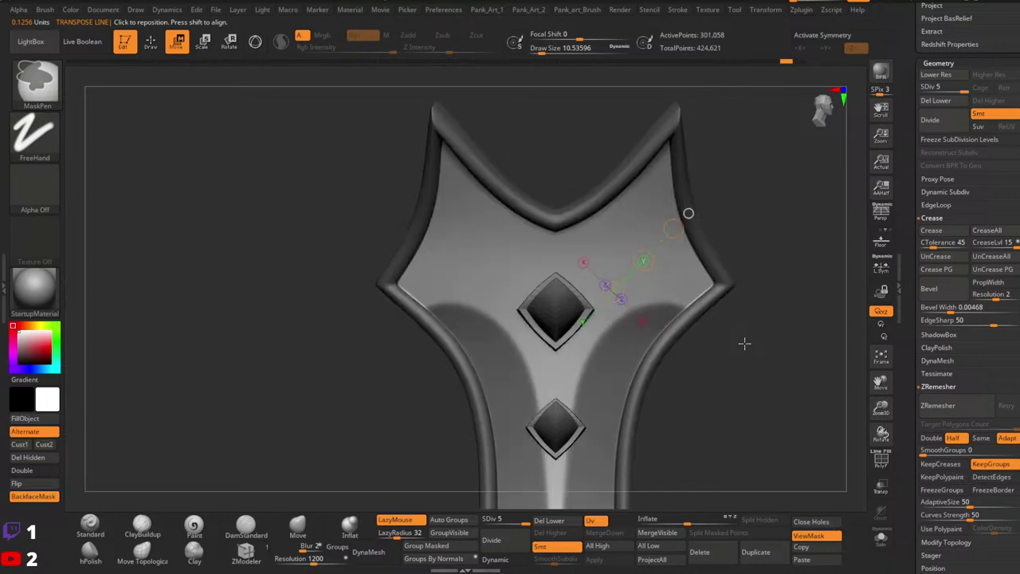
Set the Mask Blur Strength to 8 and check the plate's mask by inverting it back and forth.
ctrl+right_drag(744, 343, 733, 356)
ctrl+click(733, 355)
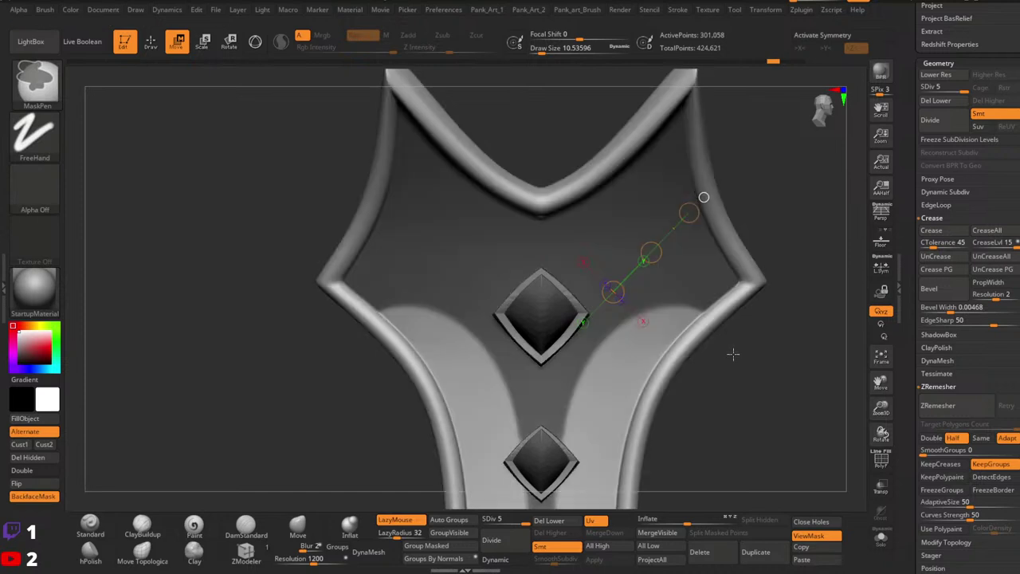
key(q)
ctrl+click(721, 358)
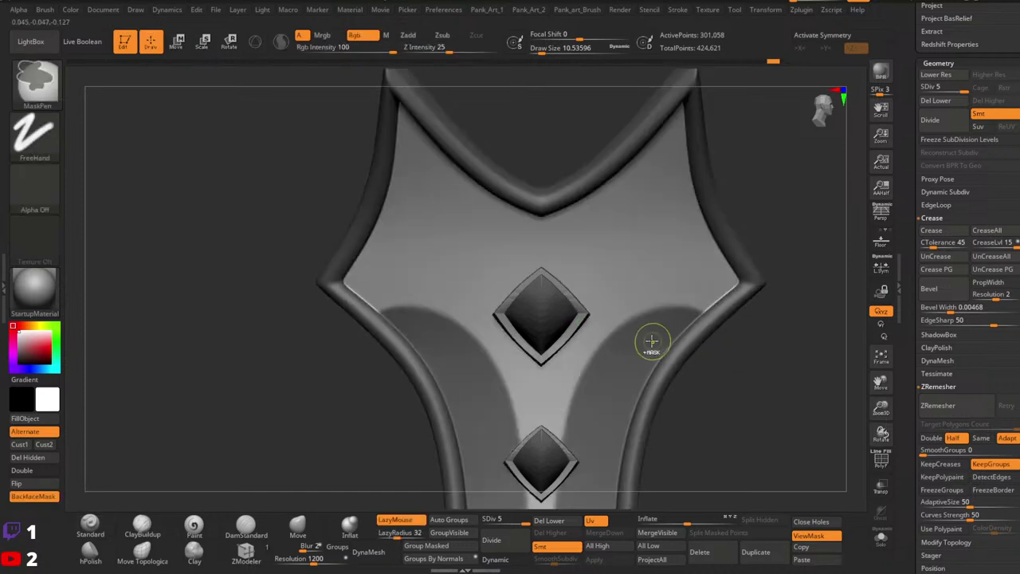
key(2)
click(608, 348)
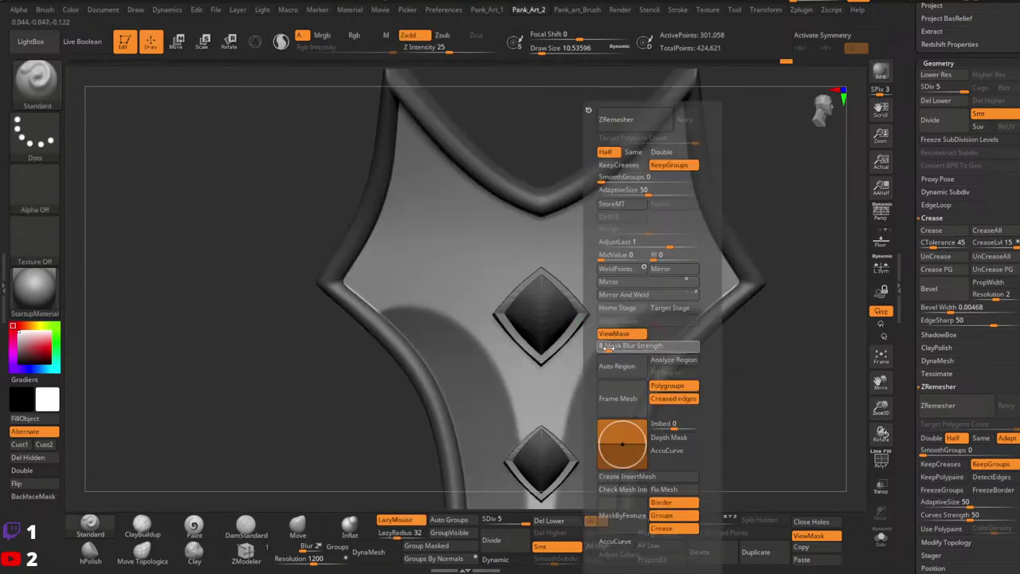
ctrl+click(750, 366)
ctrl+right_drag(781, 357, 752, 346)
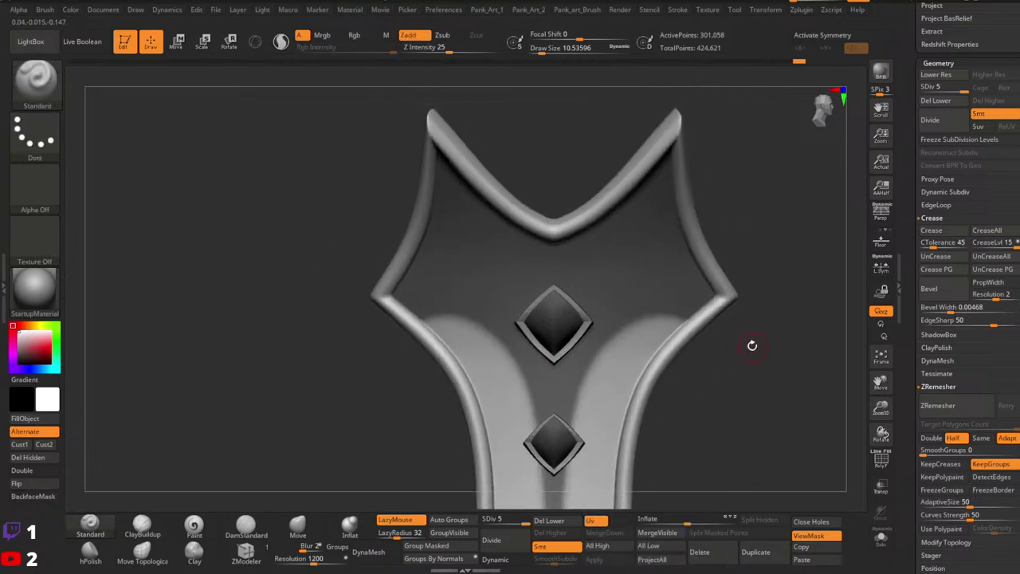
ctrl+click(753, 346)
Try stretching the unmasked upper panel in Move mode with the existing transpose line and undo the changes.
key(w)
drag(675, 240, 680, 239)
key(ctrl+z)
key(ctrl+z)
key(ctrl+z)
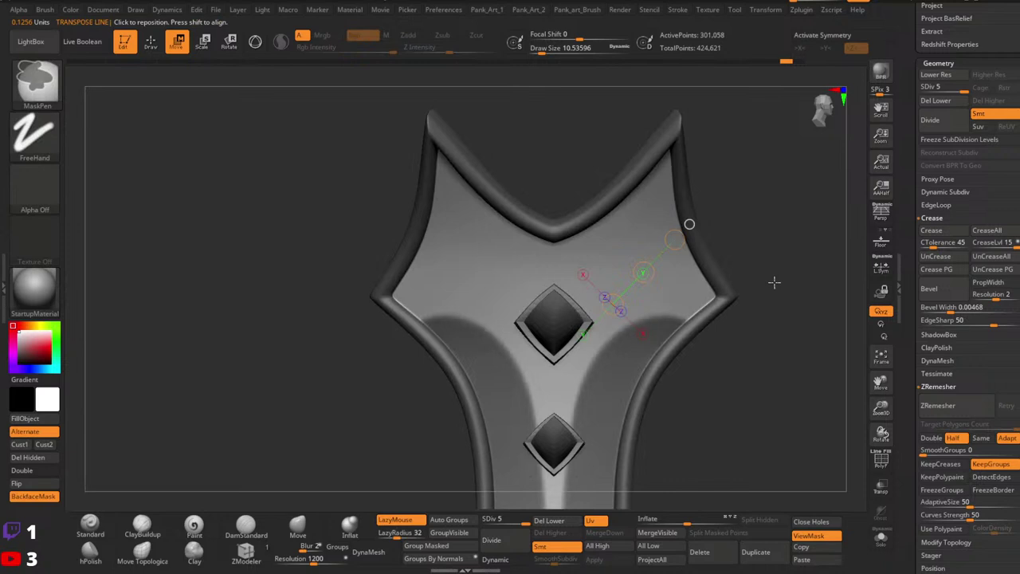
Check the inverted mask, try scaling the unmasked upper panel with the transpose line and undo the change.
ctrl+click(773, 287)
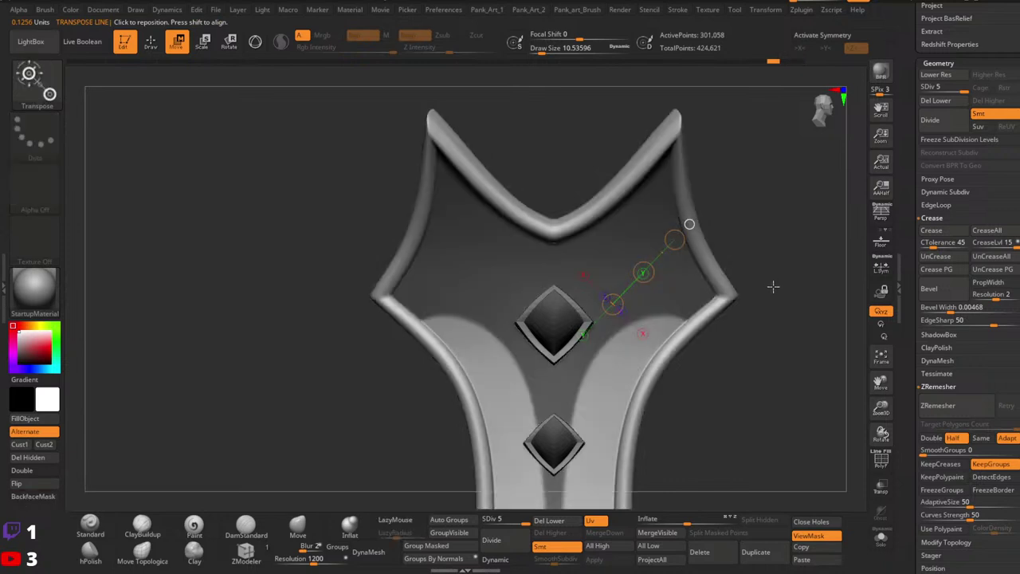
key(q)
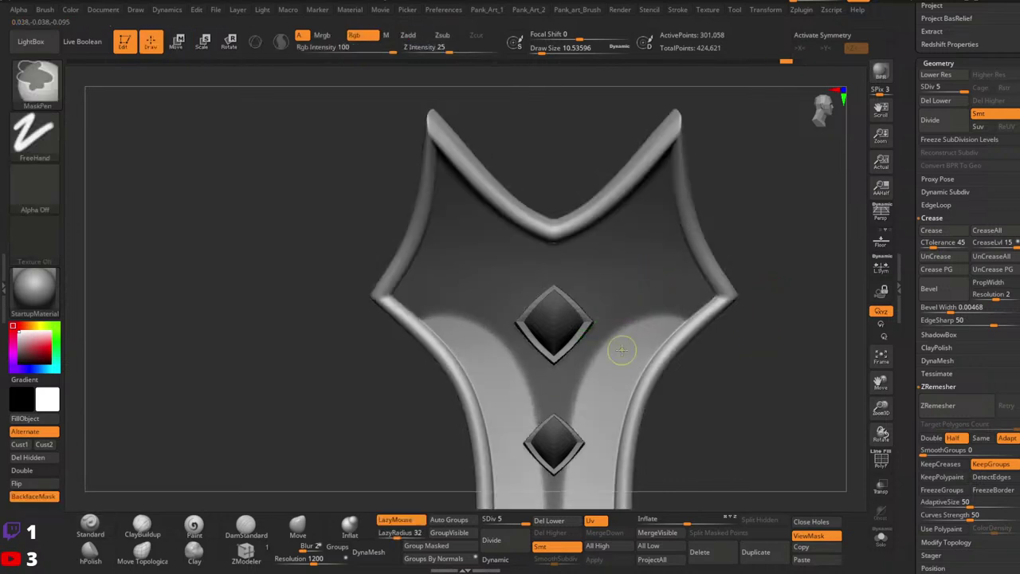
ctrl+click(741, 349)
key(e)
drag(675, 239, 679, 237)
key(ctrl+z)
key(ctrl+z)
Place a transpose line about 0.189 units long from below the top diamond toward the plate's side corner and return to Draw mode.
ctrl+right_drag(675, 239, 668, 317)
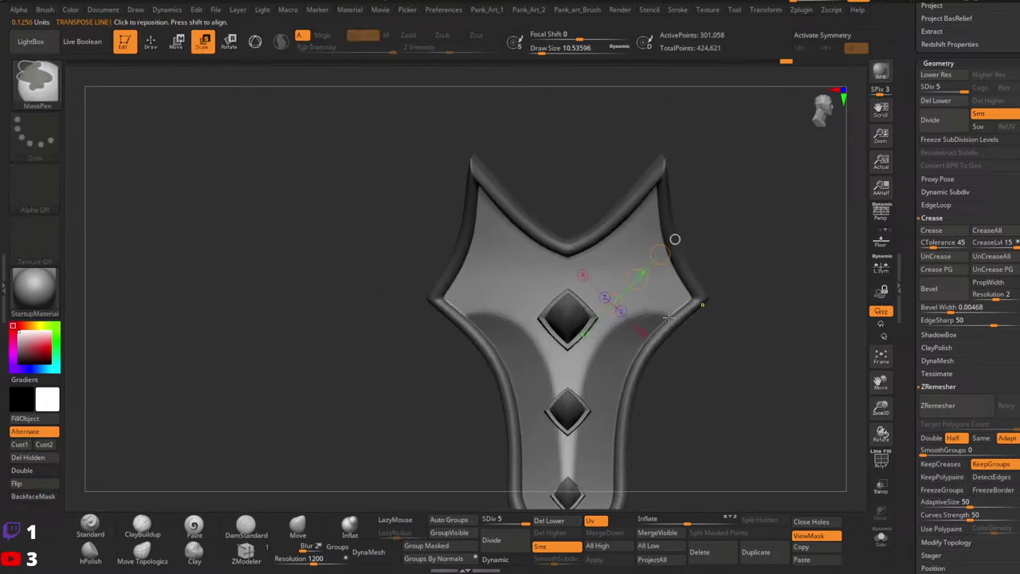
drag(574, 363, 668, 305)
mouse_move(716, 310)
right_down()
mouse_move(696, 289)
mouse_move(721, 287)
right_up()
key(ctrl+z)
key(q)
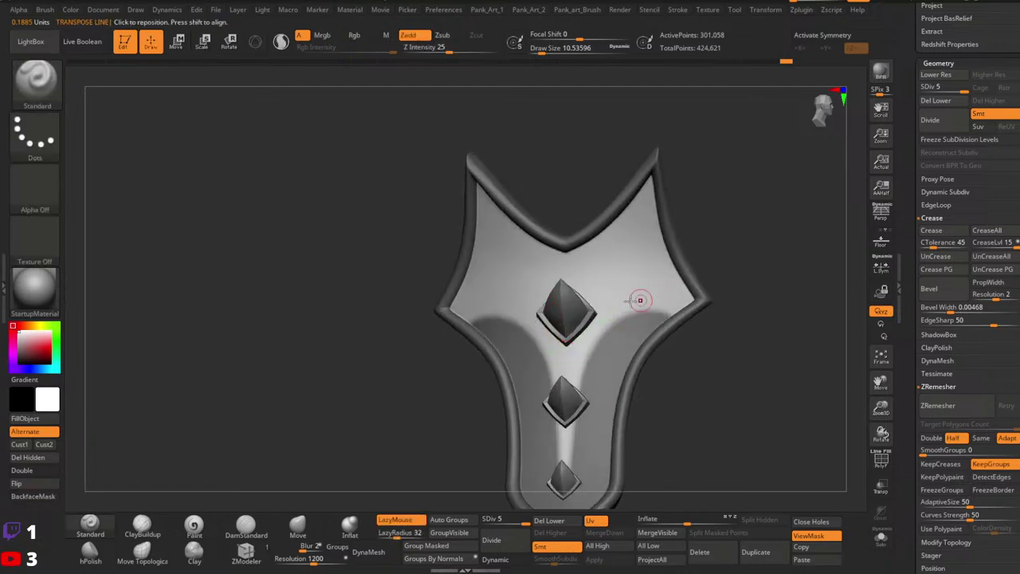
Try a Standard brush stroke on the upper panel beside the top diamond and undo it.
right_drag(640, 298, 614, 303)
drag(613, 305, 638, 248)
key(ctrl+z)
Place a Move transpose line about 0.175 units long from beside the top diamond up to the side rim.
key(w)
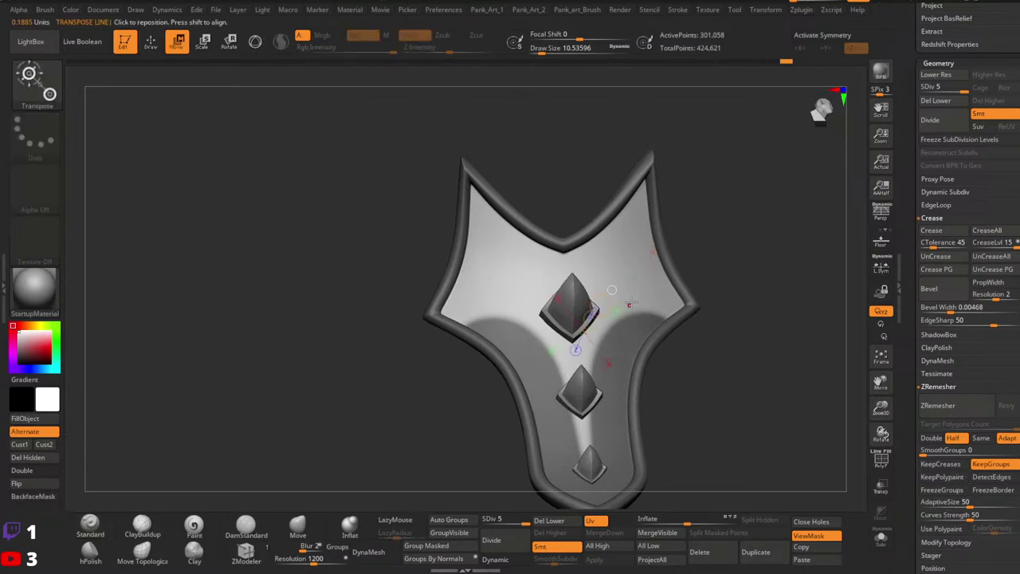
drag(635, 297, 653, 207)
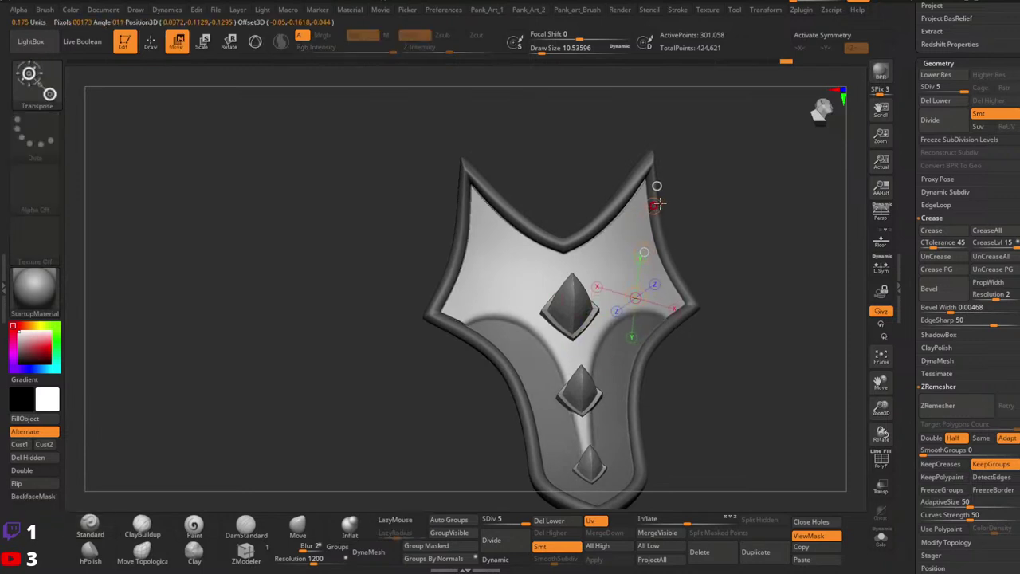
mouse_move(671, 247)
right_down()
mouse_move(749, 317)
mouse_move(736, 339)
mouse_move(704, 314)
mouse_move(788, 328)
mouse_move(767, 321)
right_up()
key(q)
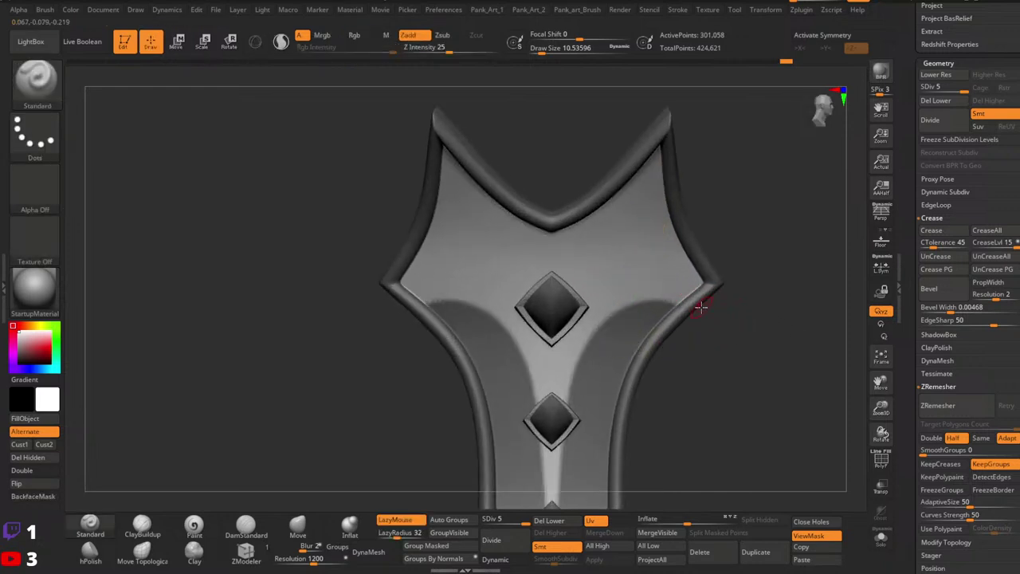
key(w)
Stretch the unmasked upper panel with the end of the transpose line, clear the plate's mask and return to Draw mode.
right_drag(684, 235, 687, 177)
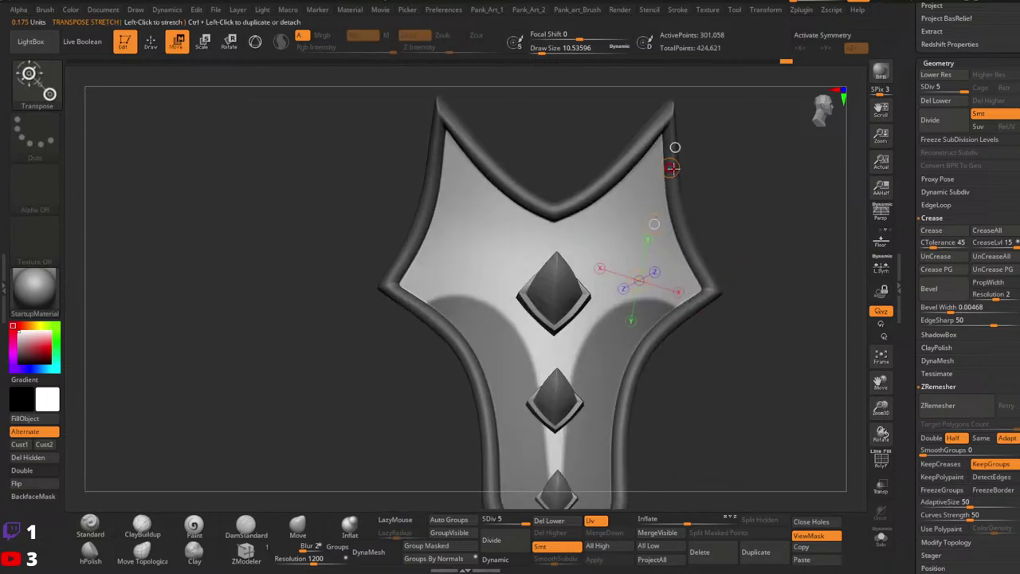
drag(671, 168, 676, 162)
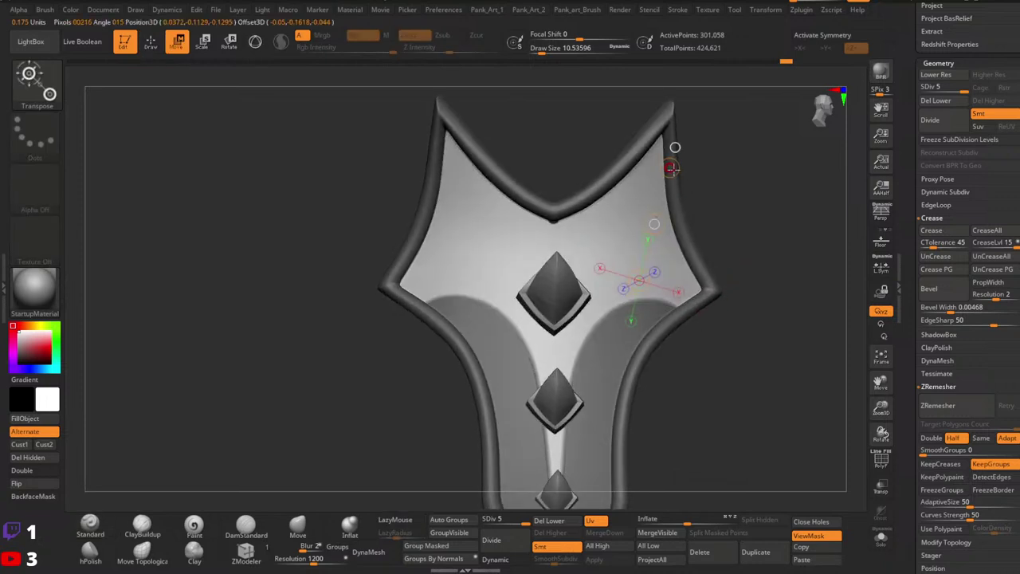
ctrl+right_drag(682, 202, 749, 335)
ctrl+drag(769, 351, 797, 379)
mouse_move(797, 379)
shift+right_down()
mouse_move(731, 388)
mouse_move(703, 367)
mouse_move(720, 399)
mouse_move(729, 380)
shift+right_up()
key(q)
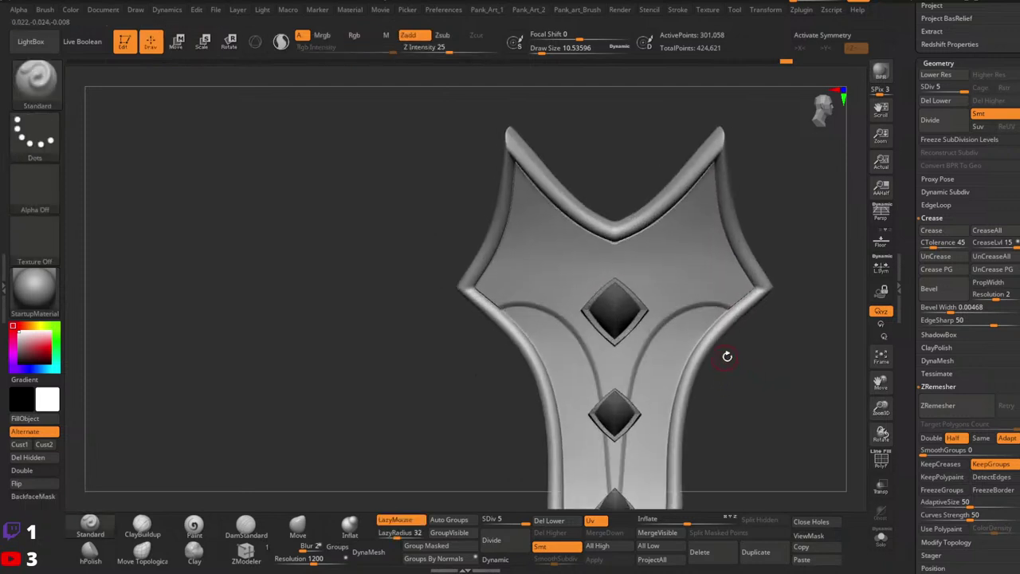
Undo the mask clearing and the last stretch of the upper panel.
key(ctrl+z)
ctrl+right_drag(654, 320, 687, 327)
key(ctrl+z)
key(ctrl+z)
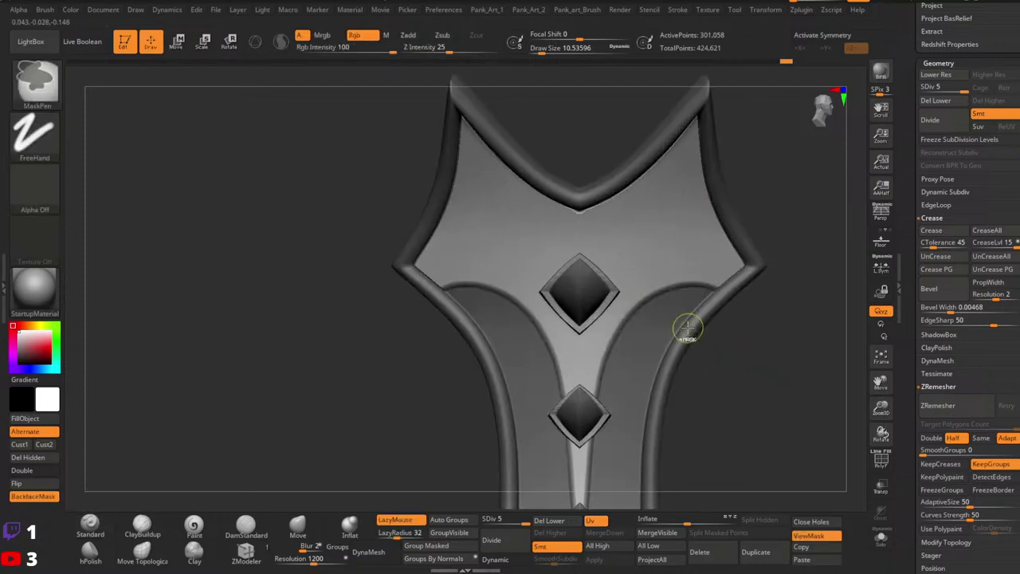
Recheck the mask inverted, try a slight Move-mode stretch of the upper panel with the mask cleared, and undo it.
ctrl+click(722, 364)
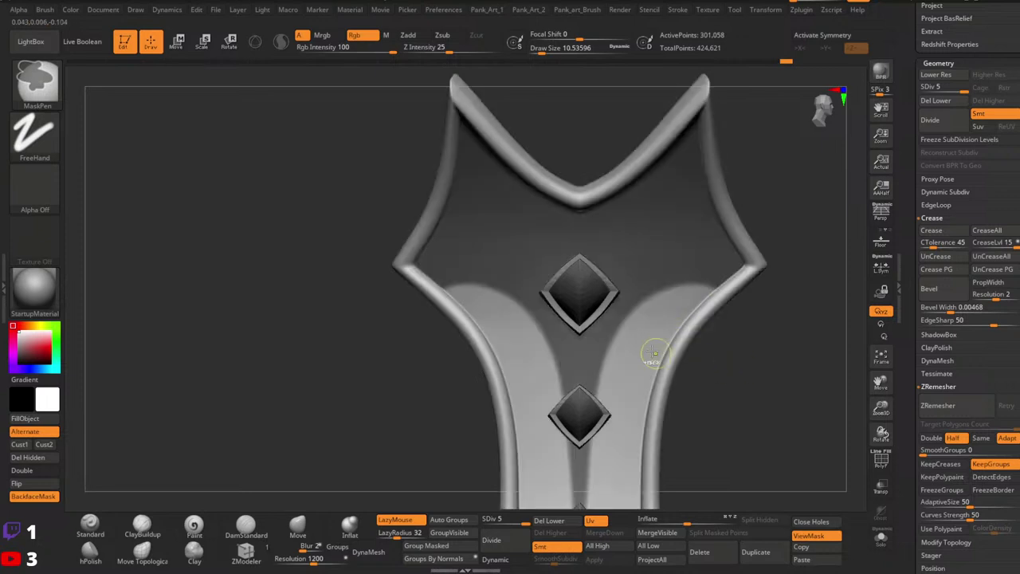
ctrl+right_drag(641, 346, 618, 341)
key(w)
right_drag(747, 343, 711, 325)
ctrl+click(730, 330)
drag(655, 213, 656, 213)
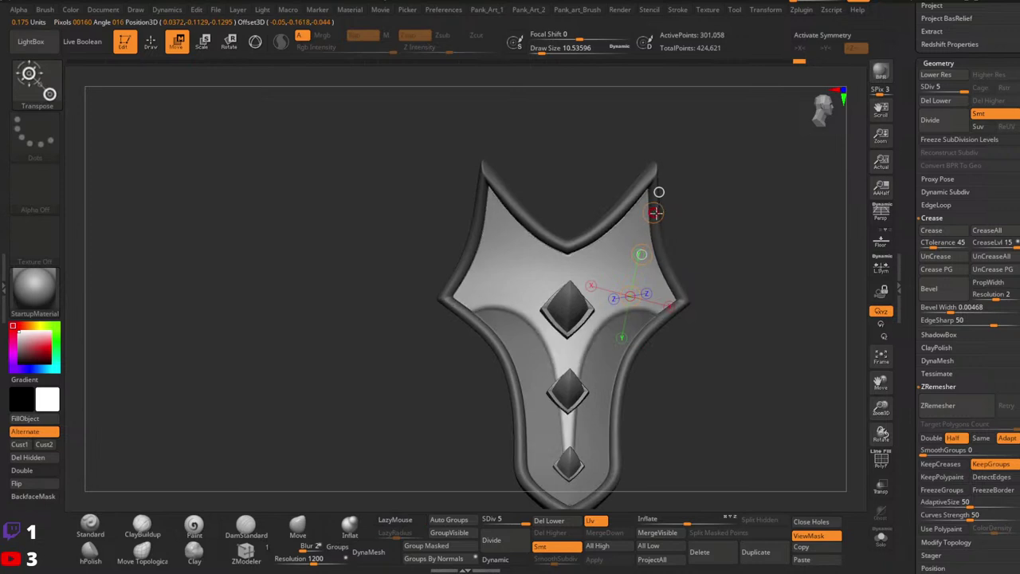
ctrl+drag(770, 282, 797, 326)
mouse_move(801, 346)
ctrl+right_down()
mouse_move(725, 371)
mouse_move(766, 342)
mouse_move(728, 321)
mouse_move(728, 259)
ctrl+right_up()
key(ctrl+z)
Sharpen the plate's mask, switch to Move mode and set the Mask Blur Strength to 5.
key(q)
ctrl+alt+click(621, 350)
key(w)
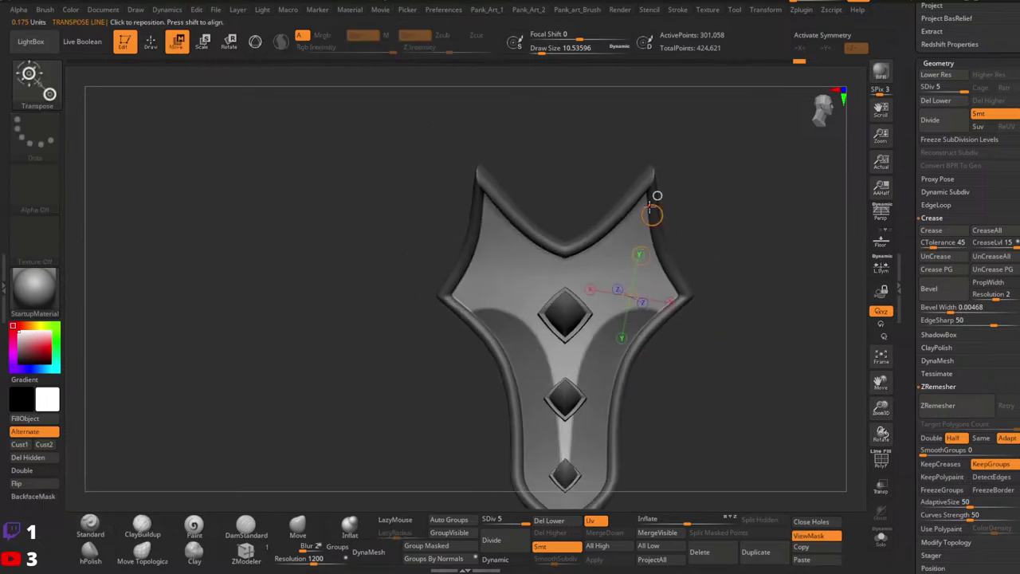
key(2)
click(644, 349)
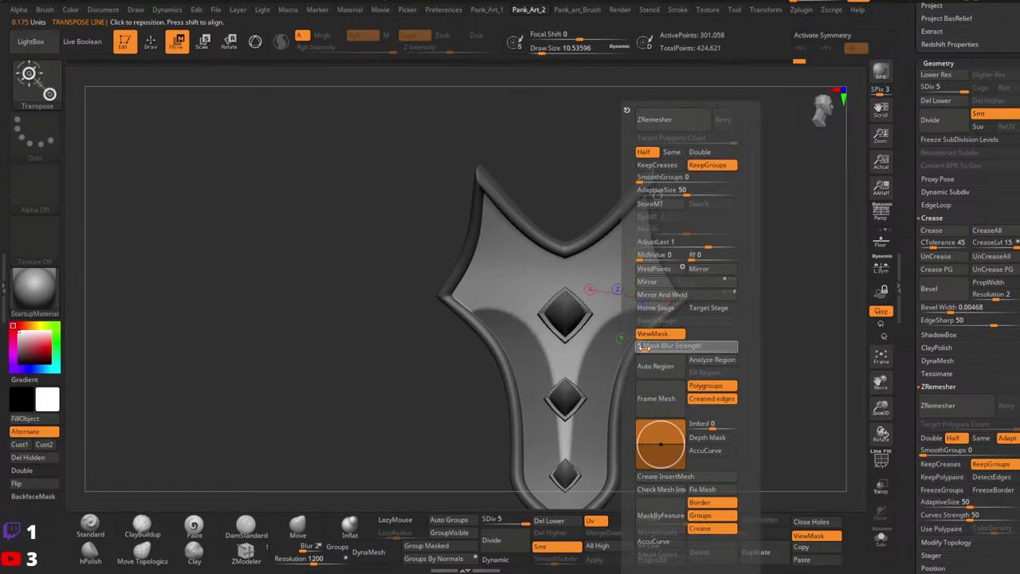
Stretch the unmasked upper panel slightly with the end of the transpose line to step it from the masked lower flanks.
ctrl+right_drag(585, 301, 576, 362)
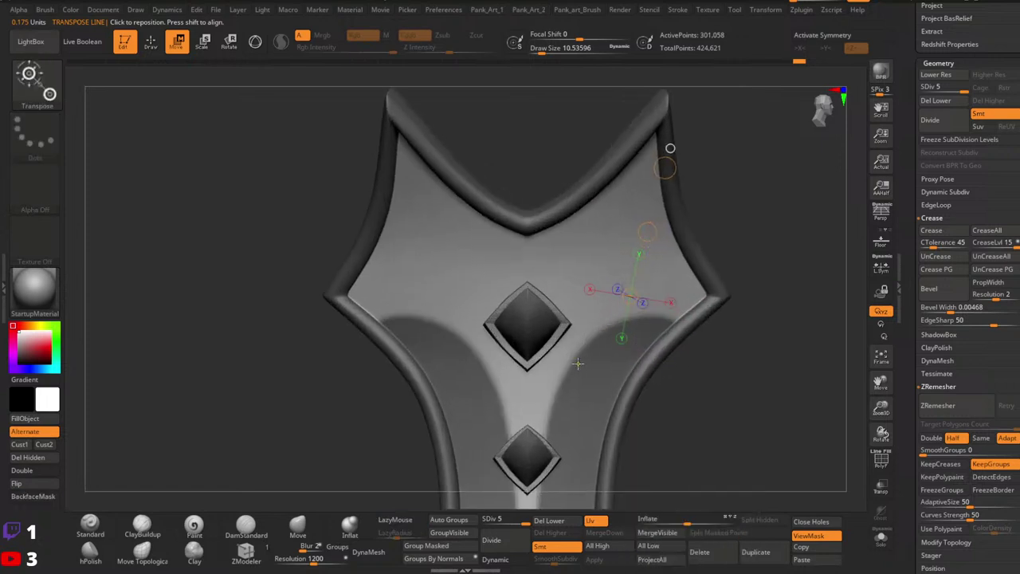
ctrl+right_drag(742, 316, 727, 275)
drag(652, 204, 656, 206)
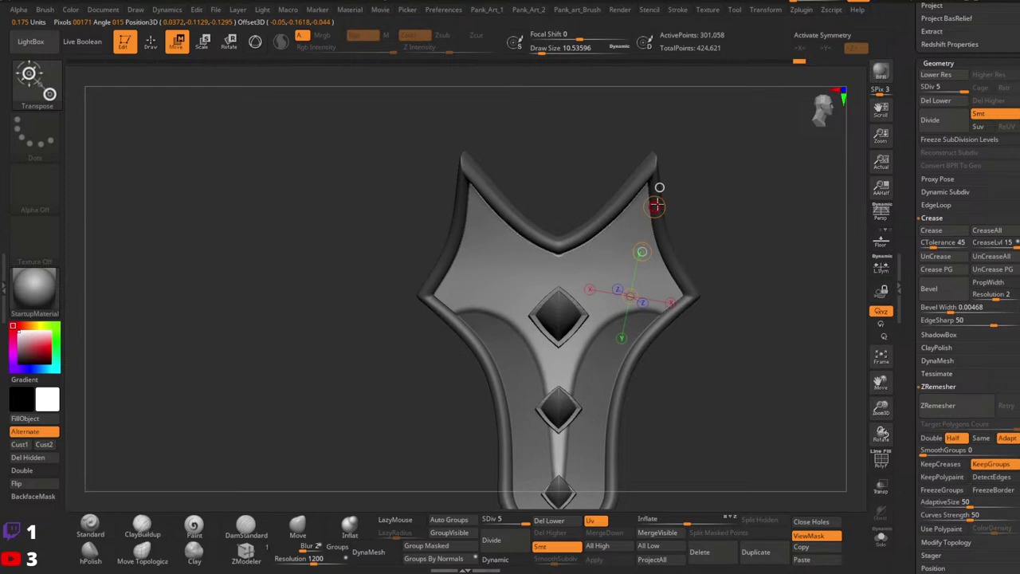
Reduce the brush draw size to about 2.19 for close work below the rim's top notch.
mouse_move(771, 280)
ctrl+right_down()
mouse_move(729, 283)
mouse_move(745, 295)
ctrl+right_up()
key(q)
ctrl+right_drag(620, 299, 772, 340)
key(space)
drag(638, 295, 630, 295)
mouse_move(677, 302)
right_down()
mouse_move(664, 255)
mouse_move(676, 293)
right_up()
right_drag(676, 293, 667, 276)
key(space)
drag(667, 276, 611, 273)
key(ctrl+z)
key(space)
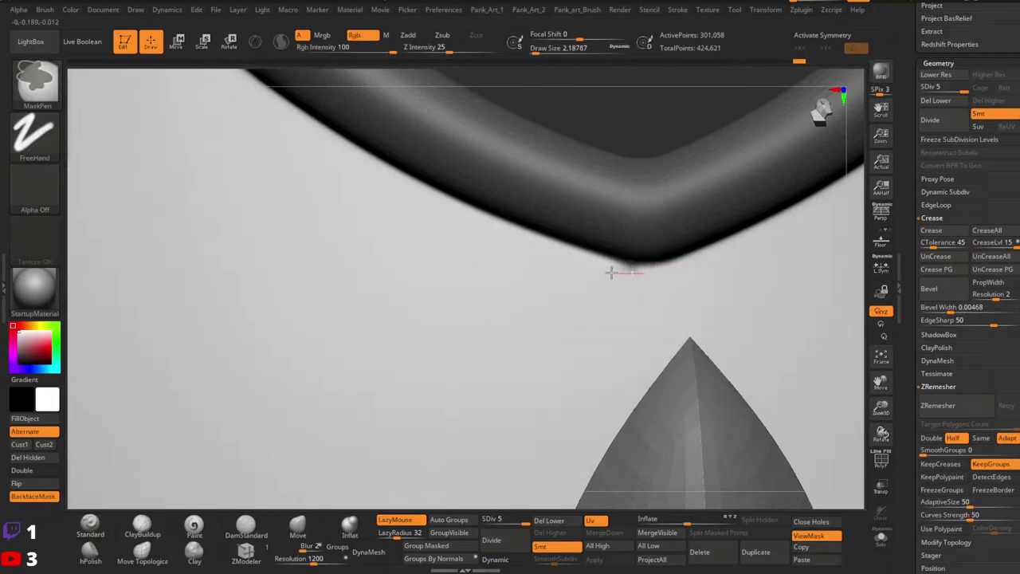
Nudge the plate's unmasked upper section slightly with the Transpose line and clear the mask.
mouse_move(695, 299)
ctrl+right_down()
mouse_move(558, 289)
mouse_move(685, 288)
ctrl+right_up()
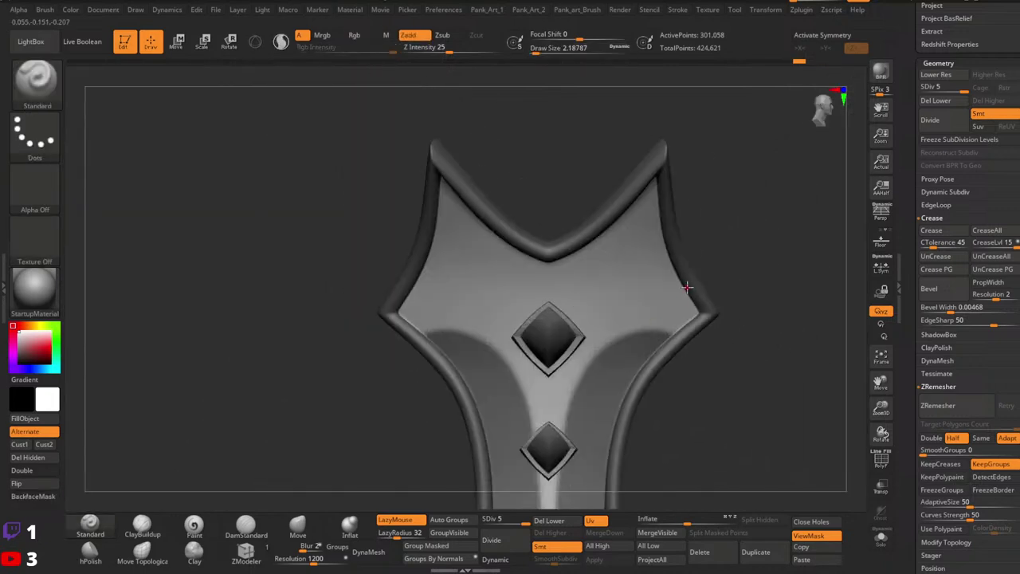
key(w)
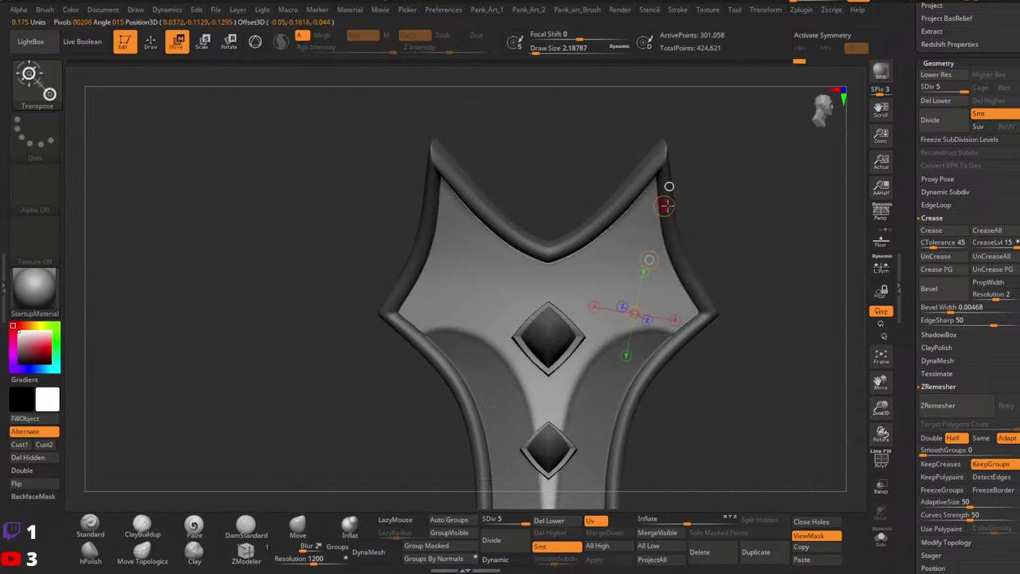
mouse_move(754, 234)
ctrl+right_down()
mouse_move(699, 294)
mouse_move(703, 311)
mouse_move(721, 314)
ctrl+right_up()
key(q)
key(ctrl)
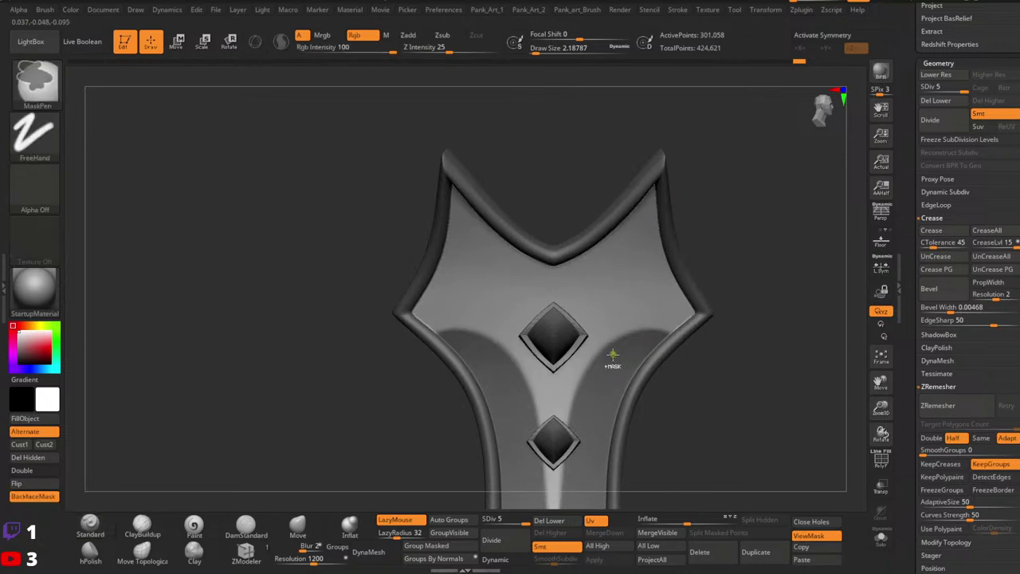
key(w)
drag(664, 214, 666, 210)
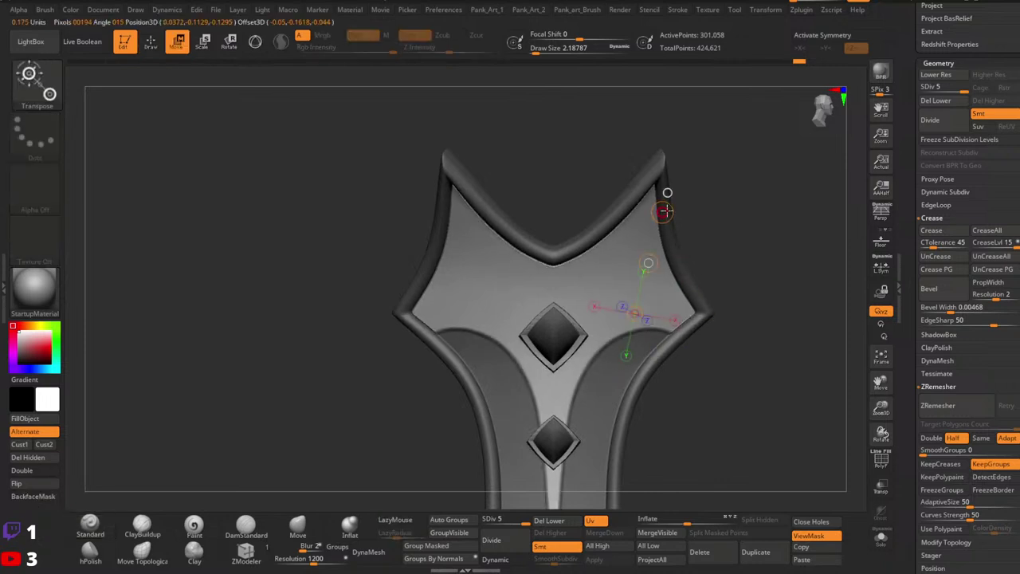
ctrl+drag(738, 245, 747, 258)
mouse_move(747, 258)
ctrl+right_down()
mouse_move(702, 328)
mouse_move(704, 310)
mouse_move(648, 319)
mouse_move(728, 308)
ctrl+right_up()
key(q)
key(ctrl)
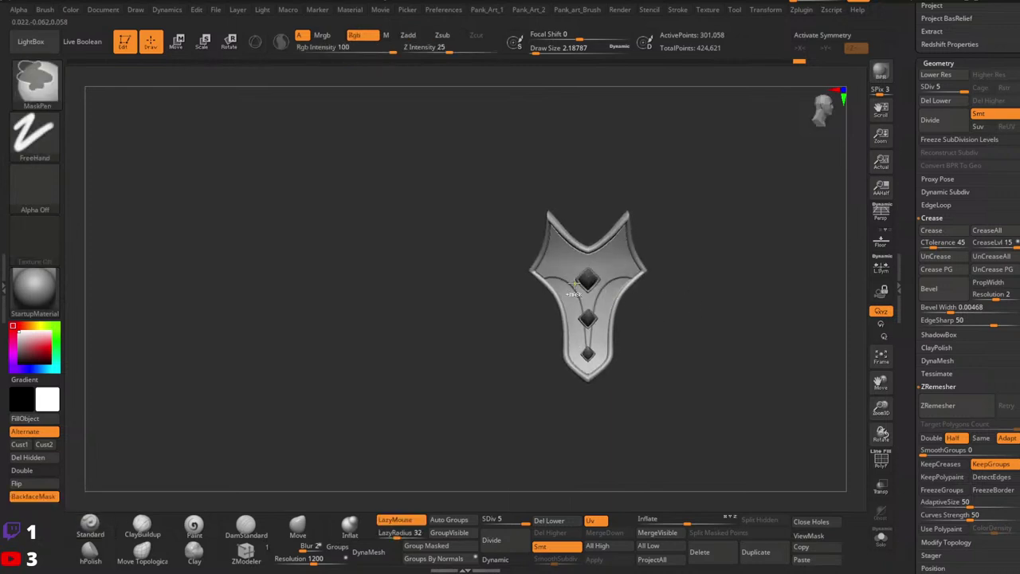
Activate Z symmetry, set the draw size to about 2.6 and smooth the curved step edges beside the gems.
ctrl+right_drag(575, 285, 709, 290)
ctrl+right_drag(619, 283, 666, 333)
alt+right_drag(666, 333, 574, 269)
key(space)
drag(574, 269, 594, 288)
key(space)
key(shift)
key(x)
key(2)
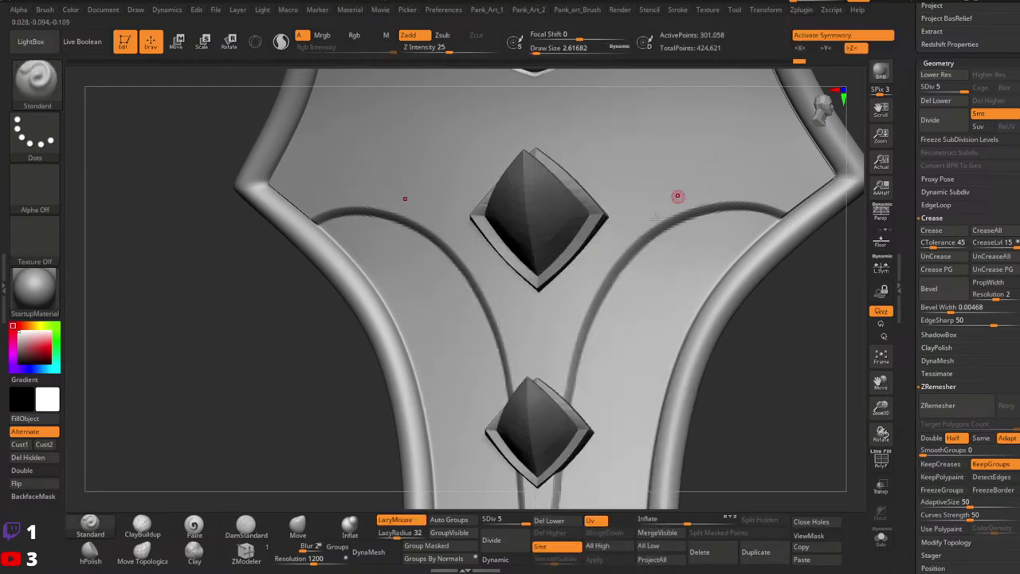
key(shift)
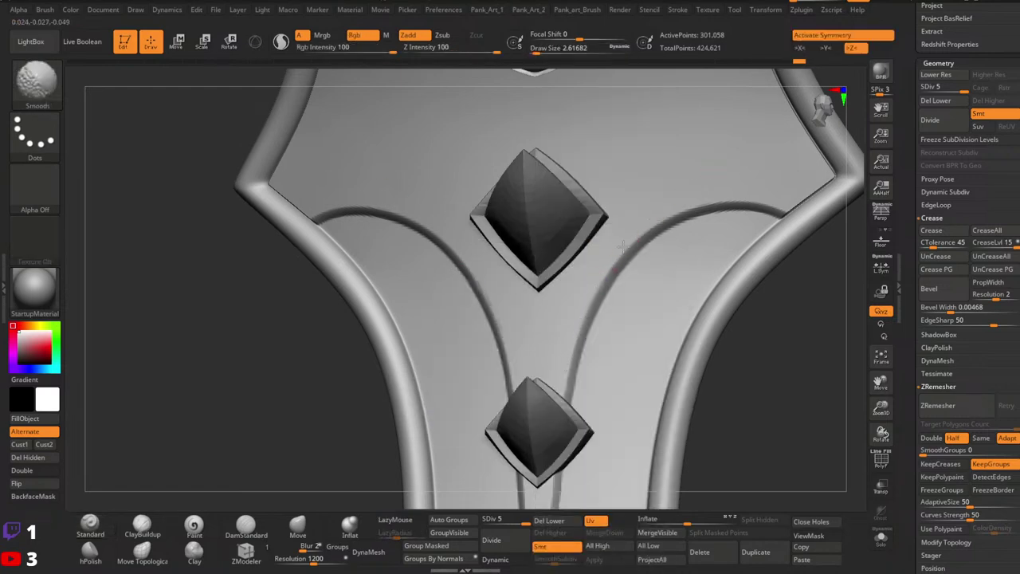
Raise the draw size to about 5 and smooth the curved step edges along their length up to the rim.
ctrl+right_drag(680, 299, 635, 236)
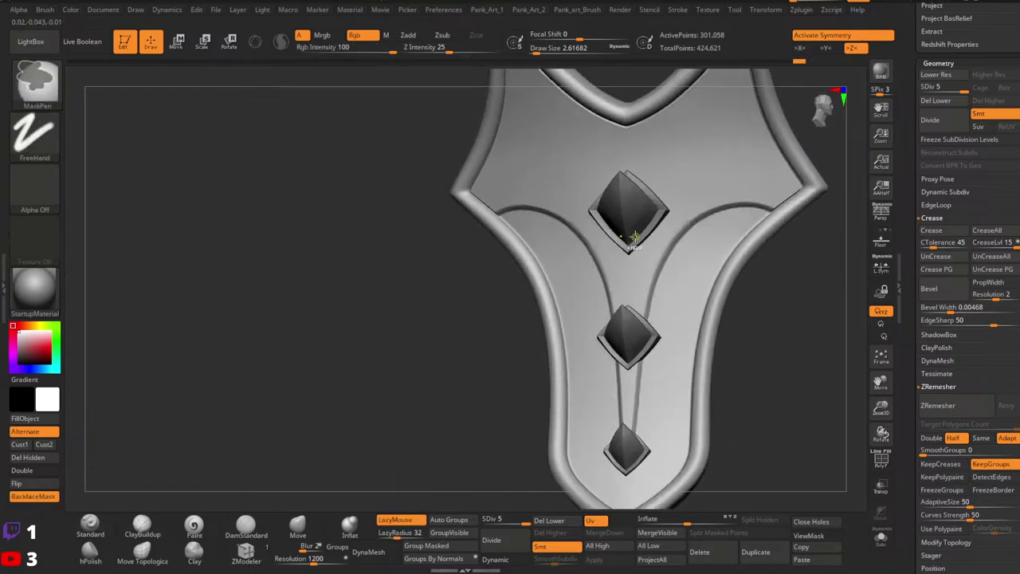
ctrl+right_drag(702, 276, 756, 225)
key(shift)
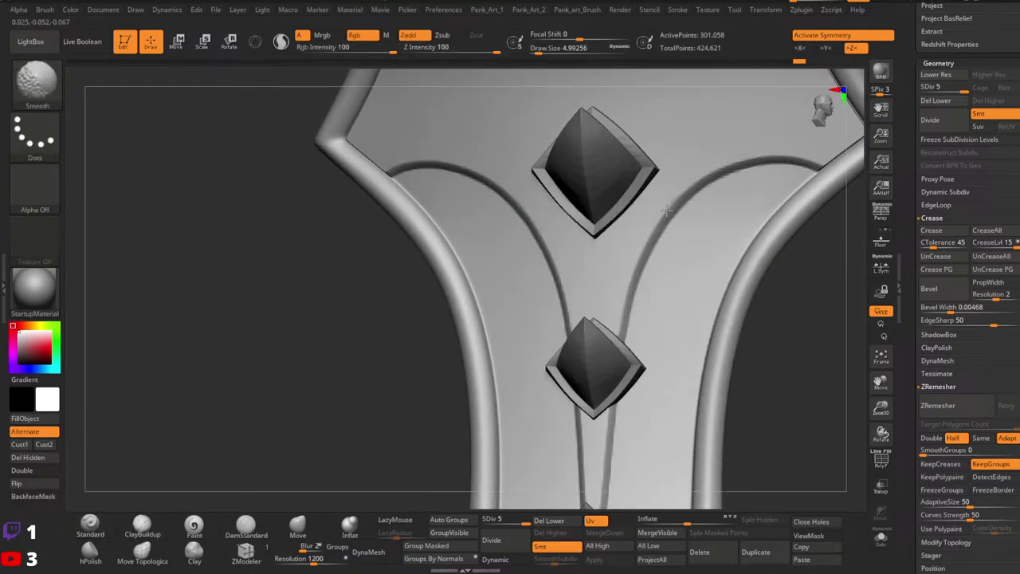
shift+drag(617, 335, 619, 340)
mouse_move(638, 353)
alt+right_down()
mouse_move(650, 256)
mouse_move(602, 483)
alt+right_up()
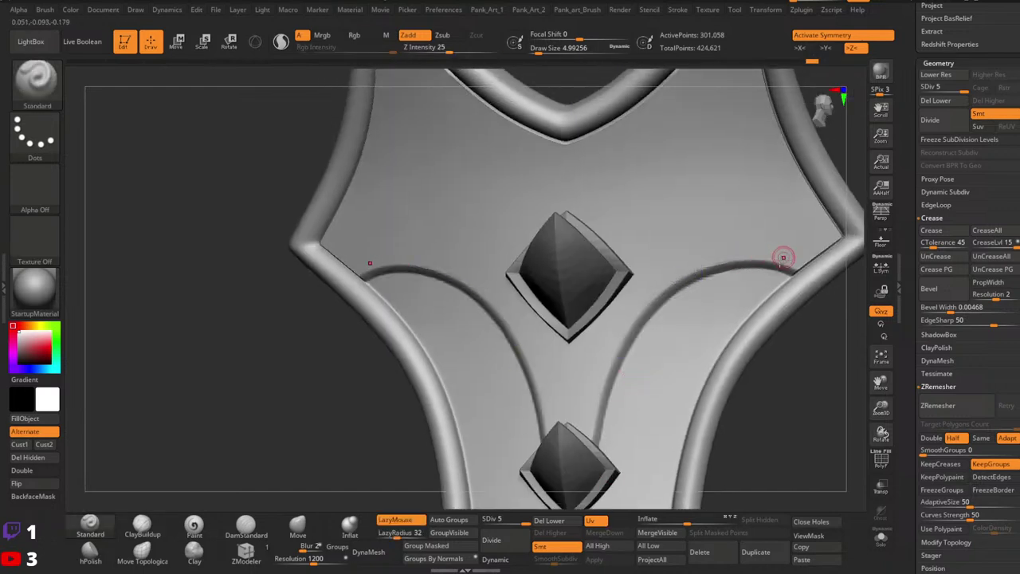
alt+right_drag(783, 257, 666, 297)
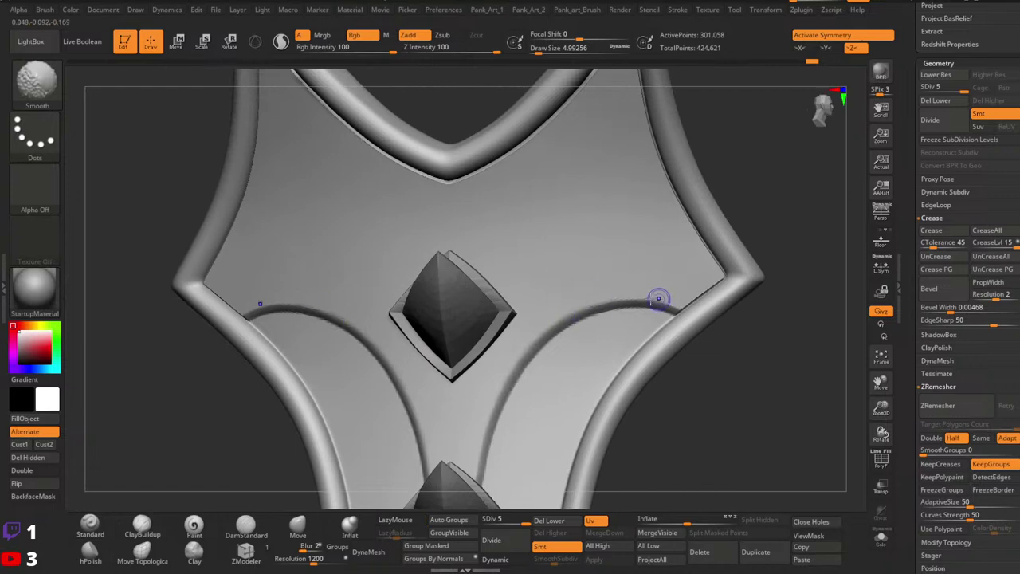
mouse_move(844, 215)
ctrl+right_down()
mouse_move(588, 321)
mouse_move(749, 312)
mouse_move(774, 357)
mouse_move(749, 307)
ctrl+right_up()
mouse_move(686, 219)
ctrl+right_down()
mouse_move(731, 285)
mouse_move(721, 322)
mouse_move(754, 326)
mouse_move(670, 319)
mouse_move(703, 391)
mouse_move(734, 315)
ctrl+right_up()
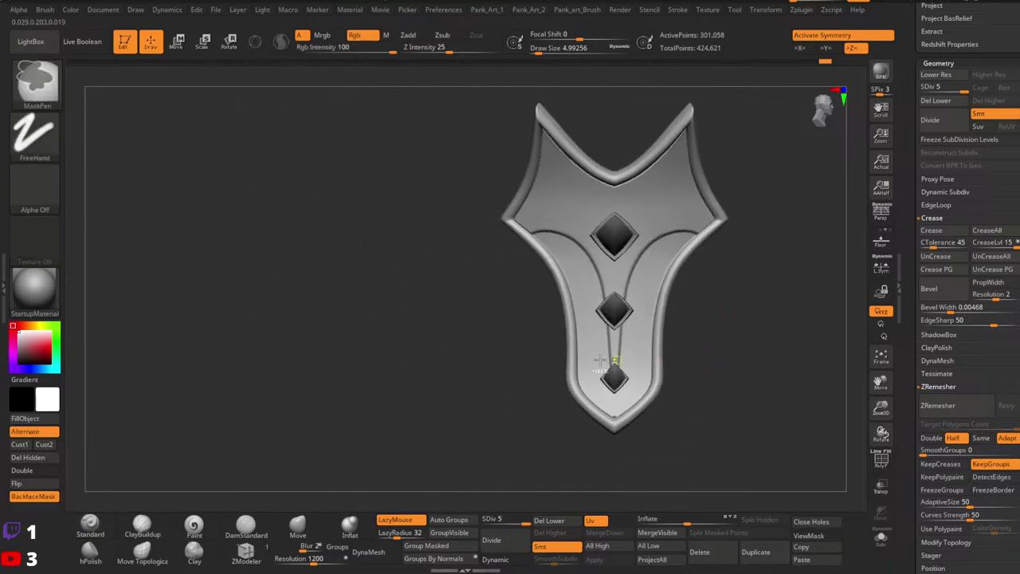
Scale the lowest diamond gem down slightly with the gizmo and clear the mask from the gems.
ctrl+right_drag(598, 359, 626, 404)
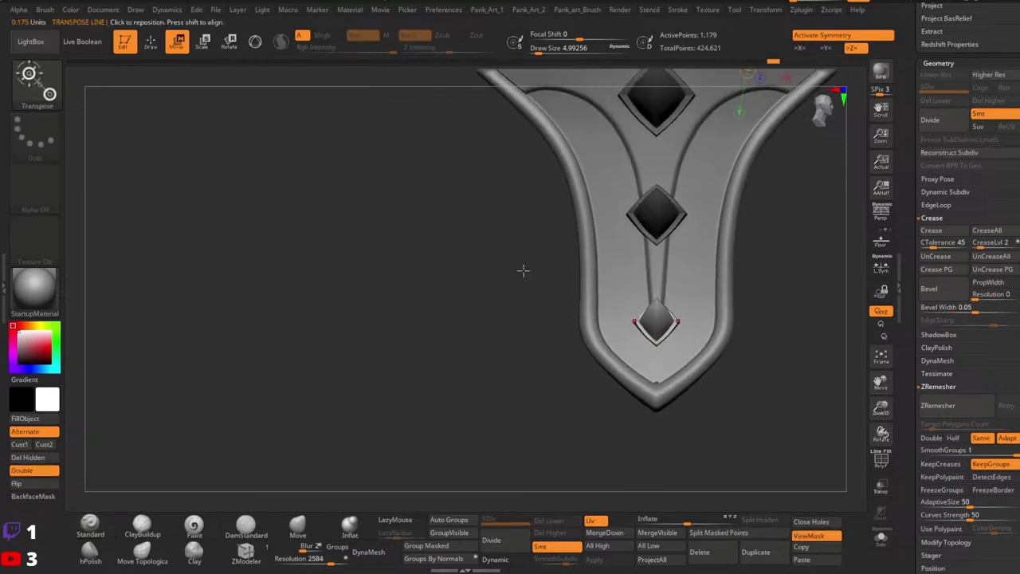
alt+drag(471, 149, 335, 129)
click(255, 41)
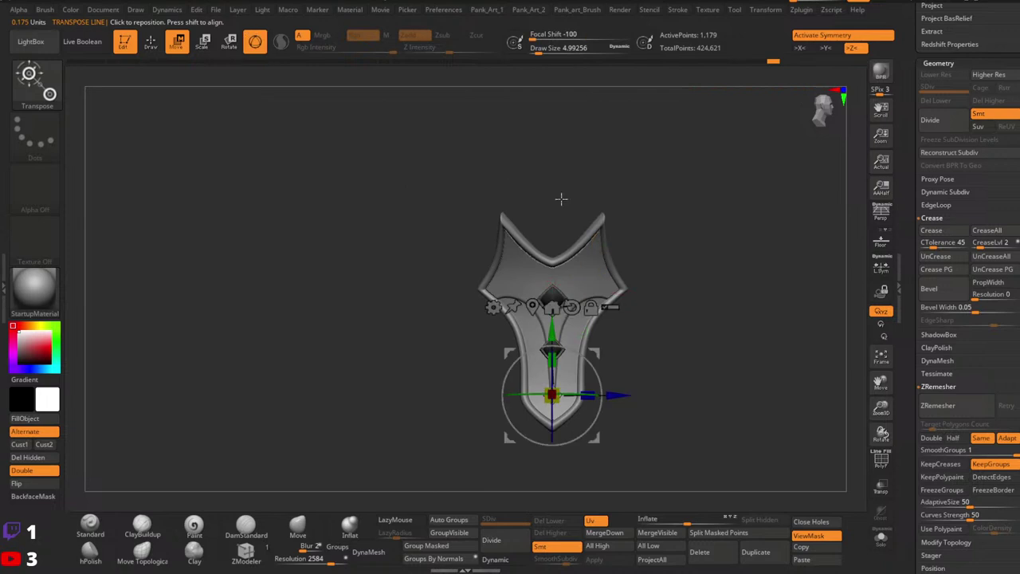
ctrl+right_drag(563, 356, 661, 293)
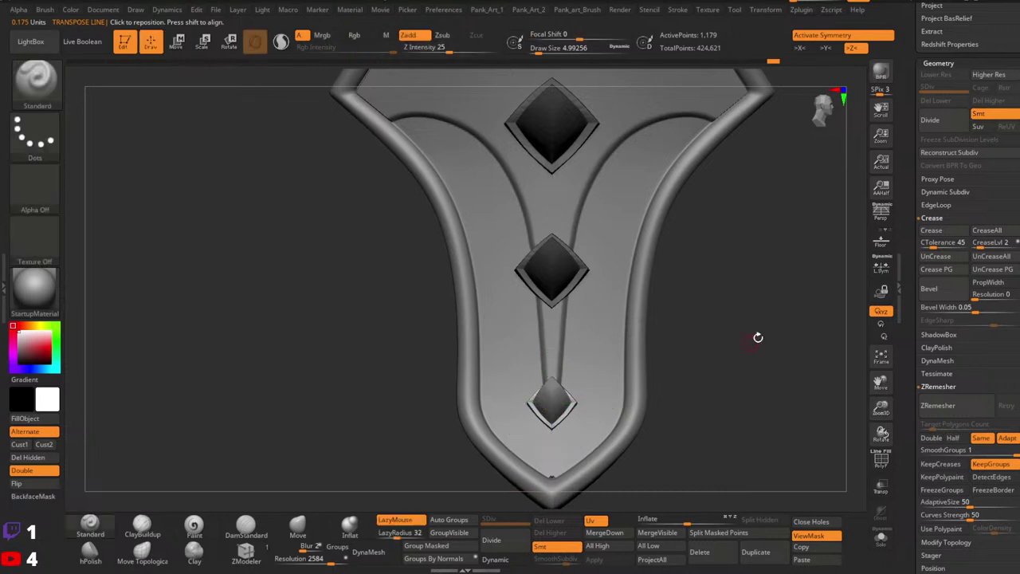
alt+right_drag(758, 320, 756, 383)
key(ctrl+h)
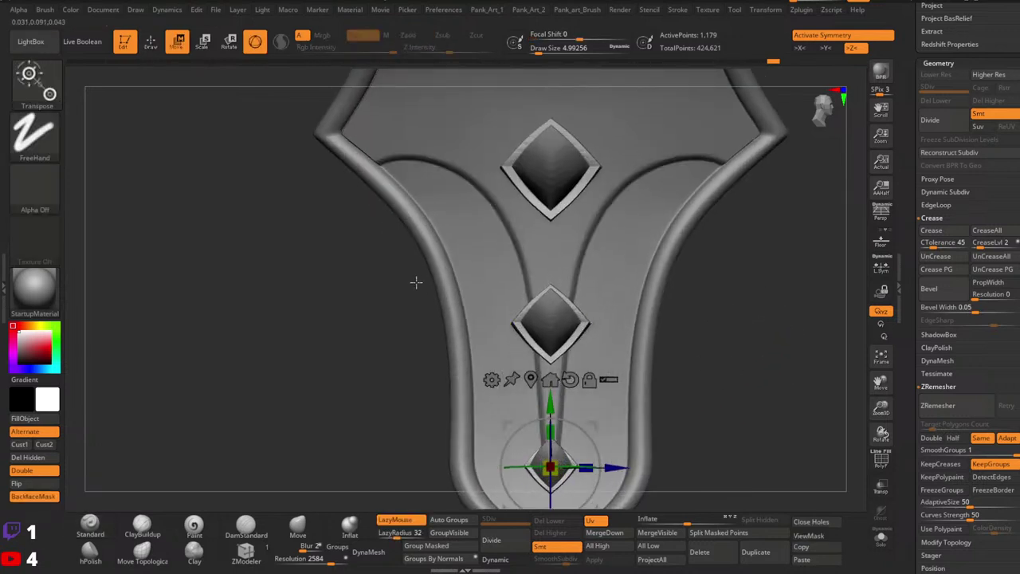
key(q)
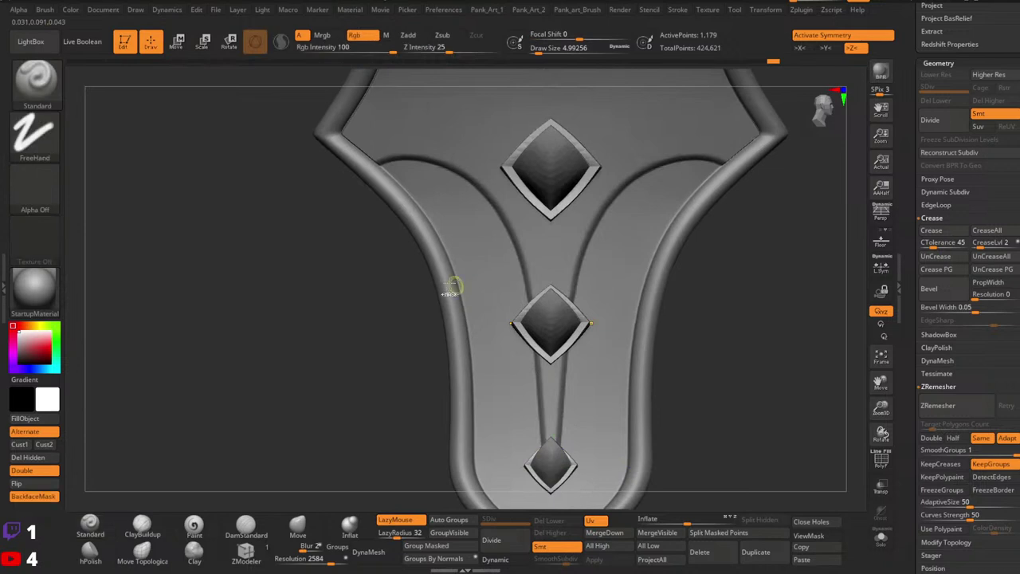
Isolate the middle gem with an inverted mask, turn off symmetry and try scaling it to about 0.93 around its own centre.
ctrl+drag(391, 253, 682, 404)
ctrl+click(771, 379)
key(w)
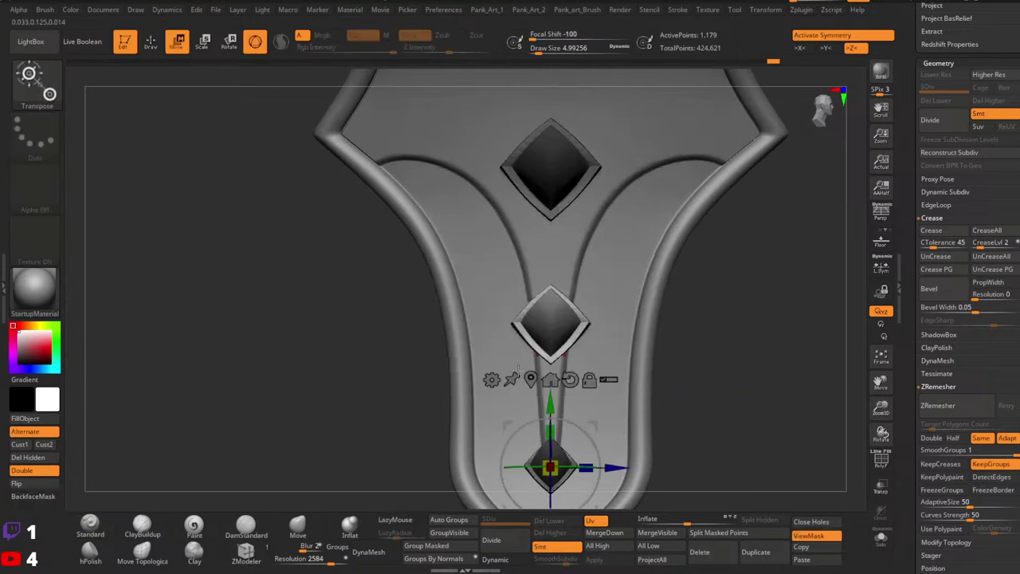
click(529, 378)
key(x)
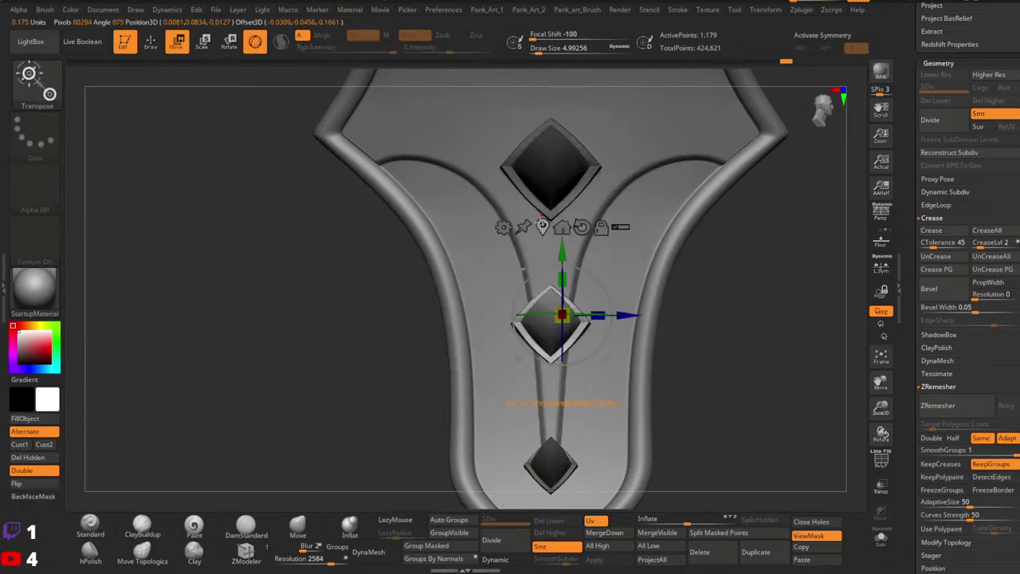
click(541, 227)
drag(559, 330, 556, 329)
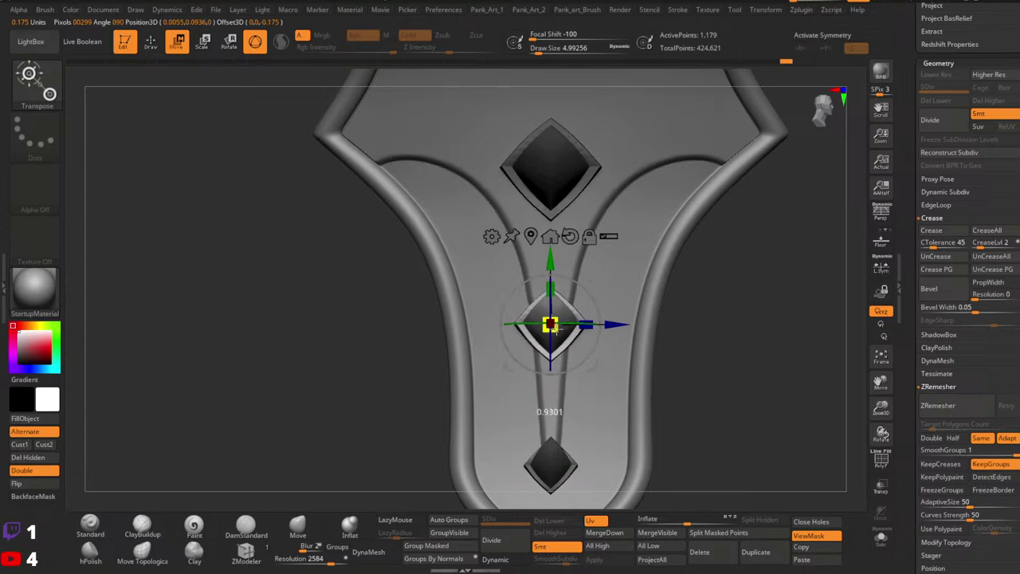
key(q)
ctrl+drag(667, 349, 701, 387)
ctrl+right_drag(702, 386, 706, 335)
alt+right_drag(706, 335, 701, 403)
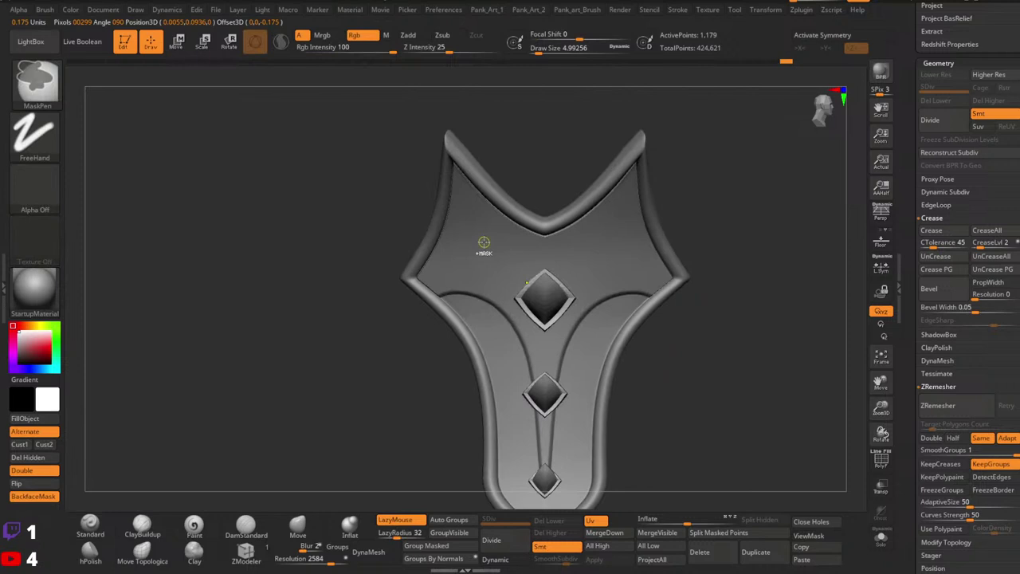
Undo the middle gem's scaling and clear the mask again.
ctrl+drag(627, 331, 634, 335)
key(ctrl+z)
ctrl+right_drag(710, 365, 656, 389)
mouse_move(657, 388)
alt+right_down()
mouse_move(651, 362)
mouse_move(617, 341)
alt+right_up()
key(ctrl+z)
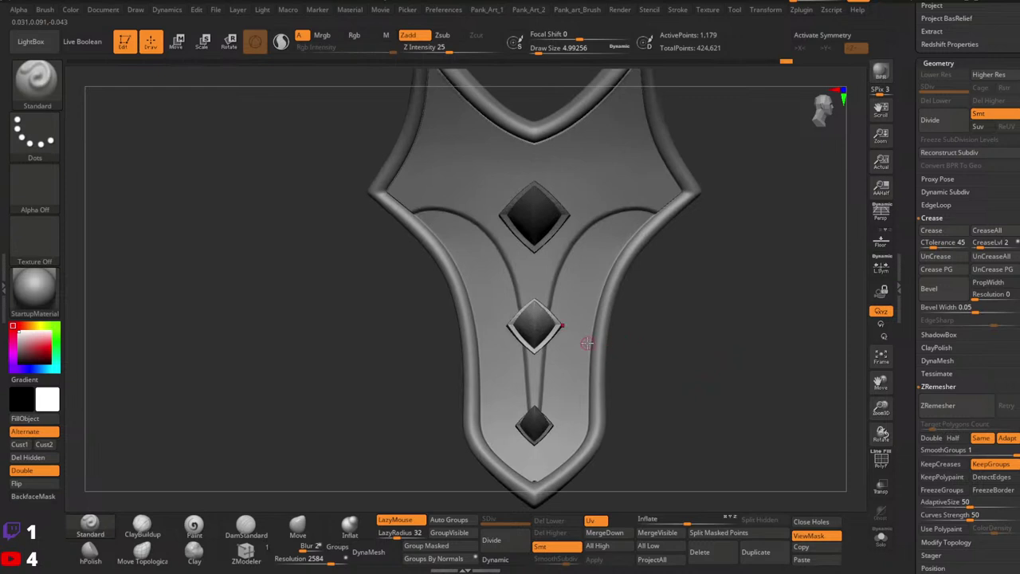
ctrl+drag(711, 357, 741, 433)
alt+right_drag(740, 432, 733, 371)
Isolate the lowest gem with an inverted rectangular mask, scale it up to about 1.06 and clear the mask.
ctrl+right_drag(611, 363, 624, 370)
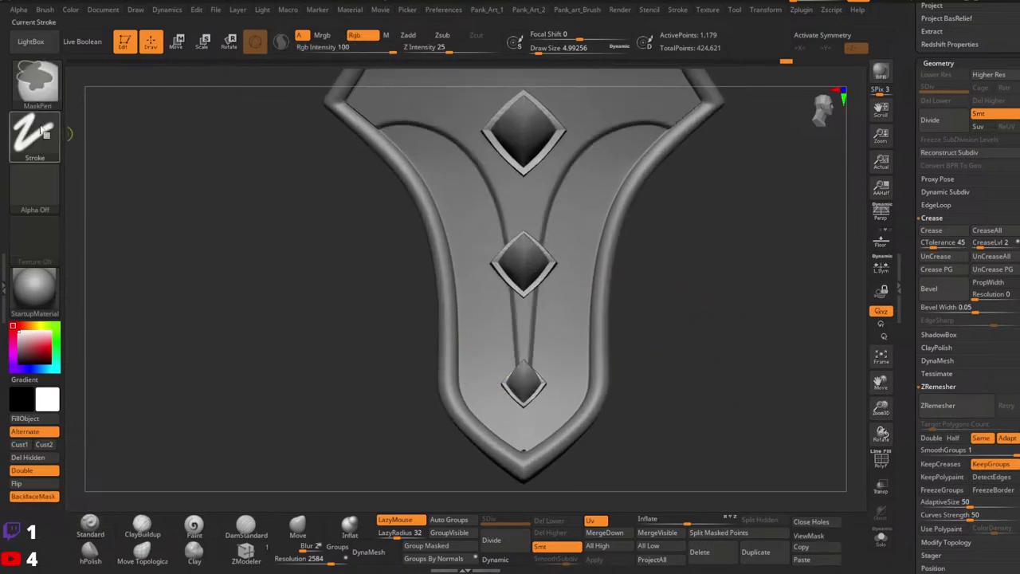
ctrl+drag(367, 308, 722, 501)
ctrl+click(711, 384)
key(w)
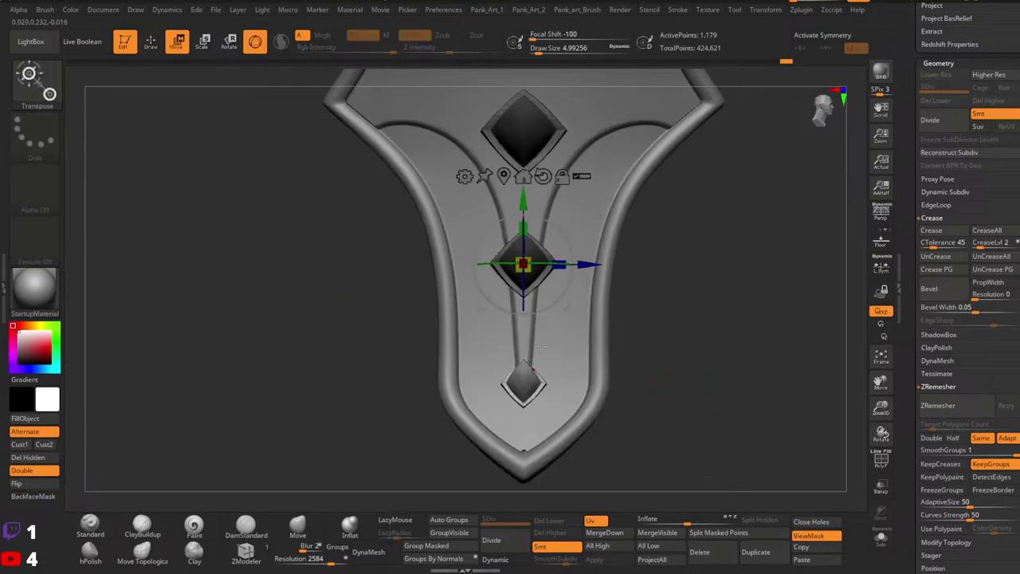
click(523, 386)
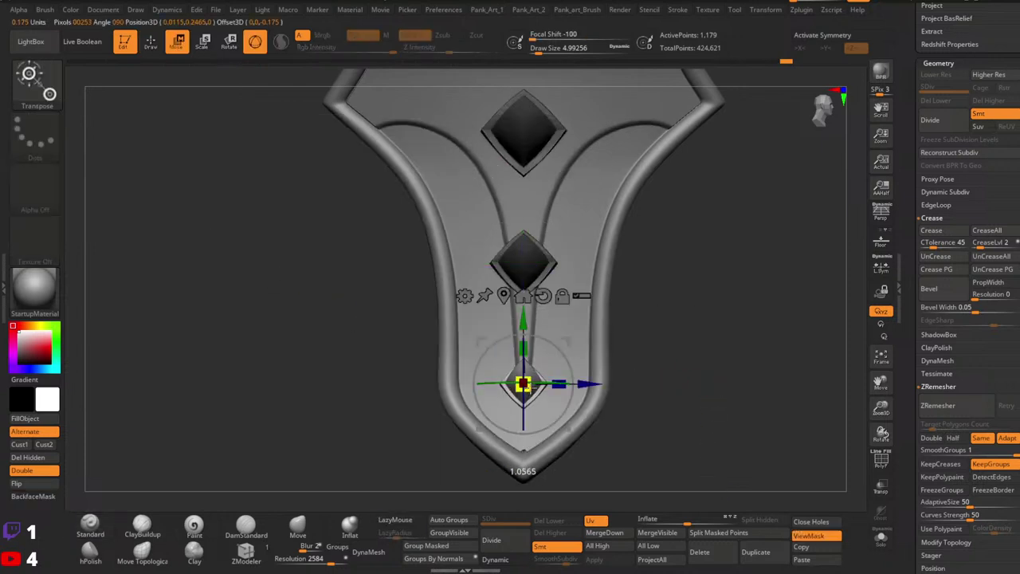
key(q)
ctrl+drag(701, 398, 712, 410)
mouse_move(712, 410)
ctrl+right_down()
mouse_move(647, 365)
mouse_move(660, 394)
ctrl+right_up()
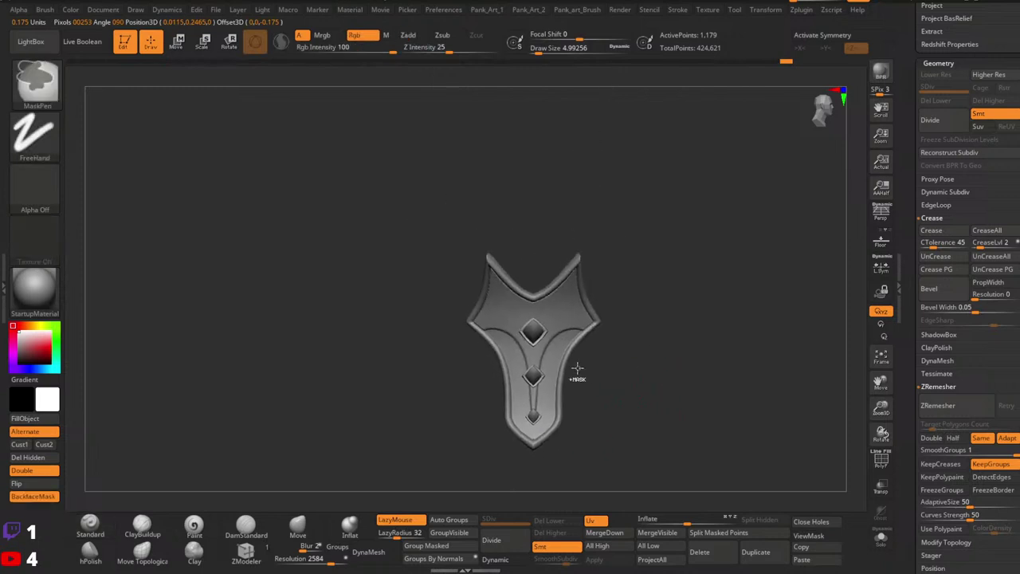
ctrl+right_drag(576, 367, 642, 378)
mouse_move(642, 378)
alt+right_down()
mouse_move(638, 353)
mouse_move(574, 345)
alt+right_up()
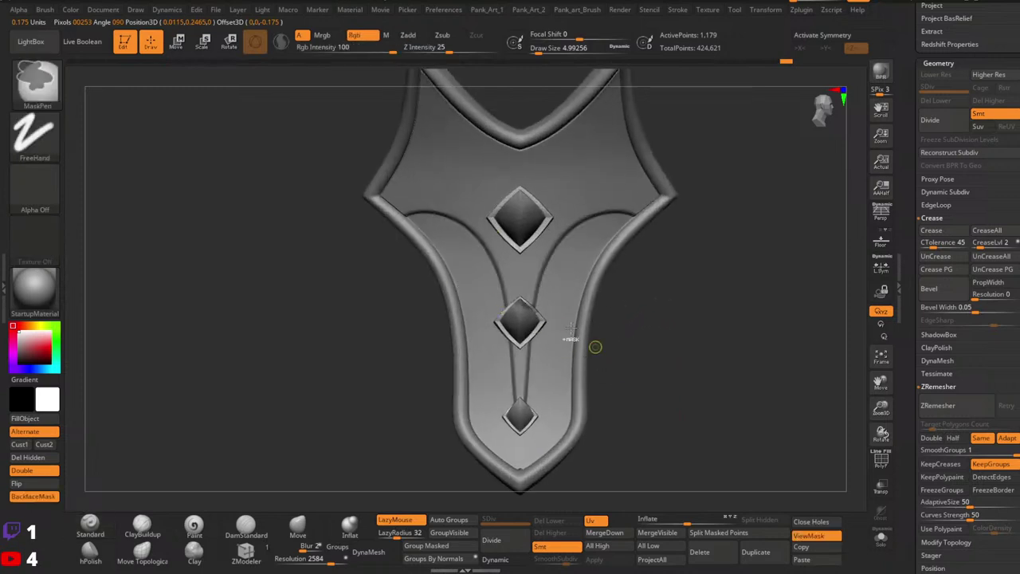
Isolate the middle gem with an inverted rectangular mask, move it up slightly with the gizmo and clear the mask.
ctrl+click(35, 136)
ctrl+click(205, 171)
mouse_move(383, 317)
ctrl+mouse_down()
mouse_move(602, 341)
mouse_move(504, 368)
ctrl+mouse_up()
ctrl+click(624, 356)
key(w)
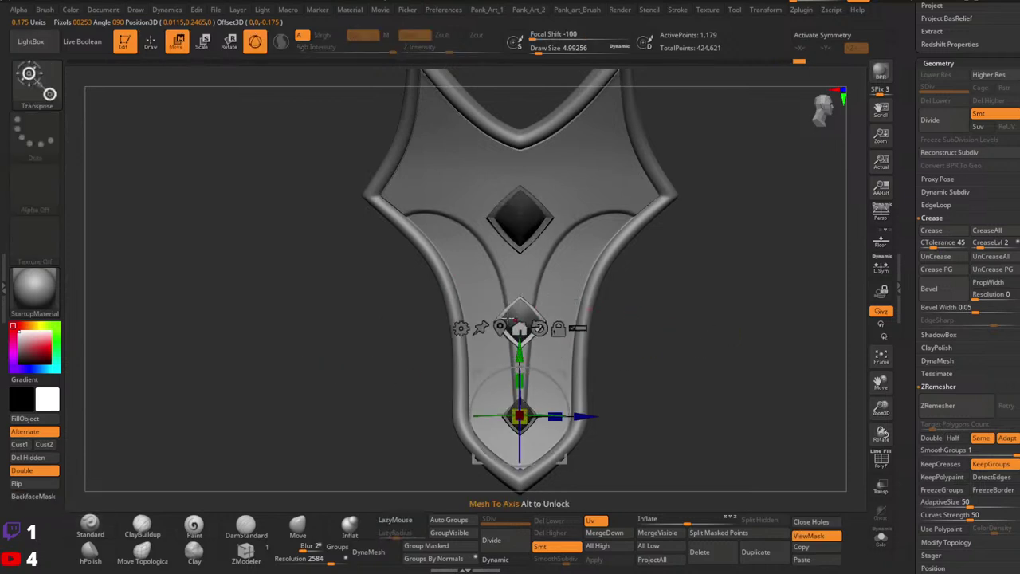
click(501, 329)
drag(523, 257, 523, 255)
key(q)
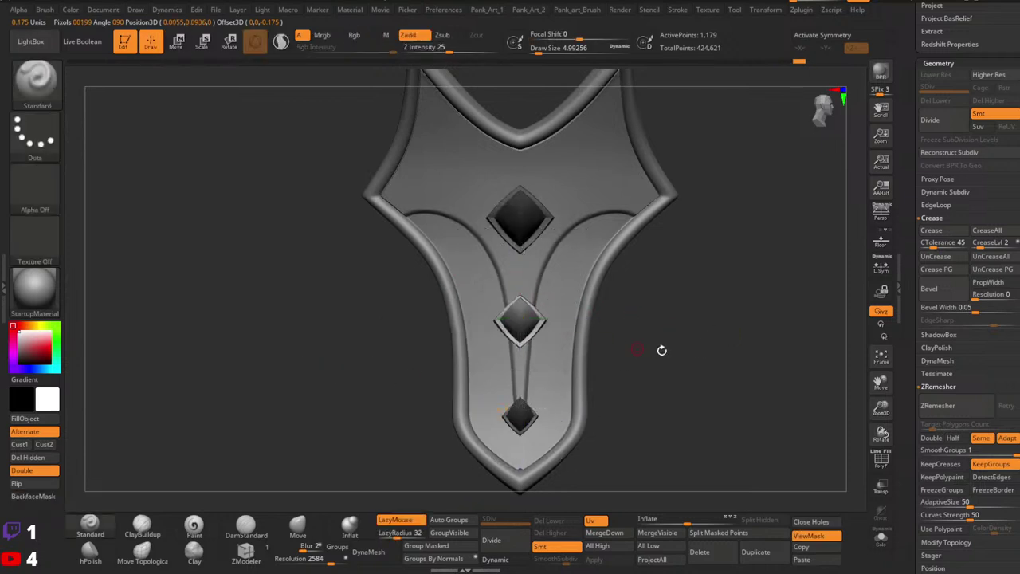
ctrl+drag(691, 318, 706, 369)
mouse_move(706, 369)
ctrl+right_down()
mouse_move(678, 301)
mouse_move(675, 341)
ctrl+right_up()
ctrl+right_drag(675, 340, 672, 319)
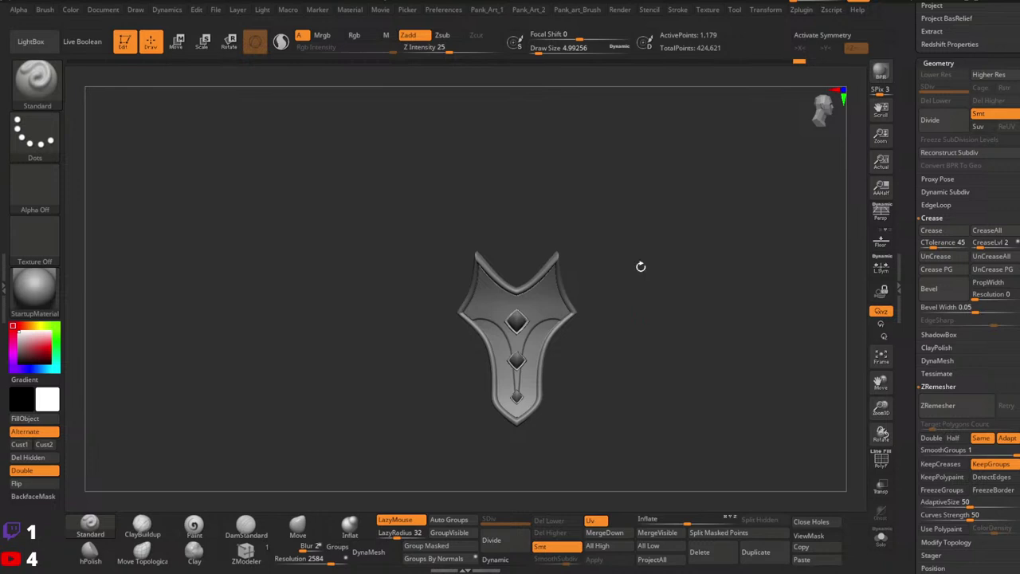
Make the rimmed plate the active subtool, checking its wireframe, and save the project.
mouse_move(630, 296)
right_down()
mouse_move(561, 289)
mouse_move(626, 309)
right_up()
right_drag(625, 309, 598, 308)
key(shift+f)
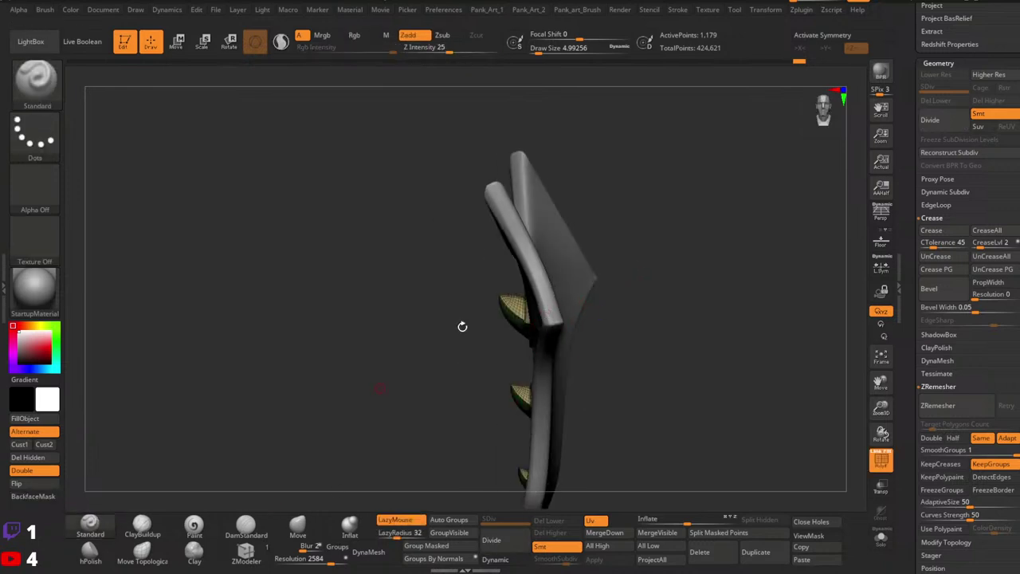
alt+click(550, 314)
mouse_move(719, 333)
shift+right_down()
mouse_move(797, 340)
mouse_move(634, 349)
mouse_move(793, 366)
mouse_move(638, 342)
shift+right_up()
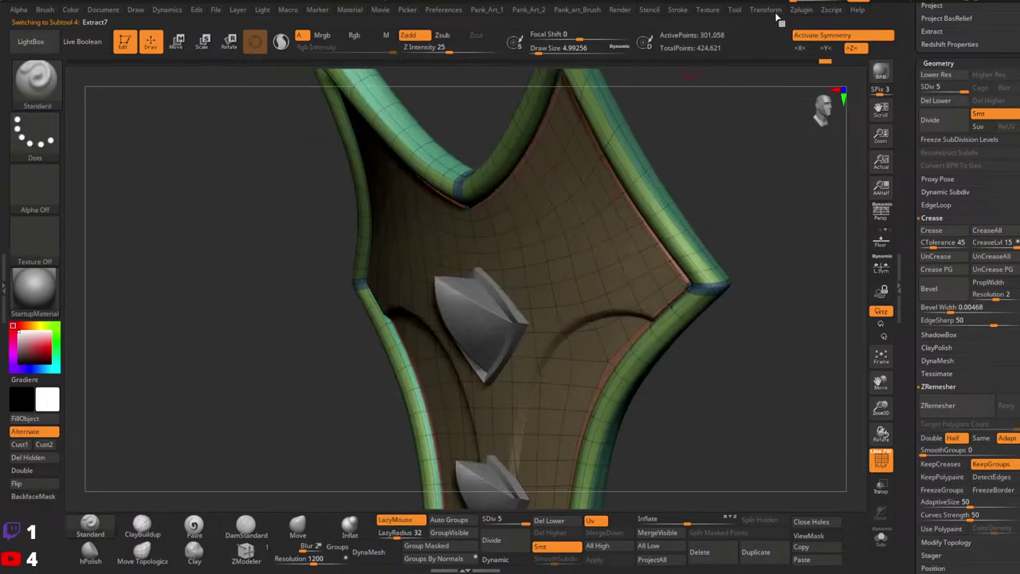
key(ctrl+s)
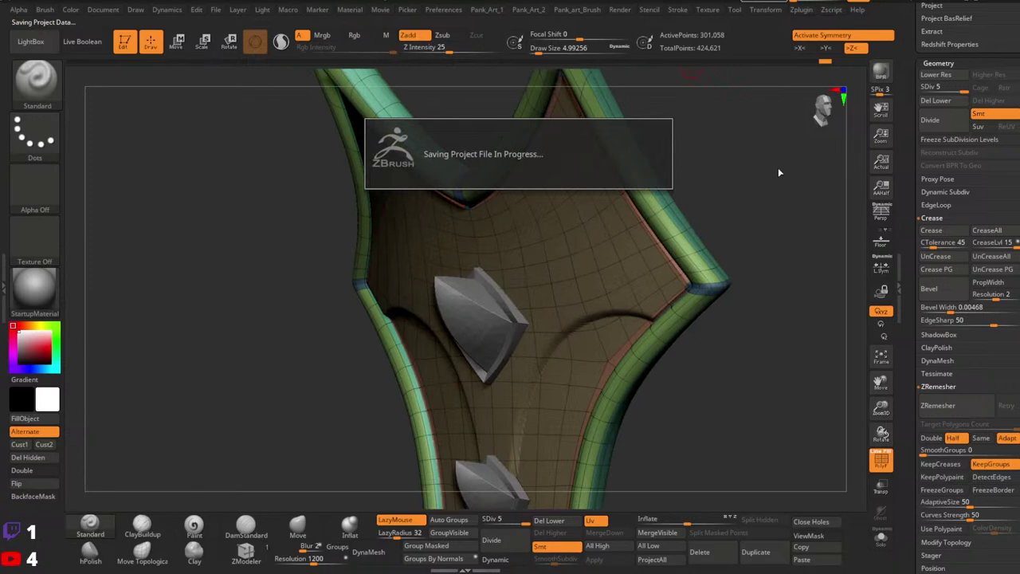
key(shift+f)
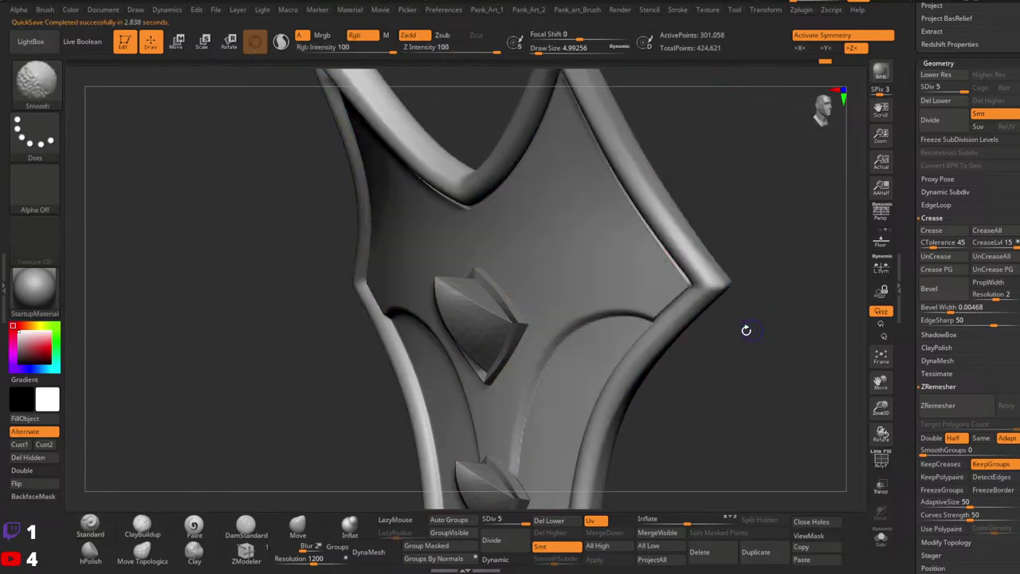
Examine the plate rim's wireframe and polygroups at subdivision level 1 from the side, back and front.
drag(746, 330, 550, 362)
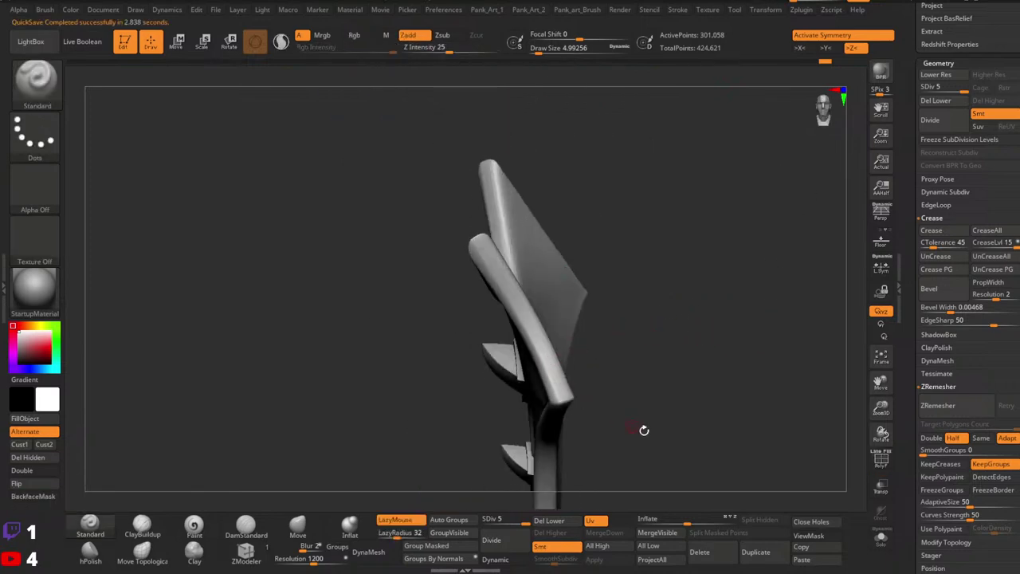
alt+drag(644, 430, 644, 382)
key(shift+f)
ctrl+right_drag(604, 359, 585, 430)
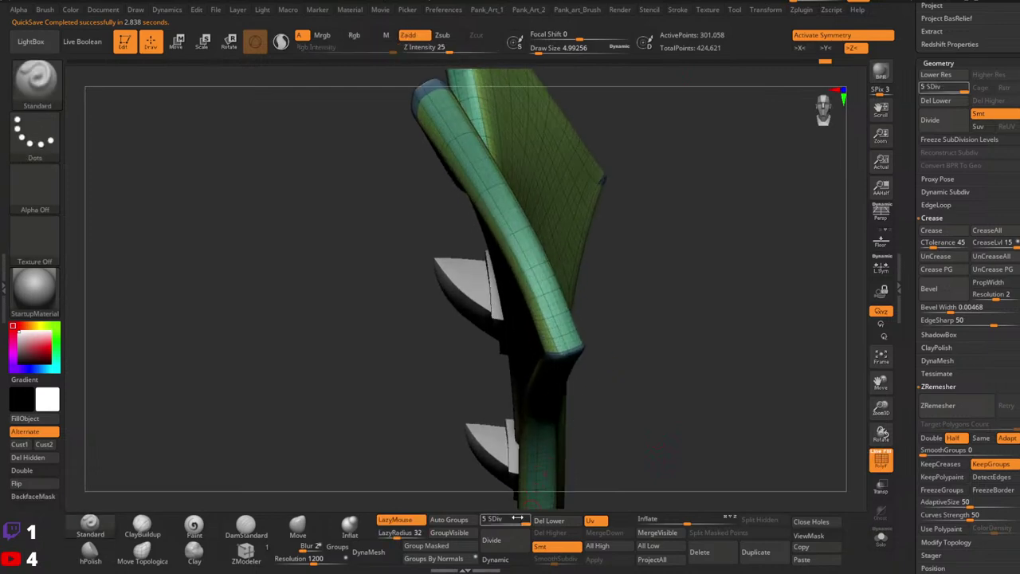
drag(514, 520, 483, 519)
drag(592, 420, 576, 379)
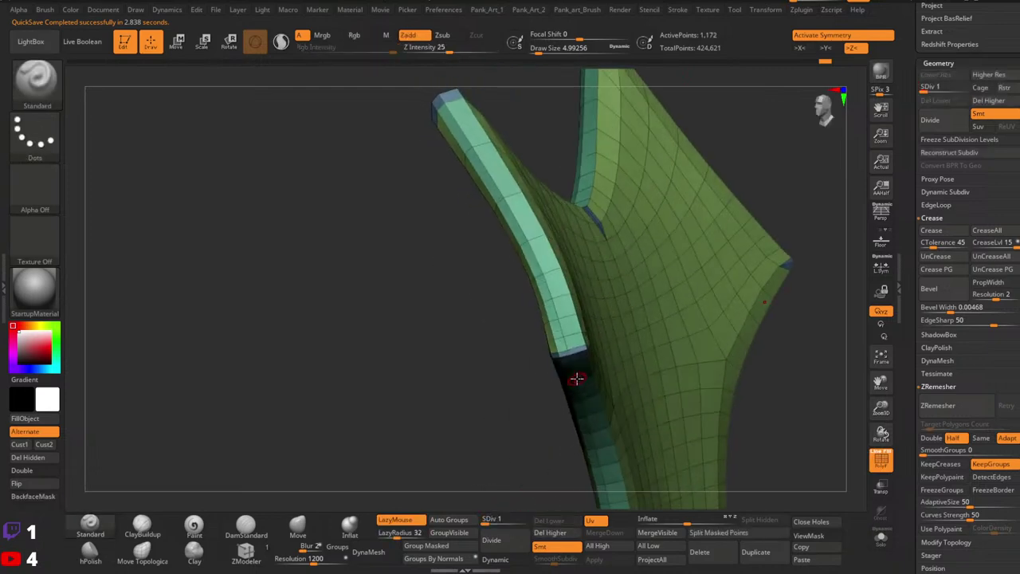
mouse_move(577, 379)
right_down()
mouse_move(558, 349)
mouse_move(626, 357)
mouse_move(608, 346)
mouse_move(539, 385)
mouse_move(572, 364)
mouse_move(566, 385)
mouse_move(573, 379)
right_up()
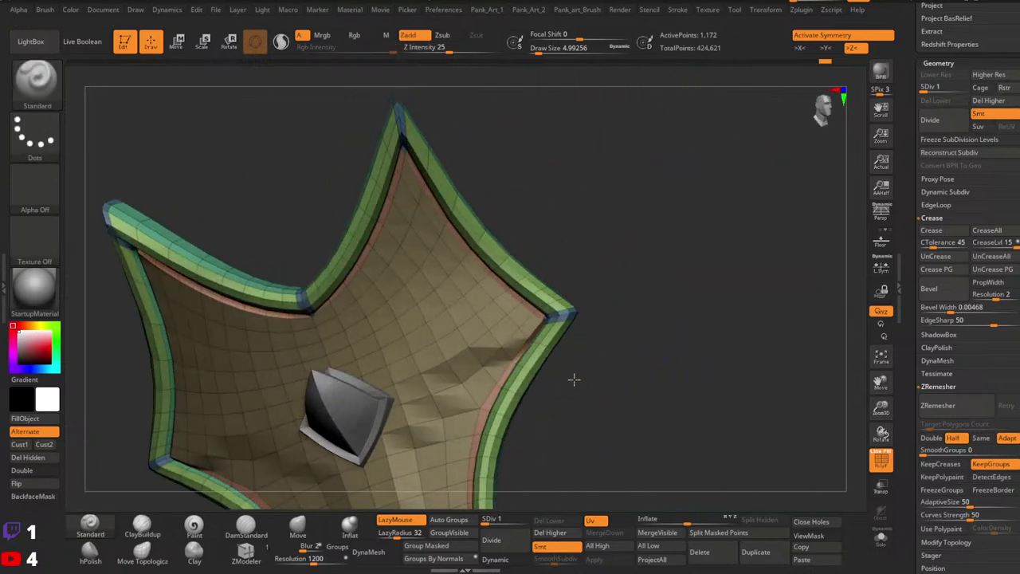
shift+drag(574, 380, 657, 379)
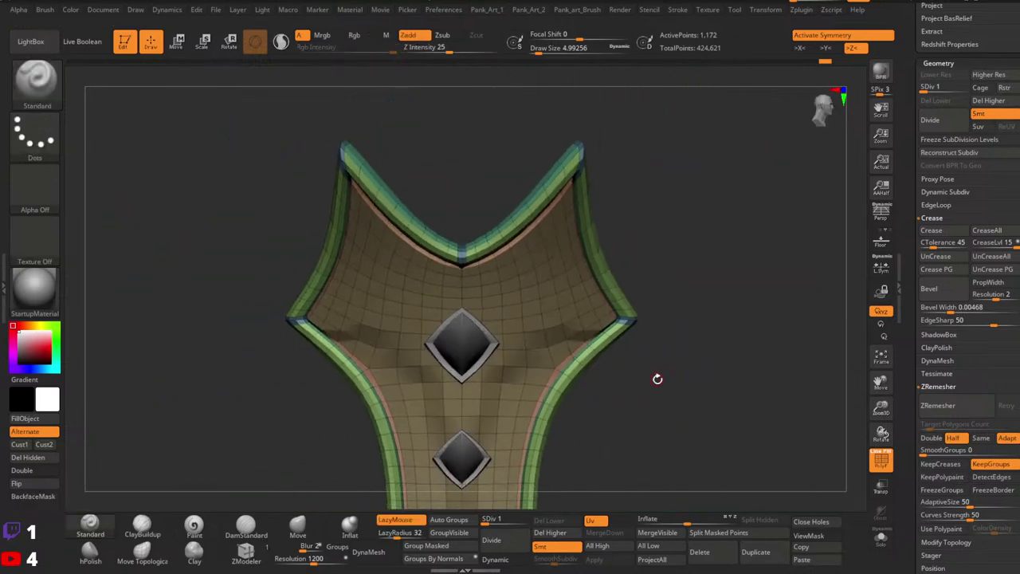
right_drag(622, 295, 526, 296)
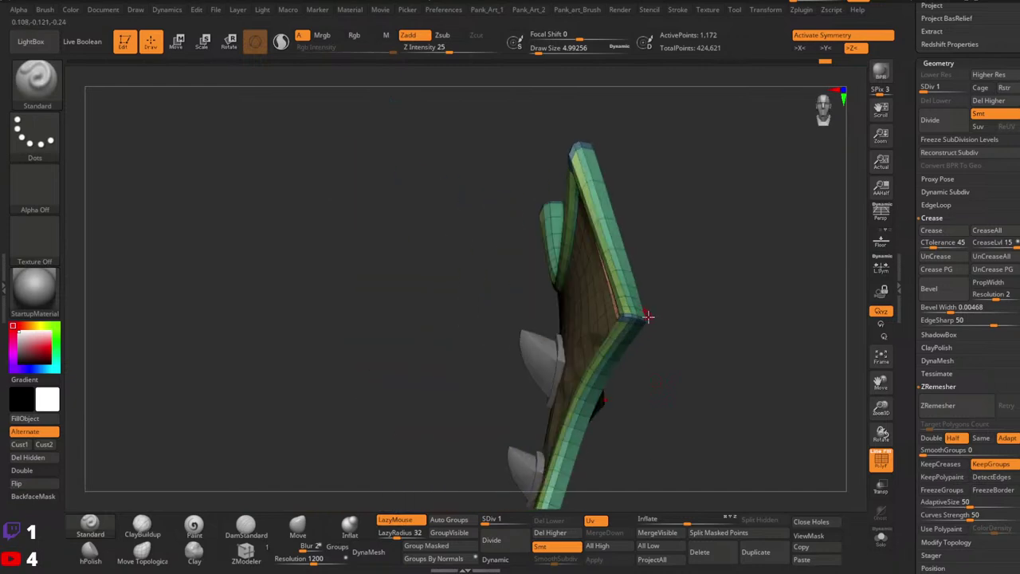
Inspect the outer rim's side polygroup in isolation at subdivision level 5, then unhide the rest of the plate.
key(shift+f)
click(523, 520)
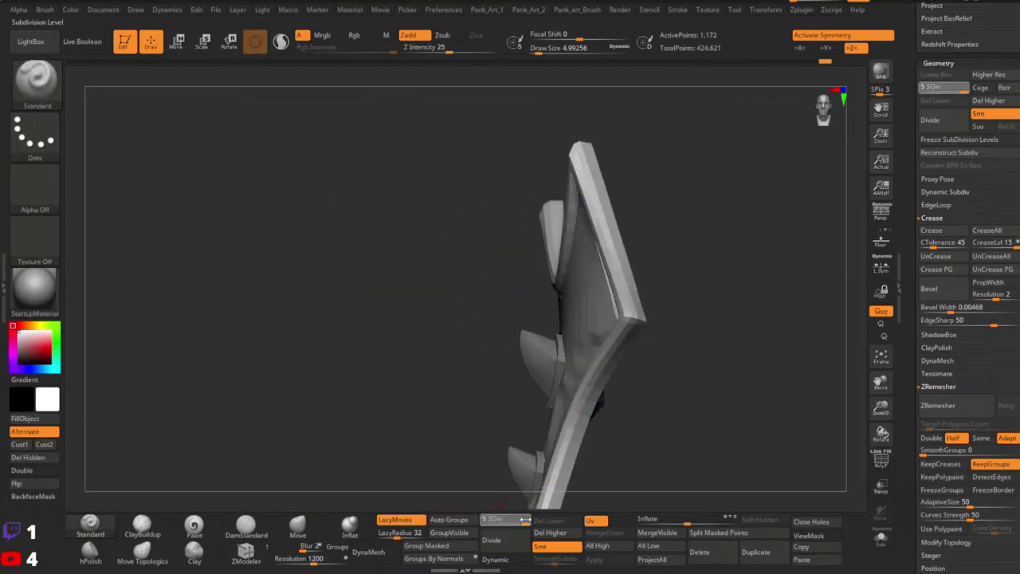
right_drag(656, 363, 692, 343)
ctrl+right_drag(640, 322, 635, 338)
ctrl+shift+click(630, 317)
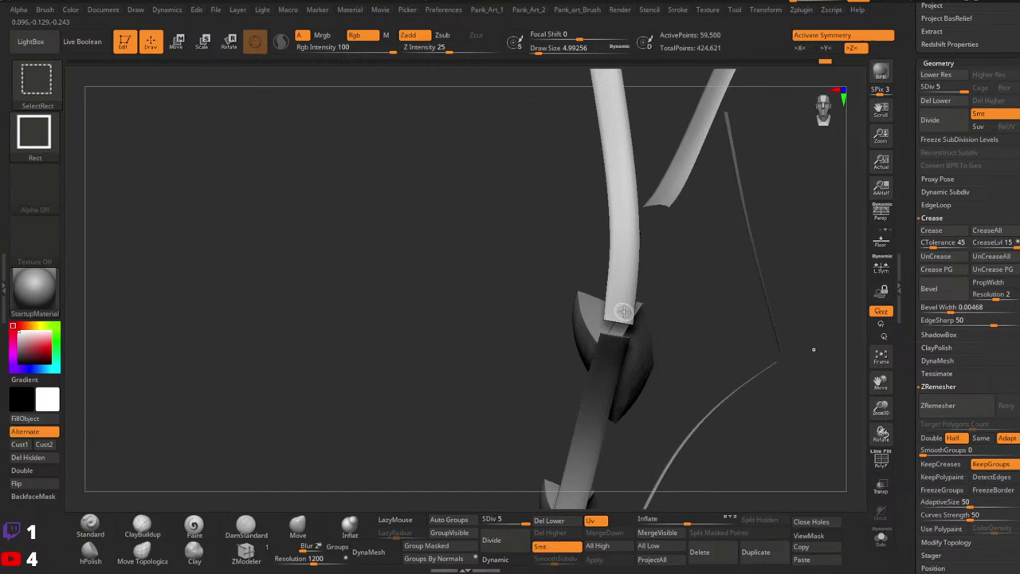
mouse_move(815, 350)
ctrl+right_down()
mouse_move(697, 369)
mouse_move(795, 394)
mouse_move(657, 380)
ctrl+right_up()
ctrl+shift+click(770, 351)
key(shift+f)
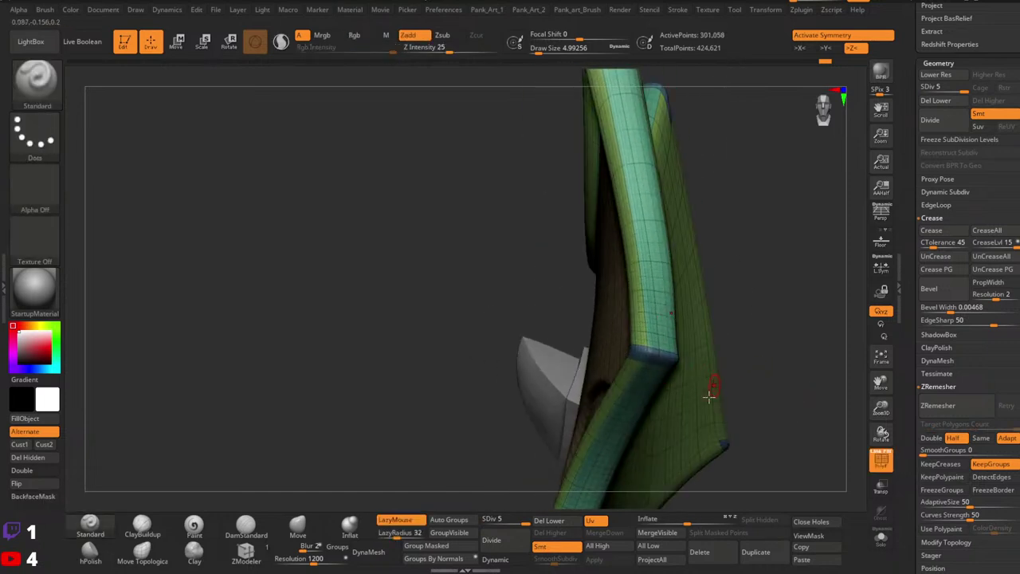
At subdivision level 1, switch the selection stroke to Lasso, try hiding an edge loop on the outer rim and unhide everything.
drag(510, 521, 473, 520)
right_drag(611, 447, 694, 367)
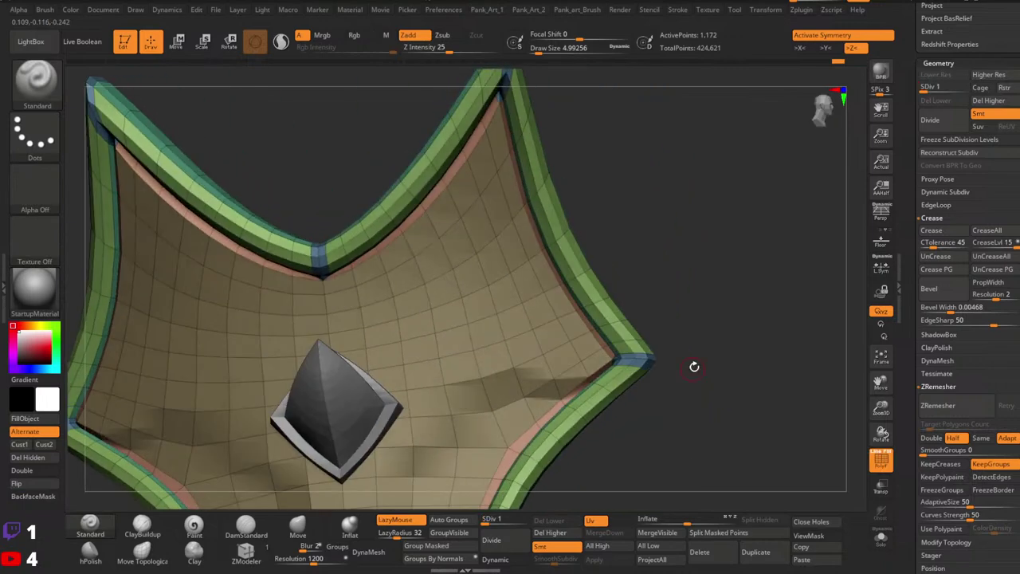
drag(694, 366, 669, 344)
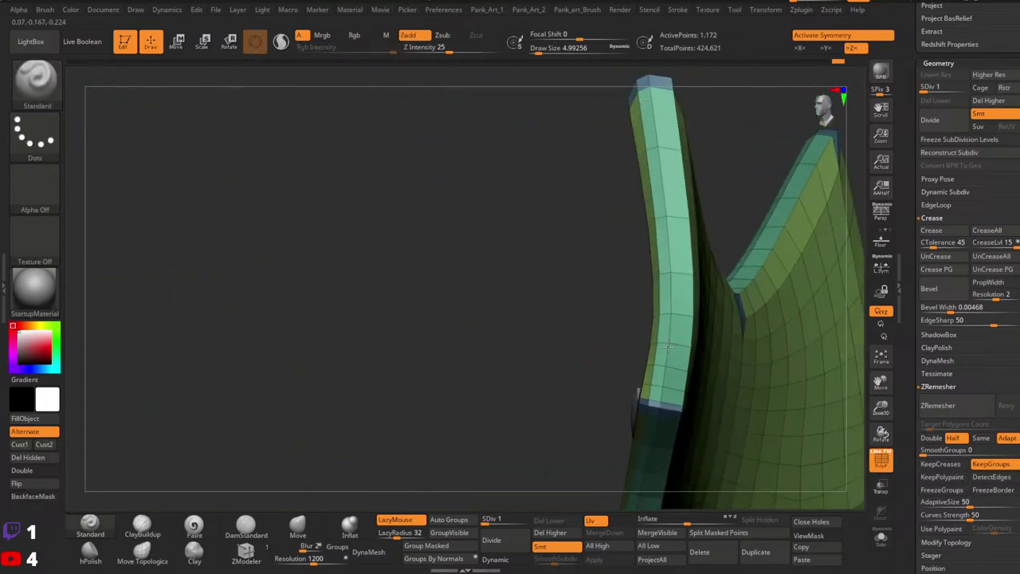
alt+right_drag(669, 345, 645, 381)
ctrl+shift+click(35, 135)
click(256, 145)
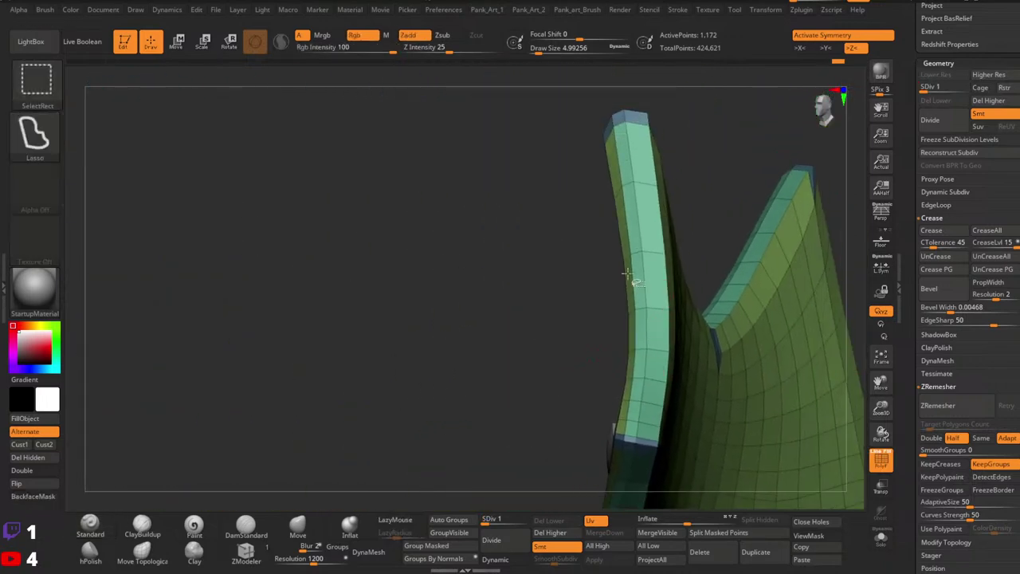
ctrl+shift+click(638, 253)
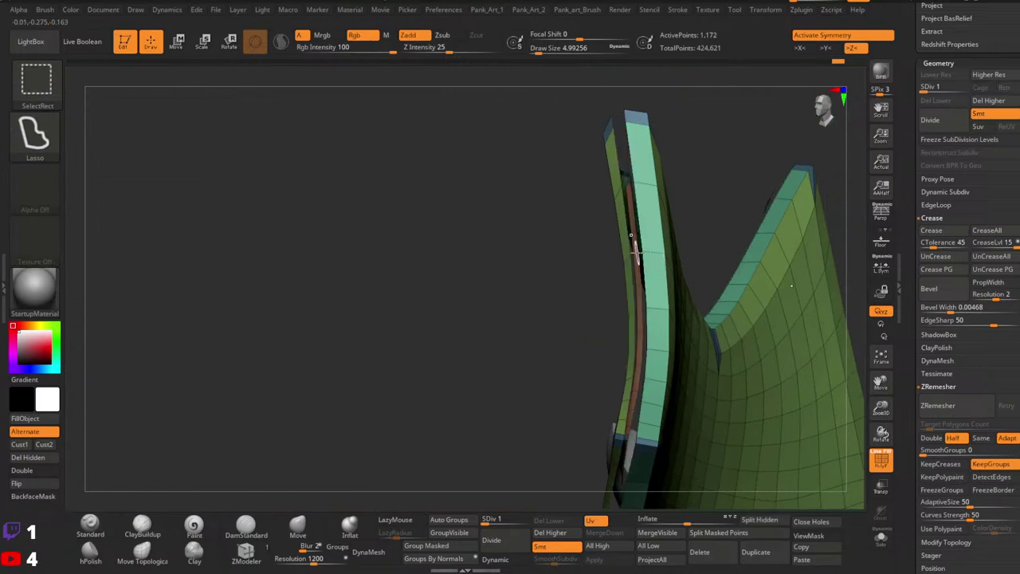
ctrl+right_drag(637, 252, 671, 236)
ctrl+shift+click(838, 237)
Isolate the polygroup strip running around the outer side of the rim.
alt+right_drag(690, 357, 713, 187)
right_drag(712, 187, 627, 292)
drag(627, 291, 601, 272)
ctrl+right_drag(601, 272, 659, 272)
ctrl+shift+click(662, 273)
ctrl+shift+click(661, 274)
ctrl+right_drag(741, 296, 562, 309)
ctrl+shift+drag(561, 309, 571, 319)
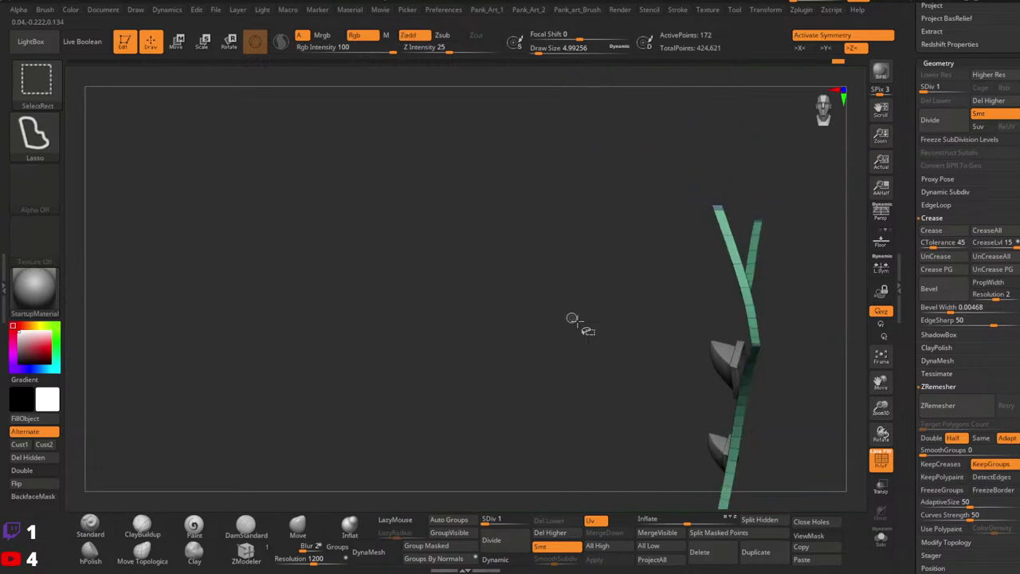
Mask everything except the rim's outer side strip and restore the full plate at subdivision level 5.
alt+right_drag(668, 345, 668, 257)
ctrl+click(478, 253)
ctrl+shift+click(459, 234)
ctrl+click(479, 221)
key(shift+f)
ctrl+drag(463, 286, 486, 321)
drag(495, 520, 550, 512)
alt+right_drag(774, 337, 538, 333)
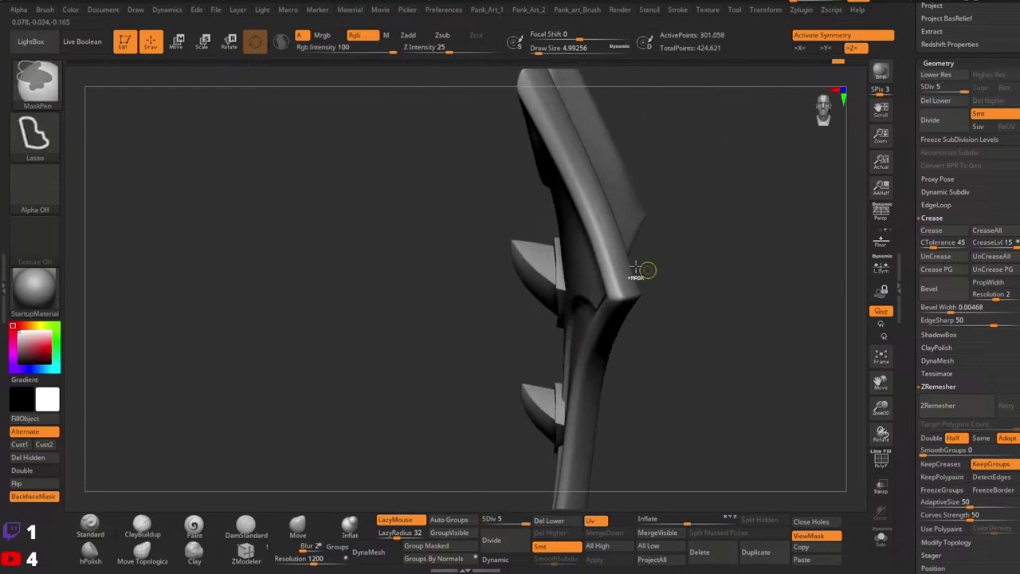
Pull the unmasked outer rim outward at the plate's side corners with the Move brush, at a draw size of about 116 to 128.
mouse_move(690, 264)
mouse_down()
mouse_move(640, 275)
mouse_move(686, 302)
mouse_up()
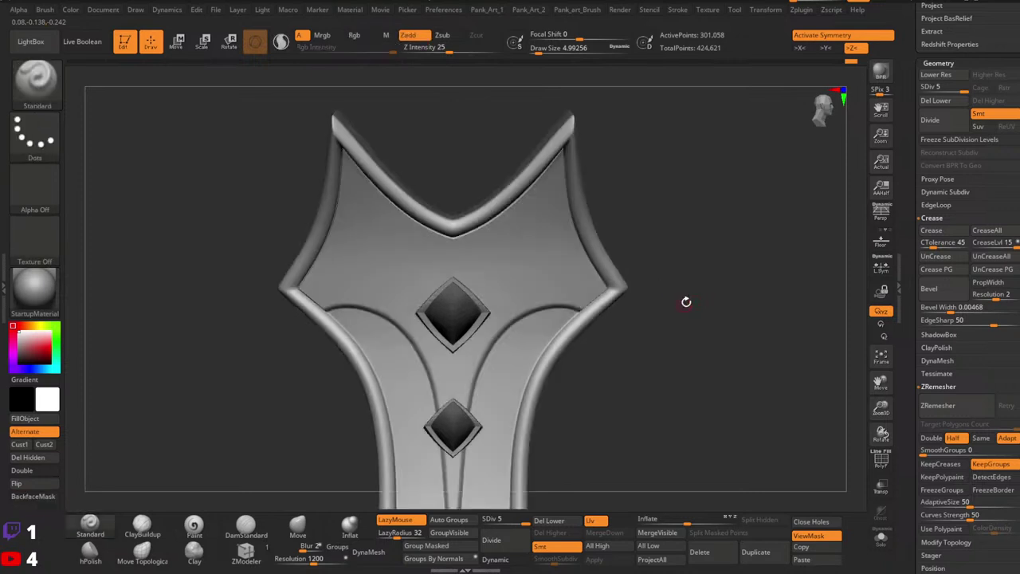
alt+right_drag(686, 302, 745, 268)
key(space)
drag(652, 230, 674, 229)
click(297, 526)
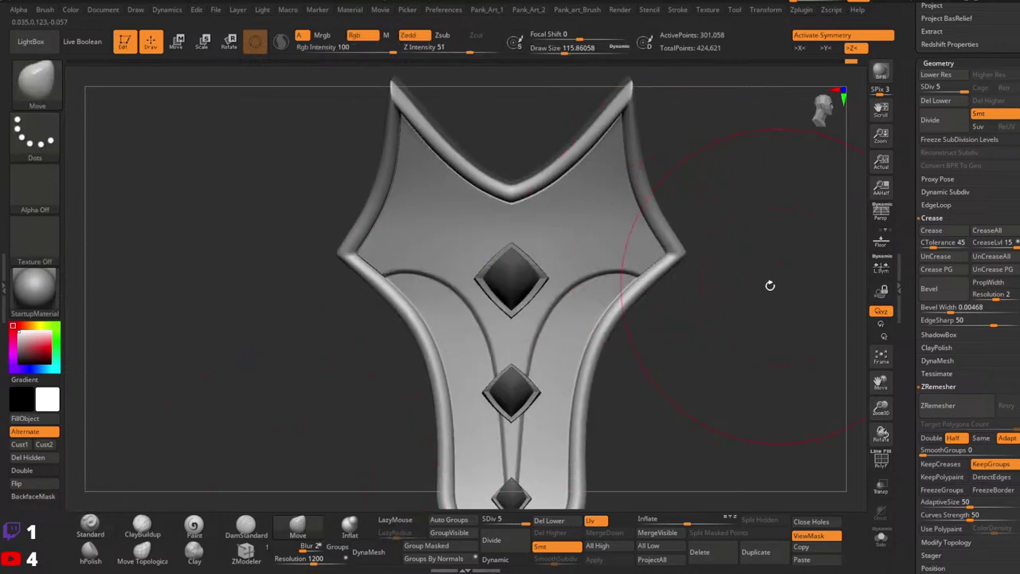
mouse_move(706, 285)
mouse_down()
mouse_move(685, 276)
mouse_move(689, 254)
mouse_move(699, 280)
mouse_move(717, 256)
mouse_move(707, 252)
mouse_move(723, 258)
mouse_up()
mouse_move(724, 258)
ctrl+right_down()
mouse_move(692, 237)
mouse_move(630, 275)
ctrl+right_up()
key(space)
drag(680, 216, 695, 228)
key(space)
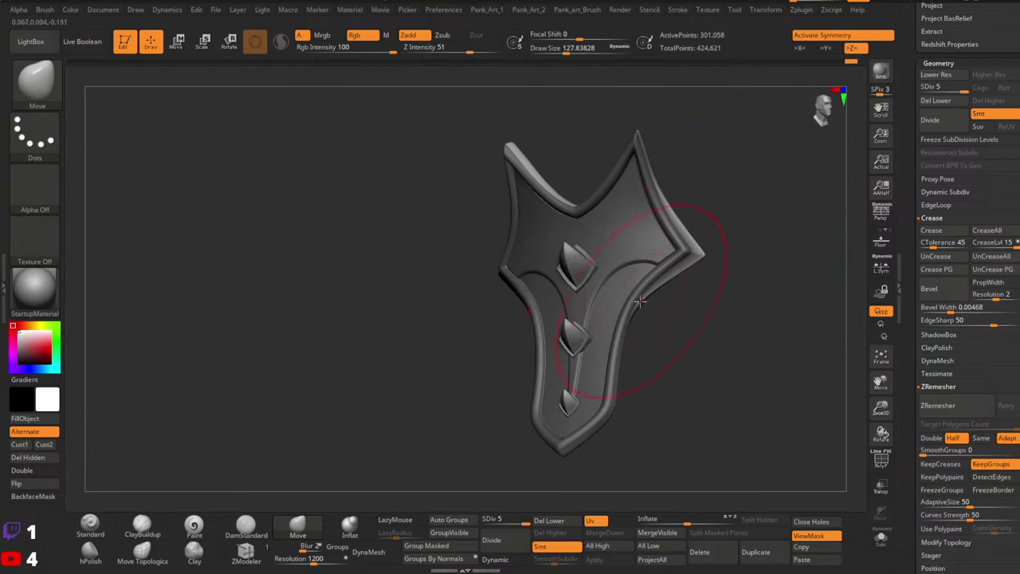
Shape the flared outer edge above and below the side corners with the Move brush, at a draw size of about 59 to 74.
alt+right_drag(654, 282, 644, 342)
key(space)
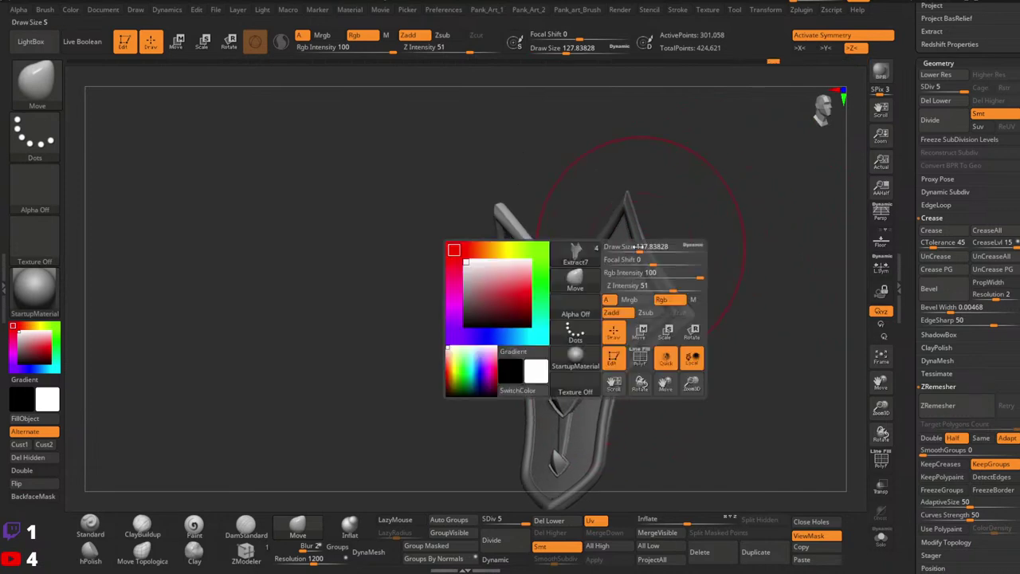
drag(643, 246, 646, 259)
key(space)
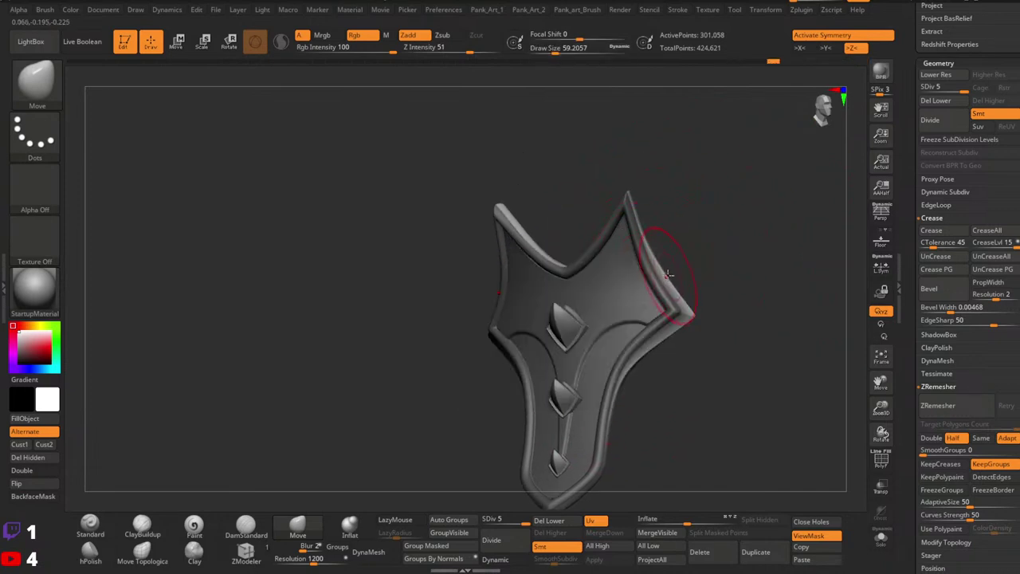
mouse_move(692, 282)
right_down()
mouse_move(642, 303)
mouse_move(674, 287)
mouse_move(751, 301)
mouse_move(688, 300)
mouse_move(706, 283)
mouse_move(697, 307)
mouse_move(621, 319)
mouse_move(591, 292)
mouse_move(581, 334)
right_up()
drag(581, 333, 576, 365)
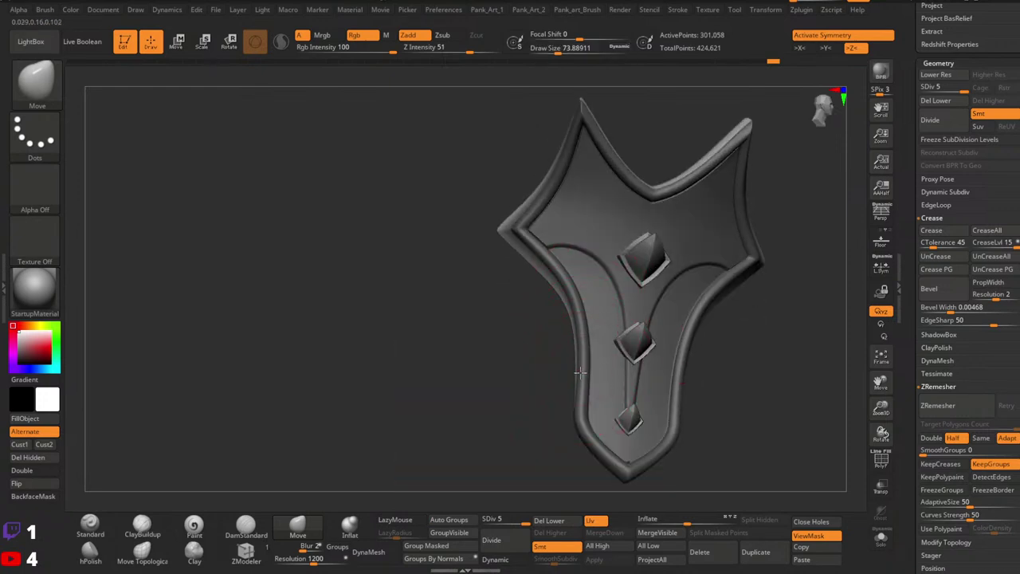
right_drag(578, 318, 586, 344)
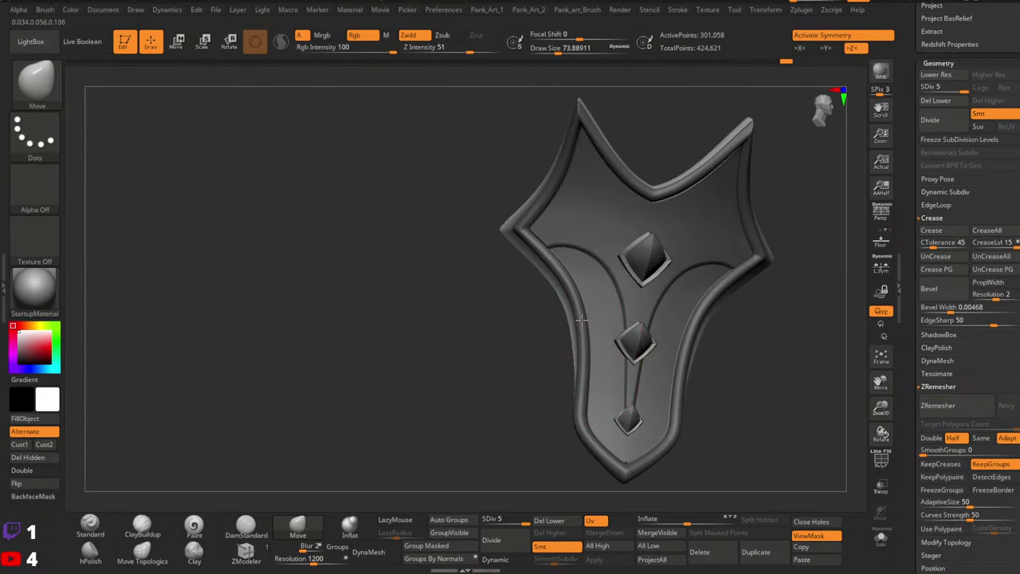
Adjust the flare along the upper side edges and corners with the Move brush, at a draw size of about 62 to 77.
alt+right_drag(588, 334, 612, 356)
click(556, 50)
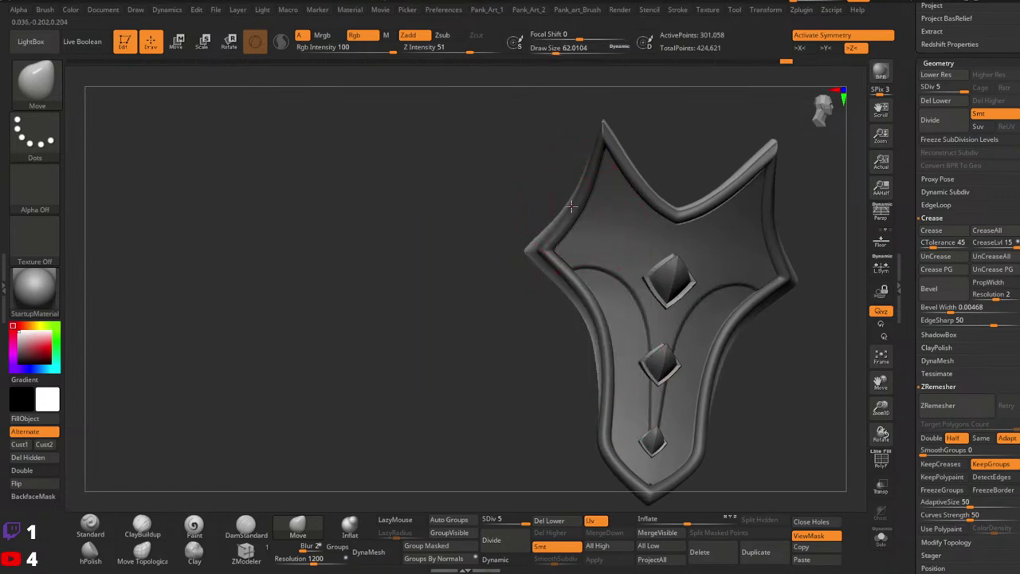
key(space)
click(480, 317)
right_drag(480, 317, 518, 306)
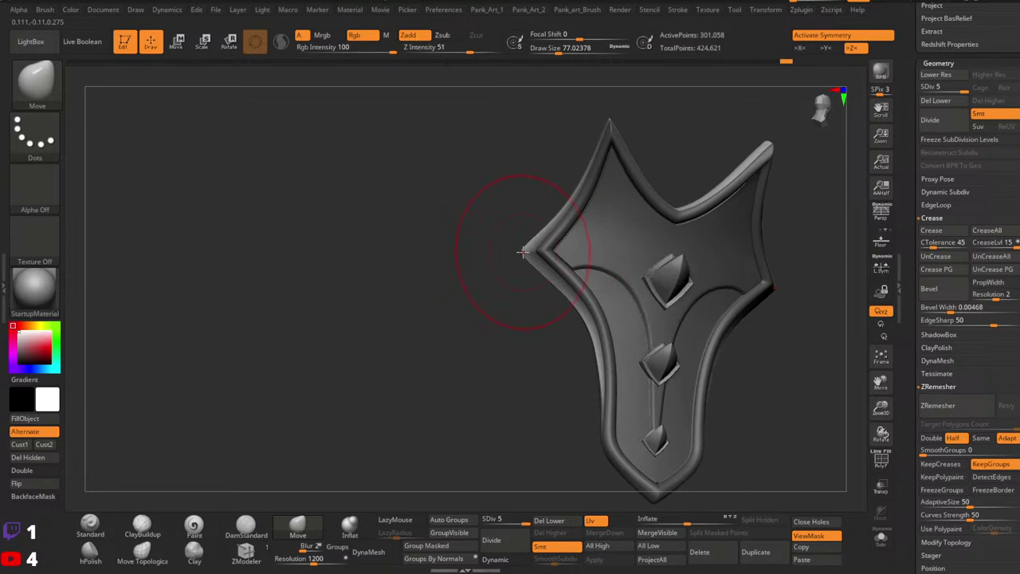
right_drag(520, 256, 550, 252)
Refine the side corner tips from an angled side view, reducing the Move brush's draw size to about 35.
key(space)
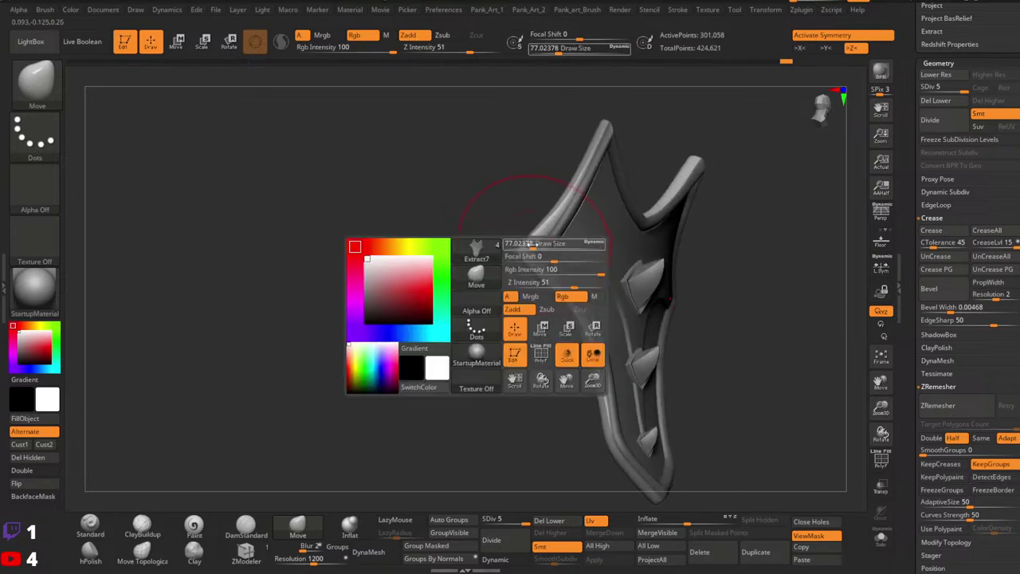
drag(530, 244, 524, 244)
right_drag(523, 248, 512, 249)
key(space)
drag(516, 249, 513, 249)
right_drag(512, 249, 494, 252)
alt+right_drag(804, 294, 626, 289)
key(space)
drag(618, 288, 615, 288)
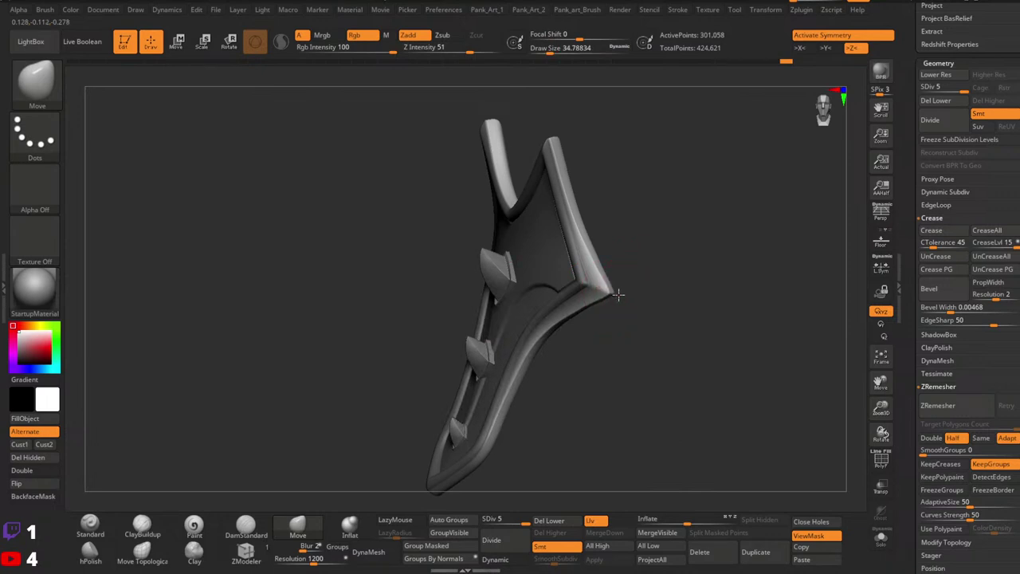
Pull the side corners outward into pointed spikes with the Move brush, at a draw size of about 49.
mouse_move(626, 295)
right_down()
mouse_move(619, 300)
mouse_move(626, 281)
right_up()
mouse_move(627, 281)
right_down()
mouse_move(599, 297)
mouse_move(609, 287)
right_up()
ctrl+right_drag(609, 286, 612, 298)
mouse_move(612, 298)
right_down()
mouse_move(619, 285)
mouse_move(572, 285)
right_up()
drag(571, 284, 542, 283)
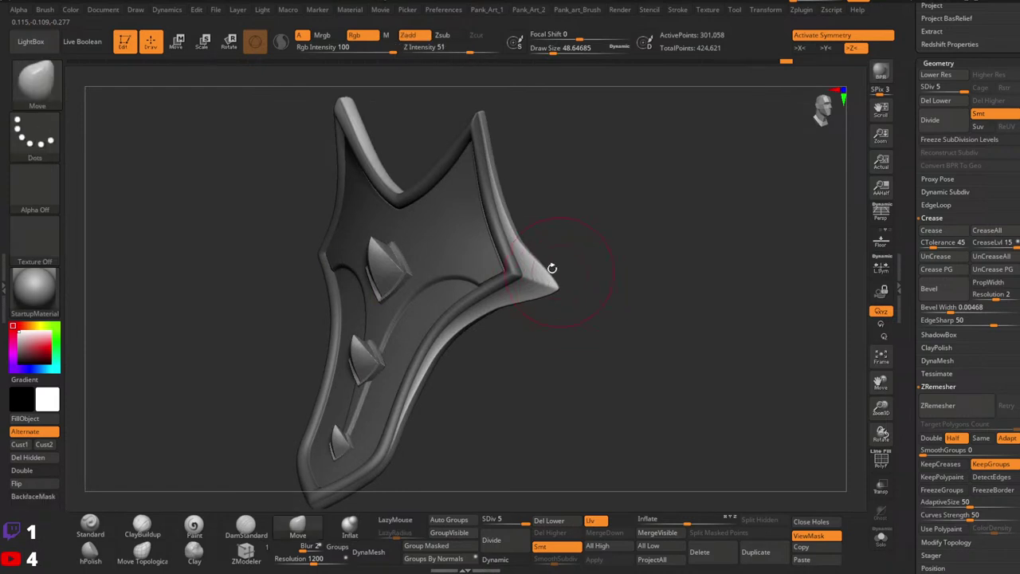
Blend the rim's upper side edge into the spike with the Move brush, at draw sizes of about 74 and 37.
right_drag(552, 268, 547, 269)
key(space)
drag(547, 269, 512, 231)
key(space)
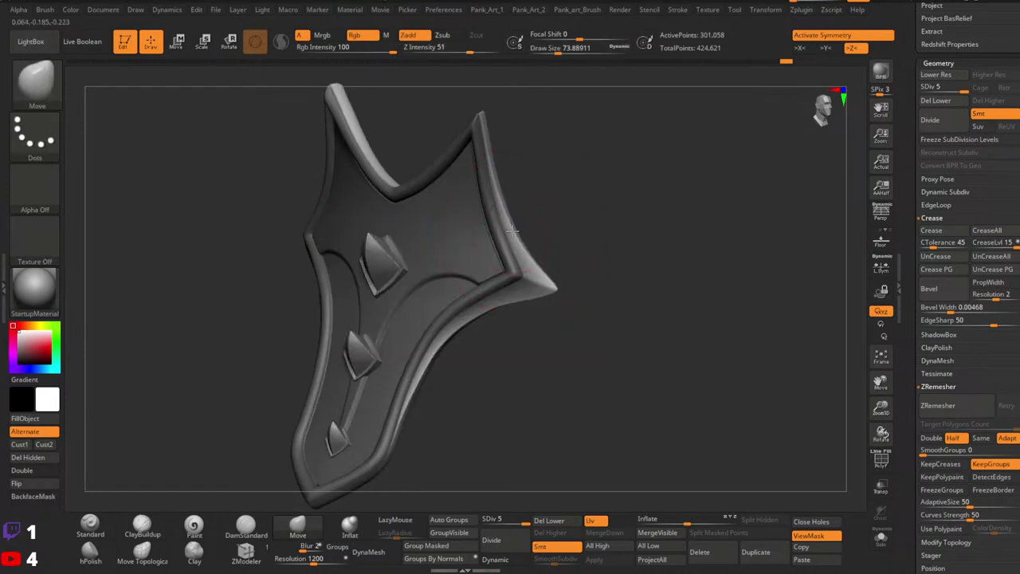
key(space)
drag(532, 264, 528, 266)
right_drag(528, 266, 524, 291)
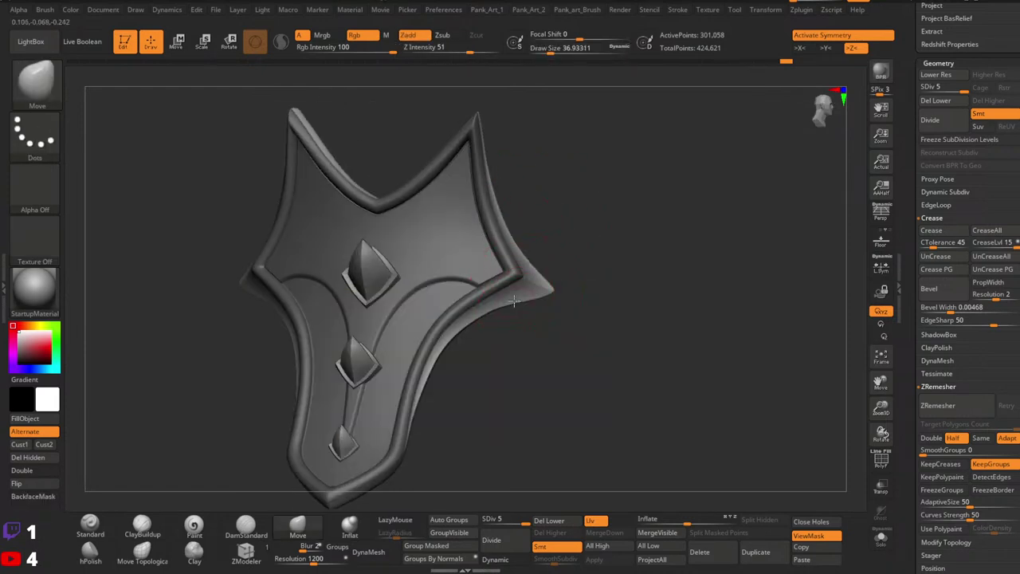
Even out the flare along the rim's lower side edge with the Move brush, at draw sizes of about 74 and 44.
key(space)
drag(454, 325, 463, 325)
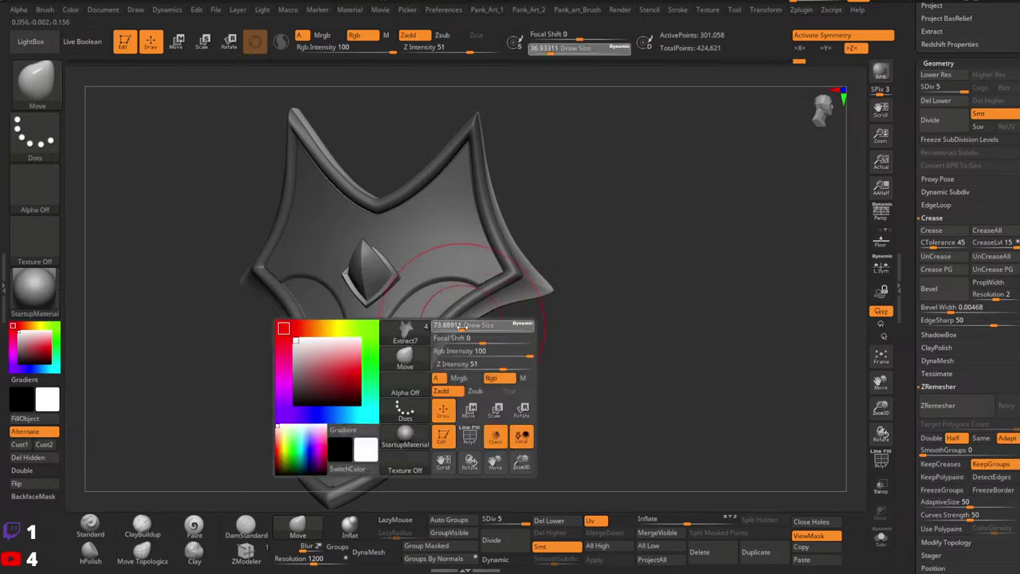
right_drag(446, 343, 442, 353)
key(space)
drag(429, 370, 431, 370)
mouse_move(425, 374)
alt+right_down()
mouse_move(437, 338)
mouse_move(446, 357)
alt+right_up()
key(space)
drag(446, 350, 436, 346)
key(space)
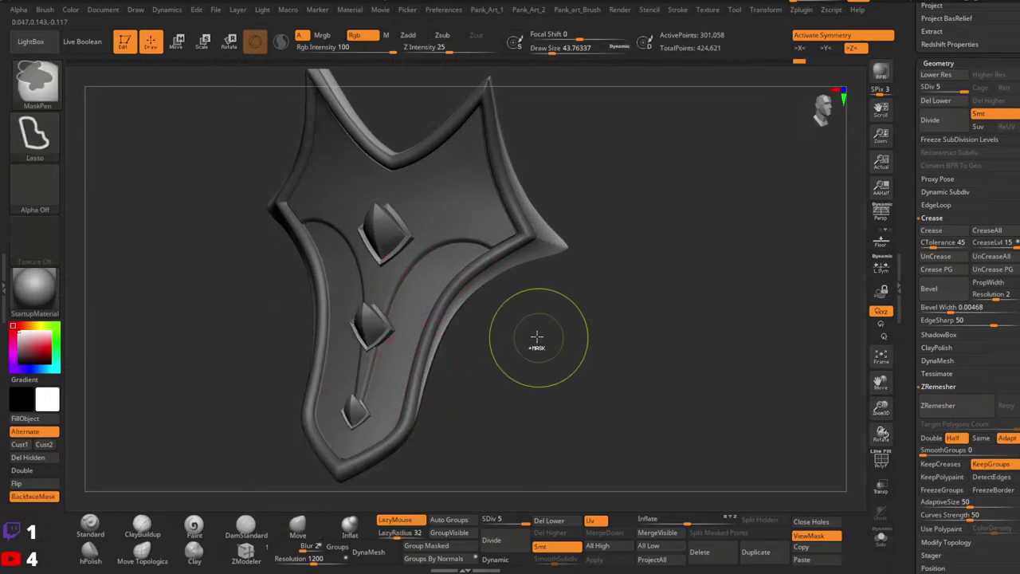
Refine the outline of the side spikes from several angles with the Move brush, at a draw size of about 44.
ctrl+right_drag(538, 337, 483, 298)
right_drag(483, 298, 523, 312)
right_drag(523, 311, 622, 282)
right_drag(622, 282, 598, 284)
mouse_move(608, 301)
mouse_down()
mouse_move(547, 285)
mouse_move(463, 312)
mouse_move(343, 329)
mouse_up()
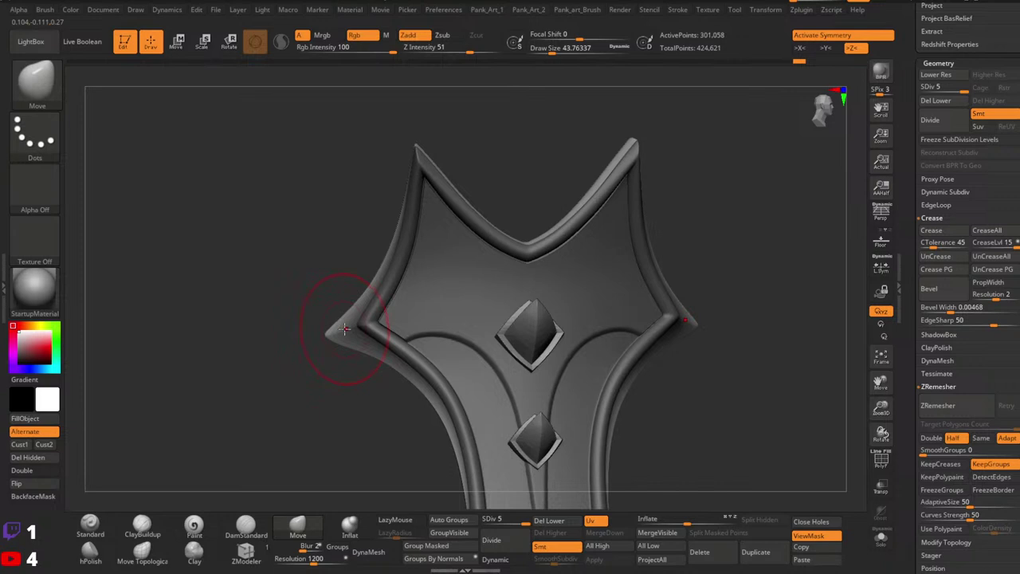
alt+right_drag(667, 317, 459, 304)
mouse_move(459, 304)
right_down()
mouse_move(469, 305)
mouse_move(457, 317)
right_up()
Sharpen the very tip of the side spike with the Move brush, at a draw size of about 20.
key(space)
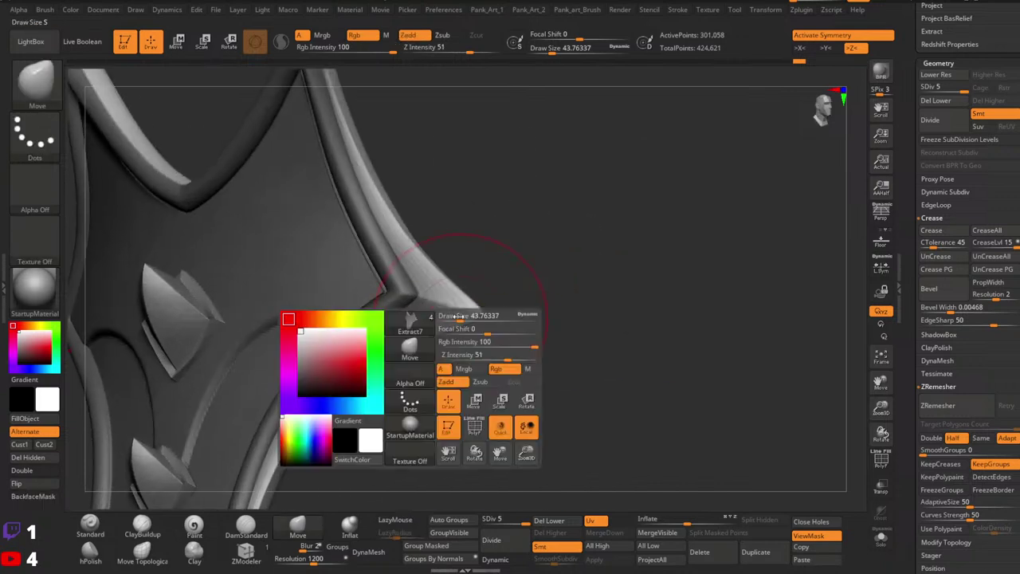
drag(457, 316, 450, 317)
right_drag(489, 319, 487, 317)
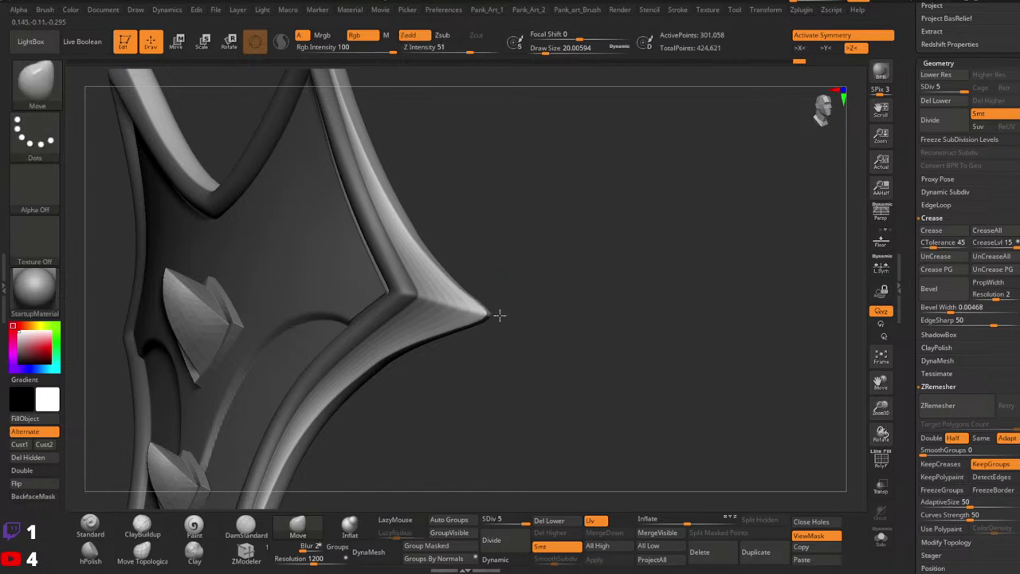
right_drag(509, 318, 484, 320)
mouse_move(485, 321)
ctrl+right_down()
mouse_move(483, 330)
mouse_move(500, 331)
ctrl+right_up()
mouse_move(500, 331)
ctrl+right_down()
mouse_move(483, 305)
mouse_move(487, 319)
ctrl+right_up()
Set the Move brush's draw size to about 71.
mouse_move(488, 319)
right_down()
mouse_move(535, 282)
mouse_move(614, 332)
right_up()
ctrl+right_drag(613, 332, 624, 314)
key(bracketright)
key(space)
drag(545, 280, 540, 280)
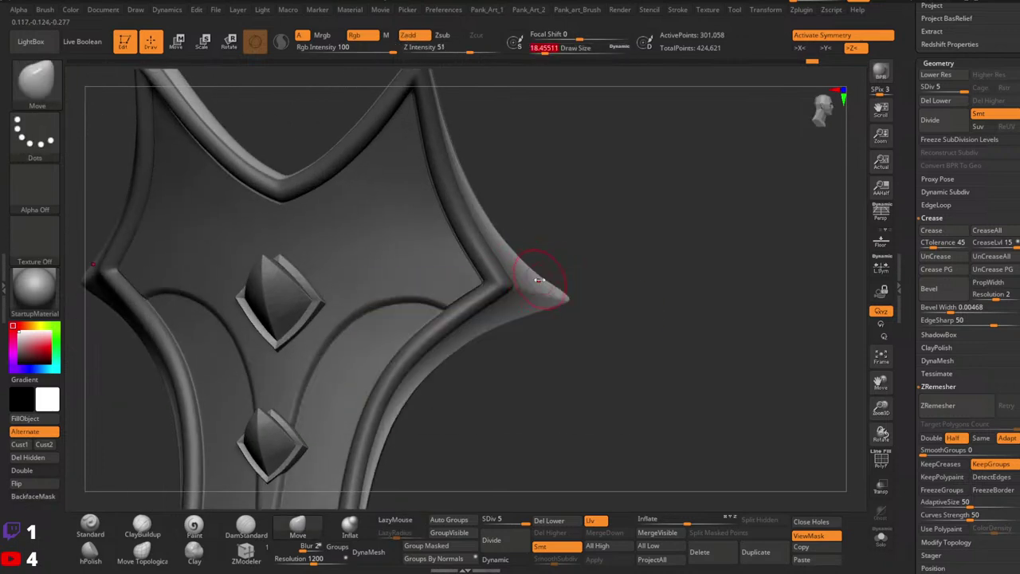
mouse_move(611, 291)
ctrl+right_down()
mouse_move(619, 294)
mouse_move(540, 289)
mouse_move(560, 281)
ctrl+right_up()
key(space)
drag(562, 280, 577, 279)
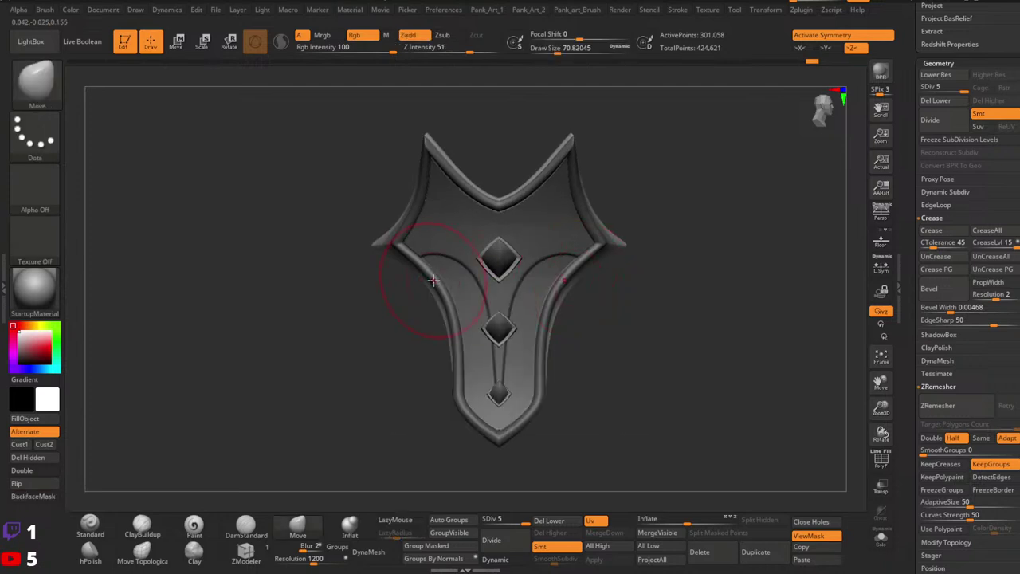
Lower the plate to subdivision level 1 and turn off symmetry.
alt+right_drag(461, 339, 414, 332)
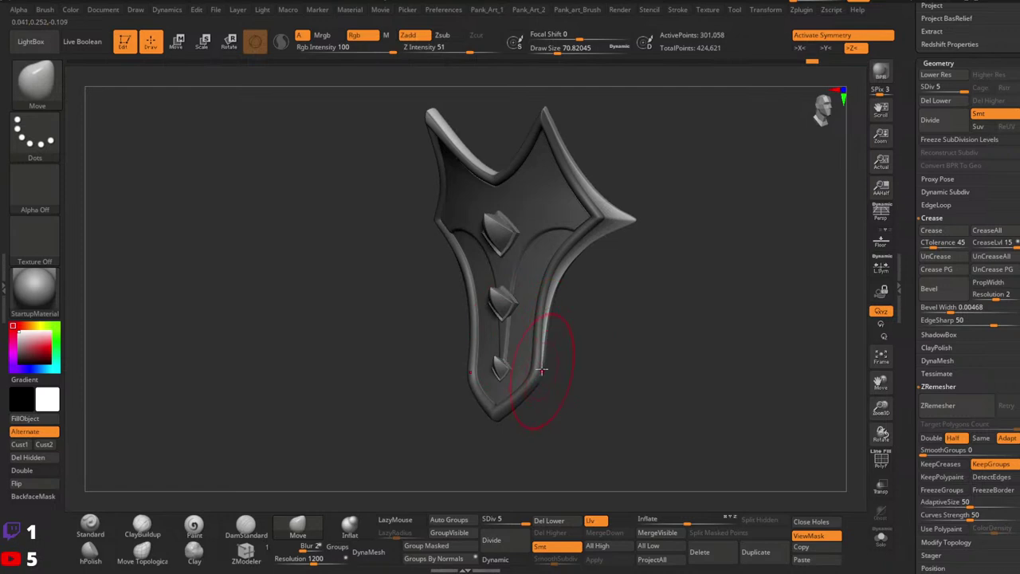
ctrl+right_drag(550, 373, 591, 351)
ctrl+drag(592, 351, 646, 362)
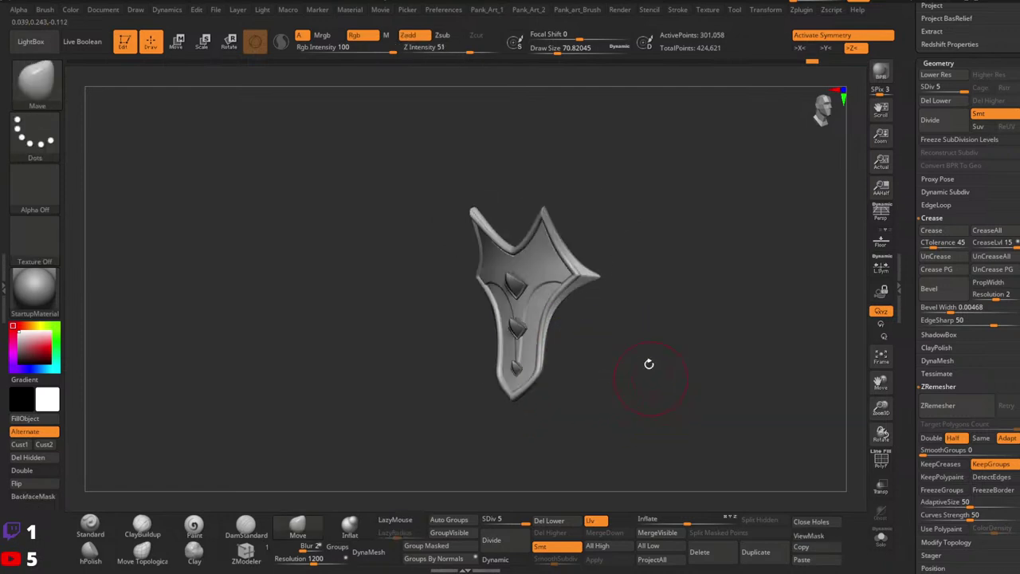
alt+right_drag(619, 334, 613, 378)
right_drag(580, 371, 627, 363)
ctrl+right_drag(627, 364, 643, 389)
drag(472, 522, 471, 522)
key(w)
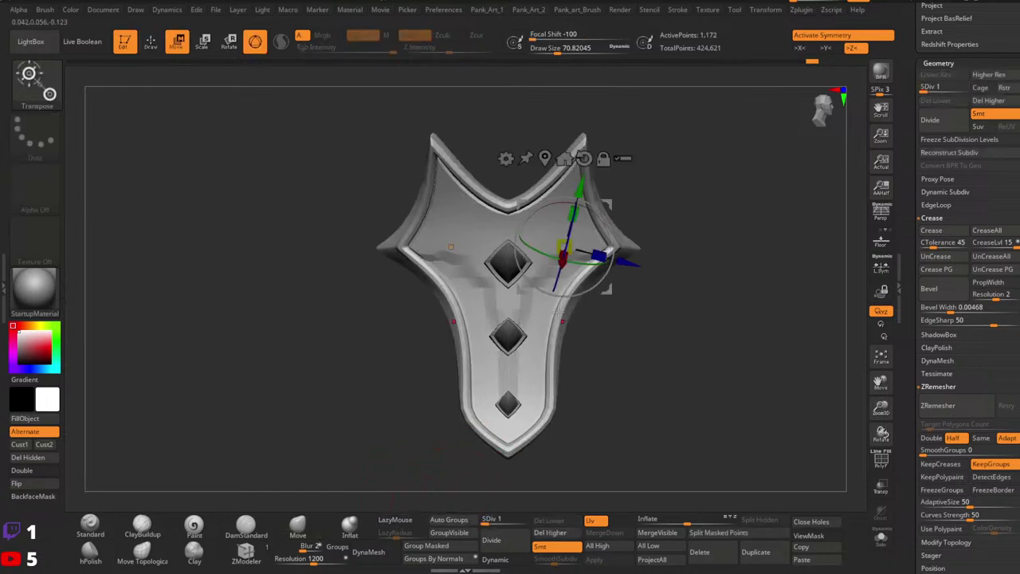
key(q)
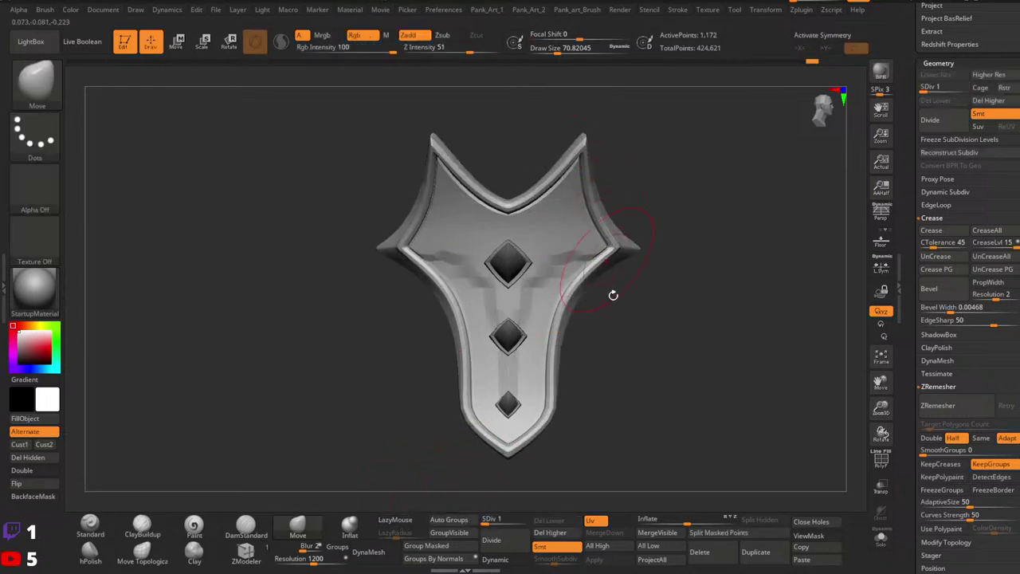
Isolate the plate with its wireframe shown, reset the gizmo's orientation and centre it on the unmasked mesh, and bring the gems back into view.
key(w)
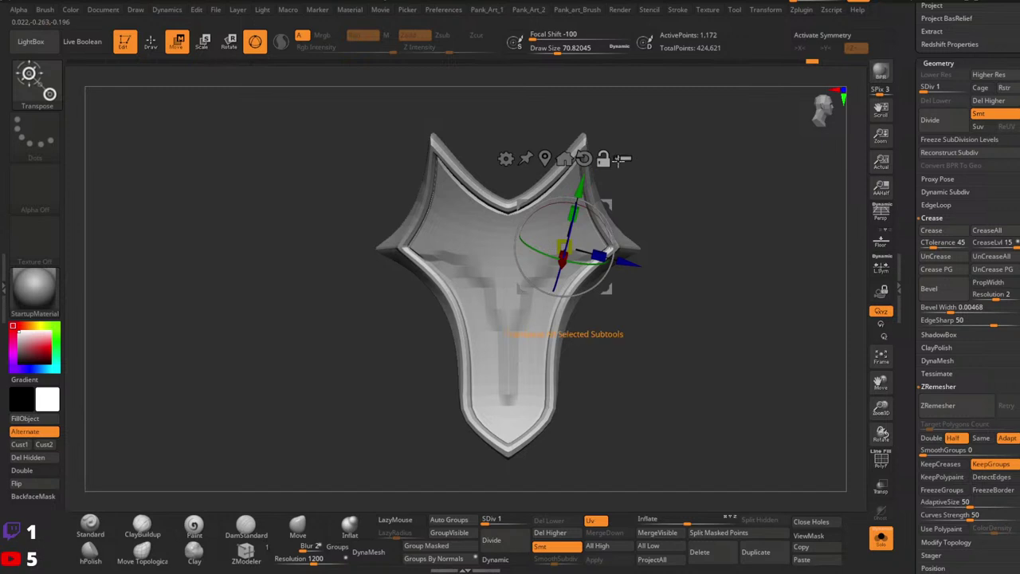
key(shift+f)
alt+drag(710, 346, 708, 393)
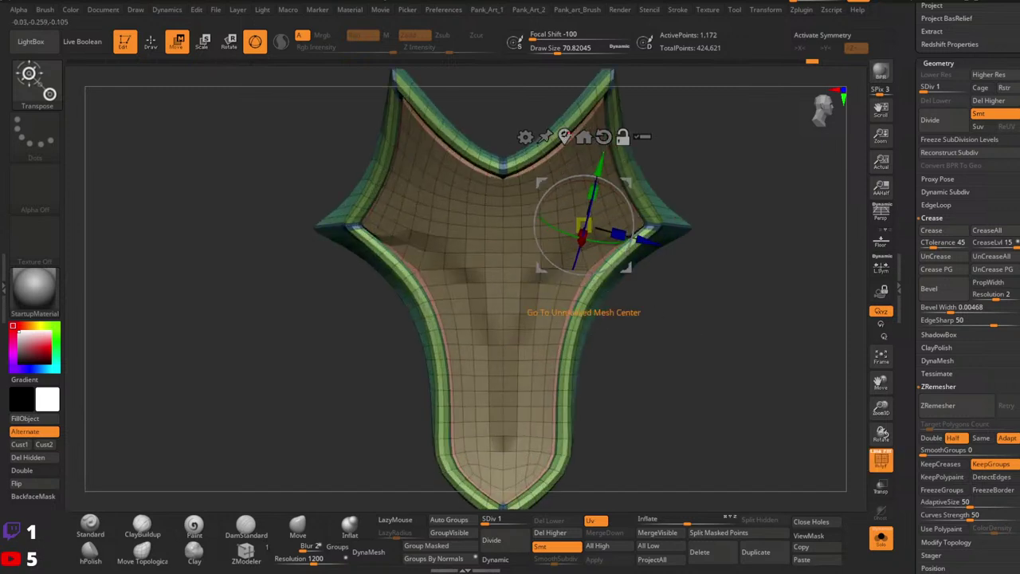
click(603, 137)
click(565, 137)
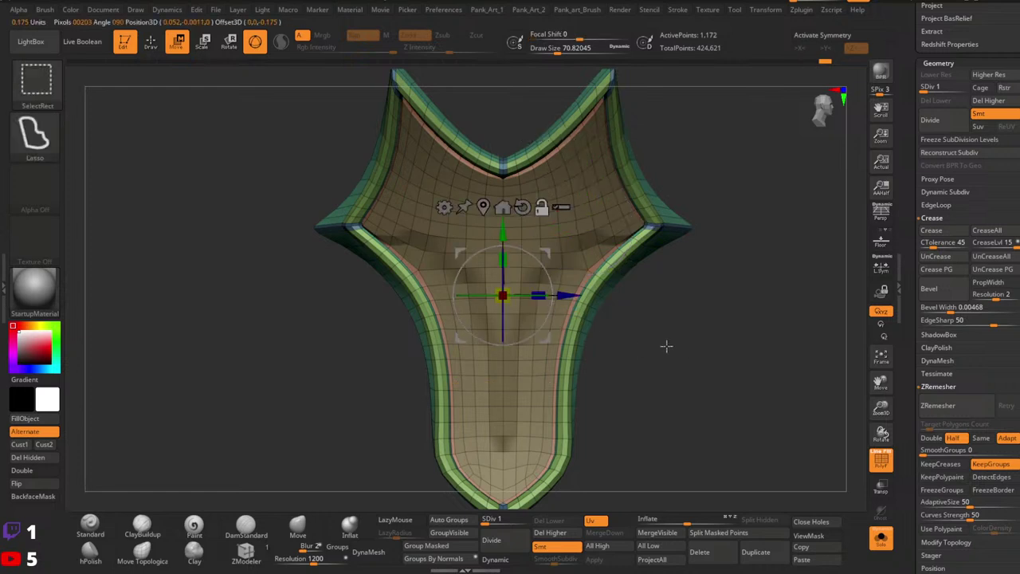
ctrl+right_drag(722, 329, 683, 319)
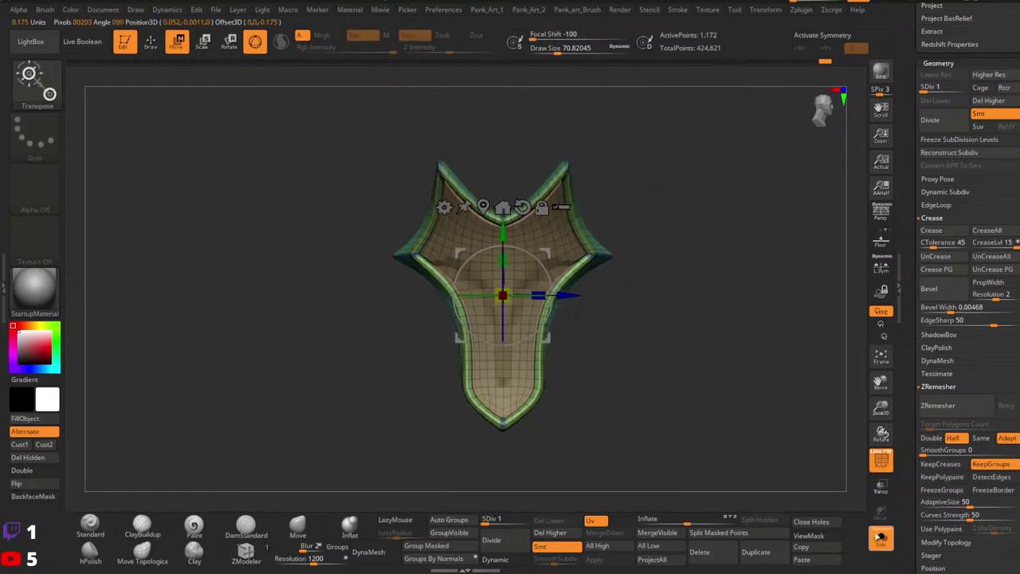
click(880, 539)
key(q)
Show the Extract6 subtool over the plate to compare their outlines.
mouse_move(642, 367)
ctrl+right_down()
mouse_move(653, 380)
mouse_move(694, 342)
mouse_move(653, 372)
ctrl+right_up()
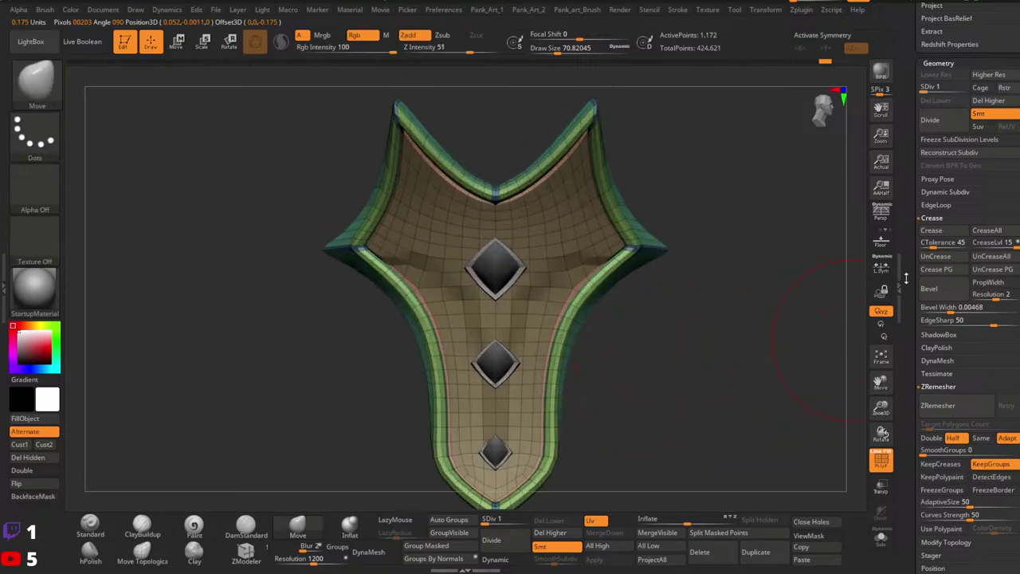
drag(907, 243, 919, 382)
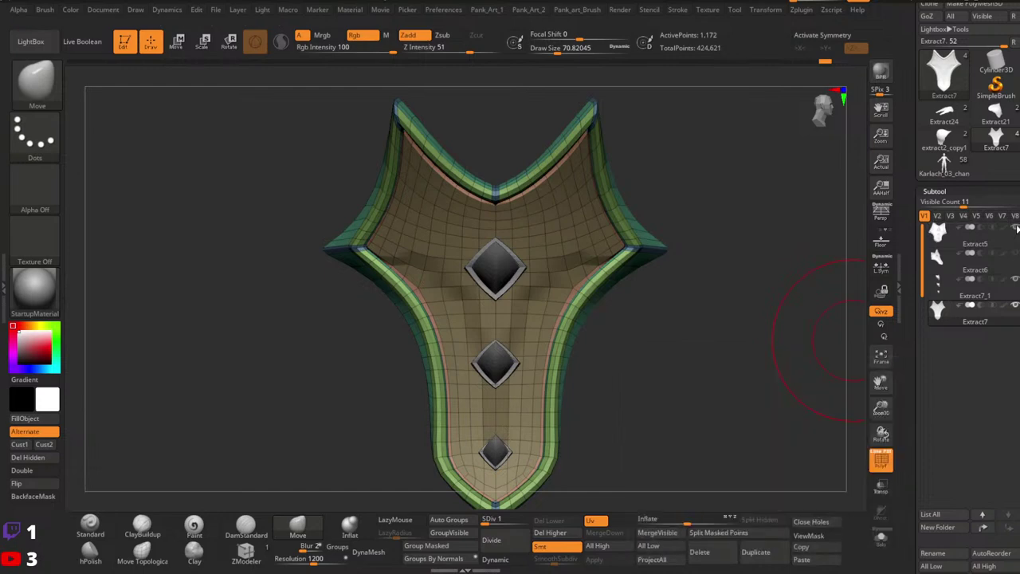
ctrl+right_drag(775, 348, 695, 343)
click(1015, 254)
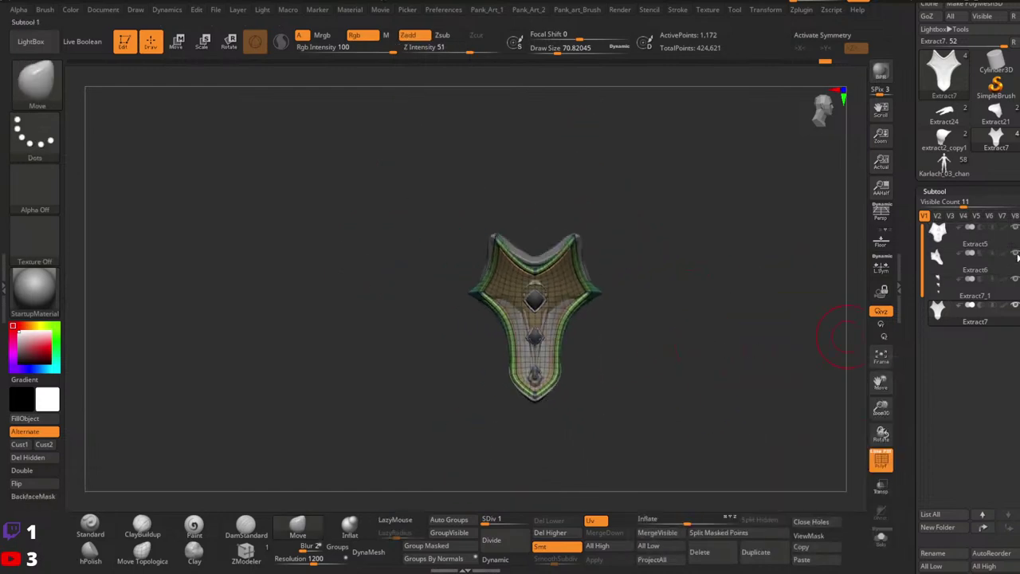
mouse_move(611, 321)
ctrl+right_down()
mouse_move(742, 327)
mouse_move(619, 332)
mouse_move(667, 337)
mouse_move(652, 342)
ctrl+right_up()
ctrl+right_drag(745, 341, 686, 342)
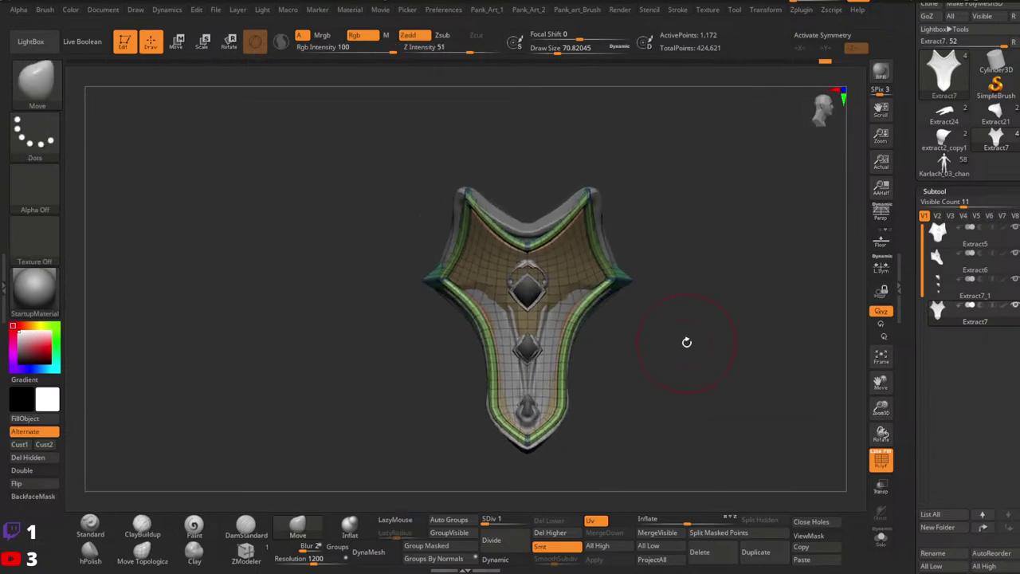
Return the plate to subdivision level 5.
key(w)
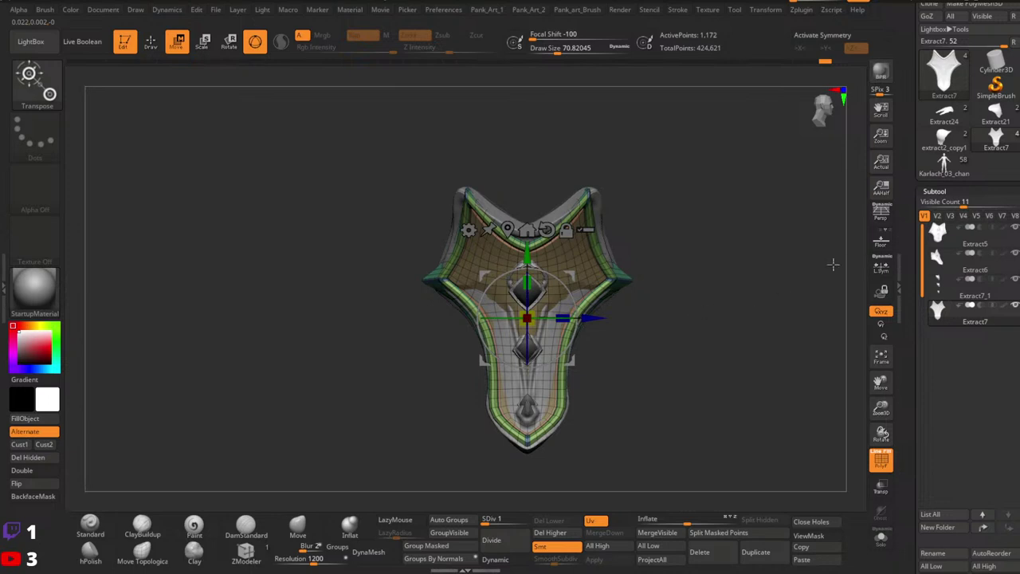
ctrl+right_drag(716, 306, 701, 344)
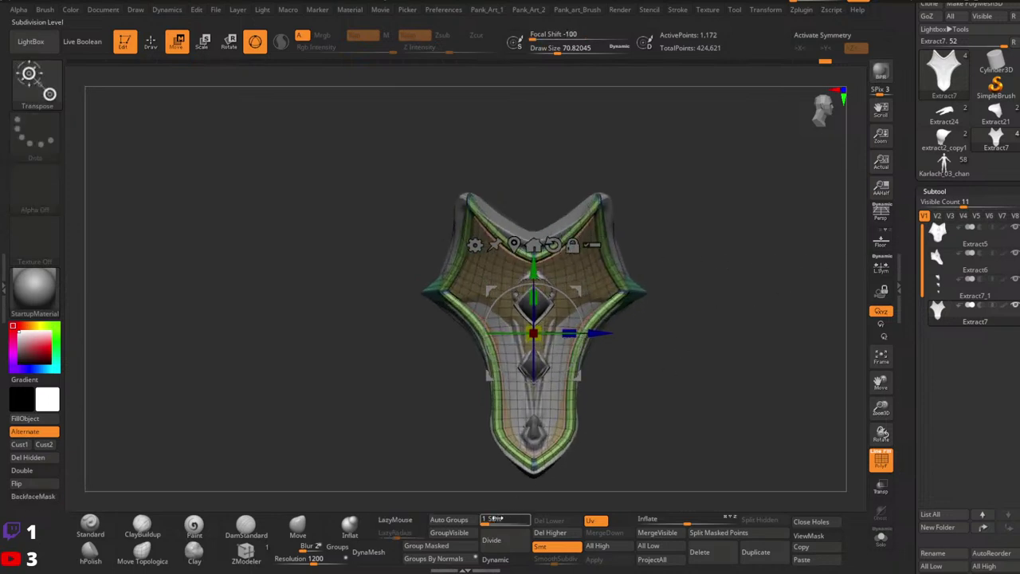
click(527, 519)
key(q)
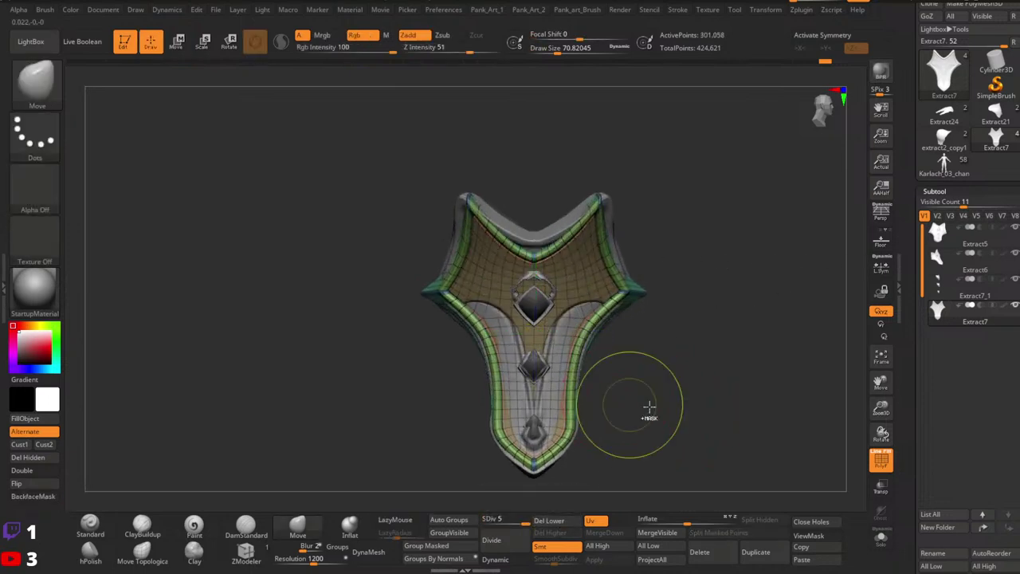
Compare the plate's proportions with Extract6 from several distances and hide Extract6 again.
mouse_move(648, 410)
ctrl+right_down()
mouse_move(653, 382)
mouse_move(726, 390)
ctrl+right_up()
mouse_move(797, 383)
alt+right_down()
mouse_move(729, 391)
mouse_move(704, 351)
mouse_move(723, 387)
alt+right_up()
ctrl+right_drag(617, 383, 676, 390)
alt+right_drag(614, 388, 660, 380)
mouse_move(725, 381)
ctrl+right_down()
mouse_move(651, 364)
mouse_move(710, 364)
mouse_move(660, 353)
mouse_move(706, 346)
ctrl+right_up()
key(w)
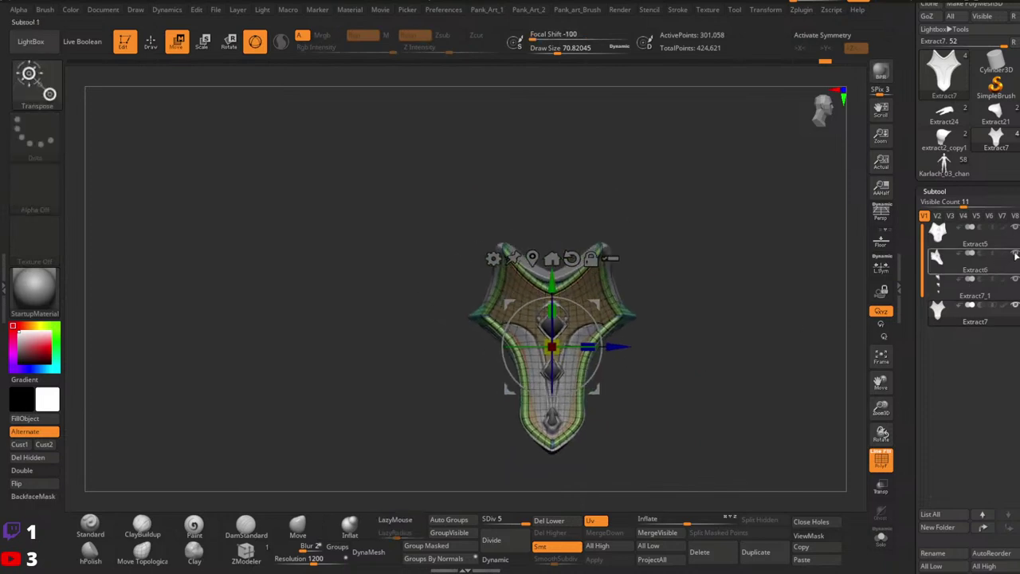
click(1016, 255)
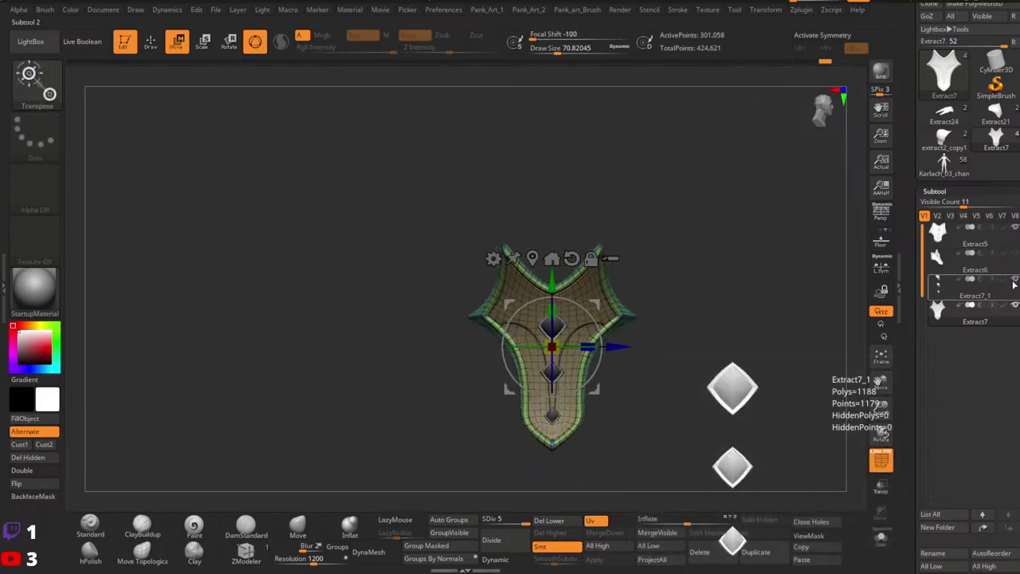
Turn off the plate's polygroup wireframe display.
key(q)
ctrl+right_drag(634, 322, 671, 344)
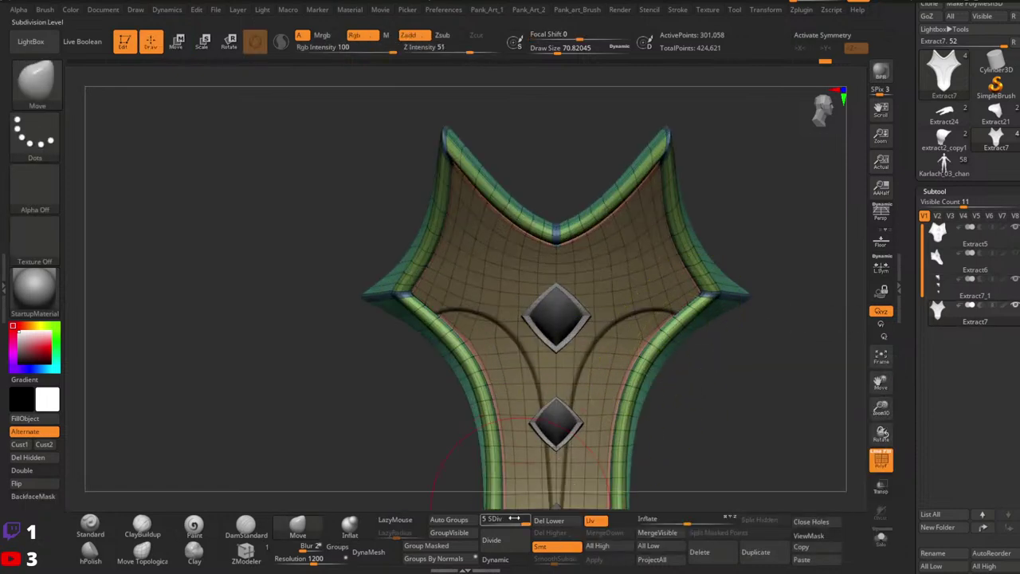
key(shift+f)
ctrl+right_drag(686, 418, 627, 370)
right_drag(626, 369, 651, 347)
Make the diamond gems the active subtool and centre the gizmo on their unmasked mesh.
alt+click(572, 372)
alt+right_drag(651, 347, 670, 381)
key(w)
ctrl+right_drag(671, 381, 629, 348)
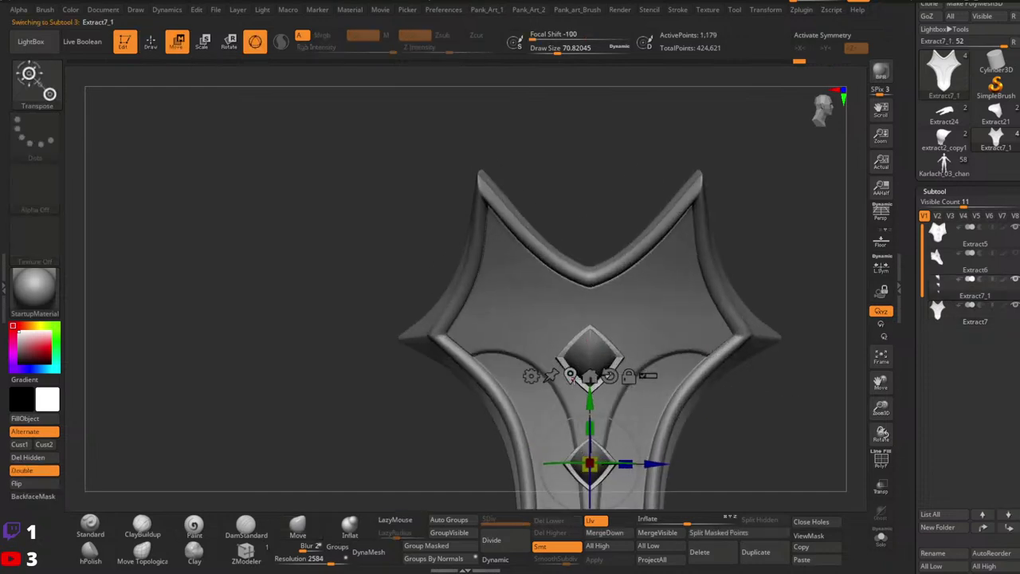
click(572, 377)
mouse_move(797, 393)
ctrl+right_down()
mouse_move(766, 451)
mouse_move(710, 316)
ctrl+right_up()
key(q)
mouse_move(643, 345)
ctrl+right_down()
mouse_move(711, 334)
mouse_move(705, 366)
ctrl+right_up()
ctrl+right_drag(704, 367, 669, 357)
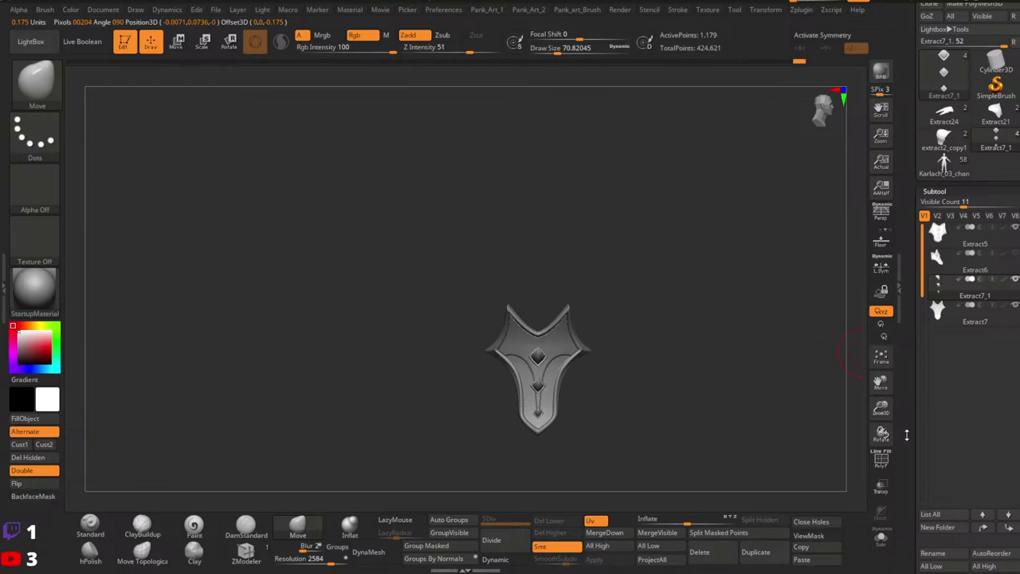
Group the gems and the plate in a new subtool folder named Untitled Folder.
drag(907, 435, 905, 372)
click(937, 402)
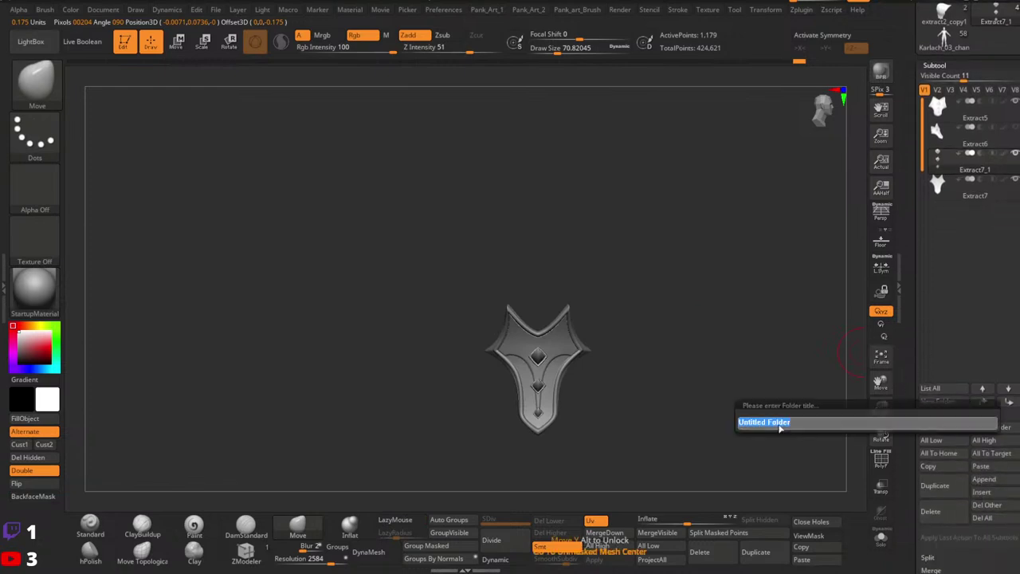
key(Return)
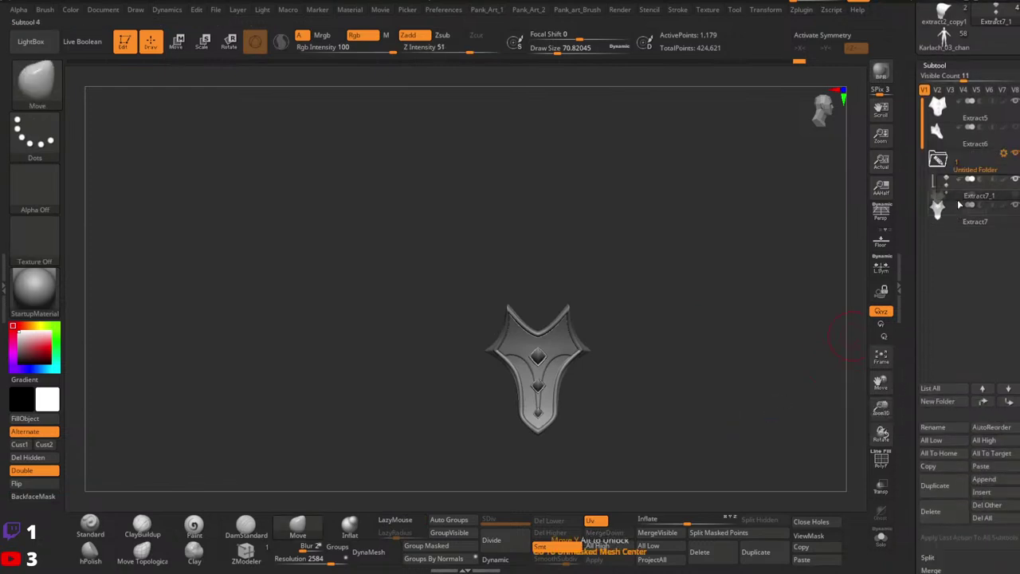
click(958, 214)
Select the folder's plate and gems for joint transformation with Transpose Set.
key(w)
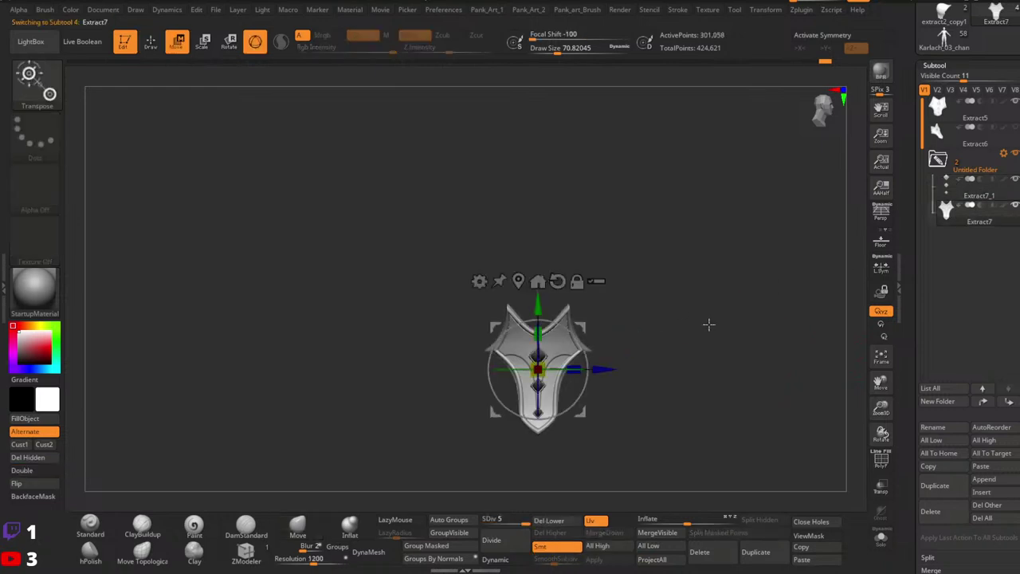
click(1004, 153)
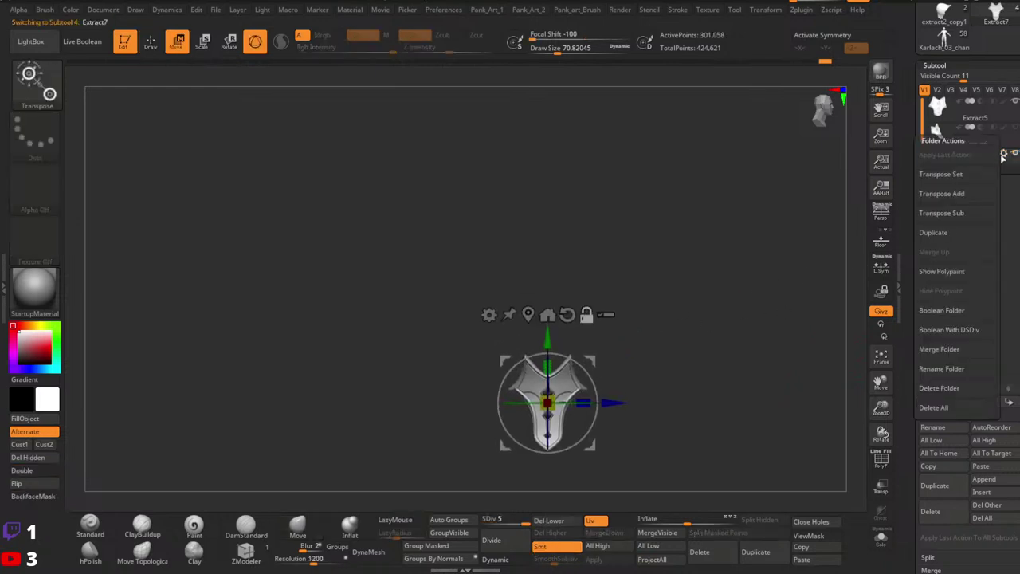
click(947, 174)
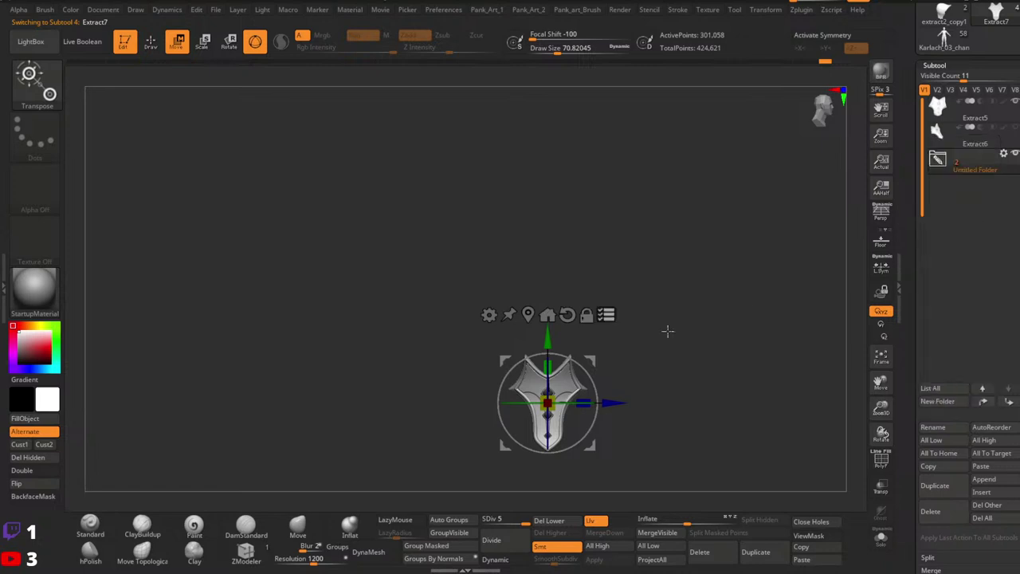
Move the plate and gems up about 7.5 units and over the hatched reference armour as seen from the front.
ctrl+right_drag(674, 306, 568, 268)
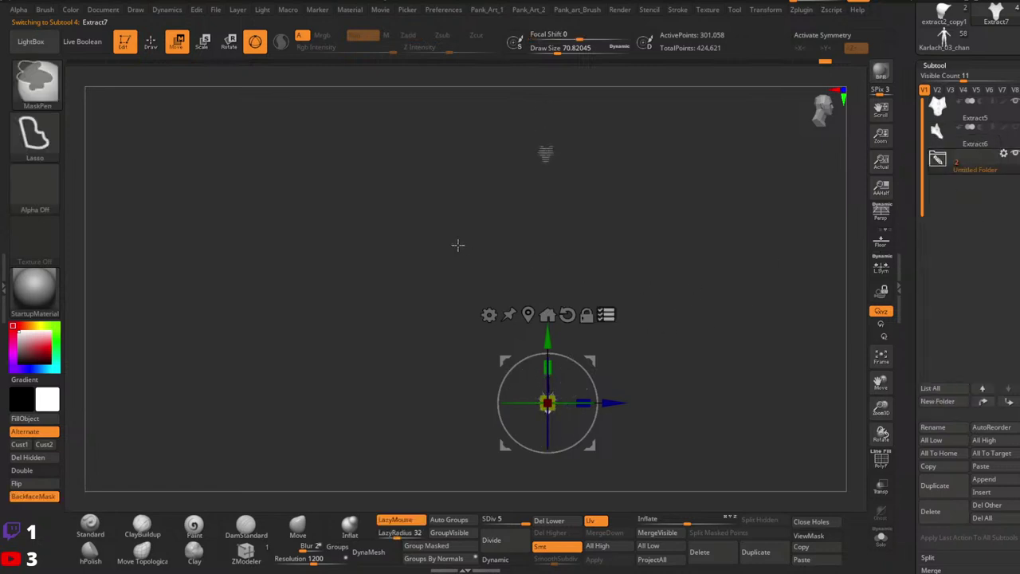
ctrl+right_drag(457, 245, 593, 261)
alt+right_drag(593, 260, 614, 315)
alt+drag(612, 412, 606, 149)
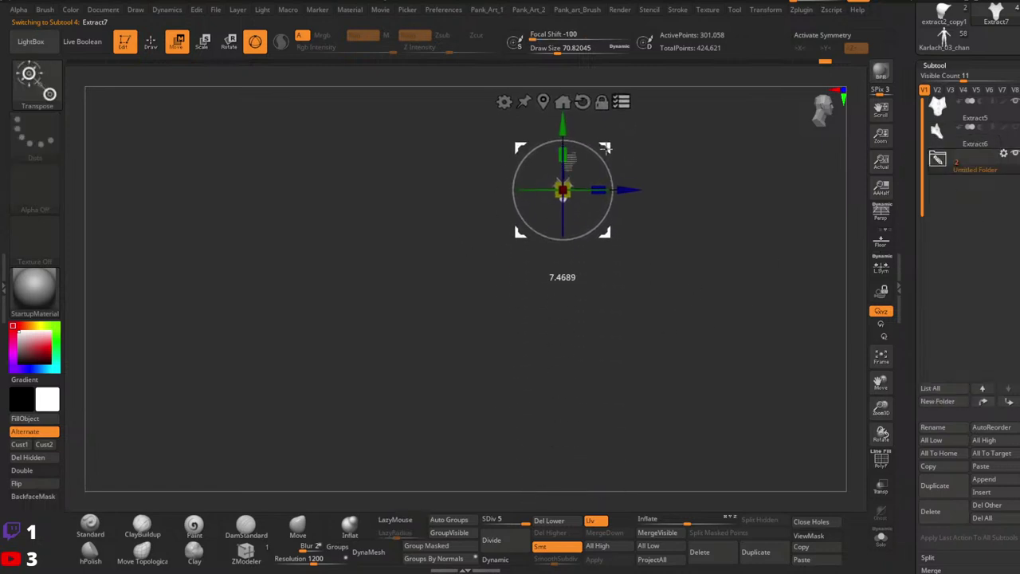
ctrl+right_drag(655, 209, 809, 228)
alt+right_drag(598, 173, 598, 367)
drag(585, 390, 621, 254)
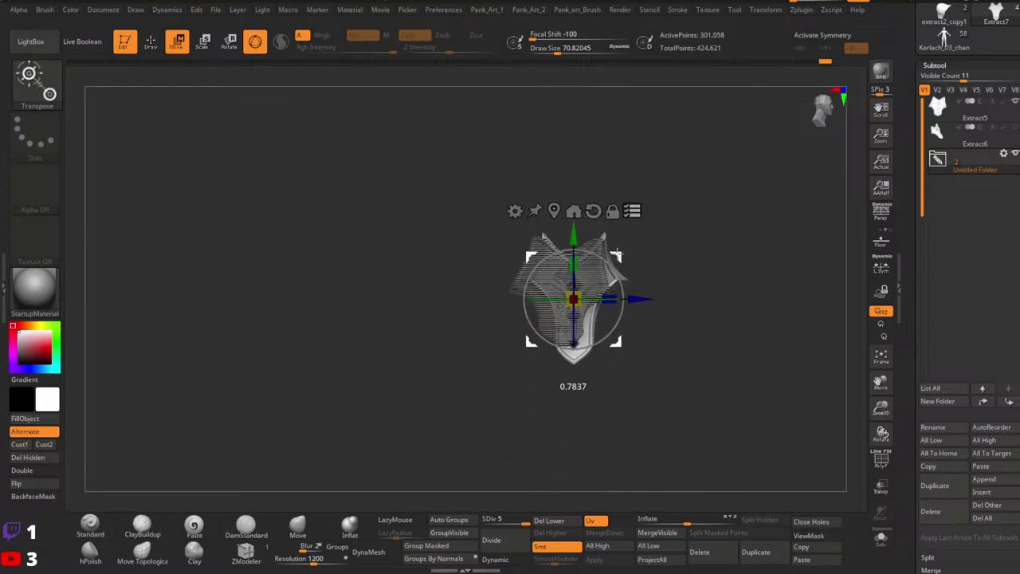
Shift the plate and gems in depth to meet the hatched reference armour as seen from the side.
ctrl+right_drag(621, 254, 533, 188)
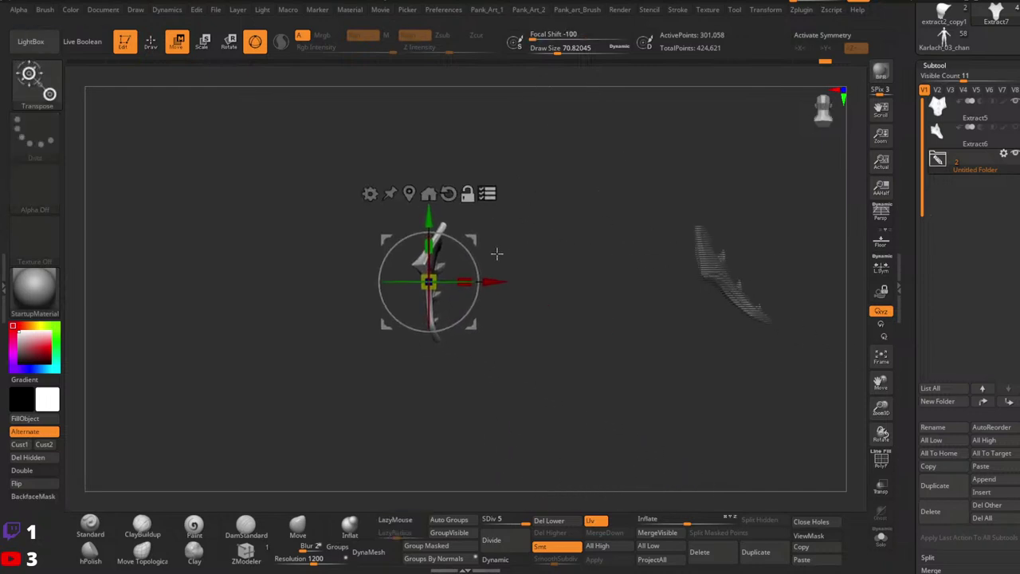
drag(480, 238, 748, 224)
alt+right_drag(794, 256, 670, 249)
drag(676, 218, 647, 233)
alt+right_drag(648, 235, 630, 226)
ctrl+right_drag(629, 227, 636, 280)
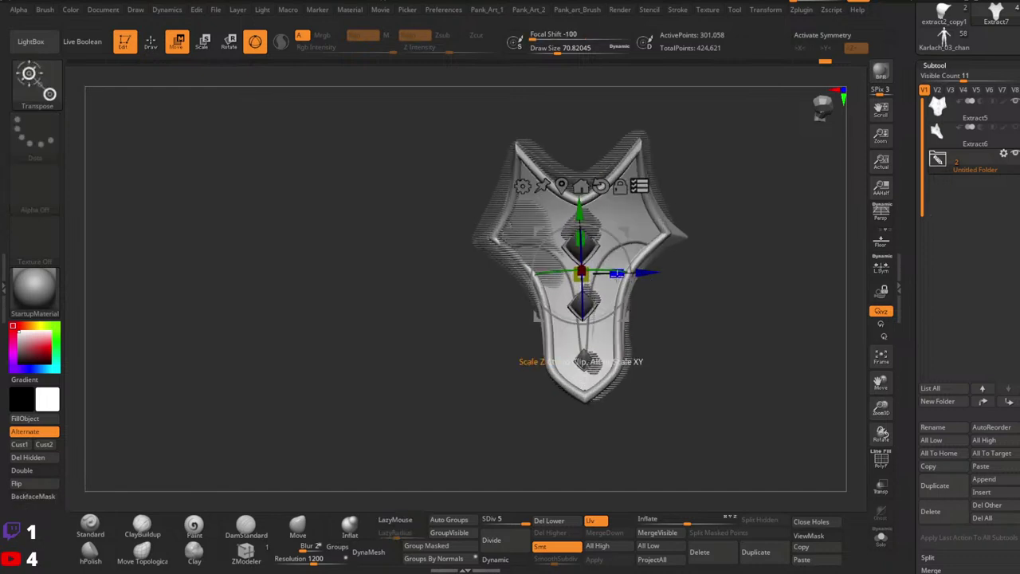
Rotate the plate and gems and widen them to about 1.02 along Z to match the hatched reference armour from the front.
drag(617, 273, 620, 273)
right_drag(619, 272, 628, 250)
drag(627, 228, 631, 226)
right_drag(633, 243, 638, 269)
drag(639, 274, 640, 275)
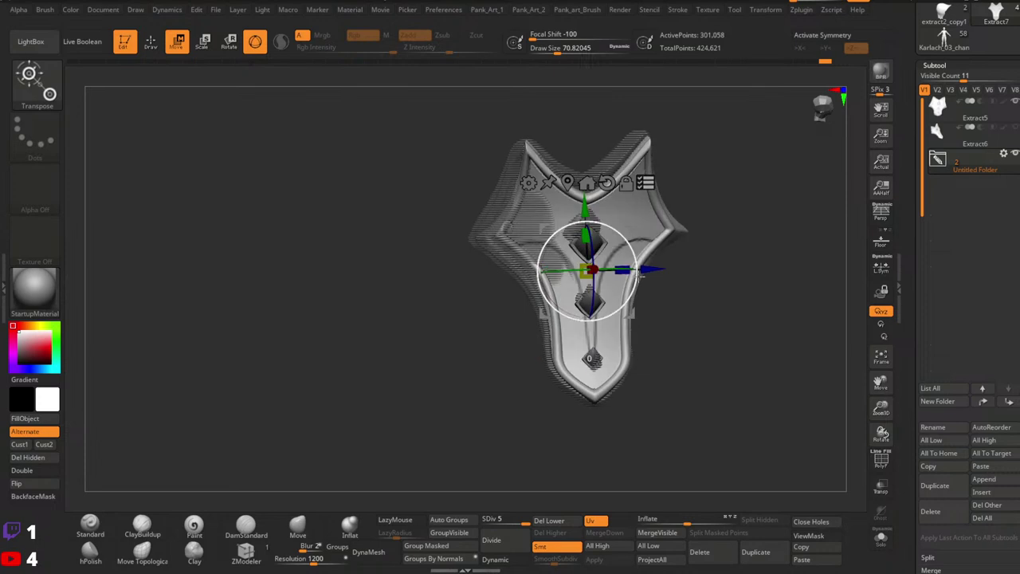
drag(610, 314, 612, 311)
drag(553, 274, 555, 269)
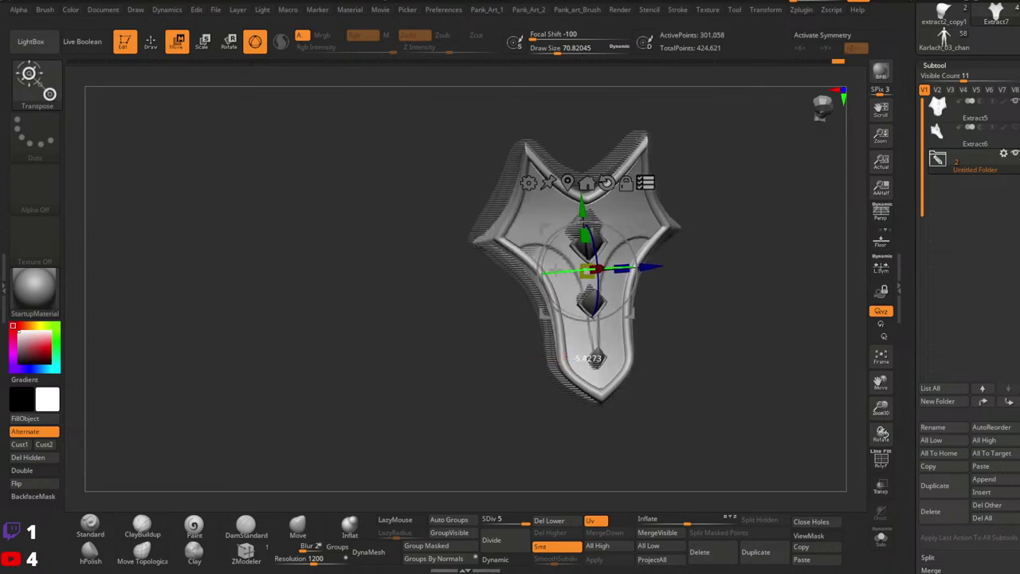
right_drag(590, 284, 574, 275)
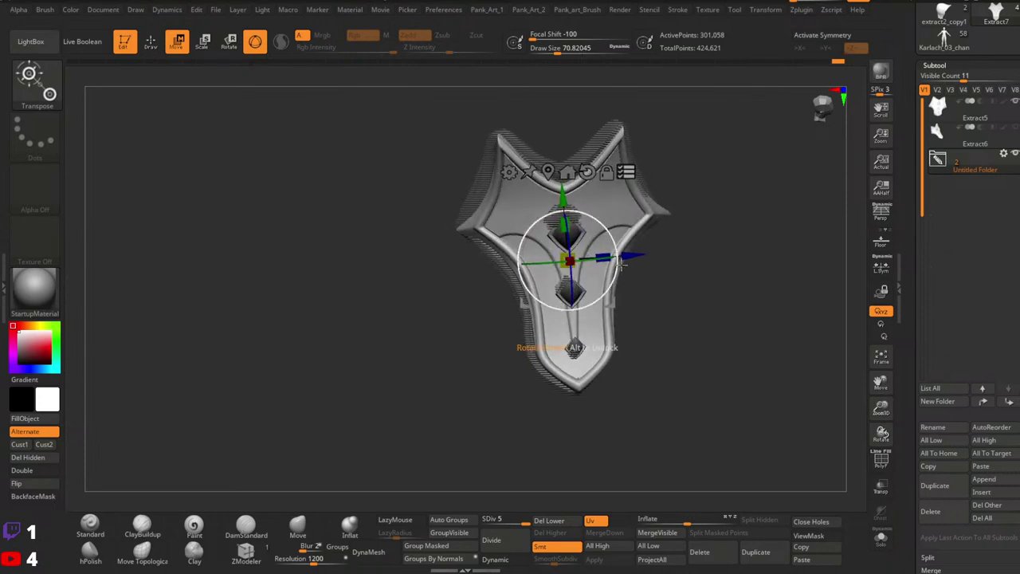
drag(616, 221, 612, 220)
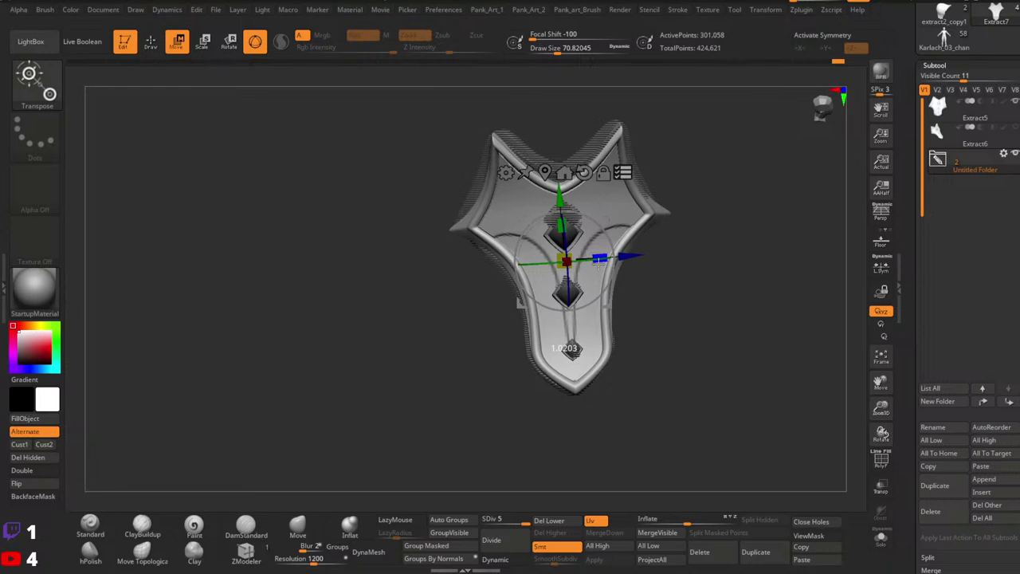
Move the plate and gems about 0.03 in depth onto the hatched reference and rotate them about -8.9 degrees to follow its angle.
right_drag(594, 275, 671, 295)
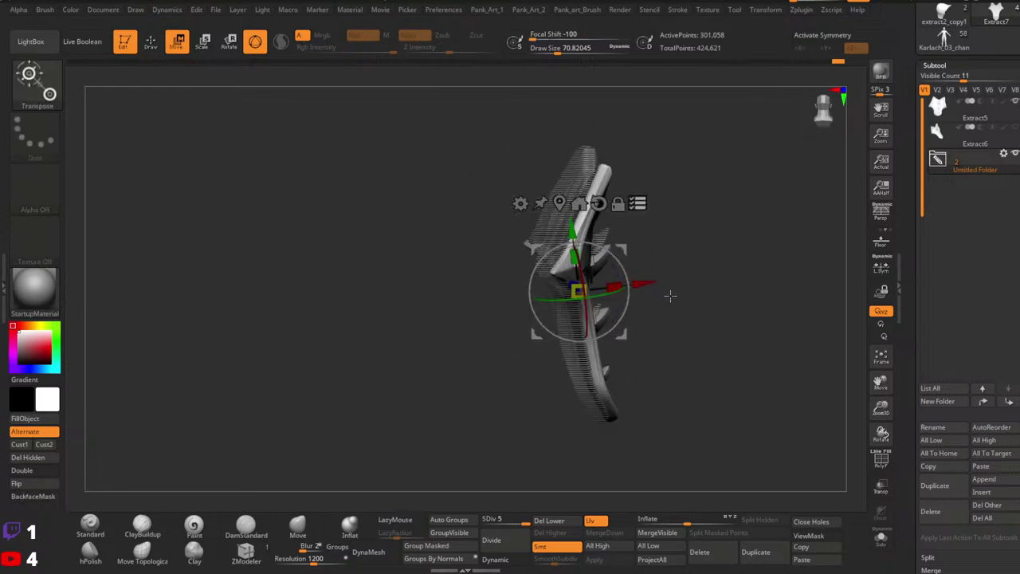
drag(638, 284, 625, 288)
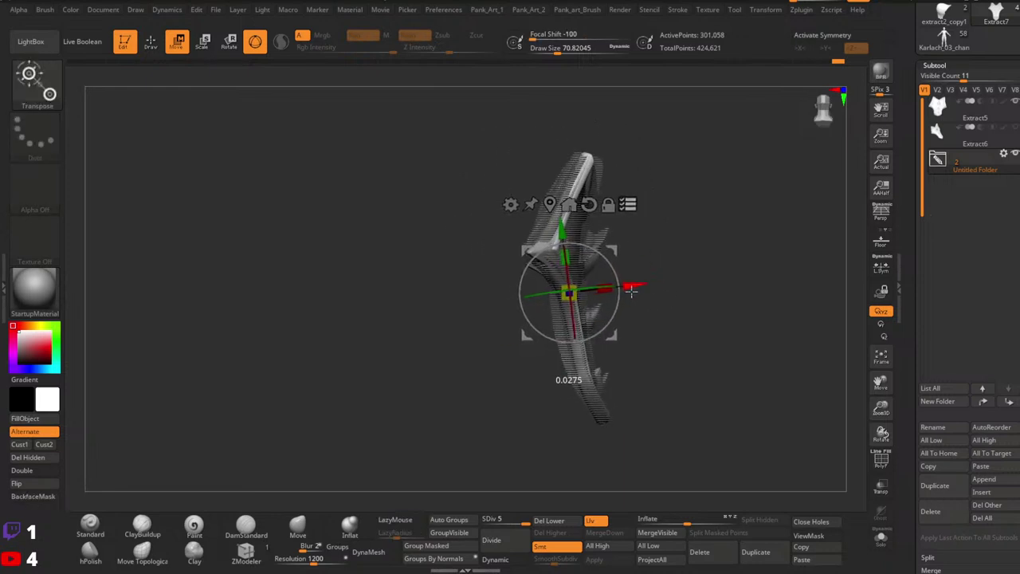
right_drag(633, 293, 618, 339)
drag(603, 257, 607, 260)
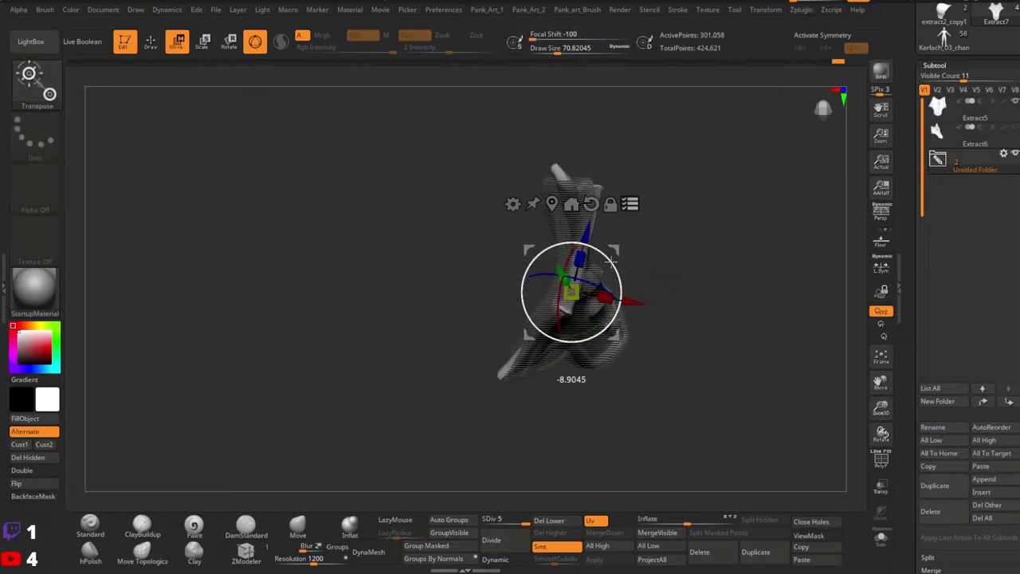
Hide the Extract5 reference armour and return from Move to Draw mode with only the plate and gems shown.
mouse_move(644, 304)
ctrl+right_down()
mouse_move(665, 247)
mouse_move(701, 270)
ctrl+right_up()
key(q)
mouse_move(733, 330)
ctrl+right_down()
mouse_move(688, 290)
mouse_move(718, 275)
mouse_move(691, 337)
ctrl+right_up()
click(1016, 104)
key(w)
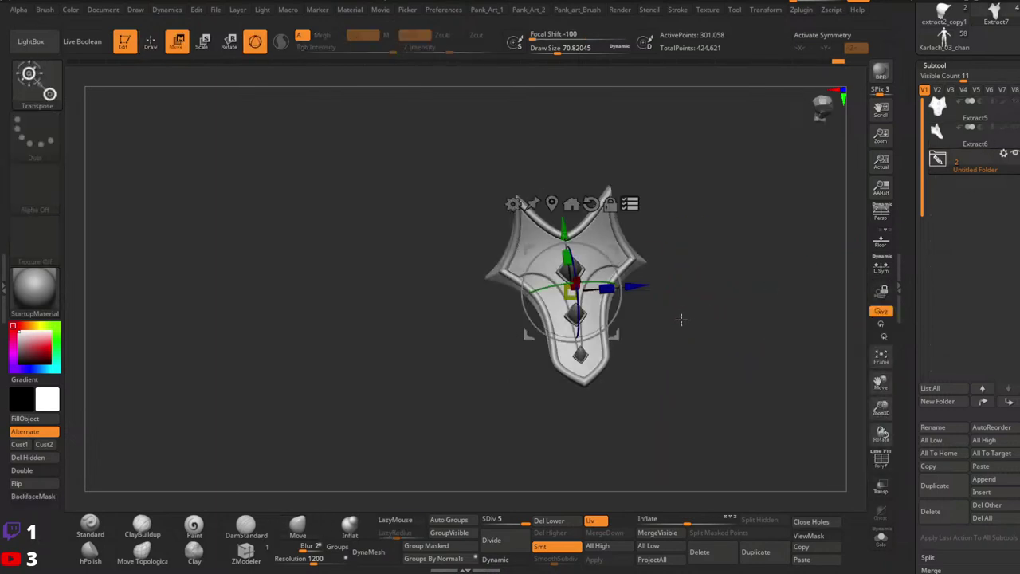
mouse_move(668, 262)
right_down()
mouse_move(680, 271)
mouse_move(664, 276)
mouse_move(693, 343)
right_up()
key(q)
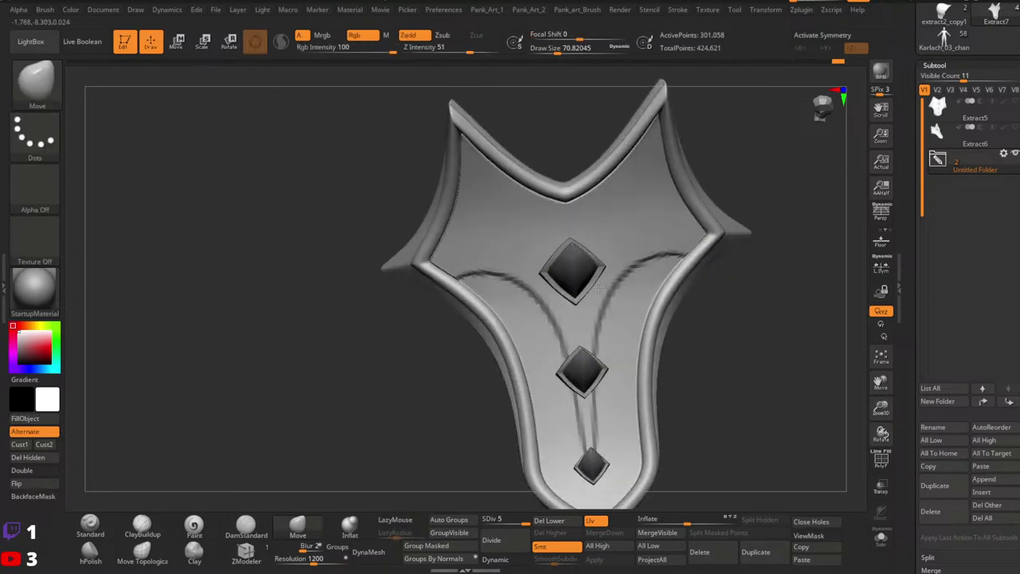
mouse_move(760, 339)
ctrl+right_down()
mouse_move(776, 306)
mouse_move(699, 288)
ctrl+right_up()
ctrl+right_drag(699, 288, 640, 310)
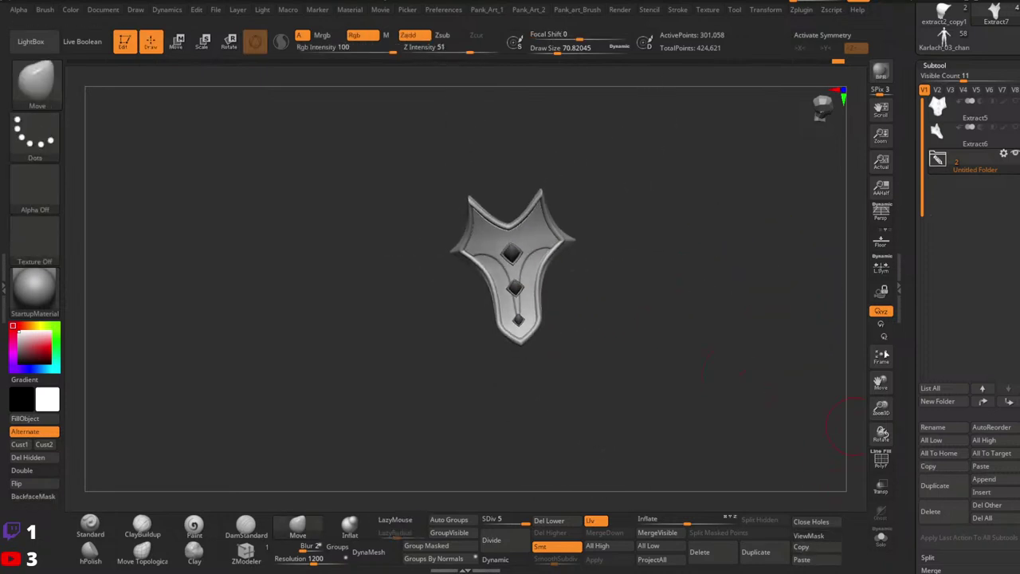
Switch to the character tool and paste the plate into its arm folder below the existing arm plate Extract5_1.
drag(906, 141, 907, 196)
click(944, 97)
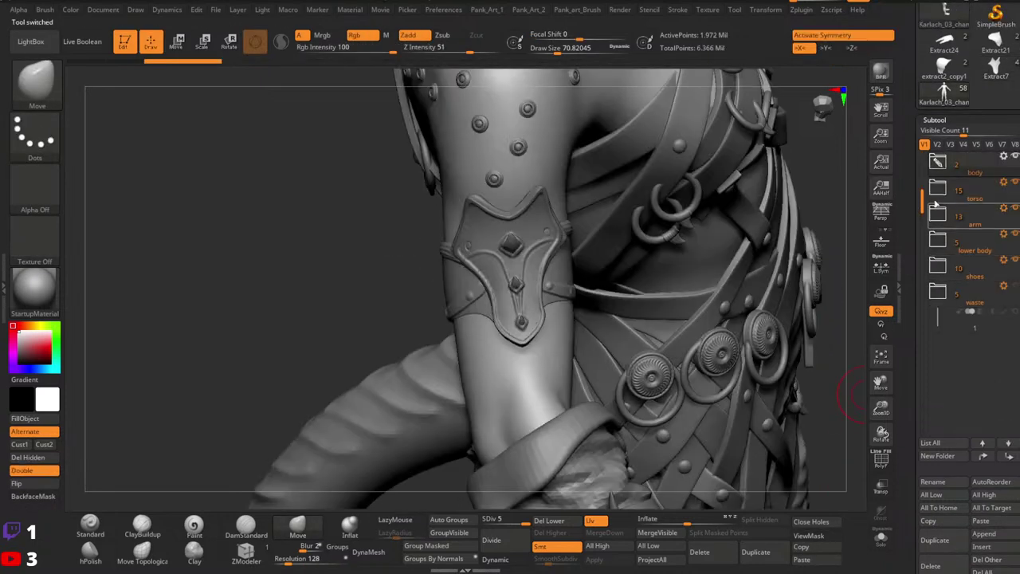
alt+click(514, 249)
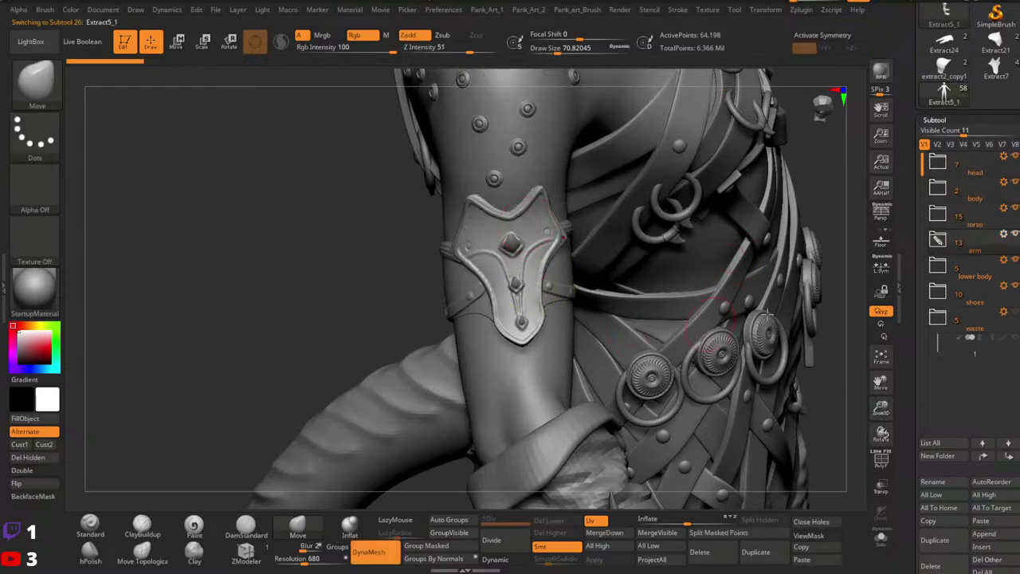
click(938, 244)
click(809, 560)
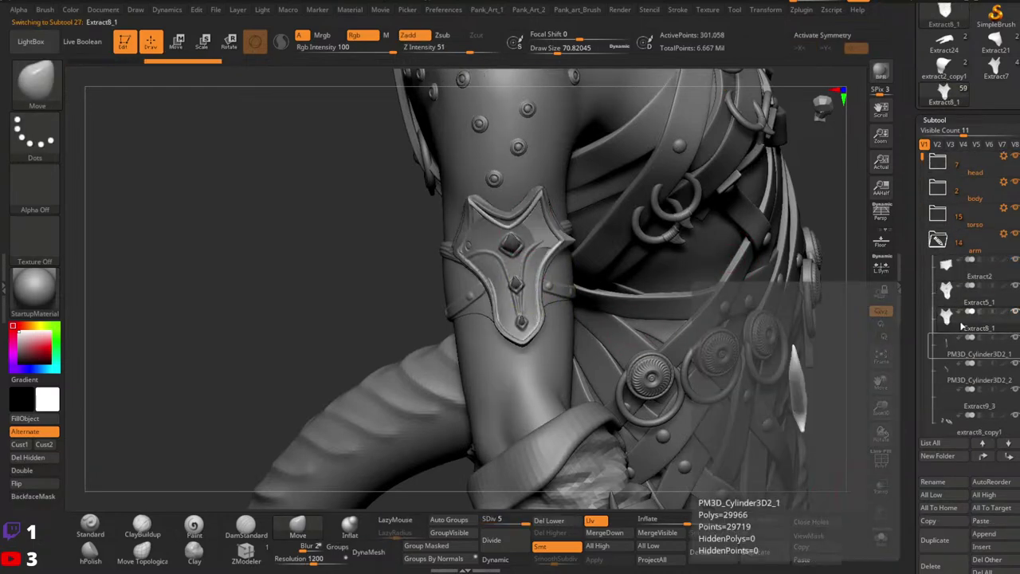
Copy the three gems Extract7_1 from the plate tool into the character's arm folder and select the pasted plate Extract8_1.
click(990, 74)
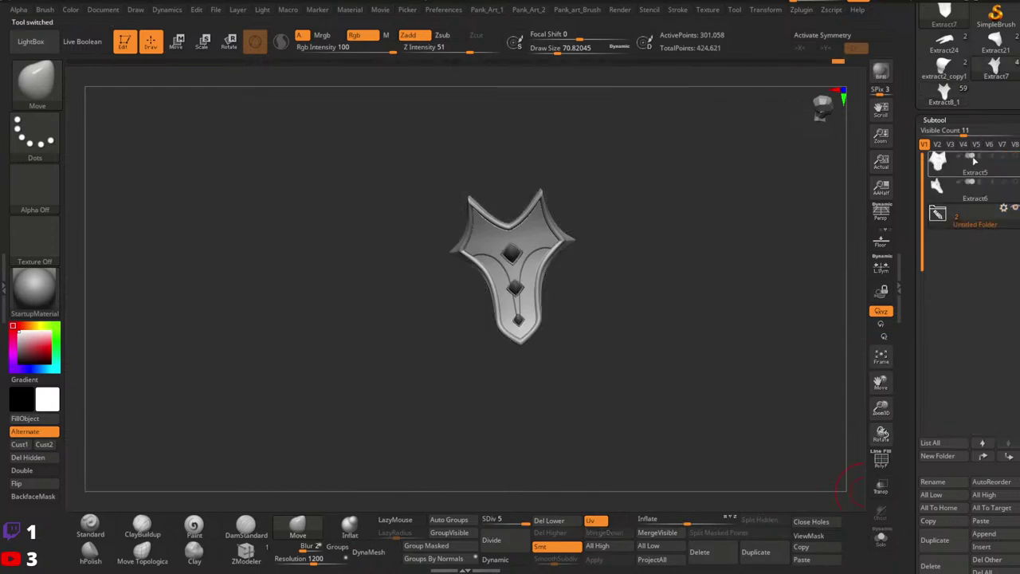
click(946, 215)
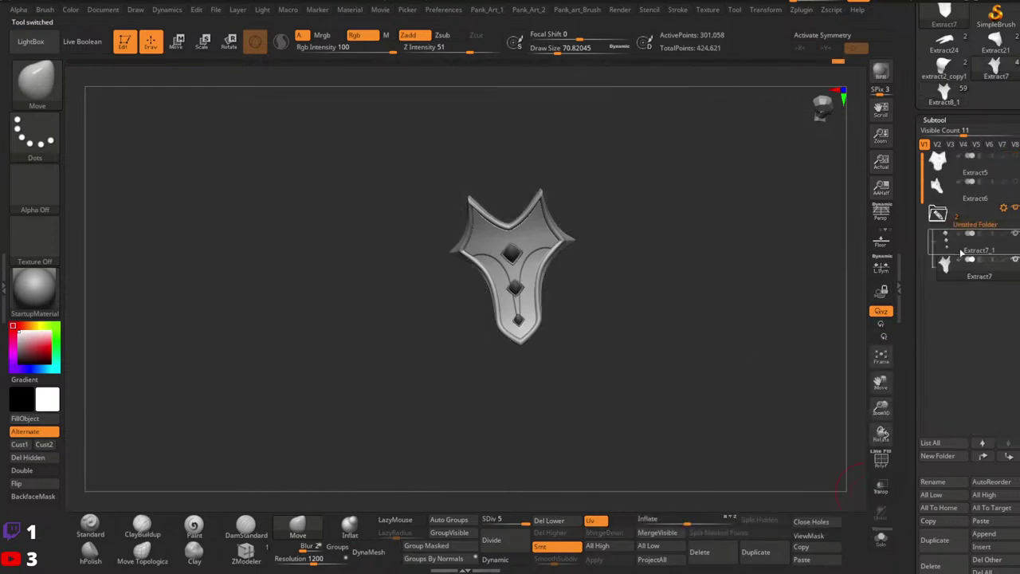
click(962, 252)
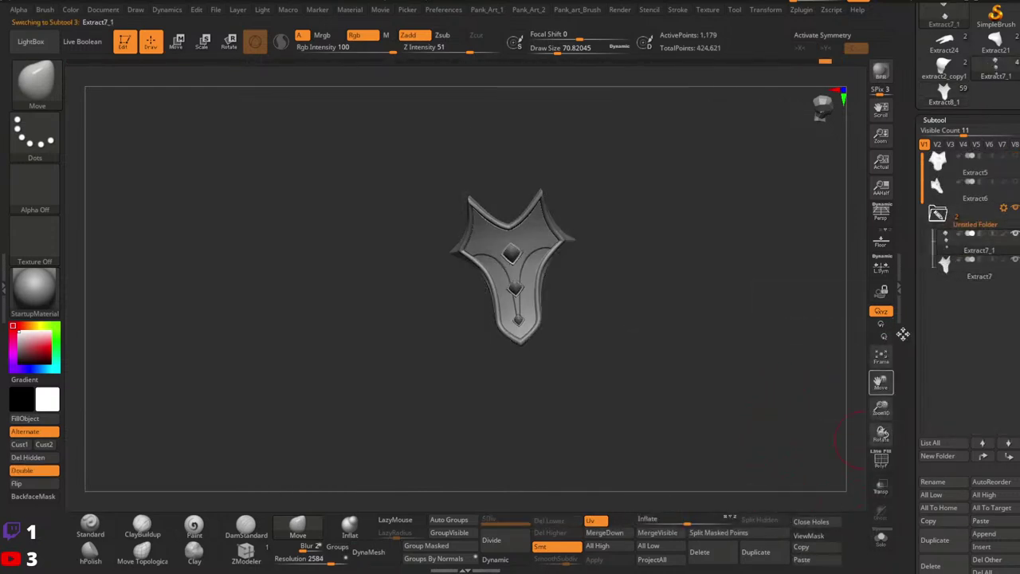
click(940, 97)
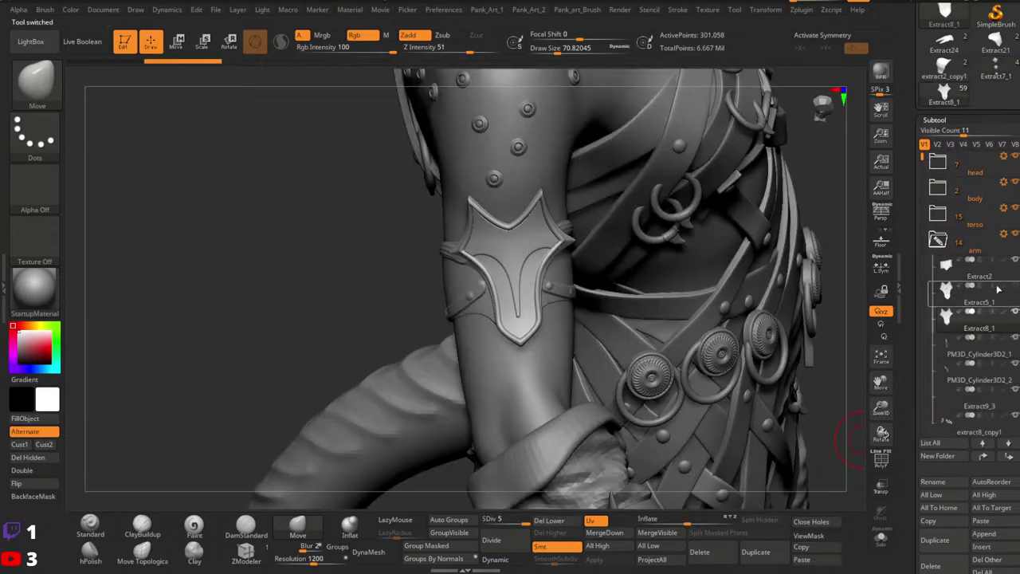
click(812, 558)
ctrl+right_drag(574, 285, 494, 311)
ctrl+right_drag(494, 311, 491, 263)
right_drag(542, 295, 691, 314)
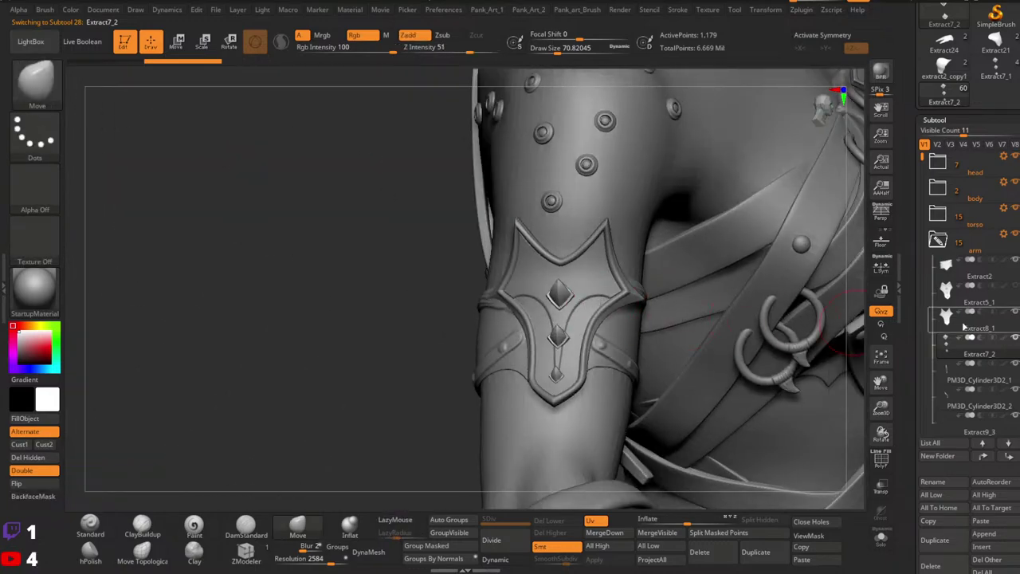
click(963, 327)
right_drag(510, 320, 772, 244)
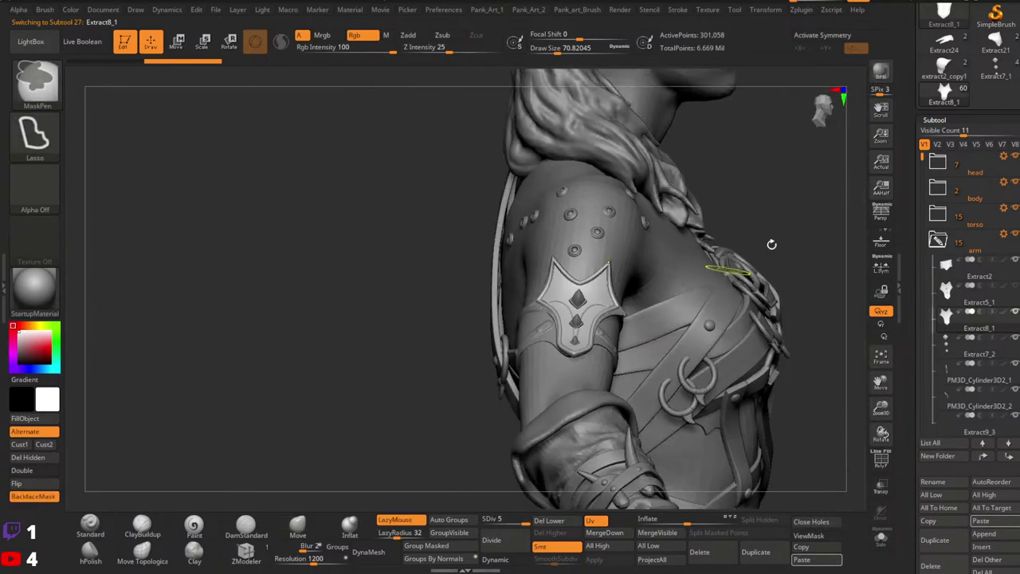
right_drag(849, 199, 896, 231)
Examine the Extract6 plate in the plate tool and where it sits relative to the gems.
click(993, 73)
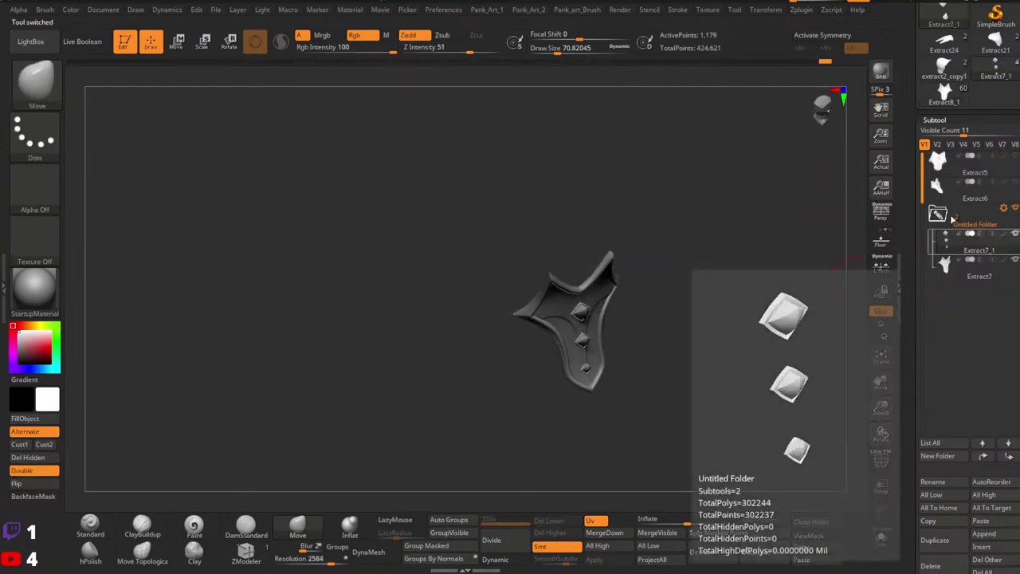
click(1015, 183)
key(w)
right_drag(670, 303, 722, 266)
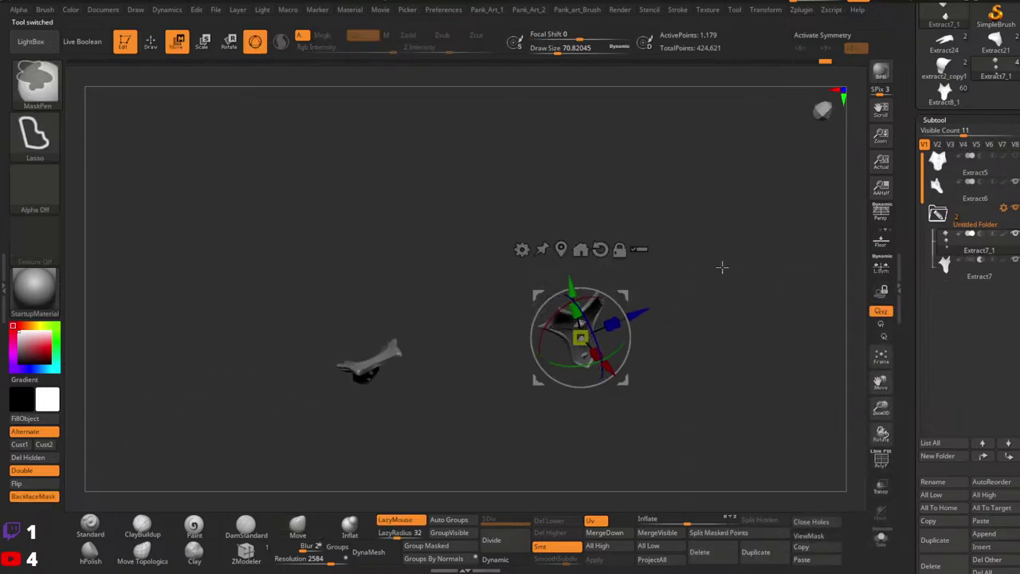
alt+right_drag(728, 314, 774, 279)
right_drag(738, 250, 674, 251)
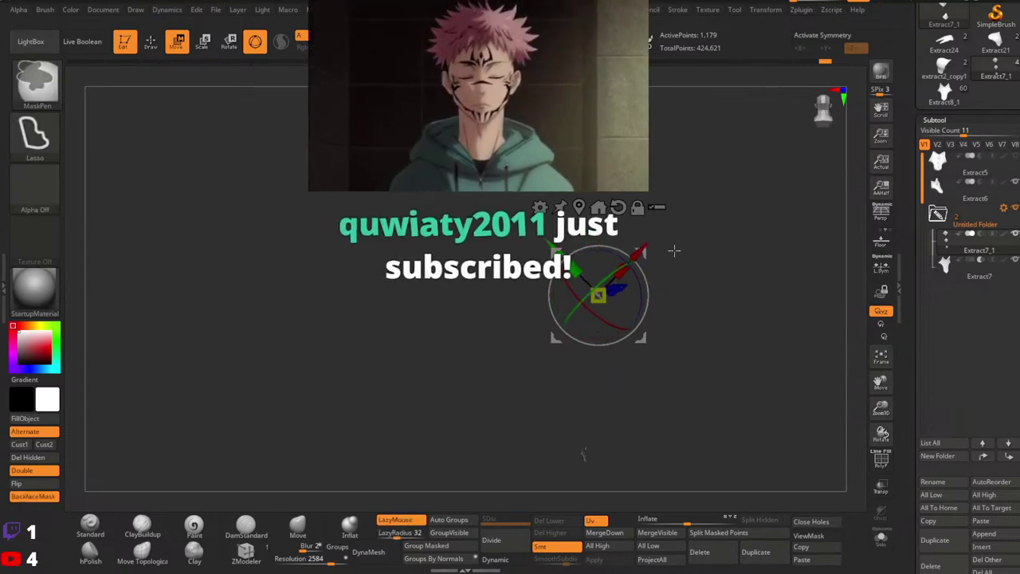
alt+right_drag(642, 394, 643, 275)
right_drag(642, 275, 630, 338)
mouse_move(921, 177)
mouse_down()
mouse_move(921, 188)
mouse_move(914, 166)
mouse_up()
click(1014, 184)
click(1014, 185)
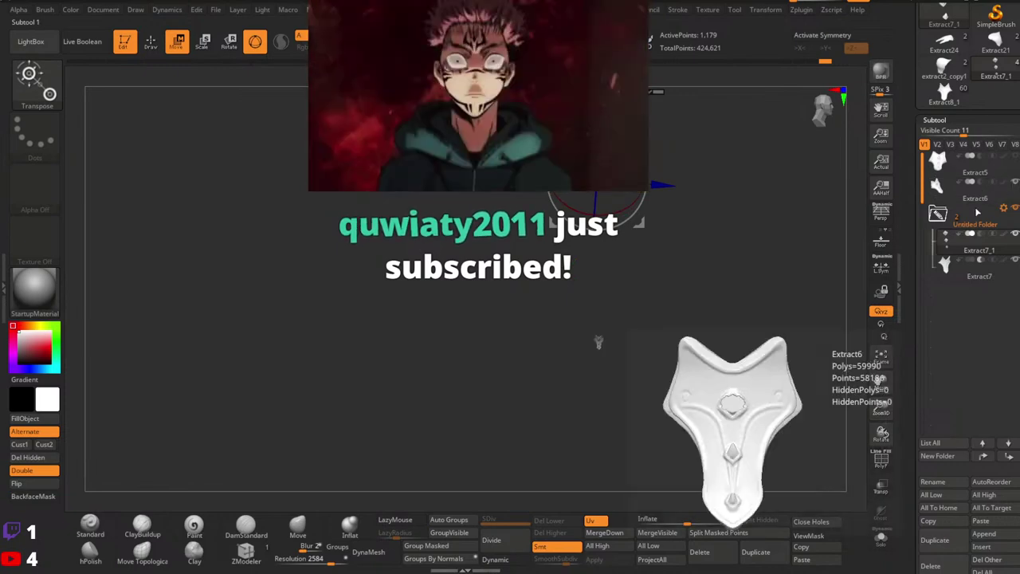
key(q)
In the character tool, move the plate Extract8_1 and gems Extract7_2 out of the arm folder to the top of the subtool order.
click(949, 104)
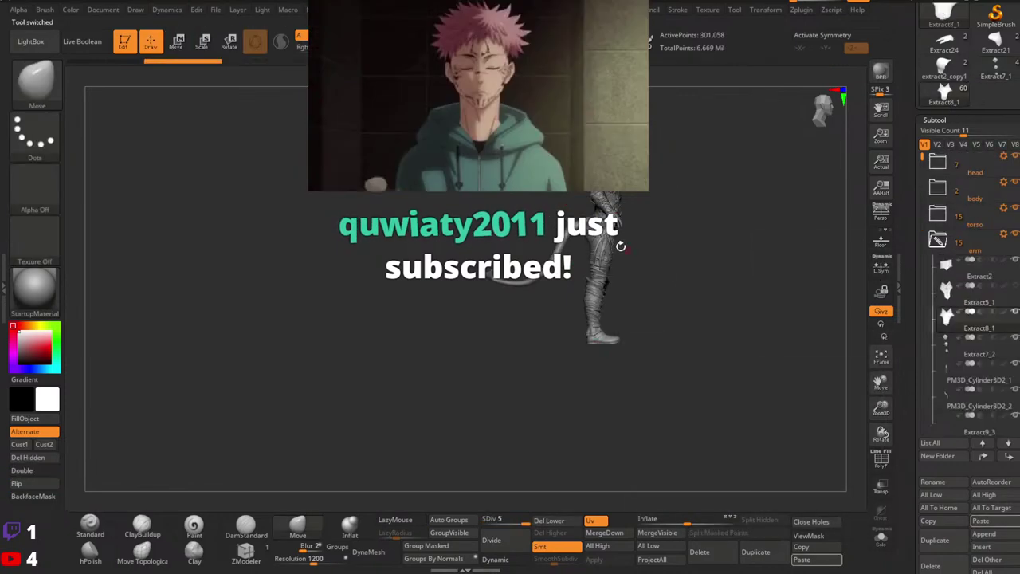
ctrl+right_drag(619, 245, 758, 319)
right_drag(757, 319, 665, 300)
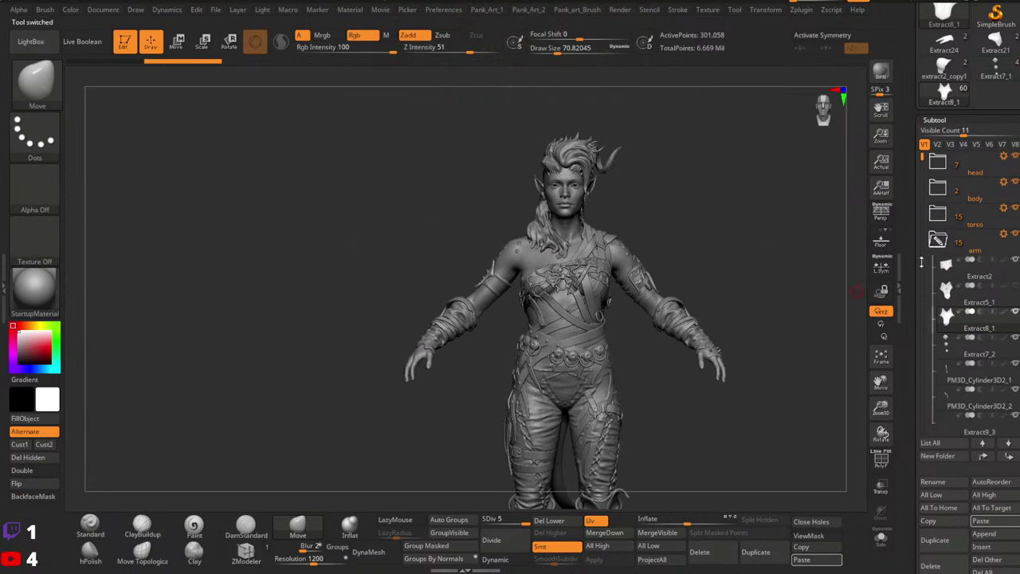
mouse_move(923, 158)
mouse_down()
mouse_move(922, 237)
mouse_move(934, 143)
mouse_up()
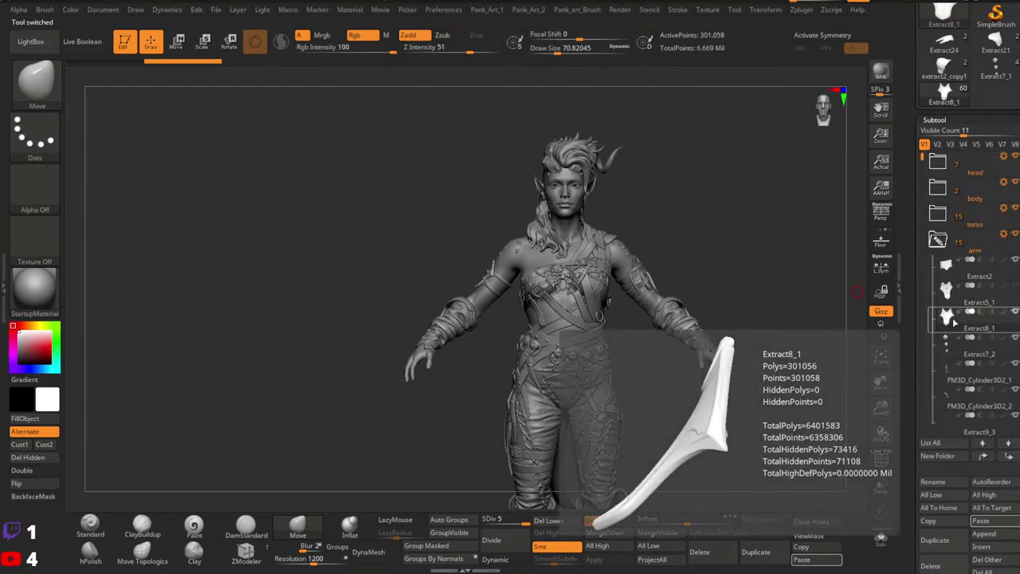
drag(958, 322, 966, 162)
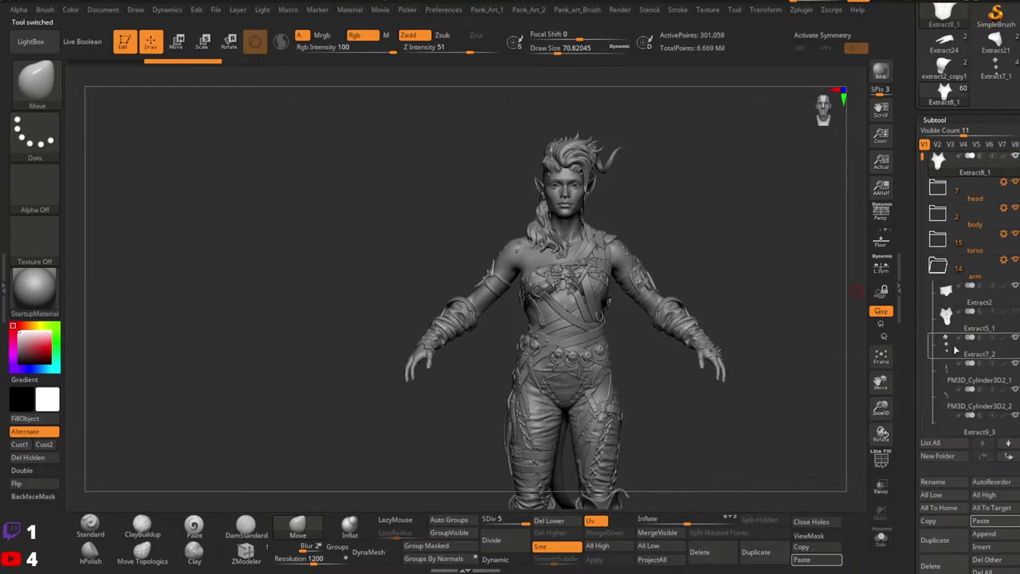
drag(955, 350, 965, 178)
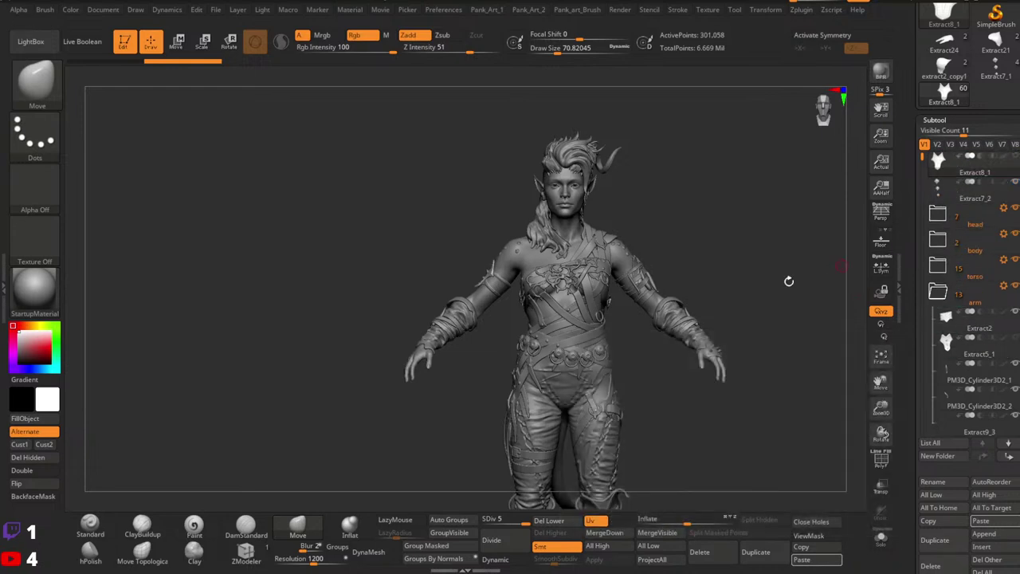
Group the plate Extract8_1 and gems Extract7_2 in a new subtool folder named Untitled Folder and collapse it.
click(932, 457)
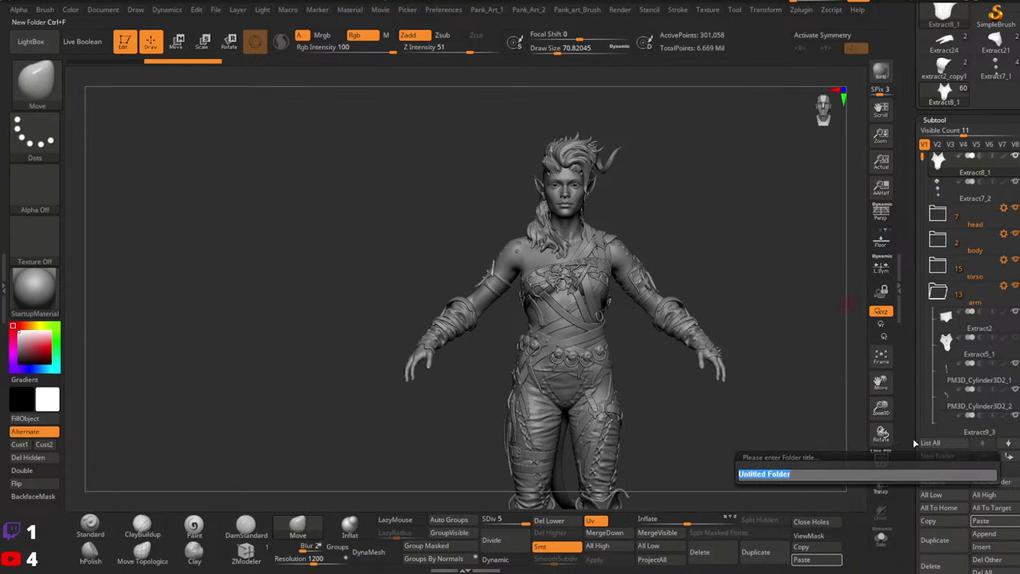
key(Return)
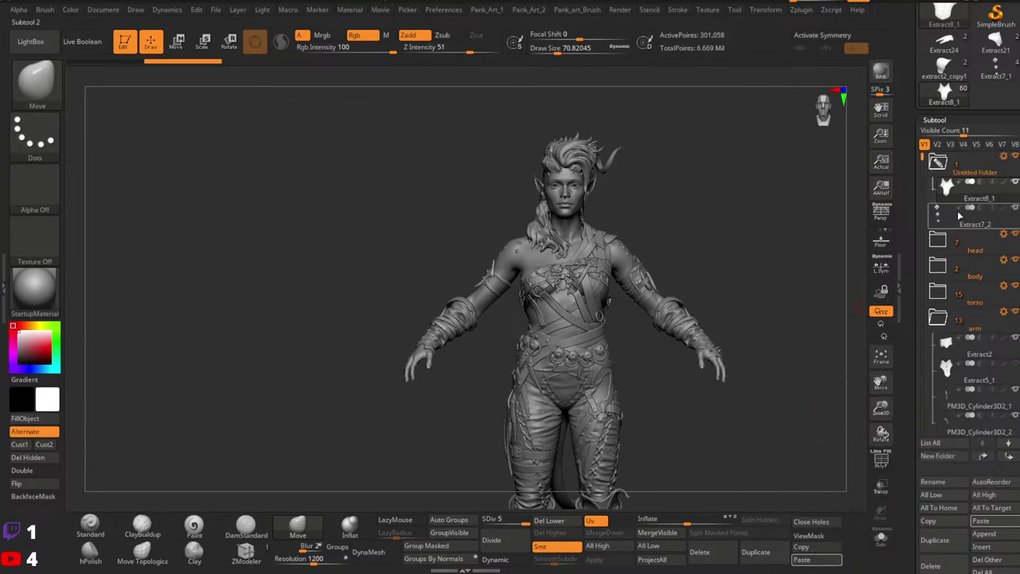
drag(960, 205, 960, 201)
click(938, 162)
Select the new folder's plate and gems with Transpose Set and adjust their placement against the character's upper arm.
click(1005, 158)
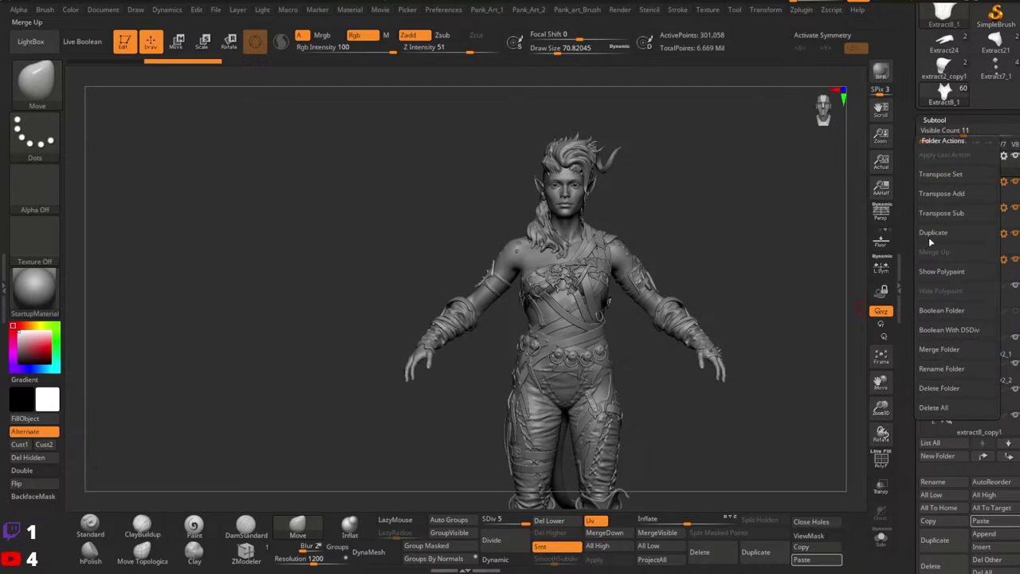
click(931, 177)
right_drag(510, 287, 444, 267)
drag(424, 257, 446, 277)
right_drag(448, 279, 358, 273)
drag(464, 260, 475, 272)
right_drag(476, 272, 417, 282)
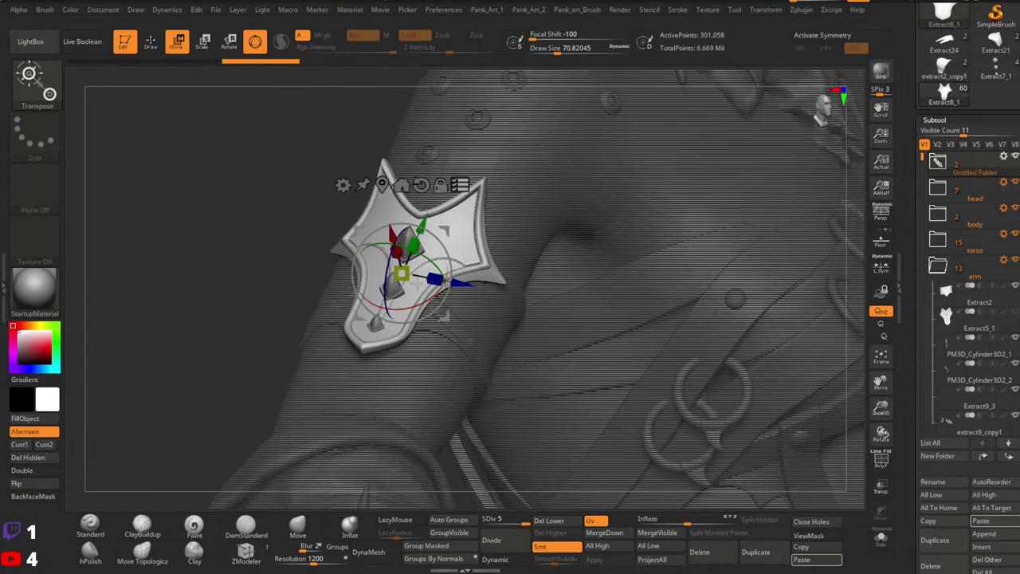
Scale the plate and gems together uniformly to about 1.06, and along Z to about 1.01, to fit the upper arm.
drag(402, 273, 410, 277)
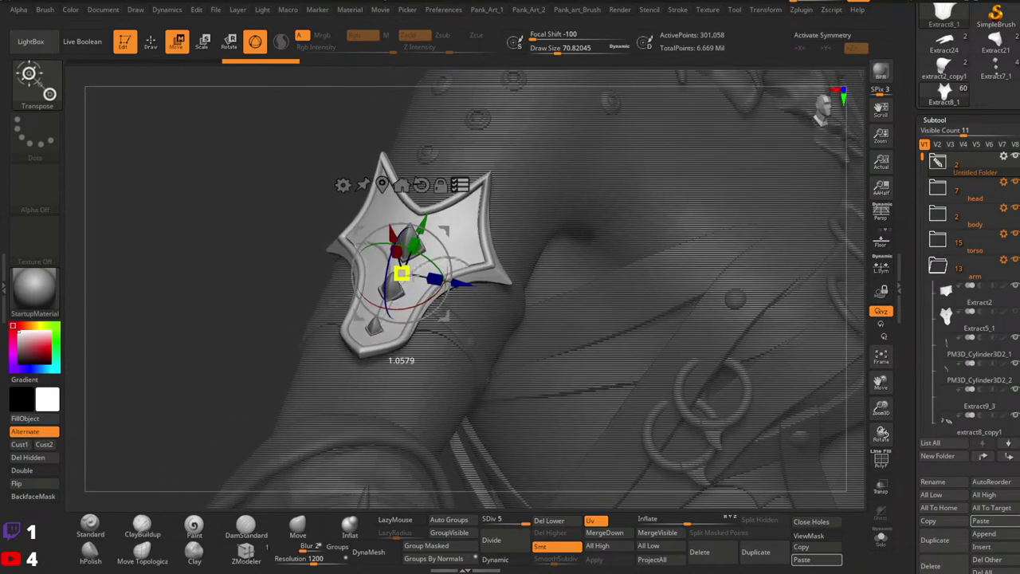
ctrl+right_drag(410, 278, 553, 298)
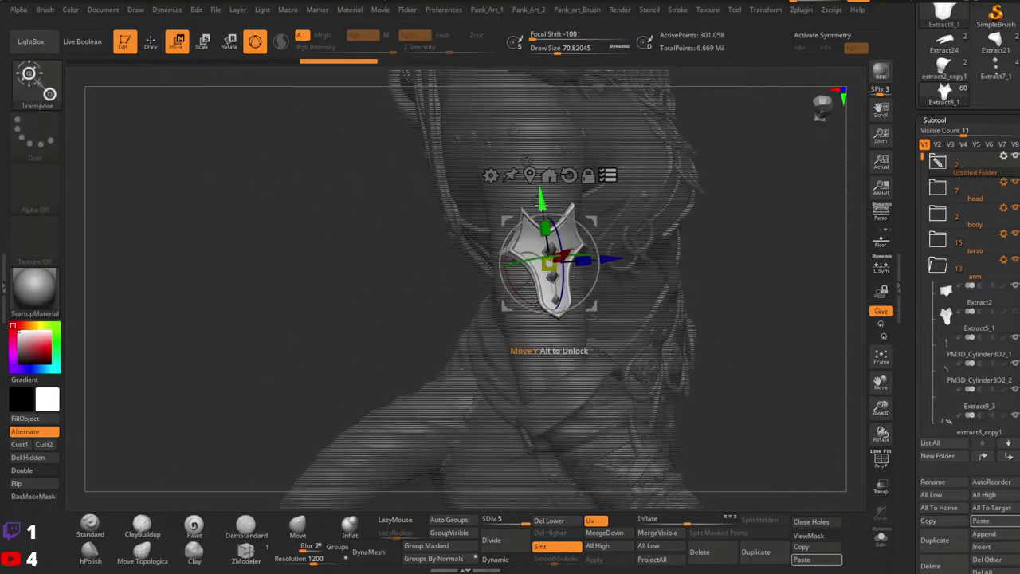
right_drag(544, 209, 549, 239)
ctrl+right_drag(550, 239, 564, 278)
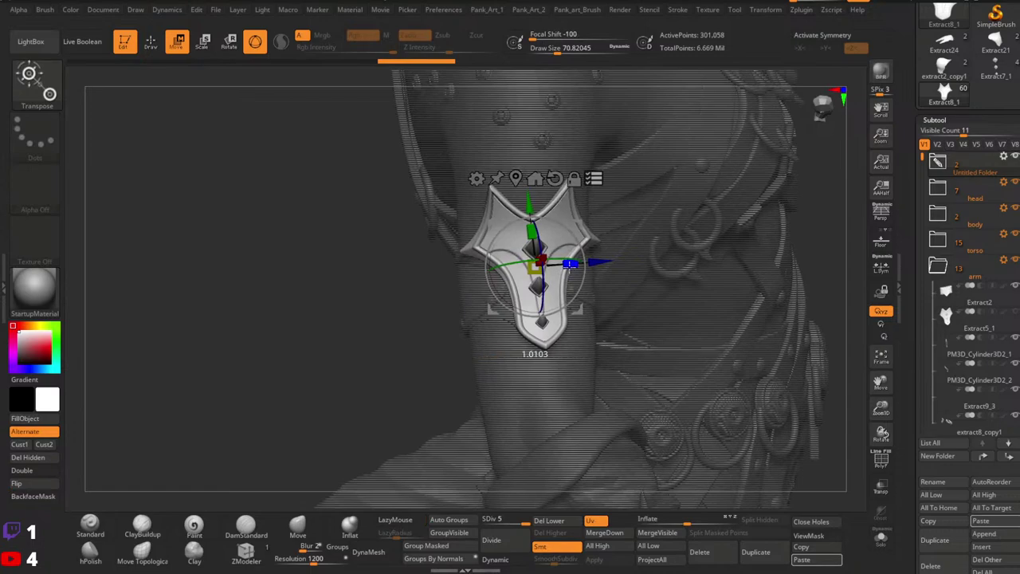
drag(570, 265, 569, 263)
In side view, adjust the depth of the plate and gems by scaling them along X, starting with about 1.03.
key(q)
mouse_move(569, 263)
right_down()
mouse_move(551, 287)
mouse_move(595, 285)
mouse_move(590, 267)
right_up()
mouse_move(590, 267)
right_down()
mouse_move(556, 296)
mouse_move(561, 313)
right_up()
mouse_move(561, 312)
right_down()
mouse_move(508, 306)
mouse_move(539, 286)
mouse_move(545, 293)
right_up()
mouse_move(545, 293)
right_down()
mouse_move(552, 267)
mouse_move(500, 252)
right_up()
key(w)
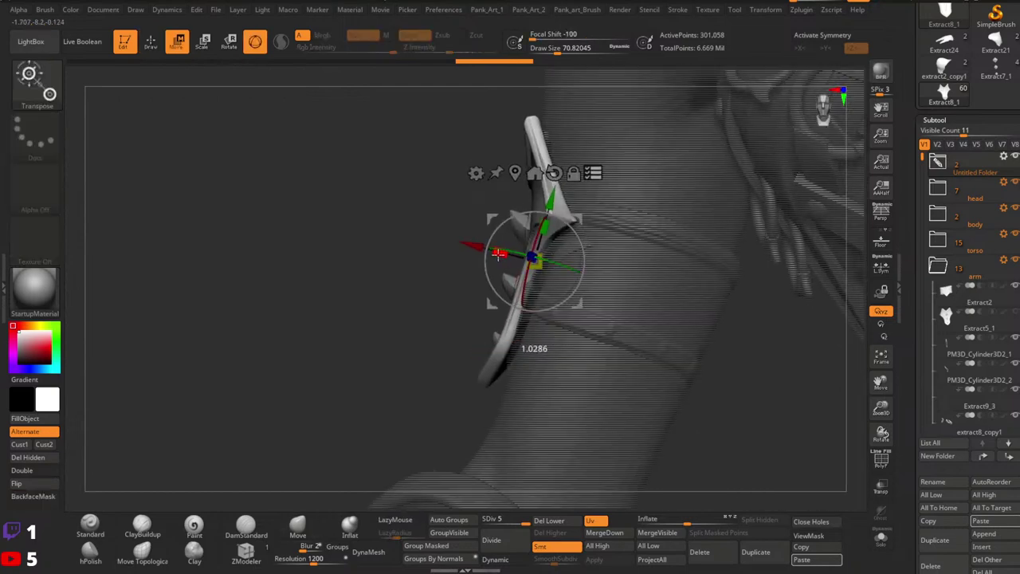
drag(498, 254, 501, 254)
mouse_move(502, 254)
ctrl+right_down()
mouse_move(509, 226)
mouse_move(508, 251)
ctrl+right_up()
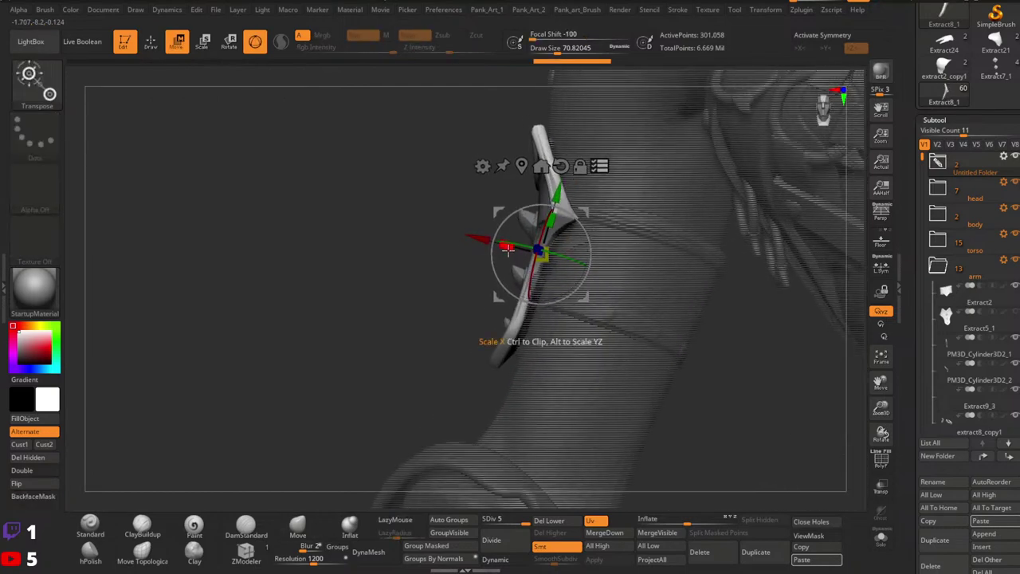
drag(507, 248, 504, 248)
Rotate the plate and gems by about -1.7 degrees around the arm and check their fit on the figure.
ctrl+right_drag(505, 247, 555, 338)
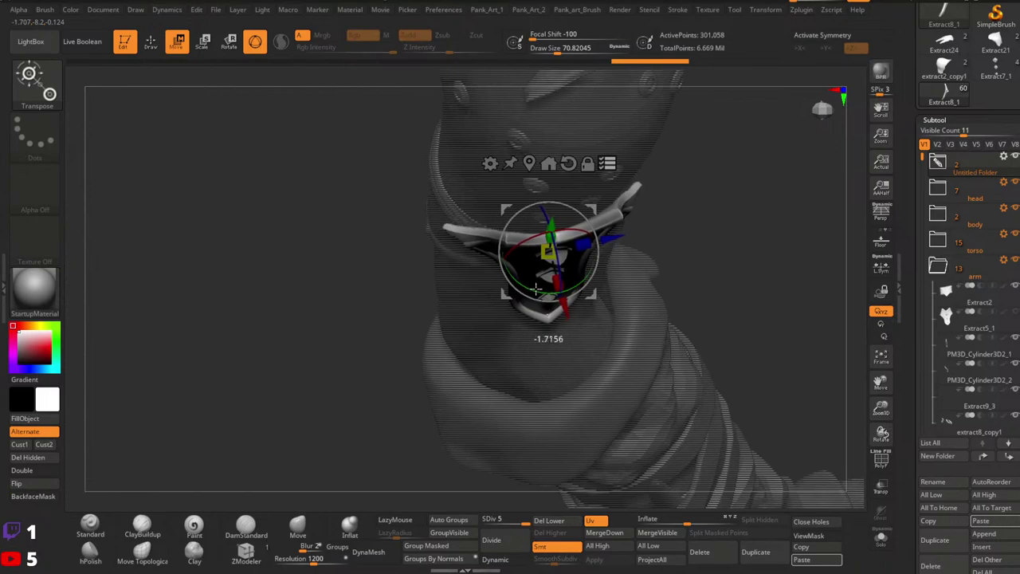
drag(533, 289, 534, 291)
right_drag(534, 290, 612, 230)
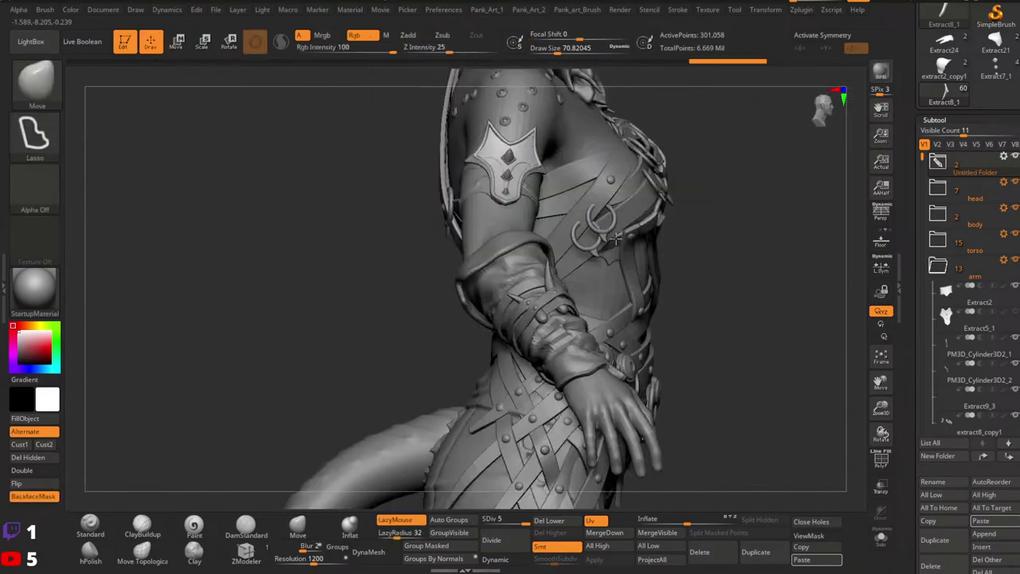
right_drag(678, 287, 713, 289)
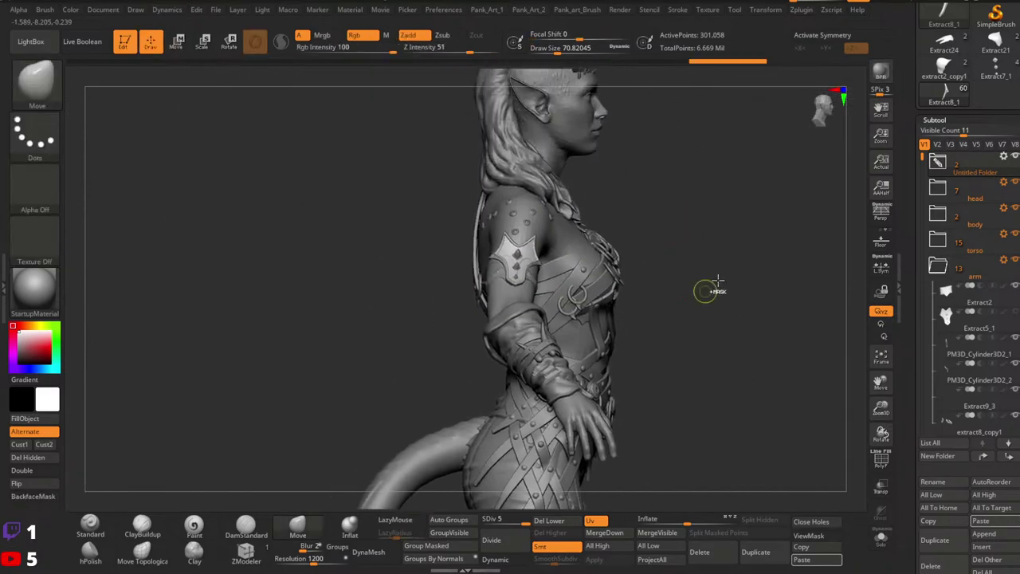
Expand Untitled Folder and move the plate Extract8_1 and gems Extract7_2 back into the arm folder below Extract5_1.
click(937, 168)
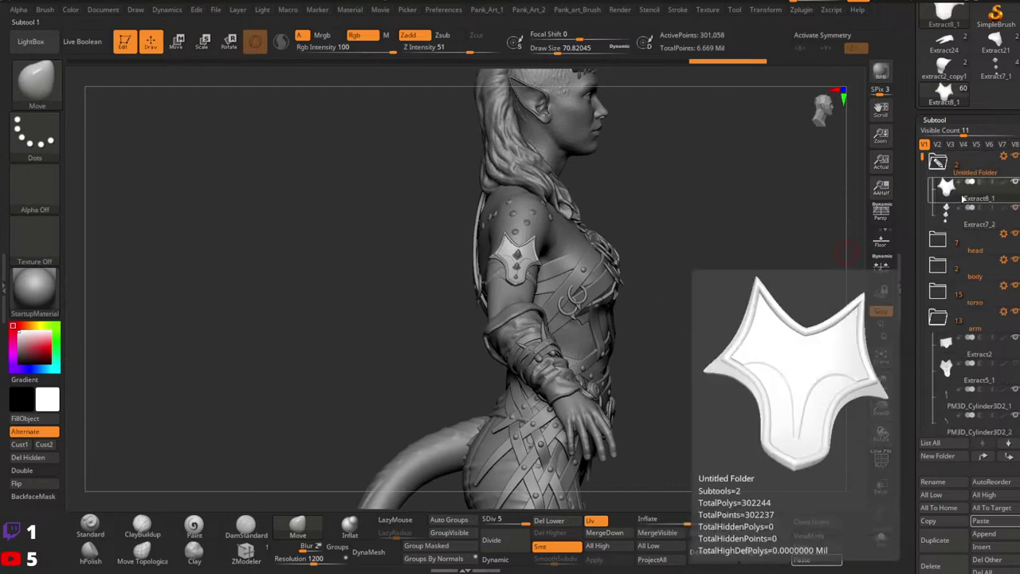
drag(962, 197, 962, 386)
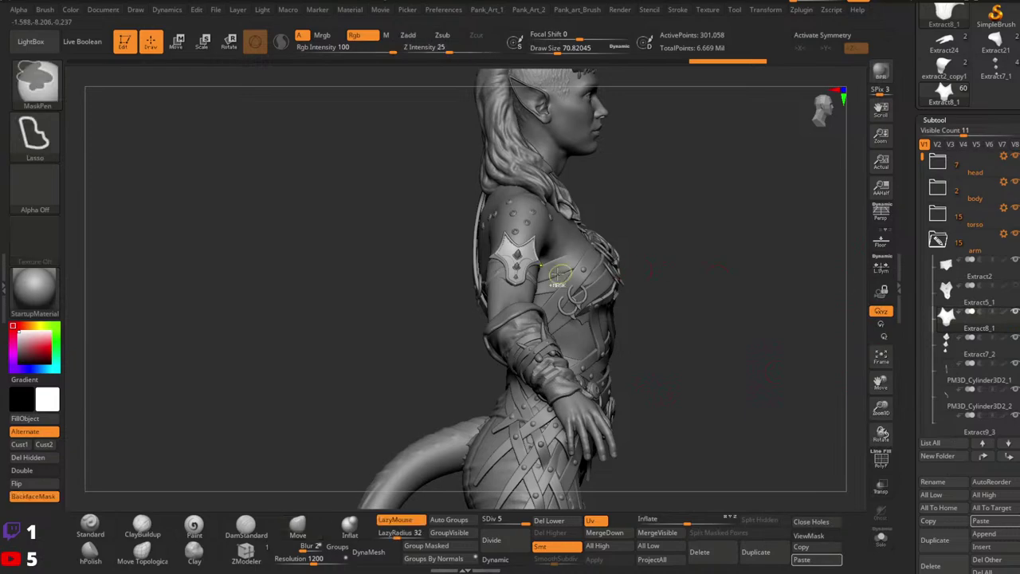
ctrl+right_drag(558, 278, 562, 257)
mouse_move(563, 256)
right_down()
mouse_move(554, 249)
mouse_move(582, 247)
right_up()
mouse_move(582, 247)
ctrl+right_down()
mouse_move(661, 236)
mouse_move(666, 249)
mouse_move(591, 263)
mouse_move(695, 272)
ctrl+right_up()
mouse_move(695, 273)
ctrl+right_down()
mouse_move(711, 267)
mouse_move(701, 278)
mouse_move(748, 317)
ctrl+right_up()
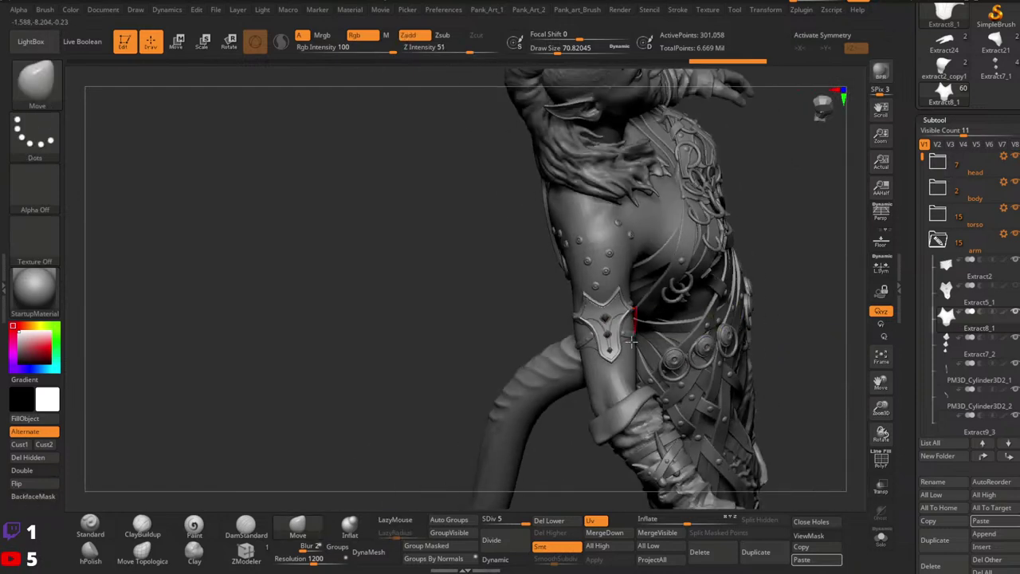
Isolate the plate Extract8_1 and examine its surface and border up close.
click(882, 546)
ctrl+right_drag(751, 414, 689, 324)
key(w)
click(595, 243)
mouse_move(688, 325)
right_down()
mouse_move(667, 318)
mouse_move(633, 348)
mouse_move(793, 338)
right_up()
key(q)
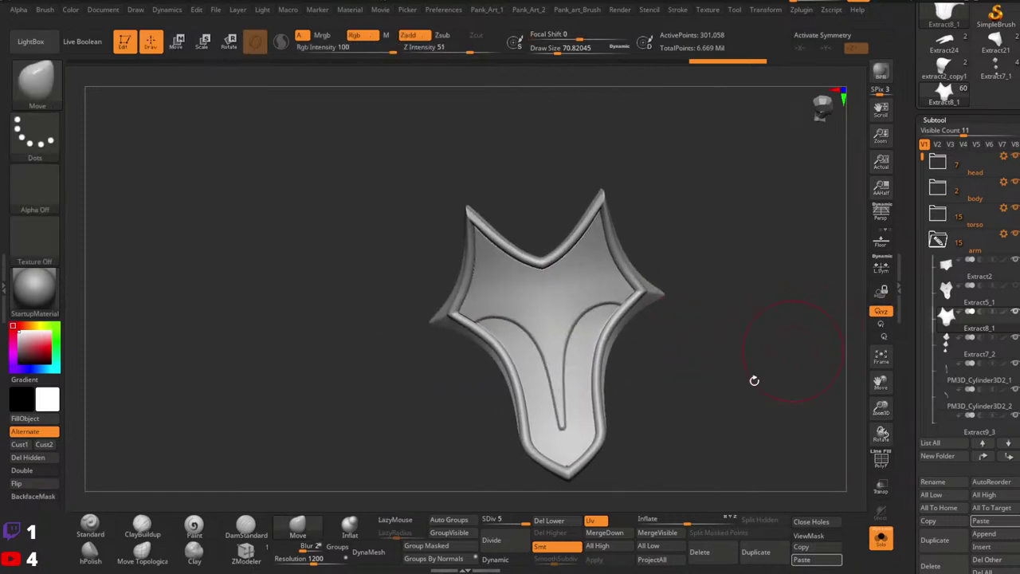
key(w)
mouse_move(706, 285)
ctrl+right_down()
mouse_move(697, 326)
mouse_move(699, 251)
mouse_move(693, 325)
ctrl+right_up()
right_drag(514, 318, 637, 369)
right_drag(702, 398, 643, 431)
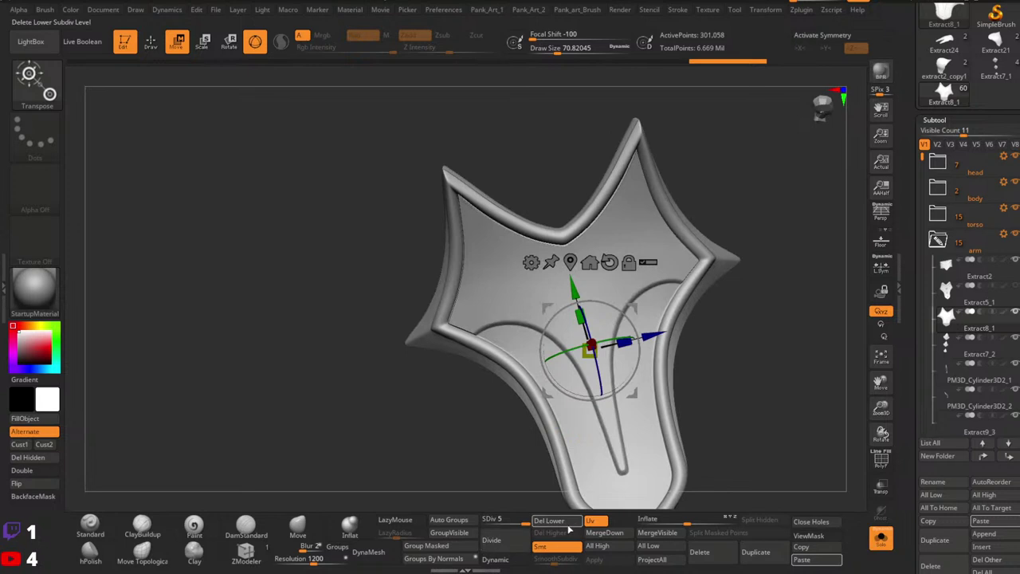
Inspect the plate's wireframe and polygroups at subdivision level 1, then return to level 5 and hide the wireframe.
key(shift+f)
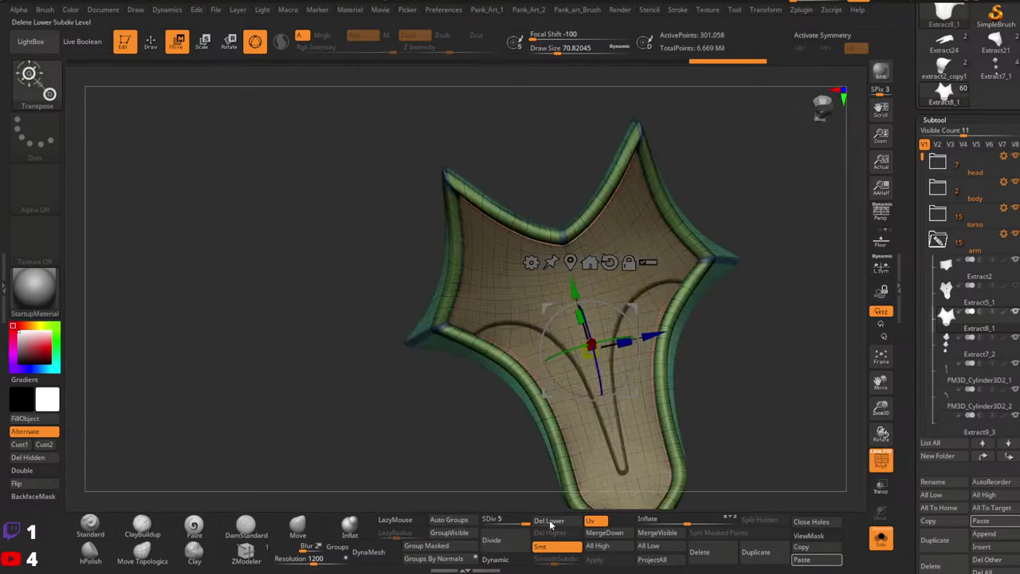
drag(468, 519, 467, 520)
ctrl+right_drag(678, 343, 638, 338)
ctrl+right_drag(638, 339, 620, 384)
alt+right_drag(701, 405, 679, 372)
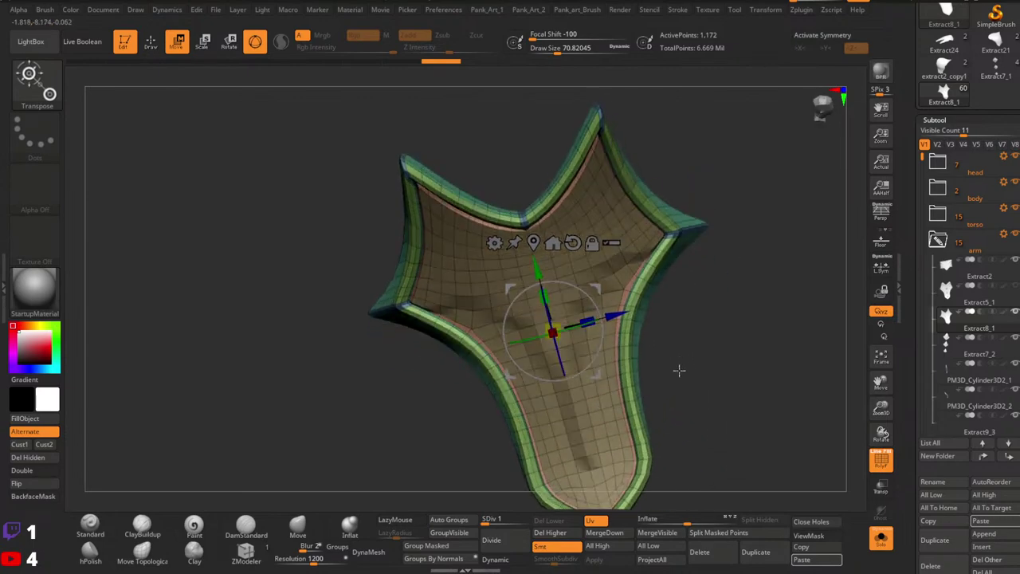
right_drag(649, 313, 630, 297)
right_drag(669, 449, 747, 375)
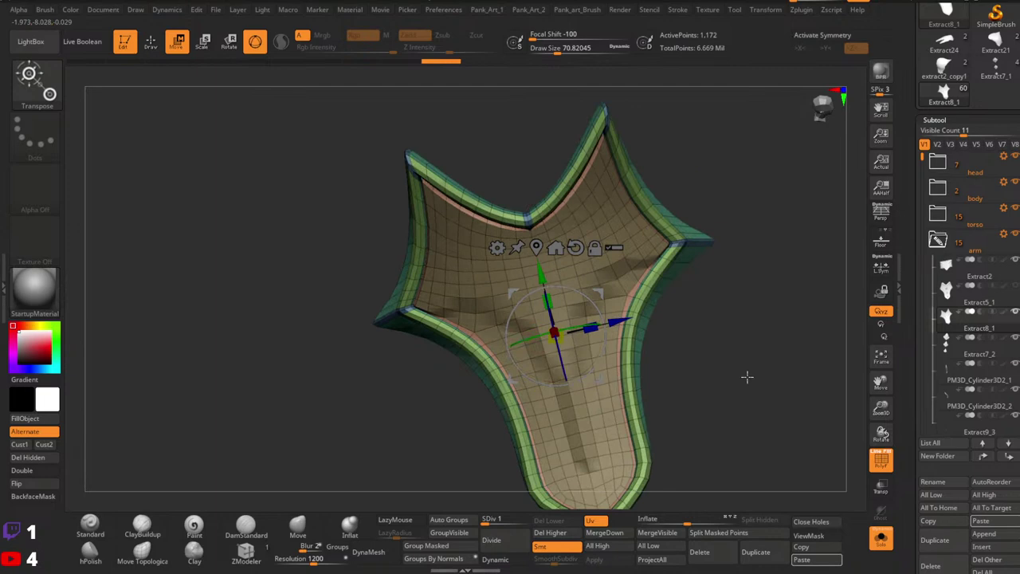
drag(495, 519, 530, 519)
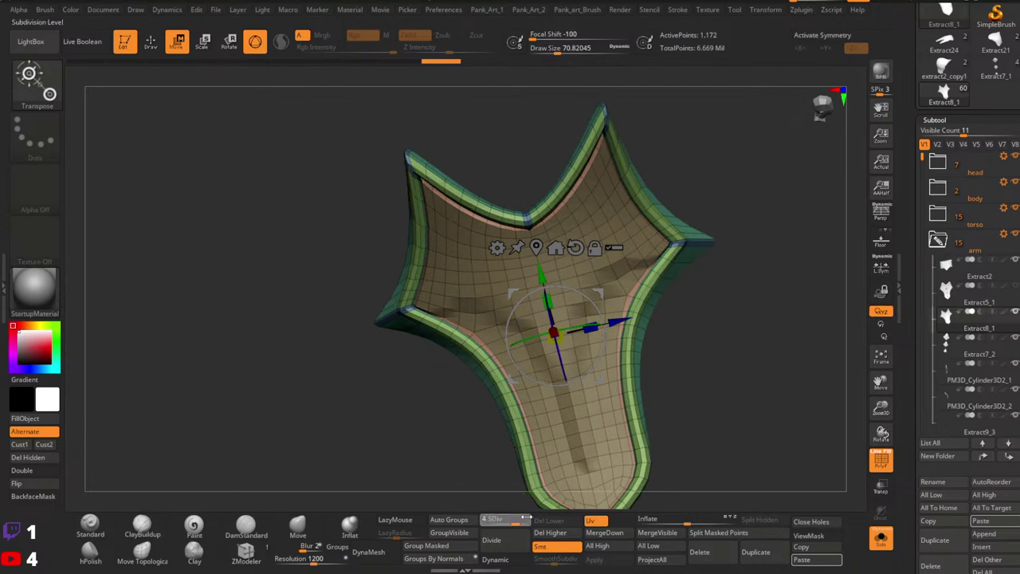
key(shift+f)
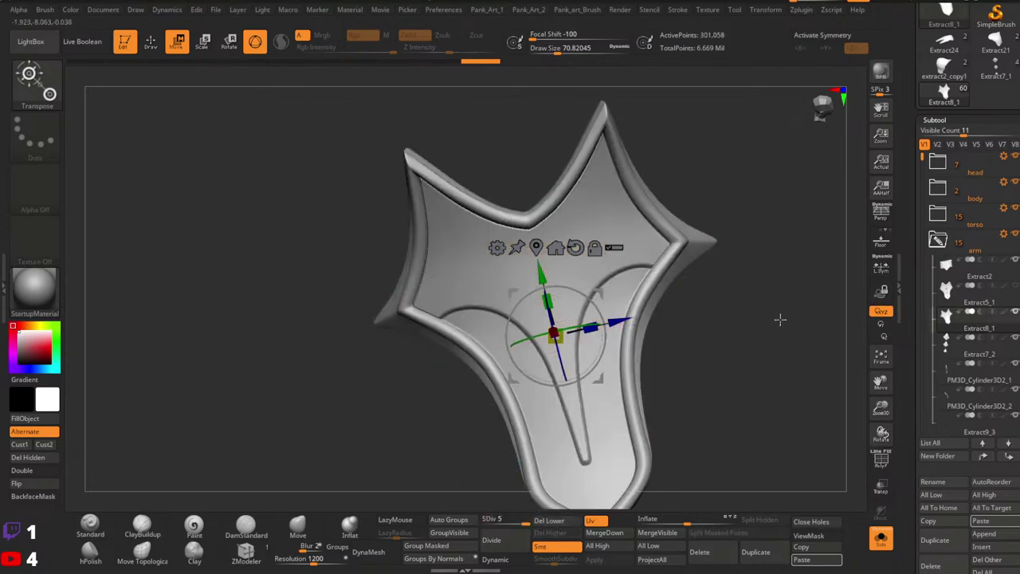
Turn on local symmetry and activate Z symmetry with the Move brush on the isolated plate.
key(q)
drag(763, 337, 713, 353)
click(879, 269)
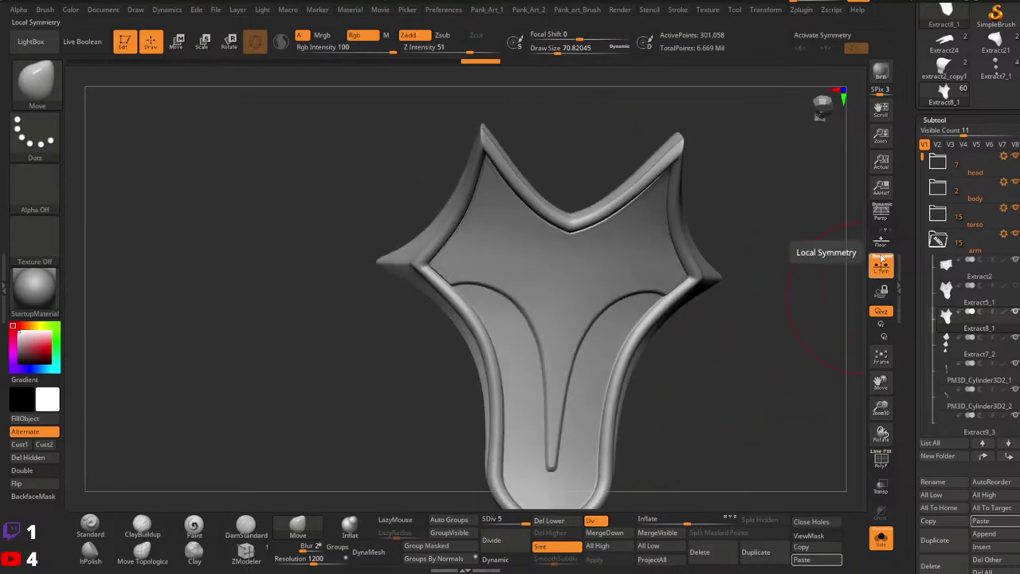
key(x)
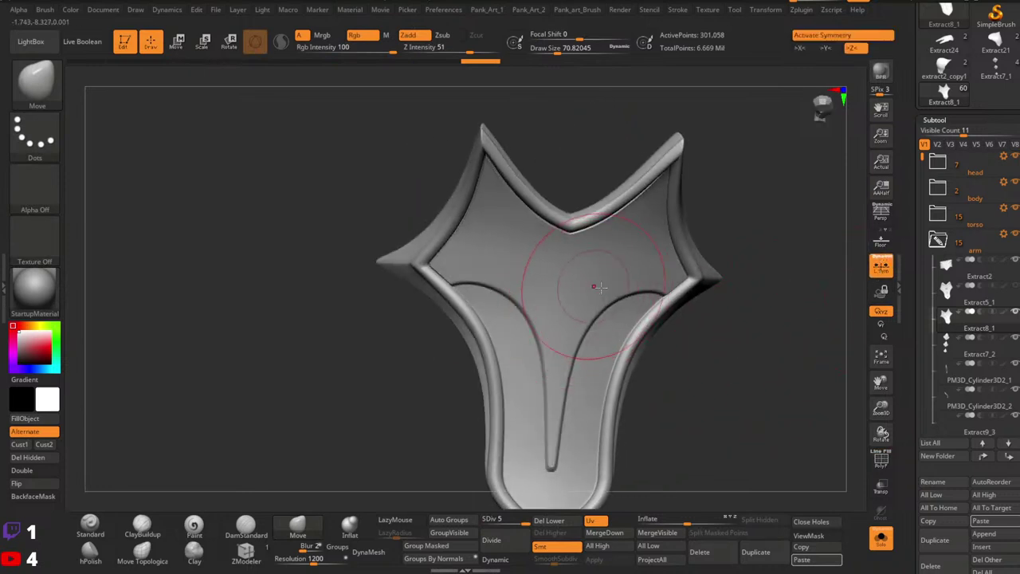
right_drag(595, 287, 604, 307)
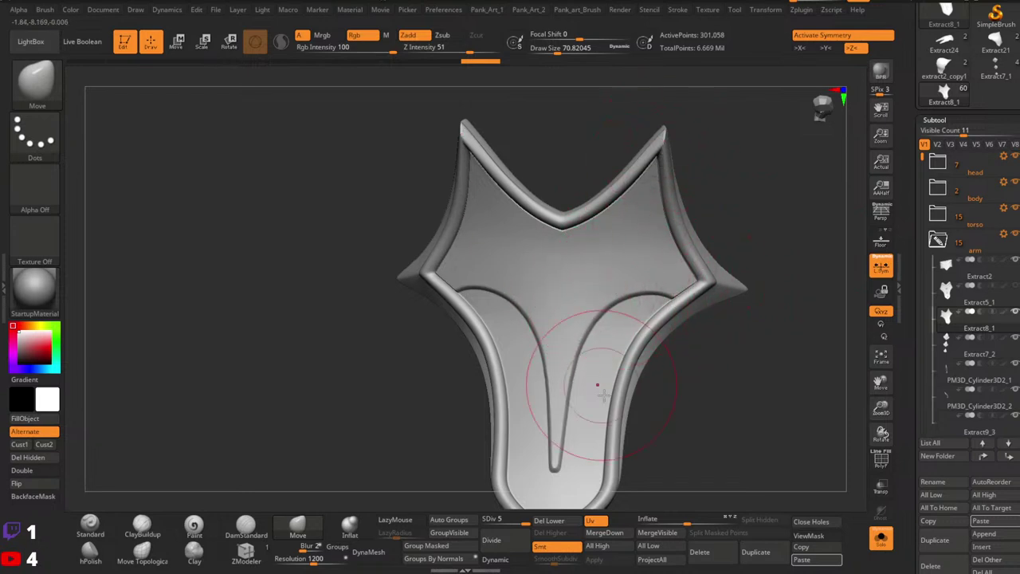
mouse_move(713, 475)
mouse_down()
mouse_move(626, 353)
mouse_move(642, 375)
mouse_move(596, 394)
mouse_up()
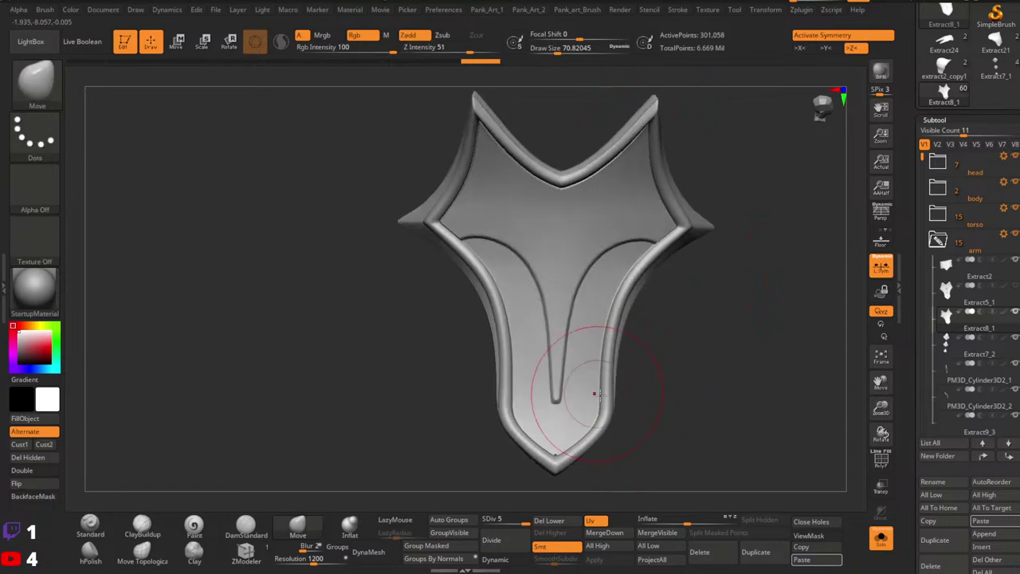
Turn off local symmetry and leave Solo mode to view the plate on the character's arm.
right_drag(571, 444, 597, 439)
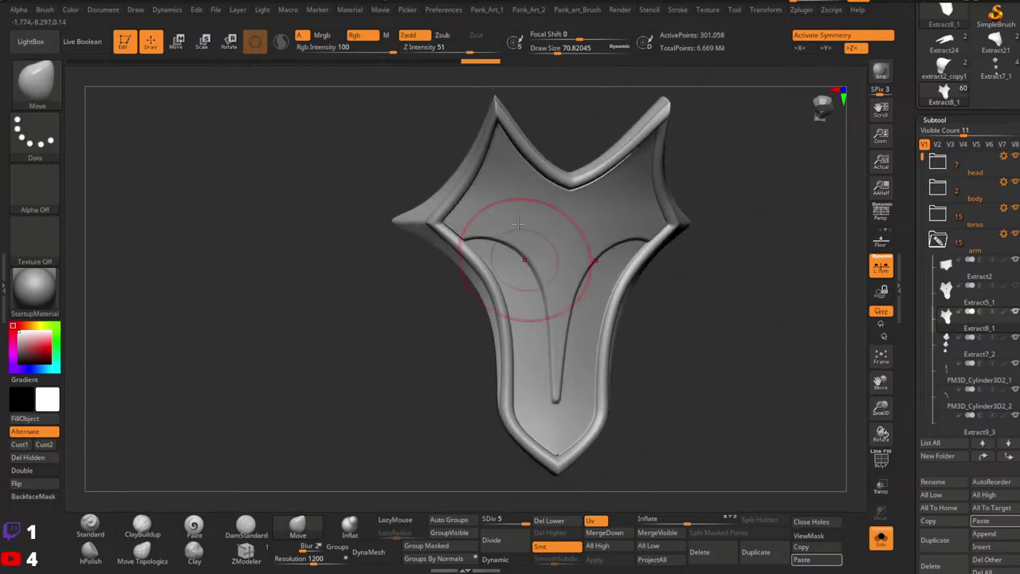
ctrl+right_drag(649, 278, 630, 333)
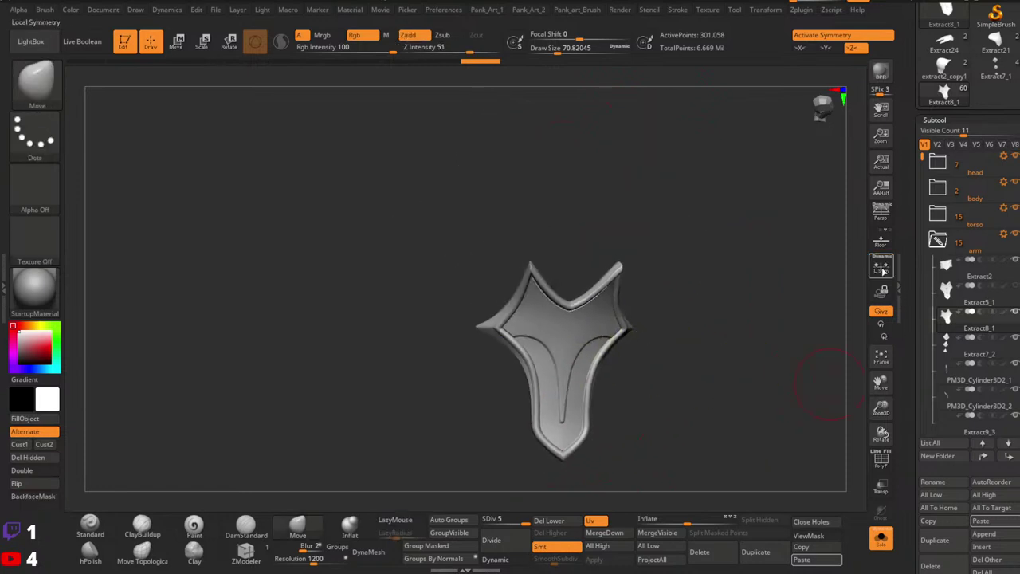
ctrl+right_drag(665, 374, 647, 435)
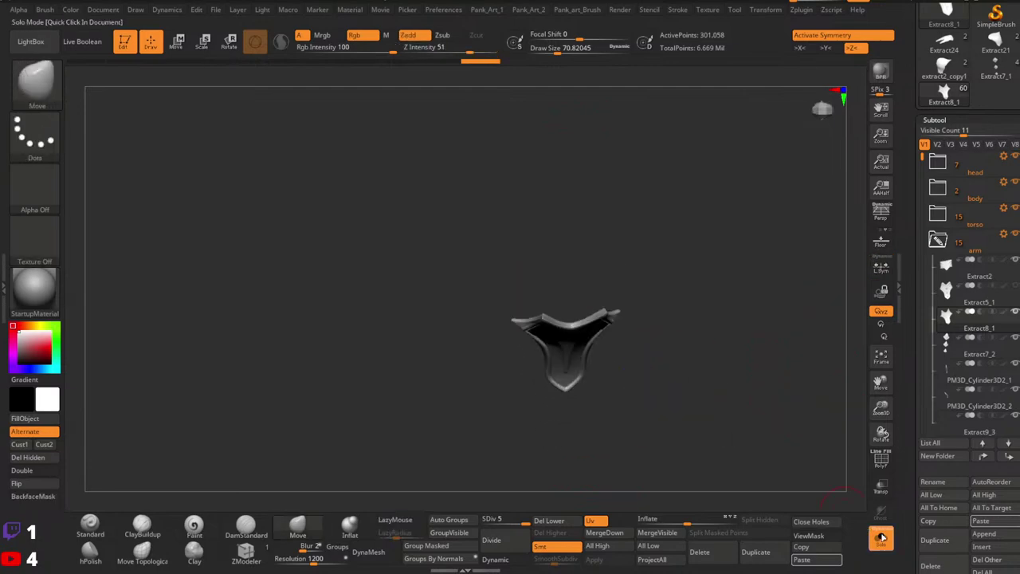
click(882, 538)
right_drag(680, 402, 618, 344)
ctrl+right_drag(511, 368, 532, 356)
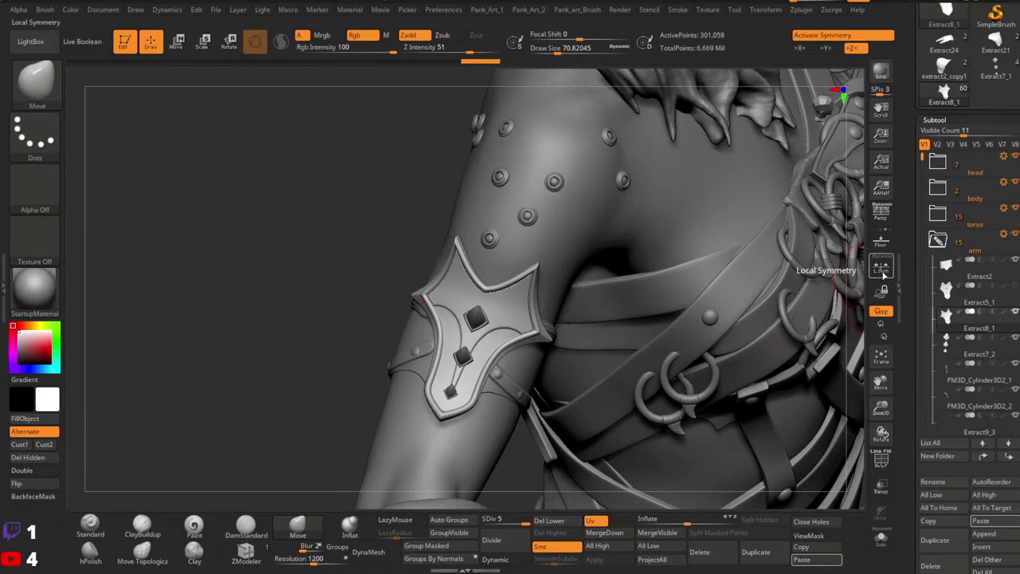
click(879, 271)
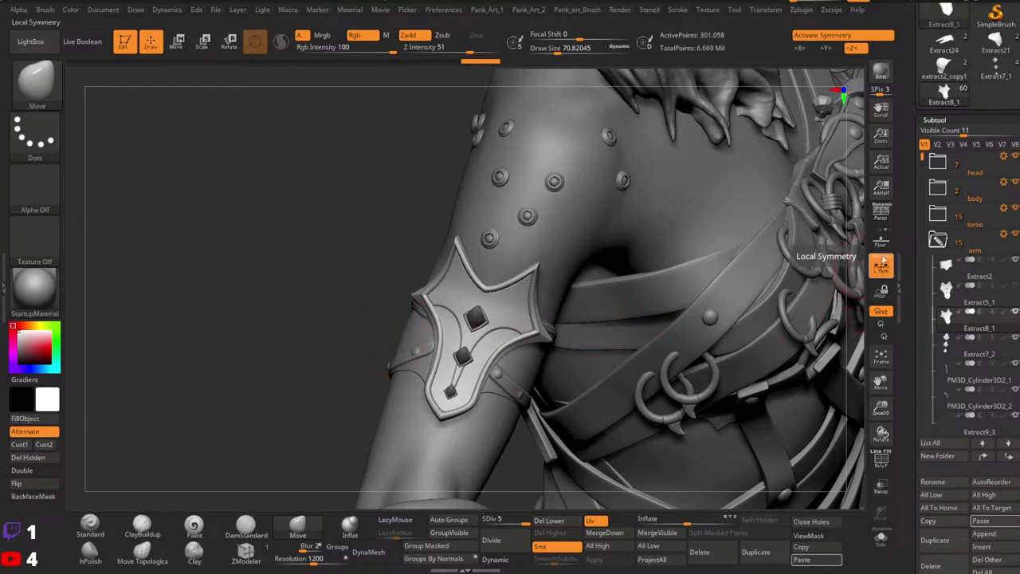
ctrl+right_drag(397, 412, 415, 330)
click(880, 271)
Select the armband Extract2 beneath the plate and view where it wraps the upper arm.
right_drag(456, 369, 518, 339)
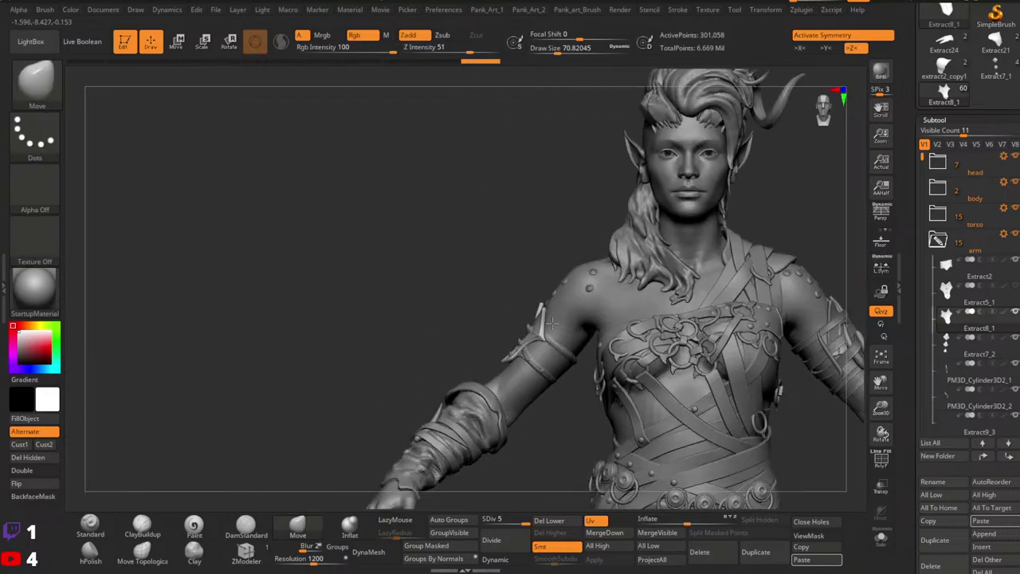
ctrl+right_drag(622, 415, 569, 317)
ctrl+right_drag(568, 317, 517, 342)
alt+click(517, 342)
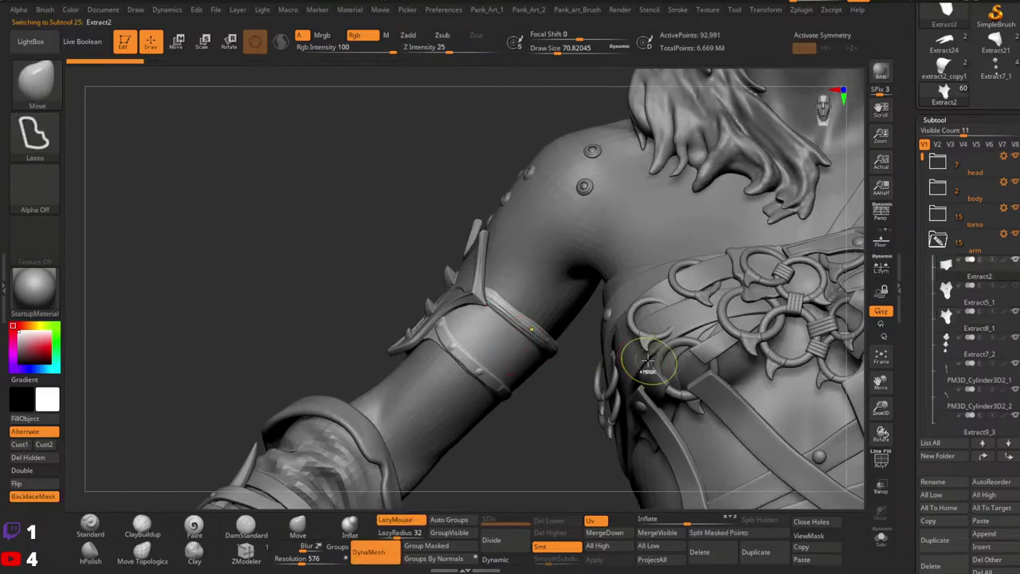
ctrl+right_drag(649, 364, 536, 360)
alt+right_drag(536, 360, 580, 346)
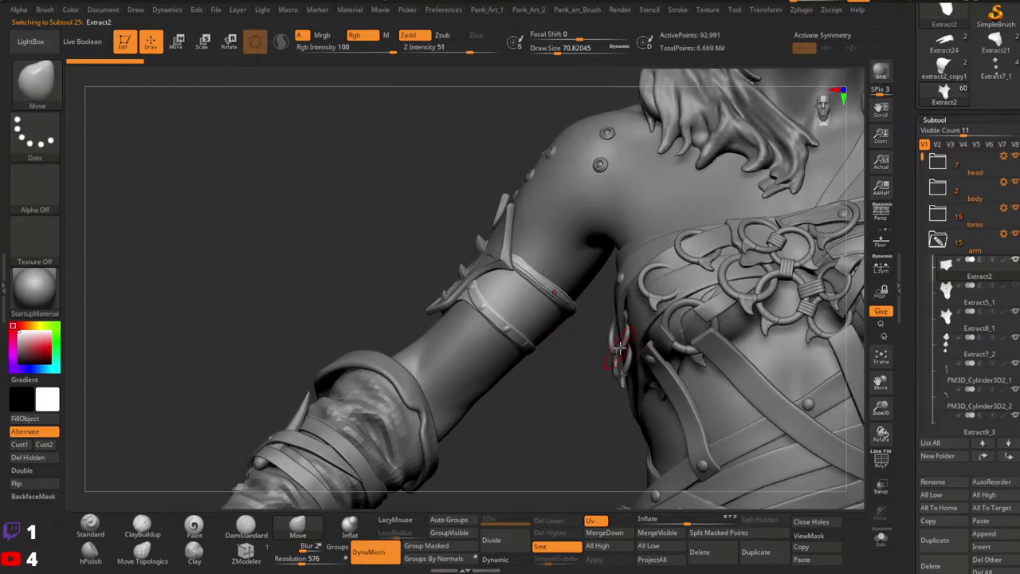
Clone the armband Extract2 as a separate tool, open that copy and show its polygroups.
ctrl+right_drag(689, 399, 842, 478)
drag(907, 248, 920, 376)
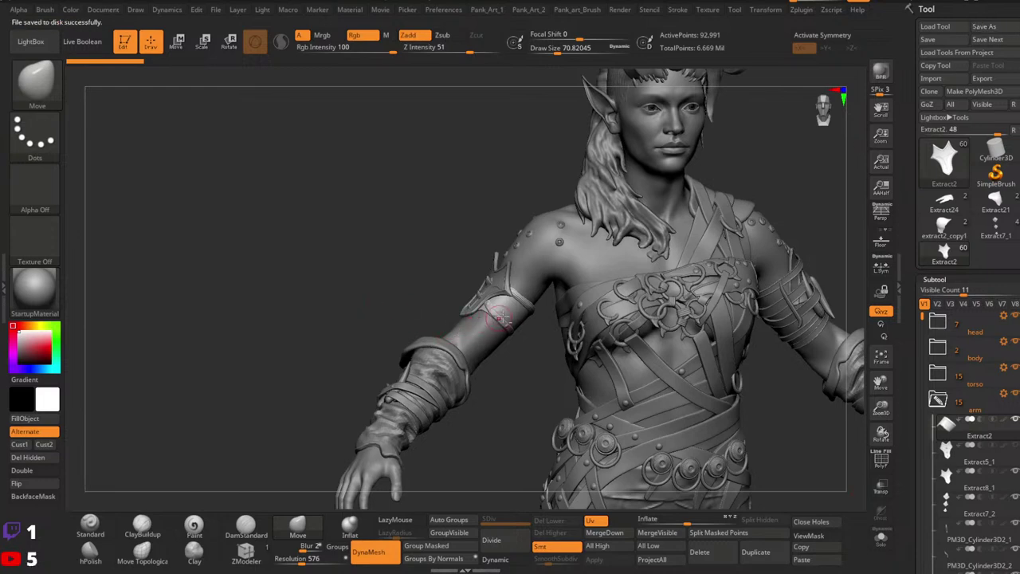
click(929, 94)
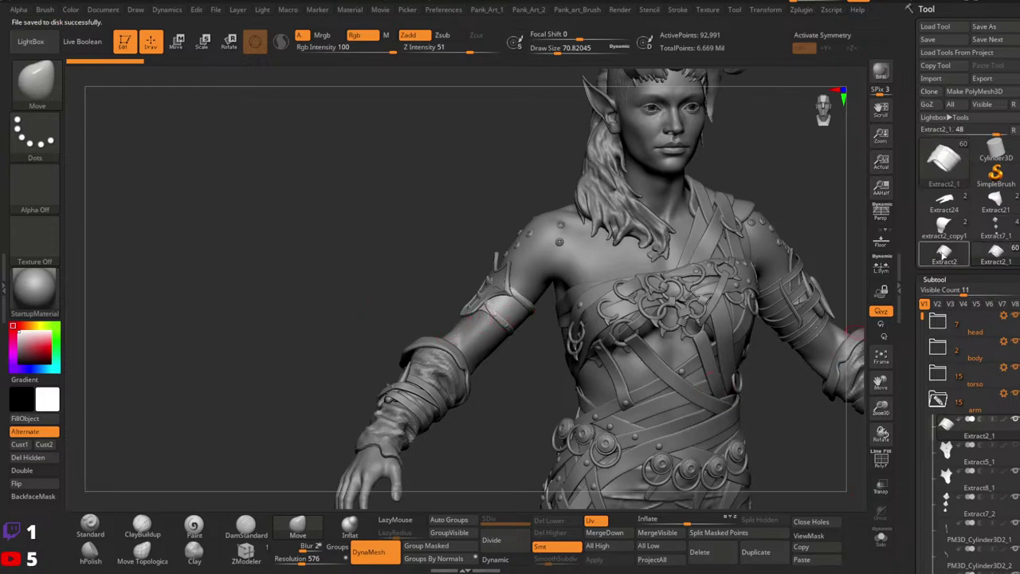
click(944, 253)
key(shift+f)
key(shift+f)
mouse_move(539, 337)
mouse_down()
mouse_move(507, 303)
mouse_move(519, 321)
mouse_move(587, 330)
mouse_move(559, 343)
mouse_up()
key(shift+f)
right_drag(559, 343, 532, 360)
Assign Smooth Stronger as the smoothing brush, hide the polygroup display and set the draw size to about 49.
key(shift)
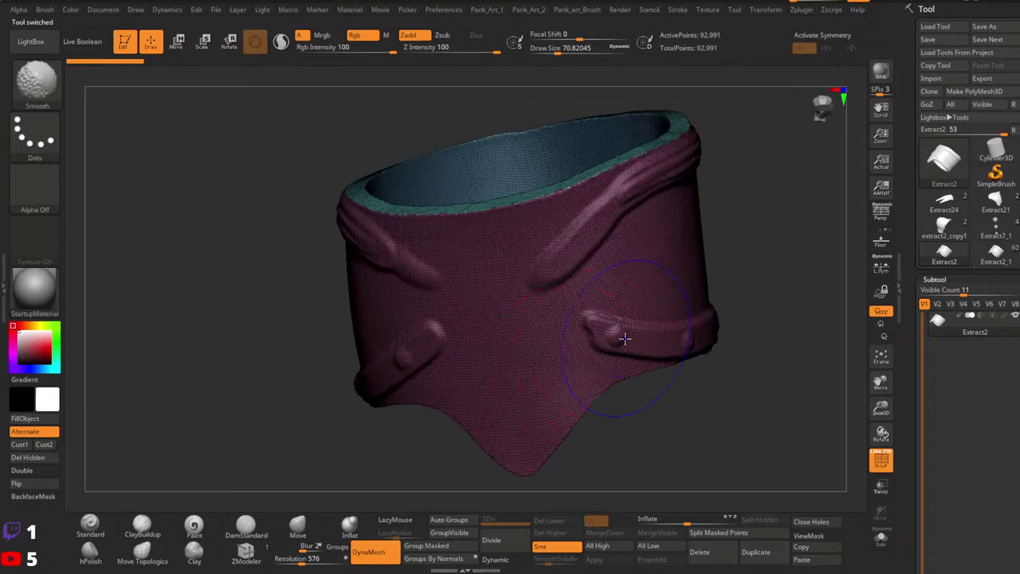
shift+click(46, 87)
shift+click(330, 115)
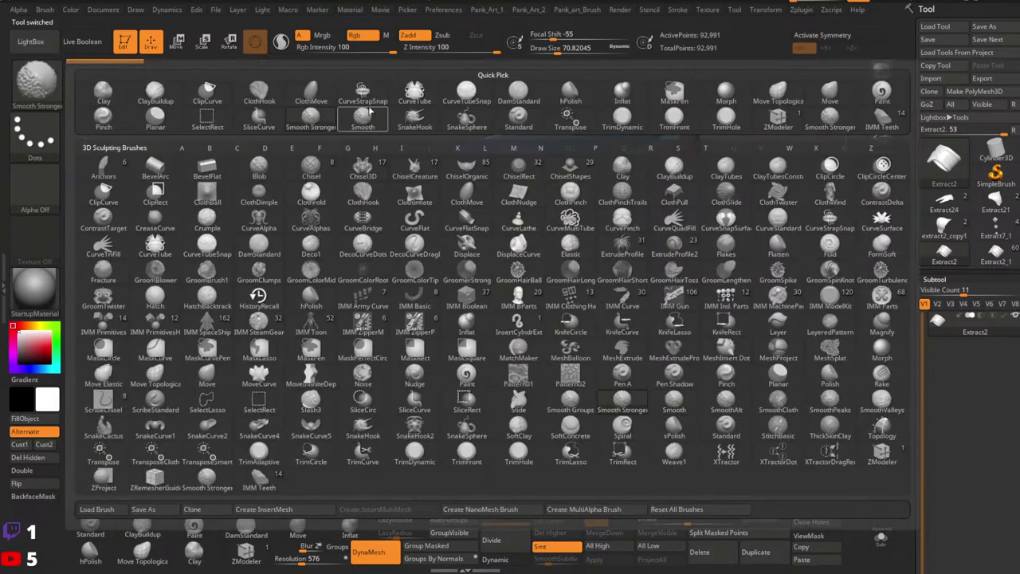
key(space)
key(shift+f)
key(space)
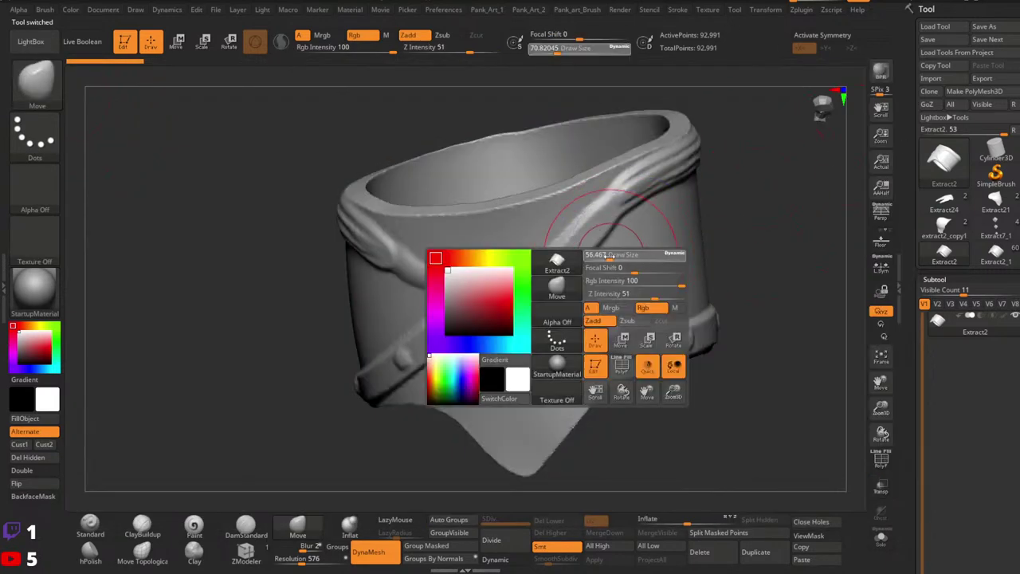
mouse_move(614, 255)
mouse_down()
mouse_move(549, 283)
mouse_move(582, 288)
mouse_up()
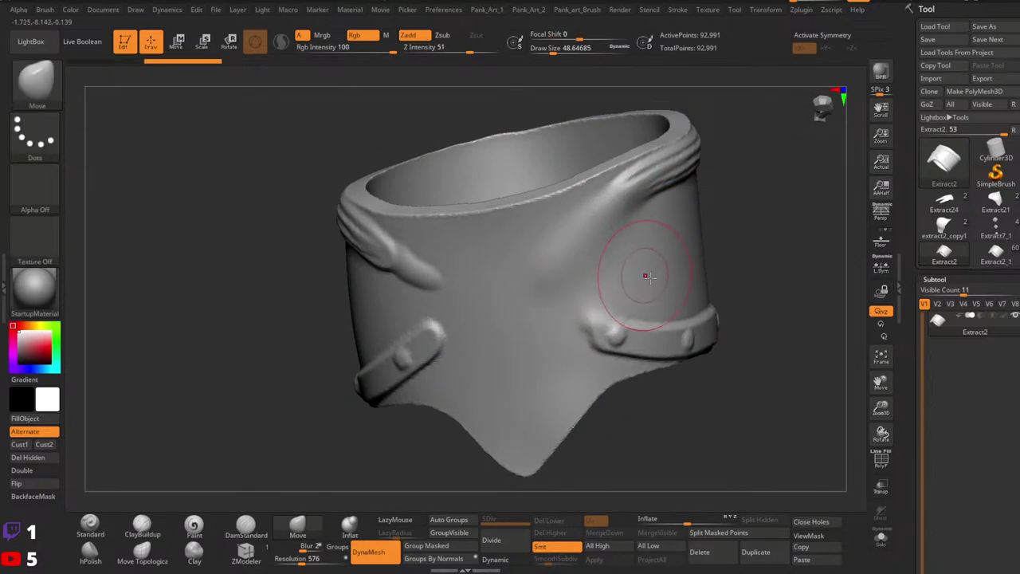
Smooth away the raised straps across the front of the armband.
right_drag(650, 278, 669, 231)
shift+drag(674, 343, 629, 357)
shift+drag(483, 329, 451, 368)
mouse_move(475, 273)
shift+mouse_down()
mouse_move(430, 277)
mouse_move(381, 242)
shift+mouse_up()
shift+drag(451, 373, 421, 396)
mouse_move(633, 236)
right_down()
mouse_move(638, 406)
mouse_move(682, 285)
right_up()
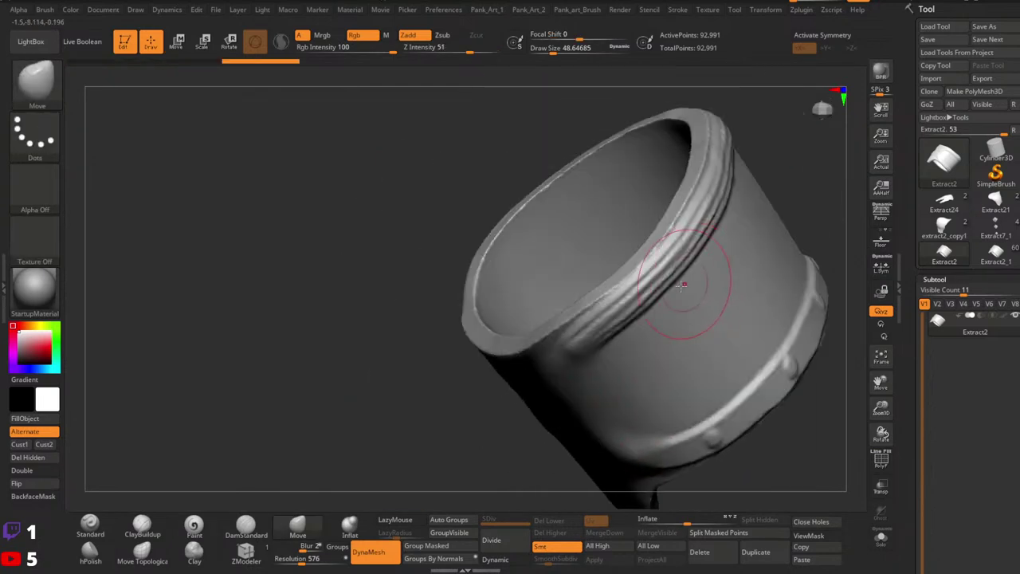
Smooth the ridged folds around the armband's rim with a draw size of about 41.
key(bracketleft)
right_click(690, 257)
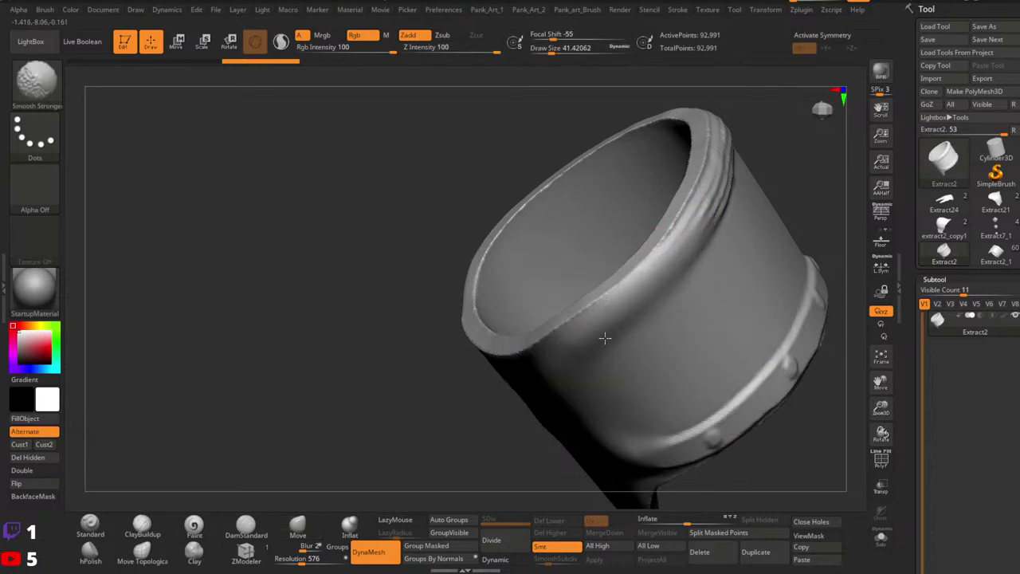
shift+drag(605, 338, 722, 193)
right_drag(754, 178, 605, 374)
mouse_move(593, 394)
shift+mouse_down()
mouse_move(686, 270)
mouse_move(575, 410)
shift+mouse_up()
mouse_move(585, 402)
right_down()
mouse_move(676, 321)
mouse_move(629, 363)
right_up()
shift+drag(638, 347, 711, 181)
right_drag(734, 217, 691, 294)
shift+drag(677, 267, 716, 186)
mouse_move(706, 191)
right_down()
mouse_move(725, 235)
mouse_move(677, 283)
right_up()
Flatten the leftover bumps along the armband's rim with the hPolish brush.
click(90, 552)
drag(723, 161, 663, 284)
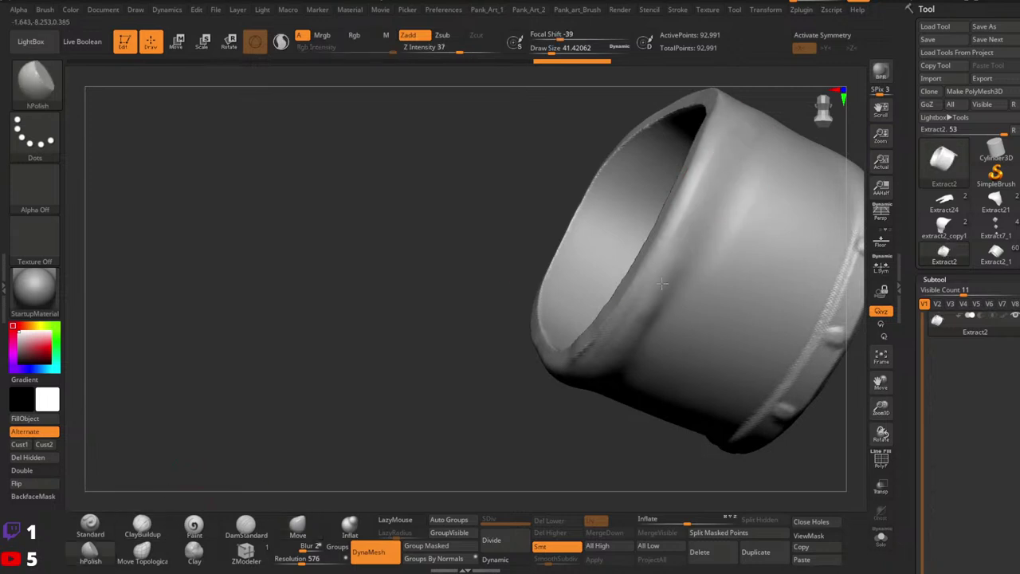
drag(699, 177, 704, 166)
right_drag(705, 180, 645, 326)
drag(626, 350, 580, 370)
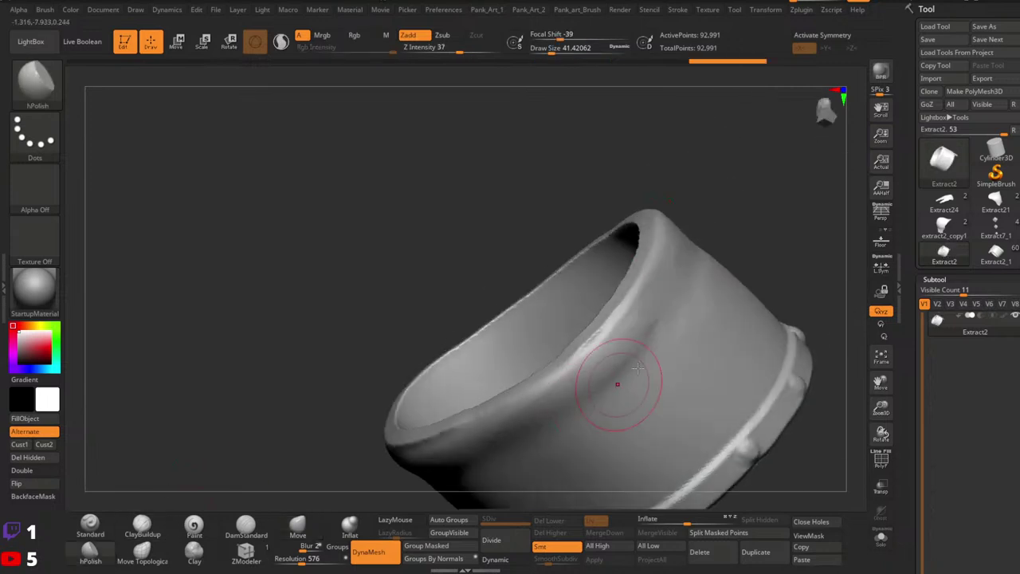
alt+right_drag(616, 383, 736, 282)
key(space)
Polish the thick bulge below the rim until it blends into the armband's side and front.
drag(729, 243, 583, 370)
mouse_move(562, 387)
right_down()
mouse_move(706, 296)
mouse_move(781, 227)
right_up()
drag(750, 231, 576, 314)
drag(677, 267, 580, 310)
right_drag(619, 300, 796, 219)
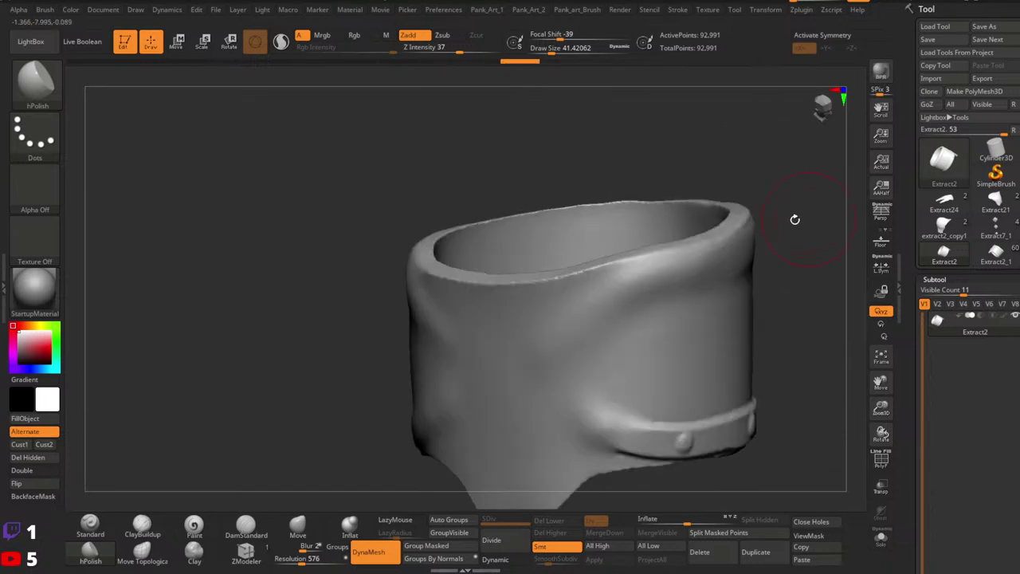
drag(604, 300, 715, 268)
mouse_move(710, 335)
right_down()
mouse_move(651, 278)
mouse_move(551, 283)
mouse_move(494, 259)
mouse_move(619, 236)
mouse_move(665, 243)
right_up()
Smooth the riveted strap's end at draw size about 31 and flatten the surrounding surface with hPolish at about 51.
key(space)
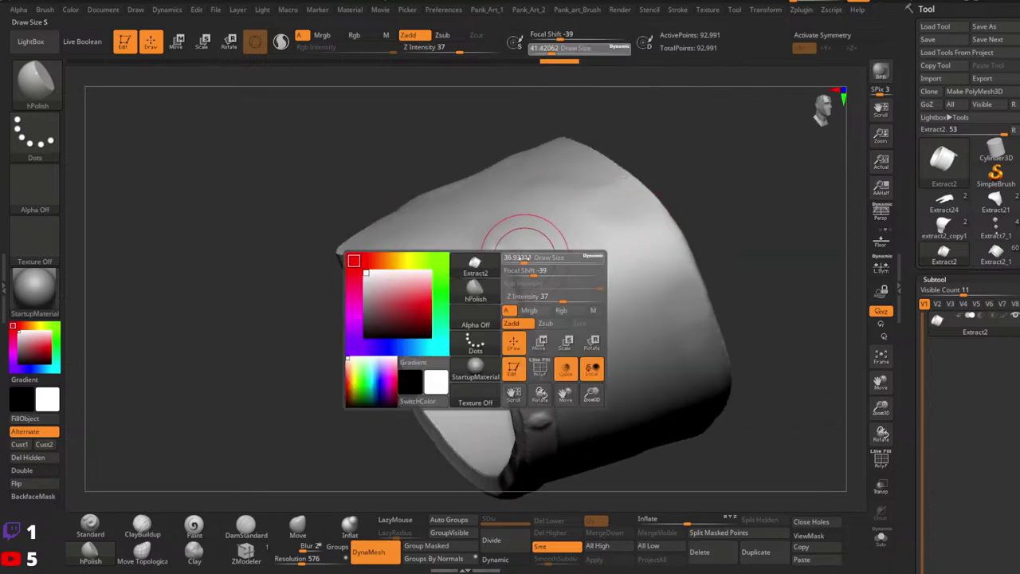
mouse_move(518, 267)
mouse_down()
mouse_move(507, 267)
mouse_move(508, 281)
mouse_up()
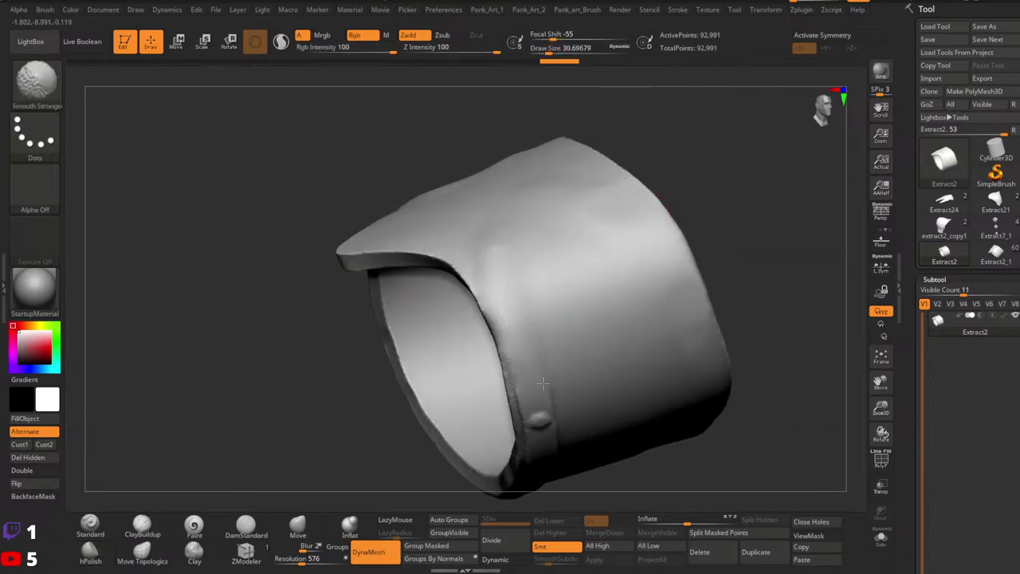
shift+drag(543, 384, 555, 410)
mouse_move(556, 410)
alt+right_down()
mouse_move(566, 289)
mouse_move(535, 250)
alt+right_up()
key(space)
drag(535, 250, 546, 250)
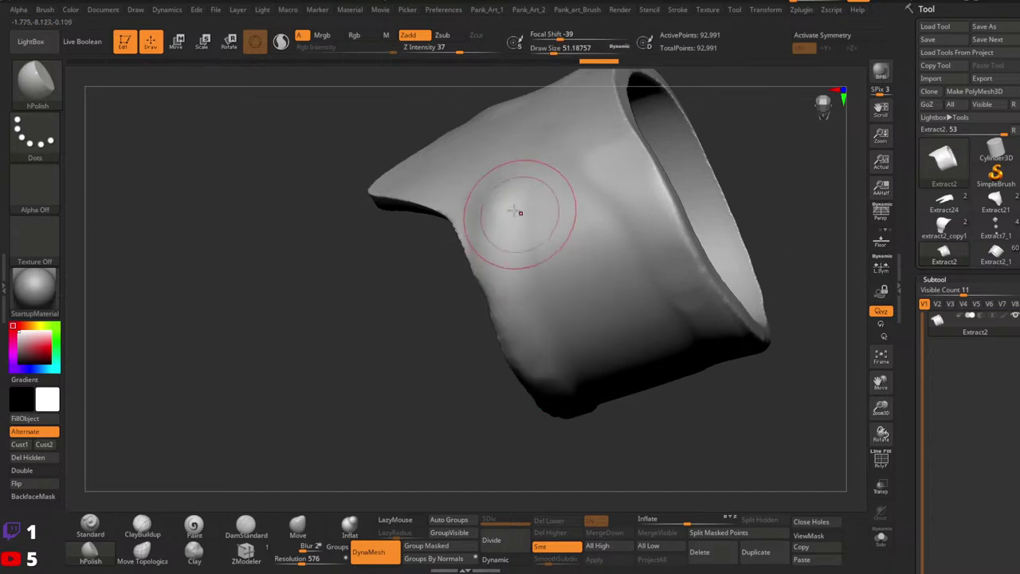
drag(514, 210, 497, 230)
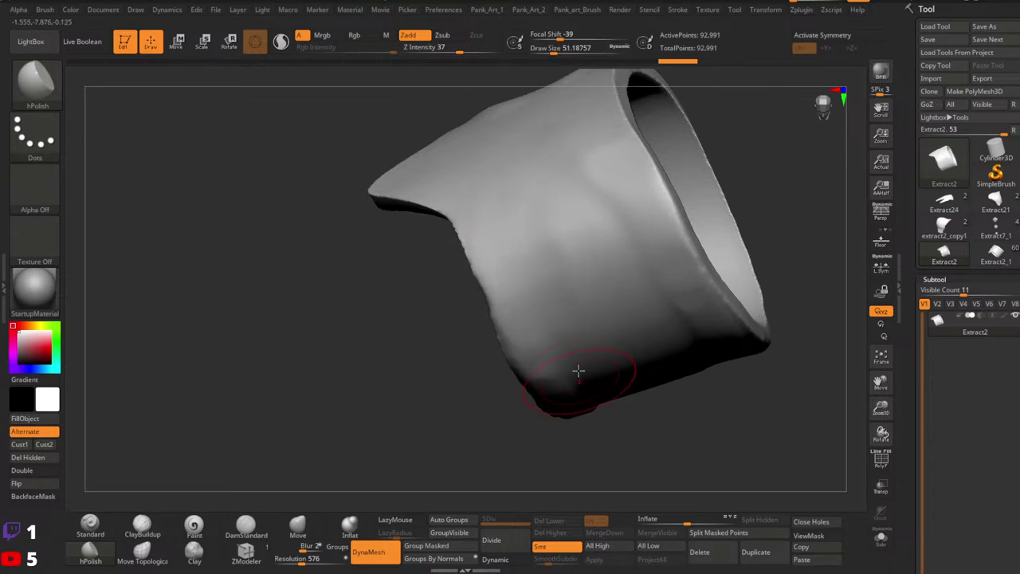
Smooth away the riveted strap and its rivets along the armband's pointed-side edge with draw size 28.75.
mouse_move(579, 371)
right_down()
mouse_move(546, 290)
mouse_move(531, 295)
right_up()
key(space)
mouse_move(532, 295)
mouse_down()
mouse_move(522, 296)
mouse_move(538, 306)
mouse_move(558, 363)
mouse_up()
key(space)
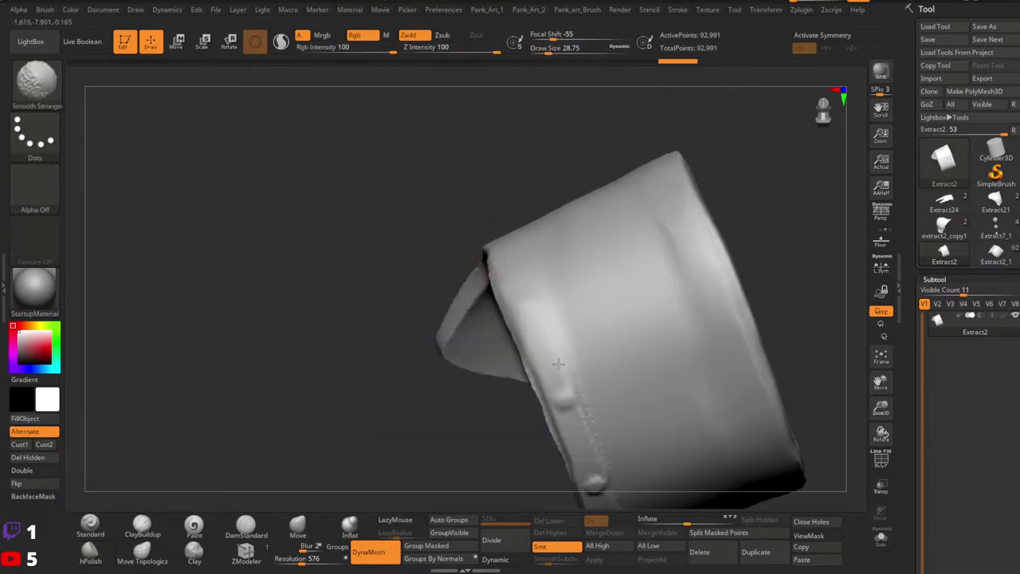
shift+drag(588, 444, 590, 458)
right_drag(601, 404, 550, 218)
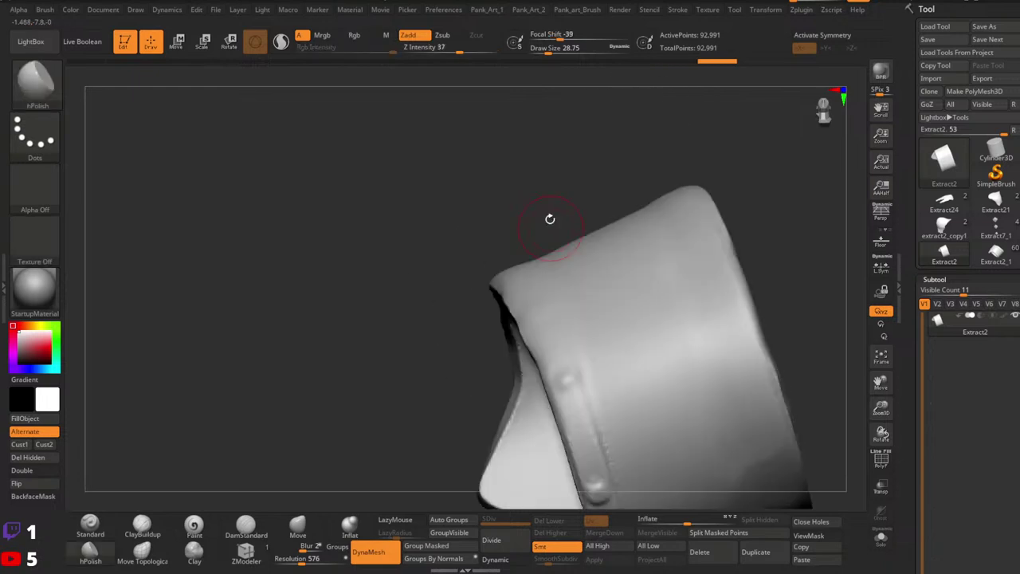
shift+drag(576, 396, 587, 427)
right_drag(557, 266, 530, 254)
shift+drag(532, 267, 571, 328)
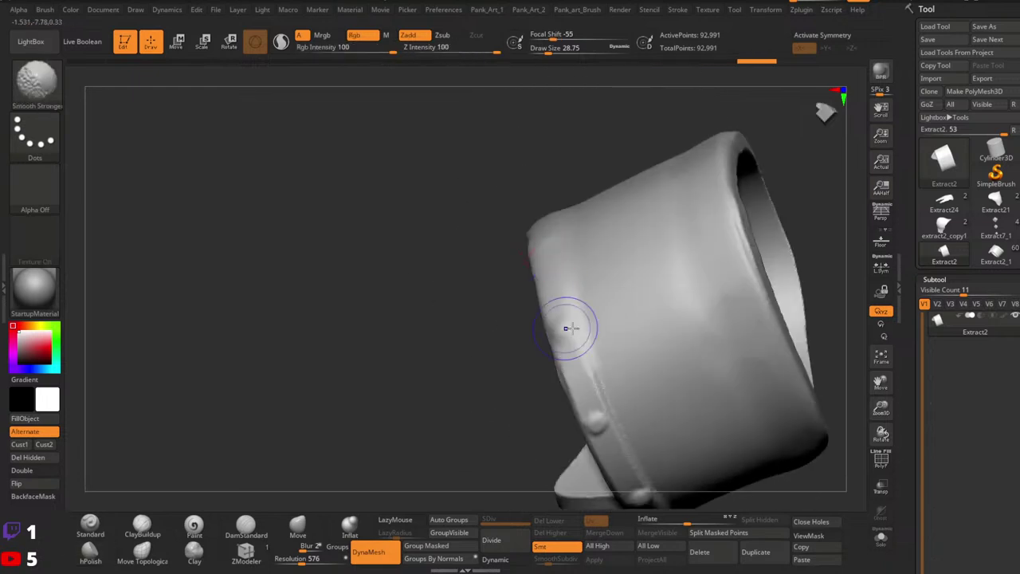
shift+drag(595, 401, 605, 448)
mouse_move(646, 453)
alt+right_down()
mouse_move(602, 364)
mouse_move(629, 399)
alt+right_up()
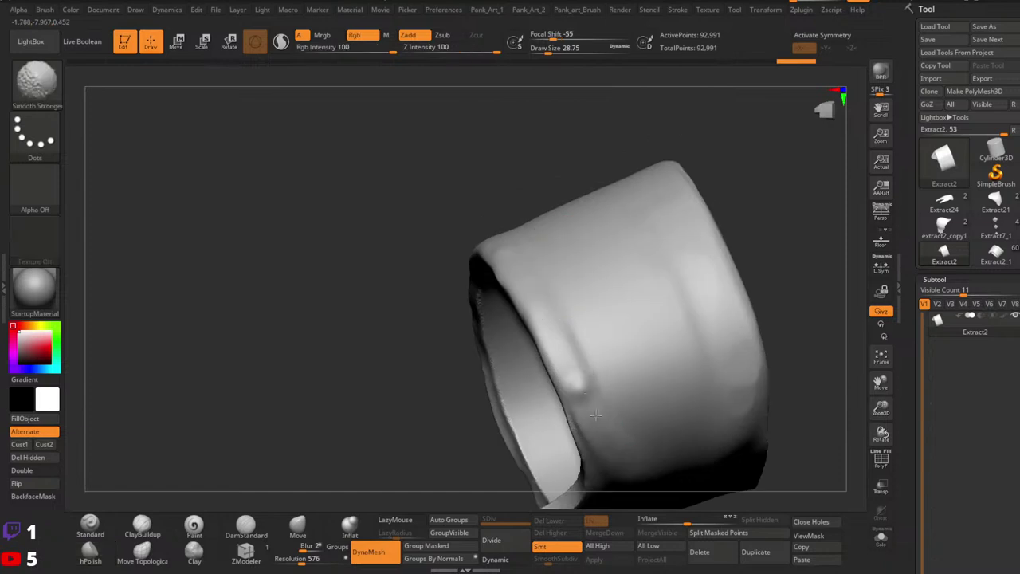
Smooth the uneven surface around the armband's pointed flap with a draw size of about 41.
mouse_move(658, 359)
right_down()
mouse_move(677, 285)
mouse_move(640, 321)
mouse_move(667, 380)
mouse_move(614, 335)
right_up()
right_click(614, 335)
shift+drag(605, 328, 590, 313)
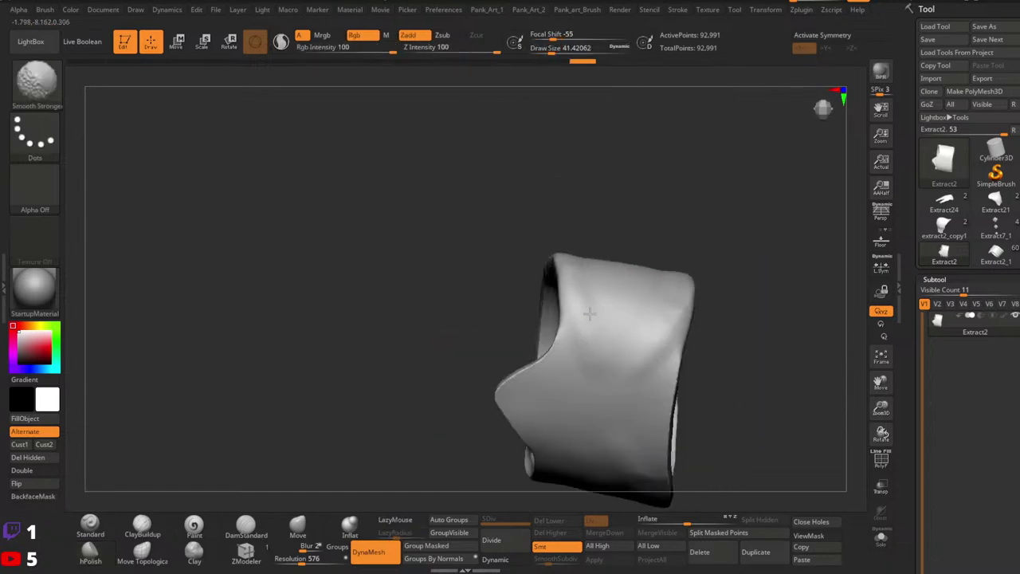
mouse_move(640, 381)
right_down()
mouse_move(668, 404)
mouse_move(653, 408)
right_up()
alt+right_drag(653, 409, 644, 352)
shift+drag(643, 352, 641, 371)
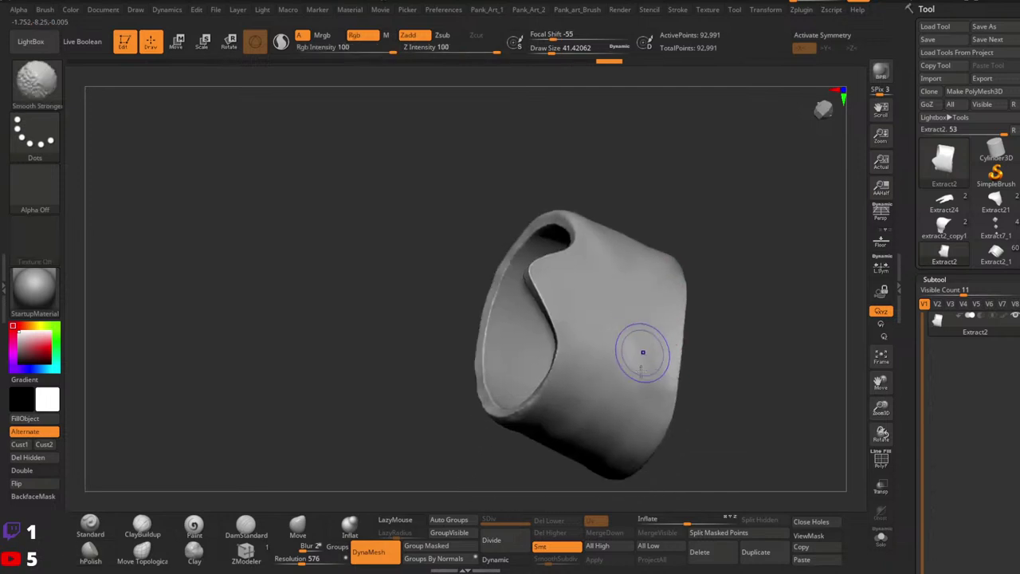
Smooth the remaining dents and ridges around the back and sides of the armband.
right_drag(570, 440, 655, 315)
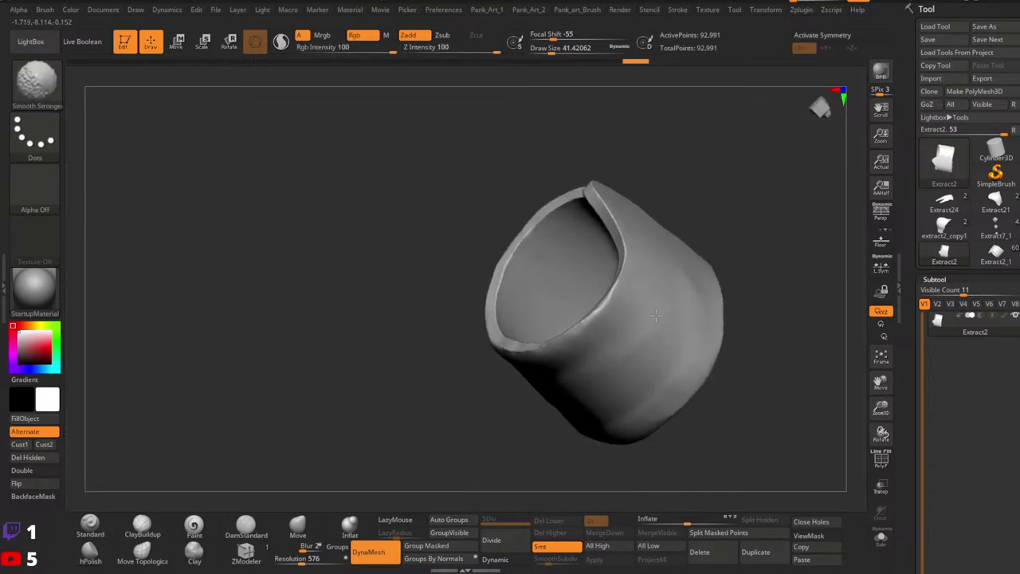
shift+drag(591, 363, 598, 357)
right_drag(594, 365, 652, 311)
shift+drag(564, 432, 549, 436)
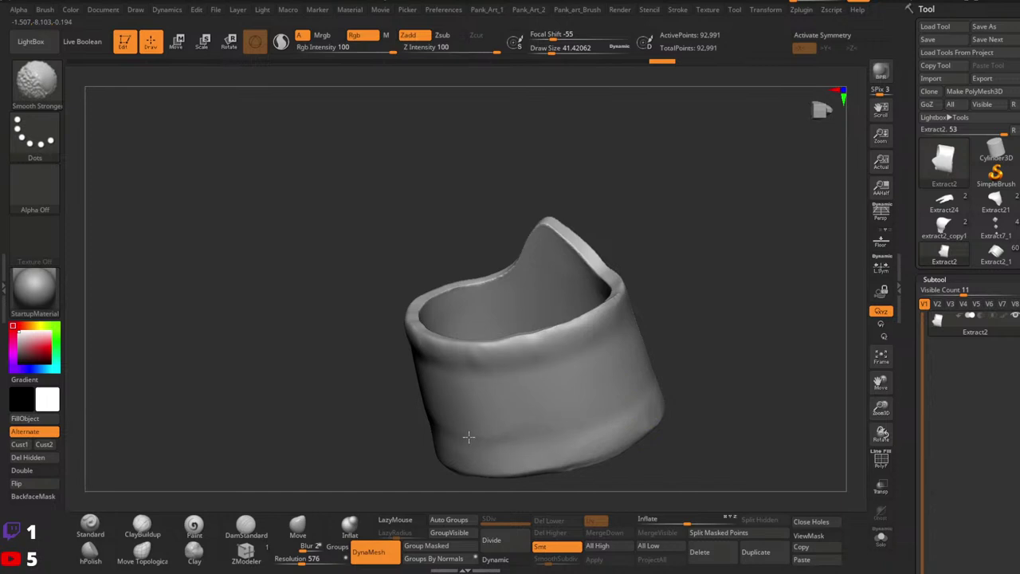
right_drag(468, 437, 683, 324)
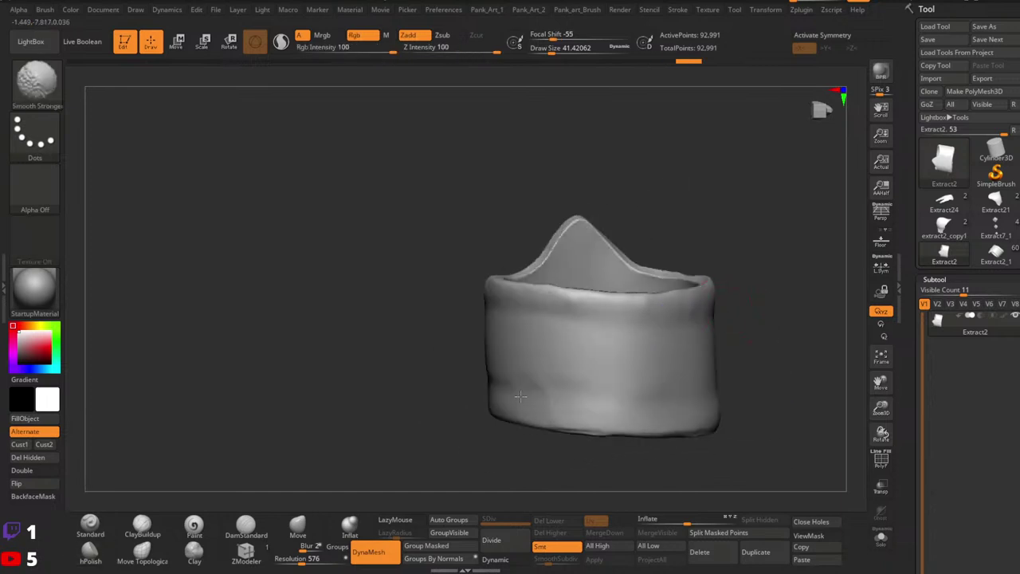
mouse_move(537, 401)
right_down()
mouse_move(669, 310)
mouse_move(696, 364)
mouse_move(675, 425)
right_up()
mouse_move(622, 455)
right_down()
mouse_move(664, 428)
mouse_move(588, 364)
right_up()
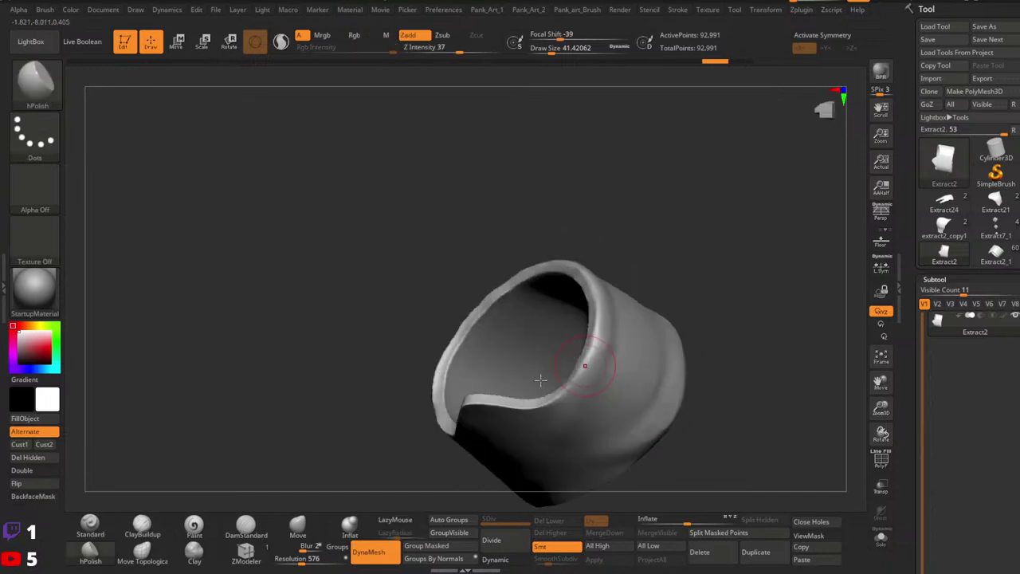
Fill the grooves along both edges of the armband using the ClayBuildup brush at a draw size of about 54.
click(143, 526)
key(space)
drag(612, 334, 618, 334)
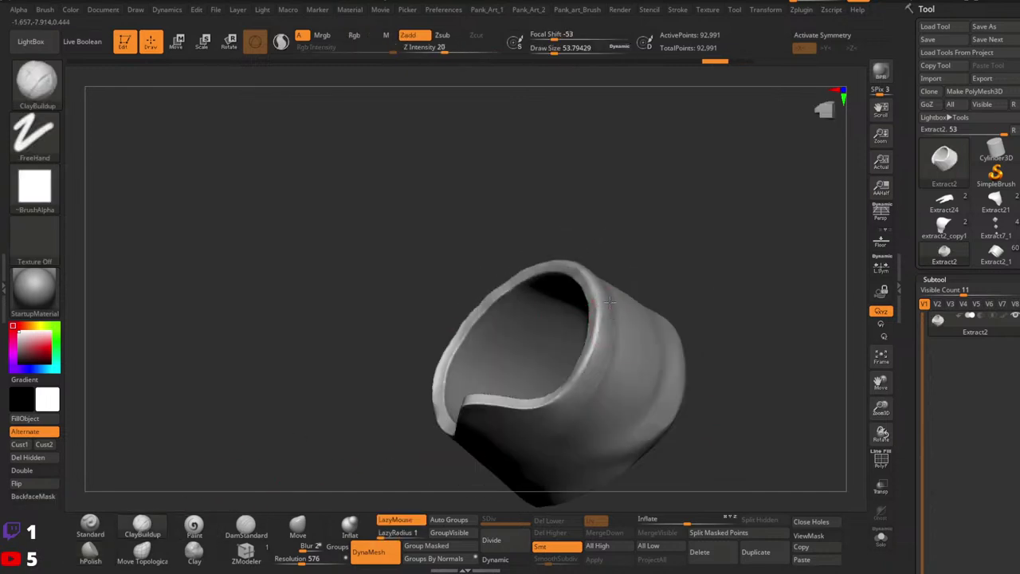
right_drag(628, 322, 600, 241)
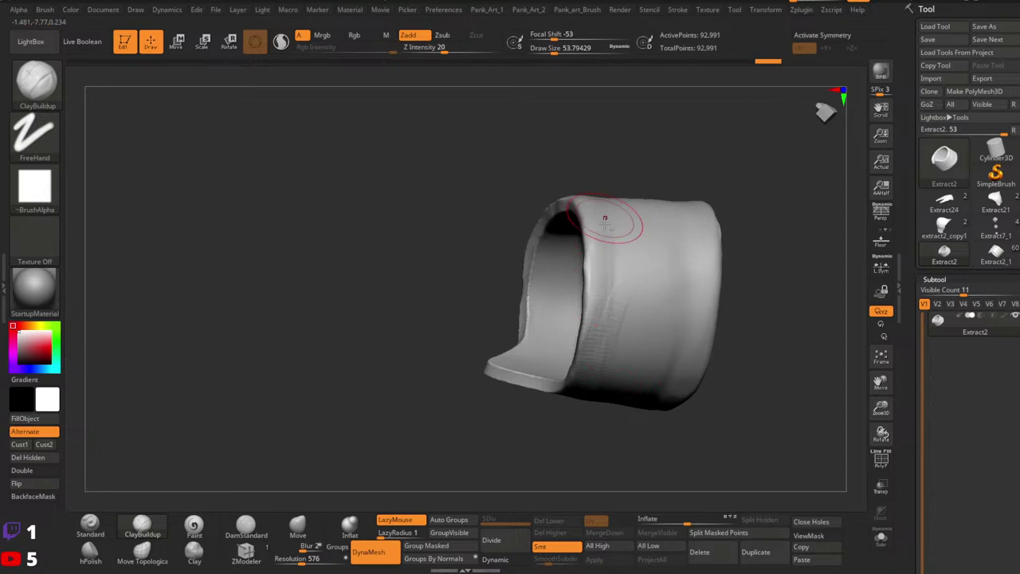
drag(605, 223, 613, 312)
right_drag(620, 396, 641, 319)
drag(692, 269, 672, 351)
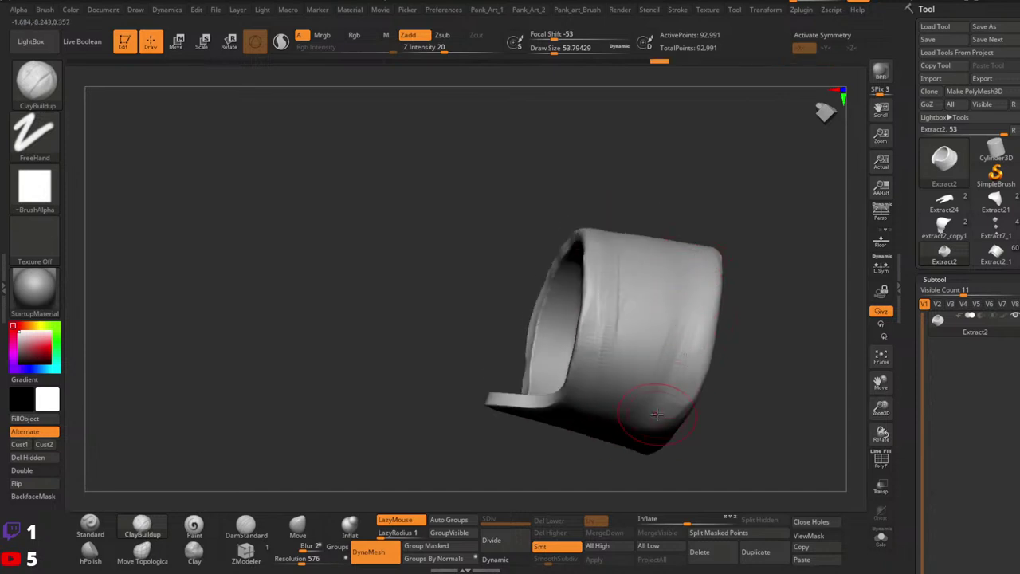
right_drag(655, 414, 703, 322)
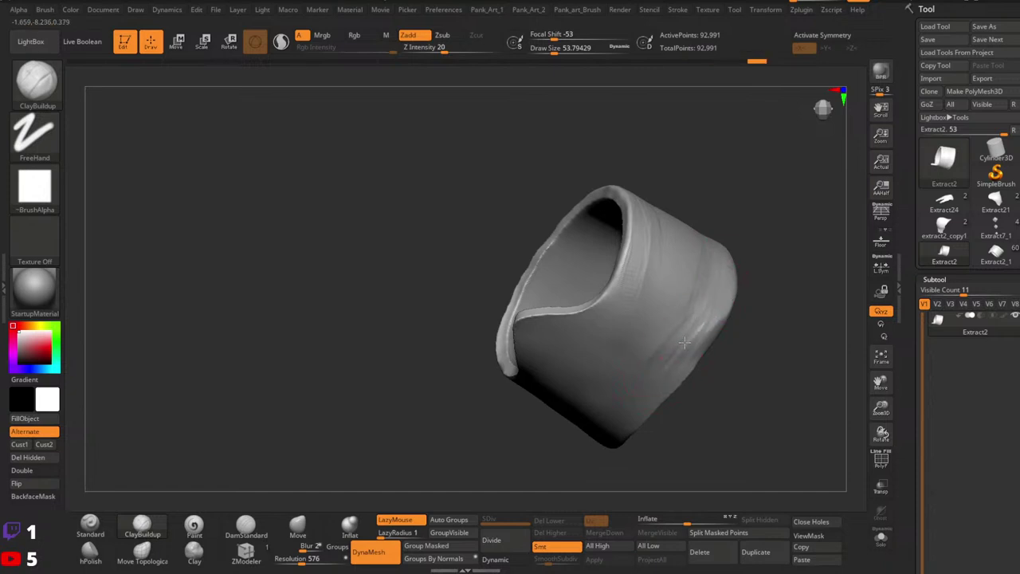
Smooth the built-up clay strokes on the armband's side near the flap.
right_drag(673, 385, 701, 321)
shift+drag(670, 334, 703, 300)
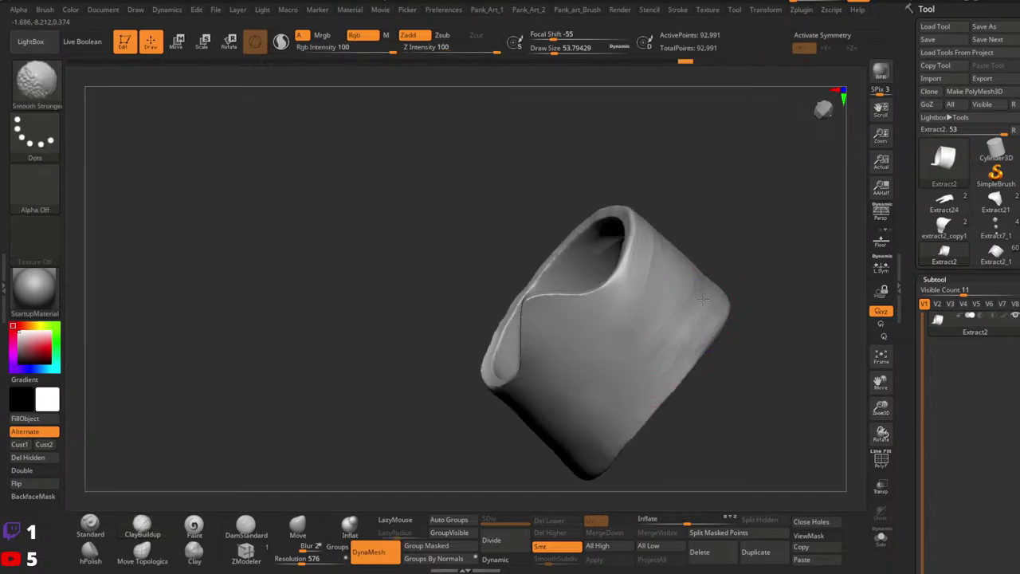
right_drag(640, 292, 660, 341)
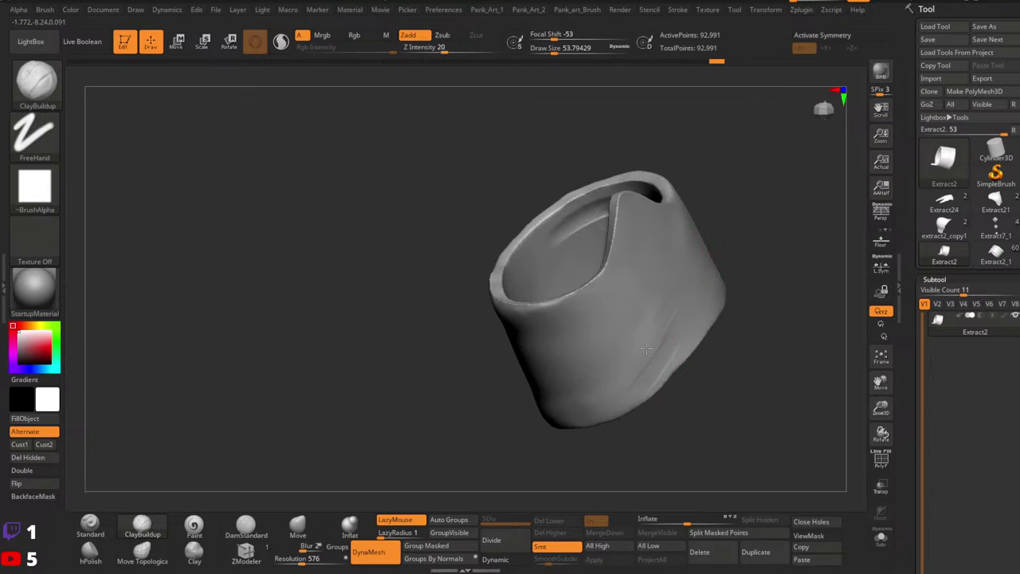
mouse_move(651, 345)
shift+mouse_down()
mouse_move(658, 368)
mouse_move(643, 372)
shift+mouse_up()
right_drag(631, 335, 595, 398)
Build up the hollows around the back of the armband with ClayBuildup and smooth the strokes even.
mouse_move(593, 405)
mouse_down()
mouse_move(554, 409)
mouse_move(489, 341)
mouse_up()
mouse_move(532, 301)
right_down()
mouse_move(570, 247)
mouse_move(663, 280)
mouse_move(609, 267)
right_up()
drag(604, 261, 522, 384)
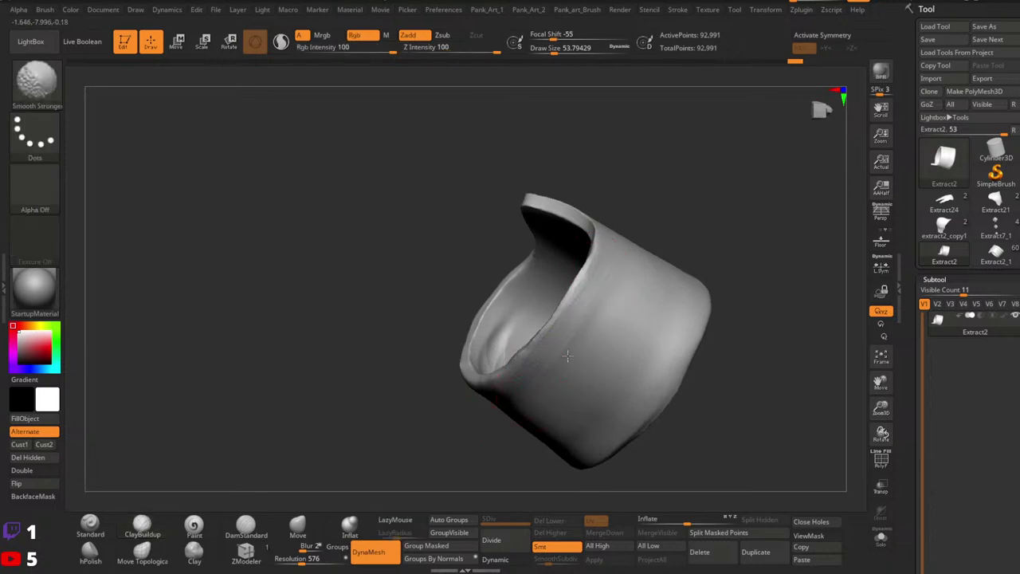
shift+drag(569, 353, 571, 287)
right_drag(512, 426, 655, 268)
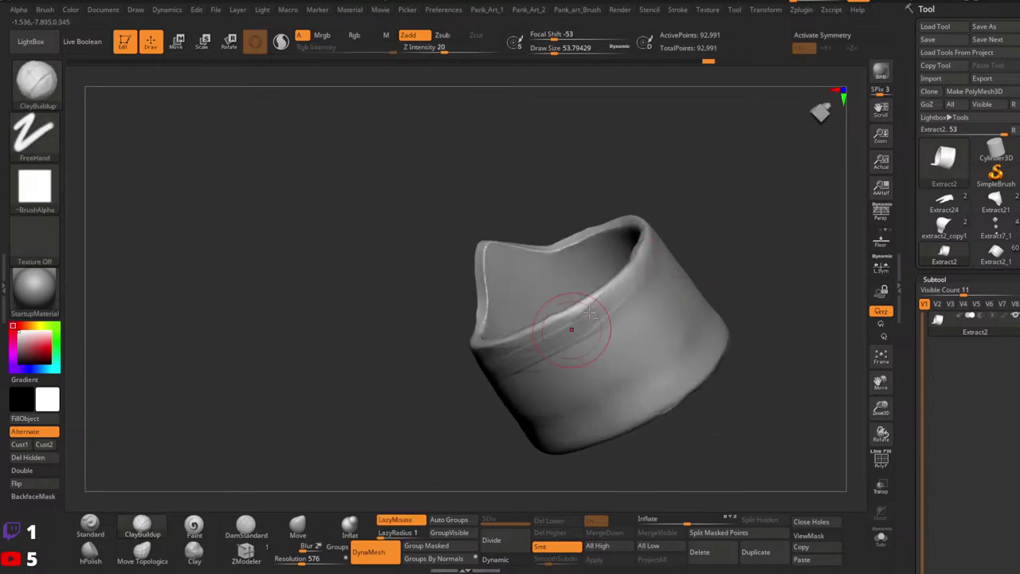
key(shift)
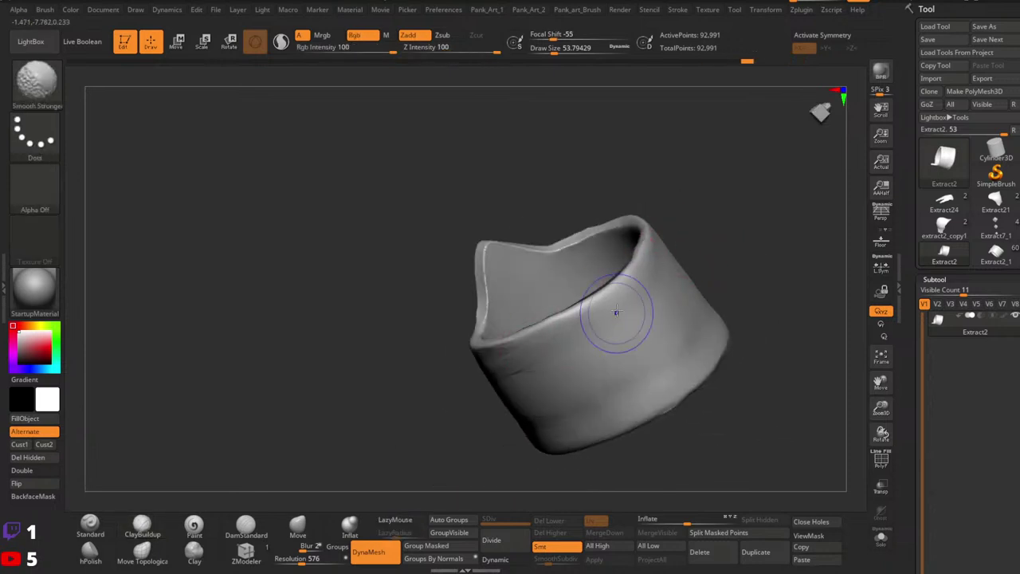
shift+right_drag(617, 313, 572, 367)
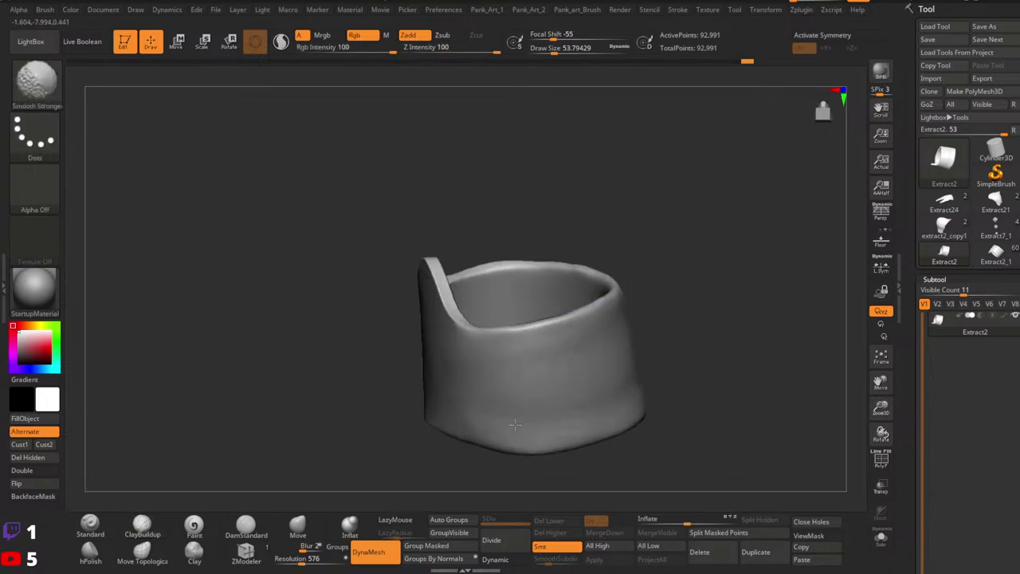
Show the armband's polygroups and duplicate its subtool.
mouse_move(578, 339)
ctrl+right_down()
mouse_move(601, 349)
mouse_move(660, 451)
mouse_move(688, 337)
mouse_move(704, 349)
ctrl+right_up()
key(shift+f)
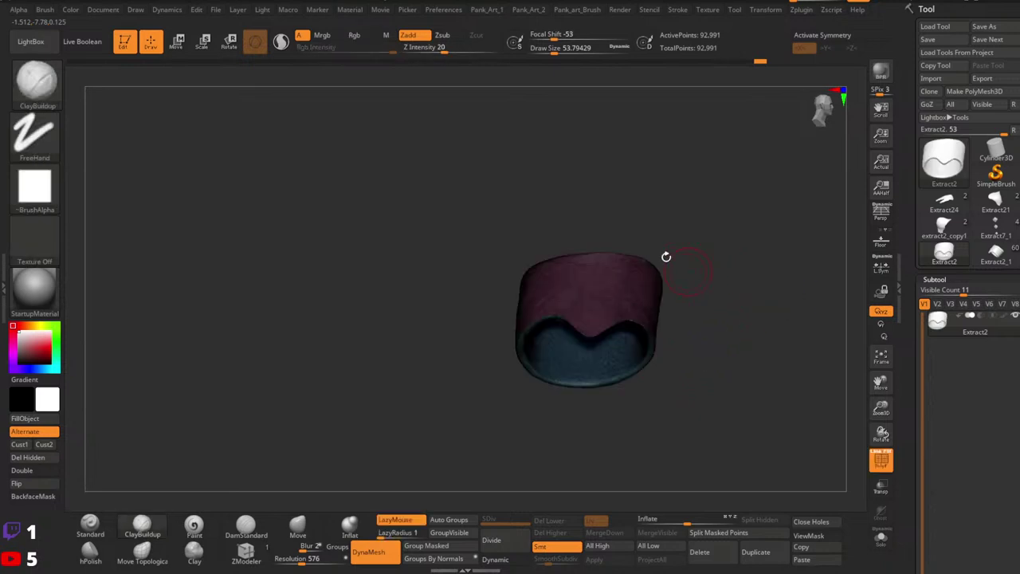
right_drag(665, 257, 688, 368)
mouse_move(688, 368)
ctrl+right_down()
mouse_move(688, 335)
mouse_move(668, 395)
mouse_move(635, 314)
ctrl+right_up()
mouse_move(634, 315)
ctrl+right_down()
mouse_move(631, 375)
mouse_move(649, 330)
ctrl+right_up()
ctrl+right_drag(820, 342, 765, 461)
click(756, 554)
Isolate the outer-surface polygroup on the duplicated armband and turn on Solo mode.
ctrl+right_drag(683, 390, 636, 349)
ctrl+shift+click(636, 349)
right_drag(565, 401, 612, 390)
click(880, 539)
right_drag(721, 414, 640, 440)
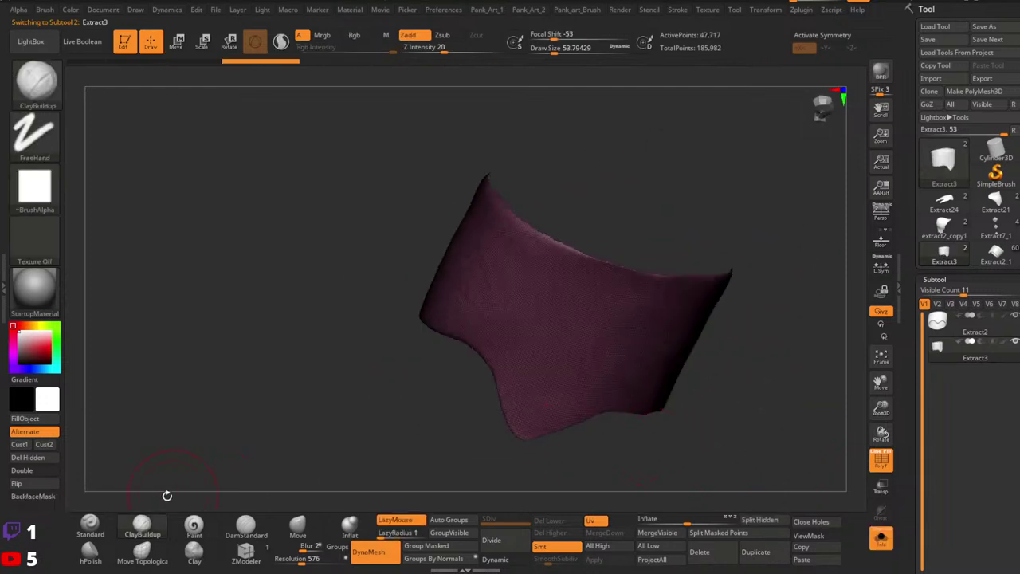
Turn on double-sided display for the isolated armband surface and delete its hidden geometry.
click(35, 474)
right_drag(478, 236, 580, 316)
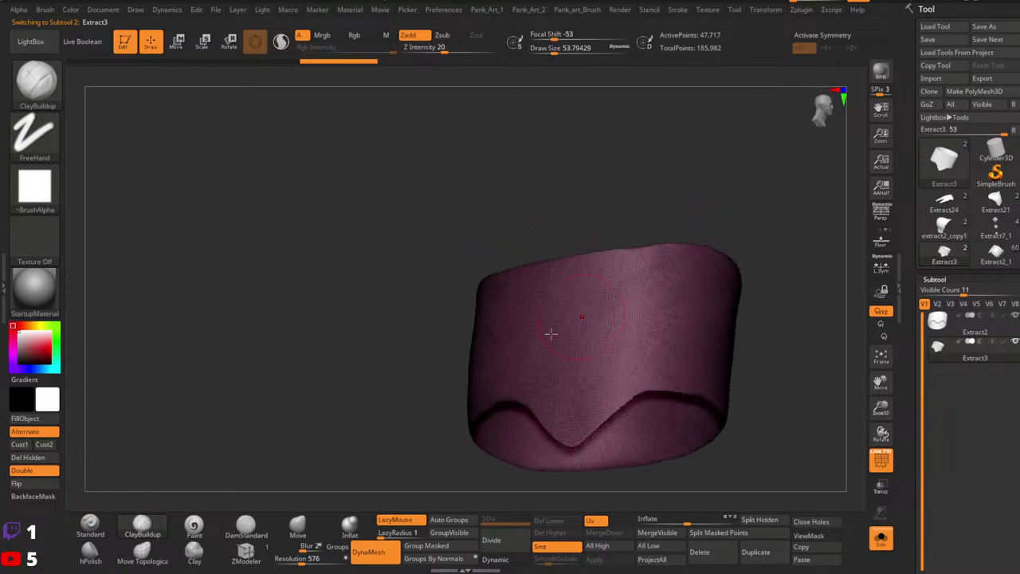
click(51, 456)
Remesh the armband surface with ZRemesher at a target polygons count of 2 and KeepGroups enabled.
right_drag(512, 403, 590, 383)
ctrl+right_drag(590, 382, 630, 383)
right_drag(630, 383, 844, 326)
key(2)
drag(915, 405, 909, 244)
click(924, 440)
text(2)
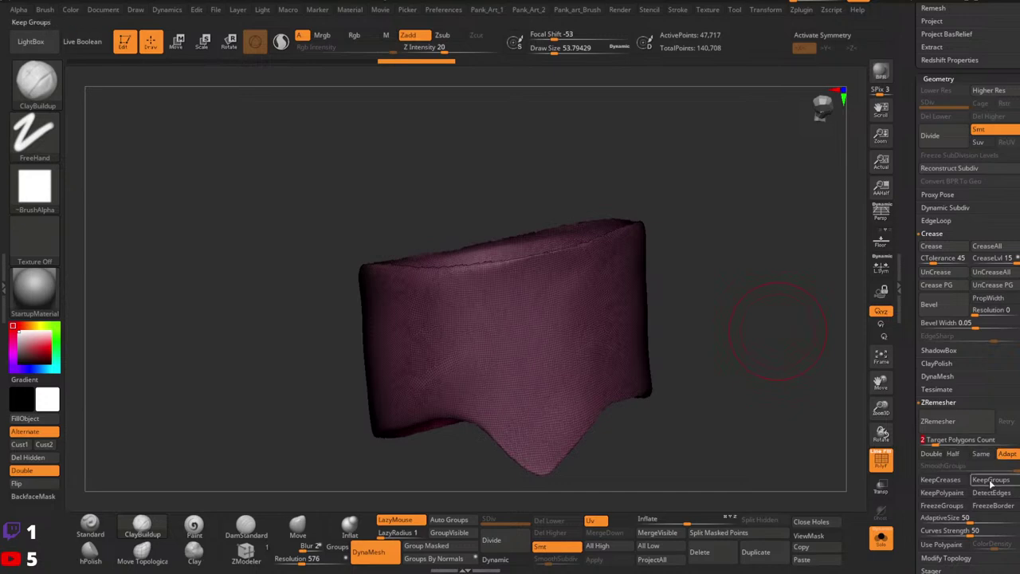
click(989, 482)
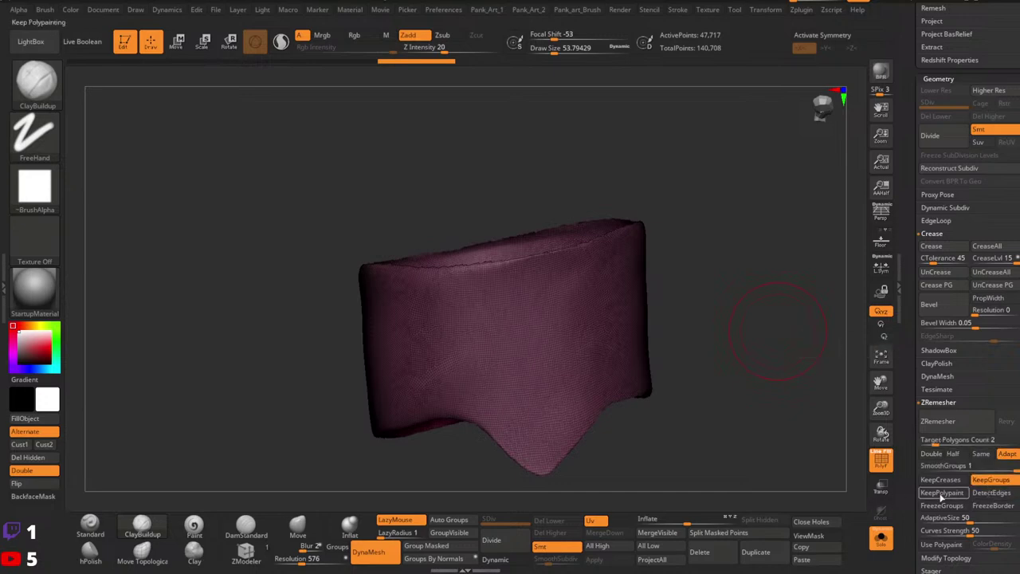
click(940, 422)
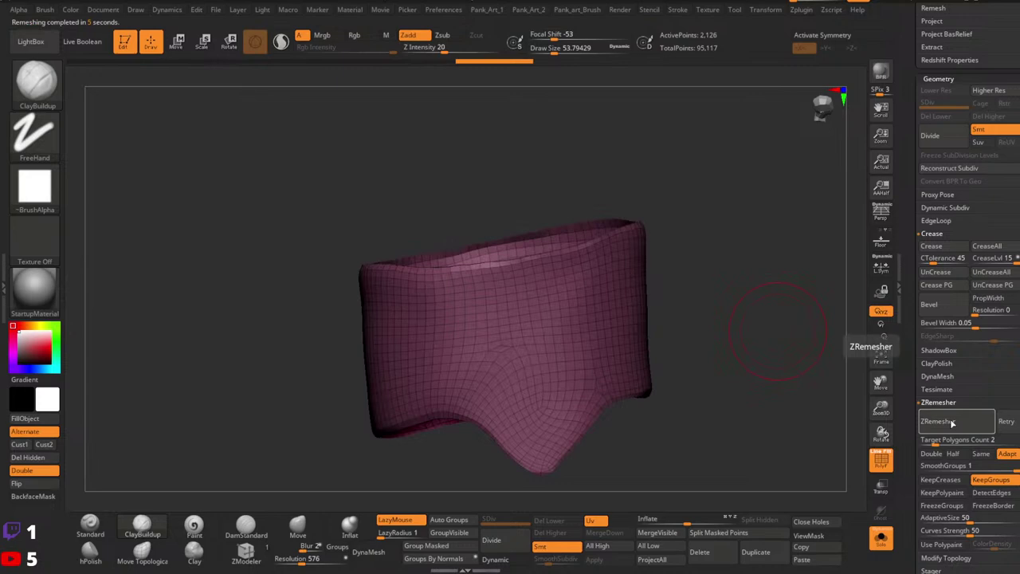
Smooth the remeshed armband's borders with Polish By Groups.
right_drag(619, 301, 707, 279)
key(2)
key(1)
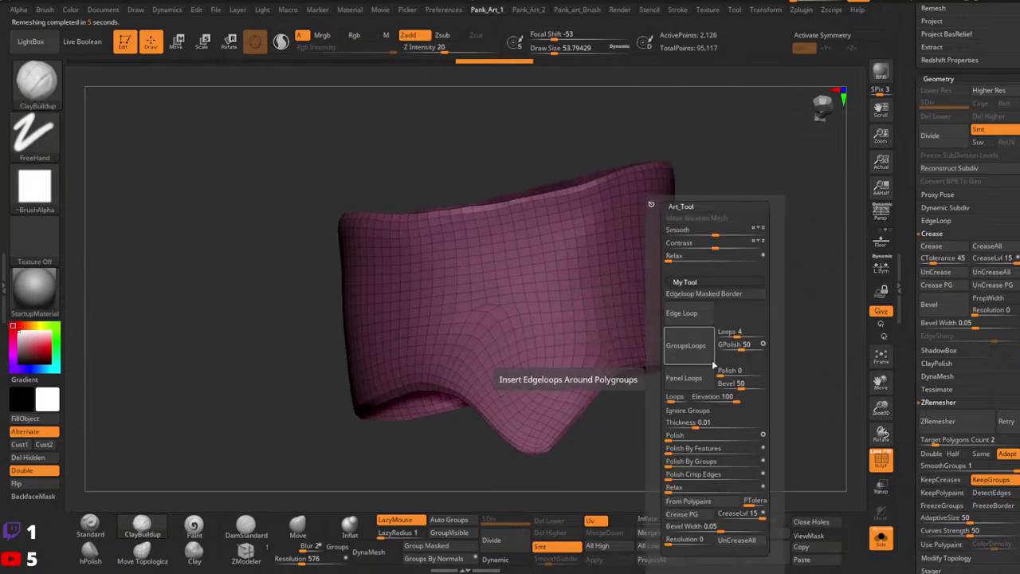
click(670, 462)
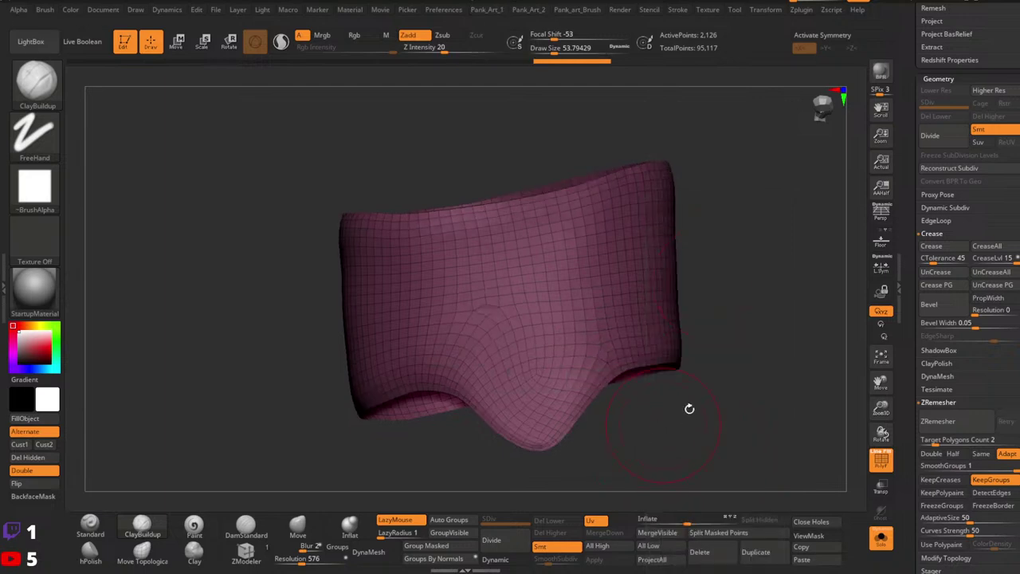
Run repeated ZRemesher passes on the armband at half count with SmoothGroups 0, and undo the excess reduction.
click(953, 453)
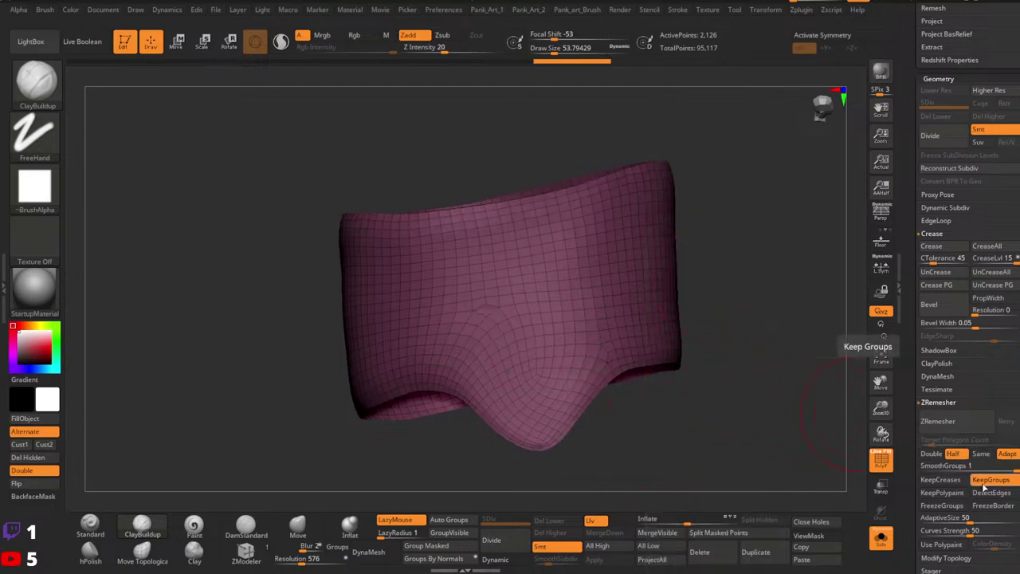
click(990, 479)
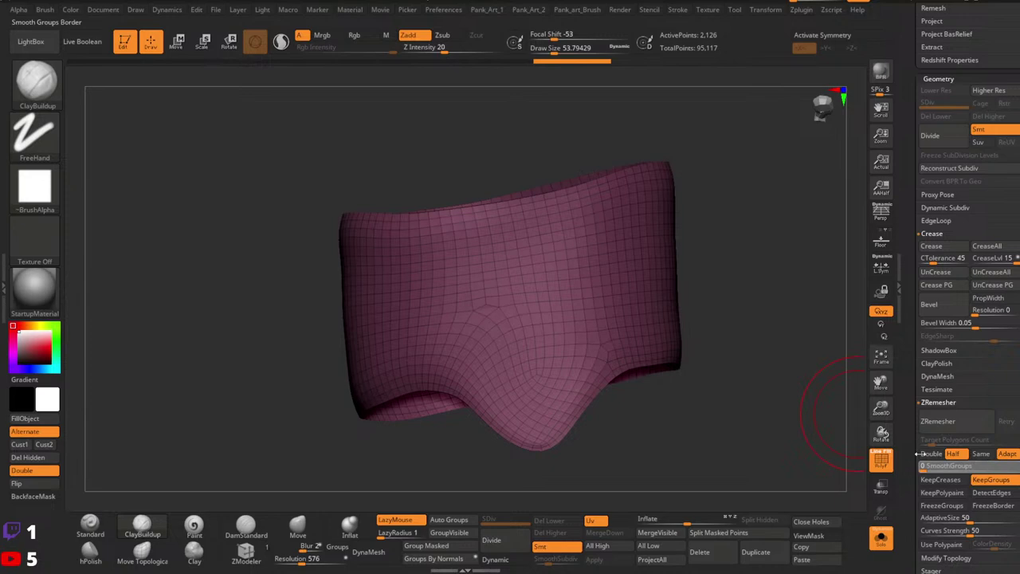
click(941, 426)
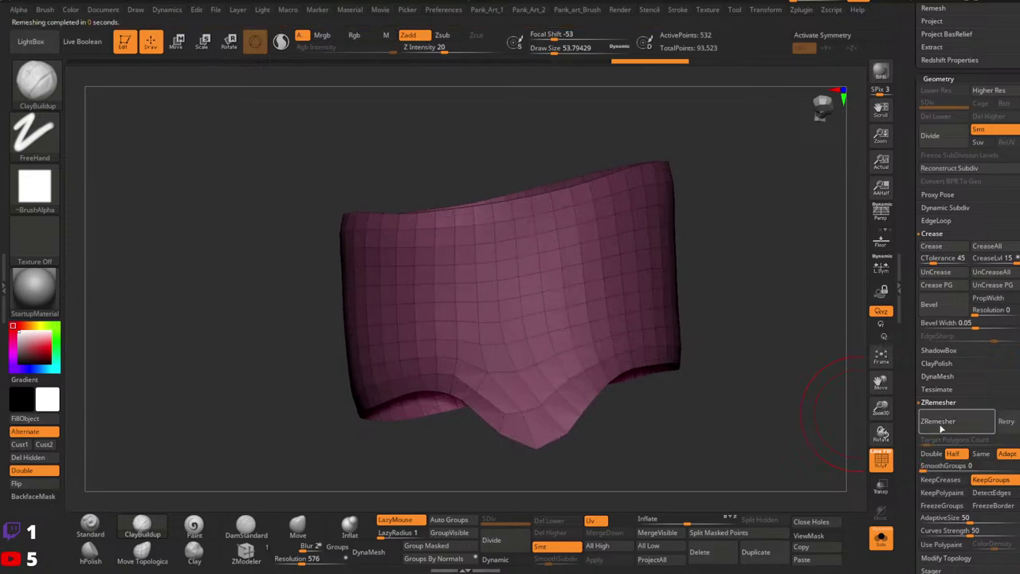
click(941, 428)
key(ctrl+z)
key(ctrl+z)
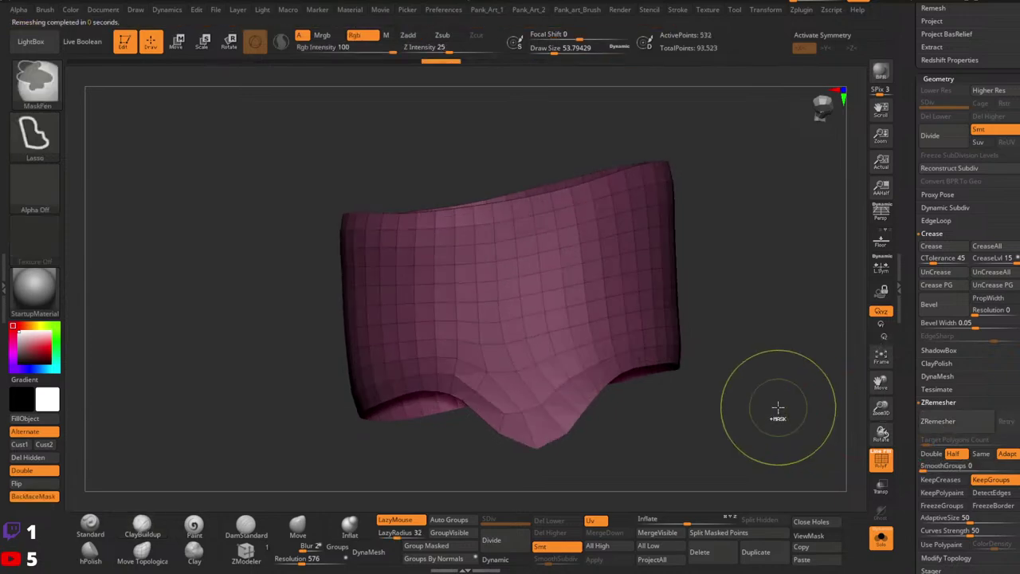
Try another half-count ZRemesher pass with SmoothGroups set to 1, and undo it.
click(939, 466)
text(1)
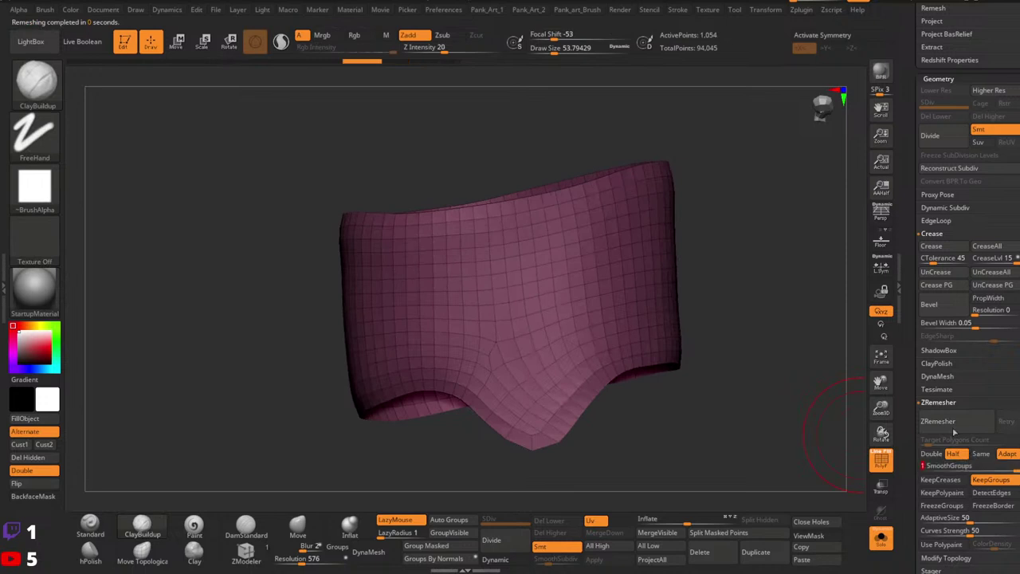
click(942, 421)
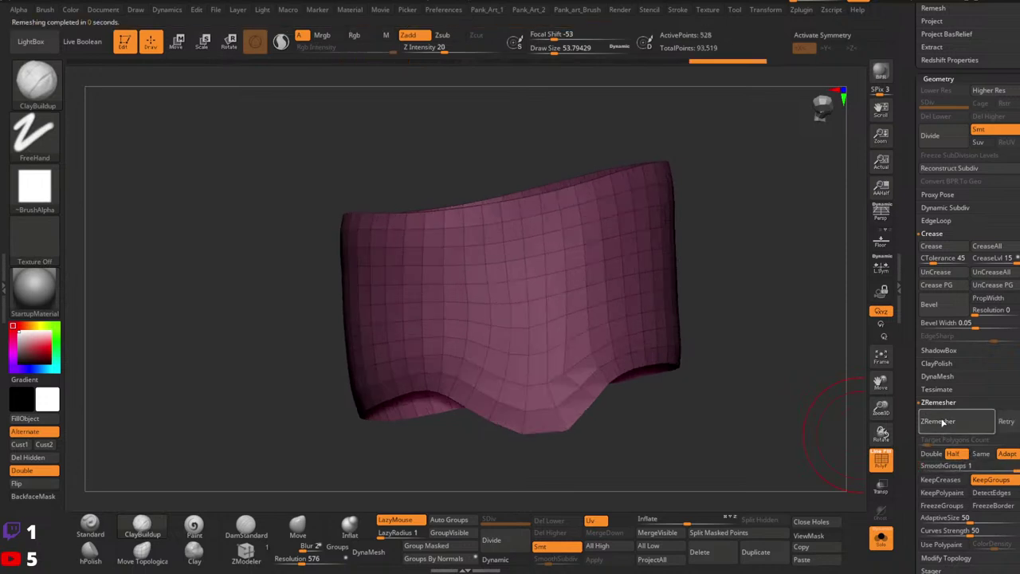
key(ctrl+z)
Try remeshing the armband at the same polygon count, undo the pass and inspect the flap's topology.
click(981, 454)
click(957, 421)
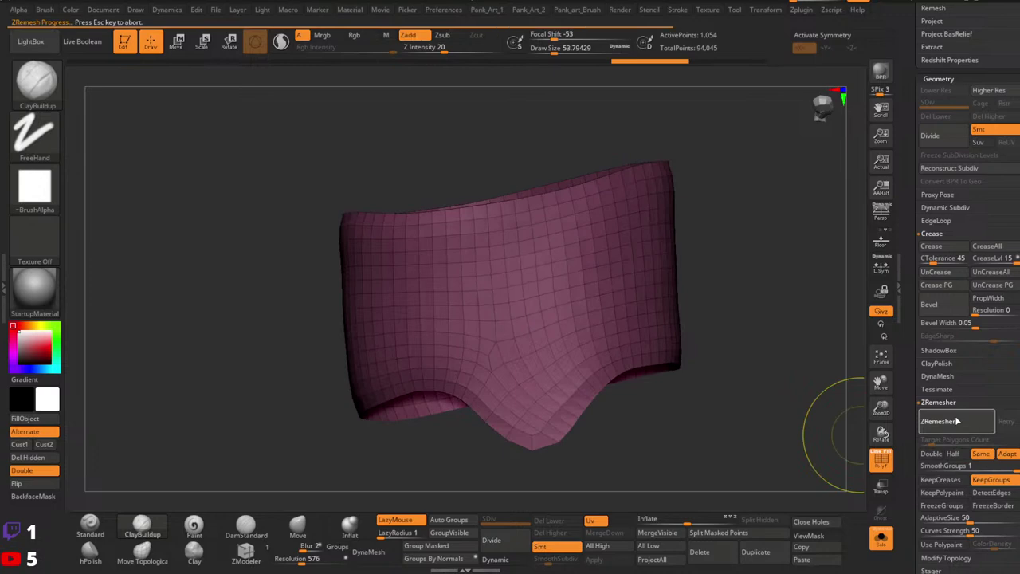
key(ctrl+z)
alt+right_drag(556, 409, 654, 363)
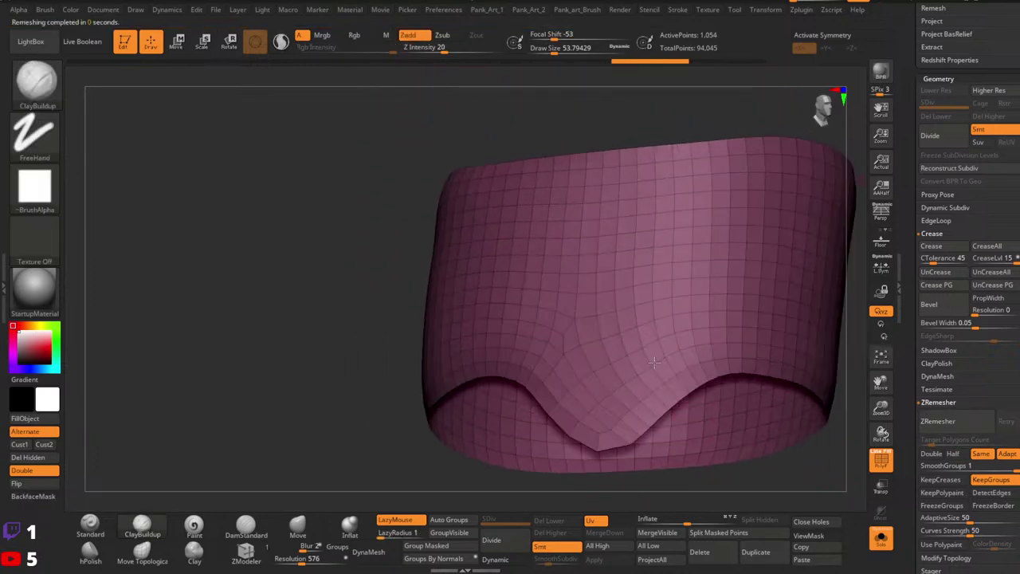
drag(653, 363, 658, 390)
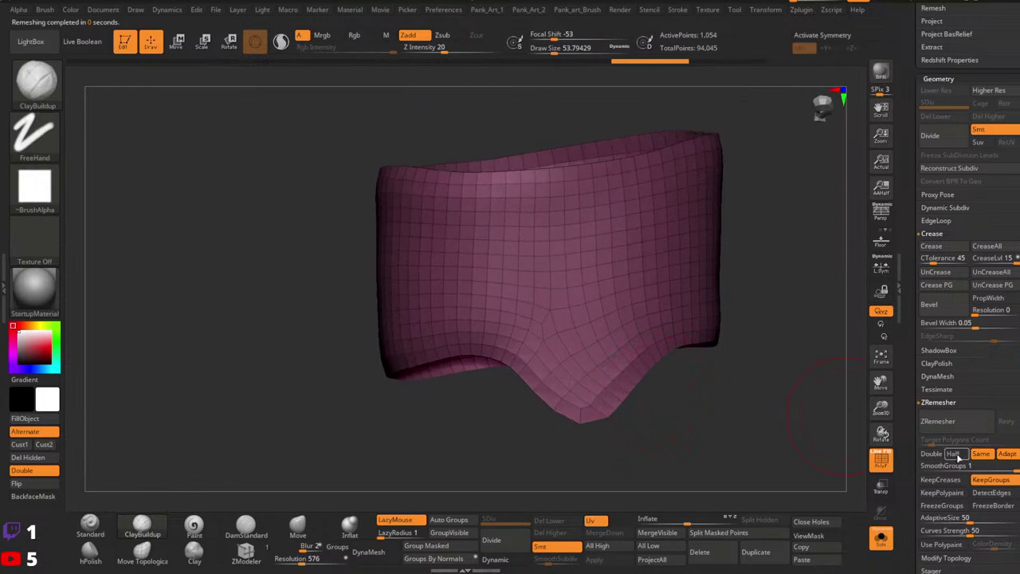
Try ZRemesher at half count with SmoothGroups 0, and at the same count with KeepGroups off.
click(953, 453)
click(949, 420)
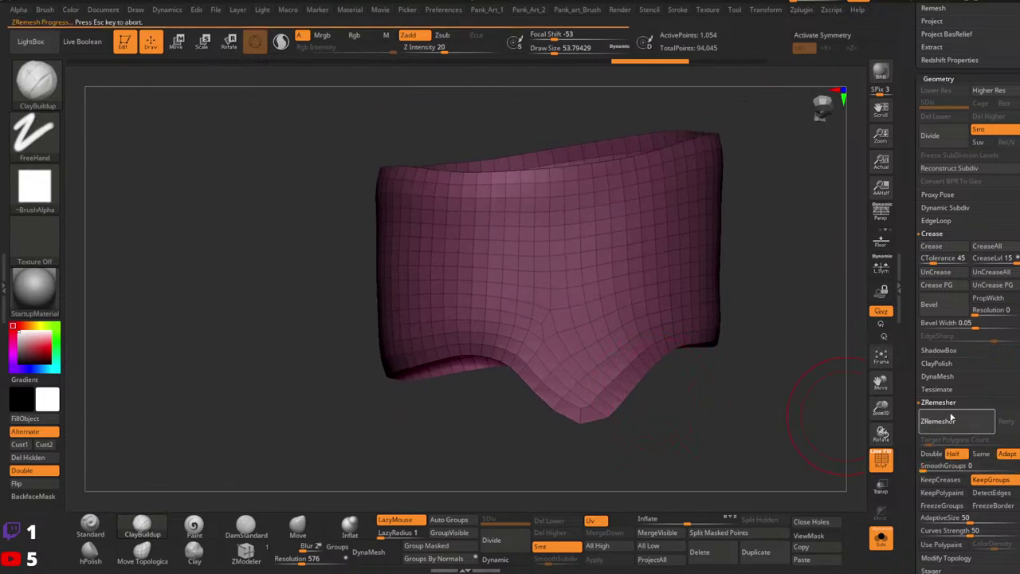
click(981, 454)
click(966, 422)
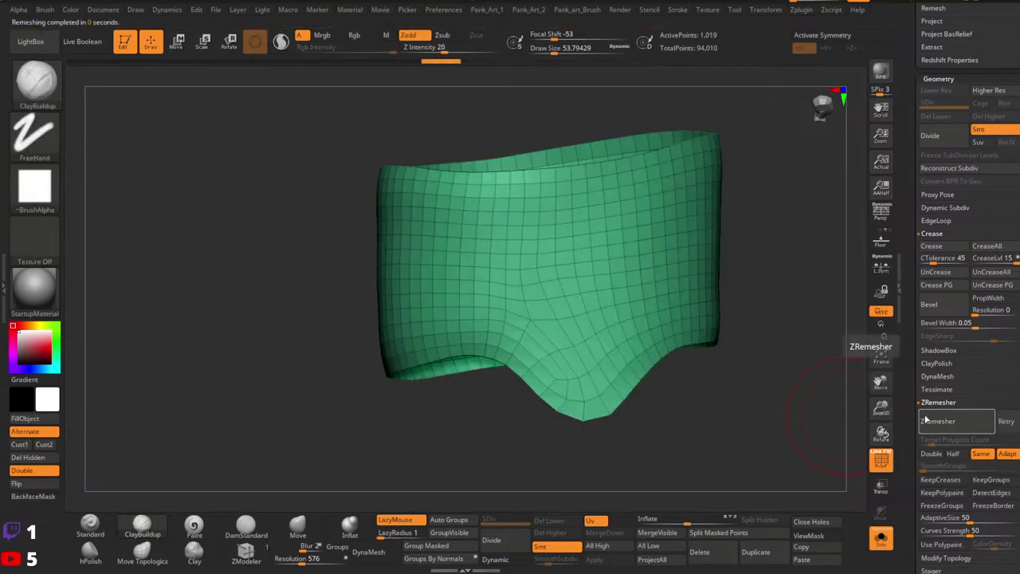
Undo the remeshes back to the dense armband surface.
right_drag(741, 366, 619, 354)
key(ctrl+z)
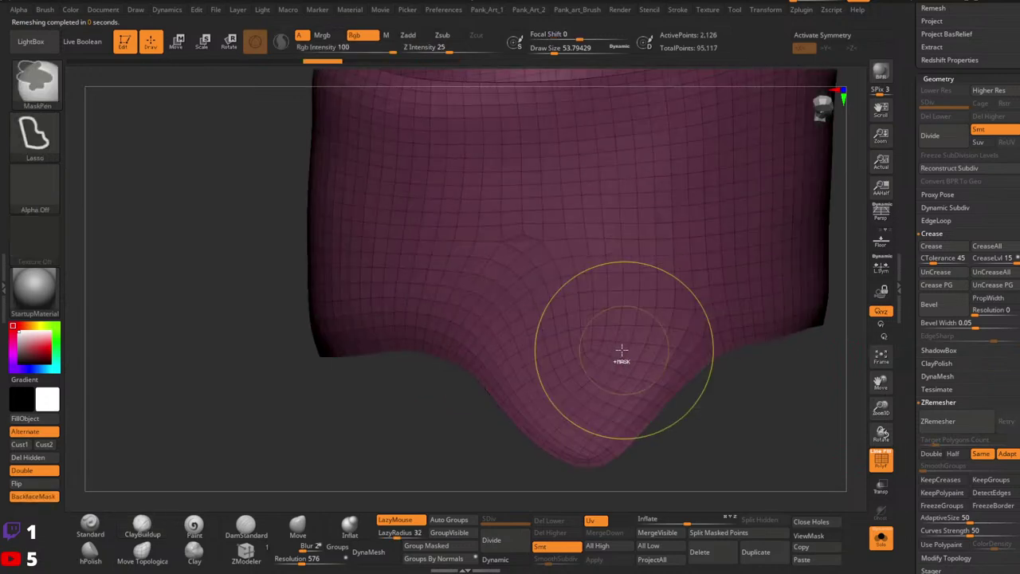
key(ctrl+z)
key(ctrl+z)
Mask the armband's pointed flap with a lasso selection and turn it into its own polygroup.
mouse_move(712, 359)
ctrl+right_down()
mouse_move(656, 351)
mouse_move(606, 300)
mouse_move(640, 378)
mouse_move(594, 377)
mouse_move(585, 291)
mouse_move(515, 287)
mouse_move(519, 310)
ctrl+right_up()
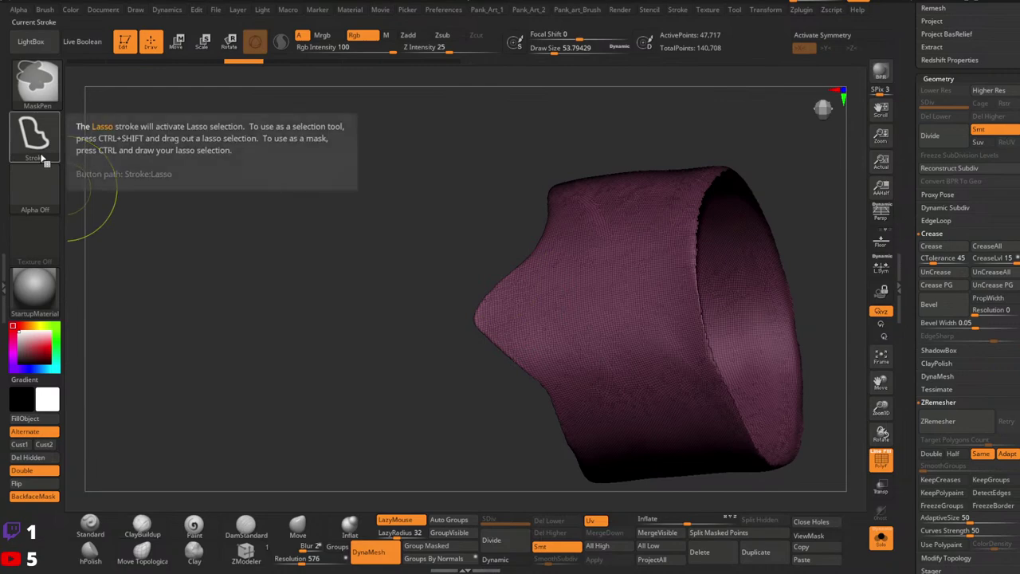
ctrl+drag(543, 244, 549, 291)
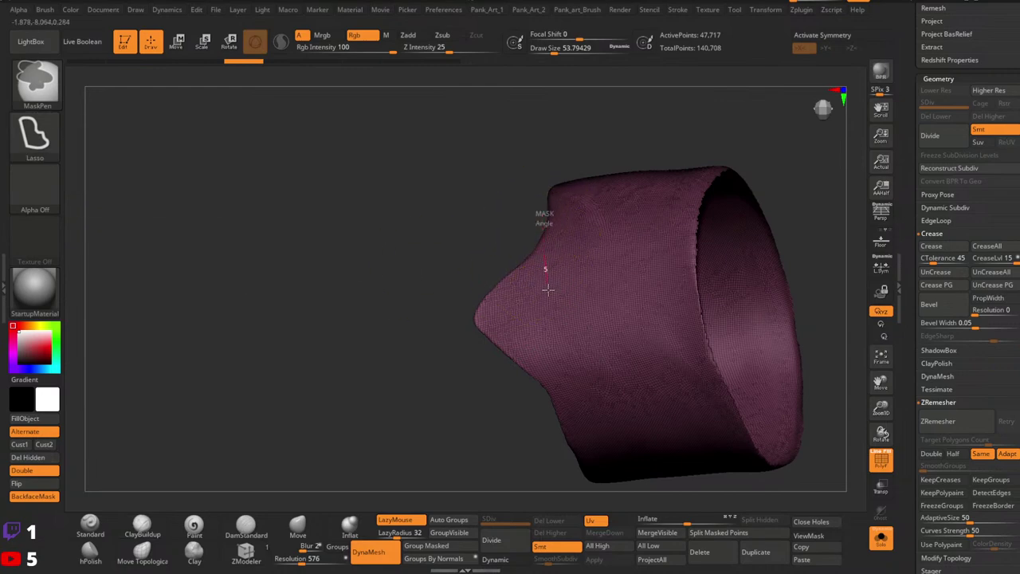
ctrl+drag(542, 400, 455, 223)
key(ctrl+w)
Remesh the two-group armband with KeepGroups on, SmoothGroups 0 and a target polygons count of 2.
mouse_move(550, 319)
ctrl+right_down()
mouse_move(610, 298)
mouse_move(642, 256)
mouse_move(643, 359)
ctrl+right_up()
click(993, 483)
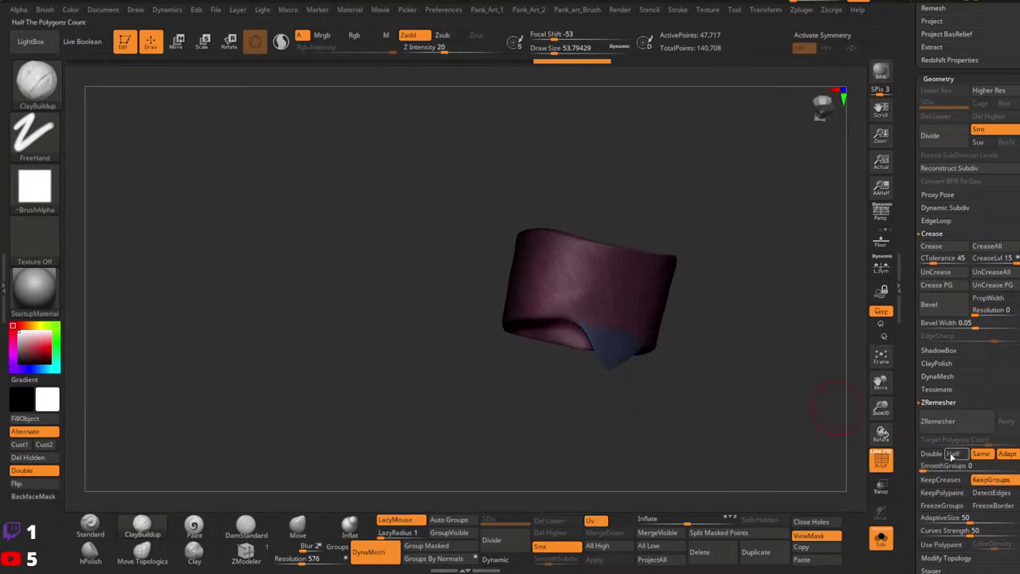
click(981, 453)
click(928, 438)
text(2)
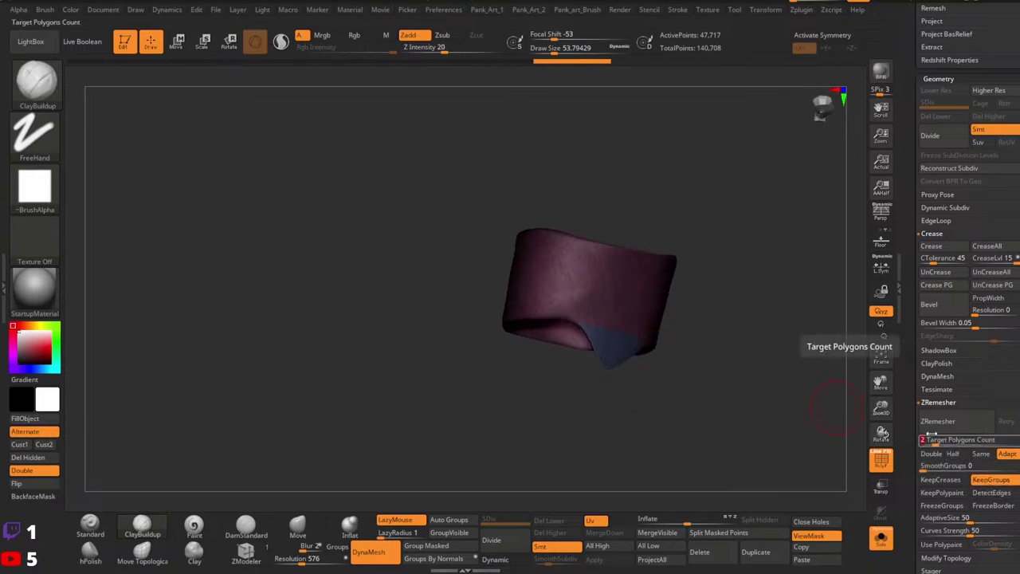
click(937, 423)
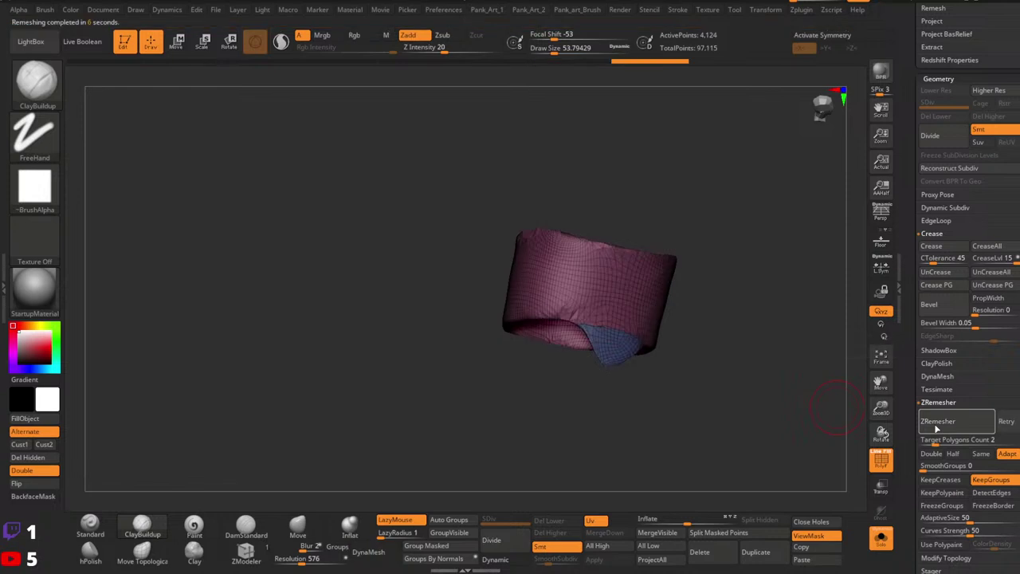
Undo the remesh, try ZRemesher again with SmoothGroups set to 1, and undo that attempt.
drag(927, 470, 1018, 471)
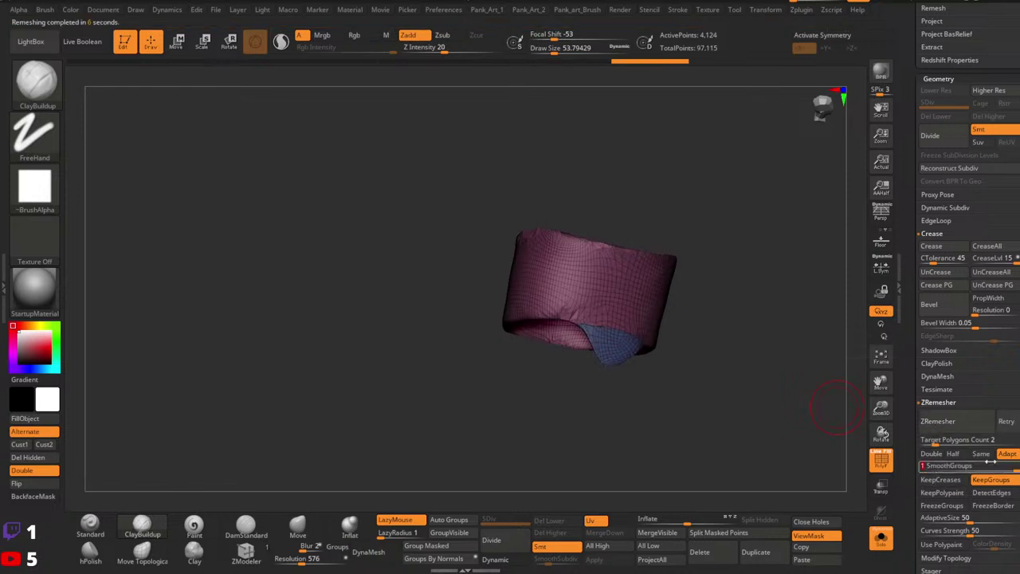
key(ctrl+z)
drag(717, 364, 843, 395)
click(937, 422)
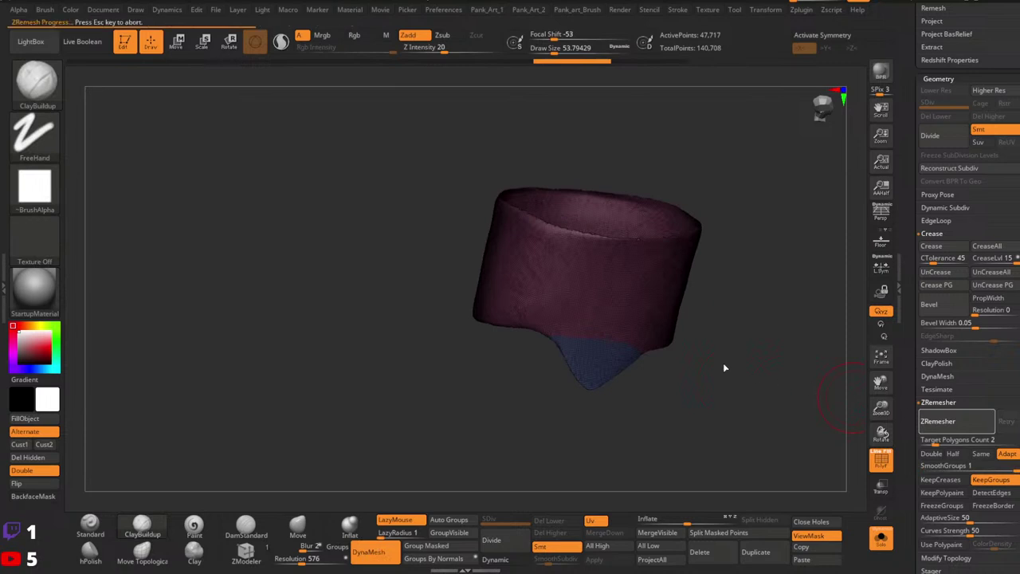
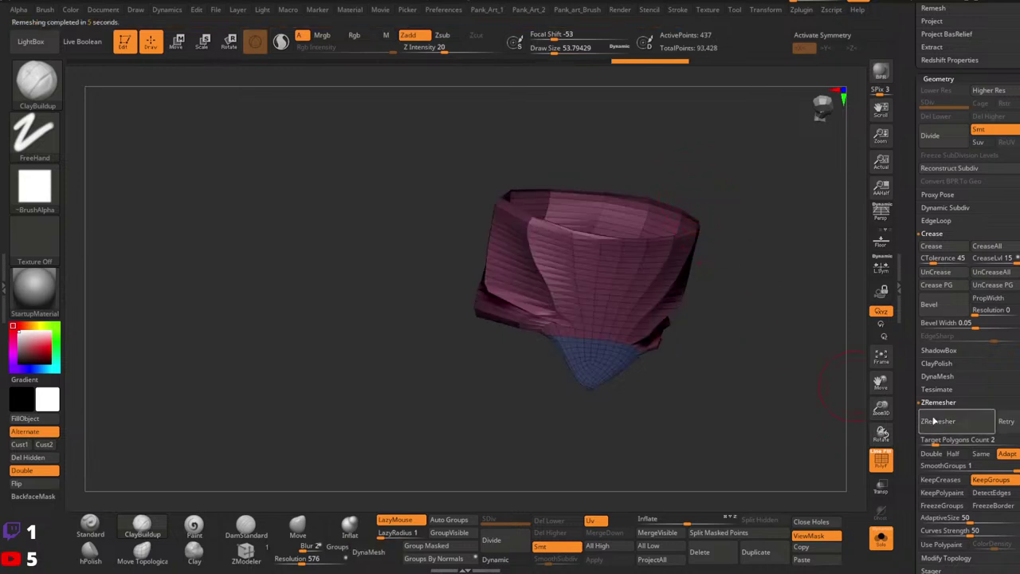
right_drag(761, 373, 744, 328)
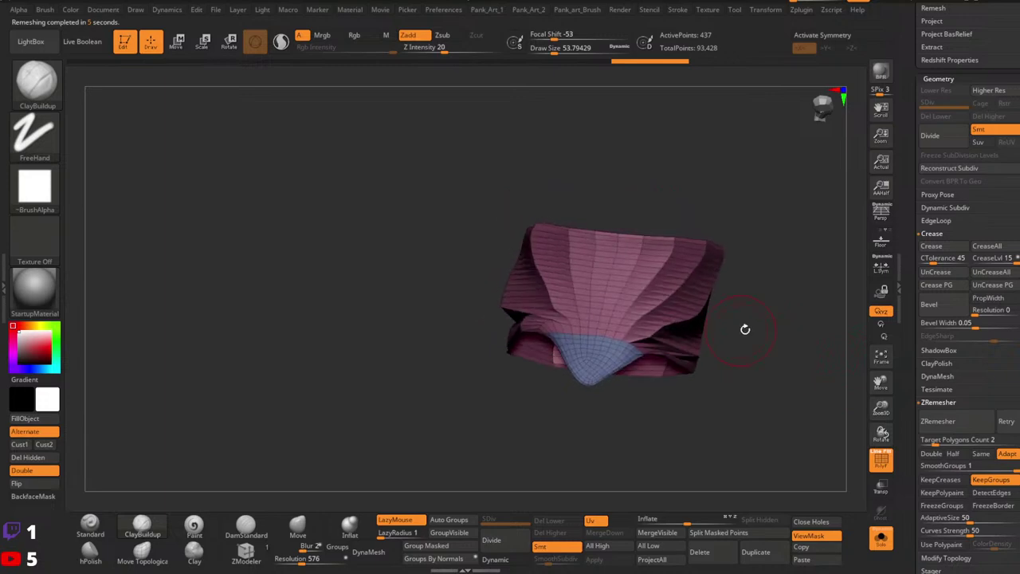
ctrl+right_drag(720, 296, 807, 353)
alt+right_drag(808, 353, 708, 334)
key(ctrl+z)
Remesh the armband with the target polygons count raised to 5.
click(930, 439)
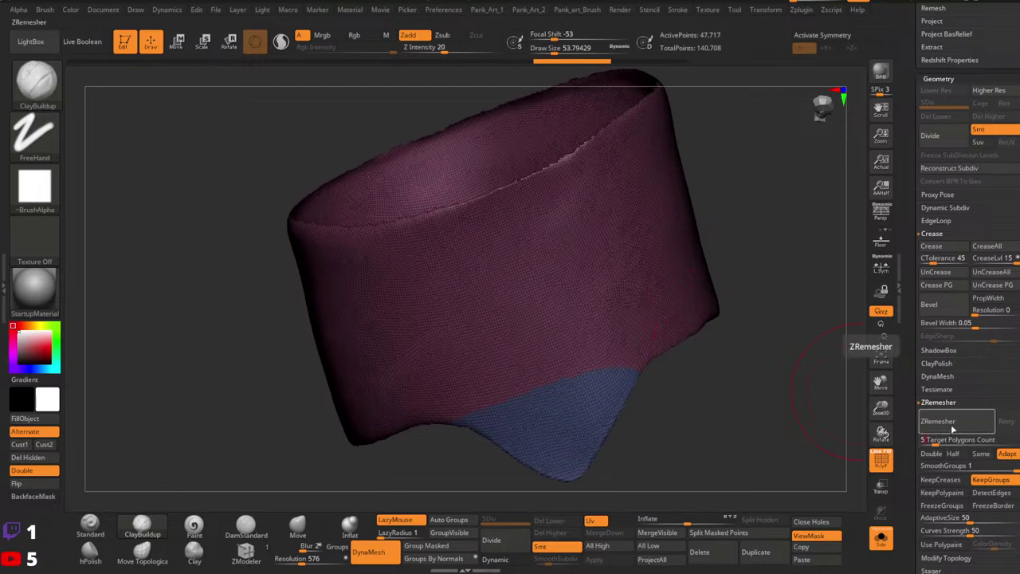
click(950, 422)
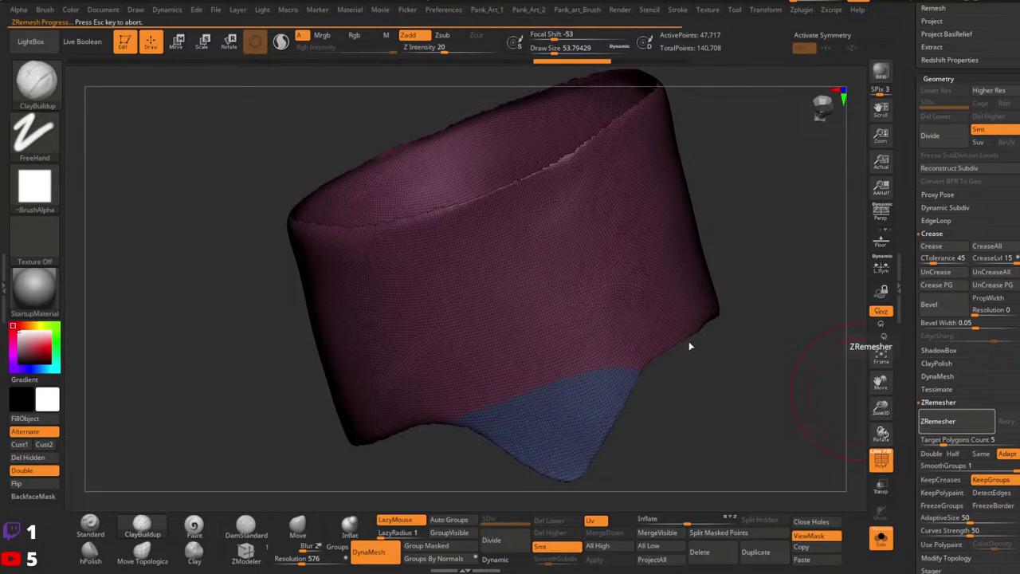
ctrl+right_drag(688, 342, 621, 349)
ctrl+right_drag(622, 349, 635, 378)
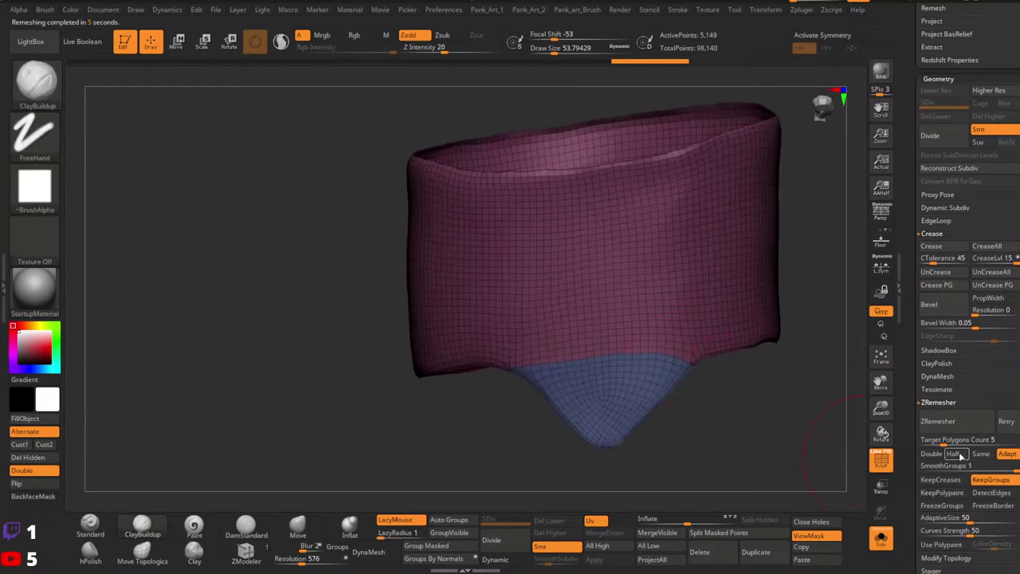
Remesh the armband repeatedly at half count with SmoothGroups 0, and undo the last three passes.
click(960, 453)
drag(1008, 470, 910, 471)
click(960, 429)
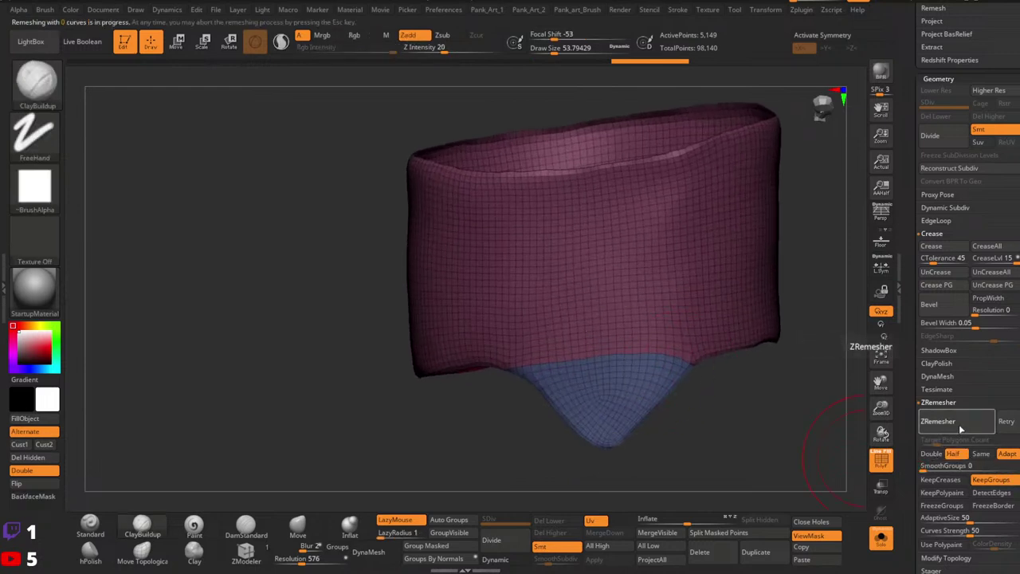
click(961, 429)
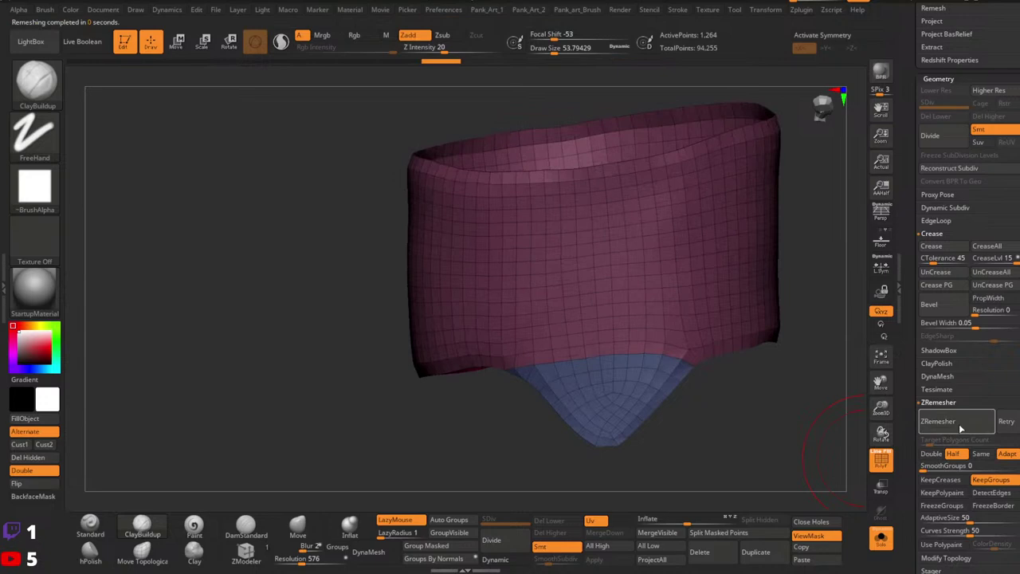
click(960, 429)
click(961, 428)
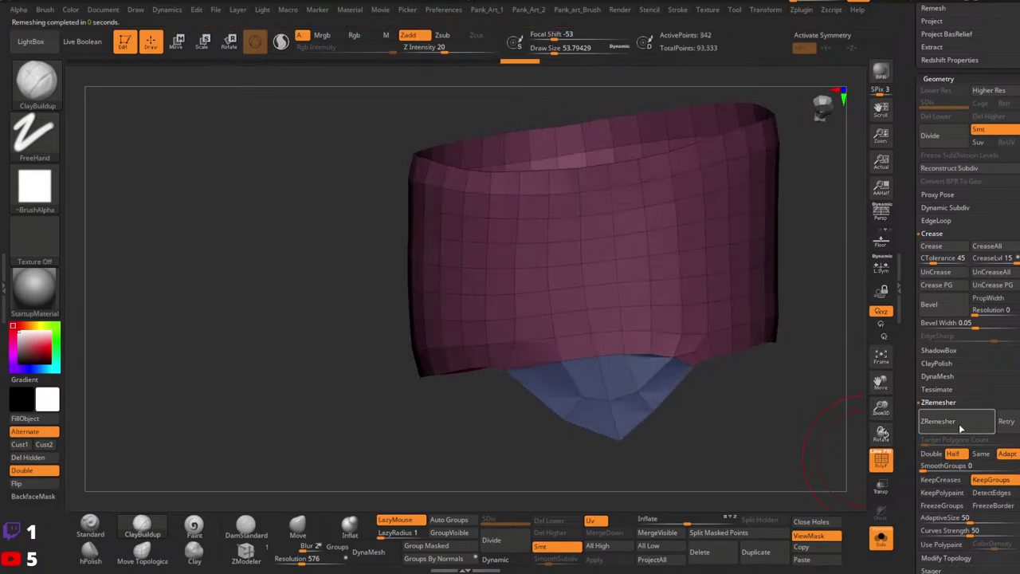
key(ctrl+z)
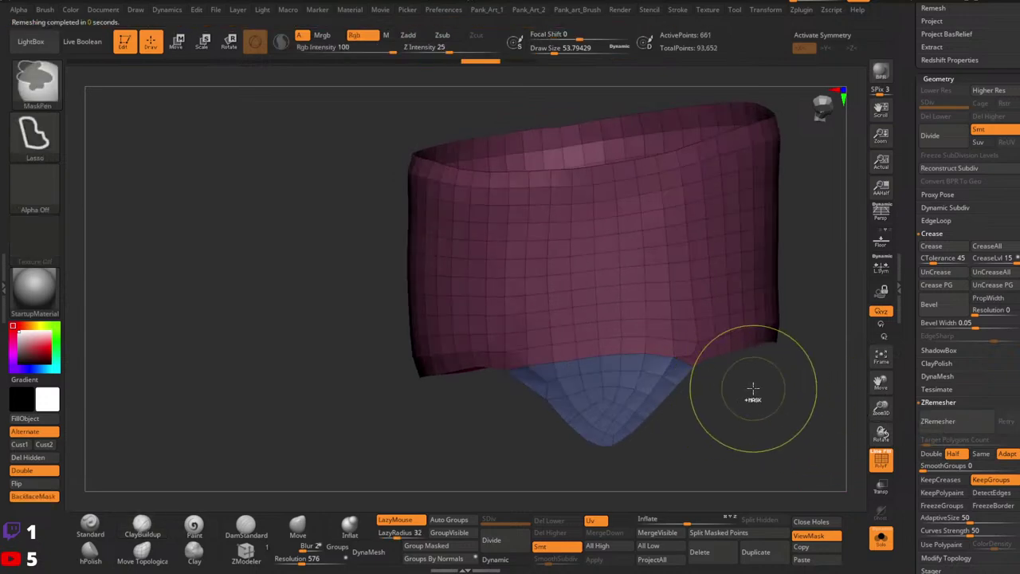
key(ctrl+z)
key(ctrl+z)
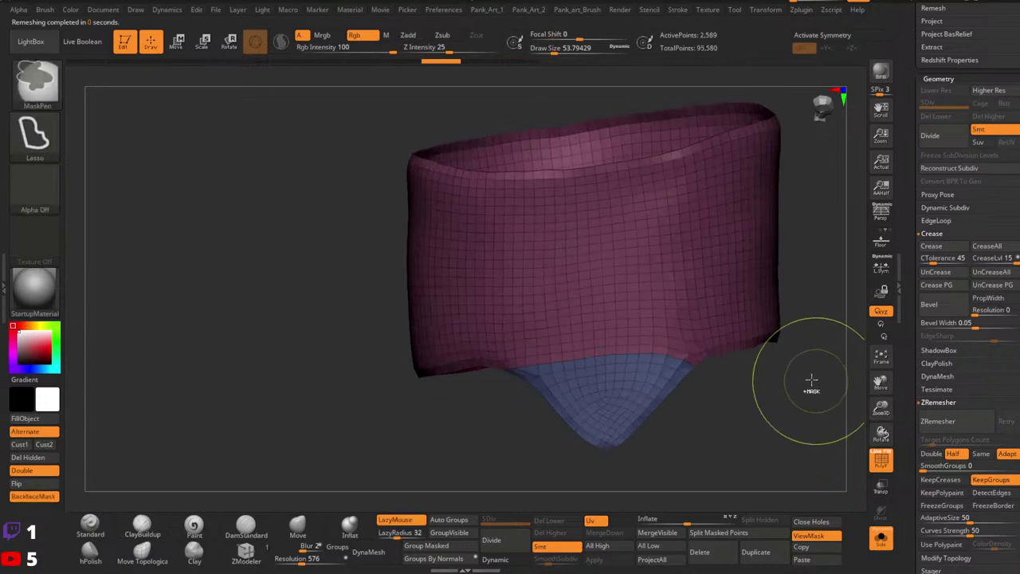
Redo the last two ZRemesher passes on the armband and switch to the ZModeler brush.
mouse_move(810, 380)
ctrl+right_down()
mouse_move(714, 365)
mouse_move(745, 379)
ctrl+right_up()
key(ctrl+shift+z)
key(ctrl+shift+z)
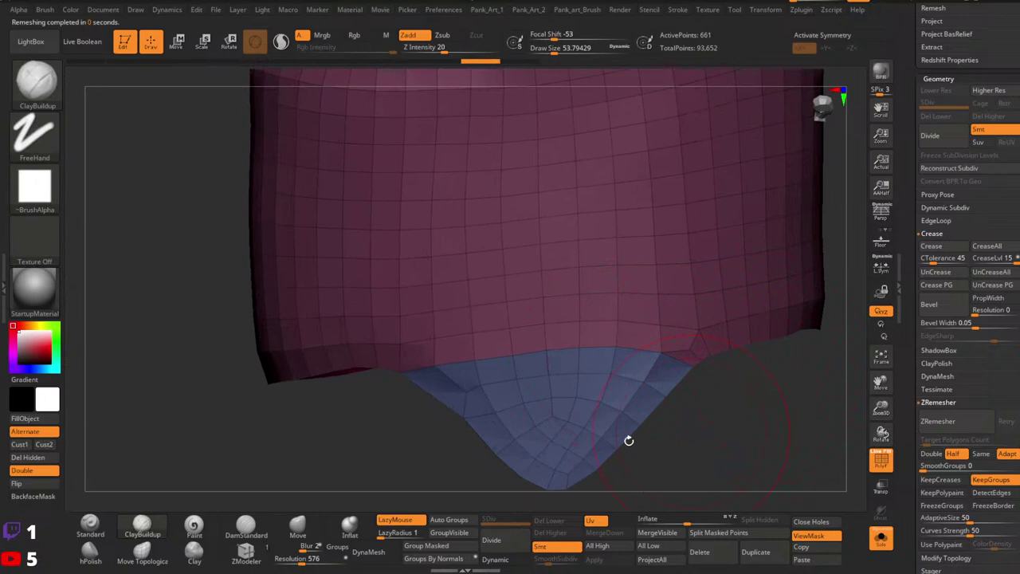
click(253, 549)
mouse_move(618, 358)
ctrl+right_down()
mouse_move(683, 348)
mouse_move(753, 359)
ctrl+right_up()
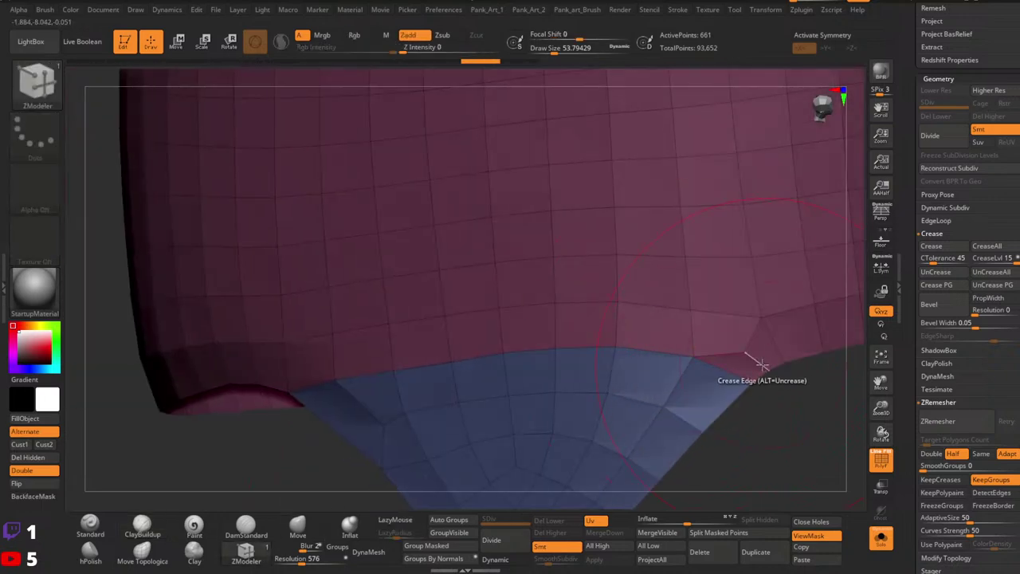
Try deleting the edges beside the right corner of the pointed tab with ZModeler's edge Delete action, and undo both deletions.
key(space)
click(634, 285)
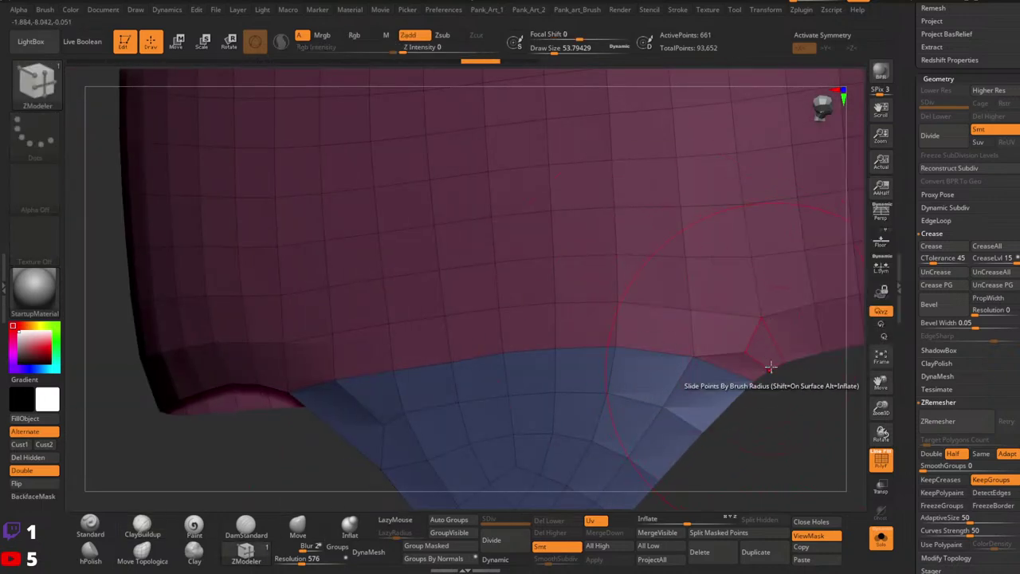
click(766, 363)
click(753, 341)
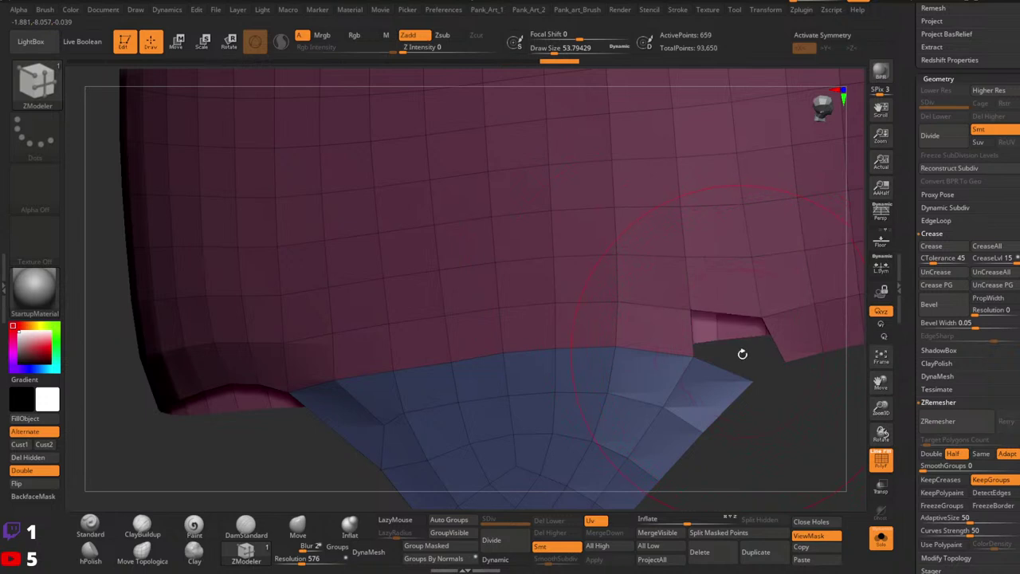
right_drag(742, 354, 676, 347)
key(ctrl+z)
key(ctrl+z)
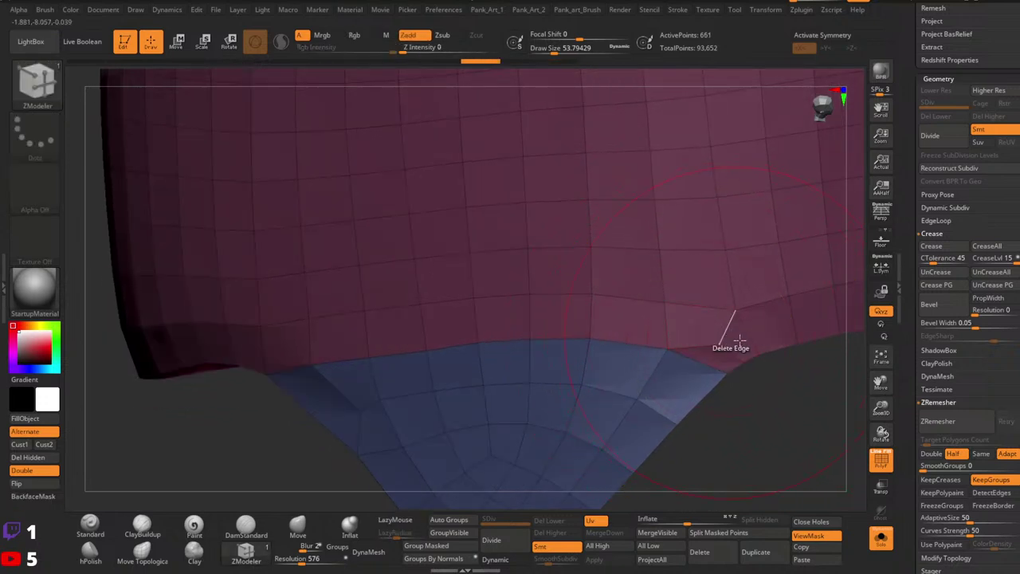
Stitch the extra points at the tab's right corner with ZModeler's point Stitch action, undoing a trial edge deletion along the way.
key(space)
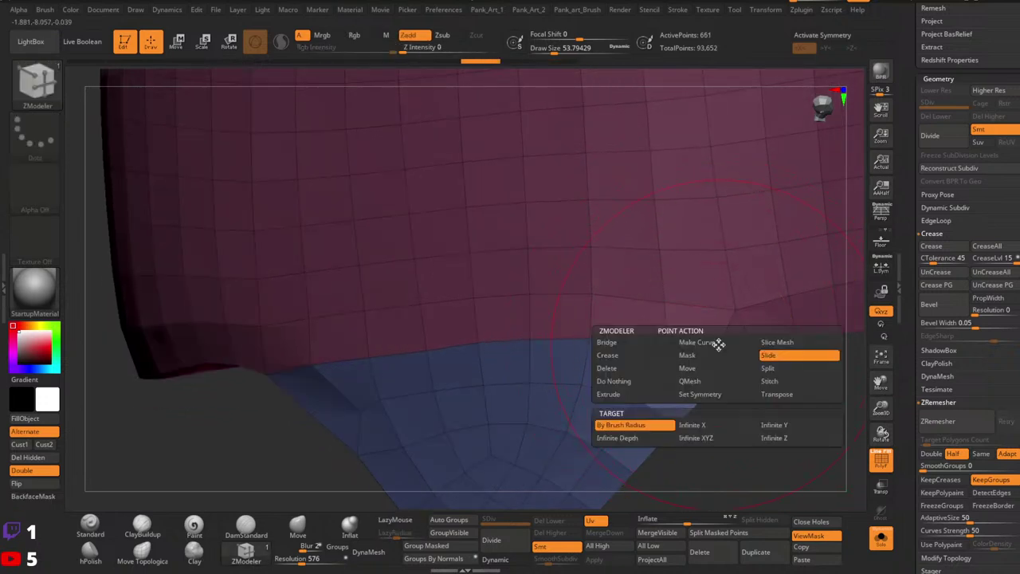
click(770, 381)
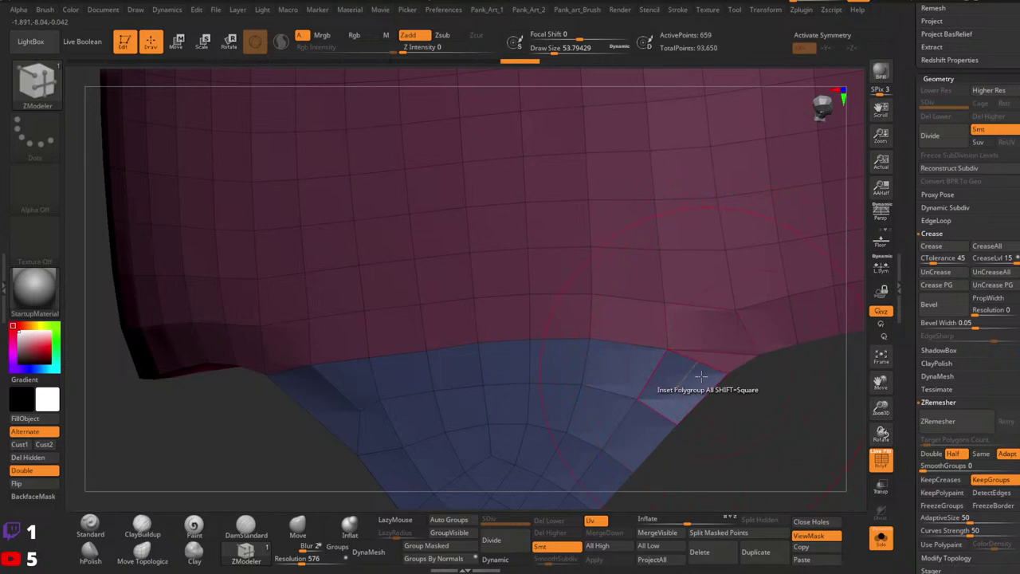
key(space)
click(722, 351)
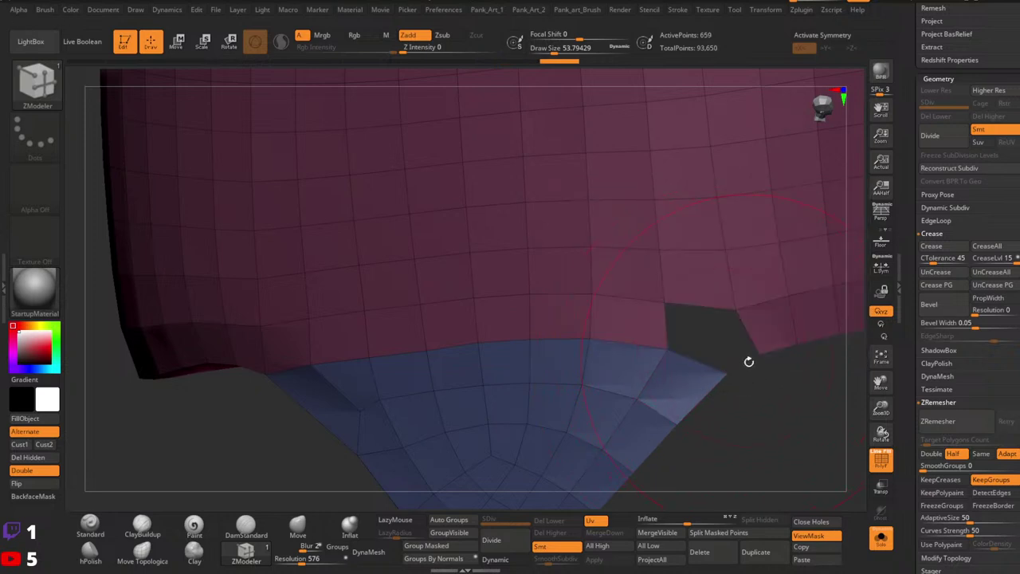
key(ctrl+z)
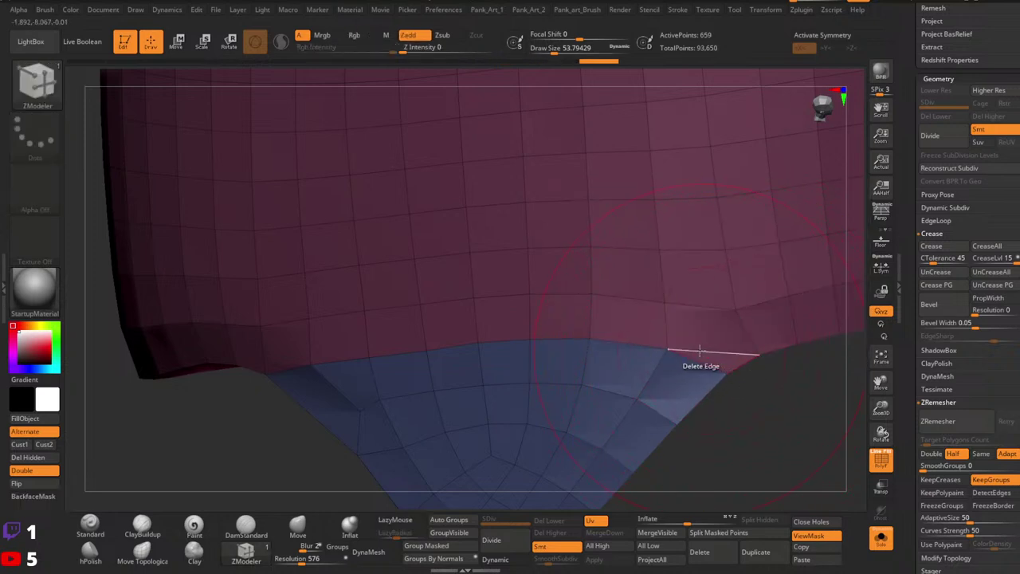
mouse_move(734, 358)
alt+right_down()
mouse_move(711, 366)
mouse_move(634, 324)
mouse_move(749, 371)
alt+right_up()
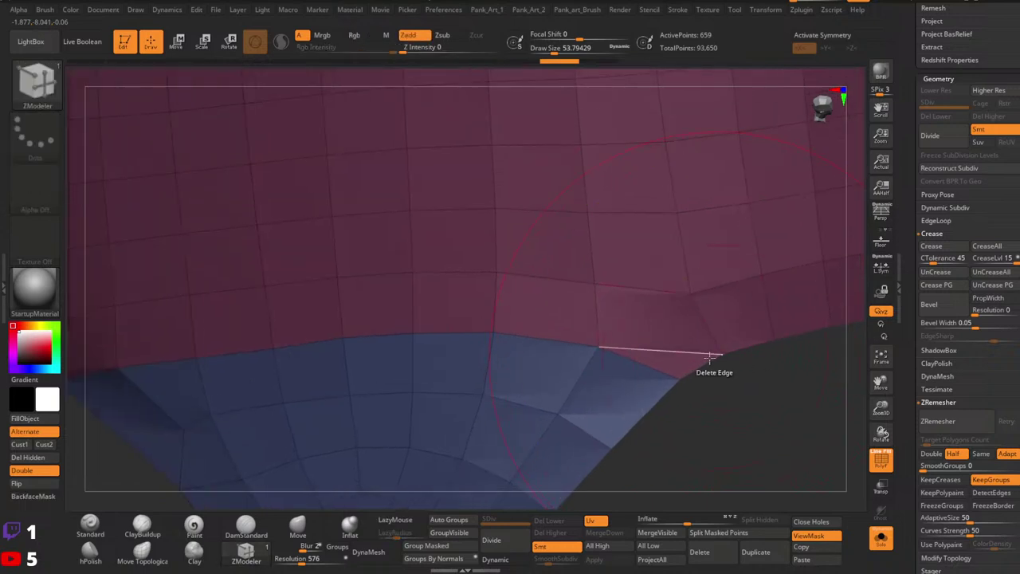
key(space)
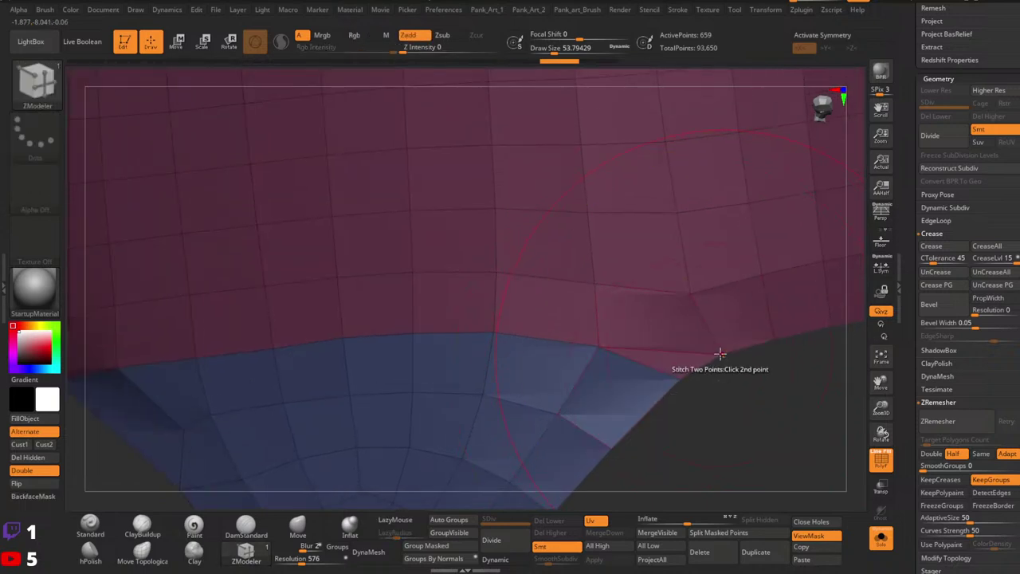
click(719, 354)
Smooth the armband and its tab border with Polish By Groups.
mouse_move(721, 389)
ctrl+right_down()
mouse_move(687, 348)
mouse_move(712, 351)
mouse_move(656, 237)
mouse_move(701, 291)
ctrl+right_up()
key(1)
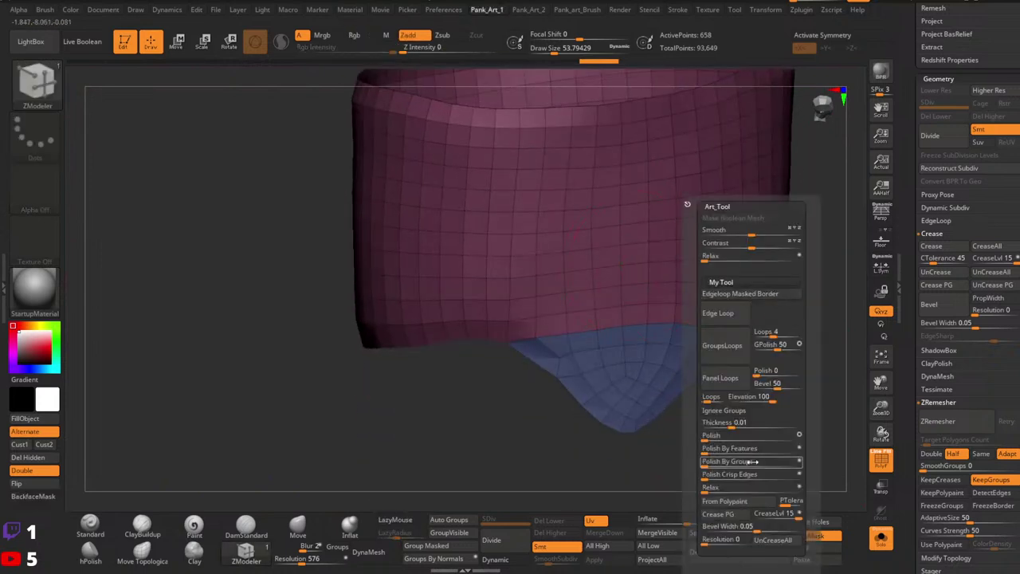
click(713, 462)
click(713, 461)
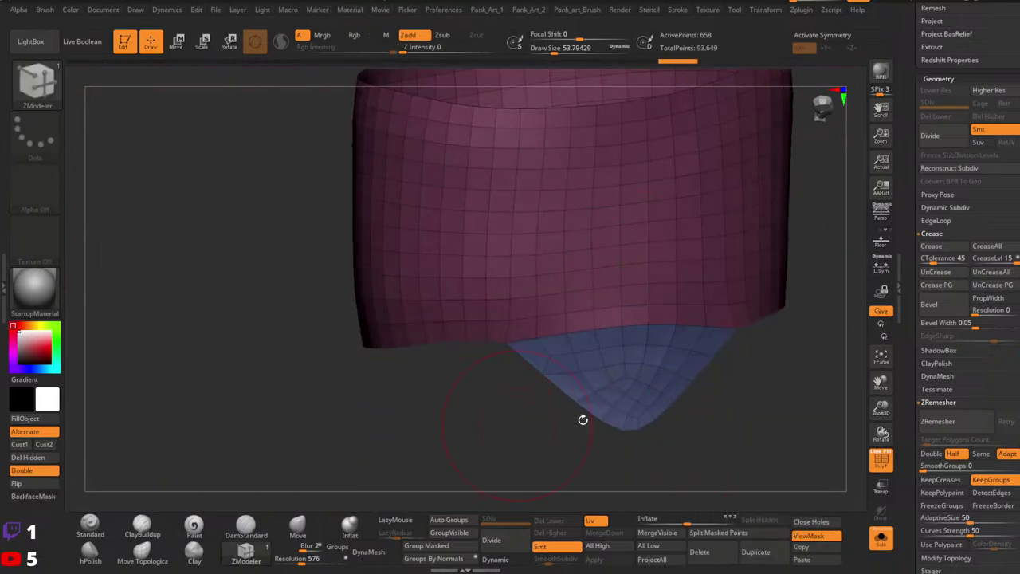
right_drag(583, 419, 606, 381)
ctrl+right_drag(606, 381, 644, 355)
mouse_move(749, 390)
ctrl+right_down()
mouse_move(795, 435)
mouse_move(761, 426)
mouse_move(726, 394)
mouse_move(712, 414)
ctrl+right_up()
Merge the whole armband into a single polygroup and inspect the topology at the tab's left corner.
key(ctrl+w)
ctrl+right_drag(550, 291, 782, 293)
ctrl+right_drag(782, 293, 805, 359)
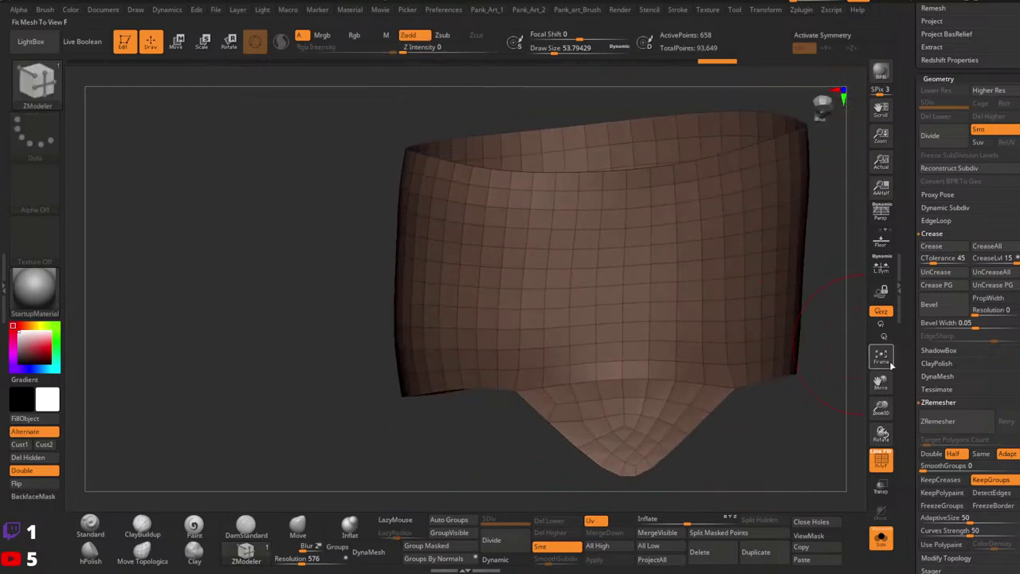
drag(910, 385, 905, 340)
ctrl+right_drag(677, 346, 640, 304)
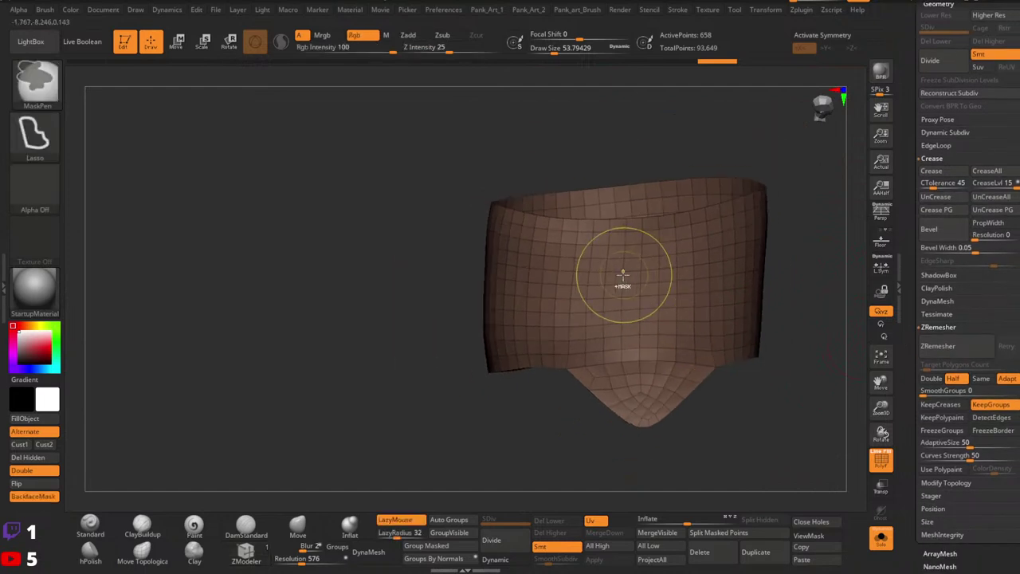
mouse_move(613, 273)
right_down()
mouse_move(577, 262)
mouse_move(617, 291)
mouse_move(596, 377)
mouse_move(641, 333)
mouse_move(601, 326)
mouse_move(651, 351)
mouse_move(686, 396)
mouse_move(550, 391)
right_up()
mouse_move(535, 387)
ctrl+mouse_down()
mouse_move(586, 434)
mouse_move(630, 430)
ctrl+mouse_up()
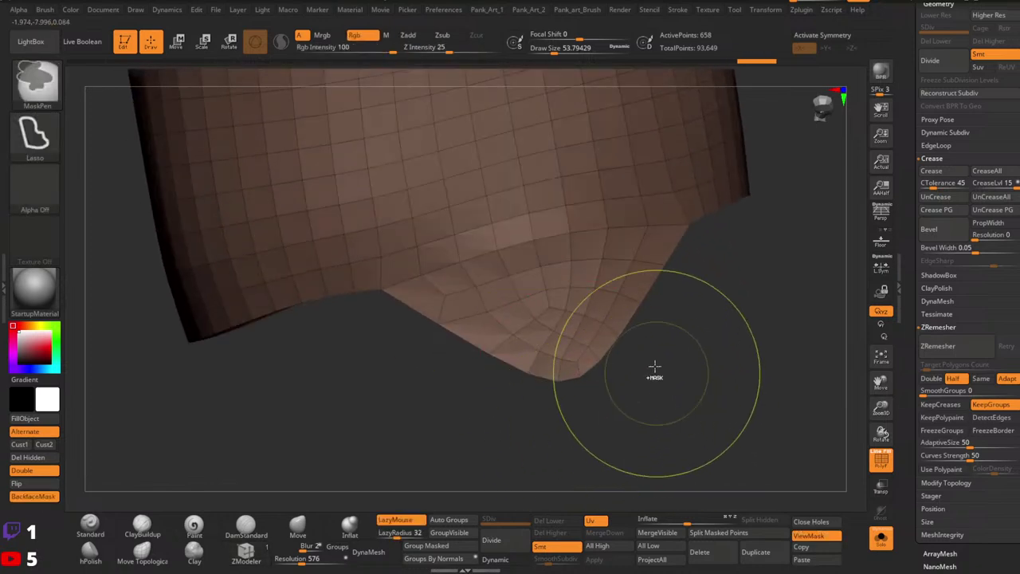
right_drag(574, 338, 491, 303)
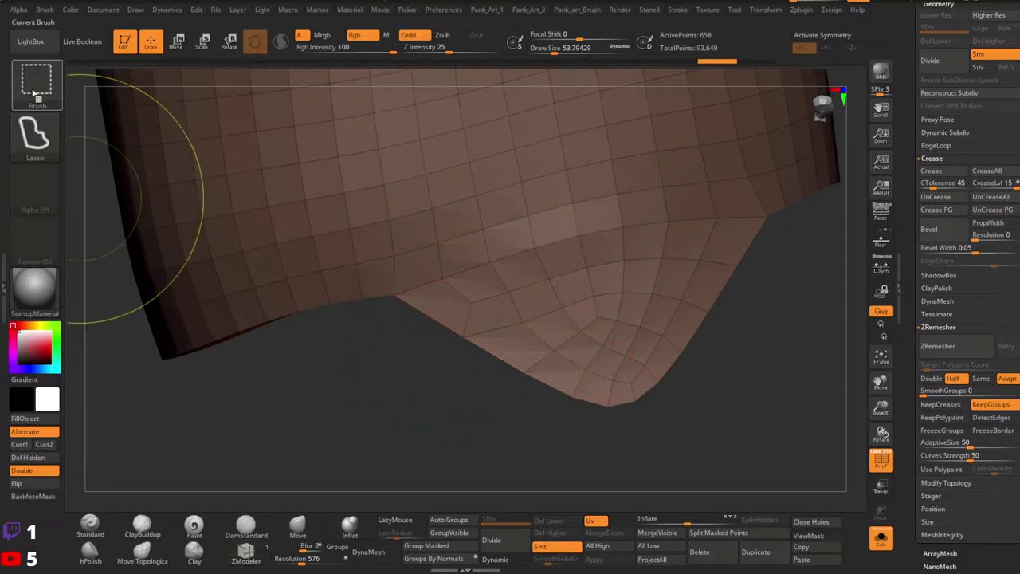
Slice across the tab's left corner with the SliceCurve brush.
ctrl+shift+click(34, 89)
click(725, 147)
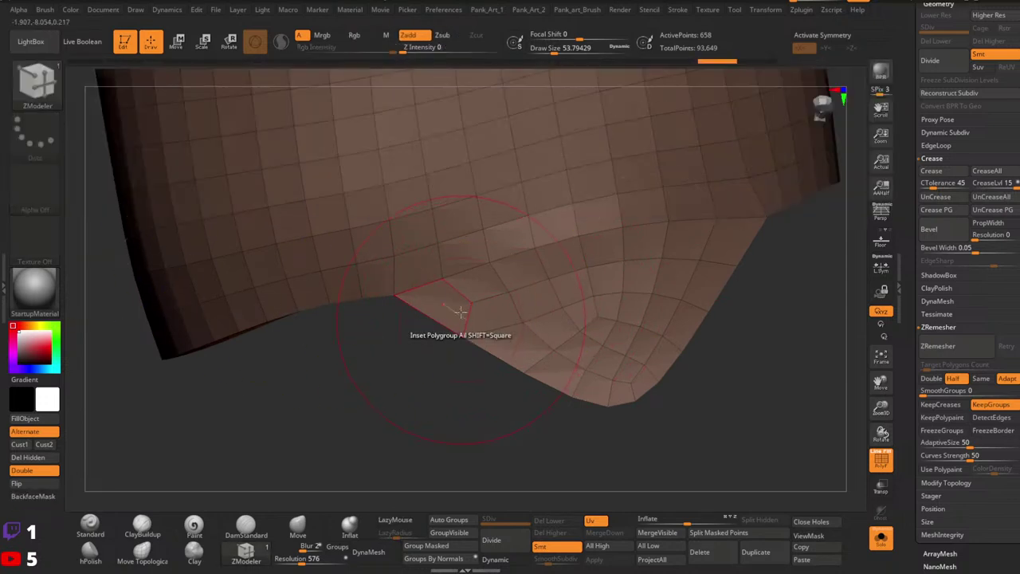
ctrl+shift+drag(478, 301, 414, 339)
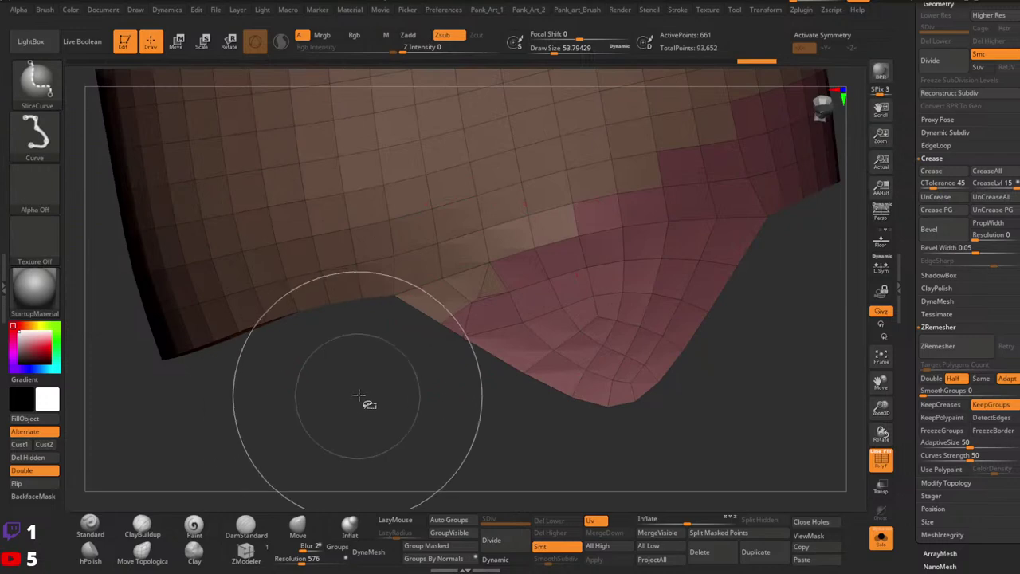
ctrl+right_drag(448, 290, 626, 314)
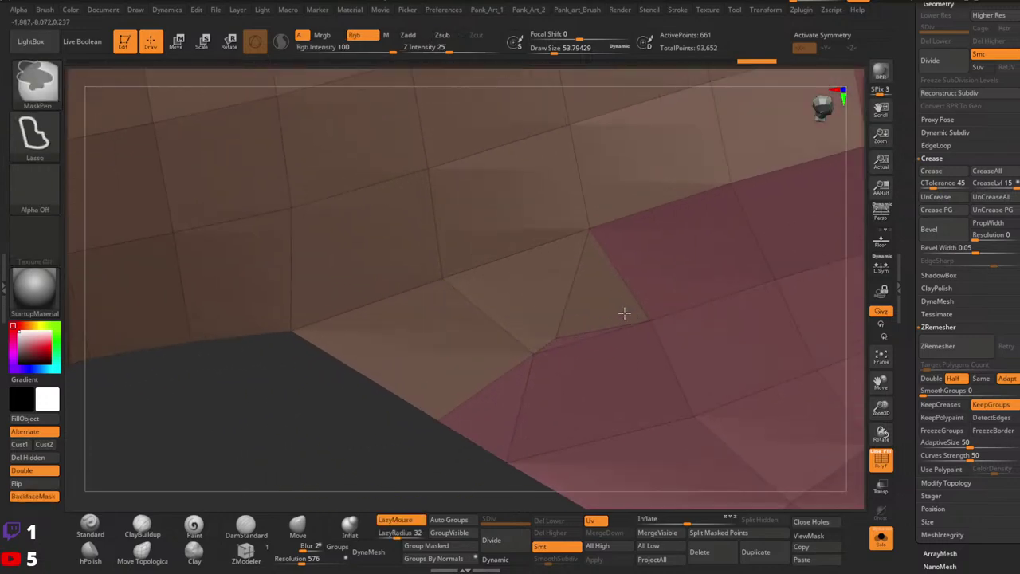
Reduce the draw size to about 1.82 and stitch the doubled points along the new cut with ZModeler.
key(space)
key(space)
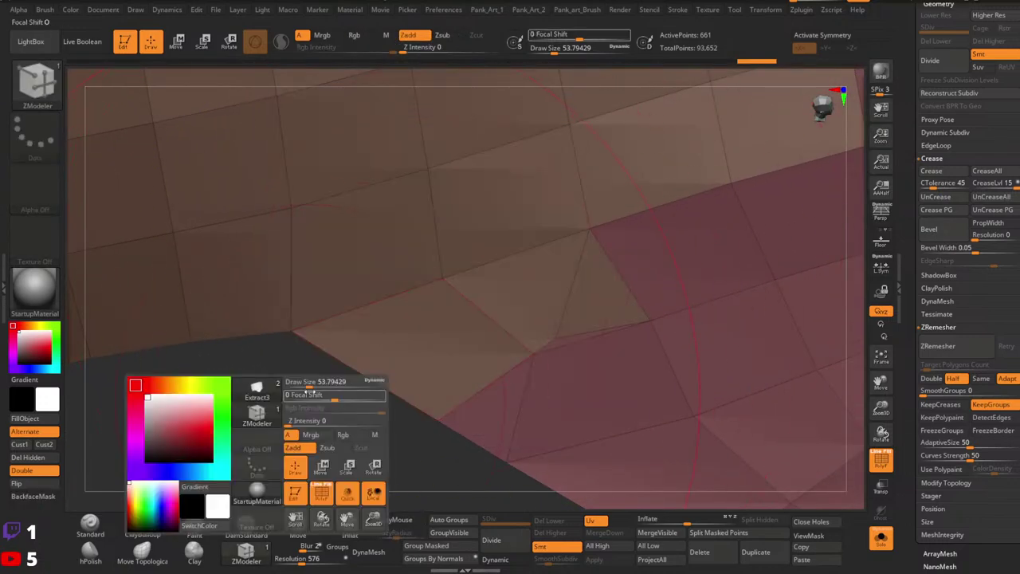
drag(310, 384, 297, 384)
alt+right_drag(543, 375, 537, 309)
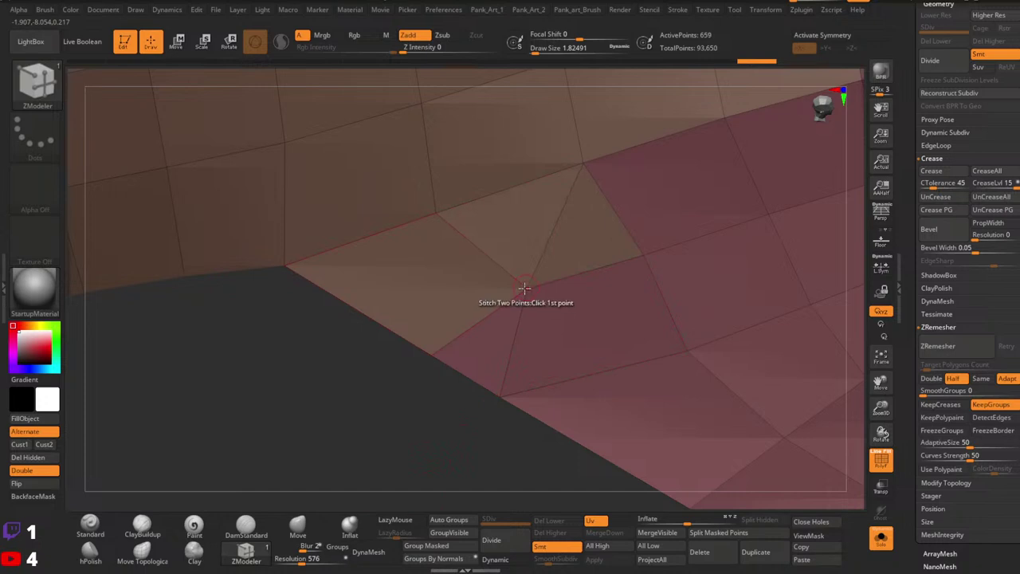
mouse_move(688, 310)
ctrl+right_down()
mouse_move(638, 288)
mouse_move(603, 365)
ctrl+right_up()
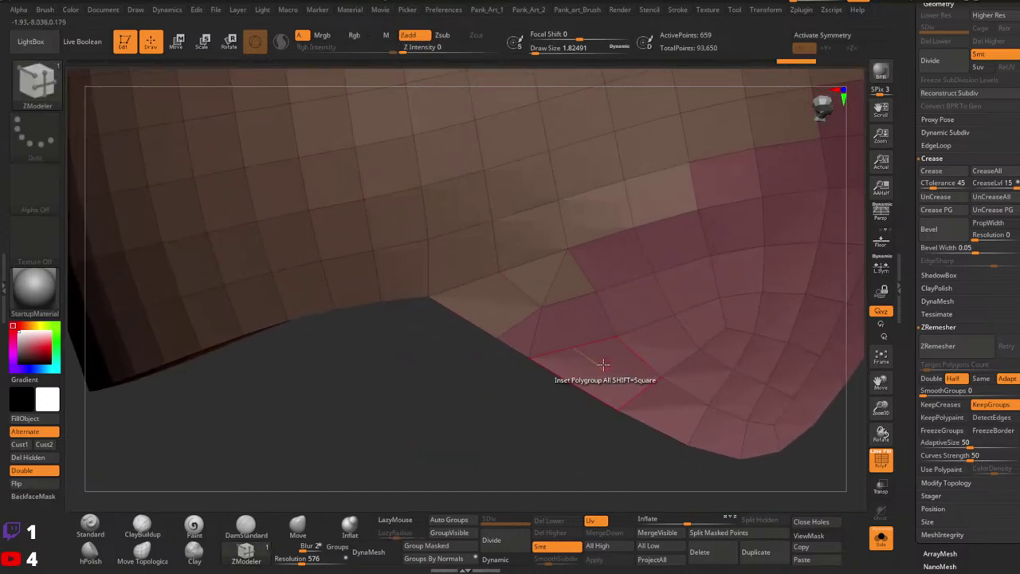
Regroup the sliced armband as one polygroup and stitch the two neighbouring border points near the tab's left corner.
key(ctrl+w)
alt+right_drag(560, 302, 554, 308)
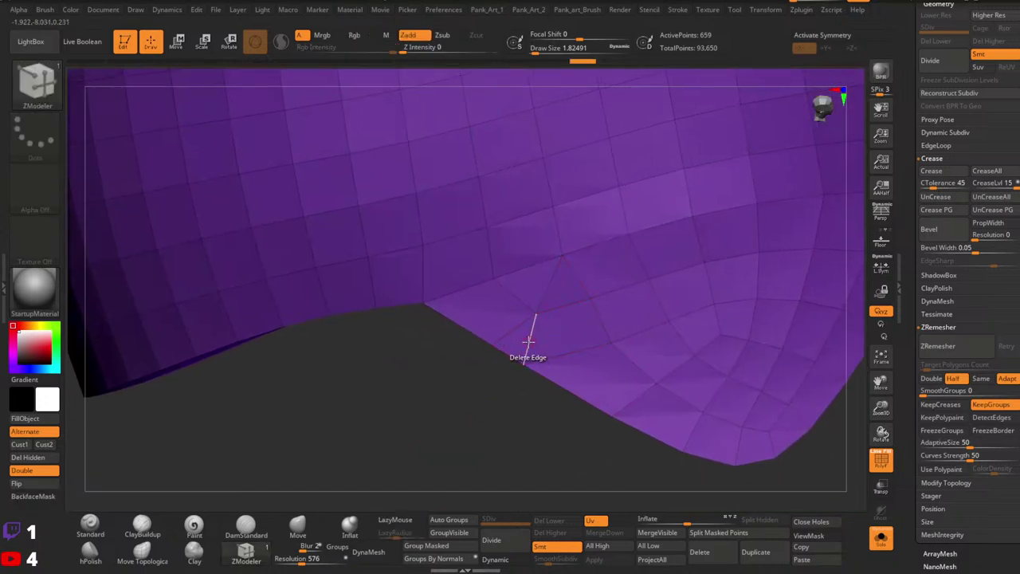
key(space)
click(413, 288)
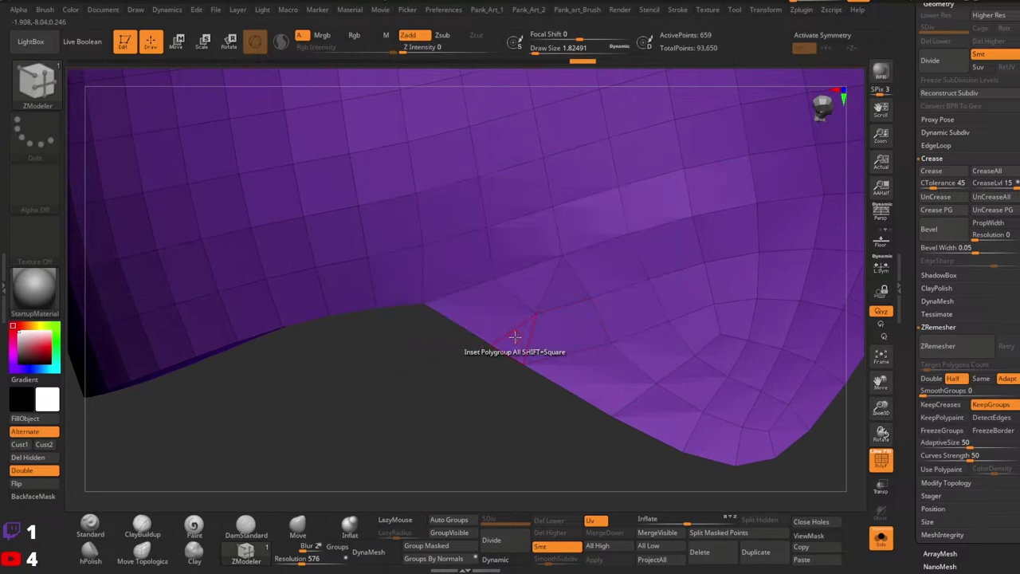
click(530, 336)
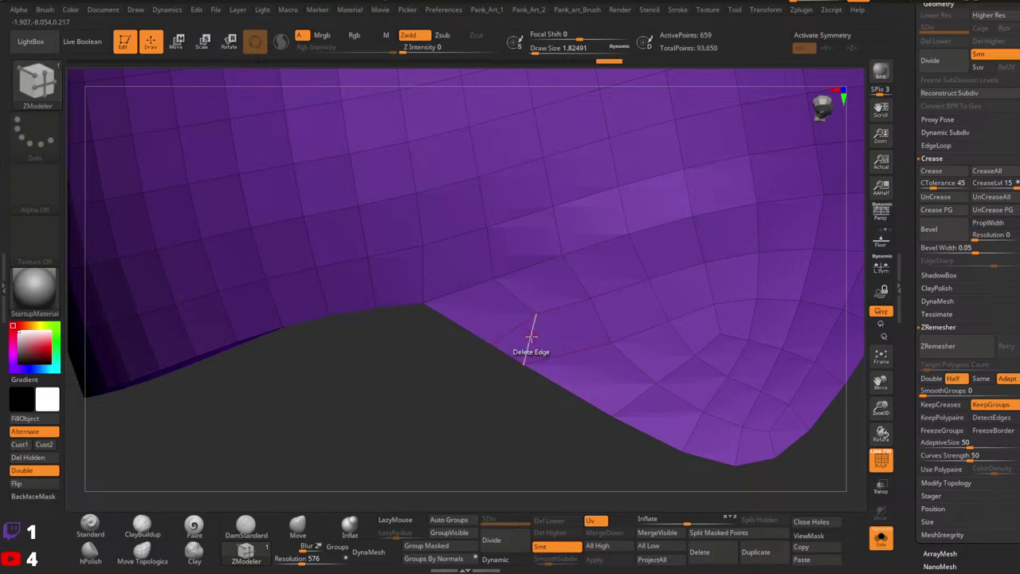
key(space)
mouse_move(532, 341)
ctrl+right_down()
mouse_move(586, 314)
mouse_move(528, 342)
mouse_move(478, 292)
mouse_move(494, 307)
ctrl+right_up()
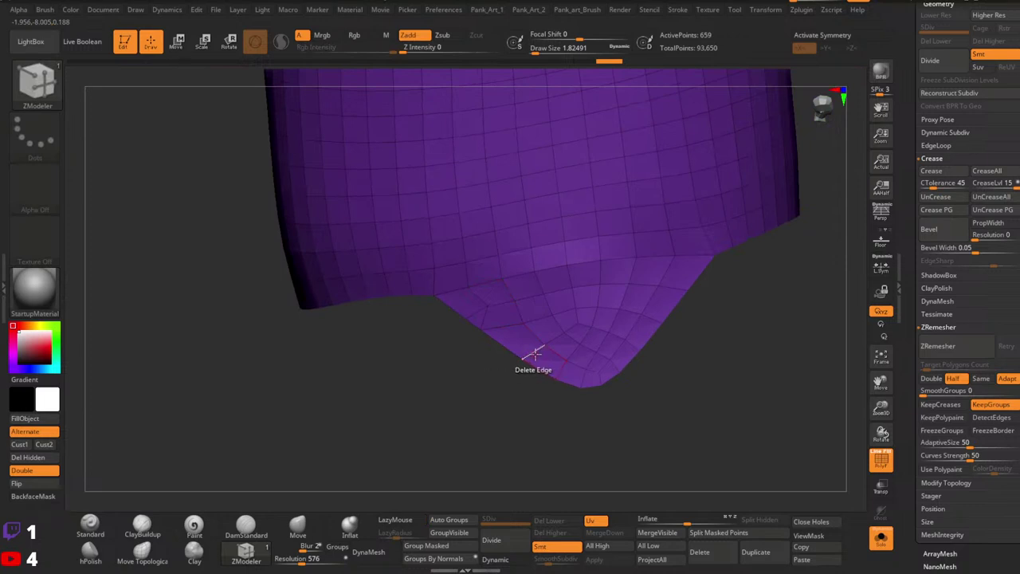
mouse_move(505, 298)
right_down()
mouse_move(500, 323)
mouse_move(524, 340)
mouse_move(481, 289)
right_up()
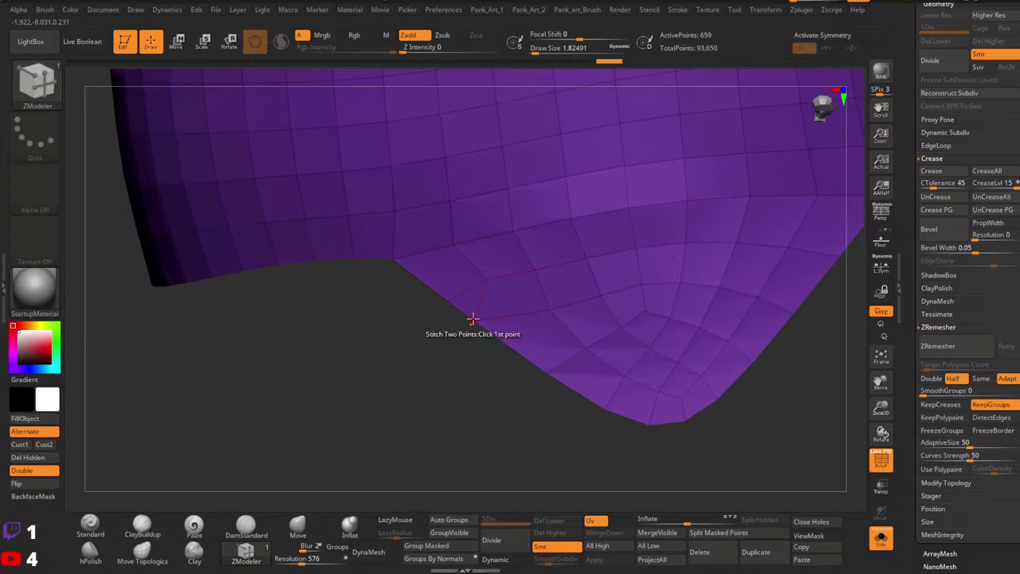
drag(448, 301, 478, 319)
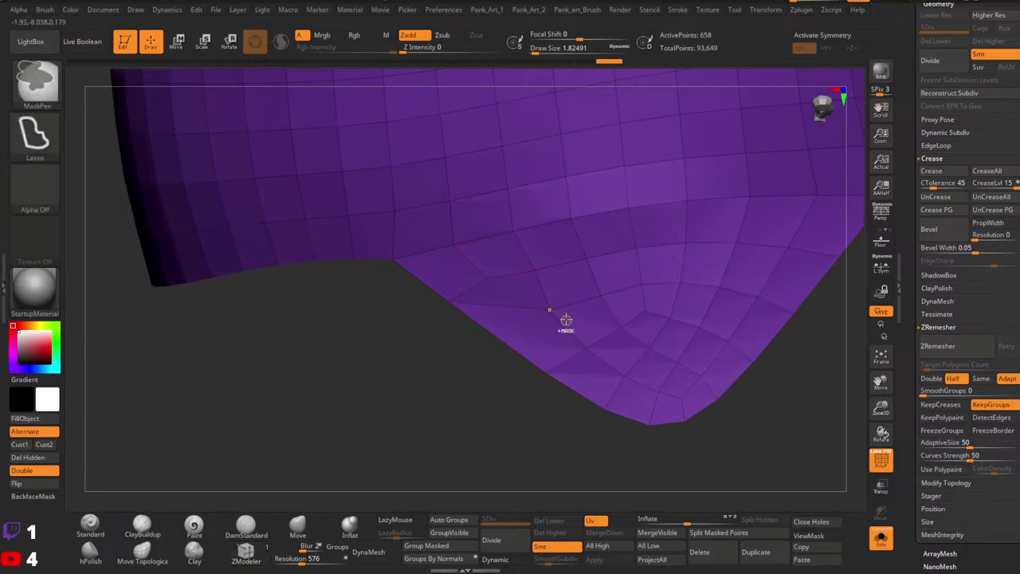
Undo the slice, regrouping and stitches at the tab's left corner.
ctrl+right_drag(564, 321, 622, 329)
key(ctrl+z)
key(ctrl+shift+z)
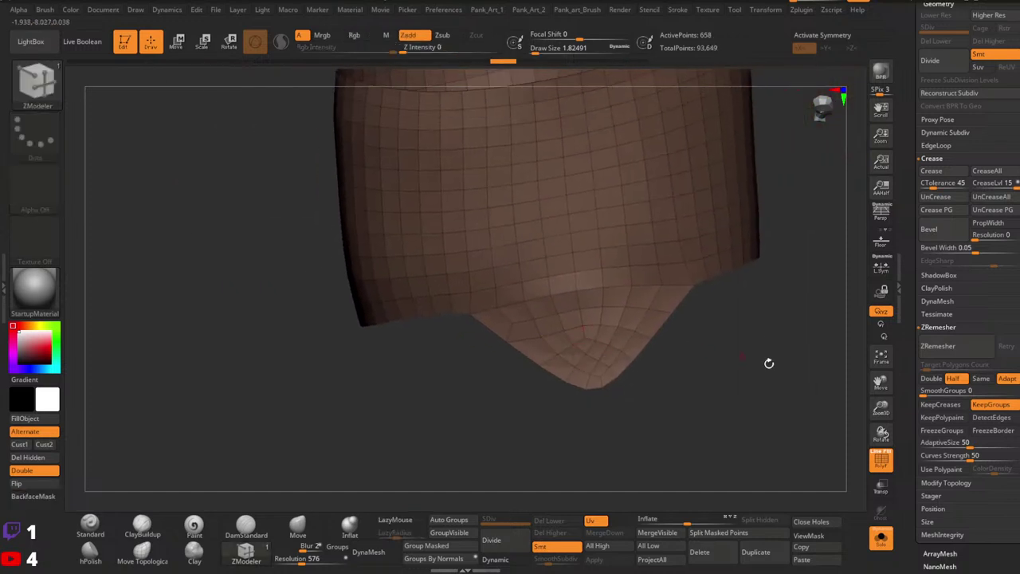
Try ZRemesher on the single-group armband with the Same option, and undo the pass.
click(941, 346)
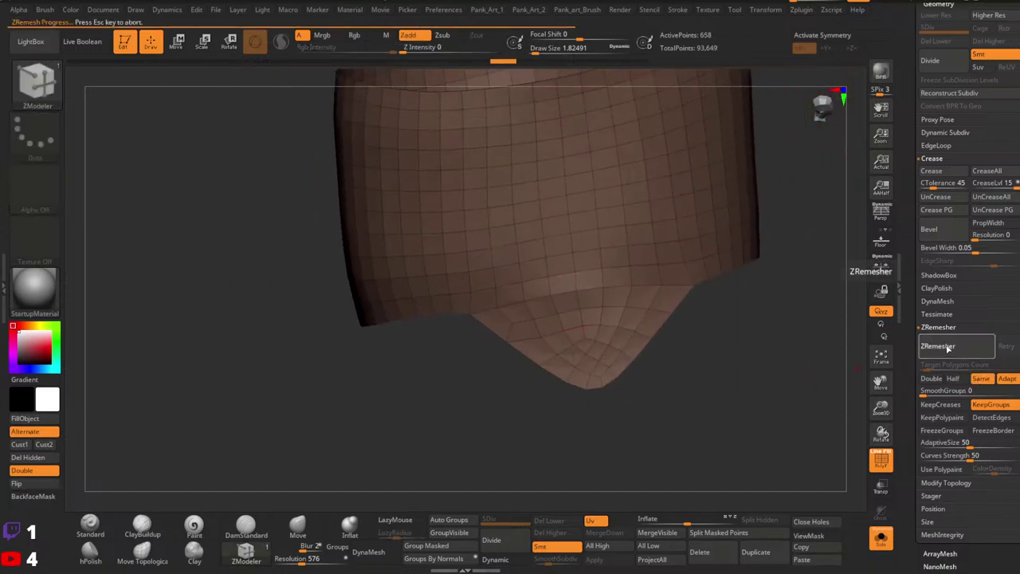
key(ctrl+z)
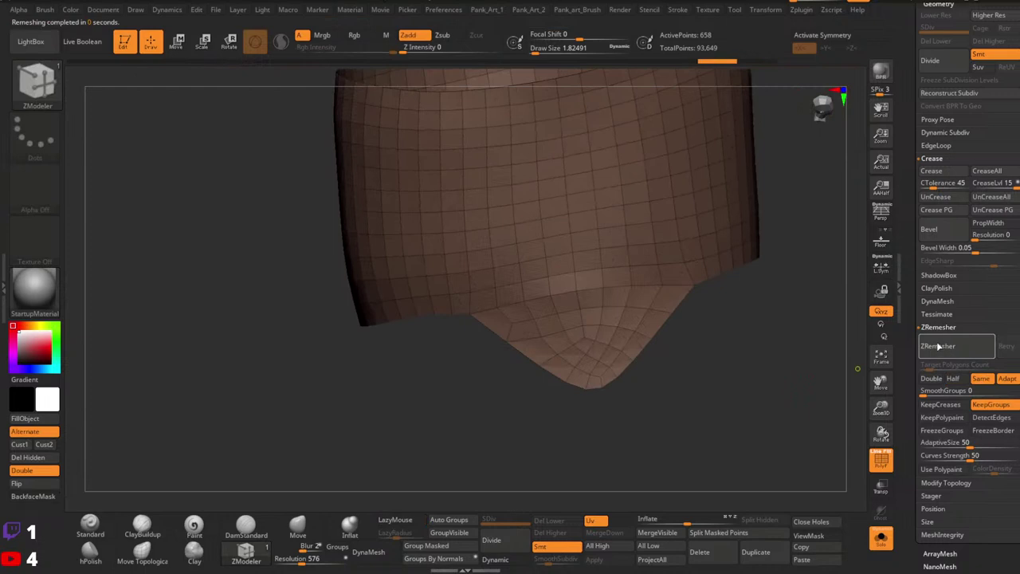
Isolate the pointed tab with a SelectRect lasso selection, assign it its own polygroup, and show the full armband again.
key(ctrl+shift)
ctrl+shift+click(30, 89)
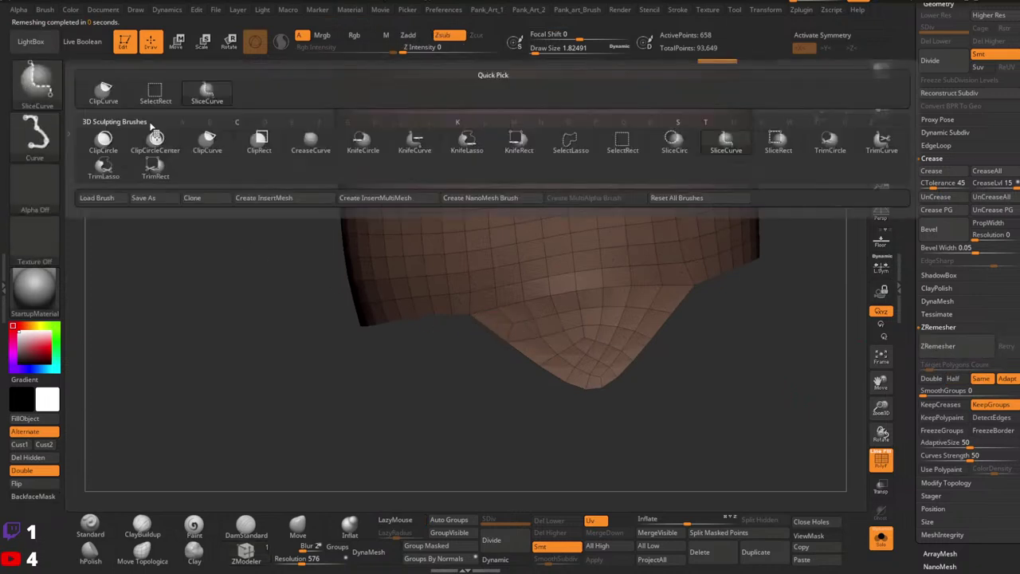
ctrl+shift+click(156, 97)
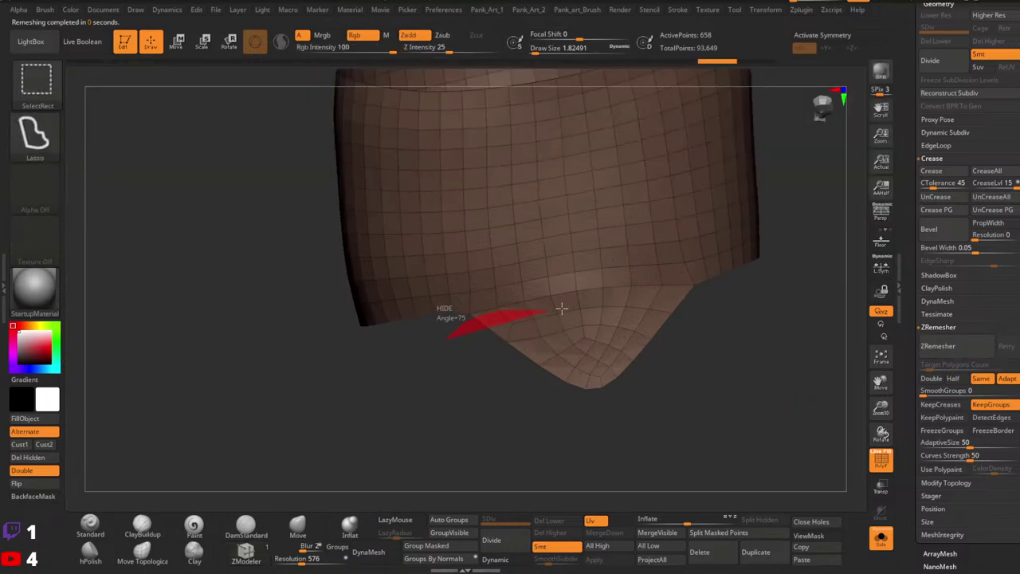
ctrl+alt+shift+drag(562, 308, 647, 435)
ctrl+shift+drag(725, 426, 761, 449)
key(ctrl+w)
ctrl+shift+click(720, 377)
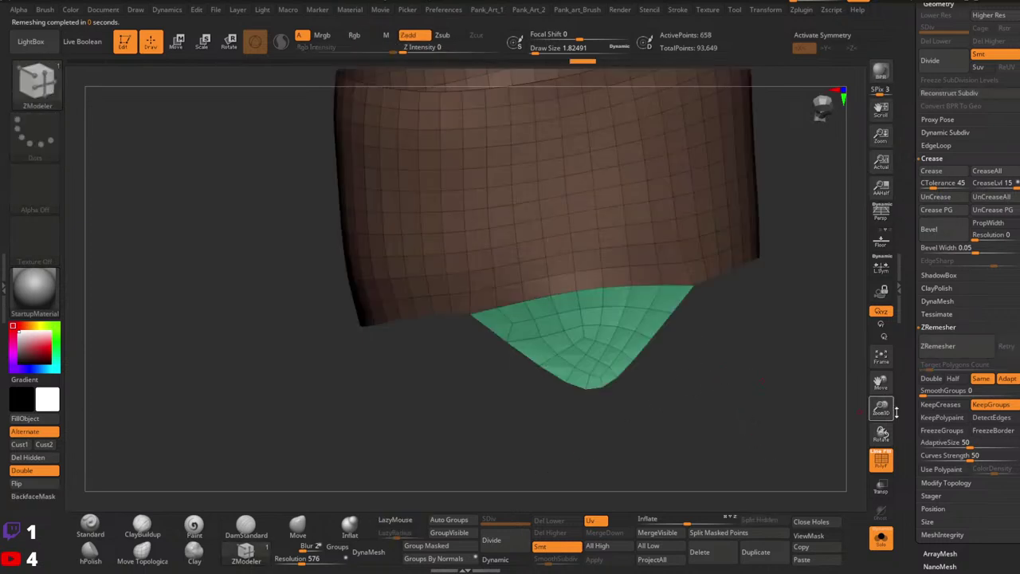
Remesh the armband with ZRemesher at SmoothGroups 1, with KeepGroups and Same enabled.
click(941, 347)
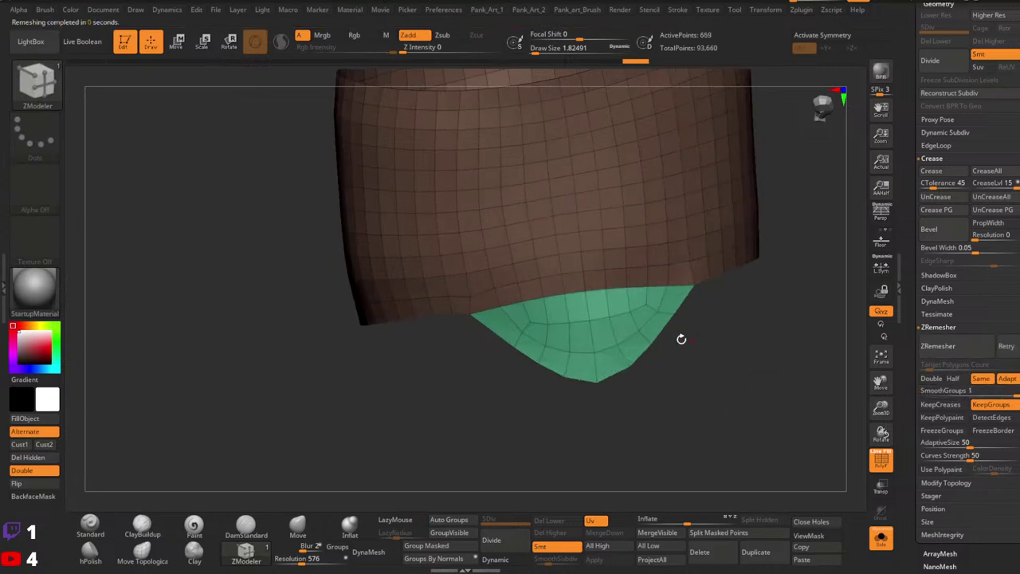
key(ctrl)
ctrl+right_drag(750, 332, 711, 333)
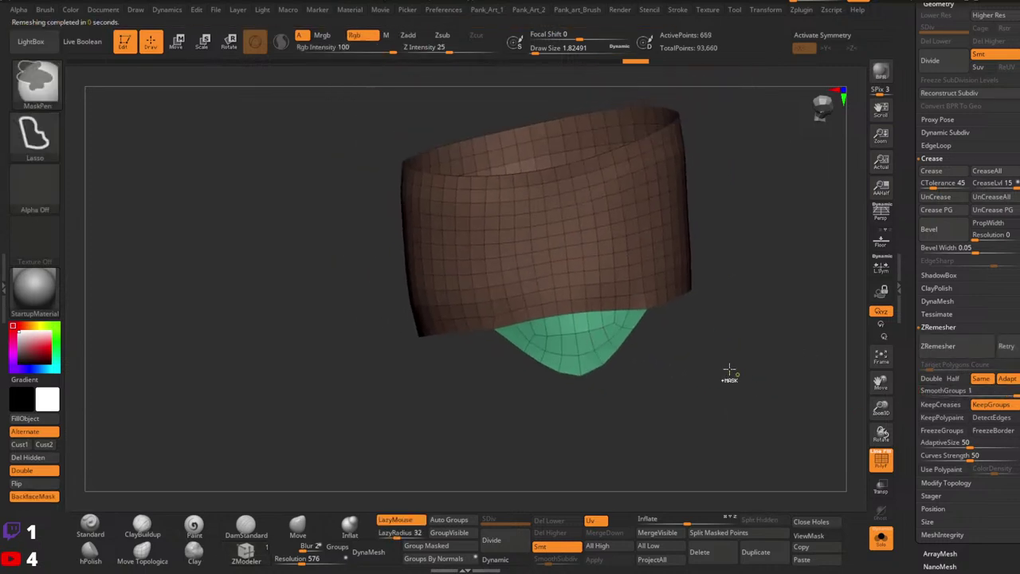
ctrl+right_drag(728, 372, 720, 348)
key(shift+f)
drag(740, 317, 706, 295)
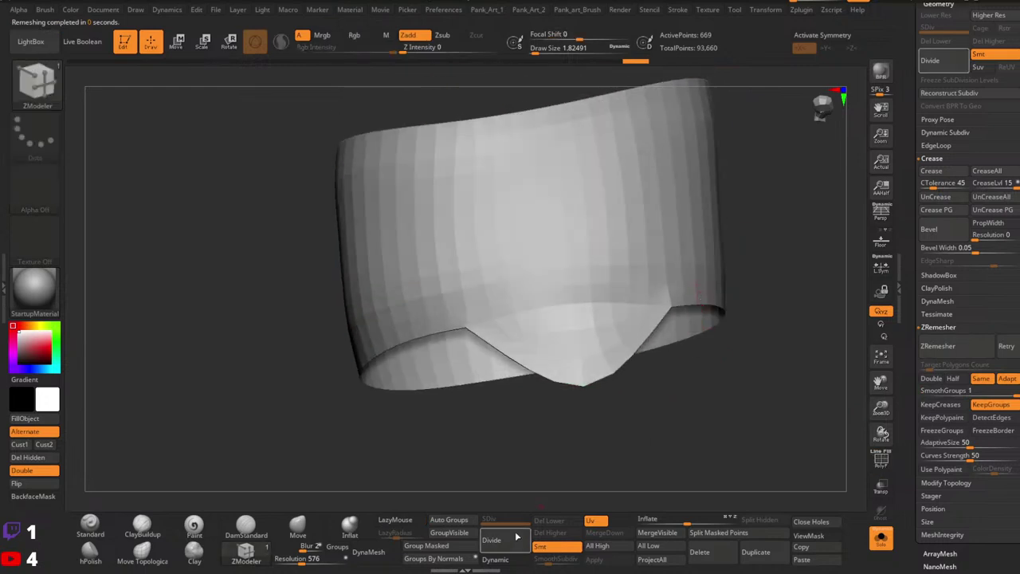
Preview the remeshed armband with dynamic subdivision, then return to the unsmoothed polygroup wireframe.
click(502, 560)
drag(667, 407, 620, 378)
key(shift+d)
key(shift+f)
mouse_move(620, 387)
ctrl+right_down()
mouse_move(585, 308)
mouse_move(568, 372)
ctrl+right_up()
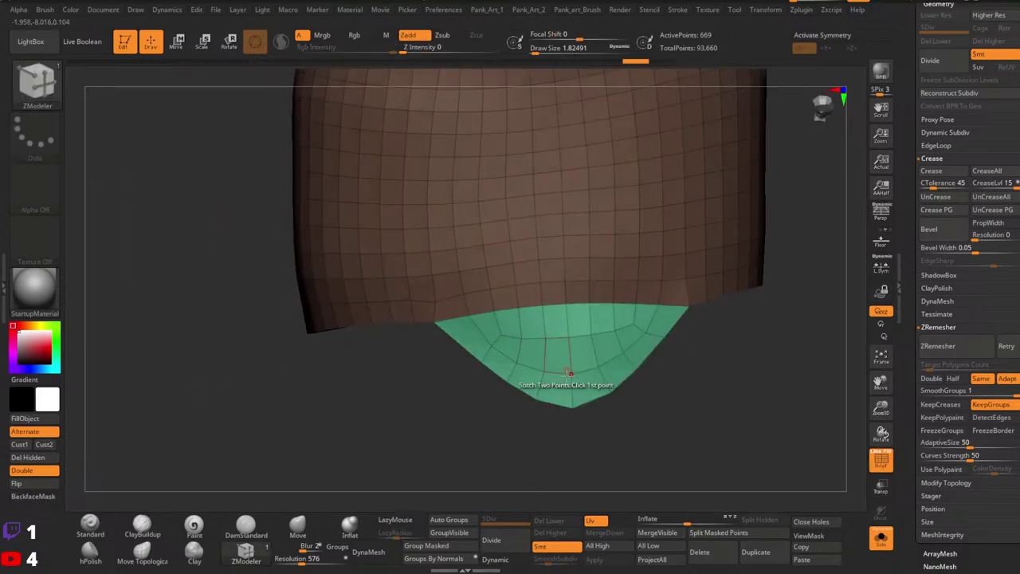
Merge the armband and tab into one polygroup with Auto Groups, and smooth the mesh with Polish By Groups.
click(450, 518)
key(1)
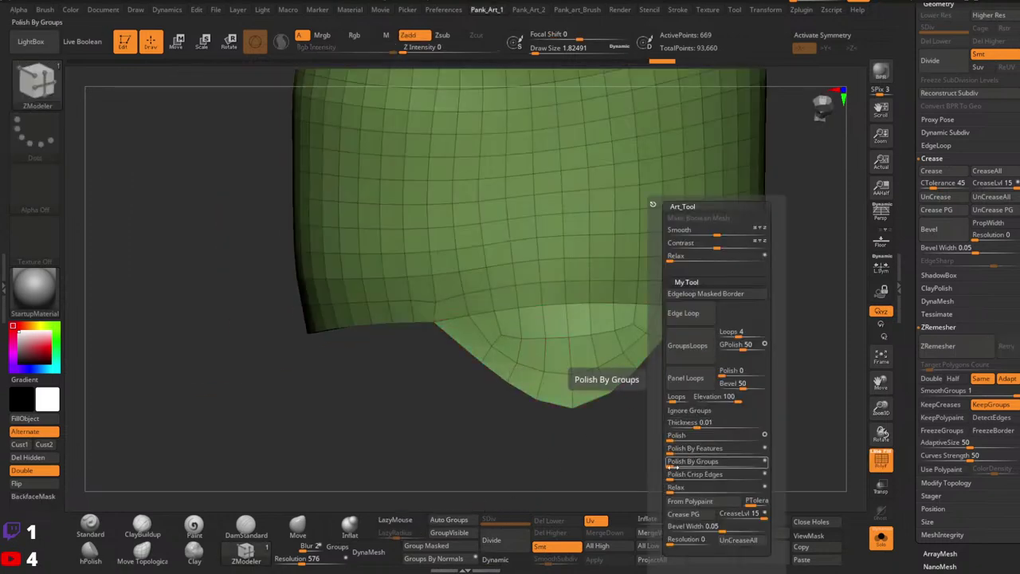
click(674, 467)
click(675, 467)
ctrl+right_drag(617, 368, 615, 408)
mouse_move(615, 408)
right_down()
mouse_move(617, 329)
mouse_move(664, 352)
right_up()
Inspect the polished armband's surface without wireframe, toggling dynamic subdivision on and off.
key(shift+f)
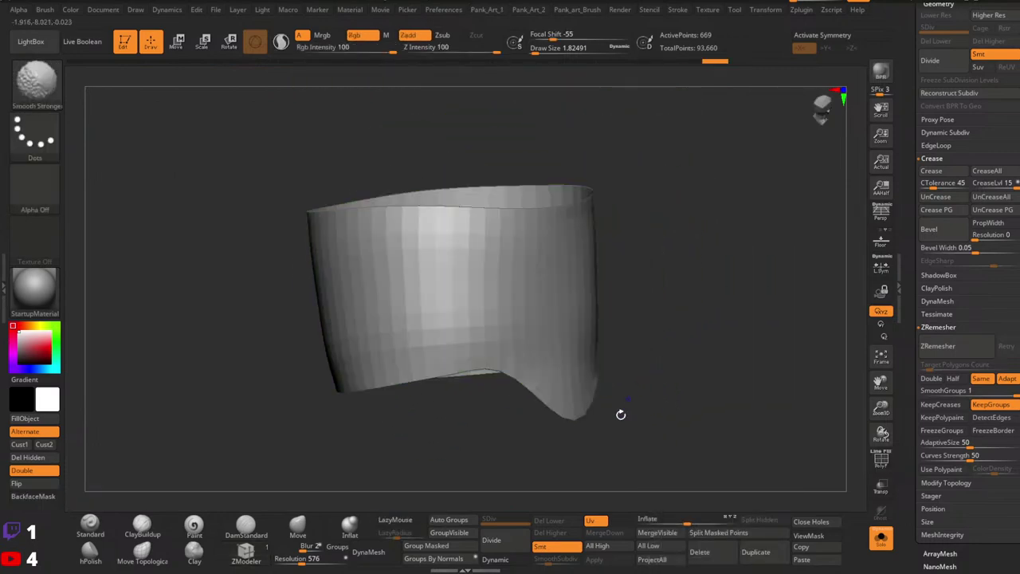
click(500, 561)
click(502, 561)
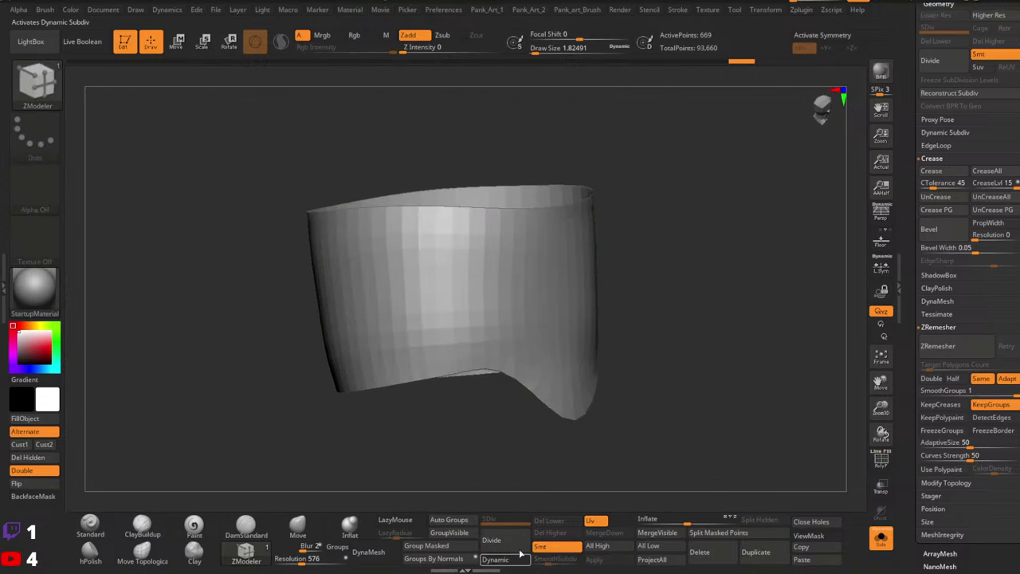
right_drag(730, 343, 687, 310)
key(shift+f)
Adjust the armband's side profile and rims with the Move brush at draw sizes of about 74 and 116.
click(297, 524)
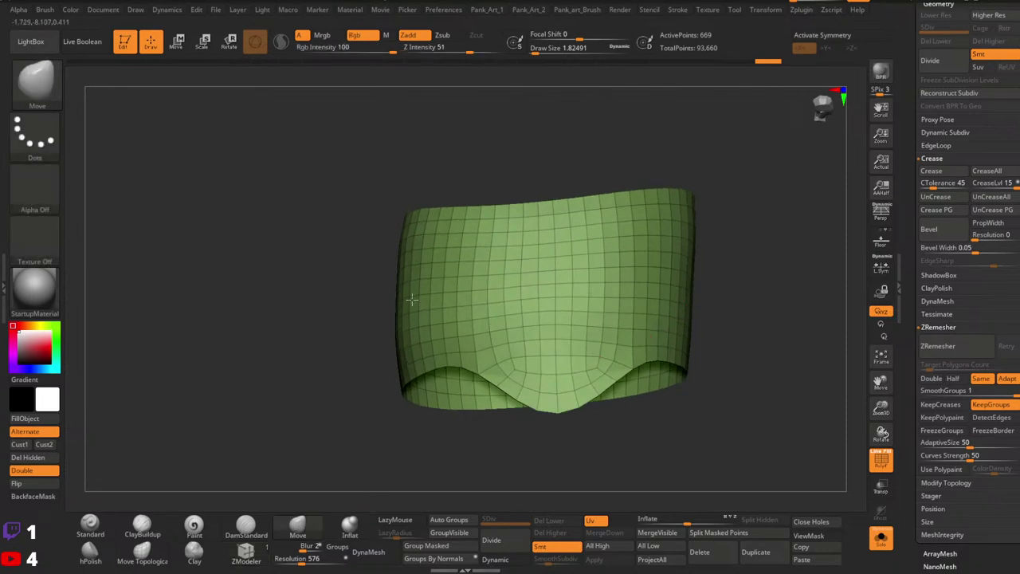
key(space)
drag(396, 264, 398, 265)
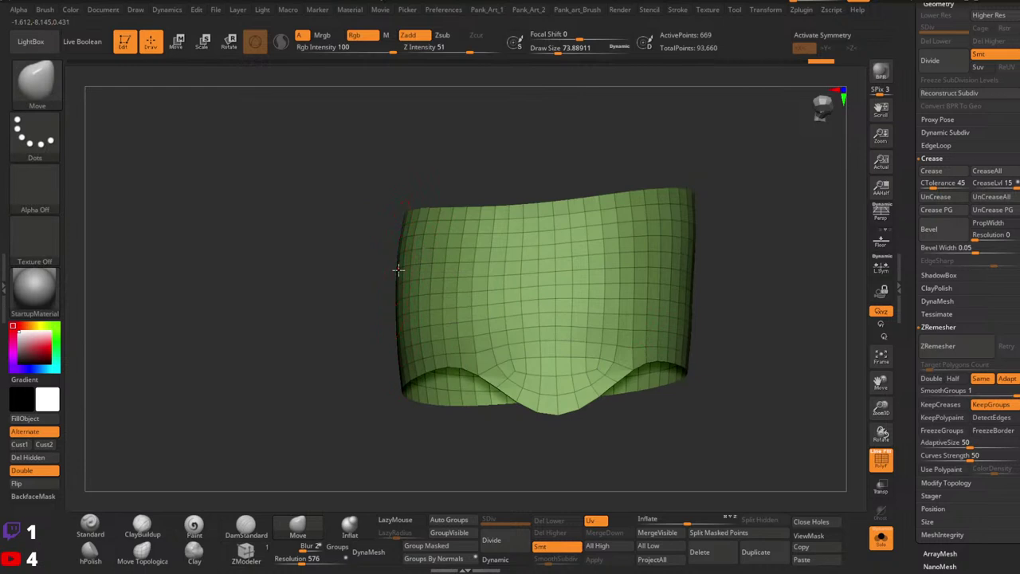
mouse_move(562, 290)
ctrl+right_down()
mouse_move(533, 291)
mouse_move(522, 339)
mouse_move(533, 307)
ctrl+right_up()
ctrl+right_drag(532, 307, 535, 367)
key(space)
drag(593, 294, 644, 278)
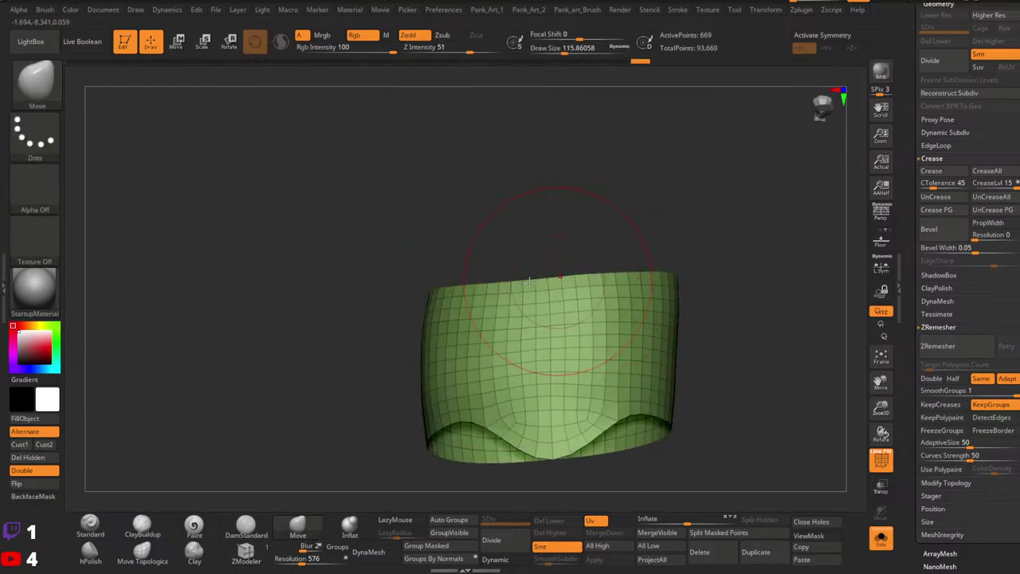
right_drag(613, 281, 629, 263)
right_drag(629, 263, 611, 358)
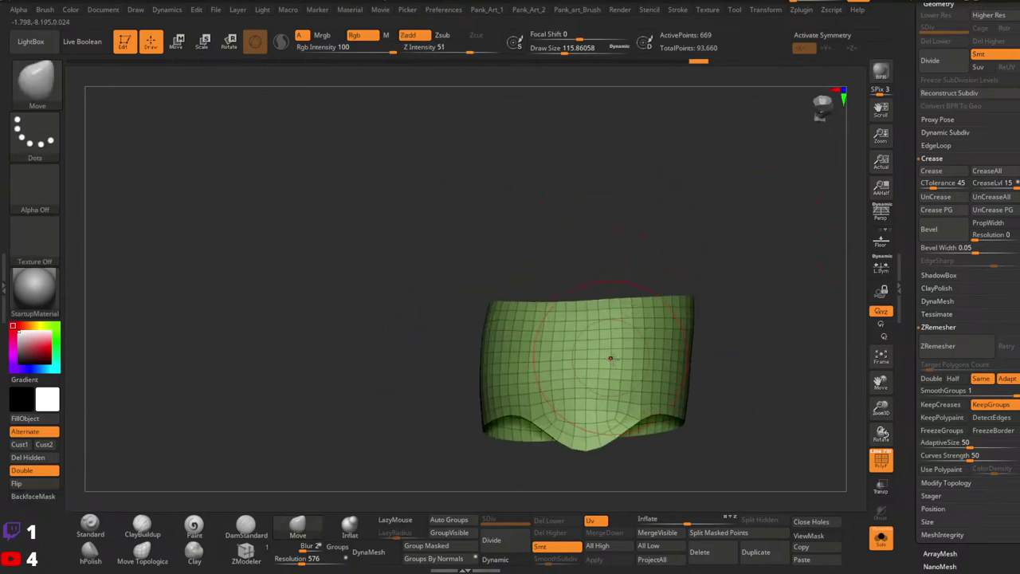
mouse_move(734, 378)
alt+right_down()
mouse_move(713, 330)
mouse_move(667, 341)
alt+right_up()
right_drag(550, 362, 547, 403)
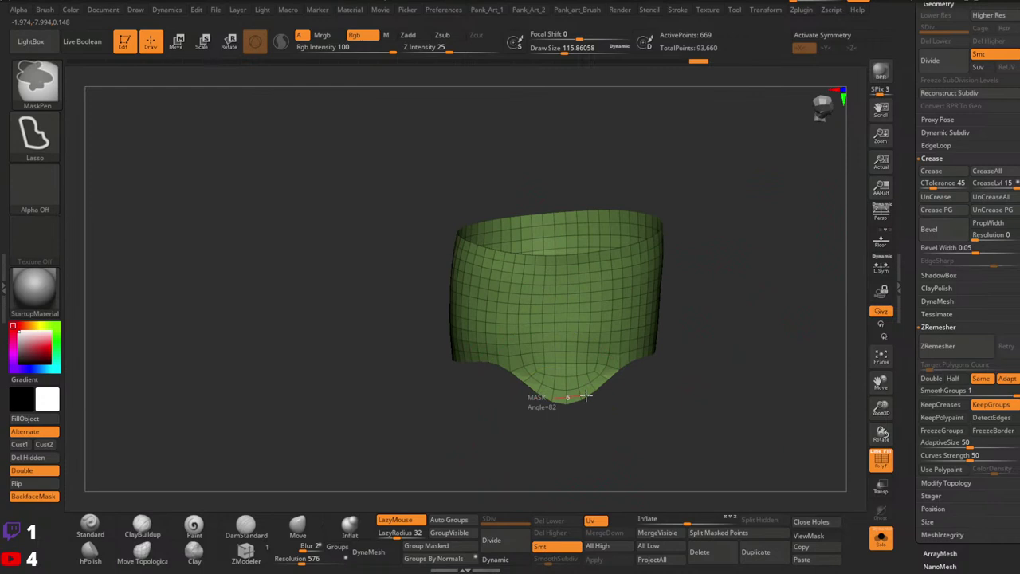
Mask the area at the pointed tab's tip with a lasso mask.
ctrl+drag(609, 405, 573, 405)
click(388, 518)
ctrl+right_drag(550, 405, 588, 423)
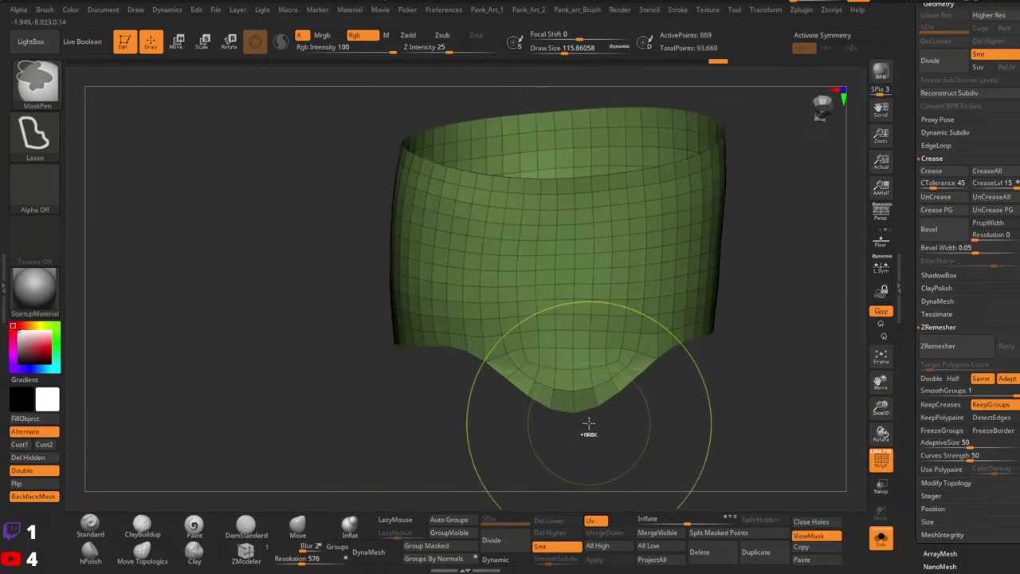
ctrl+drag(621, 436, 621, 440)
Smooth the masked armband with two Polish By Features passes, the first at about 15, and clear the mask.
key(1)
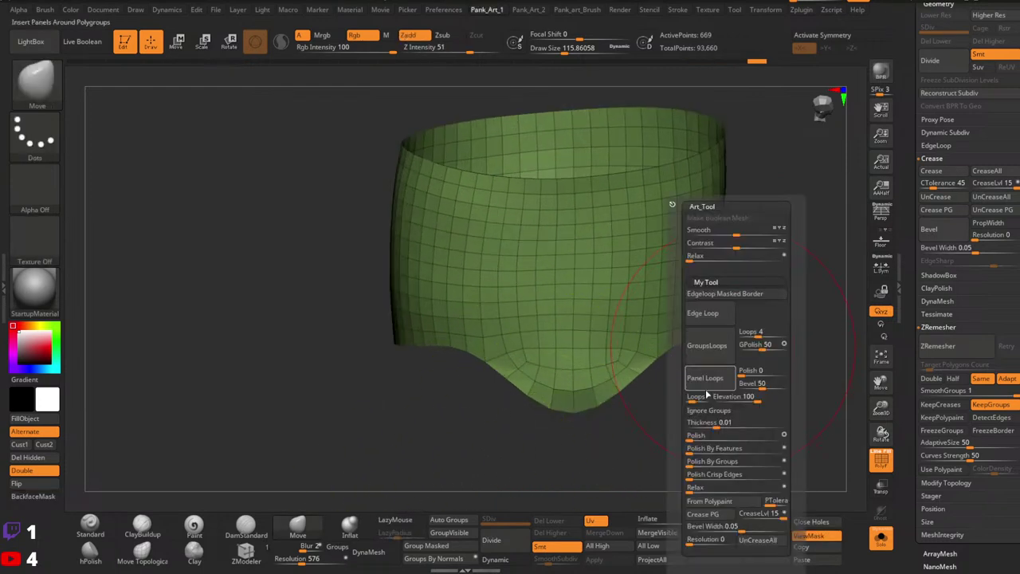
click(699, 452)
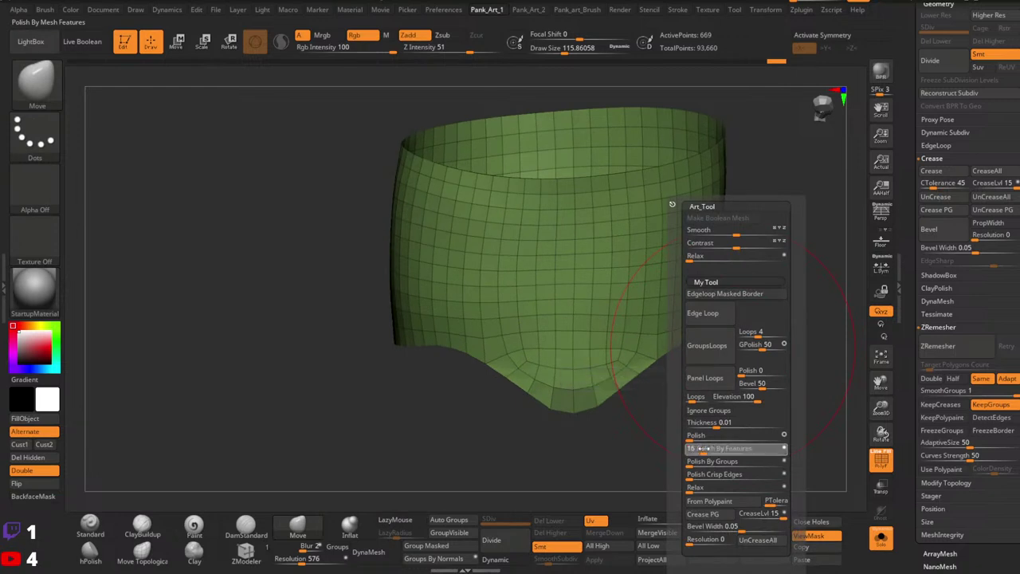
click(704, 448)
right_drag(614, 441, 717, 396)
key(1)
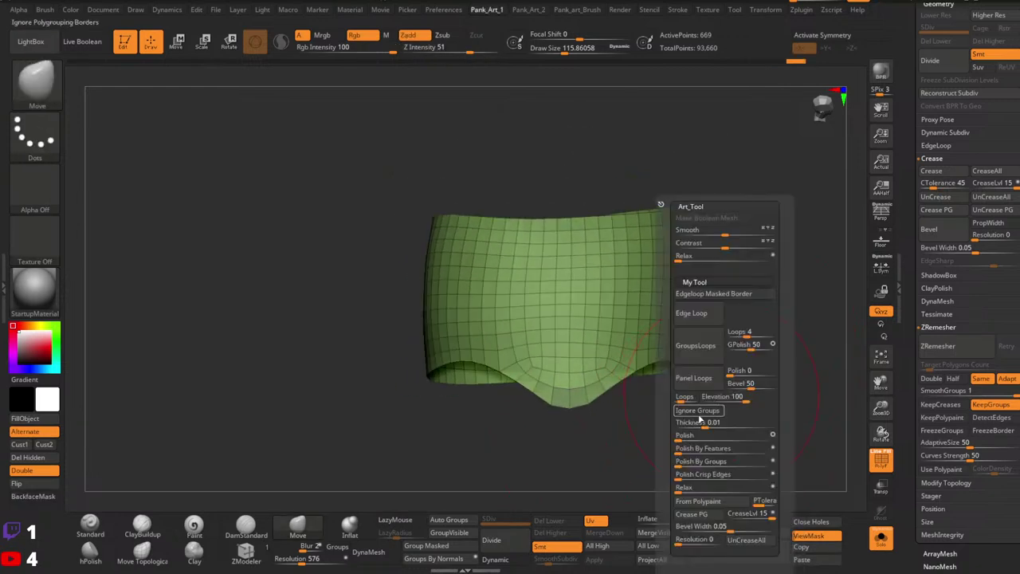
click(685, 448)
ctrl+right_drag(657, 424, 726, 398)
ctrl+drag(715, 367, 717, 409)
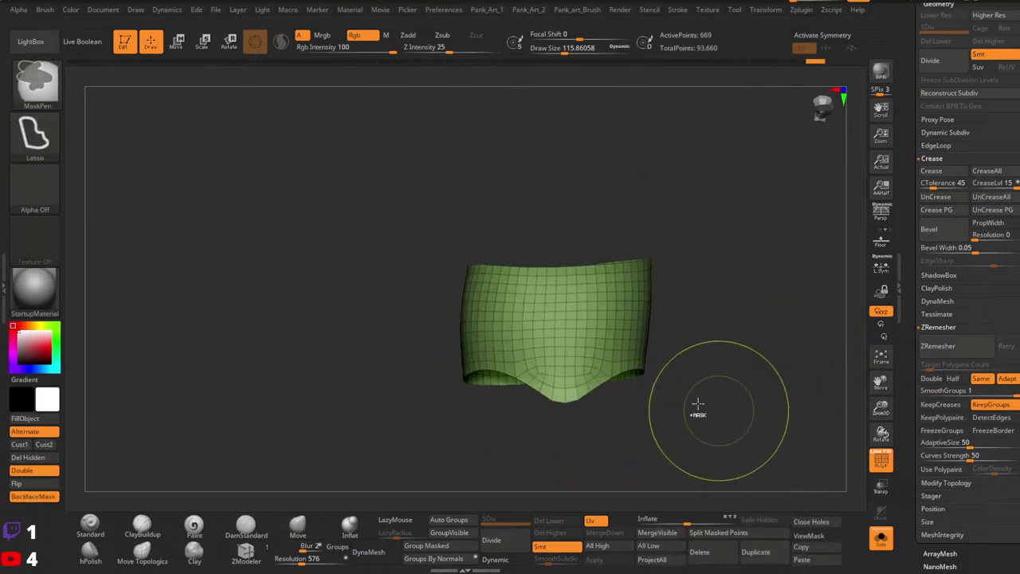
Reshape the armband's upper rim and silhouette from several sides with the Move brush at a draw size of about 163.
ctrl+right_drag(689, 375, 697, 398)
right_drag(698, 398, 676, 393)
ctrl+right_drag(676, 394, 684, 357)
mouse_move(684, 357)
right_down()
mouse_move(626, 346)
mouse_move(622, 324)
mouse_move(548, 316)
right_up()
key(space)
drag(595, 269, 603, 269)
right_drag(618, 272, 635, 257)
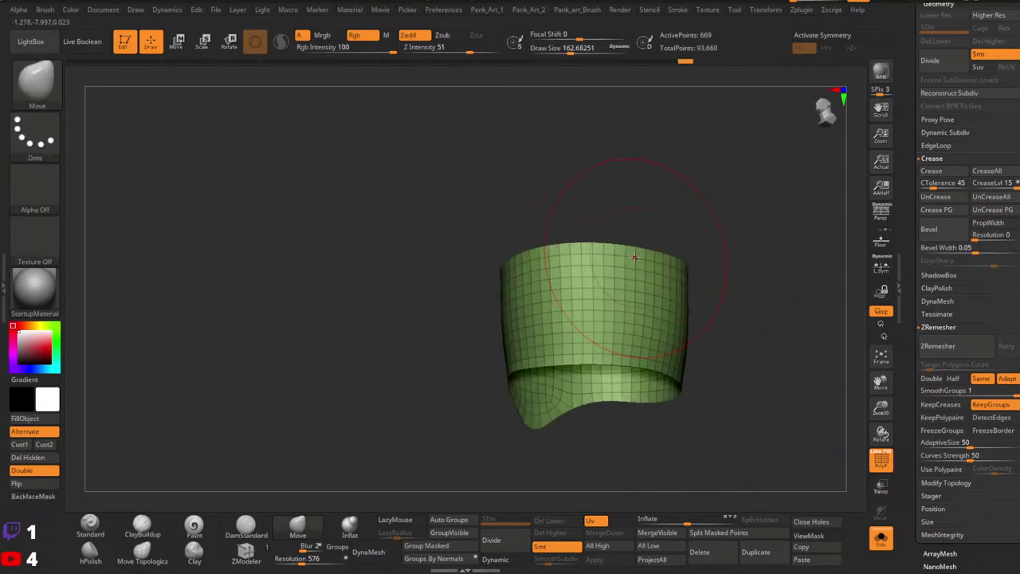
right_drag(658, 291, 628, 328)
mouse_move(628, 329)
ctrl+right_down()
mouse_move(625, 307)
mouse_move(652, 320)
mouse_move(648, 309)
ctrl+right_up()
key(space)
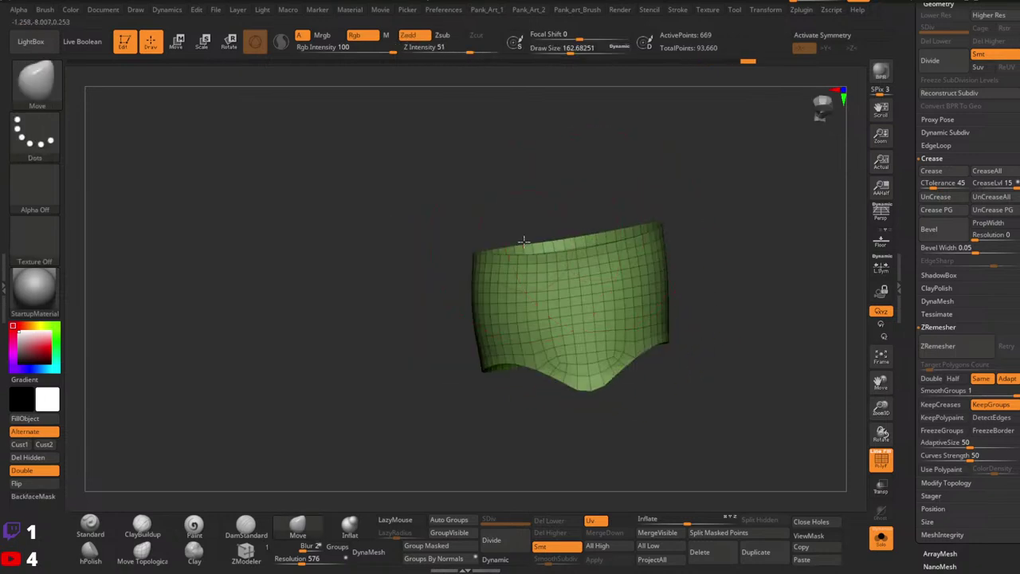
ctrl+right_drag(616, 263, 608, 306)
right_drag(763, 344, 674, 335)
key(shift+f)
ctrl+right_drag(674, 334, 635, 279)
key(shift+f)
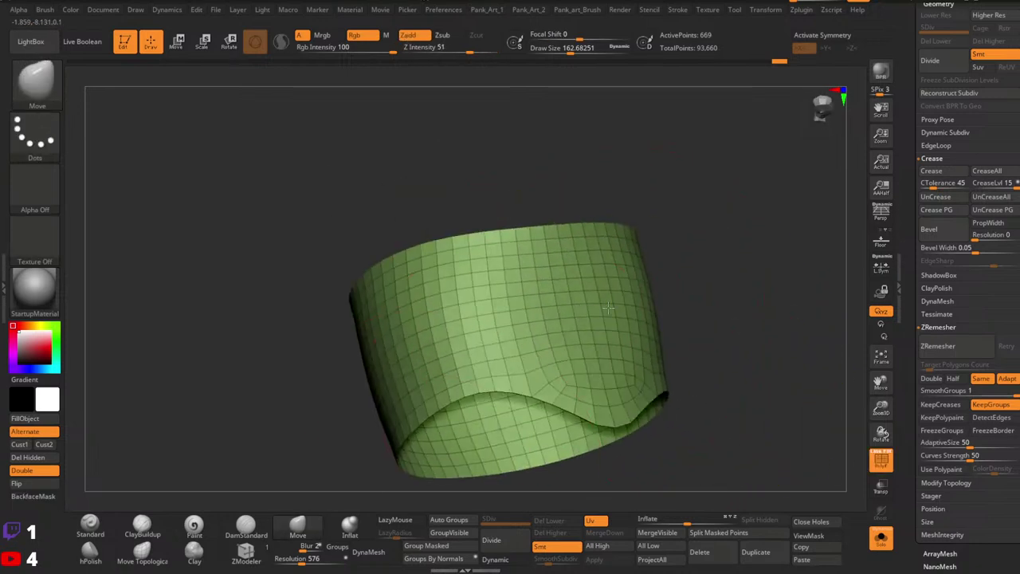
Thicken the armband with ZModeler's polygon Extrude action targeting Polygroup All with One Side Poly, at a draw size of about 41.
click(268, 555)
mouse_move(478, 227)
right_down()
mouse_move(528, 268)
mouse_move(590, 232)
right_up()
key(space)
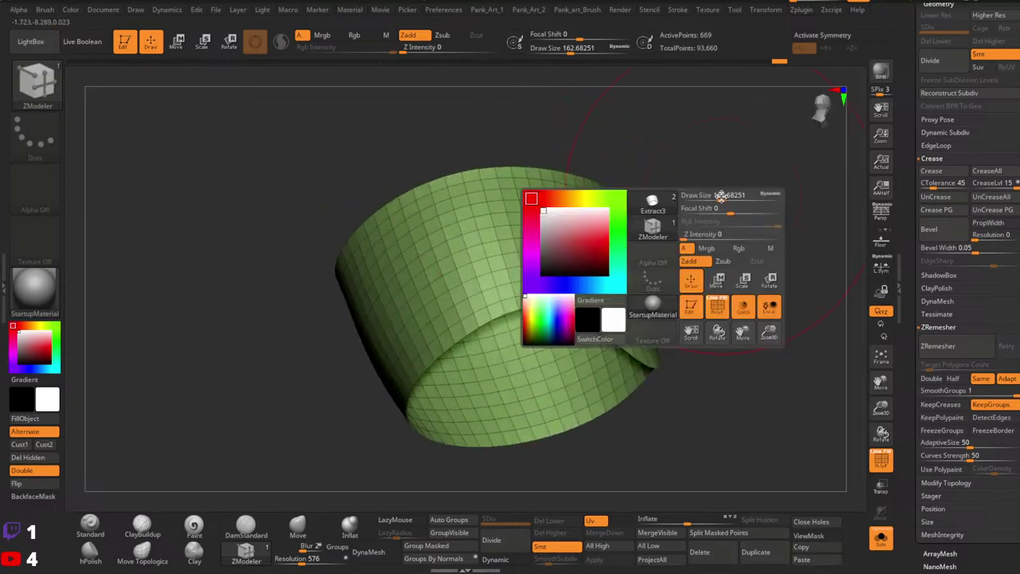
drag(719, 196, 701, 196)
ctrl+right_drag(692, 215, 678, 263)
right_drag(677, 263, 637, 287)
drag(508, 324, 509, 305)
key(ctrl+z)
right_drag(514, 299, 532, 389)
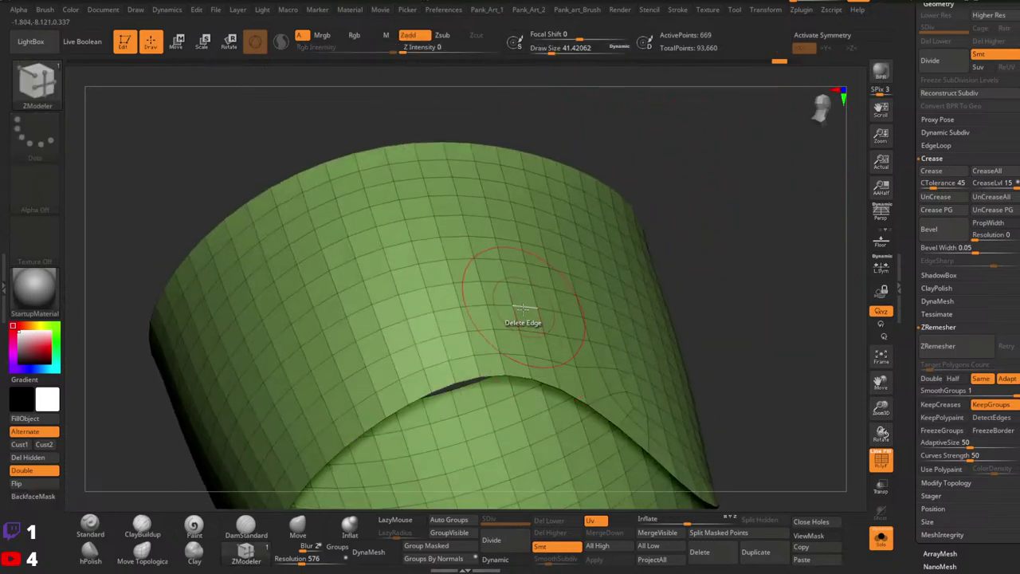
key(space)
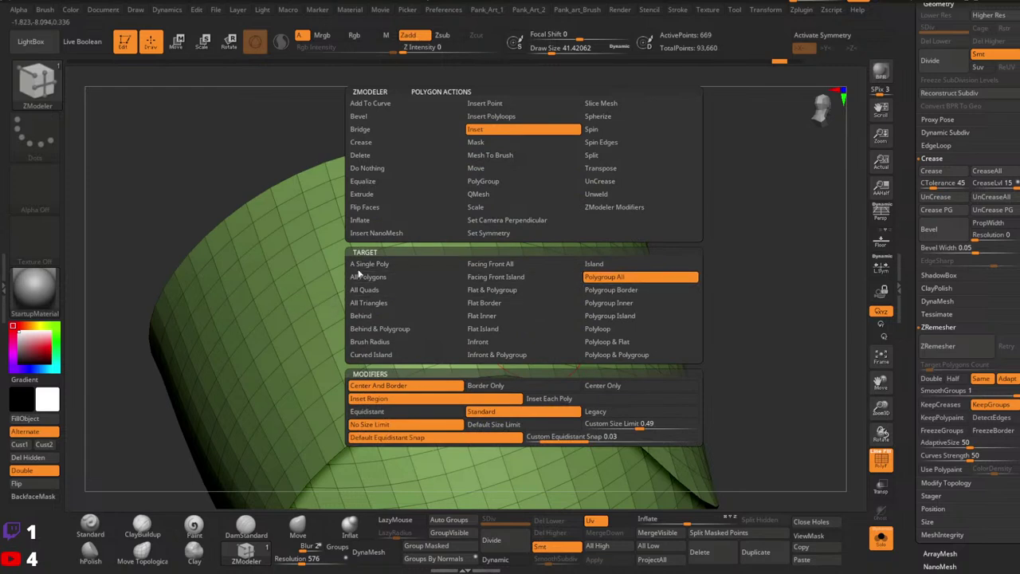
click(361, 195)
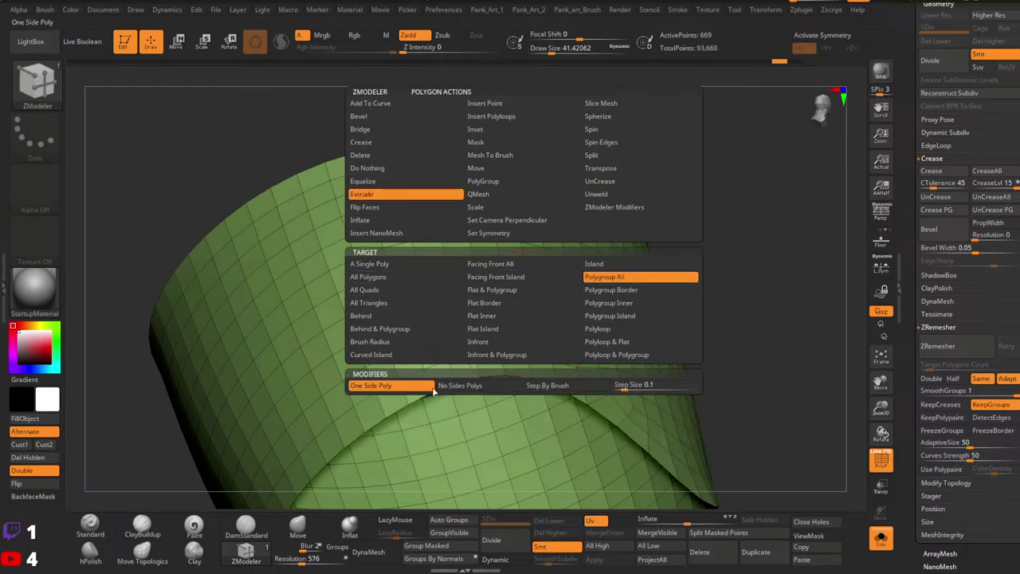
drag(514, 298, 509, 324)
ctrl+right_drag(550, 347, 553, 248)
alt+right_drag(540, 309, 323, 472)
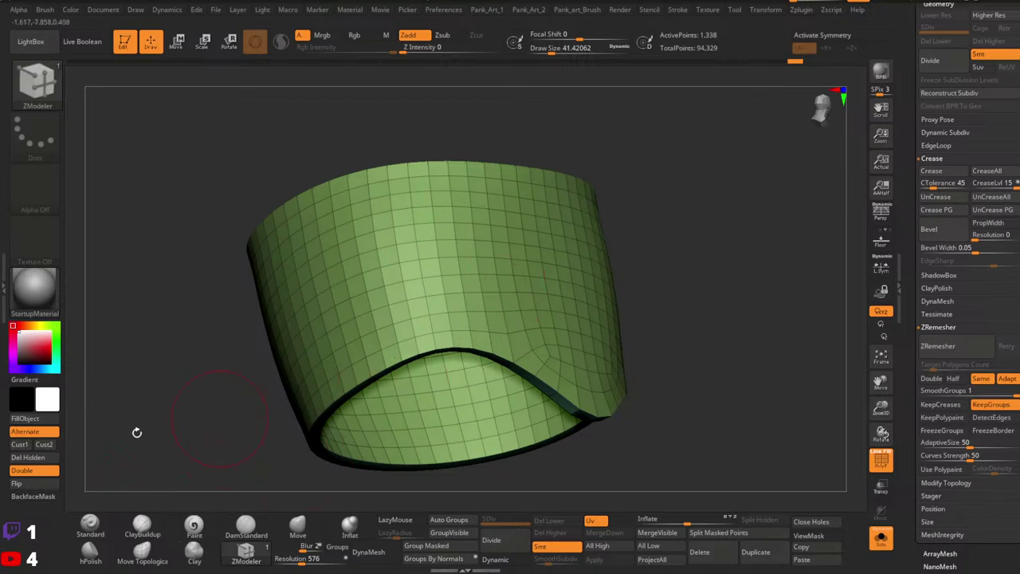
Turn off double-sided display, flip the armband's normals, and inspect the thickened band from several sides.
click(29, 472)
click(28, 484)
right_drag(565, 296, 592, 271)
ctrl+right_drag(592, 271, 599, 248)
right_drag(599, 248, 565, 266)
alt+right_drag(707, 272, 666, 217)
right_drag(666, 217, 654, 279)
ctrl+right_drag(654, 278, 657, 307)
ctrl+right_drag(657, 307, 733, 288)
Crease the armband's polygroup borders at crease level 1 and enable dynamic subdivision with a raised SmoothSubdiv level.
key(1)
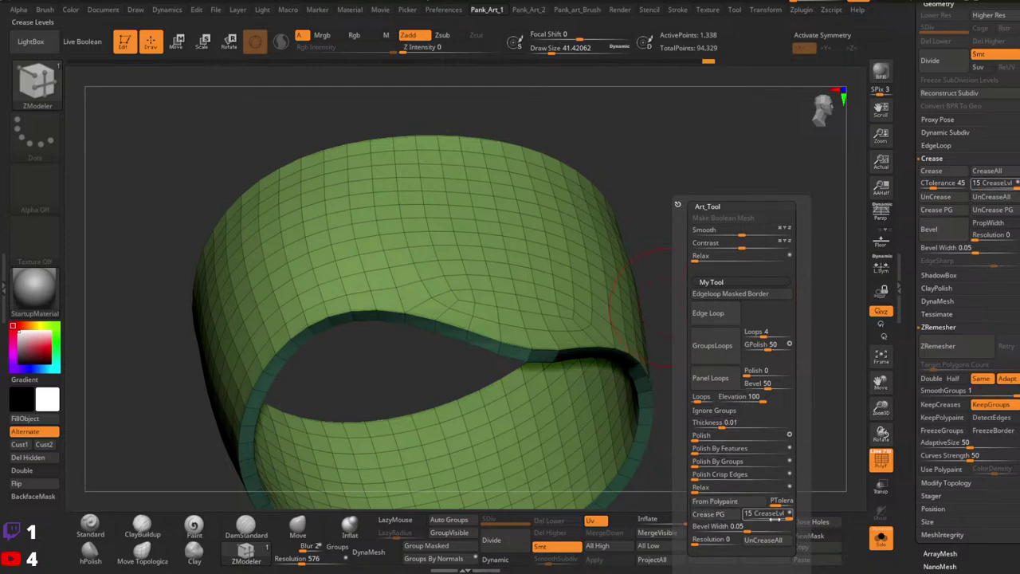
click(502, 559)
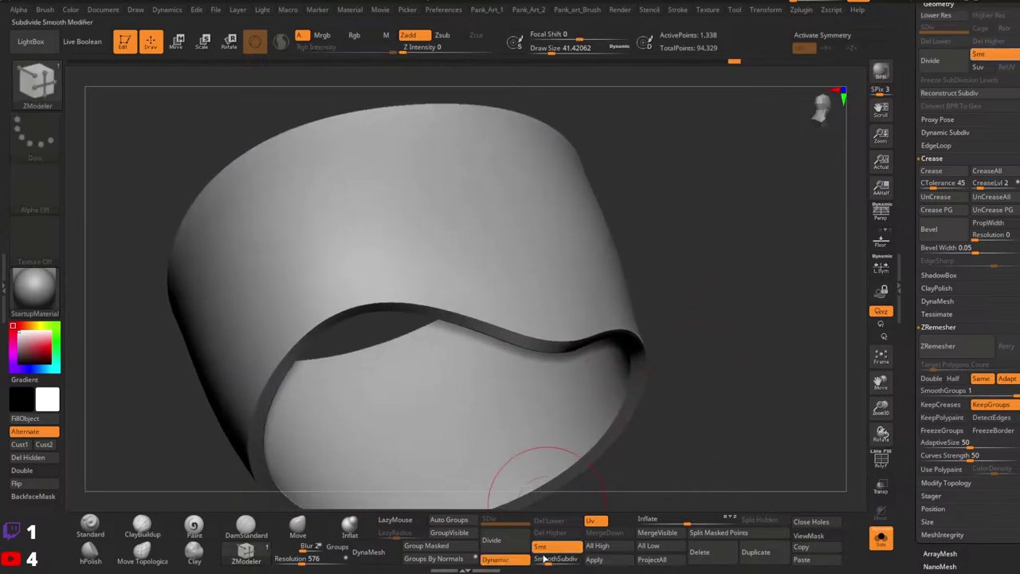
key(Return)
key(1)
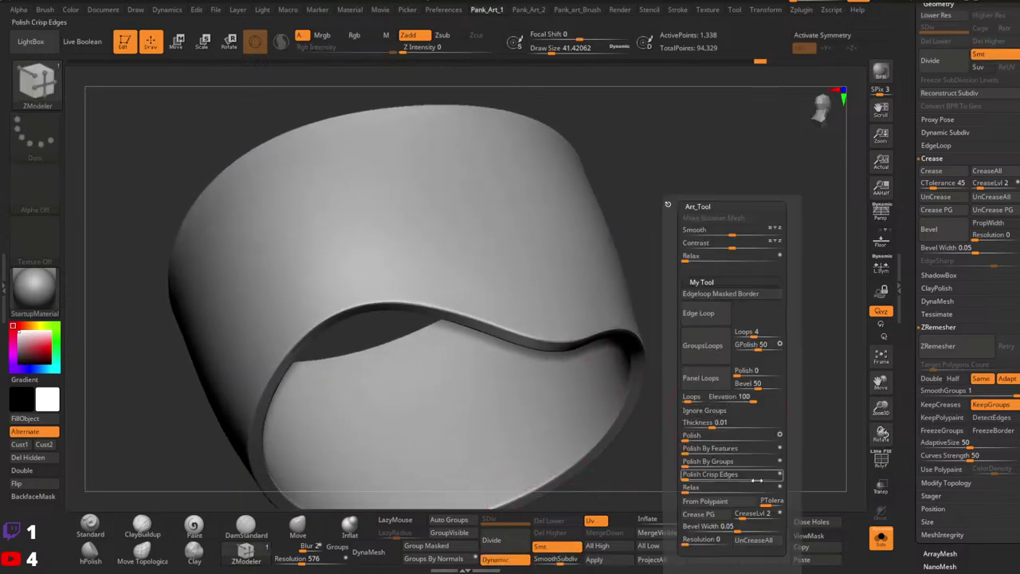
key(Return)
Turn off Solo and show the armband's wireframe with transparency against the original armband, with the Move brush ready at size 56.
ctrl+right_drag(488, 476, 718, 466)
click(881, 538)
mouse_move(714, 378)
ctrl+right_down()
mouse_move(741, 372)
mouse_move(538, 482)
ctrl+right_up()
click(298, 526)
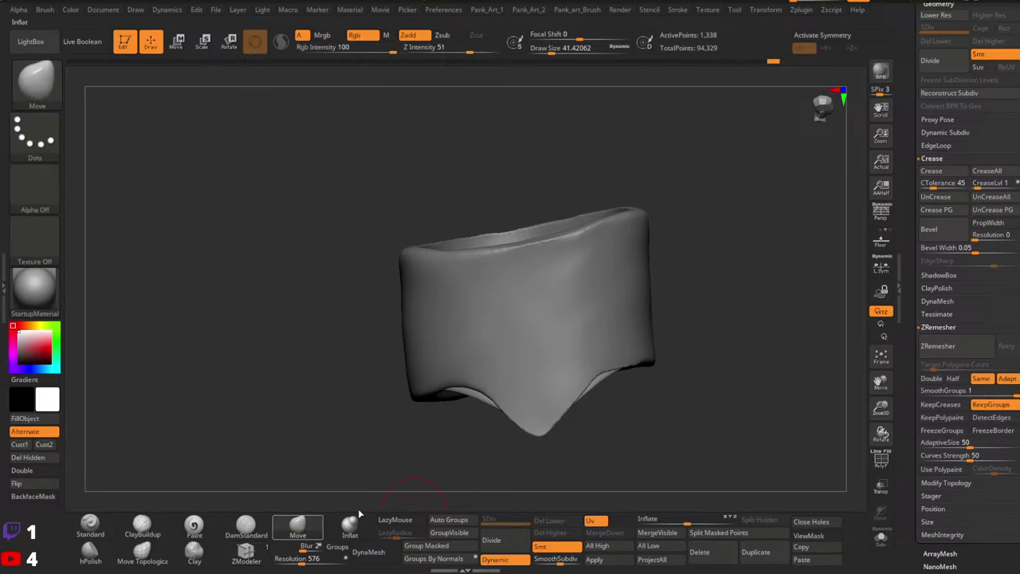
key(shift+f)
mouse_move(643, 375)
ctrl+right_down()
mouse_move(617, 407)
mouse_move(652, 377)
ctrl+right_up()
key(space)
drag(492, 360, 498, 360)
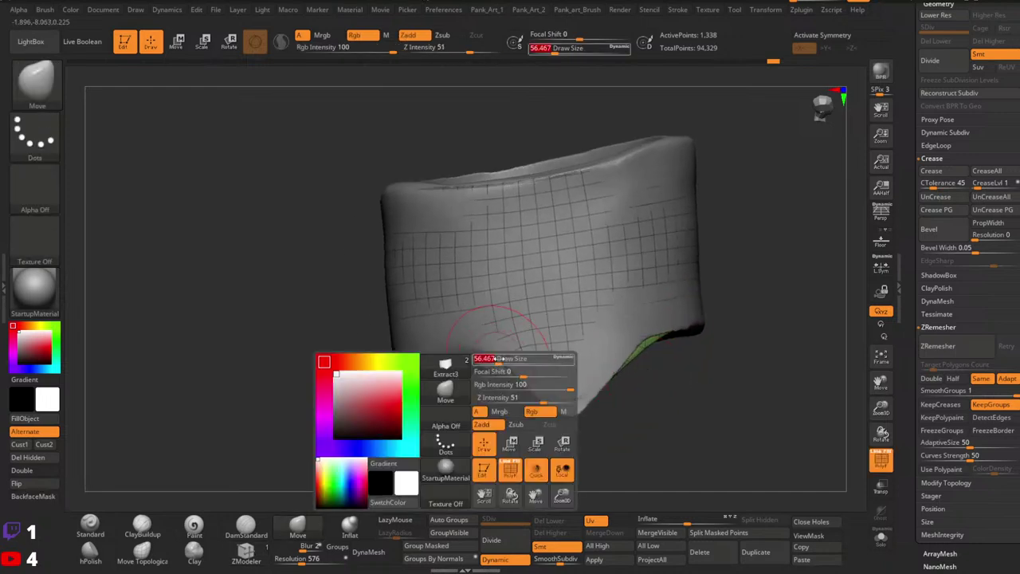
click(880, 488)
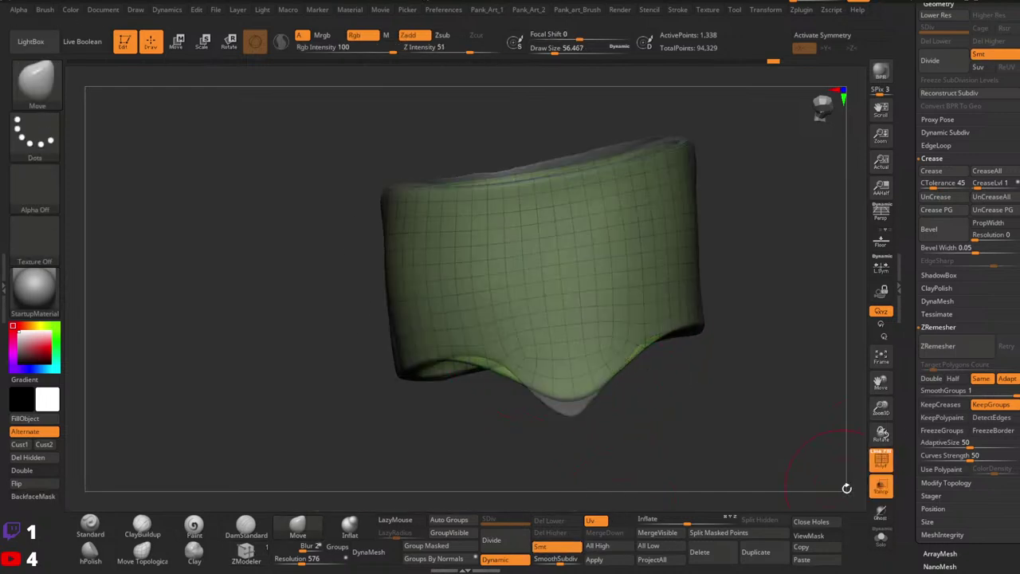
right_drag(637, 442, 574, 430)
ctrl+right_drag(574, 430, 539, 422)
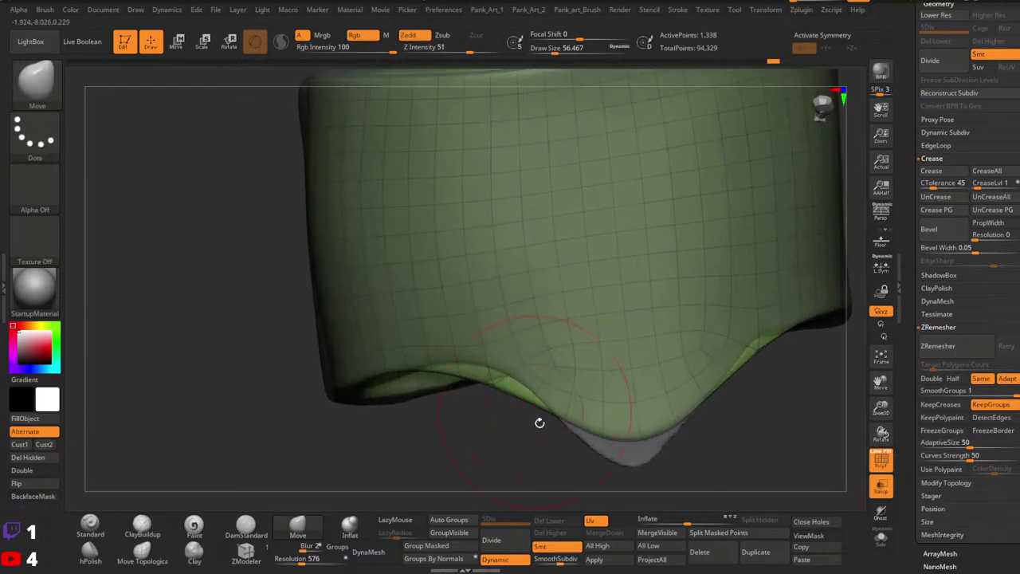
Turn off dynamic subdivision and pull the armband's pointed tab down to the original's tip with the Move brush at draw size about 46.
click(496, 560)
key(space)
drag(499, 363, 495, 364)
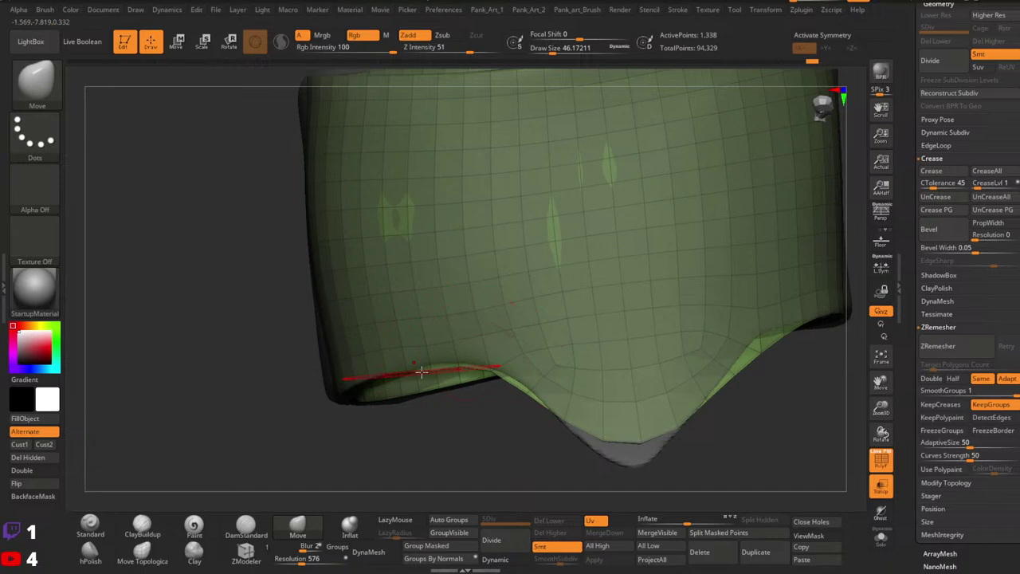
mouse_move(694, 374)
alt+right_down()
mouse_move(610, 346)
mouse_move(679, 316)
mouse_move(652, 198)
alt+right_up()
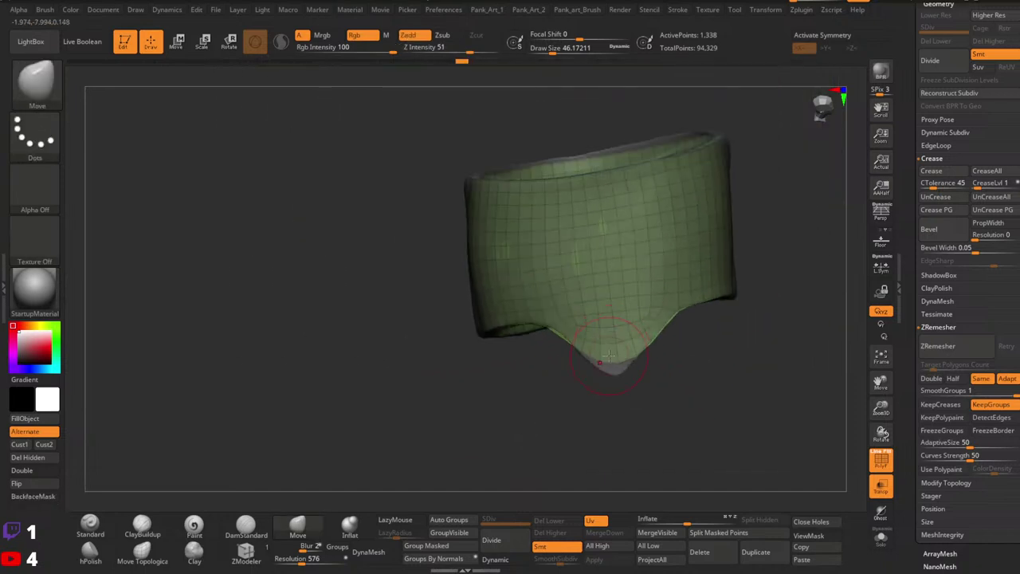
ctrl+right_drag(611, 341, 610, 369)
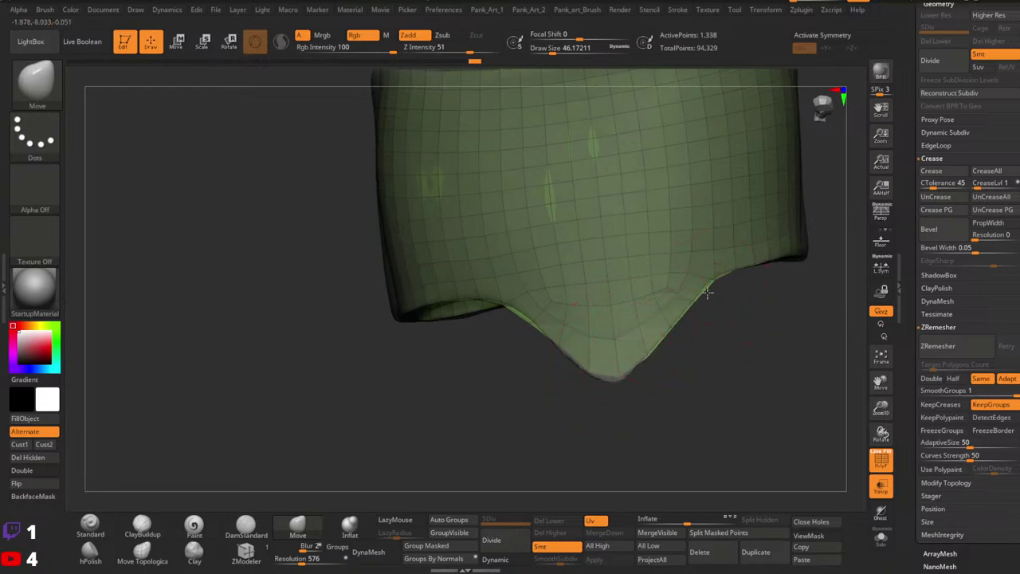
ctrl+right_drag(707, 293, 779, 374)
Turn off transparency, hide the original armband, and inspect the new band smoothed with dynamic subdivision and without its wireframe.
click(883, 483)
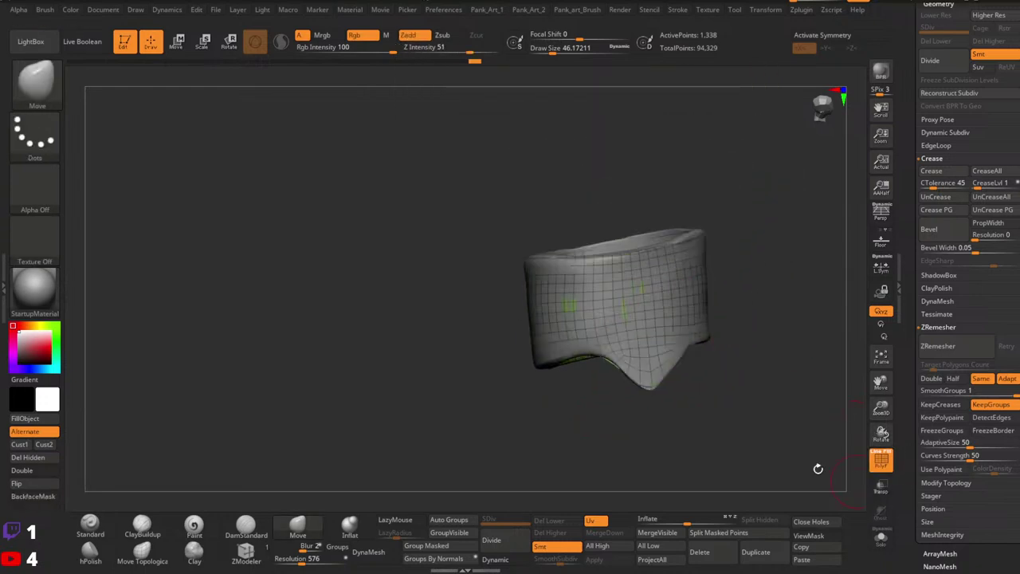
ctrl+right_drag(692, 350, 750, 359)
drag(909, 390, 907, 478)
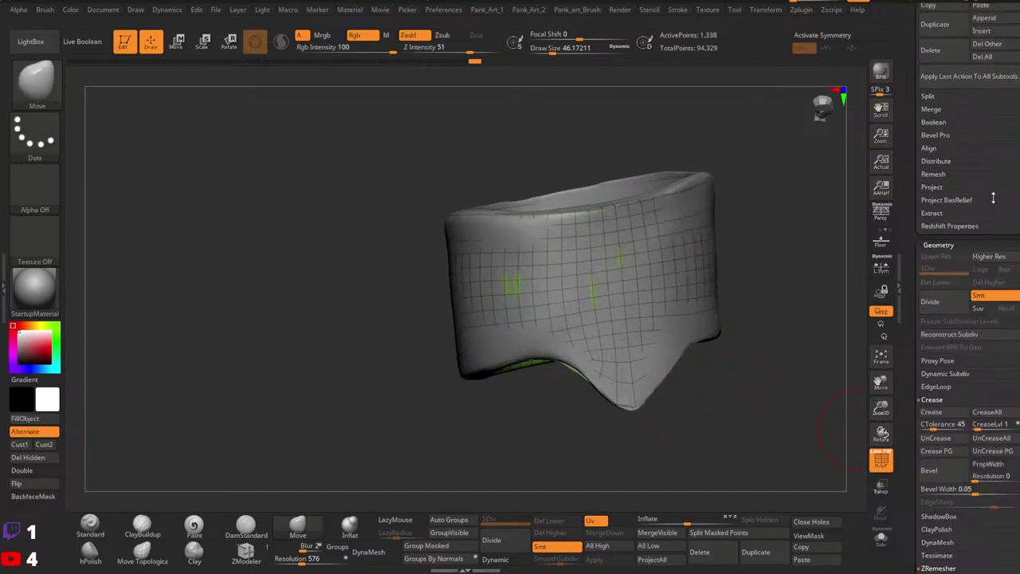
scroll(1006, 144, up, 8)
click(1015, 55)
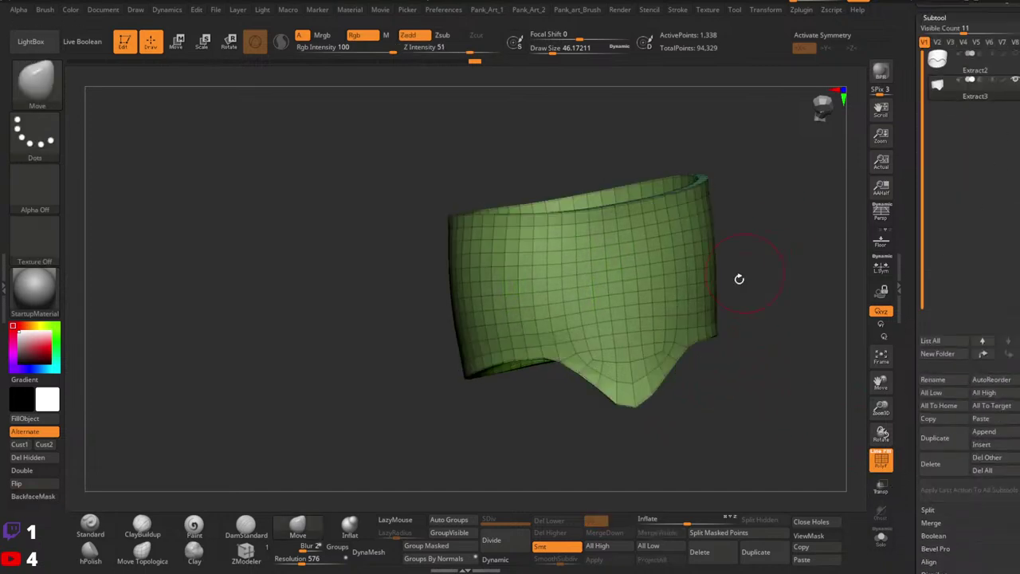
right_drag(738, 278, 736, 280)
click(504, 559)
key(shift+f)
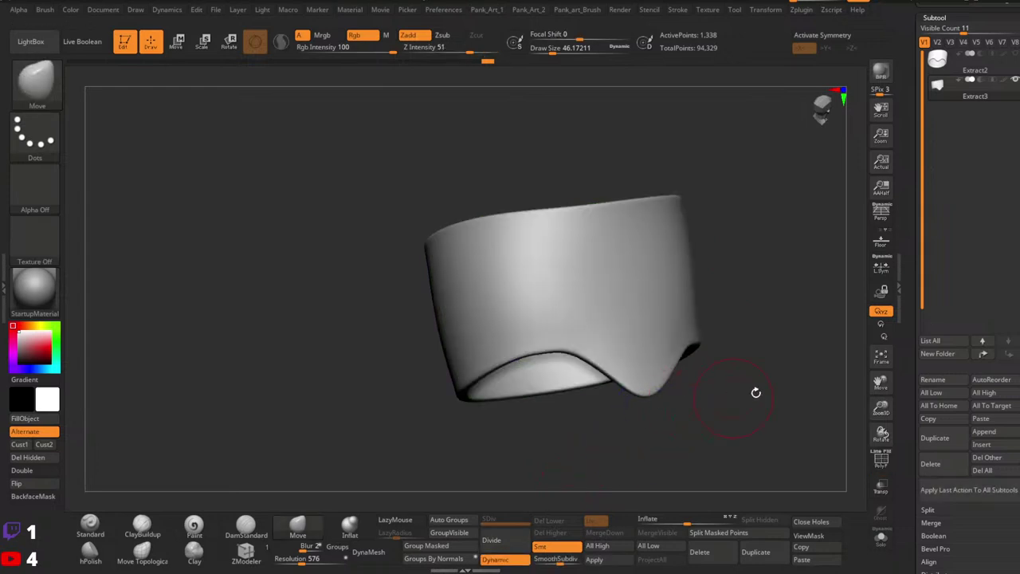
ctrl+right_drag(756, 391, 749, 363)
right_drag(749, 362, 713, 331)
right_drag(714, 331, 734, 442)
Copy the finished armband subtool, paste it below Extract2_1 in the full character tool, and hide the old Extract2_1 armband.
click(802, 548)
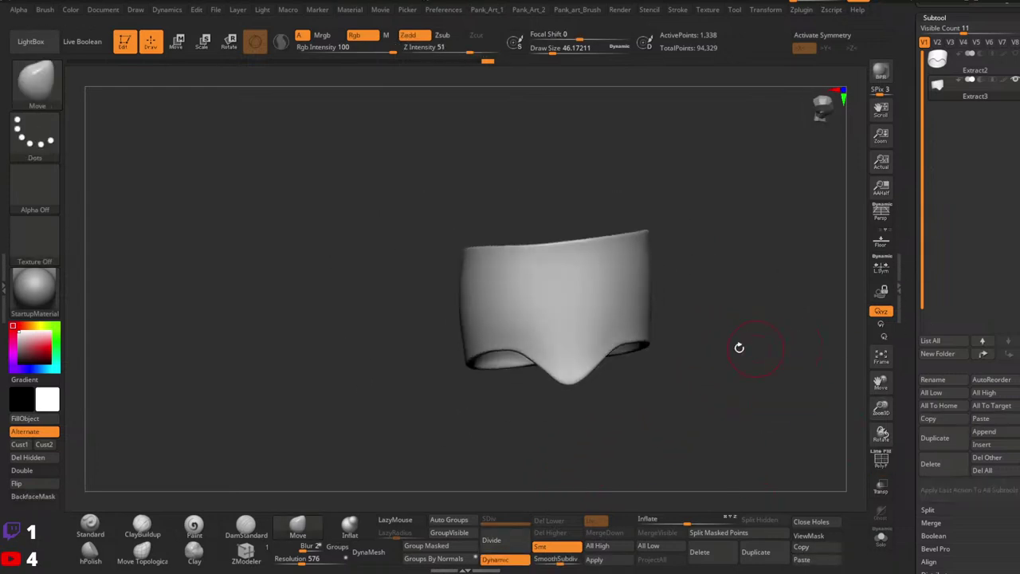
key(w)
mouse_move(909, 389)
mouse_down()
mouse_move(913, 257)
mouse_move(913, 398)
mouse_up()
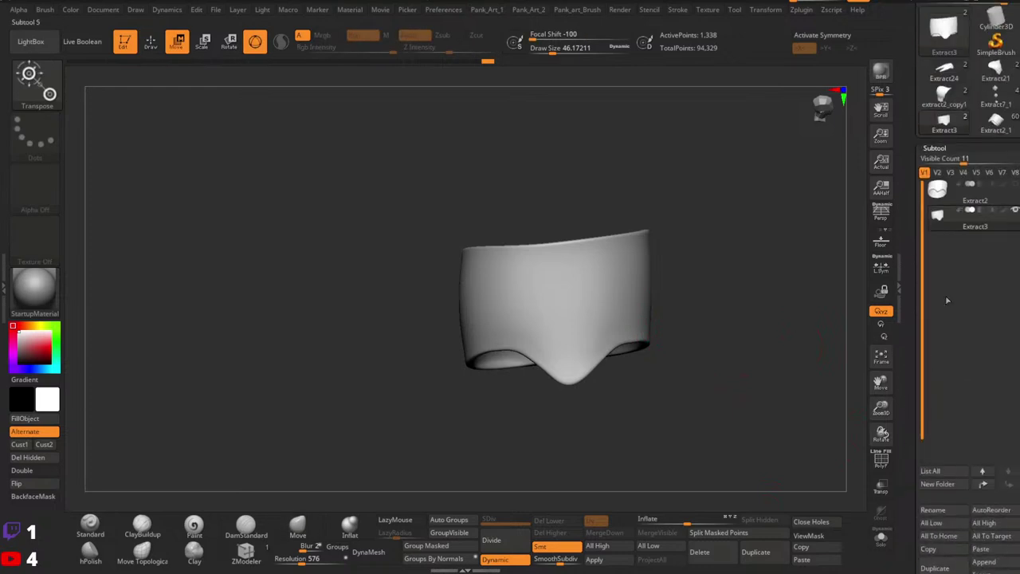
click(986, 125)
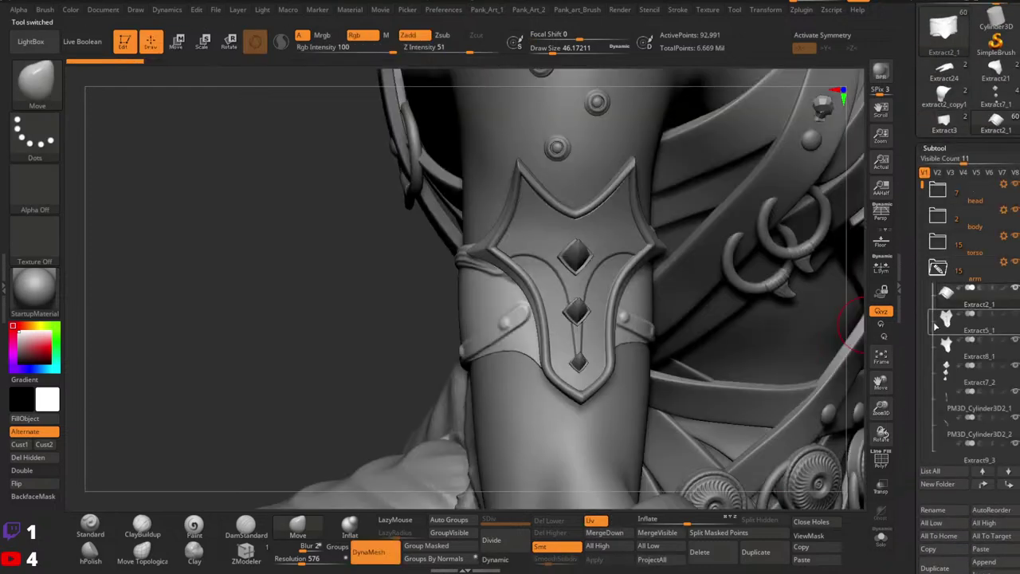
click(802, 560)
click(1014, 289)
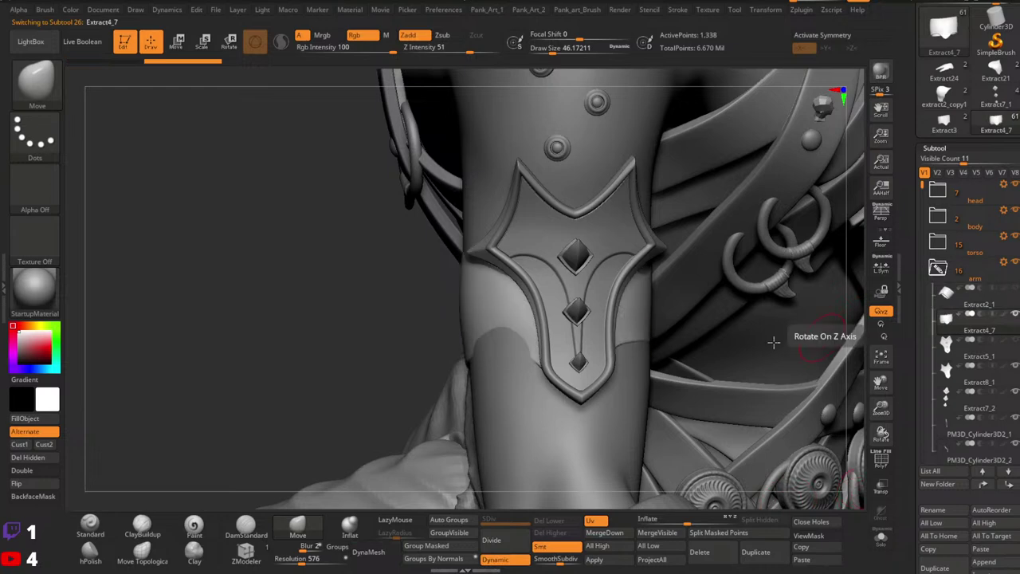
Isolate the pasted armband, align the transform gizmo to its axis with a transpose line, and show the whole character again.
ctrl+right_drag(618, 395, 578, 237)
key(w)
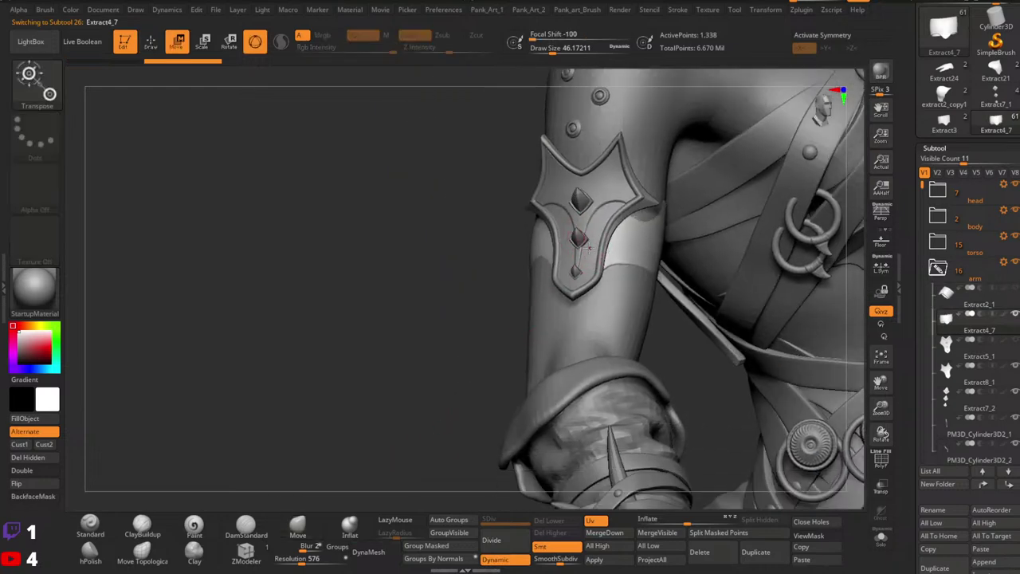
alt+right_drag(371, 171, 422, 307)
click(881, 538)
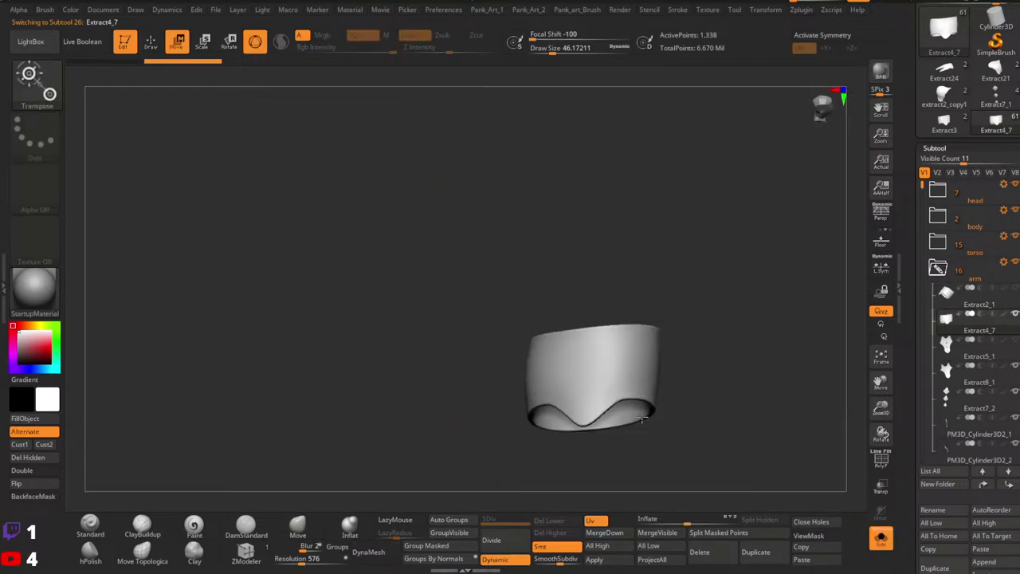
mouse_move(590, 383)
right_down()
mouse_move(573, 375)
mouse_move(594, 368)
right_up()
alt+right_drag(594, 368, 573, 330)
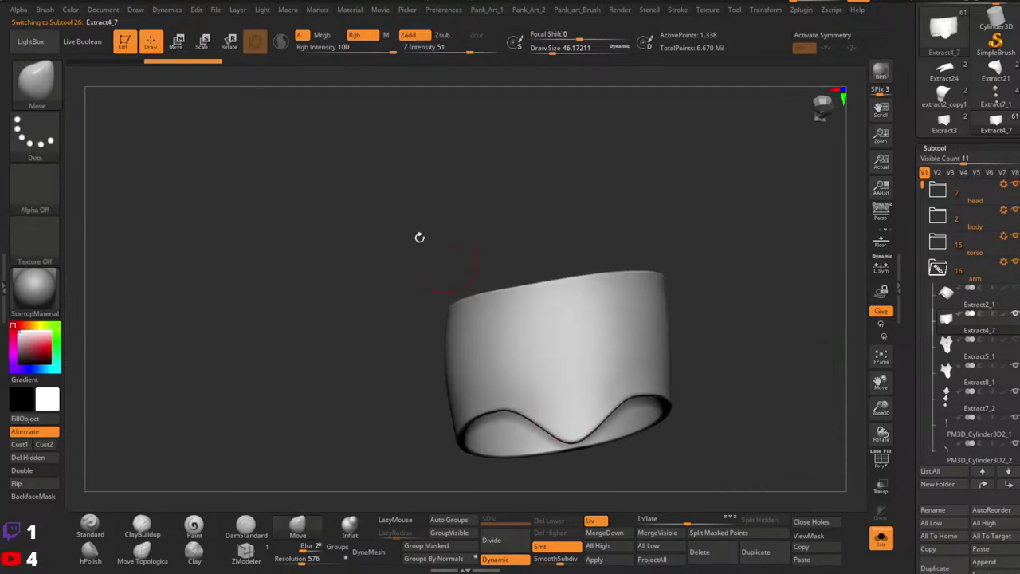
click(257, 45)
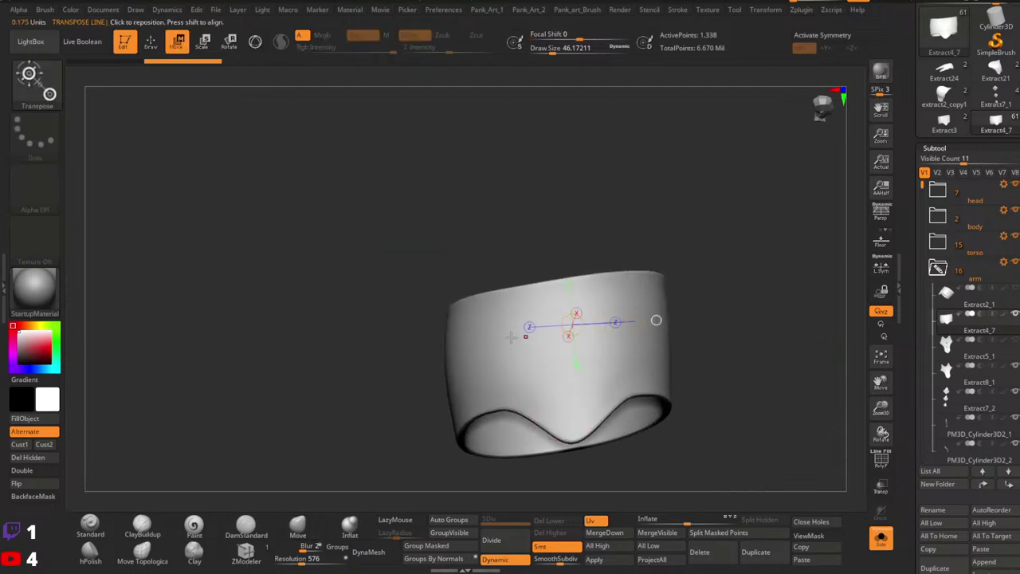
click(481, 334)
drag(563, 320, 572, 407)
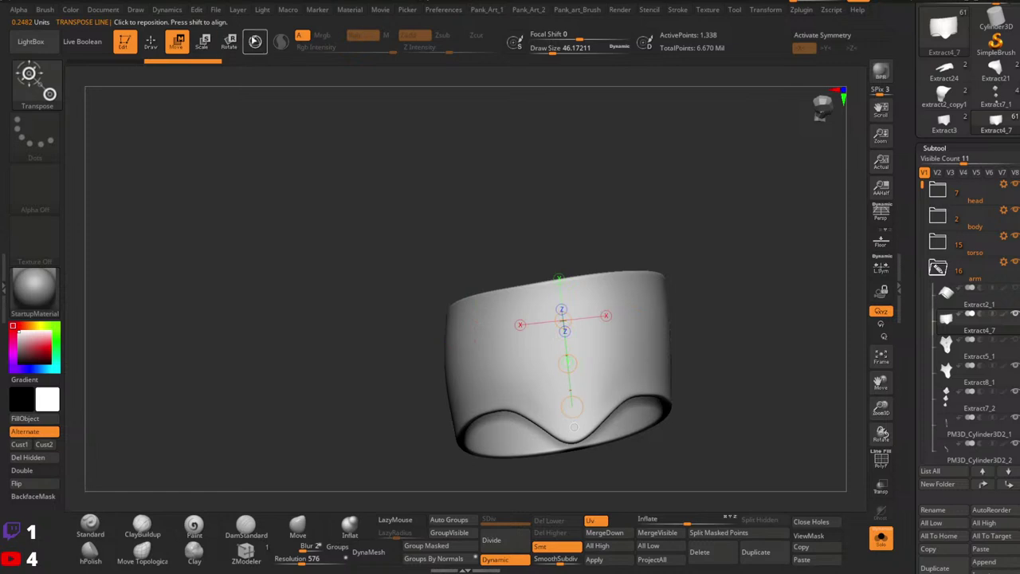
key(y)
click(544, 229)
click(884, 542)
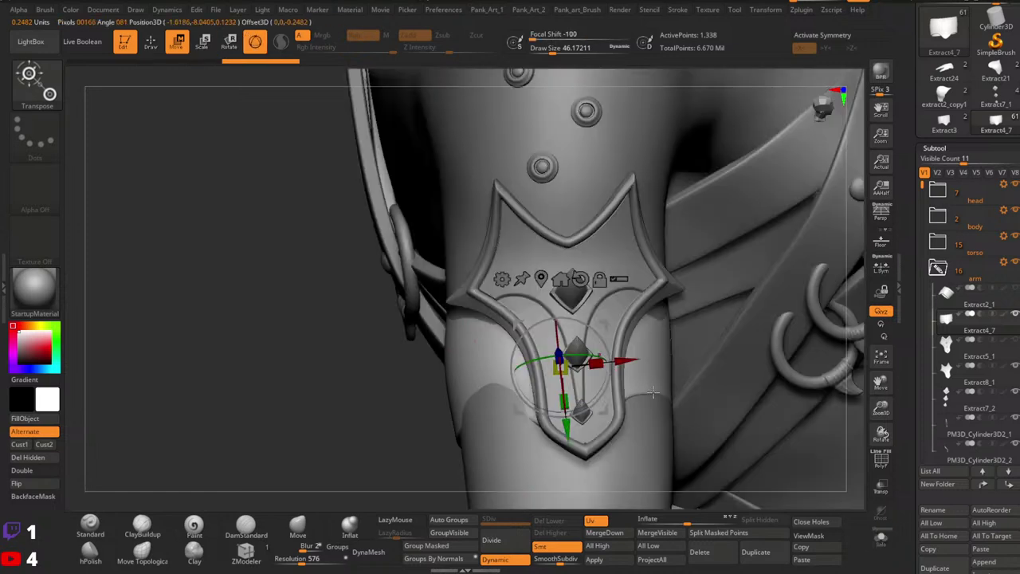
Scale the armband uniformly to fit around the upper arm, finishing with an enlargement of about 1.06.
drag(559, 370, 541, 370)
right_drag(705, 431, 676, 325)
right_drag(614, 345, 551, 348)
drag(507, 312, 523, 311)
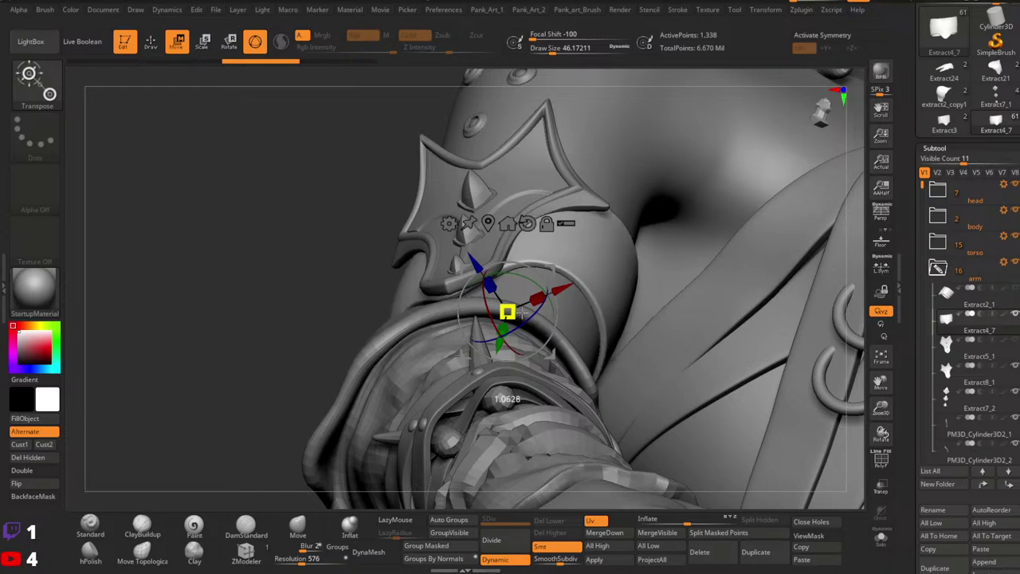
Adjust the armband's lower edge beside the plate with the Move brush at draw size about 90, undoing the last stroke.
key(q)
mouse_move(560, 250)
right_down()
mouse_move(576, 255)
mouse_move(487, 252)
right_up()
key(space)
drag(485, 254, 488, 253)
right_drag(334, 479, 371, 362)
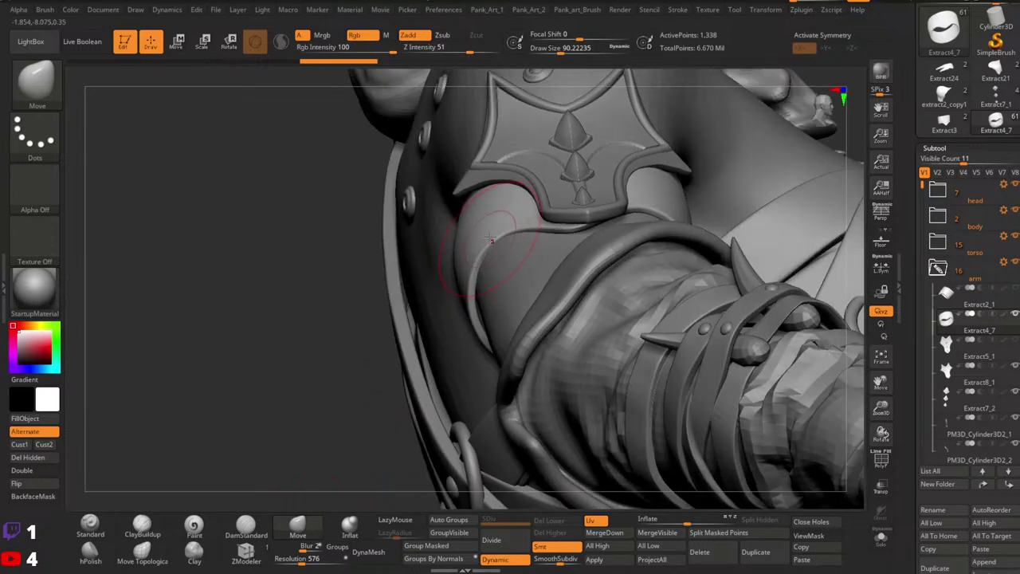
key(space)
drag(490, 239, 497, 237)
key(space)
right_drag(497, 199, 496, 241)
key(ctrl+z)
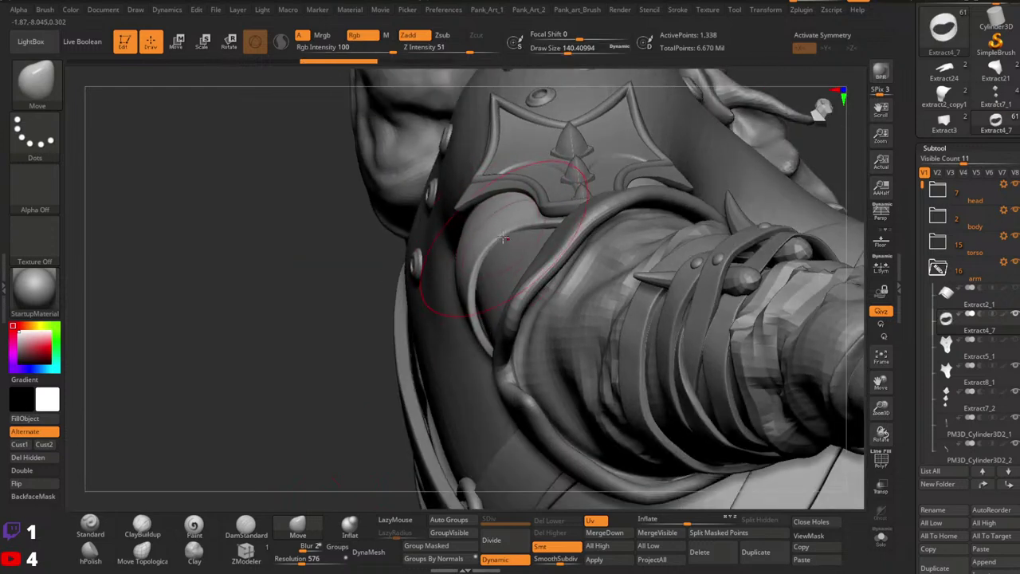
Pull the armband's outer lower edge closer to the arm with the Move brush at draw size about 120.
key(space)
drag(500, 235, 499, 236)
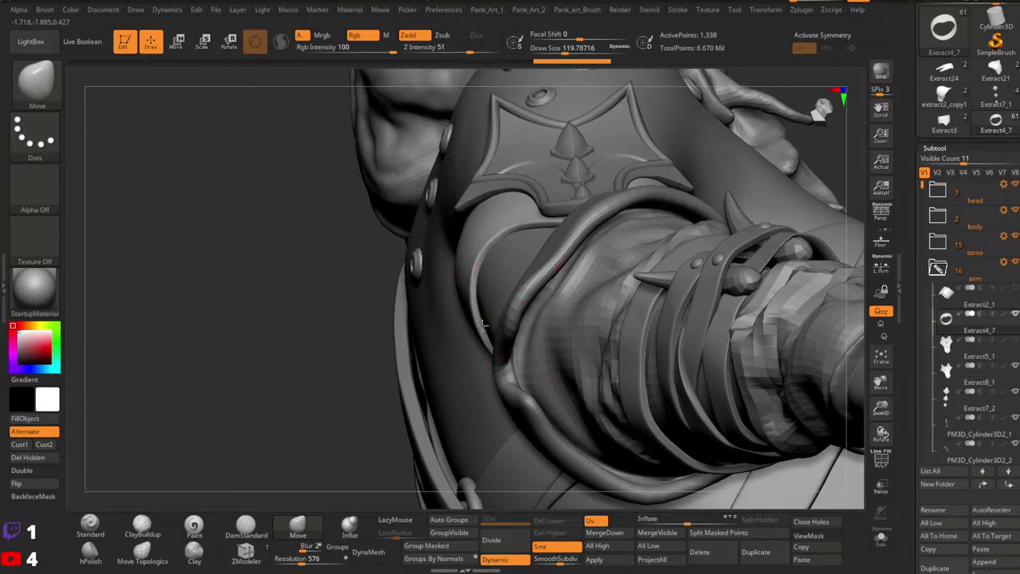
drag(480, 320, 485, 312)
key(space)
drag(503, 235, 500, 235)
mouse_move(499, 239)
right_down()
mouse_move(510, 292)
mouse_move(494, 173)
mouse_move(542, 294)
mouse_move(604, 303)
mouse_move(574, 320)
right_up()
Turn off dynamic subdivision and shape the armband's rear edges around the arm with the Move brush at draw size about 149.
key(space)
drag(583, 332, 590, 332)
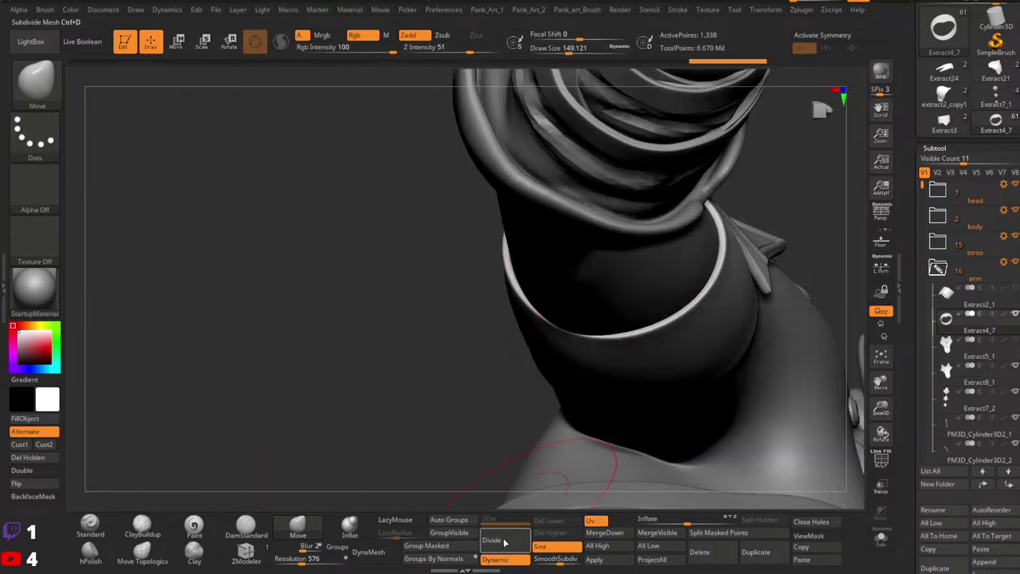
click(504, 560)
right_drag(556, 442, 564, 334)
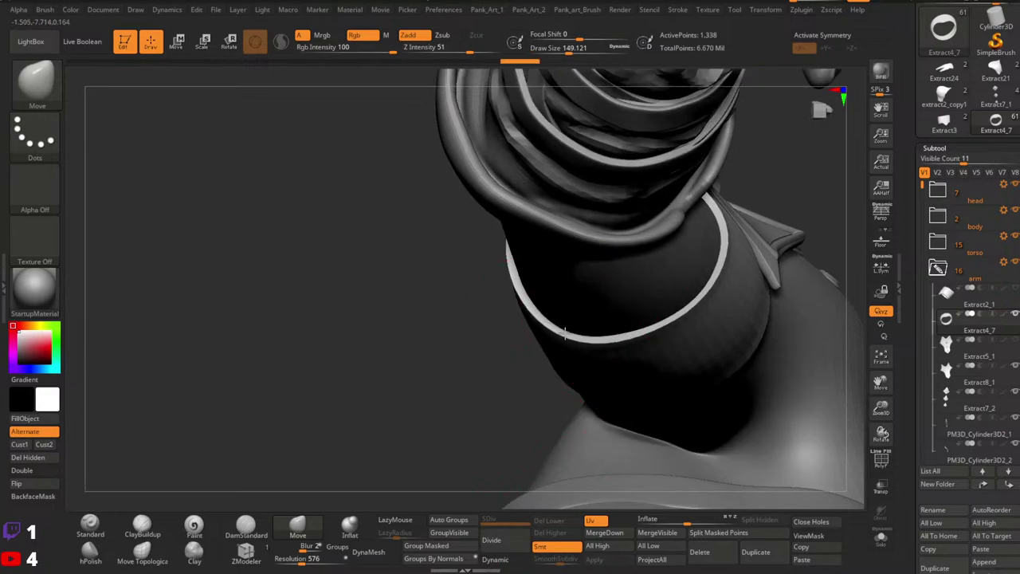
mouse_move(662, 304)
right_down()
mouse_move(687, 328)
mouse_move(587, 298)
mouse_move(518, 311)
mouse_move(525, 177)
right_up()
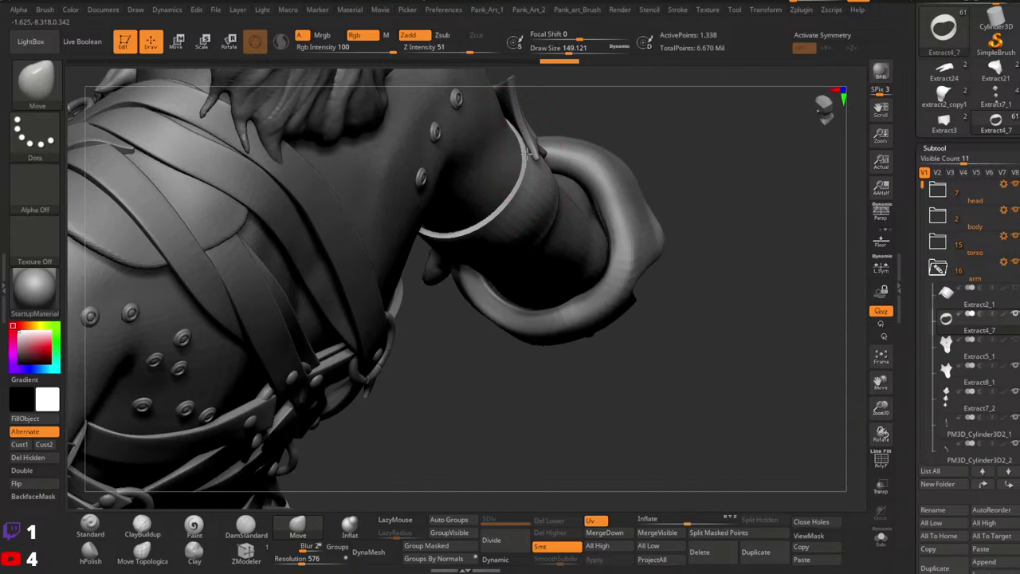
drag(522, 166, 536, 171)
Try to reshape the armband's upper edge near the armpit at draw size about 136, then undo the strokes.
mouse_move(550, 180)
right_down()
mouse_move(567, 215)
mouse_move(502, 234)
mouse_move(489, 303)
right_up()
key(space)
drag(469, 293, 456, 280)
click(469, 296)
mouse_move(455, 280)
ctrl+right_down()
mouse_move(447, 273)
mouse_move(478, 247)
mouse_move(530, 267)
mouse_move(582, 251)
ctrl+right_up()
key(s)
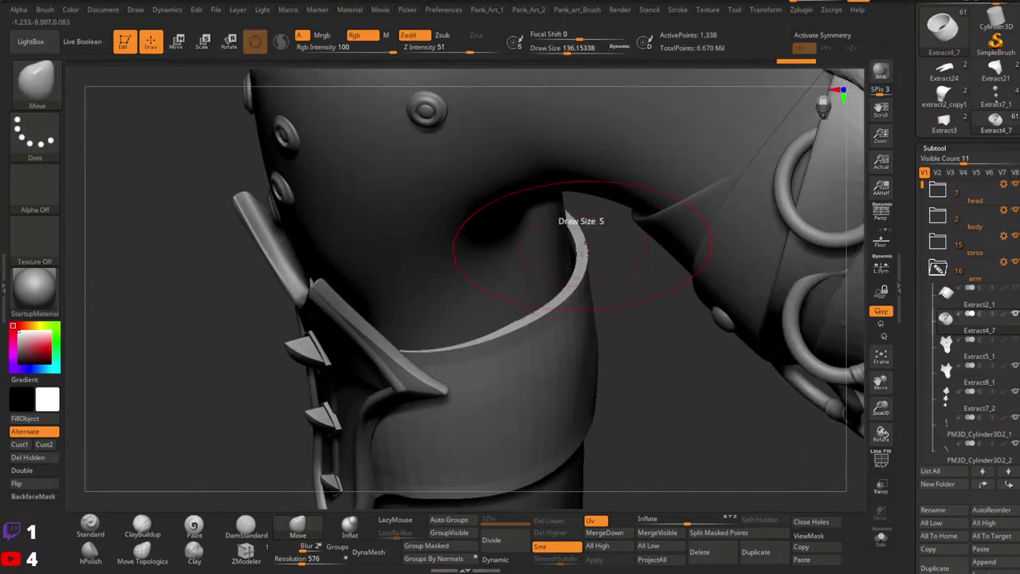
drag(567, 256, 581, 250)
key(ctrl+z)
right_drag(581, 251, 588, 278)
key(ctrl+z)
Push the armband's upper edge near the armpit closer to the arm with the Move brush at draw size about 192.
key(space)
click(580, 264)
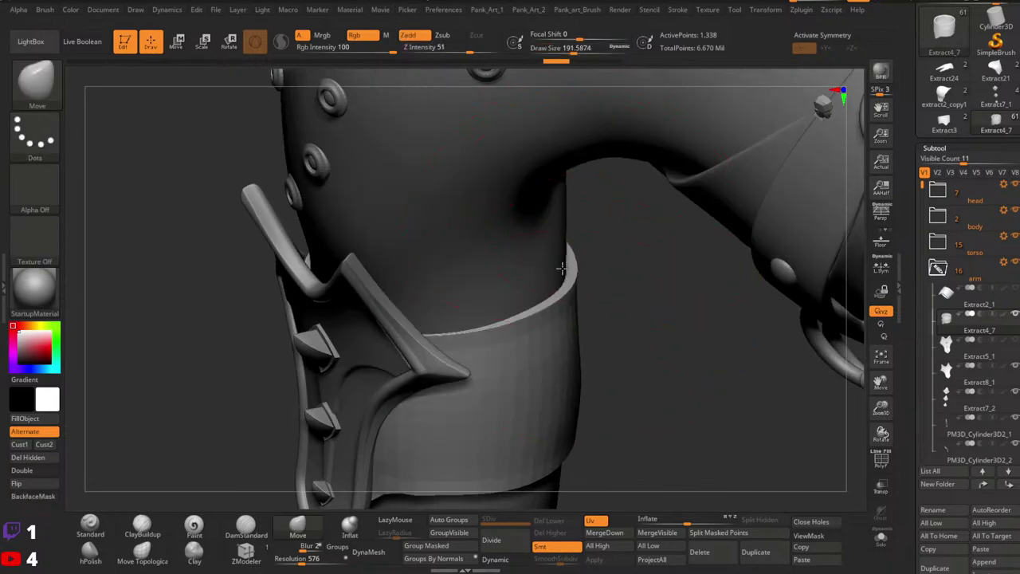
drag(562, 268, 560, 270)
Refine the armband's fit on the side next to the decorative plate with the Move brush at draw size 112.
mouse_move(561, 269)
right_down()
mouse_move(550, 248)
mouse_move(467, 278)
right_up()
key(space)
click(477, 276)
key(space)
click(466, 278)
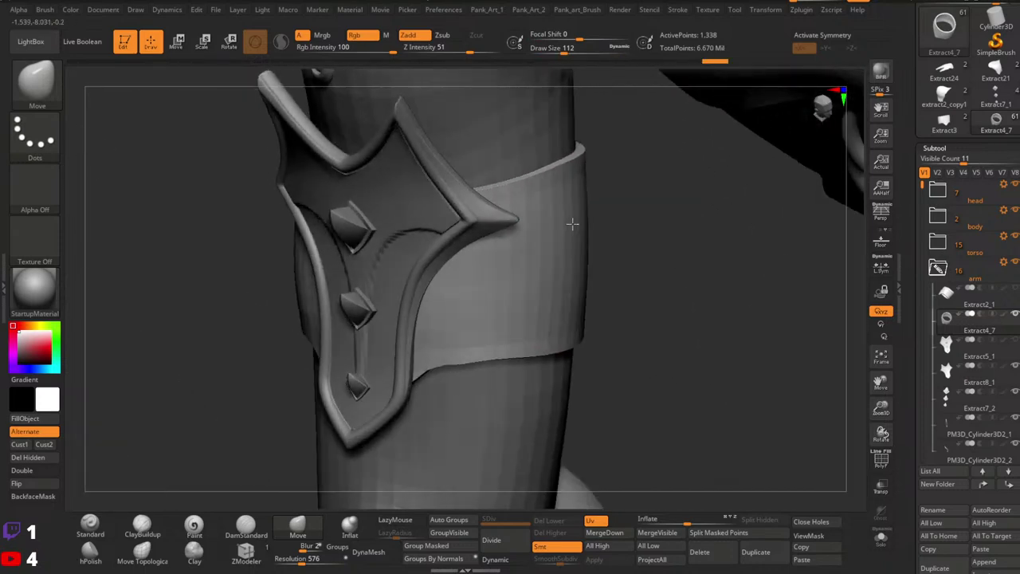
mouse_move(572, 224)
right_down()
mouse_move(663, 274)
mouse_move(570, 270)
right_up()
Fit the armband's lower rim around the inner arm with the Move brush at draw size about 101.
key(space)
drag(689, 272, 694, 272)
mouse_move(691, 275)
right_down()
mouse_move(660, 286)
mouse_move(587, 278)
mouse_move(593, 198)
mouse_move(607, 257)
mouse_move(626, 279)
mouse_move(669, 239)
mouse_move(590, 231)
right_up()
key(space)
drag(563, 245, 567, 245)
mouse_move(571, 241)
right_down()
mouse_move(667, 303)
mouse_move(617, 277)
right_up()
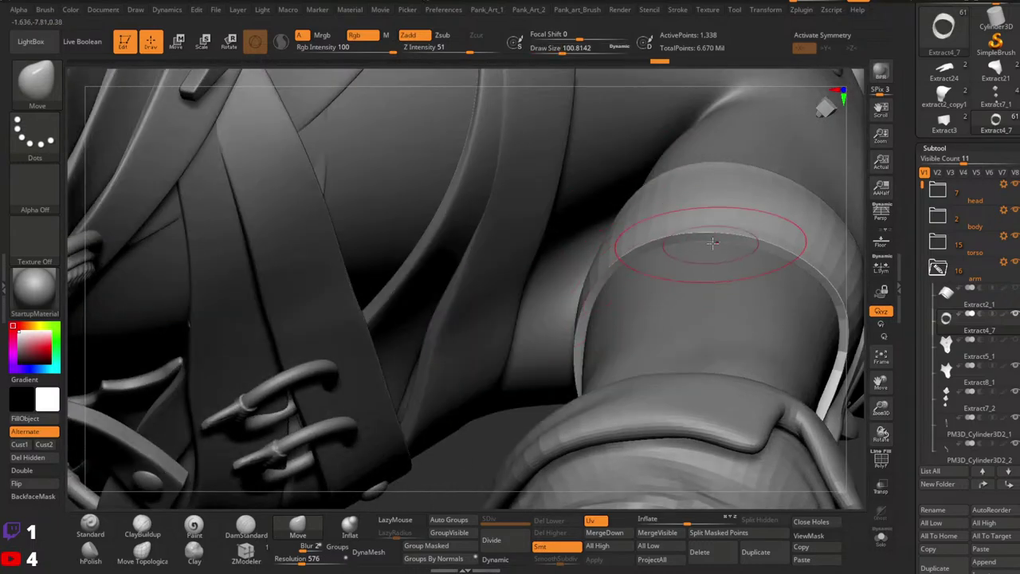
right_drag(608, 343, 577, 340)
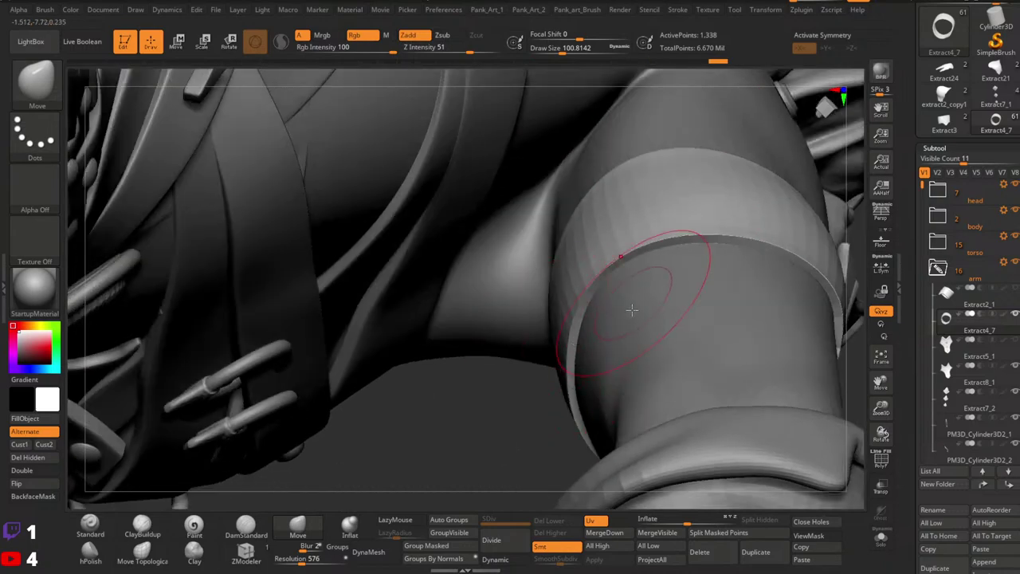
Even out the rear face of the armband with the Move brush at draw size about 192.
mouse_move(632, 310)
right_down()
mouse_move(671, 275)
mouse_move(693, 228)
right_up()
key(space)
drag(644, 195, 660, 195)
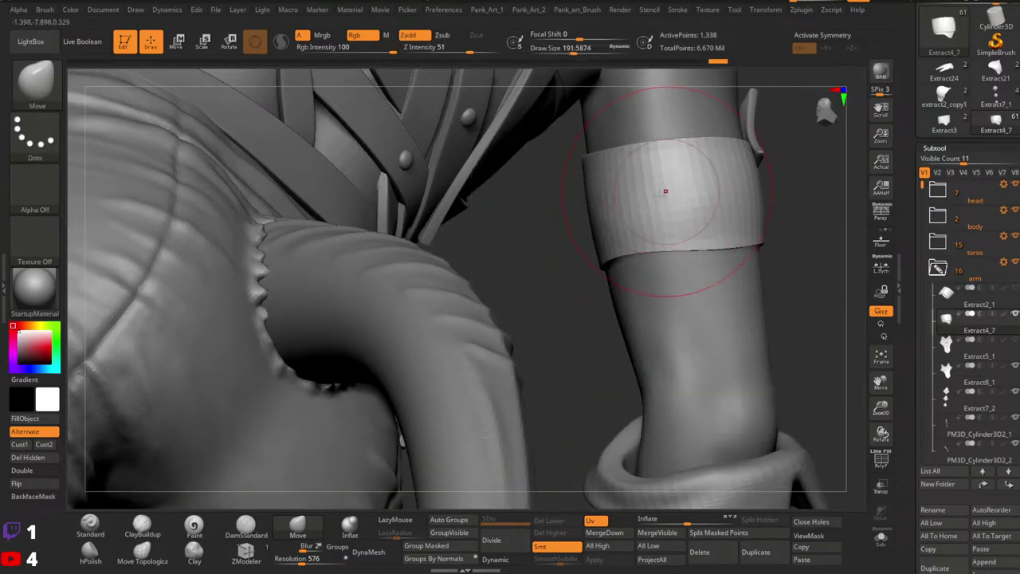
mouse_move(664, 191)
right_down()
mouse_move(618, 247)
mouse_move(682, 274)
right_up()
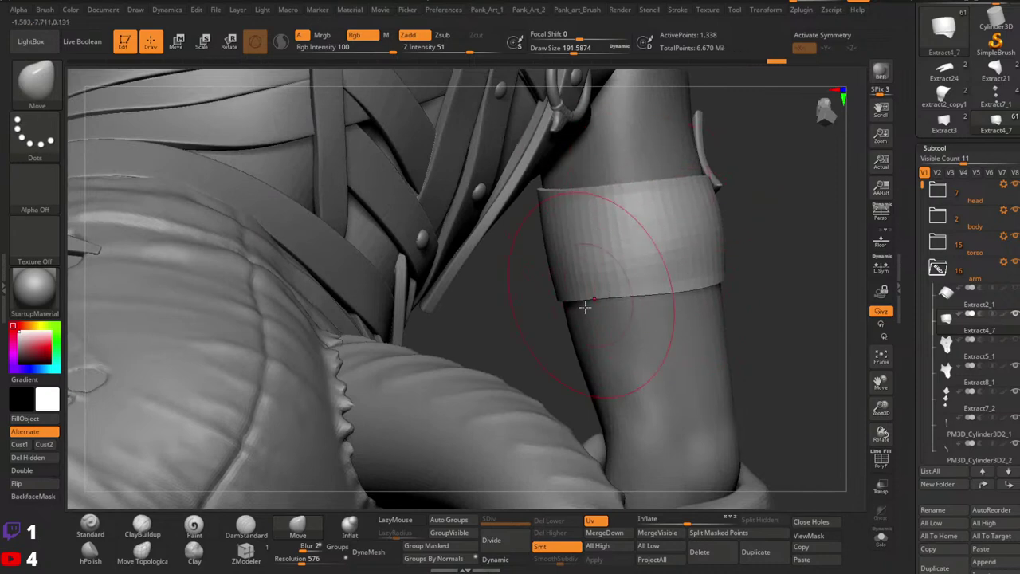
Adjust the armband's rear upper and lower edges at draw sizes about 245 and 154, and check the fit on the whole figure.
right_drag(632, 291, 668, 289)
key(space)
drag(673, 289, 683, 289)
right_drag(717, 240, 709, 188)
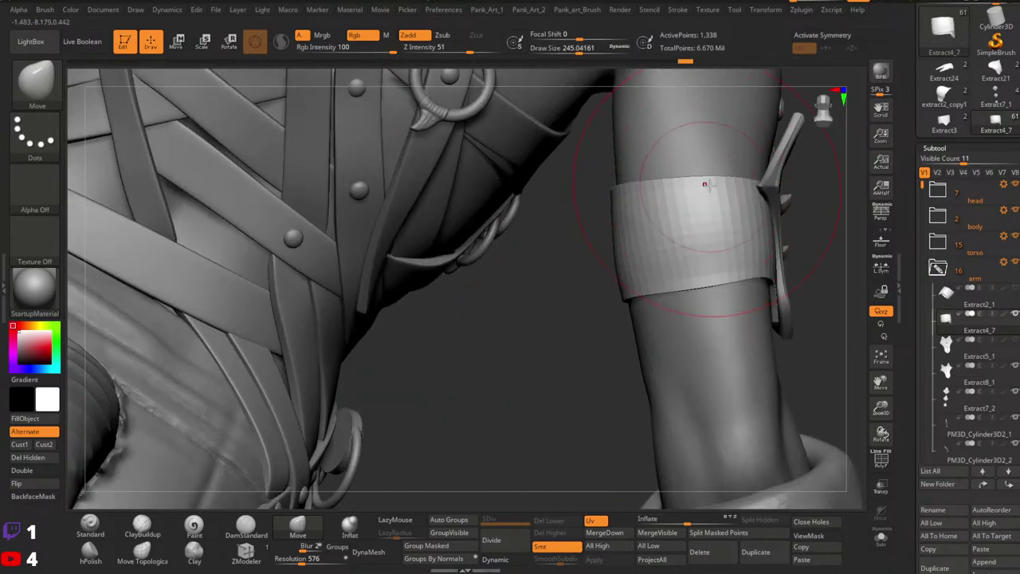
key(space)
drag(720, 179, 712, 177)
mouse_move(713, 177)
right_down()
mouse_move(729, 255)
mouse_move(751, 288)
mouse_move(779, 274)
mouse_move(642, 272)
right_up()
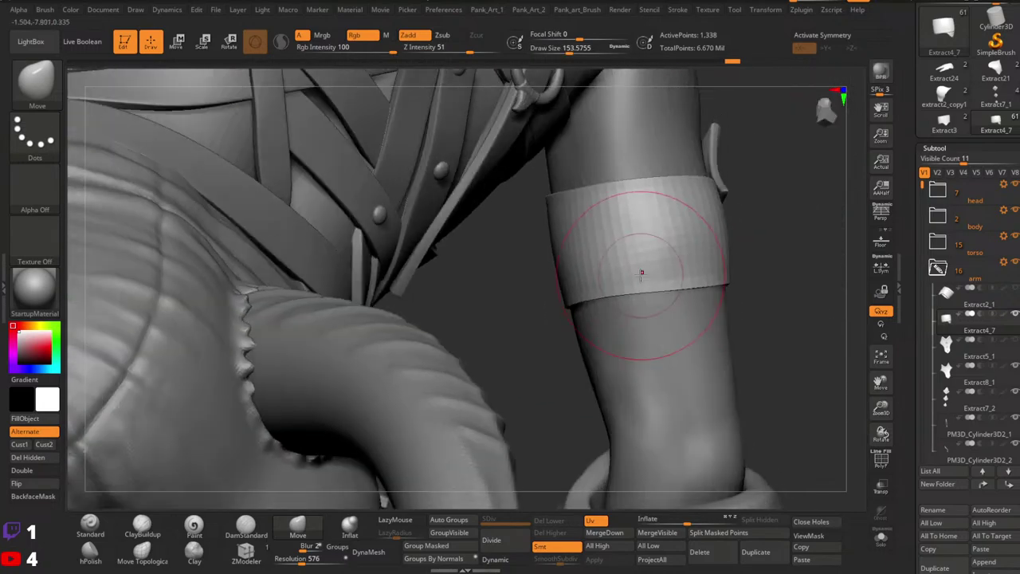
ctrl+right_drag(738, 228, 687, 233)
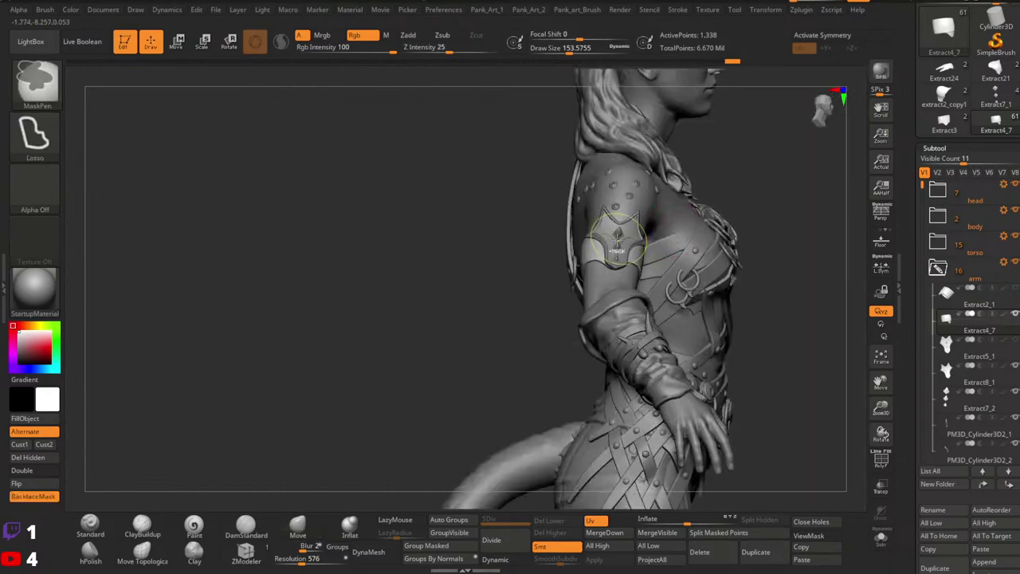
ctrl+right_drag(615, 236, 616, 314)
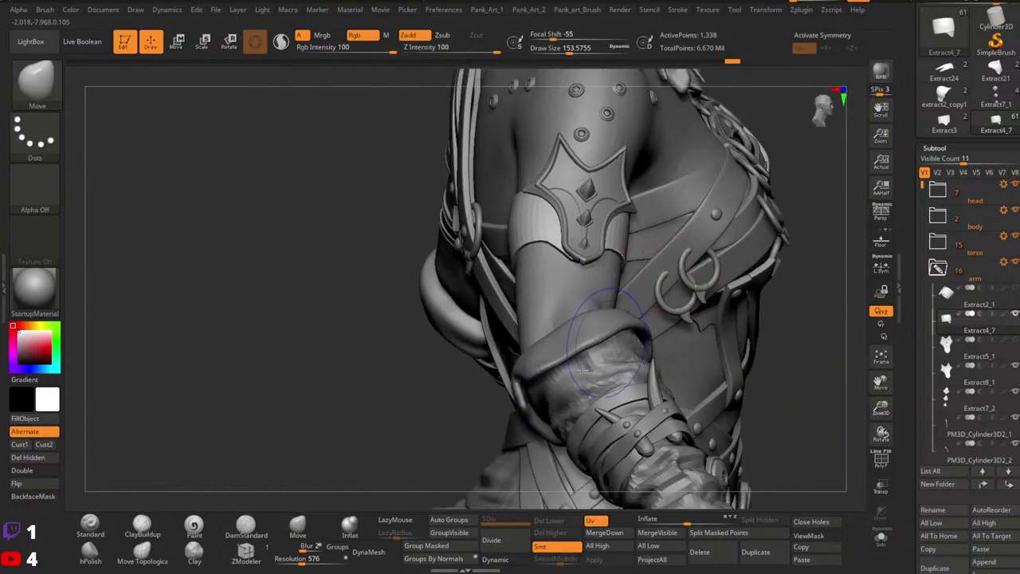
Turn on dynamic subdivision for the armband and check its shape around the inner arm.
key(shift+f)
click(502, 559)
key(shift+f)
right_drag(454, 319, 451, 279)
mouse_move(629, 267)
ctrl+right_down()
mouse_move(571, 249)
mouse_move(612, 265)
mouse_move(586, 225)
mouse_move(624, 226)
mouse_move(638, 239)
mouse_move(563, 258)
mouse_move(588, 278)
ctrl+right_up()
right_click(588, 279)
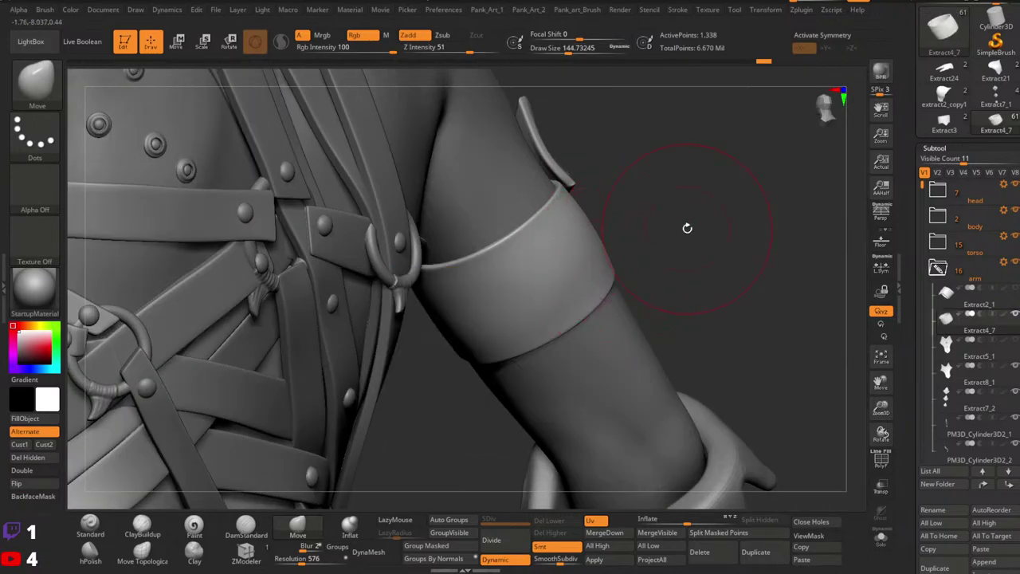
Choose the ClayBuildup brush at draw size about 62 and start smoothing the armband's rear face.
click(139, 530)
mouse_move(629, 289)
alt+right_down()
mouse_move(733, 312)
mouse_move(735, 301)
alt+right_up()
key(space)
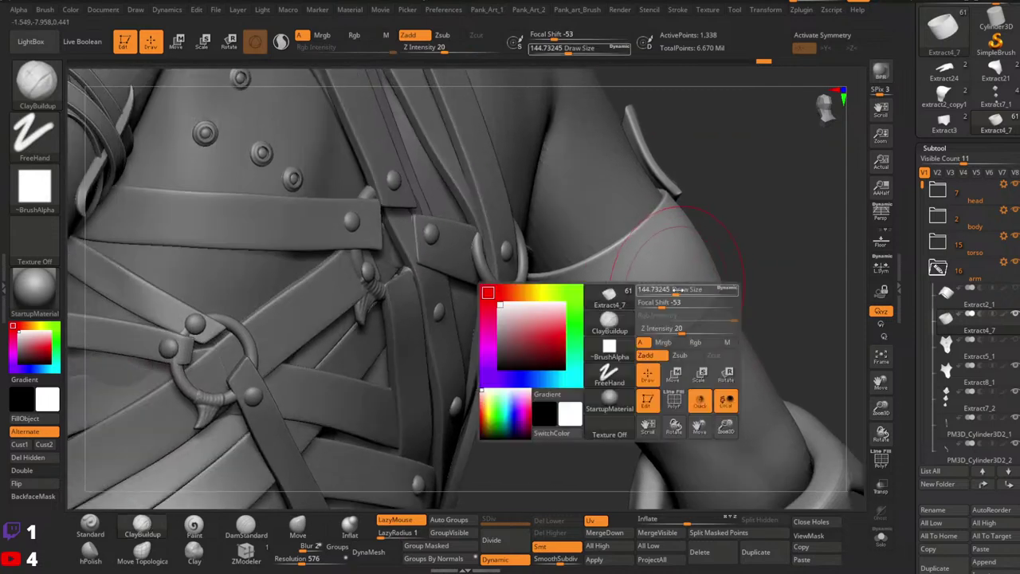
mouse_move(694, 292)
mouse_down()
mouse_move(672, 291)
mouse_move(663, 319)
mouse_move(692, 289)
mouse_up()
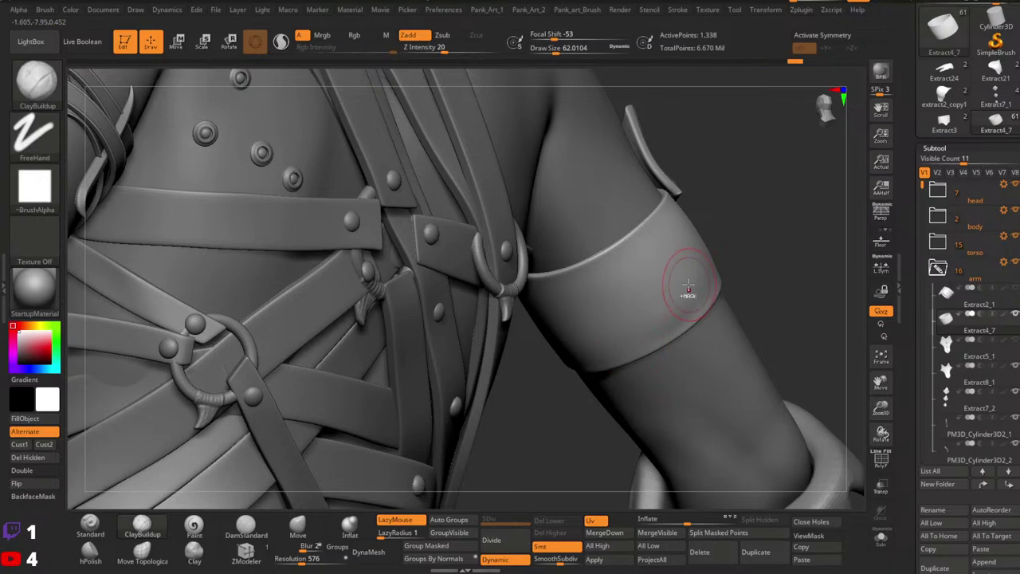
key(shift)
mouse_move(702, 257)
right_down()
mouse_move(644, 343)
mouse_move(700, 336)
mouse_move(709, 307)
right_up()
right_drag(731, 168, 736, 205)
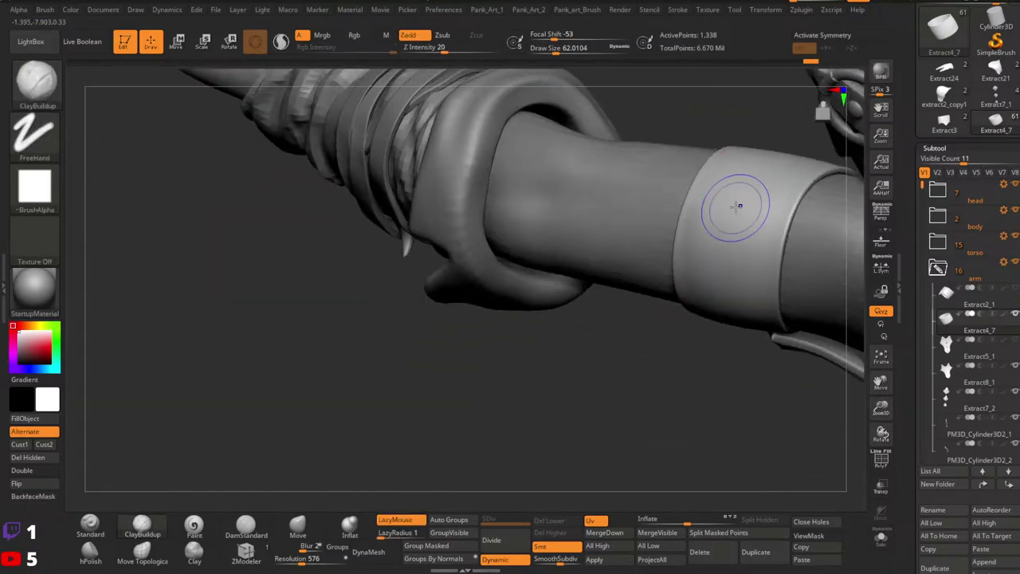
Smooth the inner side of the armband at draw size about 56.
shift+click(38, 85)
shift+click(355, 118)
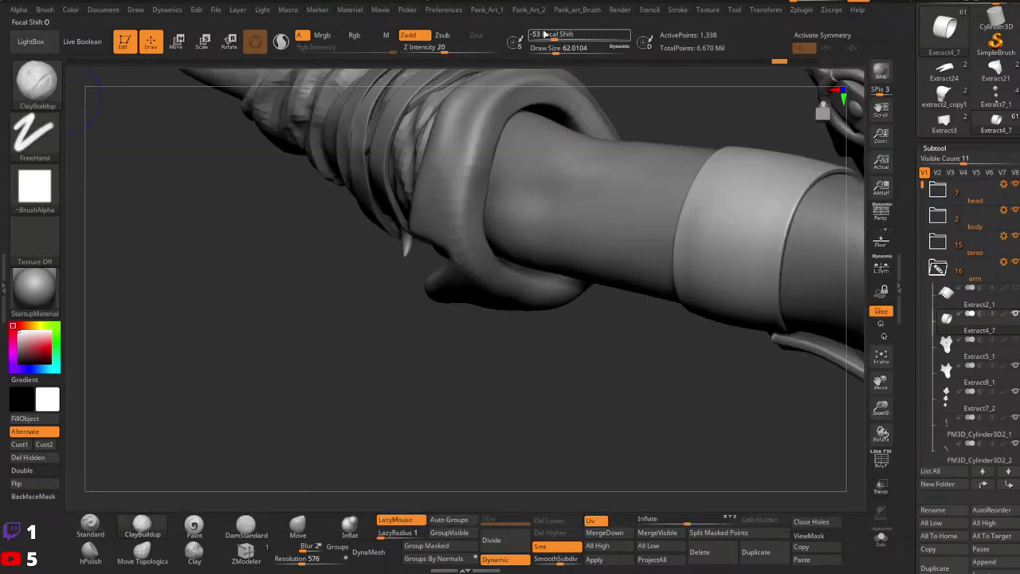
key(shift)
key(shift)
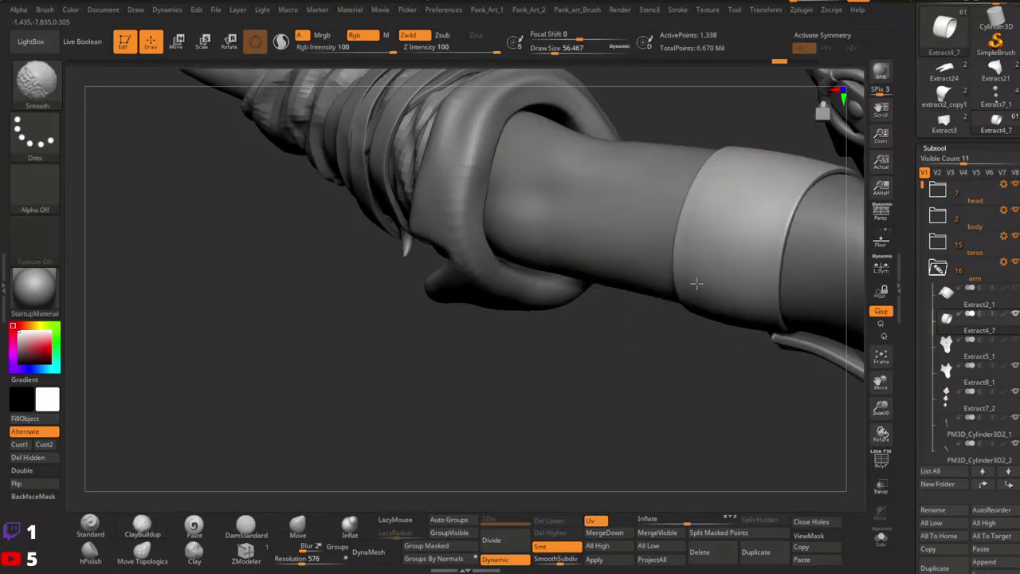
mouse_move(721, 242)
right_down()
mouse_move(768, 230)
mouse_move(729, 267)
right_up()
key(shift)
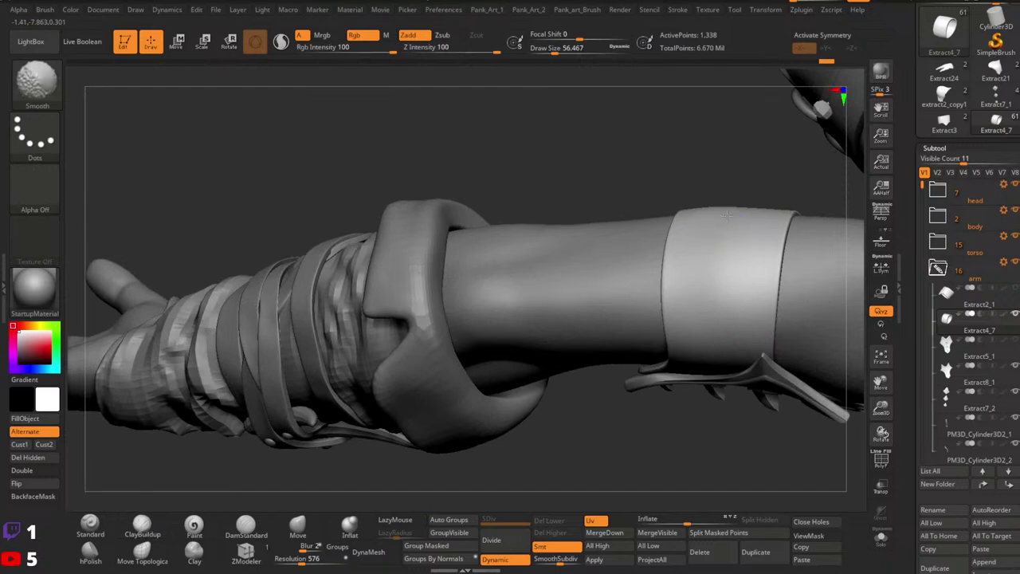
key(shift)
Smooth the rest of the armband's inner surface and save the file.
mouse_move(713, 326)
right_down()
mouse_move(724, 271)
mouse_move(815, 216)
right_up()
shift+drag(741, 252, 676, 268)
mouse_move(676, 269)
right_down()
mouse_move(704, 253)
mouse_move(683, 276)
right_up()
shift+drag(683, 276, 705, 270)
mouse_move(705, 271)
right_down()
mouse_move(743, 290)
mouse_move(717, 260)
mouse_move(706, 322)
mouse_move(750, 226)
right_up()
right_drag(690, 251, 655, 327)
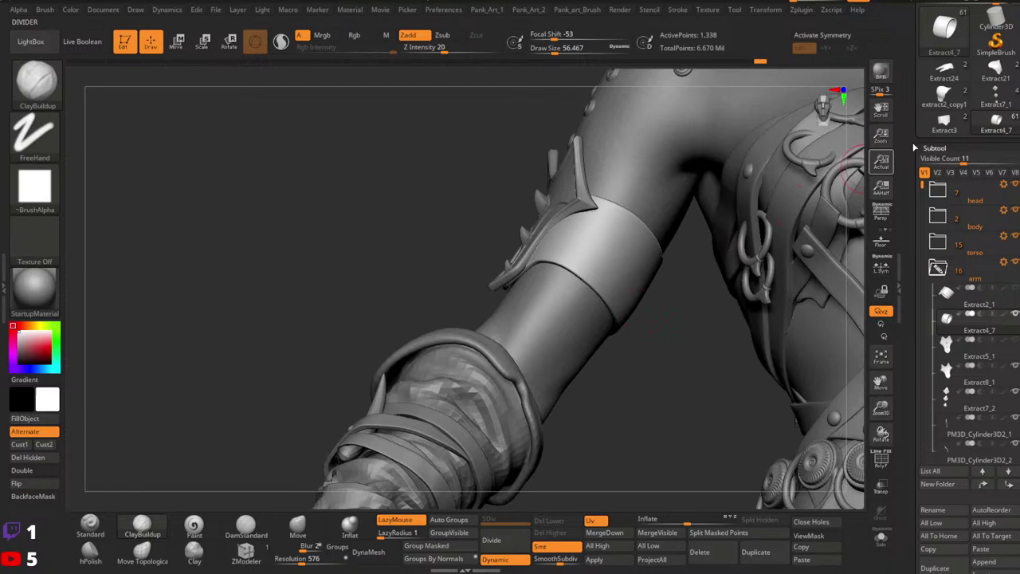
drag(907, 130, 894, 276)
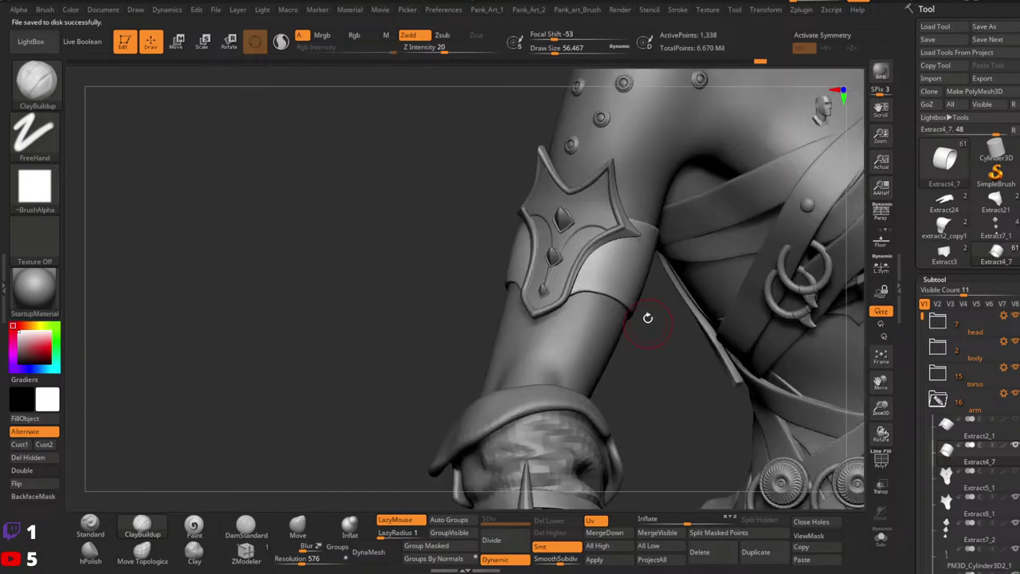
Make the Extract28 subtool active and ready the InsertMesh1 brush's sphere at draw size about 8.
drag(646, 314, 382, 224)
mouse_move(690, 266)
ctrl+right_down()
mouse_move(608, 292)
mouse_move(462, 275)
mouse_move(430, 290)
ctrl+right_up()
alt+click(351, 397)
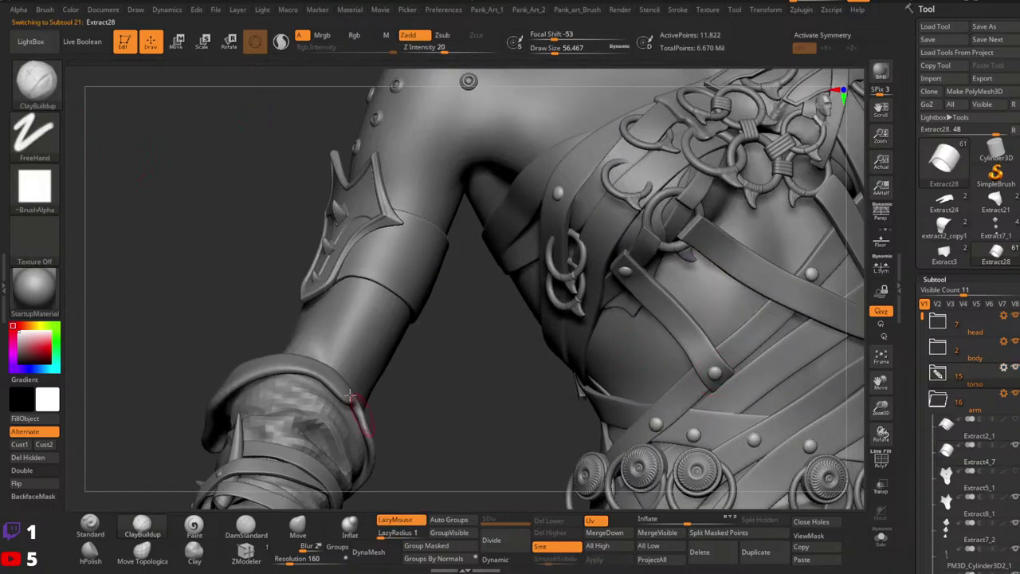
click(35, 80)
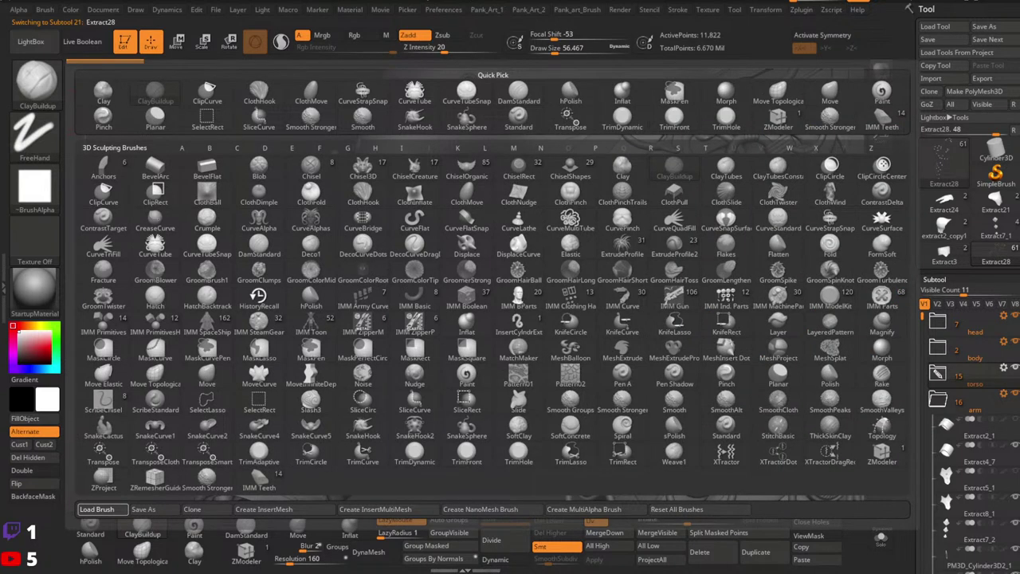
double_click(434, 183)
mouse_move(372, 271)
right_down()
mouse_move(654, 212)
mouse_move(702, 331)
mouse_move(463, 284)
right_up()
key(space)
mouse_move(462, 285)
mouse_down()
mouse_move(480, 307)
mouse_move(479, 293)
mouse_up()
key(space)
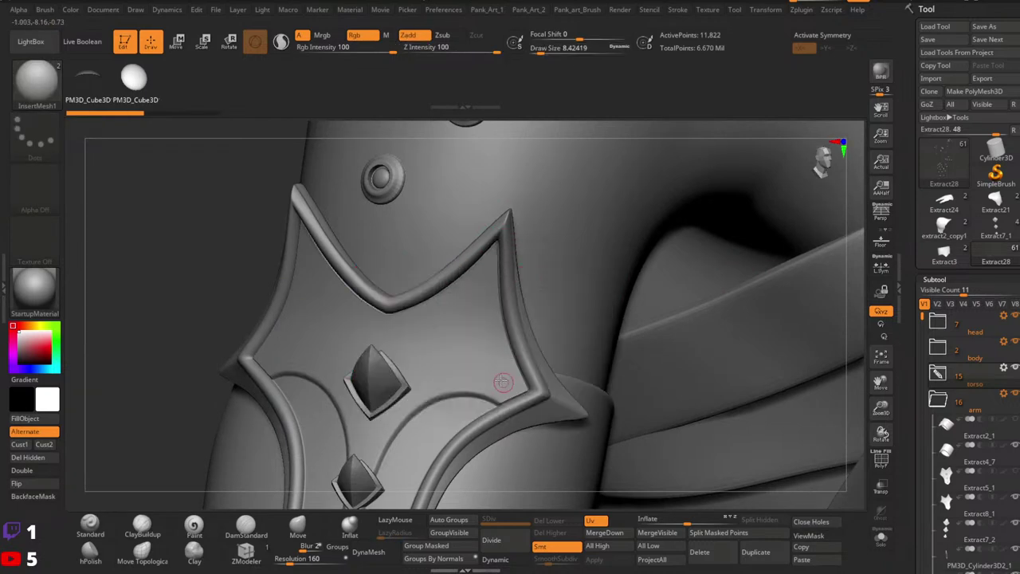
Insert a small sphere stud inside each side corner of the decorative plate's raised border and clear the mask.
key(ctrl)
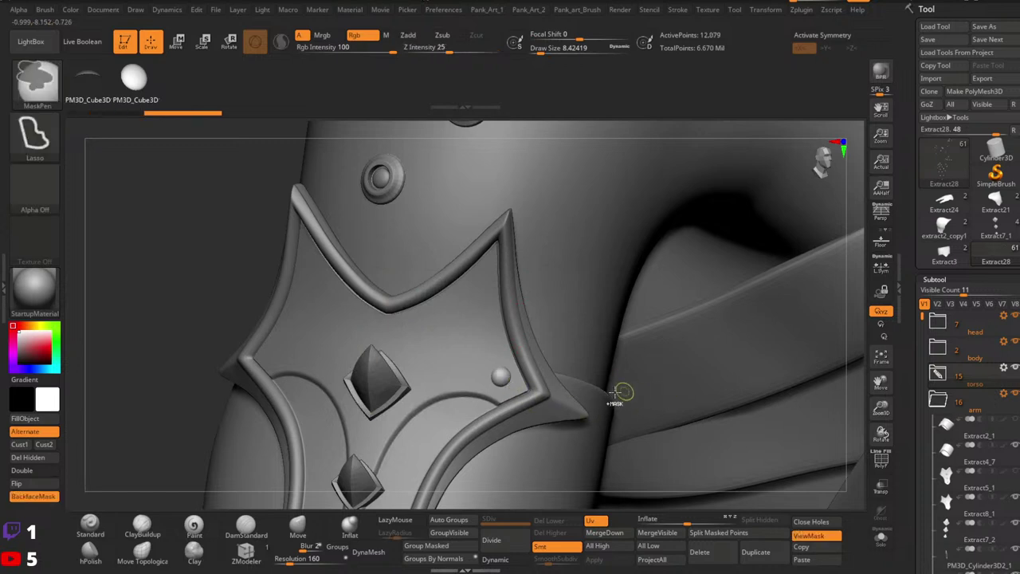
key(ctrl+z)
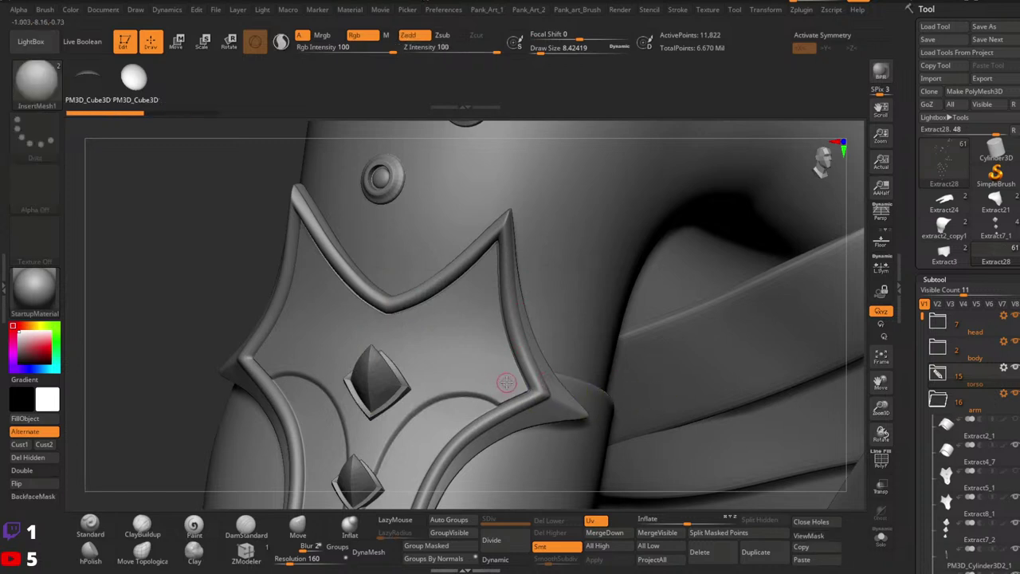
key(ctrl)
mouse_move(657, 345)
right_down()
mouse_move(517, 348)
mouse_move(606, 334)
mouse_move(598, 331)
right_up()
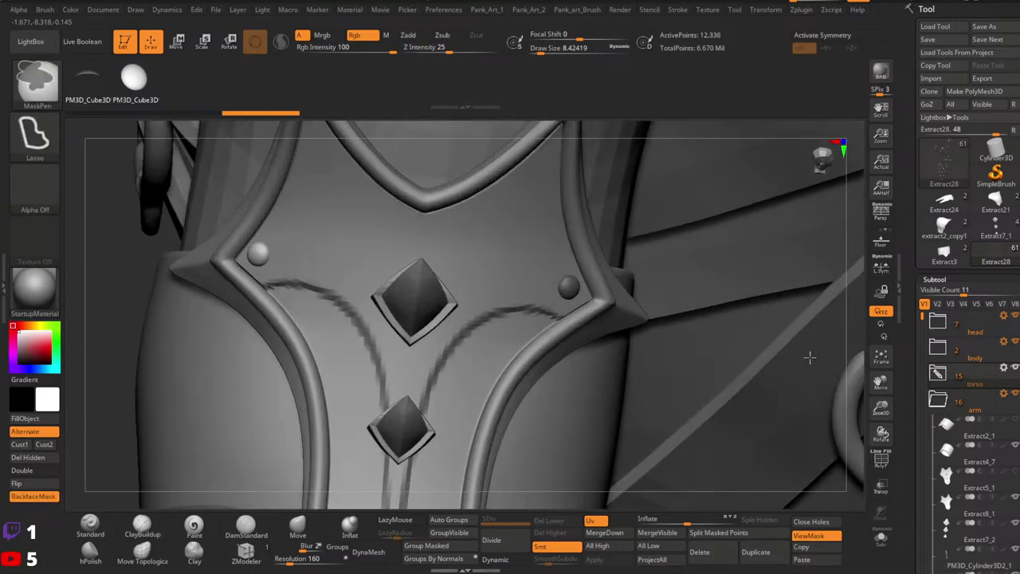
ctrl+right_drag(809, 358, 797, 355)
ctrl+click(797, 355)
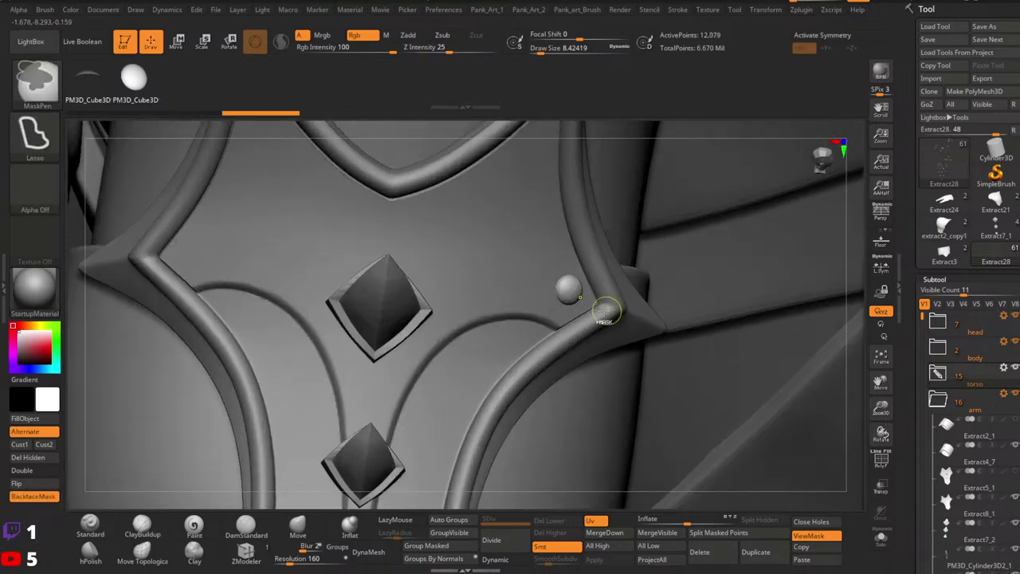
mouse_move(589, 304)
ctrl+right_down()
mouse_move(618, 342)
mouse_move(243, 389)
ctrl+right_up()
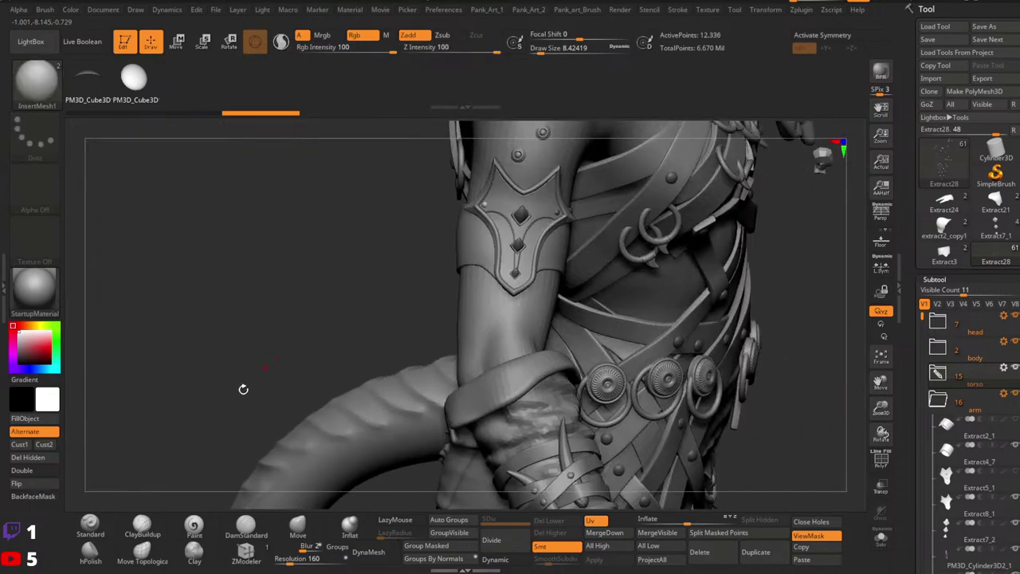
click(91, 523)
mouse_move(550, 247)
right_down()
mouse_move(451, 210)
mouse_move(511, 256)
mouse_move(456, 254)
mouse_move(437, 239)
mouse_move(516, 287)
mouse_move(337, 262)
right_up()
click(36, 78)
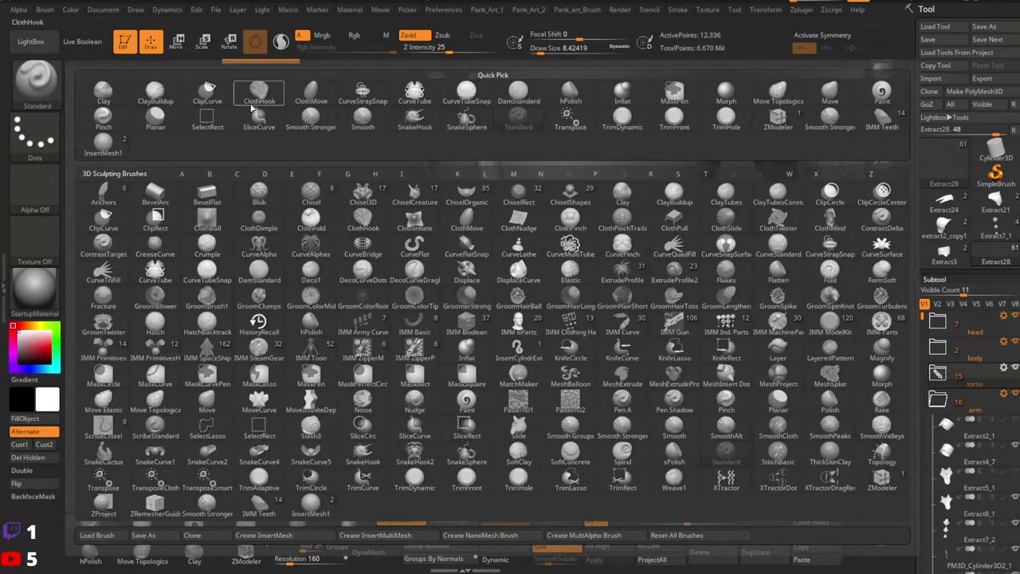
click(363, 96)
right_drag(530, 335, 358, 248)
mouse_move(359, 249)
ctrl+right_down()
mouse_move(381, 262)
mouse_move(393, 248)
ctrl+right_up()
key(space)
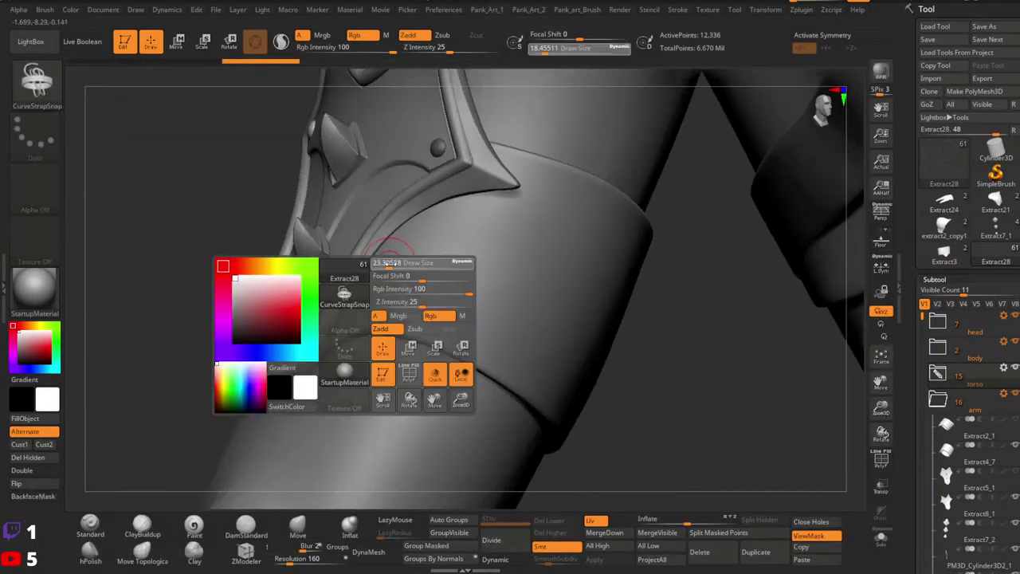
click(396, 262)
right_drag(488, 267, 459, 267)
ctrl+right_drag(458, 267, 411, 226)
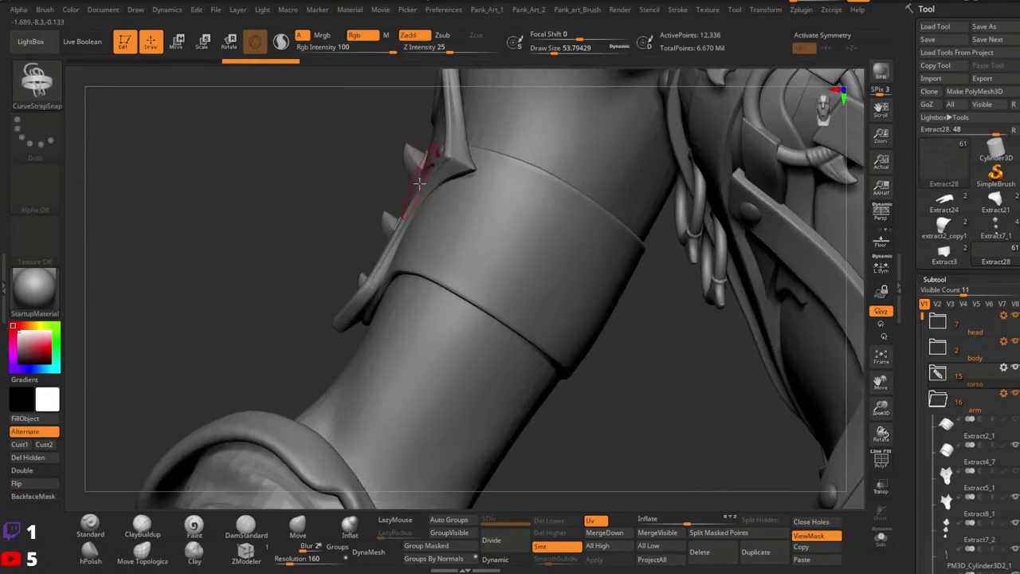
right_drag(316, 172, 431, 211)
right_drag(369, 235, 417, 210)
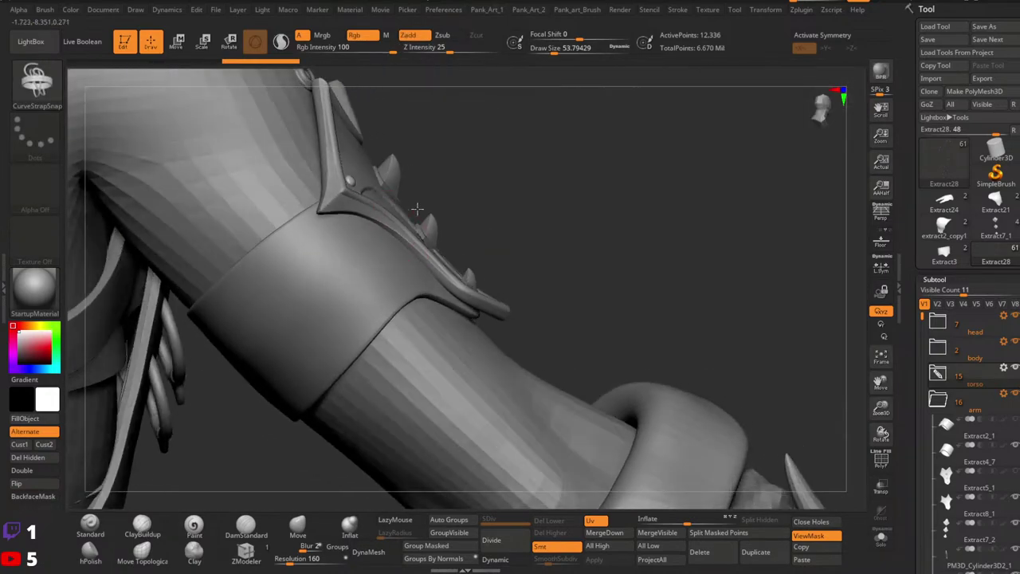
mouse_move(353, 224)
right_down()
mouse_move(373, 205)
mouse_move(351, 187)
mouse_move(263, 203)
right_up()
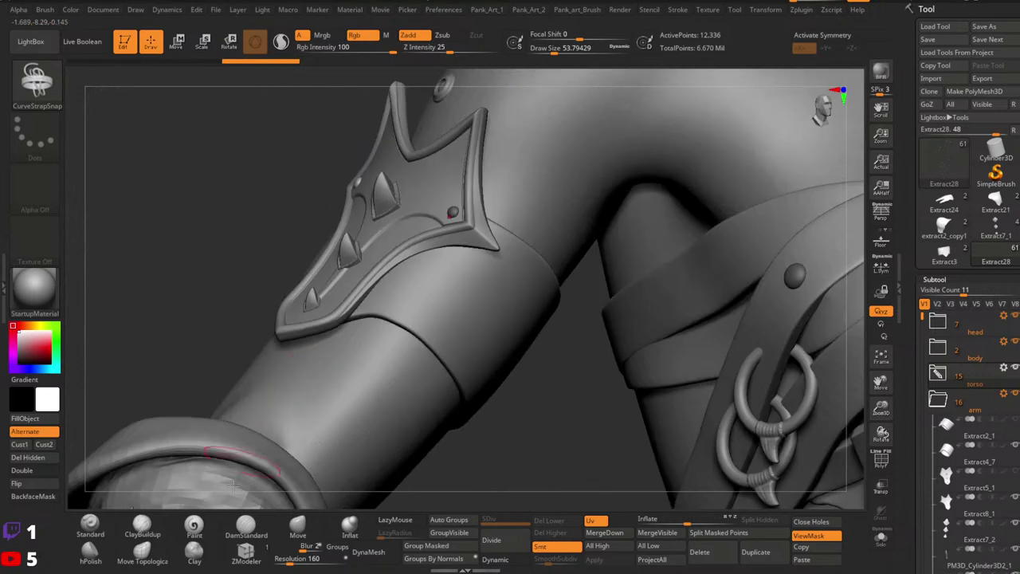
Choose the Move brush at draw size about 90 and make the armband subtool Extract4_7 active.
click(299, 527)
right_drag(321, 477, 259, 454)
key(space)
drag(417, 262, 430, 265)
alt+click(428, 253)
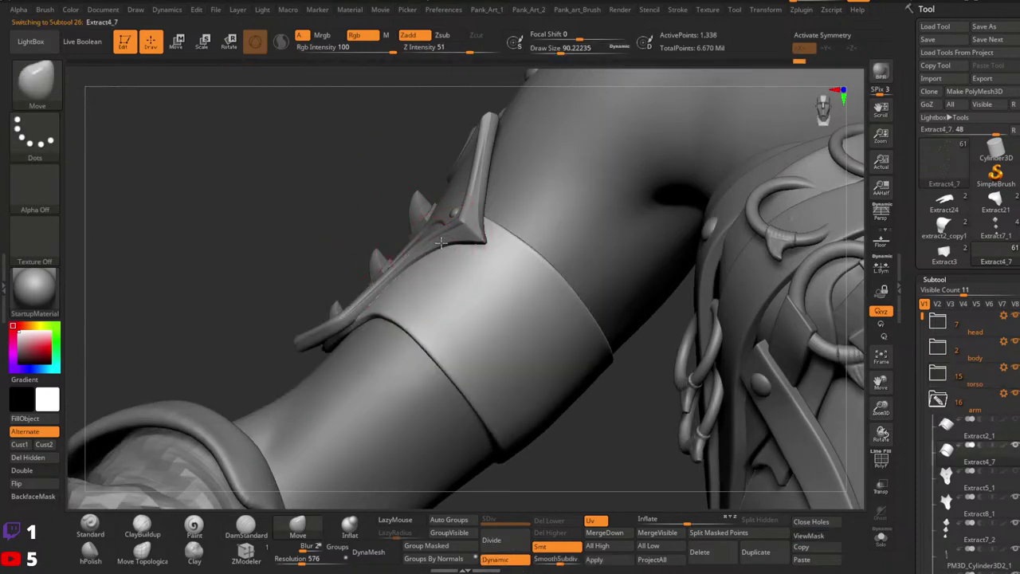
right_drag(407, 269, 352, 260)
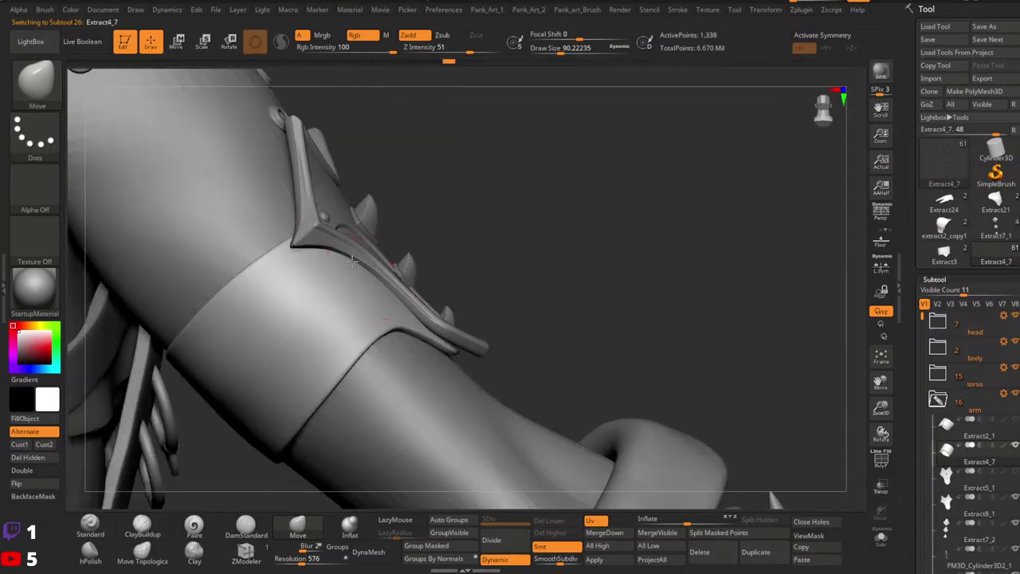
mouse_move(389, 290)
ctrl+right_down()
mouse_move(433, 295)
mouse_move(338, 346)
mouse_move(331, 390)
ctrl+right_up()
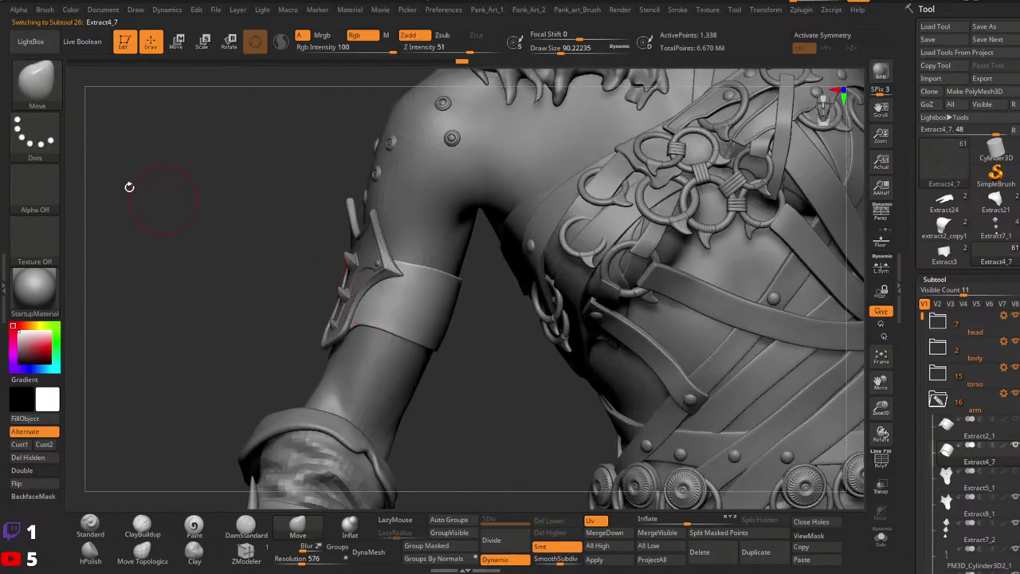
Try a CurveStrapSnap strap at draw size about 18 along the armband's lower edge and turn off dynamic subdivision.
click(37, 82)
click(361, 92)
ctrl+right_drag(421, 229, 416, 275)
right_drag(416, 275, 404, 309)
key(space)
drag(464, 237, 458, 238)
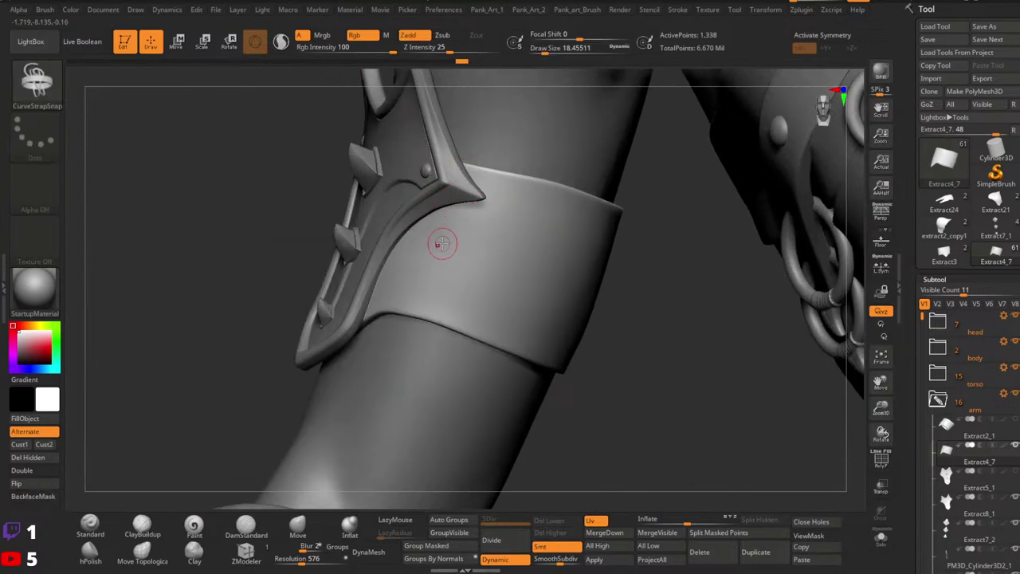
drag(377, 295, 533, 341)
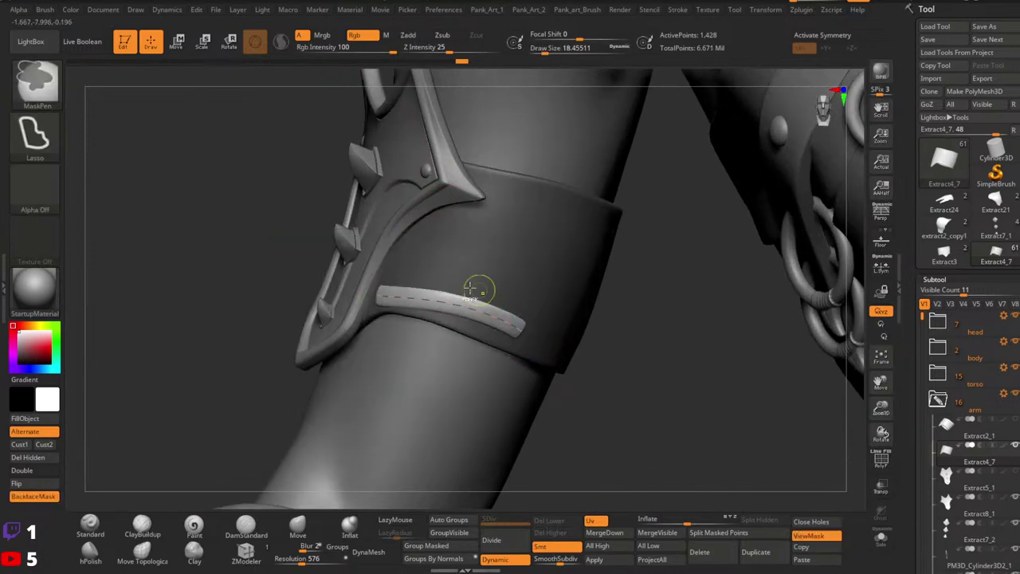
key(ctrl+z)
click(497, 561)
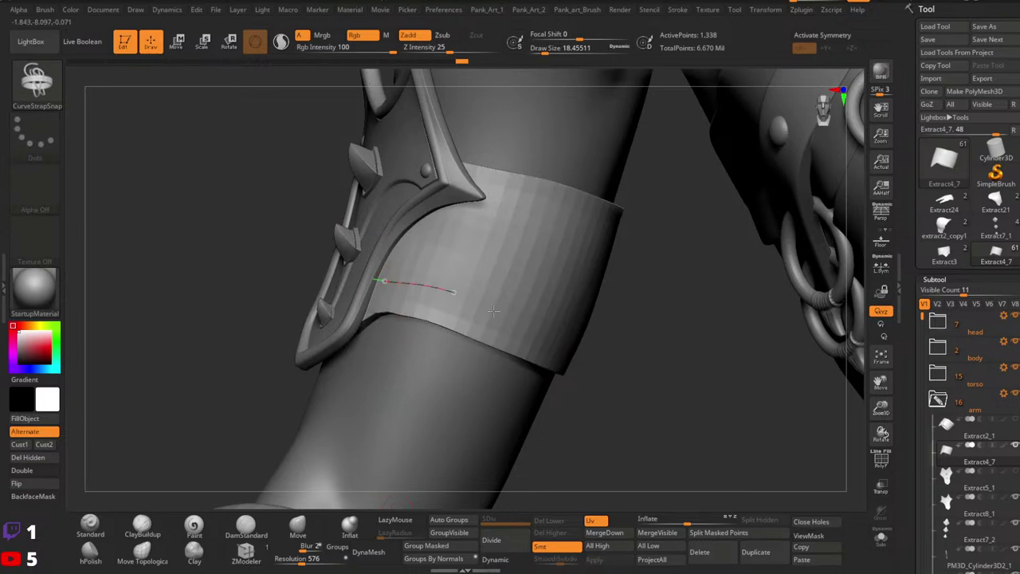
Draw a strap along the armband's lower edge, widen it at draw size 64, and isolate the armband subtool.
drag(493, 310, 535, 336)
key(space)
drag(544, 258, 557, 258)
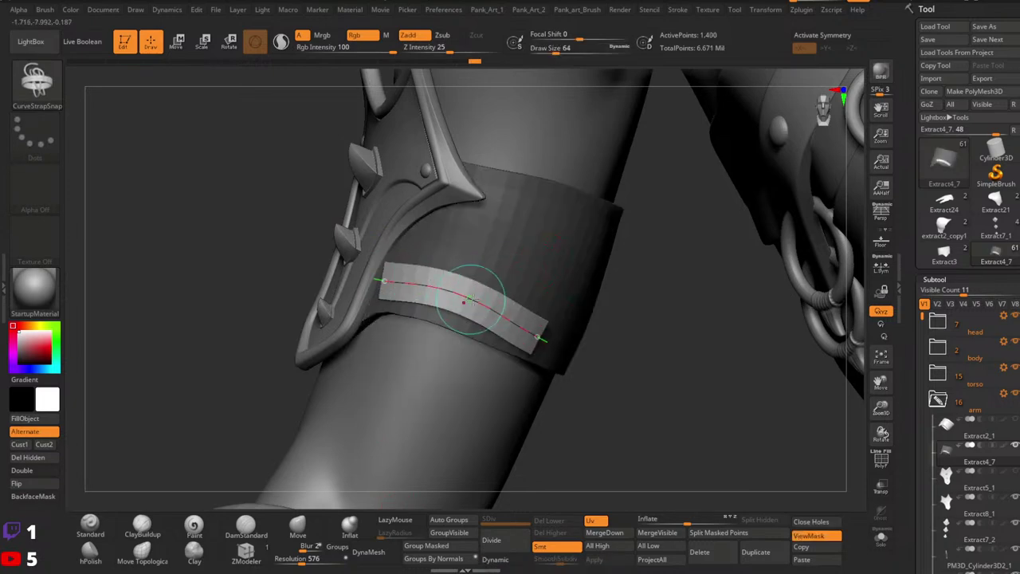
mouse_move(661, 308)
ctrl+right_down()
mouse_move(548, 292)
mouse_move(550, 338)
ctrl+right_up()
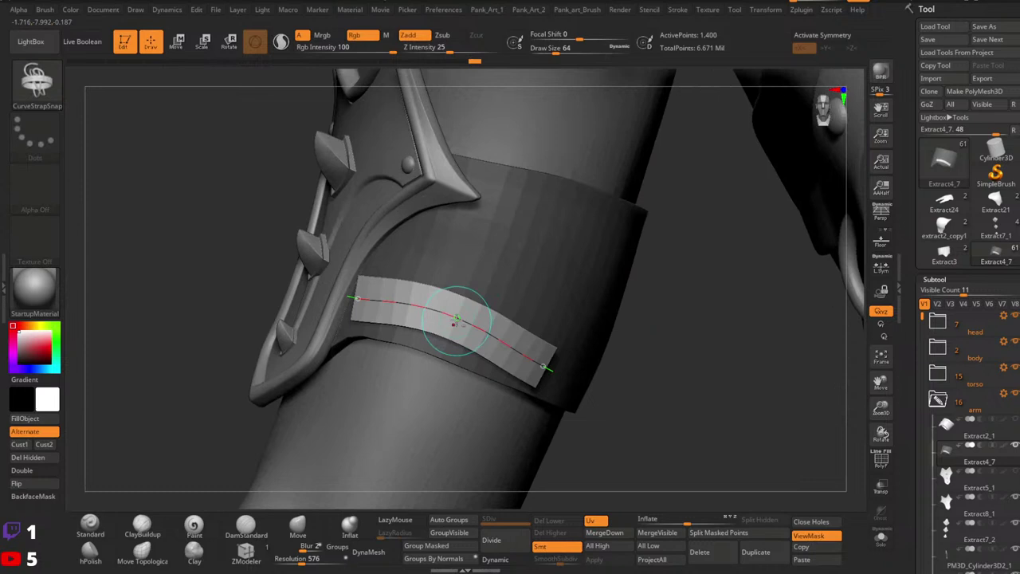
click(456, 319)
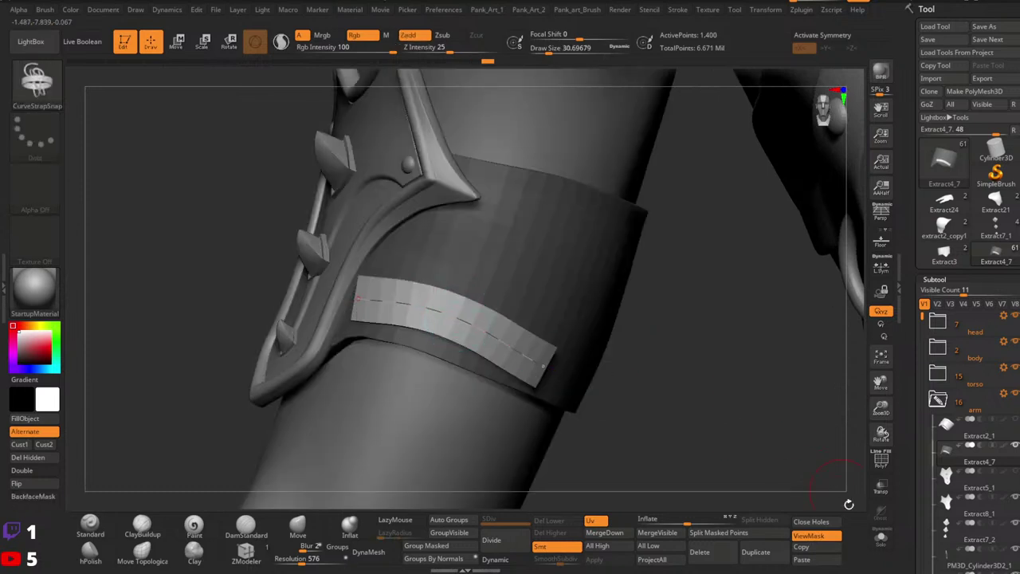
click(881, 540)
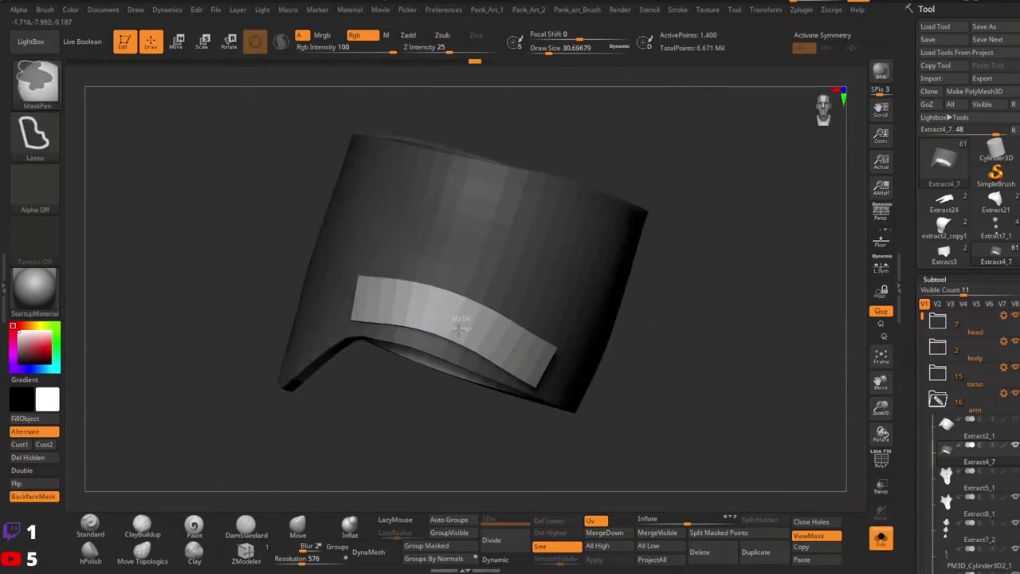
Rework the strap's curve on the isolated armband, narrowing the strap at draw size about 31.
key(ctrl+z)
click(472, 325)
key(ctrl+z)
key(ctrl+z)
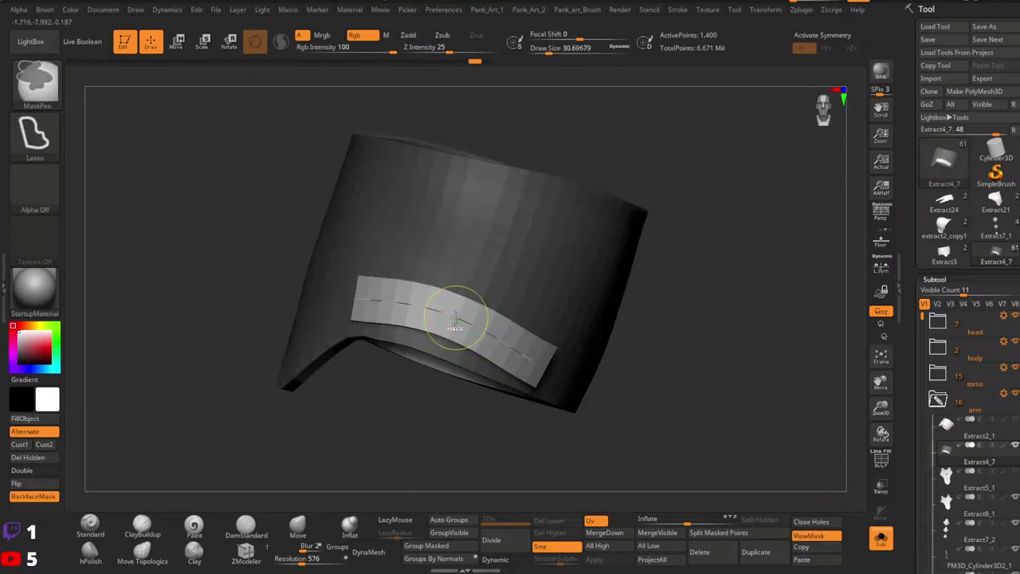
ctrl+right_drag(460, 321, 458, 306)
click(455, 321)
drag(455, 320, 453, 333)
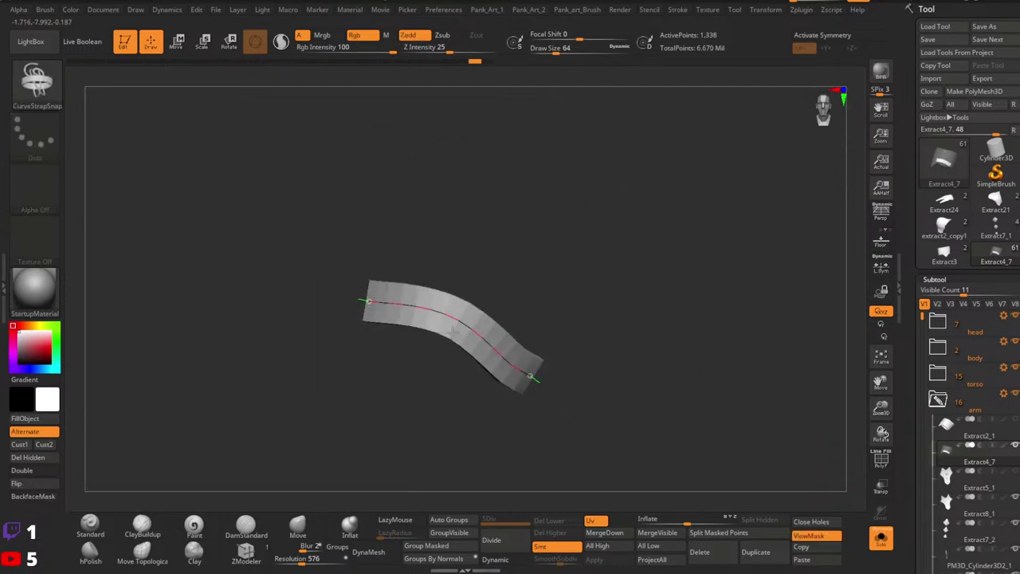
drag(459, 283, 417, 229)
key(ctrl+z)
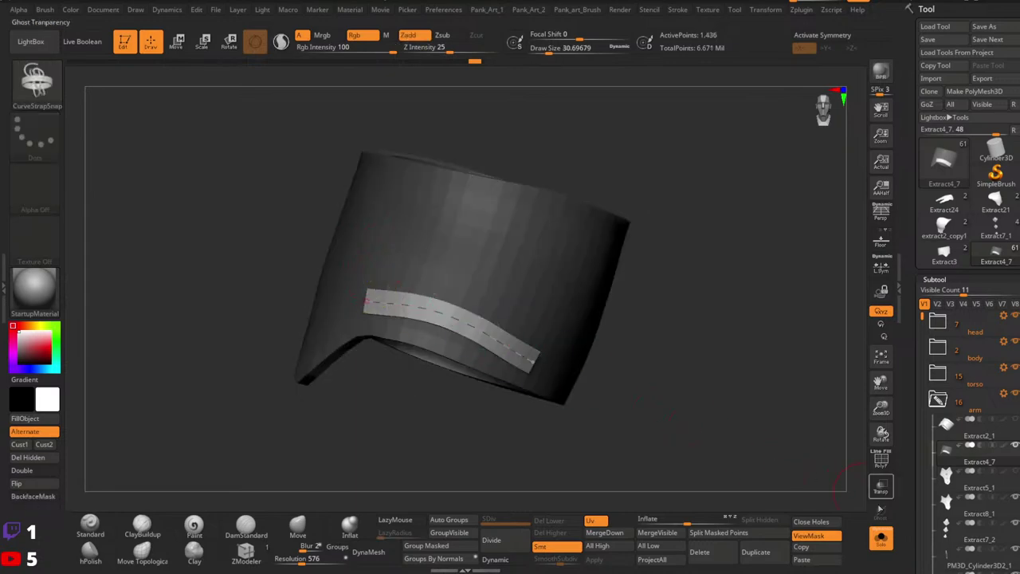
Bring the hidden subtools back into view, discard the trial straps on the armband and reduce the draw size to about 18.
click(877, 544)
ctrl+right_drag(642, 396, 558, 341)
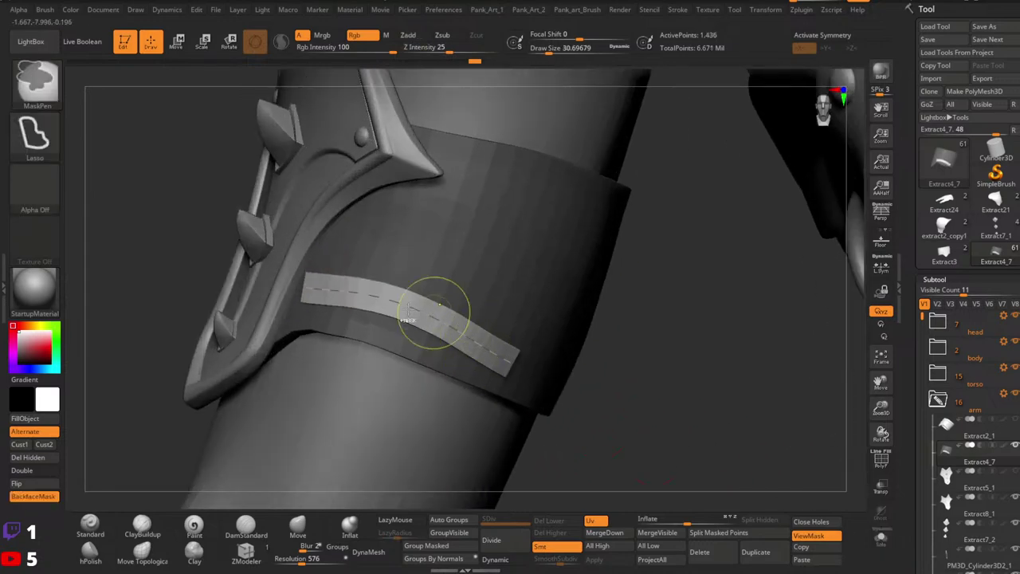
key(ctrl+z)
drag(373, 309, 510, 361)
key(space)
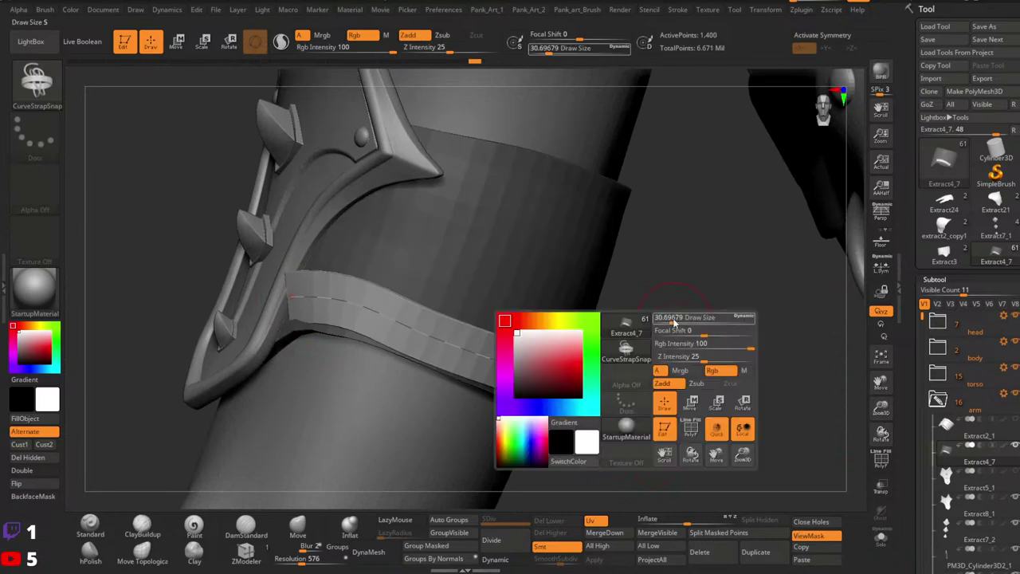
drag(674, 320, 666, 321)
key(ctrl+z)
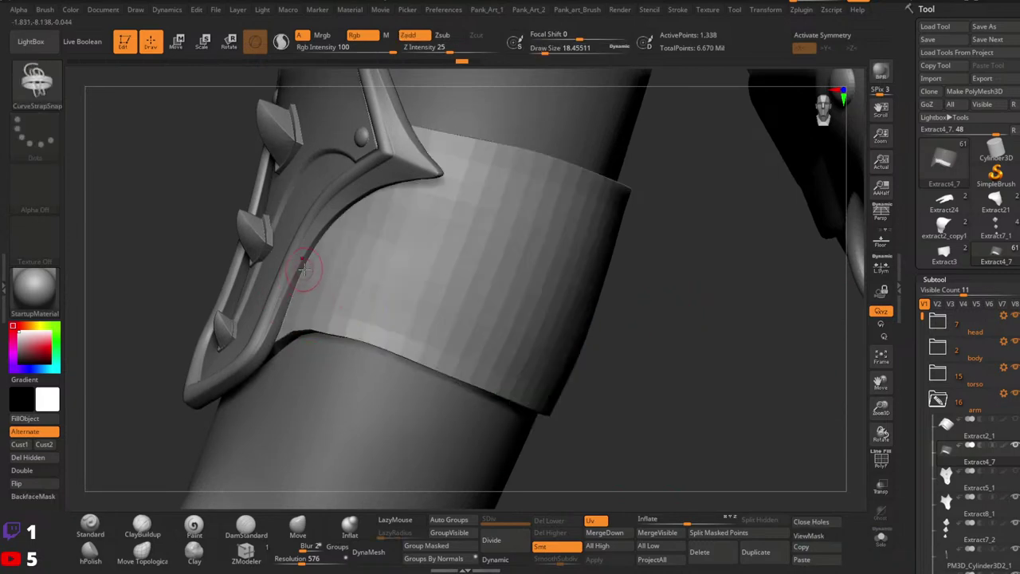
Draw a CurveStrapSnap strap from the decorative plate along the armband's lower edge and extend it around the side of the arm.
drag(448, 353, 486, 367)
mouse_move(620, 393)
ctrl+right_down()
mouse_move(484, 325)
mouse_move(389, 309)
ctrl+right_up()
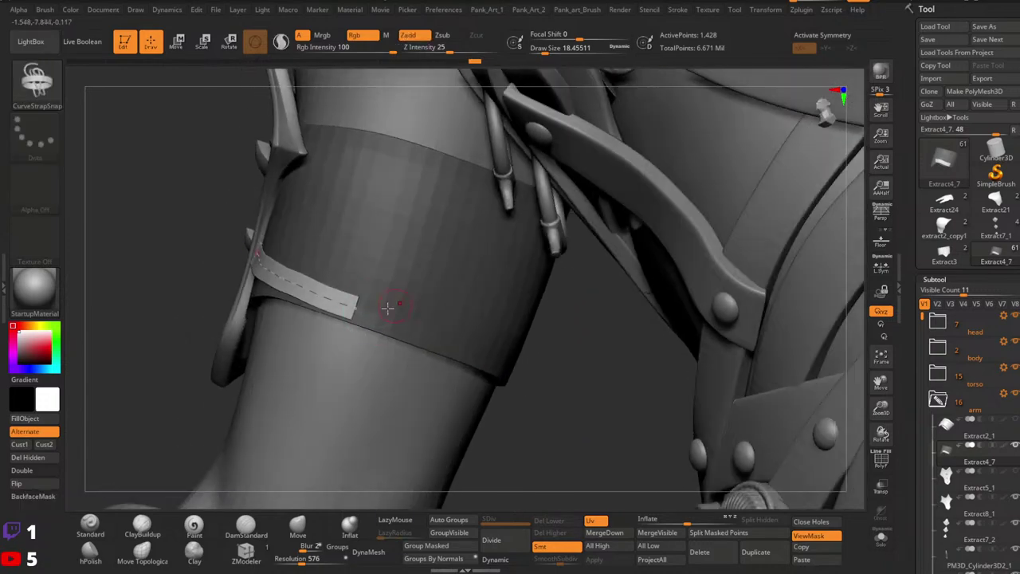
drag(397, 321, 497, 353)
right_drag(506, 356, 329, 347)
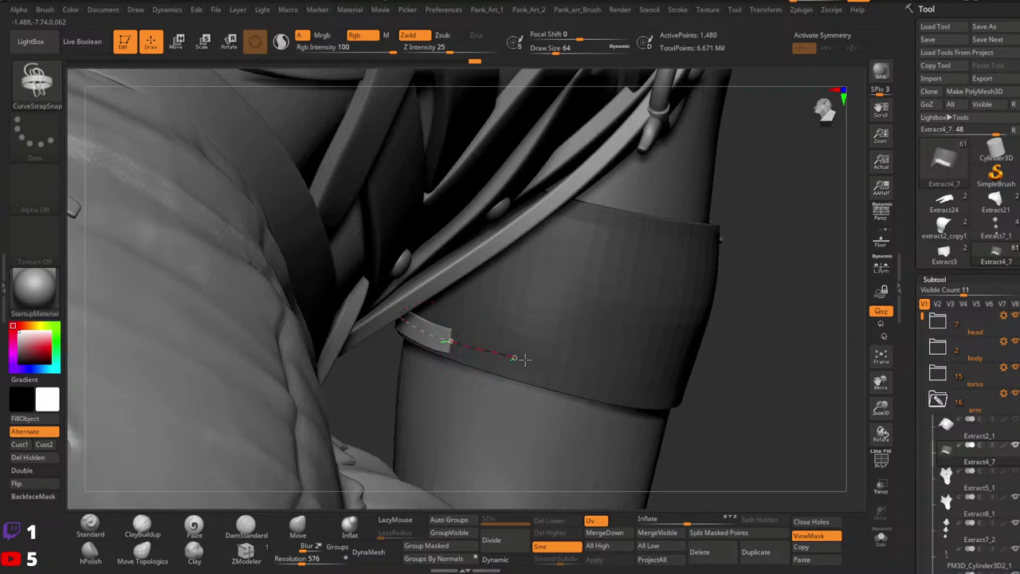
drag(524, 359, 565, 372)
right_drag(608, 390, 519, 350)
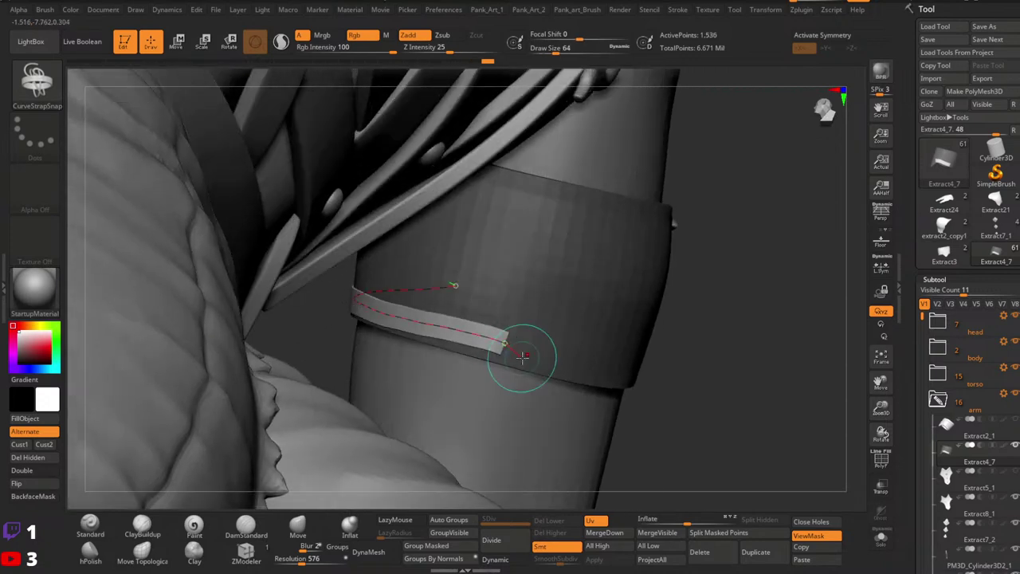
Undo the last strap extension and redraw it in shorter segments around the inner side of the armband.
key(ctrl+z)
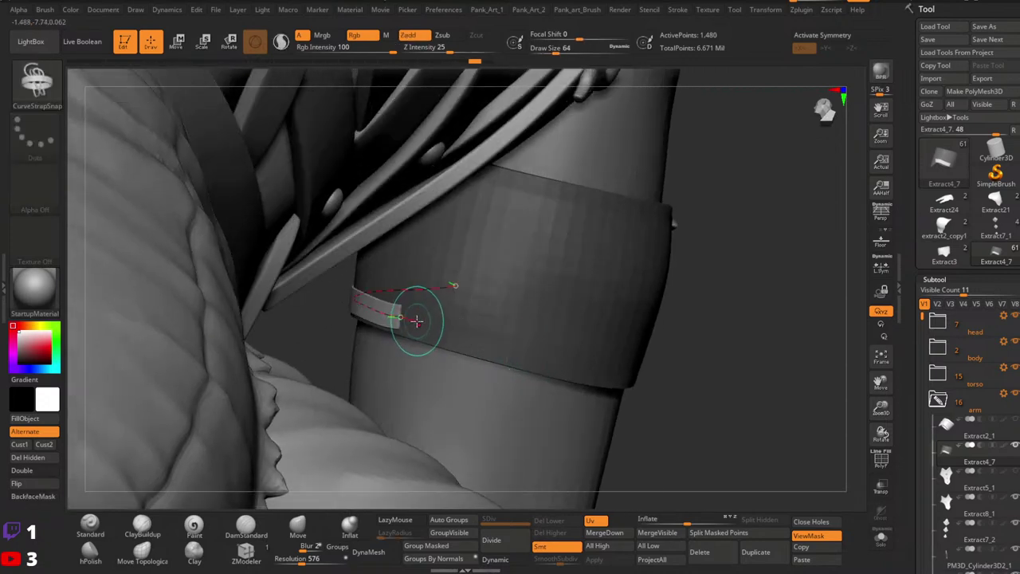
drag(518, 352, 545, 361)
right_drag(584, 366, 548, 363)
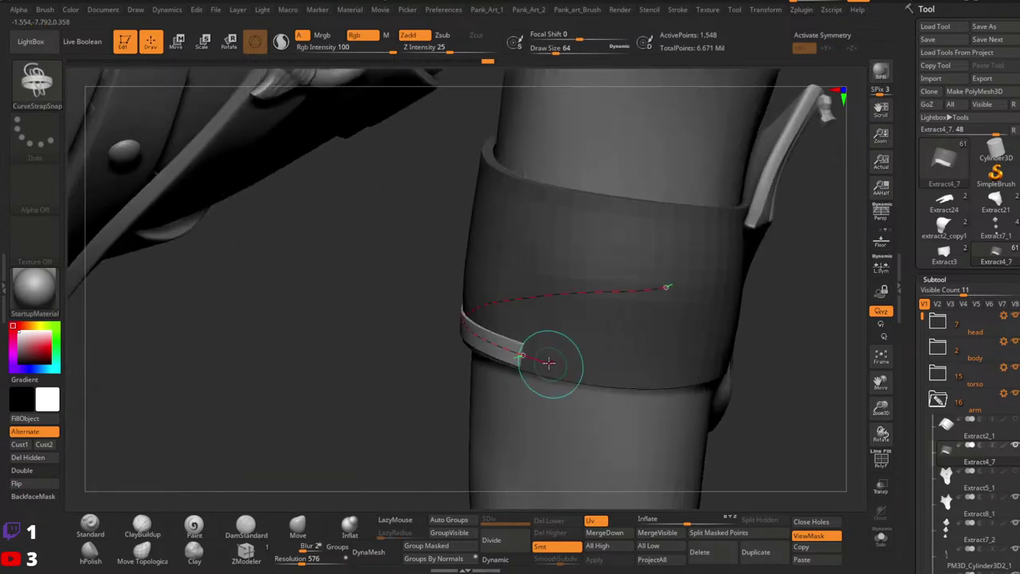
drag(666, 372, 670, 372)
alt+drag(751, 368, 588, 359)
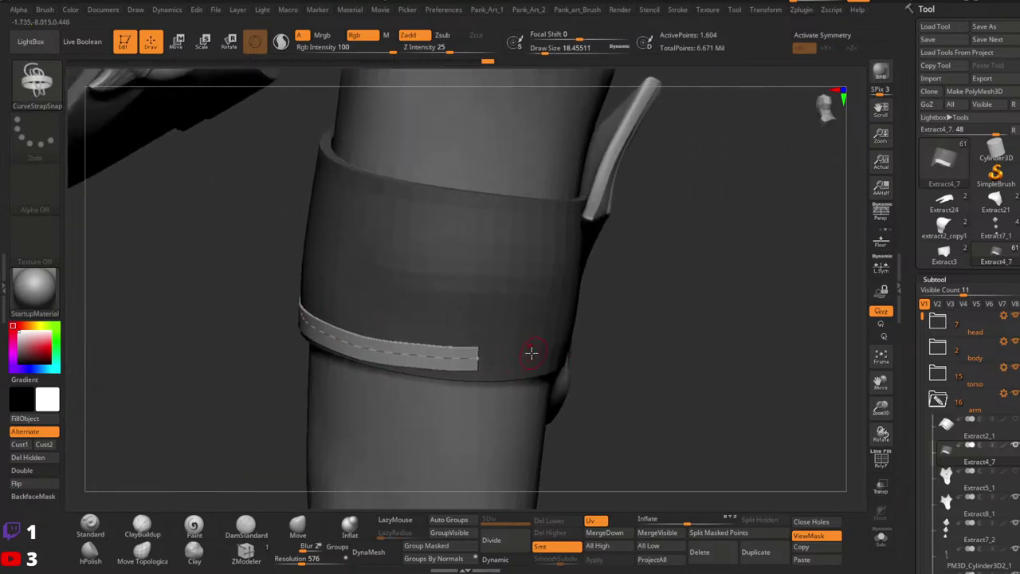
Undo the latest strap segment and extend the curve again, closer to the armband's lower edge.
right_drag(531, 353, 492, 348)
key(ctrl+z)
right_drag(382, 352, 406, 354)
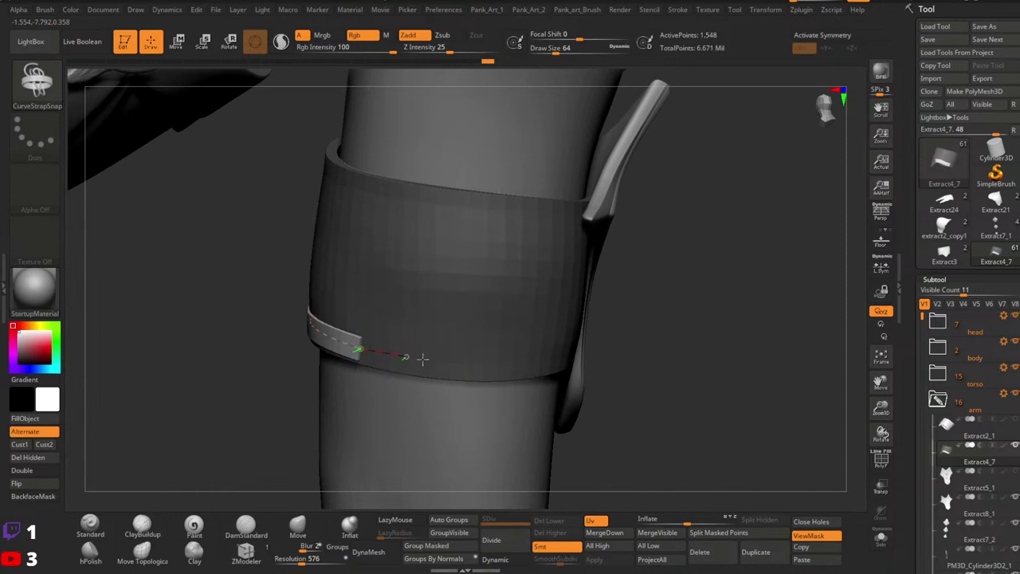
drag(508, 373, 514, 373)
right_drag(550, 370, 495, 365)
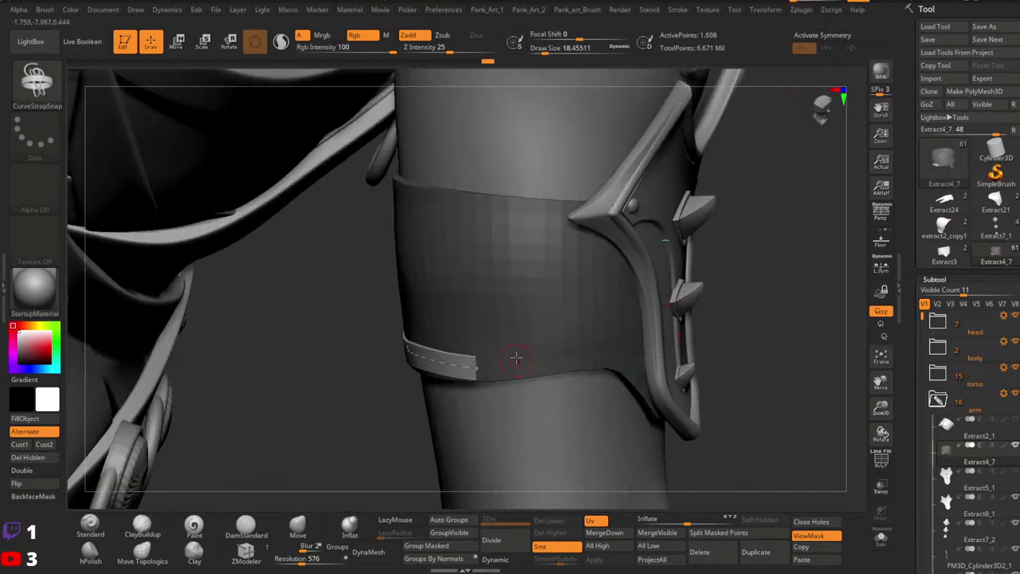
Try to carry the strap up to the decorative plate in one long segment, and undo that segment.
right_drag(517, 358, 492, 374)
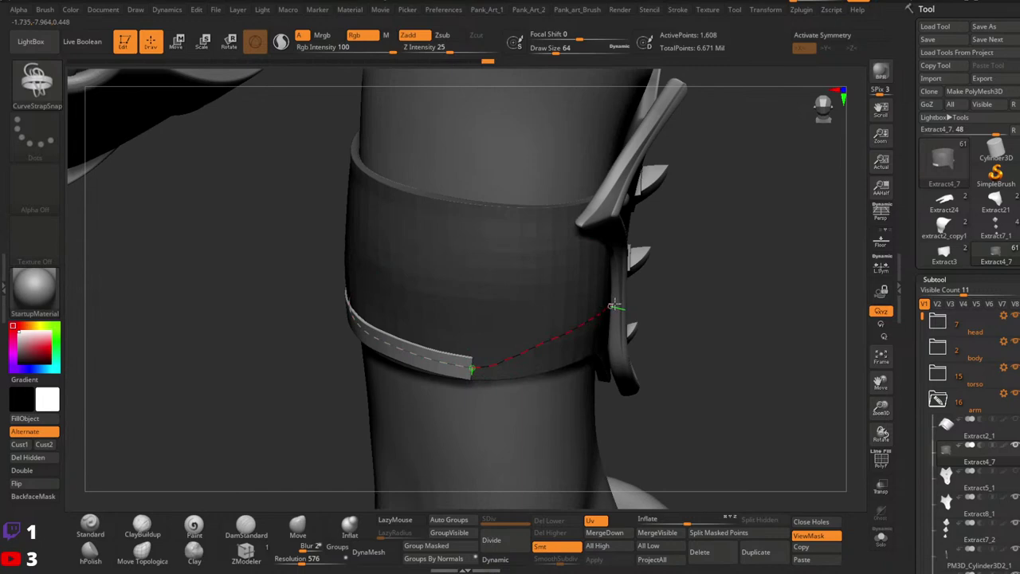
drag(614, 305, 615, 307)
right_drag(654, 368, 606, 361)
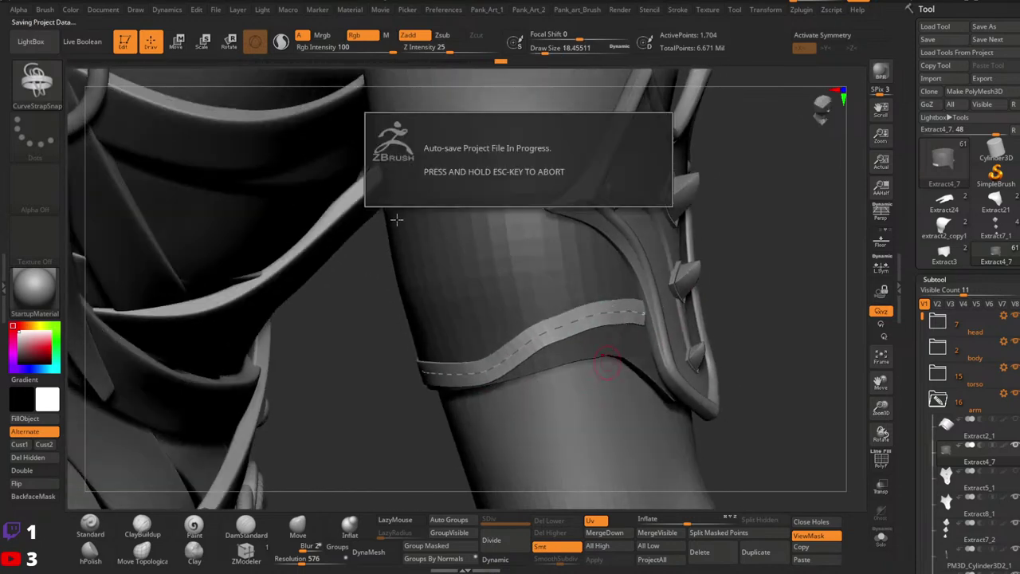
key(ctrl+z)
right_drag(534, 367, 483, 279)
key(ctrl+z)
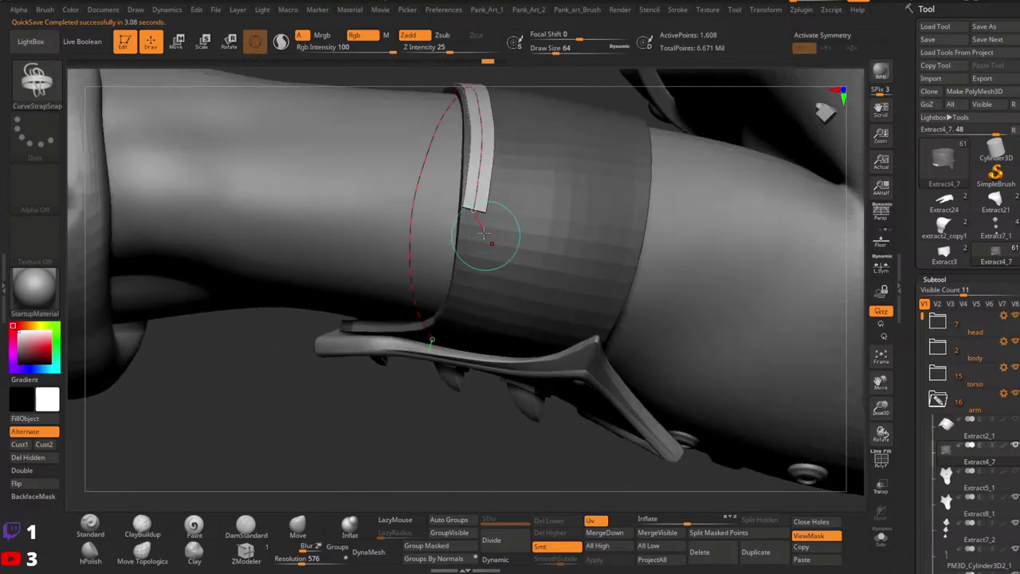
Extend the strap in short segments along the armband's lower edge until it reaches the border of the decorative plate.
drag(475, 252, 478, 286)
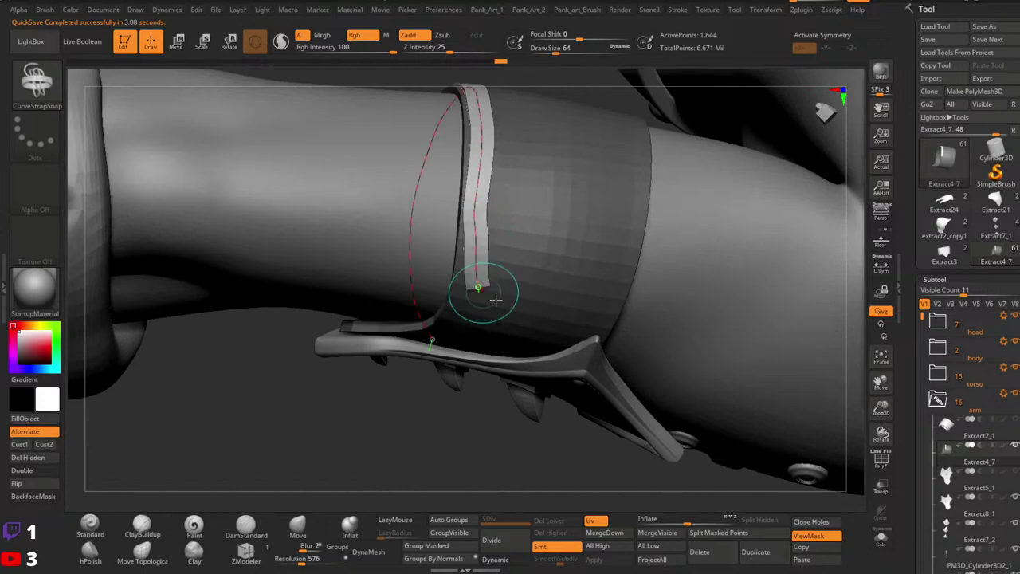
right_drag(501, 351, 476, 314)
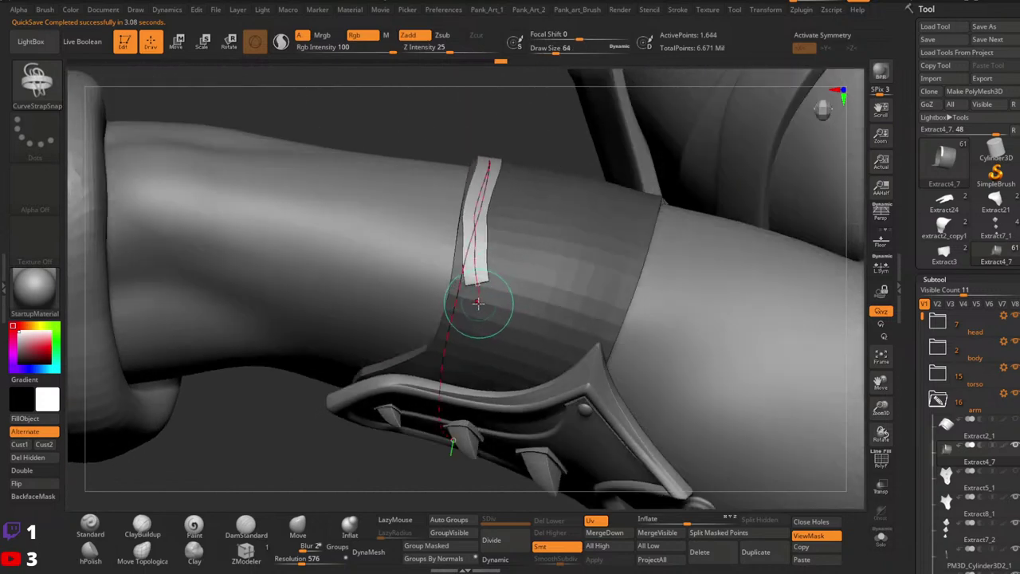
drag(478, 360, 478, 363)
right_drag(492, 427, 478, 383)
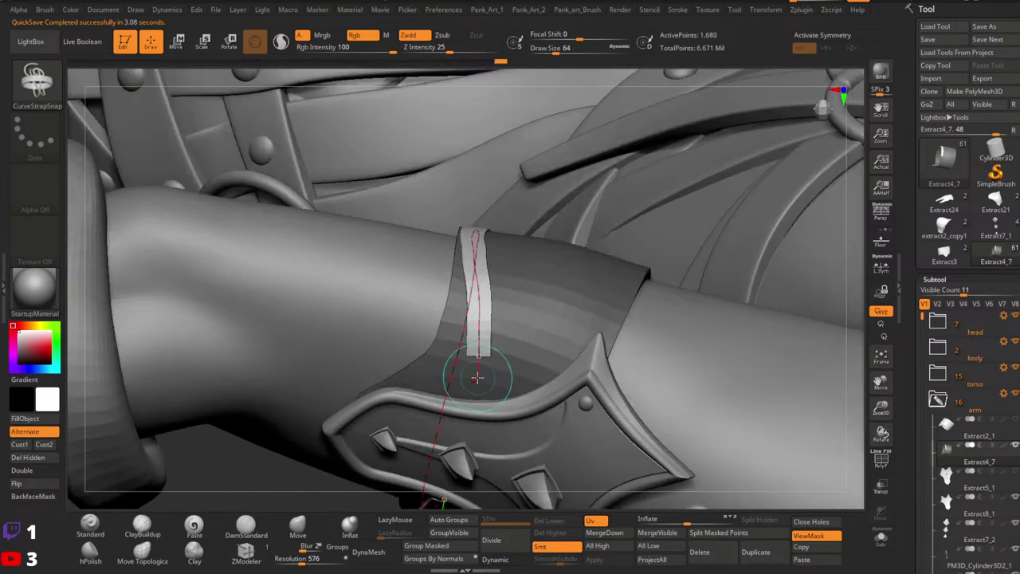
drag(478, 402, 477, 405)
ctrl+right_drag(482, 403, 510, 351)
mouse_move(510, 350)
right_down()
mouse_move(594, 359)
mouse_move(585, 333)
mouse_move(596, 398)
right_up()
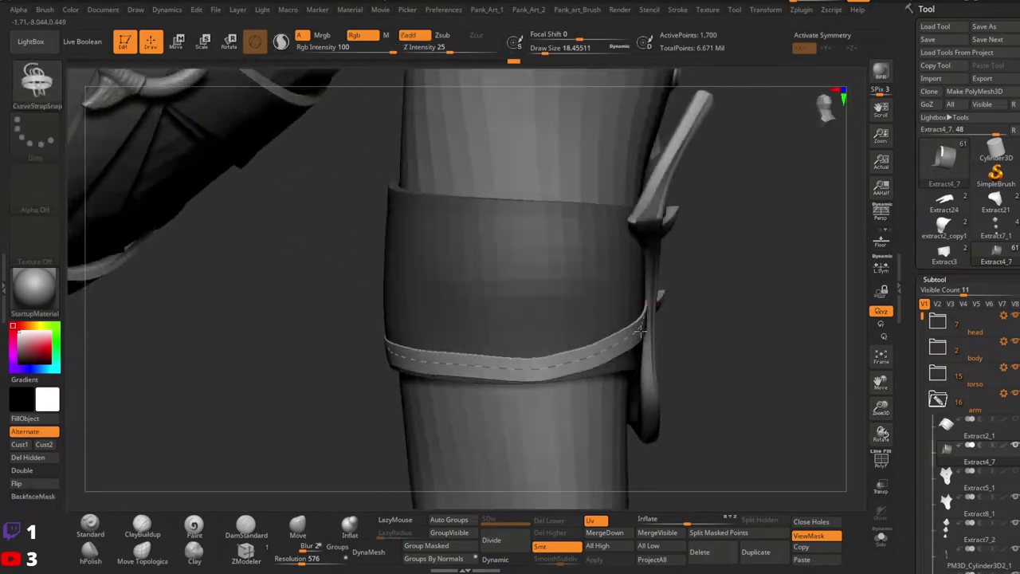
Smooth the strap's curve at the bend before the decorative plate, undoing the first smoothing attempt.
right_drag(637, 366, 566, 341)
key(shift)
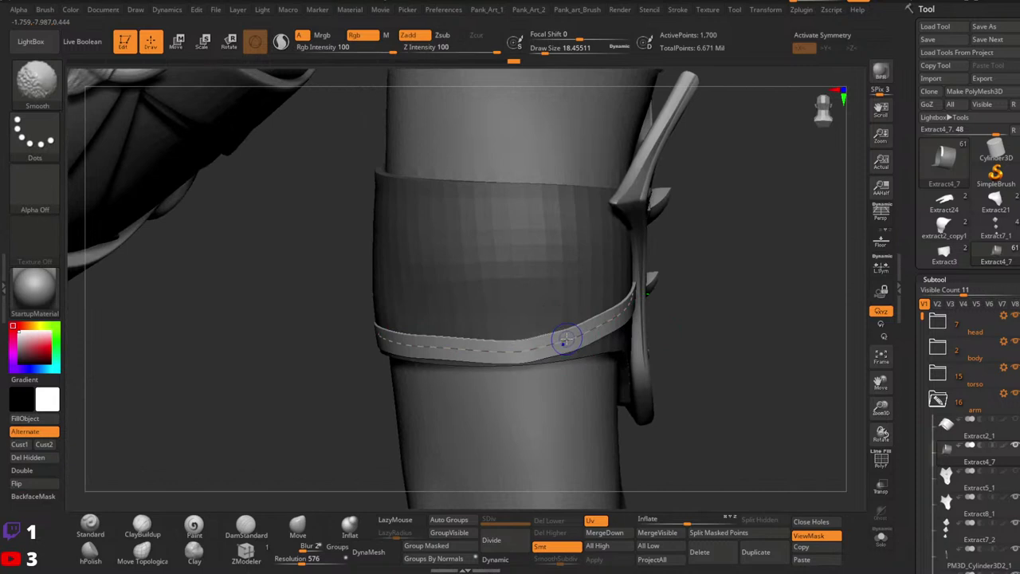
key(ctrl+z)
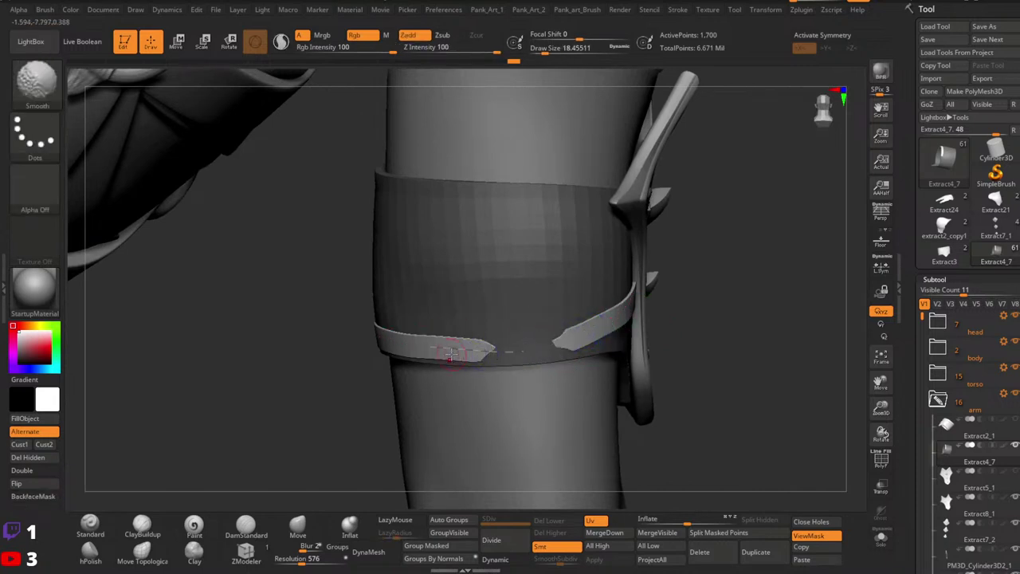
click(548, 345)
key(shift)
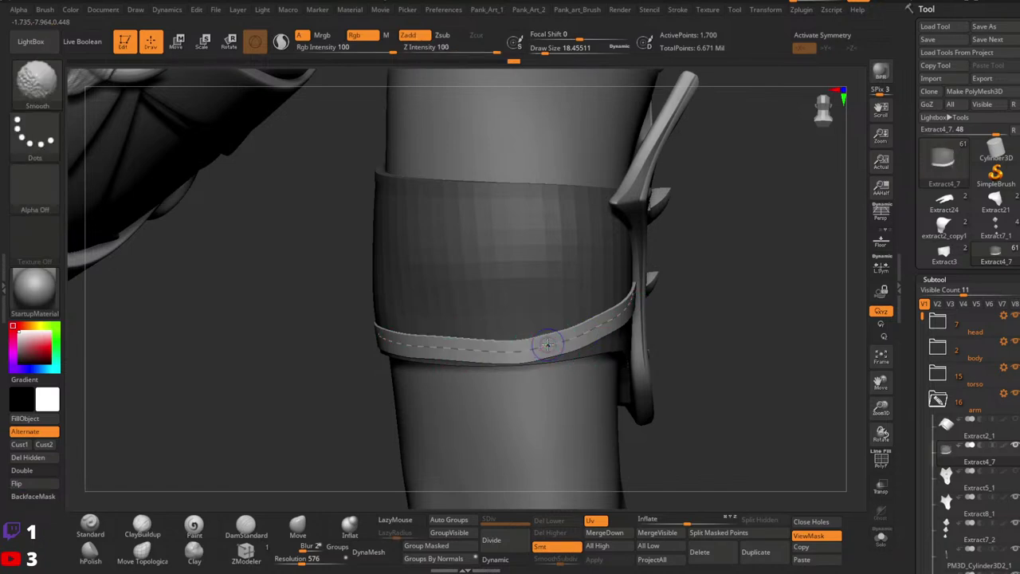
Smooth the narrow strap running along the lower edge of the upper-arm band.
mouse_move(533, 350)
shift+mouse_down()
mouse_move(562, 344)
mouse_move(511, 349)
shift+mouse_up()
ctrl+right_drag(451, 349, 344, 494)
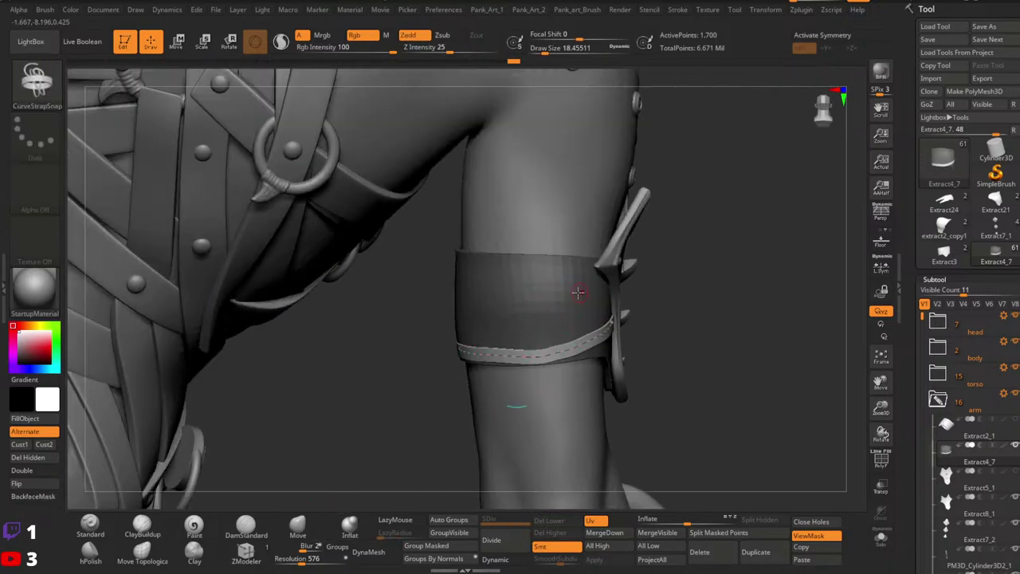
right_drag(578, 293, 549, 359)
ctrl+right_drag(549, 359, 452, 215)
right_drag(600, 276, 550, 239)
mouse_move(550, 239)
ctrl+right_down()
mouse_move(479, 350)
mouse_move(383, 383)
ctrl+right_up()
Reshape the strap along the armband's lower edge with the Move brush at a draw size of about 59.
click(298, 527)
ctrl+right_drag(447, 412, 477, 326)
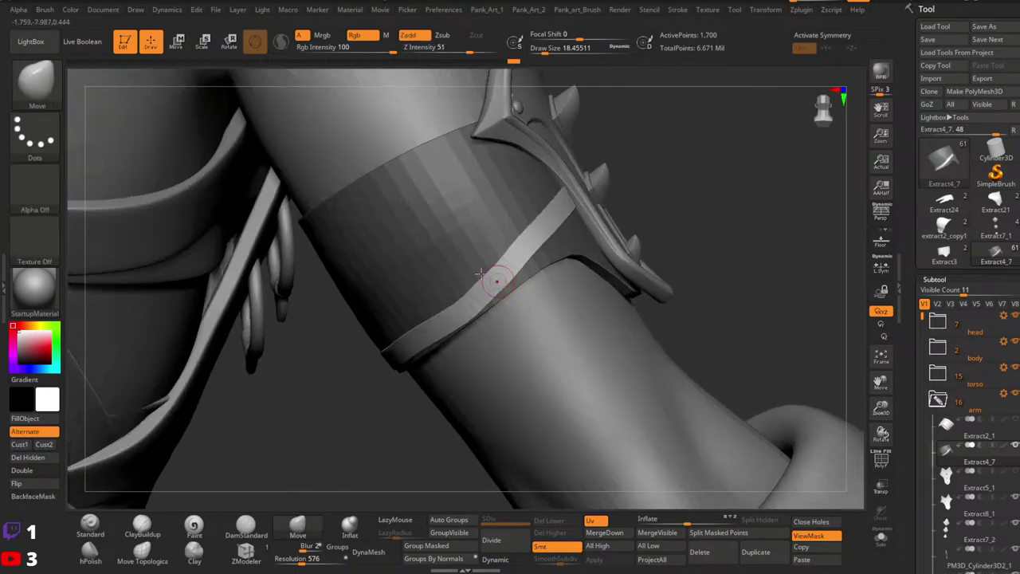
key(space)
drag(472, 260, 486, 262)
right_drag(465, 308, 492, 315)
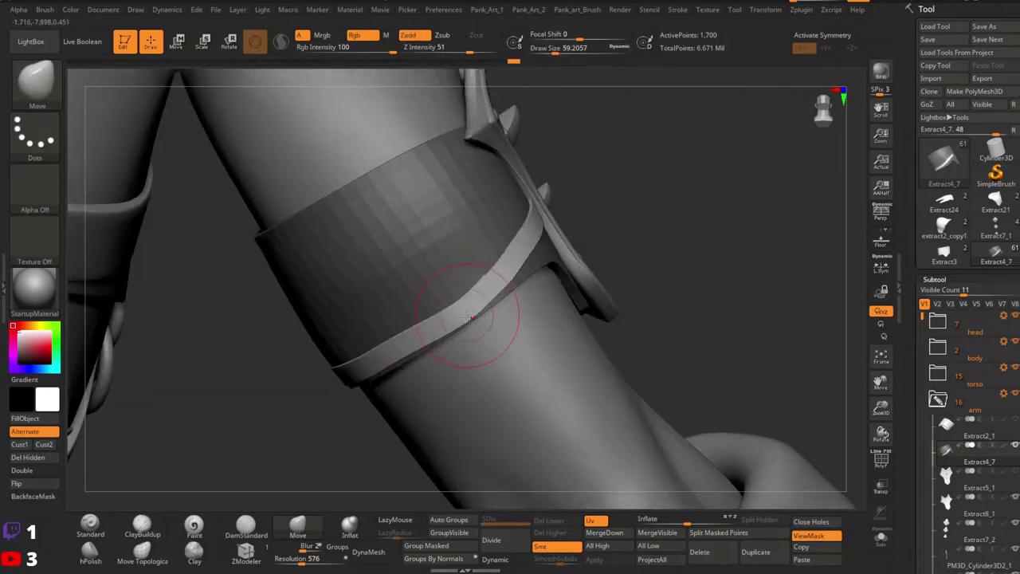
right_drag(513, 277, 530, 253)
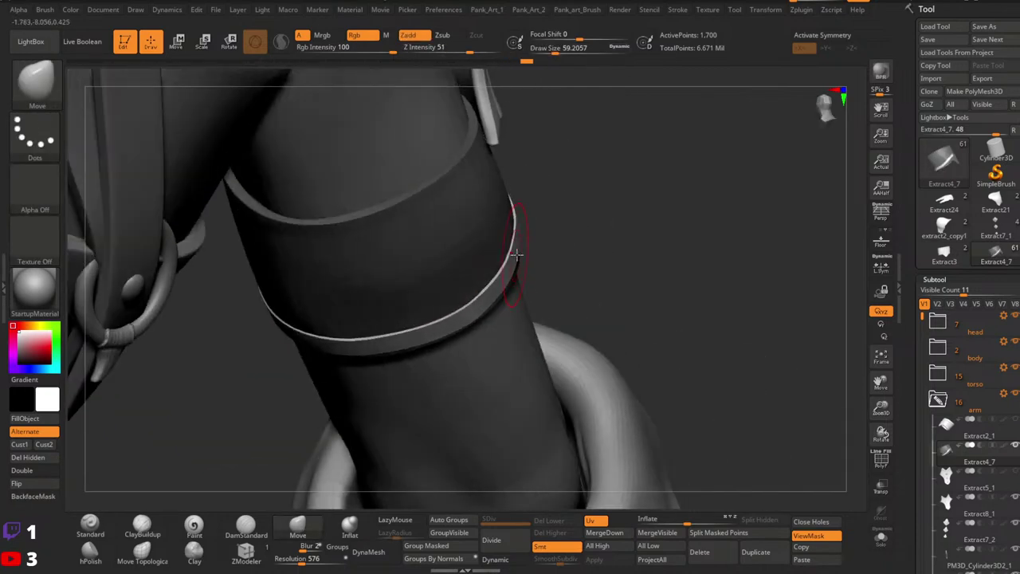
right_drag(494, 291, 463, 299)
Even out the bend in the middle of the strap with the Move brush enlarged to a draw size of about 83.
key(space)
key(space)
drag(464, 313, 471, 312)
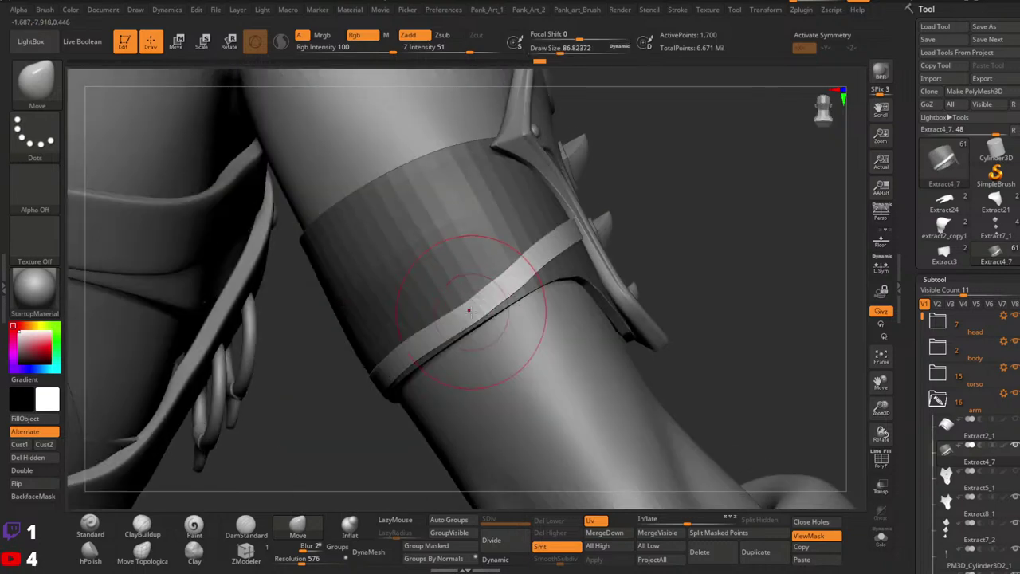
right_drag(471, 312, 485, 295)
key(space)
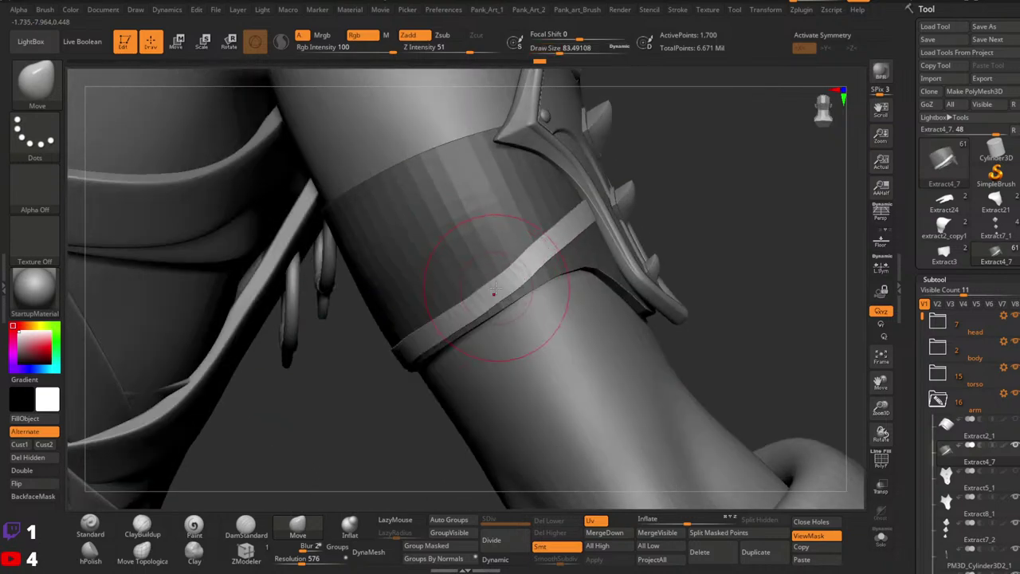
key(space)
drag(495, 293, 487, 292)
right_drag(504, 288, 542, 244)
Straighten the strap's run up to the spiked arm plate with the Move brush at a draw size of about 80.
key(space)
mouse_move(543, 242)
mouse_down()
mouse_move(552, 242)
mouse_move(541, 250)
mouse_up()
key(space)
mouse_move(539, 255)
right_down()
mouse_move(518, 303)
mouse_move(476, 285)
mouse_move(487, 276)
right_up()
key(space)
drag(554, 257, 563, 256)
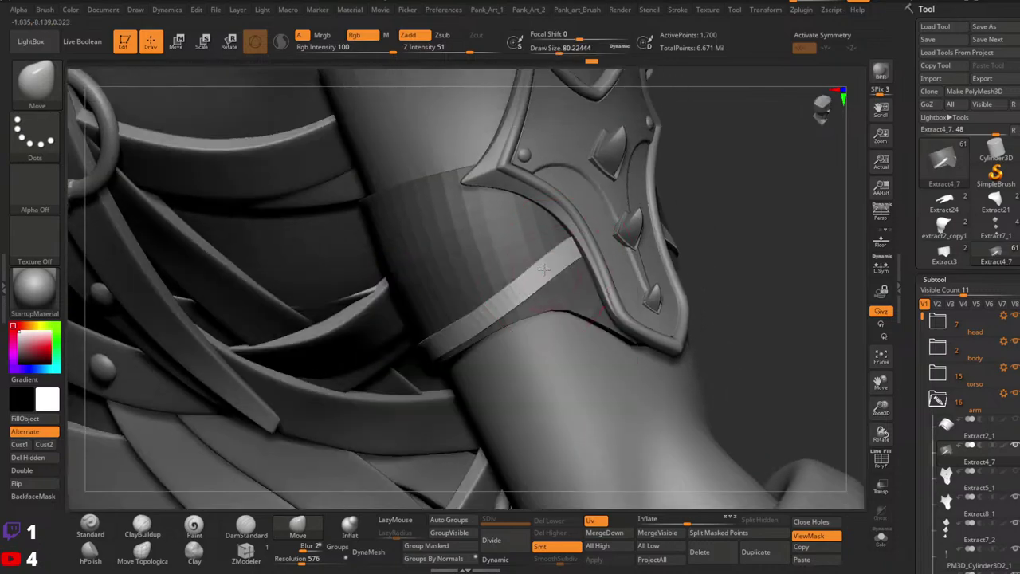
mouse_move(540, 270)
right_down()
mouse_move(558, 280)
mouse_move(537, 290)
mouse_move(599, 280)
mouse_move(569, 297)
right_up()
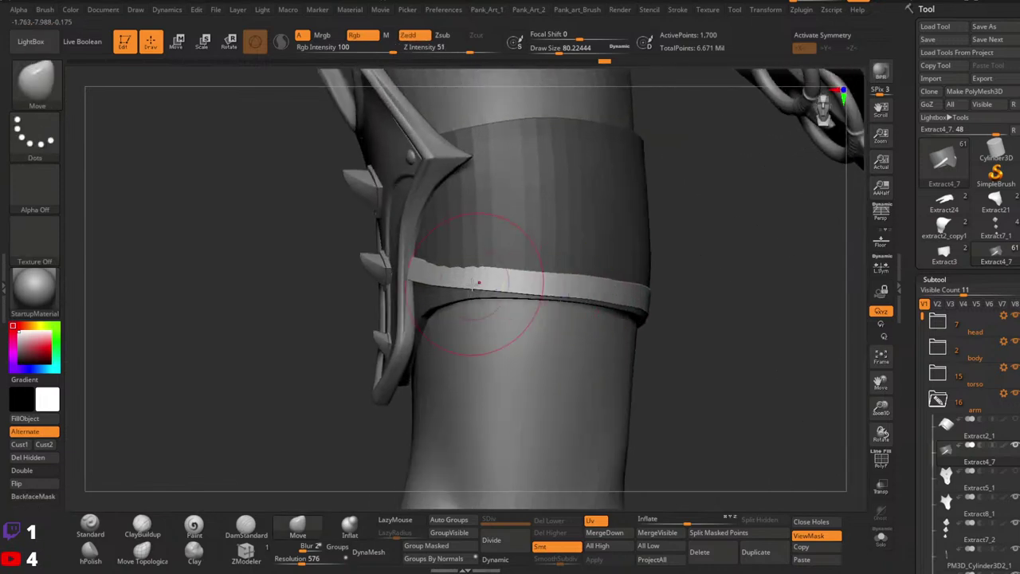
mouse_move(478, 280)
right_down()
mouse_move(450, 261)
mouse_move(444, 285)
mouse_move(452, 241)
mouse_move(459, 250)
mouse_move(422, 230)
mouse_move(455, 239)
mouse_move(421, 231)
mouse_move(390, 250)
mouse_move(438, 224)
mouse_move(428, 262)
mouse_move(459, 252)
mouse_move(432, 273)
mouse_move(456, 327)
mouse_move(528, 268)
mouse_move(481, 263)
mouse_move(494, 275)
right_up()
right_click(396, 249)
right_click(388, 247)
Split the masked points so the armband and strap become separate subtools, then isolate the strap subtool Extract4_8.
key(shift+f)
key(shift+f)
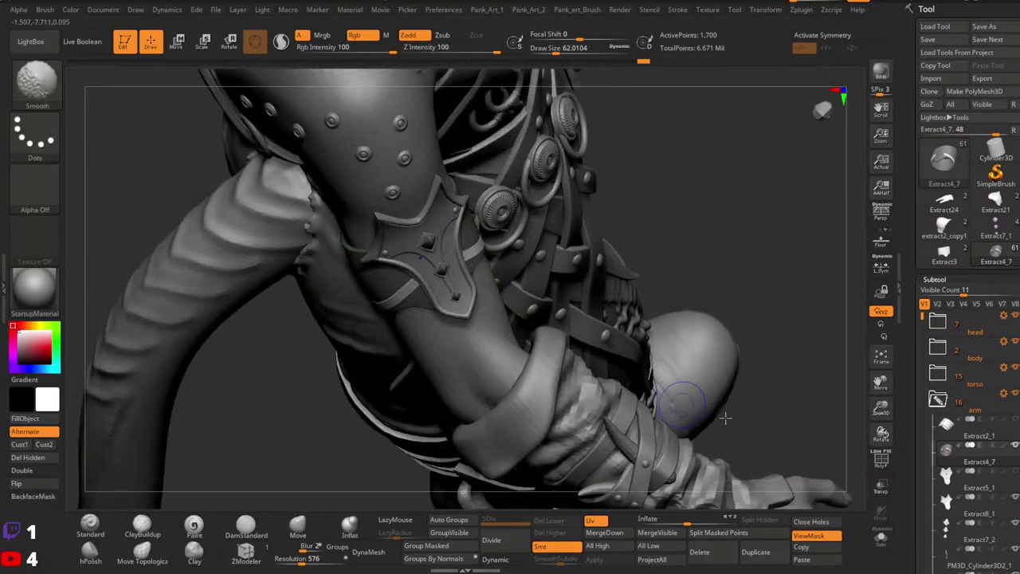
ctrl+right_drag(708, 285, 677, 382)
right_drag(678, 382, 713, 443)
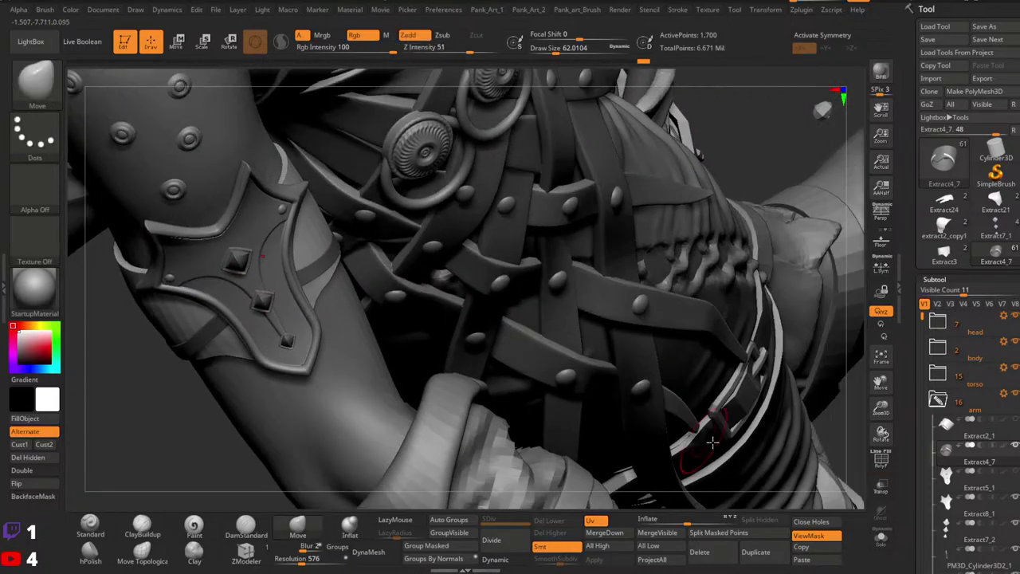
click(720, 533)
right_drag(473, 429, 615, 352)
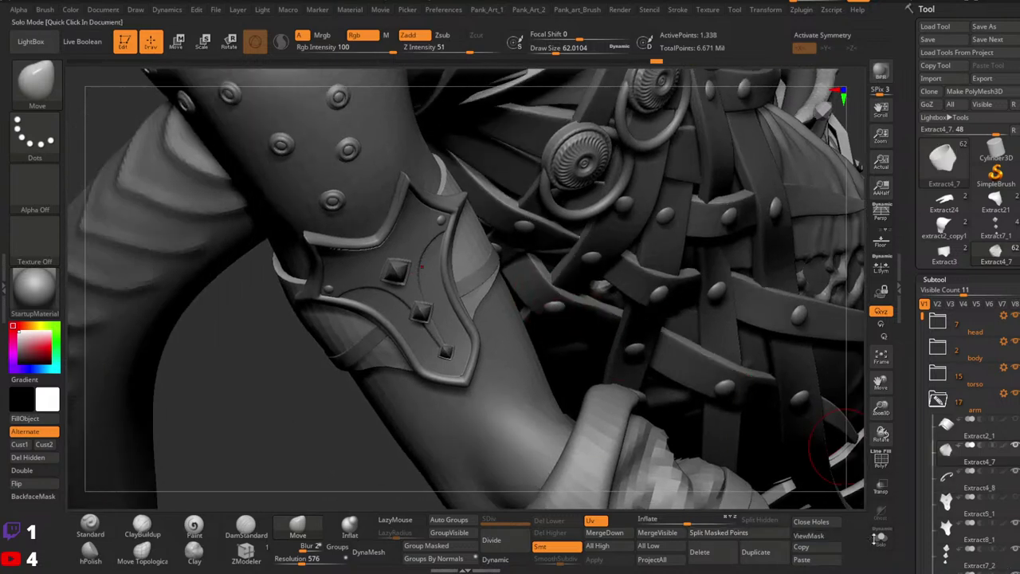
click(881, 538)
right_drag(507, 340, 607, 399)
click(962, 485)
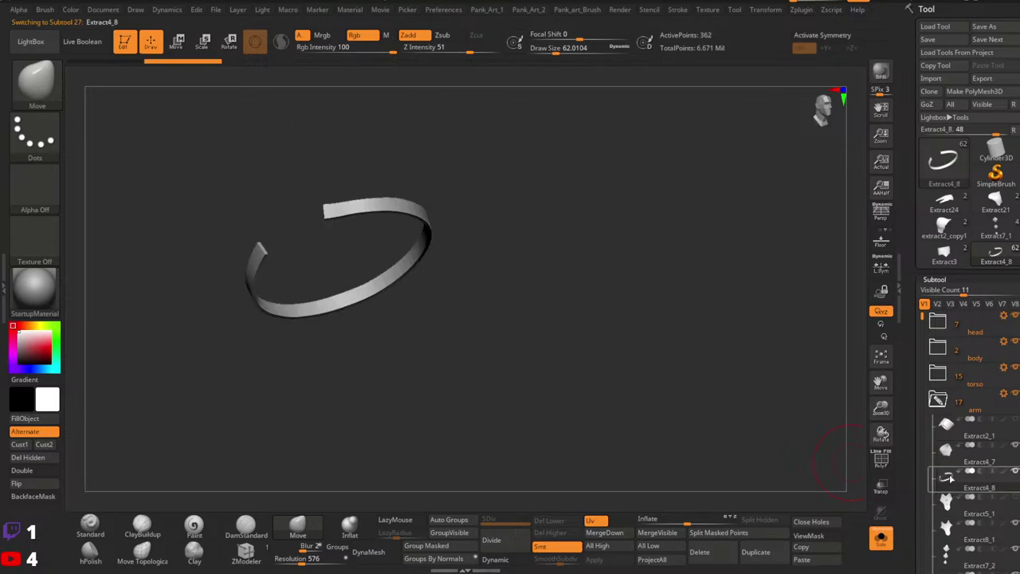
Show the isolated strap with its polyframe and reduce the brush draw size to about 1.3.
right_drag(424, 289, 365, 305)
ctrl+right_drag(365, 306, 417, 272)
click(883, 542)
key(shift+f)
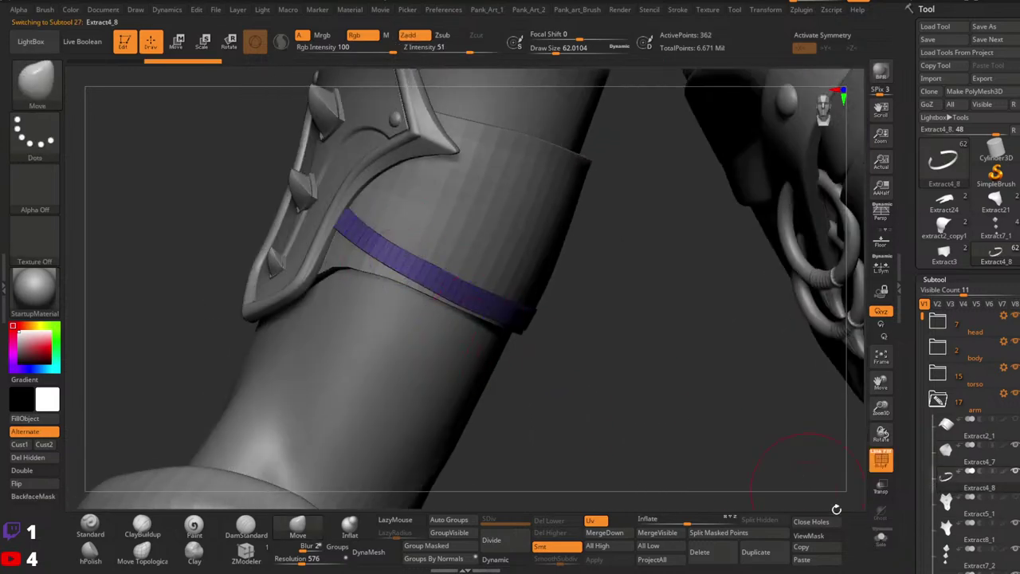
click(881, 540)
right_drag(440, 314, 674, 224)
key(space)
drag(674, 224, 647, 224)
Delete the polygons capping one end of the strap with ZModeler's Delete action and turn on Double-sided display.
click(251, 550)
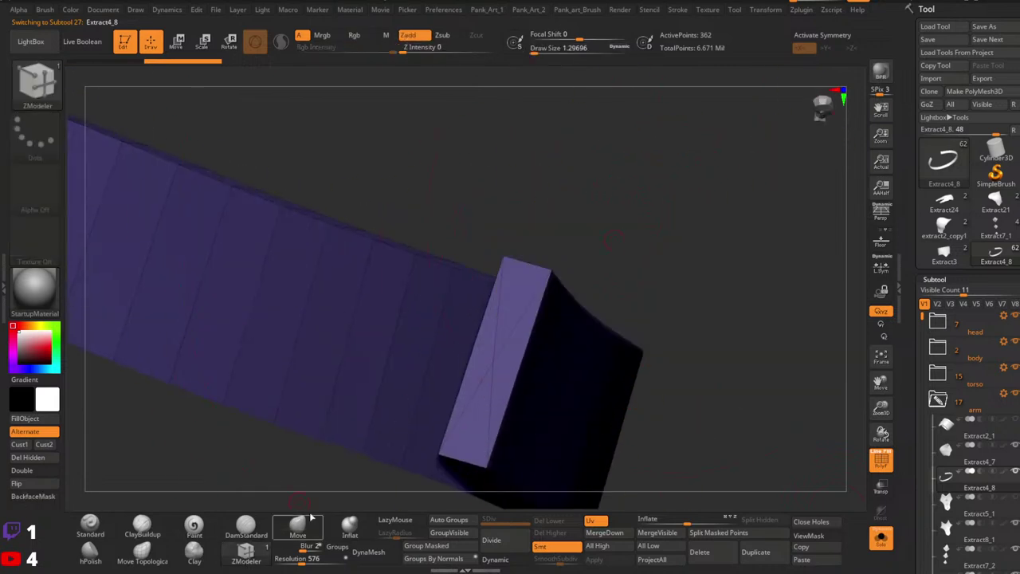
key(space)
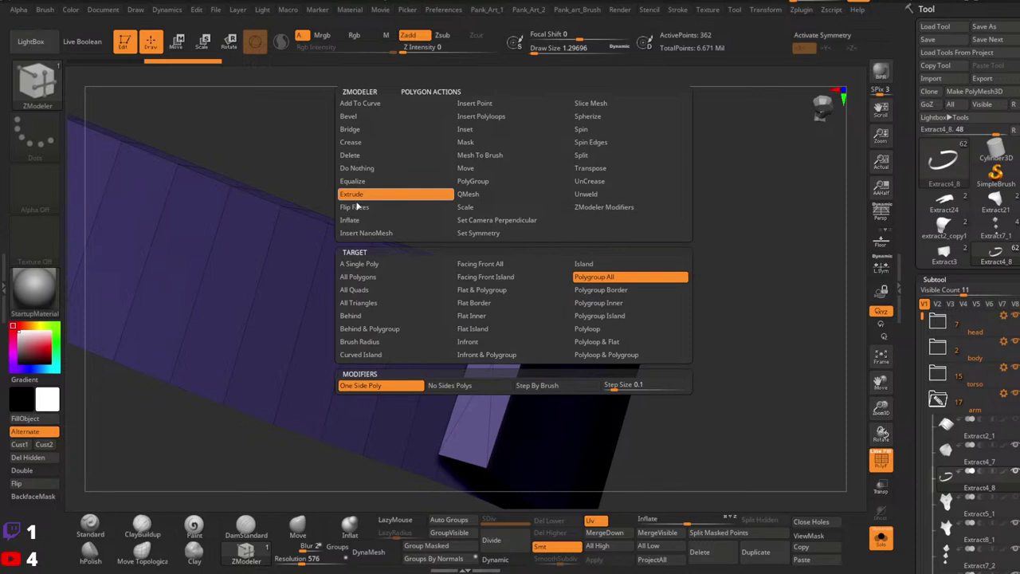
click(350, 157)
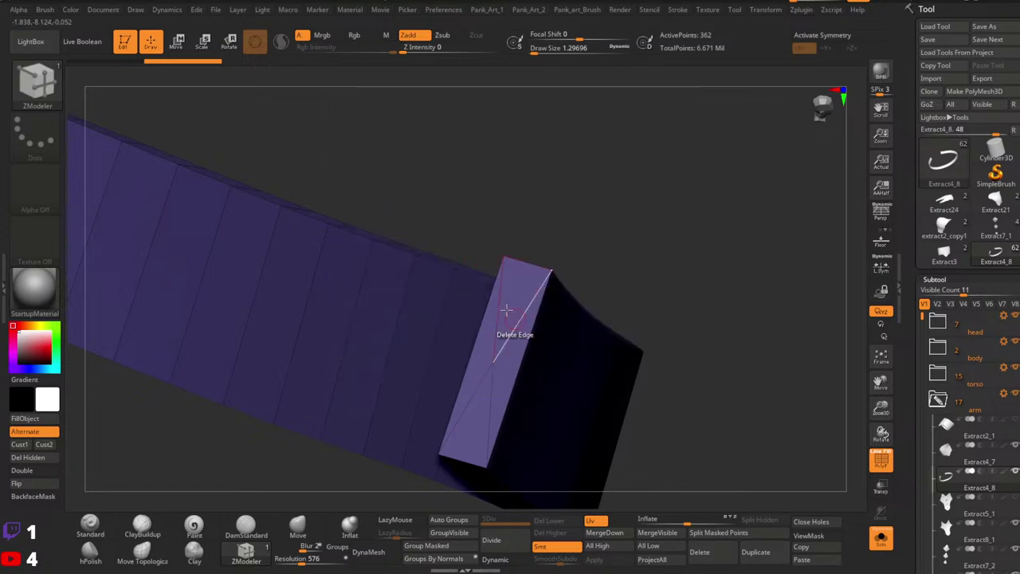
click(514, 316)
click(515, 340)
click(484, 355)
click(482, 406)
drag(510, 416, 578, 400)
drag(174, 444, 113, 449)
click(30, 476)
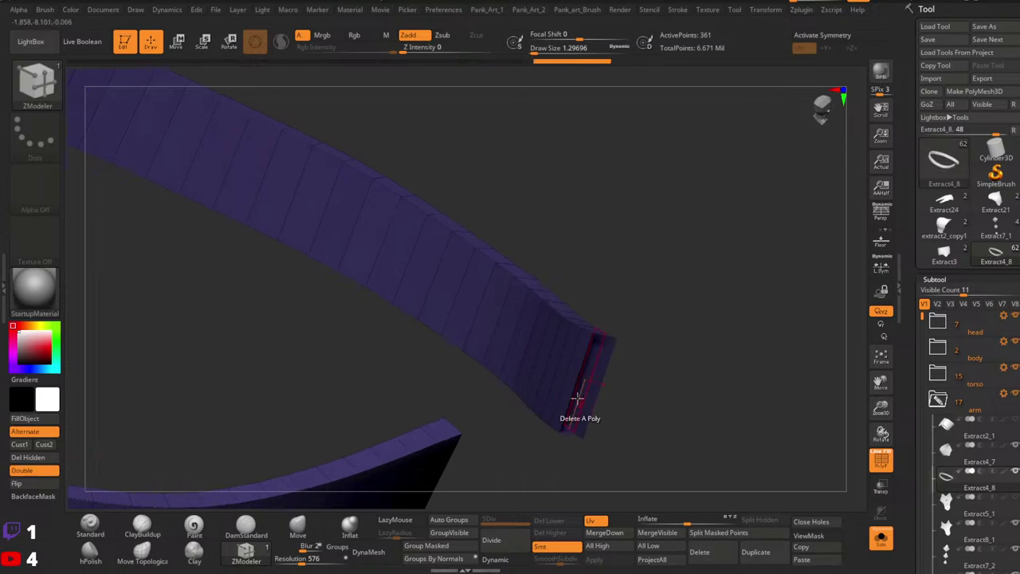
Delete the single polygons capping the strap's opposite end, undoing and repeating the deletion where needed.
right_drag(578, 399, 558, 357)
ctrl+right_drag(557, 357, 526, 395)
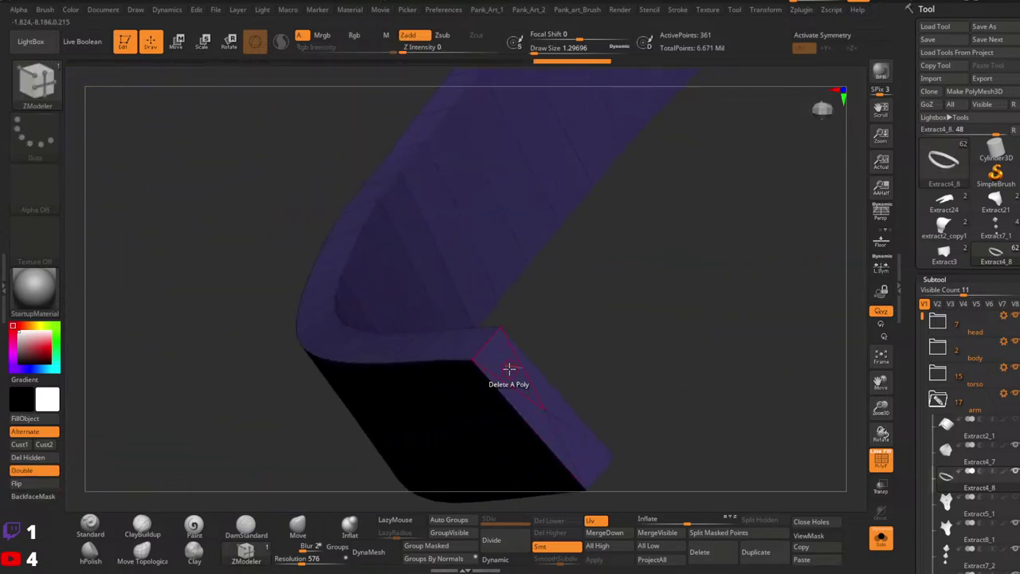
click(508, 370)
click(520, 405)
click(565, 411)
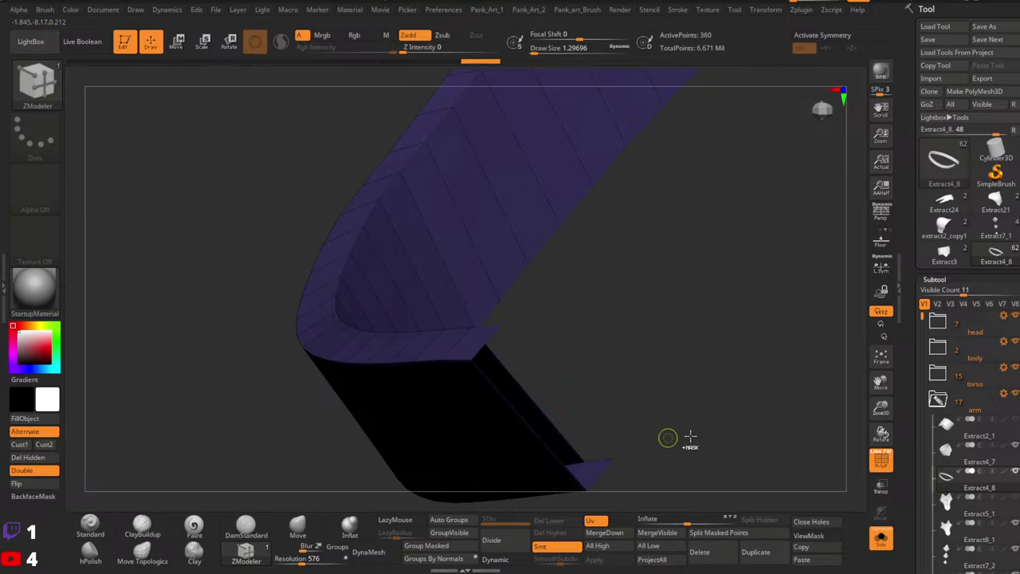
right_drag(690, 437, 586, 407)
ctrl+right_drag(586, 407, 574, 431)
key(ctrl+z)
click(563, 415)
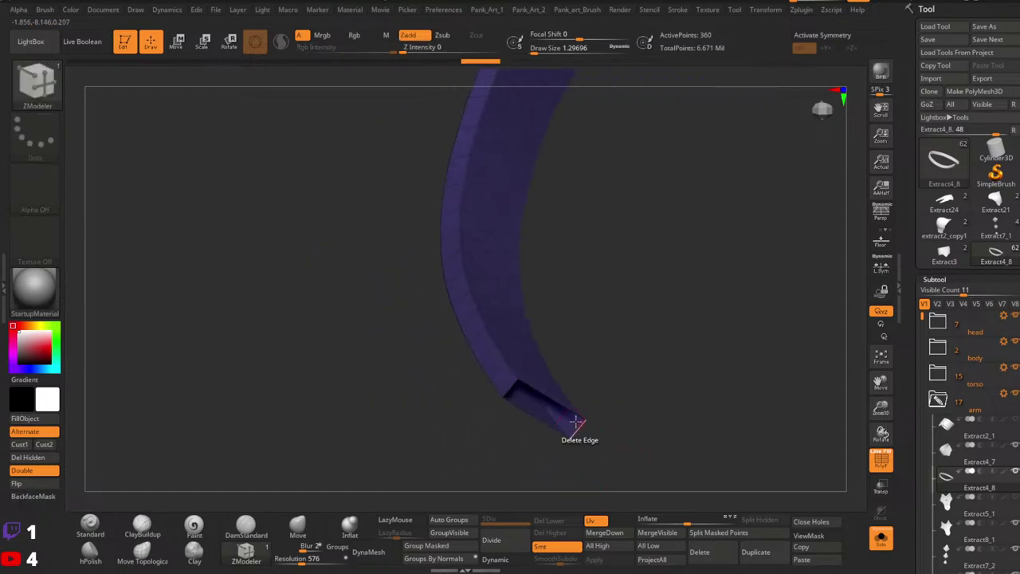
Set the ZModeler edge action to Bridge Two Edges and bridge the long edges of the strap's open end.
drag(574, 421, 563, 325)
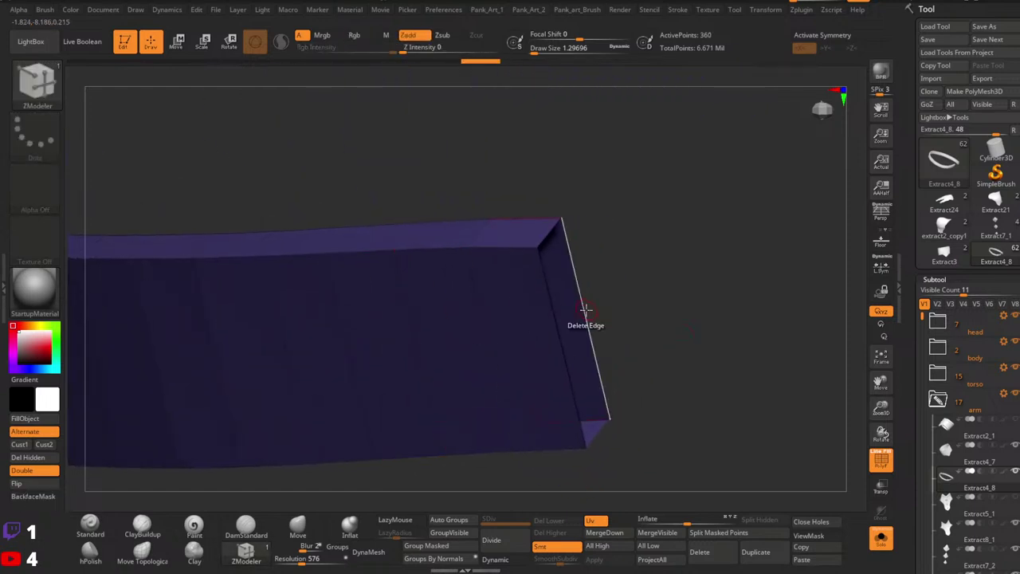
key(space)
click(451, 234)
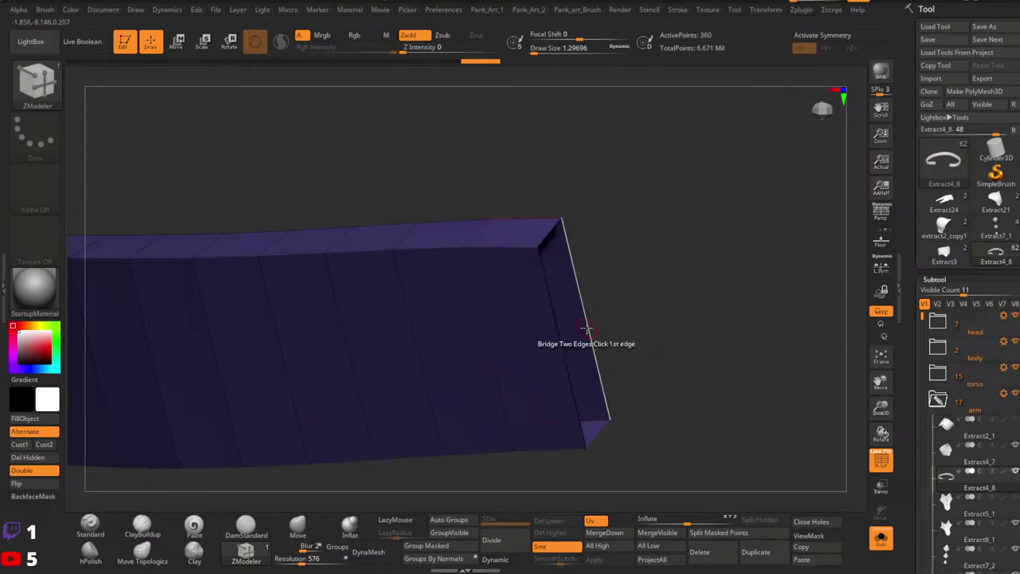
click(565, 360)
drag(742, 355, 678, 382)
click(537, 353)
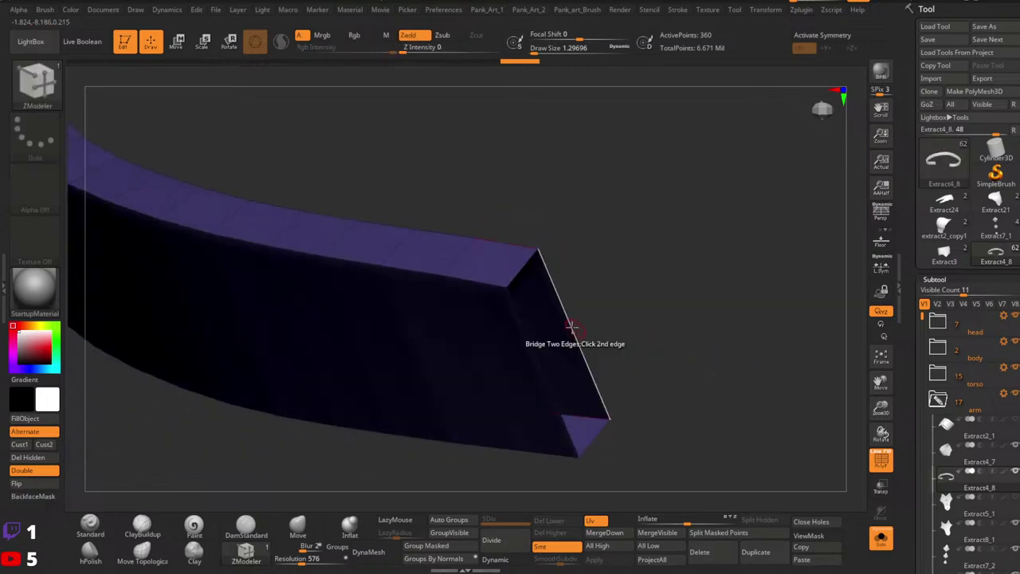
ctrl+right_drag(589, 383, 607, 256)
drag(607, 256, 607, 287)
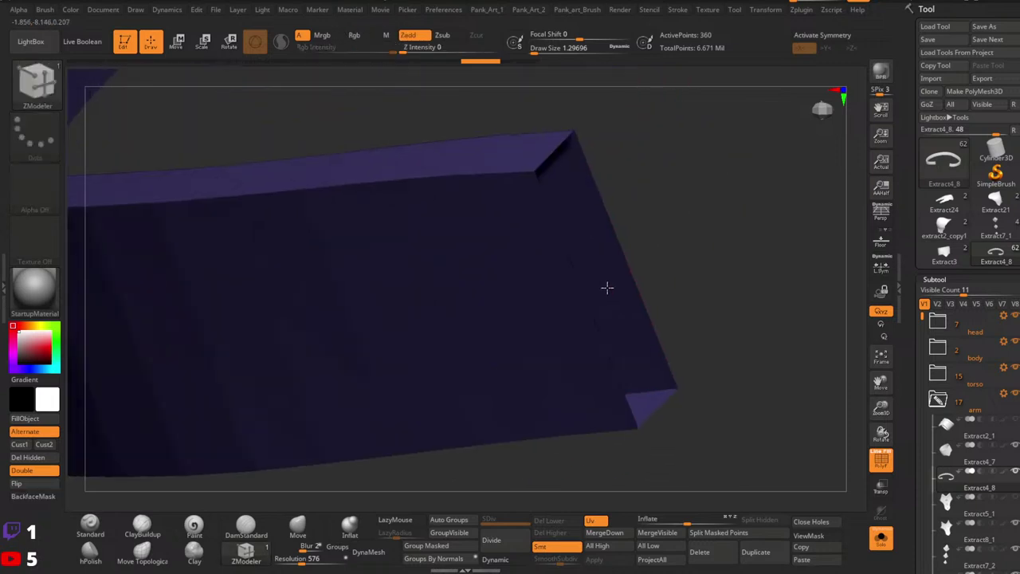
click(628, 261)
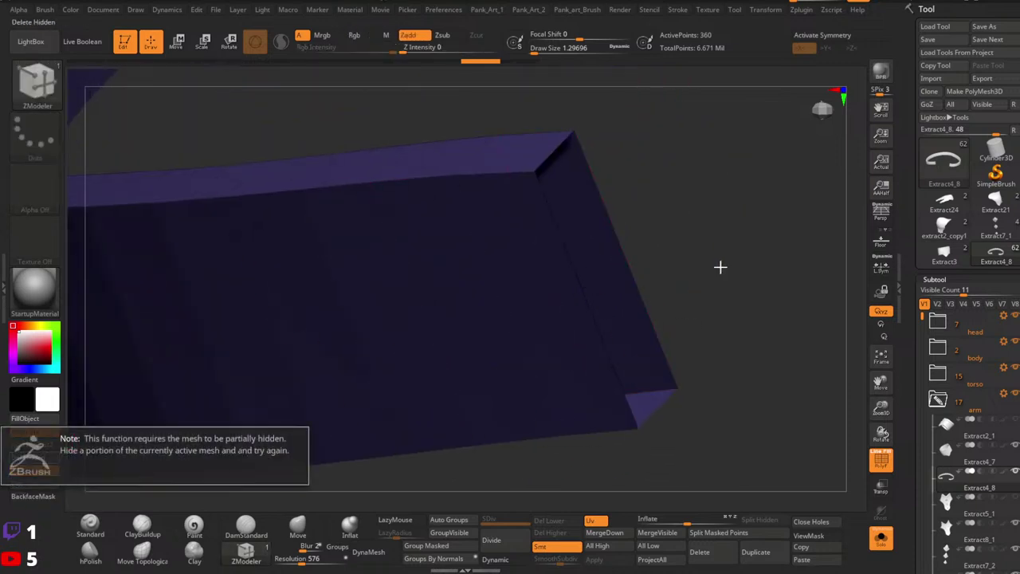
Bridge the two long edges at the strap's remaining open end to close it.
alt+drag(675, 320, 263, 293)
drag(487, 286, 544, 307)
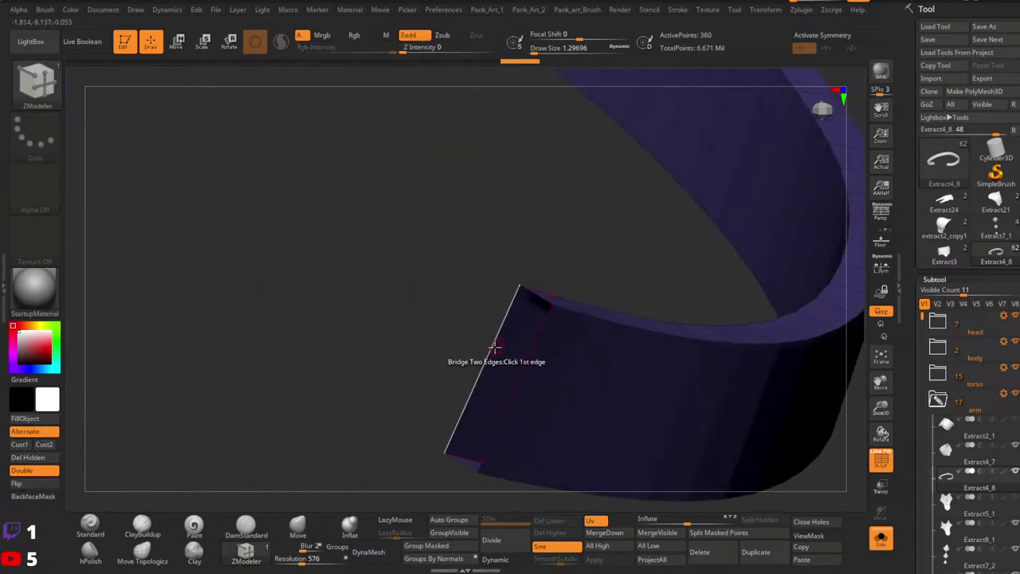
ctrl+right_drag(520, 380, 410, 499)
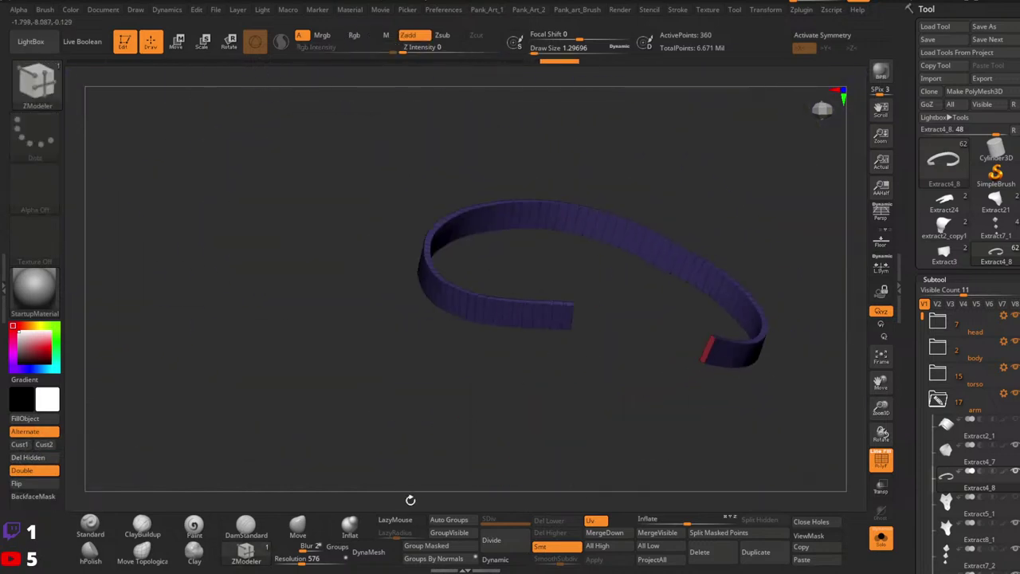
Regroup the strap with Auto Groups and then Group By Normals so each side gets its own polygroup.
click(447, 522)
right_drag(646, 434, 573, 412)
right_drag(715, 404, 642, 423)
ctrl+right_drag(642, 422, 674, 363)
right_drag(674, 363, 557, 469)
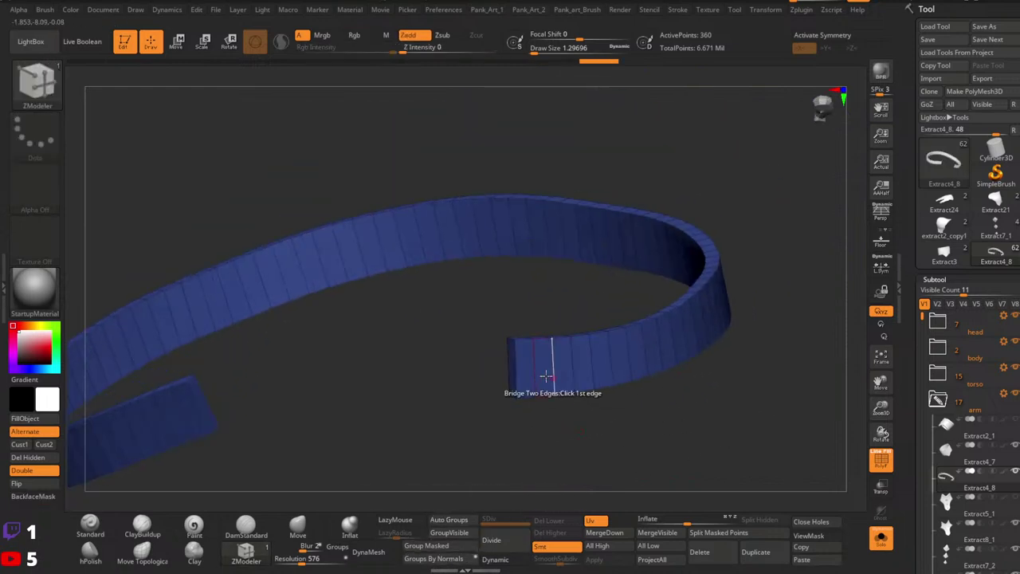
click(438, 560)
right_drag(533, 387, 542, 362)
Set ZModeler to Extrude with the Polygroup All target, extrude the strap's outer face, and leave the isolated view.
key(space)
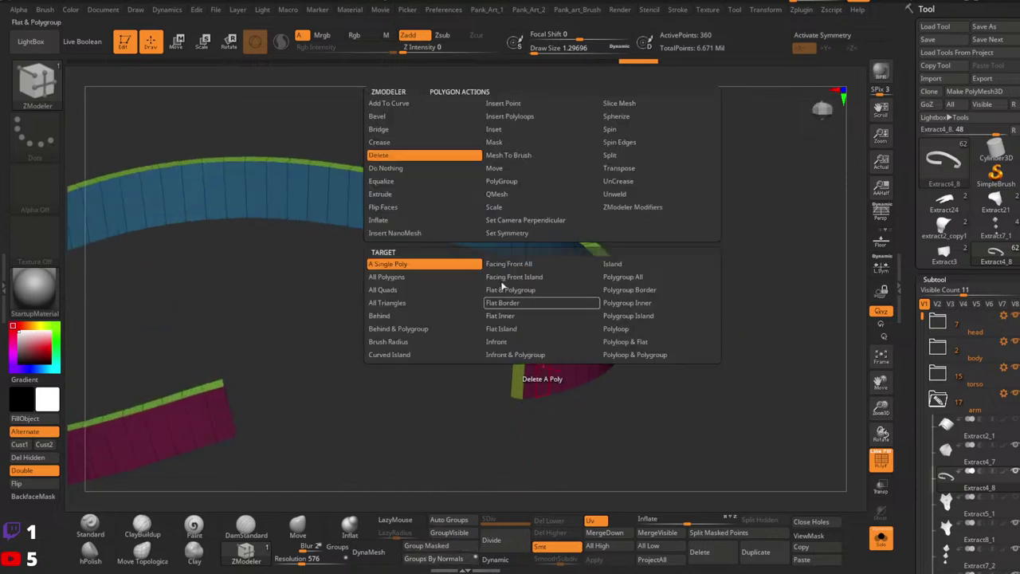
click(384, 194)
click(615, 278)
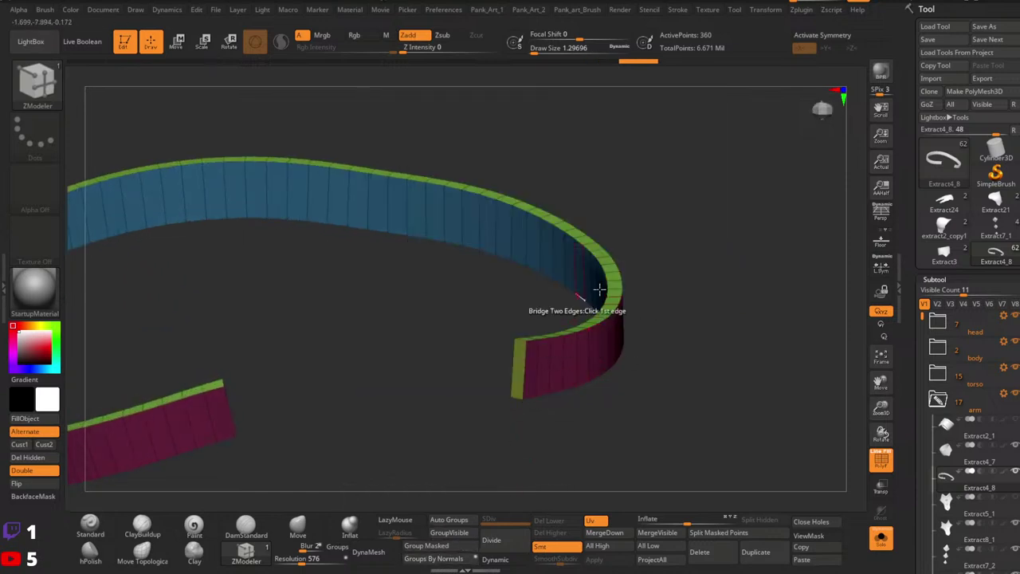
drag(570, 367, 580, 371)
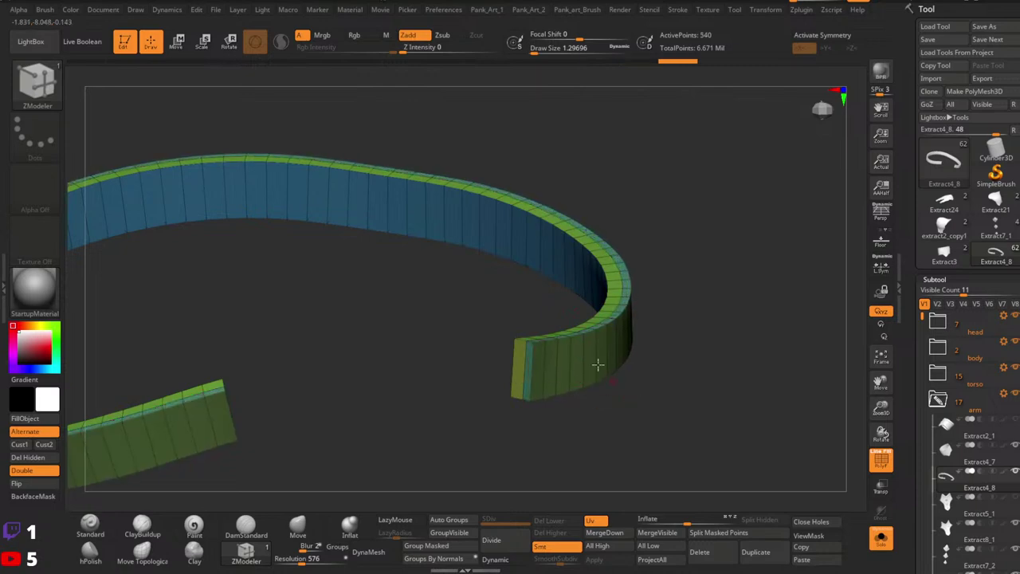
right_drag(598, 364, 647, 434)
click(881, 538)
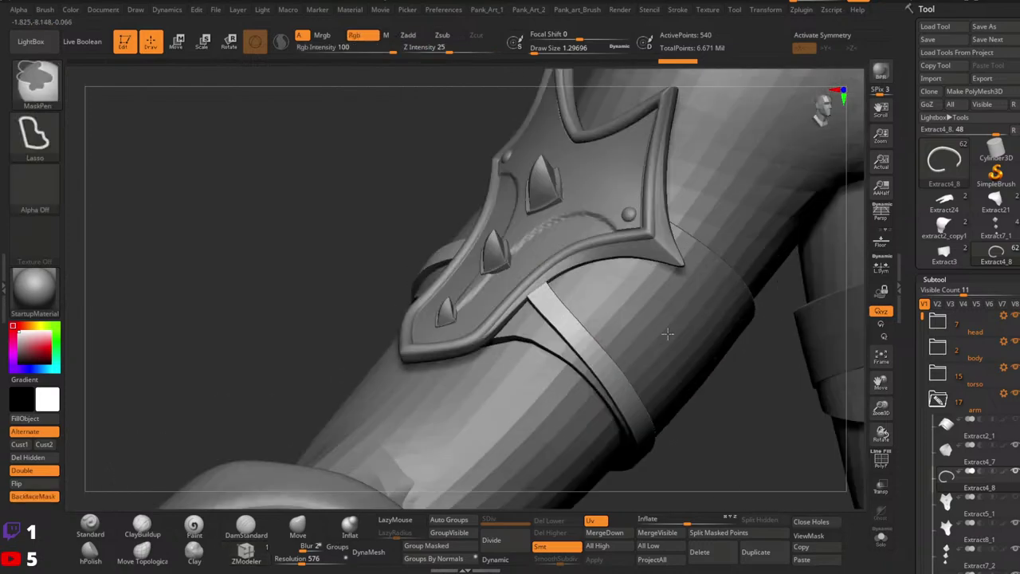
Undo the strap's outer-face extrusion and extrude that polygroup again while viewing it against the armband.
right_drag(668, 333, 737, 319)
ctrl+right_drag(637, 319, 637, 382)
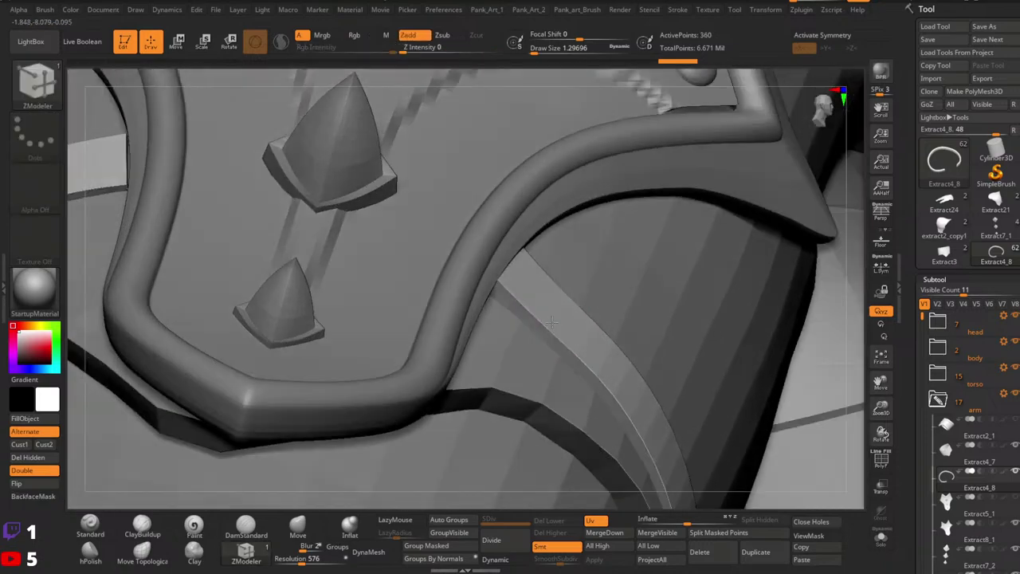
right_drag(606, 350, 594, 338)
key(ctrl+z)
click(594, 347)
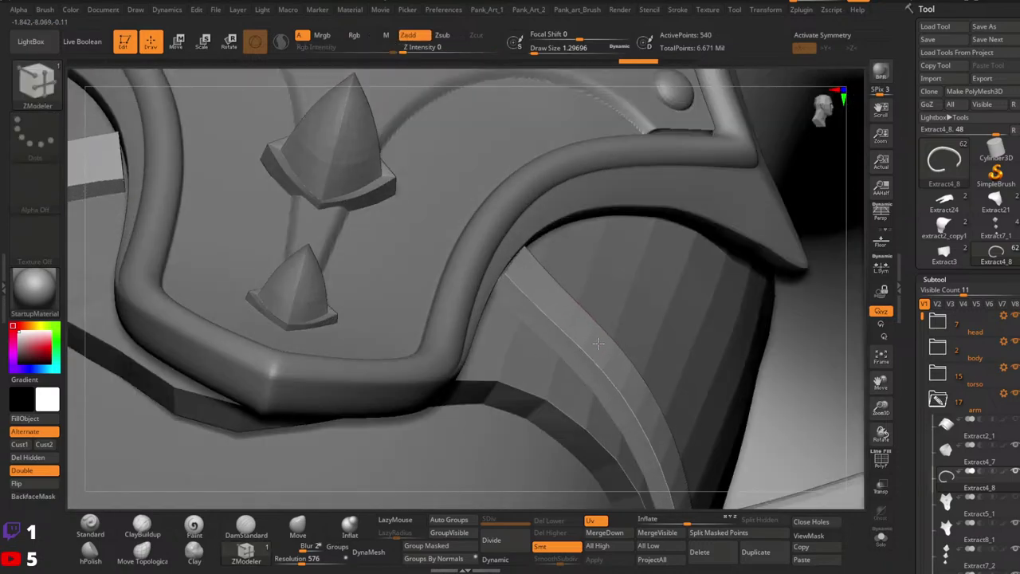
drag(599, 343, 590, 348)
ctrl+right_drag(592, 345, 586, 271)
Switch to the Move brush at a draw size of about 54 and nudge the strap's end beside the spiked plate onto the armband.
mouse_move(398, 306)
right_down()
mouse_move(494, 299)
mouse_move(498, 342)
mouse_move(550, 323)
mouse_move(629, 319)
mouse_move(614, 322)
right_up()
click(298, 526)
ctrl+right_drag(657, 271, 582, 341)
key(space)
drag(609, 267, 619, 268)
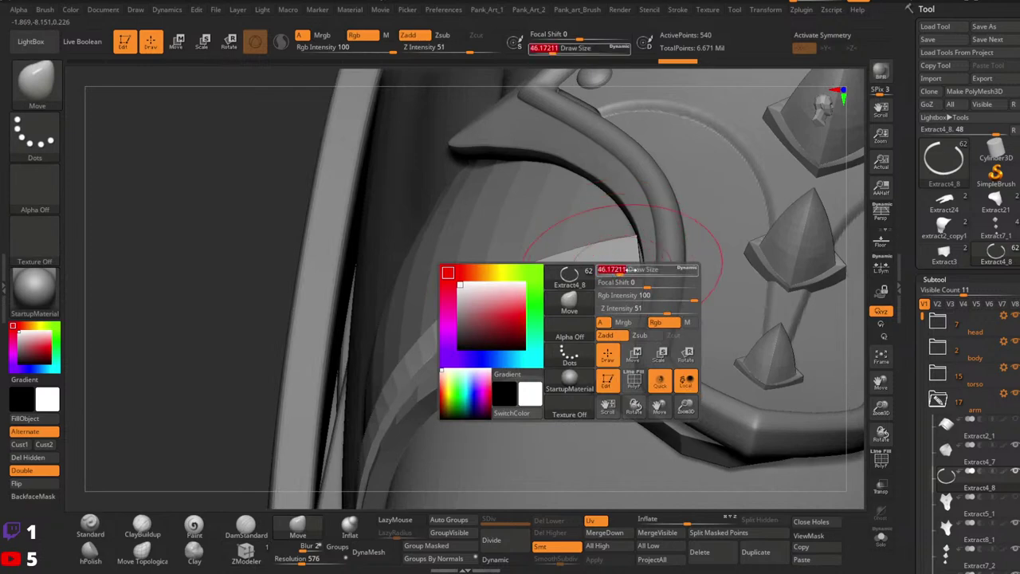
right_drag(619, 302, 643, 261)
right_drag(555, 305, 507, 276)
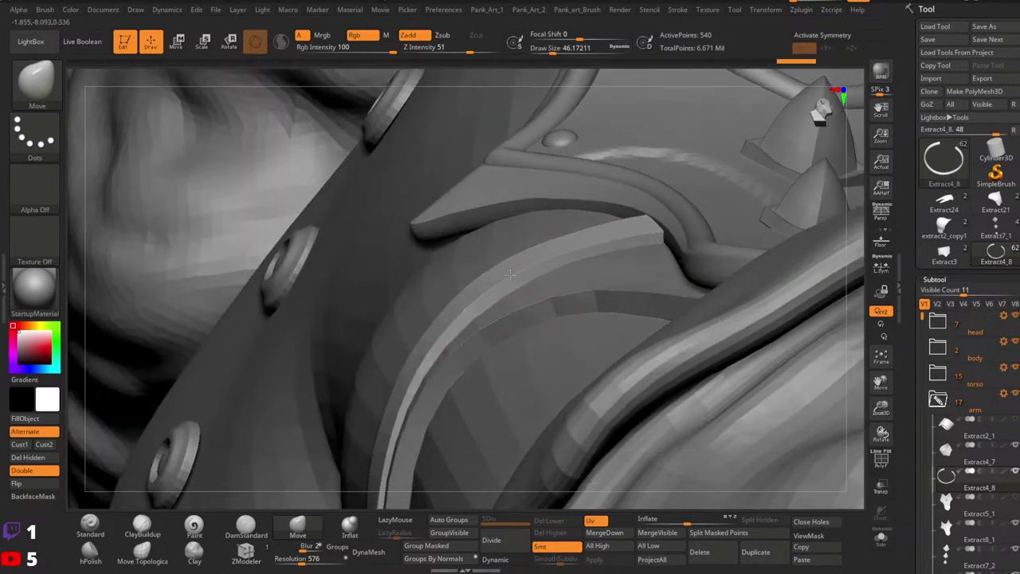
key(space)
drag(507, 276, 513, 275)
key(space)
drag(601, 255, 596, 254)
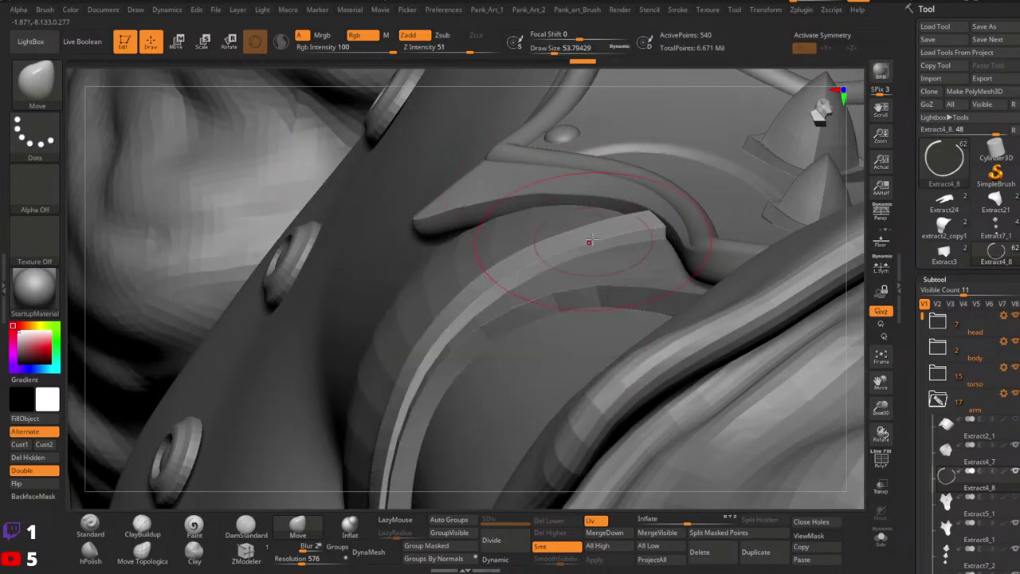
Fit the strap's next stretch to the armband's rim using the Move brush at a draw size of about 56.
mouse_move(593, 244)
ctrl+right_down()
mouse_move(563, 335)
mouse_move(511, 274)
ctrl+right_up()
key(space)
drag(512, 274, 523, 273)
mouse_move(523, 273)
right_down()
mouse_move(502, 296)
mouse_move(506, 314)
right_up()
key(space)
drag(511, 302, 508, 296)
key(space)
key(space)
mouse_move(502, 301)
right_down()
mouse_move(535, 330)
mouse_move(510, 301)
mouse_move(498, 309)
mouse_move(486, 295)
mouse_move(550, 317)
mouse_move(540, 323)
mouse_move(550, 331)
mouse_move(633, 337)
mouse_move(607, 257)
right_up()
right_drag(563, 284, 535, 314)
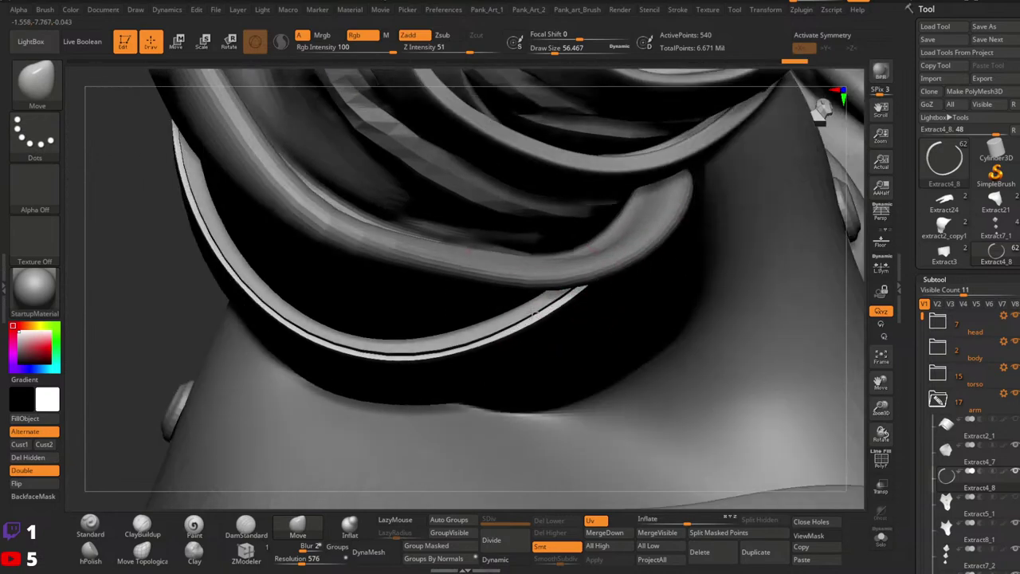
Adjust the strap along the underside of the armband using the Move brush at a draw size of about 59.
mouse_move(429, 344)
right_down()
mouse_move(610, 287)
mouse_move(571, 259)
mouse_move(563, 308)
mouse_move(552, 303)
mouse_move(522, 211)
right_up()
key(space)
mouse_move(537, 223)
mouse_down()
mouse_move(527, 221)
mouse_move(534, 213)
mouse_up()
mouse_move(535, 214)
right_down()
mouse_move(486, 239)
mouse_move(478, 220)
right_up()
drag(580, 239, 589, 247)
right_drag(591, 251, 604, 311)
key(space)
drag(611, 324, 621, 325)
right_drag(621, 325, 498, 231)
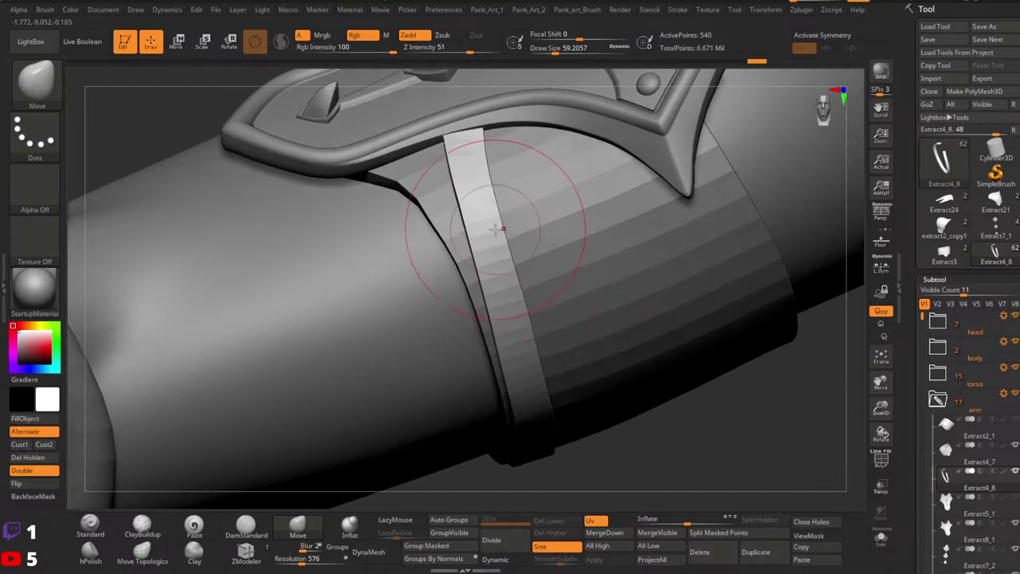
Refine the strap's outer stretch below the spiked plate with smaller Move strokes, using draw sizes between about 39 and 51.
drag(495, 189, 487, 183)
ctrl+right_drag(565, 237, 551, 195)
drag(522, 267, 531, 266)
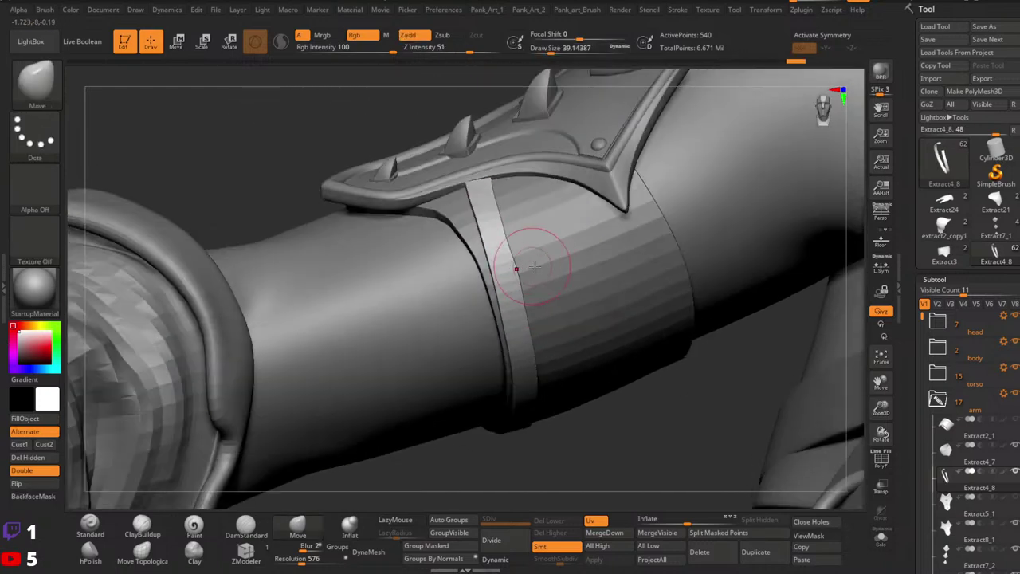
mouse_move(550, 275)
right_down()
mouse_move(535, 290)
mouse_move(539, 313)
right_up()
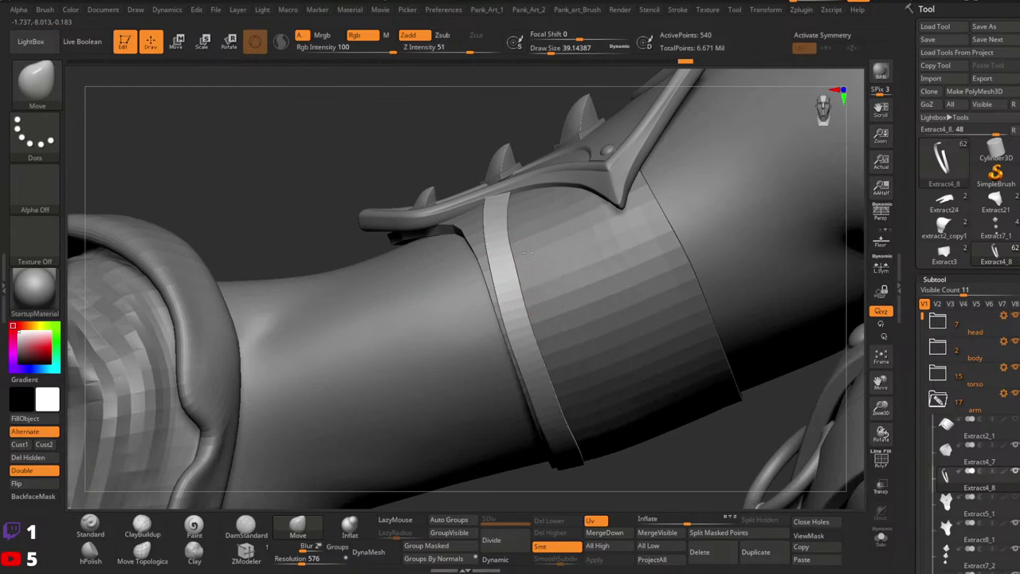
key(s)
right_drag(530, 279, 516, 269)
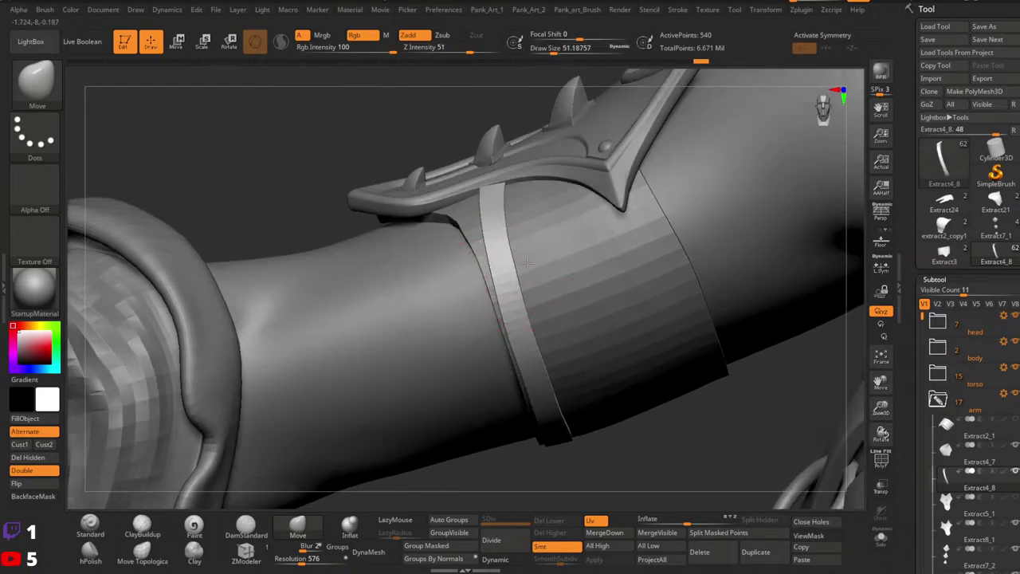
right_drag(514, 226, 514, 210)
key(s)
right_drag(515, 250, 516, 239)
drag(510, 291, 526, 302)
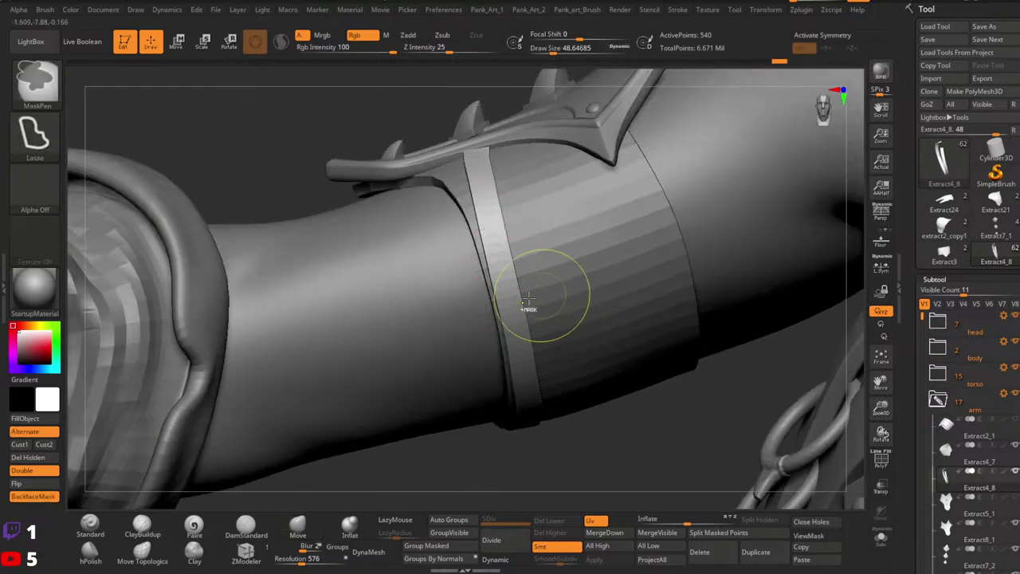
Even out the strap around the back of the arm with Move strokes, enlarging the draw size to about 116.
right_drag(529, 304, 499, 274)
mouse_move(508, 335)
right_down()
mouse_move(547, 295)
mouse_move(519, 200)
mouse_move(524, 224)
right_up()
key(space)
drag(525, 224, 529, 225)
right_drag(529, 224, 508, 226)
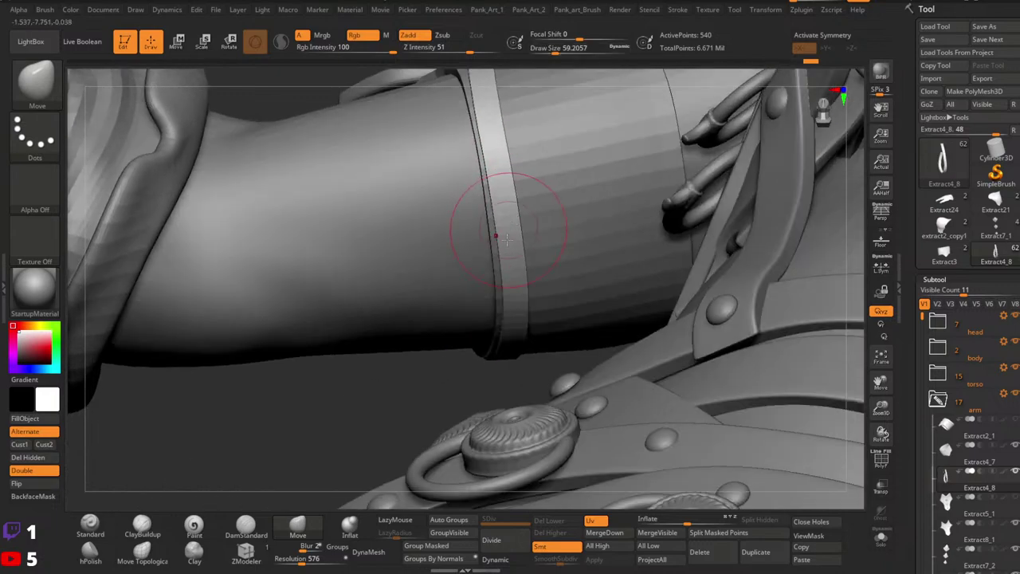
key(space)
drag(508, 292, 516, 293)
mouse_move(518, 276)
ctrl+right_down()
mouse_move(516, 318)
mouse_move(530, 241)
mouse_move(507, 143)
mouse_move(487, 231)
mouse_move(496, 319)
mouse_move(542, 249)
mouse_move(564, 299)
mouse_move(627, 307)
mouse_move(498, 302)
mouse_move(471, 263)
mouse_move(587, 285)
mouse_move(562, 317)
ctrl+right_up()
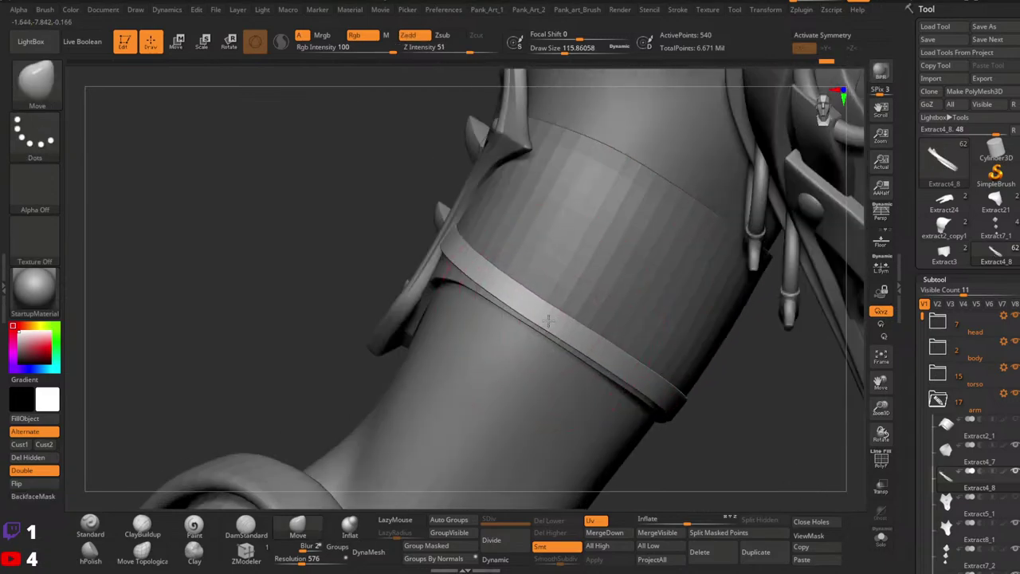
mouse_move(597, 361)
ctrl+right_down()
mouse_move(619, 319)
mouse_move(663, 305)
mouse_move(572, 280)
mouse_move(696, 300)
ctrl+right_up()
ctrl+right_drag(697, 299, 706, 364)
ctrl+right_drag(619, 272, 638, 331)
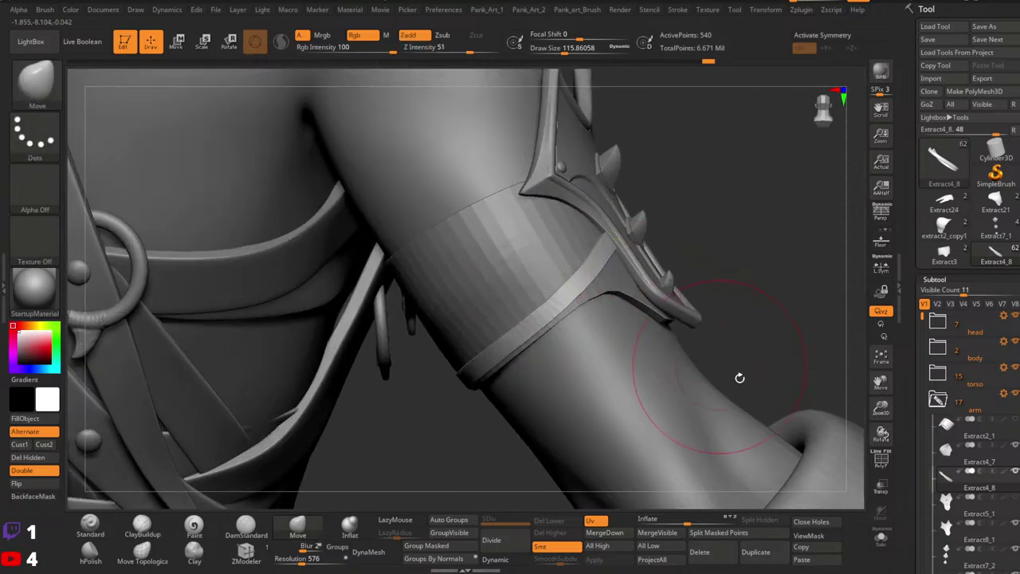
Isolate the strap with its polyframe shown and set ZModeler's edge action to Insert Multiple EdgeLoops.
click(882, 548)
mouse_move(596, 292)
right_down()
mouse_move(471, 293)
mouse_move(538, 332)
right_up()
key(b)
key(z)
key(m)
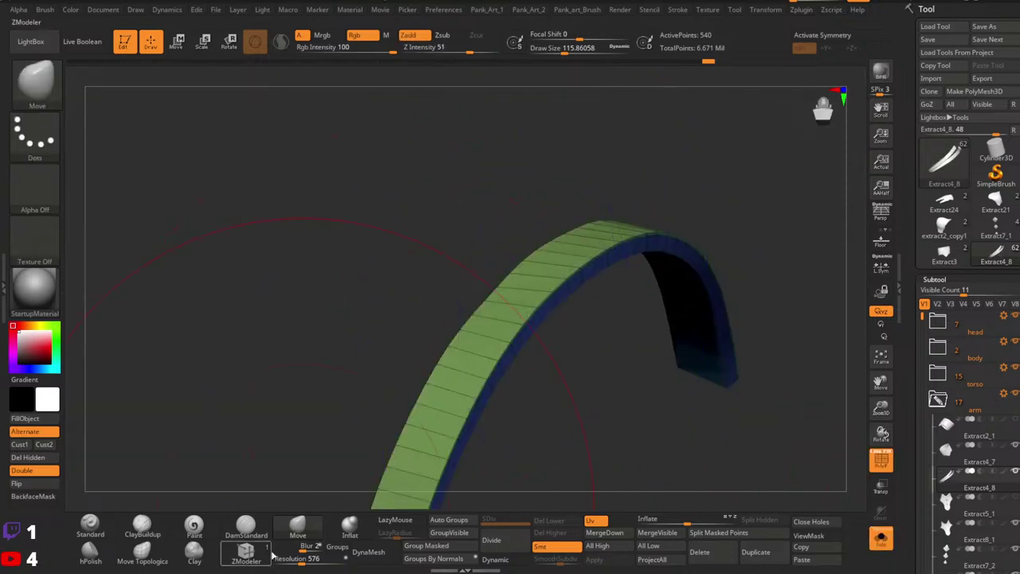
ctrl+right_drag(513, 341, 535, 348)
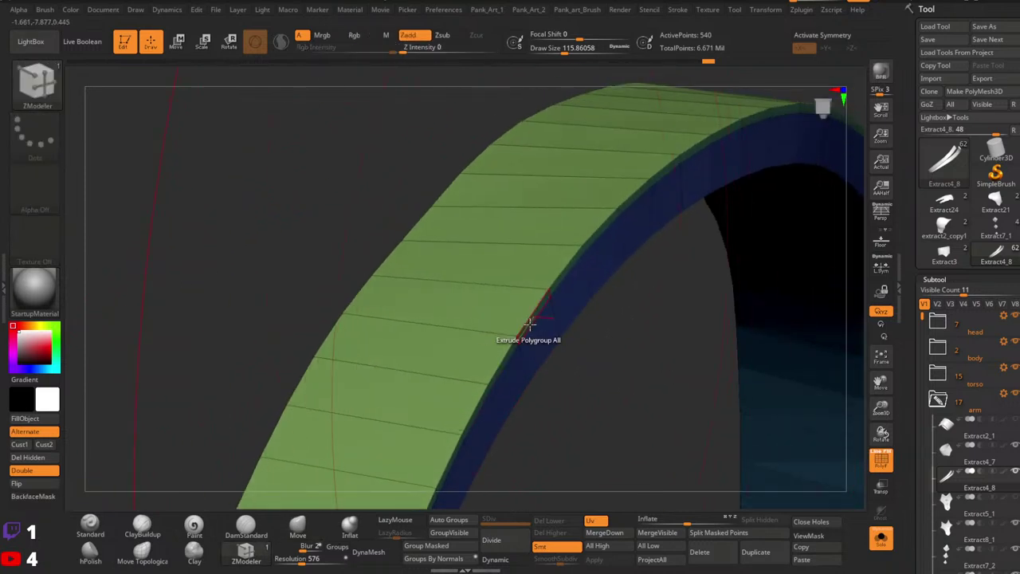
key(space)
key(space)
click(499, 220)
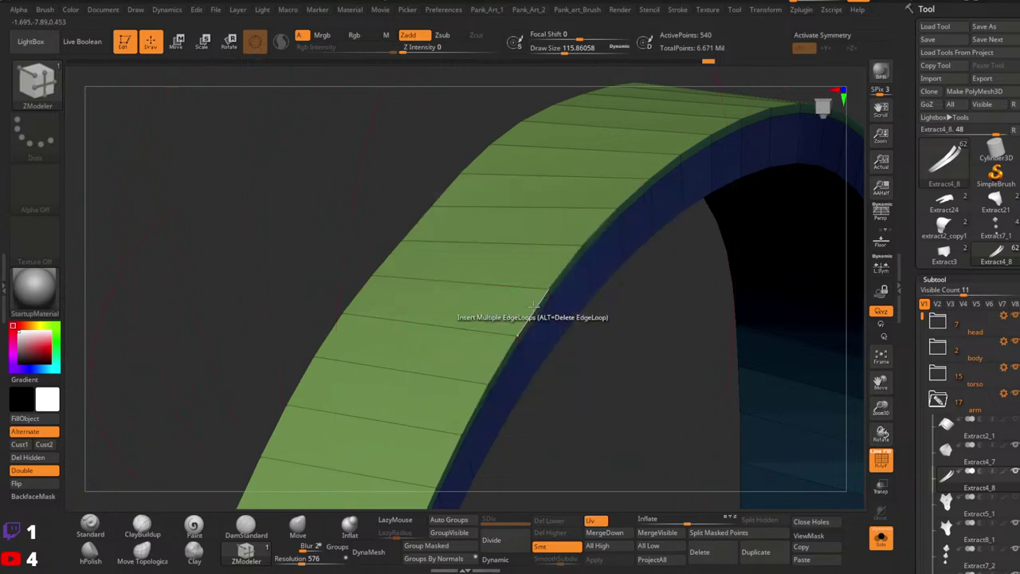
Delete the extra edge loops running along the strap's rims, hide the polyframe, and bring back the surrounding arm parts.
alt+click(534, 323)
drag(542, 339, 552, 344)
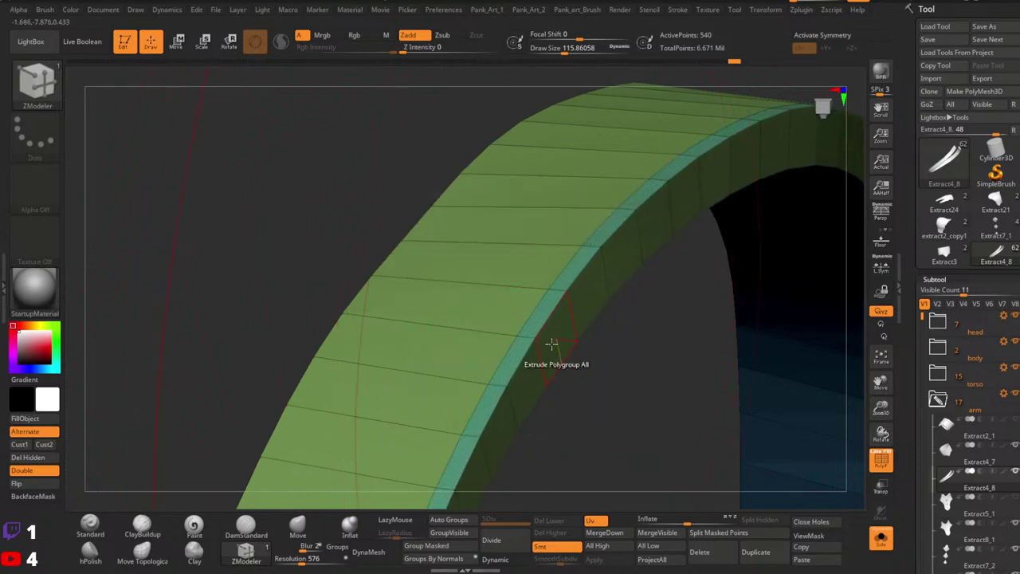
alt+click(526, 318)
ctrl+right_drag(527, 319, 623, 396)
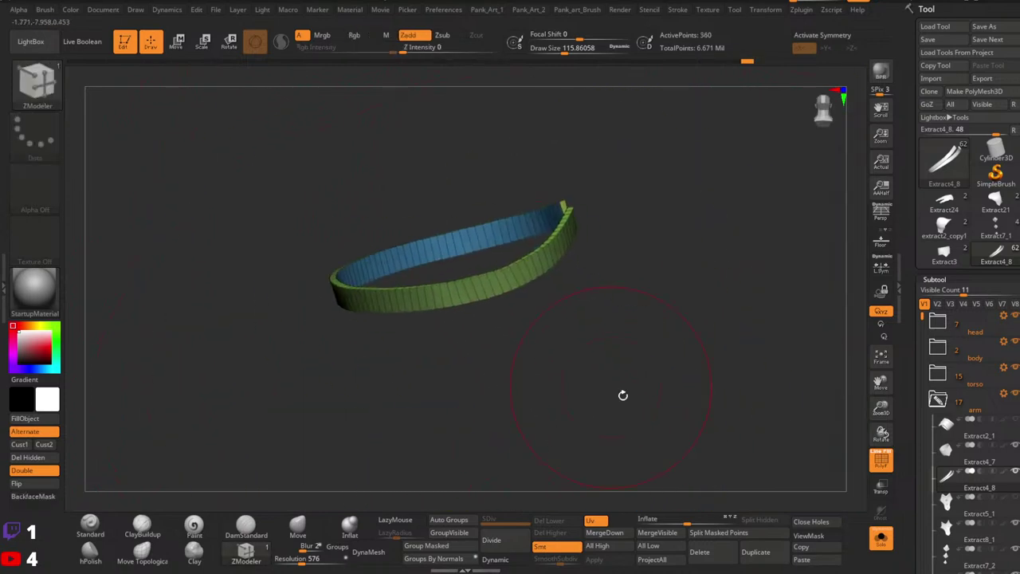
click(882, 540)
ctrl+right_drag(648, 342, 630, 275)
mouse_move(630, 275)
right_down()
mouse_move(535, 247)
mouse_move(540, 278)
mouse_move(602, 314)
mouse_move(532, 351)
right_up()
key(shift+f)
right_drag(495, 307, 728, 275)
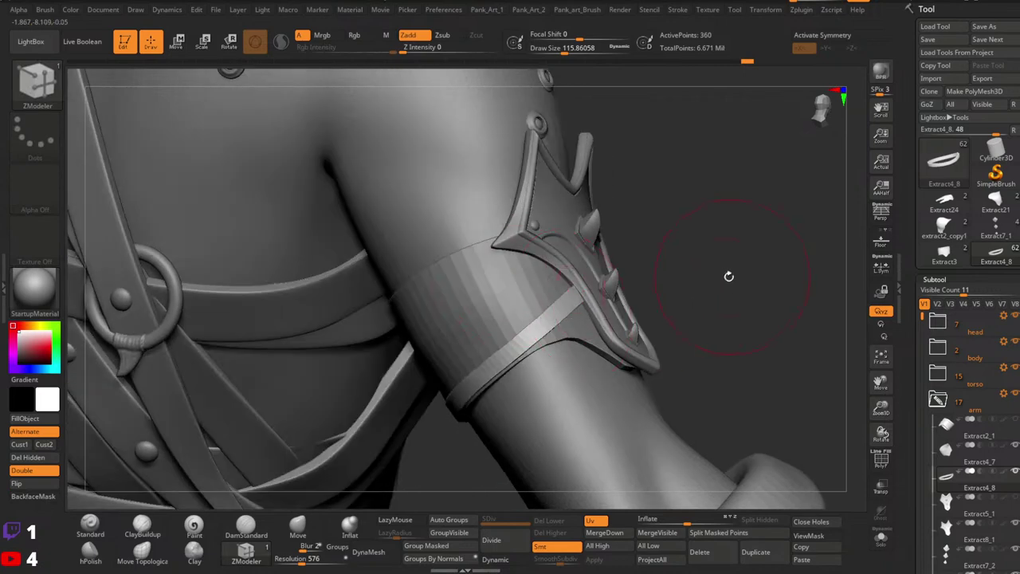
mouse_move(729, 239)
ctrl+right_down()
mouse_move(722, 274)
mouse_move(765, 244)
mouse_move(802, 241)
ctrl+right_up()
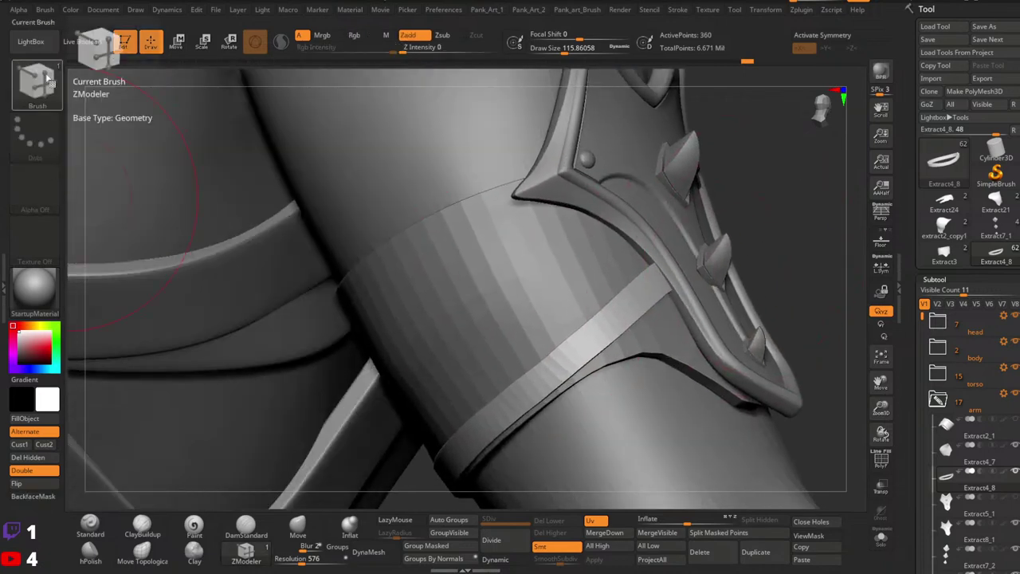
Choose the CurveStrapSnap brush and reduce its draw size for drawing on the armband.
click(38, 86)
click(370, 99)
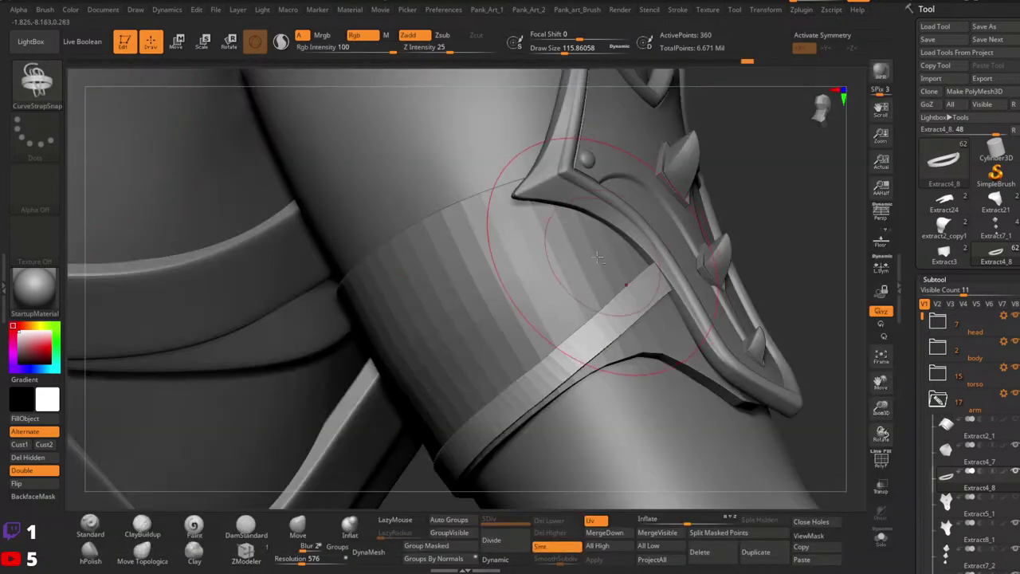
alt+right_drag(581, 215, 621, 169)
key(space)
drag(588, 169, 567, 169)
Draw a short trial strap across the armband above the existing strap and narrow it with a draw size of about 18.5.
drag(637, 211, 510, 277)
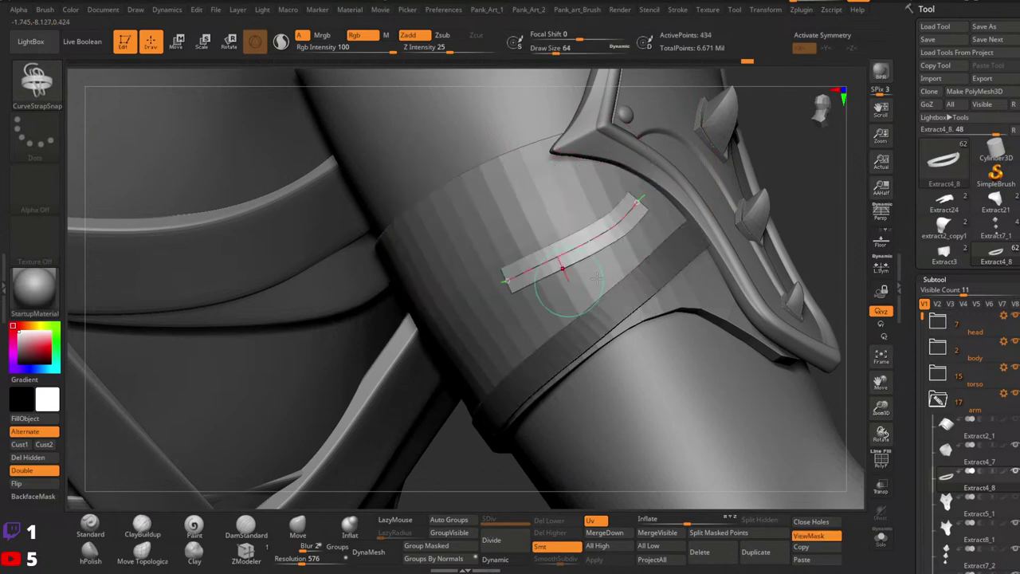
right_drag(685, 267, 519, 239)
key(ctrl+z)
key(space)
drag(520, 239, 365, 342)
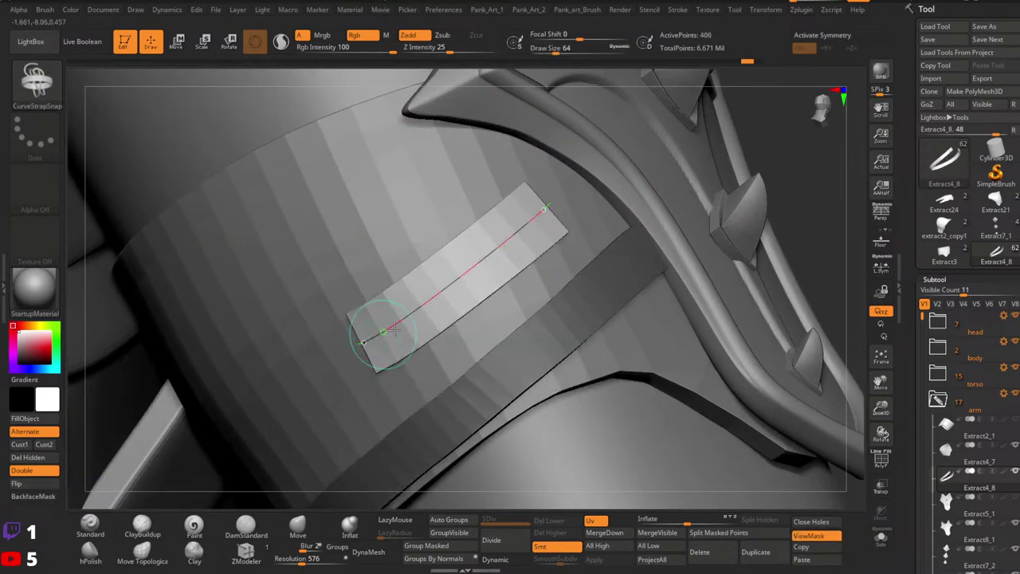
key(space)
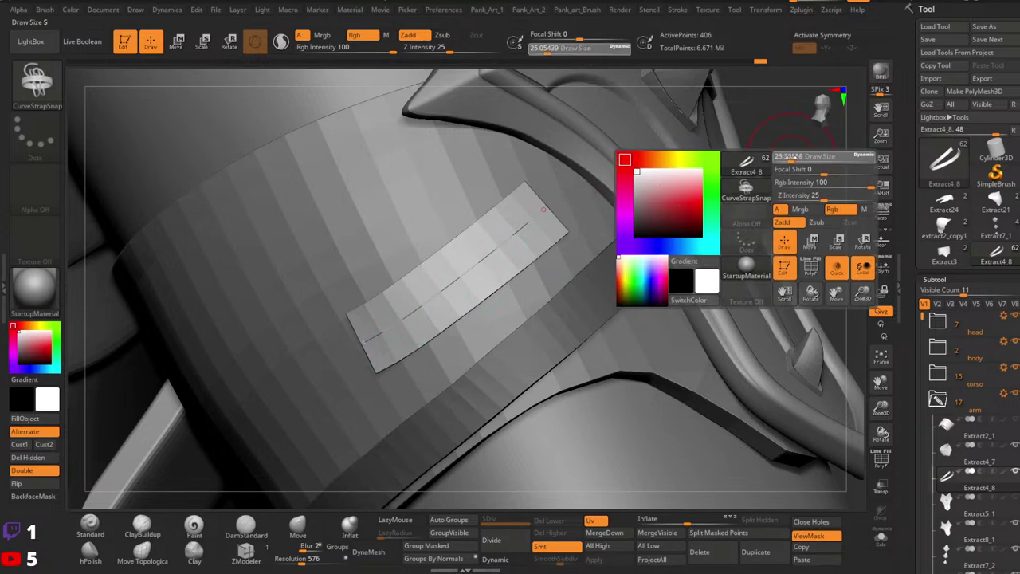
drag(792, 158, 789, 158)
click(502, 251)
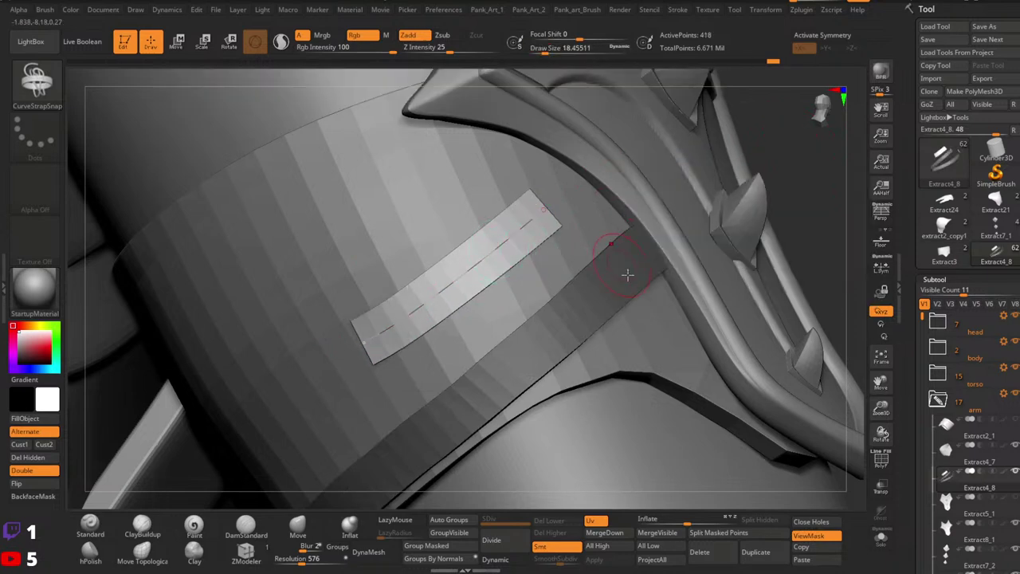
Try to draw a short curve strap over the existing strap near the spiked plate, and undo each attempt.
drag(555, 332, 481, 383)
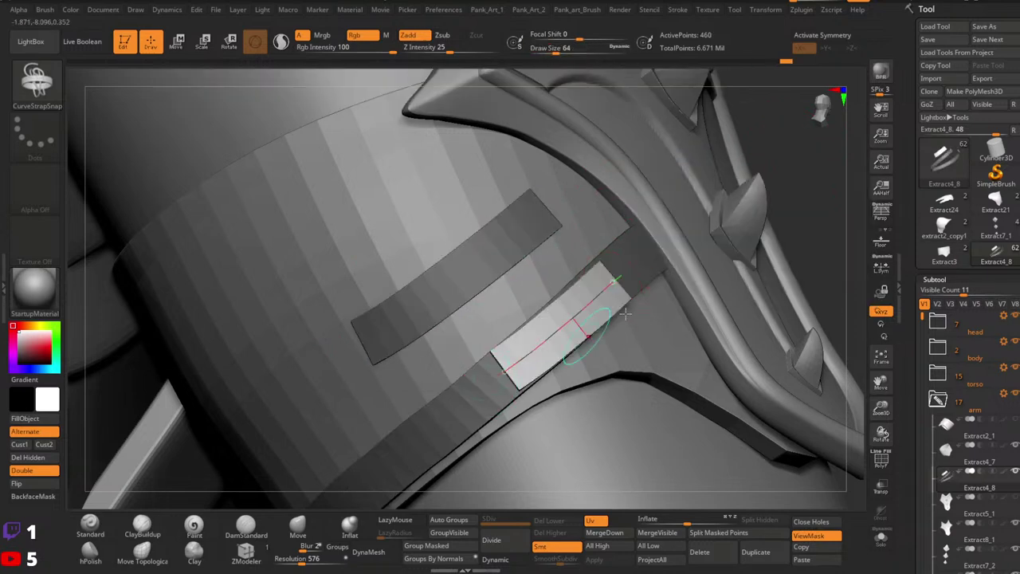
right_drag(625, 314, 606, 309)
key(ctrl+z)
key(space)
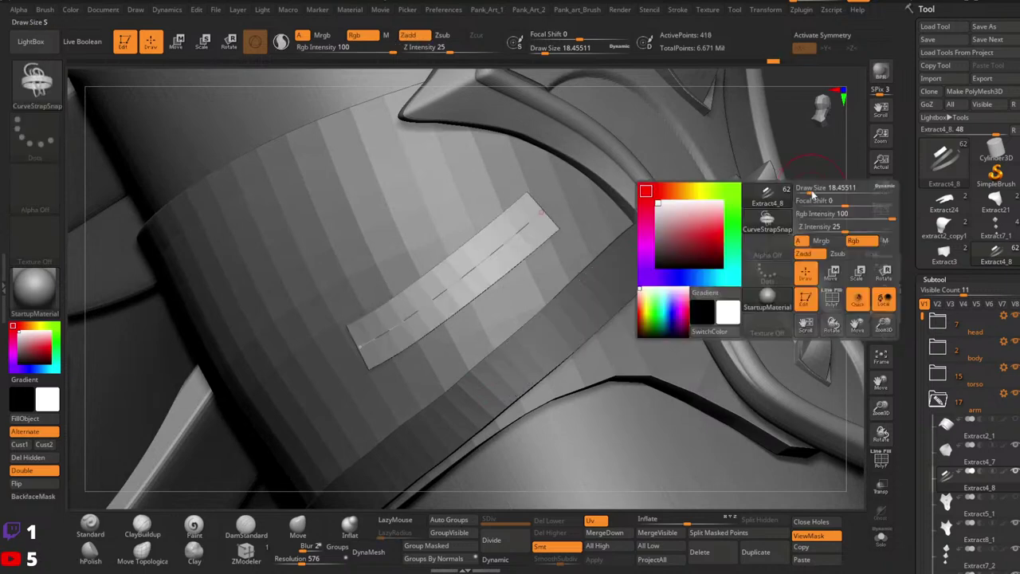
click(809, 192)
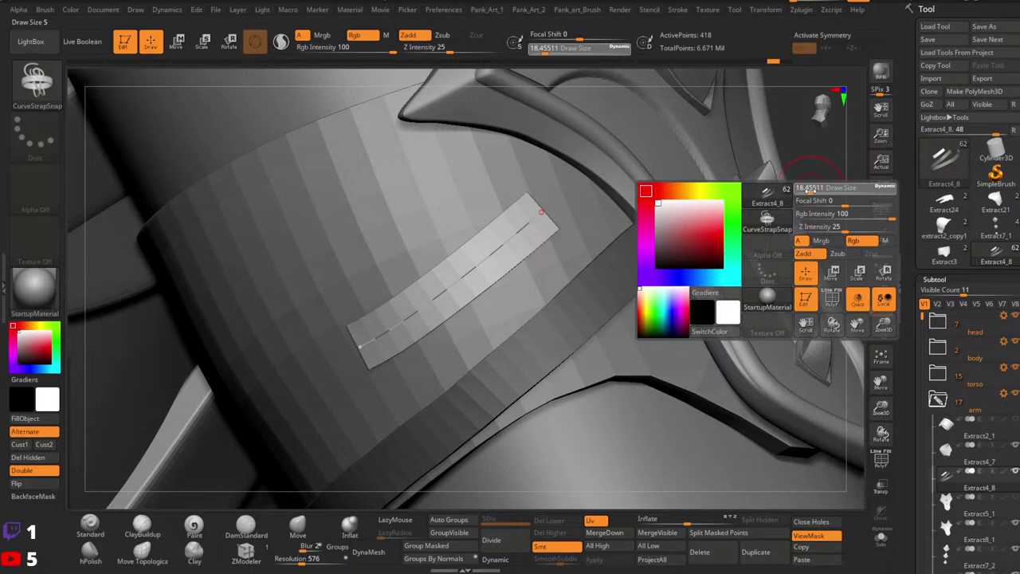
drag(460, 392, 453, 396)
key(ctrl+z)
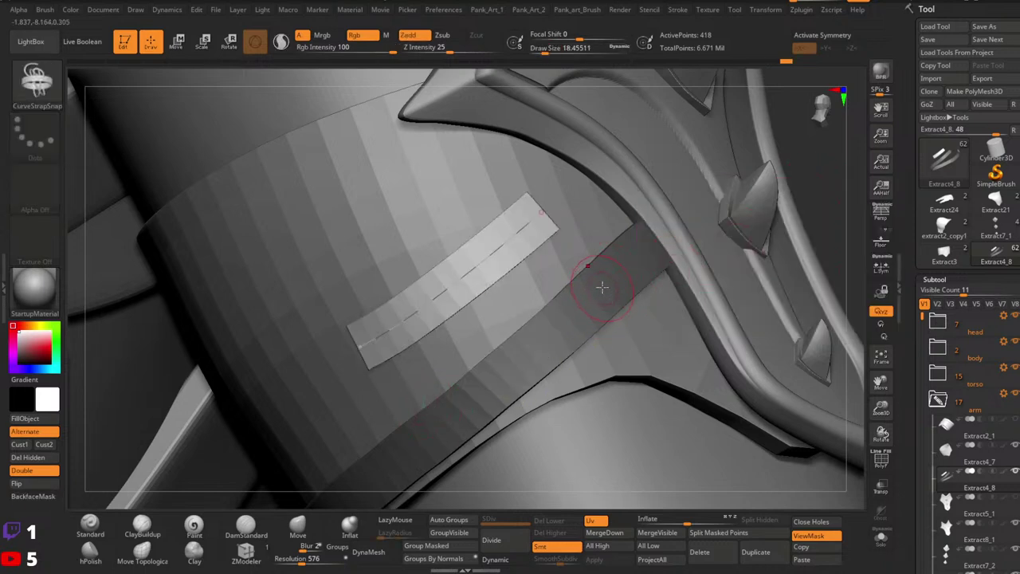
Try longer curve straps following the existing strap, and undo them together with the trial strap above it.
drag(602, 287, 426, 431)
ctrl+right_drag(638, 286, 638, 330)
key(ctrl+z)
drag(630, 274, 479, 401)
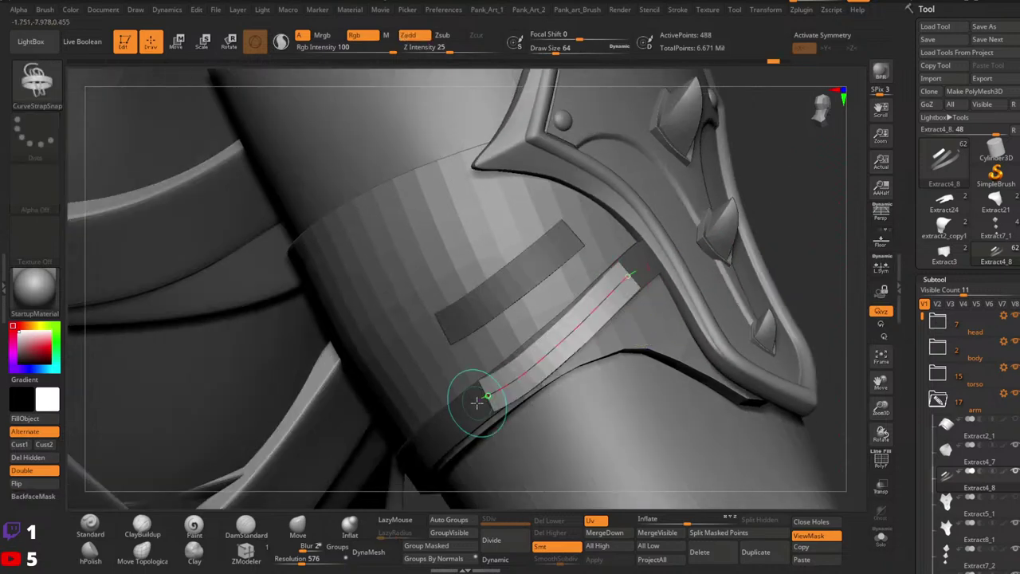
key(ctrl+z)
key(ctrl+z)
key(ctrl+z)
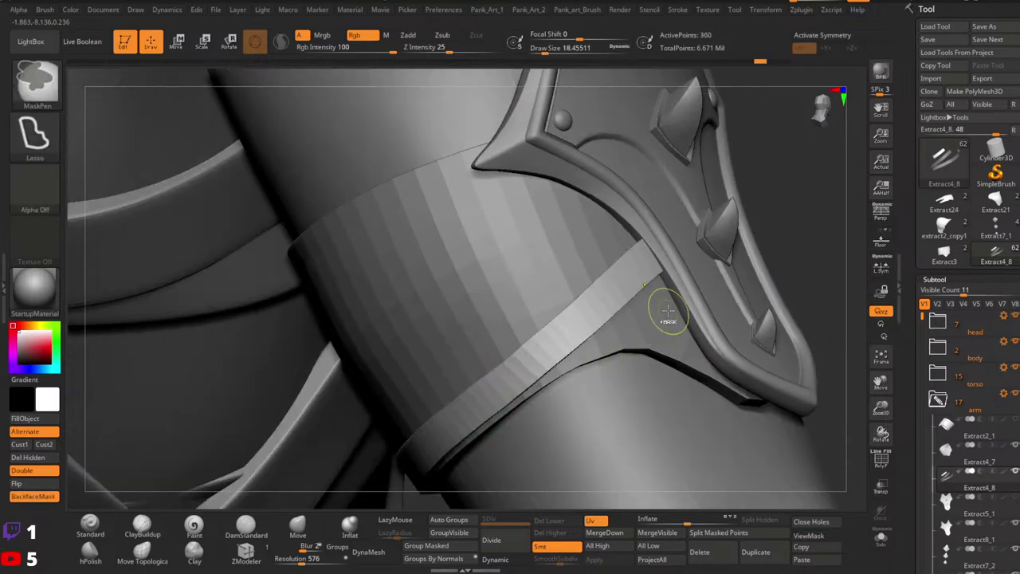
Set the draw size to 19, try another curve strap over the existing strap, and undo the stroke.
click(555, 49)
text(19)
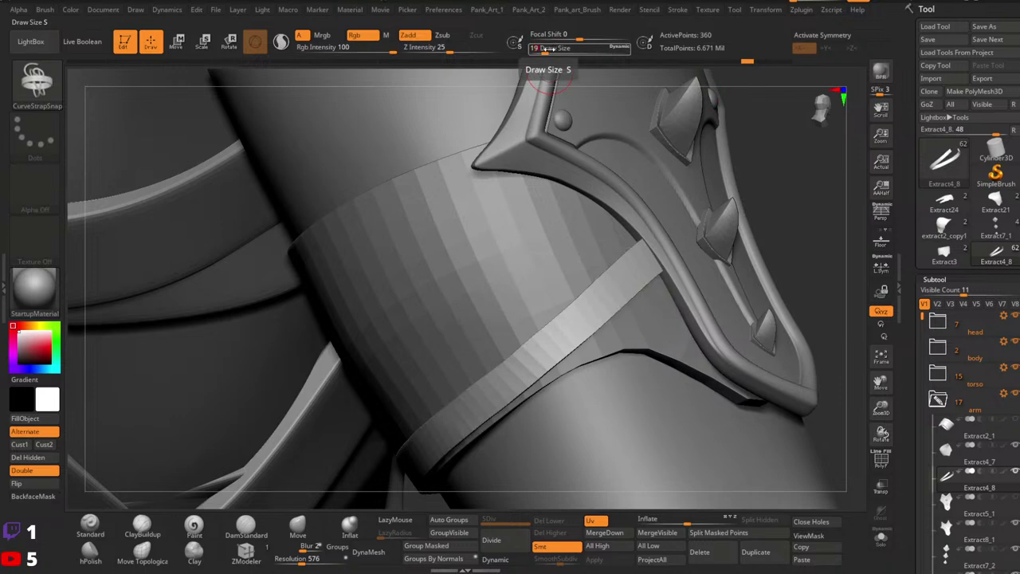
drag(618, 281, 480, 403)
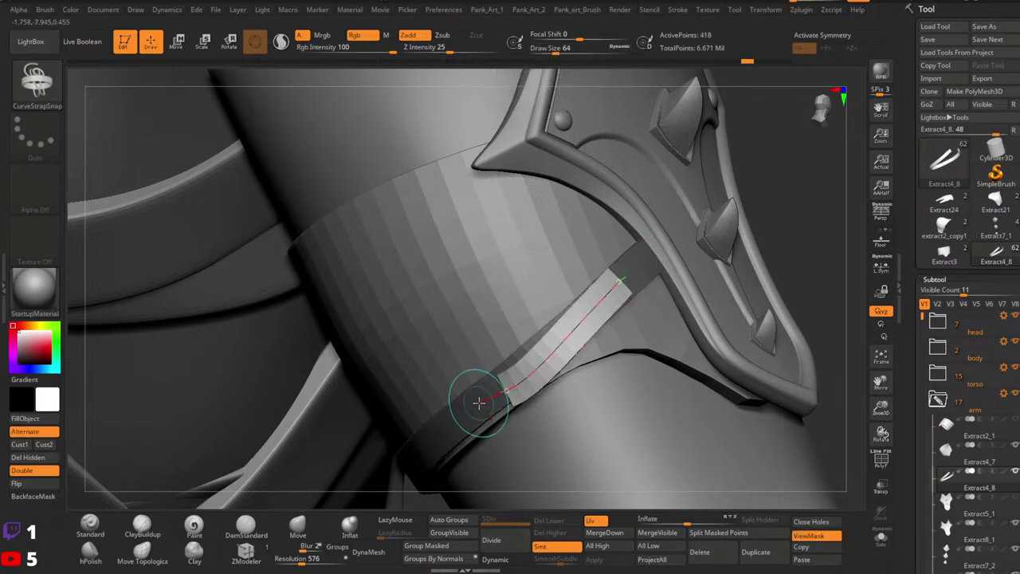
key(ctrl+z)
Try a curve strap along the armband's upper edge from the plate's corner, check it in isolation, and undo it.
mouse_move(756, 278)
ctrl+right_down()
mouse_move(573, 183)
mouse_move(635, 178)
ctrl+right_up()
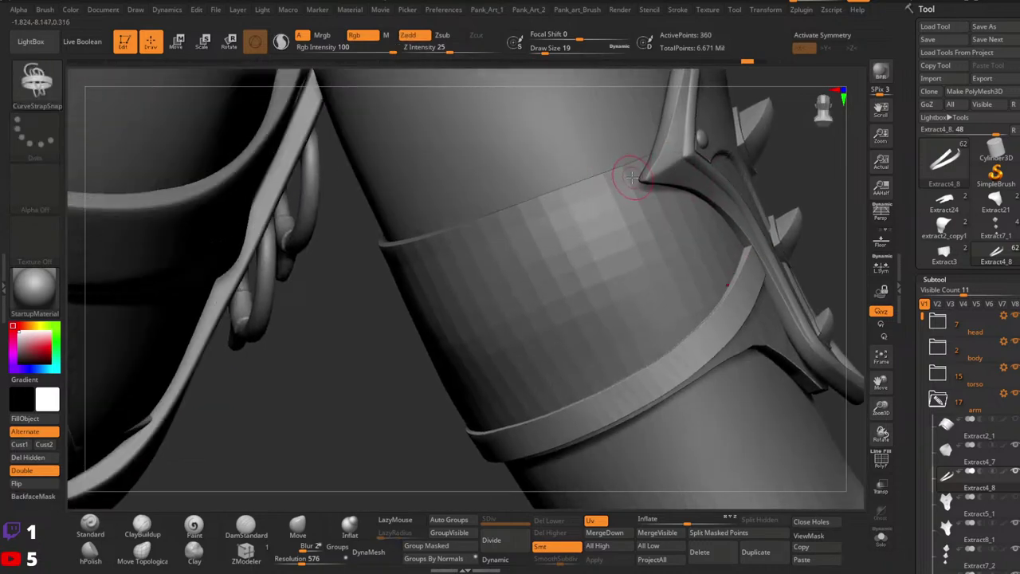
drag(481, 225, 433, 242)
ctrl+right_drag(520, 259, 679, 284)
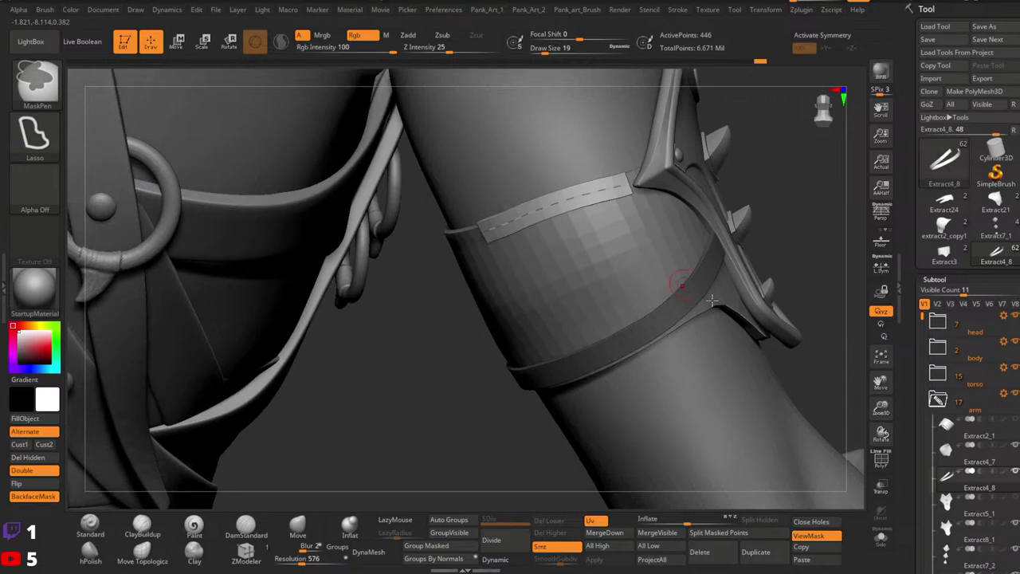
click(881, 539)
right_drag(560, 281, 550, 226)
key(ctrl+z)
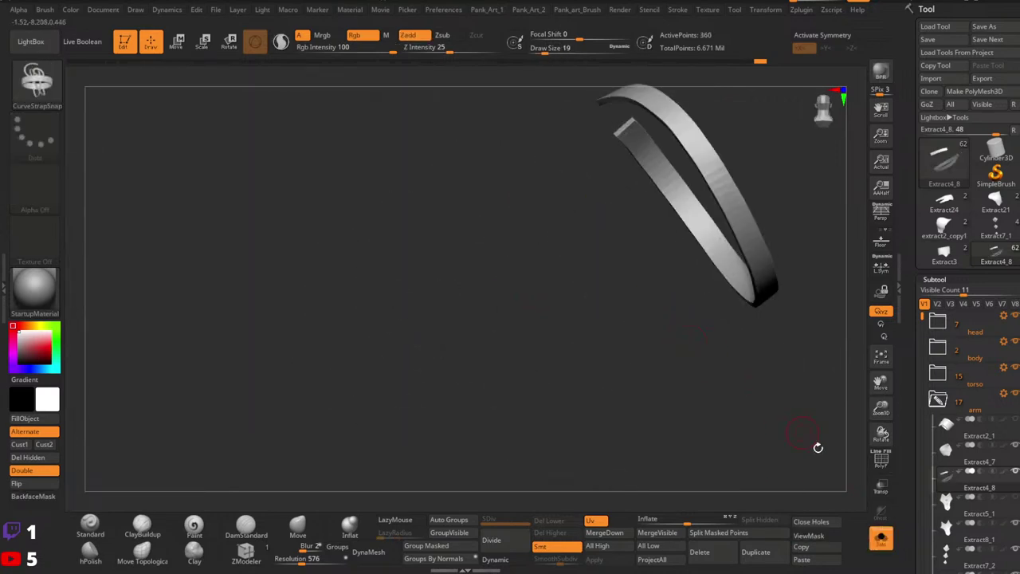
Show the other parts again, then try short curve straps from the plate's corner along the band's upper edge and undo each attempt.
click(879, 544)
right_drag(752, 326, 603, 192)
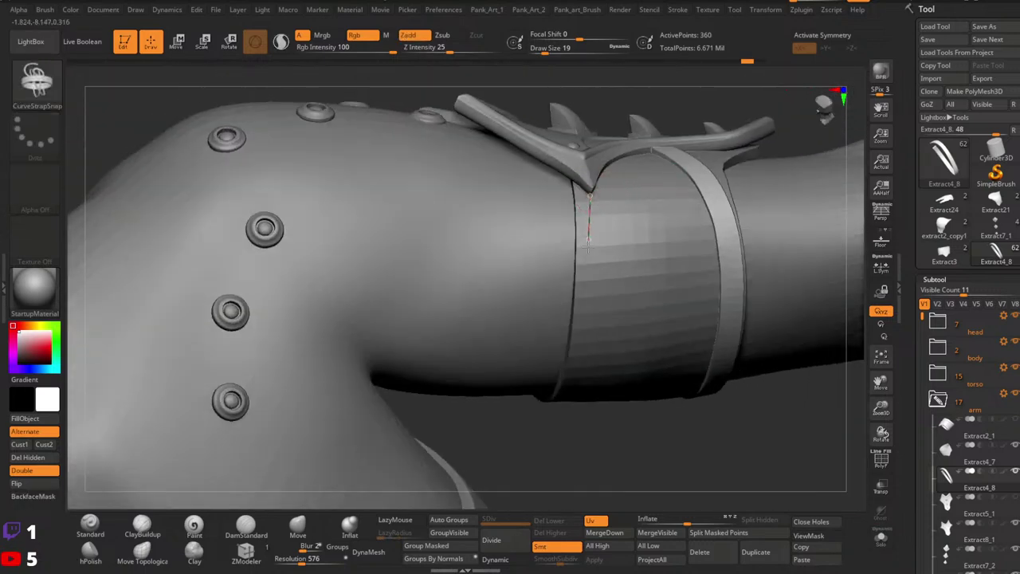
drag(582, 316, 582, 320)
alt+right_drag(587, 310, 577, 241)
key(ctrl+z)
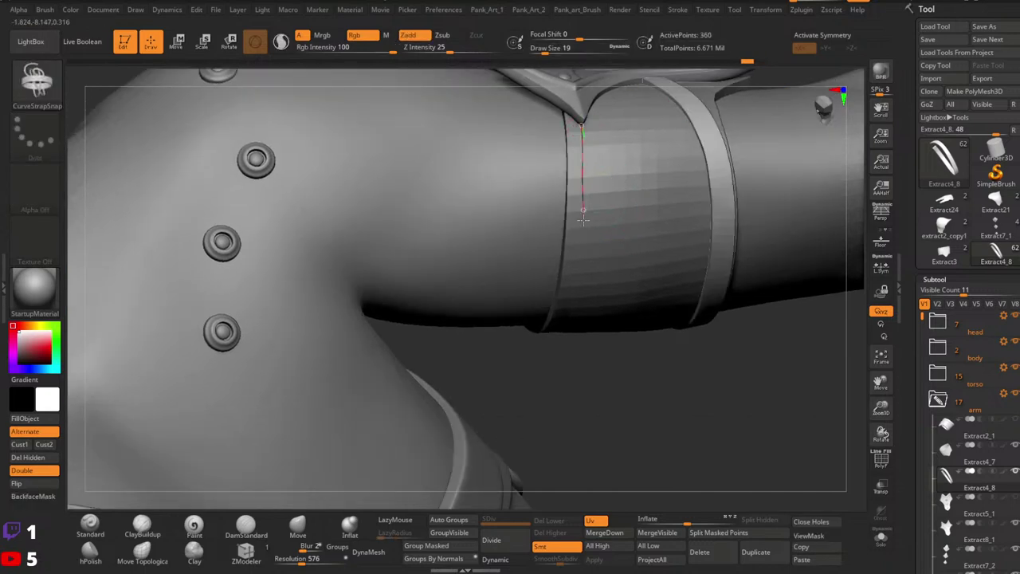
drag(583, 220, 582, 263)
right_drag(601, 257, 594, 196)
key(ctrl+z)
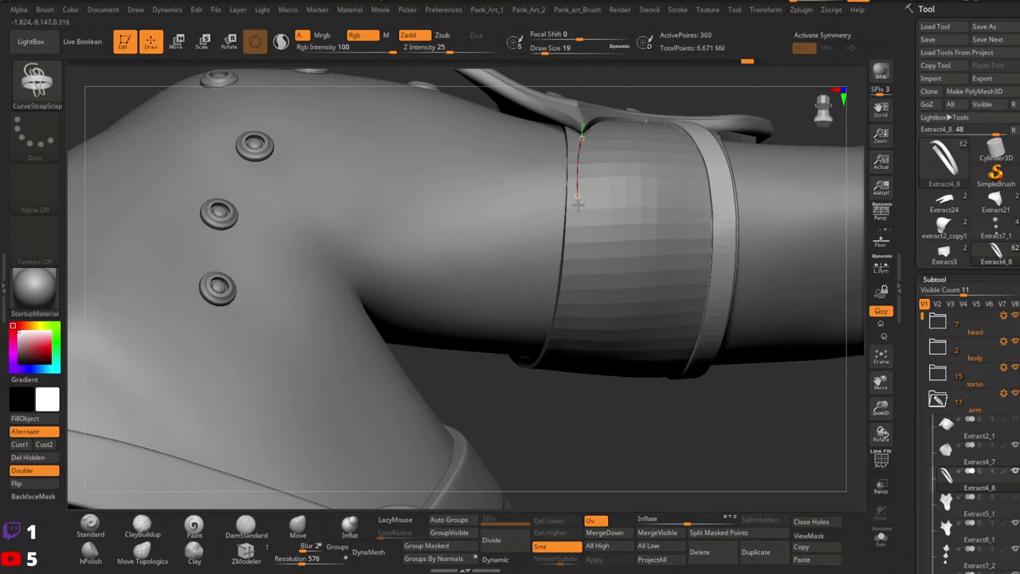
drag(578, 205, 577, 279)
right_drag(575, 280, 575, 215)
key(ctrl+z)
right_drag(580, 128, 580, 160)
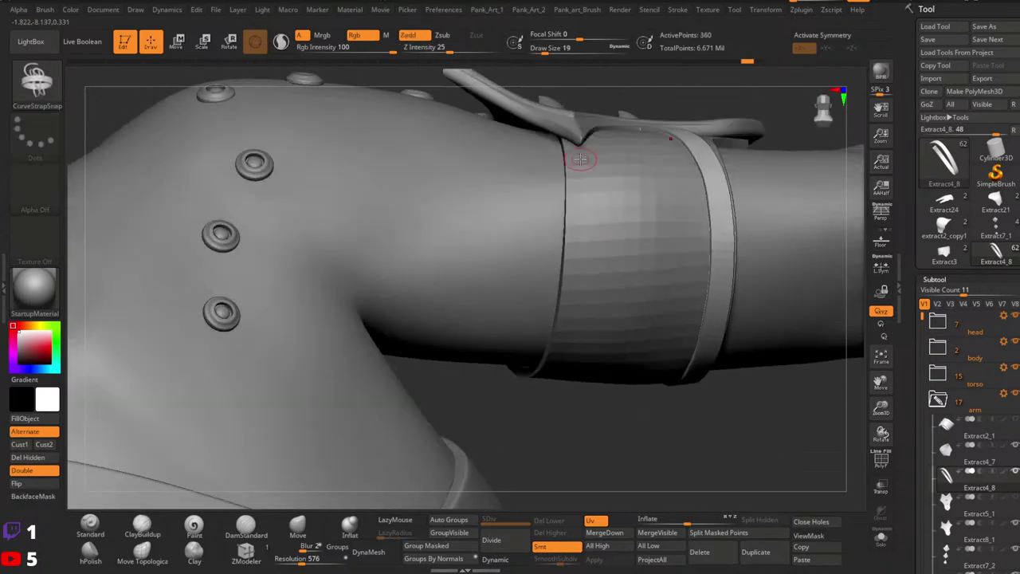
Draw a curve strap from the spiked plate's corner along the armband's upper edge and extend it toward the arm's underside.
drag(574, 290, 574, 294)
right_drag(610, 248, 602, 191)
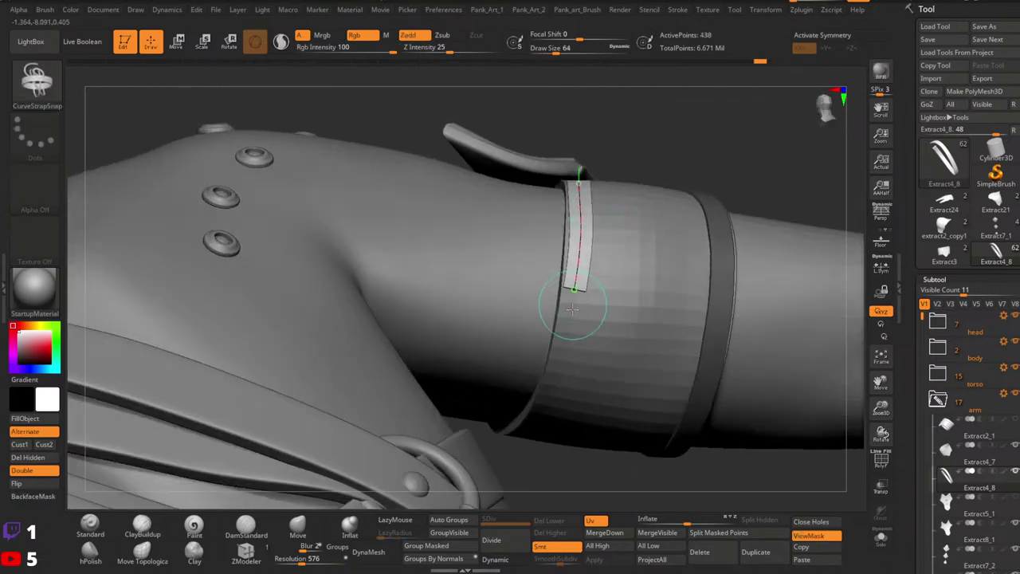
drag(568, 325, 554, 386)
mouse_move(632, 256)
right_down()
mouse_move(629, 162)
mouse_move(637, 114)
mouse_move(662, 83)
mouse_move(652, 72)
right_up()
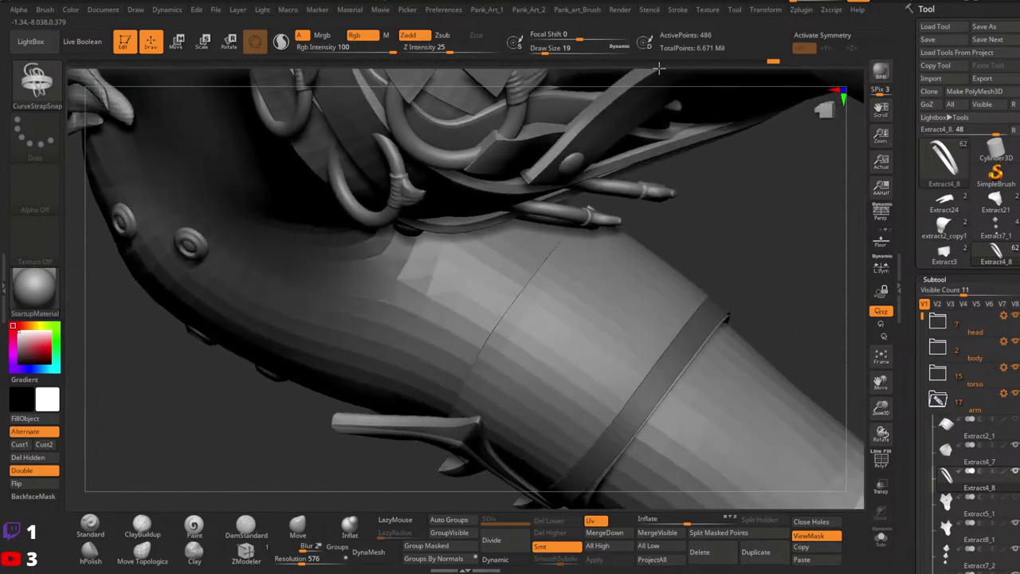
Try to extend the new upper strap across the inner side of the arm, and undo the stroke.
mouse_move(646, 232)
right_down()
mouse_move(632, 236)
mouse_move(625, 265)
mouse_move(612, 249)
right_up()
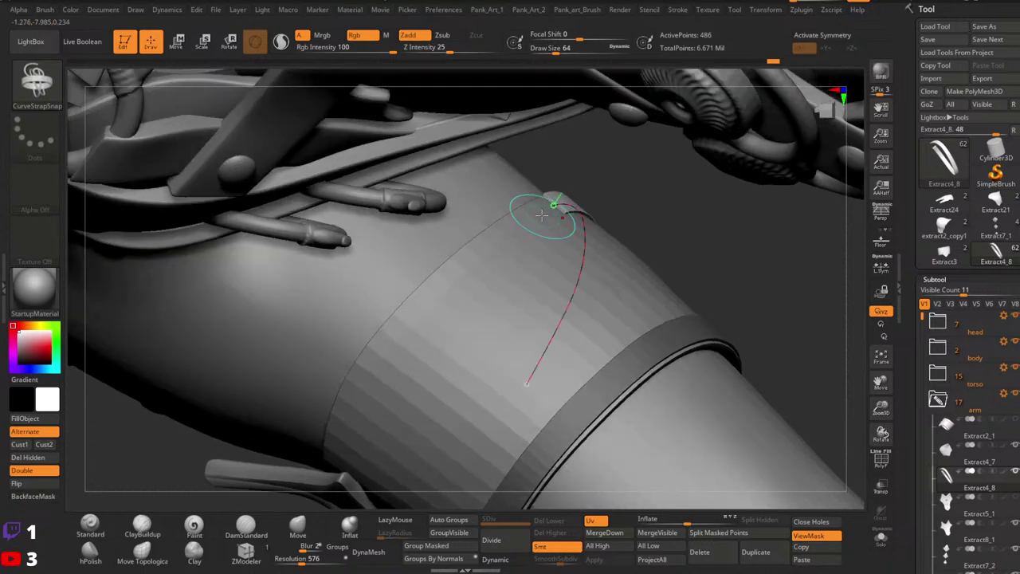
click(540, 213)
drag(444, 293, 438, 338)
key(ctrl+z)
right_drag(608, 237, 552, 226)
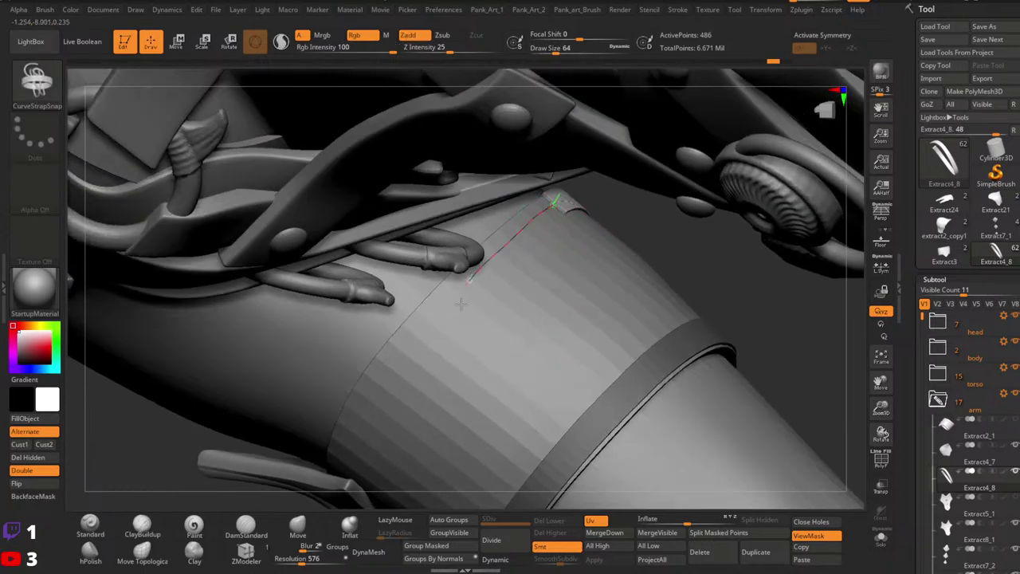
Extend the upper strap in successive strokes along the band's edge, around the inner arm to the plate's opposite side.
drag(461, 304, 459, 307)
right_drag(544, 311, 615, 222)
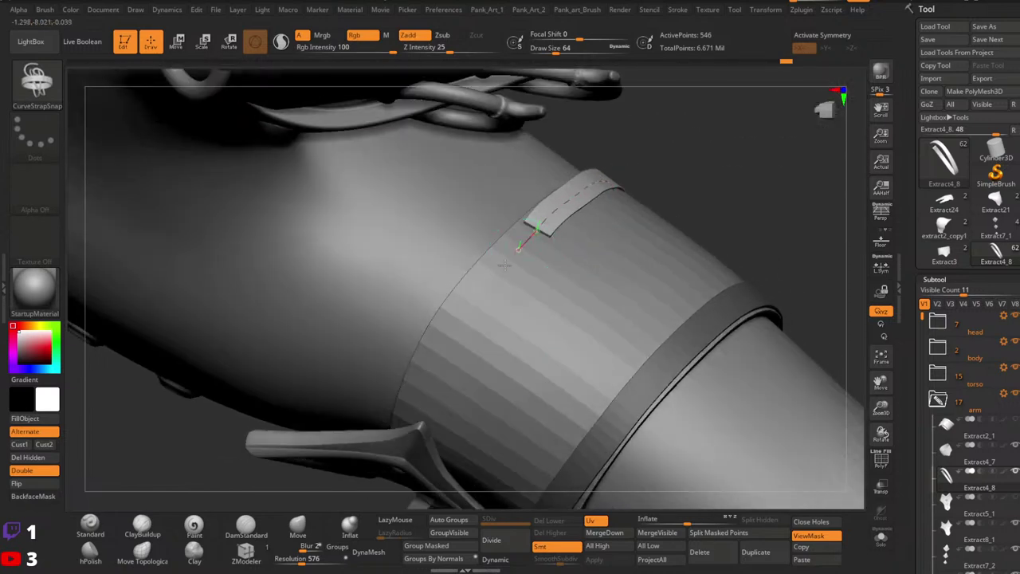
drag(505, 264, 451, 351)
alt+right_drag(531, 311, 601, 232)
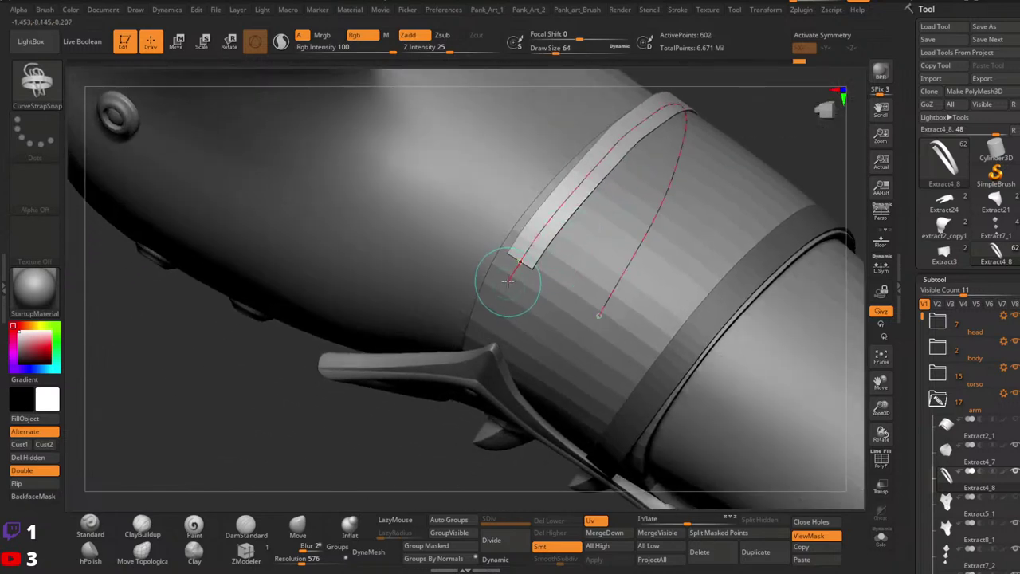
drag(478, 332, 476, 336)
right_drag(543, 299, 629, 253)
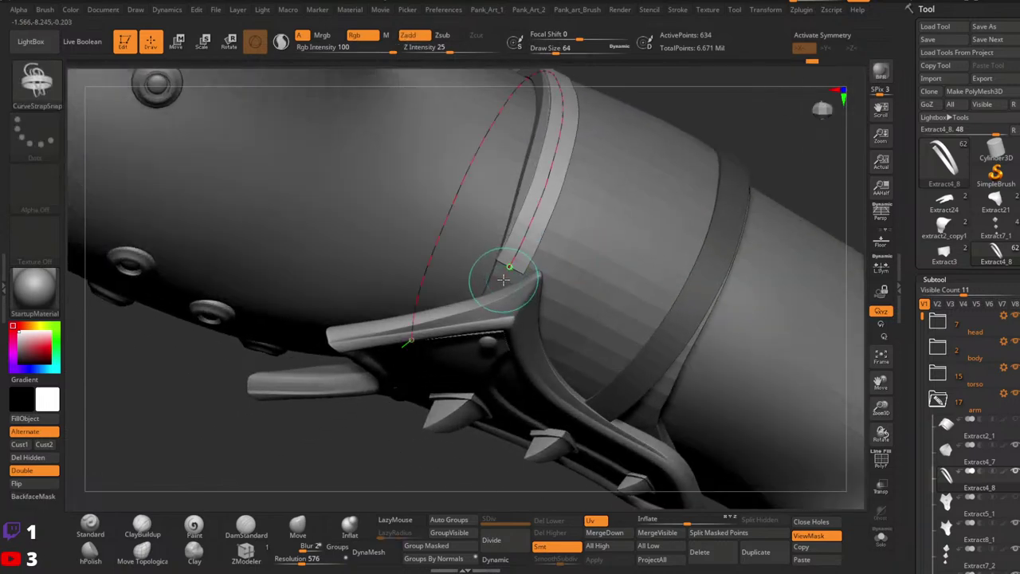
Try extending the strap's end past the band onto the spiked plate's corner, and undo the extension.
drag(491, 300, 489, 305)
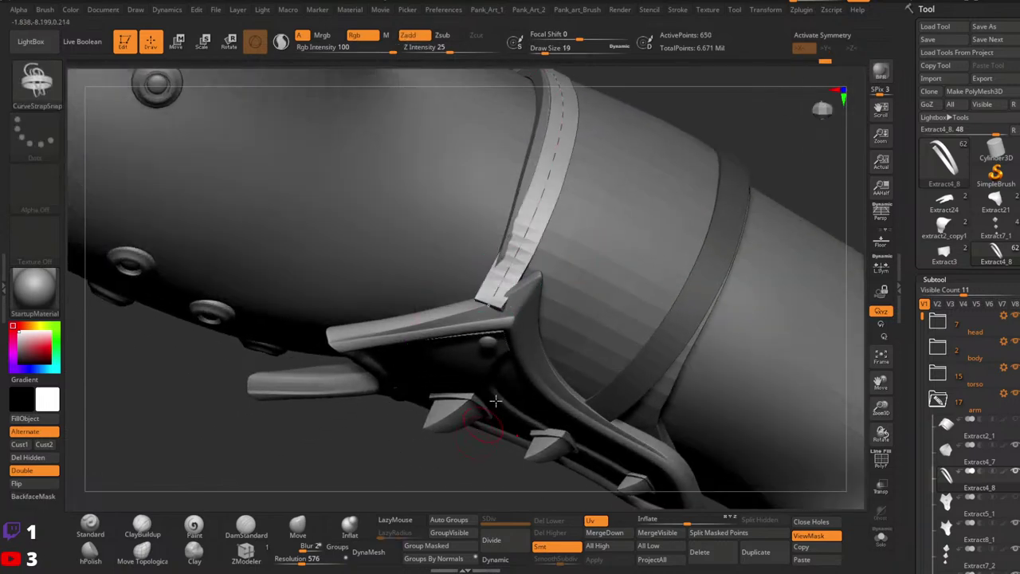
ctrl+right_drag(640, 260, 592, 303)
key(ctrl+z)
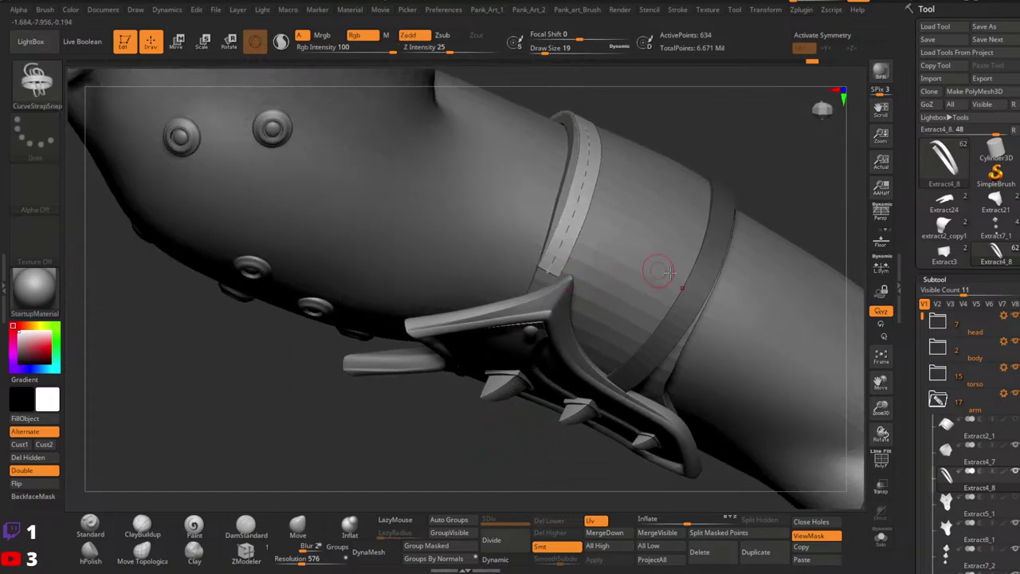
Hide the plate subtools Extract5_1 and Extract8_1, and make the strap subtool Extract4_8 active.
click(1016, 516)
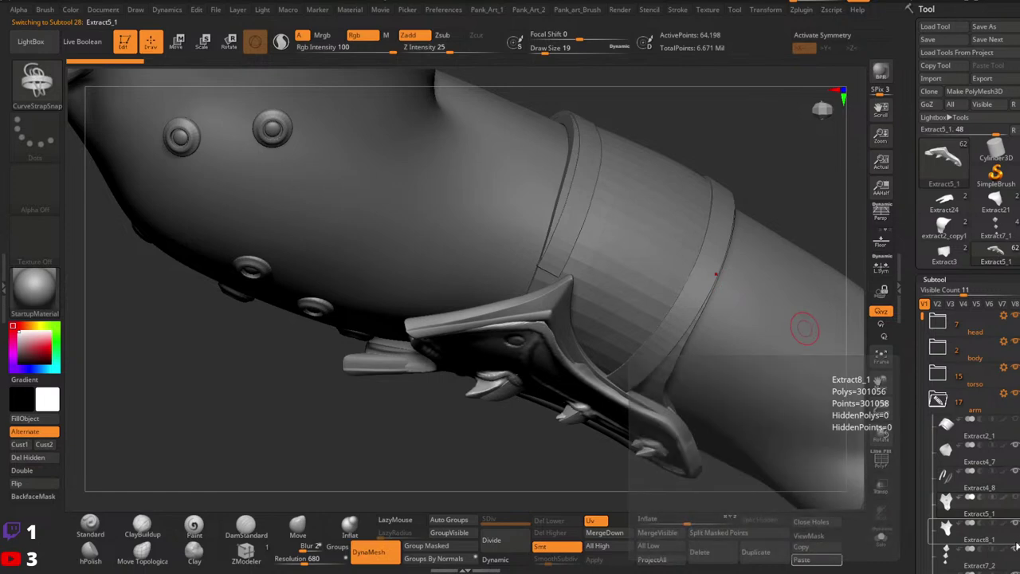
click(1016, 541)
right_drag(766, 334, 657, 296)
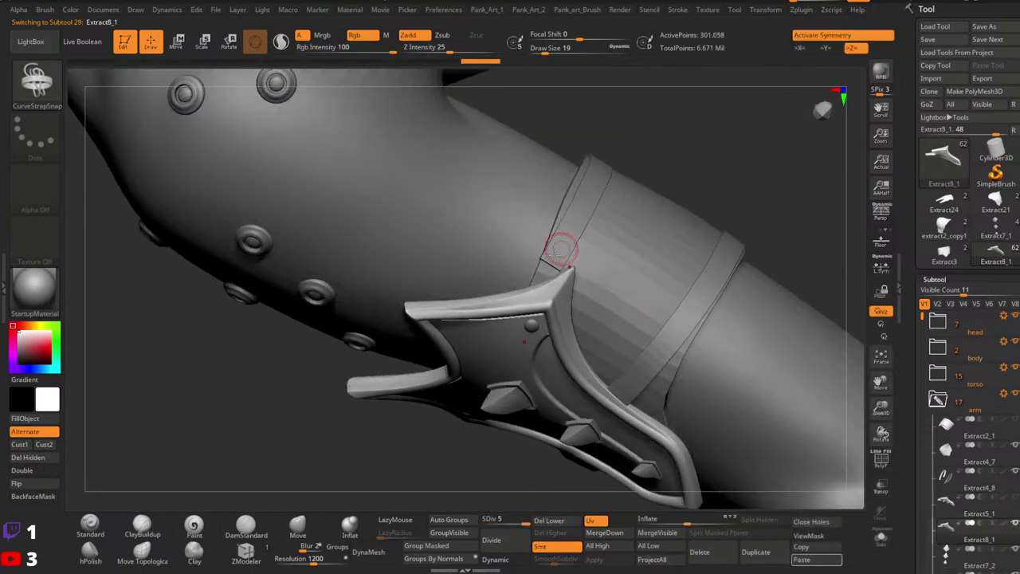
click(95, 532)
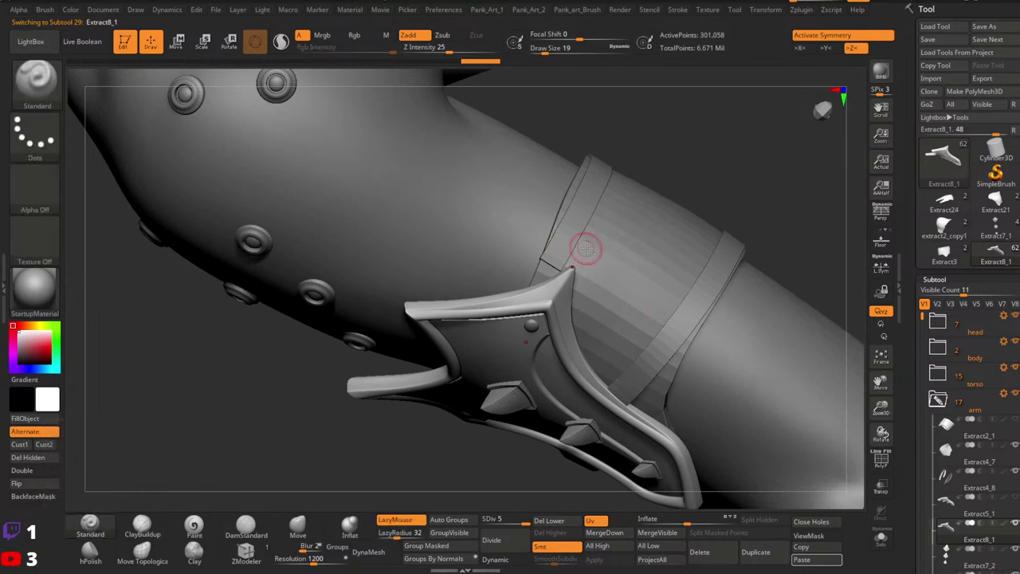
alt+click(632, 246)
alt+click(581, 230)
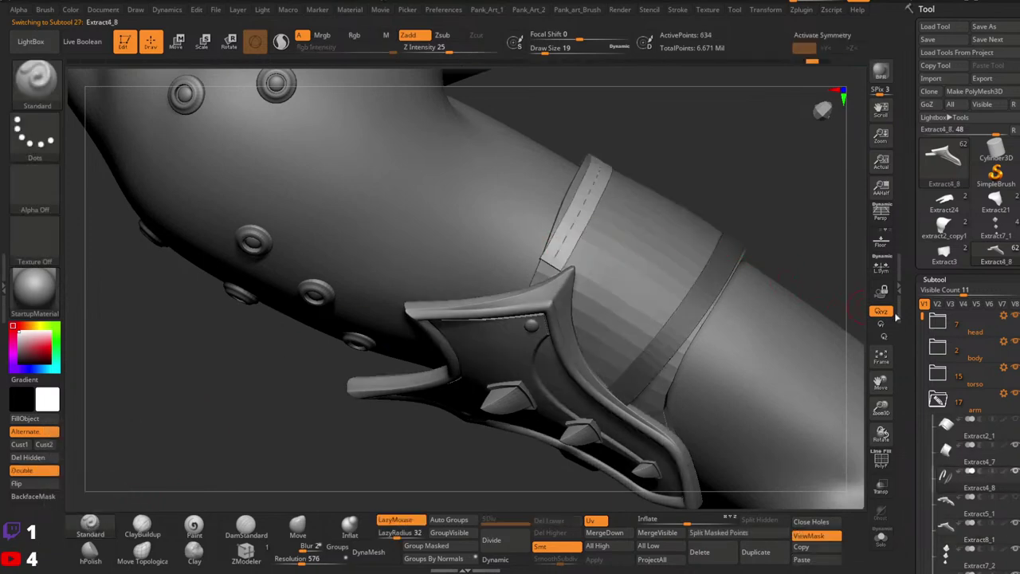
click(1015, 527)
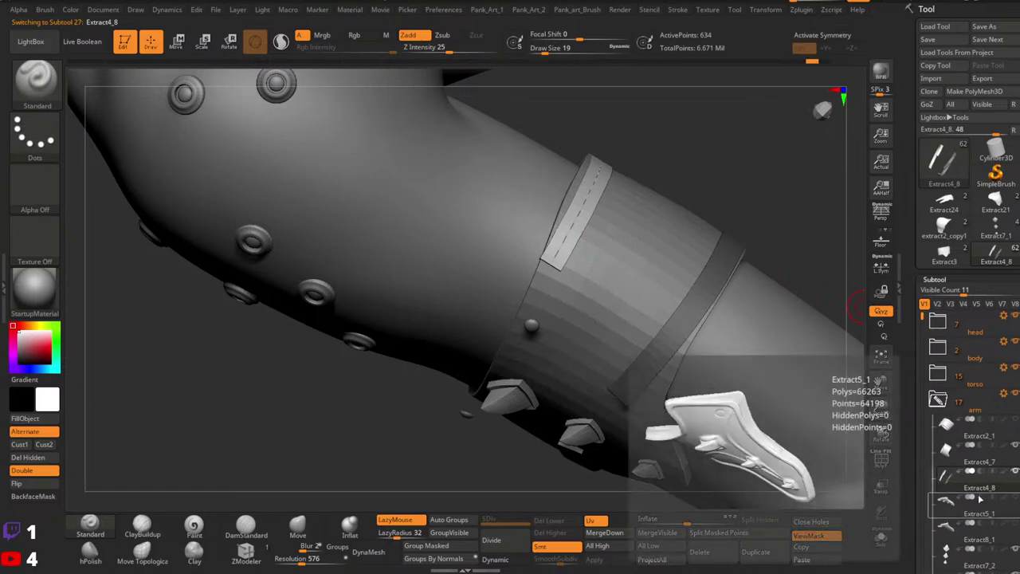
Extend the upper strap with the CurveStrapSnap brush along the band's edge to the rivet in the hidden plate's area.
click(46, 90)
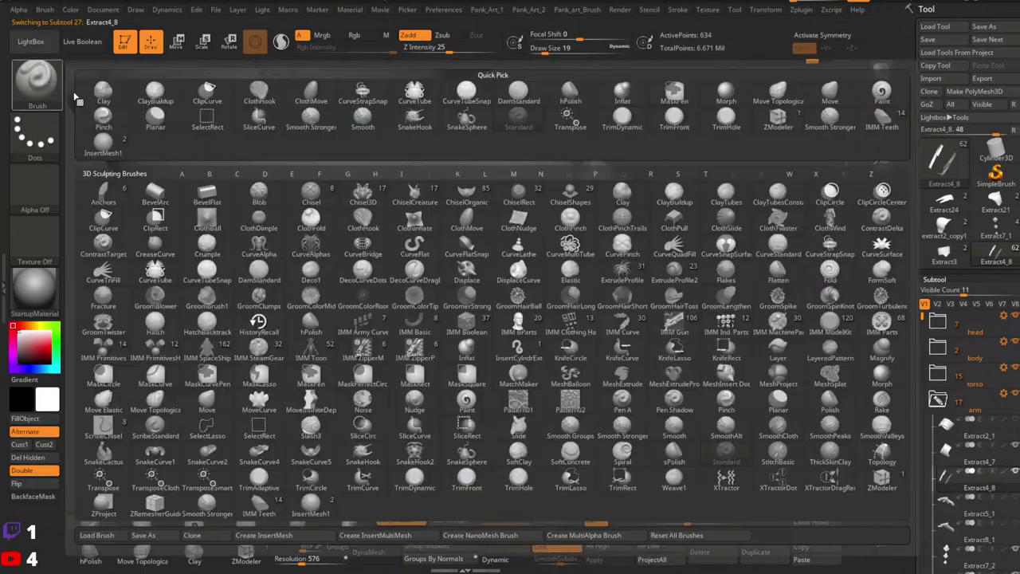
click(365, 94)
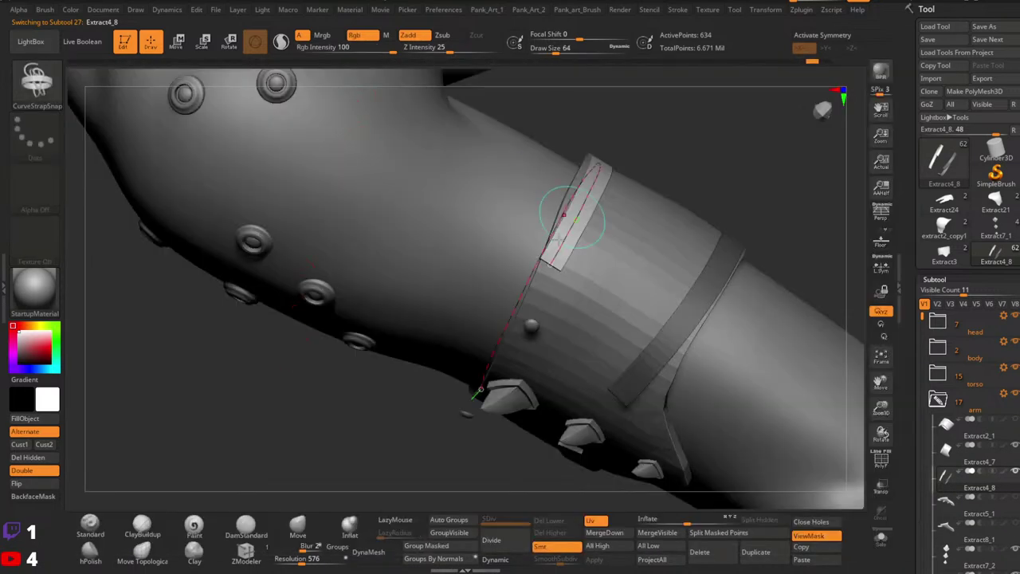
right_drag(549, 278, 564, 279)
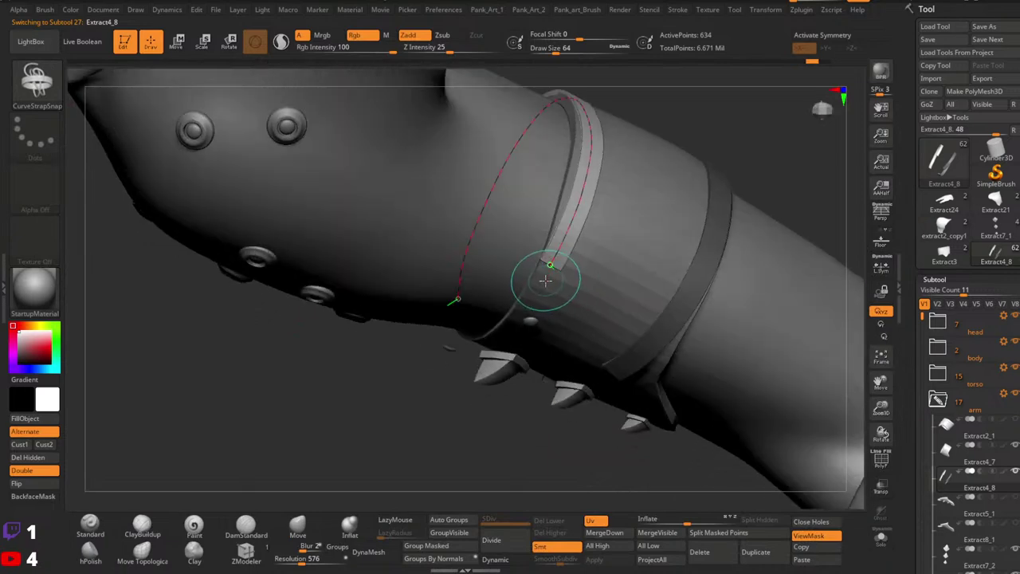
key(ctrl+z)
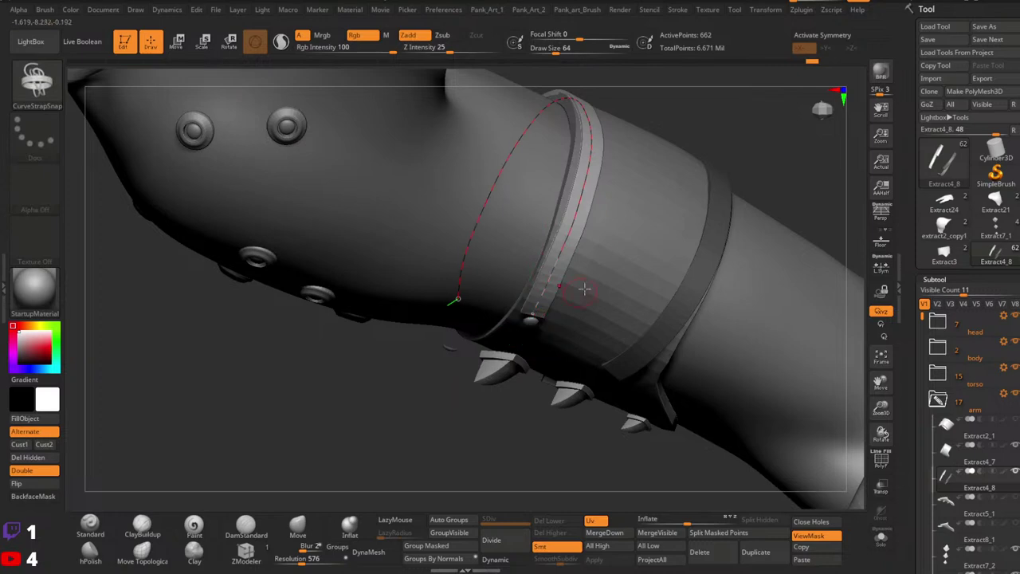
mouse_move(680, 290)
ctrl+right_down()
mouse_move(720, 291)
mouse_move(709, 267)
ctrl+right_up()
mouse_move(709, 267)
right_down()
mouse_move(650, 249)
mouse_move(664, 143)
mouse_move(589, 151)
right_up()
mouse_move(590, 151)
ctrl+right_down()
mouse_move(594, 207)
mouse_move(635, 283)
mouse_move(707, 277)
mouse_move(650, 246)
mouse_move(735, 260)
mouse_move(705, 334)
mouse_move(820, 343)
mouse_move(703, 333)
mouse_move(607, 264)
ctrl+right_up()
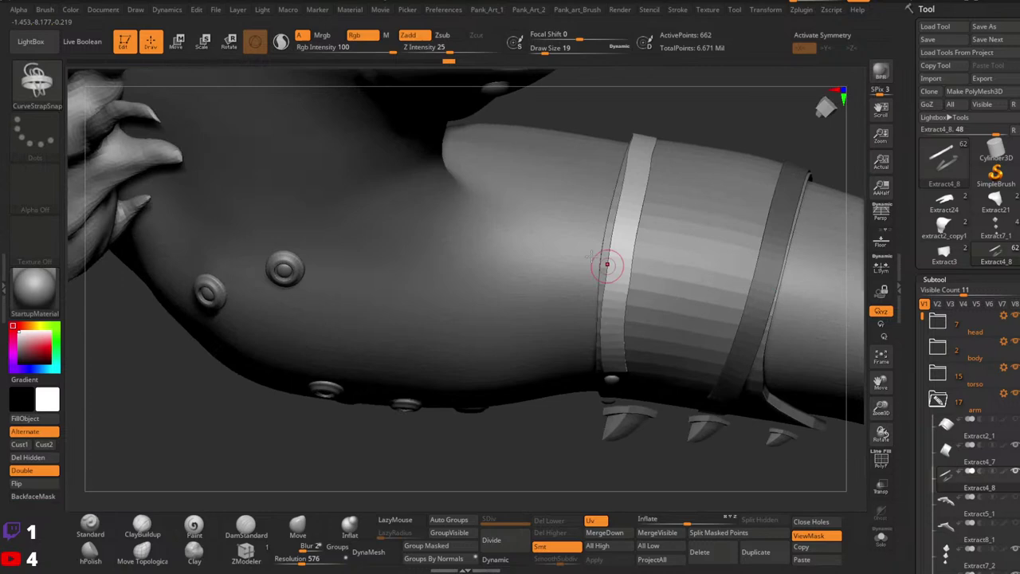
Adjust the upper strap along the inner arm with the Move brush, varying the draw size, so it follows the band's edge.
key(space)
drag(607, 233, 627, 234)
click(300, 531)
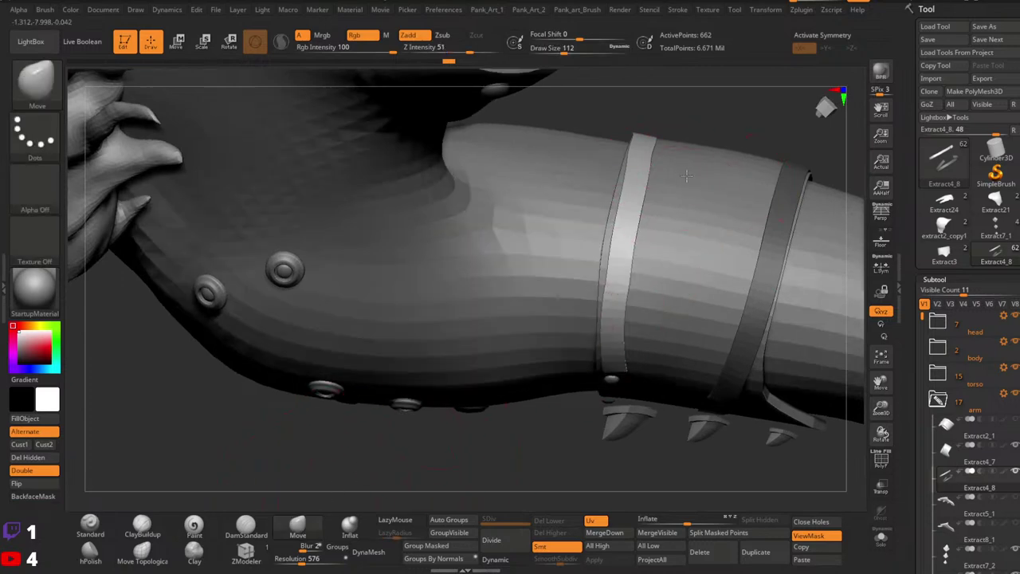
right_drag(610, 267, 644, 265)
drag(640, 264, 650, 251)
key(space)
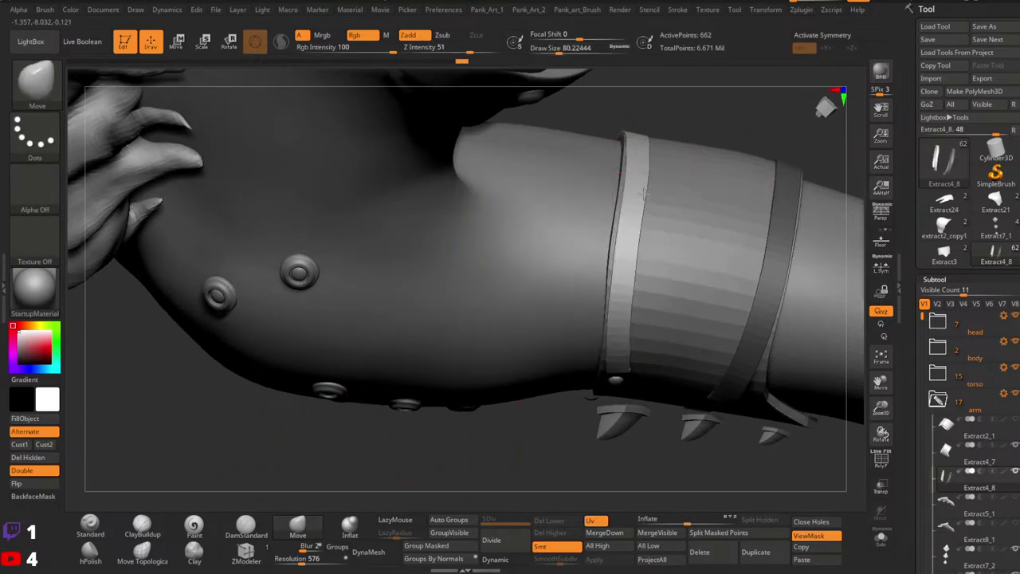
key(space)
drag(650, 185, 653, 184)
right_drag(660, 233, 647, 200)
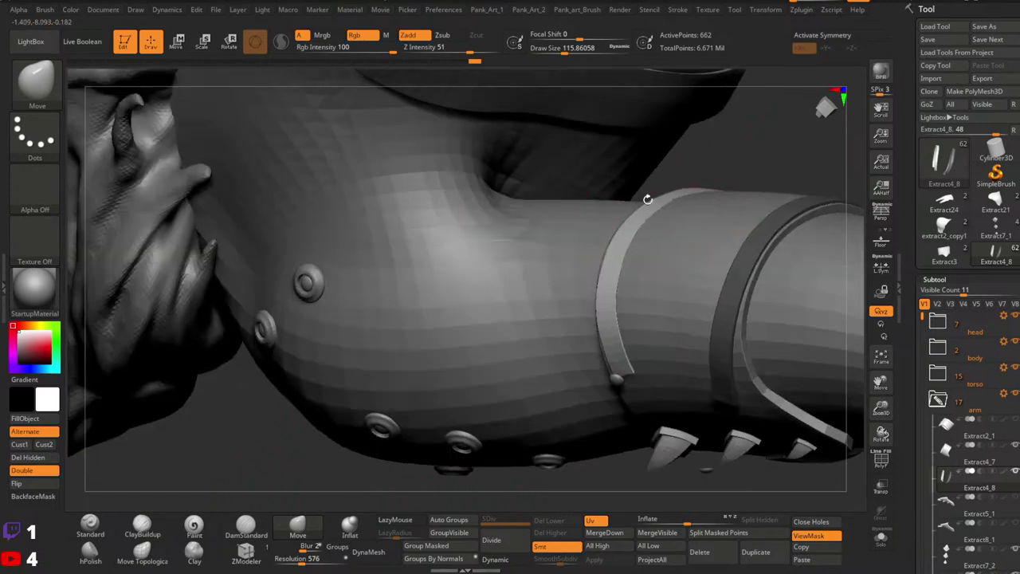
Nudge the strap's end section beside the rivet with the Move brush at varied draw sizes to align it with the band's edge.
right_drag(683, 228, 638, 287)
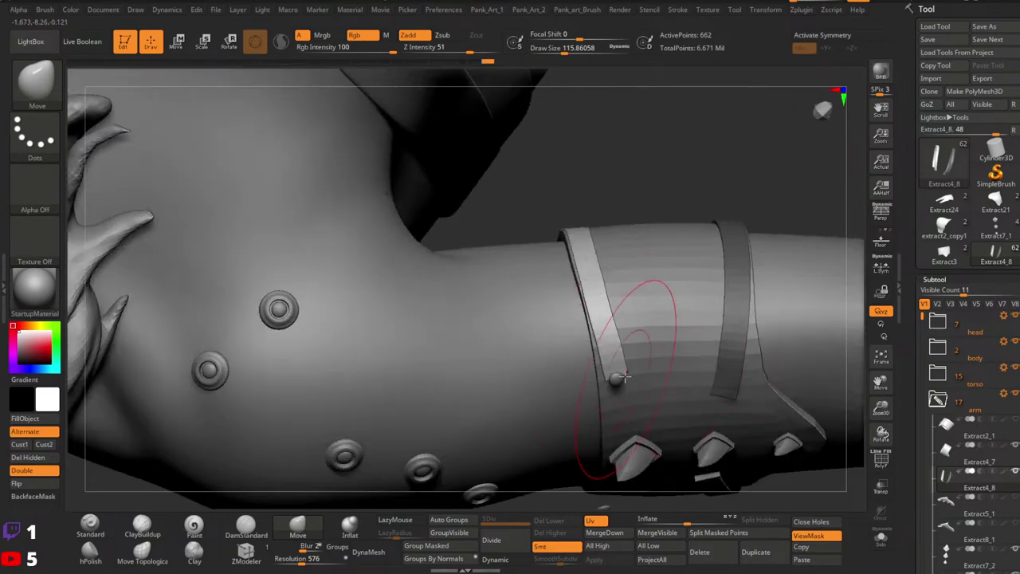
key(space)
drag(618, 326, 614, 326)
drag(610, 325, 606, 318)
right_drag(610, 310, 596, 275)
key(space)
drag(593, 278, 588, 278)
key(space)
drag(592, 339, 589, 337)
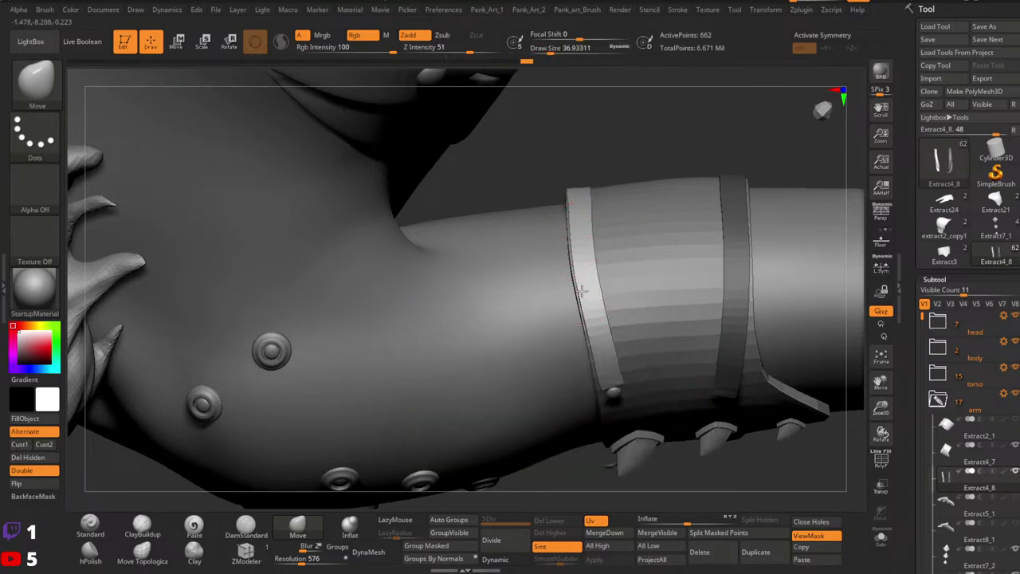
right_drag(612, 359, 610, 390)
key(space)
drag(610, 390, 613, 389)
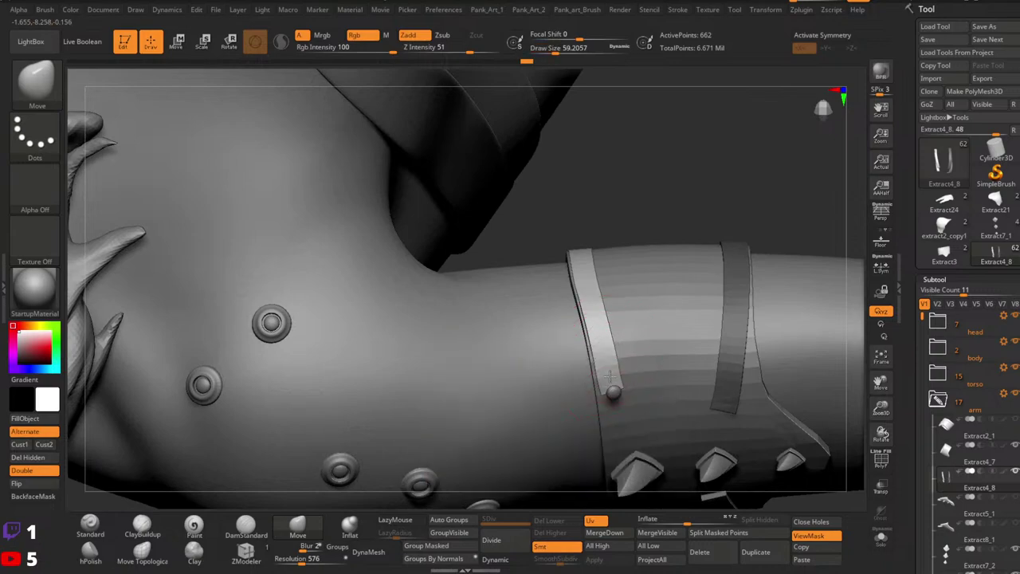
Reshape the upper strap where it wraps around the side of the arm facing the torso, aligning it with the band's edge.
mouse_move(608, 289)
ctrl+right_down()
mouse_move(642, 301)
mouse_move(706, 270)
mouse_move(722, 281)
mouse_move(658, 286)
ctrl+right_up()
key(space)
drag(658, 285, 662, 285)
right_drag(662, 285, 597, 283)
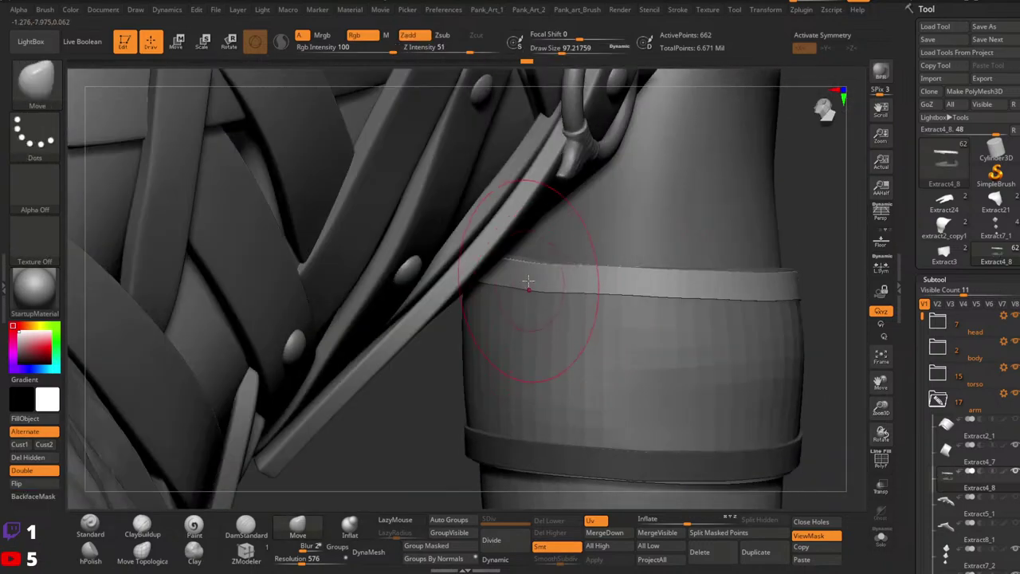
right_drag(520, 277, 506, 272)
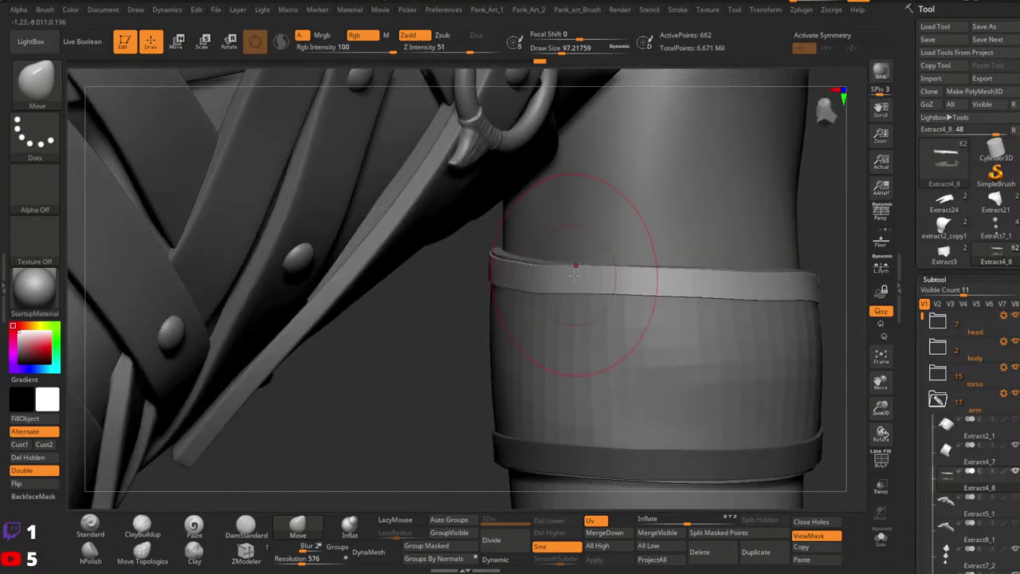
key(space)
mouse_move(572, 281)
mouse_down()
mouse_move(530, 299)
mouse_move(552, 293)
mouse_up()
key(space)
key(space)
right_drag(552, 294, 643, 293)
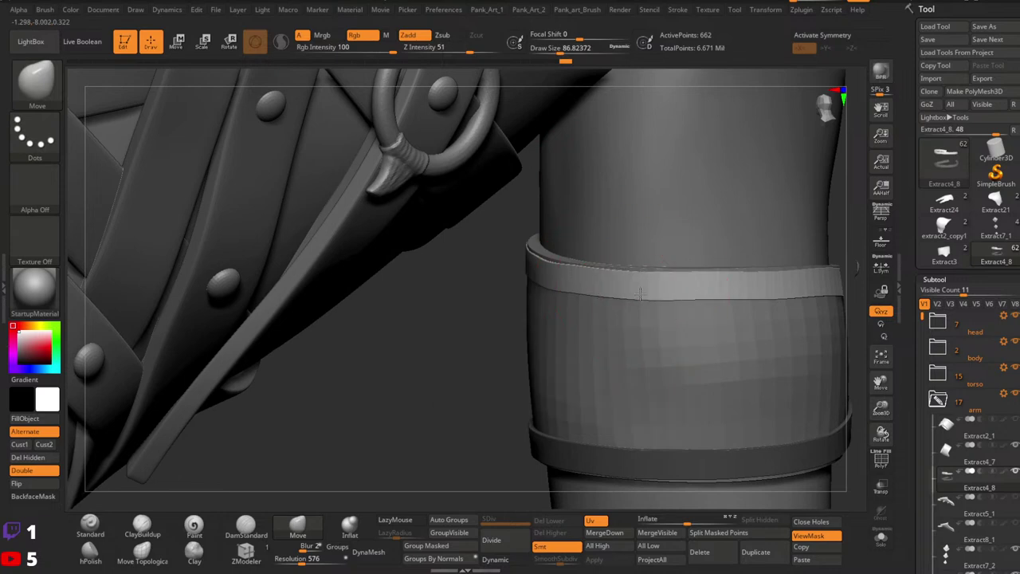
Even out the upper strap's torso-facing stretch with the Move brush, reducing the draw size to about 74 and about 39.
right_drag(570, 278, 639, 285)
mouse_move(862, 260)
alt+right_down()
mouse_move(795, 262)
mouse_move(706, 285)
alt+right_up()
key(space)
drag(674, 283, 671, 284)
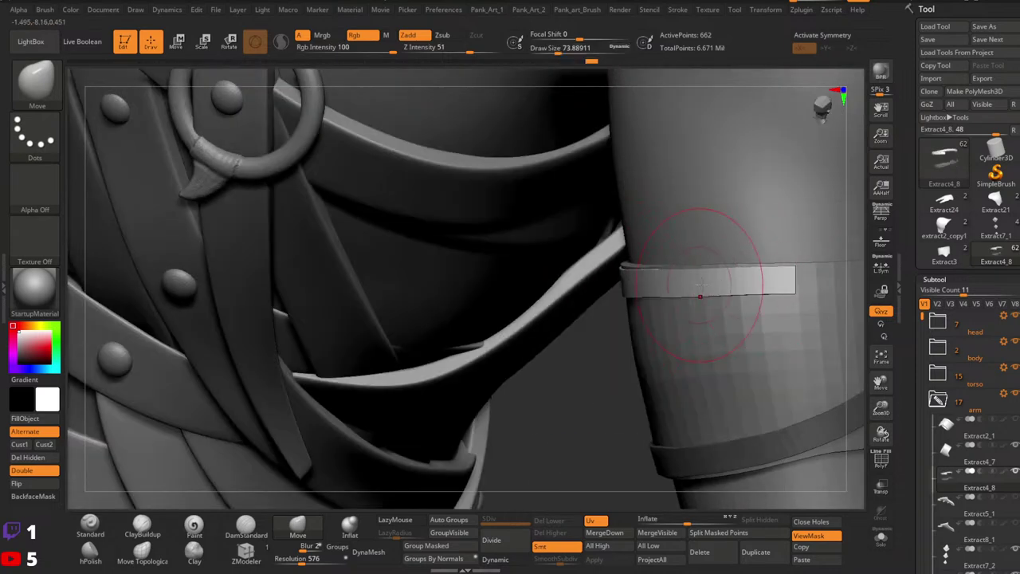
right_drag(701, 285, 681, 282)
key(space)
drag(681, 282, 671, 282)
right_drag(671, 282, 573, 298)
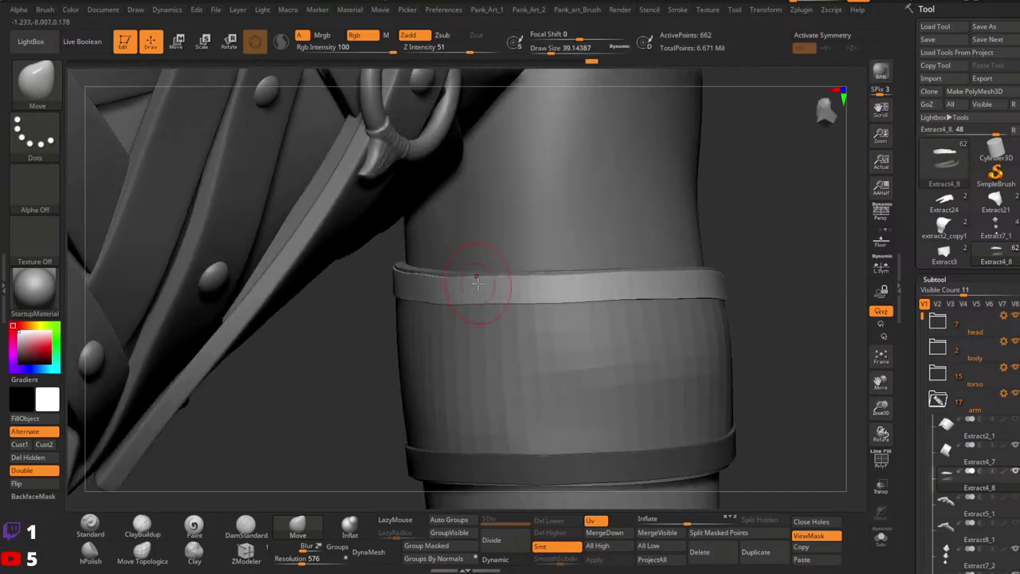
right_drag(456, 301, 440, 304)
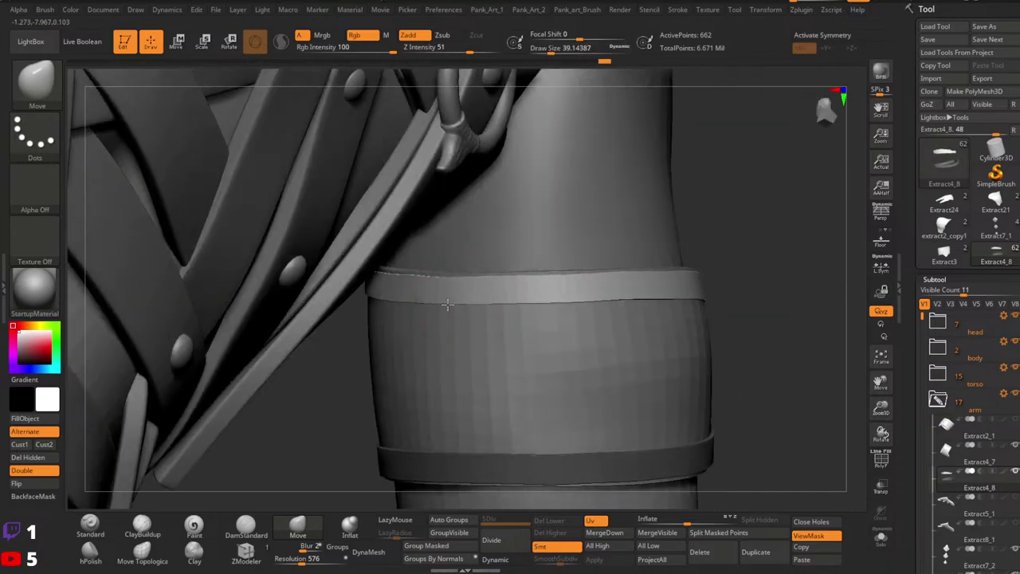
Show the straps alone in wireframe at the upper strap's end, with ZModeler active and a draw size of about 4.3.
ctrl+right_drag(646, 307, 650, 279)
right_drag(650, 279, 588, 296)
mouse_move(588, 296)
ctrl+right_down()
mouse_move(602, 321)
mouse_move(588, 267)
ctrl+right_up()
click(257, 559)
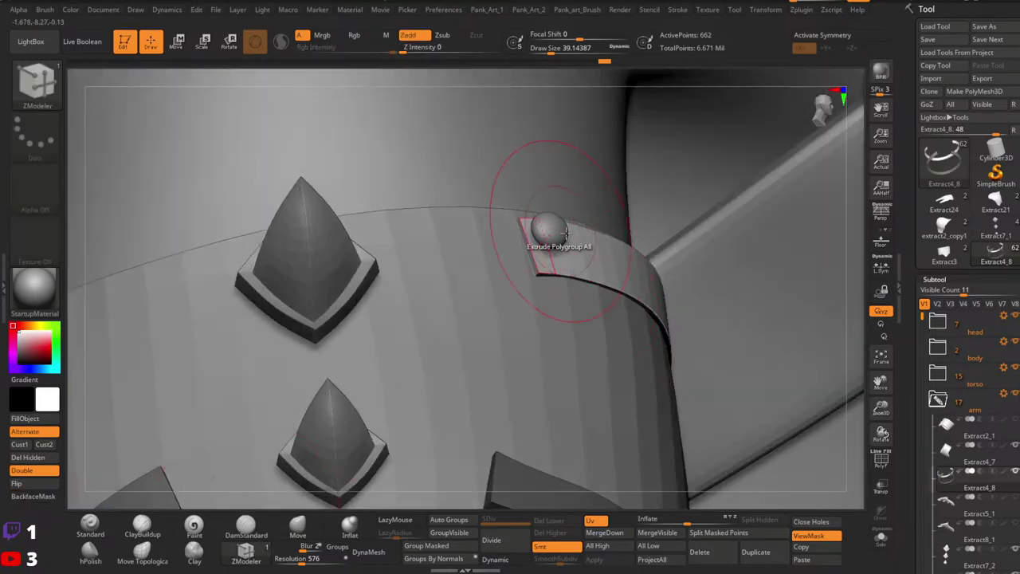
right_drag(661, 303, 621, 296)
key(shift+f)
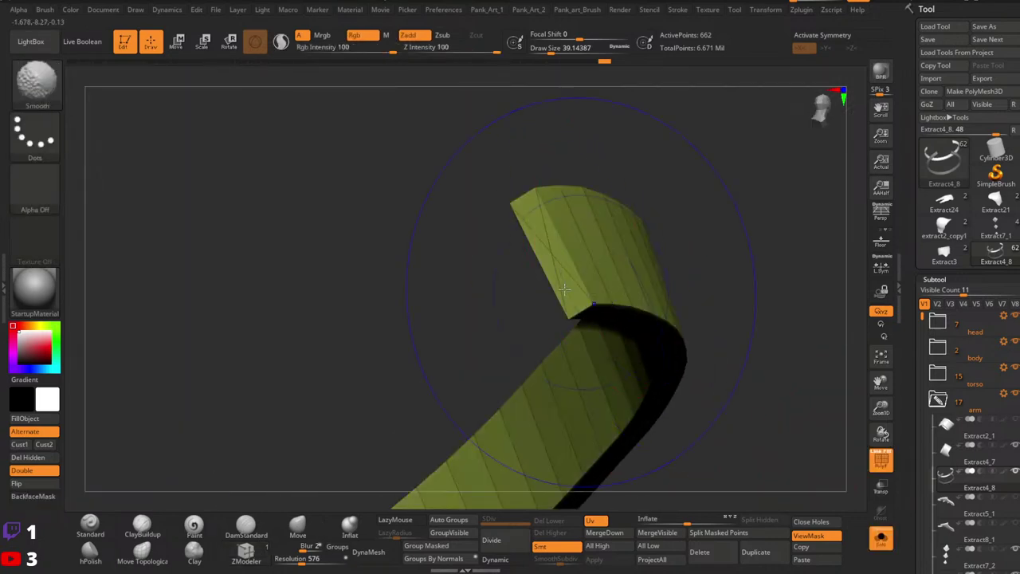
ctrl+right_drag(476, 294, 461, 235)
key(space)
drag(448, 235, 432, 236)
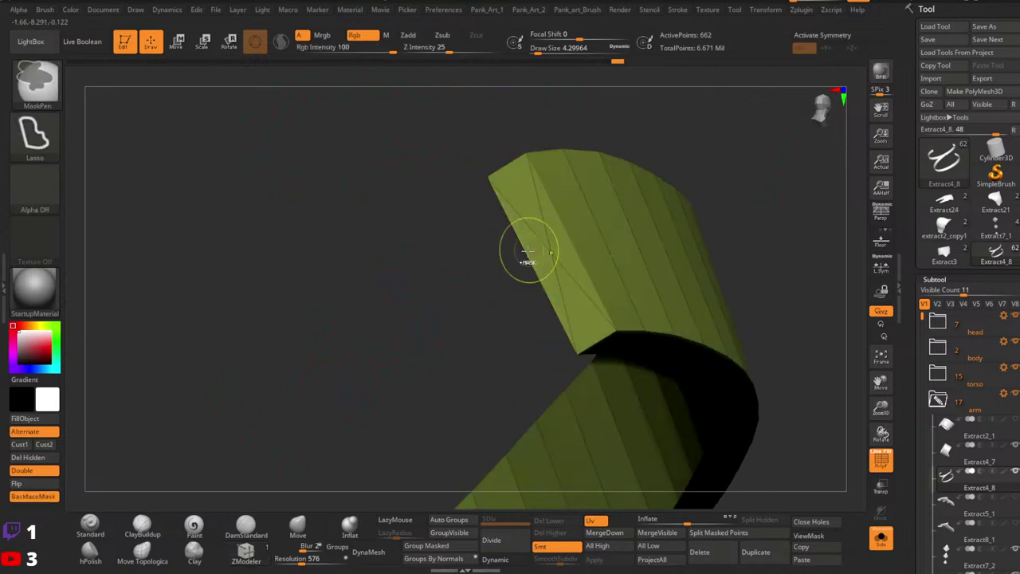
key(space)
click(405, 285)
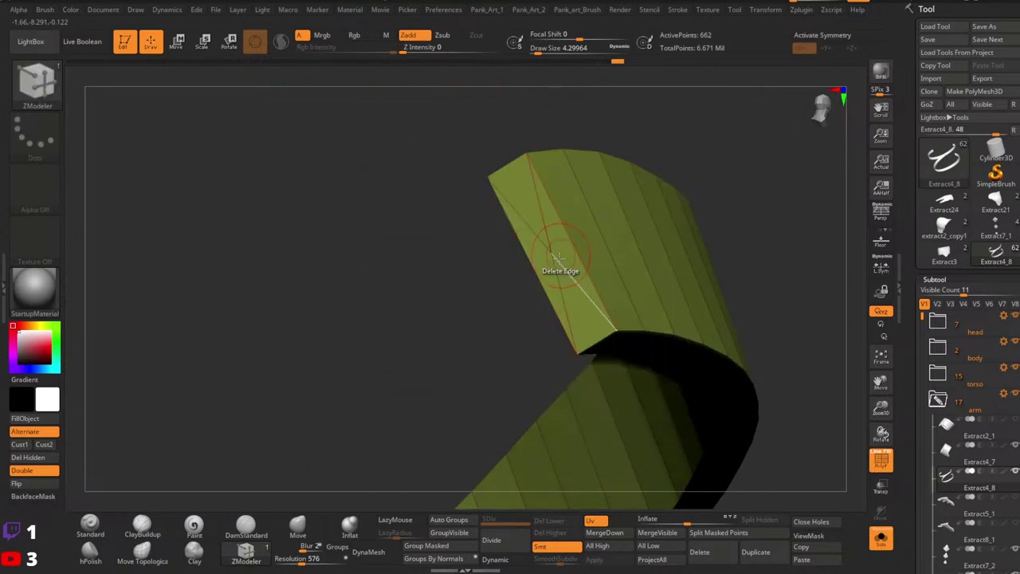
click(560, 255)
key(ctrl+z)
key(ctrl+z)
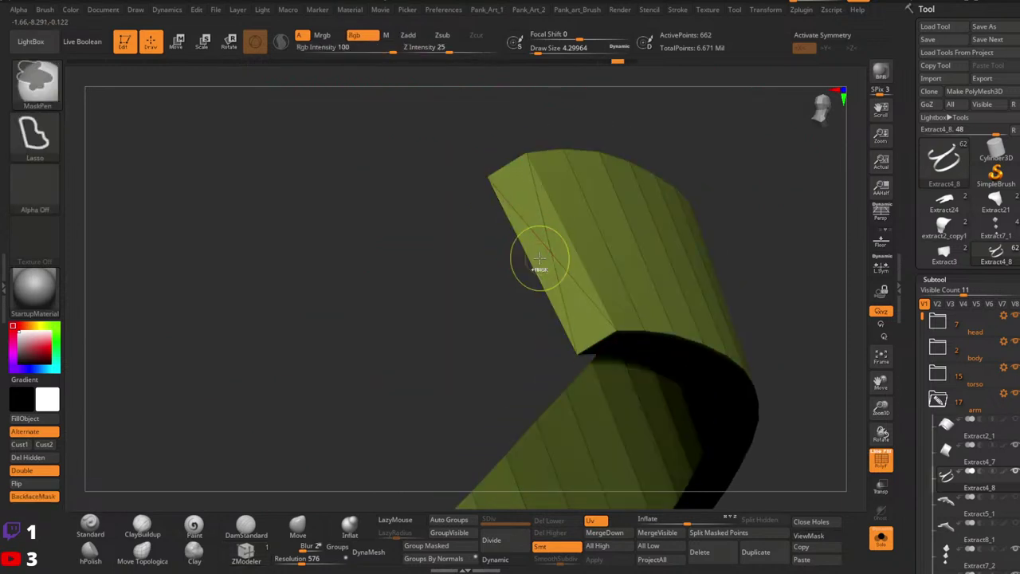
Delete the triangulated cap polygons at both ends of the upper strap with ZModeler's single-polygon Delete action.
key(space)
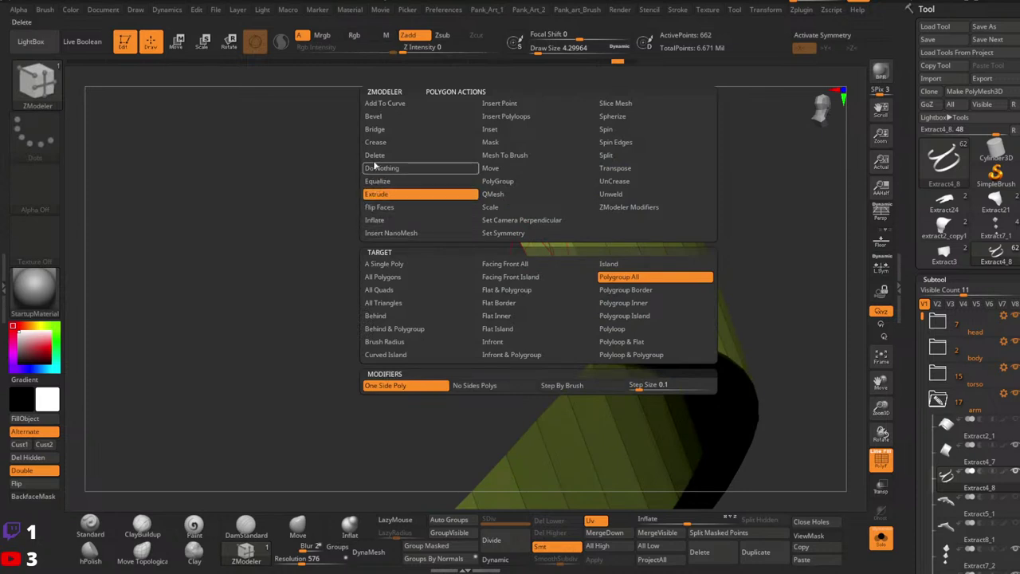
click(374, 155)
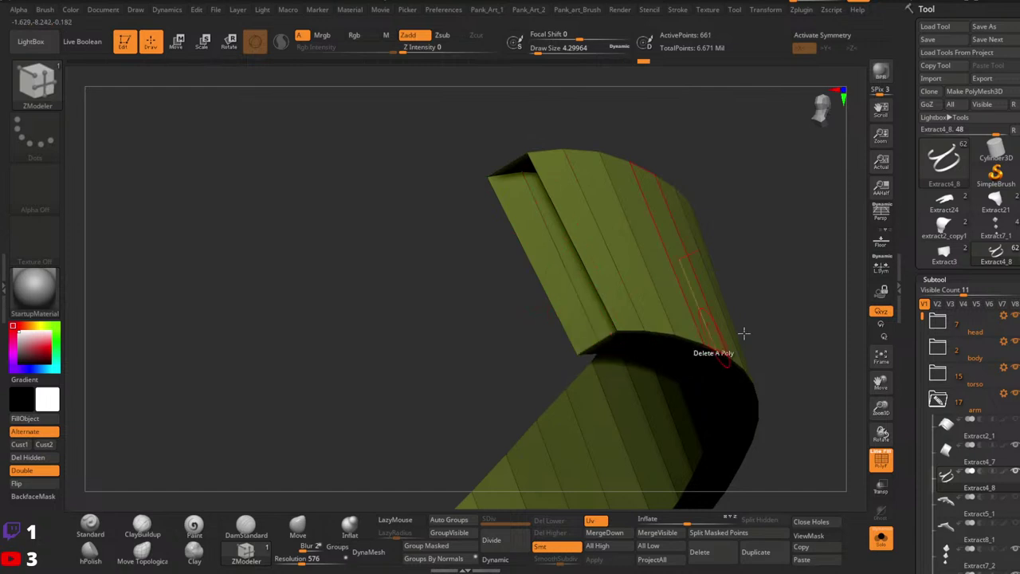
ctrl+right_drag(743, 333, 604, 322)
ctrl+right_drag(328, 308, 296, 269)
alt+right_drag(296, 270, 382, 259)
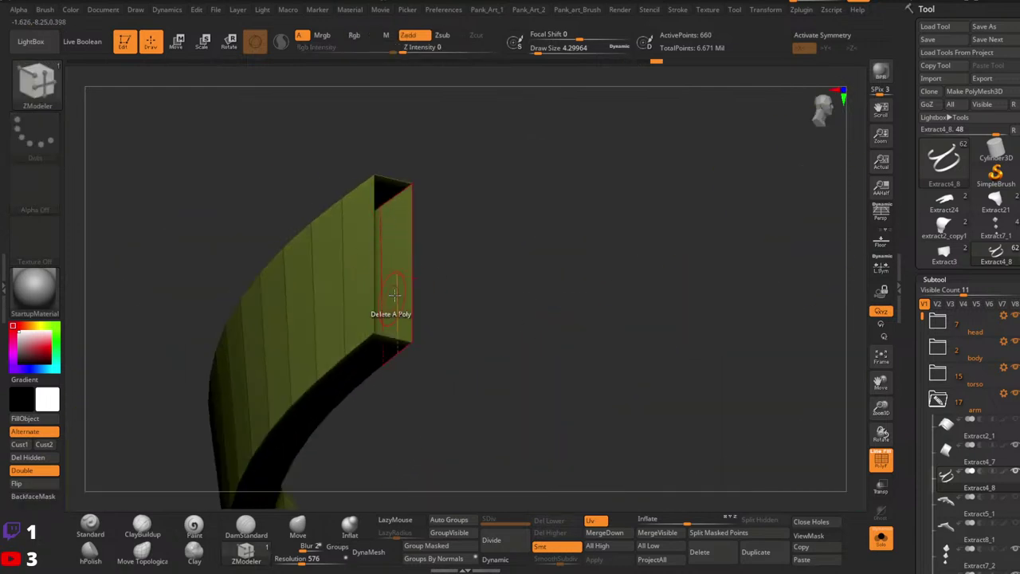
Bridge the open edges at both ends of the upper strap to close them with clean caps.
key(space)
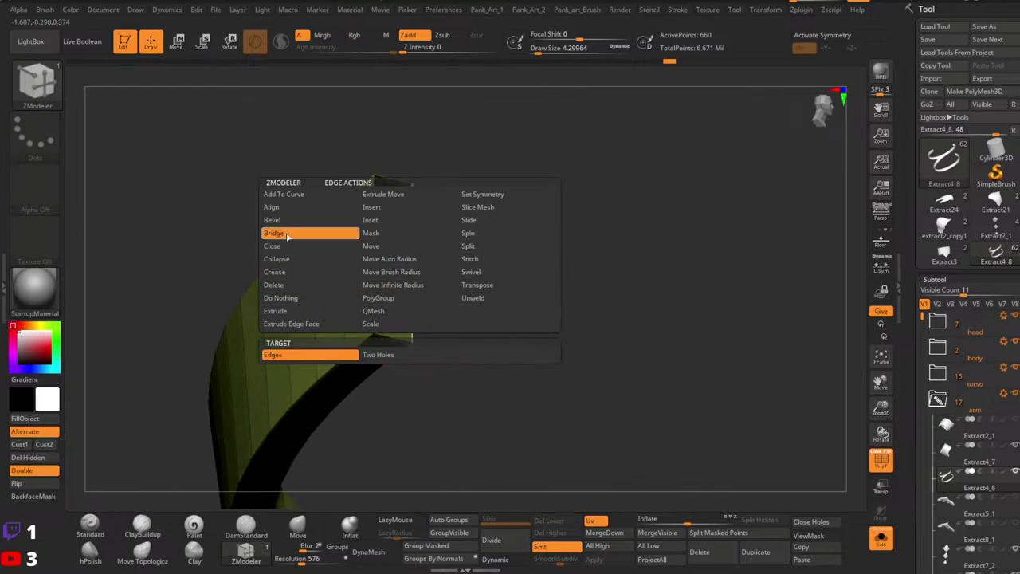
click(274, 233)
click(409, 266)
ctrl+right_drag(554, 285, 396, 328)
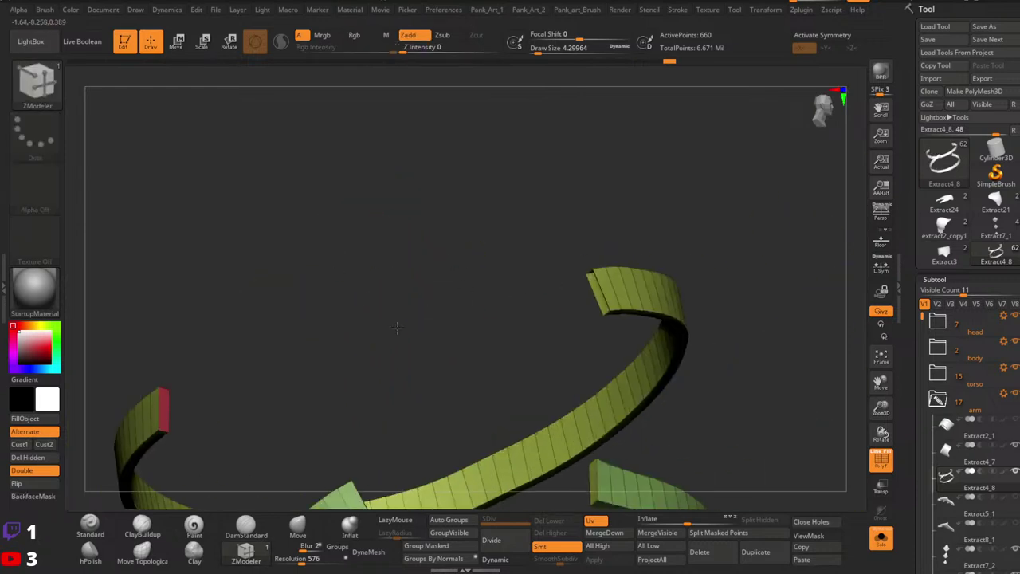
ctrl+right_drag(587, 289, 544, 308)
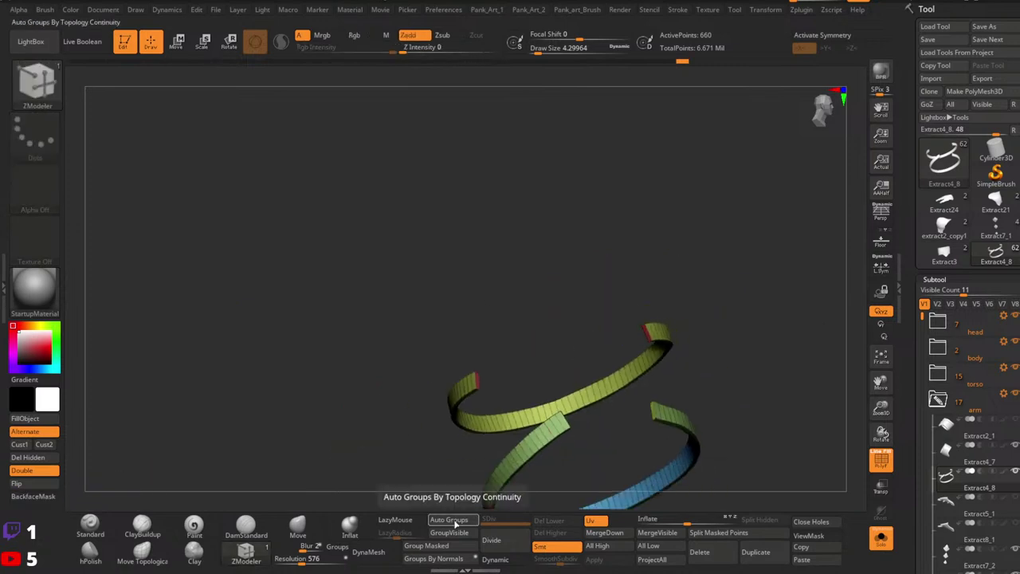
Regroup the straps' polygroups by normals and restore full visibility of the mesh.
mouse_move(615, 478)
ctrl+right_down()
mouse_move(635, 375)
mouse_move(553, 397)
mouse_move(468, 337)
mouse_move(366, 300)
ctrl+right_up()
mouse_move(307, 298)
ctrl+shift+mouse_down()
mouse_move(631, 385)
mouse_move(430, 432)
ctrl+shift+mouse_up()
click(439, 561)
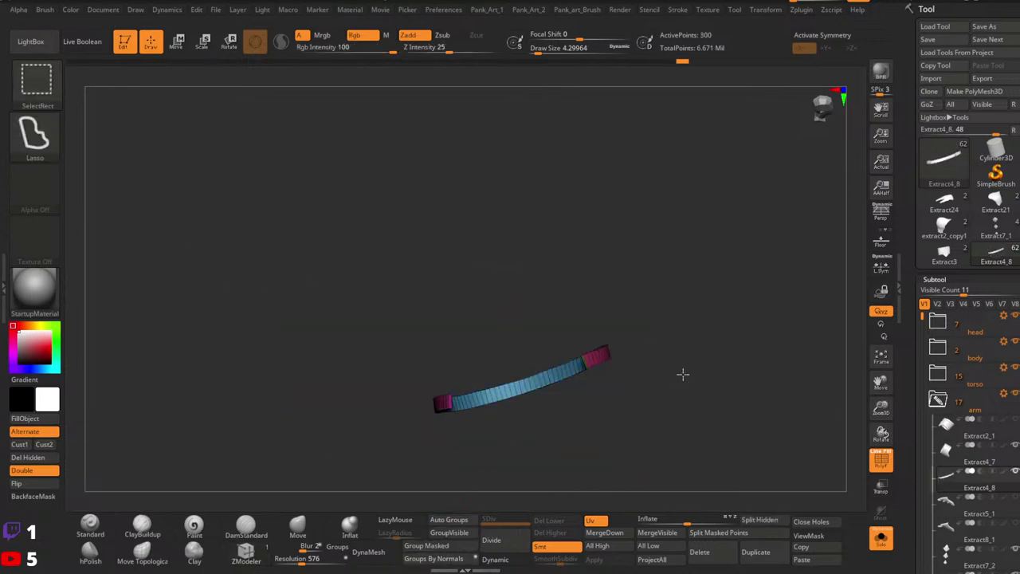
ctrl+shift+click(683, 374)
Extrude the upper strap's outer-face polygroup slightly to thicken it, and check the fit on the arm.
ctrl+right_drag(683, 374, 618, 432)
ctrl+right_drag(871, 521, 637, 343)
ctrl+right_drag(637, 342, 657, 398)
key(space)
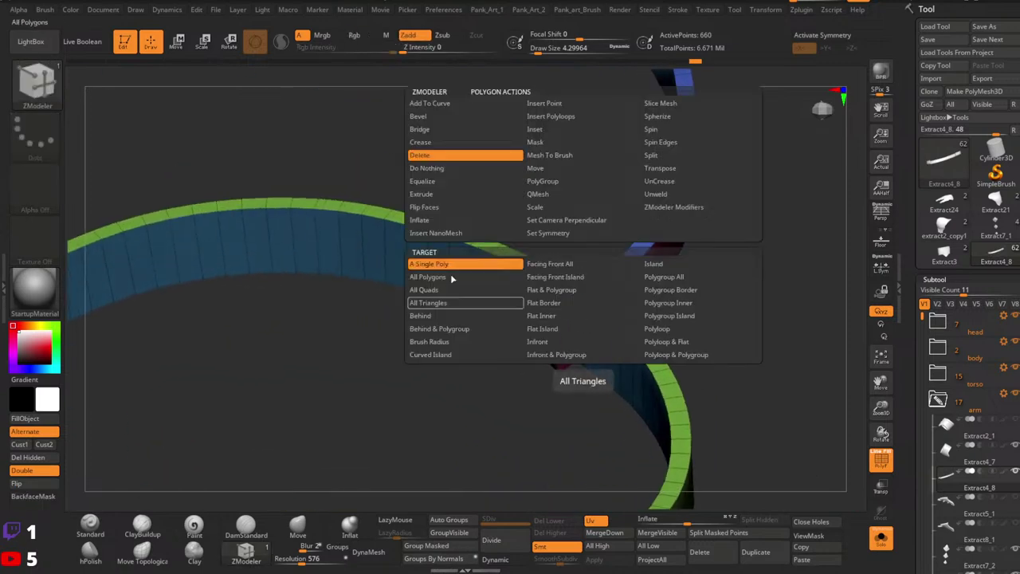
click(421, 195)
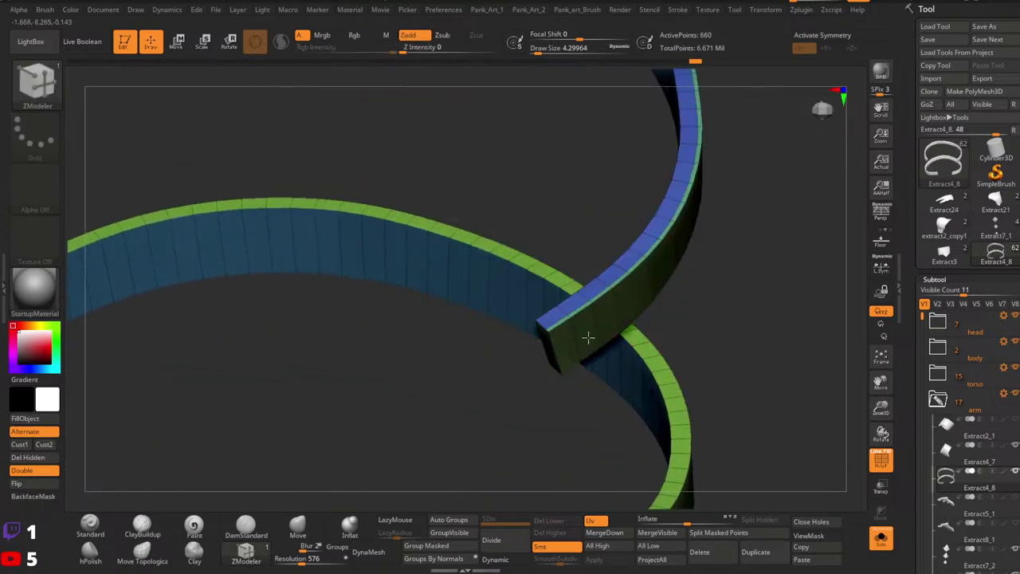
right_drag(590, 340, 656, 328)
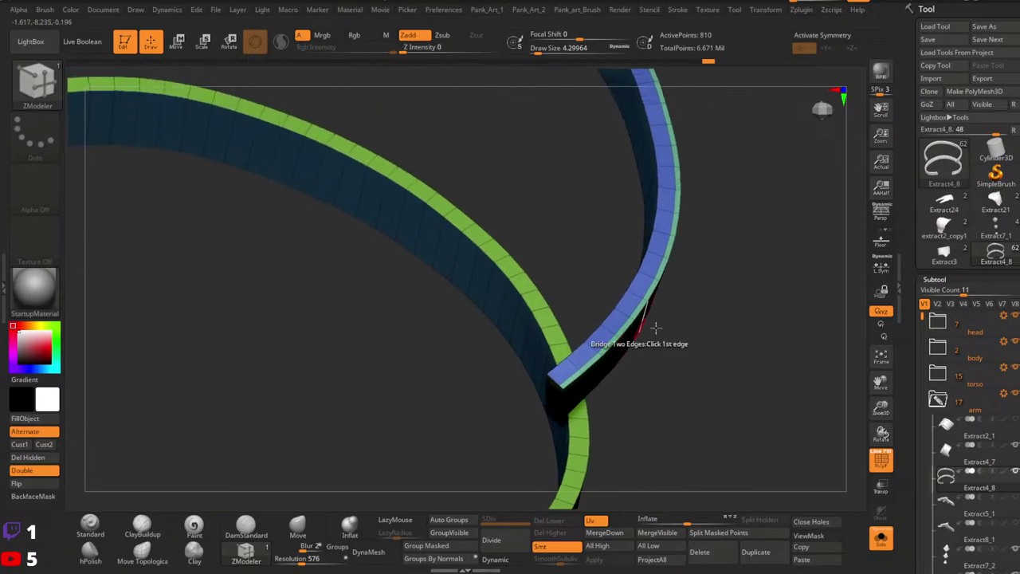
click(879, 537)
mouse_move(699, 360)
right_down()
mouse_move(777, 287)
mouse_move(781, 371)
mouse_move(639, 267)
mouse_move(578, 253)
mouse_move(585, 292)
mouse_move(620, 307)
mouse_move(592, 359)
mouse_move(638, 287)
mouse_move(647, 232)
mouse_move(638, 250)
right_up()
key(shift+f)
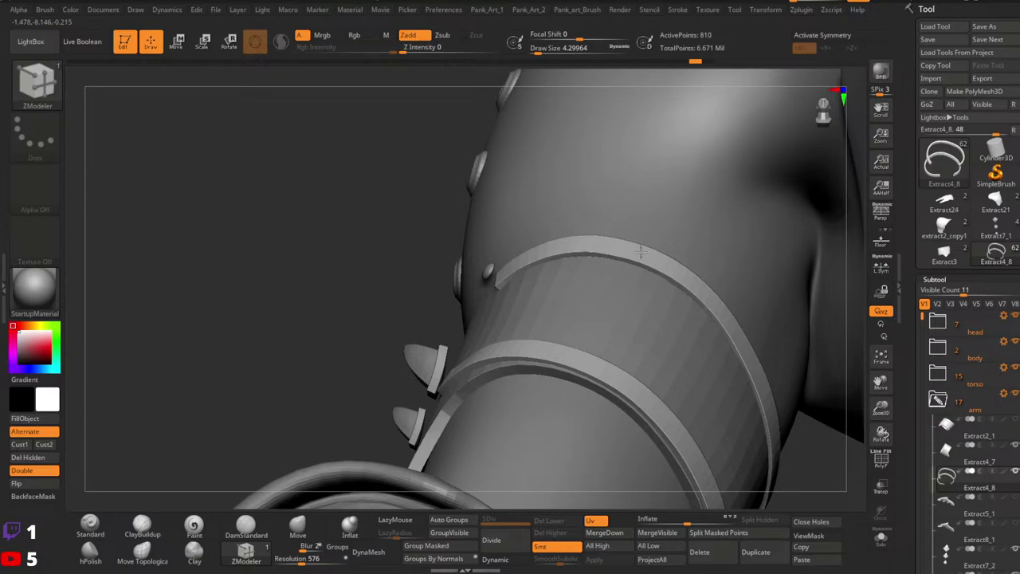
mouse_move(642, 251)
ctrl+right_down()
mouse_move(657, 275)
mouse_move(640, 301)
mouse_move(657, 311)
mouse_move(645, 334)
mouse_move(724, 342)
mouse_move(647, 275)
mouse_move(660, 335)
mouse_move(637, 304)
mouse_move(603, 322)
mouse_move(618, 299)
mouse_move(635, 312)
mouse_move(654, 307)
mouse_move(613, 351)
mouse_move(665, 342)
mouse_move(514, 310)
mouse_move(498, 391)
ctrl+right_up()
click(90, 526)
ctrl+right_drag(446, 358, 605, 399)
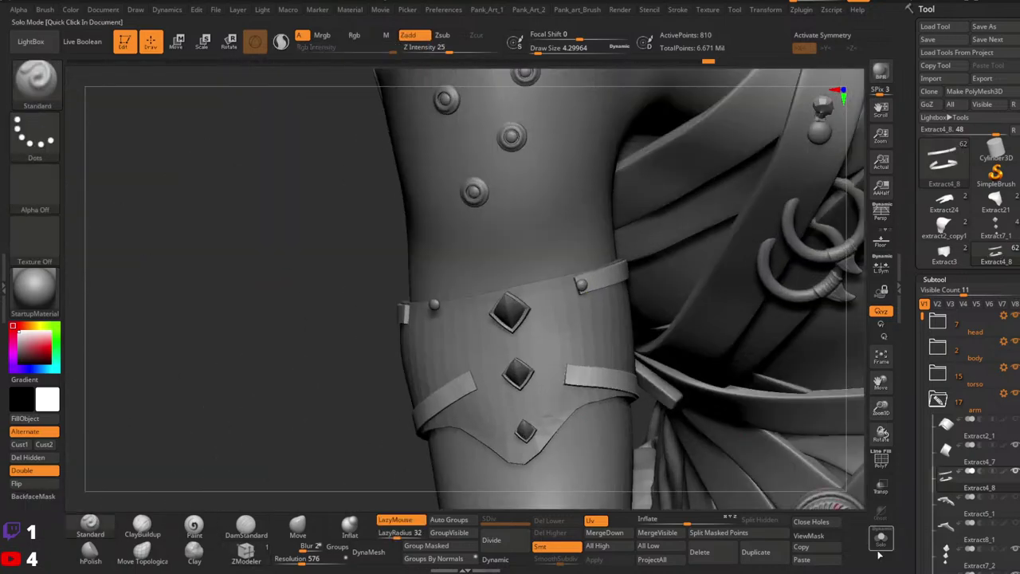
Insert two evenly spaced lengthwise edge loops around the upper strap with ZModeler.
click(881, 539)
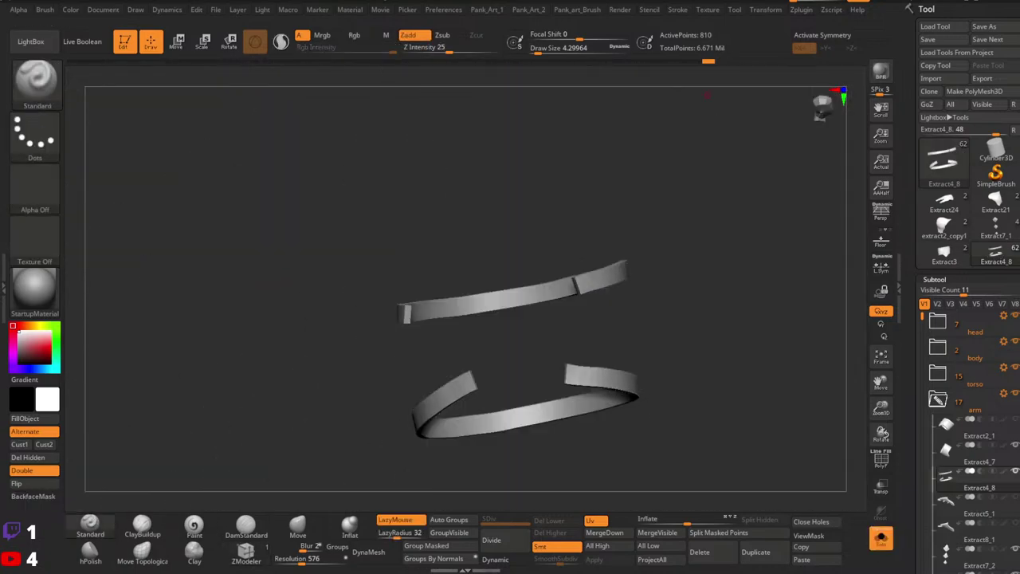
key(shift+f)
right_drag(537, 312, 517, 303)
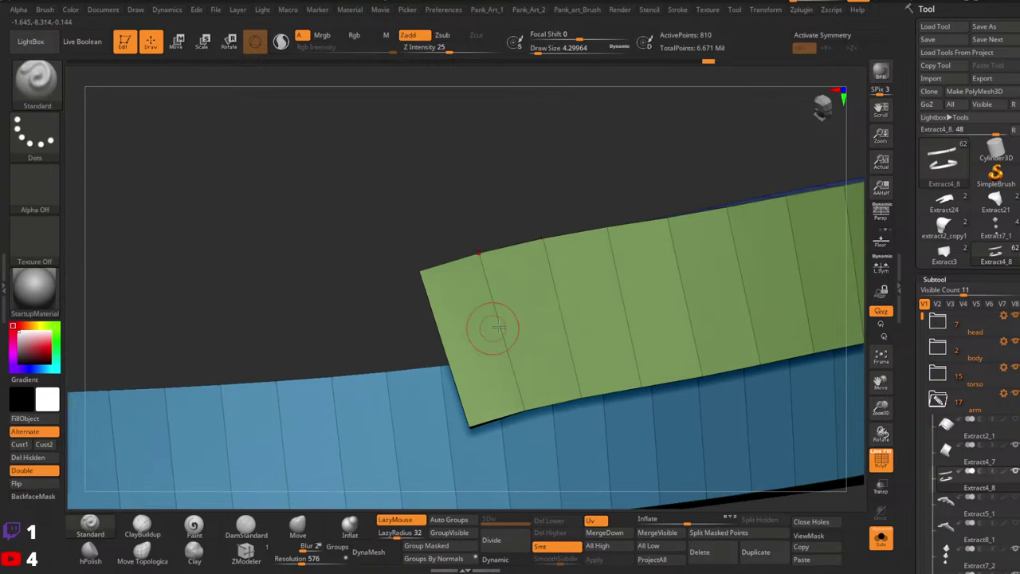
click(245, 553)
key(space)
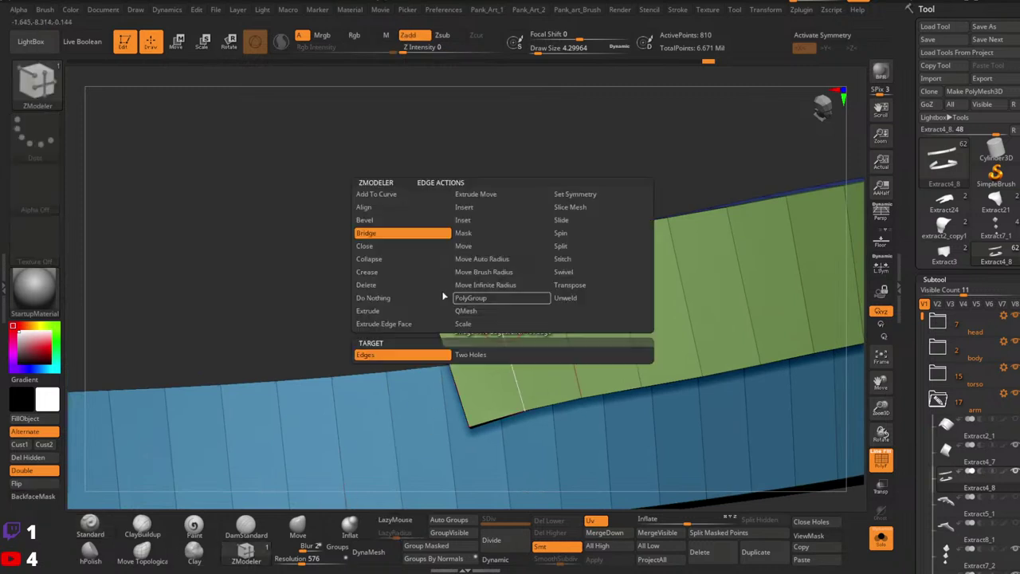
click(470, 208)
click(404, 356)
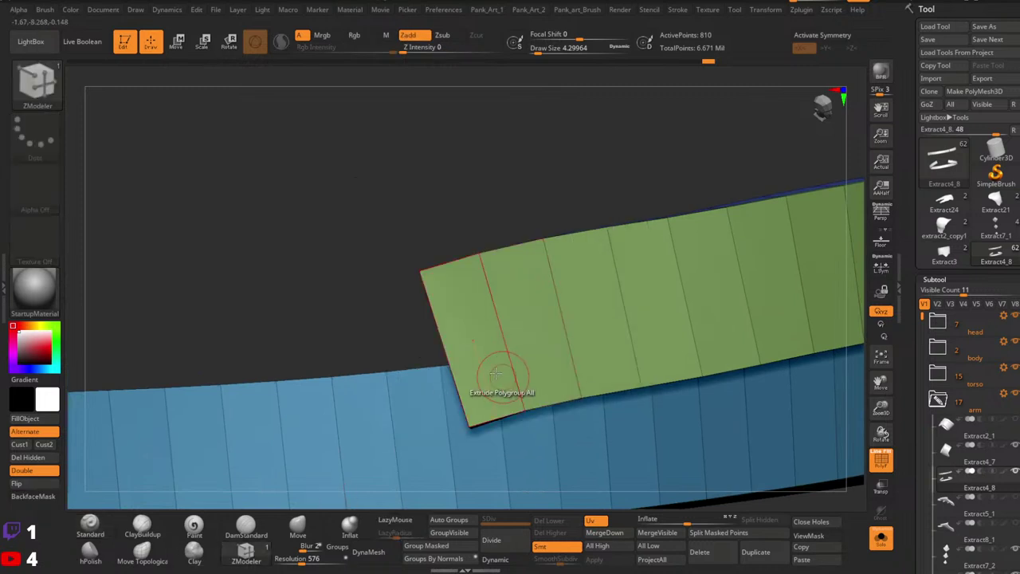
click(499, 318)
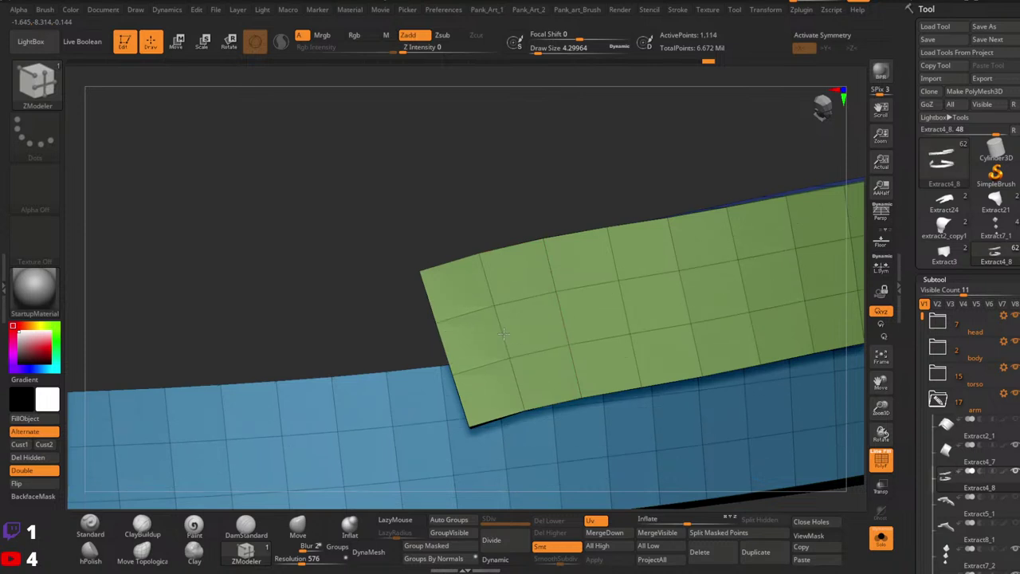
Isolate the outer-face polygroup of the straps, hiding their inner, side and end faces.
mouse_move(503, 335)
ctrl+right_down()
mouse_move(588, 316)
mouse_move(662, 323)
mouse_move(626, 322)
mouse_move(603, 308)
mouse_move(614, 337)
ctrl+right_up()
mouse_move(613, 336)
ctrl+right_down()
mouse_move(621, 369)
mouse_move(519, 353)
mouse_move(512, 368)
mouse_move(585, 364)
mouse_move(581, 397)
ctrl+right_up()
ctrl+shift+click(512, 369)
ctrl+shift+drag(581, 396, 592, 407)
ctrl+right_drag(592, 407, 566, 395)
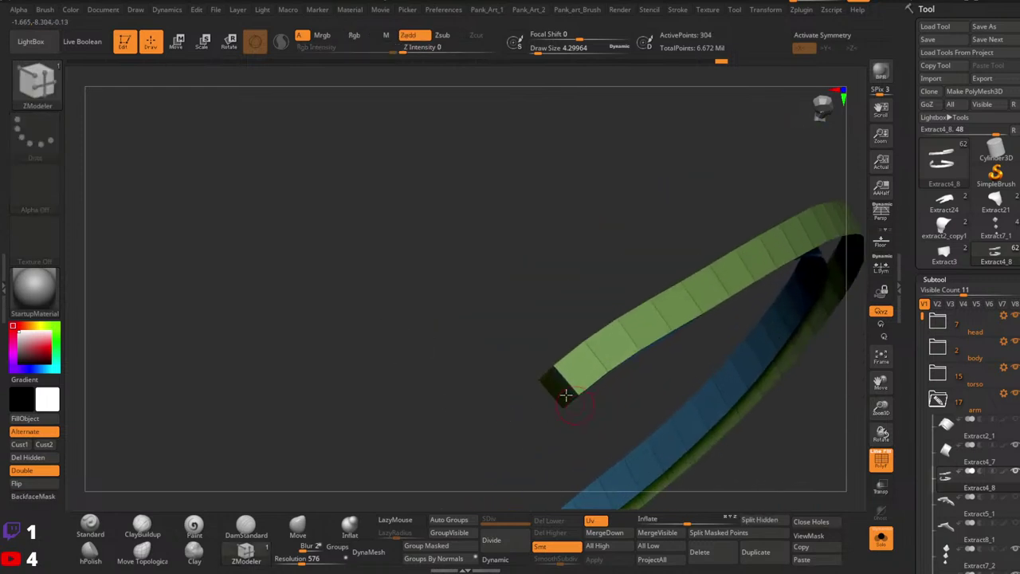
ctrl+shift+click(538, 391)
ctrl+shift+click(636, 344)
ctrl+shift+click(635, 344)
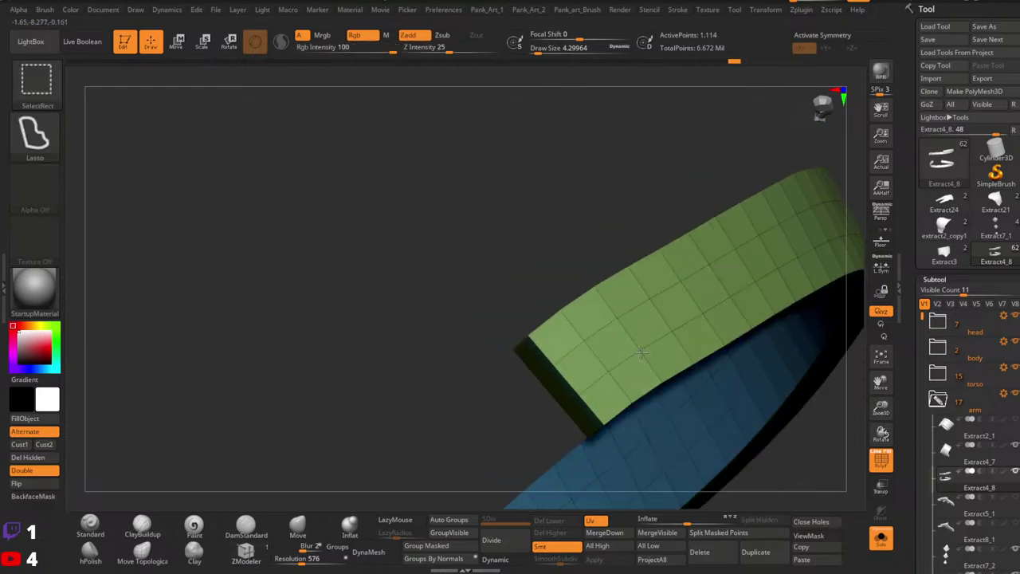
ctrl+shift+click(638, 354)
mouse_move(638, 353)
ctrl+right_down()
mouse_move(594, 347)
mouse_move(595, 372)
ctrl+right_up()
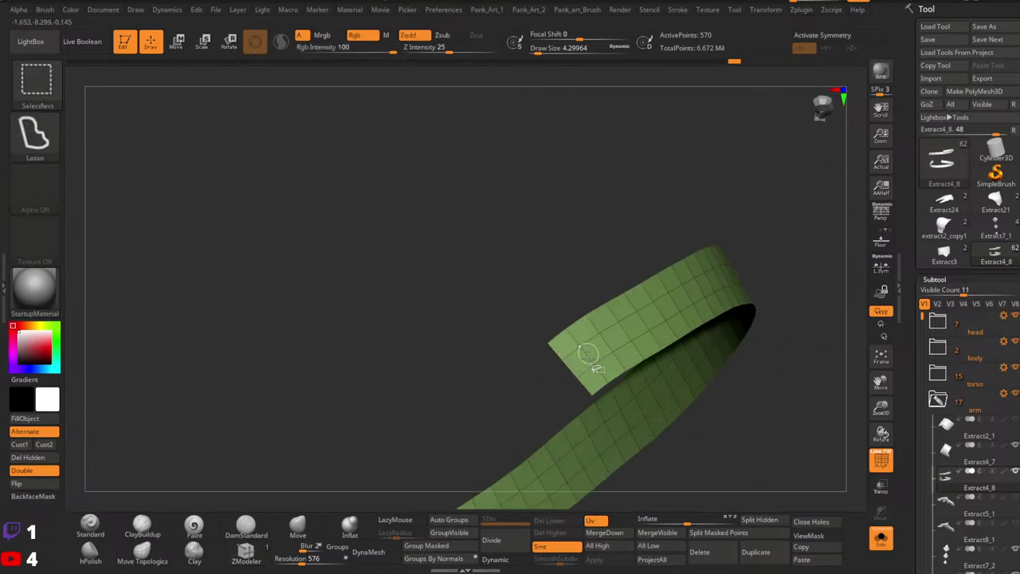
Hide the border rows and the lower strap, assign the upper strap's middle row its own polygroup, and restore full visibility.
ctrl+shift+click(597, 371)
ctrl+shift+click(569, 335)
right_drag(737, 351, 594, 434)
alt+right_drag(593, 434, 590, 363)
key(ctrl+shift)
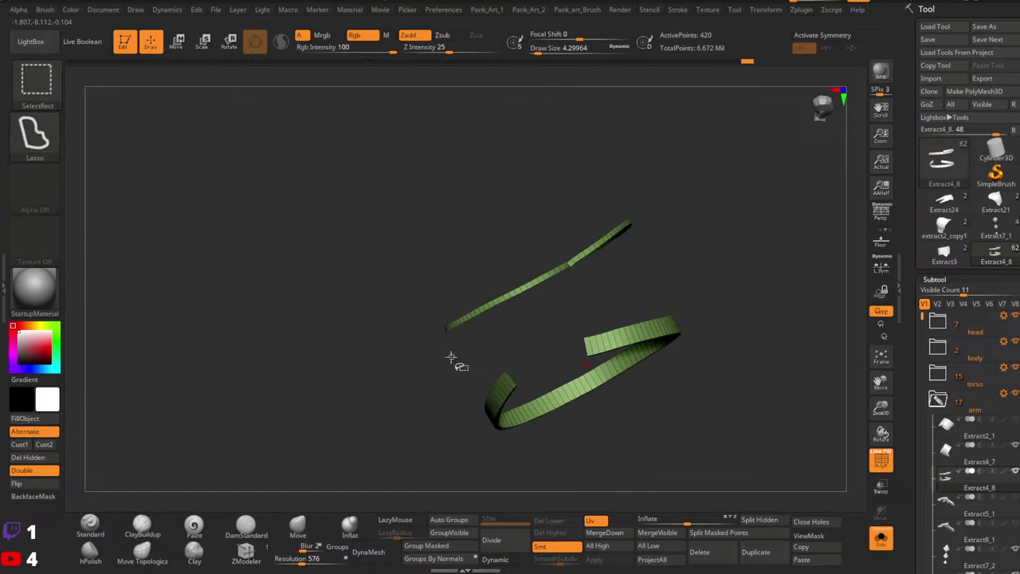
ctrl+alt+shift+drag(760, 347, 482, 442)
key(ctrl+w)
ctrl+shift+click(677, 289)
Try a slight extrusion of the middle-row polygroup along the upper strap's outer face.
mouse_move(678, 289)
ctrl+right_down()
mouse_move(722, 303)
mouse_move(573, 235)
mouse_move(504, 289)
mouse_move(512, 289)
ctrl+right_up()
drag(513, 288, 531, 280)
ctrl+right_drag(643, 289, 618, 255)
right_drag(617, 255, 597, 275)
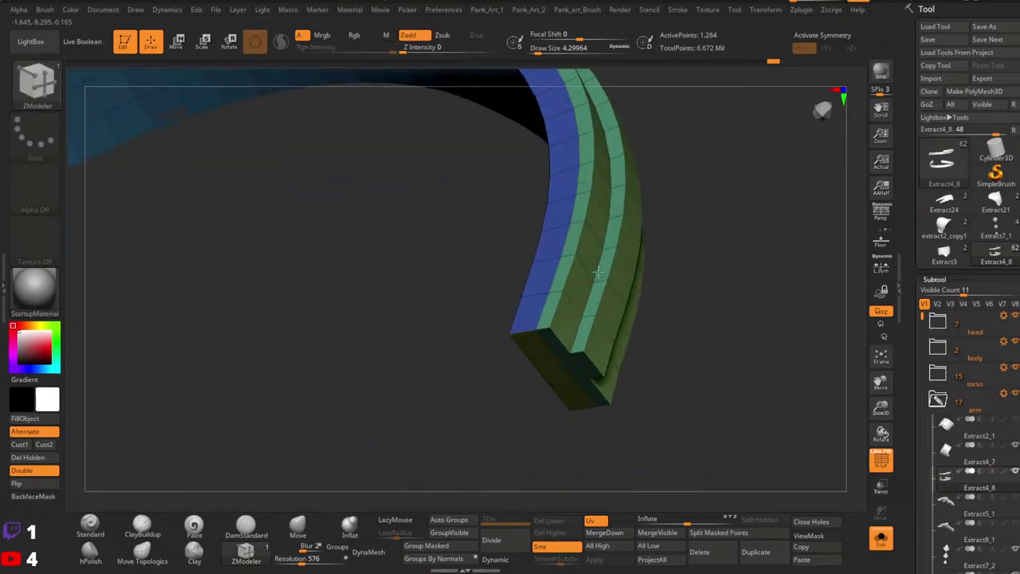
key(ctrl+z)
ctrl+right_drag(617, 308, 614, 247)
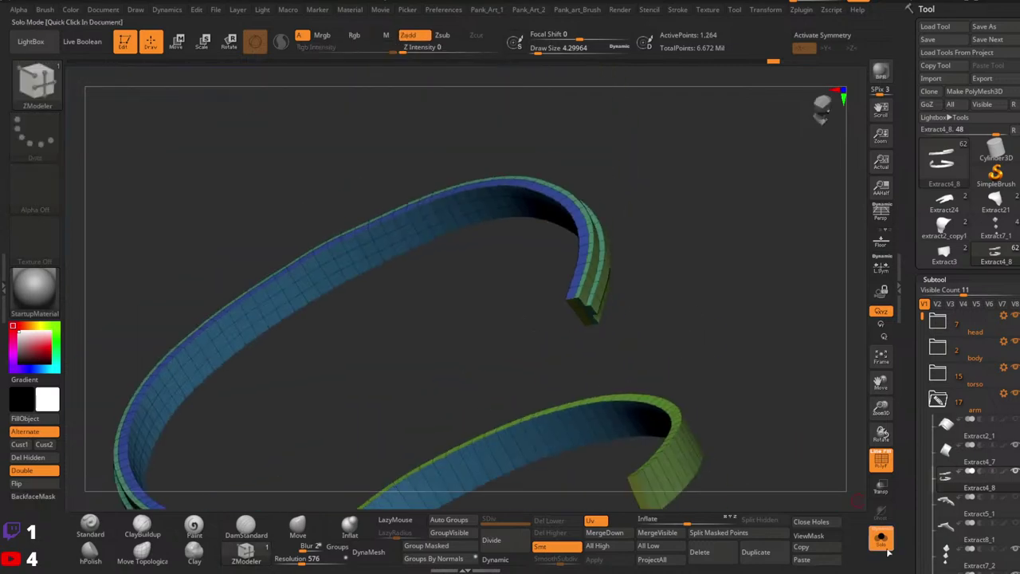
Preview the straps on the arm with dynamic subdivision smoothing, and switch the smoothing off again.
click(883, 546)
right_drag(626, 324, 601, 291)
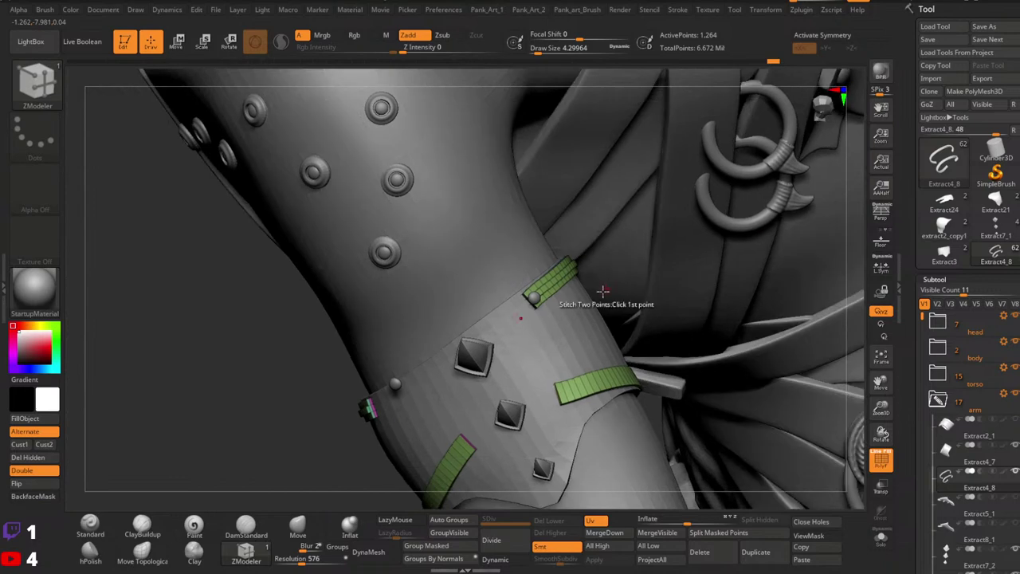
key(shift+f)
right_drag(590, 472, 532, 501)
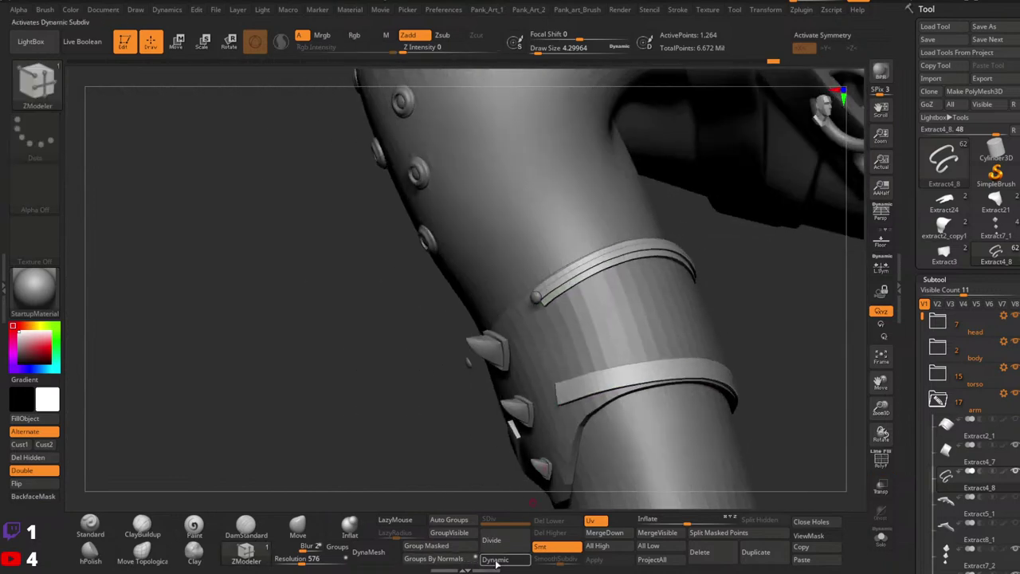
click(495, 562)
right_drag(604, 374, 545, 373)
click(104, 524)
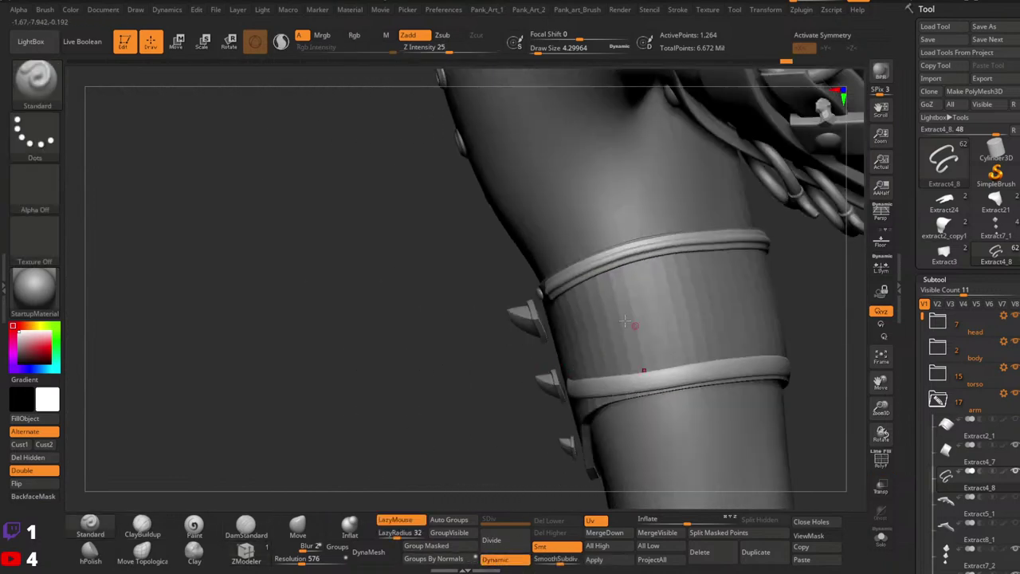
mouse_move(635, 327)
right_down()
mouse_move(640, 309)
mouse_move(635, 349)
mouse_move(652, 324)
mouse_move(625, 313)
mouse_move(624, 296)
mouse_move(646, 357)
mouse_move(637, 287)
mouse_move(653, 335)
mouse_move(635, 327)
right_up()
click(487, 564)
Undo the extrusion of the upper strap's middle row.
key(shift+f)
key(ctrl+z)
key(ctrl+z)
key(ctrl+z)
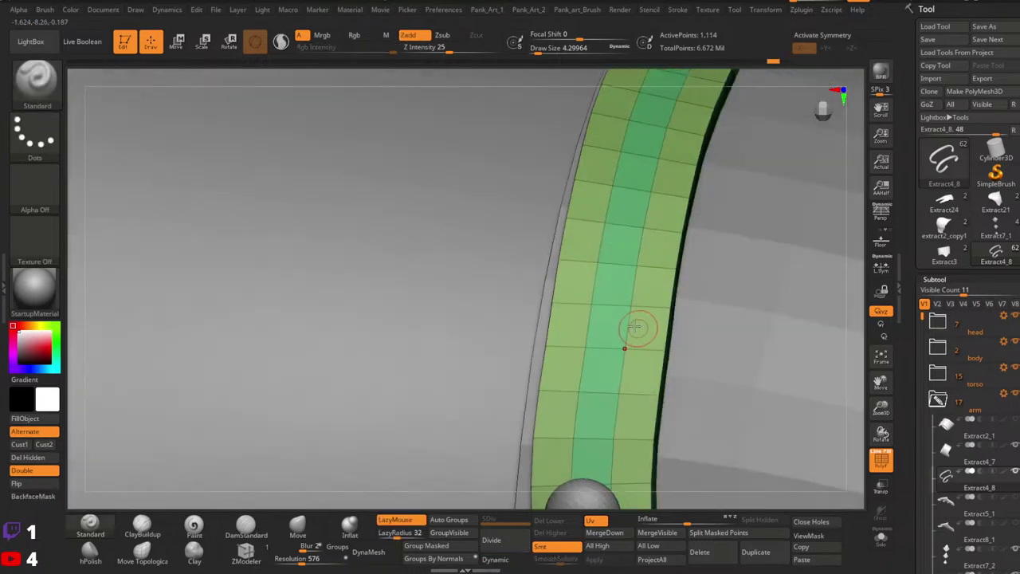
Slide the edge loops bordering the upper strap's middle row to refine its width, and extrude the row outward.
click(247, 555)
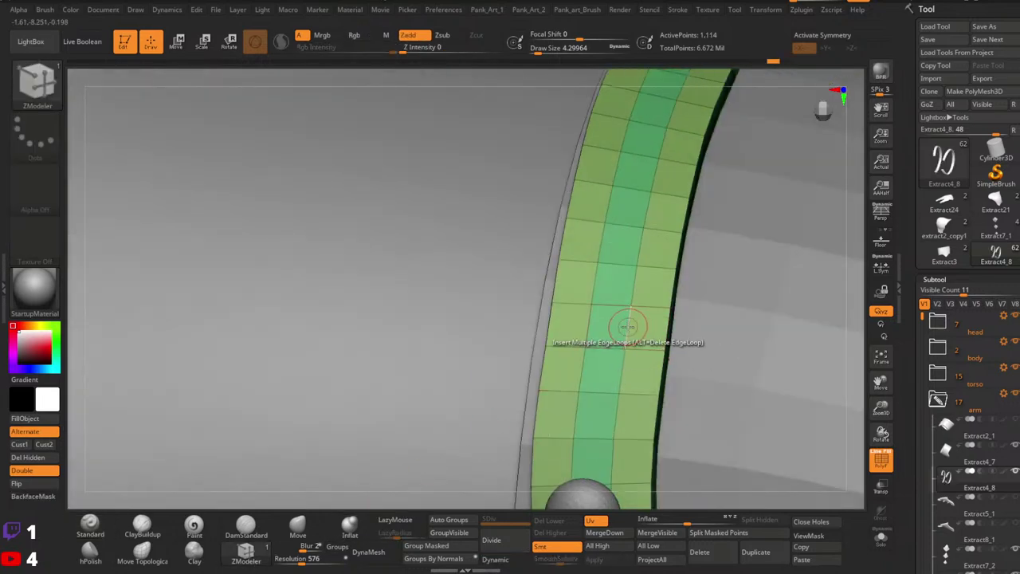
key(space)
click(687, 220)
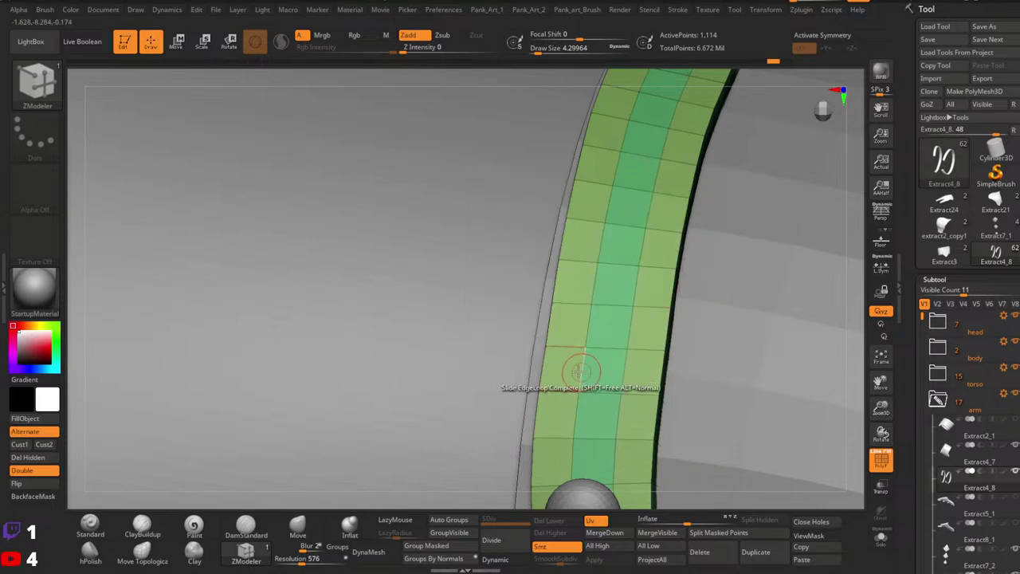
ctrl+right_drag(579, 371, 632, 344)
drag(632, 344, 635, 333)
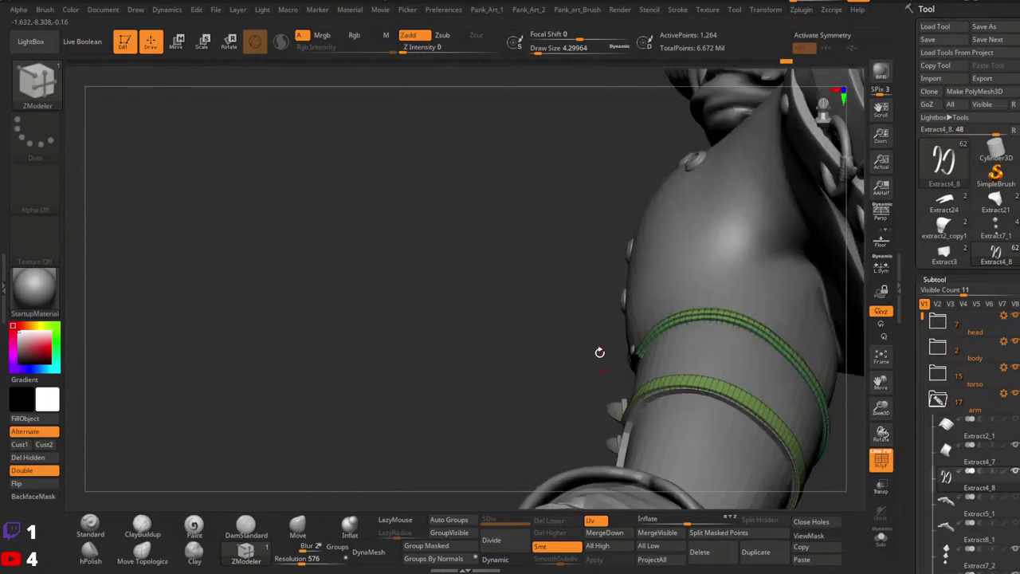
Isolate the straps in Solo mode and examine the extruded middle row at the upper strap's end.
right_drag(598, 351, 838, 479)
click(883, 543)
click(90, 526)
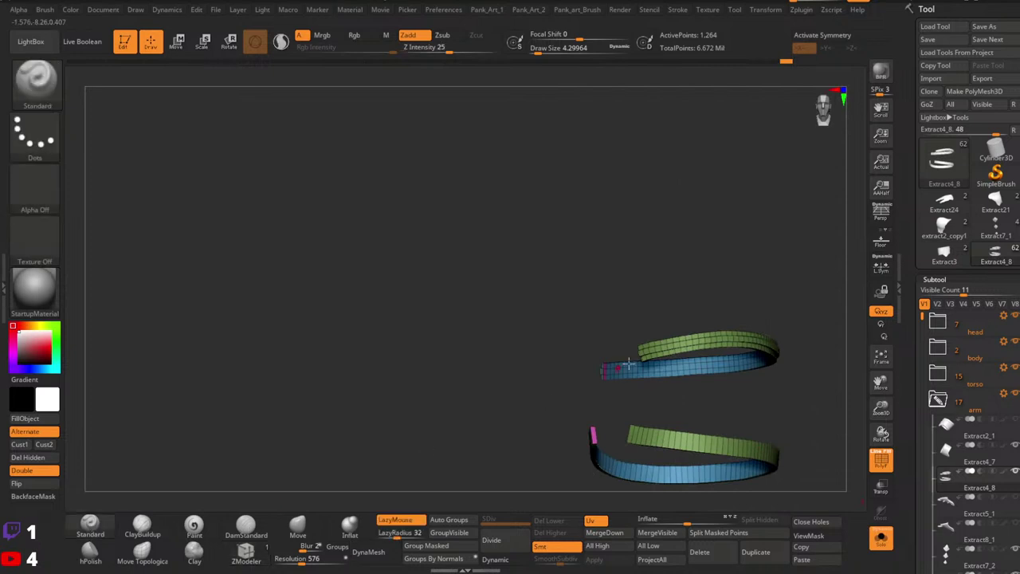
mouse_move(636, 353)
right_down()
mouse_move(711, 378)
mouse_move(650, 340)
mouse_move(629, 305)
mouse_move(590, 325)
mouse_move(584, 376)
mouse_move(633, 344)
mouse_move(611, 326)
mouse_move(613, 351)
mouse_move(560, 338)
mouse_move(561, 363)
right_up()
mouse_move(561, 362)
right_down()
mouse_move(564, 332)
mouse_move(567, 351)
right_up()
mouse_move(566, 351)
right_down()
mouse_move(572, 291)
mouse_move(563, 354)
mouse_move(548, 334)
mouse_move(557, 329)
right_up()
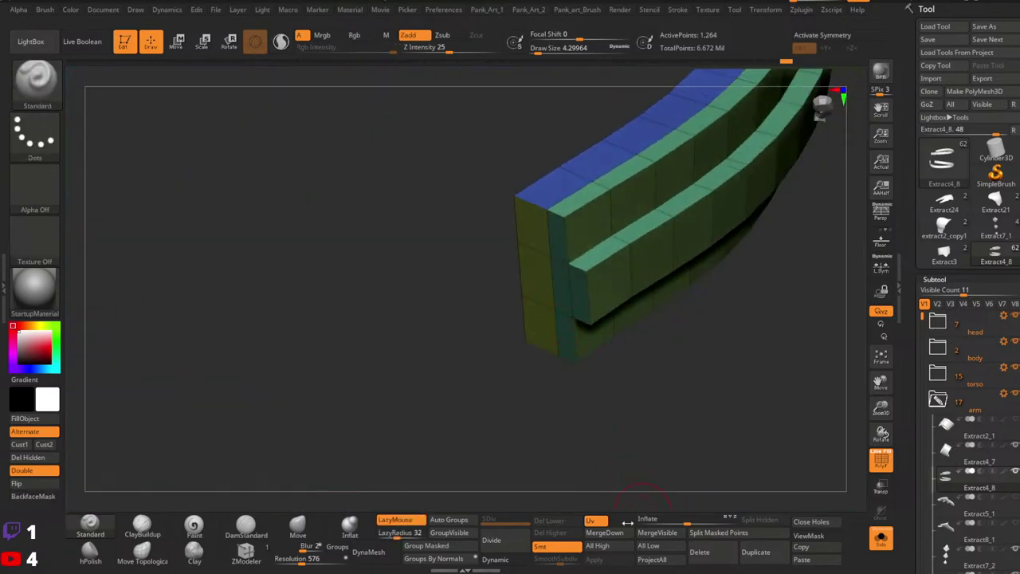
Try regrouping the straps' polygroups by face normals.
click(445, 560)
right_drag(550, 465, 604, 311)
key(ctrl+z)
Try creasing the straps along their polygroup borders and preview the result with dynamic subdivision, without the polyframe.
right_drag(649, 317, 622, 275)
right_drag(715, 223, 626, 353)
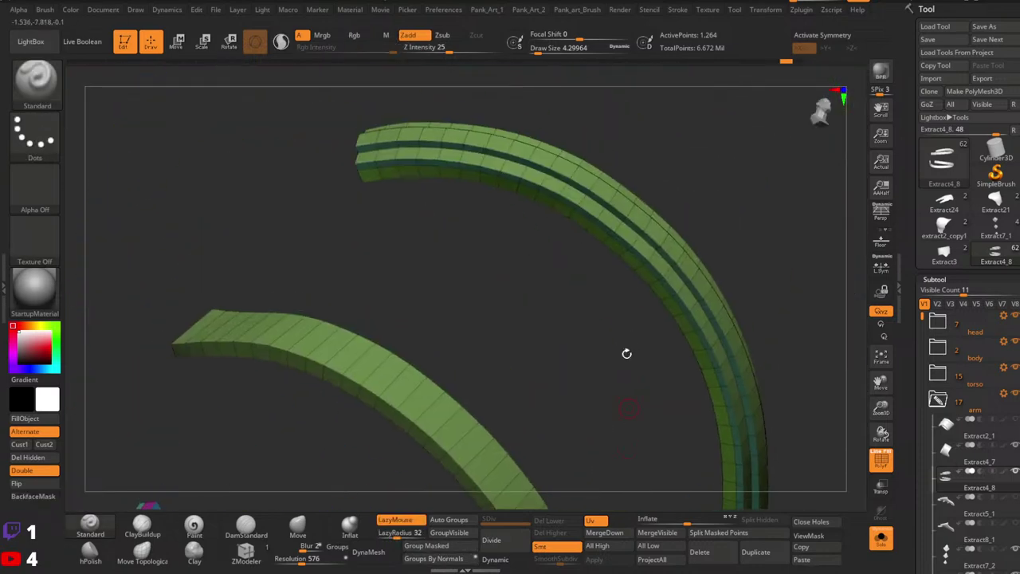
alt+right_drag(608, 258, 417, 186)
ctrl+right_drag(570, 301, 503, 327)
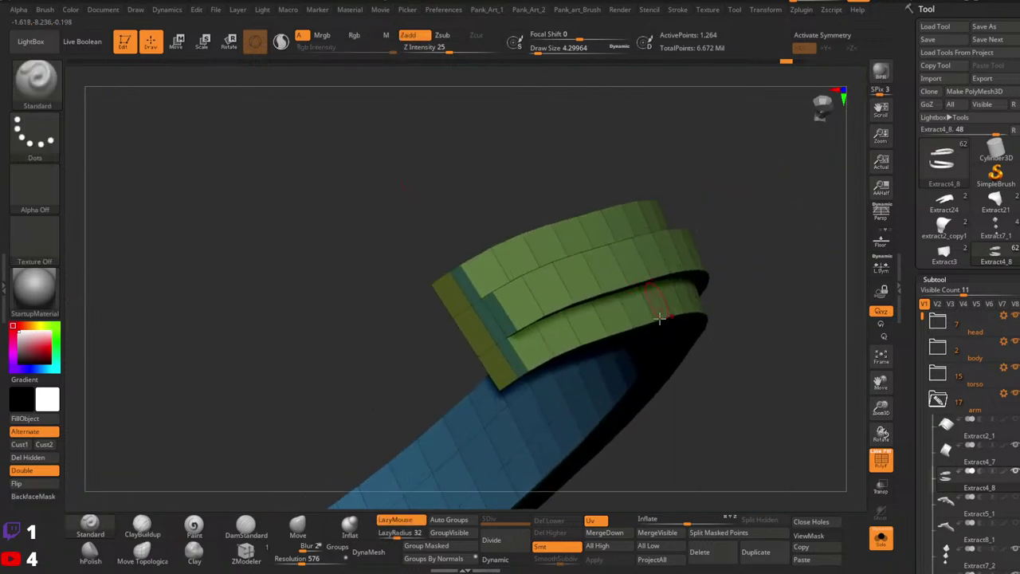
key(1)
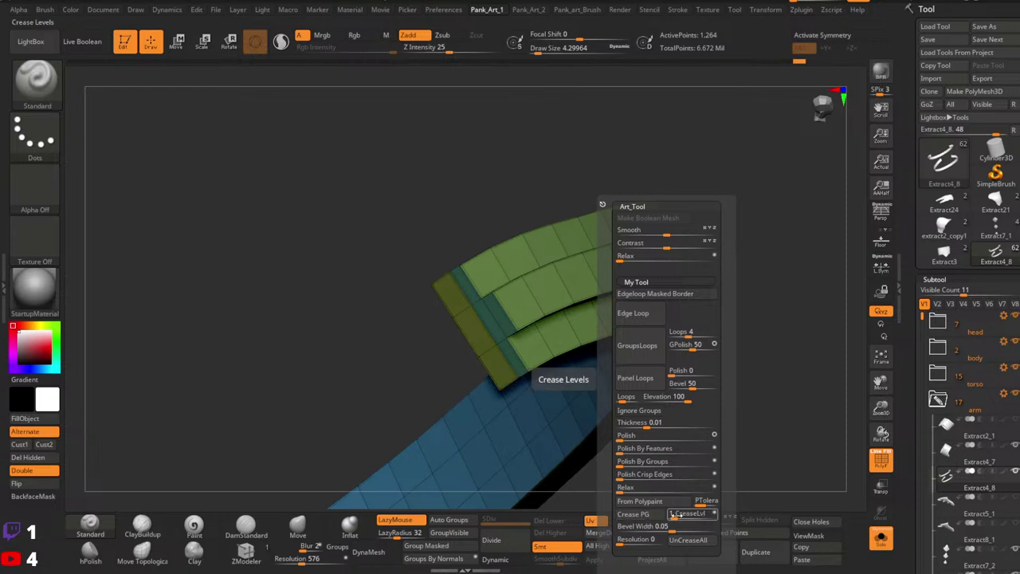
click(491, 562)
key(shift+f)
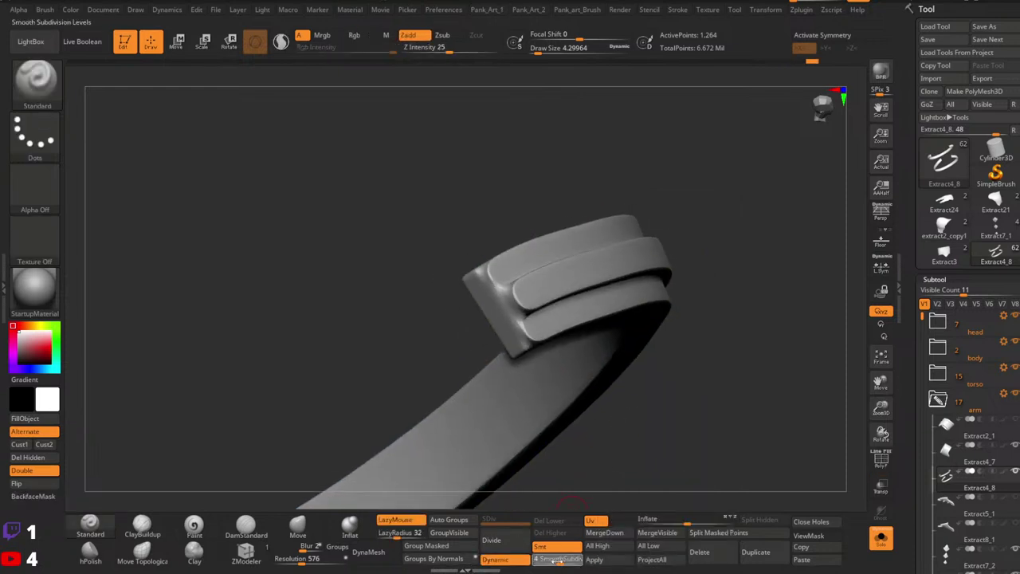
ctrl+right_drag(604, 466, 675, 361)
drag(674, 361, 635, 349)
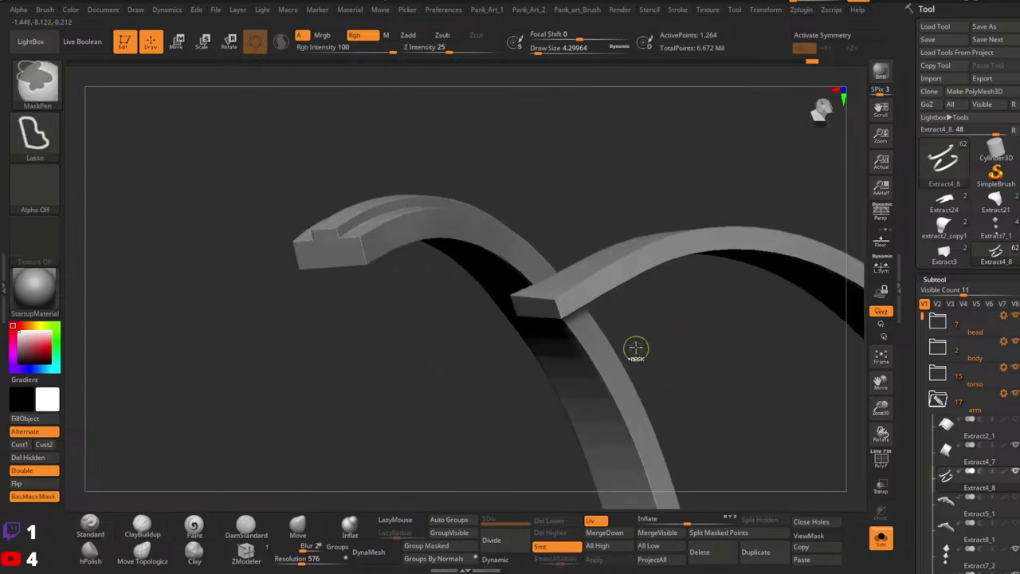
Show the polyframe again and remove all creases from the straps.
key(shift+f)
ctrl+right_drag(575, 313, 711, 374)
key(1)
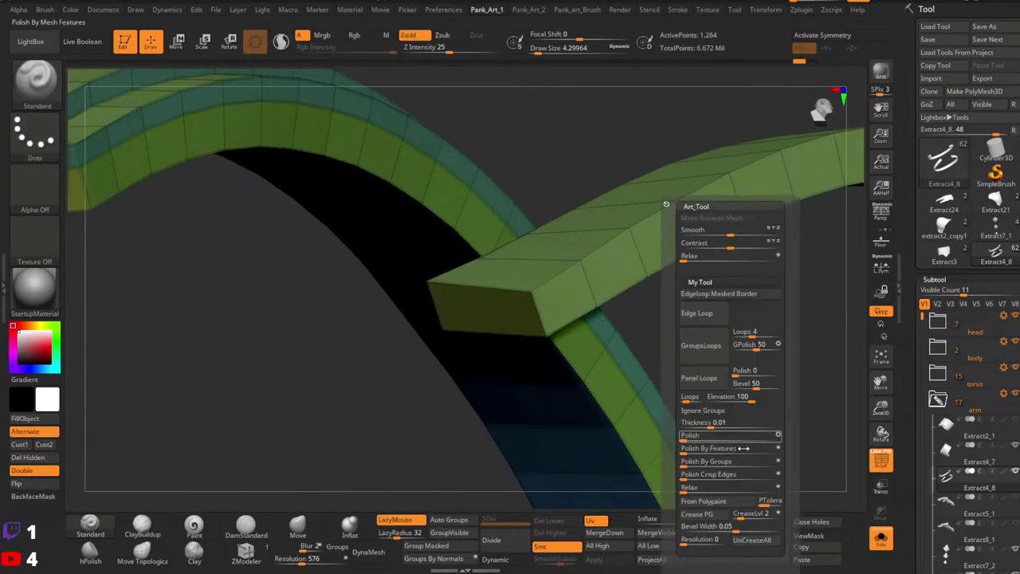
click(750, 545)
Assign one polygroup to the narrow outer faces of the upper strap's end cap and another to the raised row's end face.
ctrl+right_drag(592, 387, 427, 409)
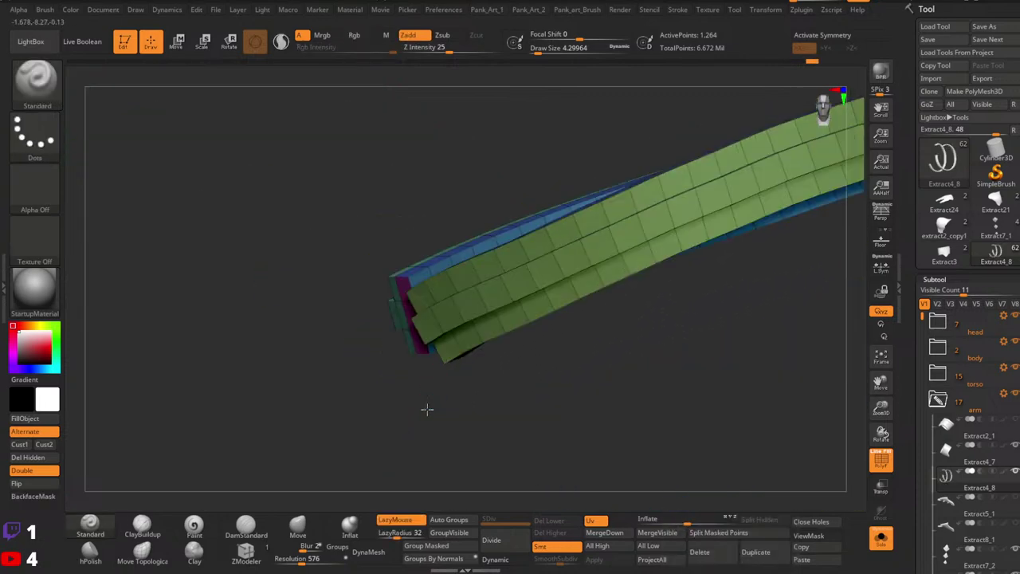
drag(427, 409, 458, 374)
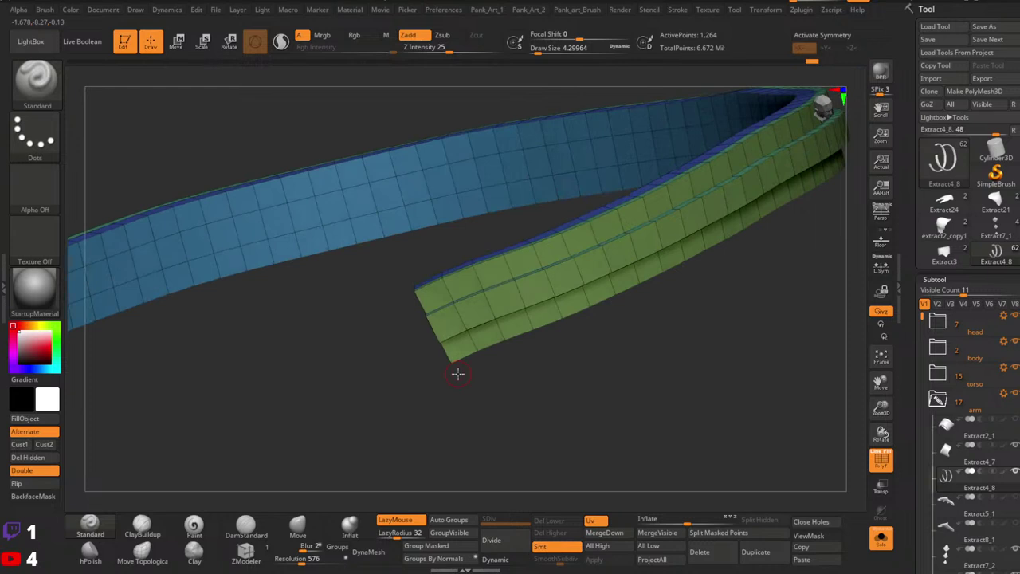
mouse_move(549, 207)
right_down()
mouse_move(510, 262)
mouse_move(540, 351)
mouse_move(505, 276)
mouse_move(522, 289)
mouse_move(534, 284)
right_up()
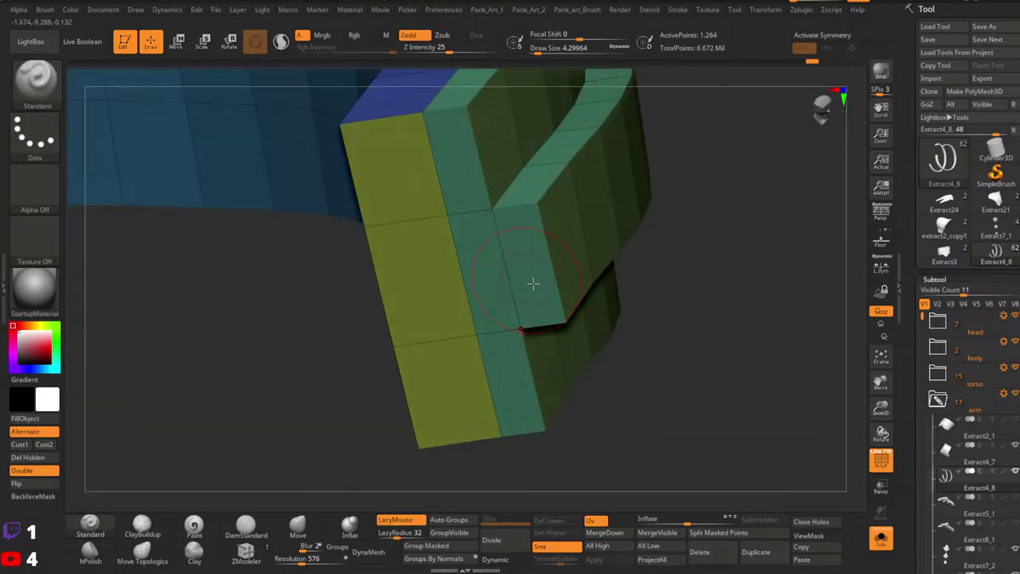
click(246, 550)
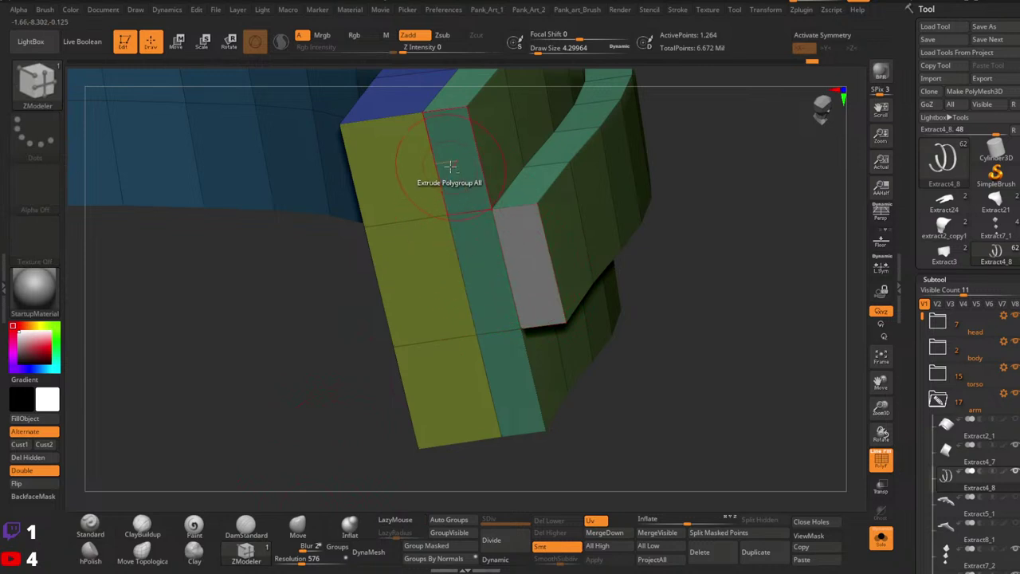
click(498, 381)
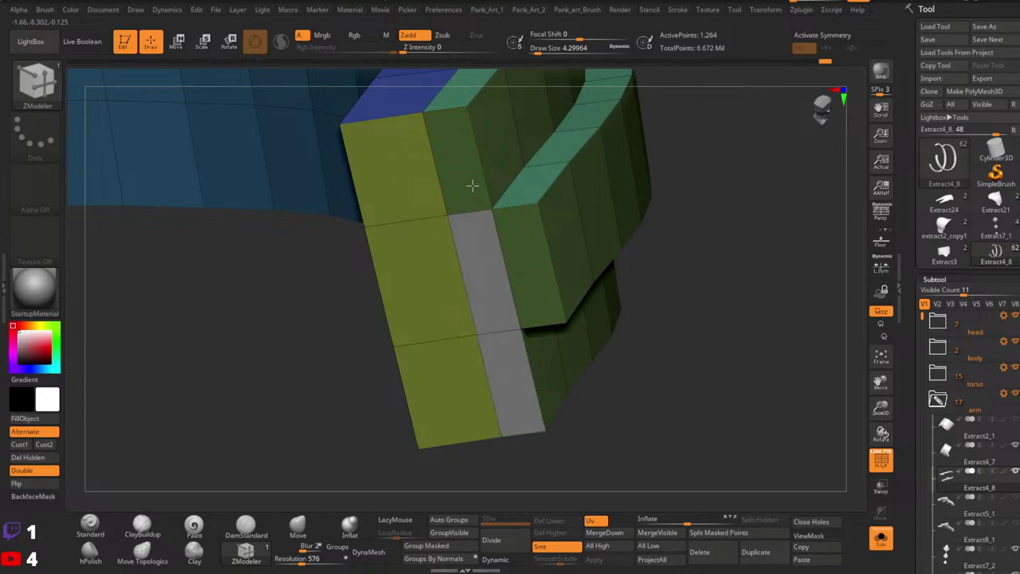
alt+drag(473, 185, 463, 156)
click(463, 157)
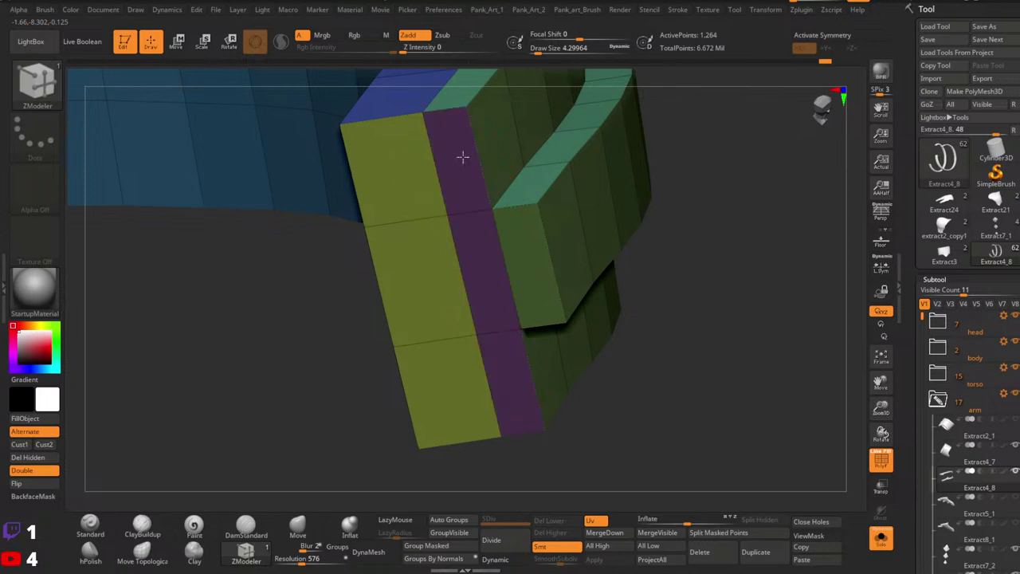
click(522, 258)
Merge the wide and narrow faces of the upper strap's end cap into one polygroup, separate from the raised row's end.
ctrl+right_drag(522, 258, 460, 226)
mouse_move(501, 199)
alt+mouse_down()
mouse_move(530, 352)
mouse_move(470, 279)
mouse_move(457, 222)
alt+mouse_up()
key(alt)
key(alt)
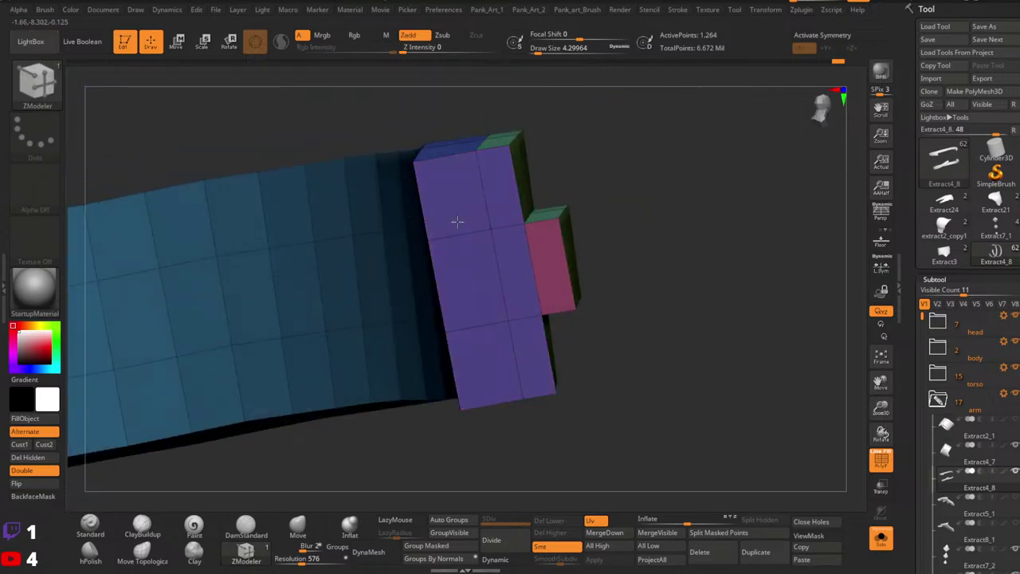
Delete the lengthwise edge loop running through the upper strap's thickness, using the ZModeler Insert edge action.
ctrl+right_drag(470, 234, 511, 341)
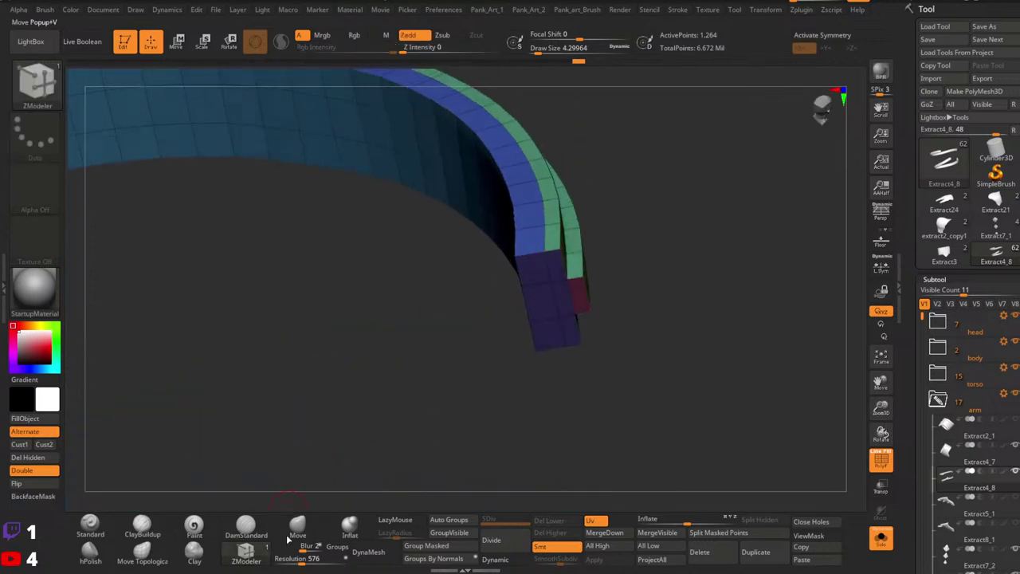
key(space)
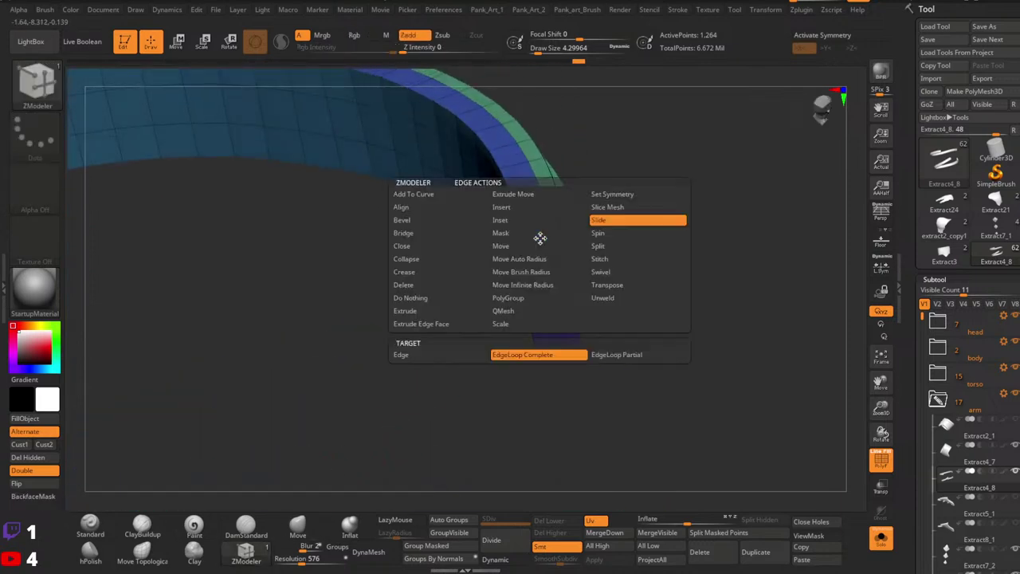
click(513, 220)
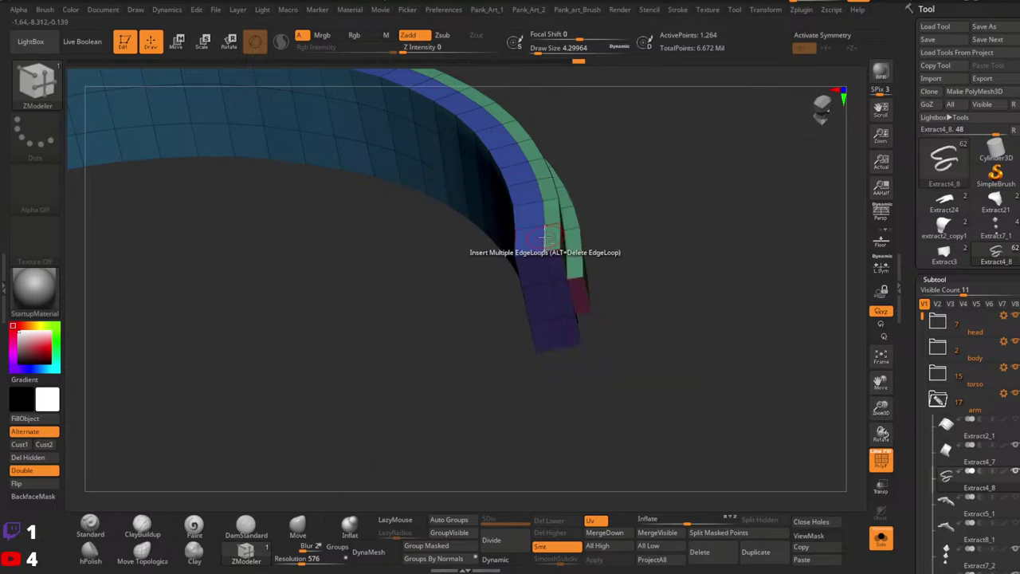
alt+click(545, 238)
ctrl+right_drag(545, 238, 558, 275)
ctrl+right_drag(558, 275, 589, 306)
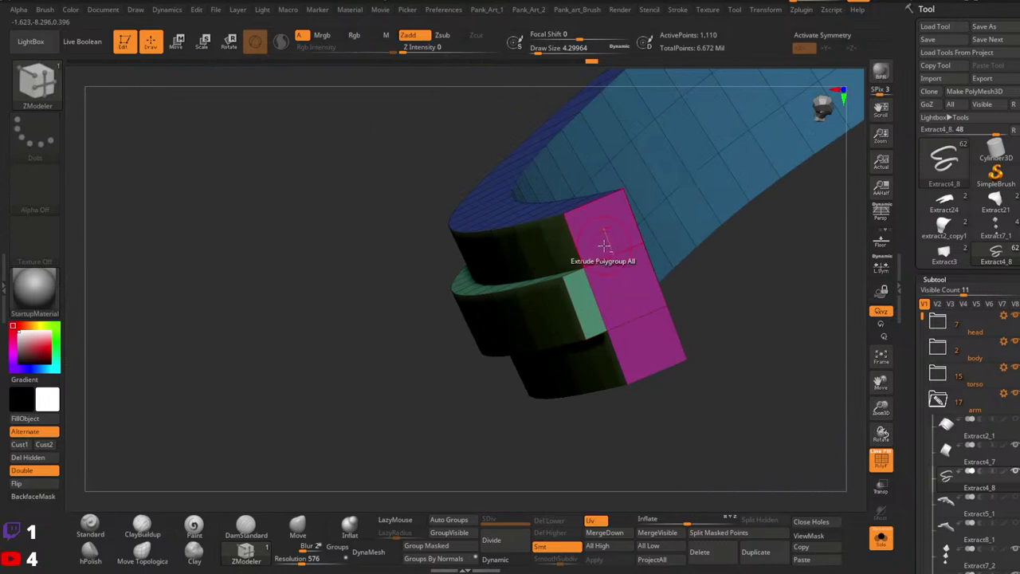
Isolate the straps' green outer-face polygroup and auto-group it so each disconnected strip gets its own polygroup.
ctrl+right_drag(605, 245, 693, 241)
alt+right_drag(693, 240, 588, 308)
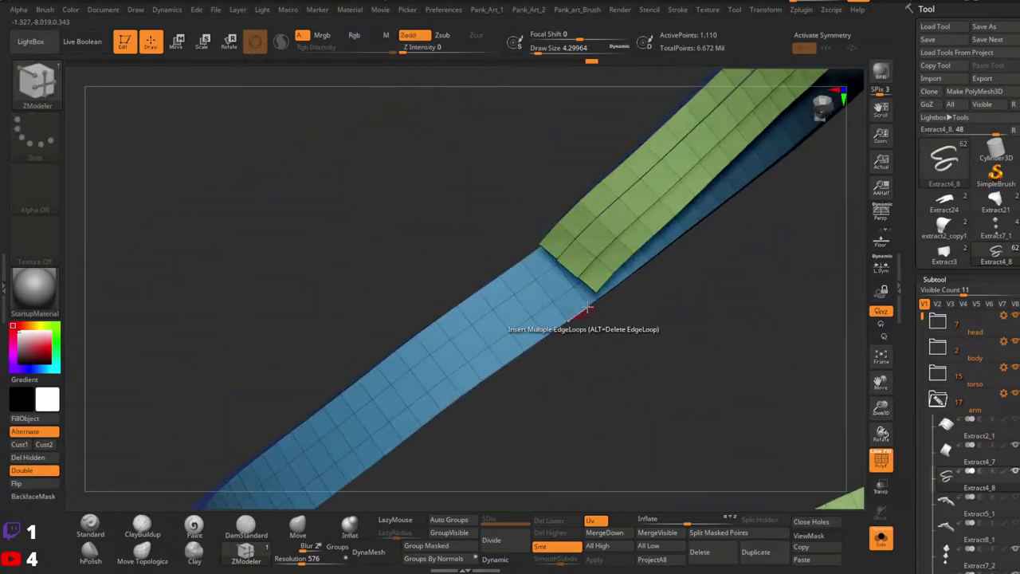
mouse_move(578, 257)
right_down()
mouse_move(630, 239)
mouse_move(638, 271)
mouse_move(684, 273)
mouse_move(670, 326)
mouse_move(638, 209)
mouse_move(587, 125)
mouse_move(675, 267)
mouse_move(621, 203)
right_up()
ctrl+shift+click(648, 240)
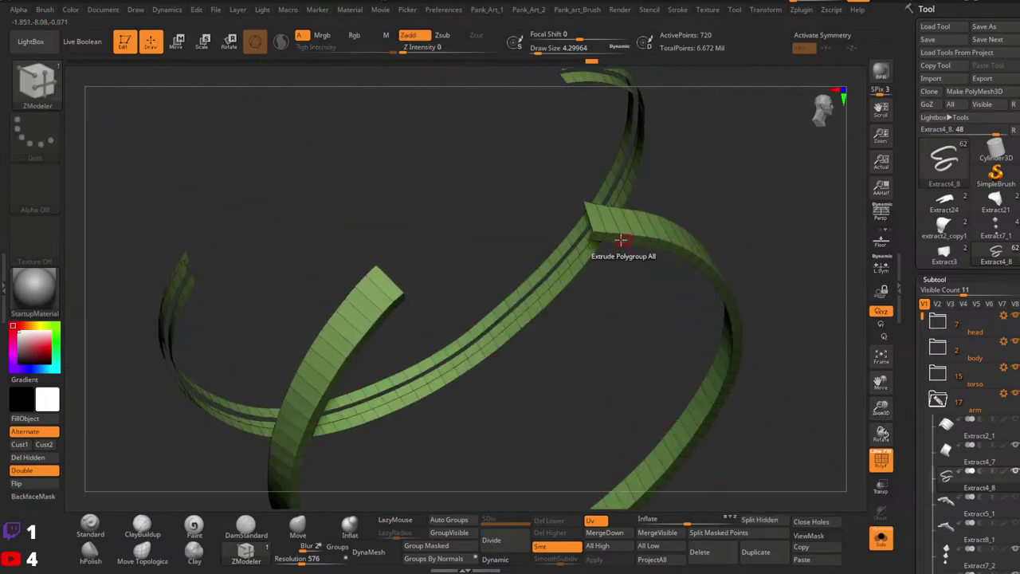
right_drag(621, 240, 631, 239)
ctrl+shift+click(631, 236)
ctrl+shift+click(613, 237)
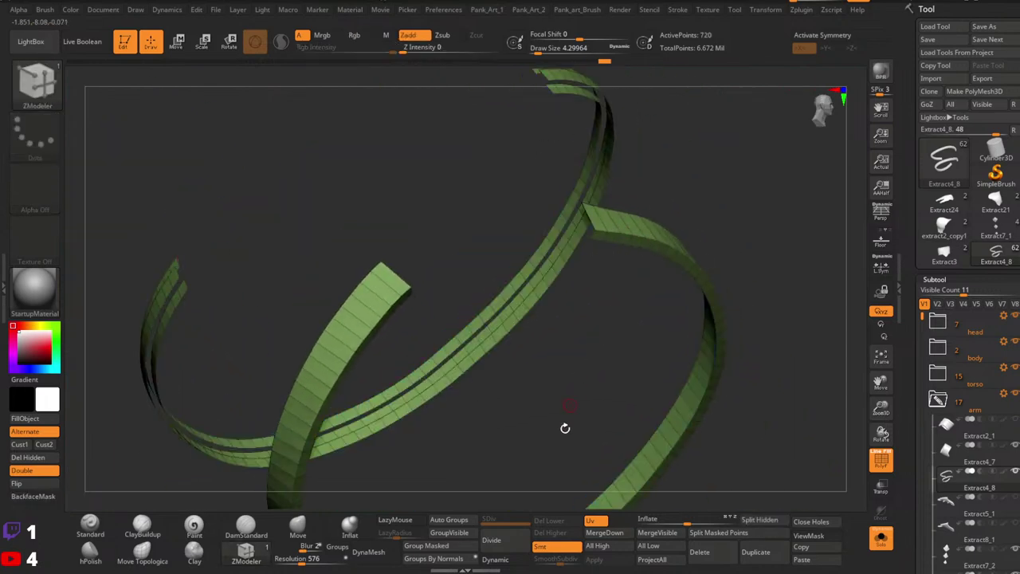
click(452, 525)
Isolate the lower strap's outer faces, split them into polygroups by normals, and restore full visibility.
ctrl+shift+click(679, 310)
mouse_move(644, 217)
right_down()
mouse_move(606, 230)
mouse_move(786, 326)
mouse_move(722, 323)
right_up()
ctrl+shift+click(595, 240)
right_drag(627, 431, 595, 464)
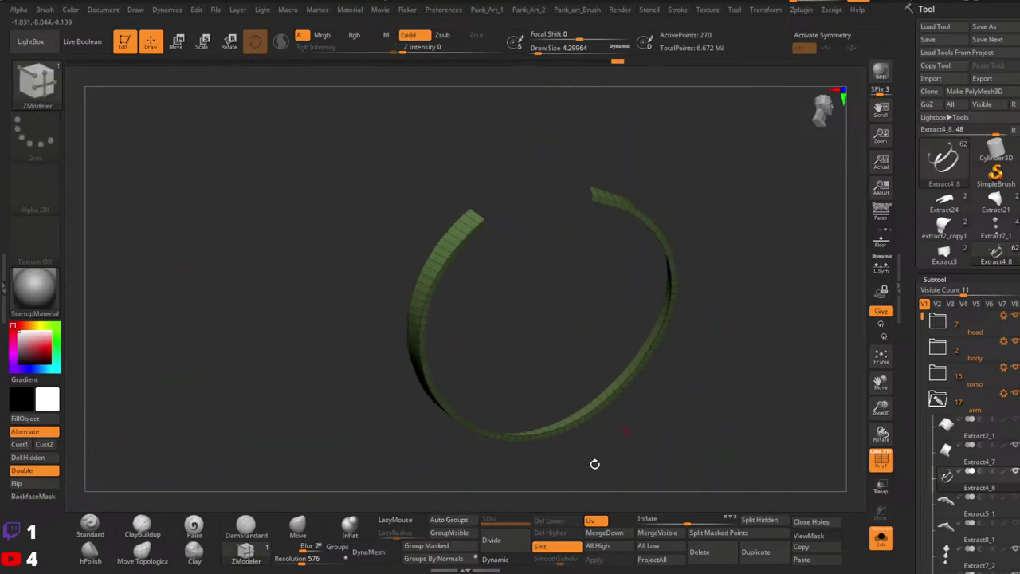
click(455, 559)
ctrl+shift+click(725, 317)
Crease the straps along their polygroup borders and turn on dynamic subdivision to check the smoothed edges.
ctrl+right_drag(724, 317, 687, 319)
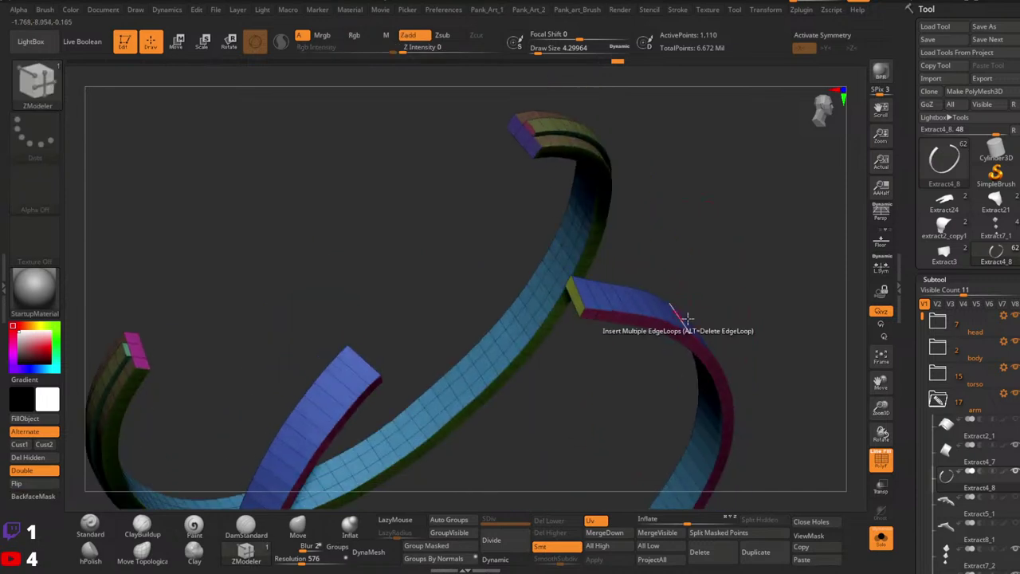
key(1)
click(681, 517)
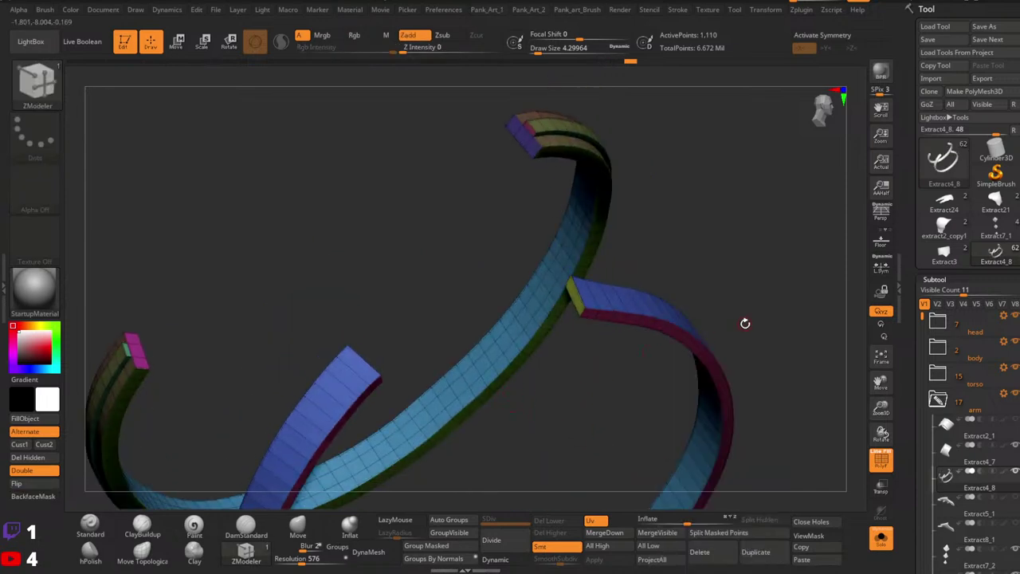
key(shift+f)
key(1)
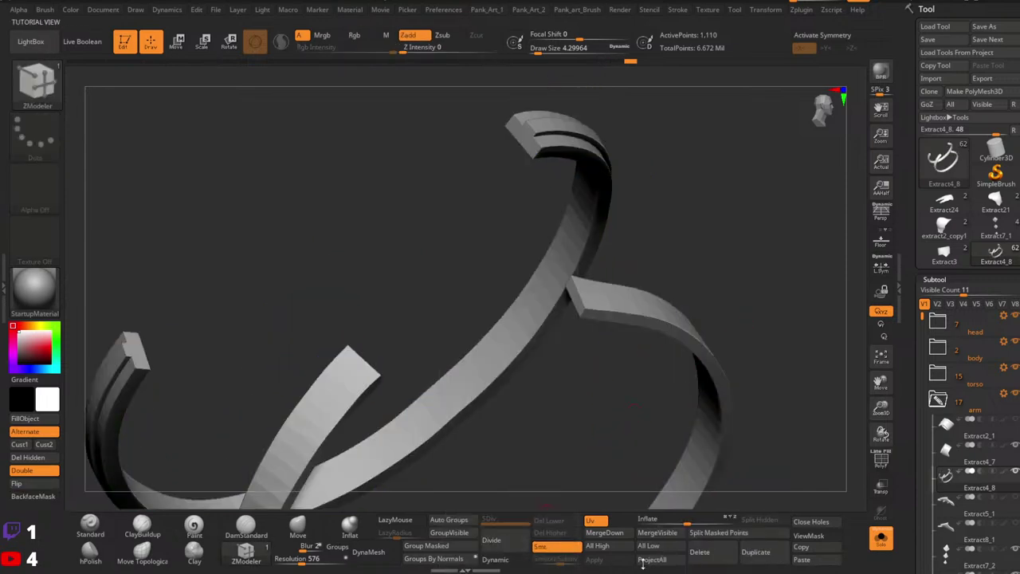
click(494, 561)
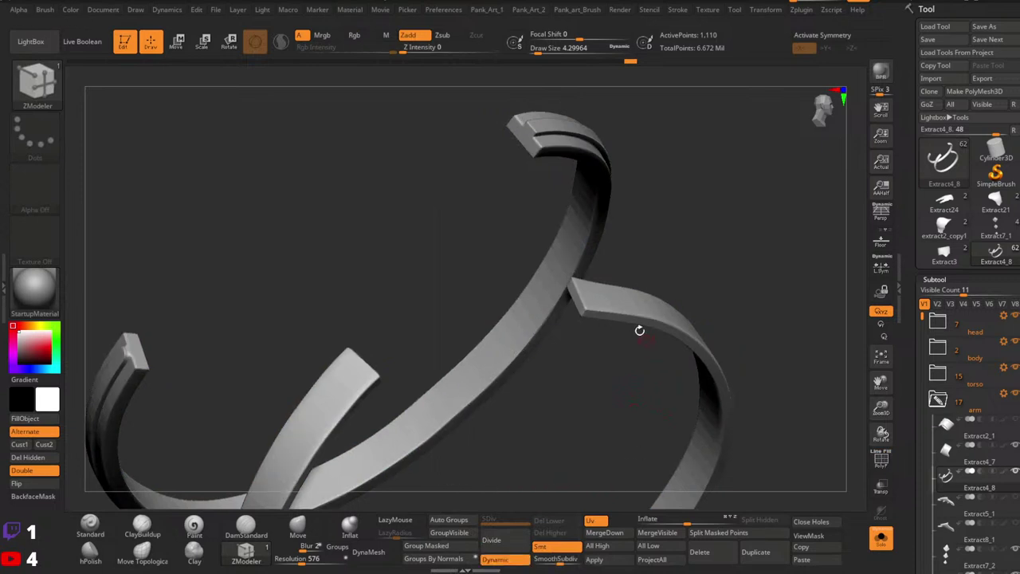
click(93, 527)
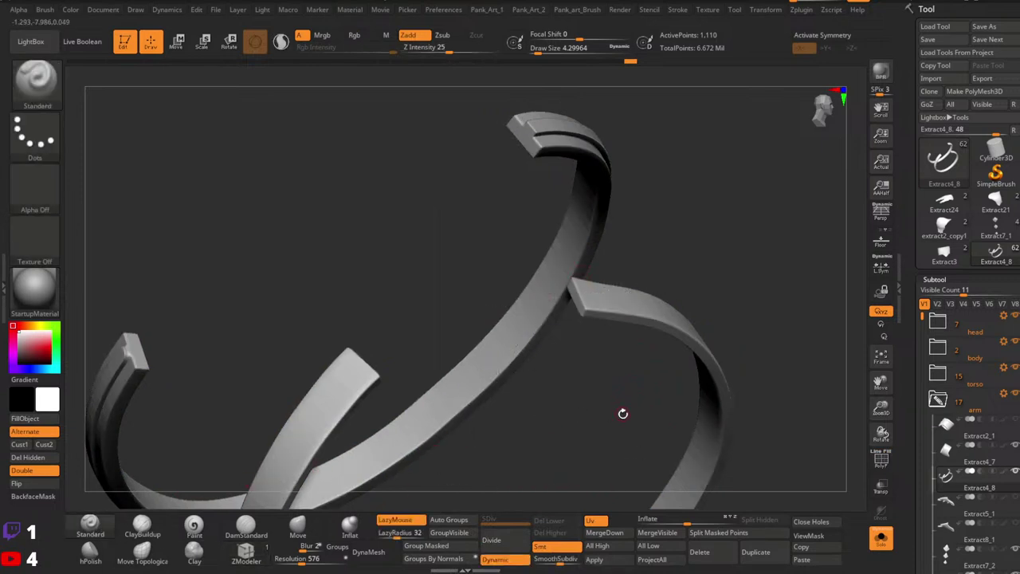
drag(587, 315, 617, 310)
key(shift+f)
ctrl+right_drag(563, 330, 501, 340)
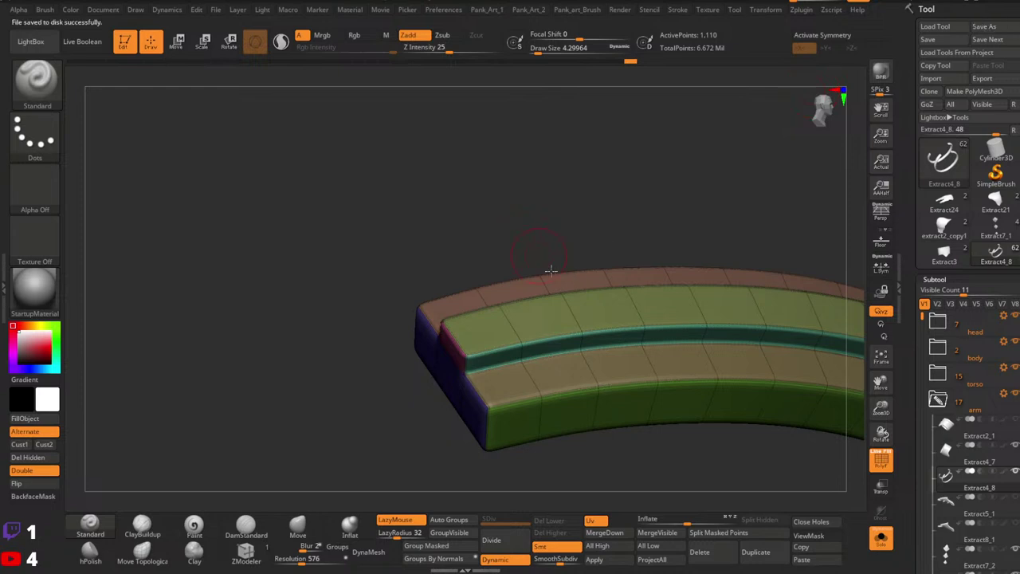
Uncrease the edge loop along the strap's raised middle row with ZModeler's Crease action targeting EdgeLoop Complete.
right_drag(527, 356, 424, 490)
click(247, 557)
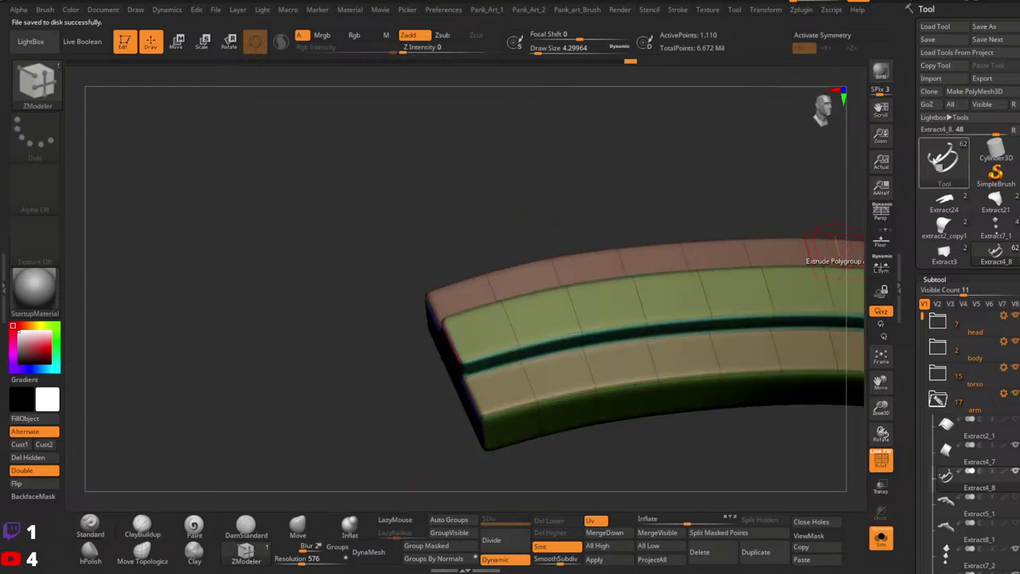
ctrl+right_drag(569, 337, 519, 411)
right_drag(519, 410, 545, 348)
key(space)
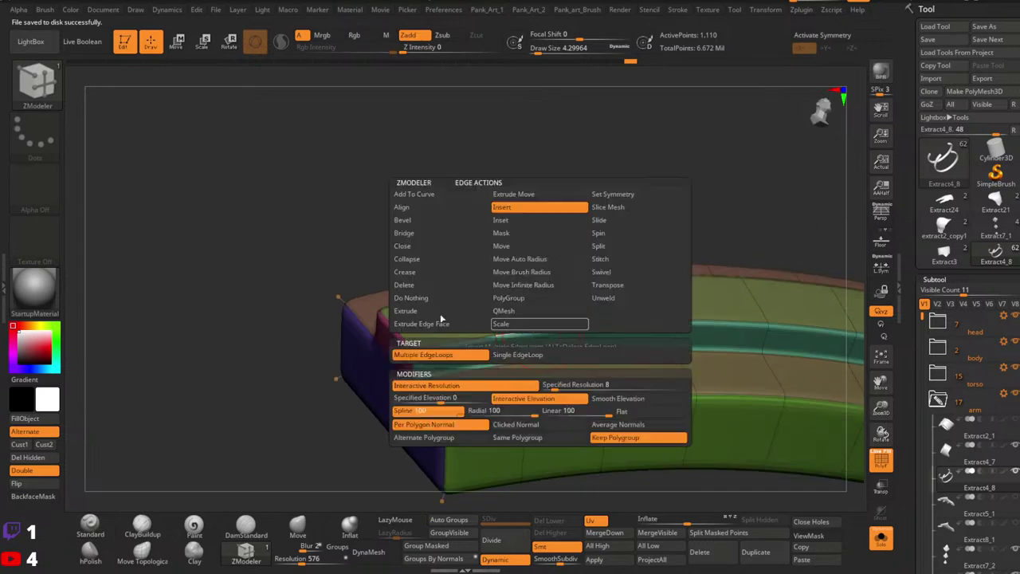
click(412, 274)
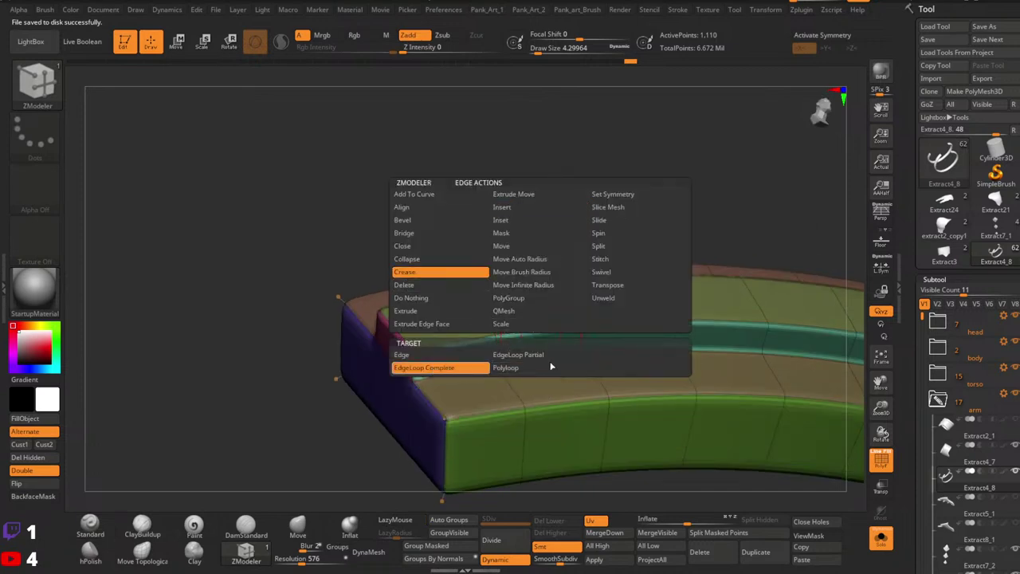
click(539, 329)
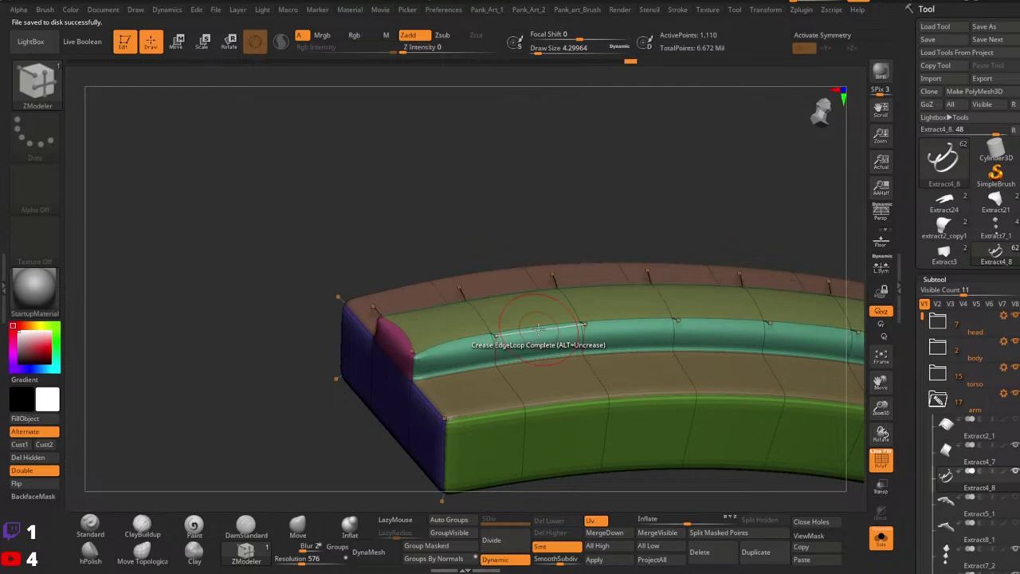
ctrl+right_drag(539, 329, 650, 387)
key(shift+f)
ctrl+right_drag(650, 387, 579, 406)
key(shift+f)
right_drag(580, 407, 574, 369)
right_drag(669, 402, 698, 478)
Remove all creases from the straps, inspect the softened shapes without the wireframe, and turn off dynamic subdivision.
key(1)
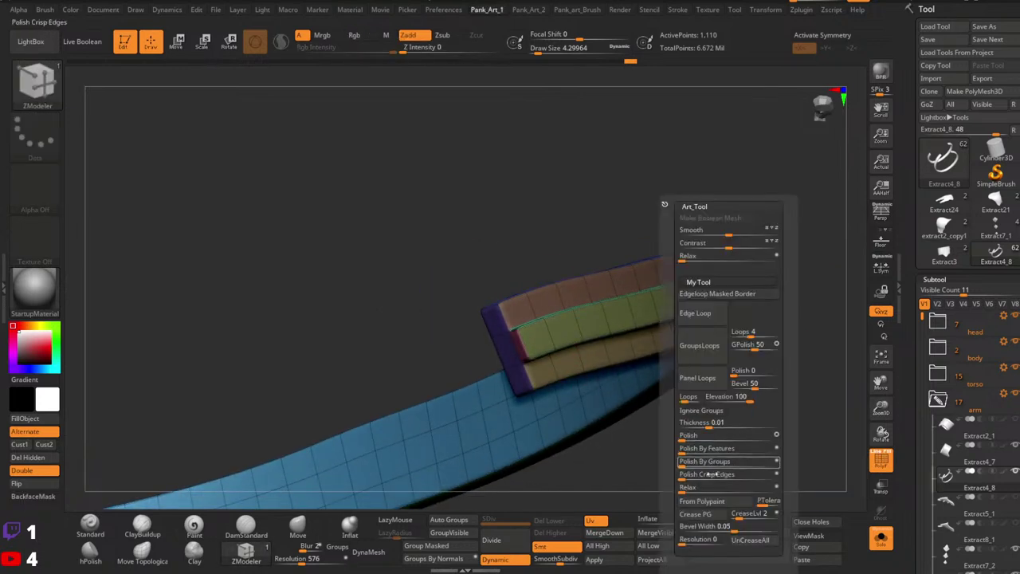
click(745, 542)
key(shift+f)
ctrl+right_drag(663, 449, 686, 435)
right_drag(686, 435, 596, 424)
ctrl+right_drag(660, 417, 705, 377)
drag(705, 377, 626, 314)
key(shift+f)
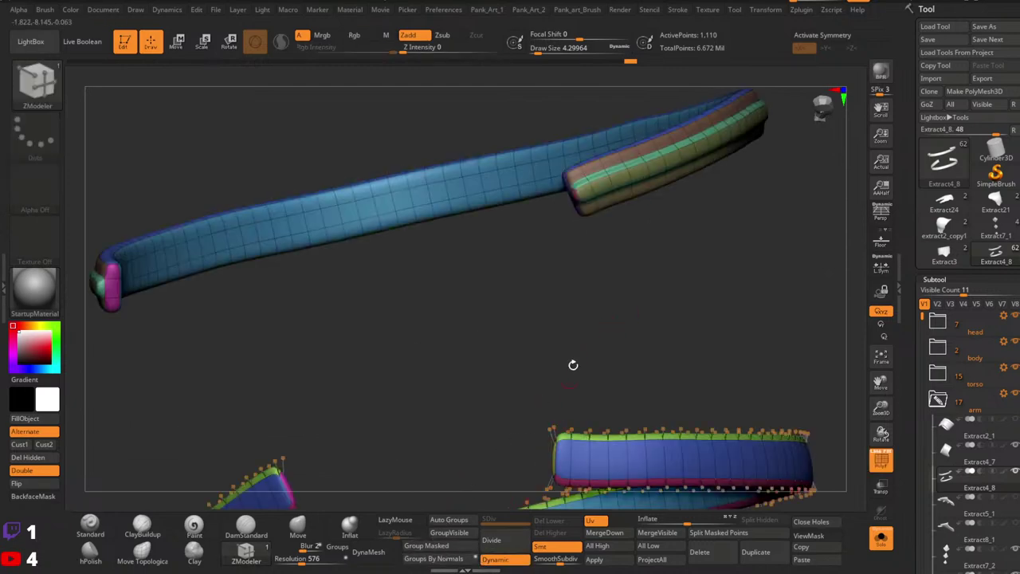
mouse_move(573, 365)
right_down()
mouse_move(624, 390)
mouse_move(610, 369)
mouse_move(618, 347)
mouse_move(629, 408)
mouse_move(599, 340)
mouse_move(608, 393)
mouse_move(663, 376)
mouse_move(728, 327)
mouse_move(677, 353)
mouse_move(700, 348)
right_up()
key(shift+f)
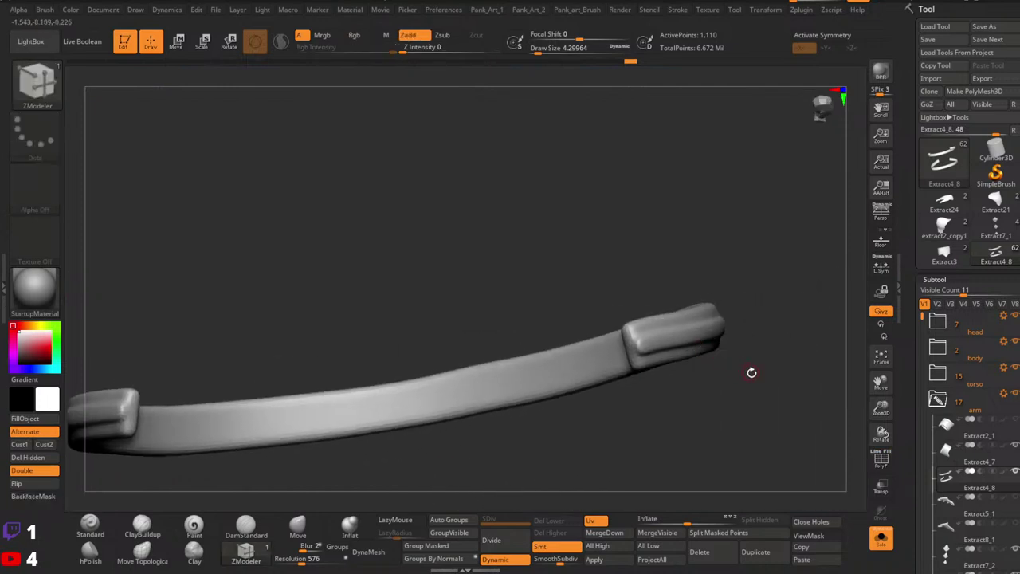
drag(751, 372, 613, 495)
click(510, 563)
key(shift+f)
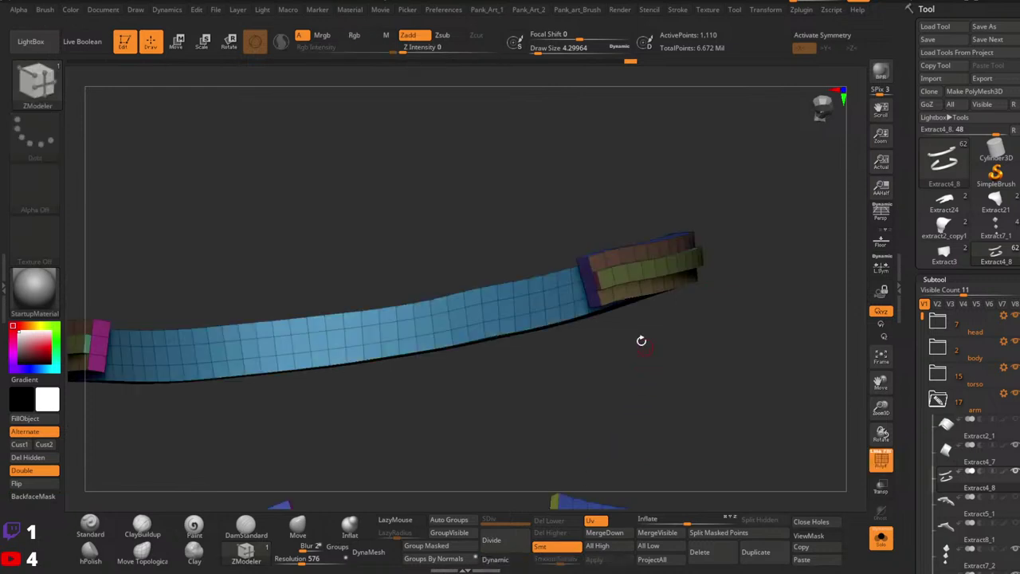
Crease the straps along their polygroup borders and inspect the edges with dynamic subdivision on and the wireframe hidden.
ctrl+right_drag(642, 340, 702, 432)
key(1)
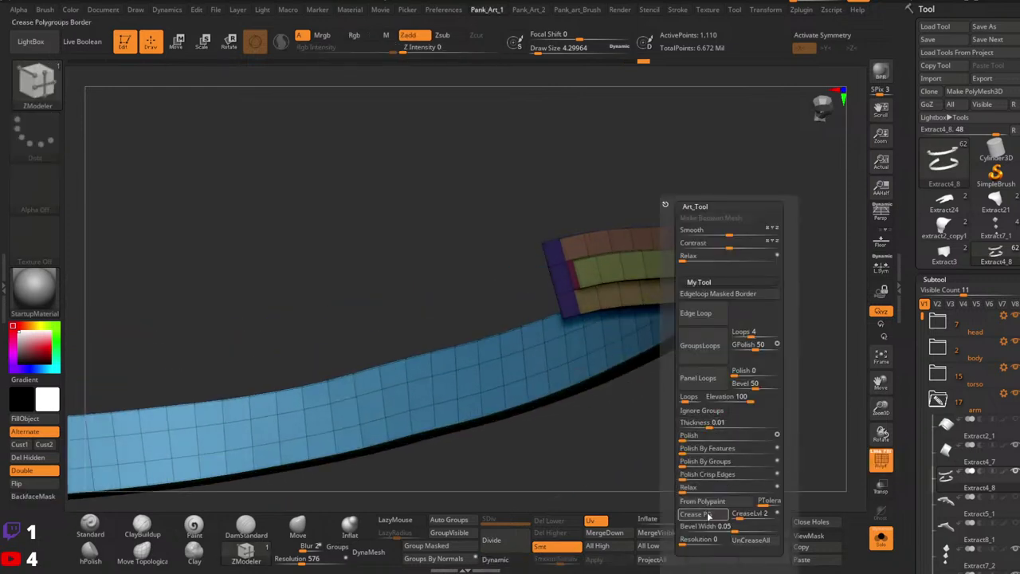
click(708, 515)
ctrl+right_drag(593, 281, 637, 270)
key(space)
drag(637, 269, 553, 568)
click(497, 566)
key(shift+f)
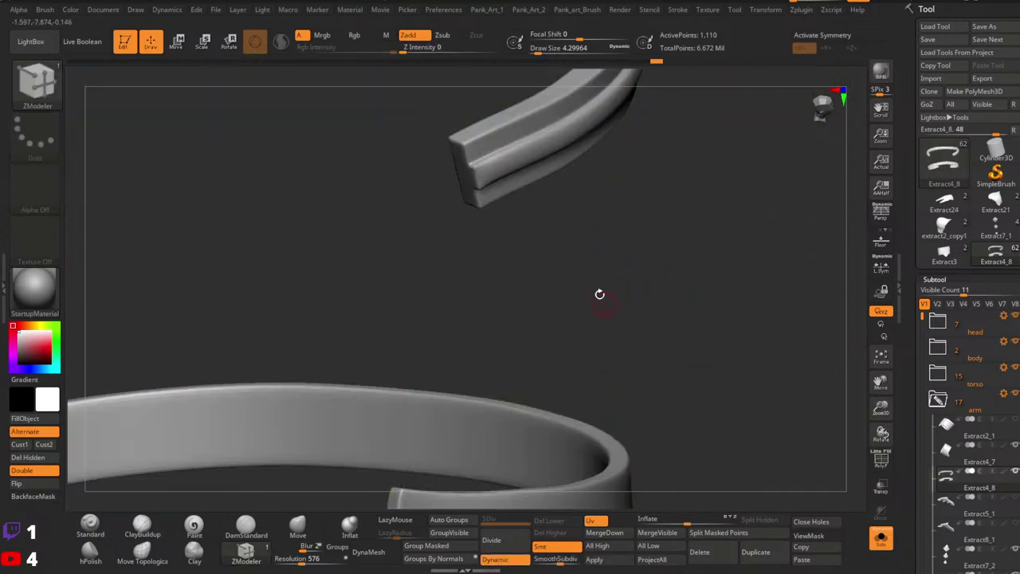
alt+right_drag(578, 235, 626, 312)
alt+right_drag(697, 387, 609, 255)
right_drag(609, 255, 642, 417)
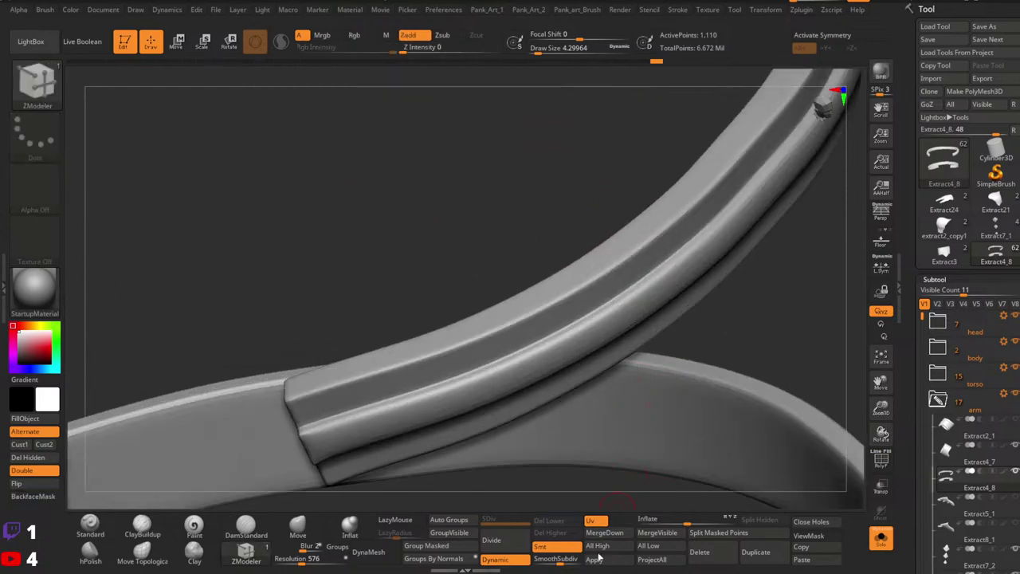
Uncrease the complete edge loops bordering the upper strap's raised middle row to round its profile.
key(shift+f)
ctrl+right_drag(587, 348, 586, 398)
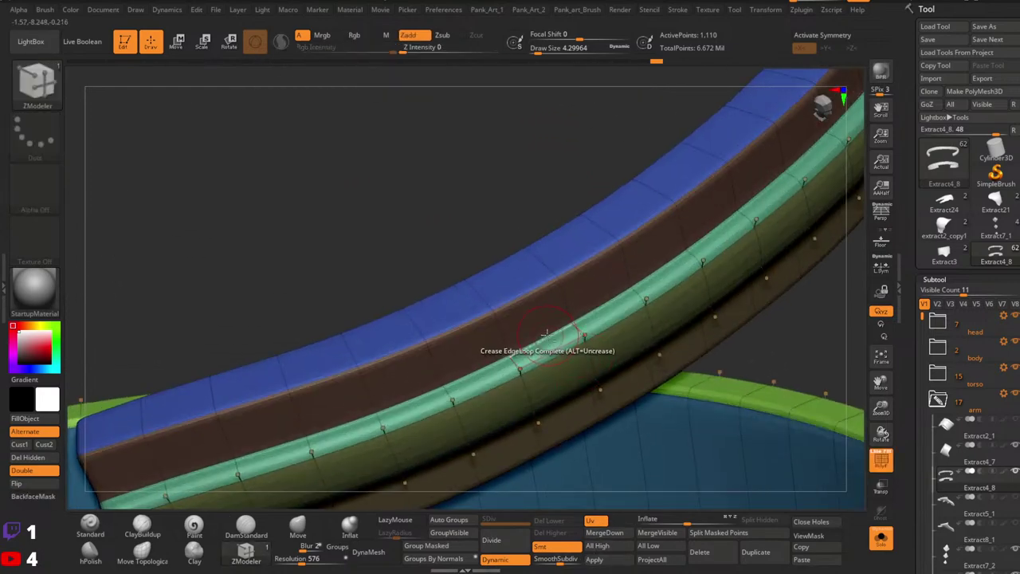
right_drag(547, 334, 634, 378)
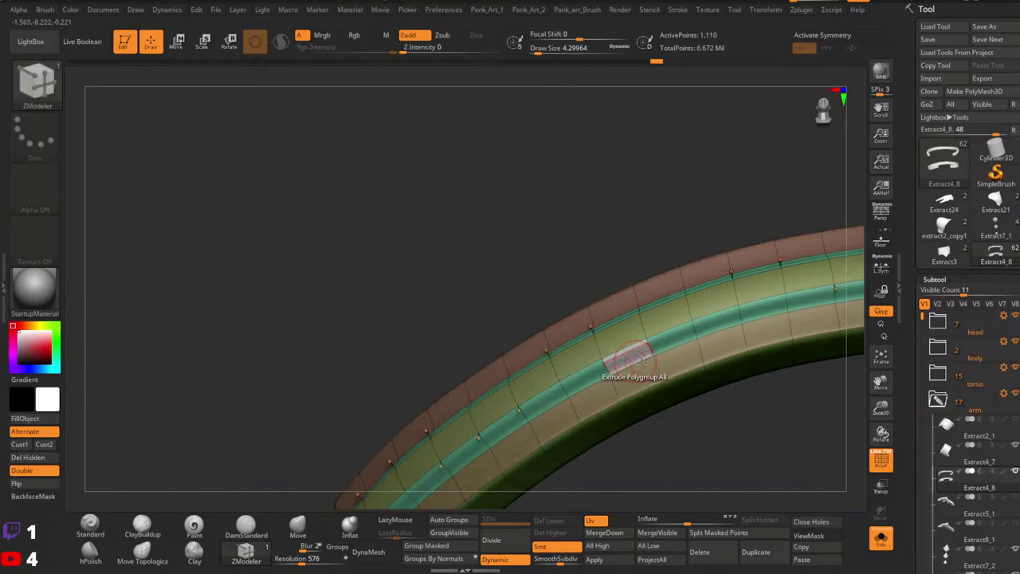
mouse_move(641, 363)
right_down()
mouse_move(622, 339)
mouse_move(630, 355)
right_up()
ctrl+right_drag(630, 355, 634, 375)
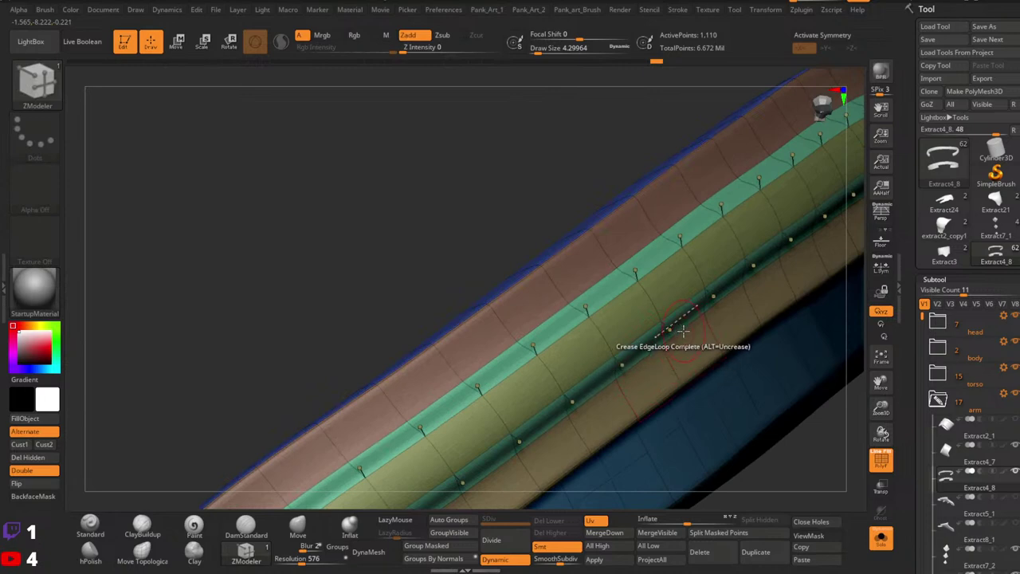
key(shift+f)
ctrl+right_drag(746, 342, 637, 339)
mouse_move(638, 339)
right_down()
mouse_move(617, 356)
mouse_move(725, 335)
mouse_move(686, 365)
mouse_move(627, 346)
mouse_move(622, 320)
mouse_move(599, 344)
mouse_move(624, 334)
right_up()
key(shift+f)
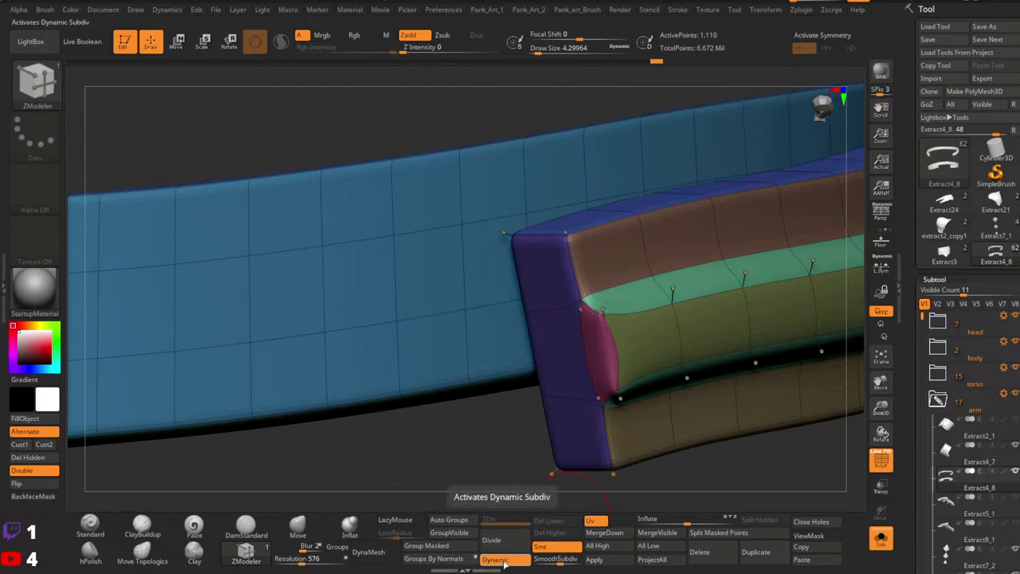
Adjust creasing at the middle row's end cap with the Crease target set to Edge, checking it with dynamic subdivision.
click(504, 563)
ctrl+right_drag(563, 485, 586, 436)
key(space)
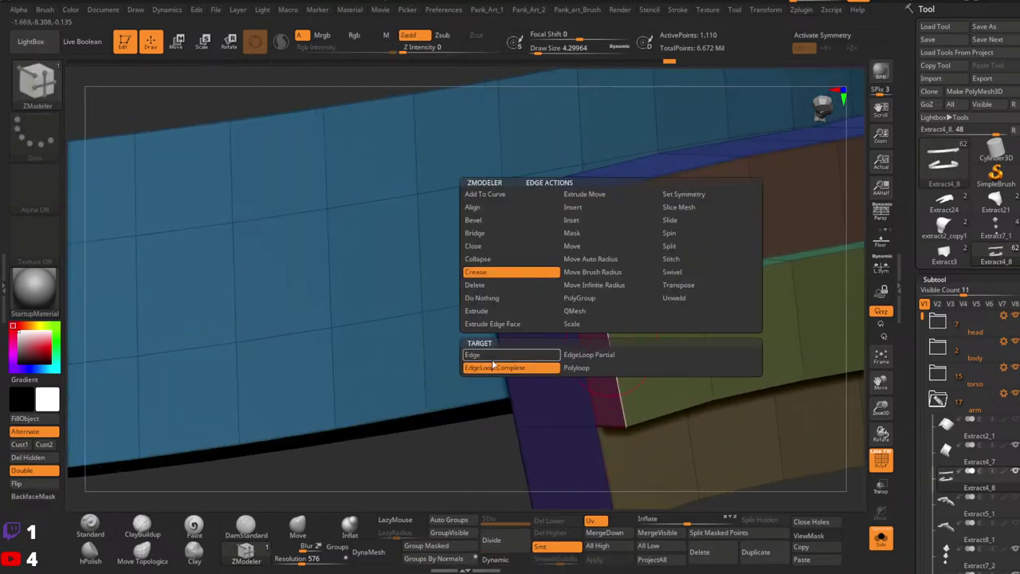
click(491, 360)
ctrl+right_drag(721, 390, 594, 374)
key(shift+f)
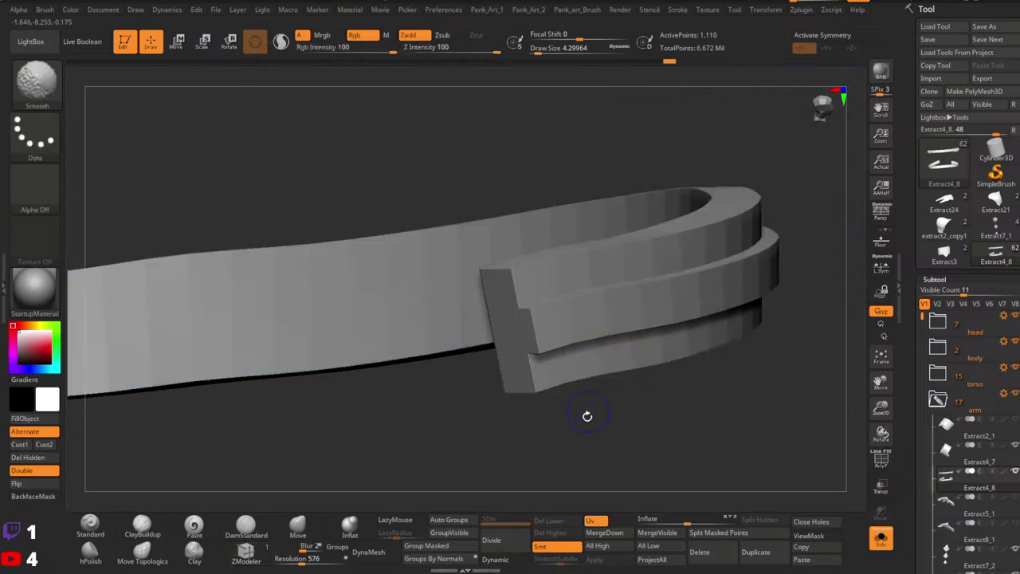
click(494, 564)
ctrl+right_drag(687, 425, 769, 456)
Show the whole character and nudge the upper strap against the arm using the Move brush at a draw size of about 80.
click(881, 540)
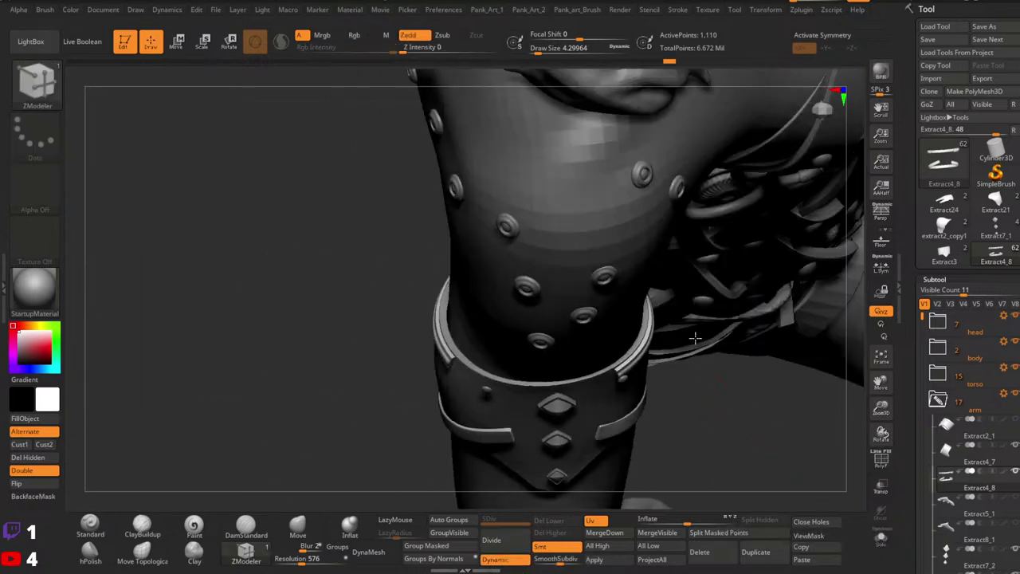
right_drag(694, 337, 431, 422)
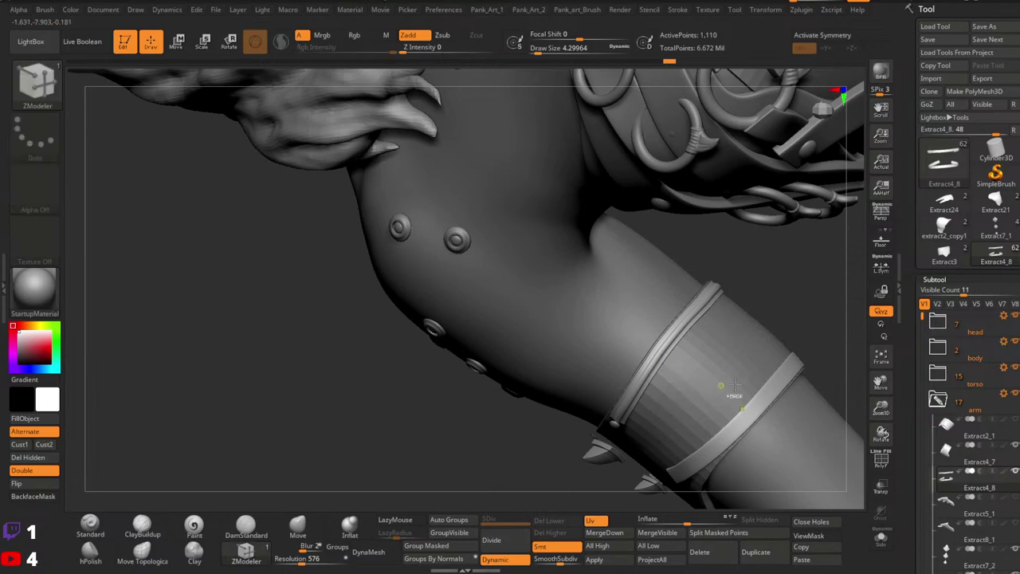
click(318, 532)
mouse_move(692, 351)
right_down()
mouse_move(638, 339)
mouse_move(631, 326)
mouse_move(656, 319)
right_up()
key(space)
drag(635, 291, 652, 289)
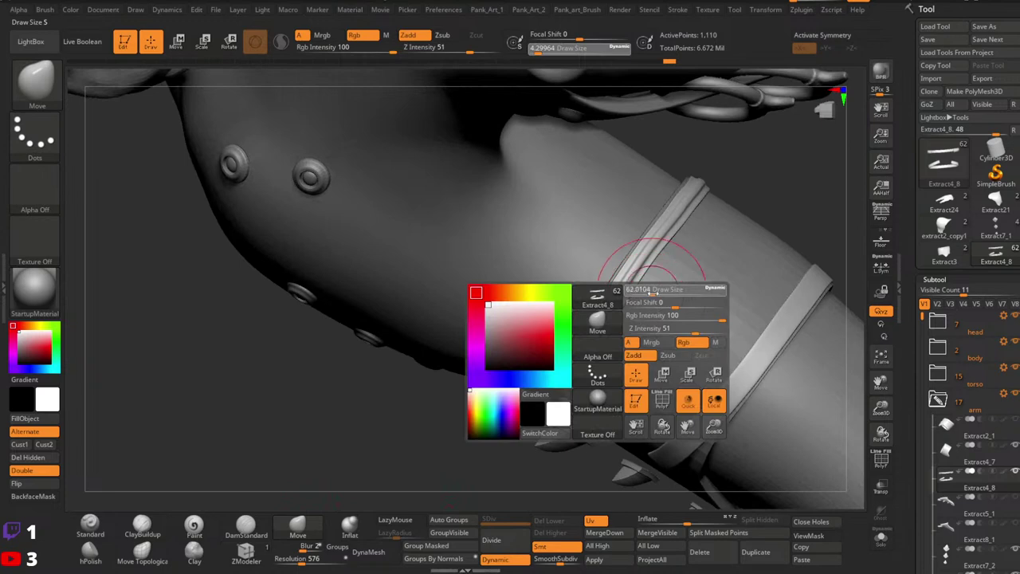
right_drag(665, 296, 612, 319)
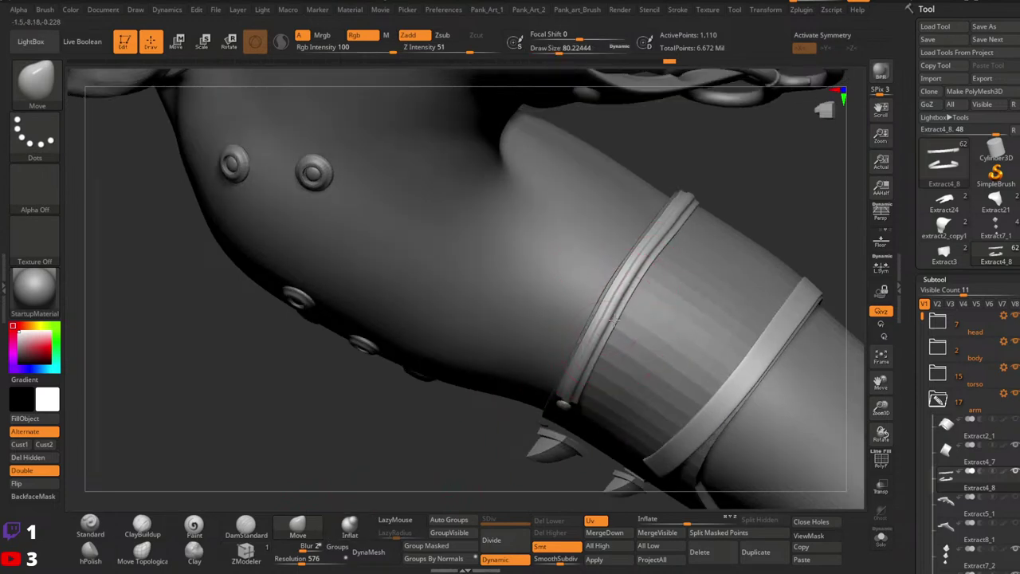
drag(614, 321, 608, 322)
right_drag(609, 322, 575, 371)
Push the upper part of the same strap closer to the arm with the Move brush, keeping the draw size at about 80.
key(space)
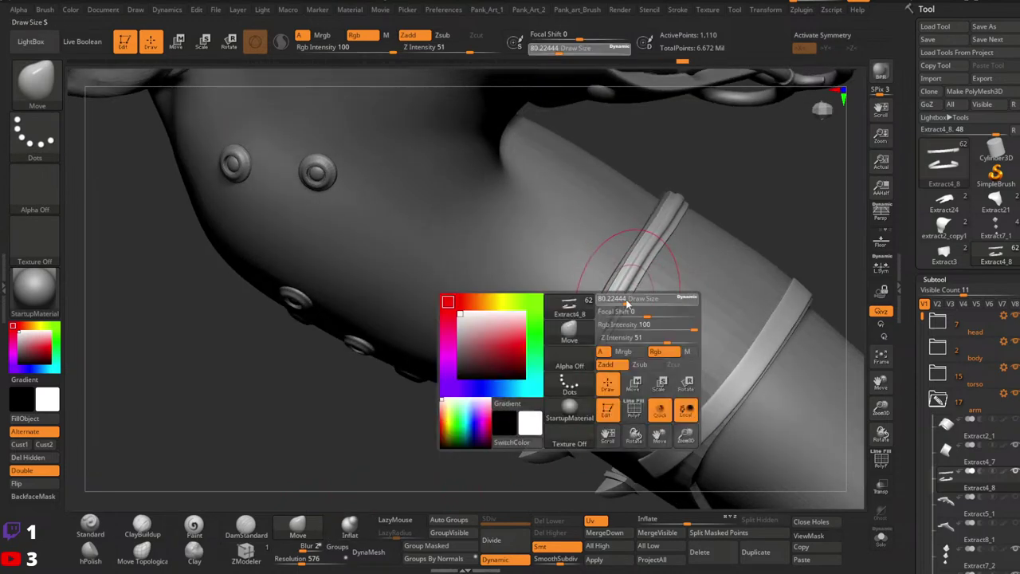
mouse_move(630, 303)
right_down()
mouse_move(658, 335)
mouse_move(641, 297)
right_up()
key(space)
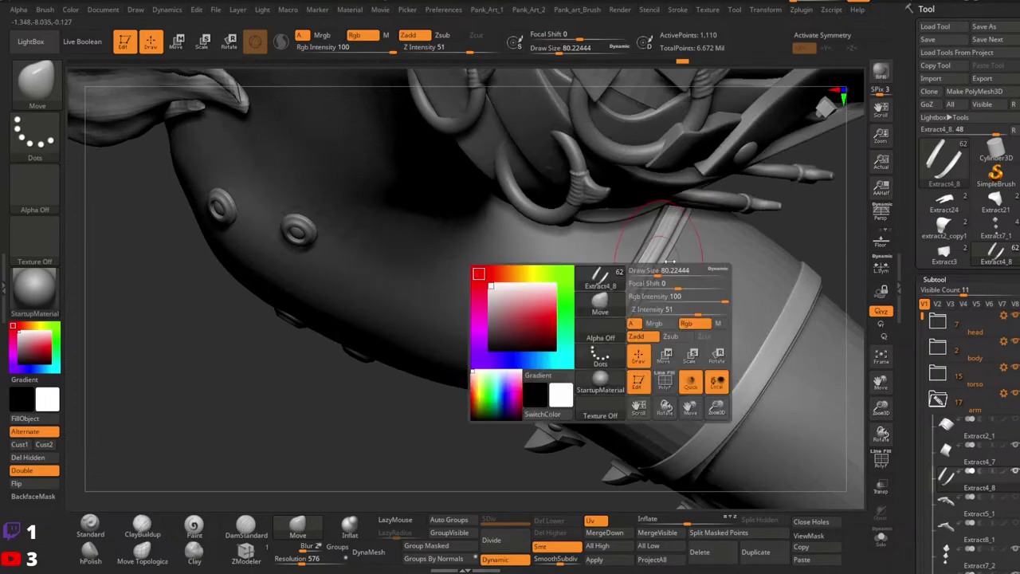
key(space)
drag(680, 248, 675, 247)
ctrl+right_drag(736, 257, 685, 239)
right_drag(685, 239, 638, 267)
Fit the strap's section behind the arm using the Move brush at draw sizes of about 120 and 87.
mouse_move(672, 271)
ctrl+right_down()
mouse_move(701, 301)
mouse_move(690, 271)
ctrl+right_up()
key(space)
drag(687, 270, 699, 265)
mouse_move(691, 265)
ctrl+right_down()
mouse_move(678, 274)
mouse_move(725, 296)
ctrl+right_up()
mouse_move(786, 323)
right_down()
mouse_move(699, 279)
mouse_move(694, 295)
right_up()
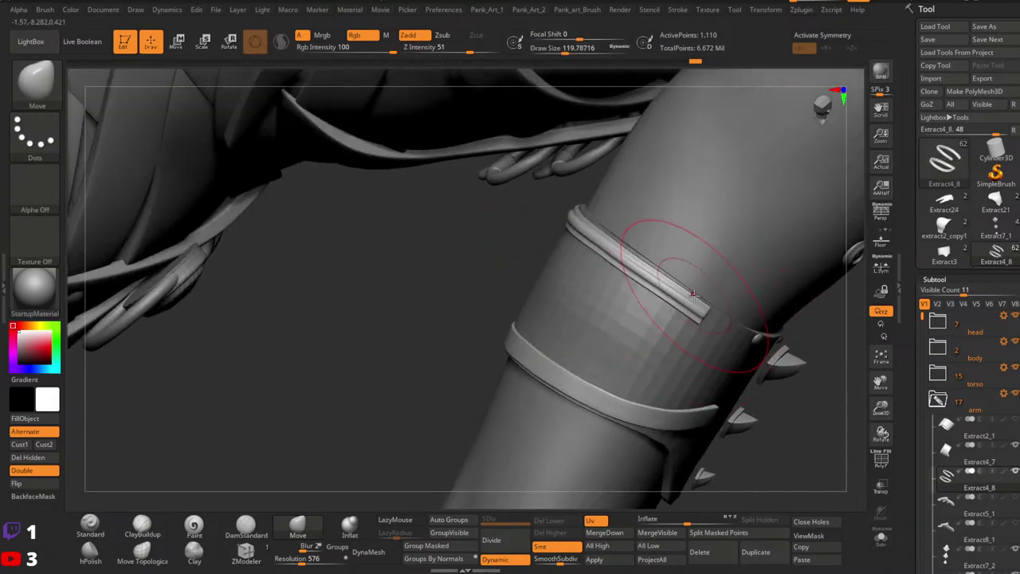
key(space)
drag(693, 298, 683, 297)
ctrl+right_drag(684, 298, 687, 271)
mouse_move(741, 311)
right_down()
mouse_move(687, 335)
mouse_move(702, 340)
mouse_move(717, 271)
right_up()
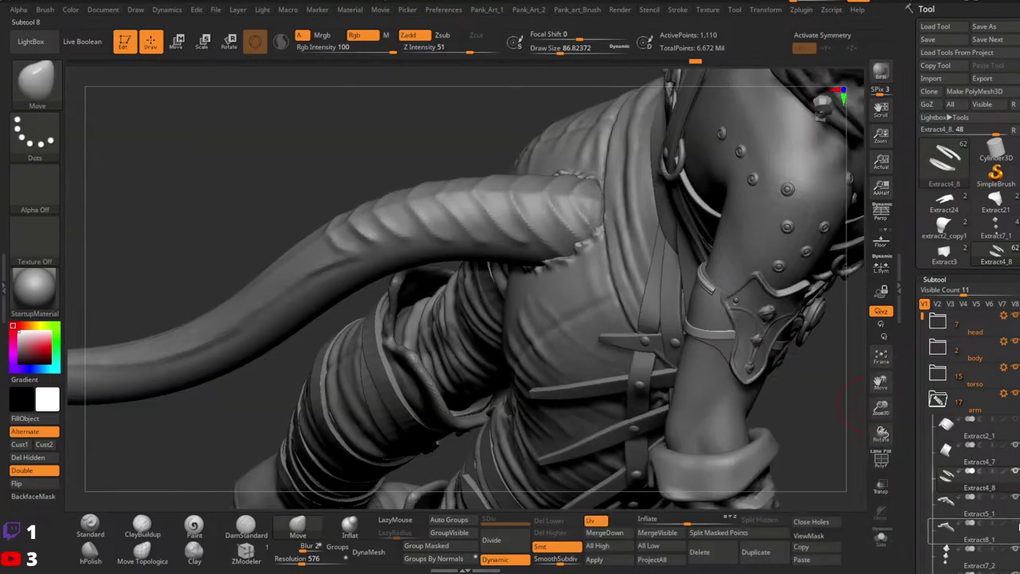
Try to stretch the upper strap's end toward the pointed arm plate with the Move brush at a draw size of about 44.
mouse_move(723, 353)
right_down()
mouse_move(686, 330)
mouse_move(730, 344)
mouse_move(663, 340)
mouse_move(686, 328)
mouse_move(647, 343)
right_up()
ctrl+right_drag(647, 343, 626, 348)
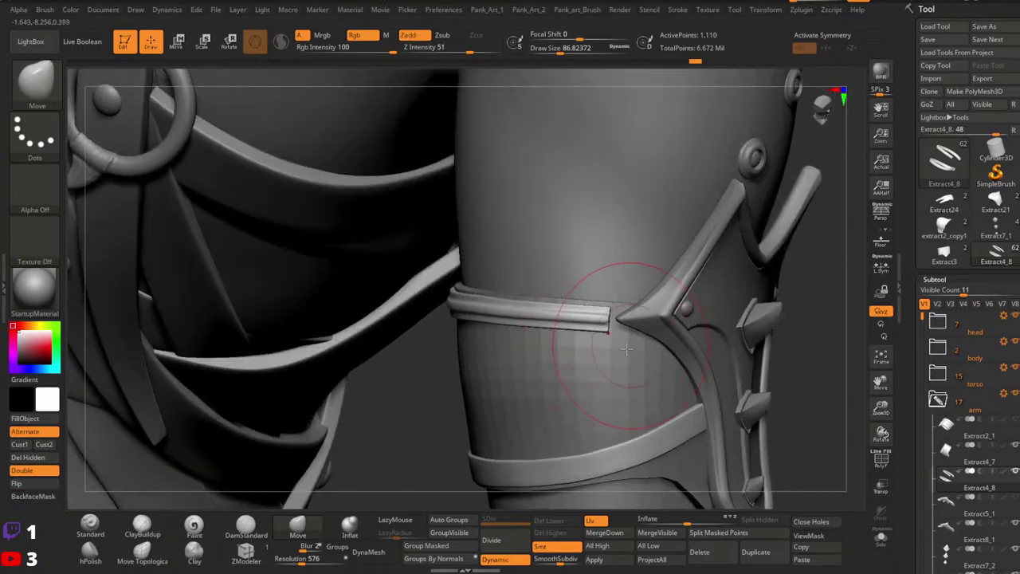
key(space)
drag(623, 319, 612, 319)
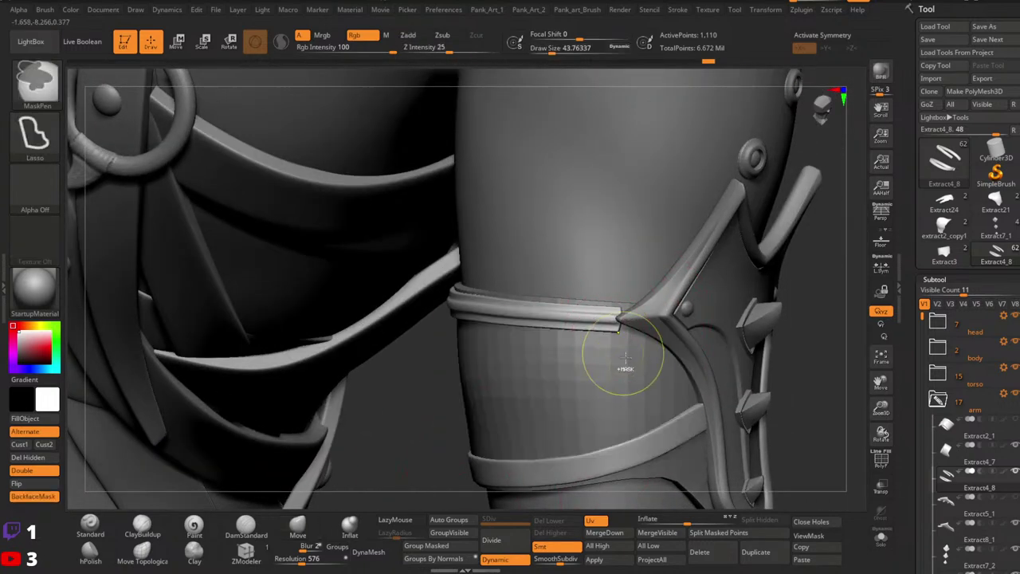
key(ctrl+z)
Isolate the straps without dynamic subdivision and mask everything except the upper strap's free end, softening the mask edge.
click(881, 537)
key(shift+f)
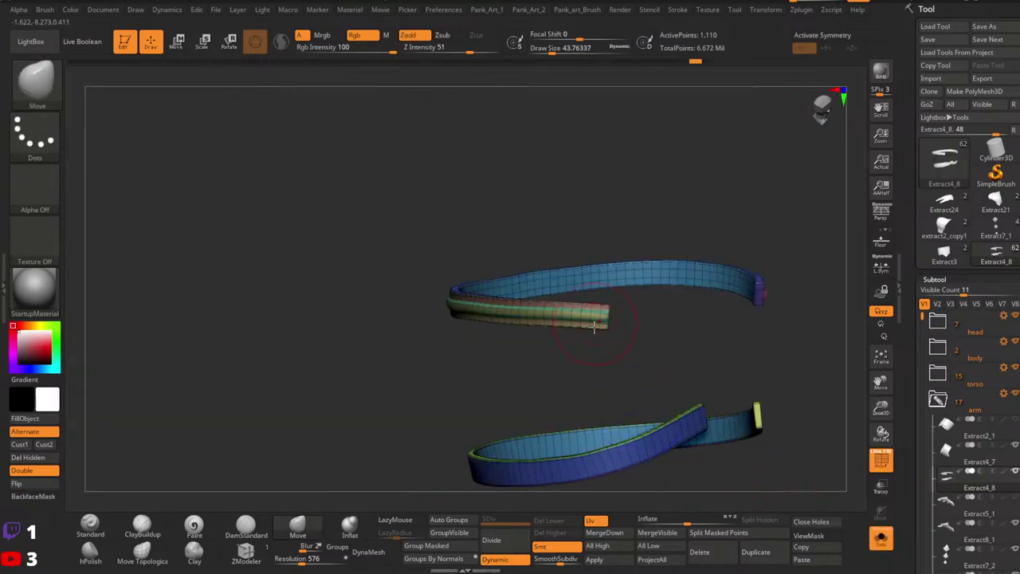
right_drag(603, 331, 594, 390)
ctrl+right_drag(593, 391, 576, 483)
click(507, 560)
mouse_move(621, 279)
ctrl+right_down()
mouse_move(619, 301)
mouse_move(617, 237)
mouse_move(617, 273)
ctrl+right_up()
ctrl+drag(618, 274, 757, 198)
ctrl+click(725, 228)
ctrl+click(627, 297)
ctrl+click(623, 293)
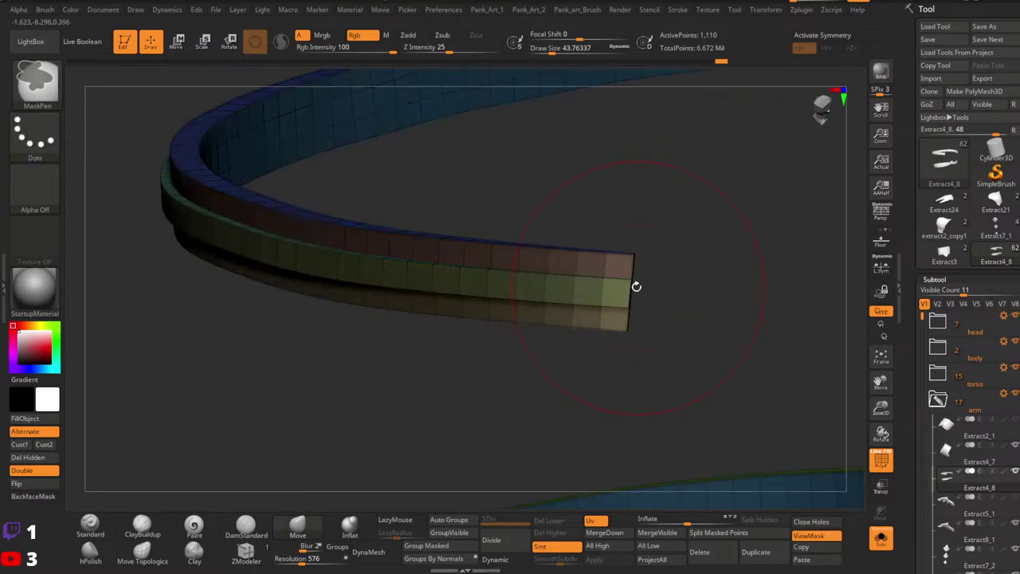
Center the transform gizmo on the unmasked strap end and bring the rest of the character back into view.
right_drag(635, 284, 610, 279)
key(w)
alt+click(675, 282)
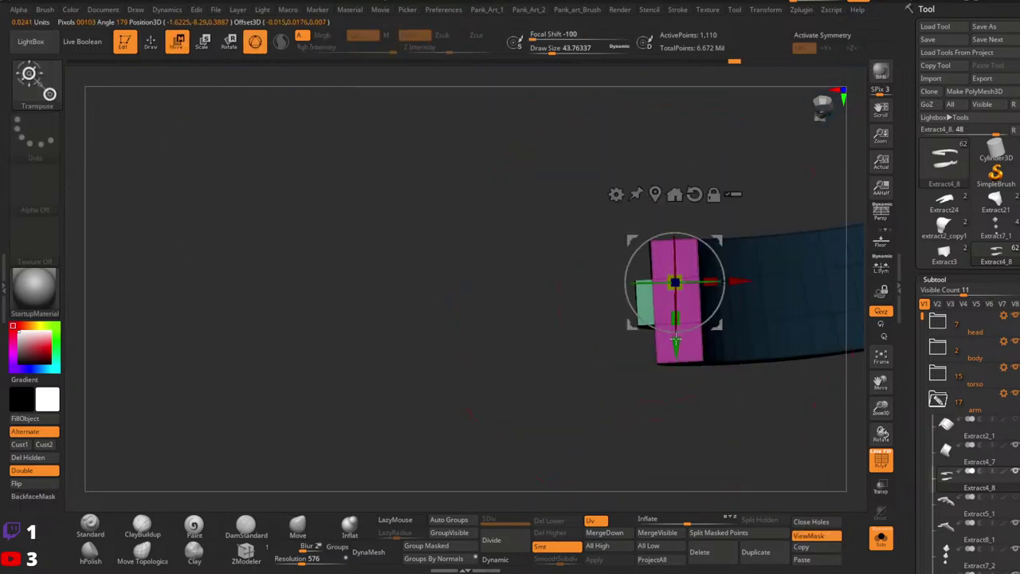
click(656, 196)
ctrl+right_drag(760, 281, 761, 275)
alt+right_drag(797, 299, 698, 330)
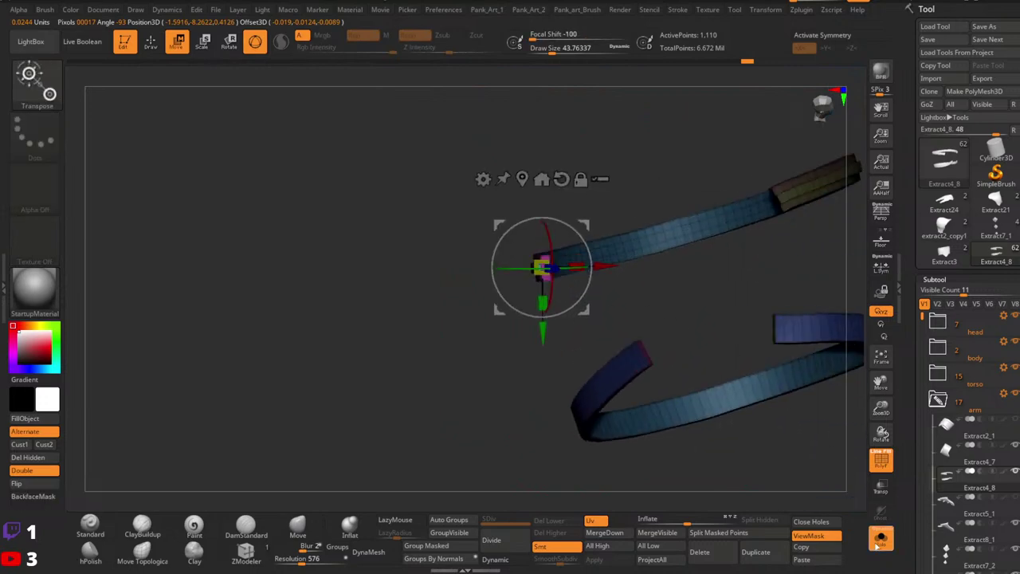
click(880, 539)
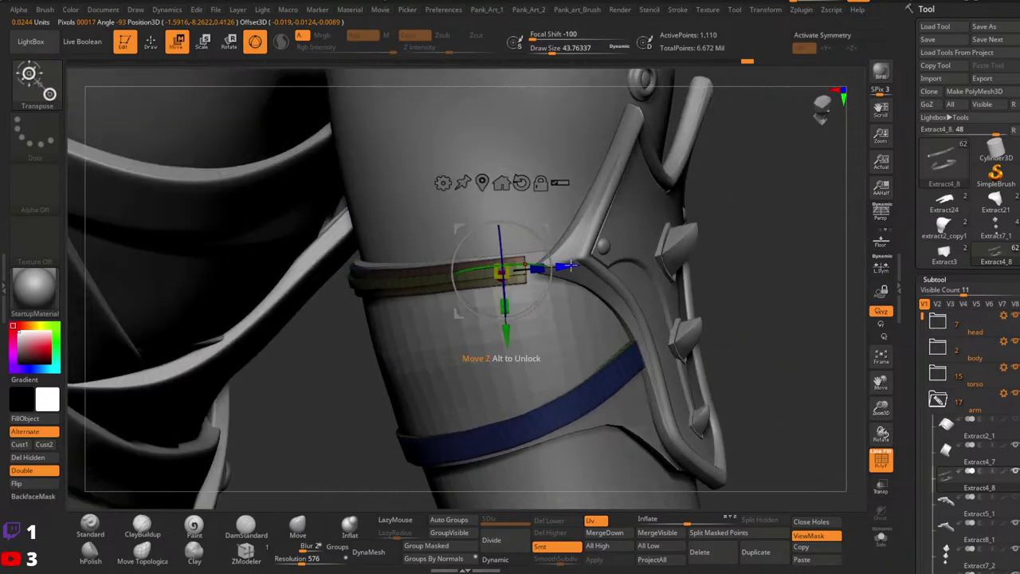
Move the unmasked strap end toward the pointed arm plate and rotate it about 24 degrees to follow the arm's curve.
drag(571, 265, 598, 264)
key(shift+f)
mouse_move(576, 238)
right_down()
mouse_move(582, 254)
mouse_move(587, 237)
right_up()
drag(592, 263, 598, 262)
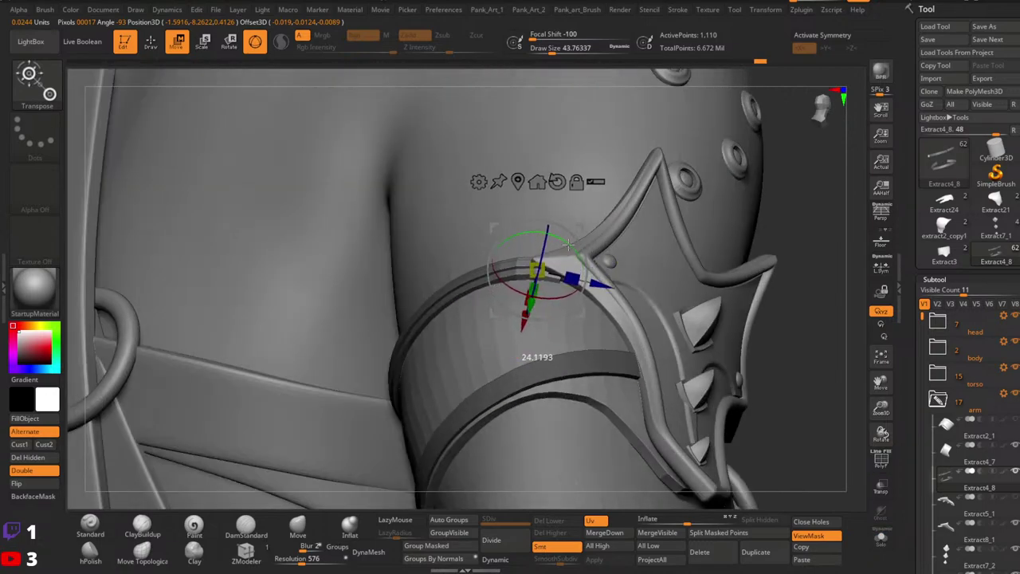
right_drag(568, 244, 558, 307)
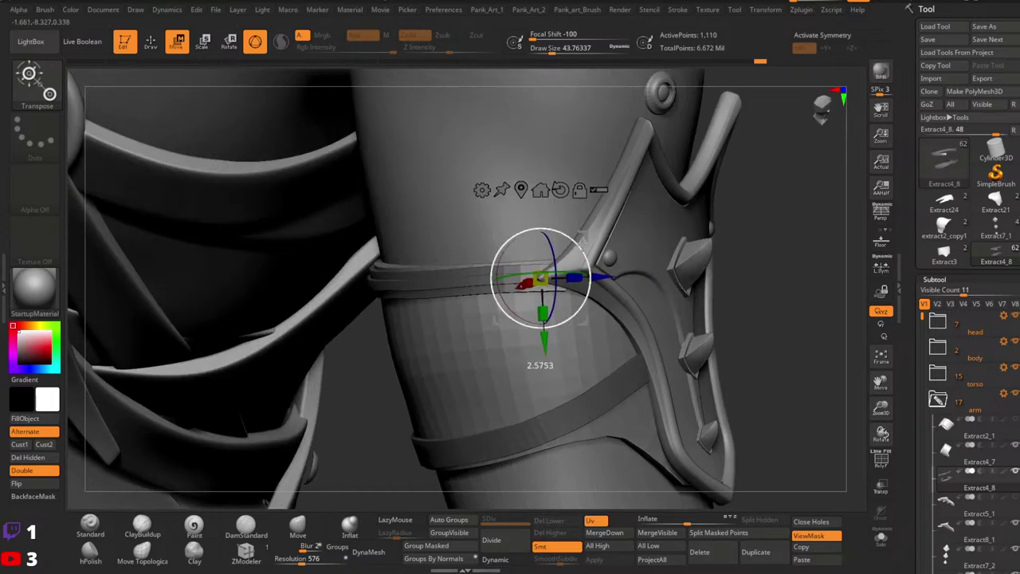
Tilt the strap end about 2.6 degrees and shift it about 0.02 units further toward the plate's corner.
drag(584, 239, 585, 242)
key(q)
right_drag(612, 260, 586, 261)
key(w)
drag(605, 275, 617, 274)
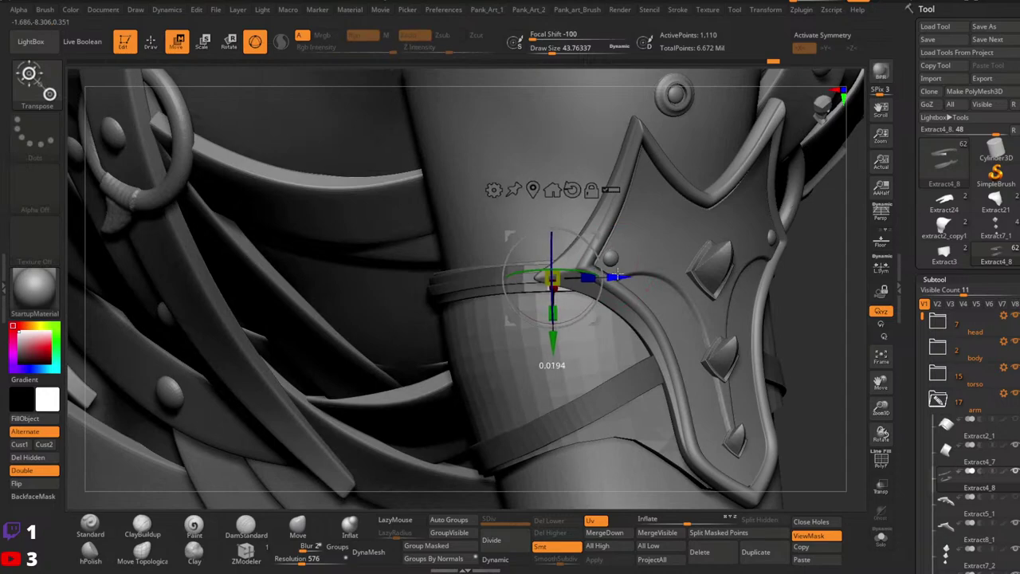
Leave the transform of the upper strap's end and turn dynamic subdivision back on for the straps.
key(q)
right_drag(631, 303, 679, 306)
ctrl+right_drag(679, 306, 679, 267)
right_drag(635, 329, 745, 325)
mouse_move(745, 325)
ctrl+right_down()
mouse_move(766, 355)
mouse_move(789, 350)
ctrl+right_up()
click(503, 561)
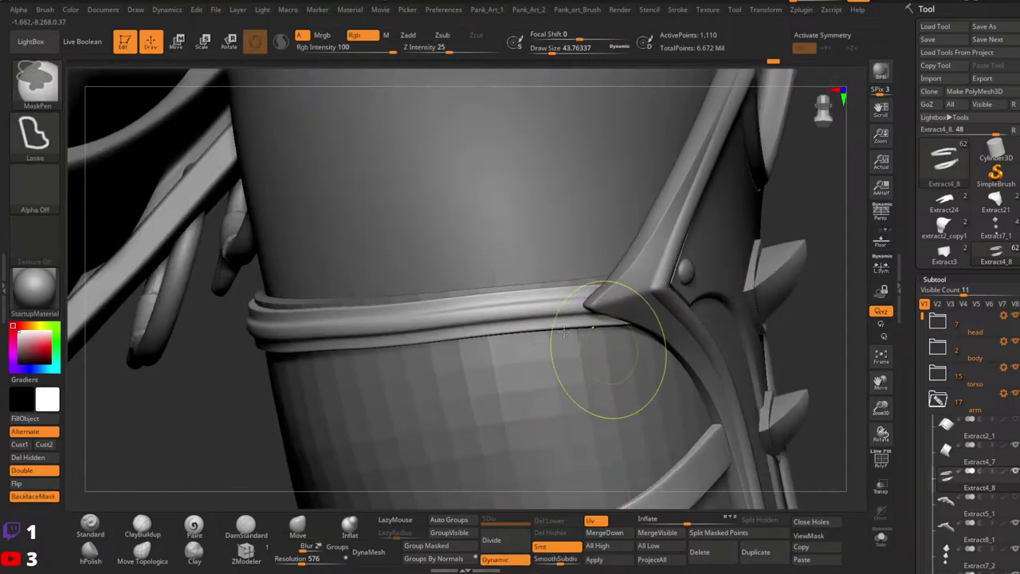
Adjust the upper strap's fit around the arm with the Move brush at draw sizes of about 74 and 56.
ctrl+right_drag(608, 349, 608, 299)
right_drag(486, 298, 543, 318)
drag(543, 301, 551, 301)
right_drag(510, 331, 484, 331)
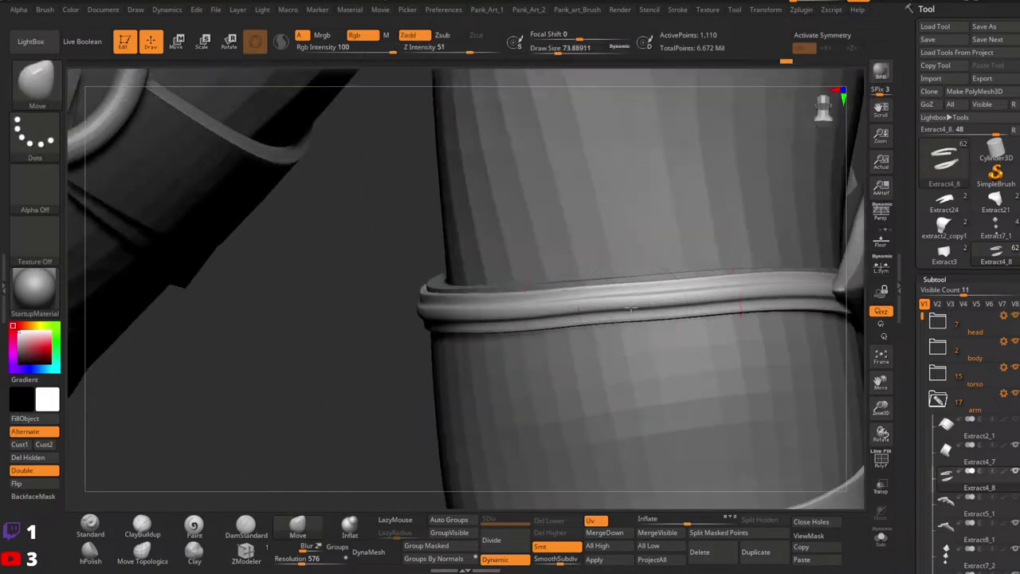
mouse_move(669, 279)
right_down()
mouse_move(495, 305)
mouse_move(426, 333)
right_up()
key(s)
drag(443, 295, 439, 296)
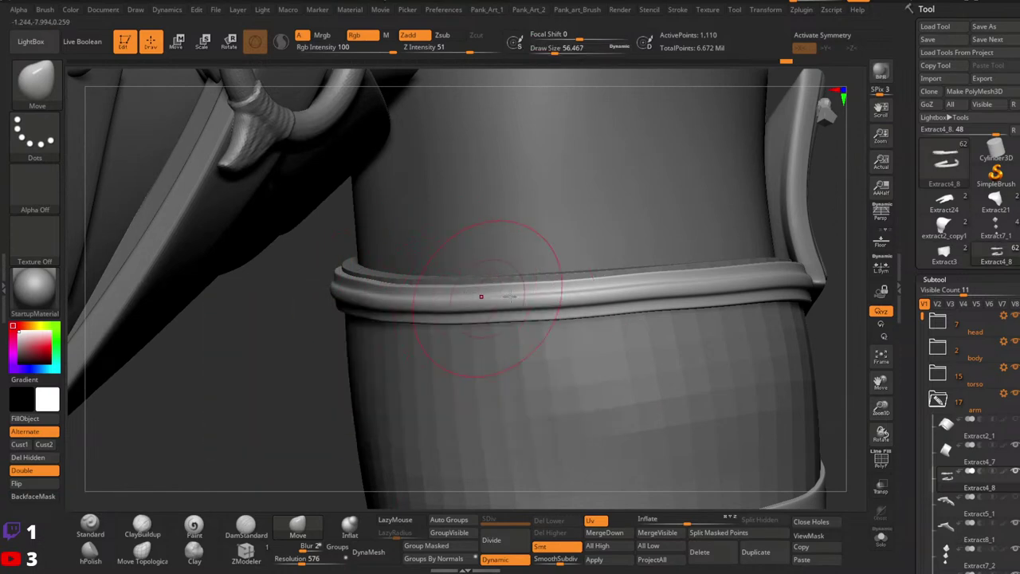
Refine the upper strap's contour with a smaller Move brush at draw sizes of about 33 and 41.
key(bracketleft)
key(bracketleft)
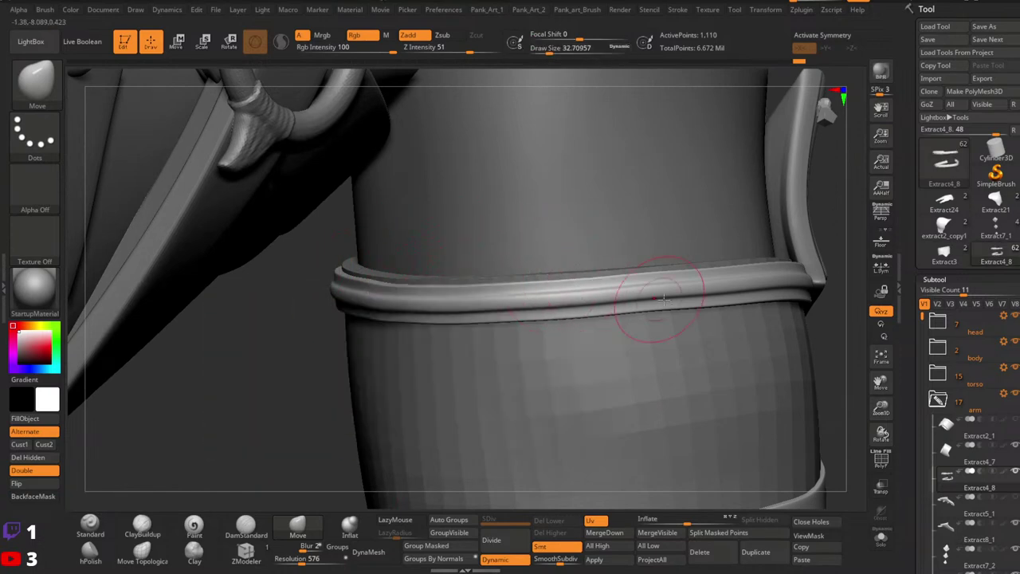
right_drag(664, 299, 533, 317)
key(space)
drag(503, 336, 507, 336)
ctrl+right_drag(626, 320, 522, 316)
ctrl+right_drag(616, 299, 627, 327)
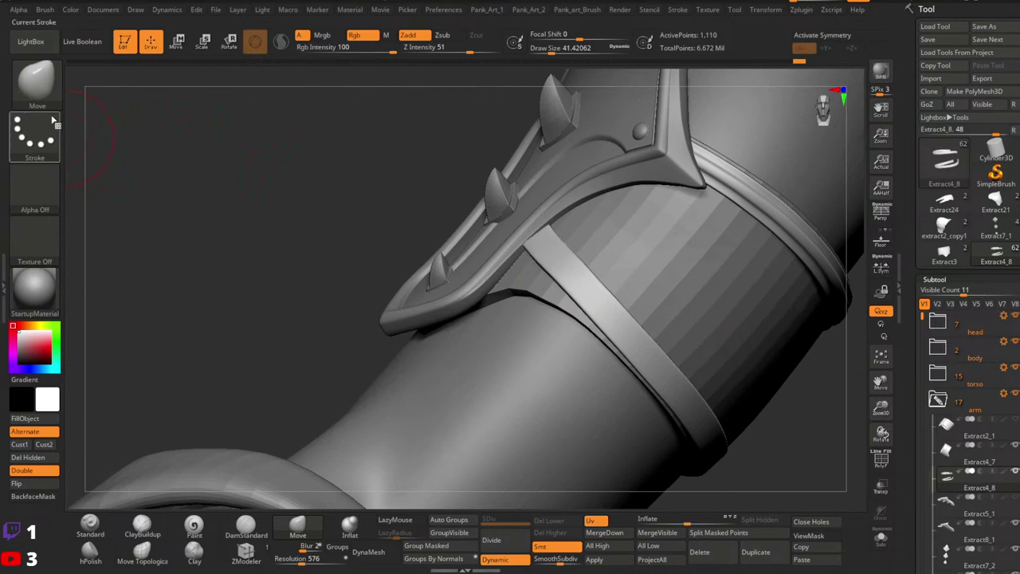
right_drag(510, 227, 581, 238)
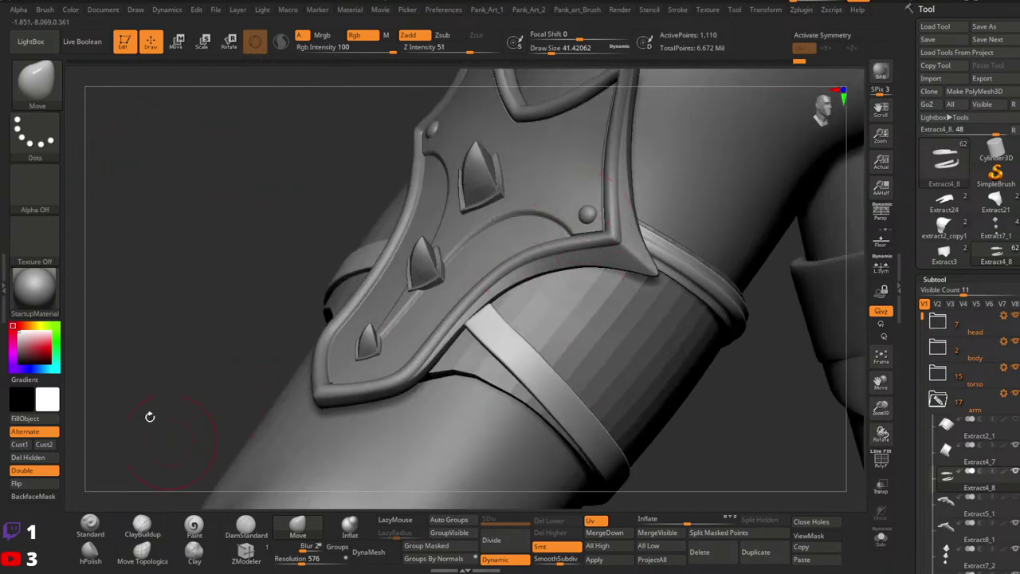
Make the arm plate's rivet subtool active and choose the InsertMesh1 brush with the rivet mesh.
alt+click(587, 214)
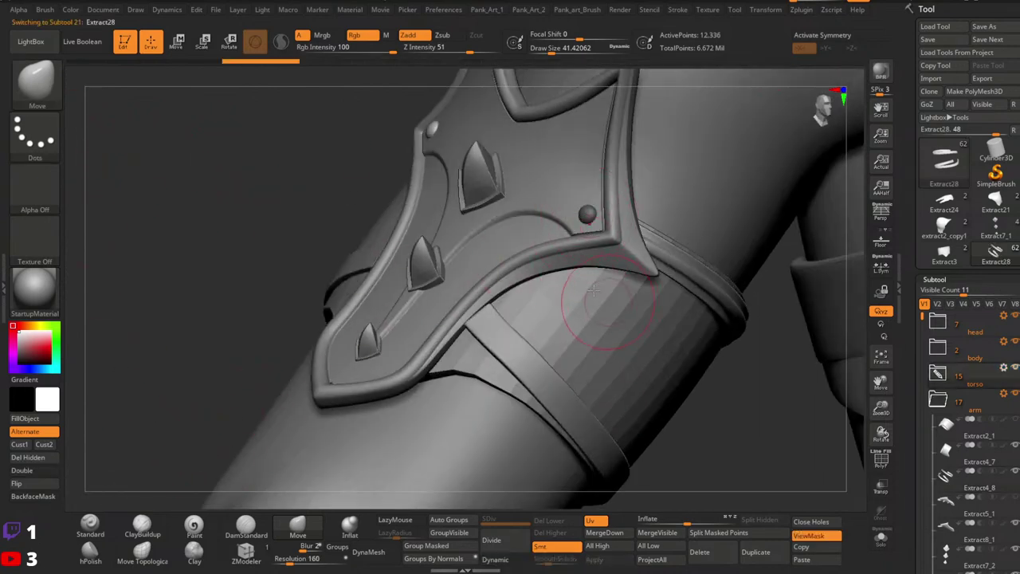
click(52, 102)
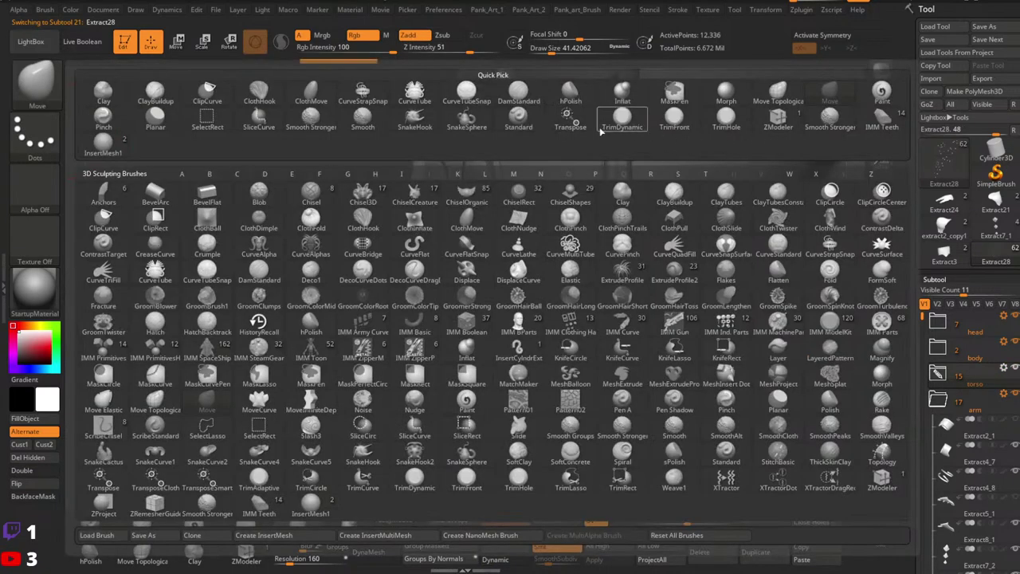
click(104, 143)
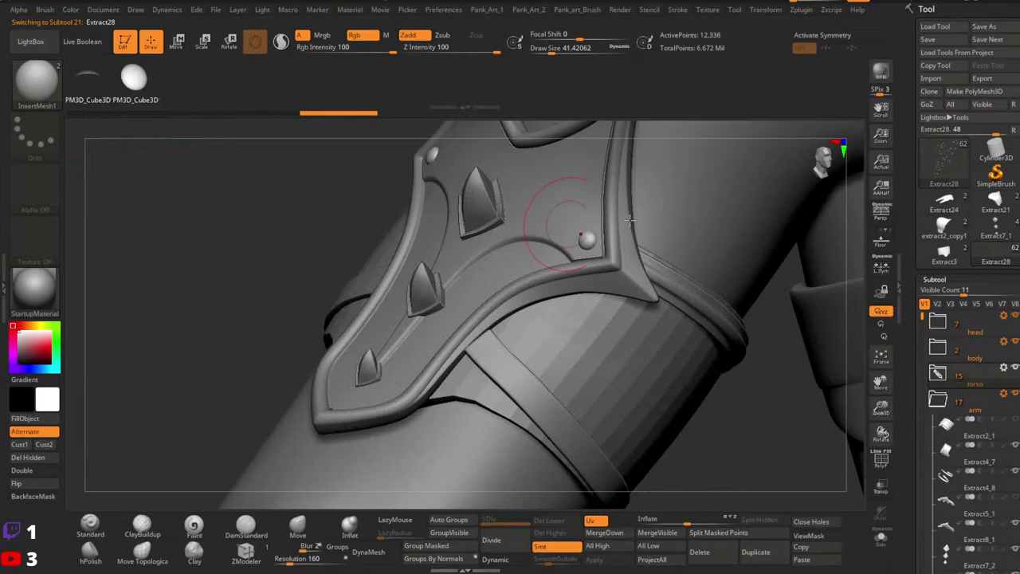
ctrl+right_drag(492, 365, 488, 311)
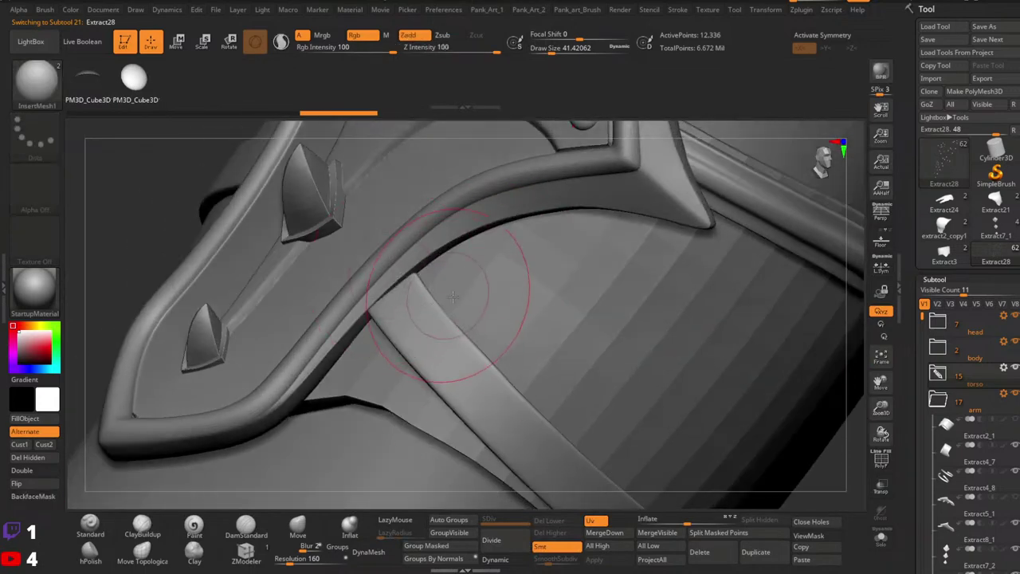
click(96, 526)
alt+click(430, 322)
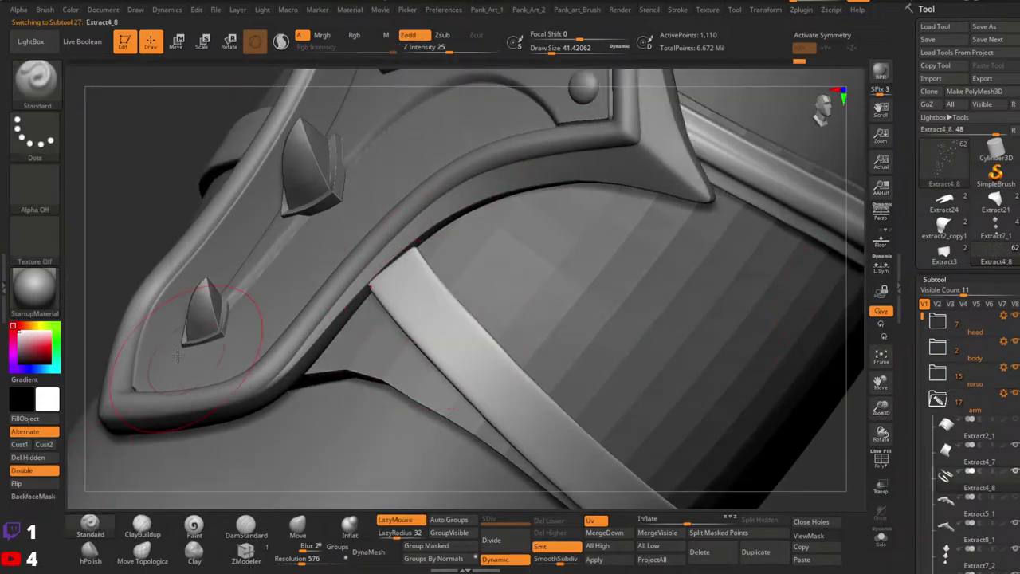
alt+click(582, 91)
key(b)
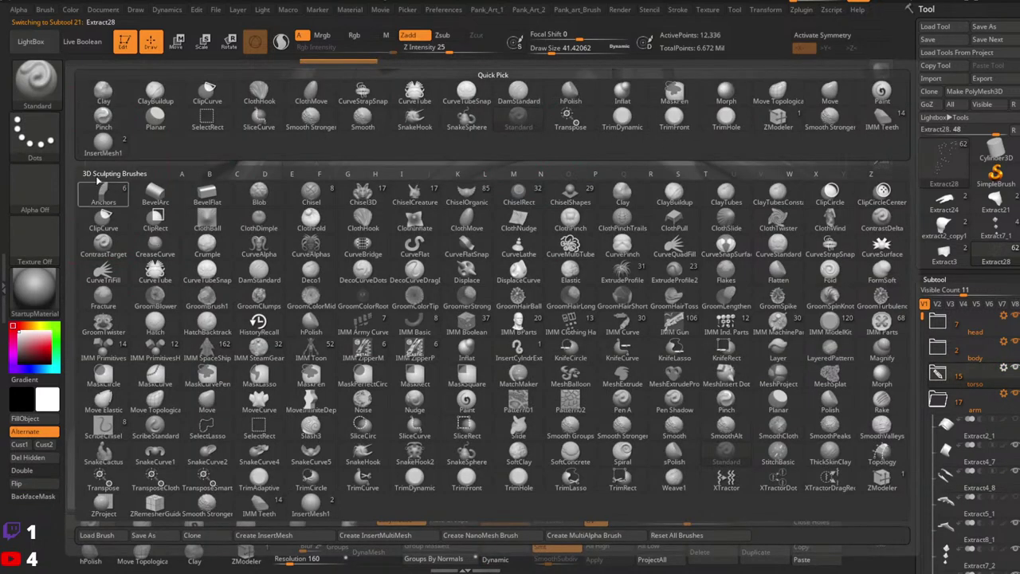
click(103, 146)
Try inserting a rivet on the lower strap's end at a draw size of about 9.4, then undo it.
right_drag(437, 303, 456, 210)
key(space)
drag(455, 210, 443, 211)
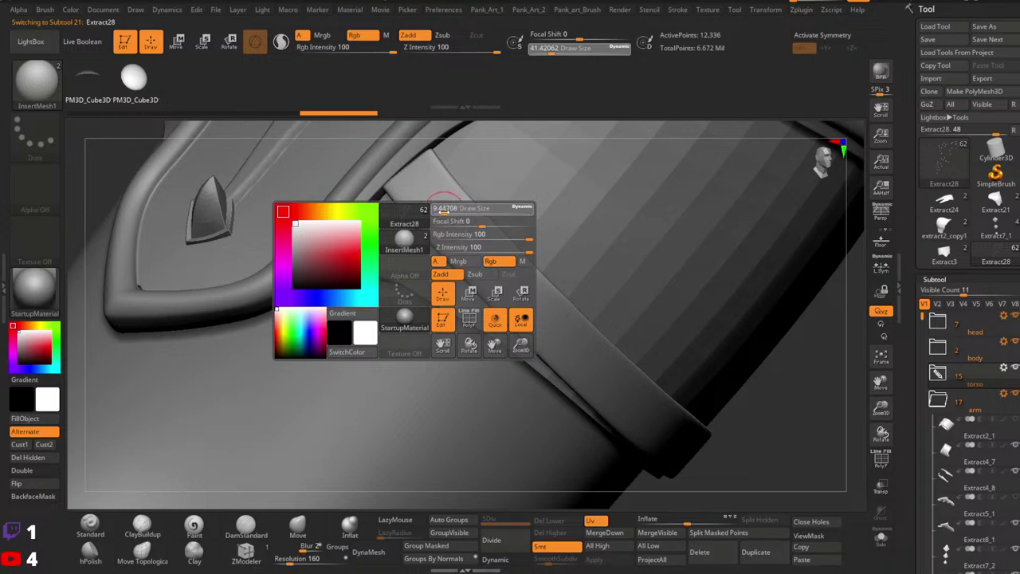
mouse_move(444, 214)
right_down()
mouse_move(529, 262)
mouse_move(448, 191)
mouse_move(401, 278)
right_up()
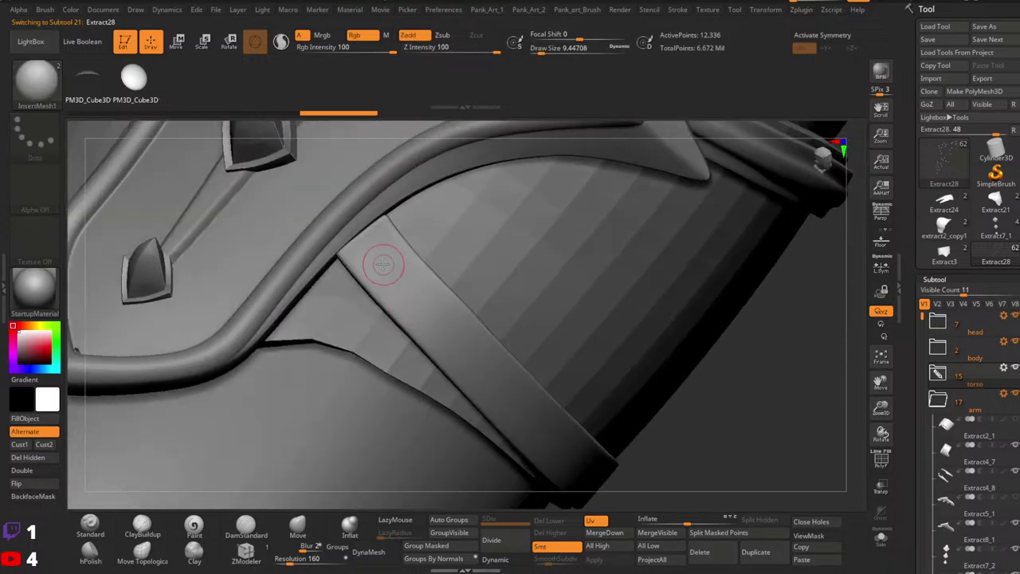
mouse_move(389, 273)
mouse_down()
mouse_move(386, 263)
mouse_move(397, 277)
mouse_up()
key(ctrl+z)
key(ctrl+z)
Try rivets on the lower strap's end at draw sizes of about 5 and 6.6, undoing the trial insertions.
key(space)
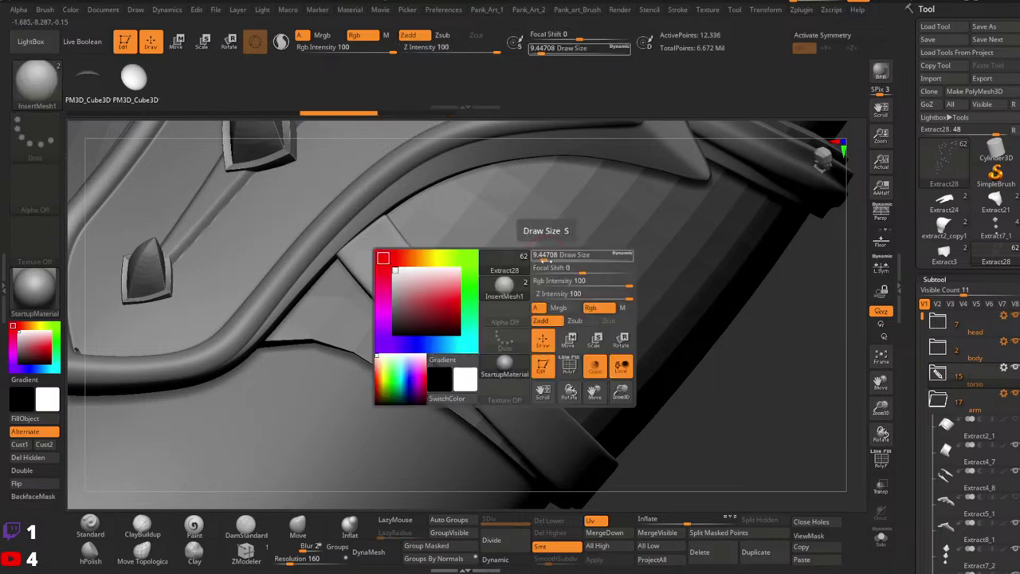
drag(545, 258, 540, 259)
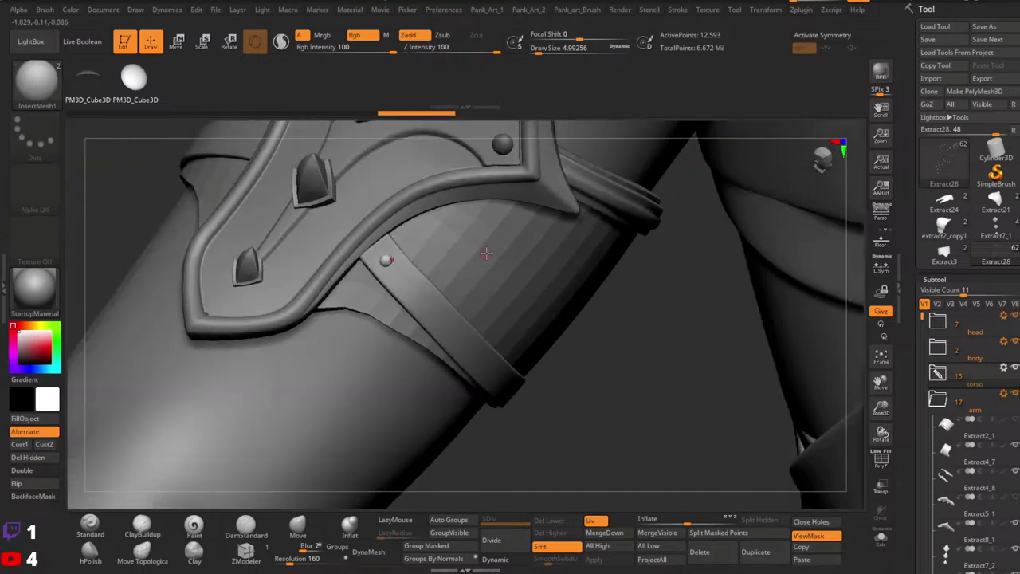
key(space)
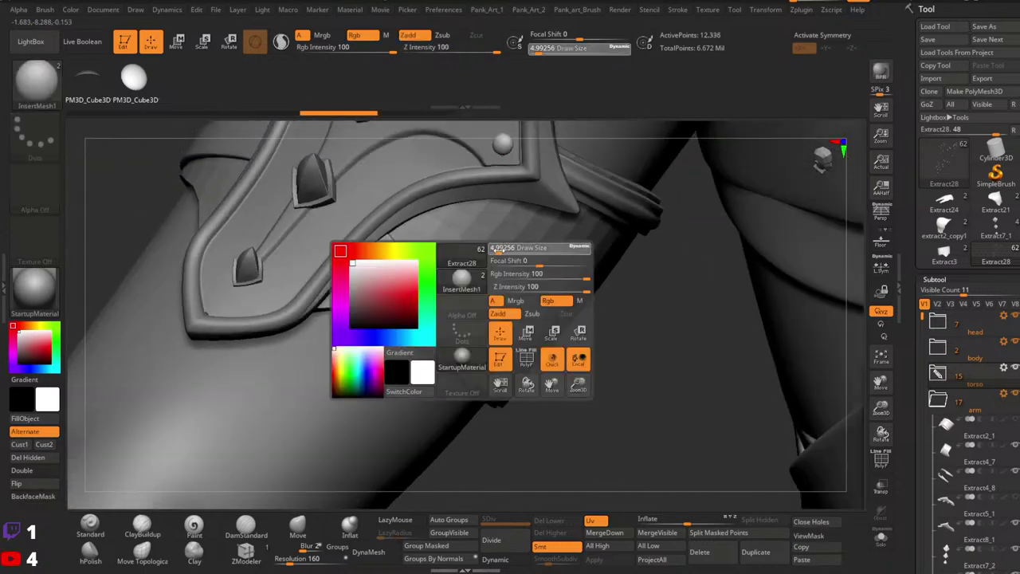
click(499, 249)
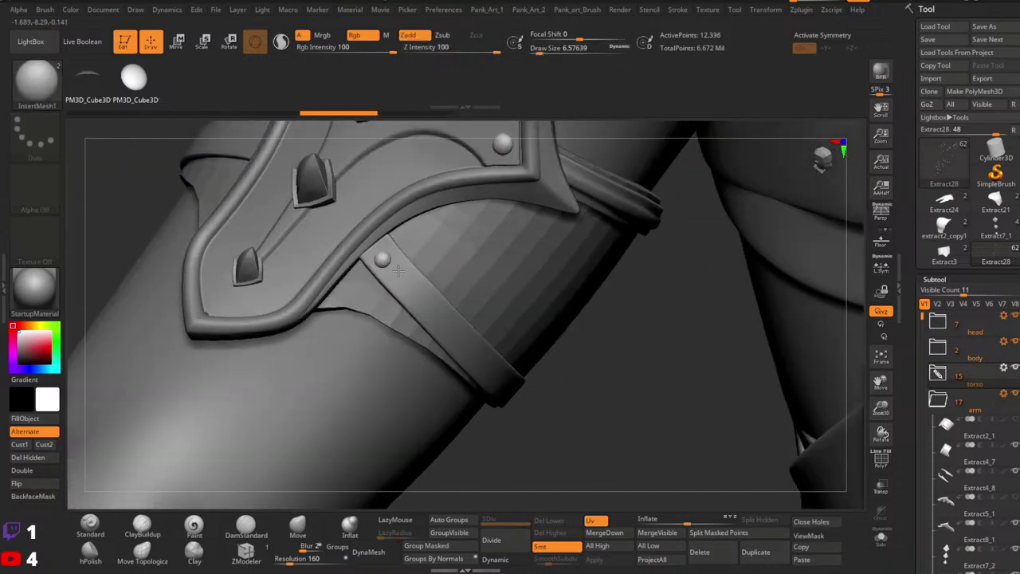
ctrl+drag(398, 270, 400, 270)
ctrl+right_drag(417, 264, 429, 231)
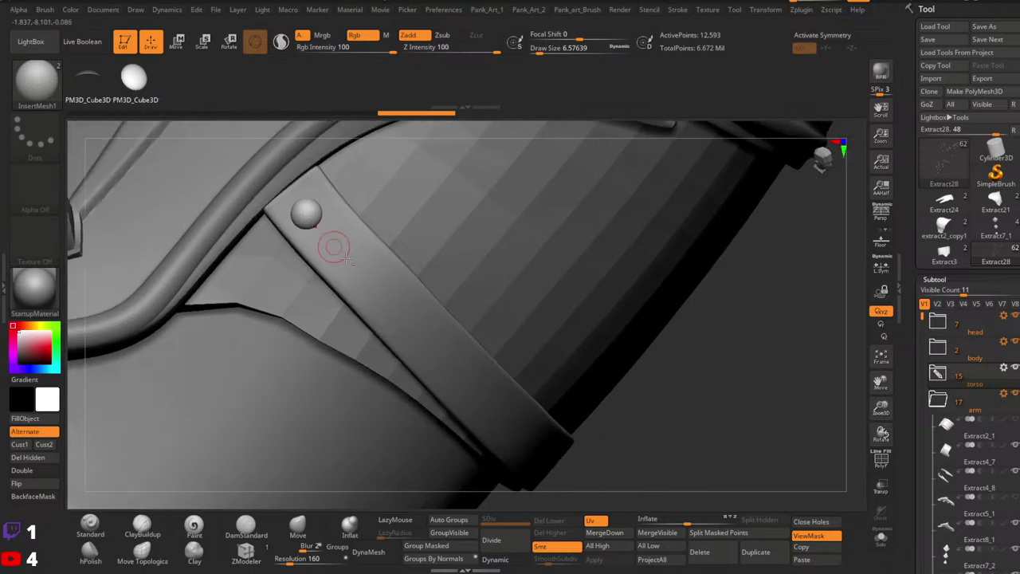
alt+right_drag(348, 259, 396, 272)
key(ctrl+z)
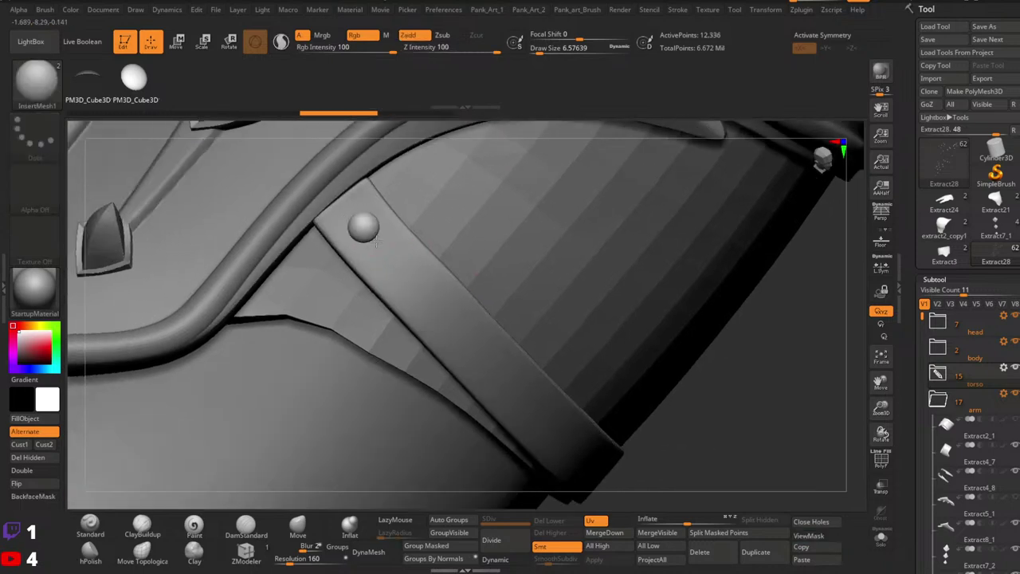
Try placing two rivets along the lower strap at a draw size of about 6.6, then undo both.
ctrl+drag(376, 240, 377, 240)
right_drag(449, 289, 477, 328)
alt+right_drag(477, 327, 368, 232)
right_drag(383, 292, 500, 311)
alt+right_drag(500, 311, 476, 306)
alt+right_drag(400, 303, 464, 285)
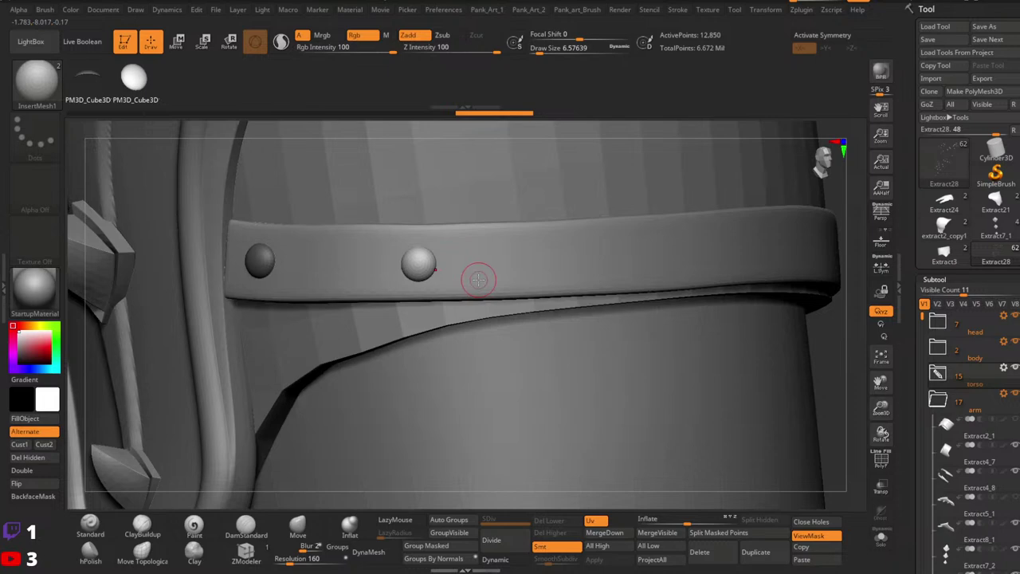
key(ctrl+z)
key(ctrl+z)
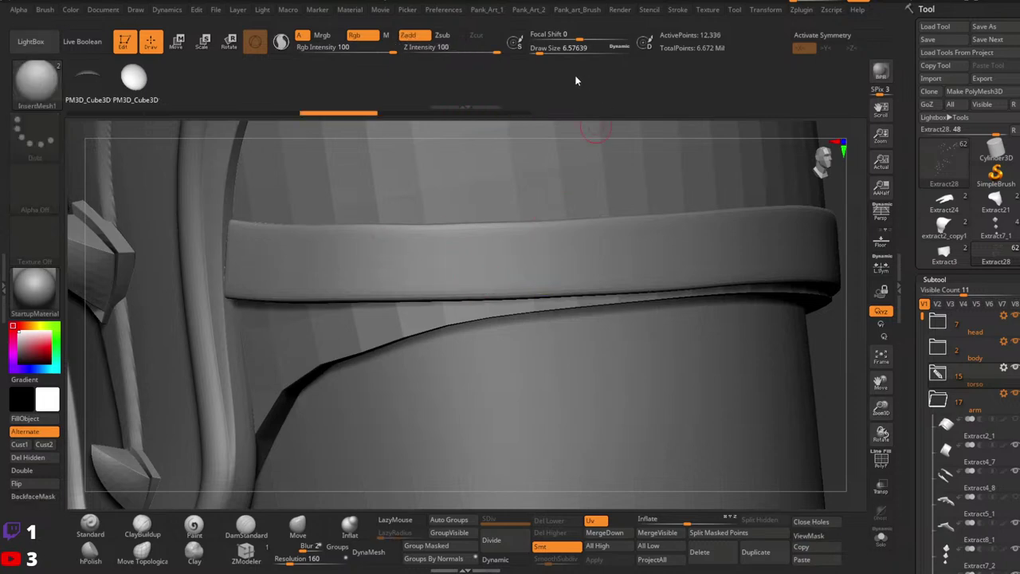
Test one rivet on the strap's end at a draw size of about 7.5 and undo it.
drag(539, 51, 540, 51)
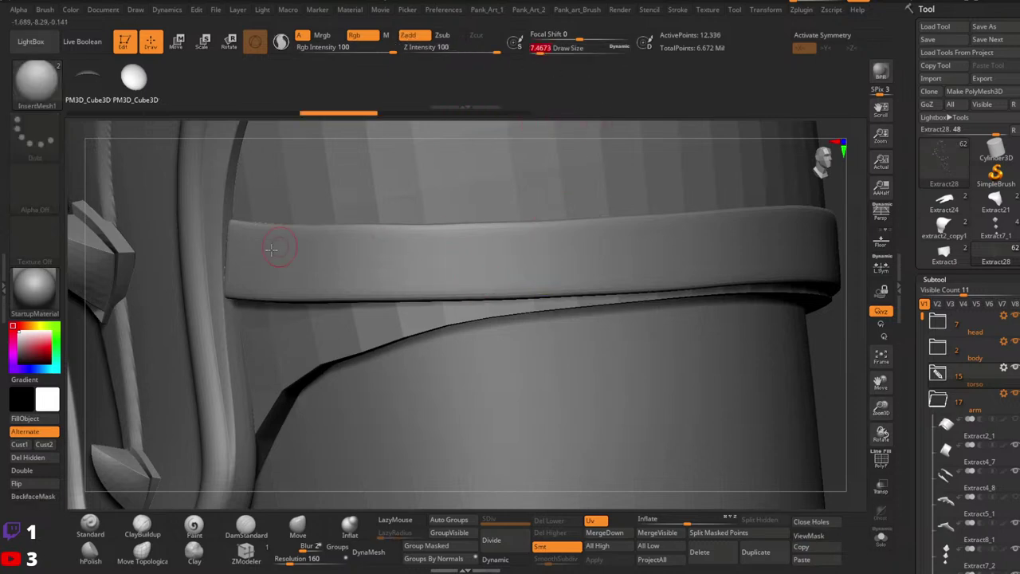
drag(257, 261, 275, 260)
ctrl+drag(351, 350, 398, 382)
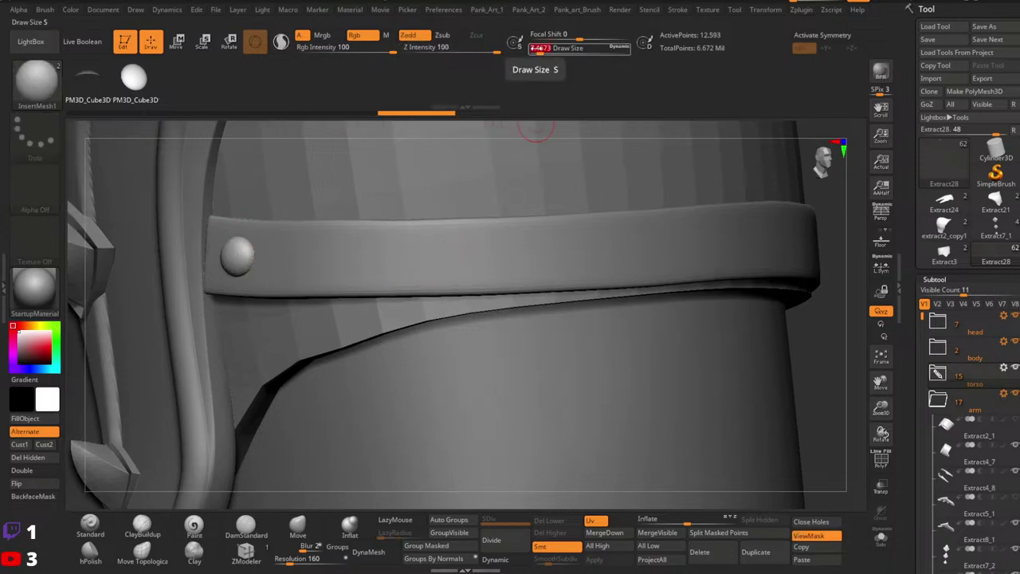
key(ctrl+z)
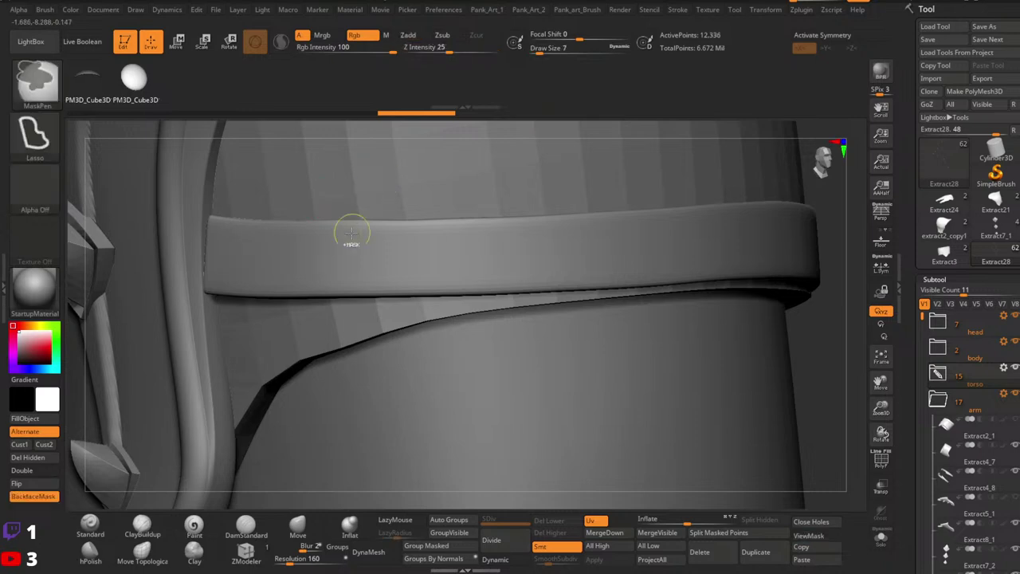
Set the draw size to 7 and insert two rivets on the lower strap, one at its plate end and one further along.
right_drag(350, 230, 294, 235)
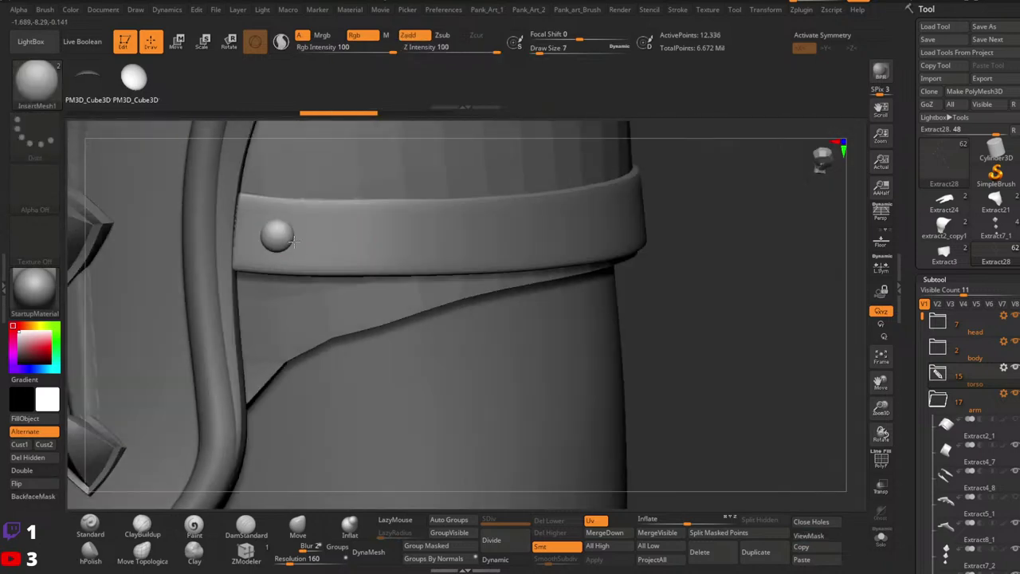
mouse_move(295, 242)
mouse_down()
mouse_move(296, 251)
mouse_move(298, 239)
mouse_up()
key(ctrl+z)
right_drag(470, 242, 440, 237)
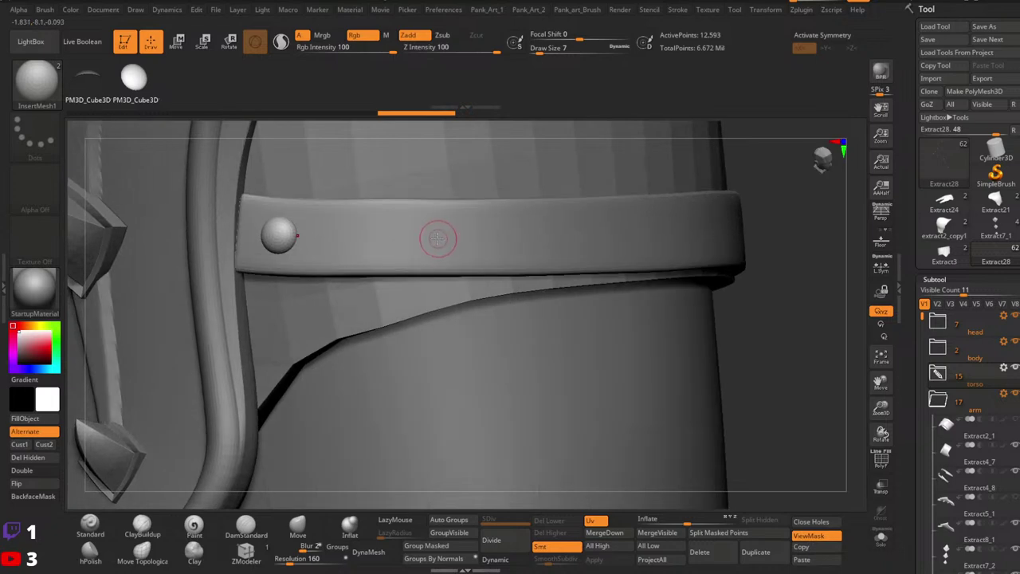
drag(439, 244, 451, 240)
alt+right_drag(557, 263, 417, 242)
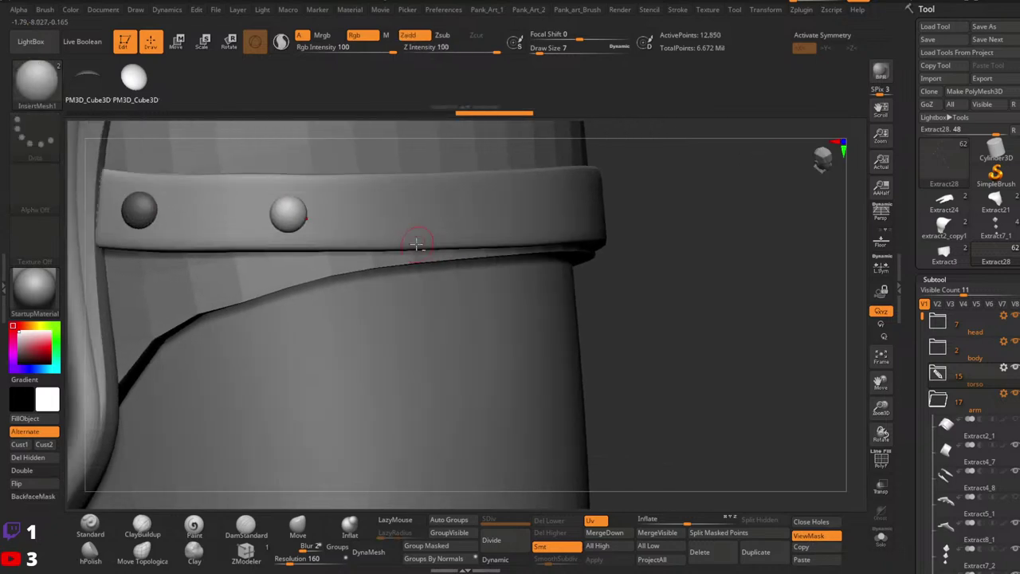
Insert three more evenly spaced rivets along the lower strap, continuing the row from the existing ones around the arm.
right_drag(478, 231, 425, 216)
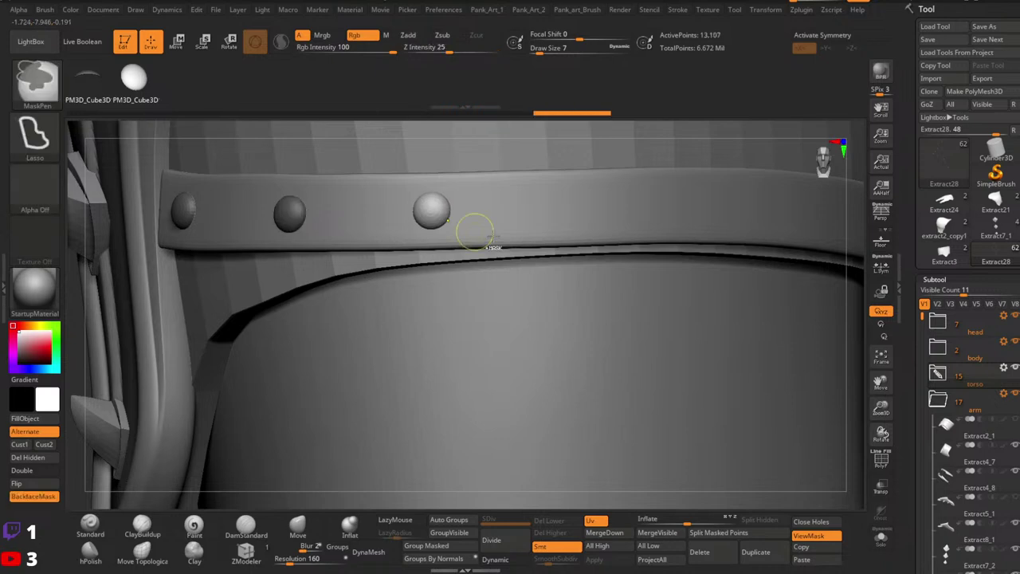
key(ctrl+shift+z)
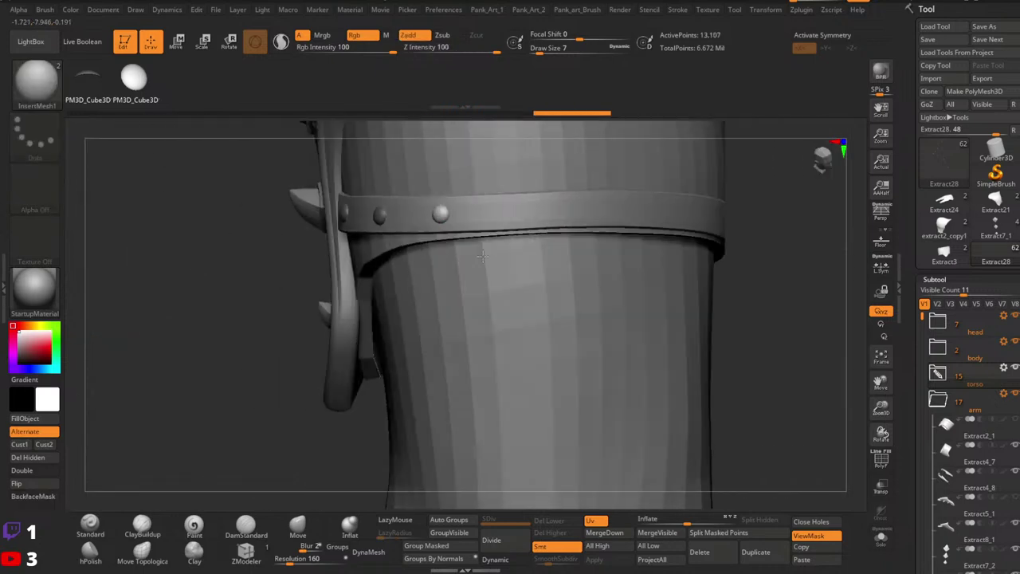
mouse_move(482, 256)
right_down()
mouse_move(433, 250)
mouse_move(519, 244)
mouse_move(499, 223)
right_up()
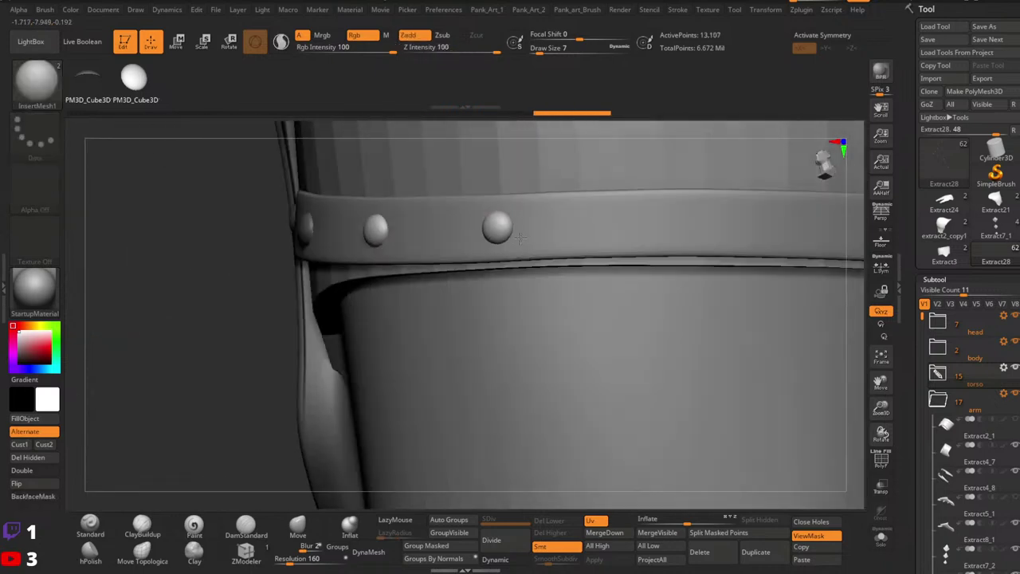
key(ctrl+shift+z)
ctrl+right_drag(482, 231, 593, 495)
ctrl+right_drag(522, 262, 549, 311)
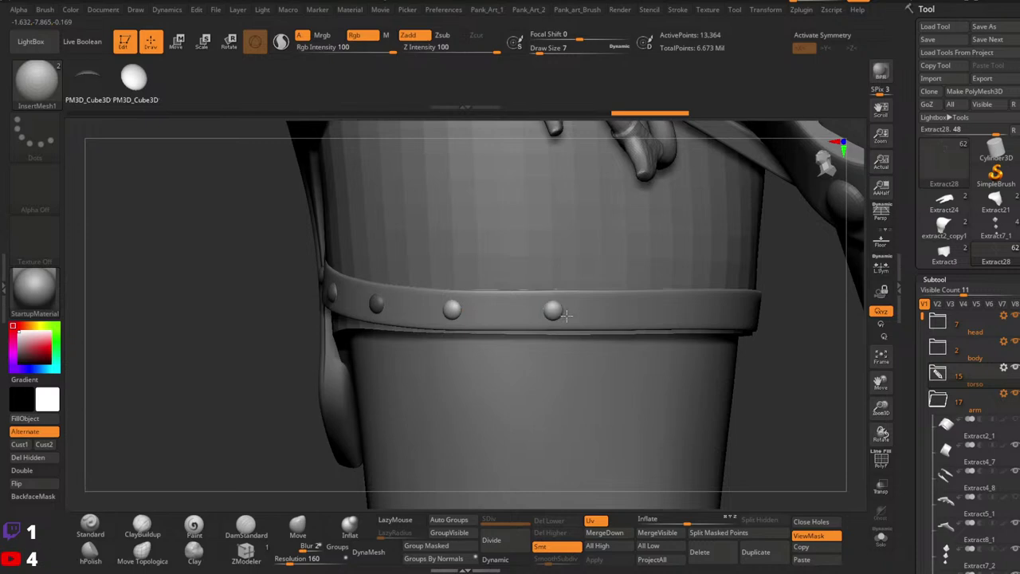
key(ctrl+shift+z)
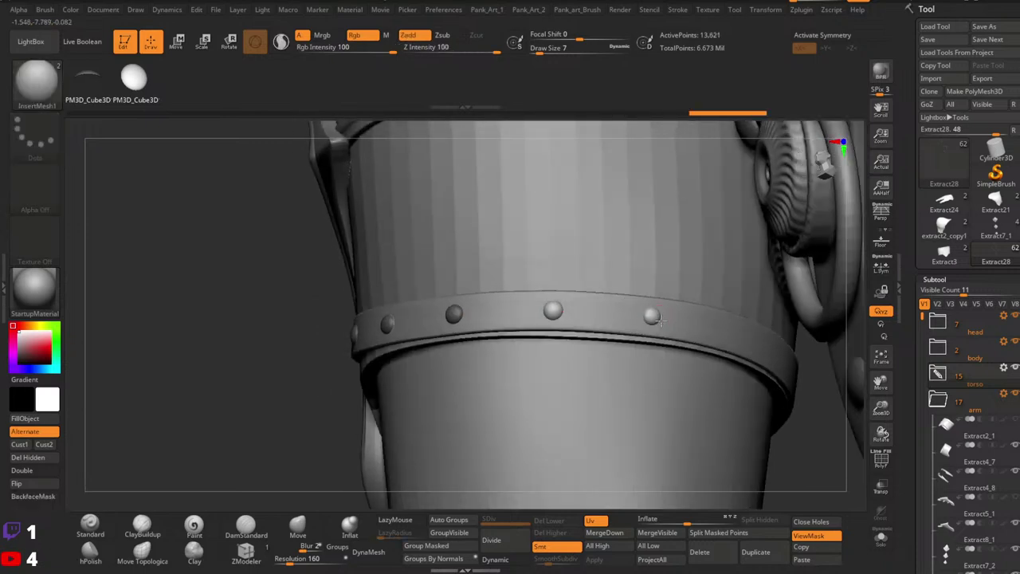
Continue the row with three more rivets around the back of the lower strap at the same spacing.
ctrl+right_drag(666, 323, 540, 270)
ctrl+right_drag(575, 300, 581, 347)
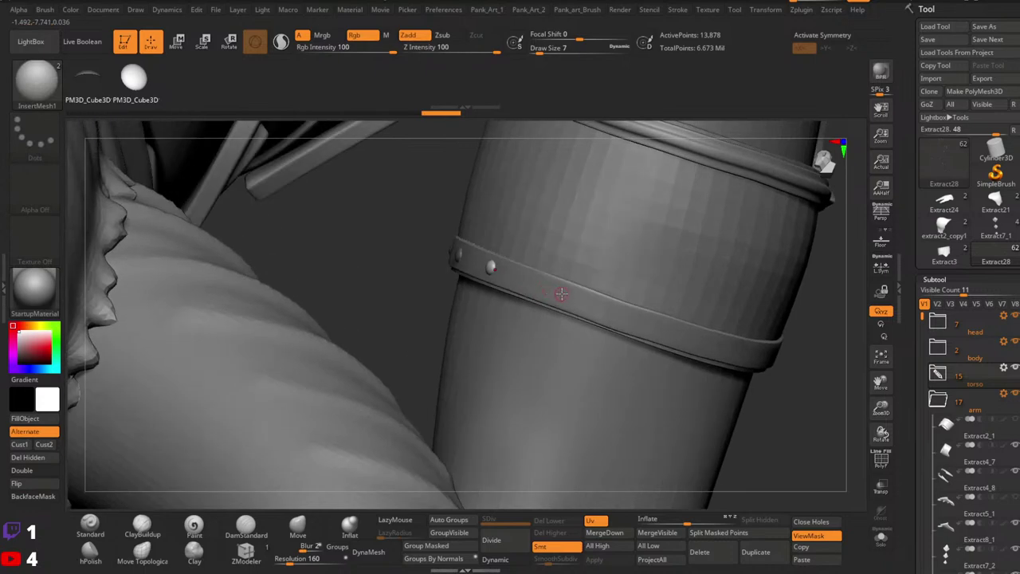
key(ctrl+shift+z)
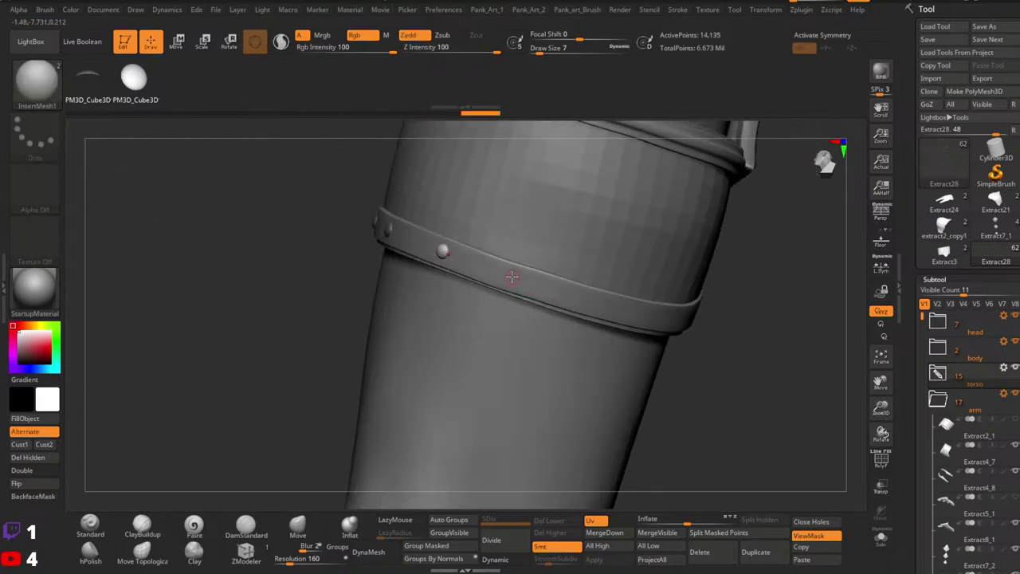
key(ctrl+shift+z)
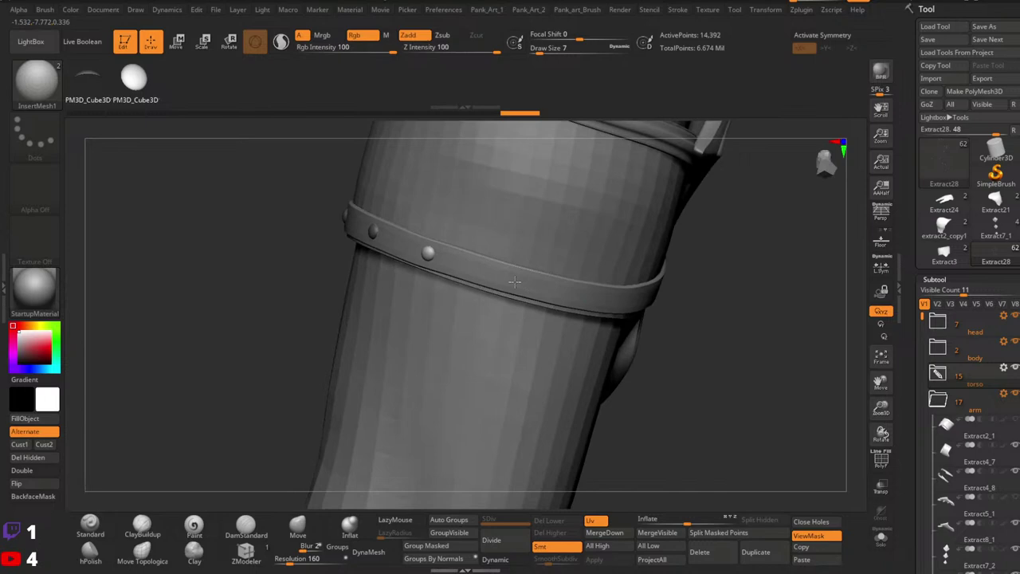
Try filling the lower strap's remaining section with rivets up to its other plate end, then undo these trial rivets.
key(ctrl+shift+z)
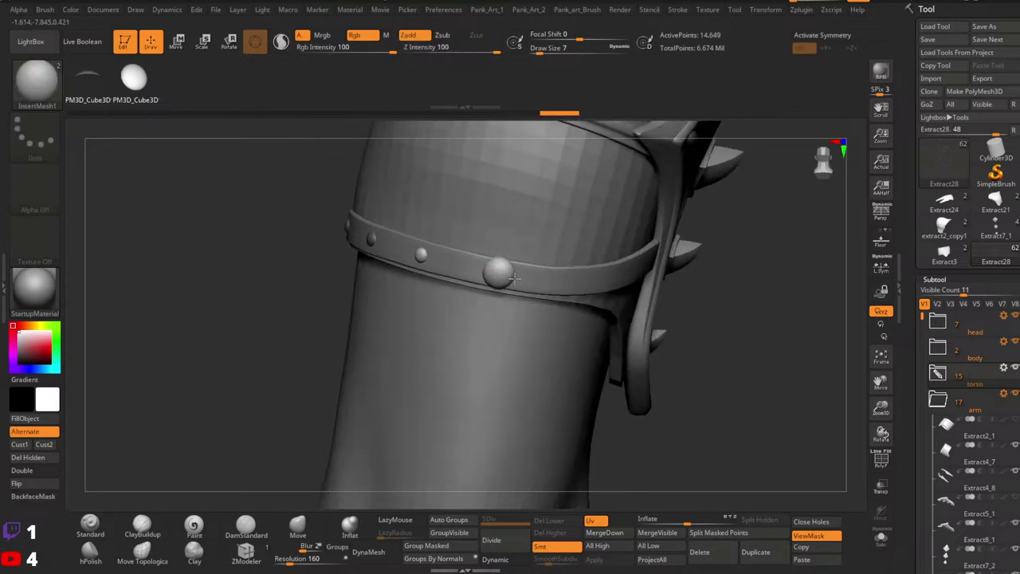
key(ctrl+shift+z)
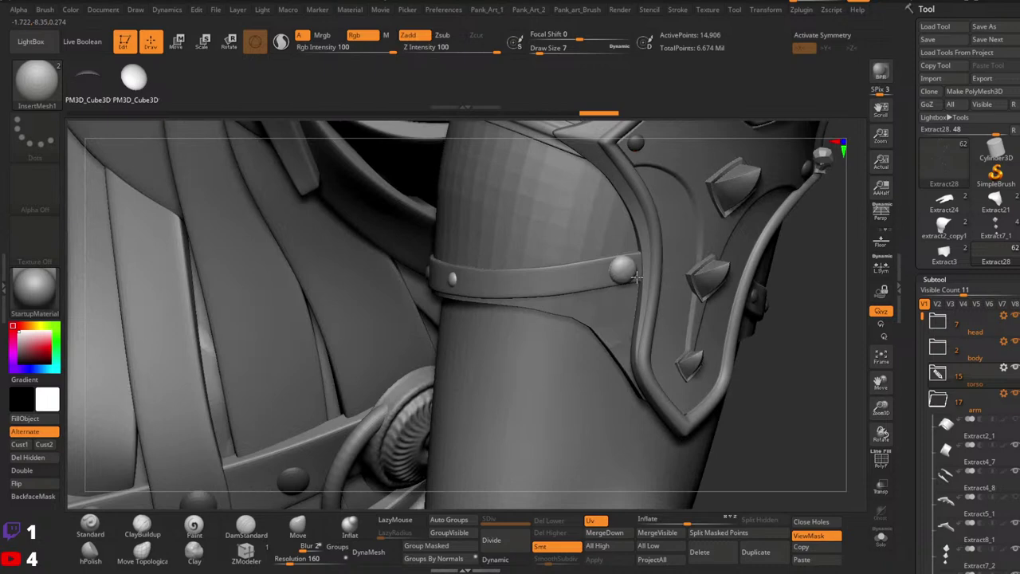
right_drag(565, 292, 551, 287)
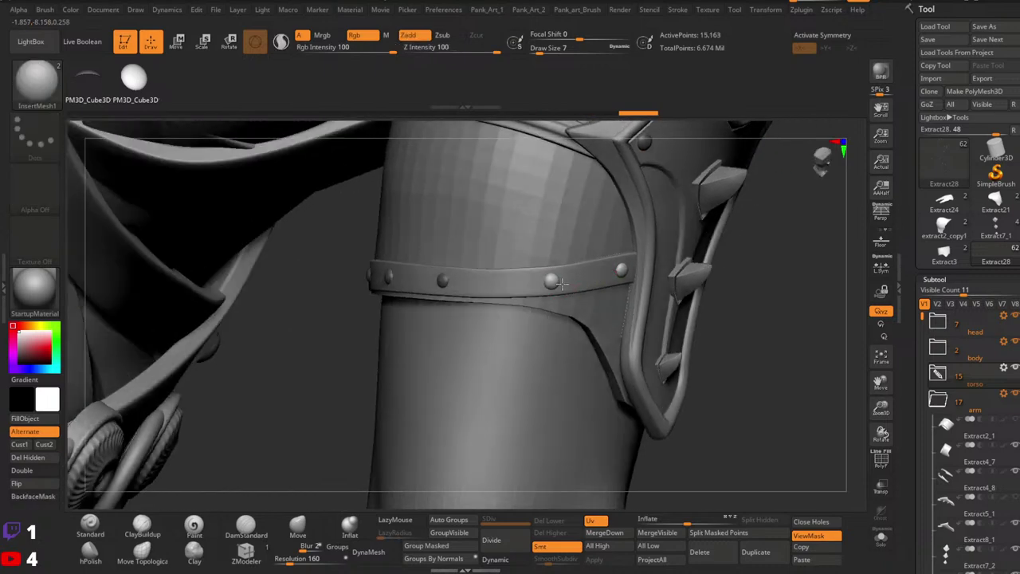
key(ctrl+shift+z)
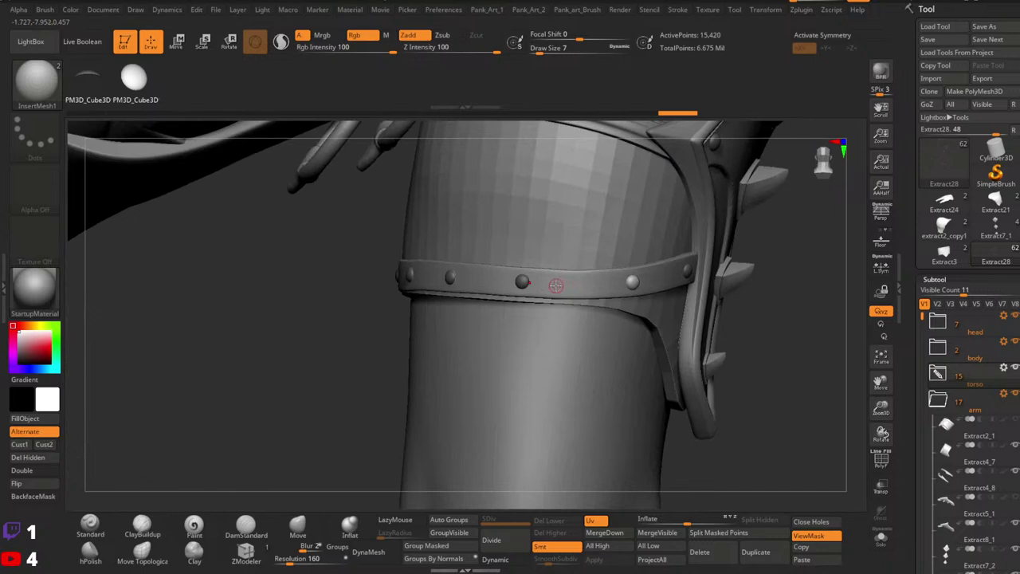
drag(563, 284, 585, 294)
key(ctrl+z)
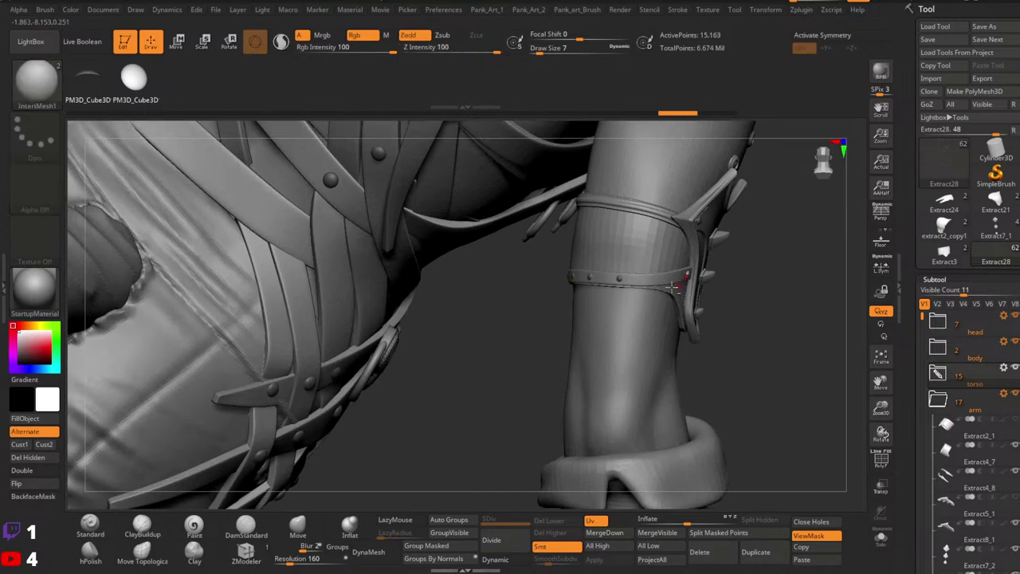
key(ctrl+z)
key(ctrl+z)
key(ctrl+z)
key(ctrl+z)
key(ctrl+z)
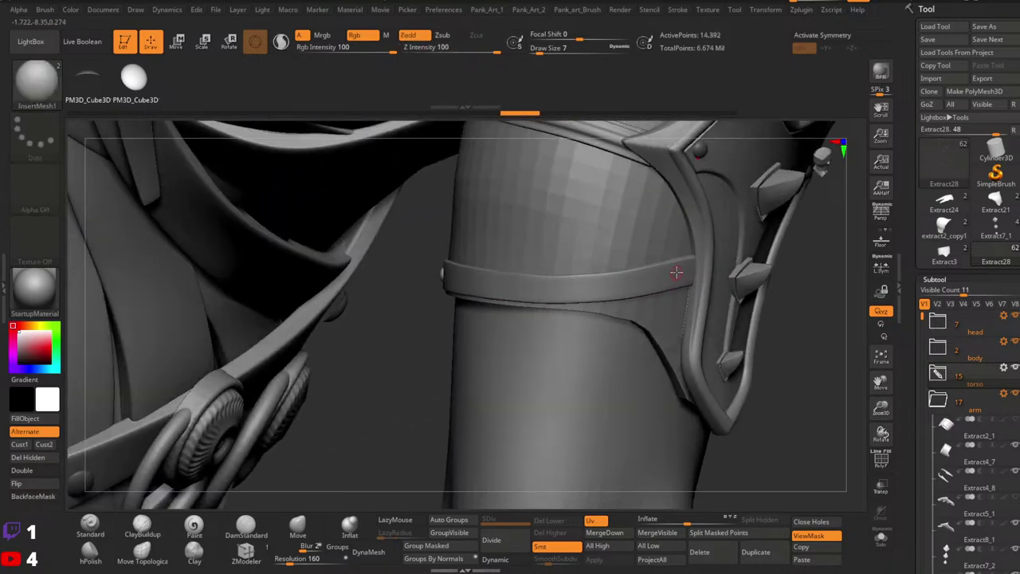
key(ctrl+z)
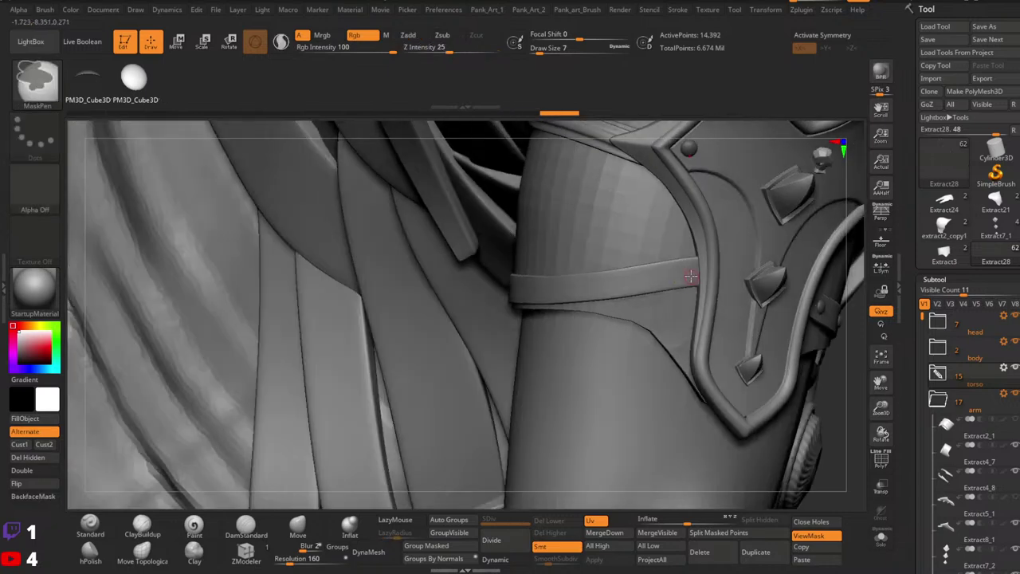
Insert one rivet at the strap's other end by the armor plate and a second one beside it.
key(ctrl+shift+z)
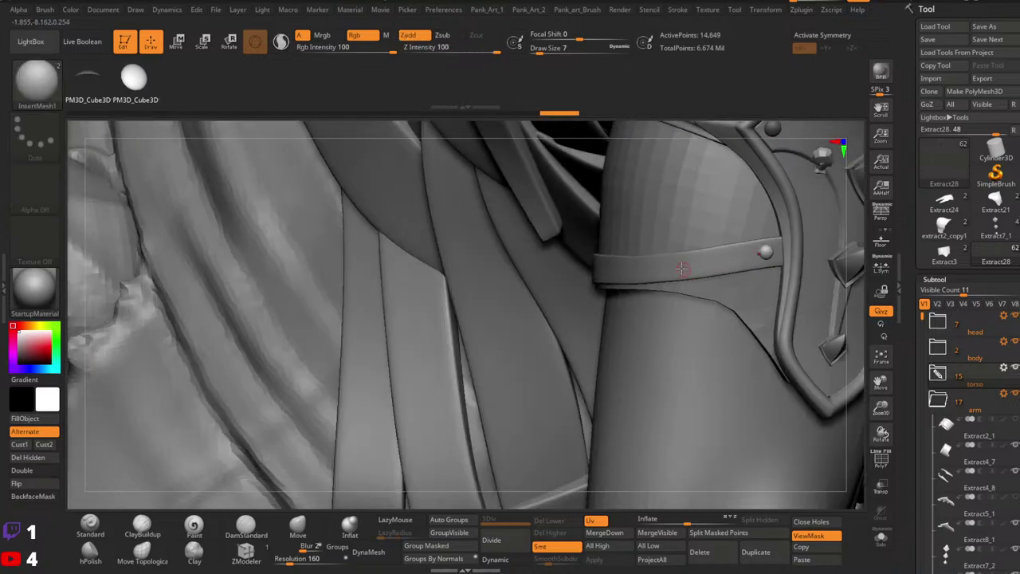
key(ctrl+shift+z)
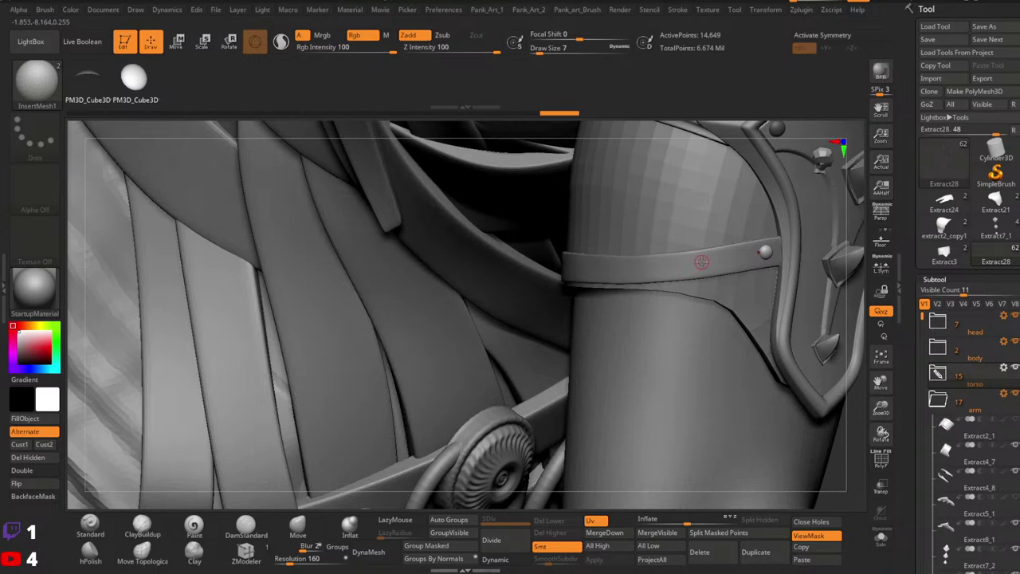
drag(711, 271, 711, 271)
alt+right_drag(711, 271, 564, 237)
key(ctrl+z)
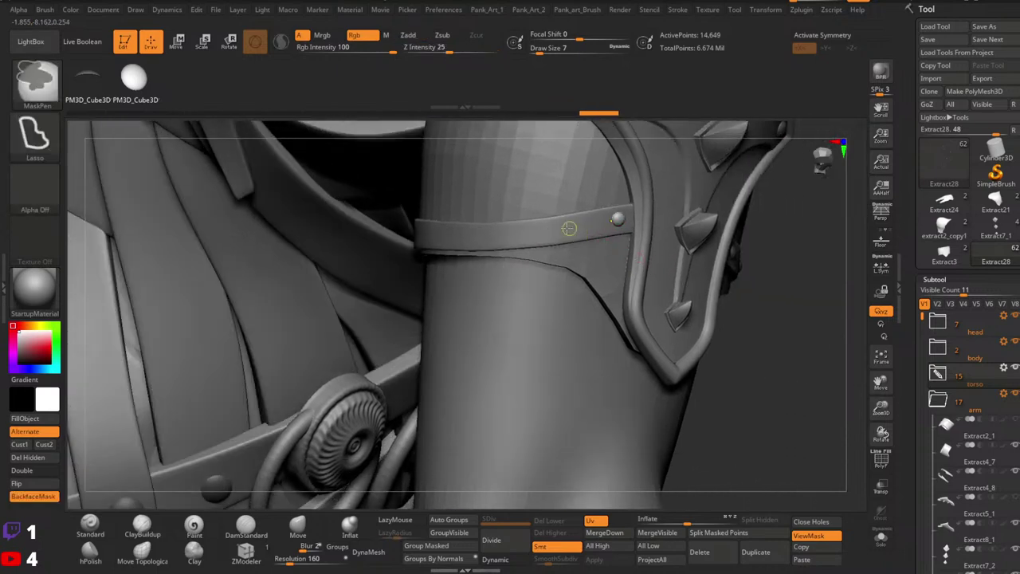
key(ctrl+z)
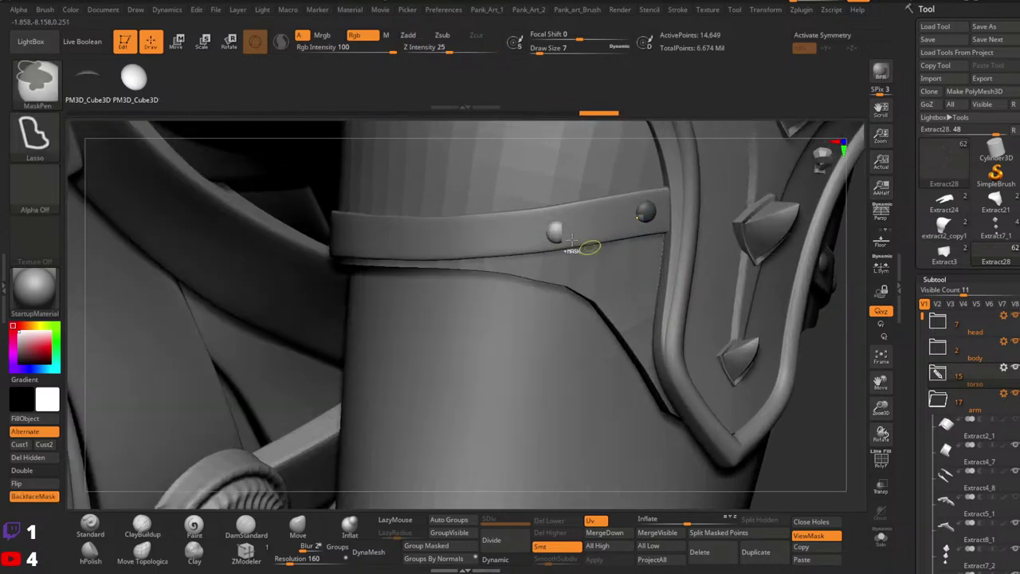
drag(566, 234, 591, 244)
Try continuing the row from the plate end back towards the existing rivets, then undo the trial rivets.
ctrl+right_drag(591, 244, 539, 253)
right_drag(635, 255, 689, 236)
right_drag(568, 237, 632, 230)
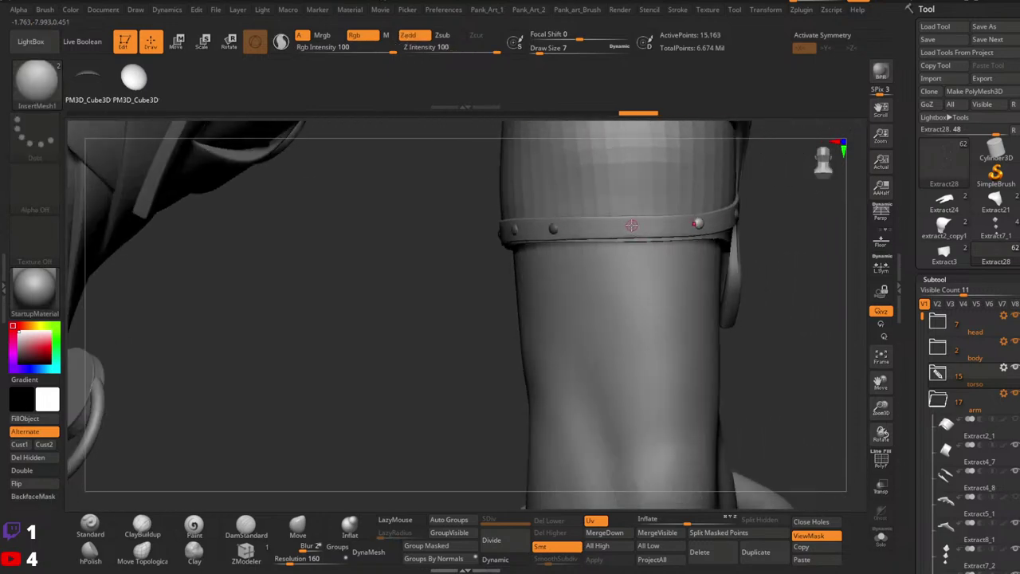
alt+right_drag(644, 237, 611, 268)
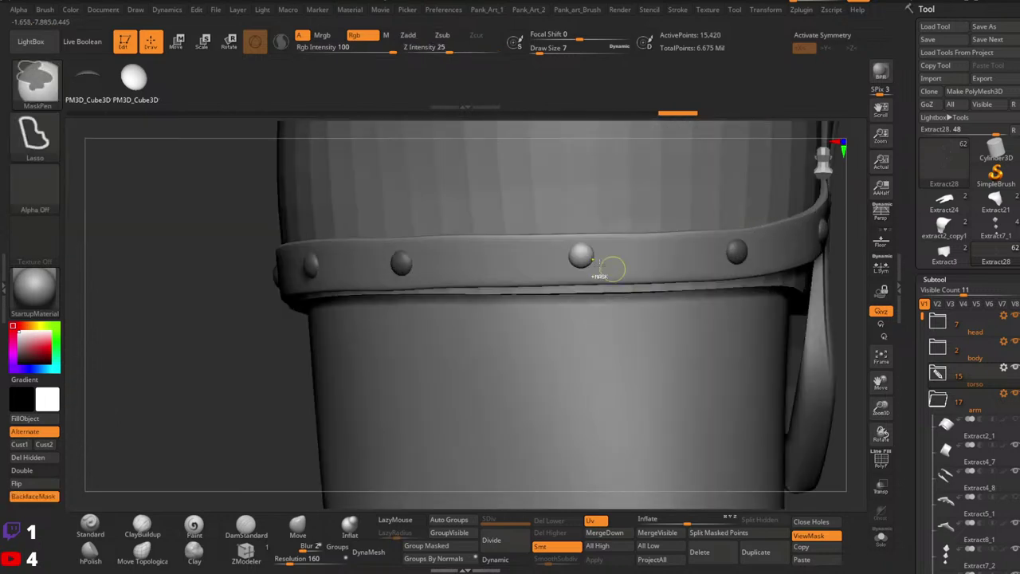
ctrl+shift+click(585, 259)
ctrl+shift+click(737, 252)
drag(598, 270, 599, 271)
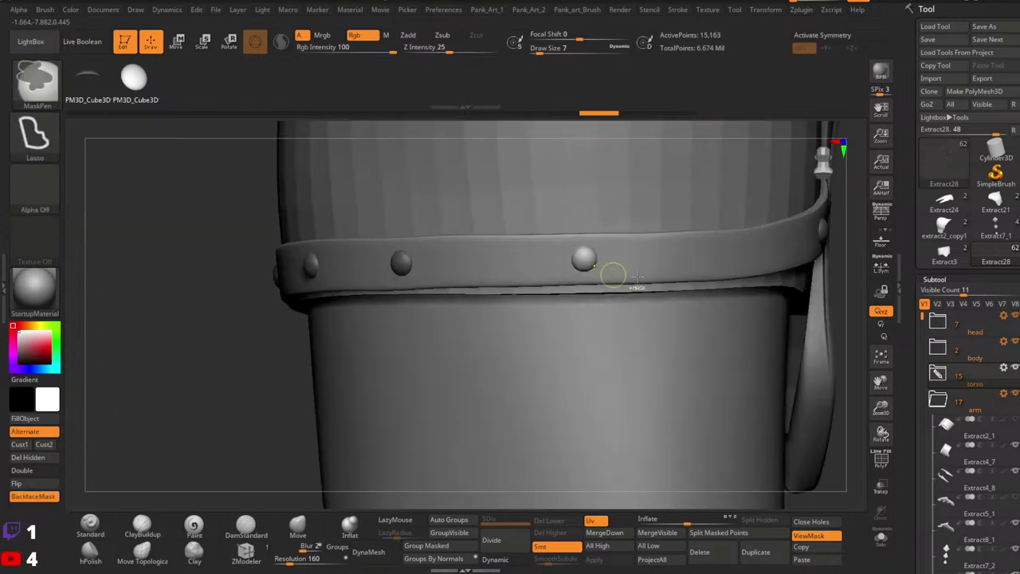
alt+right_drag(667, 268, 617, 264)
key(ctrl+z)
Insert three evenly spaced rivets in the remaining gap to complete the row around the lower strap.
drag(466, 259, 471, 268)
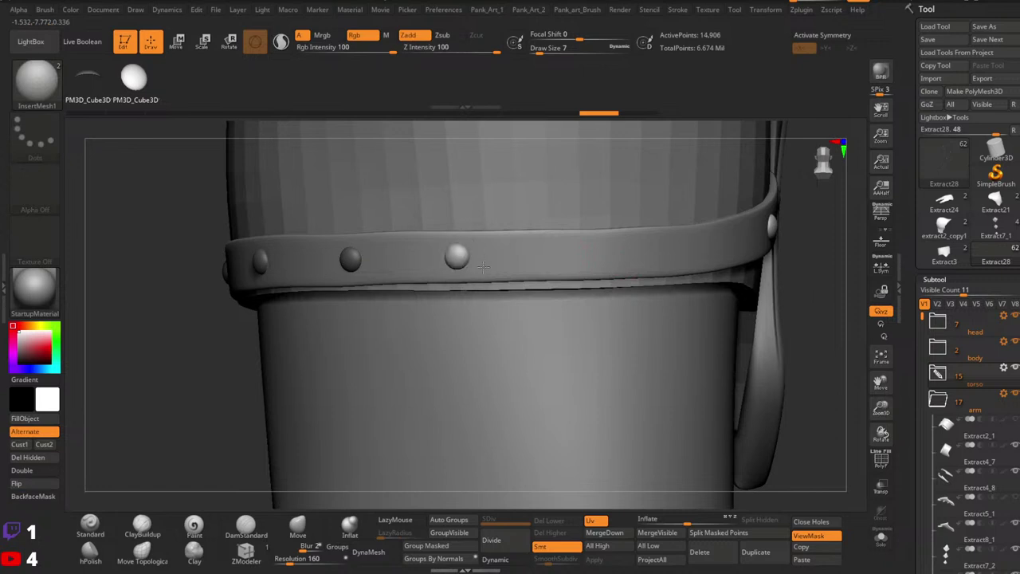
alt+right_drag(661, 257, 567, 251)
right_drag(568, 251, 522, 250)
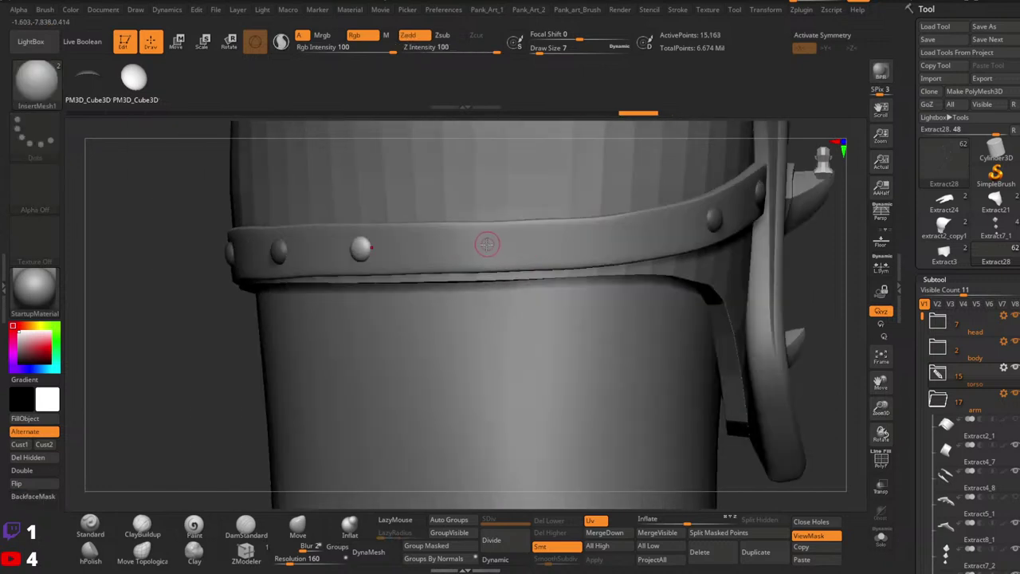
right_drag(498, 256, 607, 242)
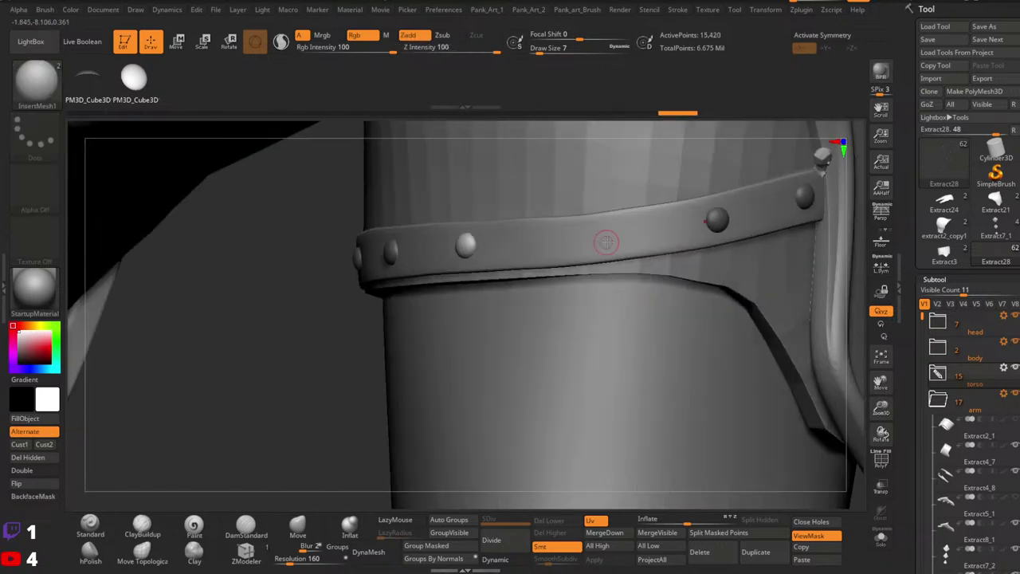
drag(609, 254, 601, 246)
Make the strap subtool Extract4_8 active, examine it in isolation with the Standard brush selected, and show the full model again.
ctrl+right_drag(692, 255, 546, 262)
alt+click(546, 263)
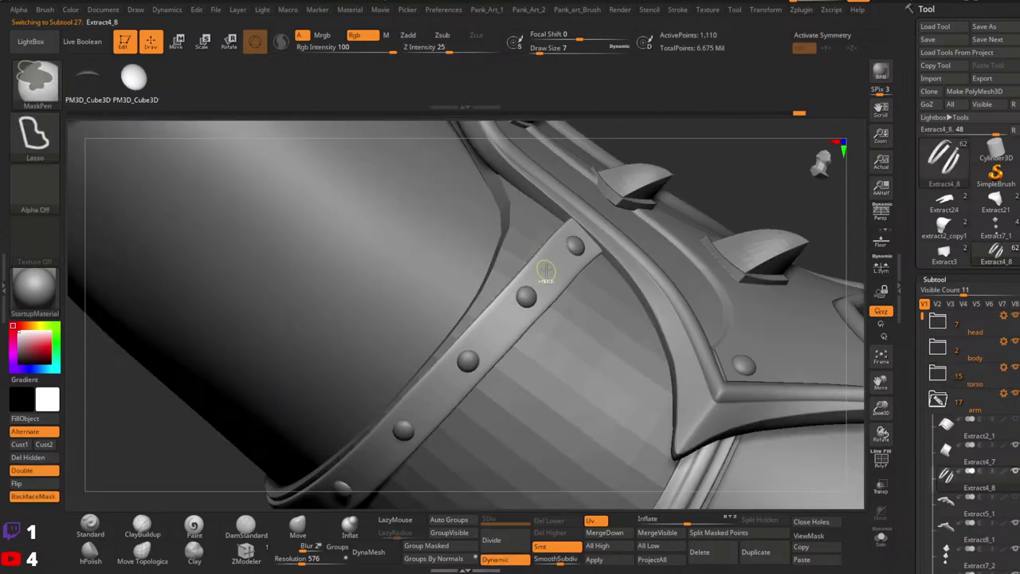
click(880, 542)
mouse_move(716, 419)
ctrl+right_down()
mouse_move(658, 330)
mouse_move(635, 328)
mouse_move(650, 332)
ctrl+right_up()
click(91, 525)
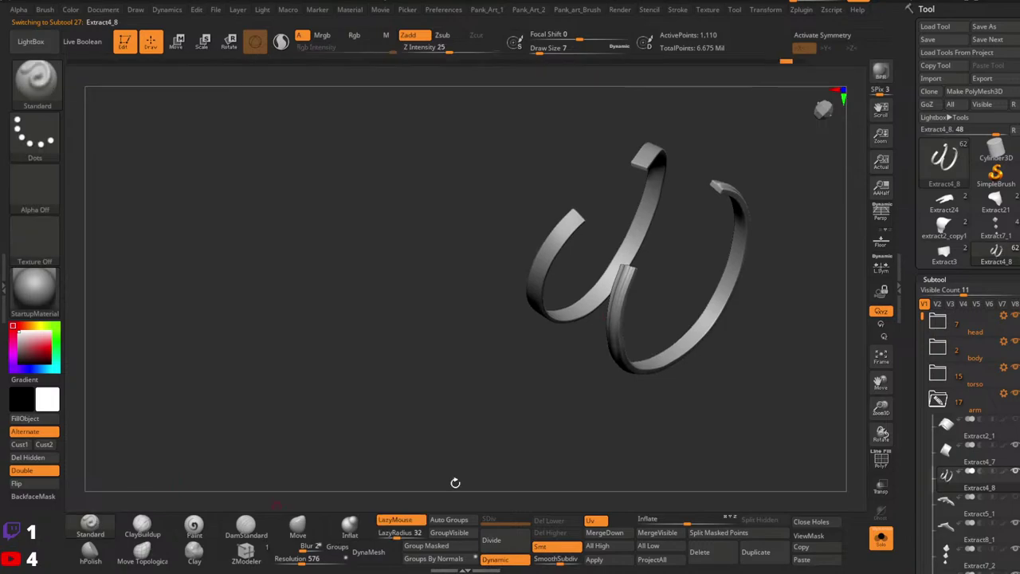
click(881, 547)
Try inserting rivets on the armor plate's pointed side corners with the InsertMesh1 brush, then undo them.
right_drag(585, 335, 757, 335)
ctrl+right_drag(736, 382, 678, 287)
right_drag(677, 286, 578, 295)
ctrl+right_drag(577, 295, 613, 320)
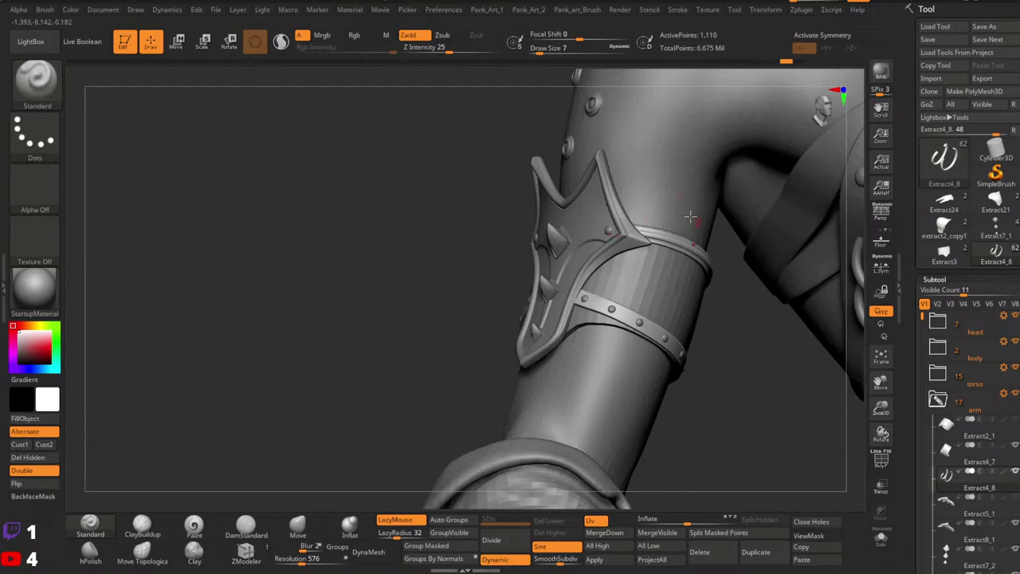
right_drag(690, 216, 623, 268)
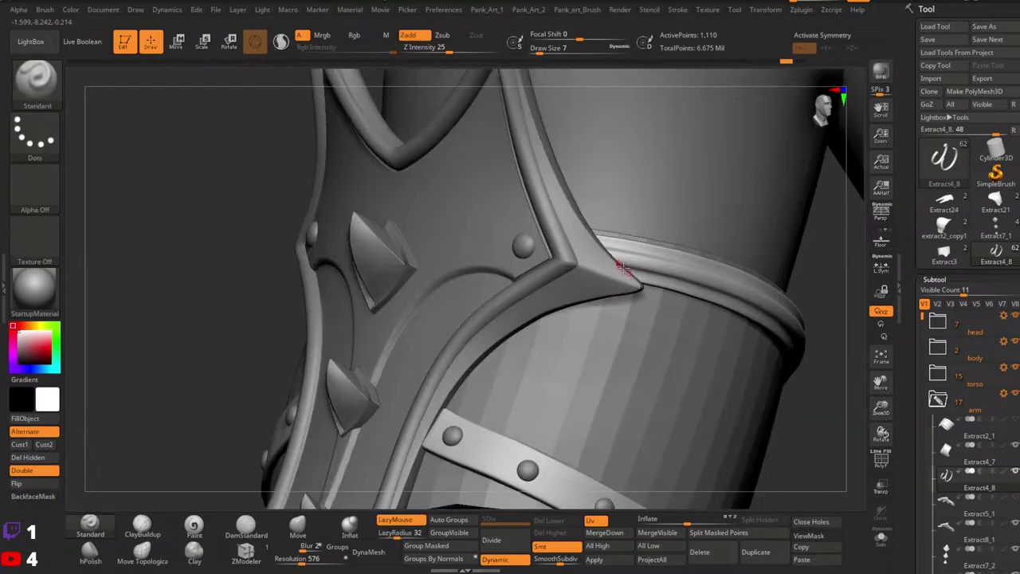
click(42, 91)
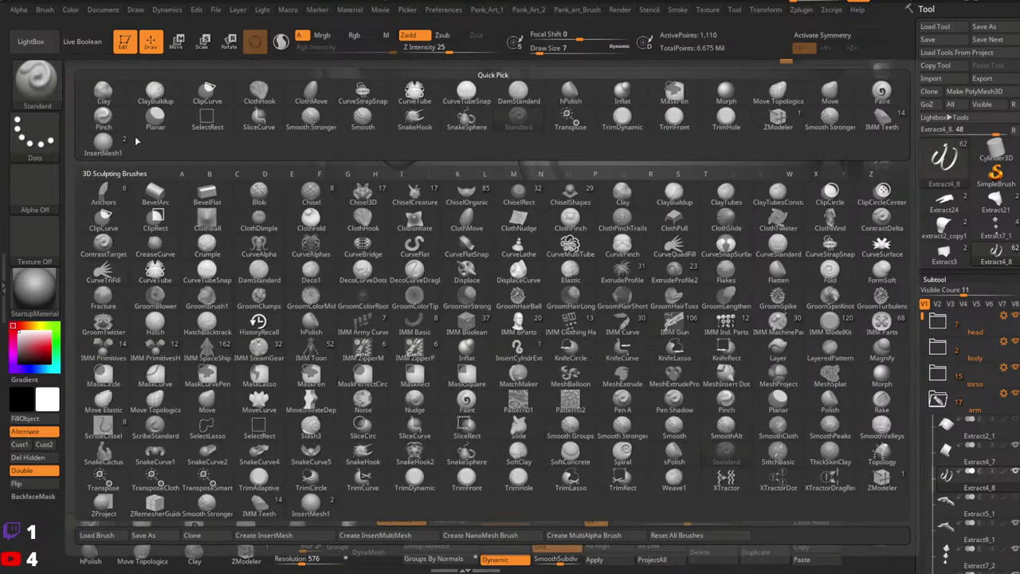
click(163, 161)
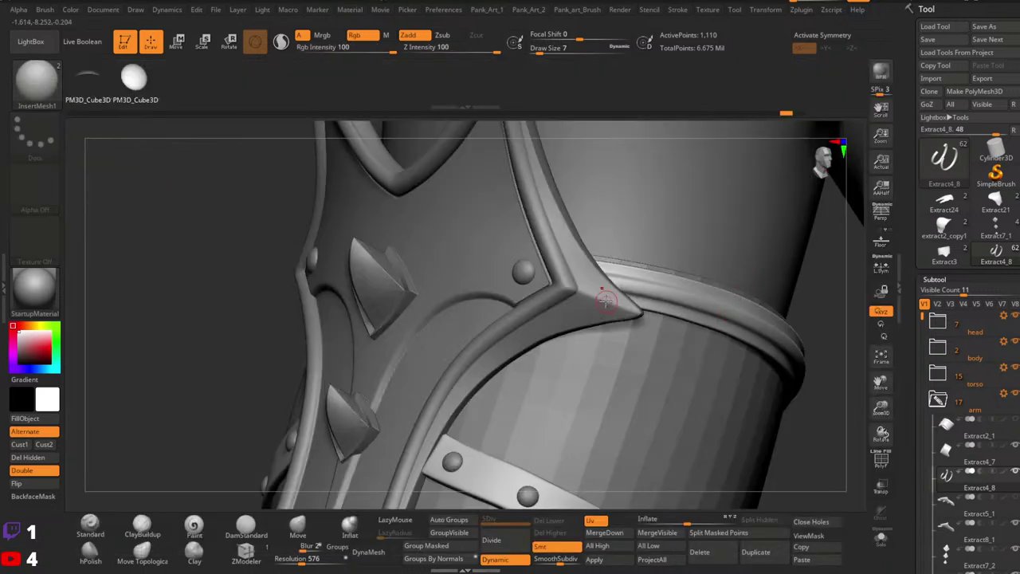
drag(620, 313, 621, 313)
right_drag(518, 301, 382, 267)
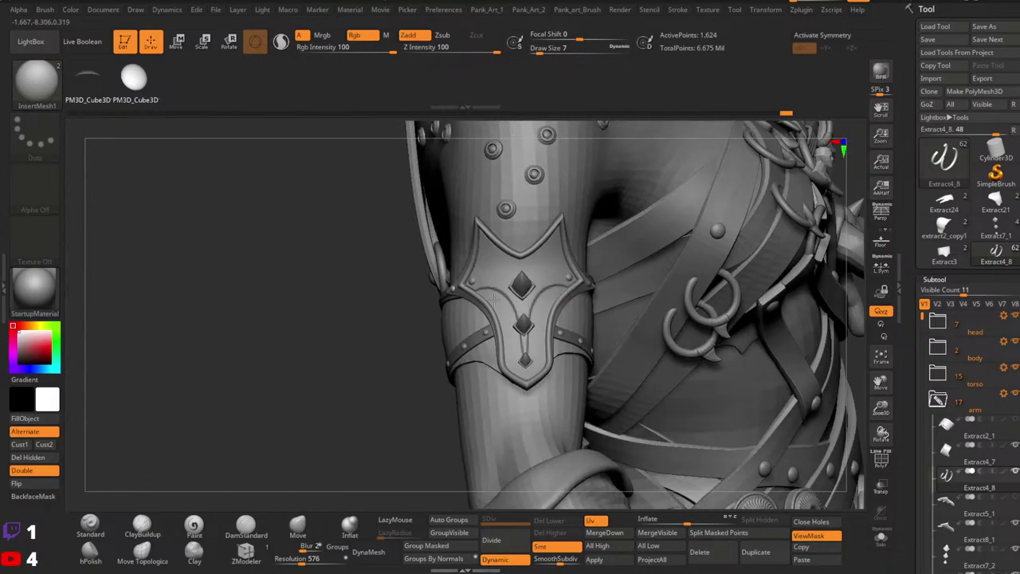
ctrl+right_drag(670, 247, 542, 323)
key(ctrl+z)
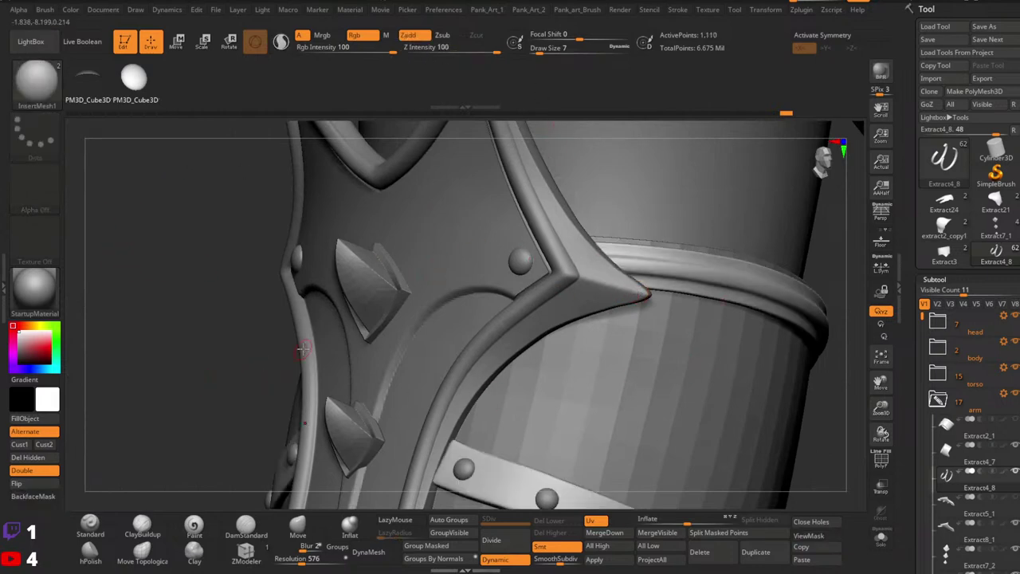
Make the rivet subtool Extract28 active and insert rivets on the armor plate's pointed side corners with InsertMesh1 at about 8.42 draw size.
click(89, 524)
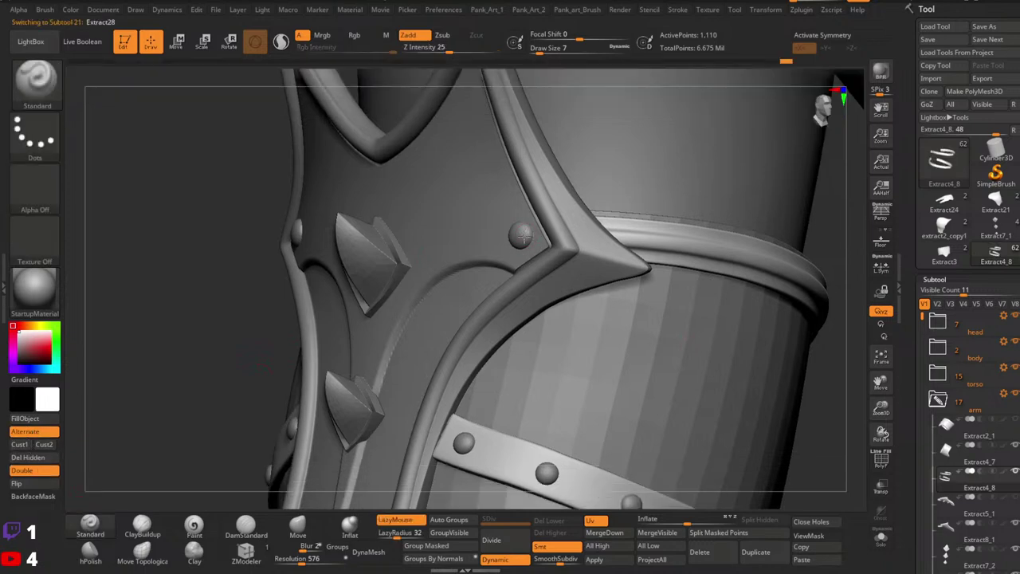
key(b)
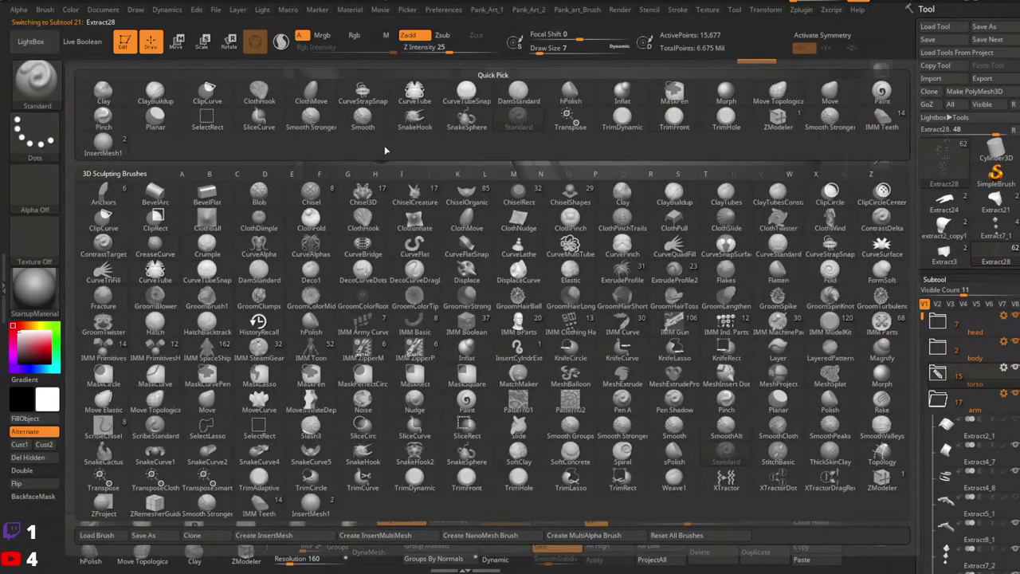
click(104, 145)
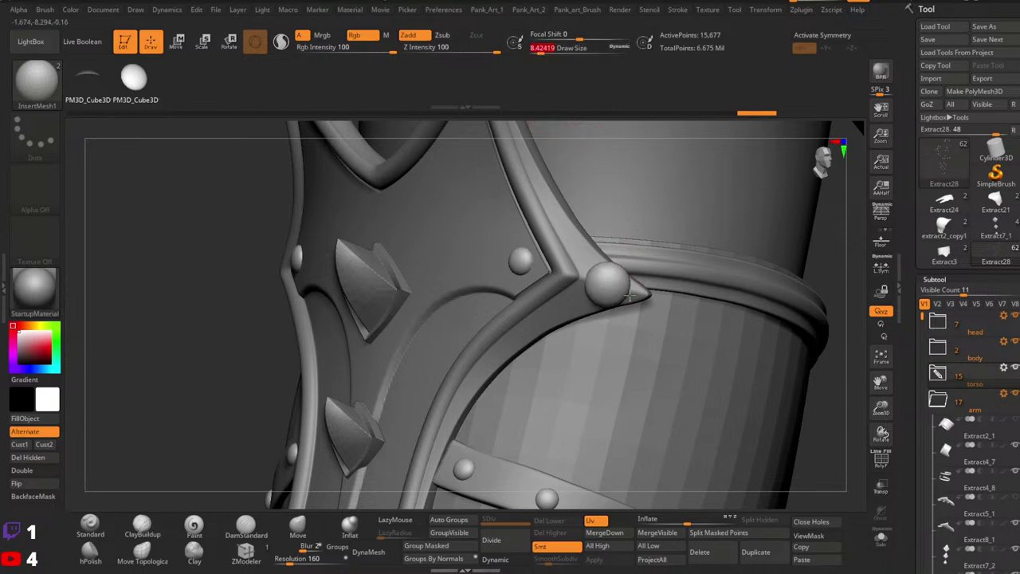
drag(629, 296, 621, 292)
ctrl+right_drag(637, 300, 584, 301)
drag(612, 314, 605, 307)
ctrl+right_drag(612, 311, 542, 143)
right_drag(629, 236, 662, 275)
right_drag(661, 275, 576, 273)
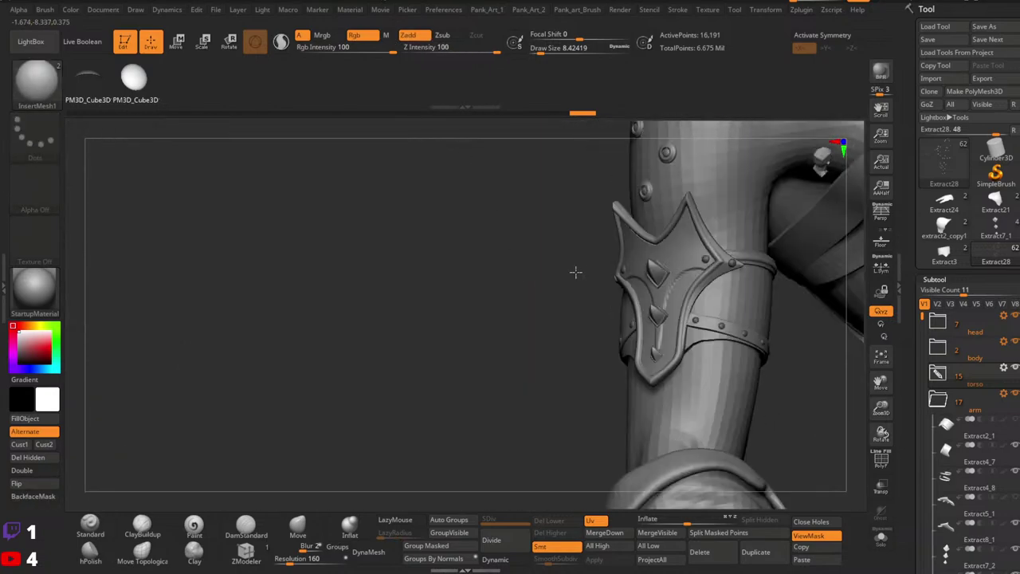
Examine the riveted upper-arm armor and the rest of the figure from the front, sides and back.
mouse_move(725, 265)
right_down()
mouse_move(643, 266)
mouse_move(680, 282)
mouse_move(717, 276)
right_up()
ctrl+right_drag(717, 275, 620, 292)
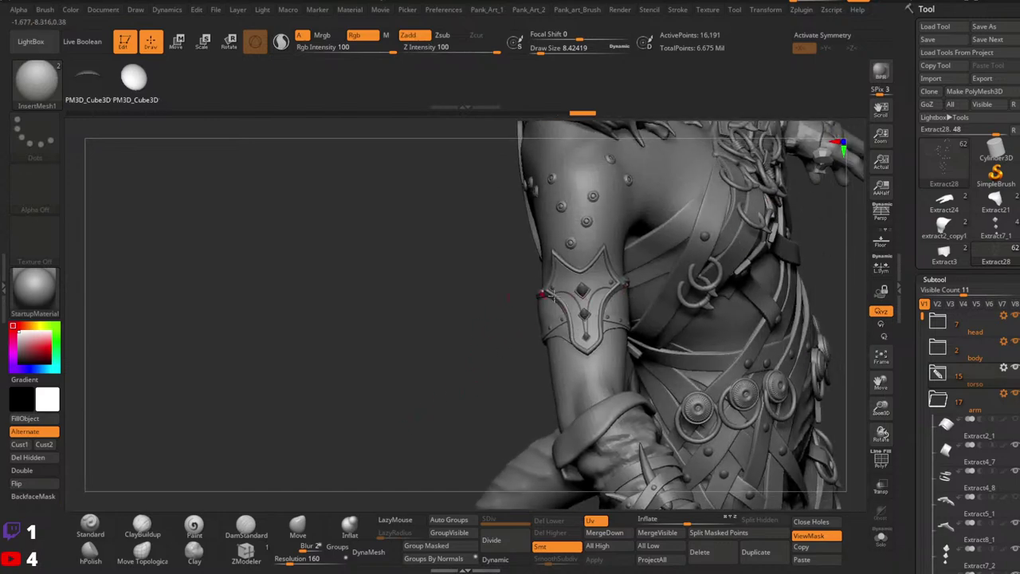
right_drag(555, 318, 481, 320)
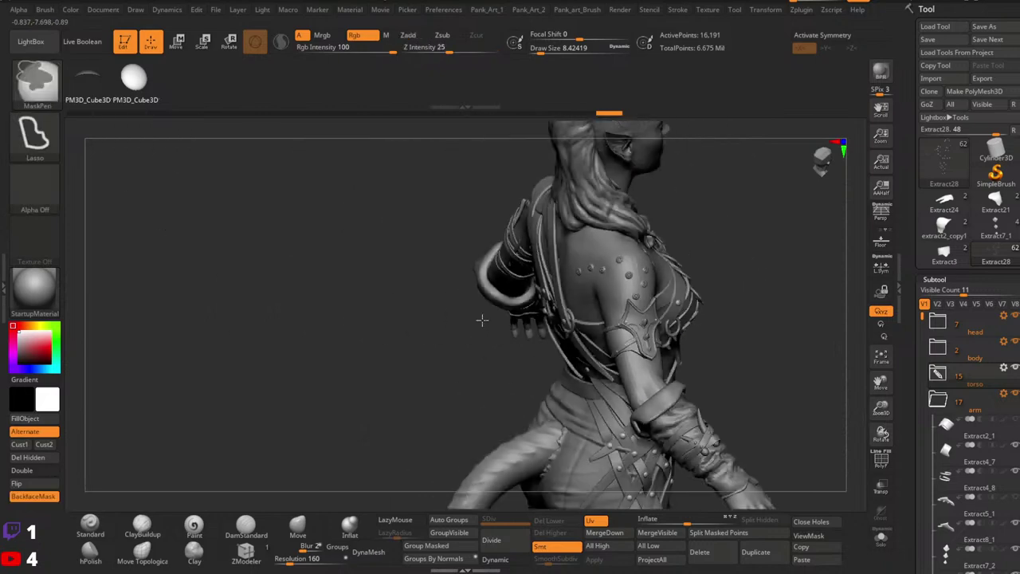
right_drag(564, 336, 435, 272)
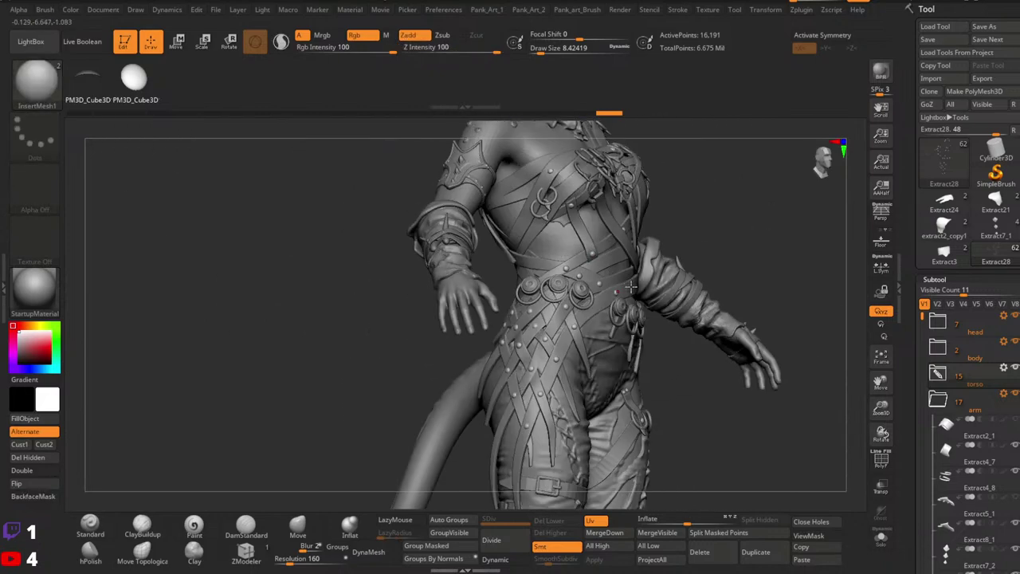
right_drag(526, 304, 606, 359)
right_drag(550, 331, 749, 359)
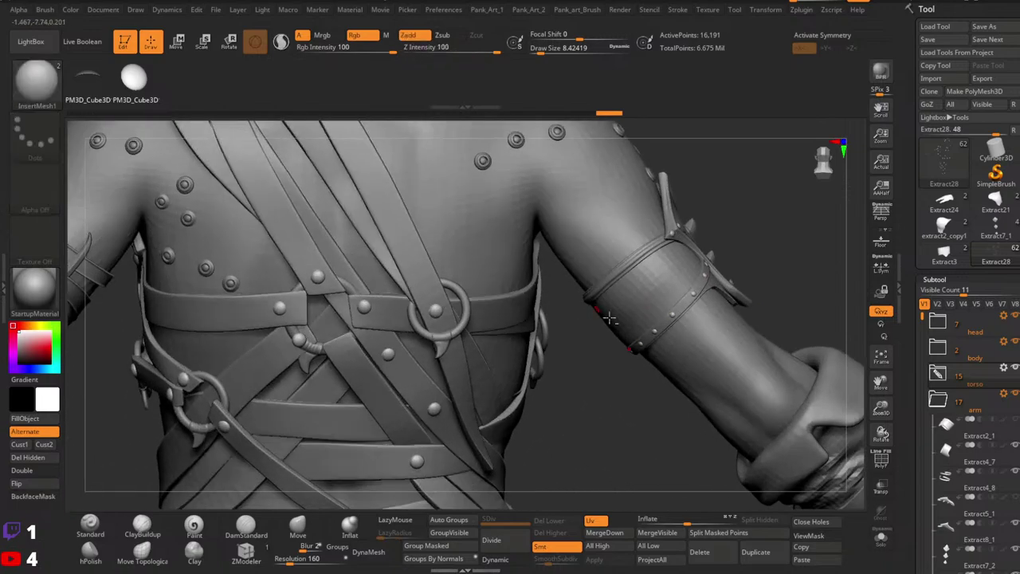
ctrl+right_drag(609, 318, 635, 351)
ctrl+right_drag(635, 305, 498, 318)
mouse_move(637, 358)
ctrl+right_down()
mouse_move(649, 315)
mouse_move(580, 171)
mouse_move(609, 164)
mouse_move(589, 168)
mouse_move(567, 374)
mouse_move(609, 368)
mouse_move(536, 360)
ctrl+right_up()
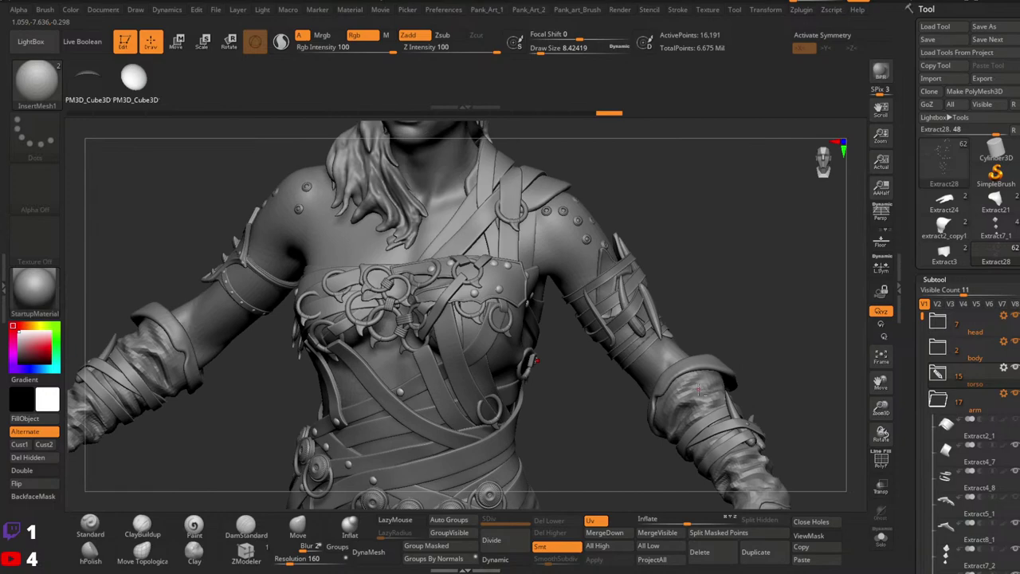
Switch to the Standard brush, pick through the sleeve and arm armor pieces, and make the arm cuff subtool Extract4_7 active.
alt+click(698, 390)
click(100, 524)
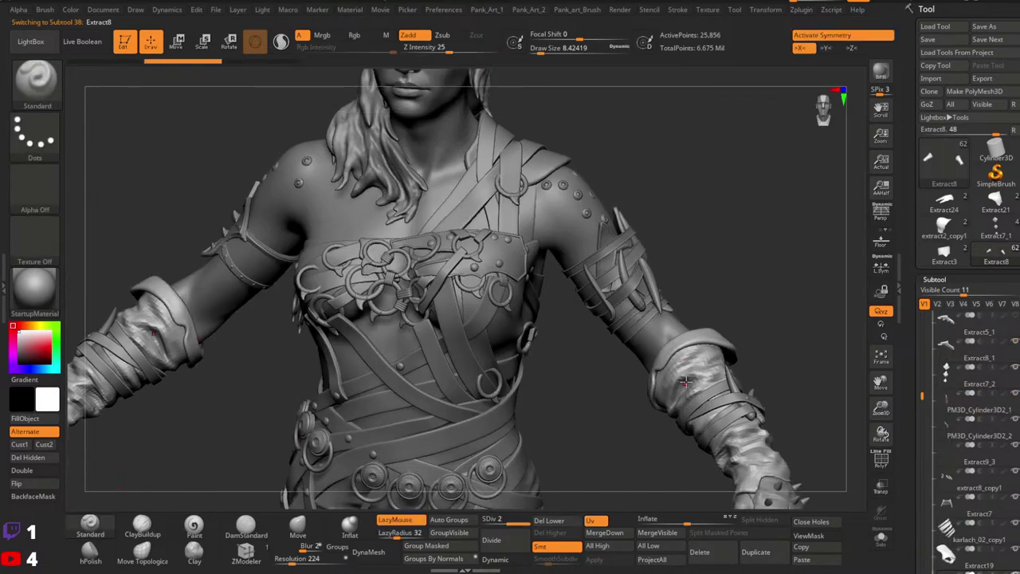
right_drag(614, 375, 357, 355)
alt+click(664, 324)
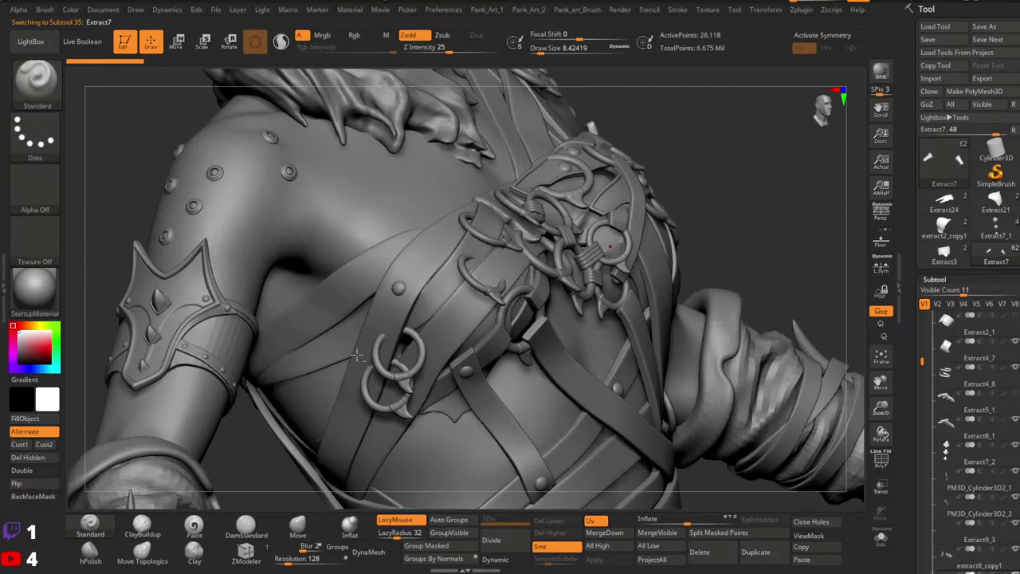
alt+click(178, 328)
alt+right_drag(280, 319, 673, 330)
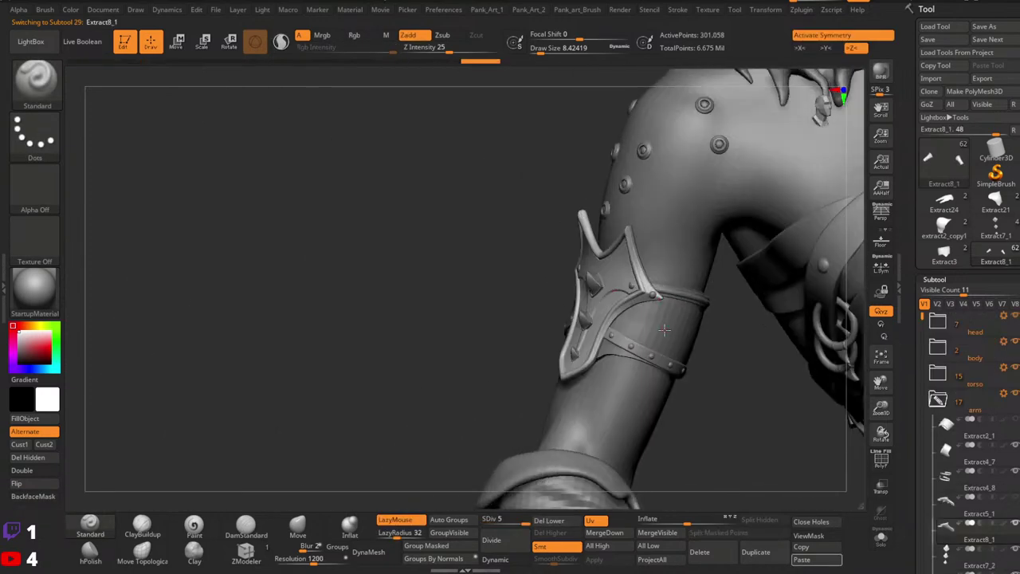
alt+click(663, 330)
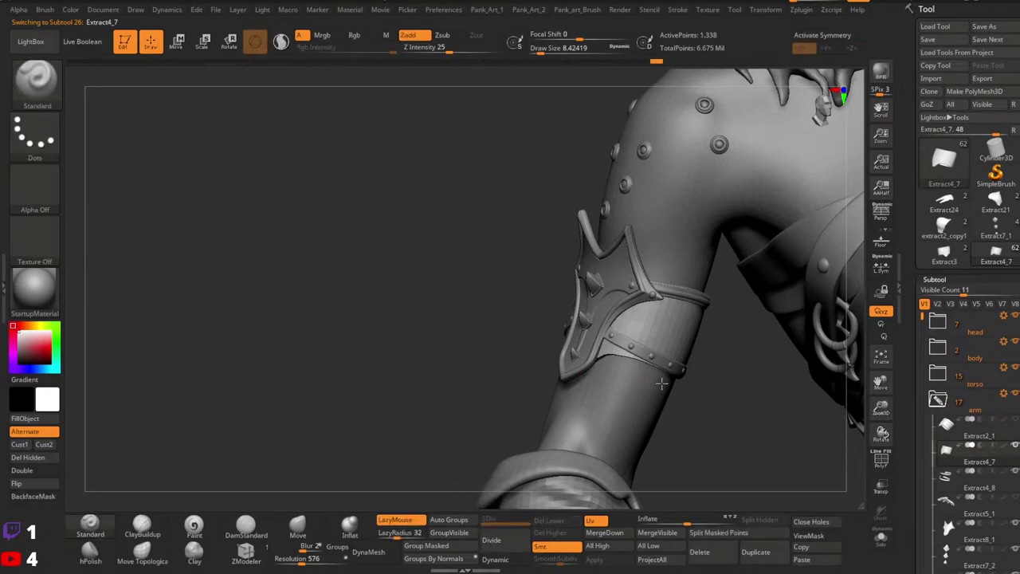
right_drag(687, 413, 668, 360)
right_drag(667, 361, 599, 378)
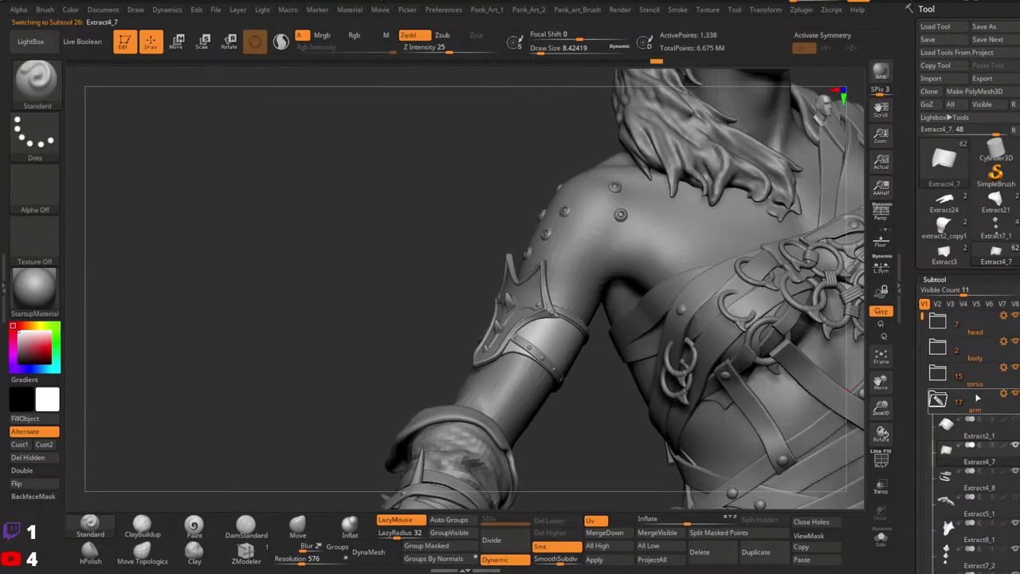
Hide everything except the earlier arm plate Extract5_1 and make that subtool active.
drag(906, 478, 902, 413)
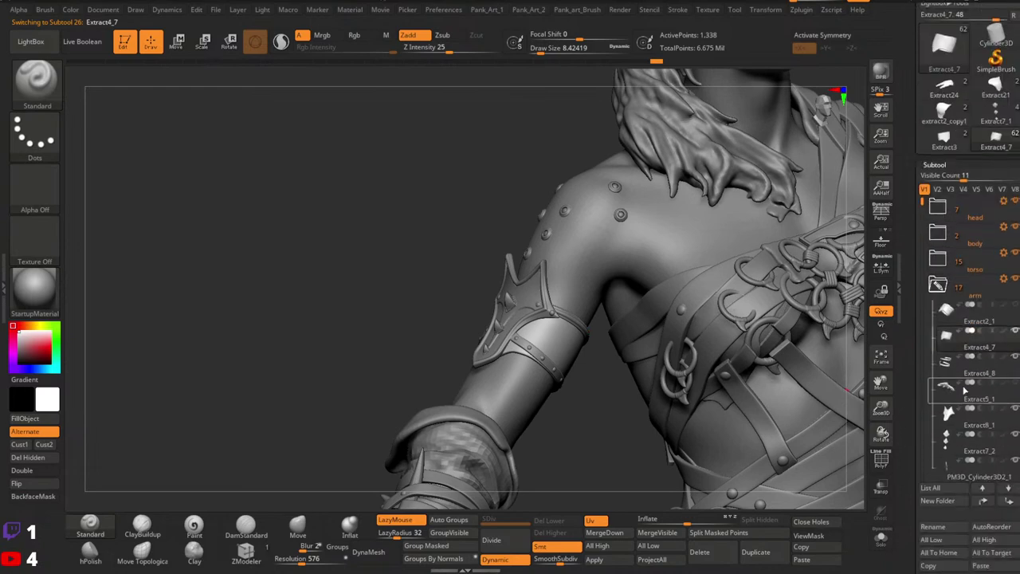
mouse_move(968, 390)
click(1015, 384)
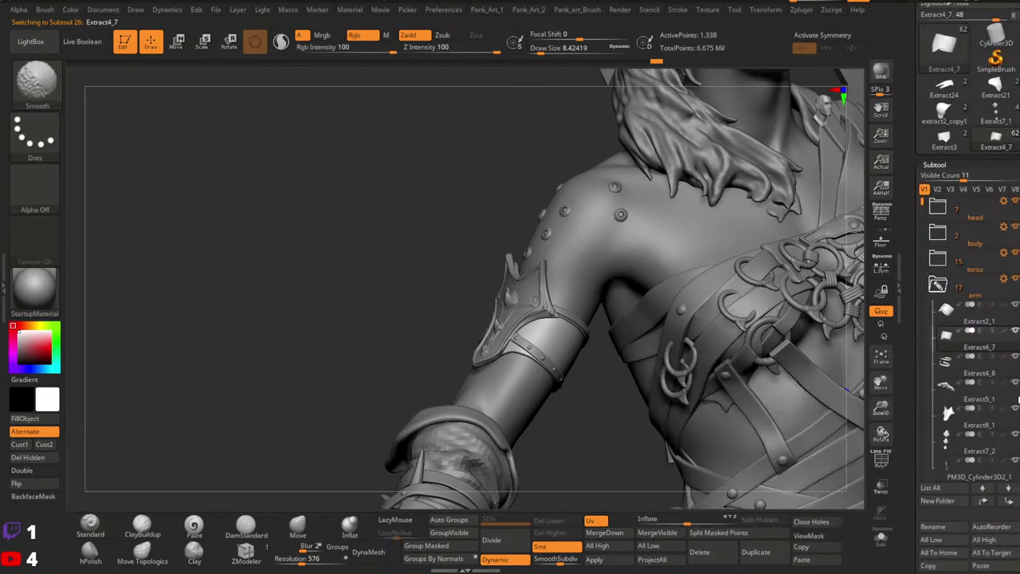
click(1016, 330)
click(1016, 385)
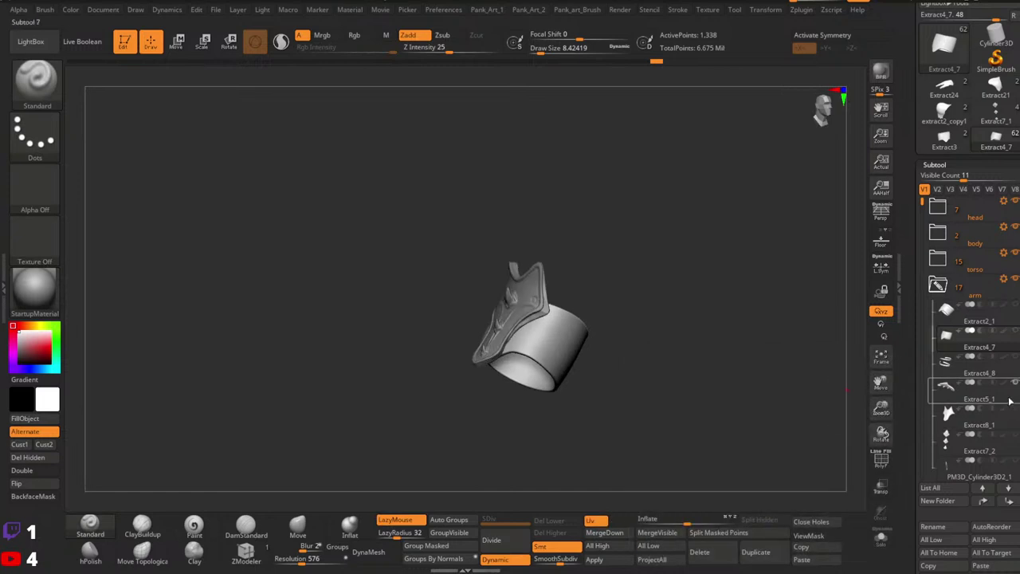
right_drag(568, 370, 605, 382)
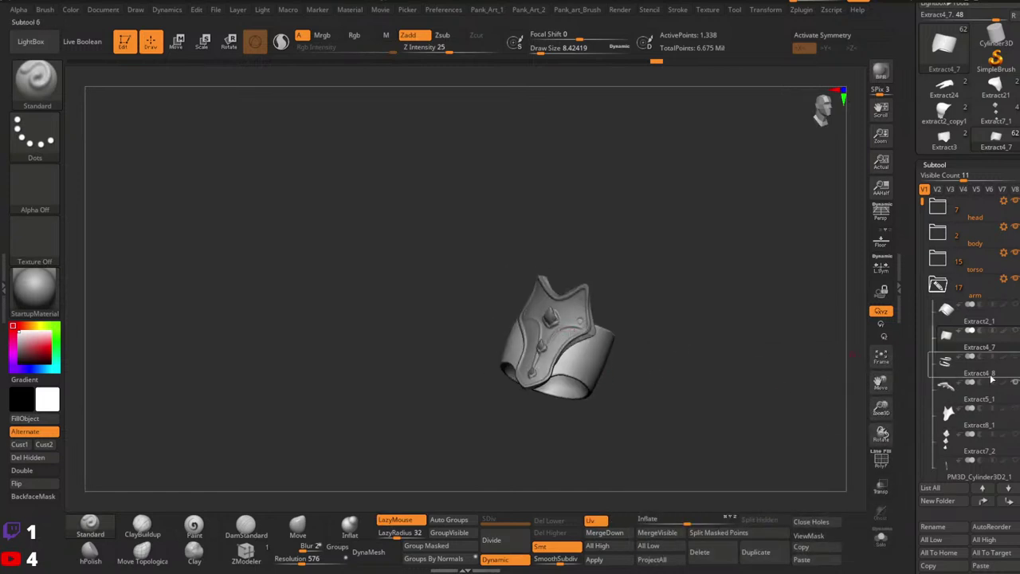
click(951, 400)
mouse_move(968, 347)
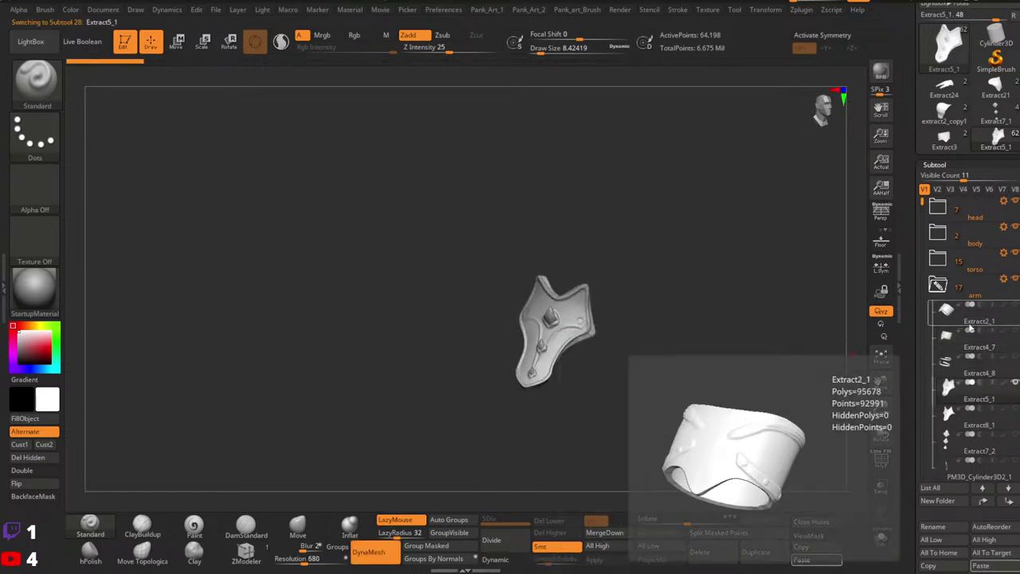
Show the cuff Extract2_1 with the plate, enlarge them, and leave a canvas snapshot of both beside the model.
click(1016, 306)
right_drag(682, 344, 398, 343)
ctrl+right_drag(399, 342, 470, 363)
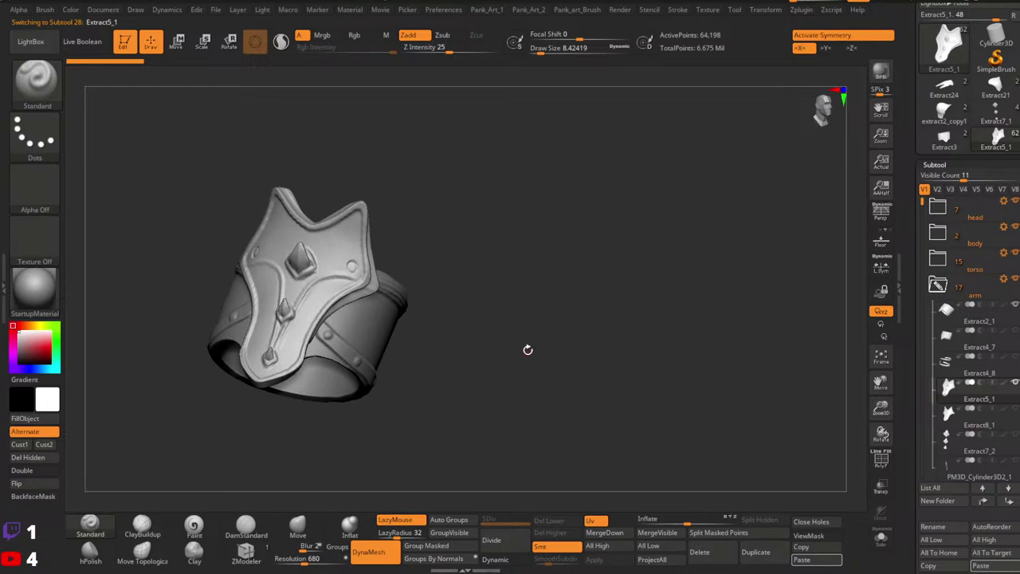
alt+right_drag(750, 379, 899, 383)
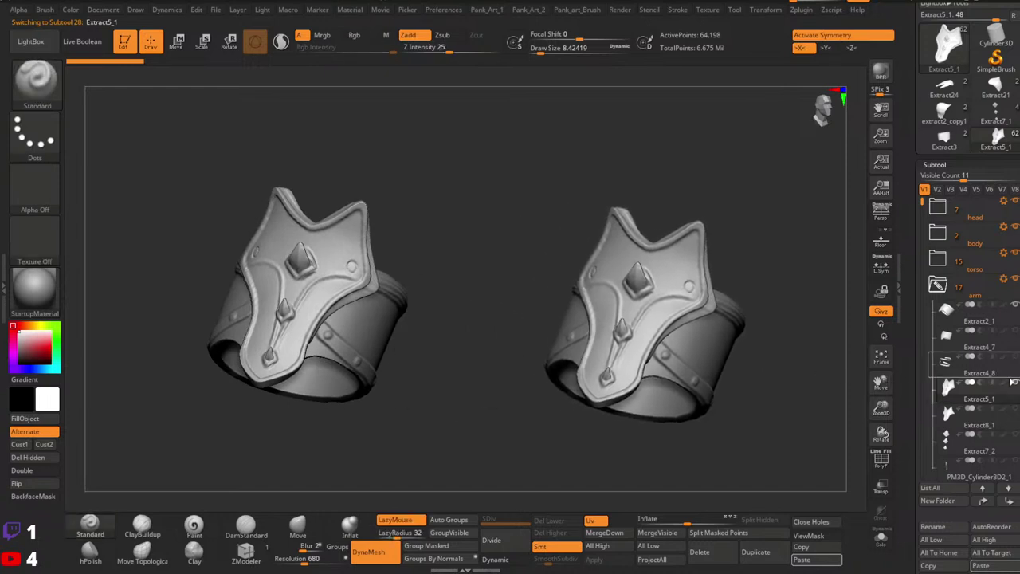
Show the full model again with Extract5_1 and Extract2_1 hidden, and make the body subtool active.
click(1016, 338)
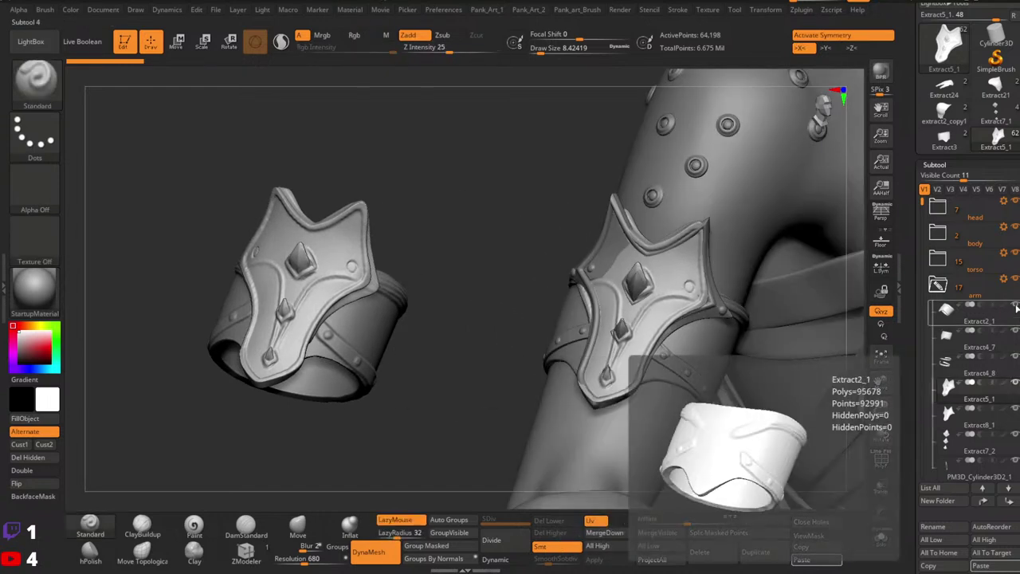
alt+click(600, 430)
mouse_move(704, 381)
ctrl+right_down()
mouse_move(625, 357)
mouse_move(683, 345)
mouse_move(626, 362)
mouse_move(610, 331)
mouse_move(599, 345)
mouse_move(682, 358)
mouse_move(599, 347)
mouse_move(701, 353)
mouse_move(676, 348)
mouse_move(684, 341)
mouse_move(594, 340)
mouse_move(722, 353)
mouse_move(724, 369)
mouse_move(759, 362)
ctrl+right_up()
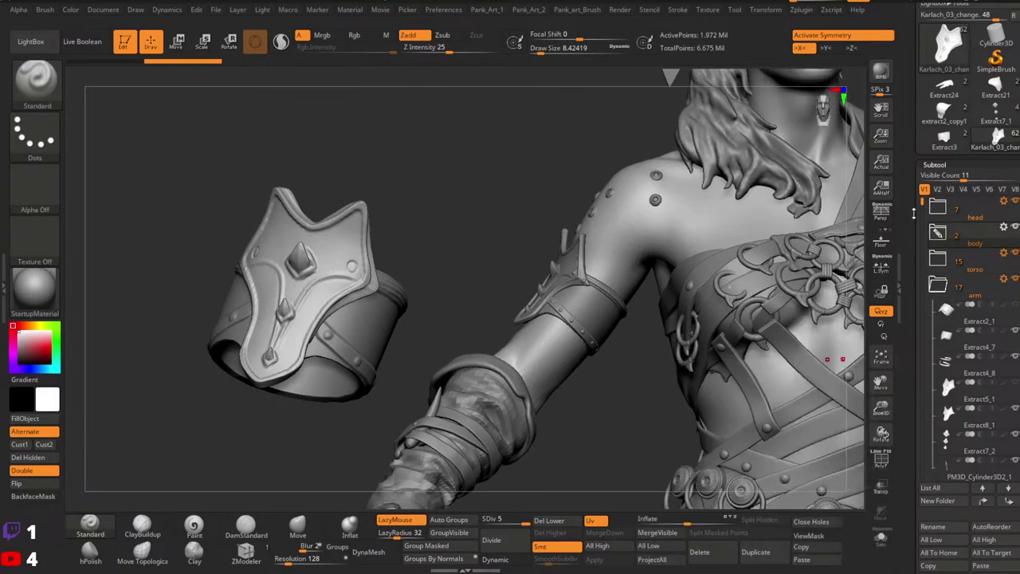
mouse_move(678, 343)
ctrl+right_down()
mouse_move(680, 367)
mouse_move(550, 450)
mouse_move(581, 452)
mouse_move(433, 477)
ctrl+right_up()
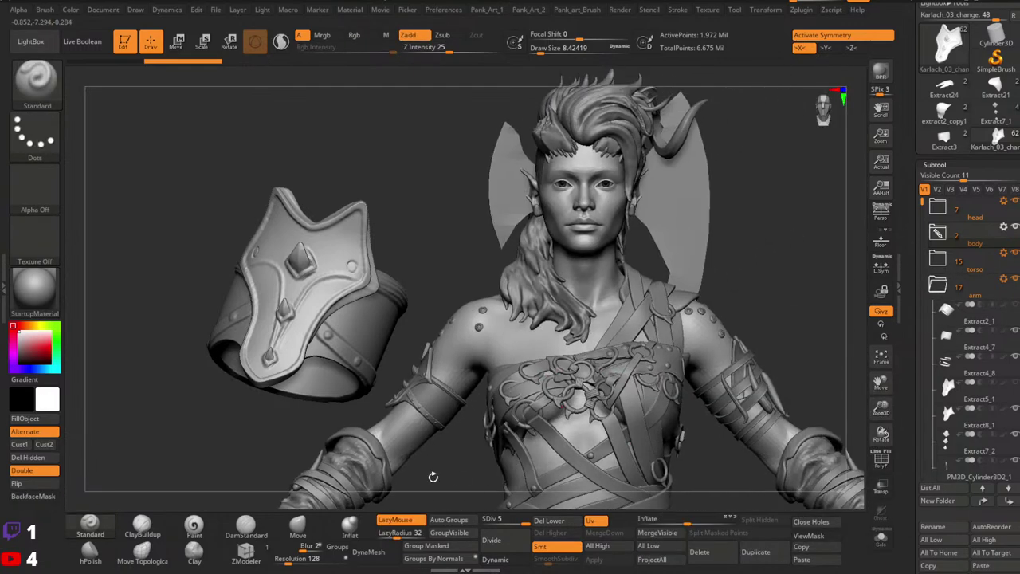
mouse_move(690, 402)
ctrl+right_down()
mouse_move(706, 369)
mouse_move(693, 368)
ctrl+right_up()
Isolate the base chest piece Extract23_01 and leave a canvas snapshot of it below the arm armor snapshot.
alt+click(718, 364)
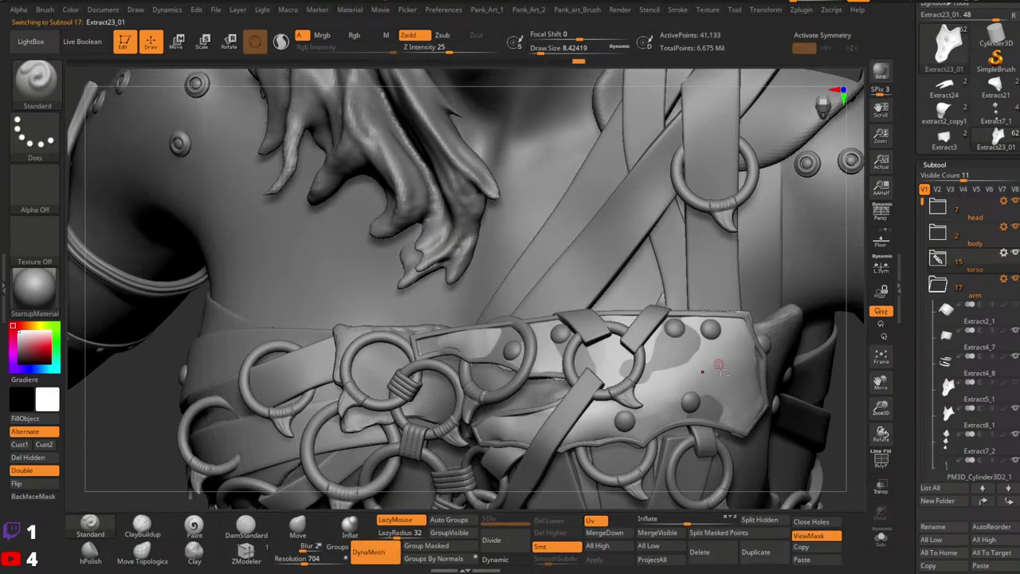
click(880, 545)
ctrl+right_drag(773, 396, 374, 468)
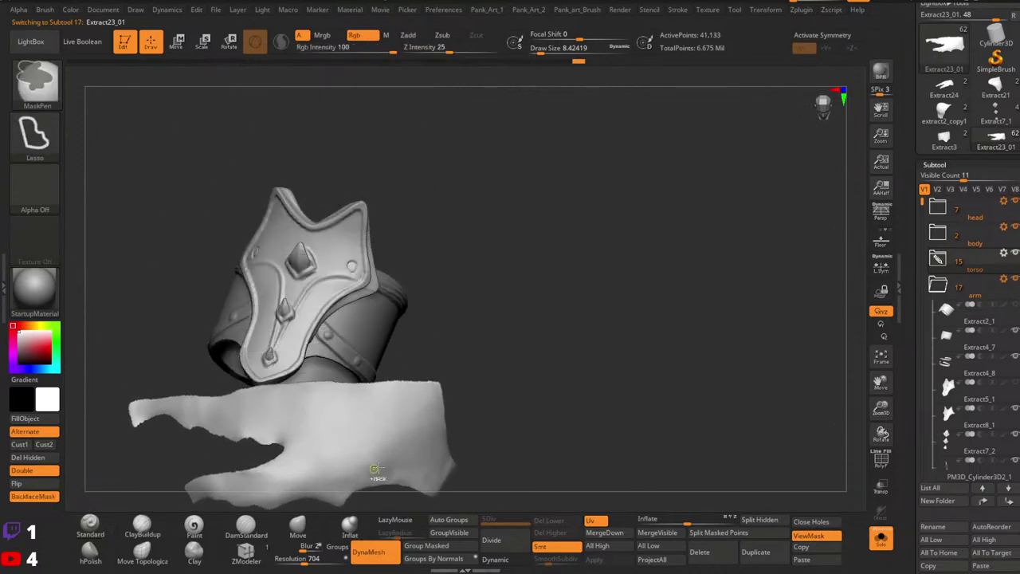
mouse_move(459, 424)
alt+right_down()
mouse_move(465, 431)
mouse_move(460, 415)
alt+right_up()
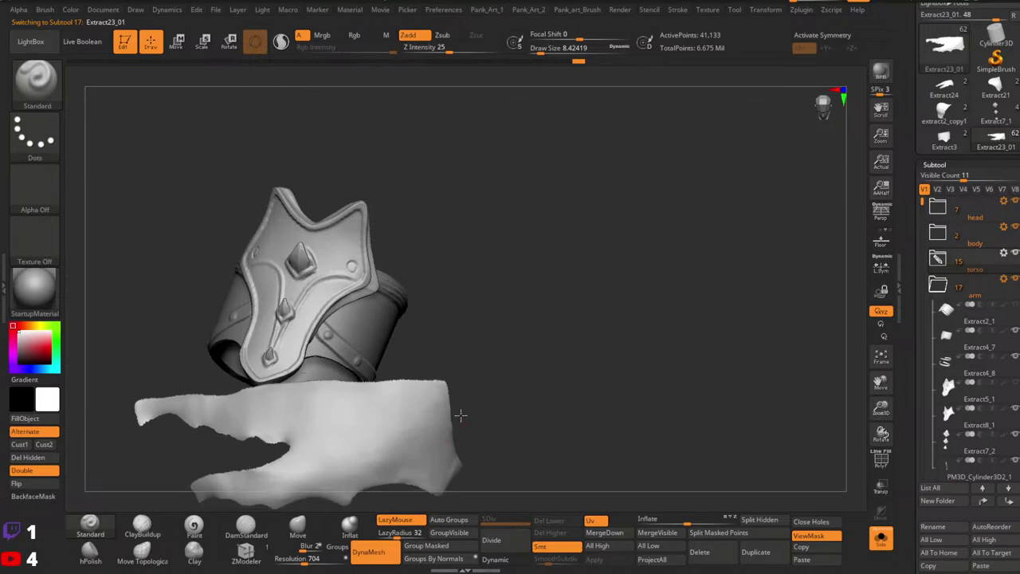
Show the full model again, expand the torso folder instead of the arm folder, and make the detailed chest plate Extract25_02 active.
click(882, 539)
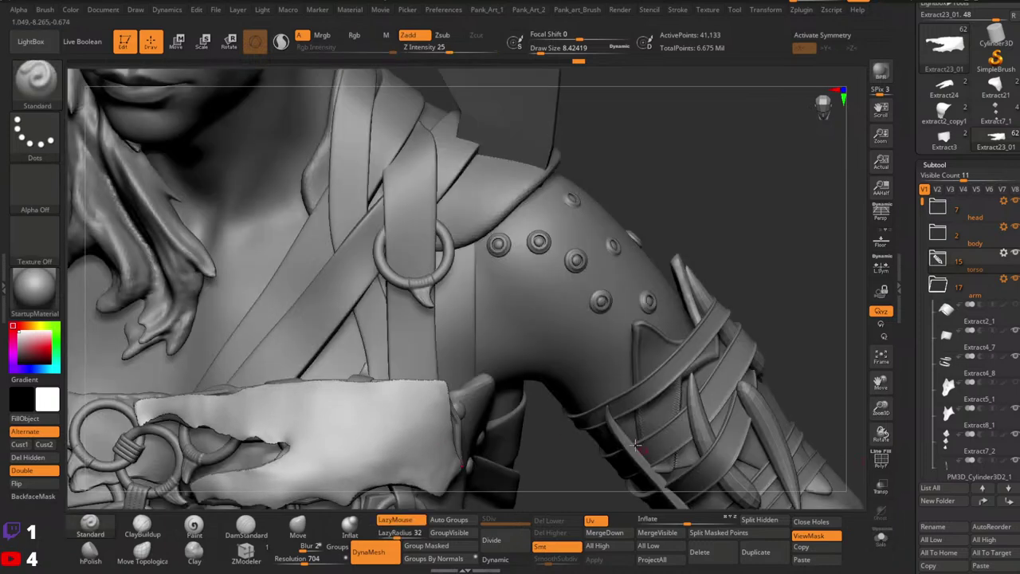
alt+right_drag(547, 428, 846, 344)
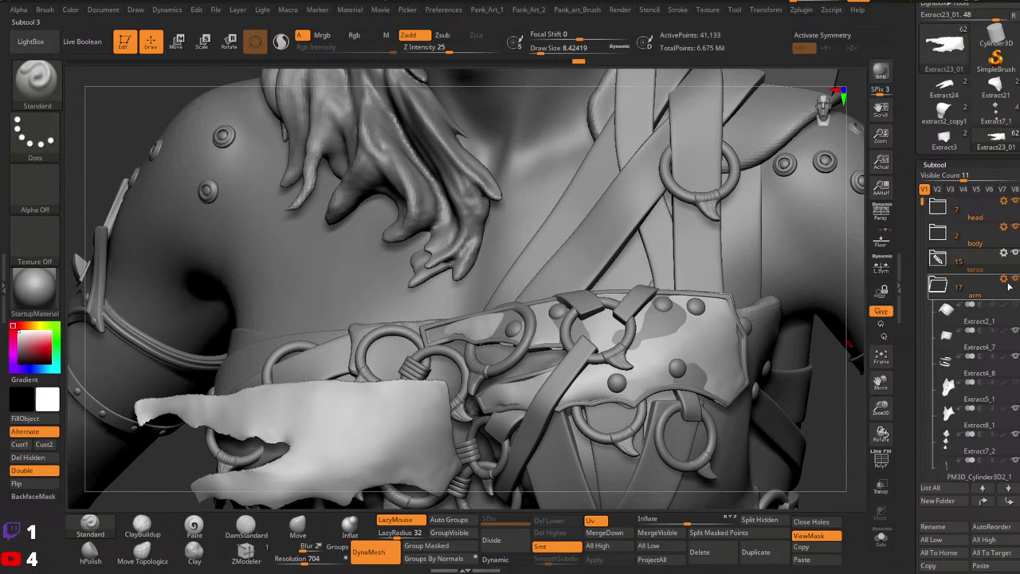
click(938, 287)
click(938, 260)
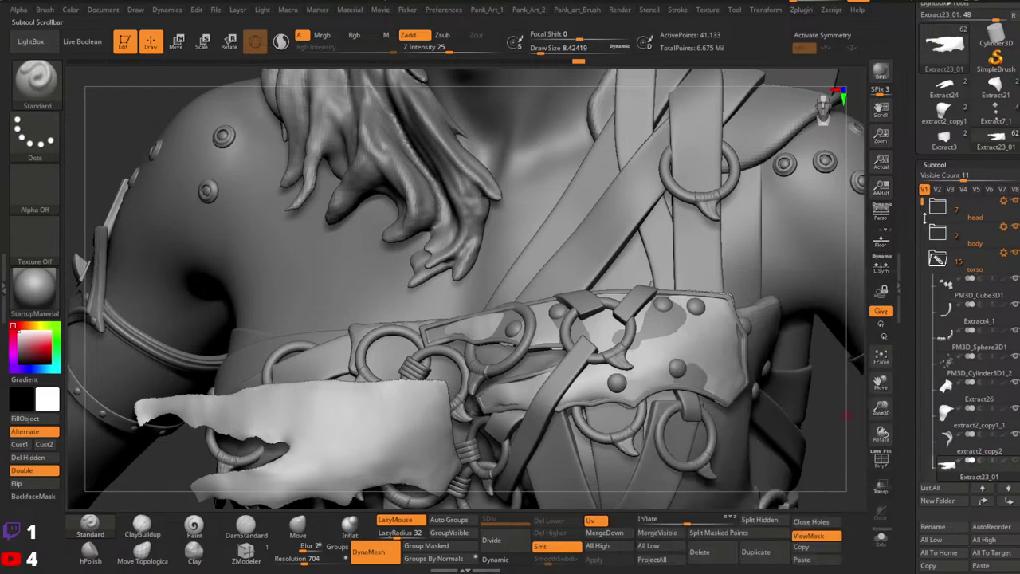
click(955, 368)
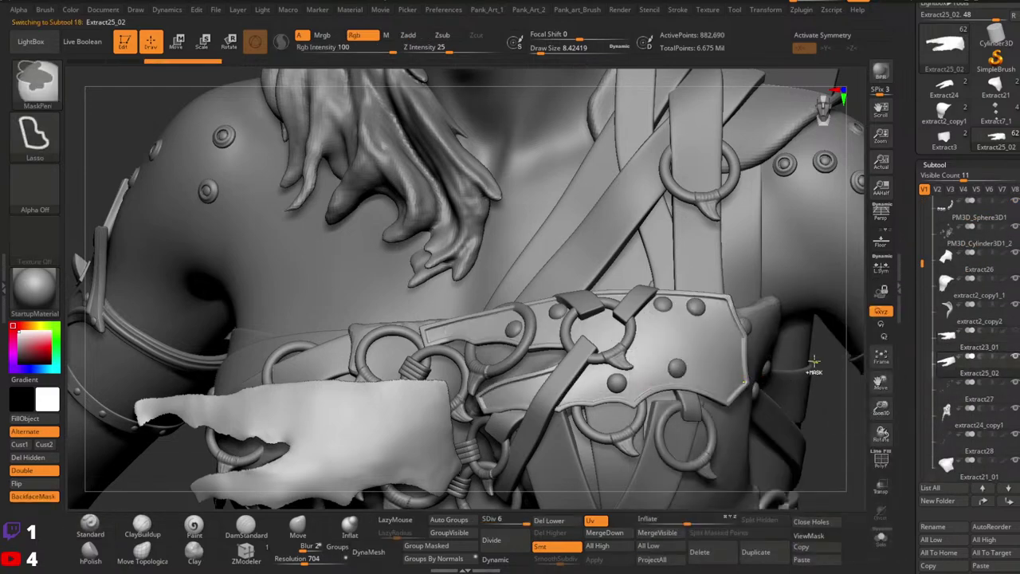
mouse_move(813, 362)
ctrl+right_down()
mouse_move(705, 342)
mouse_move(671, 384)
mouse_move(626, 397)
mouse_move(645, 419)
ctrl+right_up()
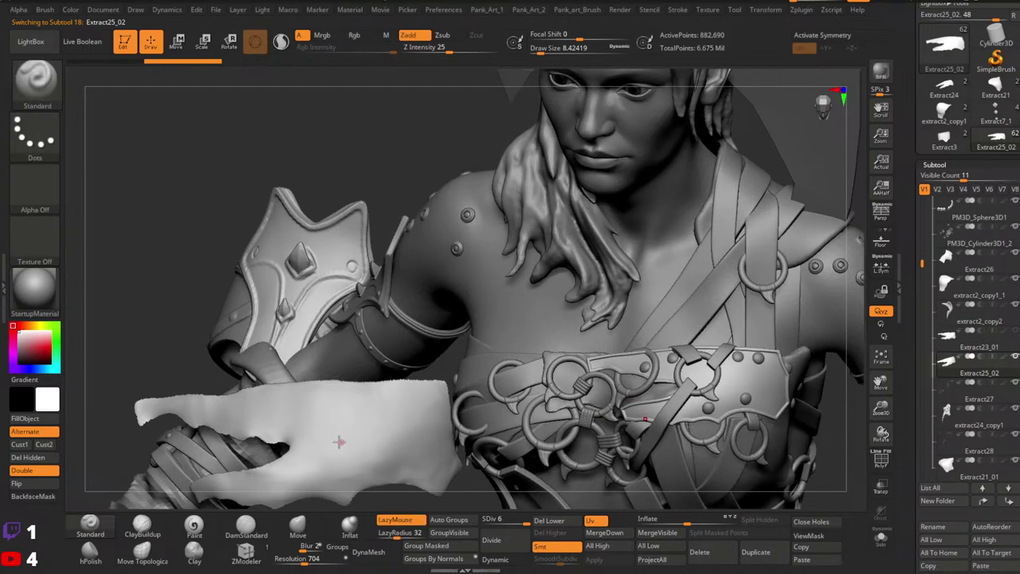
mouse_move(547, 436)
right_down()
mouse_move(763, 381)
mouse_move(734, 399)
mouse_move(751, 358)
mouse_move(765, 376)
mouse_move(801, 371)
mouse_move(644, 363)
right_up()
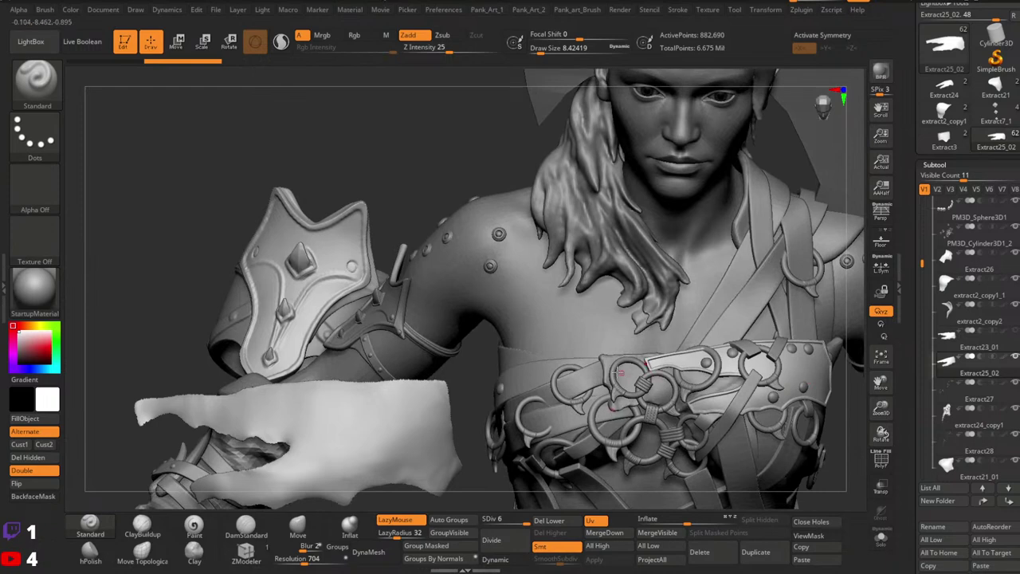
Isolate the base chest piece Extract26, leave a canvas snapshot of it above the arm armor snapshot, and show the full model again.
alt+click(607, 372)
click(880, 539)
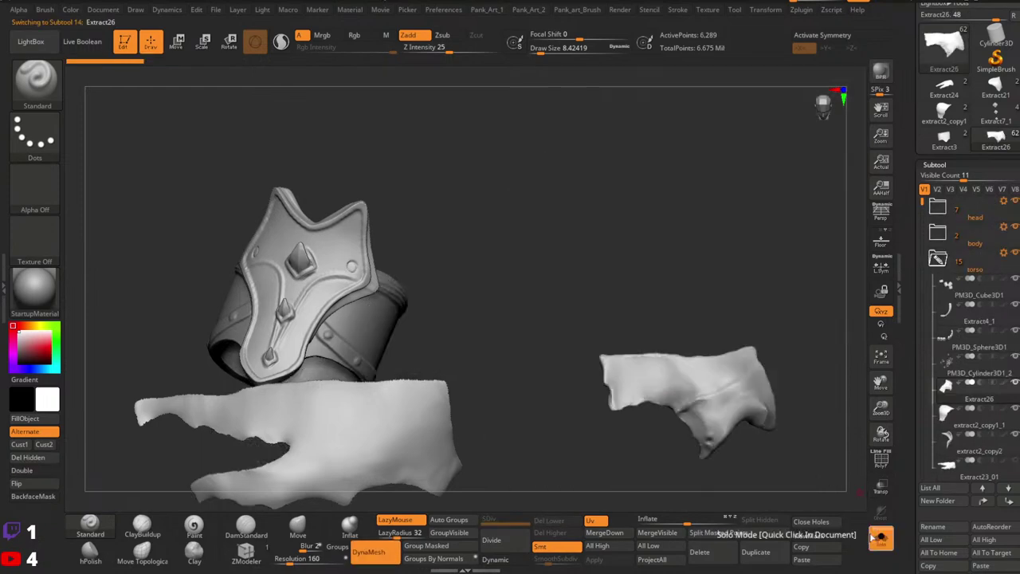
mouse_move(759, 433)
alt+mouse_down()
mouse_move(295, 185)
mouse_move(245, 206)
alt+mouse_up()
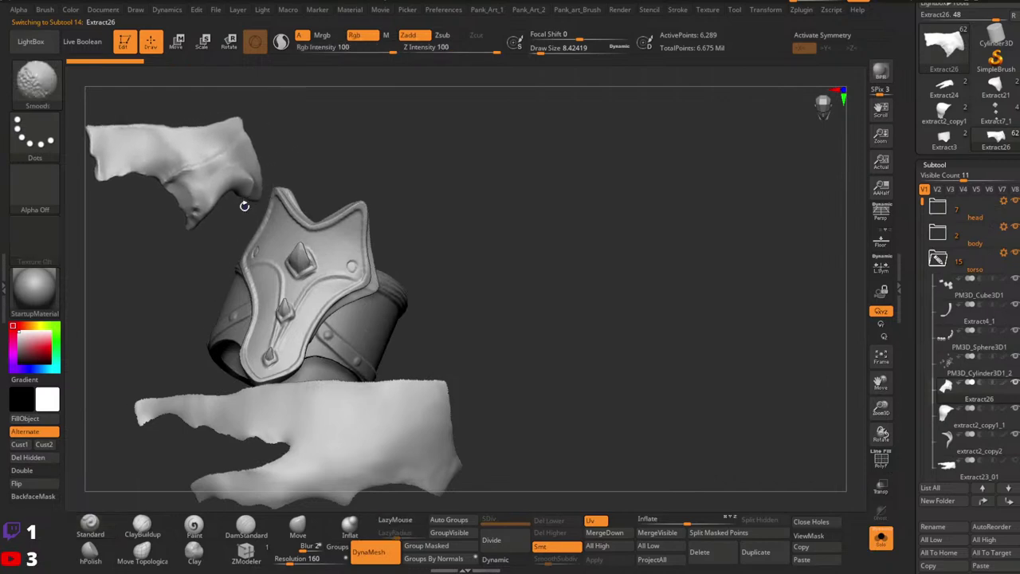
click(881, 537)
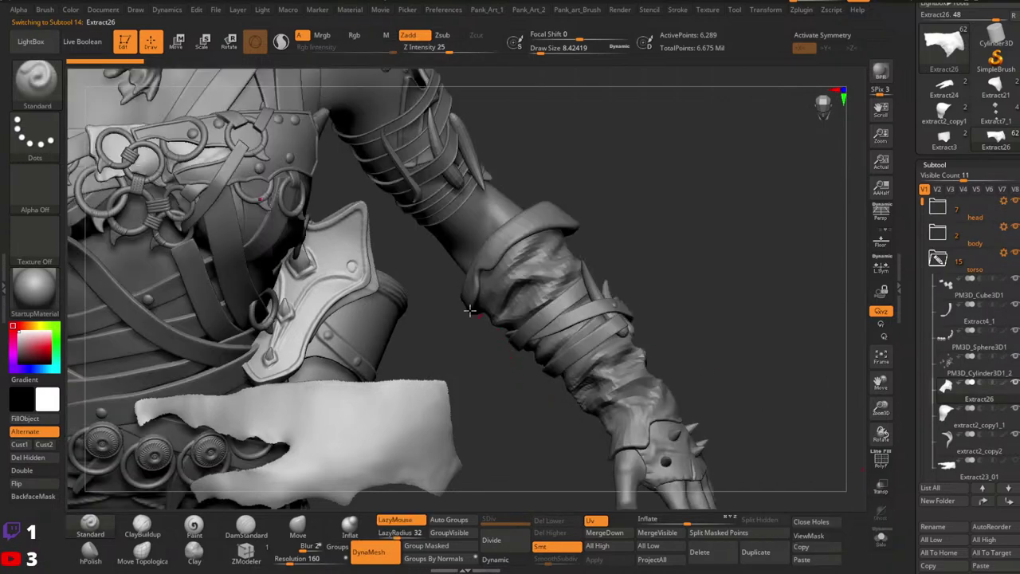
drag(439, 313, 558, 369)
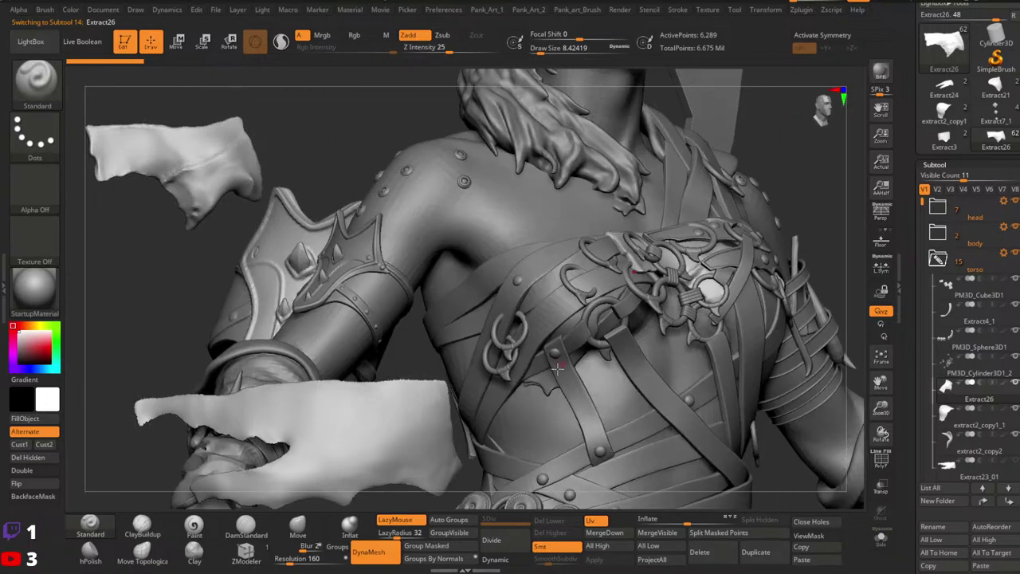
Make the chest piece extract2_copy2 active, examine its shape in isolation, and show the full model again.
alt+click(547, 385)
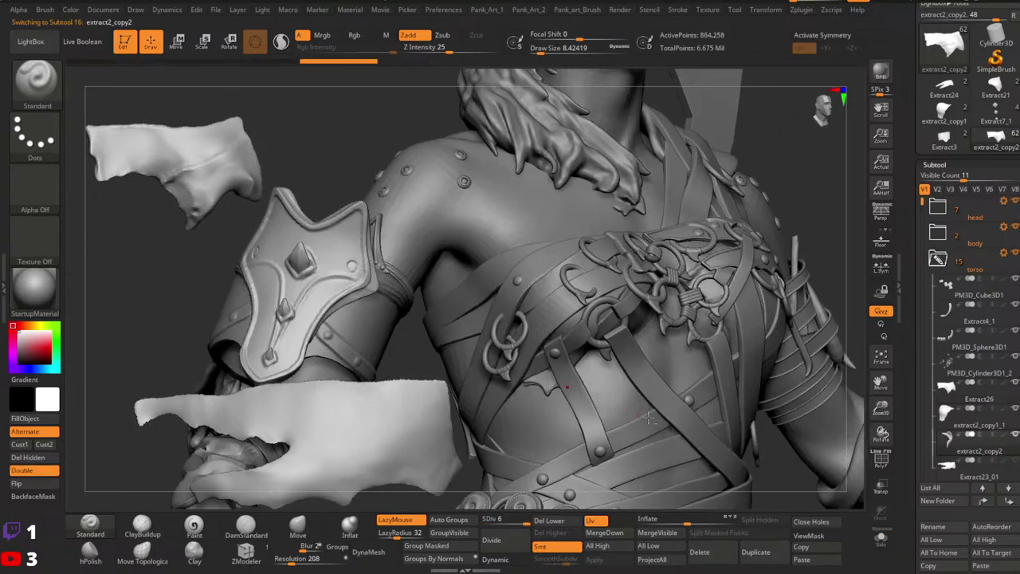
click(882, 539)
drag(586, 357, 651, 417)
alt+drag(646, 379, 631, 387)
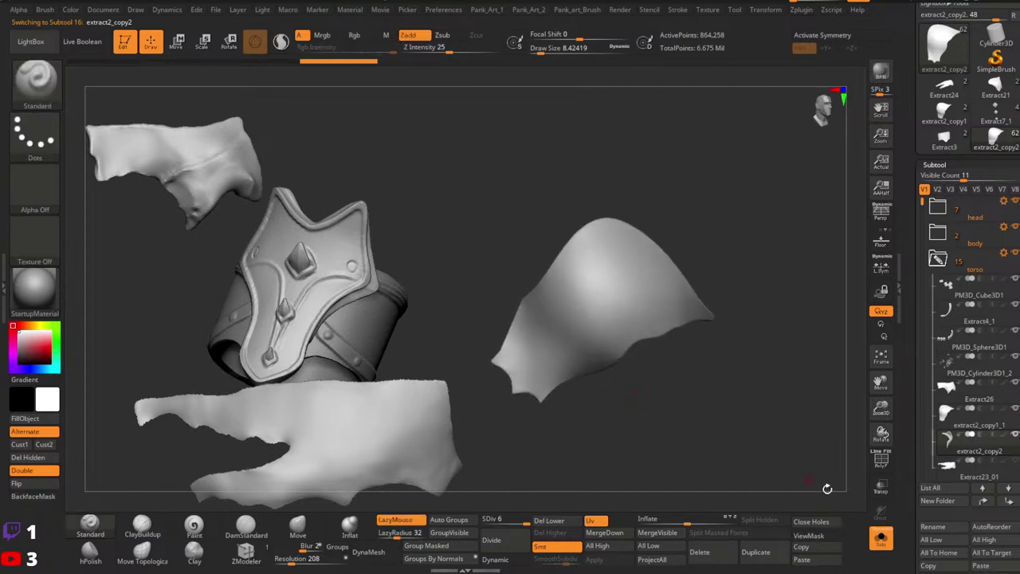
click(881, 541)
Isolate and enlarge the base breast piece Extract21_01, leave a canvas snapshot of it beside the arm armor, and show the full model again.
alt+right_drag(636, 374, 670, 316)
alt+click(614, 356)
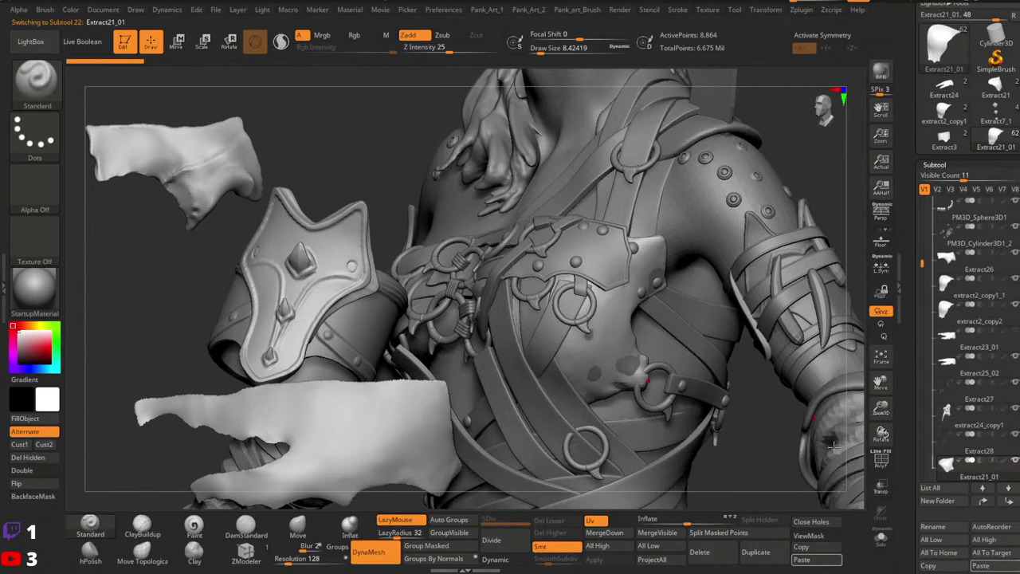
click(877, 539)
right_drag(765, 418, 630, 369)
mouse_move(629, 370)
alt+right_down()
mouse_move(563, 312)
mouse_move(592, 301)
mouse_move(575, 275)
mouse_move(662, 371)
mouse_move(763, 452)
alt+right_up()
key(shift)
key(shift+s)
click(877, 539)
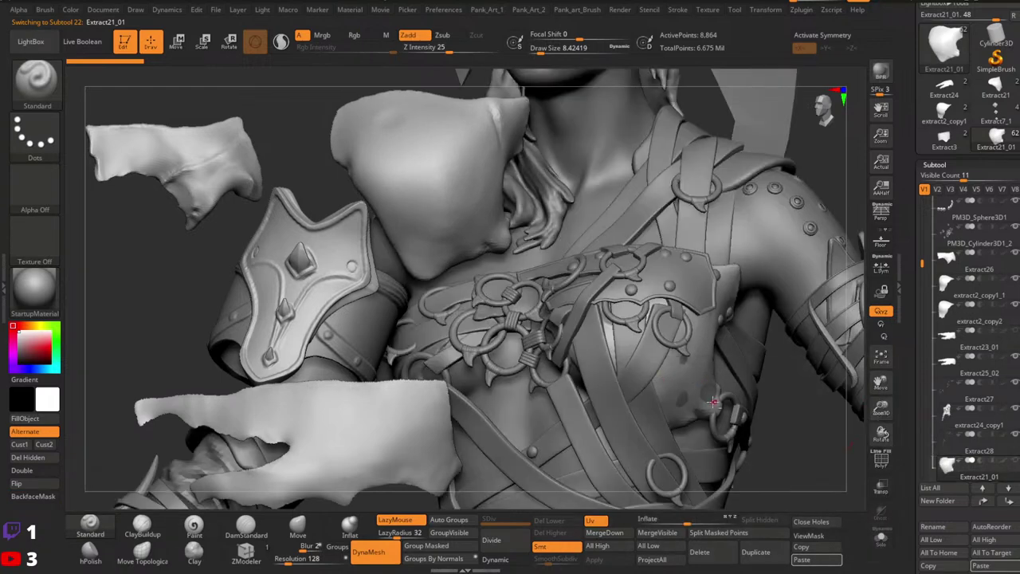
Make the breast piece Extract22 active, examine it enlarged in isolation, and show the full model again.
alt+click(735, 422)
mouse_move(715, 414)
right_down()
mouse_move(686, 387)
mouse_move(709, 372)
right_up()
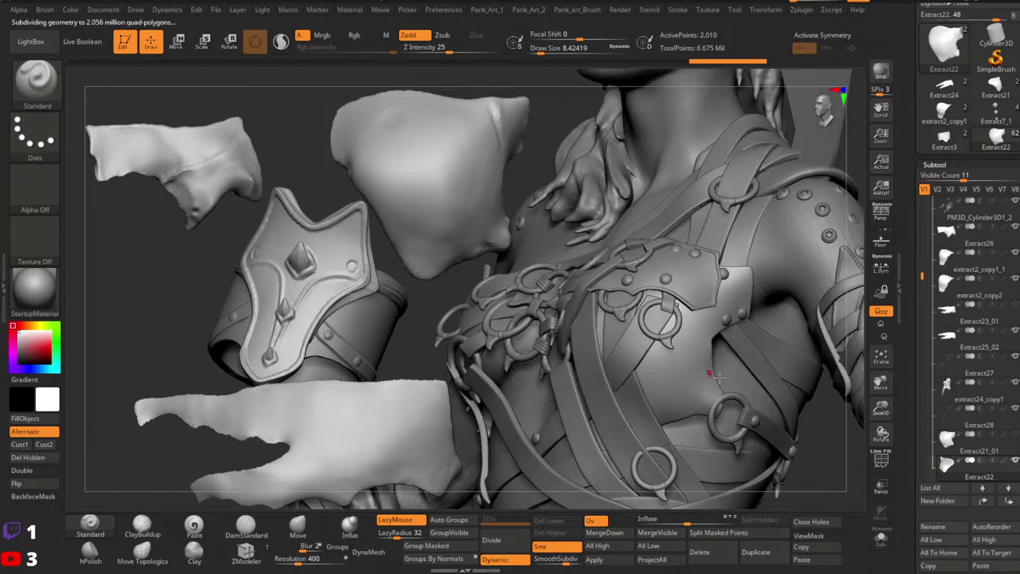
key(ctrl)
ctrl+right_drag(782, 374, 797, 416)
click(882, 544)
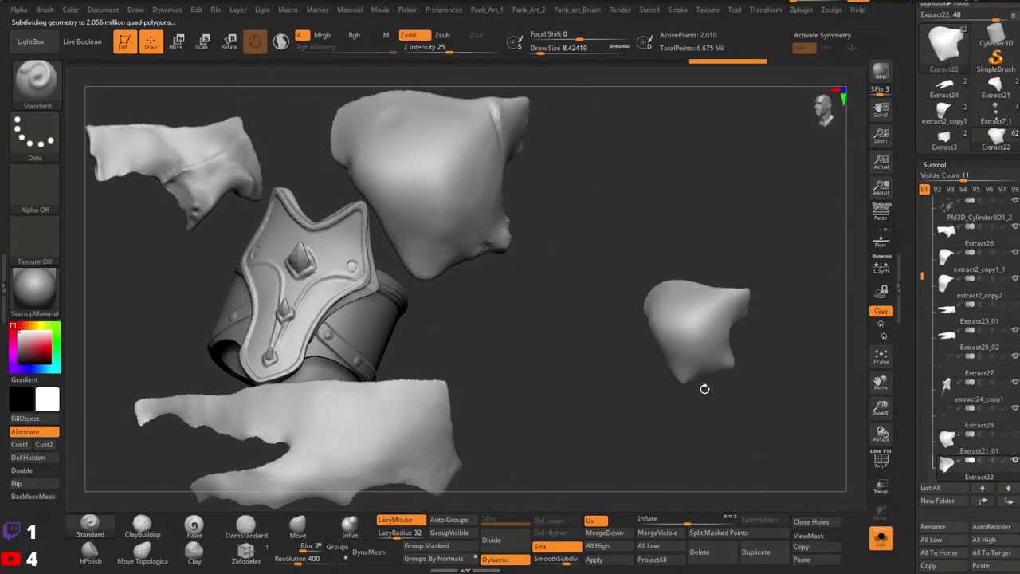
ctrl+right_drag(704, 387, 695, 364)
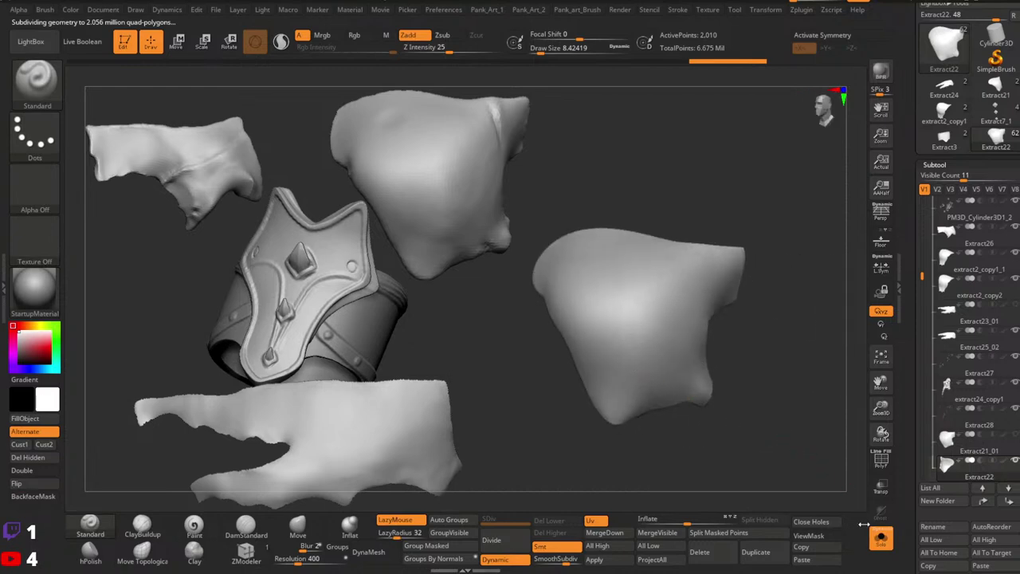
click(882, 542)
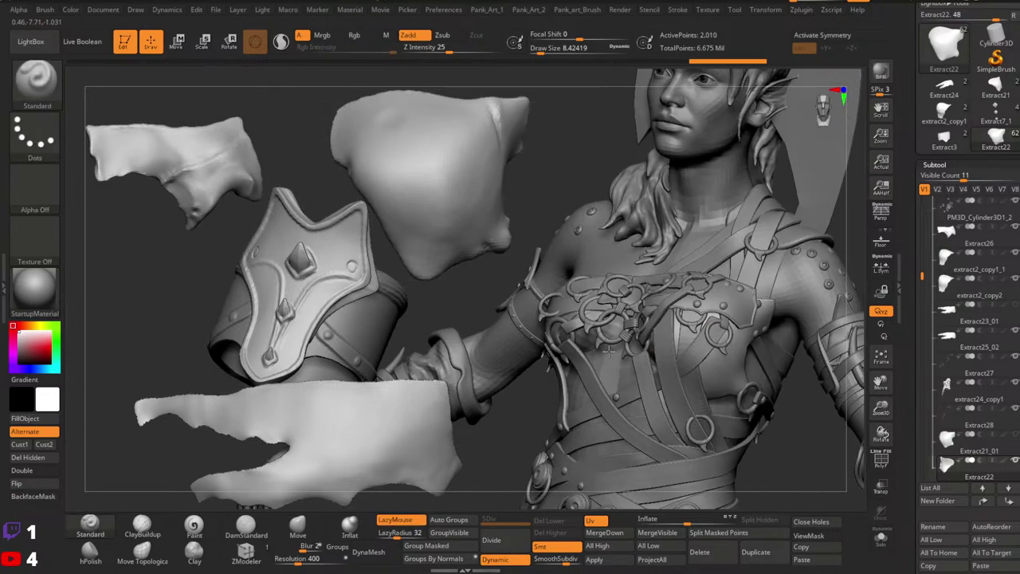
Collapse the torso folder and examine the character's side, chest straps, waist and overall front beside the canvas snapshots.
right_drag(609, 351, 743, 356)
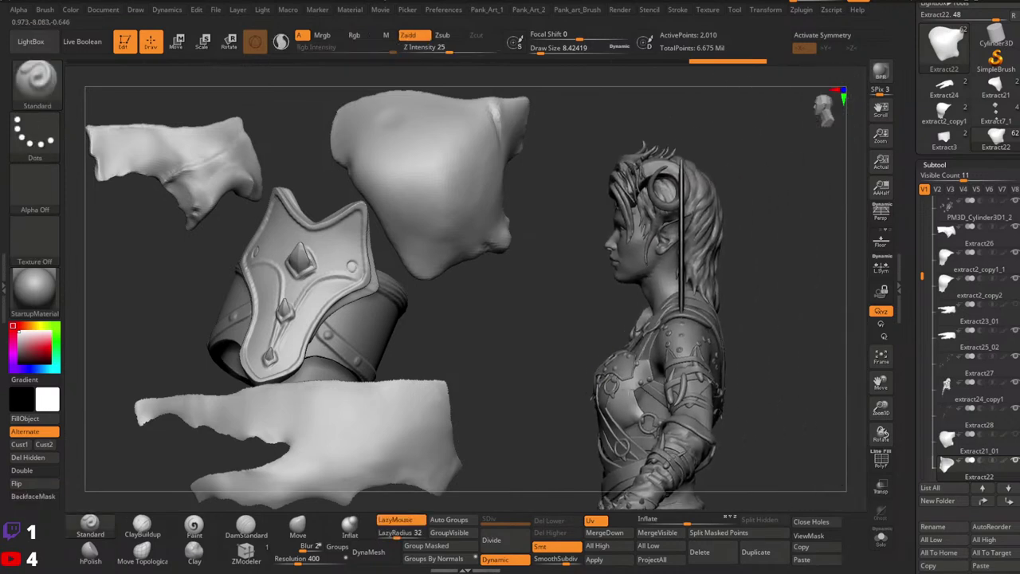
drag(637, 311, 774, 305)
drag(922, 275, 917, 188)
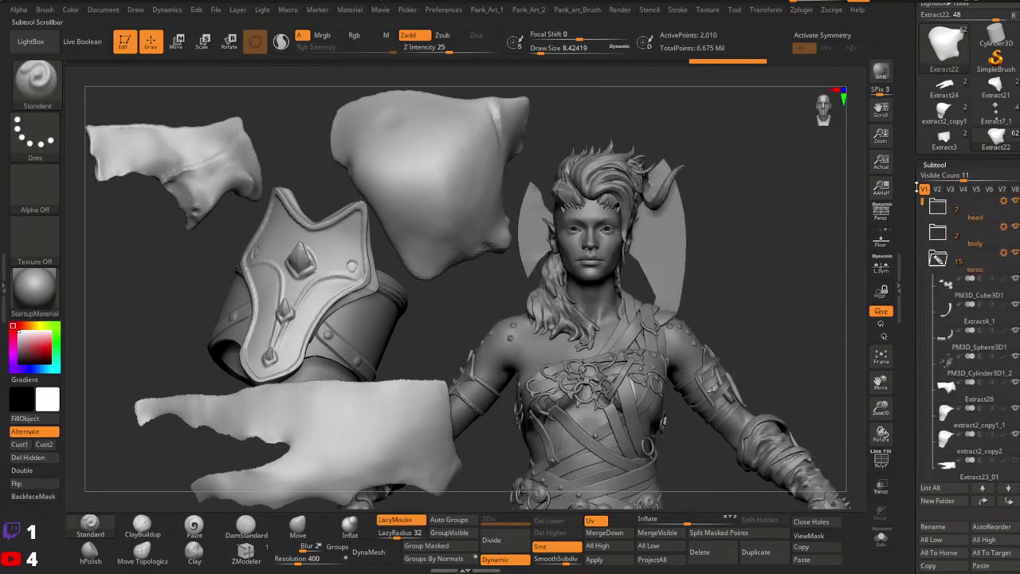
click(937, 258)
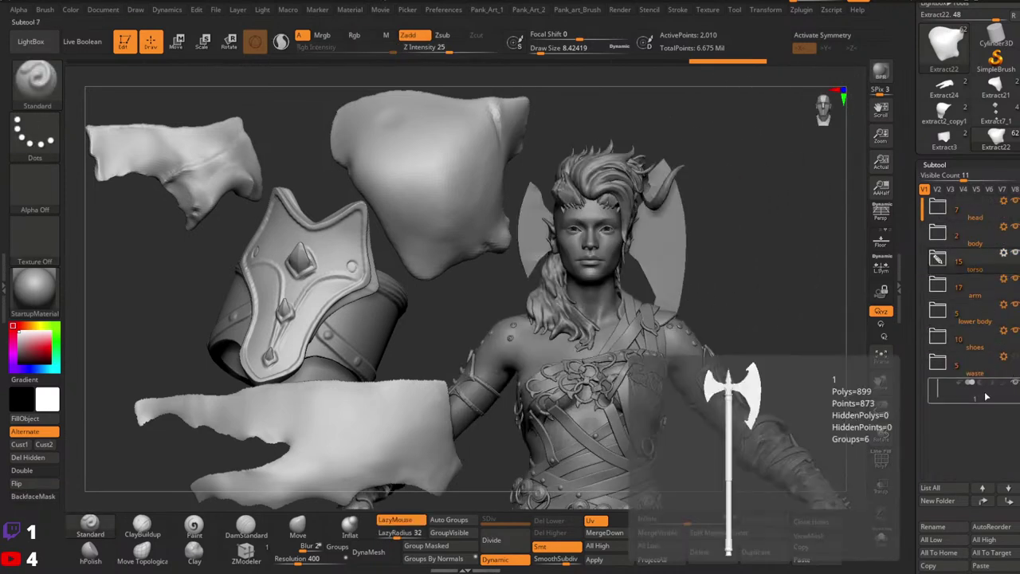
mouse_move(635, 402)
alt+right_down()
mouse_move(707, 239)
mouse_move(658, 243)
mouse_move(729, 297)
mouse_move(748, 242)
mouse_move(729, 237)
alt+right_up()
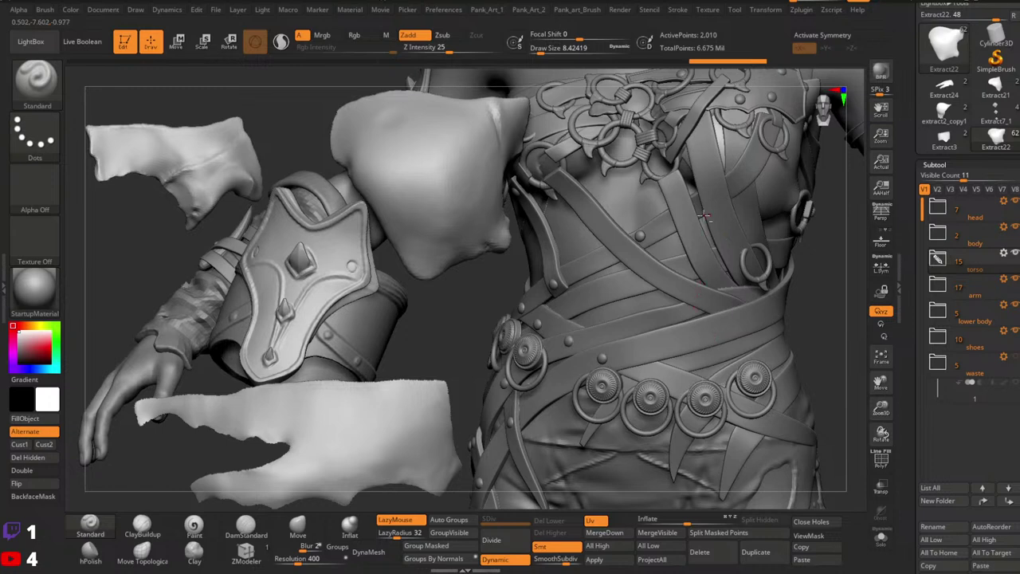
right_drag(704, 216, 702, 296)
alt+right_drag(577, 250, 785, 300)
mouse_move(563, 180)
alt+right_down()
mouse_move(659, 226)
mouse_move(712, 303)
mouse_move(682, 294)
mouse_move(746, 300)
mouse_move(753, 267)
alt+right_up()
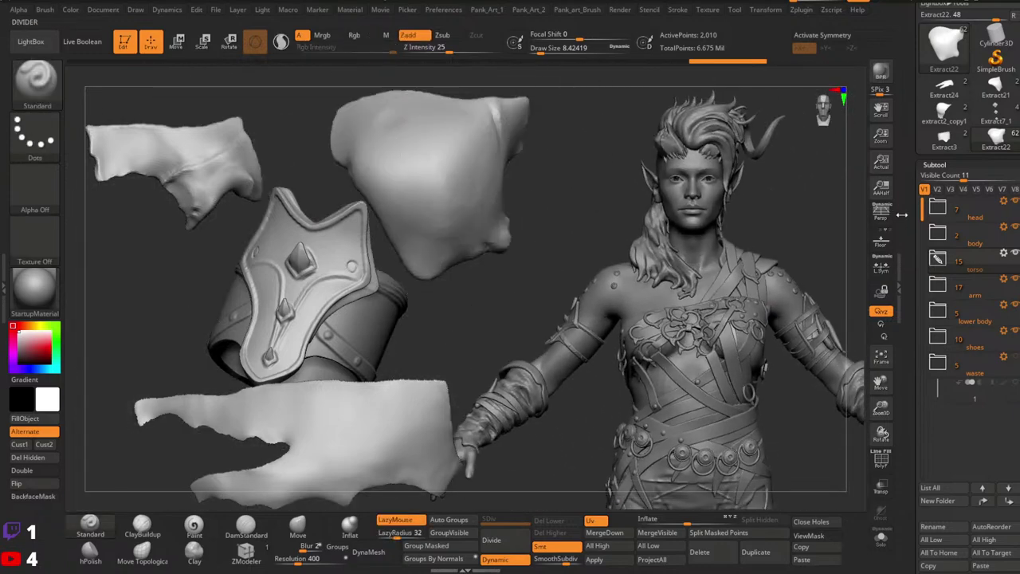
drag(910, 196, 910, 304)
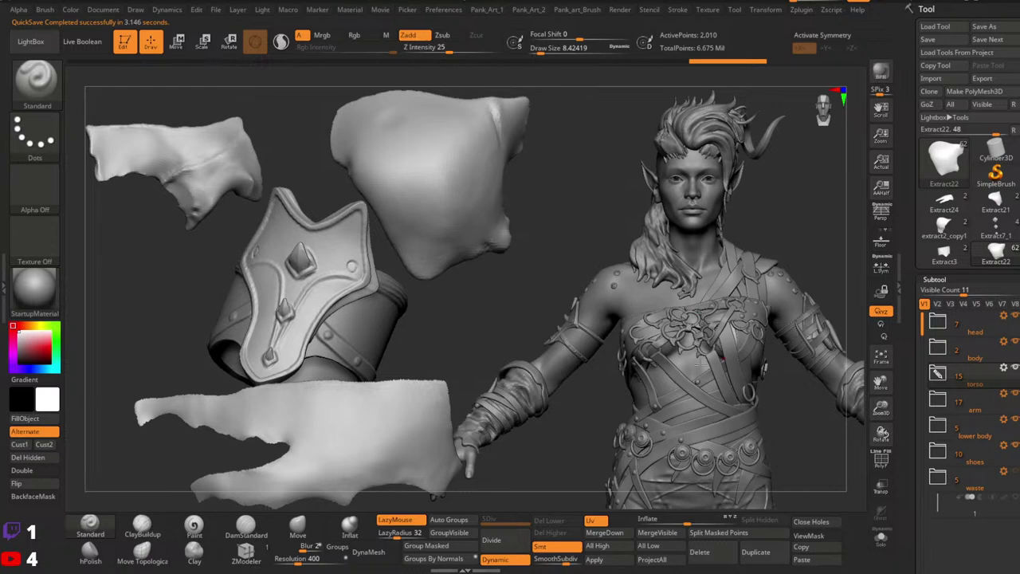
Make the torso strap subtool extract24_copy1 active and expand the torso folder to find it in the subtool list.
mouse_move(700, 365)
right_down()
mouse_move(712, 358)
mouse_move(718, 398)
mouse_move(704, 367)
right_up()
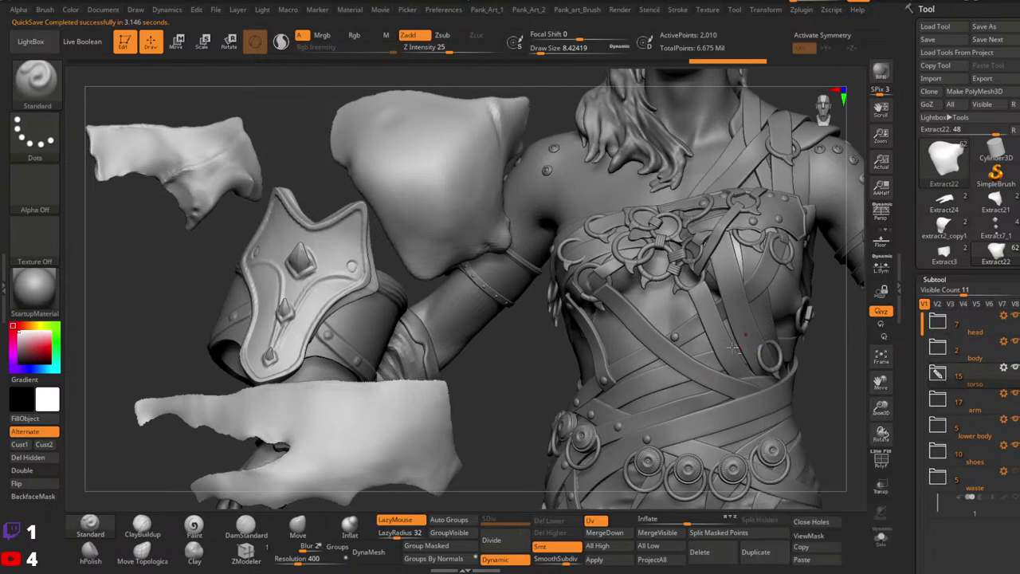
alt+click(718, 350)
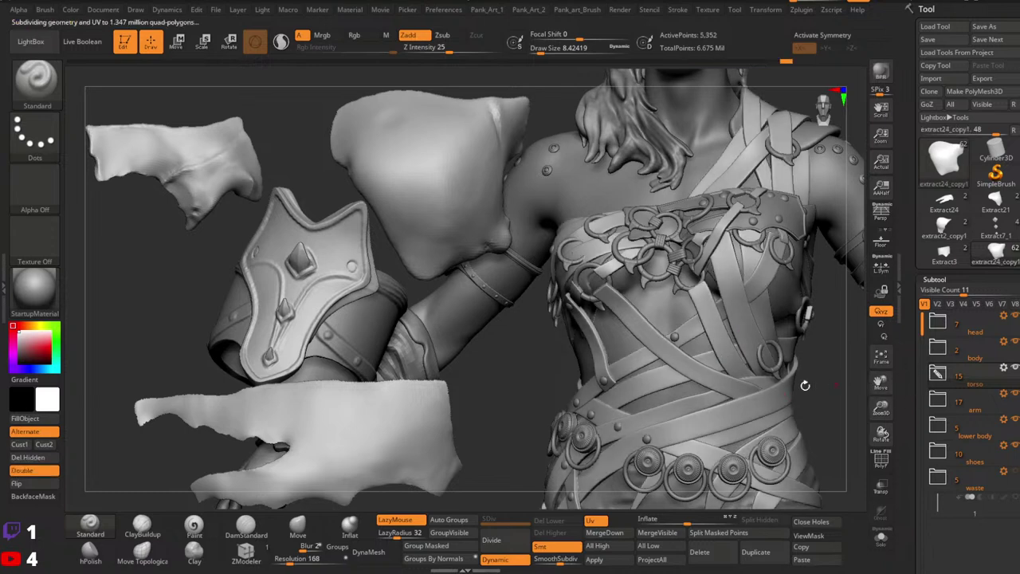
alt+right_drag(770, 428, 747, 372)
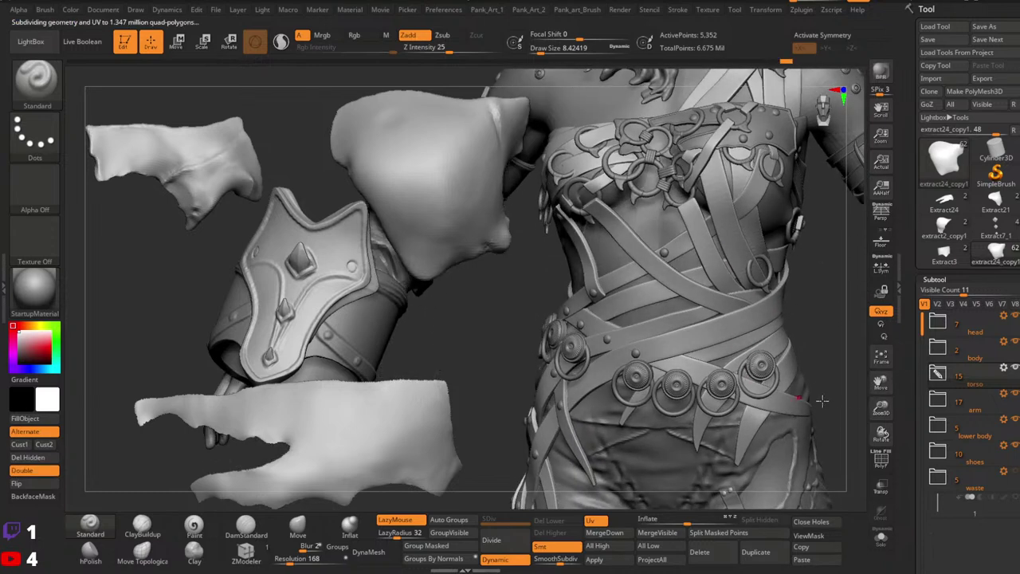
click(934, 376)
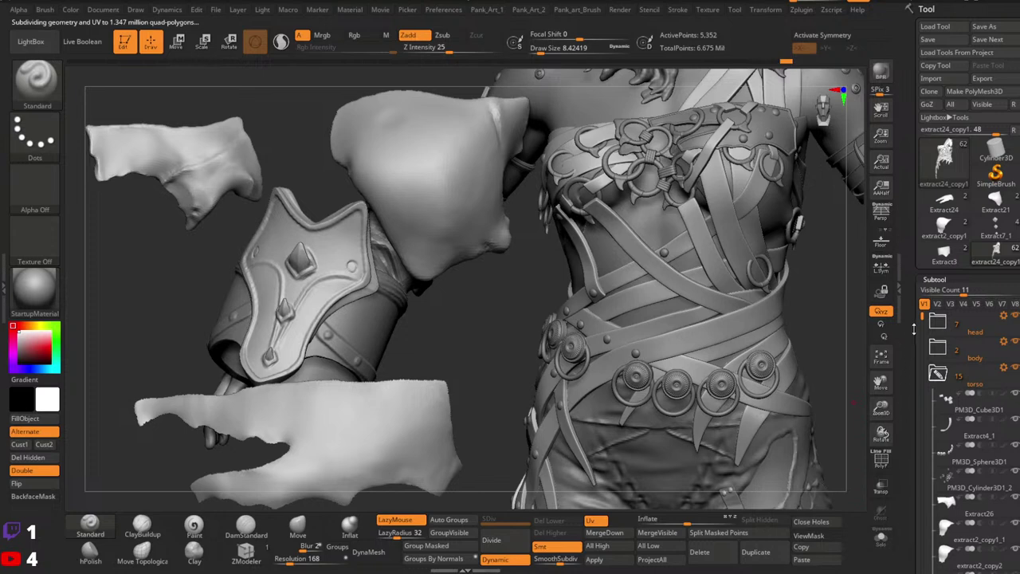
drag(916, 327, 914, 426)
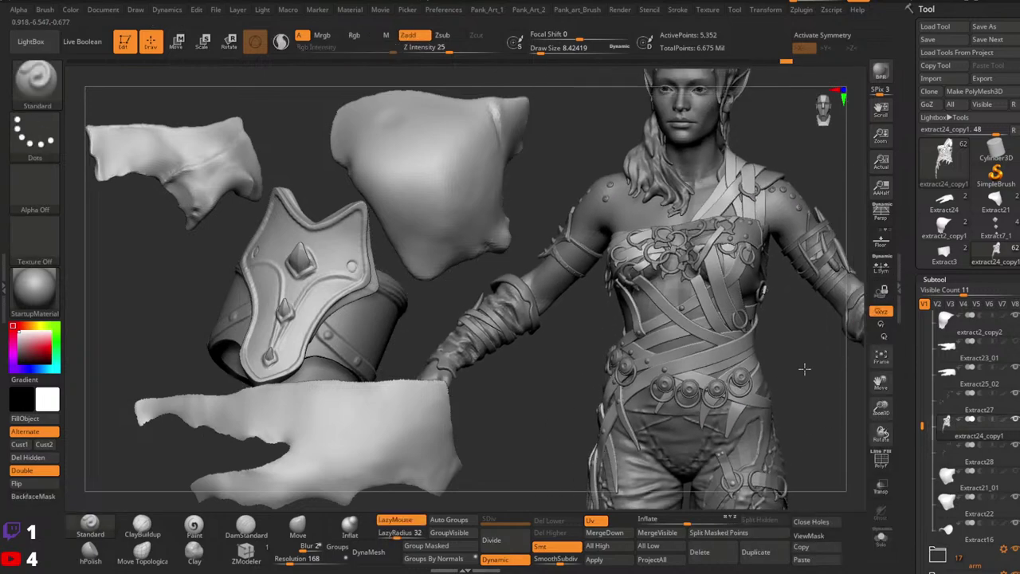
Switch to the Move brush with a draw size of about 100.8 and check the straps around the hip.
drag(805, 369, 625, 409)
right_drag(581, 405, 582, 456)
click(296, 526)
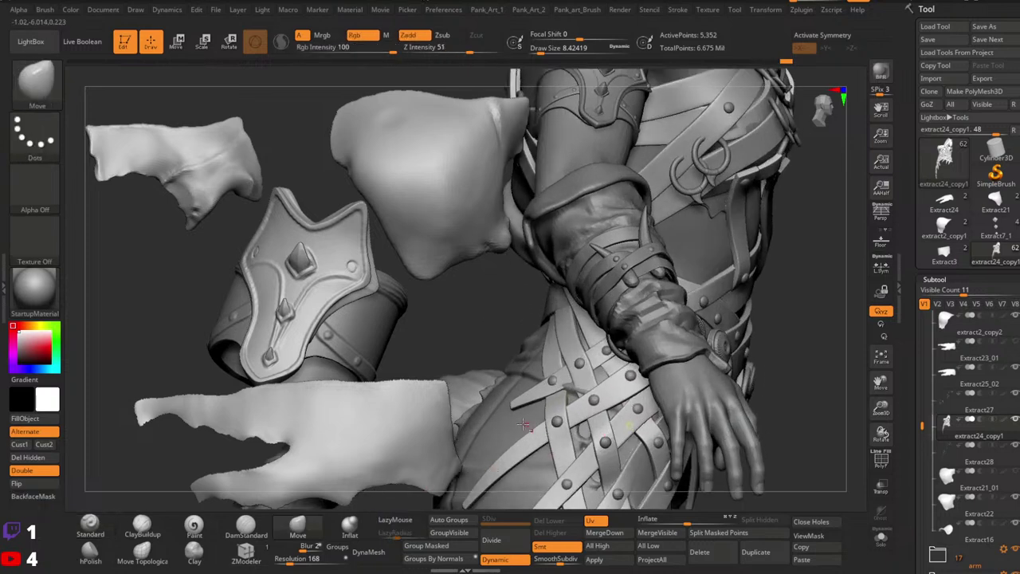
key(space)
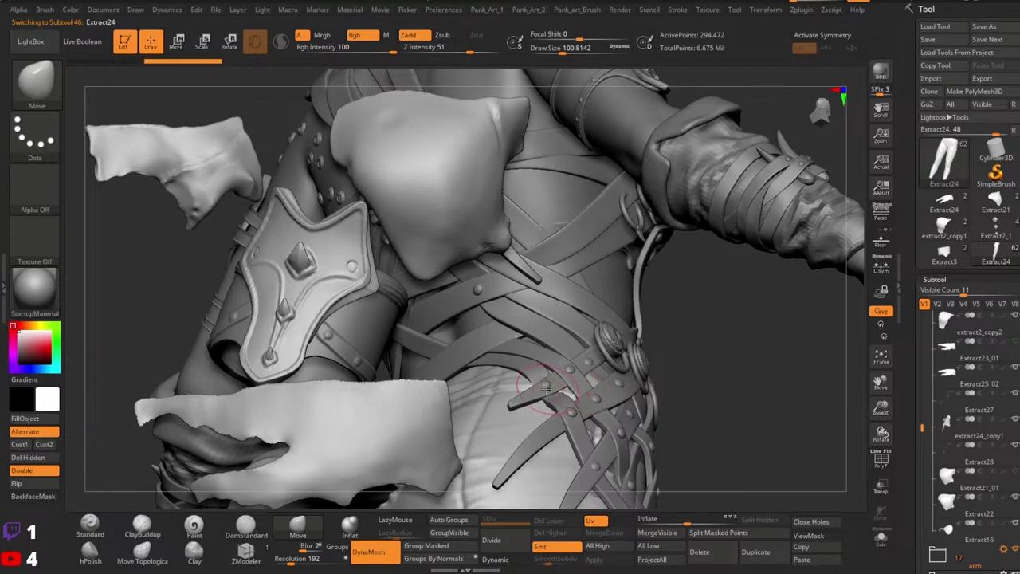
ctrl+right_drag(543, 377, 556, 155)
ctrl+right_drag(556, 155, 555, 203)
Reselect the strap subtool extract24_copy1, check the back straps with the Move Topological brush, and return to the Standard brush.
alt+click(571, 192)
alt+right_drag(600, 232, 737, 315)
click(142, 553)
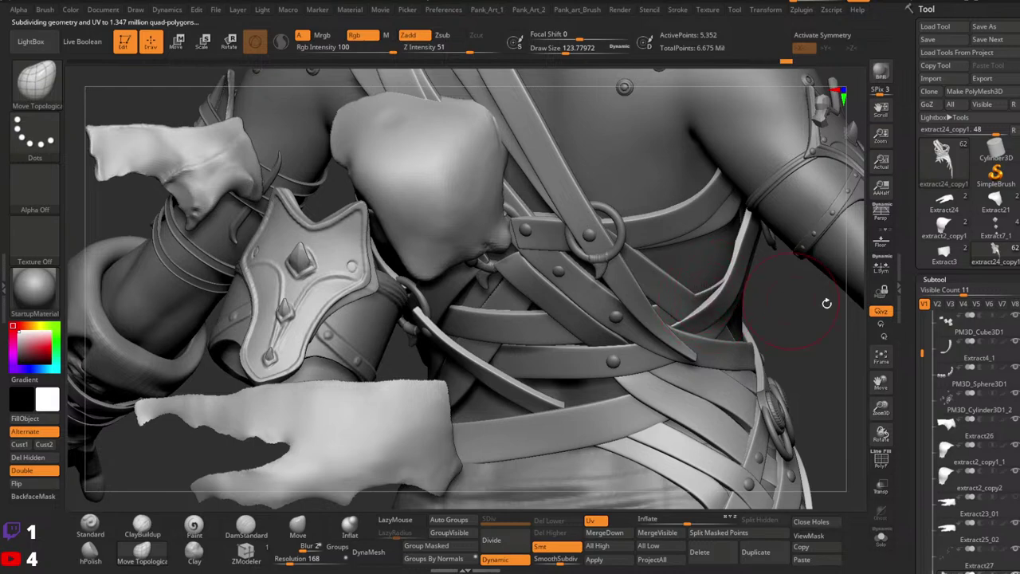
ctrl+right_drag(826, 304, 737, 304)
right_drag(737, 304, 737, 331)
mouse_move(737, 331)
ctrl+right_down()
mouse_move(754, 349)
mouse_move(747, 442)
mouse_move(673, 434)
ctrl+right_up()
click(111, 522)
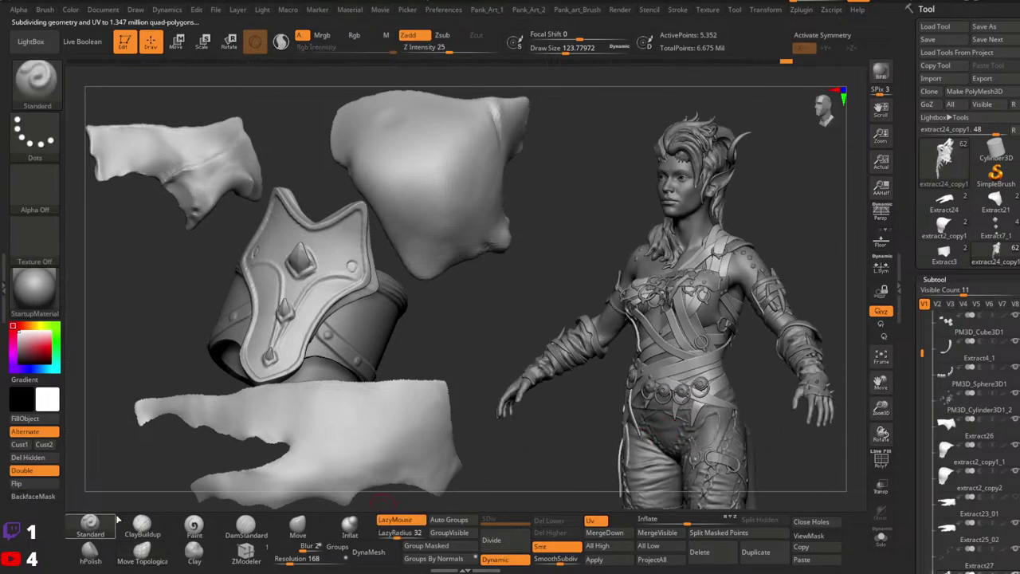
Turn off dynamic subdivision on extract24_copy1 and isolate a single chest strap with the SelectRect brush.
mouse_move(741, 348)
ctrl+right_down()
mouse_move(720, 324)
mouse_move(757, 339)
mouse_move(605, 350)
mouse_move(687, 393)
mouse_move(668, 338)
mouse_move(640, 341)
mouse_move(652, 355)
ctrl+right_up()
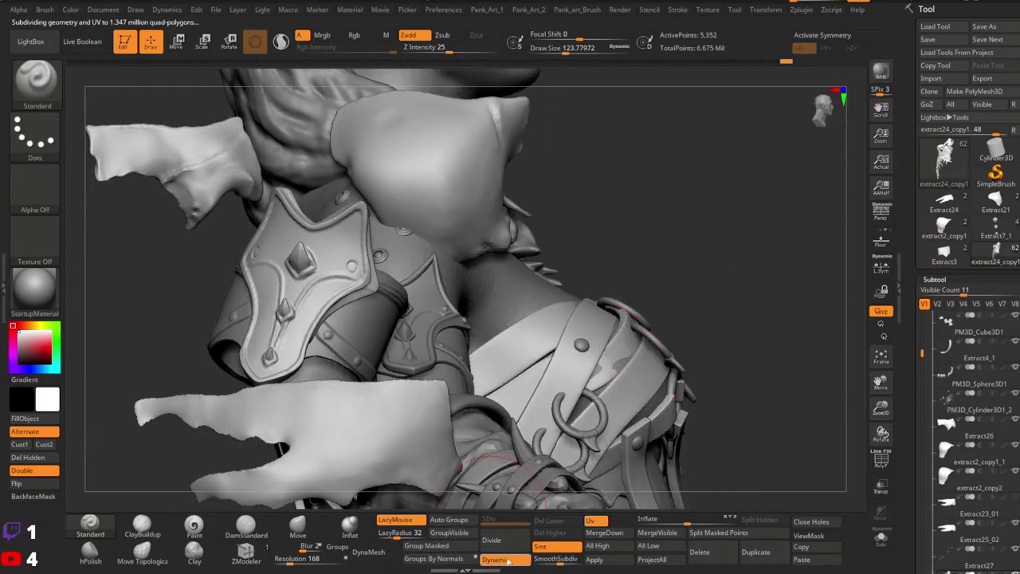
click(508, 562)
ctrl+shift+click(622, 340)
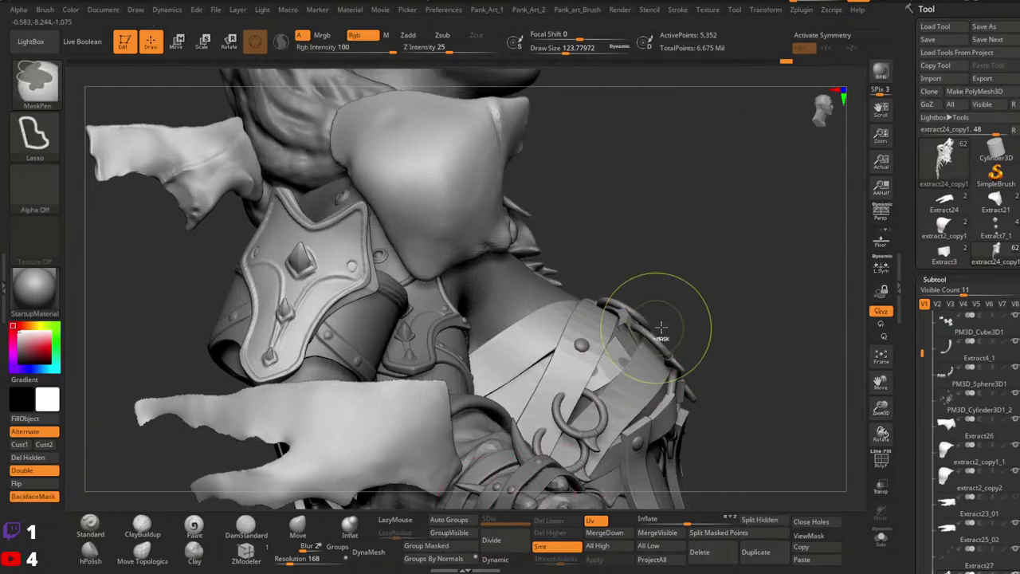
key(ctrl+z)
ctrl+shift+click(33, 137)
ctrl+shift+click(103, 144)
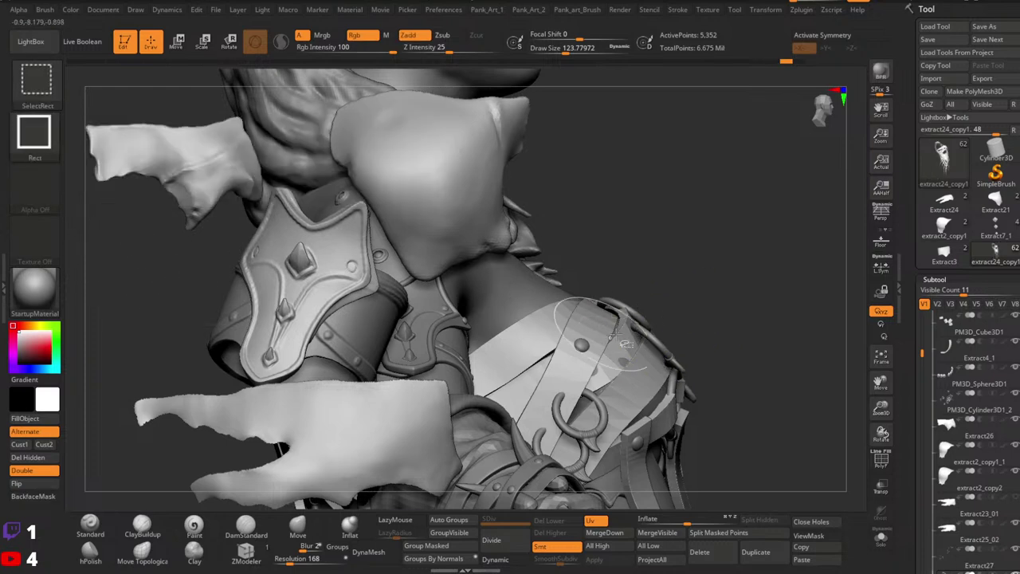
ctrl+shift+click(619, 329)
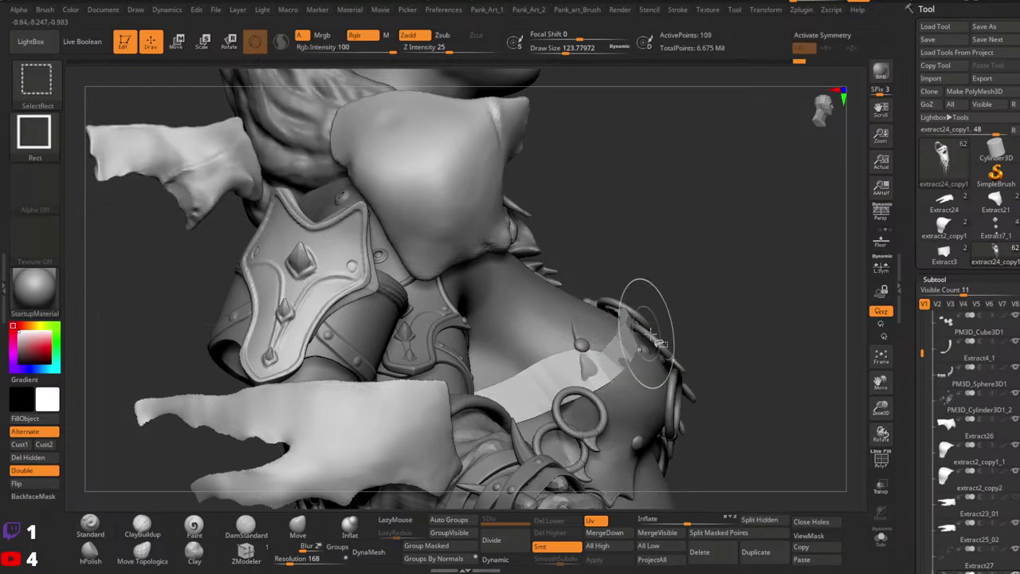
Show all the straps again with everything masked except the chosen chest strap.
ctrl+click(731, 335)
ctrl+shift+click(799, 317)
ctrl+click(793, 321)
mouse_move(621, 396)
right_down()
mouse_move(644, 342)
mouse_move(662, 410)
mouse_move(653, 396)
right_up()
Turn dynamic subdivision back on for the strap subtool and set up the Move brush with a draw size of about 104.5.
click(296, 526)
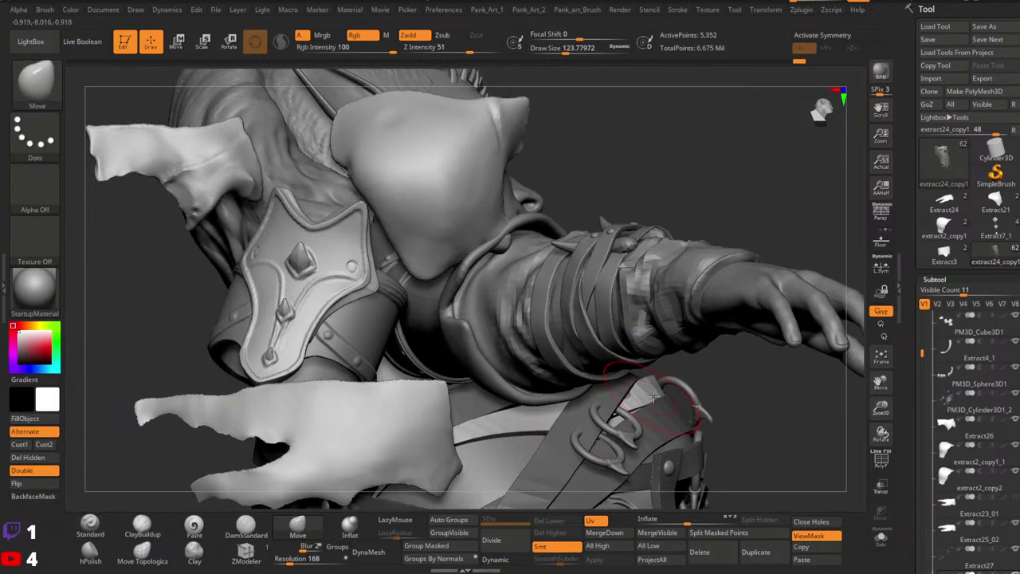
ctrl+right_drag(770, 406, 662, 401)
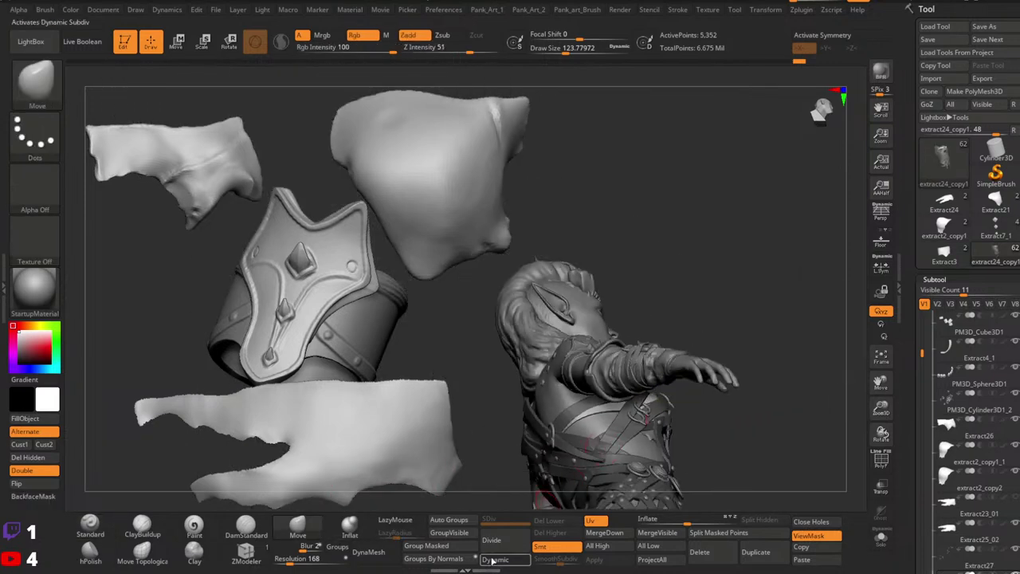
click(495, 560)
ctrl+right_drag(699, 451, 815, 431)
mouse_move(701, 418)
right_down()
mouse_move(618, 428)
mouse_move(655, 397)
mouse_move(562, 401)
mouse_move(716, 393)
right_up()
right_click(716, 394)
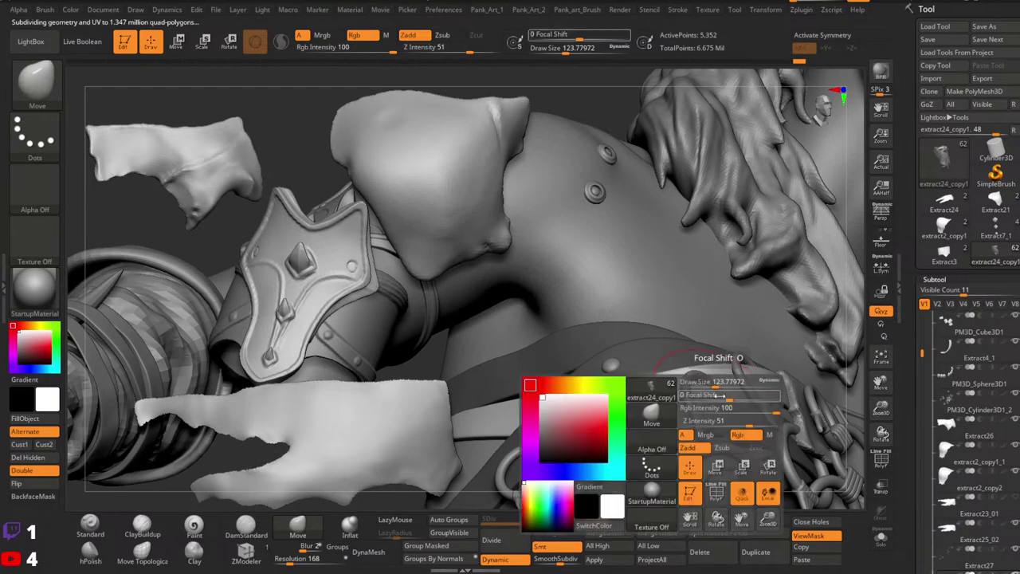
drag(714, 383, 709, 383)
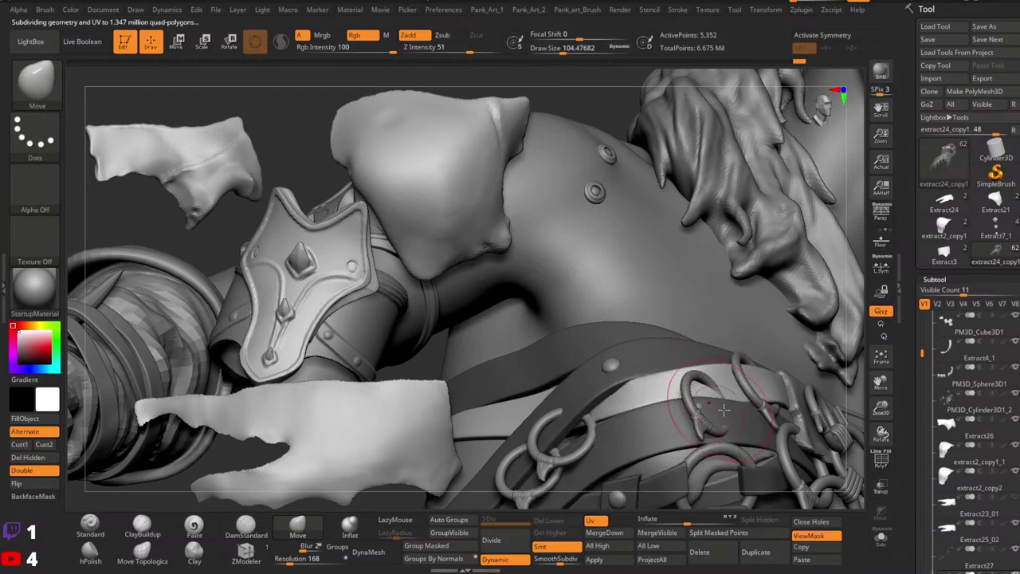
Select the body subtool Karlach_03_change and nudge its surface beneath the side chest straps with the Move brush.
right_drag(724, 409, 690, 407)
alt+click(693, 407)
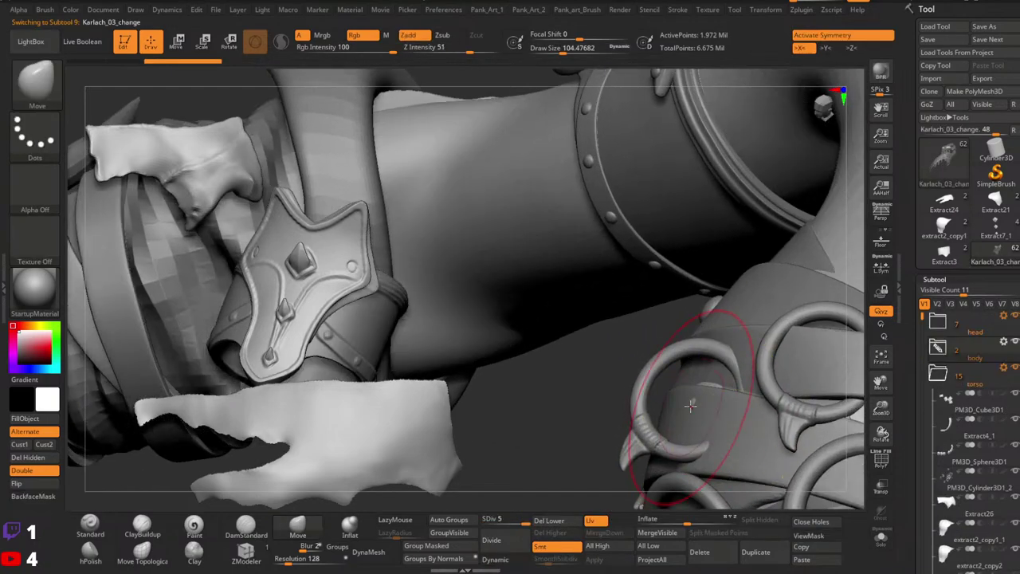
drag(693, 399, 729, 399)
mouse_move(749, 407)
ctrl+right_down()
mouse_move(749, 366)
mouse_move(770, 419)
ctrl+right_up()
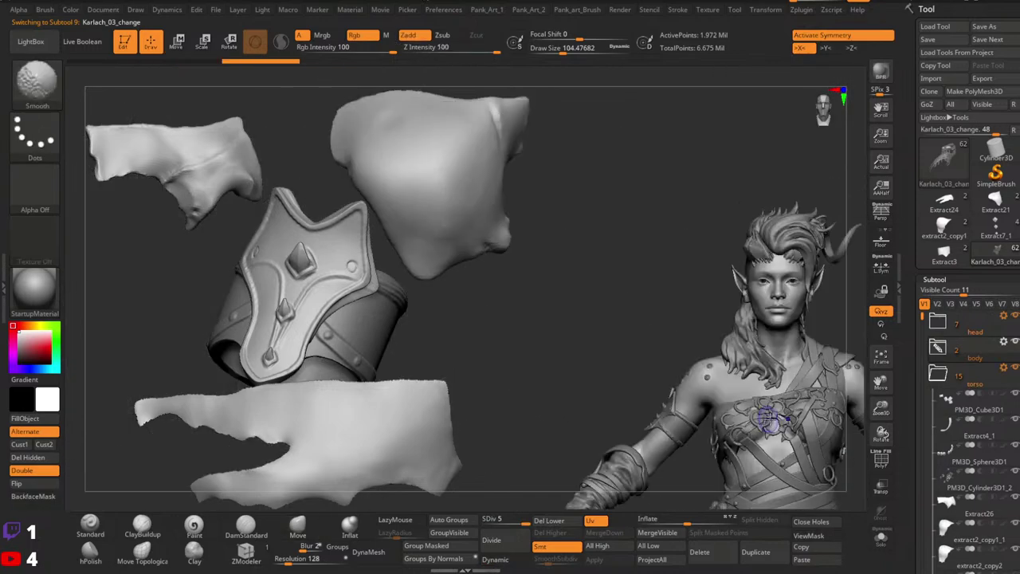
alt+right_drag(837, 416, 760, 380)
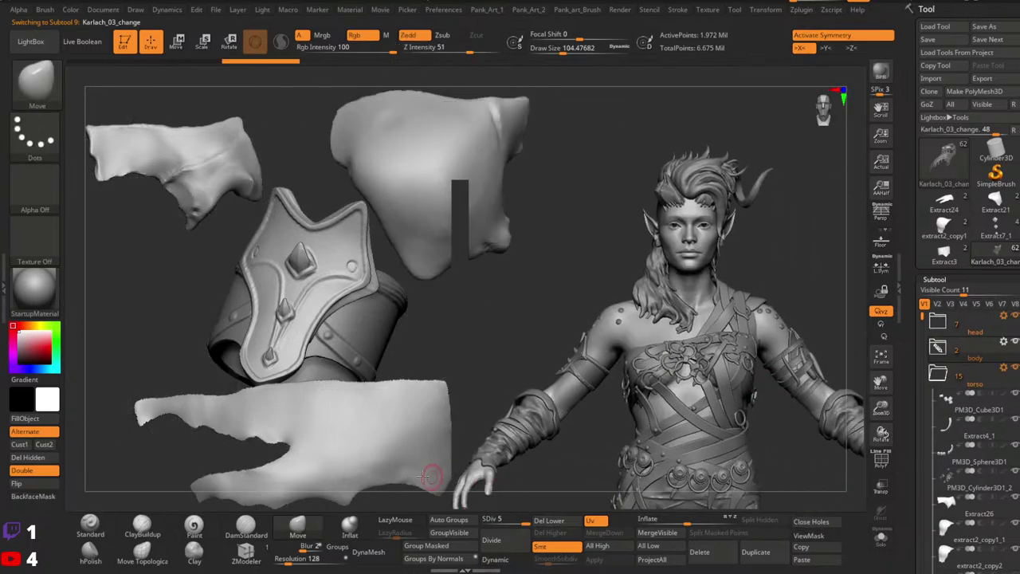
Compare the detailed upper-arm plate with its canvas snapshot and clear all snapshots from the canvas.
mouse_move(537, 354)
right_down()
mouse_move(572, 320)
mouse_move(712, 326)
mouse_move(675, 342)
mouse_move(709, 334)
right_up()
ctrl+right_drag(622, 334, 617, 414)
mouse_move(590, 359)
right_down()
mouse_move(661, 377)
mouse_move(626, 423)
right_up()
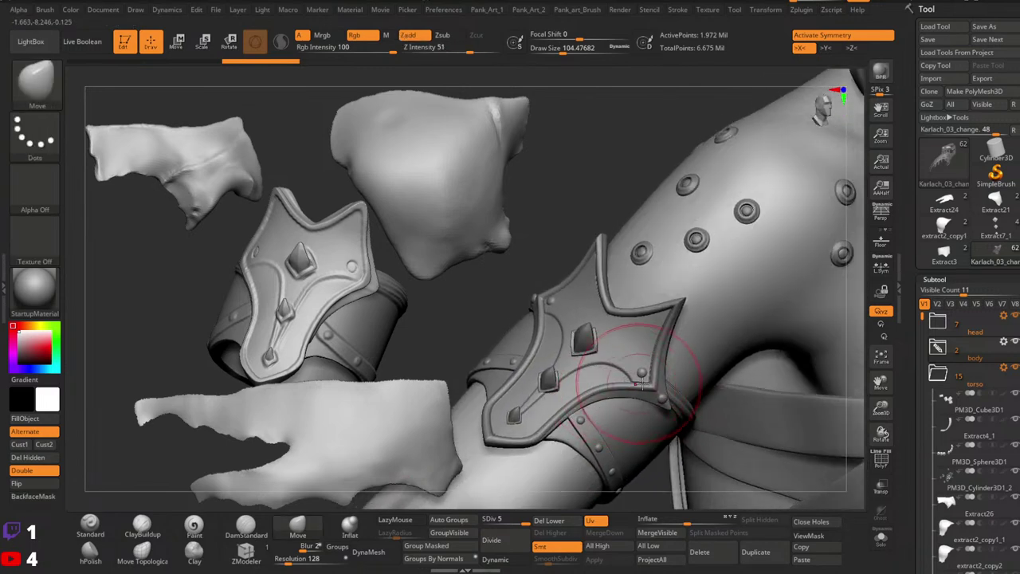
mouse_move(642, 383)
right_down()
mouse_move(643, 398)
mouse_move(656, 403)
right_up()
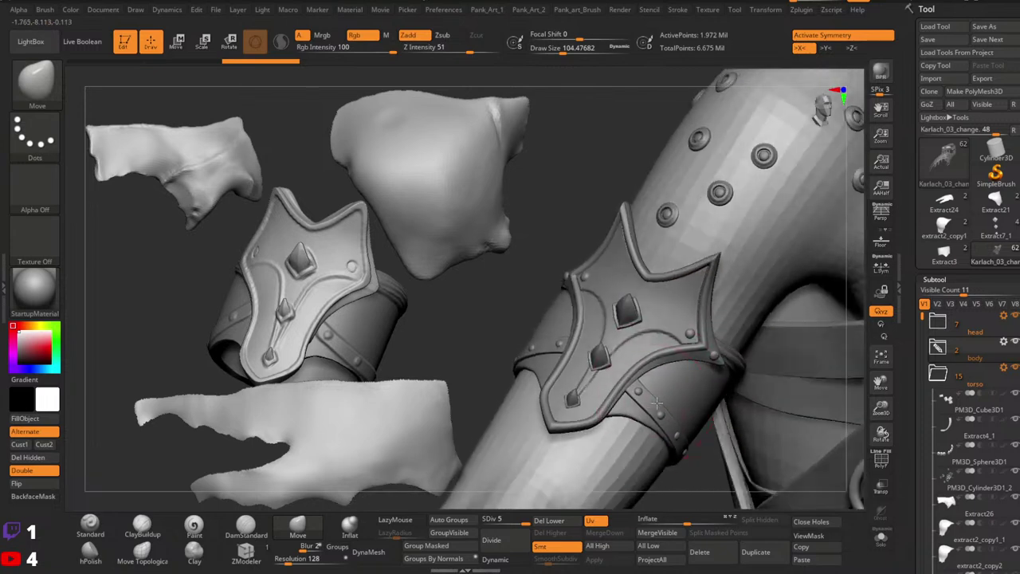
key(ctrl+shift+z)
key(ctrl+shift+z)
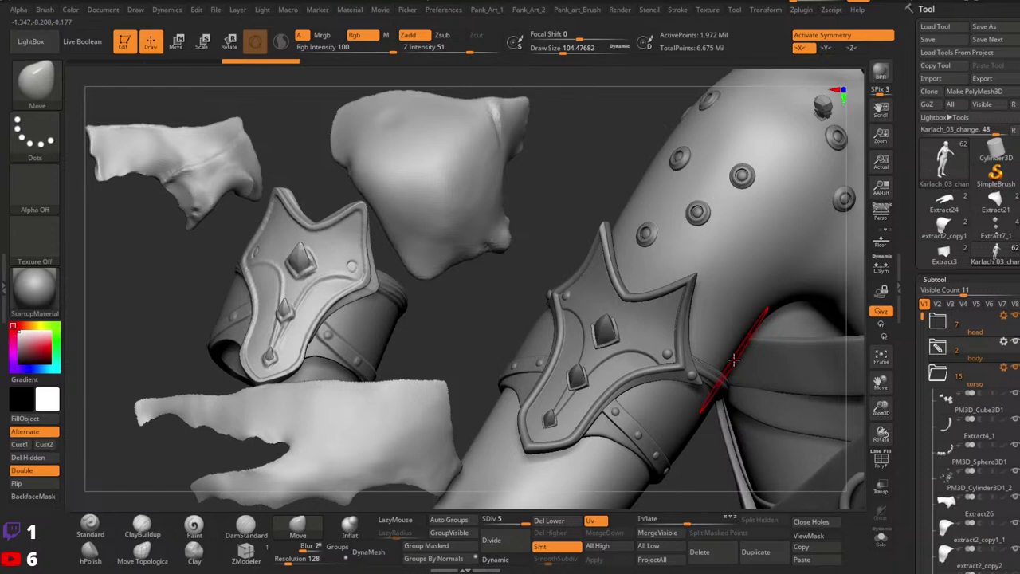
key(ctrl+n)
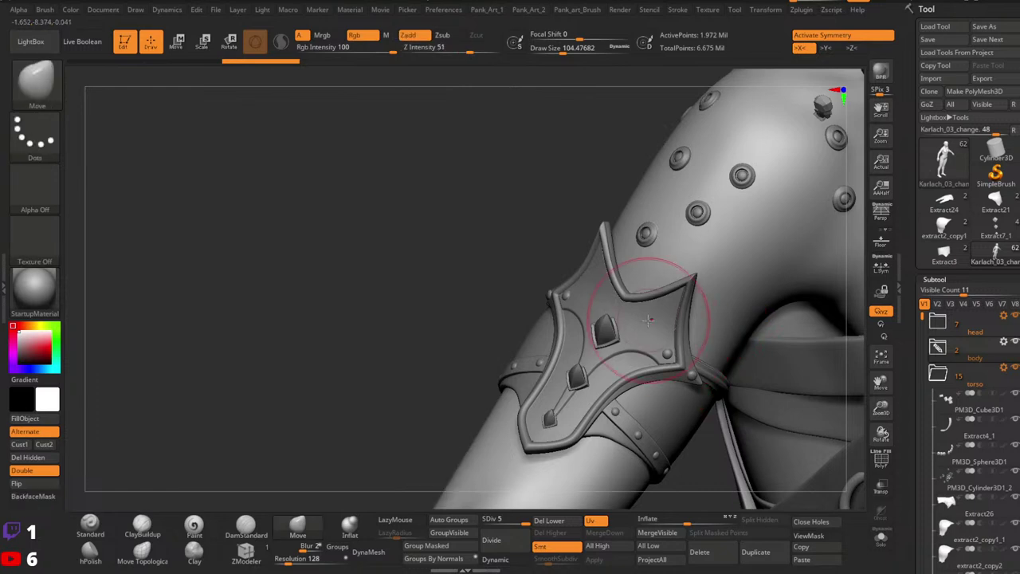
Inspect the chest straps up close, selecting the chest piece extract2_copy1_1 and switching to the piece extract2_copy2.
right_drag(649, 321, 514, 304)
mouse_move(790, 308)
alt+right_down()
mouse_move(515, 321)
mouse_move(496, 297)
alt+right_up()
alt+right_drag(672, 329, 602, 349)
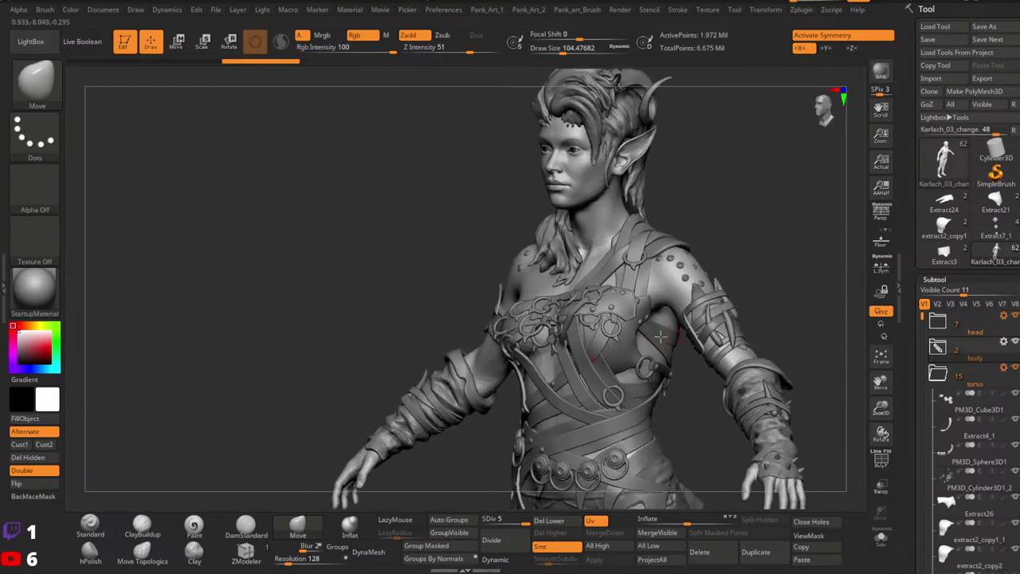
right_drag(661, 336, 749, 296)
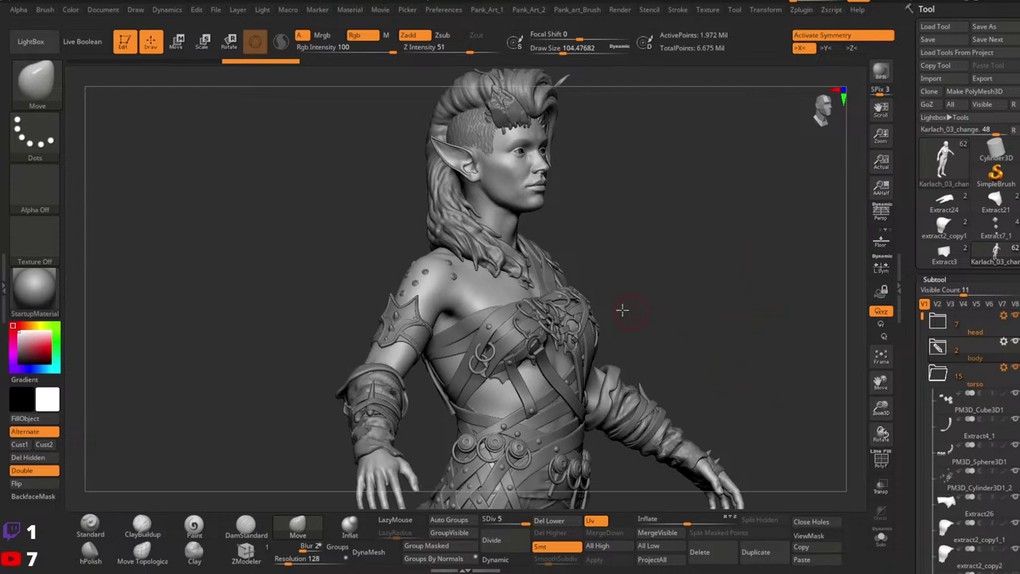
mouse_move(622, 310)
right_down()
mouse_move(502, 312)
mouse_move(667, 319)
mouse_move(670, 368)
mouse_move(561, 271)
mouse_move(656, 398)
mouse_move(565, 278)
mouse_move(570, 351)
right_up()
alt+right_drag(446, 279, 518, 323)
right_drag(446, 310, 544, 301)
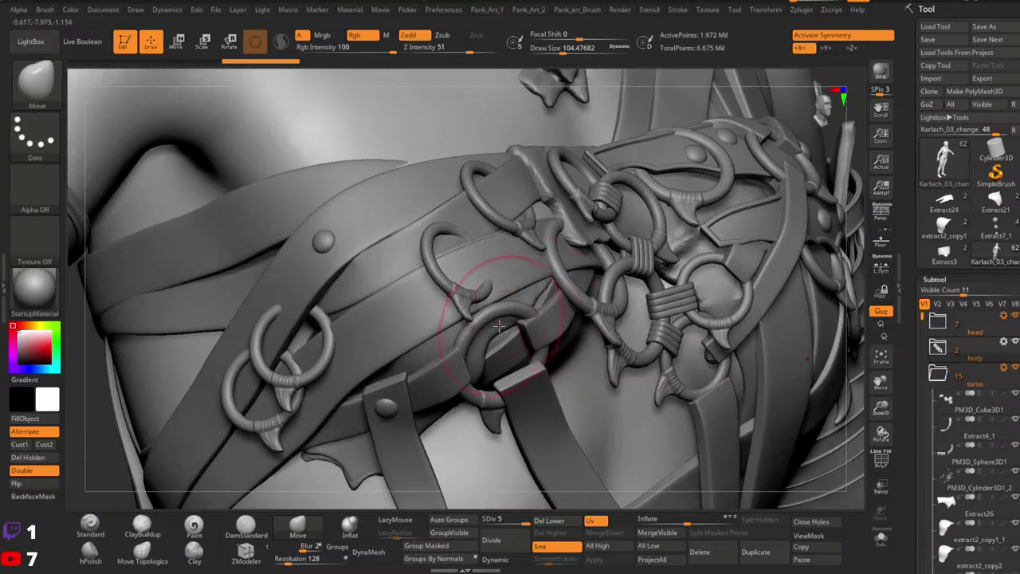
alt+click(523, 384)
right_drag(561, 381, 549, 361)
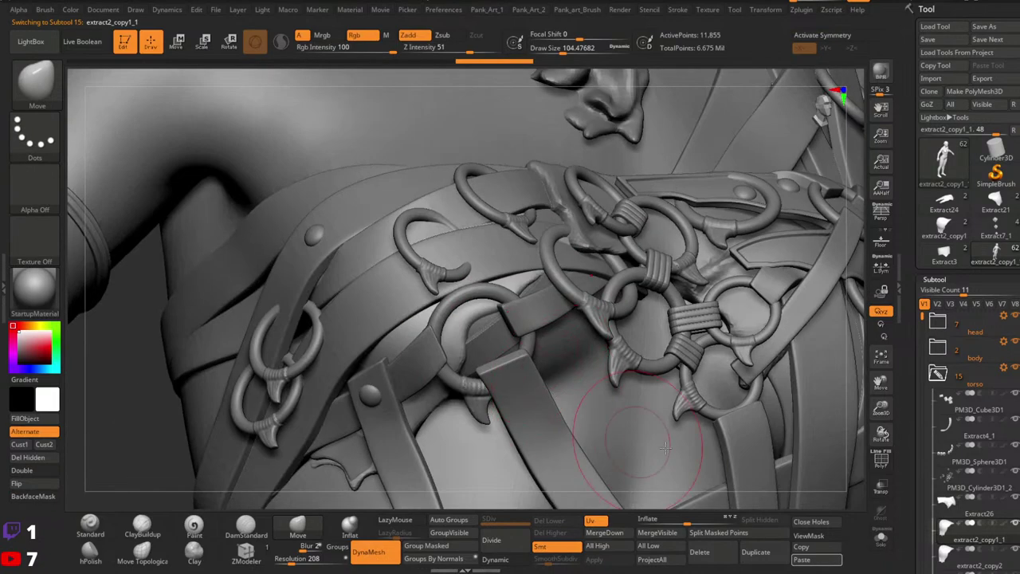
mouse_move(1016, 524)
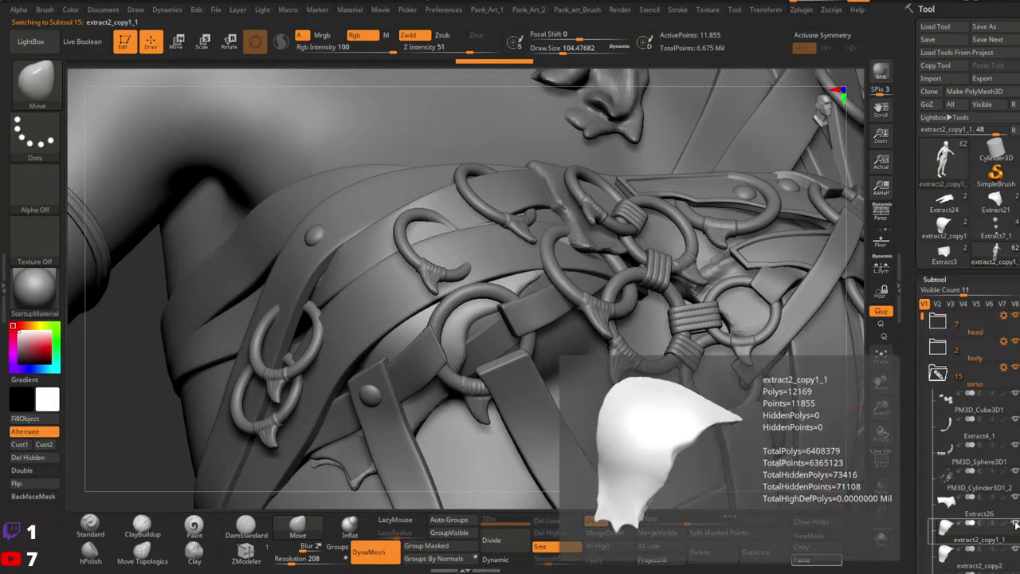
alt+click(361, 461)
Examine the character's outfit from the front and back, covering the torso straps, head and shoulders.
ctrl+right_drag(639, 447, 510, 279)
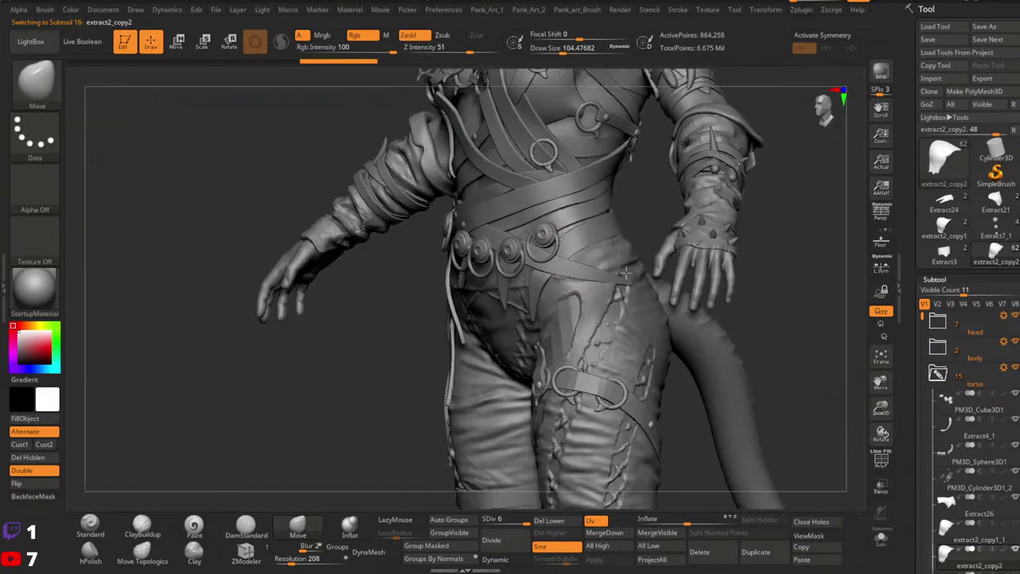
mouse_move(626, 319)
ctrl+right_down()
mouse_move(622, 246)
mouse_move(610, 269)
mouse_move(619, 257)
mouse_move(612, 307)
ctrl+right_up()
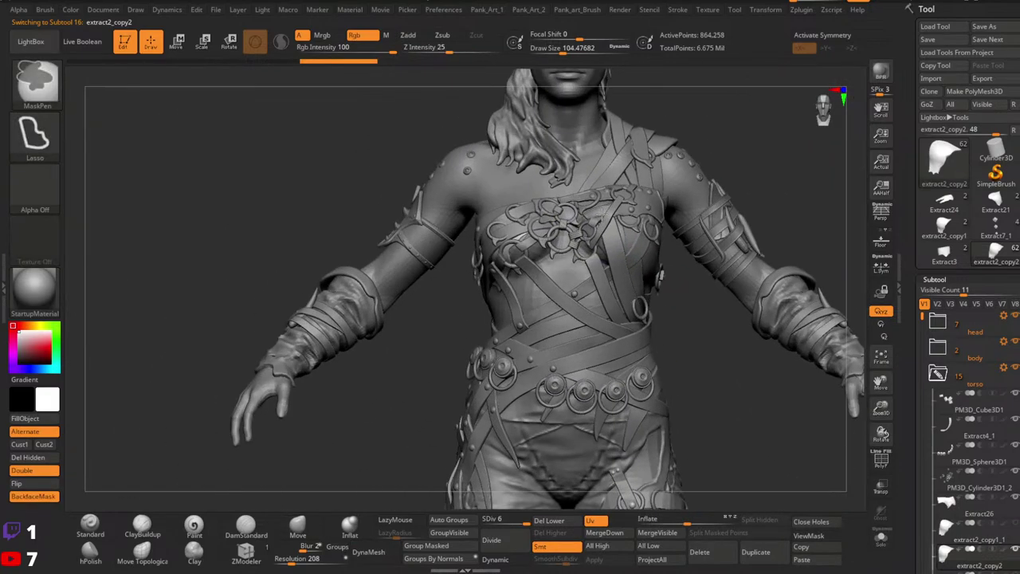
alt+right_drag(534, 200, 737, 281)
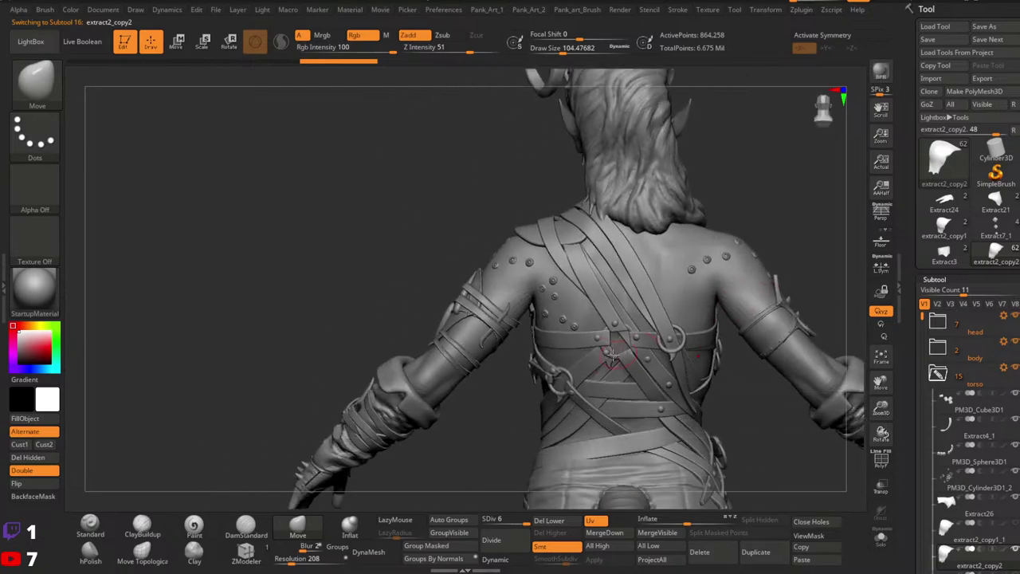
right_drag(615, 353, 754, 316)
mouse_move(550, 331)
alt+right_down()
mouse_move(516, 349)
mouse_move(575, 347)
mouse_move(478, 342)
alt+right_up()
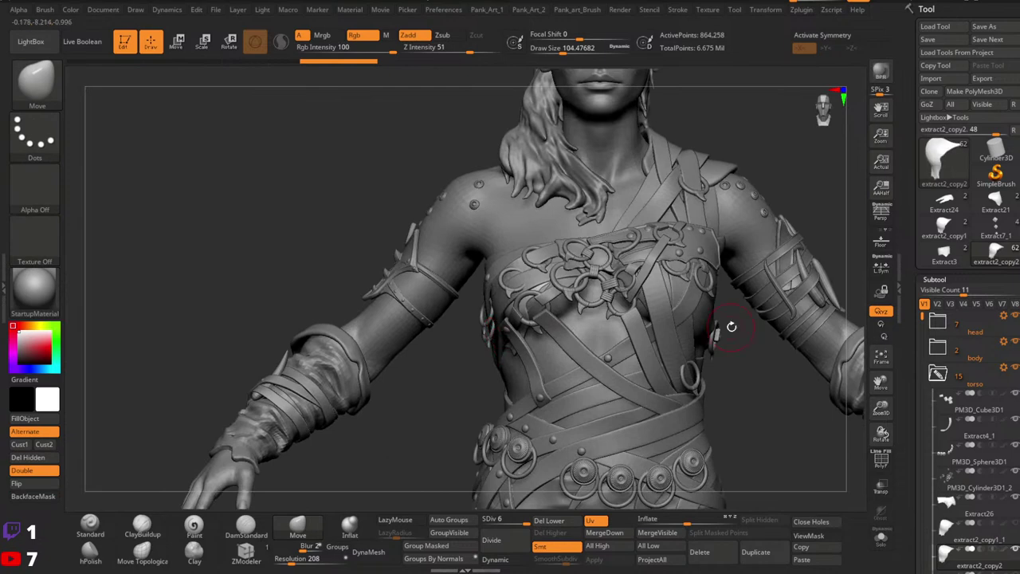
mouse_move(630, 343)
alt+right_down()
mouse_move(581, 337)
mouse_move(561, 241)
mouse_move(555, 349)
mouse_move(551, 333)
mouse_move(514, 332)
alt+right_up()
alt+right_drag(519, 199, 517, 335)
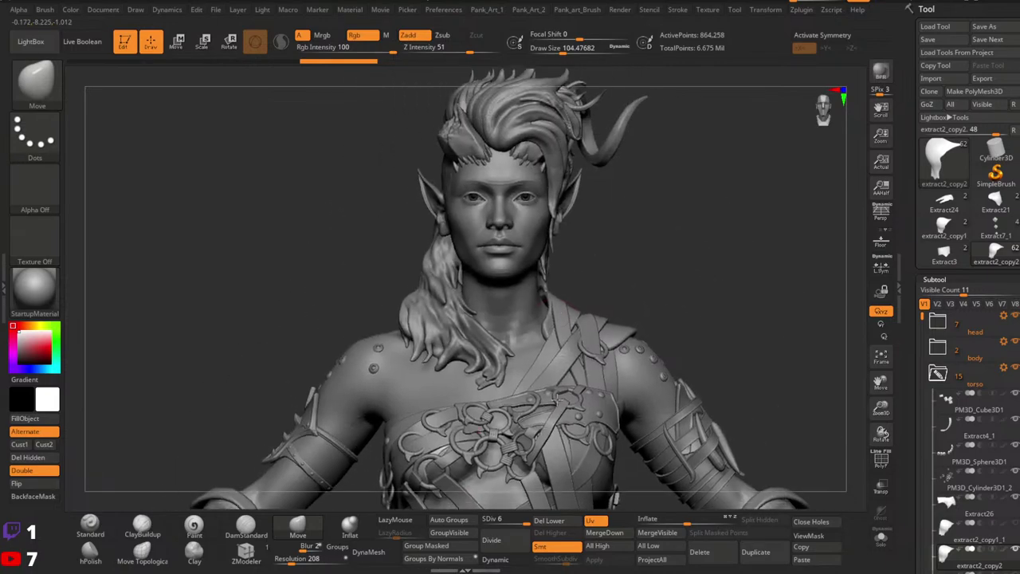
right_drag(483, 298, 572, 302)
alt+right_drag(349, 391, 531, 328)
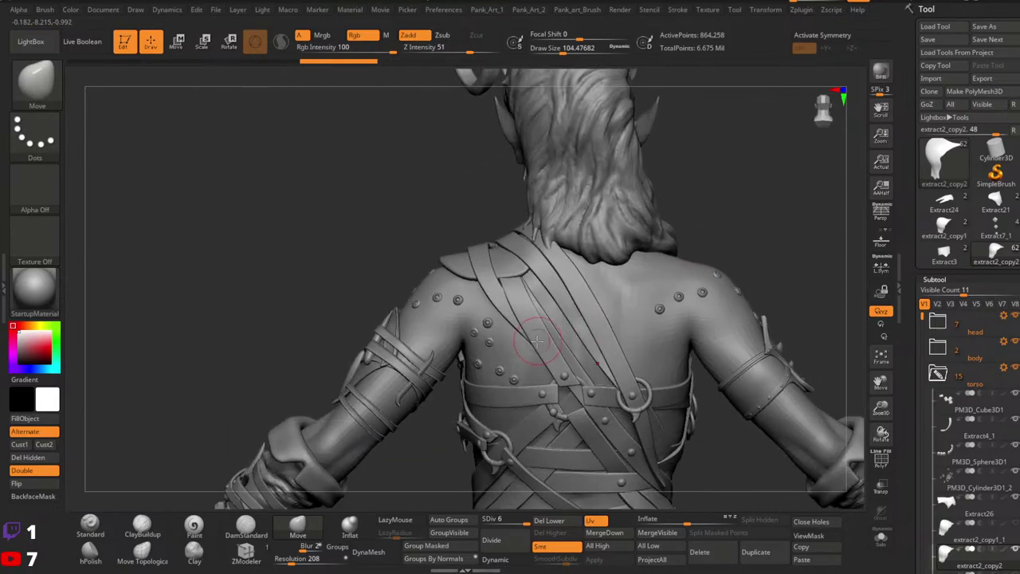
alt+right_drag(586, 425, 587, 249)
right_drag(541, 305, 666, 306)
alt+right_drag(765, 191, 596, 323)
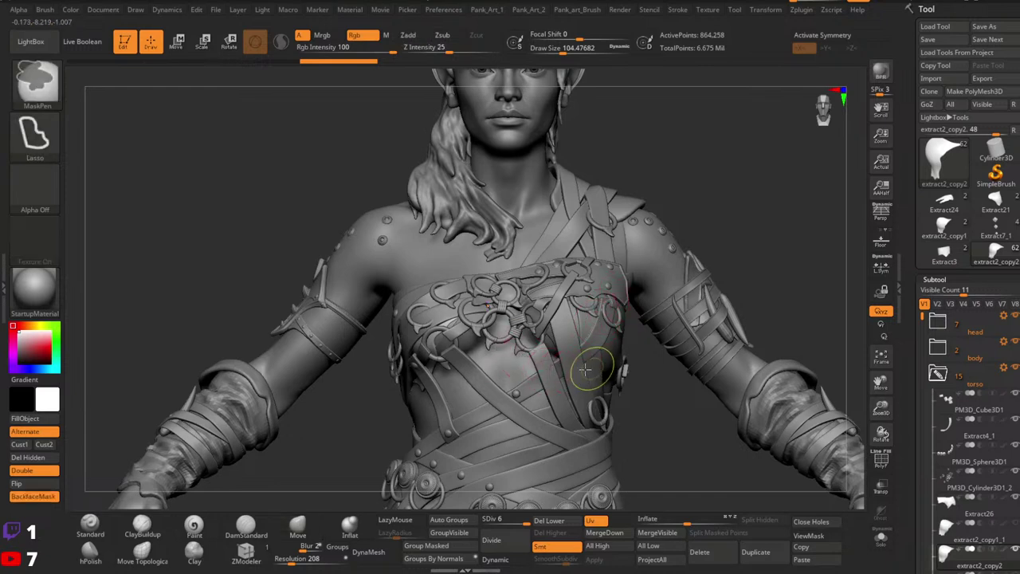
Select the lower-leg subtool extract3_copy1 and examine the trousers, knee guard and boots from the front and side.
ctrl+right_drag(592, 364, 573, 222)
alt+right_drag(552, 396, 559, 299)
right_drag(479, 342, 494, 253)
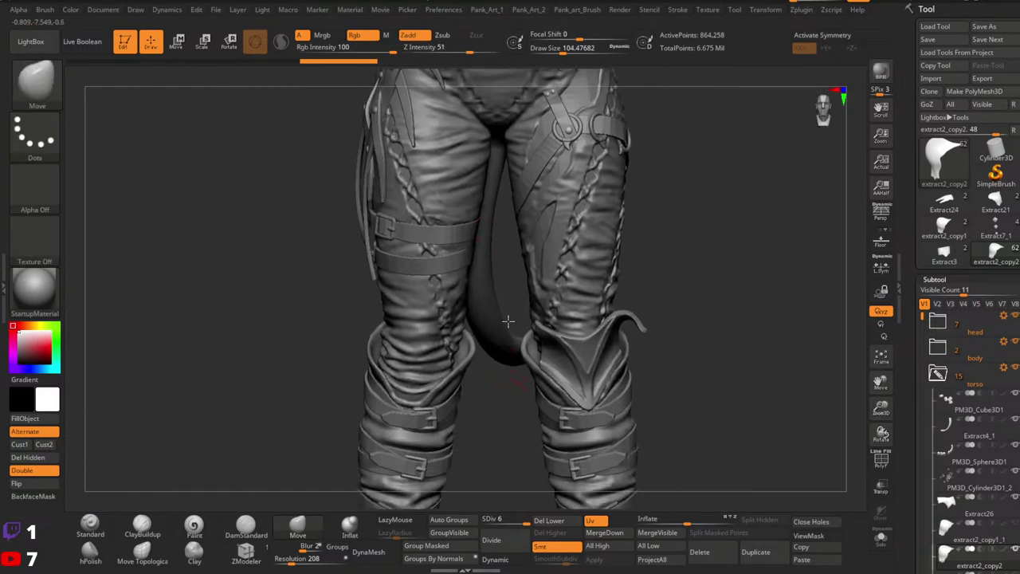
alt+right_drag(506, 321, 502, 157)
alt+click(587, 339)
right_drag(655, 372, 534, 358)
alt+right_drag(599, 264, 593, 353)
shift+right_drag(565, 321, 638, 325)
alt+right_drag(638, 325, 676, 266)
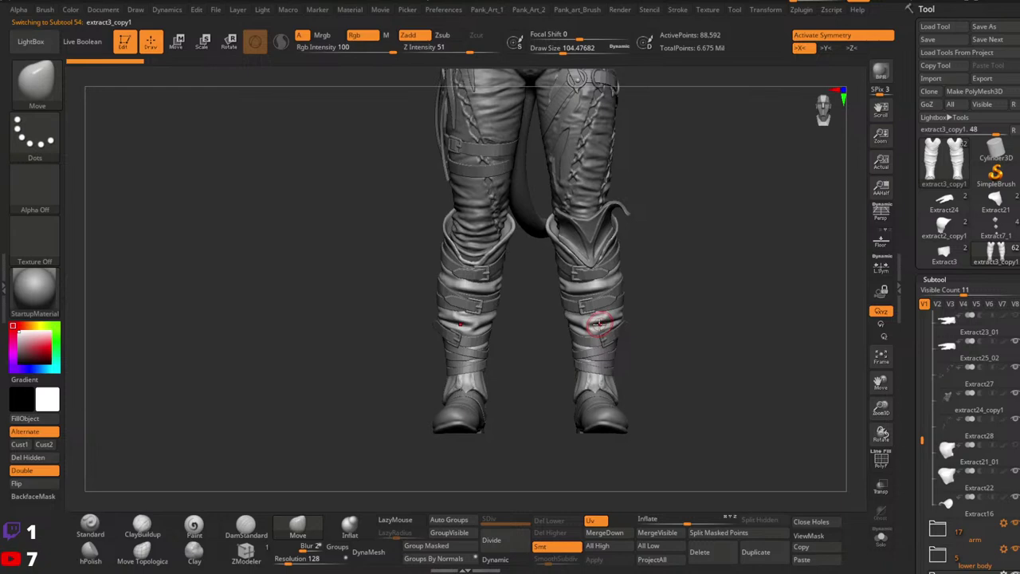
right_drag(599, 323, 549, 328)
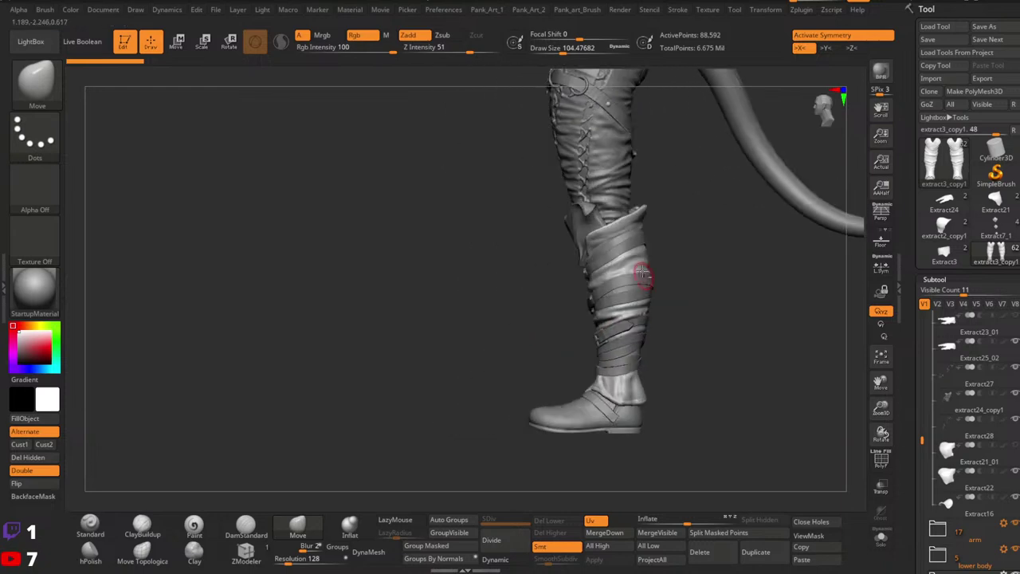
mouse_move(662, 247)
alt+right_down()
mouse_move(655, 353)
mouse_move(549, 344)
mouse_move(775, 308)
alt+right_up()
alt+right_drag(693, 271, 687, 414)
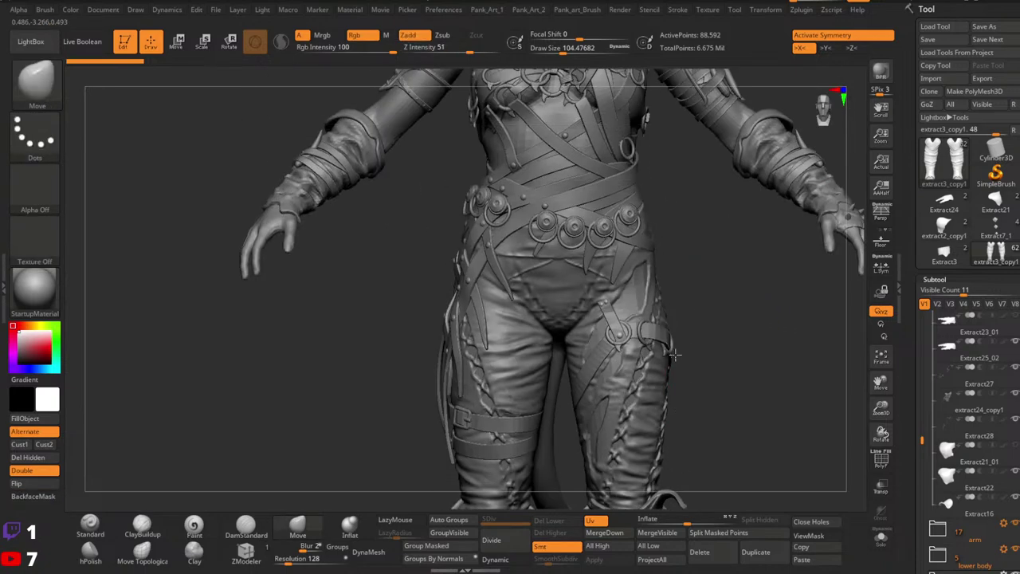
Select the detailed chest piece Extract25_02 and inspect the chest rings and the spiked upper-arm band.
mouse_move(677, 253)
right_down()
mouse_move(645, 241)
mouse_move(651, 377)
mouse_move(604, 340)
mouse_move(718, 320)
right_up()
alt+click(605, 311)
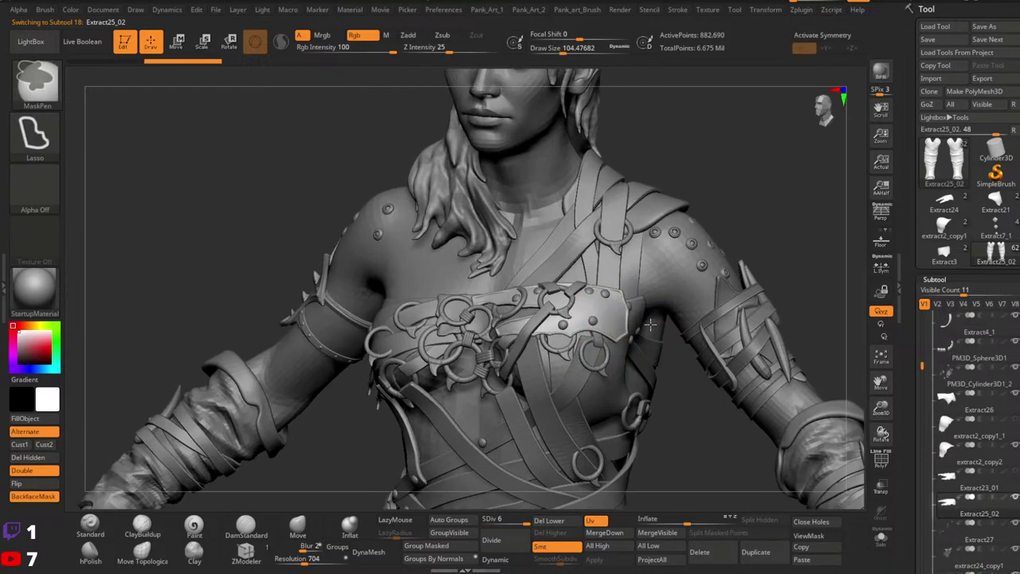
alt+right_drag(579, 293, 701, 384)
right_drag(478, 297, 550, 319)
alt+right_drag(526, 375, 586, 352)
alt+right_drag(586, 352, 704, 356)
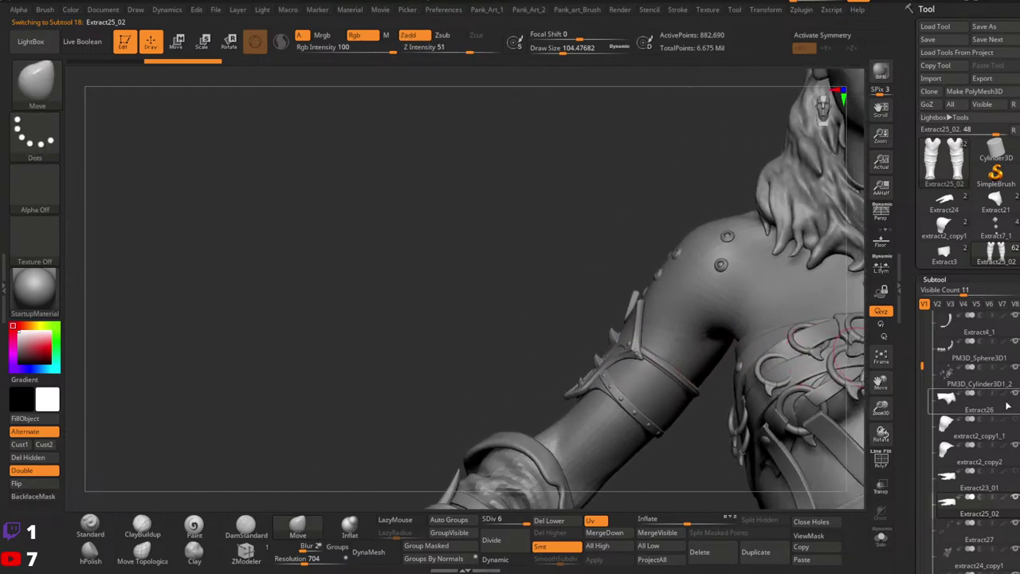
Hide every subtool except the torso piece Extract25_02.
drag(923, 354, 930, 296)
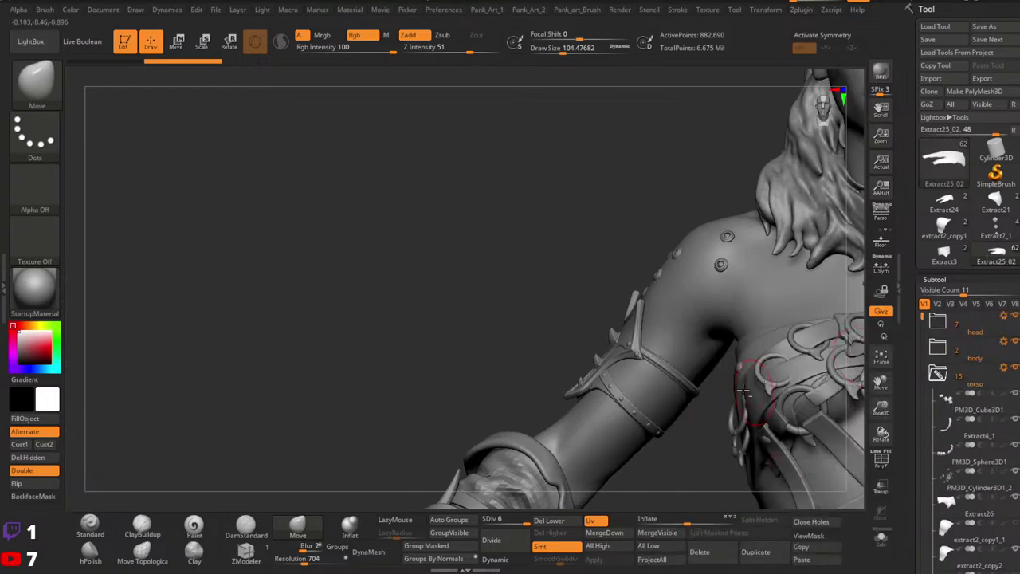
alt+right_drag(740, 390, 702, 391)
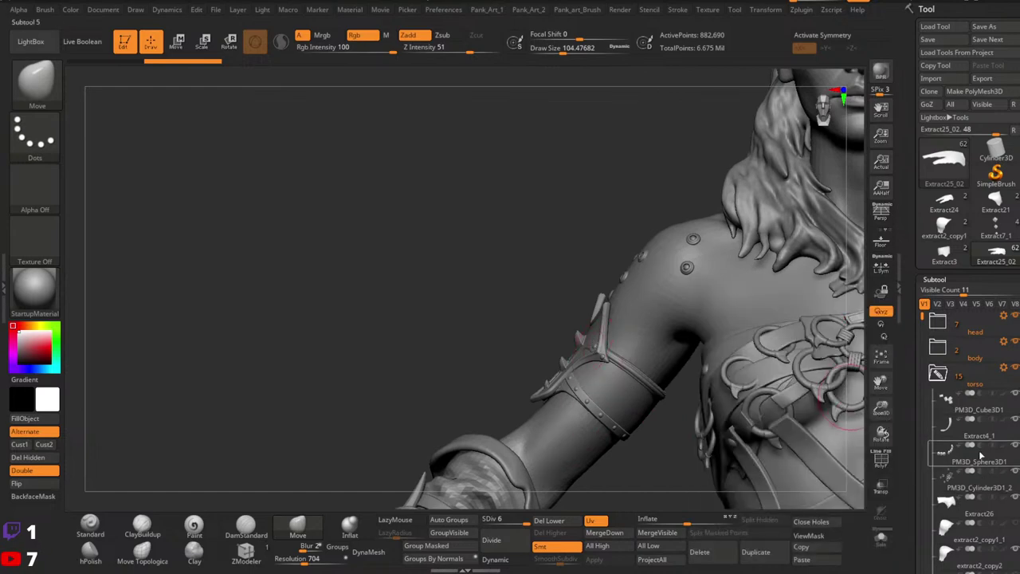
mouse_move(1015, 528)
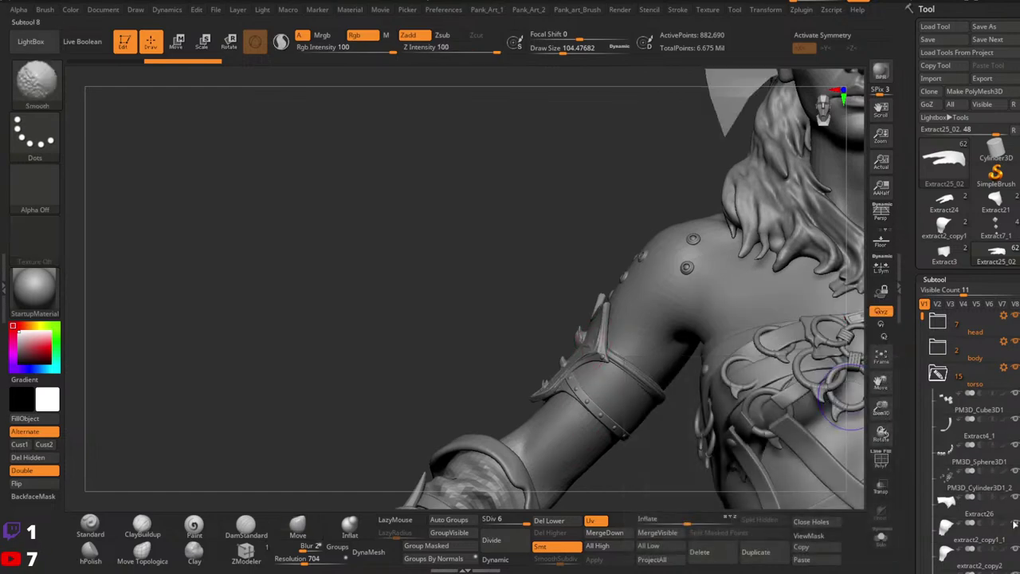
drag(922, 327, 921, 381)
shift+click(1015, 445)
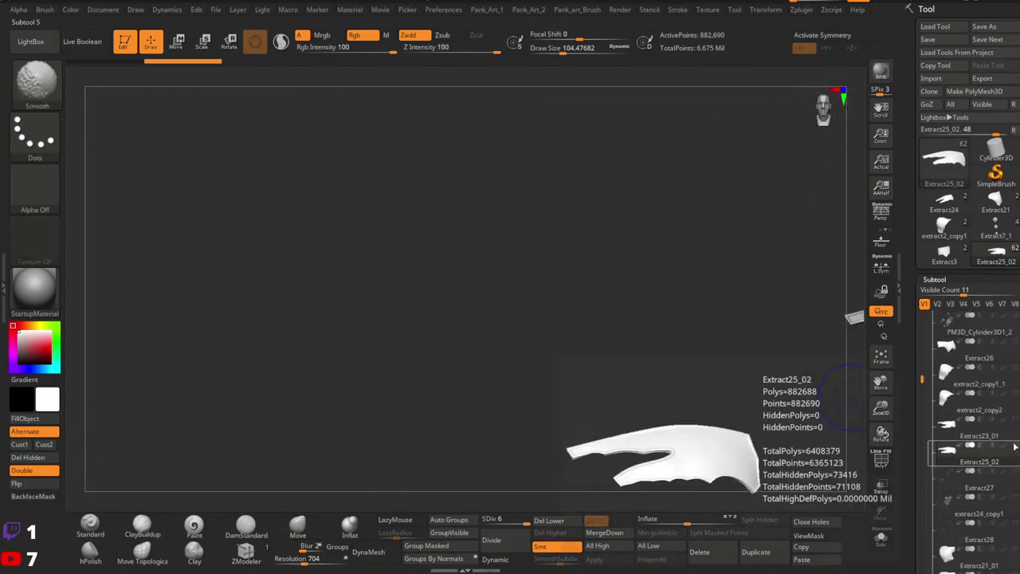
Show the upper-arm band subtools Extract2_1 and Extract5_1 from the arm folder.
mouse_move(957, 499)
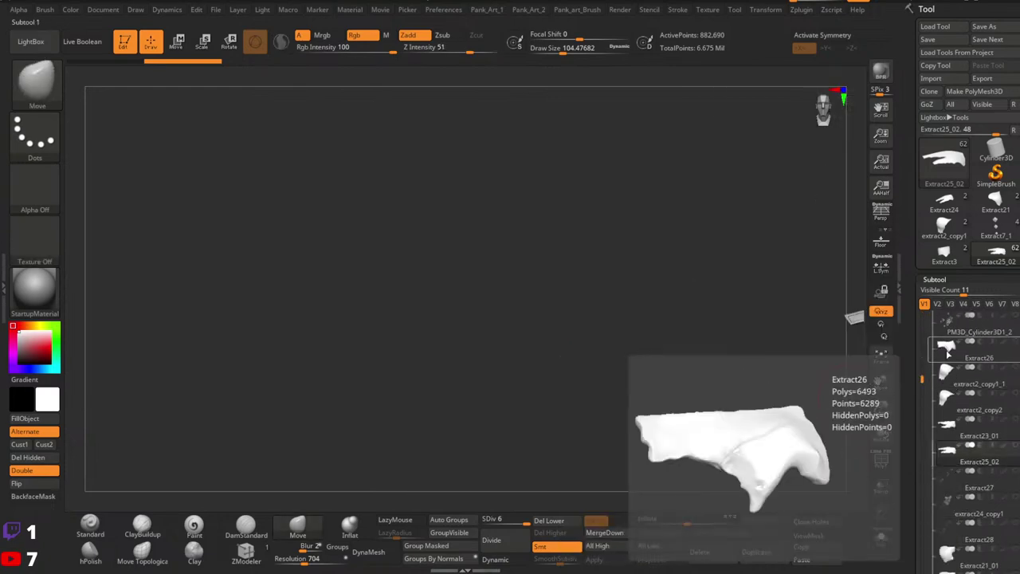
drag(922, 381, 922, 338)
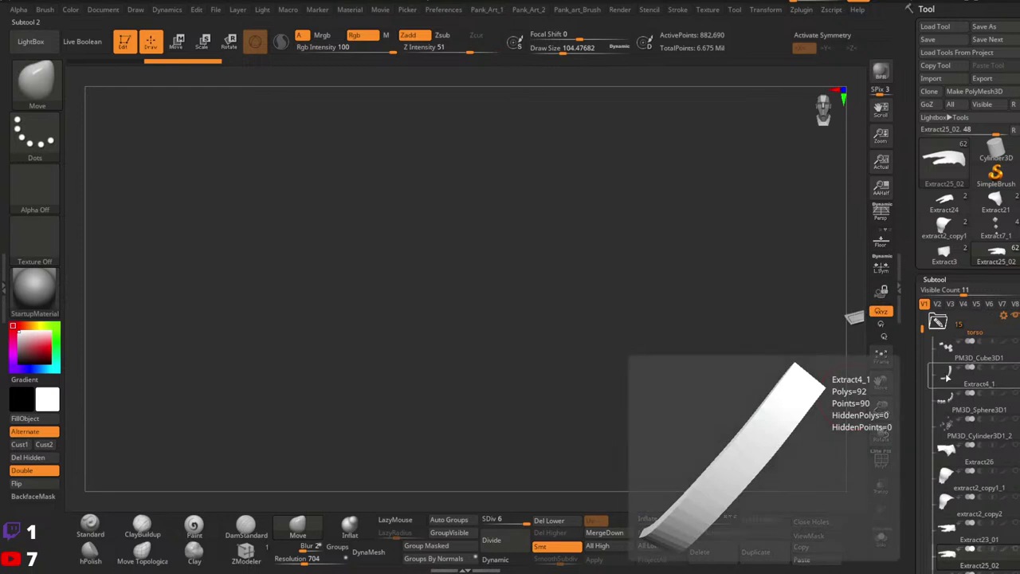
drag(923, 329, 922, 314)
click(937, 373)
click(932, 394)
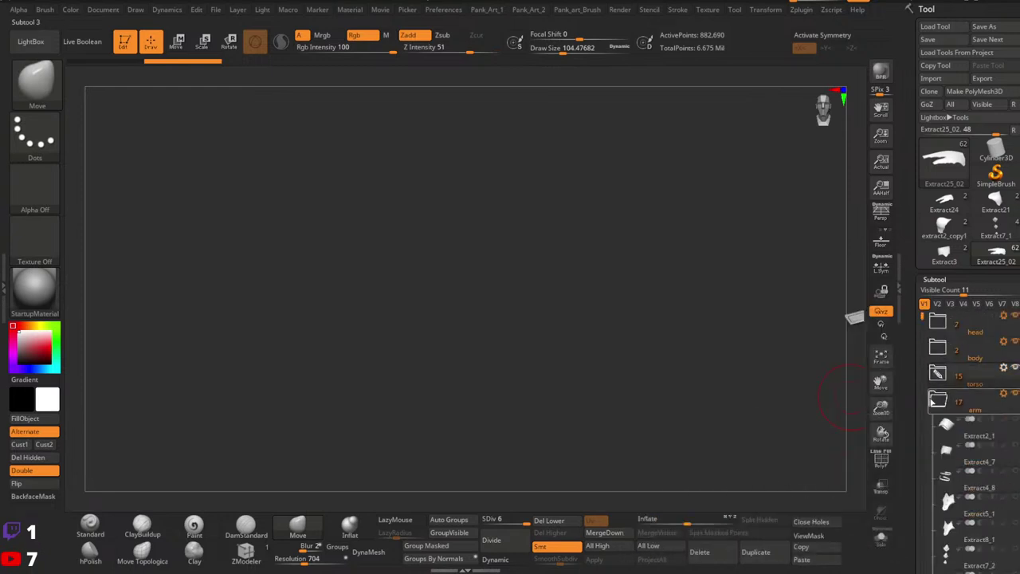
click(1015, 420)
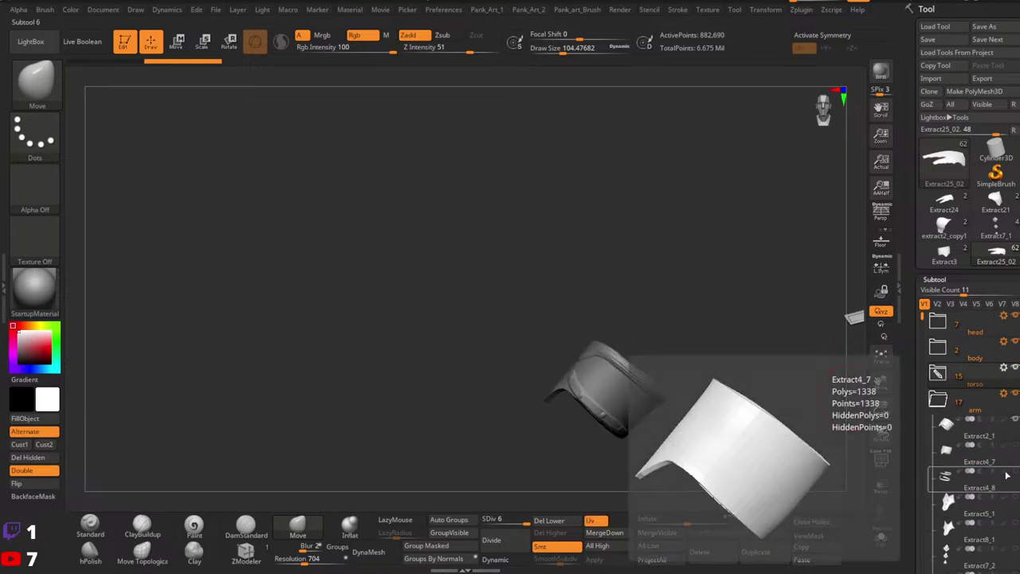
click(1015, 499)
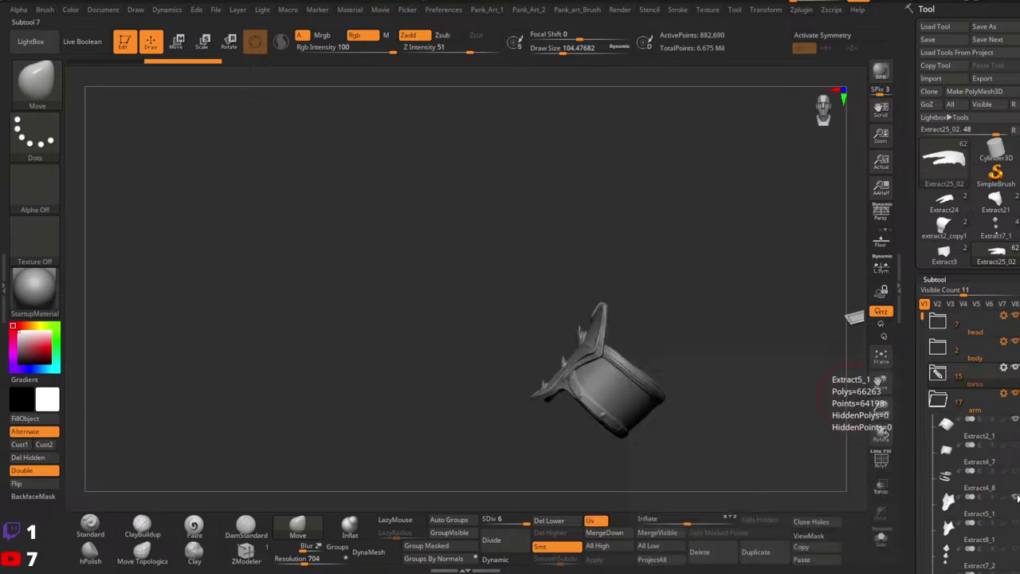
Select the spiked plate Extract5_1, enlarge and angle the isolated armband, and leave a snapshot of it on the canvas.
drag(711, 410, 542, 385)
mouse_move(499, 353)
ctrl+right_down()
mouse_move(464, 399)
mouse_move(581, 328)
ctrl+right_up()
click(942, 405)
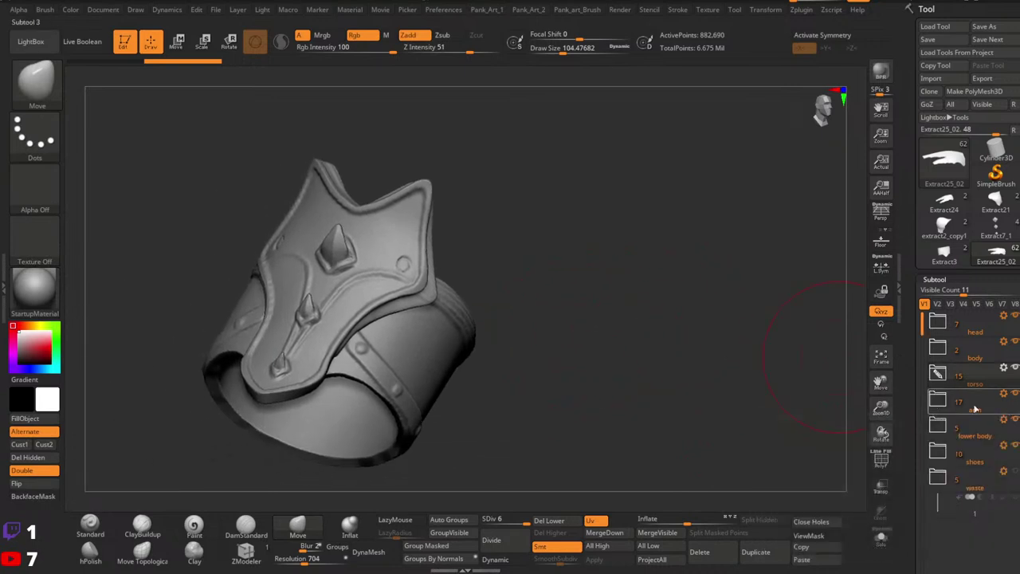
alt+click(403, 293)
right_drag(517, 375, 454, 370)
mouse_move(550, 373)
right_down()
mouse_move(460, 360)
mouse_move(476, 339)
mouse_move(401, 344)
mouse_move(400, 367)
mouse_move(410, 356)
mouse_move(376, 353)
mouse_move(385, 366)
mouse_move(367, 353)
right_up()
mouse_move(367, 353)
alt+right_down()
mouse_move(341, 337)
mouse_move(331, 360)
alt+right_up()
mouse_move(331, 360)
right_down()
mouse_move(321, 346)
mouse_move(327, 366)
mouse_move(307, 359)
mouse_move(300, 345)
mouse_move(337, 342)
right_up()
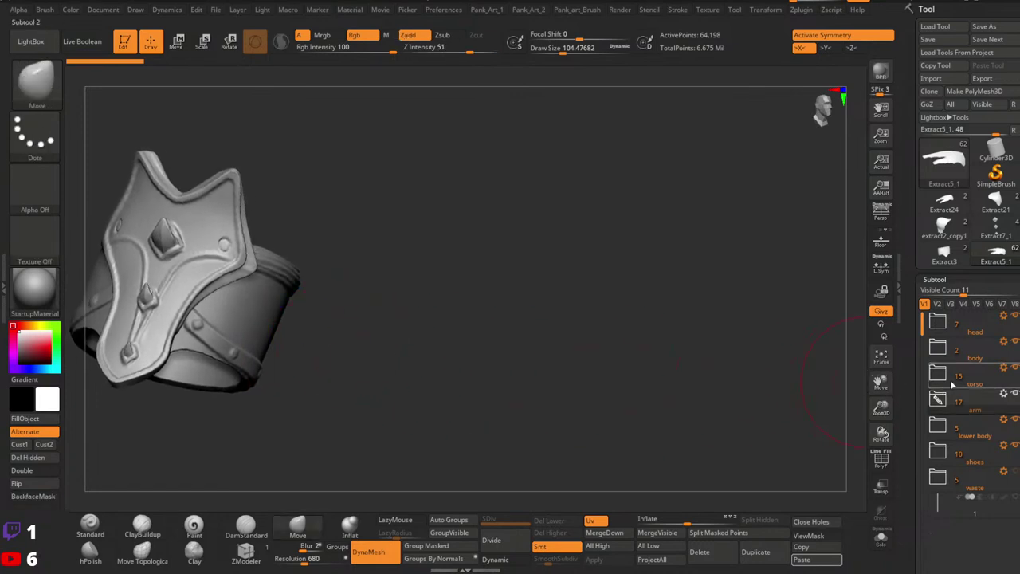
Show the whole character again and select the chest pieces extract2_copy1_1 and extract2_copy2 in the torso folder.
click(952, 405)
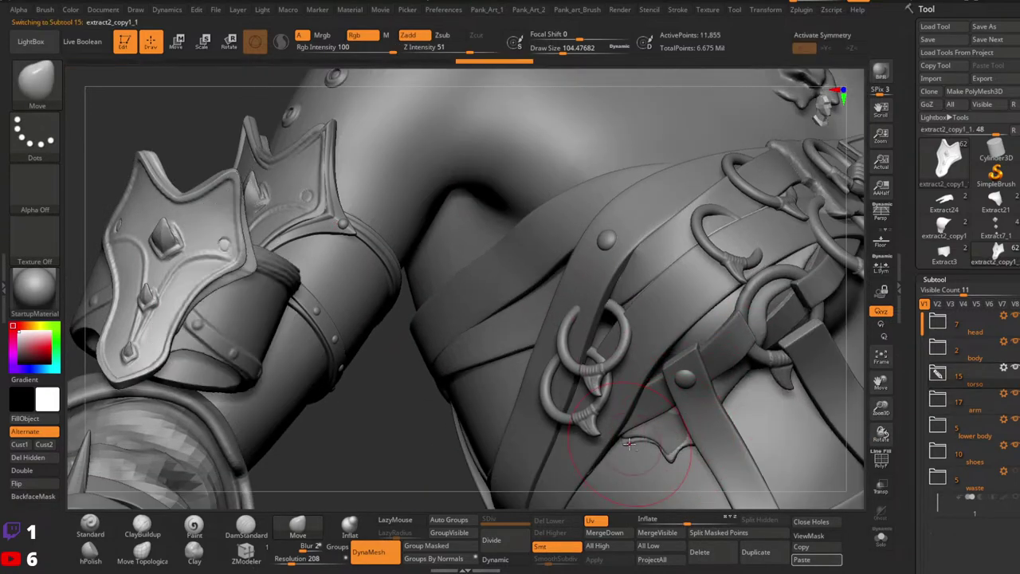
click(941, 376)
click(944, 378)
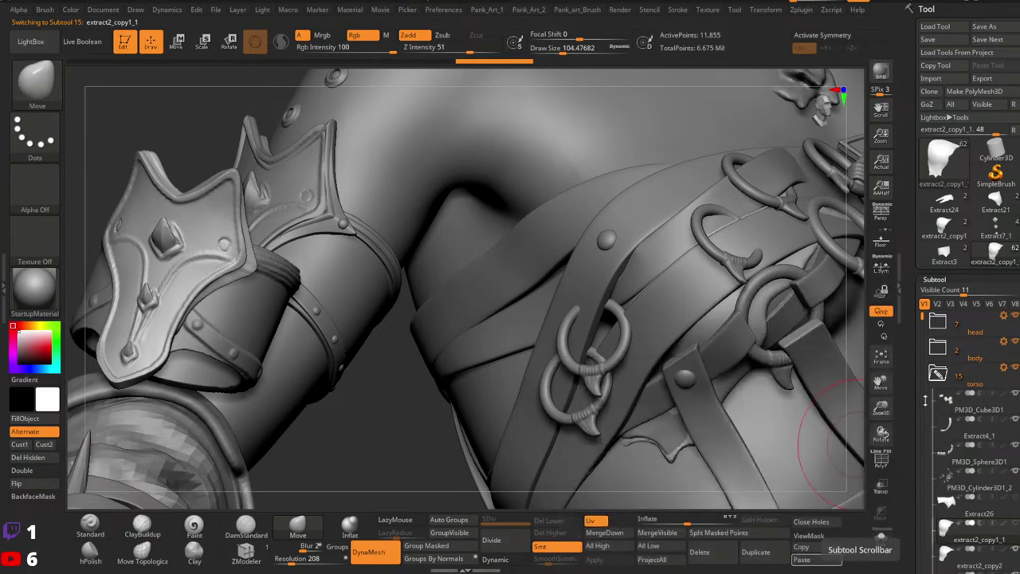
drag(916, 405, 916, 359)
drag(917, 293, 912, 312)
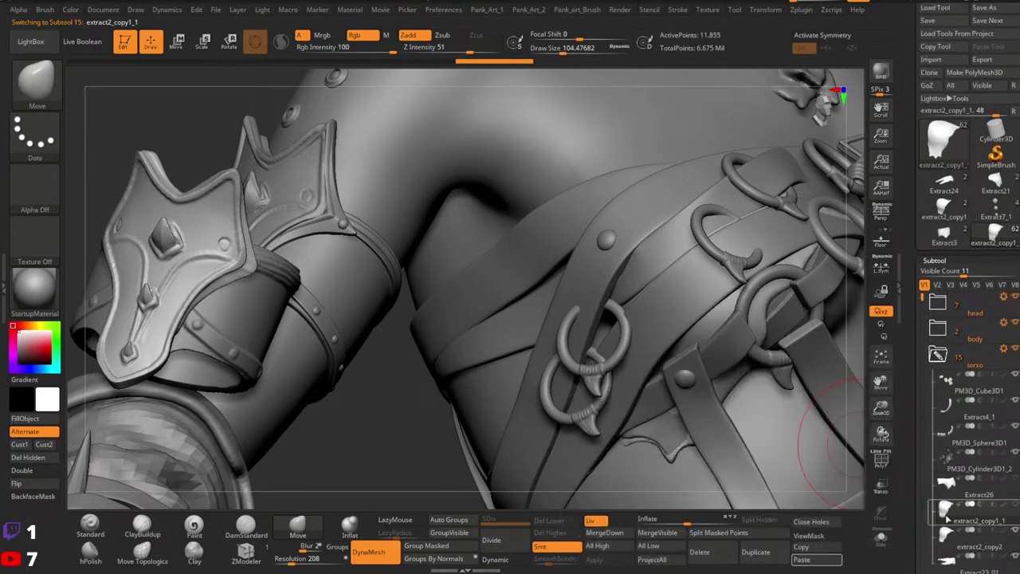
mouse_move(965, 545)
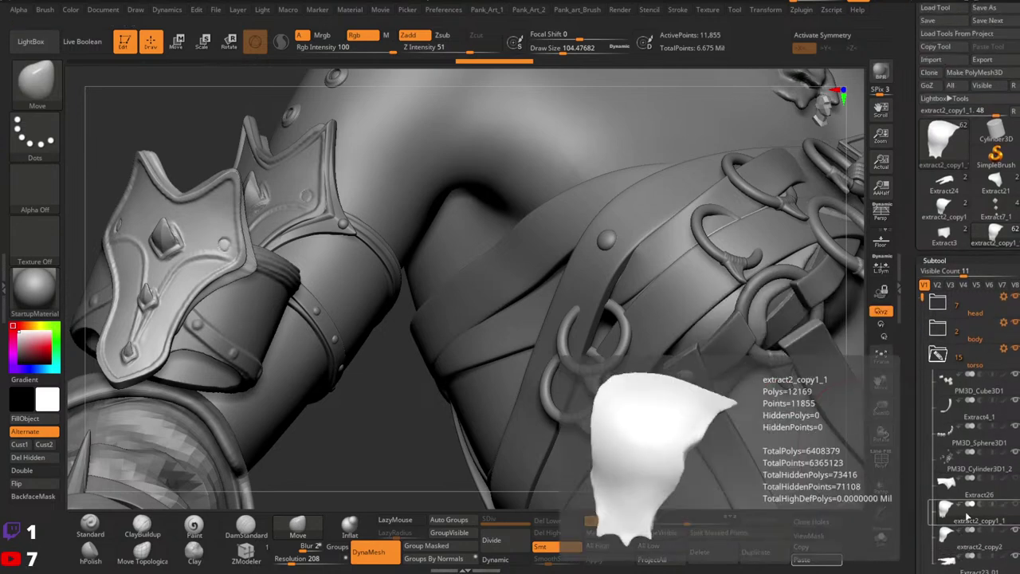
click(971, 542)
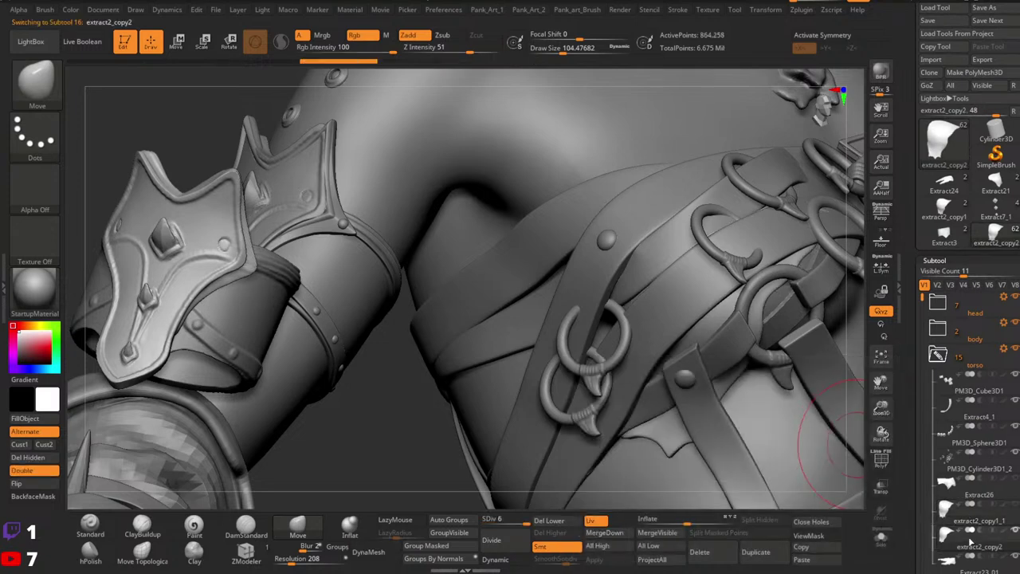
drag(920, 315, 922, 373)
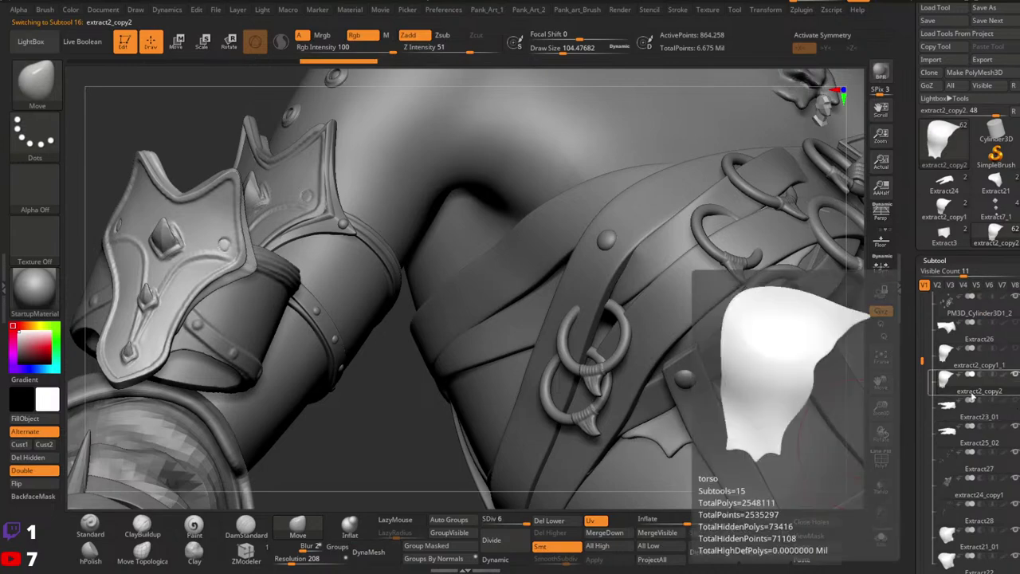
Bring the detailed upper-arm band into view, select its plate Extract5_1 and list the arm folder's subtools.
mouse_move(683, 376)
ctrl+right_down()
mouse_move(550, 338)
mouse_move(510, 363)
mouse_move(487, 359)
mouse_move(566, 348)
mouse_move(643, 371)
ctrl+right_up()
mouse_move(494, 376)
right_down()
mouse_move(546, 377)
mouse_move(570, 363)
mouse_move(516, 347)
right_up()
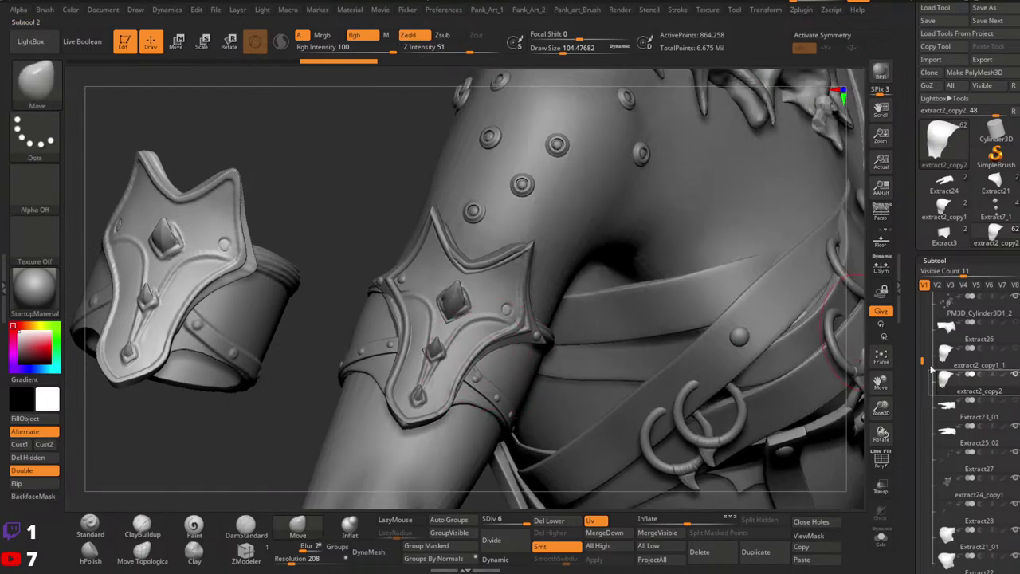
drag(922, 360, 922, 296)
click(938, 355)
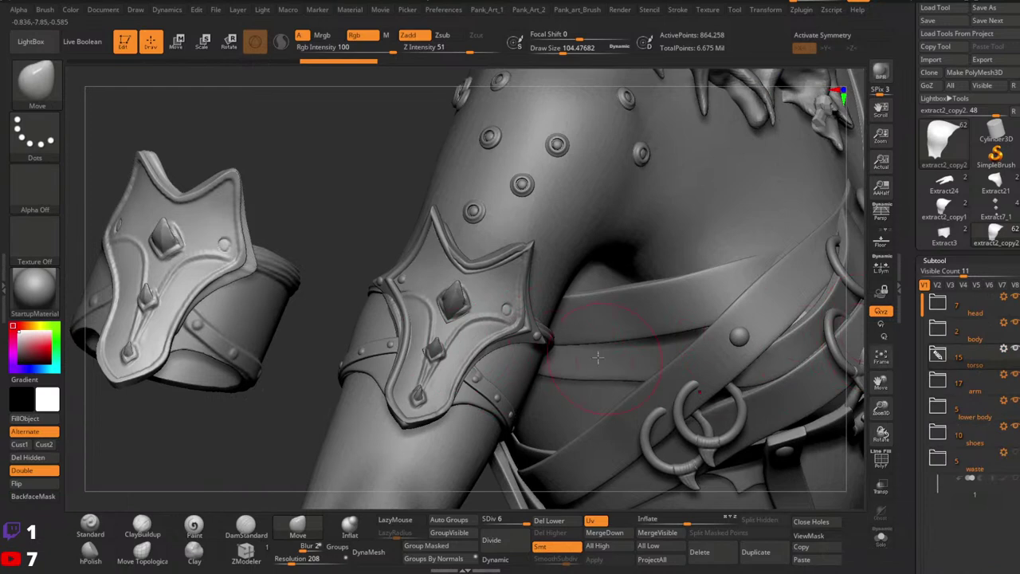
alt+click(474, 333)
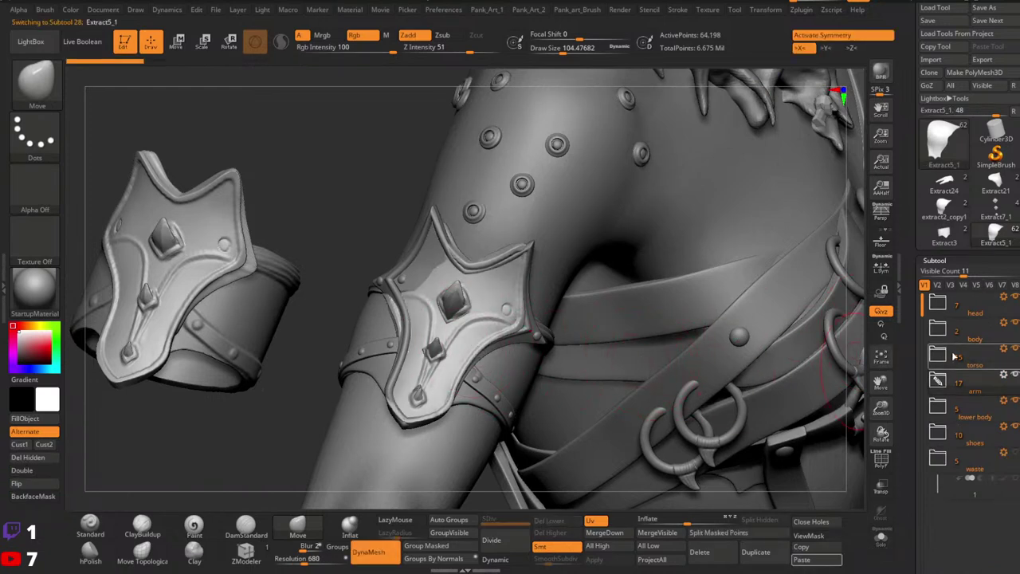
click(939, 382)
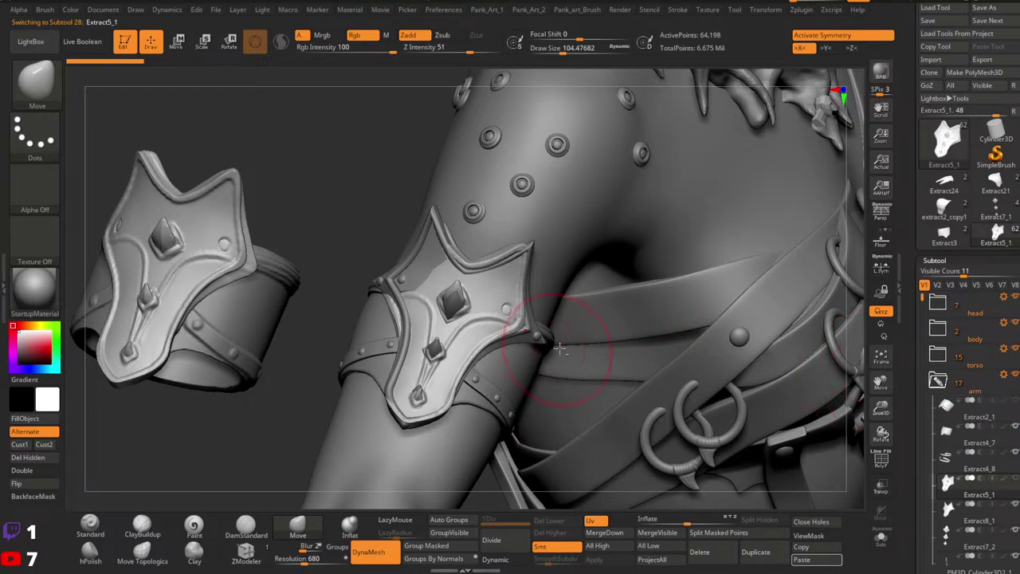
Select the rivet subtool Extract28 and turn the character until the detailed armband matches the snapshot's angle.
alt+click(538, 336)
ctrl+right_drag(543, 339, 423, 393)
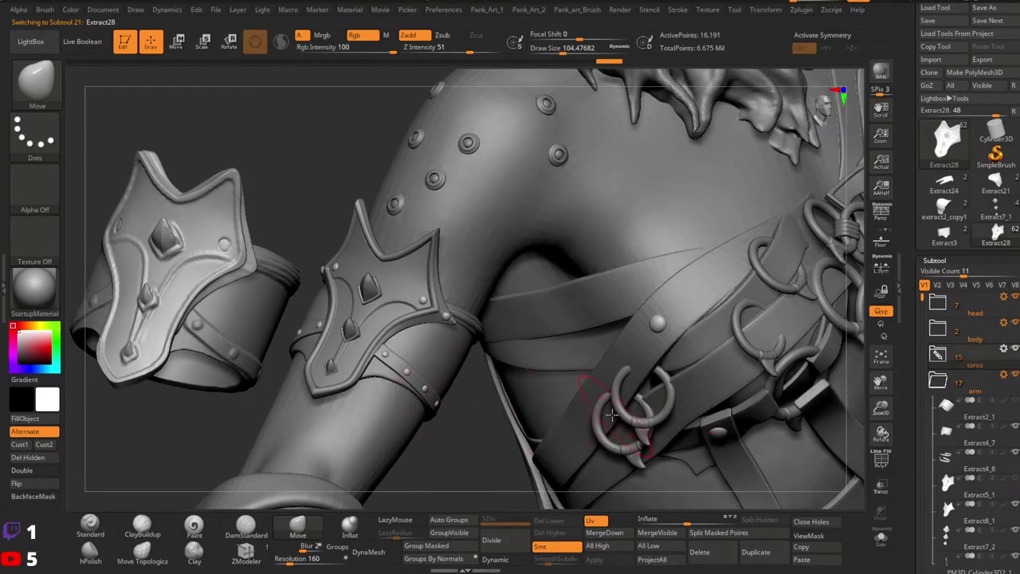
alt+right_drag(510, 385, 480, 390)
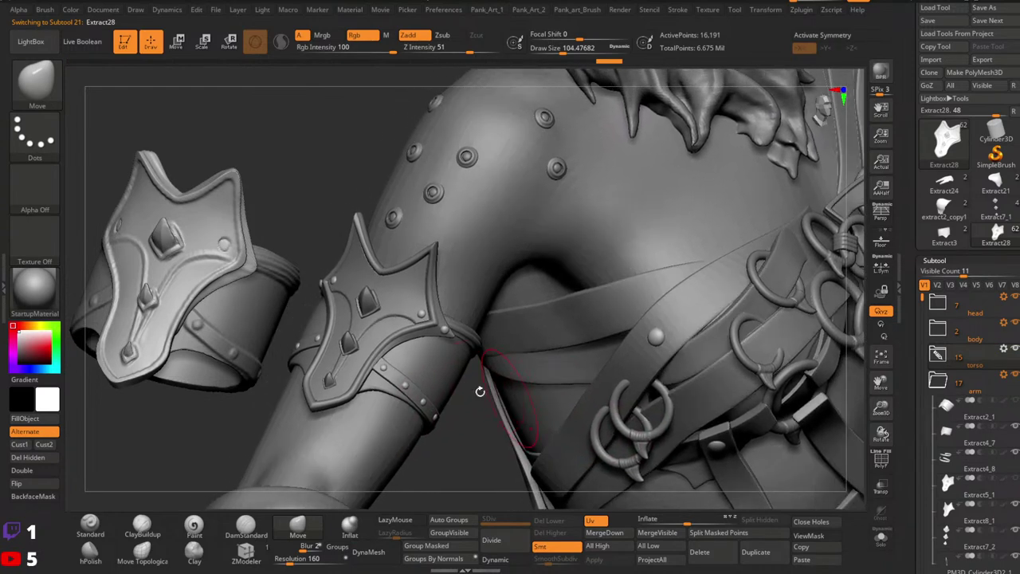
ctrl+right_drag(551, 399, 540, 383)
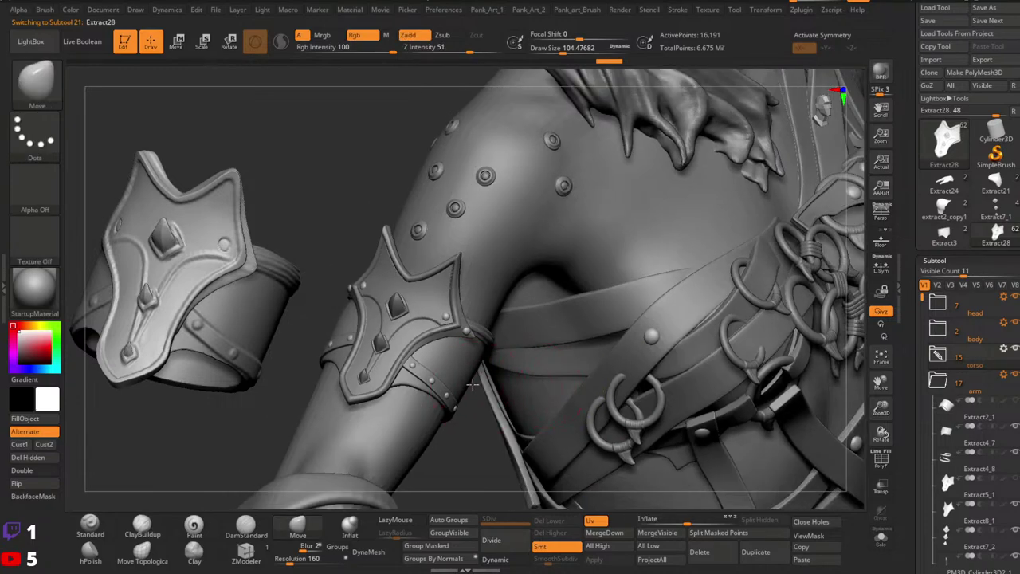
mouse_move(474, 385)
right_down()
mouse_move(469, 375)
mouse_move(478, 393)
mouse_move(475, 383)
right_up()
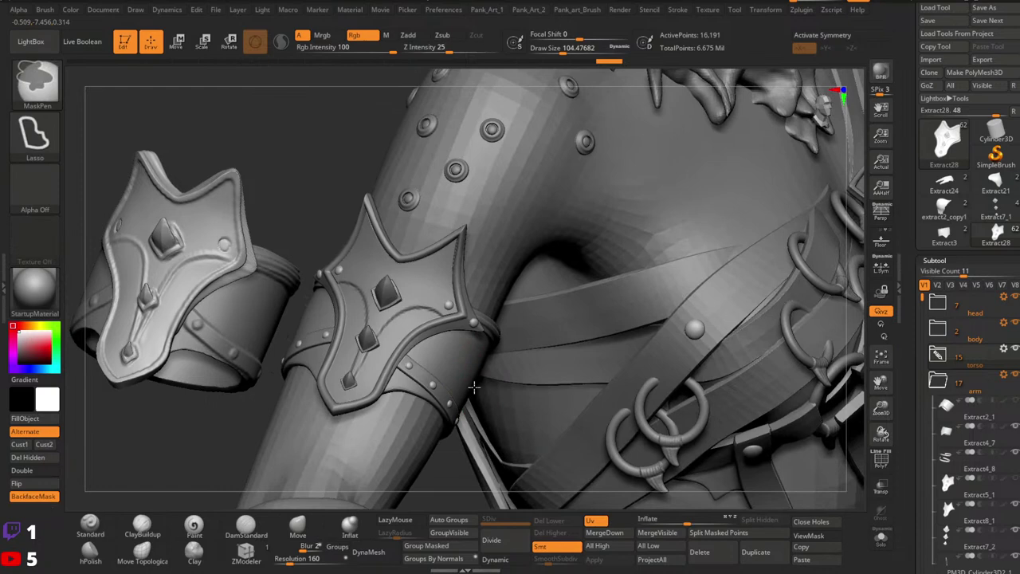
Hide the torso, body, head, lower body and shoes folders, keeping the arm folder shown.
click(936, 383)
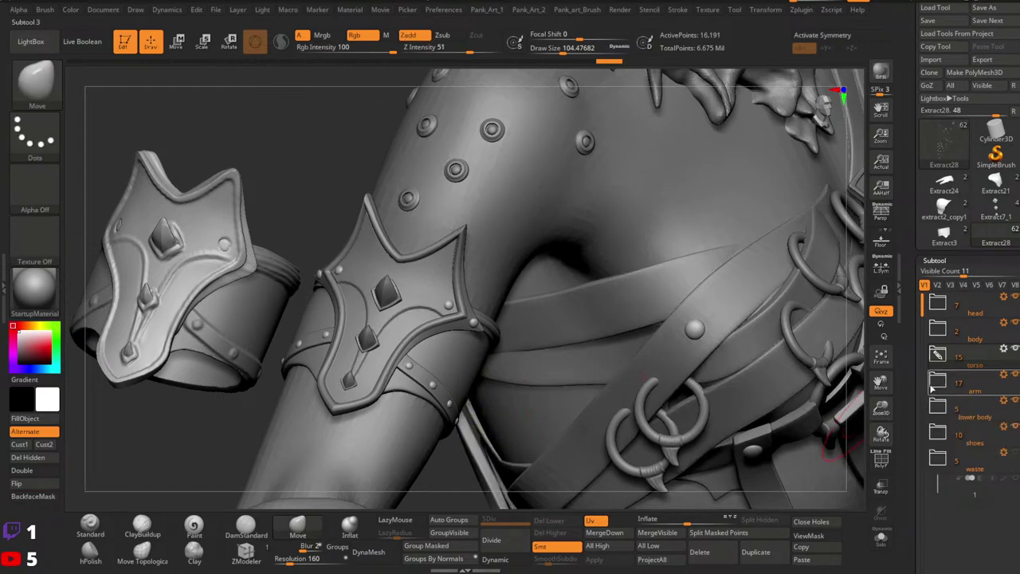
click(1016, 350)
click(1016, 324)
click(1017, 301)
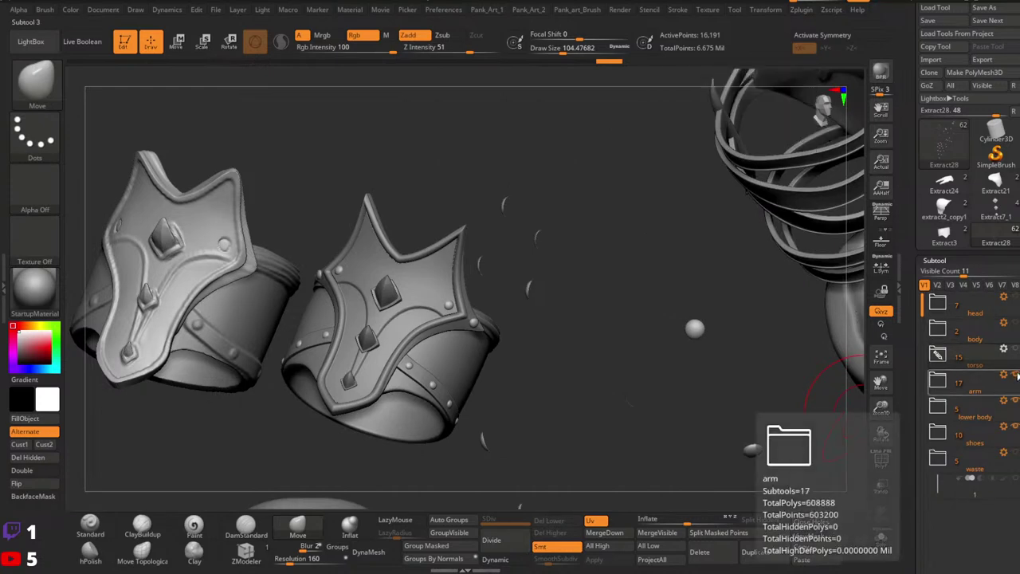
click(1017, 402)
click(1016, 427)
Select the armband base Extract4_7, adjust the view angle and place a snapshot of the detailed armband beside the first one.
click(939, 384)
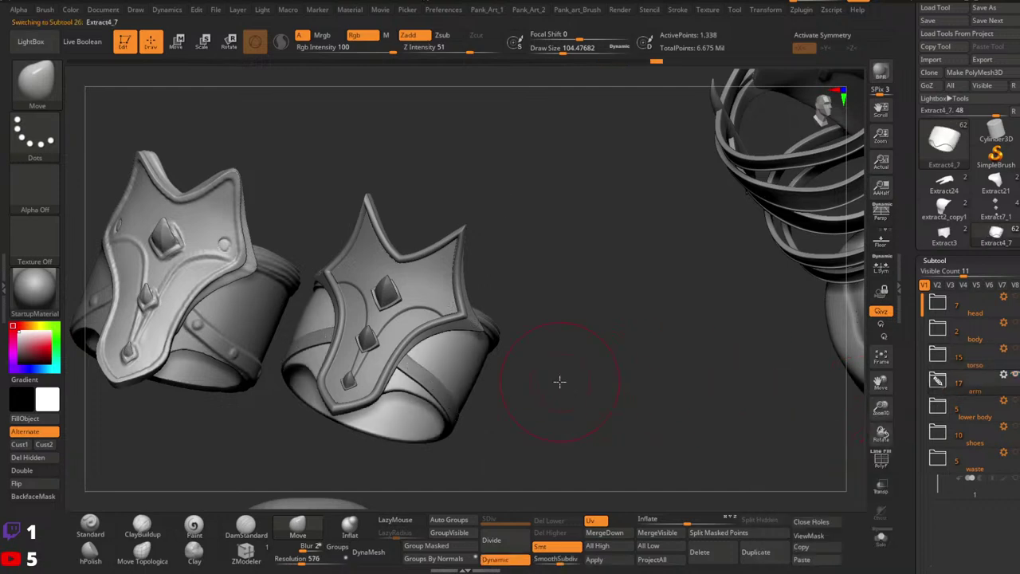
mouse_move(560, 381)
mouse_down()
mouse_move(550, 369)
mouse_move(547, 377)
mouse_up()
click(937, 384)
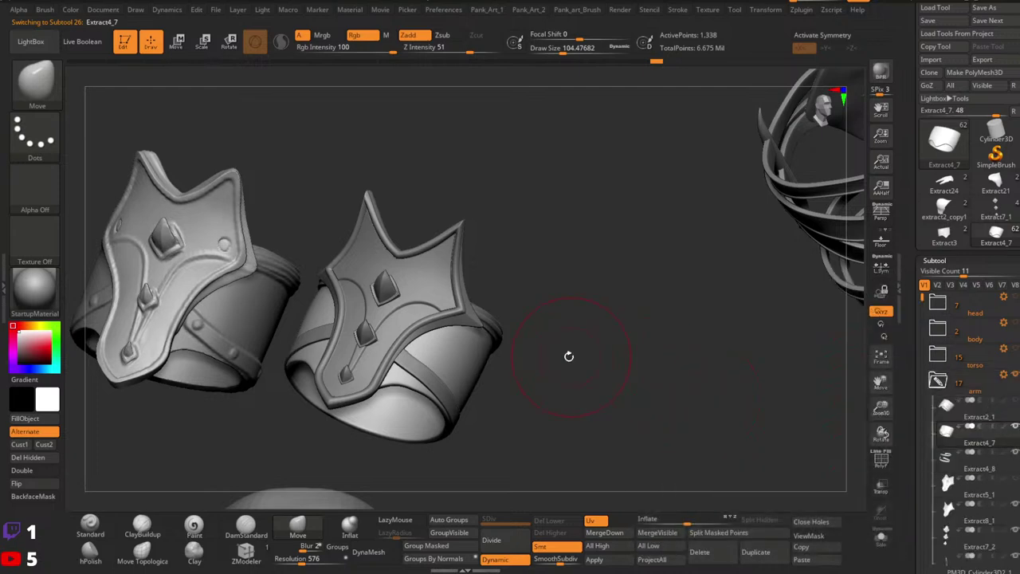
drag(560, 365, 559, 367)
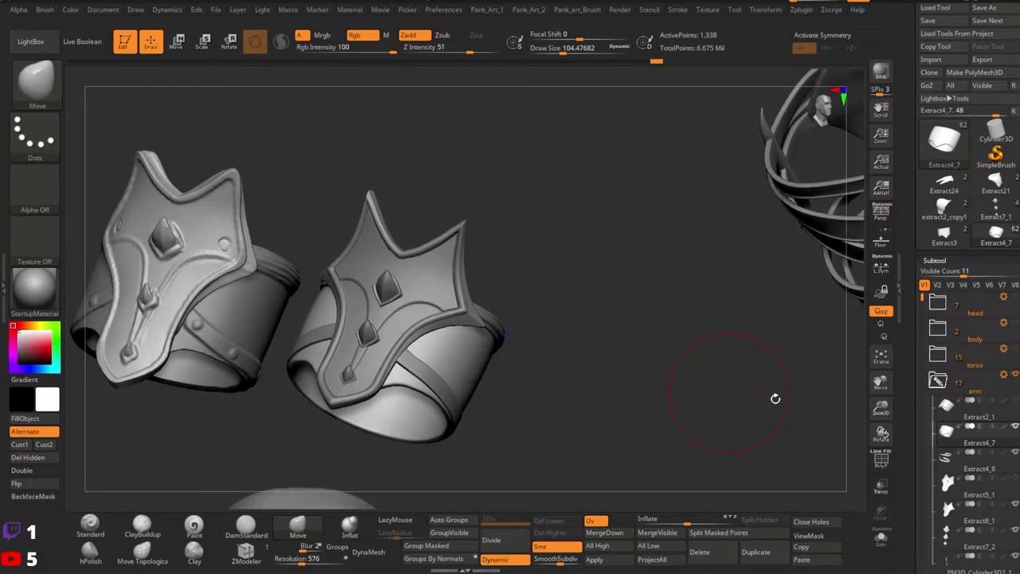
Show the torso, body, head, lower body and shoes folders again and frame the character's upper body beside the armband snapshots.
drag(907, 429, 908, 315)
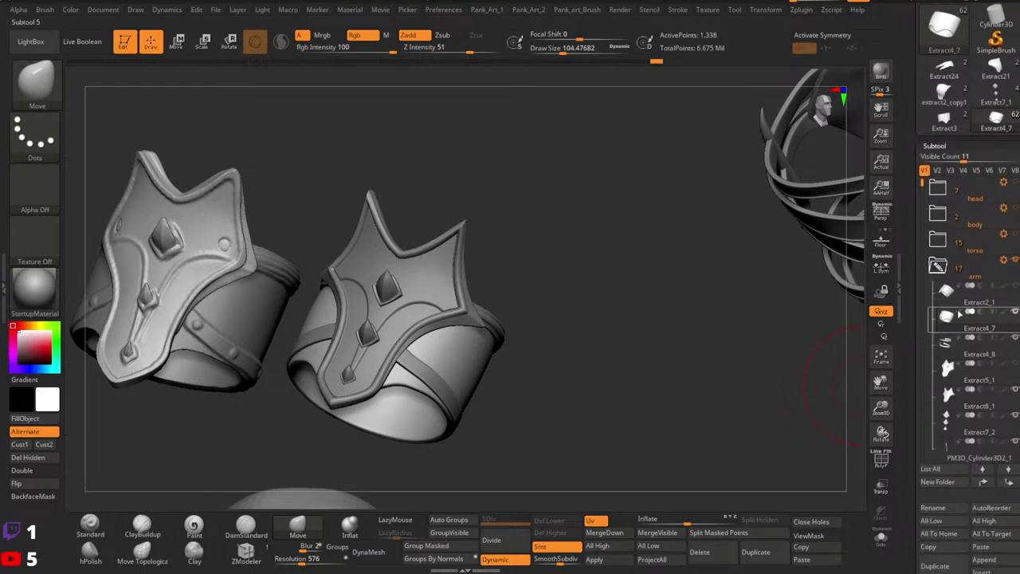
click(939, 268)
click(1015, 234)
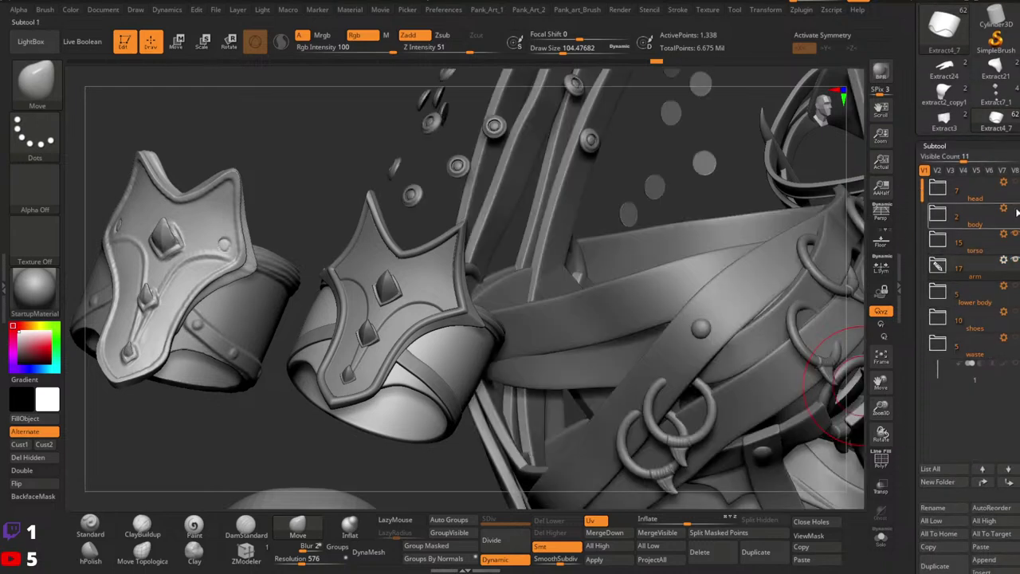
click(1015, 209)
click(1015, 182)
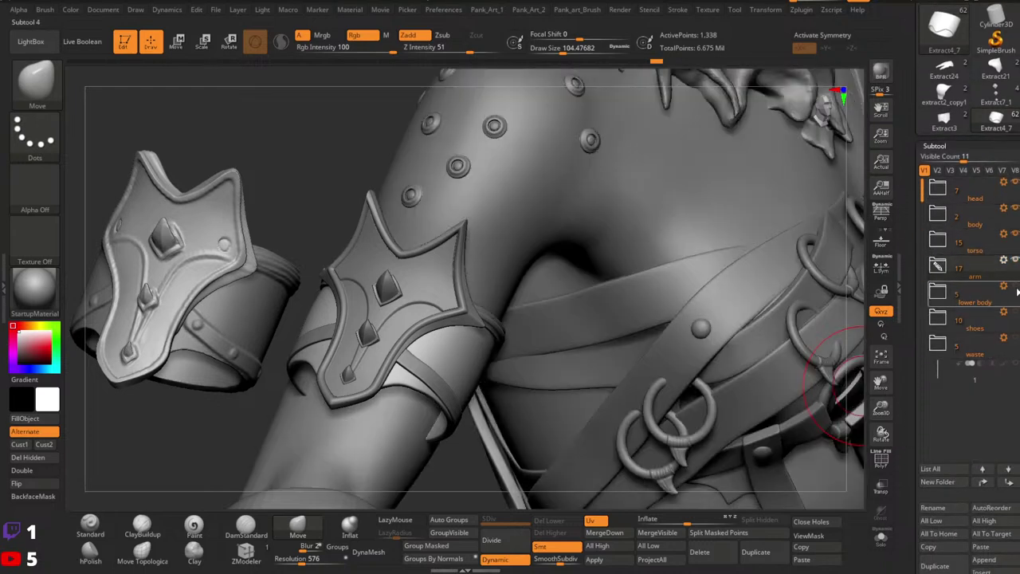
click(1016, 288)
click(1016, 313)
key(ctrl)
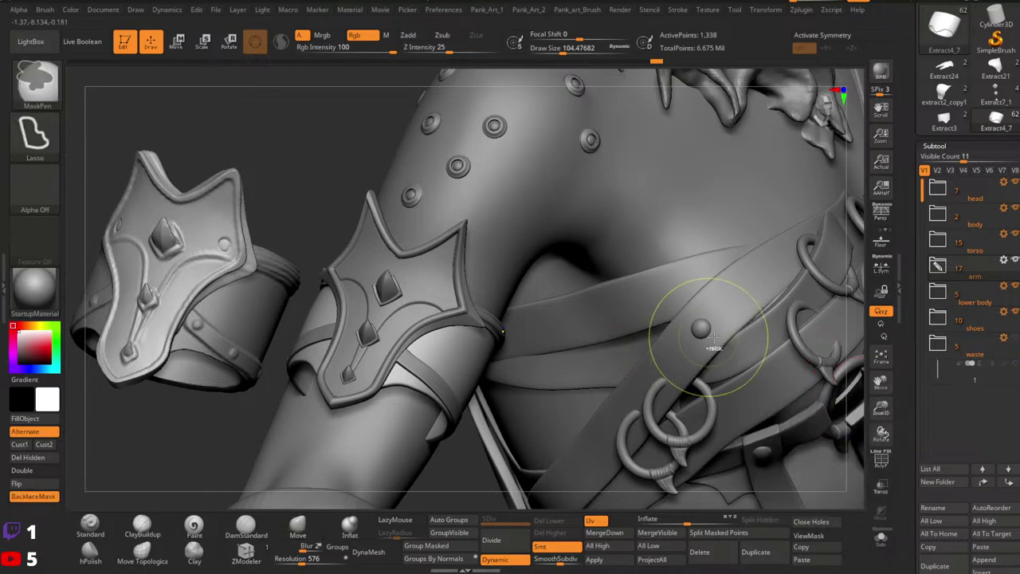
mouse_move(714, 337)
ctrl+right_down()
mouse_move(710, 295)
mouse_move(681, 317)
mouse_move(762, 355)
mouse_move(823, 338)
mouse_move(774, 320)
mouse_move(815, 320)
mouse_move(827, 358)
mouse_move(799, 335)
mouse_move(791, 341)
mouse_move(808, 364)
mouse_move(770, 357)
mouse_move(792, 353)
mouse_move(781, 335)
mouse_move(821, 353)
mouse_move(826, 370)
mouse_move(799, 377)
mouse_move(817, 405)
mouse_move(799, 383)
mouse_move(808, 389)
mouse_move(802, 368)
mouse_move(800, 377)
mouse_move(792, 367)
mouse_move(823, 400)
mouse_move(777, 376)
mouse_move(803, 349)
ctrl+right_up()
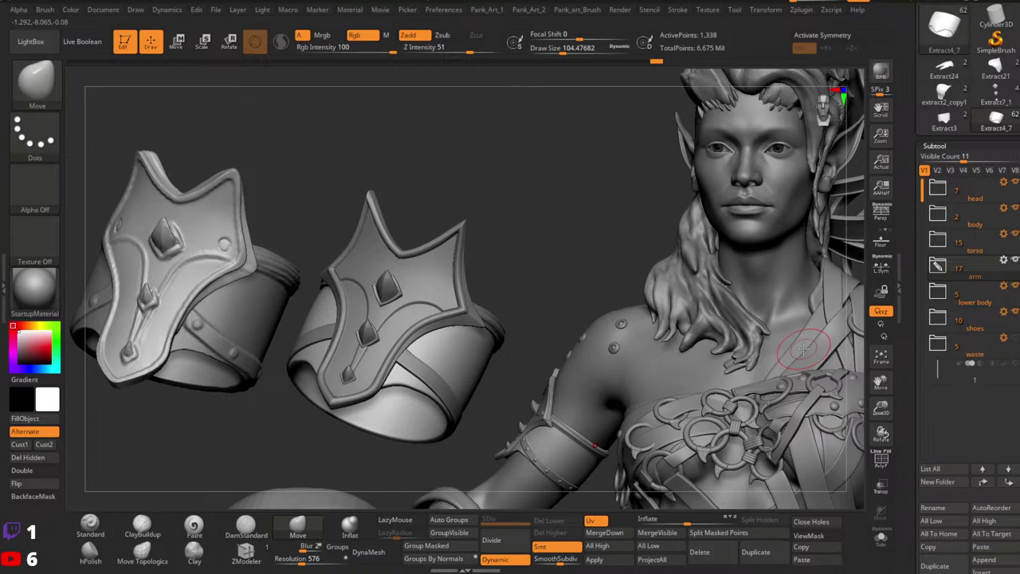